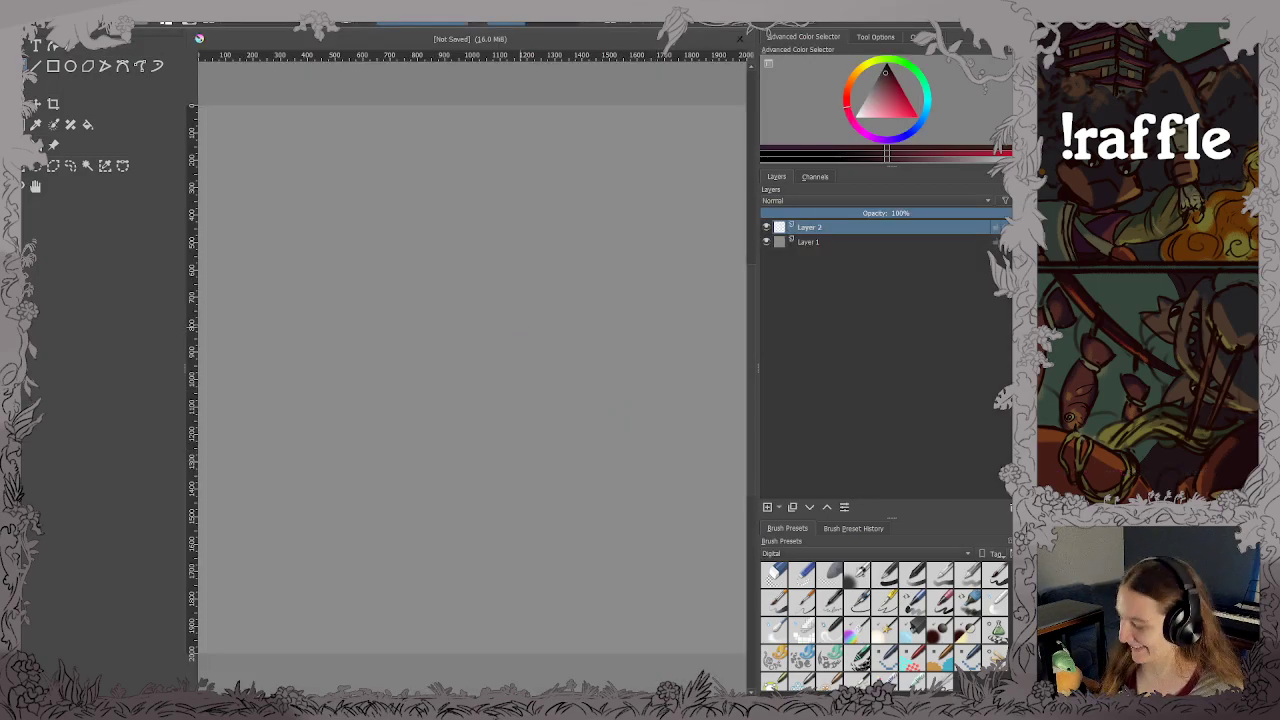
# Save the new drawing as rifle.kra.
pyautogui.press('ctrl')
pyautogui.hotkey('ctrl', 'z')
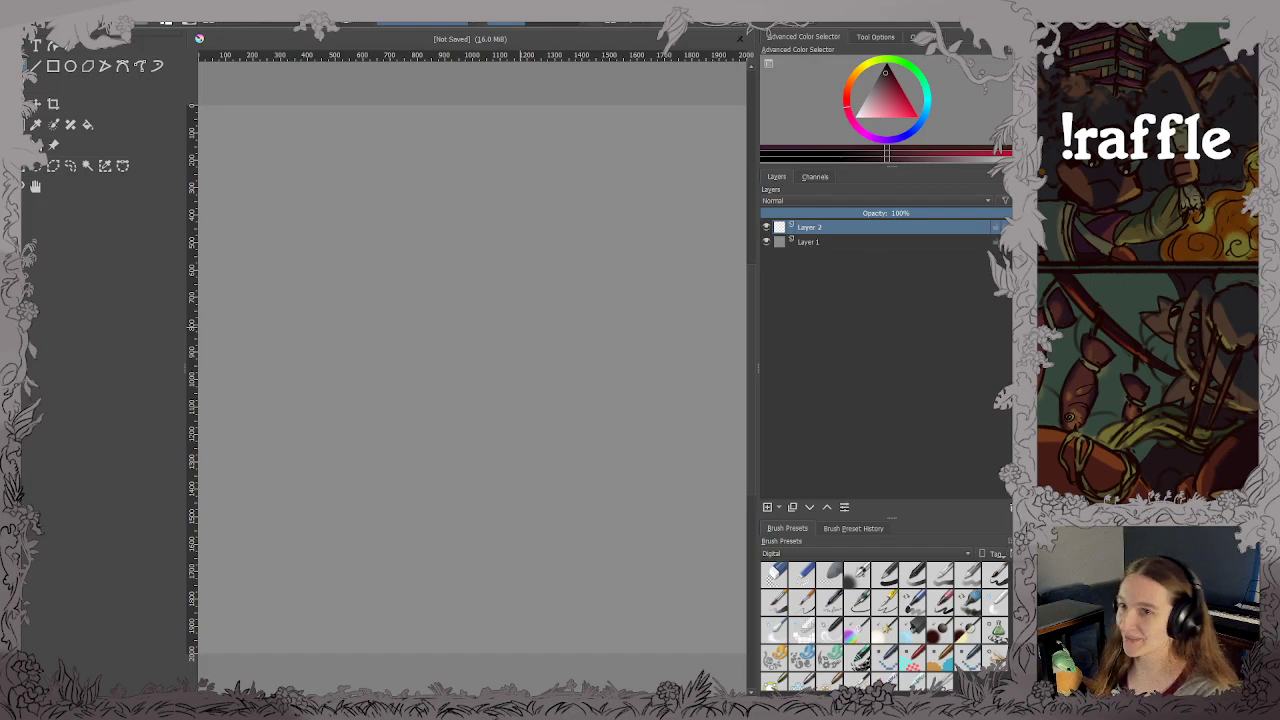
pyautogui.hotkey('ctrl', 's')
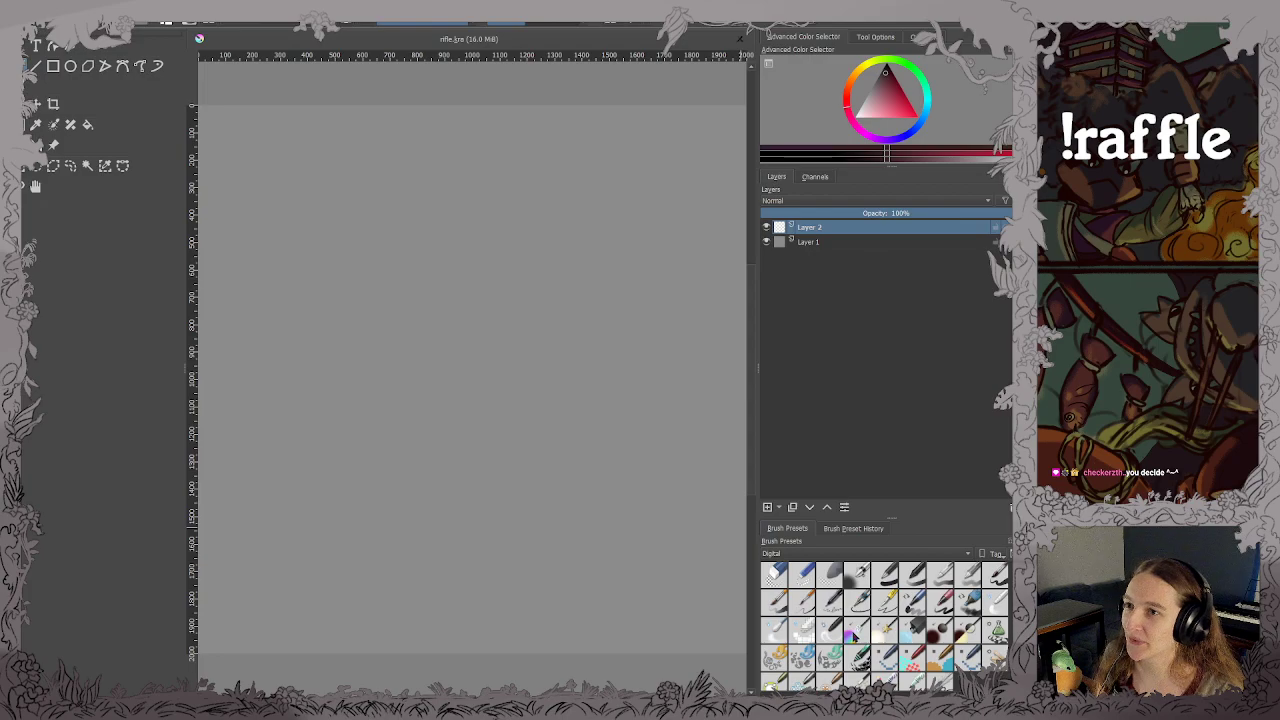
# Rename Layer 2 to s and set up a small, soft digital brush for sketching.
pyautogui.click(857, 575)
pyautogui.hotkey('shift', 'Delete')
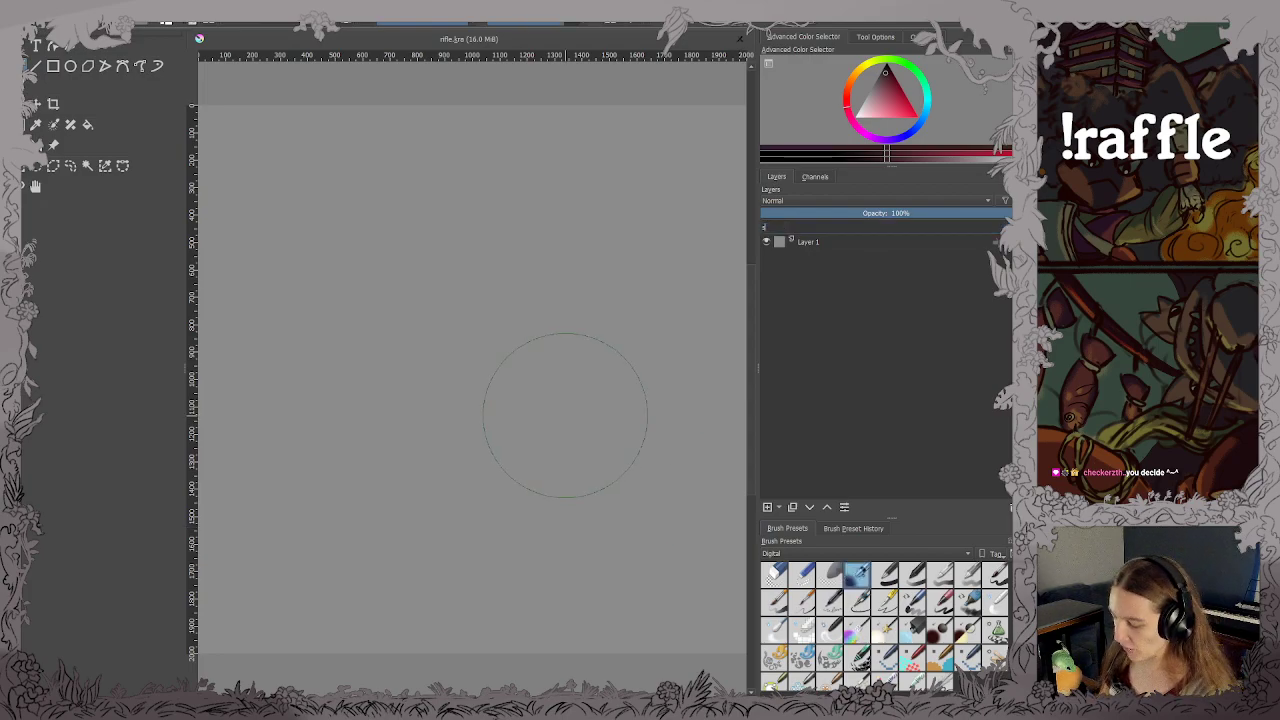
pyautogui.press('Insert')
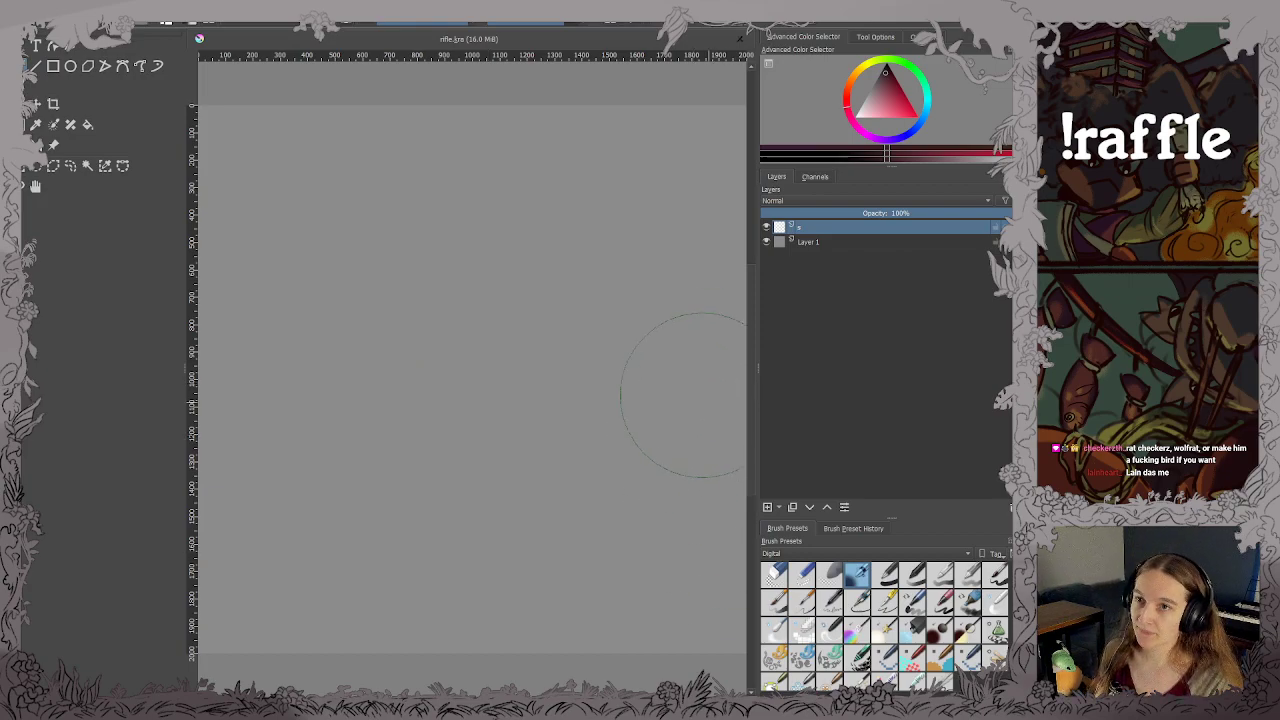
pyautogui.keyDown('shift'); pyautogui.moveTo(591, 369); pyautogui.dragTo(325, 369); pyautogui.keyUp('shift')
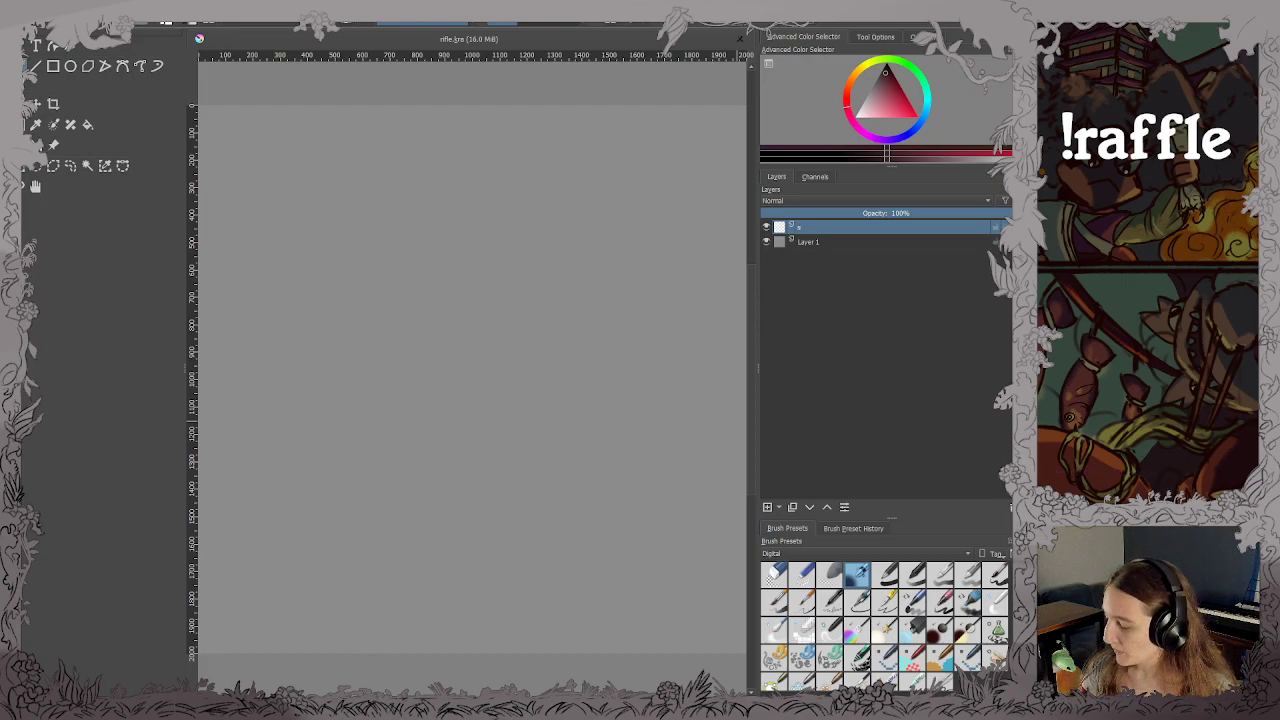
# Switch to the reference picture of the bird character, examine its head and collar up close, and close it.
pyautogui.hotkey('alt', 'Tab')
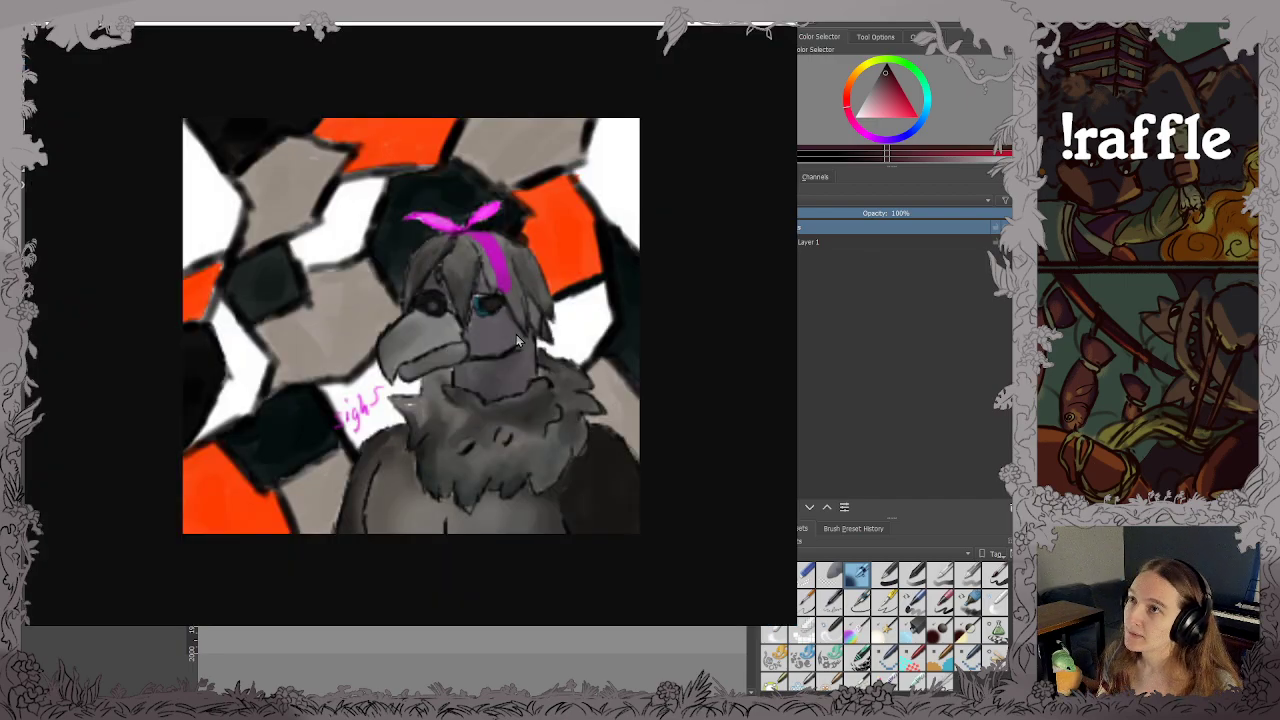
pyautogui.scroll(2, 496, 332)
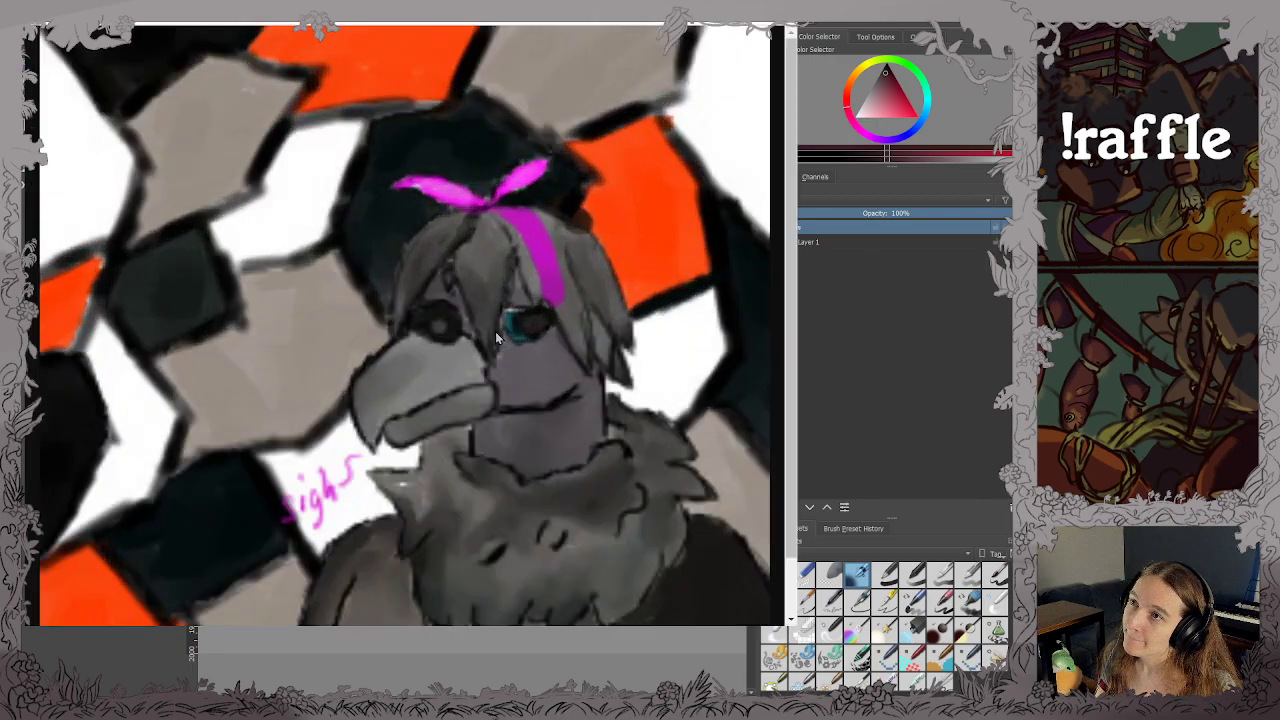
pyautogui.scroll(-2, 495, 331)
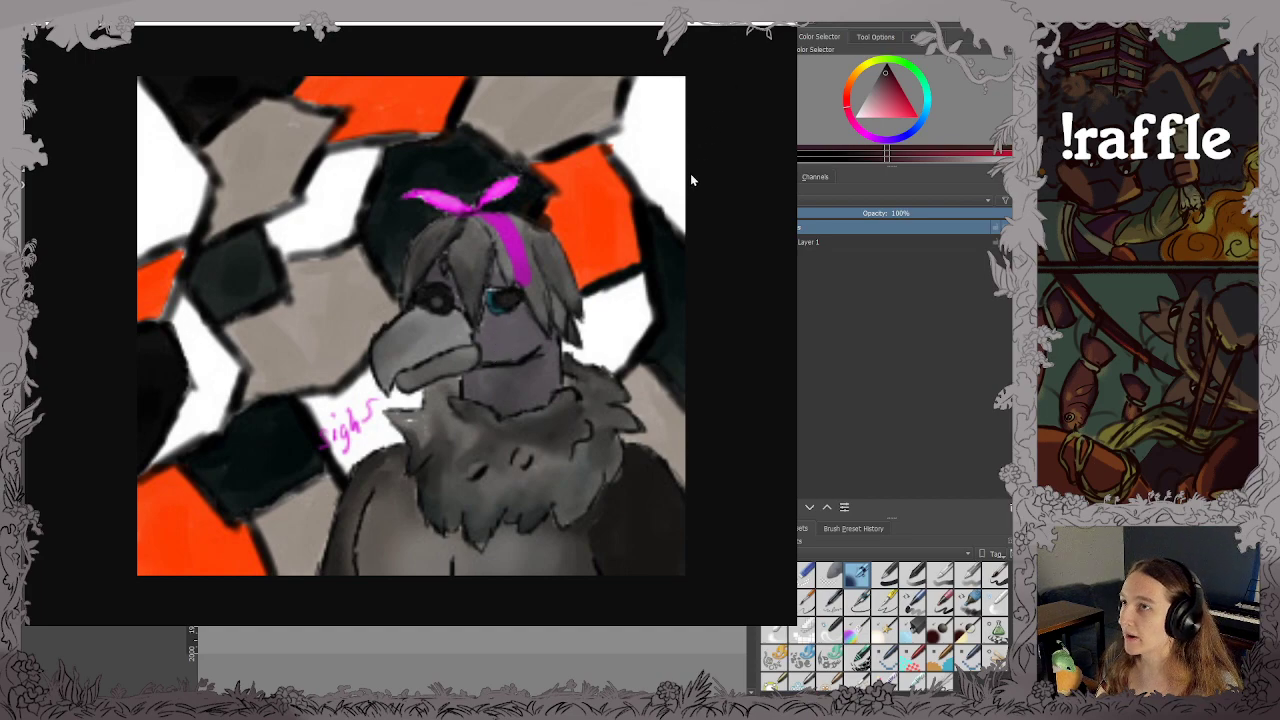
pyautogui.click(776, 24)
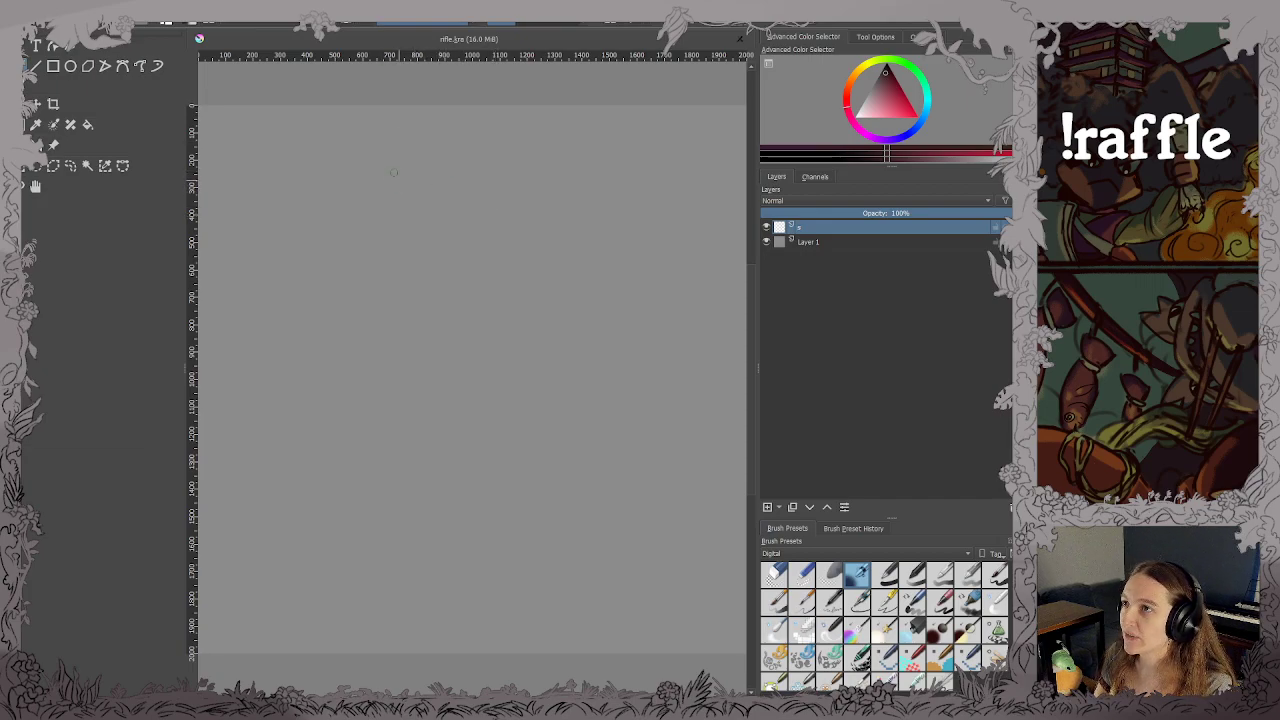
# Sketch a circle for the head near the canvas's upper edge and a broken spine line running down to the hips.
pyautogui.moveTo(370, 158); pyautogui.dragTo(358, 172)
pyautogui.hotkey('ctrl', 'z')
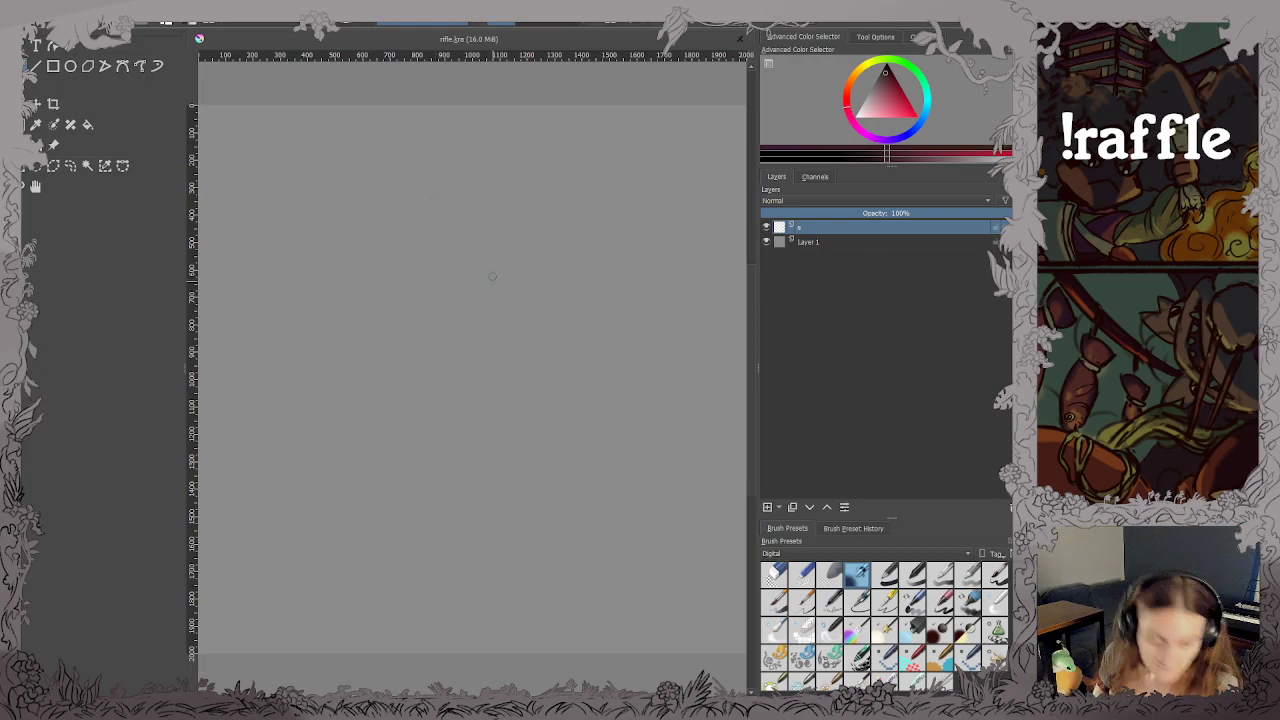
pyautogui.moveTo(512, 146)
pyautogui.mouseDown()
pyautogui.moveTo(517, 231)
pyautogui.moveTo(571, 185)
pyautogui.moveTo(506, 147)
pyautogui.mouseUp()
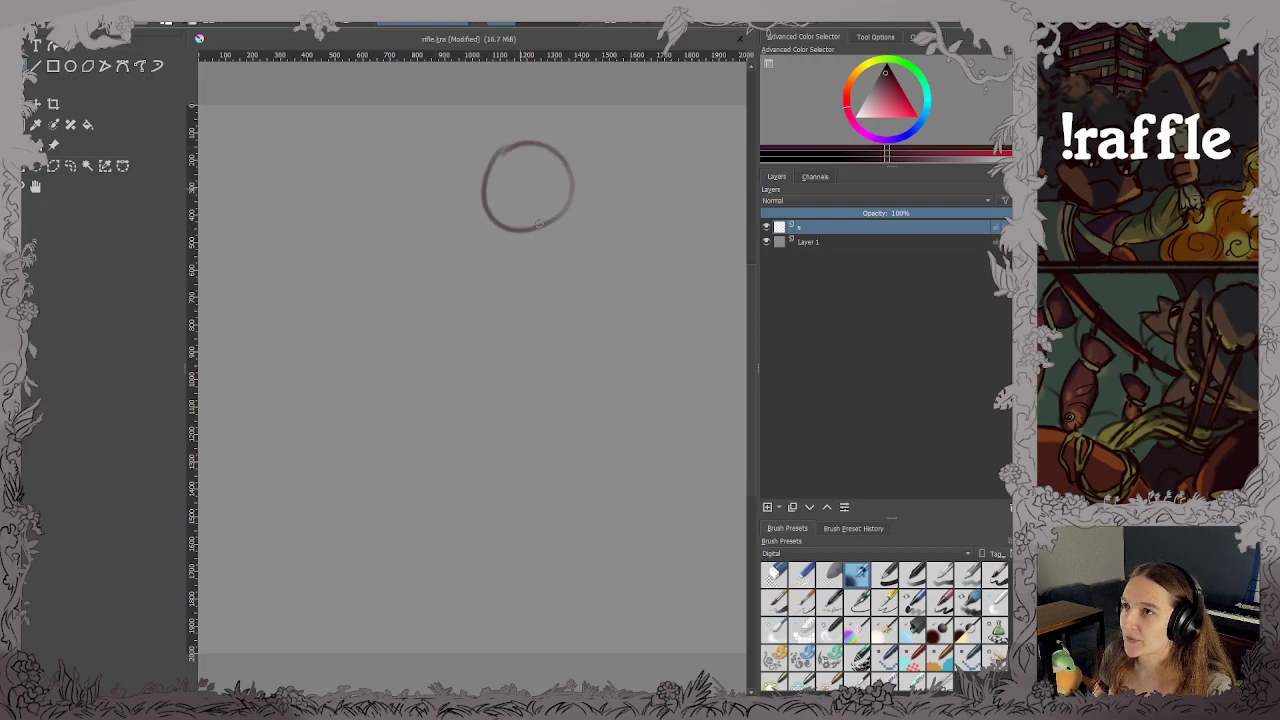
pyautogui.moveTo(548, 224); pyautogui.dragTo(544, 310)
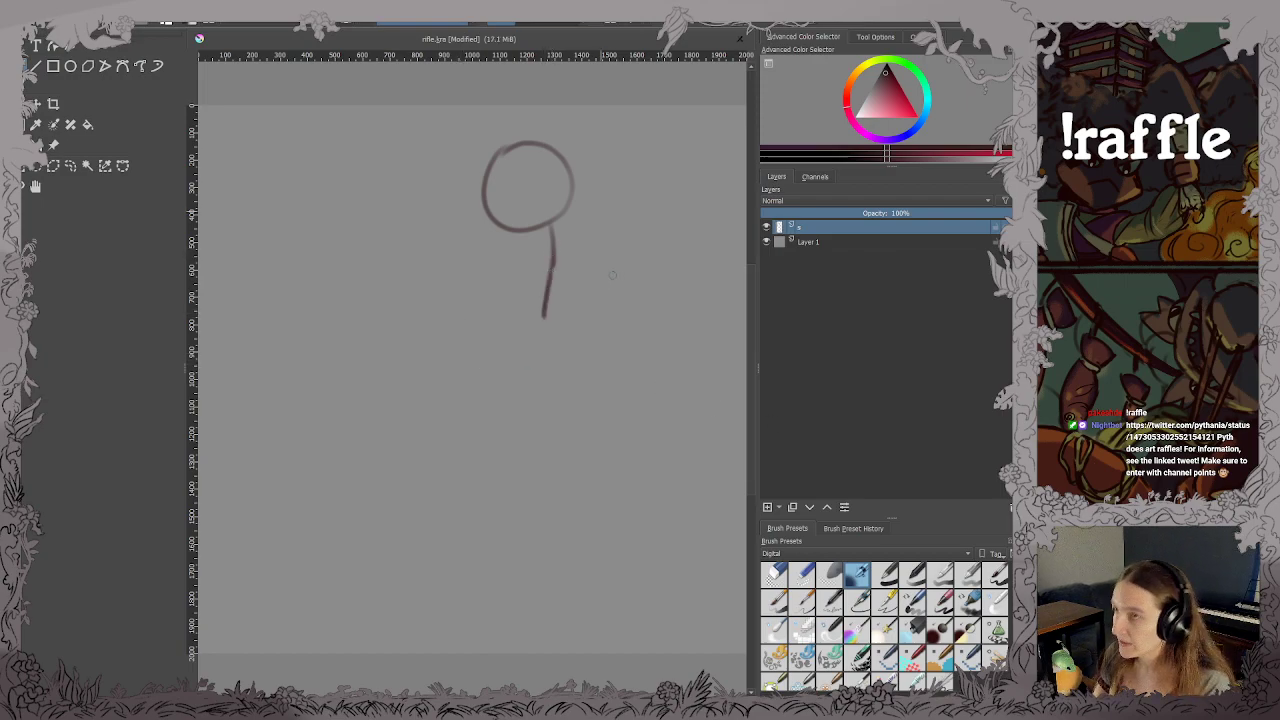
pyautogui.moveTo(540, 326)
pyautogui.mouseDown()
pyautogui.moveTo(524, 385)
pyautogui.moveTo(536, 484)
pyautogui.moveTo(492, 522)
pyautogui.mouseUp()
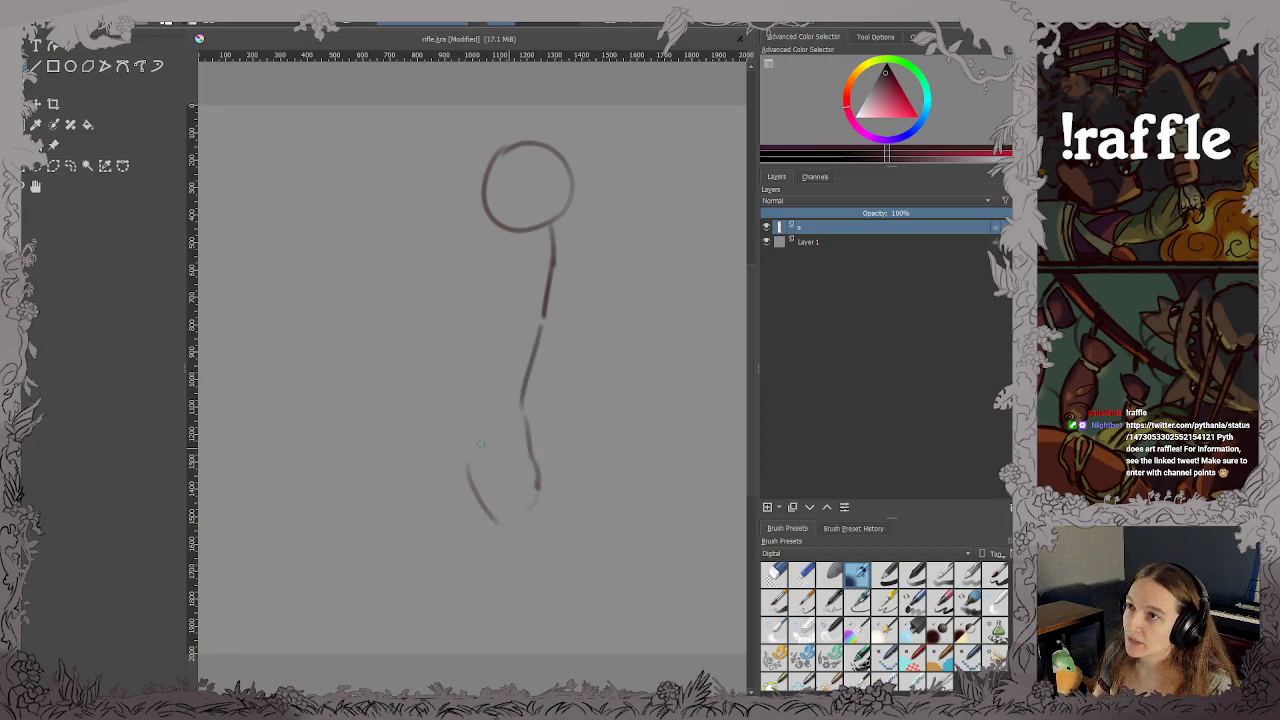
pyautogui.moveTo(505, 408)
pyautogui.mouseDown()
pyautogui.moveTo(567, 524)
pyautogui.moveTo(607, 488)
pyautogui.moveTo(599, 442)
pyautogui.moveTo(567, 541)
pyautogui.moveTo(613, 454)
pyautogui.moveTo(575, 440)
pyautogui.mouseUp()
pyautogui.hotkey('ctrl', 'z')
pyautogui.hotkey('ctrl', 'z')
pyautogui.hotkey('ctrl', 'z')
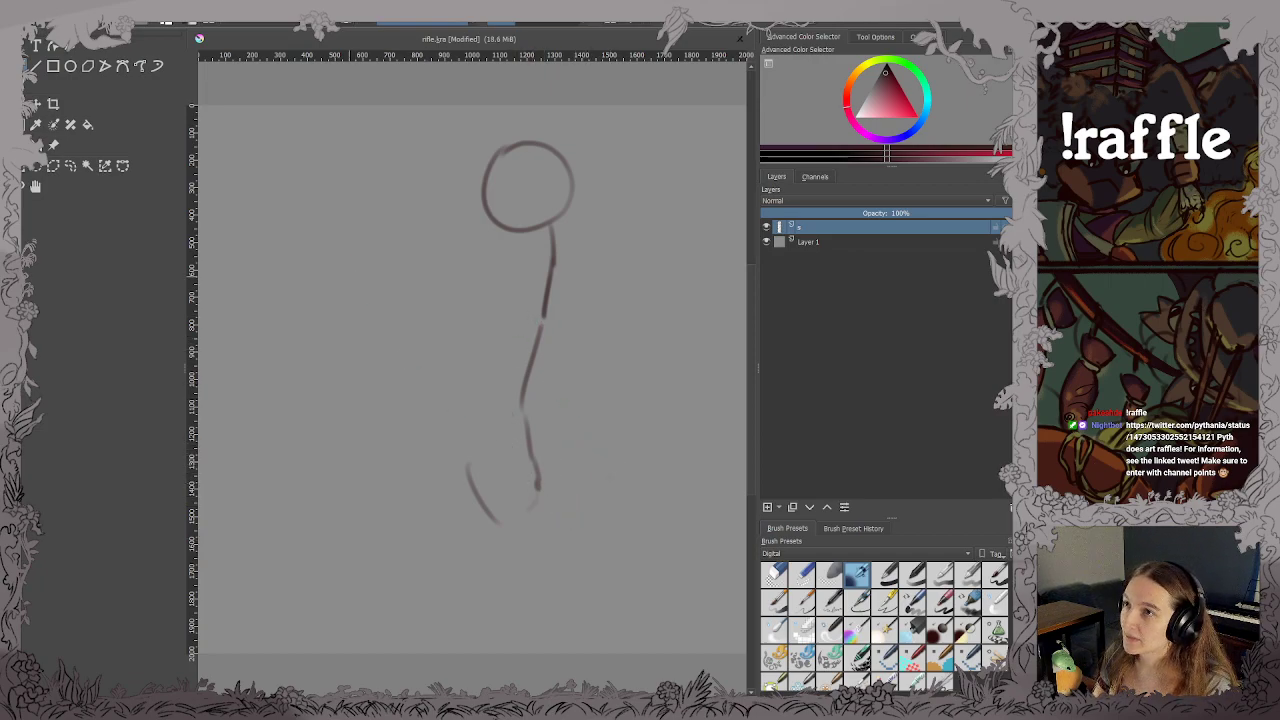
# Sketch the shoulder line and both sides of the neck beneath the head circle, and save the drawing.
pyautogui.hotkey('ctrl', 's')
pyautogui.moveTo(487, 271)
pyautogui.mouseDown()
pyautogui.moveTo(551, 266)
pyautogui.moveTo(592, 296)
pyautogui.mouseUp()
pyautogui.moveTo(522, 238); pyautogui.dragTo(504, 280)
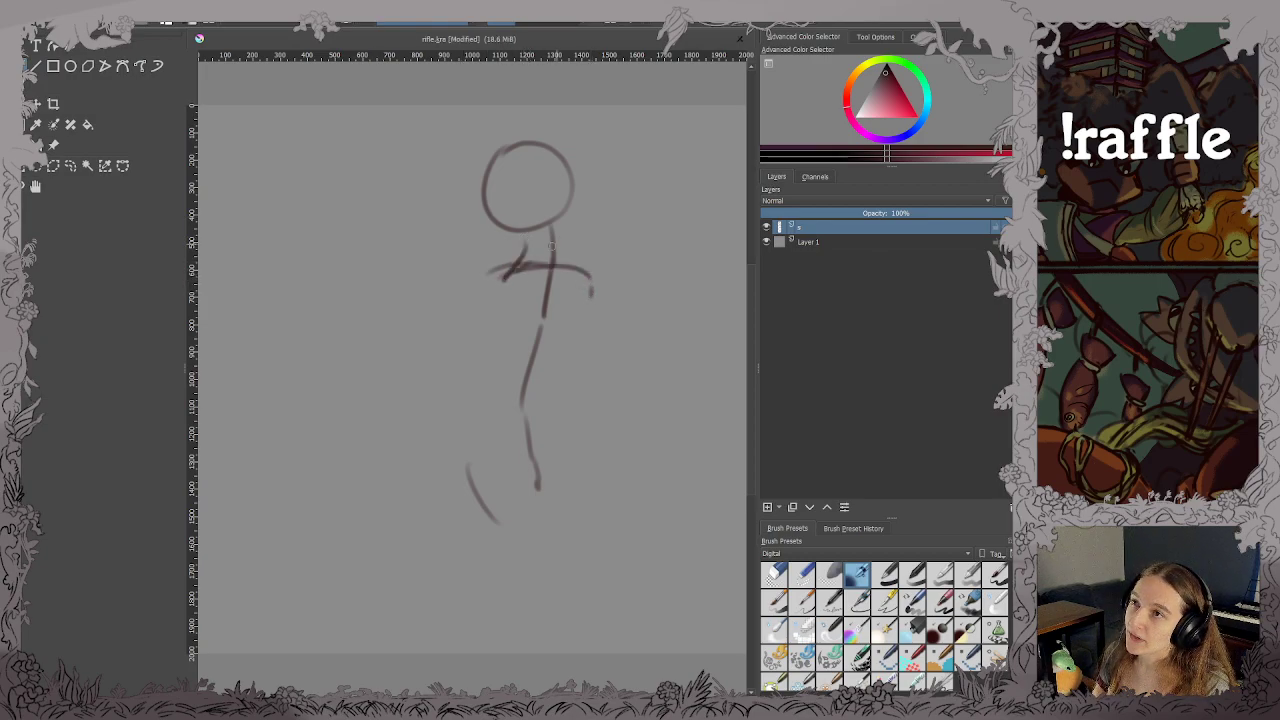
pyautogui.moveTo(573, 206)
pyautogui.mouseDown()
pyautogui.moveTo(582, 270)
pyautogui.moveTo(602, 286)
pyautogui.moveTo(566, 267)
pyautogui.mouseUp()
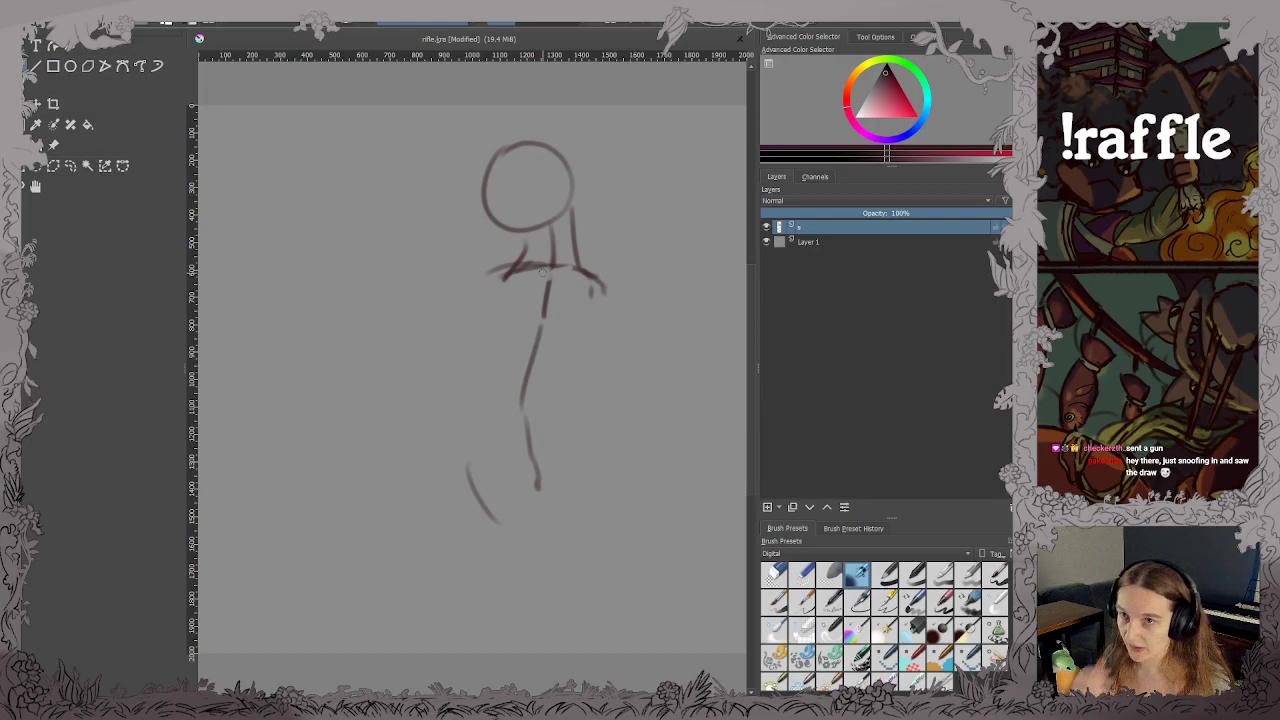
pyautogui.hotkey('ctrl', 's')
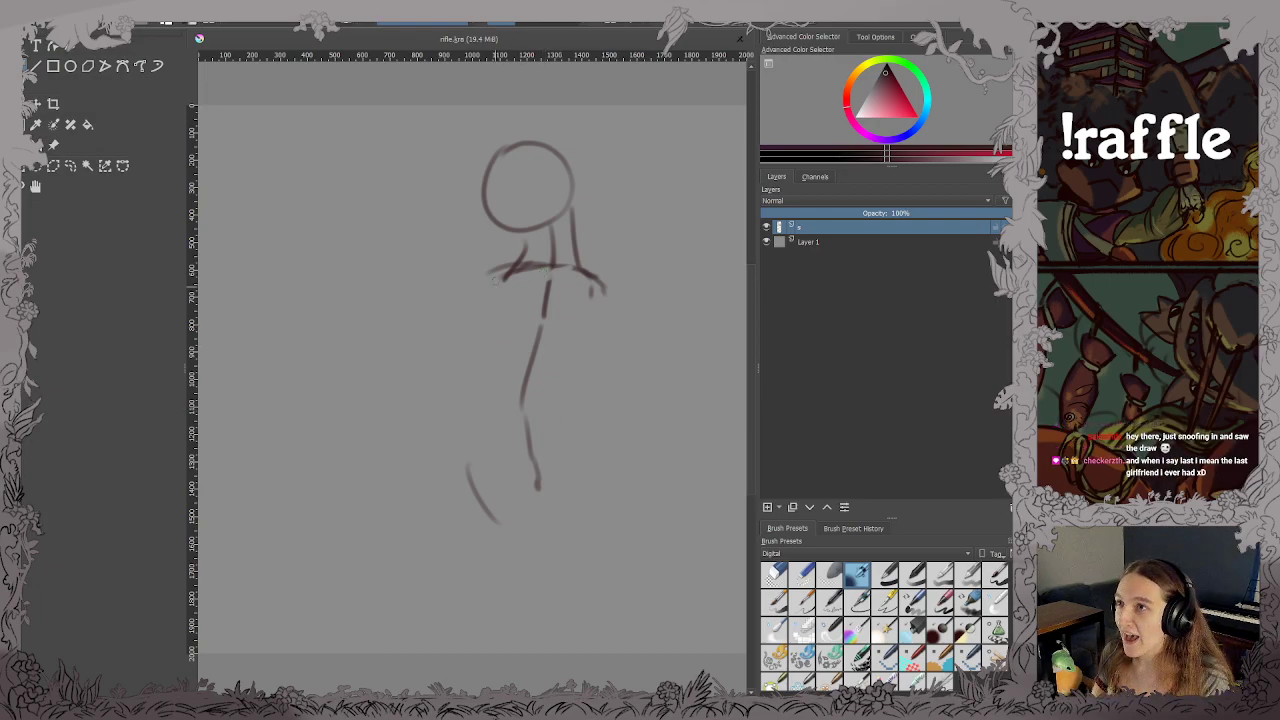
# Sketch the torso outline with the chest, the lower ribcage and the back tapering to the waist.
pyautogui.moveTo(481, 291)
pyautogui.mouseDown()
pyautogui.moveTo(463, 412)
pyautogui.moveTo(550, 440)
pyautogui.mouseUp()
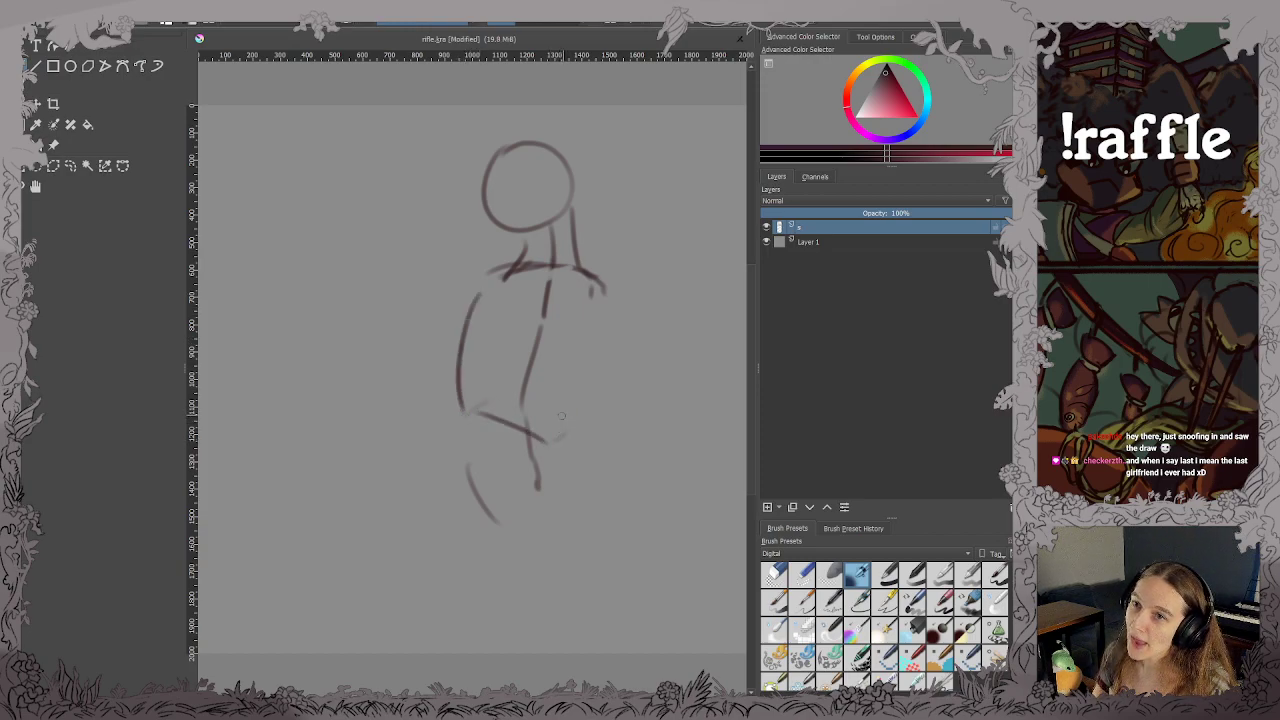
pyautogui.moveTo(579, 392); pyautogui.dragTo(555, 433)
pyautogui.moveTo(602, 290); pyautogui.dragTo(585, 402)
pyautogui.moveTo(588, 394)
pyautogui.mouseDown()
pyautogui.moveTo(500, 478)
pyautogui.moveTo(505, 526)
pyautogui.moveTo(540, 553)
pyautogui.moveTo(557, 528)
pyautogui.mouseUp()
# Sketch the pelvis with a large oval for the near hip and a curved line for the belly, and save the drawing.
pyautogui.moveTo(550, 466)
pyautogui.mouseDown()
pyautogui.moveTo(594, 553)
pyautogui.moveTo(605, 459)
pyautogui.moveTo(582, 580)
pyautogui.mouseUp()
pyautogui.hotkey('ctrl', 'z')
pyautogui.moveTo(554, 455)
pyautogui.mouseDown()
pyautogui.moveTo(531, 494)
pyautogui.moveTo(575, 456)
pyautogui.moveTo(545, 548)
pyautogui.mouseUp()
pyautogui.moveTo(580, 420); pyautogui.dragTo(580, 447)
pyautogui.moveTo(588, 452)
pyautogui.mouseDown()
pyautogui.moveTo(607, 484)
pyautogui.moveTo(610, 530)
pyautogui.mouseUp()
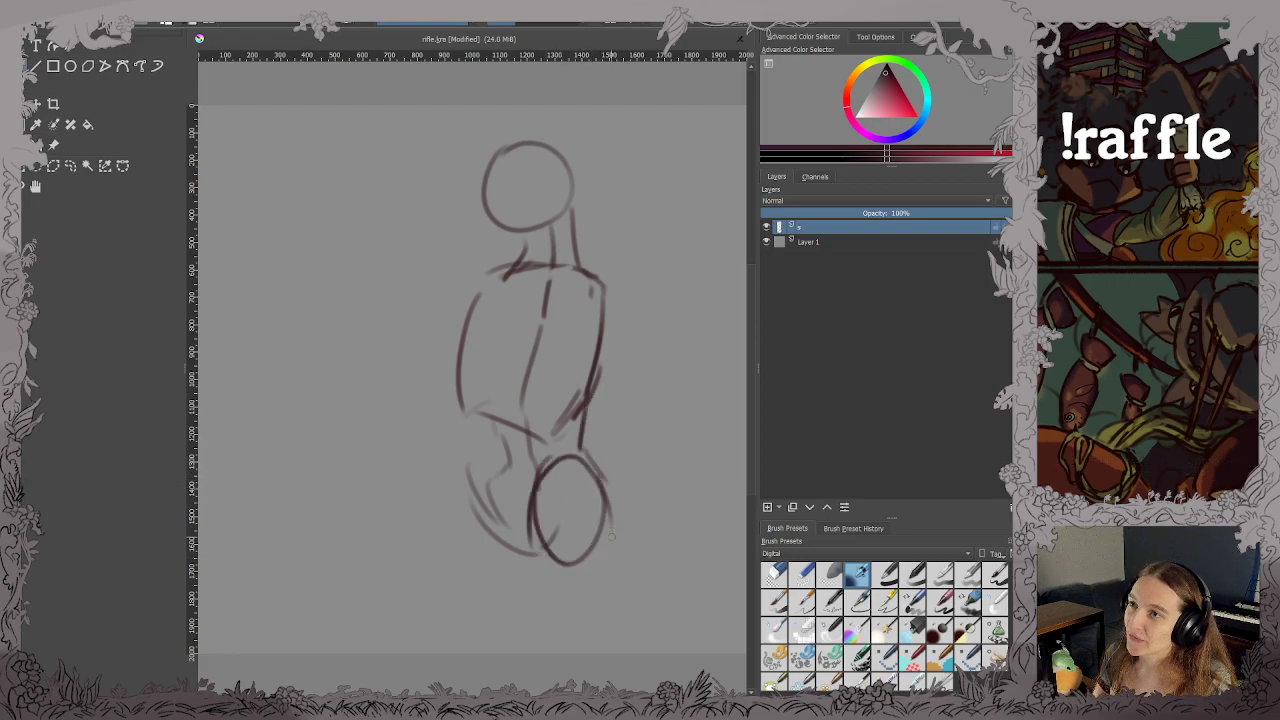
pyautogui.moveTo(477, 432)
pyautogui.mouseDown()
pyautogui.moveTo(490, 493)
pyautogui.moveTo(479, 452)
pyautogui.moveTo(492, 494)
pyautogui.moveTo(536, 500)
pyautogui.mouseUp()
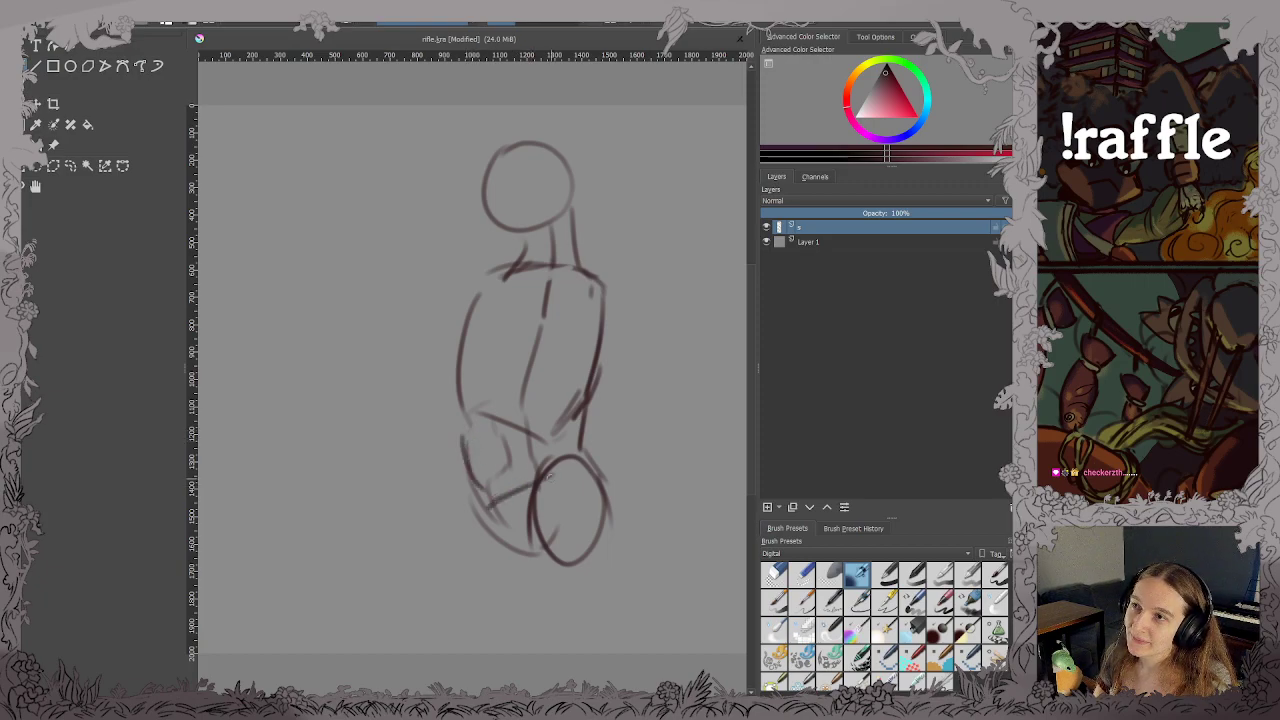
pyautogui.hotkey('ctrl', 's')
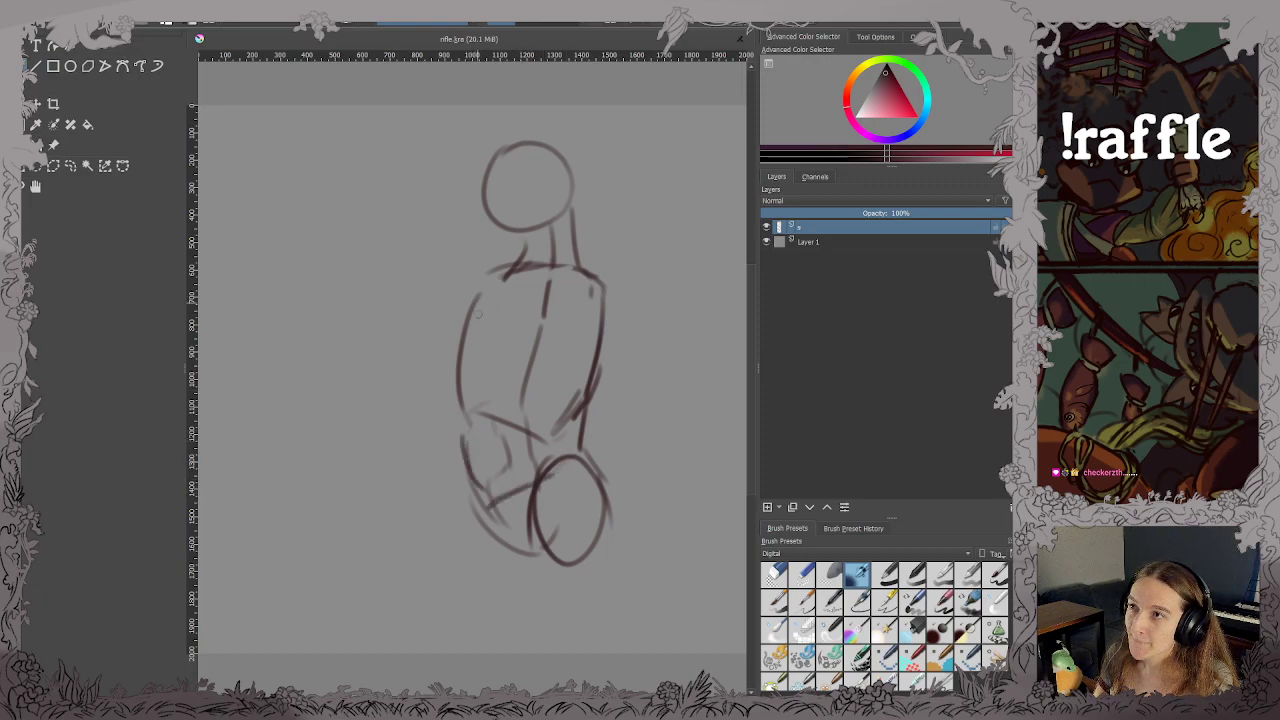
# Add a shoulder circle, a hooked beak and a feathered collar to the figure, and save the drawing.
pyautogui.moveTo(590, 286)
pyautogui.mouseDown()
pyautogui.moveTo(561, 313)
pyautogui.moveTo(607, 341)
pyautogui.moveTo(585, 288)
pyautogui.mouseUp()
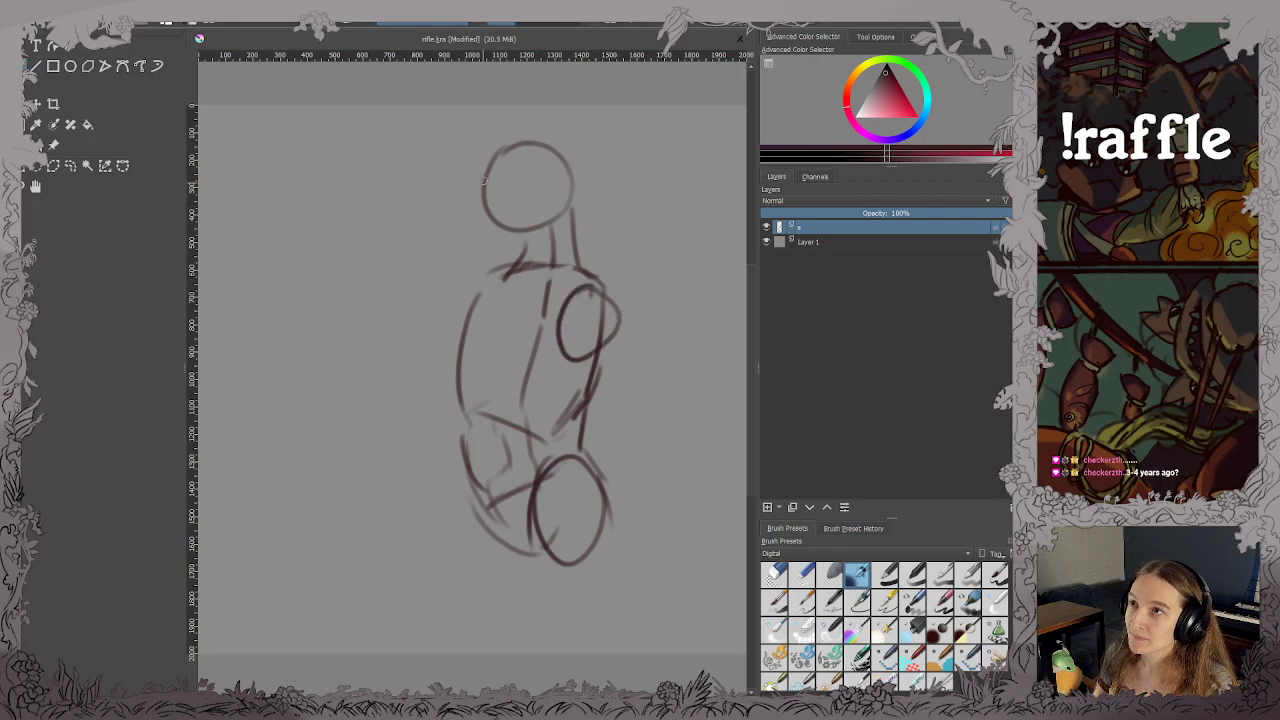
pyautogui.moveTo(488, 160)
pyautogui.mouseDown()
pyautogui.moveTo(436, 206)
pyautogui.moveTo(433, 234)
pyautogui.moveTo(518, 231)
pyautogui.moveTo(522, 254)
pyautogui.moveTo(491, 287)
pyautogui.moveTo(508, 312)
pyautogui.moveTo(538, 310)
pyautogui.mouseUp()
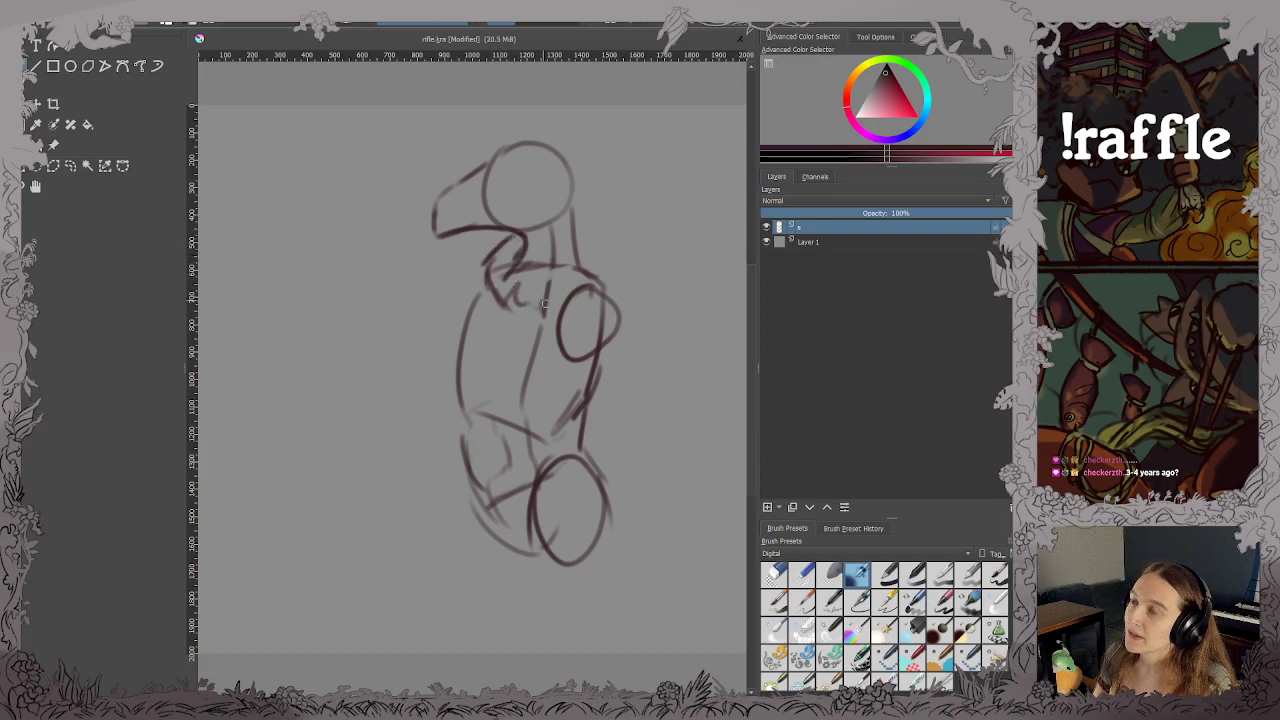
pyautogui.hotkey('ctrl', 's')
# Sketch both legs from the hips down to the canvas's lower edge, with a small curve inside the hip oval.
pyautogui.moveTo(575, 512); pyautogui.dragTo(584, 528)
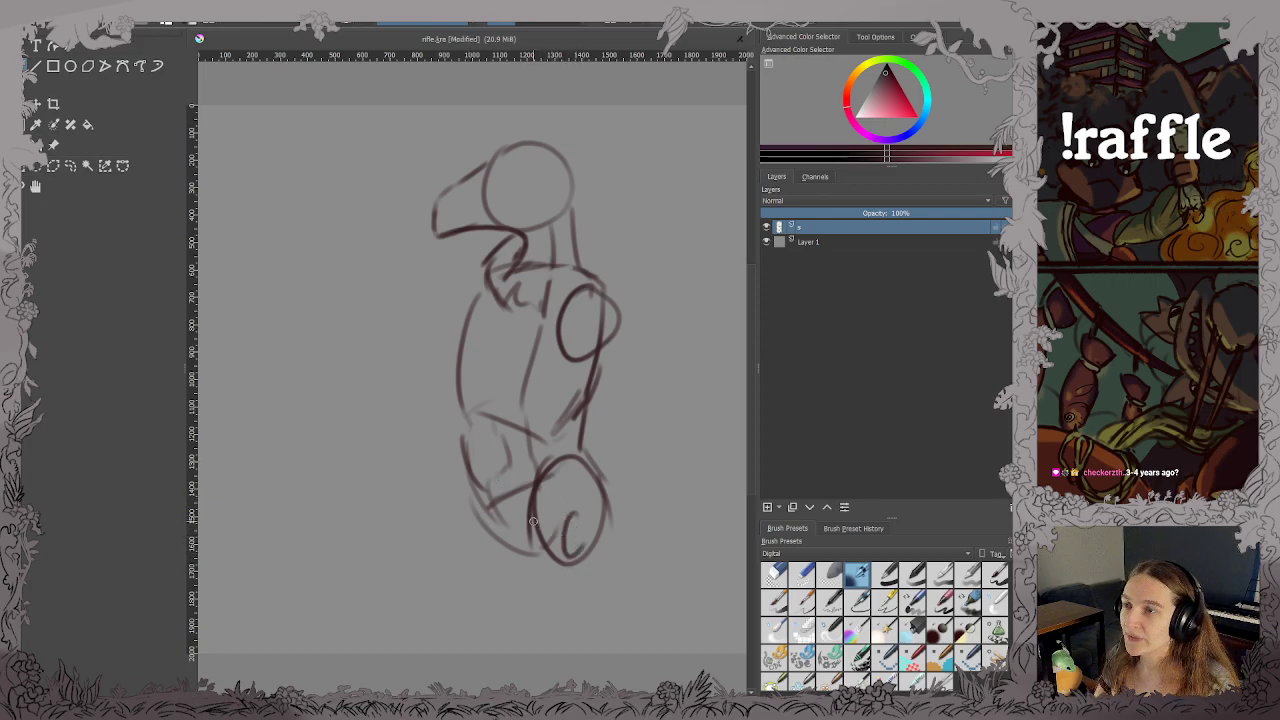
pyautogui.moveTo(530, 515); pyautogui.dragTo(536, 650)
pyautogui.moveTo(603, 505); pyautogui.dragTo(631, 645)
pyautogui.hotkey('ctrl', 'z')
pyautogui.hotkey('ctrl', 'z')
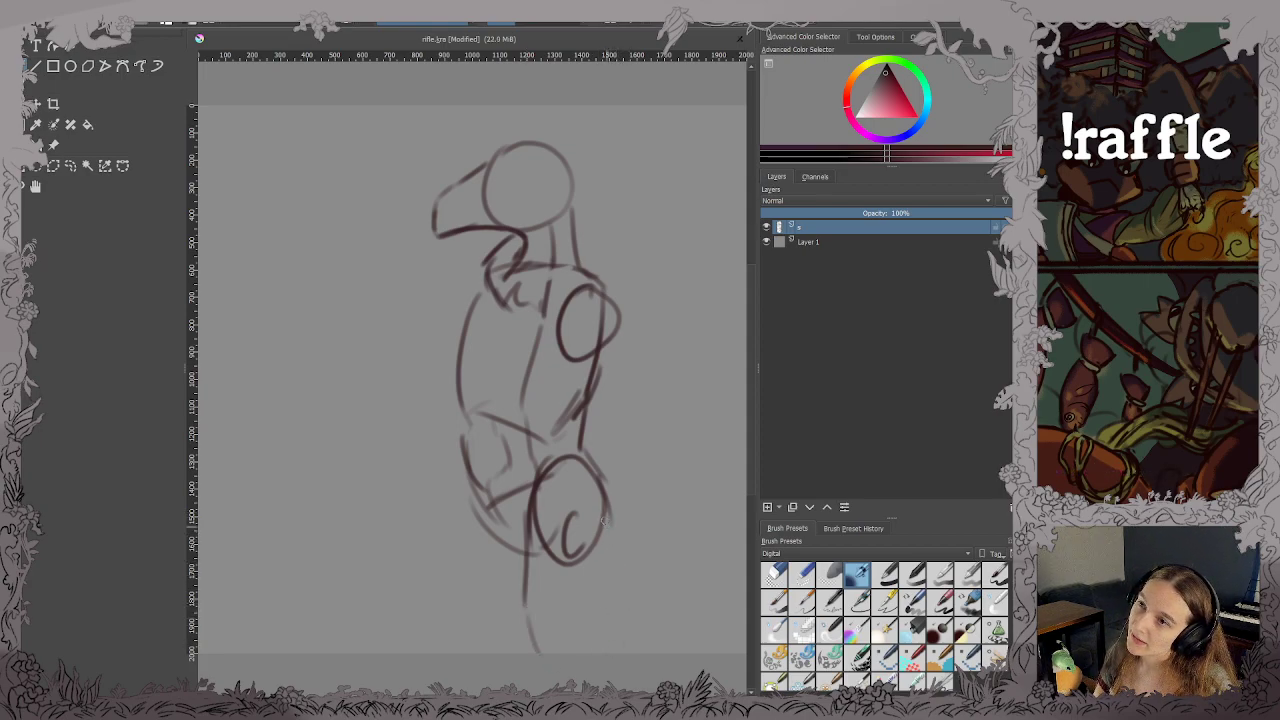
pyautogui.moveTo(604, 510); pyautogui.dragTo(620, 652)
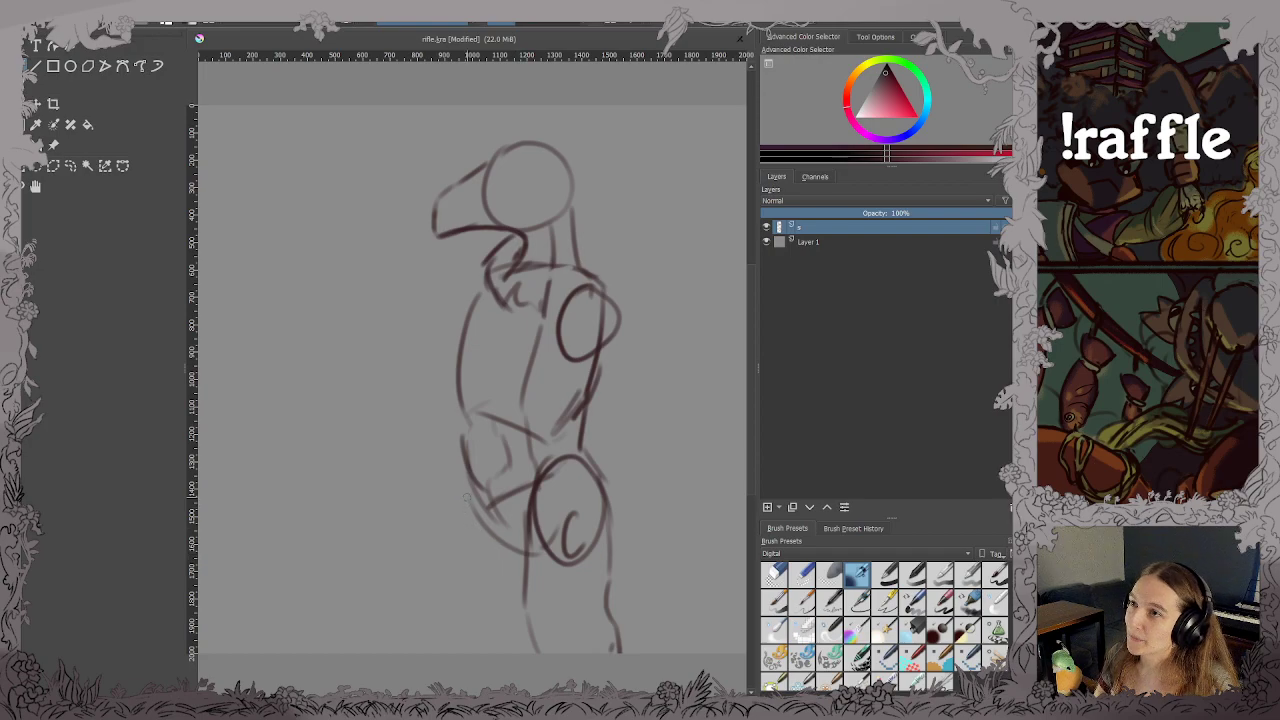
pyautogui.moveTo(459, 462)
pyautogui.mouseDown()
pyautogui.moveTo(468, 551)
pyautogui.moveTo(462, 519)
pyautogui.moveTo(446, 597)
pyautogui.moveTo(512, 652)
pyautogui.mouseUp()
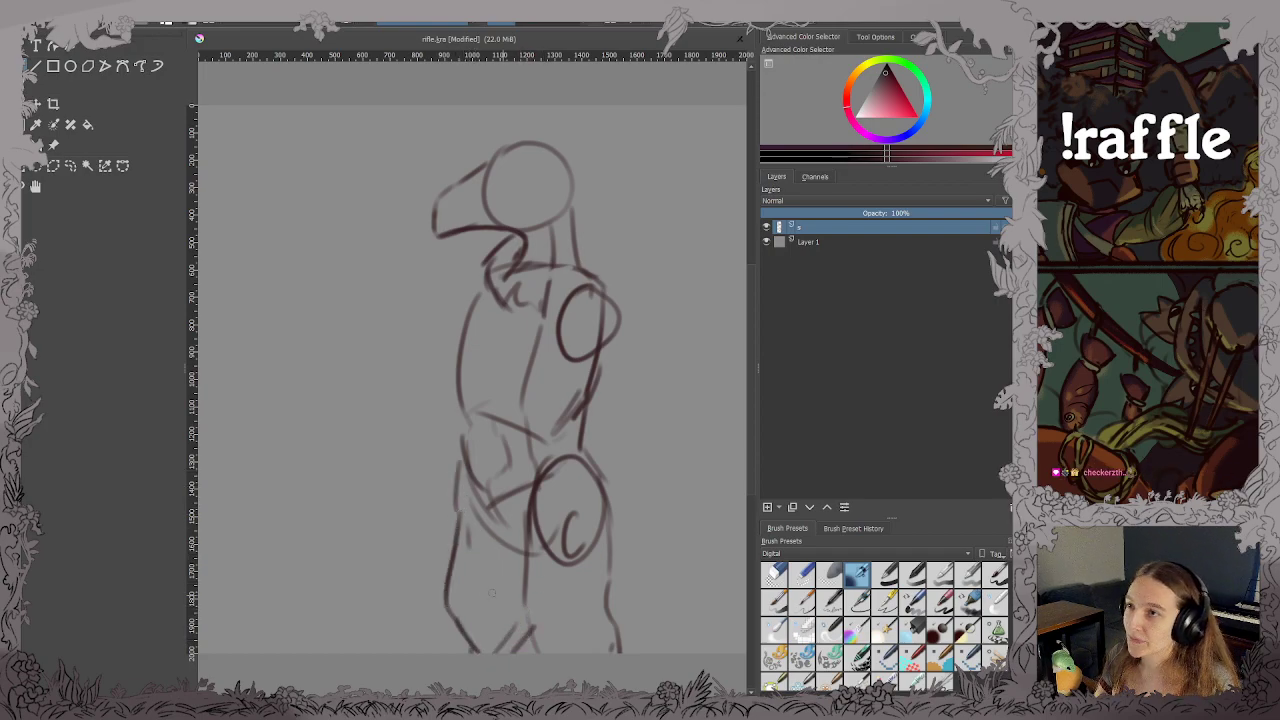
# Erase most of both legs and the lower part of the hip oval, and save the drawing.
pyautogui.press('e')
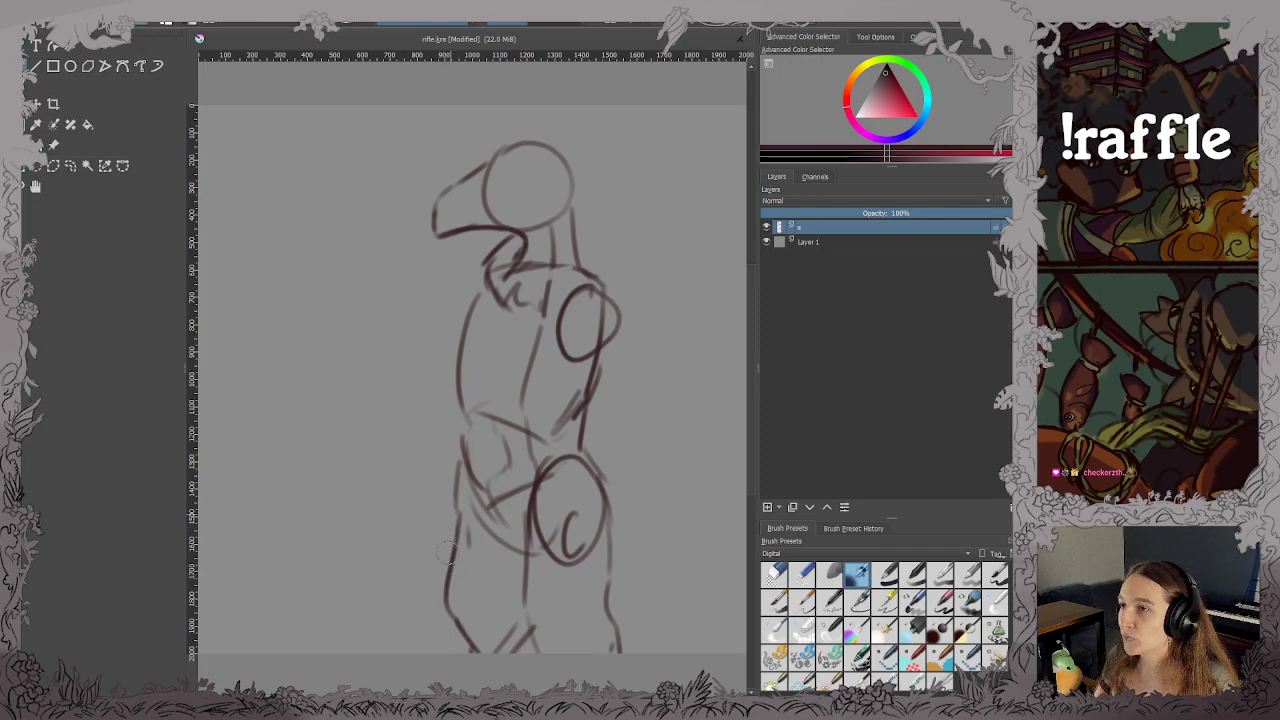
pyautogui.moveTo(457, 505)
pyautogui.mouseDown()
pyautogui.moveTo(462, 630)
pyautogui.moveTo(516, 638)
pyautogui.moveTo(528, 590)
pyautogui.moveTo(578, 540)
pyautogui.moveTo(608, 588)
pyautogui.moveTo(612, 640)
pyautogui.mouseUp()
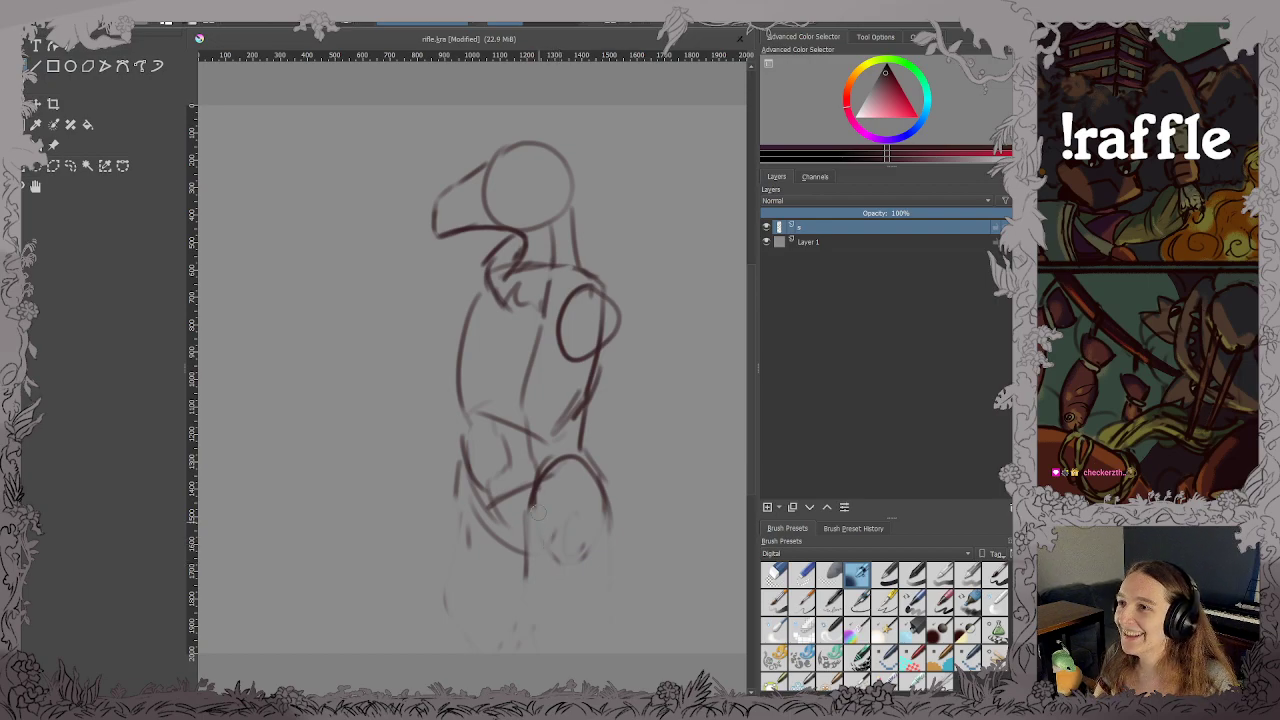
pyautogui.hotkey('ctrl', 's')
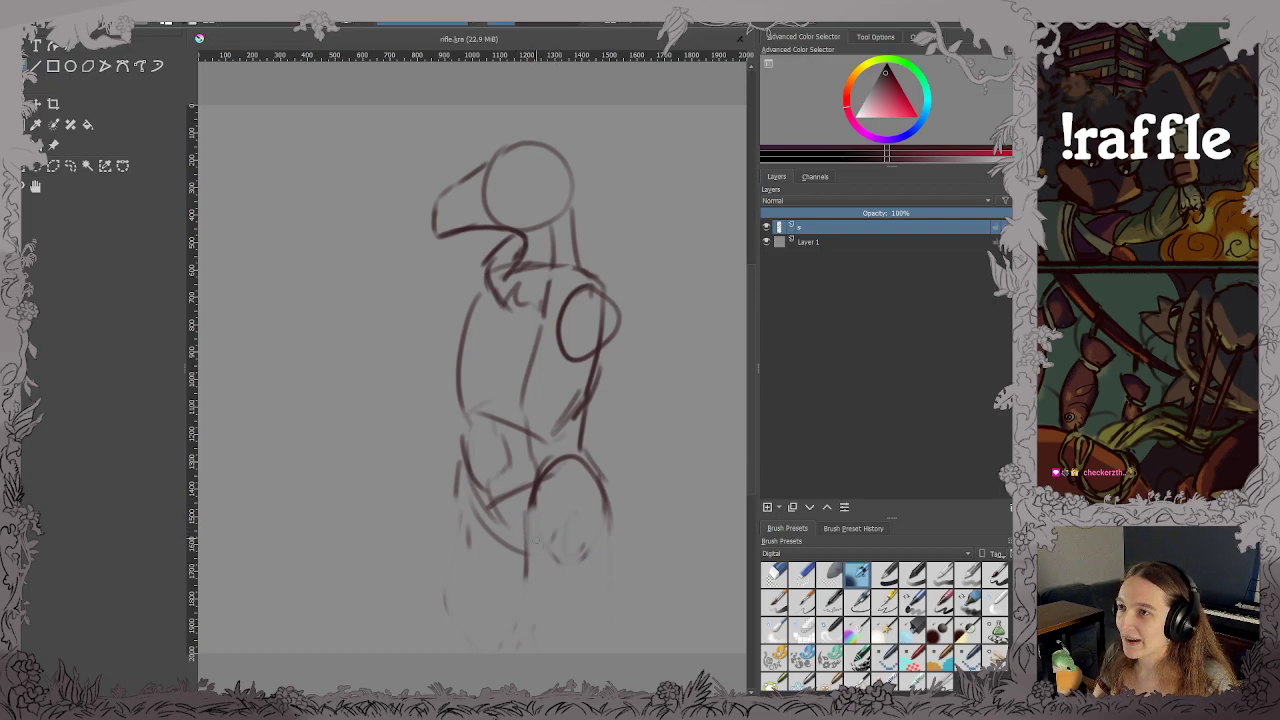
# Redraw both legs with fuller thighs and a small oval for the near knee at the canvas's lower edge.
pyautogui.moveTo(550, 652); pyautogui.dragTo(574, 650)
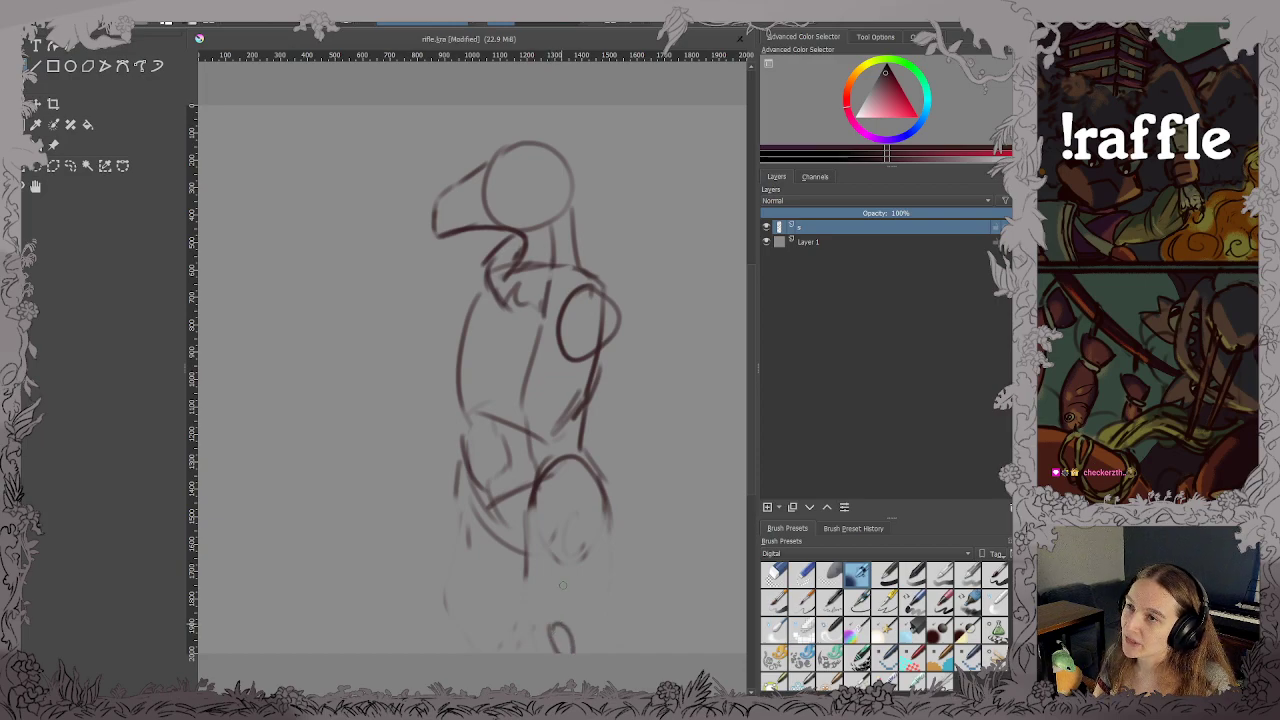
pyautogui.moveTo(532, 512)
pyautogui.mouseDown()
pyautogui.moveTo(528, 590)
pyautogui.moveTo(545, 648)
pyautogui.mouseUp()
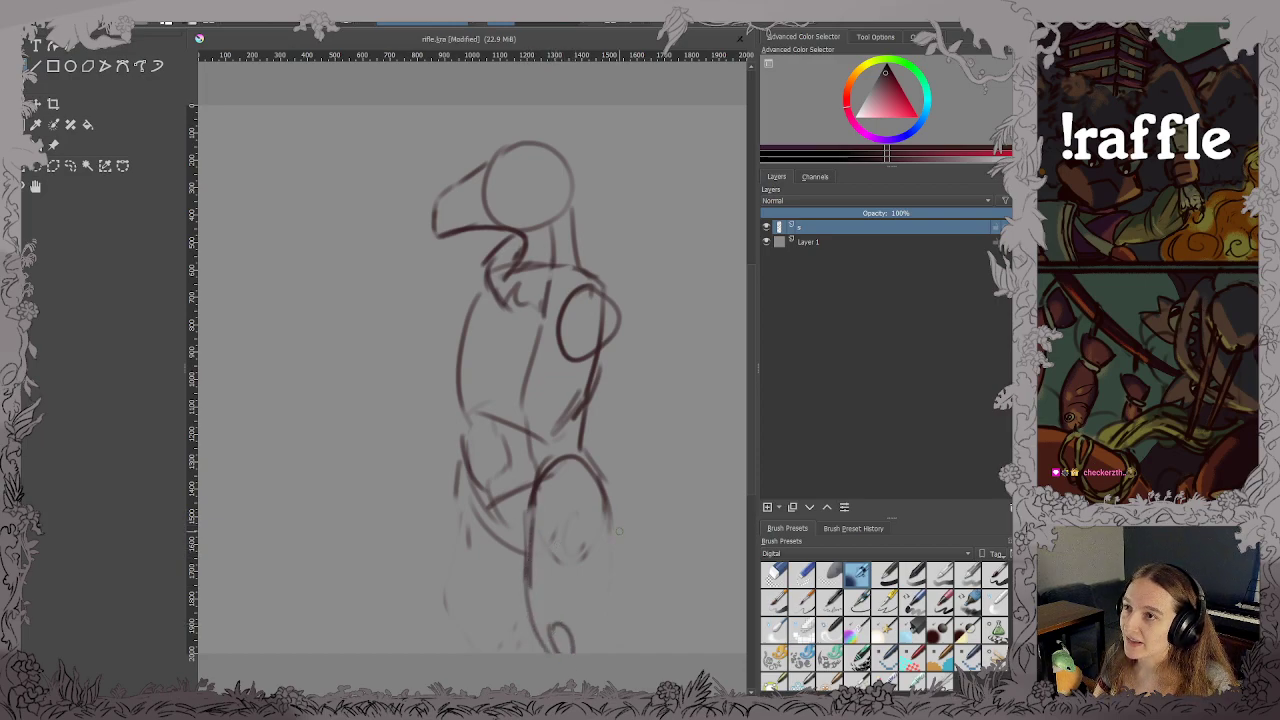
pyautogui.moveTo(612, 521)
pyautogui.mouseDown()
pyautogui.moveTo(603, 618)
pyautogui.moveTo(616, 650)
pyautogui.mouseUp()
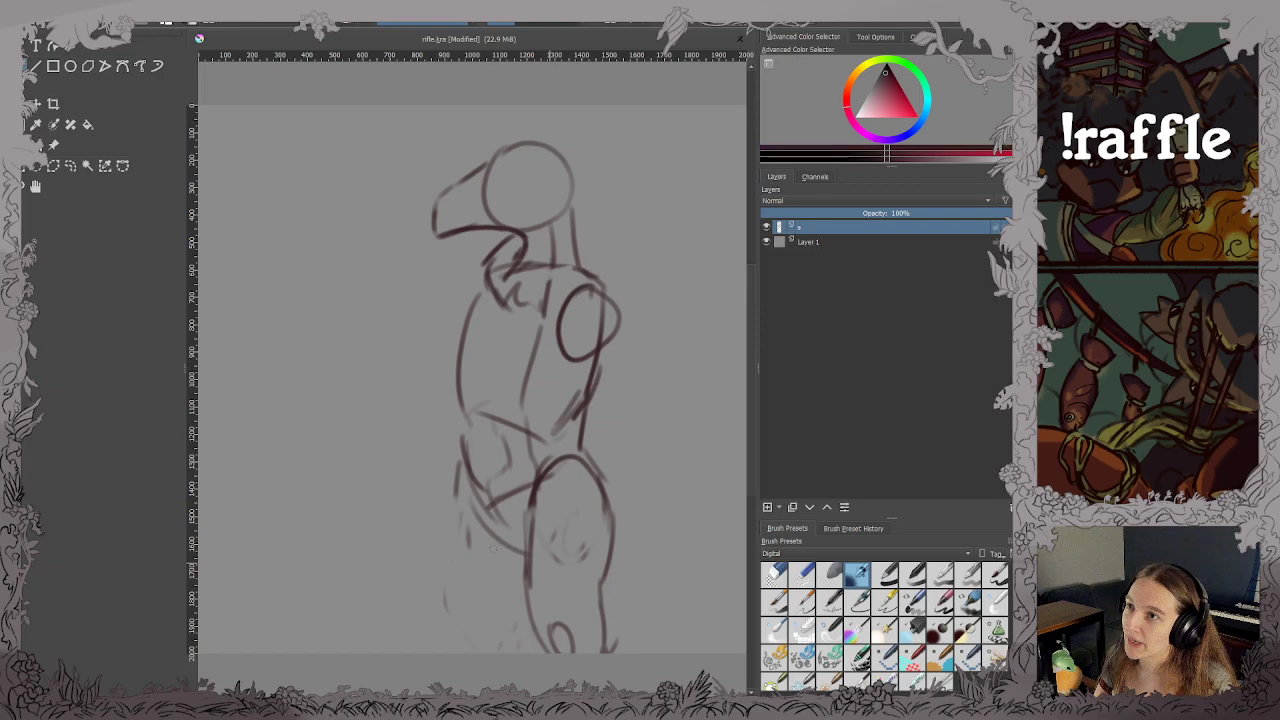
pyautogui.moveTo(448, 483)
pyautogui.mouseDown()
pyautogui.moveTo(449, 580)
pyautogui.moveTo(479, 648)
pyautogui.moveTo(516, 630)
pyautogui.moveTo(506, 640)
pyautogui.moveTo(524, 562)
pyautogui.mouseUp()
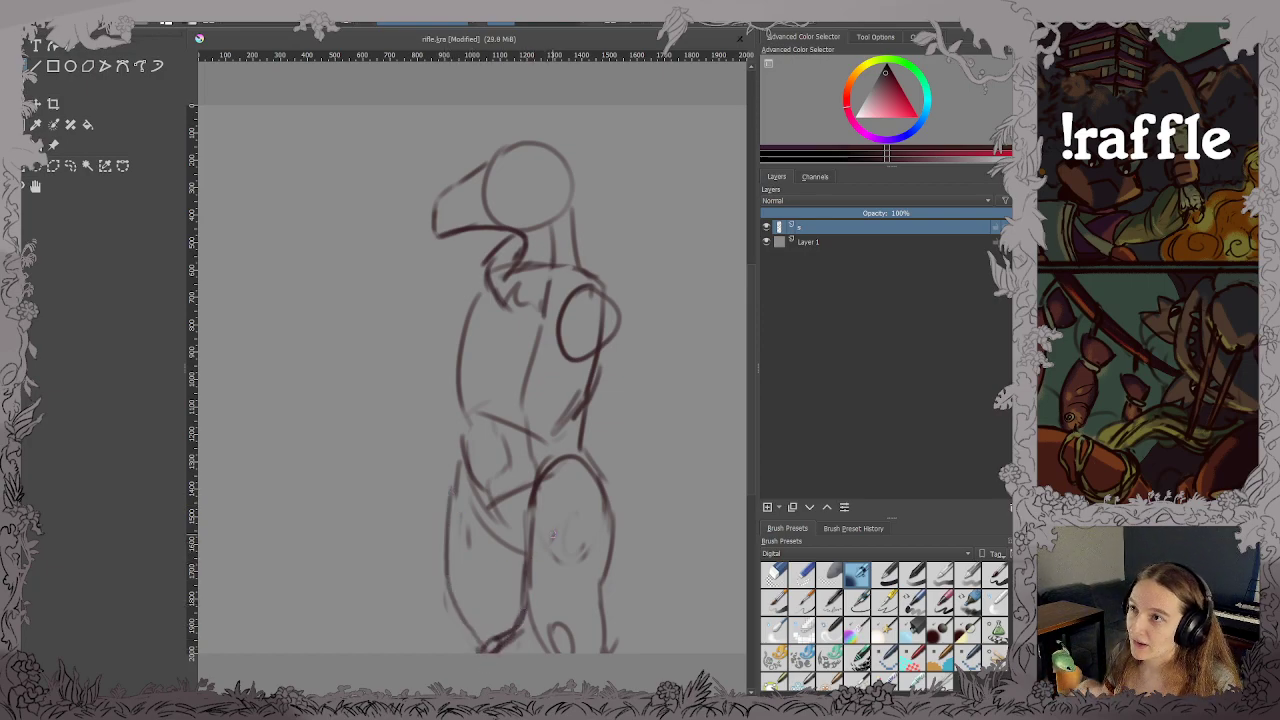
# Scale the whole figure down, move it toward the canvas's upper right, and save the drawing.
pyautogui.hotkey('ctrl', 't')
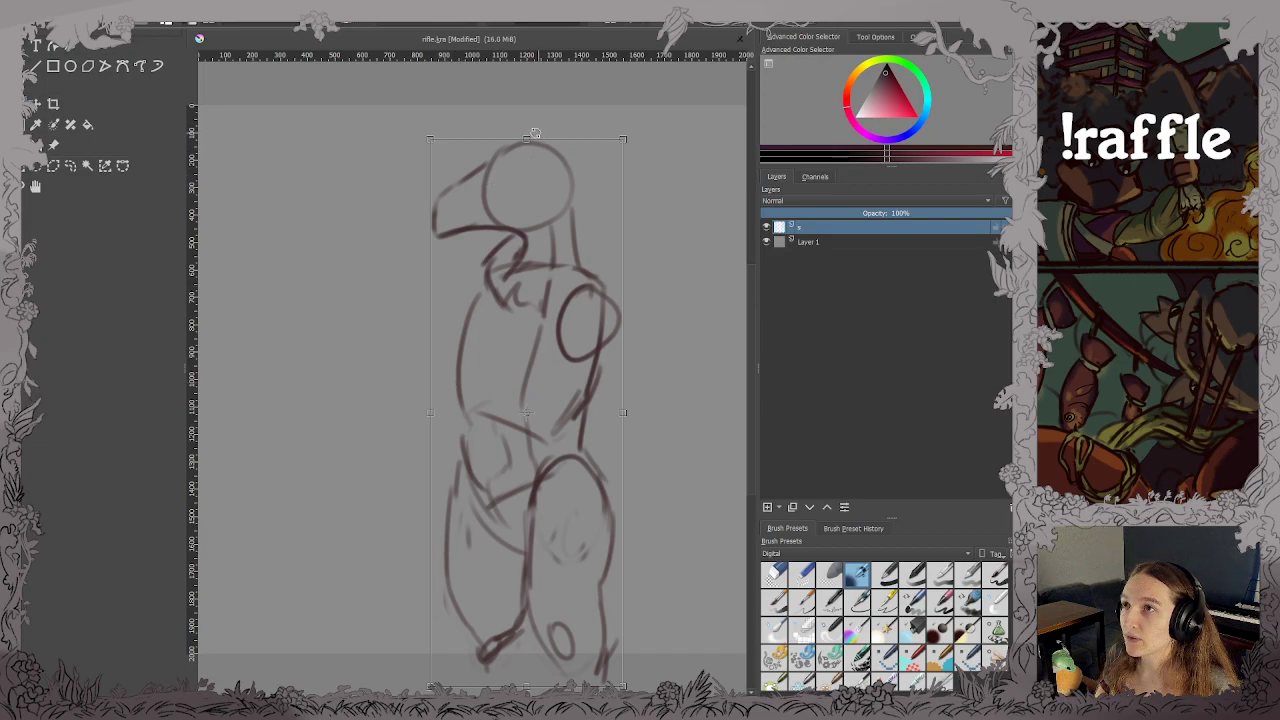
pyautogui.moveTo(526, 142); pyautogui.dragTo(526, 262)
pyautogui.moveTo(552, 364)
pyautogui.mouseDown()
pyautogui.moveTo(585, 226)
pyautogui.moveTo(599, 226)
pyautogui.mouseUp()
pyautogui.press('Return')
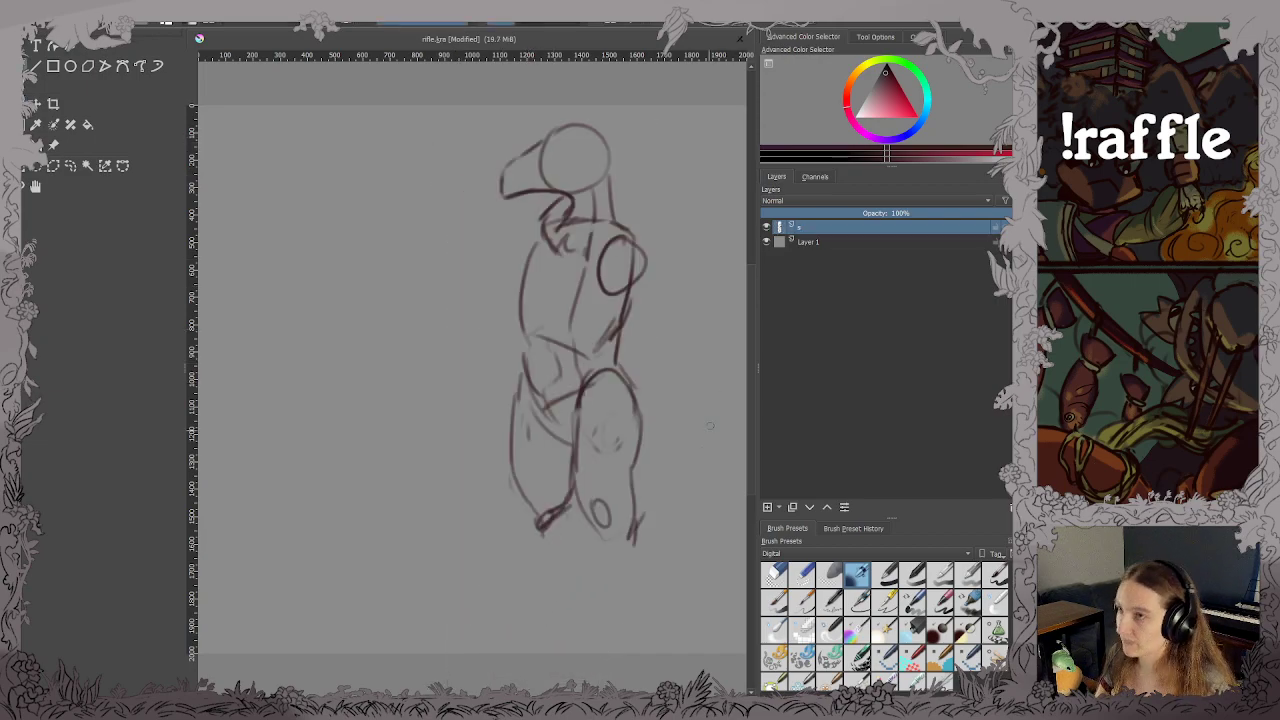
pyautogui.hotkey('ctrl', 's')
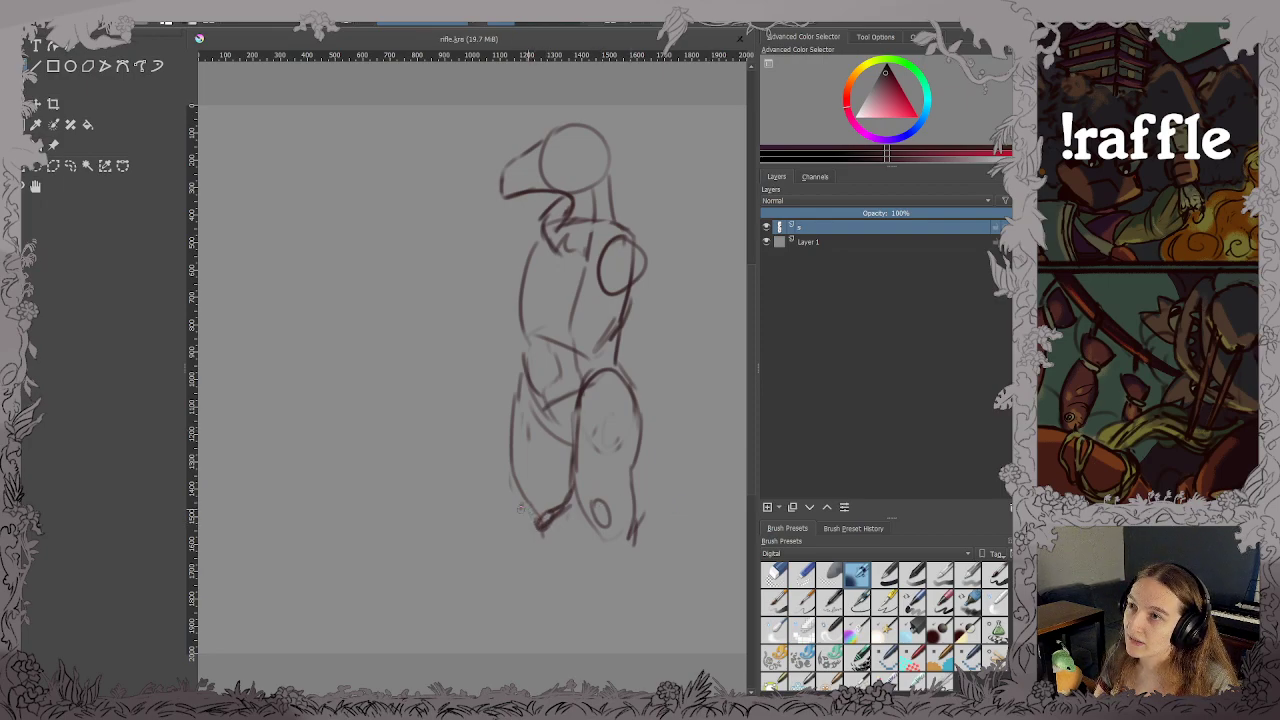
# Add a small oval for the far knee at the lower end of the far thigh.
pyautogui.moveTo(538, 522); pyautogui.dragTo(546, 510)
pyautogui.hotkey('ctrl', 'z')
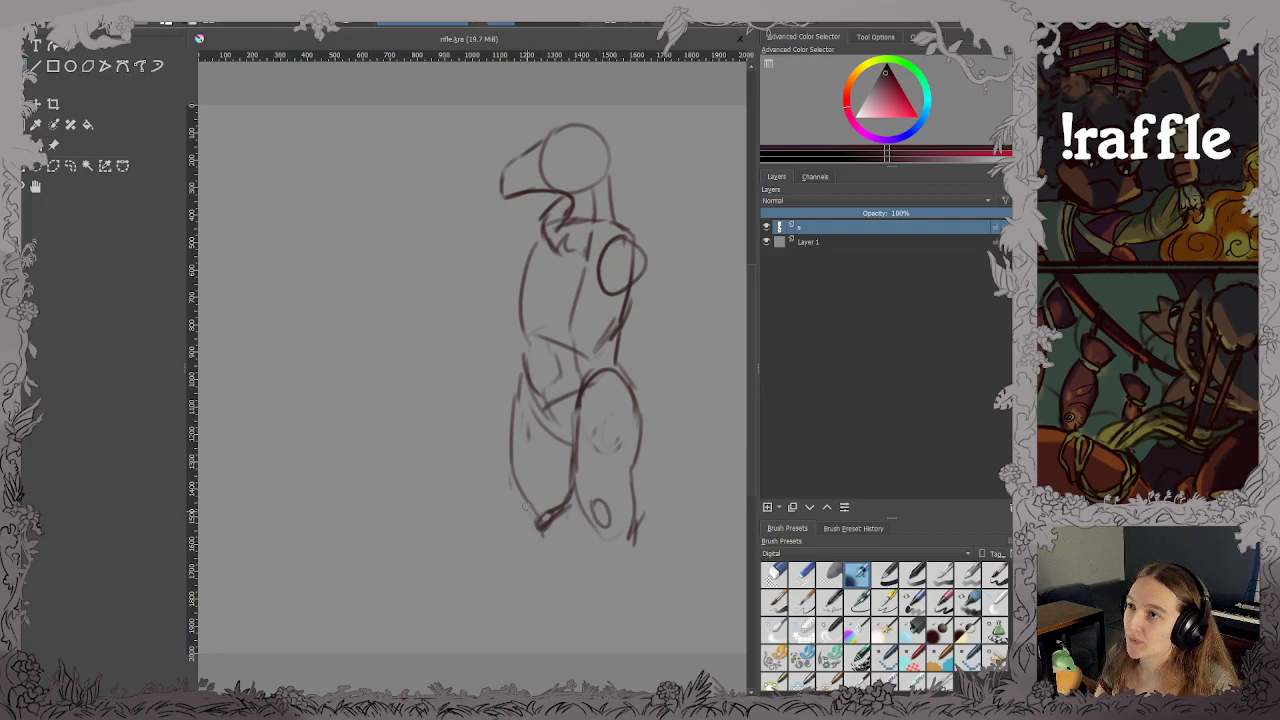
pyautogui.moveTo(522, 498); pyautogui.dragTo(544, 520)
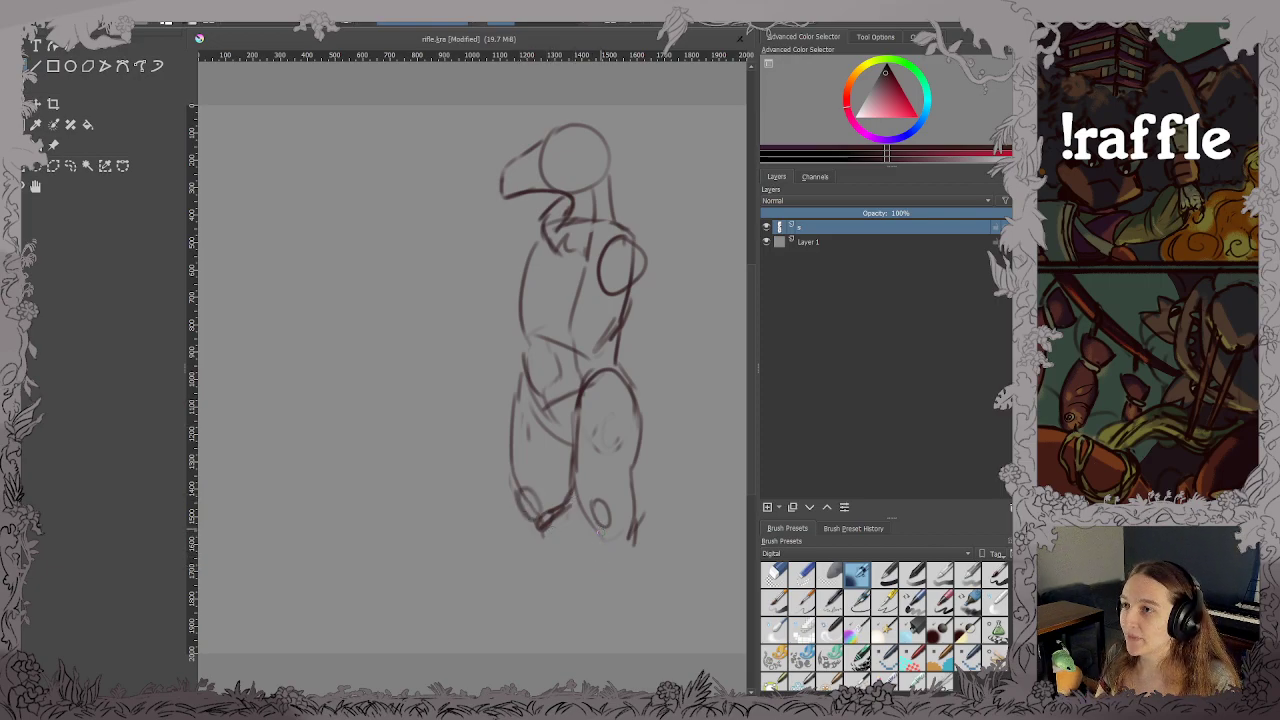
# Sketch the near lower leg from the knee to the foot at the canvas's lower edge, and save the drawing.
pyautogui.moveTo(588, 542)
pyautogui.mouseDown()
pyautogui.moveTo(603, 598)
pyautogui.moveTo(654, 645)
pyautogui.moveTo(664, 626)
pyautogui.mouseUp()
pyautogui.moveTo(631, 534)
pyautogui.mouseDown()
pyautogui.moveTo(636, 628)
pyautogui.moveTo(616, 648)
pyautogui.mouseUp()
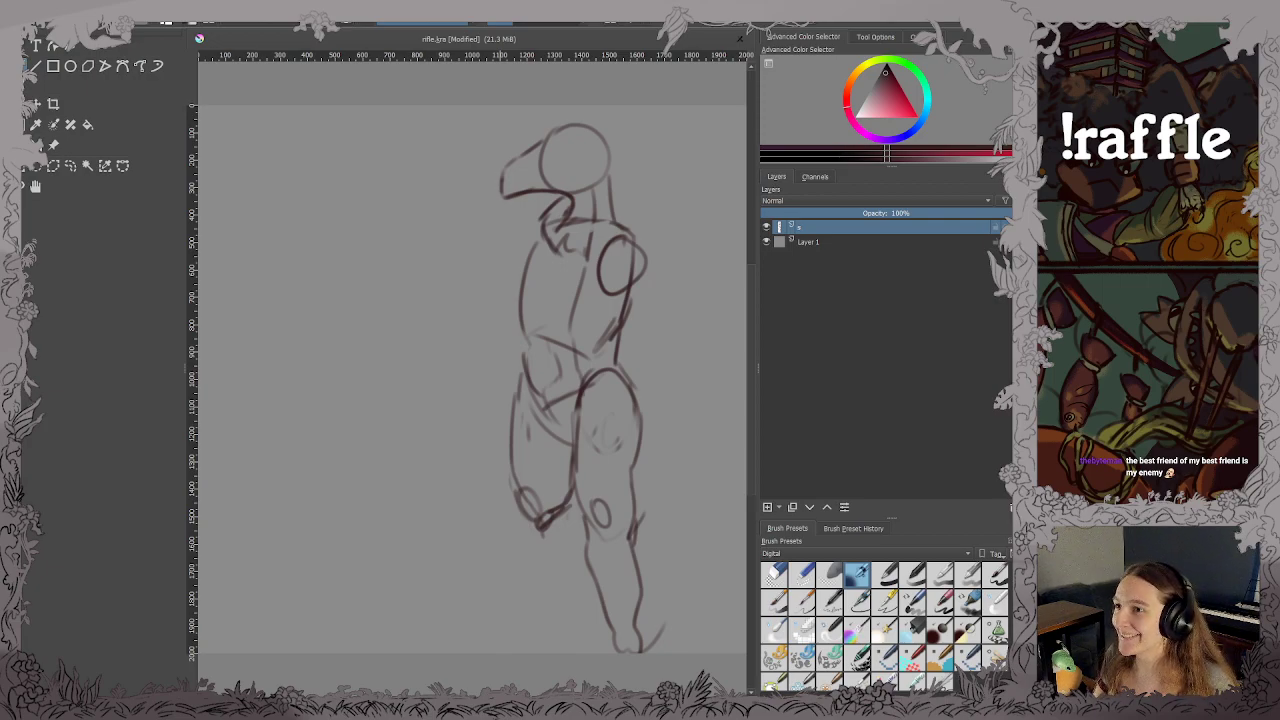
pyautogui.hotkey('ctrl', 's')
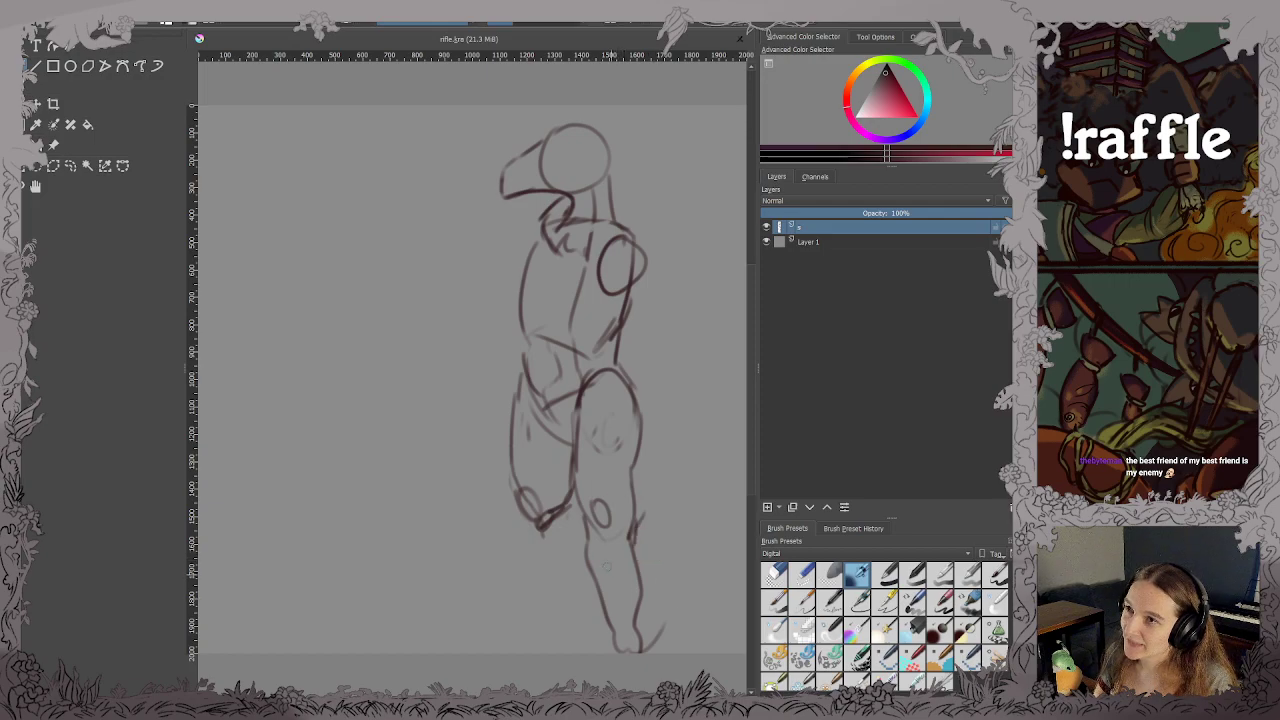
# Erase the near lower leg and foot below the knee, and save the drawing.
pyautogui.press('e')
pyautogui.moveTo(586, 523)
pyautogui.mouseDown()
pyautogui.moveTo(588, 555)
pyautogui.moveTo(604, 550)
pyautogui.mouseUp()
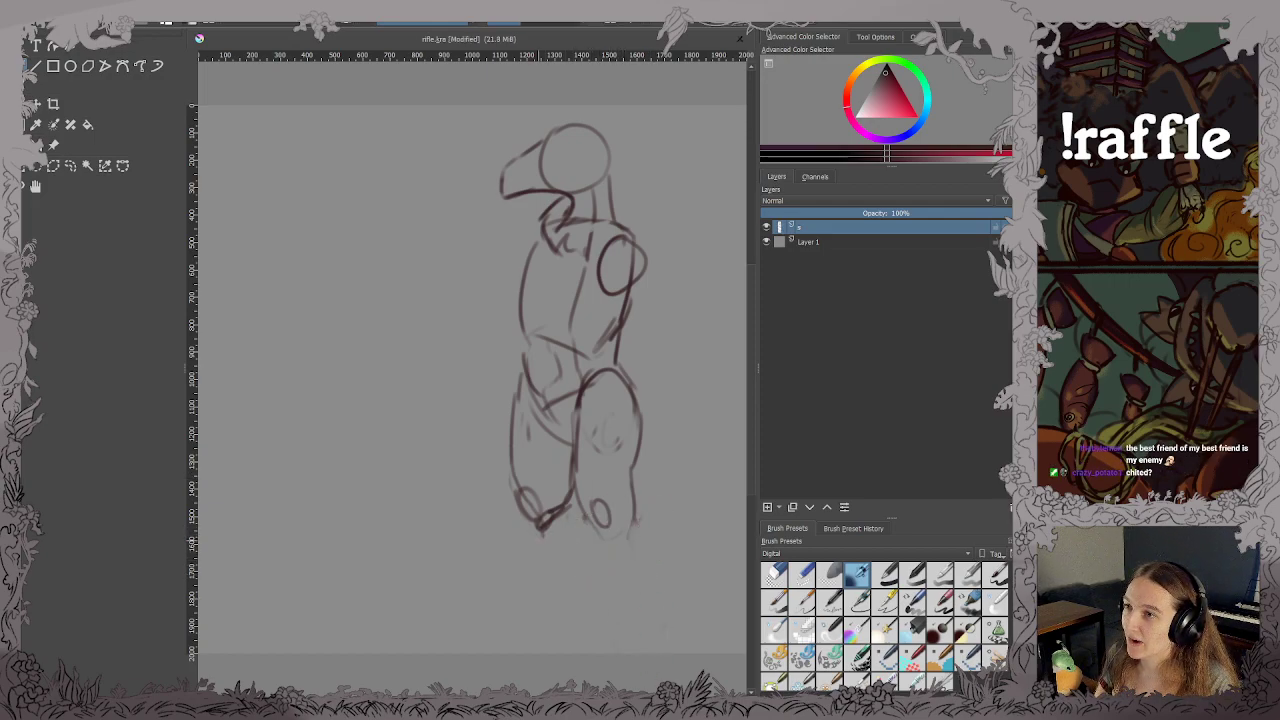
pyautogui.hotkey('ctrl', 's')
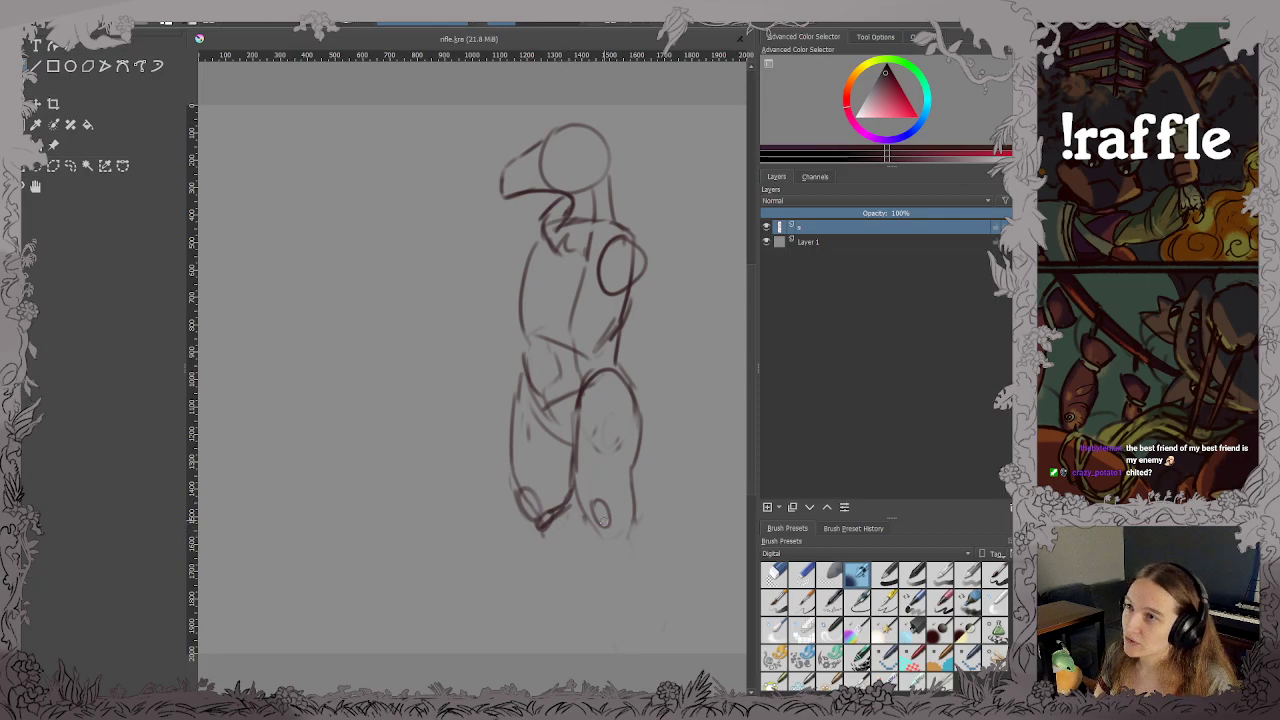
# Draw a single shin line below the near knee, scale the whole figure down to free space for the feet, and save.
pyautogui.moveTo(612, 535); pyautogui.dragTo(645, 645)
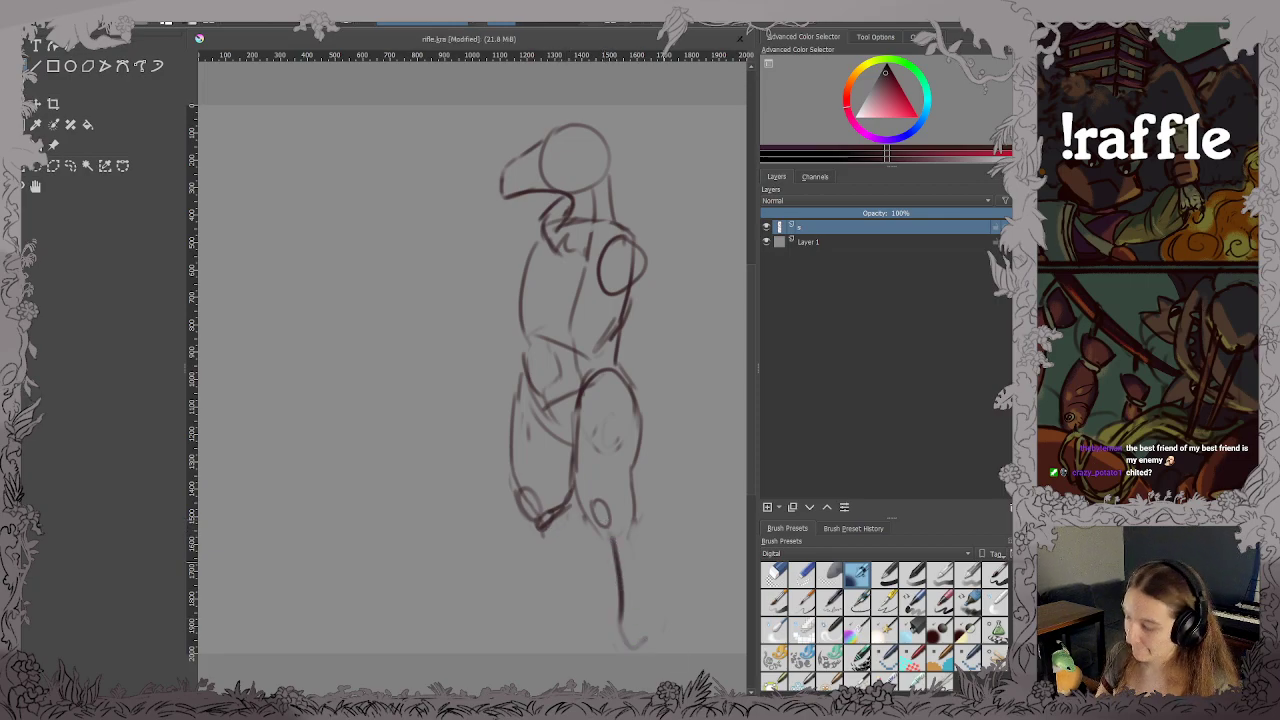
pyautogui.hotkey('ctrl', 't')
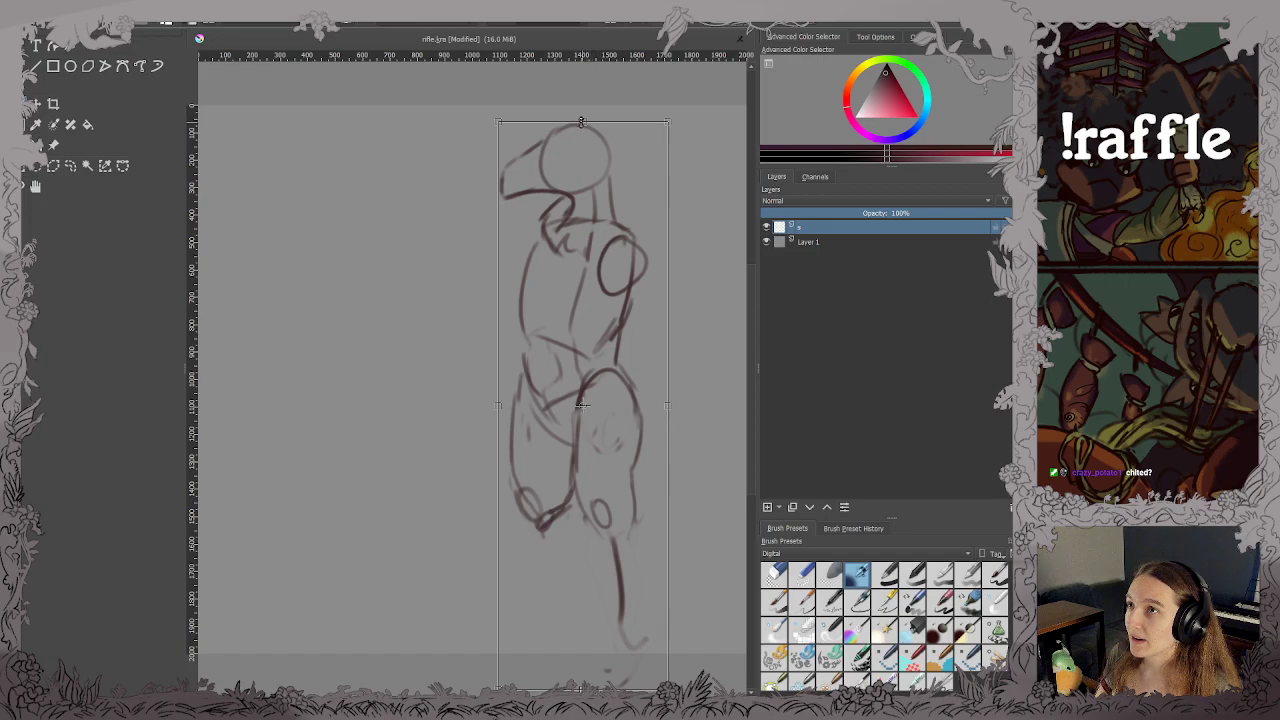
pyautogui.moveTo(590, 121); pyautogui.dragTo(580, 238)
pyautogui.moveTo(593, 320); pyautogui.dragTo(623, 242)
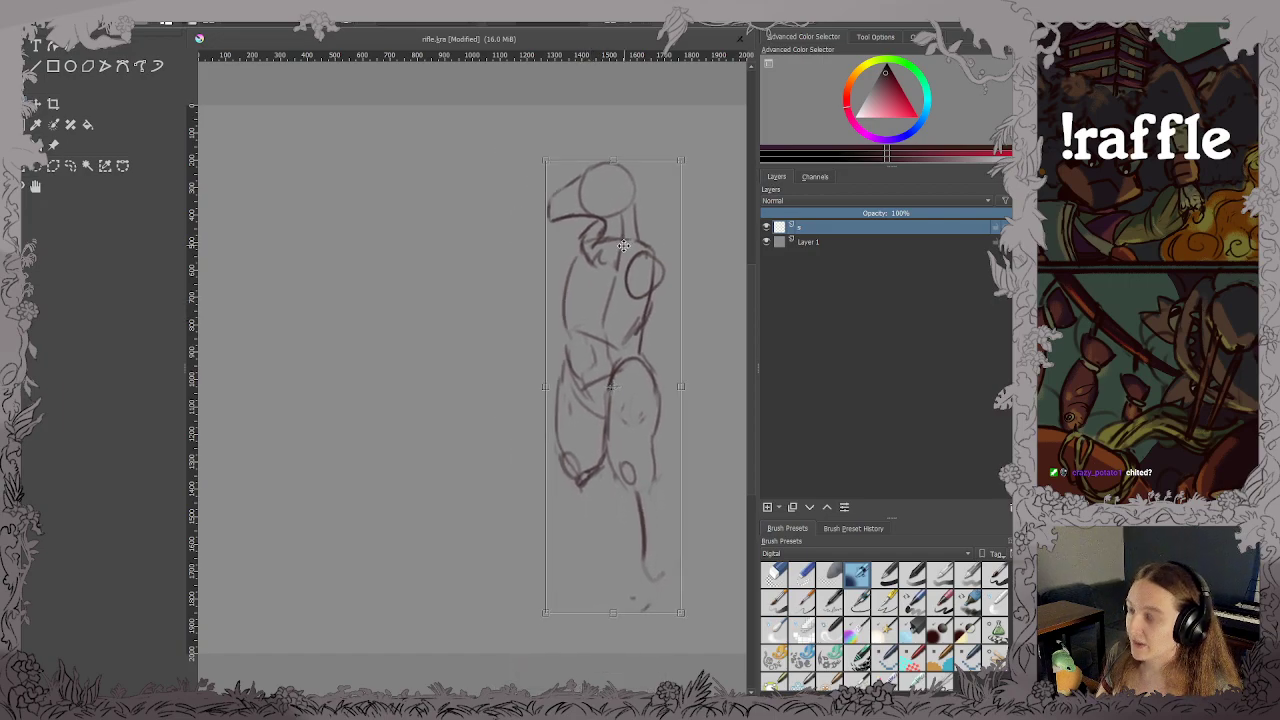
pyautogui.press('Return')
pyautogui.hotkey('ctrl', 's')
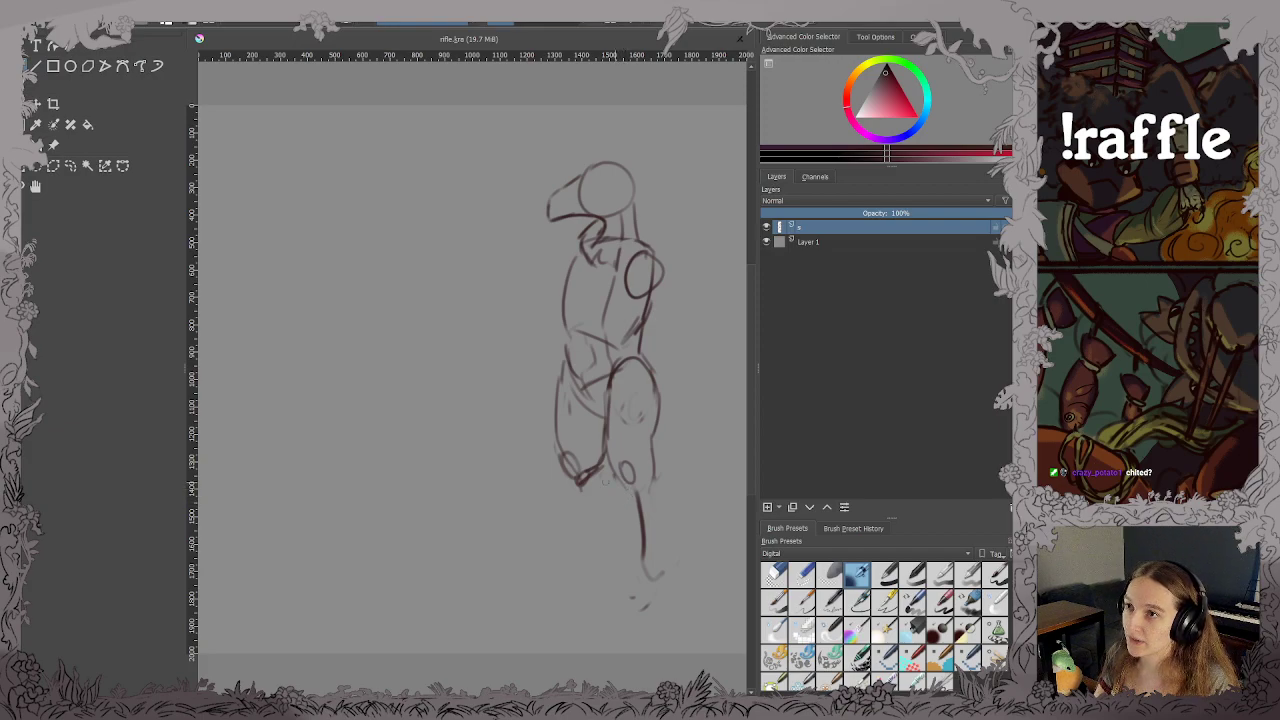
# Sketch both lower legs from the knees down with pointed feet, and save the drawing.
pyautogui.moveTo(584, 472)
pyautogui.mouseDown()
pyautogui.moveTo(603, 562)
pyautogui.moveTo(586, 598)
pyautogui.moveTo(530, 629)
pyautogui.moveTo(596, 591)
pyautogui.mouseUp()
pyautogui.hotkey('ctrl', 'z')
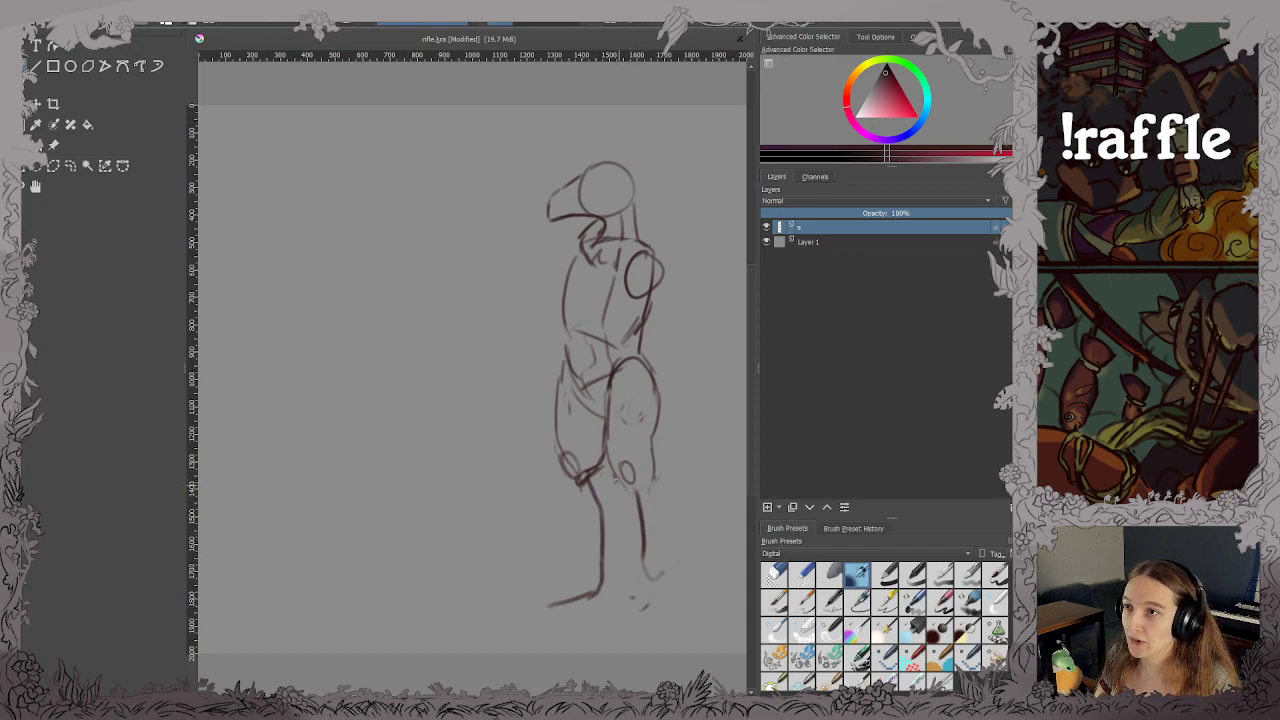
pyautogui.moveTo(618, 484)
pyautogui.mouseDown()
pyautogui.moveTo(636, 566)
pyautogui.moveTo(660, 600)
pyautogui.mouseUp()
pyautogui.moveTo(657, 488)
pyautogui.mouseDown()
pyautogui.moveTo(660, 600)
pyautogui.moveTo(648, 612)
pyautogui.mouseUp()
pyautogui.moveTo(565, 470)
pyautogui.mouseDown()
pyautogui.moveTo(582, 558)
pyautogui.moveTo(620, 596)
pyautogui.moveTo(612, 606)
pyautogui.mouseUp()
pyautogui.moveTo(627, 570); pyautogui.dragTo(612, 594)
pyautogui.moveTo(604, 472)
pyautogui.mouseDown()
pyautogui.moveTo(611, 588)
pyautogui.moveTo(671, 578)
pyautogui.moveTo(626, 608)
pyautogui.mouseUp()
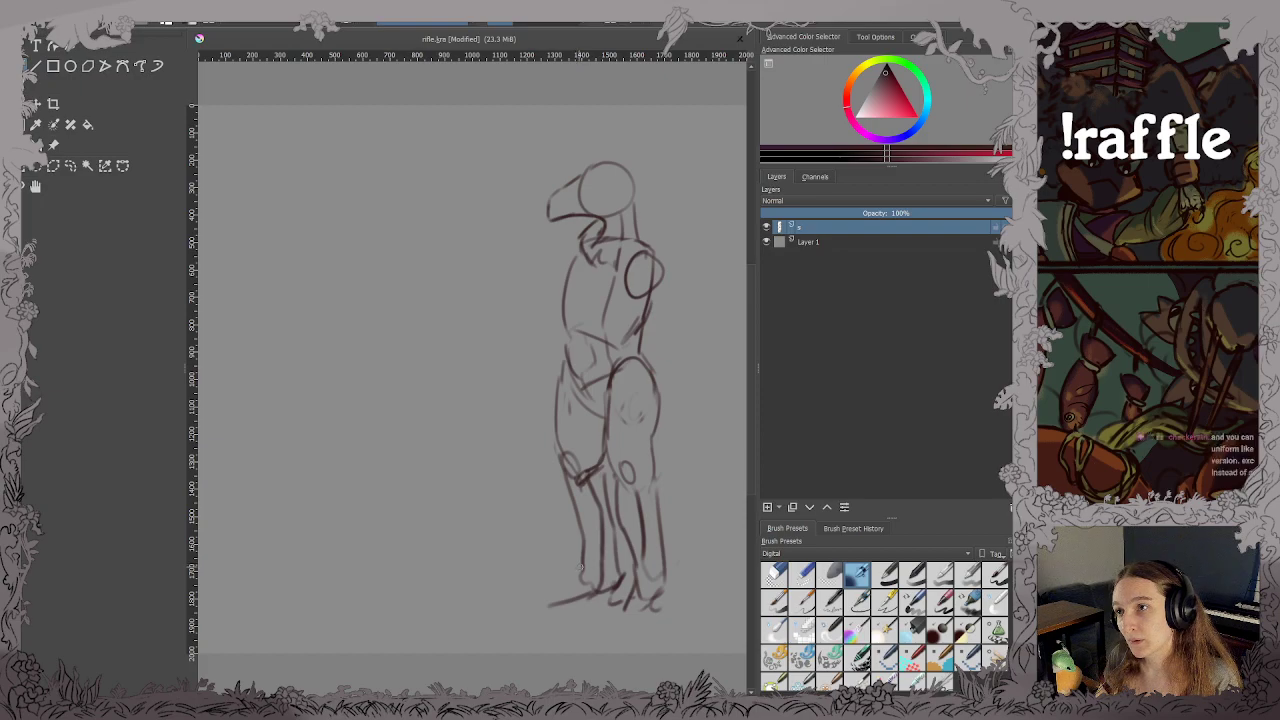
pyautogui.moveTo(581, 570)
pyautogui.mouseDown()
pyautogui.moveTo(550, 605)
pyautogui.moveTo(612, 598)
pyautogui.mouseUp()
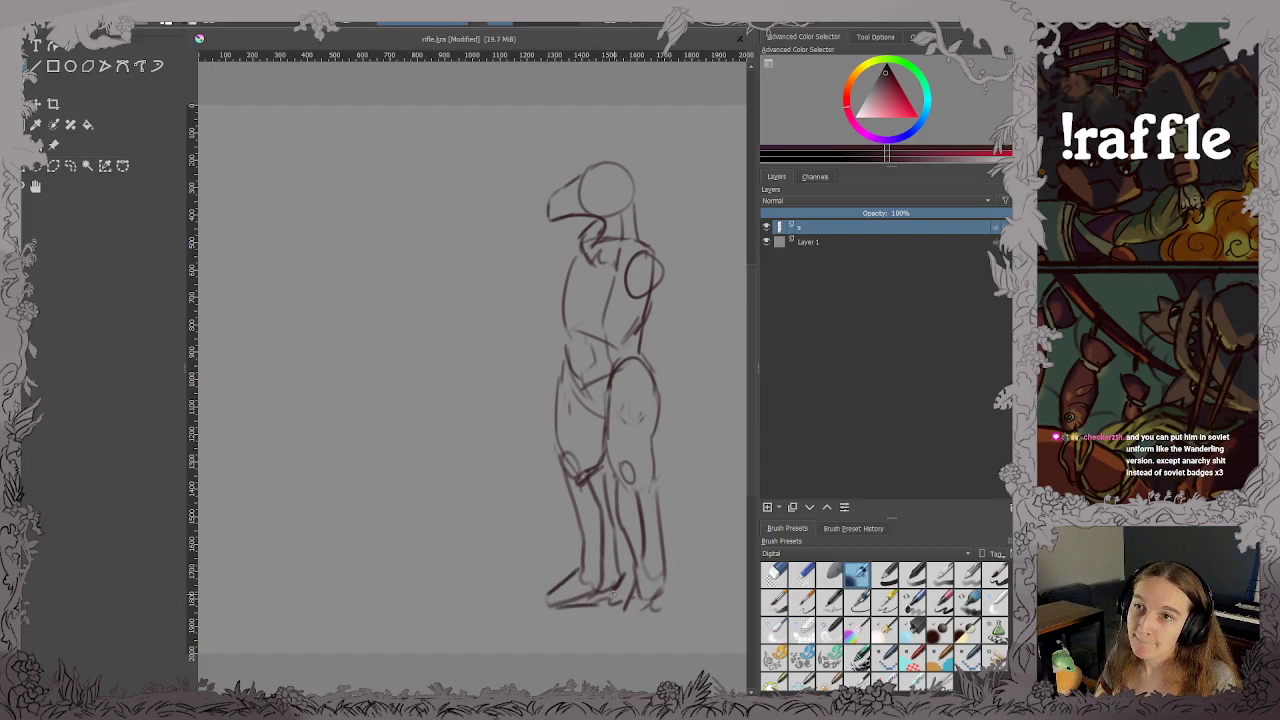
pyautogui.hotkey('ctrl', 's')
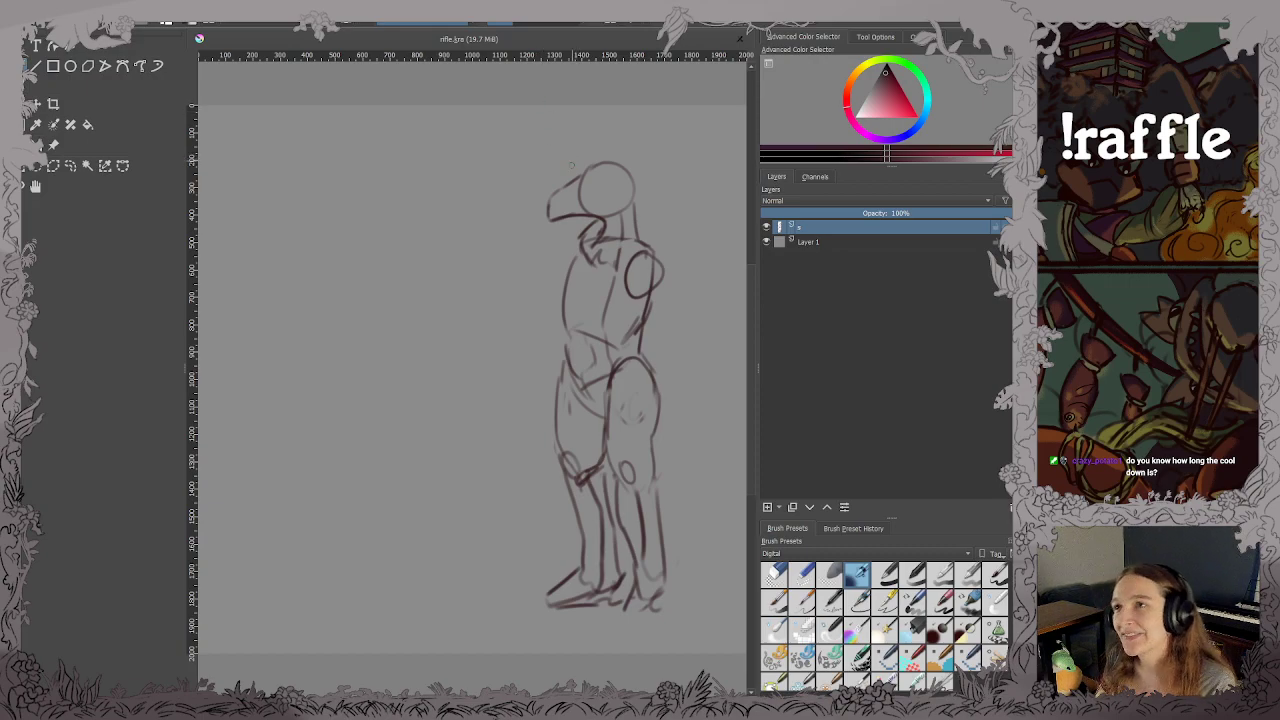
# Draw a flat, slanted cap on the bird's head and a line down the back of the neck.
pyautogui.moveTo(568, 172)
pyautogui.mouseDown()
pyautogui.moveTo(615, 155)
pyautogui.moveTo(602, 152)
pyautogui.moveTo(642, 156)
pyautogui.moveTo(580, 142)
pyautogui.moveTo(656, 162)
pyautogui.moveTo(634, 208)
pyautogui.moveTo(644, 245)
pyautogui.mouseUp()
pyautogui.hotkey('ctrl', 'z')
pyautogui.hotkey('ctrl', 'z')
pyautogui.hotkey('ctrl', 'z')
pyautogui.hotkey('ctrl', 'z')
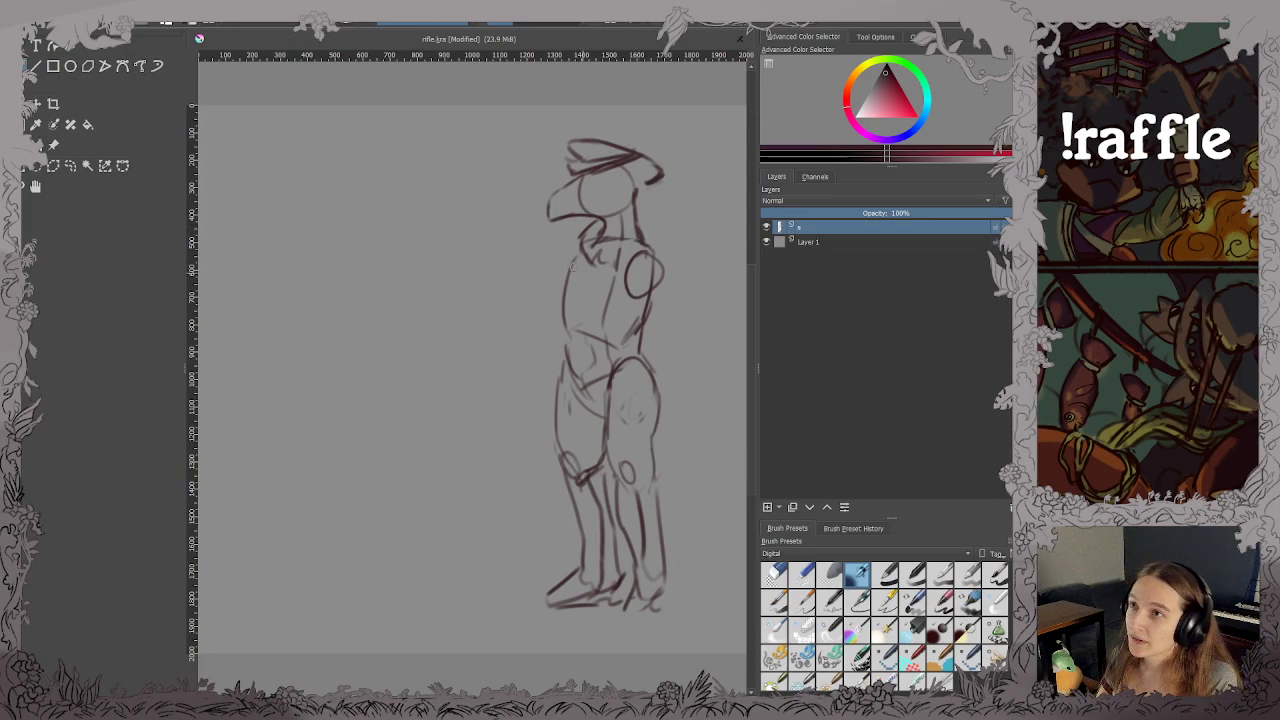
# Erase the legs down to faint guide lines with a larger brush and redraw the pelvis as a pointed V shape, saving the drawing.
pyautogui.press(']')
pyautogui.moveTo(569, 382)
pyautogui.mouseDown()
pyautogui.moveTo(565, 590)
pyautogui.moveTo(588, 440)
pyautogui.moveTo(561, 583)
pyautogui.moveTo(620, 480)
pyautogui.moveTo(628, 580)
pyautogui.moveTo(642, 410)
pyautogui.mouseUp()
pyautogui.hotkey('ctrl', 'z')
pyautogui.press('e')
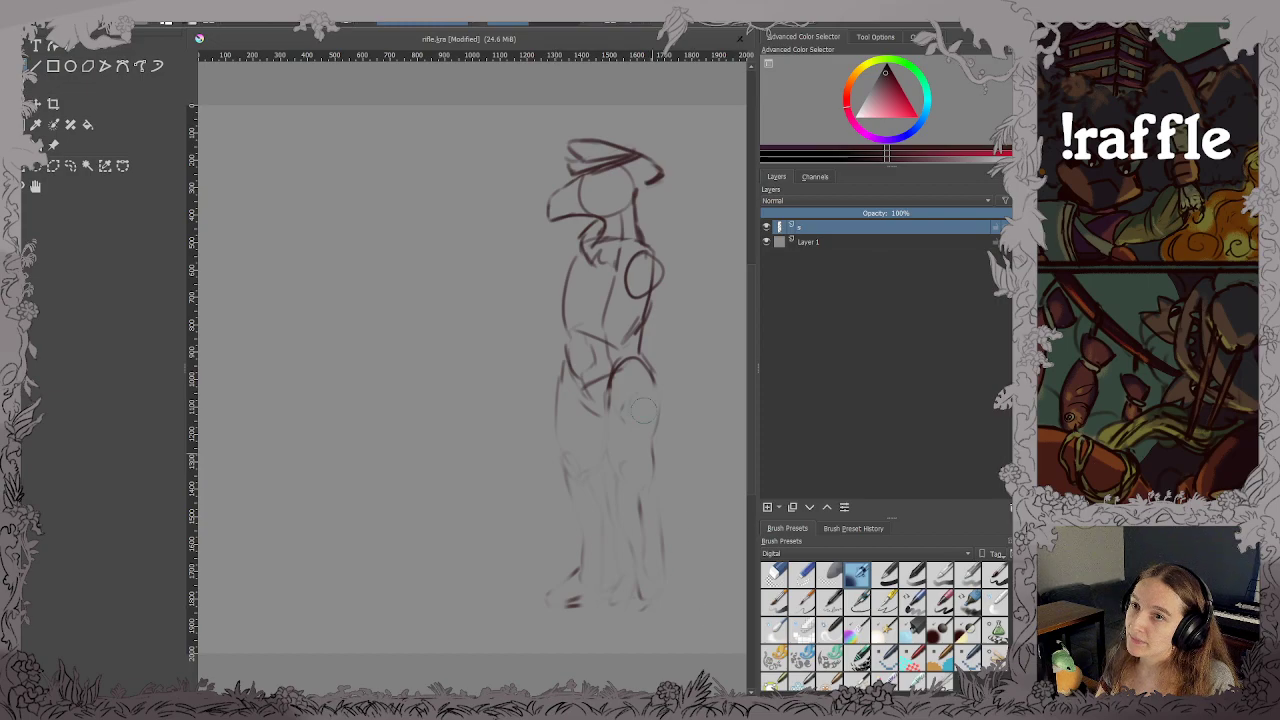
pyautogui.hotkey('ctrl', 's')
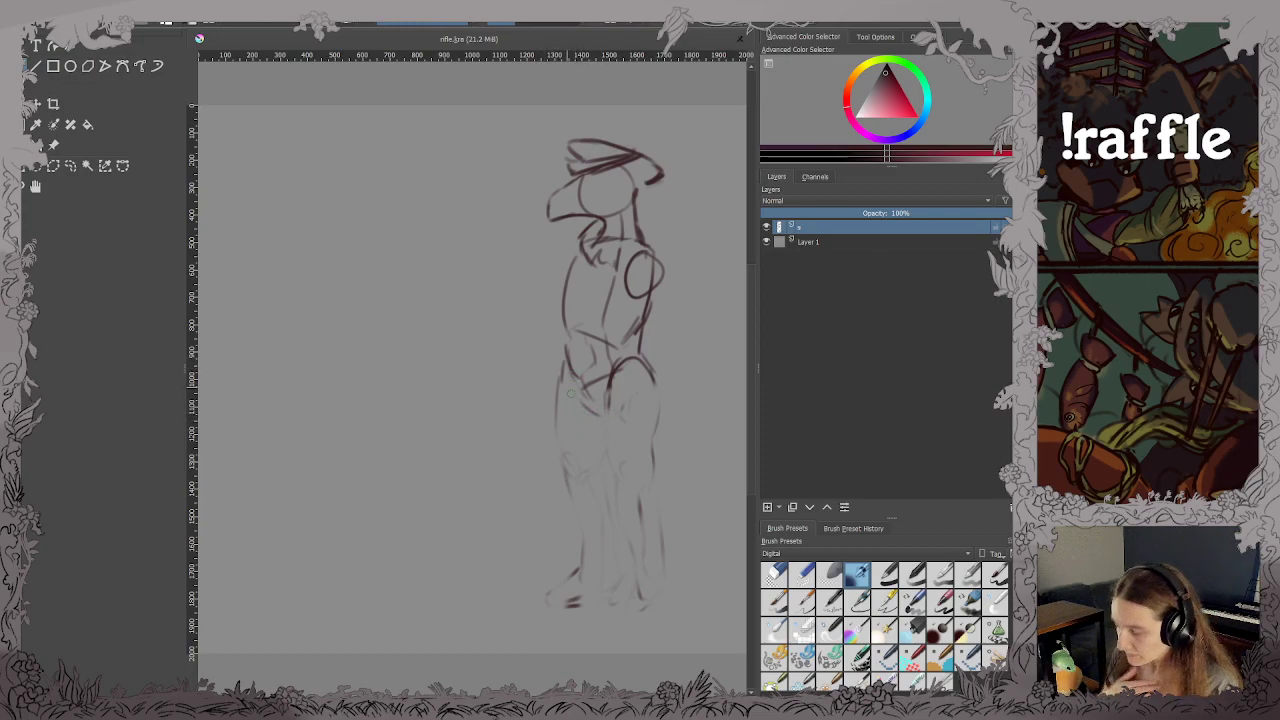
pyautogui.moveTo(565, 354)
pyautogui.mouseDown()
pyautogui.moveTo(570, 394)
pyautogui.moveTo(606, 438)
pyautogui.moveTo(648, 412)
pyautogui.moveTo(646, 364)
pyautogui.mouseUp()
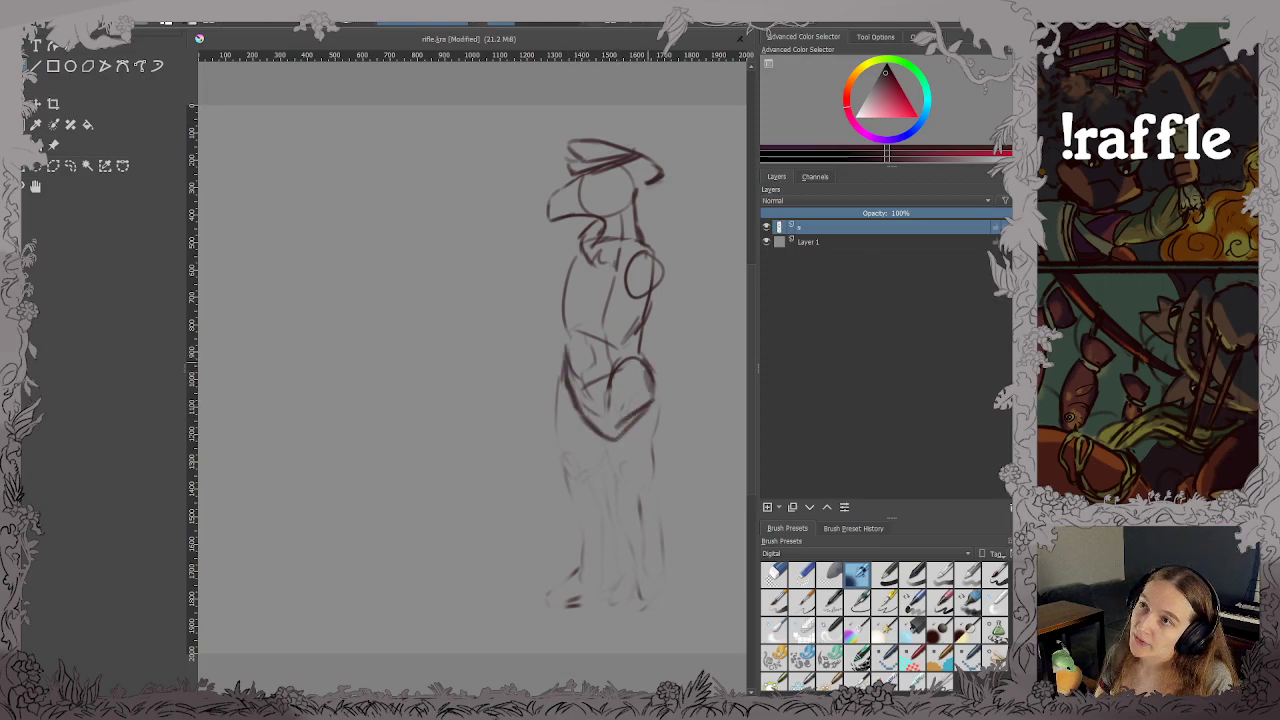
pyautogui.hotkey('ctrl', 's')
# Scale the figure down slightly and move it up toward the canvas's upper edge.
pyautogui.hotkey('ctrl', 't')
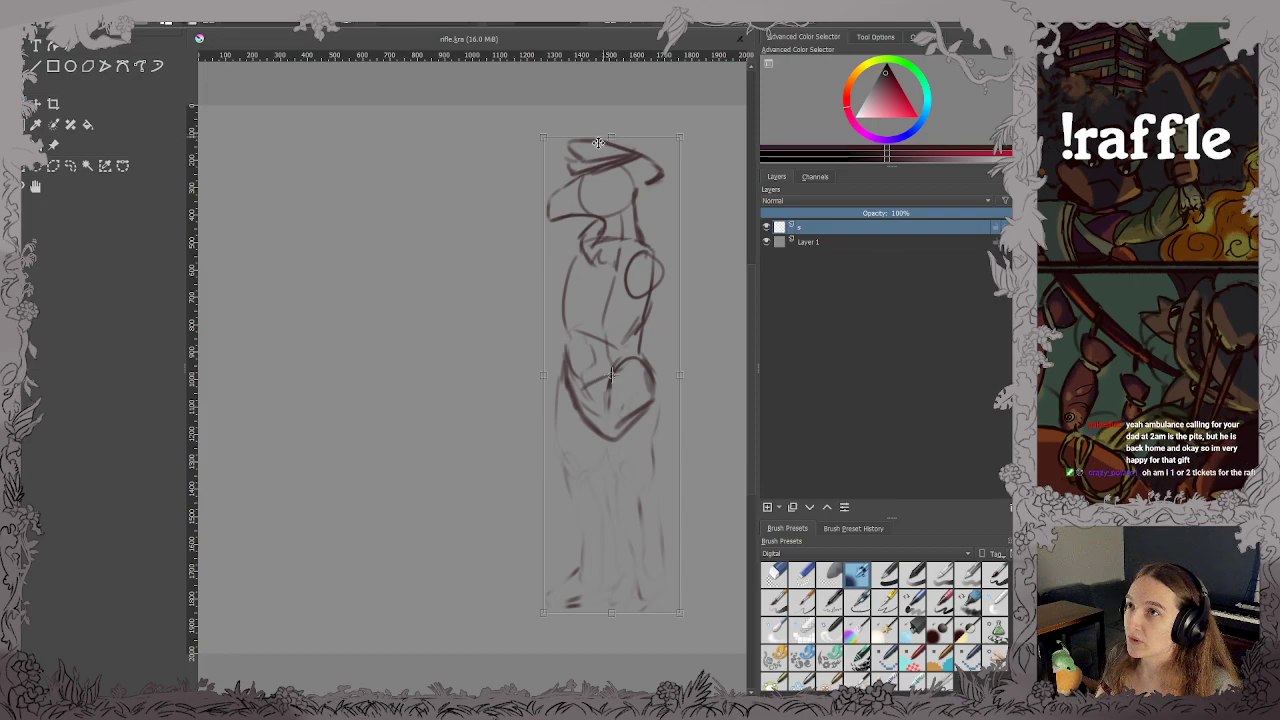
pyautogui.moveTo(610, 138); pyautogui.dragTo(609, 204)
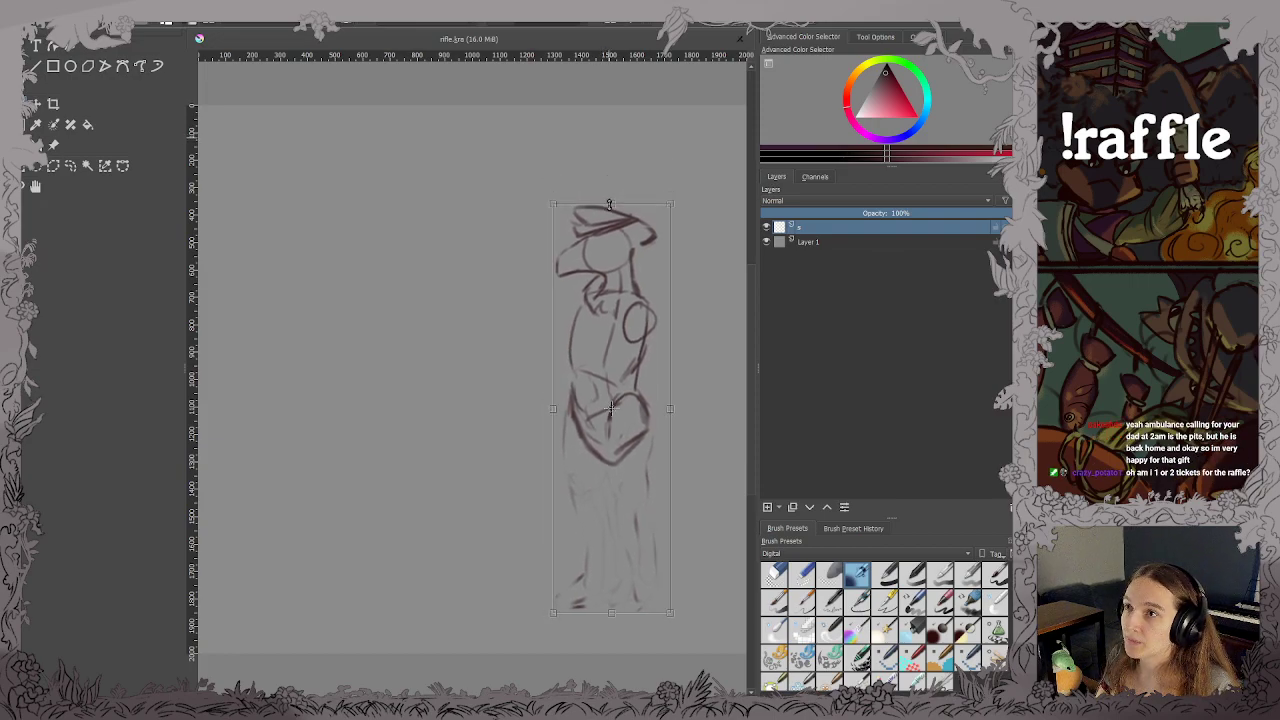
pyautogui.moveTo(606, 288); pyautogui.dragTo(595, 202)
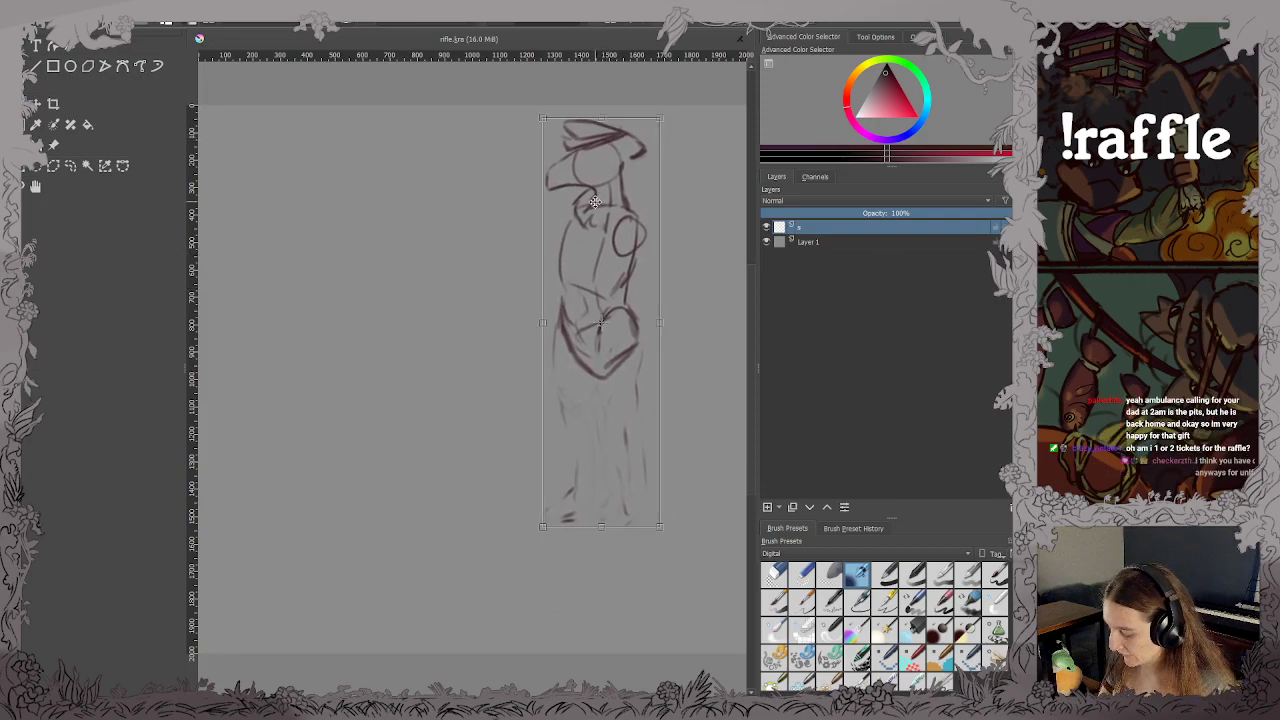
pyautogui.press('Return')
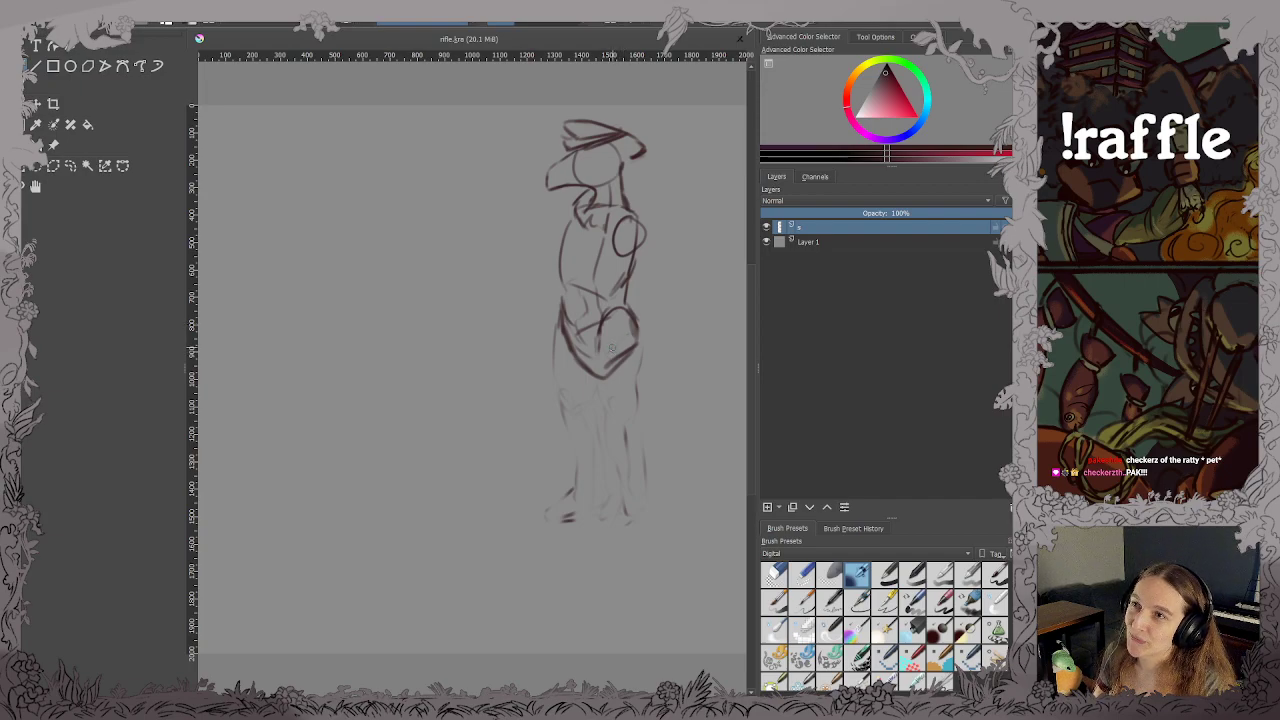
# Add a small dark hip-joint oval inside the near hip, save, and draw a short inner-thigh curve below the pelvis.
pyautogui.moveTo(612, 346)
pyautogui.mouseDown()
pyautogui.moveTo(610, 364)
pyautogui.moveTo(611, 348)
pyautogui.moveTo(580, 360)
pyautogui.mouseUp()
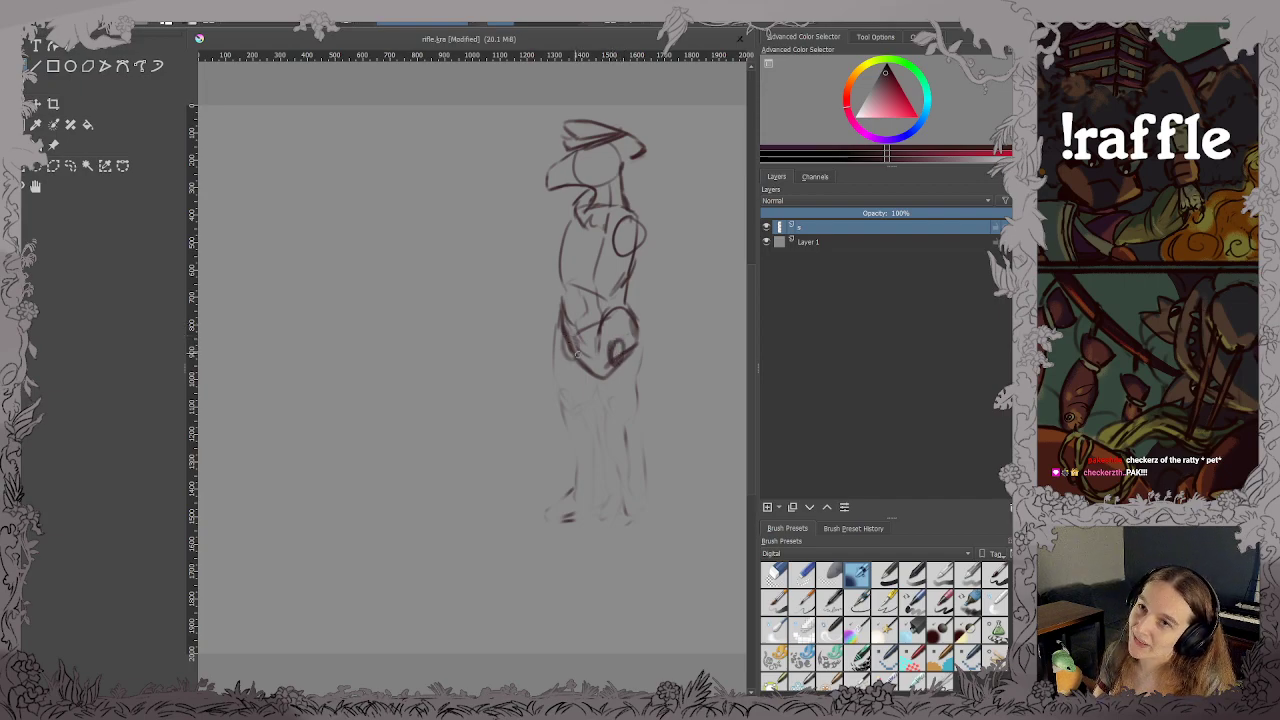
pyautogui.hotkey('ctrl', 's')
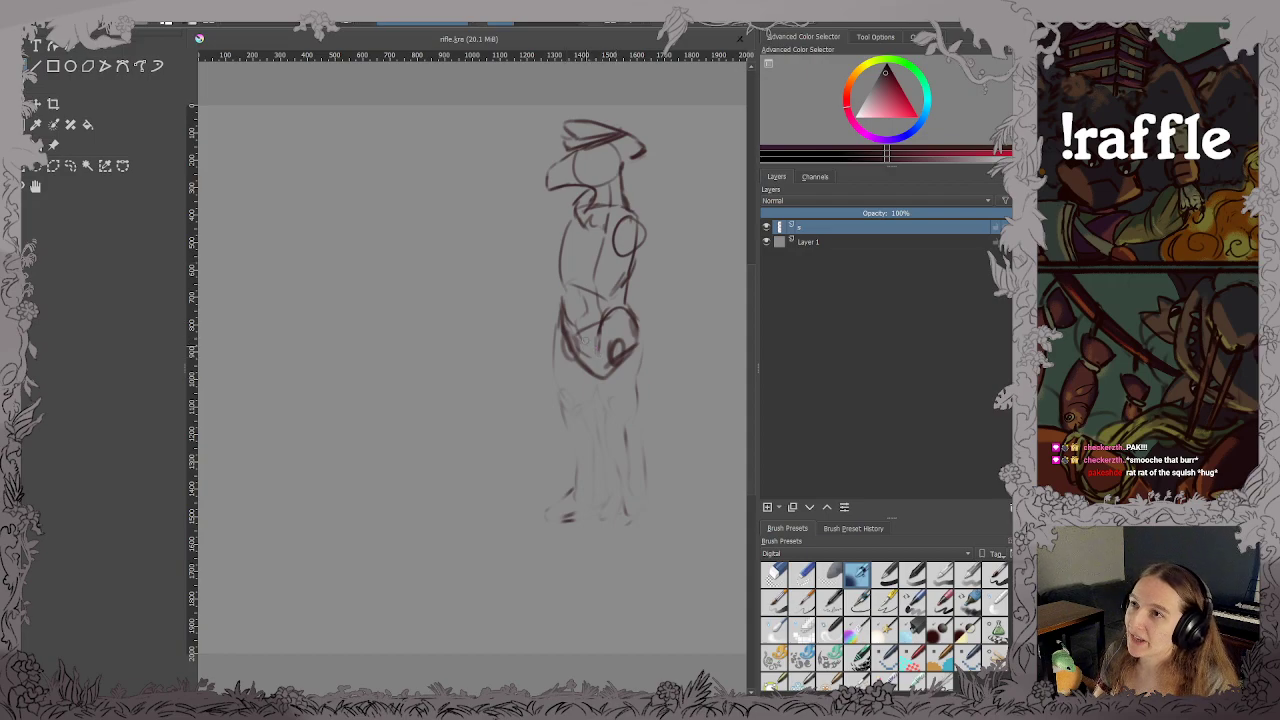
pyautogui.moveTo(606, 356); pyautogui.dragTo(600, 407)
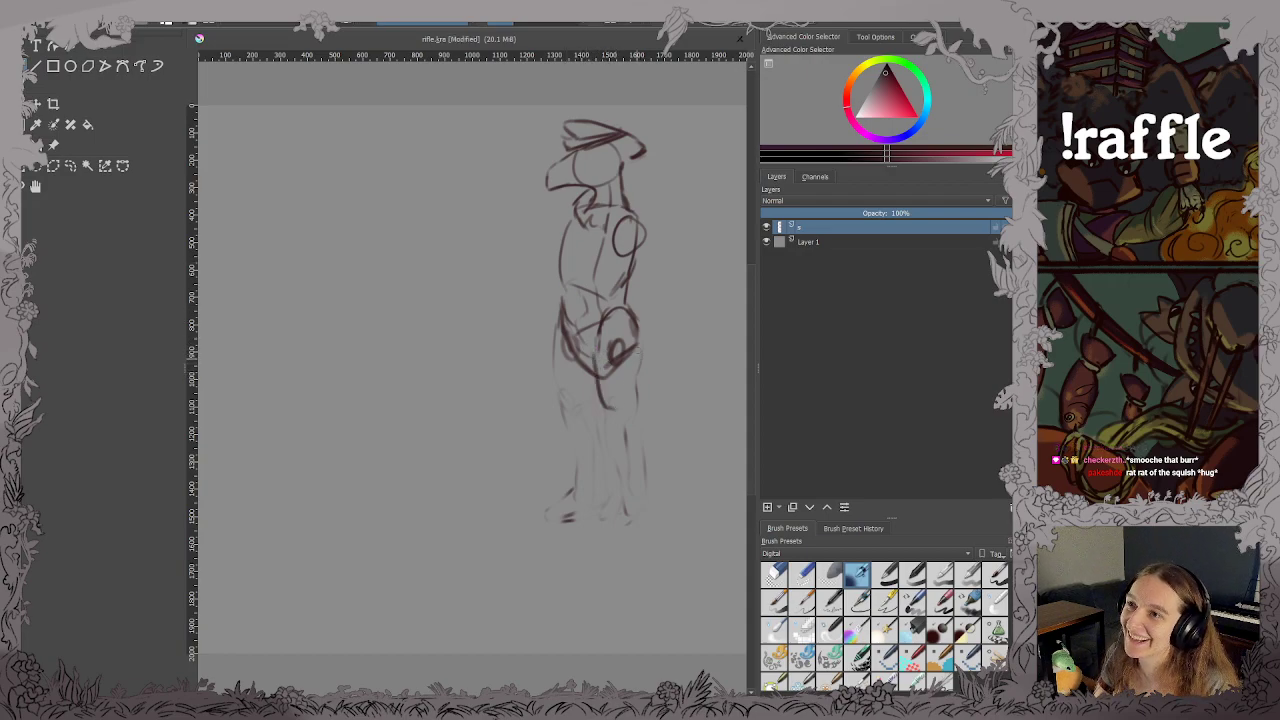
pyautogui.moveTo(635, 340); pyautogui.dragTo(650, 432)
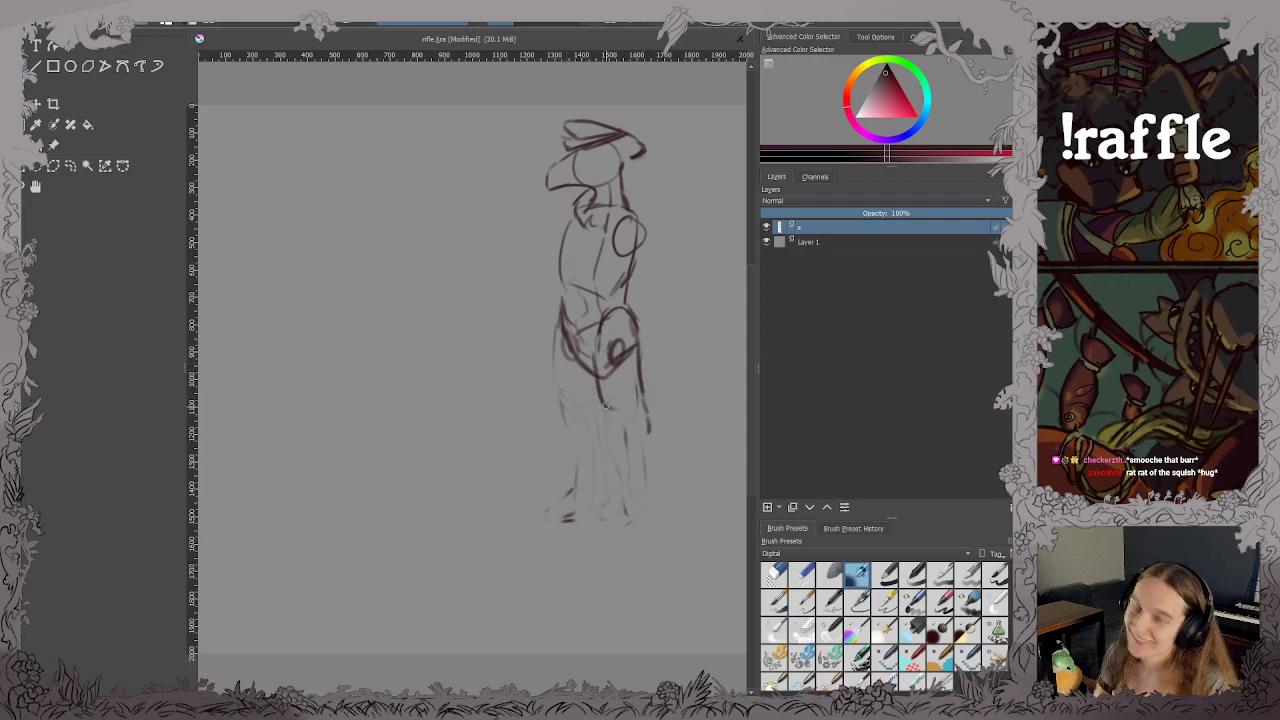
pyautogui.hotkey('ctrl', 'z')
pyautogui.hotkey('ctrl', 'z')
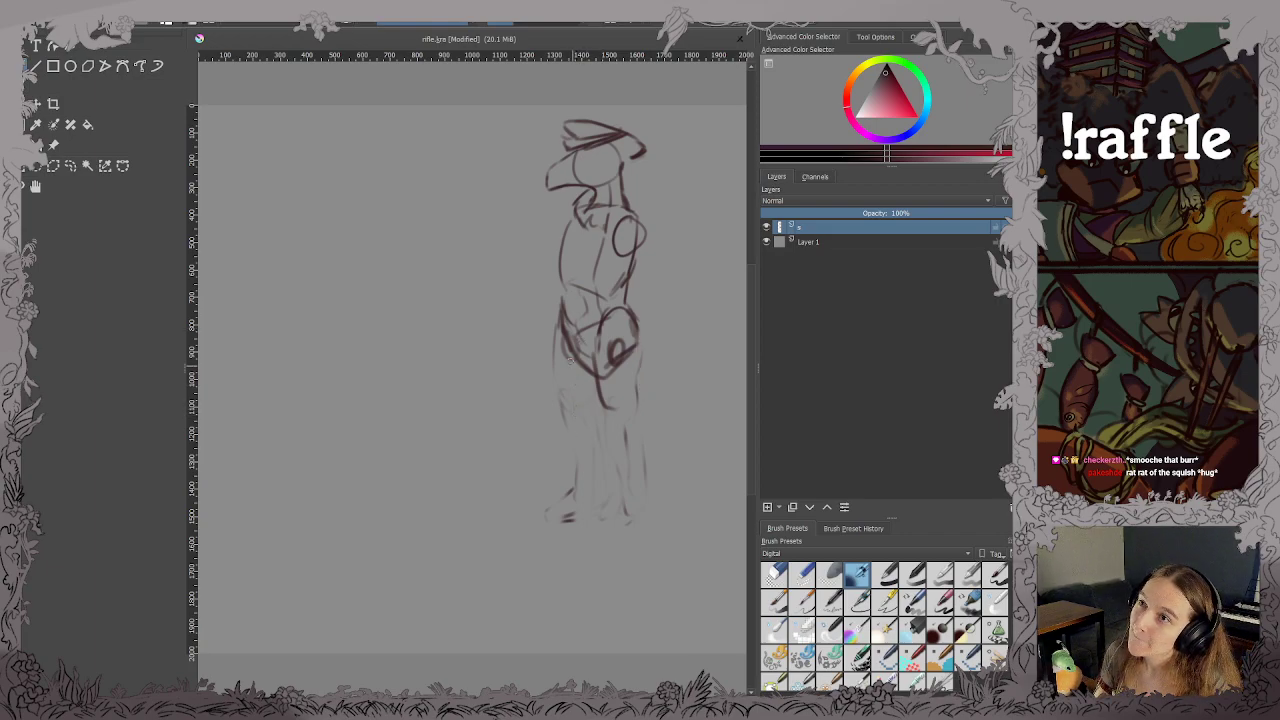
# Draw a guide line for the near leg from the hip joint down to the knee.
pyautogui.moveTo(609, 352)
pyautogui.mouseDown()
pyautogui.moveTo(620, 536)
pyautogui.moveTo(626, 520)
pyautogui.mouseUp()
pyautogui.hotkey('ctrl', 'z')
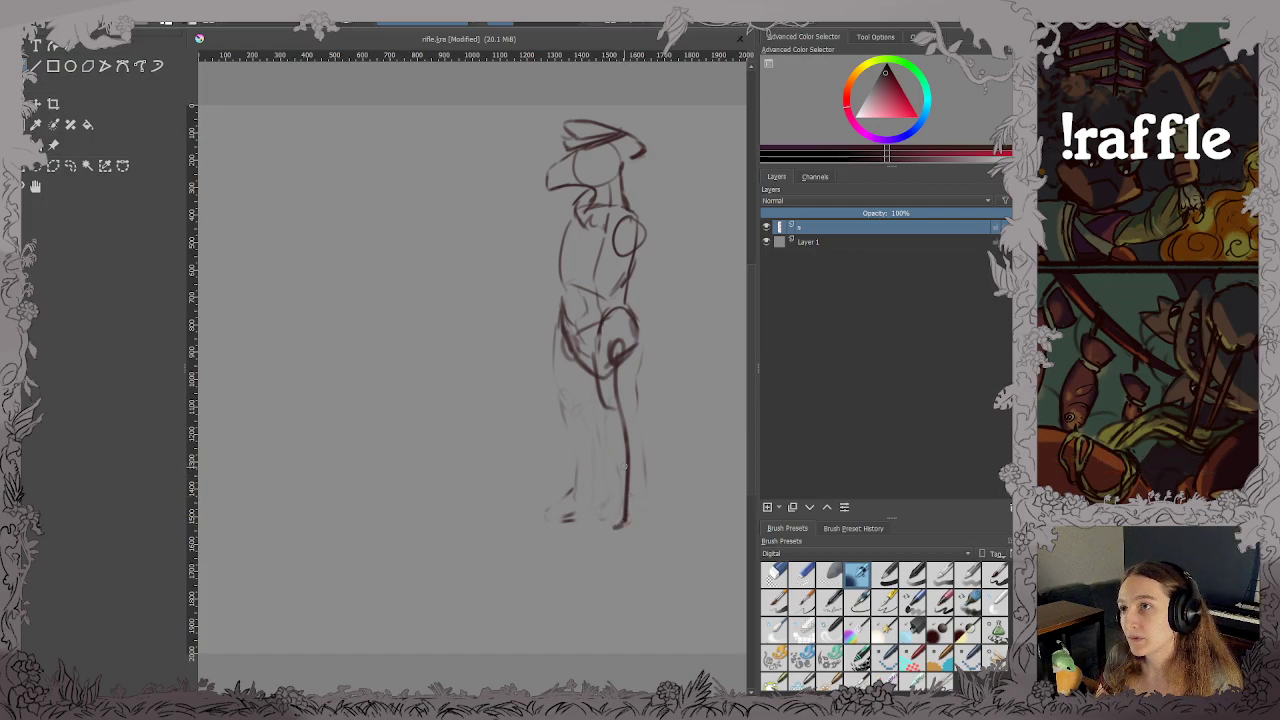
pyautogui.hotkey('ctrl', 'z')
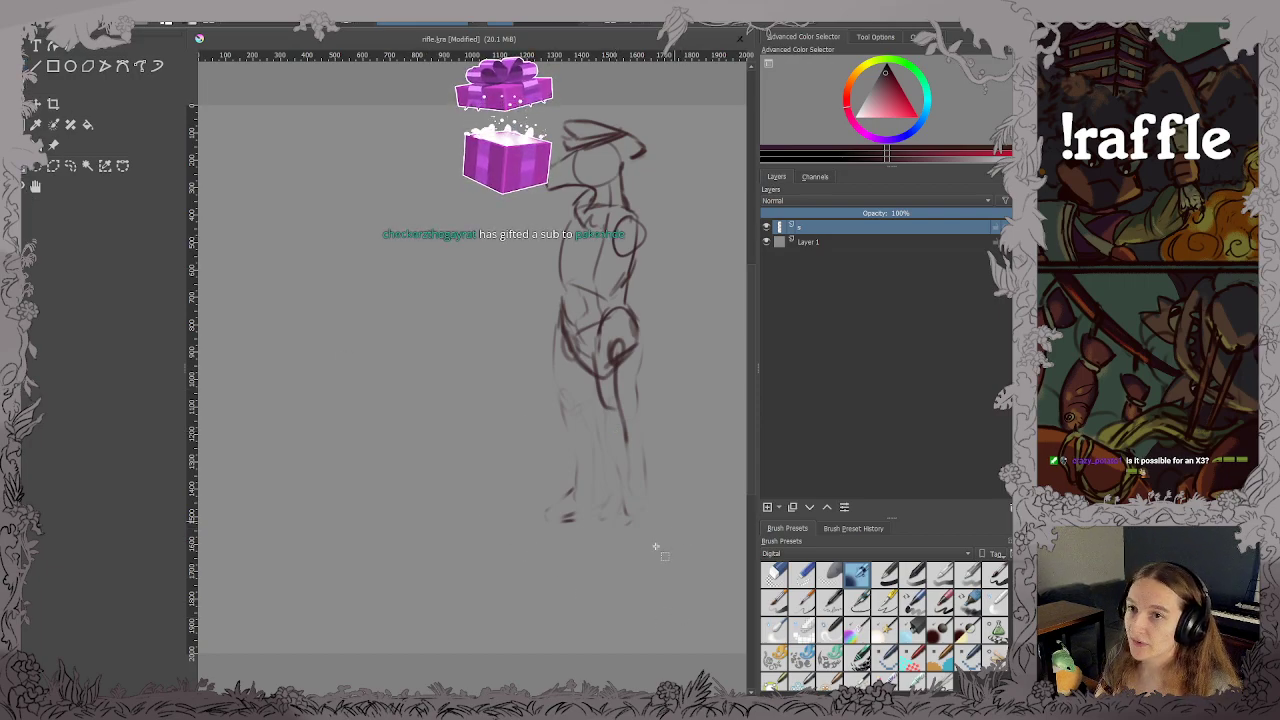
# Move the hips and legs slightly down to lengthen the waist, and save the drawing.
pyautogui.hotkey('ctrl', 't')
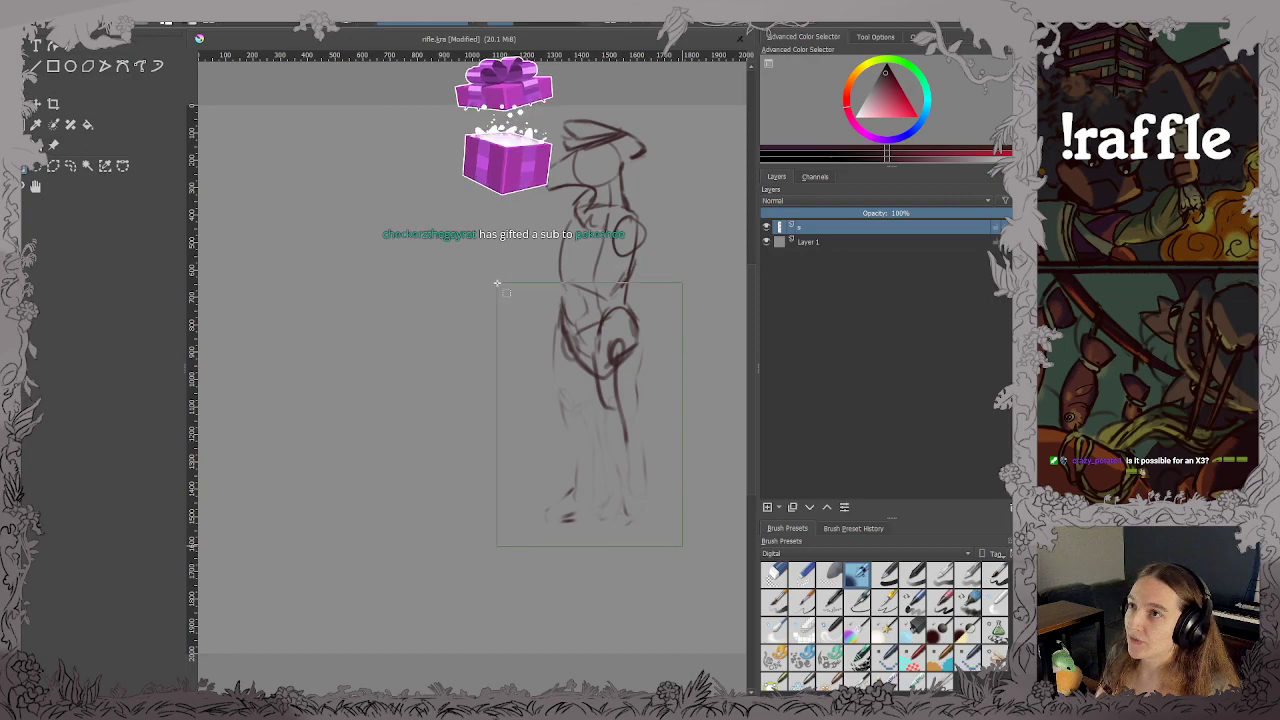
pyautogui.moveTo(615, 317); pyautogui.dragTo(615, 337)
pyautogui.press('Return')
pyautogui.hotkey('ctrl', 's')
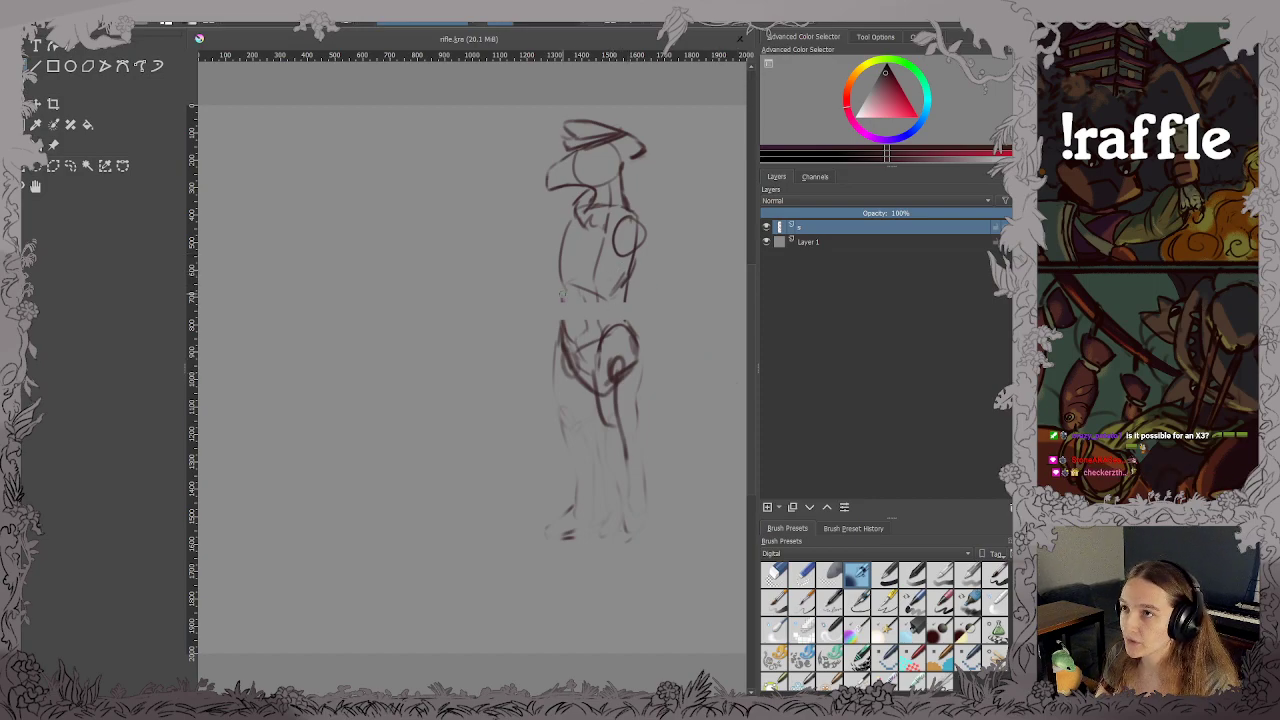
# Draw the front and back waist lines joining the torso to the hips, refine the upper-back contour, and save the drawing.
pyautogui.moveTo(563, 290); pyautogui.dragTo(560, 372)
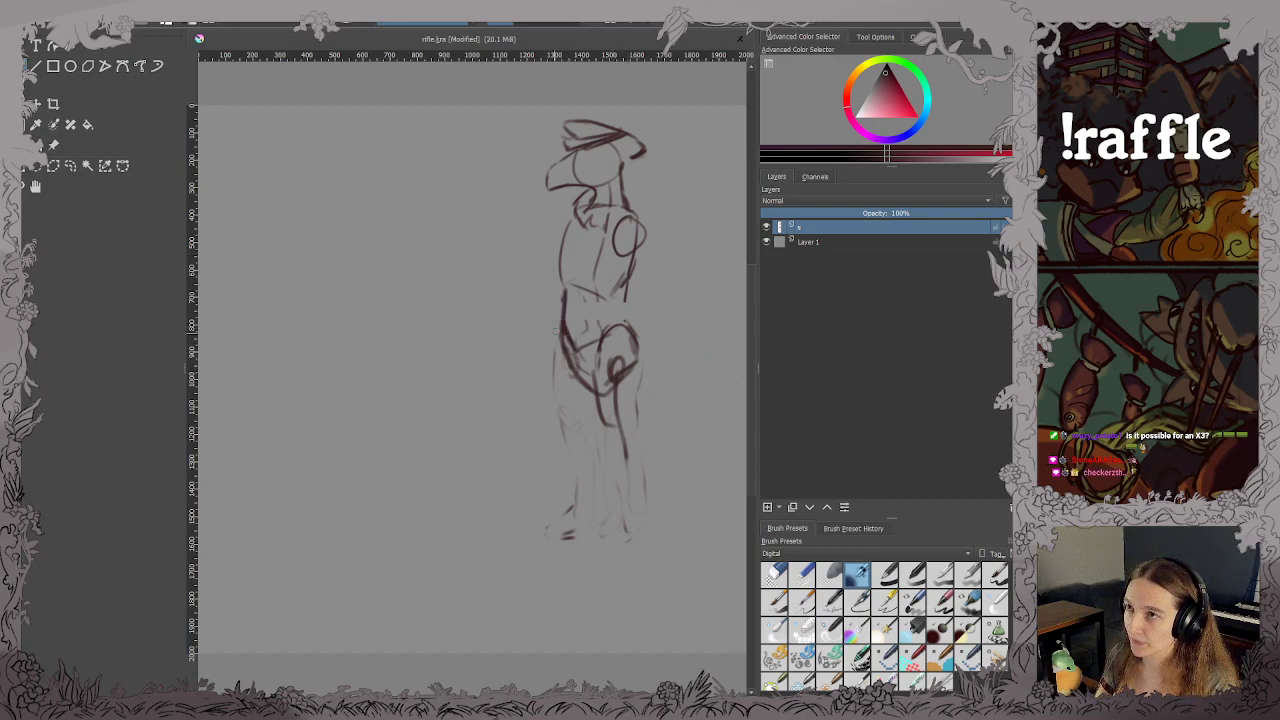
pyautogui.hotkey('ctrl', 's')
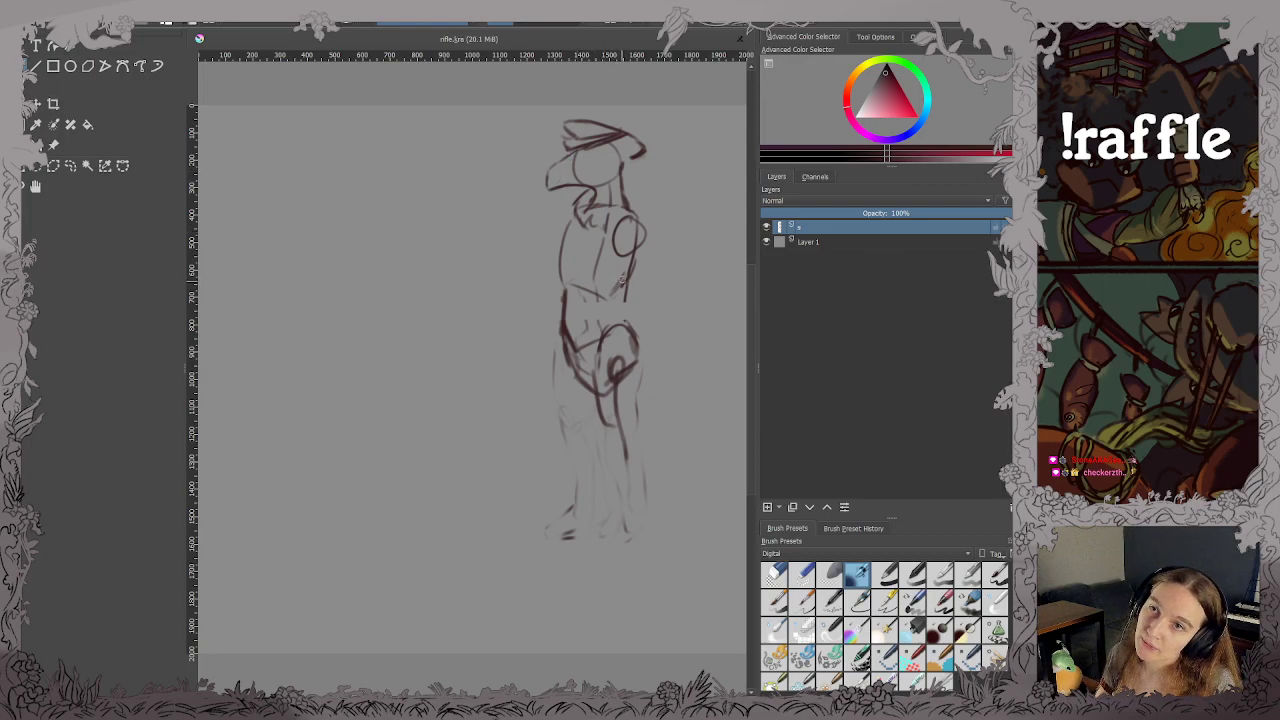
pyautogui.moveTo(630, 258)
pyautogui.mouseDown()
pyautogui.moveTo(630, 331)
pyautogui.moveTo(621, 300)
pyautogui.moveTo(641, 229)
pyautogui.moveTo(638, 276)
pyautogui.mouseUp()
pyautogui.hotkey('ctrl', 's')
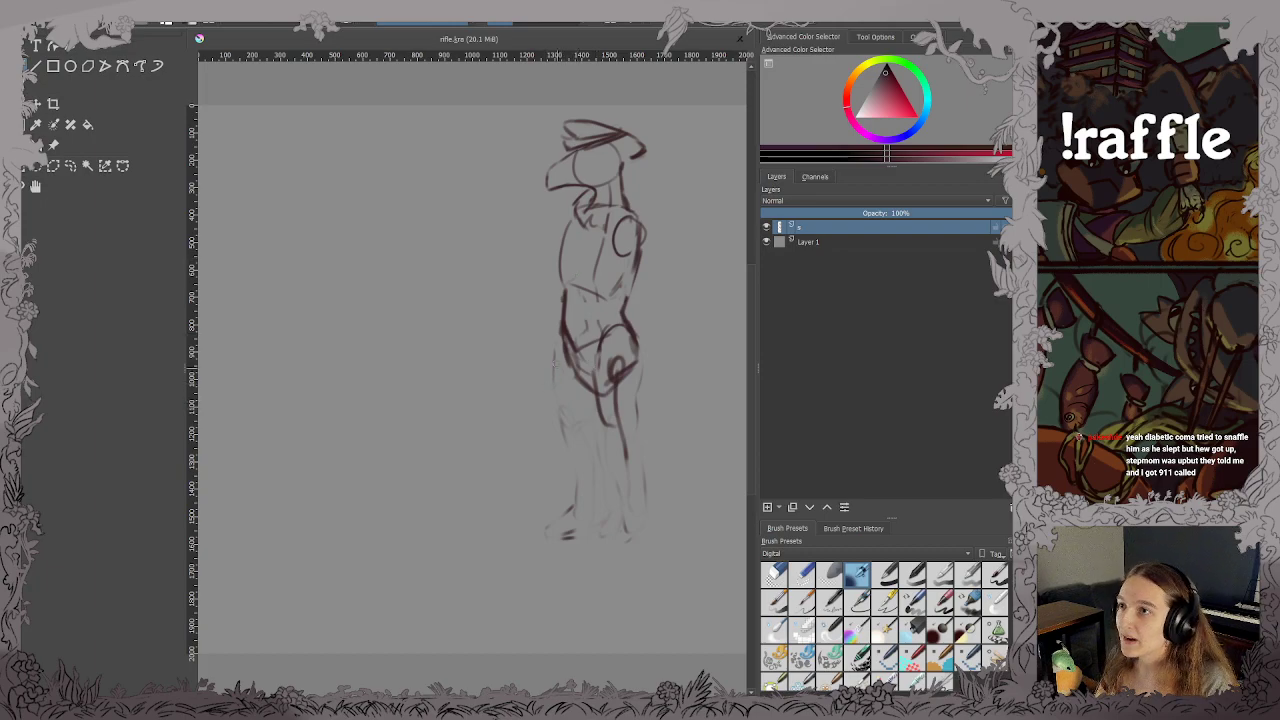
# Outline both thighs with small knee ovals, undo the trial lower-leg outline, and save the drawing.
pyautogui.moveTo(556, 342)
pyautogui.mouseDown()
pyautogui.moveTo(566, 406)
pyautogui.moveTo(596, 434)
pyautogui.mouseUp()
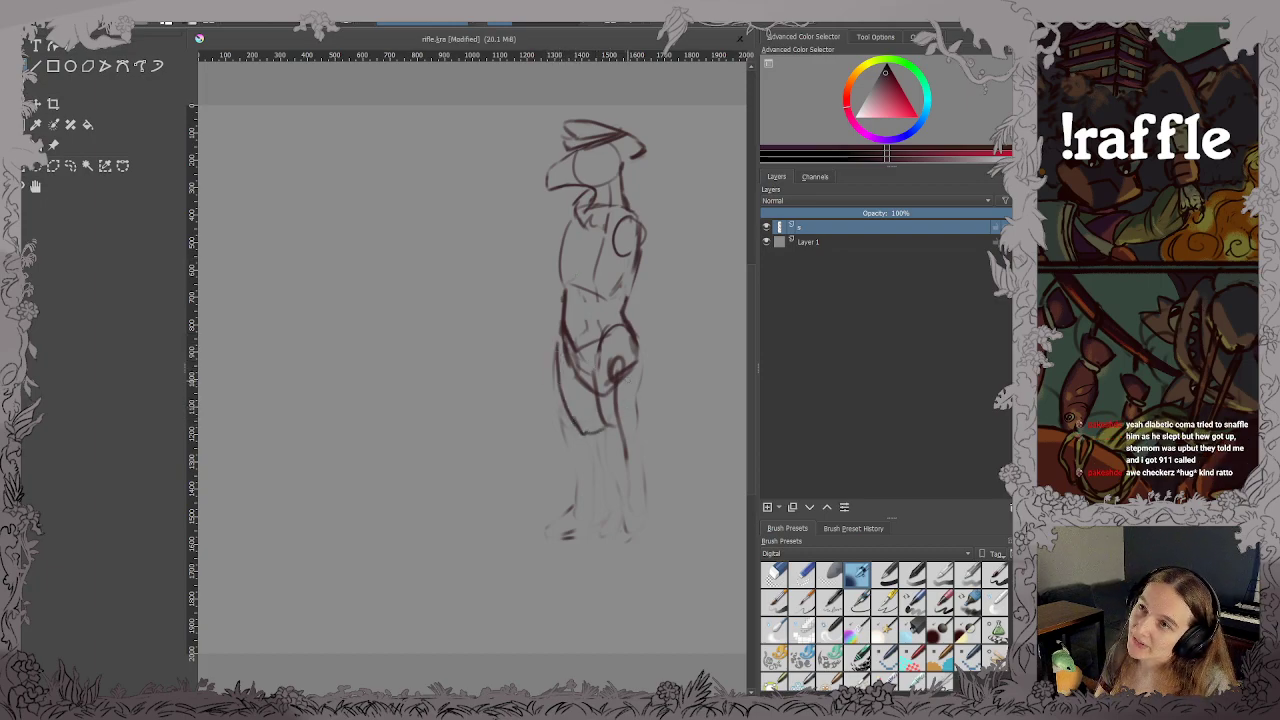
pyautogui.moveTo(632, 374); pyautogui.dragTo(640, 442)
pyautogui.moveTo(600, 405)
pyautogui.mouseDown()
pyautogui.moveTo(610, 440)
pyautogui.moveTo(630, 443)
pyautogui.moveTo(585, 431)
pyautogui.moveTo(619, 432)
pyautogui.moveTo(621, 450)
pyautogui.moveTo(646, 455)
pyautogui.moveTo(664, 552)
pyautogui.mouseUp()
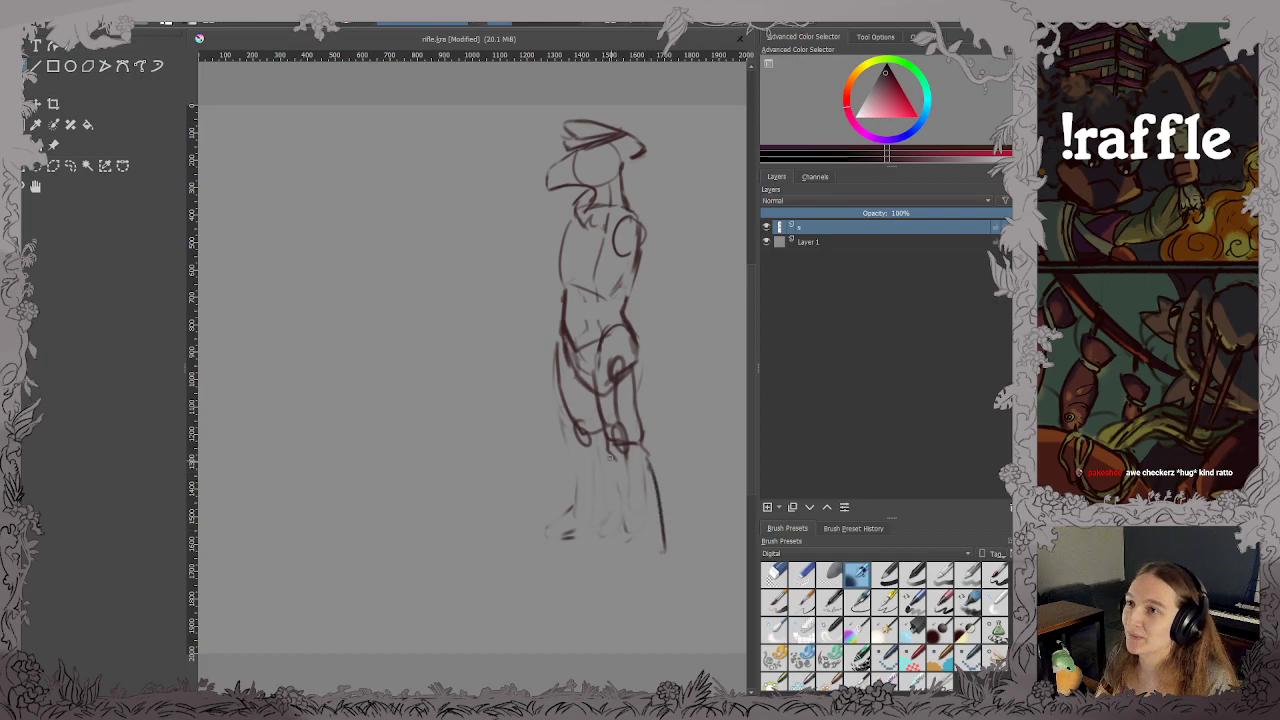
pyautogui.moveTo(611, 455); pyautogui.dragTo(628, 558)
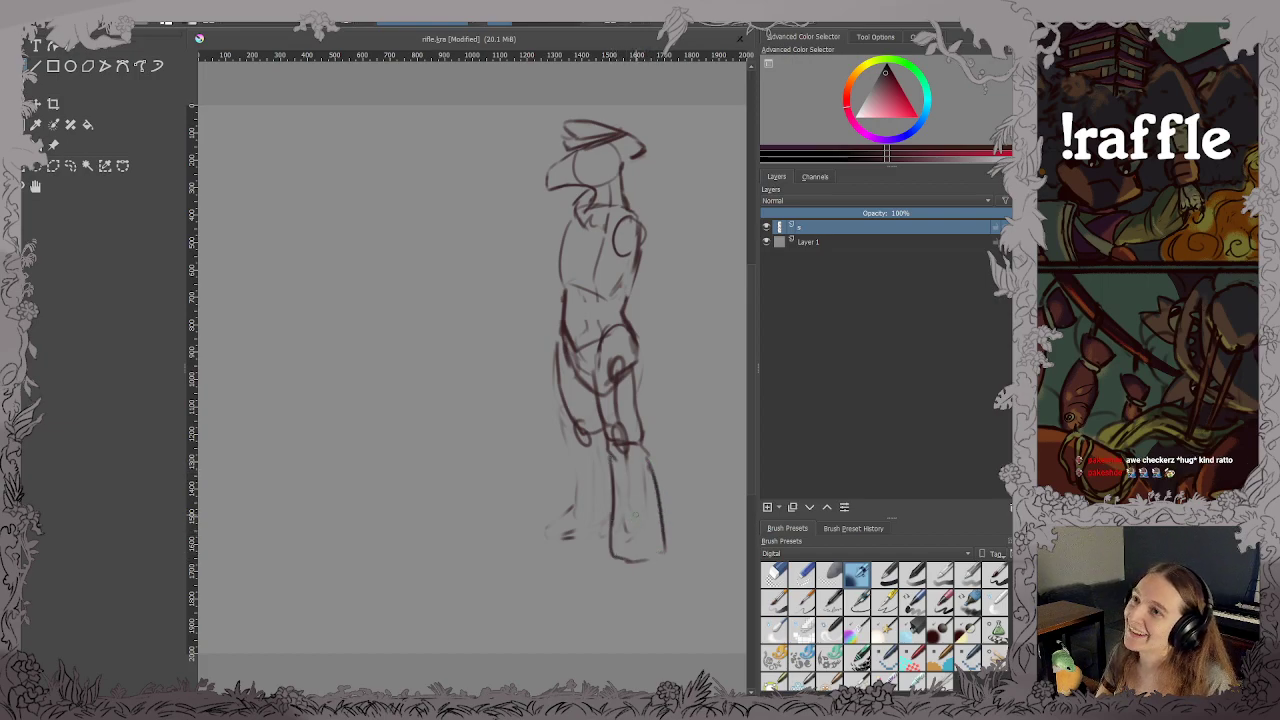
pyautogui.hotkey('ctrl', 'z')
pyautogui.hotkey('ctrl', 'z')
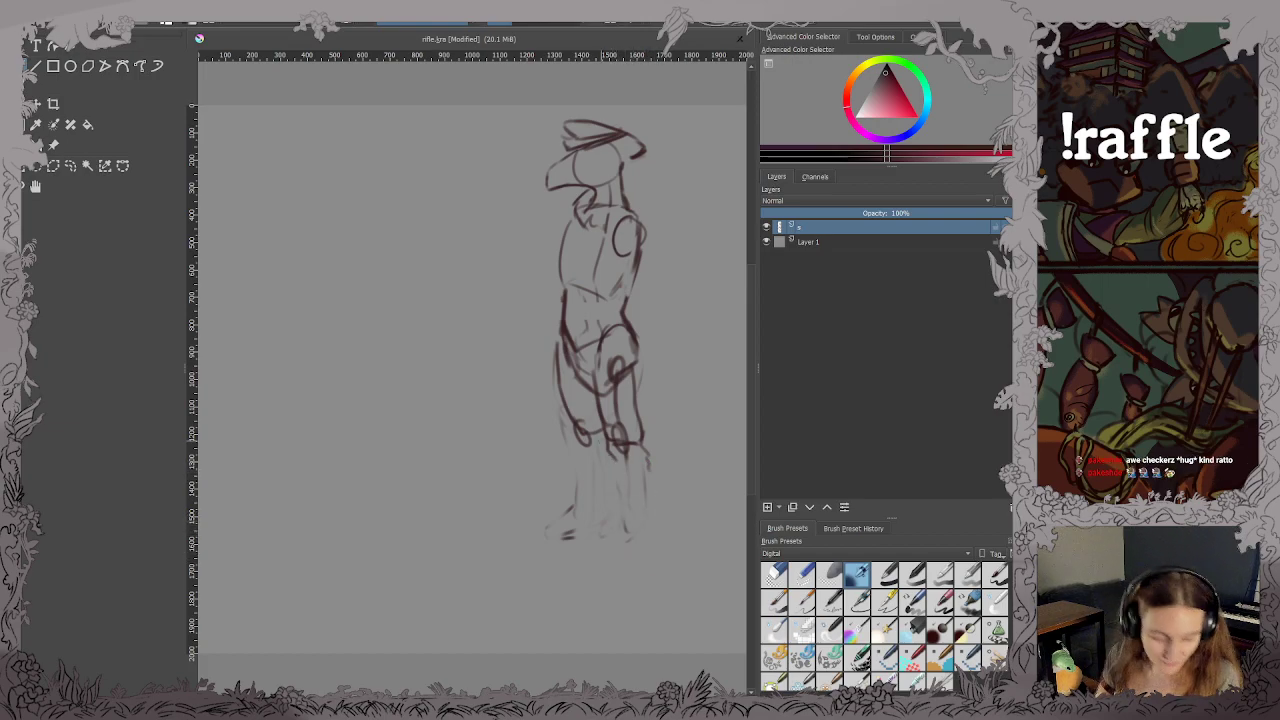
pyautogui.hotkey('ctrl', 's')
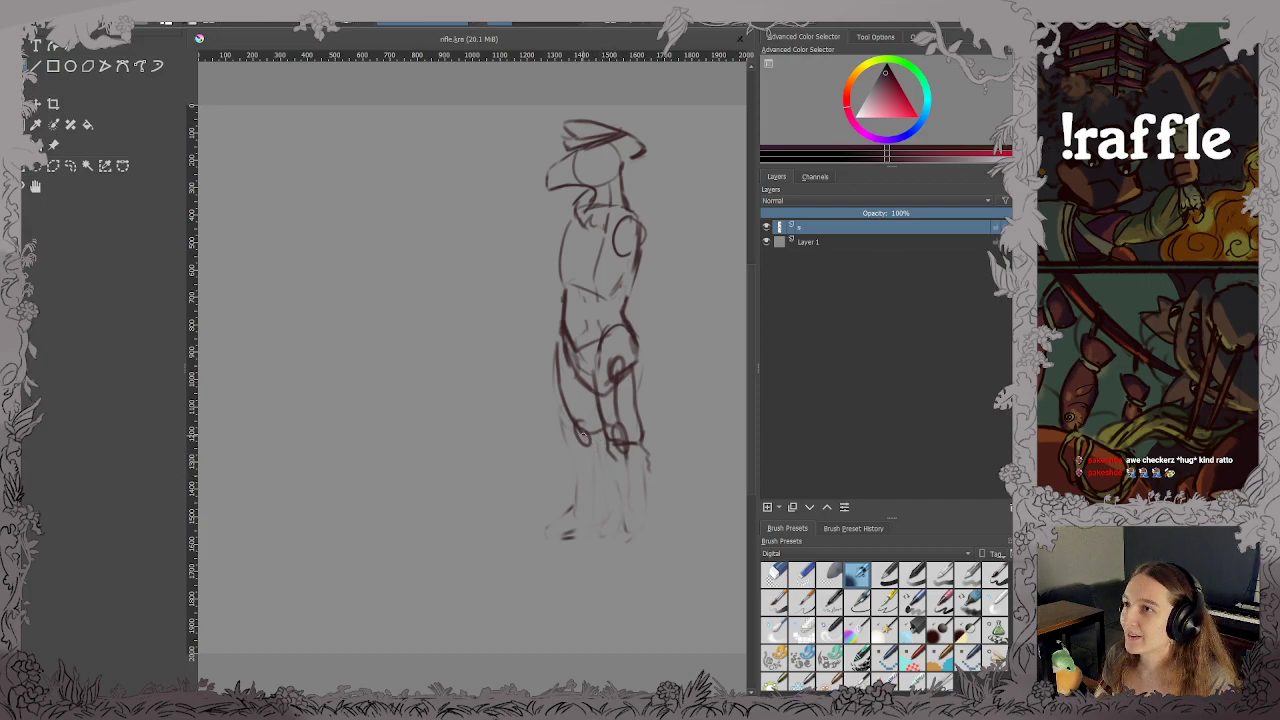
# Redraw the near thigh's outer contour fuller, erase the hip-joint oval inside it, and save the drawing.
pyautogui.moveTo(648, 334)
pyautogui.mouseDown()
pyautogui.moveTo(646, 364)
pyautogui.moveTo(634, 442)
pyautogui.mouseUp()
pyautogui.moveTo(614, 367)
pyautogui.mouseDown()
pyautogui.moveTo(620, 436)
pyautogui.moveTo(632, 384)
pyautogui.mouseUp()
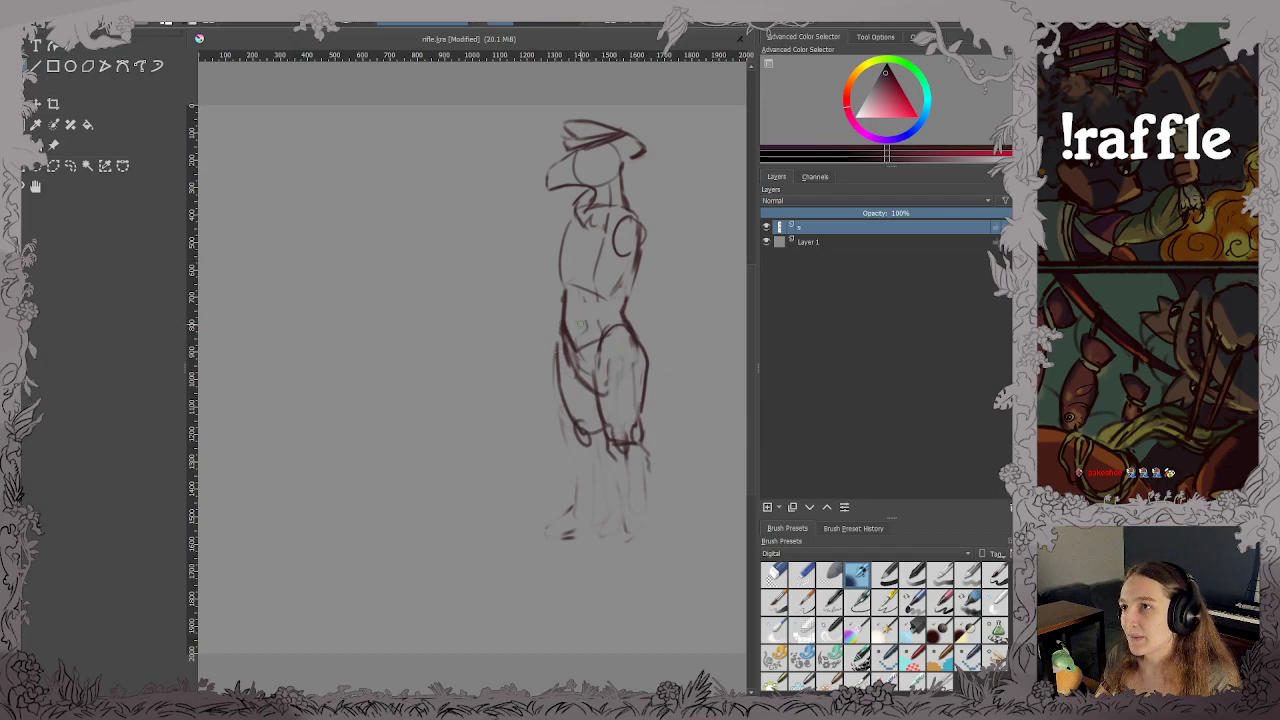
pyautogui.hotkey('ctrl', 's')
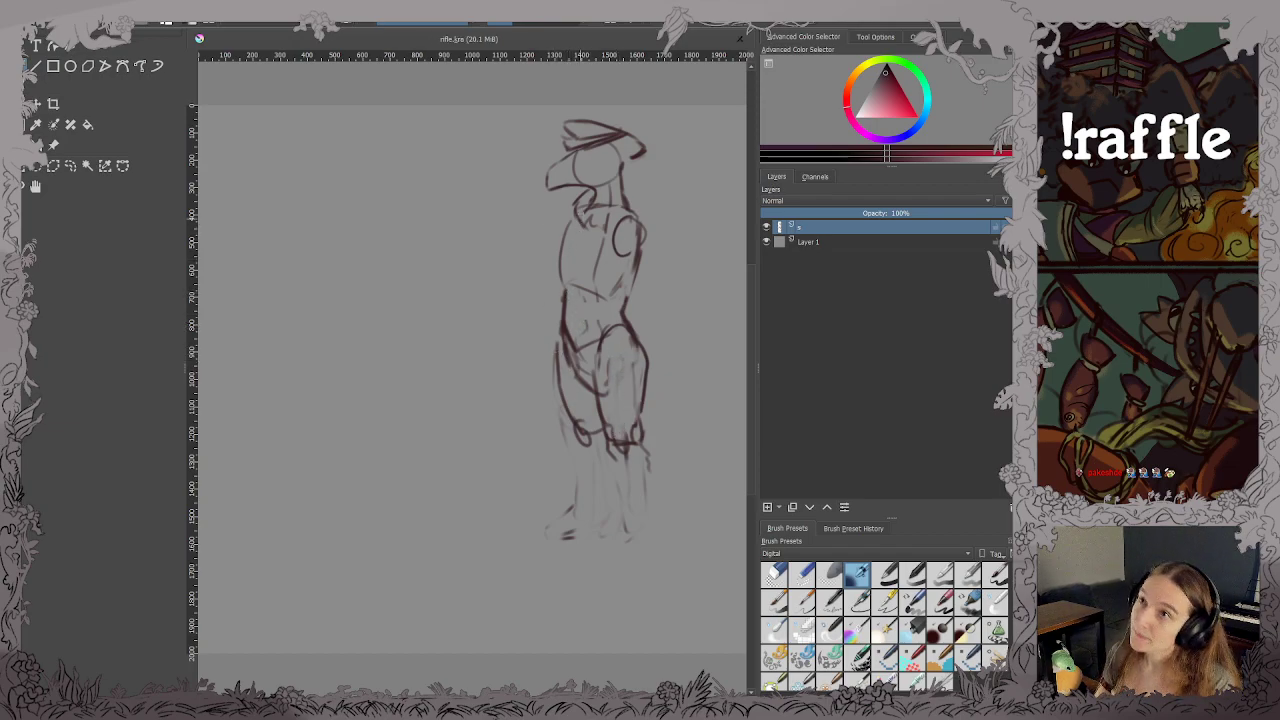
# Sketch a puffy collar around the base of the neck, extending over the back shoulder, and save the drawing.
pyautogui.moveTo(590, 216); pyautogui.dragTo(650, 208)
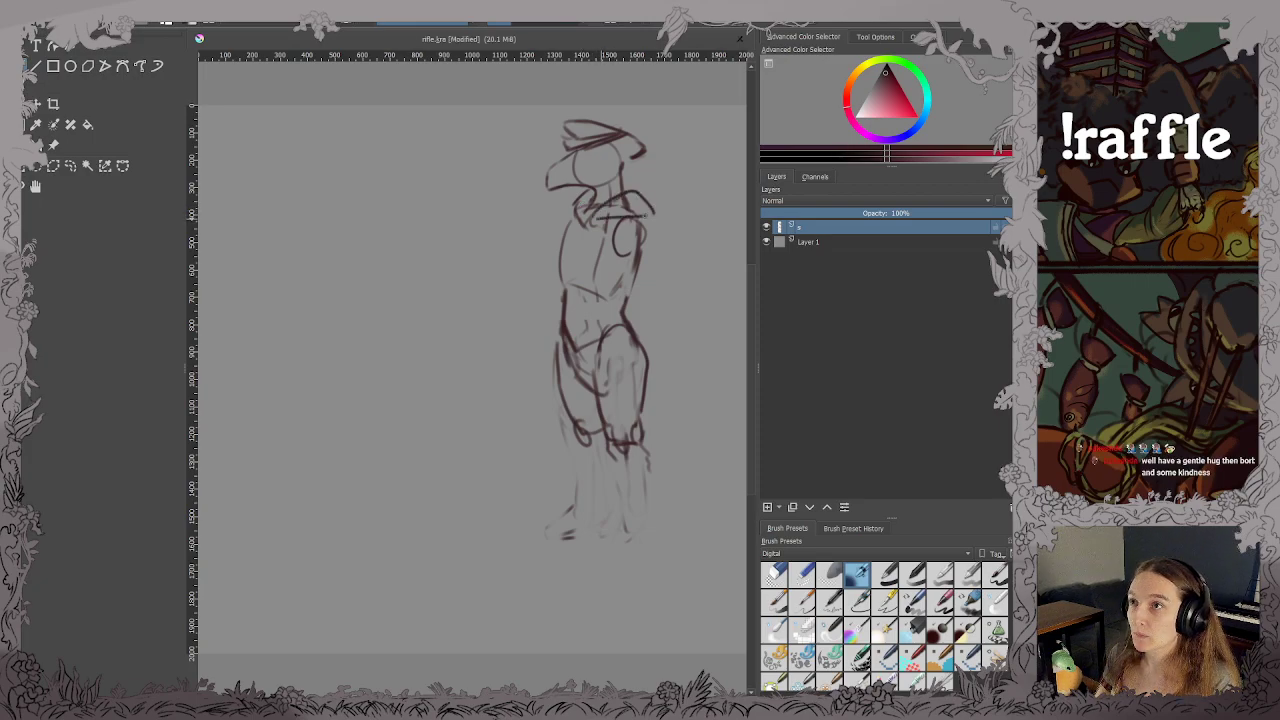
pyautogui.hotkey('ctrl', 's')
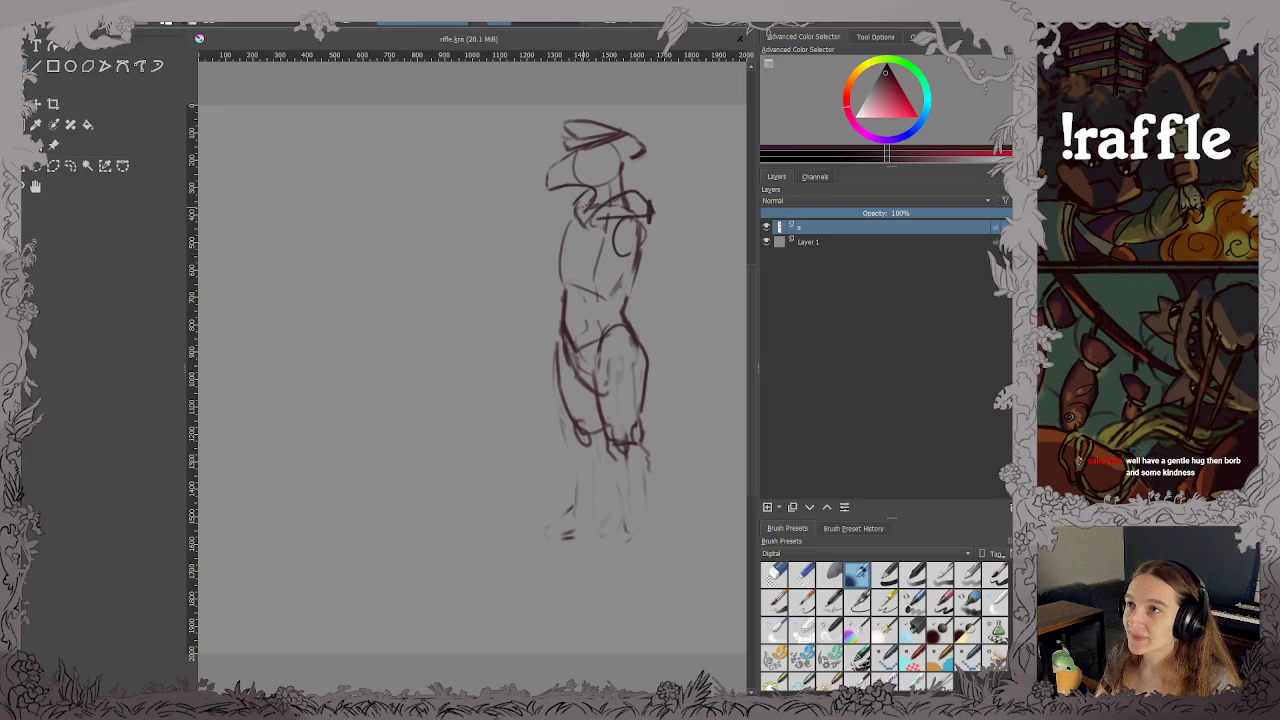
pyautogui.moveTo(573, 199)
pyautogui.mouseDown()
pyautogui.moveTo(585, 188)
pyautogui.moveTo(648, 196)
pyautogui.moveTo(652, 211)
pyautogui.mouseUp()
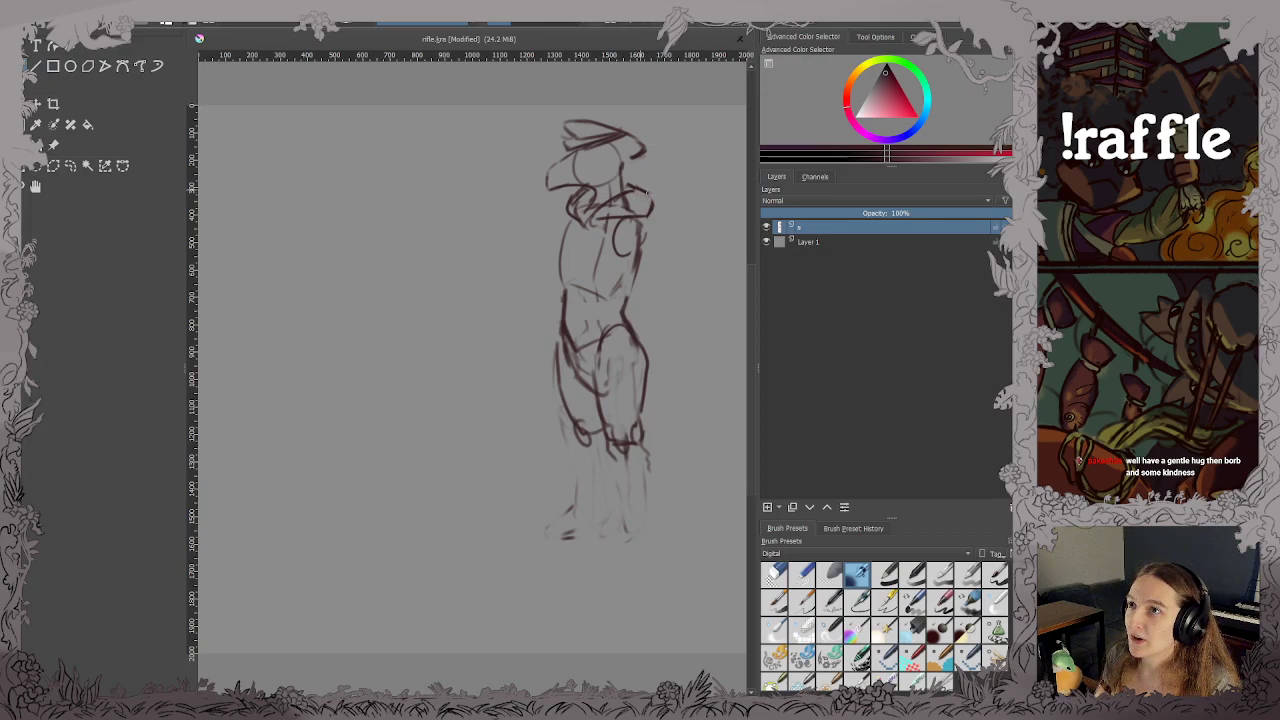
pyautogui.hotkey('ctrl', 's')
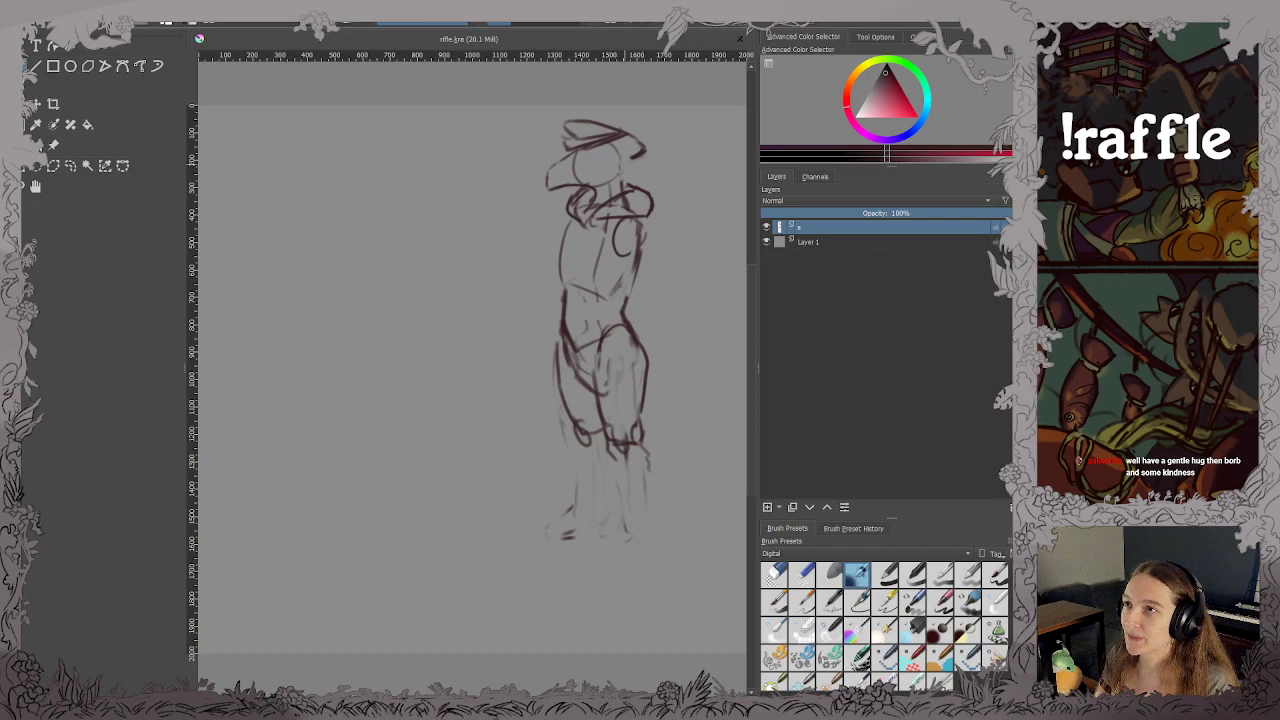
# Erase the rear head line, redraw the back of the head with jagged feather tufts under the cap, and save.
pyautogui.click(621, 158)
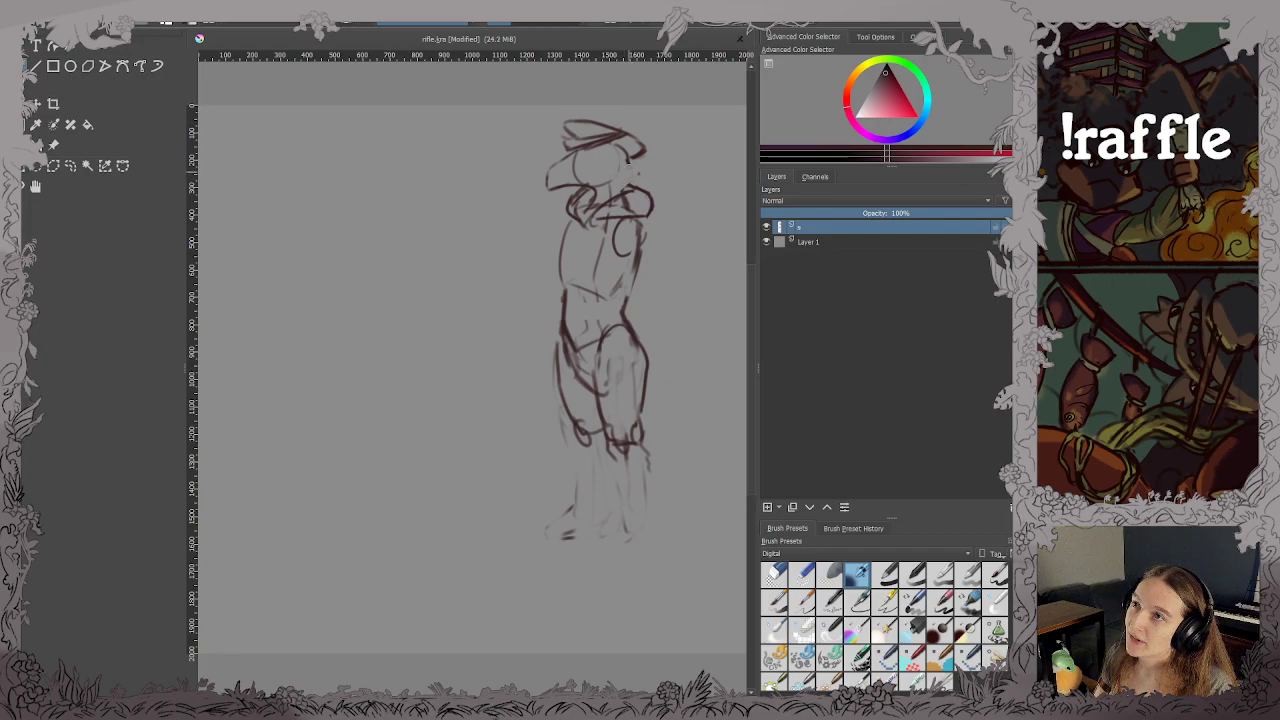
pyautogui.moveTo(627, 161)
pyautogui.mouseDown()
pyautogui.moveTo(636, 172)
pyautogui.moveTo(623, 191)
pyautogui.mouseUp()
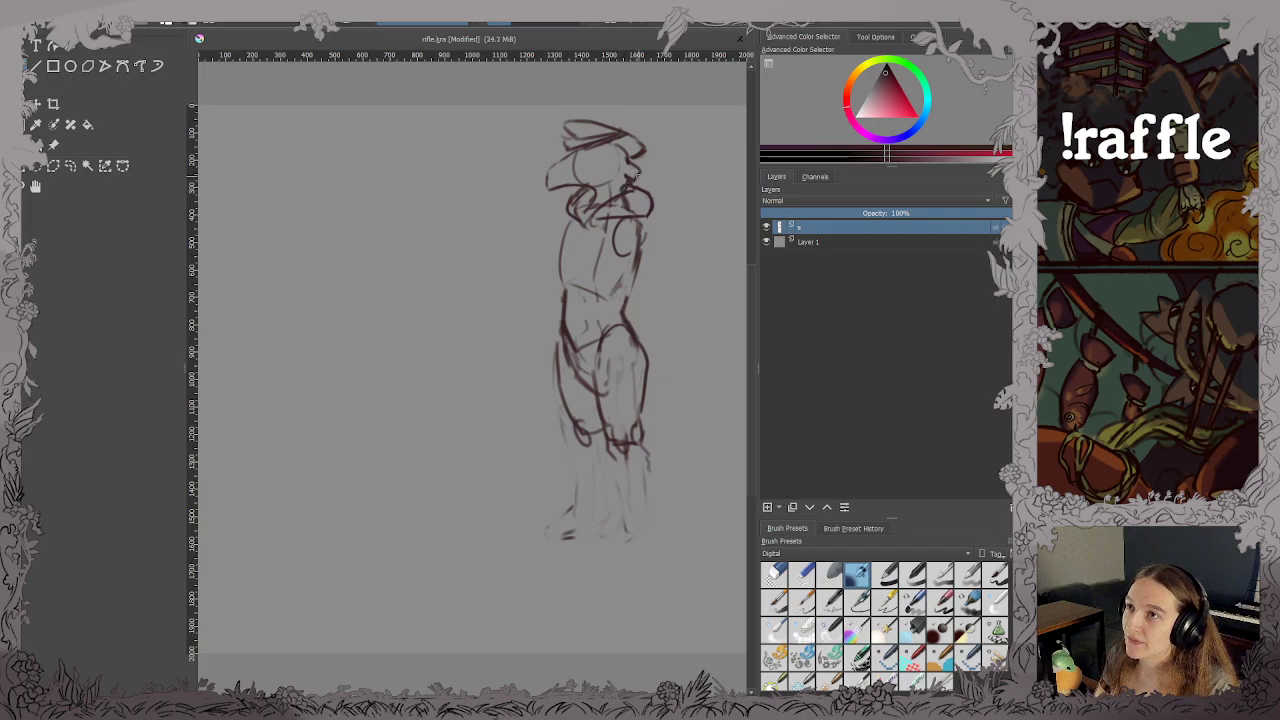
pyautogui.hotkey('ctrl', 's')
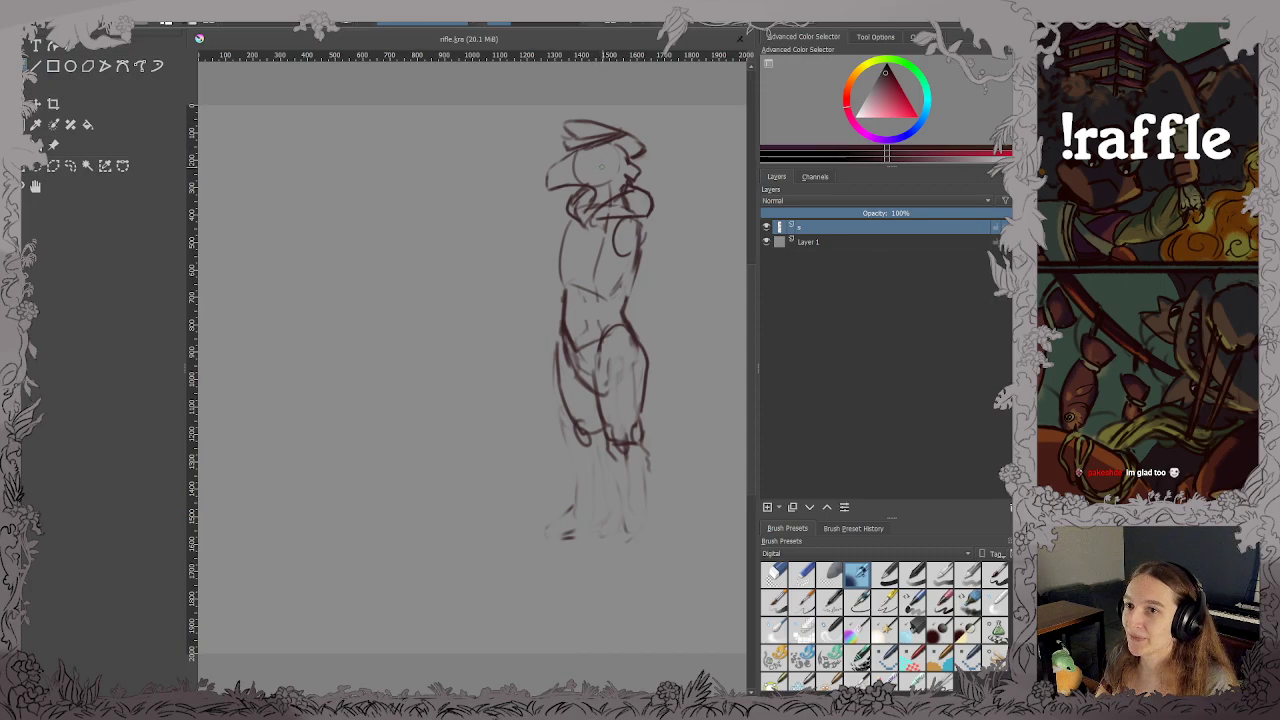
pyautogui.click(597, 156)
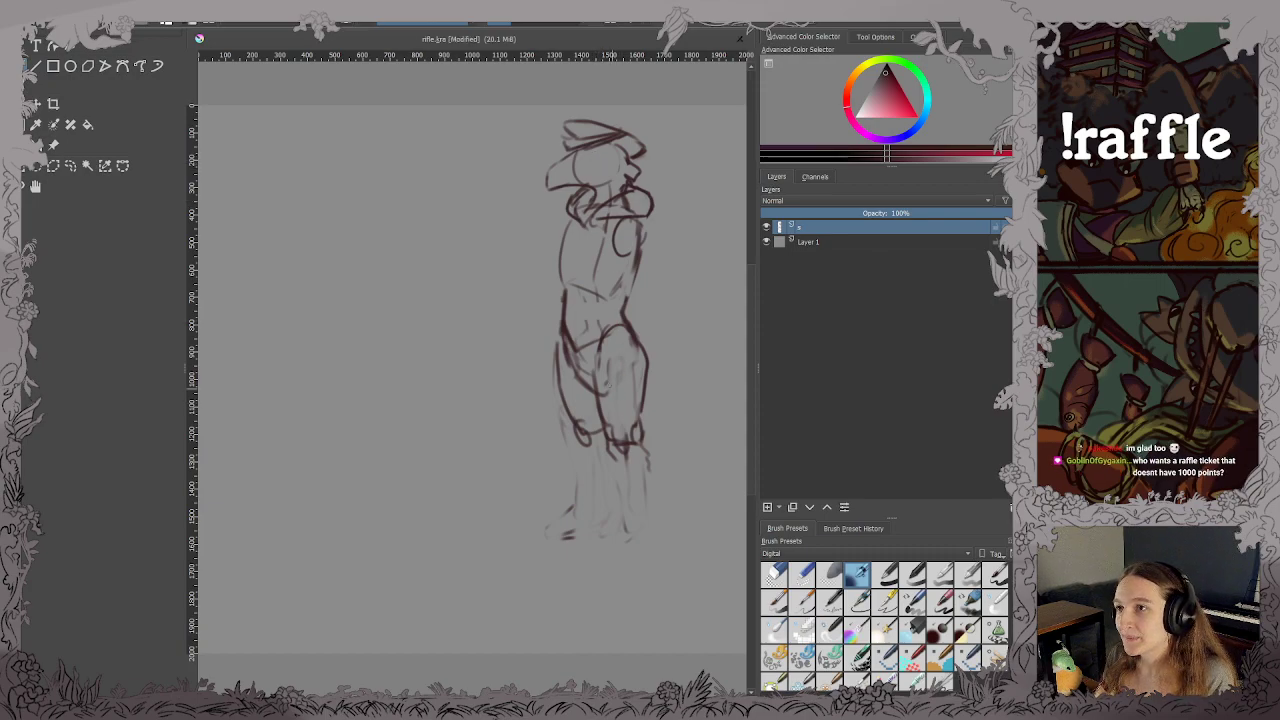
pyautogui.hotkey('ctrl', 's')
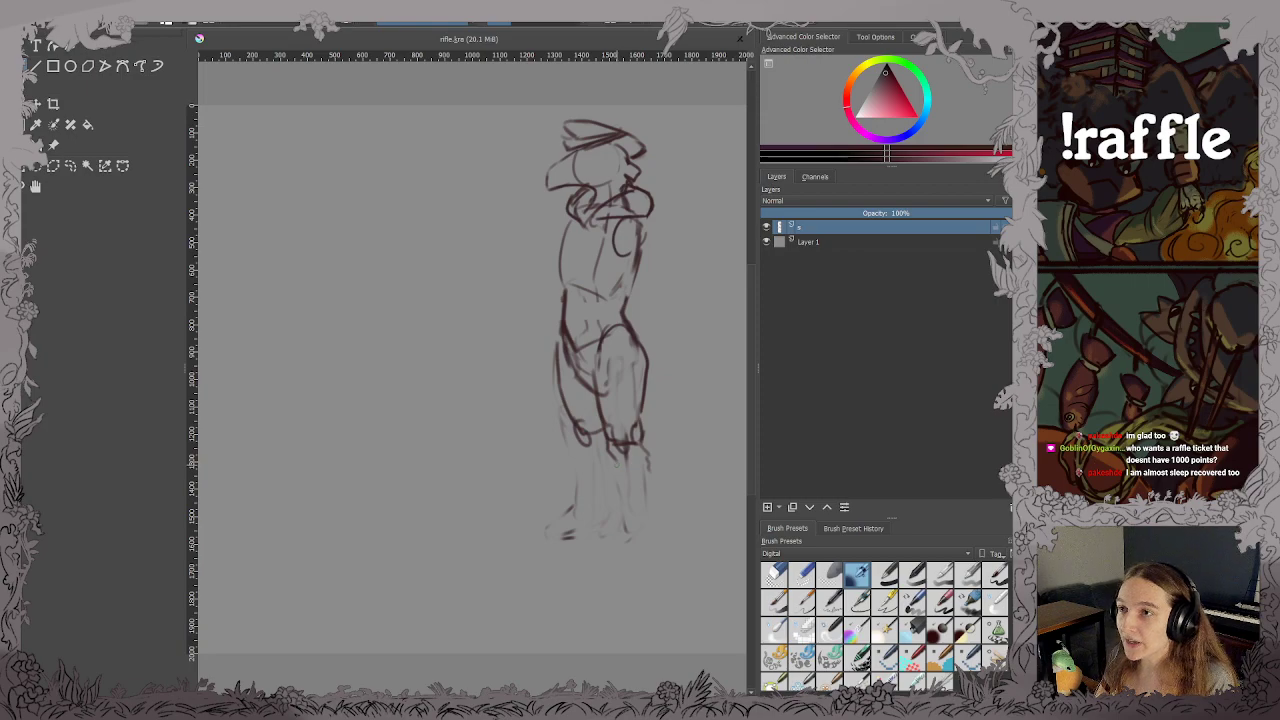
# Draw gathered trouser cuffs below both knees.
pyautogui.moveTo(615, 454)
pyautogui.mouseDown()
pyautogui.moveTo(620, 483)
pyautogui.moveTo(647, 470)
pyautogui.mouseUp()
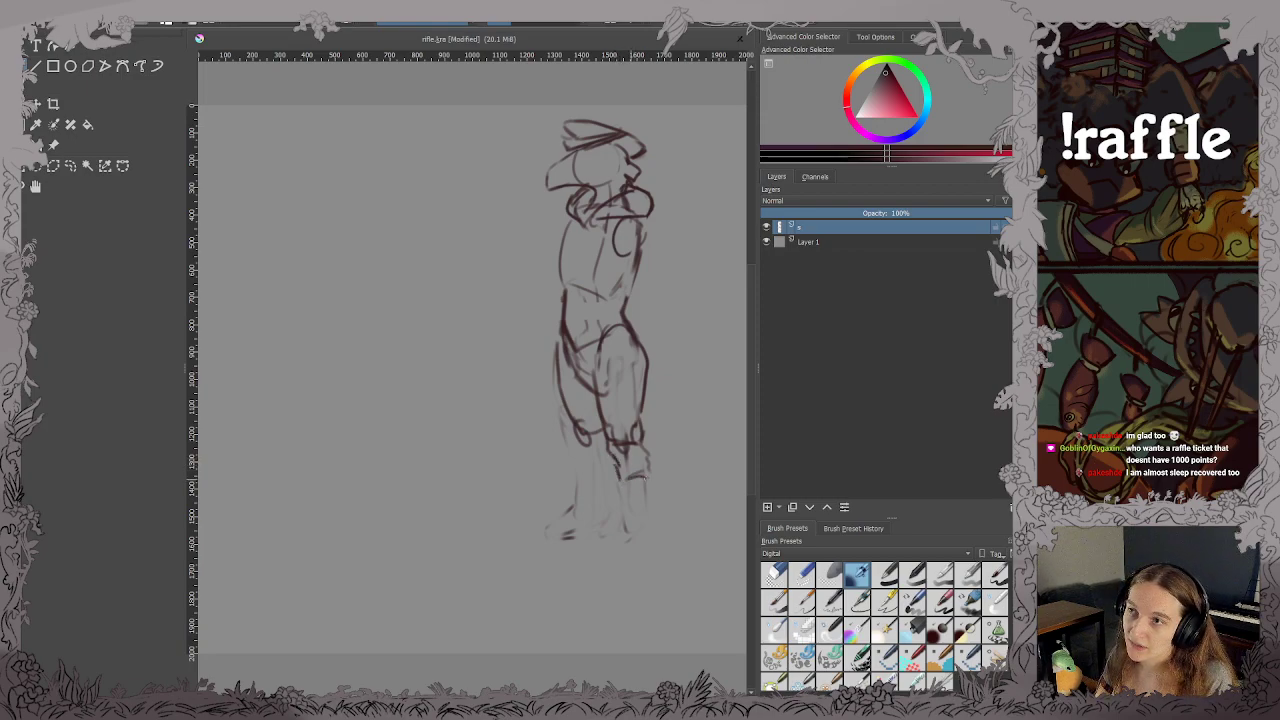
pyautogui.moveTo(579, 437)
pyautogui.mouseDown()
pyautogui.moveTo(616, 466)
pyautogui.moveTo(598, 490)
pyautogui.moveTo(583, 470)
pyautogui.moveTo(584, 545)
pyautogui.moveTo(630, 537)
pyautogui.mouseUp()
pyautogui.hotkey('ctrl', 'z')
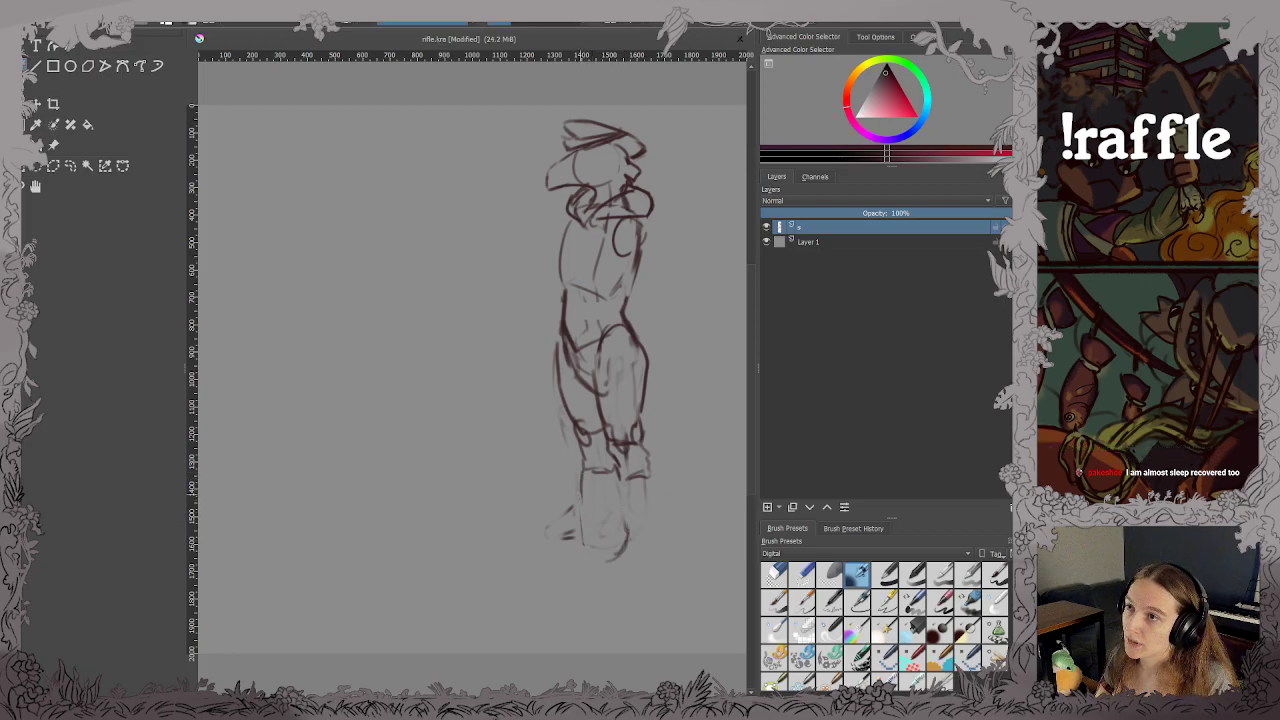
# Outline both lower legs down to the ankles, undo the first pointed foot, and sketch the near foot angled forward.
pyautogui.moveTo(583, 490)
pyautogui.mouseDown()
pyautogui.moveTo(592, 556)
pyautogui.moveTo(607, 556)
pyautogui.mouseUp()
pyautogui.moveTo(627, 483)
pyautogui.mouseDown()
pyautogui.moveTo(616, 528)
pyautogui.moveTo(626, 560)
pyautogui.mouseUp()
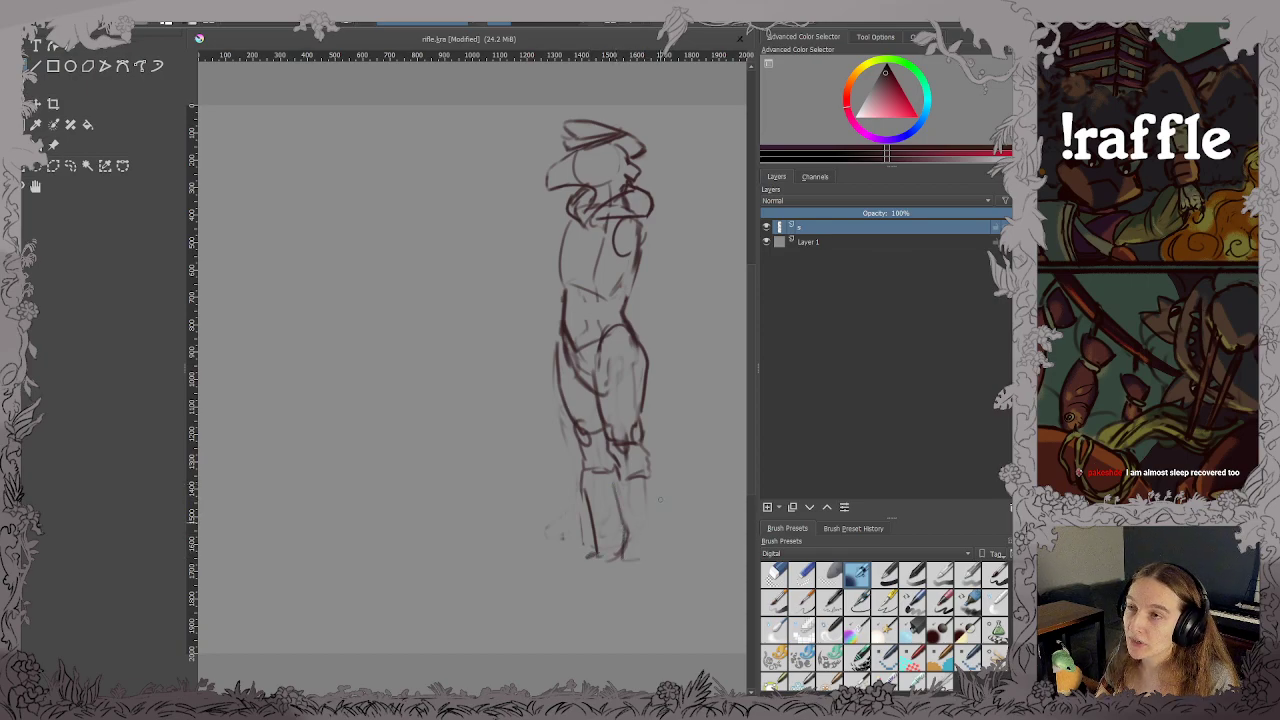
pyautogui.moveTo(652, 488)
pyautogui.mouseDown()
pyautogui.moveTo(665, 560)
pyautogui.moveTo(626, 555)
pyautogui.moveTo(664, 544)
pyautogui.moveTo(553, 572)
pyautogui.mouseUp()
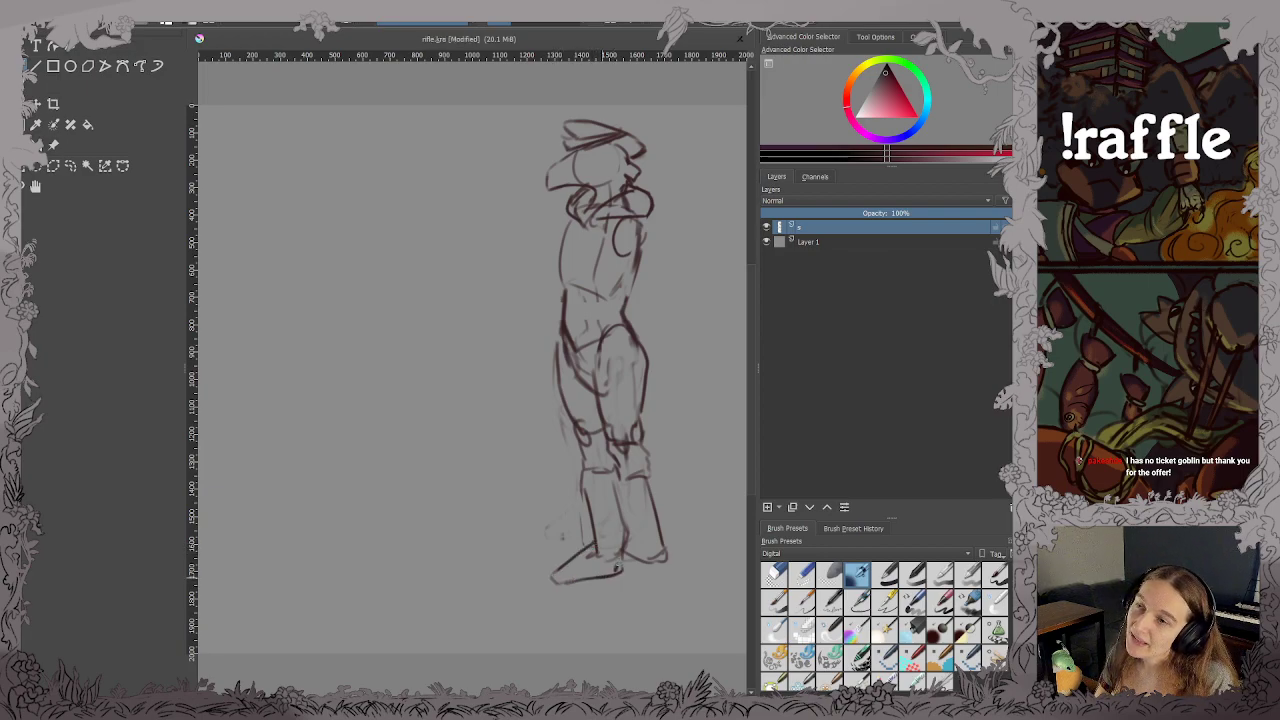
pyautogui.hotkey('ctrl', 'z')
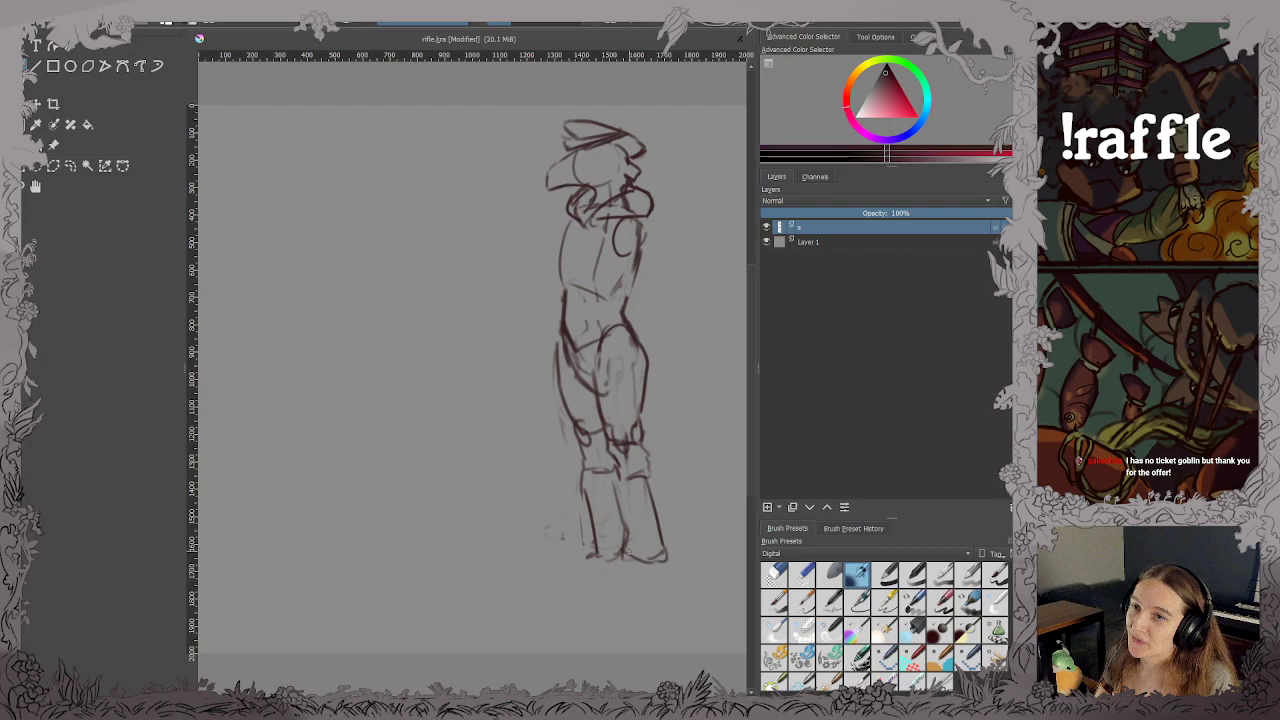
pyautogui.moveTo(623, 557)
pyautogui.mouseDown()
pyautogui.moveTo(652, 560)
pyautogui.moveTo(601, 590)
pyautogui.moveTo(618, 600)
pyautogui.moveTo(660, 578)
pyautogui.moveTo(661, 538)
pyautogui.moveTo(657, 575)
pyautogui.mouseUp()
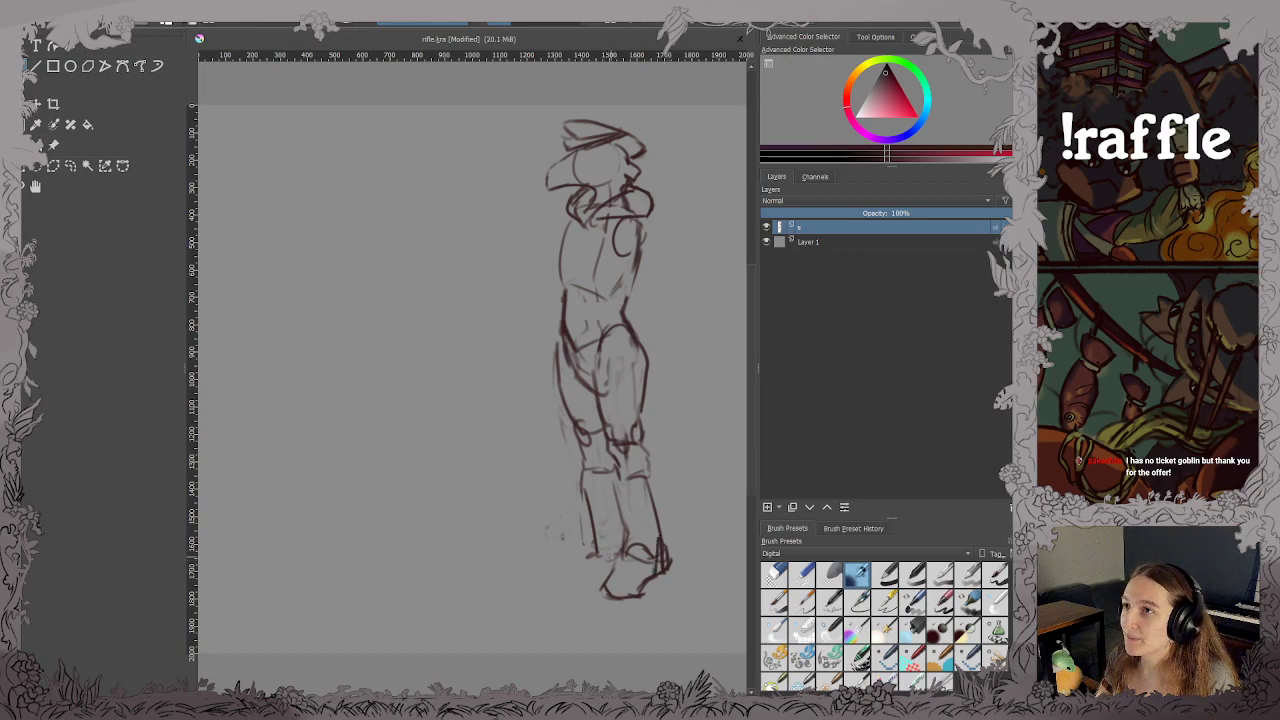
# Clear the whole figure from the sketch layer and save the empty canvas.
pyautogui.hotkey('ctrl', 'a')
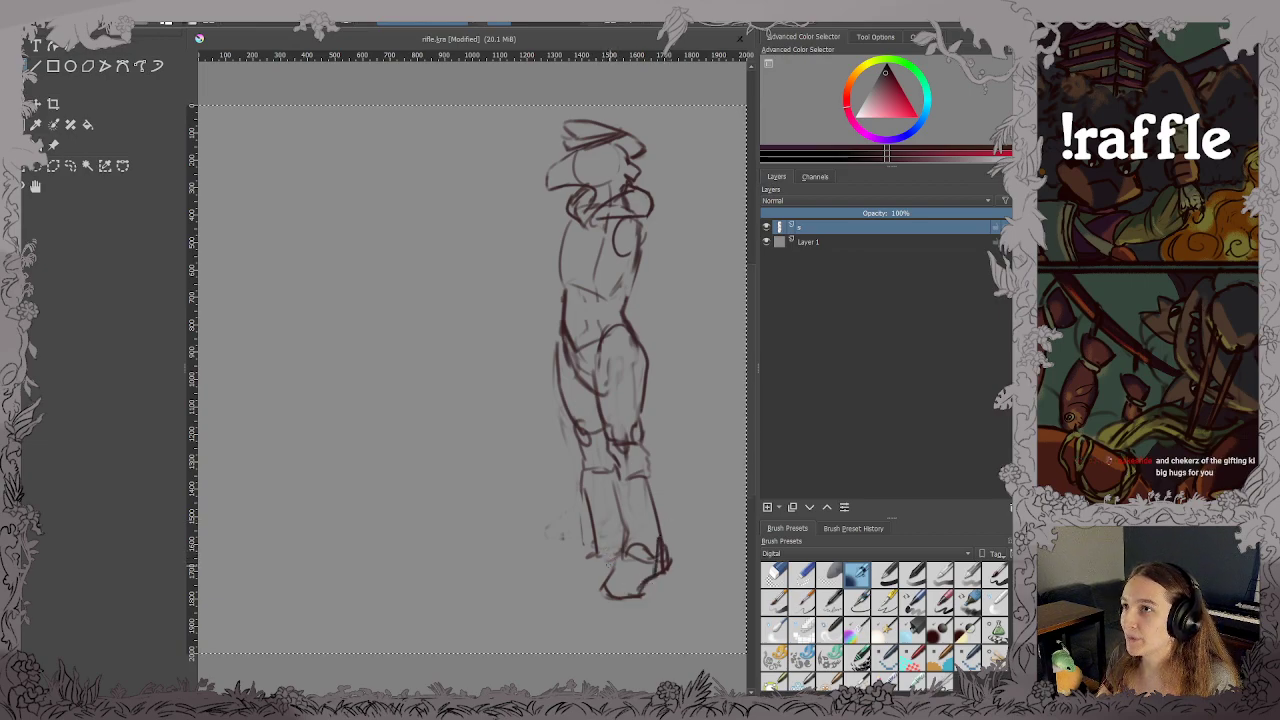
pyautogui.press('Delete')
pyautogui.hotkey('ctrl', 'shift', 'a')
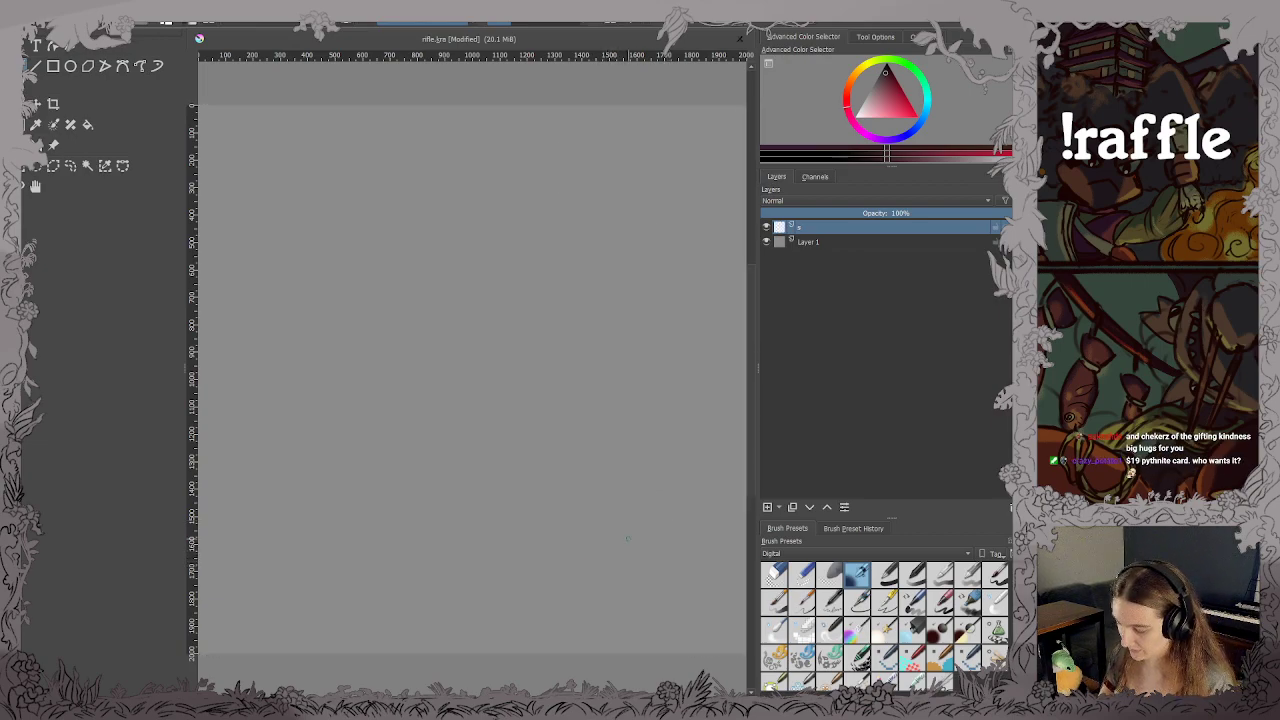
pyautogui.hotkey('ctrl', 's')
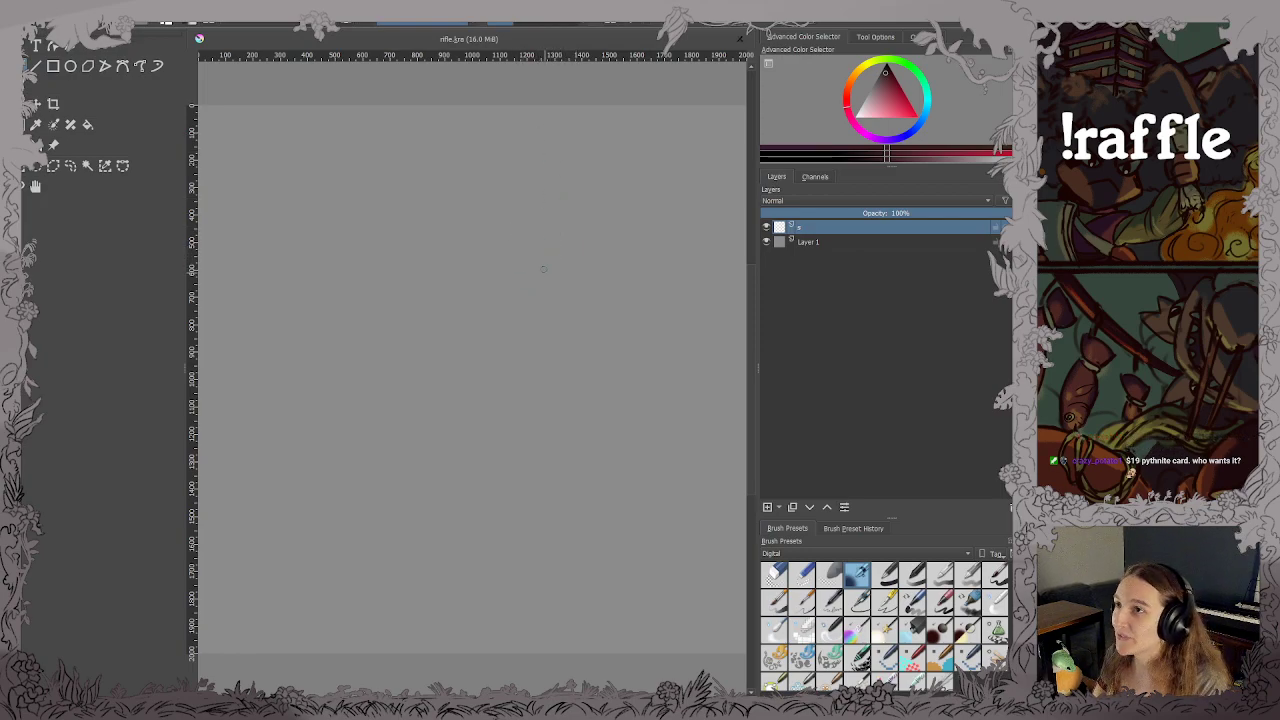
# Draw a new, larger head circle in the canvas's upper-right area, replacing a first trial circle, and save.
pyautogui.moveTo(565, 194)
pyautogui.mouseDown()
pyautogui.moveTo(622, 292)
pyautogui.moveTo(570, 190)
pyautogui.mouseUp()
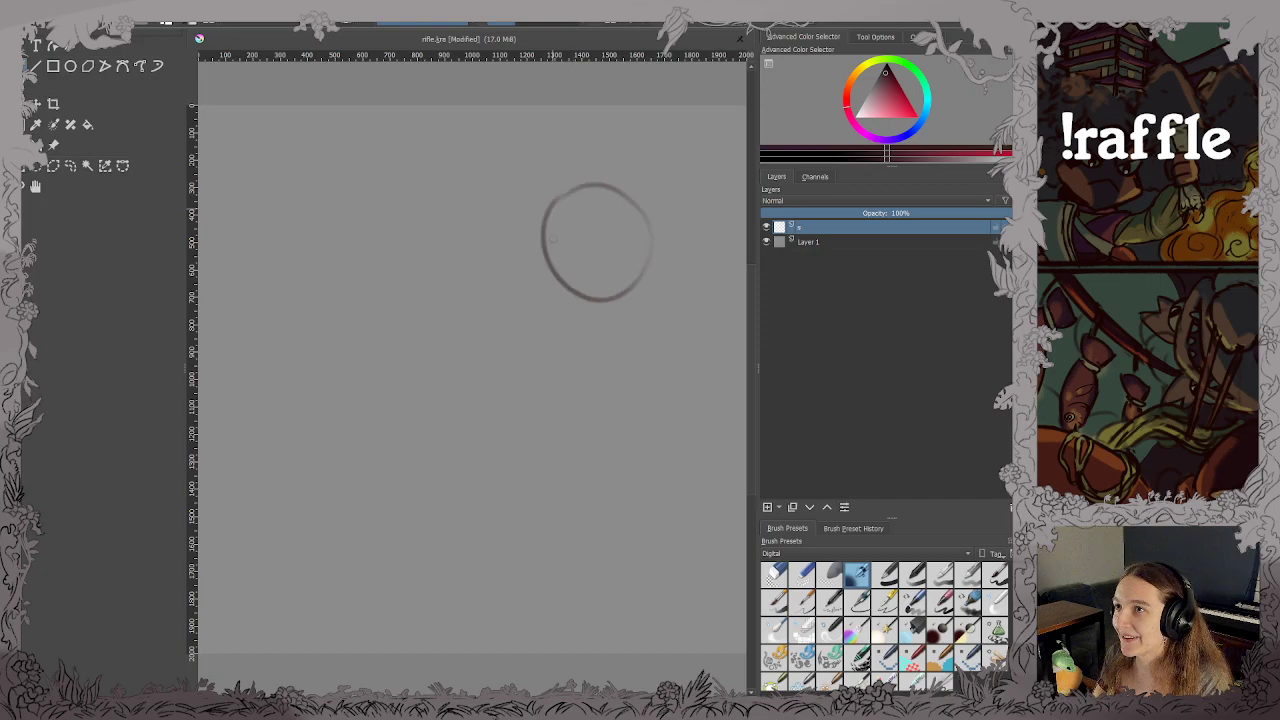
pyautogui.hotkey('ctrl', 'z')
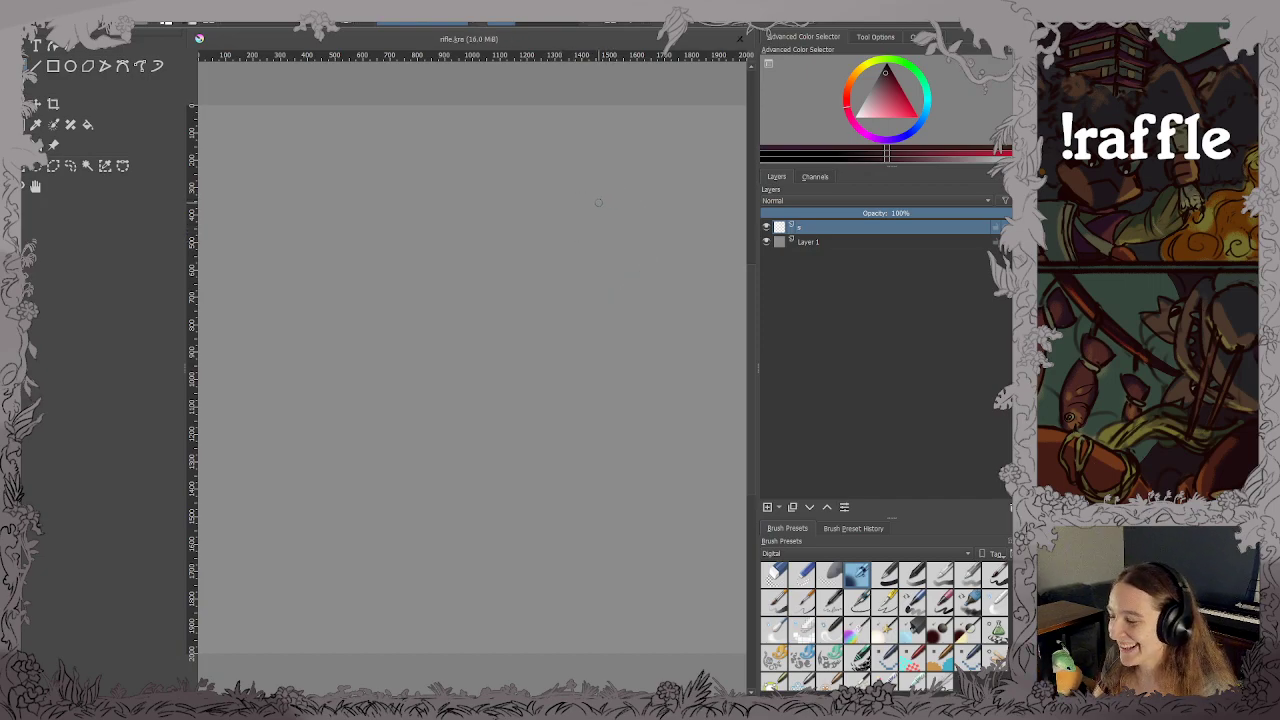
pyautogui.moveTo(600, 167)
pyautogui.mouseDown()
pyautogui.moveTo(660, 246)
pyautogui.moveTo(628, 163)
pyautogui.moveTo(602, 174)
pyautogui.moveTo(662, 200)
pyautogui.mouseUp()
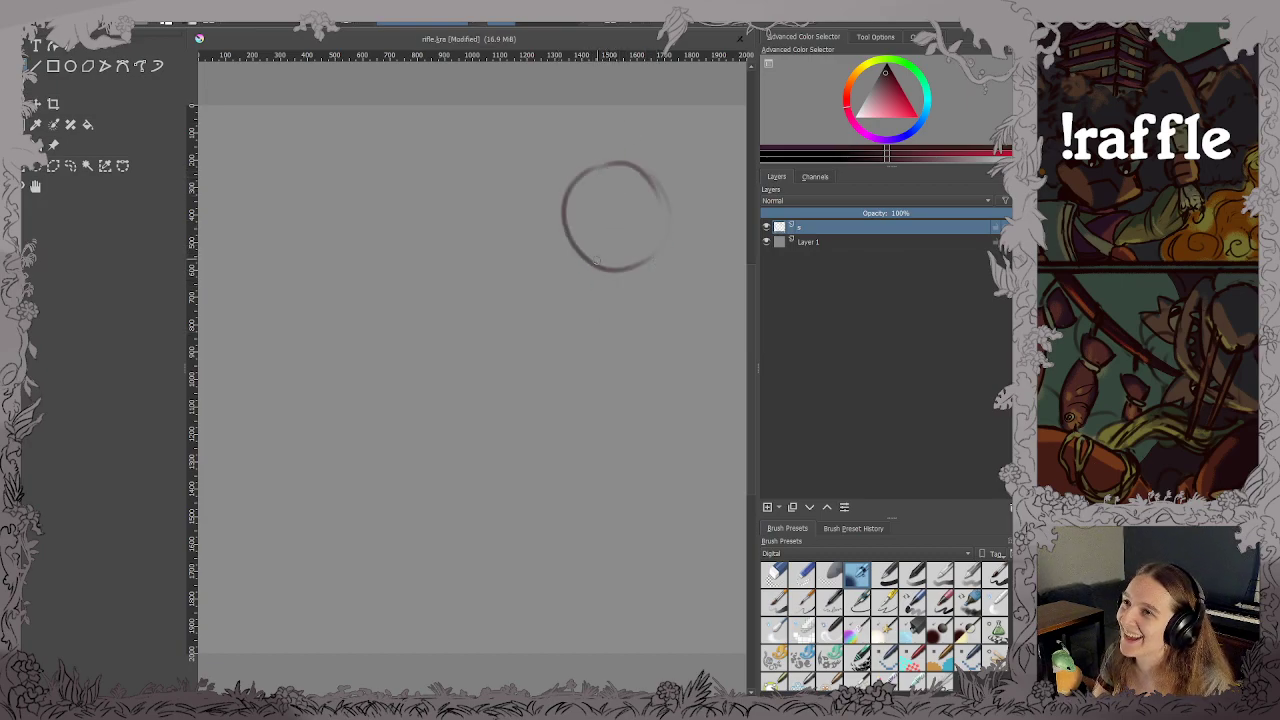
pyautogui.hotkey('ctrl', 's')
# Draw a long curving spine line from the underside of the head circle down through the back to the hips.
pyautogui.moveTo(643, 302); pyautogui.dragTo(644, 346)
pyautogui.moveTo(642, 342); pyautogui.dragTo(614, 464)
pyautogui.hotkey('ctrl', 'z')
pyautogui.hotkey('ctrl', 'z')
pyautogui.moveTo(633, 266)
pyautogui.mouseDown()
pyautogui.moveTo(664, 445)
pyautogui.moveTo(671, 415)
pyautogui.moveTo(674, 427)
pyautogui.moveTo(646, 513)
pyautogui.moveTo(640, 596)
pyautogui.mouseUp()
# Lighten the middle of the spine line by erasing, and draw a shoulder line with short strokes for the back shoulder.
pyautogui.press('e')
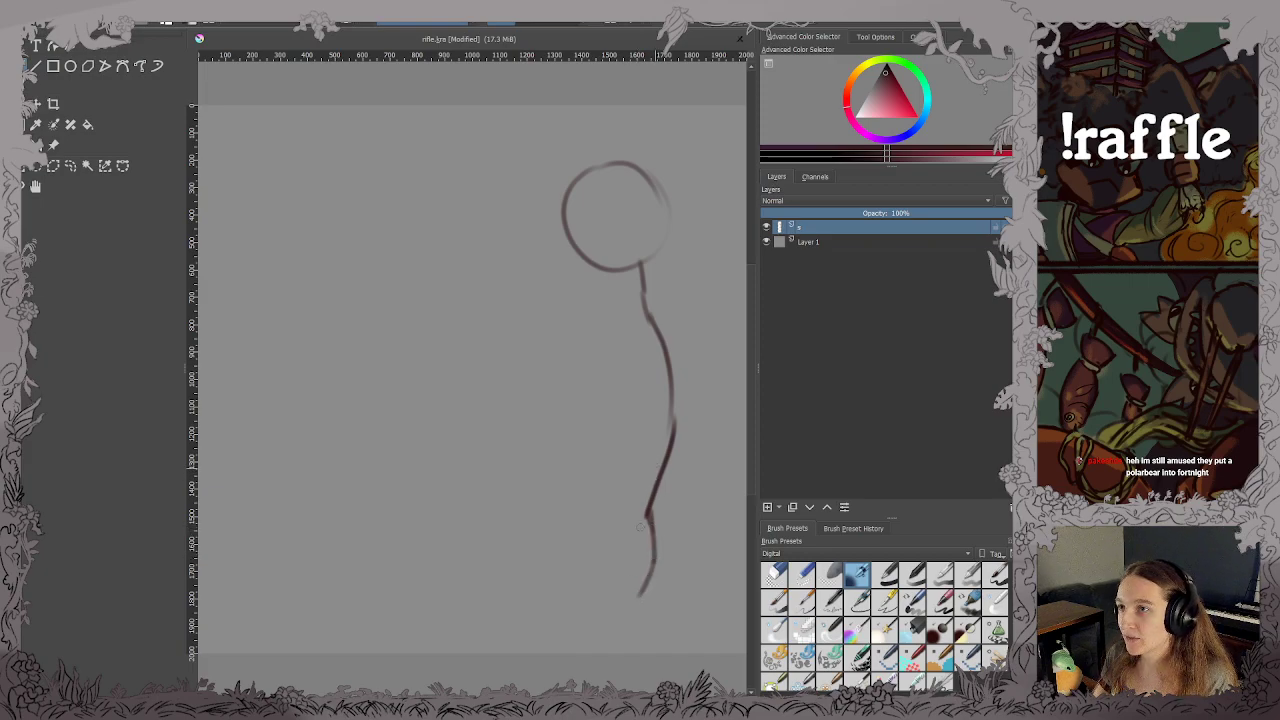
pyautogui.moveTo(650, 536)
pyautogui.mouseDown()
pyautogui.moveTo(666, 354)
pyautogui.moveTo(674, 428)
pyautogui.mouseUp()
pyautogui.moveTo(590, 313); pyautogui.dragTo(668, 297)
pyautogui.moveTo(678, 306); pyautogui.dragTo(686, 346)
# Draw the front and back neck lines and outline the chest and belly down to a short pelvis line.
pyautogui.moveTo(616, 272); pyautogui.dragTo(624, 308)
pyautogui.hotkey('ctrl', 'z')
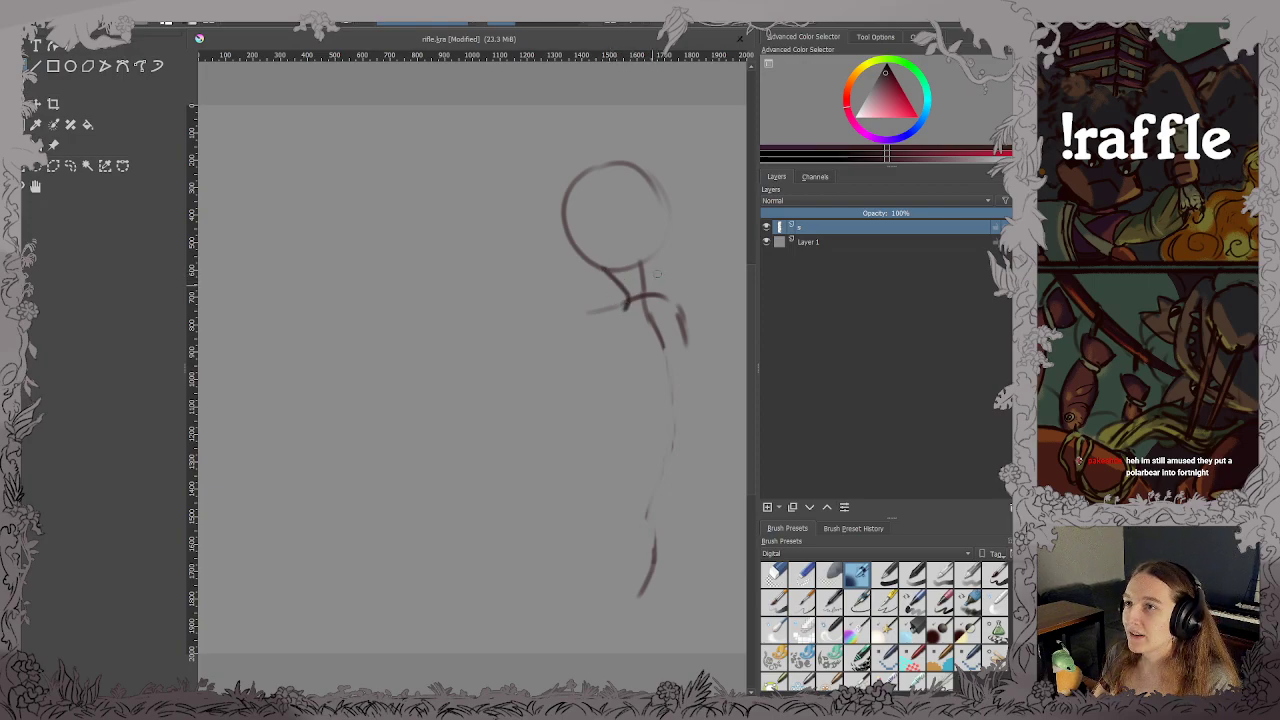
pyautogui.moveTo(657, 257); pyautogui.dragTo(690, 320)
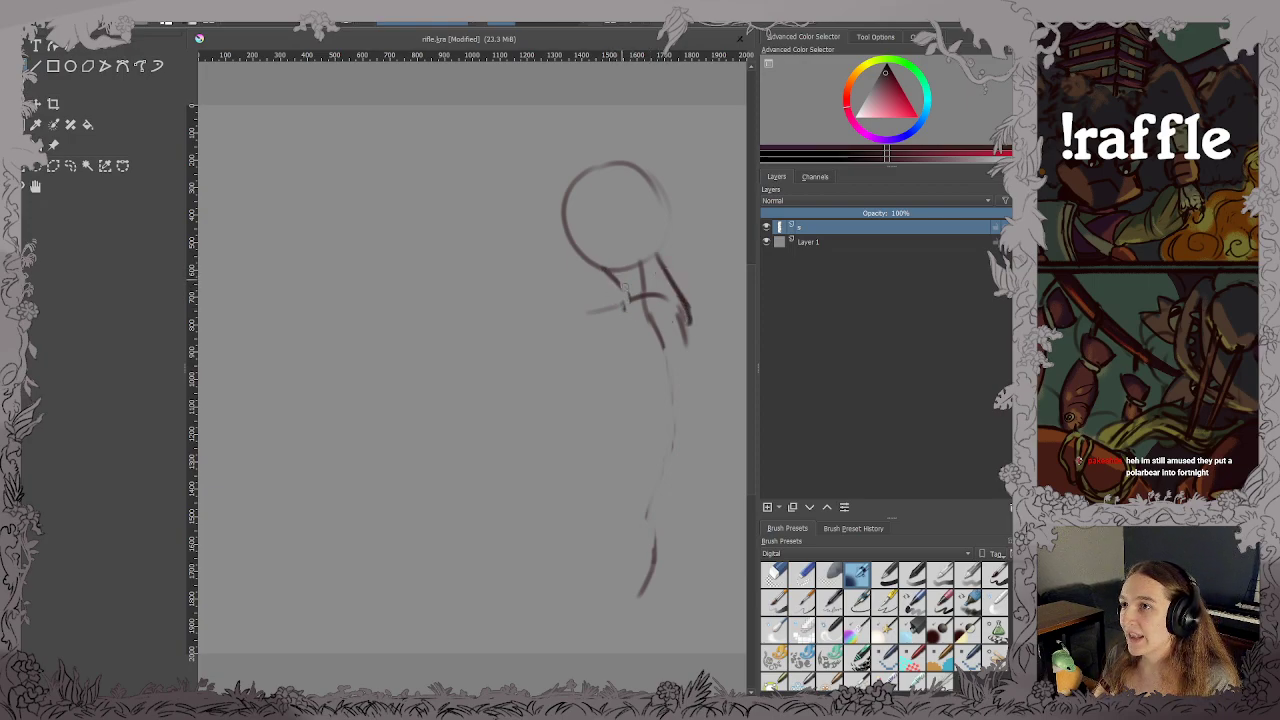
pyautogui.moveTo(614, 280)
pyautogui.mouseDown()
pyautogui.moveTo(576, 401)
pyautogui.moveTo(580, 453)
pyautogui.moveTo(573, 439)
pyautogui.moveTo(606, 507)
pyautogui.moveTo(650, 503)
pyautogui.mouseUp()
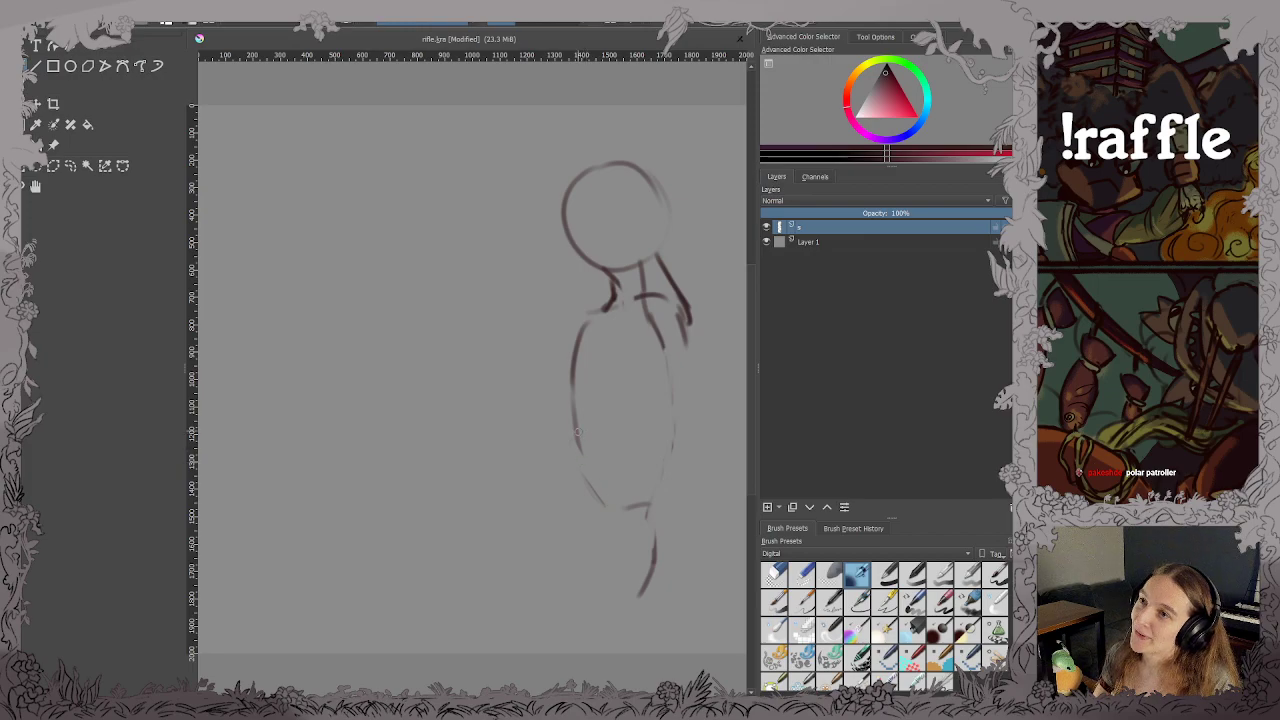
# Outline the lower ribcage and the back edge of the torso, and draw an angular pelvis block beneath it.
pyautogui.moveTo(577, 432)
pyautogui.mouseDown()
pyautogui.moveTo(614, 477)
pyautogui.moveTo(599, 519)
pyautogui.moveTo(664, 536)
pyautogui.mouseUp()
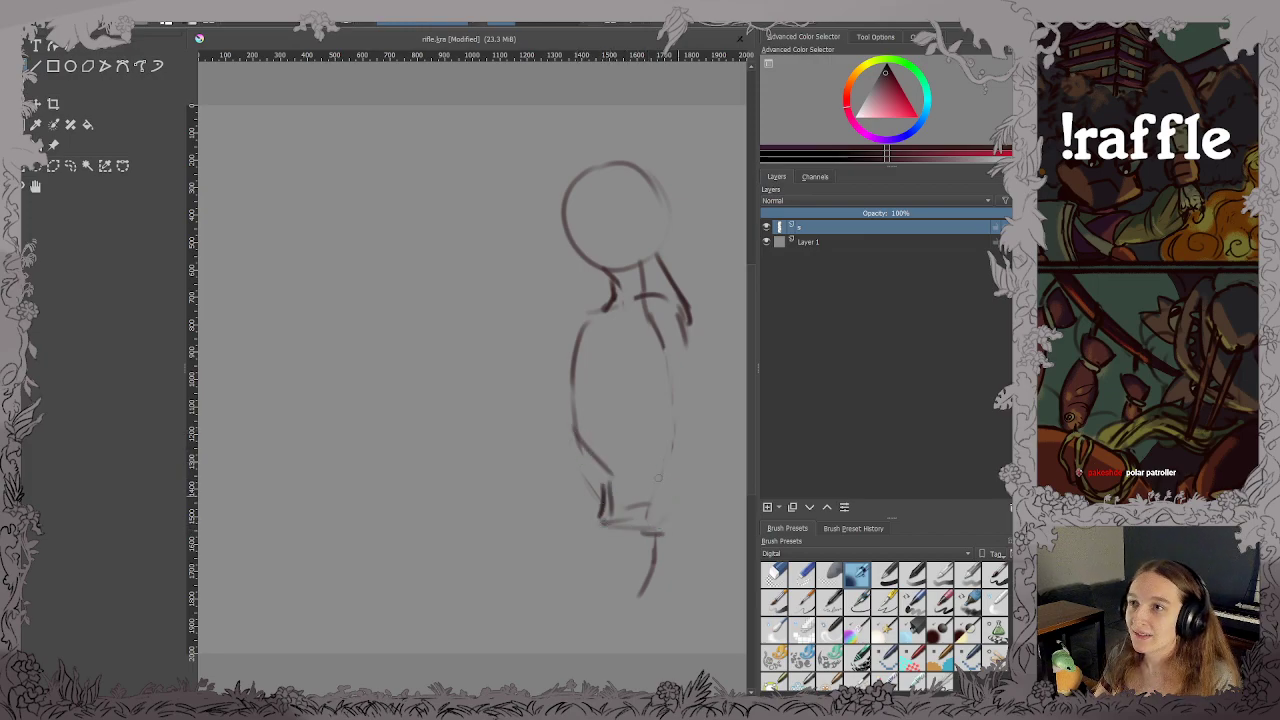
pyautogui.moveTo(568, 364)
pyautogui.mouseDown()
pyautogui.moveTo(616, 478)
pyautogui.moveTo(684, 464)
pyautogui.moveTo(701, 438)
pyautogui.moveTo(704, 333)
pyautogui.moveTo(692, 326)
pyautogui.mouseUp()
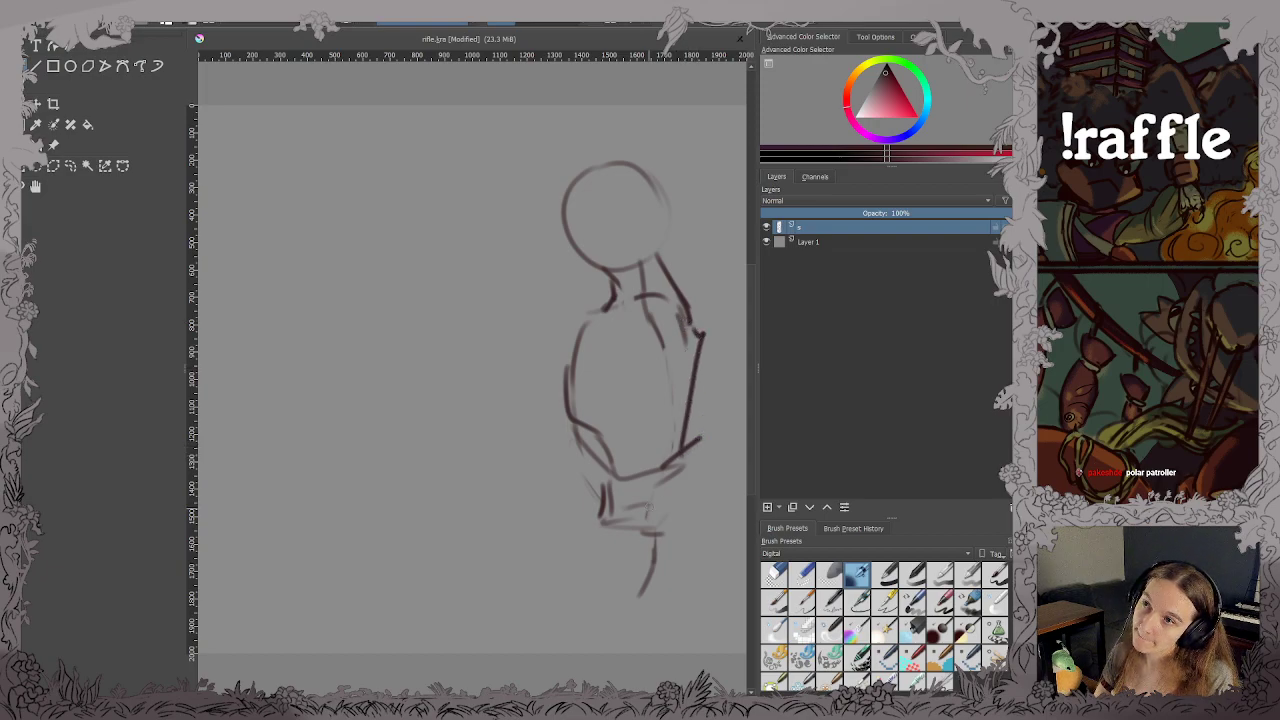
pyautogui.moveTo(614, 505)
pyautogui.mouseDown()
pyautogui.moveTo(665, 475)
pyautogui.moveTo(688, 520)
pyautogui.mouseUp()
pyautogui.moveTo(593, 525)
pyautogui.mouseDown()
pyautogui.moveTo(588, 565)
pyautogui.moveTo(640, 609)
pyautogui.moveTo(698, 562)
pyautogui.mouseUp()
pyautogui.moveTo(644, 618)
pyautogui.mouseDown()
pyautogui.moveTo(696, 567)
pyautogui.moveTo(690, 515)
pyautogui.mouseUp()
pyautogui.moveTo(692, 556); pyautogui.dragTo(682, 513)
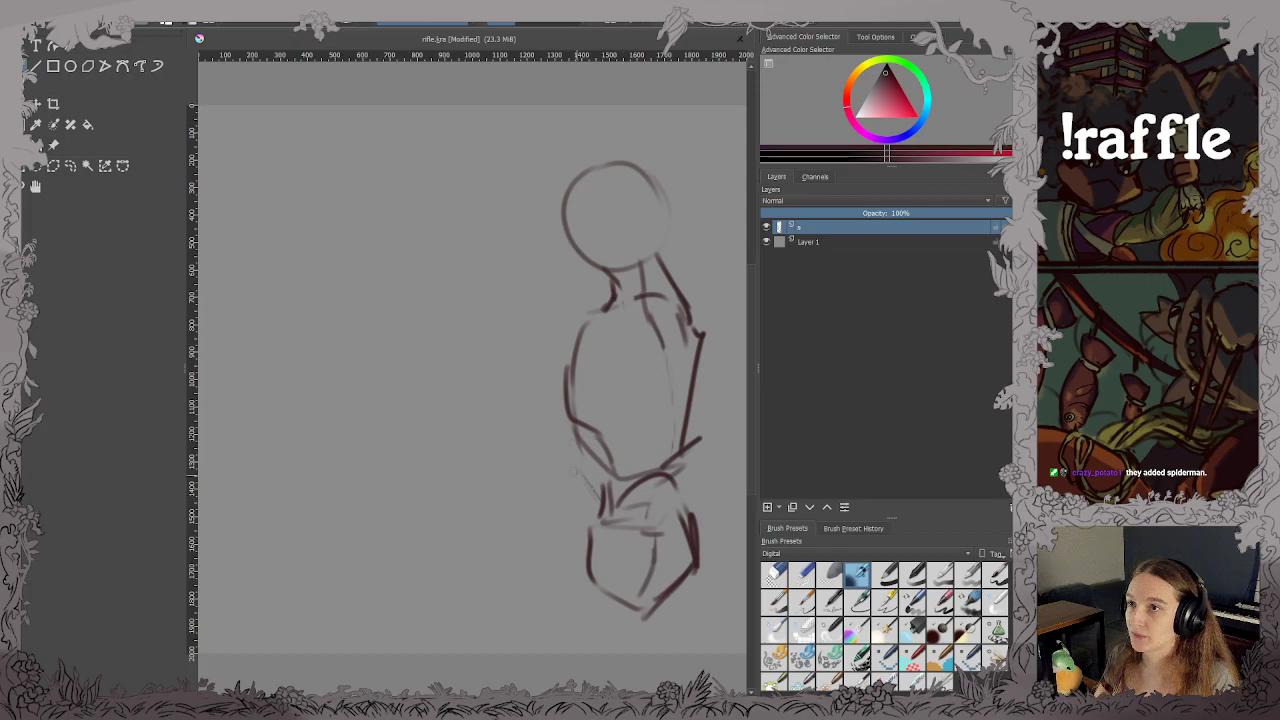
# Connect ribcage and pelvis with waist lines, add an oval shoulder joint with a chest line running from it, and save.
pyautogui.moveTo(567, 430)
pyautogui.mouseDown()
pyautogui.moveTo(574, 515)
pyautogui.moveTo(595, 540)
pyautogui.moveTo(655, 480)
pyautogui.moveTo(700, 338)
pyautogui.moveTo(676, 486)
pyautogui.mouseUp()
pyautogui.moveTo(699, 436)
pyautogui.mouseDown()
pyautogui.moveTo(673, 489)
pyautogui.moveTo(695, 525)
pyautogui.moveTo(691, 505)
pyautogui.mouseUp()
pyautogui.hotkey('ctrl', 's')
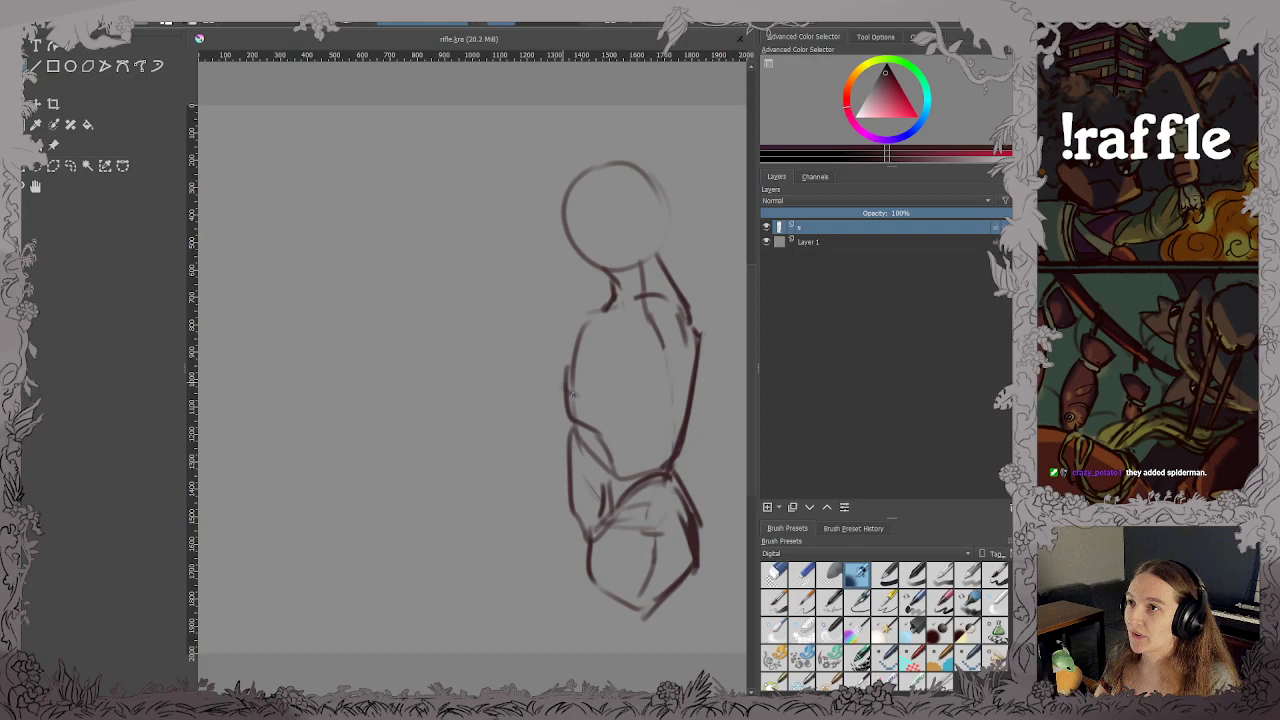
pyautogui.moveTo(573, 395)
pyautogui.mouseDown()
pyautogui.moveTo(612, 402)
pyautogui.moveTo(684, 316)
pyautogui.moveTo(655, 320)
pyautogui.moveTo(689, 318)
pyautogui.moveTo(657, 345)
pyautogui.mouseUp()
pyautogui.hotkey('ctrl', 's')
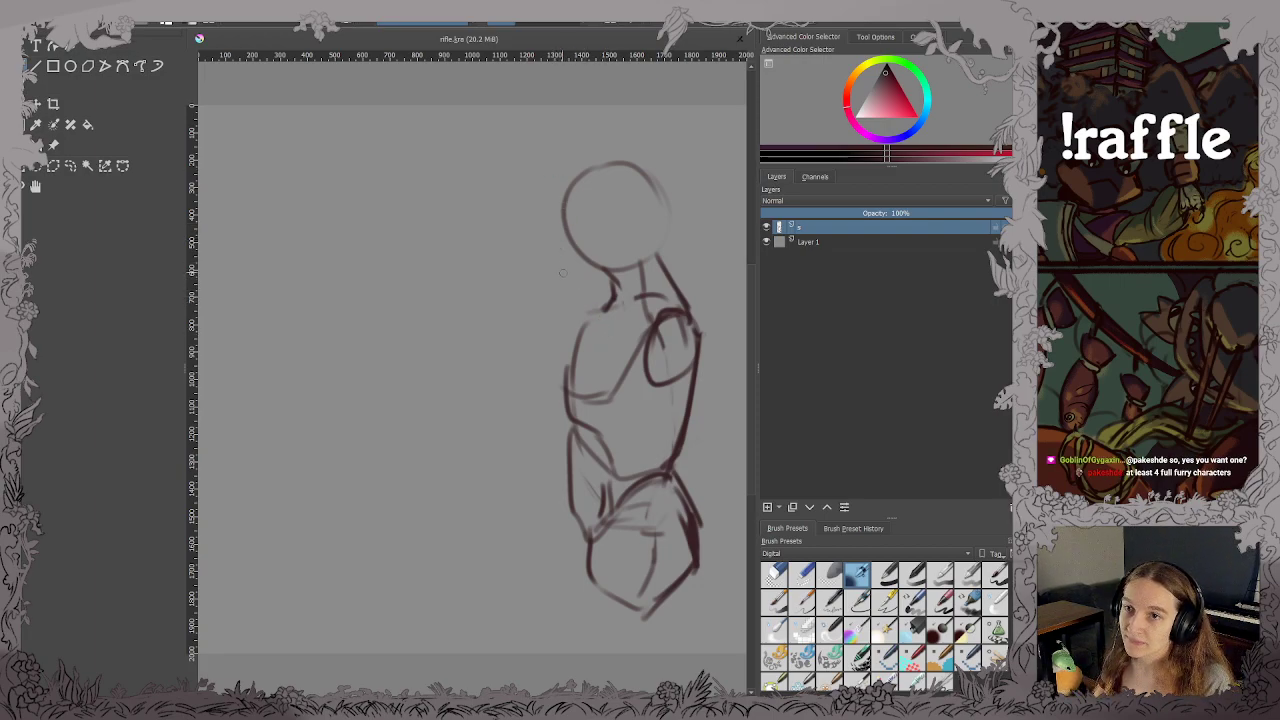
# Redraw the head circle more firmly, add a long pointed beak at its front, and erase the old neck lines.
pyautogui.moveTo(564, 232)
pyautogui.mouseDown()
pyautogui.moveTo(585, 176)
pyautogui.moveTo(606, 166)
pyautogui.moveTo(580, 185)
pyautogui.moveTo(566, 244)
pyautogui.mouseUp()
pyautogui.moveTo(578, 188)
pyautogui.mouseDown()
pyautogui.moveTo(643, 181)
pyautogui.moveTo(665, 214)
pyautogui.moveTo(655, 254)
pyautogui.mouseUp()
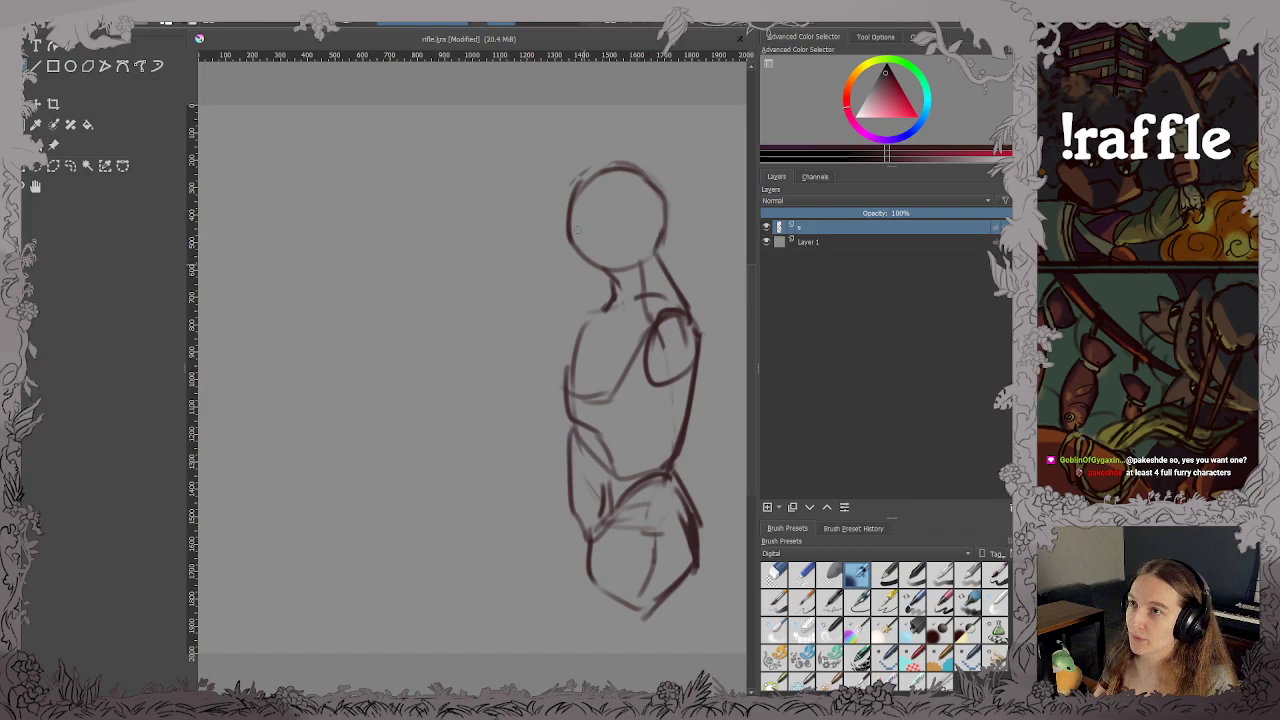
pyautogui.moveTo(571, 194)
pyautogui.mouseDown()
pyautogui.moveTo(521, 209)
pyautogui.moveTo(499, 238)
pyautogui.moveTo(570, 248)
pyautogui.moveTo(601, 300)
pyautogui.moveTo(586, 316)
pyautogui.moveTo(622, 269)
pyautogui.moveTo(577, 250)
pyautogui.mouseUp()
pyautogui.moveTo(656, 250); pyautogui.dragTo(680, 305)
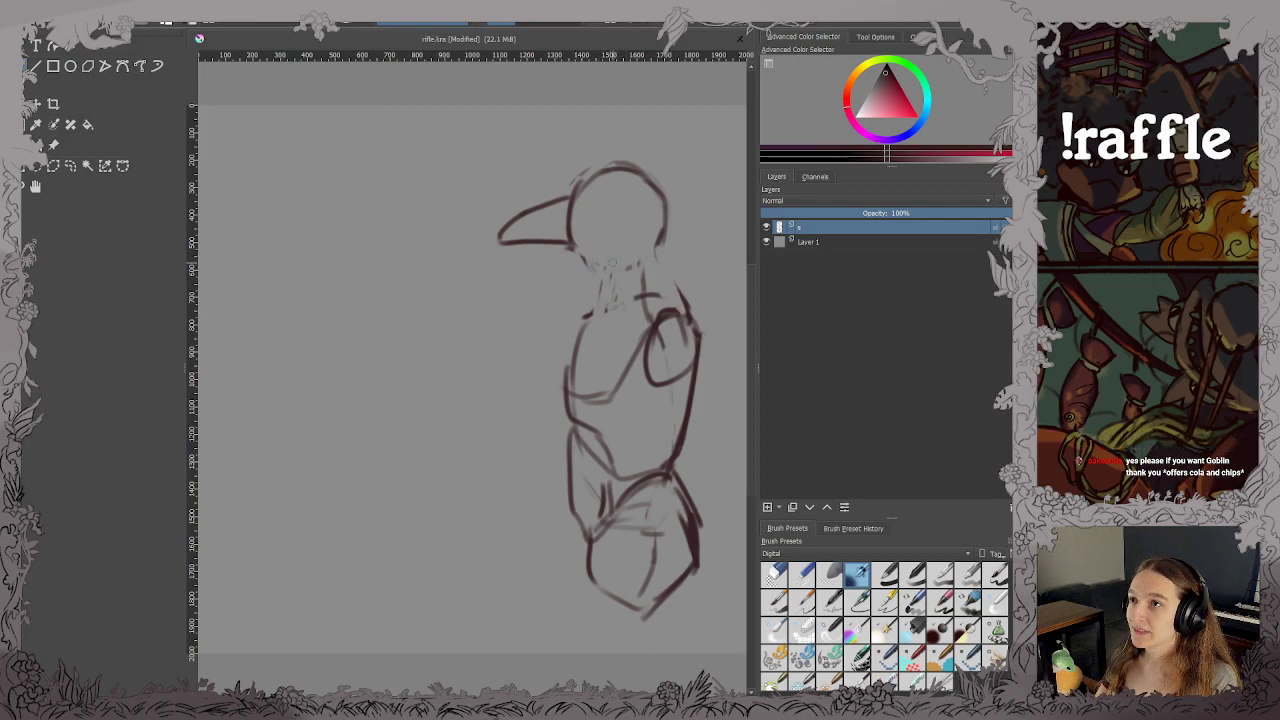
# Draw a curved throat line under the beak and a new nape line from head to shoulder, and save.
pyautogui.moveTo(578, 243)
pyautogui.mouseDown()
pyautogui.moveTo(609, 264)
pyautogui.moveTo(594, 308)
pyautogui.mouseUp()
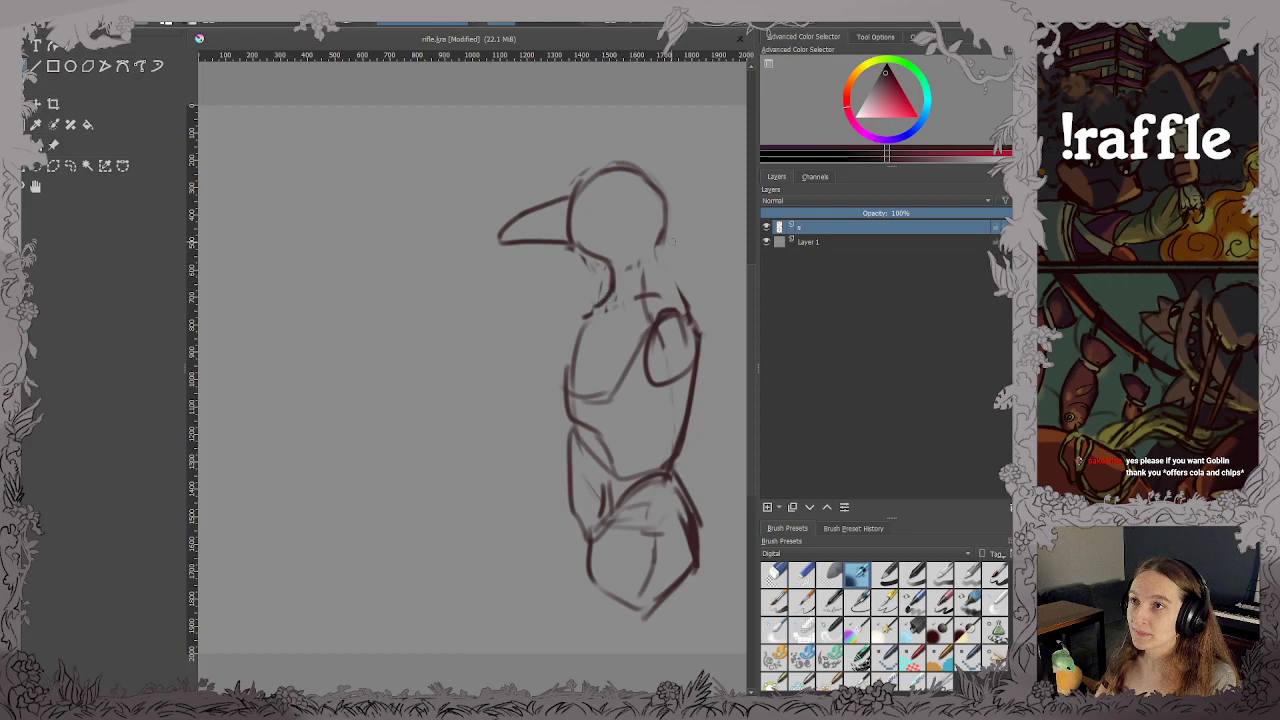
pyautogui.moveTo(666, 222); pyautogui.dragTo(692, 350)
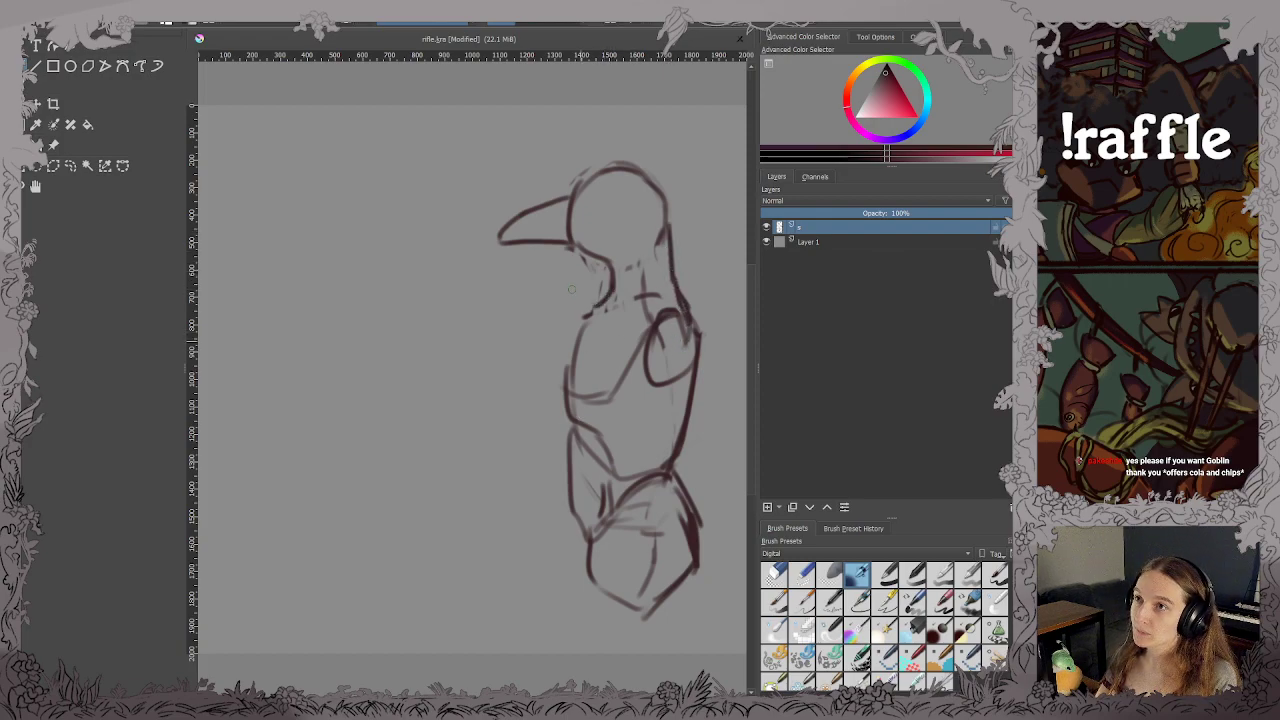
pyautogui.hotkey('ctrl', 's')
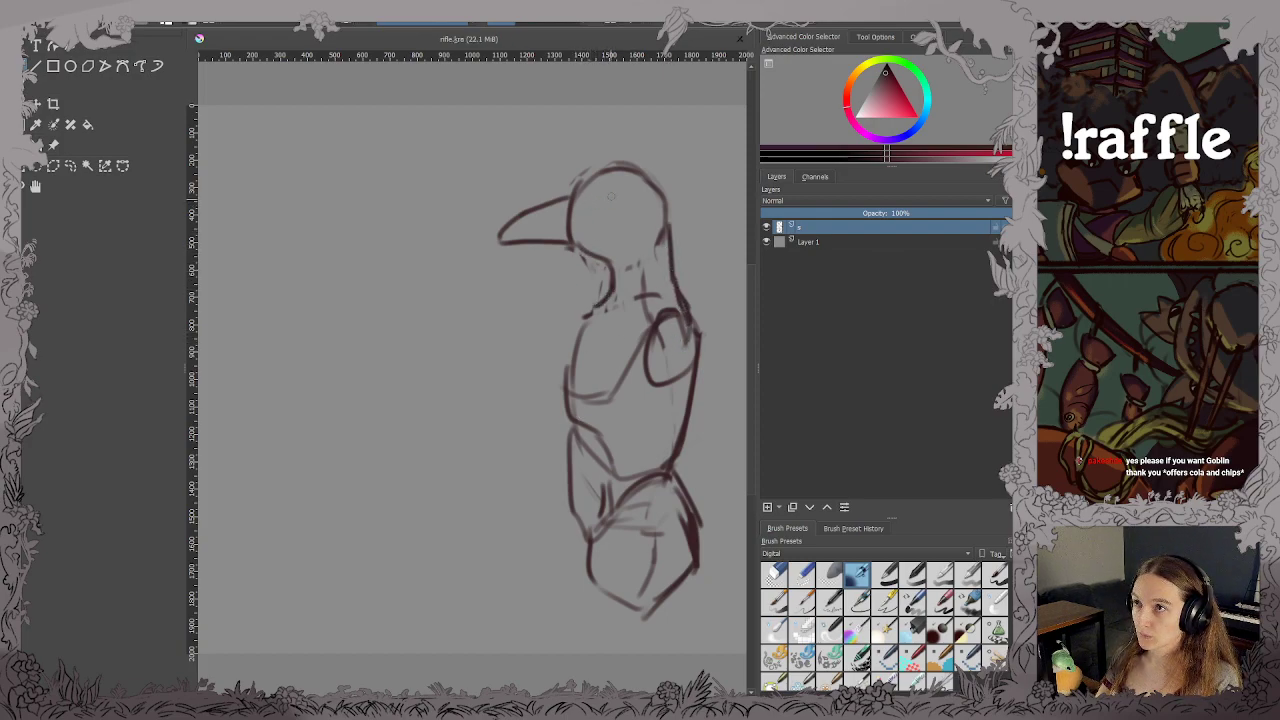
# Draw a half-lidded, stern eye inside the head near the beak, undoing trial strokes, and save.
pyautogui.moveTo(610, 196)
pyautogui.mouseDown()
pyautogui.moveTo(600, 220)
pyautogui.moveTo(612, 200)
pyautogui.moveTo(598, 205)
pyautogui.moveTo(620, 208)
pyautogui.mouseUp()
pyautogui.hotkey('ctrl', 'z')
pyautogui.hotkey('ctrl', 'z')
pyautogui.hotkey('ctrl', 'z')
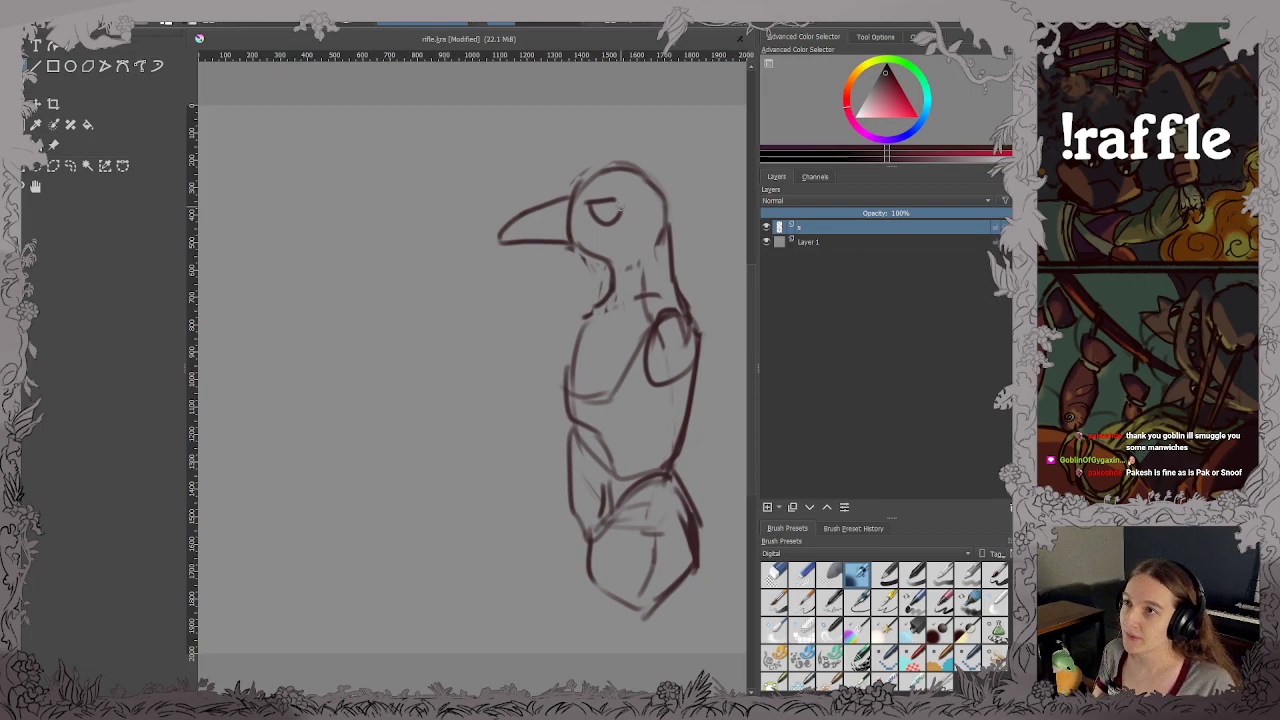
pyautogui.hotkey('ctrl', 's')
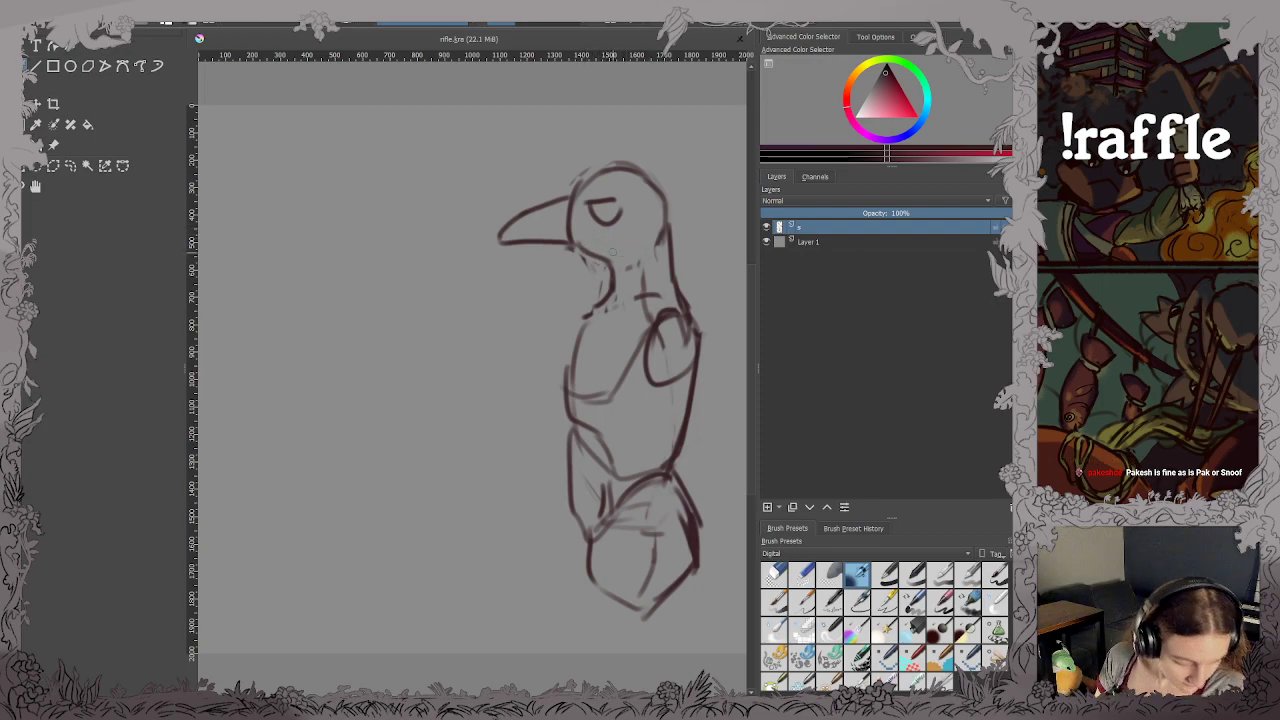
# Sketch a hat with a pointed front and a long brim sloping backward on top of the head, and save.
pyautogui.moveTo(588, 146)
pyautogui.mouseDown()
pyautogui.moveTo(582, 126)
pyautogui.moveTo(618, 172)
pyautogui.mouseUp()
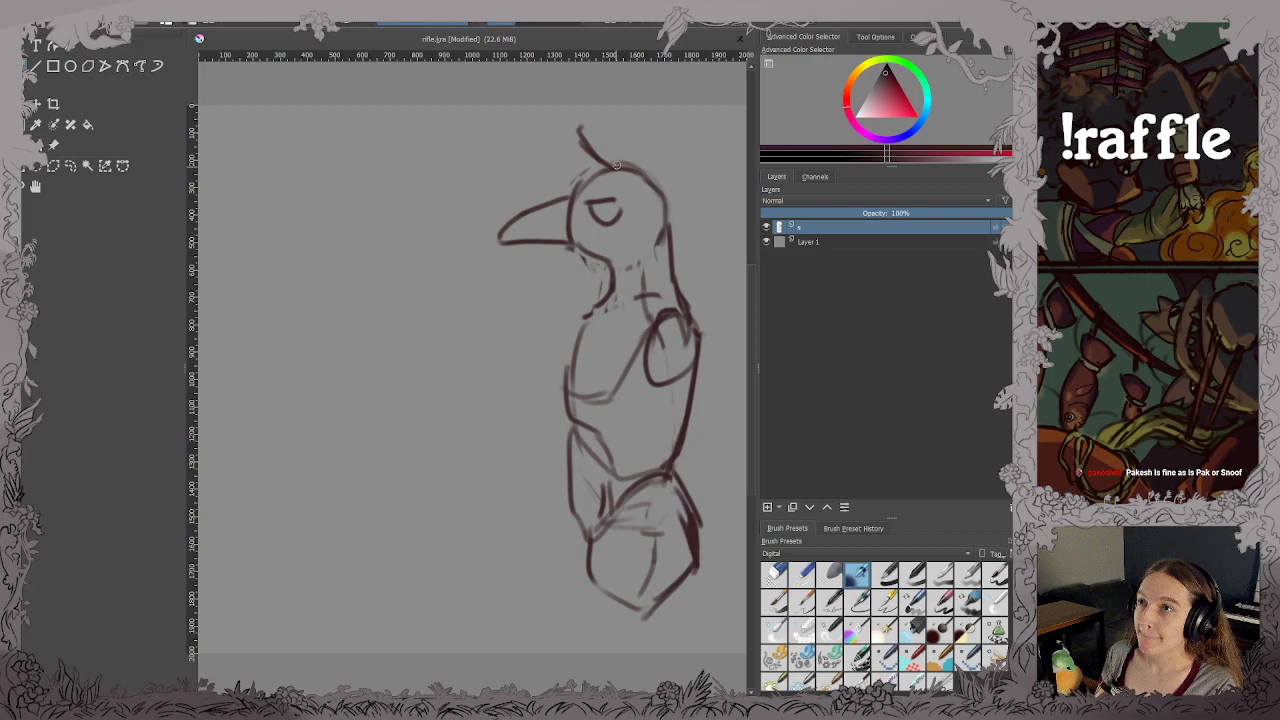
pyautogui.moveTo(580, 125)
pyautogui.mouseDown()
pyautogui.moveTo(716, 190)
pyautogui.moveTo(690, 207)
pyautogui.mouseUp()
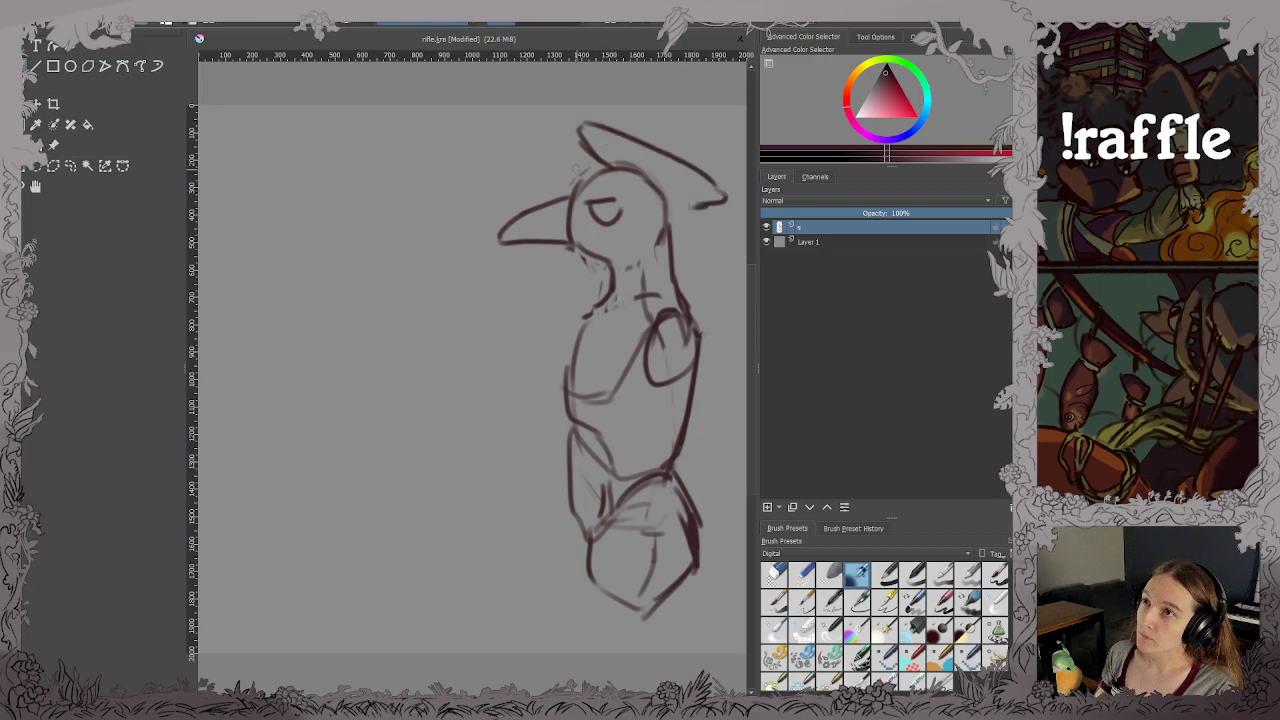
pyautogui.moveTo(572, 162)
pyautogui.mouseDown()
pyautogui.moveTo(617, 163)
pyautogui.moveTo(608, 155)
pyautogui.moveTo(590, 184)
pyautogui.mouseUp()
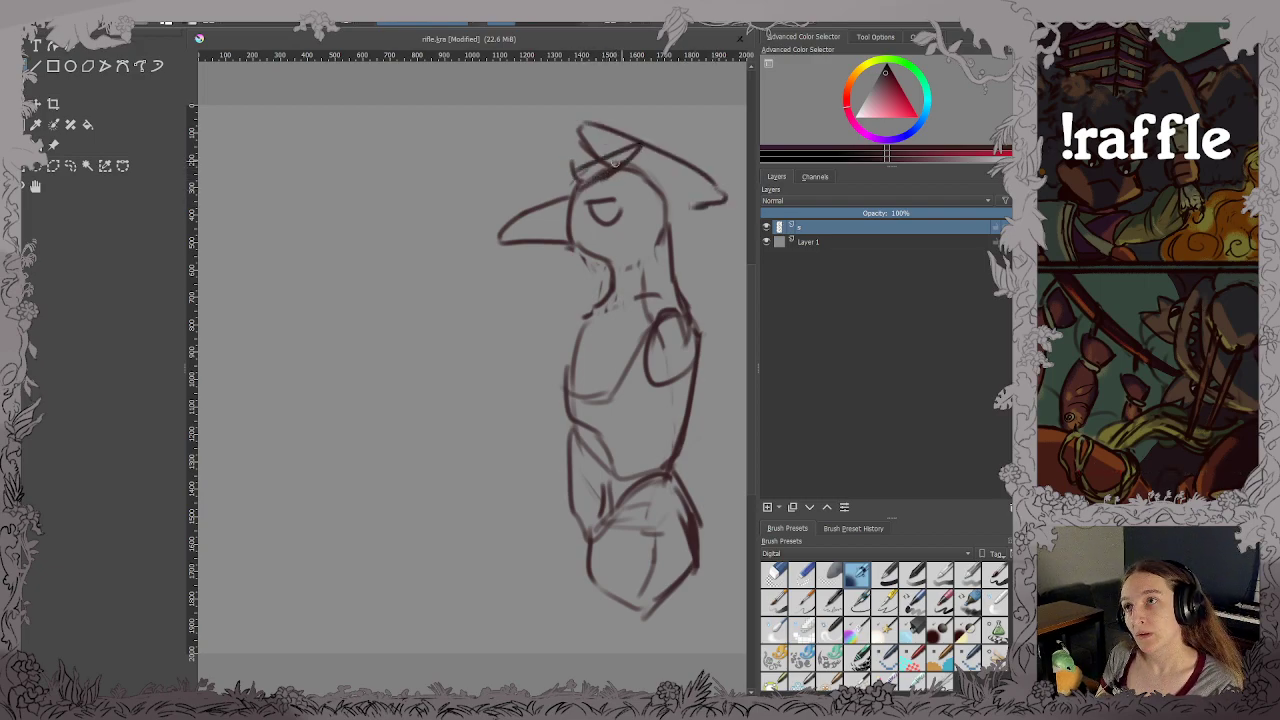
pyautogui.hotkey('ctrl', 's')
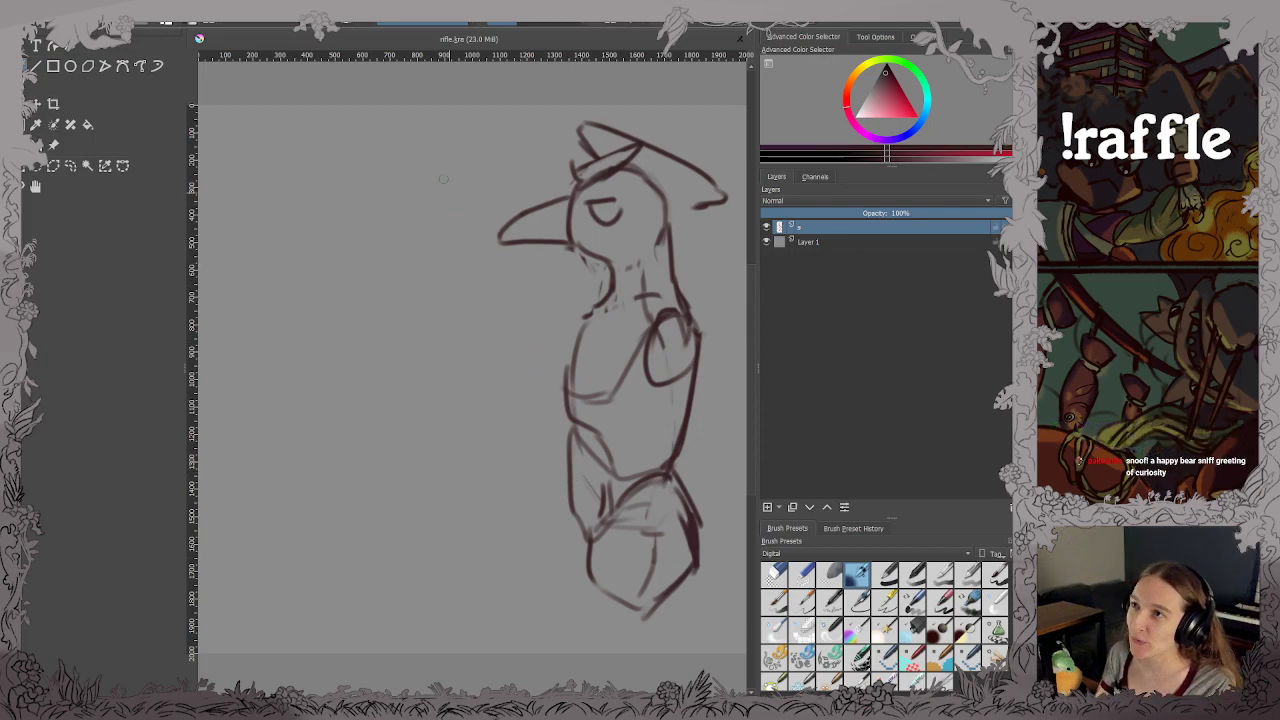
# Draw a long vertical guide line for the rifle in front of the bird, curving at its lower end, replacing a first trial.
pyautogui.moveTo(443, 178); pyautogui.dragTo(468, 420)
pyautogui.hotkey('ctrl', 'z')
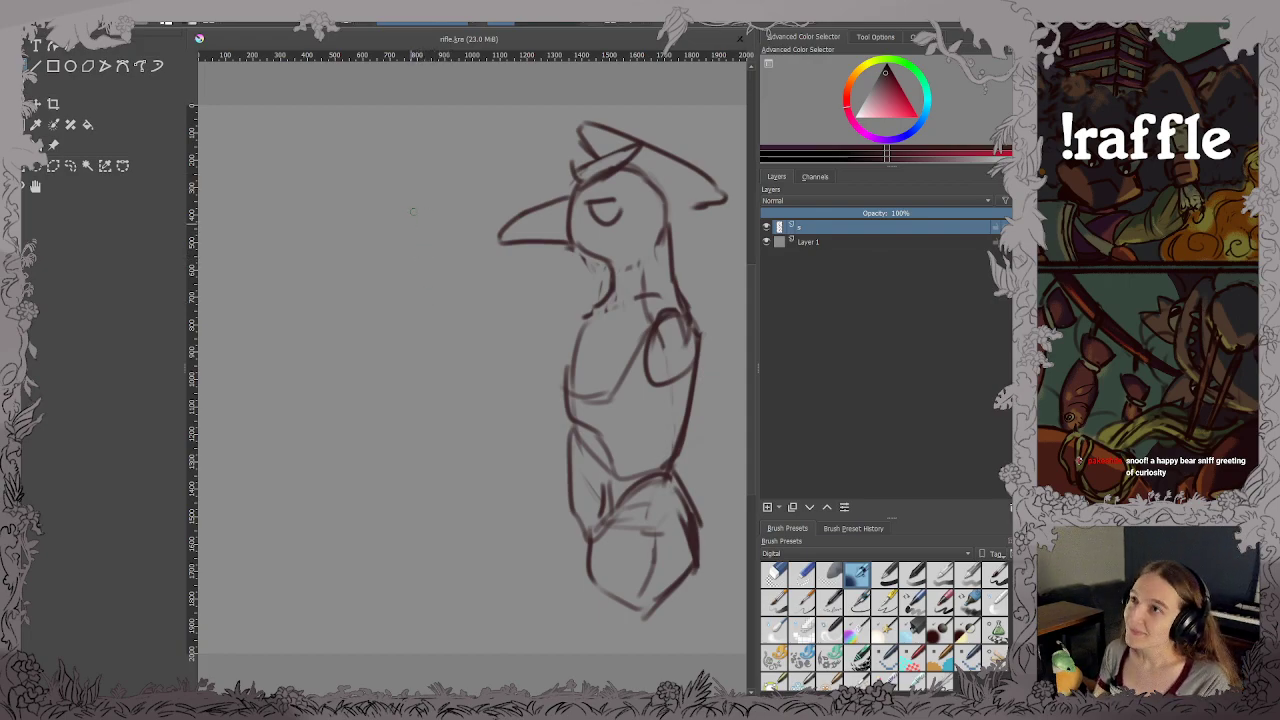
pyautogui.moveTo(409, 164)
pyautogui.mouseDown()
pyautogui.moveTo(424, 475)
pyautogui.moveTo(443, 549)
pyautogui.moveTo(425, 590)
pyautogui.mouseUp()
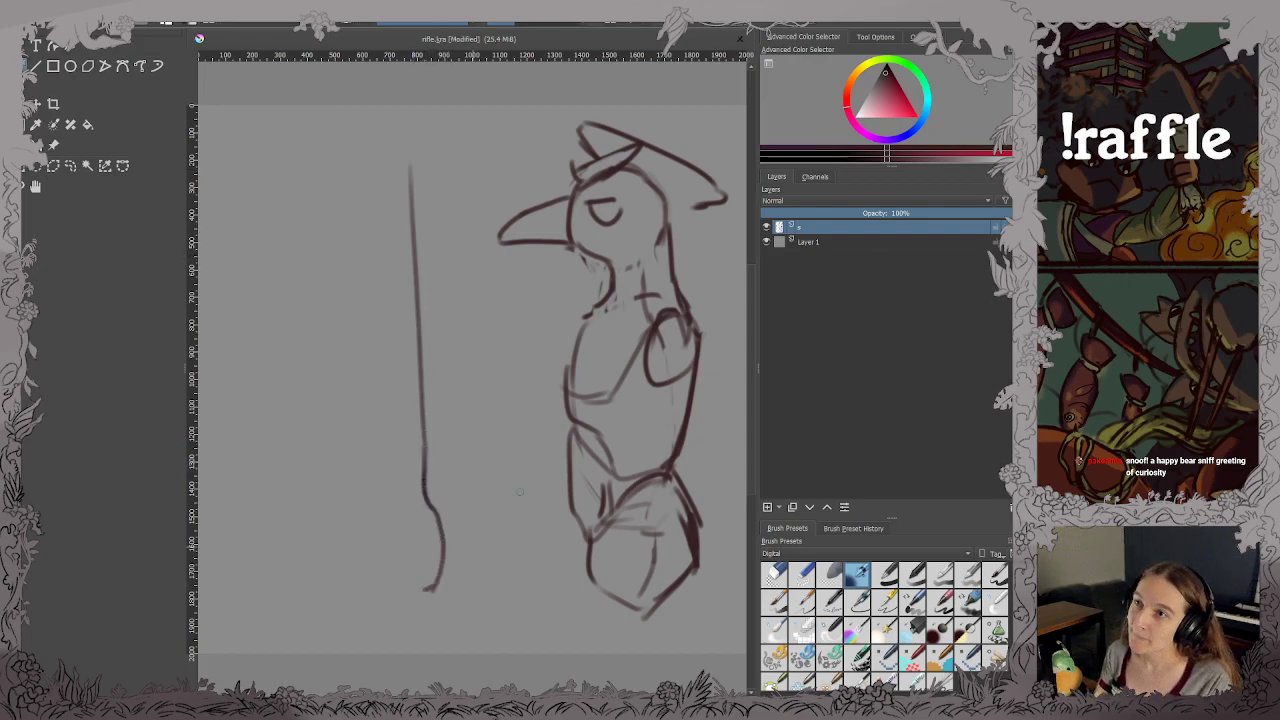
# Block in the hand around the rifle line and connect it to the shoulder with arm lines and an elbow circle.
pyautogui.moveTo(421, 380)
pyautogui.mouseDown()
pyautogui.moveTo(412, 423)
pyautogui.moveTo(435, 365)
pyautogui.moveTo(409, 391)
pyautogui.moveTo(406, 425)
pyautogui.moveTo(440, 430)
pyautogui.moveTo(453, 416)
pyautogui.moveTo(568, 451)
pyautogui.mouseUp()
pyautogui.hotkey('ctrl', 'z')
pyautogui.hotkey('ctrl', 'z')
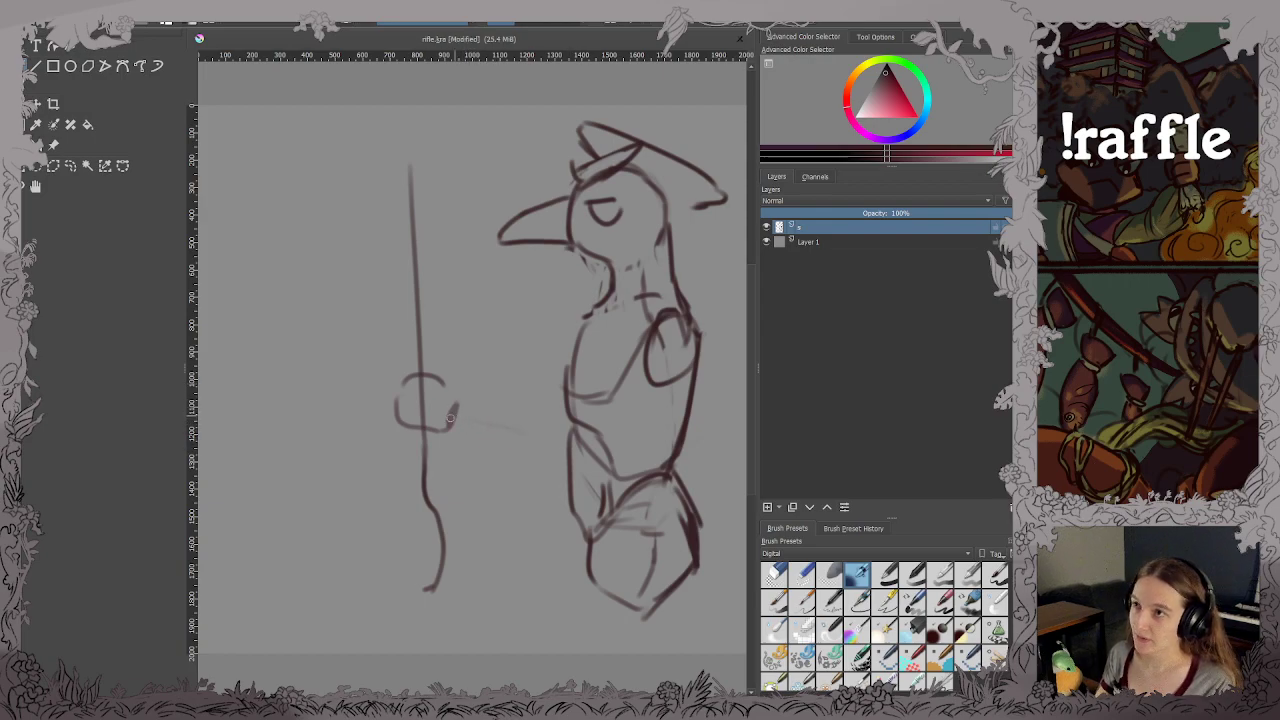
pyautogui.moveTo(454, 420)
pyautogui.mouseDown()
pyautogui.moveTo(562, 466)
pyautogui.moveTo(586, 448)
pyautogui.mouseUp()
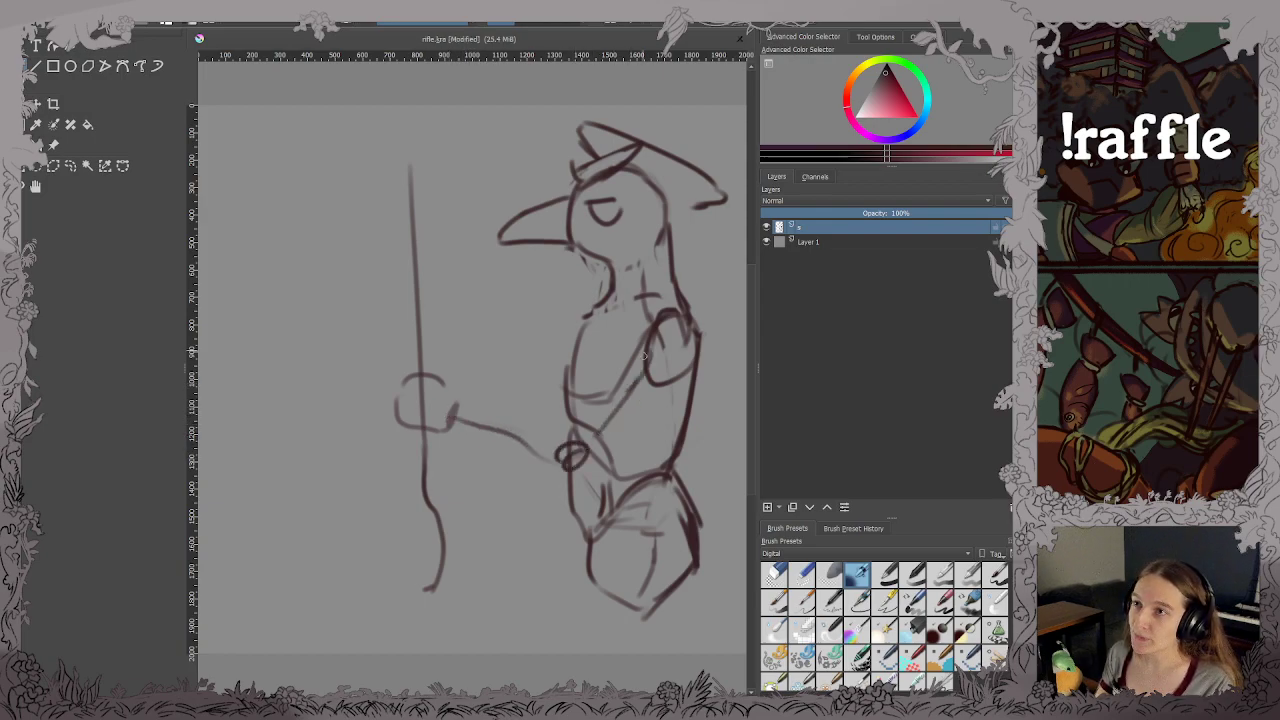
pyautogui.moveTo(651, 337)
pyautogui.mouseDown()
pyautogui.moveTo(586, 409)
pyautogui.moveTo(573, 456)
pyautogui.mouseUp()
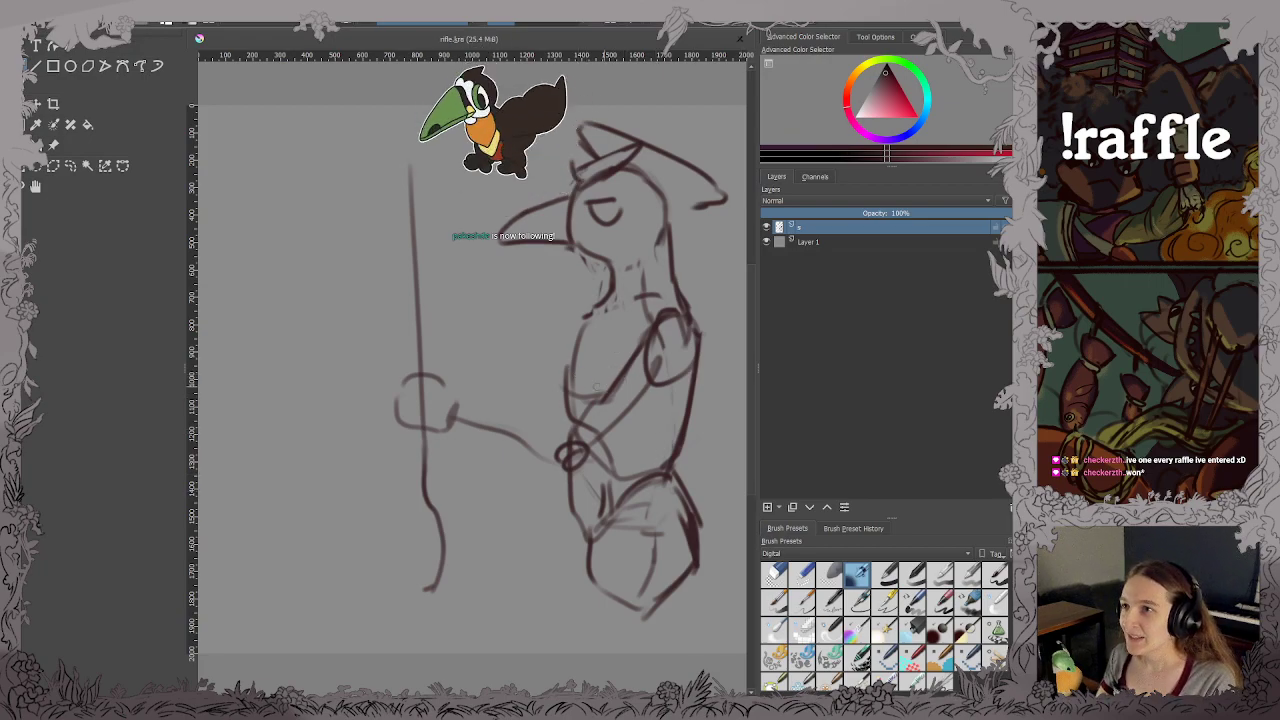
# Outline the upper arm from shoulder to elbow and the forearm from elbow to hand.
pyautogui.moveTo(577, 421); pyautogui.dragTo(645, 338)
pyautogui.moveTo(572, 462)
pyautogui.mouseDown()
pyautogui.moveTo(558, 466)
pyautogui.moveTo(650, 412)
pyautogui.moveTo(690, 355)
pyautogui.mouseUp()
pyautogui.moveTo(450, 405); pyautogui.dragTo(571, 425)
pyautogui.moveTo(571, 425); pyautogui.dragTo(597, 401)
pyautogui.moveTo(437, 417); pyautogui.dragTo(529, 476)
pyautogui.moveTo(472, 428); pyautogui.dragTo(569, 471)
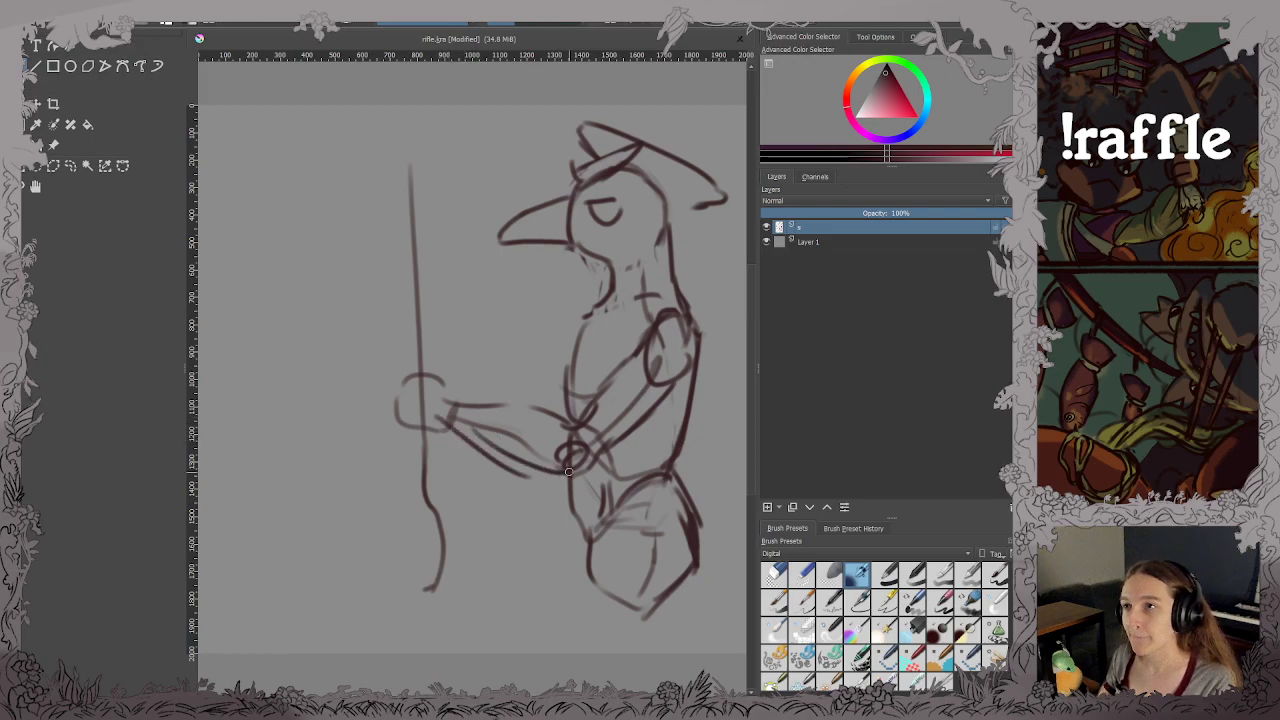
# Undo the last forearm strokes, redraw the forearm's upper and lower edges tapering to the wrist, and save.
pyautogui.hotkey('ctrl', 'z')
pyautogui.hotkey('ctrl', 'z')
pyautogui.hotkey('ctrl', 'z')
pyautogui.moveTo(500, 405)
pyautogui.mouseDown()
pyautogui.moveTo(468, 403)
pyautogui.moveTo(560, 415)
pyautogui.mouseUp()
pyautogui.moveTo(445, 418)
pyautogui.mouseDown()
pyautogui.moveTo(570, 470)
pyautogui.moveTo(585, 460)
pyautogui.moveTo(534, 416)
pyautogui.moveTo(584, 432)
pyautogui.moveTo(619, 372)
pyautogui.mouseUp()
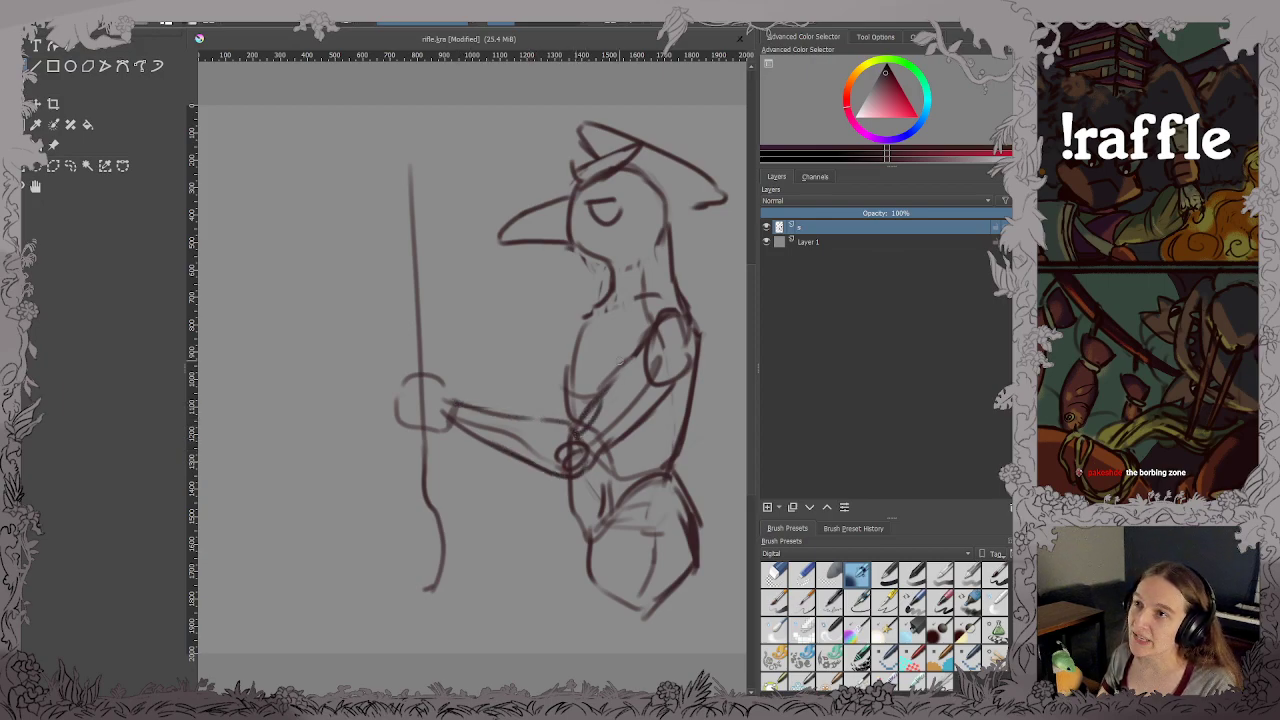
pyautogui.hotkey('ctrl', 's')
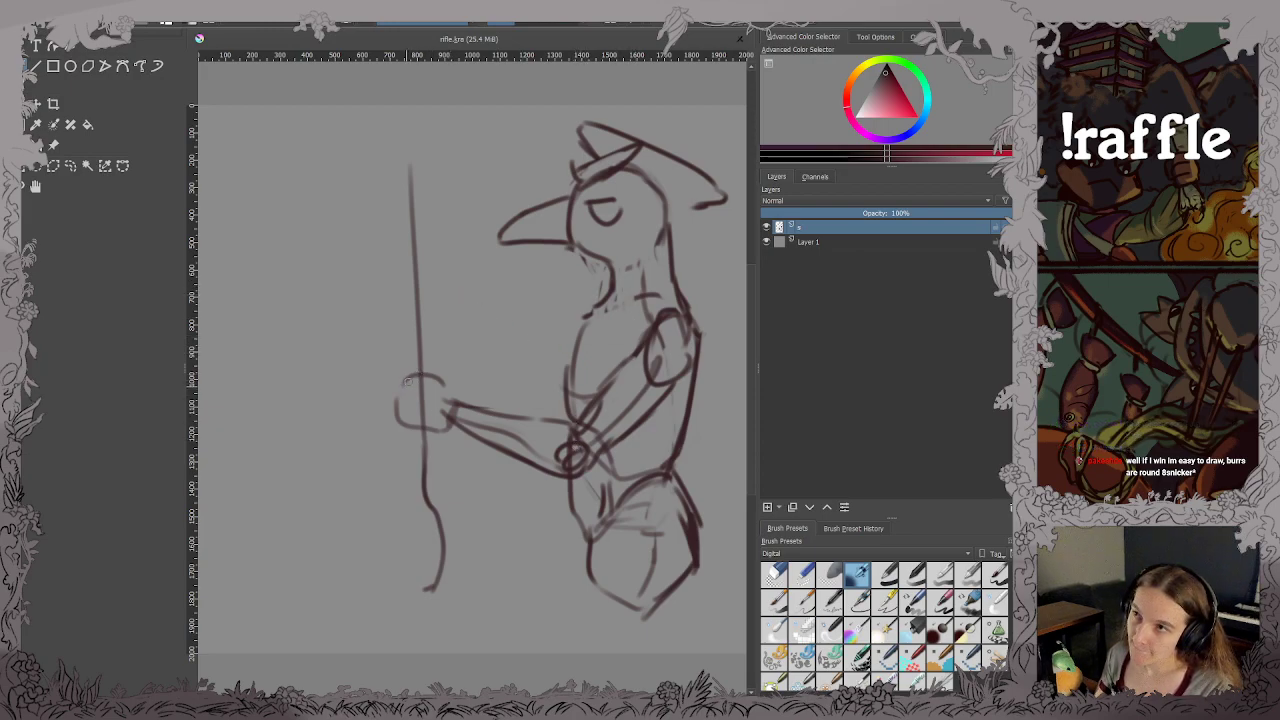
# Shape the hand into a closed fist around the rifle with finger lines and a thumb, and save.
pyautogui.moveTo(407, 381)
pyautogui.mouseDown()
pyautogui.moveTo(448, 407)
pyautogui.moveTo(433, 395)
pyautogui.moveTo(406, 408)
pyautogui.moveTo(448, 424)
pyautogui.moveTo(417, 386)
pyautogui.moveTo(454, 405)
pyautogui.moveTo(441, 390)
pyautogui.moveTo(396, 397)
pyautogui.moveTo(397, 418)
pyautogui.moveTo(449, 427)
pyautogui.mouseUp()
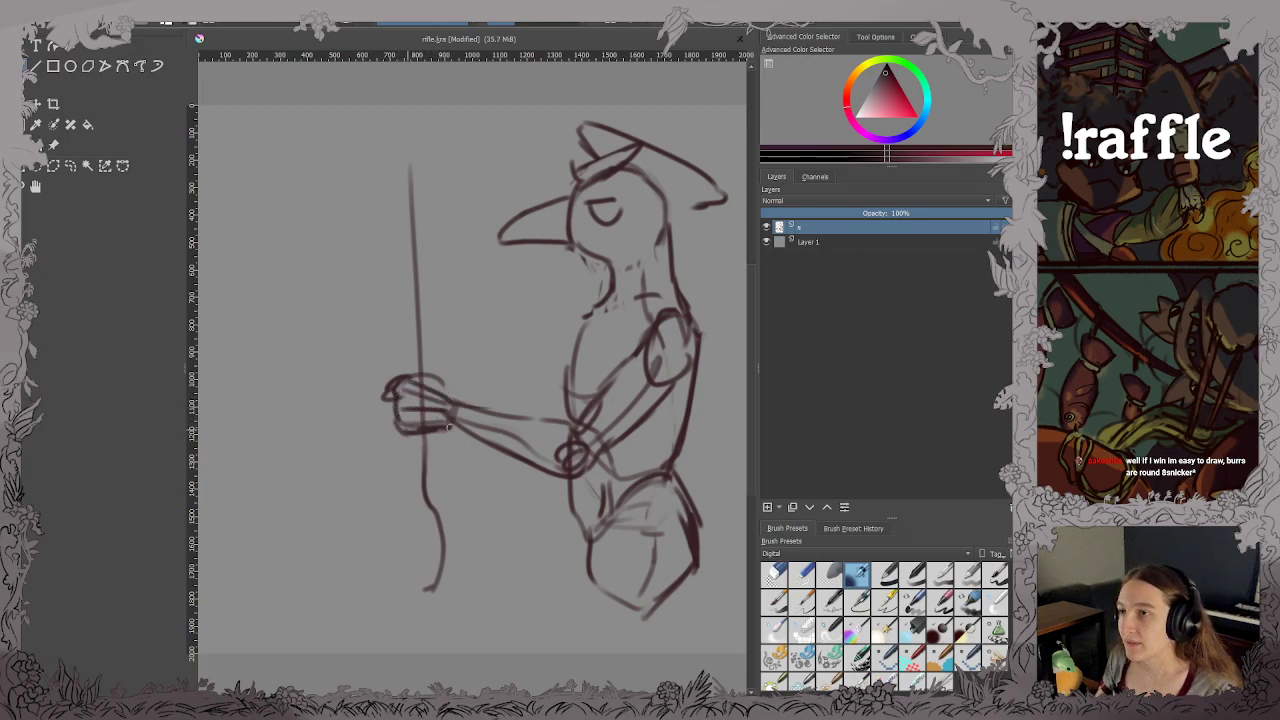
pyautogui.moveTo(415, 376); pyautogui.dragTo(449, 397)
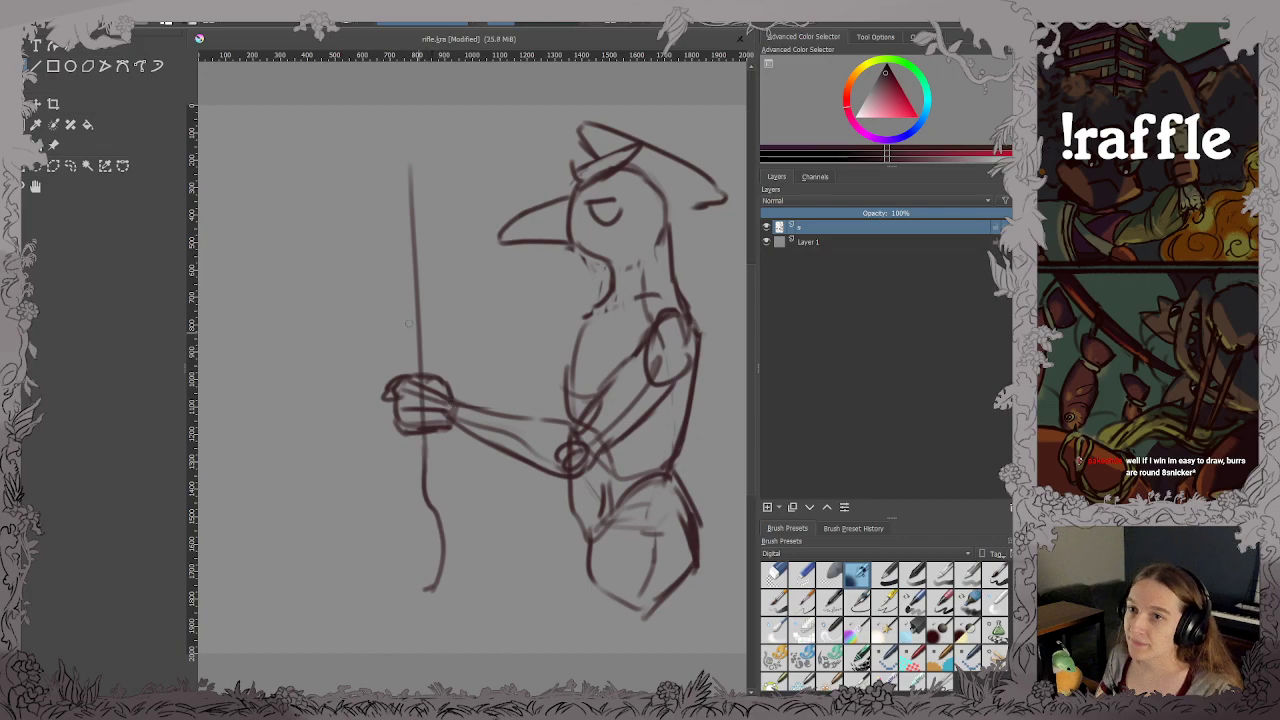
pyautogui.hotkey('ctrl', 's')
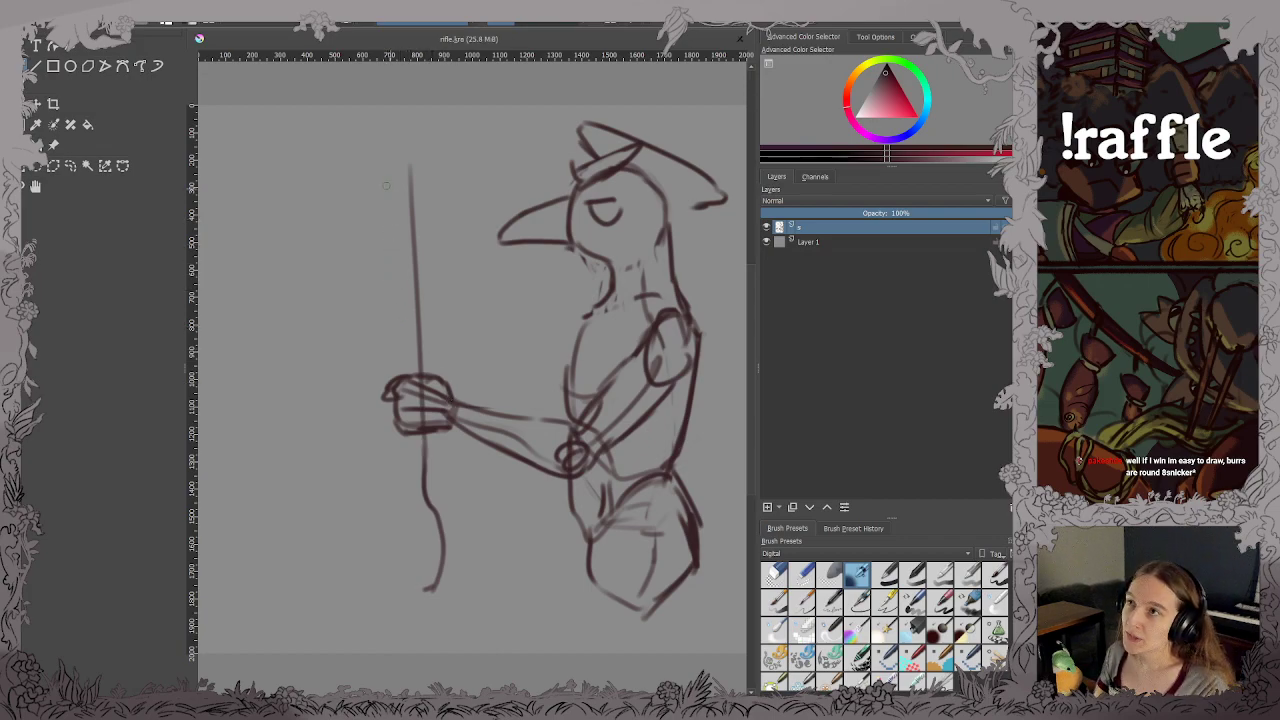
# Draw both long edges of the rifle barrel above the fist, erase the inner guide line, and close off the muzzle end.
pyautogui.moveTo(388, 182)
pyautogui.mouseDown()
pyautogui.moveTo(396, 376)
pyautogui.moveTo(430, 266)
pyautogui.moveTo(436, 374)
pyautogui.mouseUp()
pyautogui.press('e')
pyautogui.moveTo(413, 250)
pyautogui.mouseDown()
pyautogui.moveTo(418, 312)
pyautogui.moveTo(413, 200)
pyautogui.moveTo(421, 360)
pyautogui.mouseUp()
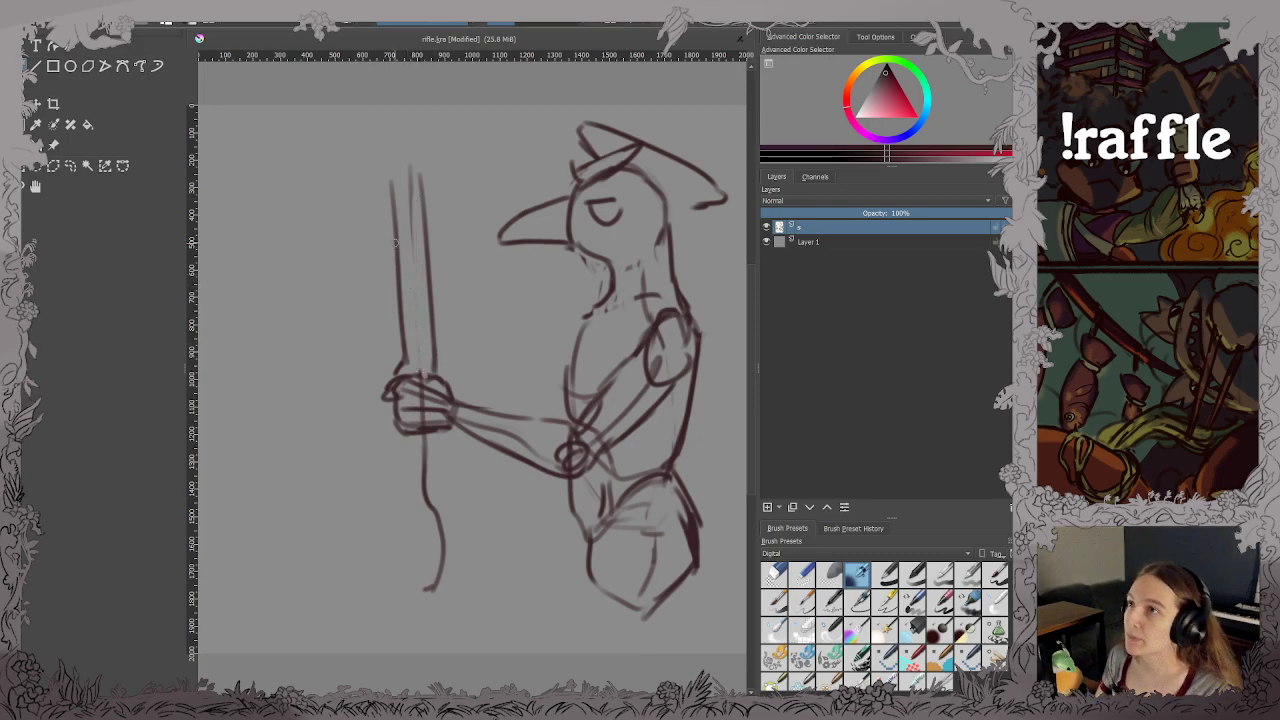
pyautogui.moveTo(396, 242)
pyautogui.mouseDown()
pyautogui.moveTo(393, 214)
pyautogui.moveTo(412, 203)
pyautogui.moveTo(434, 350)
pyautogui.mouseUp()
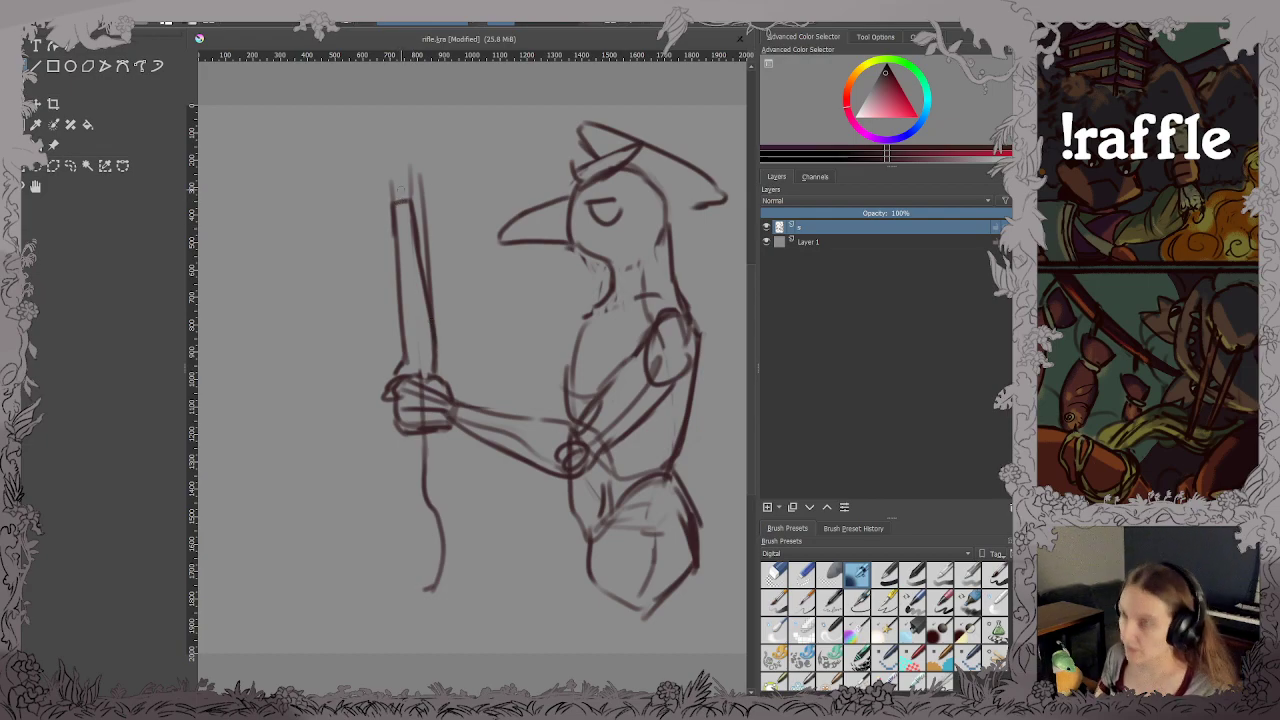
# Save the sketch and outline the rifle's stock and grip behind the fist, following the wavy guide line.
pyautogui.moveTo(401, 189); pyautogui.dragTo(681, 371)
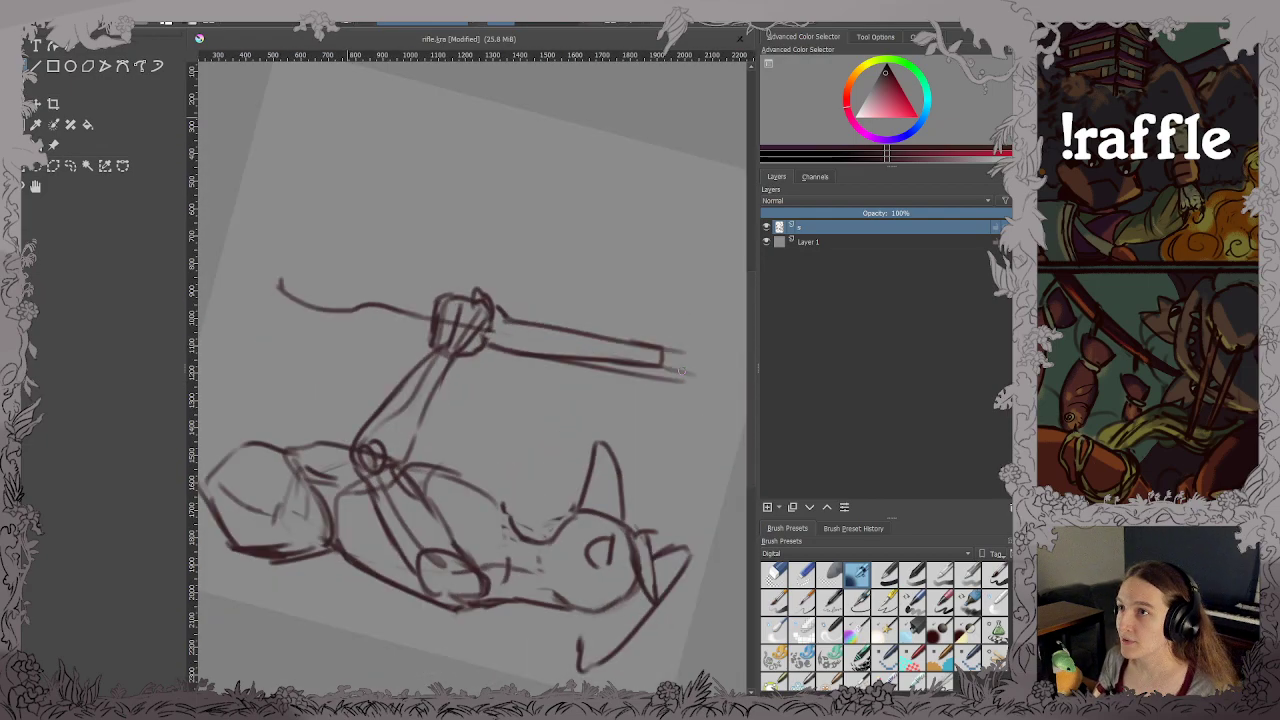
pyautogui.press('5')
pyautogui.moveTo(408, 178)
pyautogui.mouseDown()
pyautogui.moveTo(470, 175)
pyautogui.moveTo(560, 205)
pyautogui.moveTo(673, 317)
pyautogui.mouseUp()
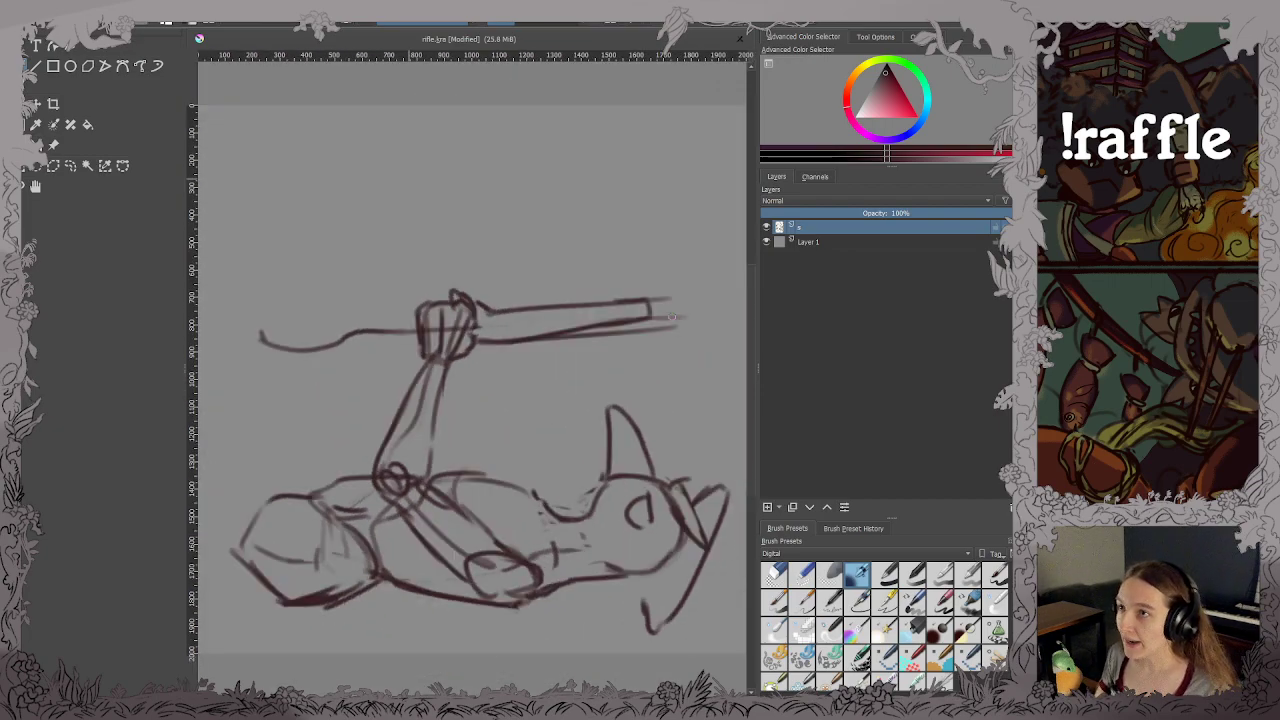
pyautogui.hotkey('ctrl', 's')
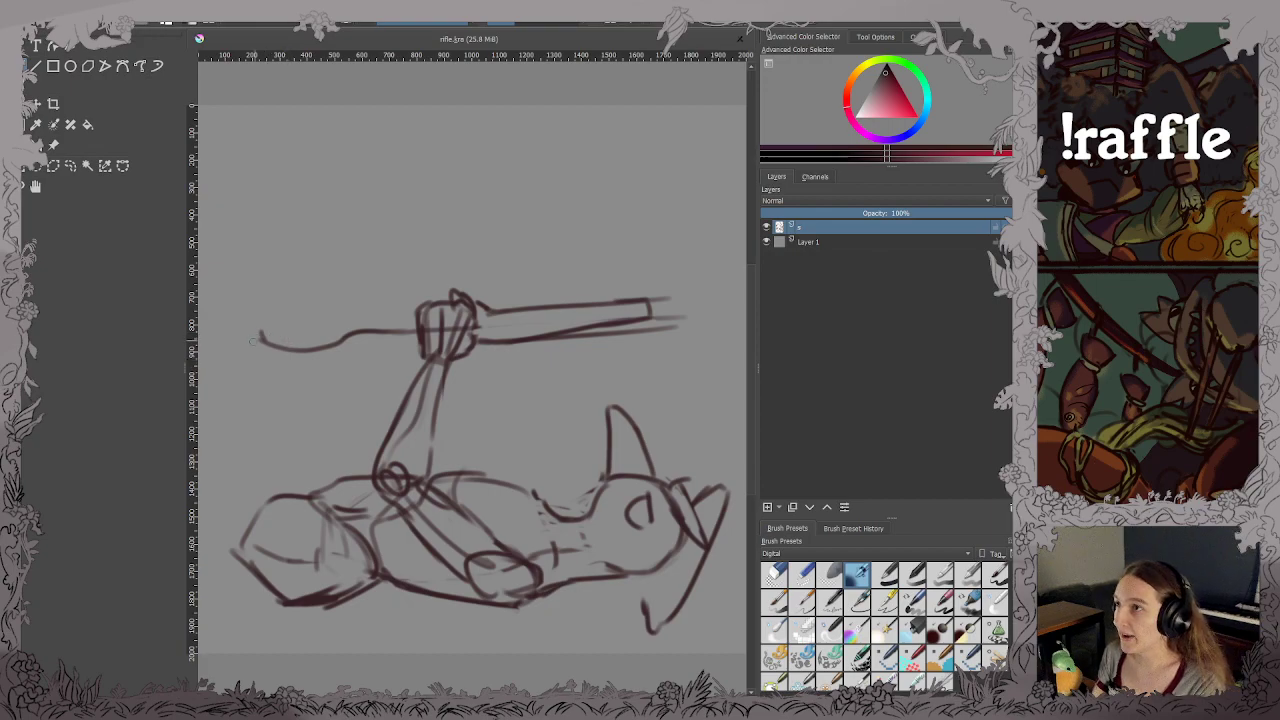
pyautogui.moveTo(252, 340)
pyautogui.mouseDown()
pyautogui.moveTo(260, 374)
pyautogui.moveTo(285, 344)
pyautogui.moveTo(254, 336)
pyautogui.moveTo(369, 362)
pyautogui.moveTo(365, 335)
pyautogui.moveTo(330, 338)
pyautogui.moveTo(375, 337)
pyautogui.moveTo(420, 310)
pyautogui.mouseUp()
pyautogui.moveTo(362, 354); pyautogui.dragTo(426, 333)
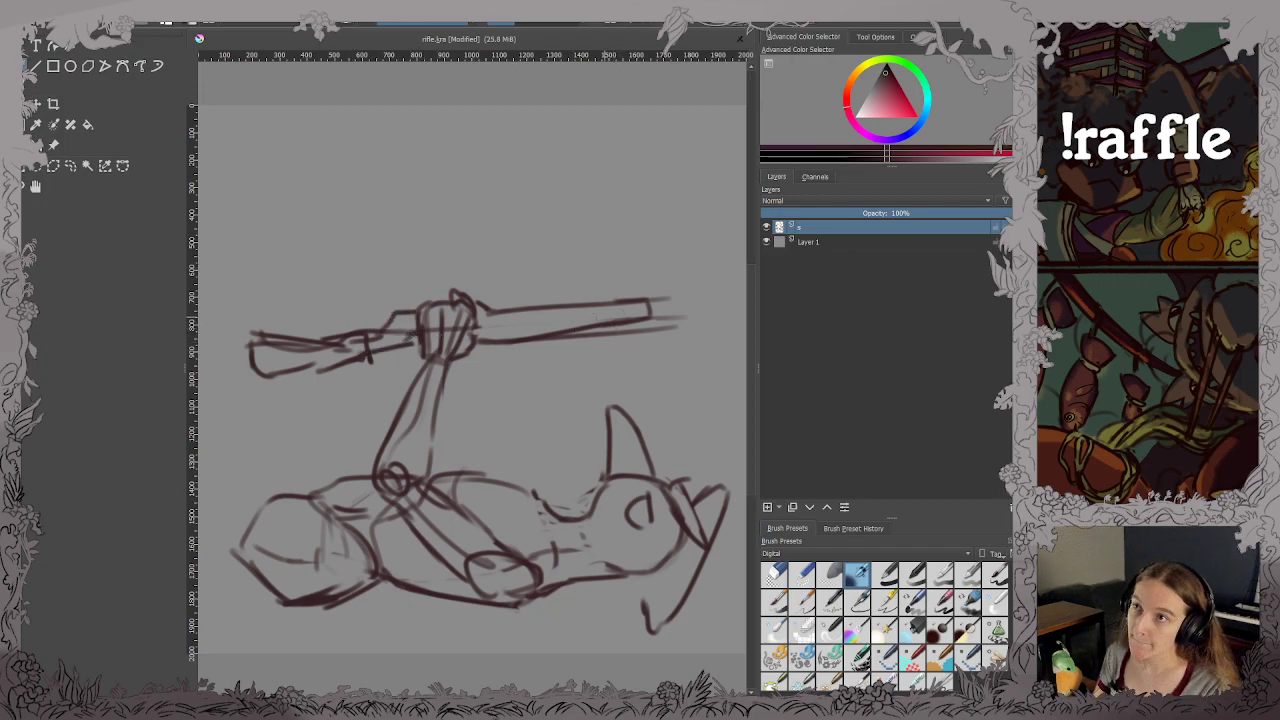
# Erase the rifle barrel's outer section, redraw both long edges with a closed end, and save the sketch.
pyautogui.moveTo(612, 302)
pyautogui.mouseDown()
pyautogui.moveTo(644, 300)
pyautogui.moveTo(548, 307)
pyautogui.moveTo(662, 299)
pyautogui.mouseUp()
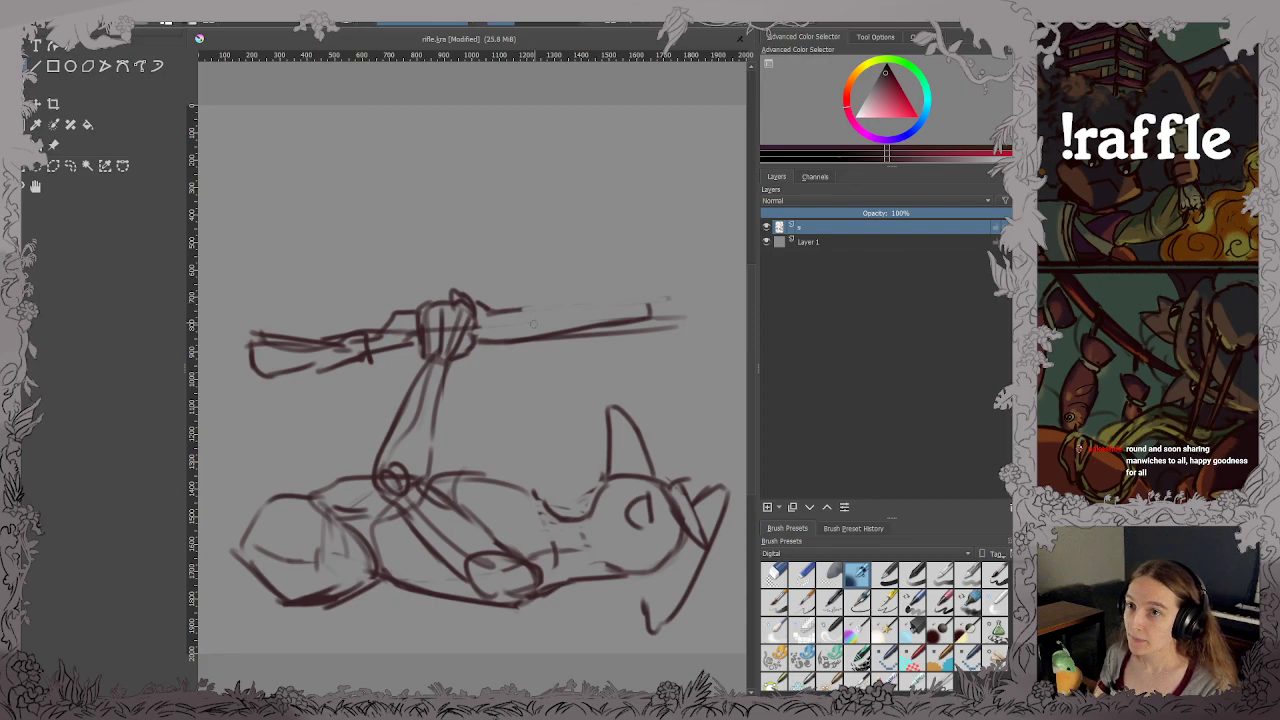
pyautogui.moveTo(518, 313)
pyautogui.mouseDown()
pyautogui.moveTo(641, 313)
pyautogui.moveTo(596, 310)
pyautogui.moveTo(549, 329)
pyautogui.moveTo(690, 304)
pyautogui.mouseUp()
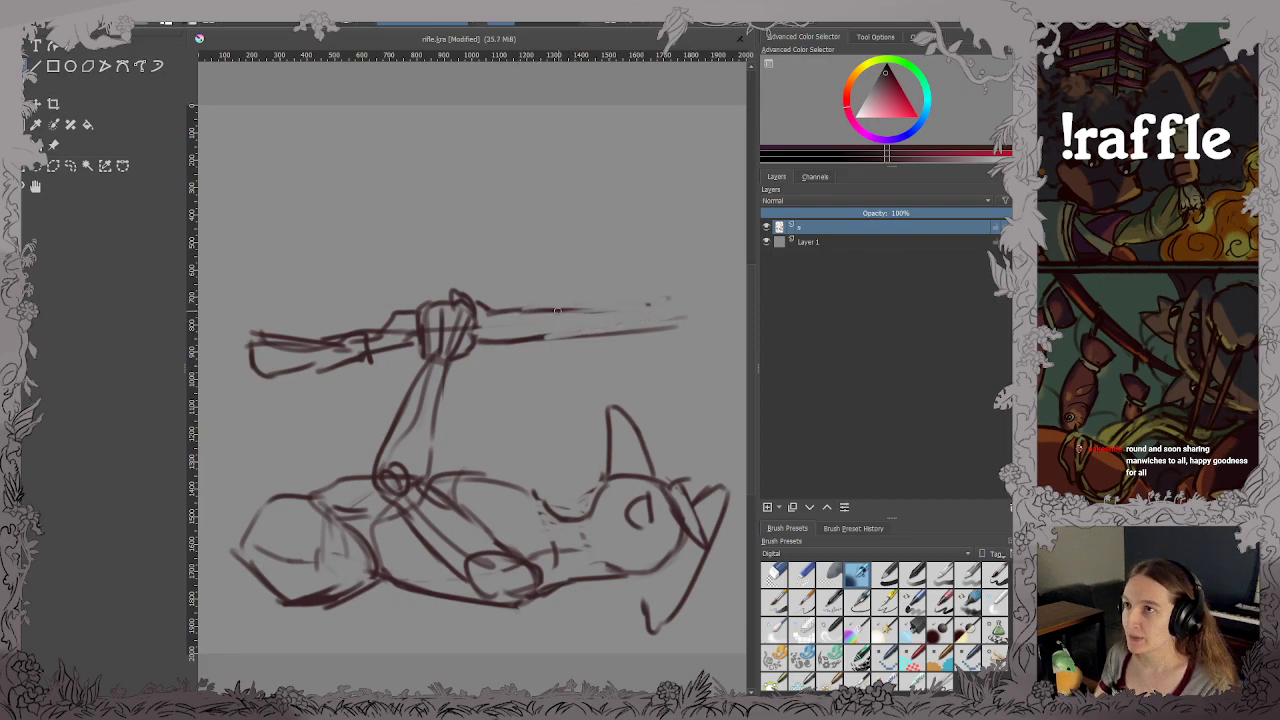
pyautogui.moveTo(558, 310)
pyautogui.mouseDown()
pyautogui.moveTo(646, 312)
pyautogui.moveTo(648, 325)
pyautogui.moveTo(540, 338)
pyautogui.mouseUp()
pyautogui.moveTo(564, 332); pyautogui.dragTo(656, 321)
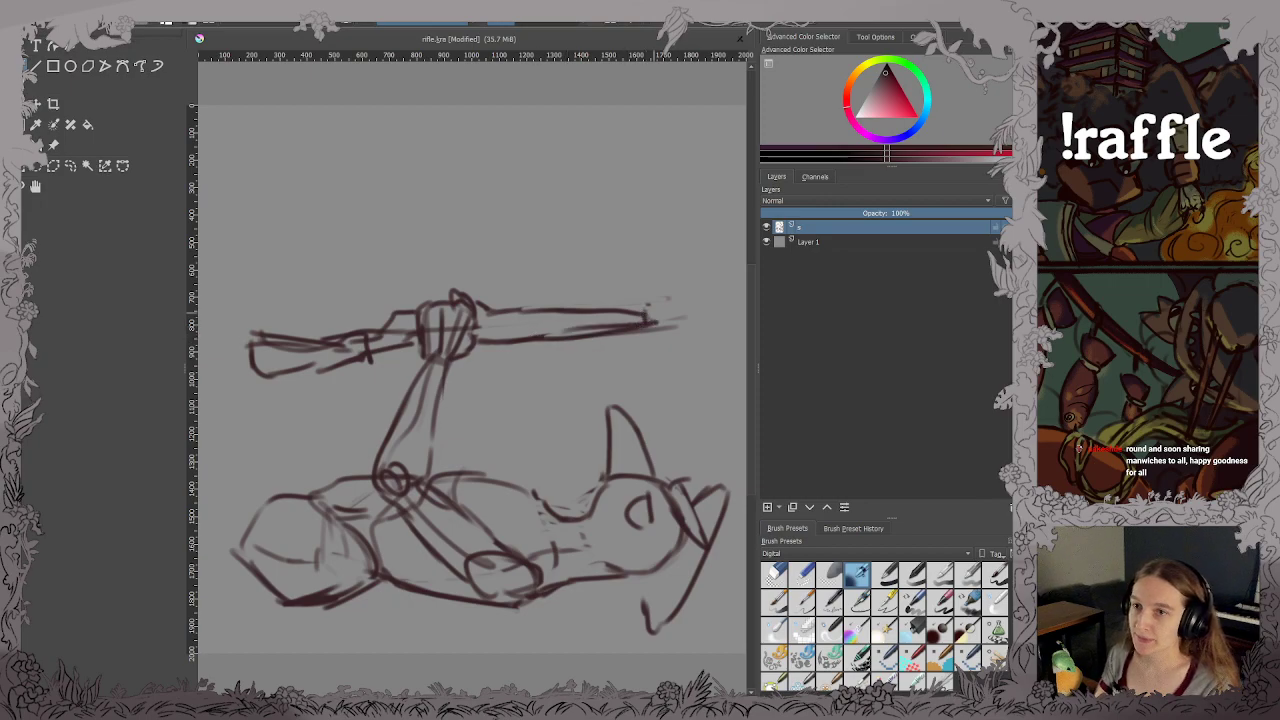
pyautogui.hotkey('ctrl', 's')
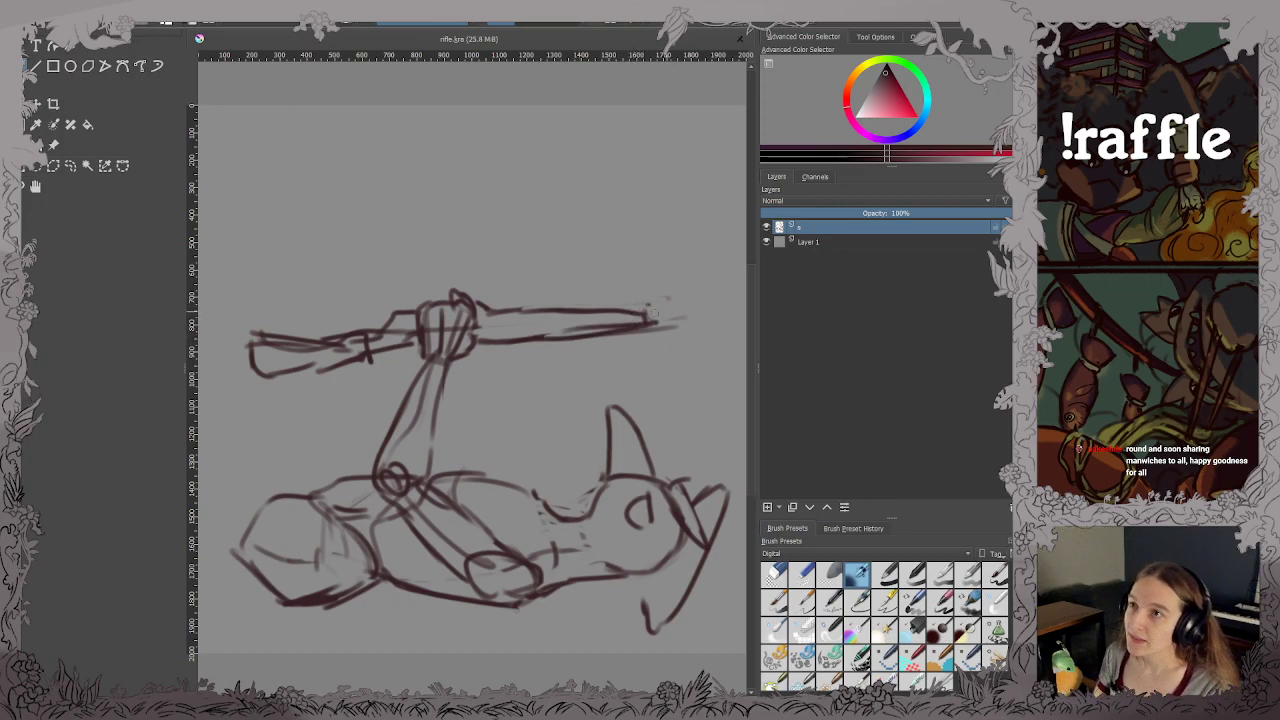
# Shorten the rifle's fore-end, add a thin barrel with a front sight at the muzzle, refine the lower edge, and save.
pyautogui.moveTo(628, 322)
pyautogui.mouseDown()
pyautogui.moveTo(474, 338)
pyautogui.moveTo(598, 338)
pyautogui.moveTo(539, 346)
pyautogui.moveTo(583, 339)
pyautogui.mouseUp()
pyautogui.moveTo(484, 342); pyautogui.dragTo(588, 336)
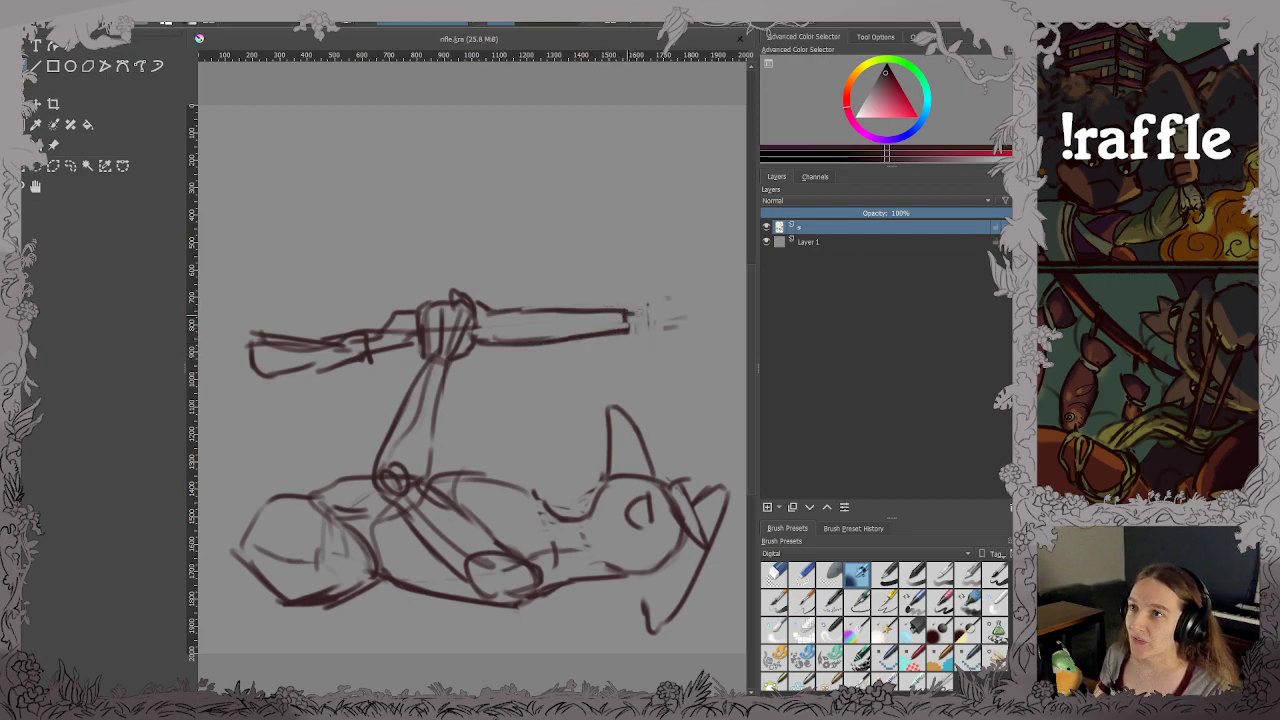
pyautogui.moveTo(630, 311); pyautogui.dragTo(688, 310)
pyautogui.moveTo(624, 322); pyautogui.dragTo(727, 316)
pyautogui.moveTo(617, 328)
pyautogui.mouseDown()
pyautogui.moveTo(699, 322)
pyautogui.moveTo(714, 306)
pyautogui.mouseUp()
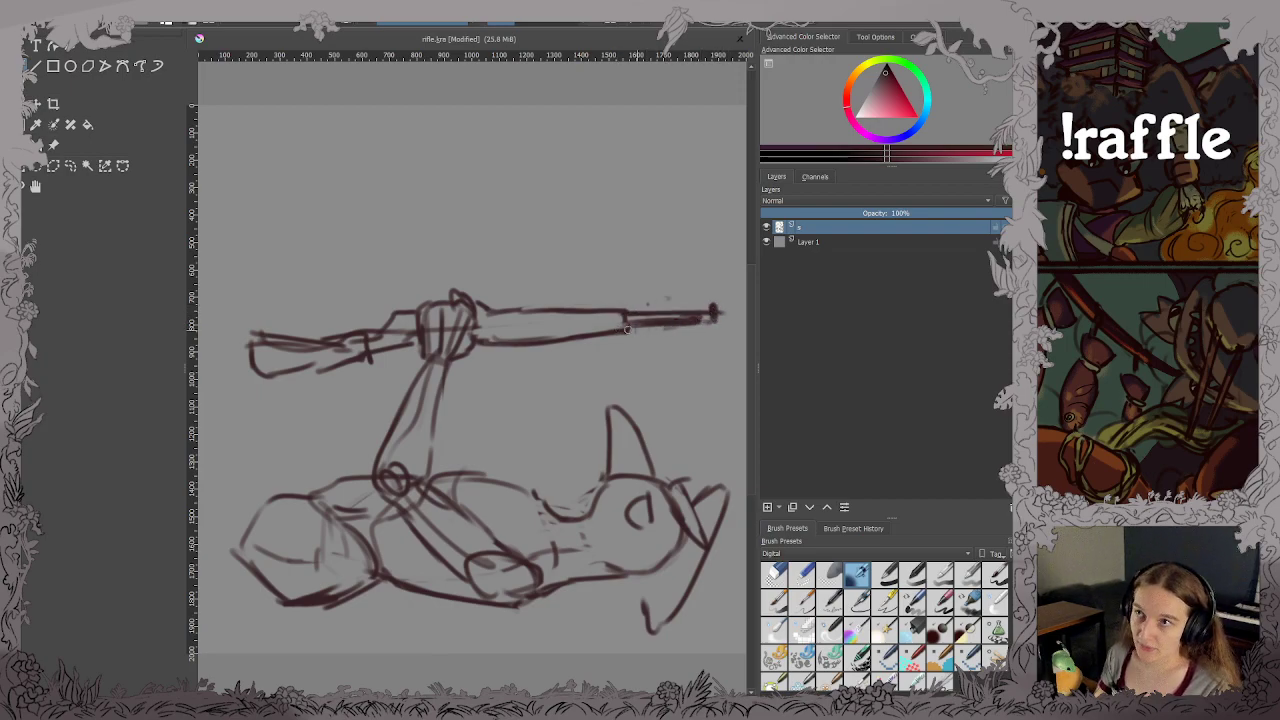
pyautogui.moveTo(484, 344); pyautogui.dragTo(568, 341)
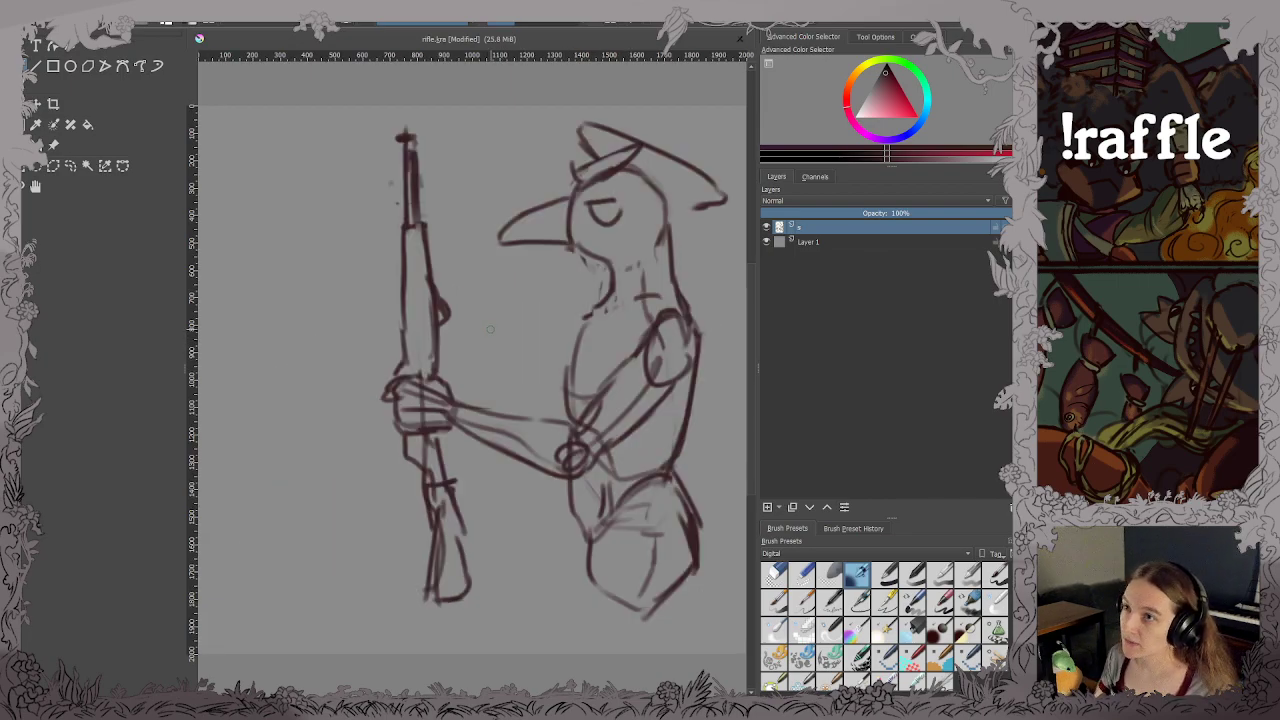
pyautogui.hotkey('ctrl', 's')
# Draw the front and back contours of the thigh from the hip down to the canvas edge, redoing the front line, and save.
pyautogui.moveTo(586, 546); pyautogui.dragTo(600, 650)
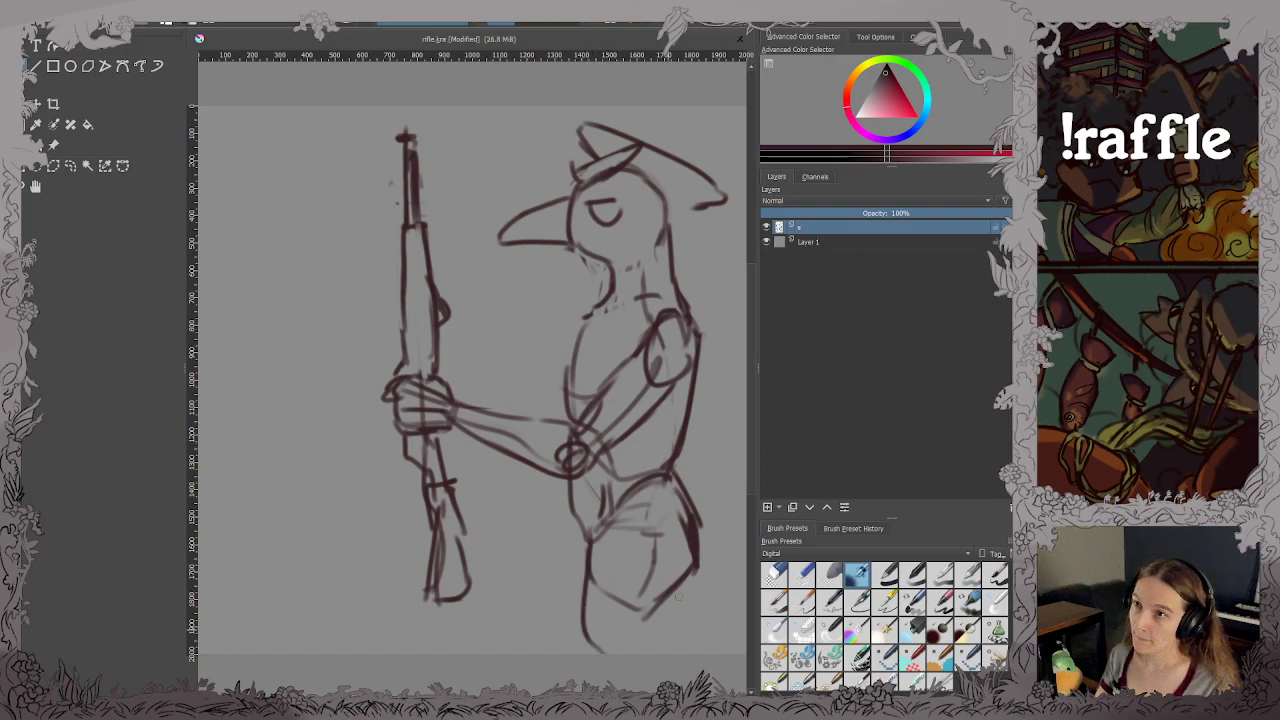
pyautogui.hotkey('ctrl', 'z')
pyautogui.moveTo(693, 550); pyautogui.dragTo(708, 652)
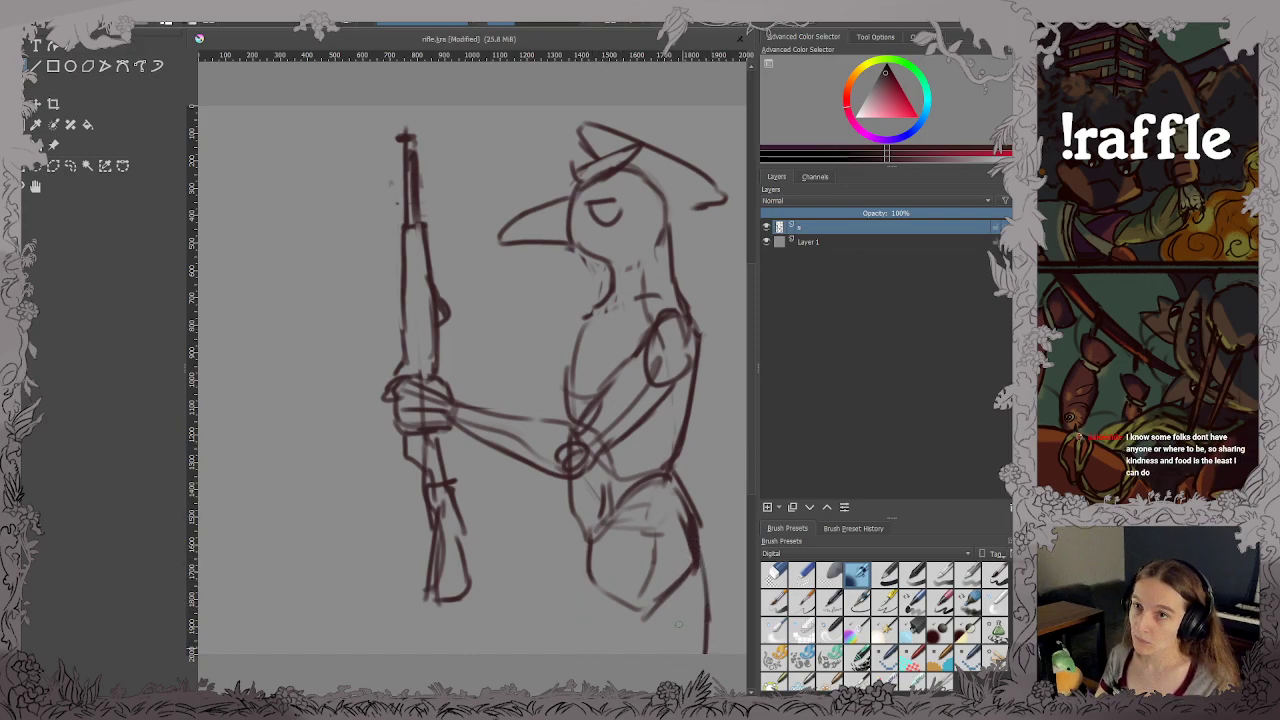
pyautogui.moveTo(586, 556); pyautogui.dragTo(618, 652)
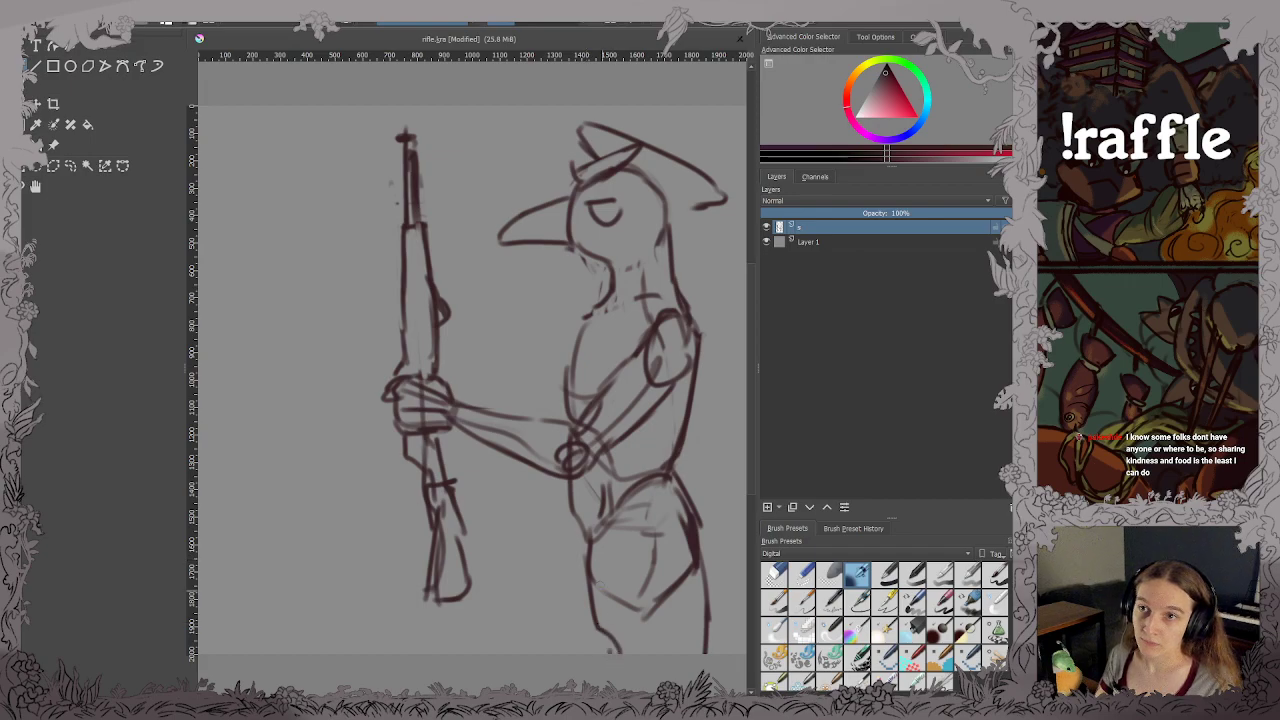
pyautogui.hotkey('ctrl', 'z')
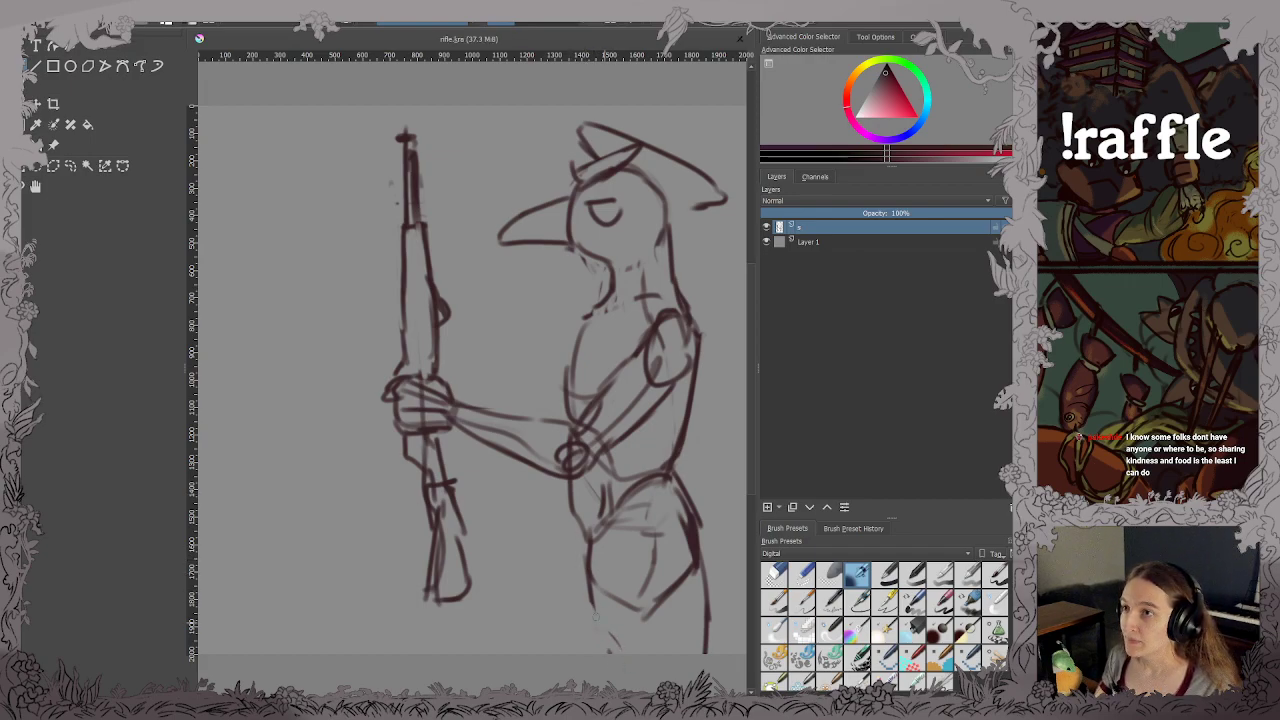
pyautogui.hotkey('ctrl', 'z')
pyautogui.moveTo(589, 560)
pyautogui.mouseDown()
pyautogui.moveTo(621, 650)
pyautogui.moveTo(607, 653)
pyautogui.mouseUp()
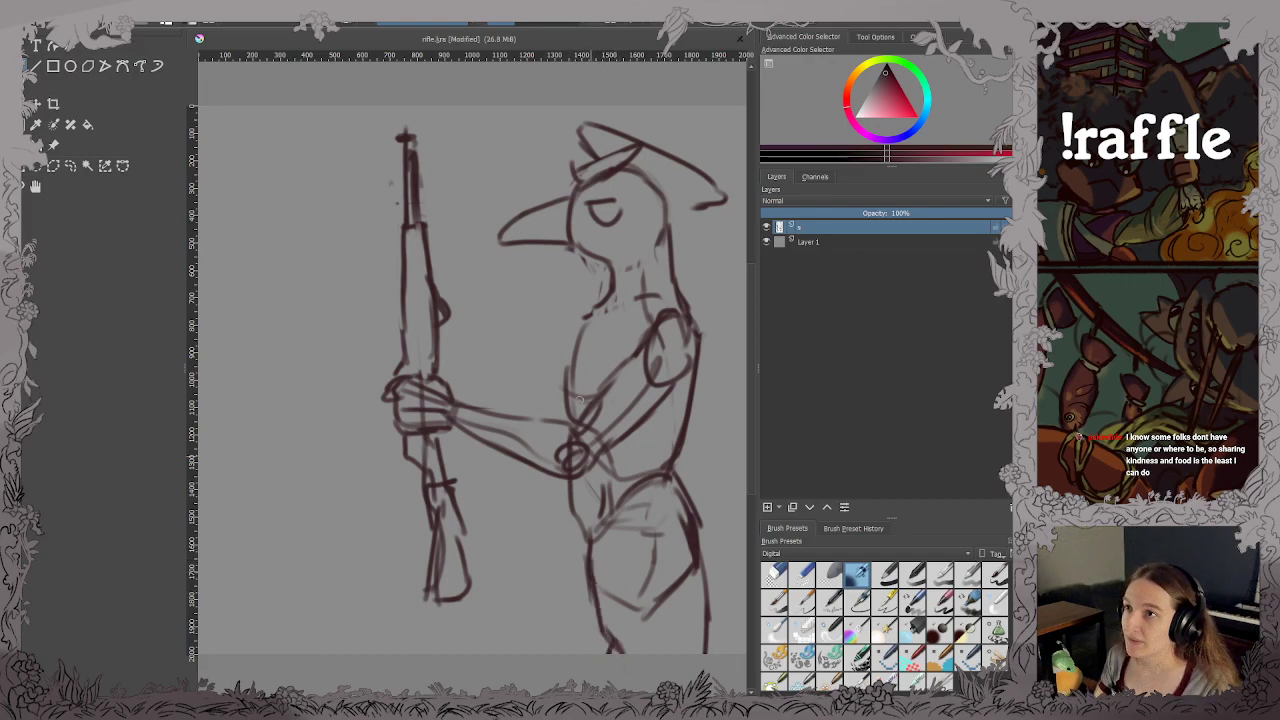
pyautogui.hotkey('ctrl', 's')
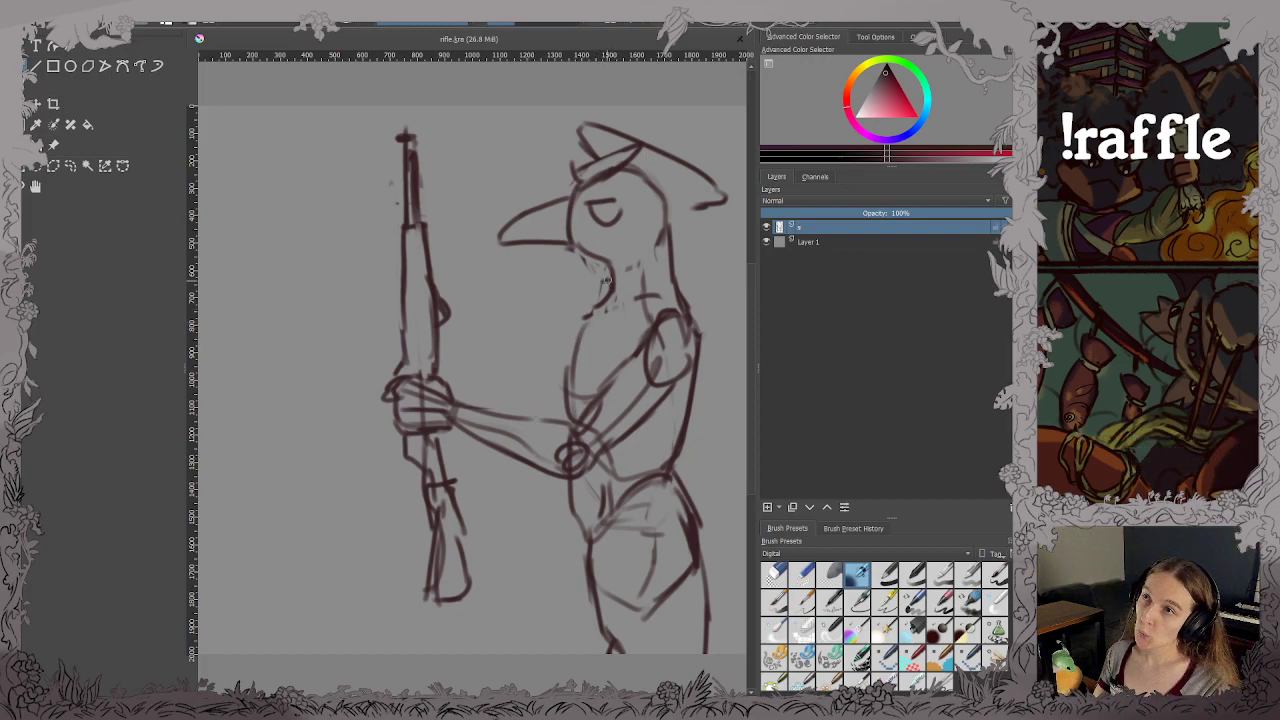
# Draw a two-line collar band across the base of the bird's neck and save.
pyautogui.moveTo(604, 280)
pyautogui.mouseDown()
pyautogui.moveTo(676, 266)
pyautogui.moveTo(685, 298)
pyautogui.mouseUp()
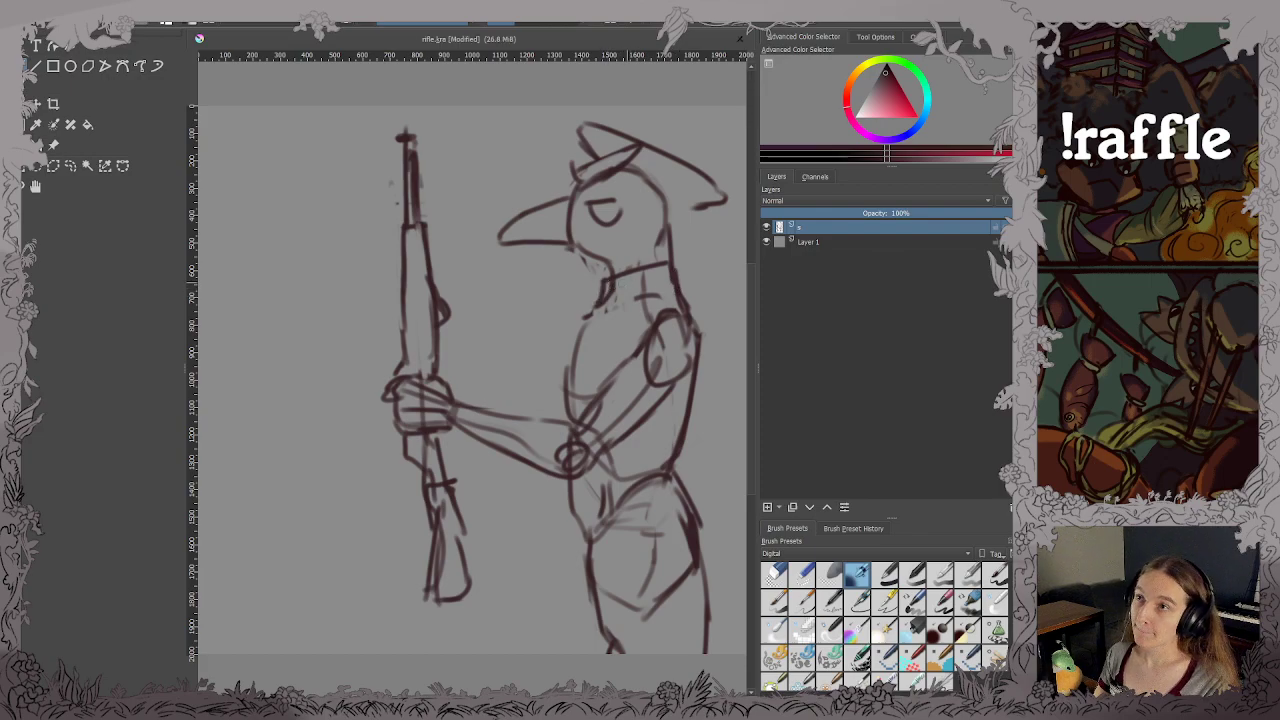
pyautogui.moveTo(602, 292); pyautogui.dragTo(672, 278)
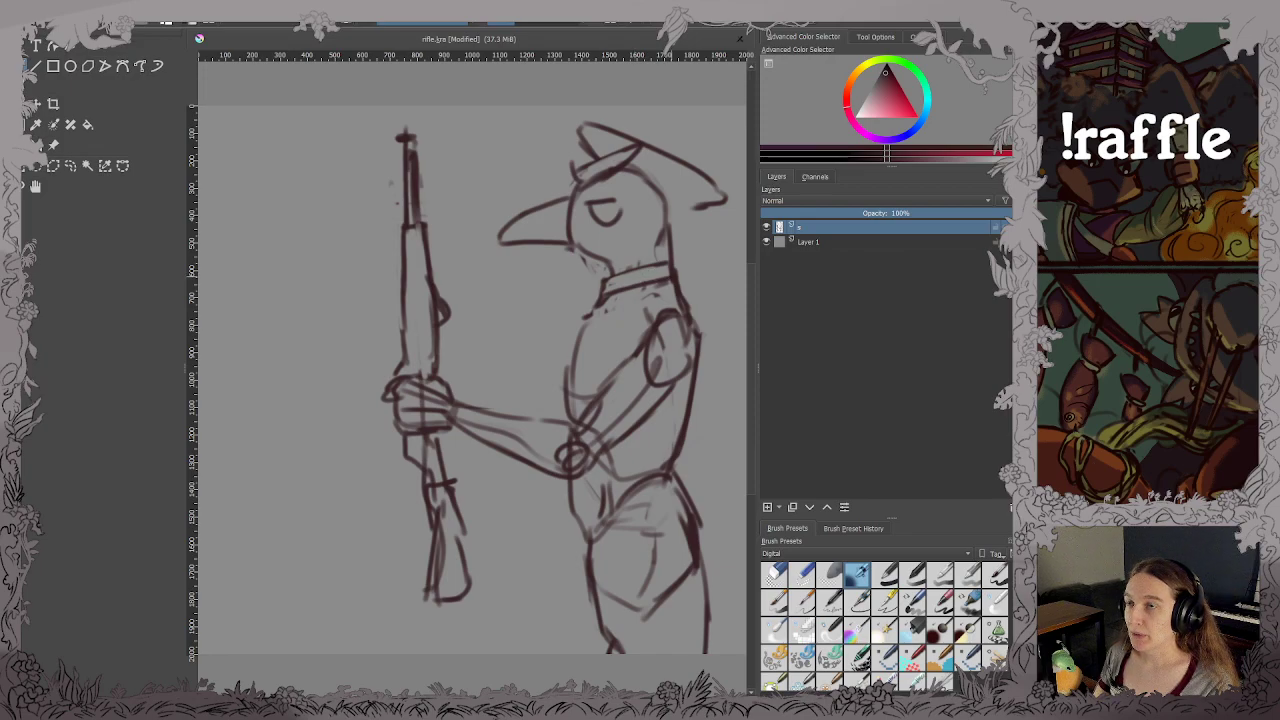
pyautogui.hotkey('ctrl', 's')
# Darken the beak's lower corner, rework the collar's front end into a closed shape with a small round button, and save.
pyautogui.hotkey('ctrl', 'z')
pyautogui.moveTo(572, 245)
pyautogui.mouseDown()
pyautogui.moveTo(608, 270)
pyautogui.moveTo(571, 214)
pyautogui.moveTo(582, 246)
pyautogui.mouseUp()
pyautogui.press('e')
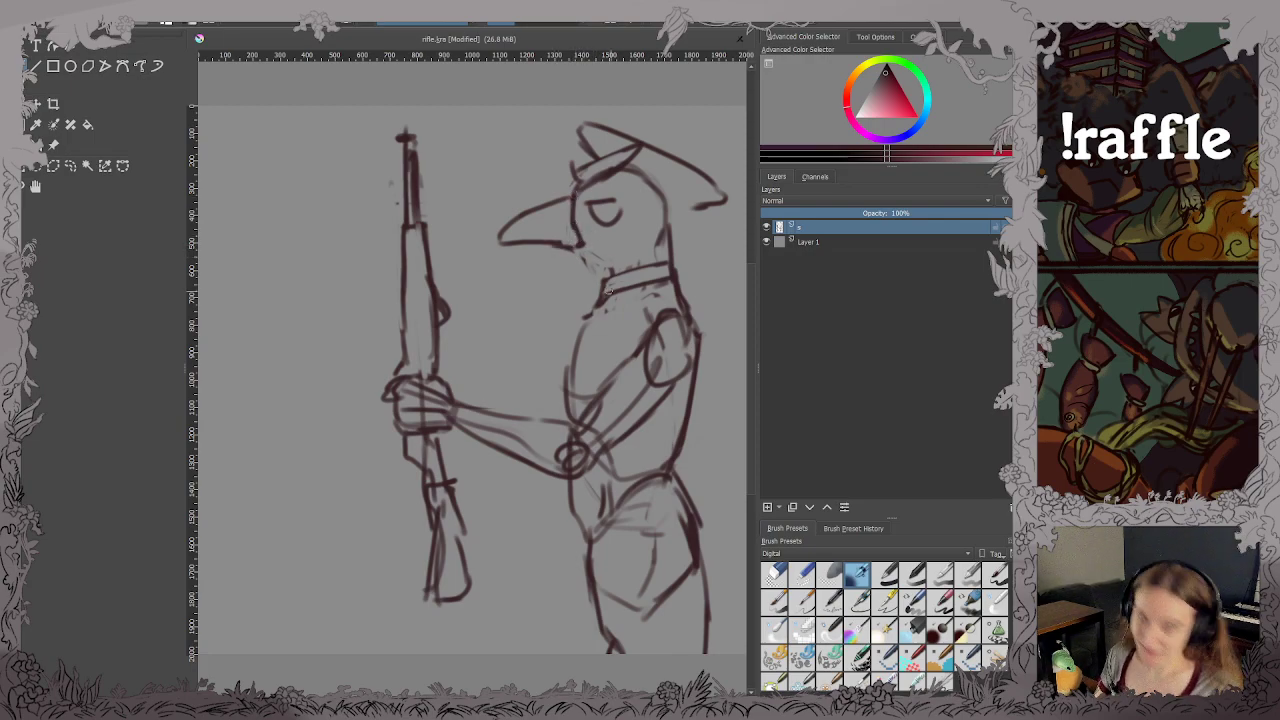
pyautogui.hotkey('ctrl', 's')
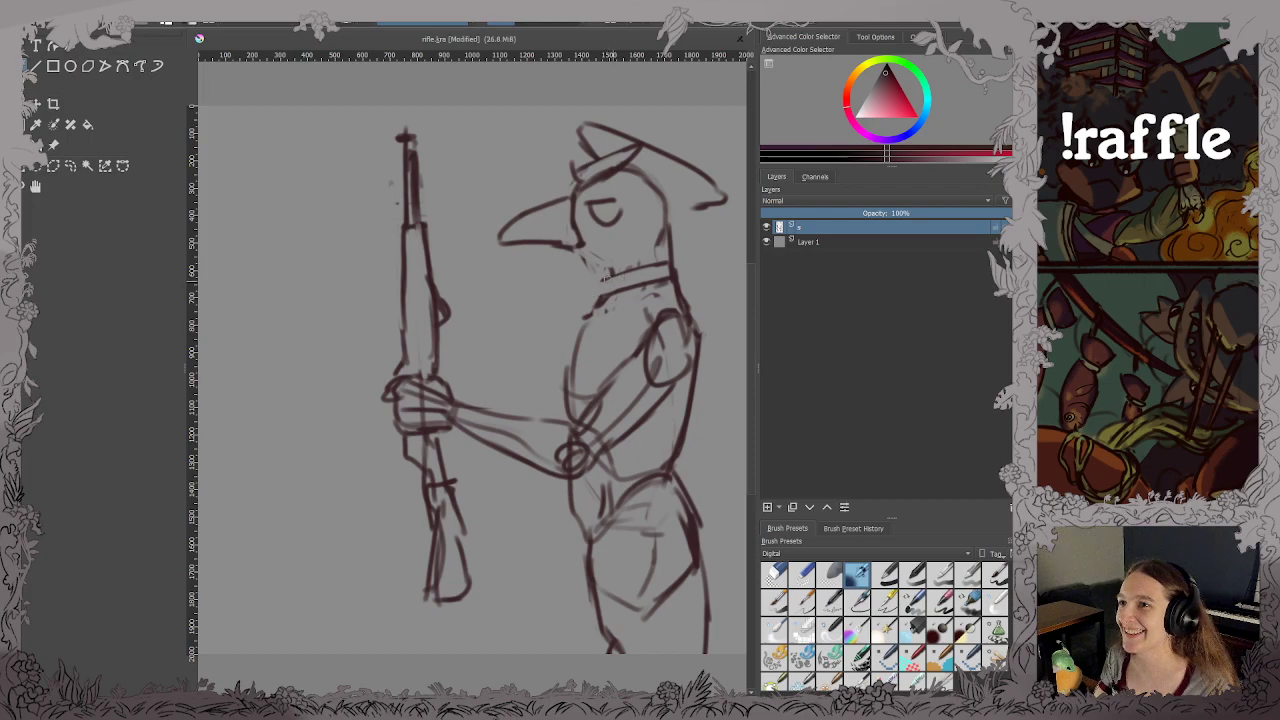
pyautogui.hotkey('ctrl', 'z')
pyautogui.moveTo(593, 281)
pyautogui.mouseDown()
pyautogui.moveTo(634, 271)
pyautogui.moveTo(597, 300)
pyautogui.mouseUp()
pyautogui.hotkey('ctrl', 's')
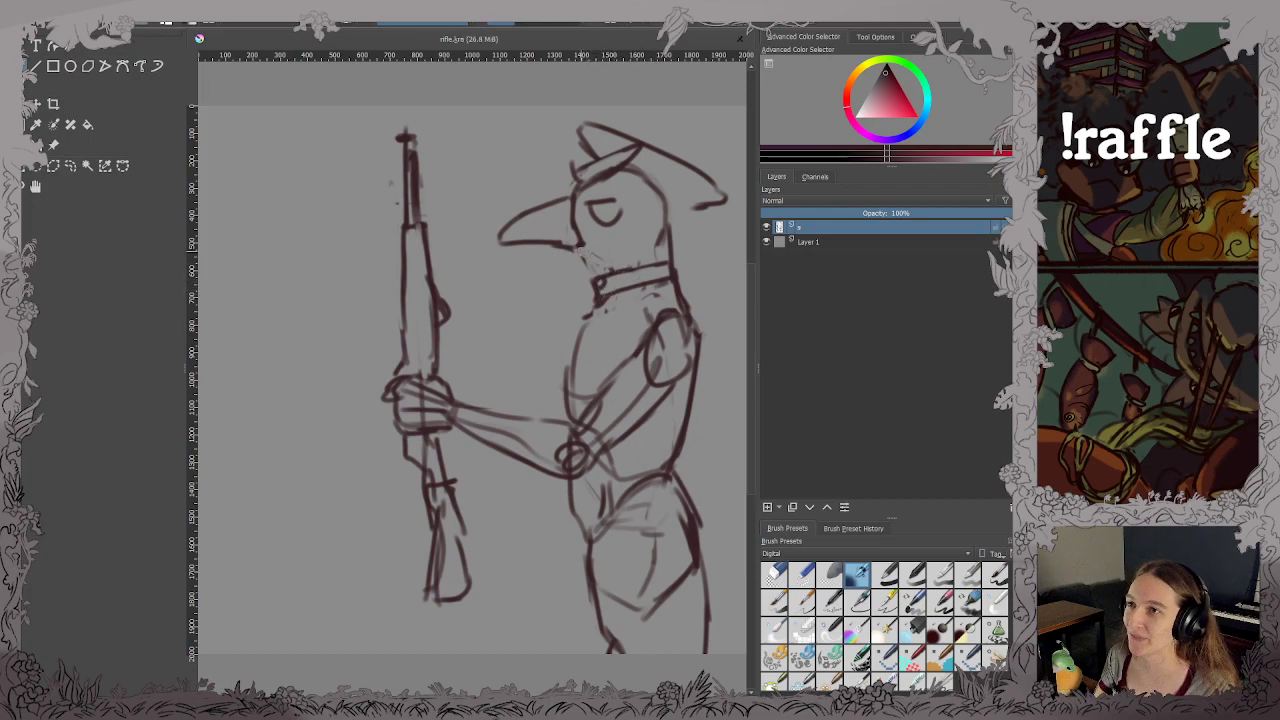
# Draw a jagged feather line from the beak's base down the throat to the collar, and save.
pyautogui.moveTo(568, 248)
pyautogui.mouseDown()
pyautogui.moveTo(621, 258)
pyautogui.moveTo(584, 263)
pyautogui.moveTo(607, 250)
pyautogui.moveTo(592, 277)
pyautogui.moveTo(573, 252)
pyautogui.moveTo(598, 279)
pyautogui.mouseUp()
pyautogui.press('e')
pyautogui.press('e')
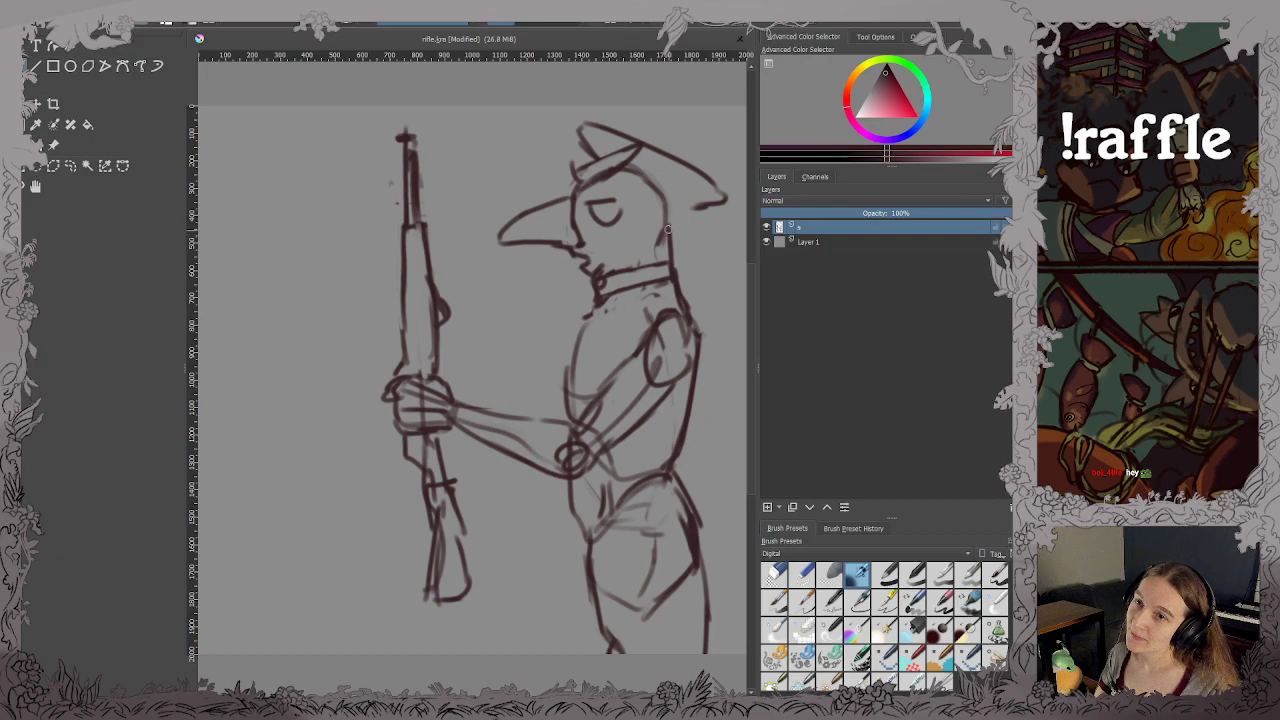
pyautogui.hotkey('ctrl', 's')
# Replace the rounded back of the head with a feathered nape, close the cap's lower edge, and add a pupil to the eye.
pyautogui.press('e')
pyautogui.moveTo(664, 200)
pyautogui.mouseDown()
pyautogui.moveTo(672, 258)
pyautogui.moveTo(666, 201)
pyautogui.moveTo(672, 213)
pyautogui.mouseUp()
pyautogui.press('e')
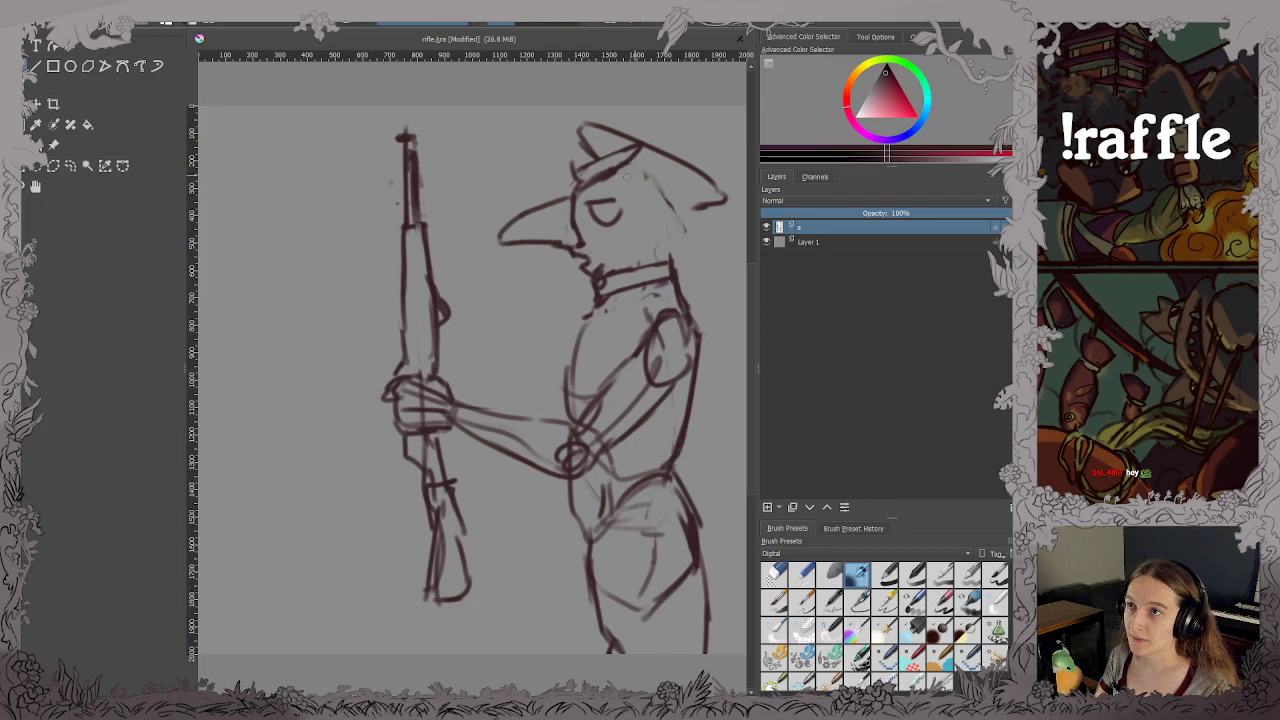
pyautogui.moveTo(614, 174)
pyautogui.mouseDown()
pyautogui.moveTo(677, 212)
pyautogui.moveTo(704, 204)
pyautogui.moveTo(626, 181)
pyautogui.moveTo(674, 207)
pyautogui.moveTo(718, 190)
pyautogui.moveTo(706, 180)
pyautogui.moveTo(688, 211)
pyautogui.moveTo(730, 196)
pyautogui.mouseUp()
pyautogui.press('e')
pyautogui.press('e')
pyautogui.press('e')
pyautogui.press('e')
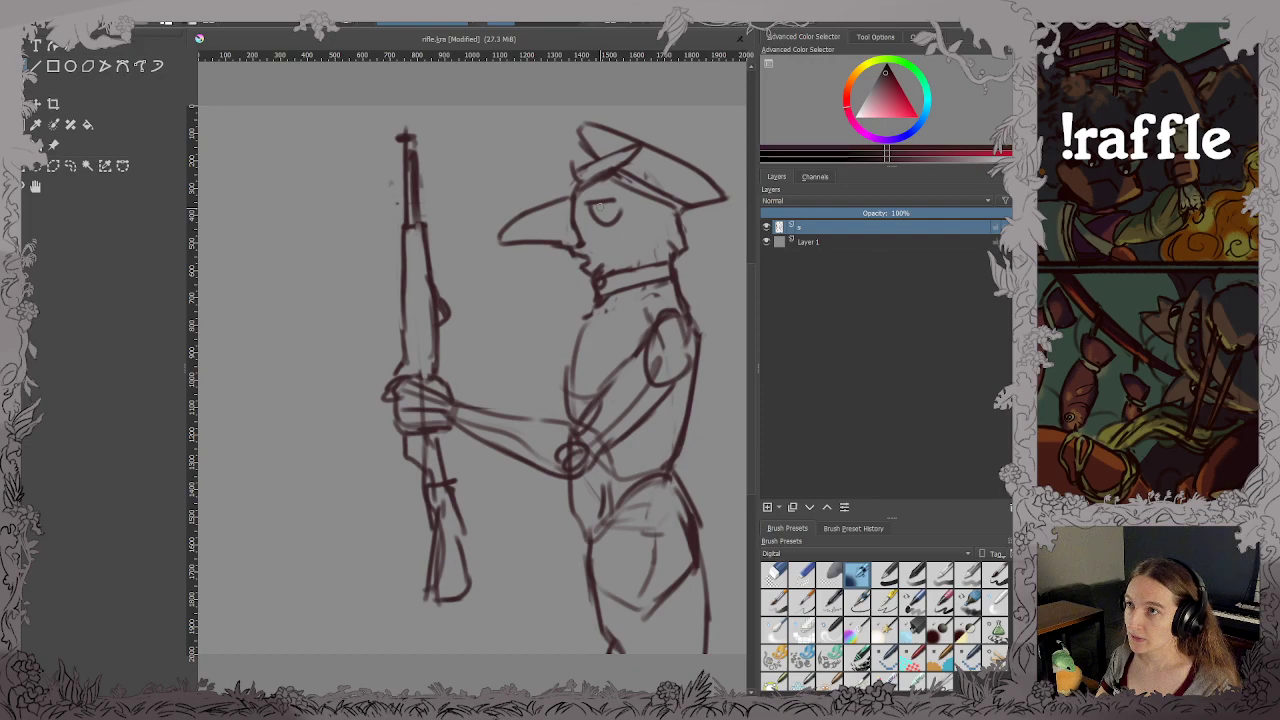
pyautogui.moveTo(598, 204); pyautogui.dragTo(600, 216)
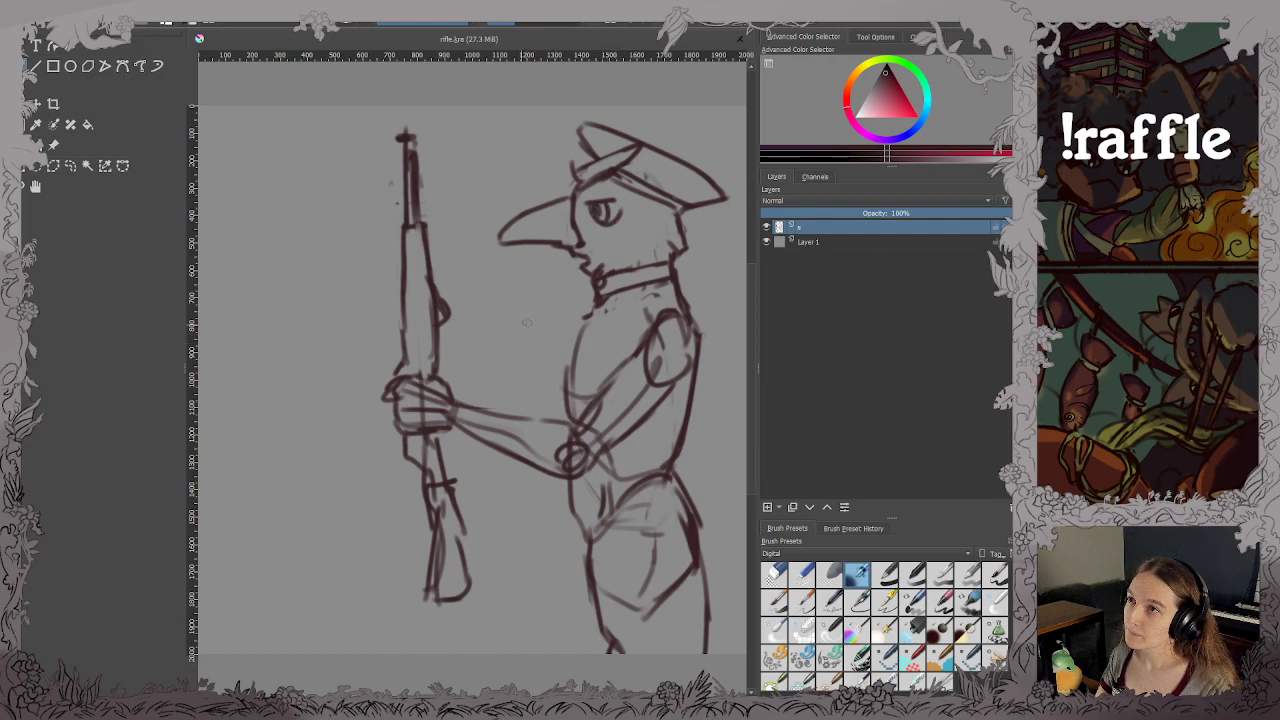
# Sketch a rounded form in front of the chest, erase the old chest contour, and undo the trial strokes for a new one.
pyautogui.moveTo(500, 368); pyautogui.dragTo(563, 338)
pyautogui.moveTo(545, 381); pyautogui.dragTo(566, 370)
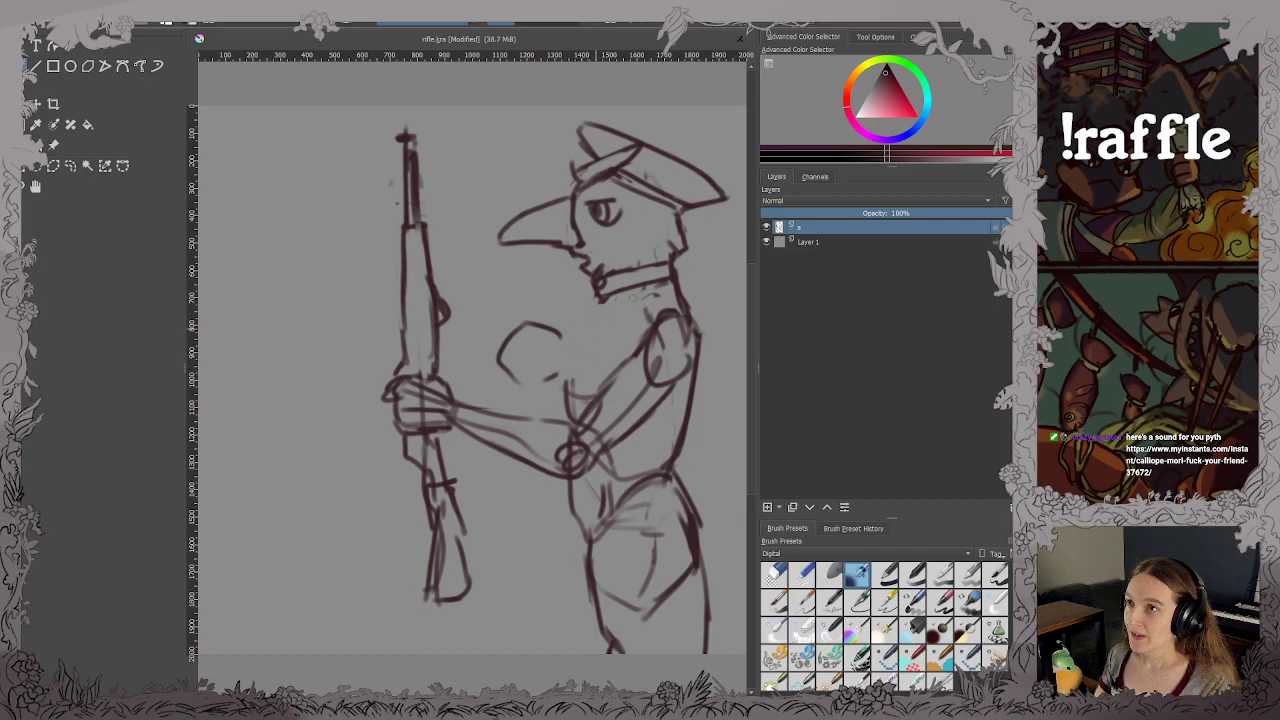
pyautogui.moveTo(598, 288)
pyautogui.mouseDown()
pyautogui.moveTo(564, 309)
pyautogui.moveTo(559, 388)
pyautogui.moveTo(573, 408)
pyautogui.mouseUp()
pyautogui.hotkey('ctrl', 'z')
pyautogui.hotkey('ctrl', 'z')
pyautogui.hotkey('ctrl', 'z')
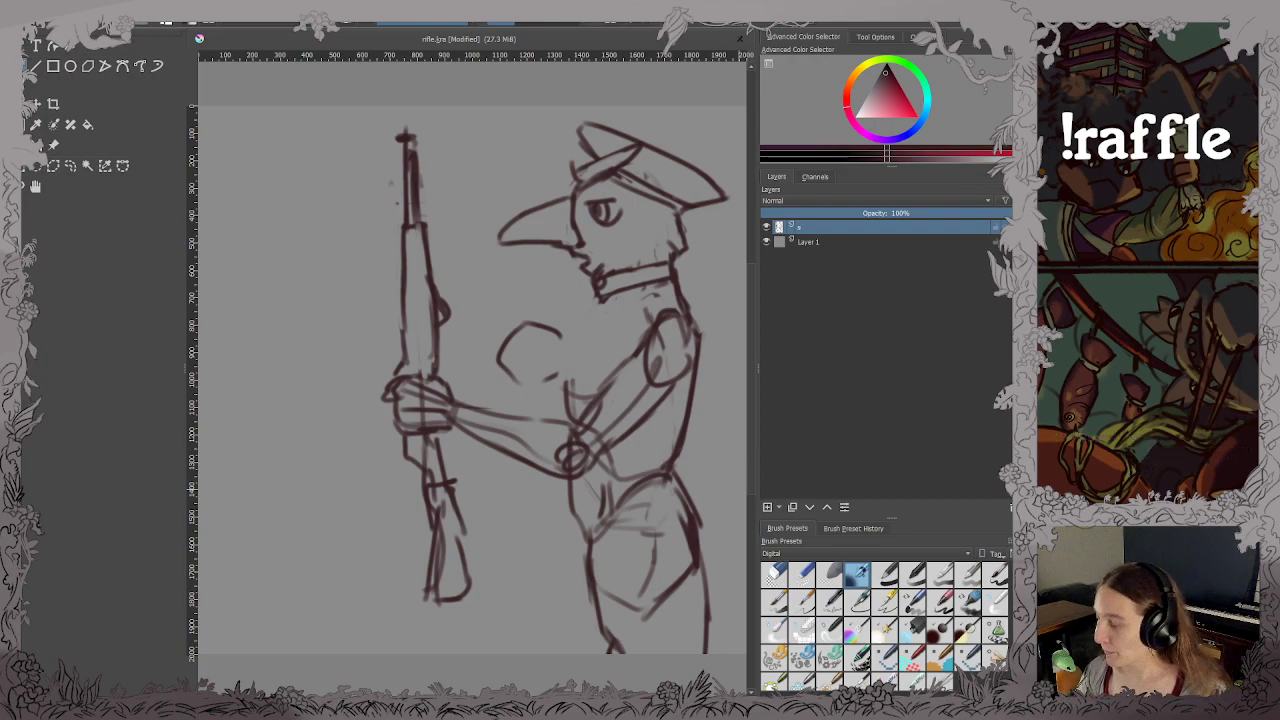
# Switch to the browser to view the Myinstants sound page, highlight part of its title, and return to Krita.
pyautogui.hotkey('alt', 'Tab')
pyautogui.moveTo(390, 189); pyautogui.dragTo(737, 200)
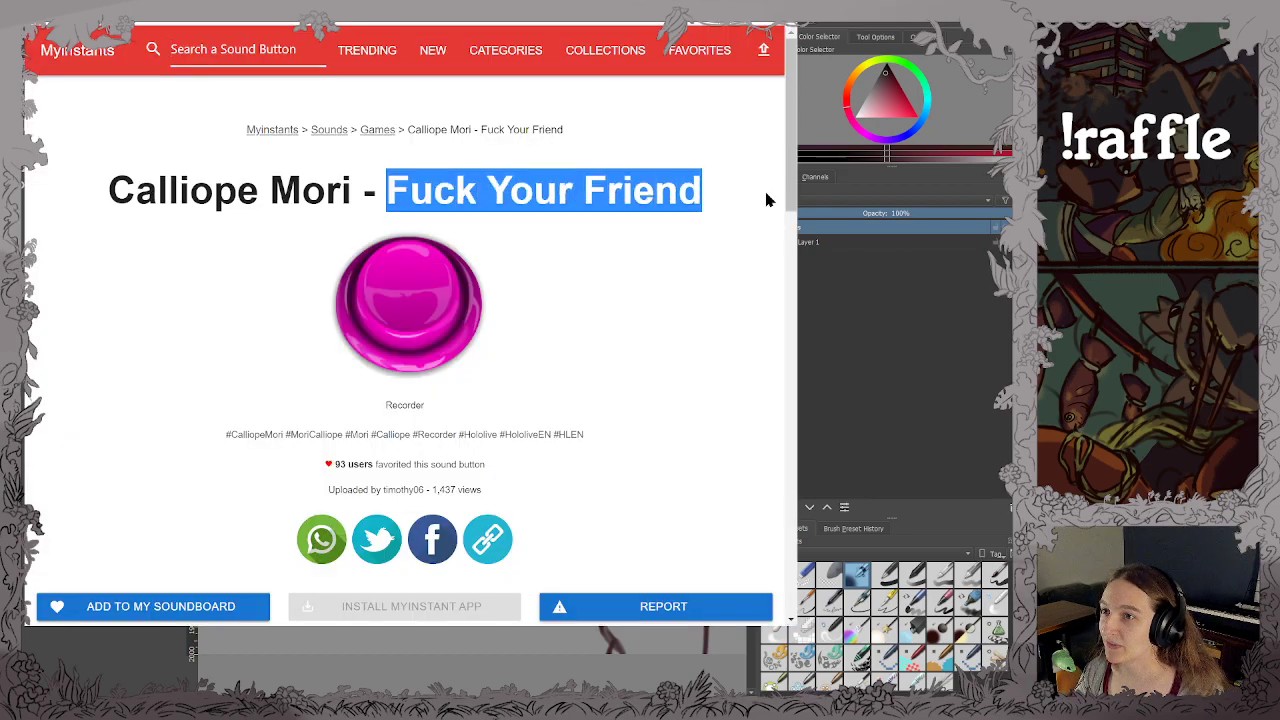
pyautogui.hotkey('alt', 'Tab')
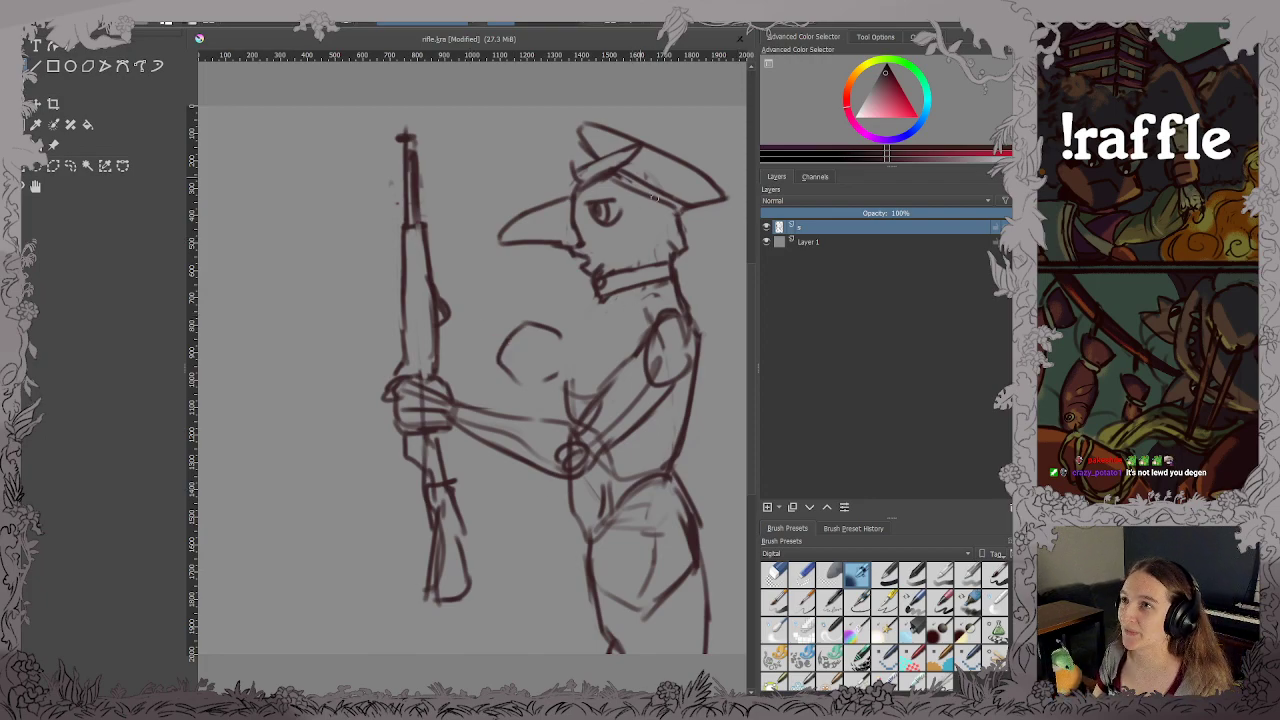
# Draw pointed tufts below the cap beside the eye, erase the crossing lines at the cap's front, and save.
pyautogui.hotkey('ctrl', 's')
pyautogui.moveTo(606, 186); pyautogui.dragTo(640, 216)
pyautogui.moveTo(632, 192)
pyautogui.mouseDown()
pyautogui.moveTo(646, 216)
pyautogui.moveTo(655, 208)
pyautogui.mouseUp()
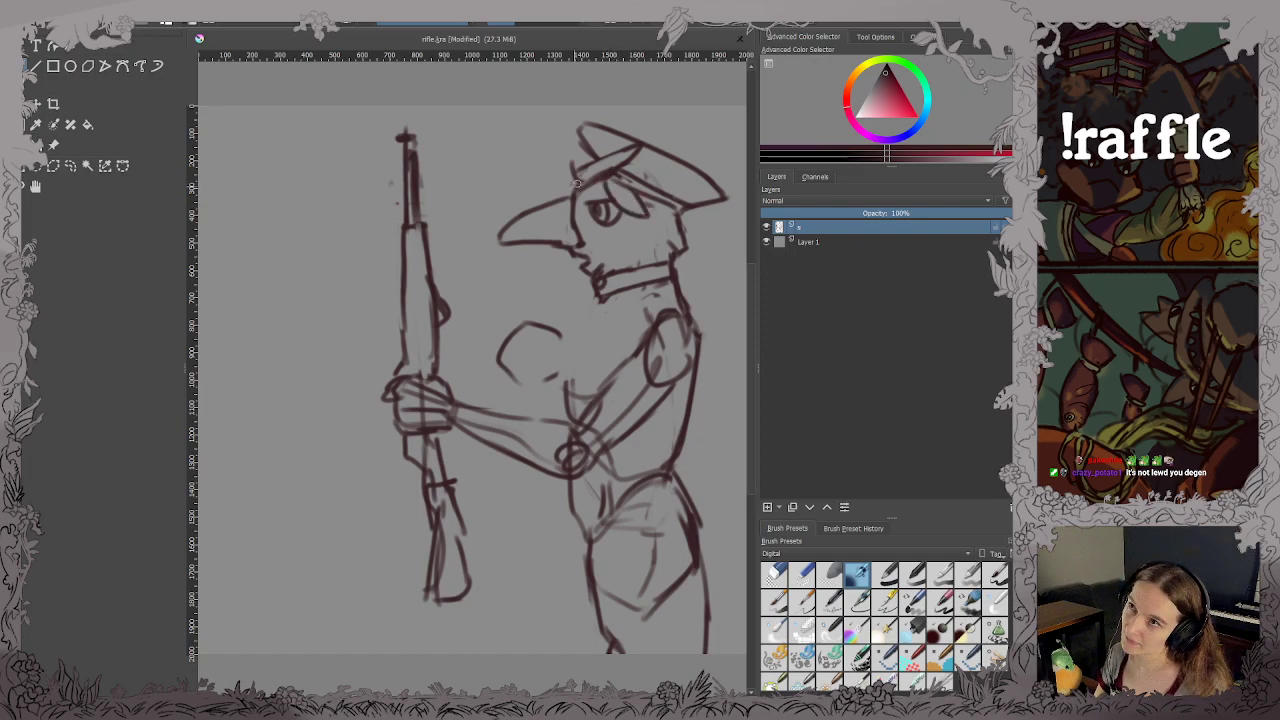
pyautogui.moveTo(590, 180)
pyautogui.mouseDown()
pyautogui.moveTo(574, 186)
pyautogui.moveTo(595, 153)
pyautogui.moveTo(578, 175)
pyautogui.moveTo(642, 149)
pyautogui.moveTo(619, 148)
pyautogui.moveTo(618, 174)
pyautogui.moveTo(640, 178)
pyautogui.moveTo(594, 162)
pyautogui.moveTo(636, 186)
pyautogui.mouseUp()
pyautogui.hotkey('ctrl', 'z')
pyautogui.hotkey('ctrl', 'z')
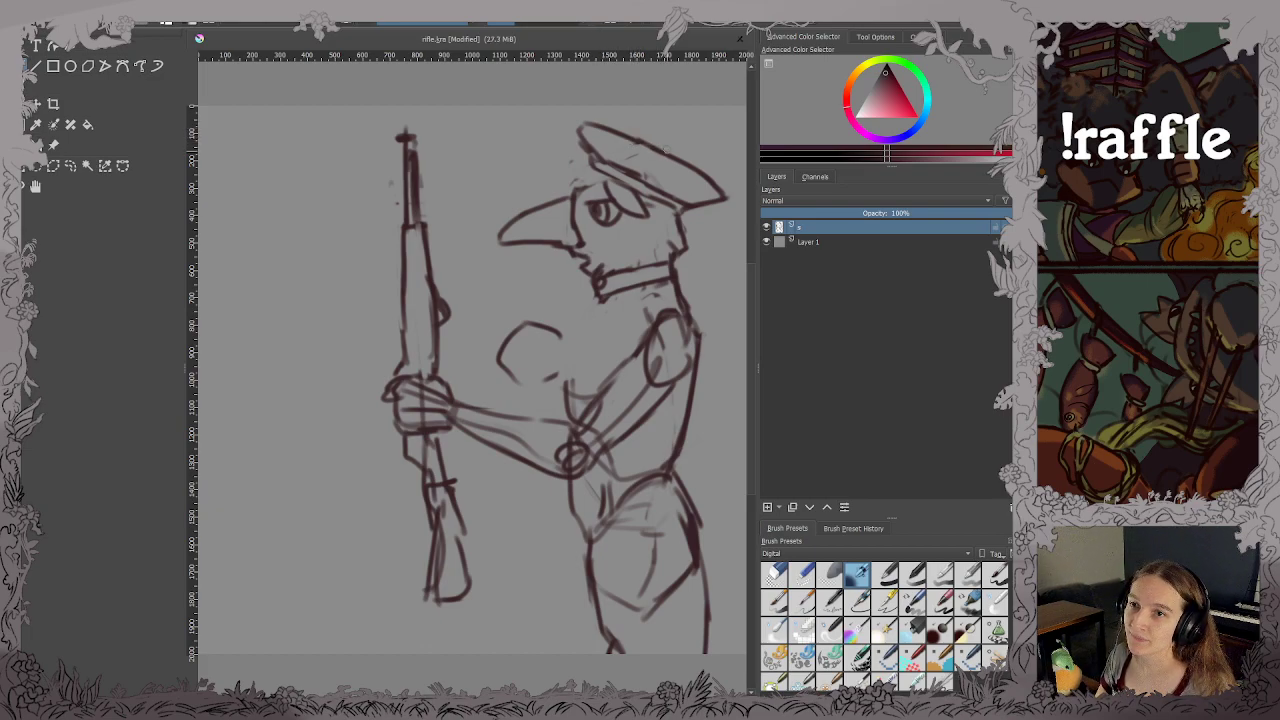
pyautogui.hotkey('ctrl', 's')
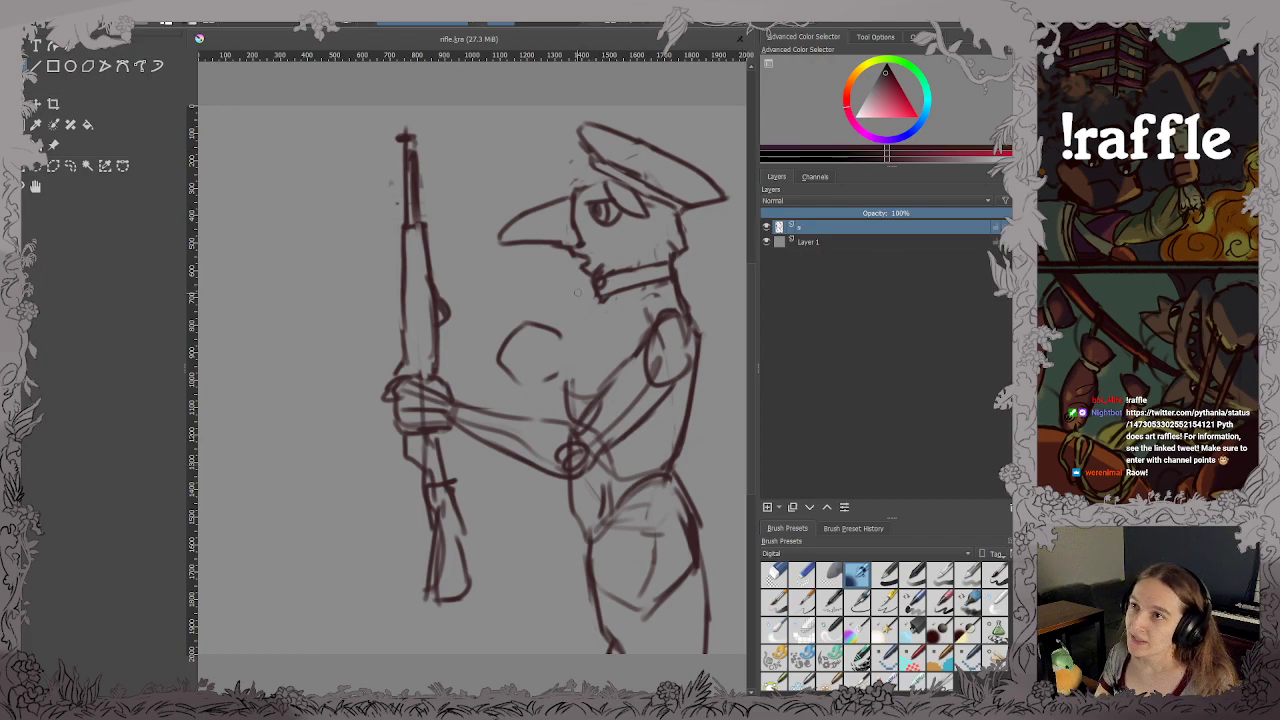
# Draw the chest contour down from the collar, replace the arm construction lines with a loose sleeve and wide cuff, and save.
pyautogui.moveTo(598, 296)
pyautogui.mouseDown()
pyautogui.moveTo(556, 392)
pyautogui.moveTo(562, 410)
pyautogui.mouseUp()
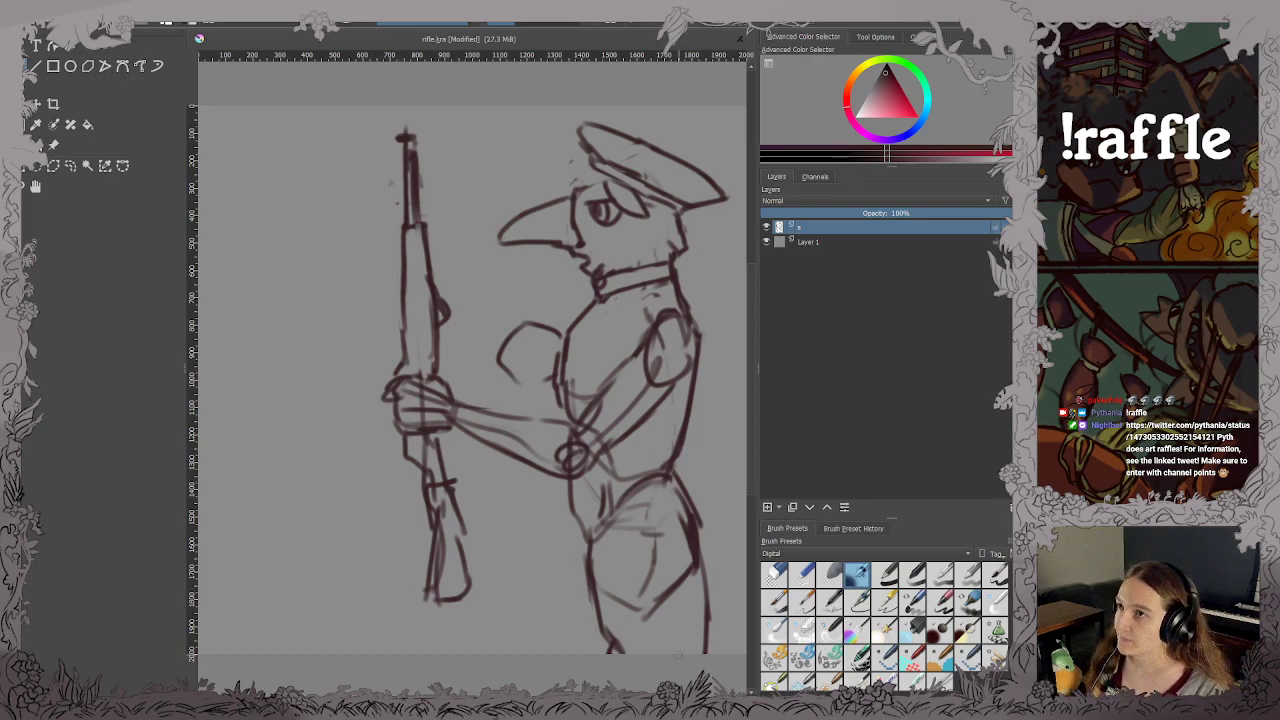
pyautogui.hotkey('ctrl', 's')
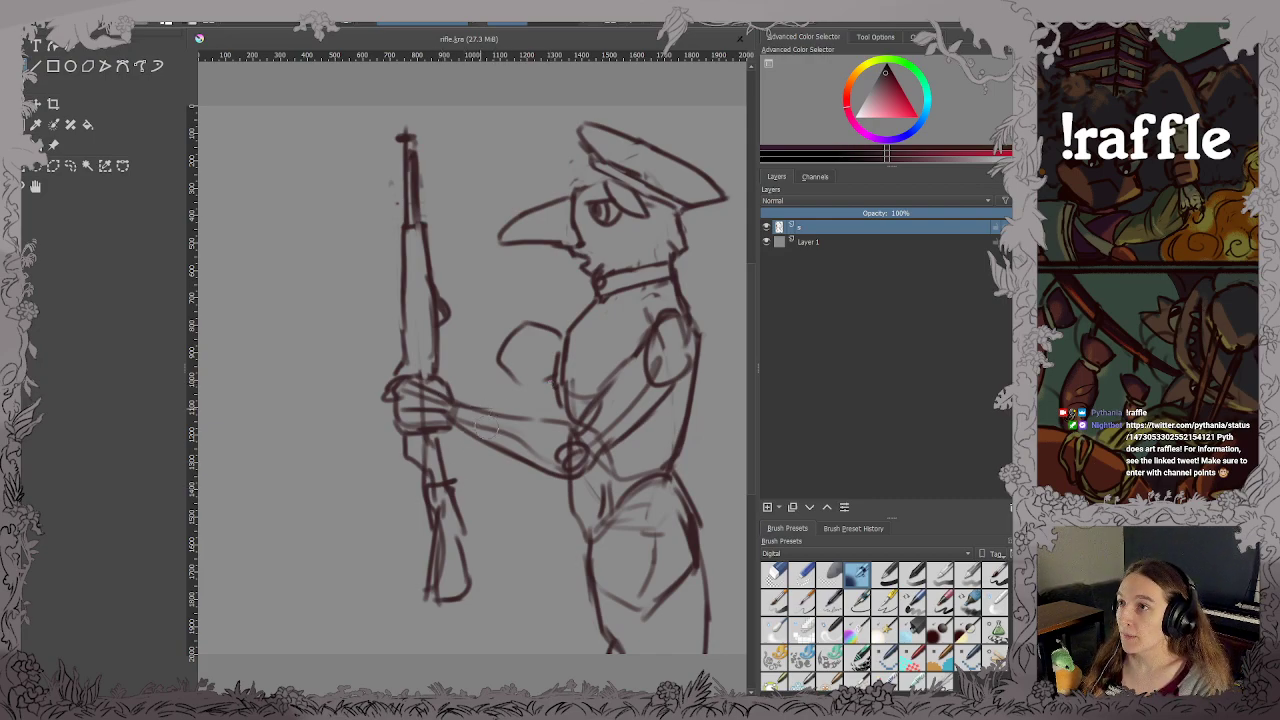
pyautogui.moveTo(466, 431)
pyautogui.mouseDown()
pyautogui.moveTo(507, 430)
pyautogui.moveTo(511, 417)
pyautogui.moveTo(488, 432)
pyautogui.moveTo(526, 466)
pyautogui.moveTo(660, 390)
pyautogui.mouseUp()
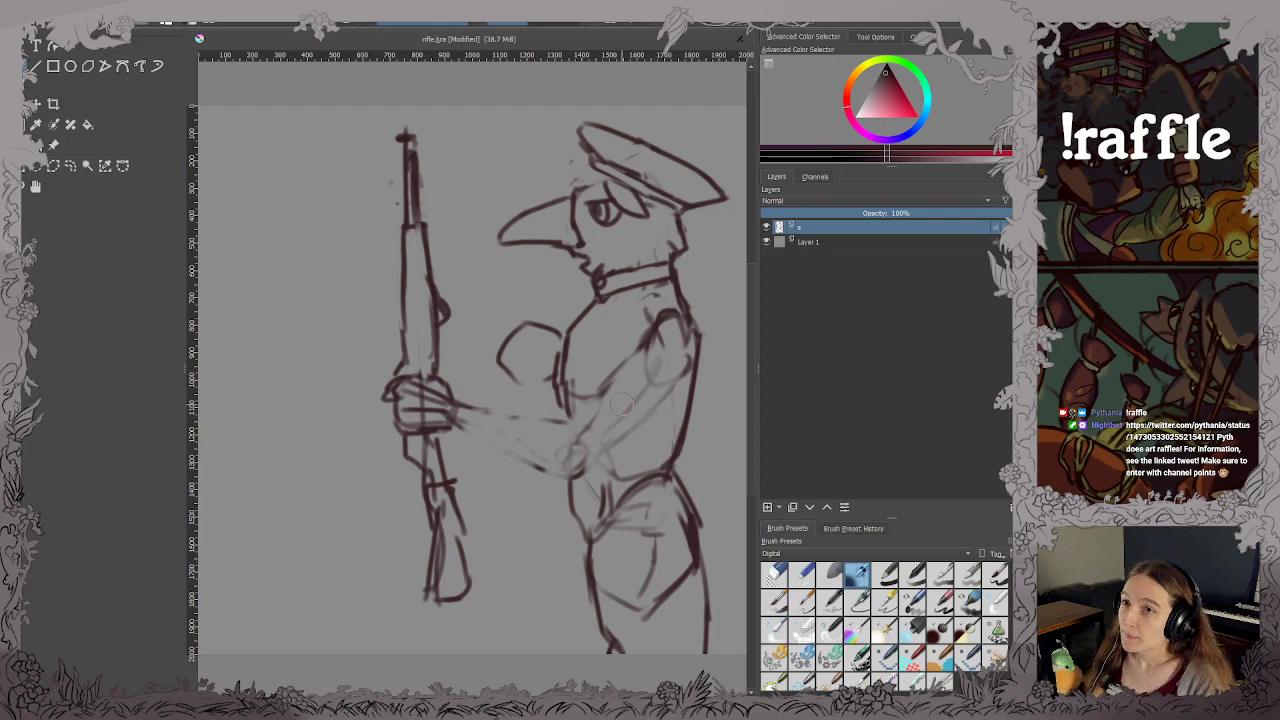
pyautogui.moveTo(446, 400)
pyautogui.mouseDown()
pyautogui.moveTo(452, 433)
pyautogui.moveTo(464, 398)
pyautogui.moveTo(465, 434)
pyautogui.moveTo(478, 405)
pyautogui.moveTo(514, 409)
pyautogui.moveTo(484, 401)
pyautogui.moveTo(576, 417)
pyautogui.moveTo(581, 386)
pyautogui.moveTo(638, 318)
pyautogui.mouseUp()
pyautogui.moveTo(630, 340)
pyautogui.mouseDown()
pyautogui.moveTo(658, 308)
pyautogui.moveTo(692, 334)
pyautogui.mouseUp()
pyautogui.moveTo(472, 432)
pyautogui.mouseDown()
pyautogui.moveTo(464, 456)
pyautogui.moveTo(572, 490)
pyautogui.moveTo(619, 454)
pyautogui.mouseUp()
pyautogui.moveTo(586, 470); pyautogui.dragTo(606, 455)
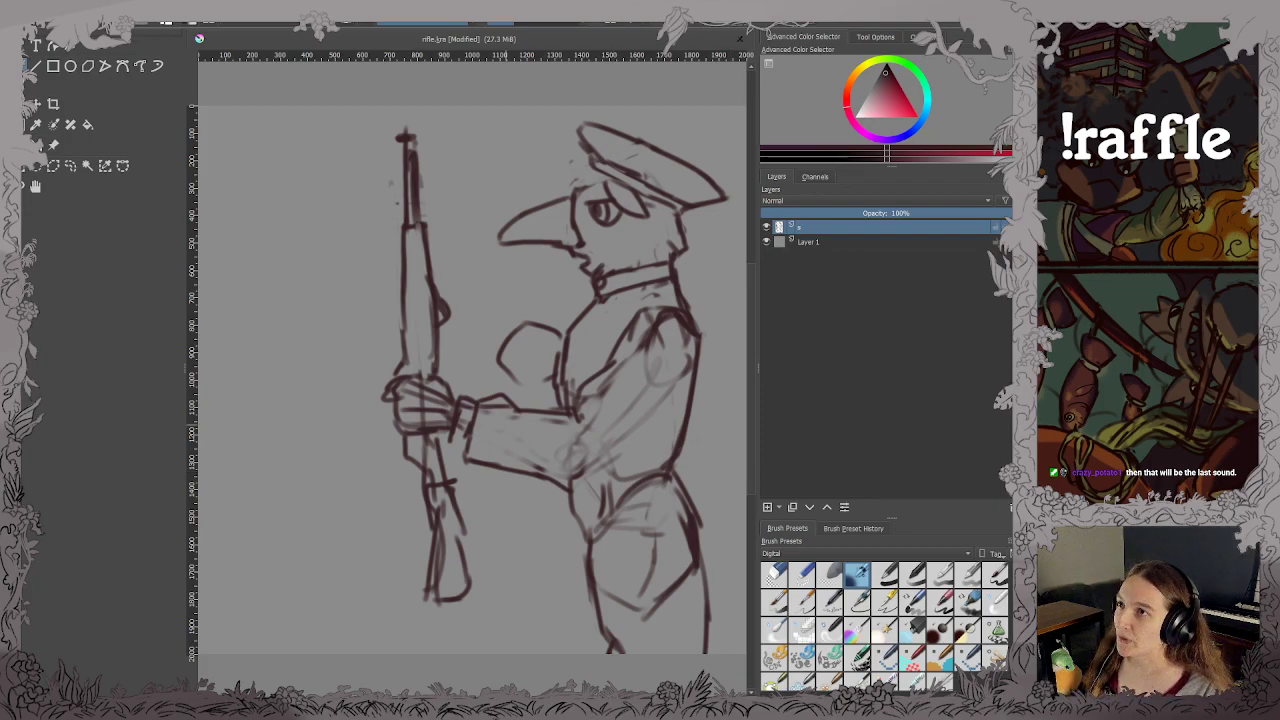
pyautogui.hotkey('ctrl', 's')
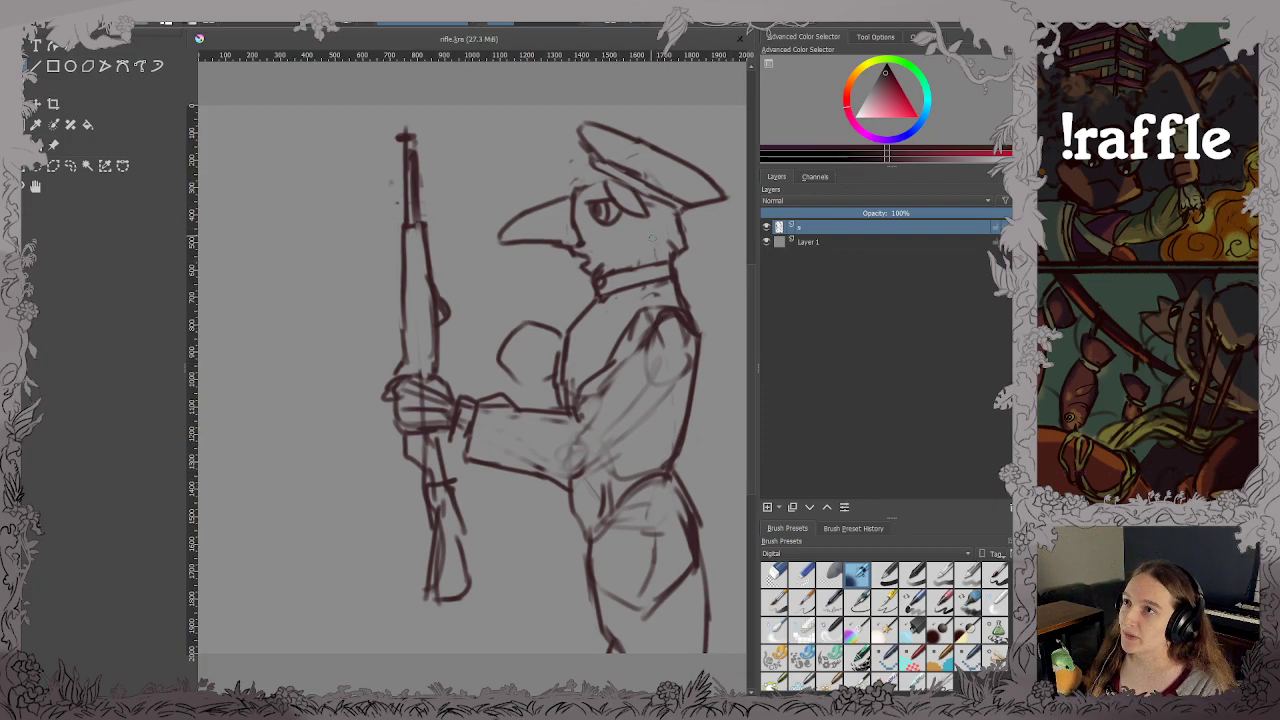
# Draw hair-like tufts under the cap and beside the cheek, erase the old back-of-head line, and save.
pyautogui.moveTo(572, 166)
pyautogui.mouseDown()
pyautogui.moveTo(586, 198)
pyautogui.moveTo(634, 190)
pyautogui.moveTo(634, 229)
pyautogui.moveTo(652, 245)
pyautogui.moveTo(651, 205)
pyautogui.moveTo(672, 250)
pyautogui.moveTo(676, 218)
pyautogui.moveTo(683, 240)
pyautogui.mouseUp()
pyautogui.press('e')
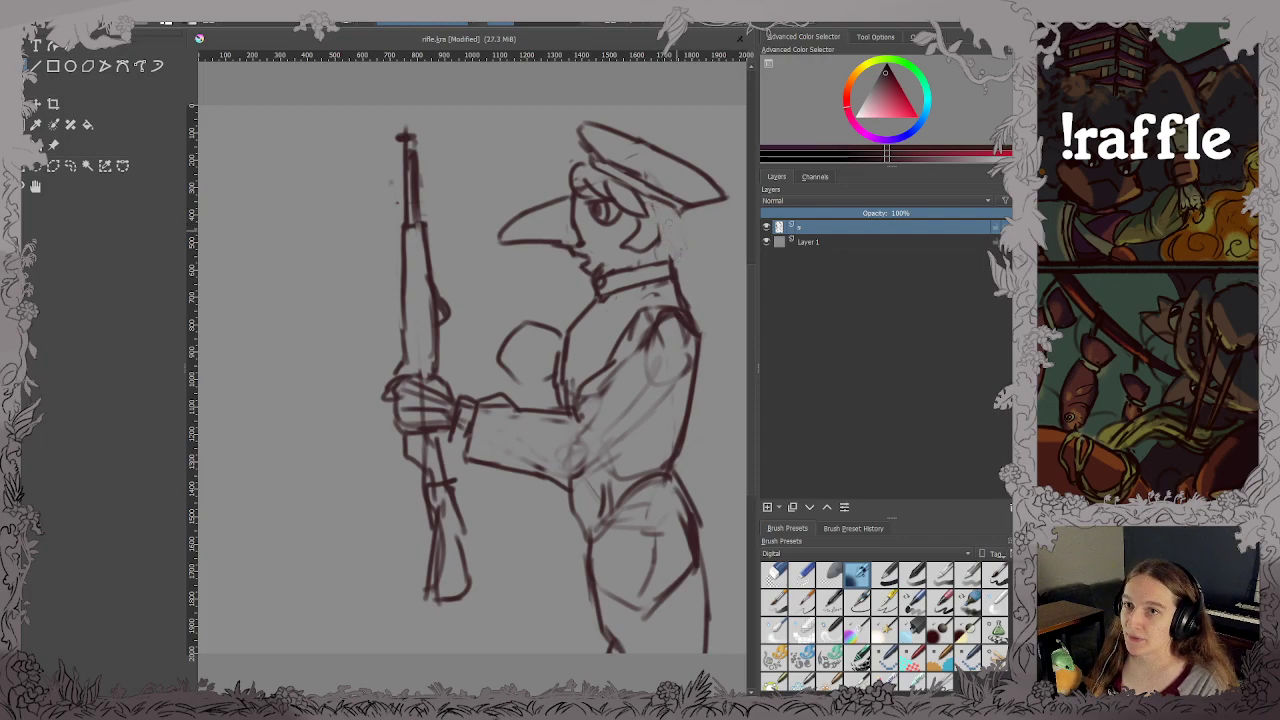
pyautogui.hotkey('ctrl', 's')
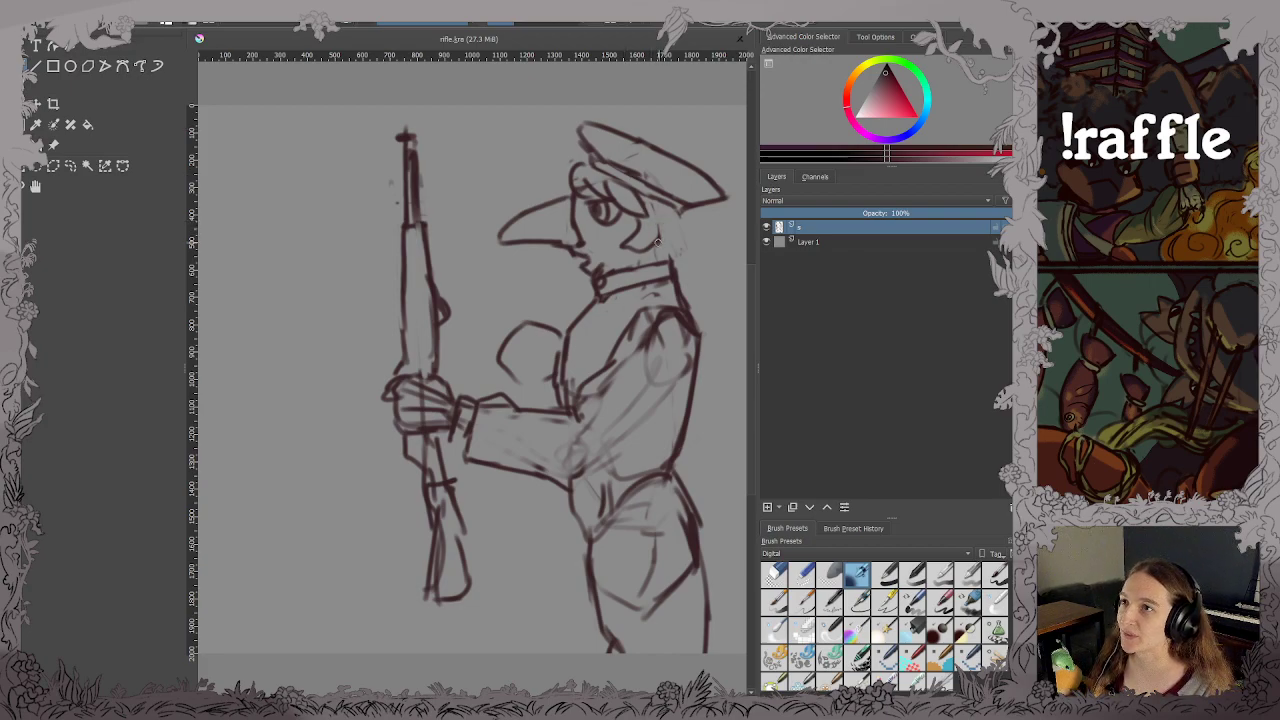
# Draw jagged tufts at the back of the head under the cap's rear edge, clean up overlaps, and save.
pyautogui.moveTo(659, 240); pyautogui.dragTo(669, 261)
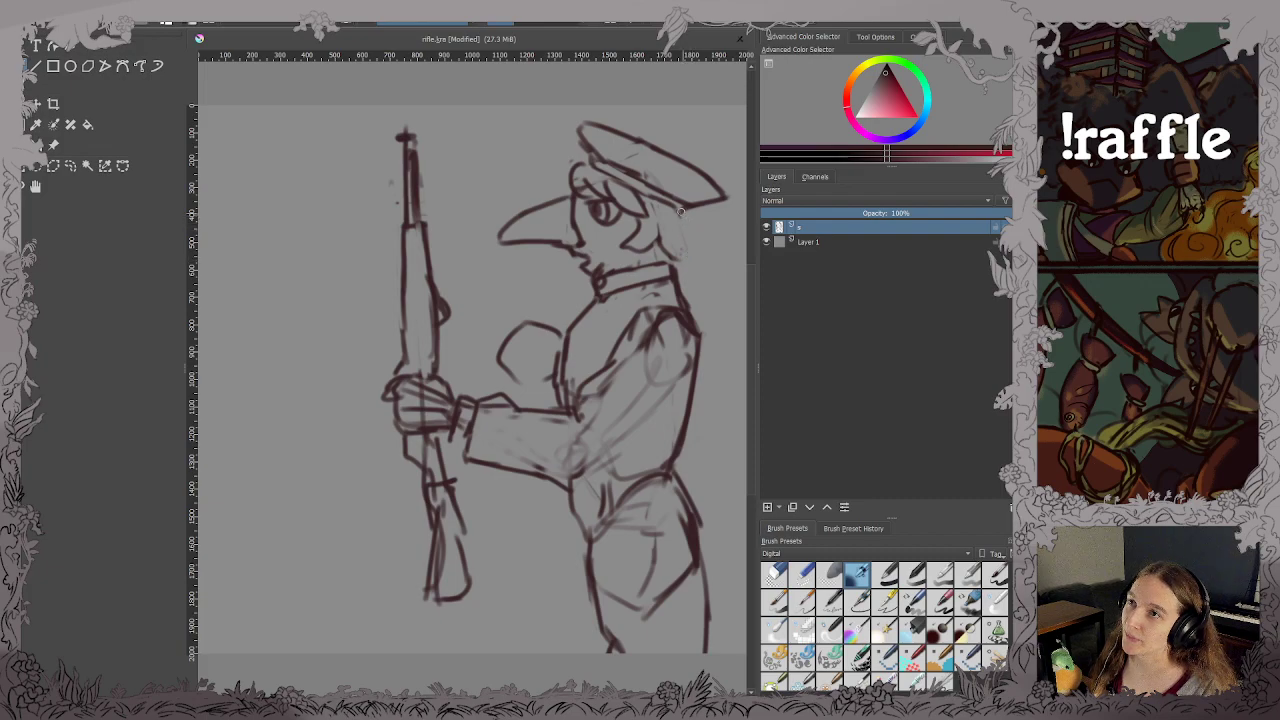
pyautogui.moveTo(682, 213)
pyautogui.mouseDown()
pyautogui.moveTo(694, 254)
pyautogui.moveTo(659, 250)
pyautogui.moveTo(664, 264)
pyautogui.moveTo(688, 252)
pyautogui.moveTo(681, 222)
pyautogui.moveTo(654, 239)
pyautogui.moveTo(650, 204)
pyautogui.mouseUp()
pyautogui.press('e')
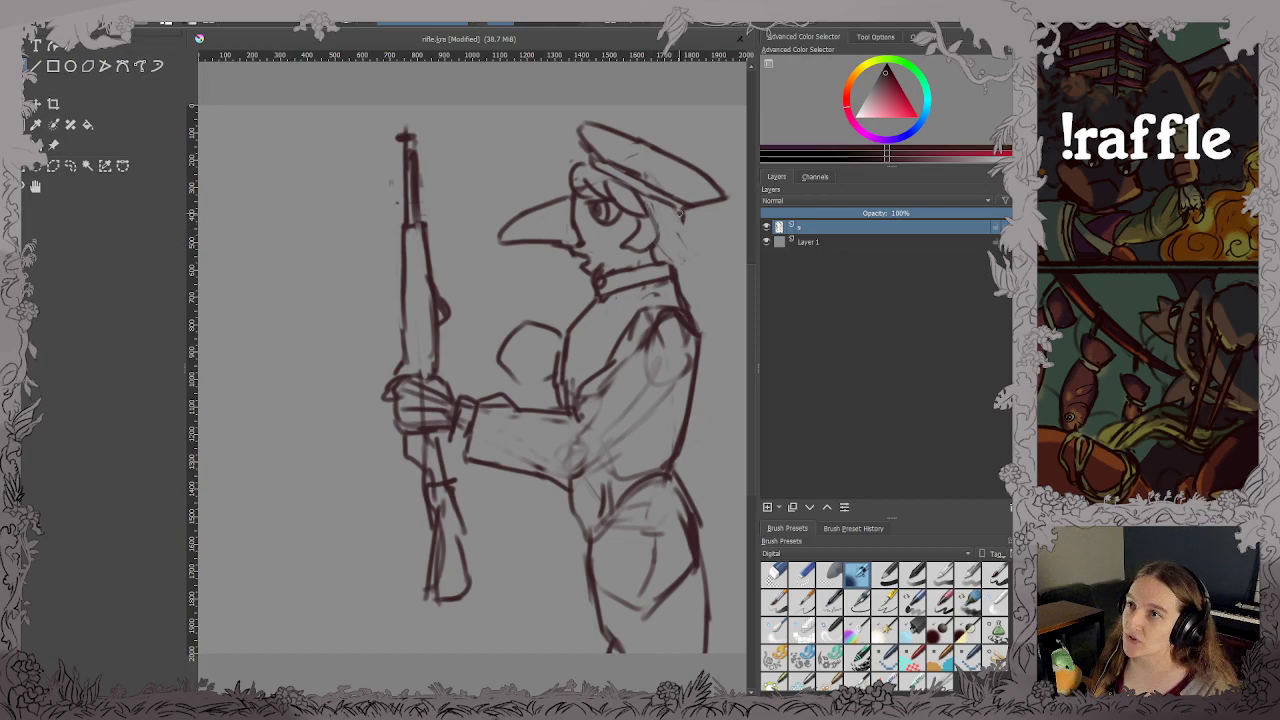
pyautogui.moveTo(660, 258)
pyautogui.mouseDown()
pyautogui.moveTo(688, 259)
pyautogui.moveTo(668, 240)
pyautogui.moveTo(678, 218)
pyautogui.moveTo(686, 238)
pyautogui.moveTo(664, 194)
pyautogui.mouseUp()
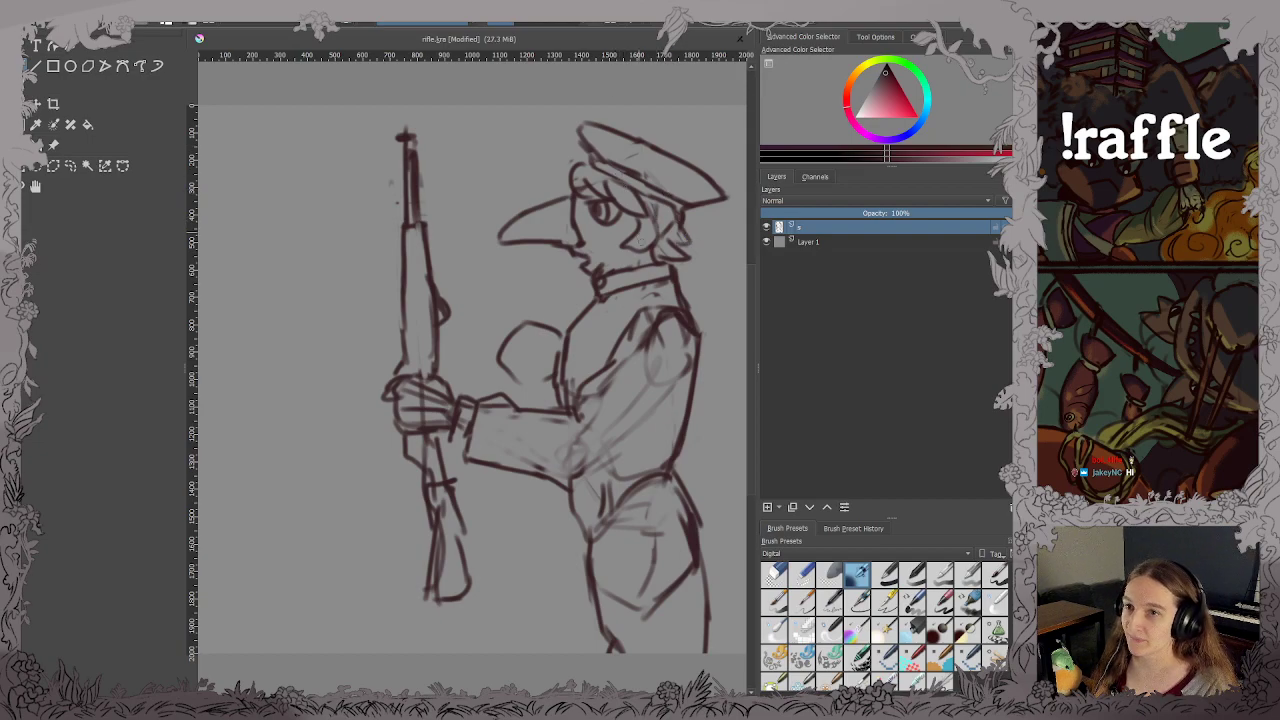
pyautogui.hotkey('ctrl', 's')
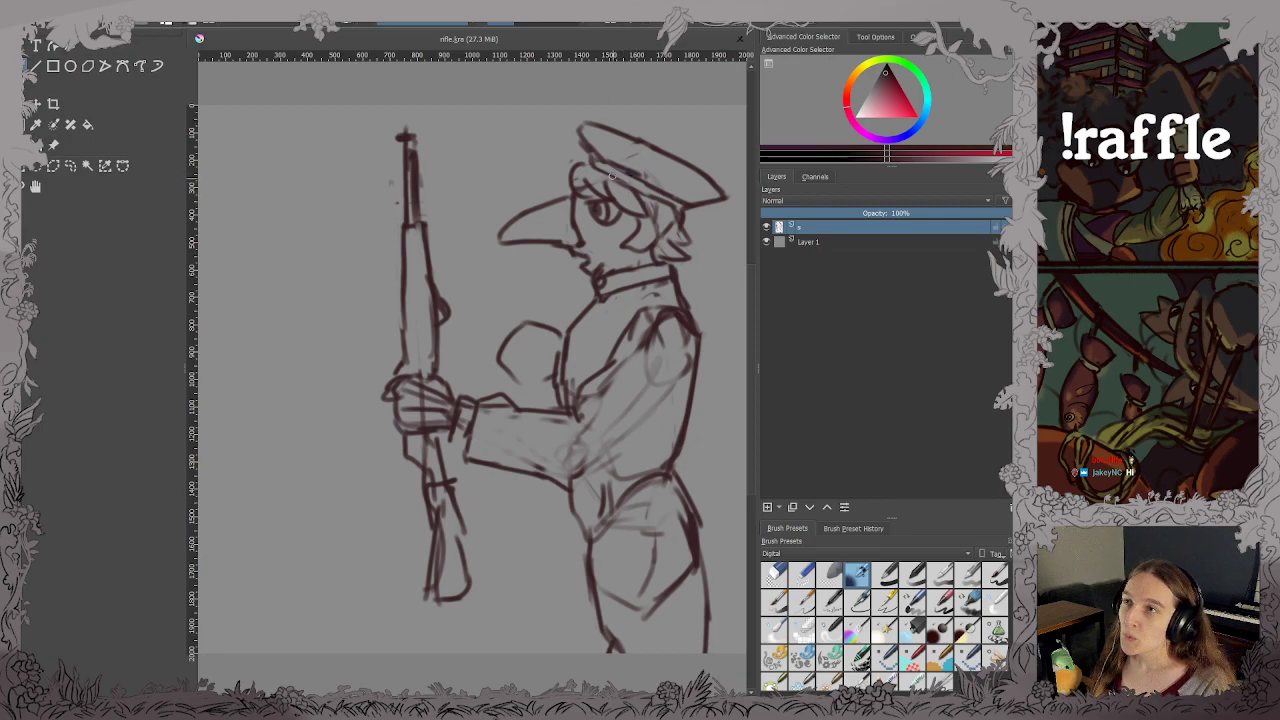
# Draw the mouth line along the beak and outline the upper sleeve from the shoulder to the bent elbow.
pyautogui.moveTo(502, 236); pyautogui.dragTo(583, 236)
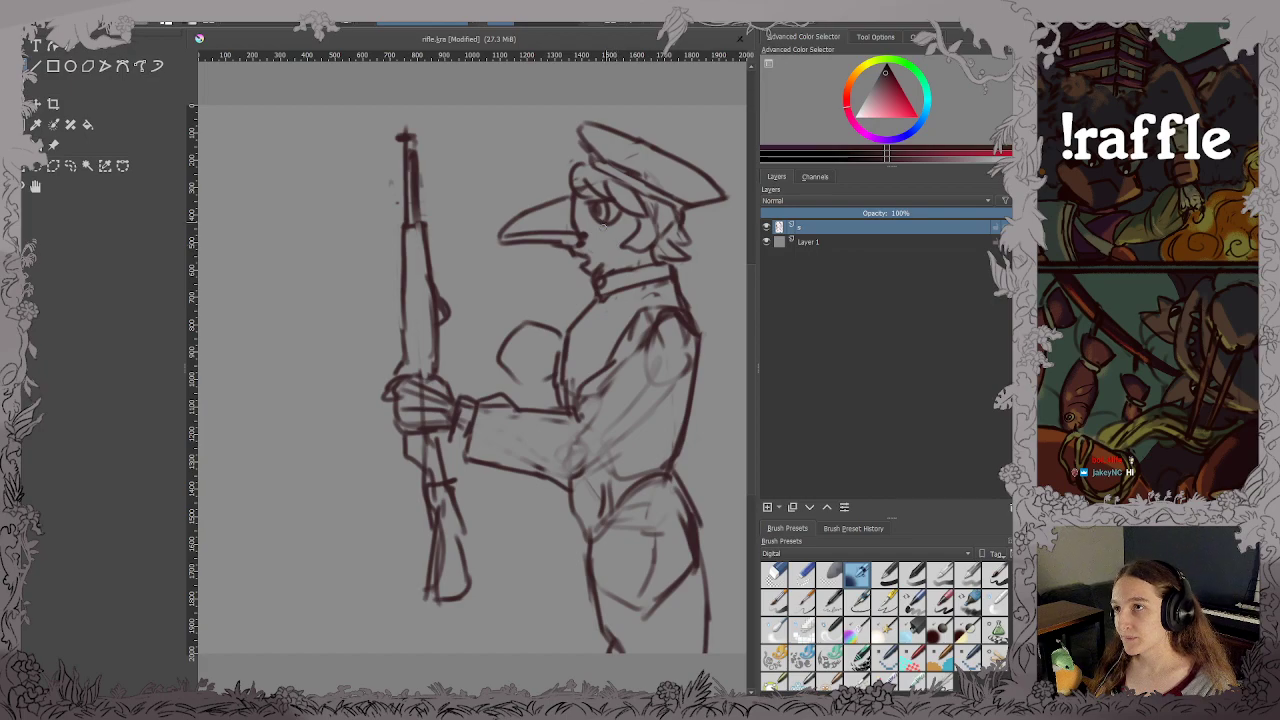
pyautogui.moveTo(562, 480)
pyautogui.mouseDown()
pyautogui.moveTo(636, 452)
pyautogui.moveTo(708, 338)
pyautogui.mouseUp()
pyautogui.moveTo(614, 370)
pyautogui.mouseDown()
pyautogui.moveTo(696, 342)
pyautogui.moveTo(684, 327)
pyautogui.mouseUp()
pyautogui.moveTo(650, 368)
pyautogui.mouseDown()
pyautogui.moveTo(629, 459)
pyautogui.moveTo(597, 465)
pyautogui.moveTo(622, 440)
pyautogui.moveTo(576, 420)
pyautogui.moveTo(568, 466)
pyautogui.mouseUp()
pyautogui.moveTo(580, 416); pyautogui.dragTo(598, 457)
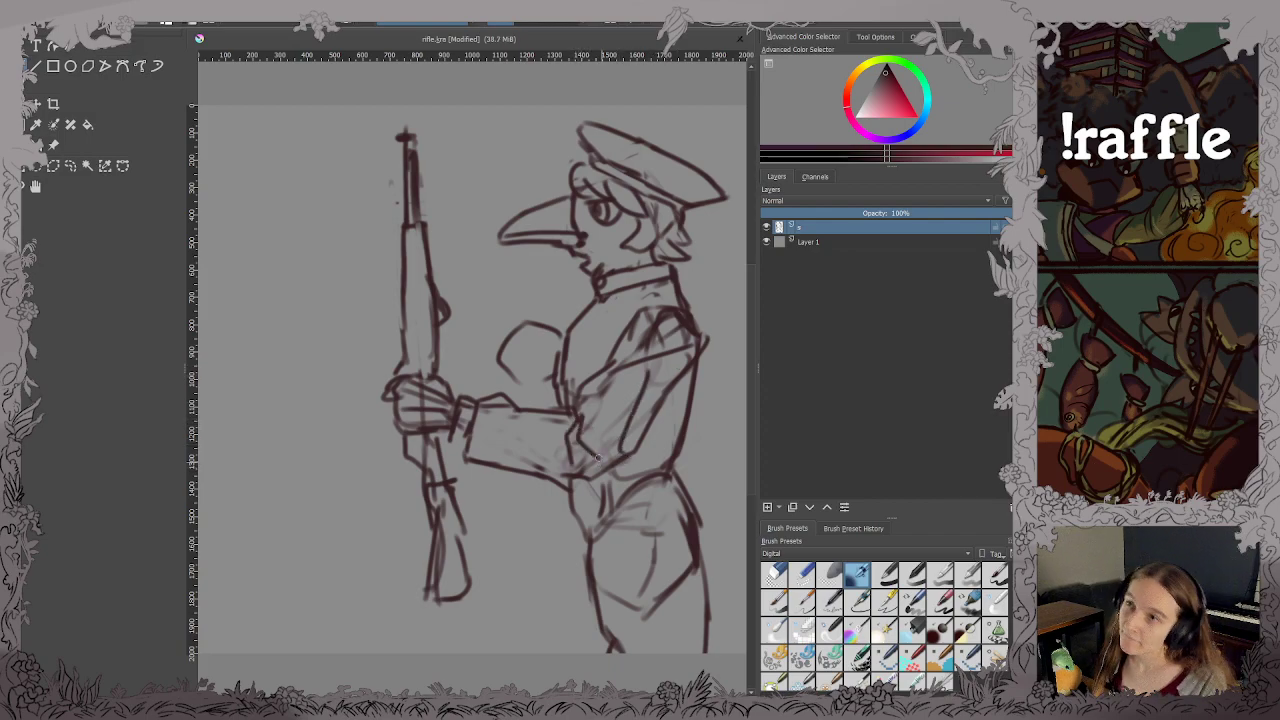
# Undo the last elbow strokes, rework the inner elbow fold with the eraser and brush, and save.
pyautogui.hotkey('ctrl', 'z')
pyautogui.hotkey('ctrl', 'z')
pyautogui.press('e')
pyautogui.moveTo(582, 398)
pyautogui.mouseDown()
pyautogui.moveTo(570, 420)
pyautogui.moveTo(583, 382)
pyautogui.moveTo(544, 412)
pyautogui.moveTo(578, 406)
pyautogui.moveTo(558, 438)
pyautogui.moveTo(566, 462)
pyautogui.moveTo(606, 464)
pyautogui.moveTo(638, 434)
pyautogui.moveTo(652, 396)
pyautogui.moveTo(620, 444)
pyautogui.moveTo(640, 400)
pyautogui.mouseUp()
pyautogui.press('e')
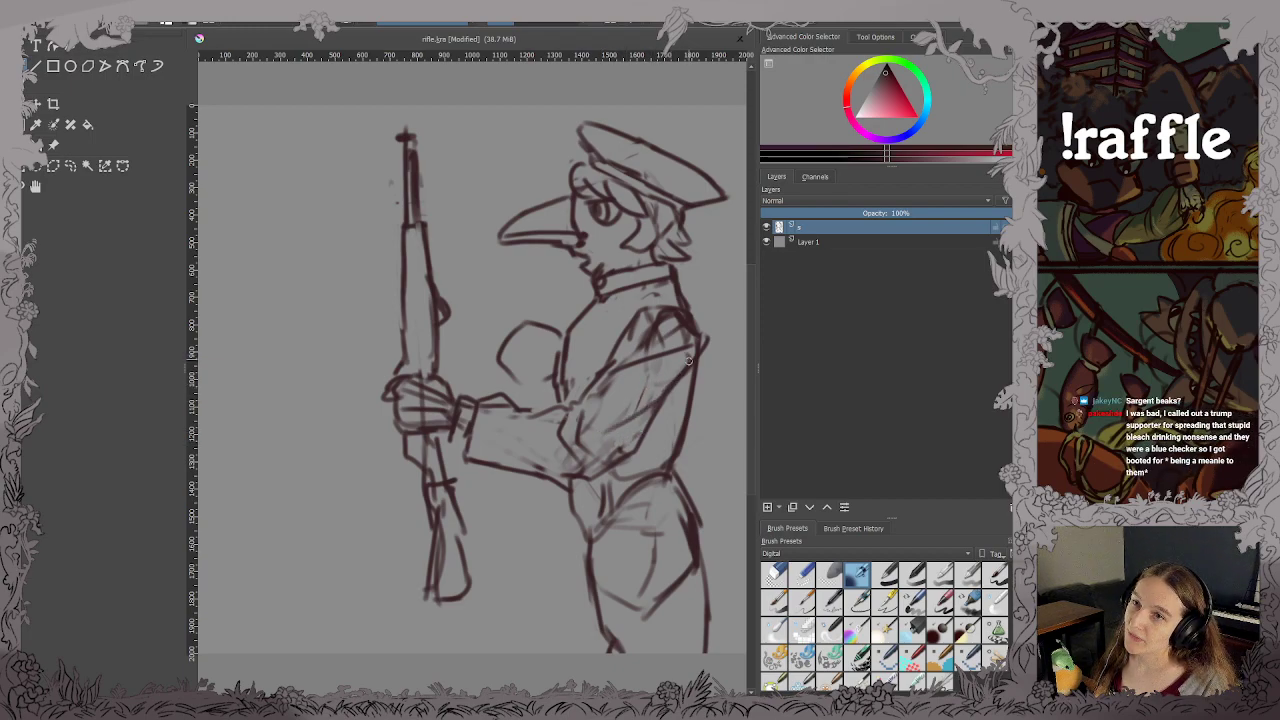
pyautogui.hotkey('ctrl', 's')
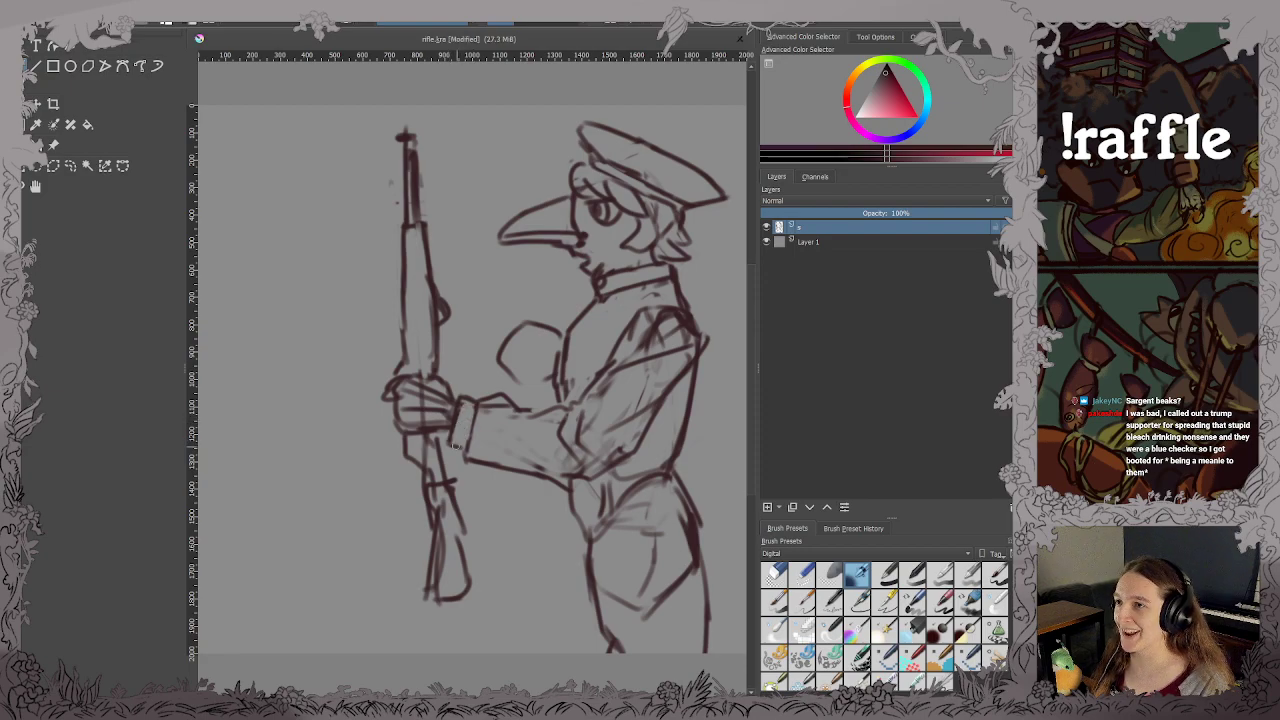
# Close the lower edge of the cuff at the wrist, refine the fingers gripping the rifle, and save.
pyautogui.moveTo(450, 438); pyautogui.dragTo(466, 450)
pyautogui.hotkey('ctrl', 's')
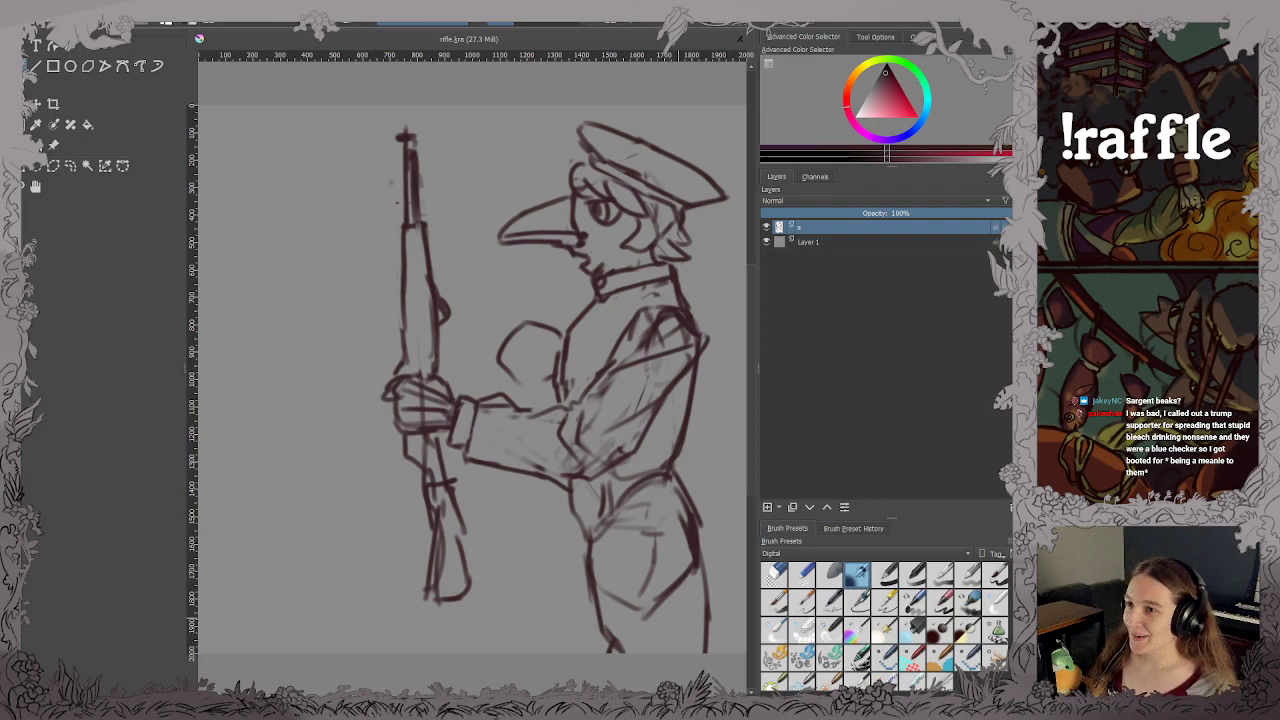
pyautogui.moveTo(487, 410); pyautogui.dragTo(485, 410)
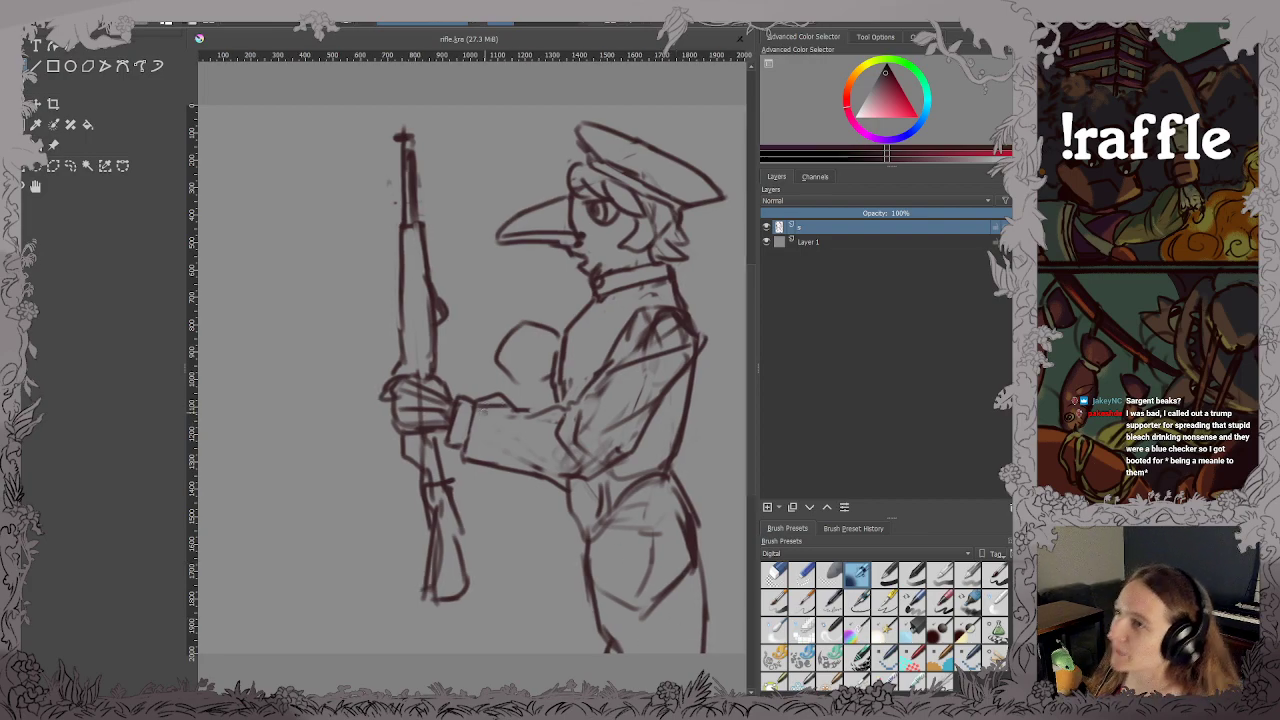
pyautogui.moveTo(403, 431); pyautogui.dragTo(452, 437)
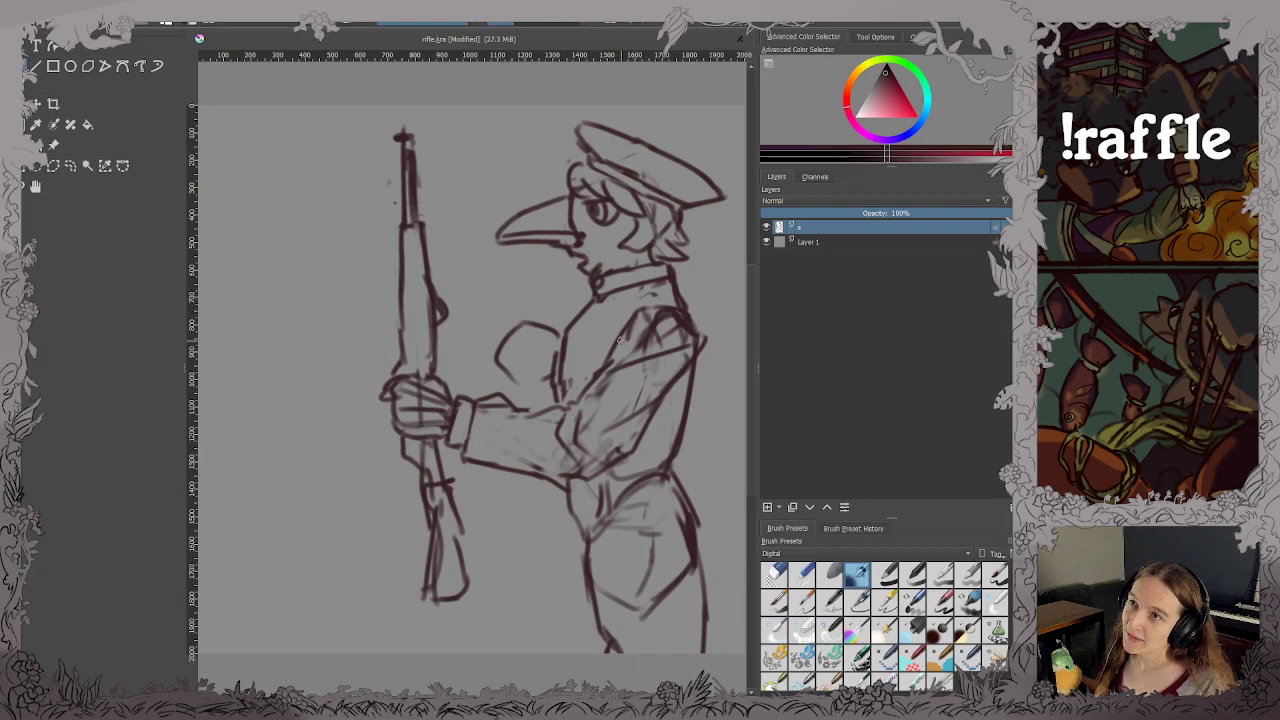
pyautogui.hotkey('ctrl', 's')
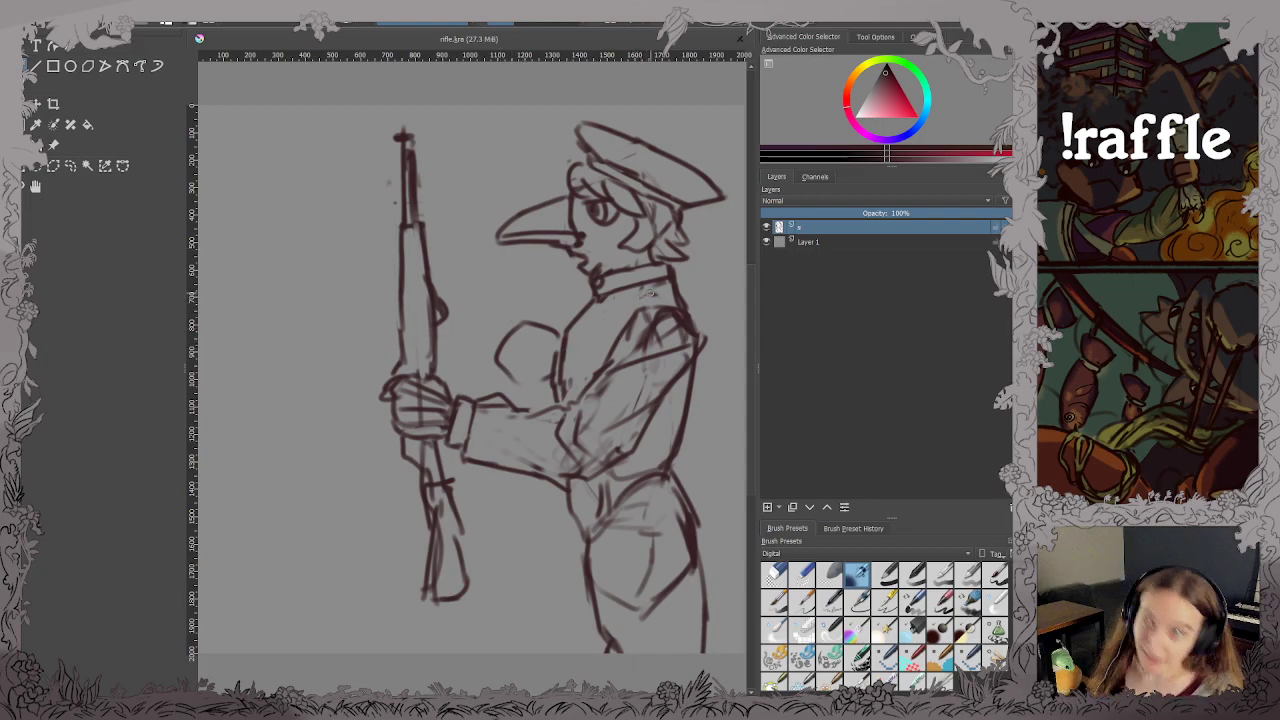
# Draw a shoulder strap below the collar, clean its edges, add a small round button at the collar, and save.
pyautogui.moveTo(638, 300)
pyautogui.mouseDown()
pyautogui.moveTo(672, 287)
pyautogui.moveTo(672, 312)
pyautogui.moveTo(680, 300)
pyautogui.mouseUp()
pyautogui.press('e')
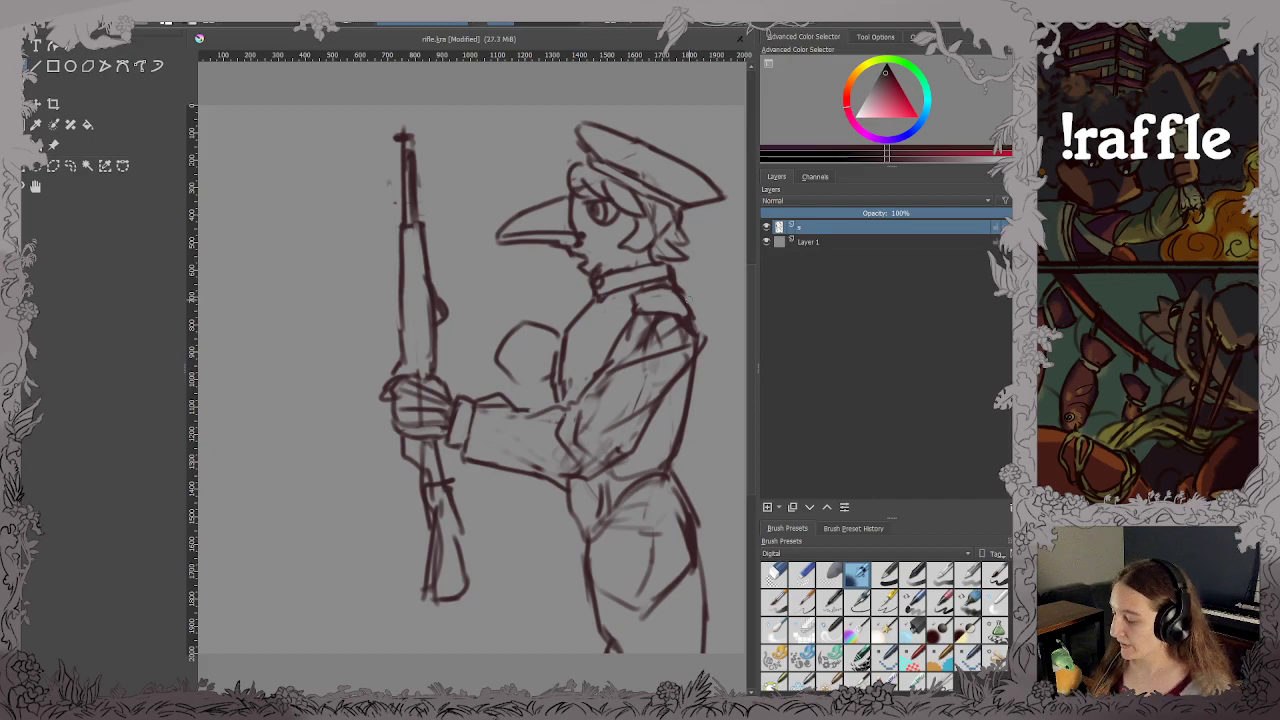
pyautogui.hotkey('ctrl', 's')
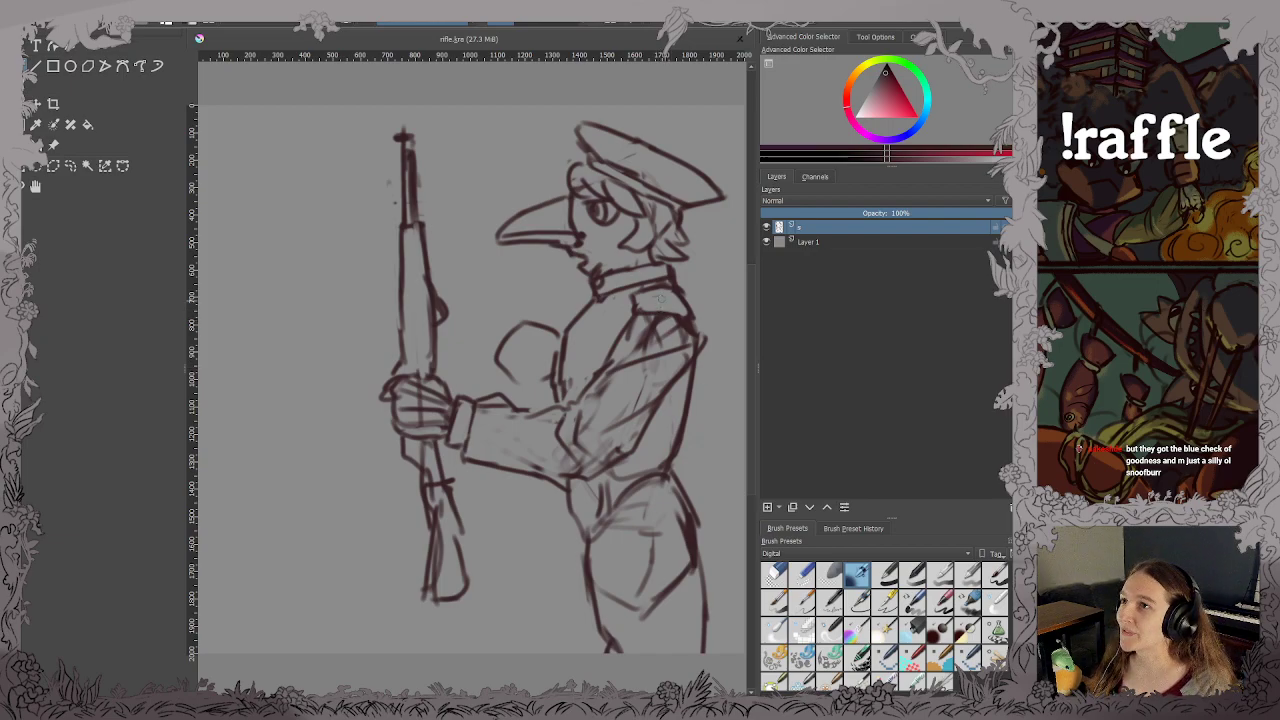
pyautogui.click(654, 285)
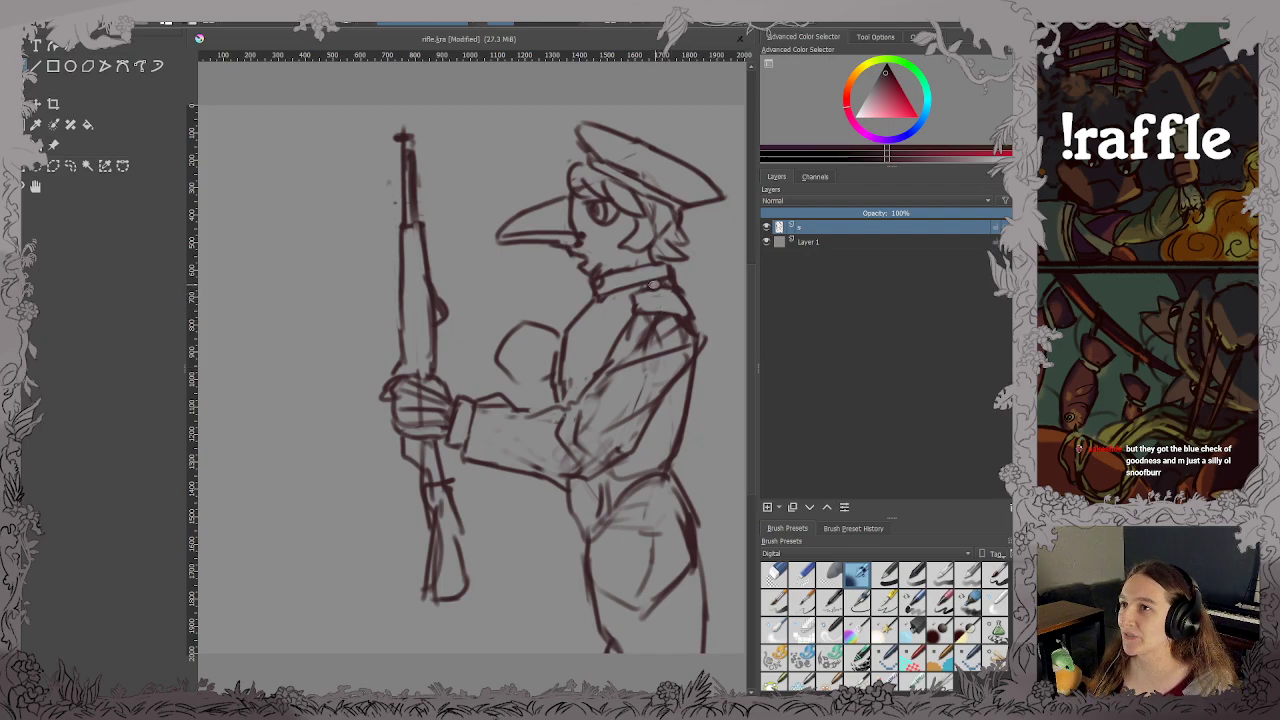
pyautogui.hotkey('ctrl', 's')
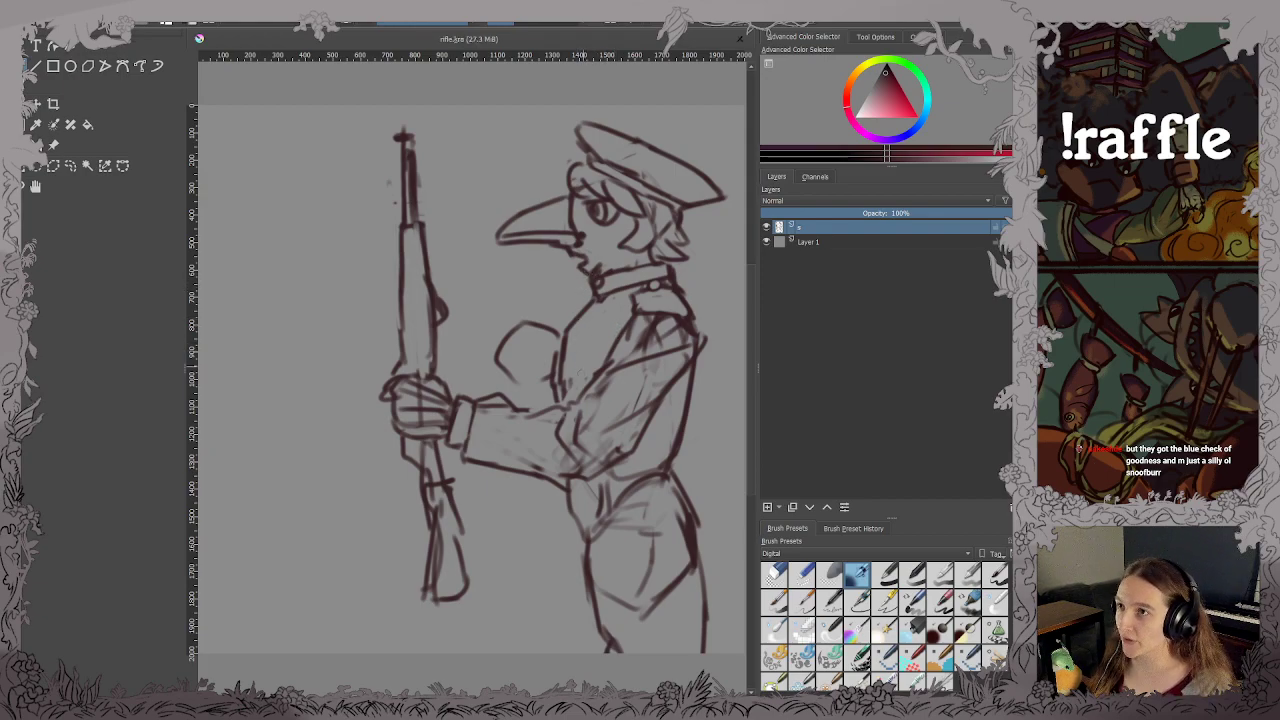
# Undo the extra cuff line, redraw the cuff where it meets the sleeve at the wrist, and save.
pyautogui.moveTo(470, 414); pyautogui.dragTo(462, 452)
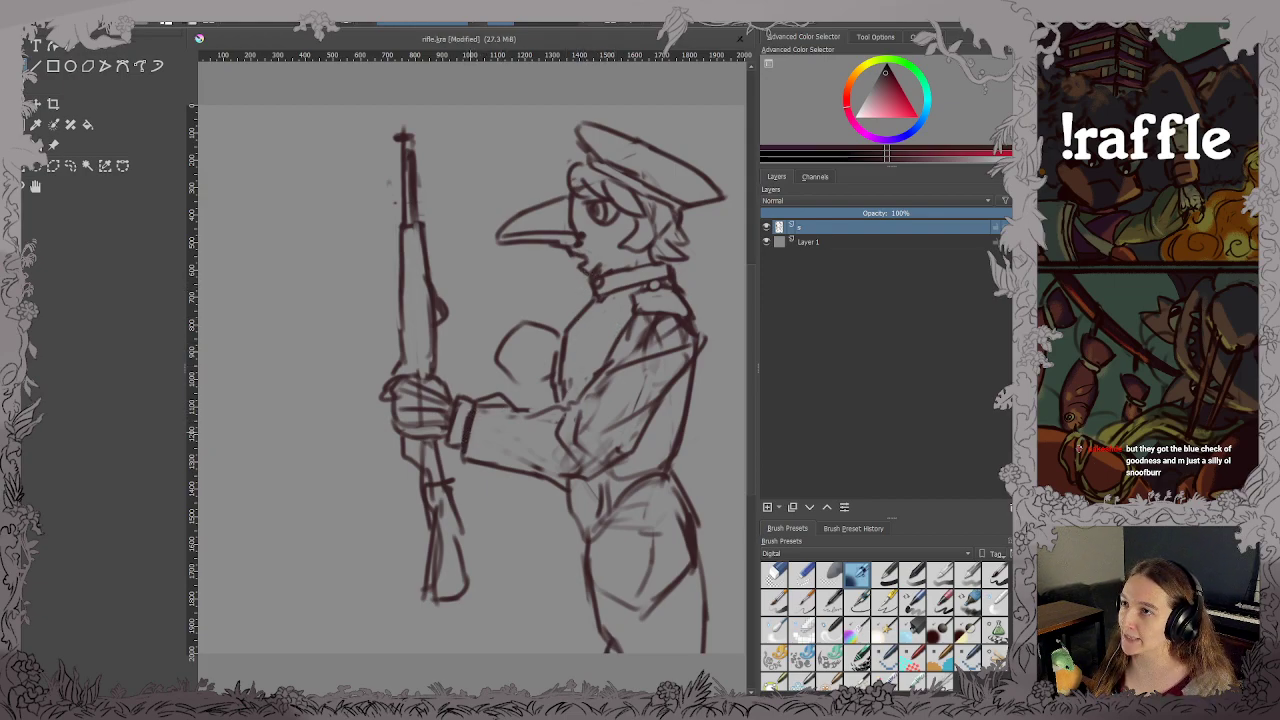
pyautogui.hotkey('ctrl', 'z')
pyautogui.moveTo(474, 408)
pyautogui.mouseDown()
pyautogui.moveTo(460, 442)
pyautogui.moveTo(448, 438)
pyautogui.moveTo(452, 401)
pyautogui.moveTo(446, 439)
pyautogui.moveTo(478, 403)
pyautogui.moveTo(466, 462)
pyautogui.mouseUp()
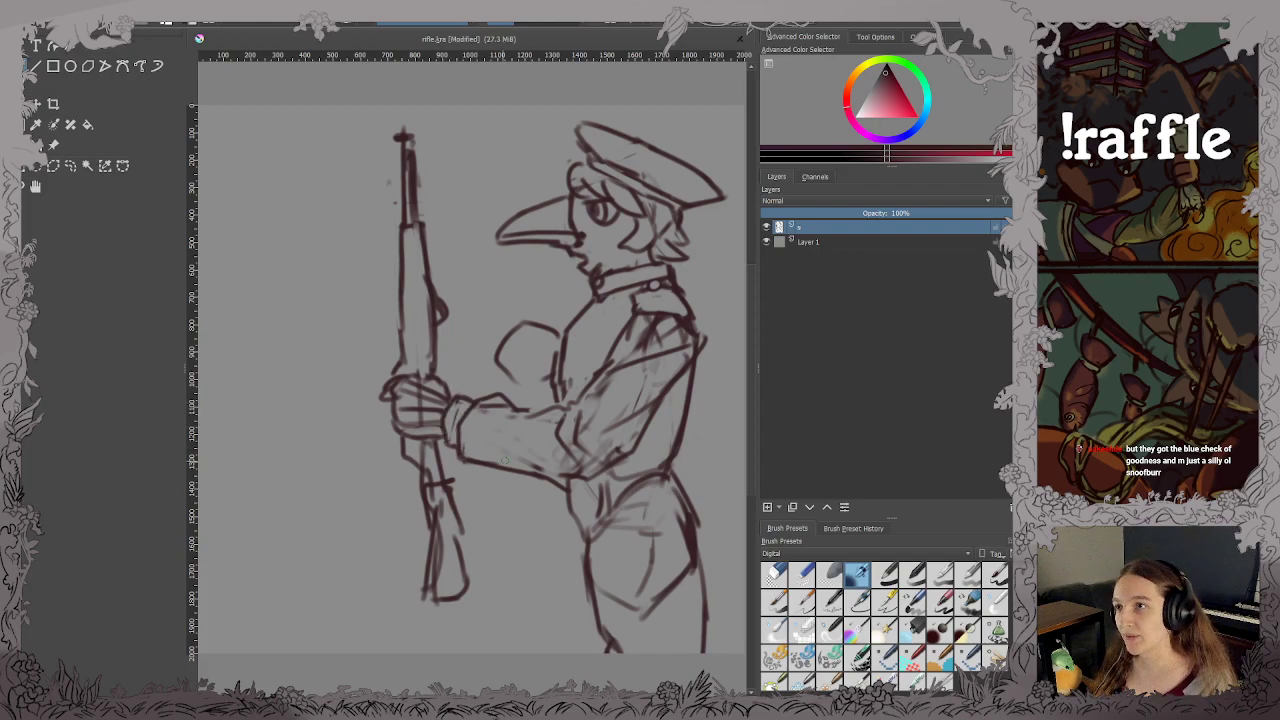
pyautogui.hotkey('ctrl', 's')
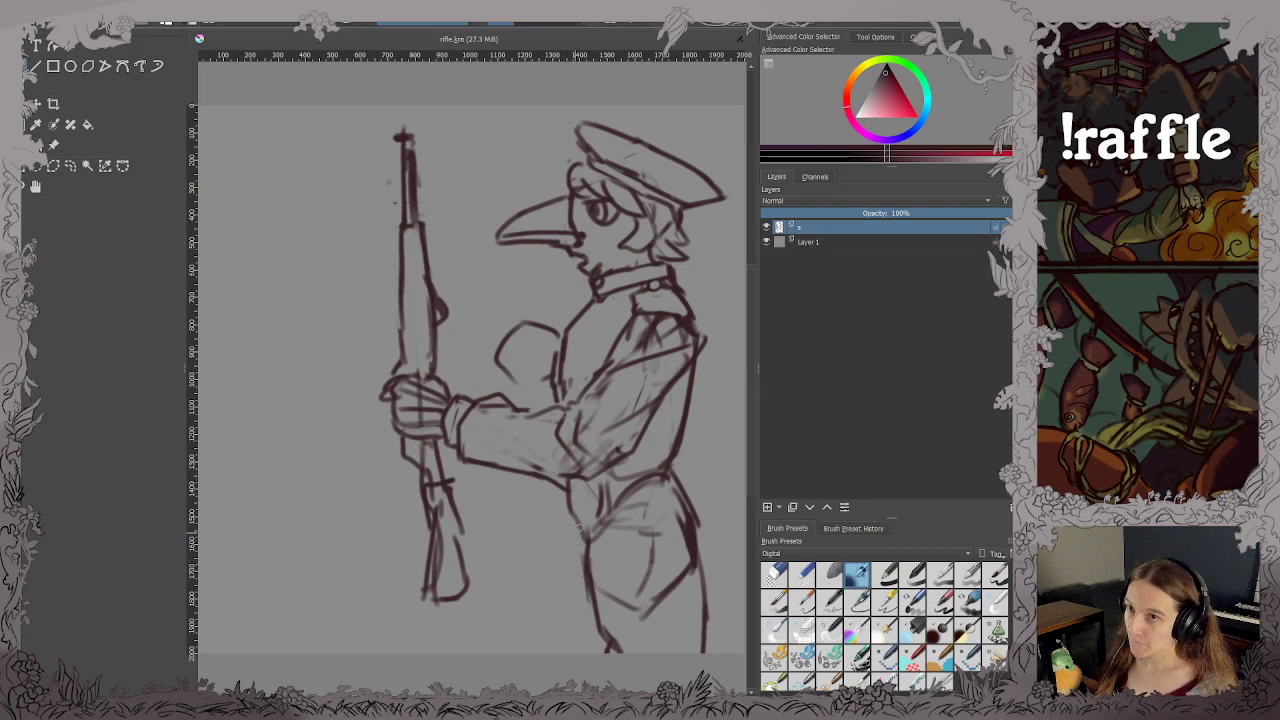
# Scale the whole sketch down proportionally, move it up to free space below the legs, and save.
pyautogui.hotkey('ctrl', 't')
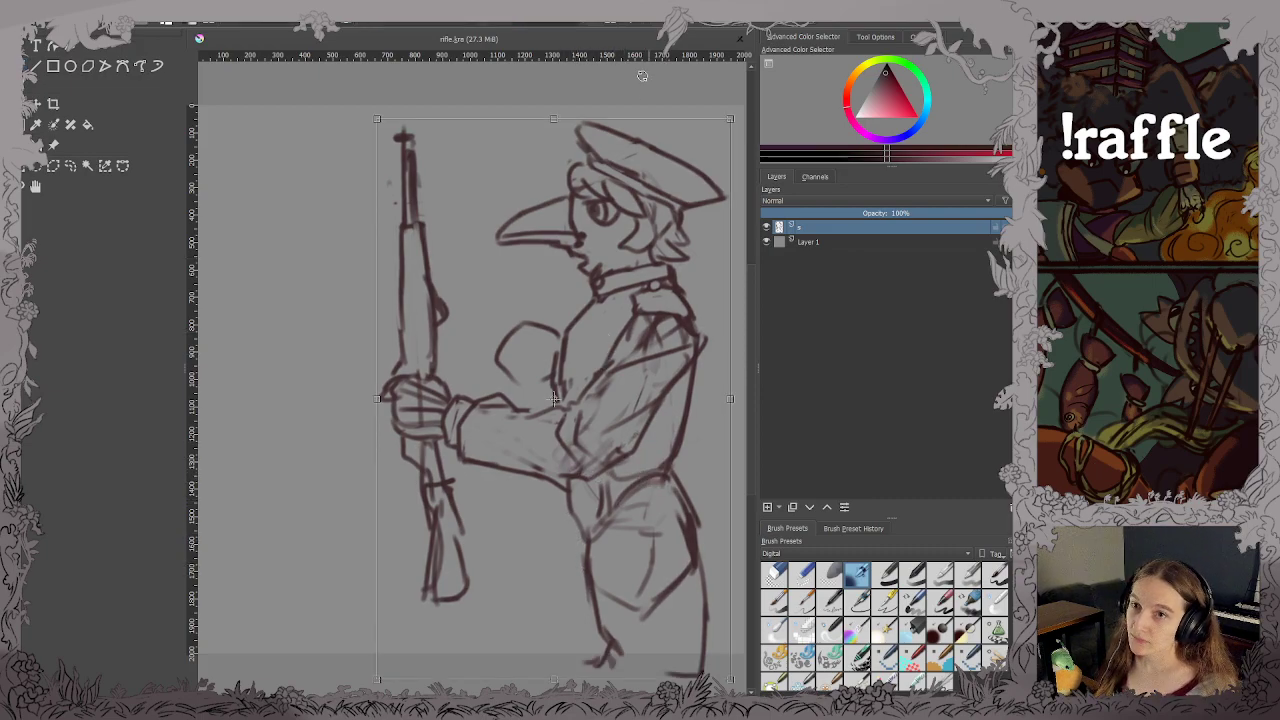
pyautogui.moveTo(553, 120)
pyautogui.mouseDown()
pyautogui.moveTo(541, 300)
pyautogui.moveTo(552, 284)
pyautogui.mouseUp()
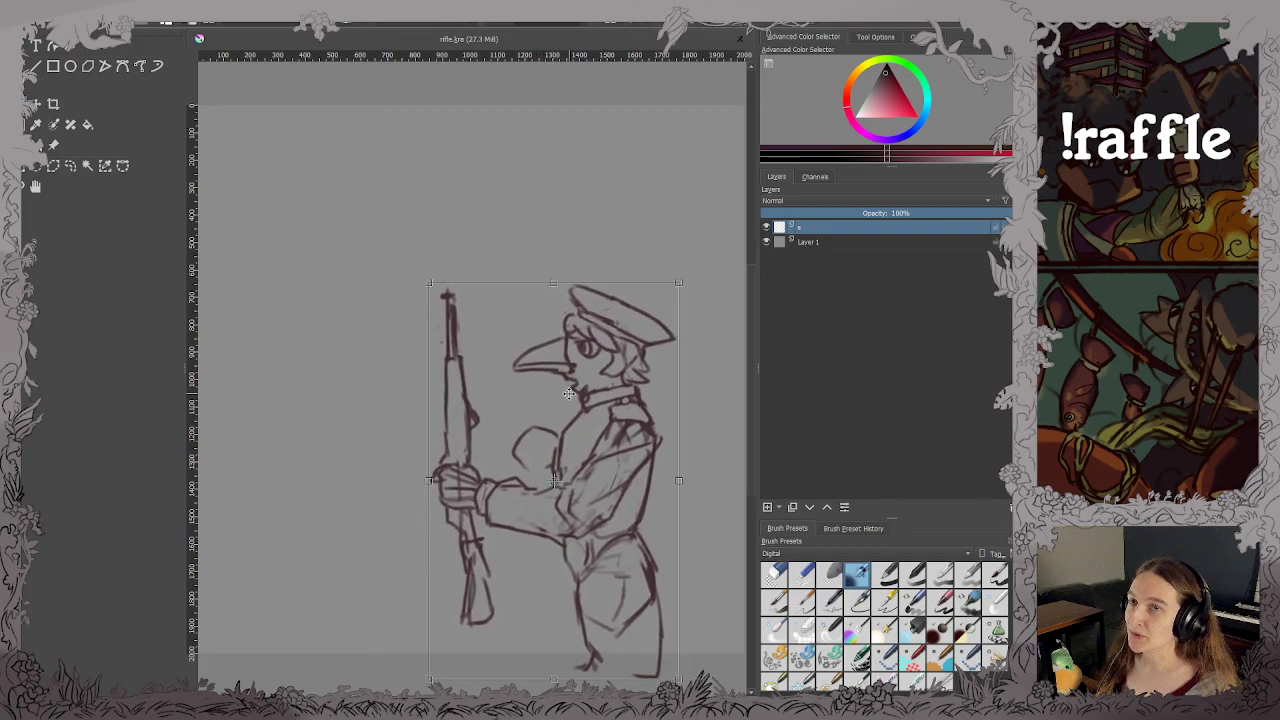
pyautogui.moveTo(568, 393)
pyautogui.mouseDown()
pyautogui.moveTo(591, 221)
pyautogui.moveTo(591, 232)
pyautogui.mouseUp()
pyautogui.press('Return')
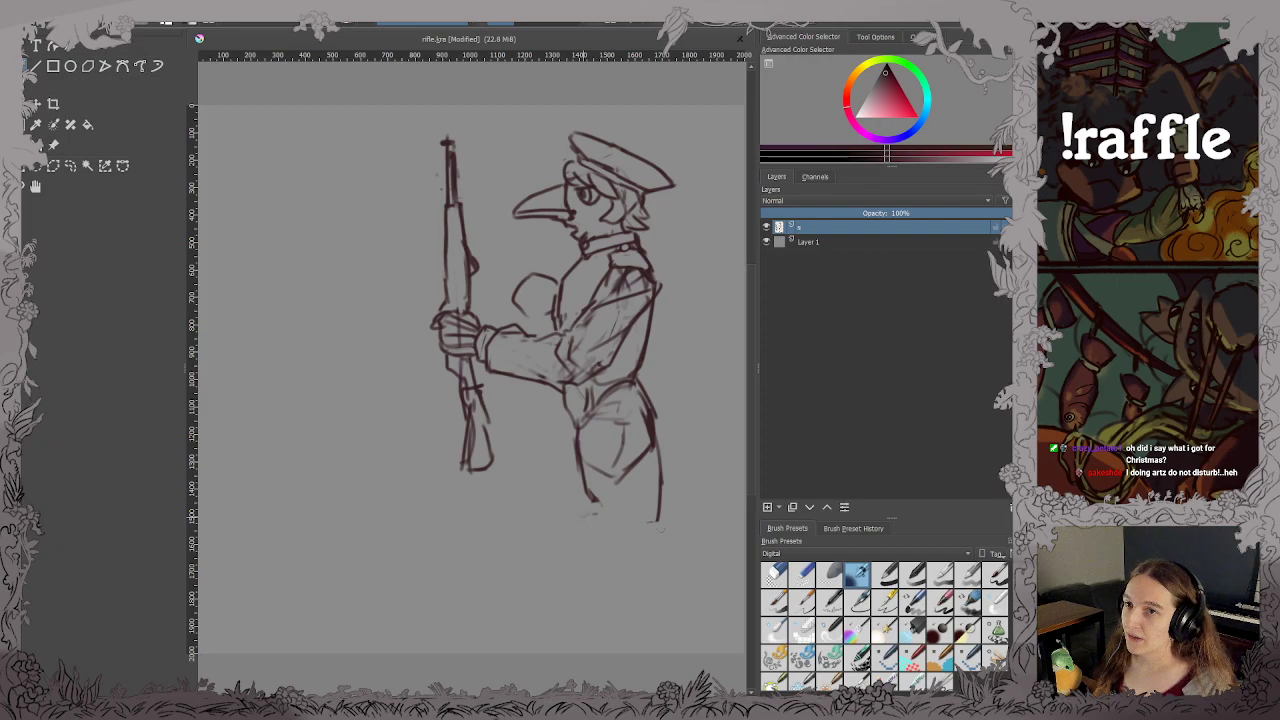
pyautogui.hotkey('ctrl', 's')
# Sketch the trouser hem at the knee and extend the lower leg down to the canvas's bottom edge.
pyautogui.moveTo(584, 494)
pyautogui.mouseDown()
pyautogui.moveTo(608, 543)
pyautogui.moveTo(642, 538)
pyautogui.mouseUp()
pyautogui.moveTo(604, 540); pyautogui.dragTo(648, 529)
pyautogui.moveTo(659, 500)
pyautogui.mouseDown()
pyautogui.moveTo(656, 525)
pyautogui.moveTo(600, 586)
pyautogui.moveTo(606, 652)
pyautogui.mouseUp()
pyautogui.moveTo(662, 632); pyautogui.dragTo(640, 652)
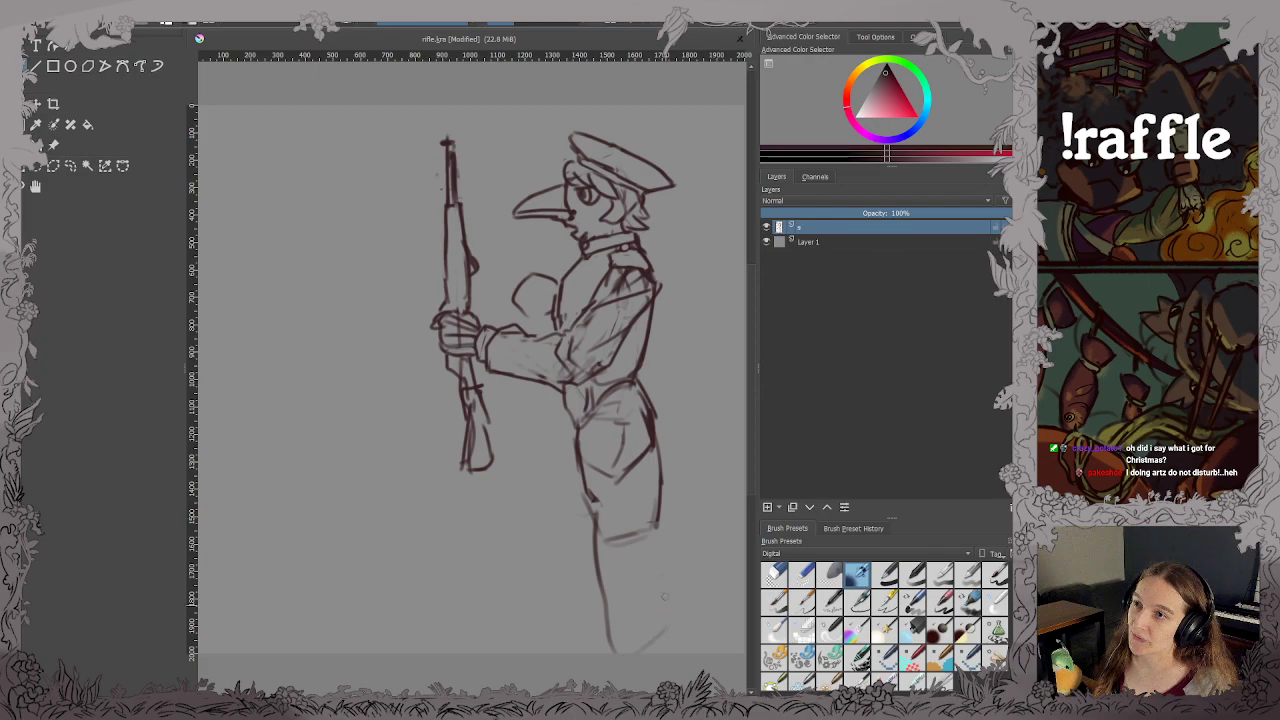
pyautogui.moveTo(652, 532); pyautogui.dragTo(656, 645)
pyautogui.moveTo(604, 642)
pyautogui.mouseDown()
pyautogui.moveTo(614, 652)
pyautogui.moveTo(612, 640)
pyautogui.mouseUp()
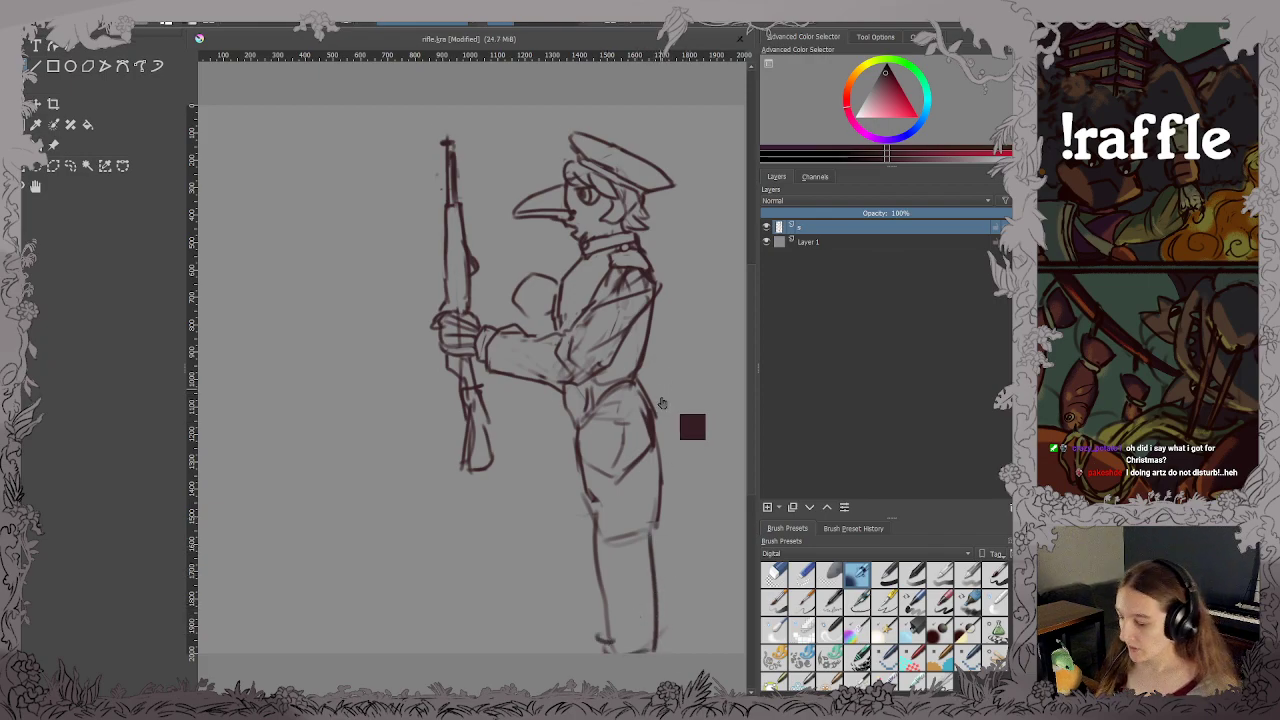
# Scale the full figure down again and reposition it up and to the right to leave room for the feet.
pyautogui.hotkey('ctrl', 't')
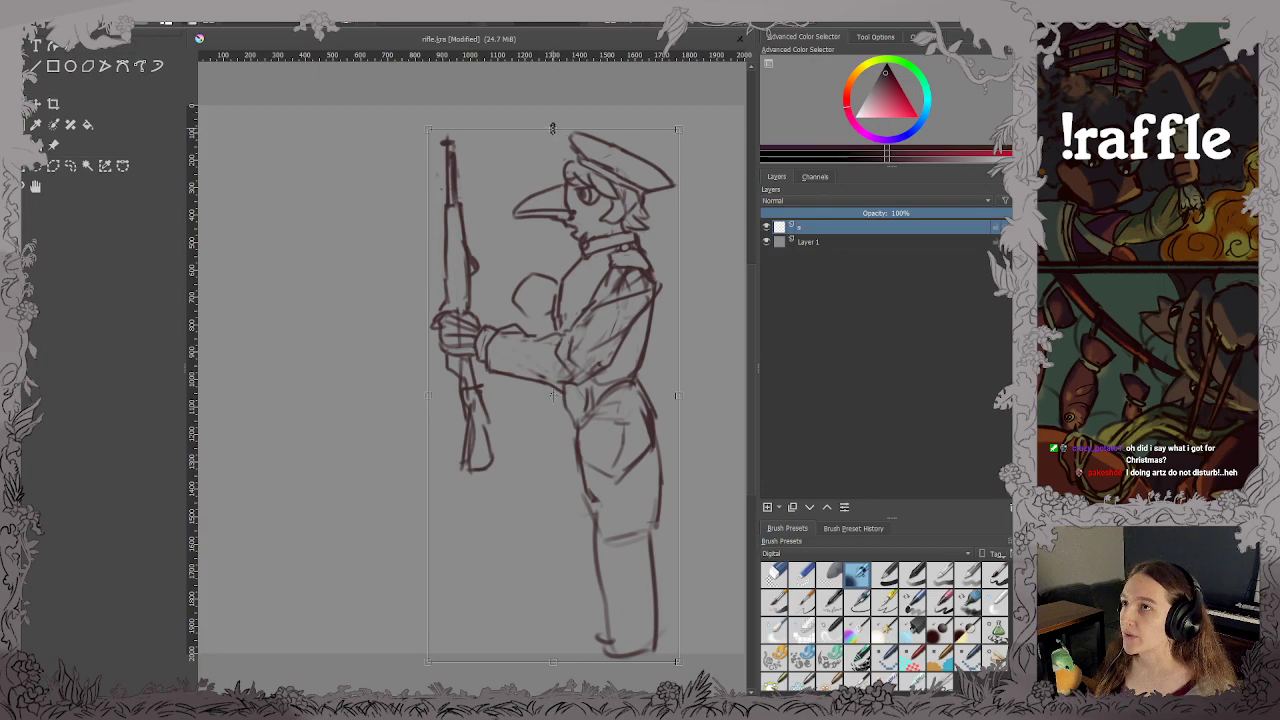
pyautogui.moveTo(552, 130); pyautogui.dragTo(552, 194)
pyautogui.moveTo(570, 251); pyautogui.dragTo(604, 204)
pyautogui.press('Return')
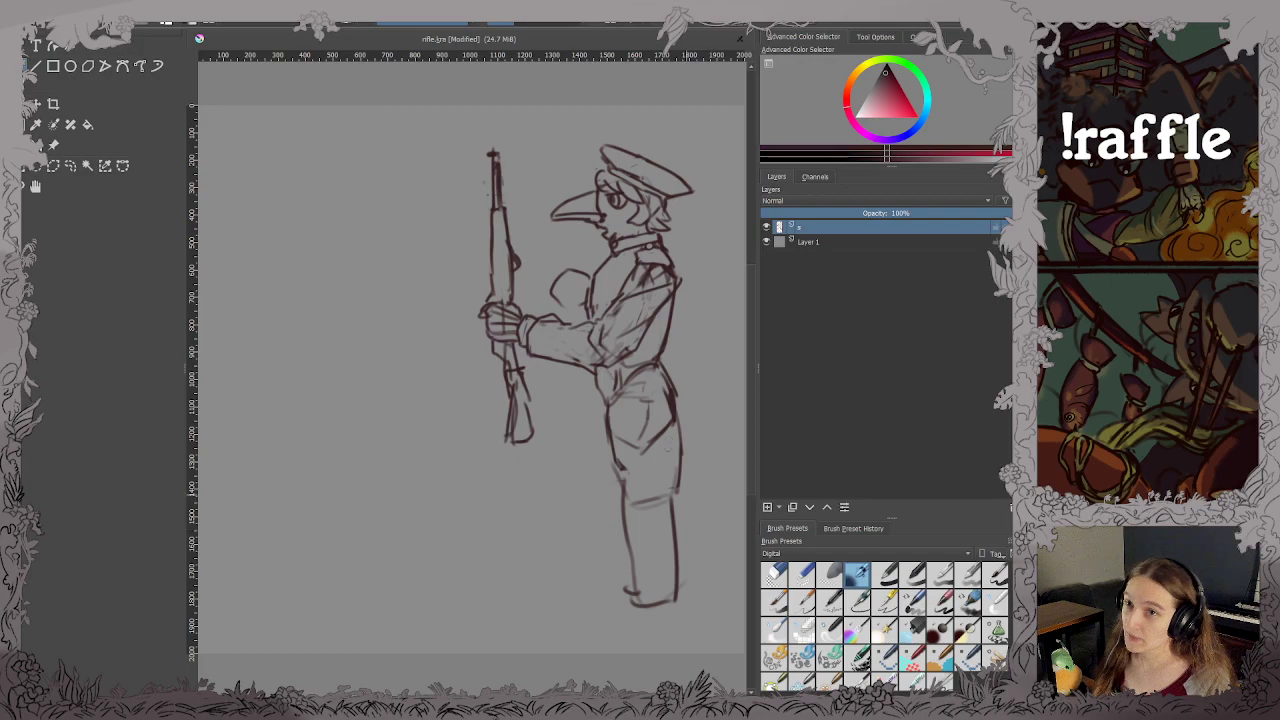
# Refine the leg contours into a tall boot with sole and heel, redraw the jacket's waistline, and save.
pyautogui.moveTo(636, 602)
pyautogui.mouseDown()
pyautogui.moveTo(629, 570)
pyautogui.moveTo(633, 589)
pyautogui.moveTo(609, 604)
pyautogui.moveTo(627, 491)
pyautogui.moveTo(624, 632)
pyautogui.moveTo(686, 616)
pyautogui.moveTo(643, 604)
pyautogui.moveTo(681, 450)
pyautogui.mouseUp()
pyautogui.moveTo(677, 404)
pyautogui.mouseDown()
pyautogui.moveTo(665, 514)
pyautogui.moveTo(676, 580)
pyautogui.mouseUp()
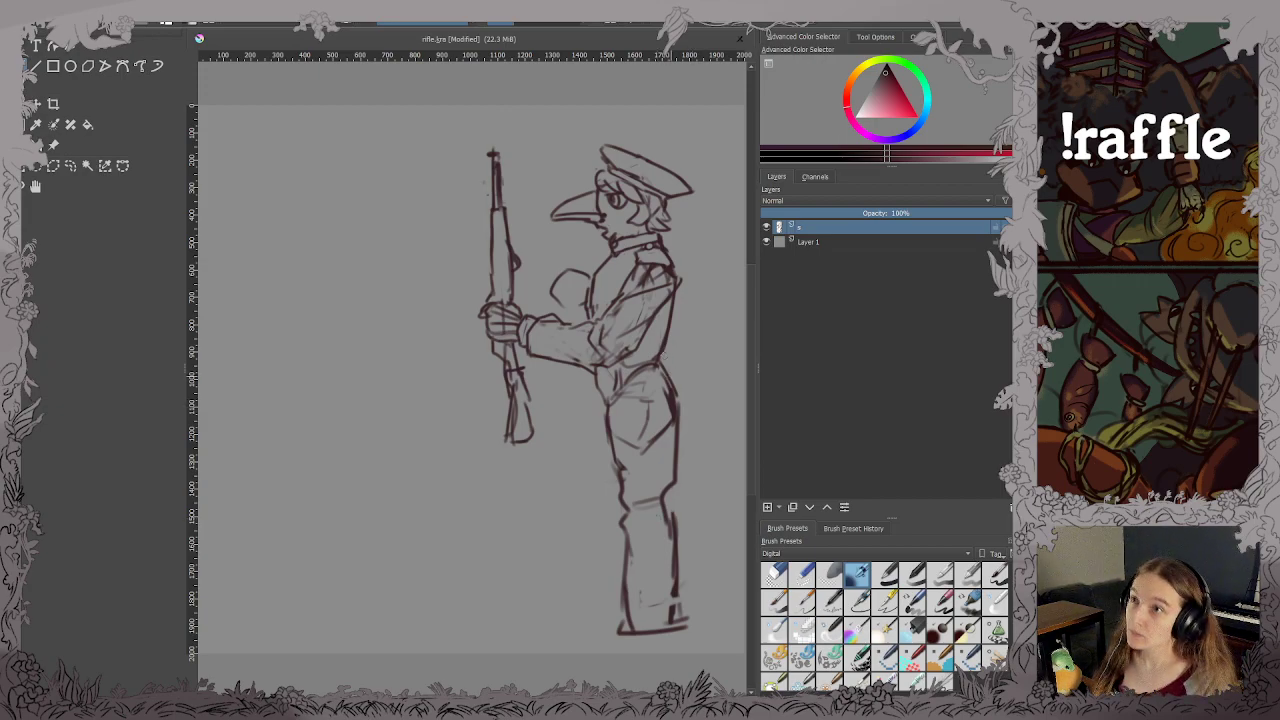
pyautogui.moveTo(625, 364)
pyautogui.mouseDown()
pyautogui.moveTo(660, 352)
pyautogui.moveTo(661, 367)
pyautogui.moveTo(622, 371)
pyautogui.moveTo(665, 336)
pyautogui.moveTo(672, 298)
pyautogui.mouseUp()
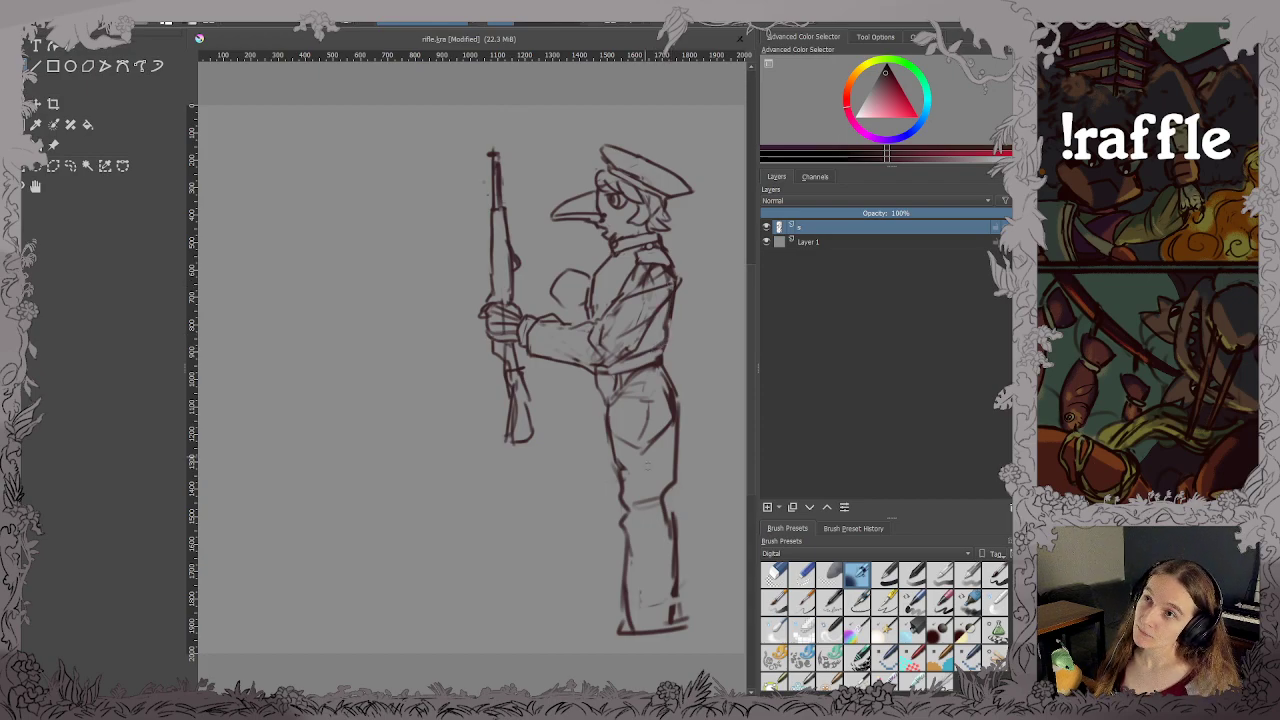
pyautogui.hotkey('ctrl', 's')
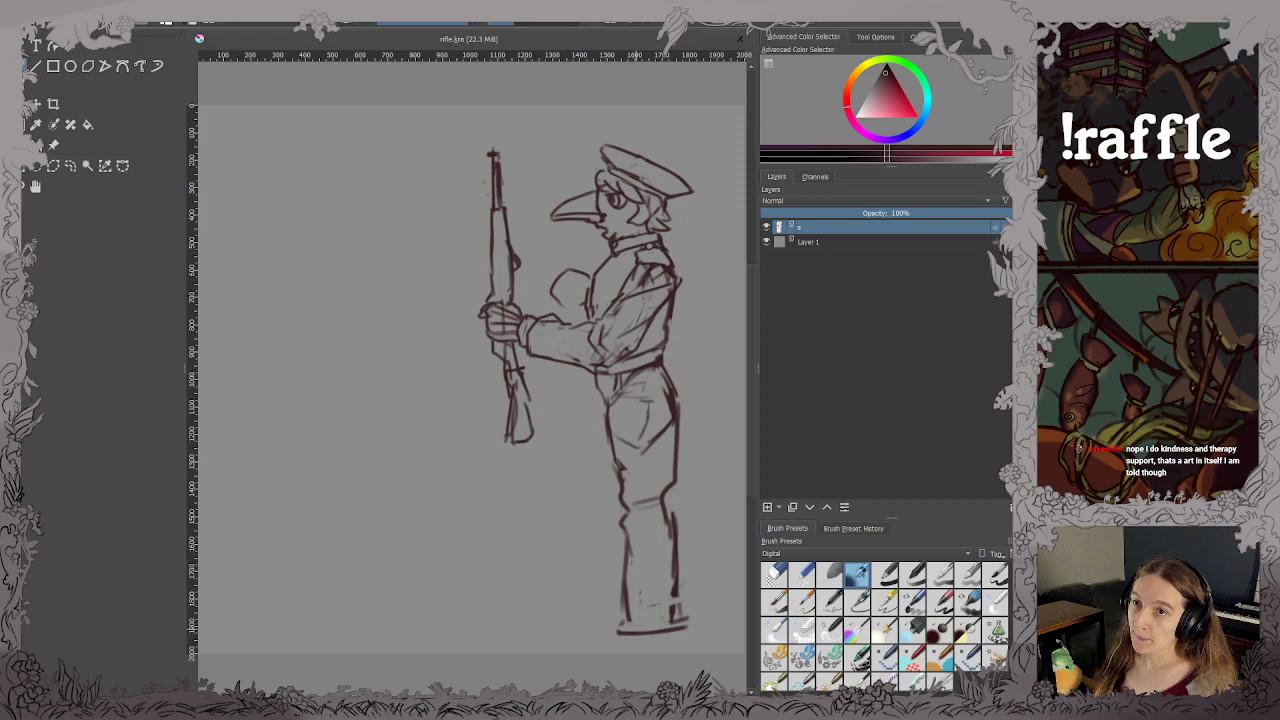
# Try alternative heel strokes on the boot, undo them, redraw the boot's back edge straight down to the sole, and save.
pyautogui.click(659, 605)
pyautogui.hotkey('ctrl', 'z')
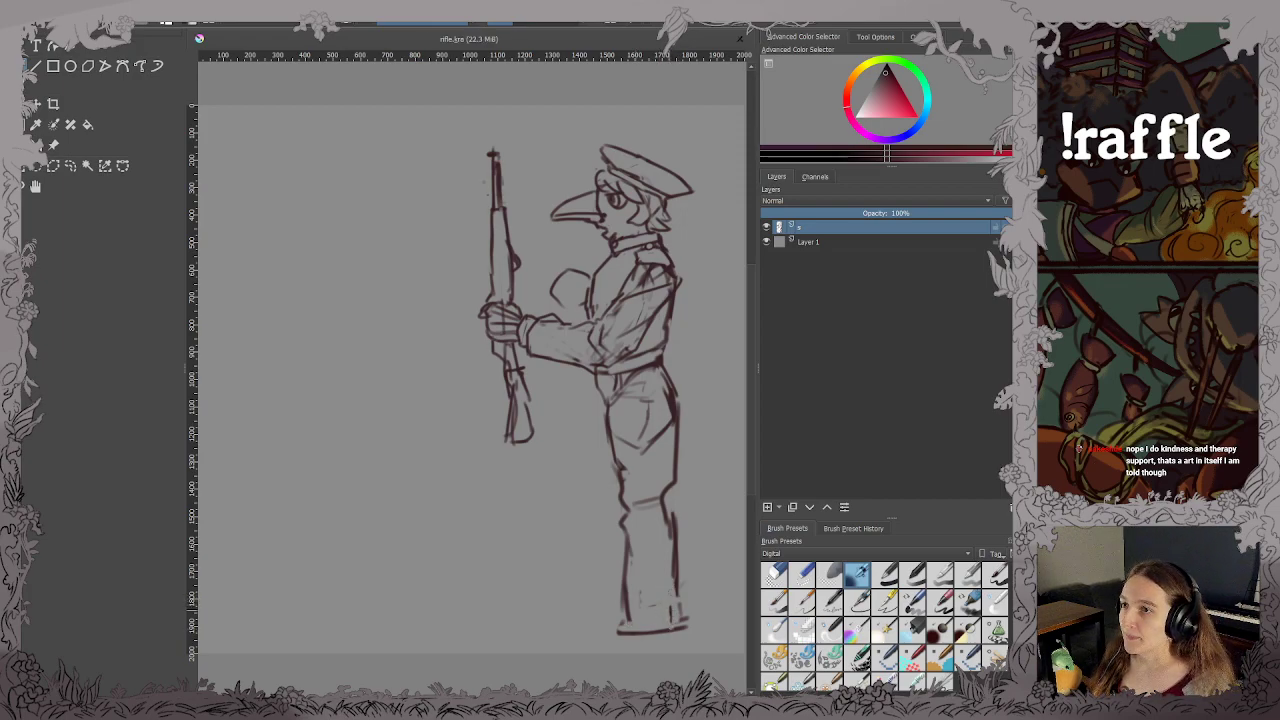
pyautogui.moveTo(676, 578); pyautogui.dragTo(670, 630)
pyautogui.hotkey('ctrl', 'z')
pyautogui.hotkey('ctrl', 'z')
pyautogui.hotkey('ctrl', 'z')
pyautogui.hotkey('ctrl', 'z')
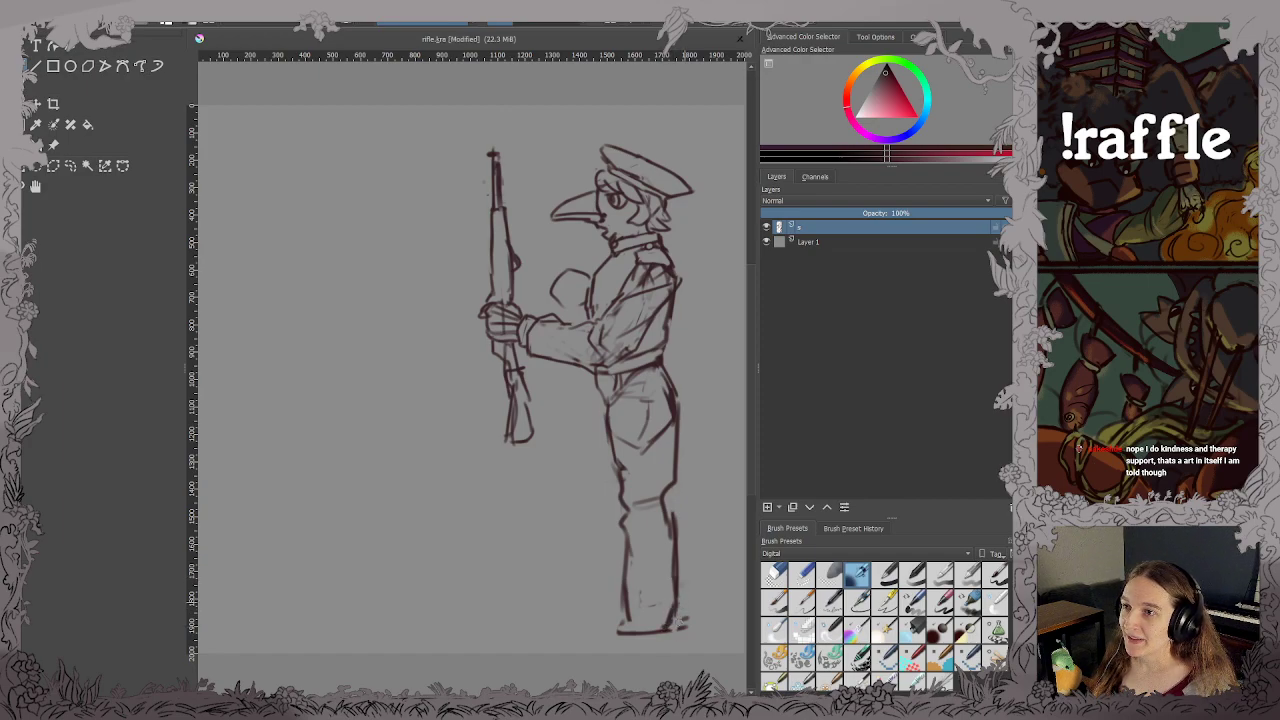
pyautogui.hotkey('ctrl', 'z')
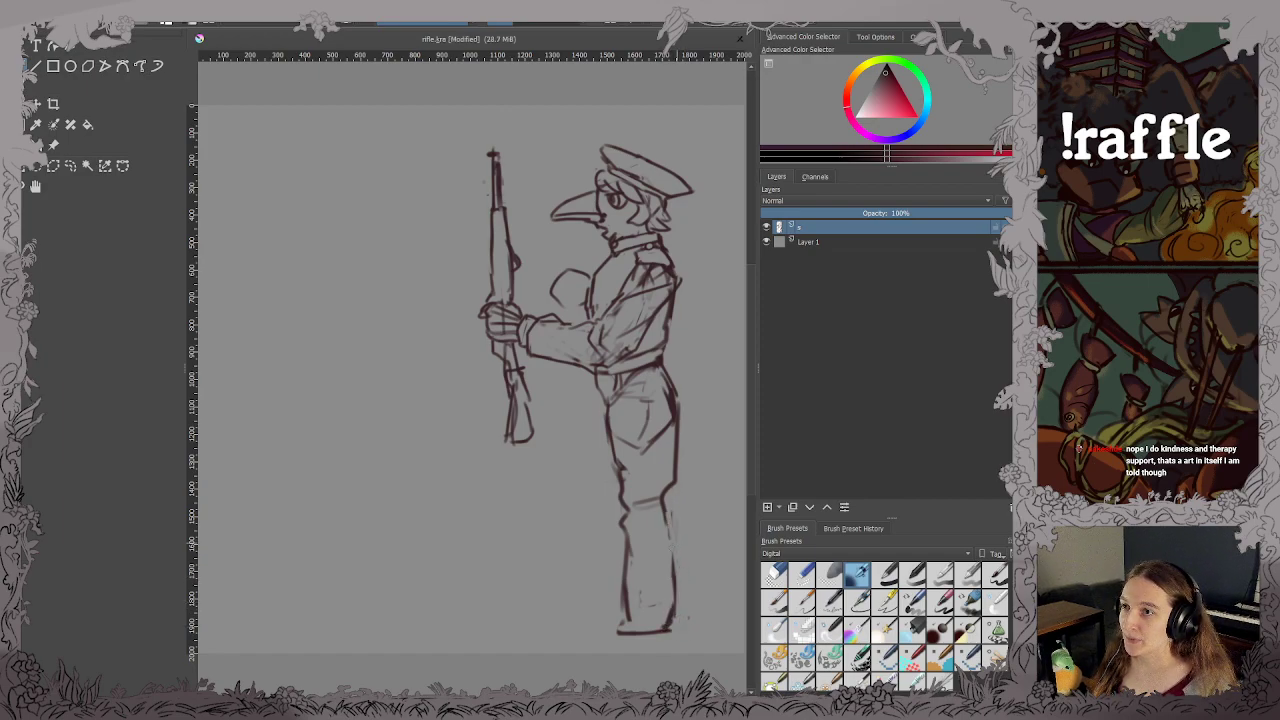
pyautogui.moveTo(676, 600); pyautogui.dragTo(664, 618)
pyautogui.hotkey('ctrl', 's')
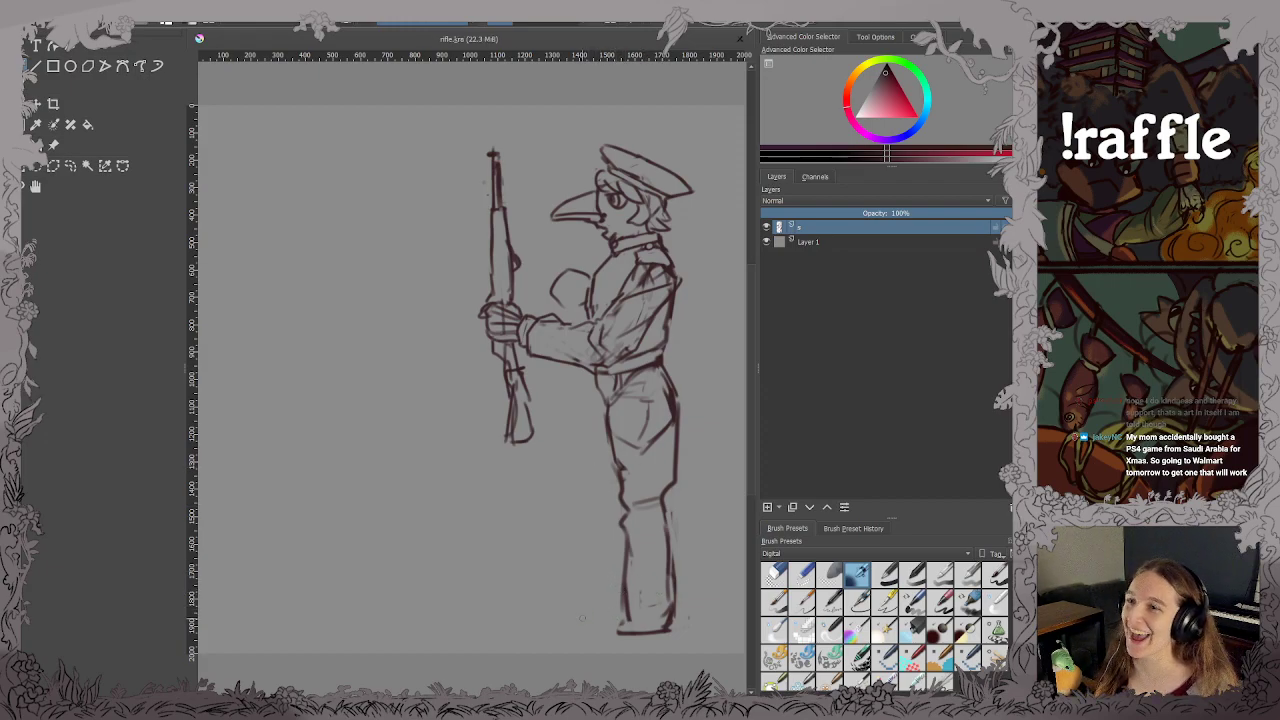
# Erase the boot's lower front corner, redraw its front edge slightly inward down to the sole line, and save.
pyautogui.moveTo(622, 608); pyautogui.dragTo(622, 630)
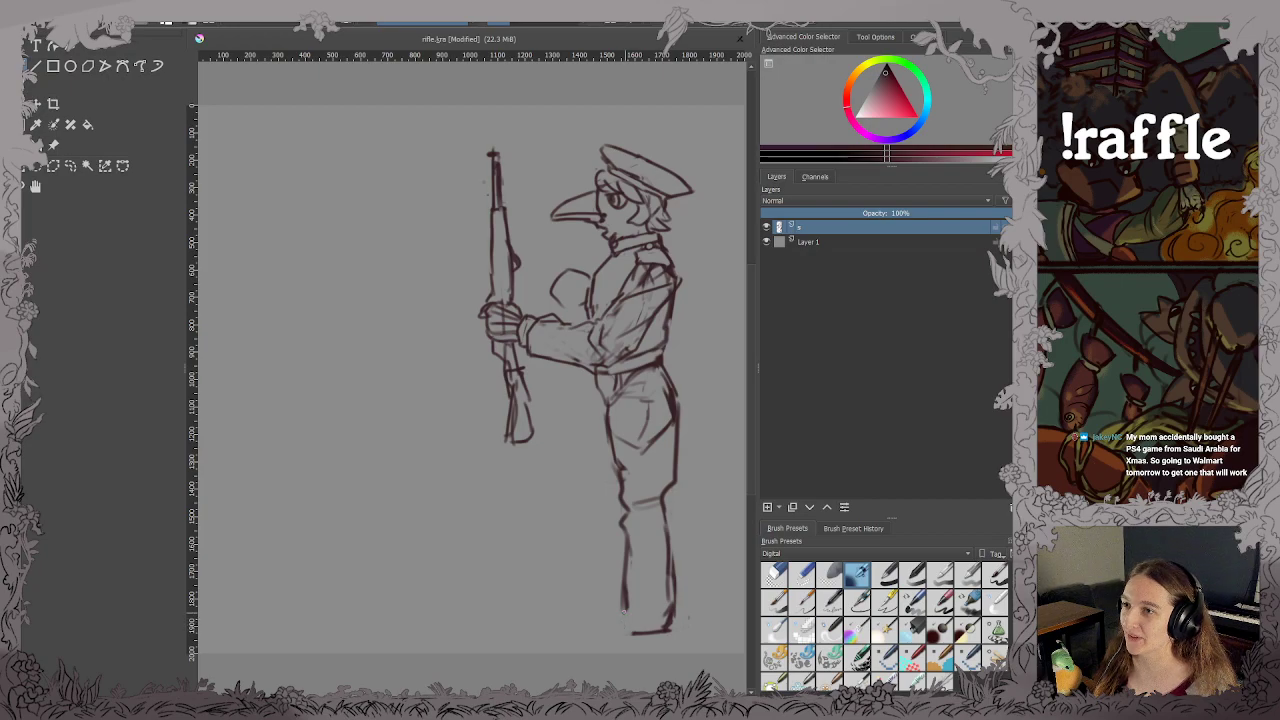
pyautogui.moveTo(625, 600); pyautogui.dragTo(625, 623)
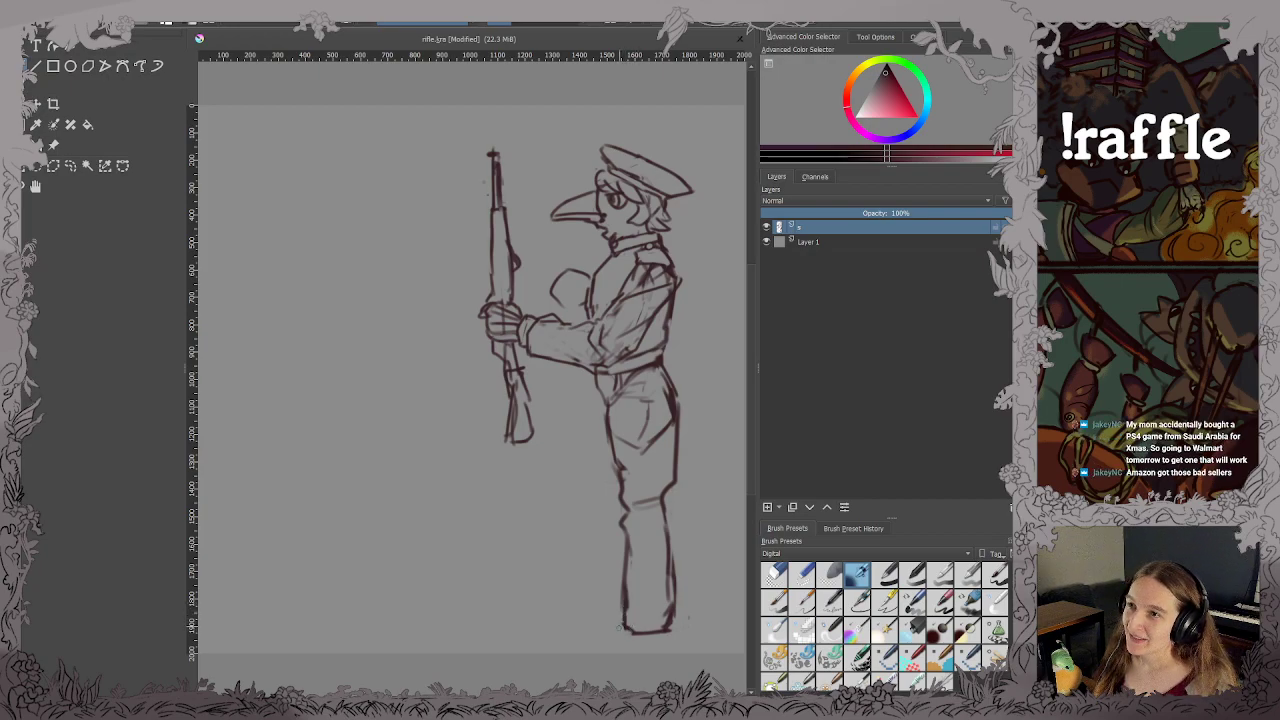
pyautogui.hotkey('ctrl', 's')
# Transform the sketch layer to move the whole figure straight up, making room for the foot, and save.
pyautogui.hotkey('ctrl', 't')
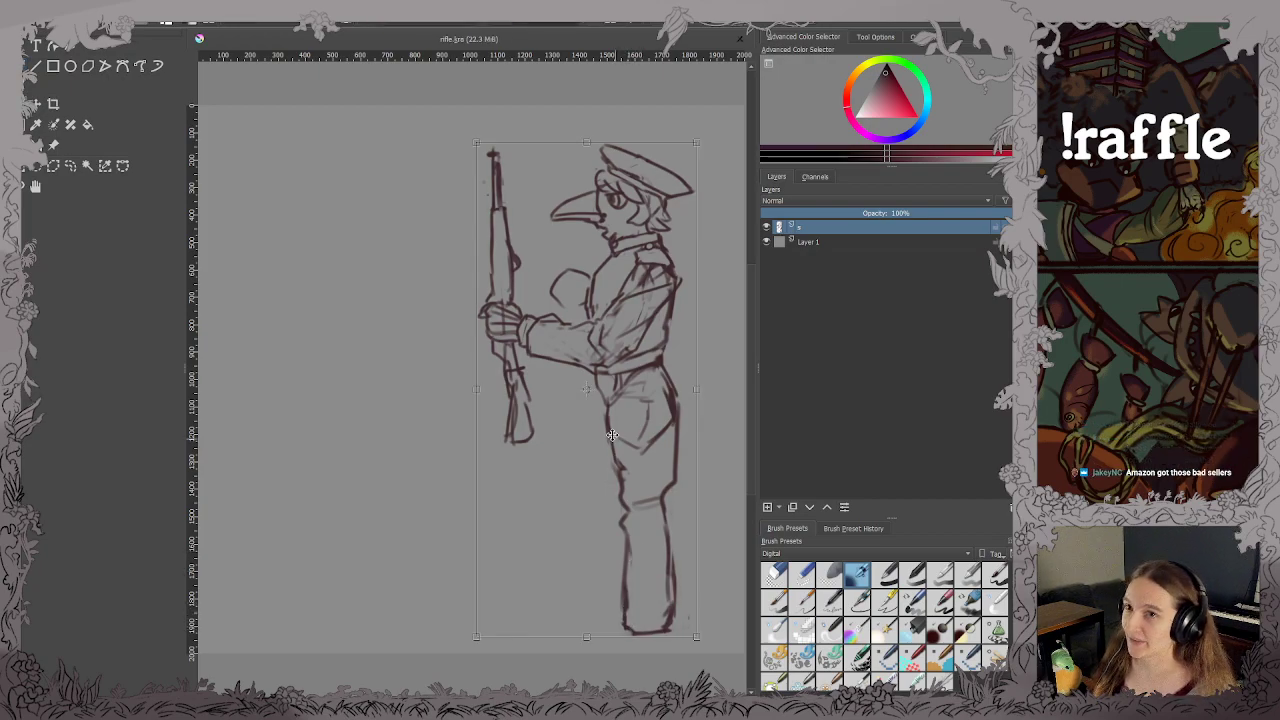
pyautogui.moveTo(650, 356); pyautogui.dragTo(653, 331)
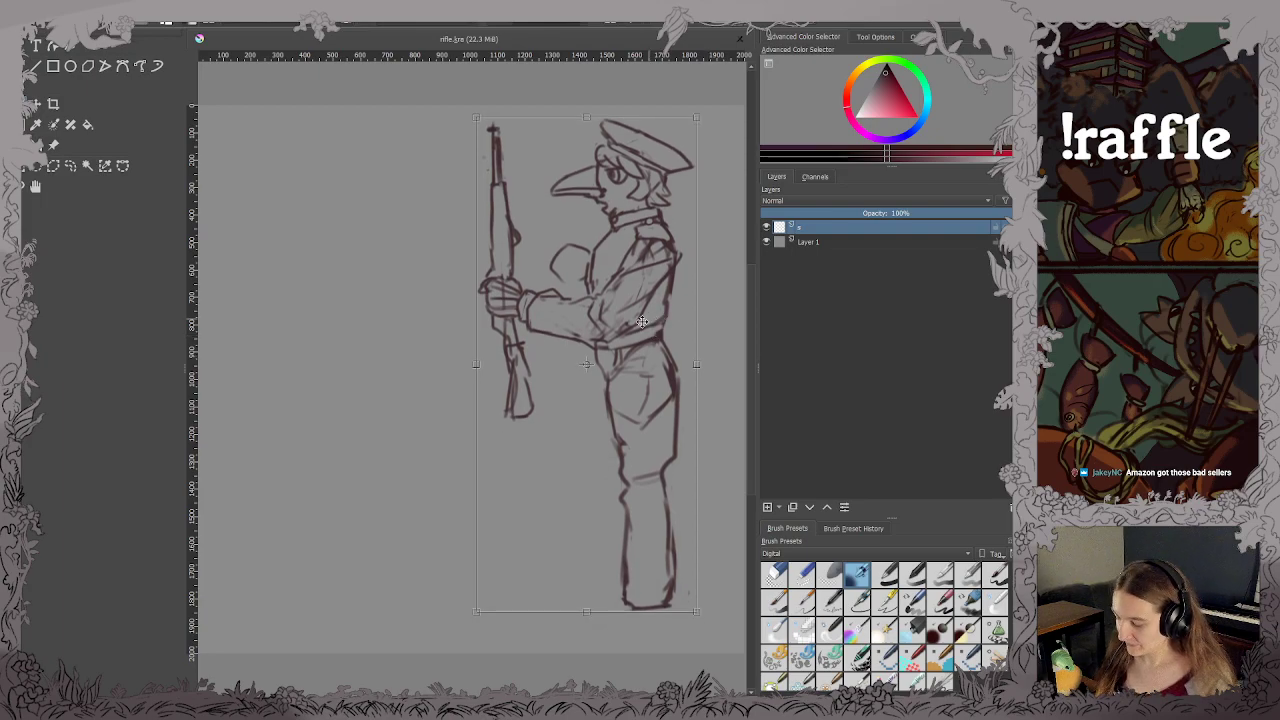
pyautogui.press('Return')
pyautogui.hotkey('ctrl', 's')
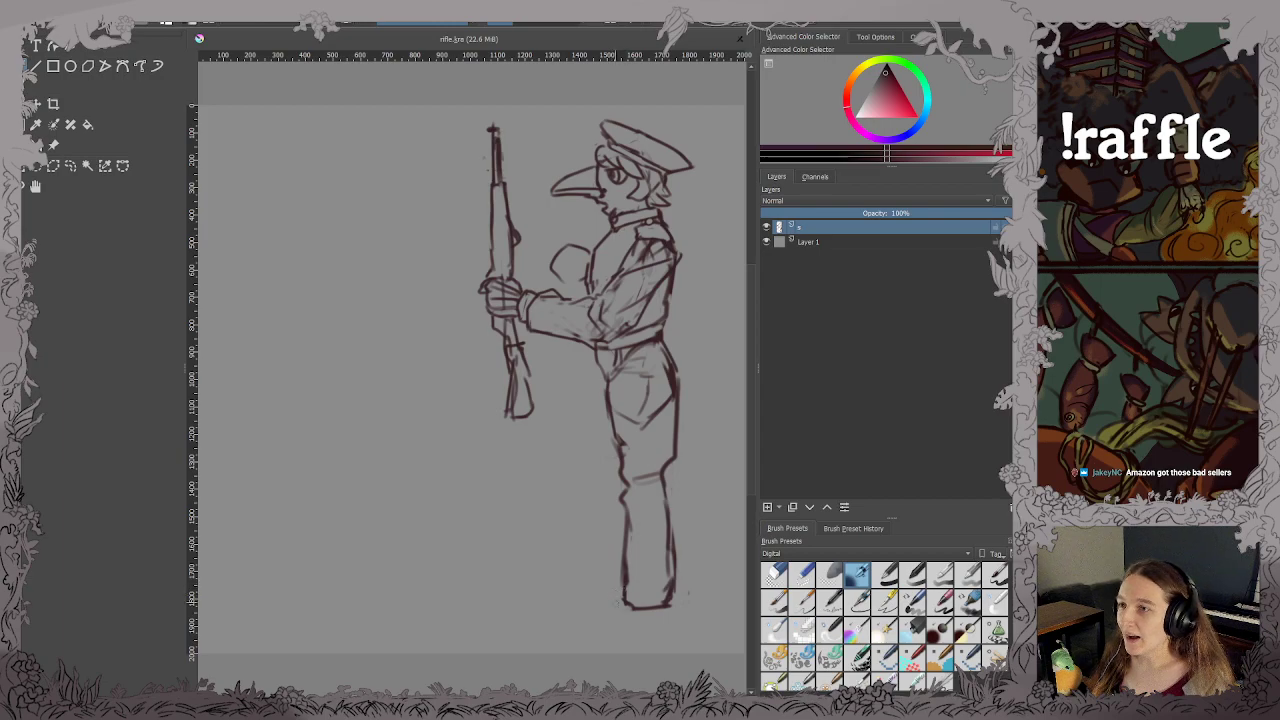
# Sketch a side-view foot with a pointed toe and notched heel beneath the boot shaft, clean up its ankle and sole, and save.
pyautogui.moveTo(620, 605)
pyautogui.mouseDown()
pyautogui.moveTo(568, 640)
pyautogui.moveTo(664, 631)
pyautogui.moveTo(670, 590)
pyautogui.mouseUp()
pyautogui.hotkey('ctrl', 'z')
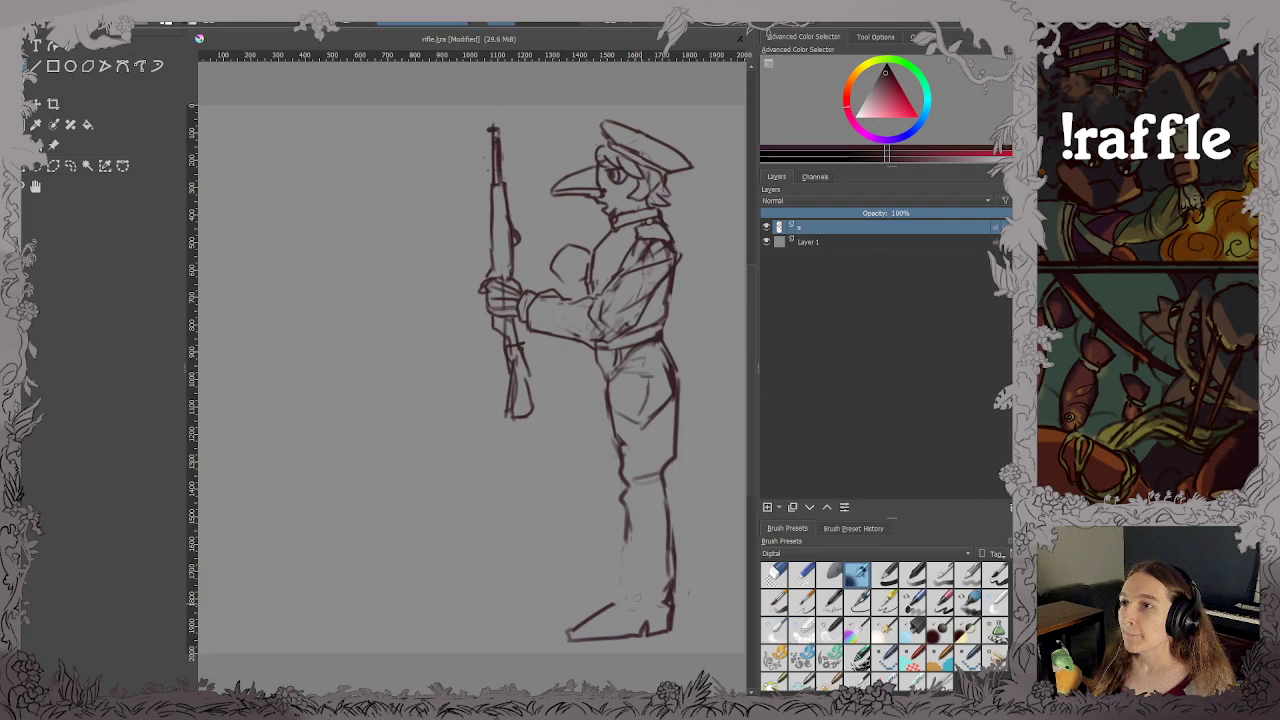
pyautogui.moveTo(625, 548); pyautogui.dragTo(662, 605)
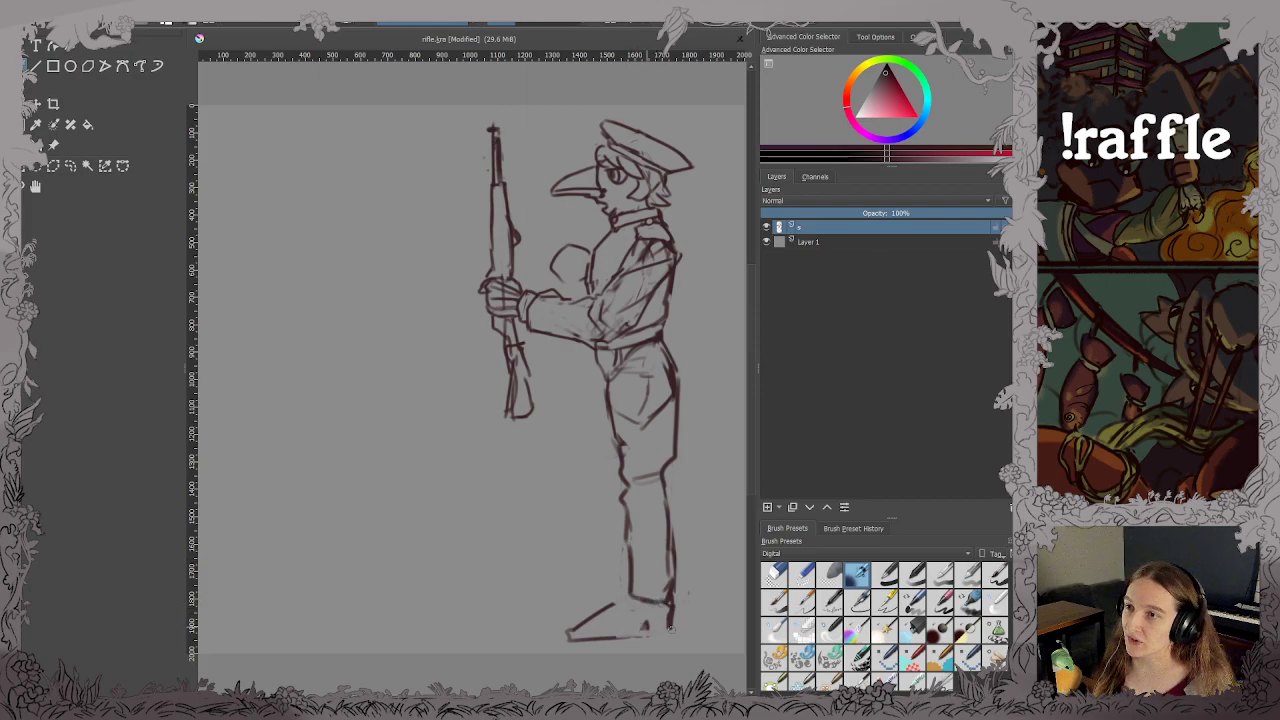
pyautogui.moveTo(606, 640)
pyautogui.mouseDown()
pyautogui.moveTo(672, 638)
pyautogui.moveTo(671, 620)
pyautogui.mouseUp()
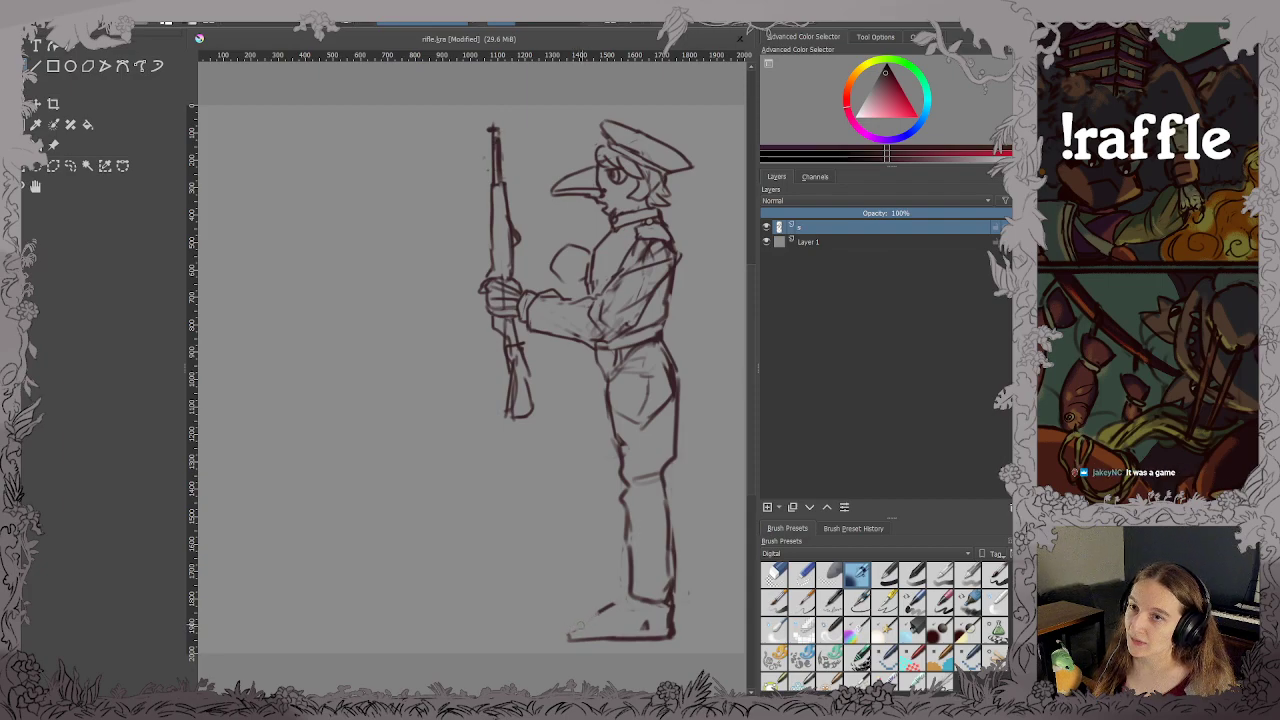
pyautogui.moveTo(572, 628)
pyautogui.mouseDown()
pyautogui.moveTo(563, 640)
pyautogui.moveTo(584, 612)
pyautogui.moveTo(636, 598)
pyautogui.moveTo(596, 611)
pyautogui.mouseUp()
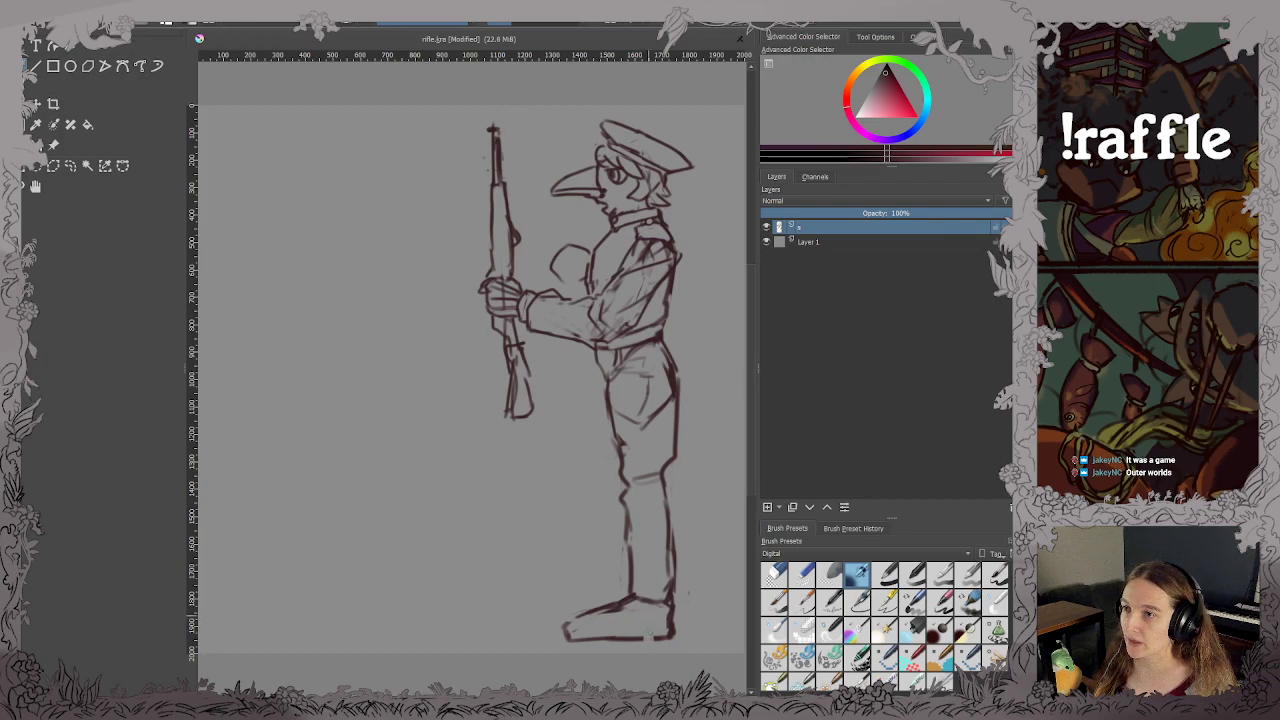
pyautogui.moveTo(645, 622)
pyautogui.mouseDown()
pyautogui.moveTo(647, 638)
pyautogui.moveTo(667, 637)
pyautogui.moveTo(648, 627)
pyautogui.mouseUp()
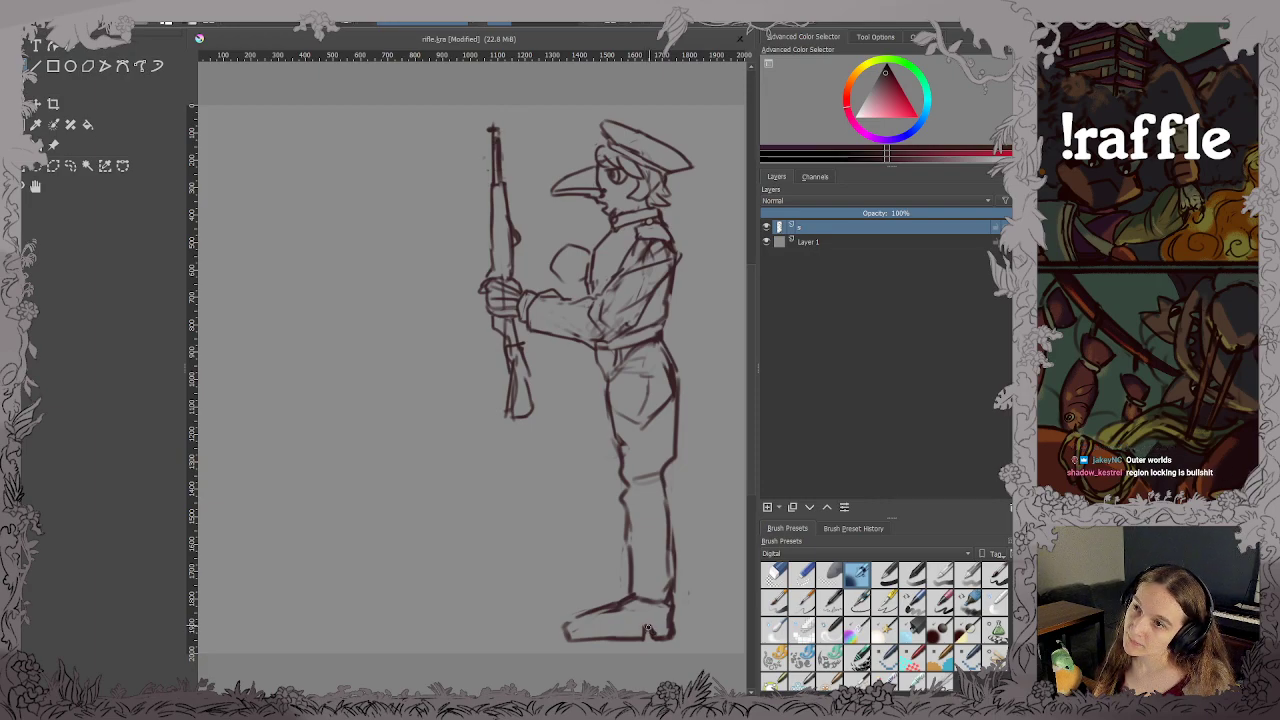
pyautogui.hotkey('ctrl', 's')
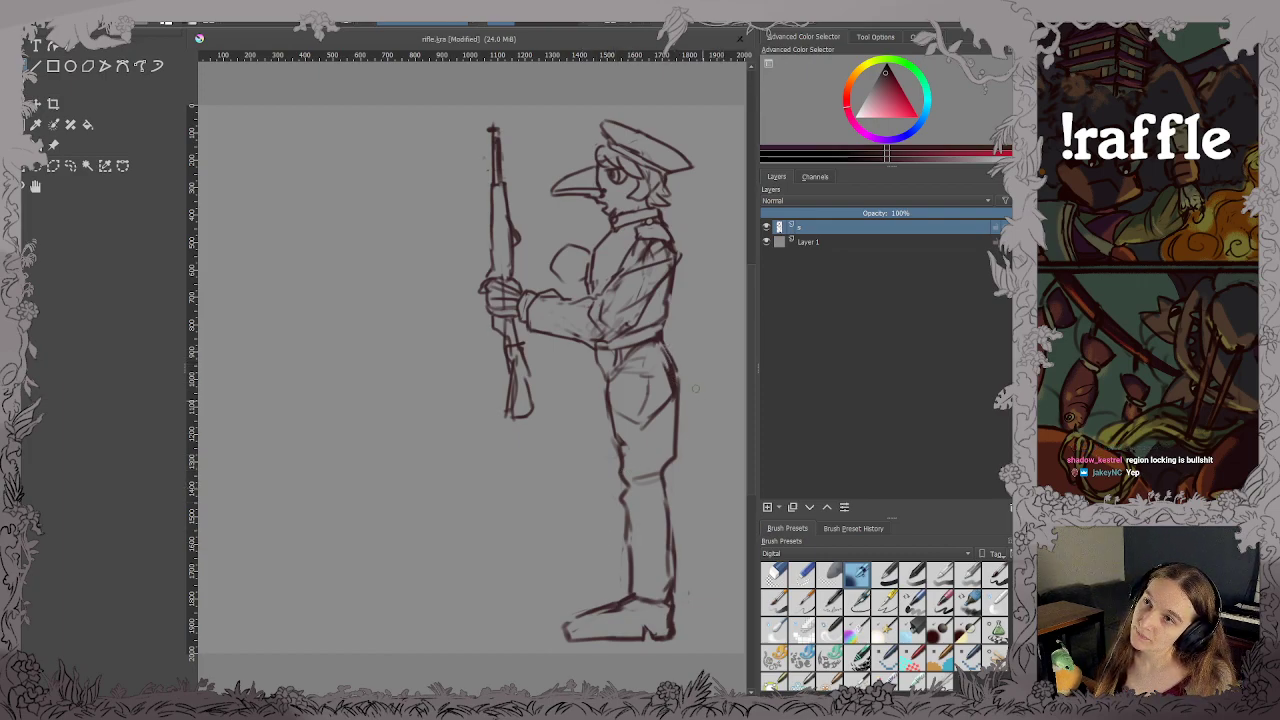
# Sketch short tail feathers slanting down behind the hips and save.
pyautogui.moveTo(672, 352)
pyautogui.mouseDown()
pyautogui.moveTo(721, 441)
pyautogui.moveTo(692, 460)
pyautogui.mouseUp()
pyautogui.moveTo(687, 414)
pyautogui.mouseDown()
pyautogui.moveTo(704, 456)
pyautogui.moveTo(692, 464)
pyautogui.mouseUp()
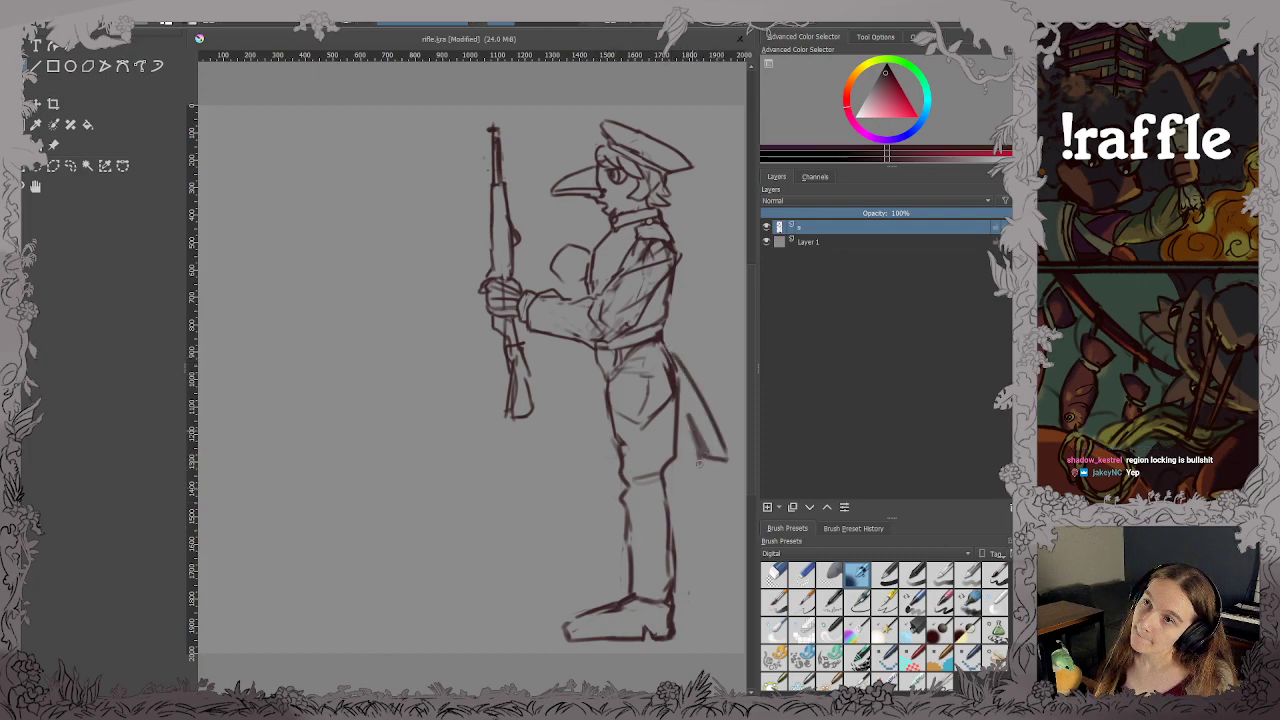
pyautogui.hotkey('ctrl', 's')
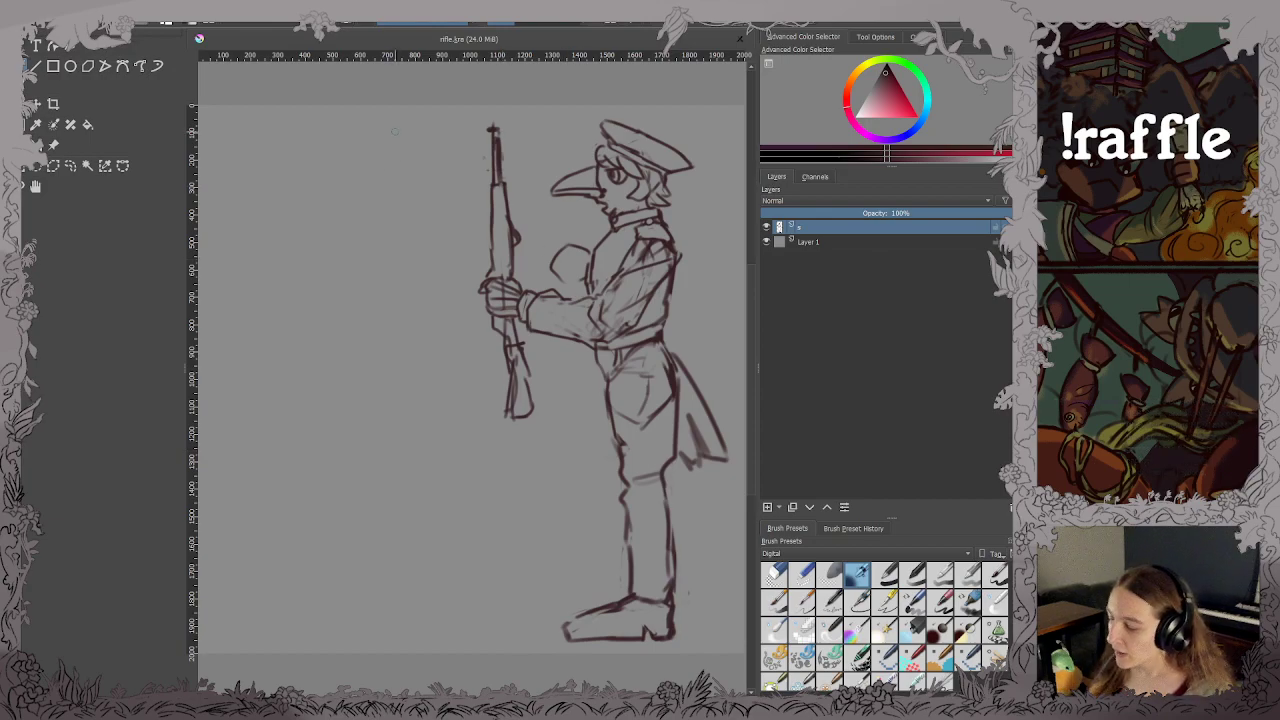
# Erase the hip and upper-thigh lines, draw a flared jacket skirt below the belt line, touch up the shoulder, and save.
pyautogui.scroll(3, 369, 151)
pyautogui.moveTo(722, 250); pyautogui.dragTo(372, 118)
pyautogui.scroll(-1, 446, 393)
pyautogui.scroll(-2, 474, 300)
pyautogui.moveTo(491, 334); pyautogui.dragTo(527, 336)
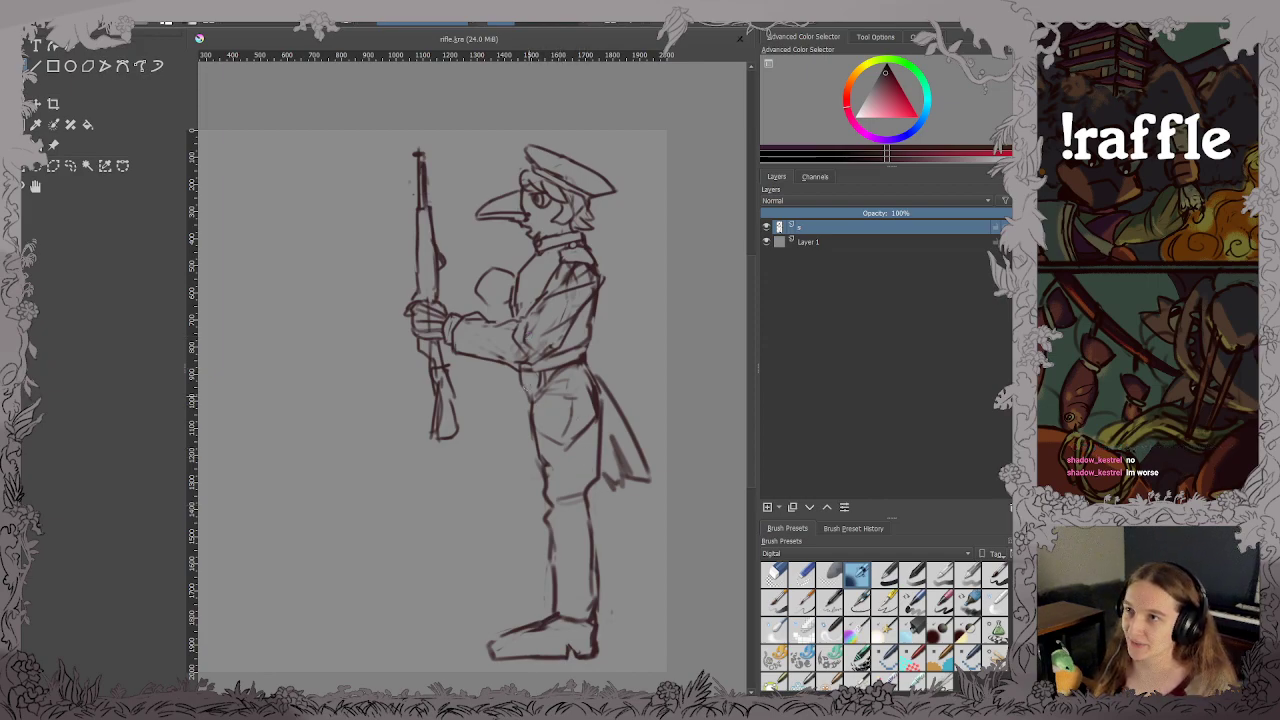
pyautogui.moveTo(545, 385)
pyautogui.mouseDown()
pyautogui.moveTo(582, 364)
pyautogui.moveTo(530, 398)
pyautogui.moveTo(594, 379)
pyautogui.moveTo(598, 409)
pyautogui.moveTo(616, 402)
pyautogui.mouseUp()
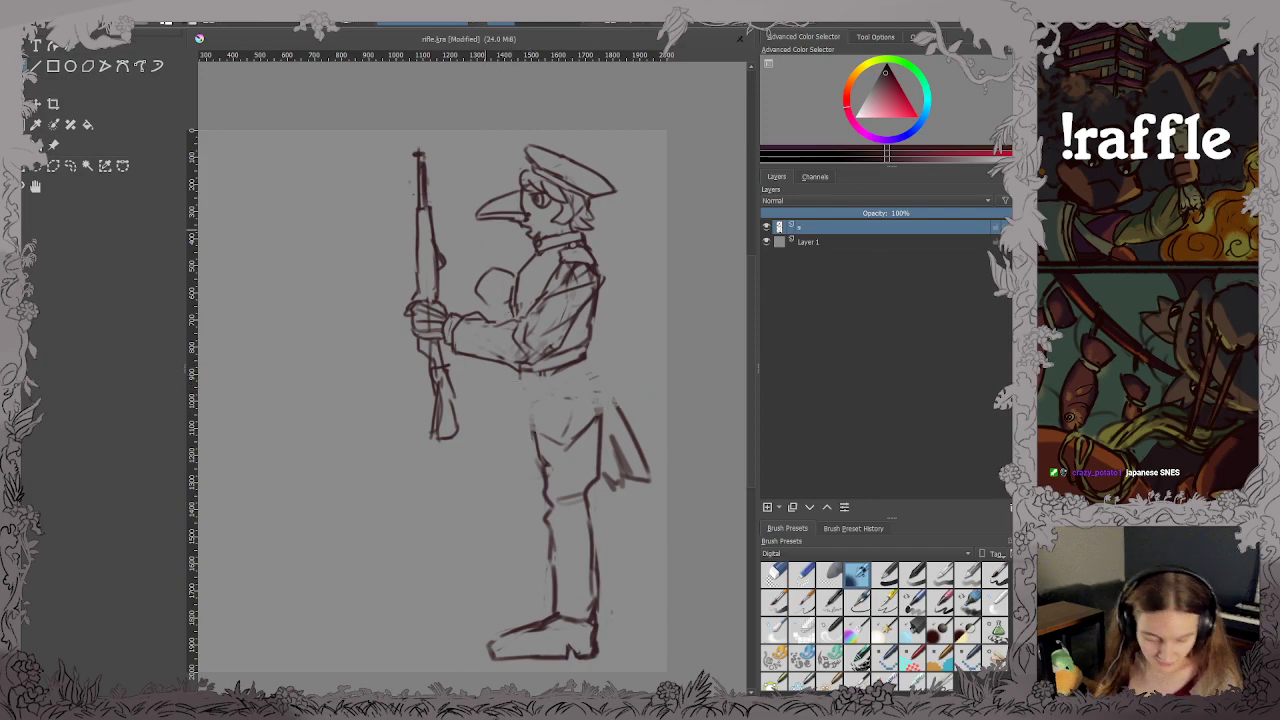
pyautogui.moveTo(521, 372)
pyautogui.mouseDown()
pyautogui.moveTo(523, 433)
pyautogui.moveTo(616, 407)
pyautogui.moveTo(590, 363)
pyautogui.mouseUp()
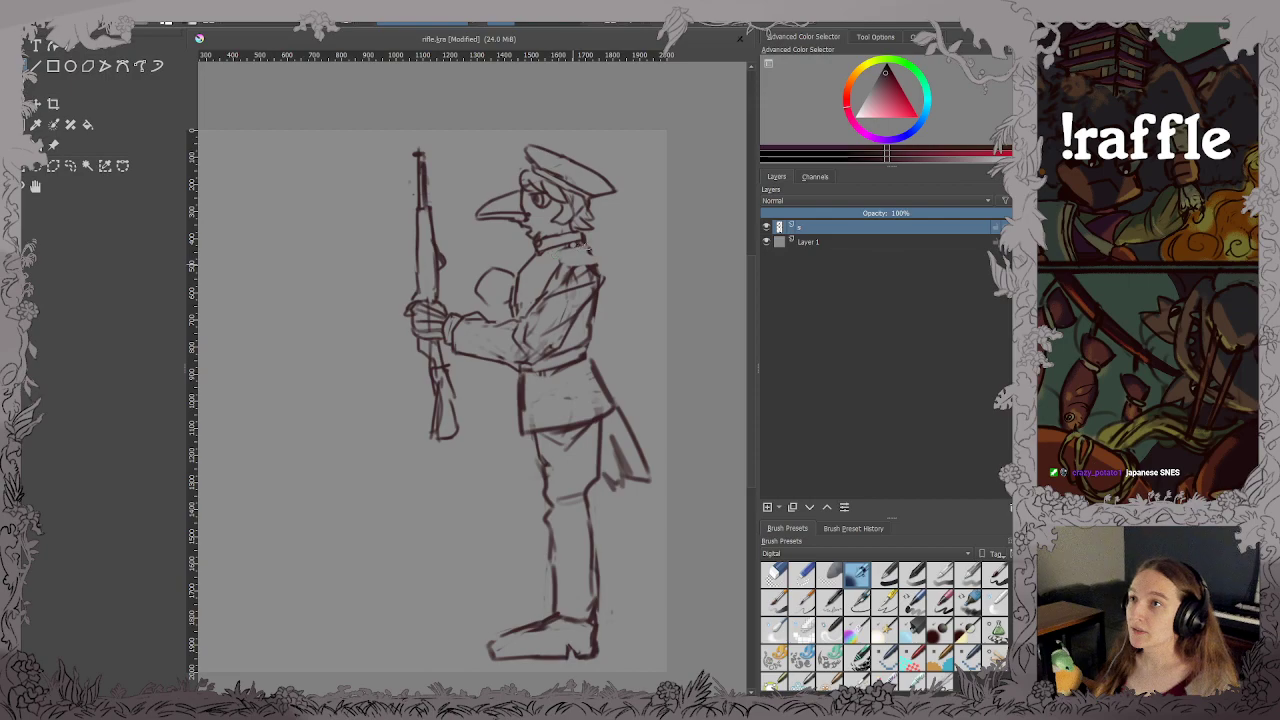
pyautogui.moveTo(593, 254); pyautogui.dragTo(576, 315)
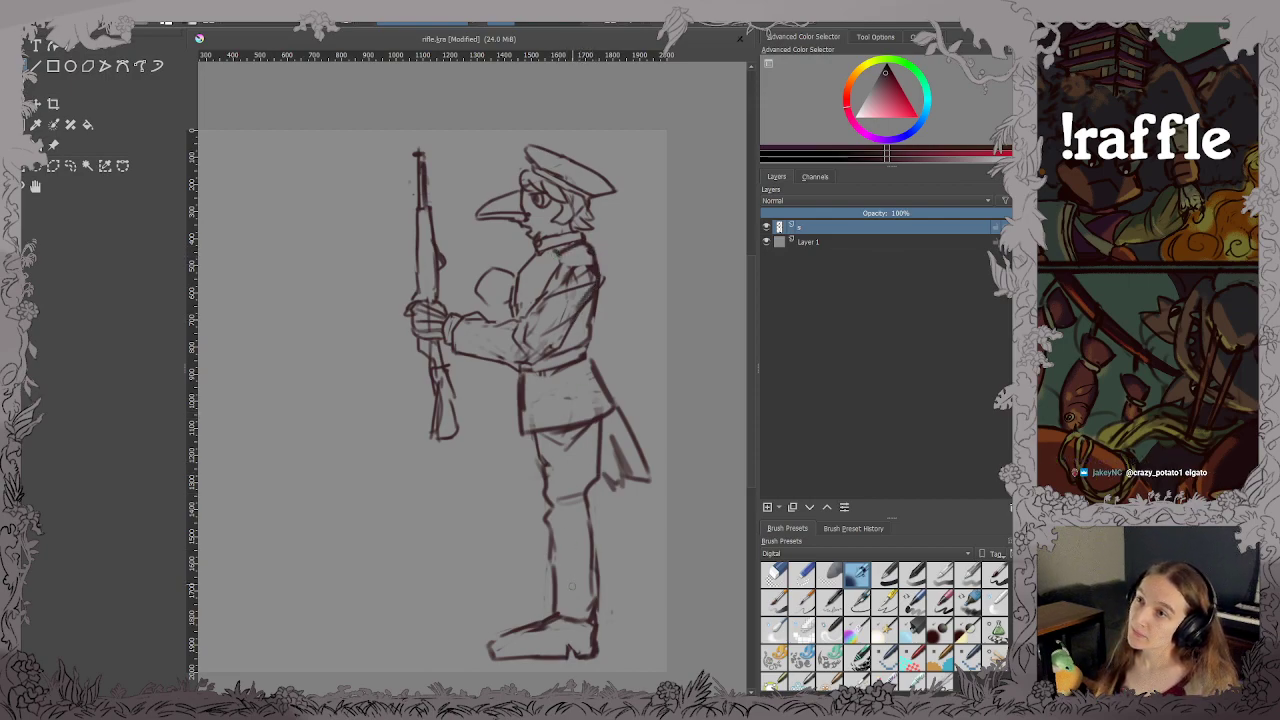
pyautogui.hotkey('ctrl', 's')
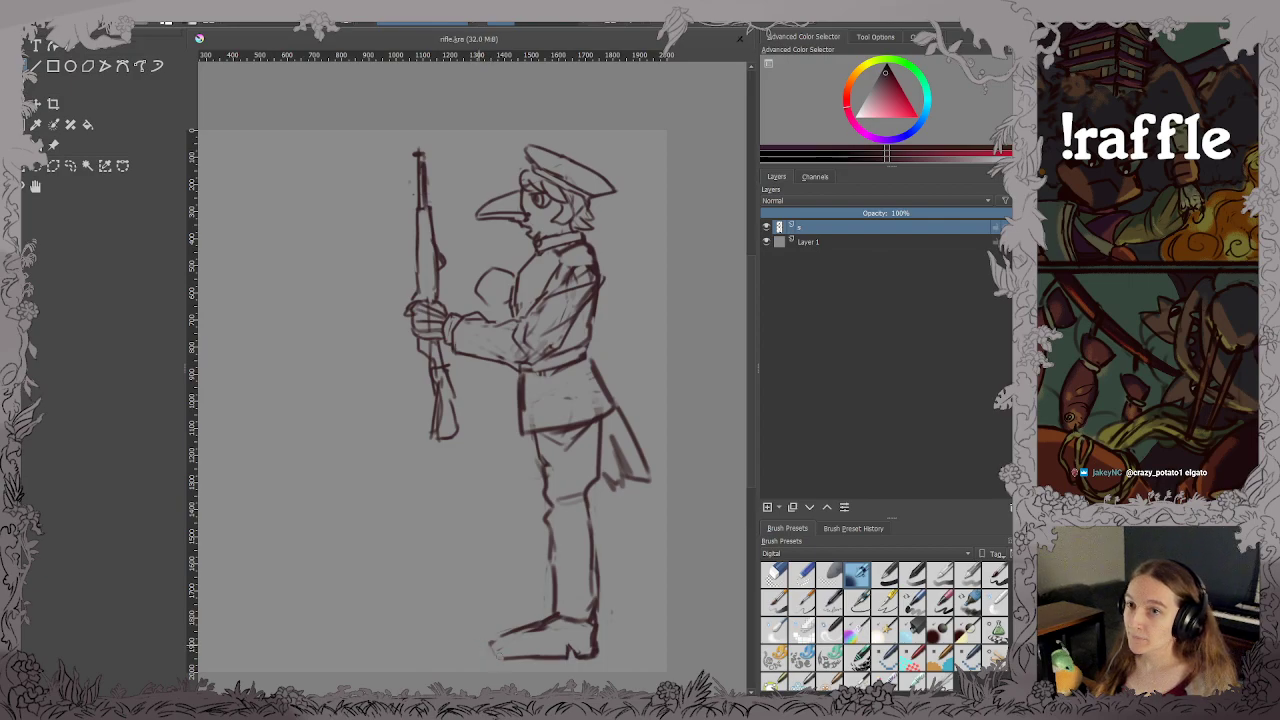
# Erase the boot's toe tip, redraw it more pointed, tidy the heel's back edge, and save.
pyautogui.click(494, 645)
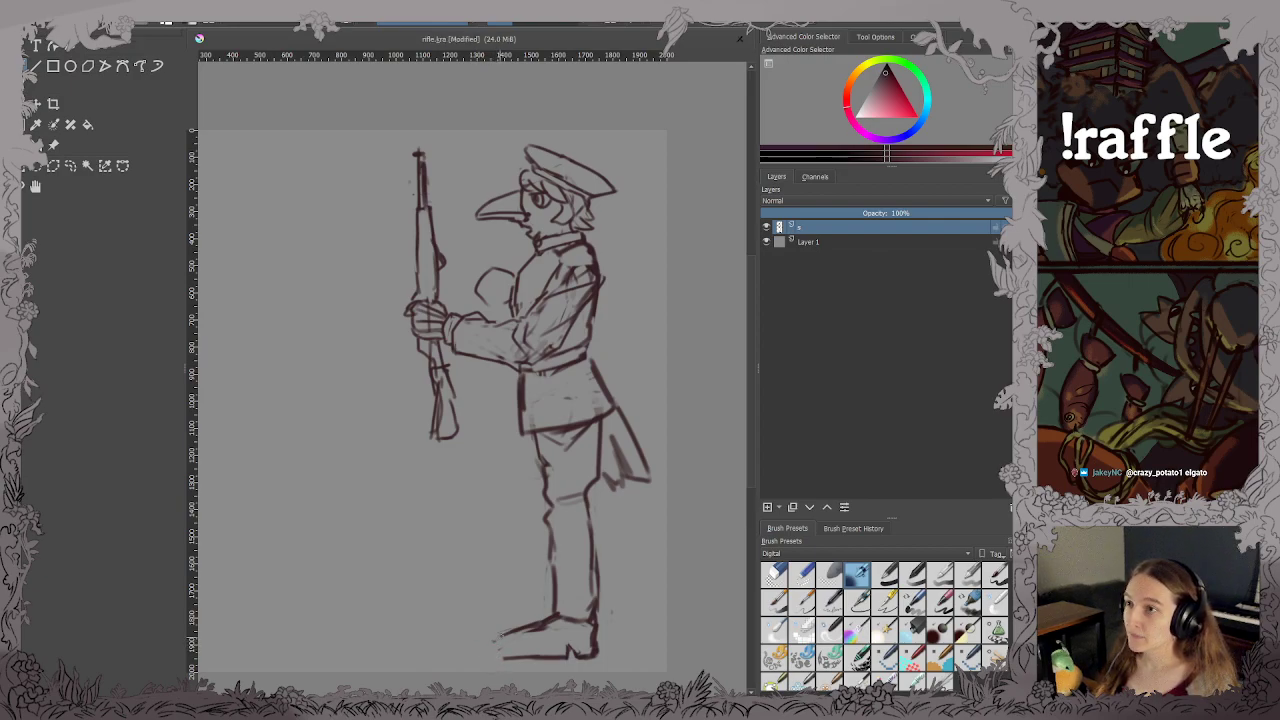
pyautogui.moveTo(492, 640); pyautogui.dragTo(508, 658)
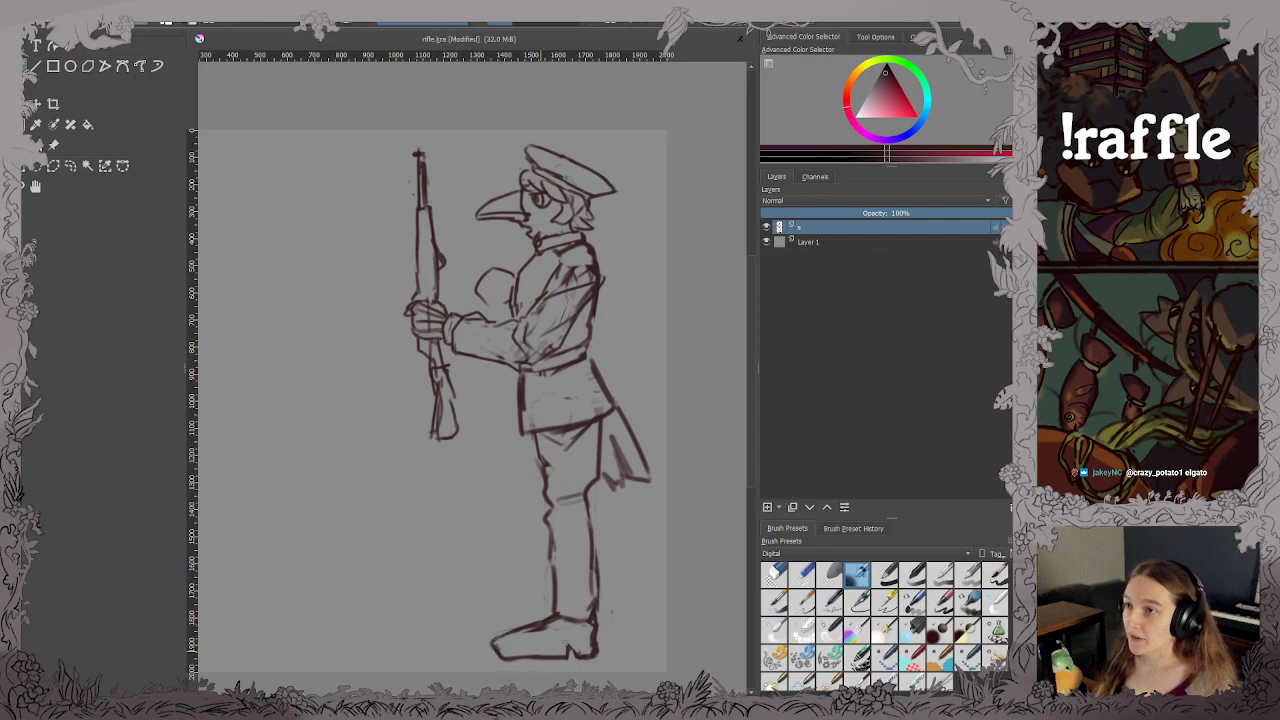
pyautogui.moveTo(591, 634)
pyautogui.mouseDown()
pyautogui.moveTo(595, 656)
pyautogui.moveTo(597, 630)
pyautogui.moveTo(580, 656)
pyautogui.moveTo(596, 616)
pyautogui.mouseUp()
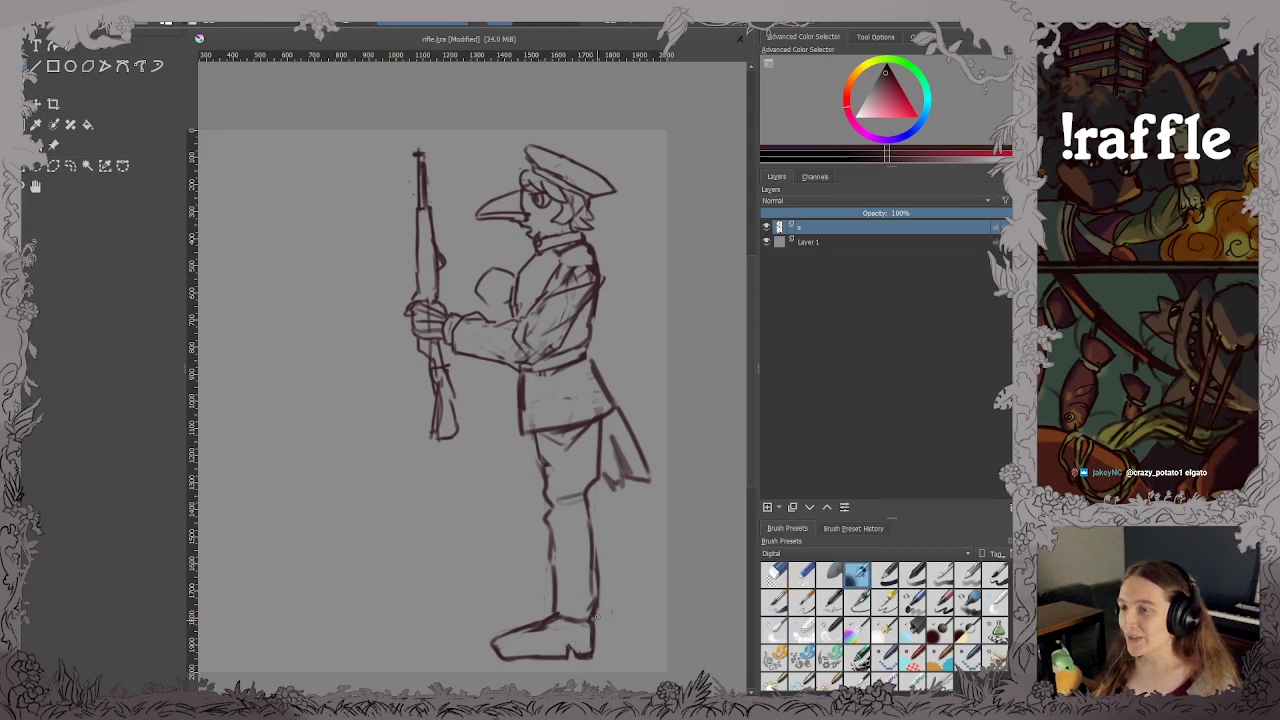
pyautogui.hotkey('ctrl', 's')
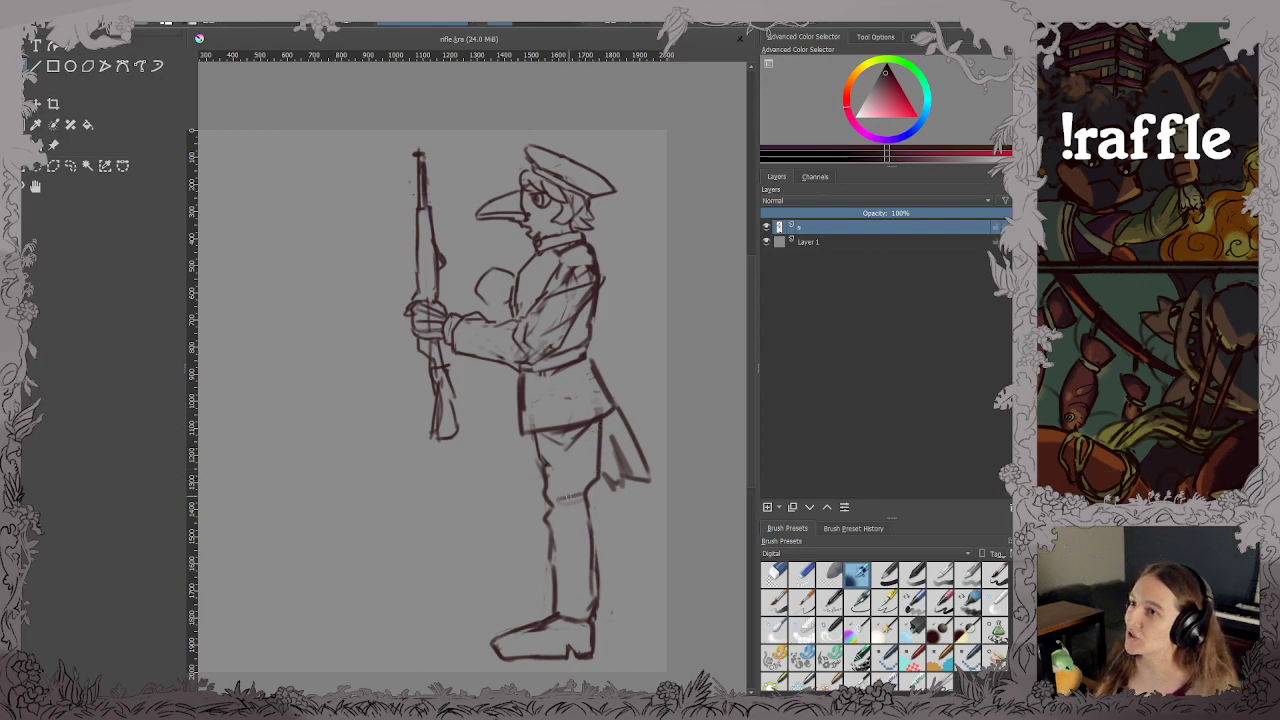
# Redraw the boot's top edge below the knee, add diagonal creases on the trousers and boot shaft, and save.
pyautogui.moveTo(550, 516); pyautogui.dragTo(572, 515)
pyautogui.moveTo(572, 566)
pyautogui.mouseDown()
pyautogui.moveTo(552, 545)
pyautogui.moveTo(587, 542)
pyautogui.moveTo(570, 592)
pyautogui.moveTo(590, 612)
pyautogui.mouseUp()
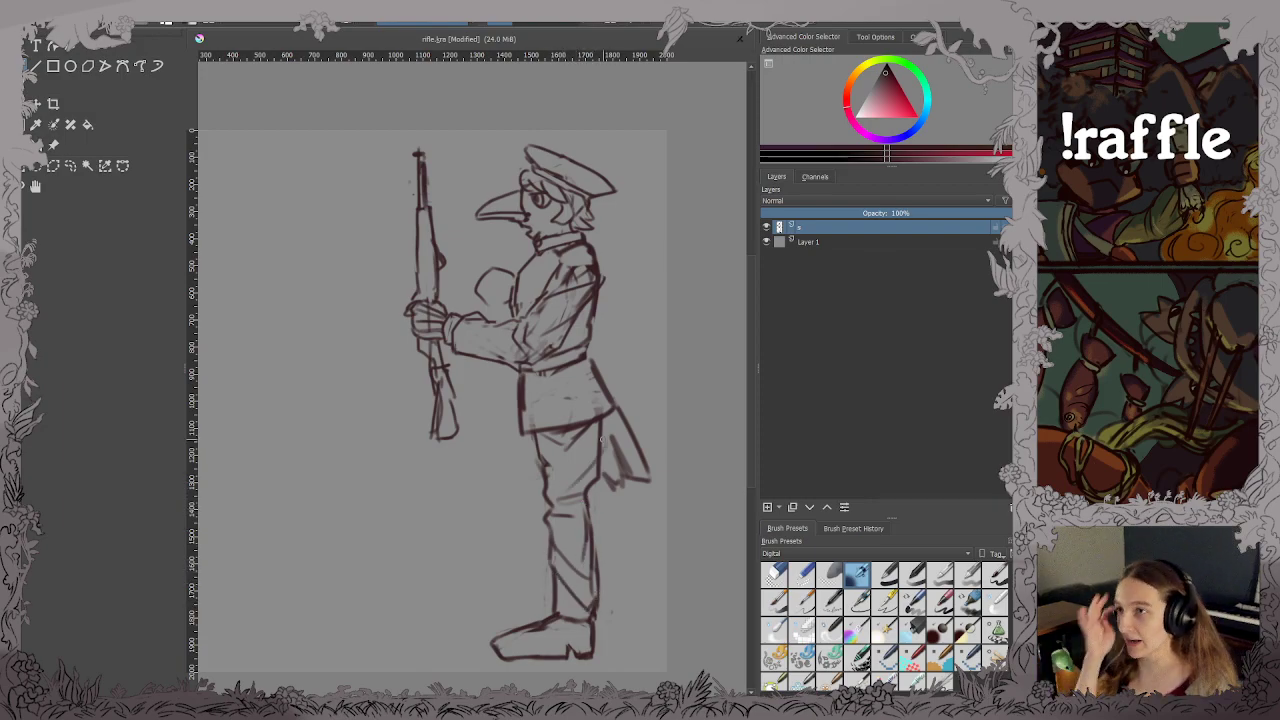
pyautogui.press('ctrl')
pyautogui.hotkey('ctrl', 's')
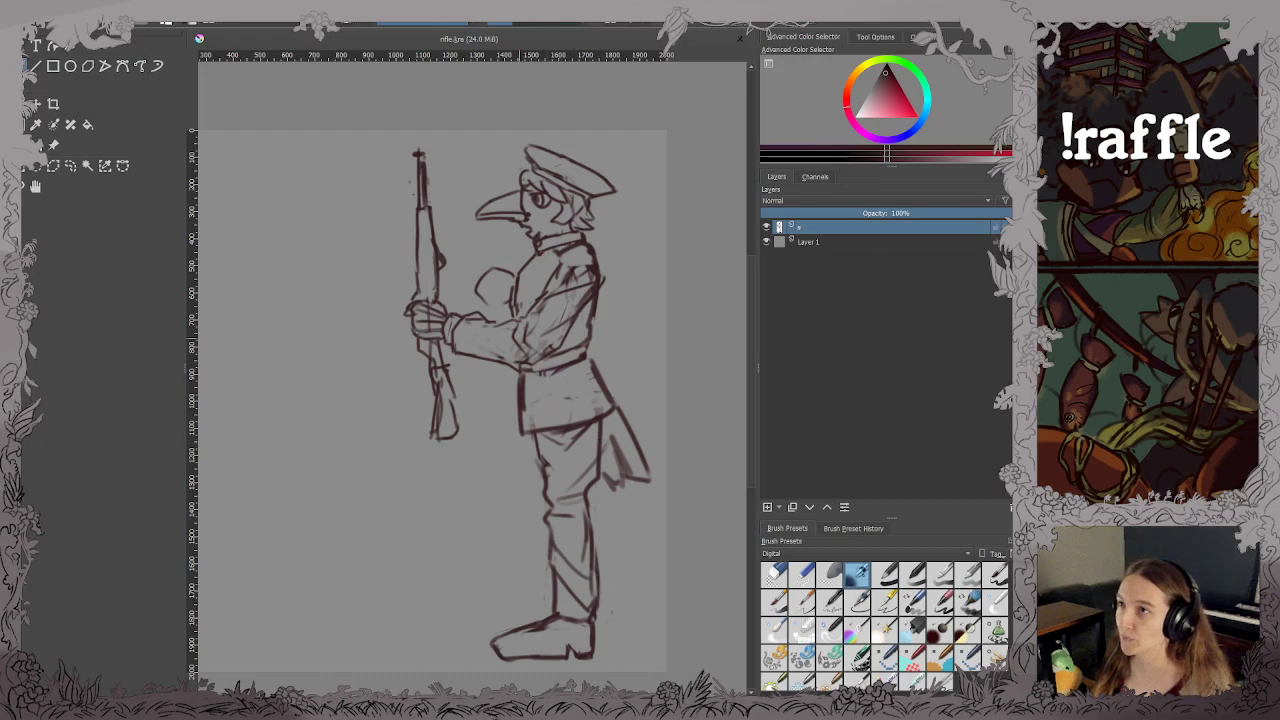
# Draw a diagonal line down the jacket's chest parallel to its front edge and save.
pyautogui.scroll(1, 505, 322)
pyautogui.moveTo(505, 315); pyautogui.dragTo(505, 361)
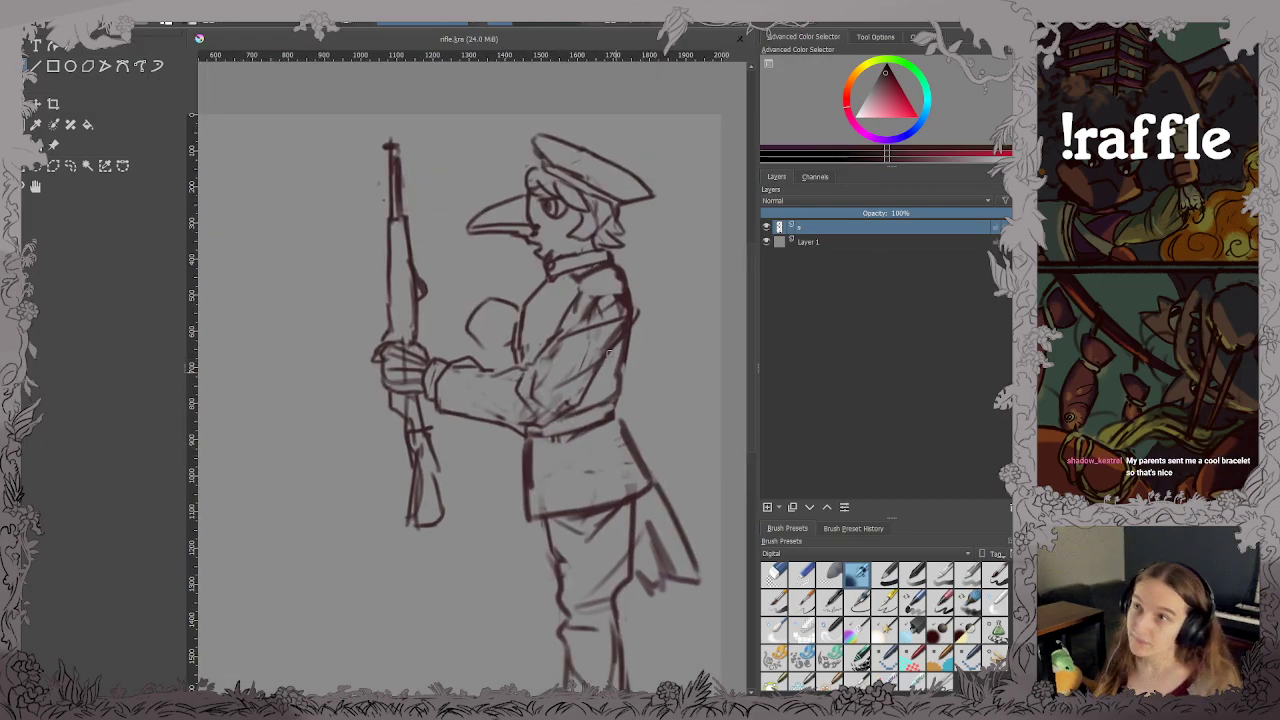
pyautogui.moveTo(523, 332)
pyautogui.mouseDown()
pyautogui.moveTo(572, 269)
pyautogui.moveTo(573, 281)
pyautogui.mouseUp()
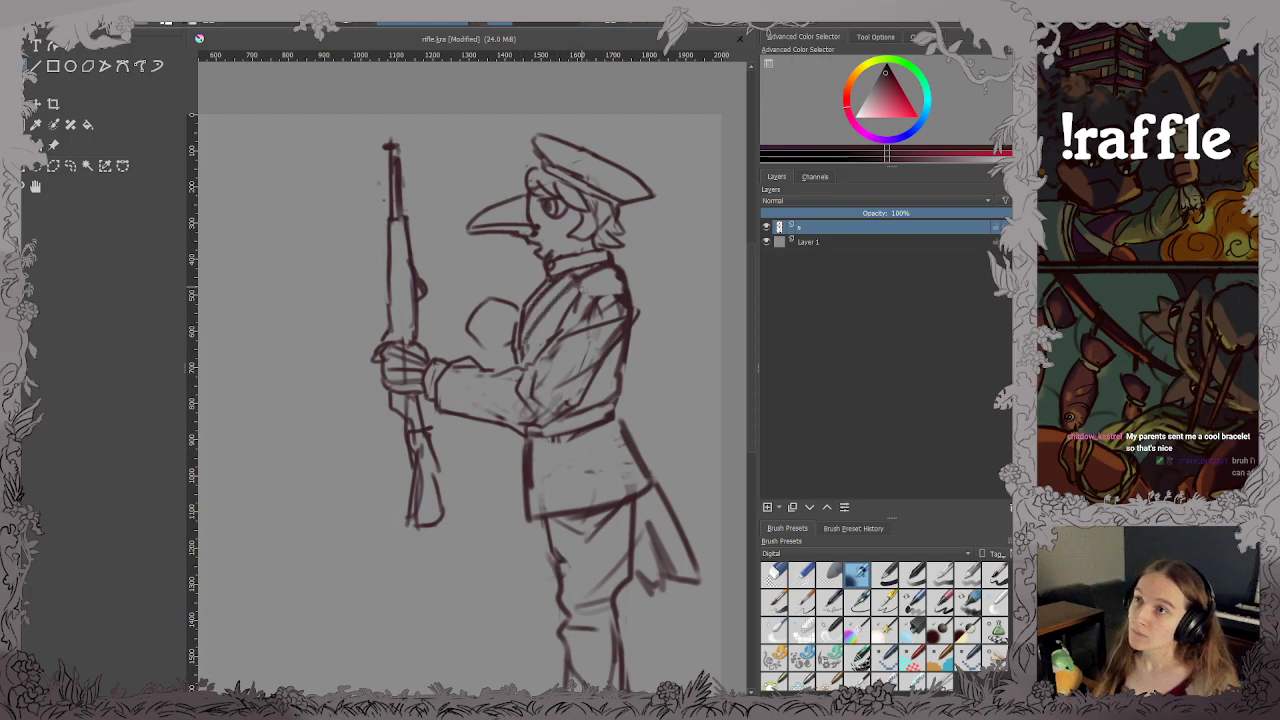
pyautogui.hotkey('ctrl', 's')
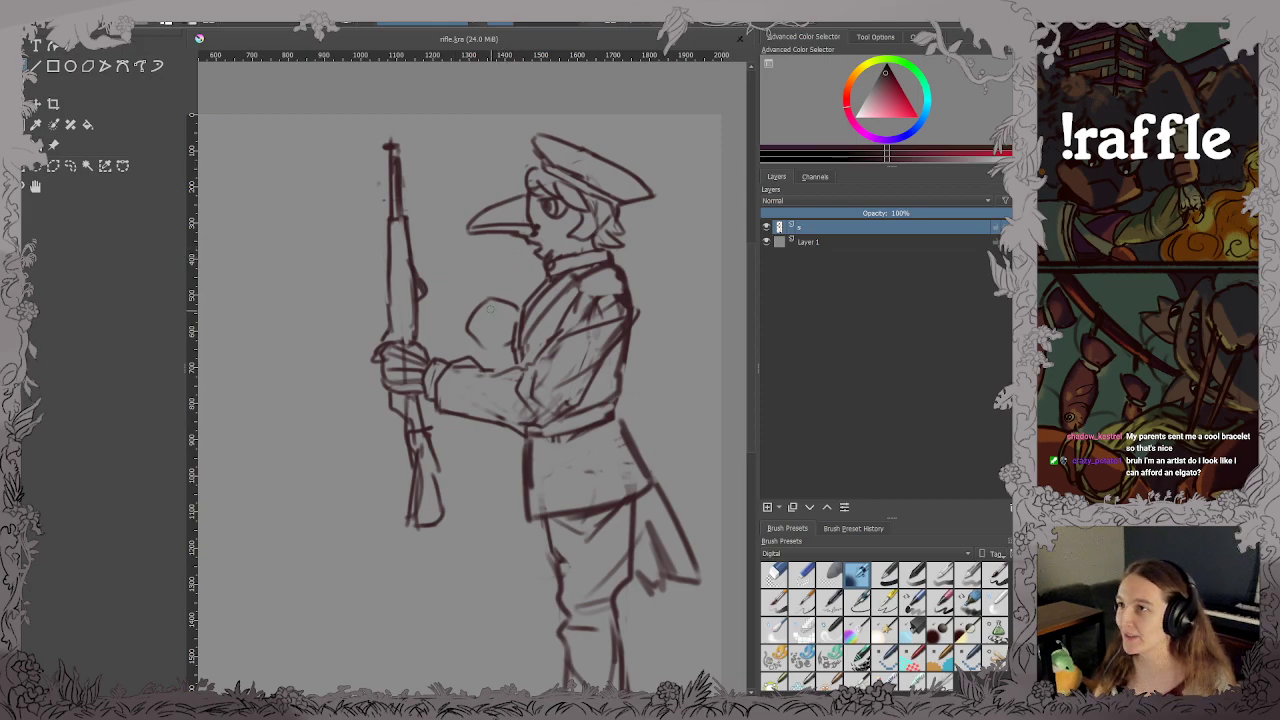
# Try to sketch curled fingers on the raised far hand in front of the chest, and undo all of those strokes.
pyautogui.moveTo(476, 298)
pyautogui.mouseDown()
pyautogui.moveTo(486, 313)
pyautogui.moveTo(506, 309)
pyautogui.moveTo(471, 327)
pyautogui.moveTo(494, 328)
pyautogui.mouseUp()
pyautogui.hotkey('ctrl', 'z')
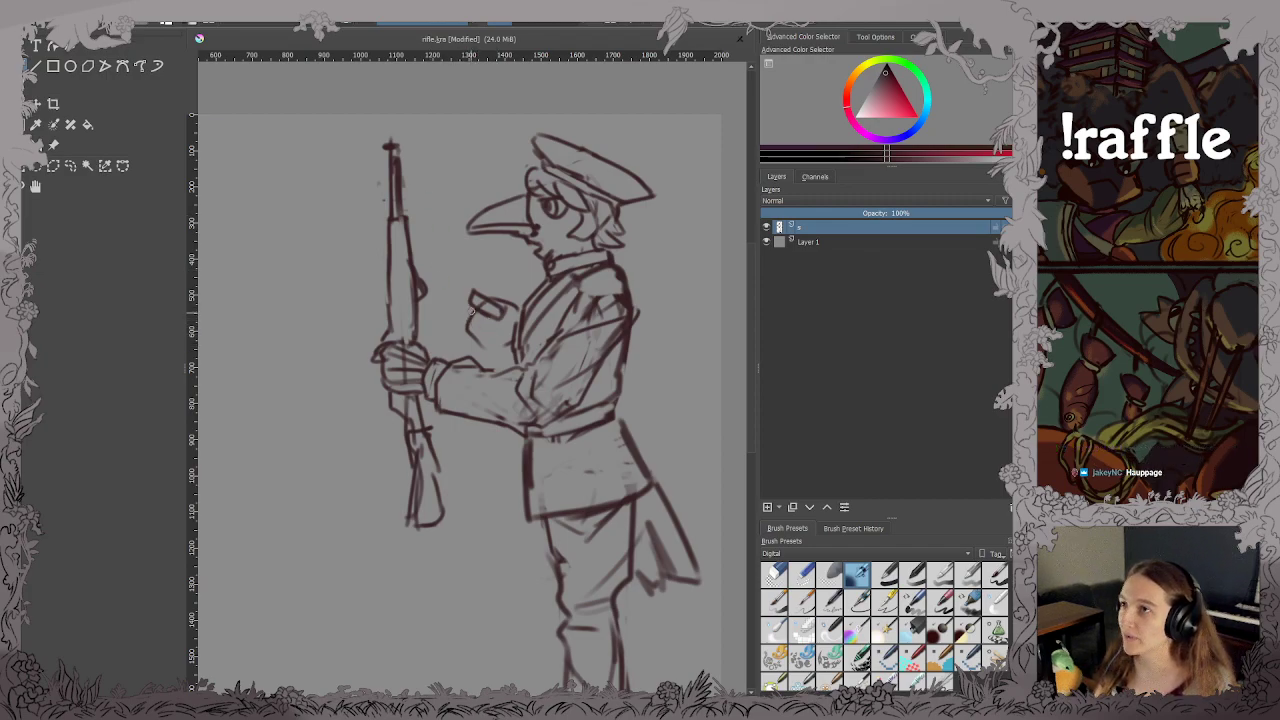
pyautogui.moveTo(471, 306)
pyautogui.mouseDown()
pyautogui.moveTo(494, 327)
pyautogui.moveTo(468, 339)
pyautogui.moveTo(496, 334)
pyautogui.moveTo(465, 328)
pyautogui.moveTo(478, 329)
pyautogui.moveTo(470, 305)
pyautogui.moveTo(462, 320)
pyautogui.moveTo(488, 329)
pyautogui.moveTo(468, 324)
pyautogui.moveTo(475, 348)
pyautogui.moveTo(508, 342)
pyautogui.mouseUp()
pyautogui.press('e')
pyautogui.press('e')
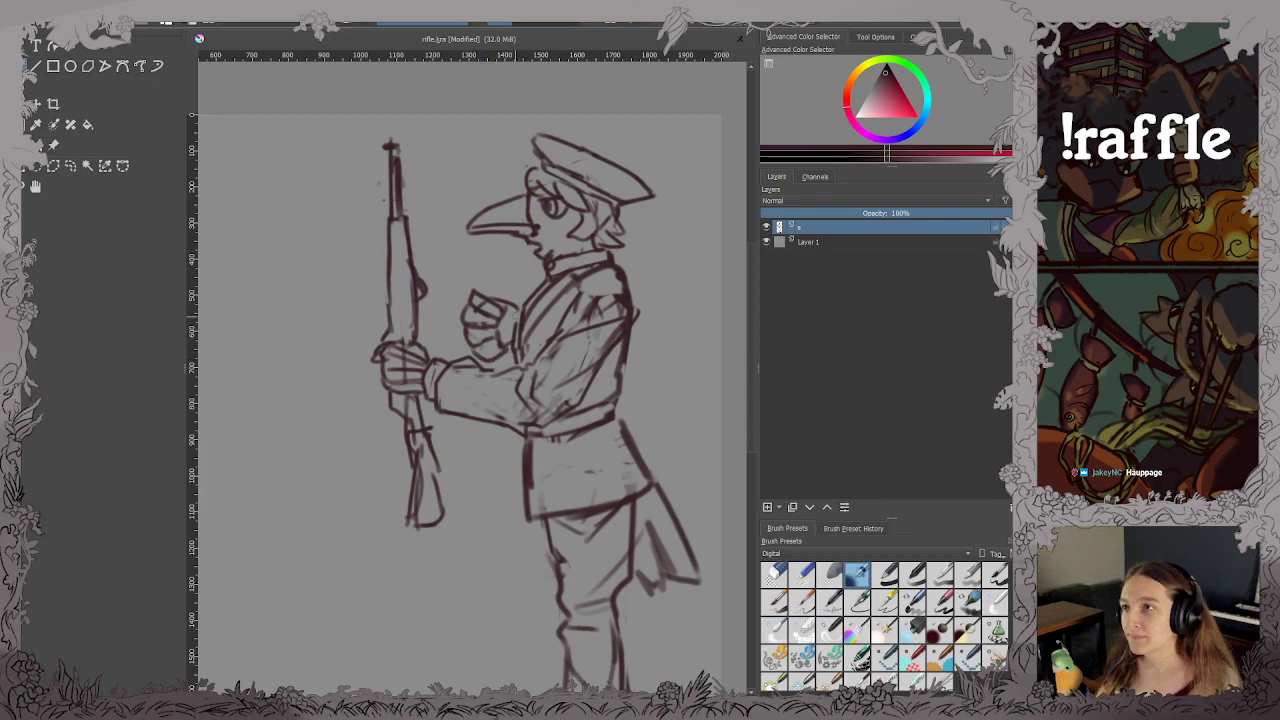
pyautogui.hotkey('ctrl', 'z')
pyautogui.hotkey('ctrl', 'z')
pyautogui.hotkey('ctrl', 'z')
pyautogui.hotkey('ctrl', 'z')
pyautogui.hotkey('ctrl', 'z')
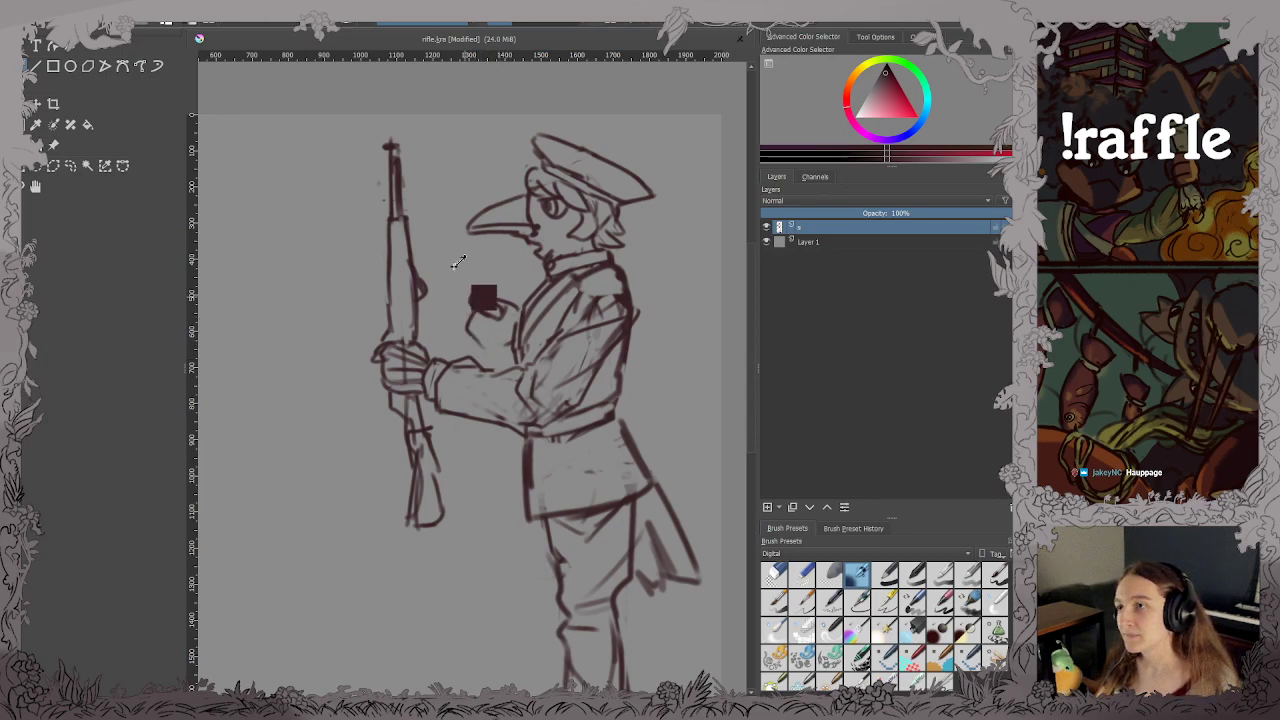
pyautogui.hotkey('ctrl', 'z')
pyautogui.hotkey('ctrl', 'z')
pyautogui.hotkey('ctrl', 'z')
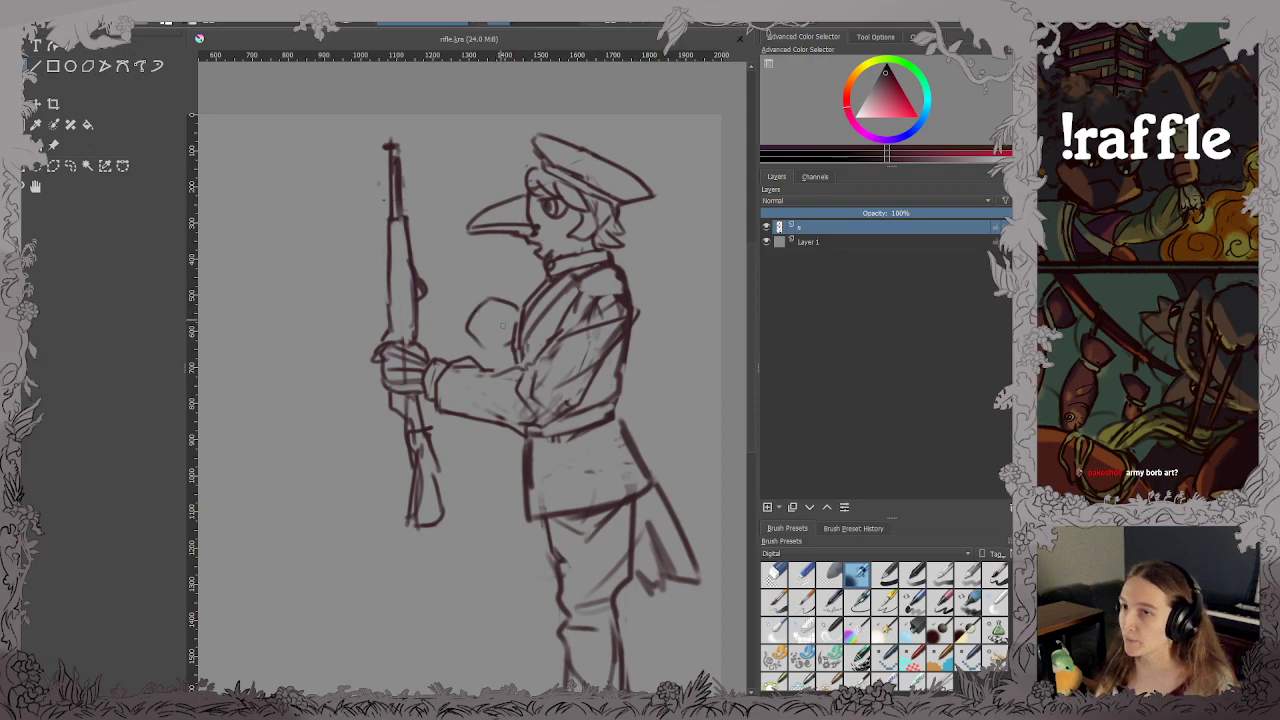
# Erase the sleeve cuff and the forearm outline near the rifle hand's wrist, and save.
pyautogui.press('2')
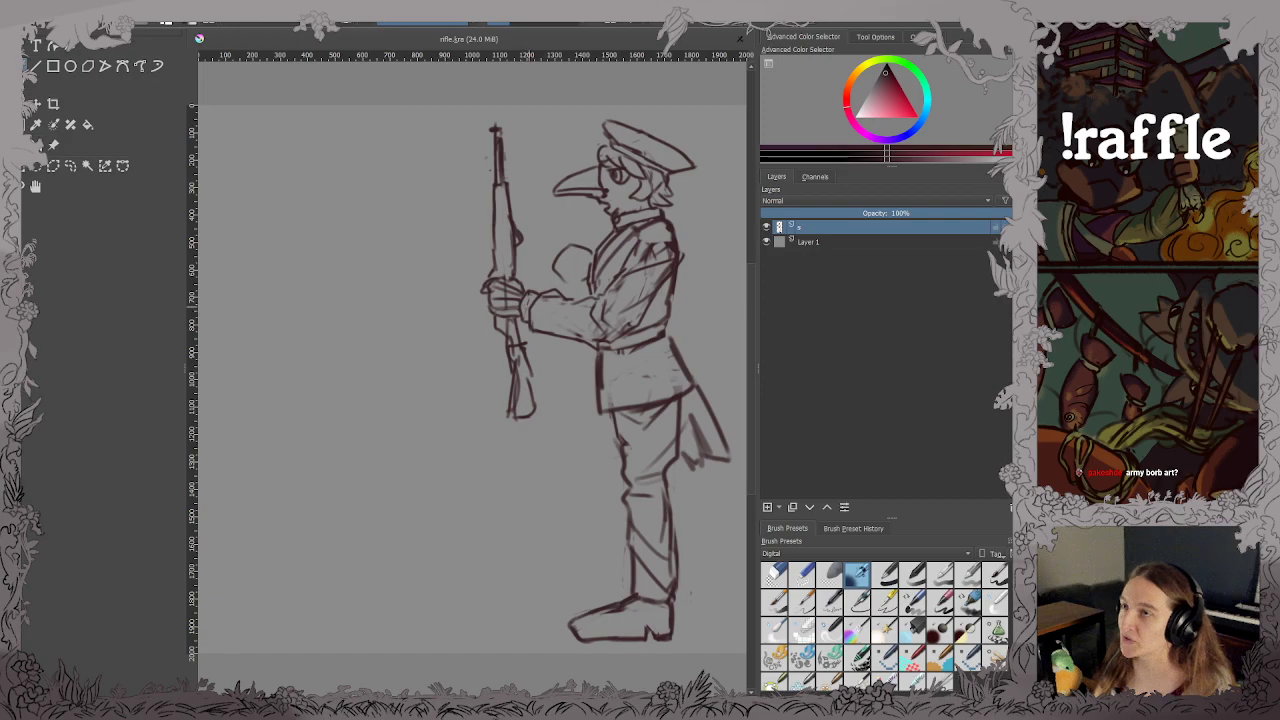
pyautogui.scroll(1, 530, 268)
pyautogui.scroll(1, 530, 268)
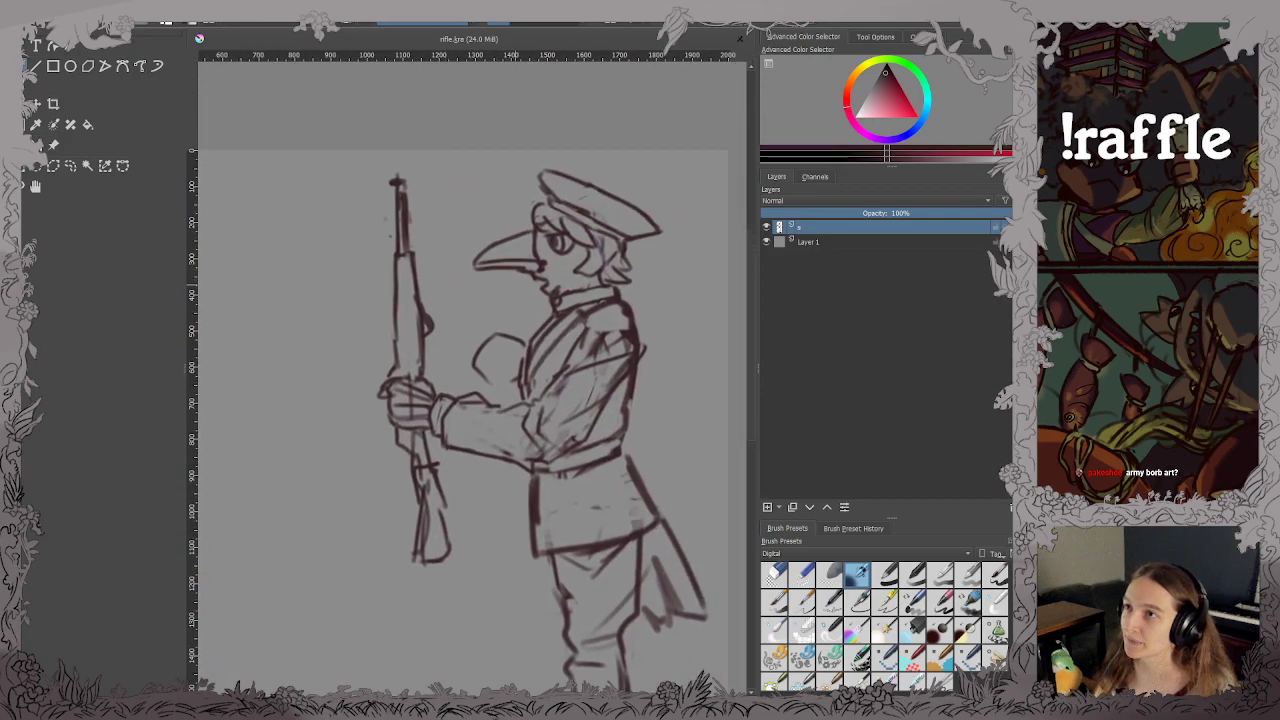
pyautogui.scroll(1, 530, 268)
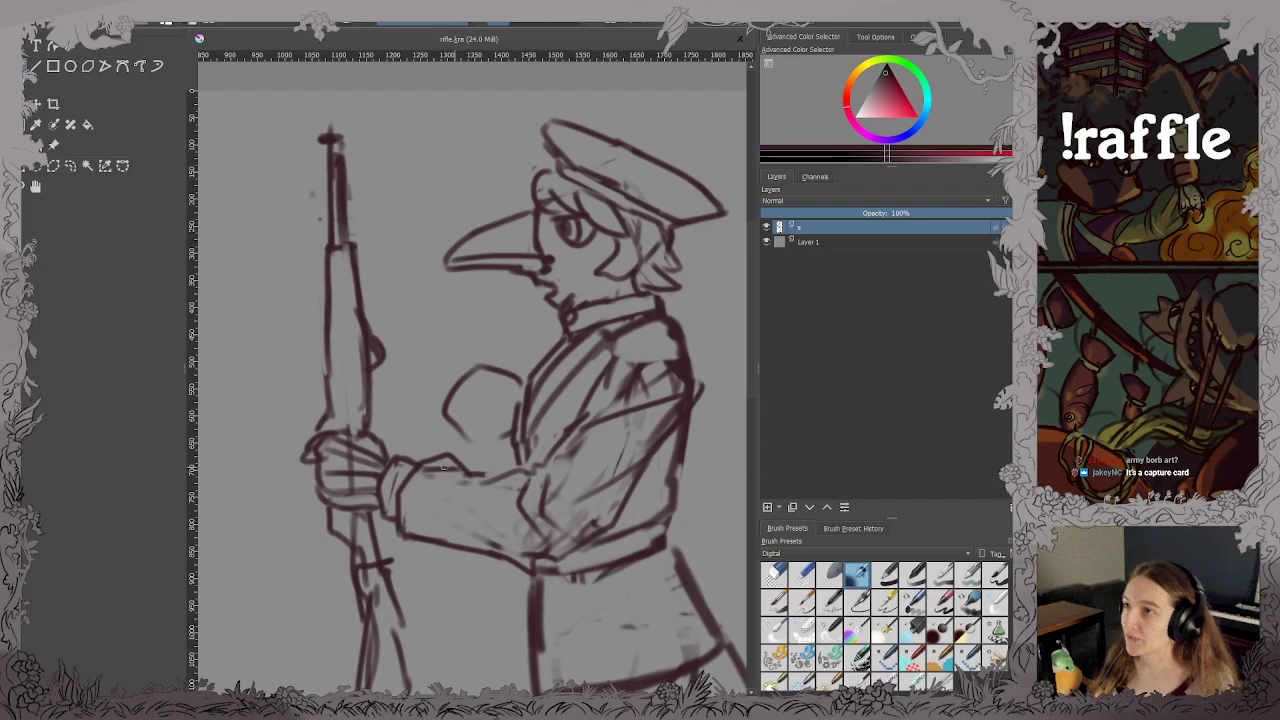
pyautogui.moveTo(408, 488)
pyautogui.mouseDown()
pyautogui.moveTo(428, 464)
pyautogui.moveTo(405, 488)
pyautogui.moveTo(395, 530)
pyautogui.moveTo(410, 538)
pyautogui.moveTo(444, 468)
pyautogui.mouseUp()
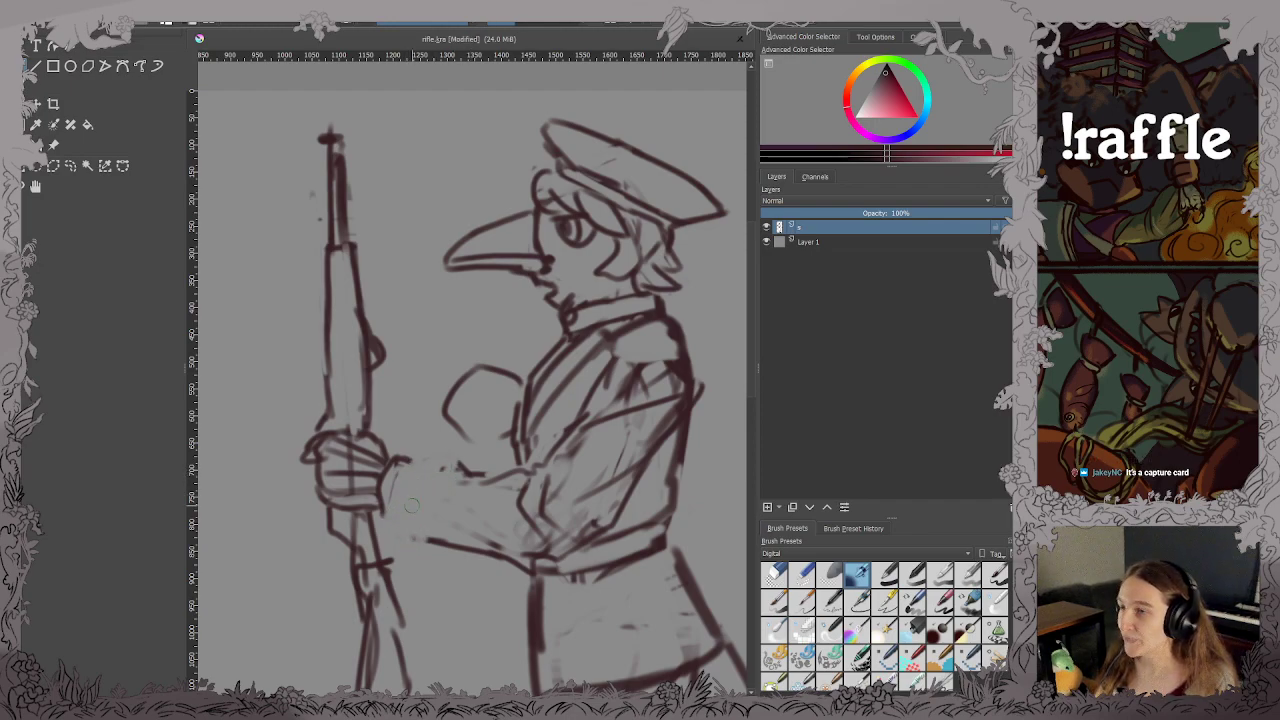
pyautogui.hotkey('ctrl', 's')
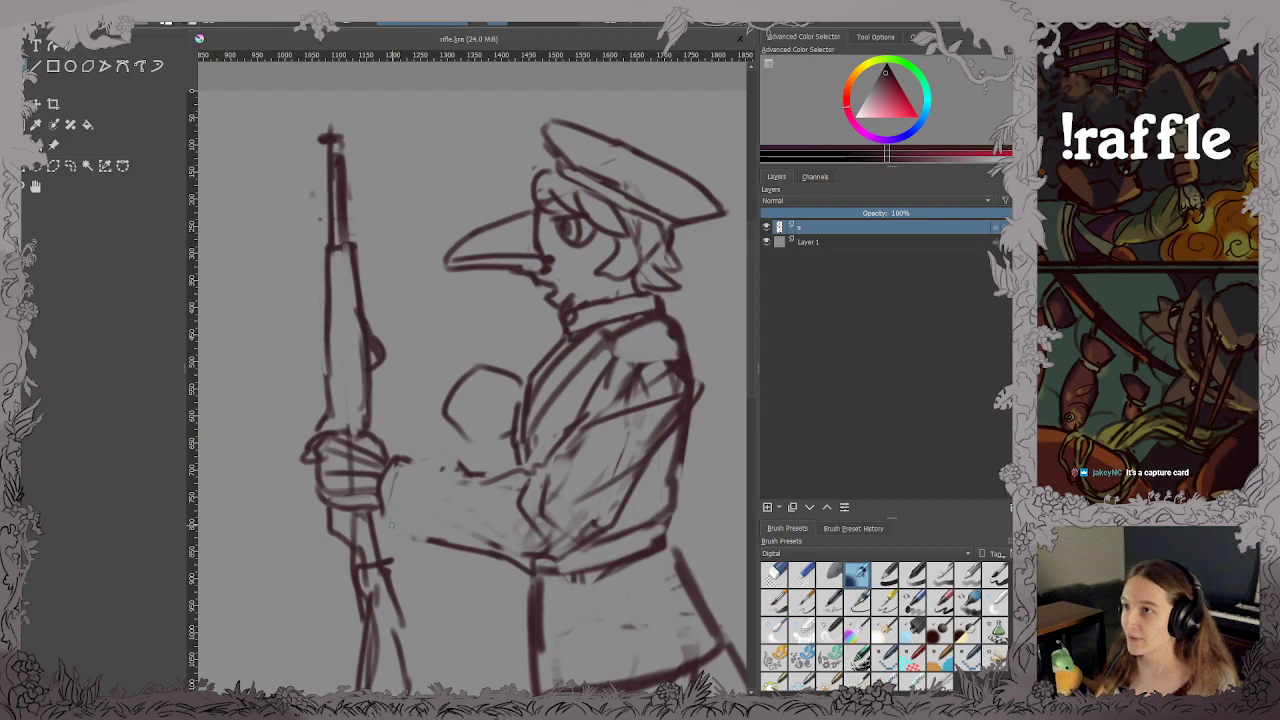
# Redraw the underside of the wrist and cuff, stepping out into the forearm's lower edge, undoing unsatisfactory strokes.
pyautogui.moveTo(383, 512); pyautogui.dragTo(450, 544)
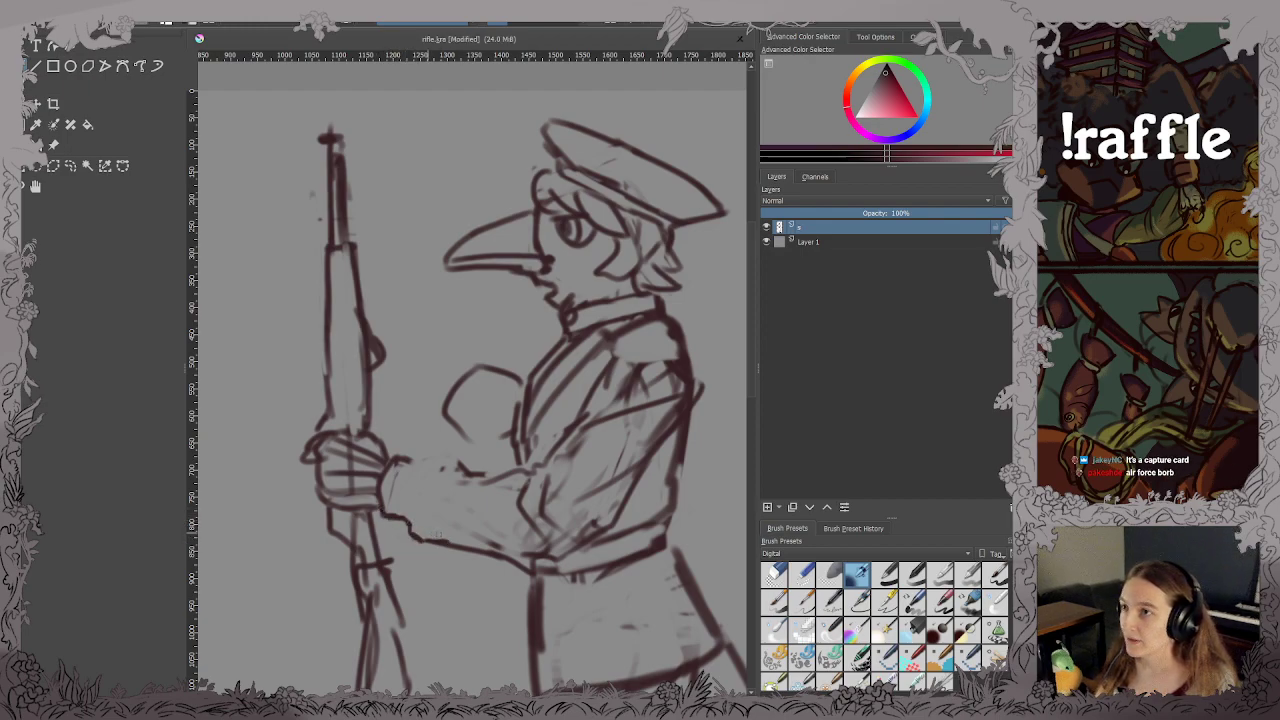
pyautogui.hotkey('ctrl', 'z')
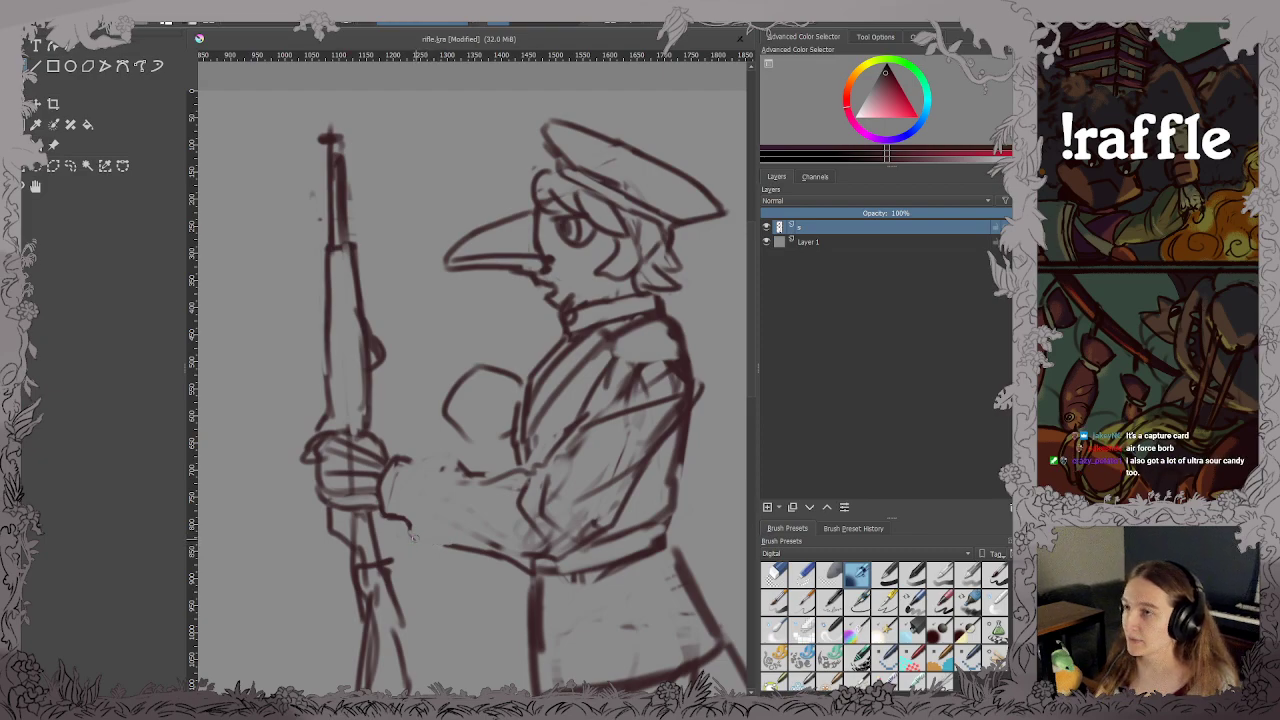
pyautogui.moveTo(414, 534); pyautogui.dragTo(478, 549)
pyautogui.hotkey('ctrl', 'z')
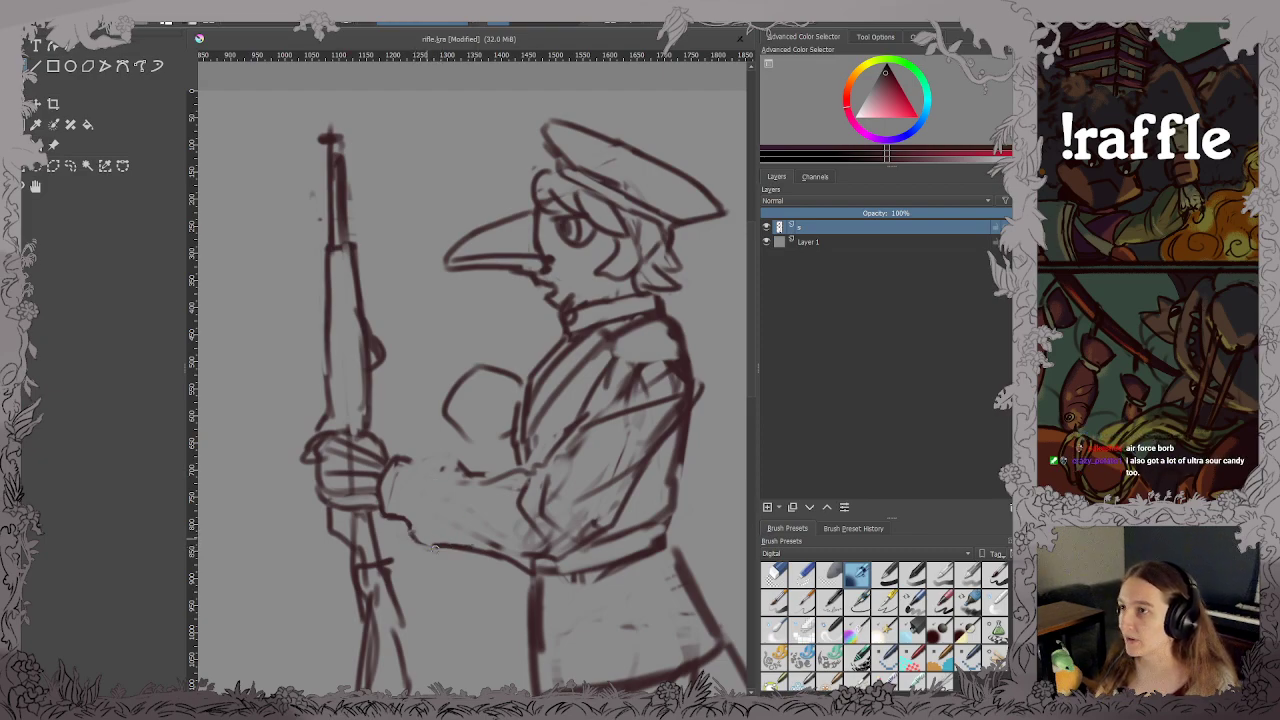
pyautogui.moveTo(406, 526); pyautogui.dragTo(464, 543)
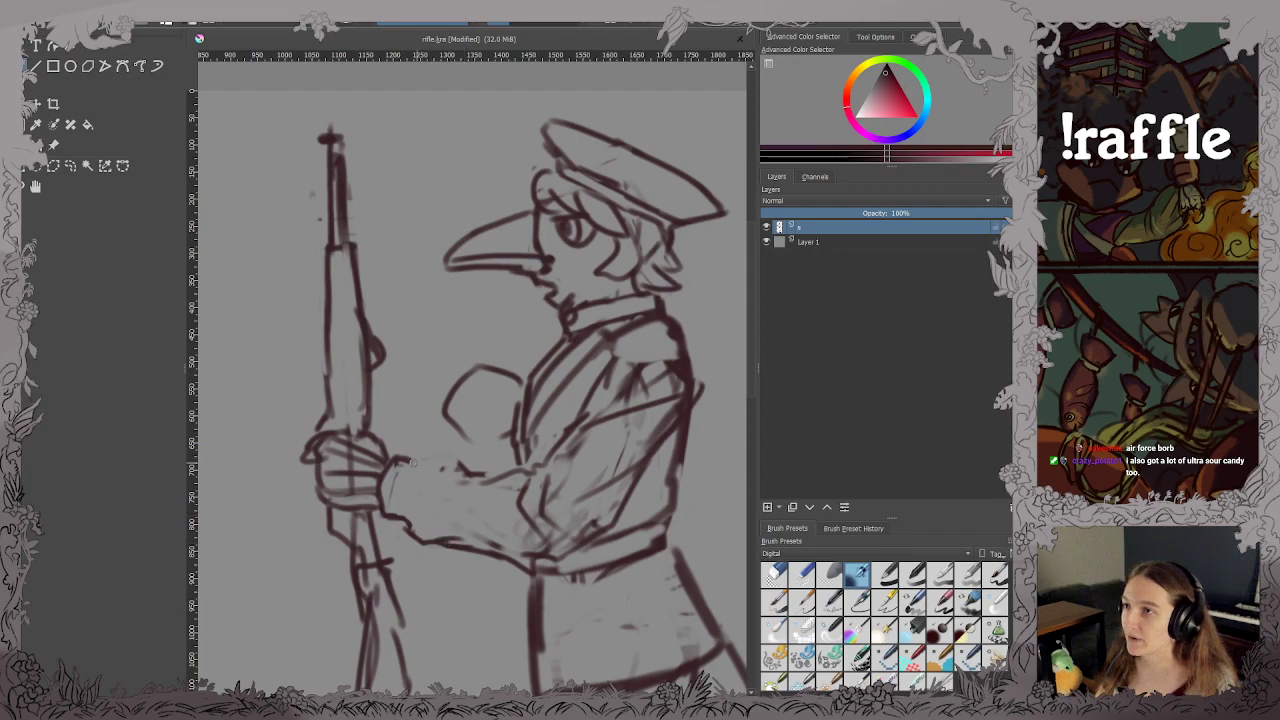
# Redraw the forearm's upper edge with a small fold bump, add the curved cuff line near the wrist, and save.
pyautogui.moveTo(412, 462); pyautogui.dragTo(512, 480)
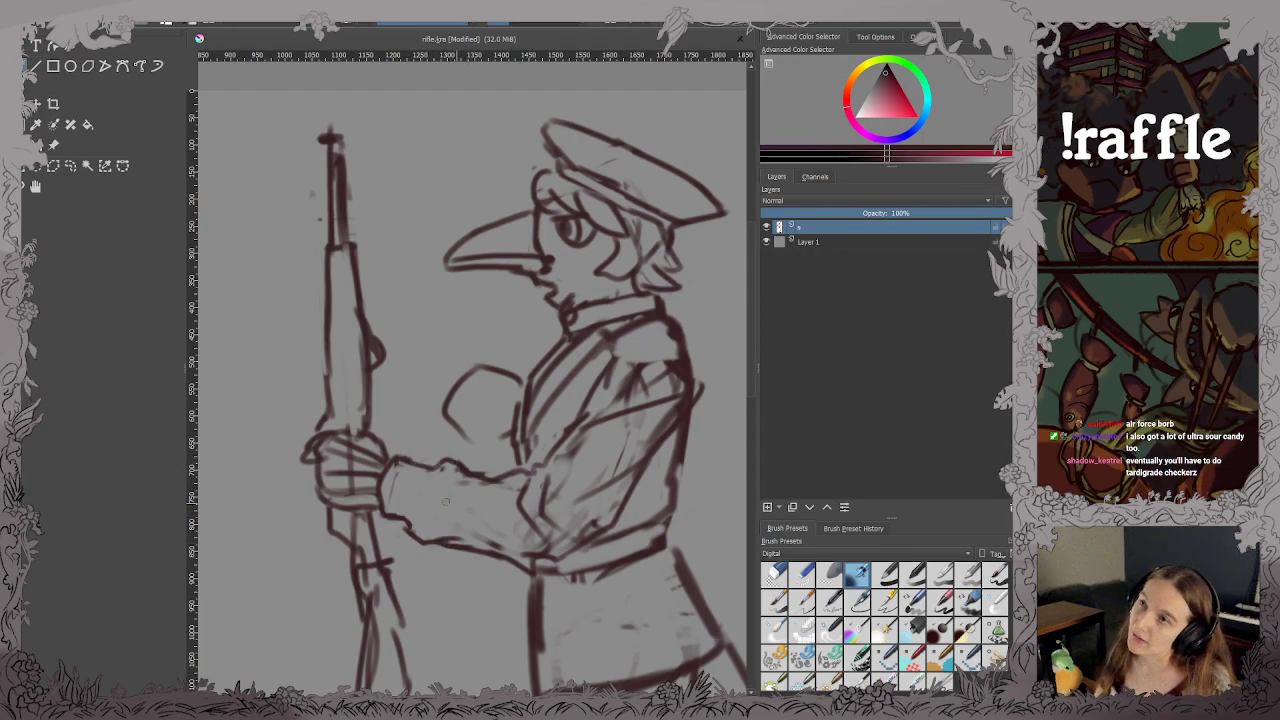
pyautogui.moveTo(422, 476); pyautogui.dragTo(407, 514)
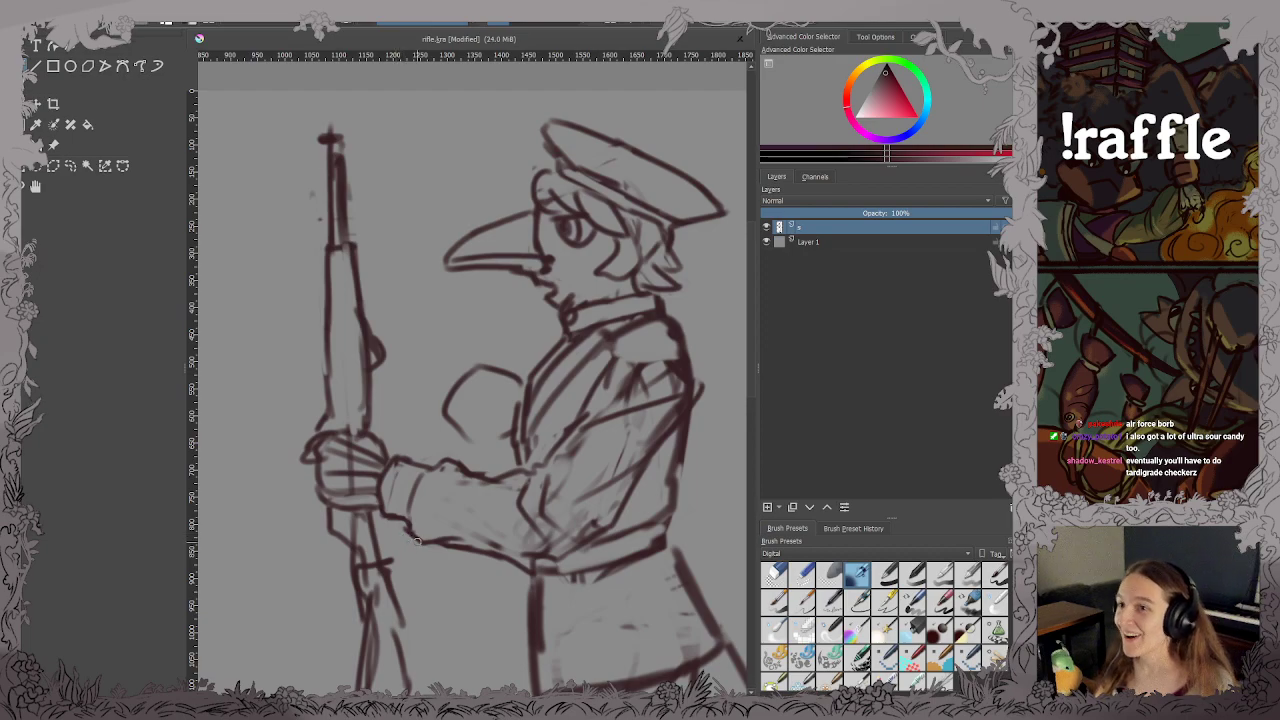
pyautogui.scroll(-1, 410, 543)
pyautogui.hotkey('ctrl', 's')
# Reshape the outer edge of the far hand in front of the chest into a straighter vertical line and save.
pyautogui.scroll(1, 343, 543)
pyautogui.scroll(1, 434, 459)
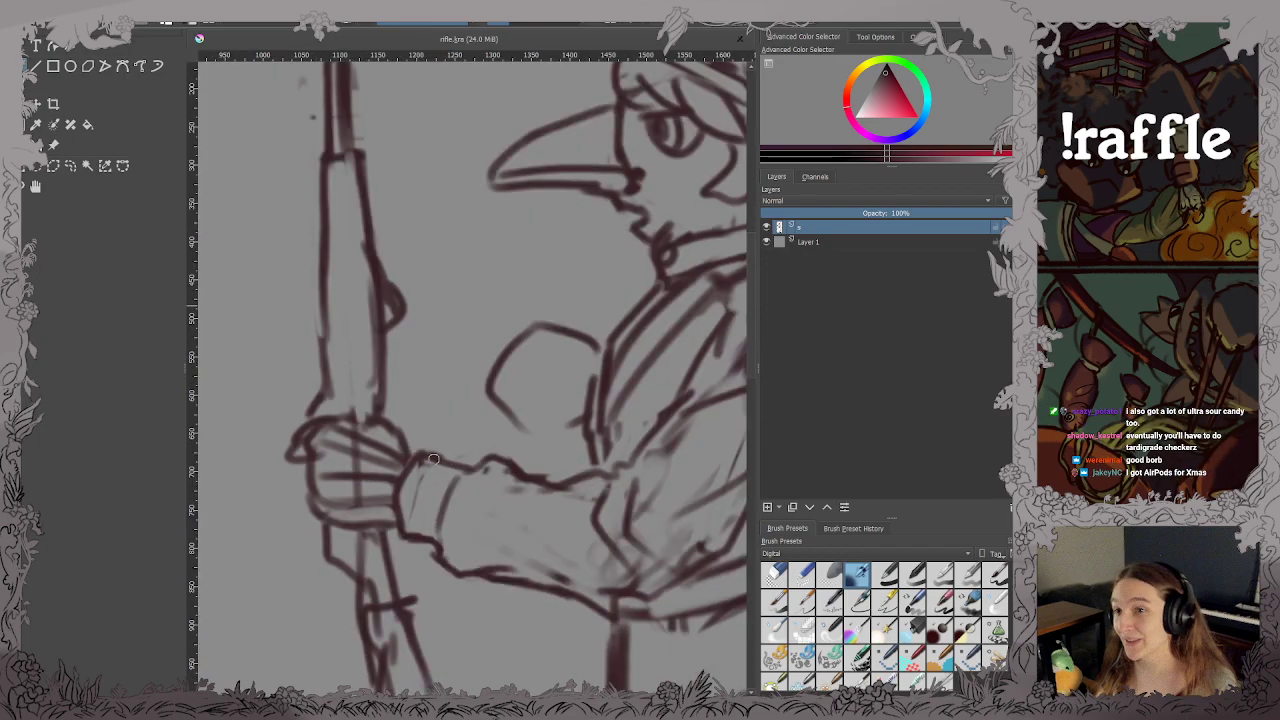
pyautogui.scroll(-1, 433, 459)
pyautogui.scroll(-1, 436, 460)
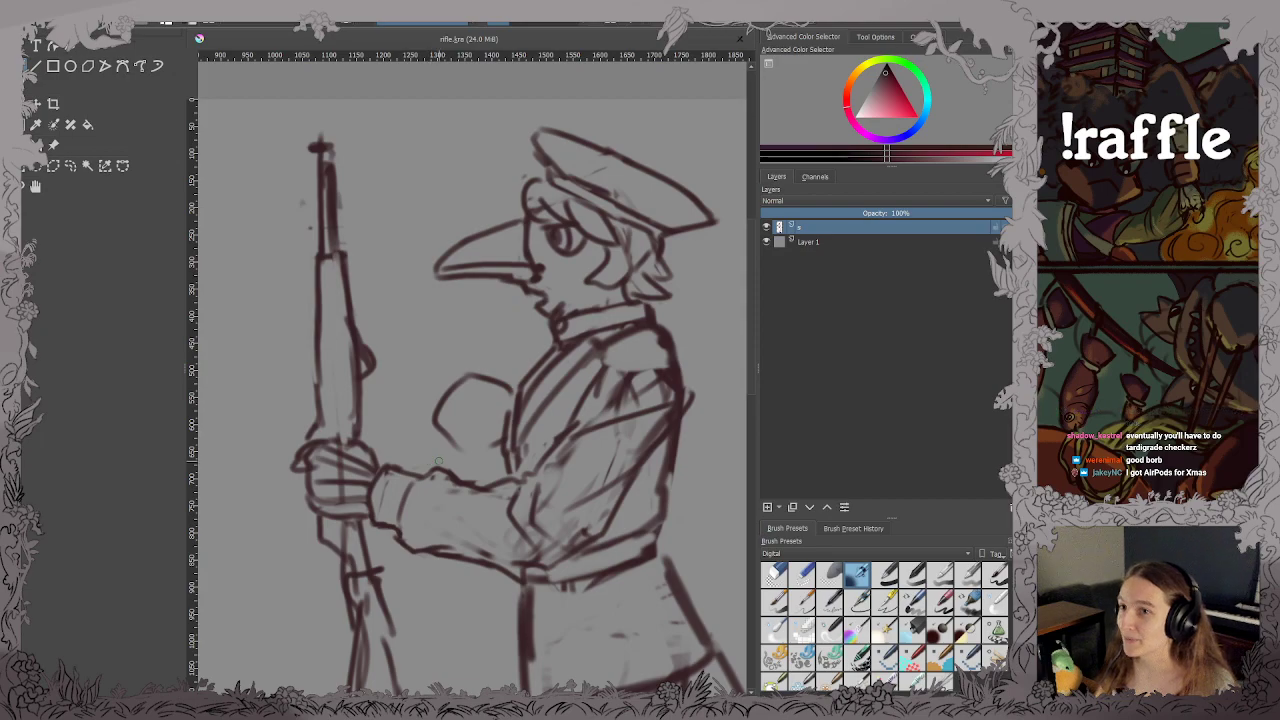
pyautogui.moveTo(442, 390)
pyautogui.mouseDown()
pyautogui.moveTo(428, 424)
pyautogui.moveTo(442, 428)
pyautogui.moveTo(446, 409)
pyautogui.moveTo(452, 437)
pyautogui.mouseUp()
pyautogui.hotkey('ctrl', 'z')
pyautogui.press('e')
pyautogui.press('e')
pyautogui.hotkey('ctrl', 's')
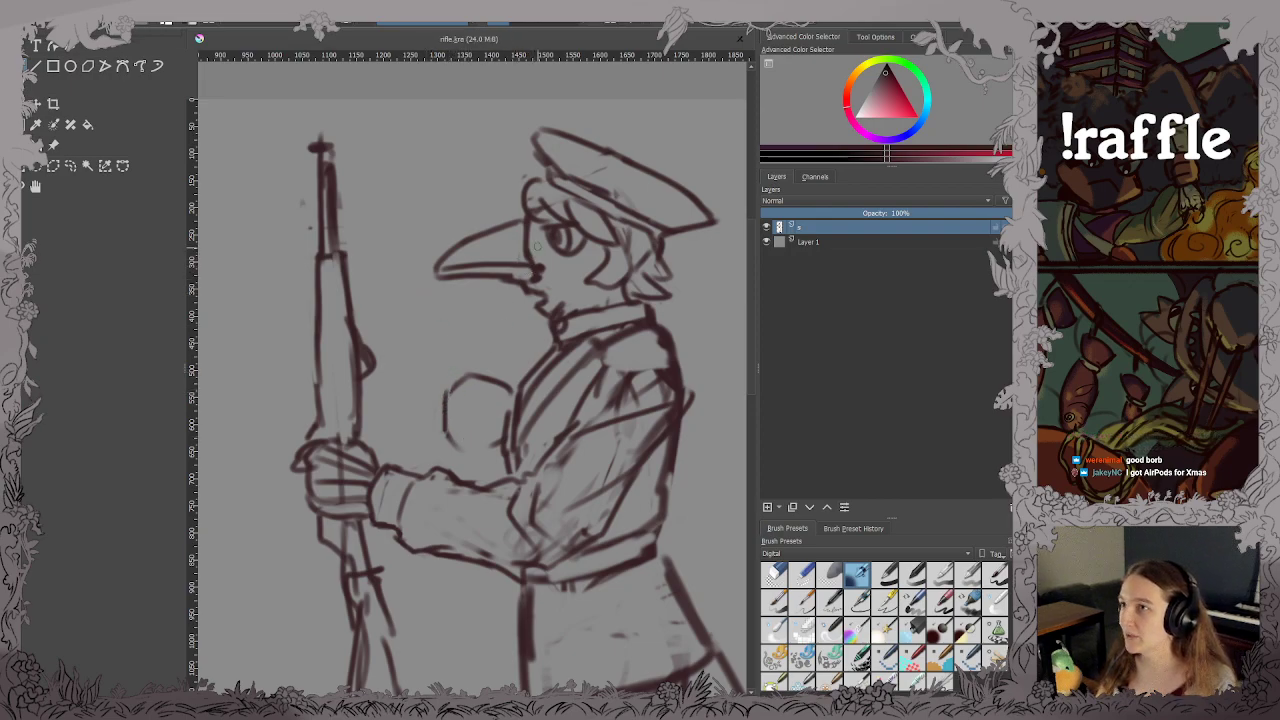
# Erase the face line at the beak's base, redraw it as a short curve in front of the eye, and save.
pyautogui.press('ctrl')
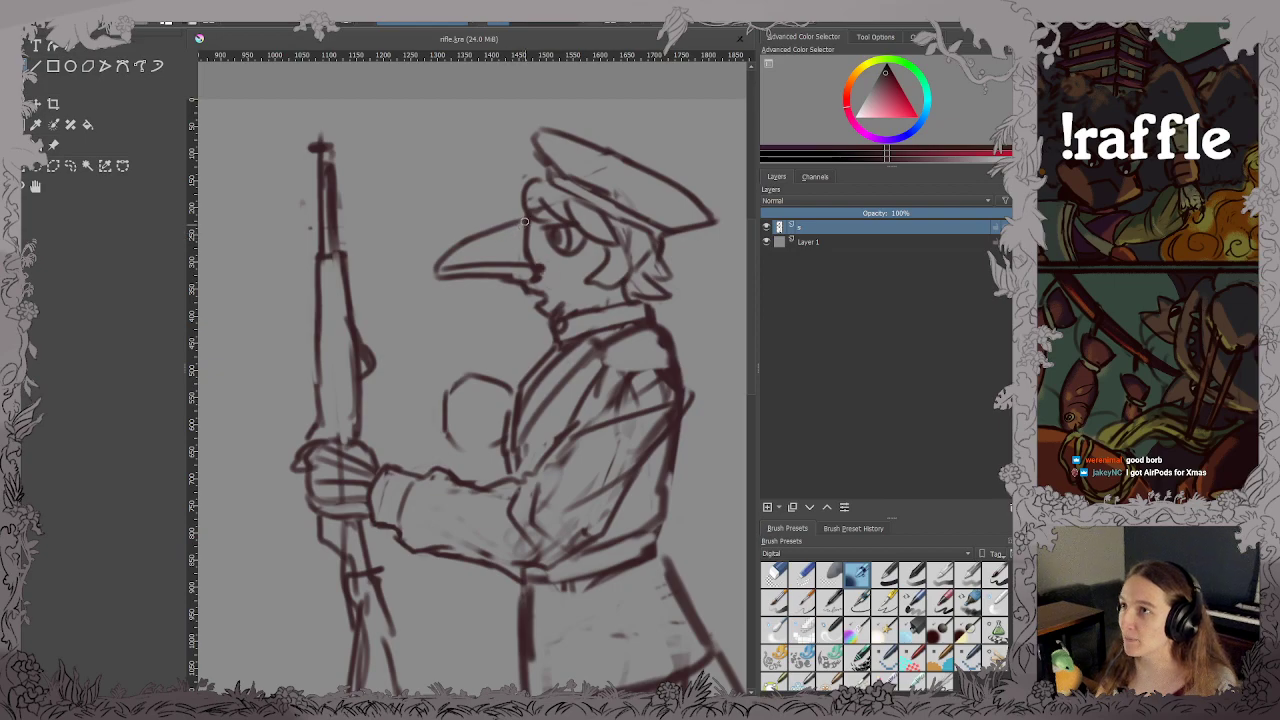
pyautogui.click(519, 227)
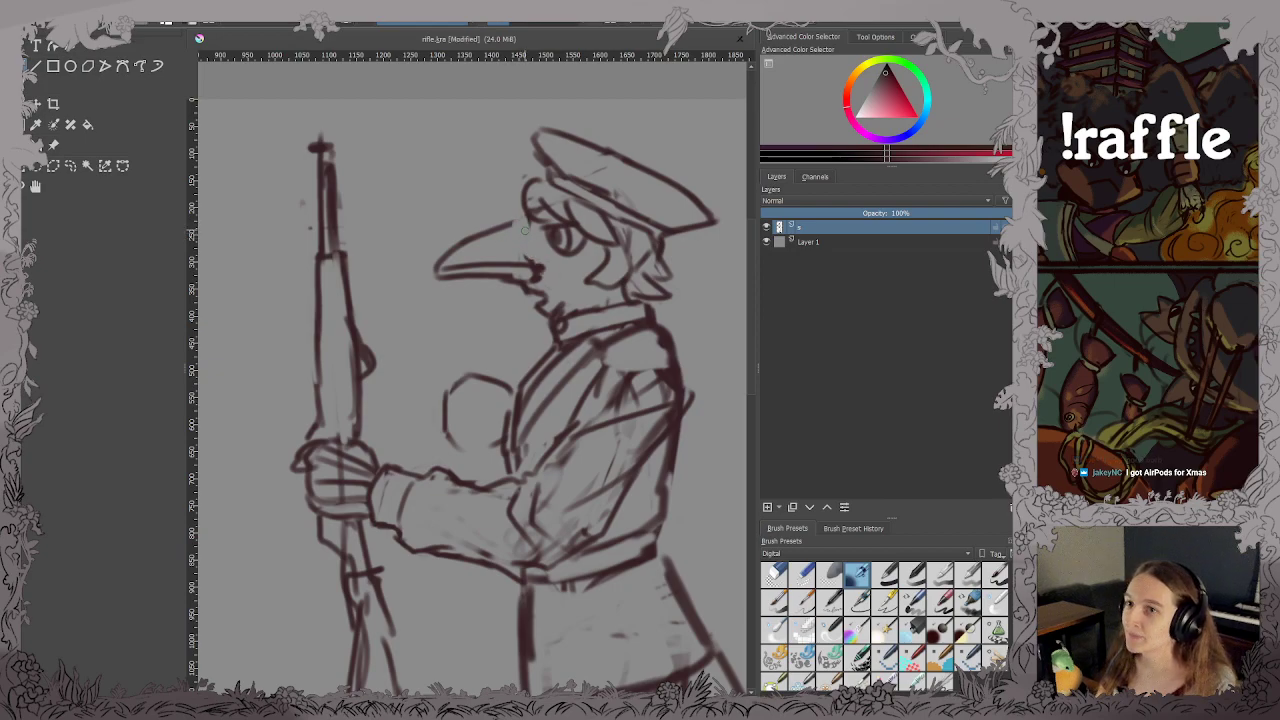
pyautogui.moveTo(521, 220)
pyautogui.mouseDown()
pyautogui.moveTo(522, 247)
pyautogui.moveTo(540, 254)
pyautogui.moveTo(536, 225)
pyautogui.mouseUp()
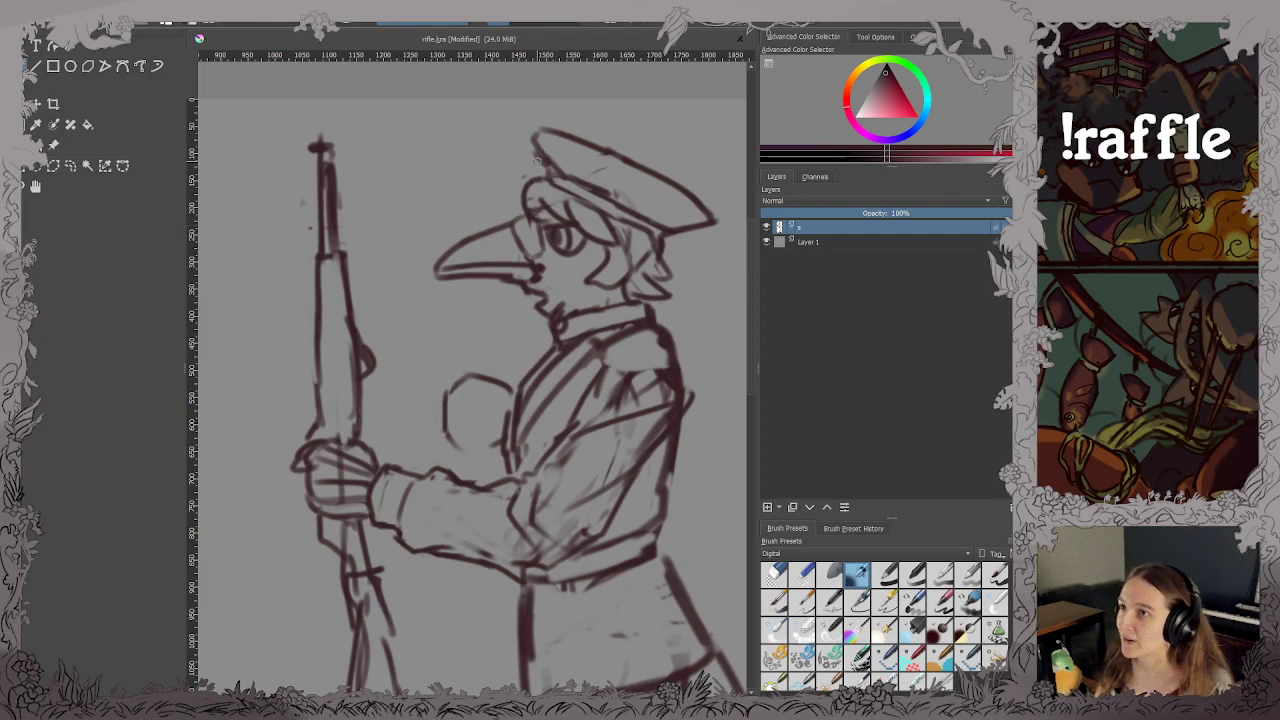
pyautogui.hotkey('ctrl', 's')
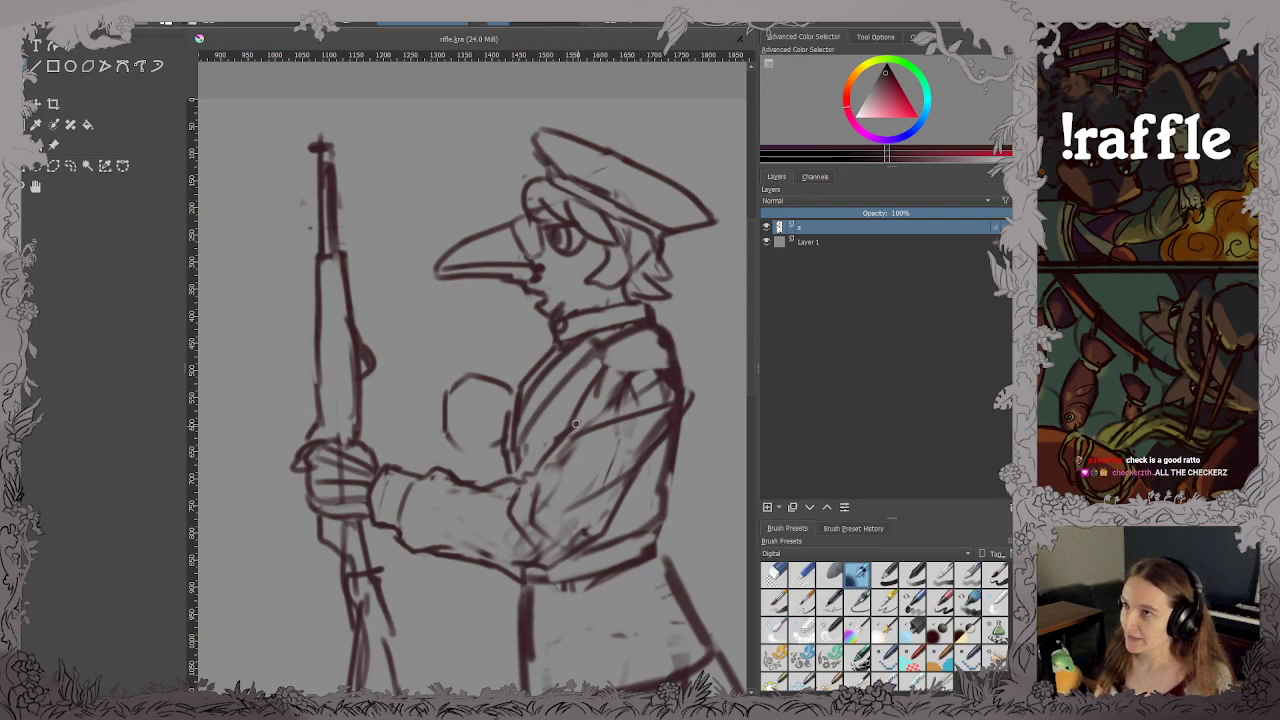
# Thin the front part of the jacket's bottom hem line and save.
pyautogui.scroll(-2, 449, 400)
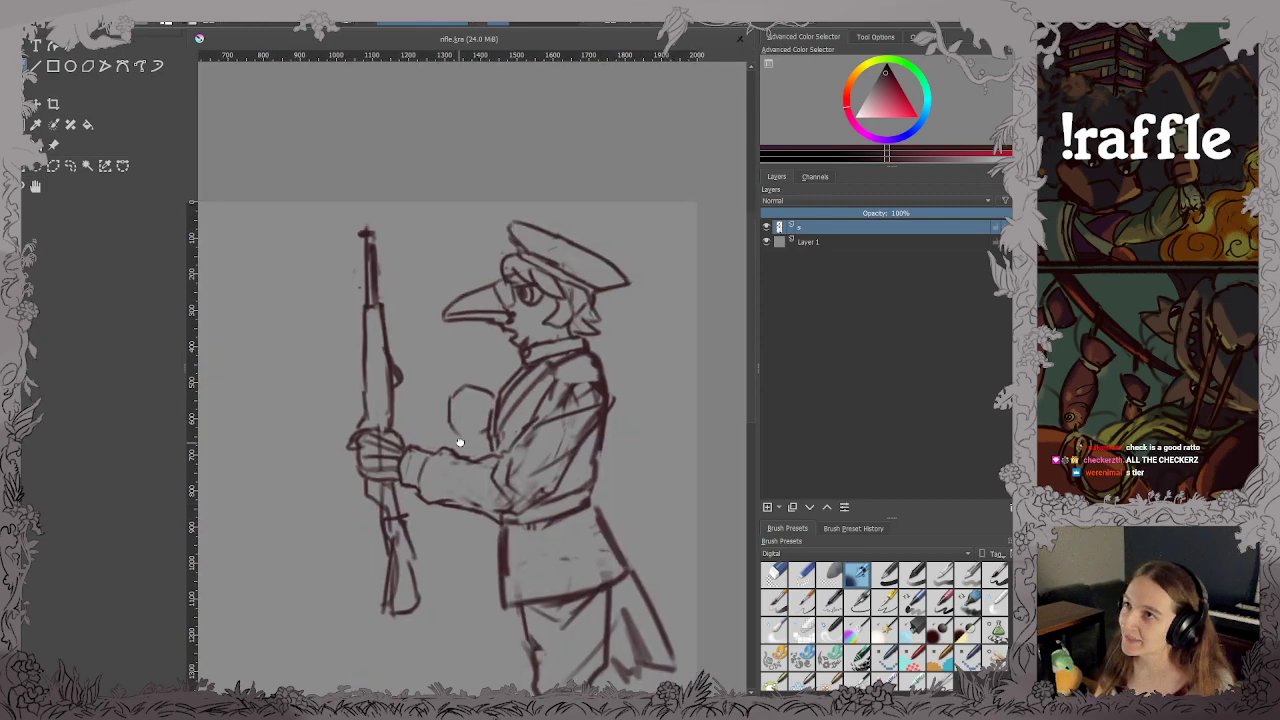
pyautogui.moveTo(457, 443); pyautogui.dragTo(490, 332)
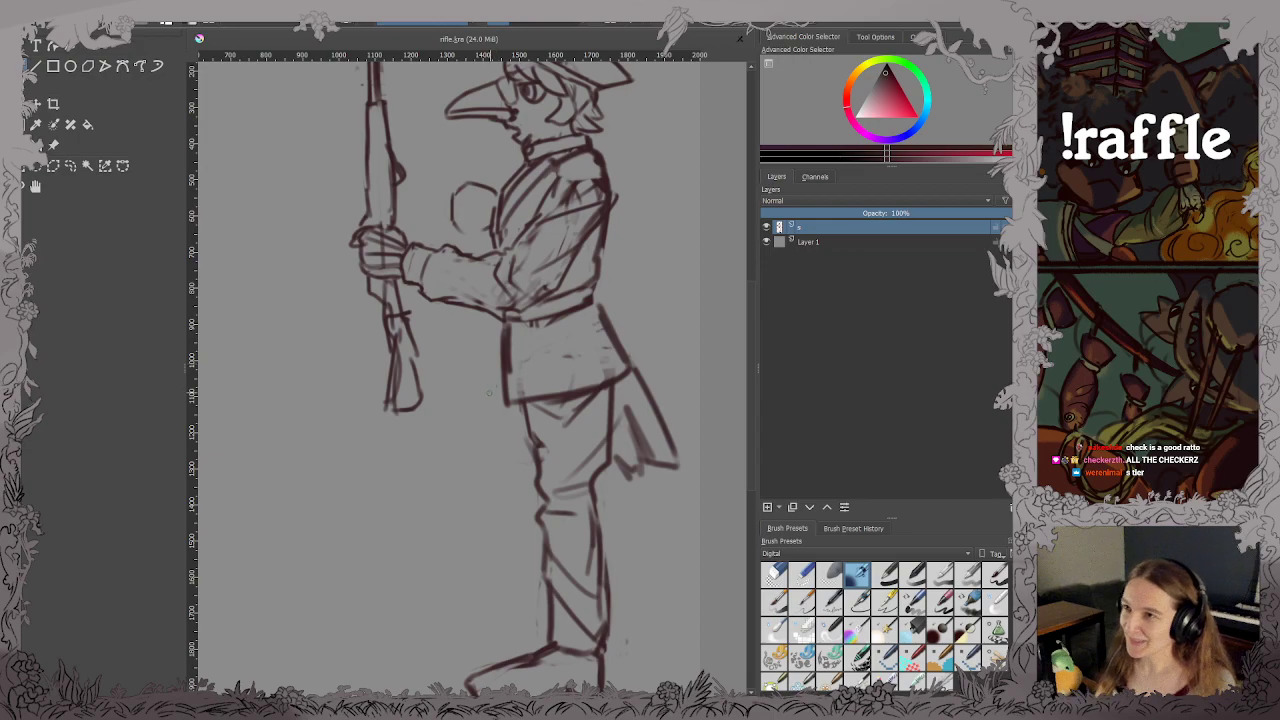
pyautogui.scroll(2, 489, 393)
pyautogui.scroll(3, 489, 393)
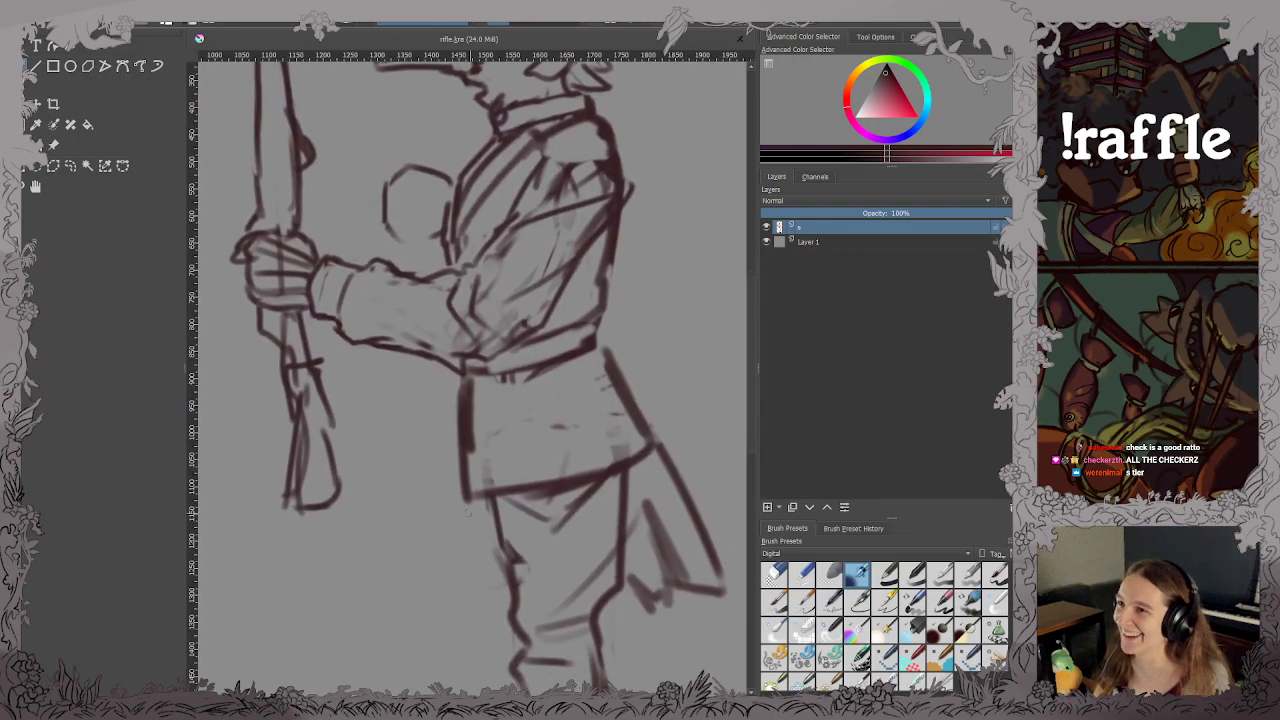
pyautogui.moveTo(499, 482)
pyautogui.mouseDown()
pyautogui.moveTo(598, 472)
pyautogui.moveTo(532, 491)
pyautogui.mouseUp()
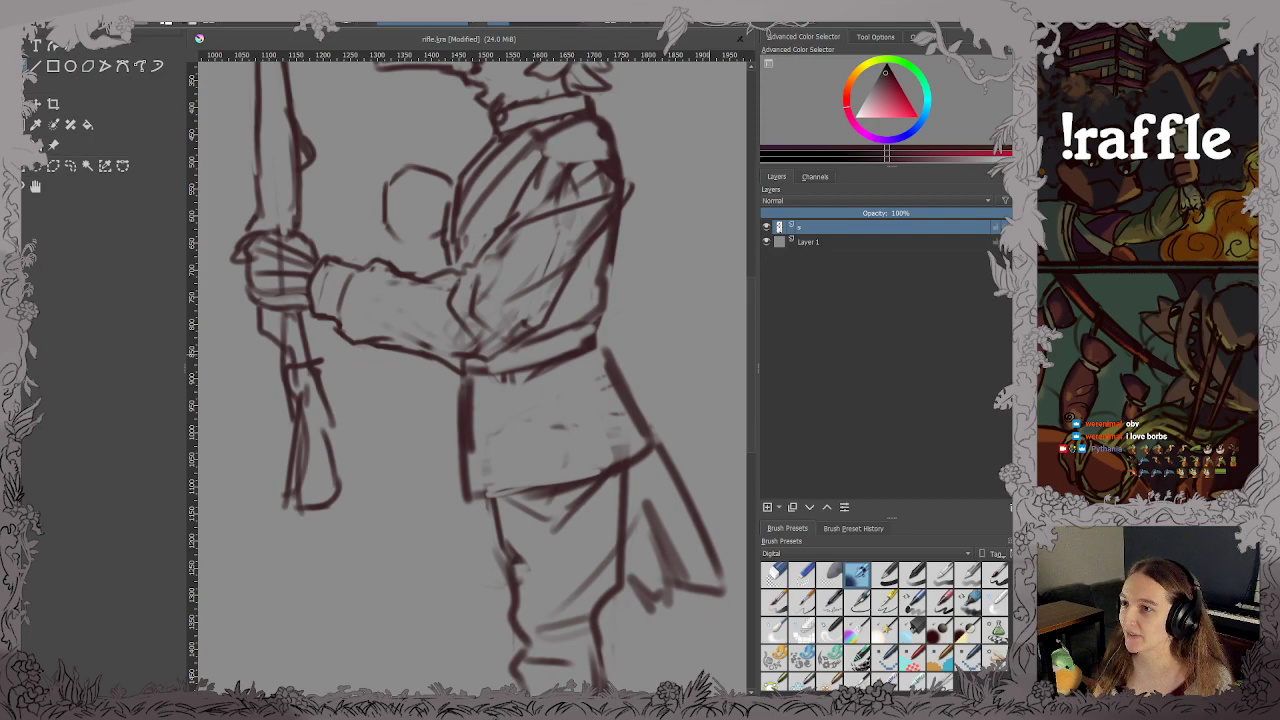
pyautogui.moveTo(513, 277); pyautogui.dragTo(566, 398)
pyautogui.hotkey('ctrl', 's')
# Rework the fold lines on the upper sleeve below the shoulder, trim the end overshooting the back, and save.
pyautogui.moveTo(681, 392)
pyautogui.mouseDown()
pyautogui.moveTo(680, 350)
pyautogui.moveTo(664, 400)
pyautogui.moveTo(688, 370)
pyautogui.moveTo(681, 341)
pyautogui.mouseUp()
pyautogui.hotkey('ctrl', 'z')
pyautogui.hotkey('ctrl', 's')
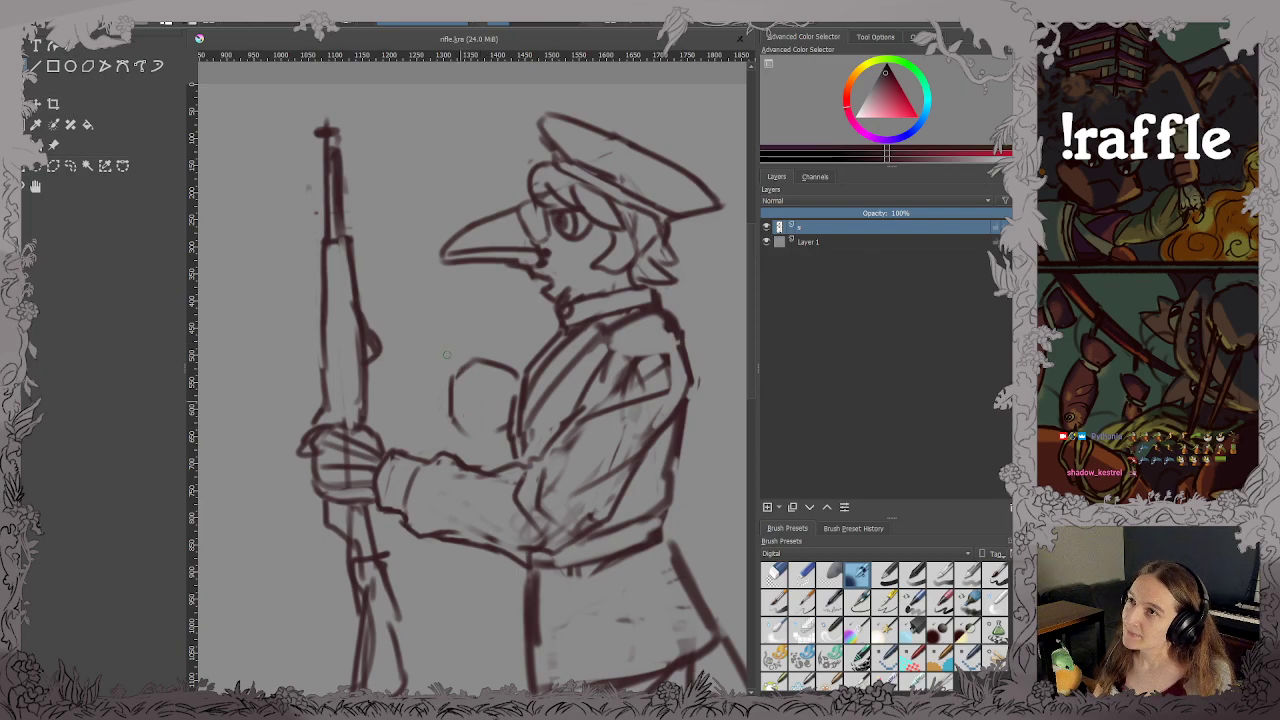
# Draw diagonal fold lines along the forearm sleeve between the cuff and the elbow, and save.
pyautogui.scroll(-2, 430, 308)
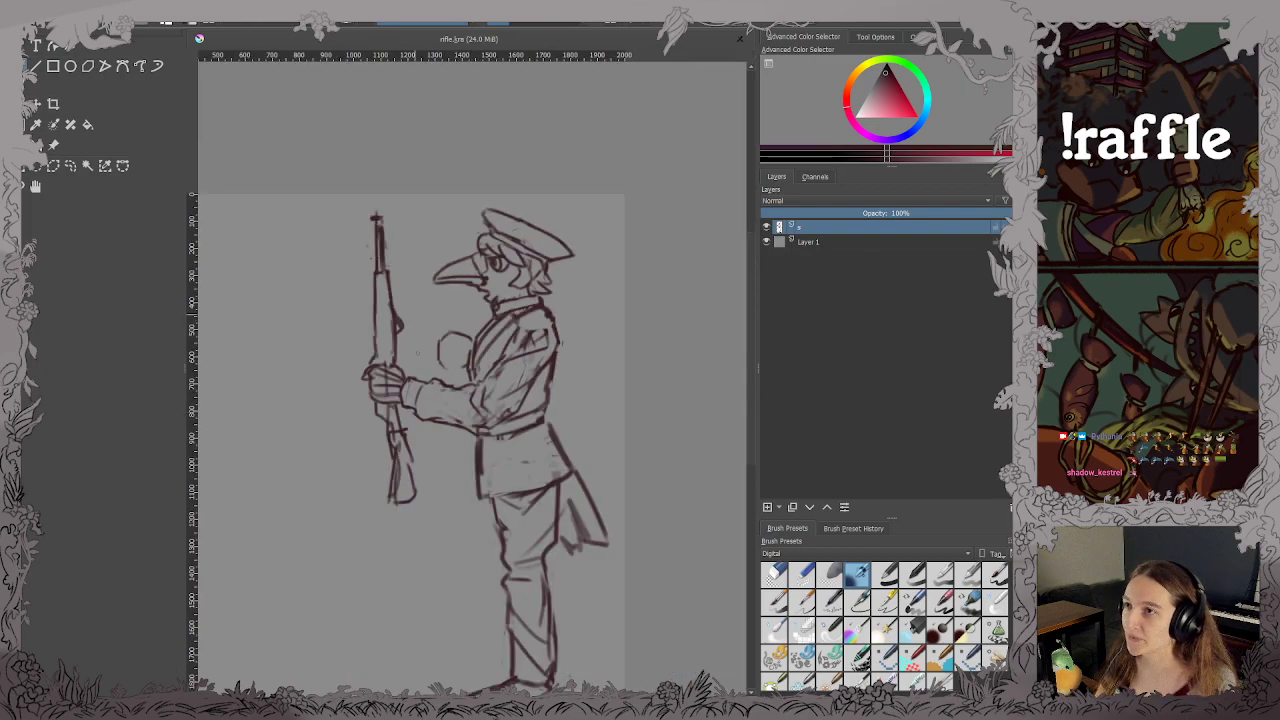
pyautogui.moveTo(408, 380); pyautogui.dragTo(416, 366)
pyautogui.scroll(2, 420, 367)
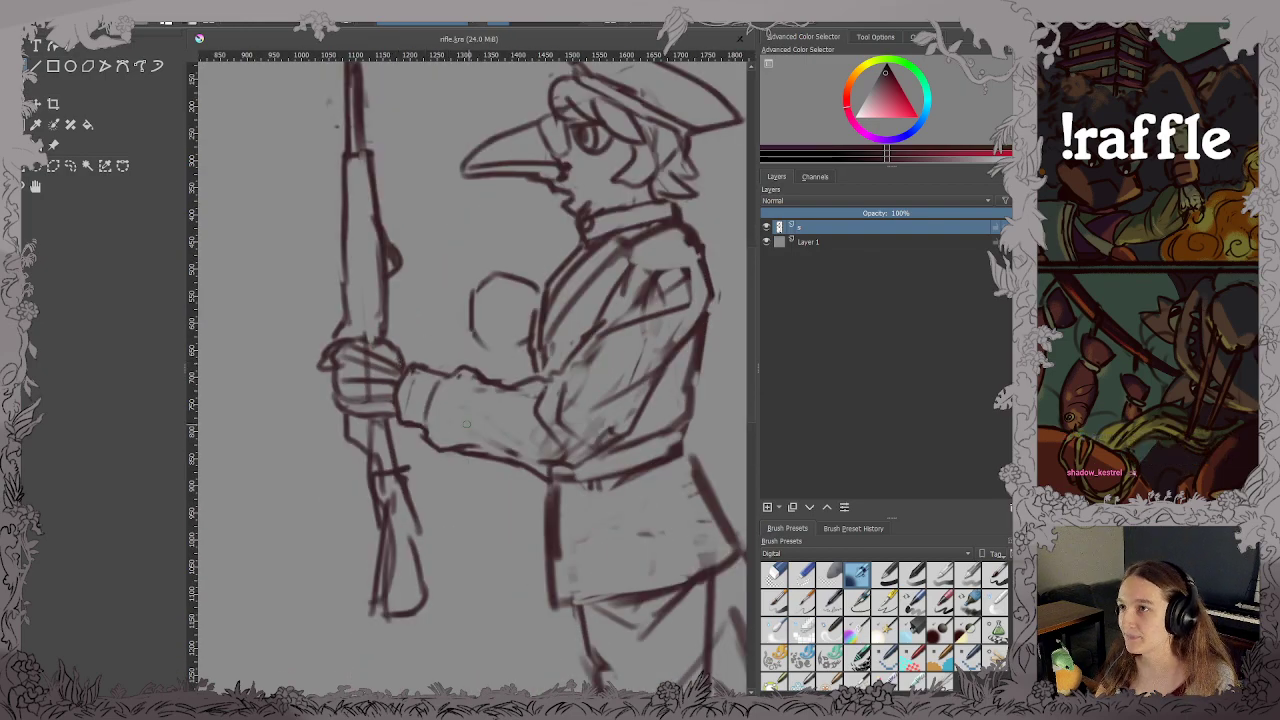
pyautogui.moveTo(456, 431)
pyautogui.mouseDown()
pyautogui.moveTo(498, 402)
pyautogui.moveTo(548, 407)
pyautogui.moveTo(499, 424)
pyautogui.moveTo(560, 459)
pyautogui.mouseUp()
pyautogui.scroll(-2, 561, 446)
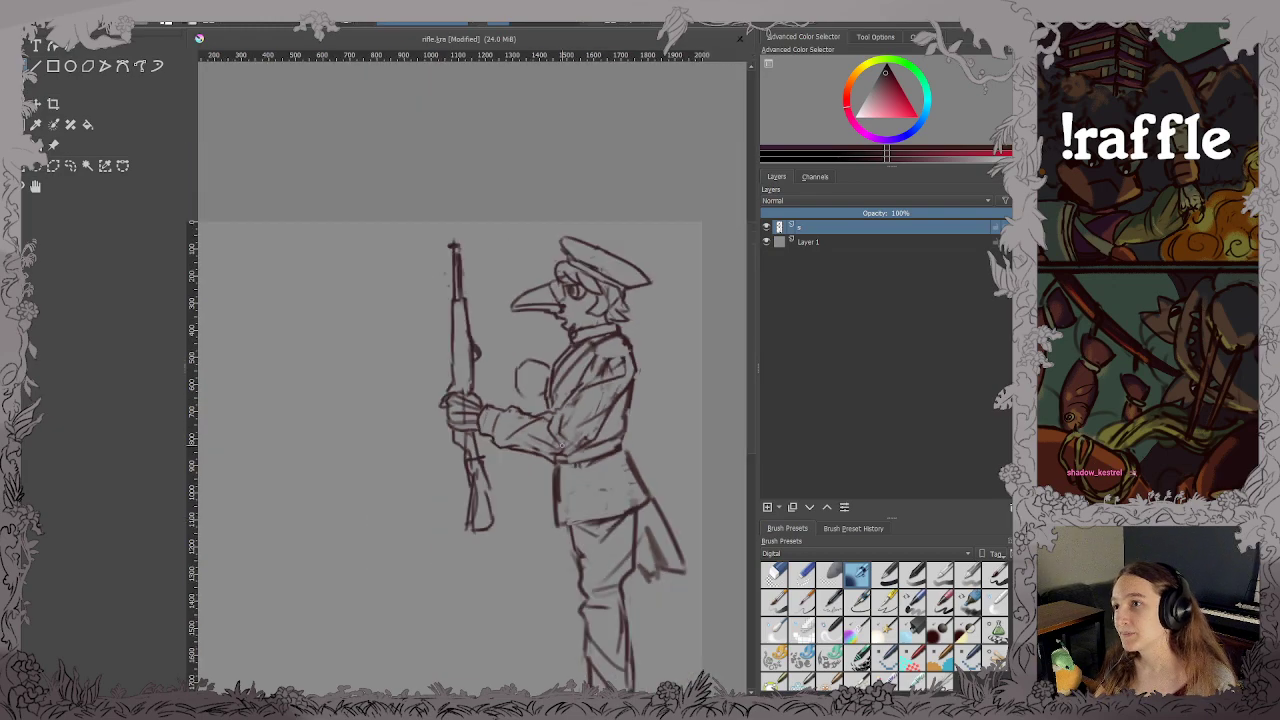
pyautogui.scroll(3, 561, 444)
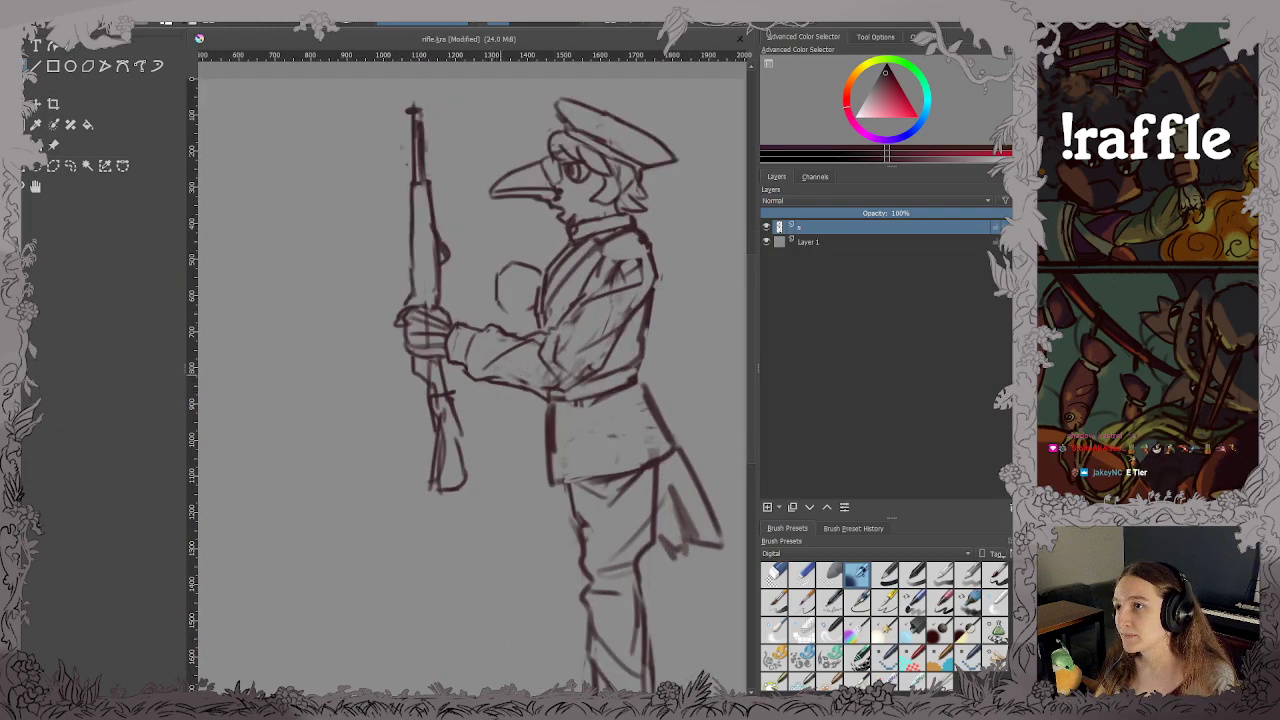
pyautogui.hotkey('ctrl', 's')
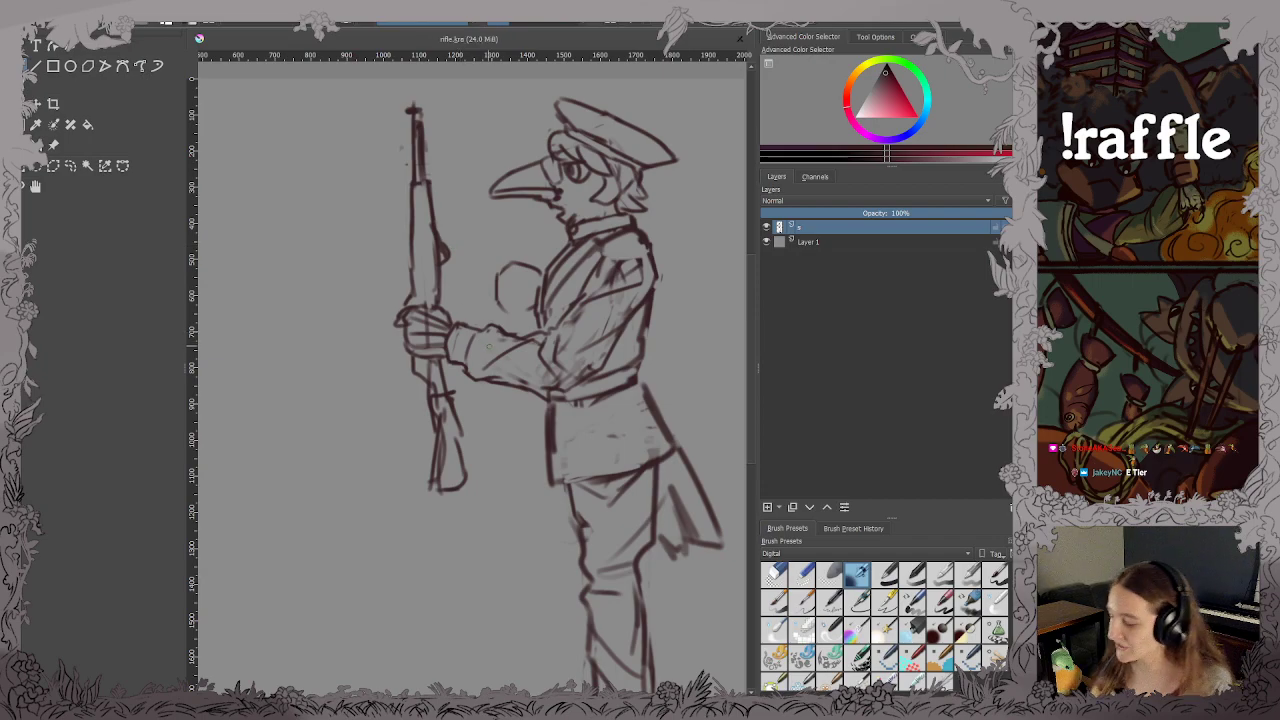
# Touch up the creases around the sleeve's elbow and save.
pyautogui.moveTo(496, 378); pyautogui.dragTo(544, 362)
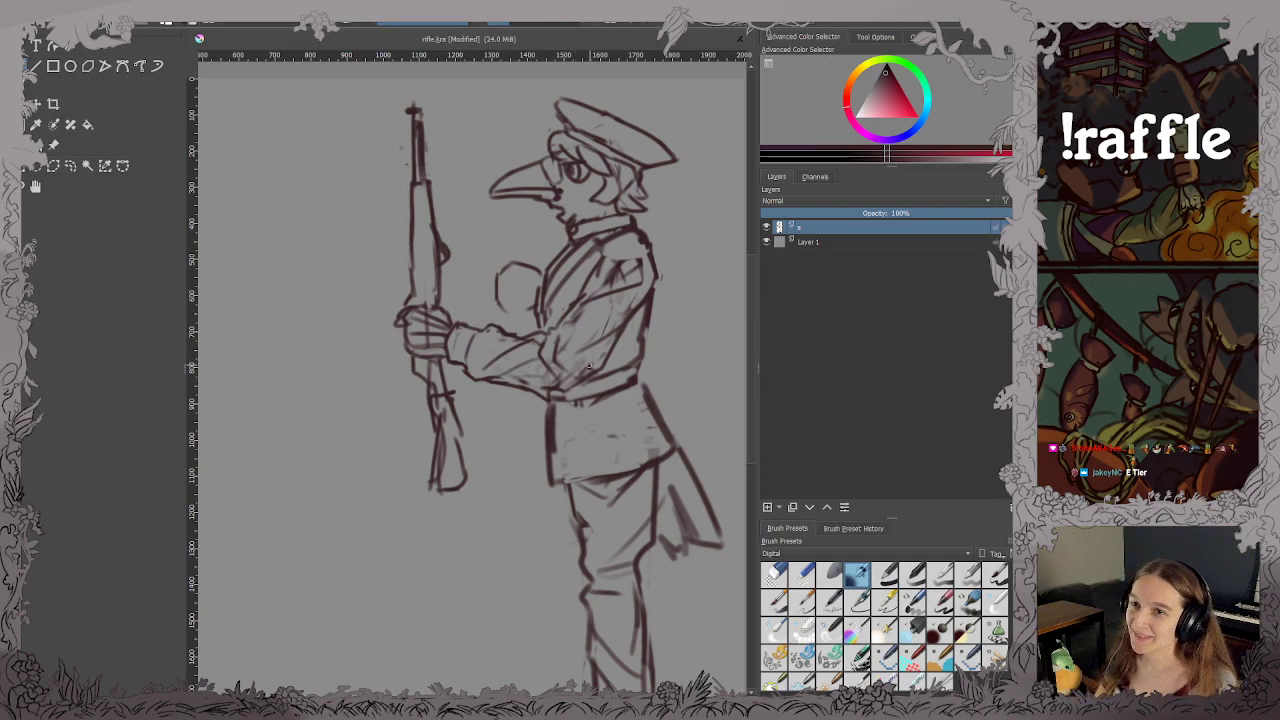
pyautogui.scroll(-1, 589, 366)
pyautogui.scroll(1, 589, 366)
pyautogui.moveTo(587, 359); pyautogui.dragTo(585, 377)
pyautogui.hotkey('ctrl', 's')
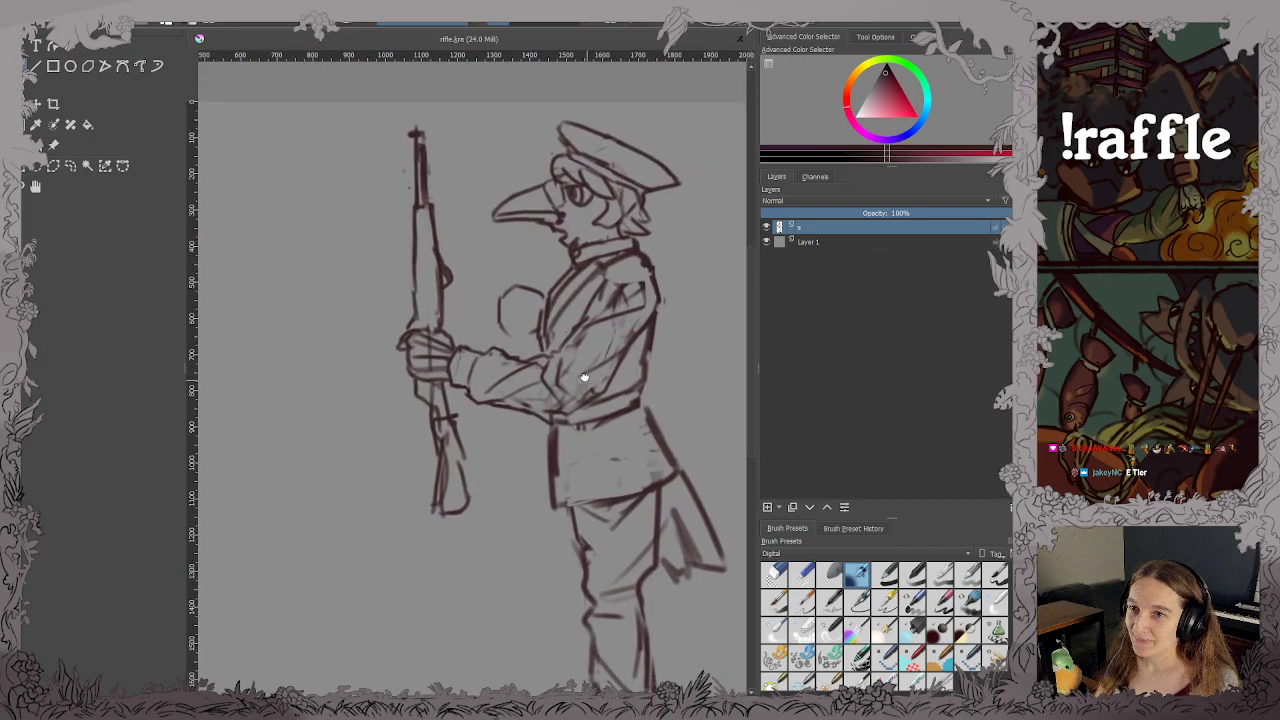
# Erase the boot's foot, including toe, sole and heel, below the ankle, and save.
pyautogui.scroll(-5, 585, 377)
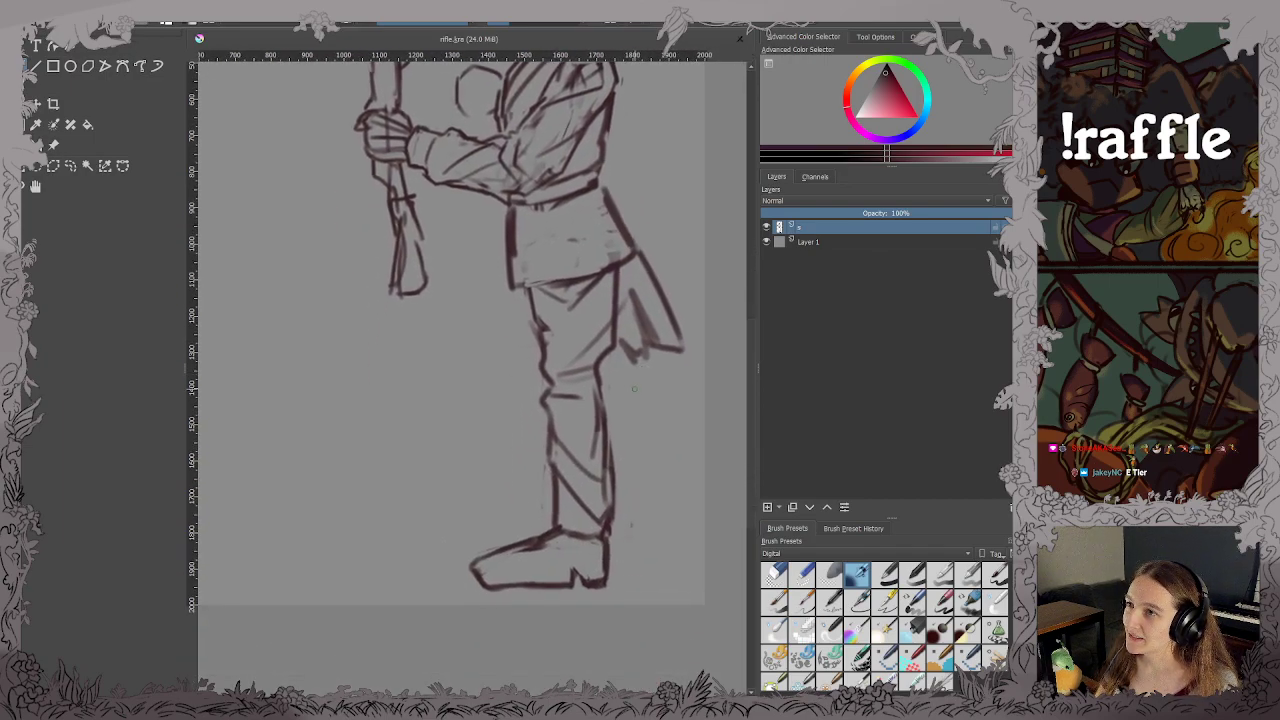
pyautogui.scroll(-1, 634, 389)
pyautogui.scroll(1, 627, 494)
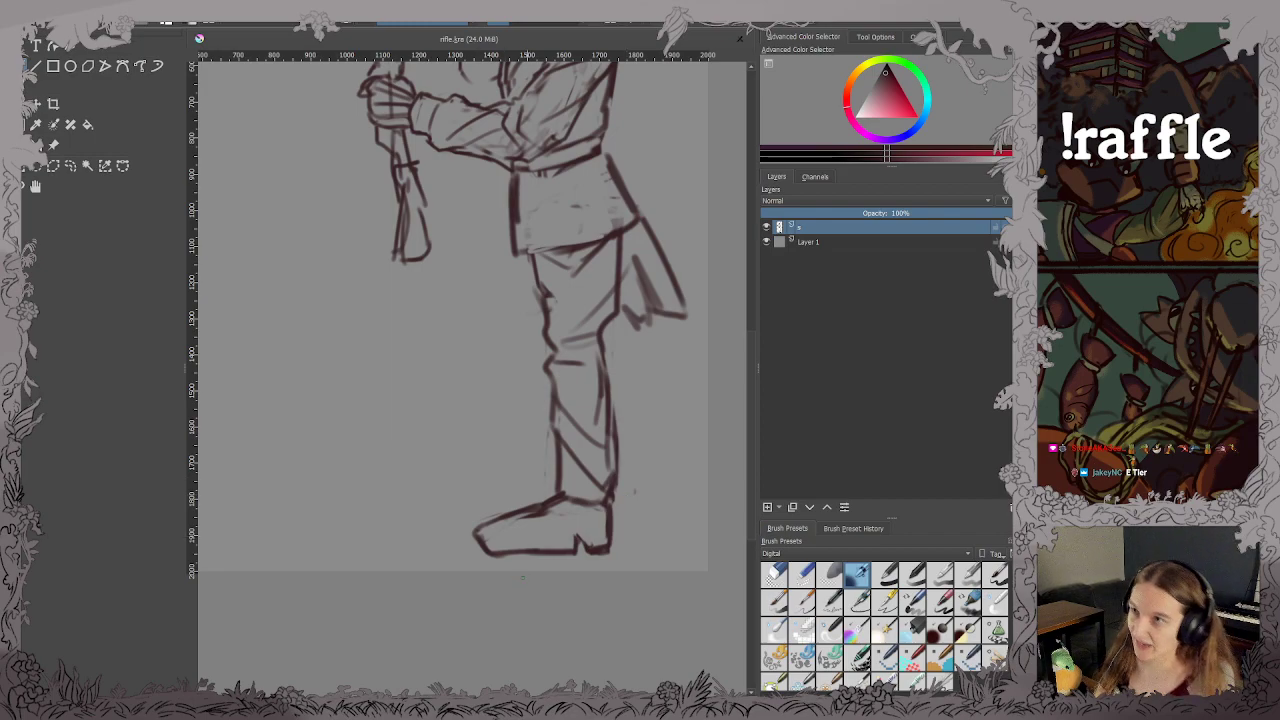
pyautogui.moveTo(537, 552)
pyautogui.mouseDown()
pyautogui.moveTo(460, 532)
pyautogui.moveTo(496, 557)
pyautogui.moveTo(565, 551)
pyautogui.moveTo(475, 551)
pyautogui.moveTo(440, 529)
pyautogui.moveTo(530, 516)
pyautogui.mouseUp()
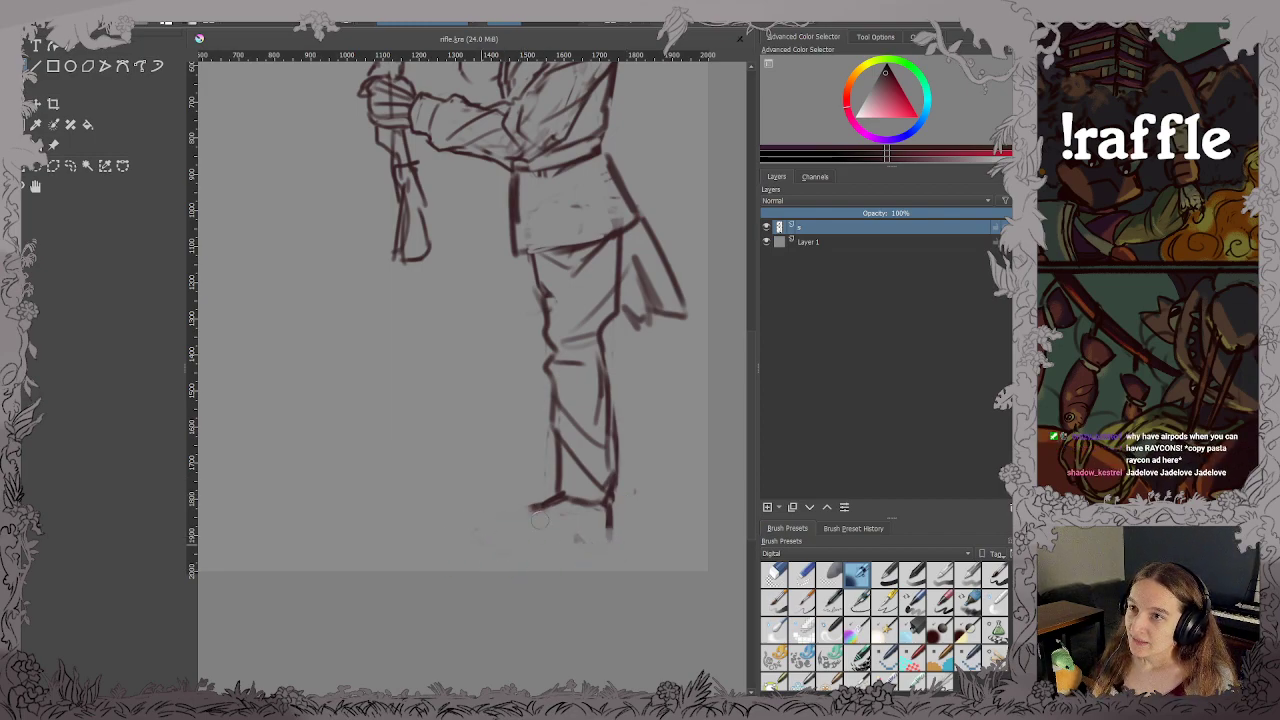
pyautogui.hotkey('ctrl', 's')
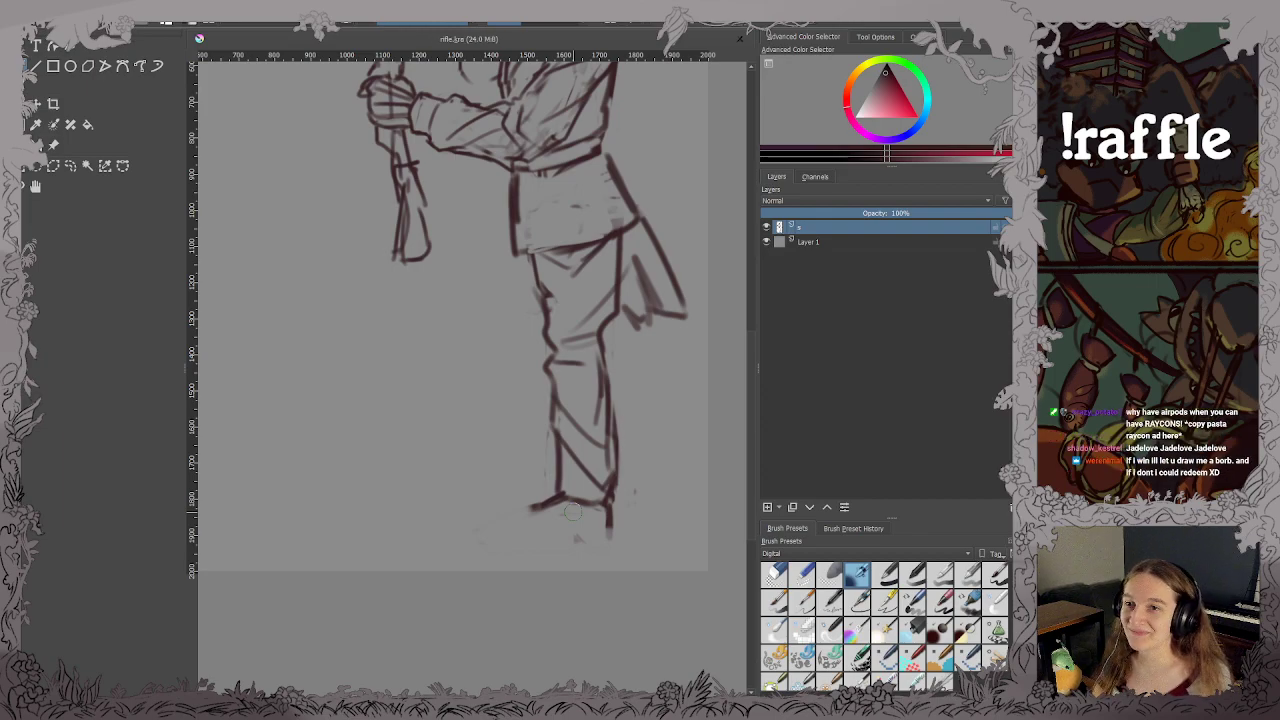
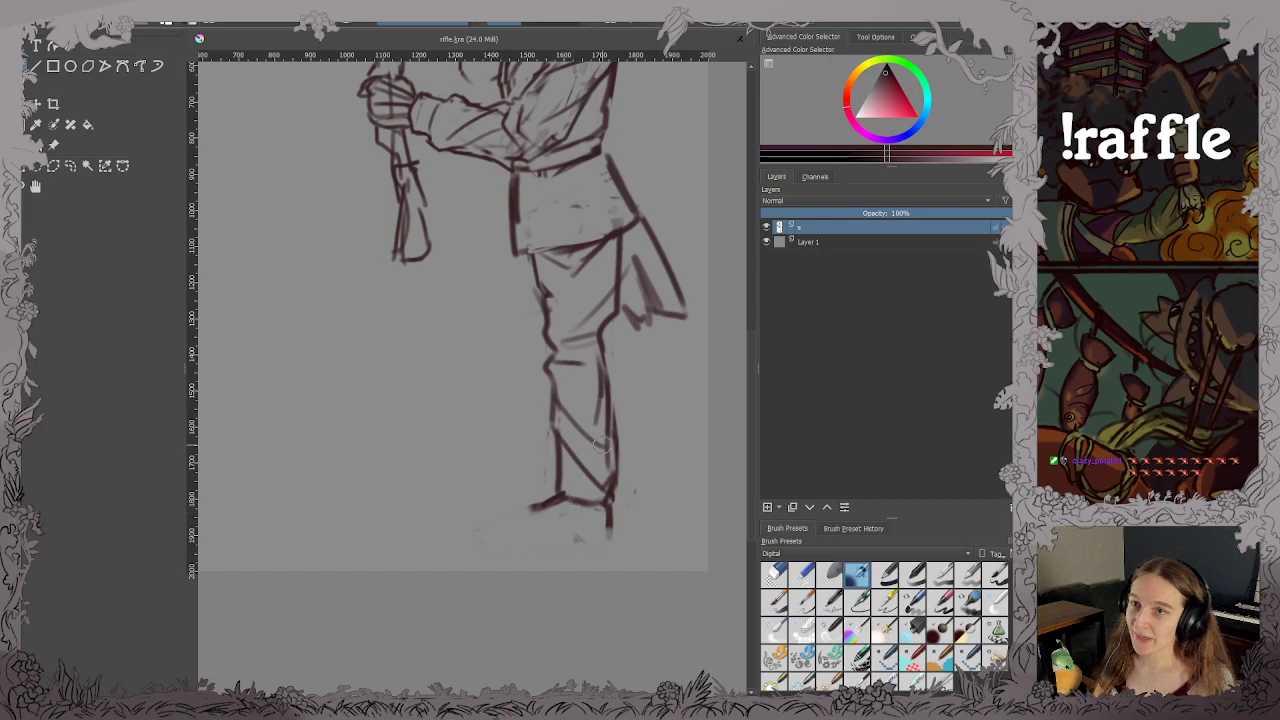
# Clear the leftover instep and heel lines below the ankle, keeping only a faint guide at the trouser hem.
pyautogui.scroll(1, 590, 410)
pyautogui.moveTo(678, 598); pyautogui.dragTo(648, 456)
pyautogui.moveTo(648, 389); pyautogui.dragTo(622, 409)
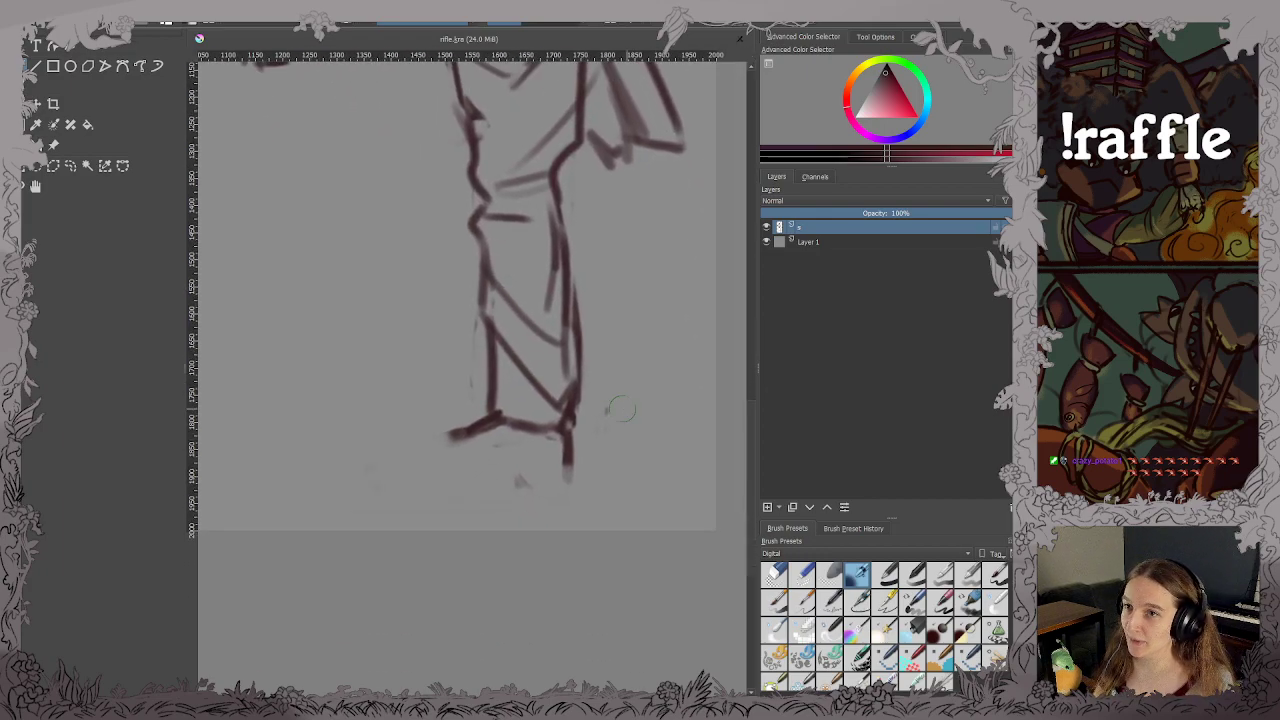
pyautogui.hotkey('ctrl', 'z')
pyautogui.hotkey('ctrl', 'z')
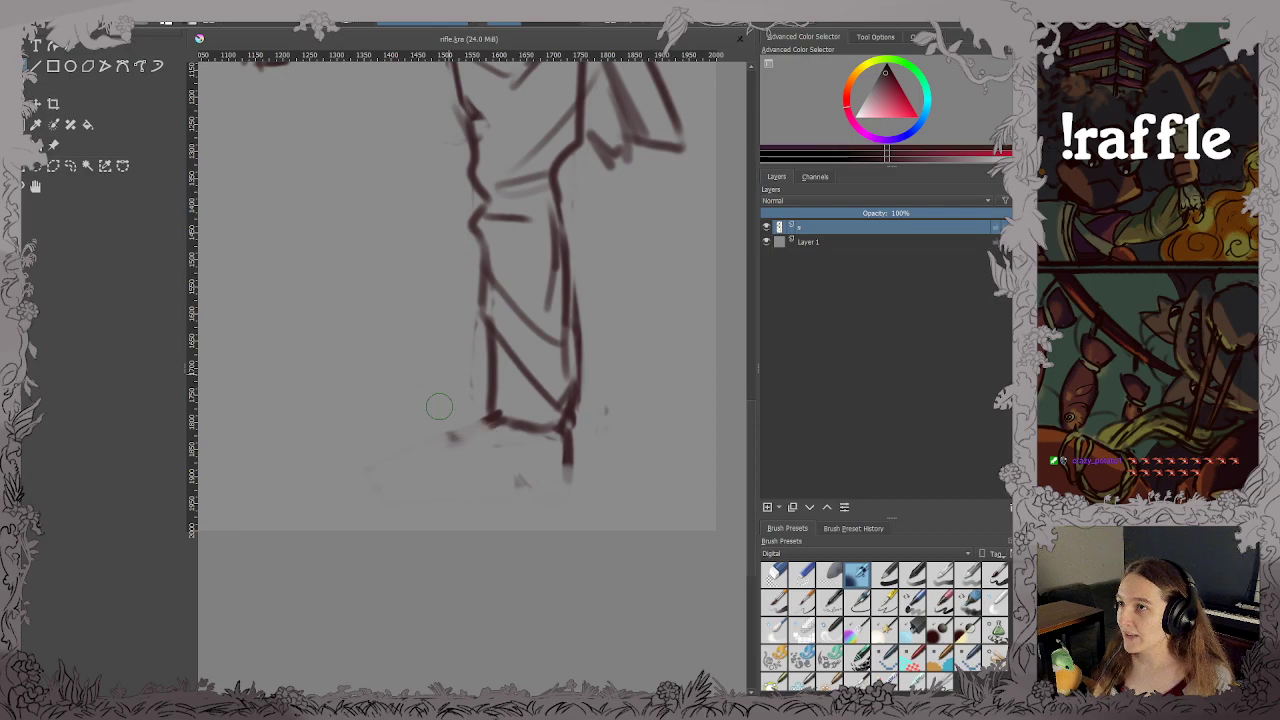
pyautogui.hotkey('ctrl', 'z')
pyautogui.hotkey('ctrl', 'z')
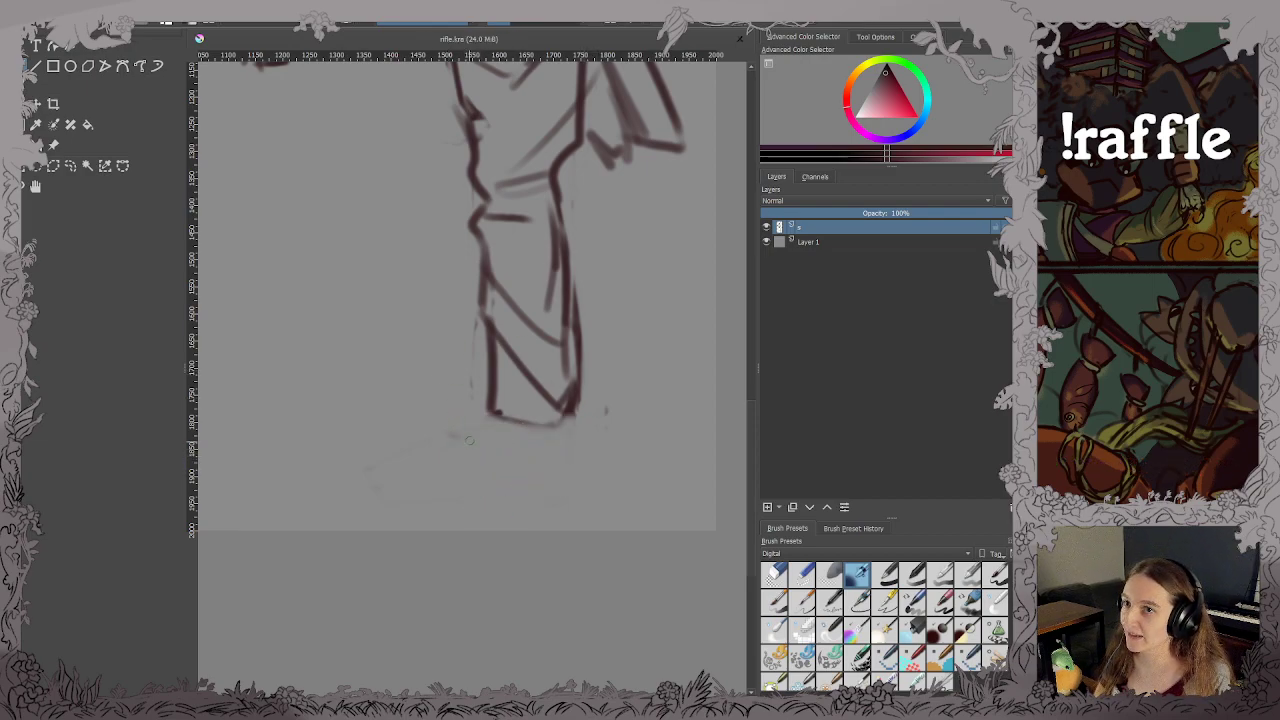
# Draw the boot's foot below the ankle with a sloping instep, pointed toe, flat sole, and raised block heel.
pyautogui.moveTo(497, 411)
pyautogui.mouseDown()
pyautogui.moveTo(449, 467)
pyautogui.moveTo(367, 507)
pyautogui.moveTo(532, 492)
pyautogui.mouseUp()
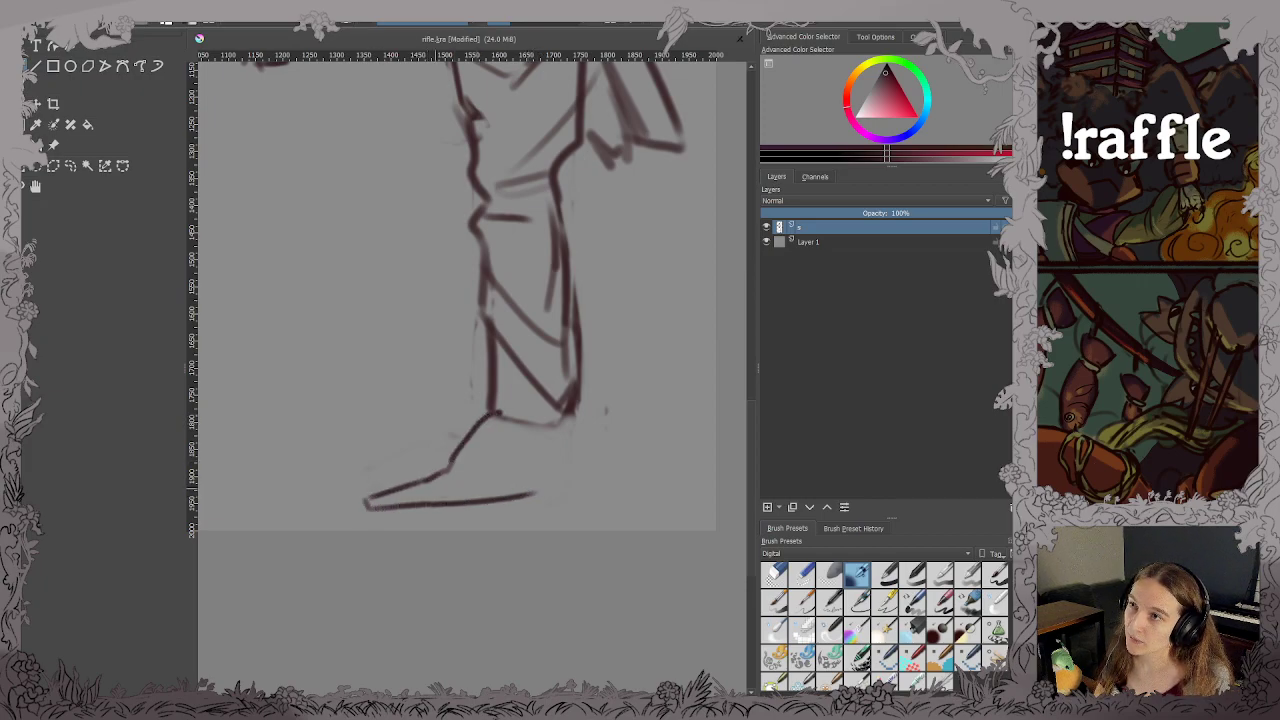
pyautogui.hotkey('ctrl', 'z')
pyautogui.hotkey('ctrl', 'z')
pyautogui.moveTo(450, 465)
pyautogui.mouseDown()
pyautogui.moveTo(375, 502)
pyautogui.moveTo(405, 515)
pyautogui.moveTo(484, 510)
pyautogui.moveTo(576, 455)
pyautogui.moveTo(578, 417)
pyautogui.mouseUp()
pyautogui.moveTo(542, 473)
pyautogui.mouseDown()
pyautogui.moveTo(569, 500)
pyautogui.moveTo(578, 450)
pyautogui.mouseUp()
pyautogui.scroll(-3, 572, 432)
pyautogui.moveTo(552, 393); pyautogui.dragTo(573, 458)
pyautogui.scroll(2, 574, 481)
pyautogui.scroll(1, 573, 458)
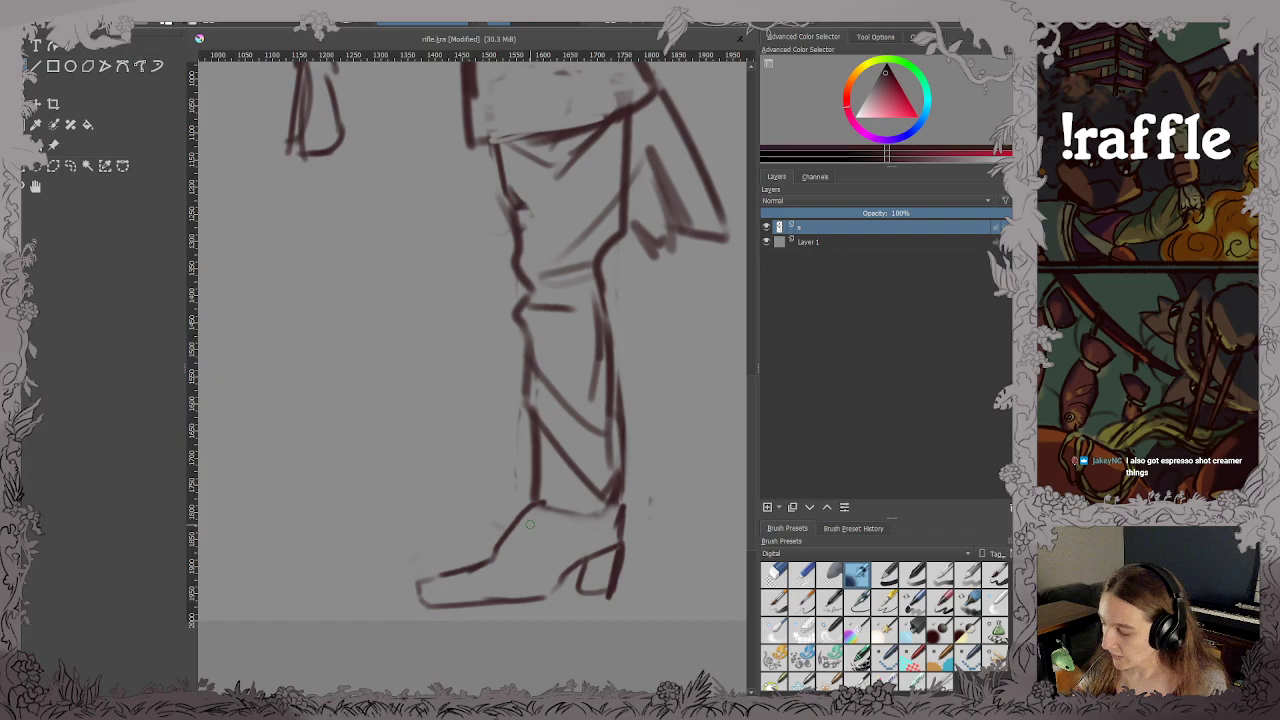
# Draw the curved trouser hem above the boot, reshape the toe into a rounder outline, and save.
pyautogui.moveTo(543, 505); pyautogui.dragTo(619, 504)
pyautogui.hotkey('ctrl', 'z')
pyautogui.press('e')
pyautogui.moveTo(498, 546)
pyautogui.mouseDown()
pyautogui.moveTo(426, 578)
pyautogui.moveTo(502, 562)
pyautogui.mouseUp()
pyautogui.moveTo(418, 582)
pyautogui.mouseDown()
pyautogui.moveTo(488, 552)
pyautogui.moveTo(415, 595)
pyautogui.moveTo(446, 606)
pyautogui.mouseUp()
pyautogui.moveTo(417, 595); pyautogui.dragTo(440, 560)
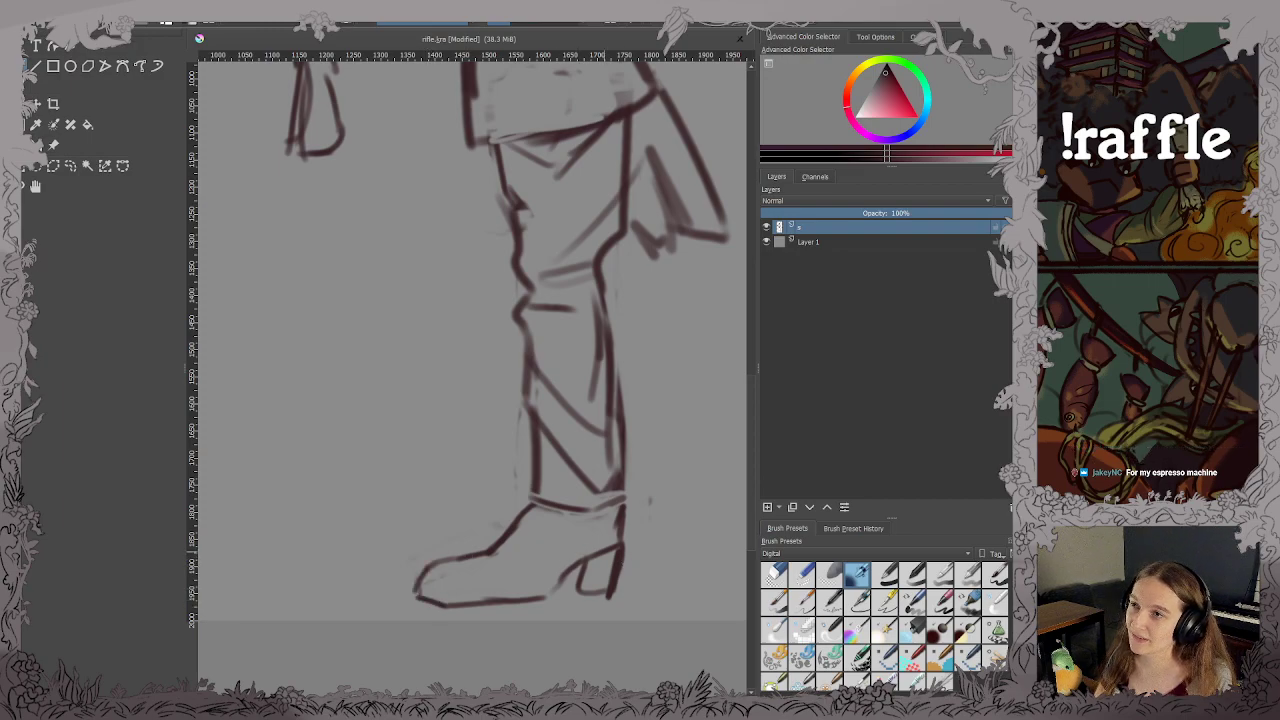
pyautogui.hotkey('ctrl', 's')
pyautogui.scroll(-2, 613, 565)
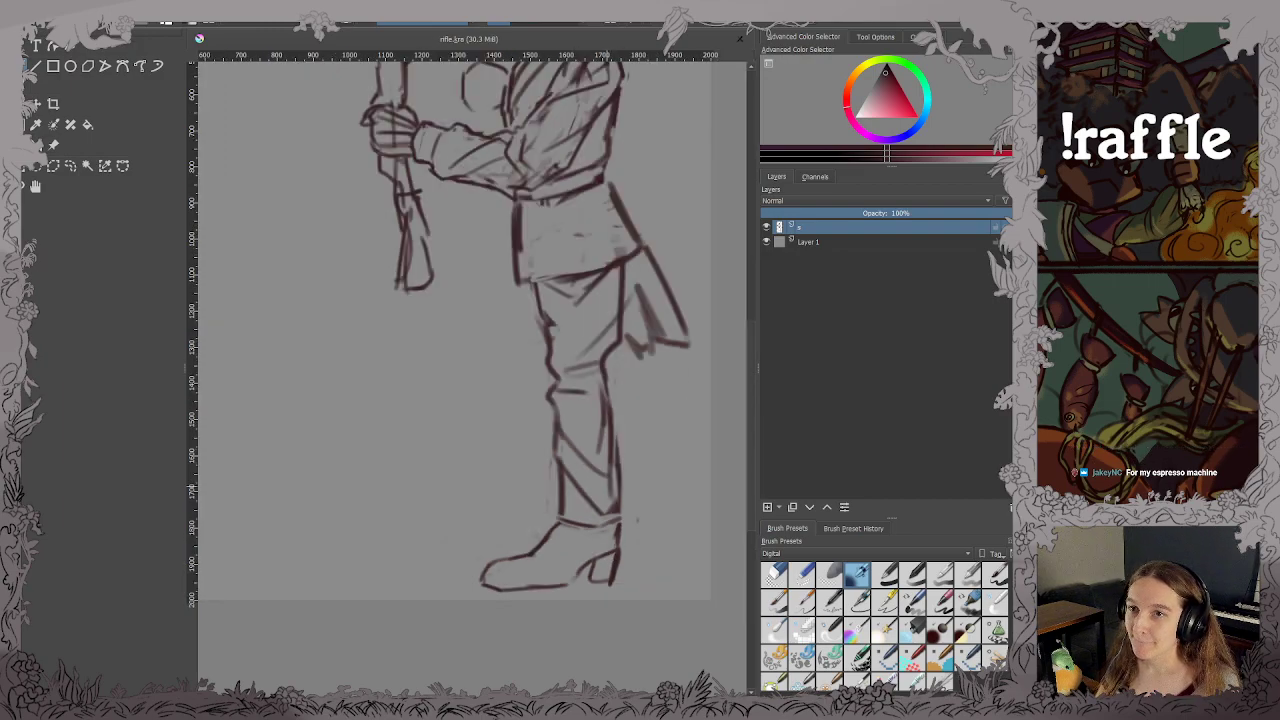
# Draw a pocket flap on the jacket's chest beside the front edge, and save.
pyautogui.scroll(4, 605, 425)
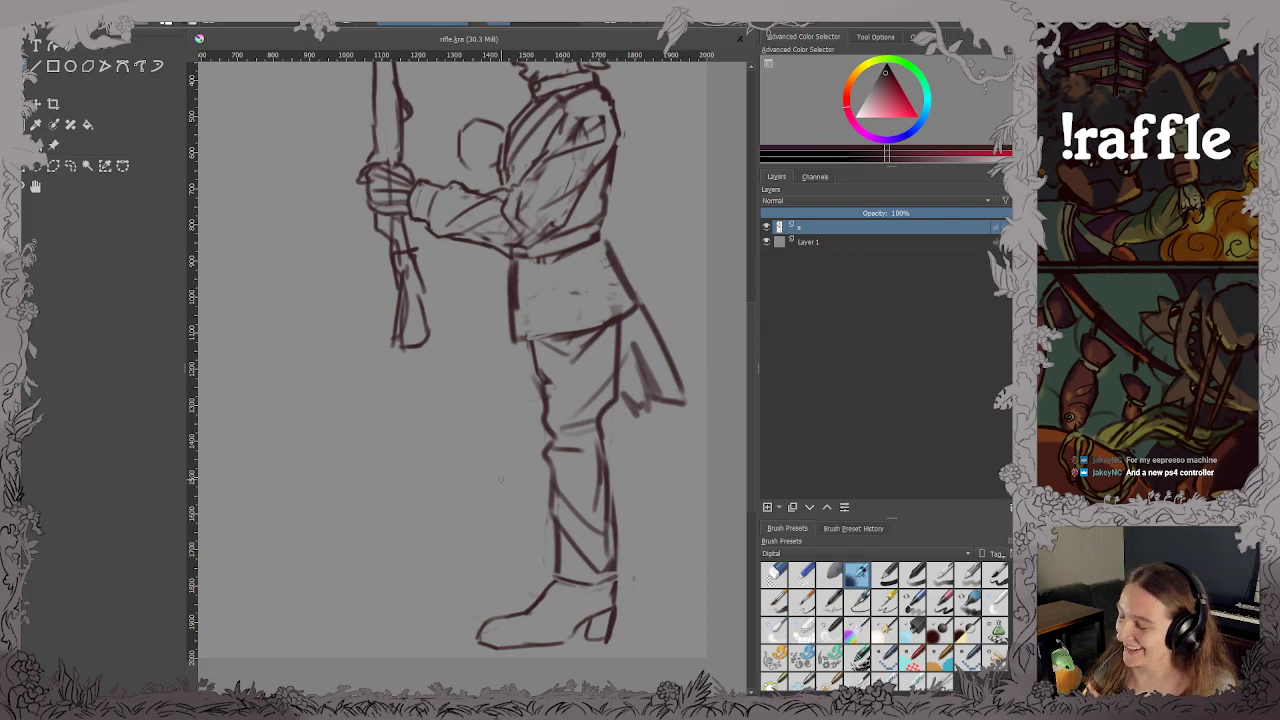
pyautogui.moveTo(366, 442); pyautogui.dragTo(389, 506)
pyautogui.scroll(2, 400, 277)
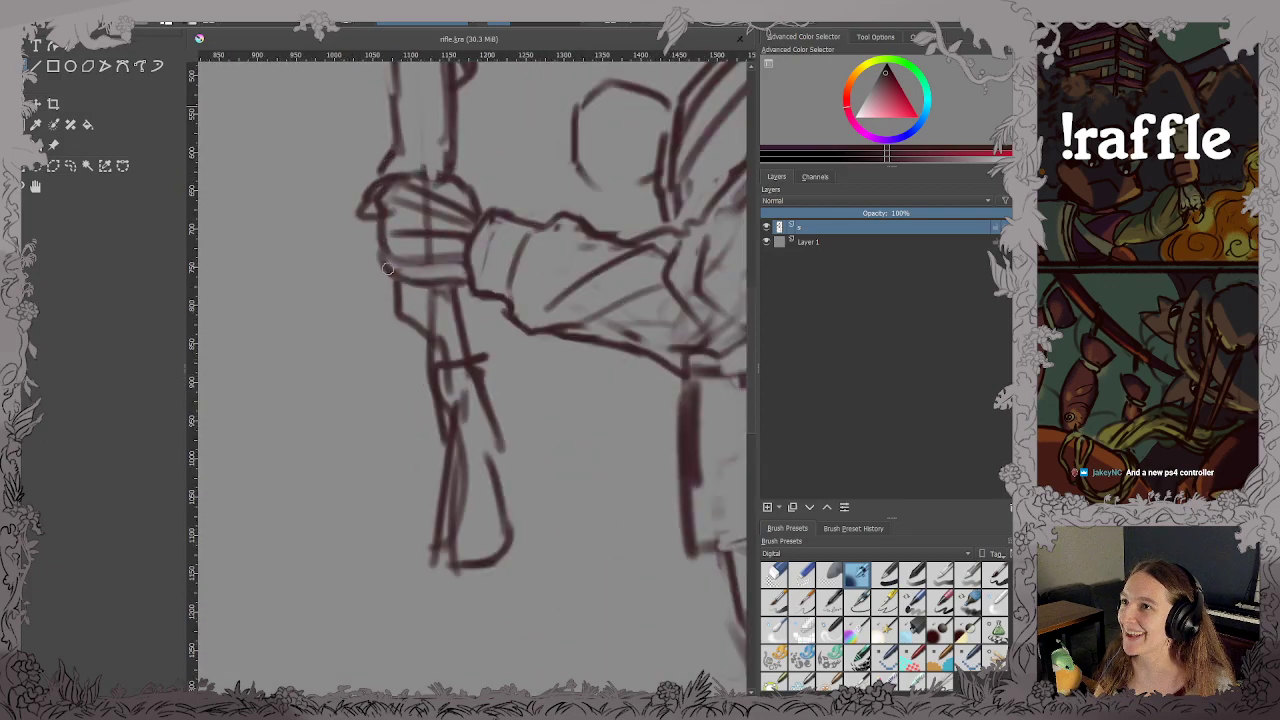
pyautogui.moveTo(745, 149); pyautogui.dragTo(481, 416)
pyautogui.scroll(-2, 480, 416)
pyautogui.scroll(3, 422, 369)
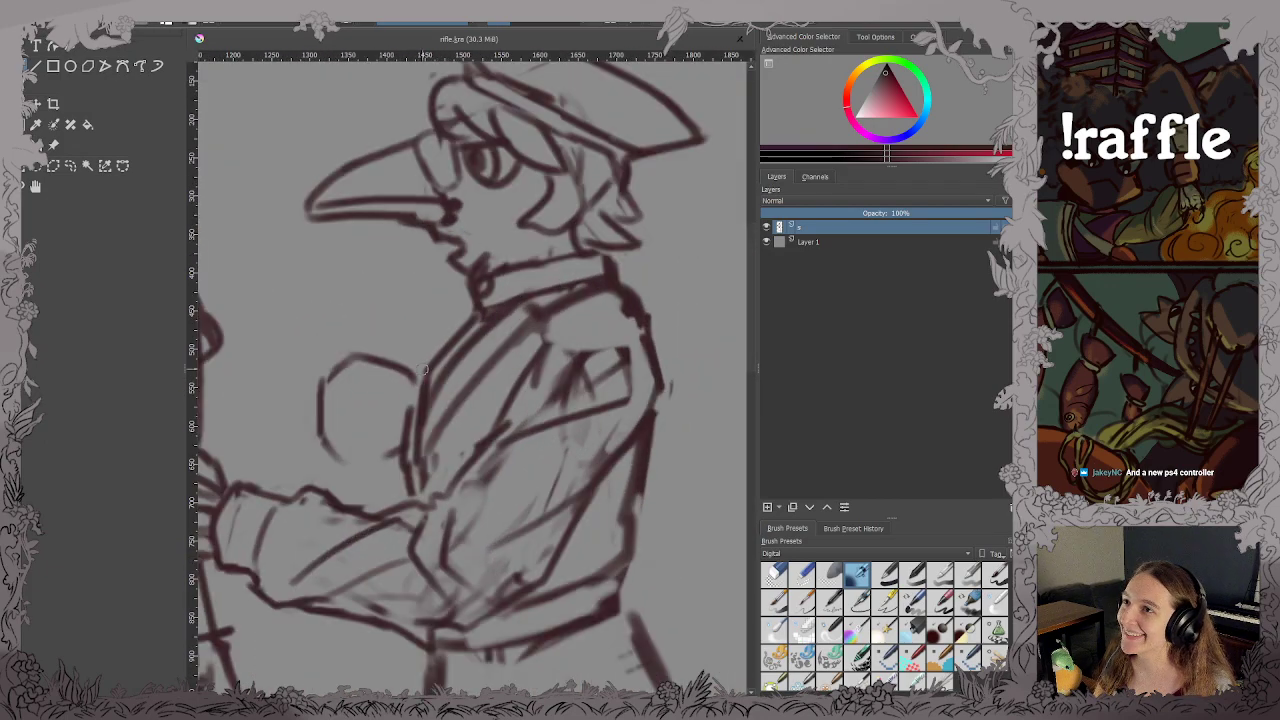
pyautogui.moveTo(400, 363)
pyautogui.mouseDown()
pyautogui.moveTo(417, 381)
pyautogui.moveTo(500, 397)
pyautogui.moveTo(461, 429)
pyautogui.moveTo(499, 409)
pyautogui.moveTo(440, 408)
pyautogui.moveTo(452, 424)
pyautogui.moveTo(430, 404)
pyautogui.moveTo(458, 427)
pyautogui.mouseUp()
pyautogui.press('e')
pyautogui.press('e')
pyautogui.press('e')
pyautogui.moveTo(480, 417)
pyautogui.mouseDown()
pyautogui.moveTo(470, 422)
pyautogui.moveTo(503, 397)
pyautogui.moveTo(488, 408)
pyautogui.mouseUp()
pyautogui.press('e')
pyautogui.hotkey('ctrl', 's')
pyautogui.scroll(-3, 491, 390)
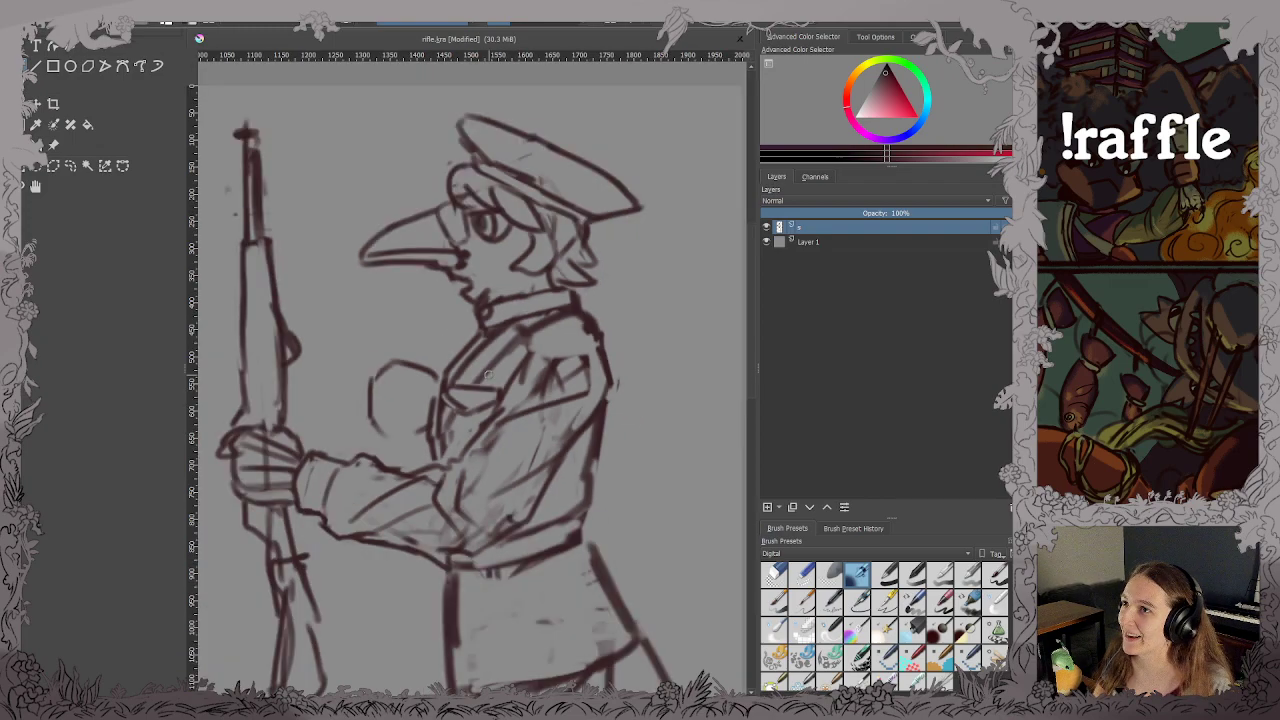
# Redraw the upper outer contour of the hand gripping the rifle, and save.
pyautogui.scroll(1, 560, 390)
pyautogui.scroll(2, 570, 395)
pyautogui.scroll(2, 457, 357)
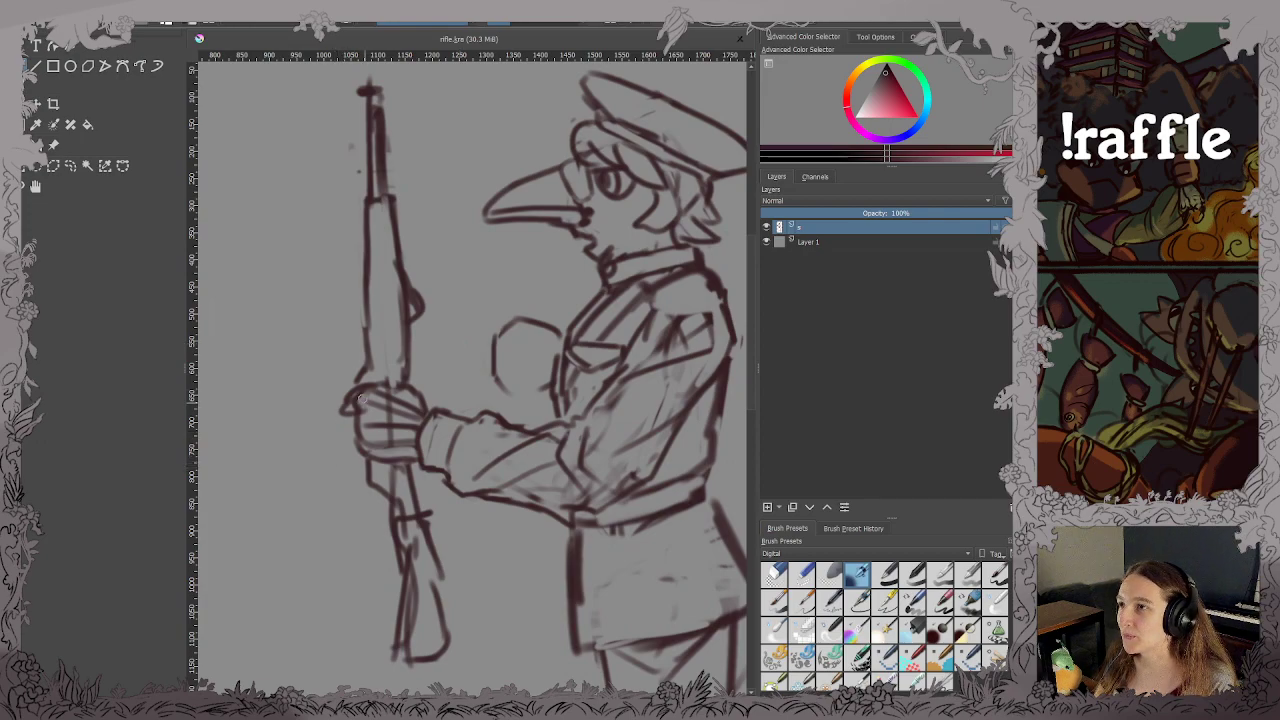
pyautogui.moveTo(345, 405); pyautogui.dragTo(387, 383)
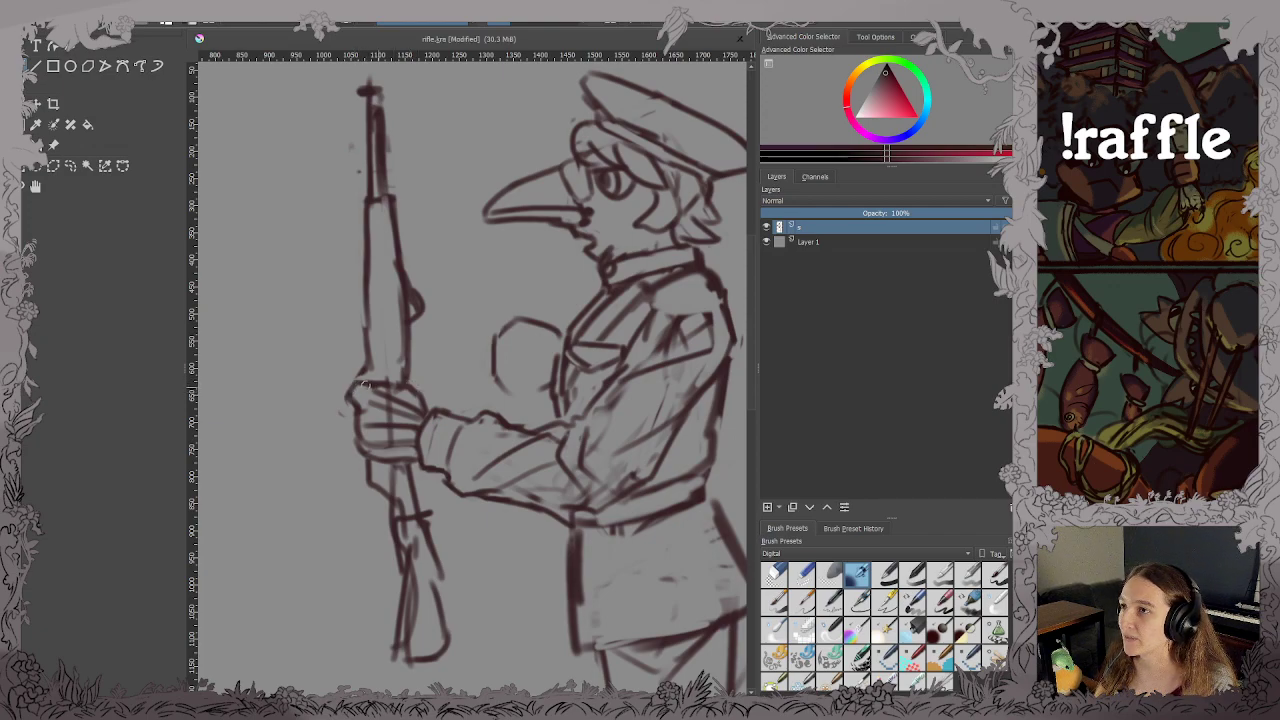
pyautogui.moveTo(366, 384)
pyautogui.mouseDown()
pyautogui.moveTo(408, 386)
pyautogui.moveTo(370, 384)
pyautogui.moveTo(388, 386)
pyautogui.mouseUp()
pyautogui.hotkey('ctrl', 's')
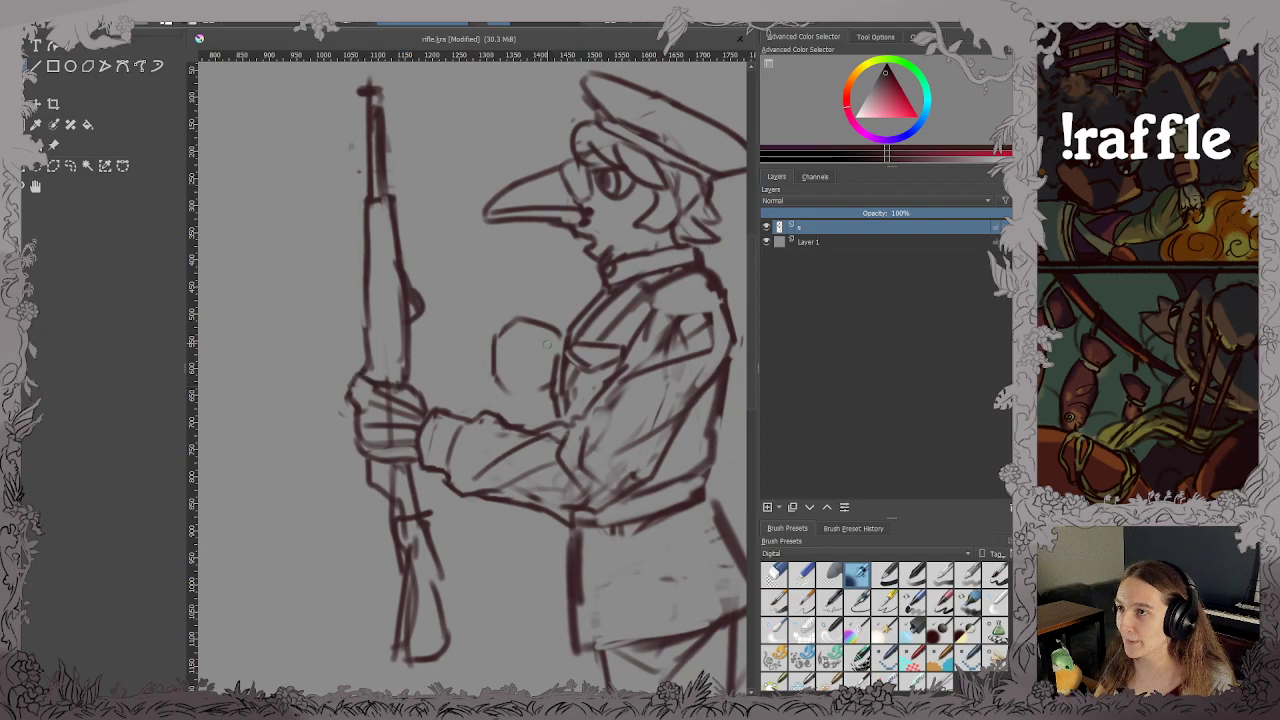
pyautogui.hotkey('ctrl', 's')
# Draw the line dividing the fingers from the back of the raised fist, touch up the jacket's front waist corner, and save.
pyautogui.moveTo(542, 335)
pyautogui.mouseDown()
pyautogui.moveTo(536, 369)
pyautogui.moveTo(558, 335)
pyautogui.moveTo(553, 358)
pyautogui.moveTo(532, 343)
pyautogui.moveTo(507, 352)
pyautogui.moveTo(515, 364)
pyautogui.mouseUp()
pyautogui.hotkey('ctrl', 's')
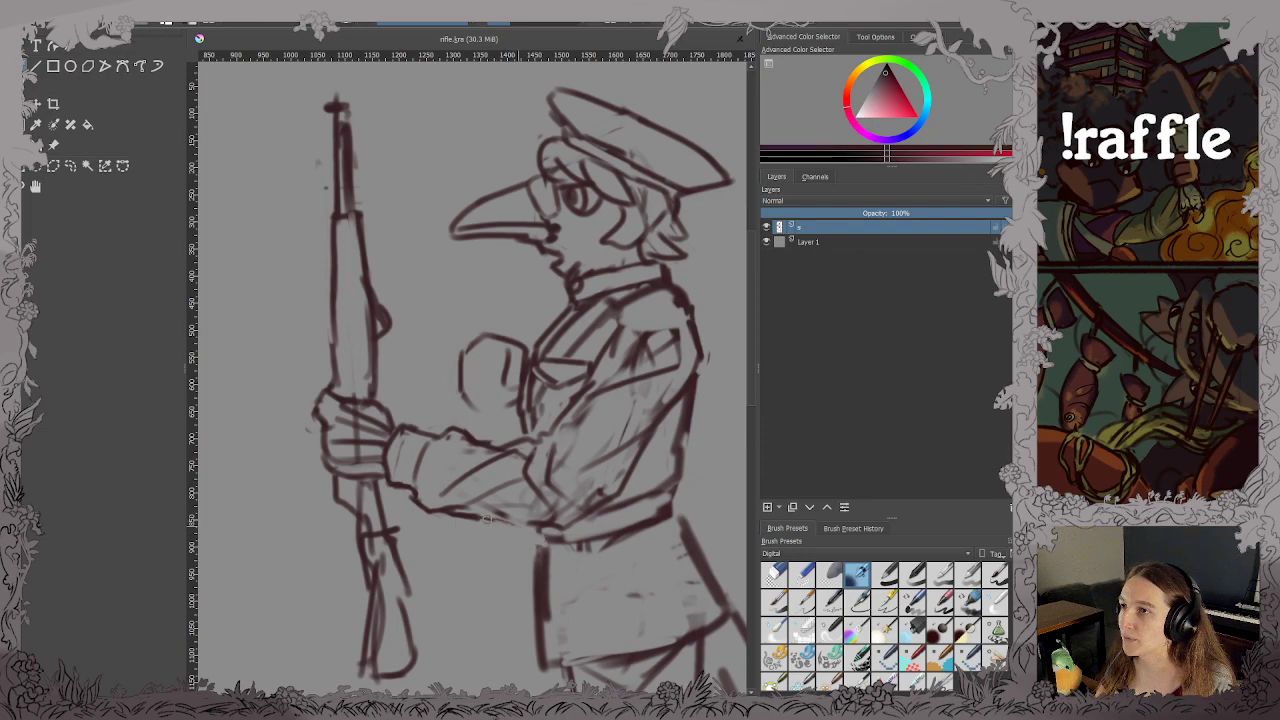
pyautogui.moveTo(485, 519)
pyautogui.mouseDown()
pyautogui.moveTo(573, 532)
pyautogui.moveTo(545, 550)
pyautogui.mouseUp()
pyautogui.hotkey('ctrl', 's')
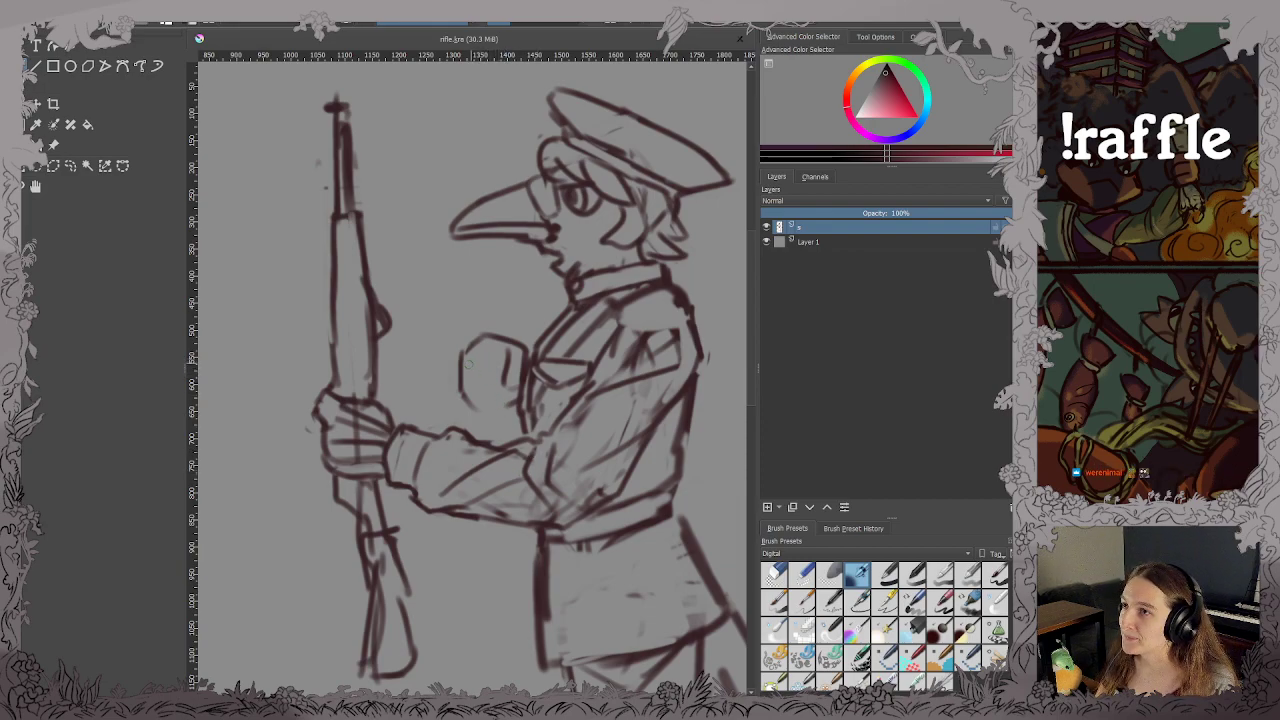
# Draw the curled fingers of the raised fist with horizontal dividing lines and close its lower edge.
pyautogui.moveTo(479, 337)
pyautogui.mouseDown()
pyautogui.moveTo(463, 355)
pyautogui.moveTo(508, 350)
pyautogui.mouseUp()
pyautogui.hotkey('ctrl', 'z')
pyautogui.hotkey('ctrl', 'z')
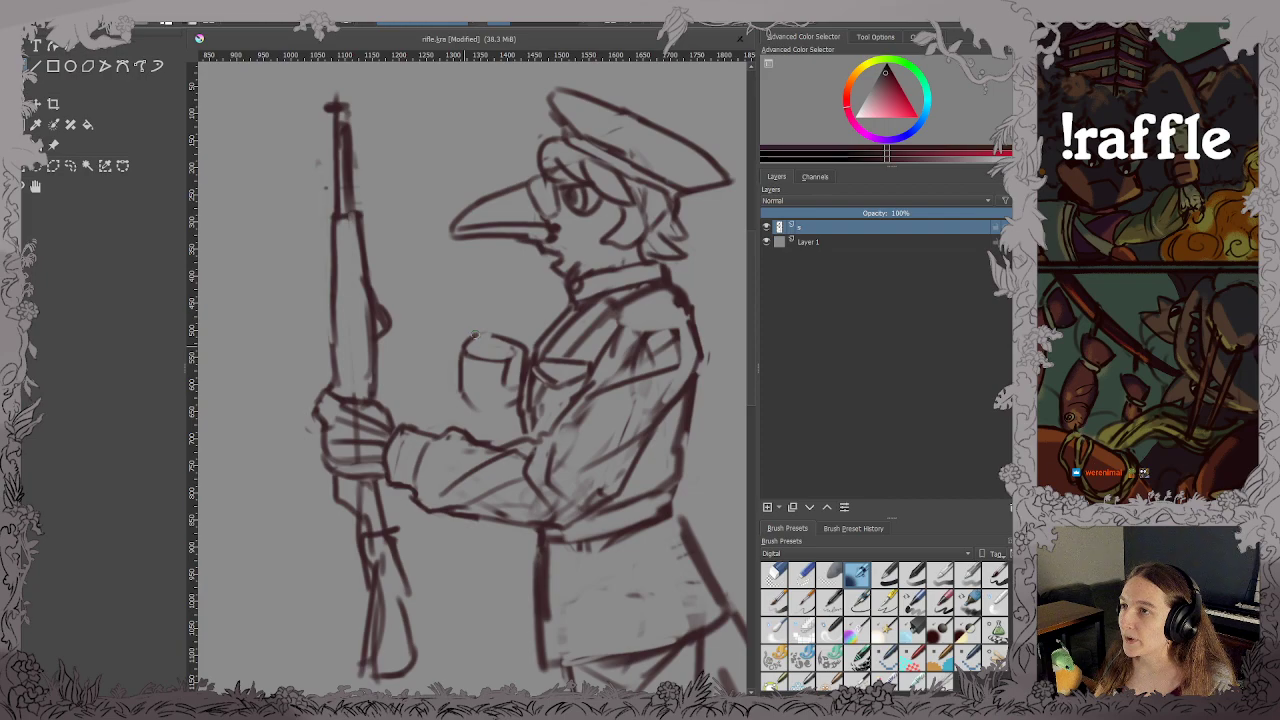
pyautogui.moveTo(475, 335)
pyautogui.mouseDown()
pyautogui.moveTo(511, 353)
pyautogui.moveTo(465, 356)
pyautogui.moveTo(464, 381)
pyautogui.moveTo(507, 370)
pyautogui.moveTo(470, 354)
pyautogui.moveTo(510, 367)
pyautogui.moveTo(489, 383)
pyautogui.moveTo(470, 372)
pyautogui.moveTo(469, 393)
pyautogui.moveTo(500, 387)
pyautogui.moveTo(462, 380)
pyautogui.moveTo(505, 386)
pyautogui.moveTo(500, 384)
pyautogui.mouseUp()
pyautogui.press('e')
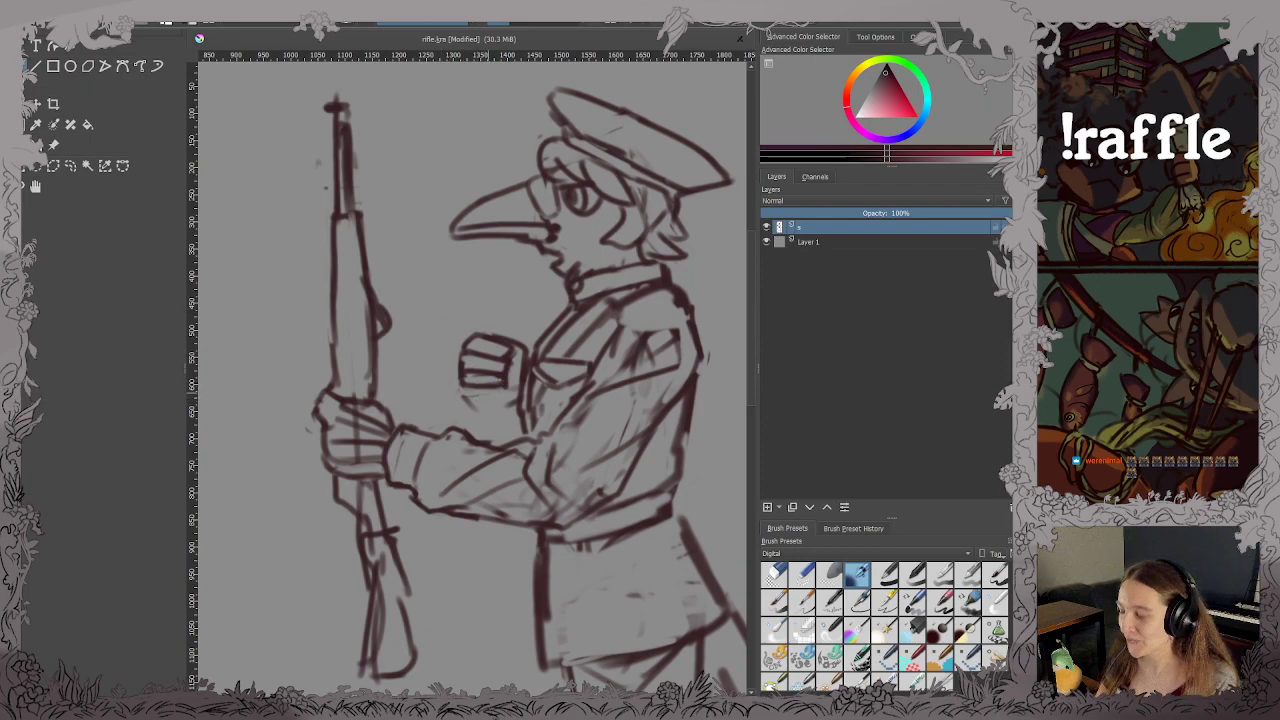
pyautogui.moveTo(462, 398); pyautogui.dragTo(506, 397)
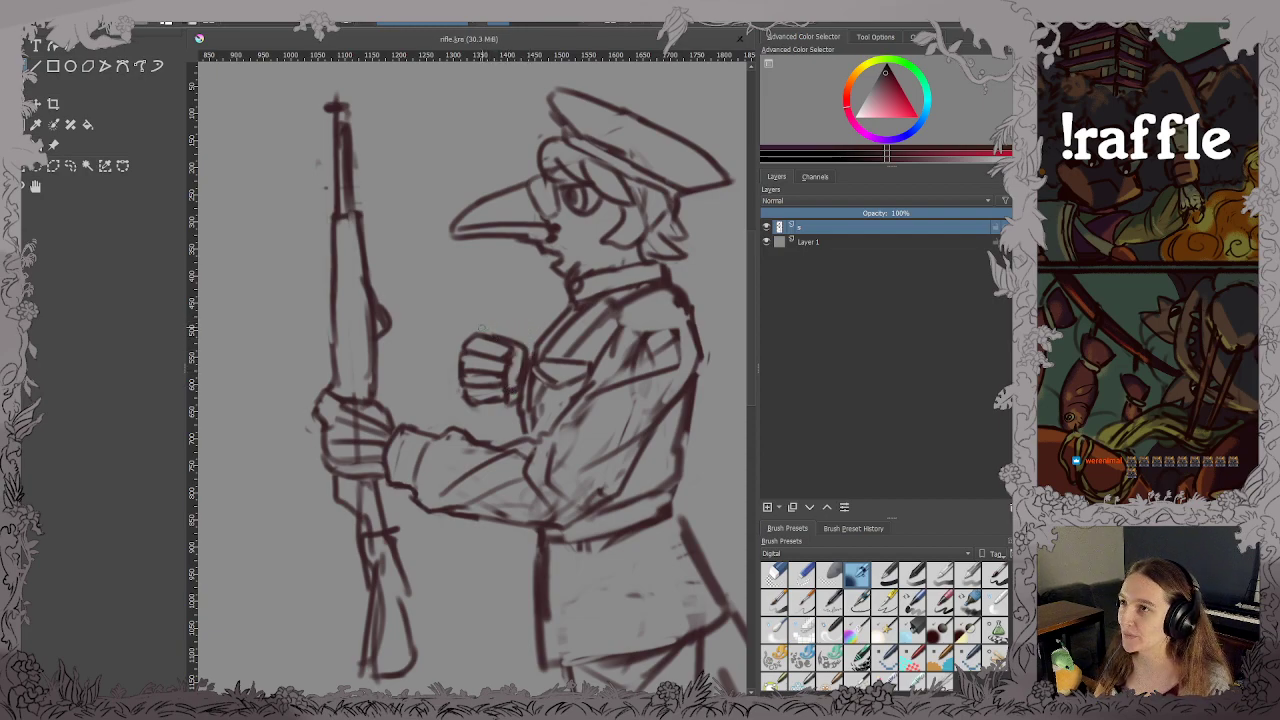
# Draw the raised hand's upright thumb and wrist, add a thumb line beside the rifle on the gripping hand, and save.
pyautogui.moveTo(486, 334)
pyautogui.mouseDown()
pyautogui.moveTo(490, 312)
pyautogui.moveTo(516, 296)
pyautogui.moveTo(514, 335)
pyautogui.mouseUp()
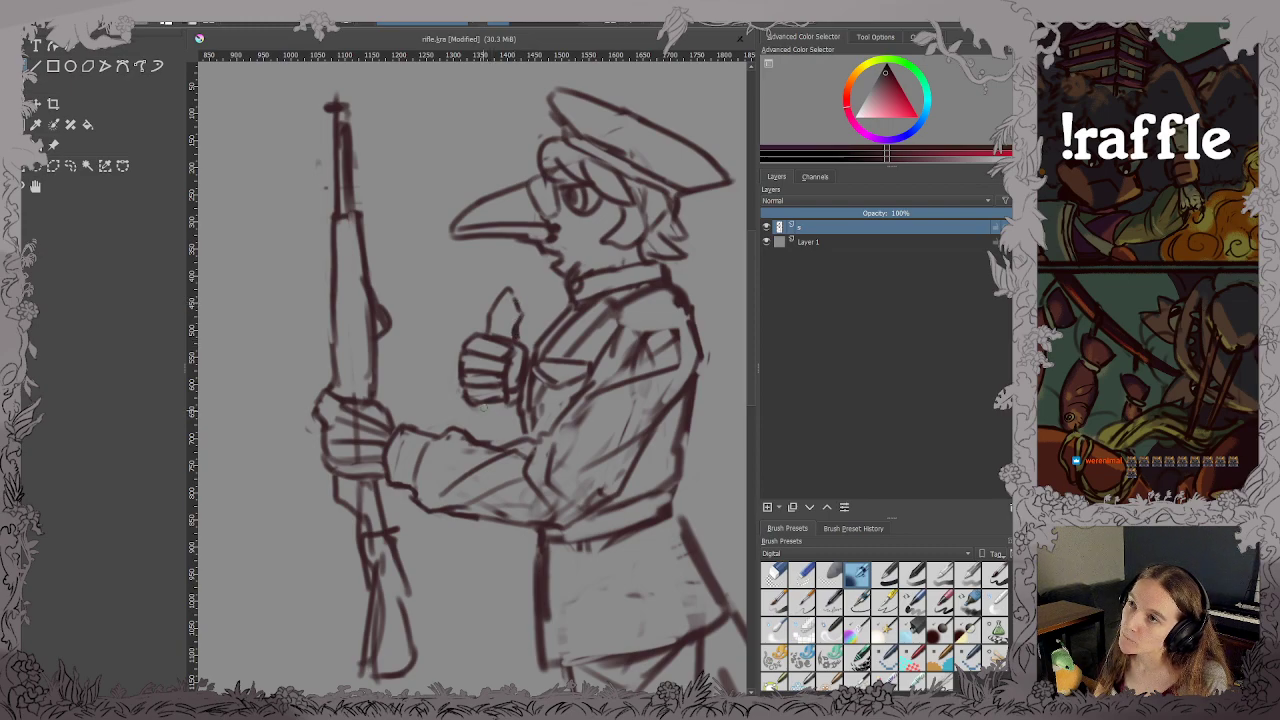
pyautogui.moveTo(483, 407)
pyautogui.mouseDown()
pyautogui.moveTo(486, 438)
pyautogui.moveTo(512, 434)
pyautogui.moveTo(520, 404)
pyautogui.mouseUp()
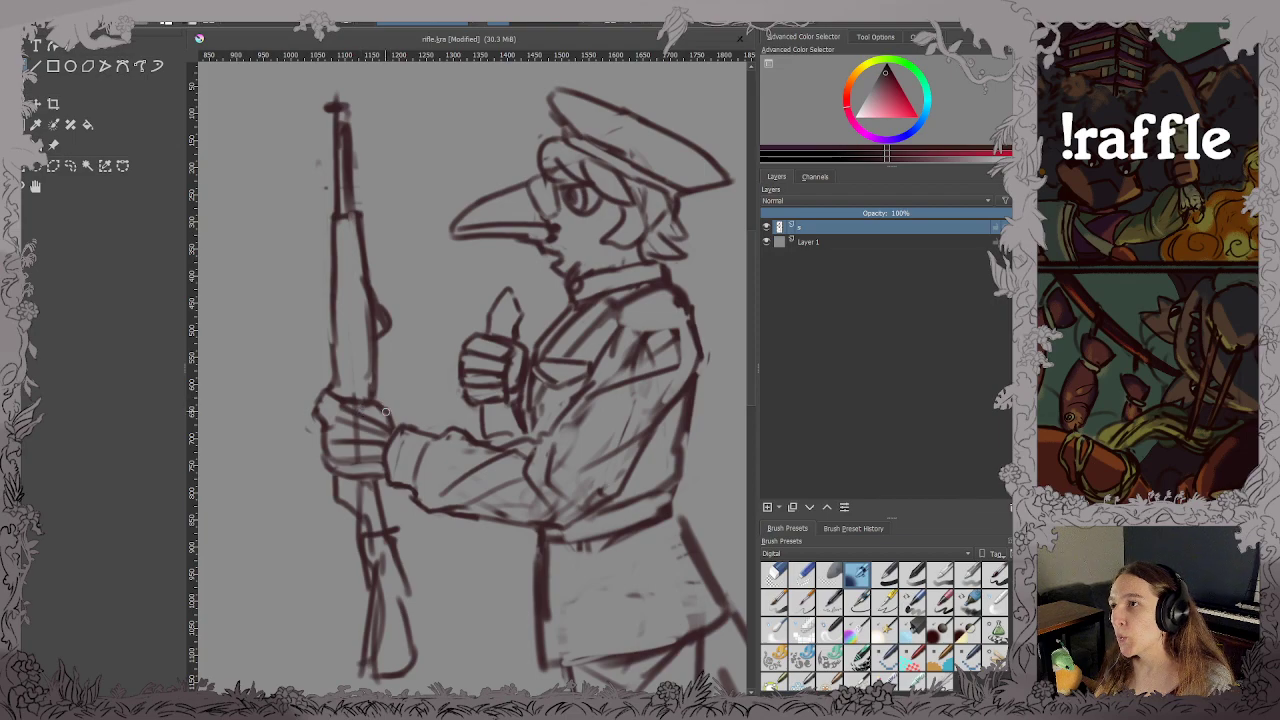
pyautogui.moveTo(385, 411)
pyautogui.mouseDown()
pyautogui.moveTo(385, 362)
pyautogui.moveTo(386, 399)
pyautogui.moveTo(387, 353)
pyautogui.moveTo(394, 390)
pyautogui.moveTo(451, 395)
pyautogui.moveTo(466, 332)
pyautogui.mouseUp()
pyautogui.scroll(-1, 395, 387)
pyautogui.hotkey('ctrl', 's')
pyautogui.scroll(-3, 453, 366)
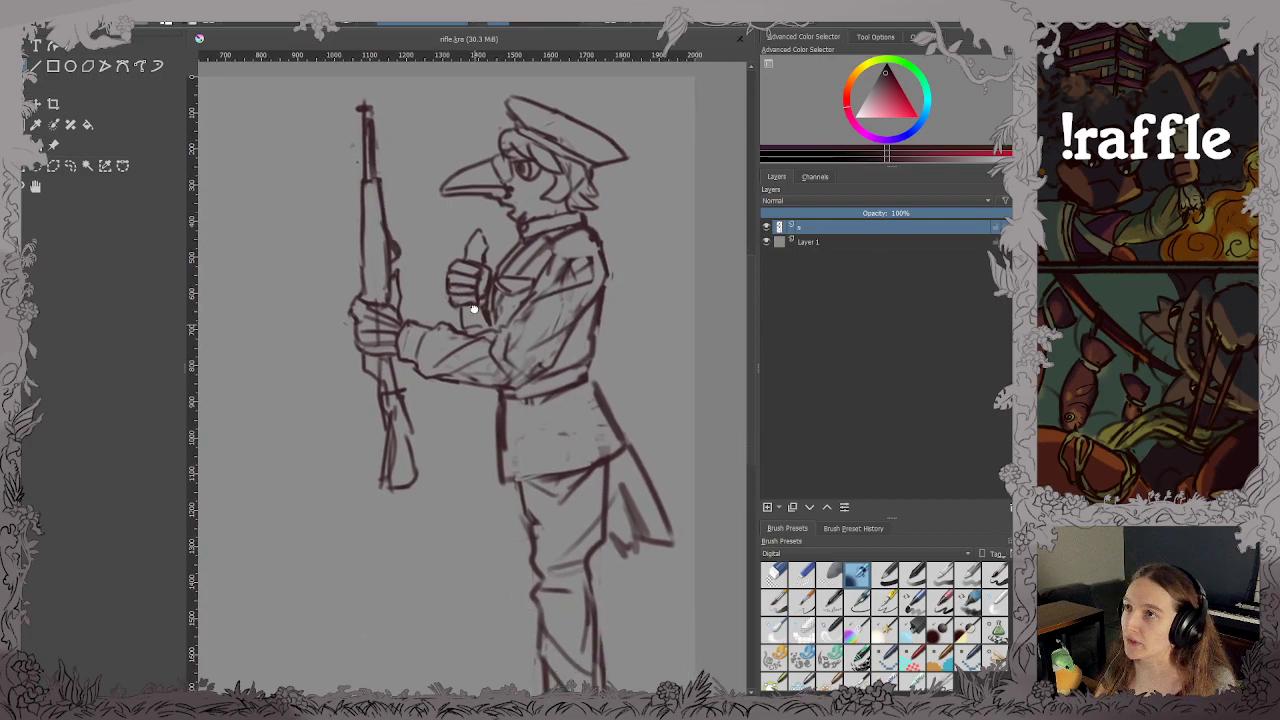
# Draw a line along the lower boot from toe to arch to mark the sole's thickness, and save.
pyautogui.moveTo(598, 492); pyautogui.dragTo(598, 408)
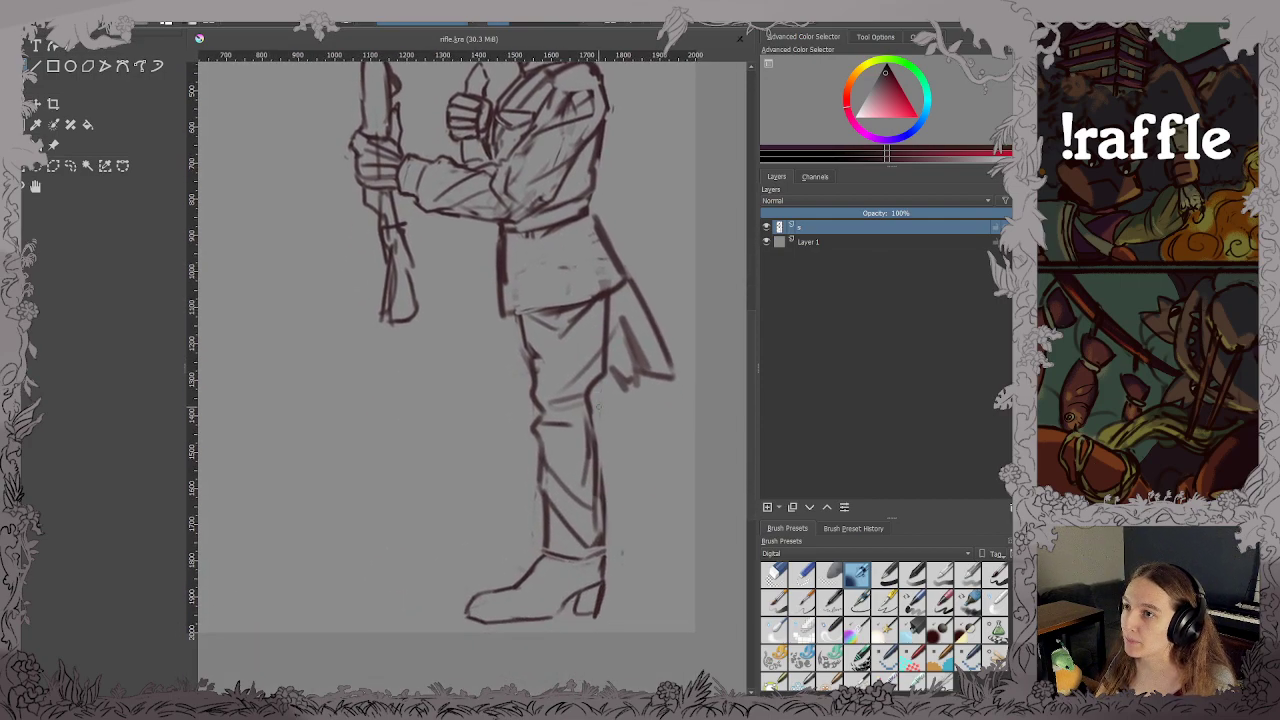
pyautogui.scroll(-1, 597, 446)
pyautogui.scroll(3, 602, 563)
pyautogui.moveTo(602, 563); pyautogui.dragTo(596, 526)
pyautogui.scroll(2, 596, 526)
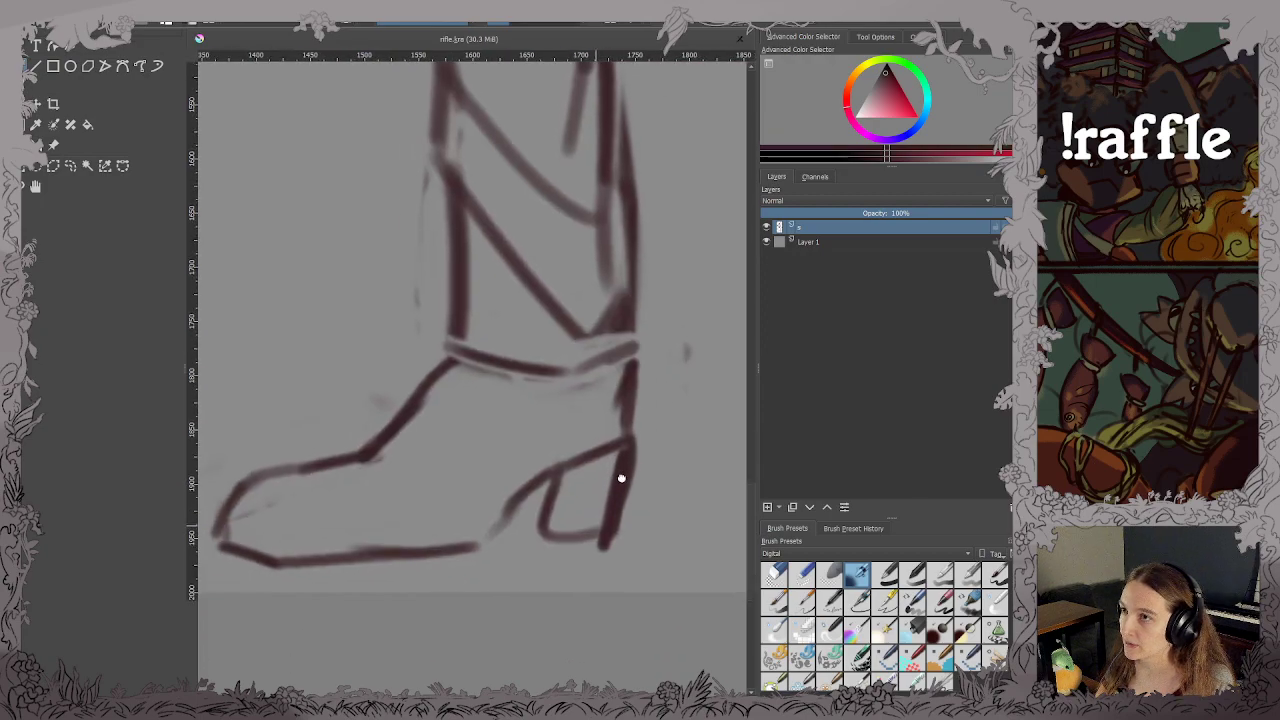
pyautogui.moveTo(230, 515); pyautogui.dragTo(476, 499)
pyautogui.press('e')
pyautogui.moveTo(356, 507); pyautogui.dragTo(470, 502)
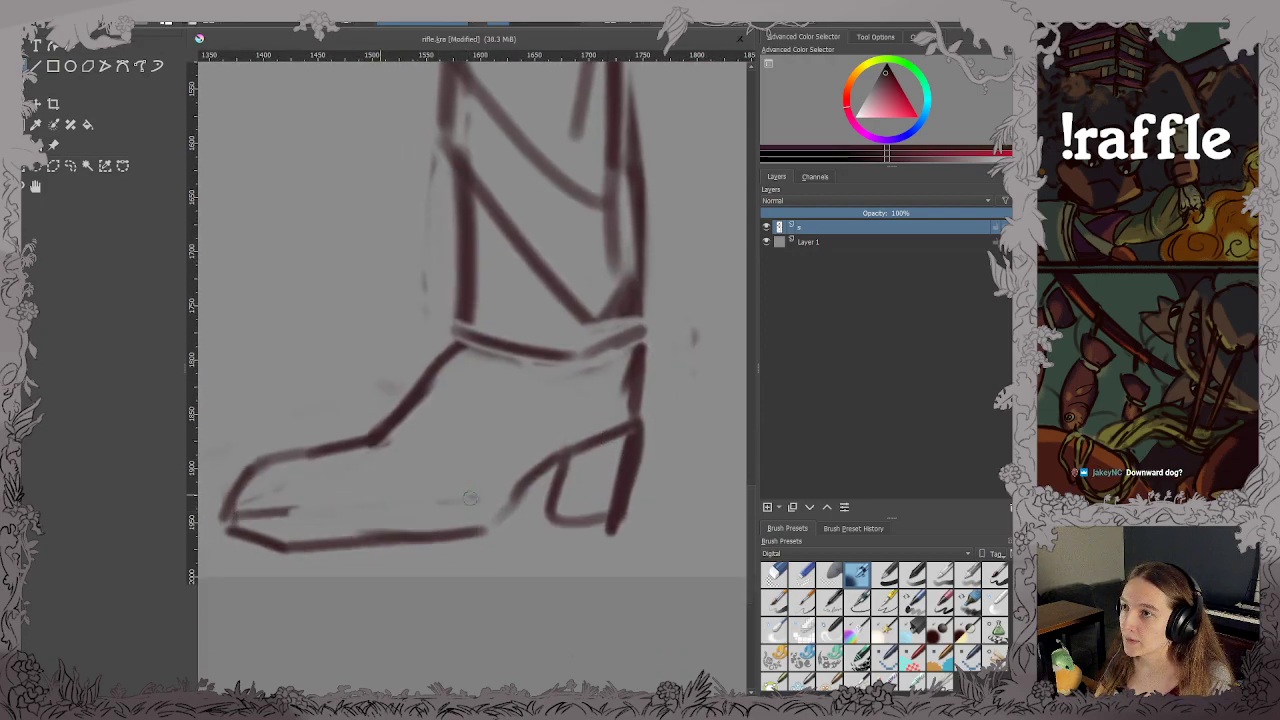
pyautogui.press('e')
pyautogui.moveTo(282, 516); pyautogui.dragTo(496, 505)
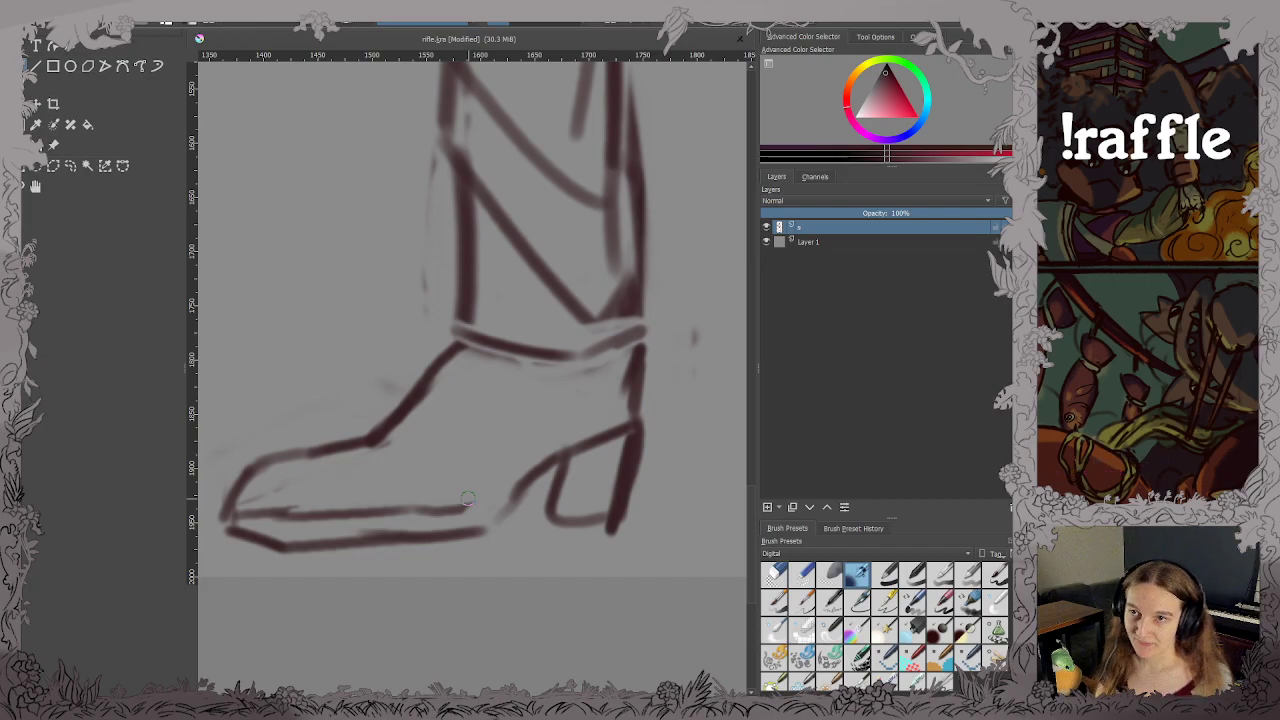
pyautogui.hotkey('ctrl', 's')
# Angle the rear end of the boot's upper sole line up toward the heel arch, and save.
pyautogui.scroll(-1, 455, 463)
pyautogui.scroll(3, 455, 497)
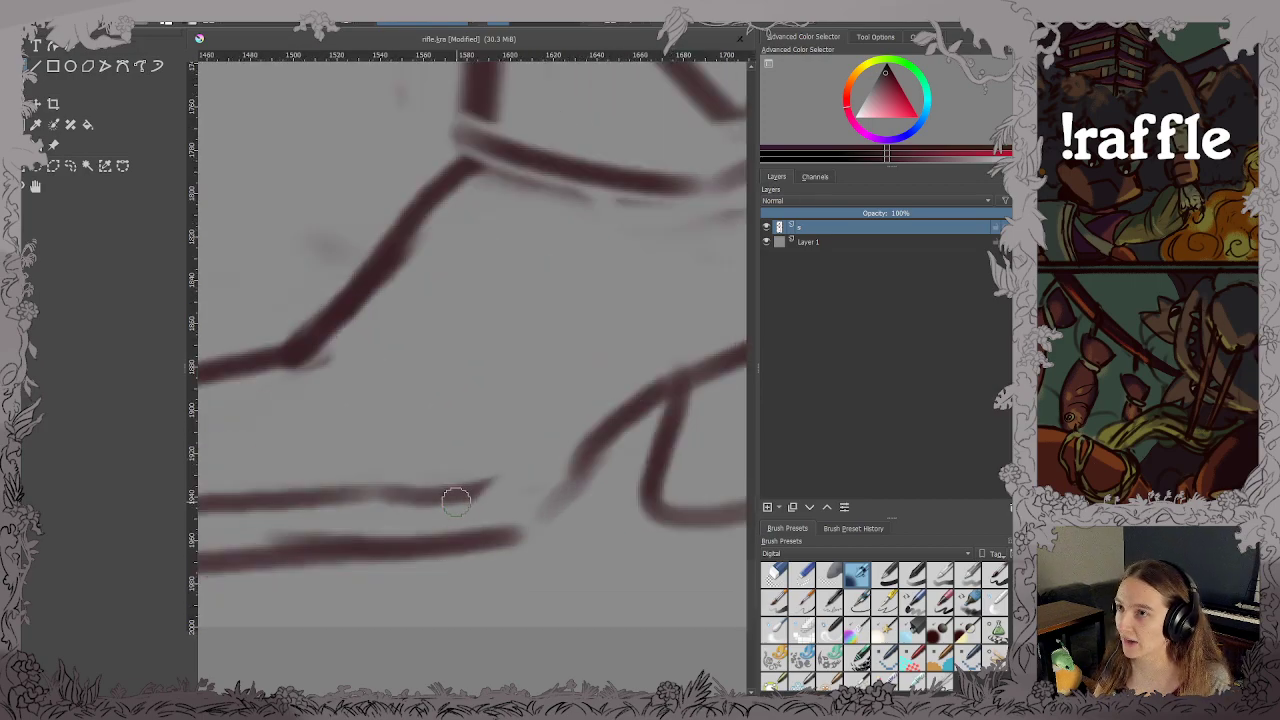
pyautogui.moveTo(467, 497); pyautogui.dragTo(470, 462)
pyautogui.scroll(-2, 469, 462)
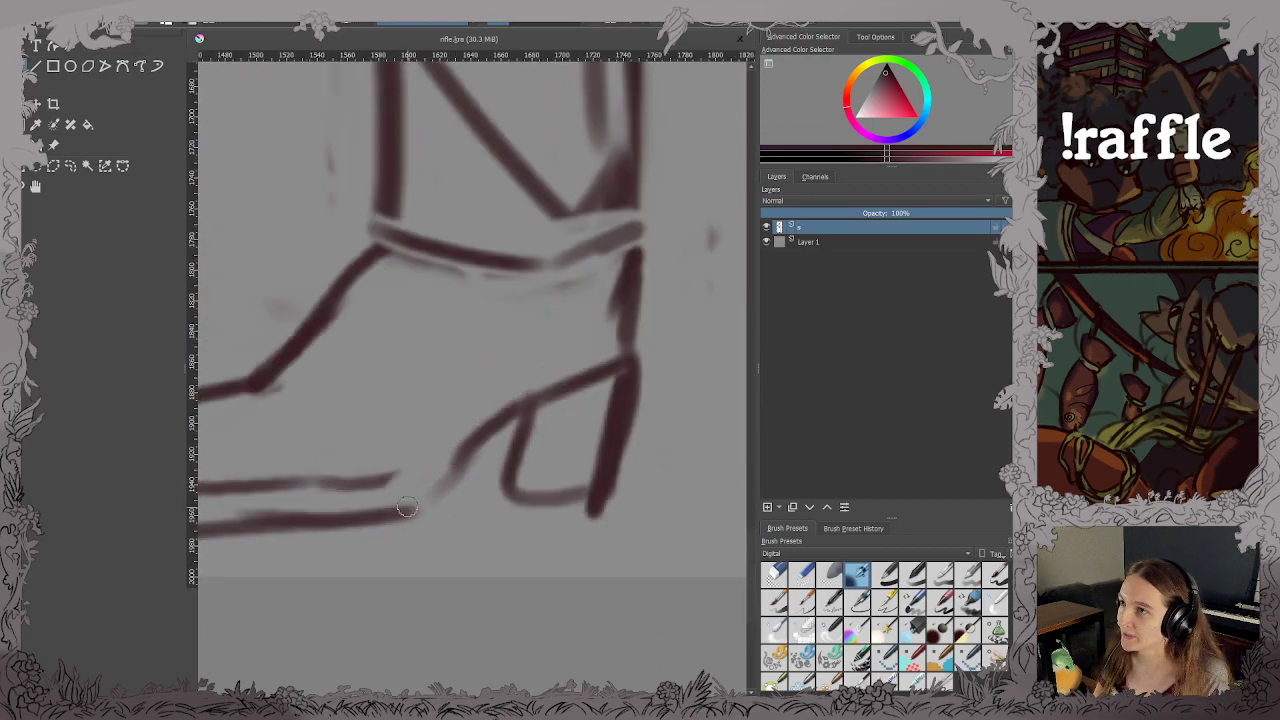
pyautogui.moveTo(390, 477)
pyautogui.mouseDown()
pyautogui.moveTo(500, 386)
pyautogui.moveTo(618, 339)
pyautogui.moveTo(665, 474)
pyautogui.moveTo(645, 663)
pyautogui.mouseUp()
pyautogui.scroll(-4, 625, 339)
pyautogui.hotkey('ctrl', 's')
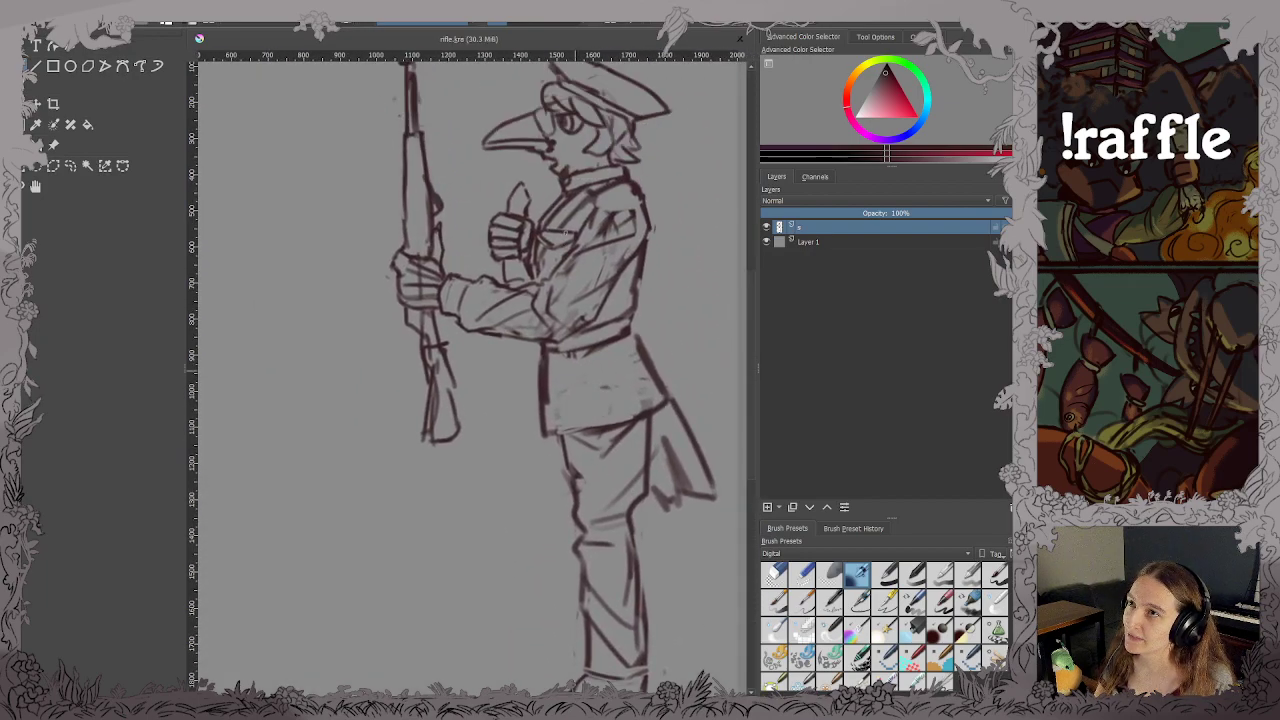
# Draw a pointed tooth-like notch projecting down from the upper beak's edge over the lower beak.
pyautogui.scroll(2, 536, 105)
pyautogui.moveTo(536, 105); pyautogui.dragTo(547, 242)
pyautogui.scroll(3, 547, 242)
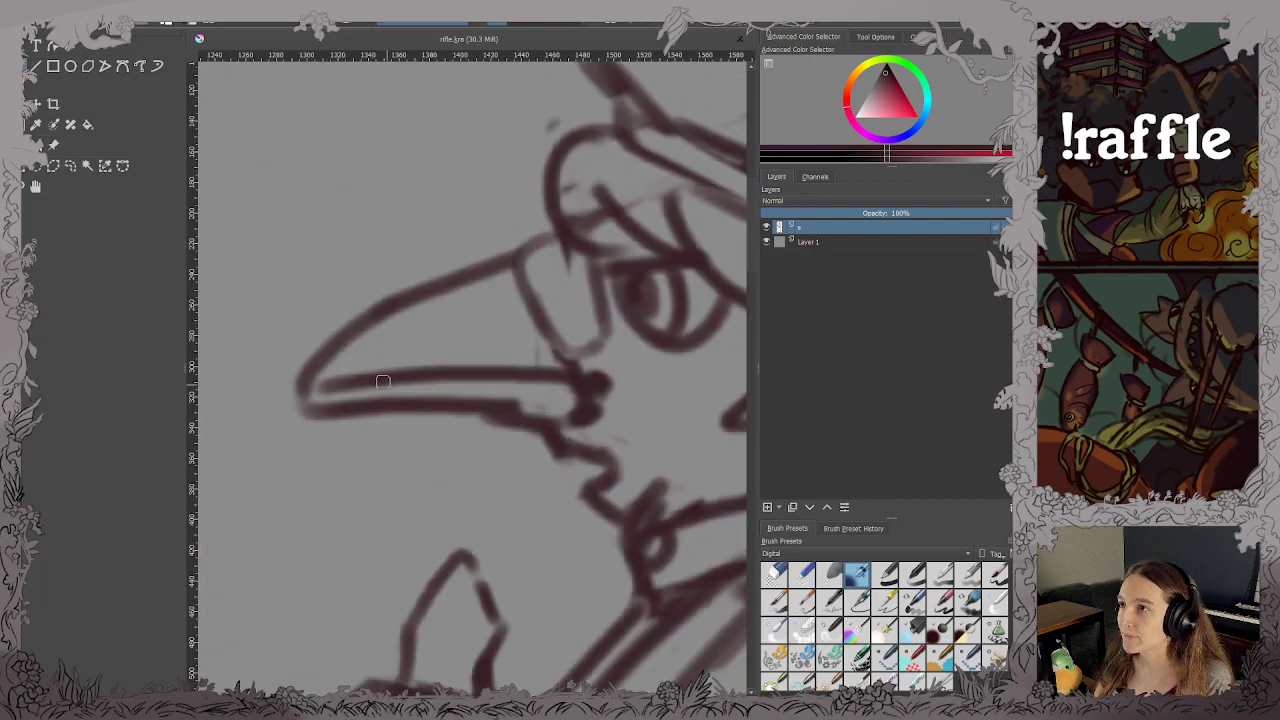
pyautogui.moveTo(368, 376)
pyautogui.mouseDown()
pyautogui.moveTo(406, 413)
pyautogui.moveTo(415, 367)
pyautogui.mouseUp()
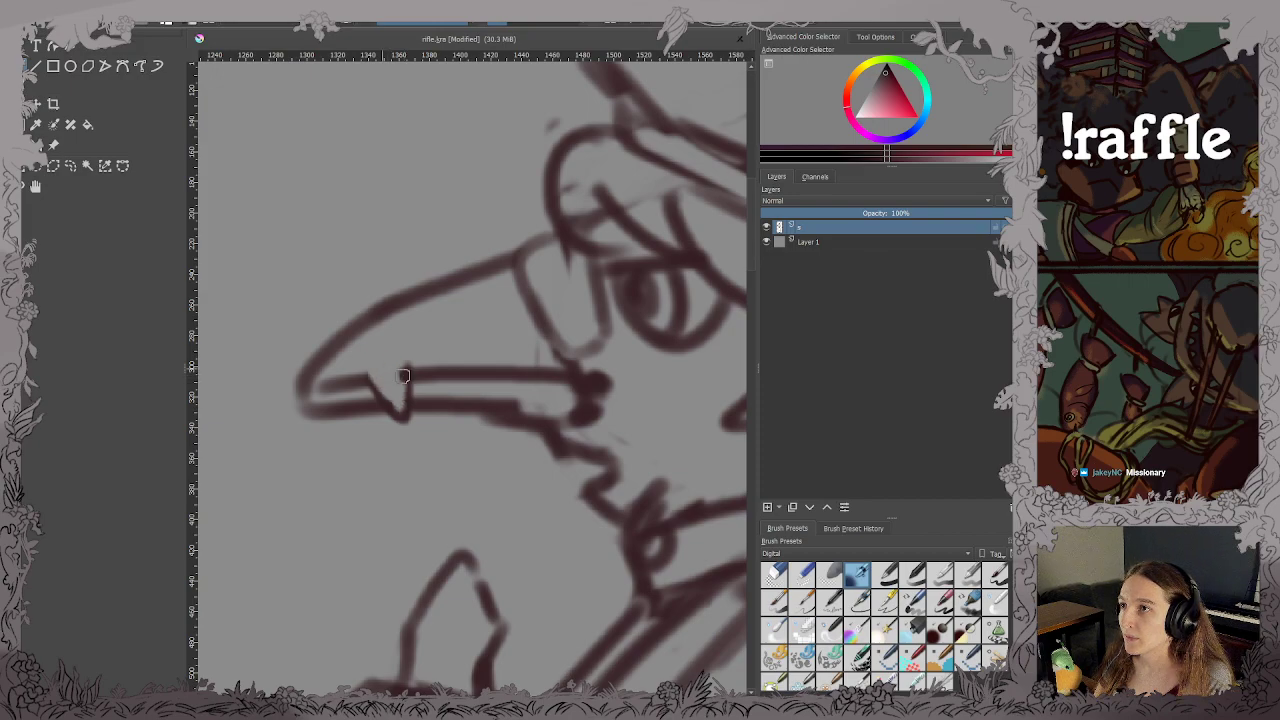
pyautogui.hotkey('ctrl', 'z')
pyautogui.hotkey('ctrl', 'z')
pyautogui.hotkey('ctrl', 'z')
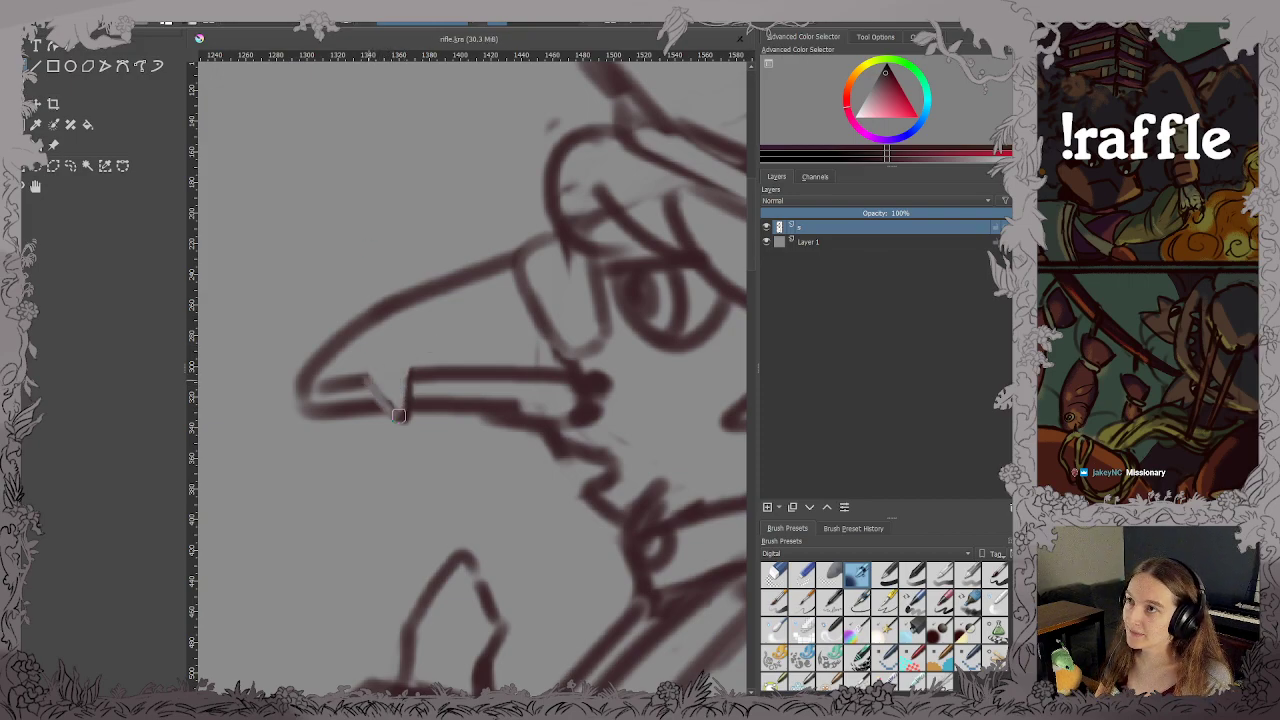
pyautogui.moveTo(368, 377)
pyautogui.mouseDown()
pyautogui.moveTo(390, 410)
pyautogui.moveTo(418, 374)
pyautogui.mouseUp()
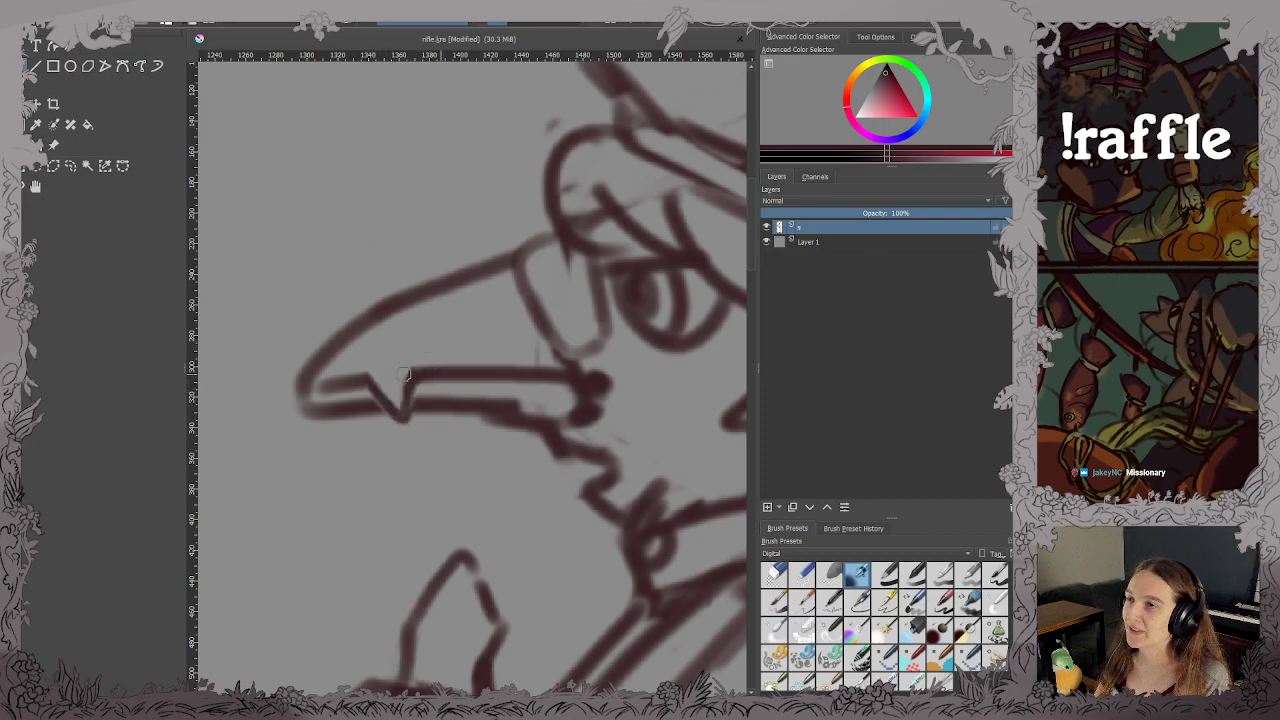
# Redraw the upper beak's outline with a longer hooked tip, and save.
pyautogui.moveTo(334, 382)
pyautogui.mouseDown()
pyautogui.moveTo(395, 349)
pyautogui.moveTo(354, 347)
pyautogui.moveTo(393, 305)
pyautogui.moveTo(428, 291)
pyautogui.moveTo(408, 315)
pyautogui.moveTo(479, 274)
pyautogui.moveTo(332, 335)
pyautogui.moveTo(315, 403)
pyautogui.mouseUp()
pyautogui.press('e')
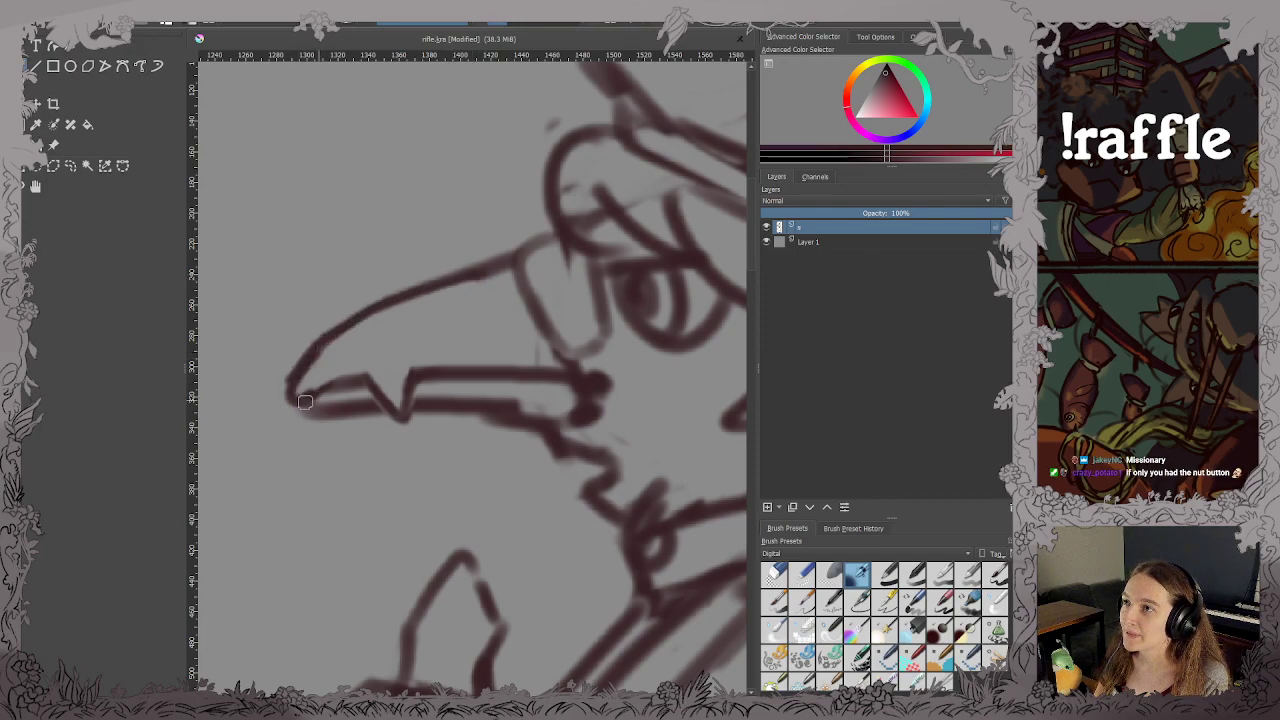
pyautogui.hotkey('ctrl', 's')
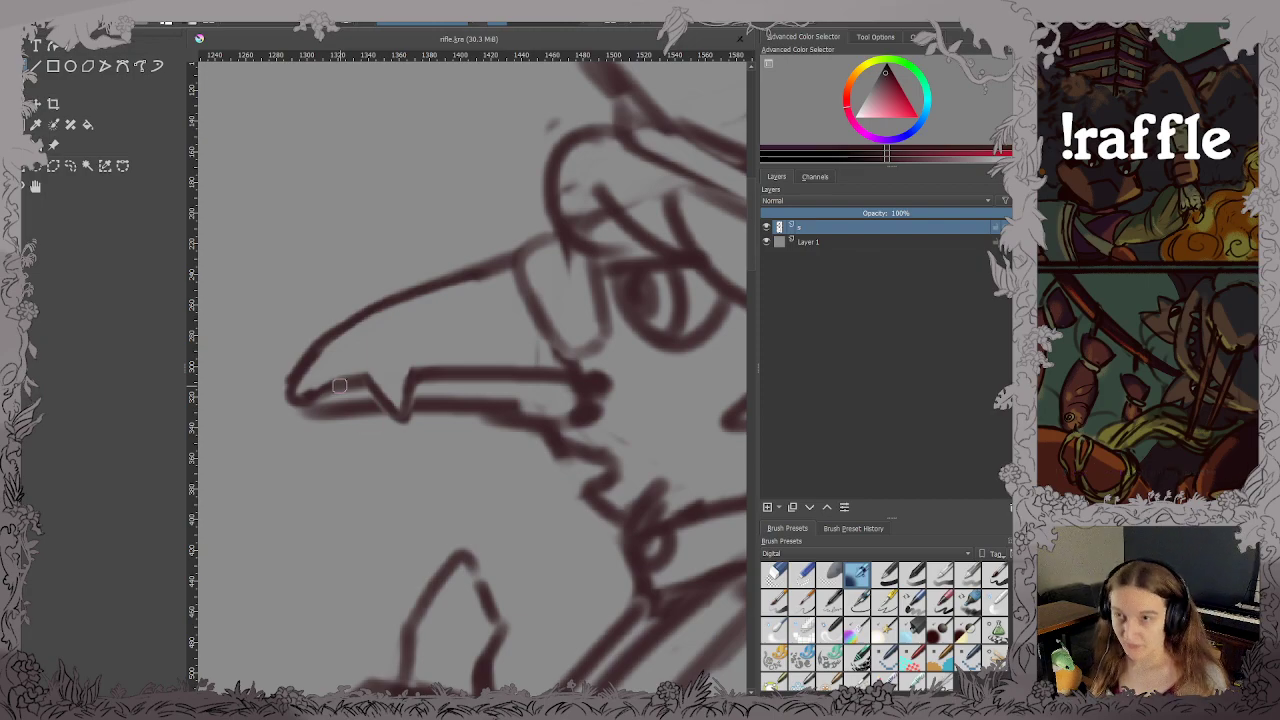
# Draw a vertical line inside the raised thumb from its base toward the tip, and save.
pyautogui.scroll(-3, 340, 386)
pyautogui.moveTo(369, 362); pyautogui.dragTo(466, 308)
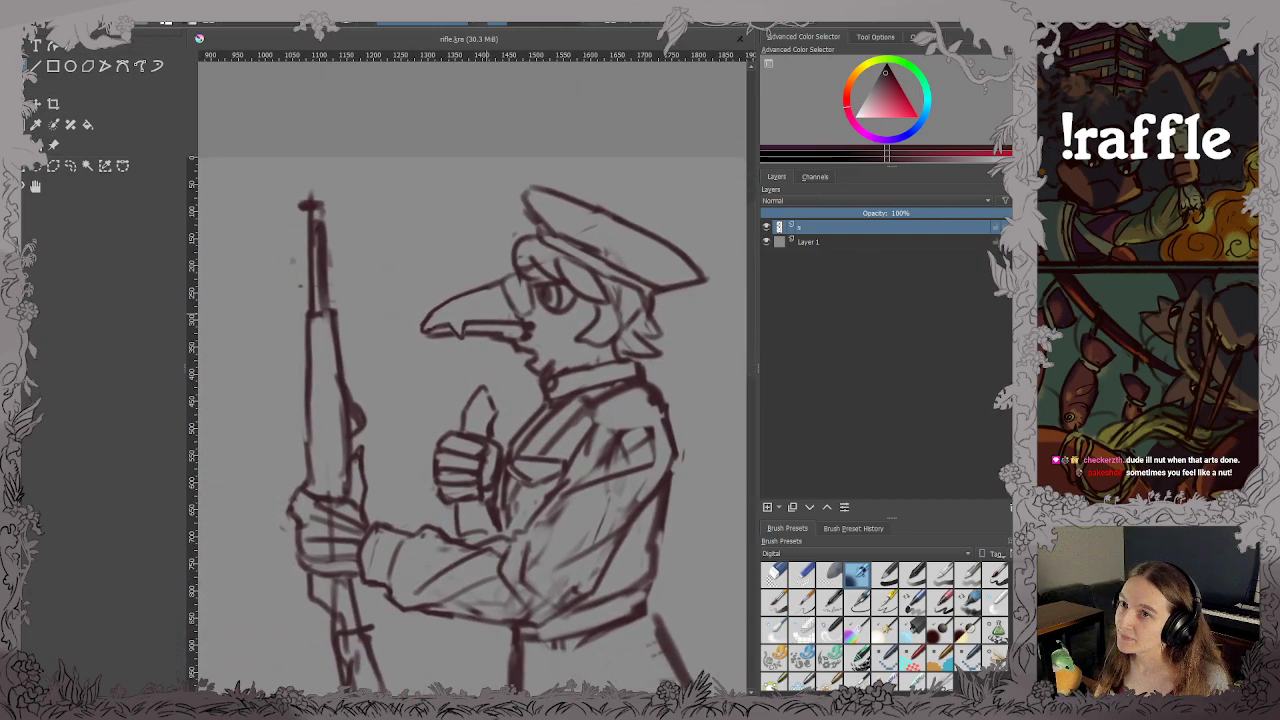
pyautogui.scroll(-2, 539, 380)
pyautogui.moveTo(551, 380); pyautogui.dragTo(544, 320)
pyautogui.scroll(5, 531, 349)
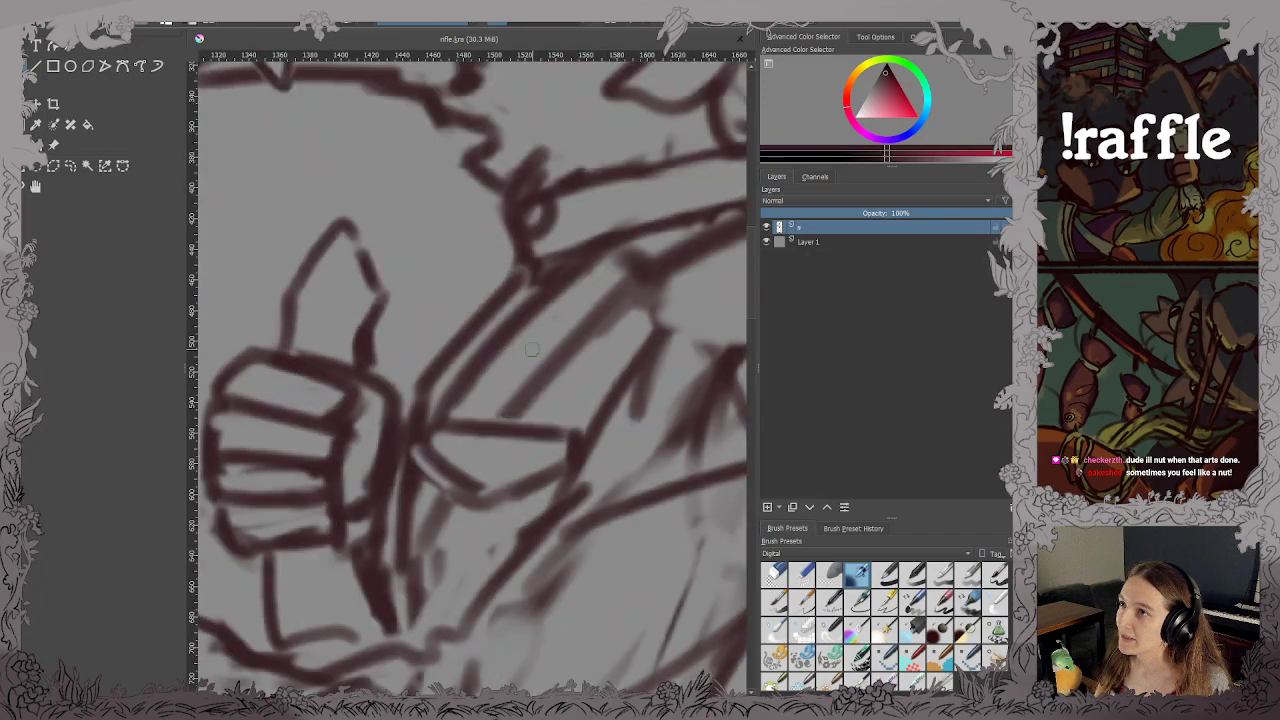
pyautogui.moveTo(328, 345); pyautogui.dragTo(336, 258)
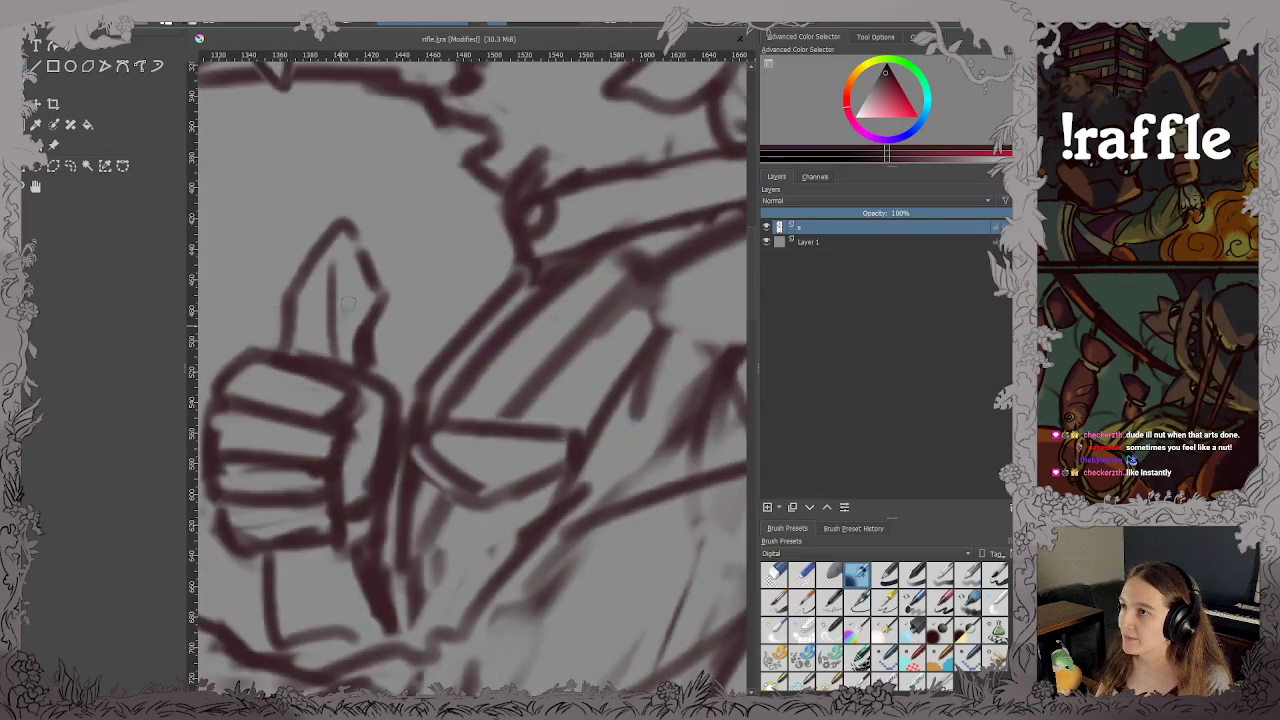
pyautogui.hotkey('ctrl', 's')
# Draw a short fold line along the wrist below the thumbs-up fist, and save.
pyautogui.scroll(-5, 362, 281)
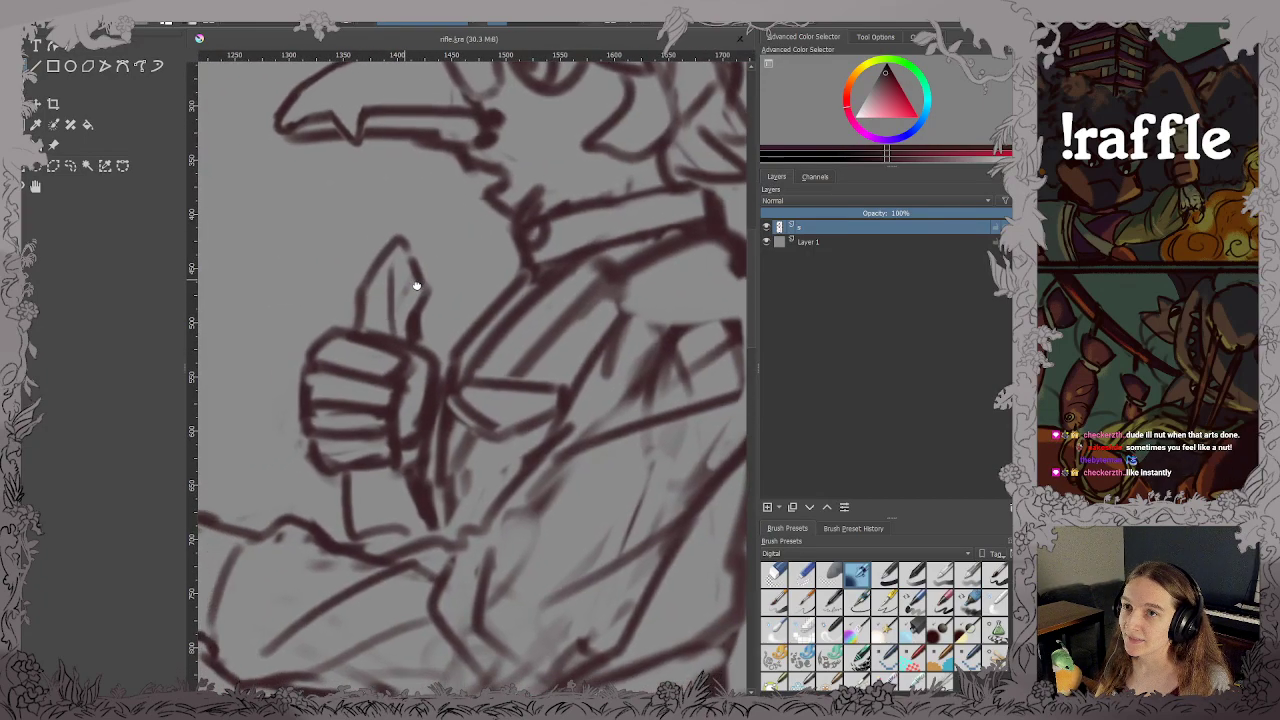
pyautogui.moveTo(450, 328); pyautogui.dragTo(556, 308)
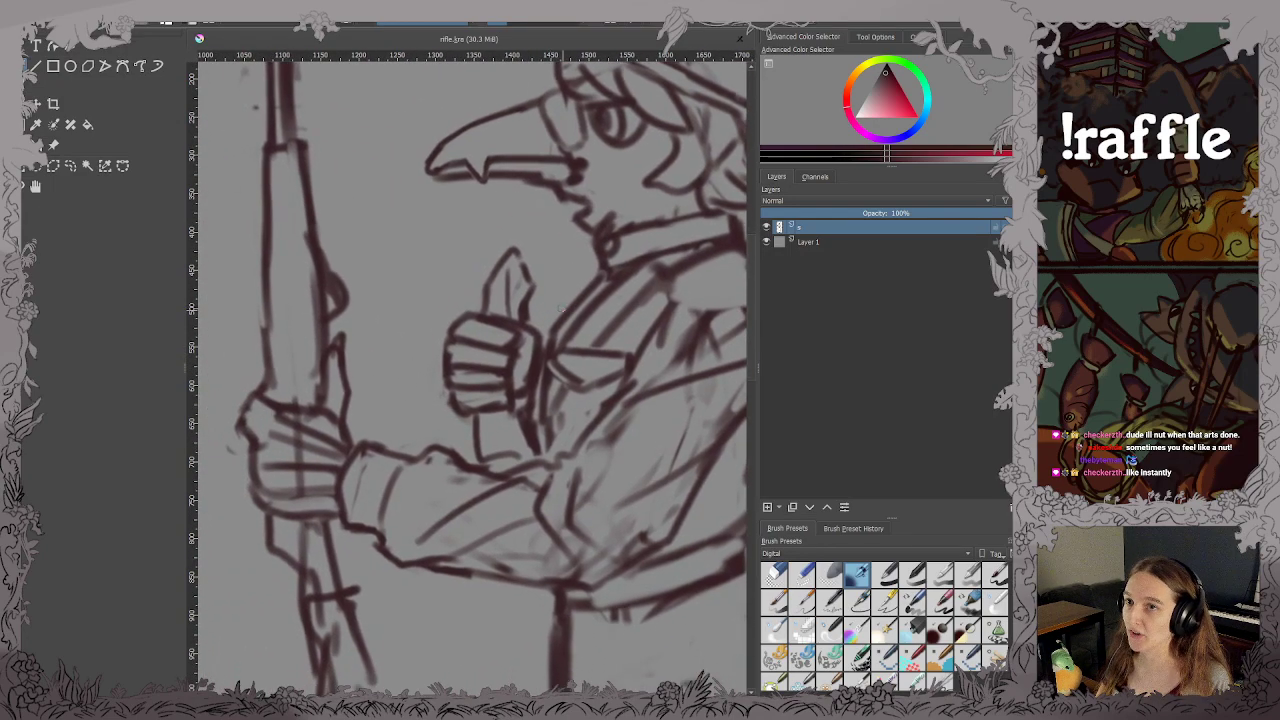
pyautogui.moveTo(509, 456)
pyautogui.mouseDown()
pyautogui.moveTo(513, 422)
pyautogui.moveTo(532, 464)
pyautogui.mouseUp()
pyautogui.hotkey('ctrl', 's')
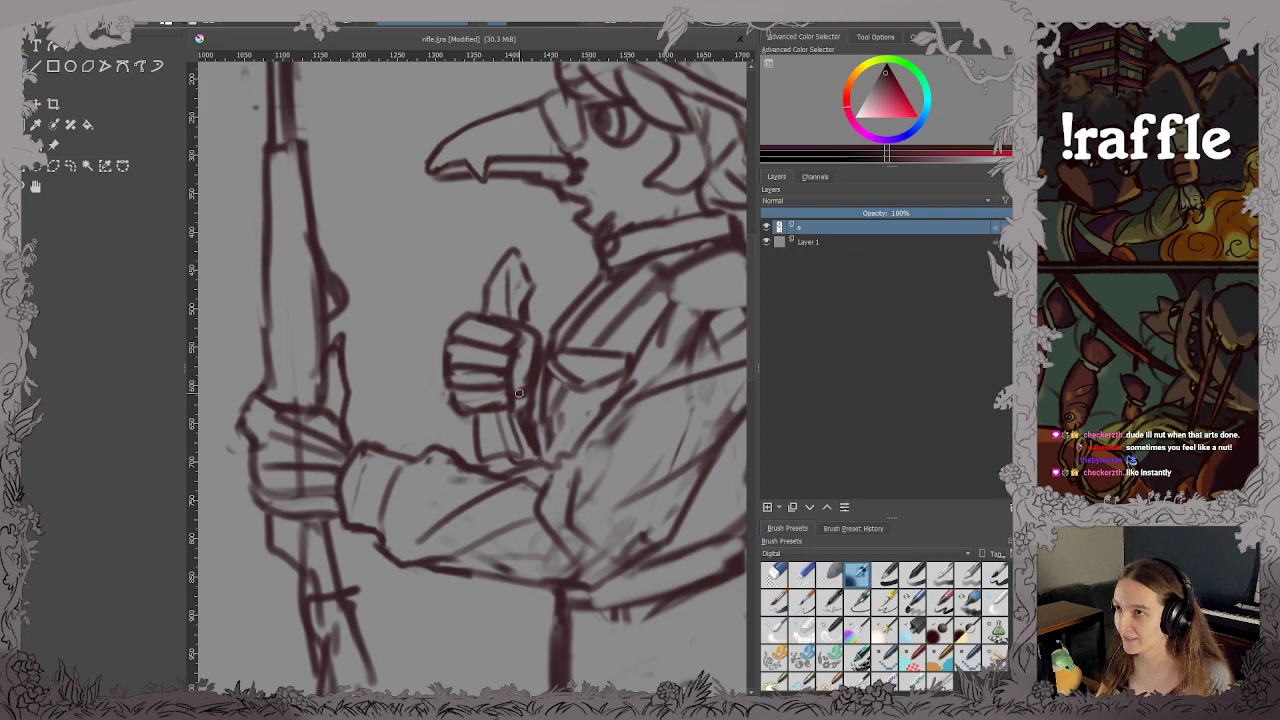
# Draw pairs of curved vertical lines across the waist belt to form loops at its front and middle, and save.
pyautogui.scroll(-4, 540, 440)
pyautogui.scroll(4, 555, 401)
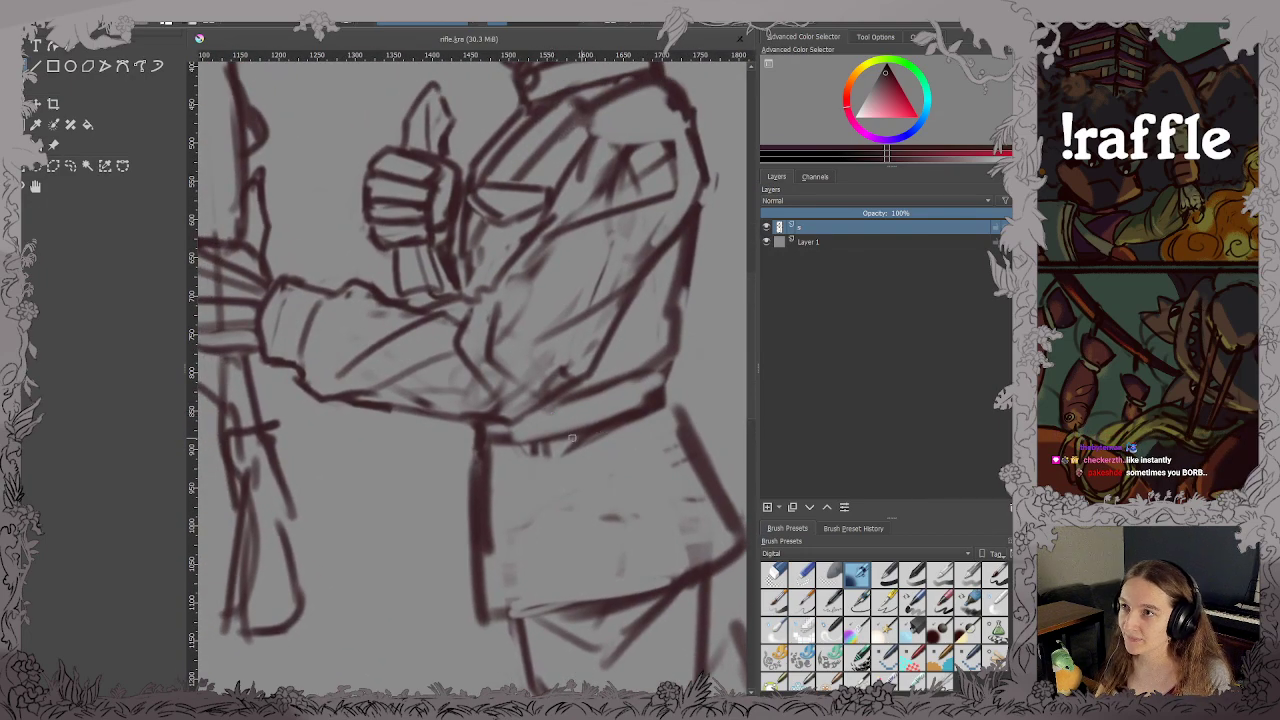
pyautogui.moveTo(533, 405); pyautogui.dragTo(546, 458)
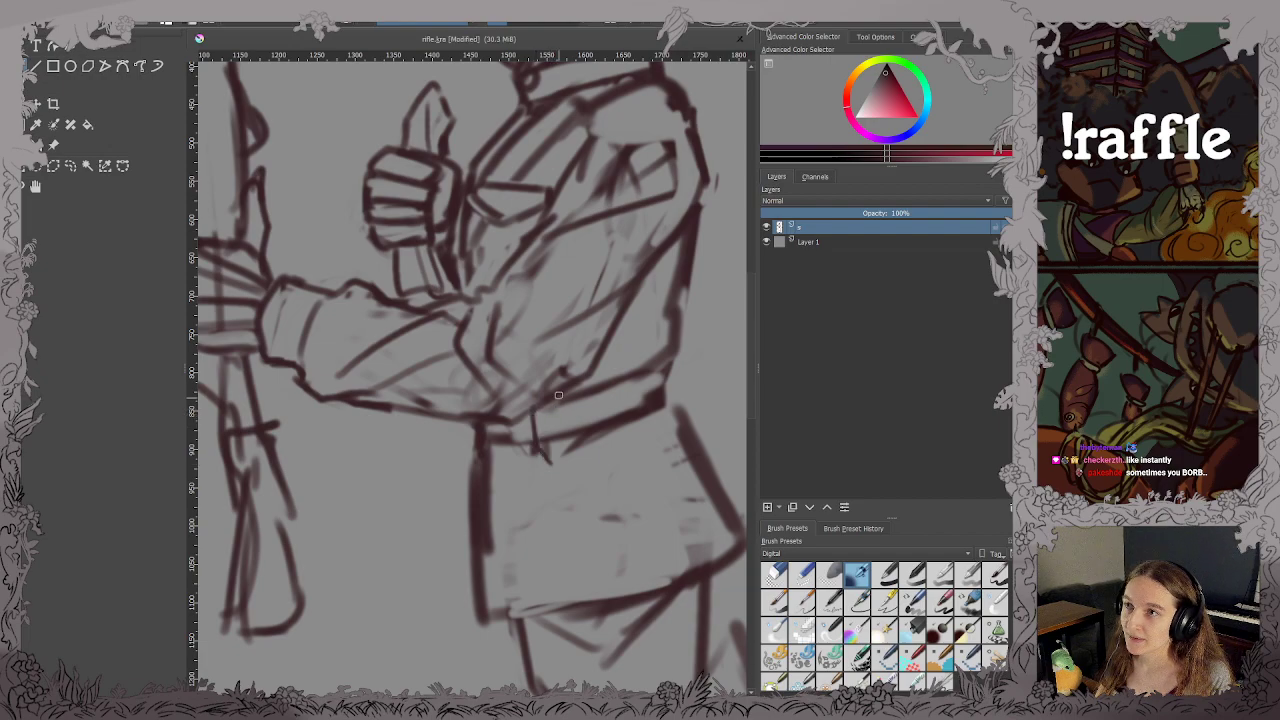
pyautogui.moveTo(558, 392); pyautogui.dragTo(557, 440)
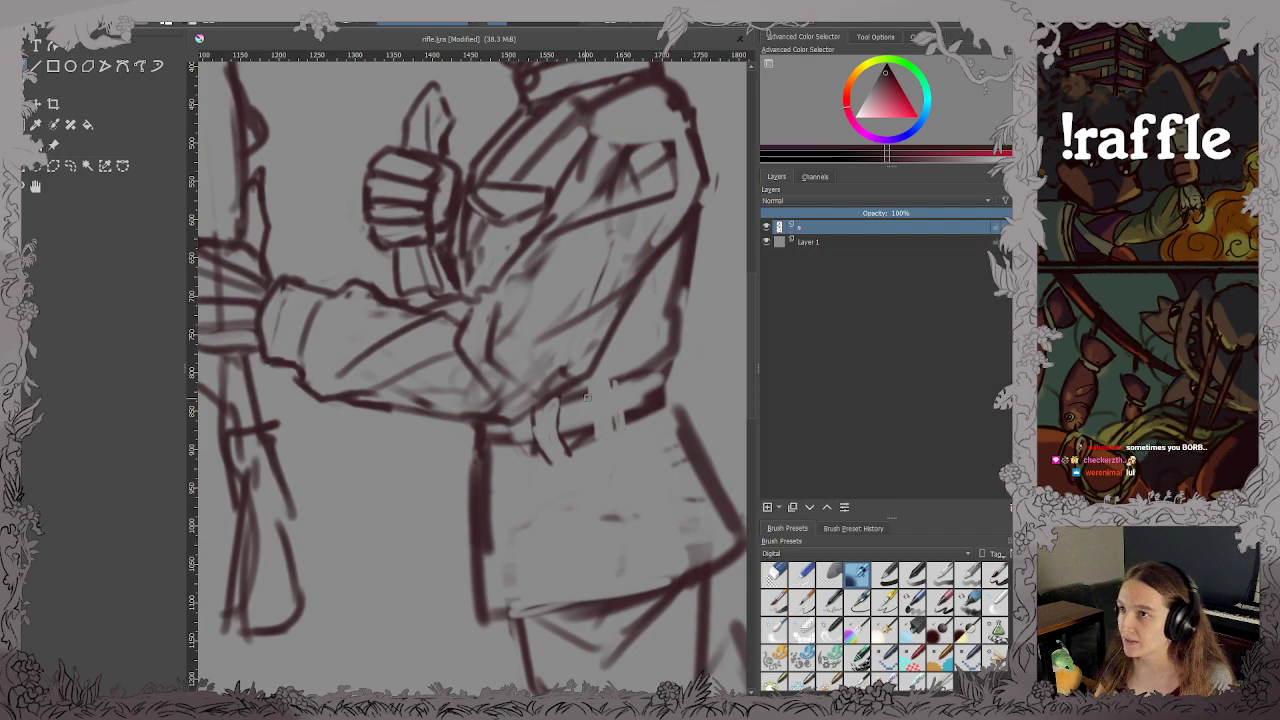
pyautogui.moveTo(586, 380); pyautogui.dragTo(591, 440)
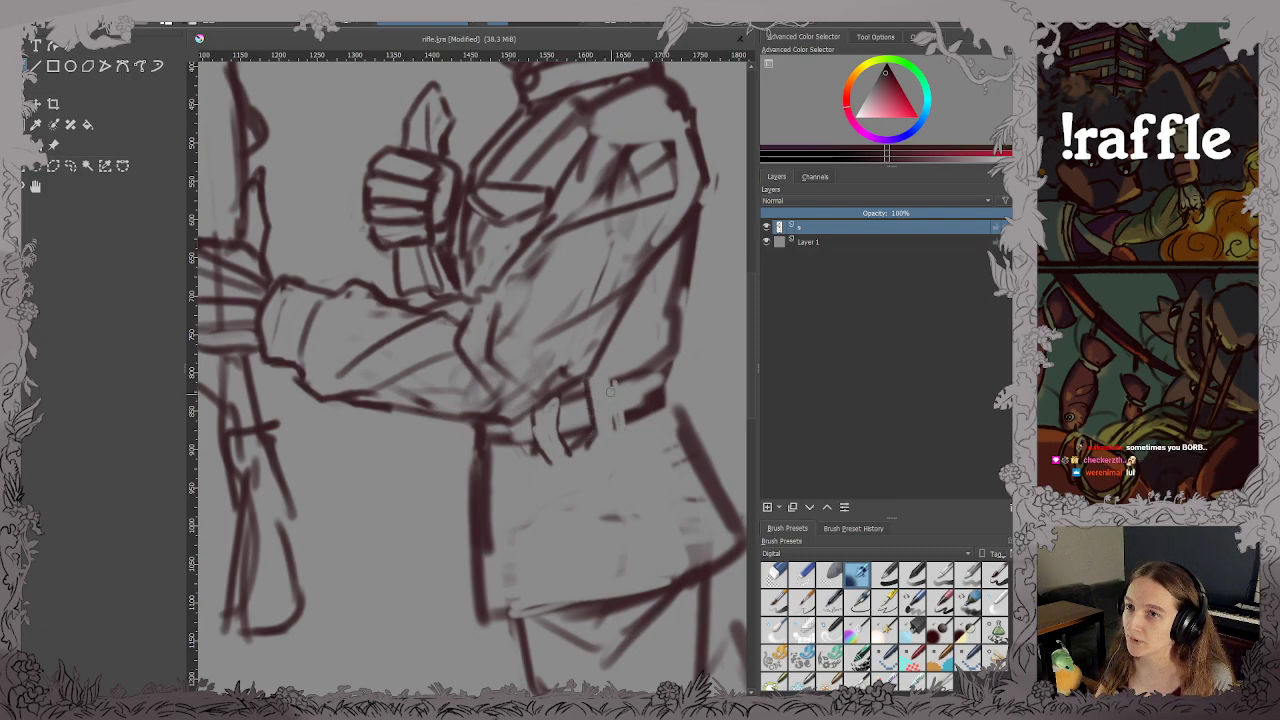
pyautogui.moveTo(598, 364)
pyautogui.mouseDown()
pyautogui.moveTo(614, 429)
pyautogui.moveTo(628, 420)
pyautogui.moveTo(617, 382)
pyautogui.moveTo(648, 410)
pyautogui.mouseUp()
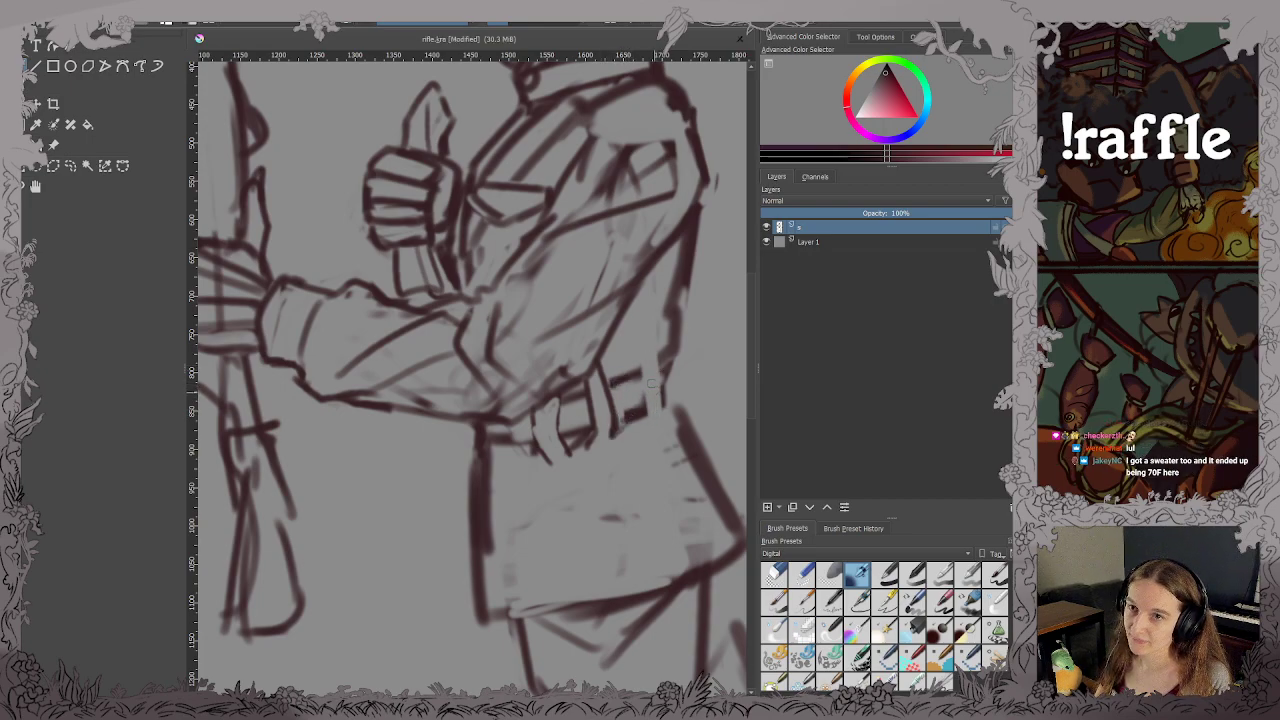
pyautogui.hotkey('ctrl', 's')
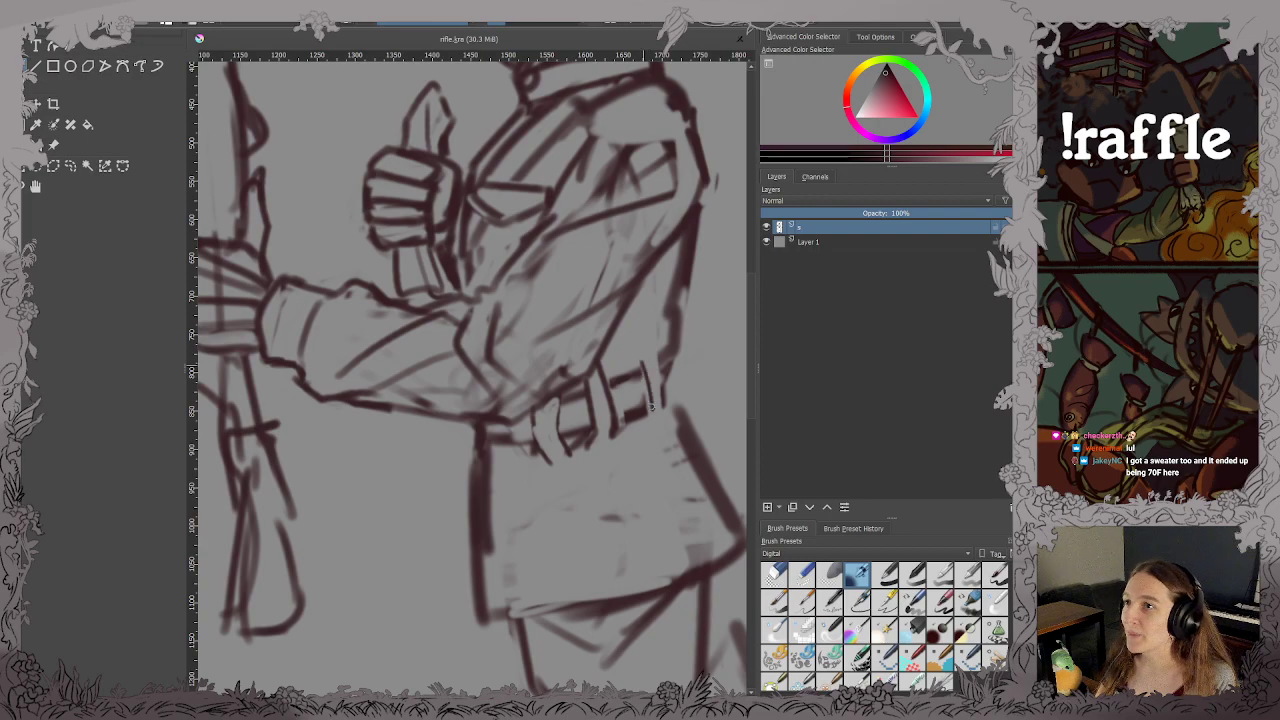
# Draw the belt loop at the back of the waist with curved vertical edges crossing the belt, and save.
pyautogui.moveTo(651, 400); pyautogui.dragTo(650, 416)
pyautogui.moveTo(662, 360); pyautogui.dragTo(664, 406)
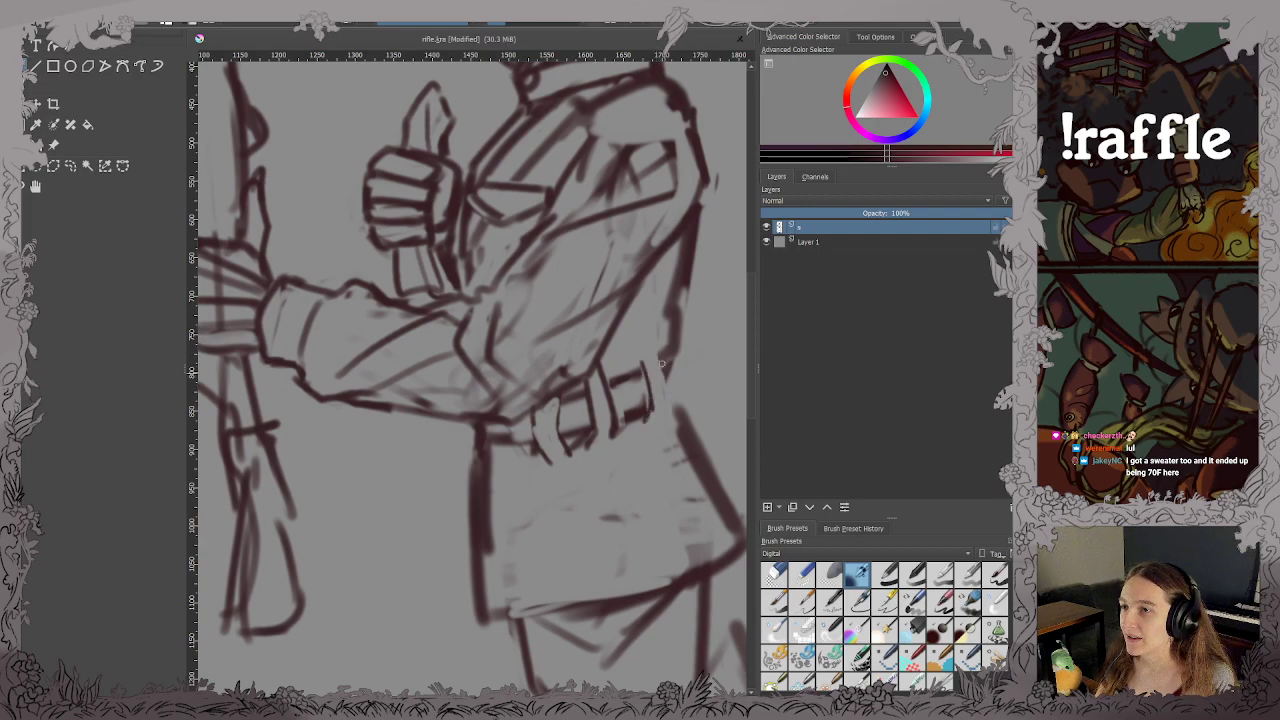
pyautogui.moveTo(662, 360)
pyautogui.mouseDown()
pyautogui.moveTo(670, 415)
pyautogui.moveTo(675, 354)
pyautogui.moveTo(682, 423)
pyautogui.mouseUp()
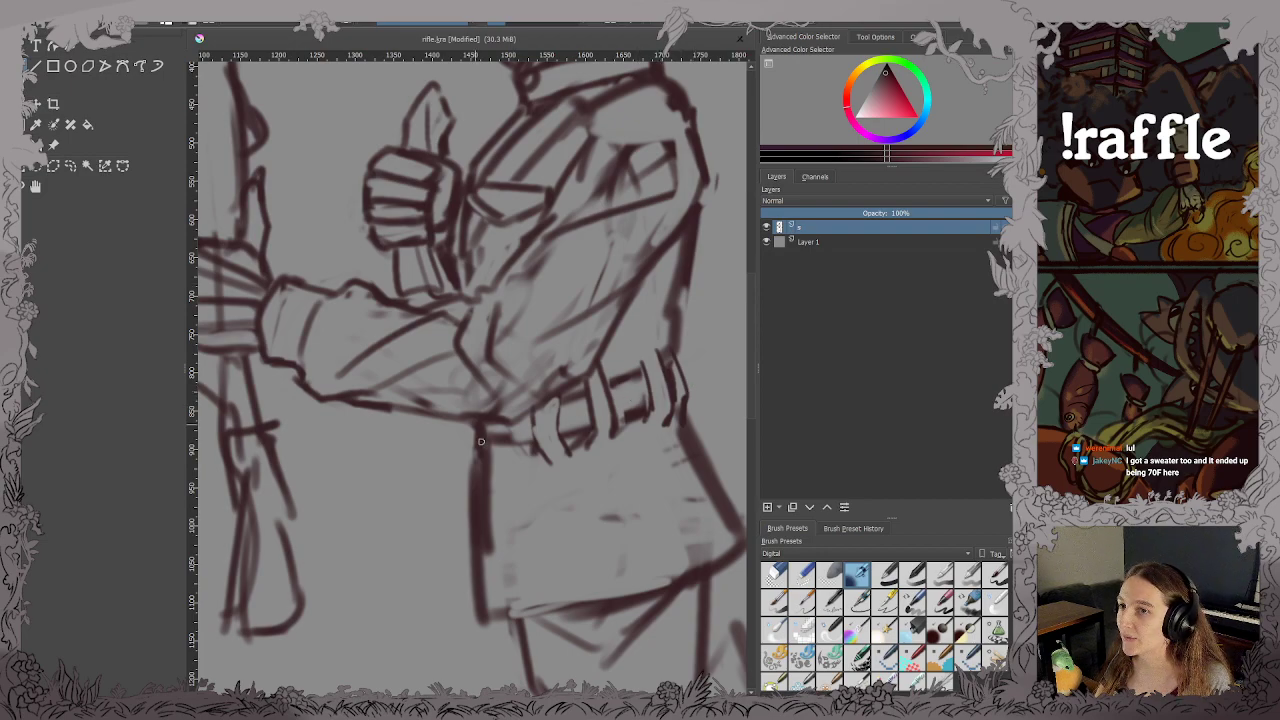
pyautogui.hotkey('ctrl', 's')
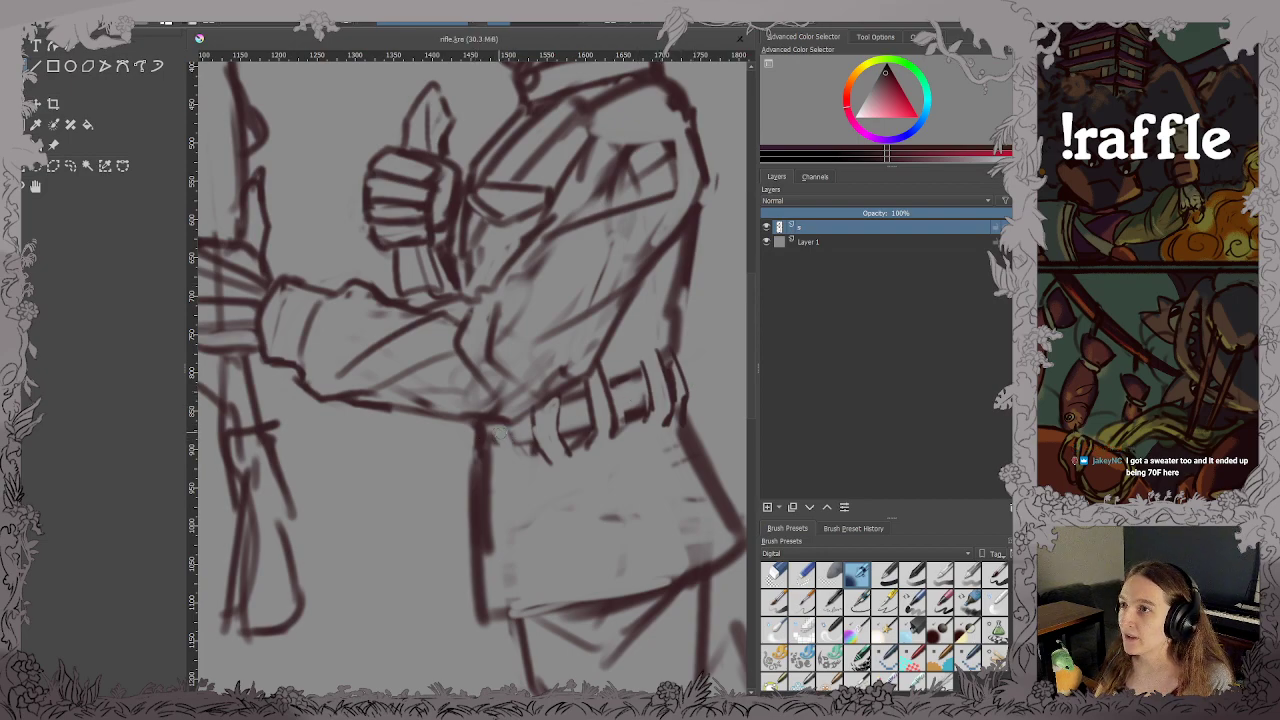
# Add another loop near the belt's front end, close off the ends of the loops, and save.
pyautogui.moveTo(498, 422); pyautogui.dragTo(513, 462)
pyautogui.moveTo(510, 428); pyautogui.dragTo(528, 447)
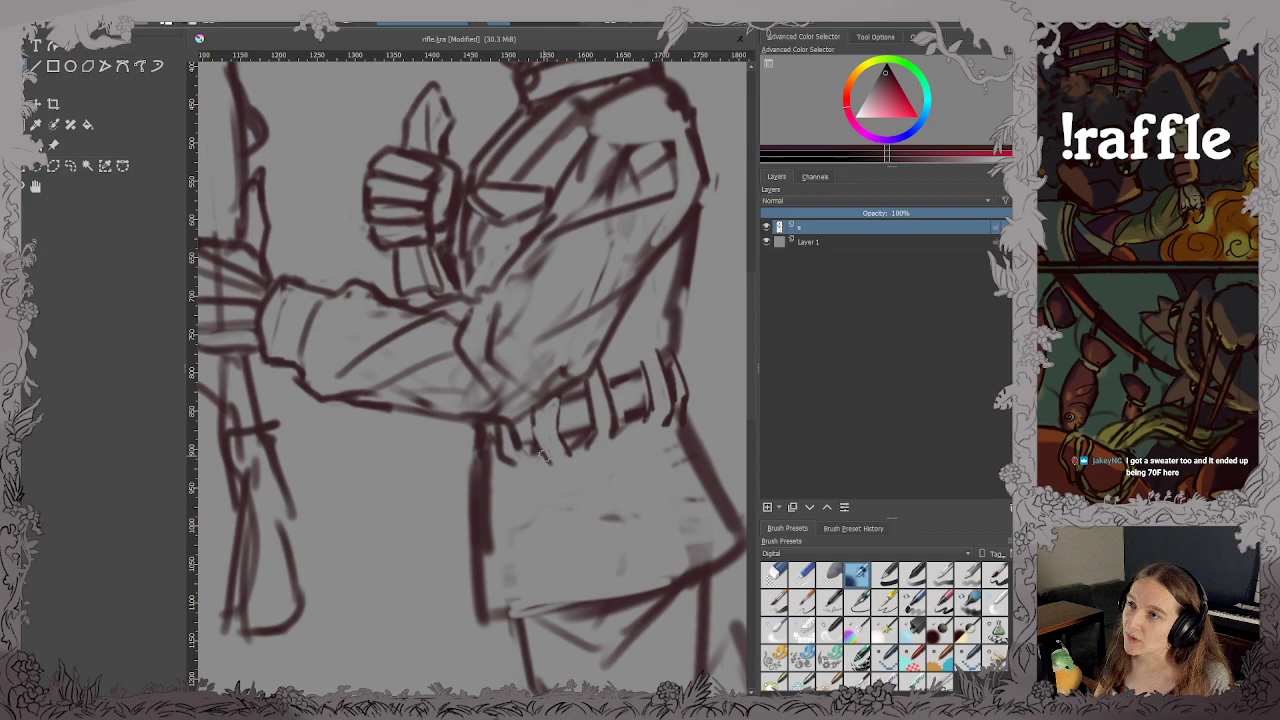
pyautogui.moveTo(630, 438); pyautogui.dragTo(536, 454)
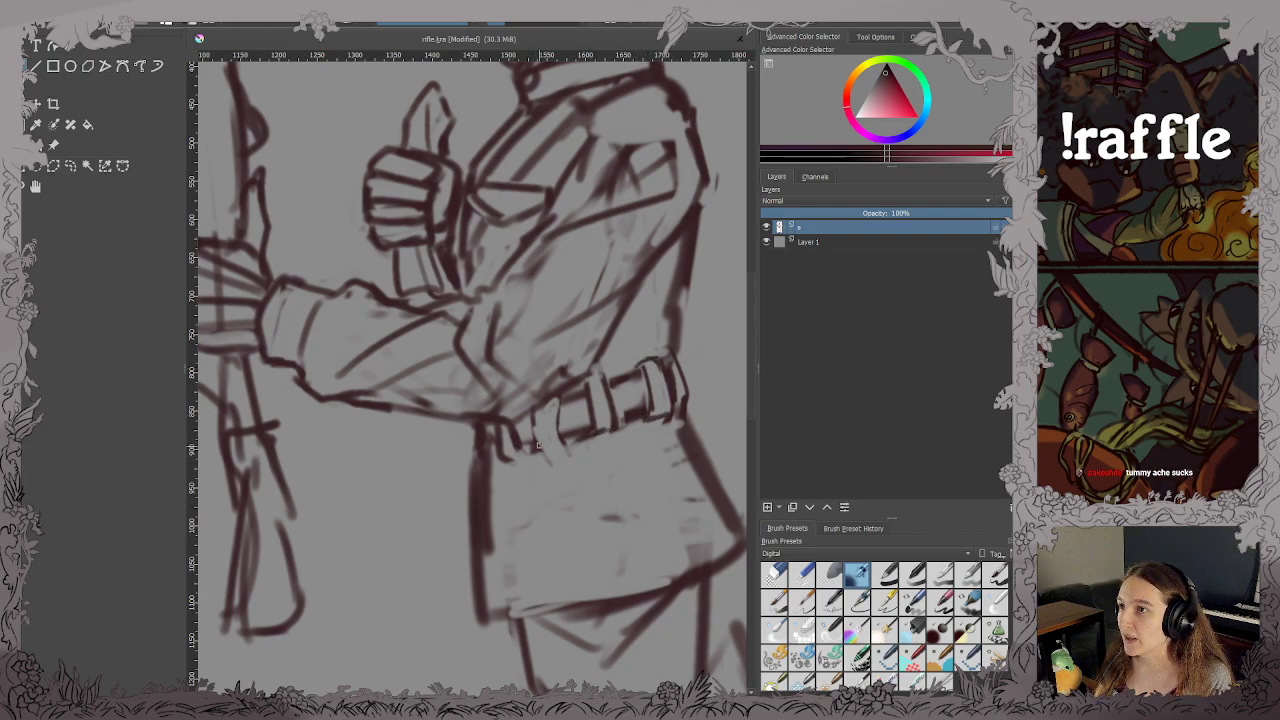
pyautogui.moveTo(534, 448)
pyautogui.mouseDown()
pyautogui.moveTo(509, 462)
pyautogui.moveTo(521, 446)
pyautogui.moveTo(498, 454)
pyautogui.moveTo(516, 447)
pyautogui.moveTo(499, 423)
pyautogui.moveTo(503, 455)
pyautogui.mouseUp()
pyautogui.hotkey('ctrl', 's')
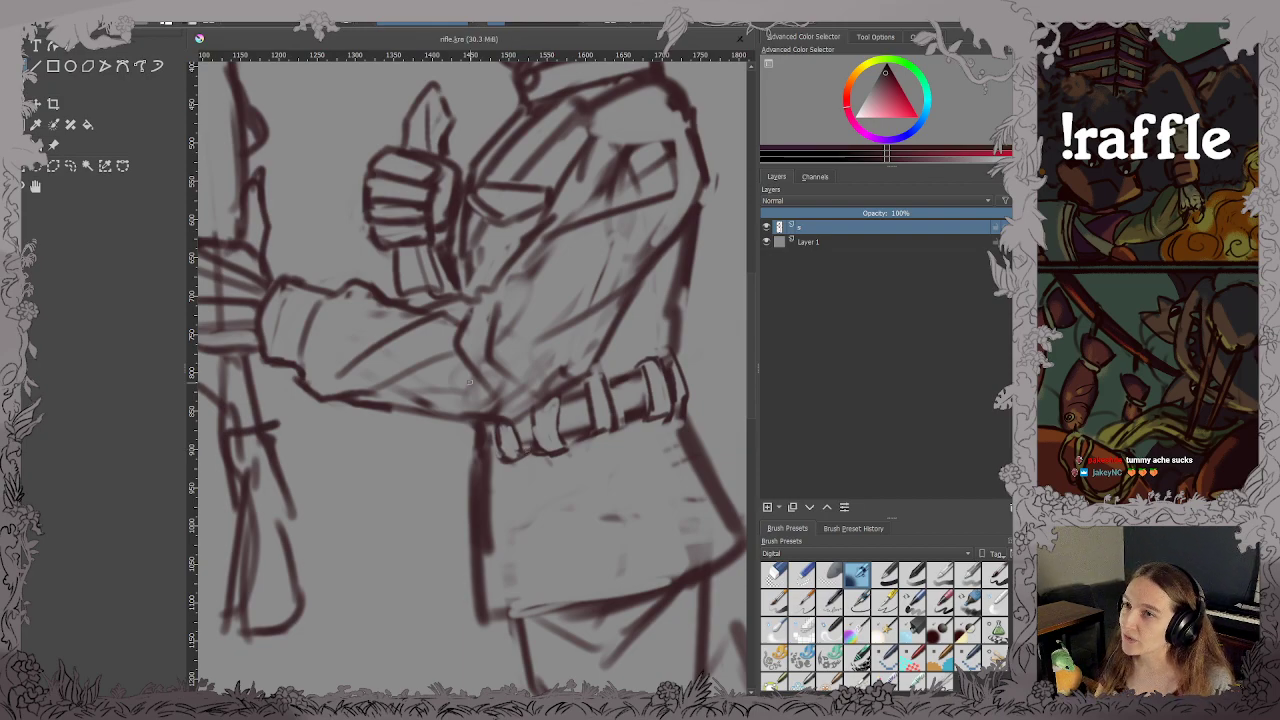
# Draw the belt's rounded front end over the jacket's front edge below the elbow, and save.
pyautogui.moveTo(477, 430)
pyautogui.mouseDown()
pyautogui.moveTo(472, 447)
pyautogui.moveTo(498, 450)
pyautogui.mouseUp()
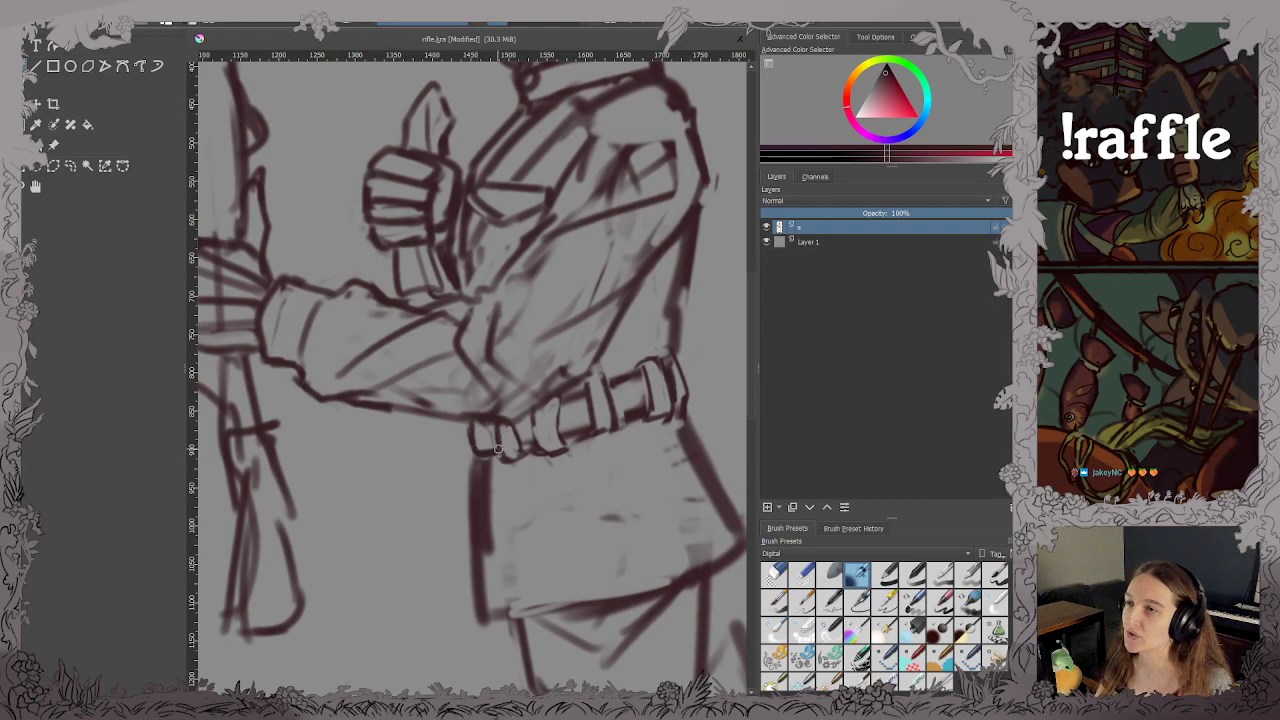
pyautogui.scroll(-3, 498, 449)
pyautogui.hotkey('ctrl', 's')
# Redraw the jacket's lower hem line from the front corner toward the back, and save.
pyautogui.moveTo(451, 406); pyautogui.dragTo(474, 309)
pyautogui.scroll(3, 507, 341)
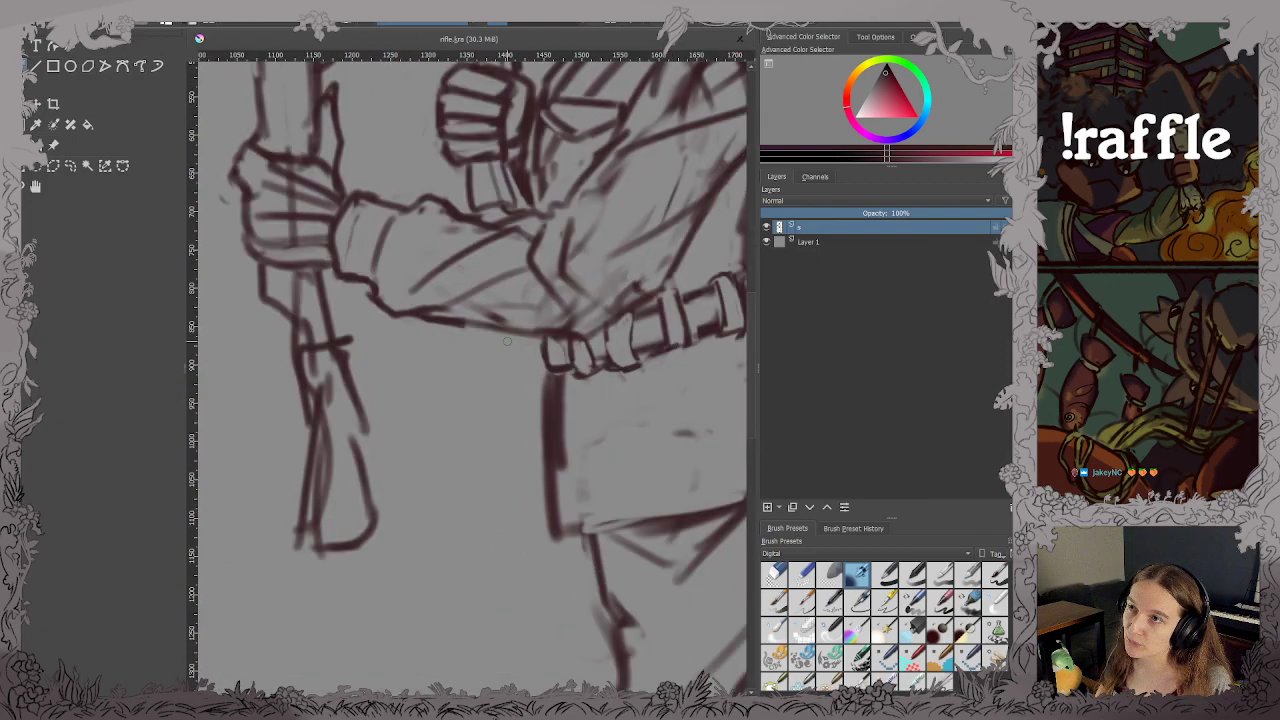
pyautogui.hscroll(4, 460, 383)
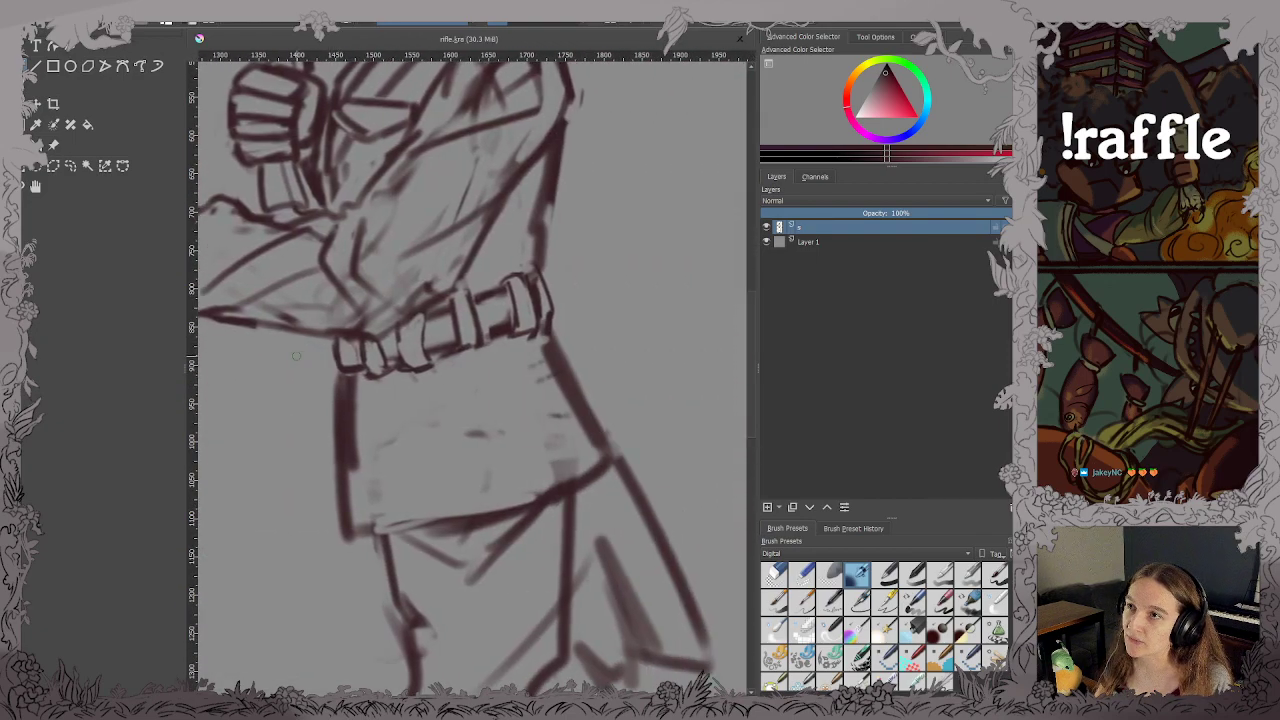
pyautogui.click(411, 587)
pyautogui.hotkey('ctrl', 'z')
pyautogui.moveTo(362, 525)
pyautogui.mouseDown()
pyautogui.moveTo(461, 516)
pyautogui.moveTo(387, 514)
pyautogui.moveTo(590, 466)
pyautogui.moveTo(471, 484)
pyautogui.moveTo(344, 533)
pyautogui.moveTo(518, 521)
pyautogui.moveTo(592, 487)
pyautogui.mouseUp()
pyautogui.press('2')
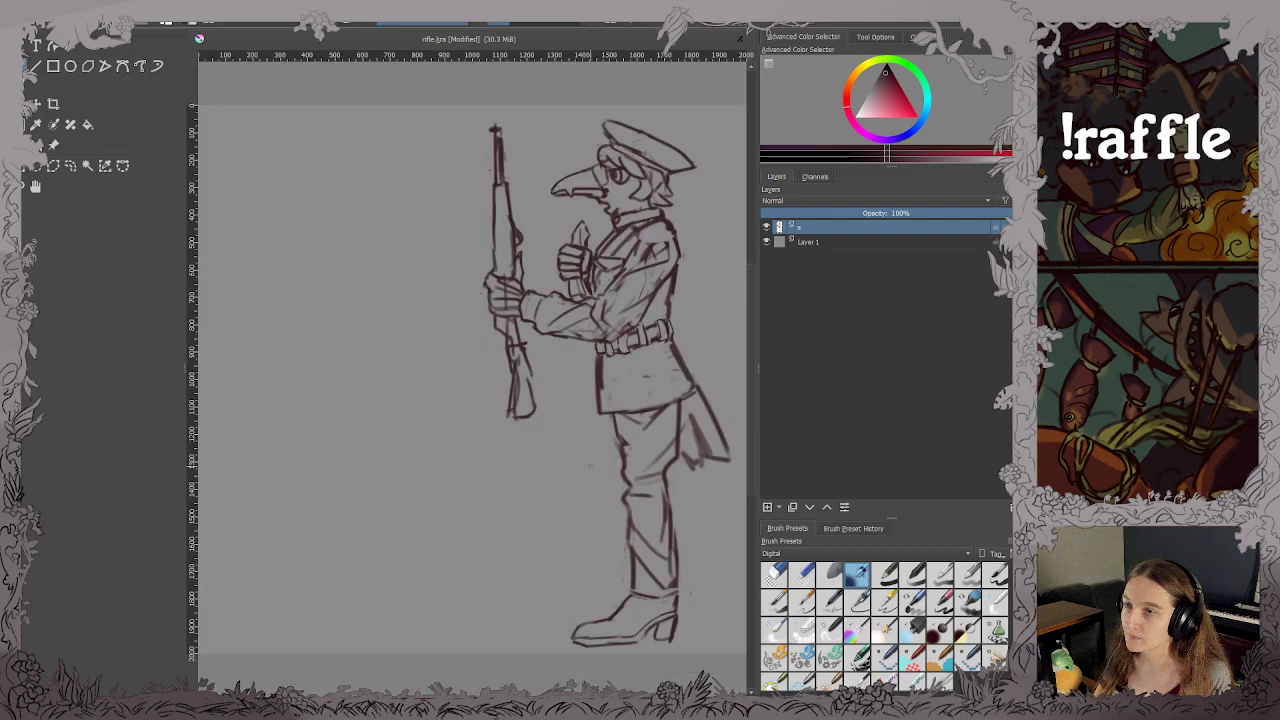
pyautogui.hotkey('ctrl', 's')
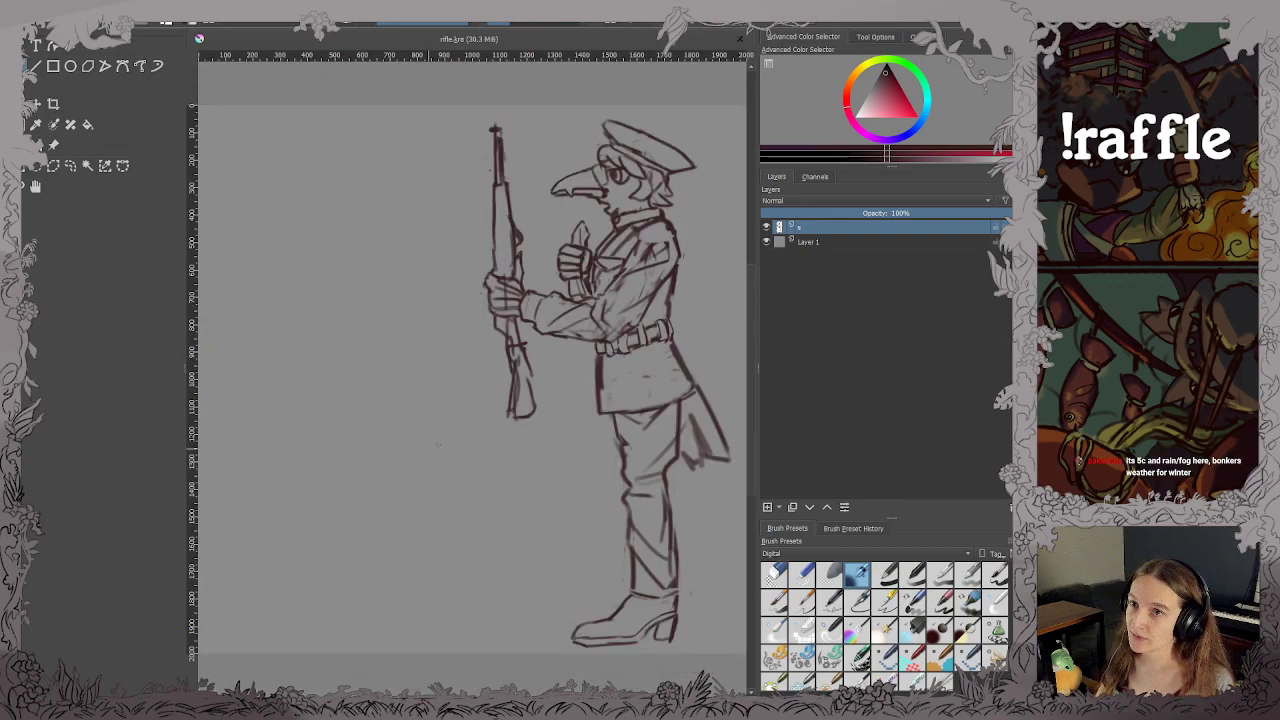
# Crop the canvas closely around the soldier, removing the empty area before the rifle and narrow strips behind and above, and save.
pyautogui.moveTo(509, 417); pyautogui.dragTo(456, 425)
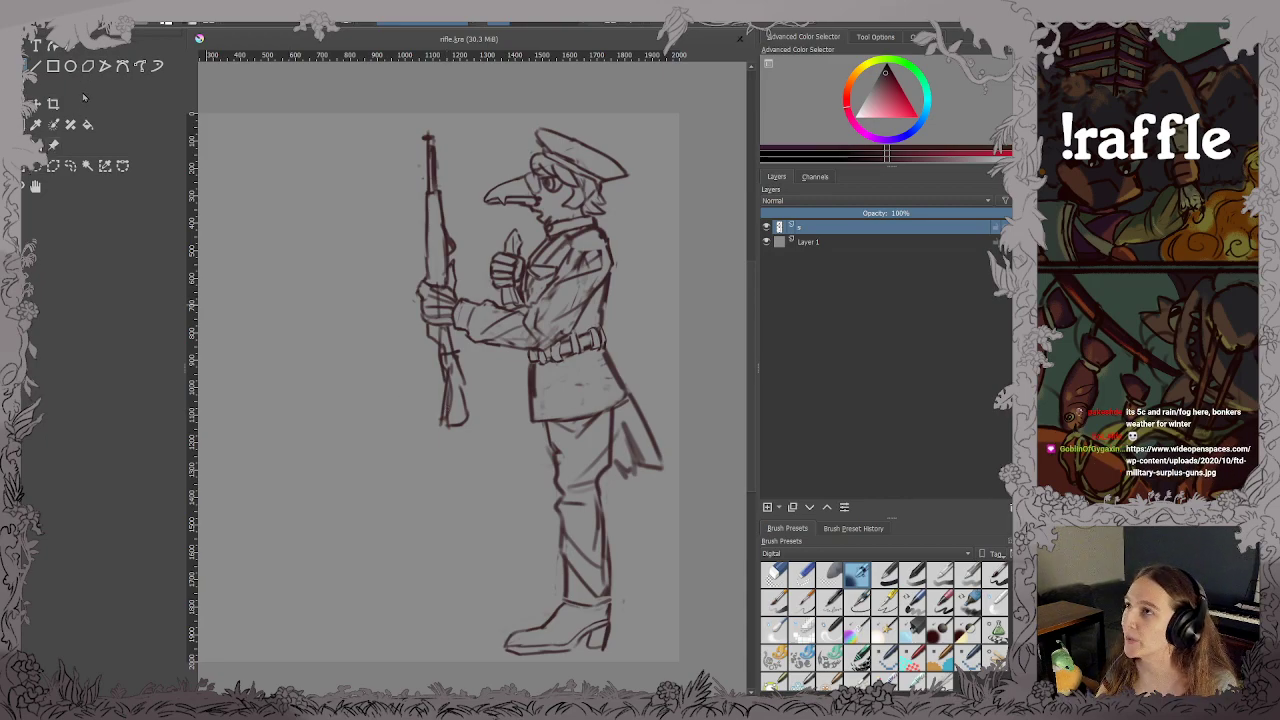
pyautogui.click(53, 104)
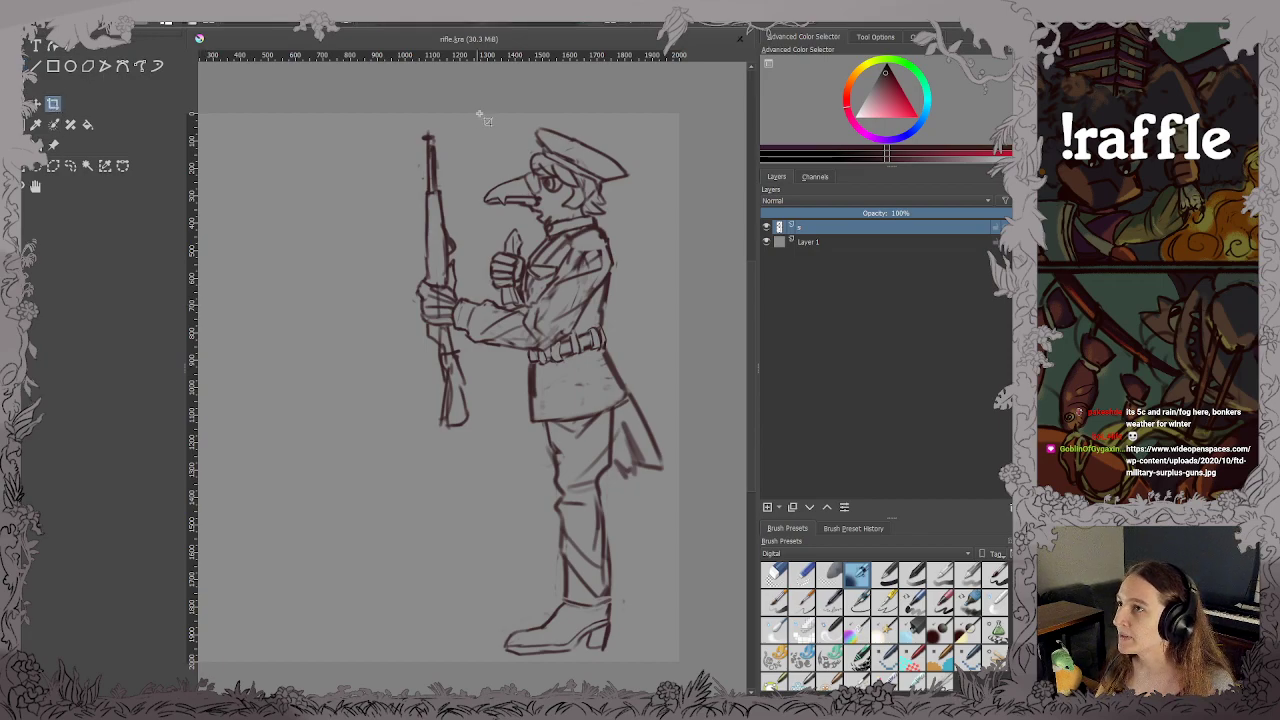
pyautogui.moveTo(408, 118); pyautogui.dragTo(679, 661)
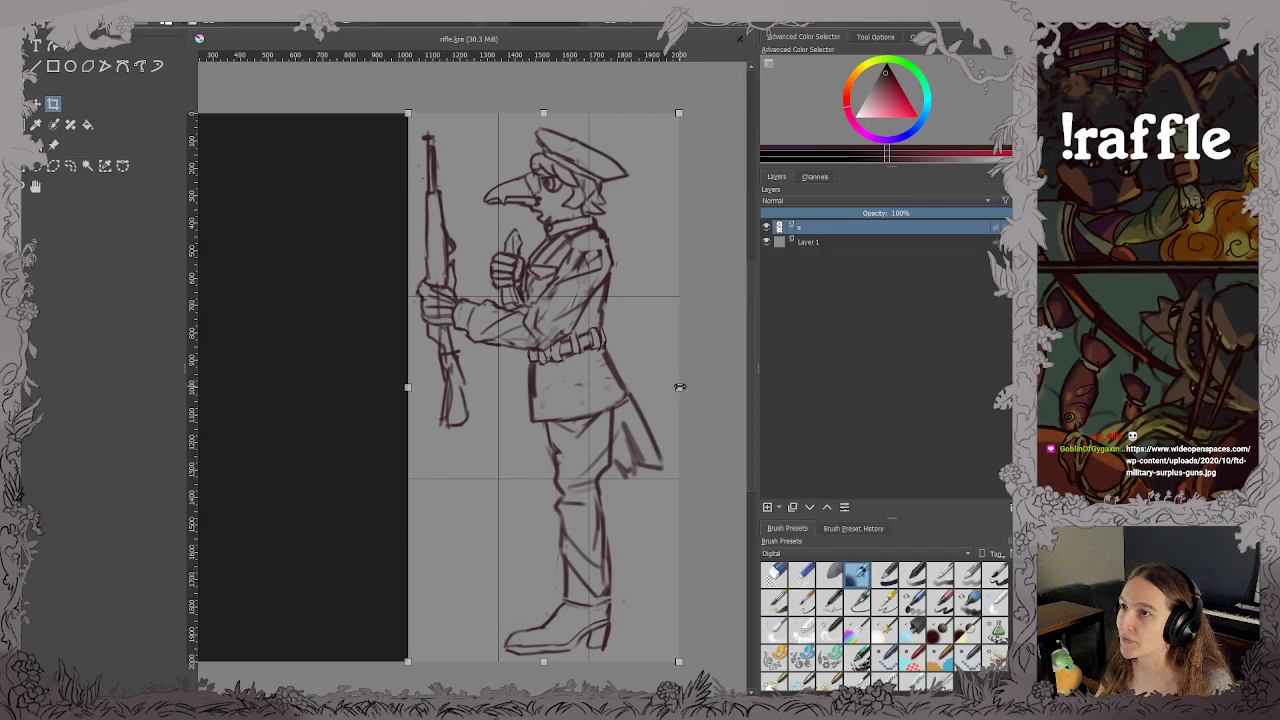
pyautogui.moveTo(679, 387); pyautogui.dragTo(667, 385)
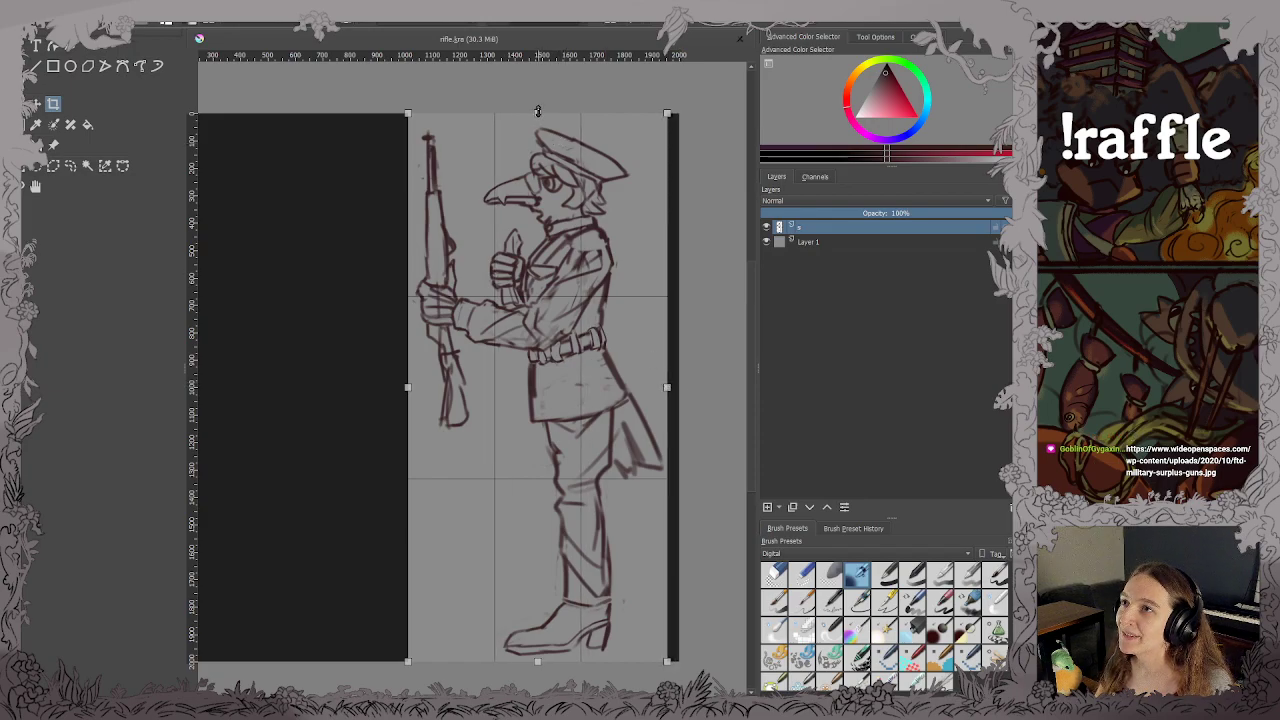
pyautogui.moveTo(538, 113); pyautogui.dragTo(538, 126)
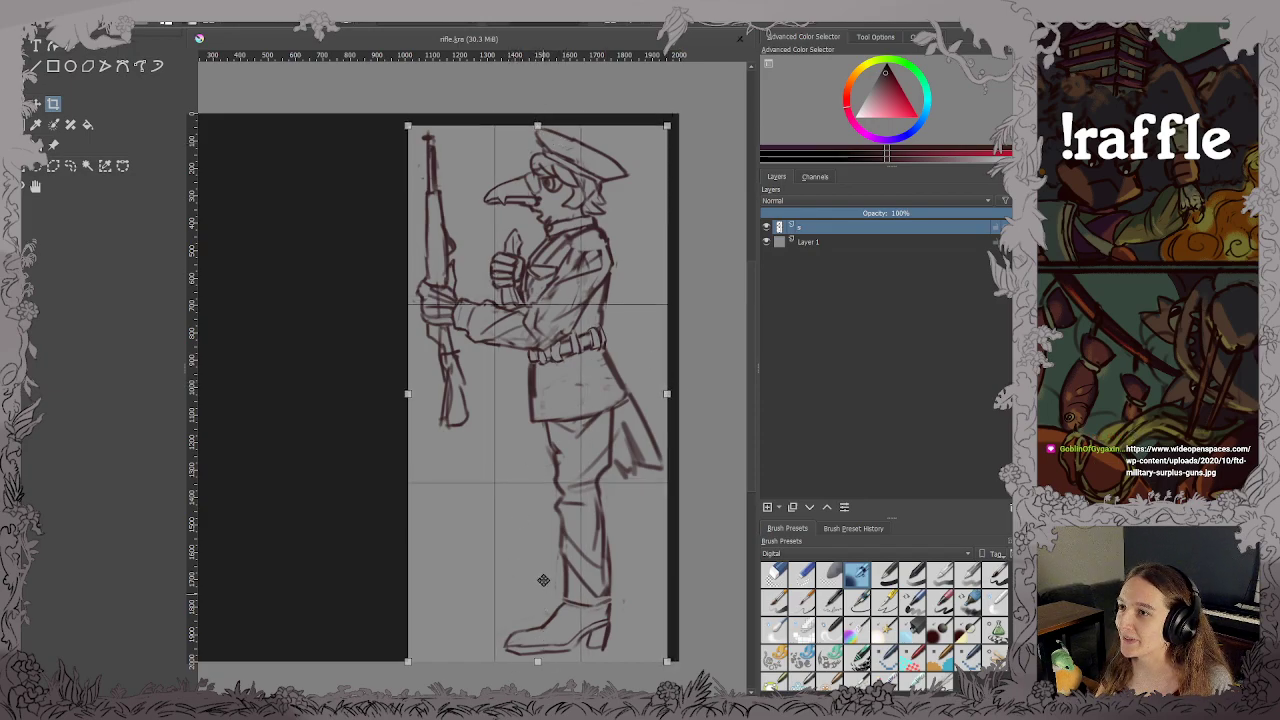
pyautogui.press('Return')
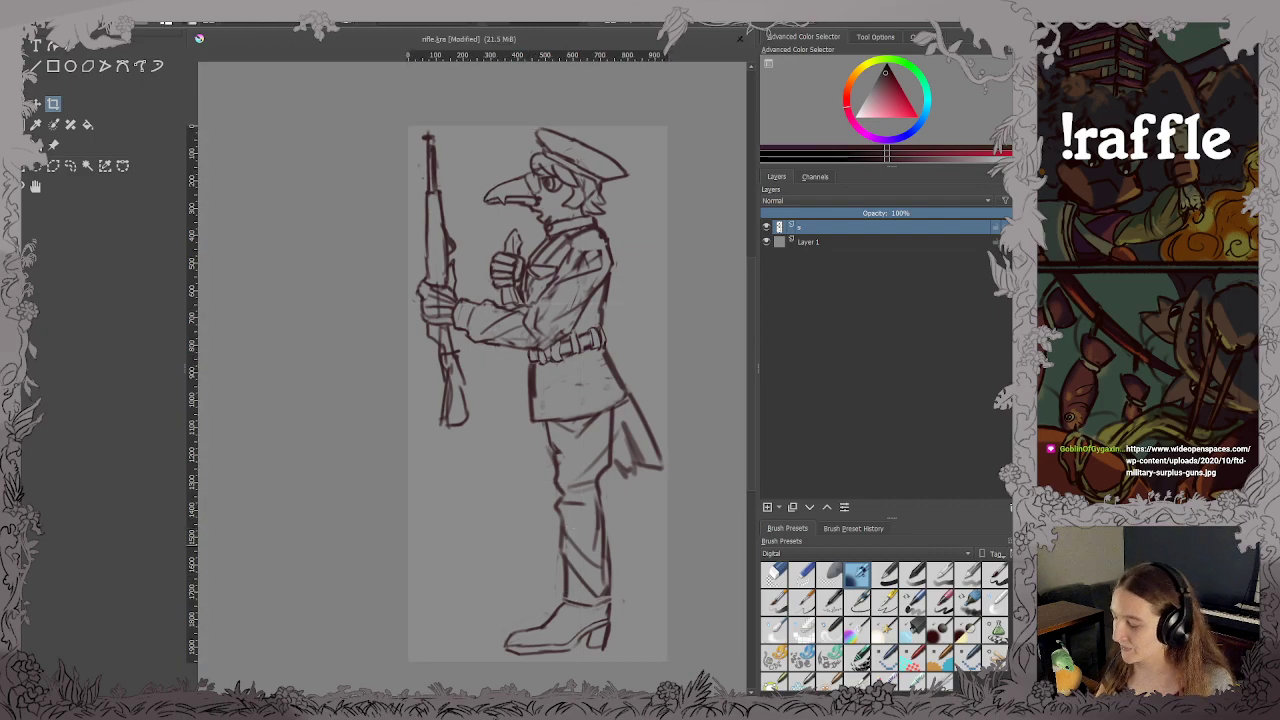
pyautogui.hotkey('ctrl', 's')
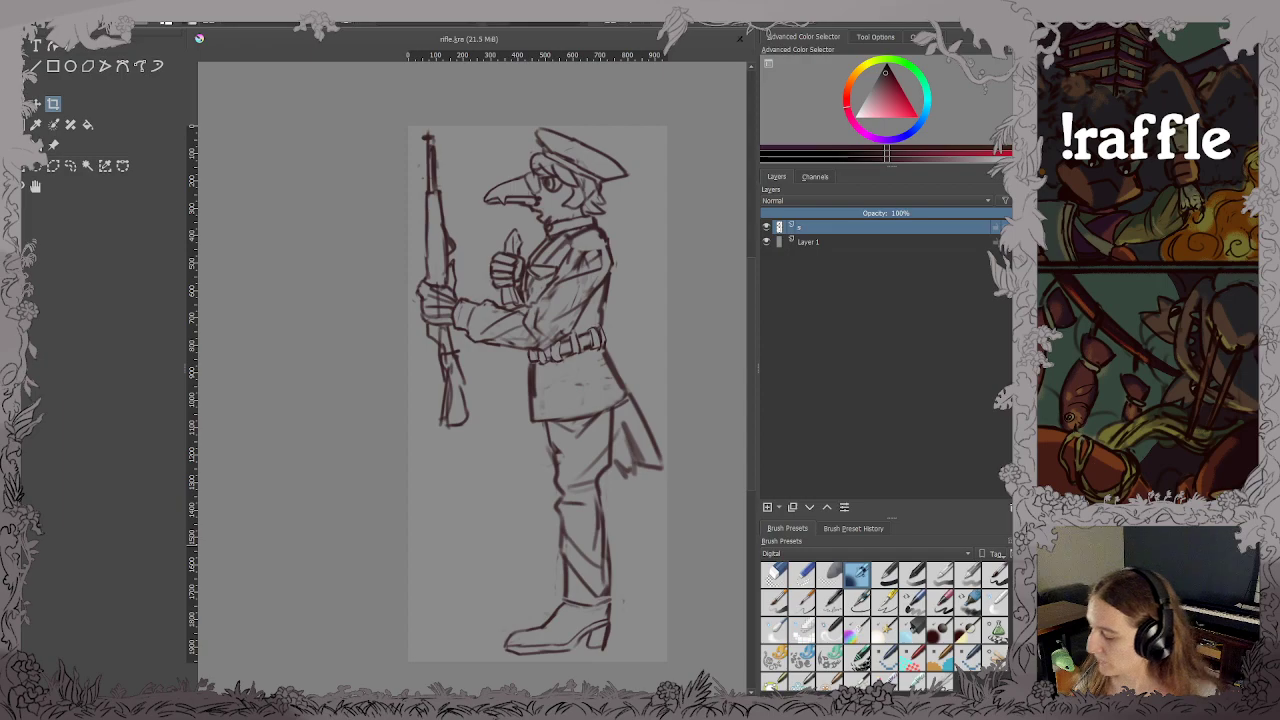
# Switch to the reference photo of five bolt-action rifles and examine their stocks, actions and barrels up close.
pyautogui.hotkey('alt', 'Tab')
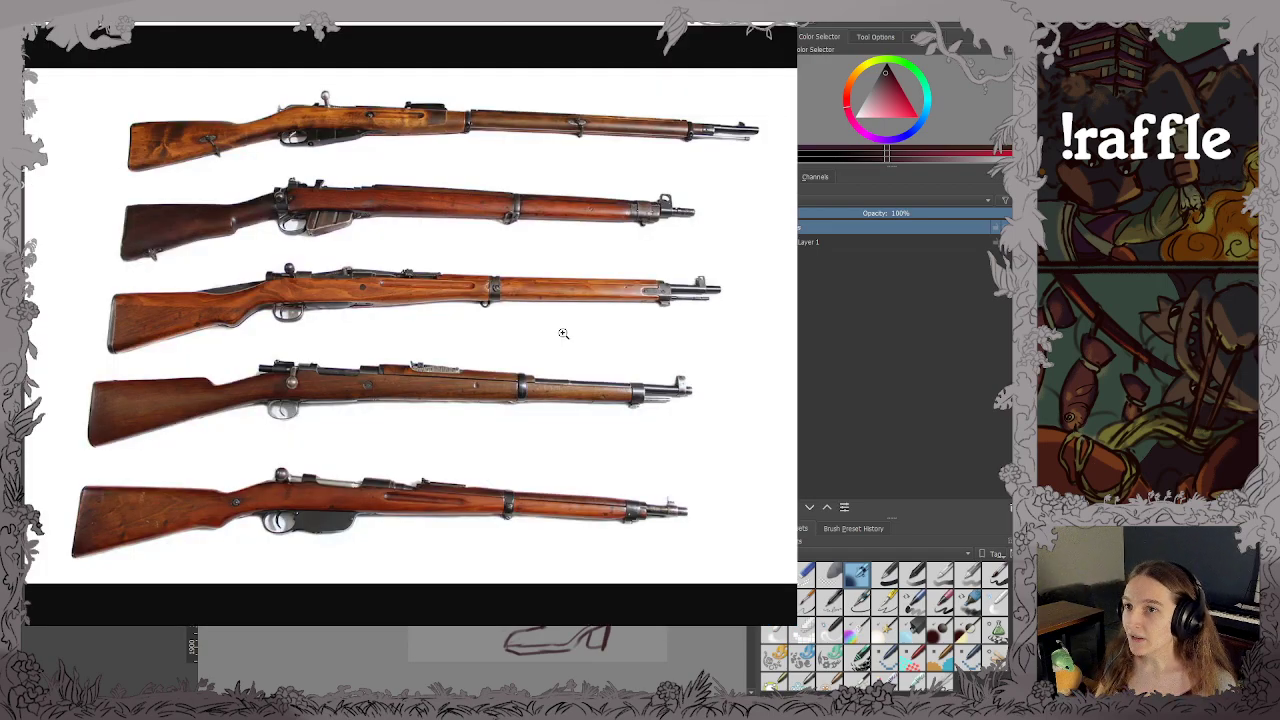
pyautogui.click(520, 224)
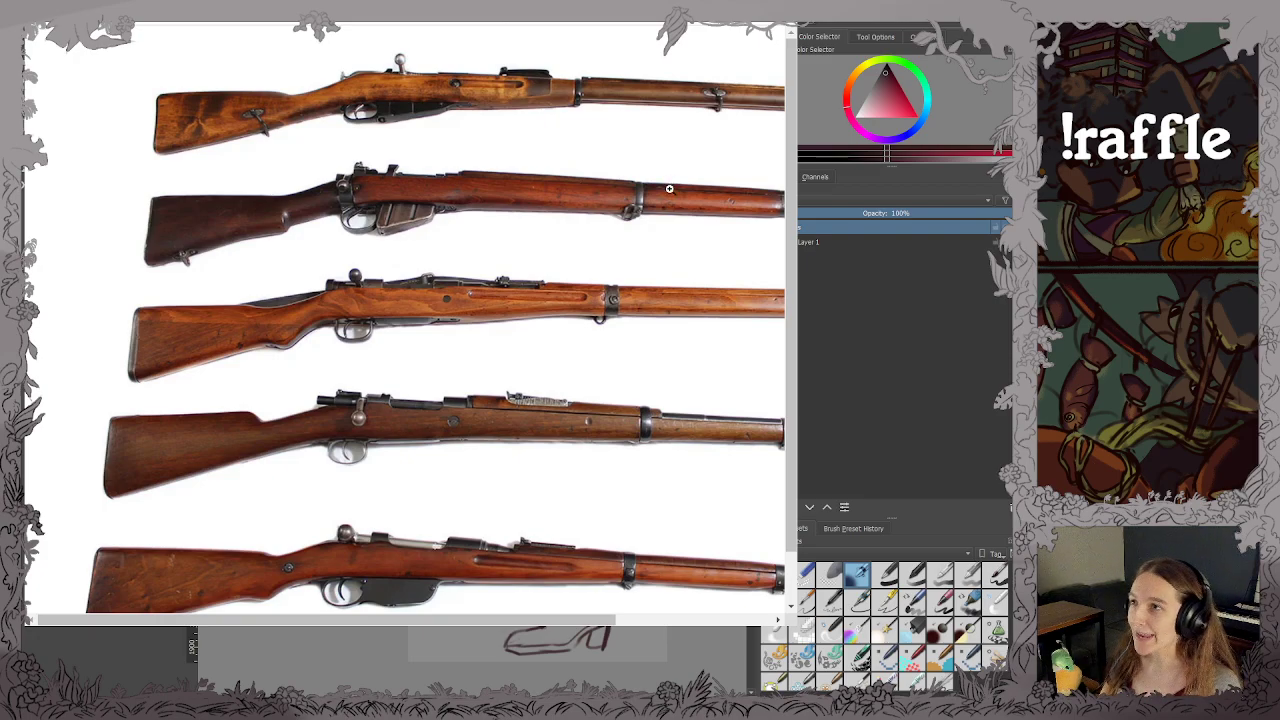
pyautogui.click(567, 328)
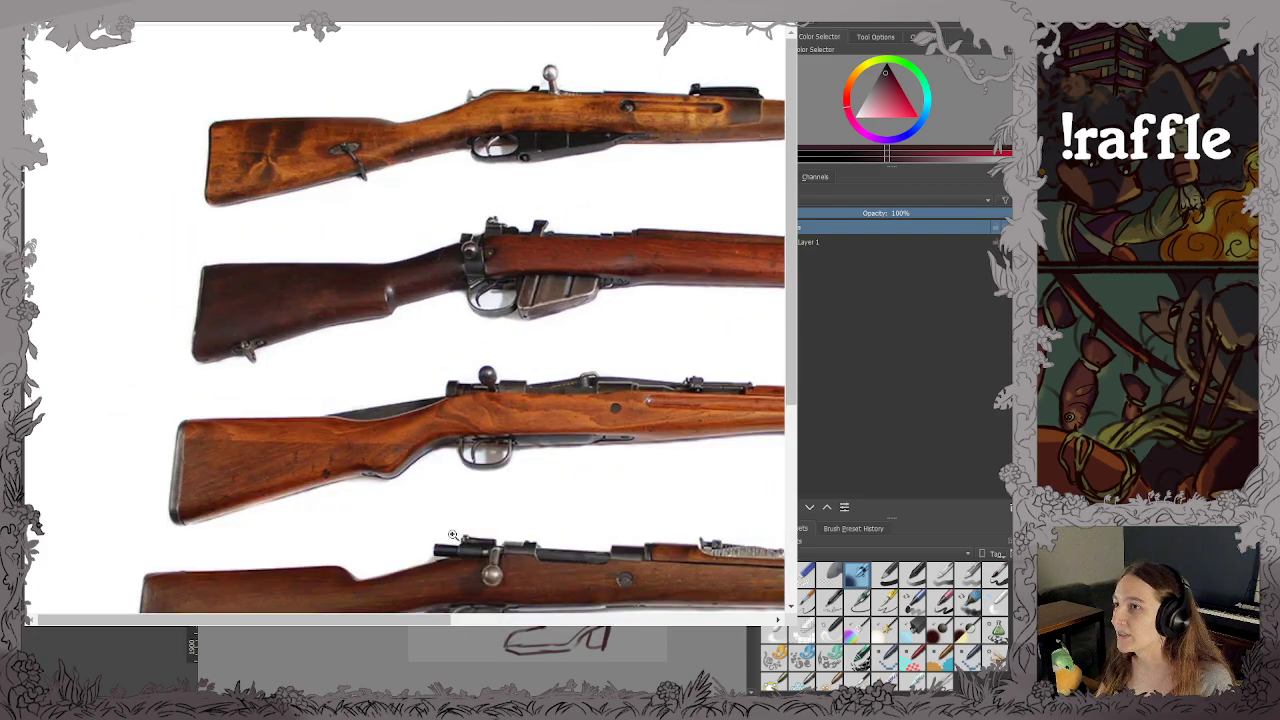
pyautogui.scroll(-3, 429, 562)
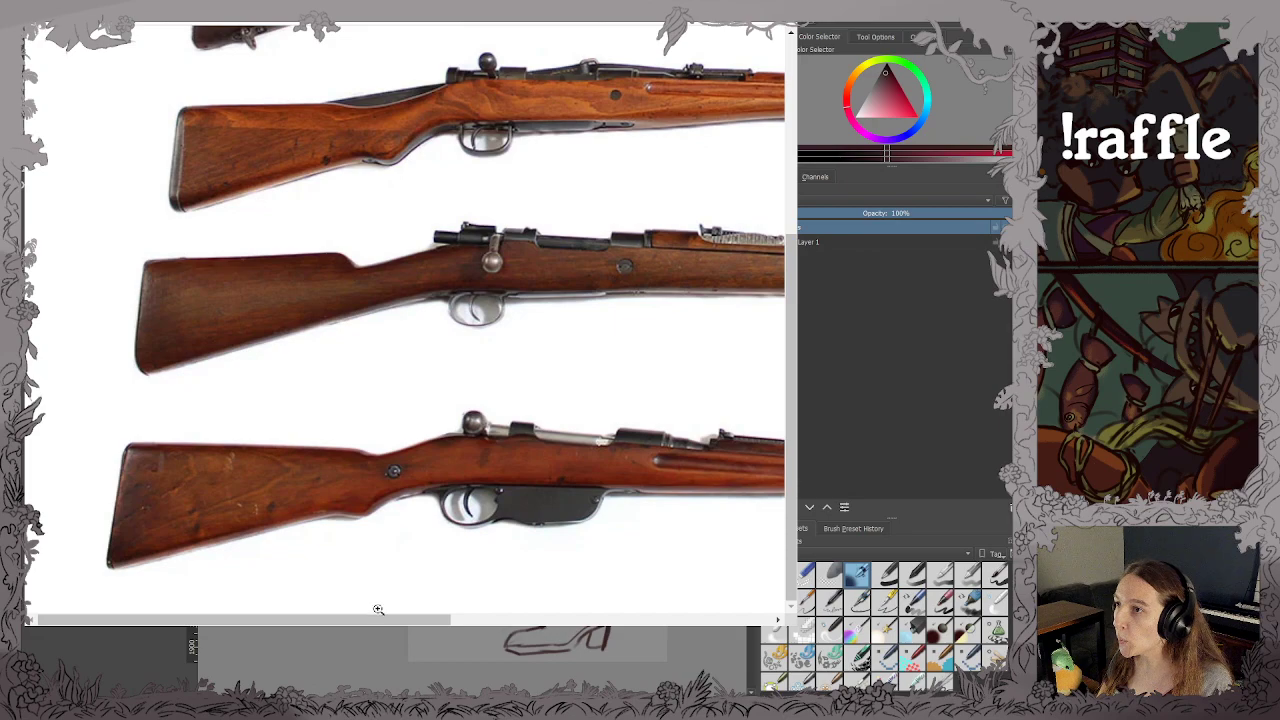
pyautogui.moveTo(395, 621); pyautogui.dragTo(633, 621)
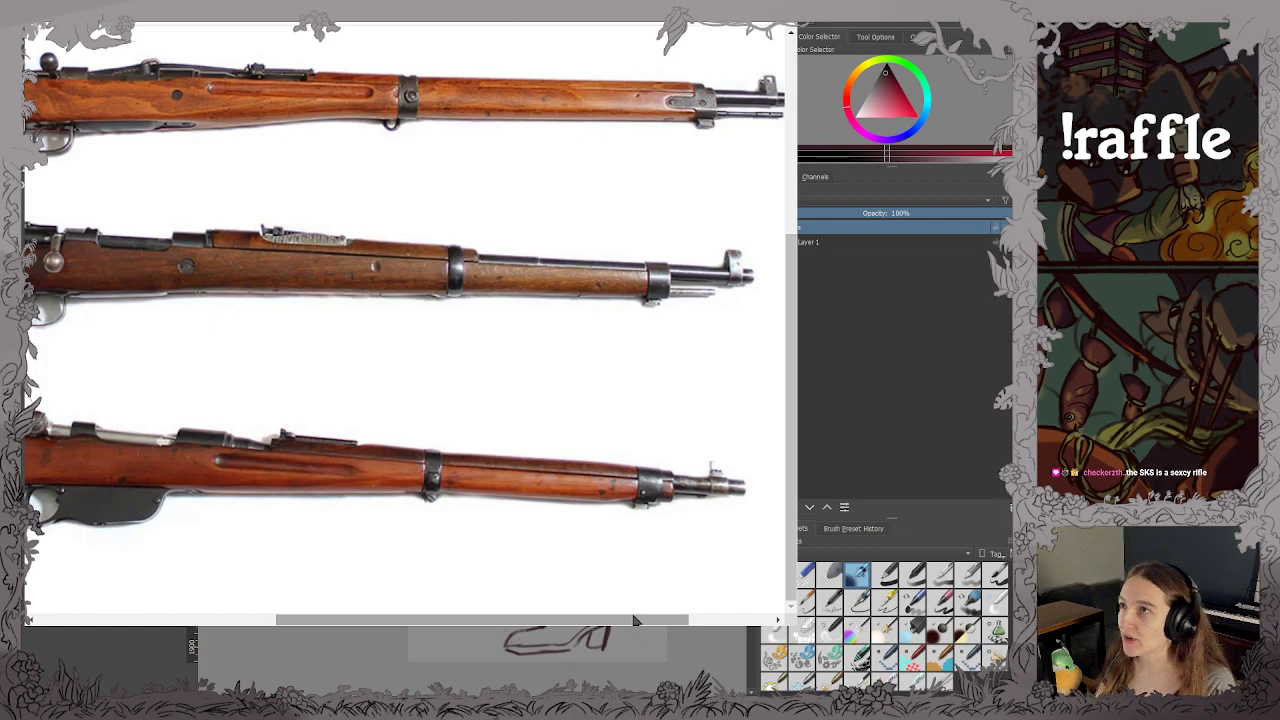
# Return to the rifle.kra drawing, redraw the trousers' front line from the jacket hem down to the boot, and save.
pyautogui.scroll(-3, 633, 620)
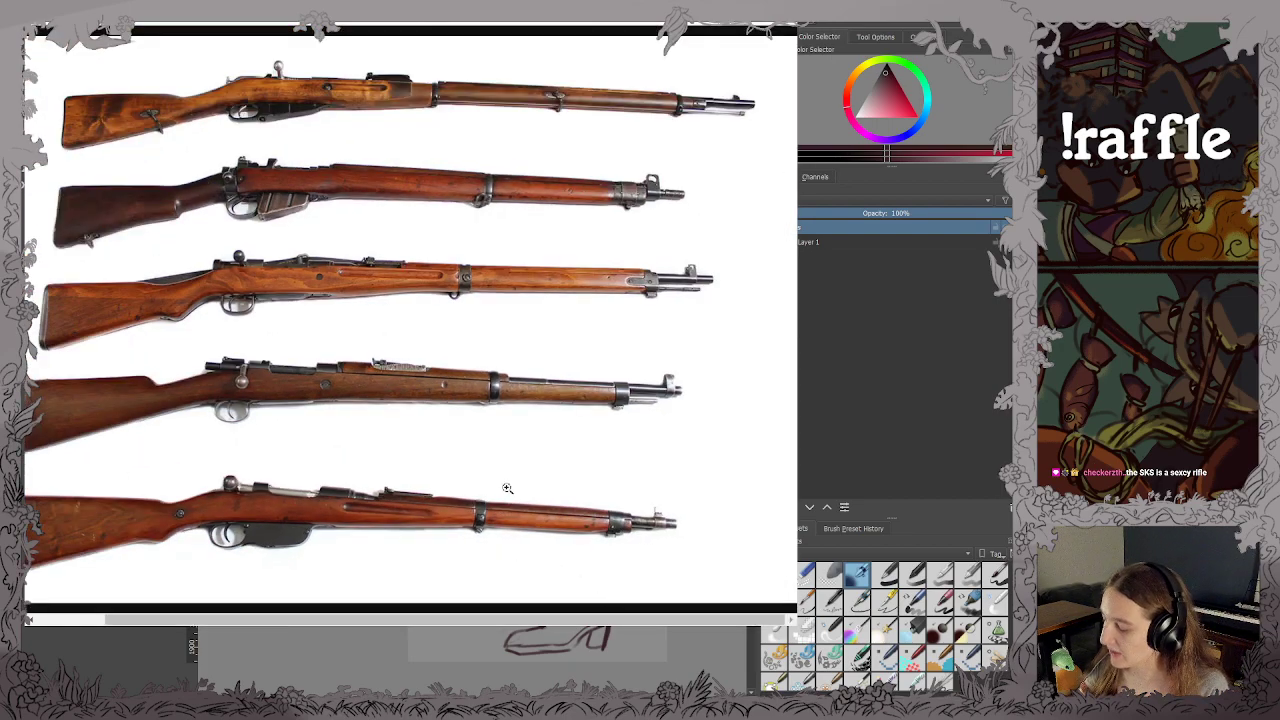
pyautogui.hotkey('alt', 'Tab')
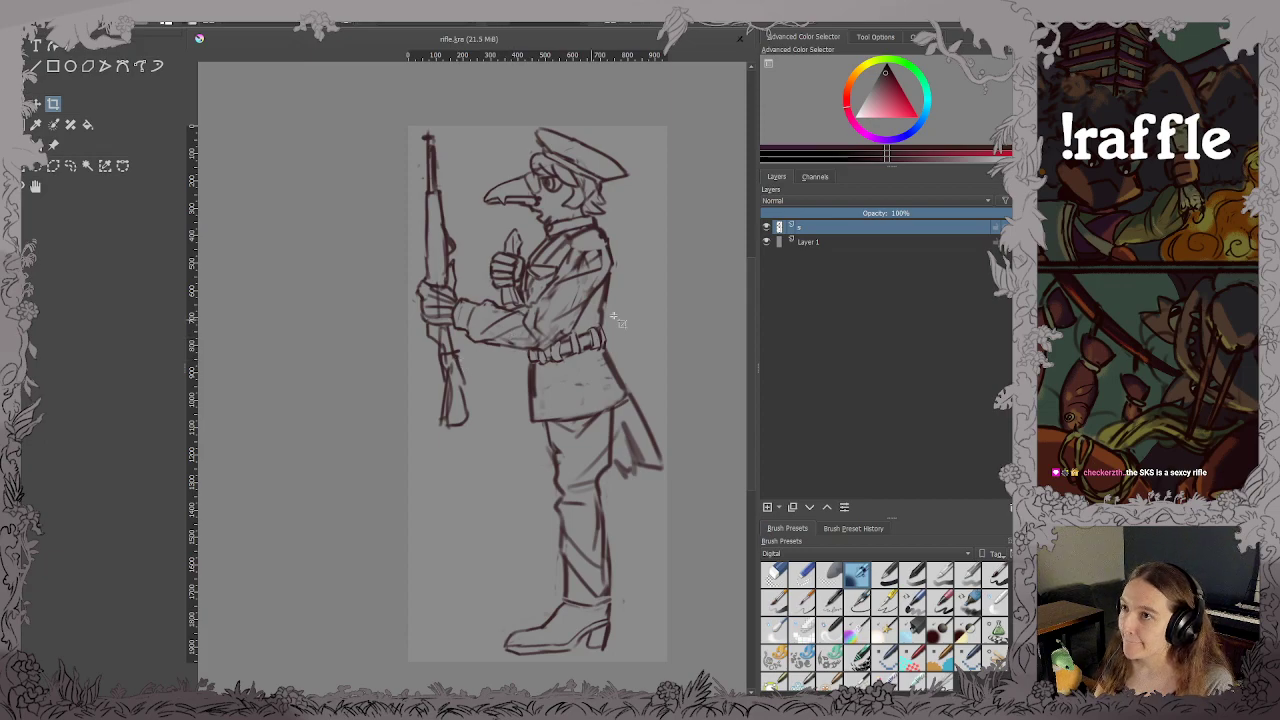
pyautogui.scroll(1, 619, 320)
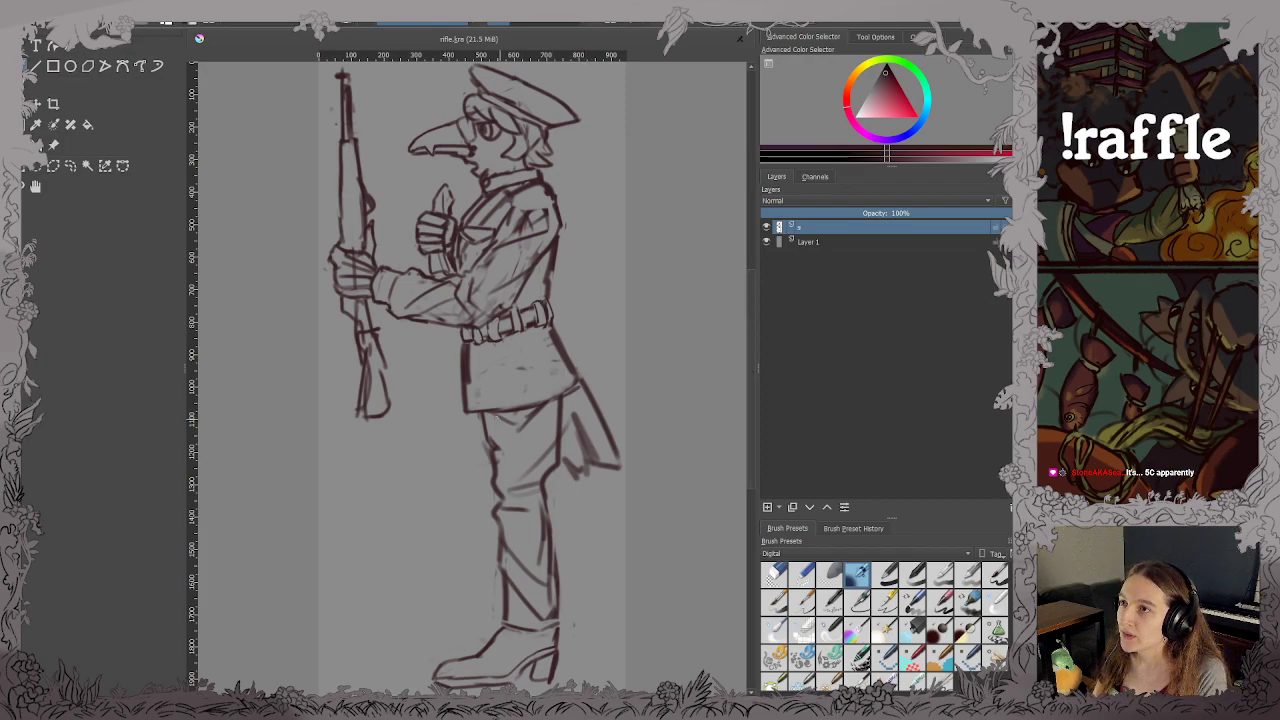
pyautogui.moveTo(473, 410); pyautogui.dragTo(488, 480)
pyautogui.hotkey('ctrl', 'z')
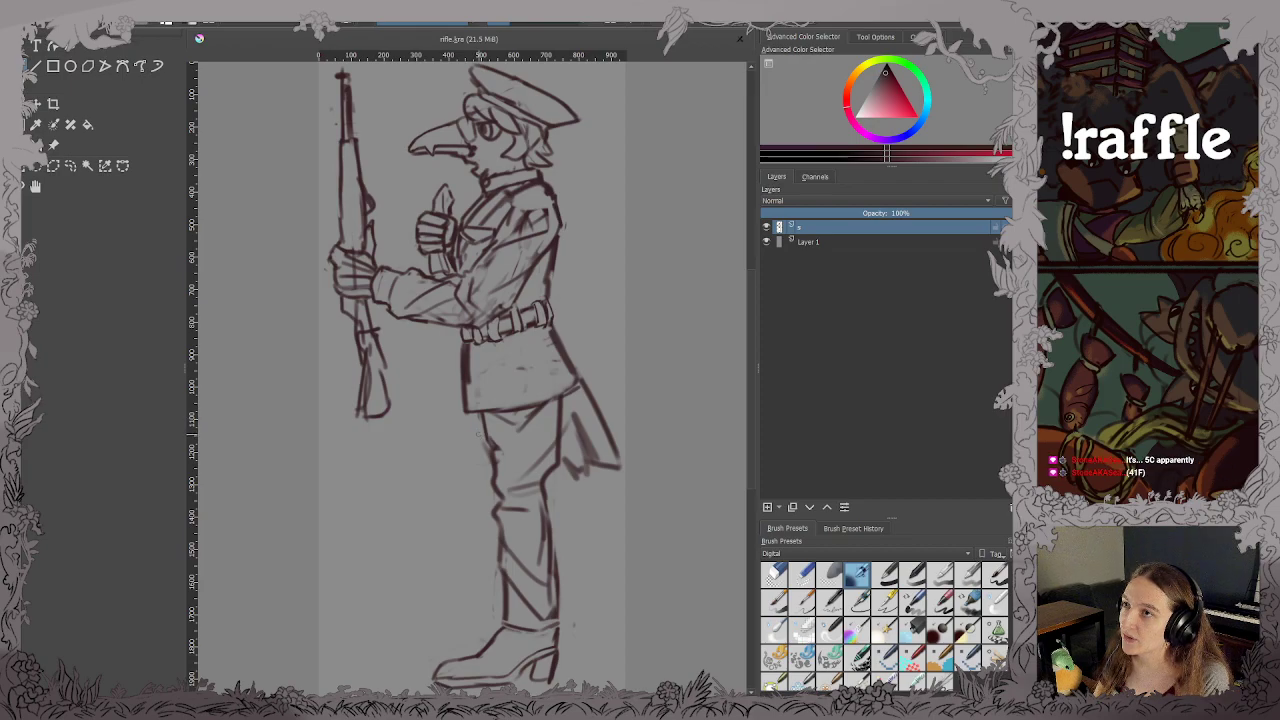
pyautogui.moveTo(469, 412)
pyautogui.mouseDown()
pyautogui.moveTo(499, 617)
pyautogui.moveTo(474, 652)
pyautogui.moveTo(440, 666)
pyautogui.mouseUp()
pyautogui.hotkey('ctrl', 's')
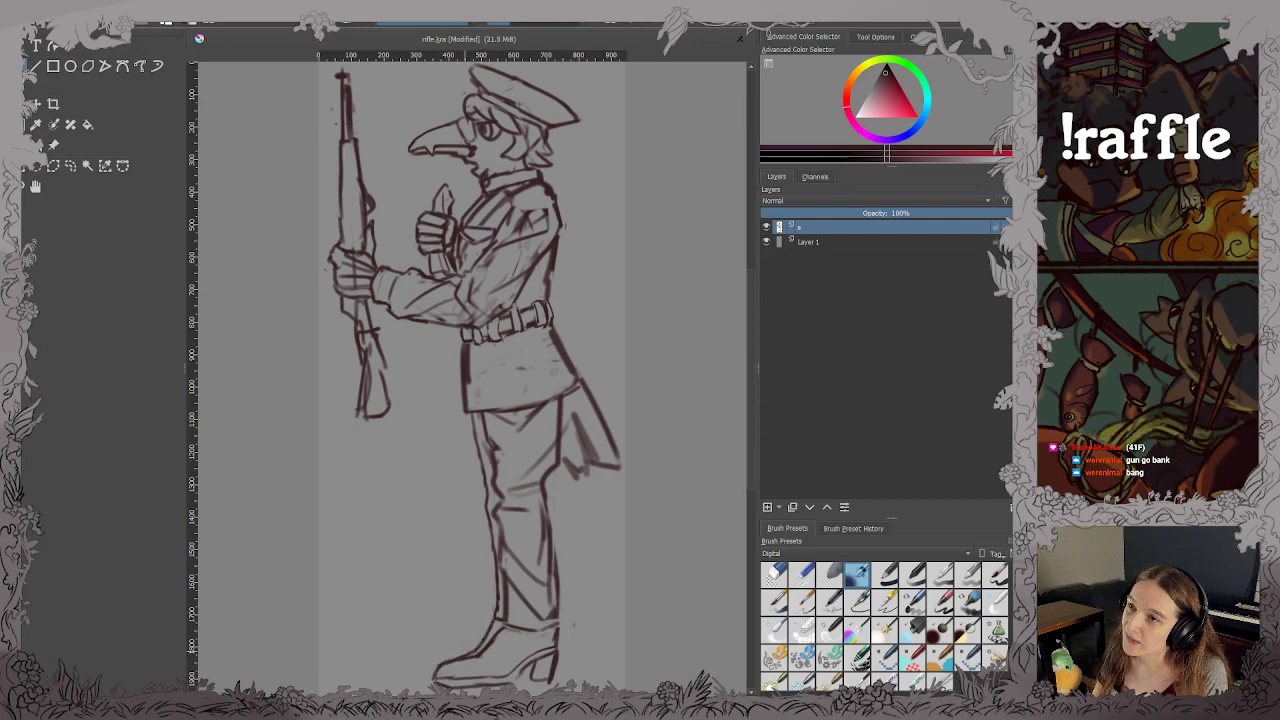
# Redraw the boot's instep and toe so the foot reaches farther forward.
pyautogui.hotkey('ctrl', 'z')
pyautogui.moveTo(494, 616)
pyautogui.mouseDown()
pyautogui.moveTo(468, 648)
pyautogui.moveTo(432, 657)
pyautogui.mouseUp()
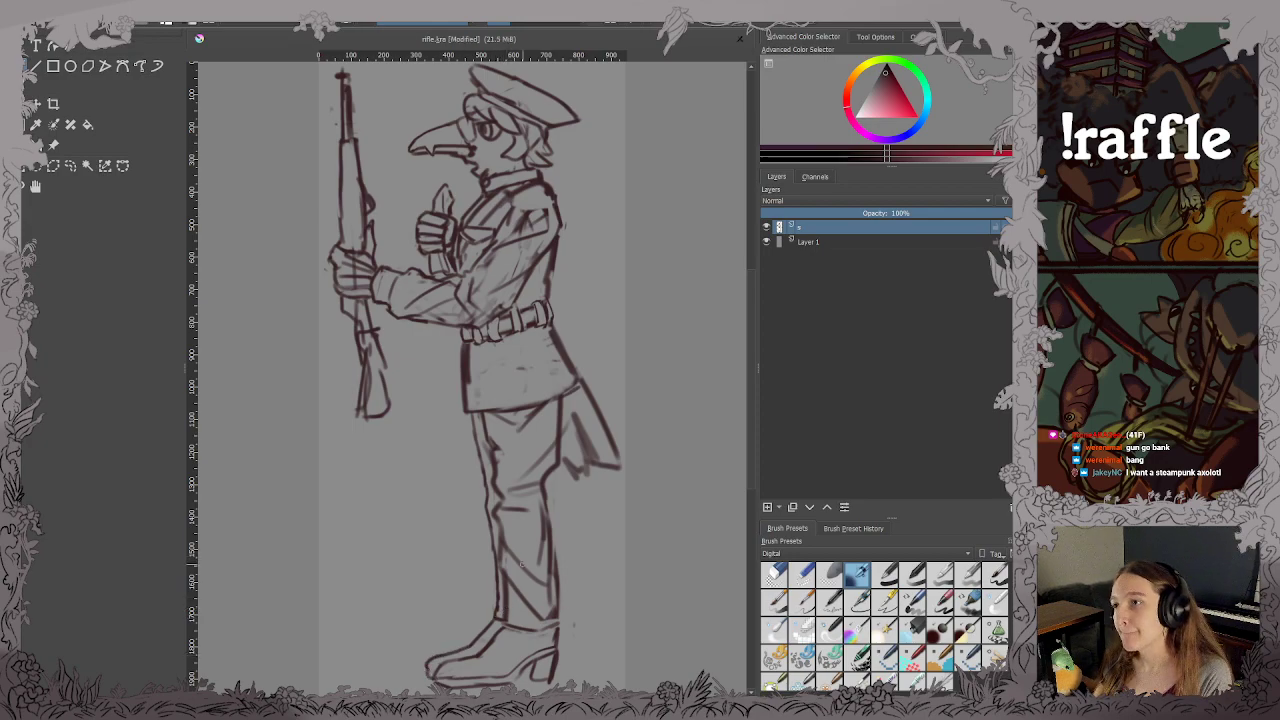
pyautogui.hotkey('ctrl', 'z')
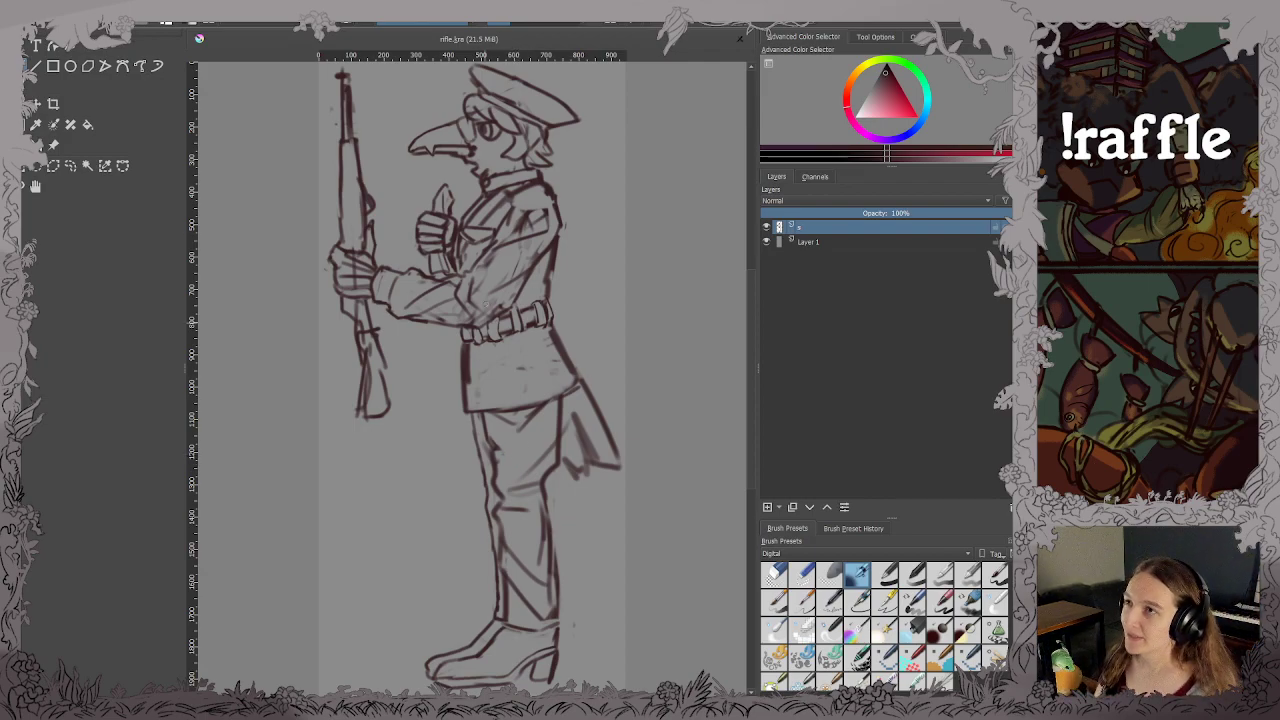
# Check the whole soldier's balance in a mirrored view, and restore the normal orientation.
pyautogui.moveTo(486, 293); pyautogui.dragTo(506, 346)
pyautogui.moveTo(545, 312)
pyautogui.mouseDown()
pyautogui.moveTo(546, 262)
pyautogui.moveTo(570, 325)
pyautogui.moveTo(612, 272)
pyautogui.mouseUp()
pyautogui.scroll(1, 571, 328)
pyautogui.scroll(-2, 565, 354)
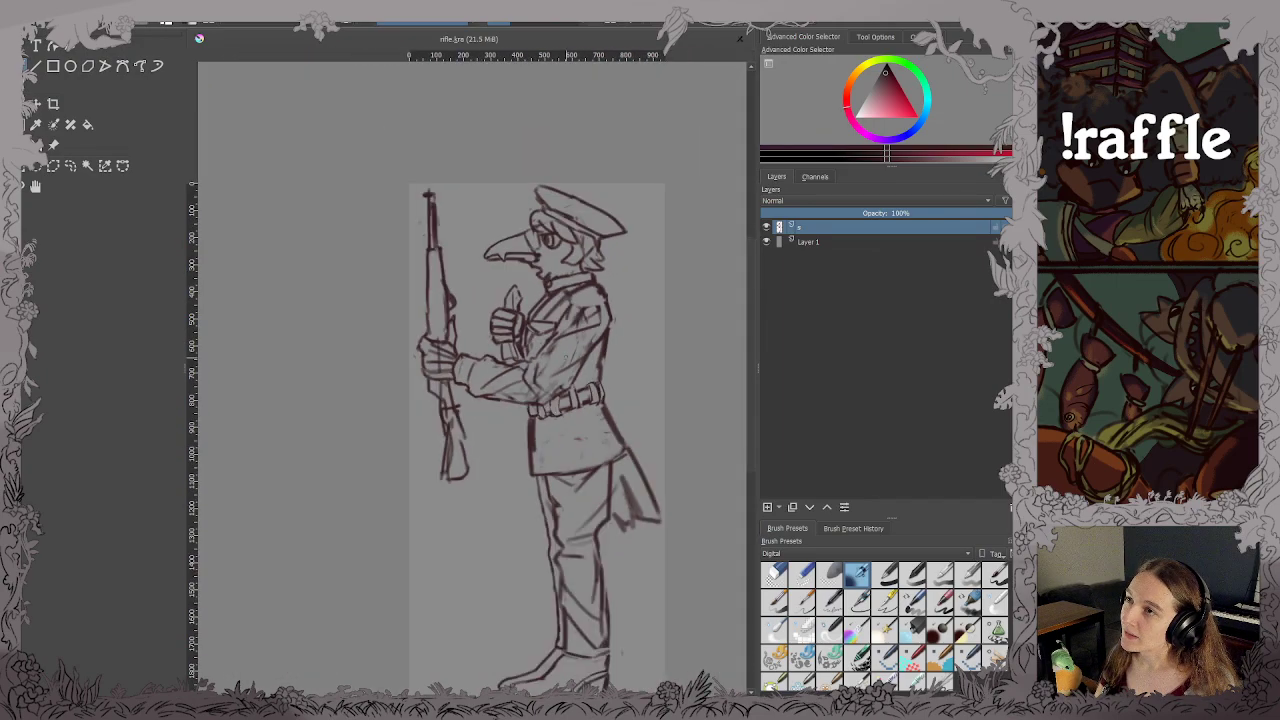
pyautogui.press('2')
pyautogui.press('m')
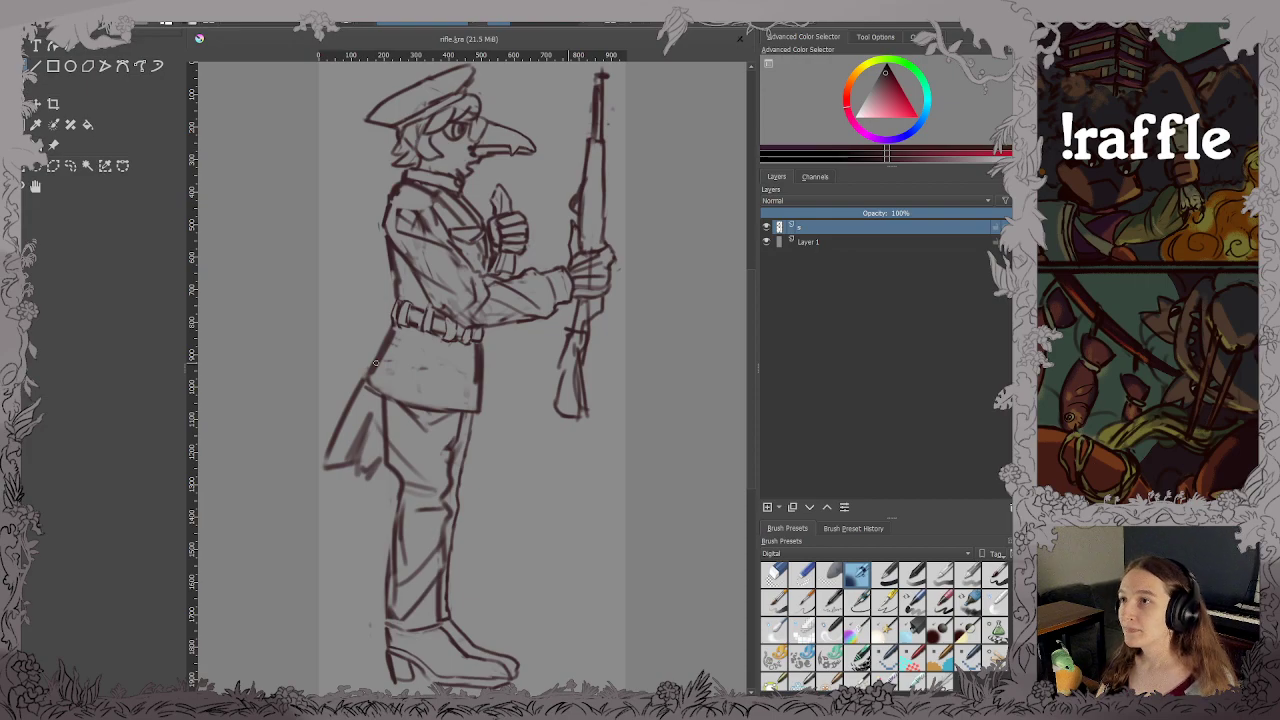
pyautogui.press('m')
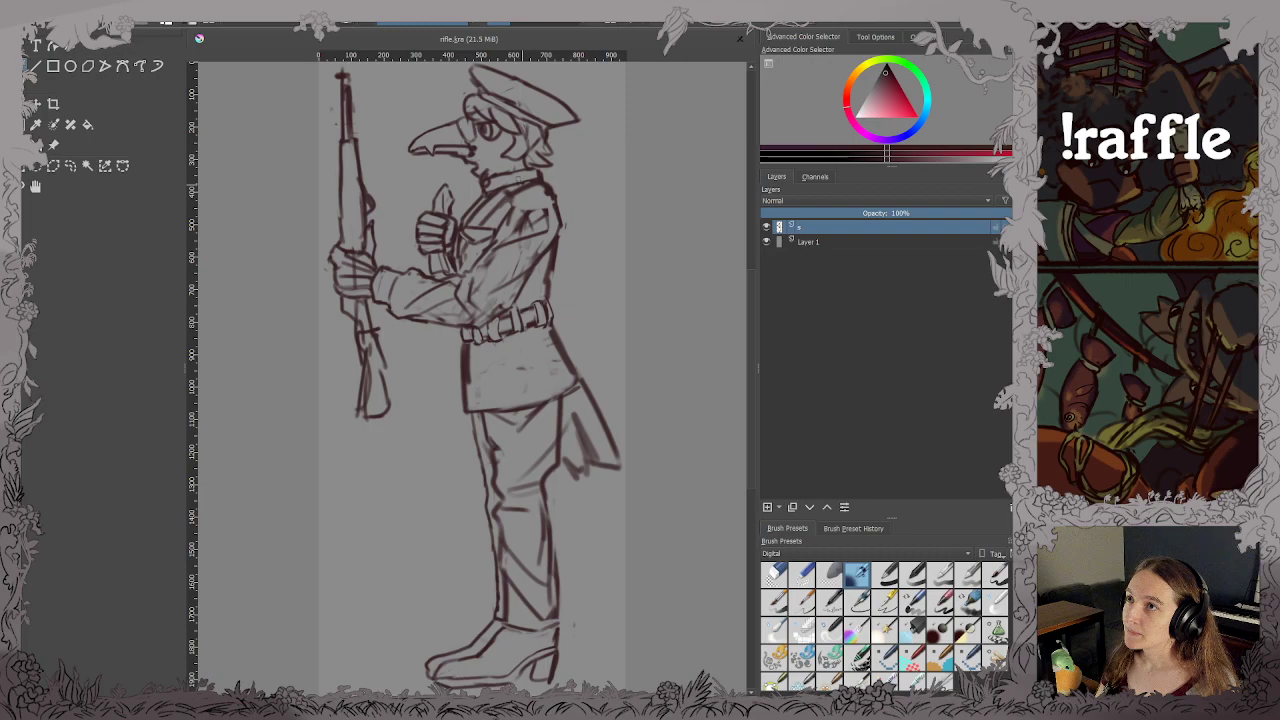
# Clean up the jacket front's lines and draw a round medal with inner strokes beneath the breast pocket flap, and save.
pyautogui.scroll(3, 552, 266)
pyautogui.moveTo(532, 226); pyautogui.dragTo(542, 326)
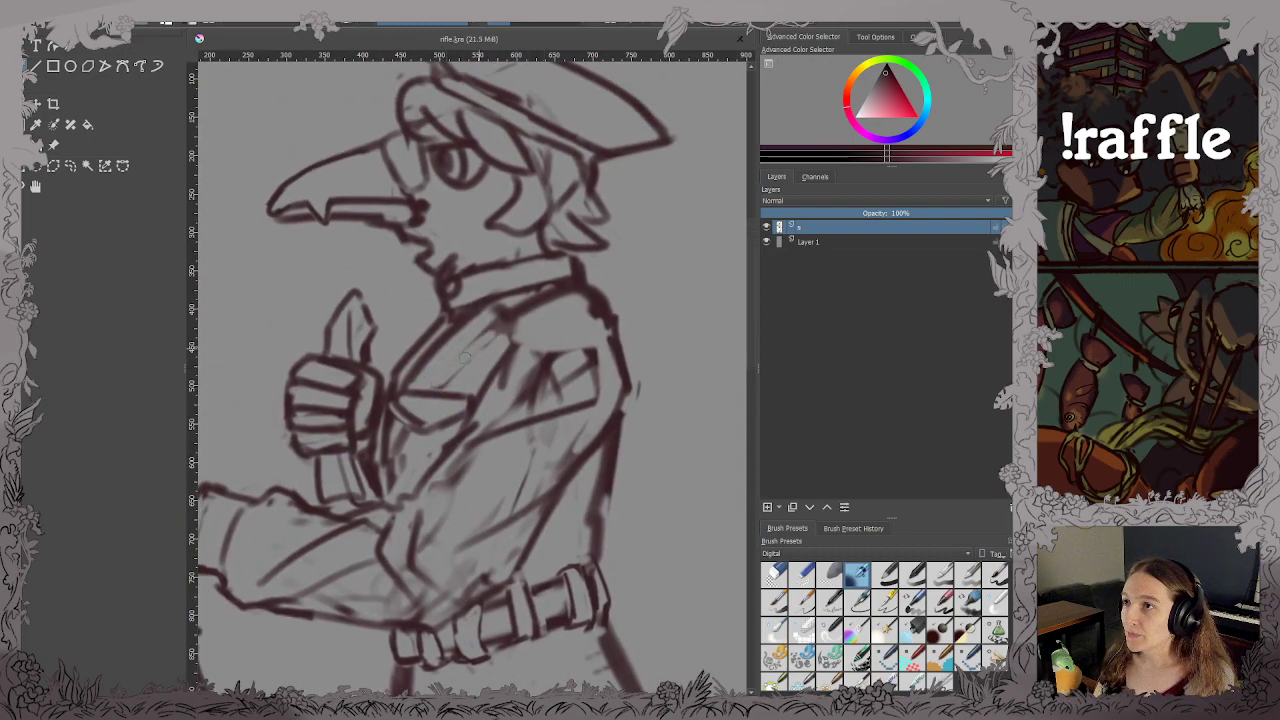
pyautogui.moveTo(505, 315)
pyautogui.mouseDown()
pyautogui.moveTo(405, 376)
pyautogui.moveTo(541, 305)
pyautogui.mouseUp()
pyautogui.moveTo(396, 464)
pyautogui.mouseDown()
pyautogui.moveTo(398, 442)
pyautogui.moveTo(402, 482)
pyautogui.mouseUp()
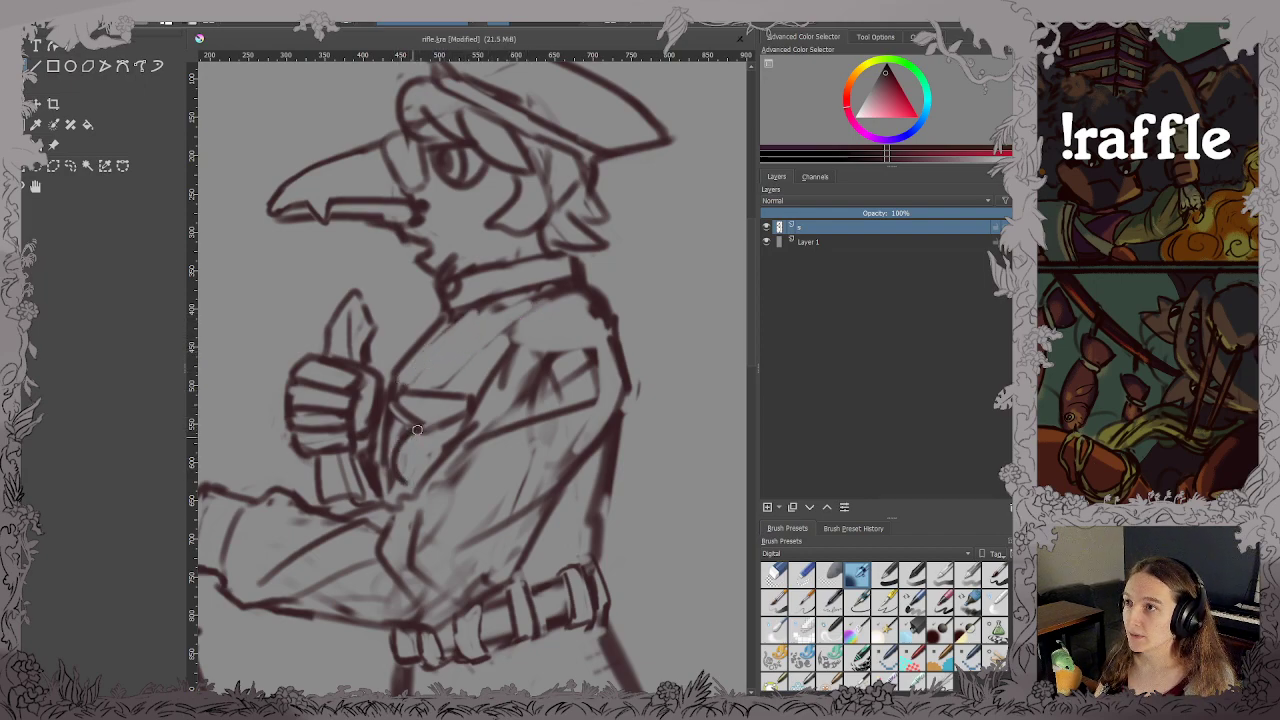
pyautogui.moveTo(418, 431); pyautogui.dragTo(442, 458)
pyautogui.moveTo(432, 436)
pyautogui.mouseDown()
pyautogui.moveTo(406, 439)
pyautogui.moveTo(398, 490)
pyautogui.moveTo(414, 445)
pyautogui.mouseUp()
pyautogui.moveTo(414, 445)
pyautogui.mouseDown()
pyautogui.moveTo(426, 474)
pyautogui.moveTo(421, 460)
pyautogui.mouseUp()
pyautogui.hotkey('ctrl', 's')
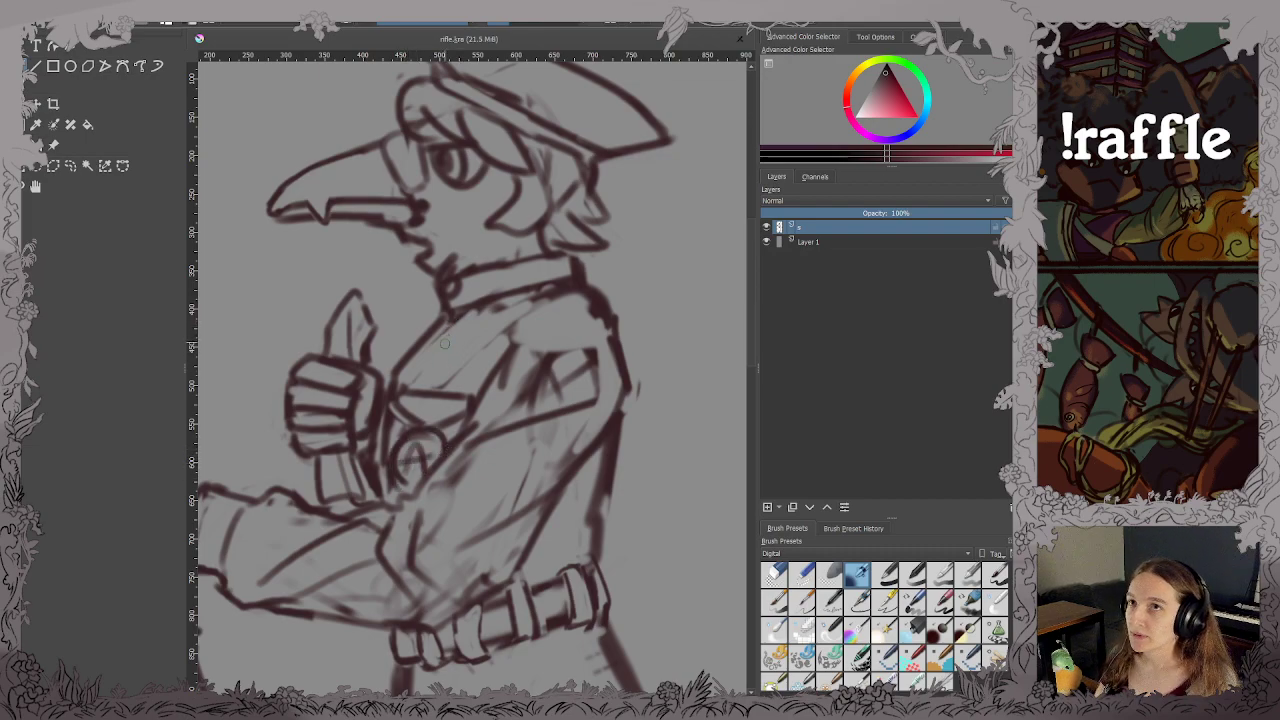
# Draw the angled strap edge on the jacket's shoulder just beneath the collar, and save.
pyautogui.moveTo(505, 306)
pyautogui.mouseDown()
pyautogui.moveTo(514, 323)
pyautogui.moveTo(584, 290)
pyautogui.mouseUp()
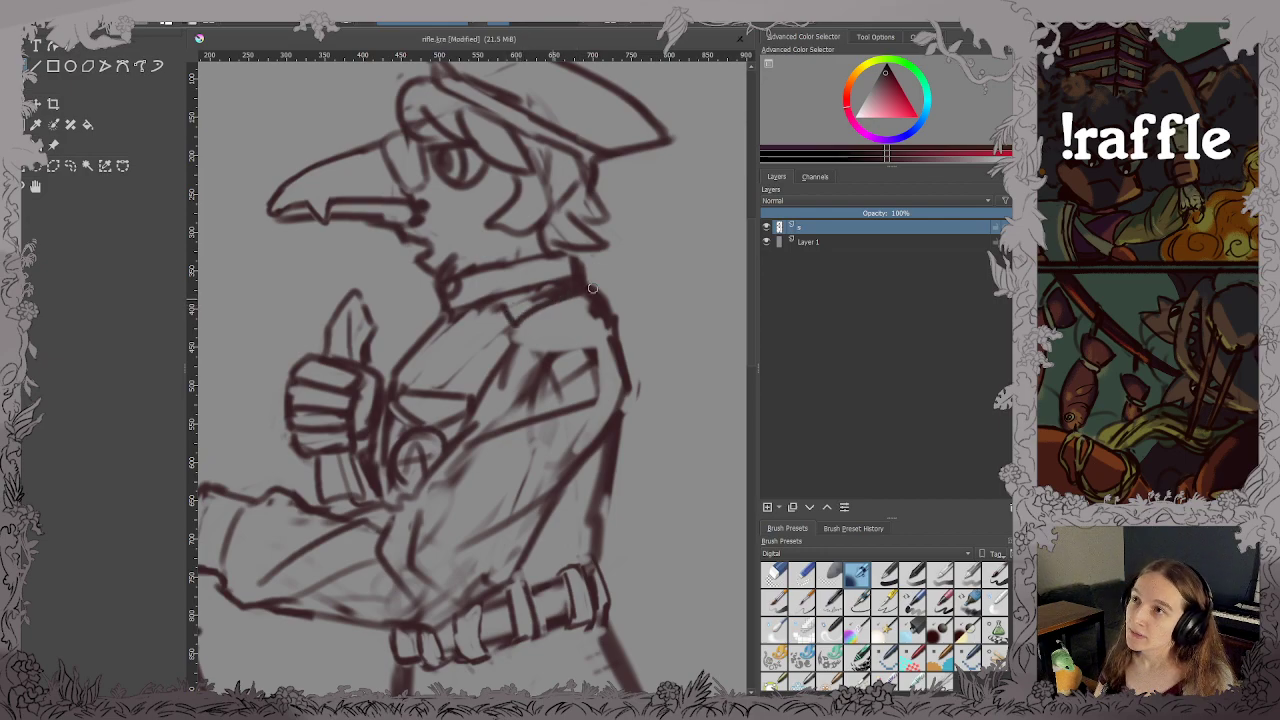
pyautogui.hotkey('ctrl', 's')
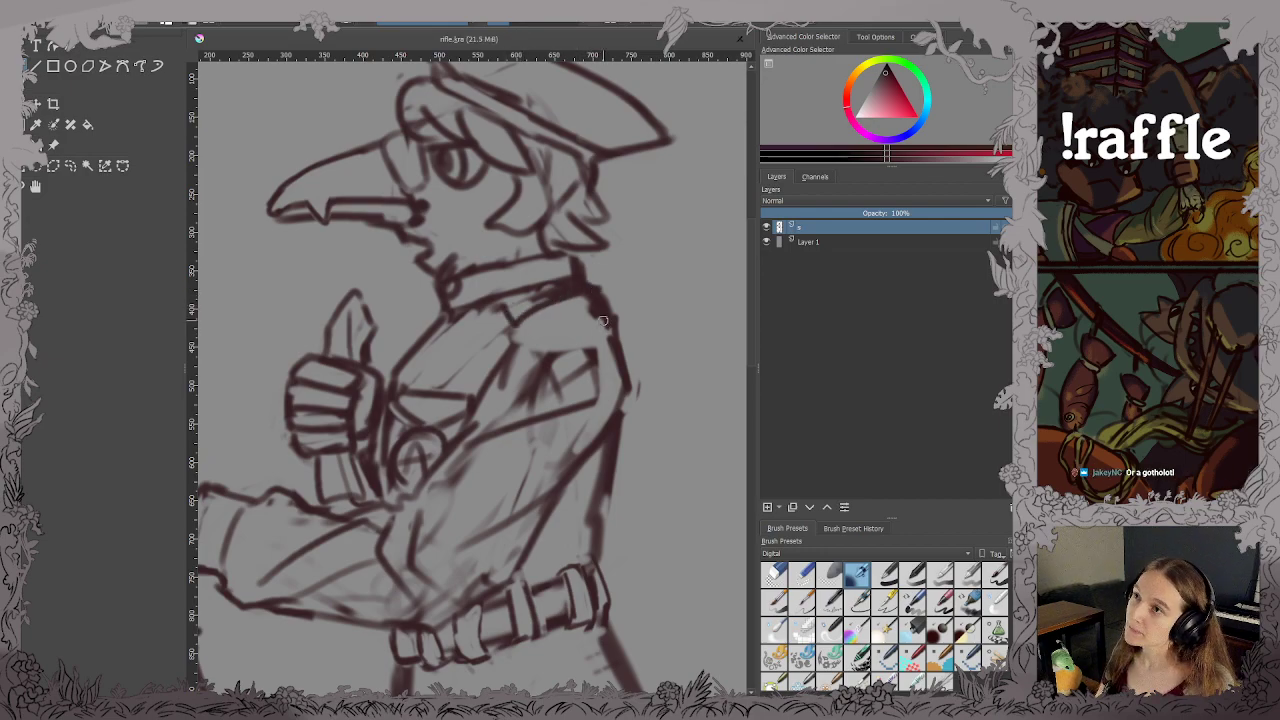
pyautogui.scroll(-1, 604, 328)
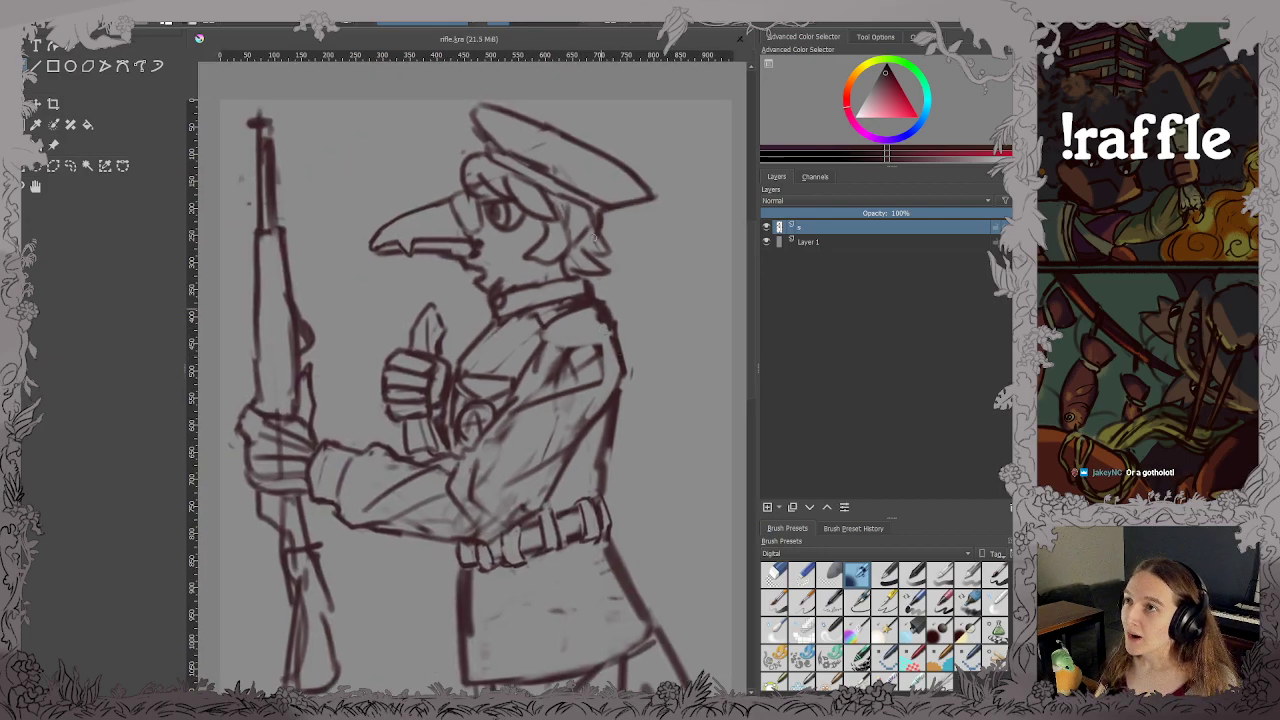
# Fill the patch at the base of the beak with short hatching strokes, and save.
pyautogui.scroll(4, 525, 197)
pyautogui.moveTo(387, 183); pyautogui.dragTo(569, 271)
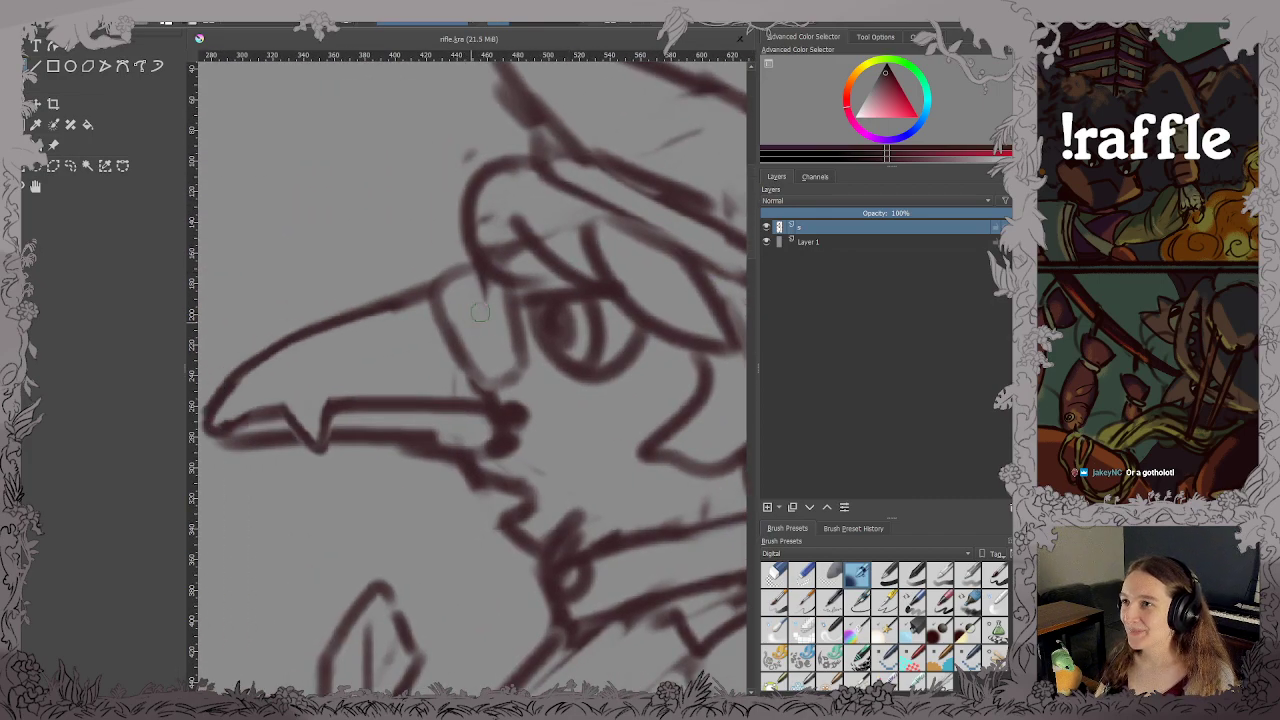
pyautogui.moveTo(500, 300)
pyautogui.mouseDown()
pyautogui.moveTo(488, 292)
pyautogui.moveTo(508, 358)
pyautogui.mouseUp()
pyautogui.hotkey('ctrl', 'z')
pyautogui.hotkey('ctrl', 'z')
pyautogui.moveTo(446, 284)
pyautogui.mouseDown()
pyautogui.moveTo(446, 342)
pyautogui.moveTo(490, 376)
pyautogui.moveTo(498, 405)
pyautogui.mouseUp()
pyautogui.hotkey('ctrl', 's')
pyautogui.scroll(-3, 498, 405)
pyautogui.scroll(-1, 498, 405)
pyautogui.scroll(4, 505, 267)
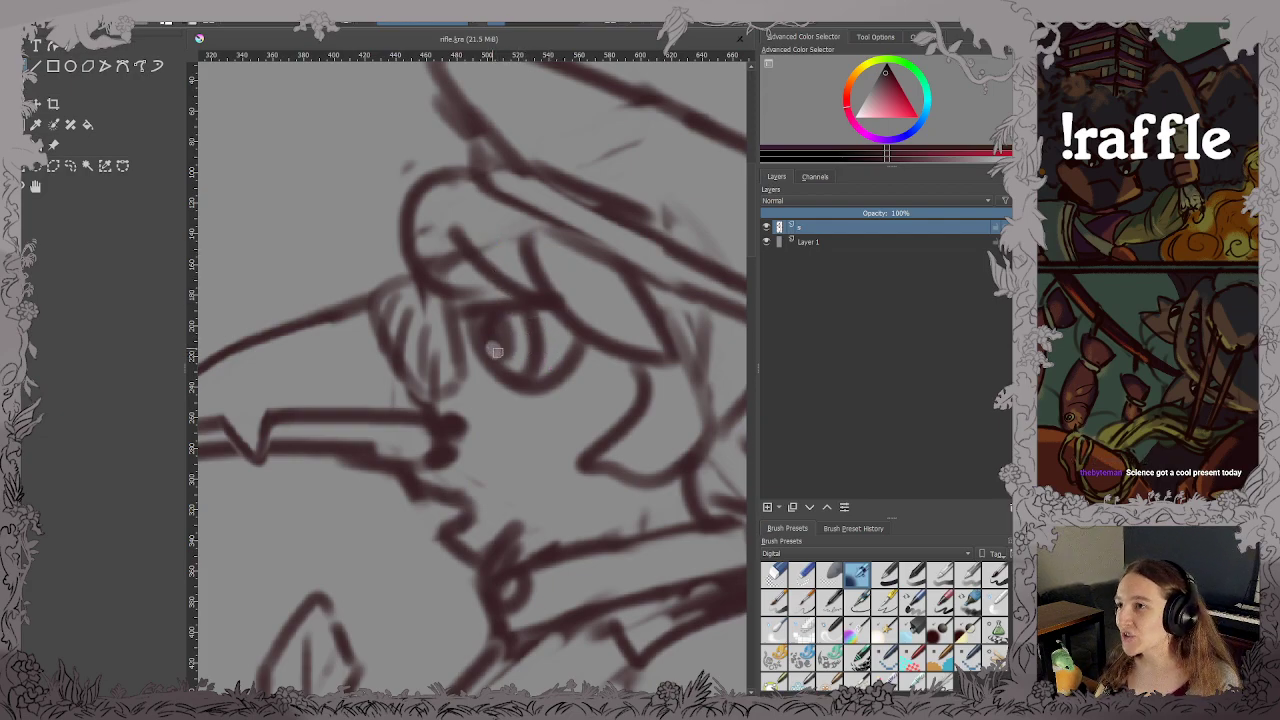
pyautogui.scroll(-1, 492, 350)
pyautogui.scroll(-2, 500, 348)
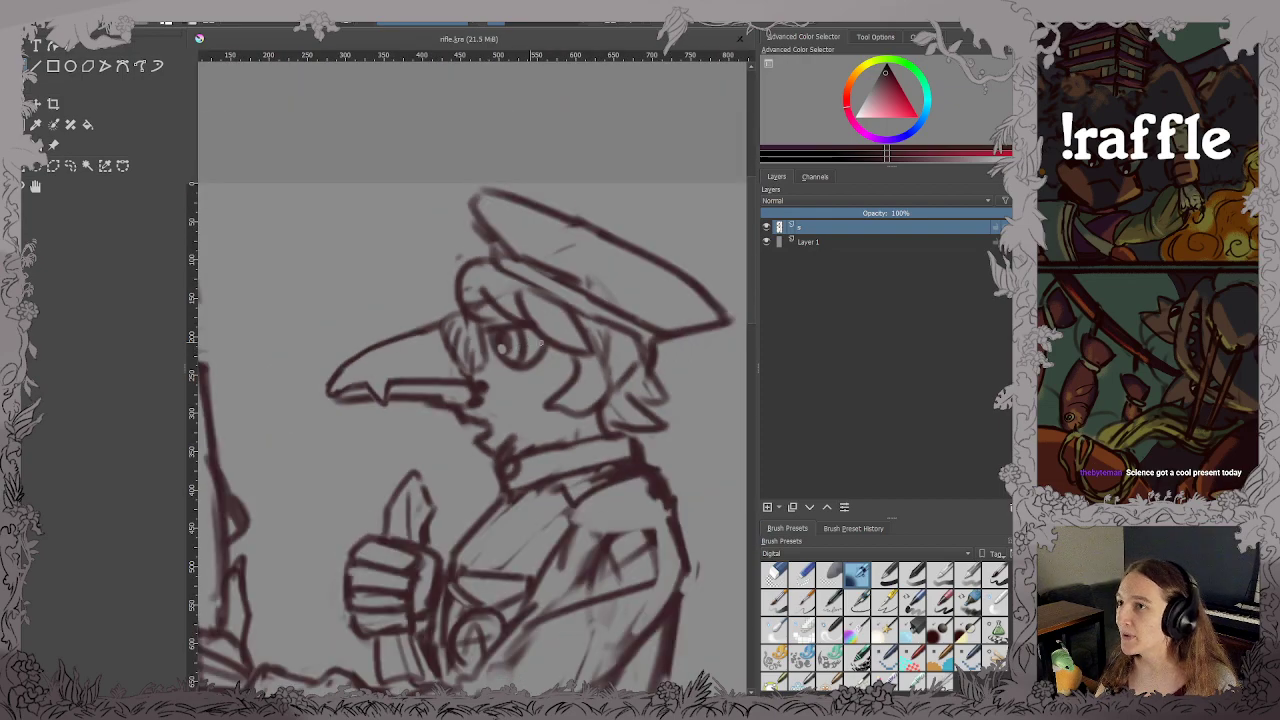
pyautogui.scroll(-2, 500, 348)
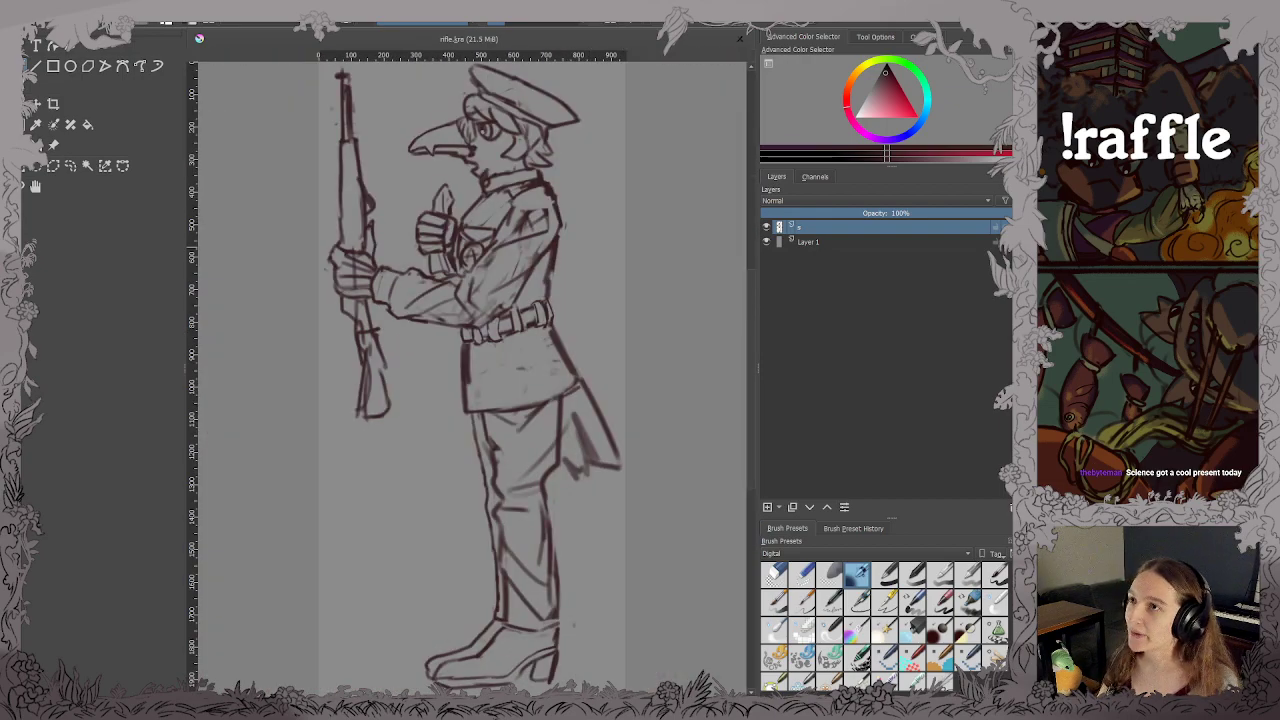
# Examine the soldier's face, thumbs-up hand and jacket up close and the full figure as a whole.
pyautogui.scroll(3, 494, 271)
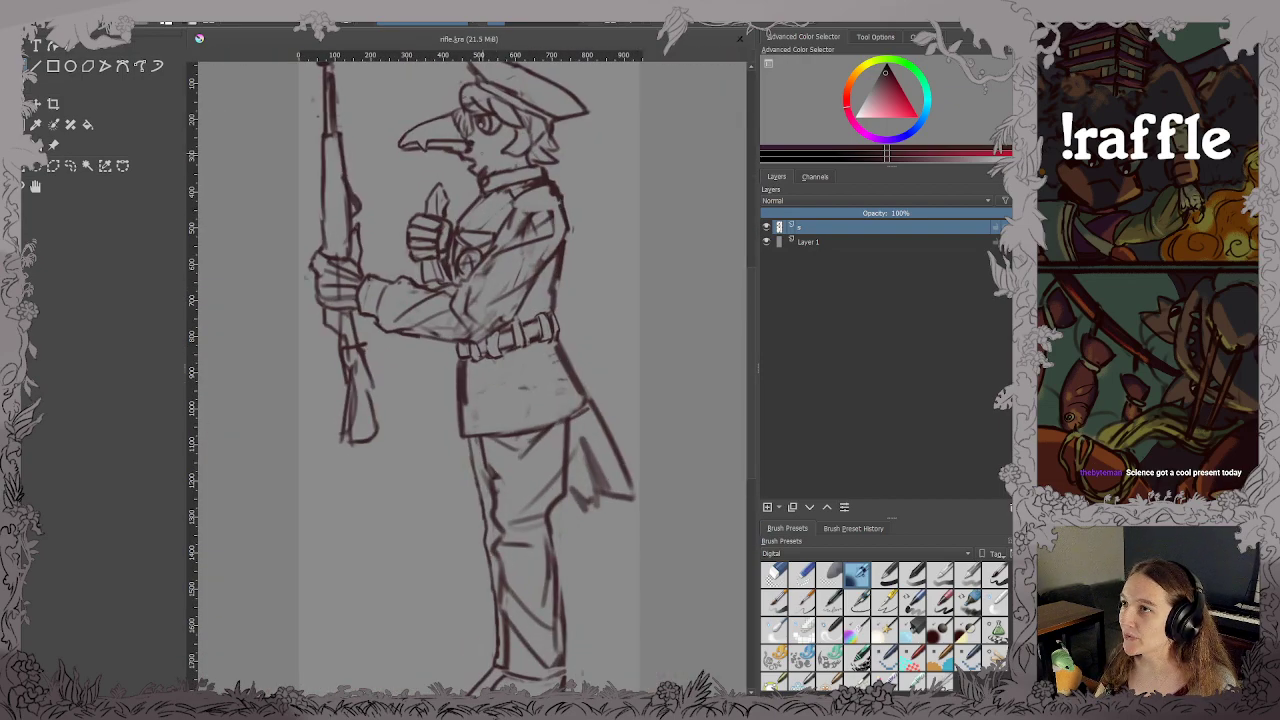
pyautogui.scroll(2, 520, 263)
pyautogui.moveTo(521, 263); pyautogui.dragTo(525, 260)
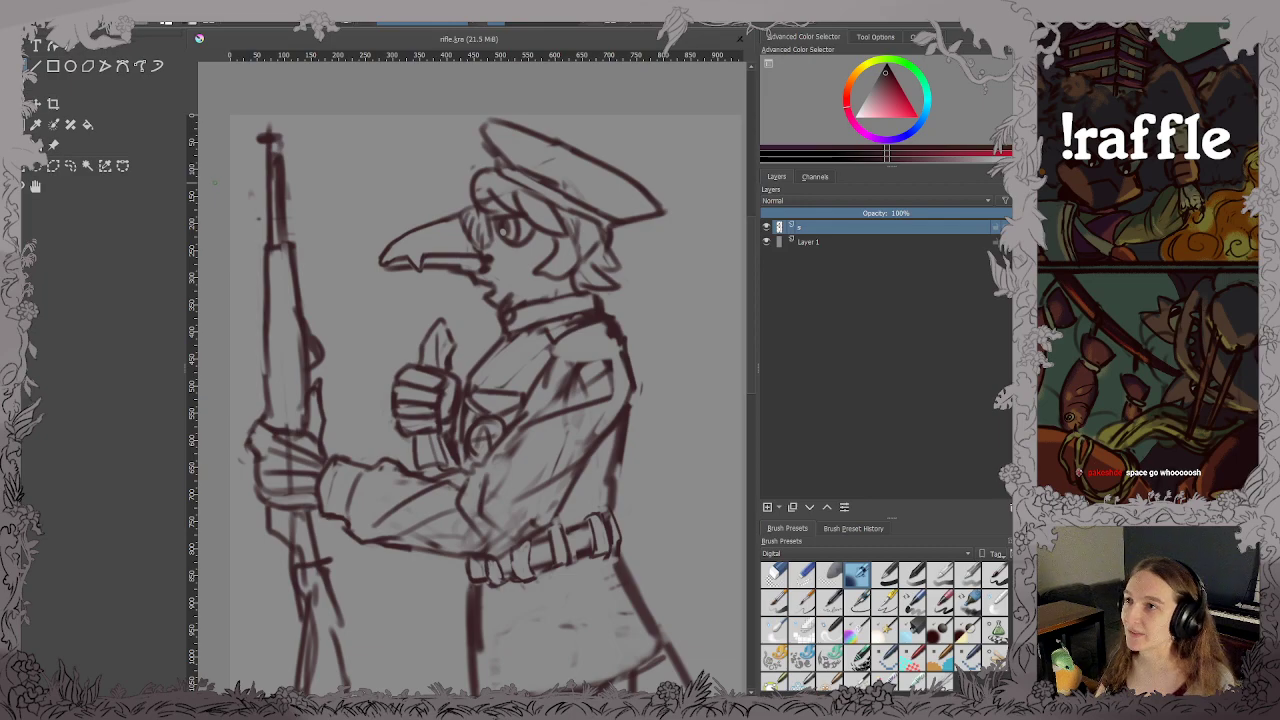
pyautogui.moveTo(457, 303); pyautogui.dragTo(505, 340)
pyautogui.scroll(1, 554, 290)
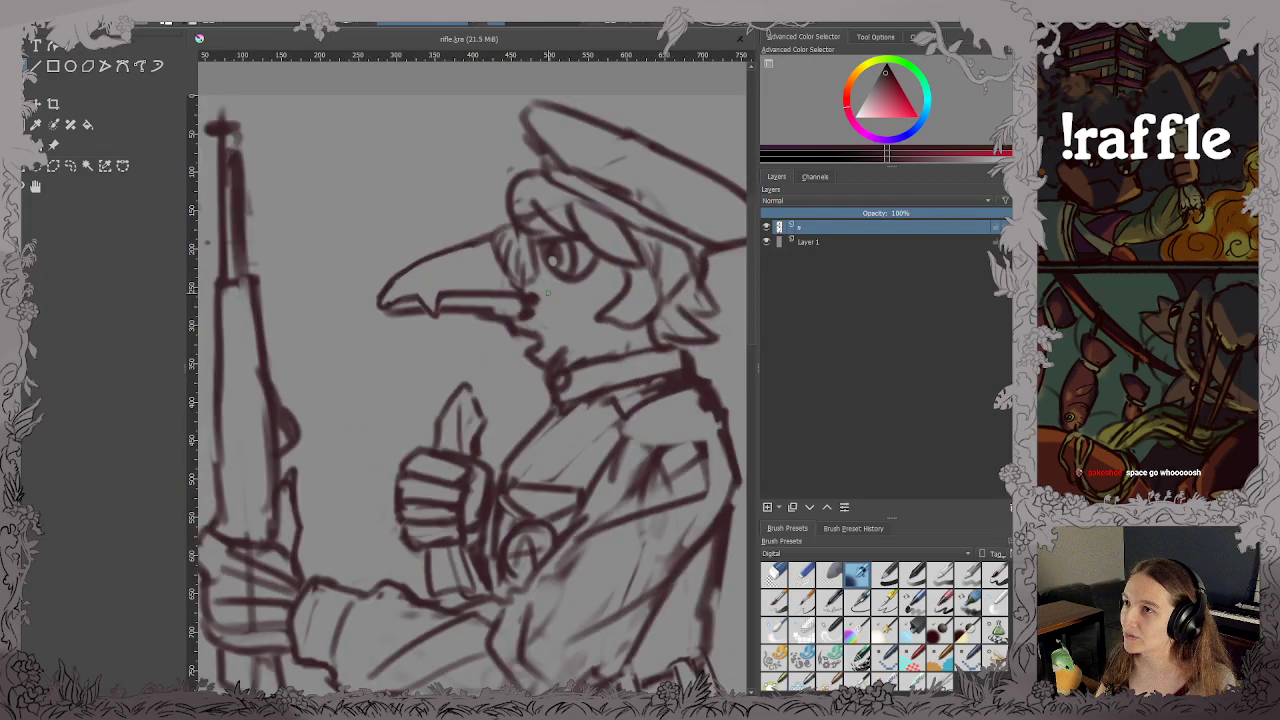
pyautogui.moveTo(554, 292); pyautogui.dragTo(555, 329)
pyautogui.scroll(-2, 590, 316)
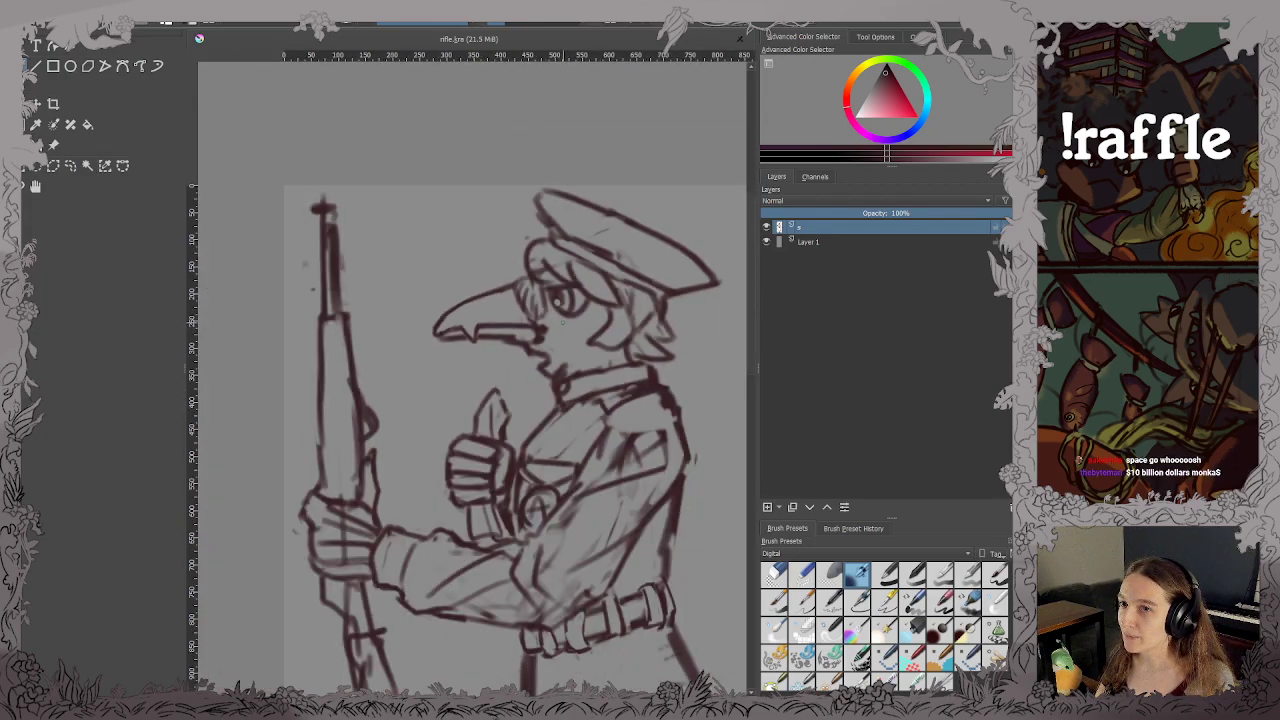
pyautogui.scroll(1, 632, 327)
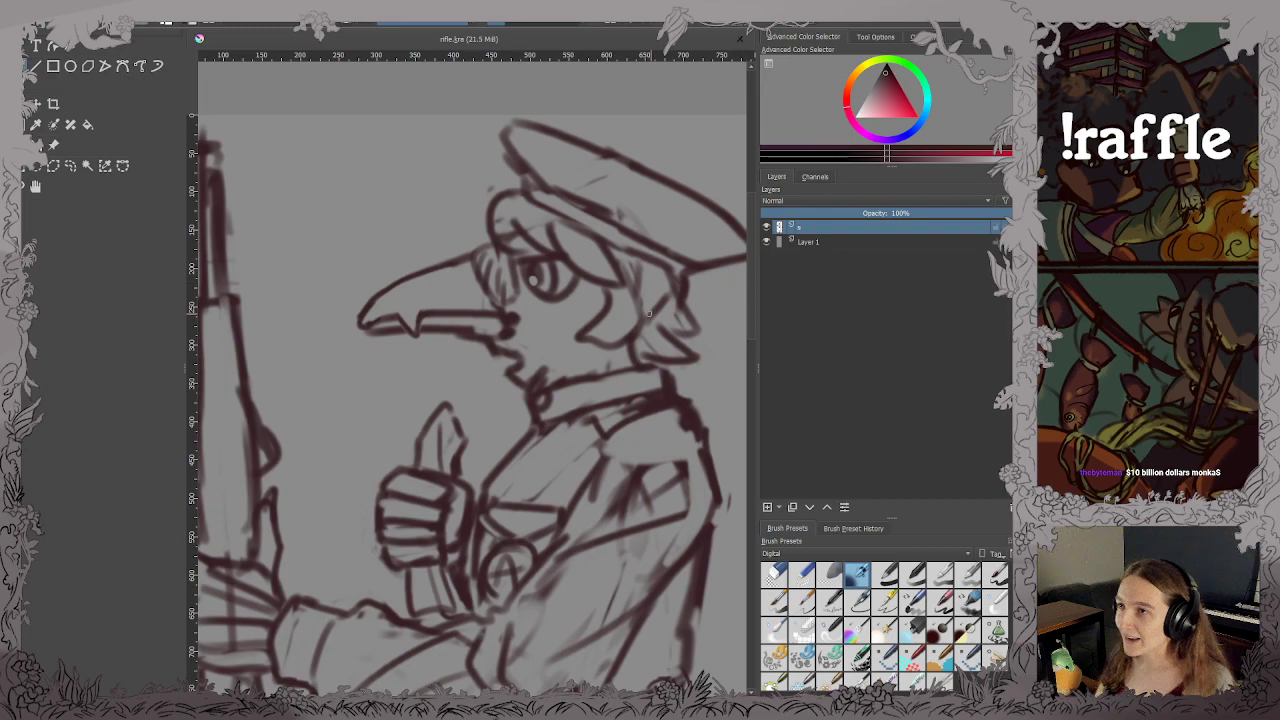
pyautogui.press('2')
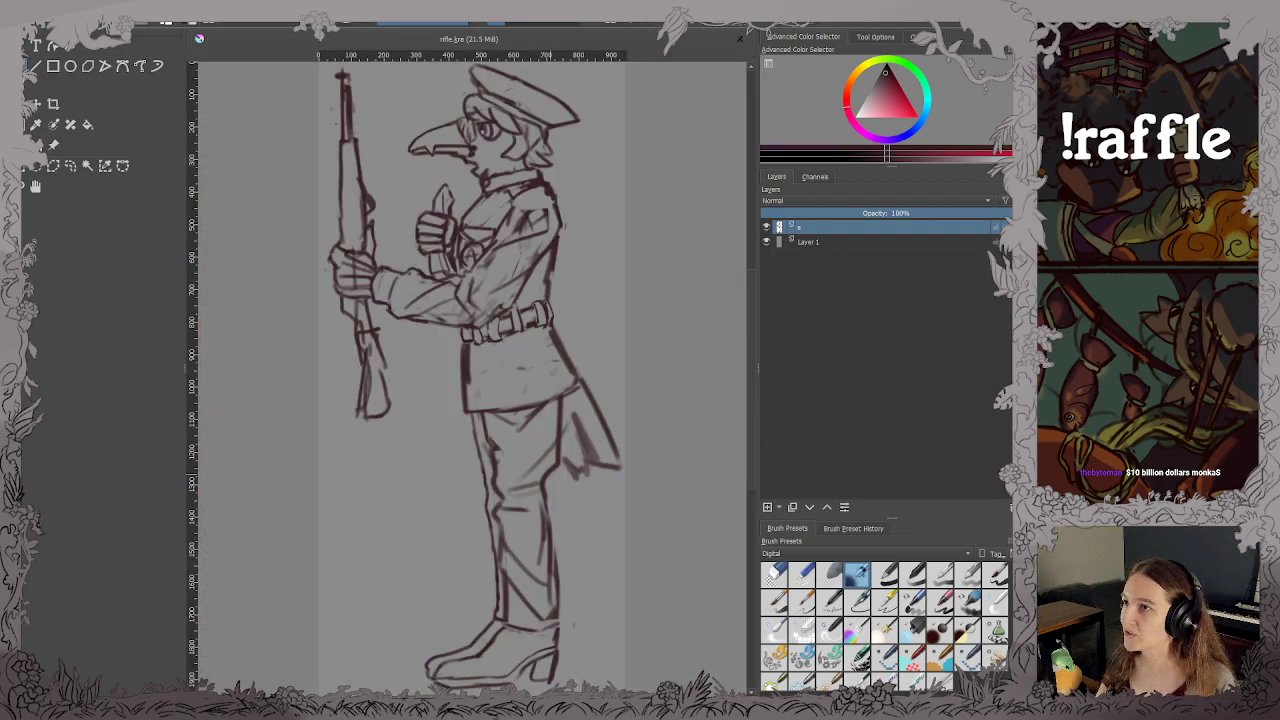
pyautogui.moveTo(492, 358); pyautogui.dragTo(495, 365)
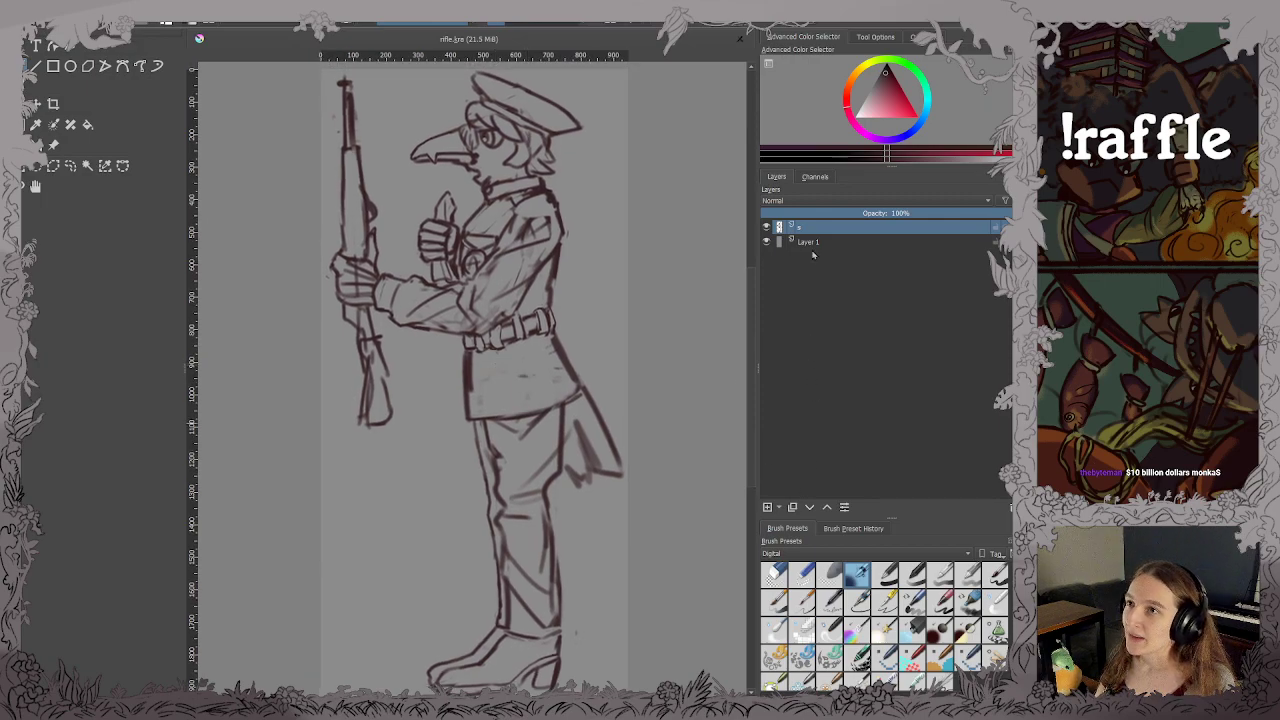
# Lower the sketch layer's opacity to 21% and add a new layer named la above it.
pyautogui.click(813, 213)
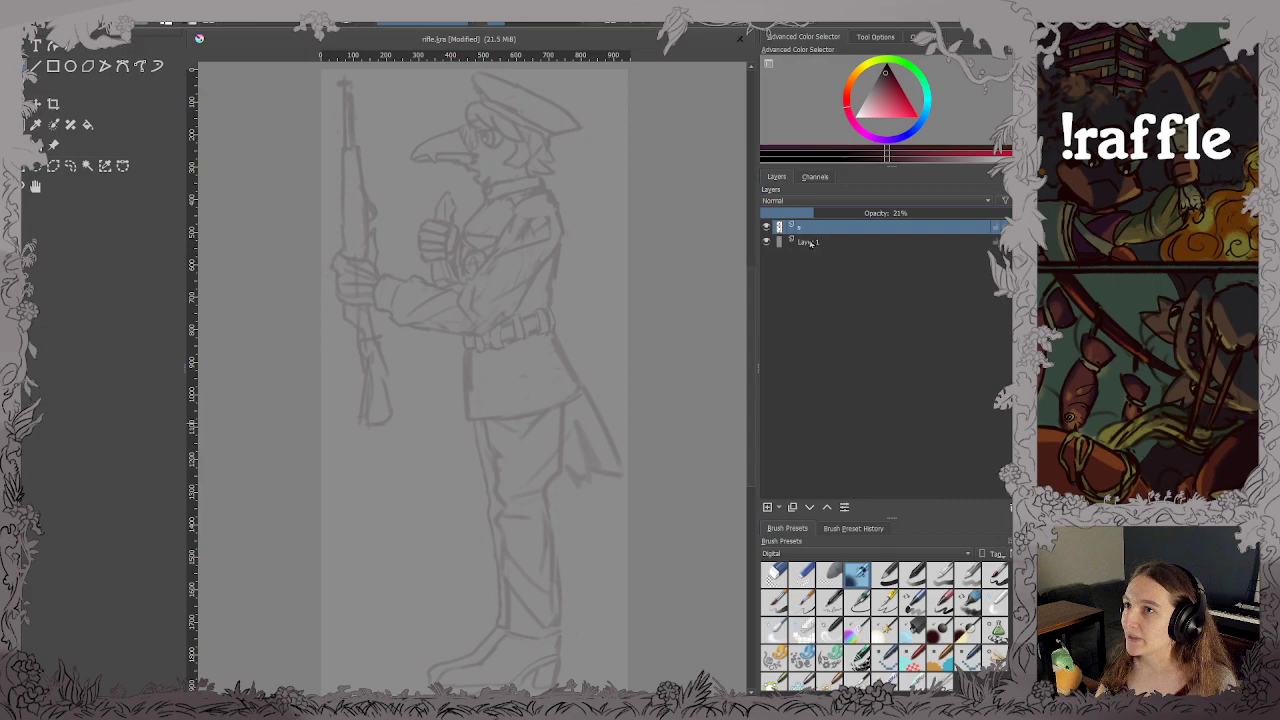
pyautogui.click(769, 507)
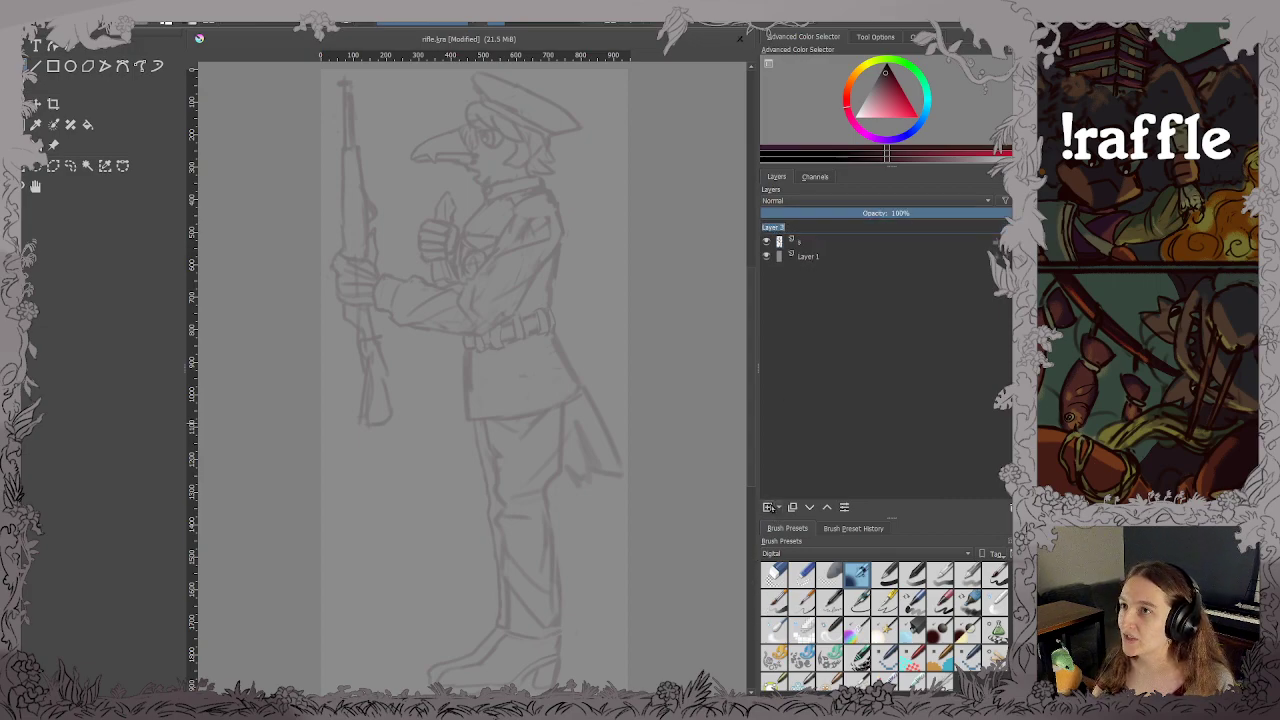
pyautogui.write('la')
pyautogui.press('Return')
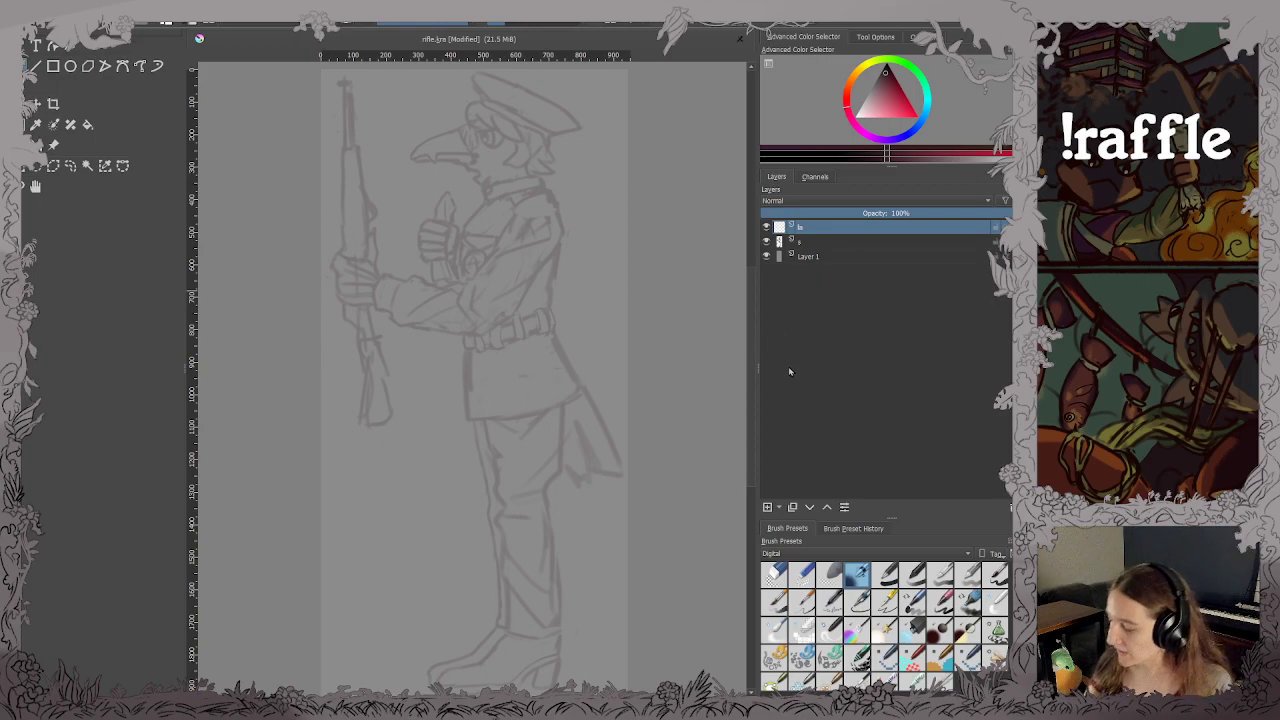
# Select an inking brush from the Sketch presets, save, and set the drawing colour to a very dark blue.
pyautogui.scroll(2, 491, 179)
pyautogui.moveTo(529, 240)
pyautogui.mouseDown()
pyautogui.moveTo(606, 340)
pyautogui.moveTo(594, 347)
pyautogui.mouseUp()
pyautogui.scroll(-2, 606, 340)
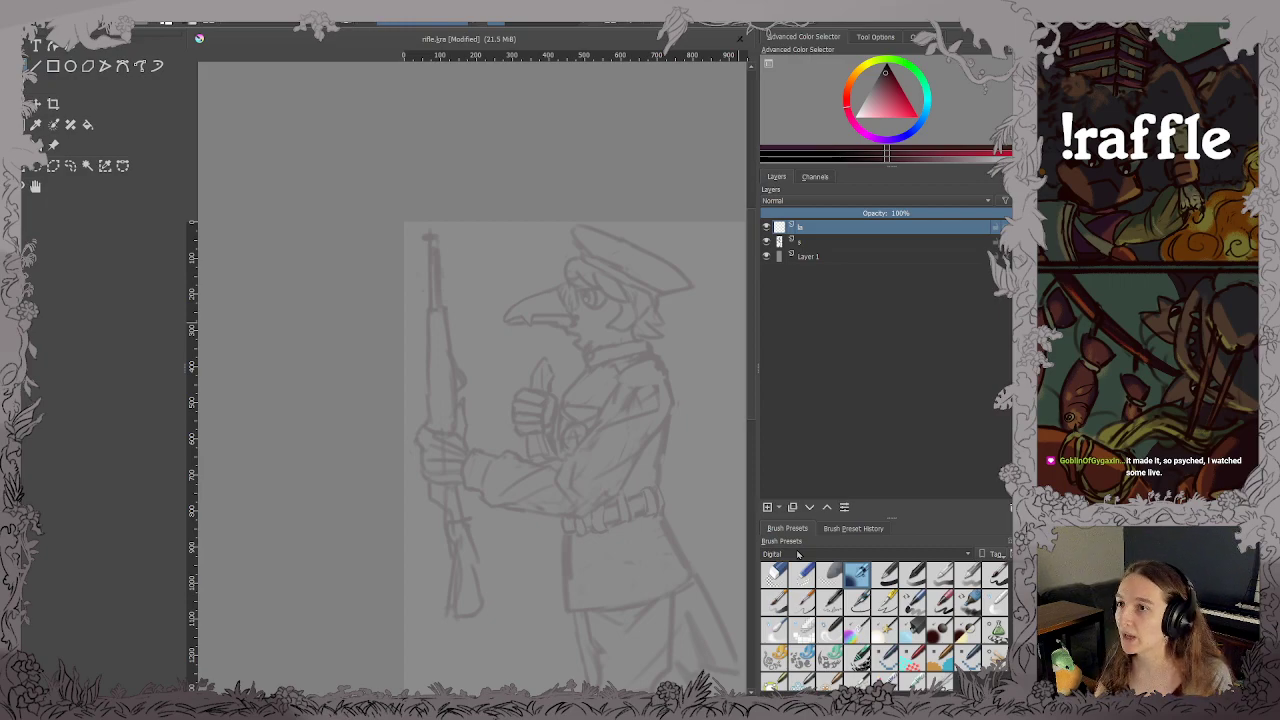
pyautogui.click(795, 628)
pyautogui.click(940, 628)
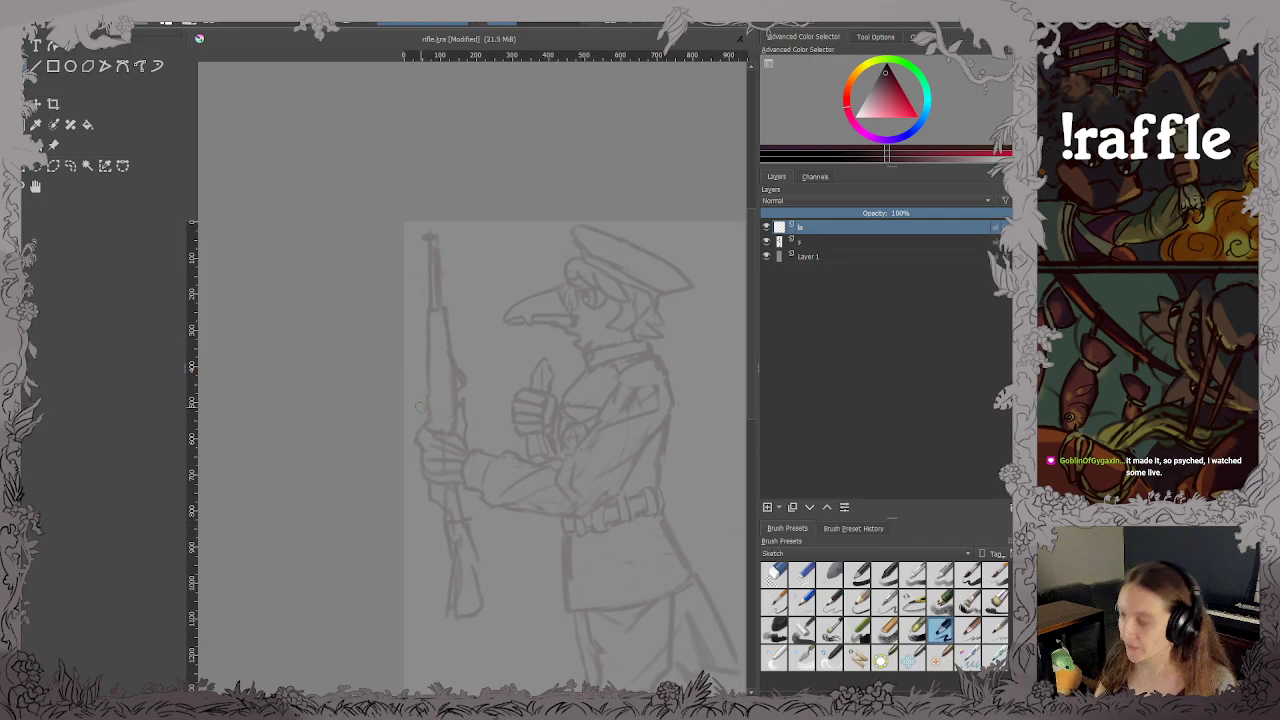
pyautogui.hotkey('ctrl', 's')
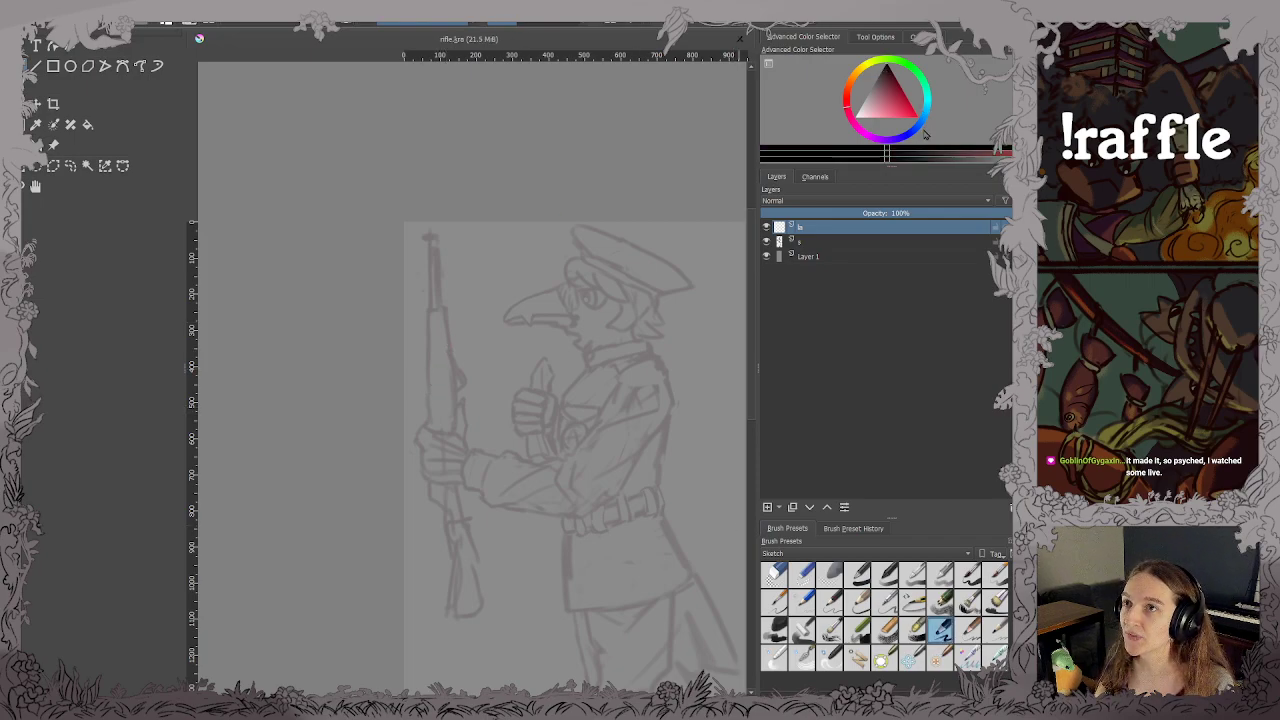
pyautogui.click(886, 76)
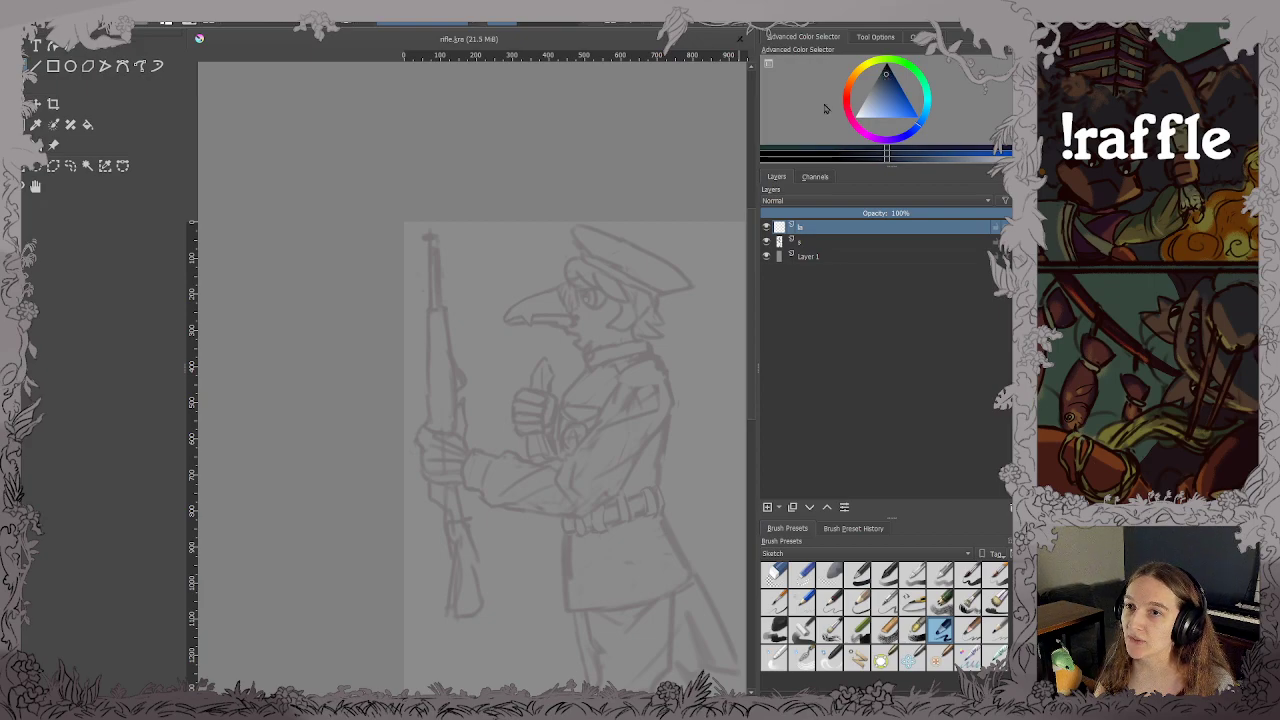
pyautogui.scroll(8, 520, 340)
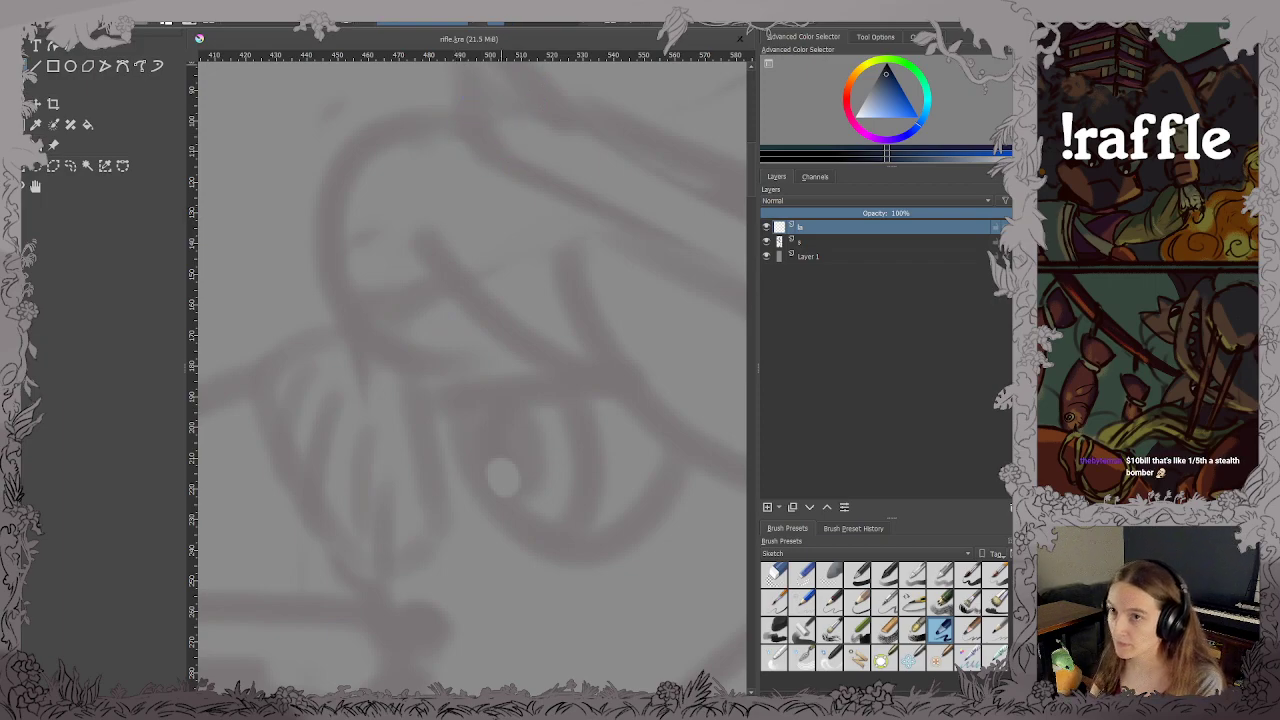
# Ink the upper beak's outline over the sketch, from its base around the hooked tip and along the pointed notch, and save.
pyautogui.scroll(-2, 455, 390)
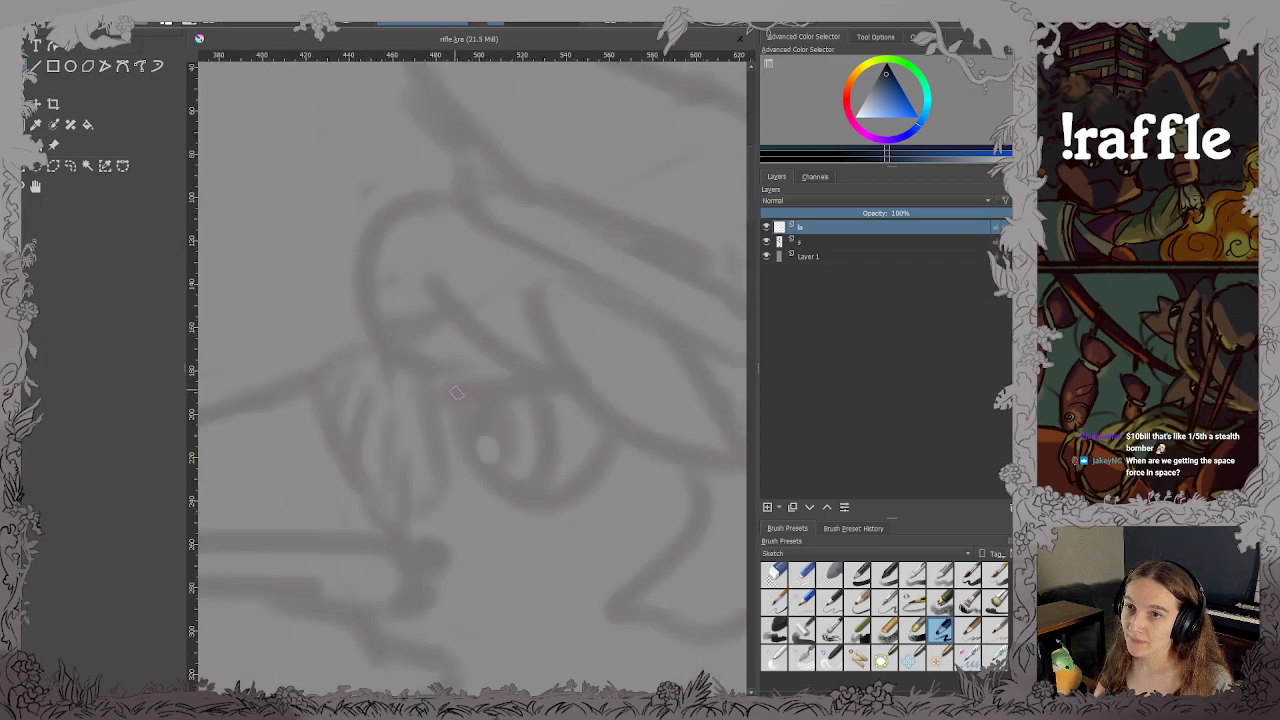
pyautogui.scroll(-2, 460, 398)
pyautogui.scroll(4, 461, 399)
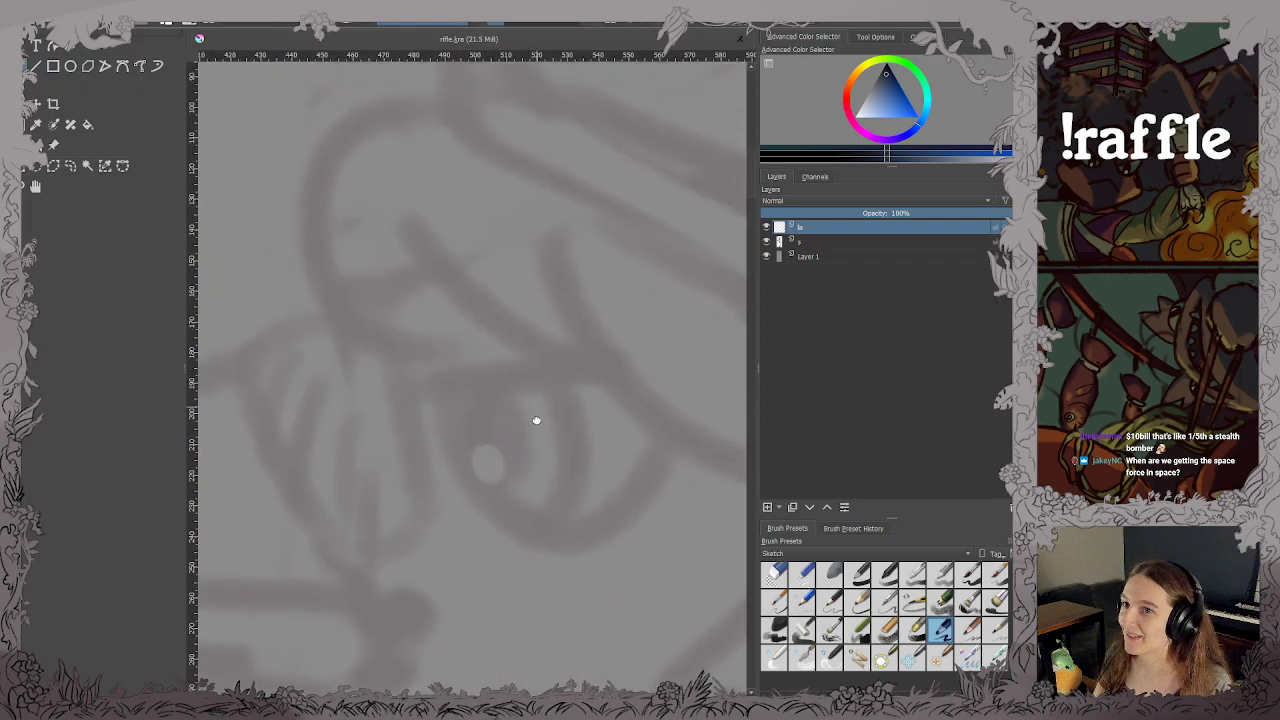
pyautogui.scroll(-2, 532, 412)
pyautogui.moveTo(532, 412); pyautogui.dragTo(700, 335)
pyautogui.scroll(2, 370, 350)
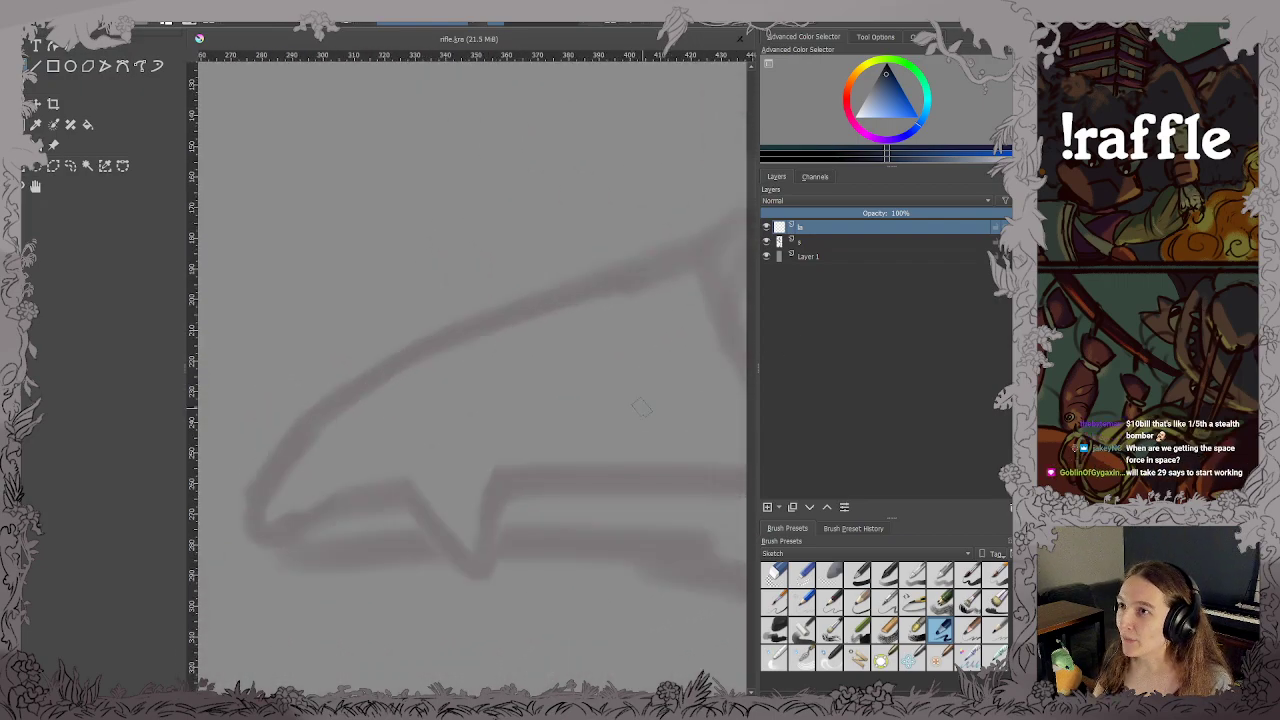
pyautogui.moveTo(640, 420); pyautogui.dragTo(616, 389)
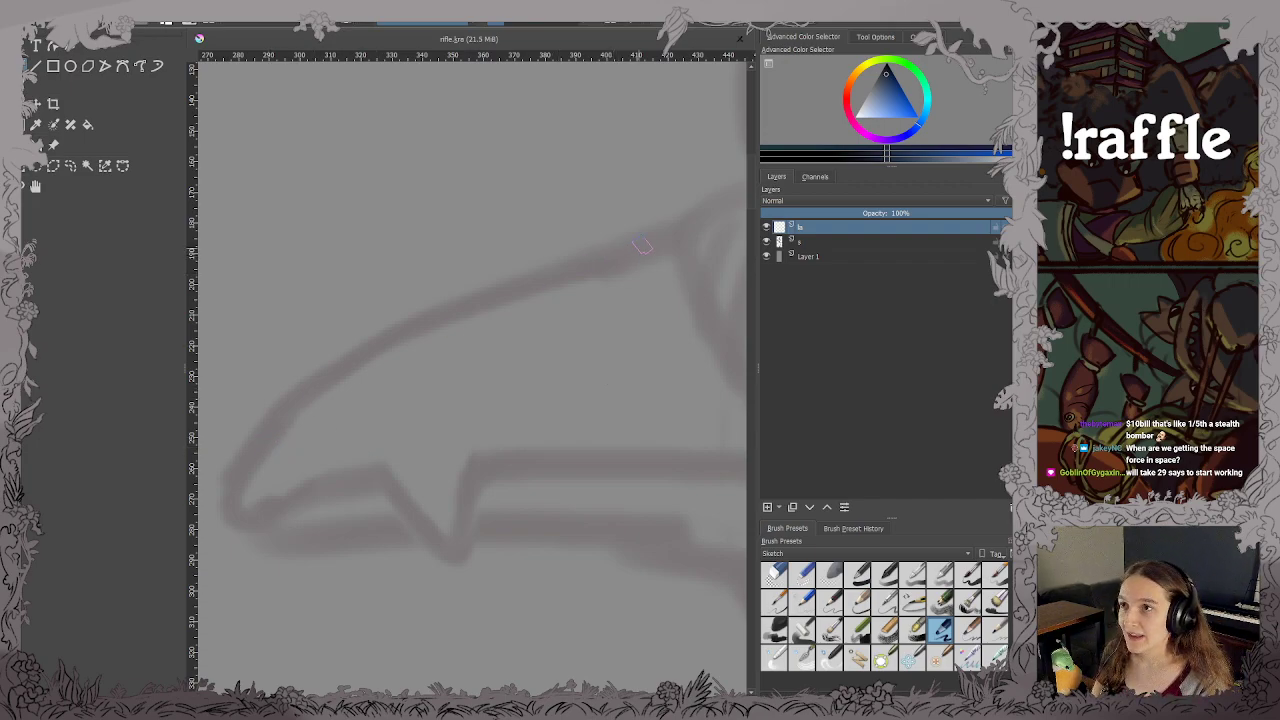
pyautogui.moveTo(657, 241)
pyautogui.mouseDown()
pyautogui.moveTo(364, 353)
pyautogui.moveTo(282, 416)
pyautogui.moveTo(229, 489)
pyautogui.moveTo(241, 520)
pyautogui.moveTo(267, 516)
pyautogui.moveTo(243, 524)
pyautogui.moveTo(387, 478)
pyautogui.moveTo(344, 487)
pyautogui.moveTo(427, 497)
pyautogui.moveTo(371, 478)
pyautogui.moveTo(457, 551)
pyautogui.mouseUp()
pyautogui.hotkey('ctrl', 'z')
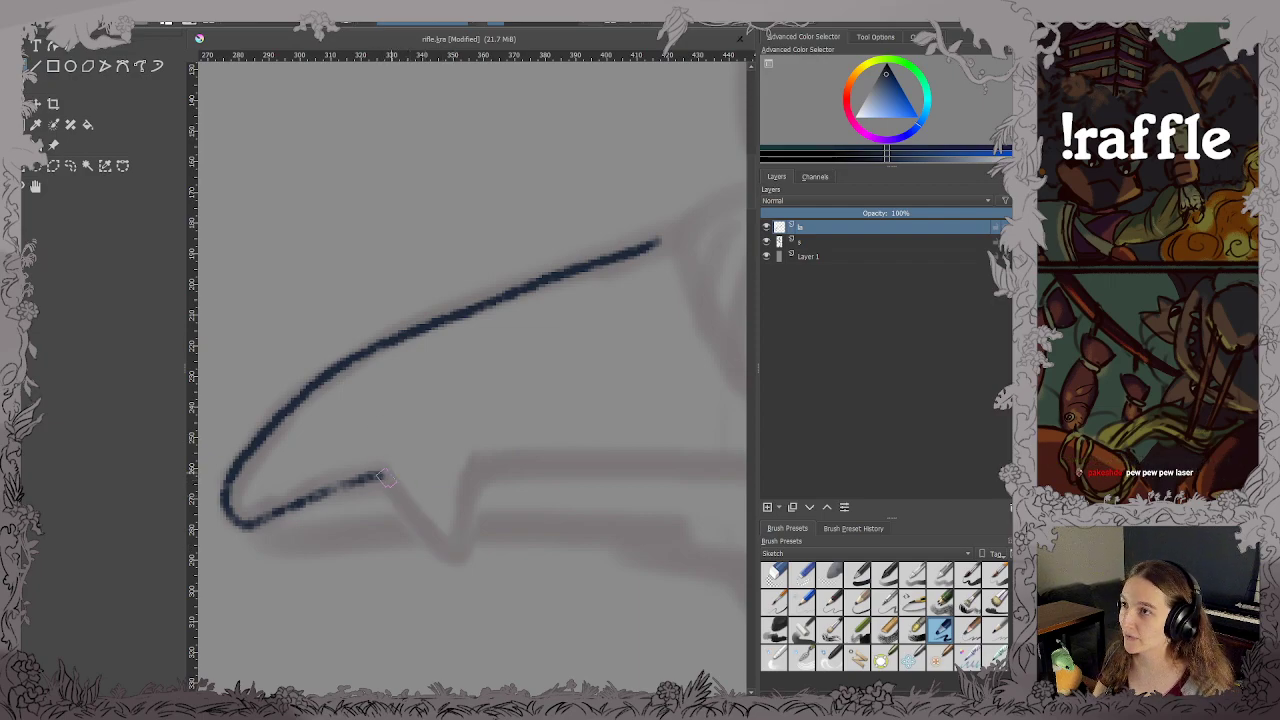
pyautogui.moveTo(383, 478)
pyautogui.mouseDown()
pyautogui.moveTo(434, 537)
pyautogui.moveTo(468, 532)
pyautogui.moveTo(492, 460)
pyautogui.mouseUp()
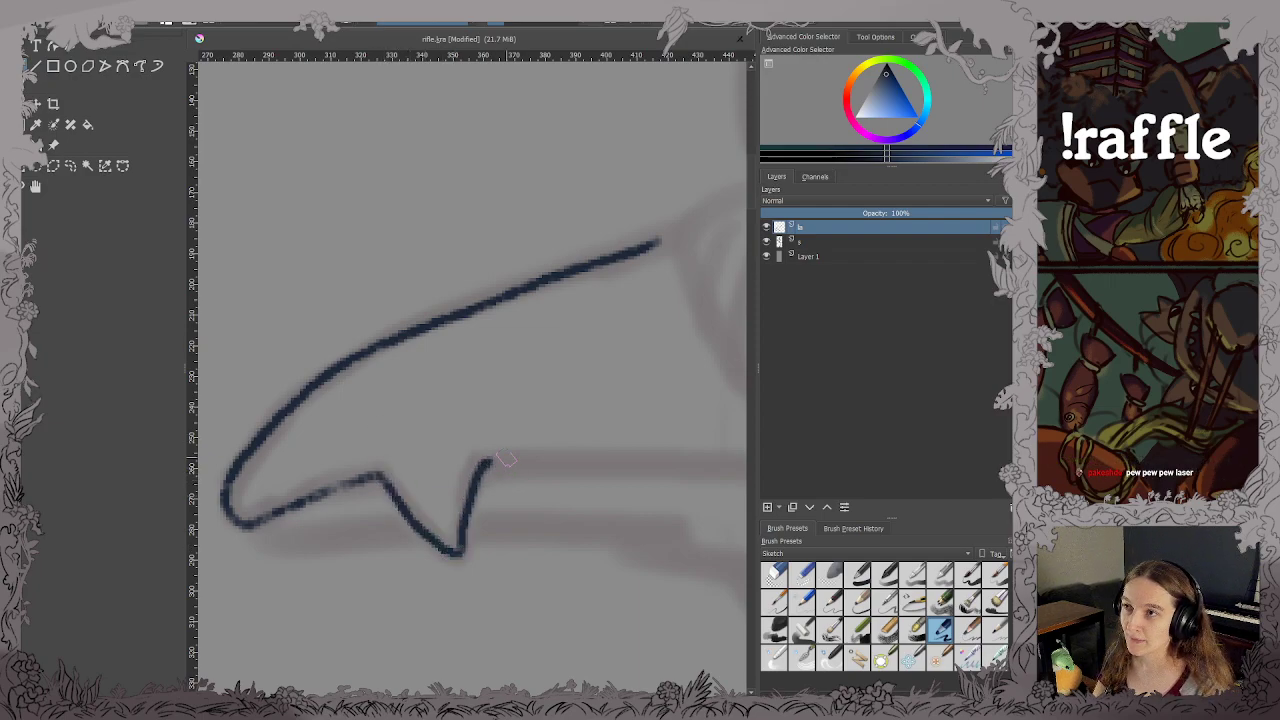
pyautogui.hotkey('ctrl', 's')
# Erase the inked line around the beak's hooked tip, redraw it as a cleaner curve joining the notch, and save.
pyautogui.moveTo(639, 441); pyautogui.dragTo(668, 433)
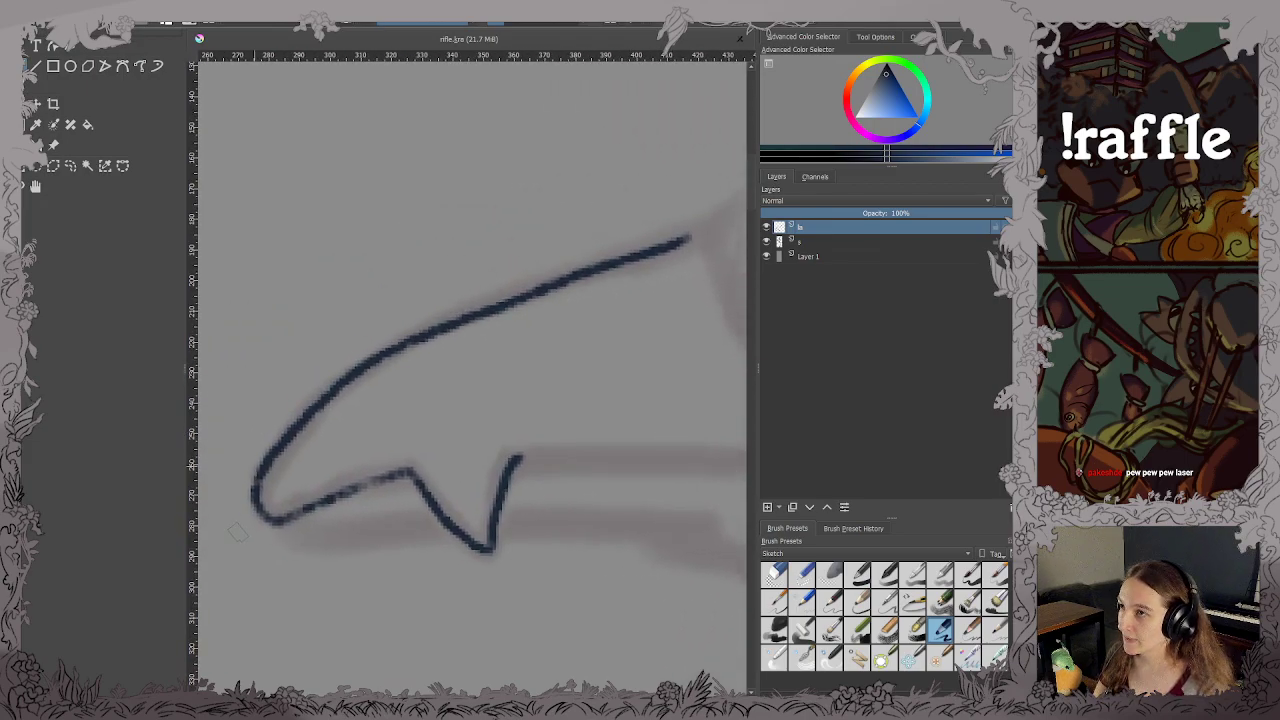
pyautogui.moveTo(237, 532)
pyautogui.mouseDown()
pyautogui.moveTo(328, 498)
pyautogui.moveTo(262, 540)
pyautogui.moveTo(266, 514)
pyautogui.moveTo(251, 530)
pyautogui.moveTo(257, 476)
pyautogui.moveTo(280, 448)
pyautogui.mouseUp()
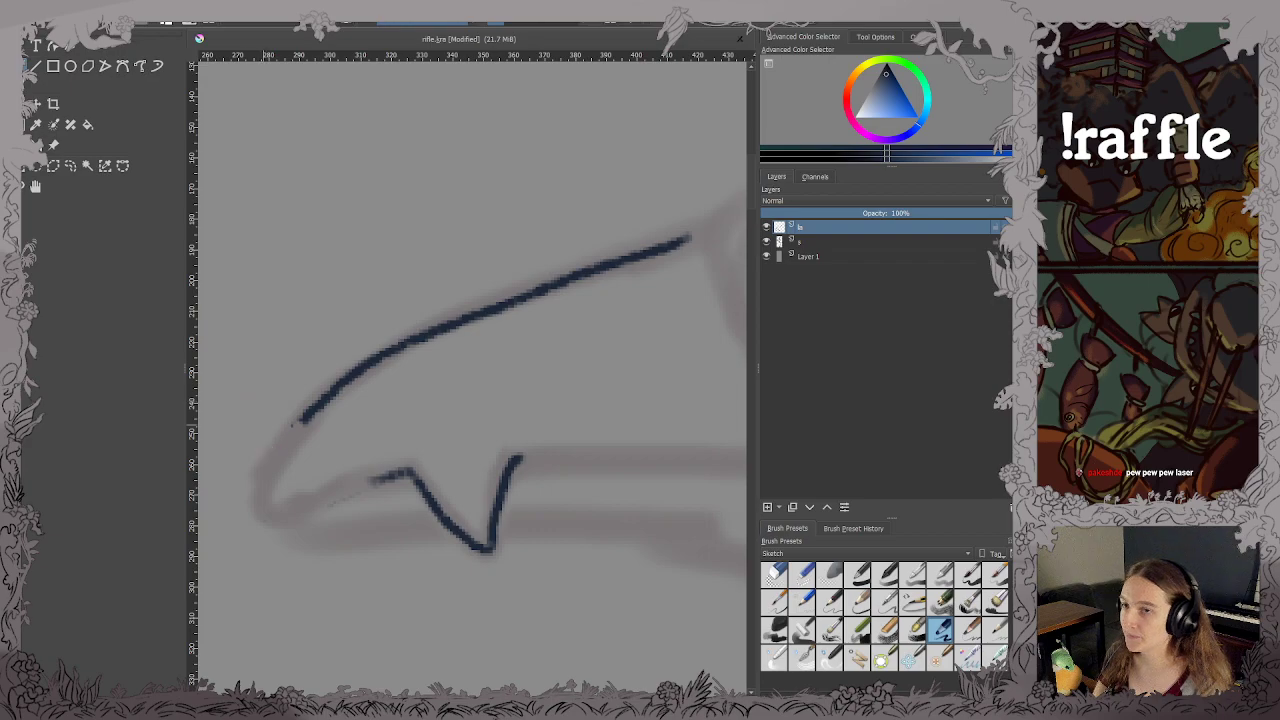
pyautogui.hotkey('ctrl', 's')
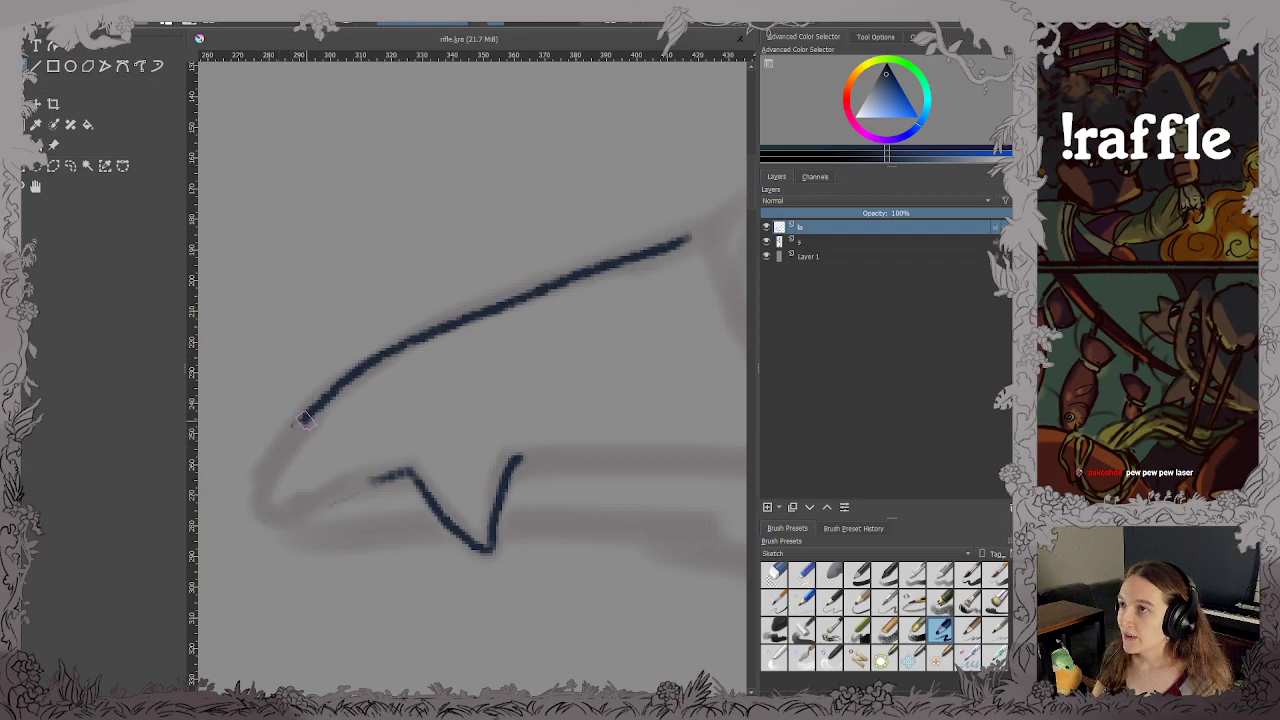
pyautogui.moveTo(310, 416); pyautogui.dragTo(262, 510)
pyautogui.hotkey('ctrl', 'z')
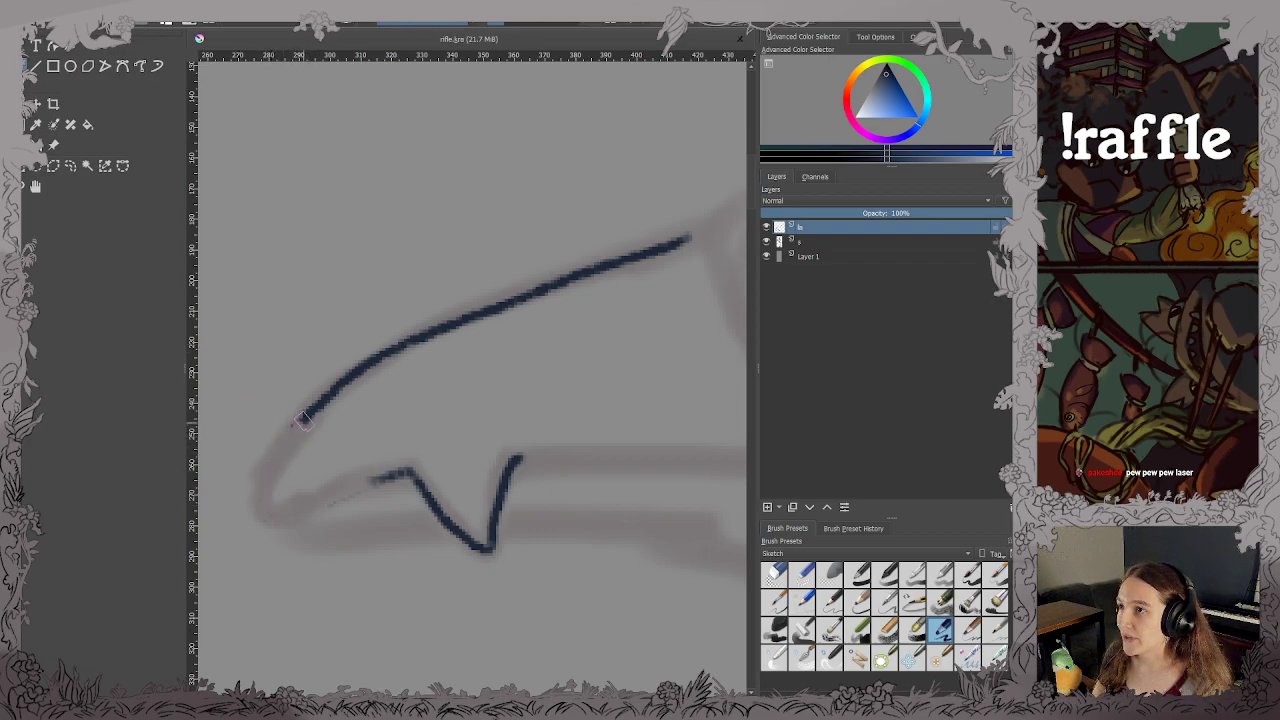
pyautogui.moveTo(310, 416); pyautogui.dragTo(262, 500)
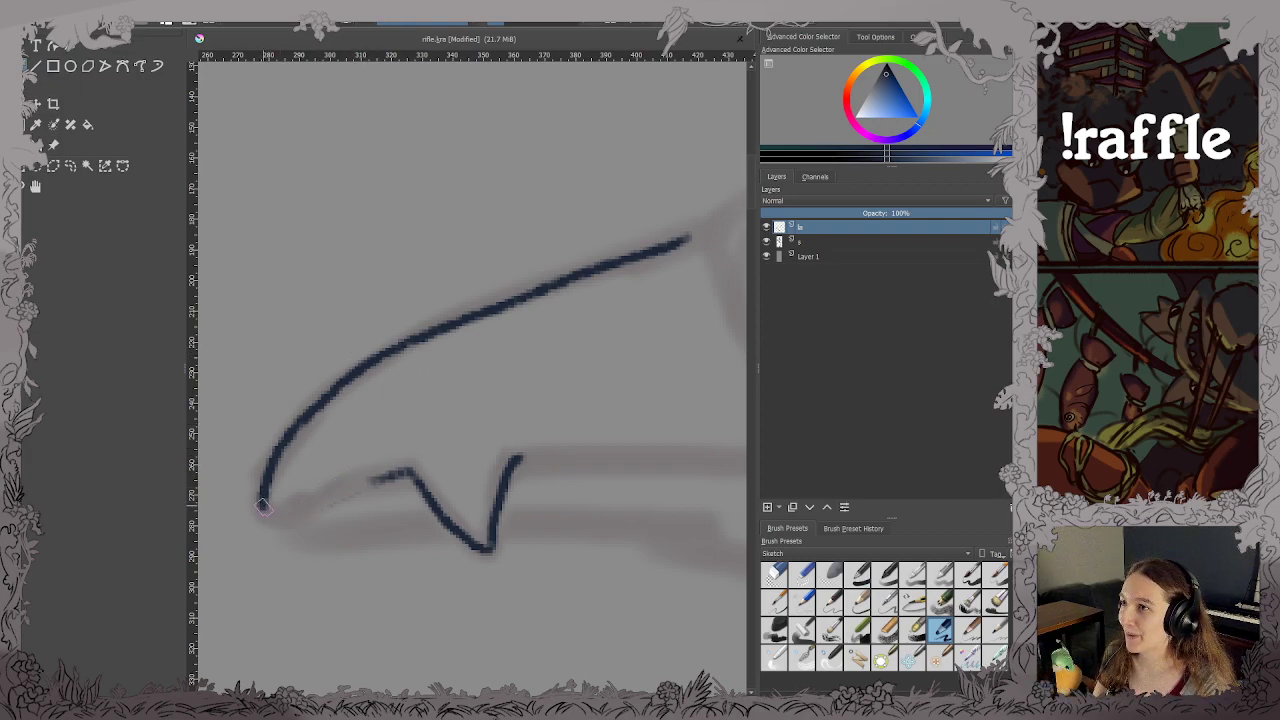
pyautogui.moveTo(262, 508)
pyautogui.mouseDown()
pyautogui.moveTo(360, 485)
pyautogui.moveTo(323, 499)
pyautogui.moveTo(412, 470)
pyautogui.mouseUp()
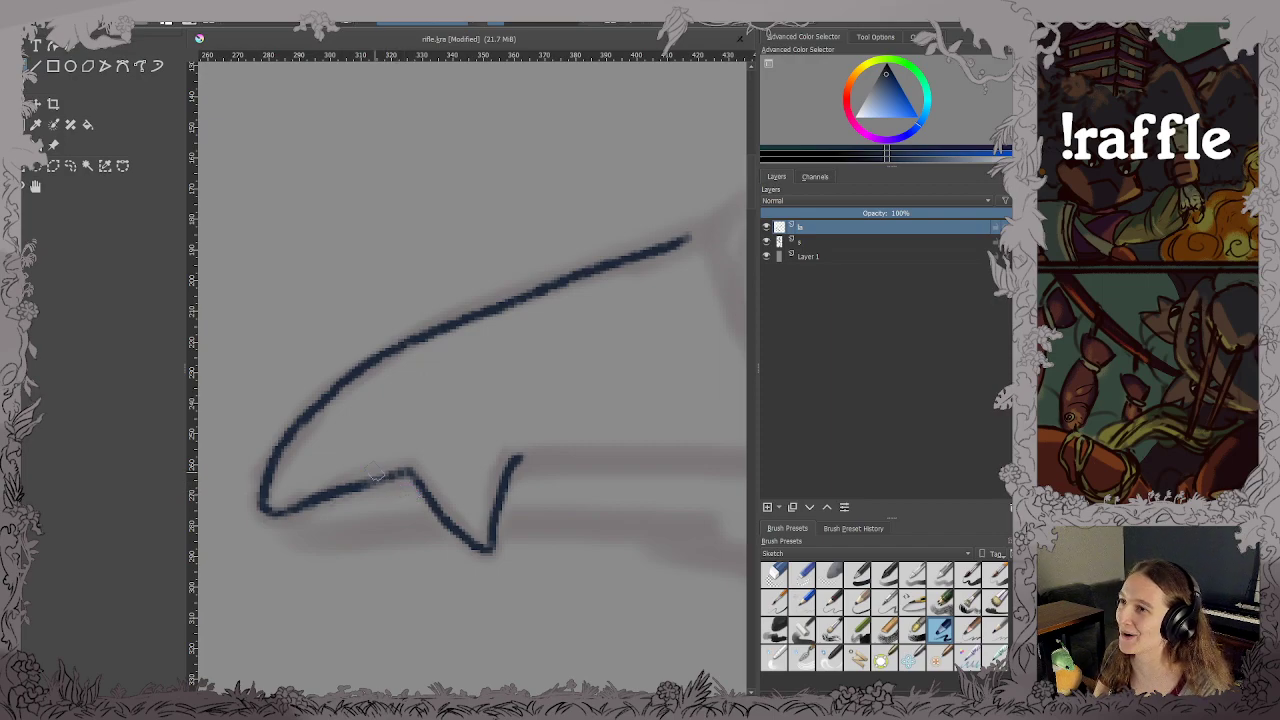
pyautogui.hotkey('ctrl', 's')
# Ink the upper beak's long lower edge from the notch back to the corner of the mouth.
pyautogui.moveTo(563, 450)
pyautogui.mouseDown()
pyautogui.moveTo(323, 448)
pyautogui.moveTo(550, 446)
pyautogui.mouseUp()
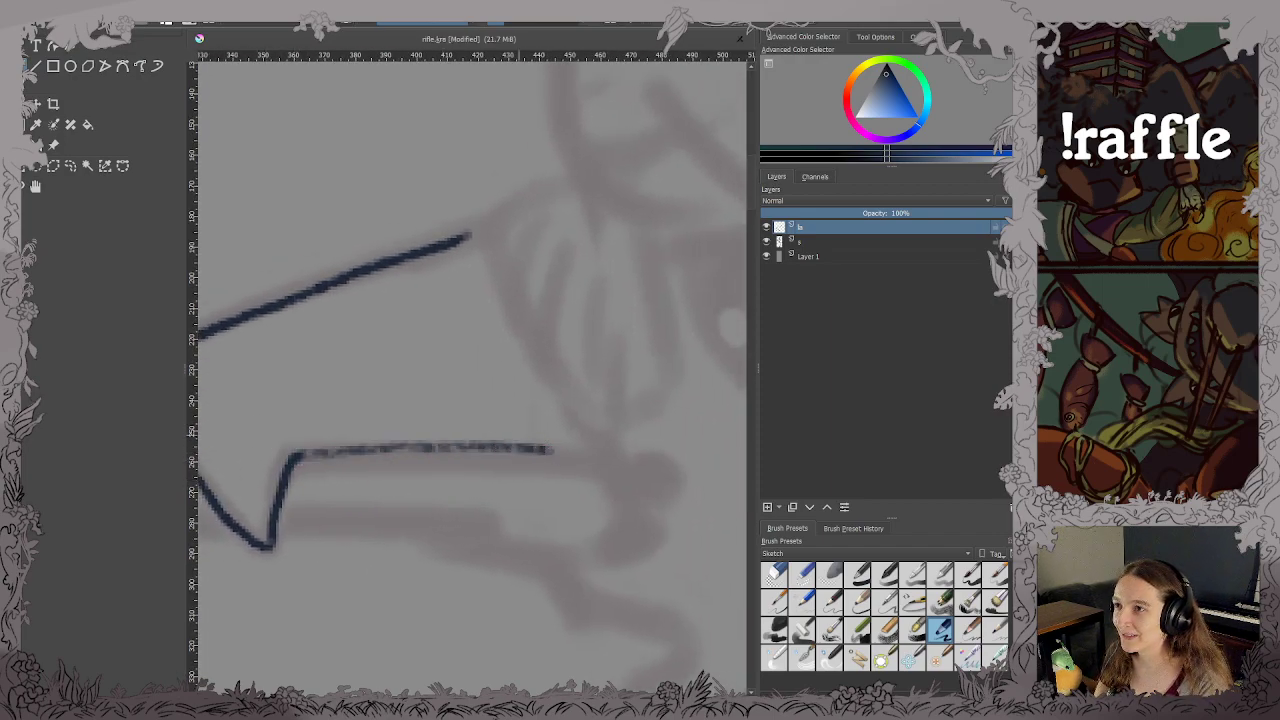
pyautogui.hotkey('ctrl', 'z')
pyautogui.moveTo(290, 457); pyautogui.dragTo(672, 474)
# Ink a row of short curved feather strokes down the base of the beak to the mouth line, and save.
pyautogui.moveTo(477, 216)
pyautogui.mouseDown()
pyautogui.moveTo(469, 263)
pyautogui.moveTo(497, 311)
pyautogui.mouseUp()
pyautogui.moveTo(512, 266); pyautogui.dragTo(519, 336)
pyautogui.moveTo(537, 291); pyautogui.dragTo(547, 366)
pyautogui.moveTo(567, 311)
pyautogui.mouseDown()
pyautogui.moveTo(562, 391)
pyautogui.moveTo(601, 442)
pyautogui.mouseUp()
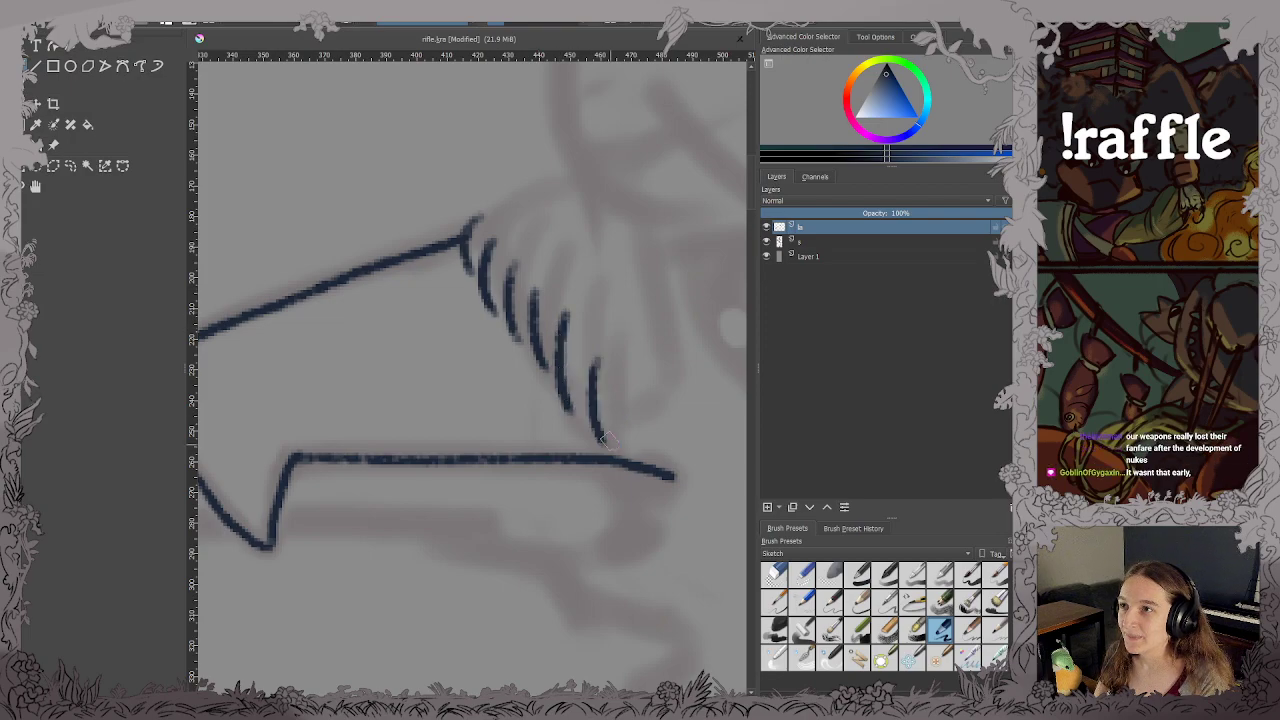
pyautogui.moveTo(622, 392)
pyautogui.mouseDown()
pyautogui.moveTo(628, 447)
pyautogui.moveTo(587, 400)
pyautogui.moveTo(579, 424)
pyautogui.mouseUp()
pyautogui.scroll(-2, 635, 430)
pyautogui.scroll(2, 582, 454)
pyautogui.hotkey('ctrl', 's')
# Ink the lower beak's outline beneath the upper beak, joining it to the corner of the mouth, and save.
pyautogui.scroll(-1, 585, 400)
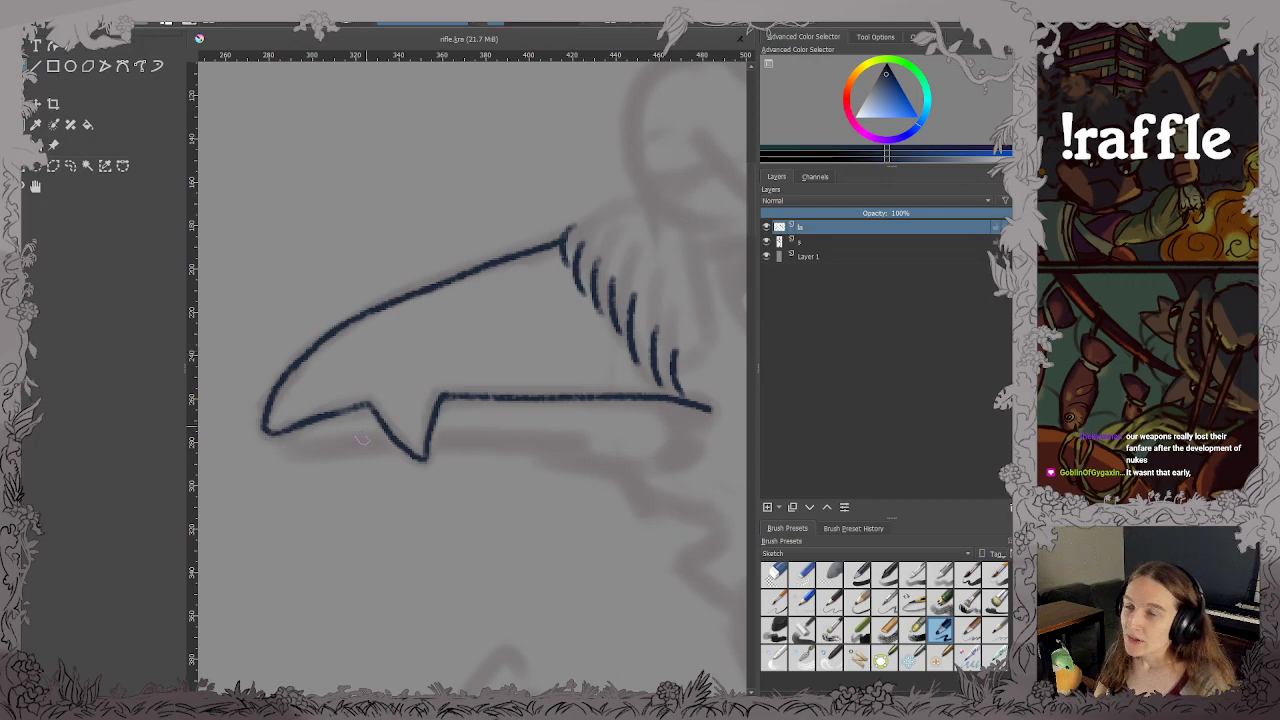
pyautogui.moveTo(279, 436)
pyautogui.mouseDown()
pyautogui.moveTo(318, 451)
pyautogui.moveTo(643, 471)
pyautogui.moveTo(714, 405)
pyautogui.moveTo(529, 469)
pyautogui.mouseUp()
pyautogui.hotkey('ctrl', 's')
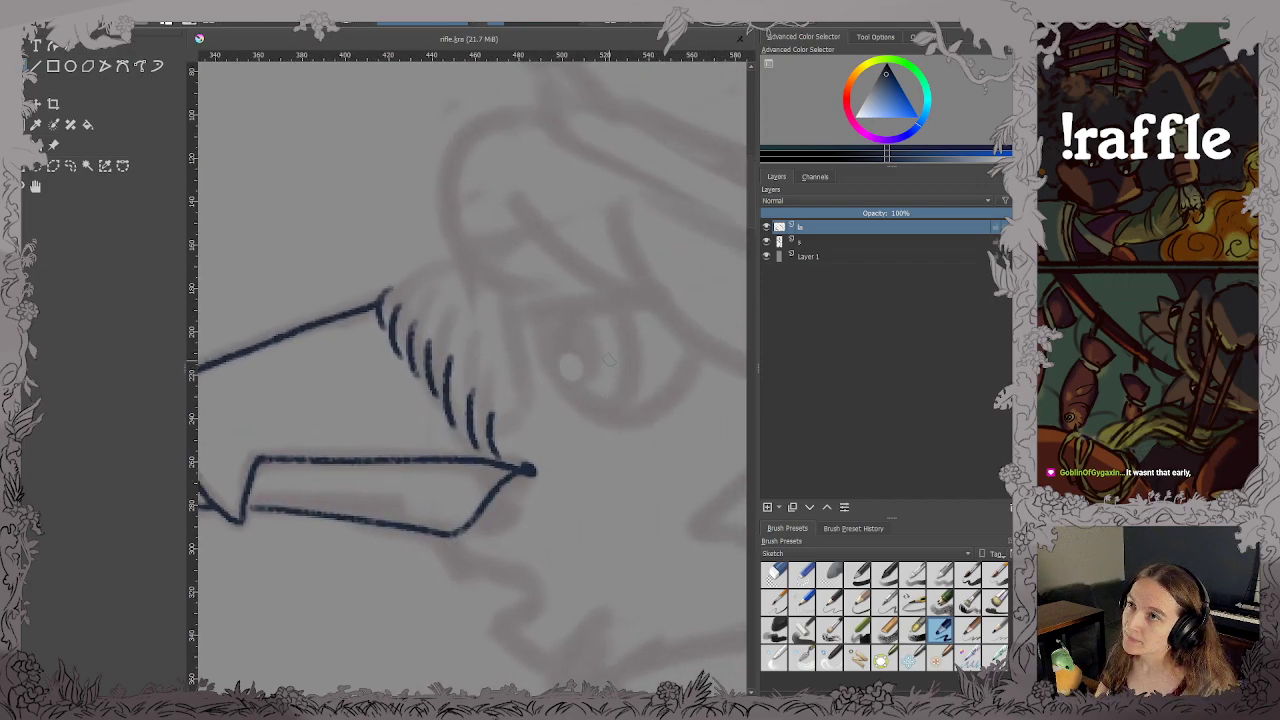
# Ink two short curved feather lines above the base of the beak, following the sketch, and save the drawing.
pyautogui.moveTo(606, 366); pyautogui.dragTo(508, 450)
pyautogui.scroll(-1, 576, 408)
pyautogui.scroll(1, 507, 425)
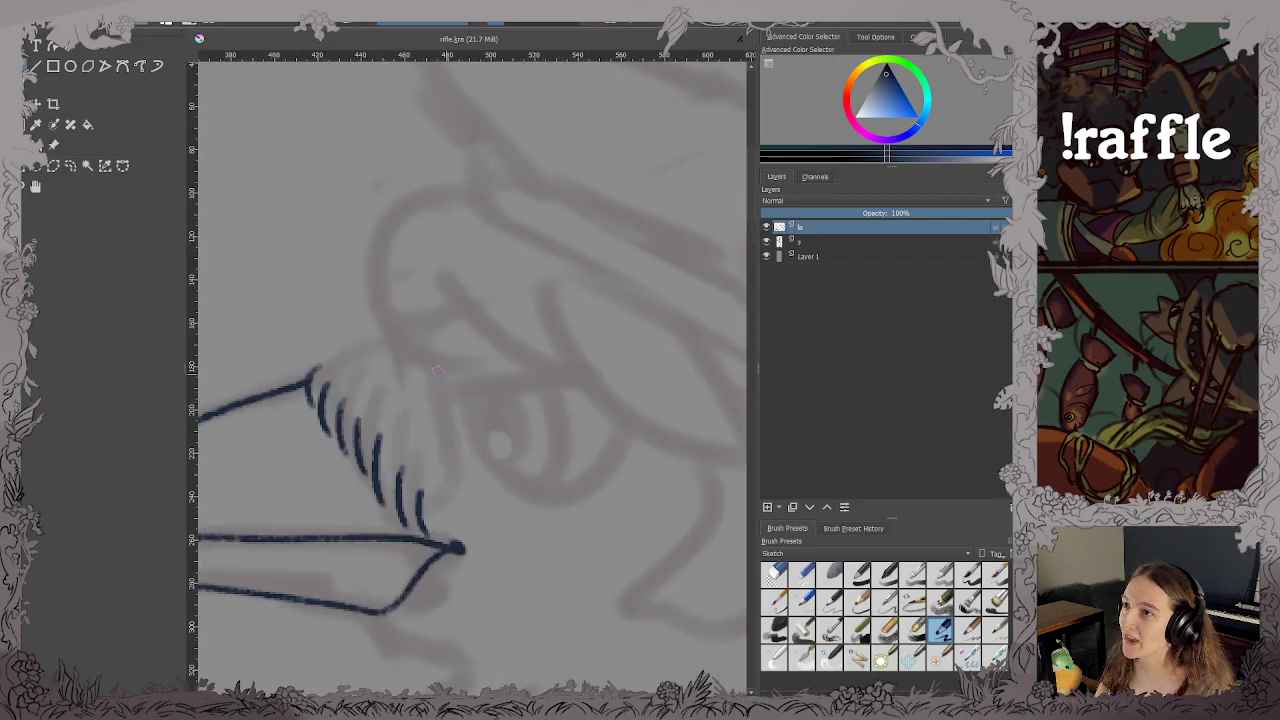
pyautogui.scroll(1, 438, 371)
pyautogui.moveTo(454, 382); pyautogui.dragTo(586, 325)
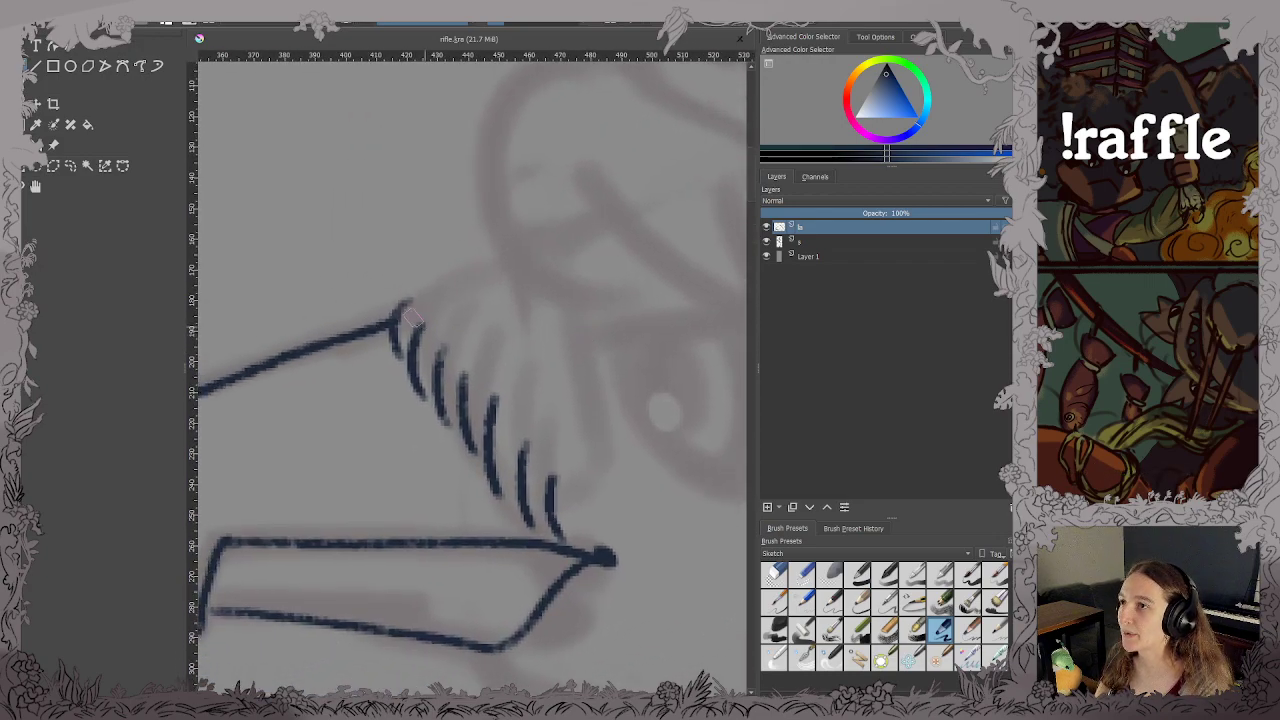
pyautogui.moveTo(404, 316); pyautogui.dragTo(498, 262)
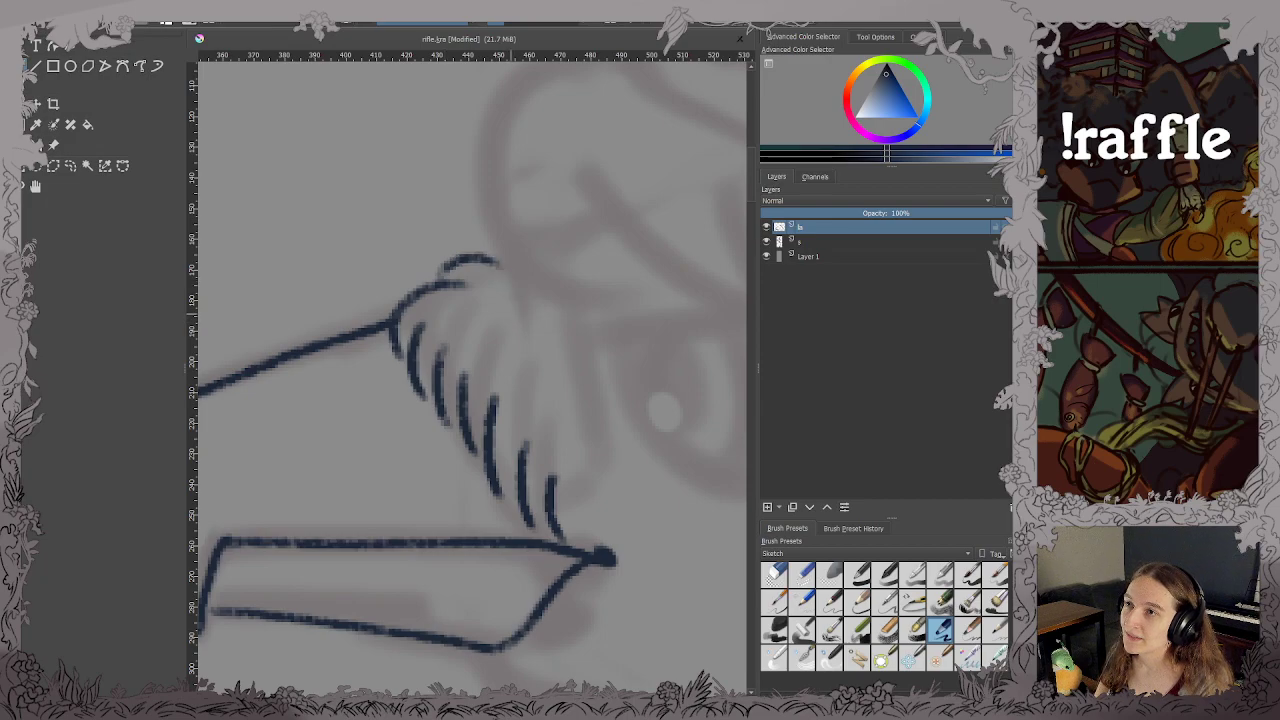
pyautogui.hotkey('ctrl', 's')
# Ink the jagged feather edge from the underside of the beak down around the chin and save the drawing.
pyautogui.moveTo(491, 503); pyautogui.dragTo(486, 367)
pyautogui.scroll(-1, 504, 443)
pyautogui.moveTo(506, 456); pyautogui.dragTo(501, 422)
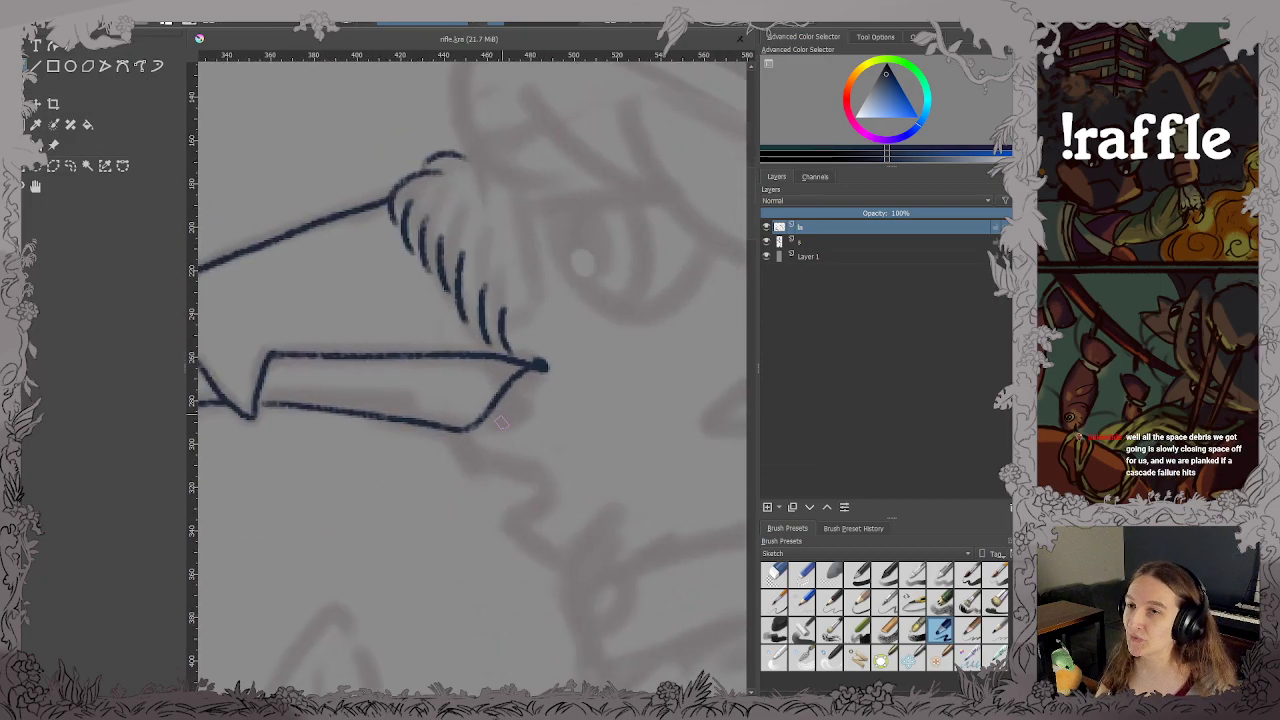
pyautogui.moveTo(541, 472)
pyautogui.mouseDown()
pyautogui.moveTo(496, 385)
pyautogui.moveTo(457, 360)
pyautogui.moveTo(467, 330)
pyautogui.moveTo(402, 393)
pyautogui.moveTo(440, 446)
pyautogui.moveTo(526, 340)
pyautogui.moveTo(606, 391)
pyautogui.moveTo(526, 317)
pyautogui.moveTo(467, 325)
pyautogui.mouseUp()
pyautogui.scroll(-3, 467, 330)
pyautogui.scroll(4, 472, 319)
pyautogui.scroll(-1, 488, 318)
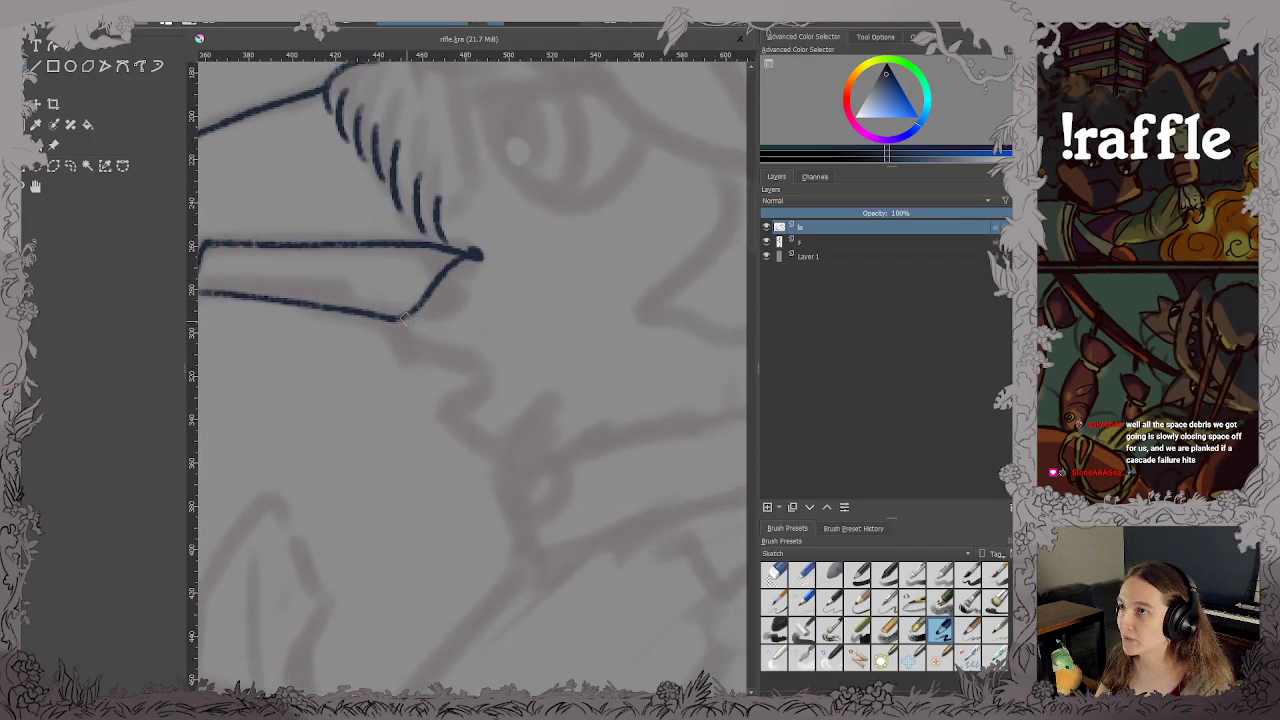
pyautogui.moveTo(376, 324)
pyautogui.mouseDown()
pyautogui.moveTo(400, 368)
pyautogui.moveTo(471, 363)
pyautogui.moveTo(476, 386)
pyautogui.moveTo(442, 410)
pyautogui.moveTo(488, 462)
pyautogui.moveTo(518, 425)
pyautogui.moveTo(498, 486)
pyautogui.moveTo(550, 452)
pyautogui.moveTo(549, 413)
pyautogui.moveTo(562, 460)
pyautogui.moveTo(609, 418)
pyautogui.mouseUp()
pyautogui.hotkey('ctrl', 's')
# Ink the pointed hair lock curling over the cheek, including its notched back edge, and save the drawing.
pyautogui.scroll(-1, 600, 400)
pyautogui.moveTo(612, 360); pyautogui.dragTo(509, 485)
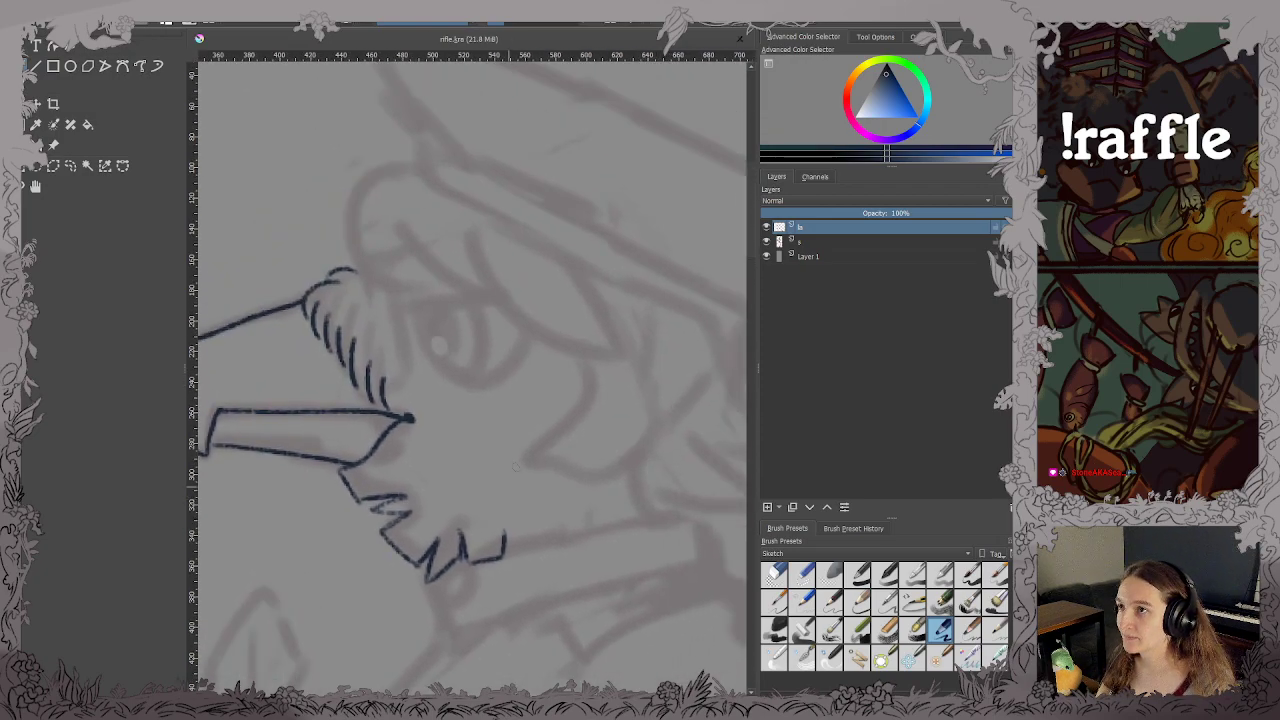
pyautogui.scroll(1, 576, 410)
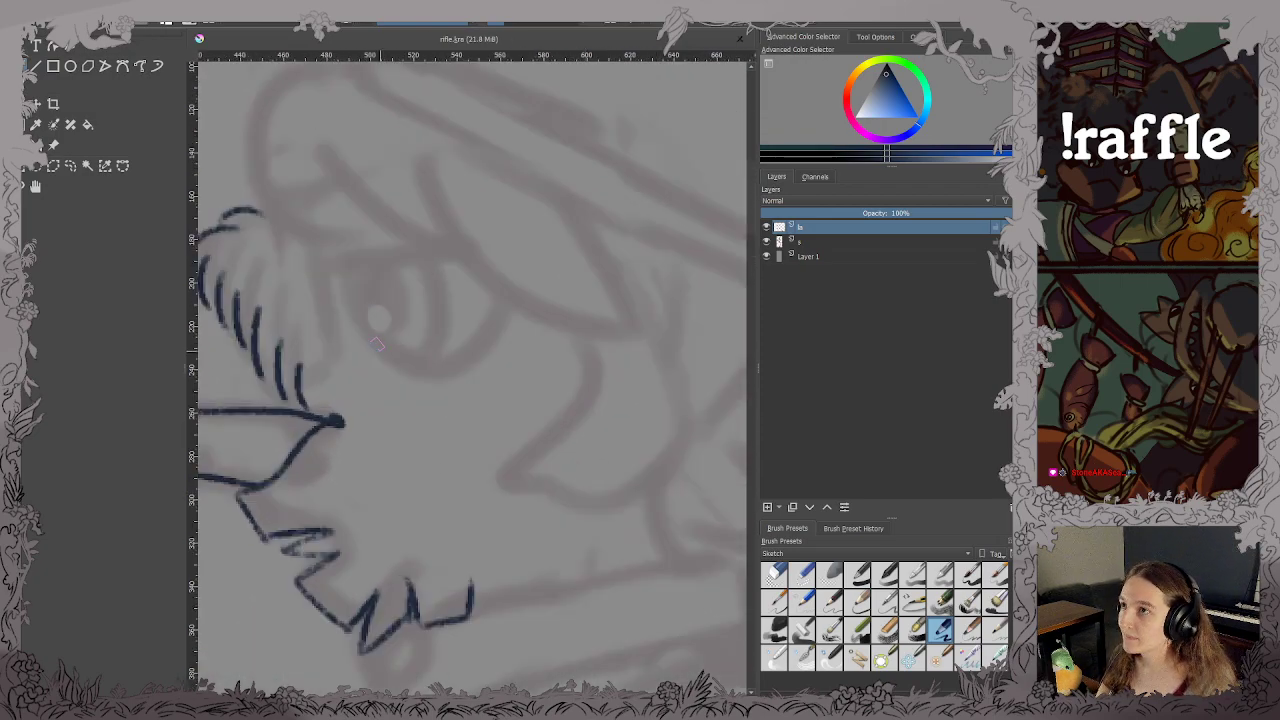
pyautogui.moveTo(590, 338)
pyautogui.mouseDown()
pyautogui.moveTo(559, 428)
pyautogui.moveTo(580, 442)
pyautogui.moveTo(596, 428)
pyautogui.moveTo(488, 496)
pyautogui.moveTo(622, 525)
pyautogui.moveTo(690, 400)
pyautogui.mouseUp()
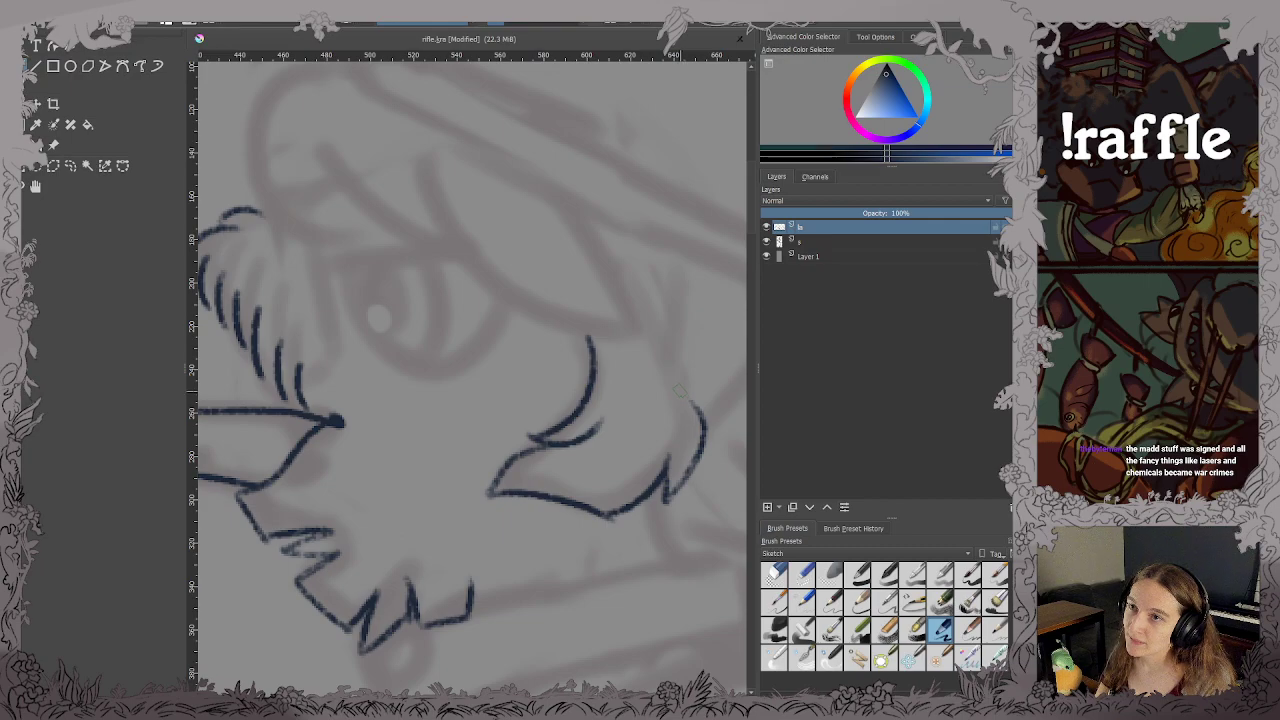
pyautogui.hotkey('ctrl', 's')
# Ink the small tuft below the cap's front and the curved outer edge of the forelock over the forehead.
pyautogui.moveTo(569, 259); pyautogui.dragTo(643, 371)
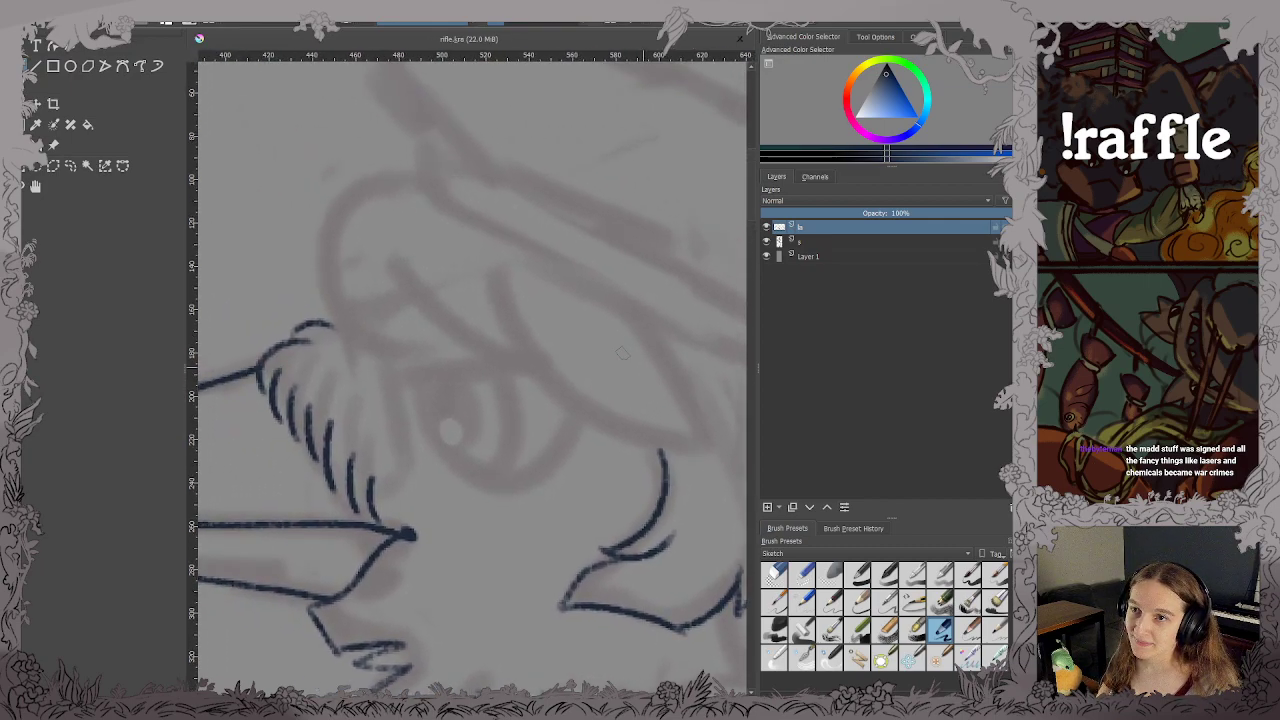
pyautogui.moveTo(559, 335)
pyautogui.mouseDown()
pyautogui.moveTo(534, 346)
pyautogui.moveTo(517, 323)
pyautogui.moveTo(523, 333)
pyautogui.mouseUp()
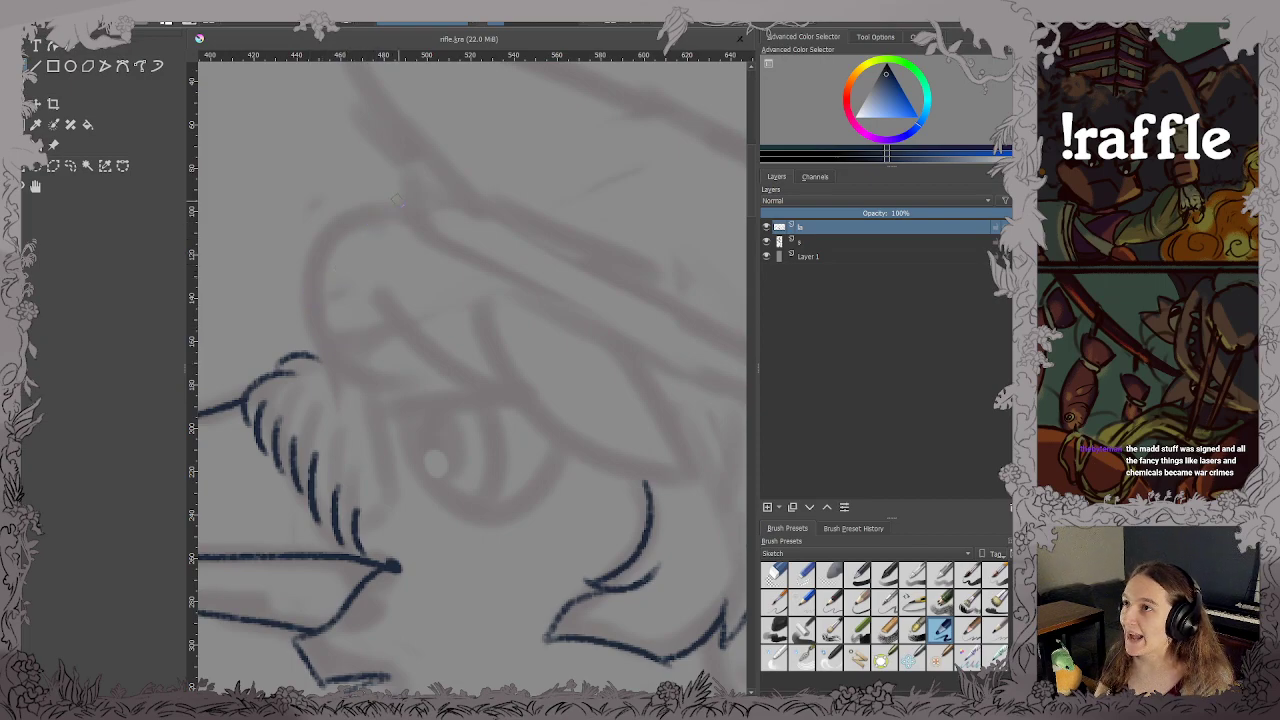
pyautogui.moveTo(408, 202)
pyautogui.mouseDown()
pyautogui.moveTo(372, 180)
pyautogui.moveTo(357, 150)
pyautogui.moveTo(332, 358)
pyautogui.moveTo(373, 405)
pyautogui.moveTo(376, 323)
pyautogui.moveTo(410, 300)
pyautogui.mouseUp()
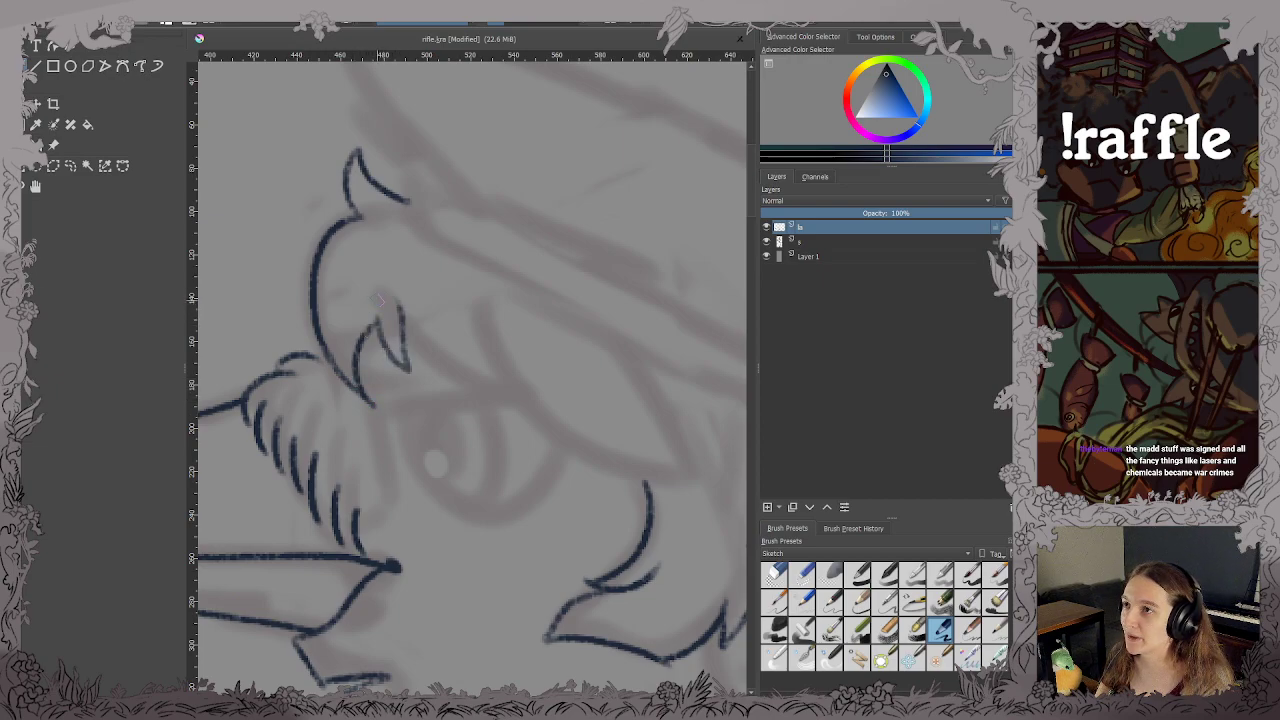
# Undo the small forelock strands, ink the pointed bangs above the eye with thin strands in front, and save the drawing.
pyautogui.hotkey('ctrl', 'z')
pyautogui.hotkey('ctrl', 'z')
pyautogui.hotkey('ctrl', 'z')
pyautogui.moveTo(367, 397)
pyautogui.mouseDown()
pyautogui.moveTo(374, 321)
pyautogui.moveTo(396, 366)
pyautogui.moveTo(410, 299)
pyautogui.moveTo(480, 392)
pyautogui.moveTo(545, 396)
pyautogui.moveTo(482, 298)
pyautogui.mouseUp()
pyautogui.hotkey('ctrl', 'z')
pyautogui.hotkey('ctrl', 'z')
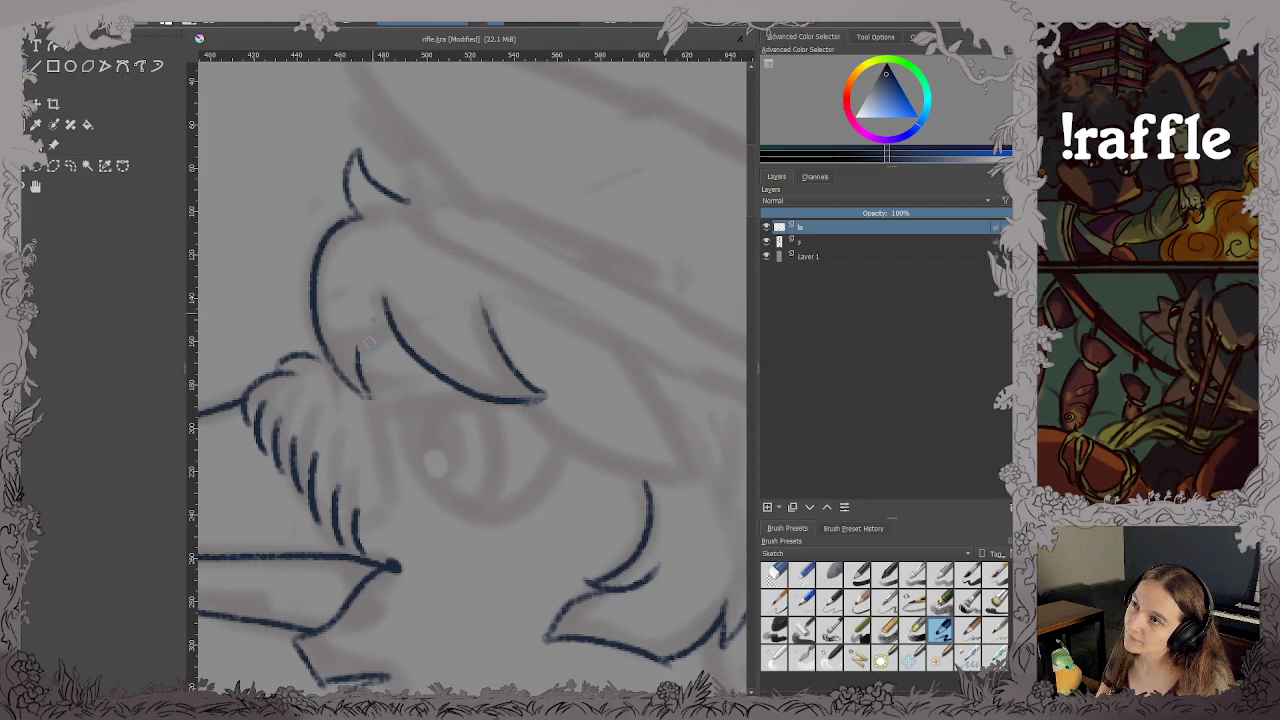
pyautogui.moveTo(382, 300); pyautogui.dragTo(362, 378)
pyautogui.hotkey('ctrl', 's')
# Ink the long pointed side bang behind the eye and the loose strand lines beside it.
pyautogui.scroll(-4, 418, 246)
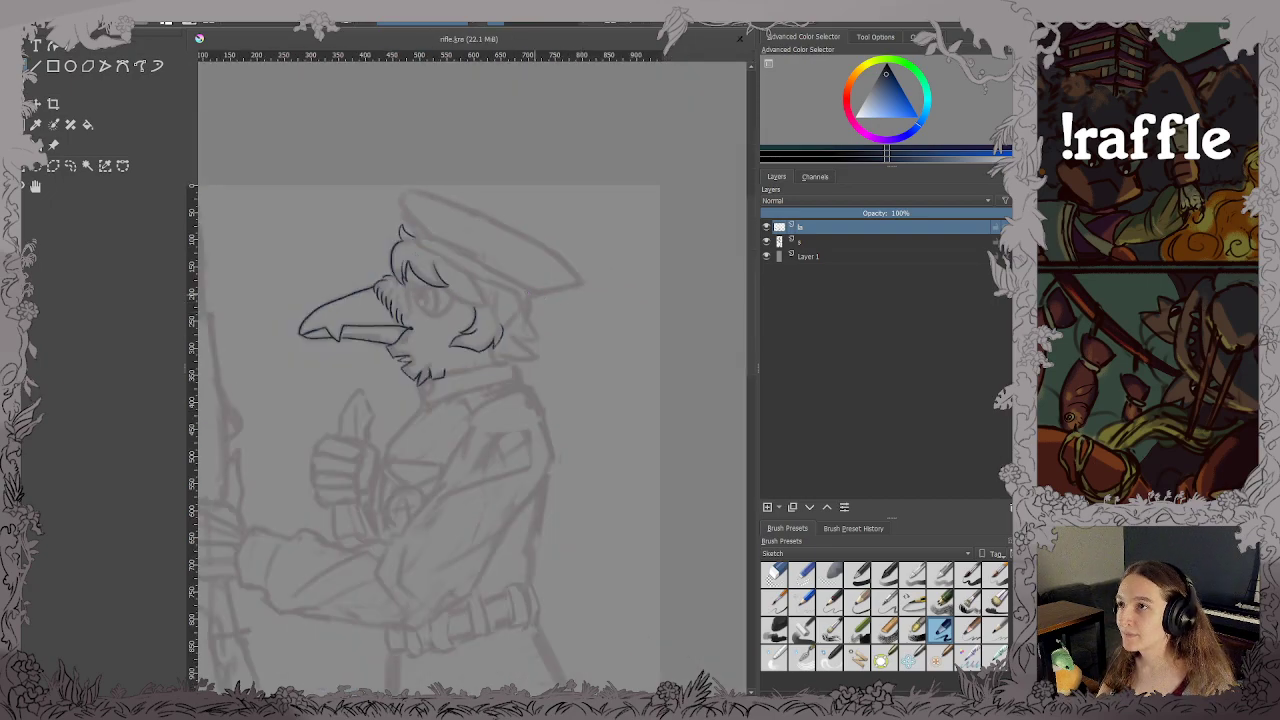
pyautogui.scroll(3, 520, 291)
pyautogui.moveTo(520, 291); pyautogui.dragTo(625, 307)
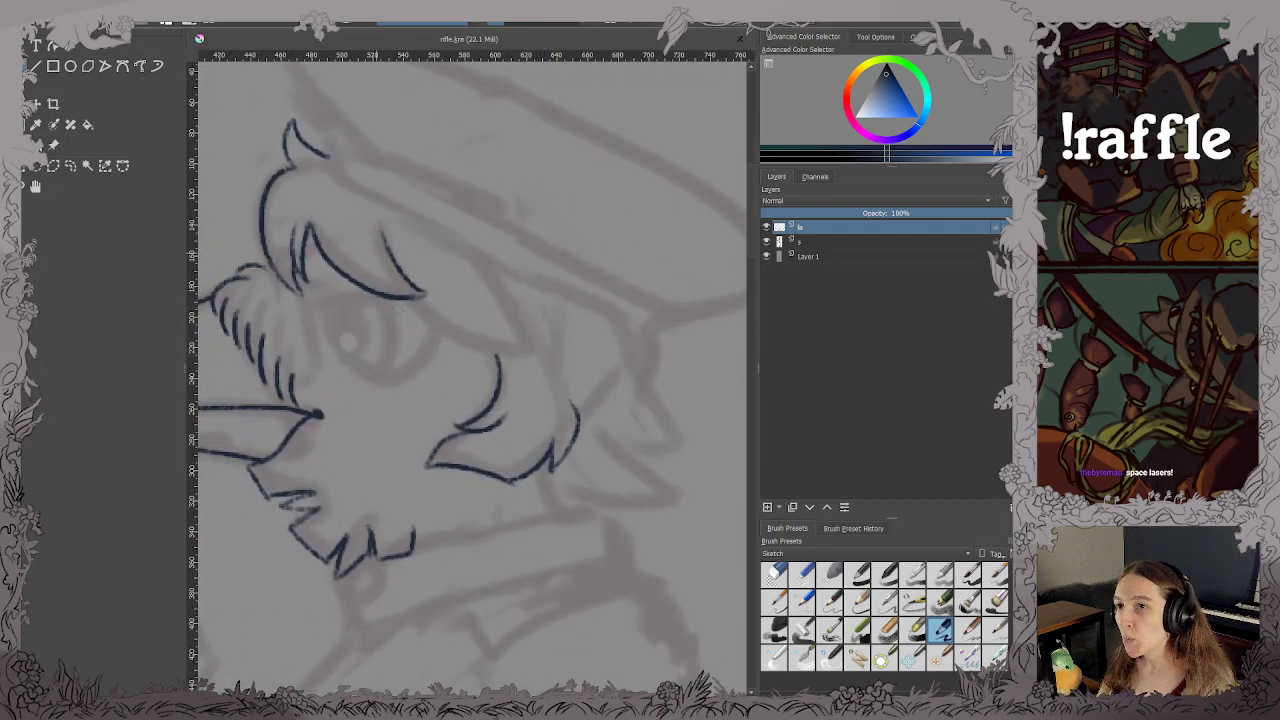
pyautogui.moveTo(412, 300)
pyautogui.mouseDown()
pyautogui.moveTo(490, 351)
pyautogui.moveTo(528, 352)
pyautogui.mouseUp()
pyautogui.moveTo(508, 305); pyautogui.dragTo(526, 352)
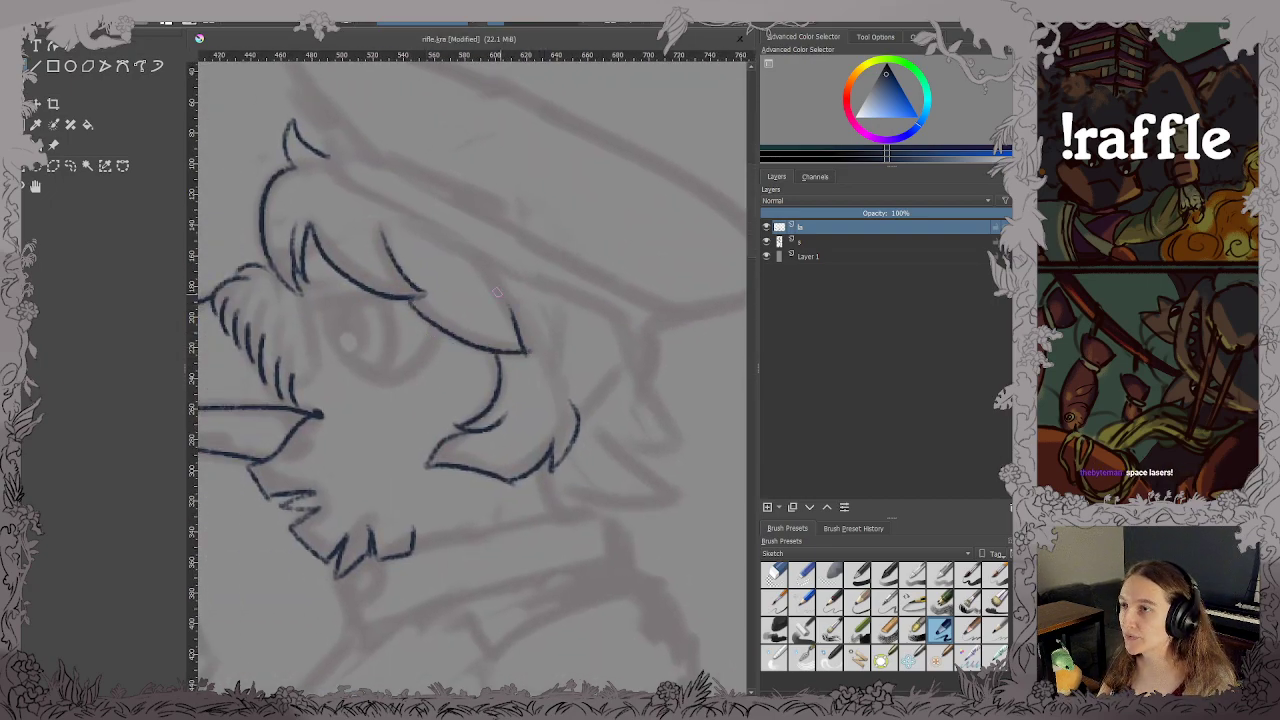
pyautogui.moveTo(465, 265)
pyautogui.mouseDown()
pyautogui.moveTo(512, 314)
pyautogui.moveTo(552, 390)
pyautogui.mouseUp()
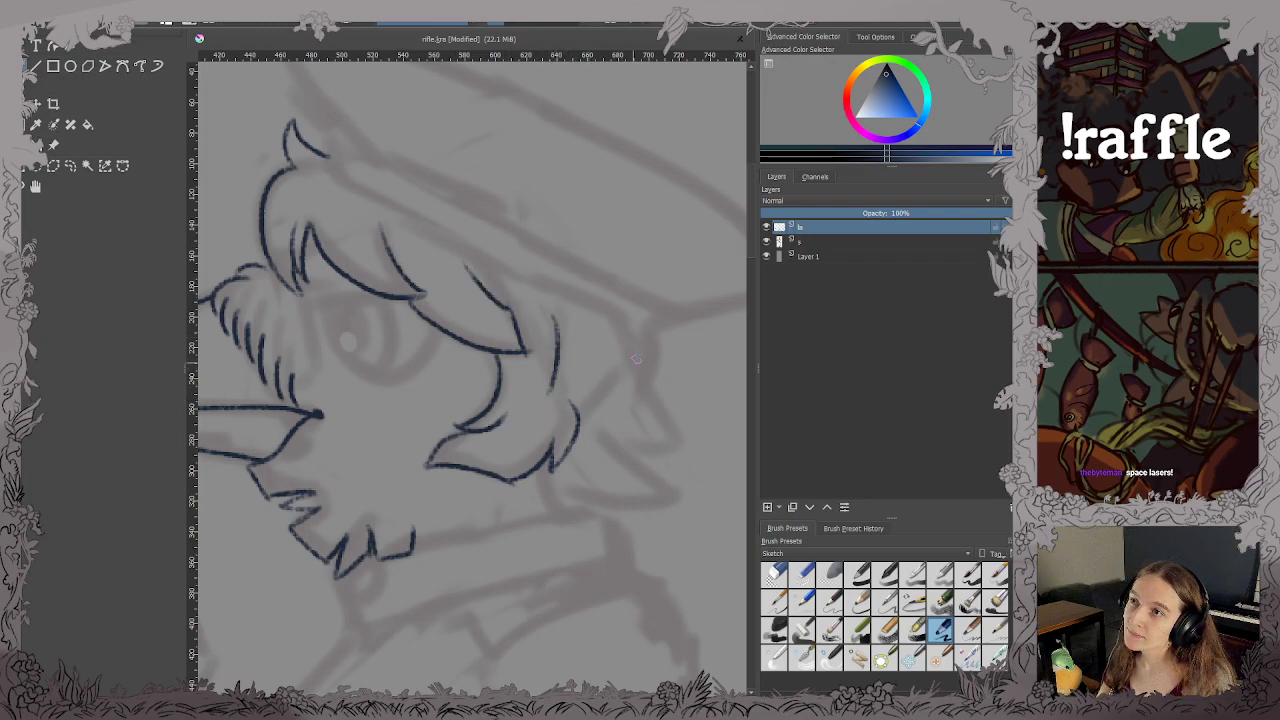
# Ink the flicked hair locks at the back of the head down to the collar and save the drawing.
pyautogui.moveTo(624, 335)
pyautogui.mouseDown()
pyautogui.moveTo(688, 438)
pyautogui.moveTo(632, 456)
pyautogui.mouseUp()
pyautogui.moveTo(543, 468)
pyautogui.mouseDown()
pyautogui.moveTo(594, 514)
pyautogui.moveTo(592, 486)
pyautogui.moveTo(598, 508)
pyautogui.moveTo(680, 506)
pyautogui.moveTo(625, 460)
pyautogui.mouseUp()
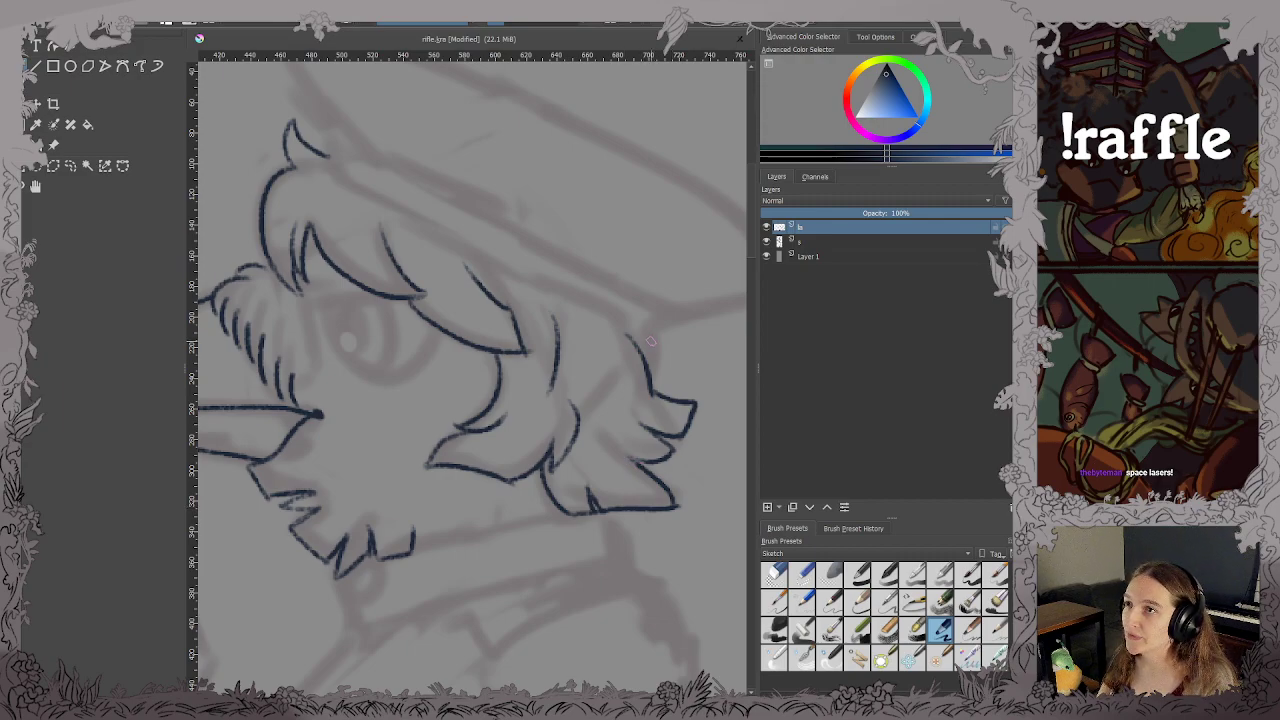
pyautogui.hotkey('ctrl', 's')
# Ink the eye's outline with a slanted upper lid under the bangs and a rounded lower lid, and save the drawing.
pyautogui.scroll(-1, 640, 336)
pyautogui.scroll(3, 464, 315)
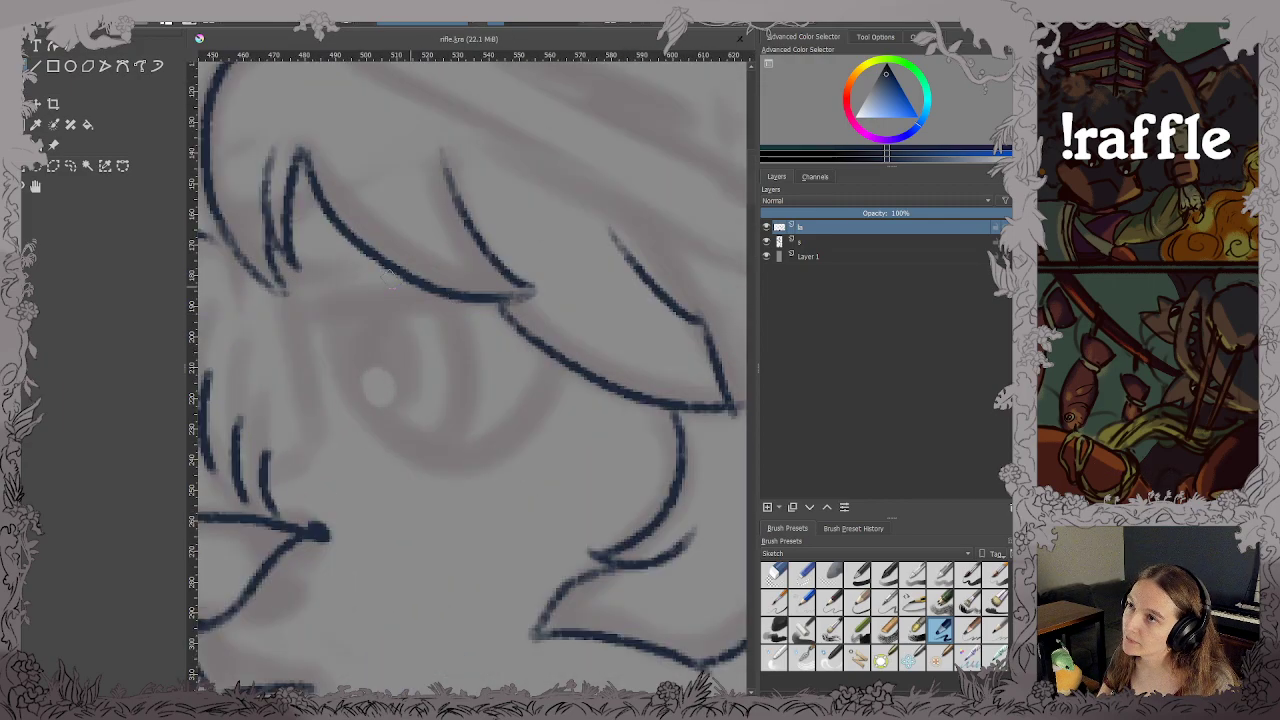
pyautogui.moveTo(394, 285); pyautogui.dragTo(540, 281)
pyautogui.moveTo(474, 305); pyautogui.dragTo(582, 291)
pyautogui.hotkey('ctrl', 'z')
pyautogui.moveTo(460, 292); pyautogui.dragTo(594, 282)
pyautogui.moveTo(476, 308)
pyautogui.mouseDown()
pyautogui.moveTo(515, 418)
pyautogui.moveTo(650, 442)
pyautogui.moveTo(720, 356)
pyautogui.mouseUp()
pyautogui.hotkey('ctrl', 's')
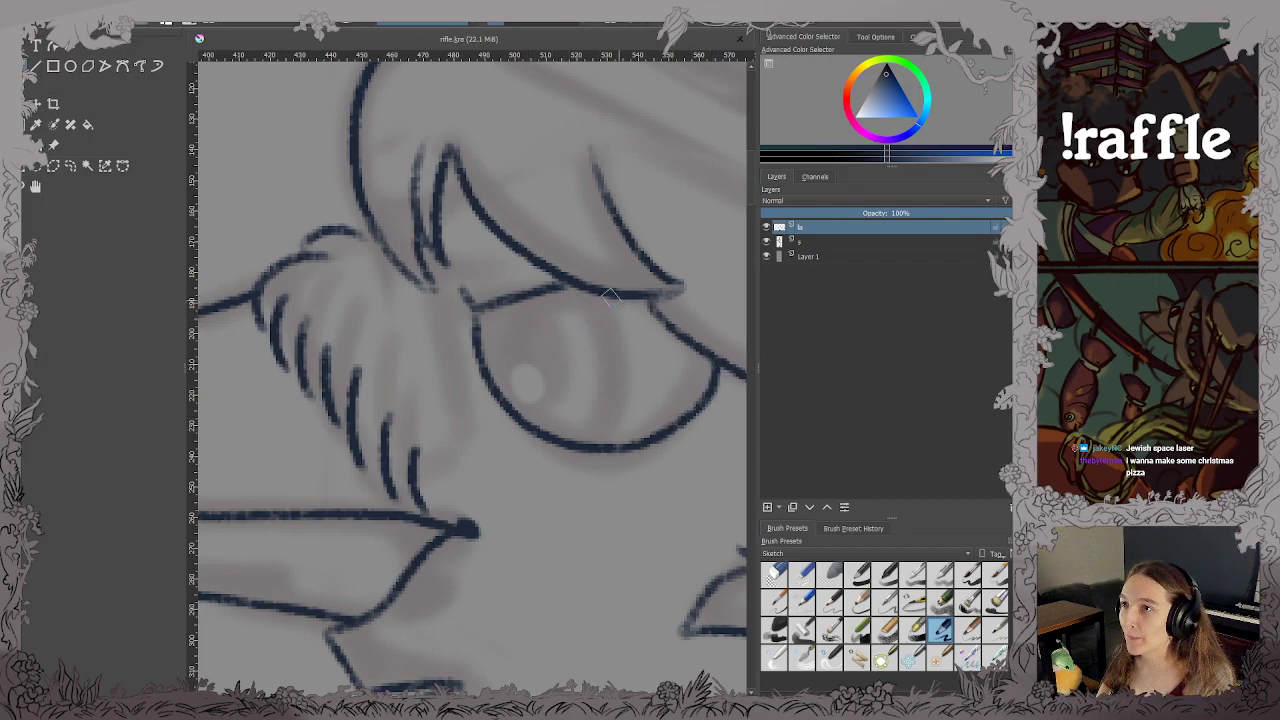
# Ink the curved iris edge, fill the pupil solid around its round highlight, and save the drawing.
pyautogui.moveTo(606, 298); pyautogui.dragTo(626, 426)
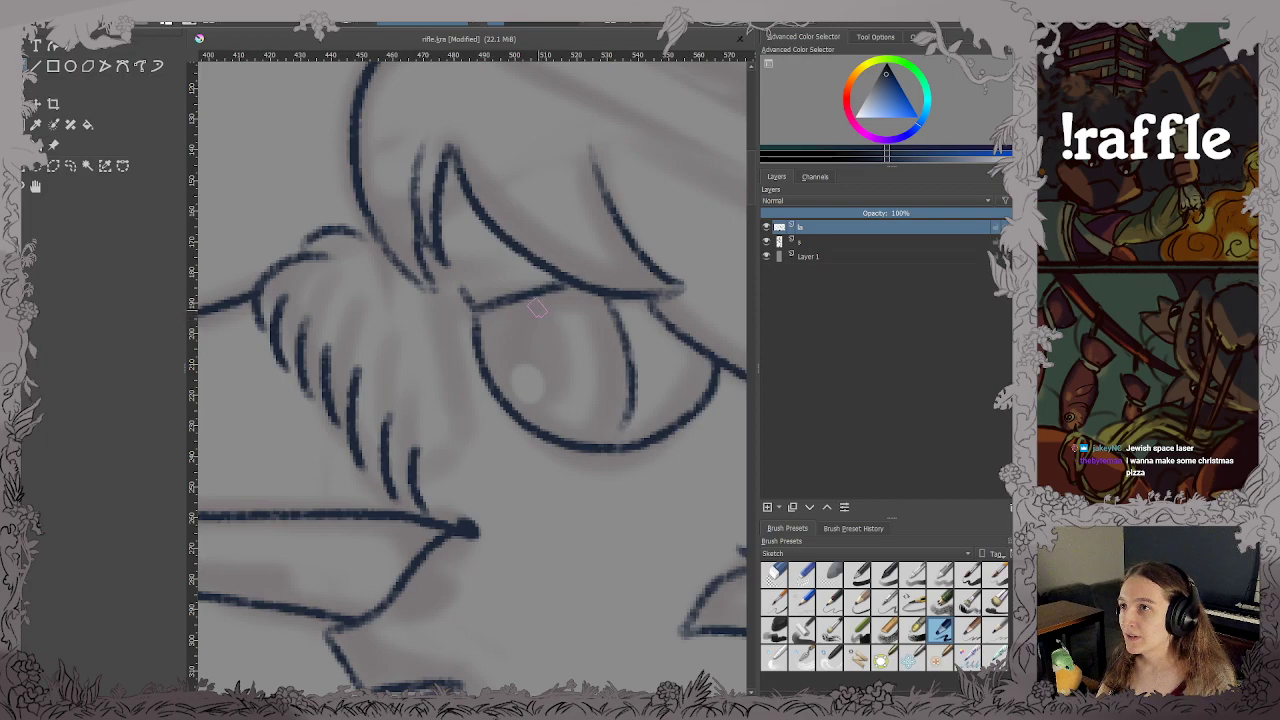
pyautogui.moveTo(537, 298); pyautogui.dragTo(545, 408)
pyautogui.moveTo(508, 310)
pyautogui.mouseDown()
pyautogui.moveTo(496, 370)
pyautogui.moveTo(512, 396)
pyautogui.moveTo(525, 350)
pyautogui.moveTo(505, 330)
pyautogui.moveTo(500, 340)
pyautogui.moveTo(523, 340)
pyautogui.moveTo(550, 320)
pyautogui.moveTo(570, 385)
pyautogui.moveTo(556, 402)
pyautogui.mouseUp()
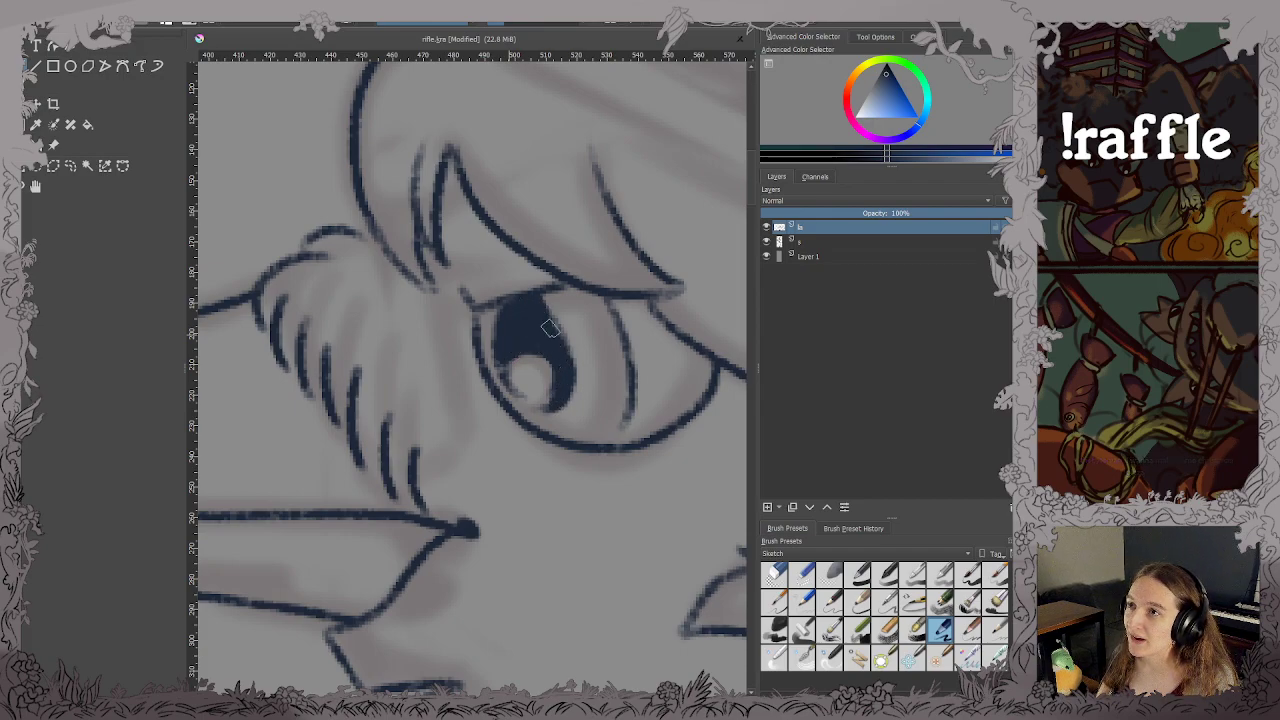
pyautogui.moveTo(544, 306); pyautogui.dragTo(557, 383)
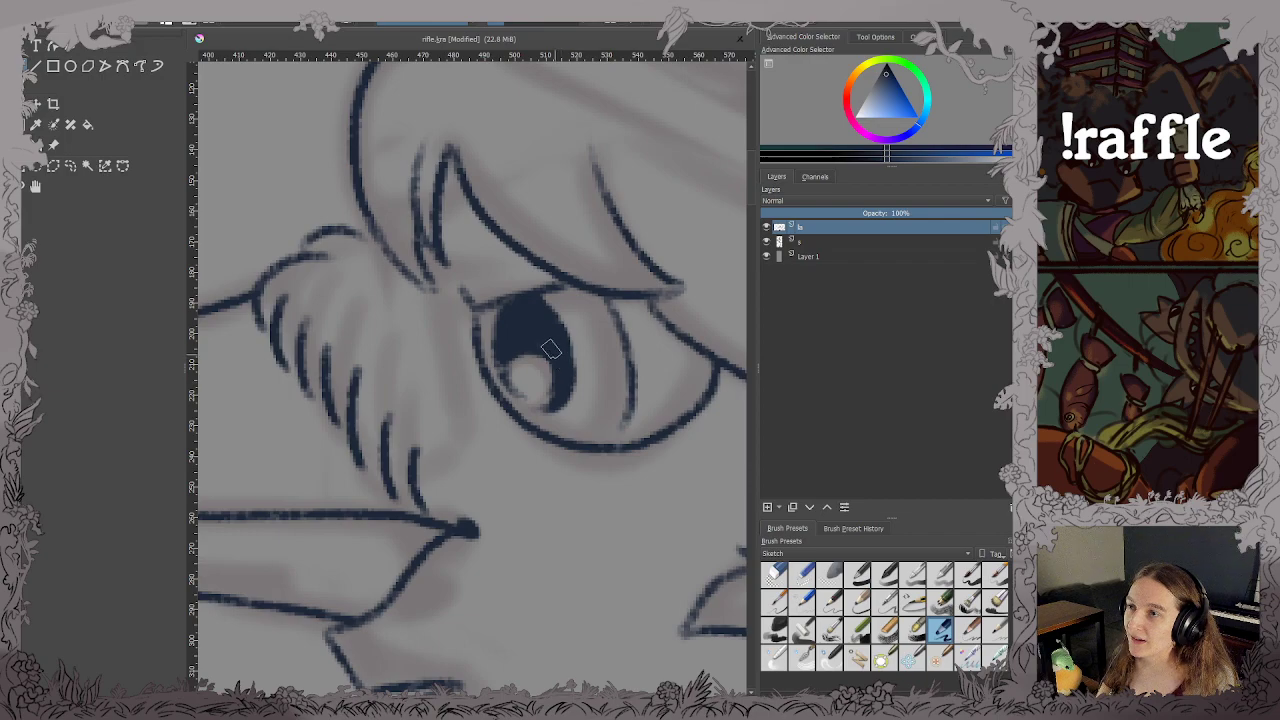
pyautogui.hotkey('ctrl', 's')
# Thicken the pupil's edge beside the highlight to clean up its shape and save the drawing.
pyautogui.scroll(-6, 549, 347)
pyautogui.scroll(4, 571, 340)
pyautogui.moveTo(590, 342); pyautogui.dragTo(560, 378)
pyautogui.scroll(4, 460, 440)
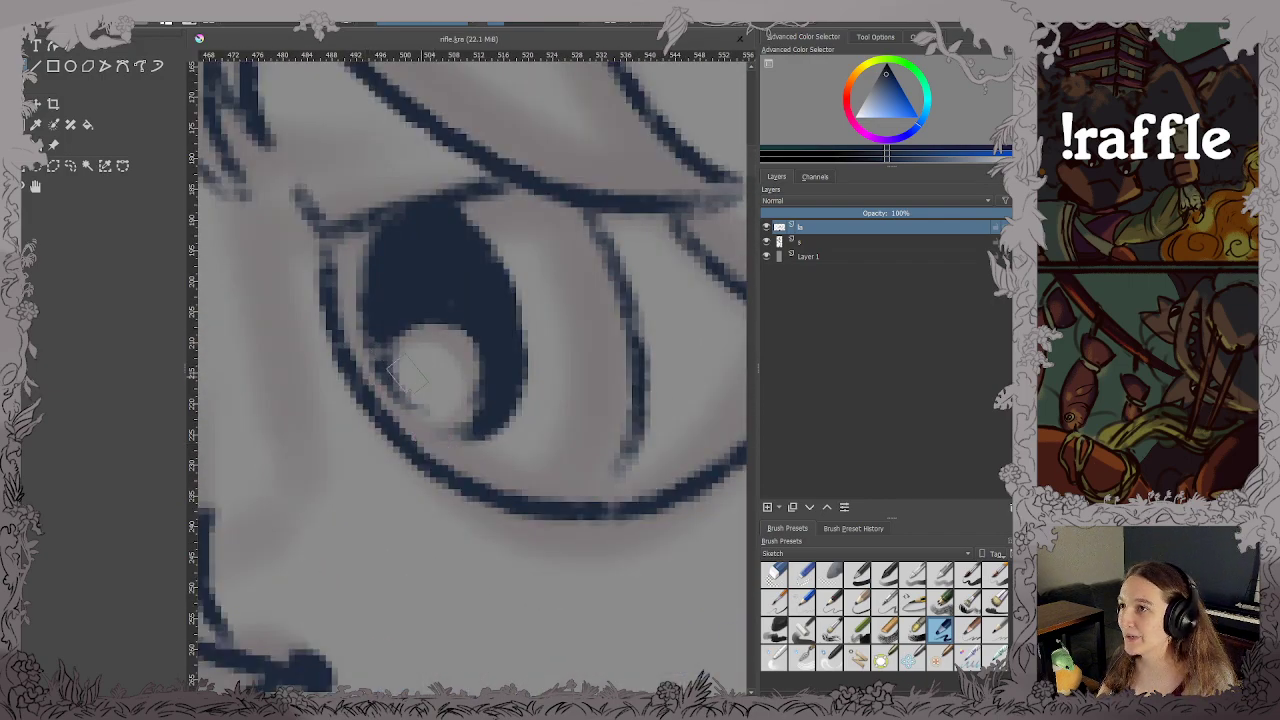
pyautogui.moveTo(405, 395); pyautogui.dragTo(385, 340)
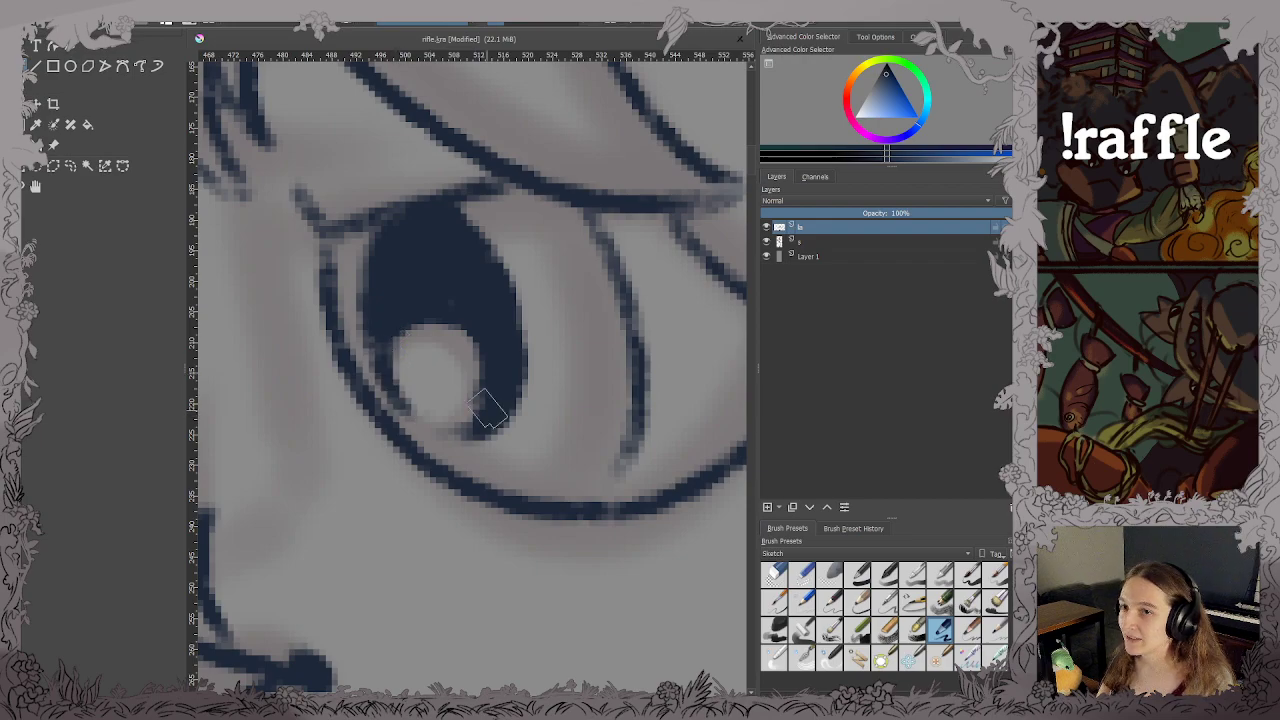
pyautogui.scroll(-6, 488, 408)
pyautogui.hotkey('ctrl', 's')
pyautogui.scroll(3, 483, 432)
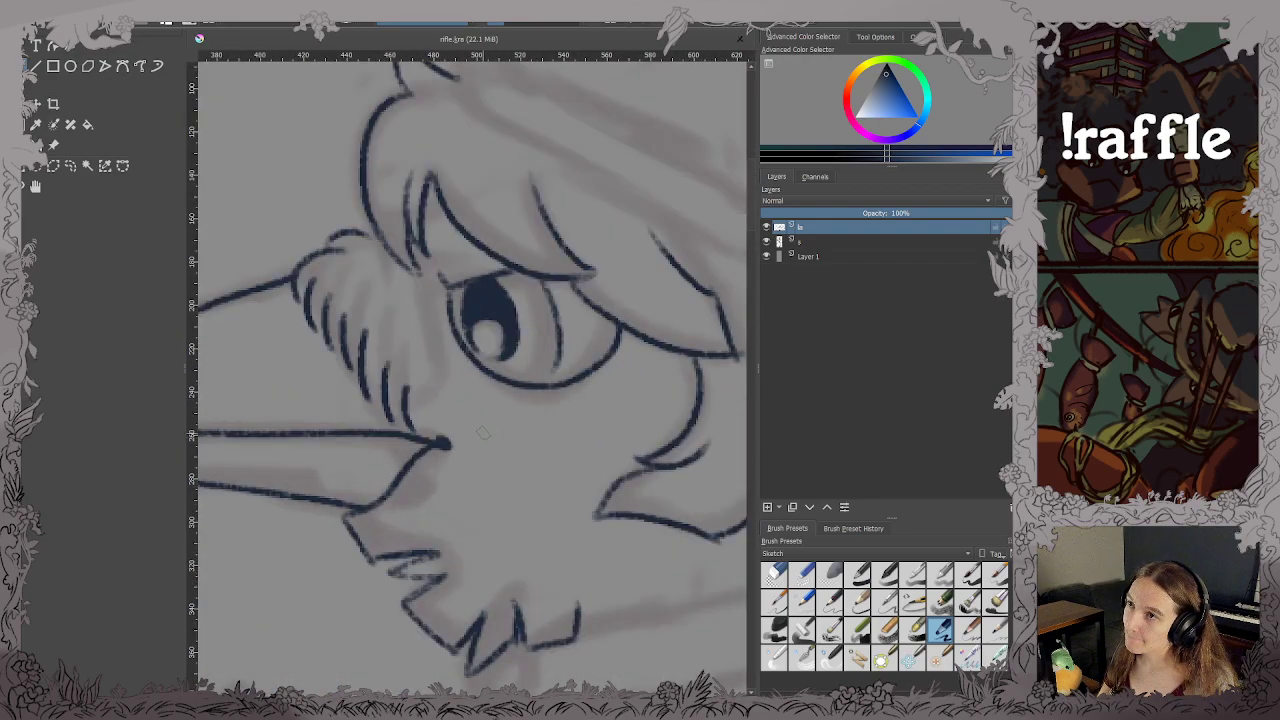
# Ink the jagged feathers between the eye and the beak corner plus a short line by the forelock, and save the drawing.
pyautogui.moveTo(483, 432)
pyautogui.mouseDown()
pyautogui.moveTo(540, 448)
pyautogui.moveTo(515, 440)
pyautogui.moveTo(540, 430)
pyautogui.moveTo(542, 393)
pyautogui.mouseUp()
pyautogui.moveTo(473, 287); pyautogui.dragTo(494, 322)
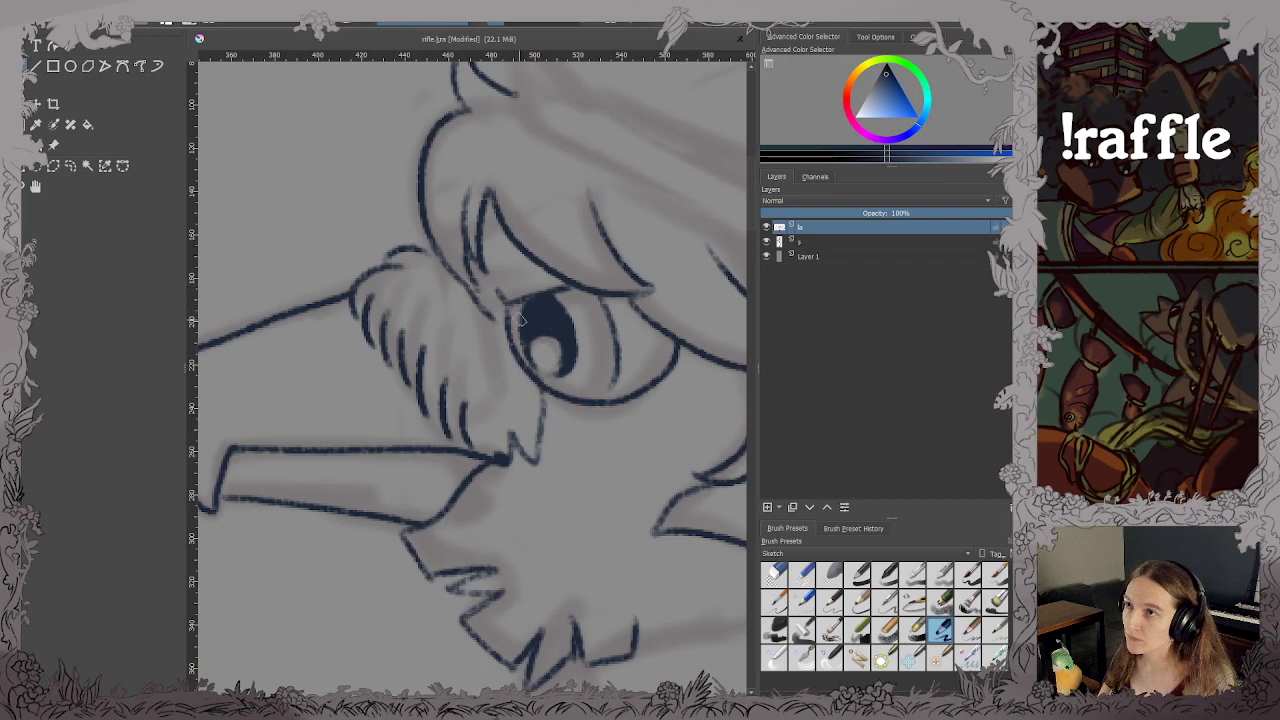
pyautogui.scroll(-3, 520, 318)
pyautogui.hotkey('ctrl', 's')
# Ink the curved front edge of the cap's crown down to the hair tuft and save the drawing.
pyautogui.moveTo(574, 363); pyautogui.dragTo(560, 304)
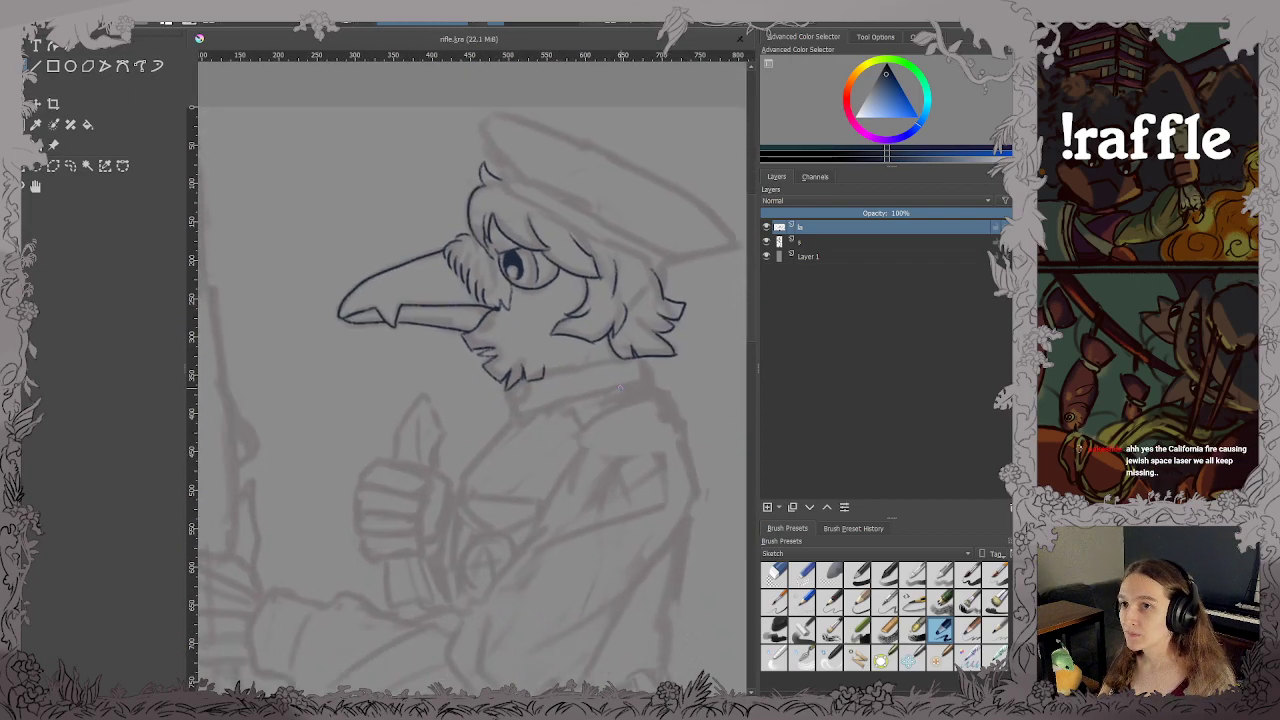
pyautogui.moveTo(609, 386); pyautogui.dragTo(549, 429)
pyautogui.moveTo(601, 328); pyautogui.dragTo(553, 381)
pyautogui.scroll(3, 563, 320)
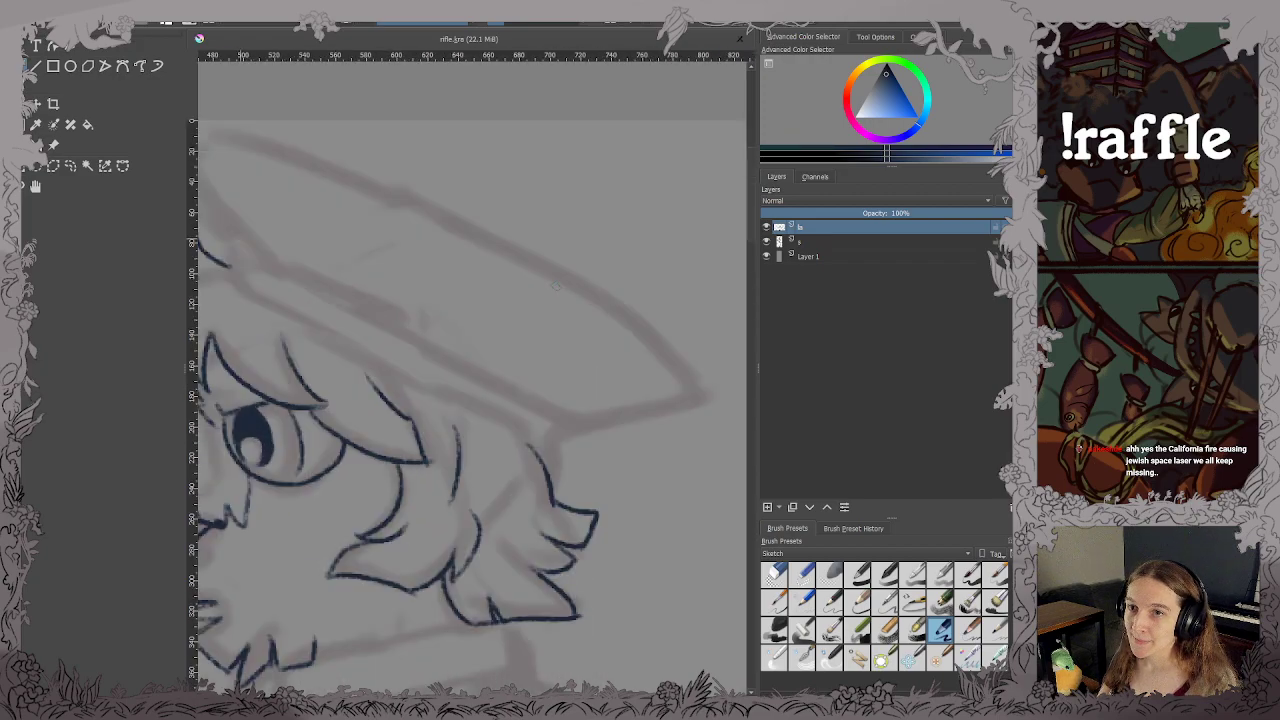
pyautogui.scroll(3, 549, 296)
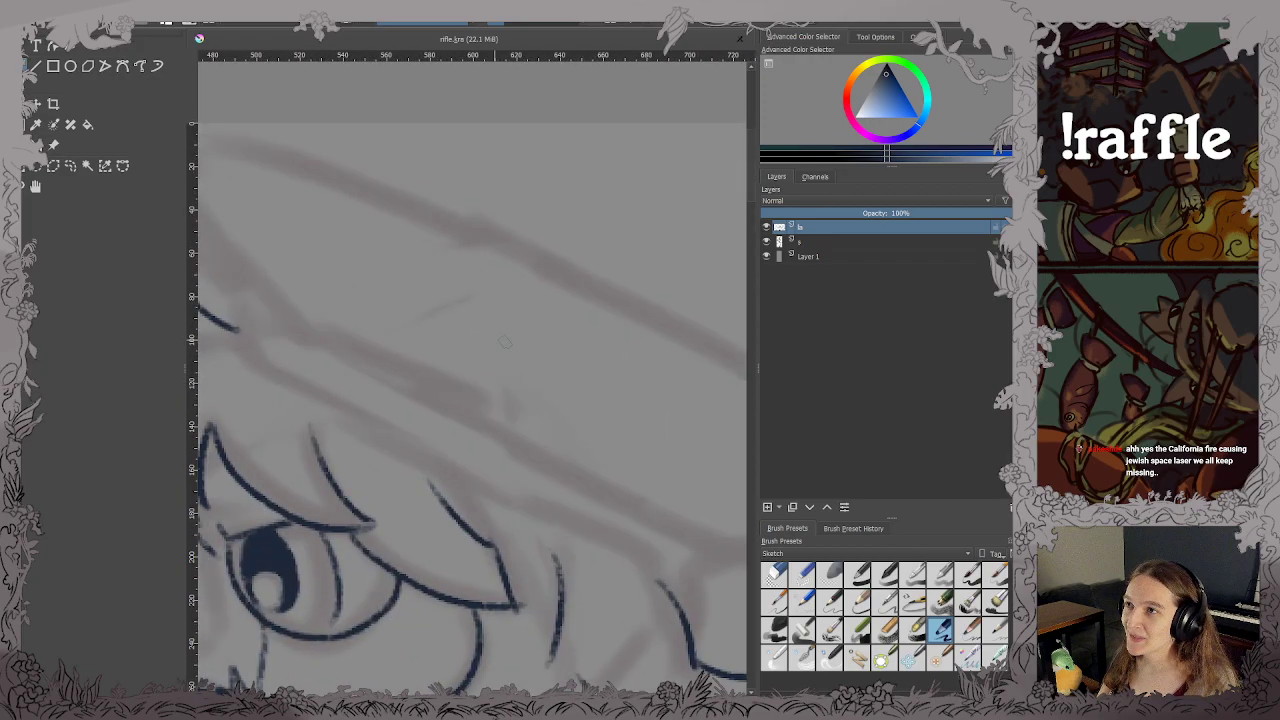
pyautogui.moveTo(519, 385); pyautogui.dragTo(529, 417)
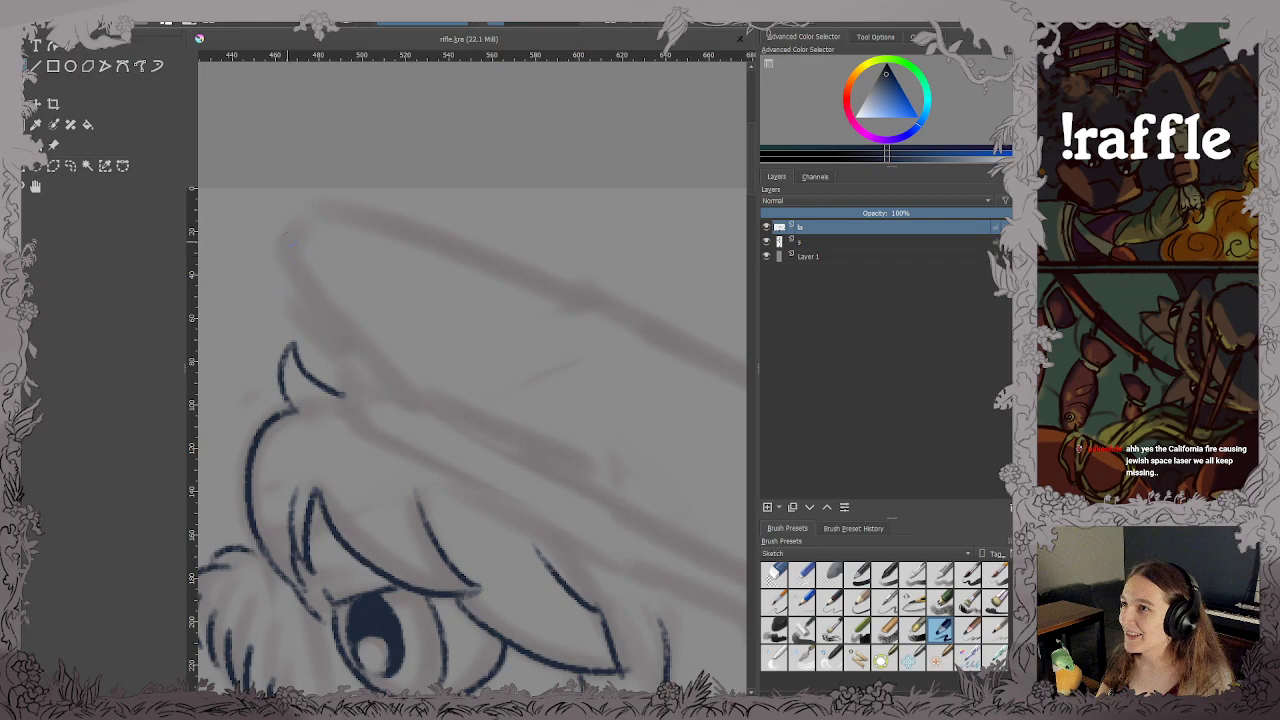
pyautogui.moveTo(306, 210)
pyautogui.mouseDown()
pyautogui.moveTo(288, 236)
pyautogui.moveTo(312, 312)
pyautogui.moveTo(352, 375)
pyautogui.mouseUp()
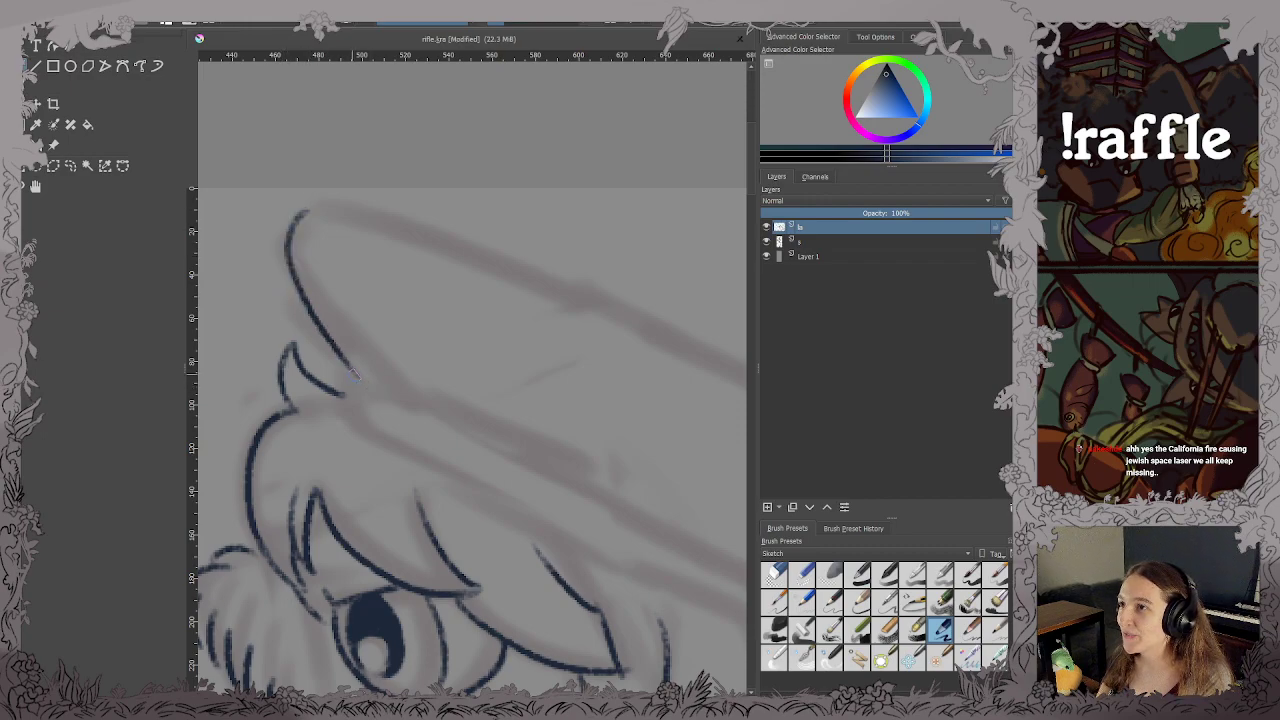
pyautogui.hotkey('ctrl', 's')
# Ink the cap crown's long top edge, rounded rear corner and rear underside, plus the short back edge of the band.
pyautogui.moveTo(494, 380); pyautogui.dragTo(342, 355)
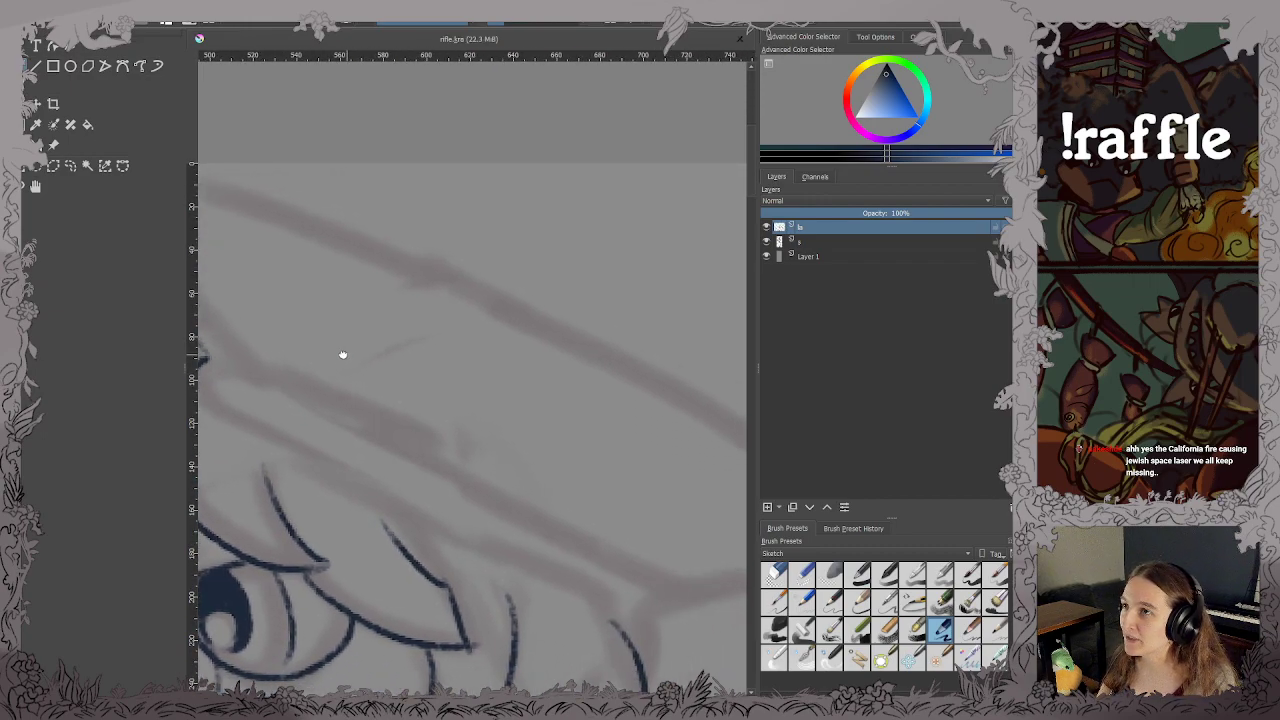
pyautogui.hotkey('ctrl', '-')
pyautogui.moveTo(473, 367); pyautogui.dragTo(478, 380)
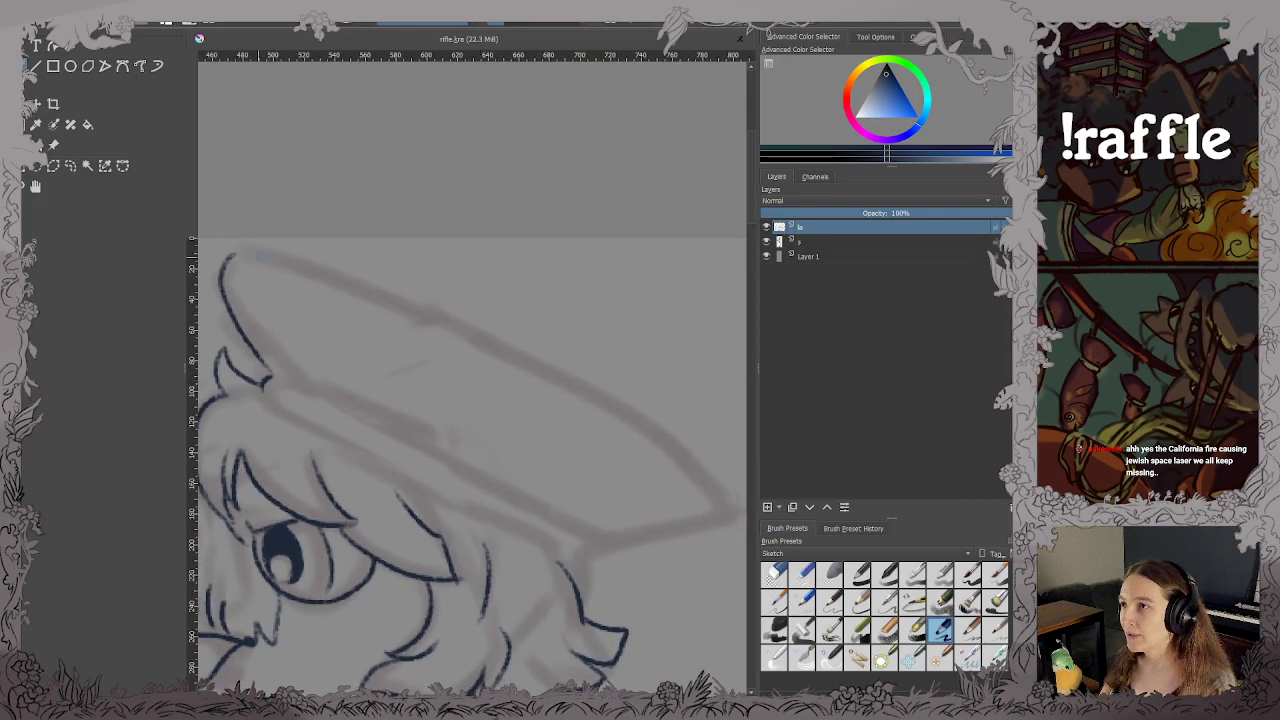
pyautogui.moveTo(232, 253)
pyautogui.mouseDown()
pyautogui.moveTo(368, 290)
pyautogui.moveTo(550, 372)
pyautogui.moveTo(698, 472)
pyautogui.moveTo(724, 510)
pyautogui.mouseUp()
pyautogui.moveTo(602, 543); pyautogui.dragTo(729, 518)
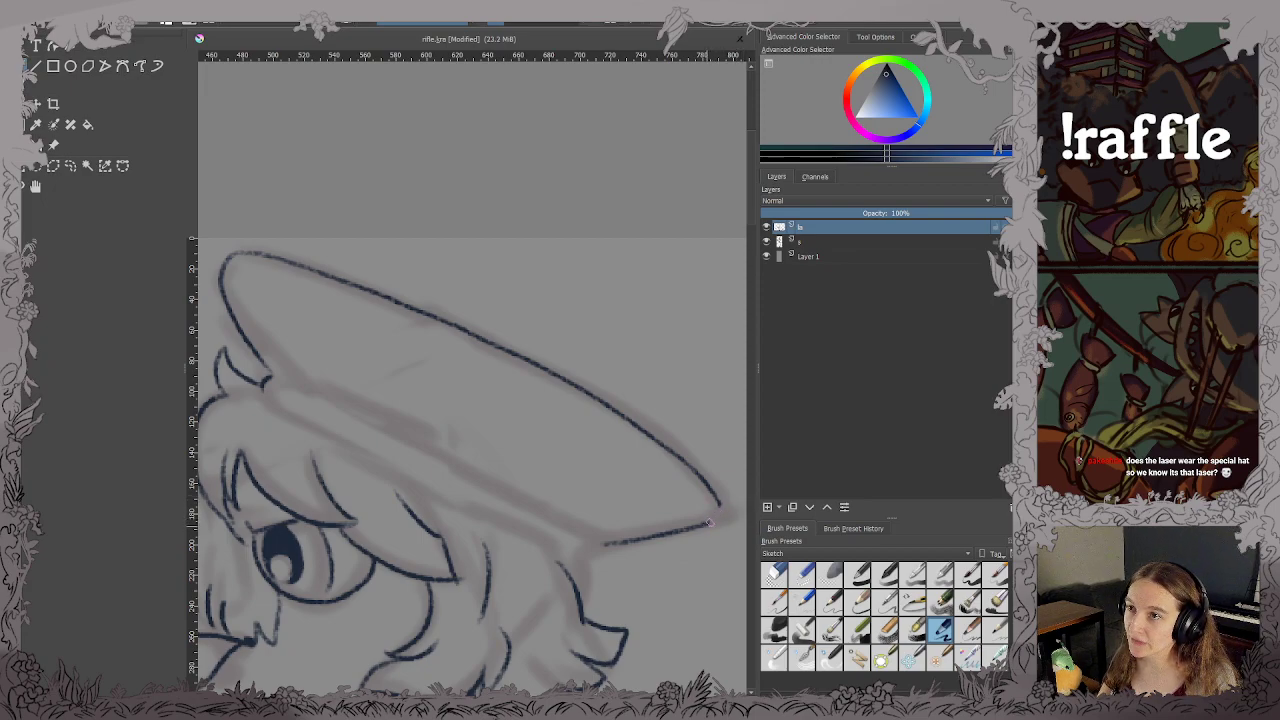
pyautogui.moveTo(709, 522); pyautogui.dragTo(721, 499)
pyautogui.moveTo(600, 546); pyautogui.dragTo(568, 578)
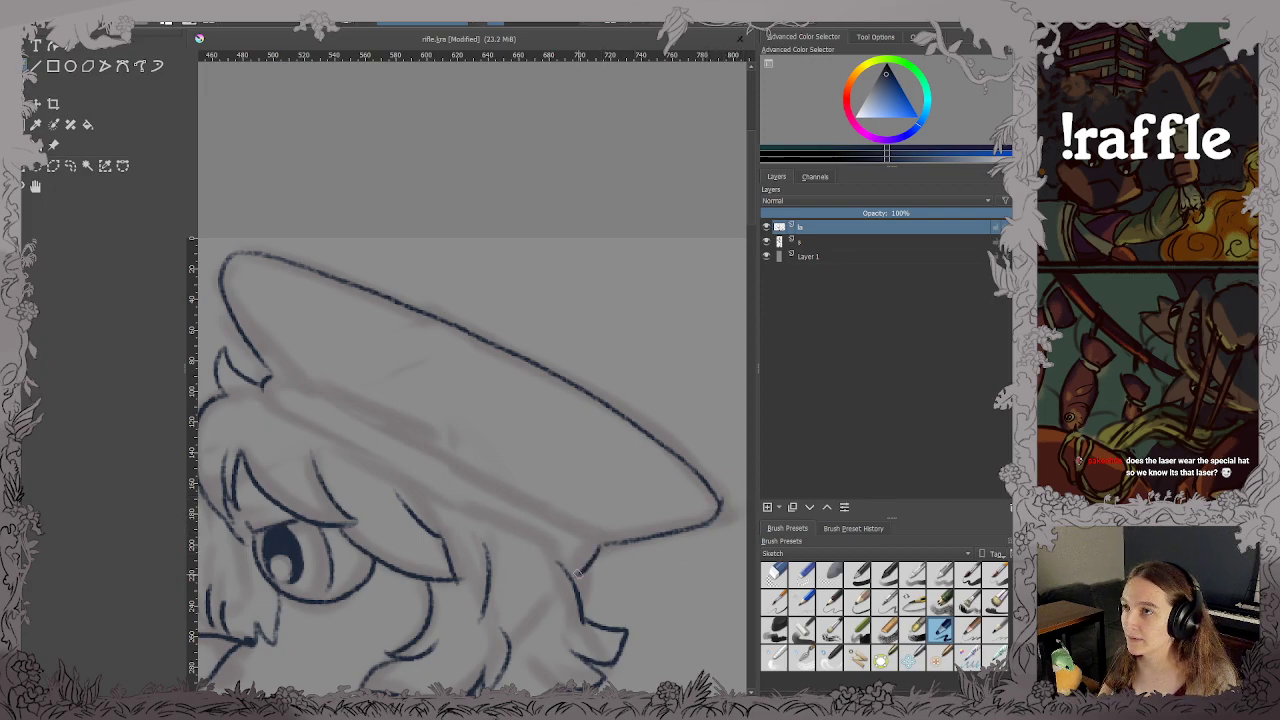
# Ink the cap band's lower edge from the front hair tuft to the band's rear corner and save the drawing.
pyautogui.hotkey('ctrl', 's')
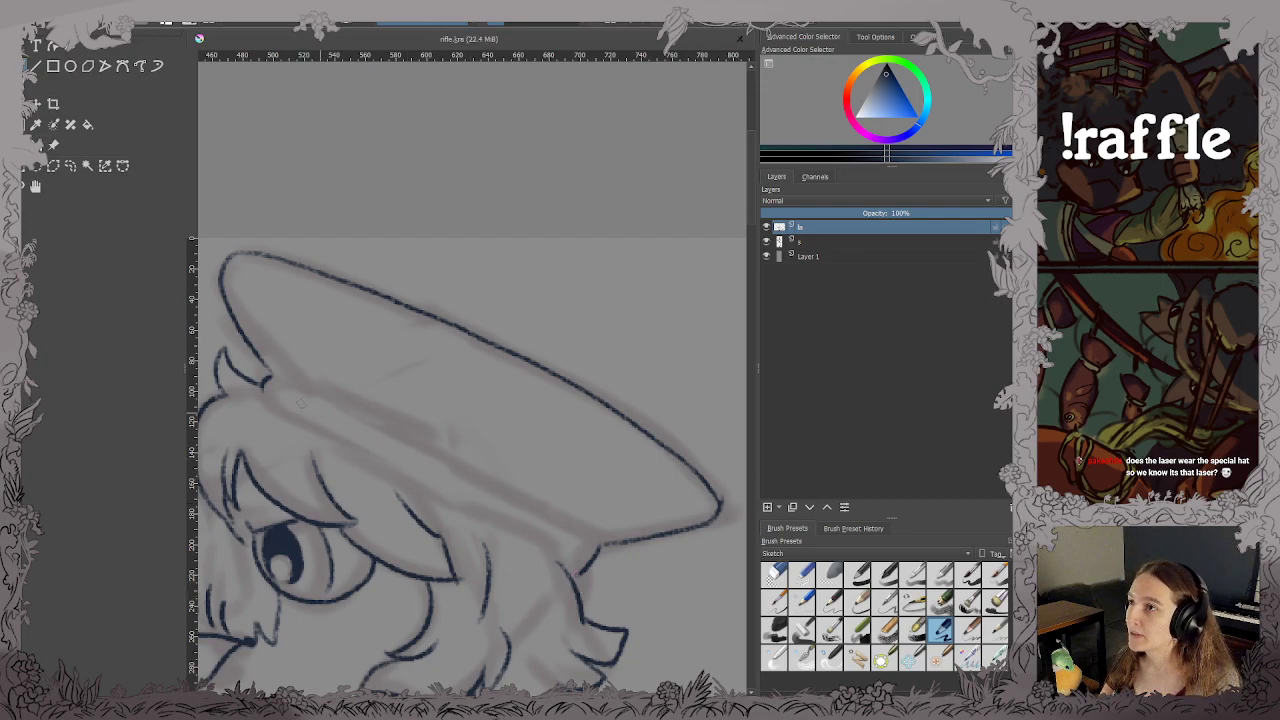
pyautogui.moveTo(260, 384); pyautogui.dragTo(335, 406)
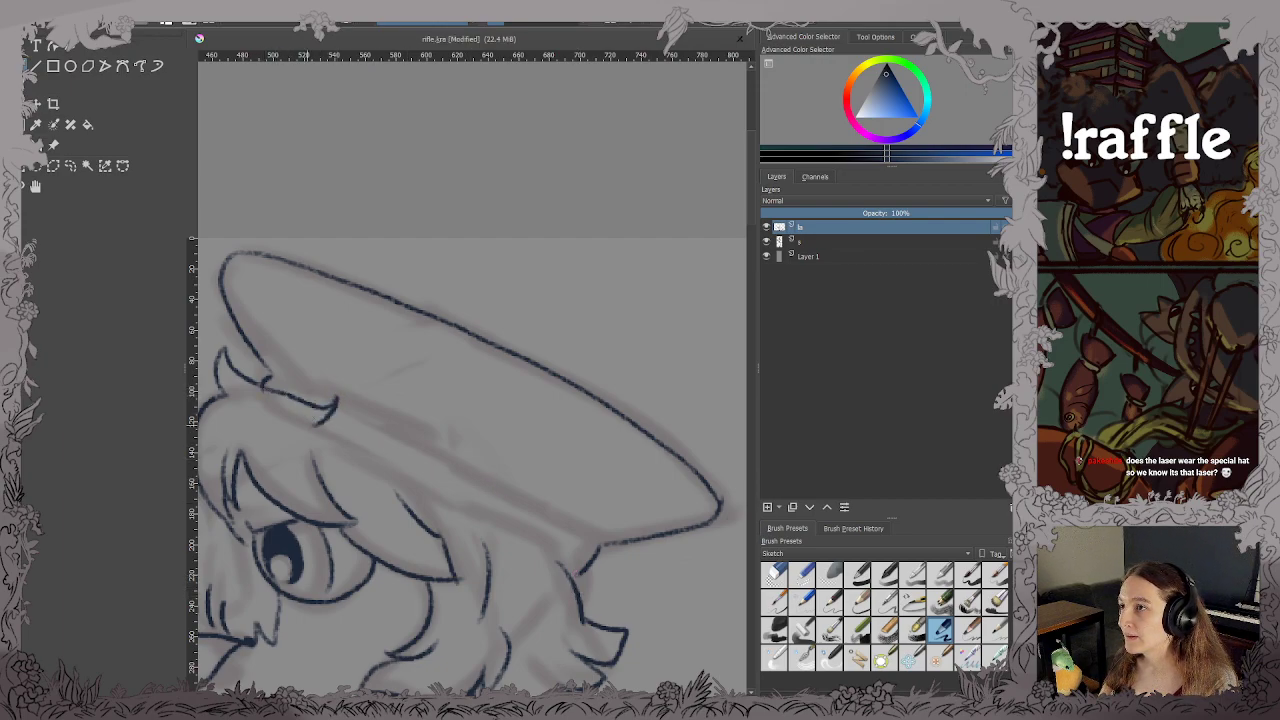
pyautogui.hotkey('ctrl', 'z')
pyautogui.moveTo(258, 382); pyautogui.dragTo(560, 552)
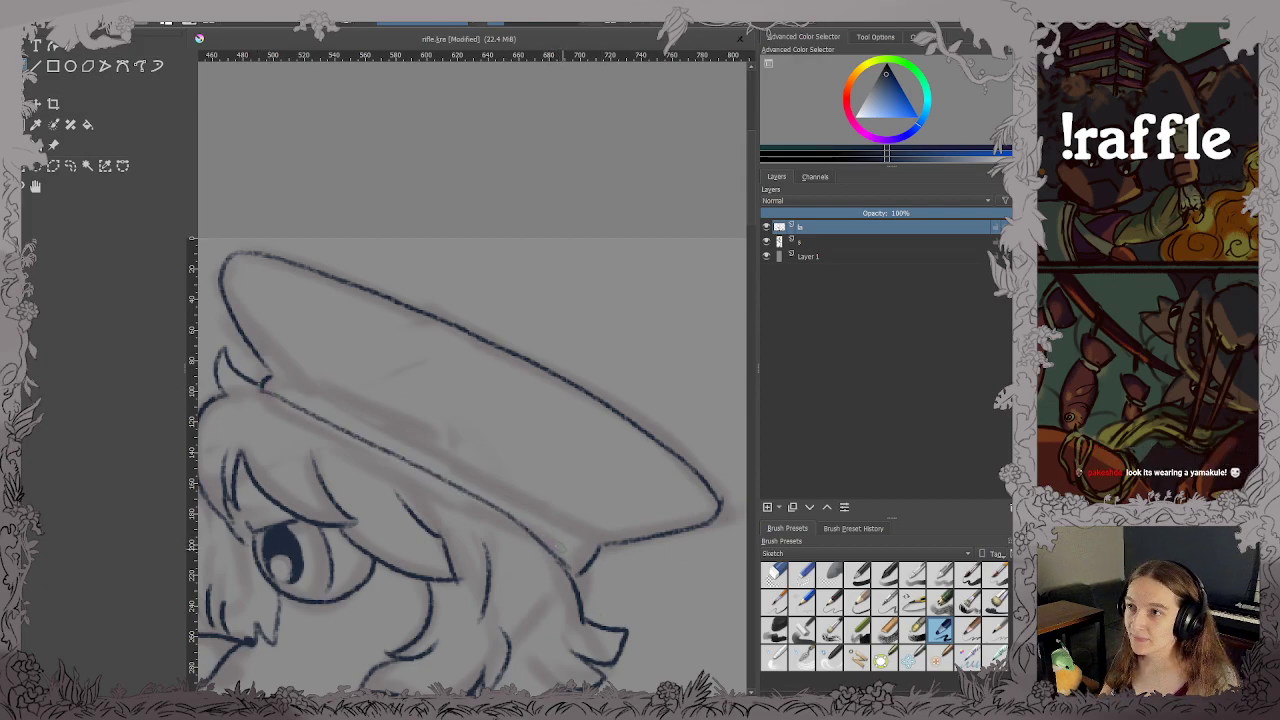
pyautogui.hotkey('ctrl', 's')
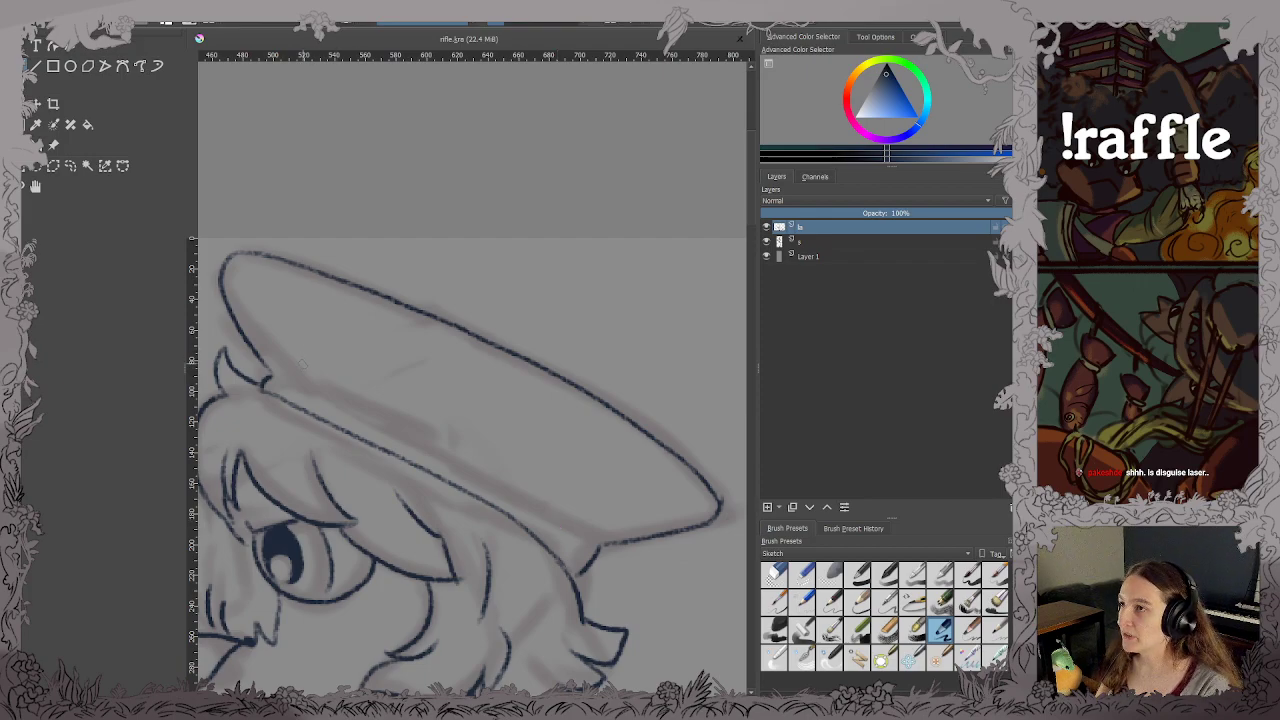
# Ink the upper edge of the cap band from the front of the crown to its rear and save the drawing.
pyautogui.click(270, 375)
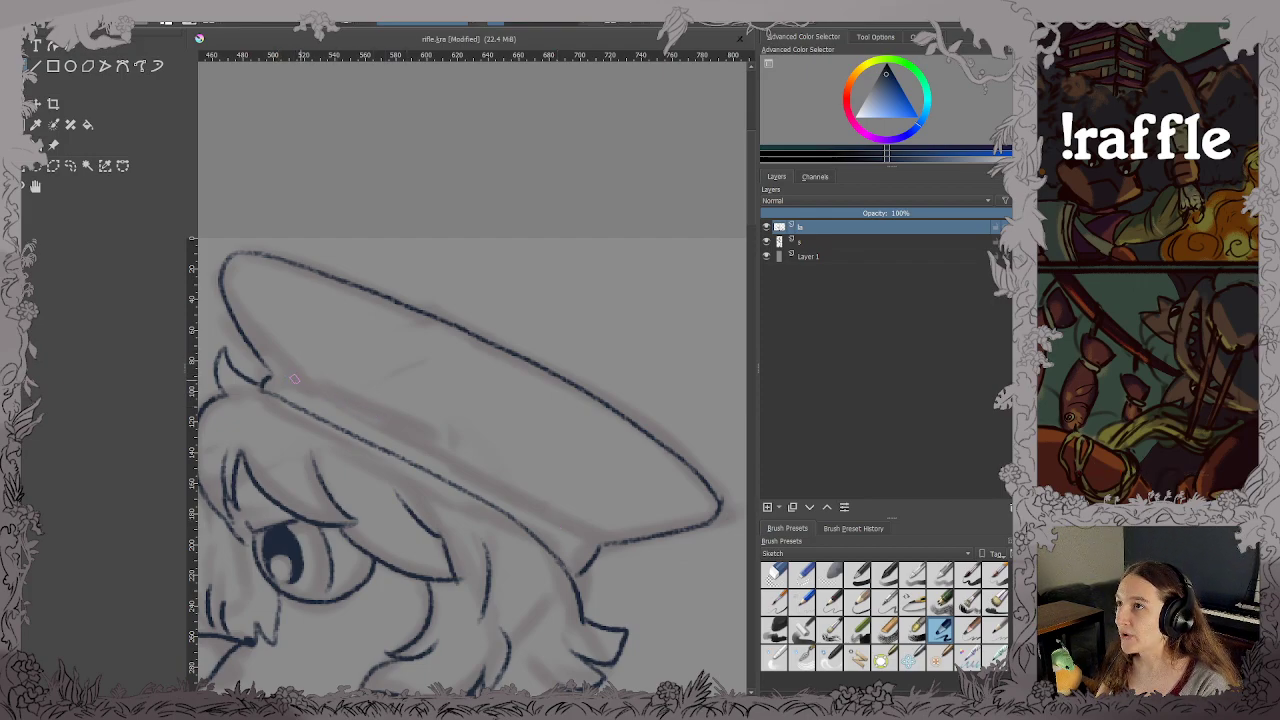
pyautogui.moveTo(268, 374)
pyautogui.mouseDown()
pyautogui.moveTo(502, 482)
pyautogui.moveTo(591, 548)
pyautogui.moveTo(640, 540)
pyautogui.moveTo(590, 557)
pyautogui.moveTo(674, 536)
pyautogui.moveTo(583, 550)
pyautogui.moveTo(669, 533)
pyautogui.moveTo(645, 523)
pyautogui.moveTo(657, 395)
pyautogui.mouseUp()
pyautogui.hotkey('ctrl', 'z')
pyautogui.hotkey('ctrl', 's')
pyautogui.scroll(-2, 690, 550)
pyautogui.scroll(2, 574, 430)
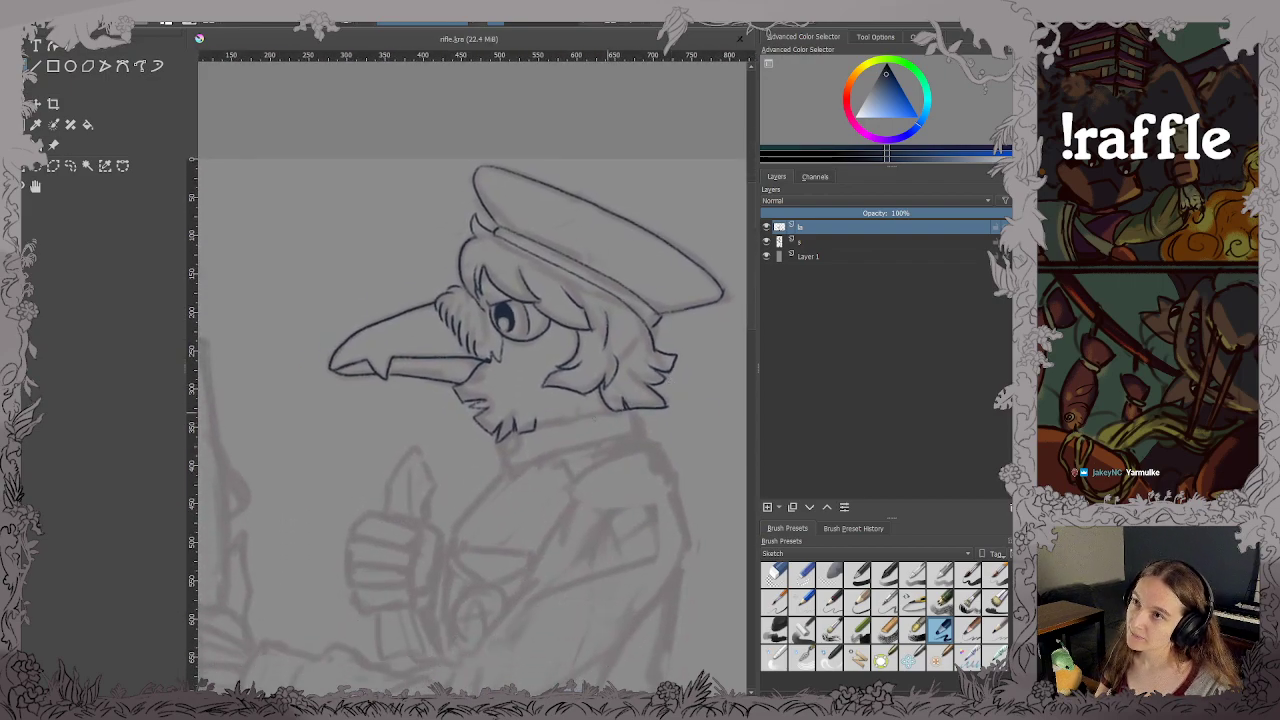
# Ink the jacket collar's outline beneath the feathers and hair, add a round button at its front corner, and save the drawing.
pyautogui.scroll(3, 574, 430)
pyautogui.moveTo(574, 430); pyautogui.dragTo(654, 506)
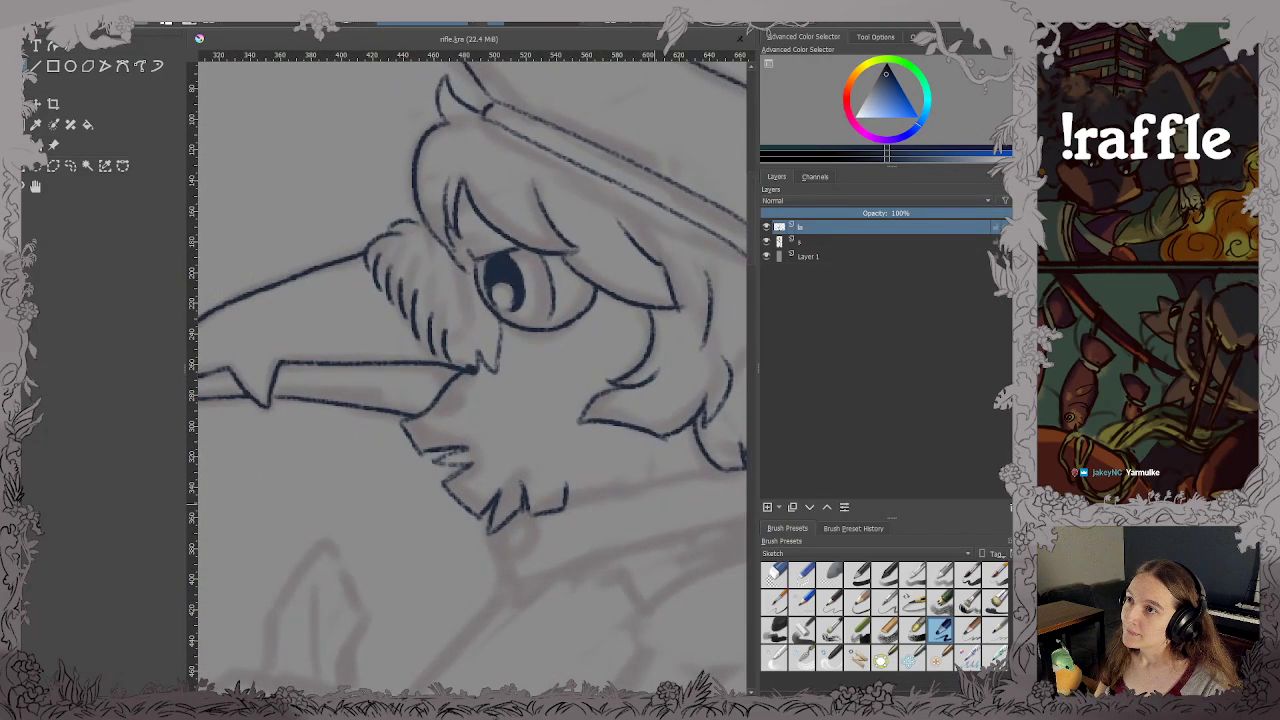
pyautogui.scroll(-1, 653, 502)
pyautogui.scroll(3, 630, 490)
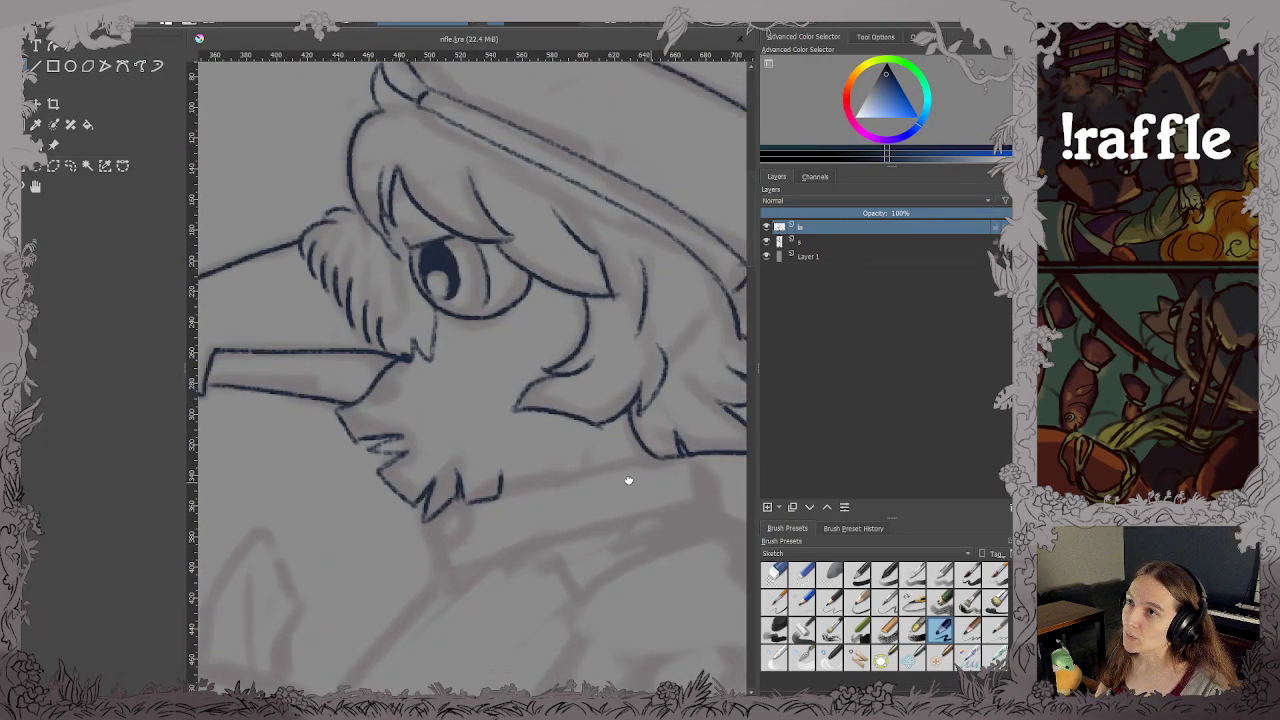
pyautogui.moveTo(534, 470); pyautogui.dragTo(544, 439)
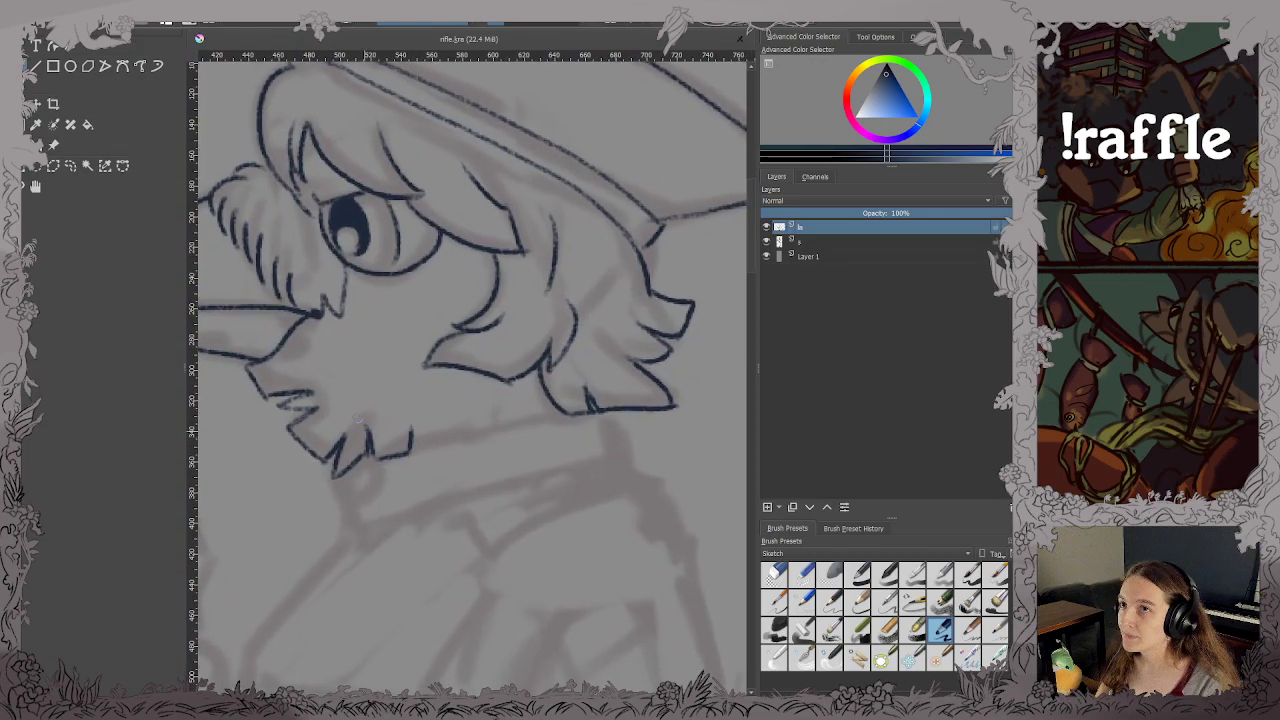
pyautogui.moveTo(412, 440)
pyautogui.mouseDown()
pyautogui.moveTo(539, 414)
pyautogui.moveTo(519, 399)
pyautogui.moveTo(522, 415)
pyautogui.moveTo(556, 405)
pyautogui.mouseUp()
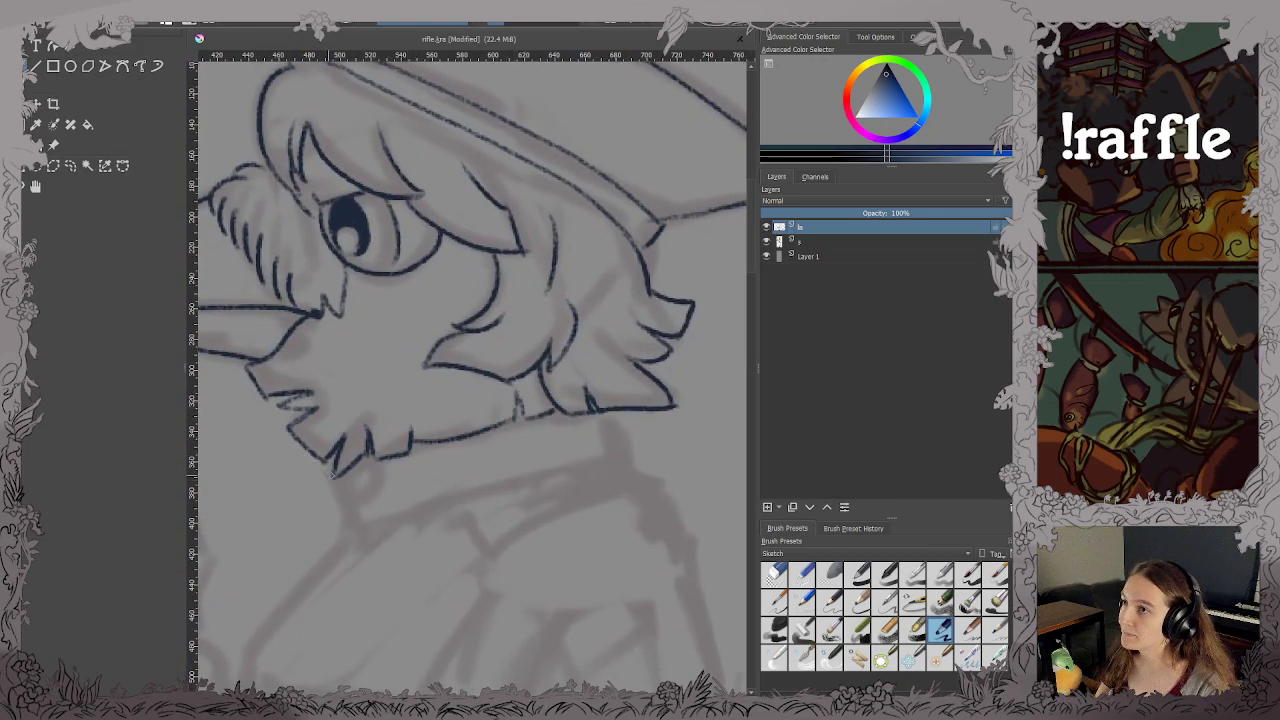
pyautogui.moveTo(332, 458)
pyautogui.mouseDown()
pyautogui.moveTo(359, 528)
pyautogui.moveTo(616, 457)
pyautogui.moveTo(609, 465)
pyautogui.moveTo(623, 458)
pyautogui.moveTo(616, 414)
pyautogui.mouseUp()
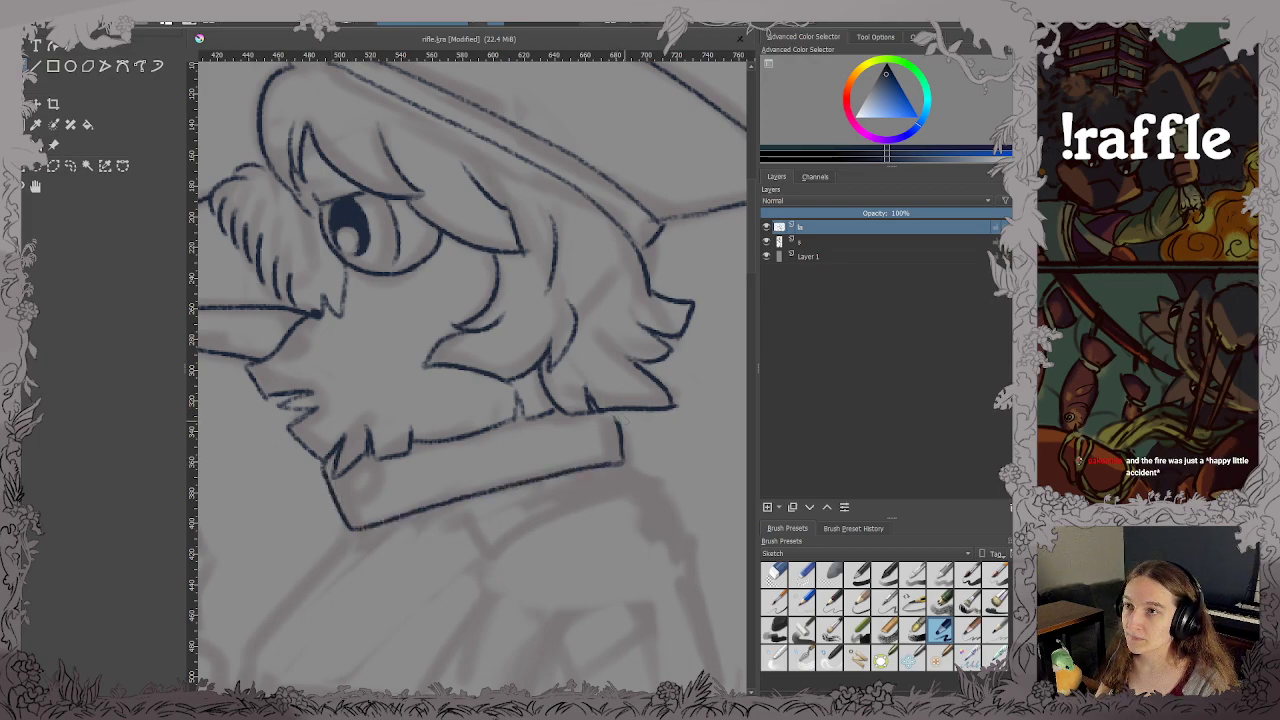
pyautogui.hotkey('ctrl', 's')
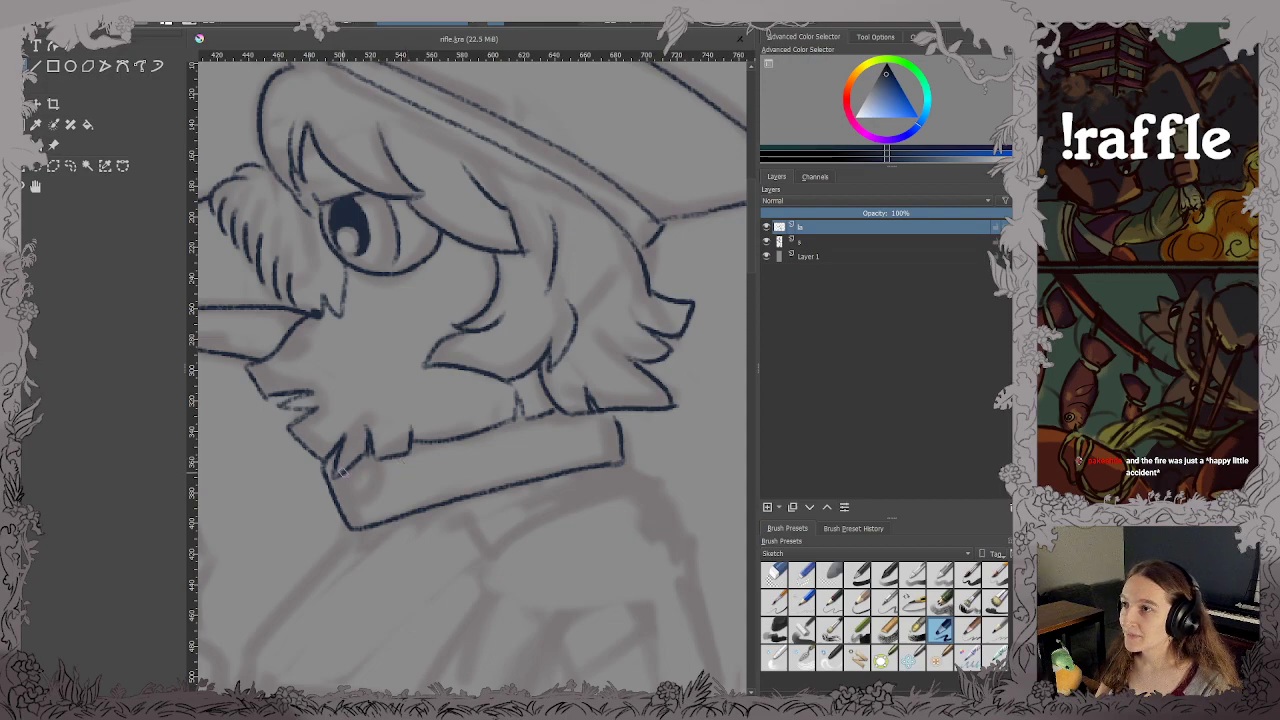
pyautogui.moveTo(342, 472)
pyautogui.mouseDown()
pyautogui.moveTo(378, 488)
pyautogui.moveTo(349, 476)
pyautogui.moveTo(383, 471)
pyautogui.moveTo(469, 380)
pyautogui.moveTo(590, 189)
pyautogui.mouseUp()
pyautogui.hotkey('ctrl', 's')
pyautogui.scroll(-2, 365, 483)
pyautogui.moveTo(429, 447); pyautogui.dragTo(692, 461)
pyautogui.scroll(5, 566, 380)
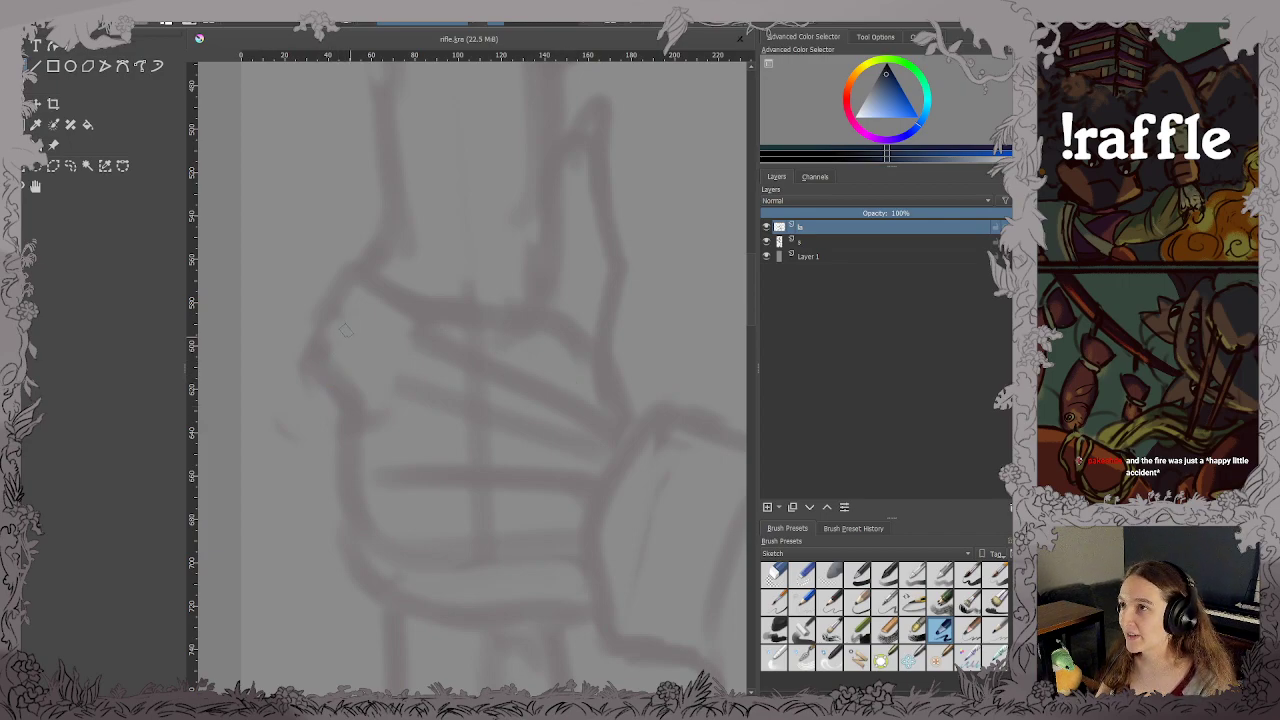
pyautogui.moveTo(360, 275)
pyautogui.mouseDown()
pyautogui.moveTo(320, 325)
pyautogui.moveTo(340, 368)
pyautogui.moveTo(349, 507)
pyautogui.moveTo(344, 497)
pyautogui.moveTo(334, 529)
pyautogui.moveTo(387, 589)
pyautogui.moveTo(438, 607)
pyautogui.moveTo(617, 586)
pyautogui.mouseUp()
pyautogui.hotkey('ctrl', 'z')
pyautogui.hotkey('ctrl', 'z')
pyautogui.hotkey('ctrl', 'z')
pyautogui.hotkey('ctrl', 'z')
pyautogui.hotkey('ctrl', 'z')
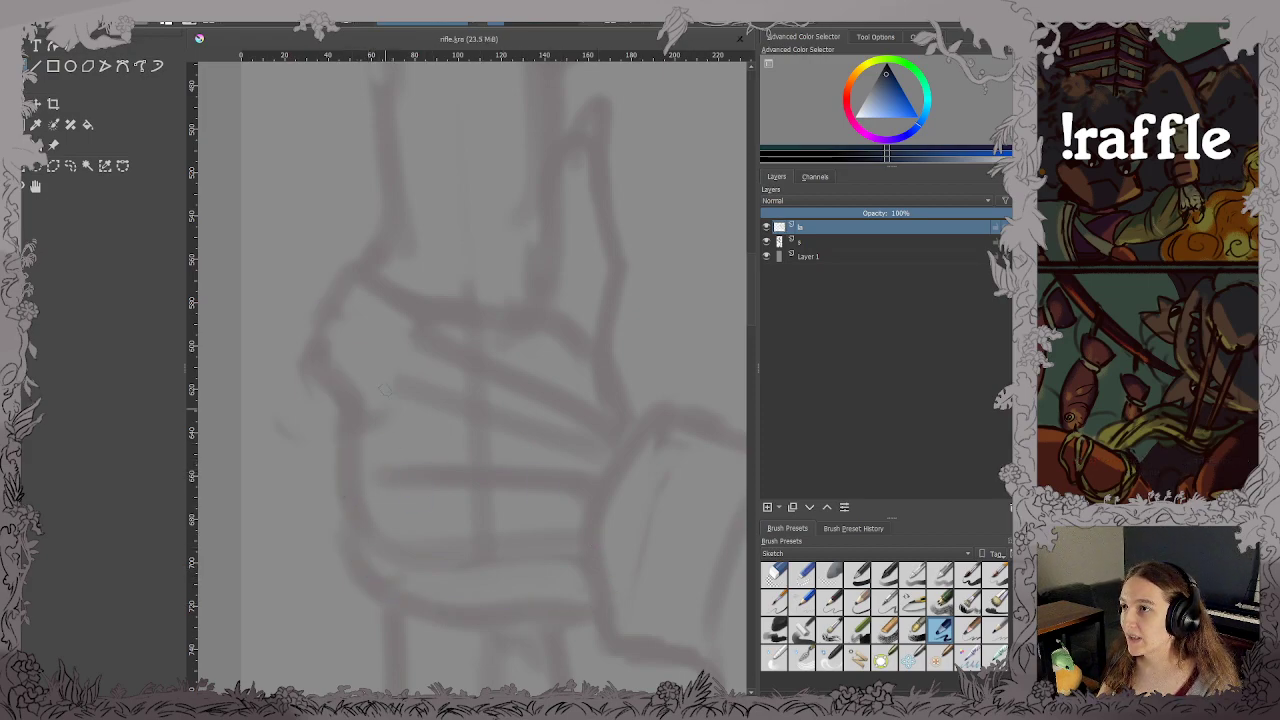
# Ink the rifle-holding fist's bumpy knuckle side, rounded underside and curved top edge up to the base of the thumb.
pyautogui.moveTo(350, 262)
pyautogui.mouseDown()
pyautogui.moveTo(321, 281)
pyautogui.moveTo(311, 353)
pyautogui.moveTo(353, 529)
pyautogui.moveTo(406, 593)
pyautogui.moveTo(538, 609)
pyautogui.moveTo(592, 594)
pyautogui.mouseUp()
pyautogui.moveTo(382, 272)
pyautogui.mouseDown()
pyautogui.moveTo(430, 319)
pyautogui.moveTo(490, 337)
pyautogui.moveTo(546, 289)
pyautogui.mouseUp()
pyautogui.hotkey('ctrl', 'z')
pyautogui.hotkey('ctrl', 'z')
pyautogui.hotkey('ctrl', 'z')
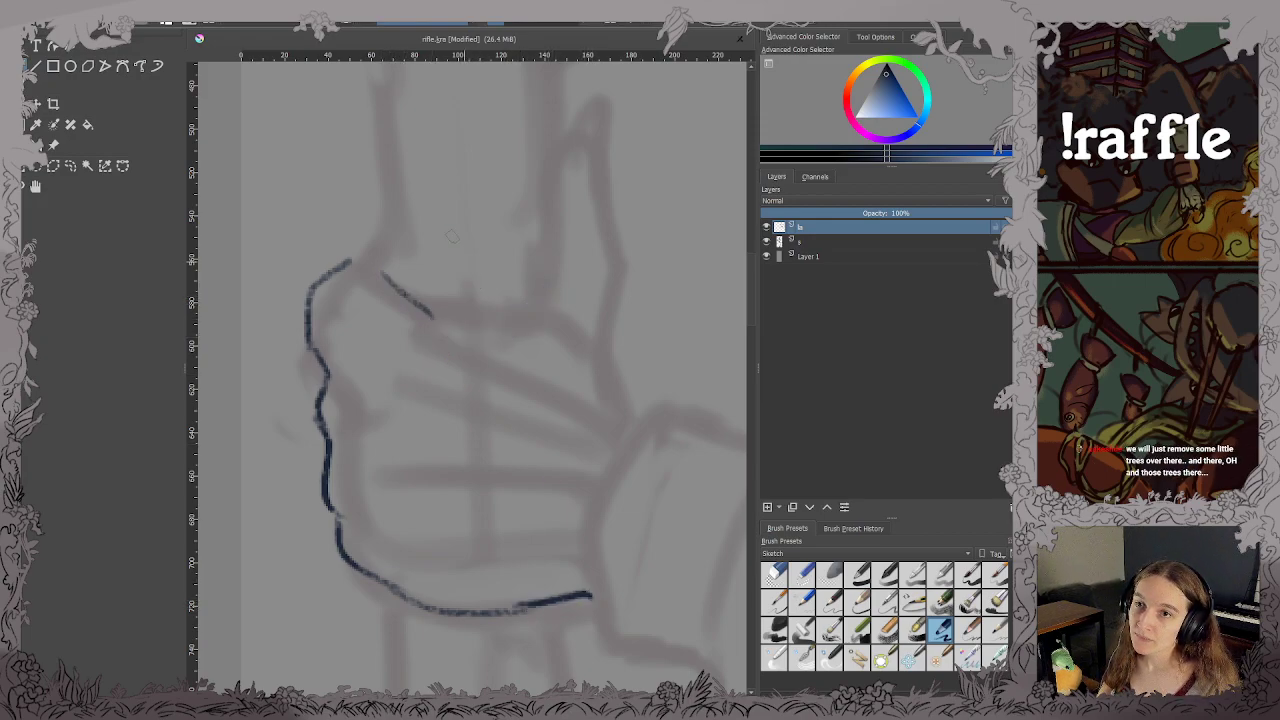
pyautogui.moveTo(372, 278)
pyautogui.mouseDown()
pyautogui.moveTo(419, 319)
pyautogui.moveTo(493, 341)
pyautogui.moveTo(537, 317)
pyautogui.moveTo(548, 288)
pyautogui.mouseUp()
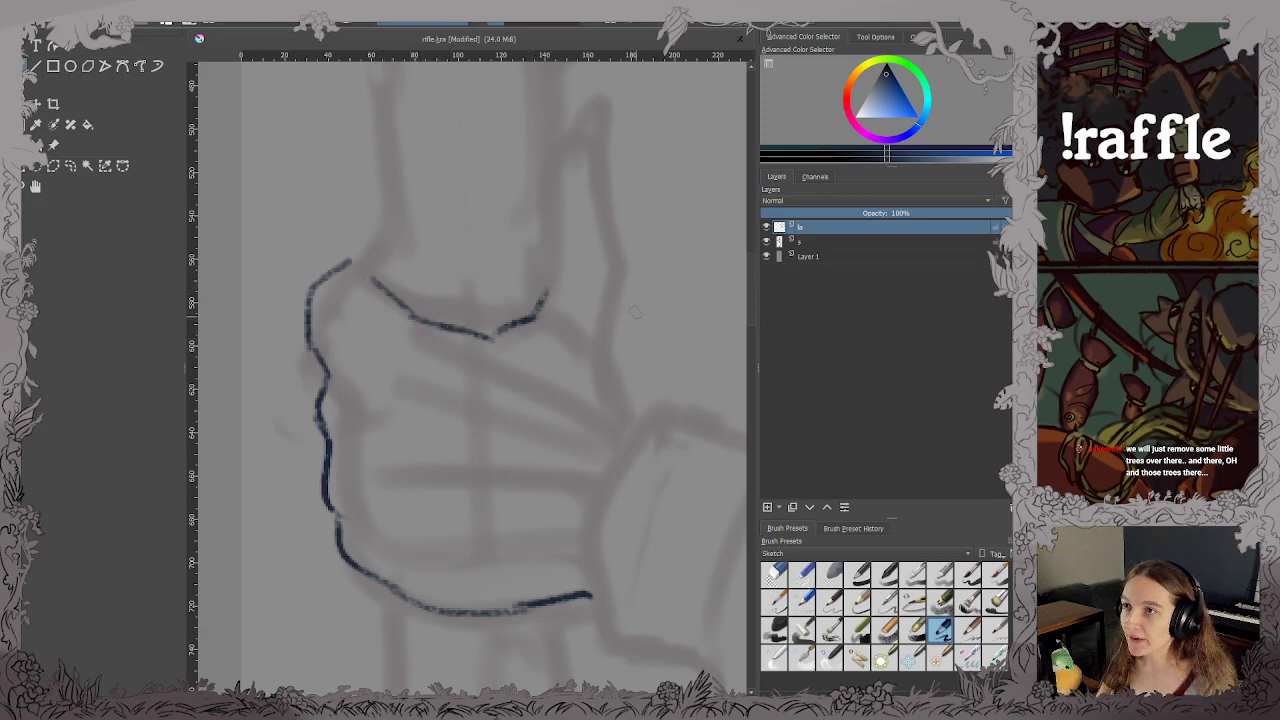
# Ink the raised thumb of the rifle hand with a joint crease and pointed claw, down to the wrist, and save the drawing.
pyautogui.moveTo(634, 300); pyautogui.dragTo(638, 432)
pyautogui.moveTo(546, 288)
pyautogui.mouseDown()
pyautogui.moveTo(568, 172)
pyautogui.moveTo(606, 166)
pyautogui.moveTo(633, 280)
pyautogui.mouseUp()
pyautogui.moveTo(632, 286); pyautogui.dragTo(624, 314)
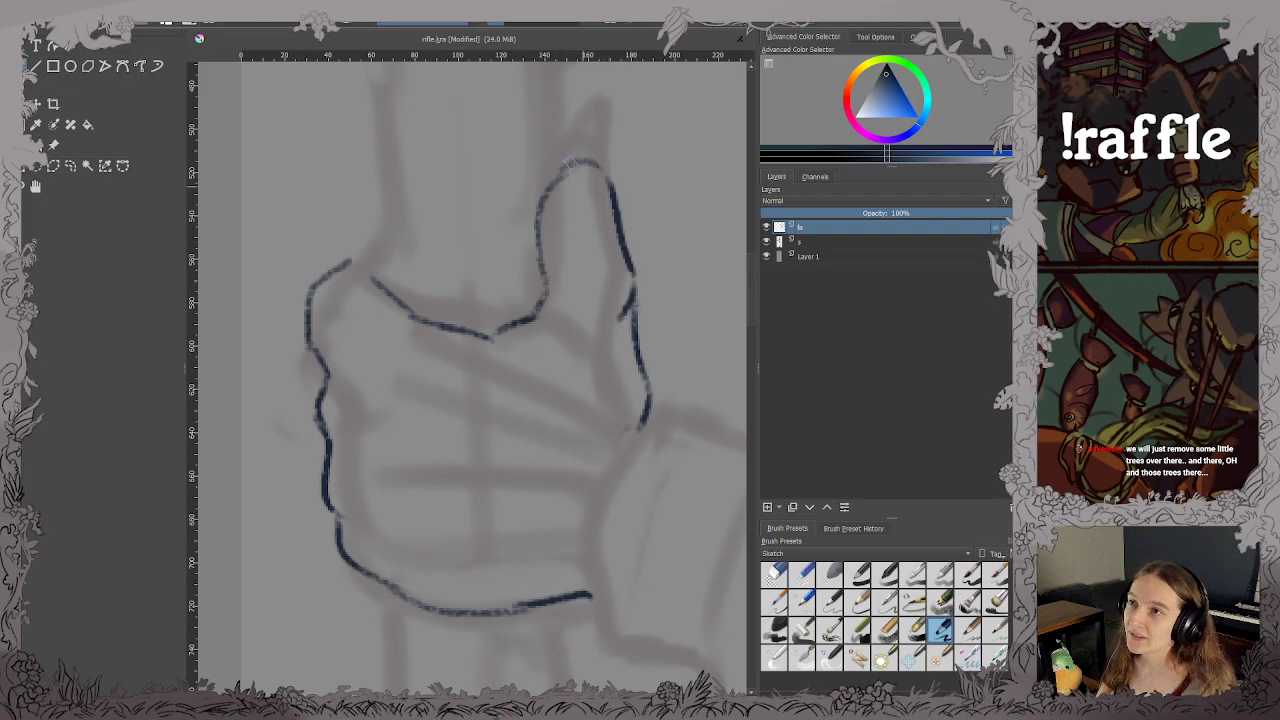
pyautogui.moveTo(578, 178)
pyautogui.mouseDown()
pyautogui.moveTo(602, 153)
pyautogui.moveTo(602, 208)
pyautogui.mouseUp()
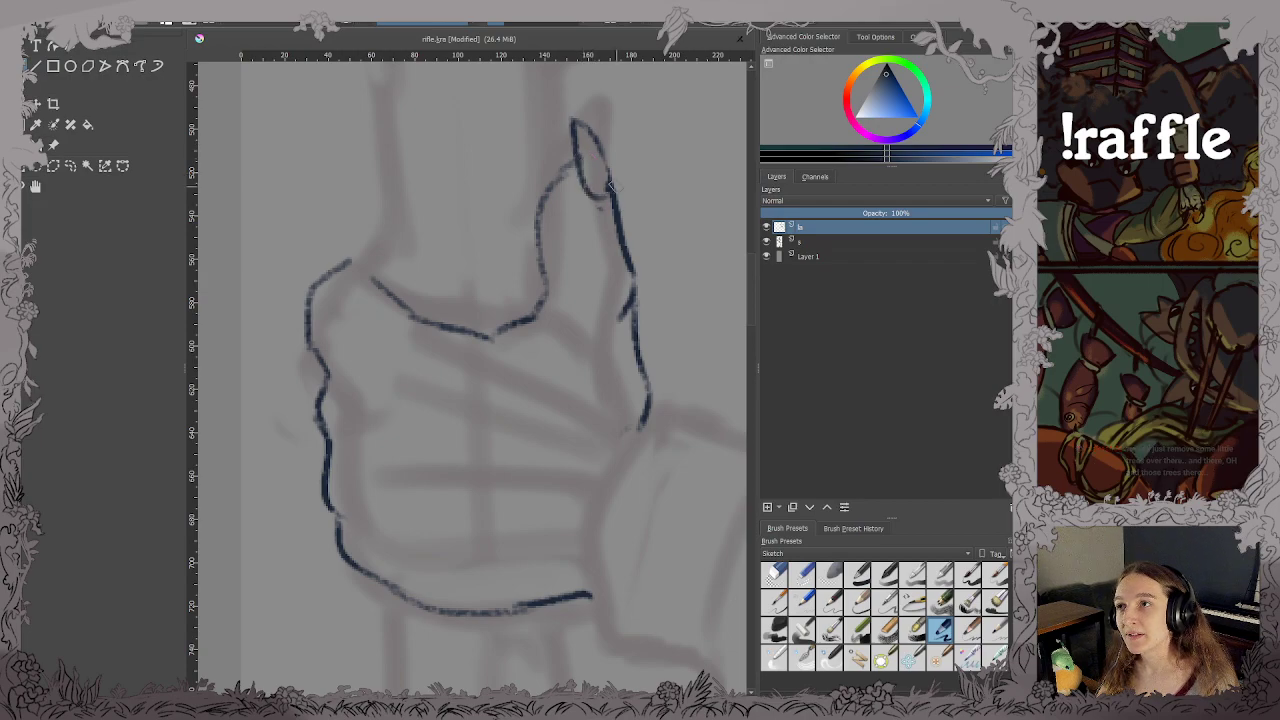
pyautogui.press('2')
pyautogui.hotkey('ctrl', 's')
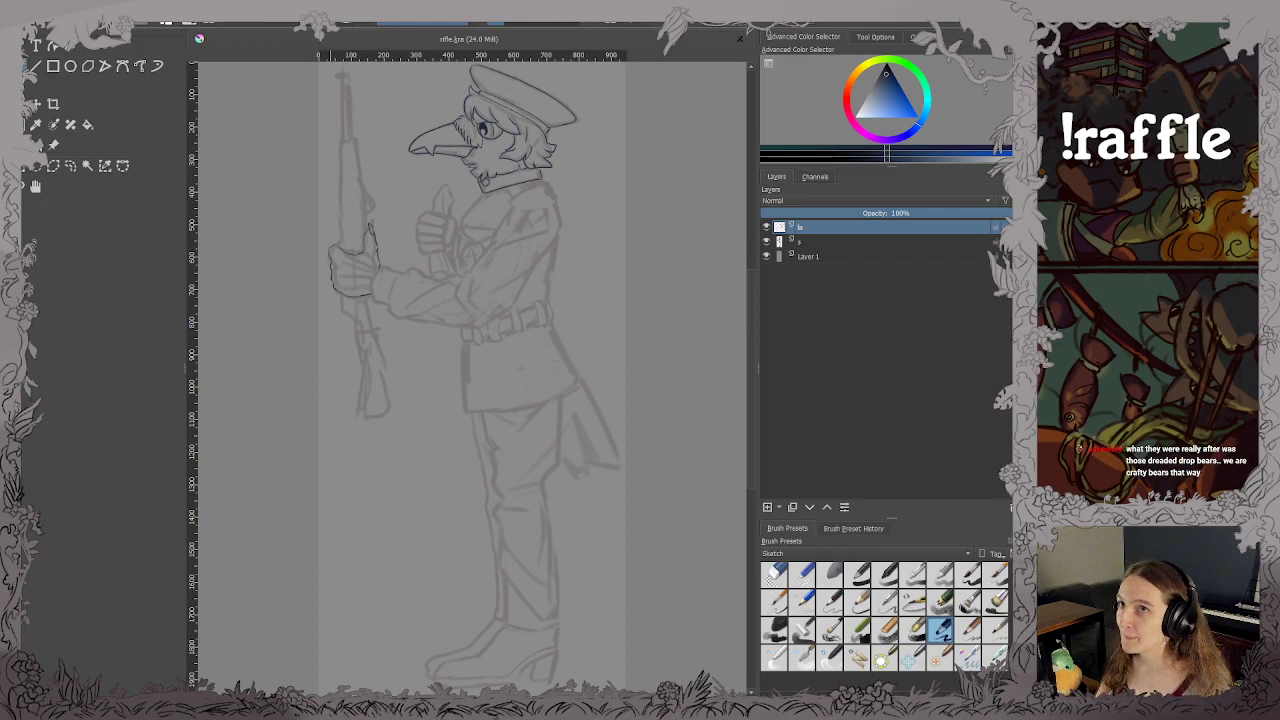
# Ink the sleeve cuff's opening around the rifle hand's wrist, with short upper and lower edges leading back along the arm.
pyautogui.scroll(5, 567, 133)
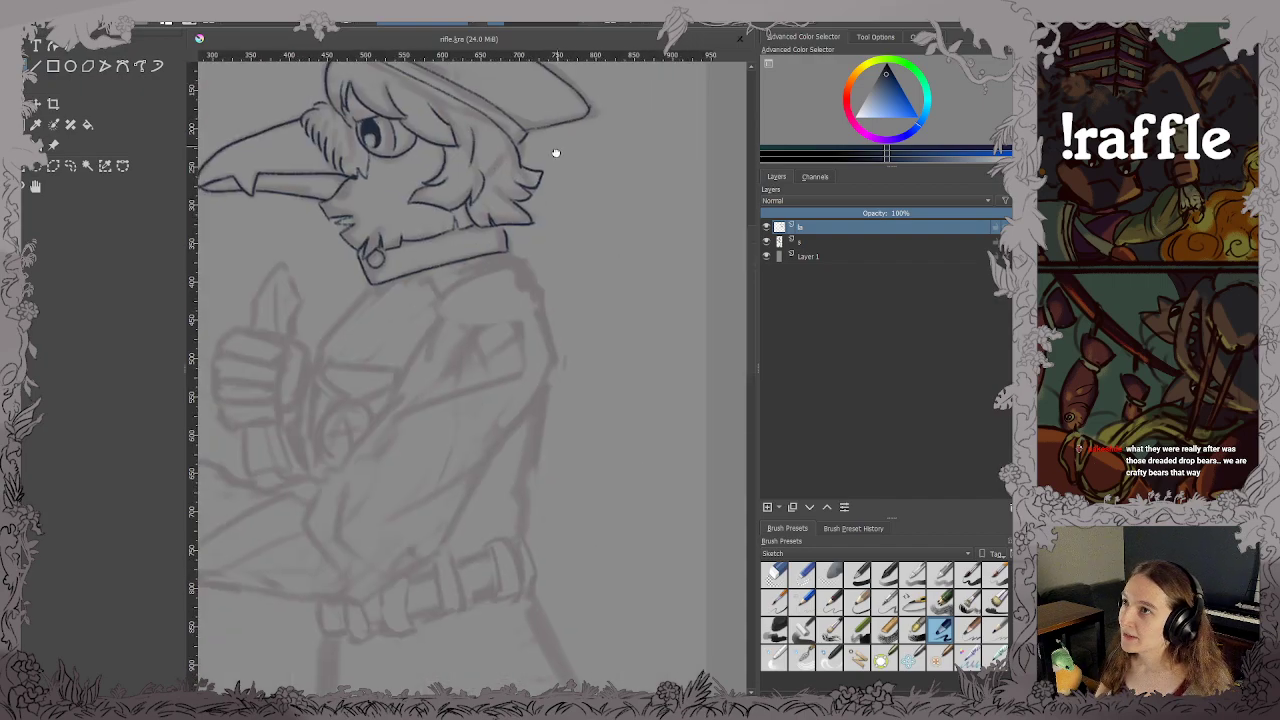
pyautogui.moveTo(554, 151); pyautogui.dragTo(834, 196)
pyautogui.moveTo(250, 424); pyautogui.dragTo(380, 446)
pyautogui.moveTo(593, 487); pyautogui.dragTo(270, 400)
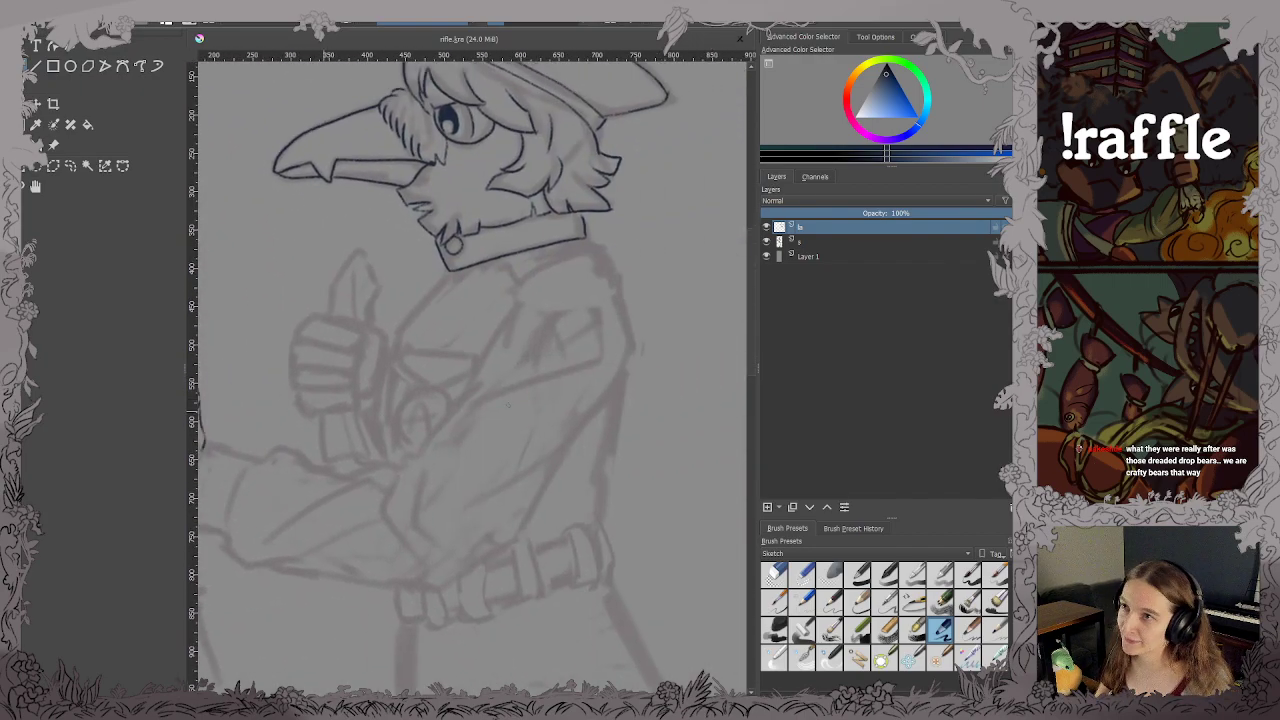
pyautogui.scroll(1, 600, 345)
pyautogui.scroll(1, 525, 428)
pyautogui.moveTo(400, 496); pyautogui.dragTo(720, 241)
pyautogui.moveTo(236, 295)
pyautogui.mouseDown()
pyautogui.moveTo(522, 350)
pyautogui.moveTo(562, 335)
pyautogui.mouseUp()
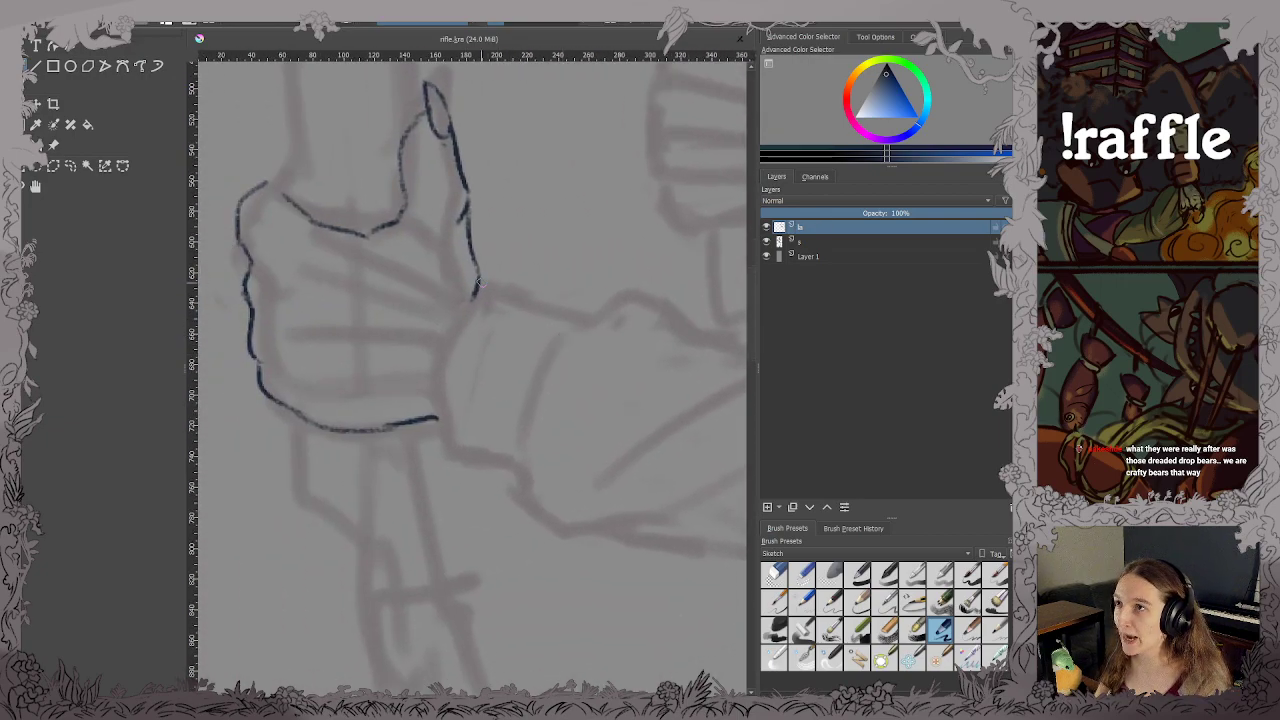
pyautogui.moveTo(477, 285)
pyautogui.mouseDown()
pyautogui.moveTo(440, 348)
pyautogui.moveTo(428, 420)
pyautogui.moveTo(446, 450)
pyautogui.mouseUp()
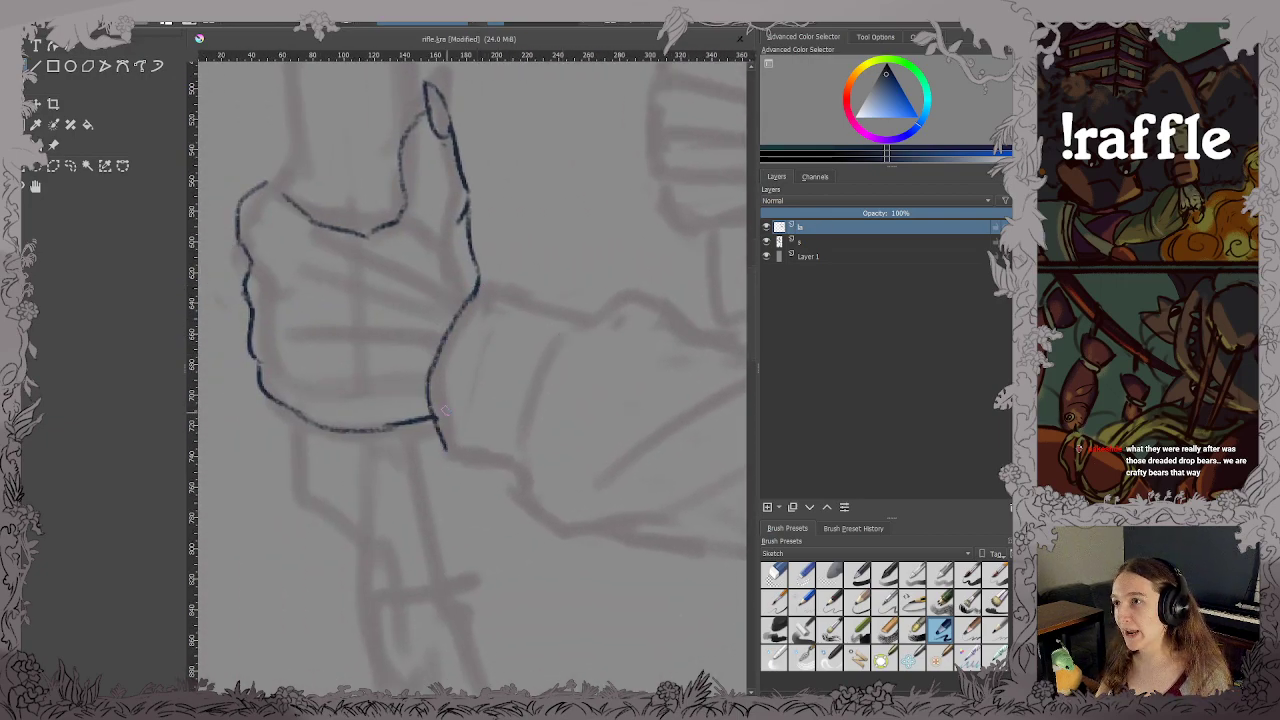
pyautogui.hotkey('ctrl', 'z')
pyautogui.moveTo(477, 294)
pyautogui.mouseDown()
pyautogui.moveTo(439, 387)
pyautogui.moveTo(451, 451)
pyautogui.moveTo(524, 455)
pyautogui.mouseUp()
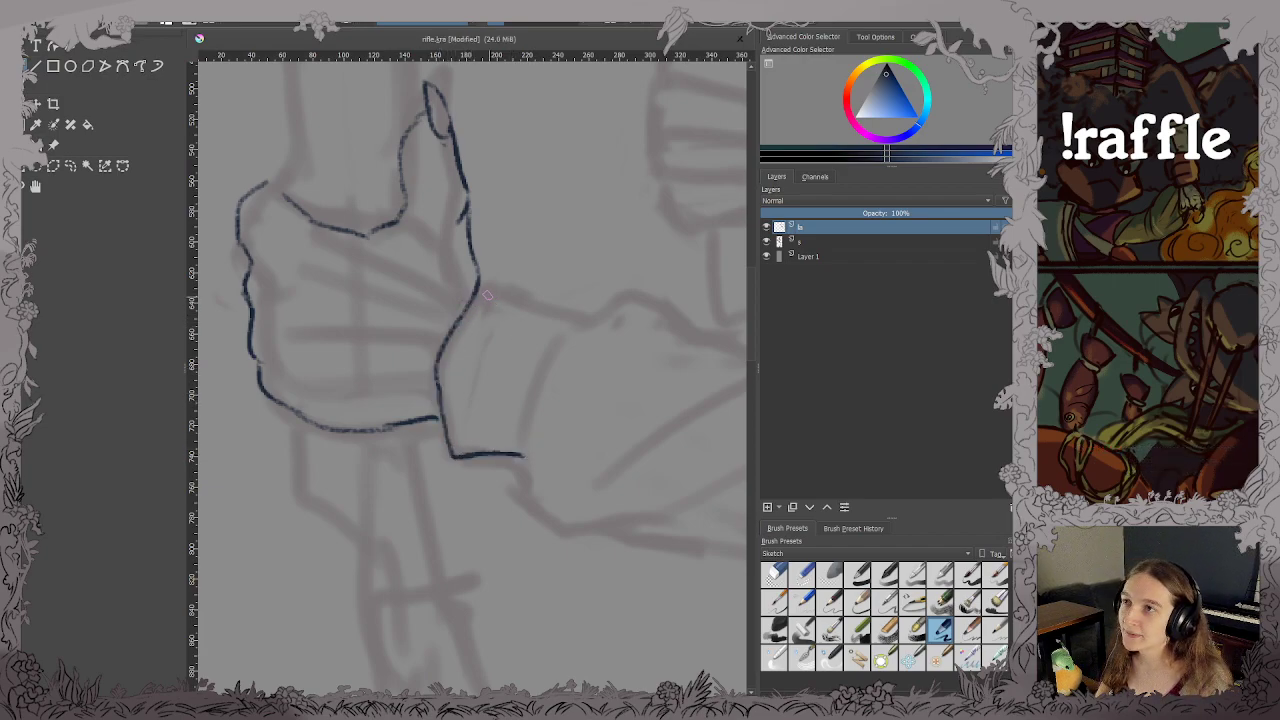
pyautogui.moveTo(478, 288); pyautogui.dragTo(586, 318)
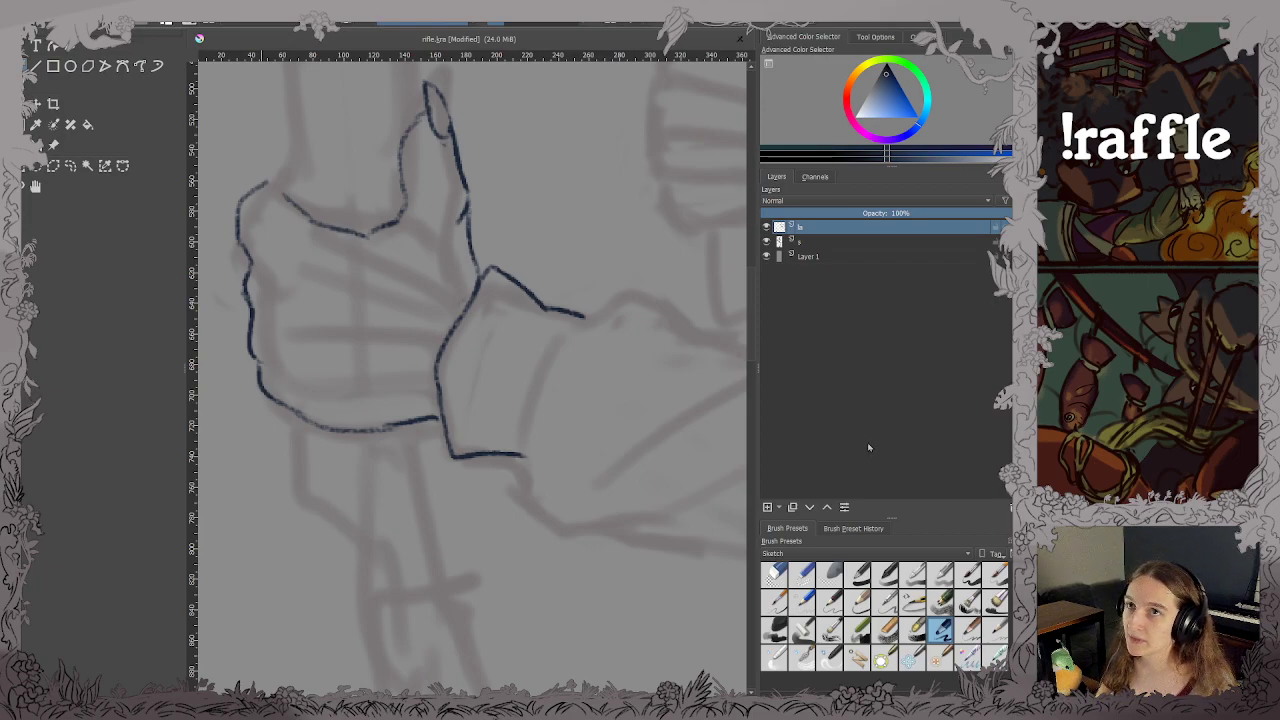
# Ink the forearm sleeve's rumpled upper edge, bulging lower edge and long diagonal fold, and save the drawing.
pyautogui.moveTo(613, 470); pyautogui.dragTo(457, 437)
pyautogui.moveTo(543, 452); pyautogui.dragTo(514, 418)
pyautogui.hotkey('ctrl', 's')
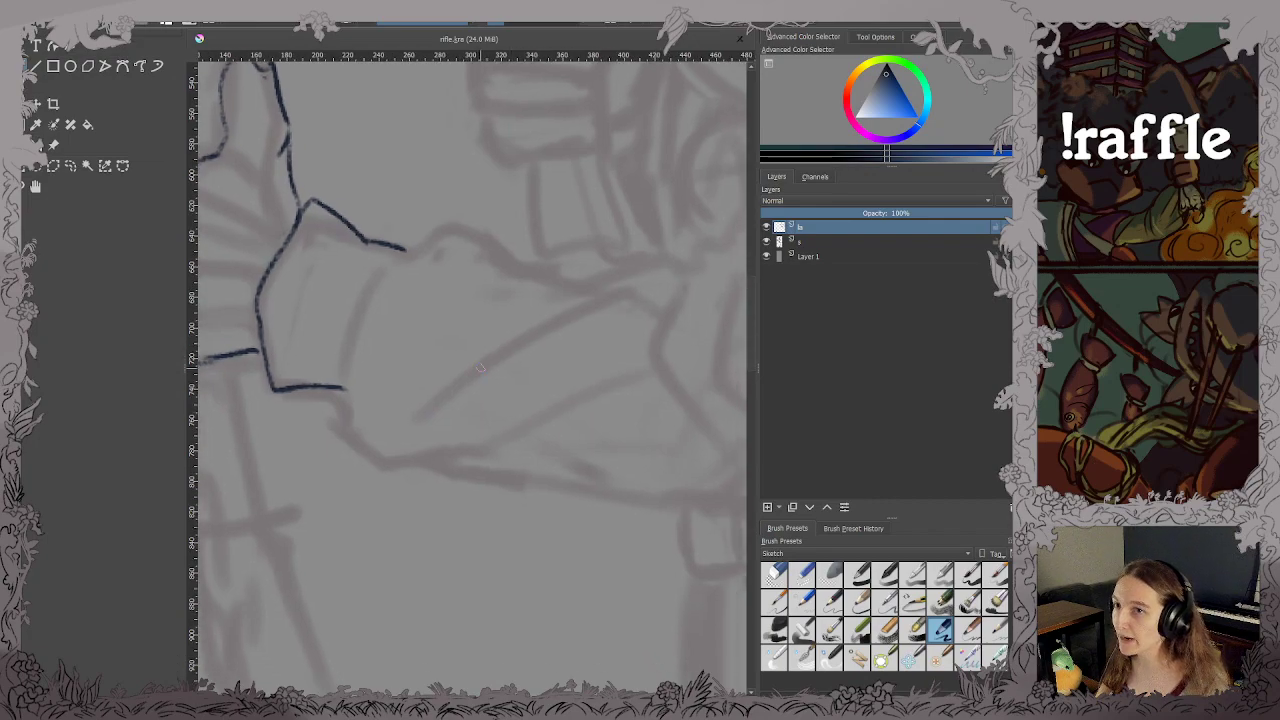
pyautogui.moveTo(340, 389)
pyautogui.mouseDown()
pyautogui.moveTo(350, 440)
pyautogui.moveTo(395, 466)
pyautogui.moveTo(480, 458)
pyautogui.moveTo(590, 383)
pyautogui.mouseUp()
pyautogui.moveTo(438, 402)
pyautogui.mouseDown()
pyautogui.moveTo(620, 294)
pyautogui.moveTo(635, 289)
pyautogui.moveTo(658, 312)
pyautogui.mouseUp()
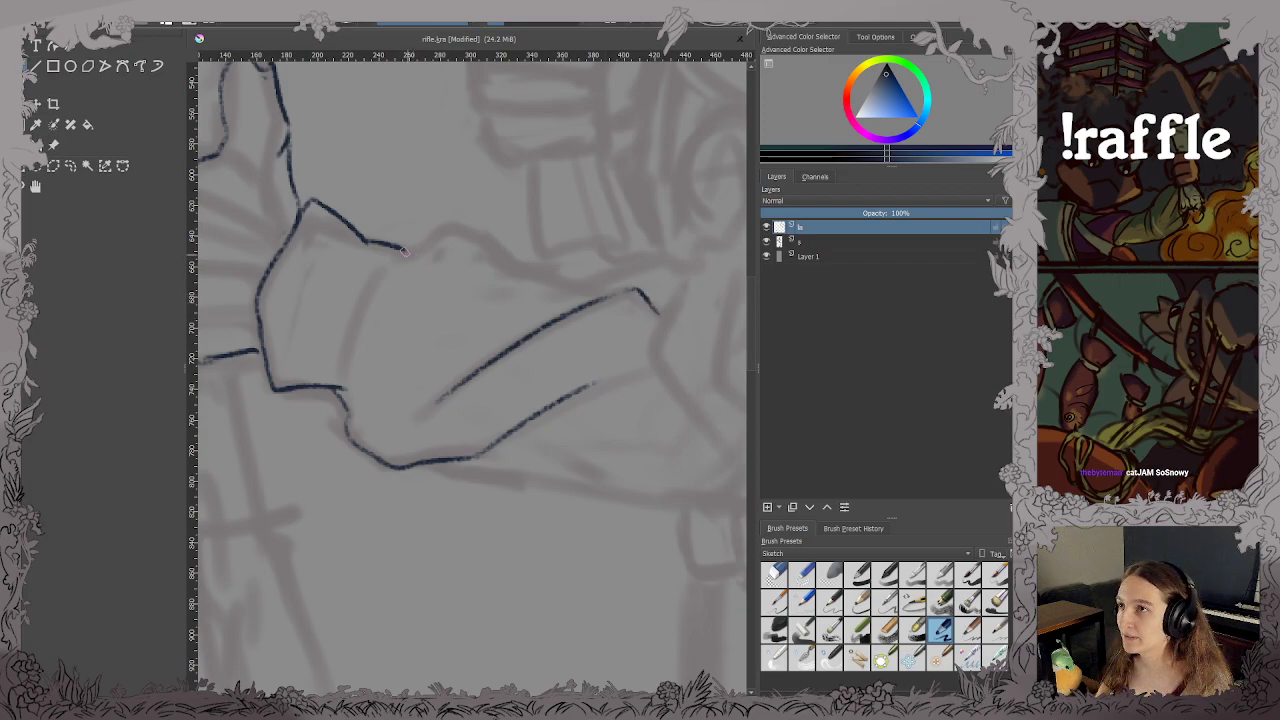
pyautogui.moveTo(405, 248)
pyautogui.mouseDown()
pyautogui.moveTo(459, 230)
pyautogui.moveTo(493, 259)
pyautogui.moveTo(620, 292)
pyautogui.mouseUp()
pyautogui.hotkey('ctrl', 's')
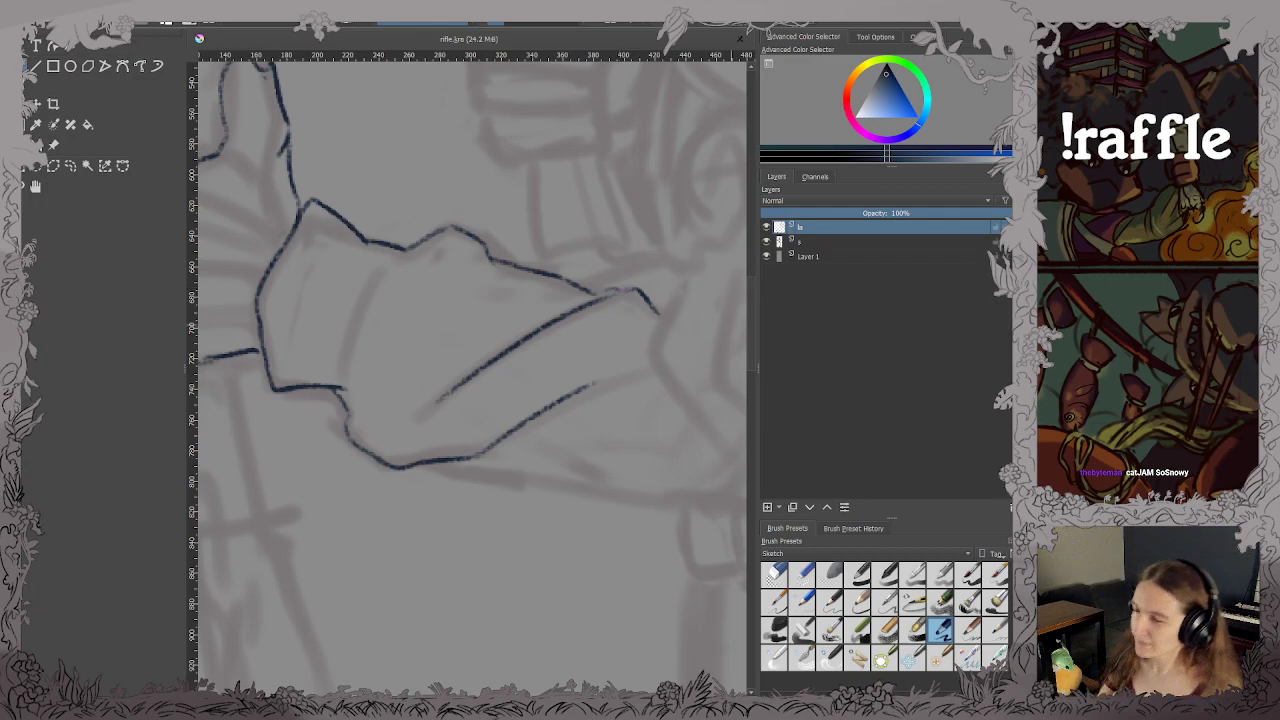
# Ink the jagged folds at the inner elbow and the upper arm's front edge rising diagonally across the chest, and save the drawing.
pyautogui.scroll(-2, 640, 486)
pyautogui.moveTo(640, 486); pyautogui.dragTo(515, 500)
pyautogui.scroll(1, 515, 500)
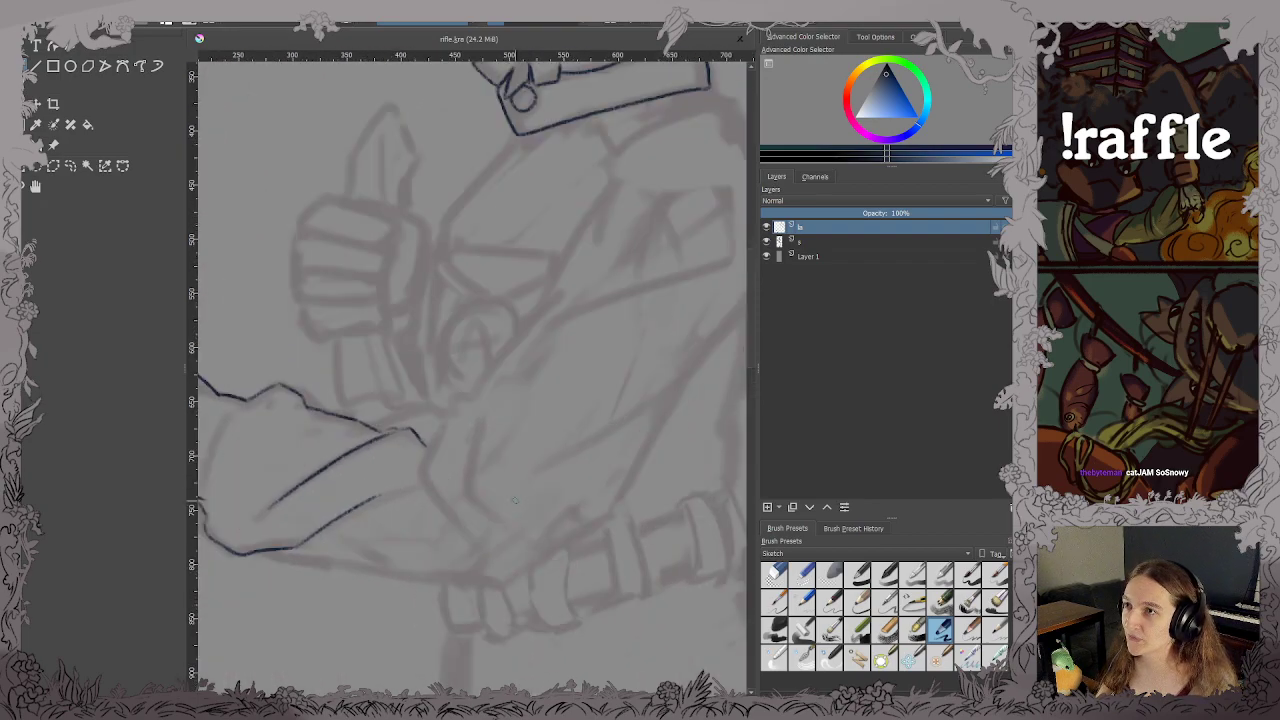
pyautogui.scroll(3, 451, 474)
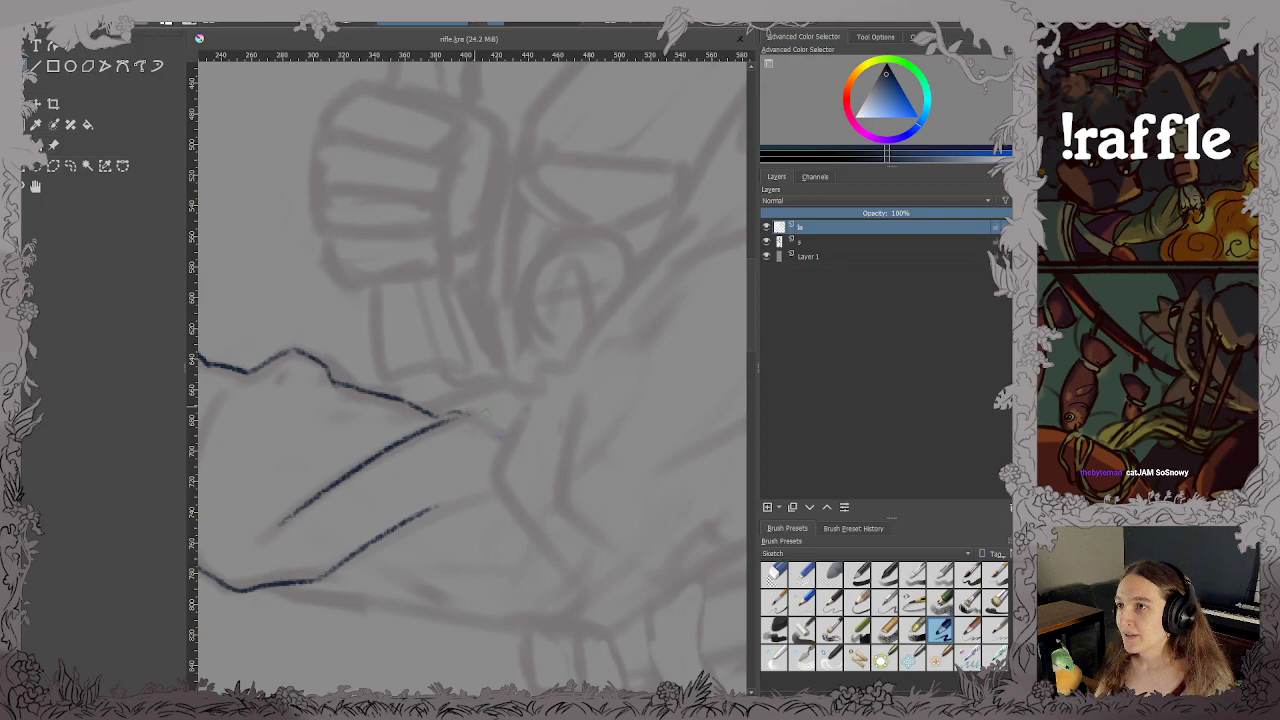
pyautogui.moveTo(462, 413)
pyautogui.mouseDown()
pyautogui.moveTo(502, 413)
pyautogui.moveTo(580, 355)
pyautogui.moveTo(672, 242)
pyautogui.mouseUp()
pyautogui.hotkey('ctrl', 's')
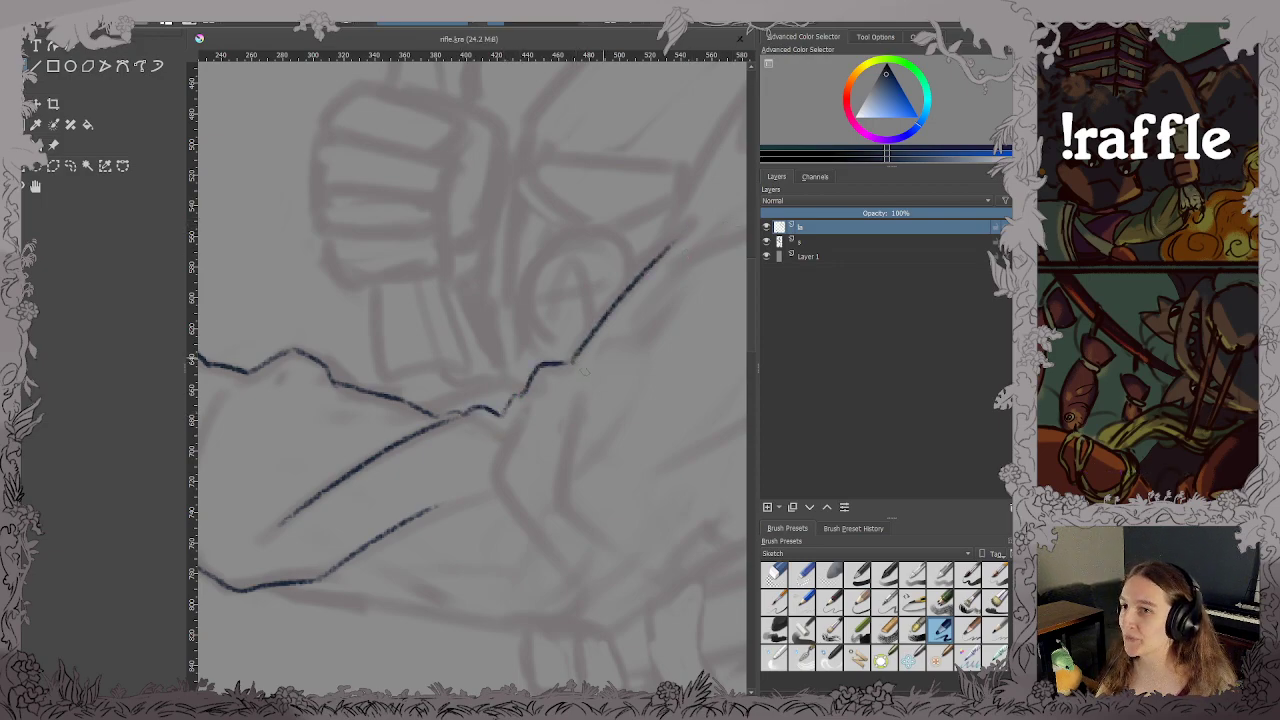
# Ink the sleeve's underside from the forearm around the elbow and up the lower back of the upper arm, and save the drawing.
pyautogui.scroll(-3, 600, 265)
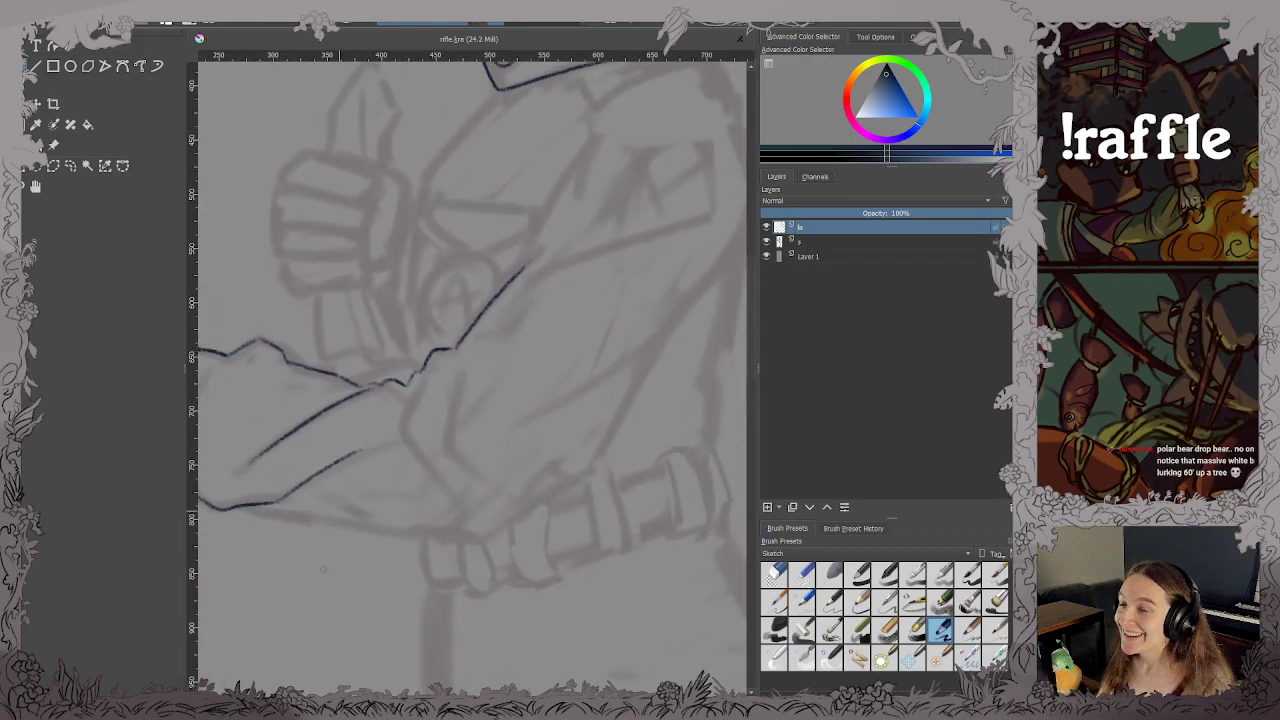
pyautogui.moveTo(242, 509); pyautogui.dragTo(422, 521)
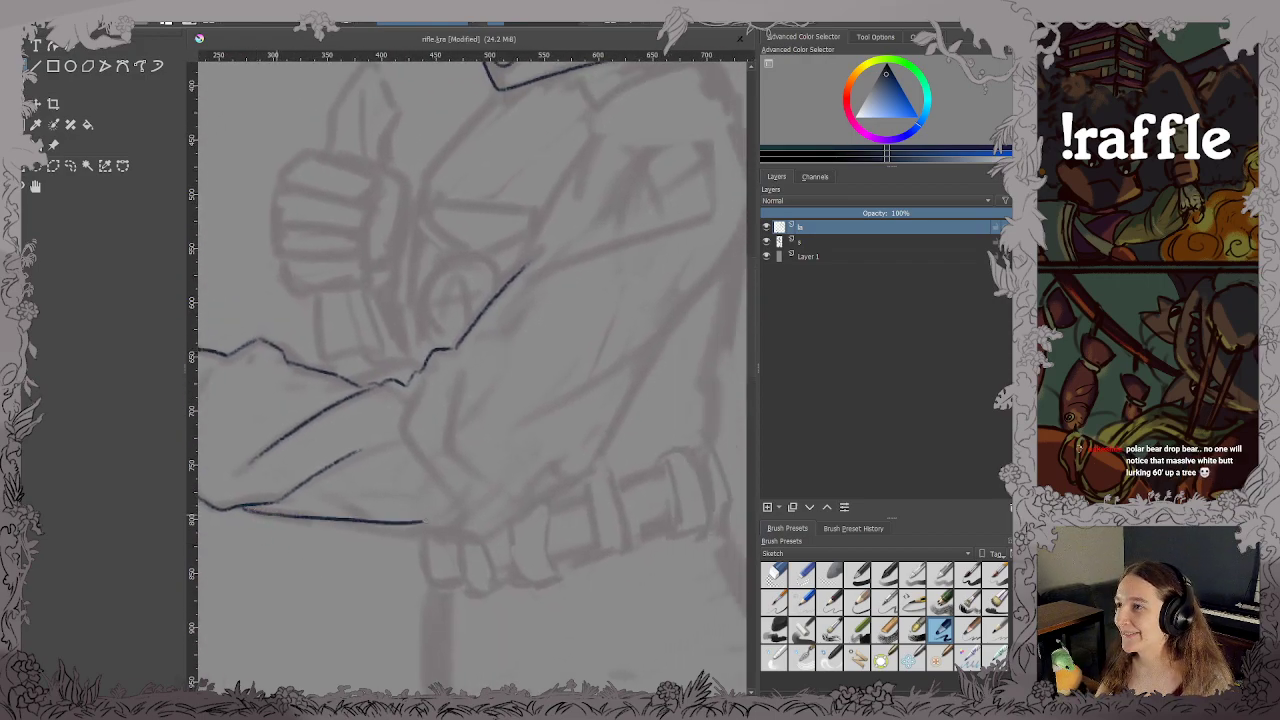
pyautogui.hotkey('ctrl', 'z')
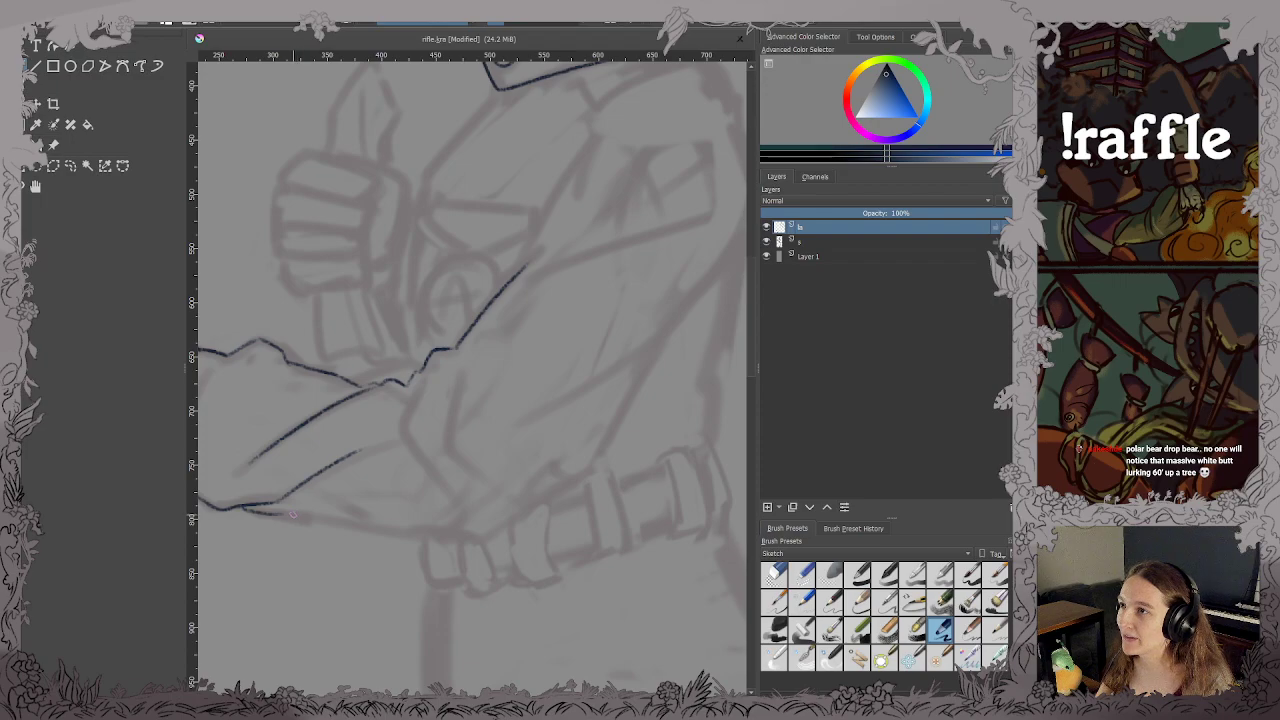
pyautogui.moveTo(277, 515); pyautogui.dragTo(348, 524)
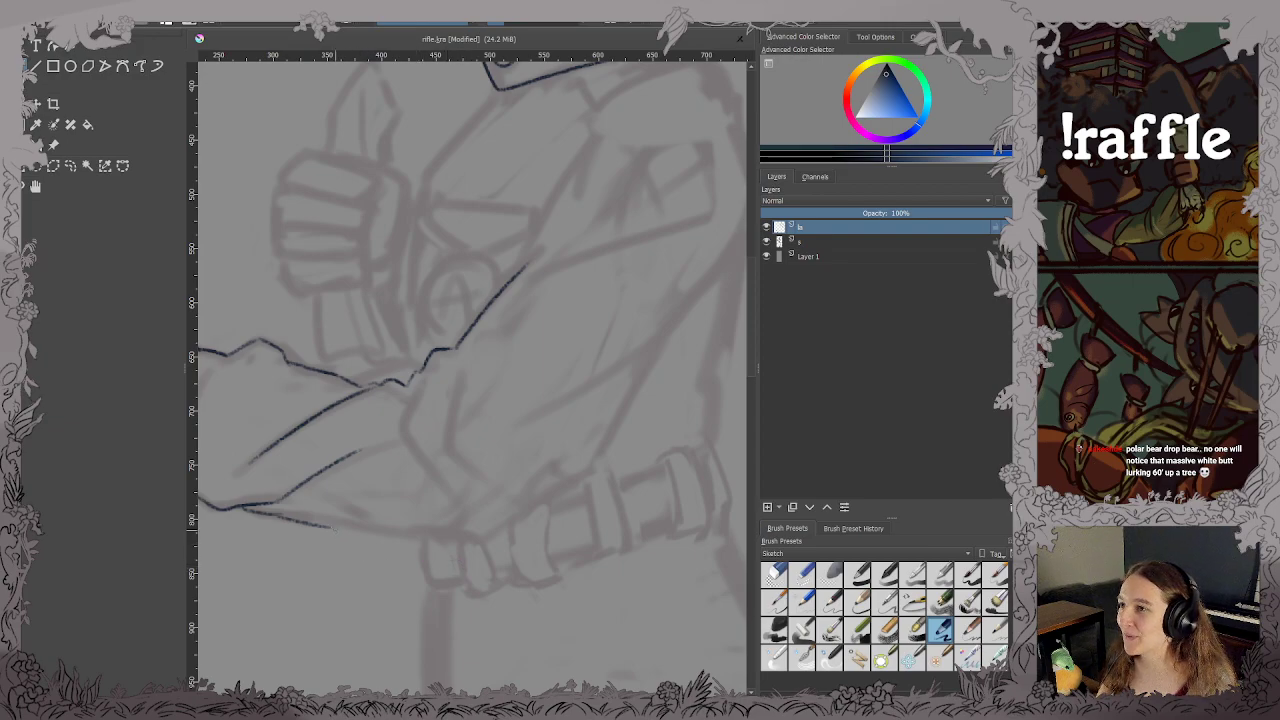
pyautogui.moveTo(333, 526); pyautogui.dragTo(438, 541)
pyautogui.hotkey('ctrl', 'z')
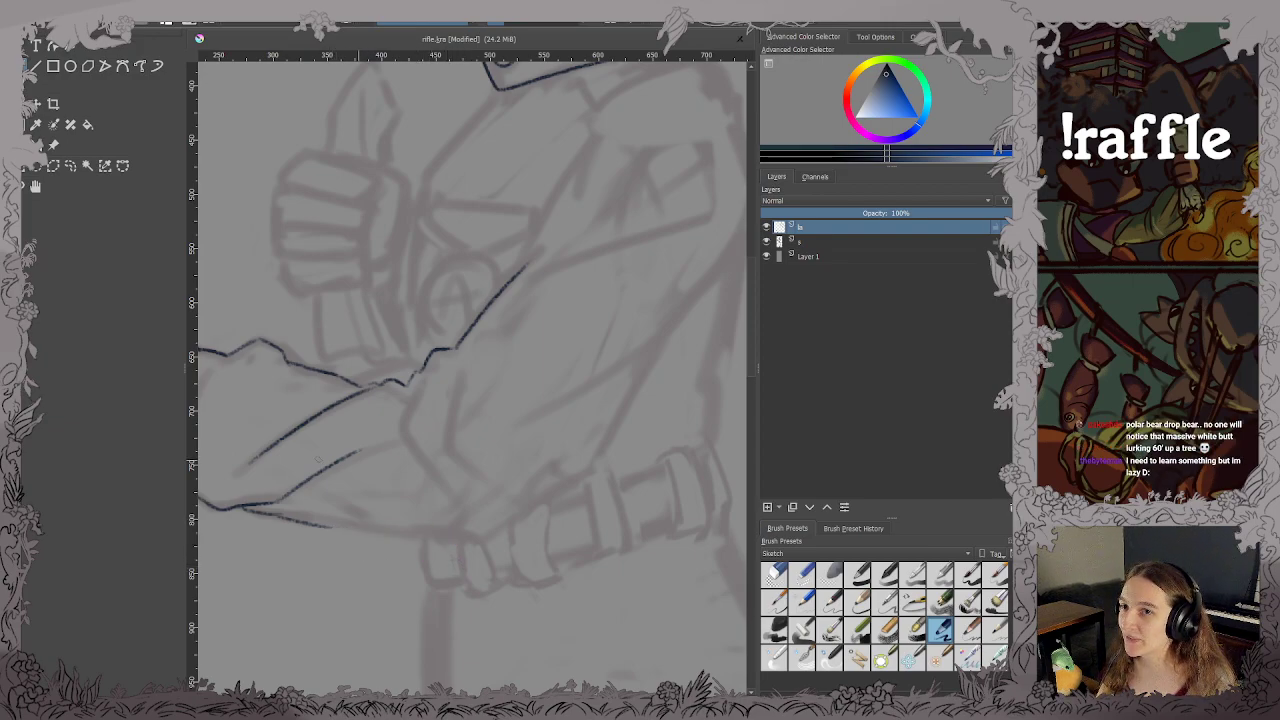
pyautogui.moveTo(335, 526)
pyautogui.mouseDown()
pyautogui.moveTo(454, 536)
pyautogui.moveTo(545, 500)
pyautogui.moveTo(616, 440)
pyautogui.moveTo(662, 346)
pyautogui.mouseUp()
pyautogui.moveTo(660, 293); pyautogui.dragTo(558, 392)
pyautogui.hotkey('ctrl', 's')
# Ink the upper arm's front edge up to the shoulder, round the shoulder top and close the back edge, and save the drawing.
pyautogui.scroll(1, 475, 350)
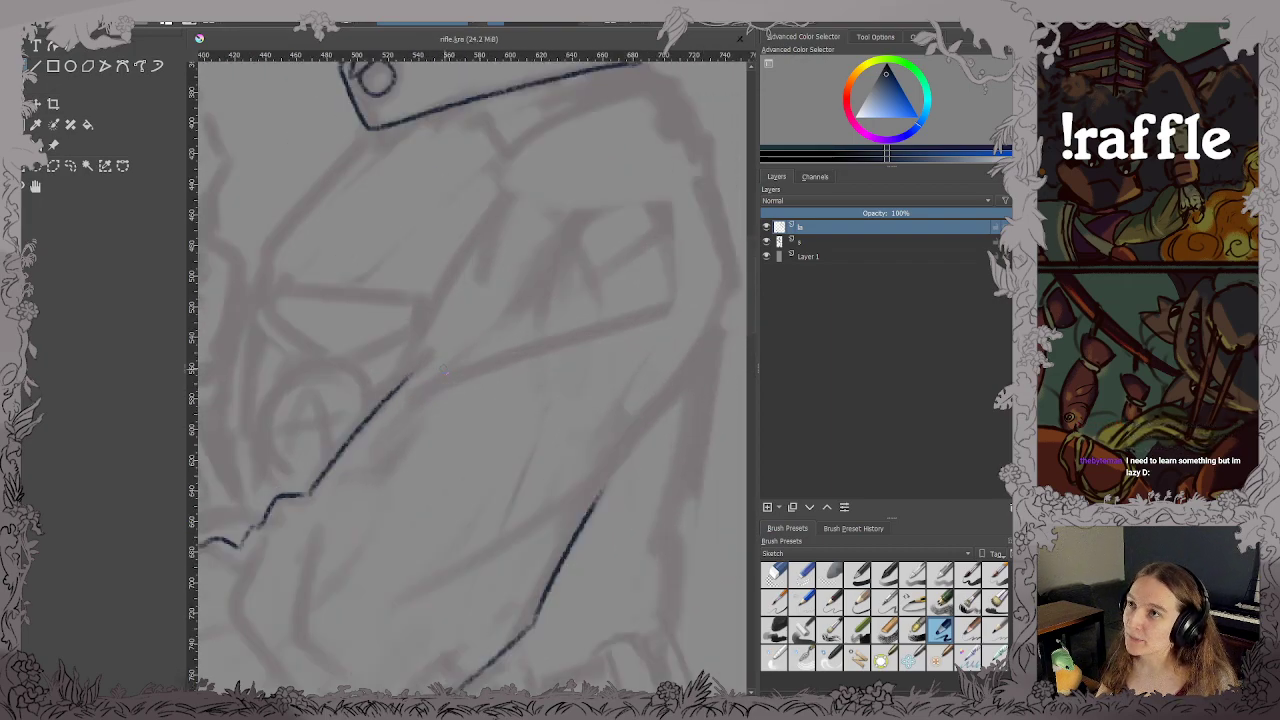
pyautogui.moveTo(429, 368); pyautogui.dragTo(335, 473)
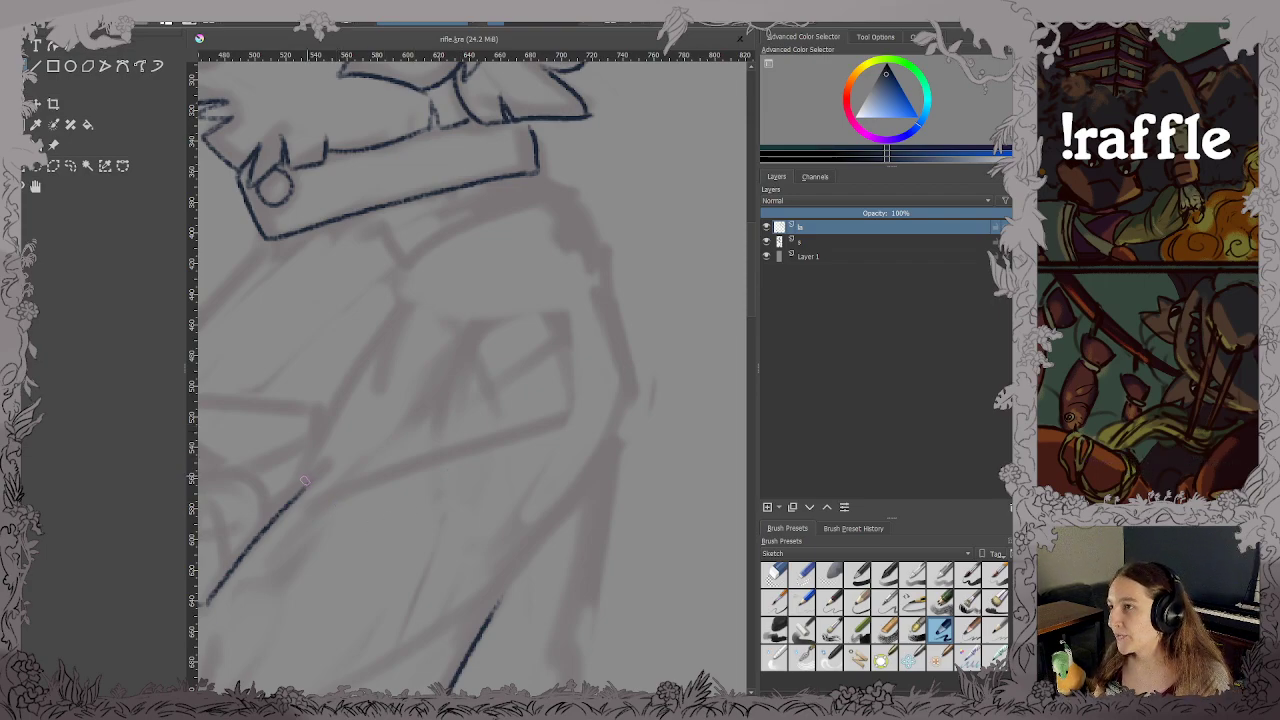
pyautogui.moveTo(303, 488)
pyautogui.mouseDown()
pyautogui.moveTo(401, 326)
pyautogui.moveTo(404, 268)
pyautogui.moveTo(552, 207)
pyautogui.moveTo(600, 268)
pyautogui.moveTo(630, 400)
pyautogui.moveTo(572, 515)
pyautogui.mouseUp()
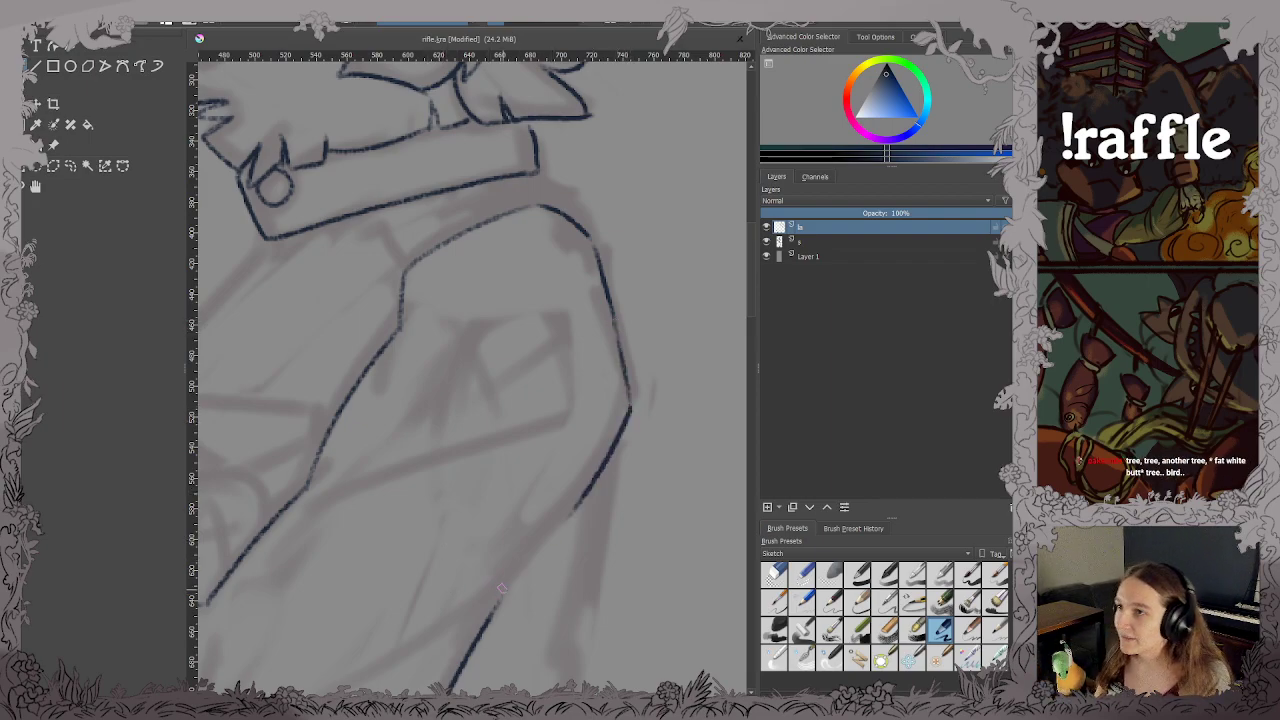
pyautogui.moveTo(502, 590)
pyautogui.mouseDown()
pyautogui.moveTo(552, 532)
pyautogui.moveTo(660, 344)
pyautogui.moveTo(587, 399)
pyautogui.moveTo(623, 371)
pyautogui.moveTo(509, 495)
pyautogui.mouseUp()
pyautogui.scroll(-2, 584, 468)
pyautogui.hotkey('ctrl', 's')
# Ink two curved diagonal folds across the upper arm, one below the arm patch and one above the elbow, and save the drawing.
pyautogui.scroll(2, 660, 344)
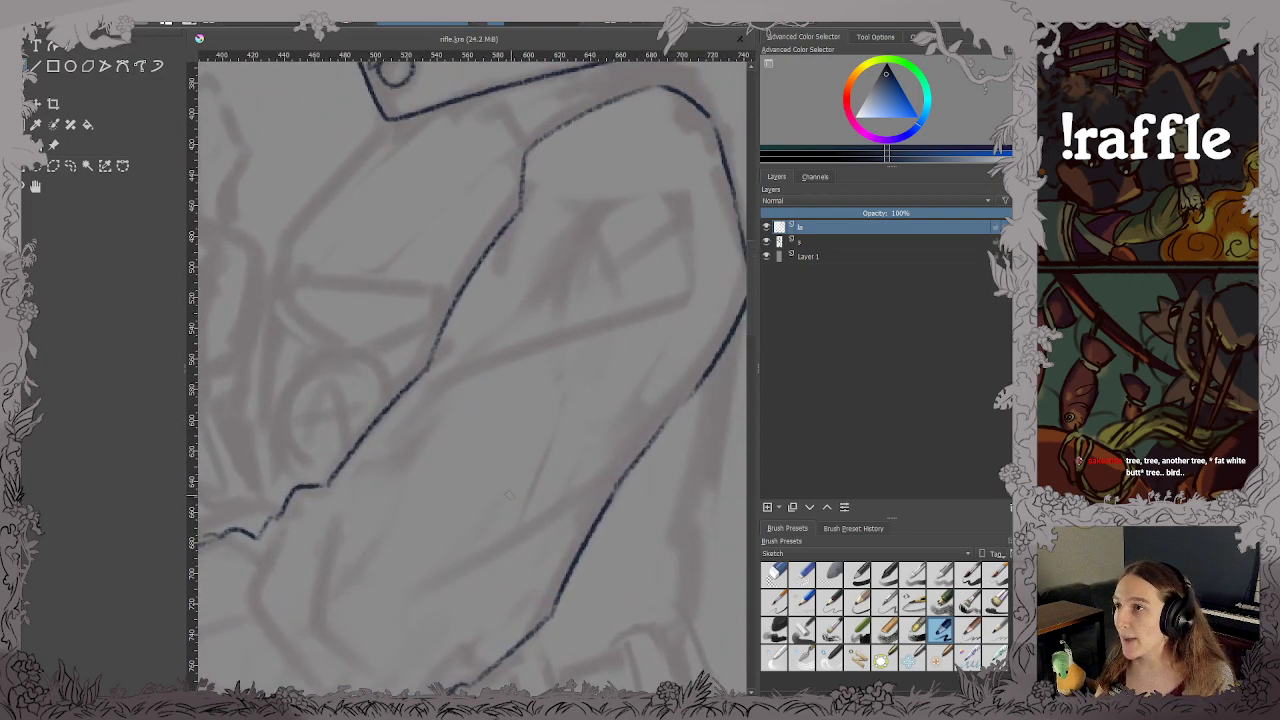
pyautogui.moveTo(439, 384); pyautogui.dragTo(592, 341)
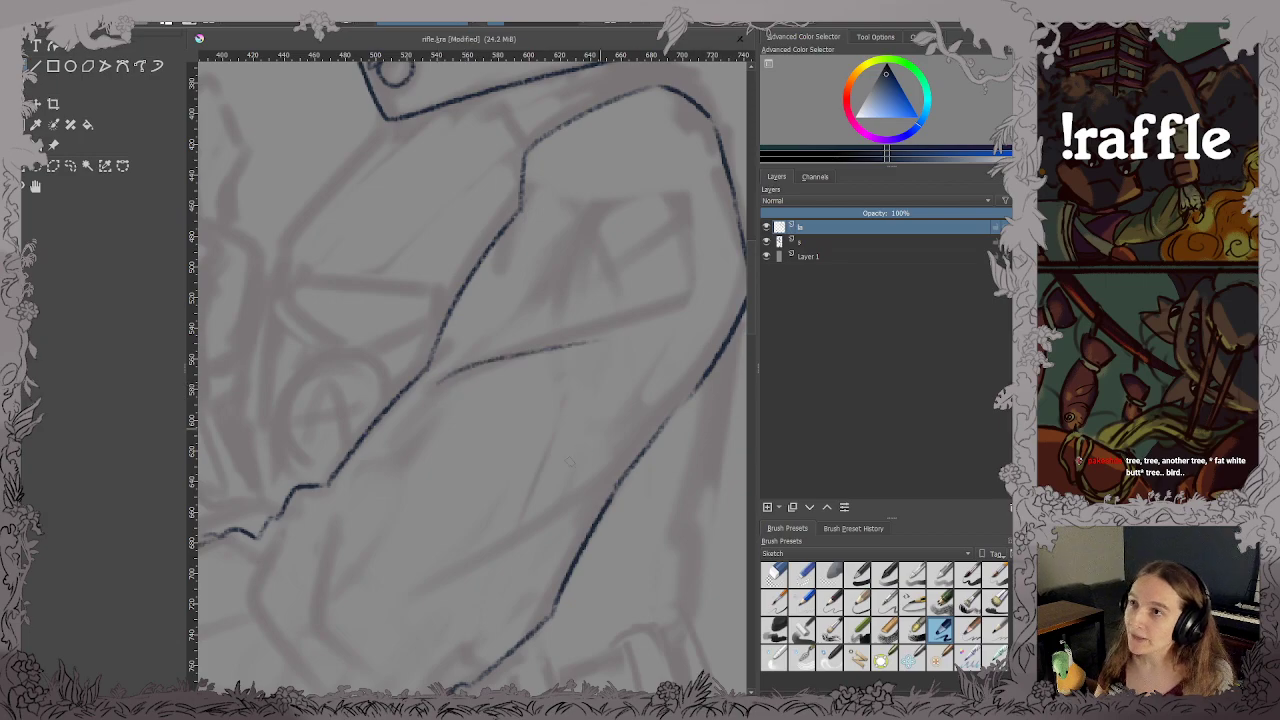
pyautogui.moveTo(427, 583); pyautogui.dragTo(584, 505)
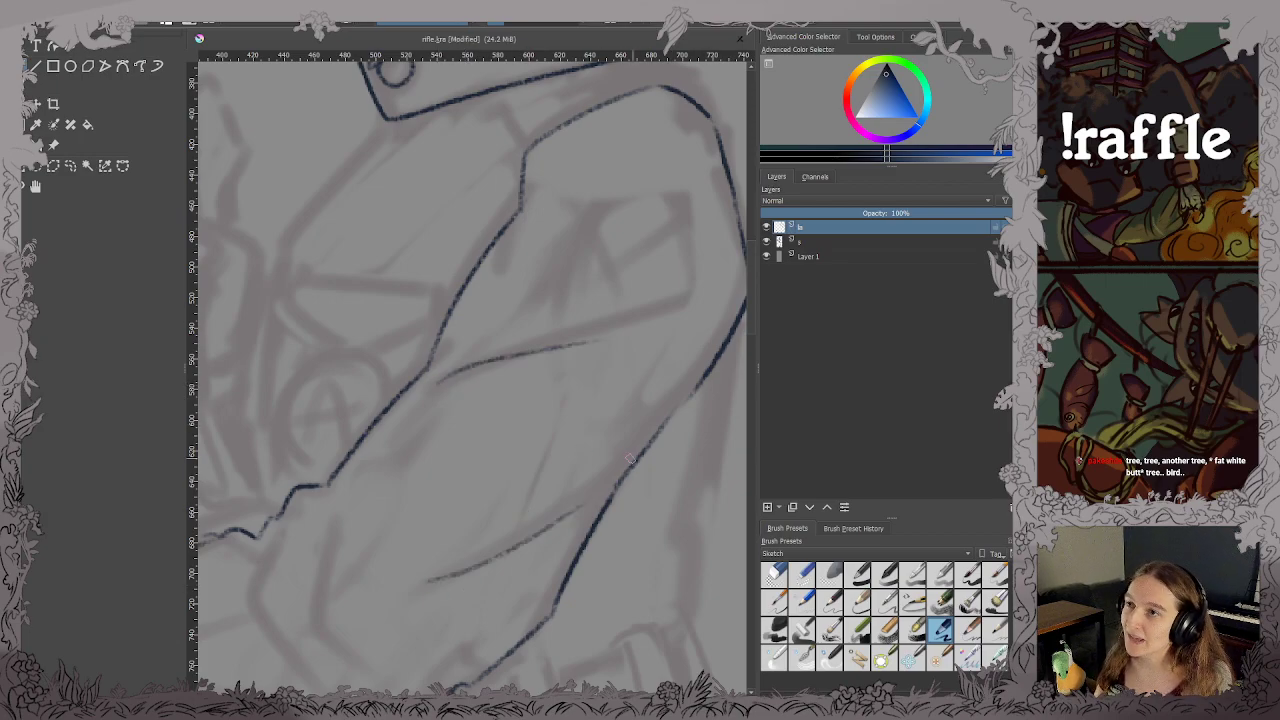
pyautogui.scroll(-2, 600, 458)
pyautogui.hotkey('ctrl', 's')
# Ink the two bent creases running down from the inner elbow toward the sleeve's underside, and save the drawing.
pyautogui.scroll(4, 600, 458)
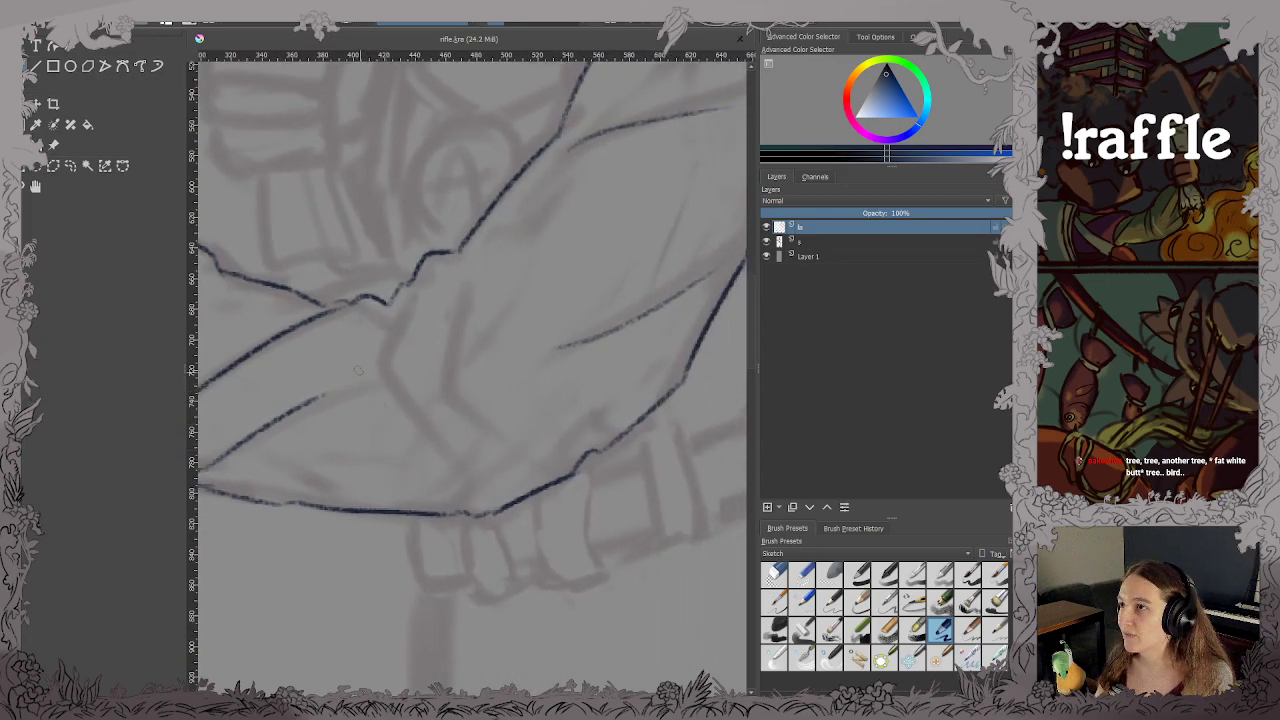
pyautogui.moveTo(387, 318); pyautogui.dragTo(446, 482)
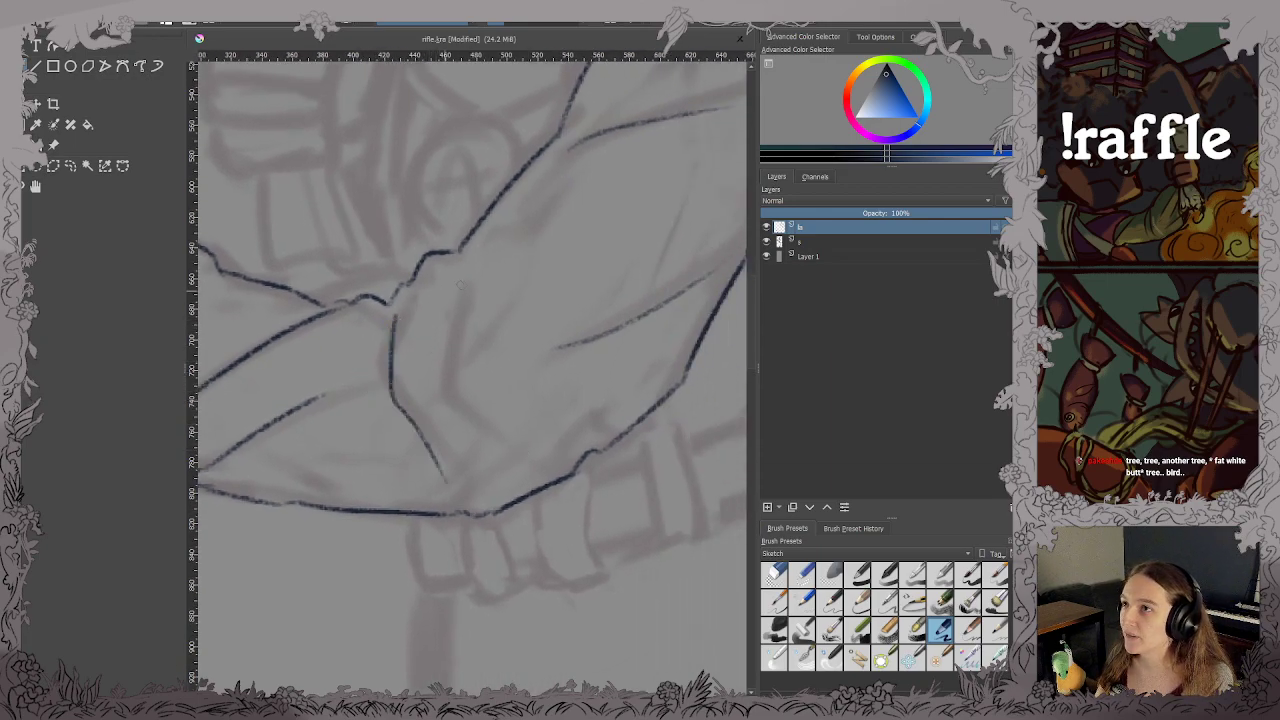
pyautogui.moveTo(461, 285); pyautogui.dragTo(455, 450)
pyautogui.scroll(-3, 528, 318)
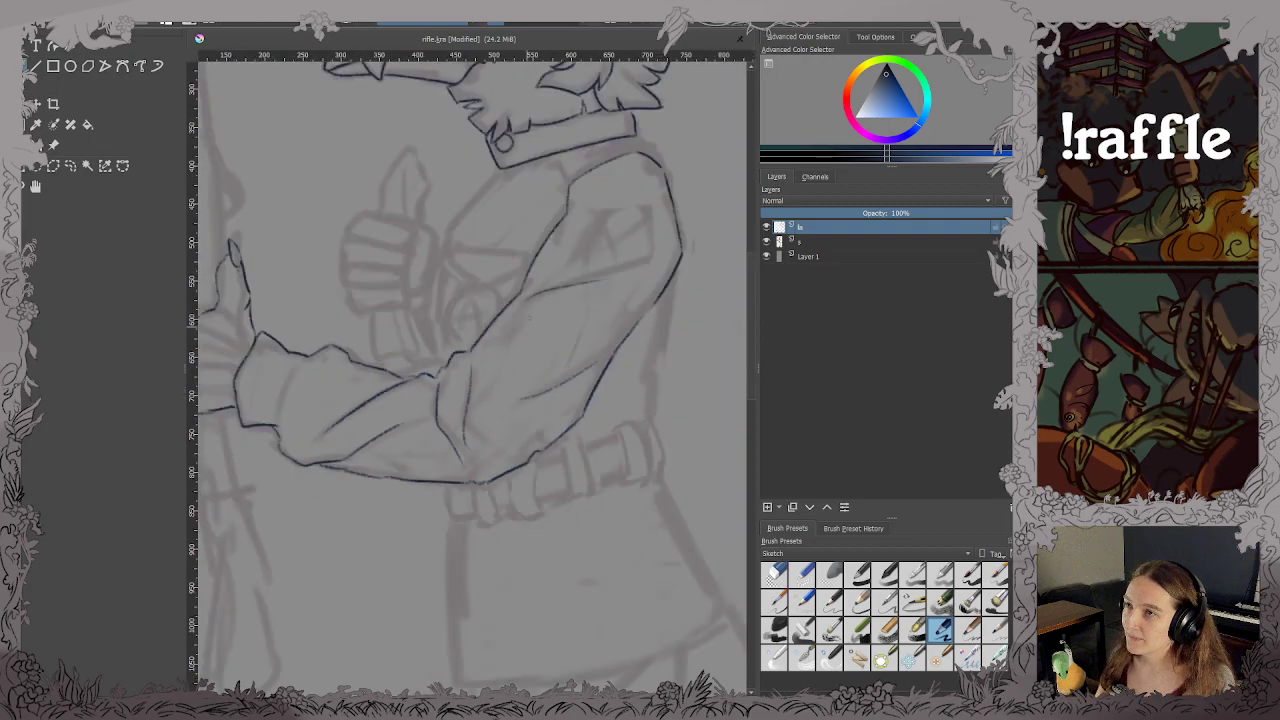
pyautogui.hotkey('ctrl', 's')
# Hide the rough sketch layer and examine the inked arm and head on their own.
pyautogui.moveTo(595, 282); pyautogui.dragTo(663, 294)
pyautogui.scroll(1, 610, 427)
pyautogui.moveTo(610, 427); pyautogui.dragTo(572, 463)
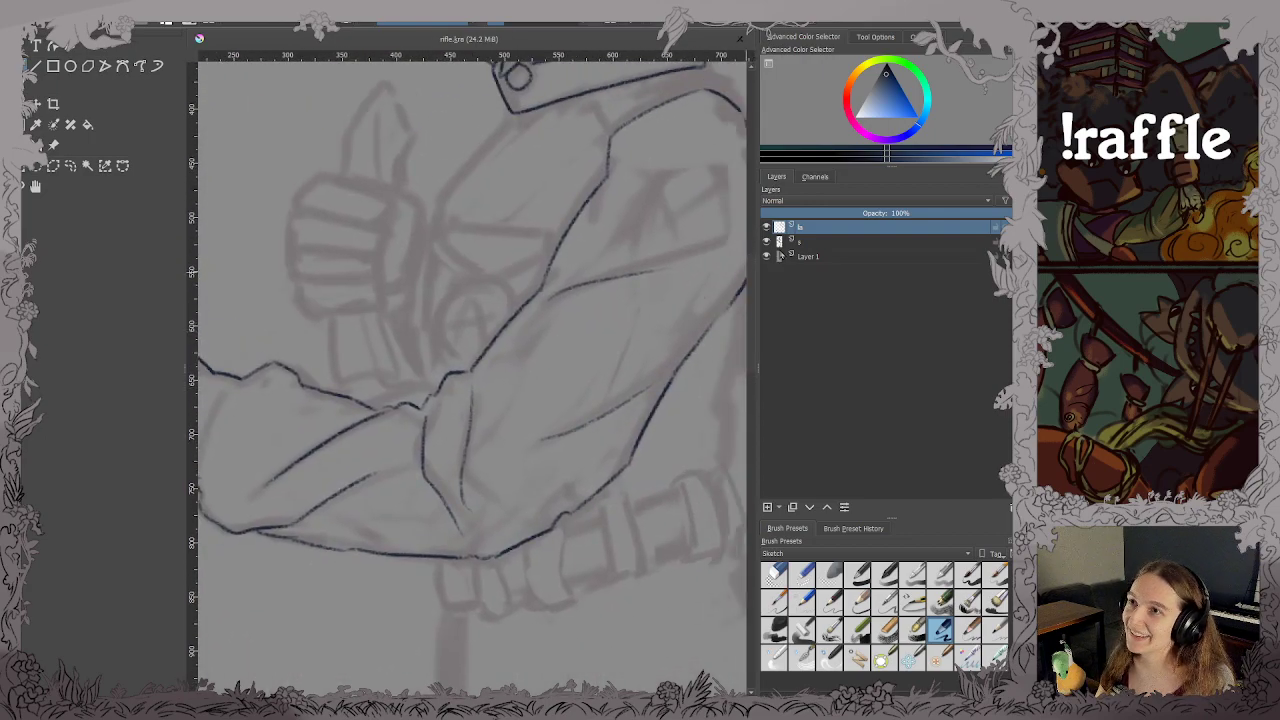
pyautogui.click(766, 242)
pyautogui.scroll(-3, 613, 352)
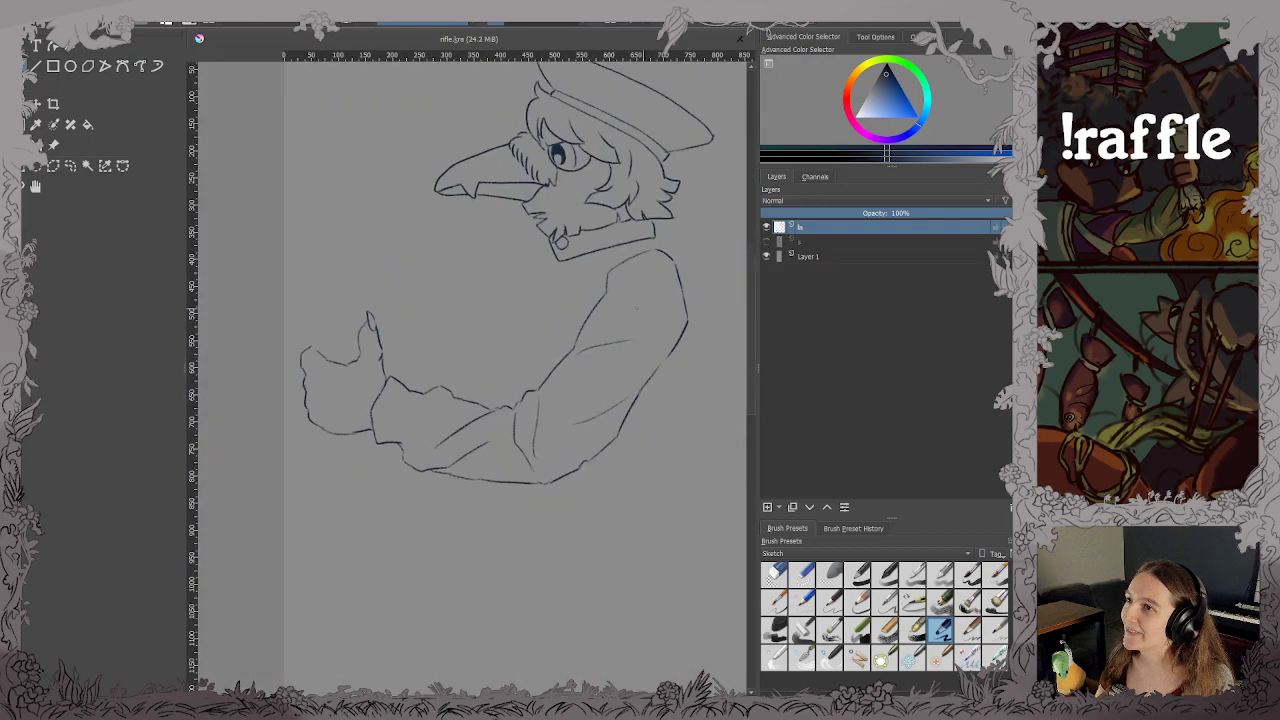
pyautogui.scroll(1, 637, 309)
pyautogui.moveTo(637, 309)
pyautogui.mouseDown()
pyautogui.moveTo(631, 320)
pyautogui.moveTo(654, 340)
pyautogui.moveTo(648, 330)
pyautogui.mouseUp()
pyautogui.scroll(2, 223, 489)
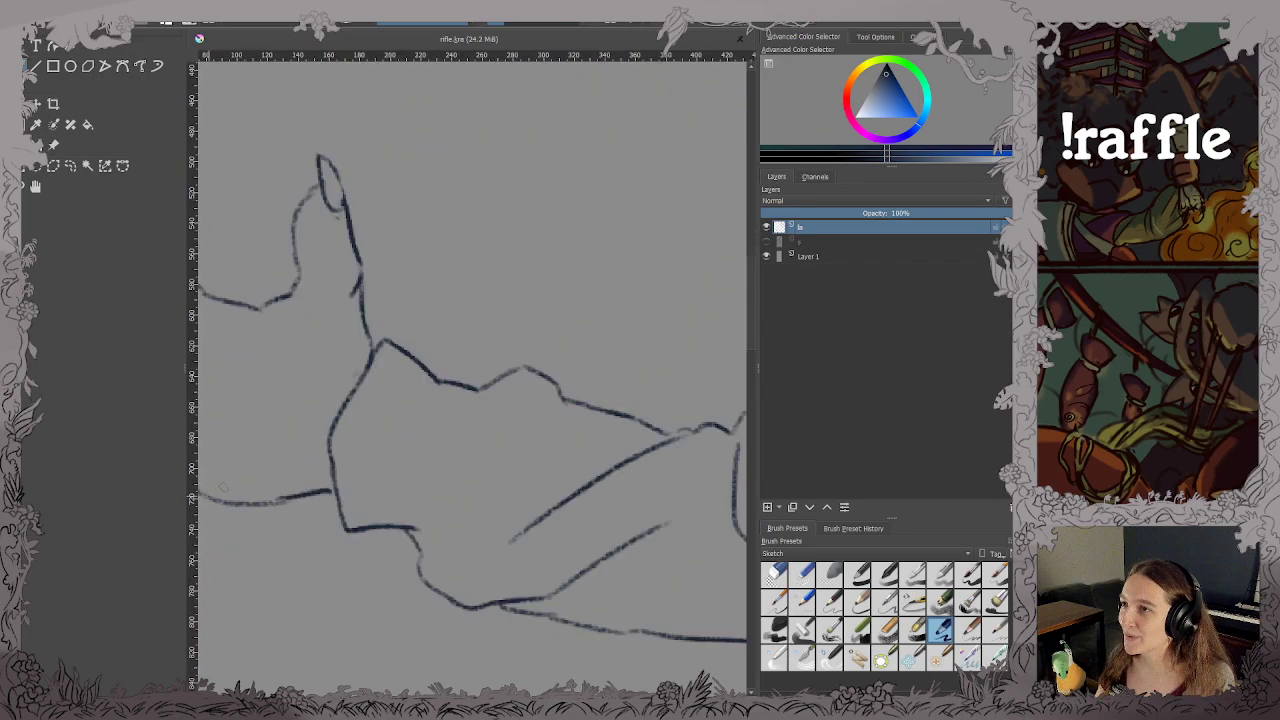
# Ink the cuff's back seam curving across the sleeve behind the wrist, show the rough sketch layer again and save the drawing.
pyautogui.moveTo(455, 388)
pyautogui.mouseDown()
pyautogui.moveTo(411, 461)
pyautogui.moveTo(410, 498)
pyautogui.mouseUp()
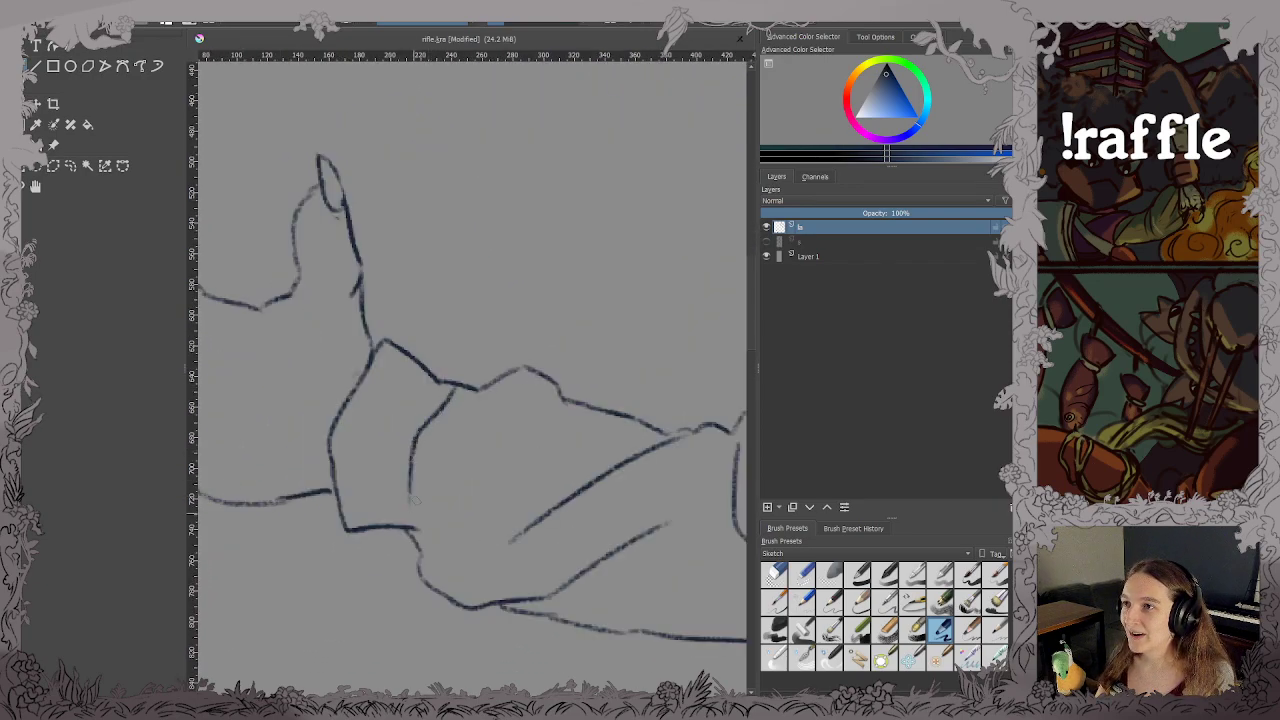
pyautogui.moveTo(572, 369)
pyautogui.mouseDown()
pyautogui.moveTo(503, 391)
pyautogui.moveTo(594, 315)
pyautogui.mouseUp()
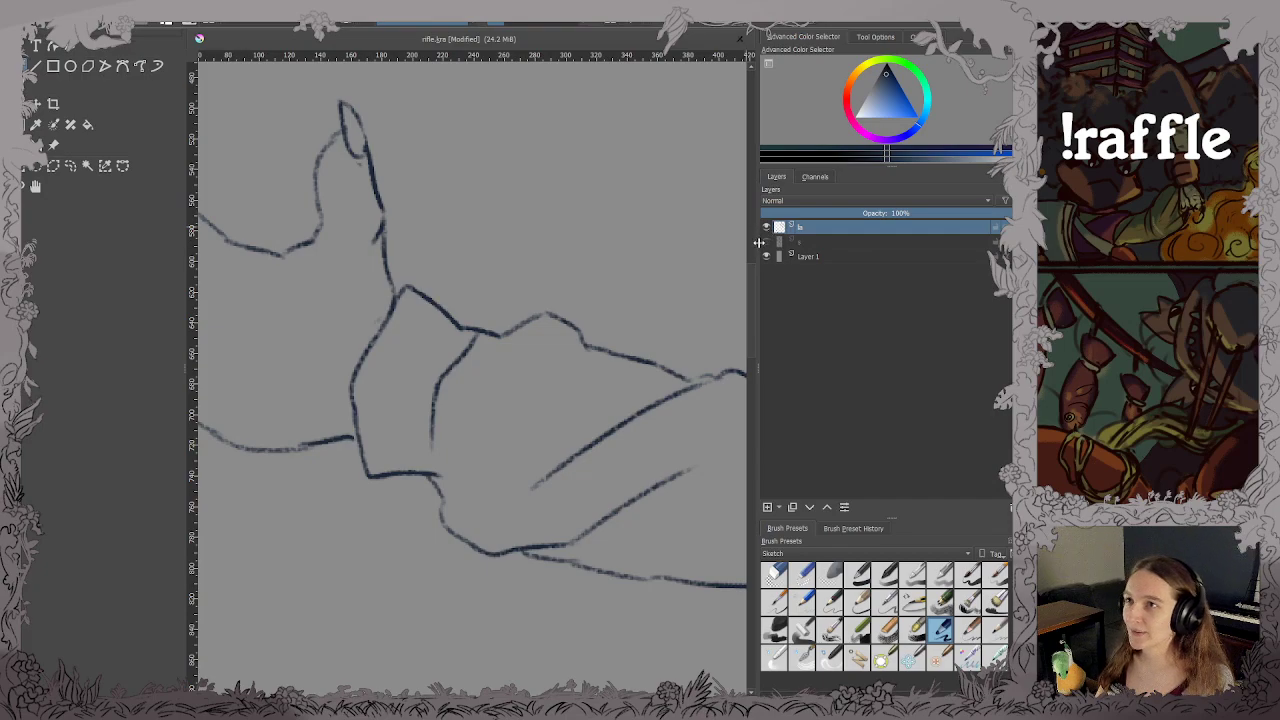
pyautogui.click(766, 242)
pyautogui.scroll(-1, 608, 330)
pyautogui.moveTo(661, 289); pyautogui.dragTo(560, 456)
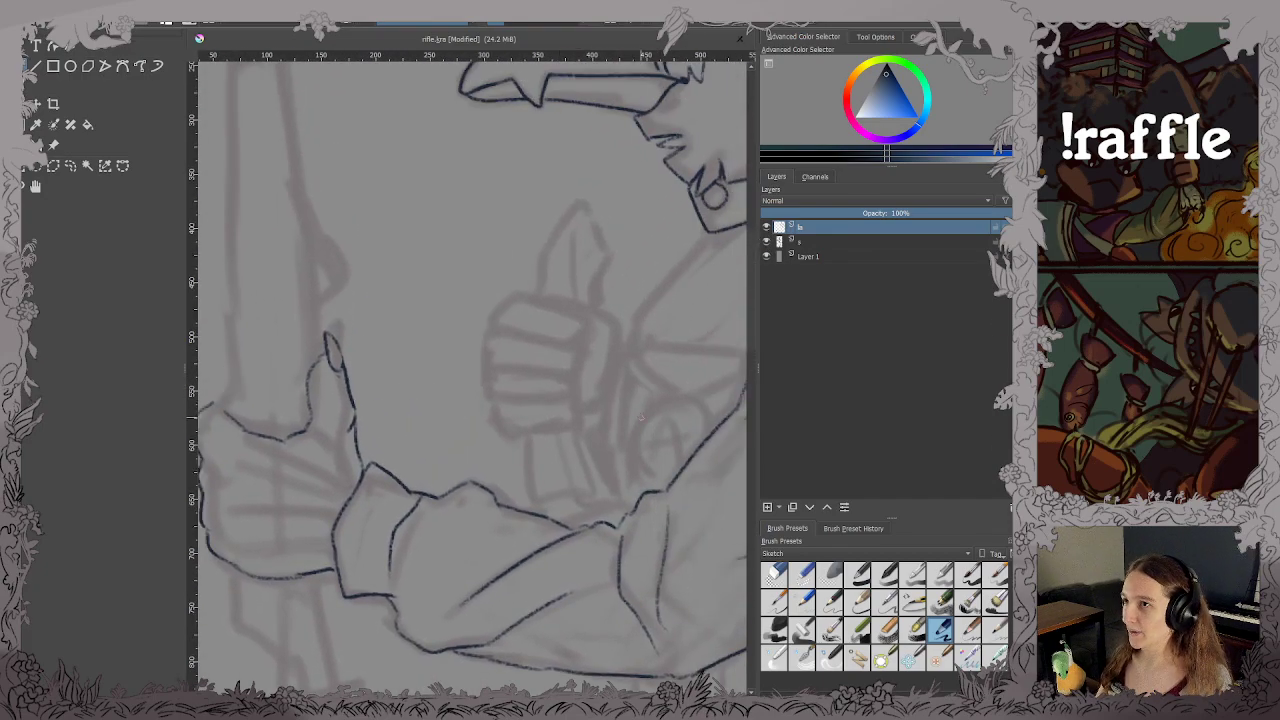
pyautogui.hotkey('ctrl', 's')
# Ink the short front and rear edges of the shoulder strap between the collar and shoulder, plus the back slope behind it.
pyautogui.moveTo(666, 407); pyautogui.dragTo(396, 542)
pyautogui.scroll(2, 557, 458)
pyautogui.scroll(-1, 531, 334)
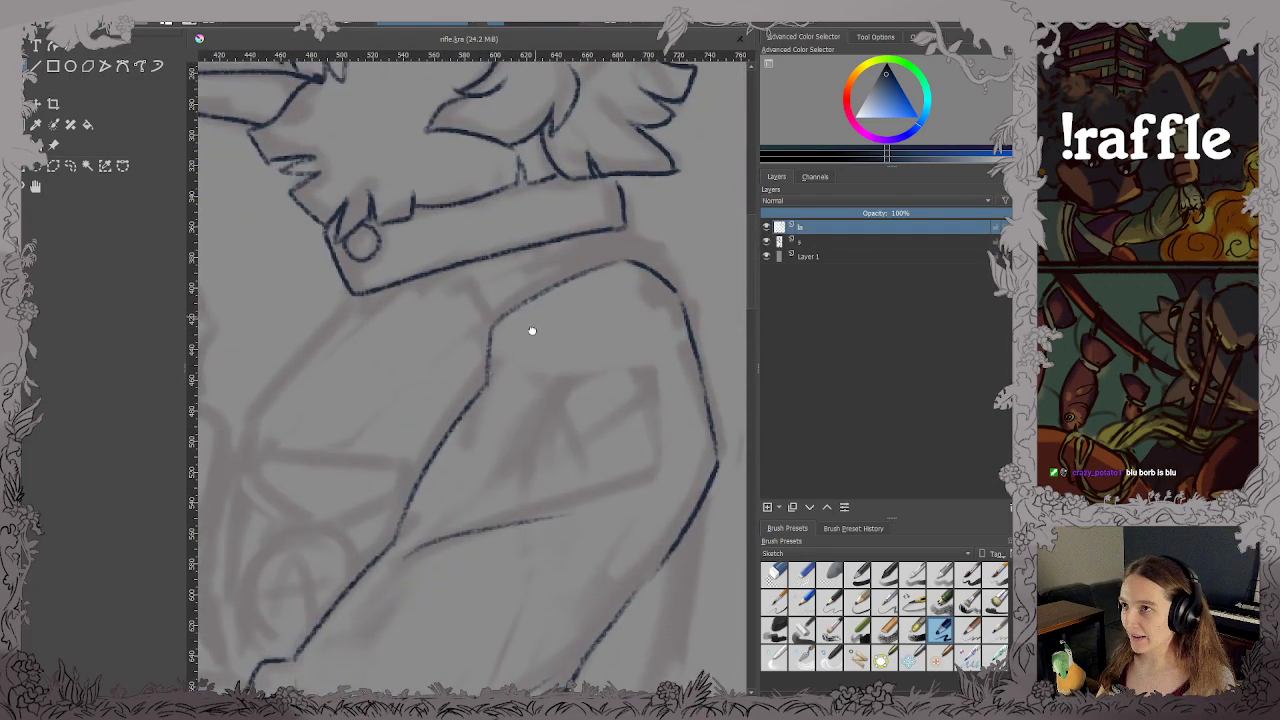
pyautogui.moveTo(531, 331); pyautogui.dragTo(504, 403)
pyautogui.scroll(1, 576, 331)
pyautogui.moveTo(576, 332); pyautogui.dragTo(510, 378)
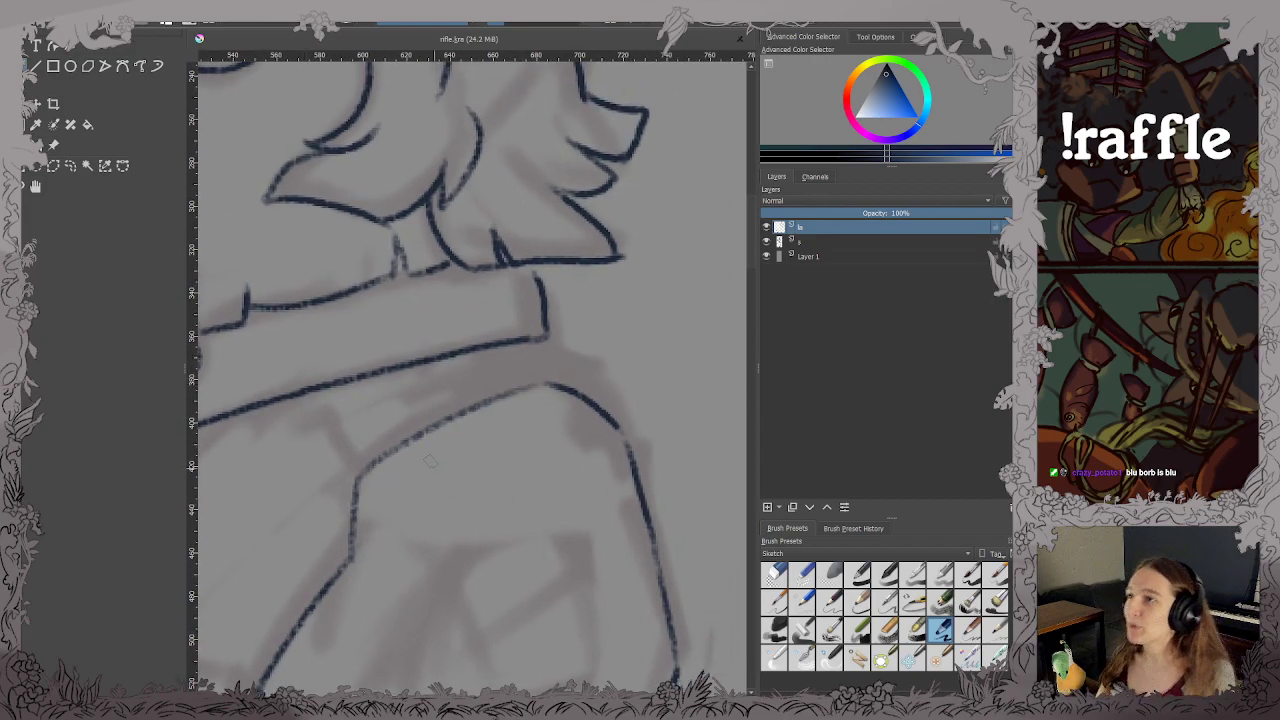
pyautogui.moveTo(327, 386)
pyautogui.mouseDown()
pyautogui.moveTo(326, 421)
pyautogui.moveTo(361, 463)
pyautogui.moveTo(392, 450)
pyautogui.mouseUp()
pyautogui.moveTo(540, 336); pyautogui.dragTo(570, 390)
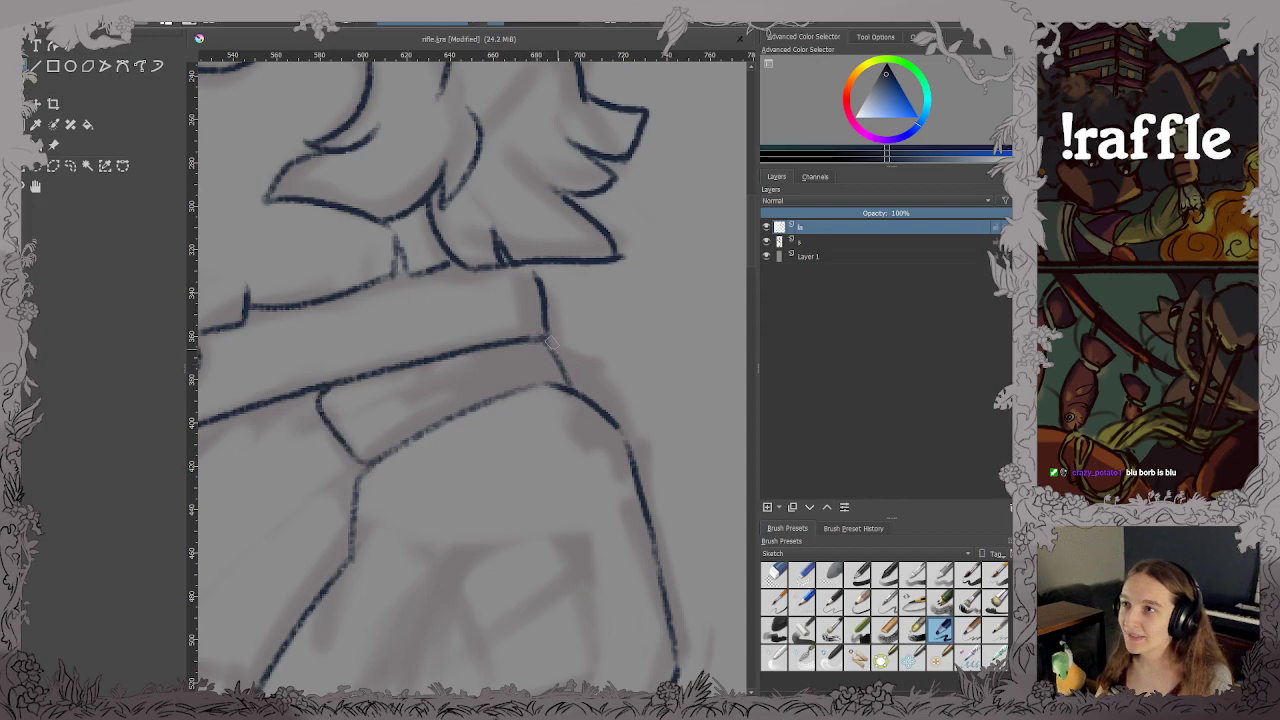
pyautogui.moveTo(550, 342); pyautogui.dragTo(608, 424)
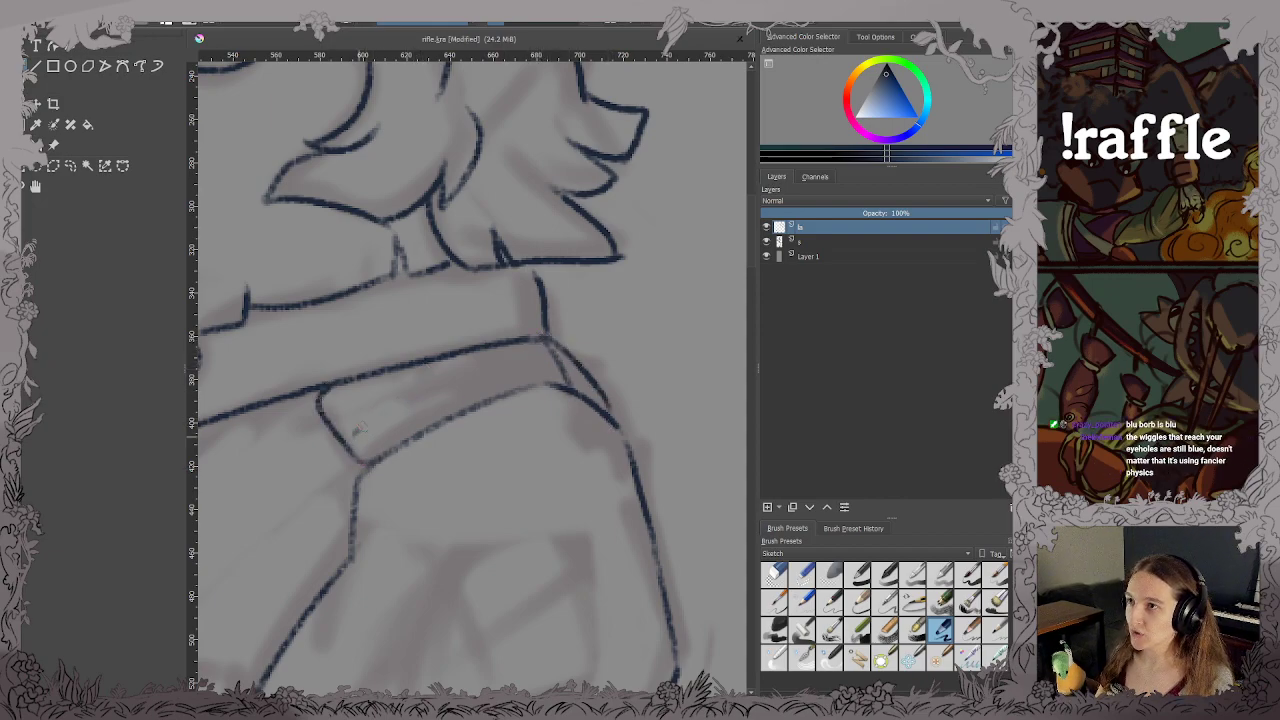
# Ink two curved stripes running lengthwise along the shoulder strap beneath the collar, and save the drawing.
pyautogui.moveTo(358, 430); pyautogui.dragTo(548, 363)
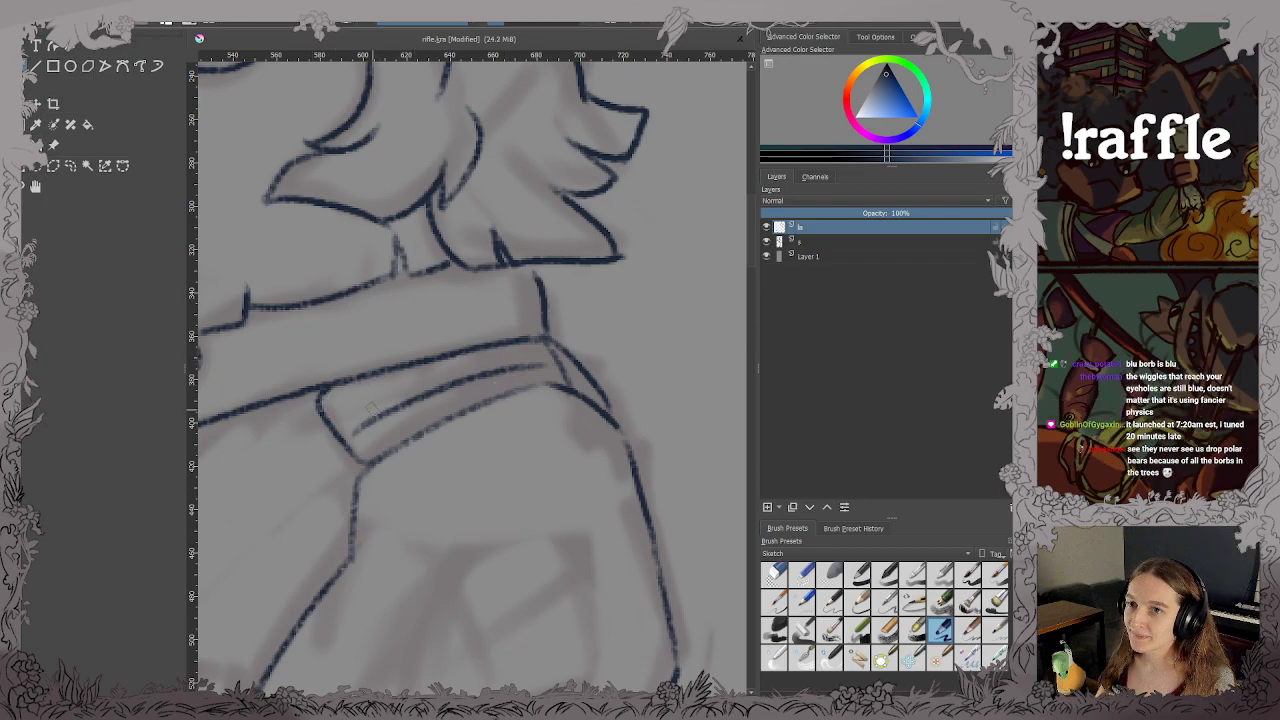
pyautogui.moveTo(337, 410)
pyautogui.mouseDown()
pyautogui.moveTo(466, 355)
pyautogui.moveTo(540, 348)
pyautogui.mouseUp()
pyautogui.hotkey('ctrl', 'z')
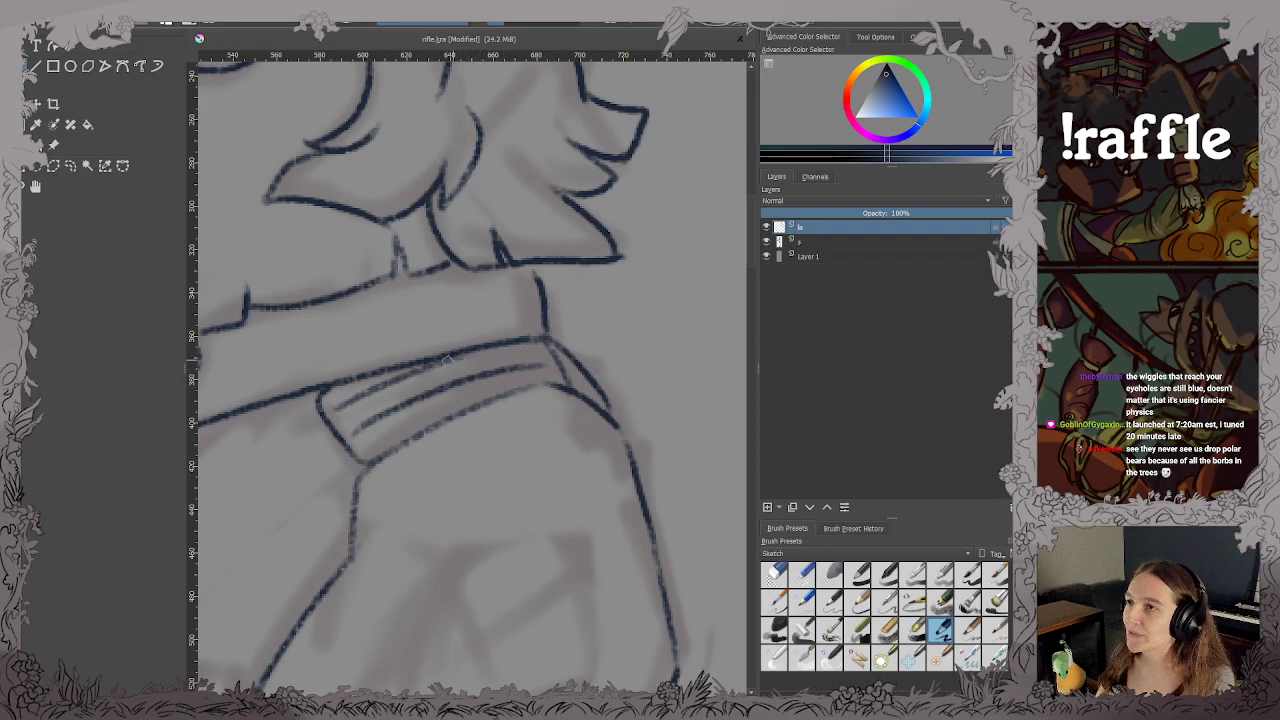
pyautogui.moveTo(451, 356); pyautogui.dragTo(549, 348)
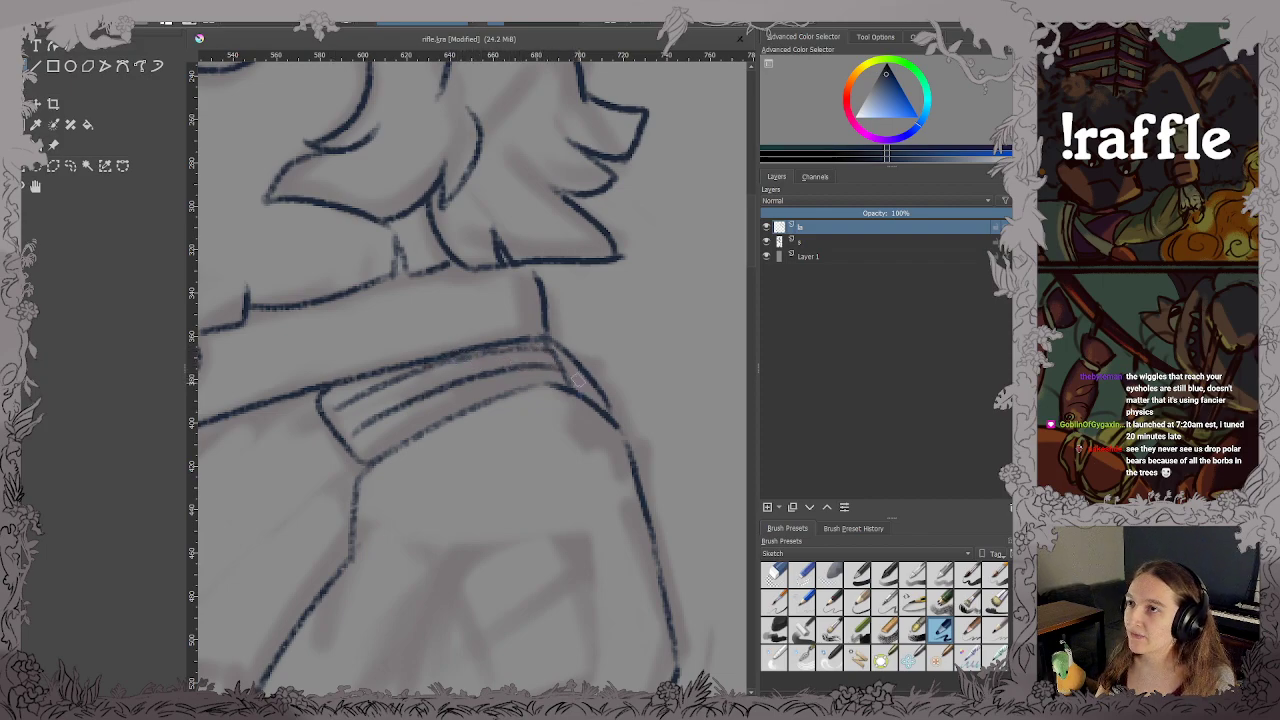
pyautogui.hotkey('ctrl', 's')
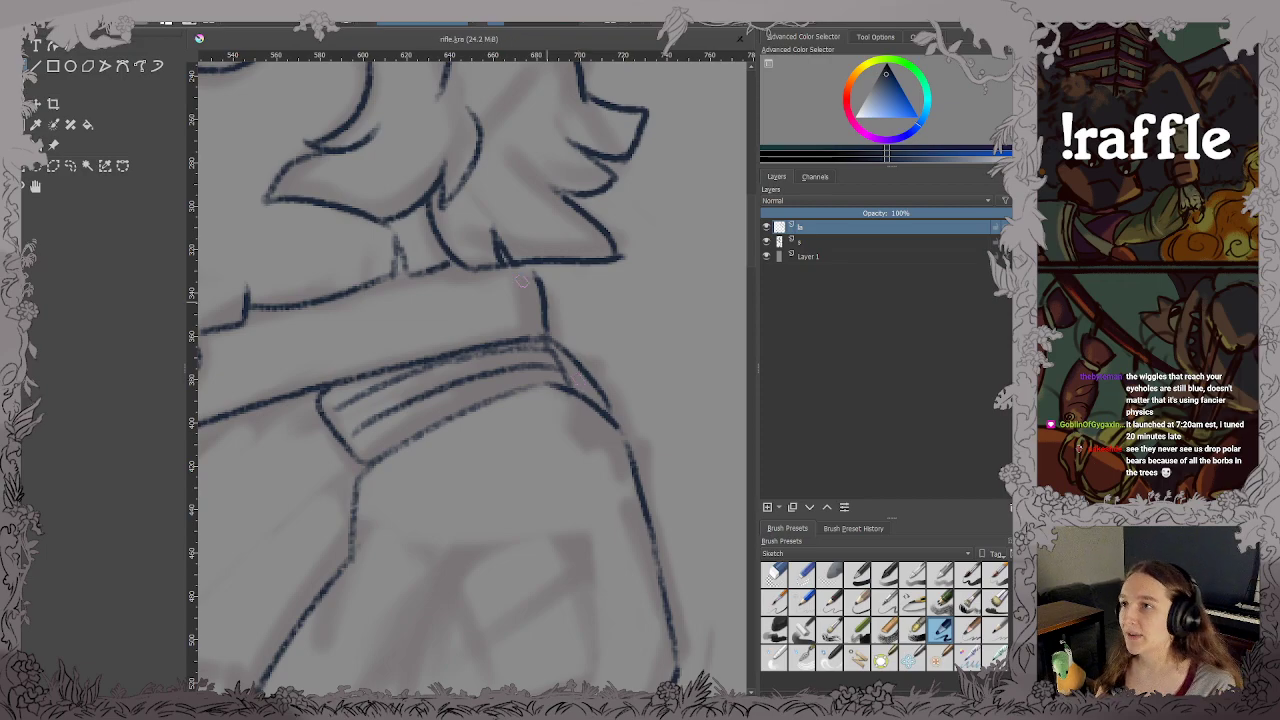
pyautogui.scroll(-1, 522, 281)
pyautogui.moveTo(495, 325); pyautogui.dragTo(583, 334)
pyautogui.moveTo(464, 374); pyautogui.dragTo(508, 300)
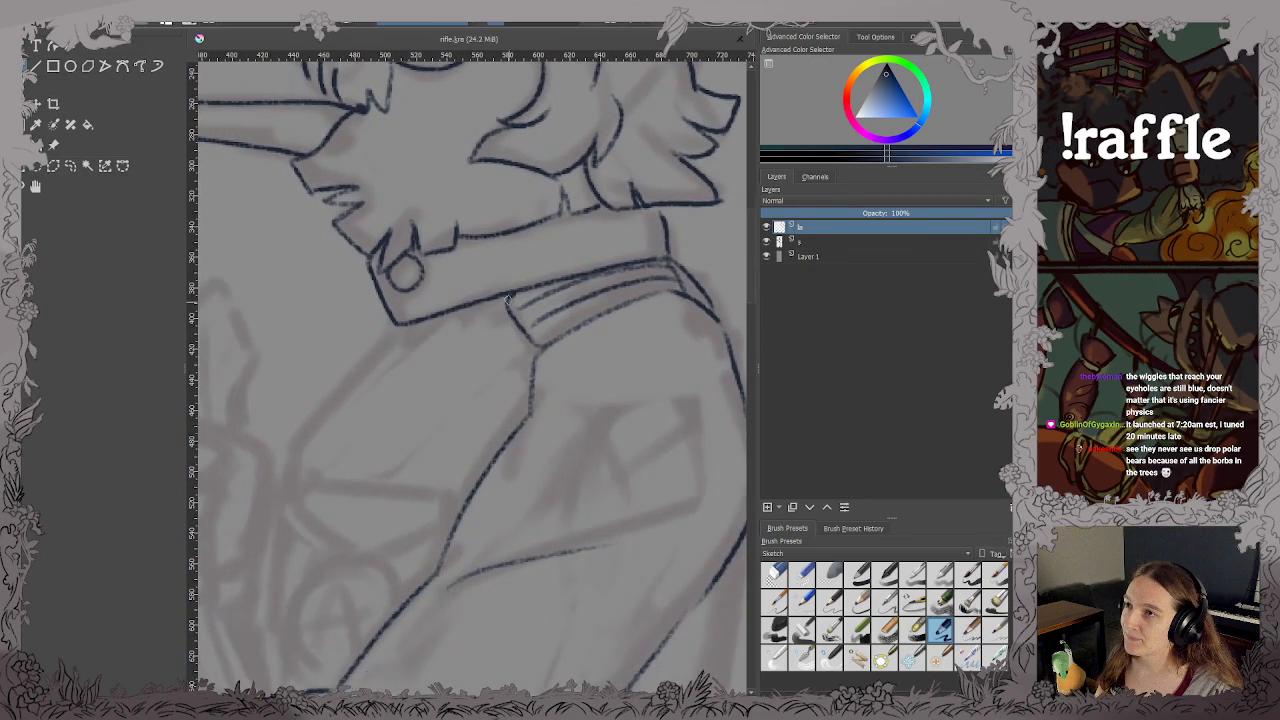
pyautogui.moveTo(555, 365); pyautogui.dragTo(537, 348)
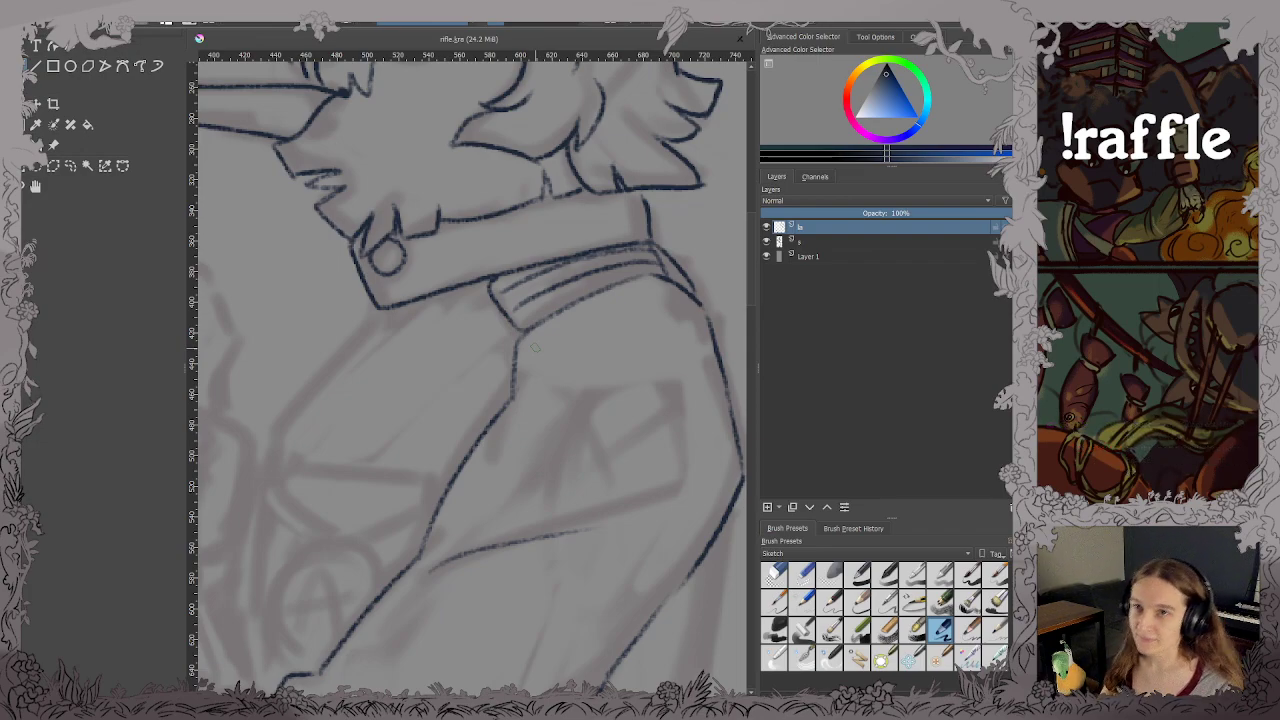
pyautogui.scroll(-1, 533, 362)
pyautogui.moveTo(534, 388)
pyautogui.mouseDown()
pyautogui.moveTo(589, 368)
pyautogui.moveTo(550, 369)
pyautogui.moveTo(531, 323)
pyautogui.moveTo(500, 374)
pyautogui.moveTo(513, 385)
pyautogui.mouseUp()
pyautogui.scroll(1, 550, 362)
pyautogui.scroll(-3, 550, 369)
pyautogui.scroll(-2, 546, 356)
pyautogui.scroll(4, 542, 343)
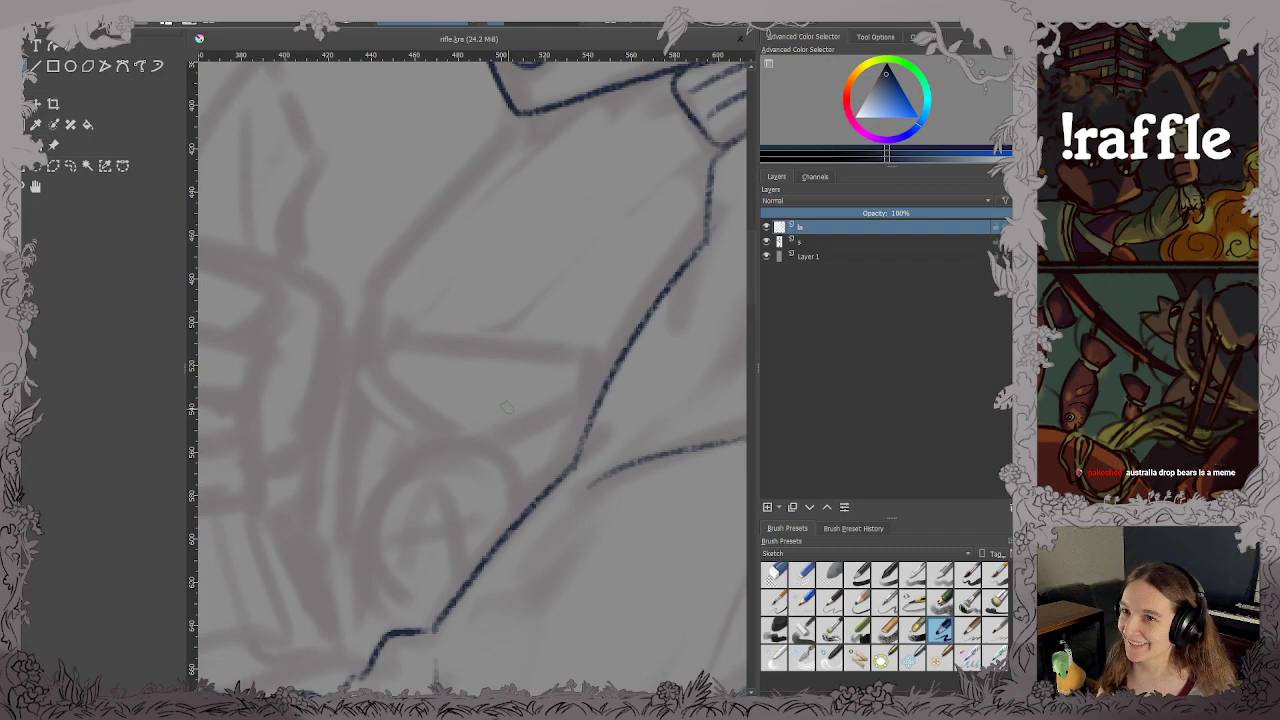
# Ink the pointed chest pocket flap beside the upper arm, closing its V-shaped lower edge with the straight top and short side.
pyautogui.scroll(-2, 507, 407)
pyautogui.moveTo(424, 341); pyautogui.dragTo(422, 371)
pyautogui.scroll(2, 421, 373)
pyautogui.scroll(1, 535, 440)
pyautogui.moveTo(535, 440)
pyautogui.mouseDown()
pyautogui.moveTo(497, 297)
pyautogui.moveTo(376, 199)
pyautogui.moveTo(390, 262)
pyautogui.moveTo(503, 352)
pyautogui.moveTo(662, 283)
pyautogui.mouseUp()
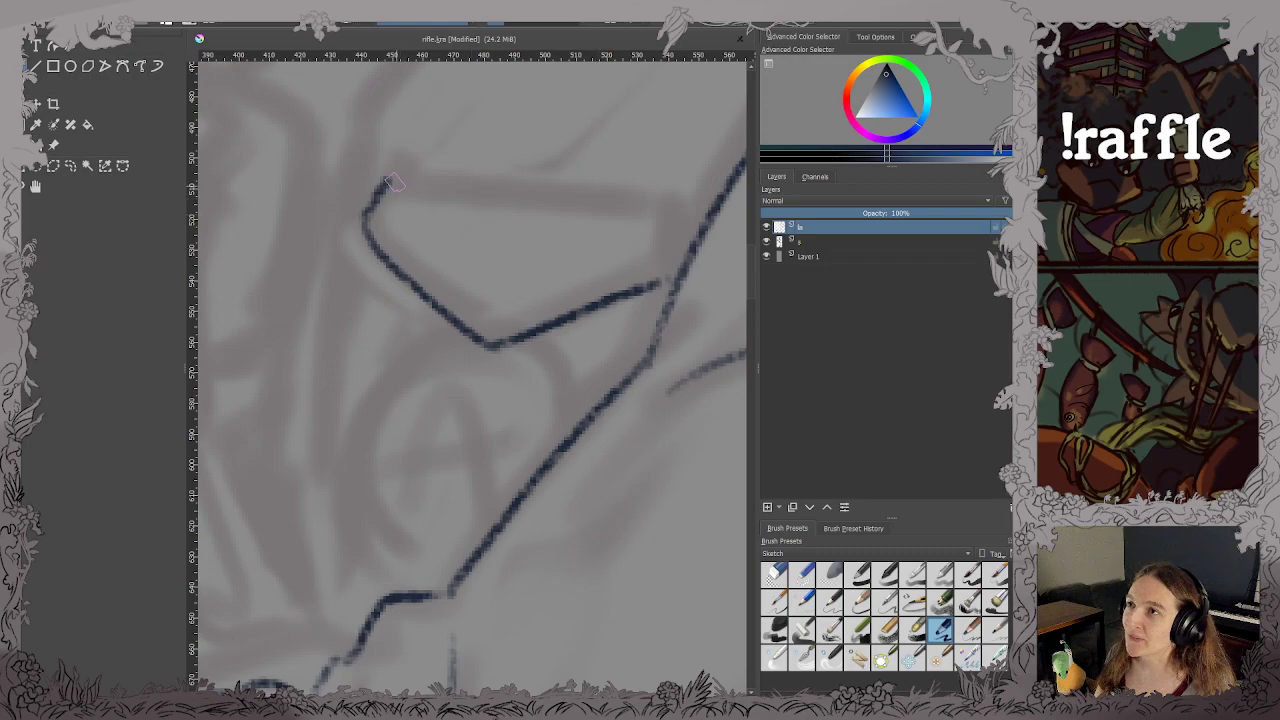
pyautogui.moveTo(393, 182)
pyautogui.mouseDown()
pyautogui.moveTo(668, 212)
pyautogui.moveTo(598, 292)
pyautogui.mouseUp()
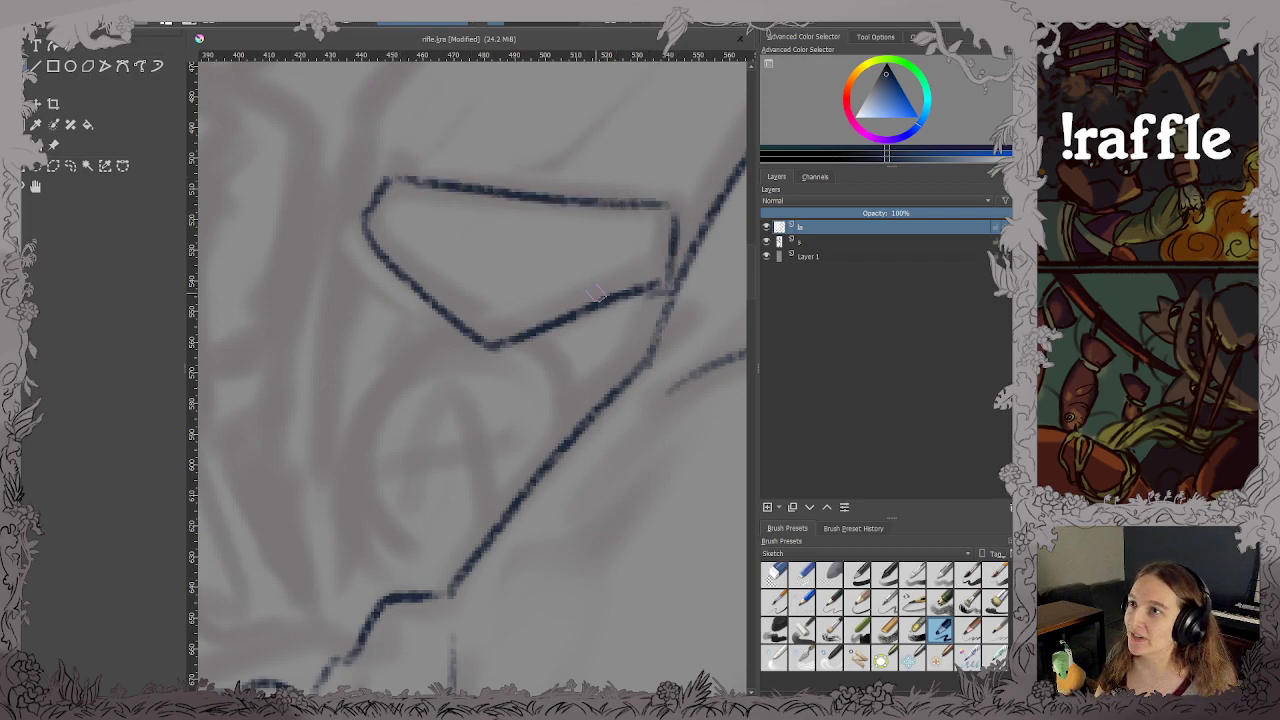
# Ink the pocket's rounded outer edge curving from under the flap down to the upper arm's front edge, redoing it narrower.
pyautogui.moveTo(458, 340)
pyautogui.mouseDown()
pyautogui.moveTo(375, 390)
pyautogui.moveTo(333, 462)
pyautogui.moveTo(347, 533)
pyautogui.moveTo(427, 596)
pyautogui.mouseUp()
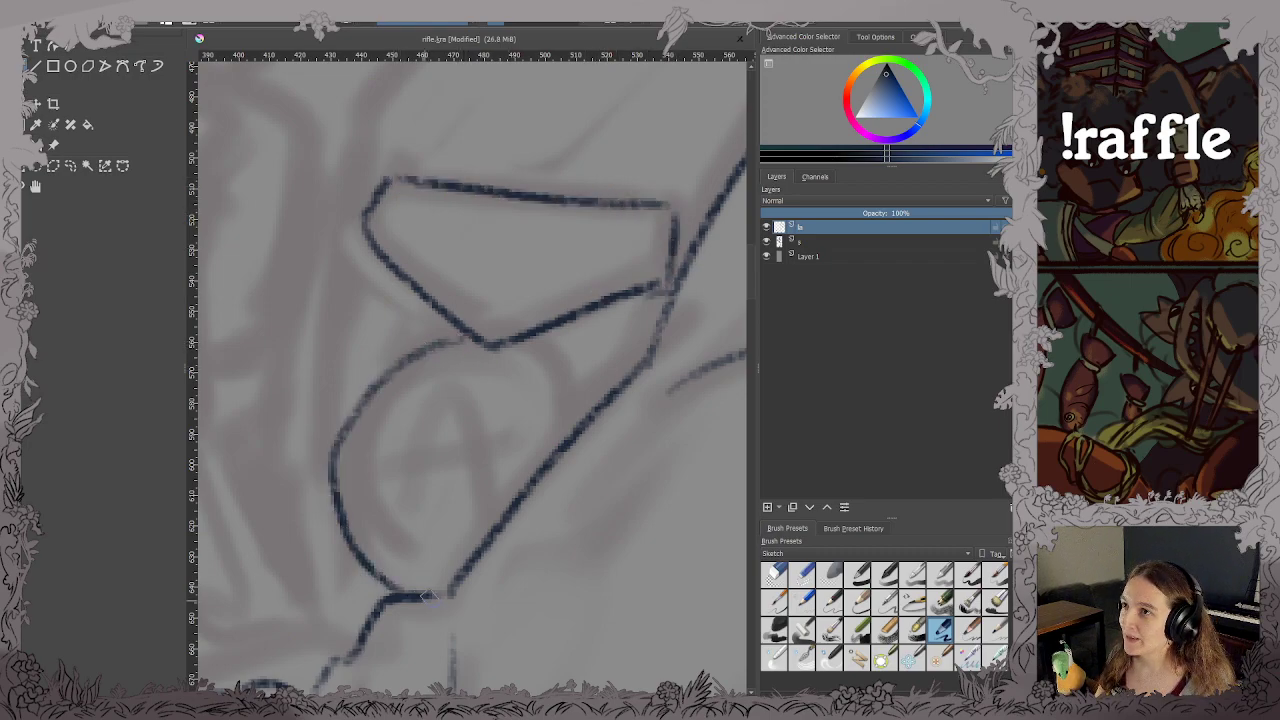
pyautogui.hotkey('ctrl', 'z')
pyautogui.moveTo(462, 334)
pyautogui.mouseDown()
pyautogui.moveTo(355, 444)
pyautogui.moveTo(403, 562)
pyautogui.moveTo(457, 580)
pyautogui.mouseUp()
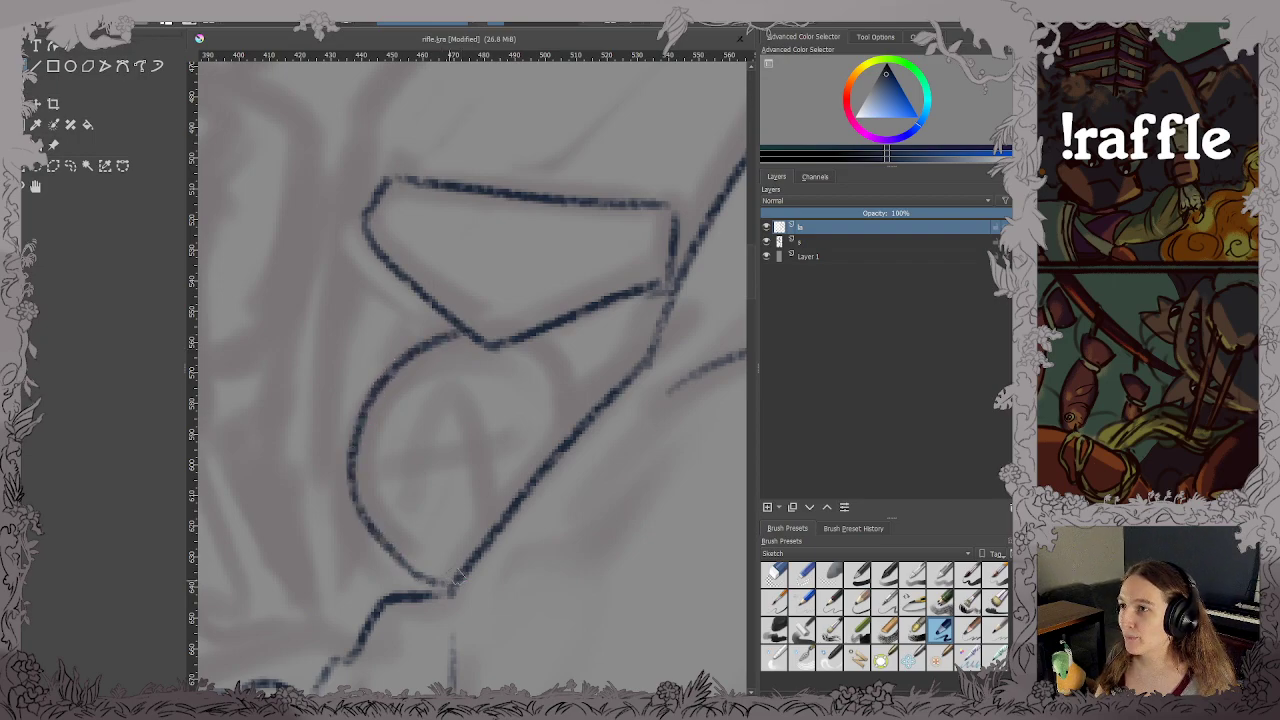
# Ink the pocket's inner edge curving from the flap to the arm, letter an A inside the rounded pocket, and save the drawing.
pyautogui.moveTo(532, 338)
pyautogui.mouseDown()
pyautogui.moveTo(600, 408)
pyautogui.moveTo(584, 436)
pyautogui.mouseUp()
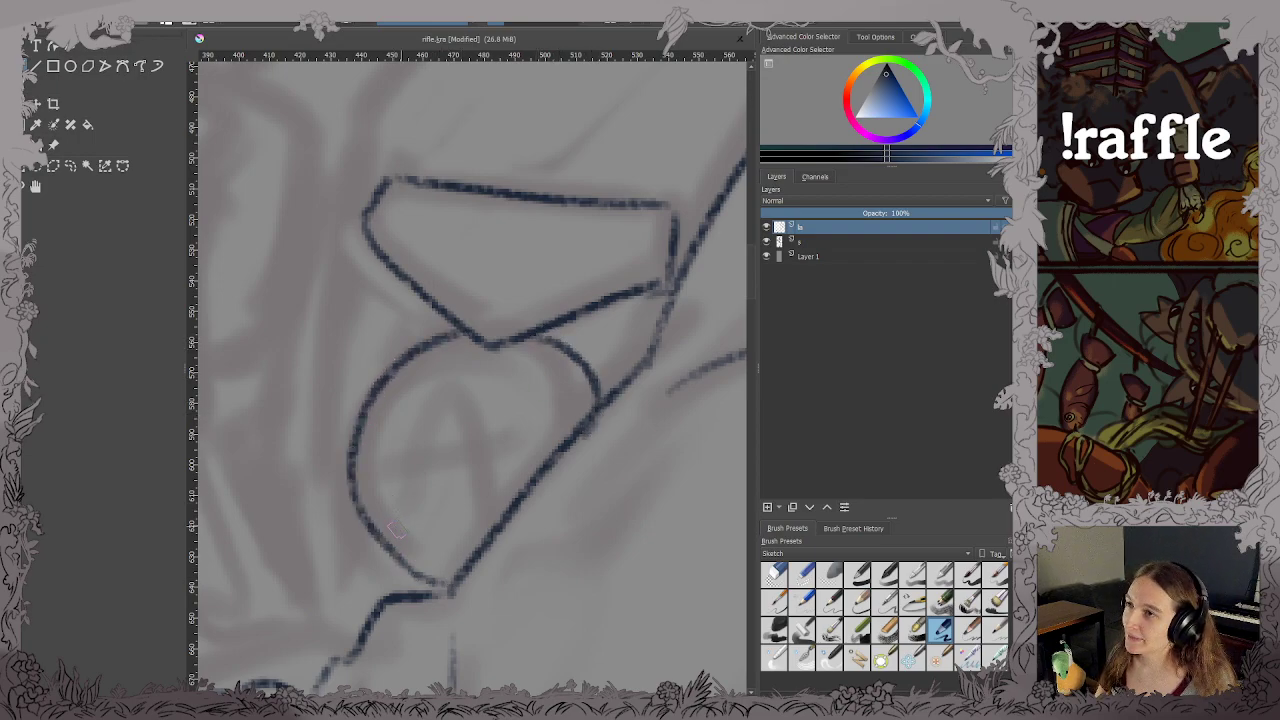
pyautogui.moveTo(410, 525)
pyautogui.mouseDown()
pyautogui.moveTo(455, 394)
pyautogui.moveTo(510, 456)
pyautogui.mouseUp()
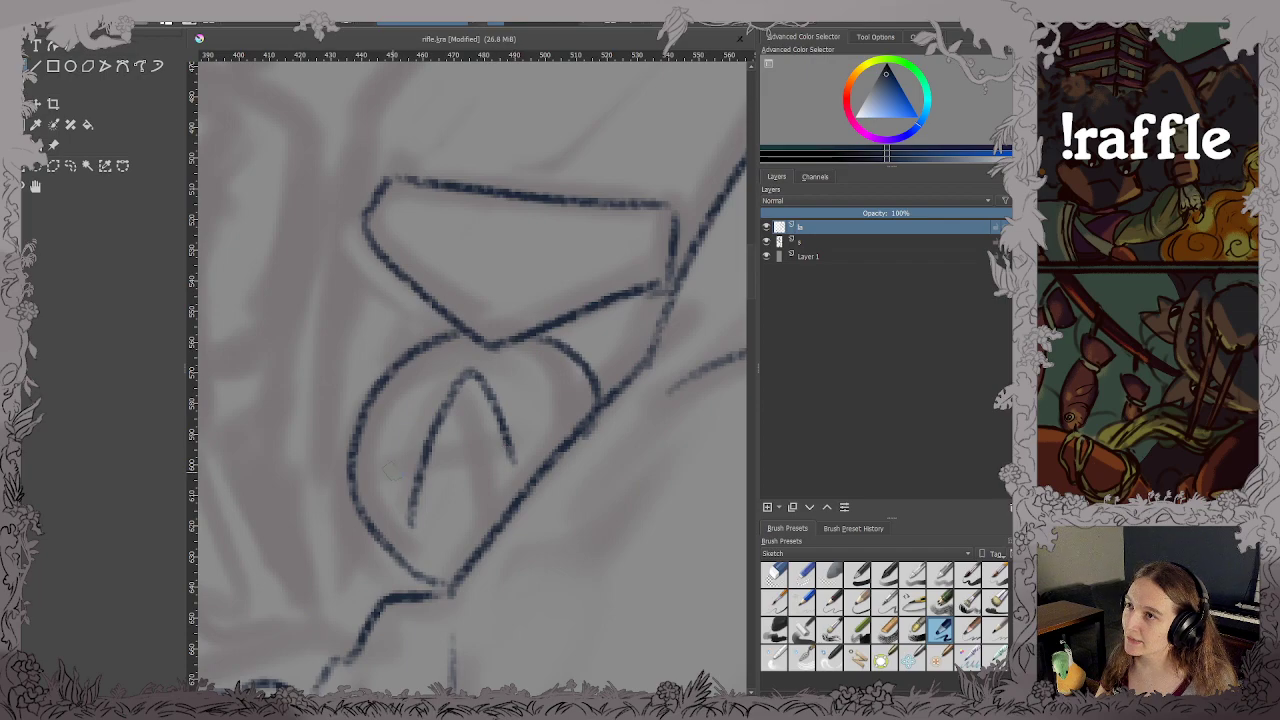
pyautogui.moveTo(390, 468); pyautogui.dragTo(572, 424)
pyautogui.hotkey('ctrl', 's')
pyautogui.scroll(-6, 508, 452)
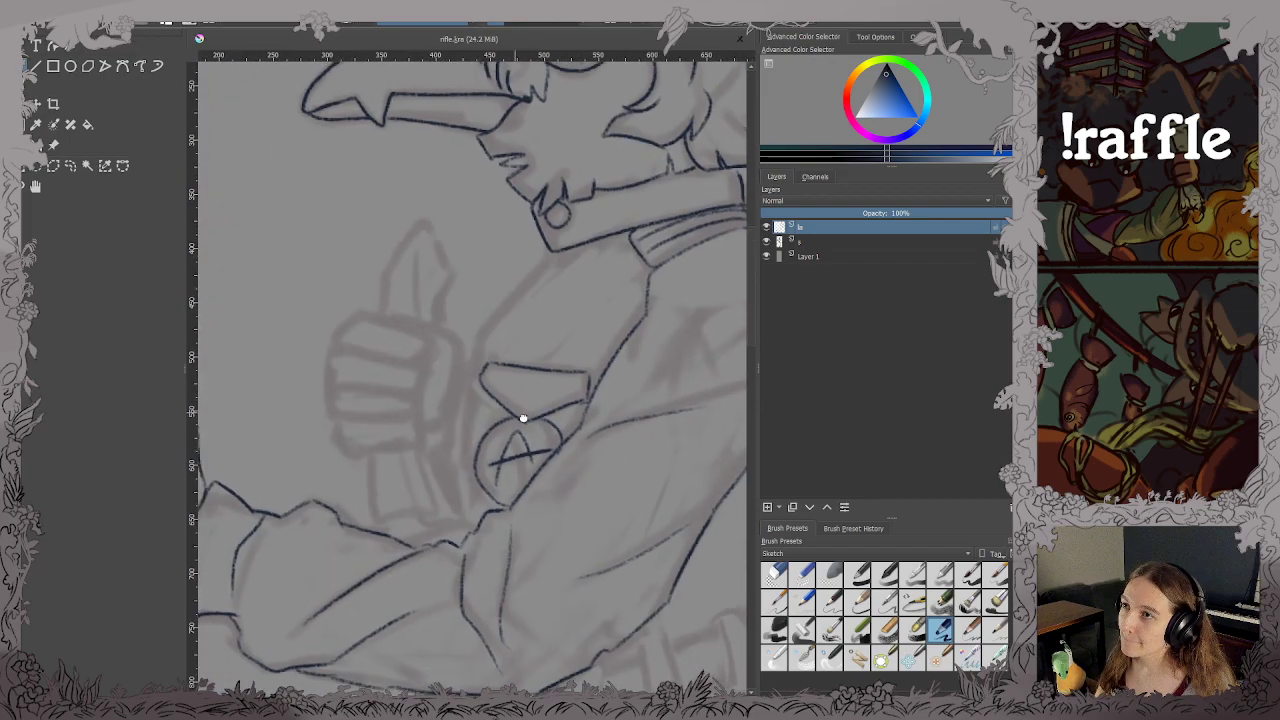
# Remove the inked fold lines inside the bent elbow of the sleeve and save the drawing.
pyautogui.moveTo(507, 462)
pyautogui.mouseDown()
pyautogui.moveTo(473, 464)
pyautogui.moveTo(539, 432)
pyautogui.mouseUp()
pyautogui.scroll(-1, 520, 463)
pyautogui.scroll(1, 501, 532)
pyautogui.scroll(1, 460, 480)
pyautogui.moveTo(460, 480); pyautogui.dragTo(489, 431)
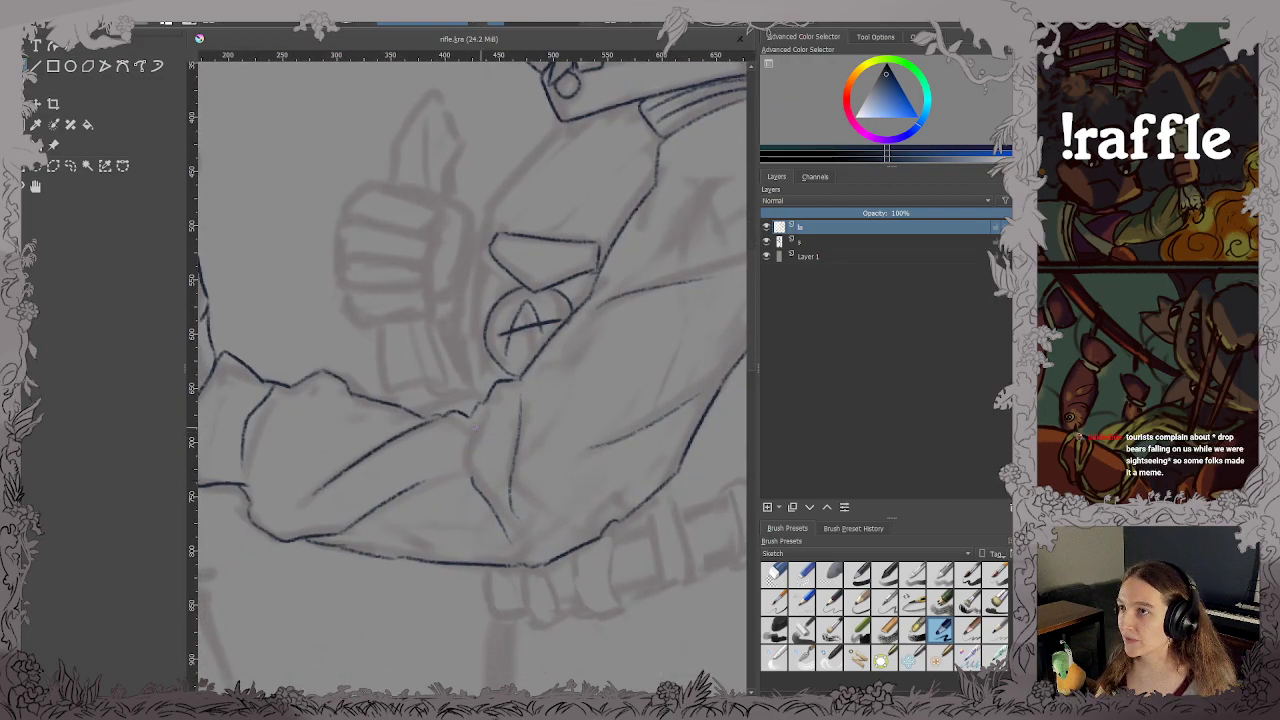
pyautogui.hotkey('ctrl', 'z')
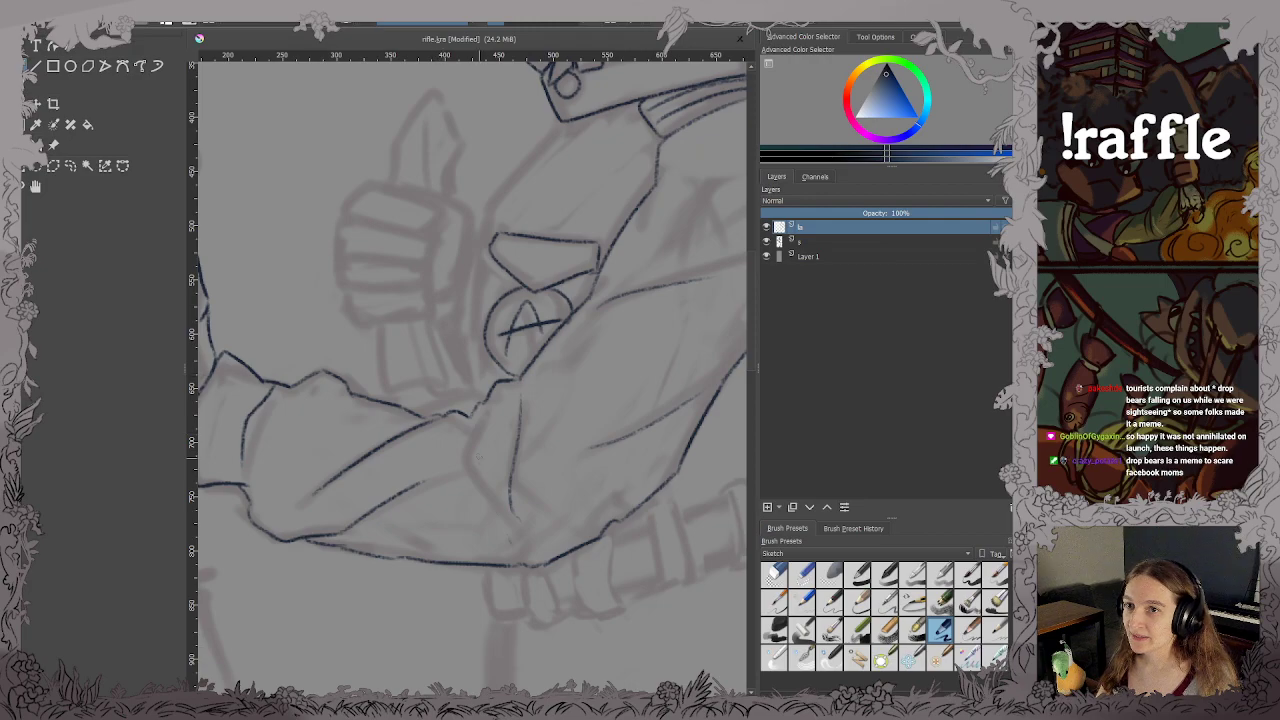
pyautogui.hotkey('ctrl', 's')
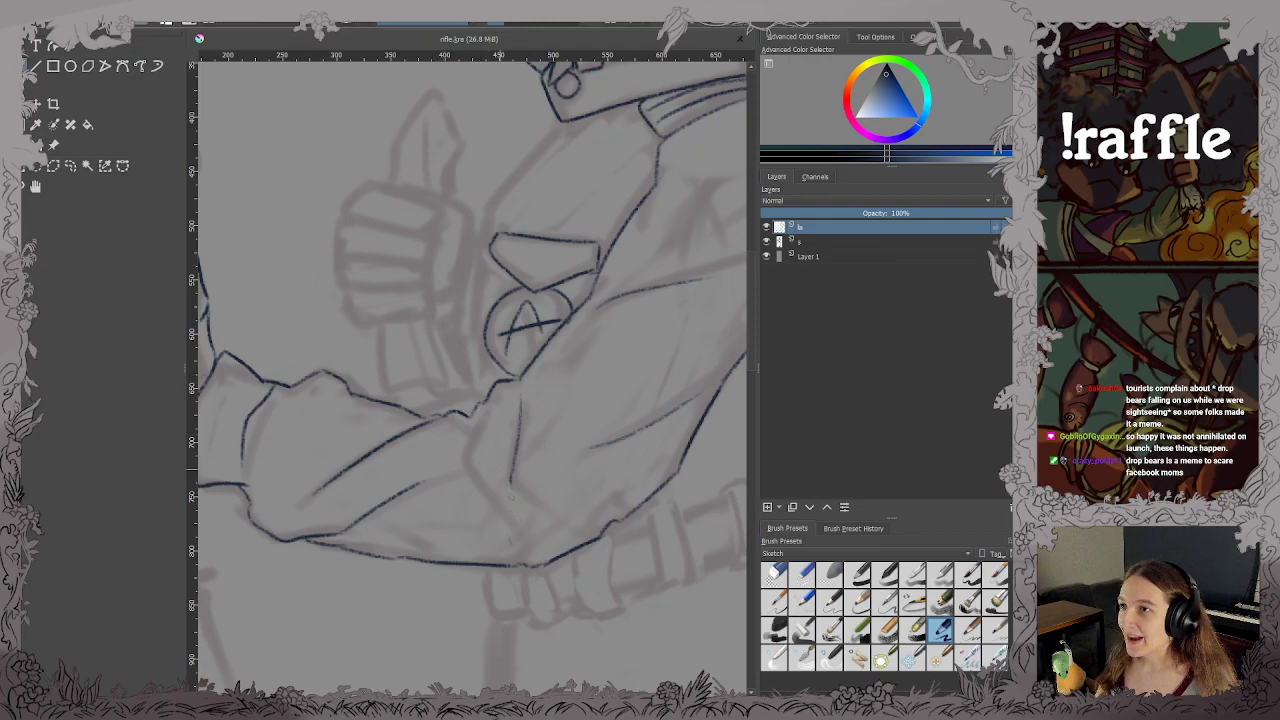
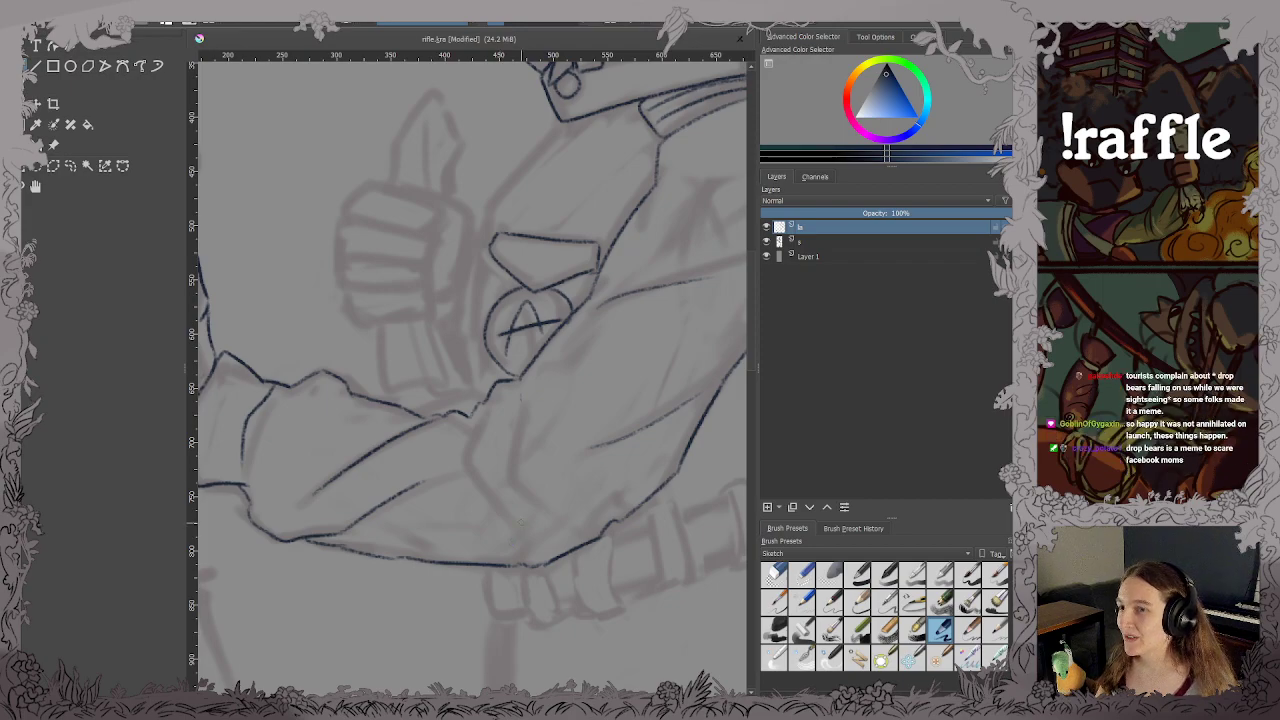
# Ink the rifle's tapered fore-end above the gripping hand, with both long sides and its slanted upper end, and save.
pyautogui.scroll(-1, 464, 493)
pyautogui.moveTo(468, 494); pyautogui.dragTo(547, 492)
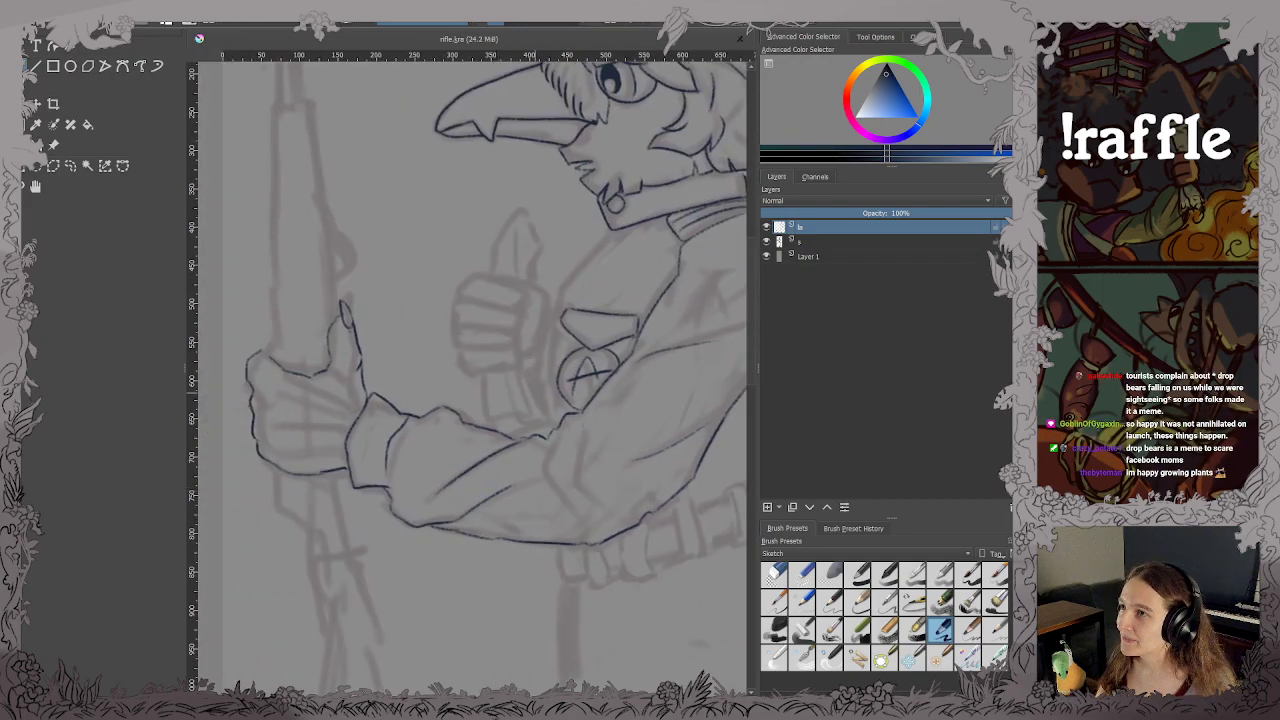
pyautogui.scroll(1, 543, 383)
pyautogui.moveTo(390, 273); pyautogui.dragTo(529, 426)
pyautogui.scroll(5, 297, 417)
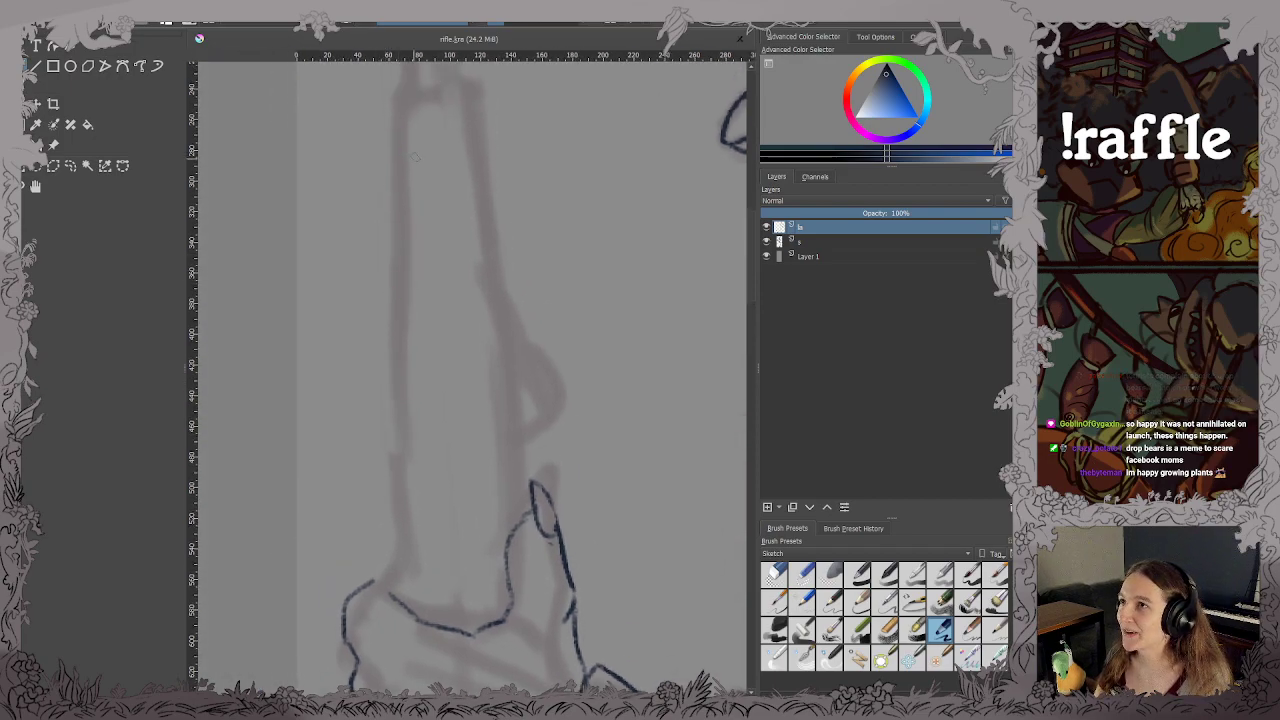
pyautogui.moveTo(422, 103)
pyautogui.mouseDown()
pyautogui.moveTo(397, 128)
pyautogui.moveTo(389, 455)
pyautogui.mouseUp()
pyautogui.moveTo(391, 539)
pyautogui.mouseDown()
pyautogui.moveTo(400, 595)
pyautogui.moveTo(393, 573)
pyautogui.mouseUp()
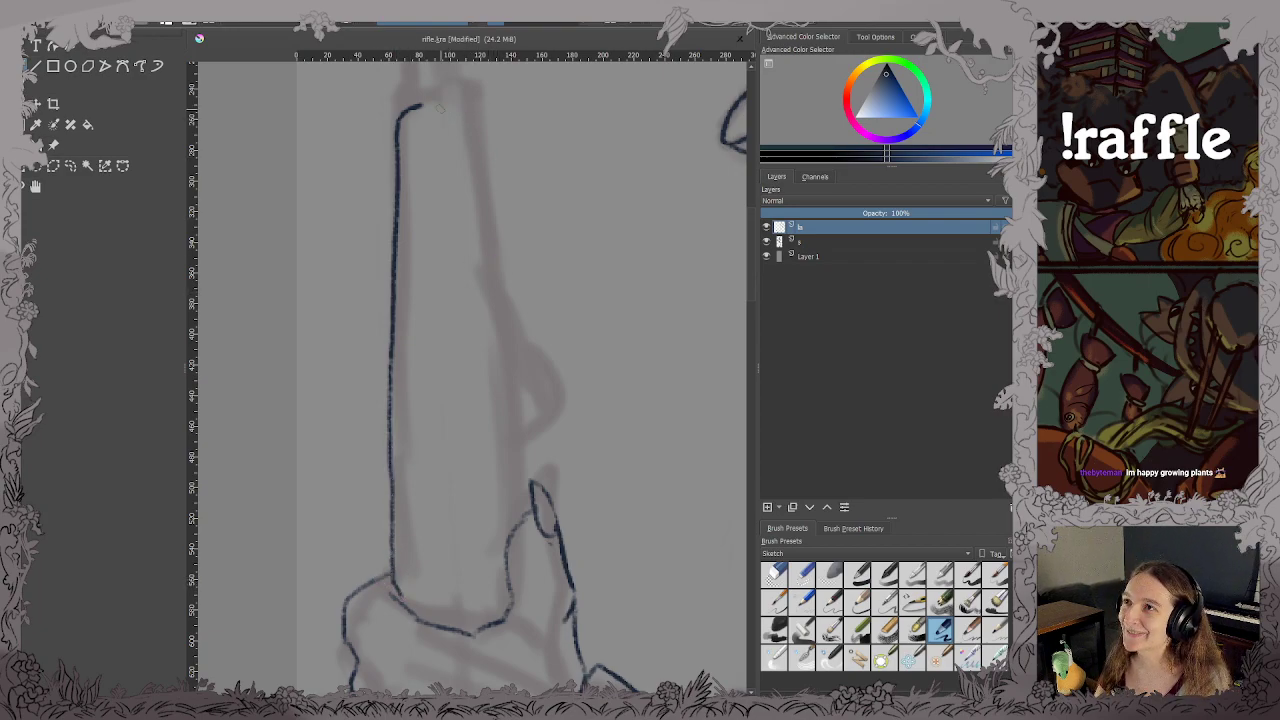
pyautogui.moveTo(422, 102)
pyautogui.mouseDown()
pyautogui.moveTo(466, 86)
pyautogui.moveTo(476, 97)
pyautogui.moveTo(513, 533)
pyautogui.mouseUp()
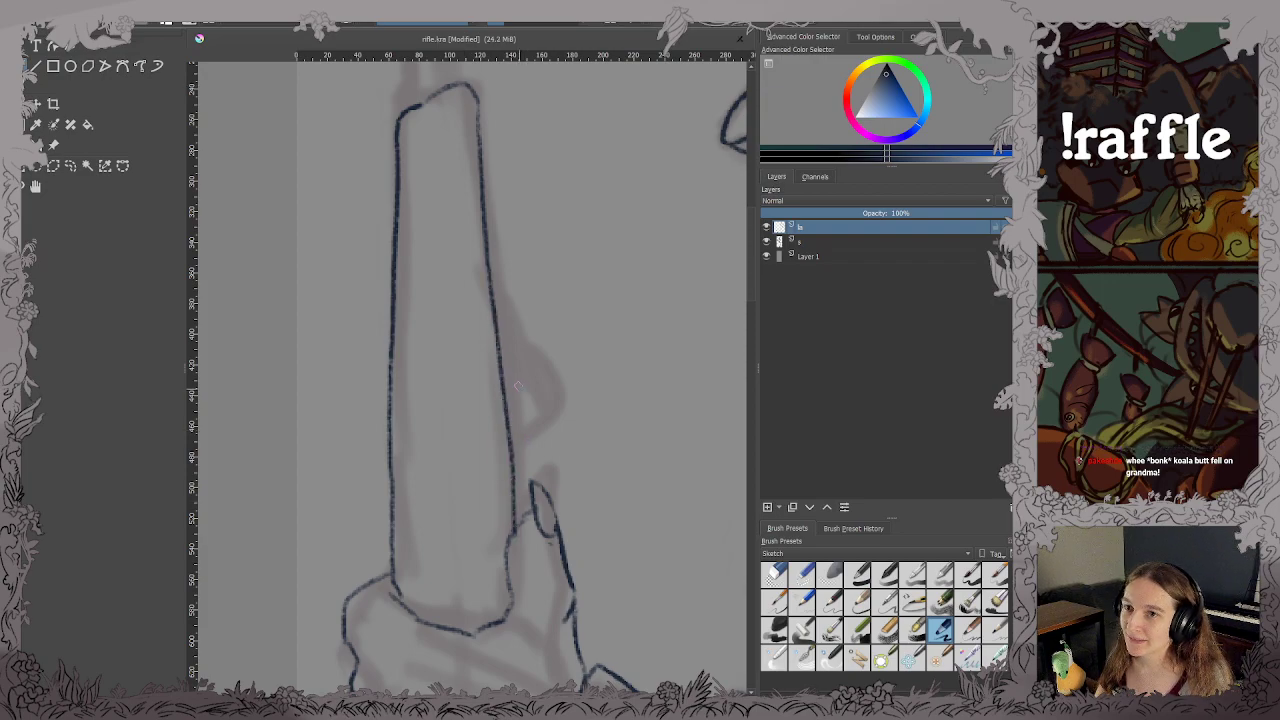
pyautogui.hotkey('ctrl', 's')
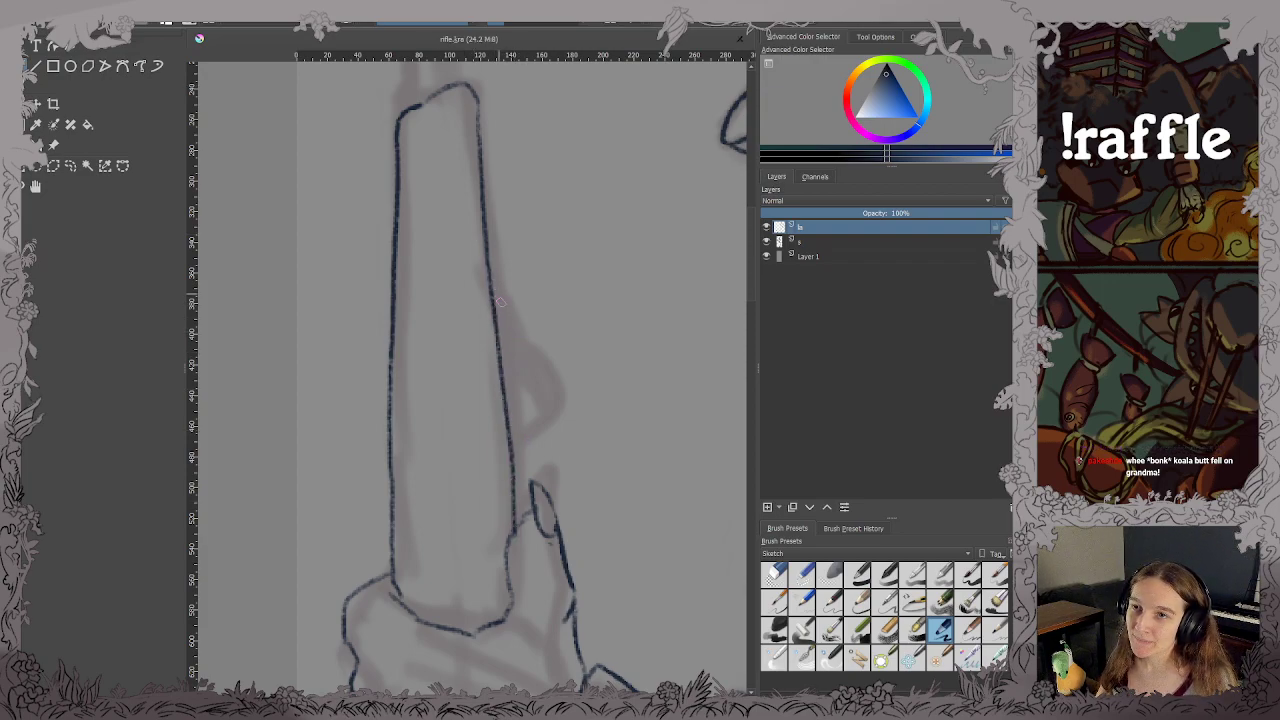
# Ink the bulging part on the rifle's inner side just above the thumb, and save the drawing.
pyautogui.moveTo(496, 312); pyautogui.dragTo(548, 365)
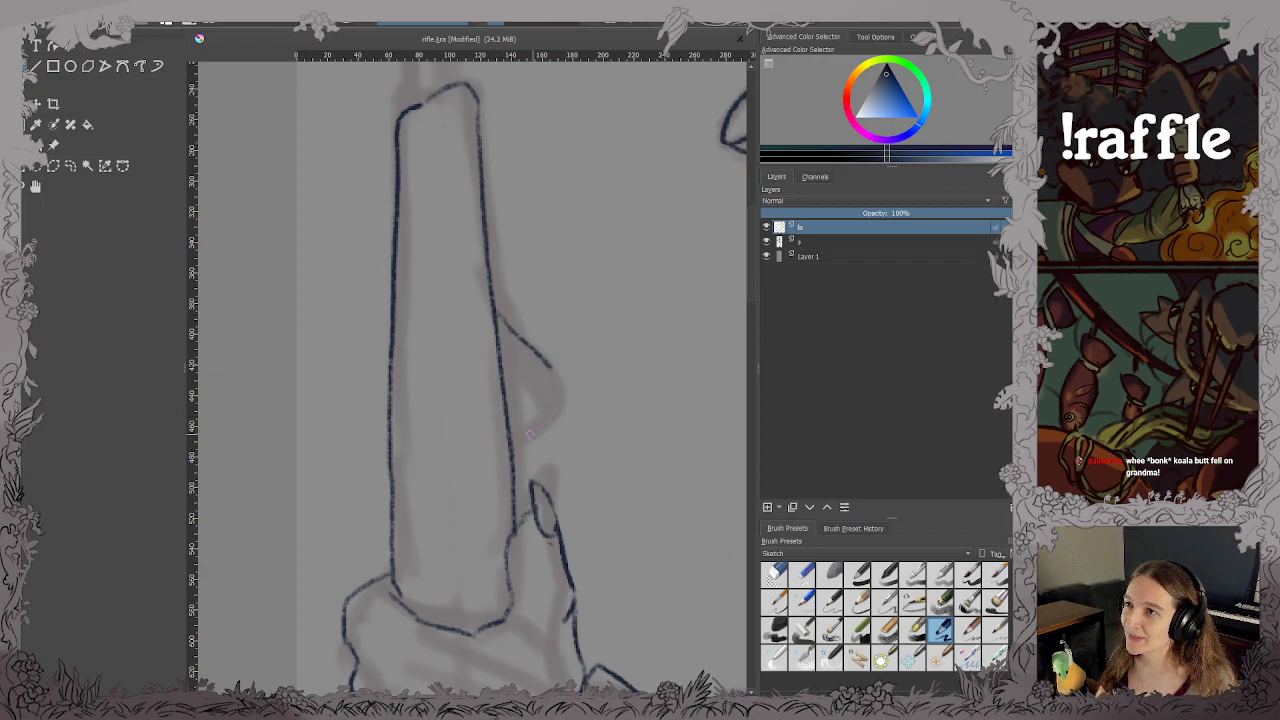
pyautogui.moveTo(514, 446)
pyautogui.mouseDown()
pyautogui.moveTo(554, 423)
pyautogui.moveTo(560, 388)
pyautogui.mouseUp()
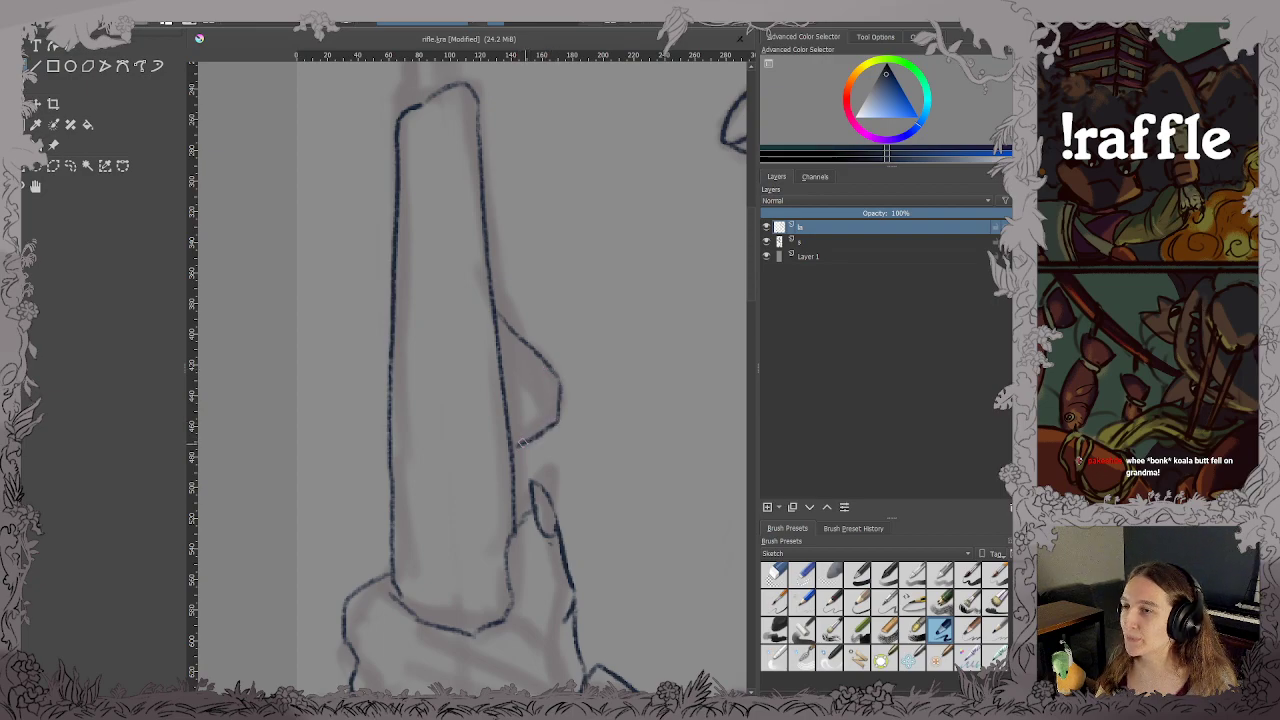
pyautogui.hotkey('ctrl', 's')
# Ink the rifle barrel above the fore-end, with its two long edges, muzzle end and small front sight, and save.
pyautogui.scroll(10, 500, 500)
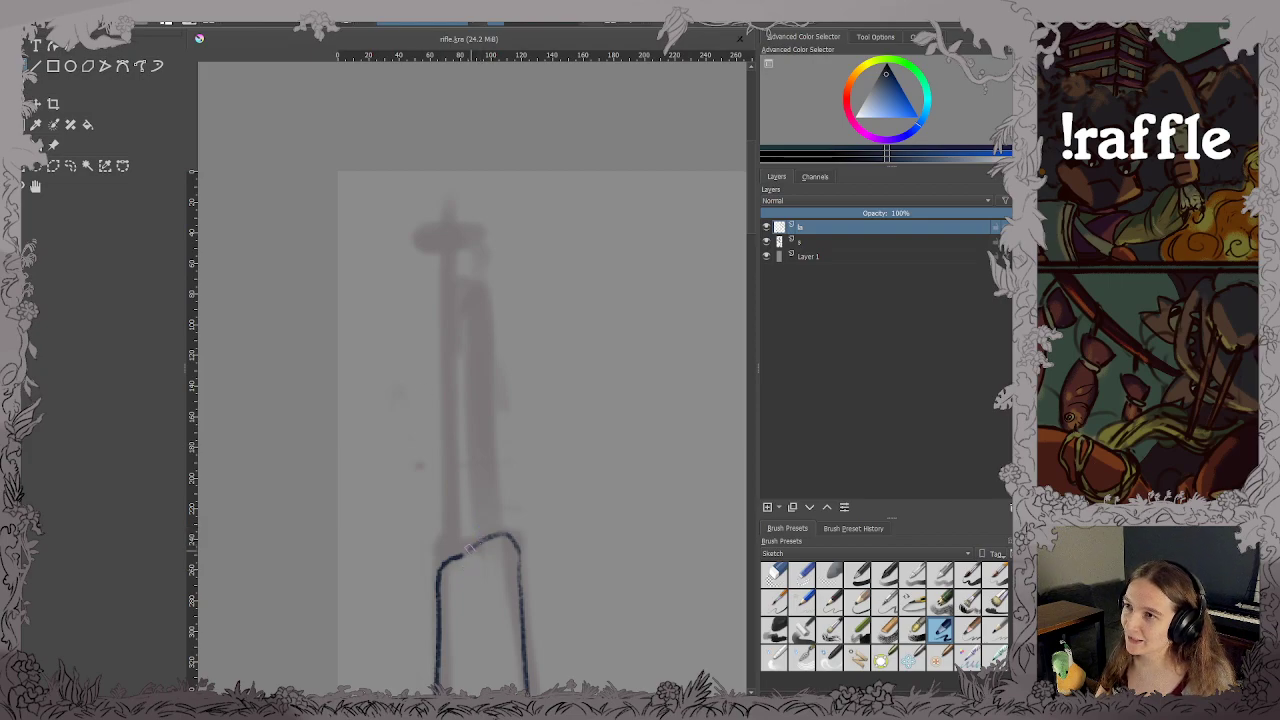
pyautogui.moveTo(447, 556)
pyautogui.mouseDown()
pyautogui.moveTo(452, 270)
pyautogui.moveTo(481, 272)
pyautogui.moveTo(496, 540)
pyautogui.mouseUp()
pyautogui.moveTo(448, 260)
pyautogui.mouseDown()
pyautogui.moveTo(451, 310)
pyautogui.moveTo(451, 291)
pyautogui.mouseUp()
pyautogui.moveTo(446, 353); pyautogui.dragTo(448, 279)
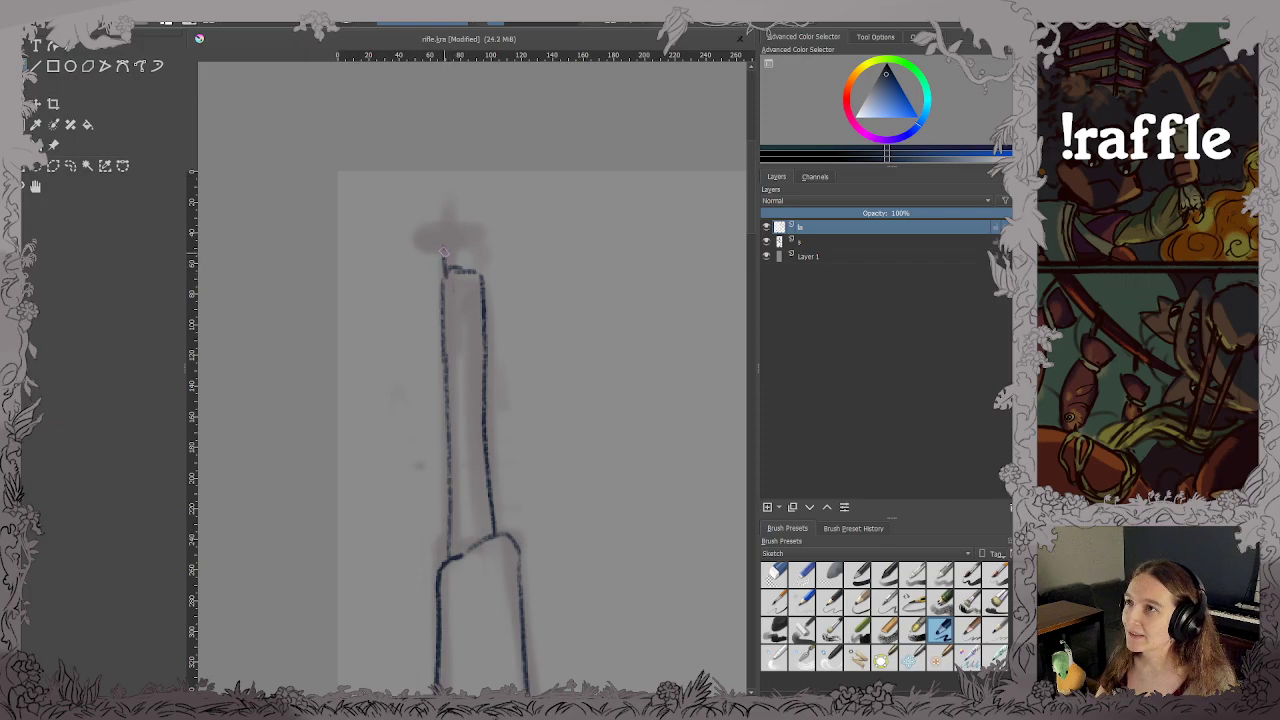
pyautogui.moveTo(444, 252)
pyautogui.mouseDown()
pyautogui.moveTo(445, 200)
pyautogui.moveTo(464, 210)
pyautogui.moveTo(482, 300)
pyautogui.mouseUp()
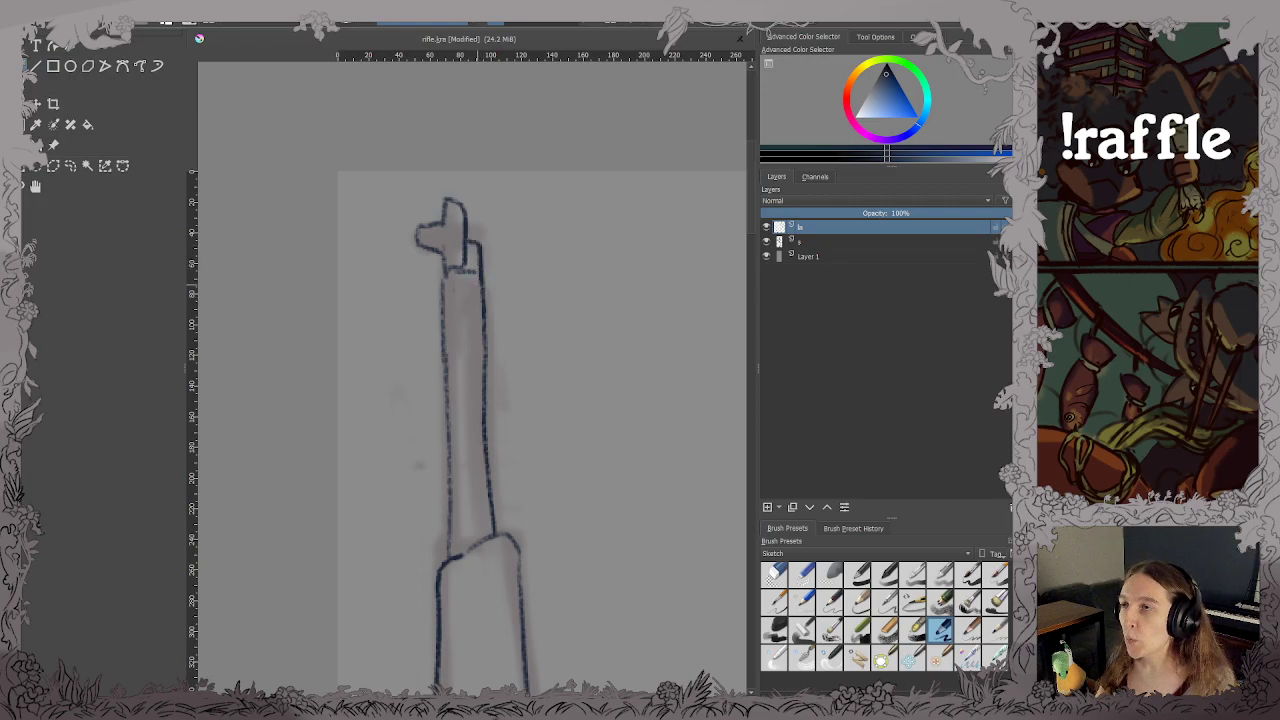
pyautogui.scroll(-3, 478, 287)
pyautogui.hotkey('ctrl', 's')
# Ink the rifle's lower part beneath the gripping hand, from the narrow grip down to the rounded buttstock.
pyautogui.moveTo(503, 414); pyautogui.dragTo(481, 153)
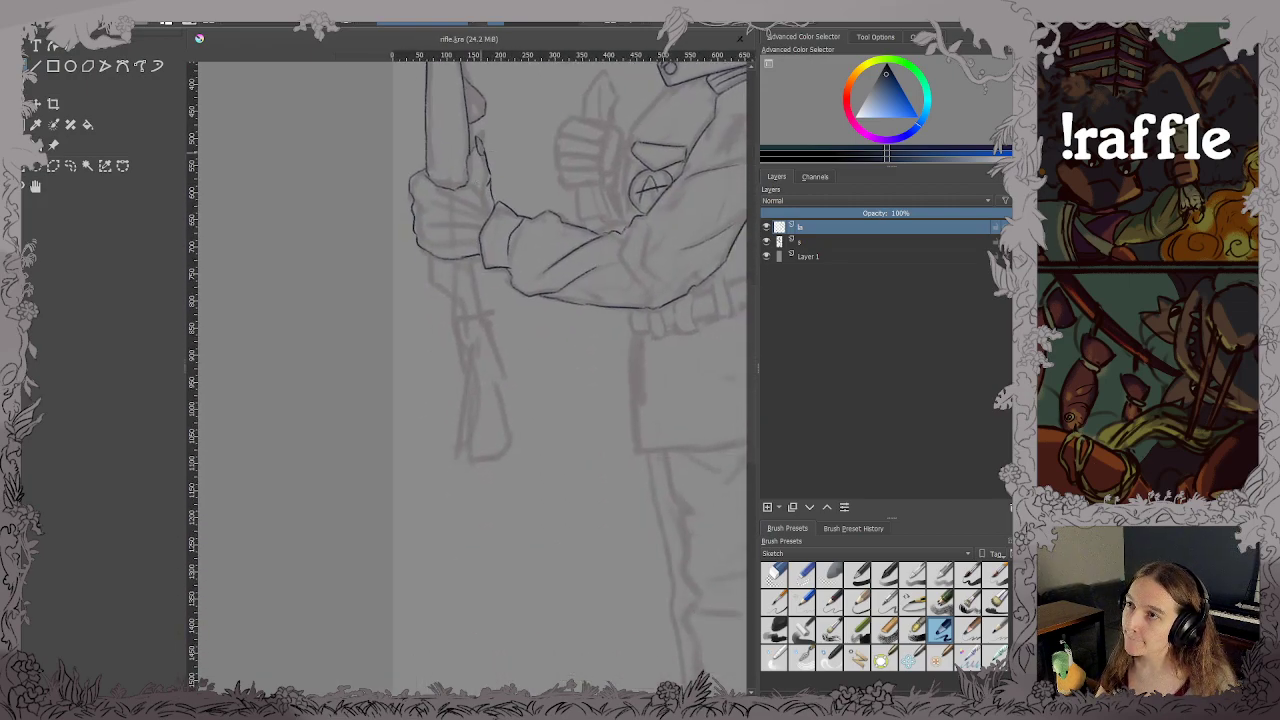
pyautogui.scroll(3, 456, 272)
pyautogui.moveTo(461, 272); pyautogui.dragTo(462, 106)
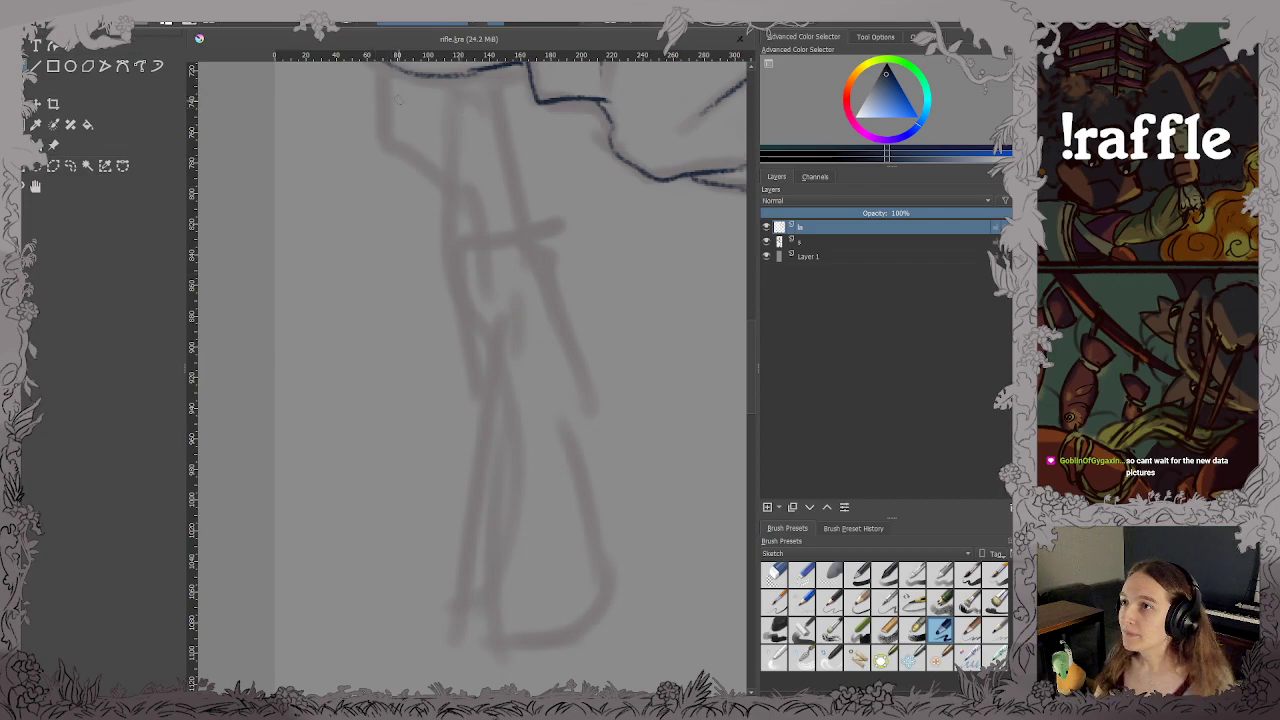
pyautogui.scroll(-2, 396, 99)
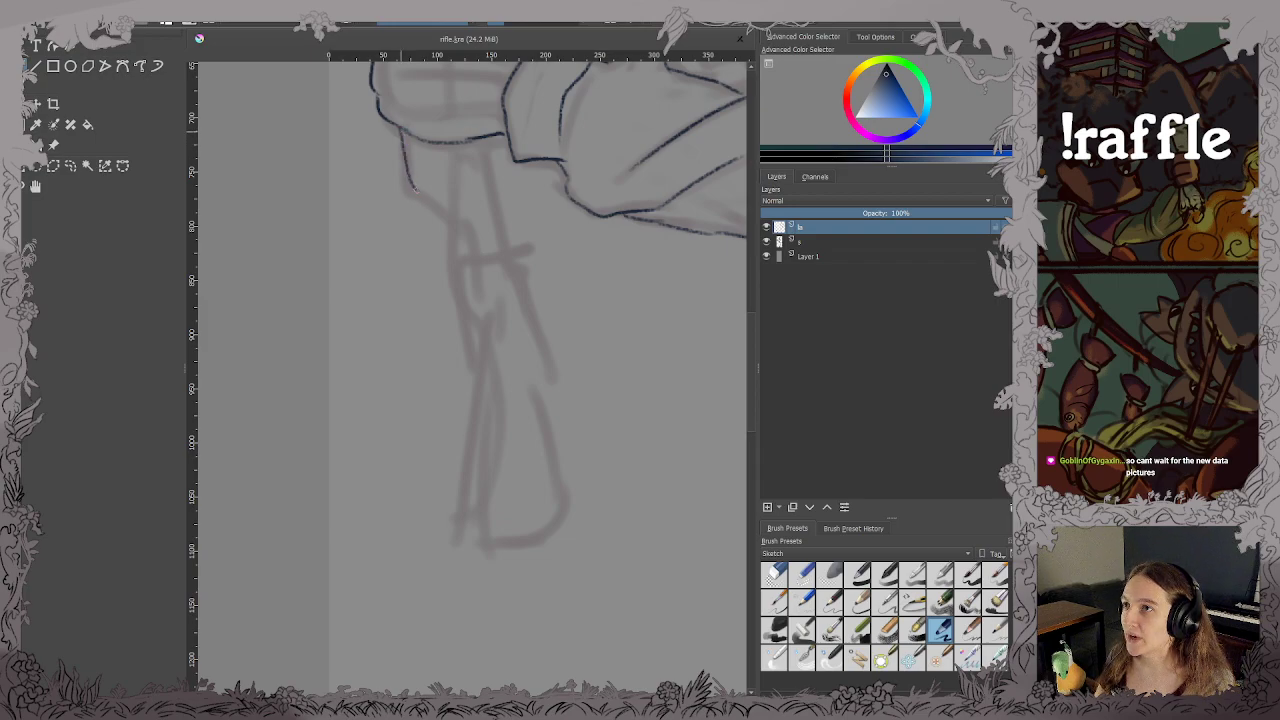
pyautogui.moveTo(456, 282)
pyautogui.mouseDown()
pyautogui.moveTo(482, 340)
pyautogui.moveTo(458, 518)
pyautogui.moveTo(475, 540)
pyautogui.moveTo(550, 530)
pyautogui.moveTo(563, 488)
pyautogui.moveTo(534, 349)
pyautogui.moveTo(507, 306)
pyautogui.moveTo(494, 198)
pyautogui.moveTo(454, 410)
pyautogui.mouseUp()
pyautogui.scroll(-1, 480, 160)
pyautogui.scroll(-3, 510, 330)
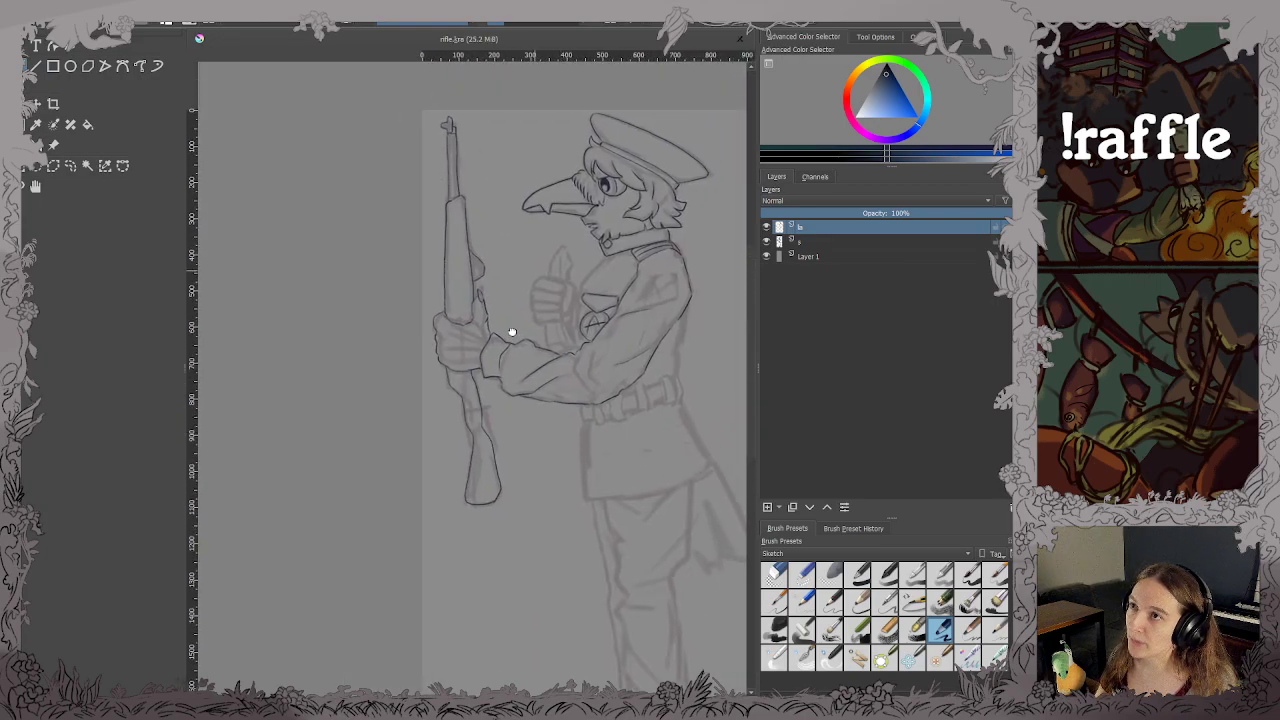
# Ink the front edge of the chest running down beside the pocket to the sleeve.
pyautogui.scroll(4, 510, 330)
pyautogui.moveTo(535, 325); pyautogui.dragTo(505, 348)
pyautogui.scroll(-2, 527, 313)
pyautogui.scroll(4, 575, 300)
pyautogui.scroll(4, 466, 391)
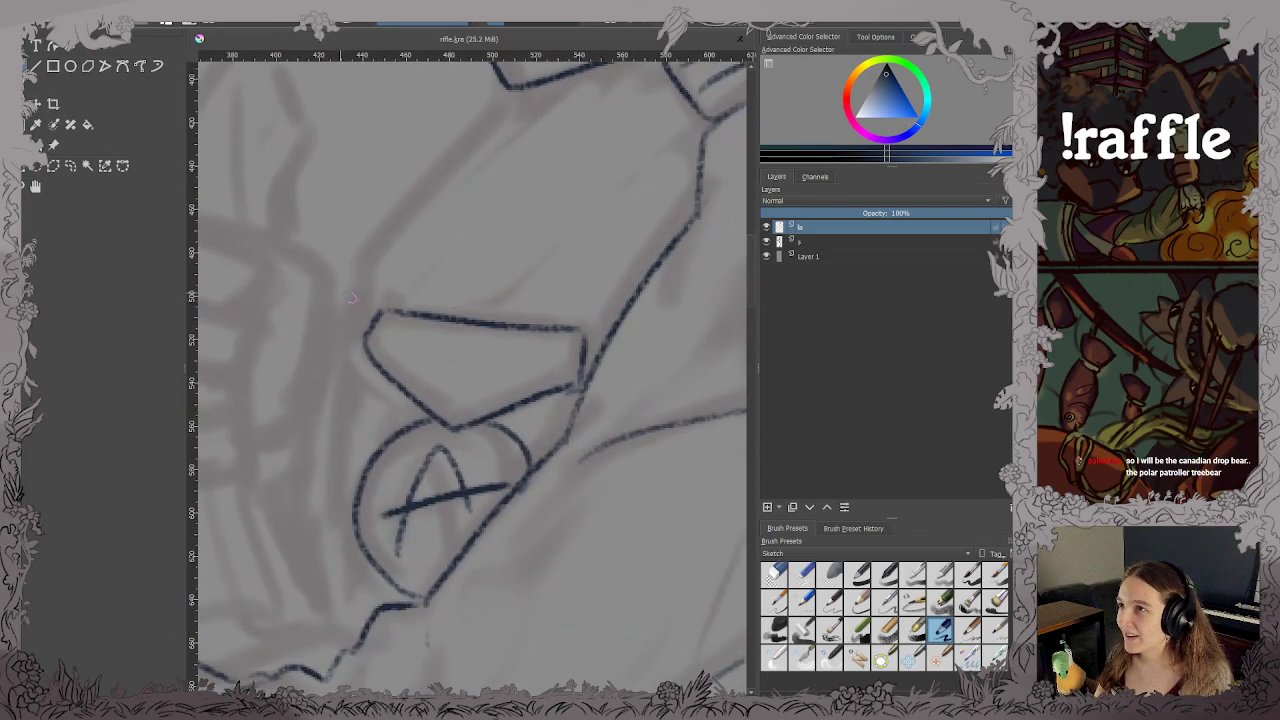
pyautogui.moveTo(362, 266); pyautogui.dragTo(333, 517)
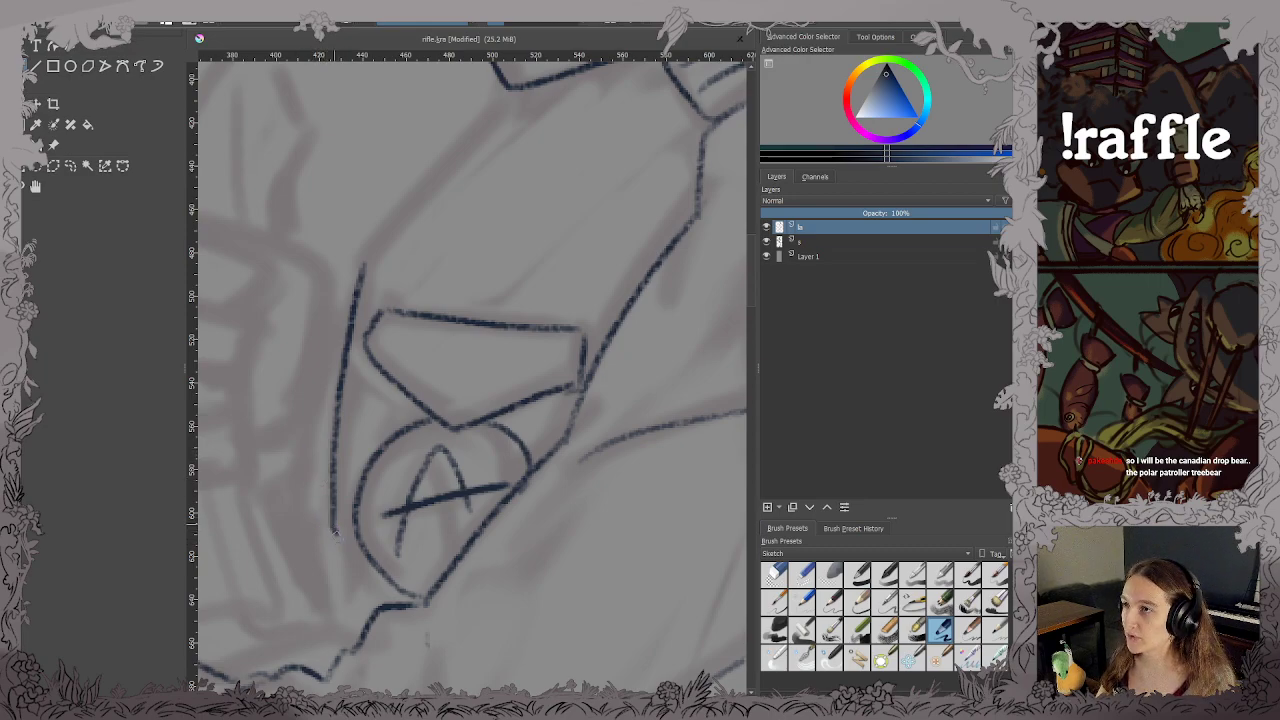
pyautogui.moveTo(333, 530); pyautogui.dragTo(362, 630)
# Ink the sloping upper chest line from the collar's front corner down to the chest's front edge, and save.
pyautogui.scroll(-2, 360, 622)
pyautogui.scroll(3, 424, 282)
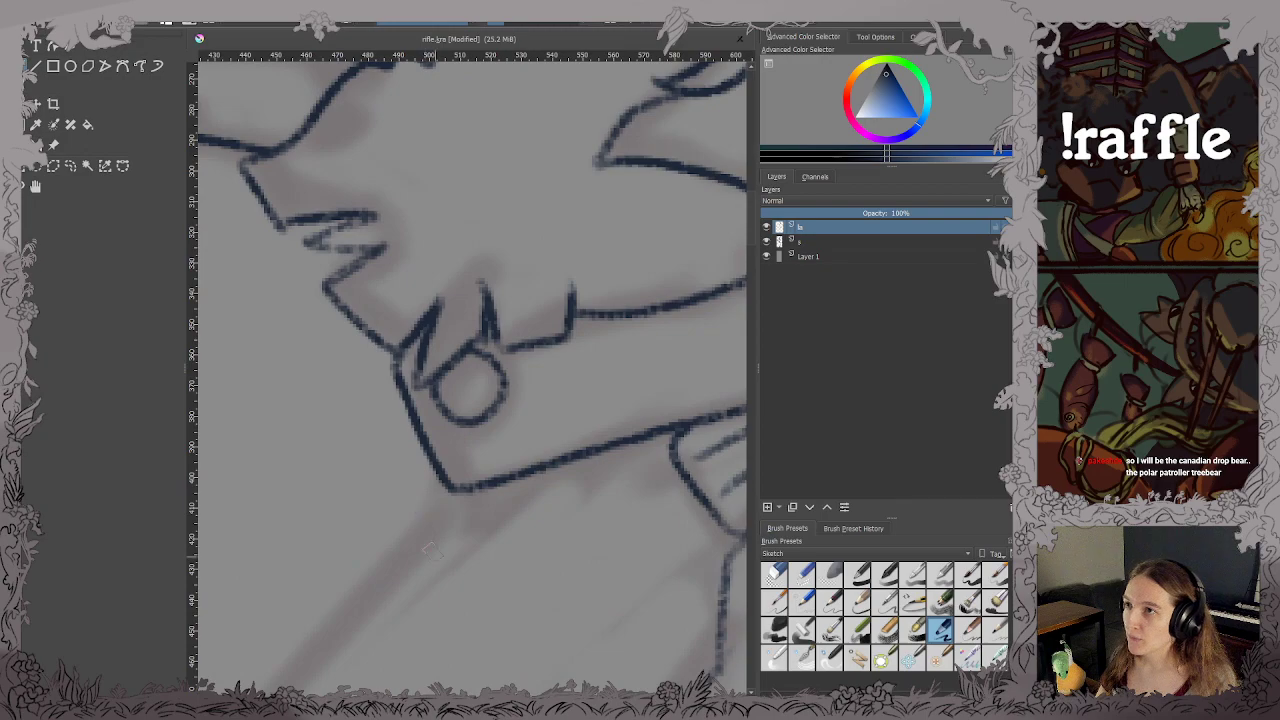
pyautogui.moveTo(446, 547); pyautogui.dragTo(601, 192)
pyautogui.moveTo(405, 383)
pyautogui.mouseDown()
pyautogui.moveTo(420, 350)
pyautogui.moveTo(600, 170)
pyautogui.moveTo(607, 145)
pyautogui.mouseUp()
pyautogui.scroll(-2, 590, 180)
pyautogui.moveTo(499, 344); pyautogui.dragTo(540, 468)
pyautogui.hotkey('ctrl', 's')
# Ink the closed outline of the uppermost curled finger on the raised fist, redoing its rounded fingertip end.
pyautogui.moveTo(460, 525); pyautogui.dragTo(494, 398)
pyautogui.scroll(1, 385, 418)
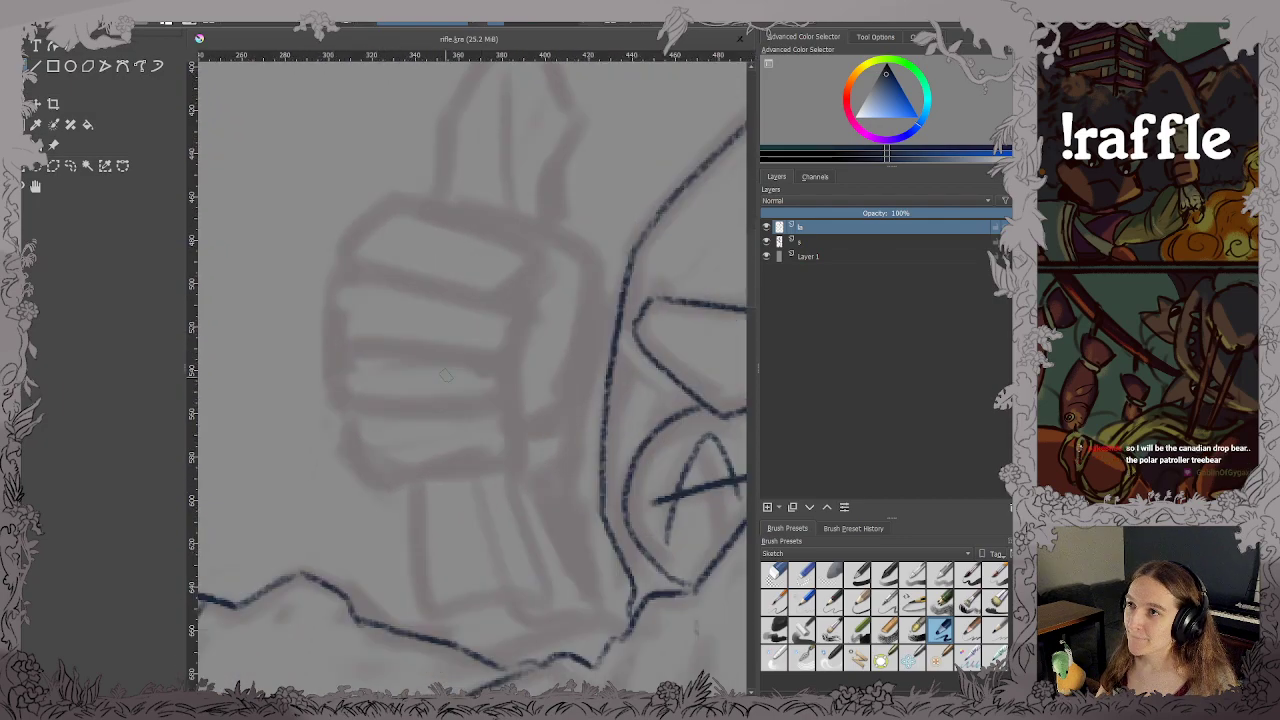
pyautogui.scroll(1, 477, 343)
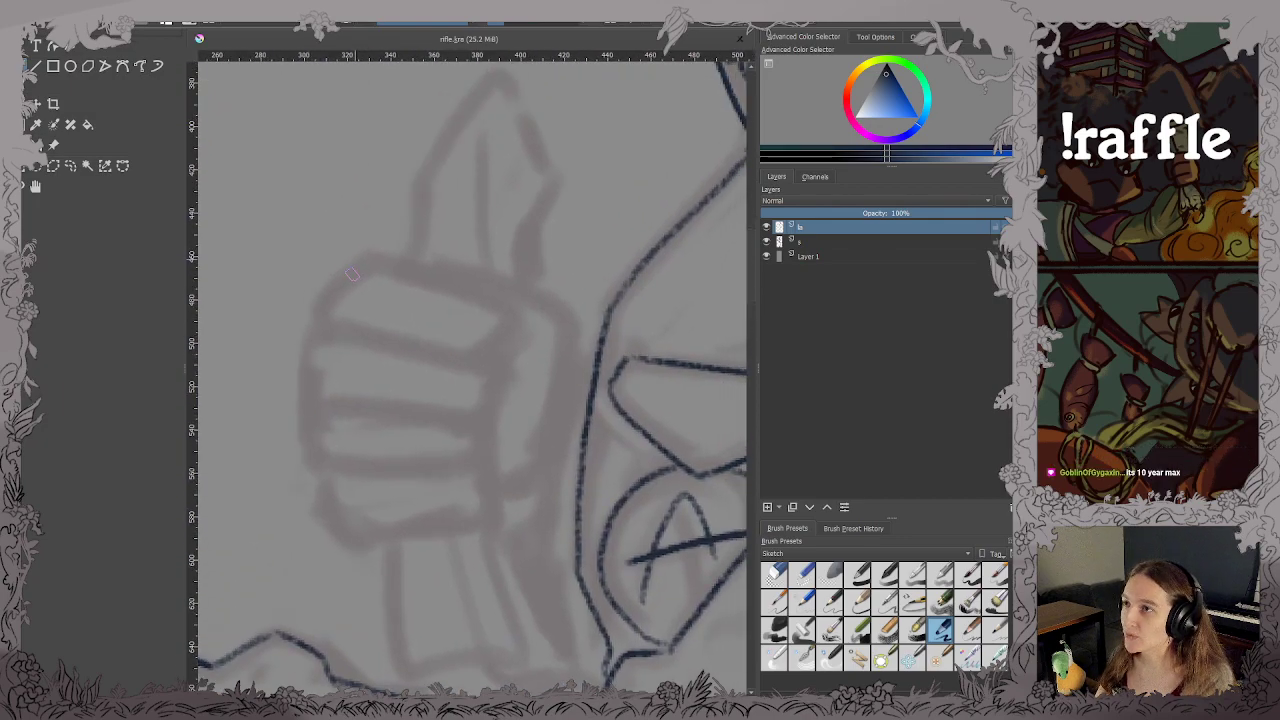
pyautogui.moveTo(361, 260); pyautogui.dragTo(319, 323)
pyautogui.hotkey('ctrl', 'z')
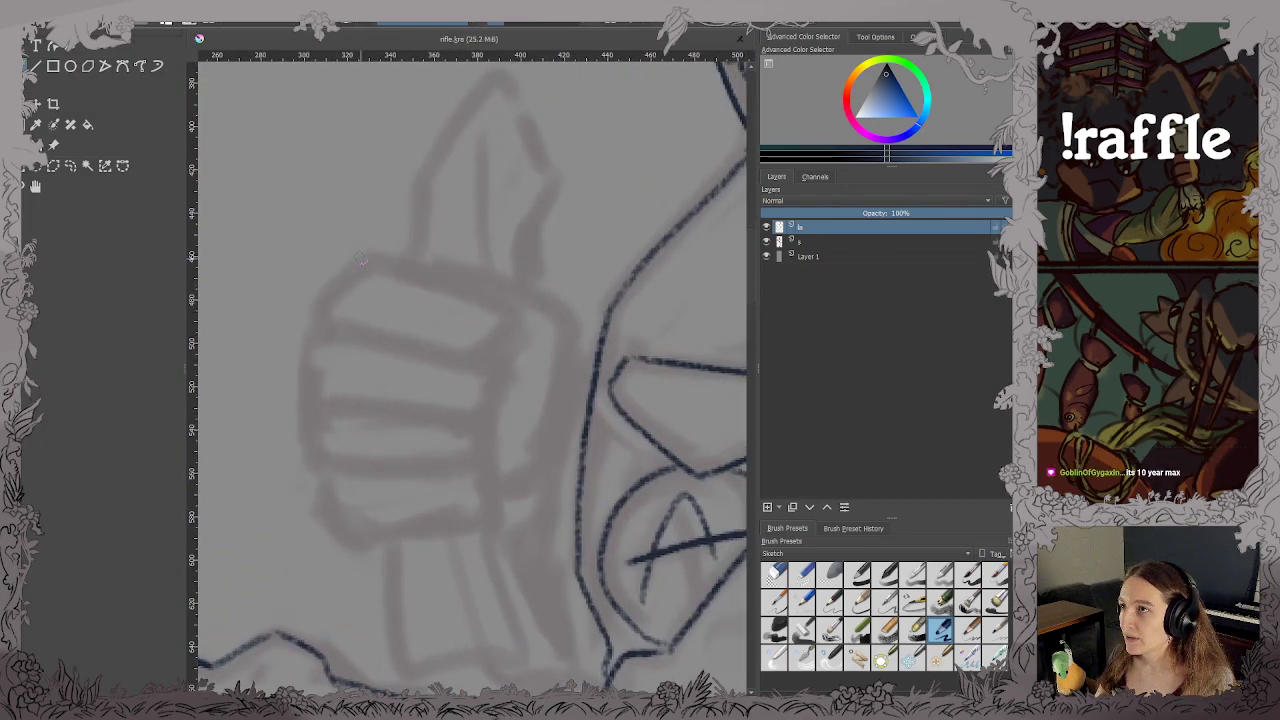
pyautogui.moveTo(360, 258)
pyautogui.mouseDown()
pyautogui.moveTo(316, 300)
pyautogui.moveTo(330, 334)
pyautogui.moveTo(413, 343)
pyautogui.moveTo(464, 367)
pyautogui.moveTo(342, 334)
pyautogui.mouseUp()
pyautogui.press('e')
pyautogui.moveTo(420, 355); pyautogui.dragTo(464, 366)
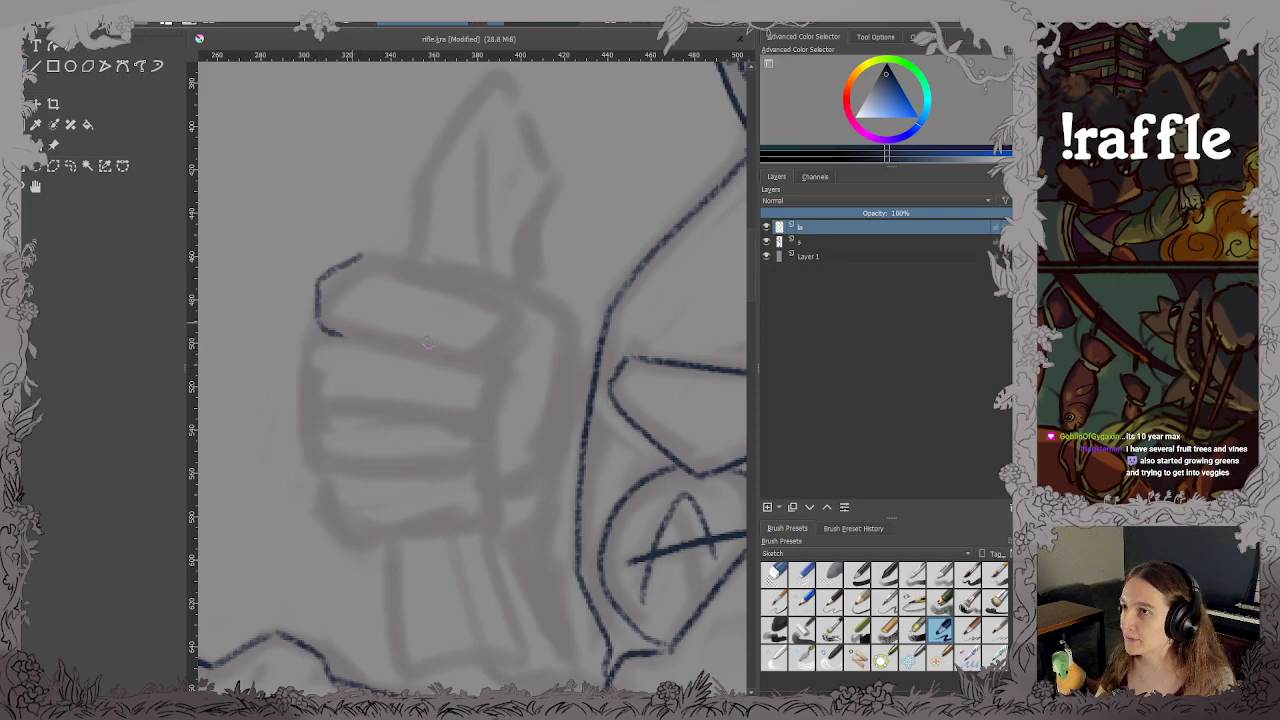
pyautogui.moveTo(350, 340)
pyautogui.mouseDown()
pyautogui.moveTo(473, 361)
pyautogui.moveTo(462, 357)
pyautogui.moveTo(512, 316)
pyautogui.mouseUp()
pyautogui.moveTo(362, 256)
pyautogui.mouseDown()
pyautogui.moveTo(507, 299)
pyautogui.moveTo(463, 276)
pyautogui.moveTo(477, 281)
pyautogui.moveTo(512, 320)
pyautogui.mouseUp()
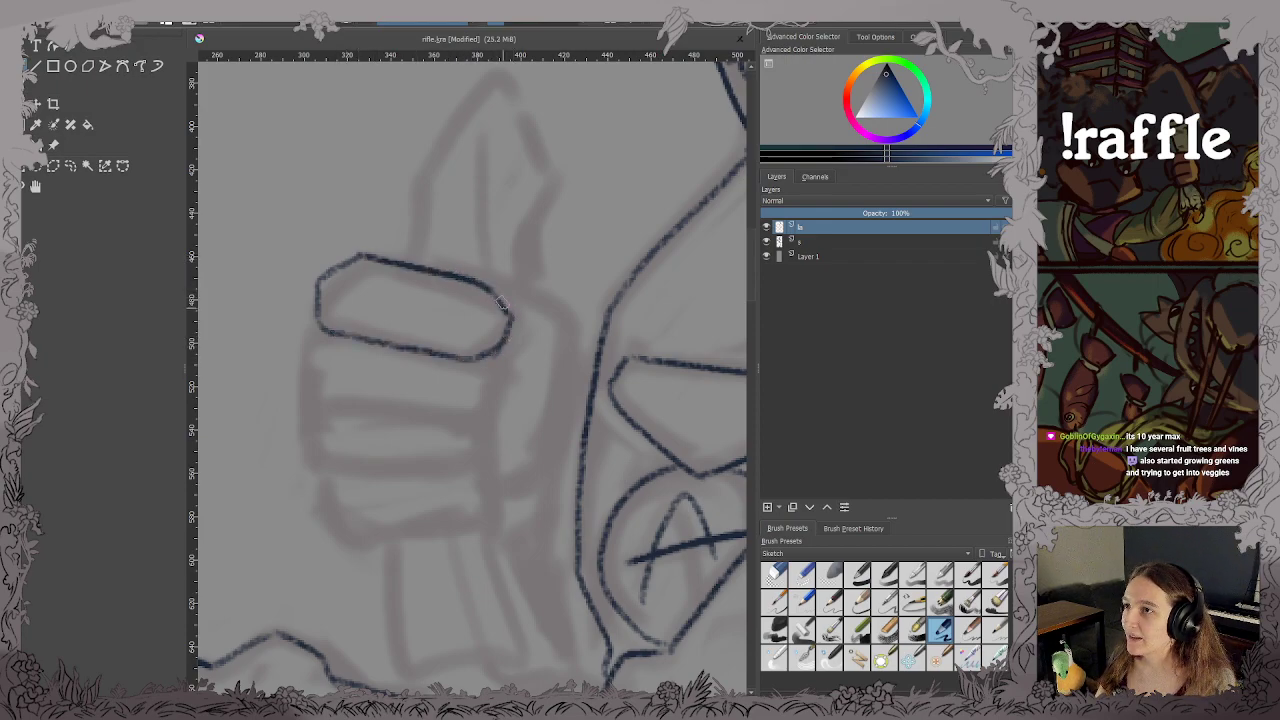
# Ink the second curled finger of the fist directly beneath the first, closing both rounded ends, and save.
pyautogui.moveTo(320, 332)
pyautogui.mouseDown()
pyautogui.moveTo(290, 357)
pyautogui.moveTo(300, 404)
pyautogui.moveTo(440, 408)
pyautogui.mouseUp()
pyautogui.press('e')
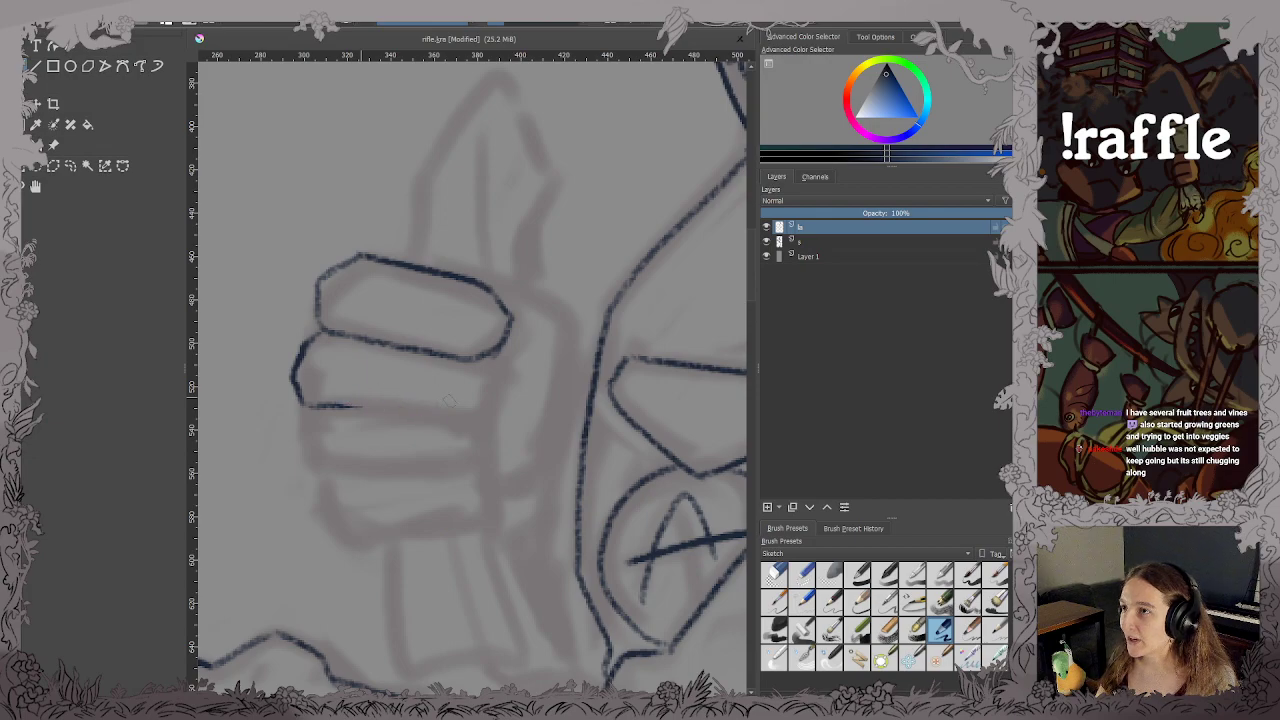
pyautogui.moveTo(345, 405)
pyautogui.mouseDown()
pyautogui.moveTo(478, 422)
pyautogui.moveTo(492, 408)
pyautogui.moveTo(483, 370)
pyautogui.mouseUp()
pyautogui.moveTo(408, 412)
pyautogui.mouseDown()
pyautogui.moveTo(325, 405)
pyautogui.moveTo(446, 420)
pyautogui.moveTo(418, 416)
pyautogui.moveTo(469, 419)
pyautogui.moveTo(482, 403)
pyautogui.mouseUp()
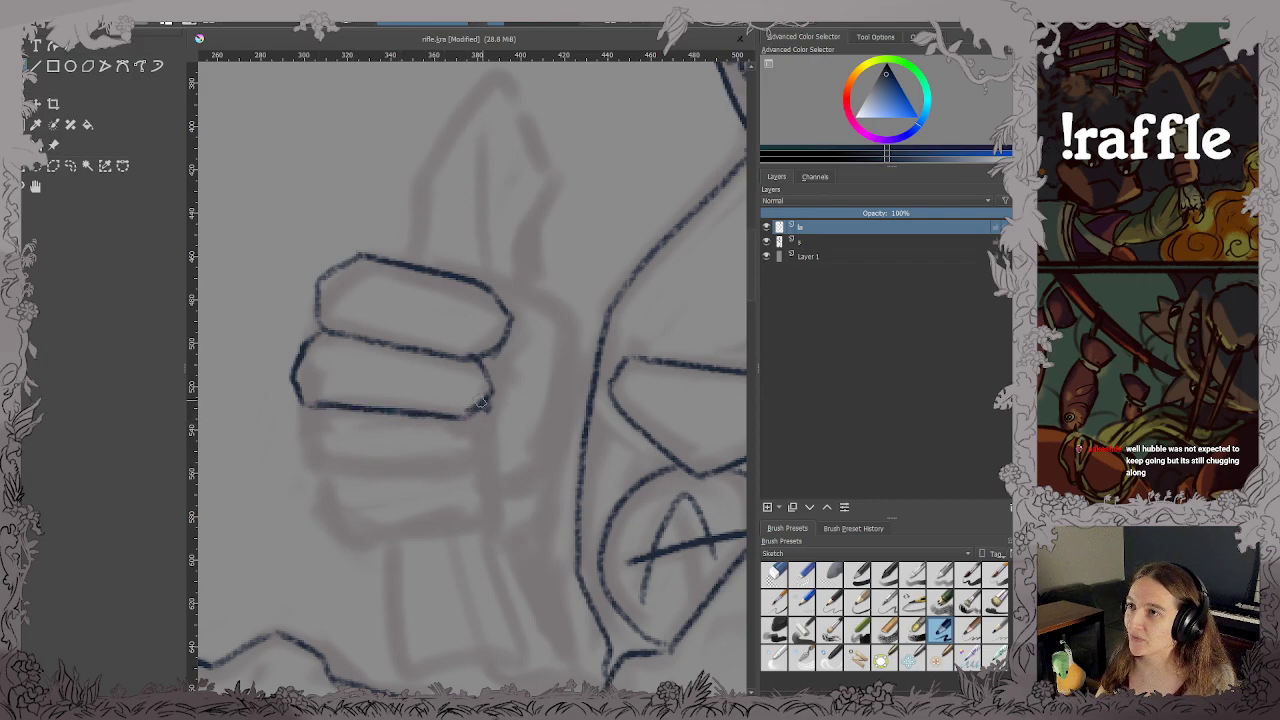
pyautogui.hotkey('ctrl', 's')
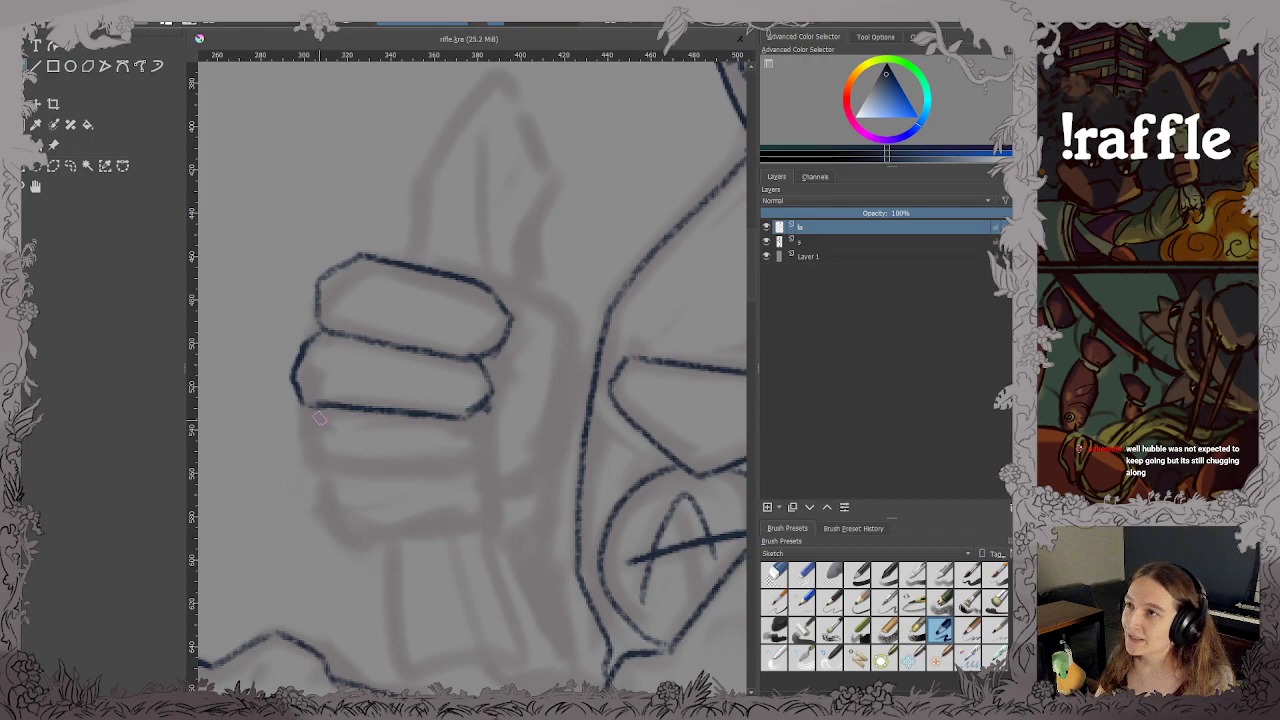
# Ink the third and fourth curled fingers of the fist, clean up the lowest finger's underside, and save the drawing.
pyautogui.moveTo(296, 414)
pyautogui.mouseDown()
pyautogui.moveTo(302, 468)
pyautogui.moveTo(396, 474)
pyautogui.moveTo(490, 466)
pyautogui.moveTo(497, 452)
pyautogui.mouseUp()
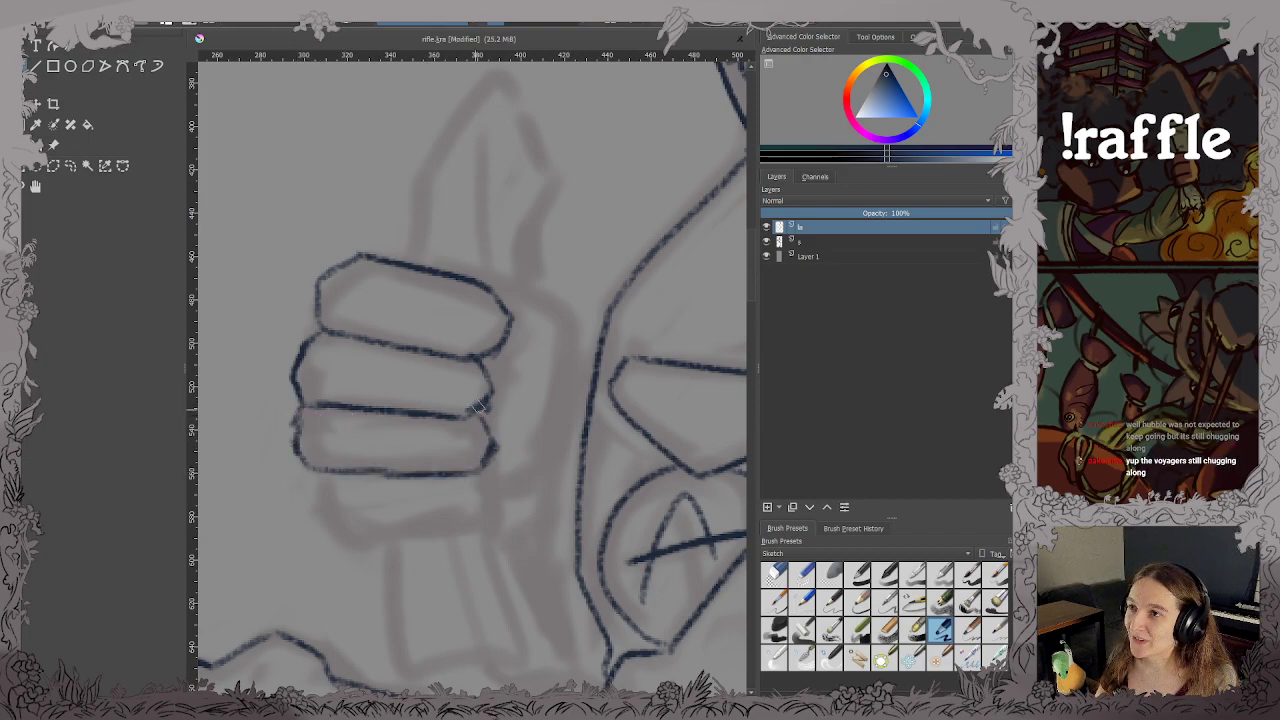
pyautogui.moveTo(318, 474)
pyautogui.mouseDown()
pyautogui.moveTo(314, 504)
pyautogui.moveTo(348, 534)
pyautogui.moveTo(488, 511)
pyautogui.moveTo(450, 516)
pyautogui.mouseUp()
pyautogui.press('e')
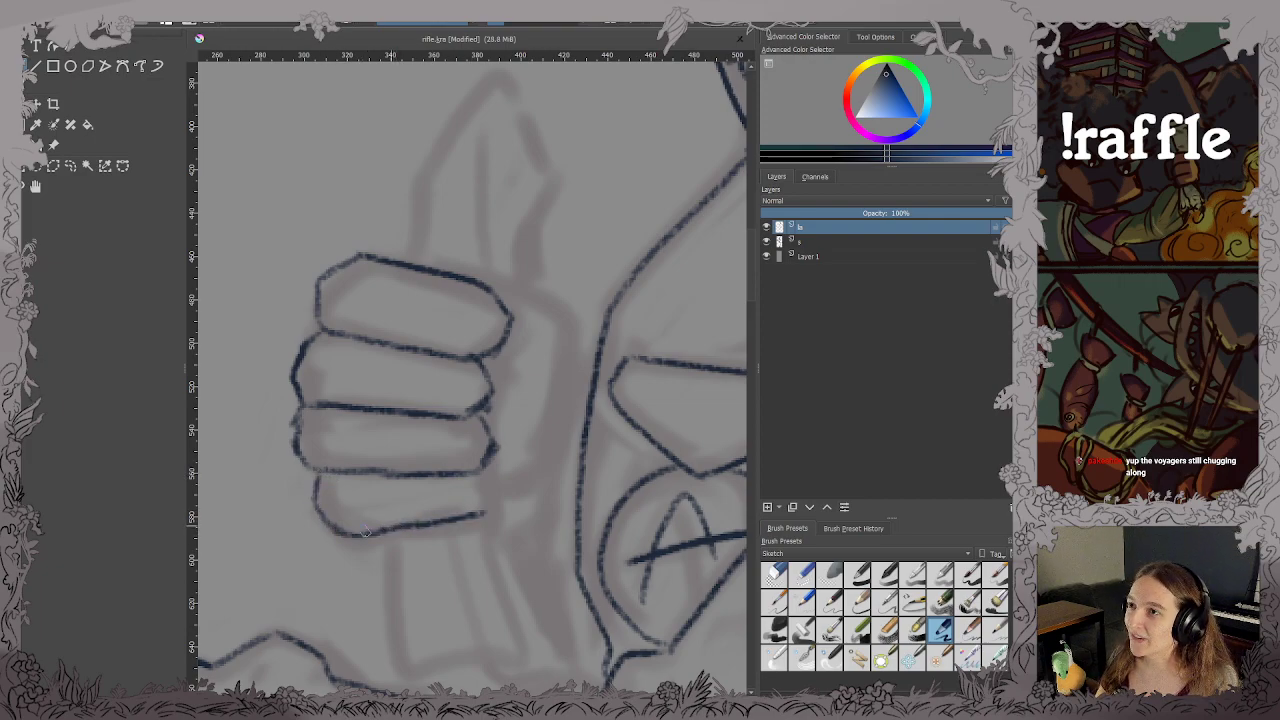
pyautogui.moveTo(362, 531); pyautogui.dragTo(480, 515)
pyautogui.press('e')
pyautogui.moveTo(360, 540)
pyautogui.mouseDown()
pyautogui.moveTo(482, 521)
pyautogui.moveTo(488, 466)
pyautogui.mouseUp()
pyautogui.hotkey('ctrl', 's')
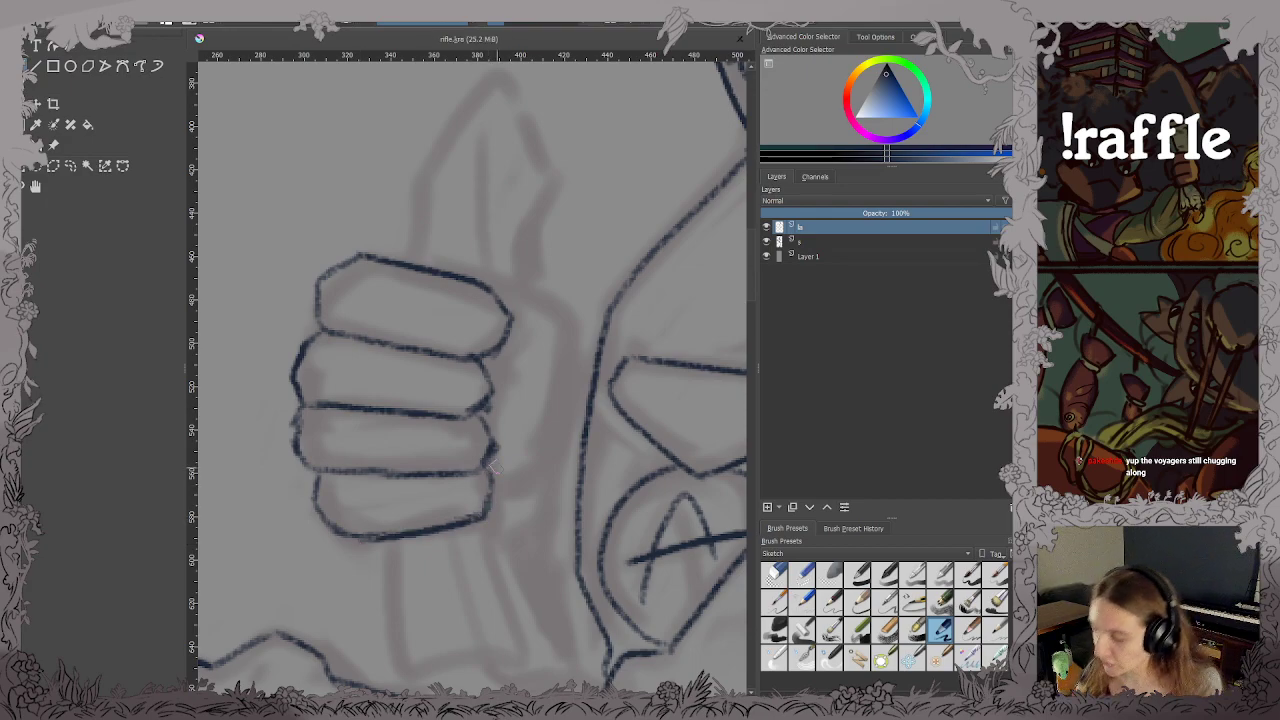
# Ink the curved outline of the palm heel behind the curled fingers of the raised fist, and save.
pyautogui.moveTo(510, 297)
pyautogui.mouseDown()
pyautogui.moveTo(556, 302)
pyautogui.moveTo(578, 332)
pyautogui.moveTo(547, 469)
pyautogui.moveTo(506, 486)
pyautogui.moveTo(515, 445)
pyautogui.moveTo(498, 477)
pyautogui.moveTo(529, 488)
pyautogui.moveTo(548, 468)
pyautogui.moveTo(555, 452)
pyautogui.moveTo(520, 481)
pyautogui.moveTo(538, 453)
pyautogui.moveTo(490, 490)
pyautogui.mouseUp()
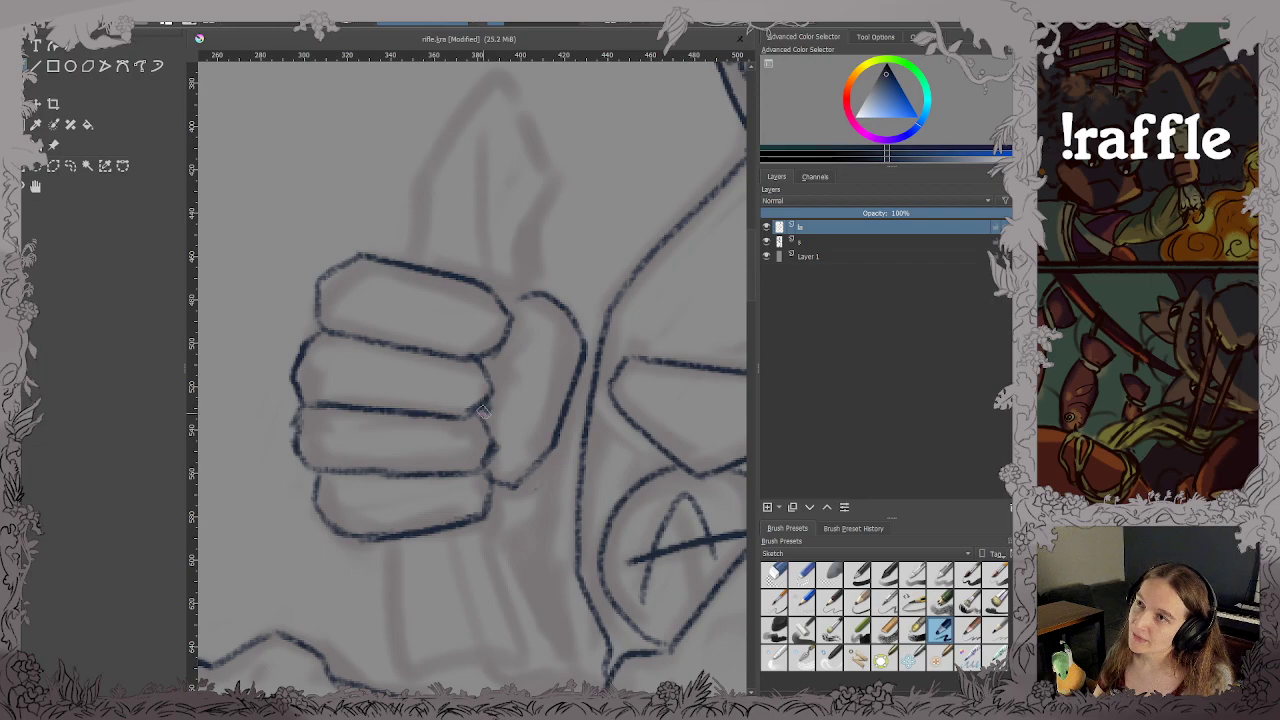
pyautogui.hotkey('ctrl', 's')
pyautogui.moveTo(484, 307); pyautogui.dragTo(429, 482)
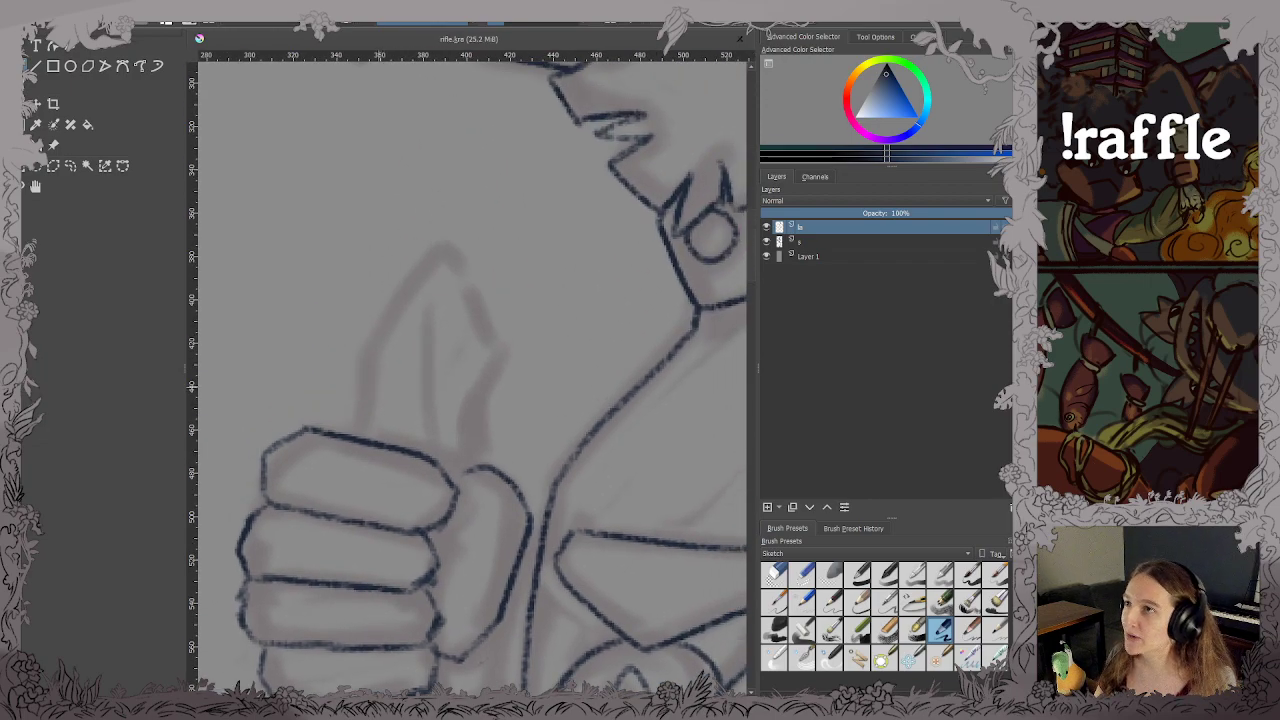
pyautogui.moveTo(364, 423)
pyautogui.mouseDown()
pyautogui.moveTo(367, 353)
pyautogui.moveTo(441, 269)
pyautogui.mouseUp()
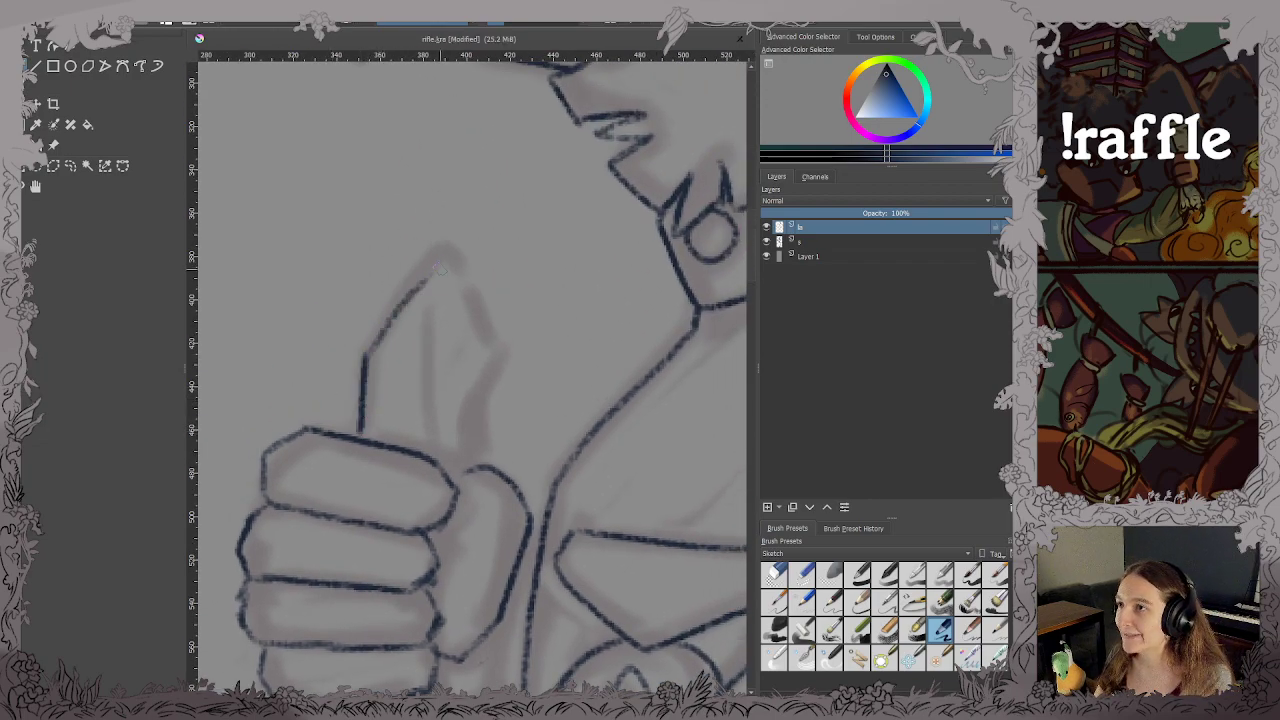
pyautogui.hotkey('ctrl', 'z')
pyautogui.hotkey('ctrl', 'z')
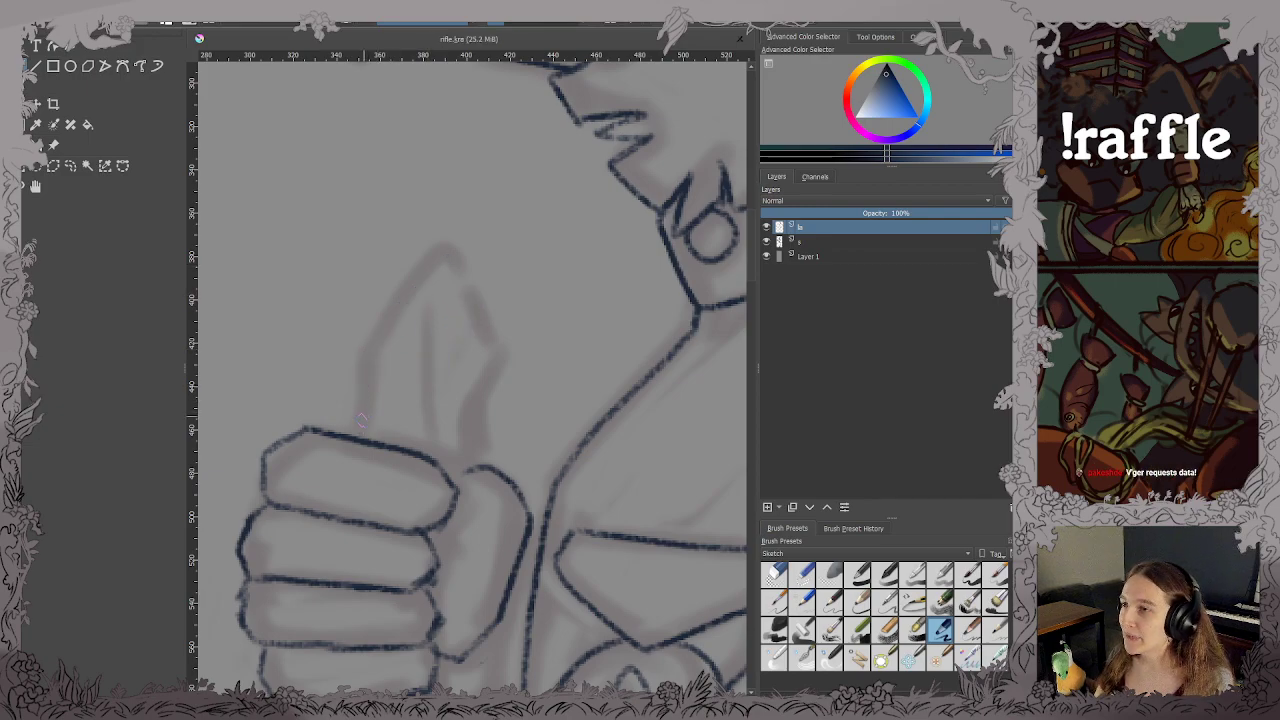
# Ink the pointed shape rising above the fist, with its notched rear edge and inner centre line, and save.
pyautogui.moveTo(353, 440)
pyautogui.mouseDown()
pyautogui.moveTo(358, 357)
pyautogui.moveTo(432, 265)
pyautogui.moveTo(420, 279)
pyautogui.moveTo(459, 263)
pyautogui.moveTo(495, 318)
pyautogui.moveTo(499, 370)
pyautogui.moveTo(465, 463)
pyautogui.moveTo(435, 352)
pyautogui.mouseUp()
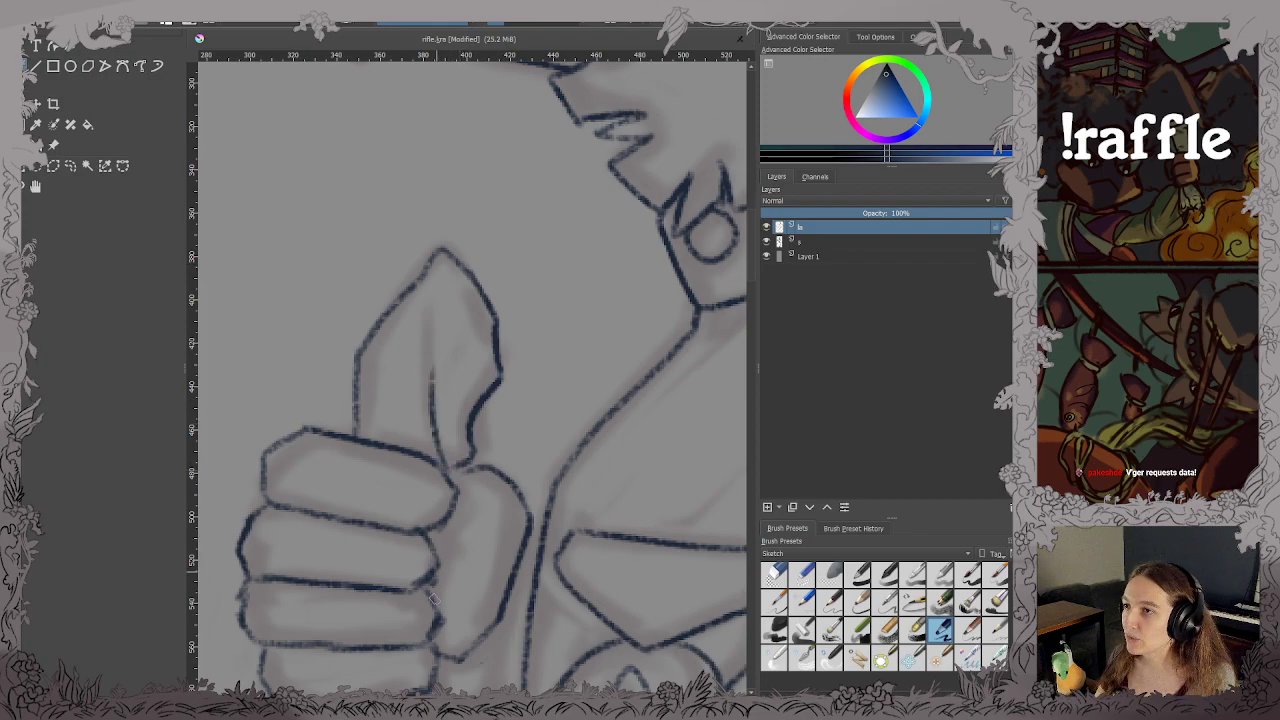
pyautogui.moveTo(436, 566); pyautogui.dragTo(506, 324)
pyautogui.scroll(-2, 443, 498)
pyautogui.hotkey('ctrl', 's')
pyautogui.scroll(2, 486, 350)
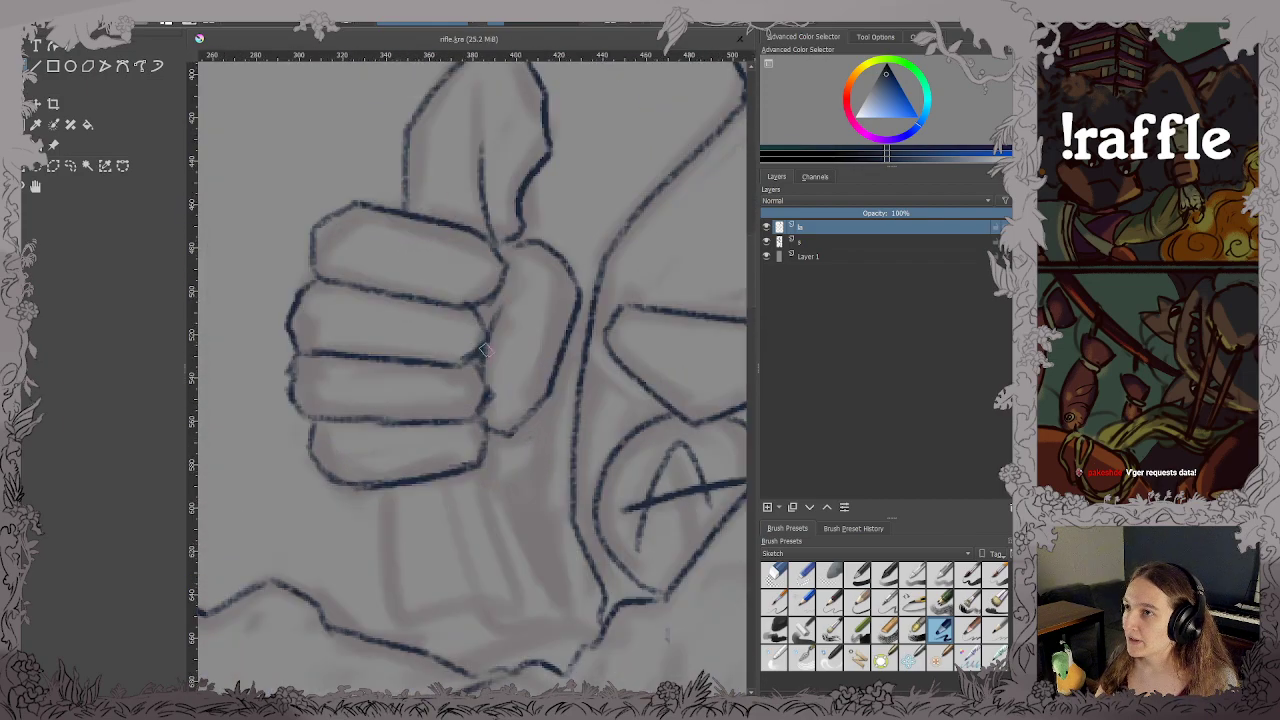
# Ink the flared shape below the fist with its inner folds and rounded lower flap, plus the short line beneath the palm, and save.
pyautogui.moveTo(492, 426); pyautogui.dragTo(515, 270)
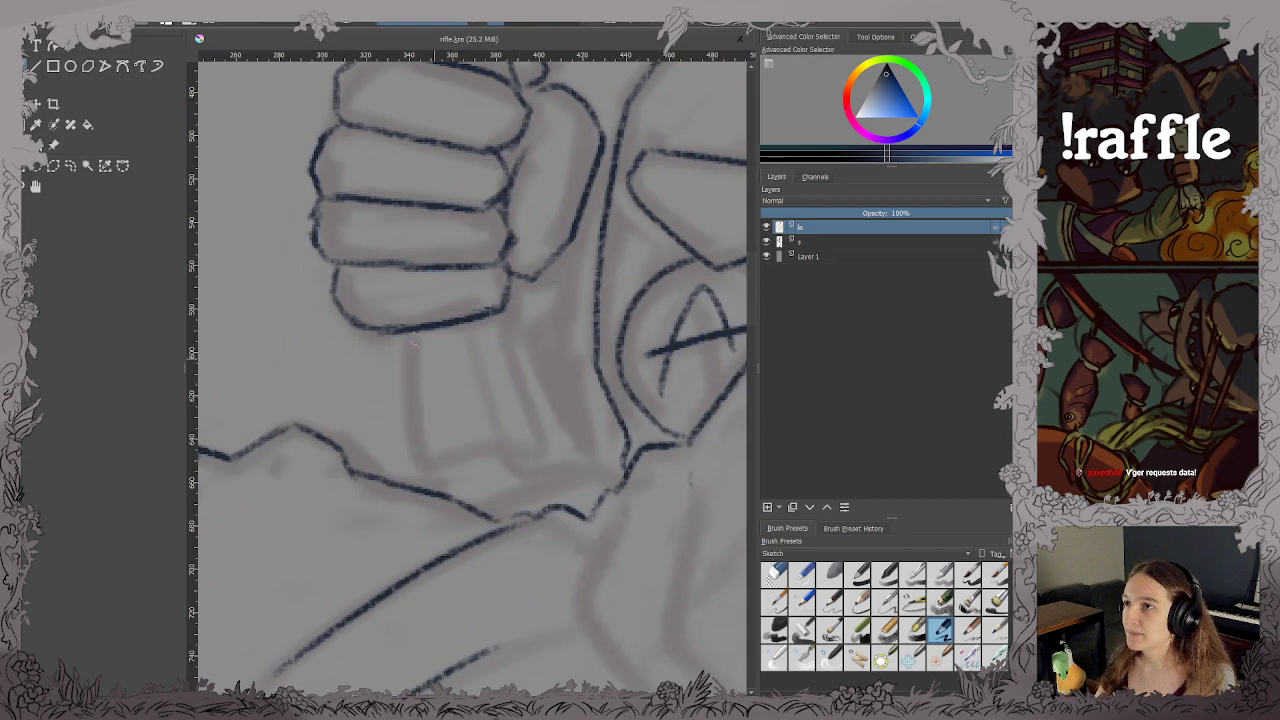
pyautogui.moveTo(406, 334)
pyautogui.mouseDown()
pyautogui.moveTo(402, 457)
pyautogui.moveTo(512, 448)
pyautogui.mouseUp()
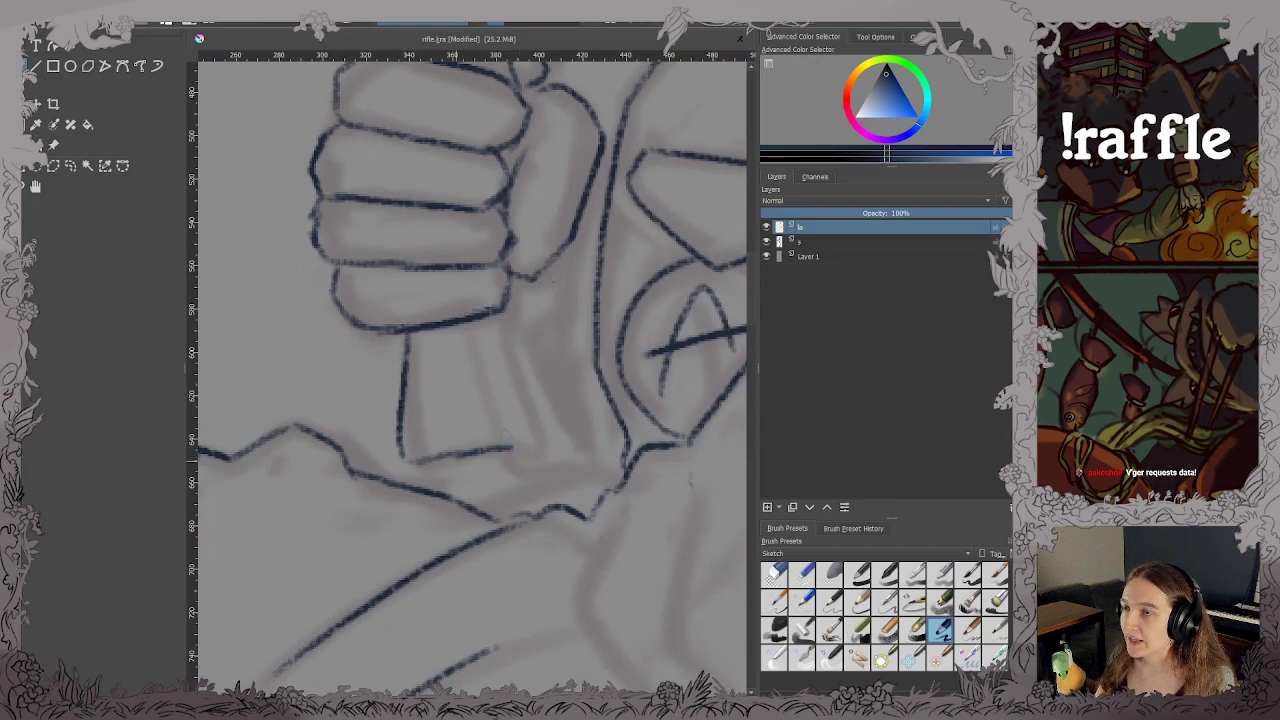
pyautogui.moveTo(478, 355)
pyautogui.mouseDown()
pyautogui.moveTo(508, 444)
pyautogui.moveTo(540, 452)
pyautogui.moveTo(492, 314)
pyautogui.mouseUp()
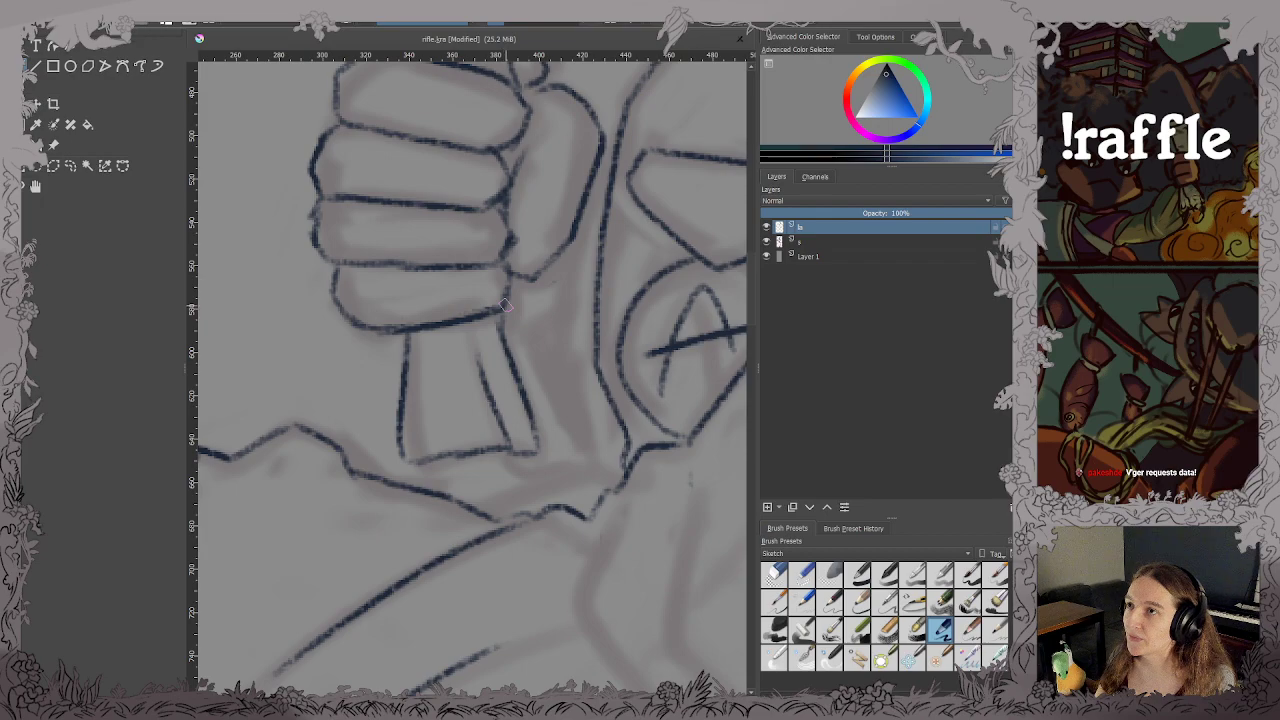
pyautogui.moveTo(500, 448)
pyautogui.mouseDown()
pyautogui.moveTo(510, 476)
pyautogui.moveTo(588, 472)
pyautogui.moveTo(530, 335)
pyautogui.moveTo(524, 278)
pyautogui.mouseUp()
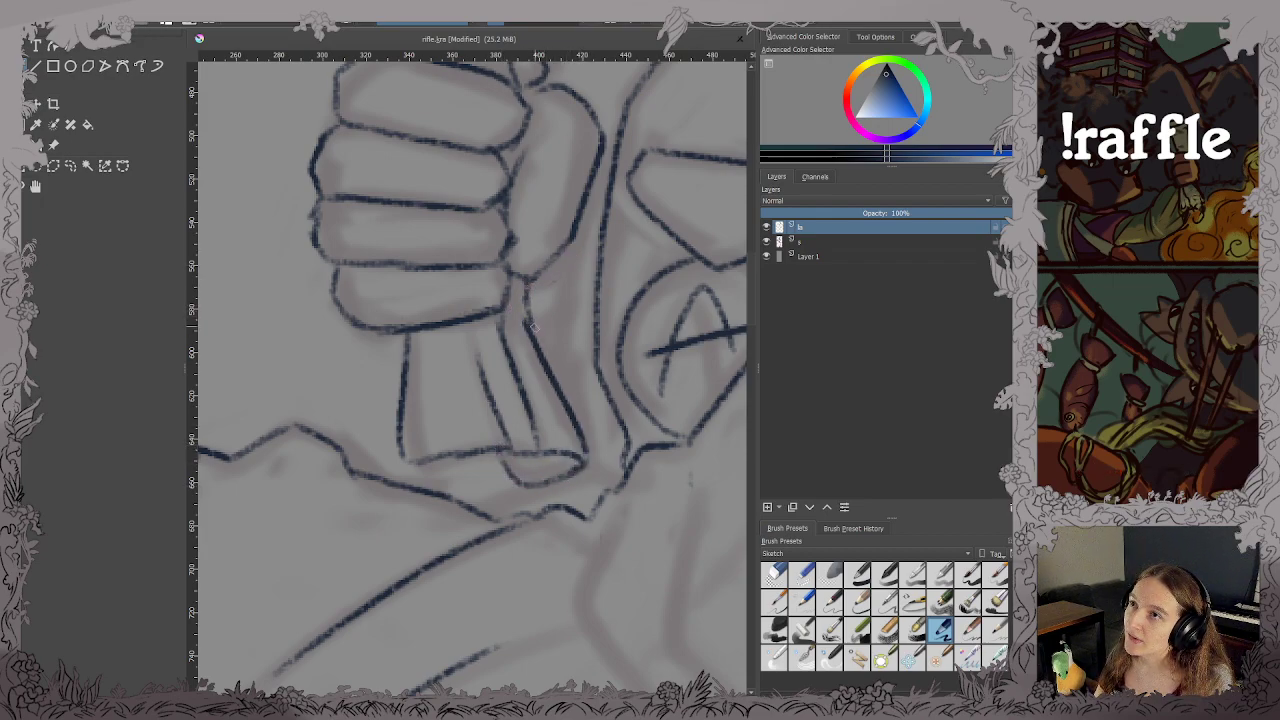
pyautogui.moveTo(533, 327)
pyautogui.mouseDown()
pyautogui.moveTo(570, 239)
pyautogui.moveTo(568, 397)
pyautogui.moveTo(503, 457)
pyautogui.moveTo(410, 464)
pyautogui.mouseUp()
pyautogui.scroll(-1, 577, 244)
pyautogui.scroll(-2, 568, 397)
pyautogui.hotkey('ctrl', 's')
pyautogui.scroll(3, 515, 439)
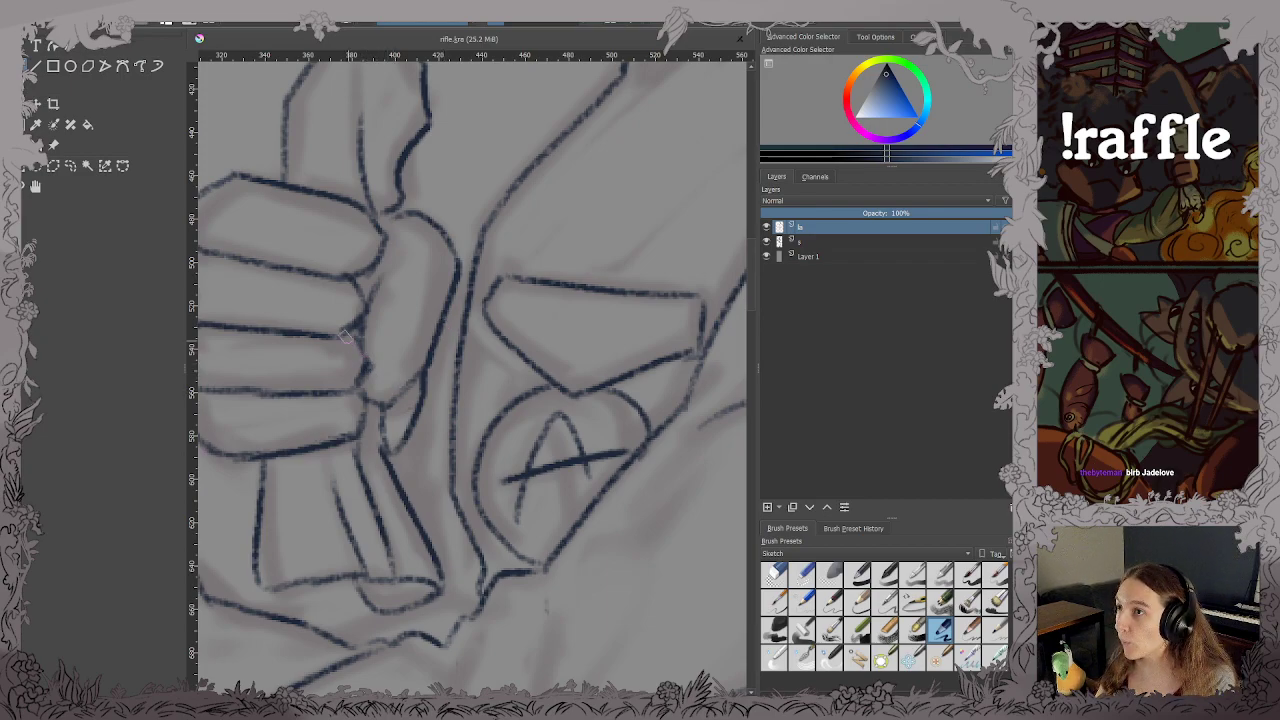
pyautogui.moveTo(440, 328); pyautogui.dragTo(459, 343)
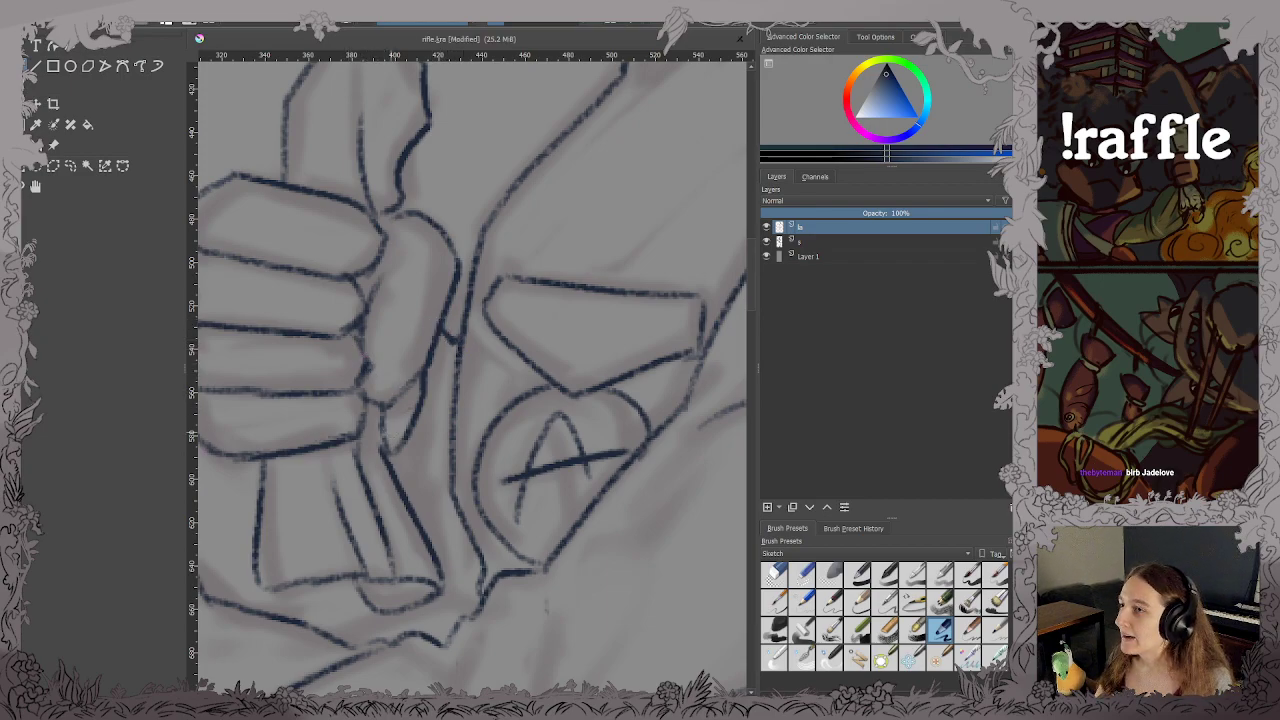
pyautogui.hotkey('ctrl', 'z')
pyautogui.hotkey('ctrl', 'z')
pyautogui.moveTo(318, 449); pyautogui.dragTo(438, 443)
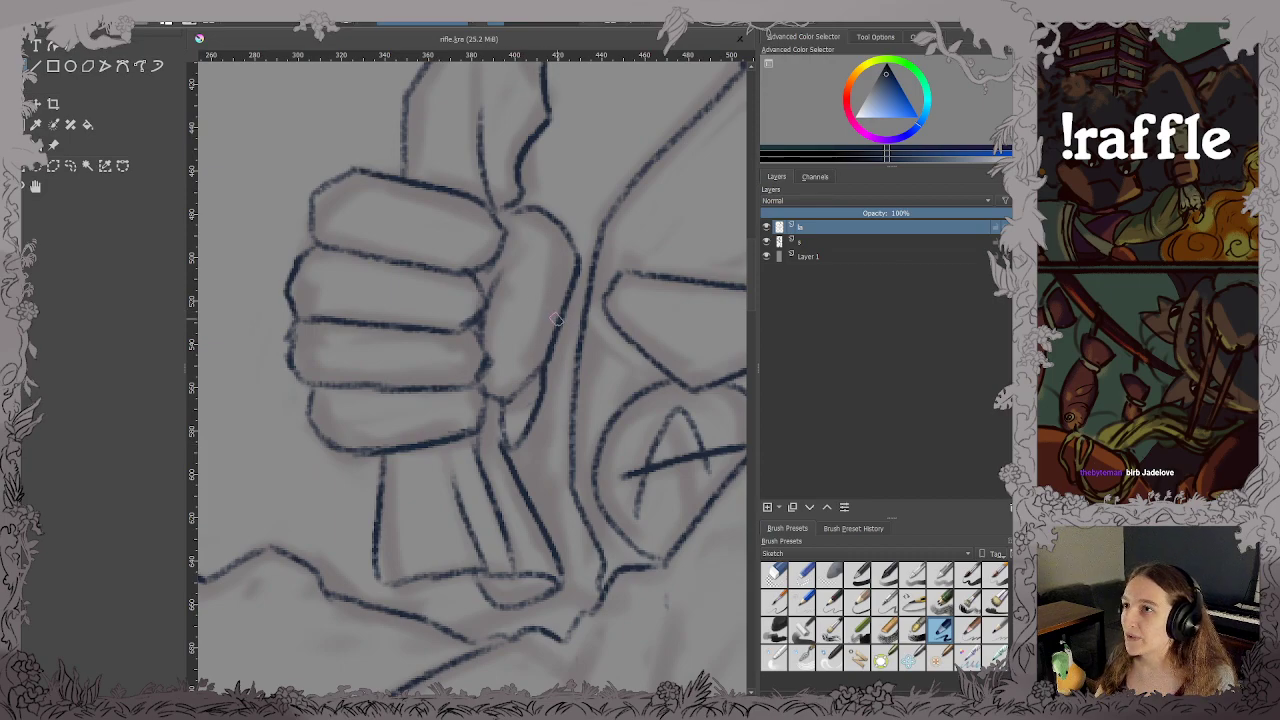
pyautogui.moveTo(562, 324); pyautogui.dragTo(578, 338)
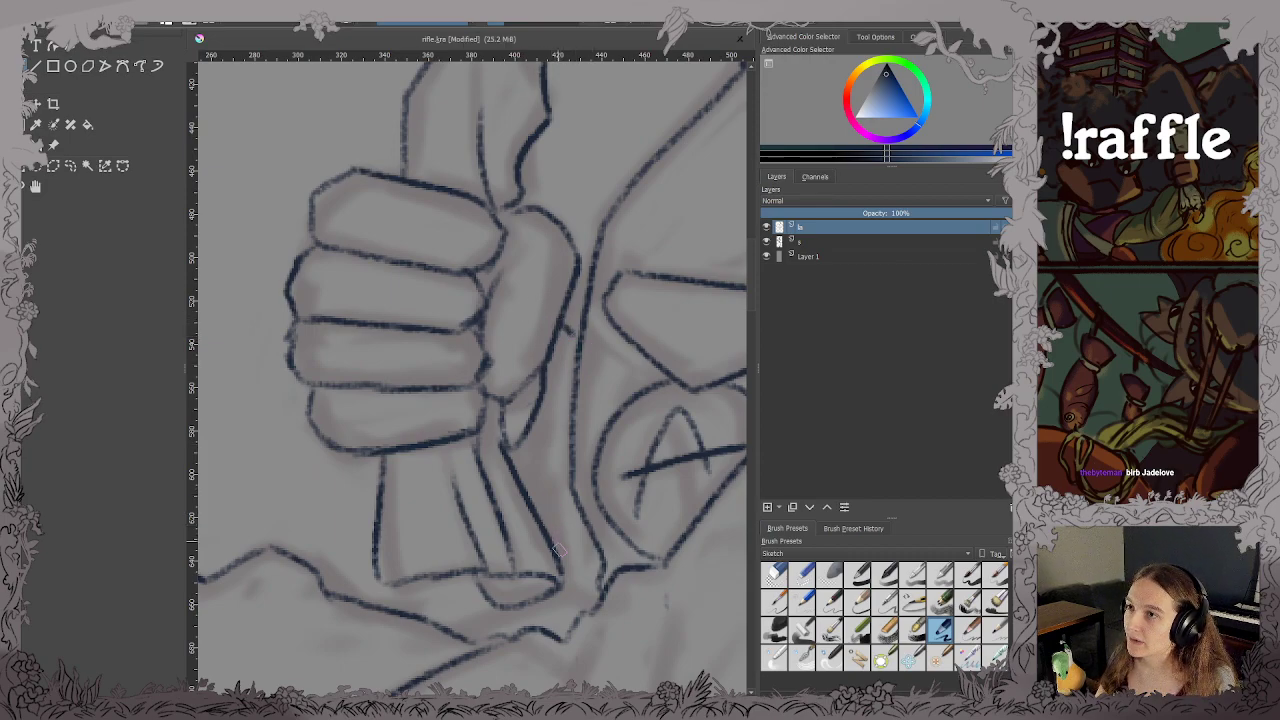
pyautogui.moveTo(559, 550)
pyautogui.mouseDown()
pyautogui.moveTo(606, 600)
pyautogui.moveTo(586, 587)
pyautogui.mouseUp()
pyautogui.scroll(-1, 683, 578)
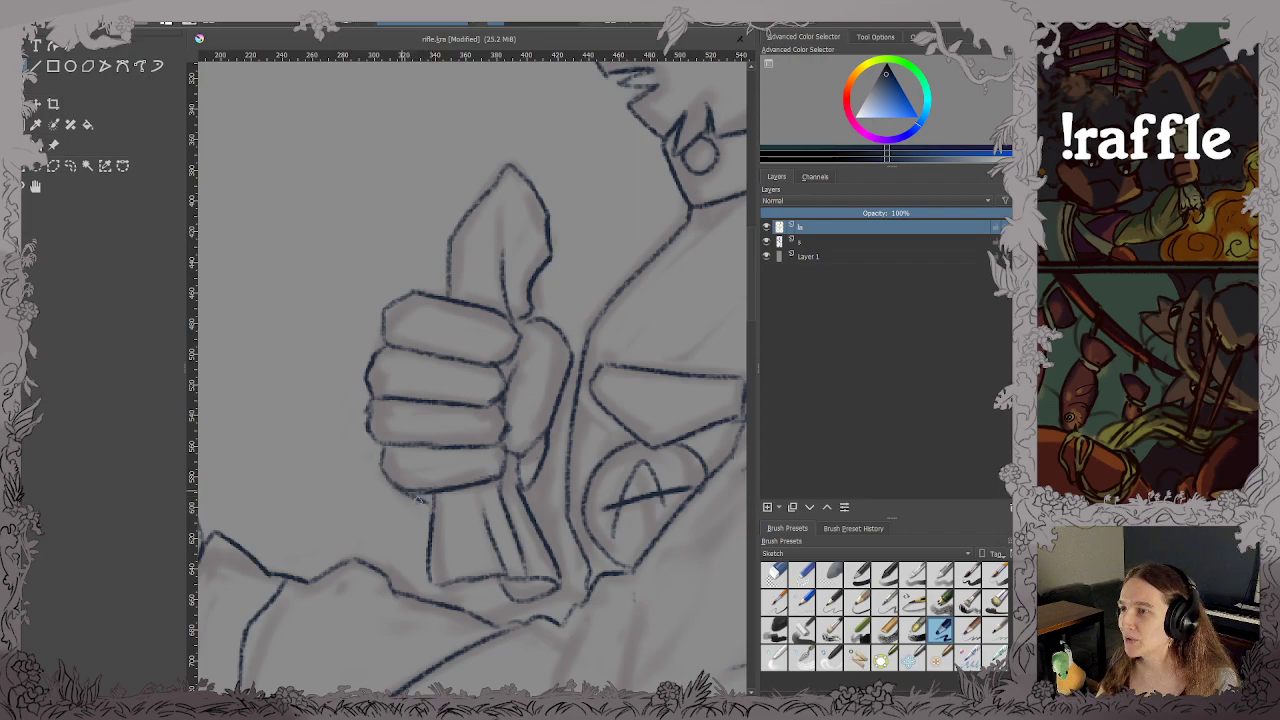
# Ink short connecting lines from the palm's edge and from the flared shape's lower corner to the chest, and save.
pyautogui.hotkey('ctrl', 's')
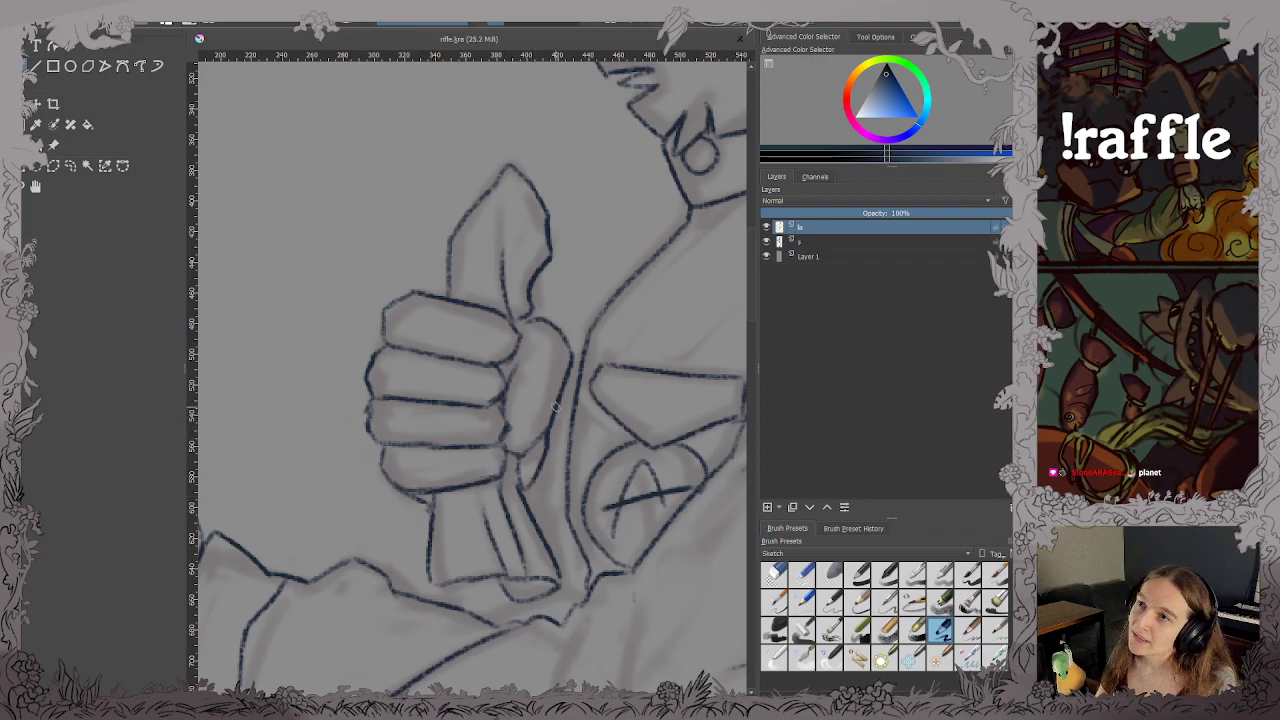
pyautogui.click(560, 399)
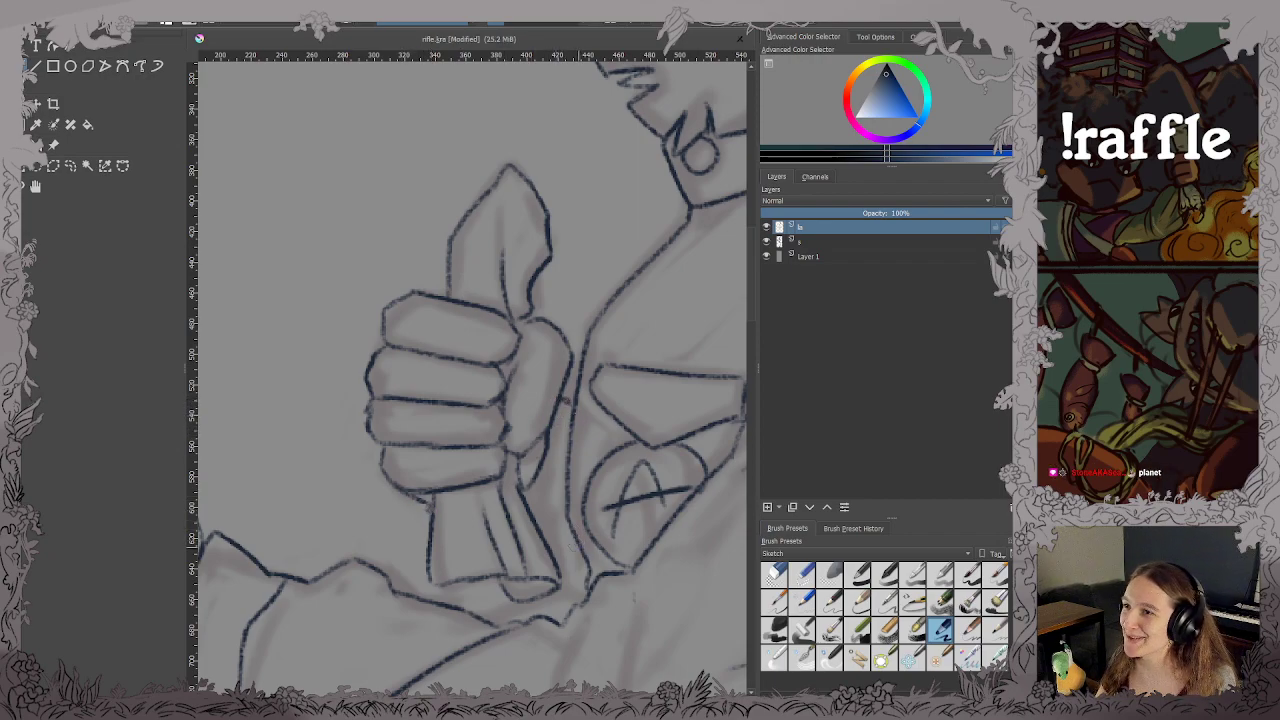
pyautogui.moveTo(563, 560); pyautogui.dragTo(589, 572)
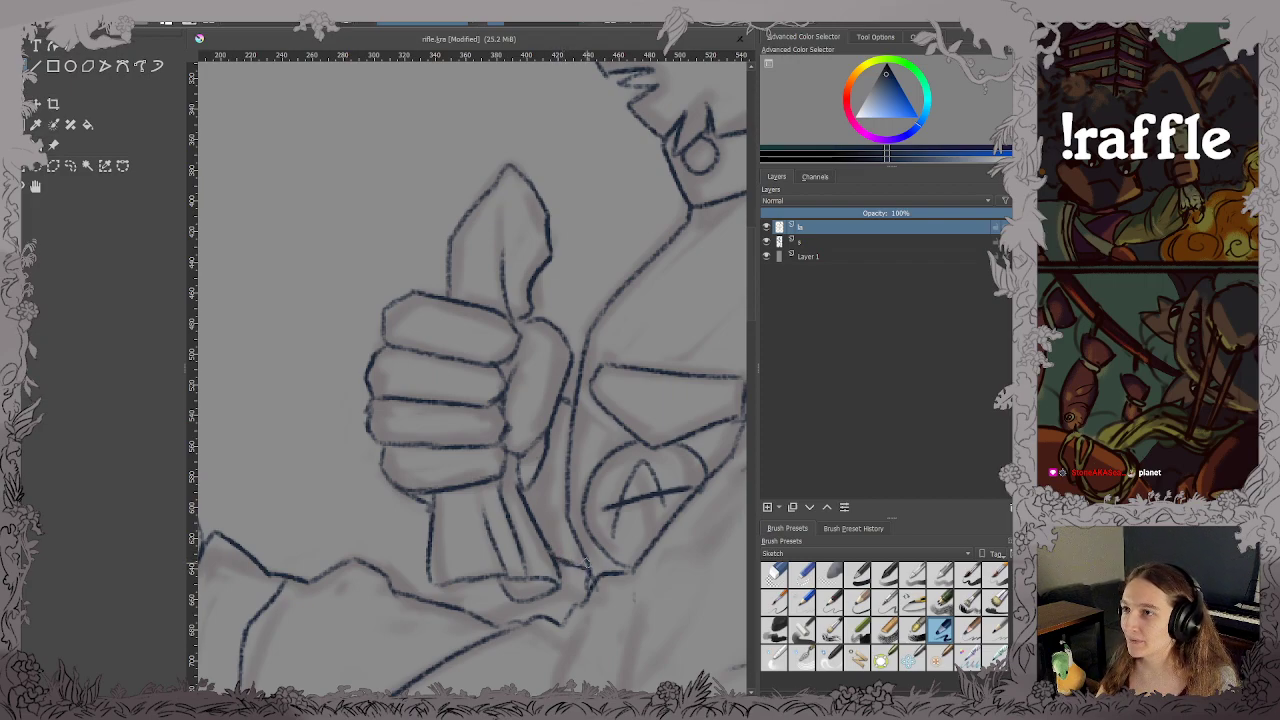
pyautogui.scroll(-3, 587, 560)
pyautogui.hotkey('ctrl', 's')
# Ink the line of the back from behind the upper arm down to the rear of the belt, and save.
pyautogui.moveTo(626, 488); pyautogui.dragTo(560, 456)
pyautogui.moveTo(602, 523); pyautogui.dragTo(537, 443)
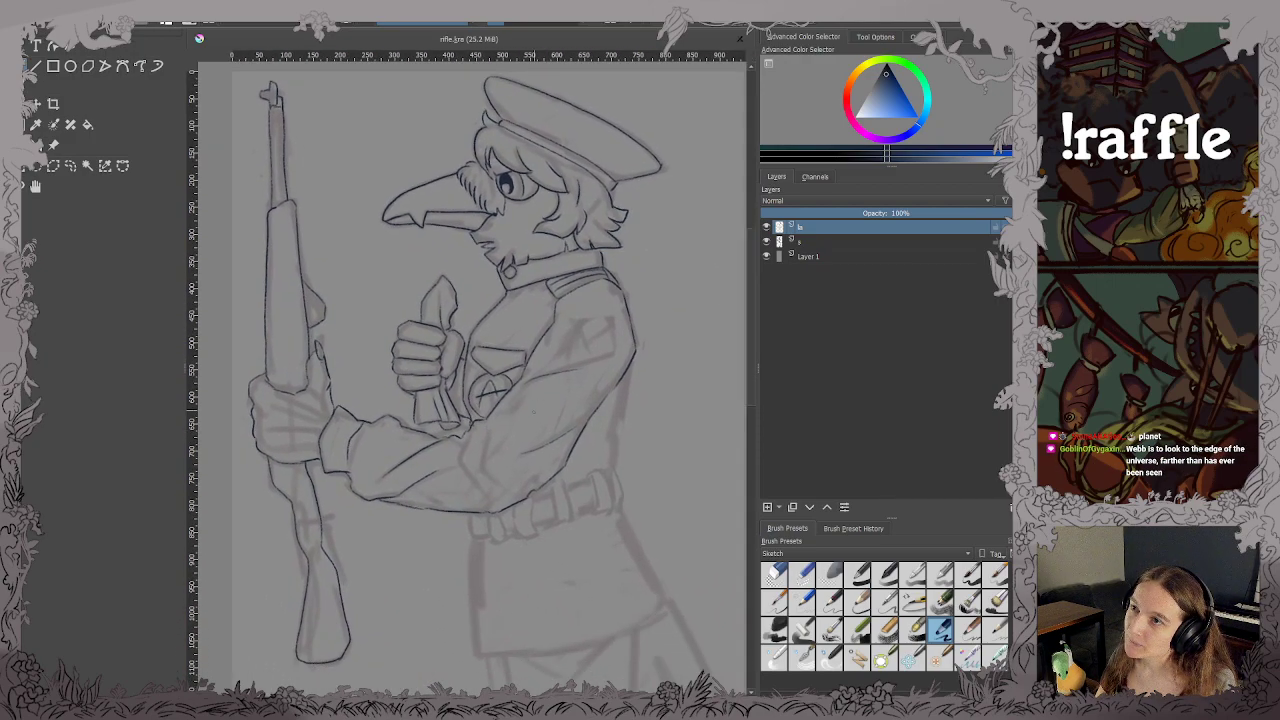
pyautogui.moveTo(588, 492); pyautogui.dragTo(573, 435)
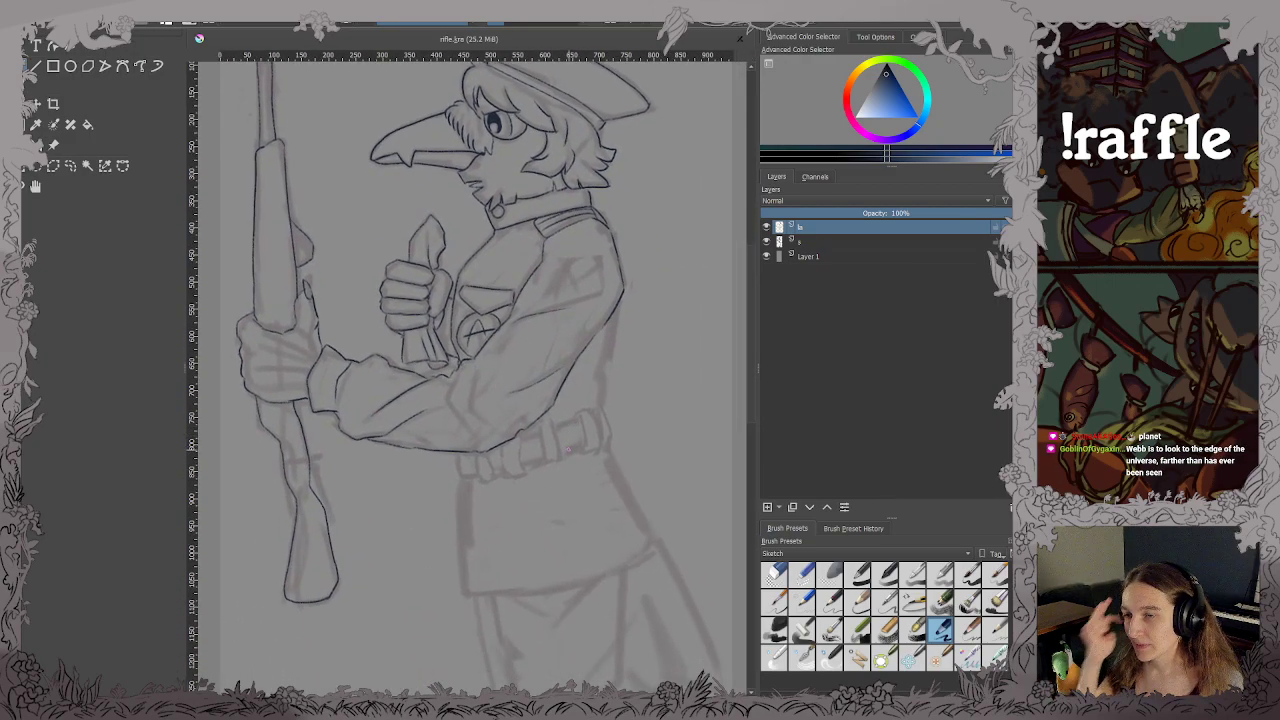
pyautogui.scroll(3, 571, 465)
pyautogui.moveTo(682, 246); pyautogui.dragTo(552, 451)
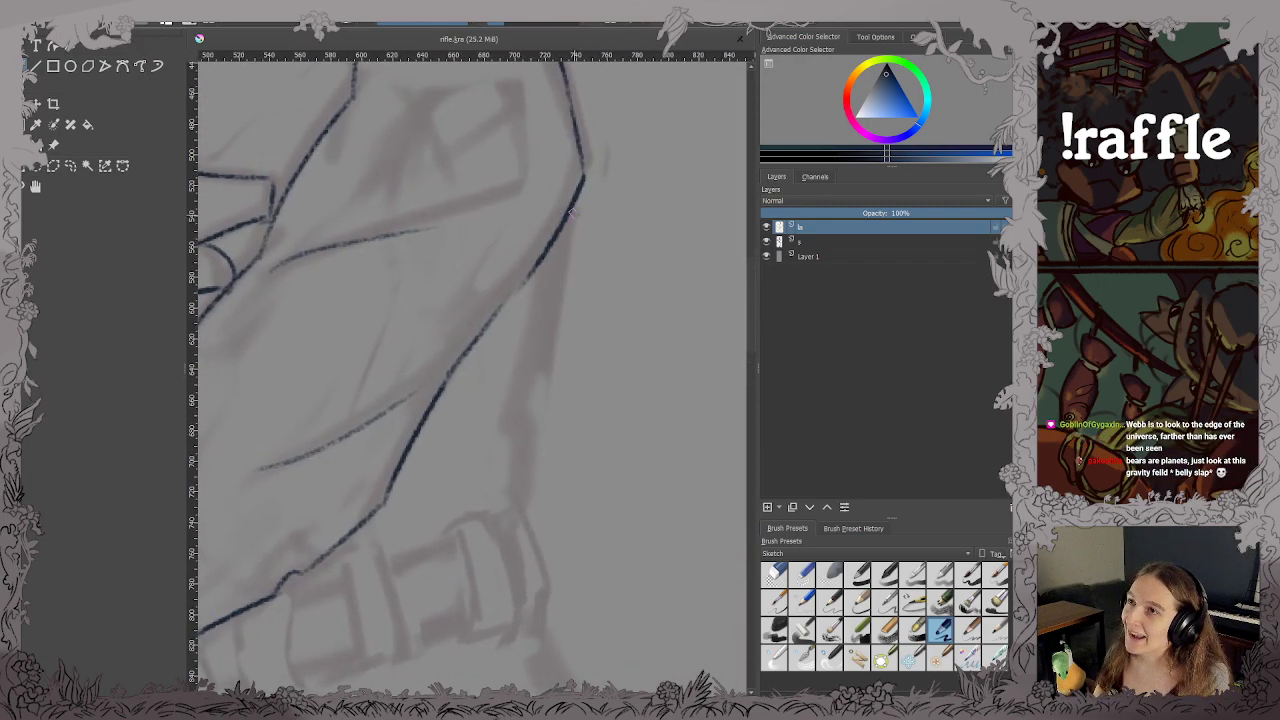
pyautogui.moveTo(572, 212)
pyautogui.mouseDown()
pyautogui.moveTo(508, 508)
pyautogui.moveTo(594, 330)
pyautogui.mouseUp()
pyautogui.hotkey('ctrl', 's')
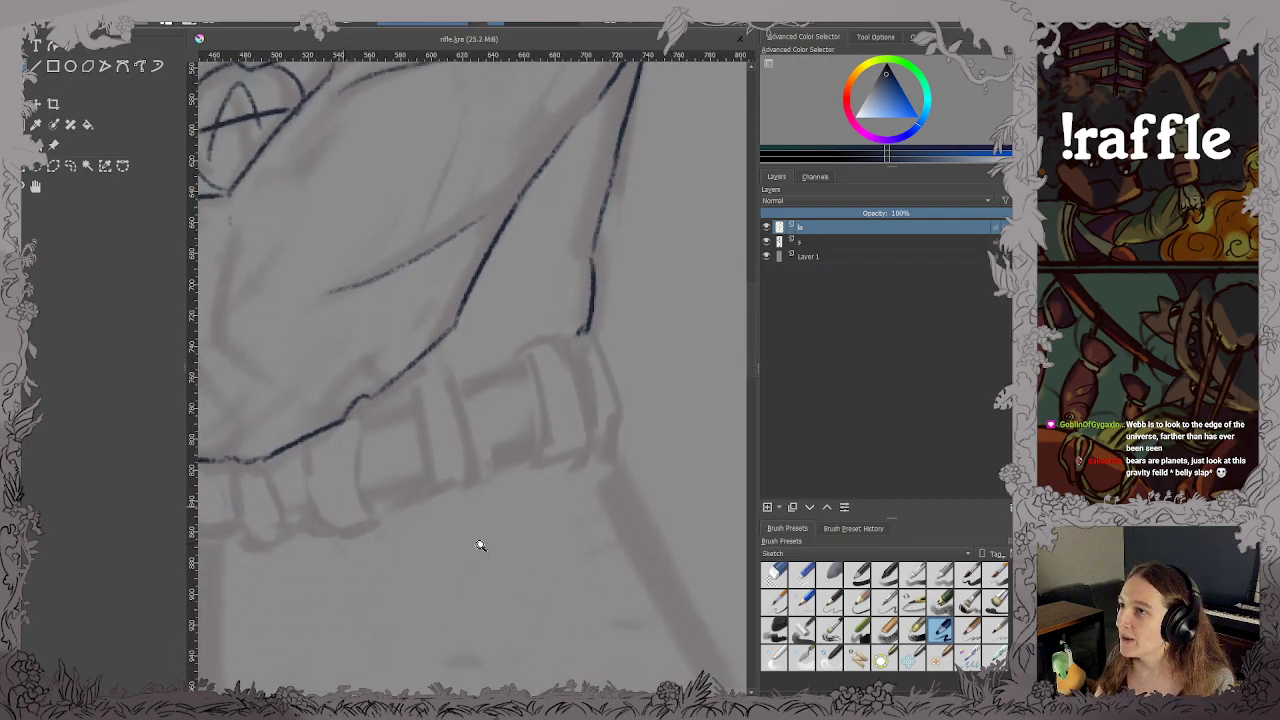
# Ink the front end of the belt, its four wide loops and its angled rear end.
pyautogui.scroll(1, 438, 540)
pyautogui.moveTo(438, 540); pyautogui.dragTo(529, 515)
pyautogui.scroll(-1, 530, 517)
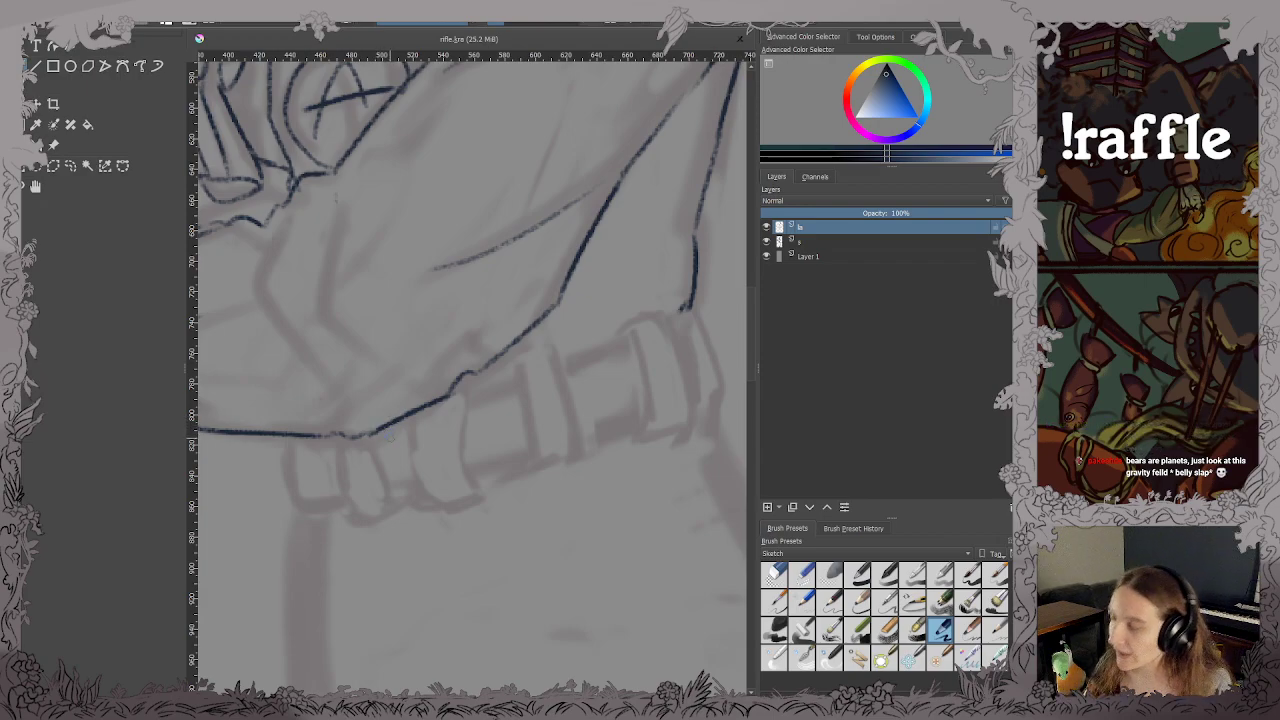
pyautogui.moveTo(292, 437)
pyautogui.mouseDown()
pyautogui.moveTo(300, 496)
pyautogui.moveTo(334, 502)
pyautogui.mouseUp()
pyautogui.moveTo(334, 438)
pyautogui.mouseDown()
pyautogui.moveTo(357, 518)
pyautogui.moveTo(392, 507)
pyautogui.moveTo(371, 436)
pyautogui.moveTo(429, 504)
pyautogui.moveTo(473, 497)
pyautogui.moveTo(455, 382)
pyautogui.moveTo(546, 472)
pyautogui.moveTo(572, 469)
pyautogui.moveTo(581, 456)
pyautogui.moveTo(552, 345)
pyautogui.moveTo(515, 366)
pyautogui.moveTo(558, 354)
pyautogui.mouseUp()
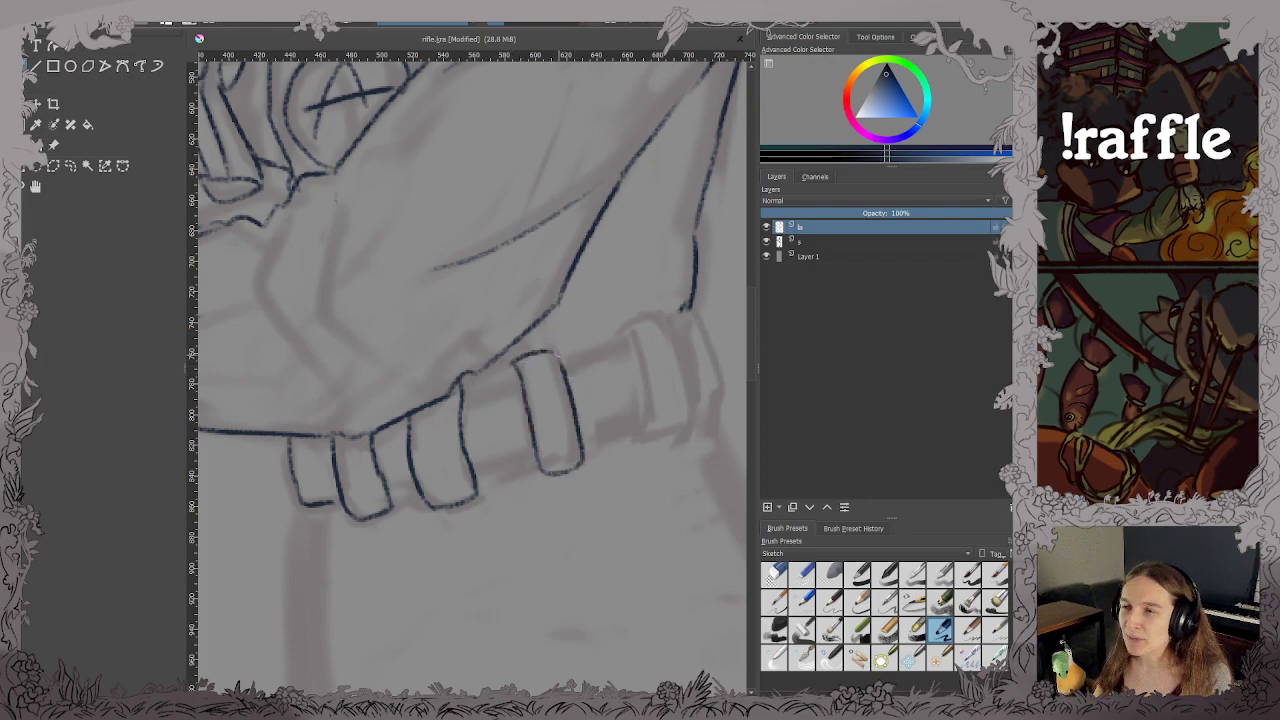
pyautogui.moveTo(621, 327)
pyautogui.mouseDown()
pyautogui.moveTo(665, 320)
pyautogui.moveTo(675, 332)
pyautogui.moveTo(665, 344)
pyautogui.moveTo(625, 337)
pyautogui.moveTo(653, 429)
pyautogui.moveTo(688, 428)
pyautogui.moveTo(695, 397)
pyautogui.moveTo(689, 322)
pyautogui.moveTo(670, 322)
pyautogui.moveTo(690, 314)
pyautogui.moveTo(706, 335)
pyautogui.moveTo(724, 385)
pyautogui.moveTo(688, 421)
pyautogui.mouseUp()
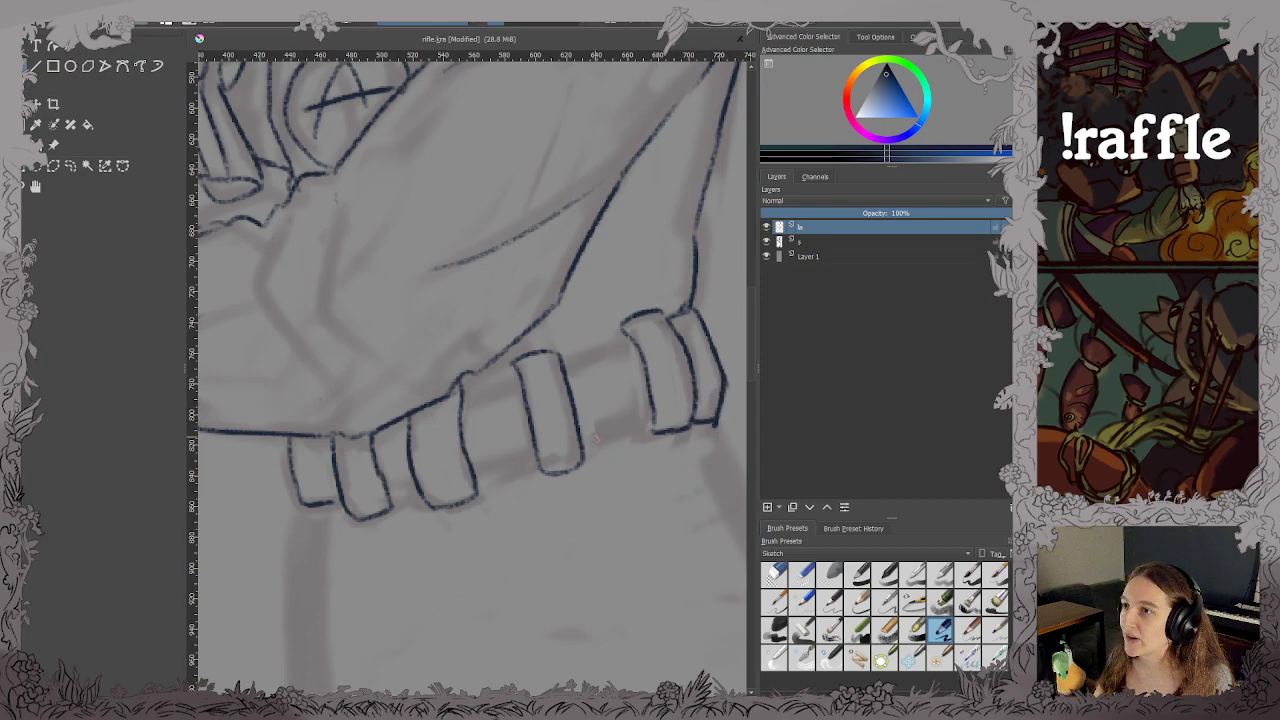
# Ink the upper and lower belt edges in the gaps between the loops, and save the drawing.
pyautogui.moveTo(580, 456); pyautogui.dragTo(652, 424)
pyautogui.moveTo(569, 362); pyautogui.dragTo(638, 324)
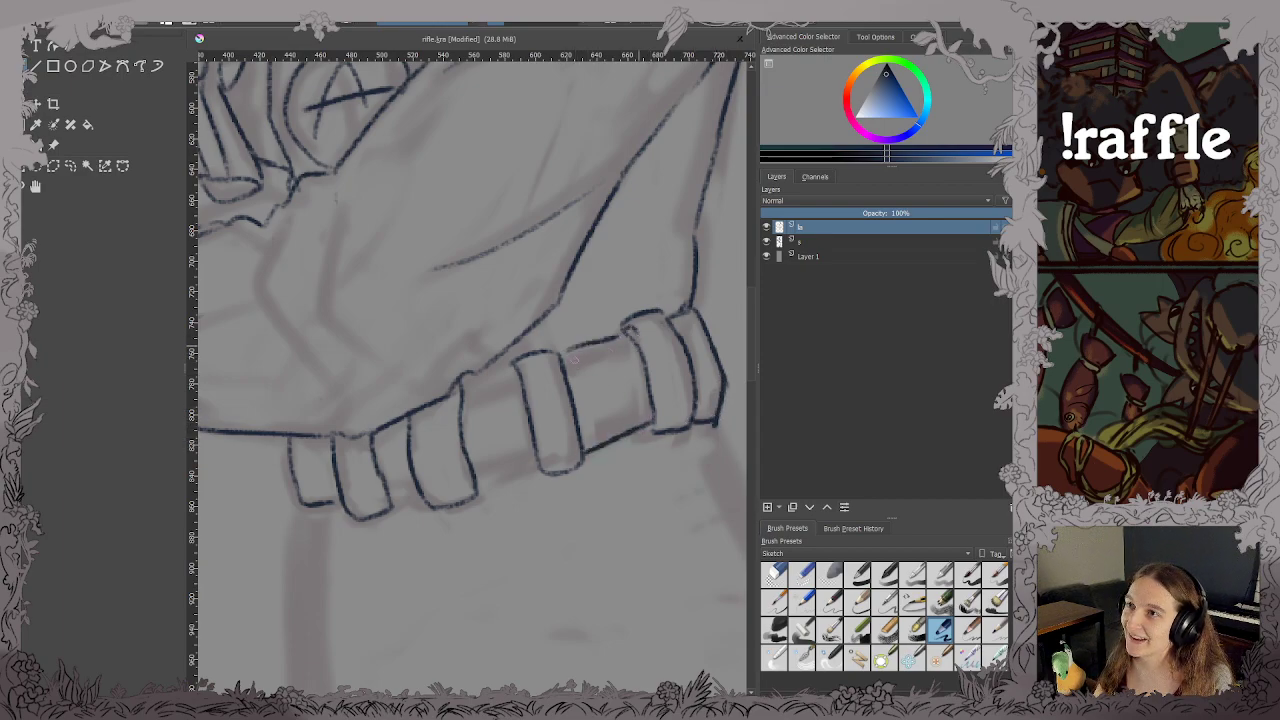
pyautogui.moveTo(464, 380); pyautogui.dragTo(503, 368)
pyautogui.moveTo(480, 487); pyautogui.dragTo(538, 466)
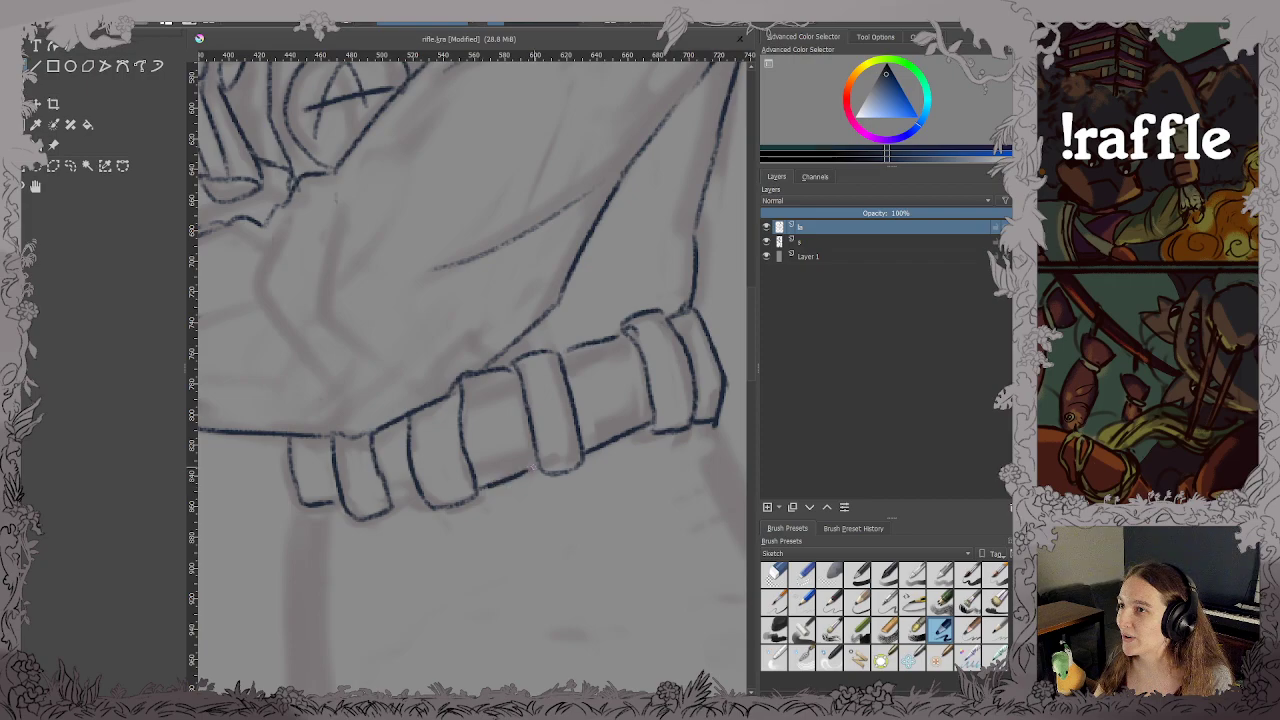
pyautogui.moveTo(388, 506); pyautogui.dragTo(430, 500)
pyautogui.moveTo(326, 502); pyautogui.dragTo(348, 496)
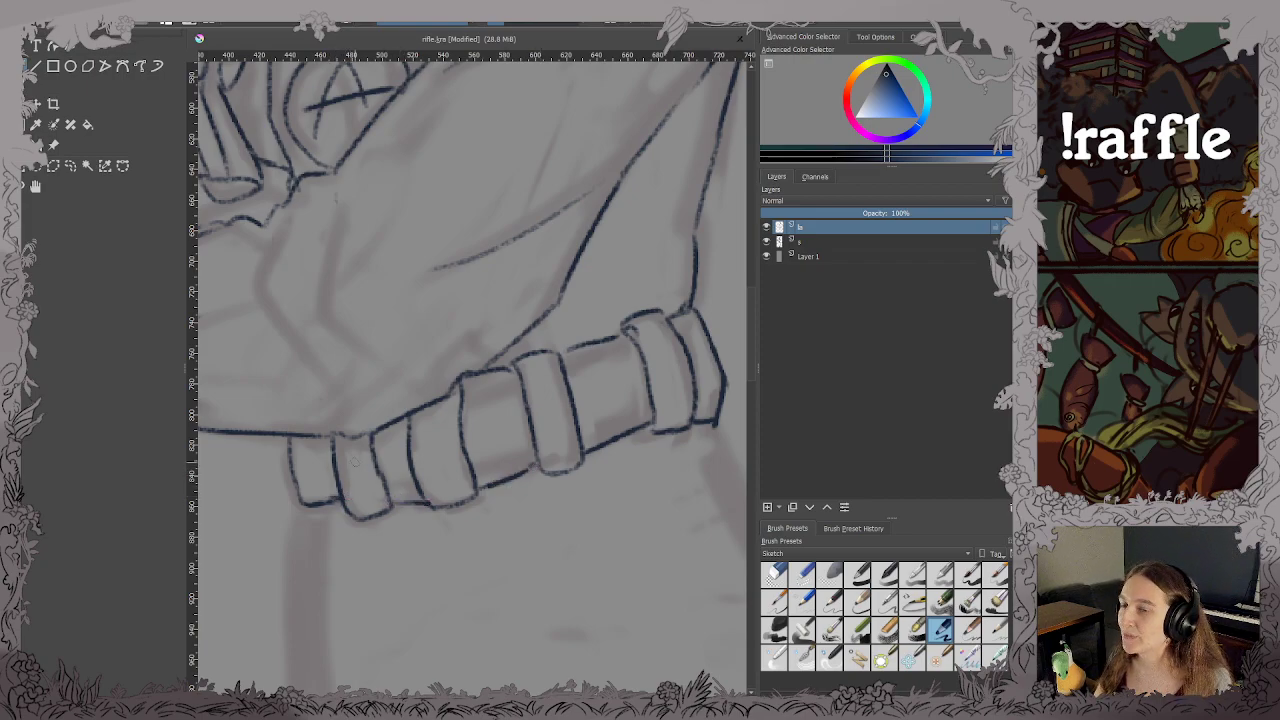
pyautogui.scroll(-1, 352, 454)
pyautogui.hotkey('ctrl', 's')
# Touch up the belt line art where the lower edge meets the rear loop, and save.
pyautogui.moveTo(371, 473); pyautogui.dragTo(333, 446)
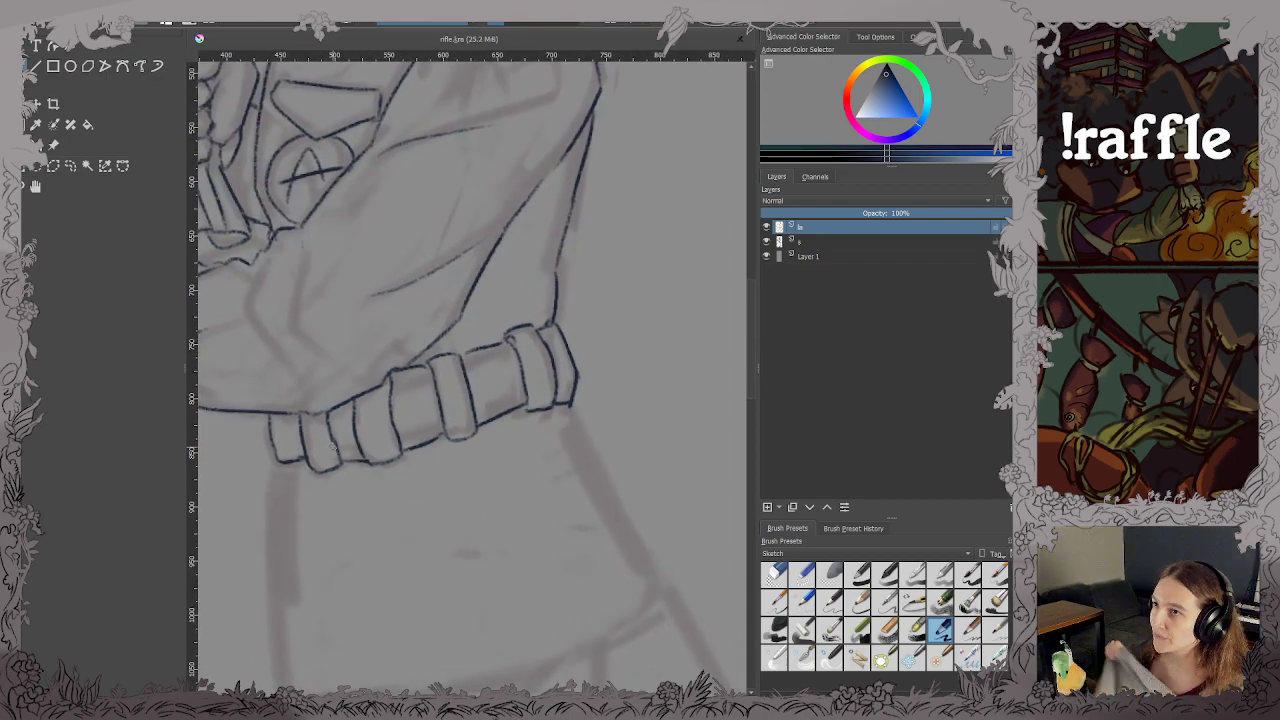
pyautogui.scroll(2, 336, 448)
pyautogui.moveTo(413, 472); pyautogui.dragTo(323, 487)
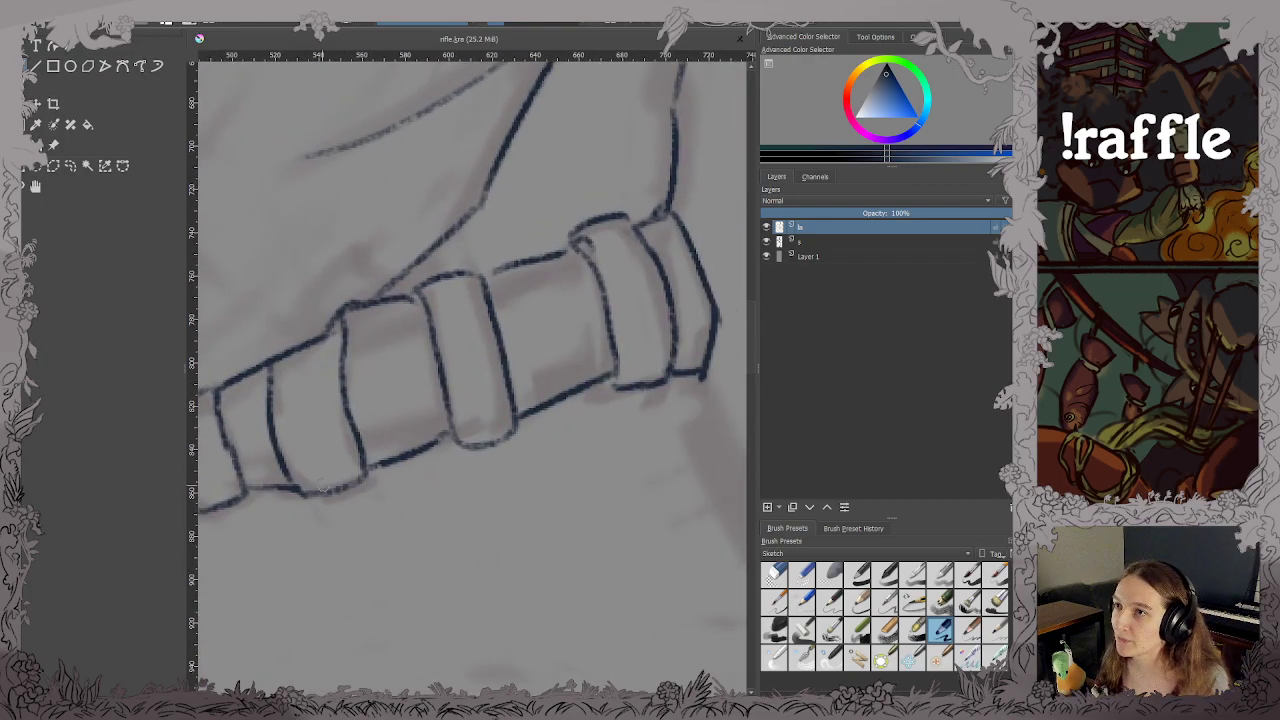
pyautogui.moveTo(601, 393)
pyautogui.mouseDown()
pyautogui.moveTo(566, 392)
pyautogui.moveTo(594, 374)
pyautogui.moveTo(572, 390)
pyautogui.moveTo(618, 384)
pyautogui.moveTo(604, 311)
pyautogui.moveTo(597, 411)
pyautogui.moveTo(608, 374)
pyautogui.mouseUp()
pyautogui.hotkey('ctrl', 'z')
pyautogui.press('e')
pyautogui.hotkey('ctrl', 's')
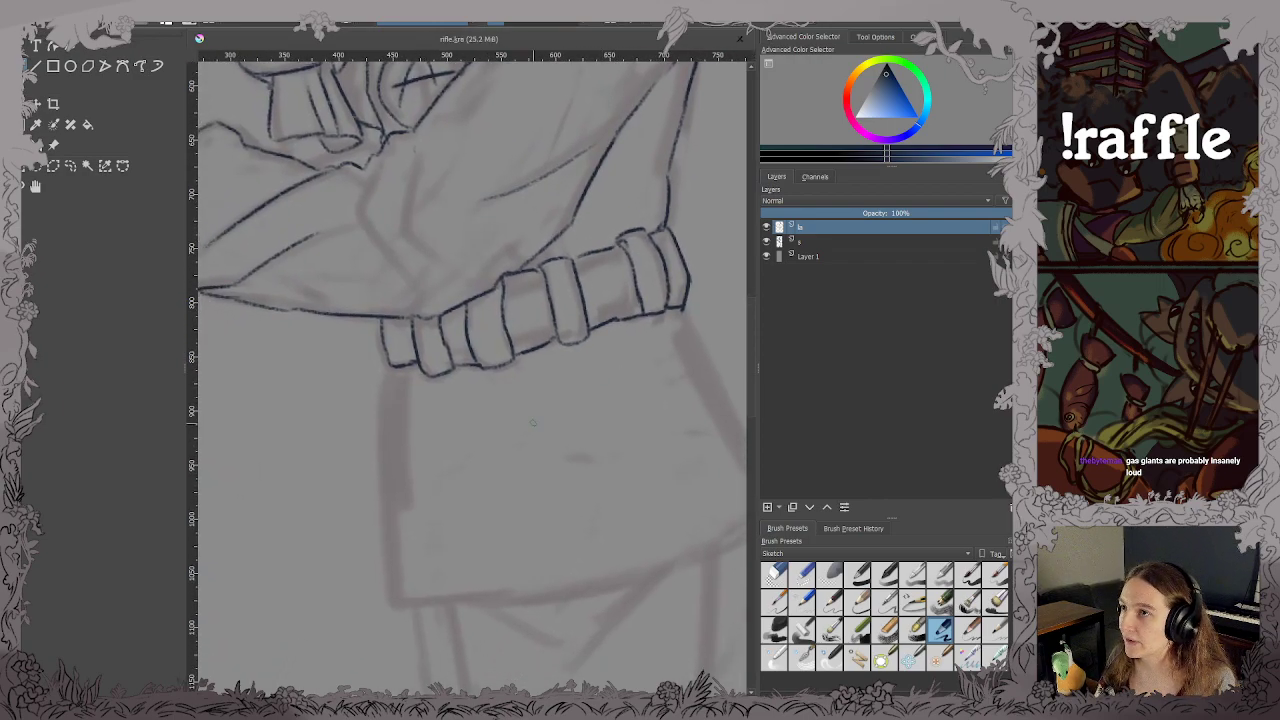
# Ink the jacket skirt below the belt, with its front edge, sloping hem and rear edge, redoing the front edge once.
pyautogui.moveTo(576, 414); pyautogui.dragTo(531, 414)
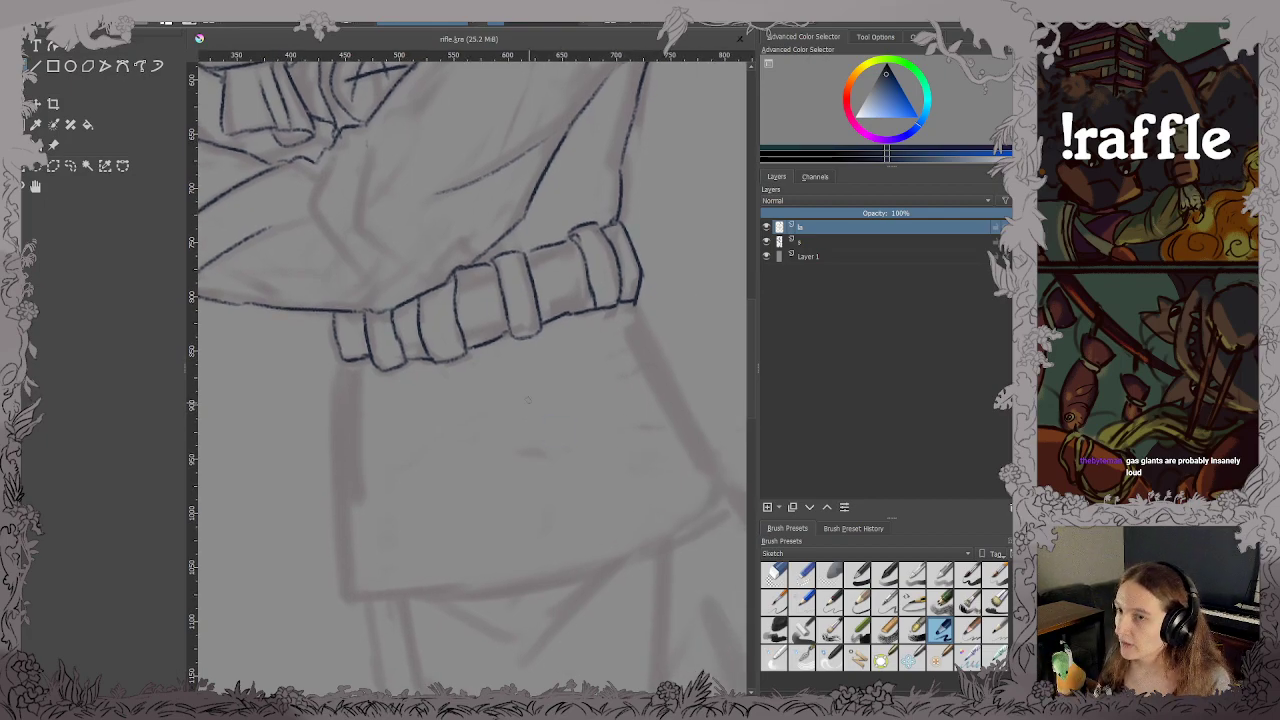
pyautogui.moveTo(345, 366); pyautogui.dragTo(352, 590)
pyautogui.hotkey('ctrl', 'z')
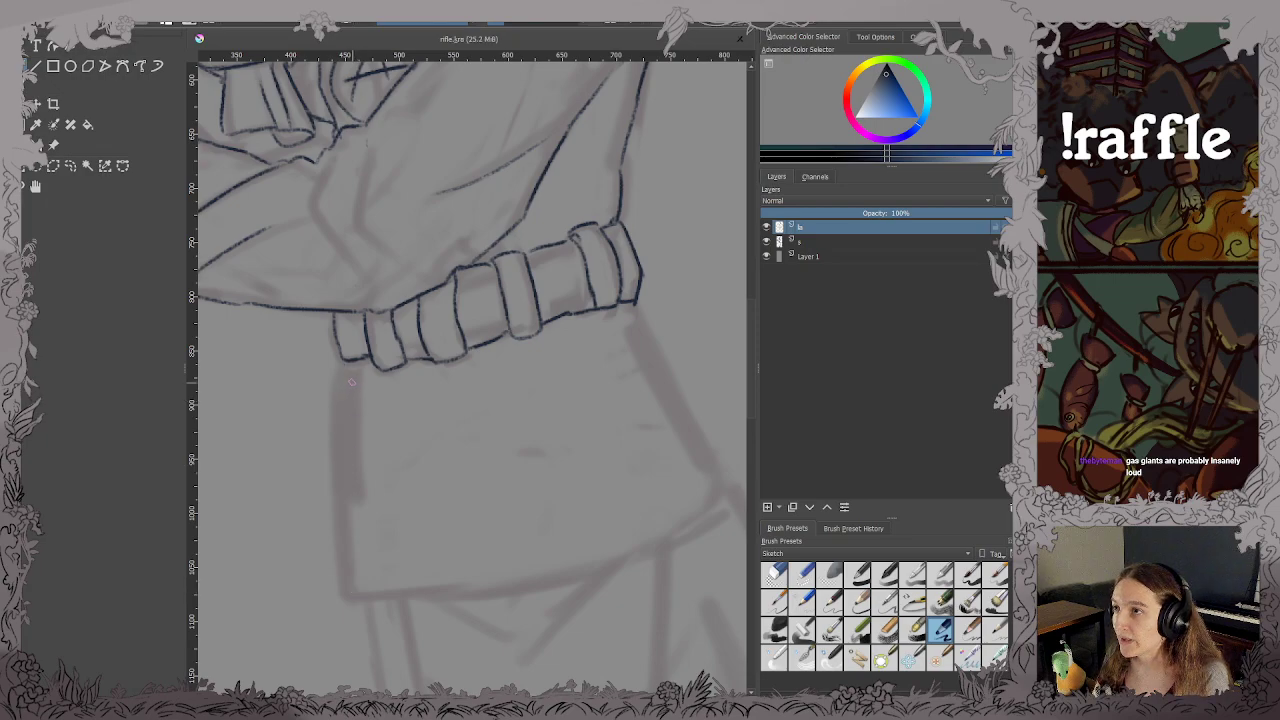
pyautogui.moveTo(346, 362)
pyautogui.mouseDown()
pyautogui.moveTo(359, 593)
pyautogui.moveTo(525, 586)
pyautogui.moveTo(649, 562)
pyautogui.moveTo(604, 574)
pyautogui.moveTo(582, 579)
pyautogui.moveTo(719, 484)
pyautogui.mouseUp()
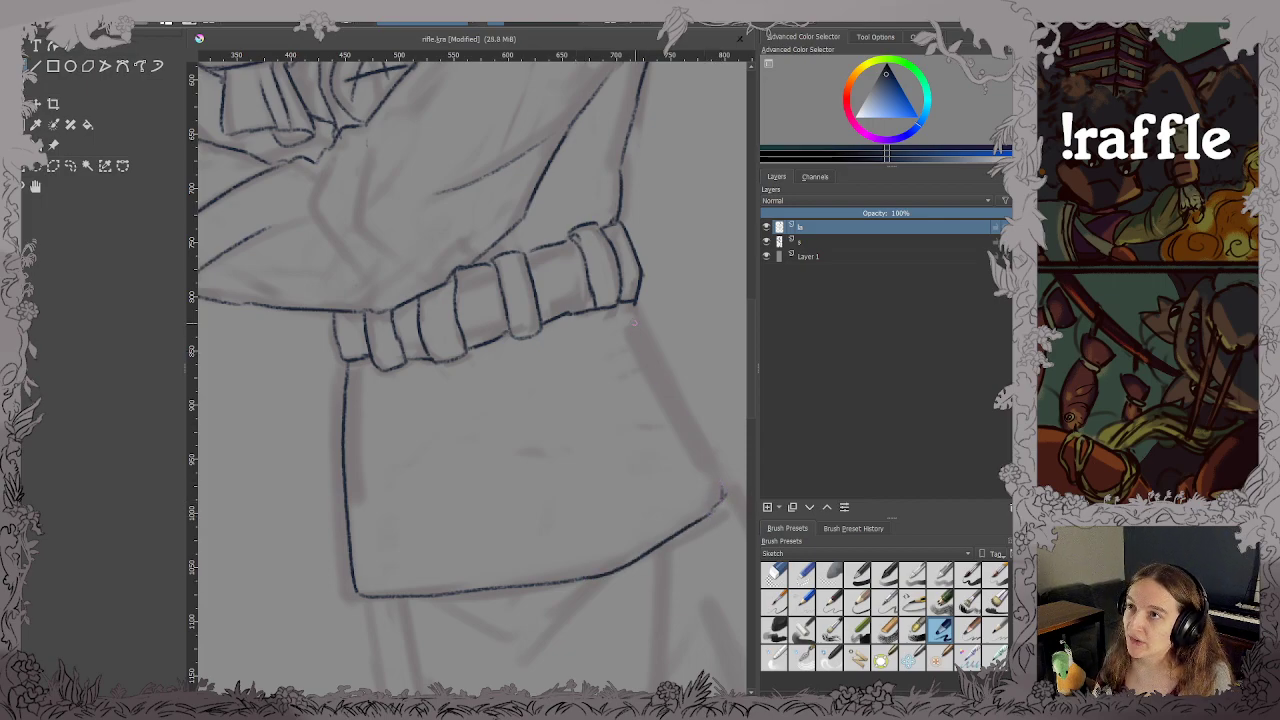
pyautogui.moveTo(633, 310); pyautogui.dragTo(716, 485)
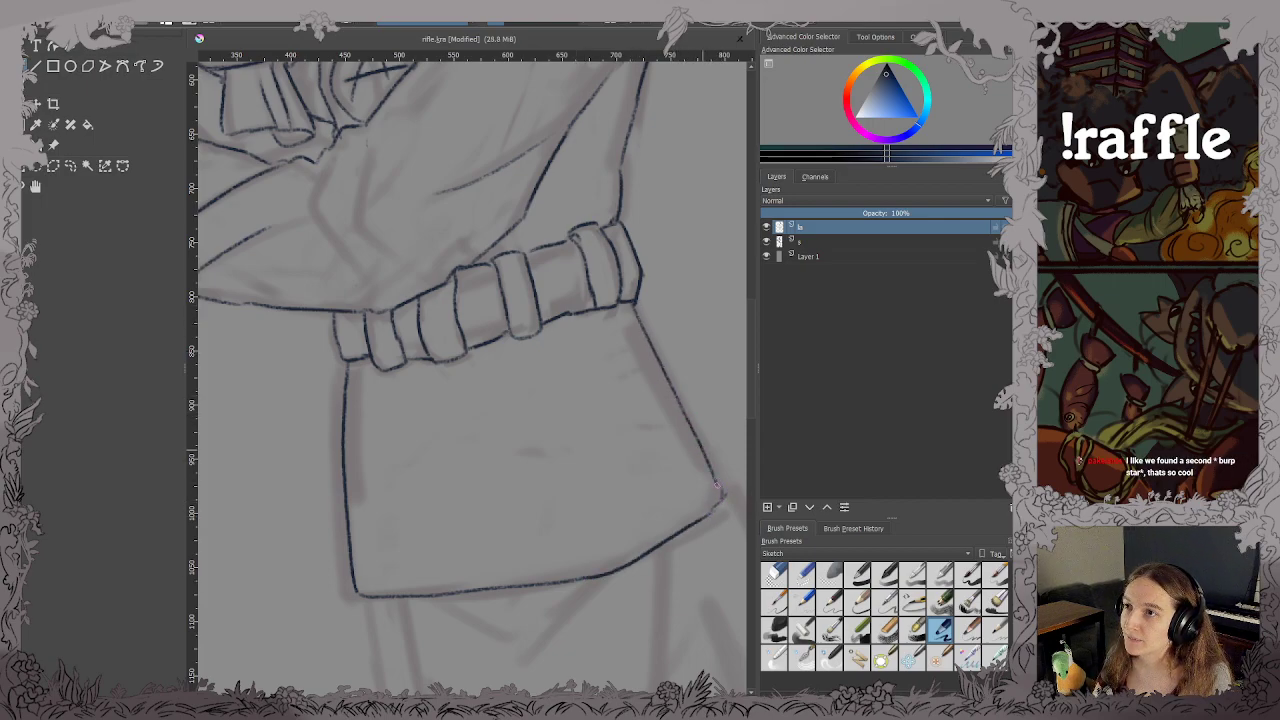
# Save the drawing, ink the near trouser leg's front and rear edges from the skirt hem to just below the knee, and save again.
pyautogui.scroll(-1, 670, 435)
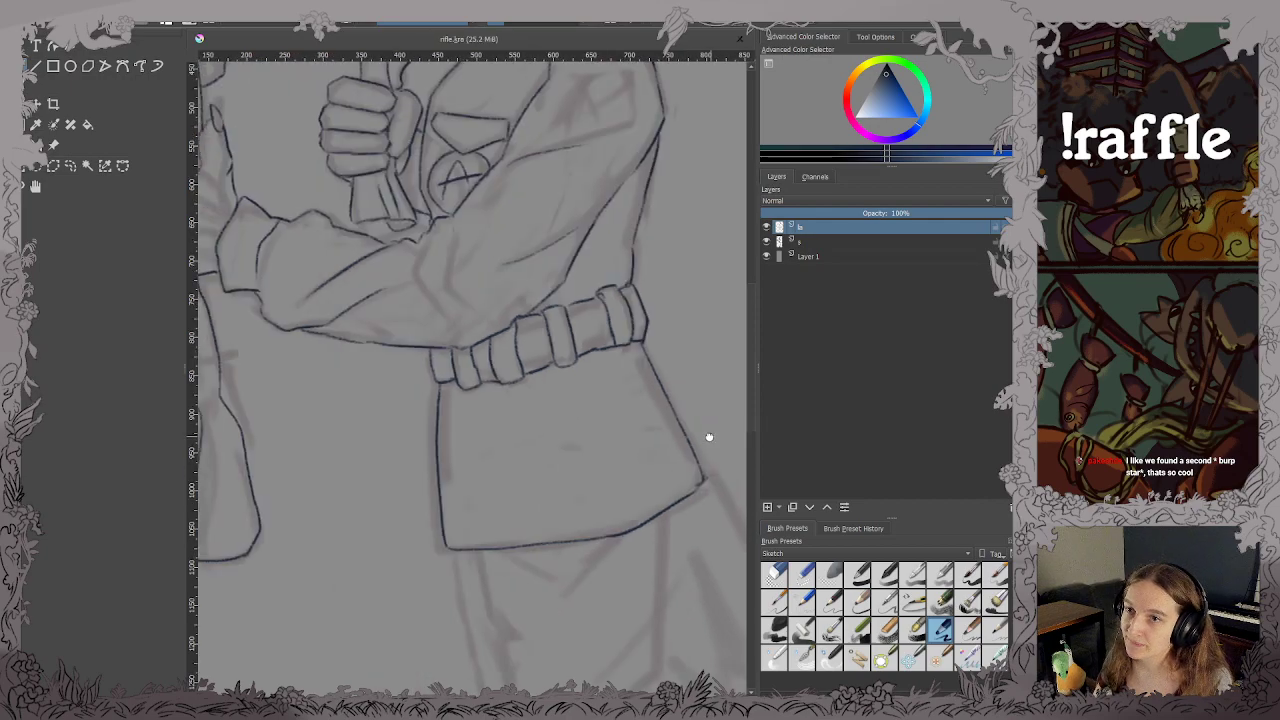
pyautogui.hotkey('ctrl', 's')
pyautogui.moveTo(709, 437); pyautogui.dragTo(613, 371)
pyautogui.scroll(-1, 676, 481)
pyautogui.scroll(-3, 613, 371)
pyautogui.scroll(1, 603, 448)
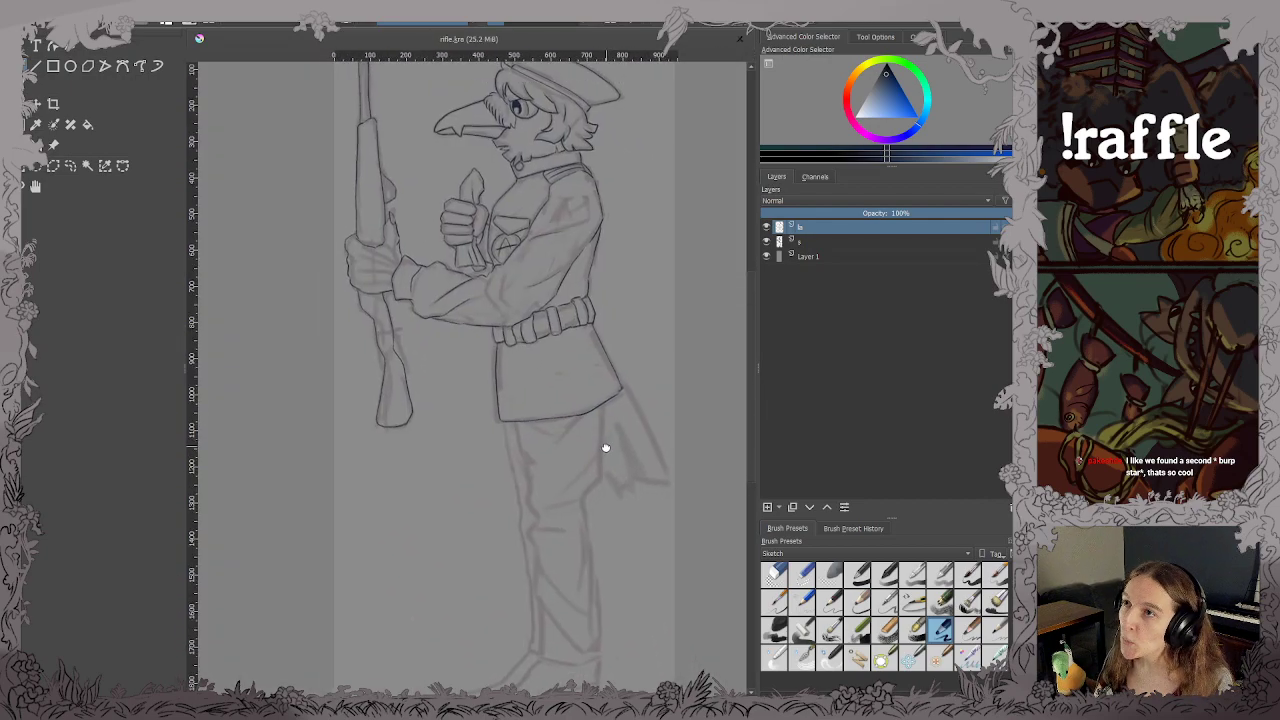
pyautogui.scroll(1, 610, 470)
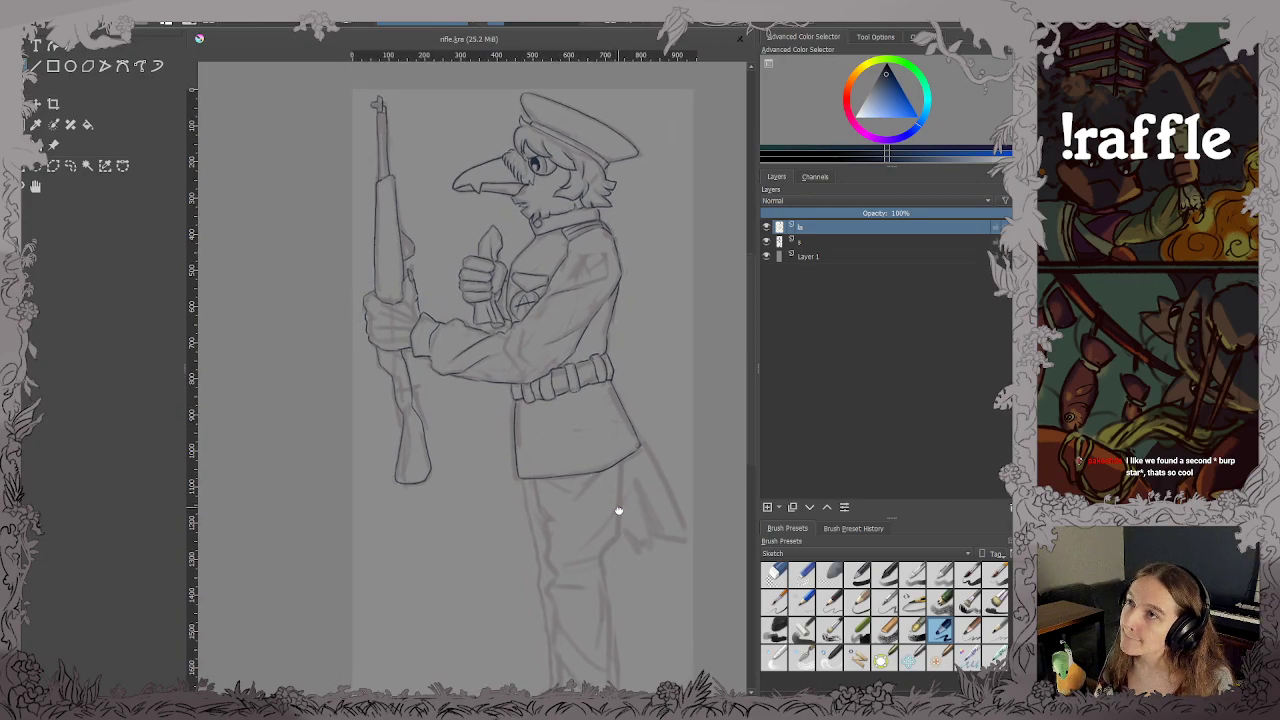
pyautogui.moveTo(617, 514); pyautogui.dragTo(568, 340)
pyautogui.scroll(3, 577, 325)
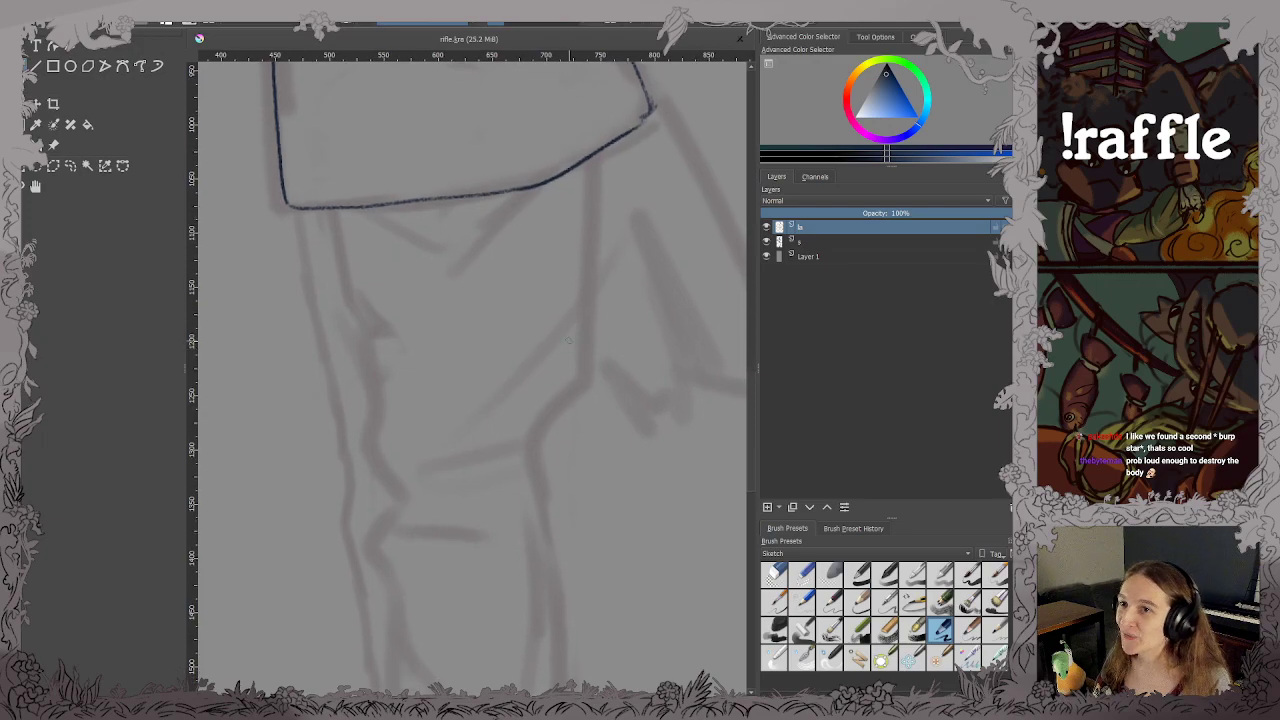
pyautogui.moveTo(333, 212); pyautogui.dragTo(352, 315)
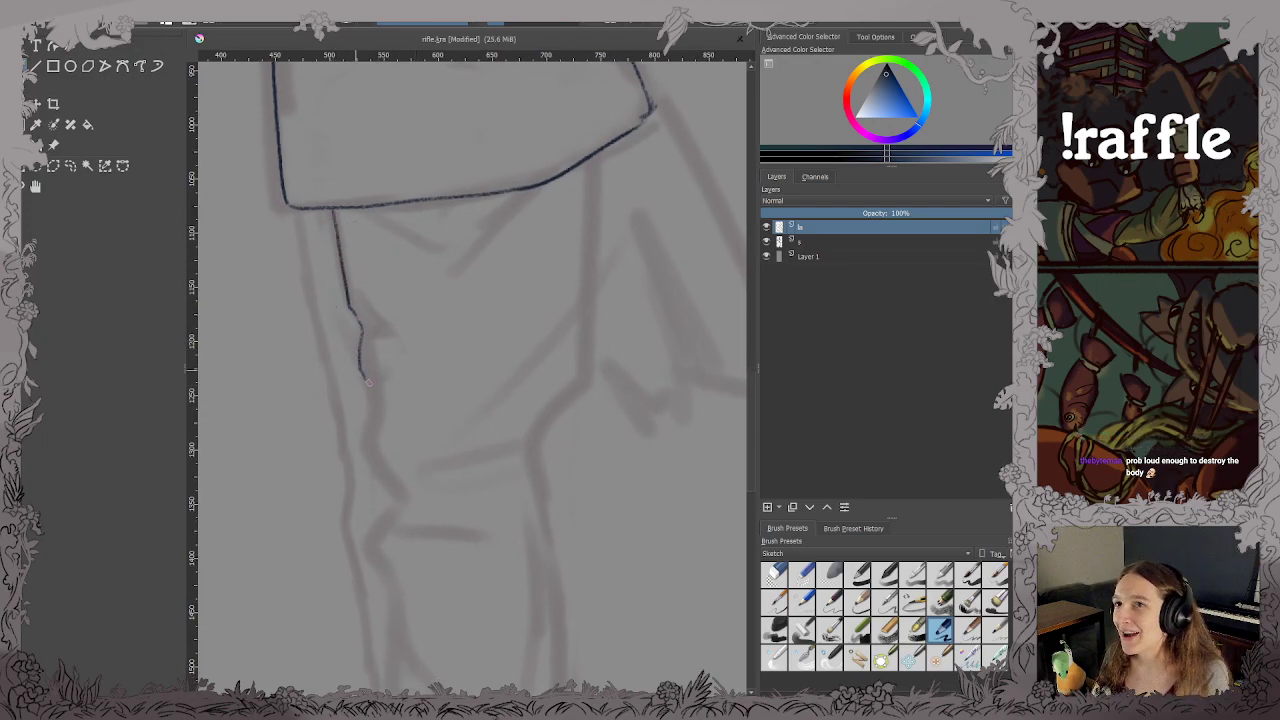
pyautogui.moveTo(368, 428)
pyautogui.mouseDown()
pyautogui.moveTo(367, 461)
pyautogui.moveTo(393, 499)
pyautogui.moveTo(382, 568)
pyautogui.mouseUp()
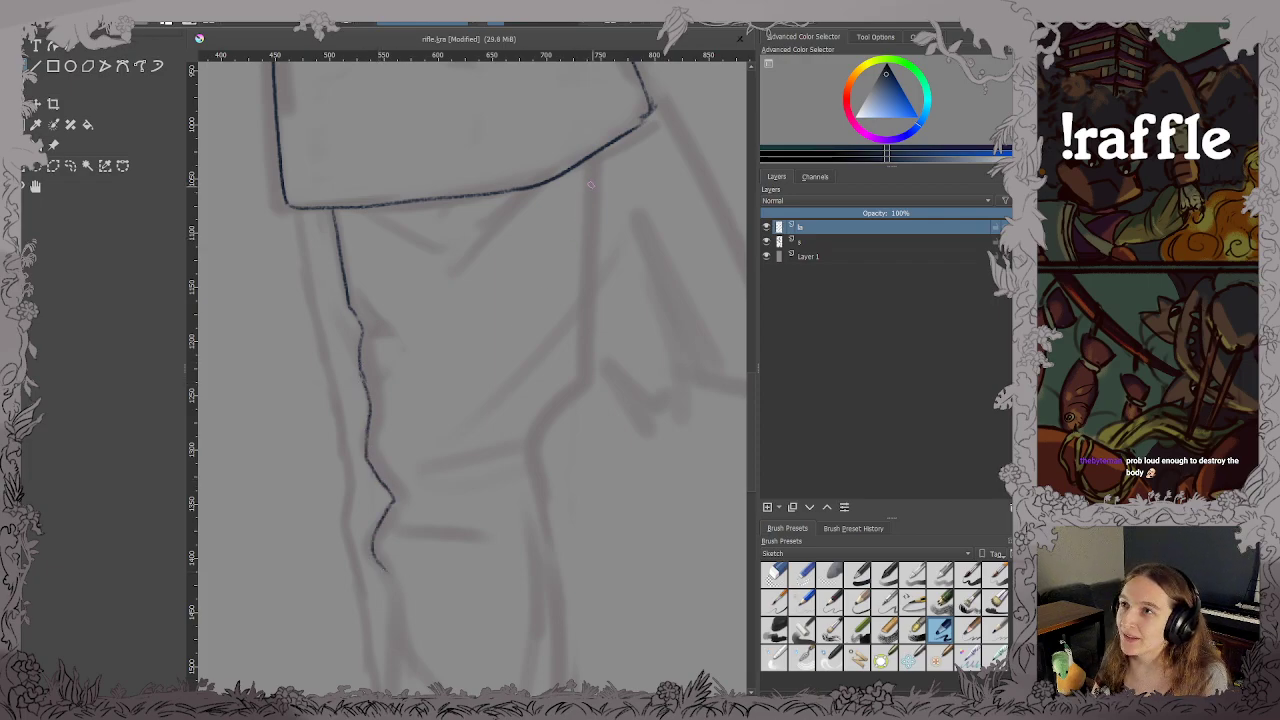
pyautogui.moveTo(594, 156)
pyautogui.mouseDown()
pyautogui.moveTo(588, 350)
pyautogui.moveTo(532, 440)
pyautogui.moveTo(556, 540)
pyautogui.mouseUp()
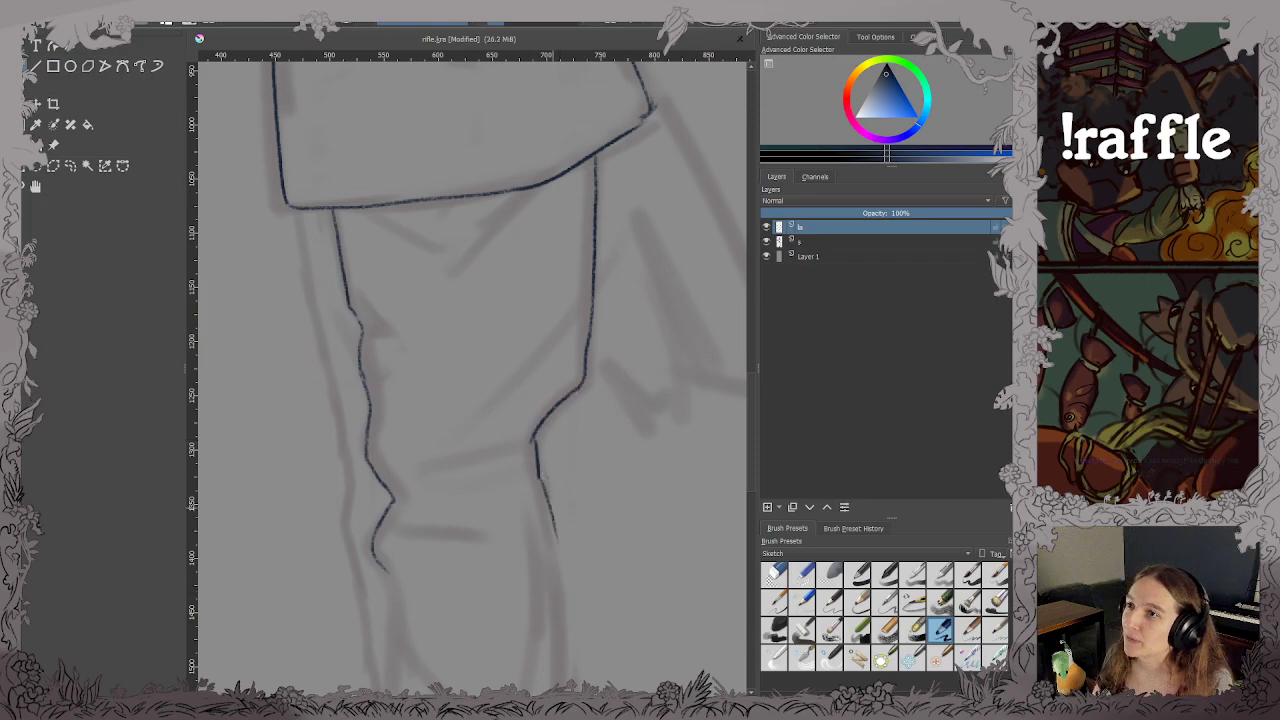
pyautogui.moveTo(540, 476); pyautogui.dragTo(540, 134)
pyautogui.moveTo(536, 258); pyautogui.dragTo(563, 200)
pyautogui.hotkey('ctrl', 's')
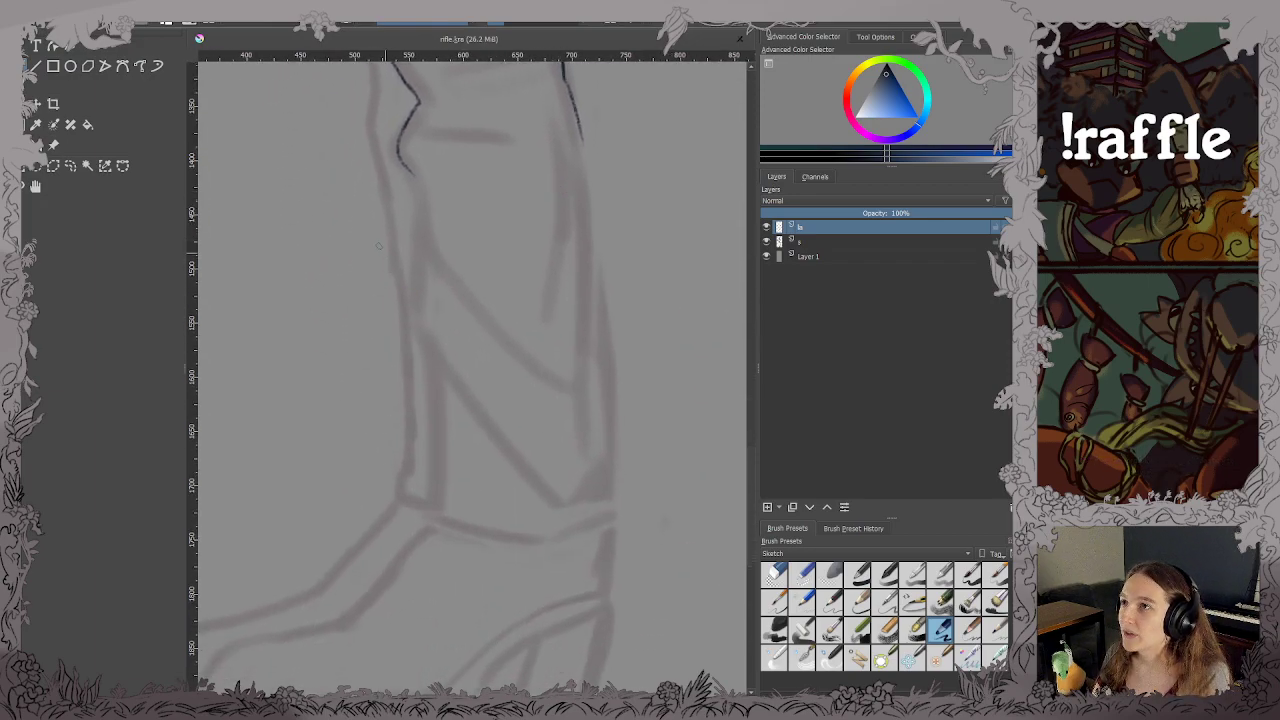
# Ink the lower trouser leg's wrinkled front edge, curved cuff hem and rear edge, and save.
pyautogui.moveTo(410, 172)
pyautogui.mouseDown()
pyautogui.moveTo(428, 258)
pyautogui.moveTo(415, 347)
pyautogui.moveTo(437, 520)
pyautogui.moveTo(579, 542)
pyautogui.moveTo(539, 538)
pyautogui.moveTo(602, 514)
pyautogui.mouseUp()
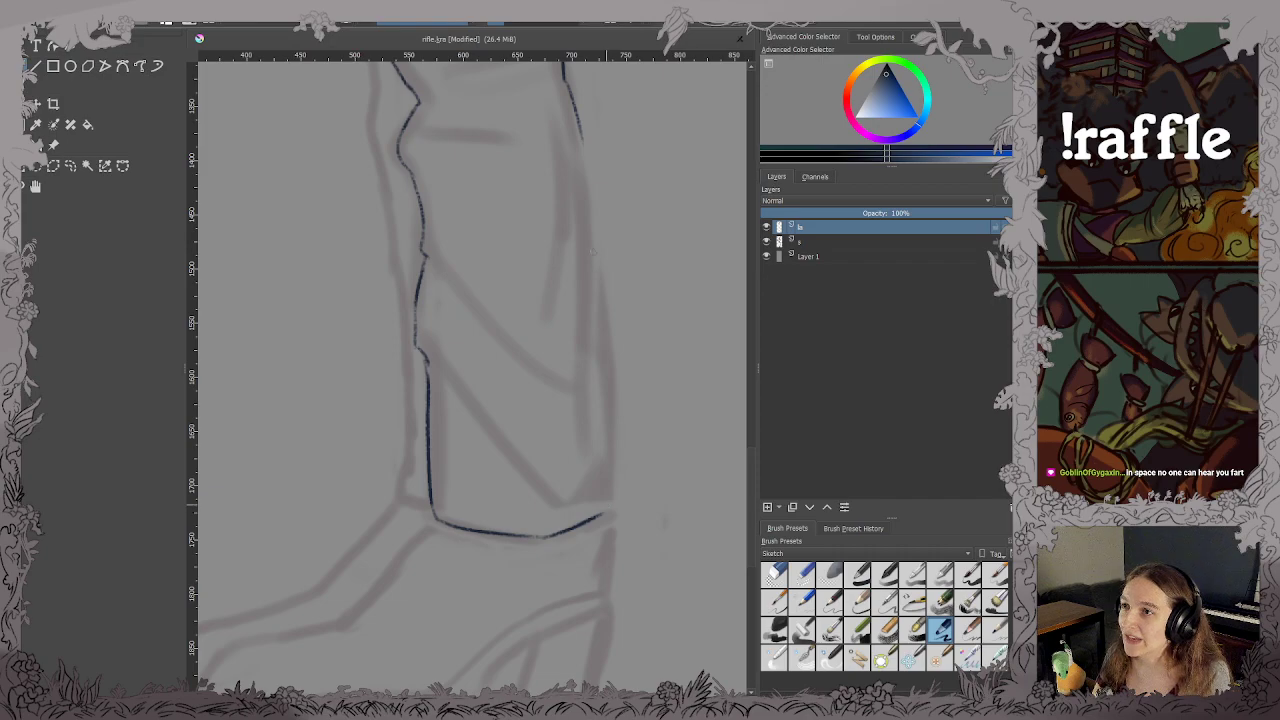
pyautogui.moveTo(580, 135)
pyautogui.mouseDown()
pyautogui.moveTo(595, 208)
pyautogui.moveTo(588, 298)
pyautogui.mouseUp()
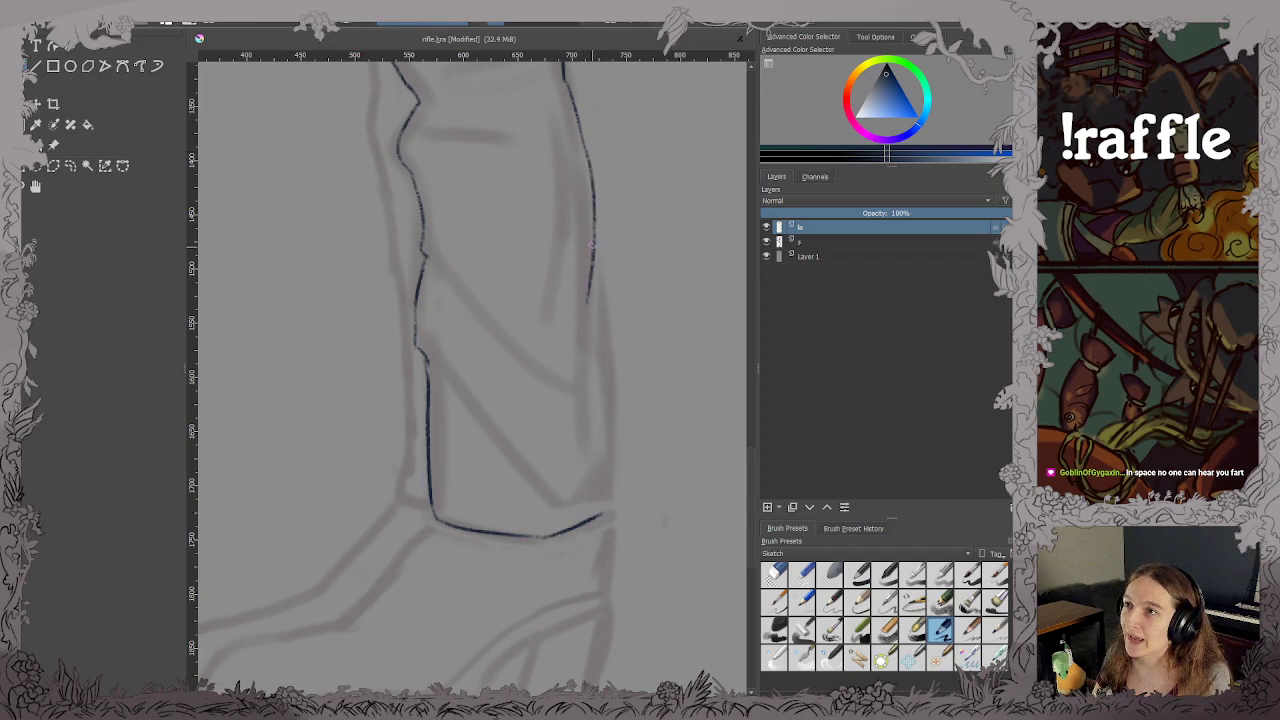
pyautogui.moveTo(600, 226); pyautogui.dragTo(611, 502)
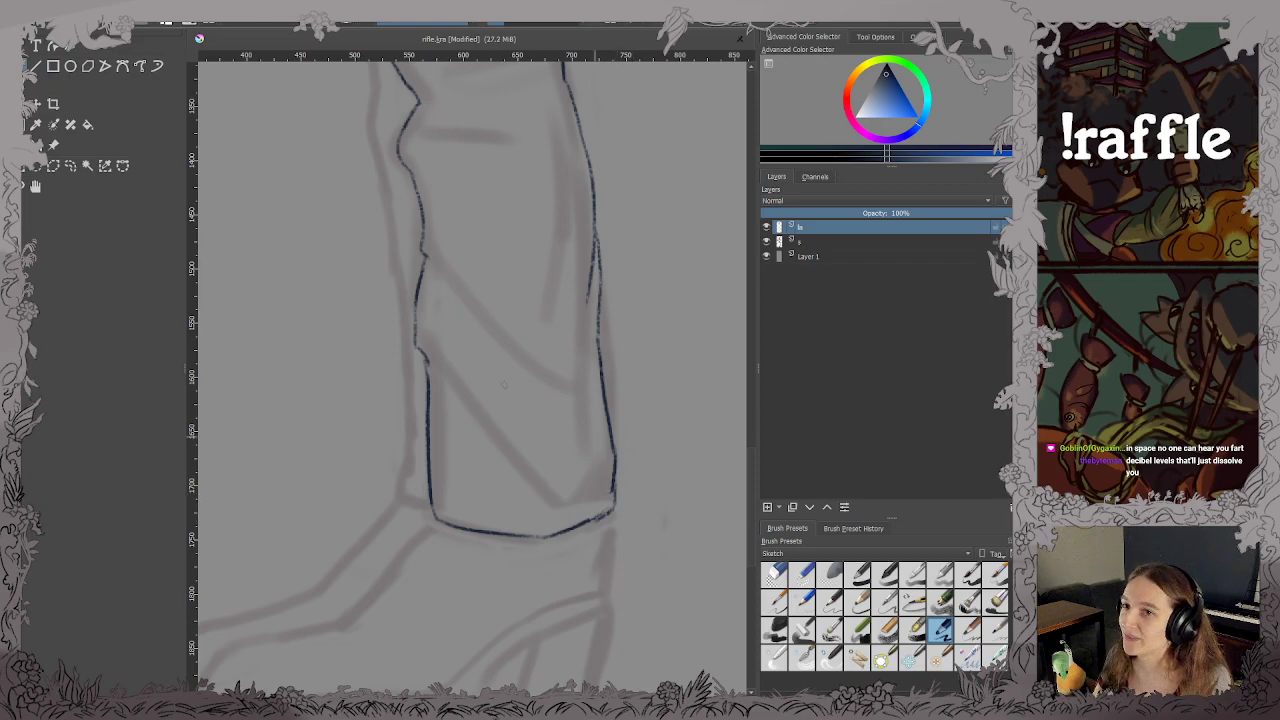
pyautogui.hotkey('ctrl', 's')
# Ink the near boot's outline with its sole, block heel, back edge, toe and instep, redoing the heel base once and saving.
pyautogui.moveTo(504, 384); pyautogui.dragTo(497, 437)
pyautogui.scroll(-2, 497, 437)
pyautogui.scroll(2, 502, 533)
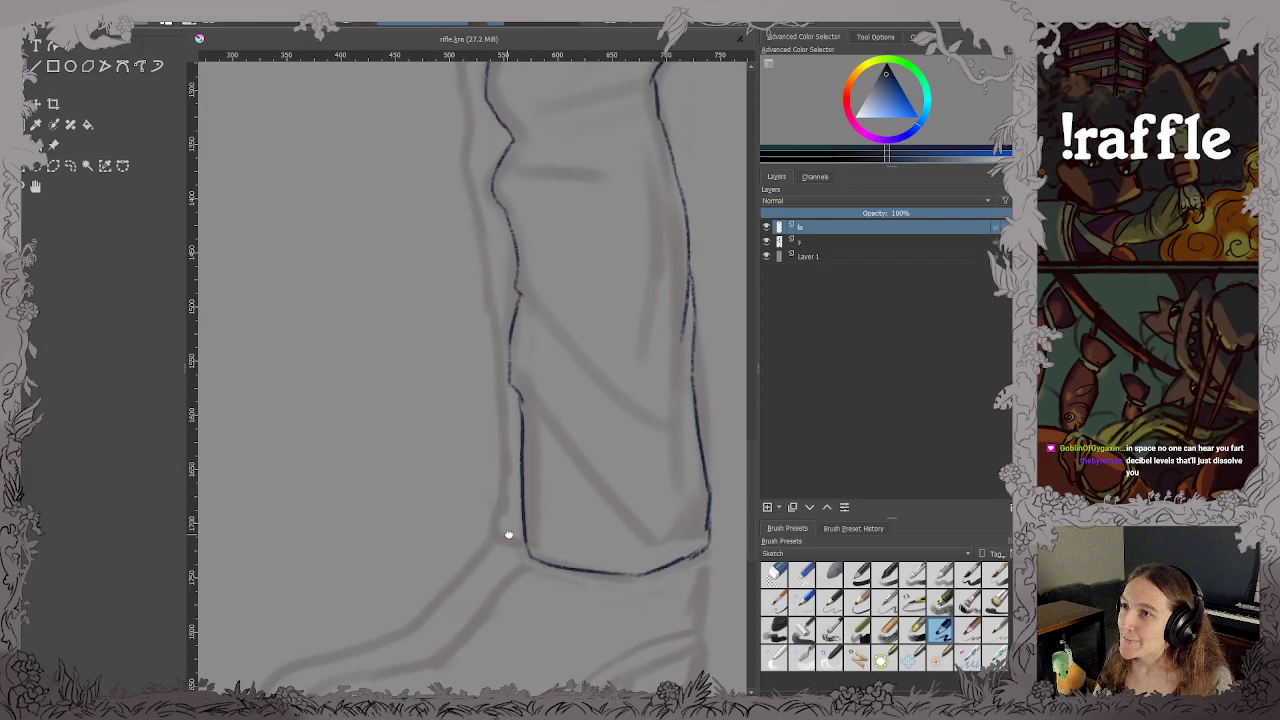
pyautogui.scroll(-2, 508, 535)
pyautogui.scroll(2, 500, 414)
pyautogui.scroll(-2, 500, 414)
pyautogui.scroll(1, 500, 412)
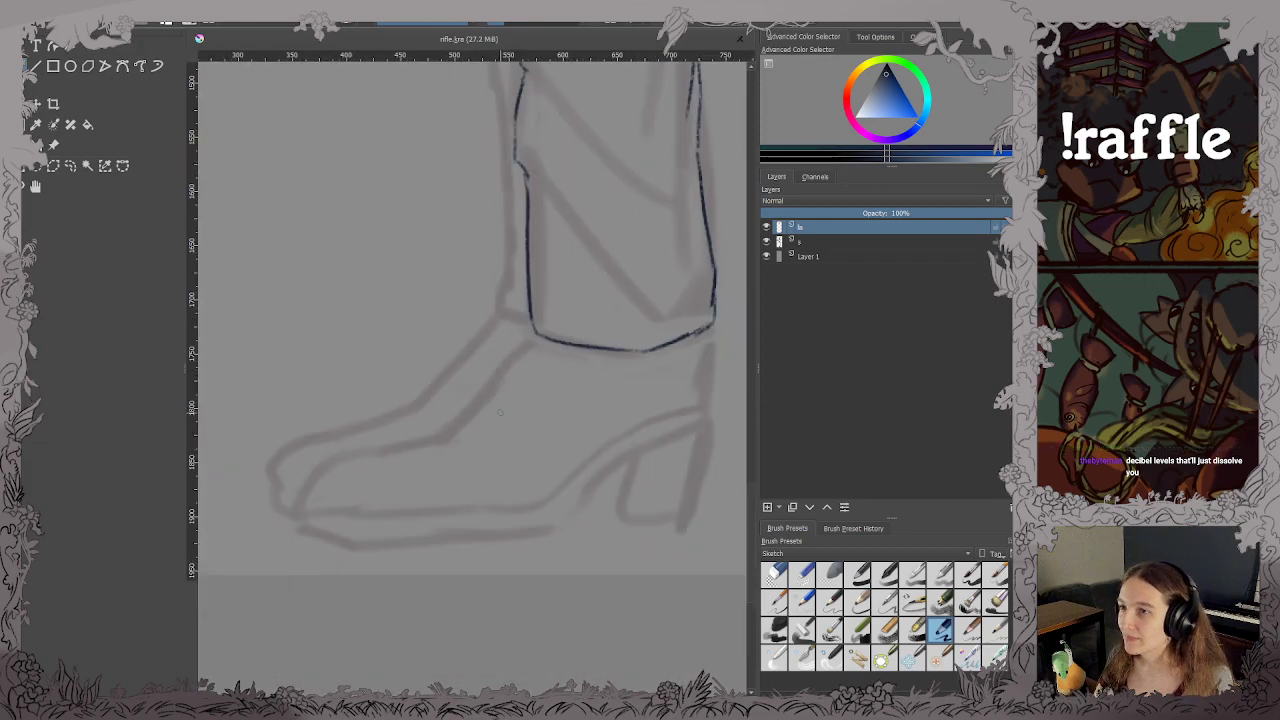
pyautogui.moveTo(312, 476)
pyautogui.mouseDown()
pyautogui.moveTo(298, 518)
pyautogui.moveTo(320, 540)
pyautogui.moveTo(444, 542)
pyautogui.moveTo(566, 533)
pyautogui.moveTo(592, 486)
pyautogui.moveTo(636, 455)
pyautogui.moveTo(615, 526)
pyautogui.moveTo(682, 530)
pyautogui.mouseUp()
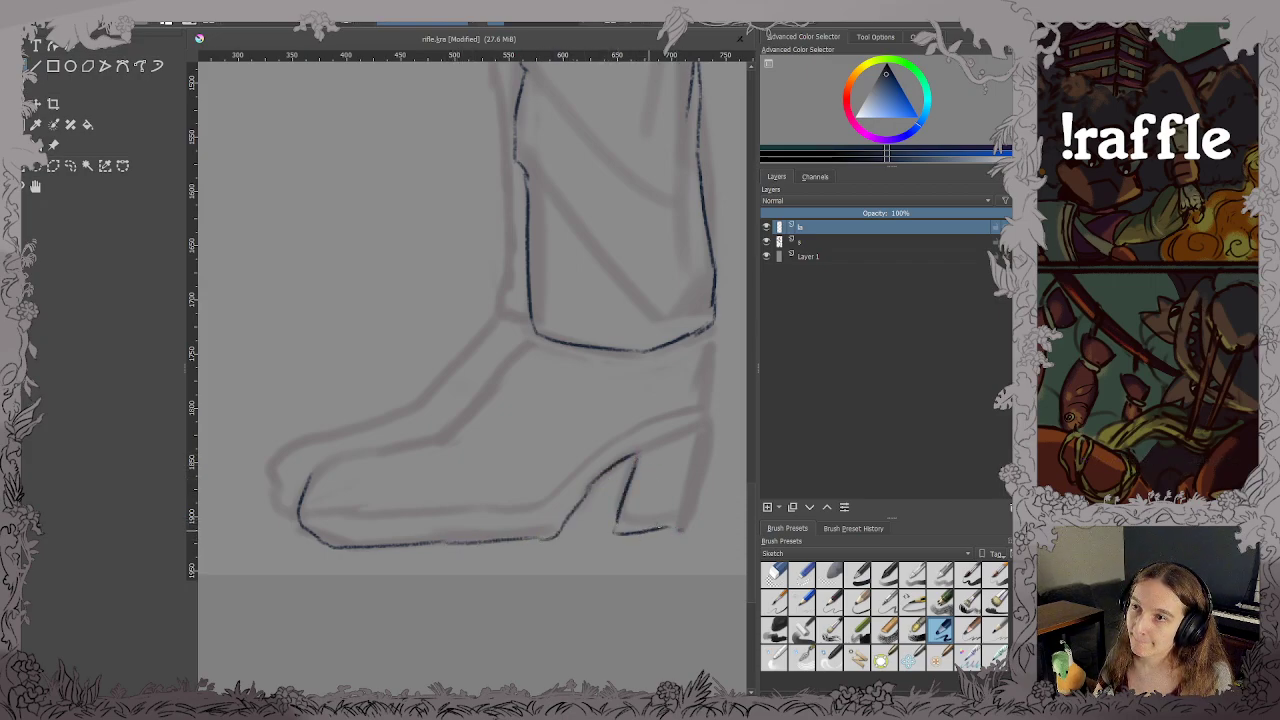
pyautogui.hotkey('ctrl', 'z')
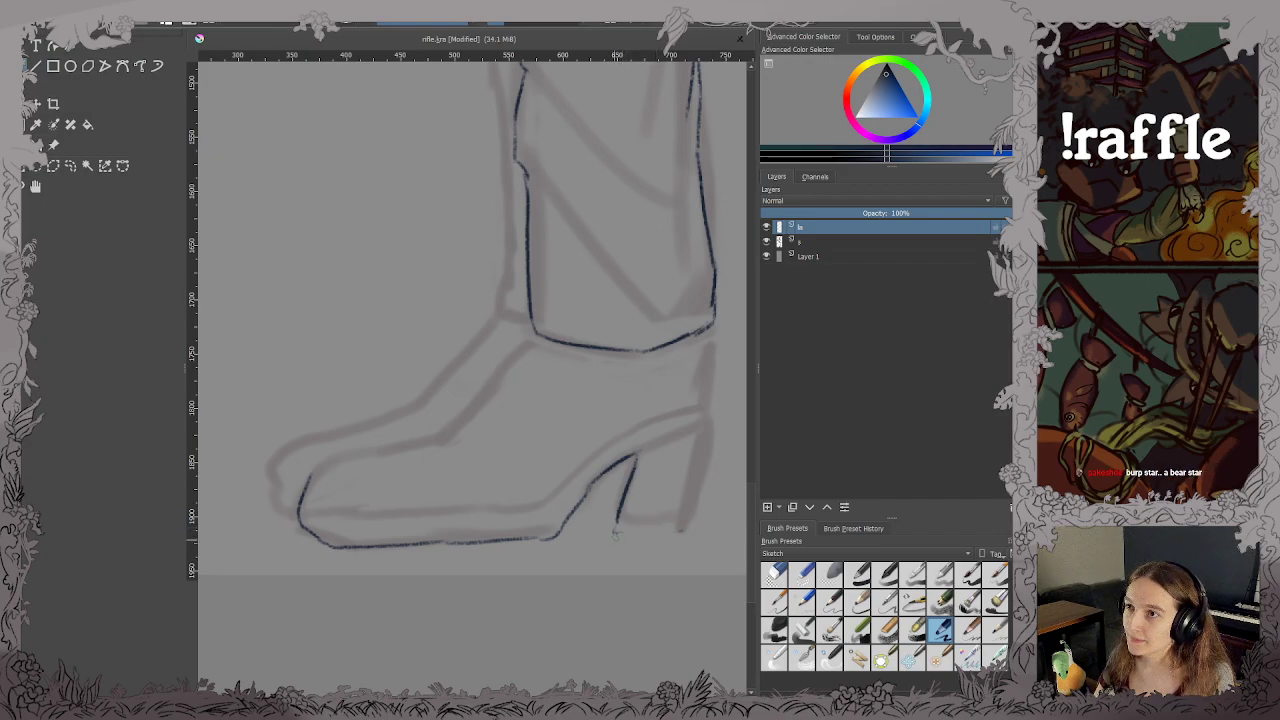
pyautogui.moveTo(614, 533)
pyautogui.mouseDown()
pyautogui.moveTo(681, 533)
pyautogui.moveTo(694, 503)
pyautogui.moveTo(707, 348)
pyautogui.moveTo(705, 472)
pyautogui.mouseUp()
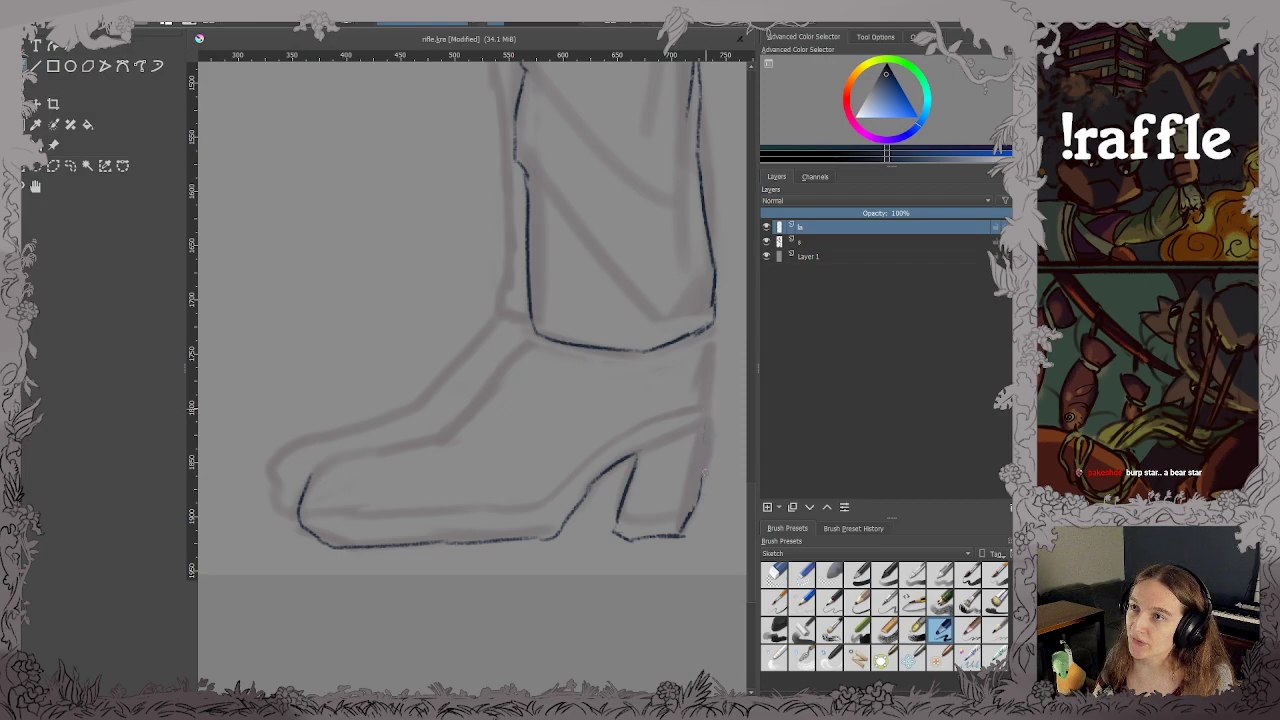
pyautogui.moveTo(684, 530); pyautogui.dragTo(708, 424)
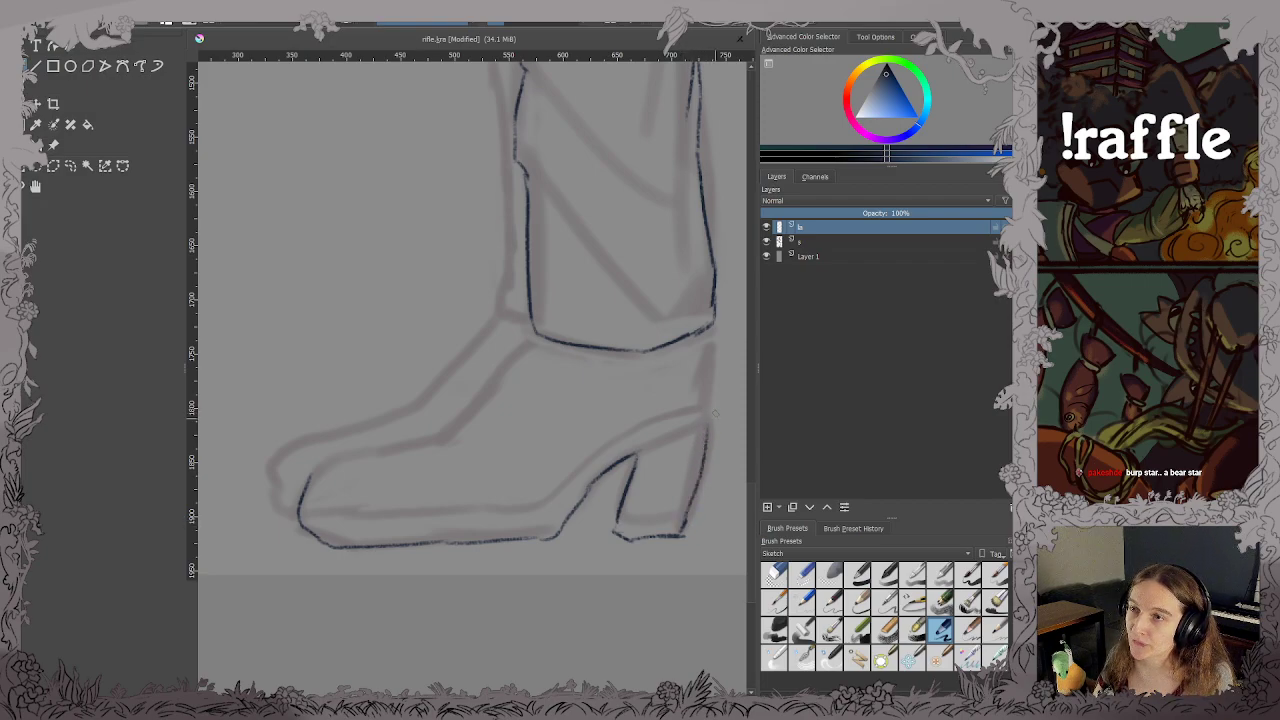
pyautogui.moveTo(712, 330); pyautogui.dragTo(706, 412)
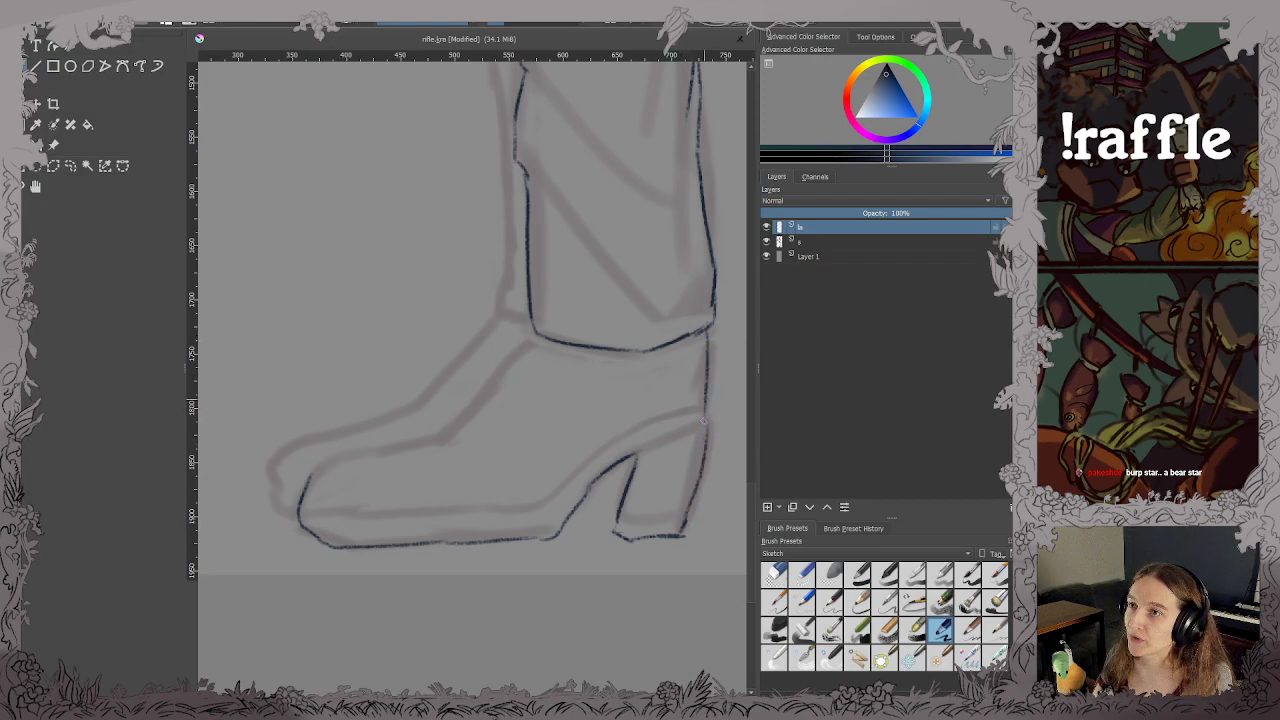
pyautogui.hotkey('ctrl', 's')
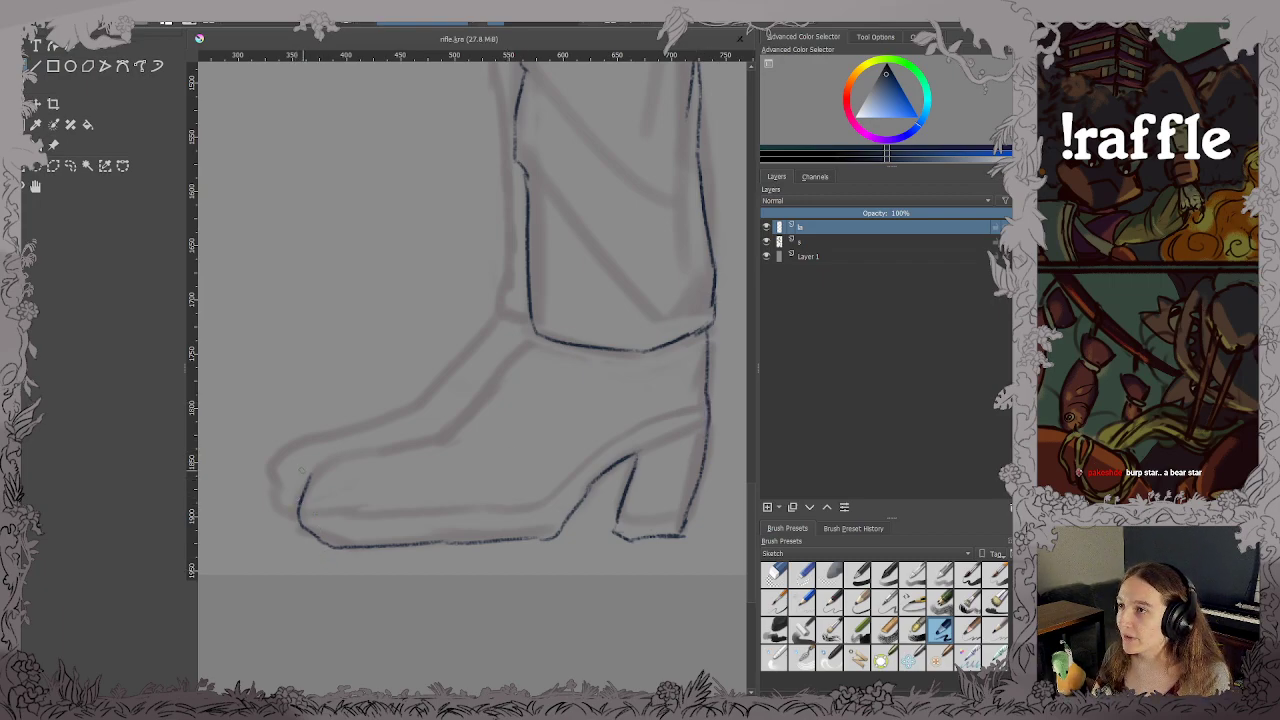
pyautogui.moveTo(304, 480)
pyautogui.mouseDown()
pyautogui.moveTo(350, 455)
pyautogui.moveTo(436, 447)
pyautogui.mouseUp()
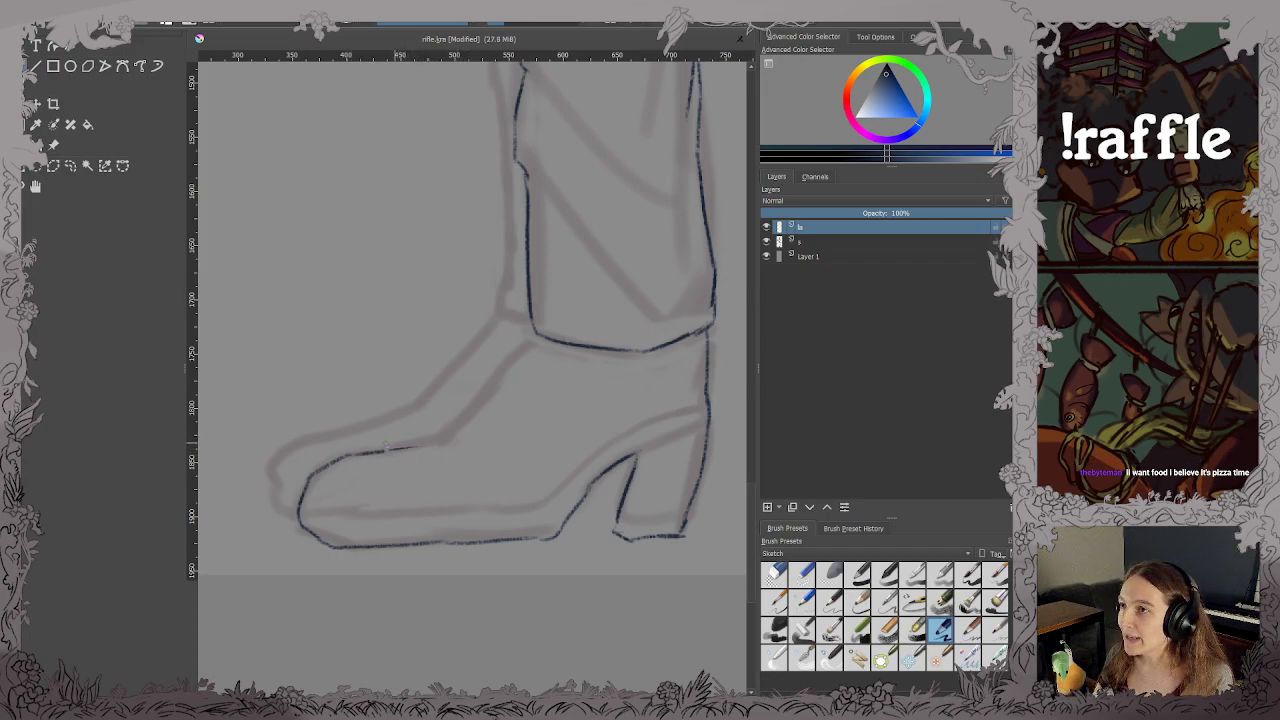
pyautogui.moveTo(386, 452)
pyautogui.mouseDown()
pyautogui.moveTo(441, 443)
pyautogui.moveTo(533, 341)
pyautogui.mouseUp()
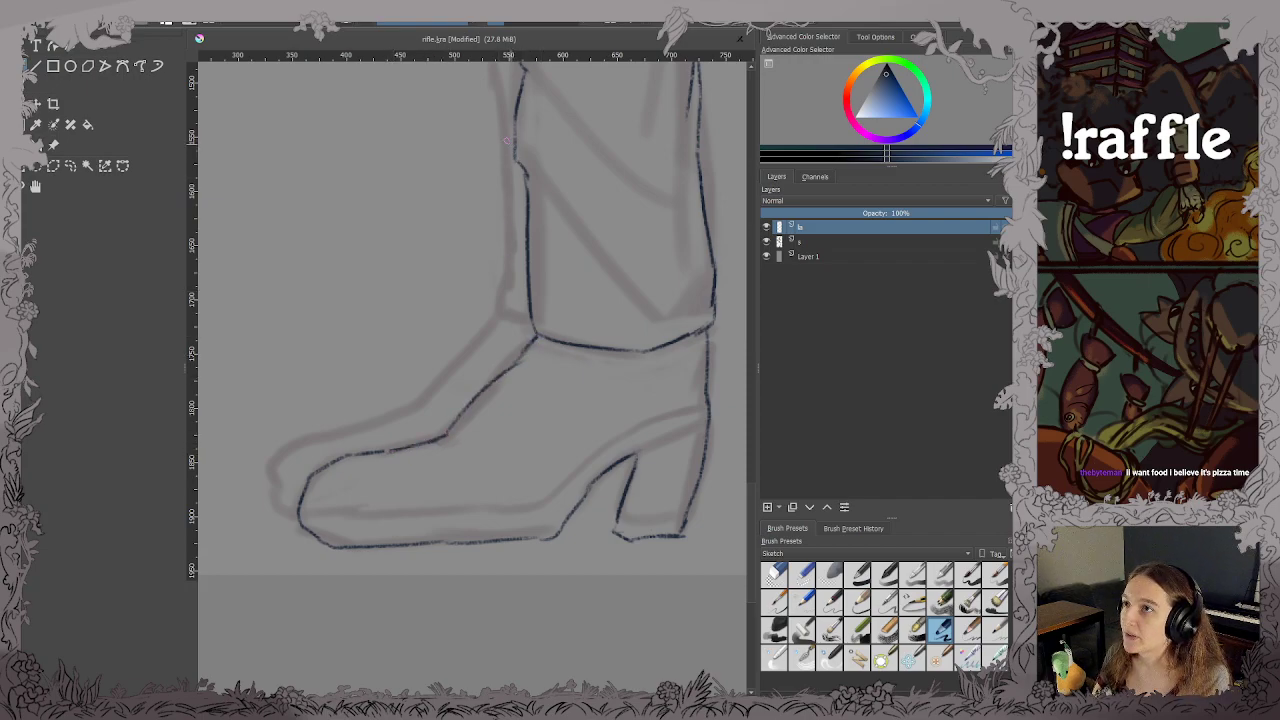
# Ink the visible strip of the far leg's shin and cuff and the far boot's toe and instep, saving along the way.
pyautogui.moveTo(506, 138)
pyautogui.mouseDown()
pyautogui.moveTo(505, 312)
pyautogui.moveTo(524, 320)
pyautogui.mouseUp()
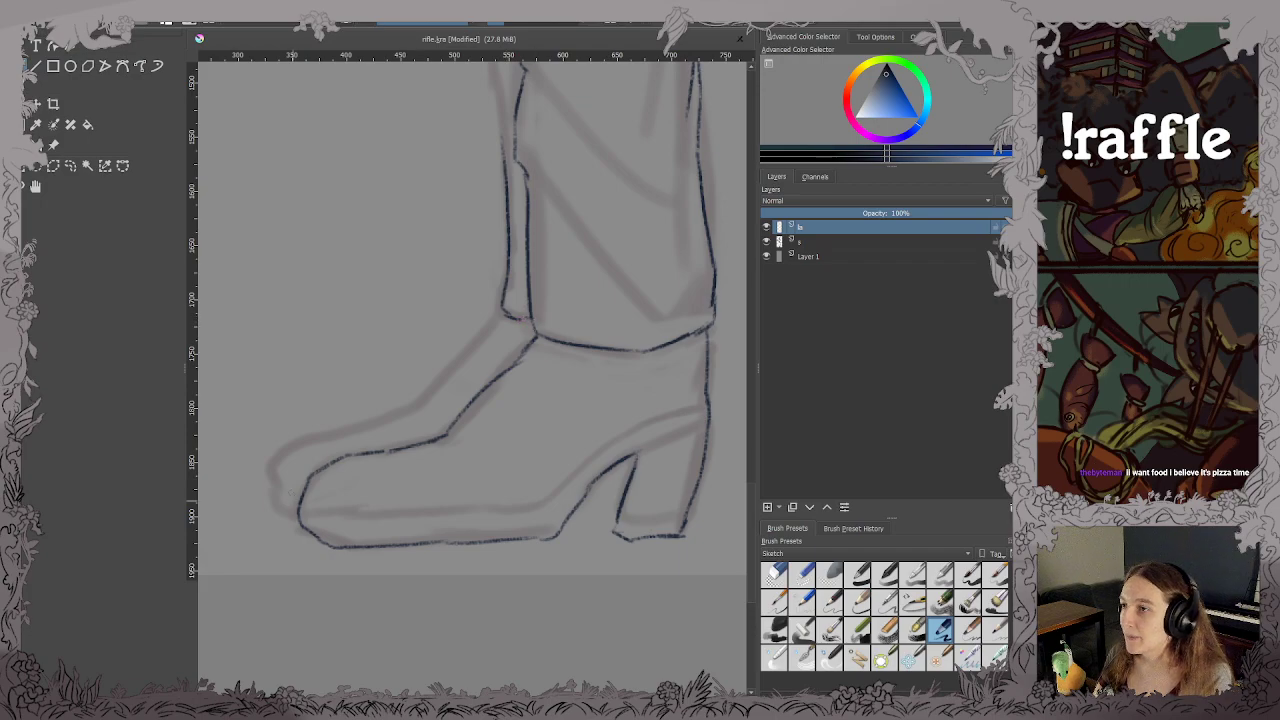
pyautogui.moveTo(275, 468); pyautogui.dragTo(298, 516)
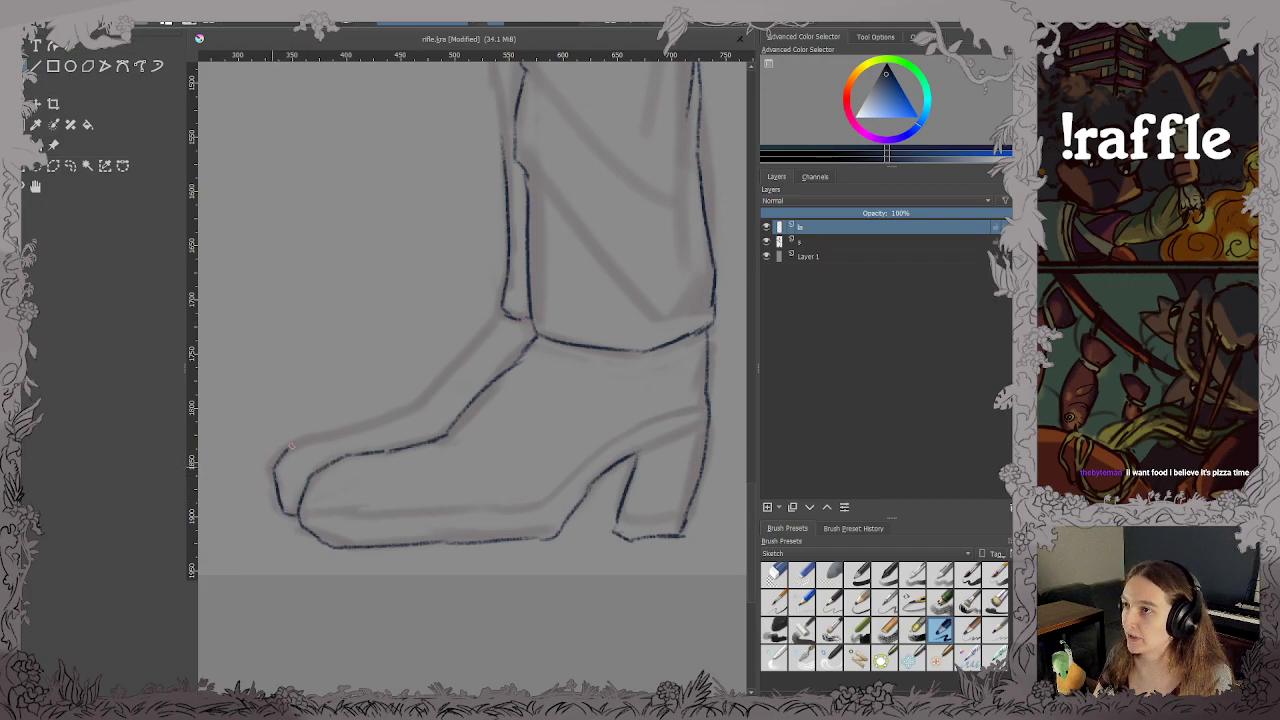
pyautogui.moveTo(273, 470); pyautogui.dragTo(420, 418)
pyautogui.hotkey('ctrl', 'z')
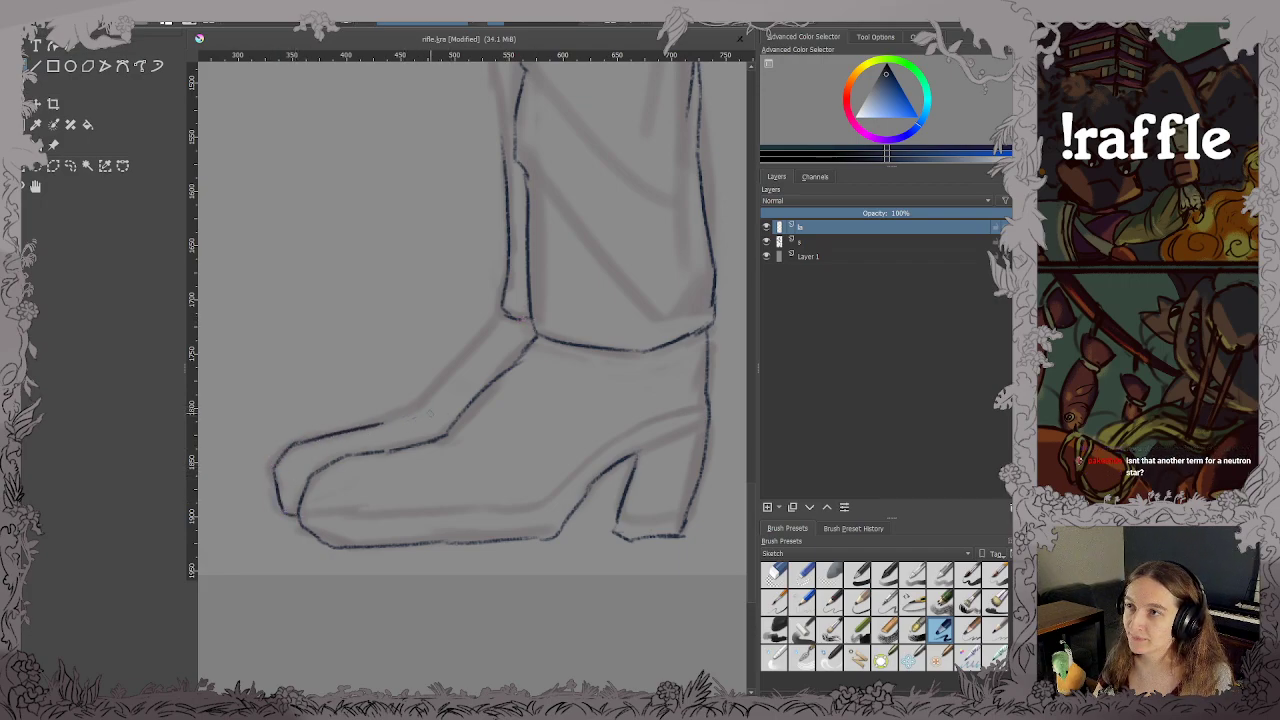
pyautogui.hotkey('ctrl', 's')
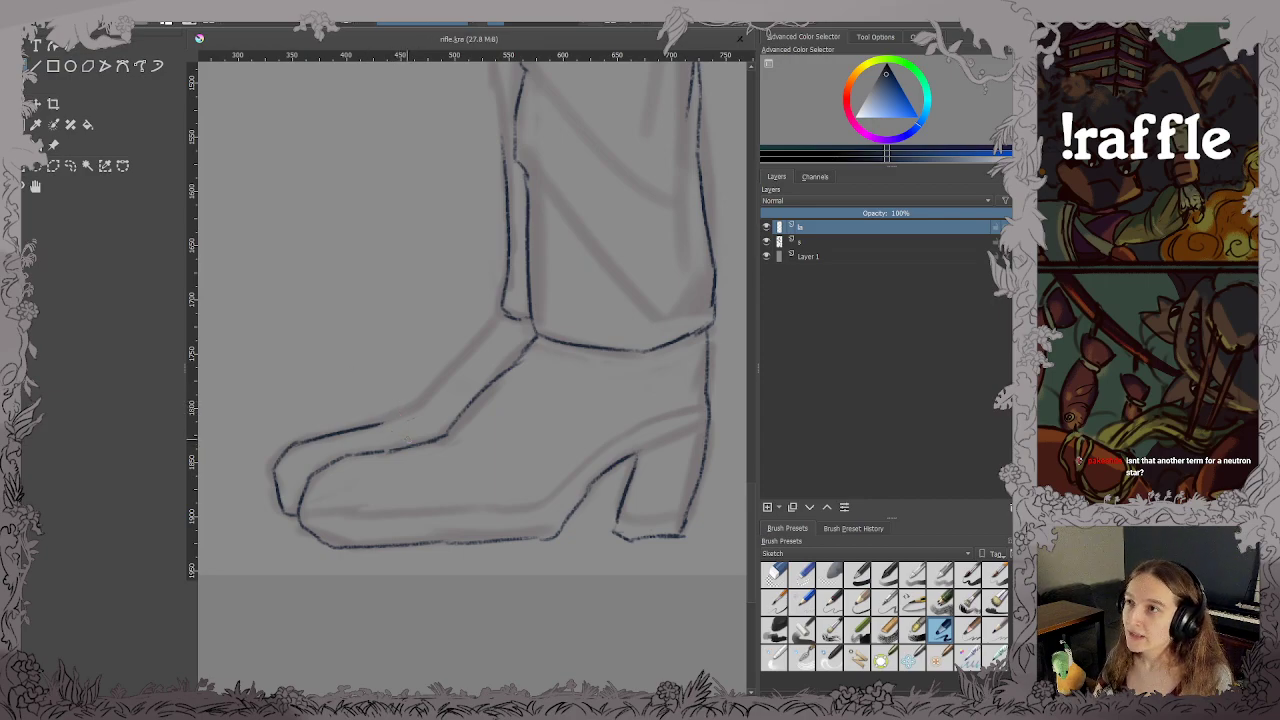
pyautogui.moveTo(391, 419); pyautogui.dragTo(420, 405)
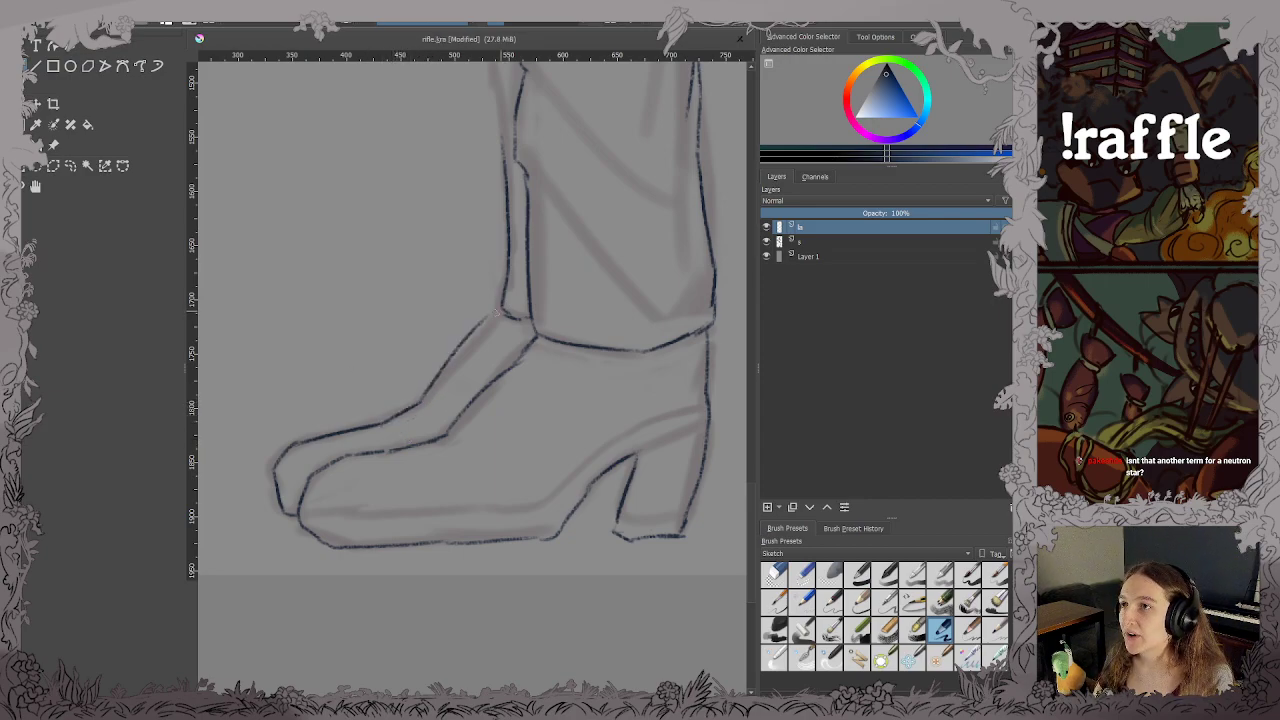
pyautogui.moveTo(503, 313); pyautogui.dragTo(414, 407)
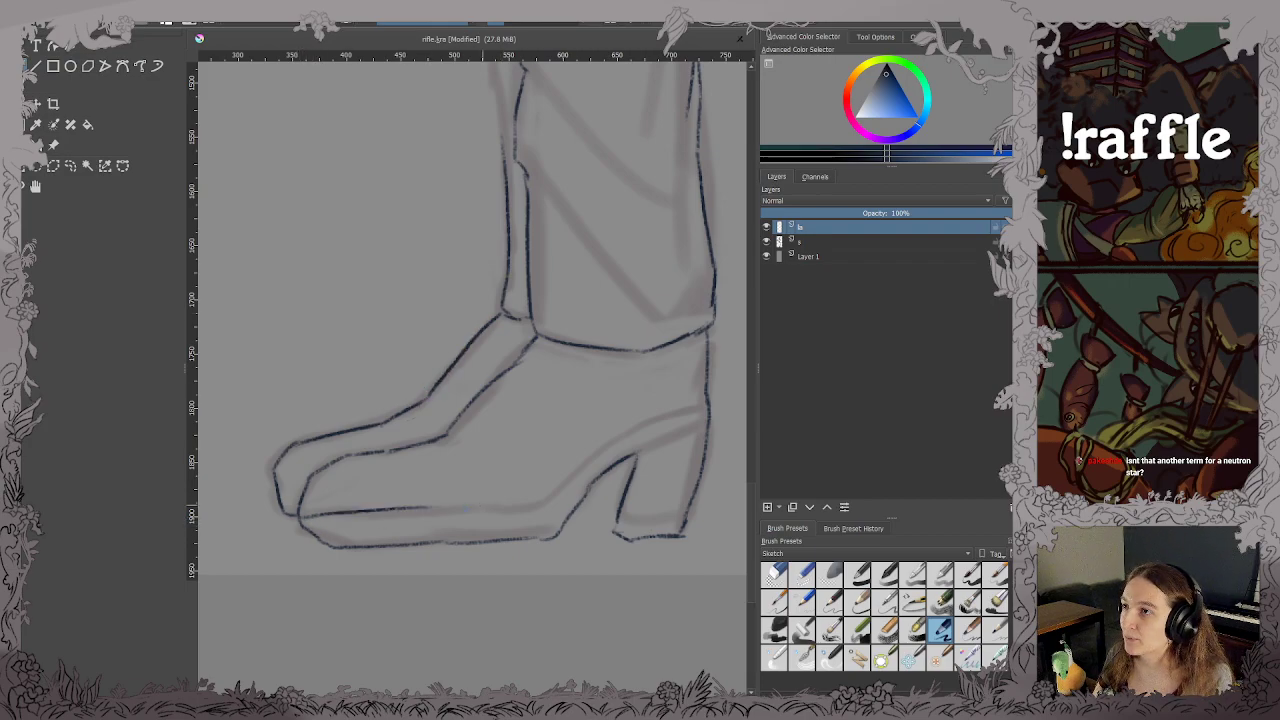
# Ink the sole seam along the near boot from toe to heel, save, and add the far boot's heel.
pyautogui.moveTo(303, 516)
pyautogui.mouseDown()
pyautogui.moveTo(502, 513)
pyautogui.moveTo(690, 404)
pyautogui.mouseUp()
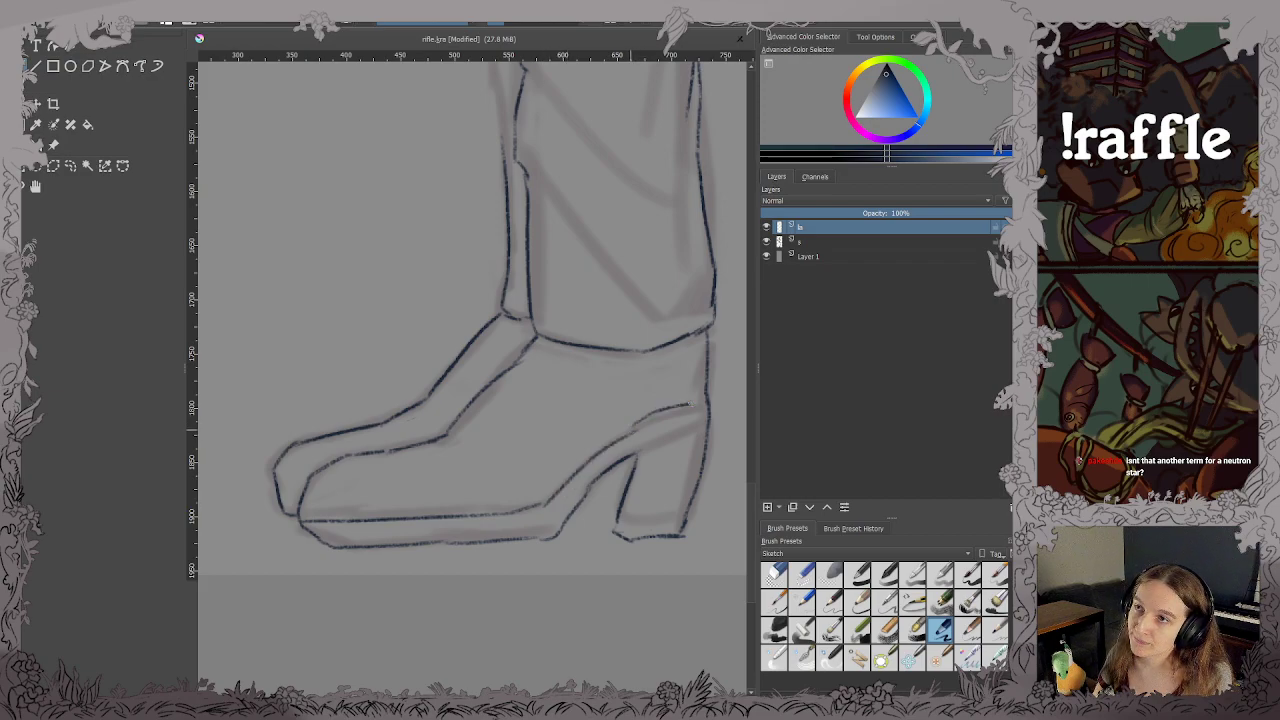
pyautogui.hotkey('ctrl', 's')
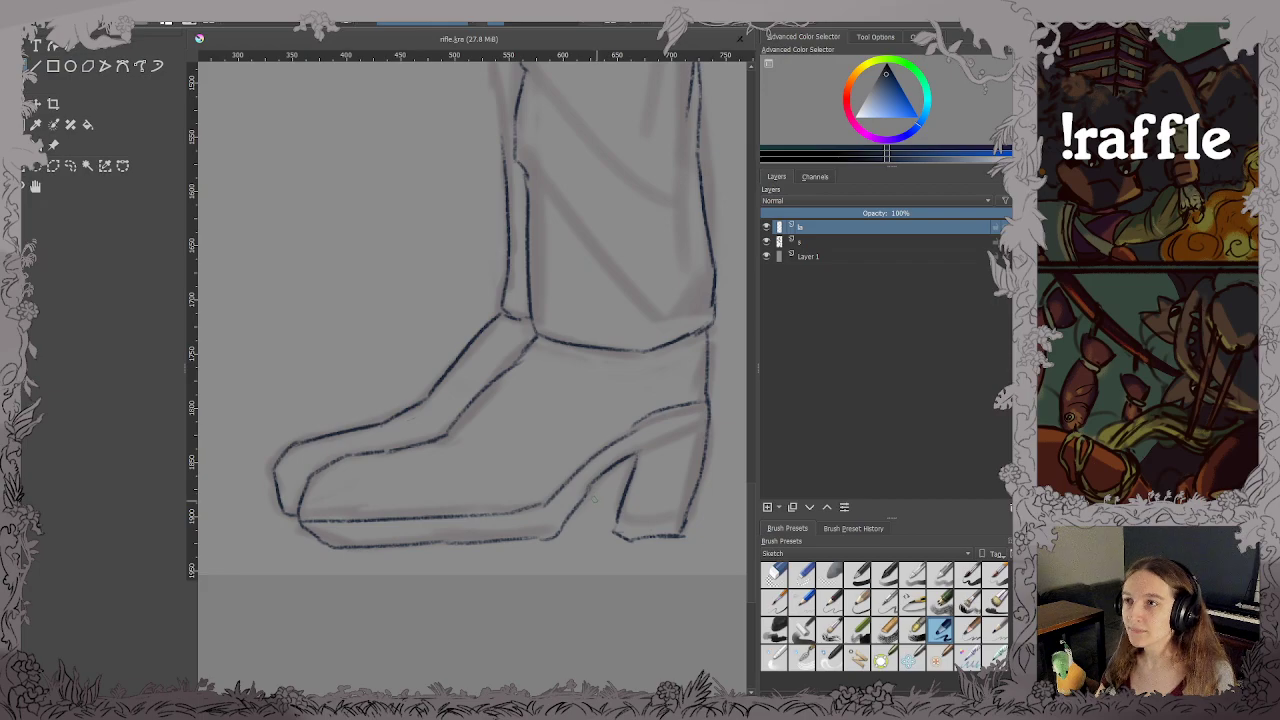
pyautogui.moveTo(589, 490); pyautogui.dragTo(604, 526)
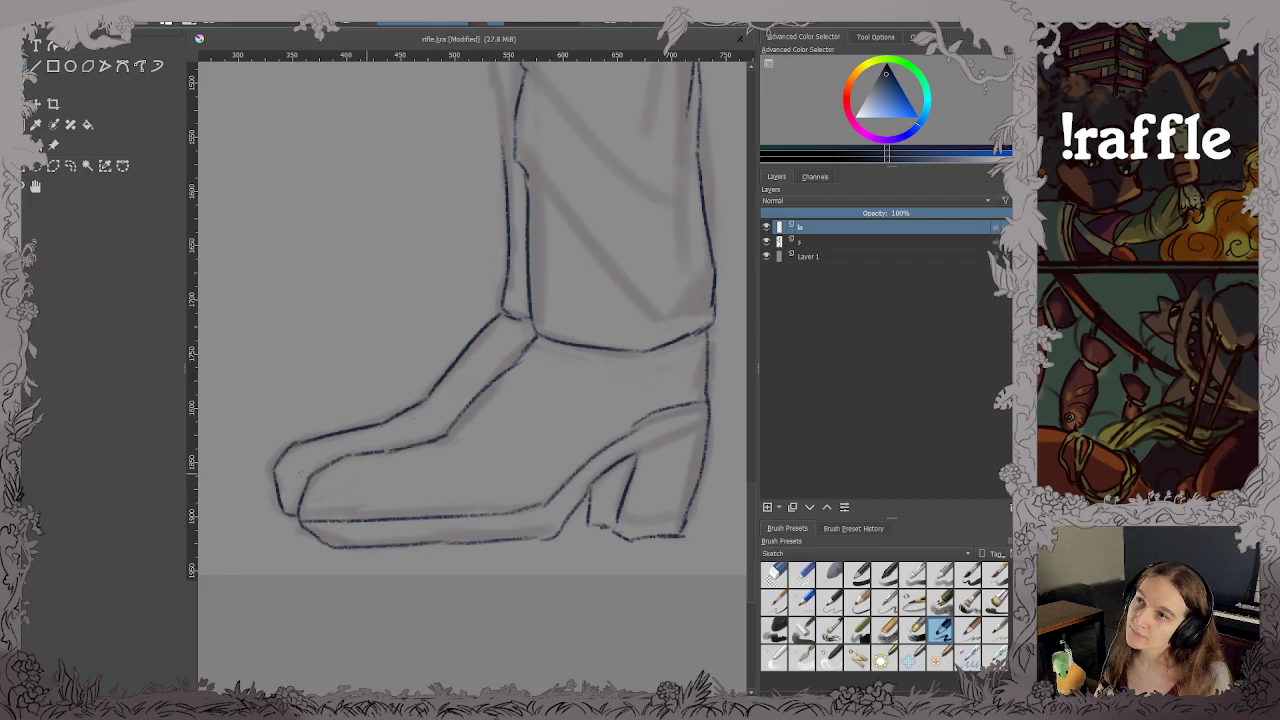
# Ink the far trouser leg's front edge from the skirt hem down to the shin, and save.
pyautogui.moveTo(279, 490)
pyautogui.mouseDown()
pyautogui.moveTo(298, 492)
pyautogui.moveTo(322, 615)
pyautogui.mouseUp()
pyautogui.scroll(-2, 298, 485)
pyautogui.hotkey('ctrl', 's')
pyautogui.scroll(1, 416, 360)
pyautogui.scroll(1, 414, 365)
pyautogui.moveTo(446, 400); pyautogui.dragTo(509, 474)
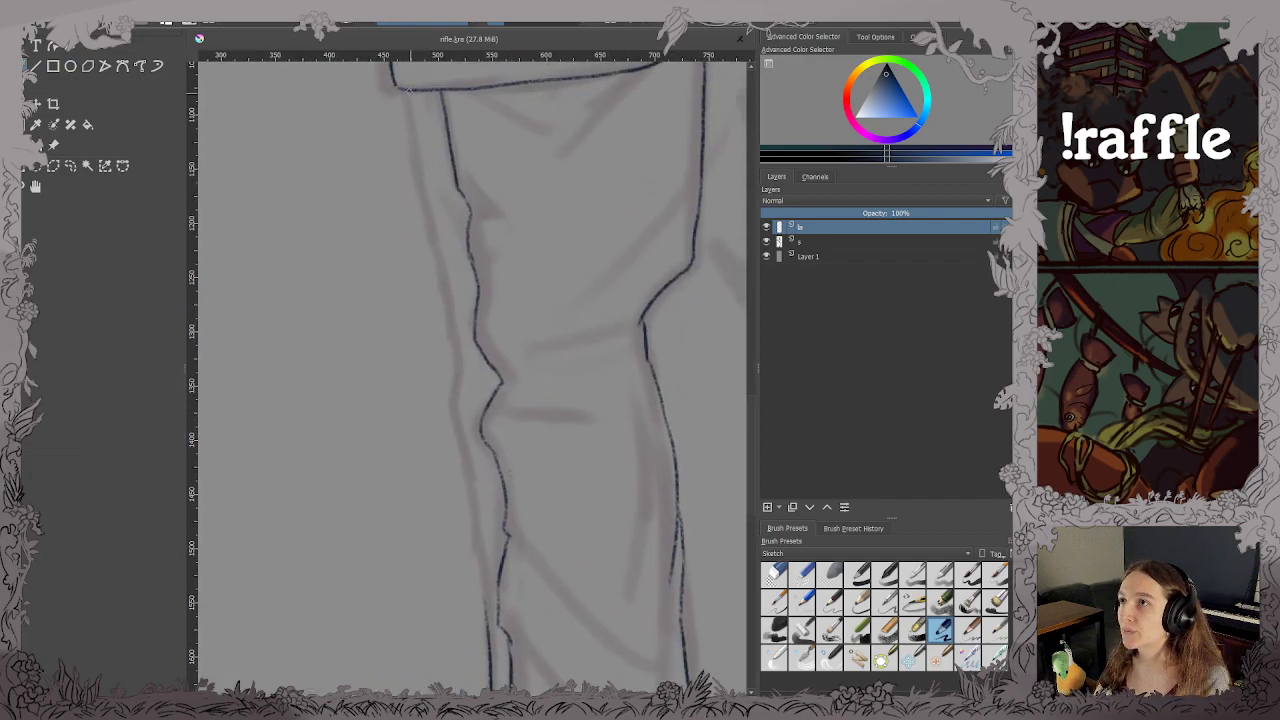
pyautogui.moveTo(408, 88); pyautogui.dragTo(490, 652)
pyautogui.hotkey('ctrl', 's')
# Ink the tail behind the legs, with its jagged lower edge, pointed split and long outer edge from the skirt's rear corner.
pyautogui.moveTo(640, 200); pyautogui.dragTo(350, 499)
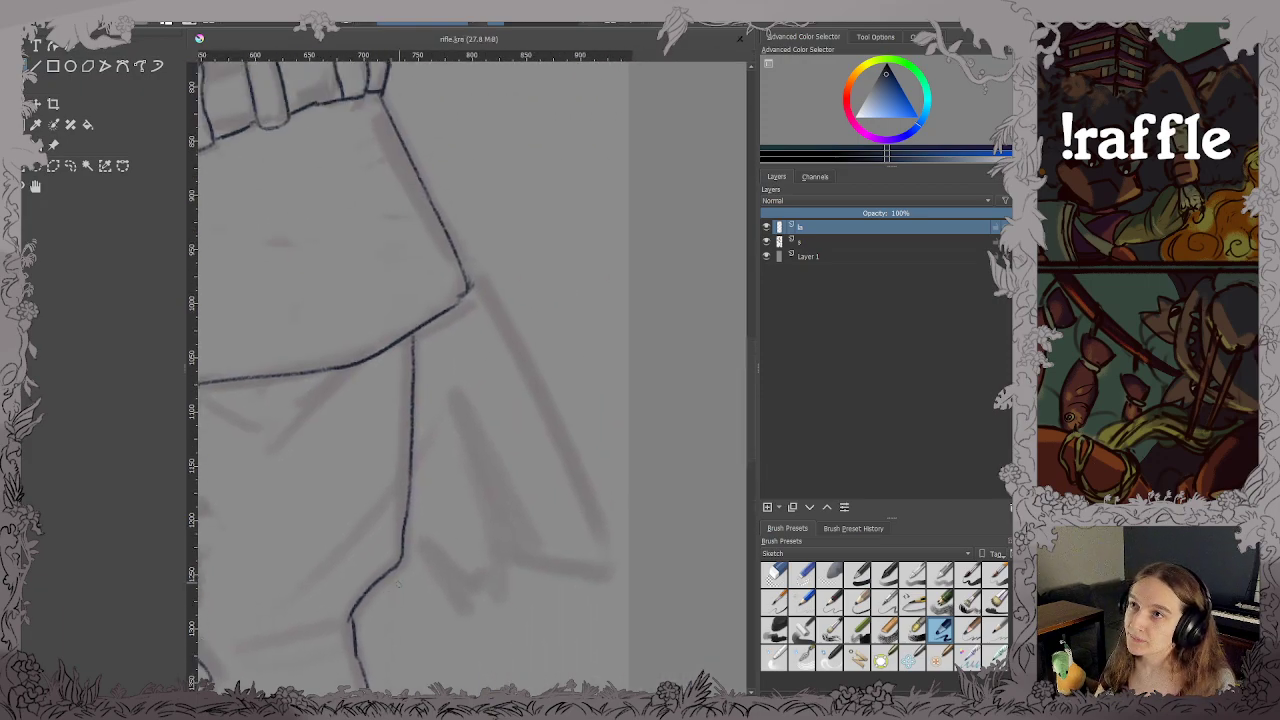
pyautogui.moveTo(548, 405); pyautogui.dragTo(536, 344)
pyautogui.scroll(1, 463, 504)
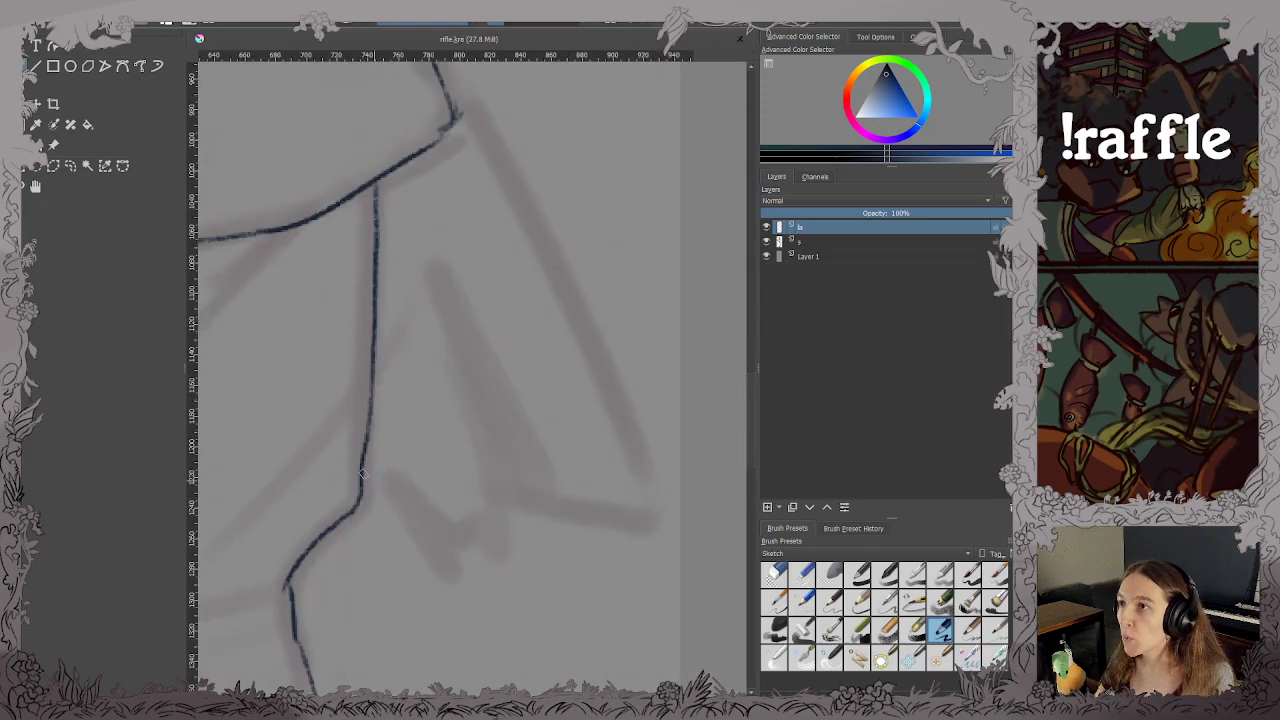
pyautogui.moveTo(363, 473)
pyautogui.mouseDown()
pyautogui.moveTo(410, 522)
pyautogui.moveTo(500, 533)
pyautogui.mouseUp()
pyautogui.moveTo(488, 385); pyautogui.dragTo(506, 534)
pyautogui.moveTo(490, 390); pyautogui.dragTo(536, 534)
pyautogui.moveTo(544, 540); pyautogui.dragTo(632, 560)
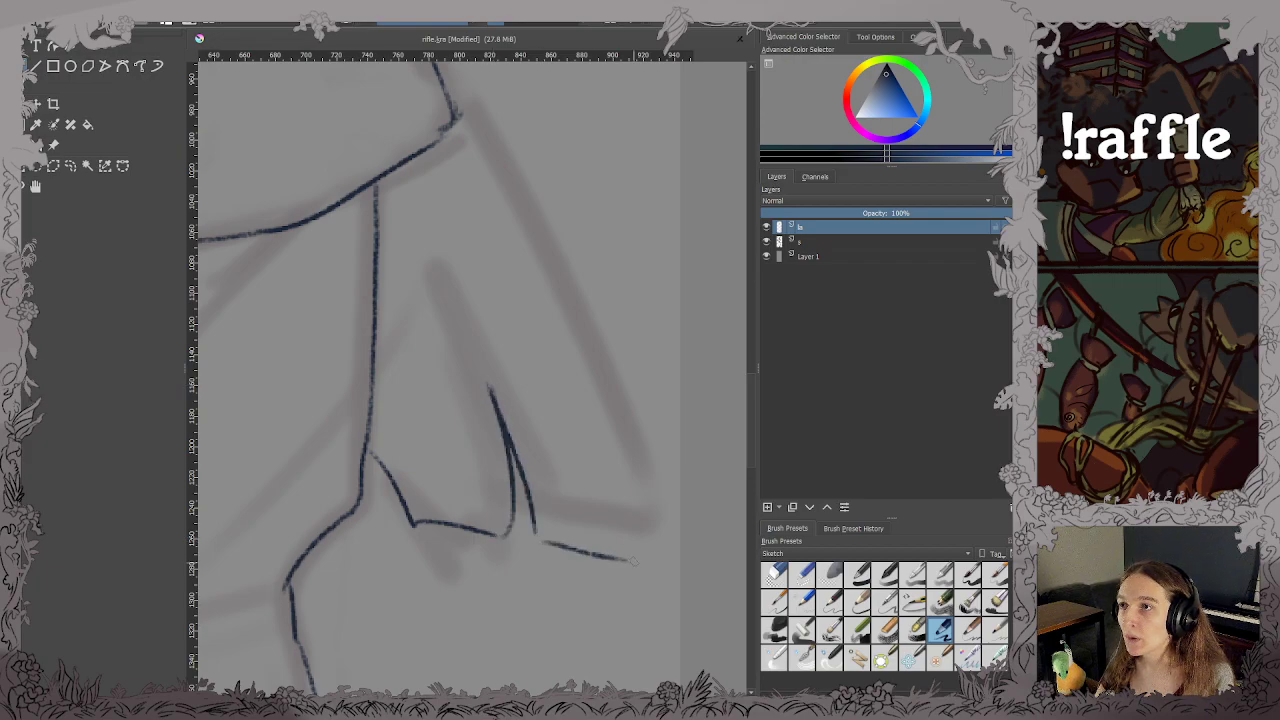
pyautogui.moveTo(456, 118)
pyautogui.mouseDown()
pyautogui.moveTo(548, 262)
pyautogui.moveTo(624, 468)
pyautogui.moveTo(638, 575)
pyautogui.mouseUp()
pyautogui.scroll(-5, 456, 373)
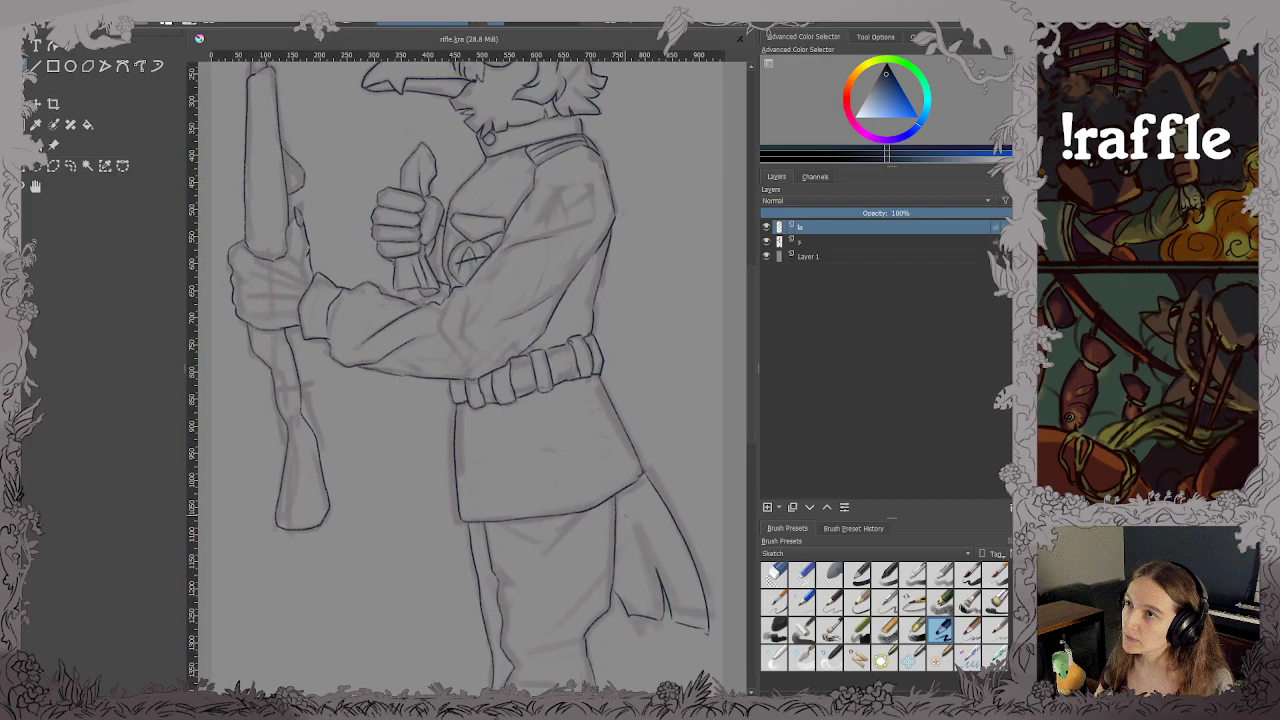
# Hide the rough sketch layer, ink the fabric folds around the near sleeve's inner elbow on the line-art layer, and save.
pyautogui.click(766, 242)
pyautogui.scroll(-3, 497, 401)
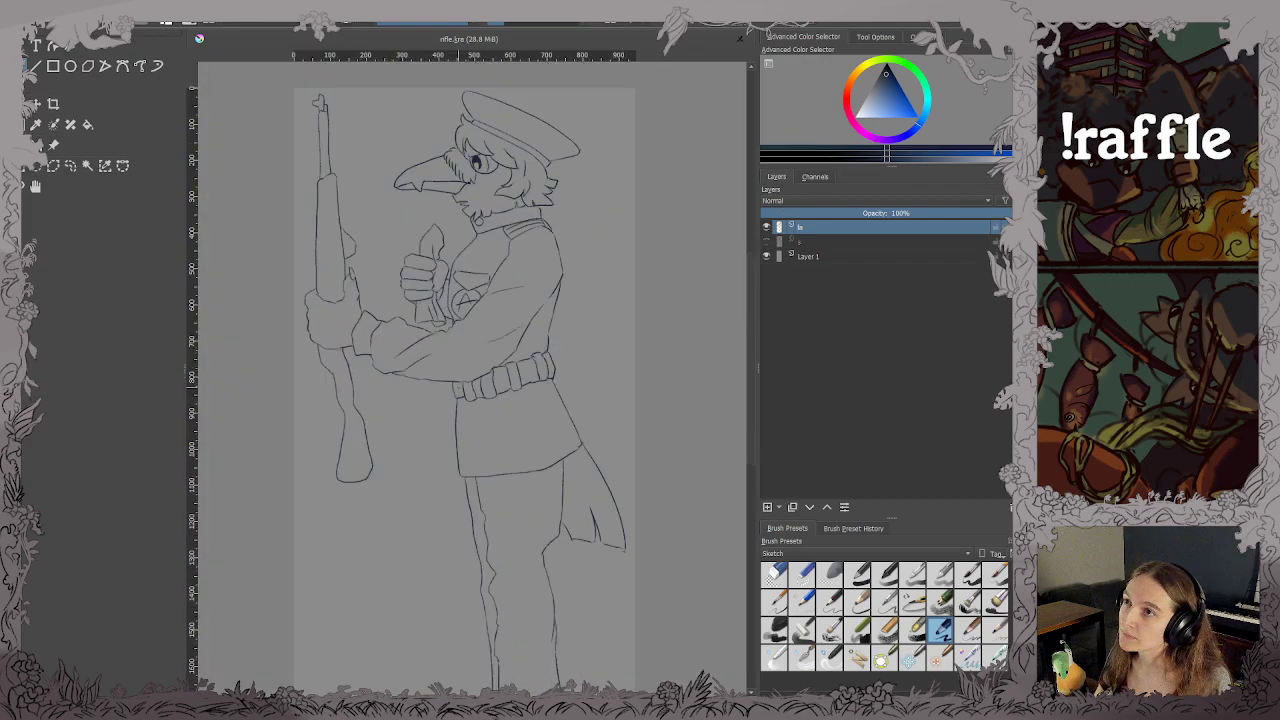
pyautogui.scroll(4, 501, 366)
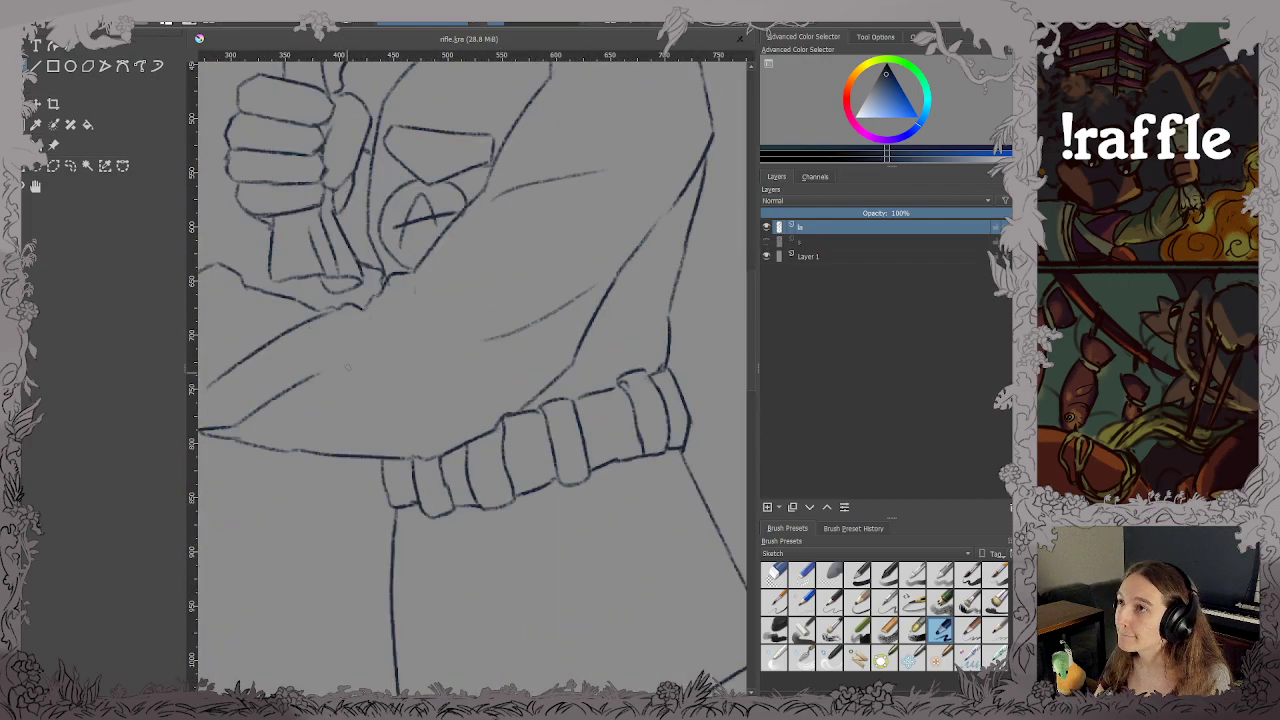
pyautogui.moveTo(362, 312); pyautogui.dragTo(405, 410)
pyautogui.moveTo(386, 330)
pyautogui.mouseDown()
pyautogui.moveTo(404, 406)
pyautogui.moveTo(386, 340)
pyautogui.mouseUp()
pyautogui.moveTo(390, 300)
pyautogui.mouseDown()
pyautogui.moveTo(424, 378)
pyautogui.moveTo(417, 432)
pyautogui.mouseUp()
pyautogui.moveTo(410, 283)
pyautogui.mouseDown()
pyautogui.moveTo(448, 322)
pyautogui.moveTo(440, 402)
pyautogui.mouseUp()
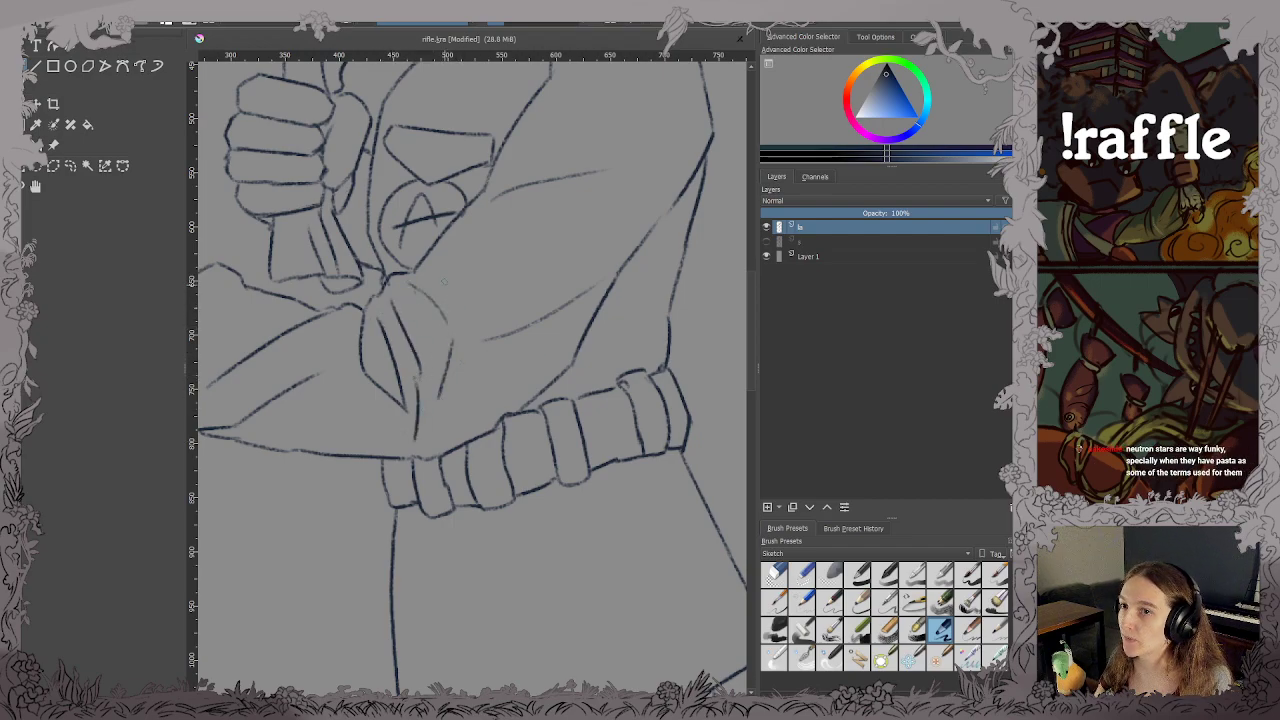
pyautogui.moveTo(427, 258); pyautogui.dragTo(595, 320)
pyautogui.hotkey('ctrl', 's')
# Touch up the raised fist's line work, ink a curved crease across the rifle-holding hand, and save the drawing.
pyautogui.moveTo(502, 289)
pyautogui.mouseDown()
pyautogui.moveTo(509, 314)
pyautogui.moveTo(560, 357)
pyautogui.moveTo(576, 322)
pyautogui.mouseUp()
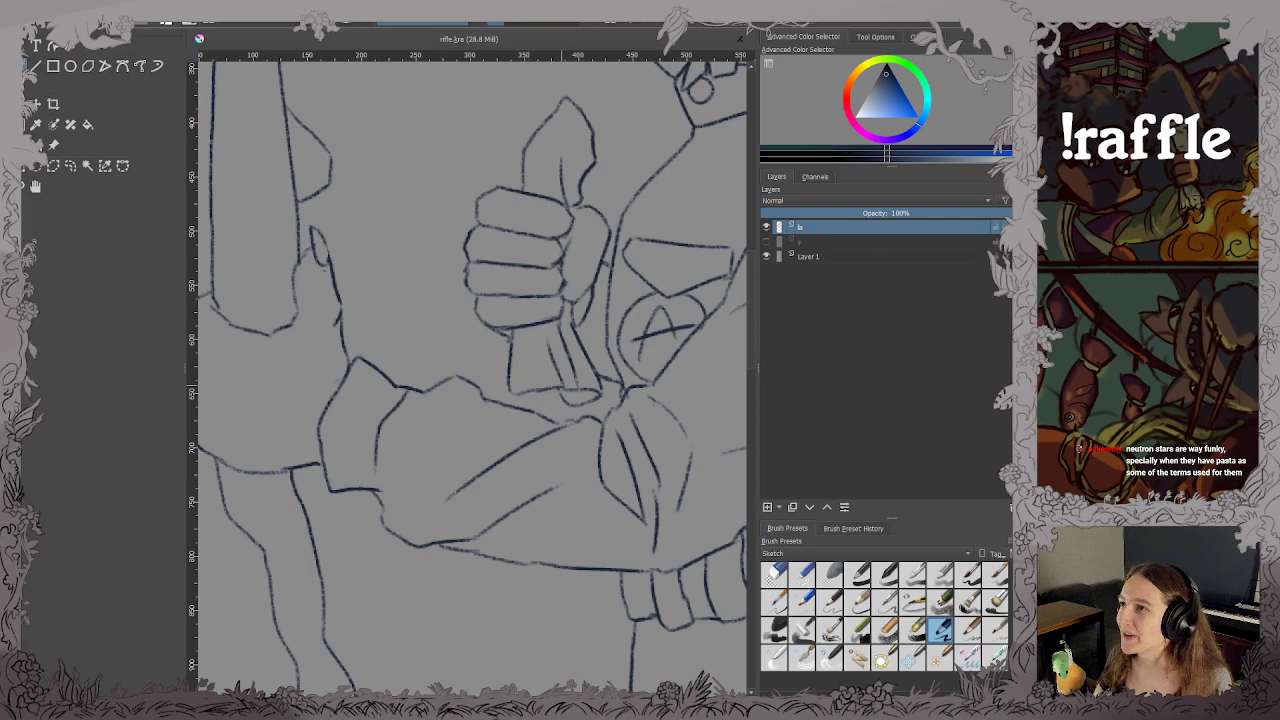
pyautogui.scroll(-1, 485, 310)
pyautogui.moveTo(485, 310); pyautogui.dragTo(504, 358)
pyautogui.scroll(3, 594, 328)
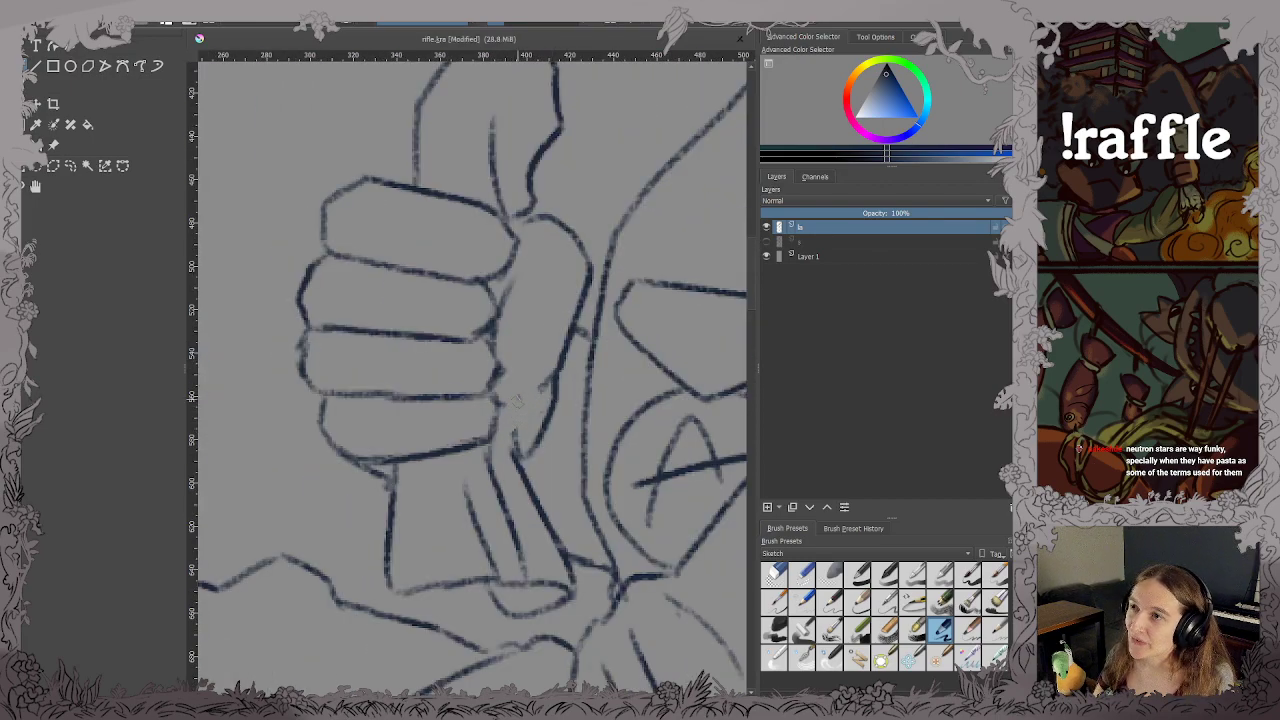
pyautogui.moveTo(498, 440)
pyautogui.mouseDown()
pyautogui.moveTo(552, 370)
pyautogui.moveTo(563, 440)
pyautogui.mouseUp()
pyautogui.hotkey('ctrl', 's')
pyautogui.scroll(-2, 538, 411)
pyautogui.scroll(-1, 564, 450)
pyautogui.scroll(2, 288, 532)
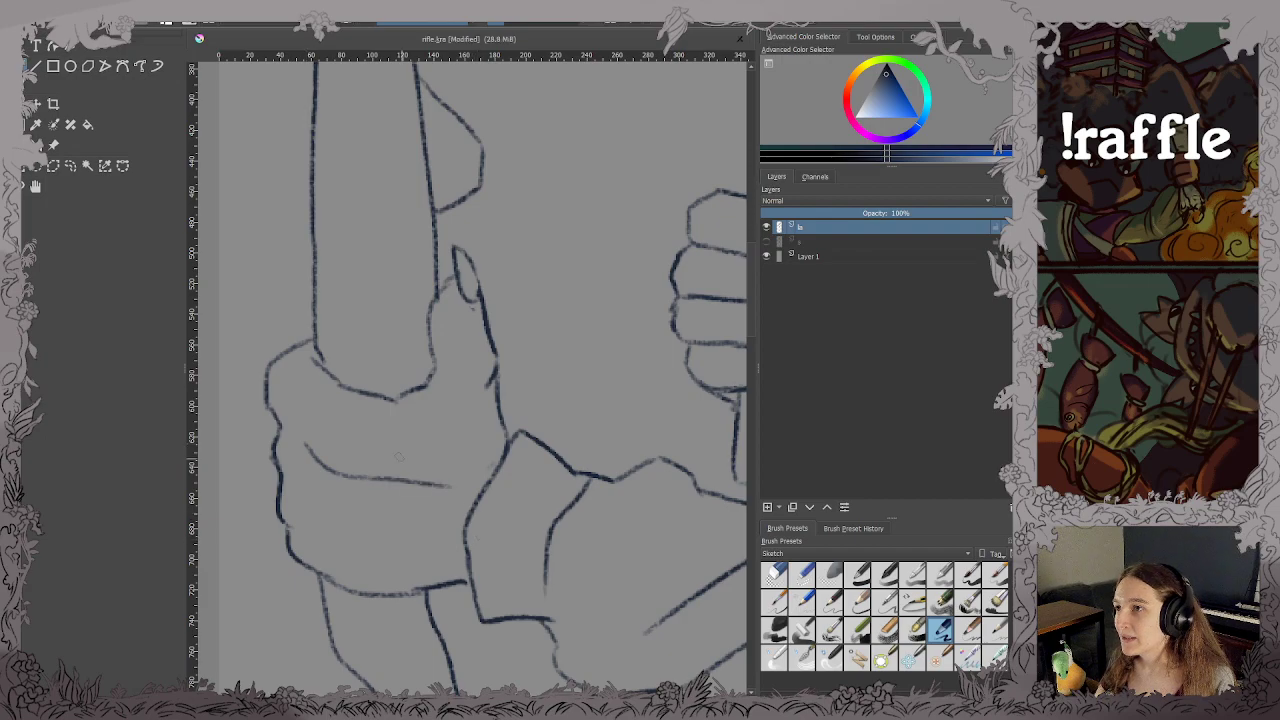
pyautogui.hotkey('ctrl', 'z')
pyautogui.moveTo(290, 425)
pyautogui.mouseDown()
pyautogui.moveTo(311, 455)
pyautogui.moveTo(430, 476)
pyautogui.mouseUp()
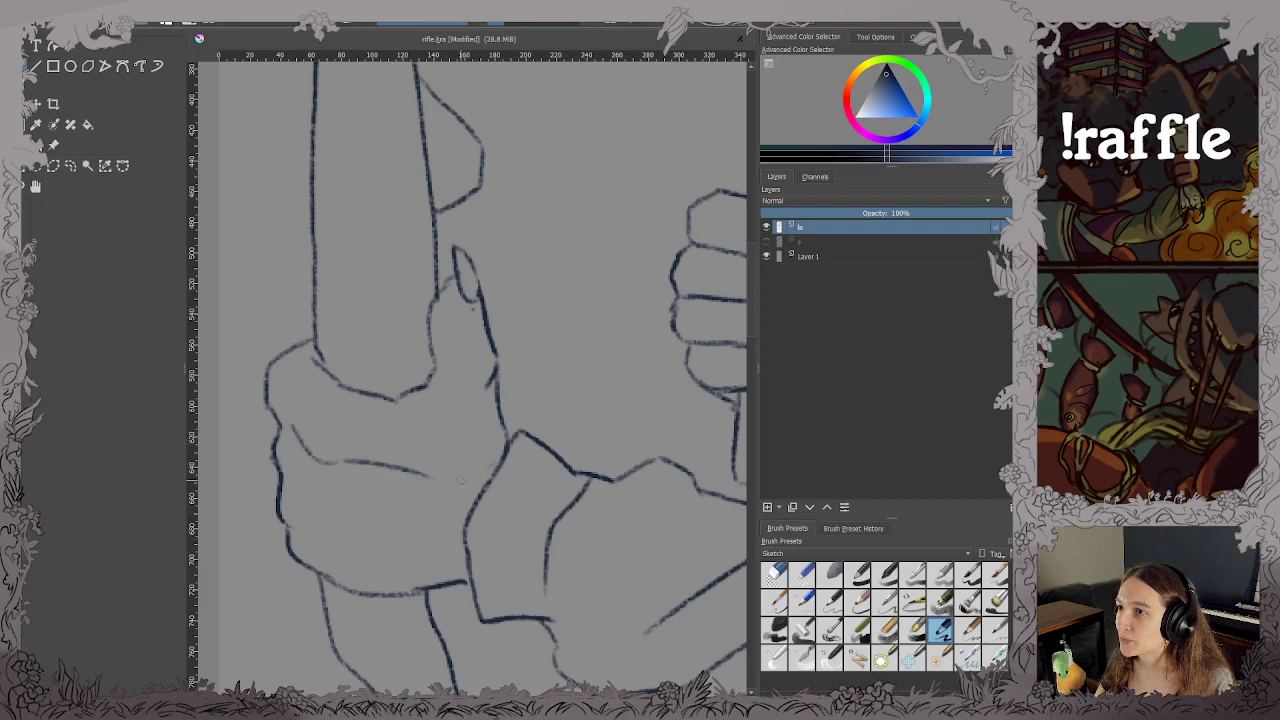
pyautogui.press('2')
pyautogui.hotkey('ctrl', 's')
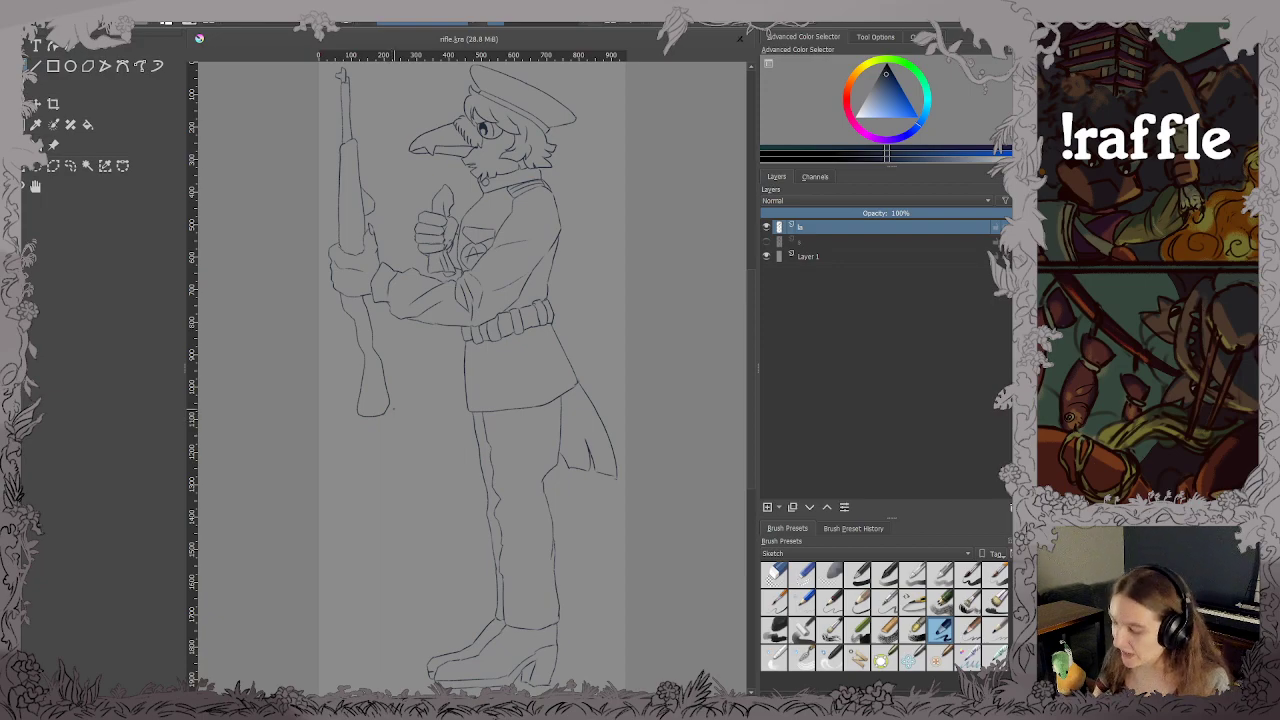
# Restore the rough sketch layer to 100% opacity and visibility, clear its entire contents, and save, checking the figure in a mirrored view.
pyautogui.press('m')
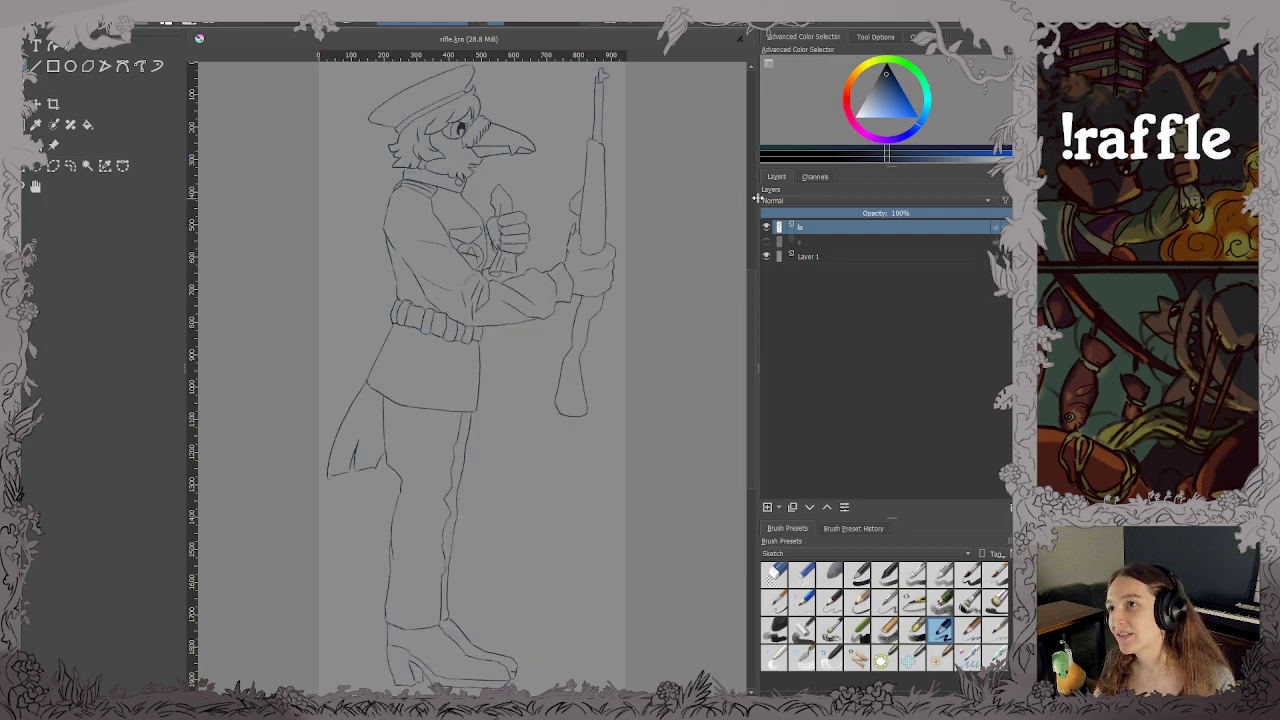
pyautogui.click(814, 241)
pyautogui.moveTo(823, 214); pyautogui.dragTo(1008, 214)
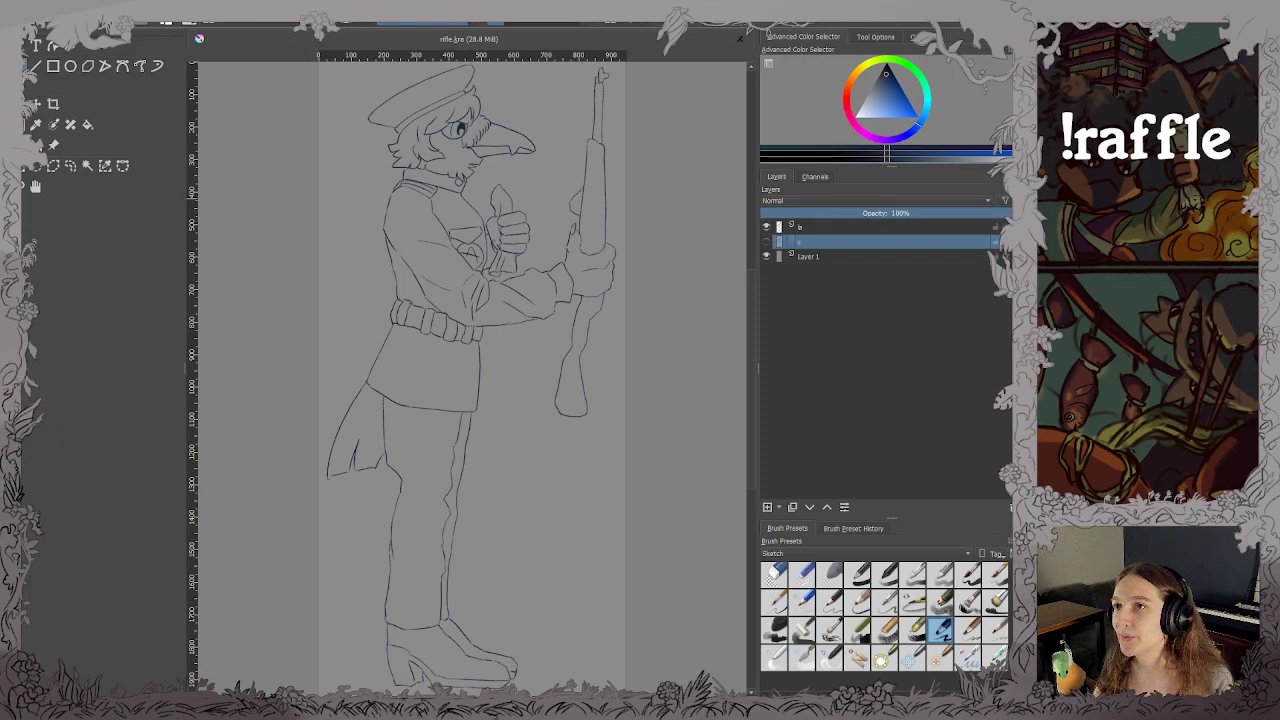
pyautogui.click(767, 241)
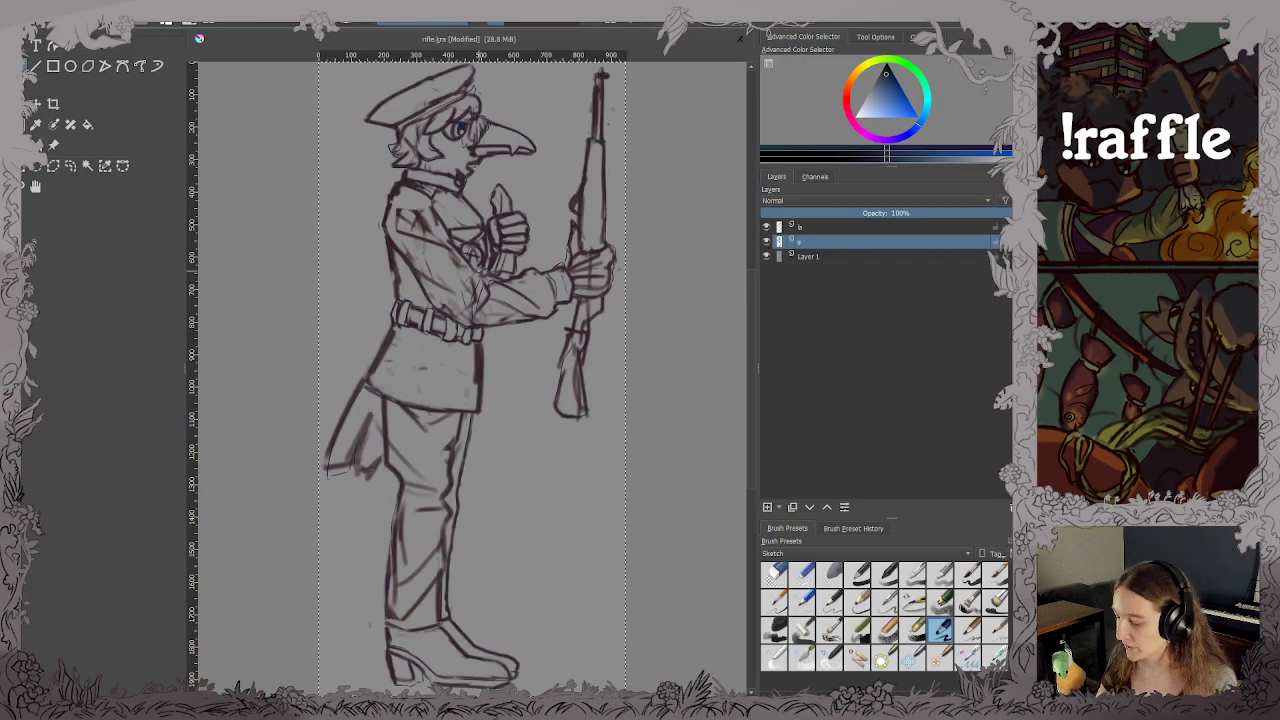
pyautogui.hotkey('ctrl', 'a')
pyautogui.press('Delete')
pyautogui.hotkey('ctrl', 'shift', 'a')
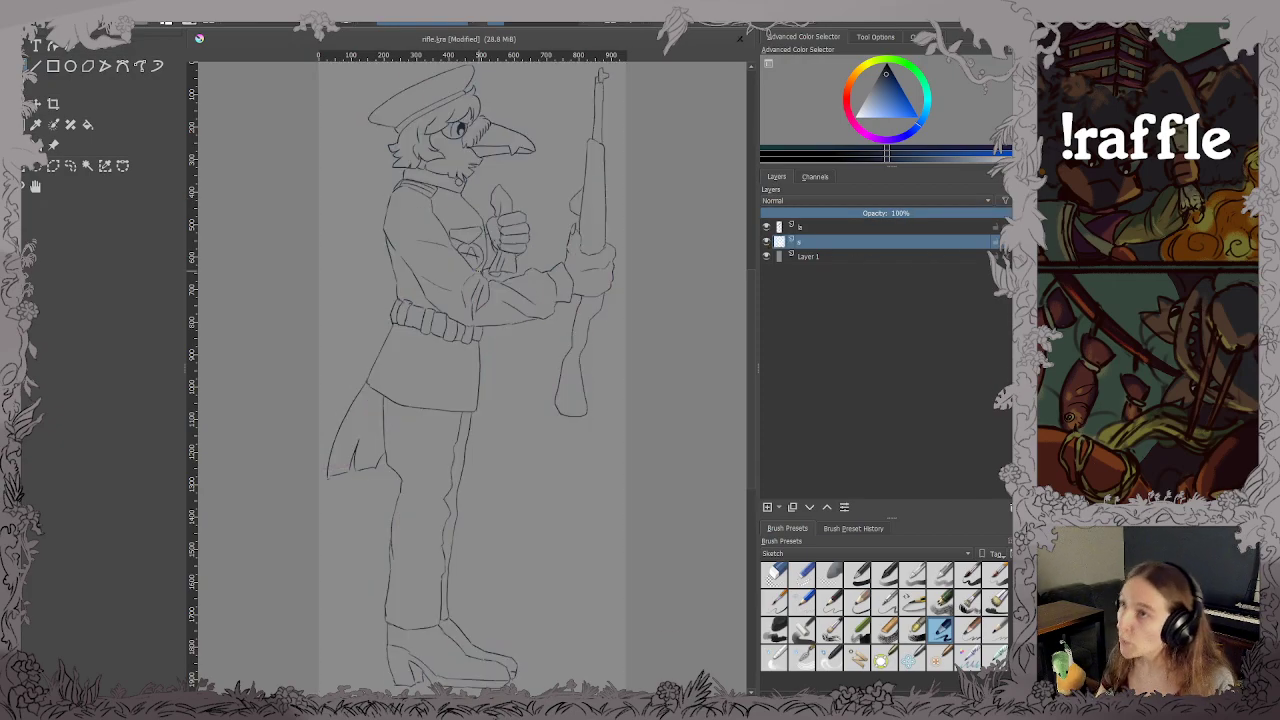
pyautogui.hotkey('ctrl', 's')
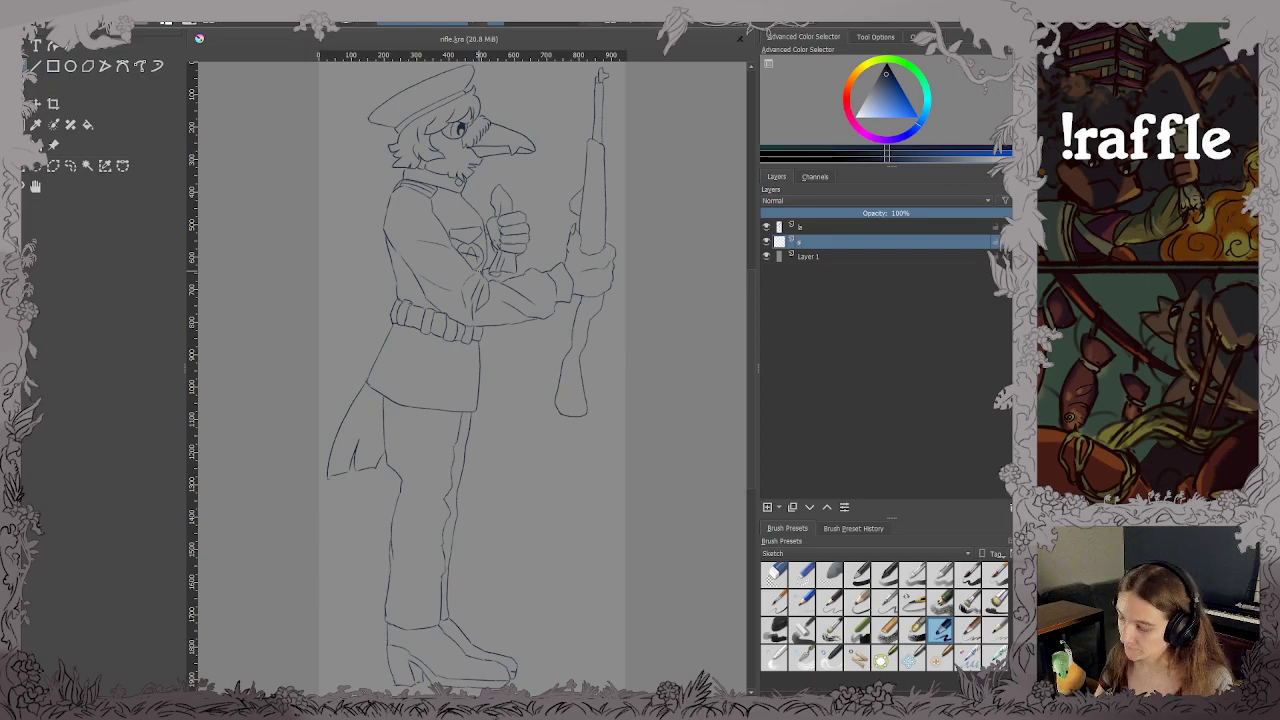
pyautogui.press('m')
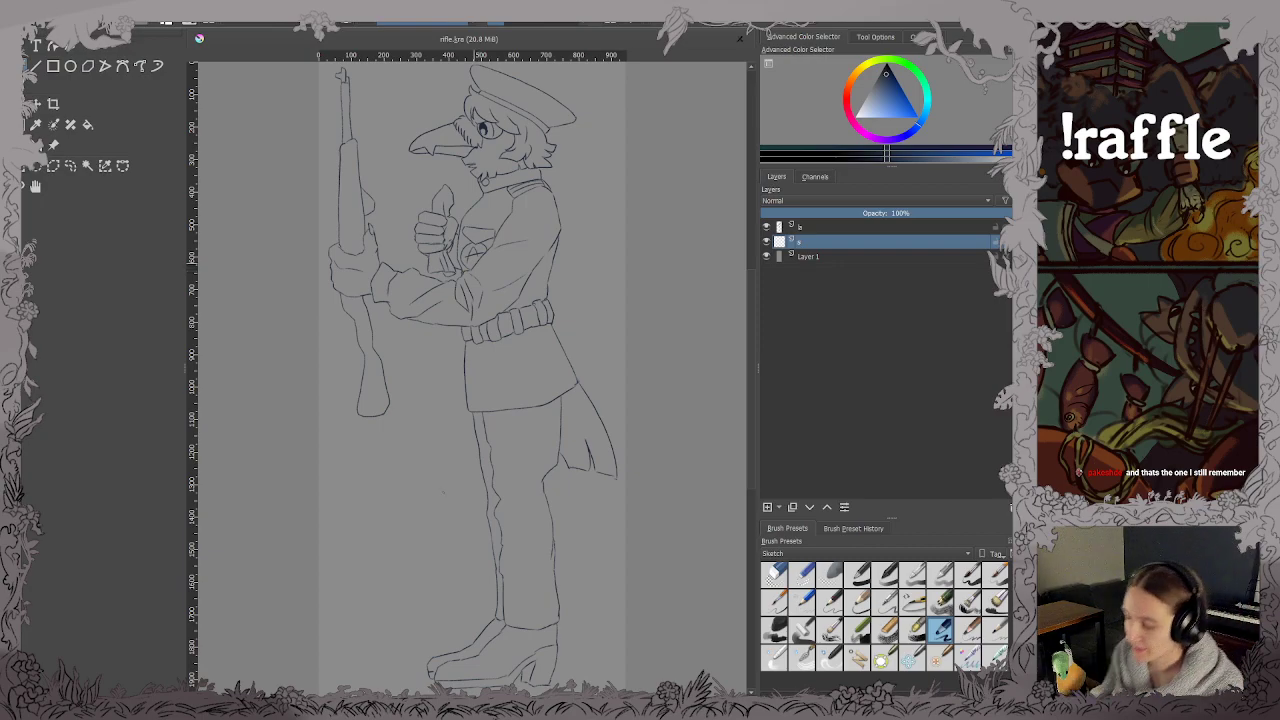
# Fade the line-art layer to a low opacity as a guide, and select the emptied layer with a solid brush preset for tracing the far boot.
pyautogui.scroll(2, 470, 450)
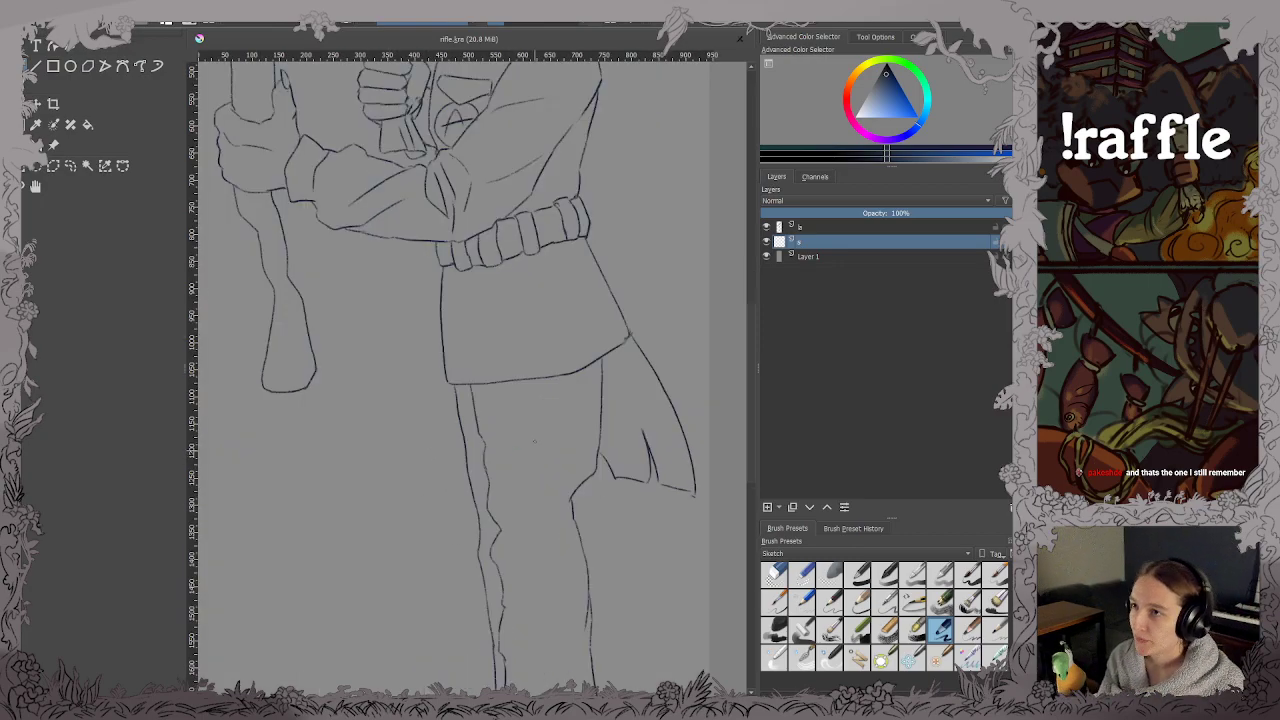
pyautogui.moveTo(470, 450); pyautogui.dragTo(525, 238)
pyautogui.click(800, 228)
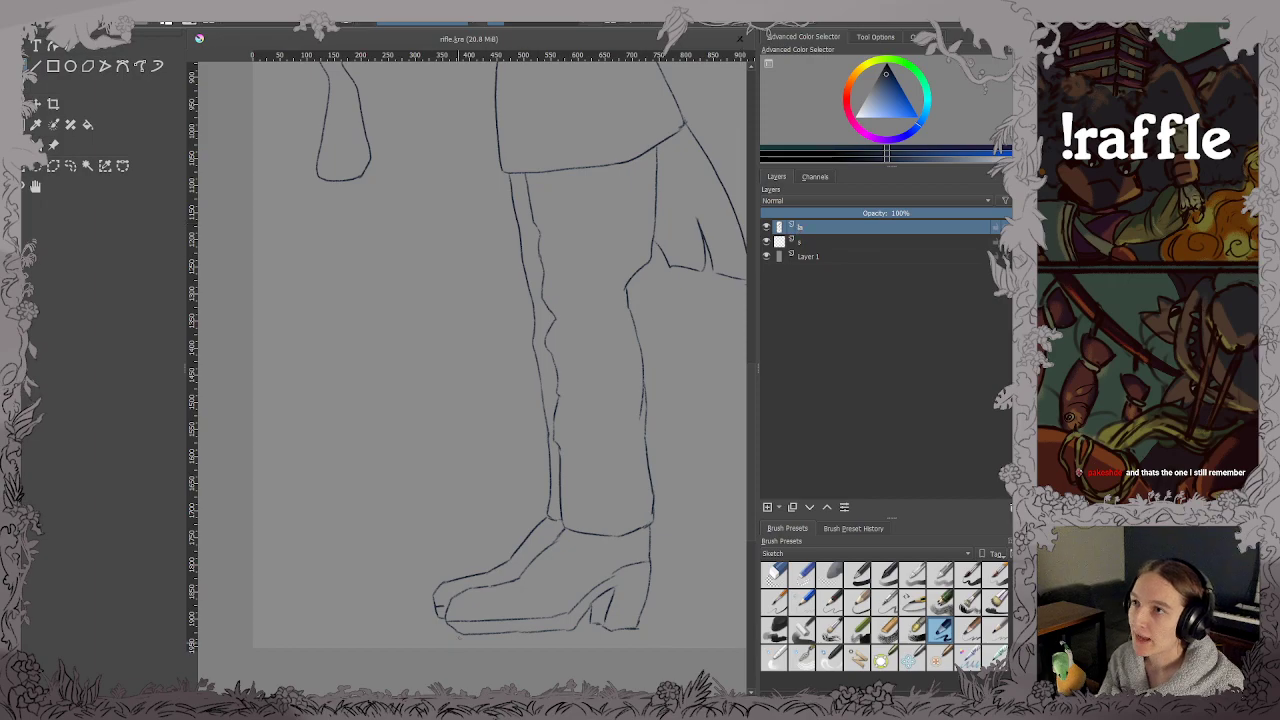
pyautogui.scroll(6, 422, 503)
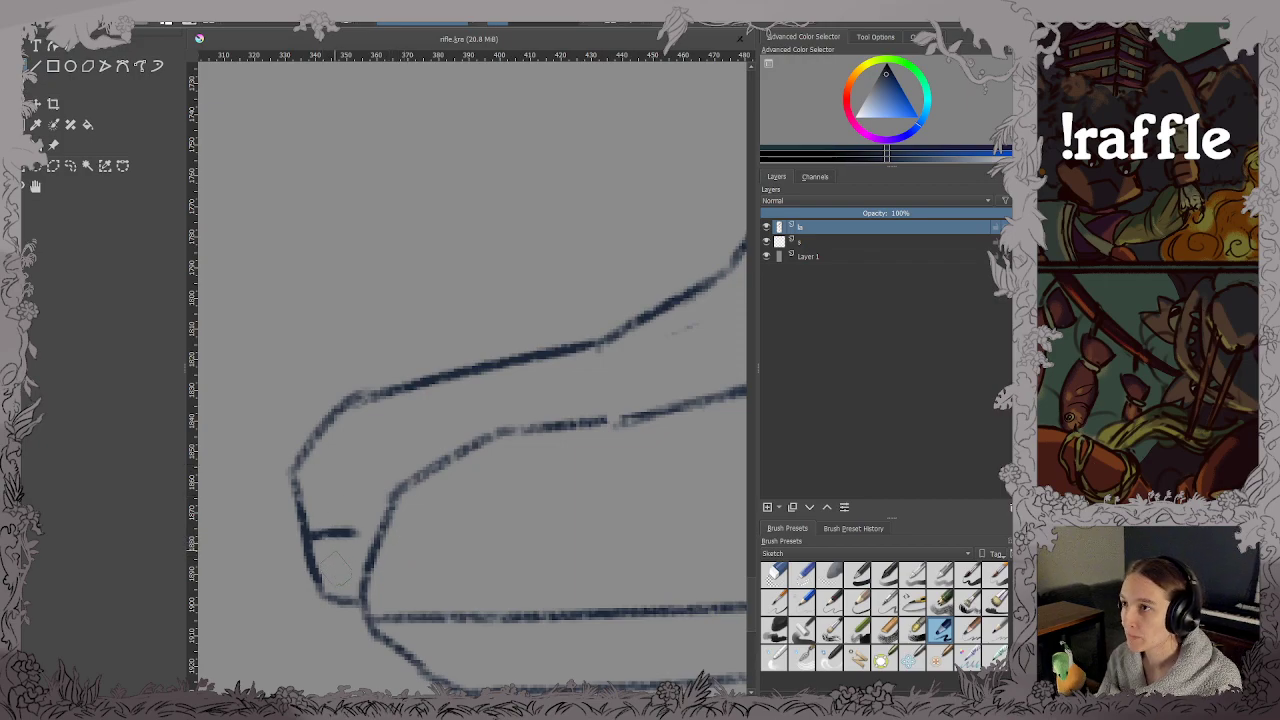
pyautogui.moveTo(337, 568)
pyautogui.mouseDown()
pyautogui.moveTo(353, 539)
pyautogui.moveTo(301, 478)
pyautogui.moveTo(351, 410)
pyautogui.moveTo(374, 420)
pyautogui.moveTo(360, 457)
pyautogui.moveTo(369, 494)
pyautogui.moveTo(399, 463)
pyautogui.moveTo(559, 391)
pyautogui.moveTo(485, 429)
pyautogui.moveTo(337, 468)
pyautogui.moveTo(372, 432)
pyautogui.moveTo(374, 408)
pyautogui.moveTo(610, 346)
pyautogui.moveTo(480, 398)
pyautogui.moveTo(560, 395)
pyautogui.mouseUp()
pyautogui.hotkey('ctrl', 'z')
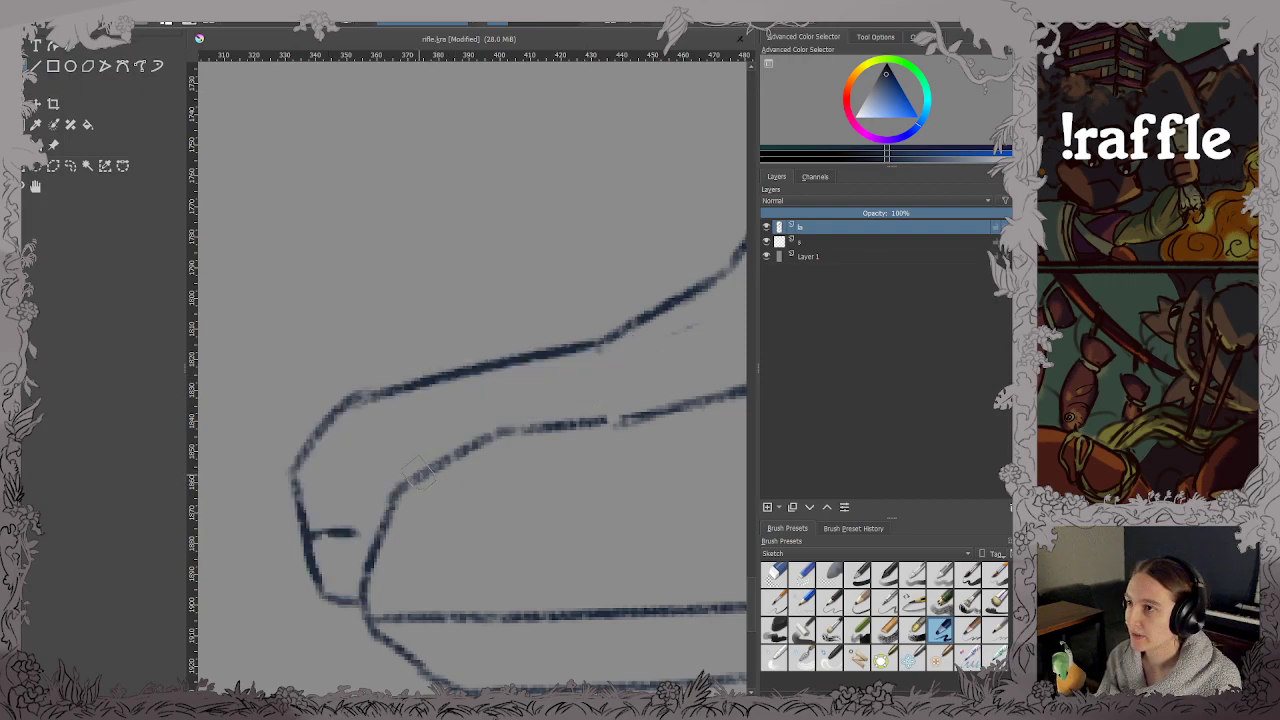
pyautogui.click(808, 243)
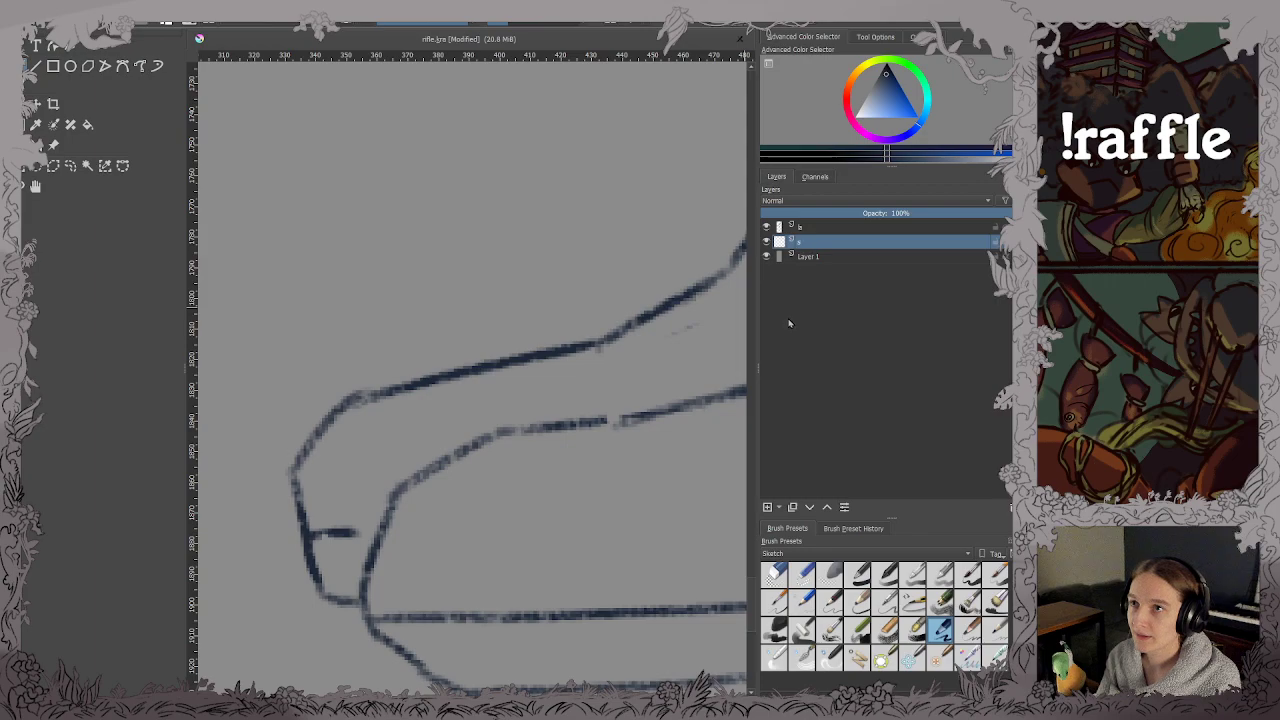
pyautogui.hotkey('ctrl', 's')
pyautogui.click(867, 577)
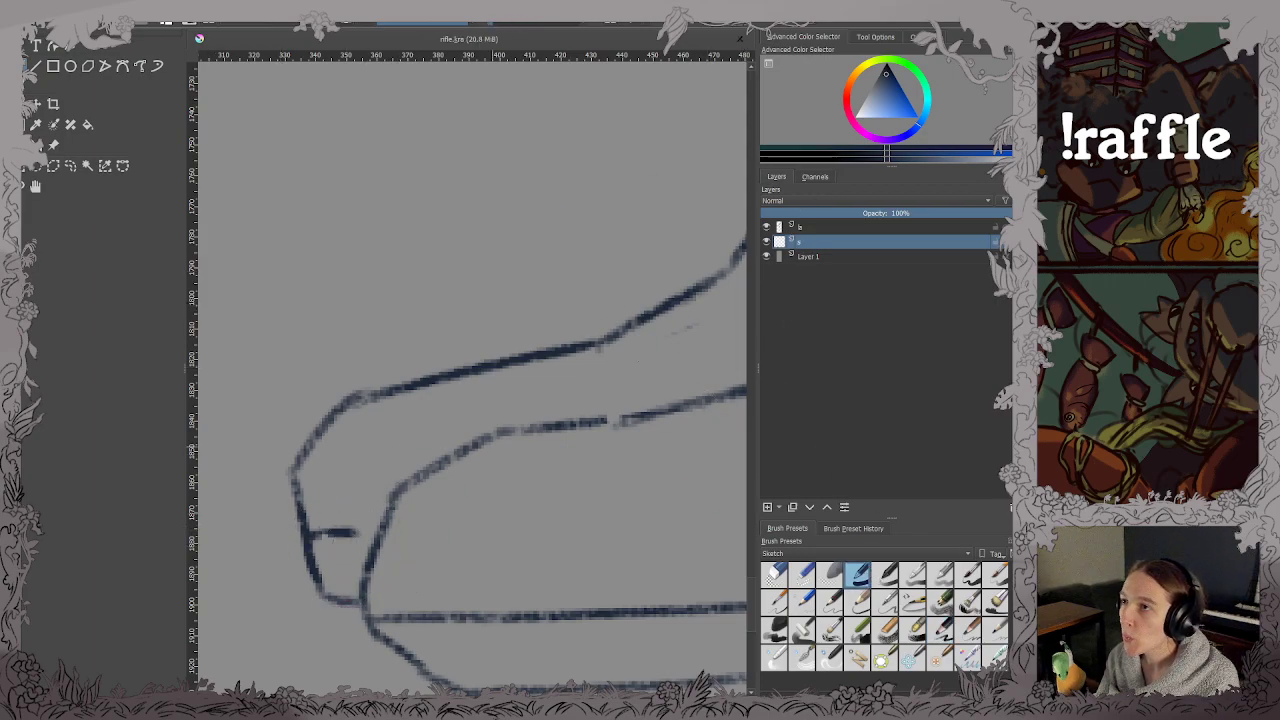
pyautogui.click(808, 227)
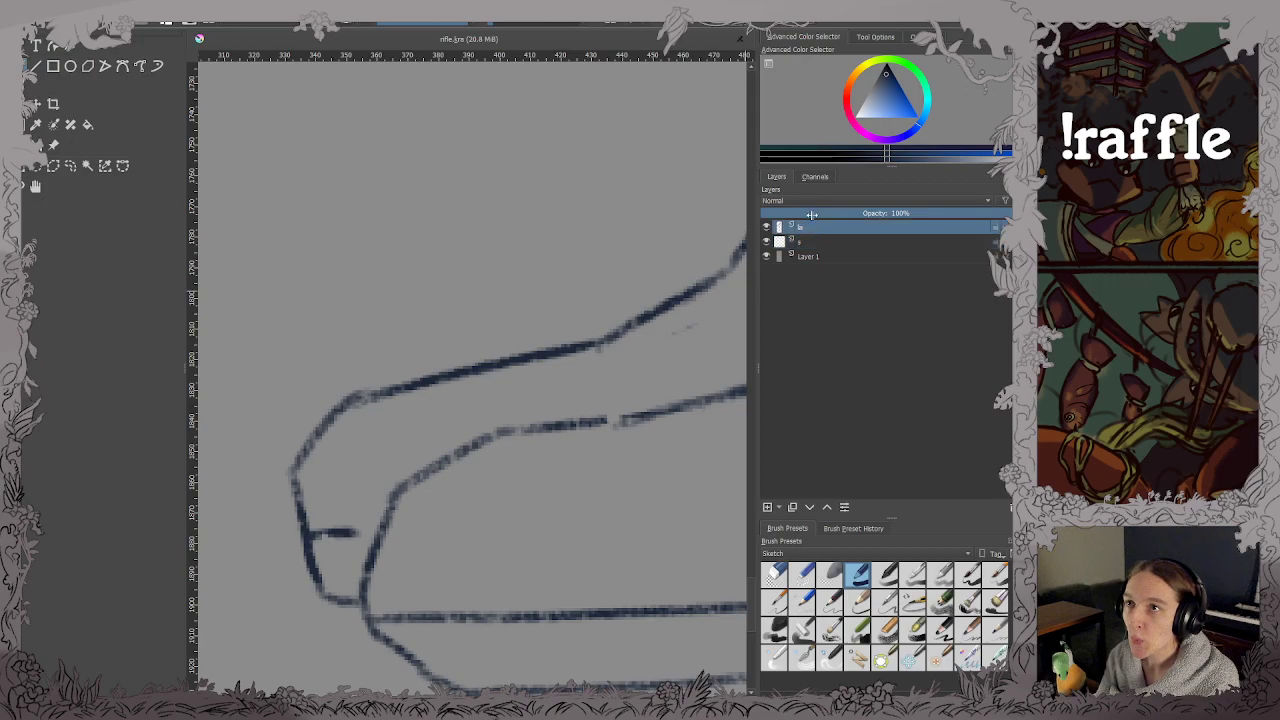
pyautogui.click(806, 213)
pyautogui.click(808, 243)
pyautogui.hotkey('ctrl', 's')
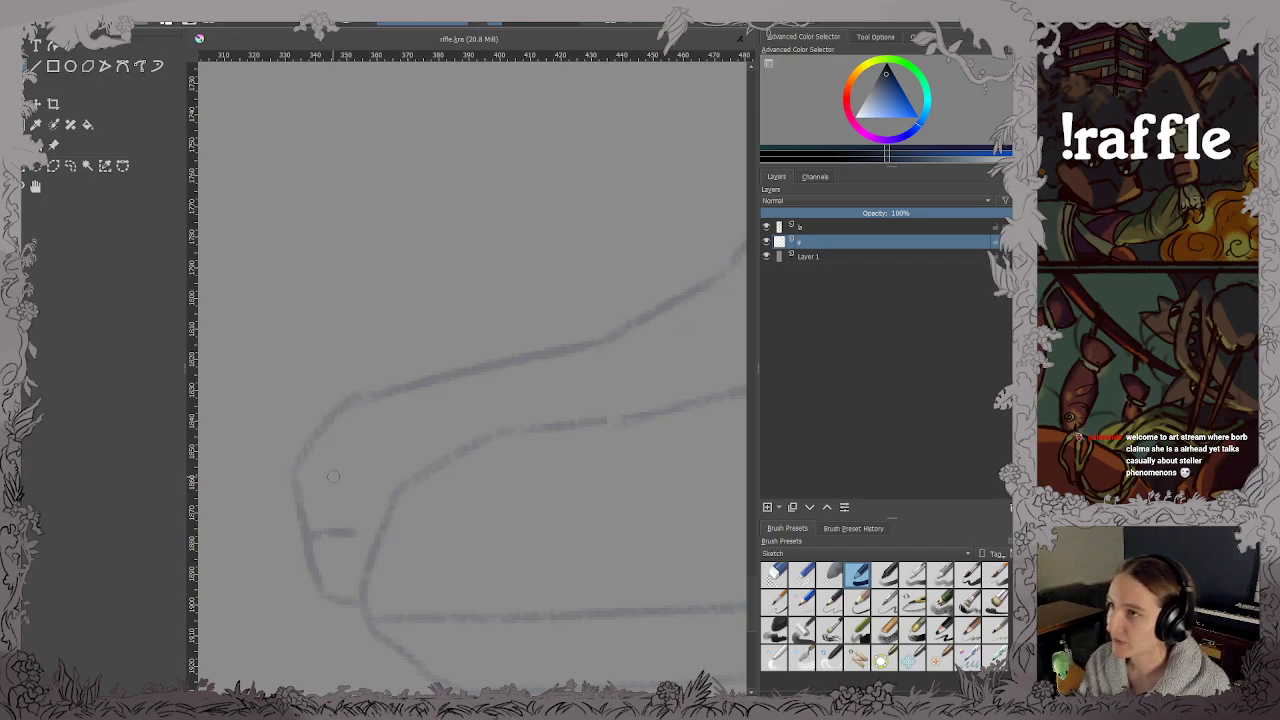
# Trace the far boot with a thick dark-blue outline around the toe, along the instep and up the near boot's edge to the ankle, and save.
pyautogui.moveTo(304, 474); pyautogui.dragTo(307, 540)
pyautogui.hotkey('ctrl', 'z')
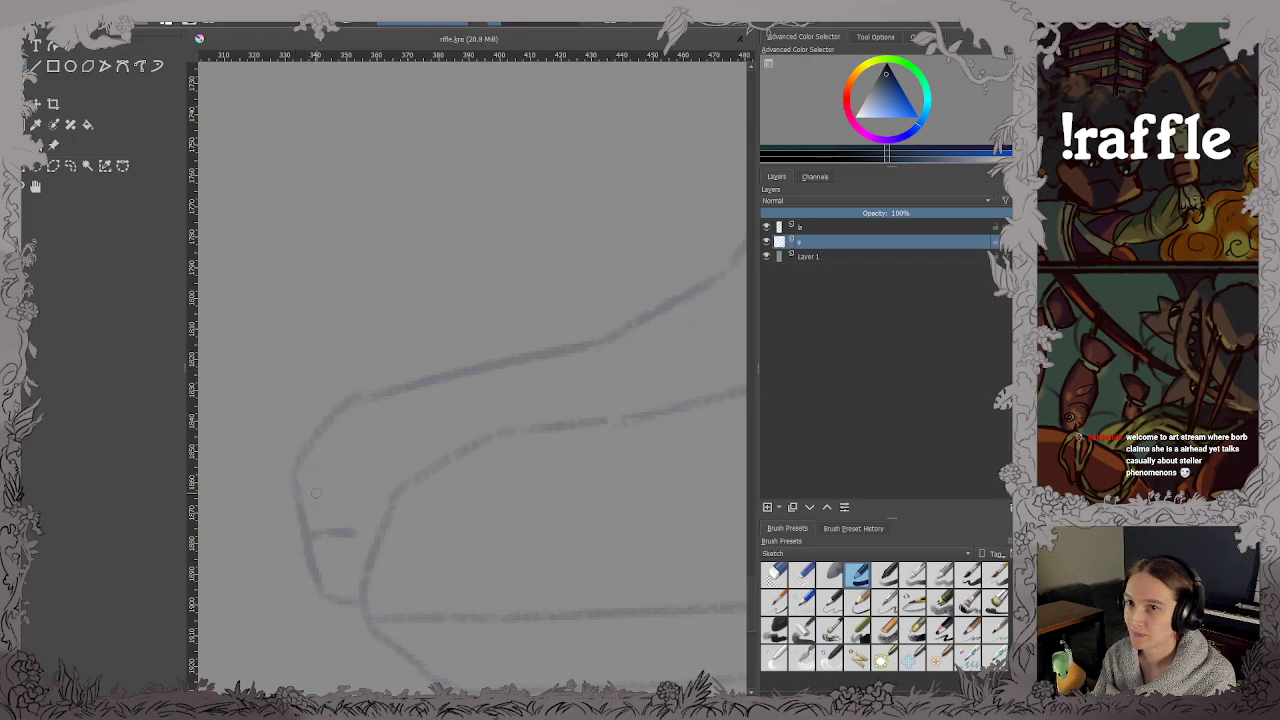
pyautogui.moveTo(301, 478)
pyautogui.mouseDown()
pyautogui.moveTo(323, 577)
pyautogui.moveTo(348, 591)
pyautogui.moveTo(392, 483)
pyautogui.moveTo(420, 464)
pyautogui.moveTo(501, 424)
pyautogui.moveTo(634, 416)
pyautogui.mouseUp()
pyautogui.moveTo(300, 478)
pyautogui.mouseDown()
pyautogui.moveTo(362, 402)
pyautogui.moveTo(571, 356)
pyautogui.mouseUp()
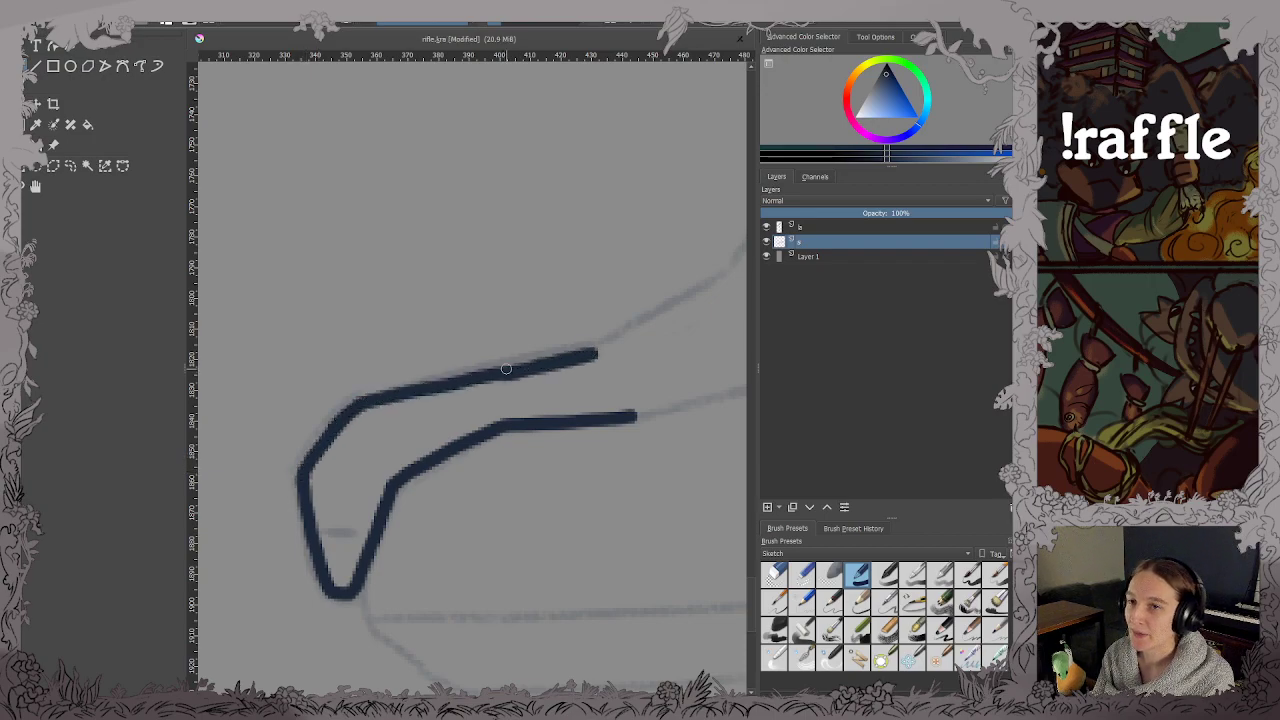
pyautogui.moveTo(521, 393)
pyautogui.mouseDown()
pyautogui.moveTo(337, 539)
pyautogui.moveTo(227, 594)
pyautogui.mouseUp()
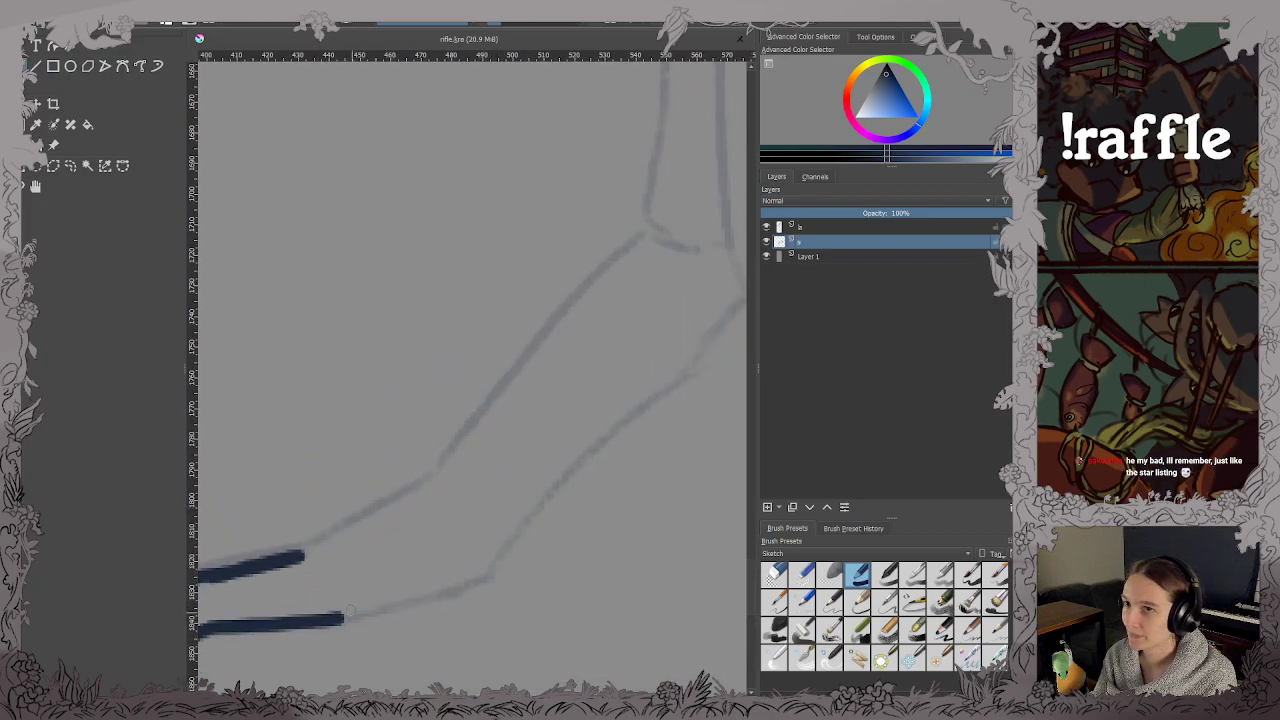
pyautogui.moveTo(337, 617)
pyautogui.mouseDown()
pyautogui.moveTo(492, 577)
pyautogui.moveTo(481, 568)
pyautogui.moveTo(546, 487)
pyautogui.moveTo(679, 377)
pyautogui.moveTo(740, 298)
pyautogui.mouseUp()
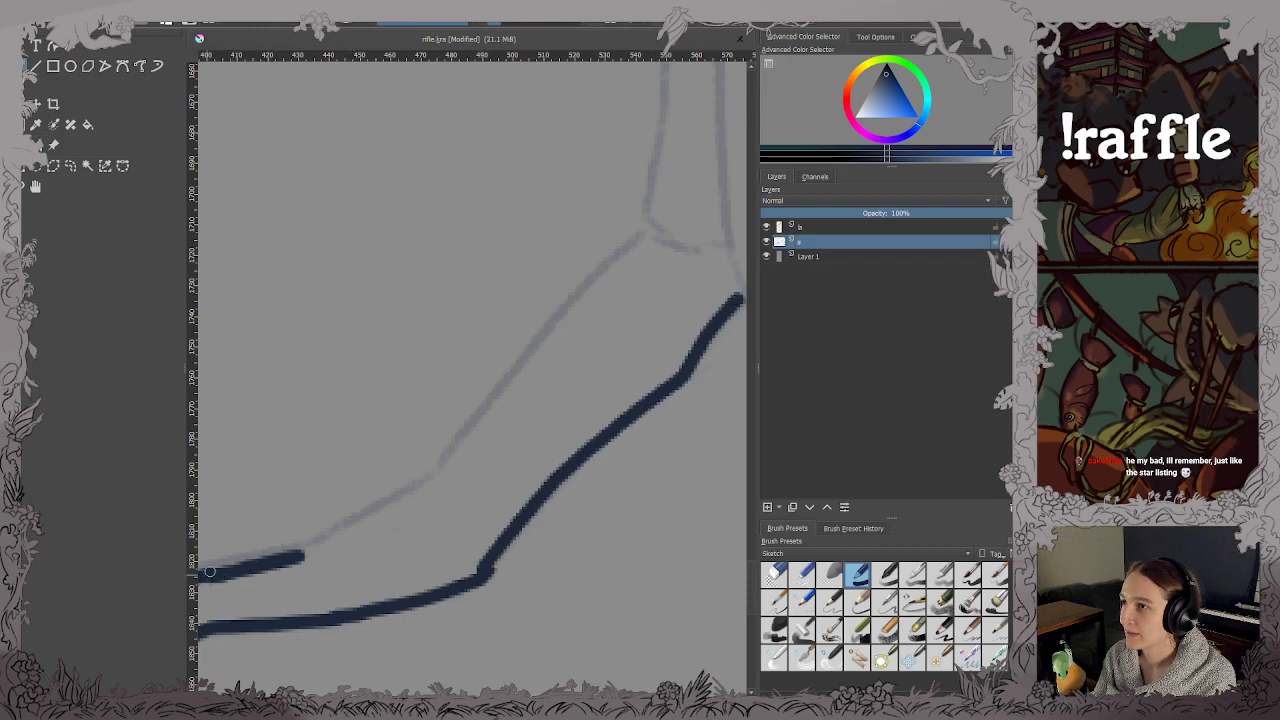
pyautogui.moveTo(205, 576)
pyautogui.mouseDown()
pyautogui.moveTo(300, 554)
pyautogui.moveTo(457, 469)
pyautogui.moveTo(445, 471)
pyautogui.moveTo(651, 233)
pyautogui.moveTo(407, 576)
pyautogui.mouseUp()
pyautogui.hotkey('ctrl', 's')
# Trace both edges of the far leg's visible shin strip up from the boot, join them at the upper end, and save.
pyautogui.moveTo(534, 408)
pyautogui.mouseDown()
pyautogui.moveTo(597, 400)
pyautogui.moveTo(604, 371)
pyautogui.mouseUp()
pyautogui.moveTo(492, 110)
pyautogui.mouseDown()
pyautogui.moveTo(500, 313)
pyautogui.moveTo(483, 532)
pyautogui.moveTo(497, 545)
pyautogui.mouseUp()
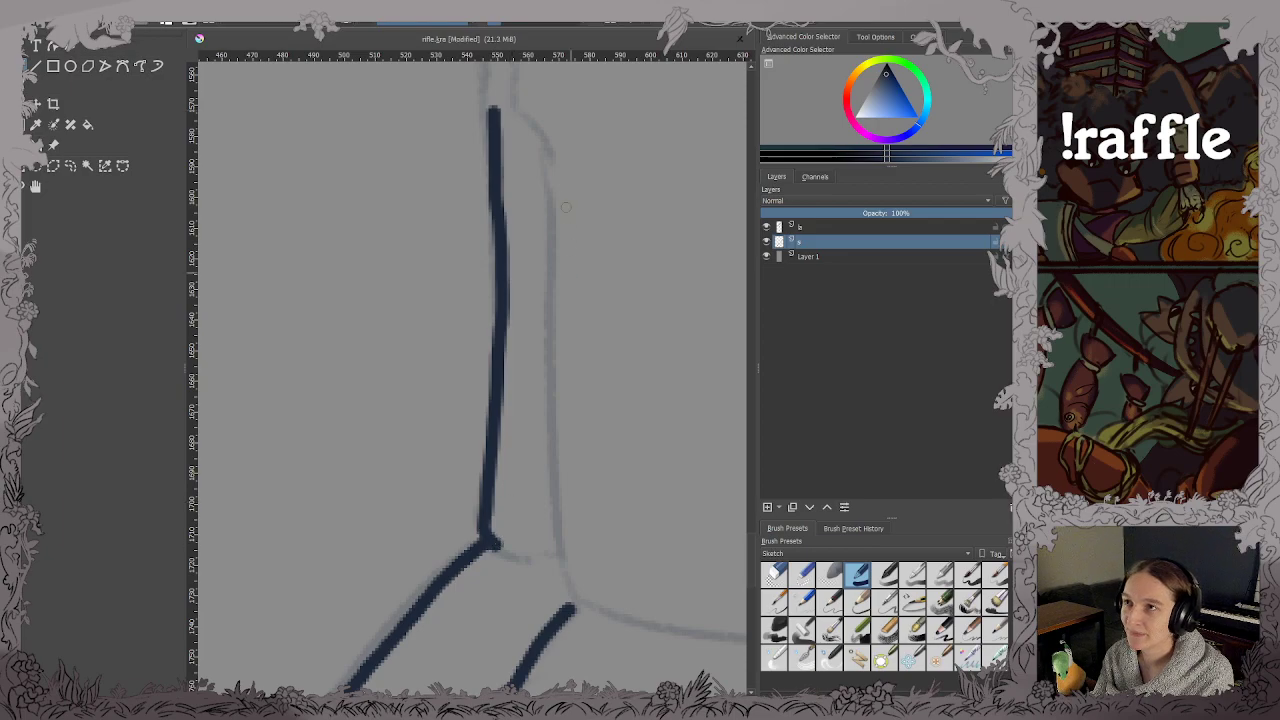
pyautogui.moveTo(509, 114)
pyautogui.mouseDown()
pyautogui.moveTo(537, 161)
pyautogui.moveTo(540, 437)
pyautogui.moveTo(568, 610)
pyautogui.mouseUp()
pyautogui.hotkey('ctrl', 's')
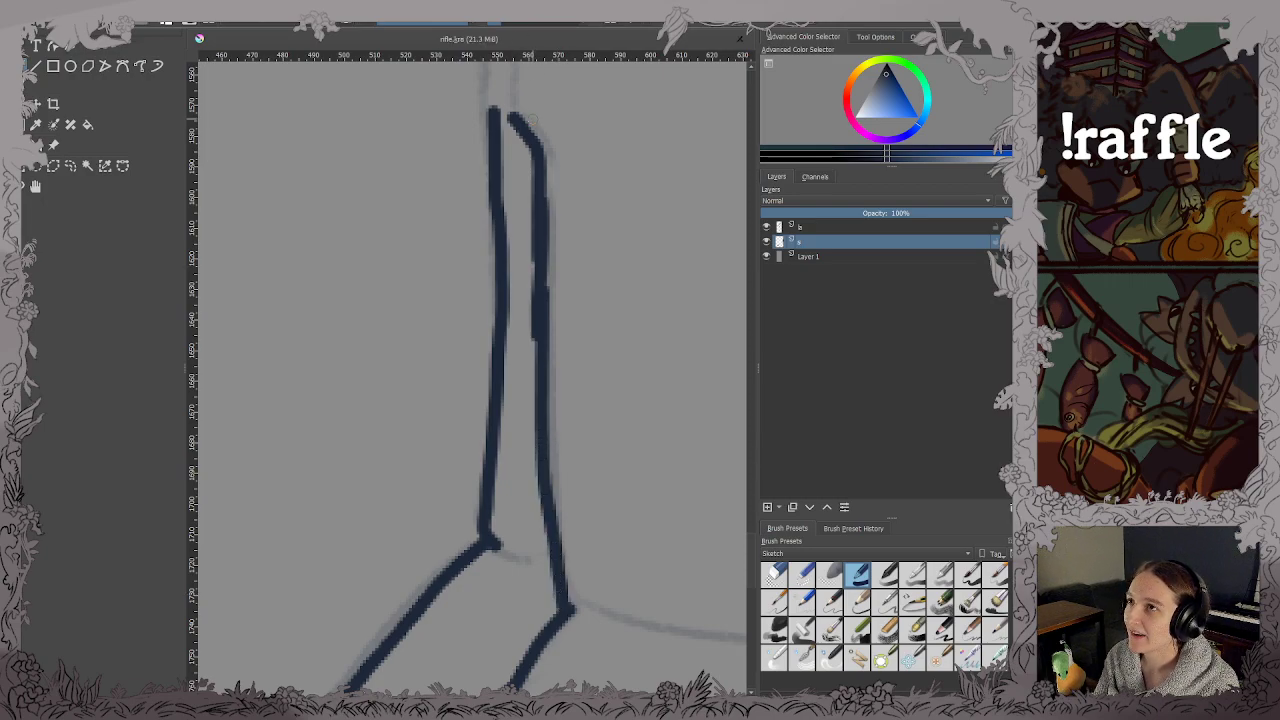
pyautogui.moveTo(525, 120)
pyautogui.mouseDown()
pyautogui.moveTo(597, 391)
pyautogui.moveTo(593, 437)
pyautogui.moveTo(574, 439)
pyautogui.mouseUp()
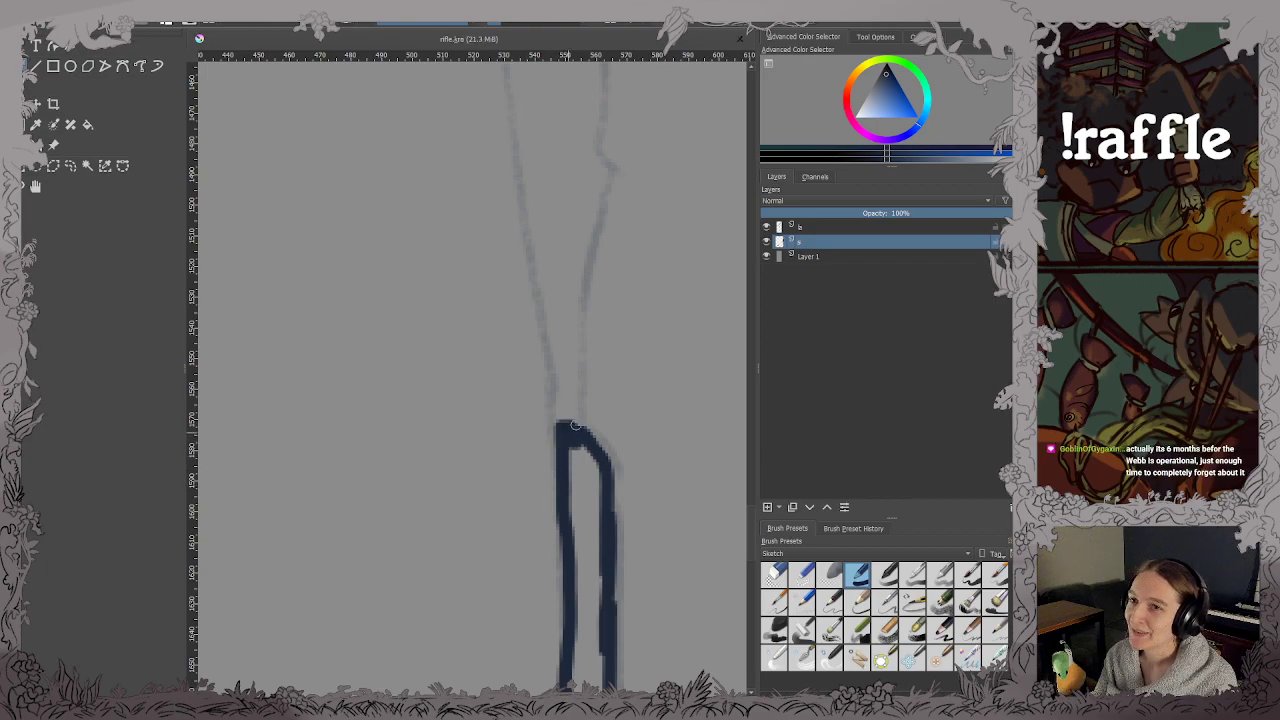
# Trace the far trouser leg's front edge down to the shin strip and its back edge up past the lowest fold, and save.
pyautogui.moveTo(565, 355); pyautogui.dragTo(530, 477)
pyautogui.moveTo(535, 426); pyautogui.dragTo(552, 531)
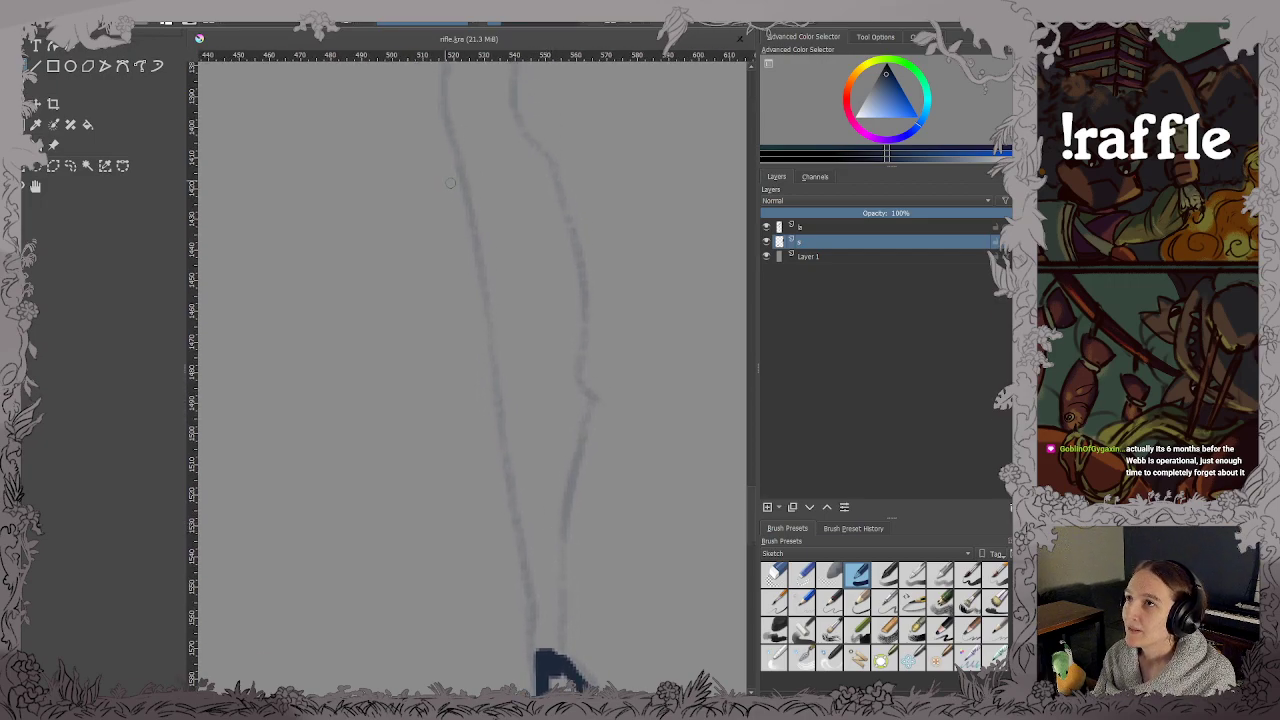
pyautogui.moveTo(451, 76)
pyautogui.mouseDown()
pyautogui.moveTo(542, 646)
pyautogui.moveTo(548, 632)
pyautogui.mouseUp()
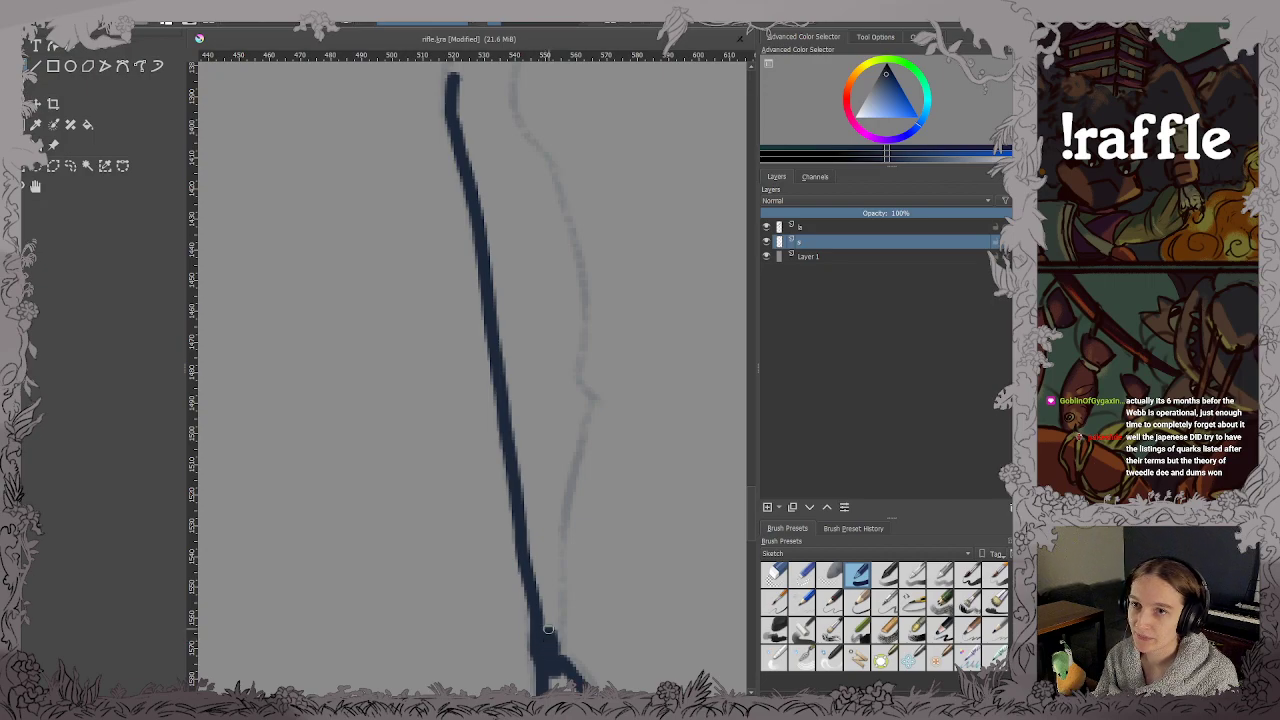
pyautogui.hotkey('ctrl', 's')
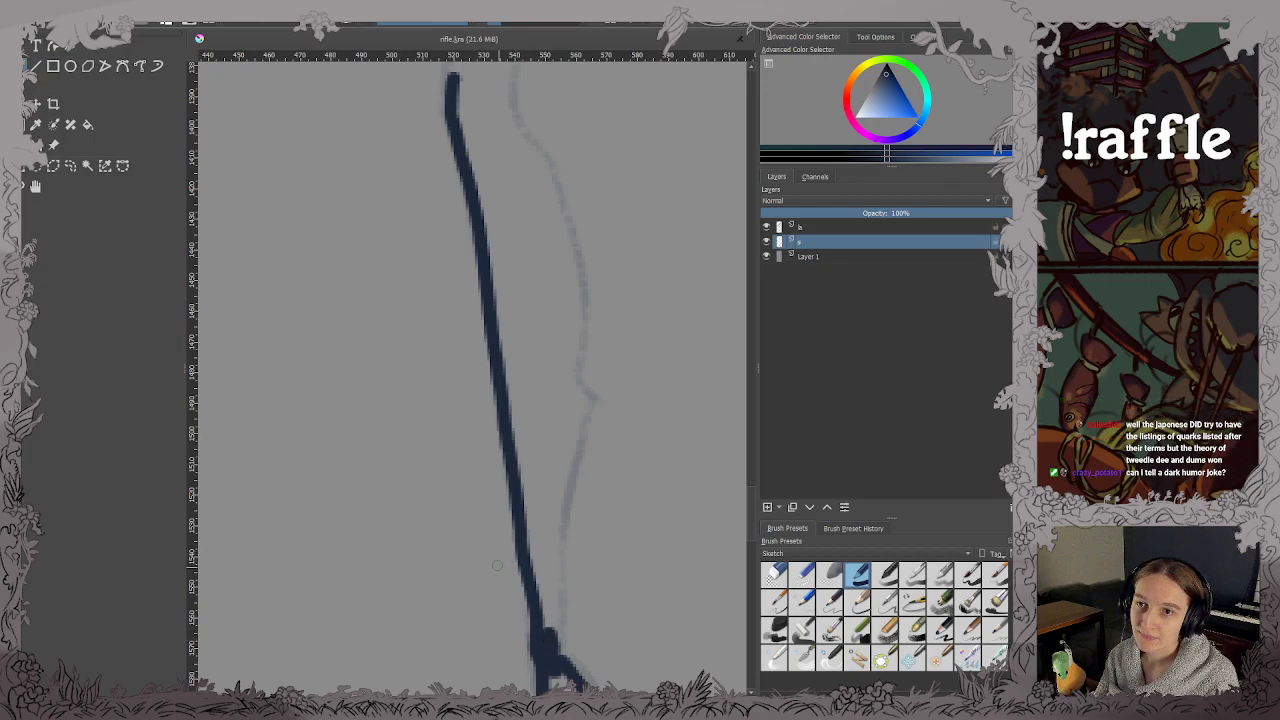
pyautogui.moveTo(551, 636)
pyautogui.mouseDown()
pyautogui.moveTo(560, 500)
pyautogui.moveTo(590, 395)
pyautogui.moveTo(573, 360)
pyautogui.mouseUp()
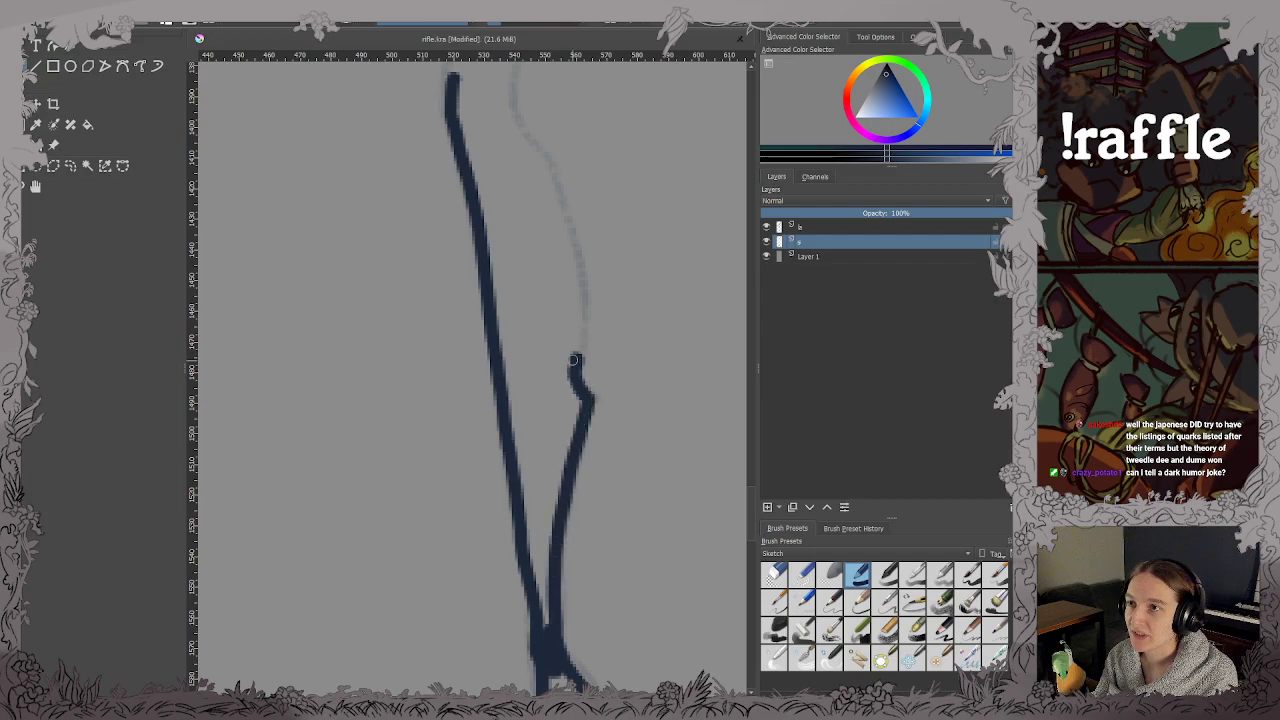
pyautogui.moveTo(543, 626); pyautogui.dragTo(547, 591)
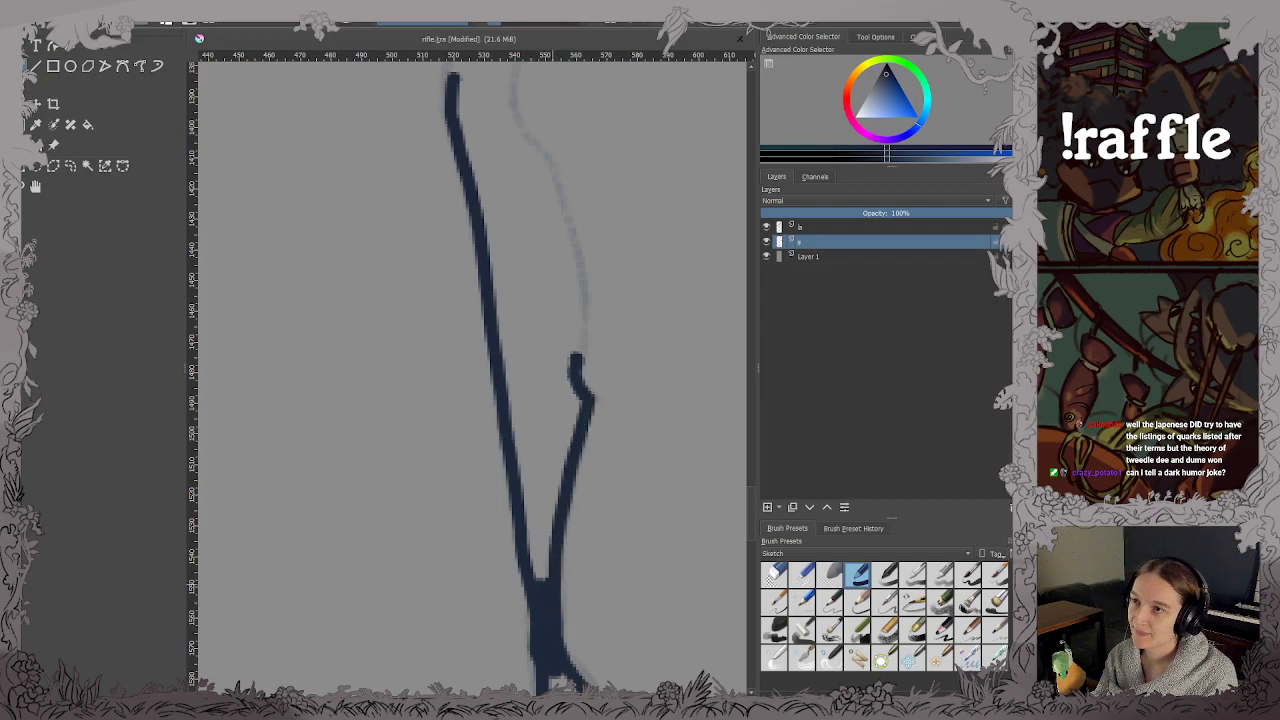
pyautogui.hotkey('ctrl', 's')
# Extend the far trouser leg's outline upward, tracing the back edge around the pointed fold and then the front edge beside it, and save.
pyautogui.moveTo(529, 252); pyautogui.dragTo(523, 466)
pyautogui.moveTo(557, 352); pyautogui.dragTo(549, 444)
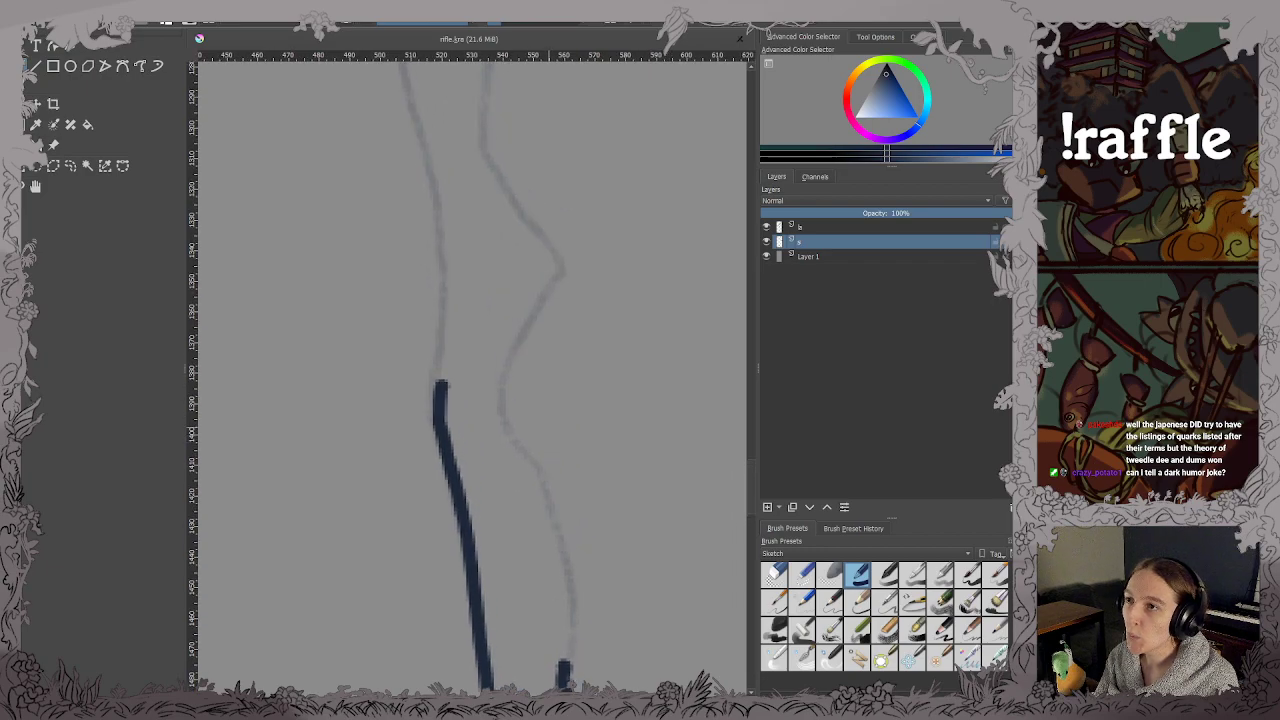
pyautogui.moveTo(482, 70)
pyautogui.mouseDown()
pyautogui.moveTo(477, 166)
pyautogui.moveTo(557, 268)
pyautogui.moveTo(509, 336)
pyautogui.moveTo(487, 420)
pyautogui.moveTo(531, 477)
pyautogui.moveTo(565, 597)
pyautogui.moveTo(562, 660)
pyautogui.mouseUp()
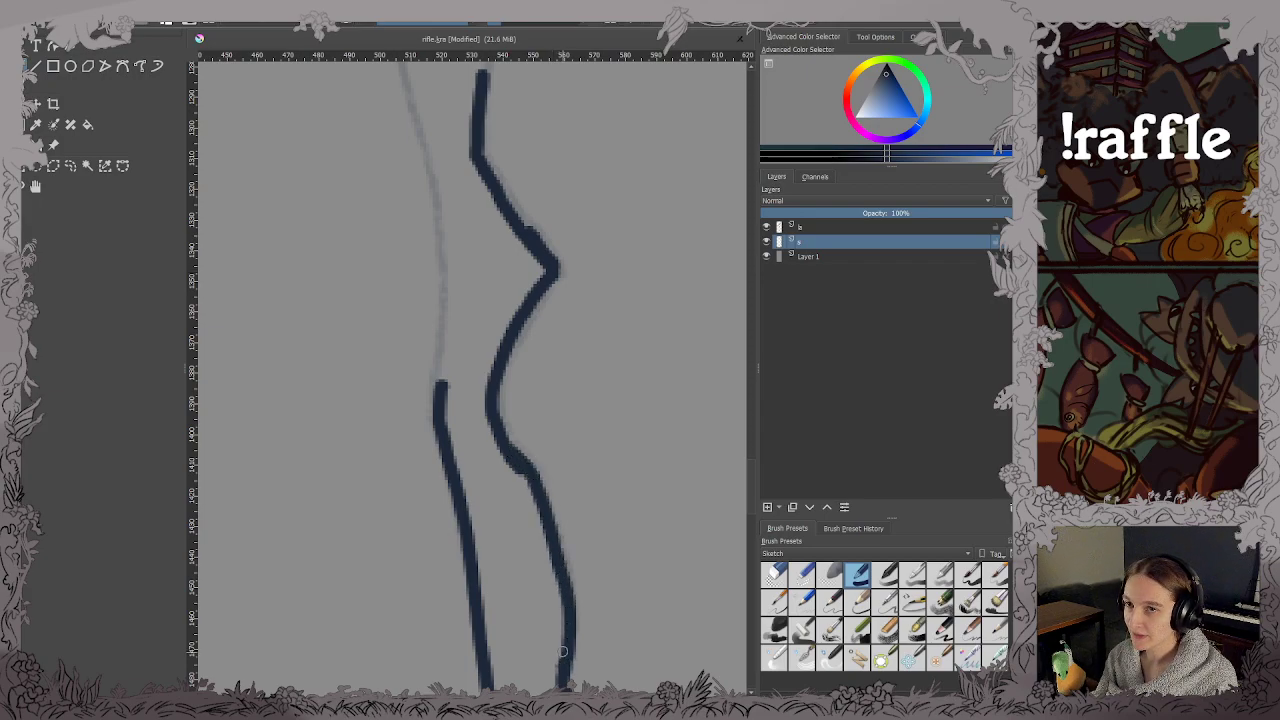
pyautogui.hotkey('ctrl', 's')
pyautogui.moveTo(486, 209); pyautogui.dragTo(608, 407)
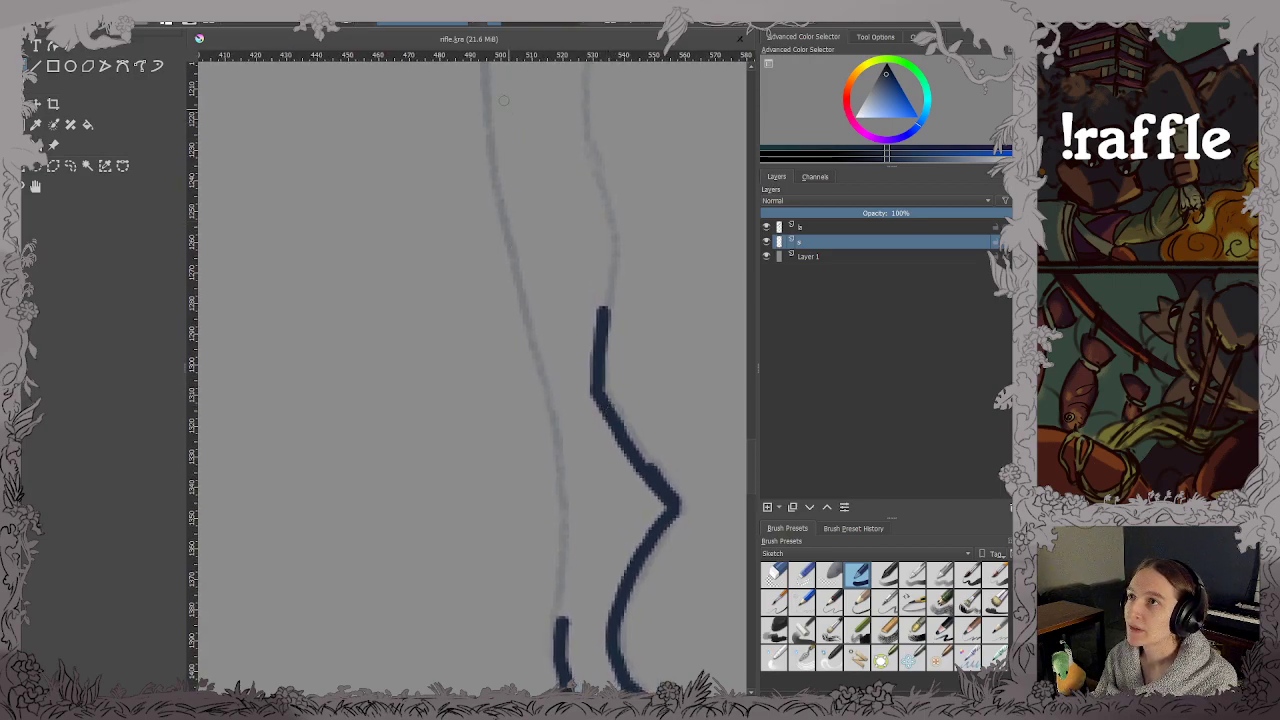
pyautogui.moveTo(491, 76)
pyautogui.mouseDown()
pyautogui.moveTo(561, 431)
pyautogui.moveTo(556, 620)
pyautogui.mouseUp()
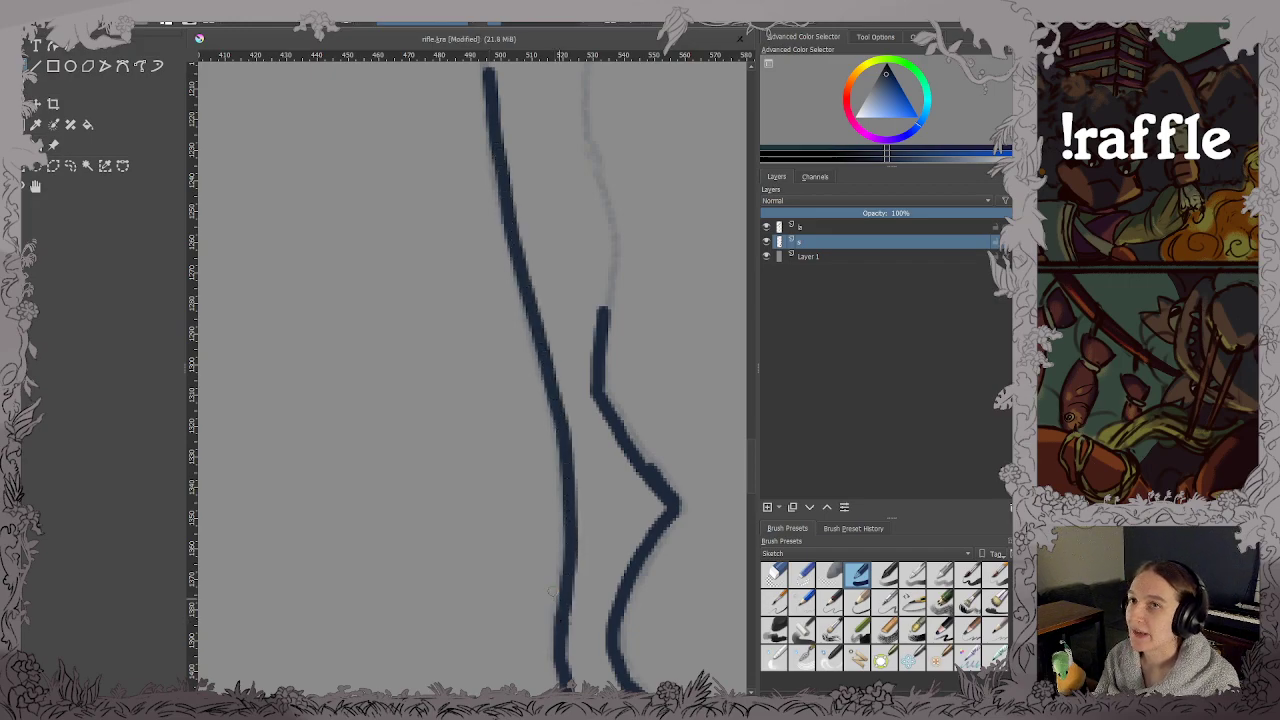
pyautogui.hotkey('ctrl', 's')
# Trace the rest of both far-leg edges up to the coat hem, close the outline along the hem, and save.
pyautogui.scroll(5, 552, 590)
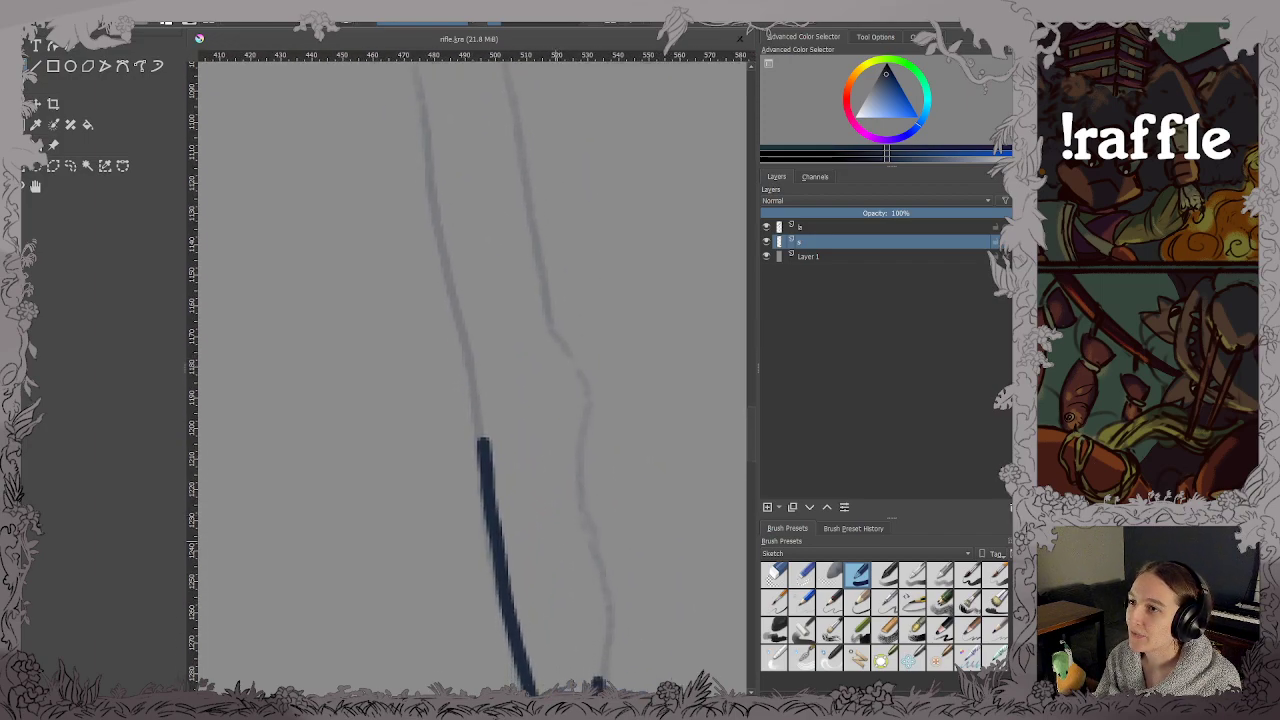
pyautogui.moveTo(503, 78)
pyautogui.mouseDown()
pyautogui.moveTo(546, 340)
pyautogui.moveTo(586, 418)
pyautogui.moveTo(571, 502)
pyautogui.moveTo(601, 604)
pyautogui.moveTo(596, 682)
pyautogui.moveTo(590, 667)
pyautogui.mouseUp()
pyautogui.hotkey('ctrl', 's')
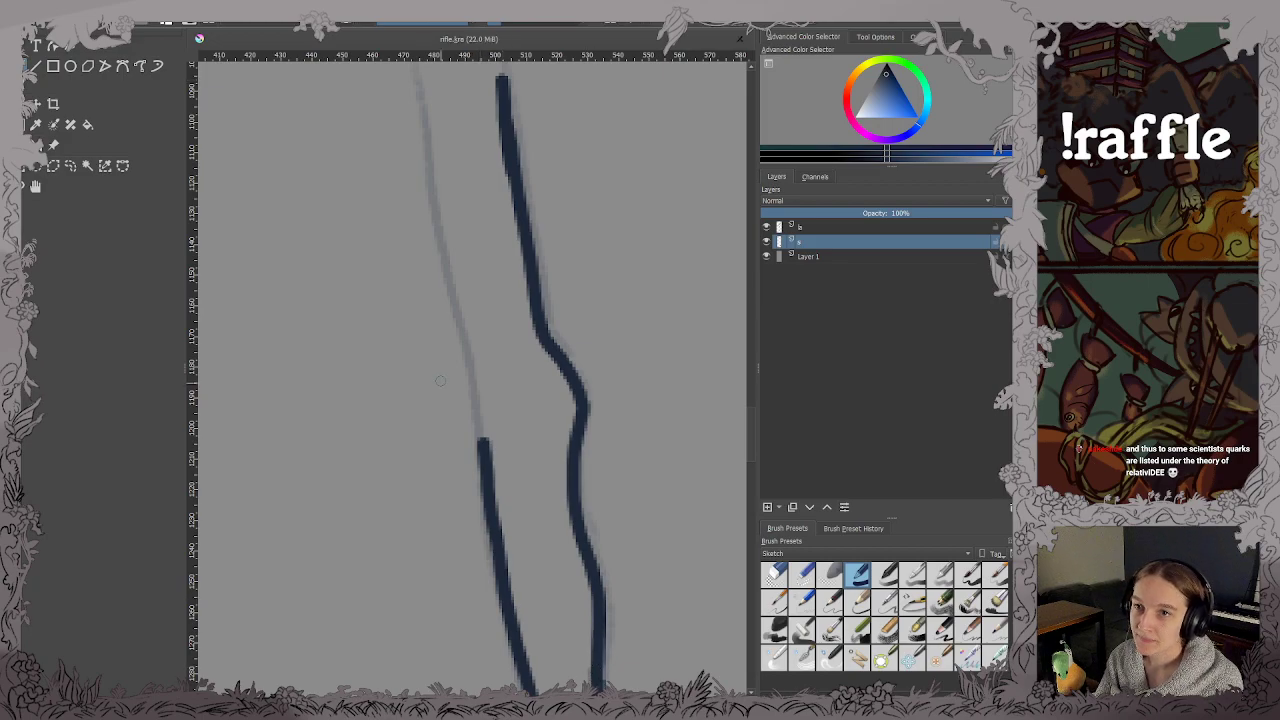
pyautogui.moveTo(440, 383); pyautogui.dragTo(486, 554)
pyautogui.moveTo(506, 468)
pyautogui.mouseDown()
pyautogui.moveTo(464, 500)
pyautogui.moveTo(477, 470)
pyautogui.mouseUp()
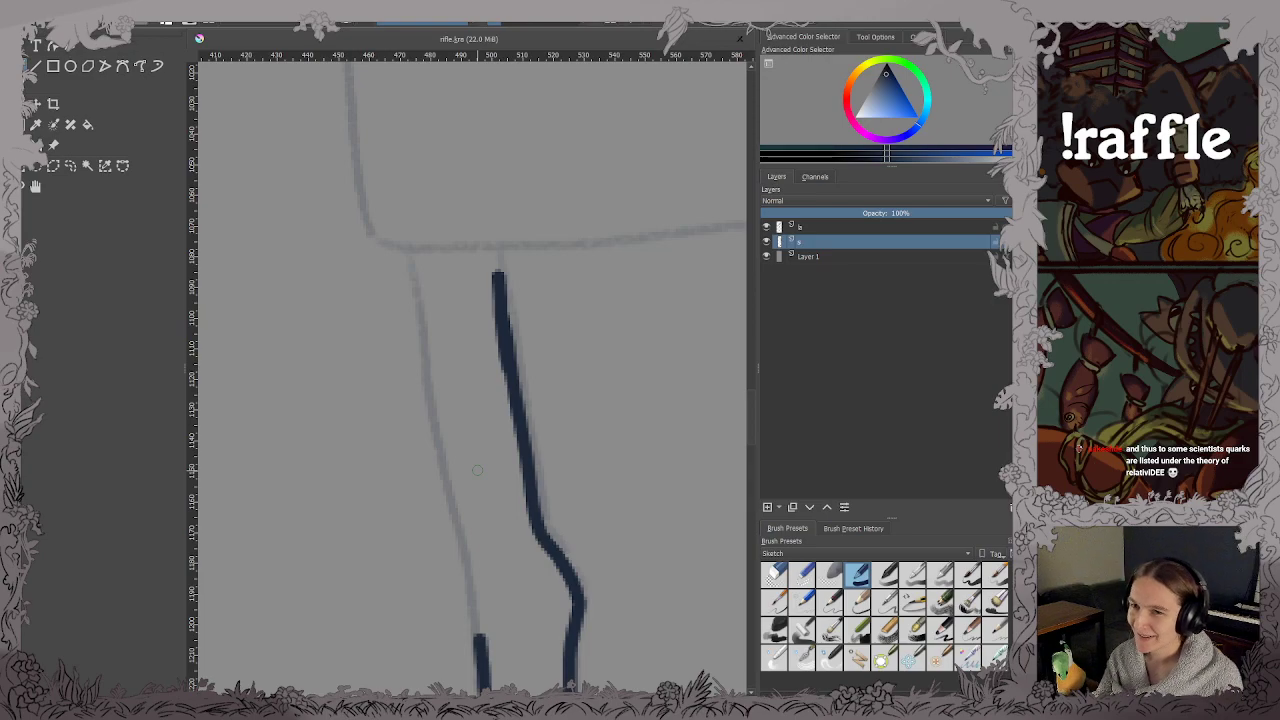
pyautogui.moveTo(420, 253); pyautogui.dragTo(482, 656)
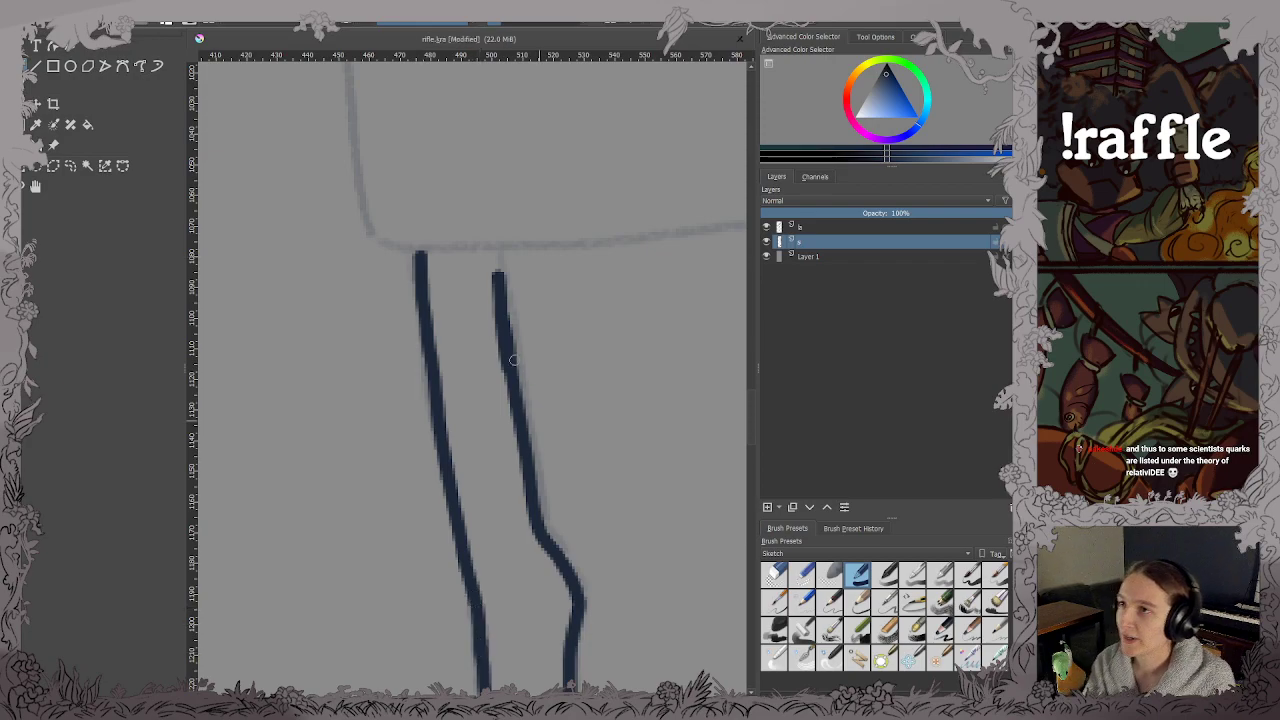
pyautogui.moveTo(420, 256)
pyautogui.mouseDown()
pyautogui.moveTo(475, 259)
pyautogui.moveTo(435, 255)
pyautogui.moveTo(486, 266)
pyautogui.mouseUp()
pyautogui.scroll(-7, 488, 266)
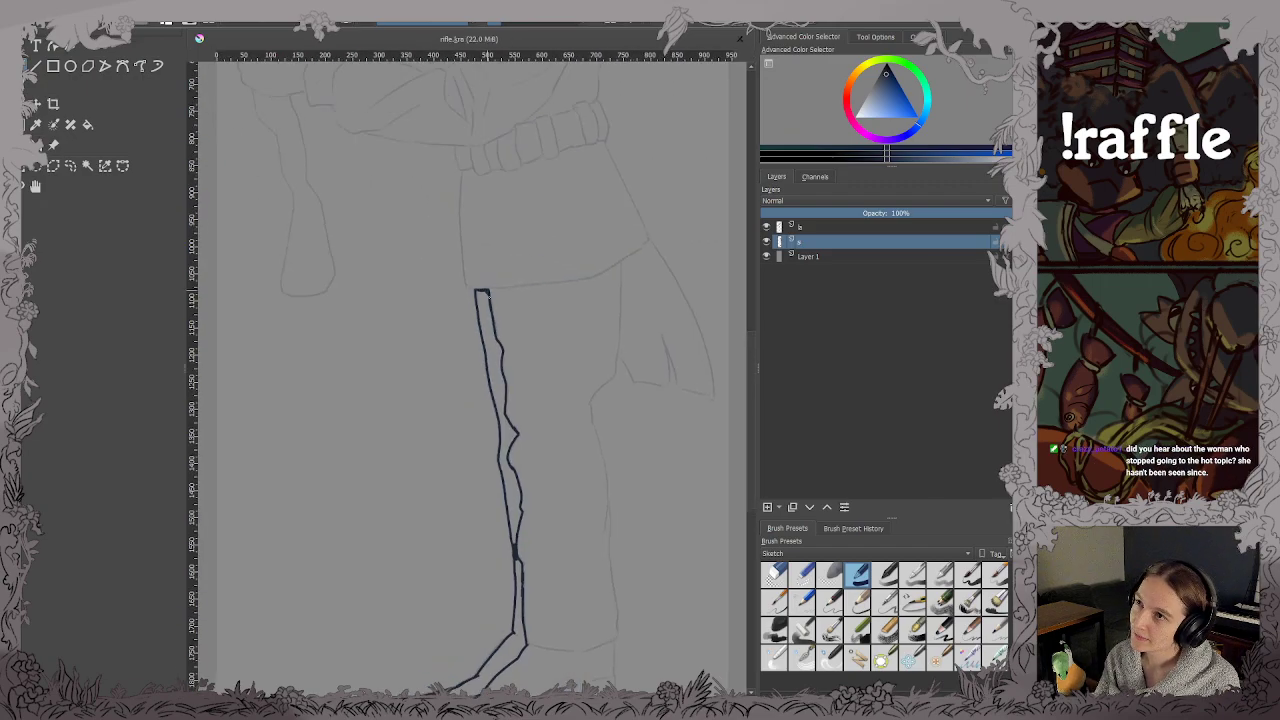
pyautogui.hotkey('ctrl', 's')
# Trace the coat tail's long inner edge from the coat hem down to where it meets the tail's lower corner.
pyautogui.scroll(5, 560, 324)
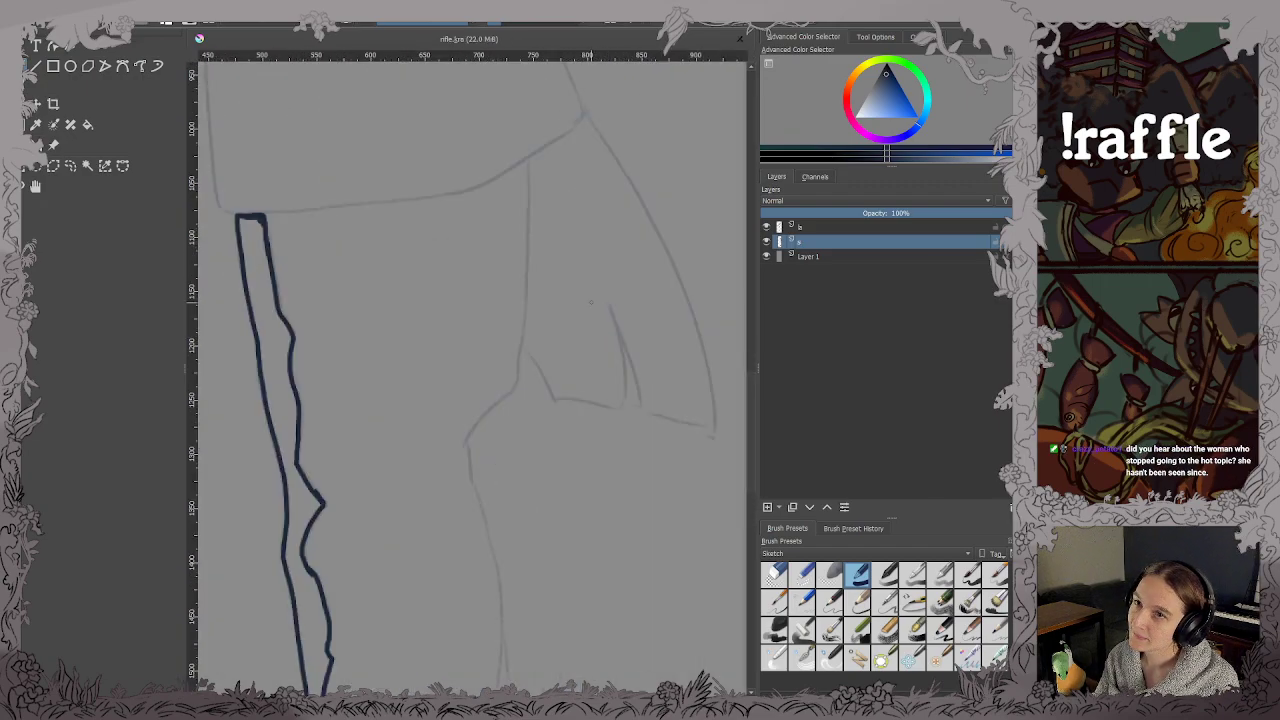
pyautogui.scroll(1, 591, 302)
pyautogui.moveTo(588, 290); pyautogui.dragTo(448, 379)
pyautogui.moveTo(493, 336)
pyautogui.mouseDown()
pyautogui.moveTo(501, 364)
pyautogui.moveTo(500, 326)
pyautogui.moveTo(423, 329)
pyautogui.moveTo(434, 336)
pyautogui.mouseUp()
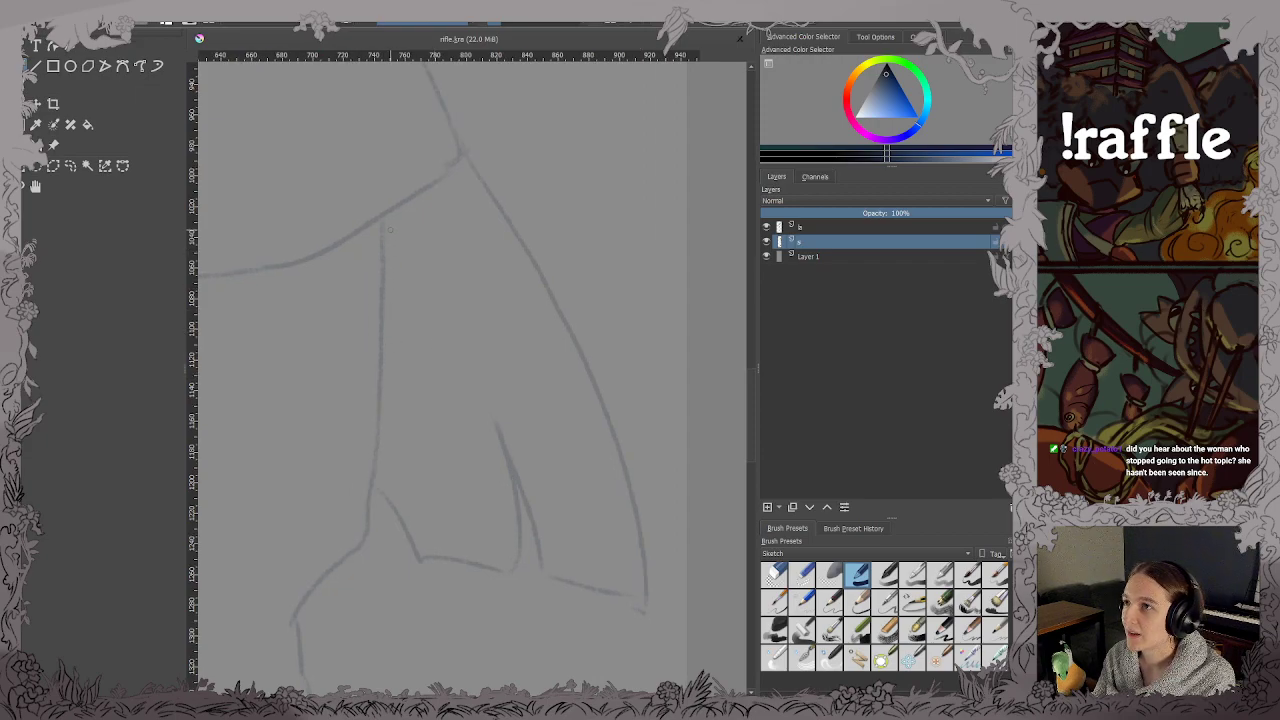
pyautogui.moveTo(384, 218); pyautogui.dragTo(382, 292)
pyautogui.hotkey('ctrl', 'z')
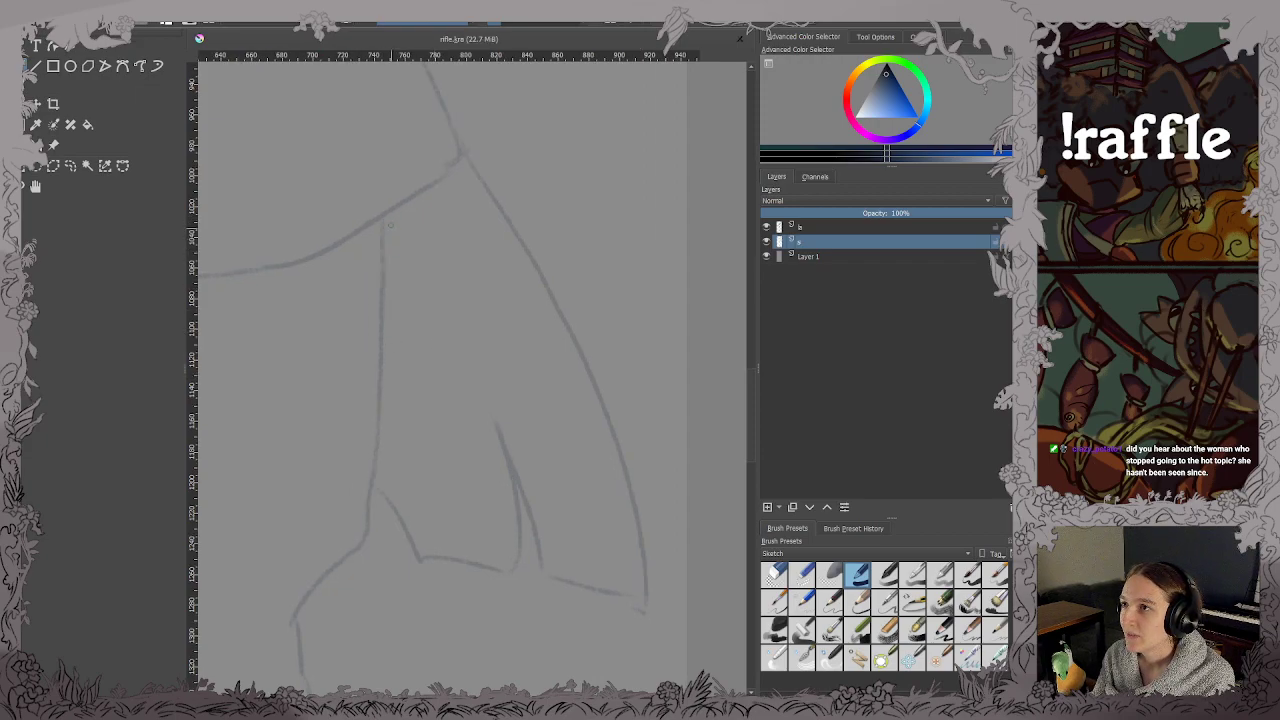
pyautogui.moveTo(384, 218)
pyautogui.mouseDown()
pyautogui.moveTo(373, 475)
pyautogui.moveTo(386, 497)
pyautogui.moveTo(330, 405)
pyautogui.mouseUp()
pyautogui.scroll(2, 388, 500)
pyautogui.scroll(-1, 398, 412)
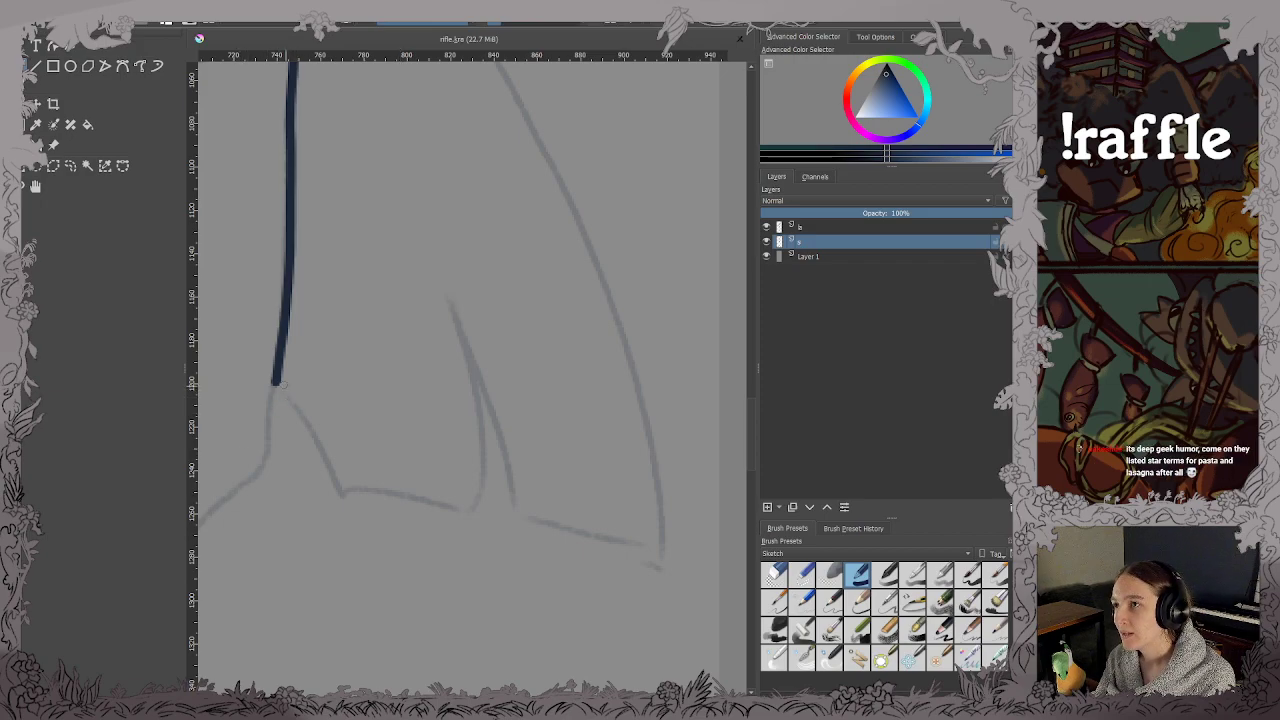
# Trace the coat tail's jagged lower edge around the narrow slit to the outer tip, start up the outer edge, and save.
pyautogui.moveTo(287, 393); pyautogui.dragTo(325, 453)
pyautogui.hotkey('ctrl', 'z')
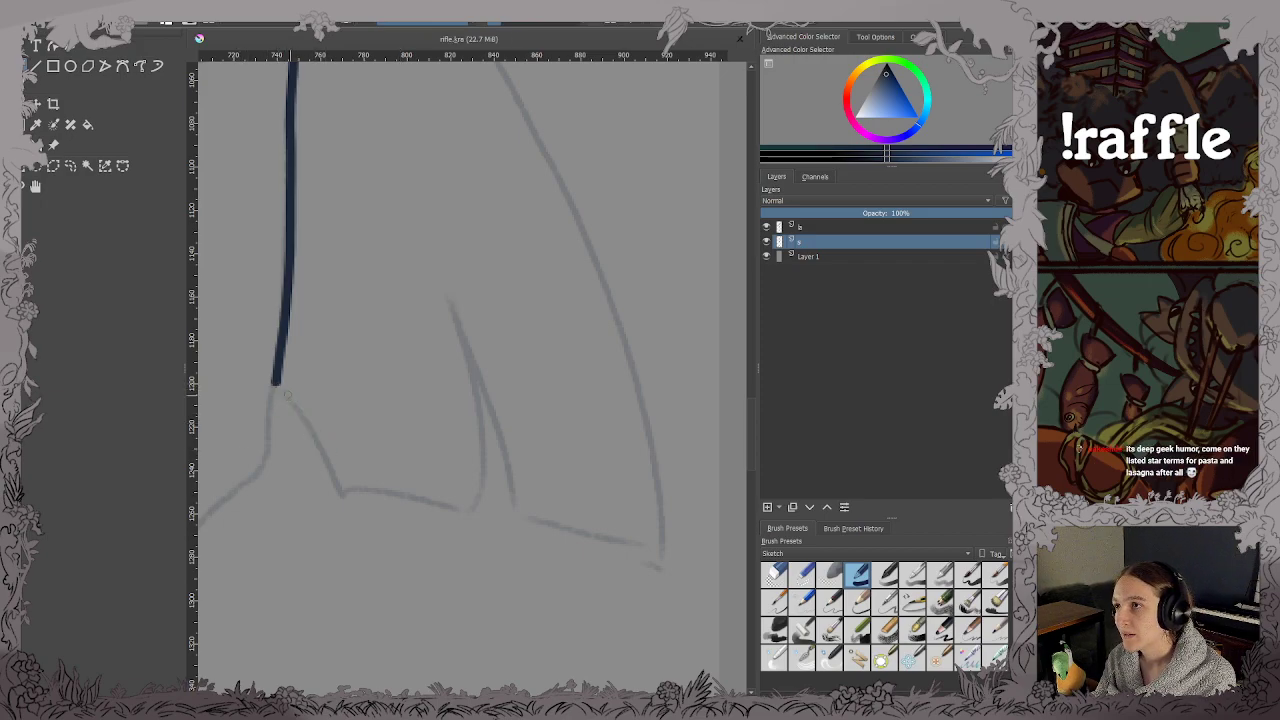
pyautogui.moveTo(276, 383); pyautogui.dragTo(311, 426)
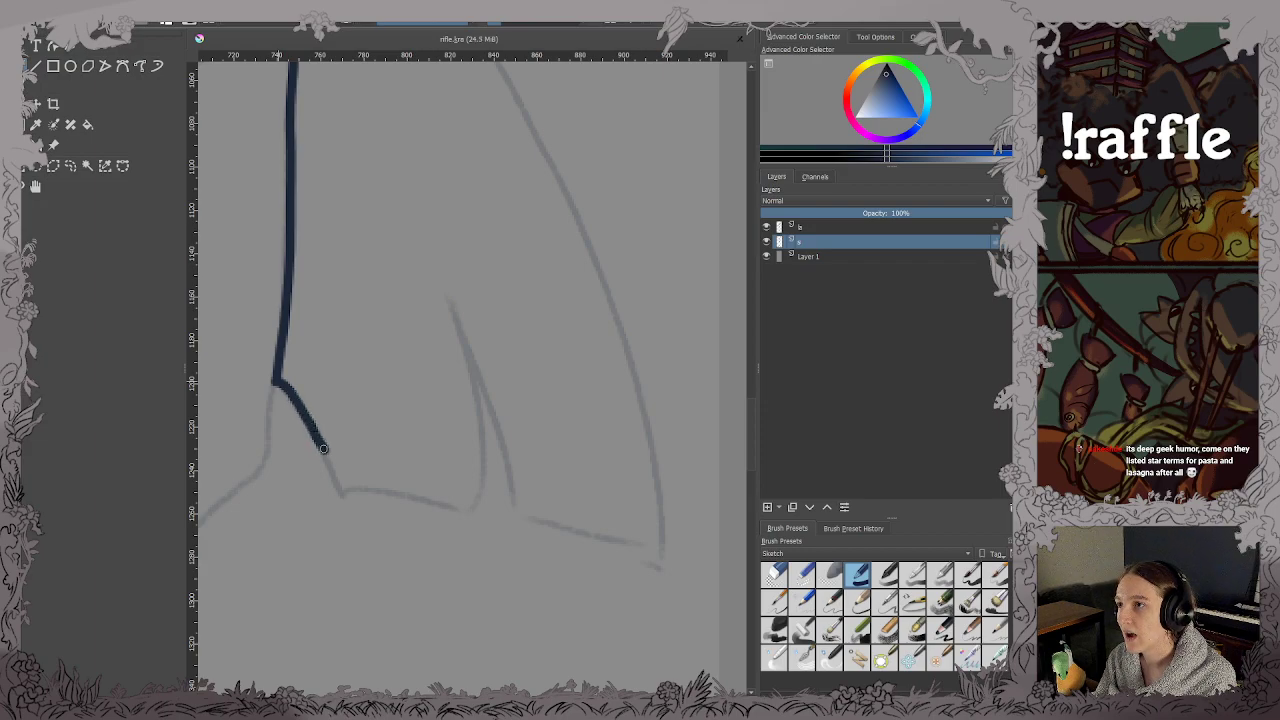
pyautogui.moveTo(341, 489)
pyautogui.mouseDown()
pyautogui.moveTo(376, 481)
pyautogui.moveTo(473, 509)
pyautogui.mouseUp()
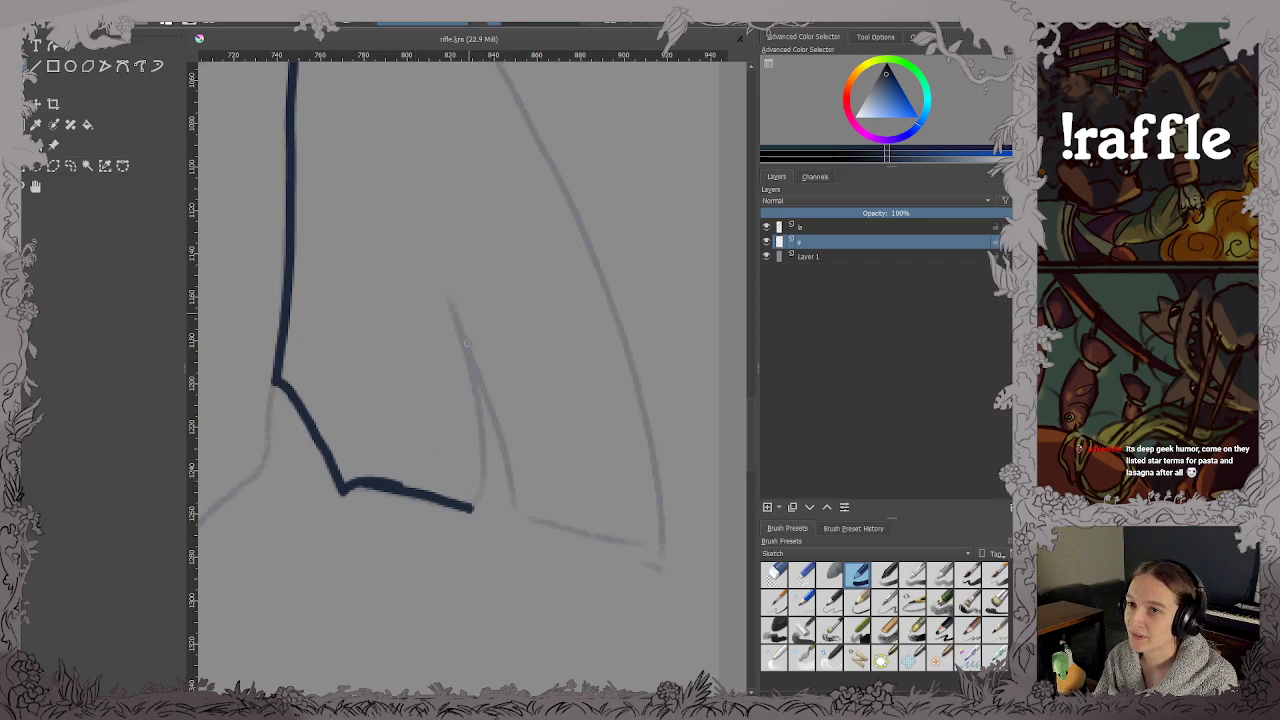
pyautogui.moveTo(471, 508)
pyautogui.mouseDown()
pyautogui.moveTo(465, 352)
pyautogui.moveTo(476, 432)
pyautogui.moveTo(467, 353)
pyautogui.moveTo(505, 426)
pyautogui.moveTo(522, 510)
pyautogui.moveTo(650, 563)
pyautogui.moveTo(657, 500)
pyautogui.moveTo(642, 412)
pyautogui.mouseUp()
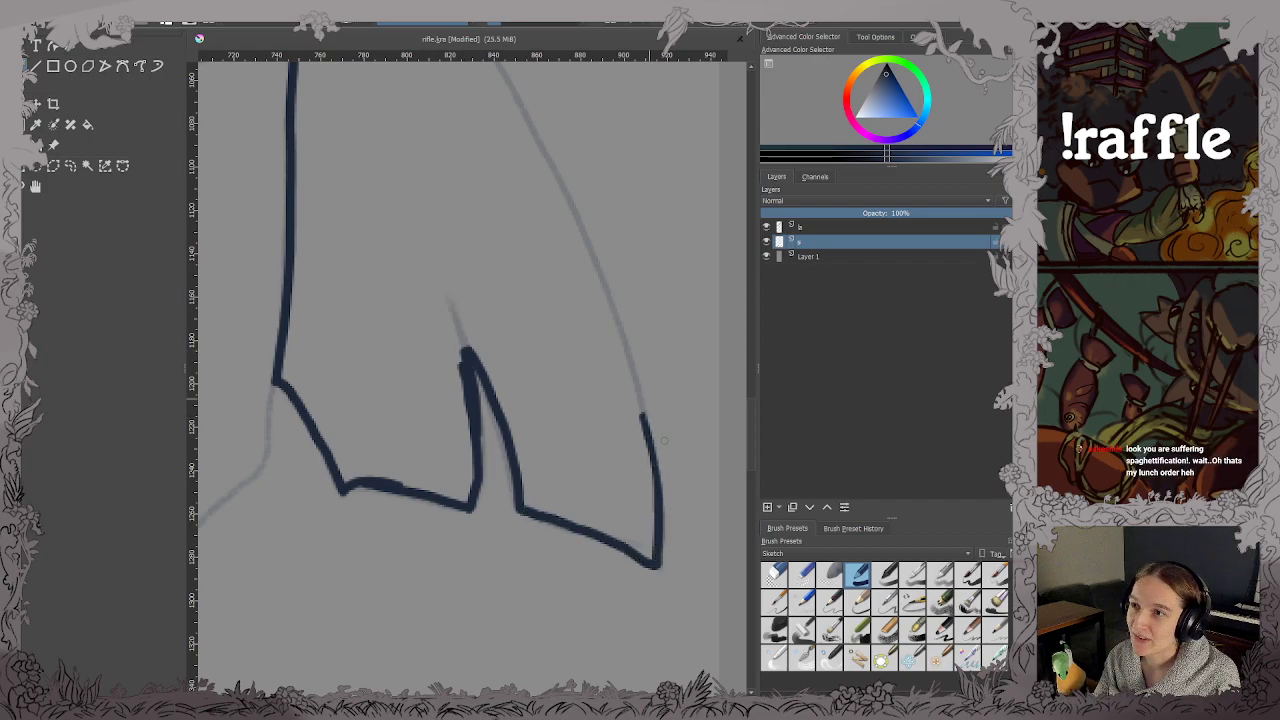
pyautogui.hotkey('ctrl', 's')
# Close the coat tail's outline along the coat hem and down the long outer edge, and save.
pyautogui.scroll(3, 423, 369)
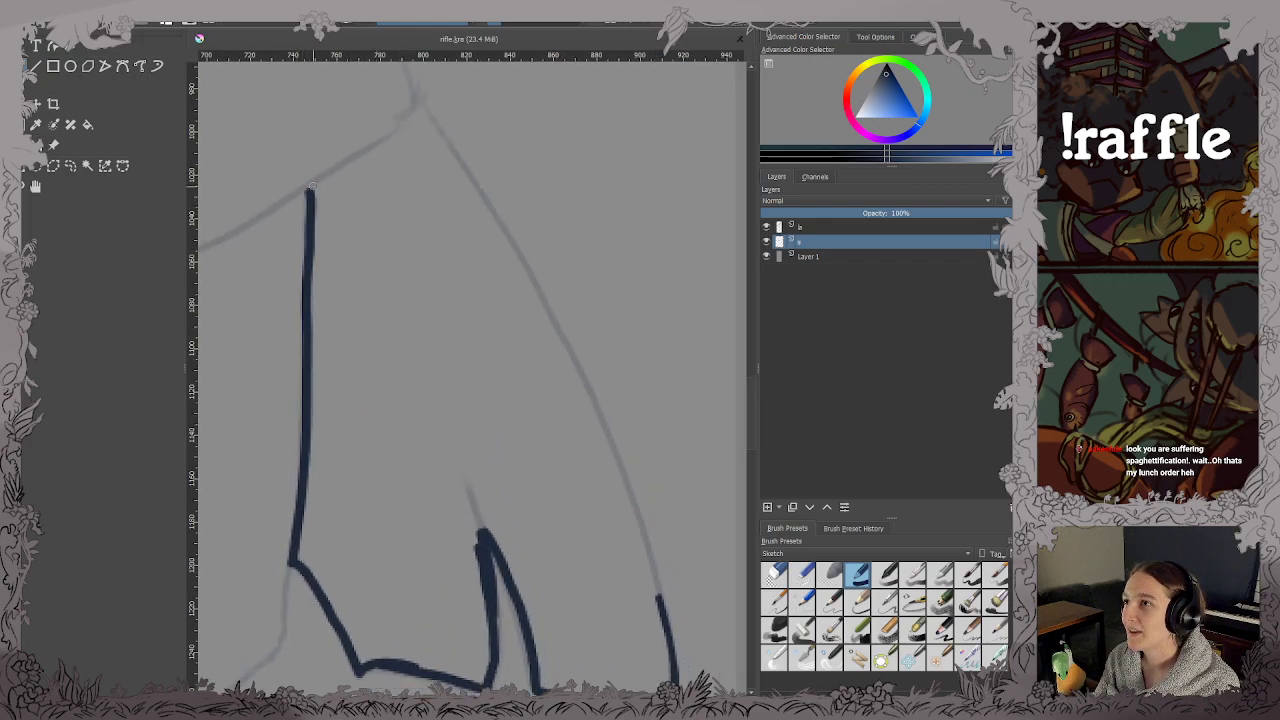
pyautogui.moveTo(322, 181)
pyautogui.mouseDown()
pyautogui.moveTo(419, 111)
pyautogui.moveTo(552, 325)
pyautogui.moveTo(654, 580)
pyautogui.mouseUp()
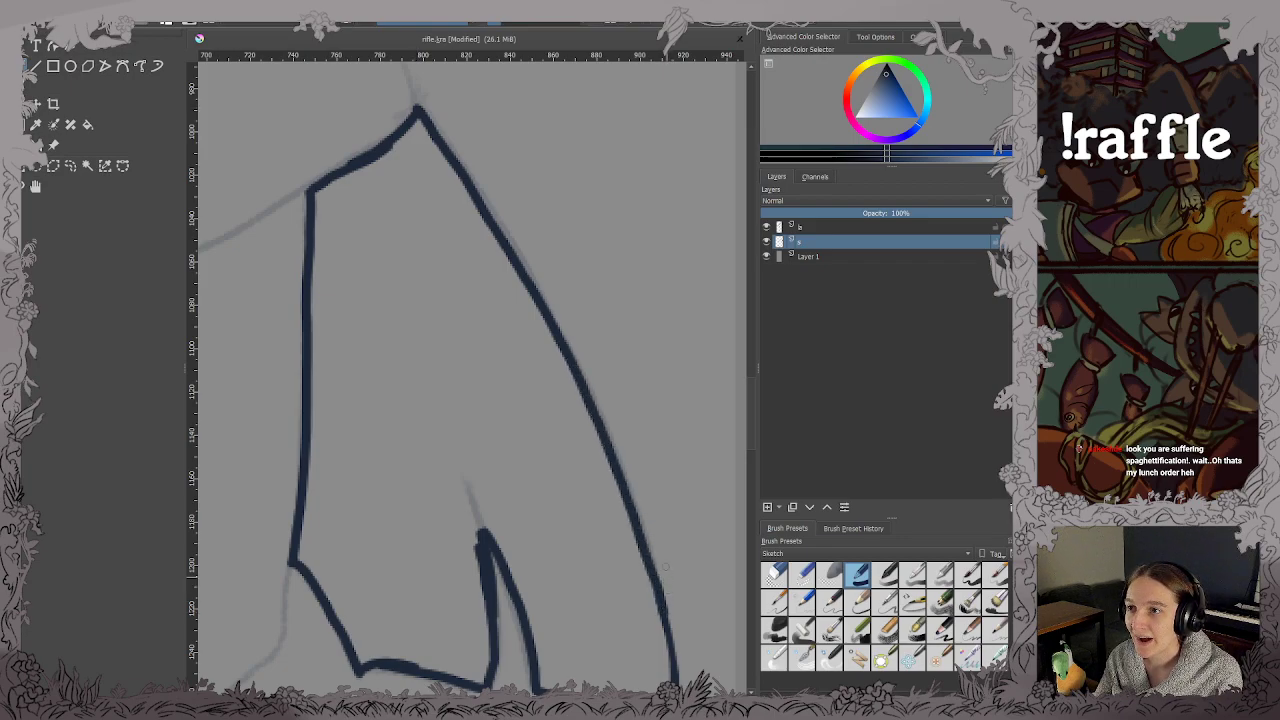
pyautogui.hotkey('ctrl', 's')
pyautogui.scroll(-2, 658, 540)
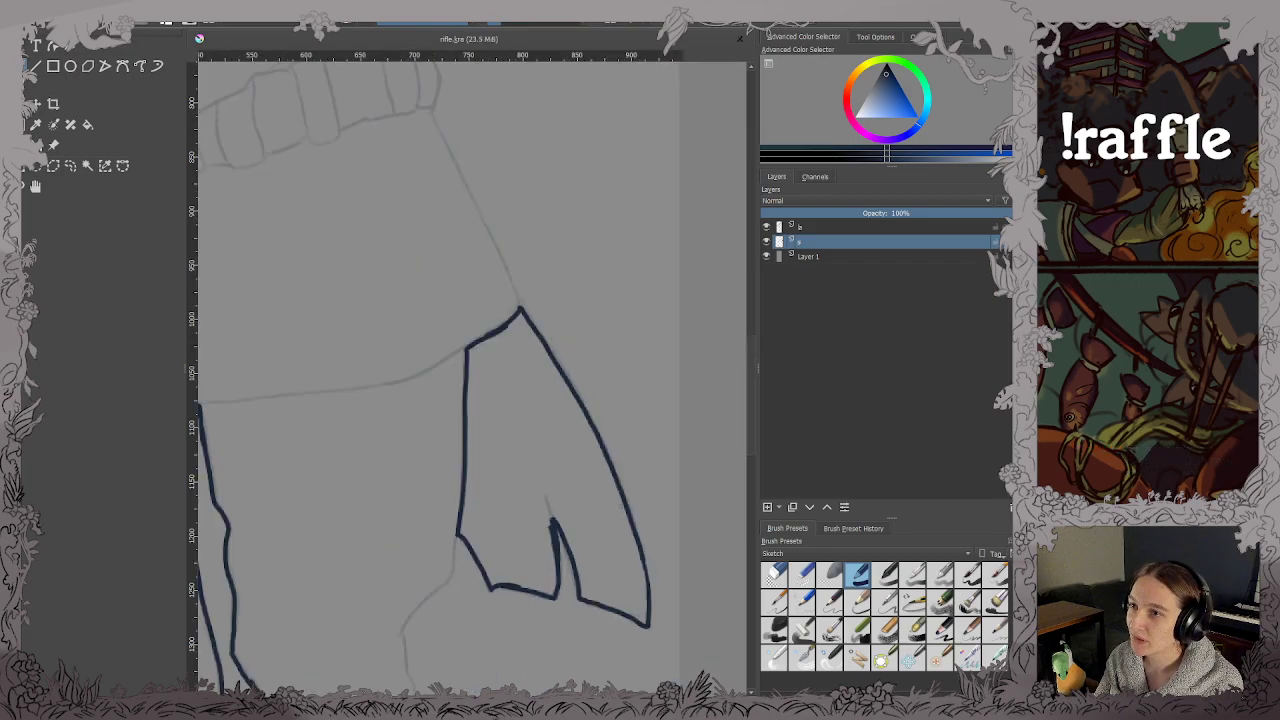
# Trace the thumbs-up hand's outline from the top finger's knuckle up the thumb and over its tip.
pyautogui.scroll(-5, 589, 460)
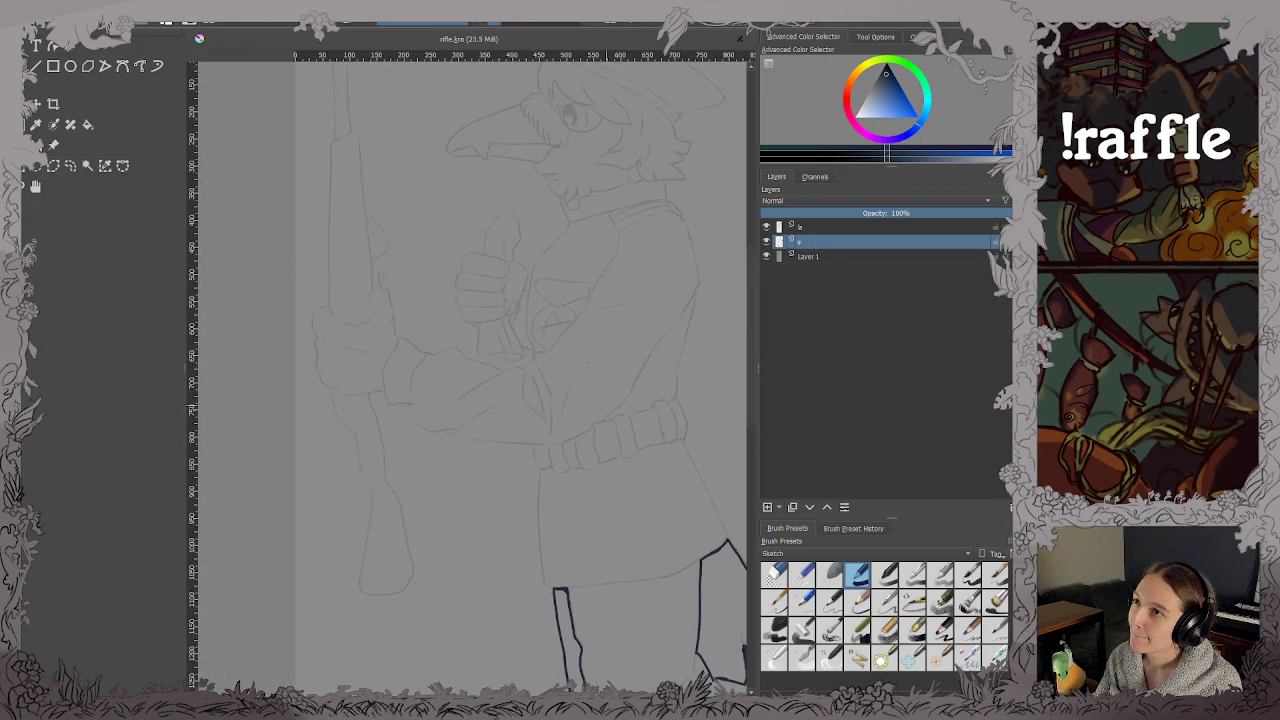
pyautogui.scroll(-1, 525, 404)
pyautogui.moveTo(508, 370); pyautogui.dragTo(506, 358)
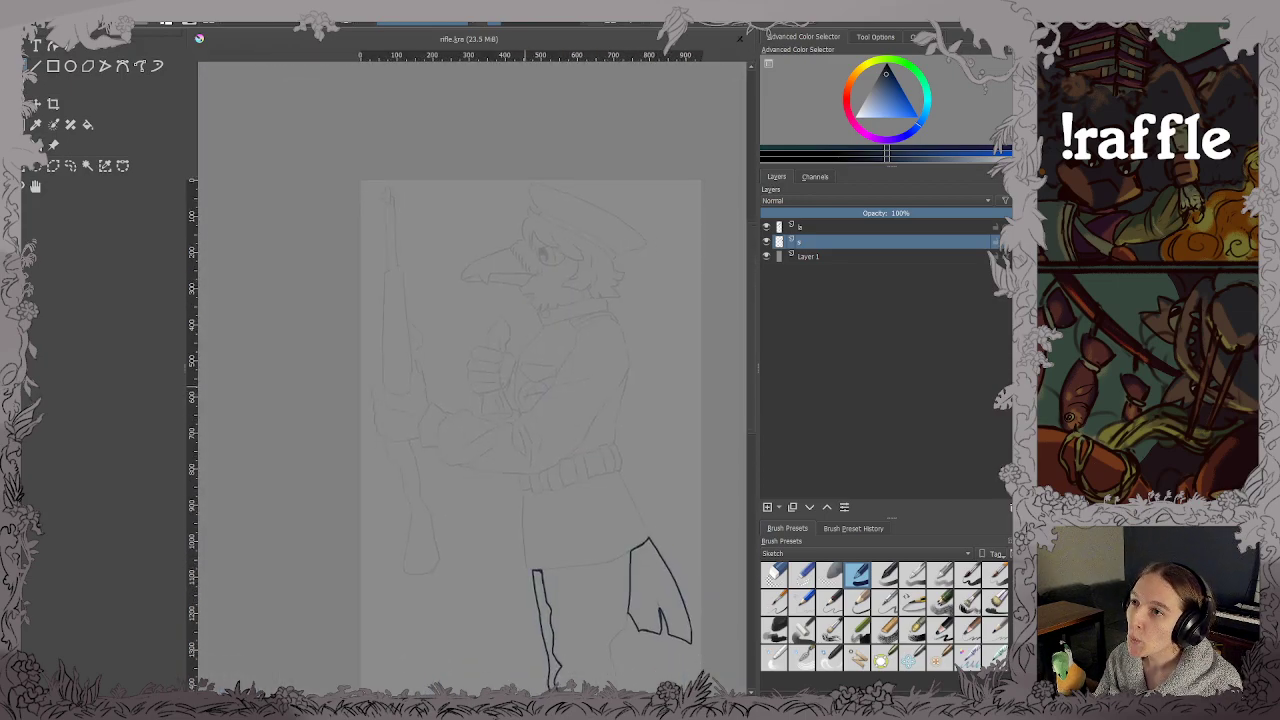
pyautogui.scroll(5, 500, 350)
pyautogui.scroll(-4, 489, 283)
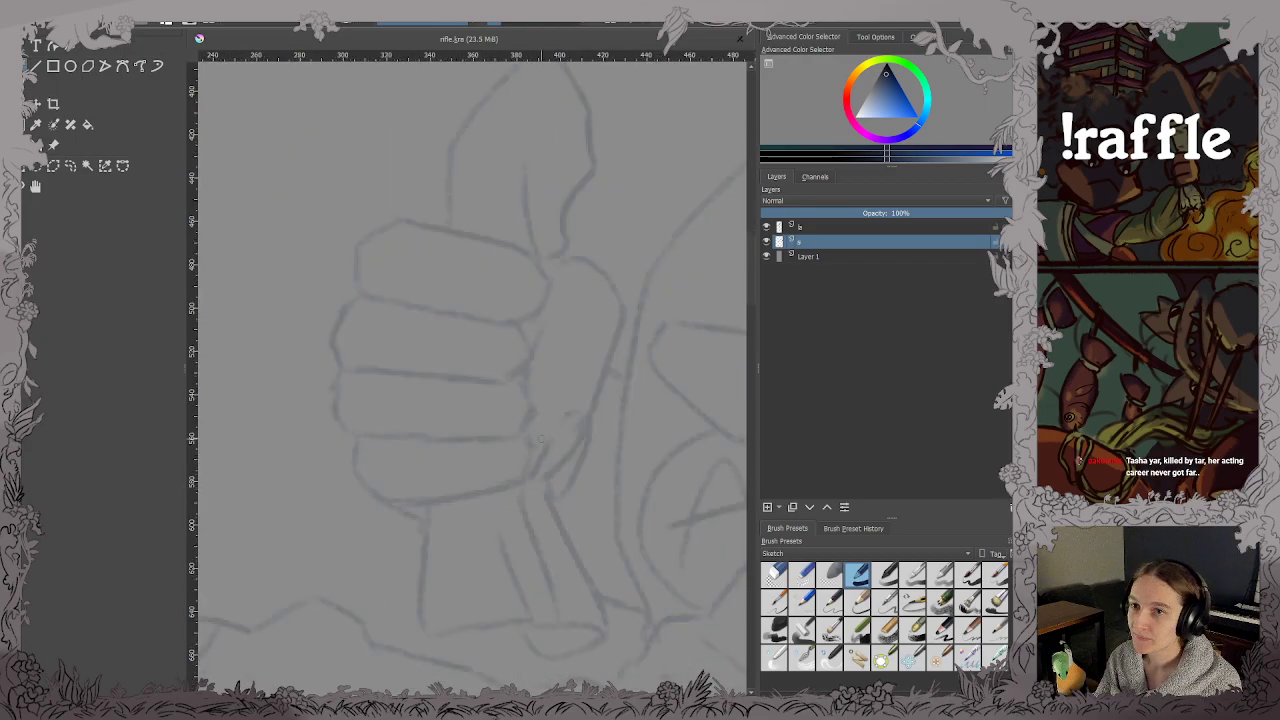
pyautogui.moveTo(540, 440); pyautogui.dragTo(533, 466)
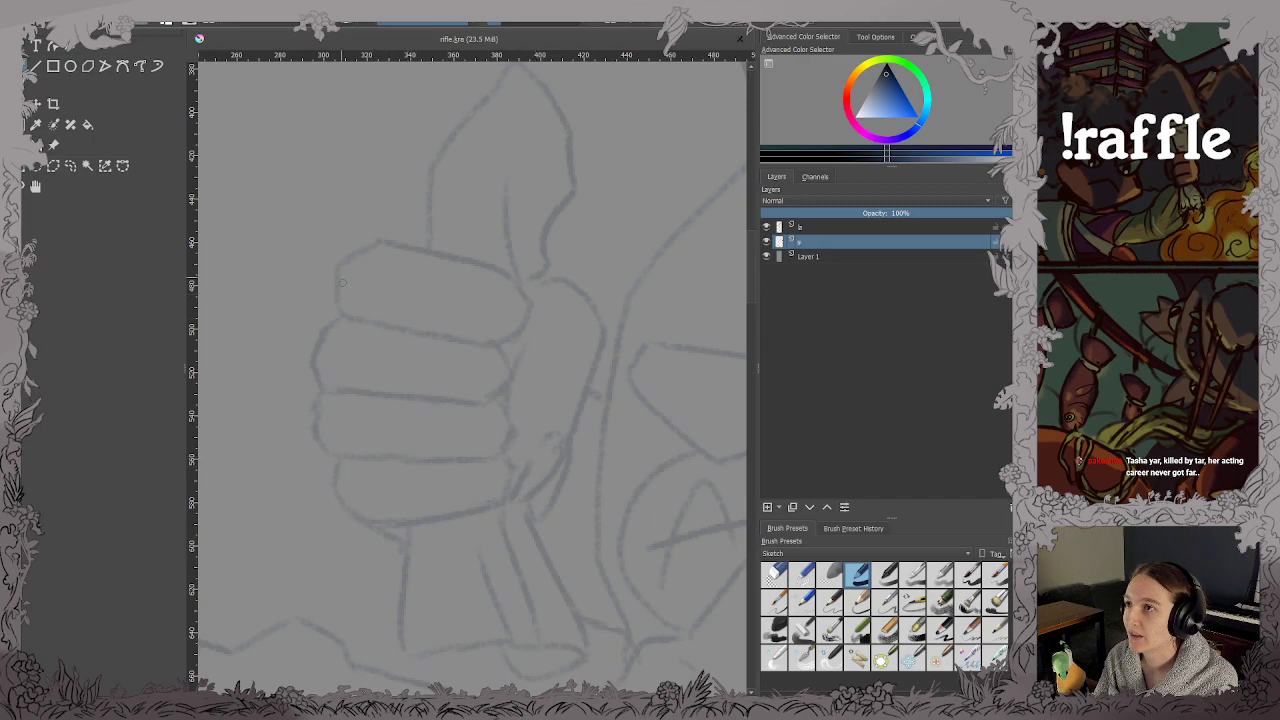
pyautogui.moveTo(344, 268)
pyautogui.mouseDown()
pyautogui.moveTo(344, 307)
pyautogui.moveTo(370, 252)
pyautogui.moveTo(435, 258)
pyautogui.moveTo(460, 133)
pyautogui.moveTo(520, 73)
pyautogui.moveTo(561, 119)
pyautogui.mouseUp()
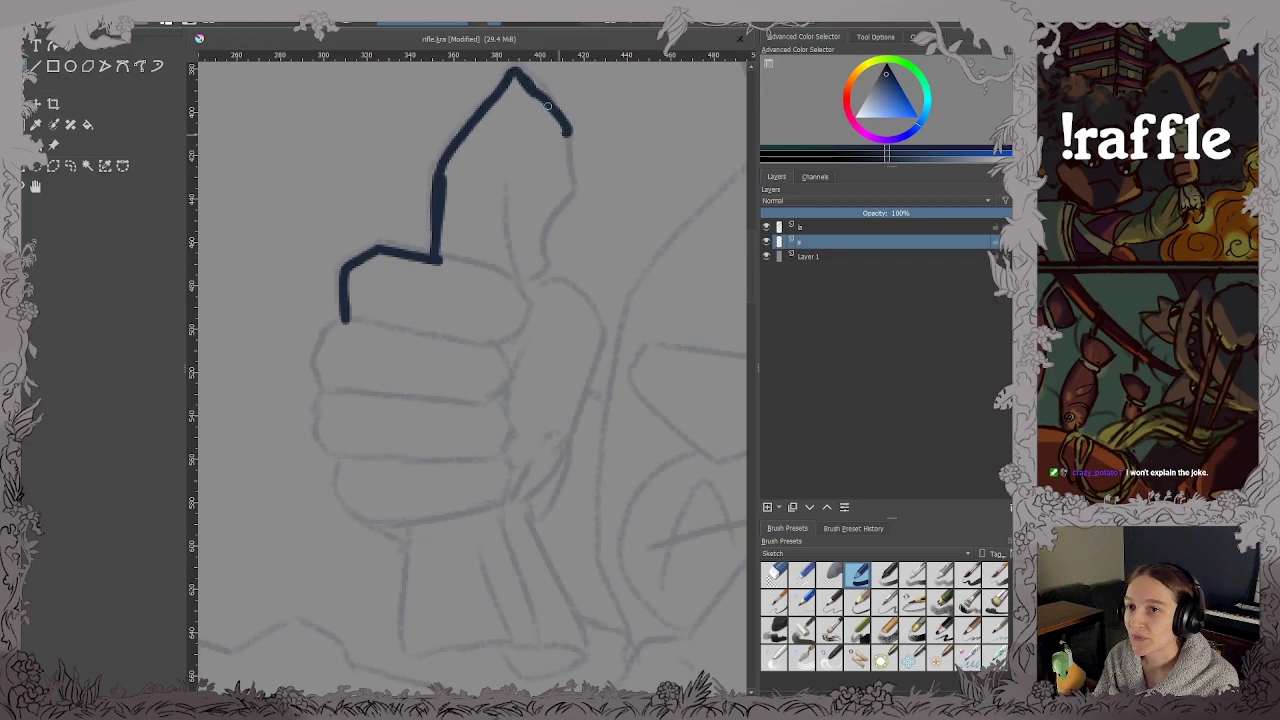
pyautogui.hotkey('ctrl', 'z')
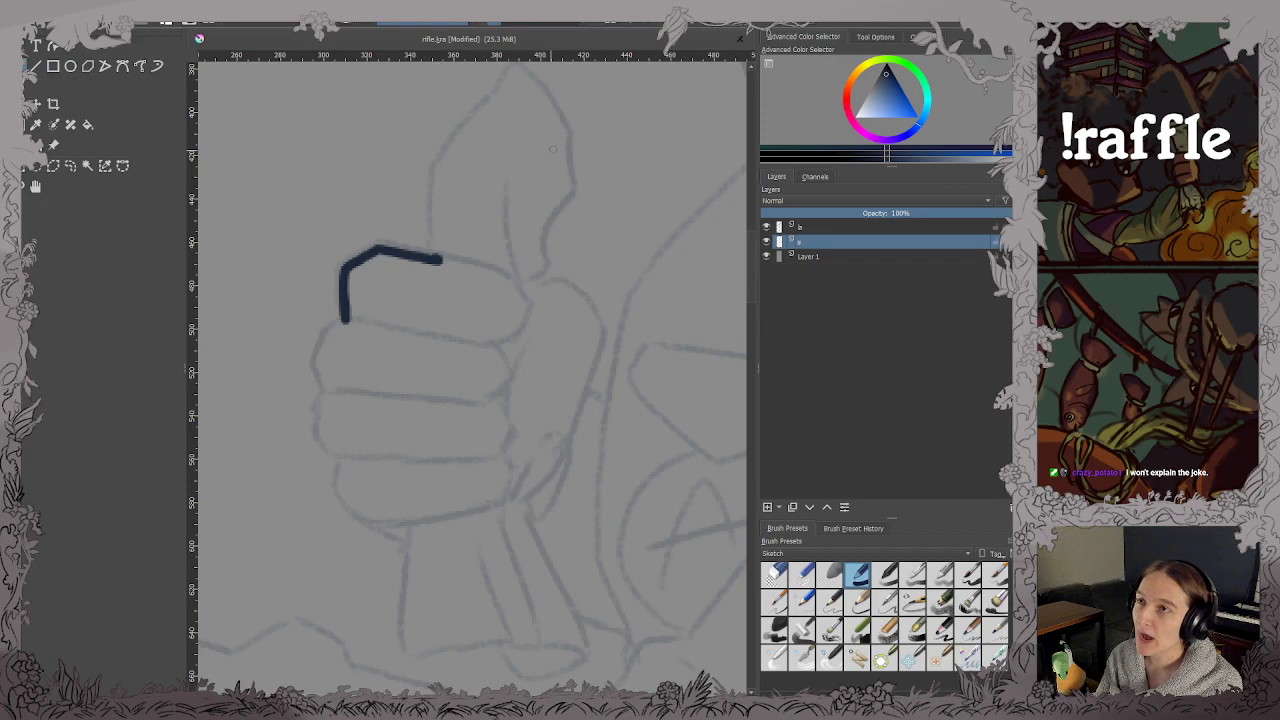
pyautogui.hotkey('ctrl', 'shift', 'z')
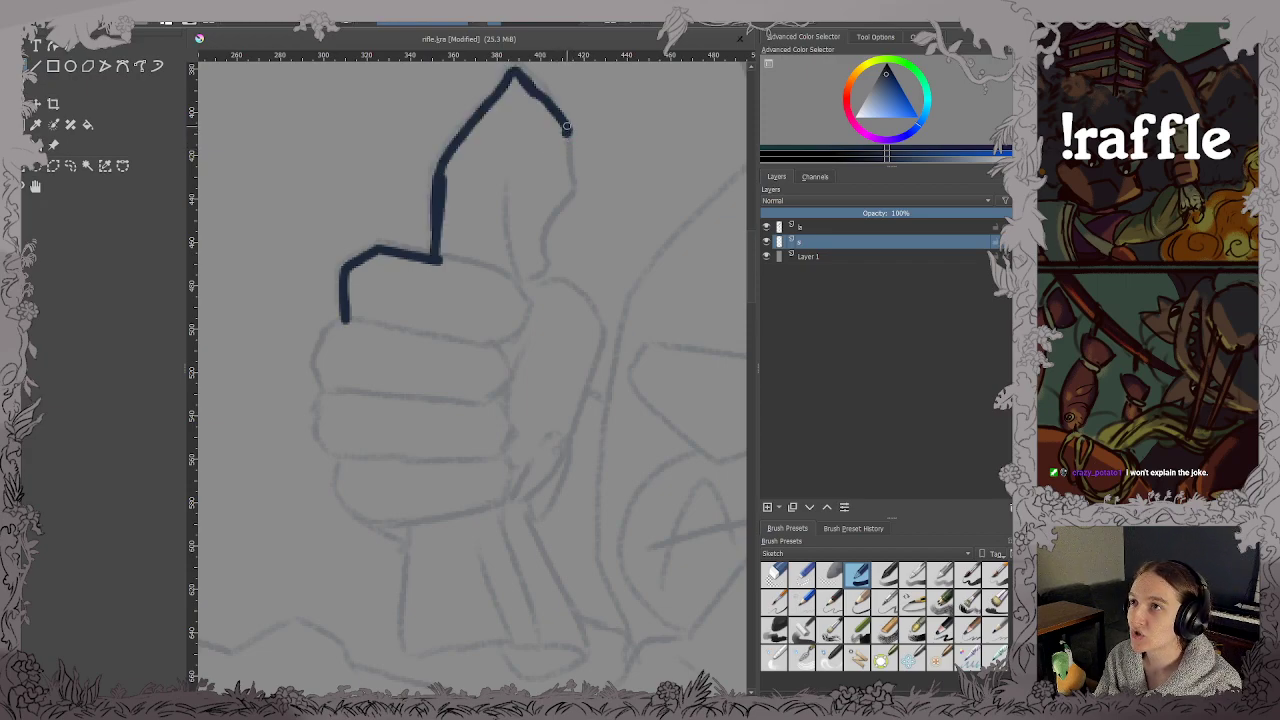
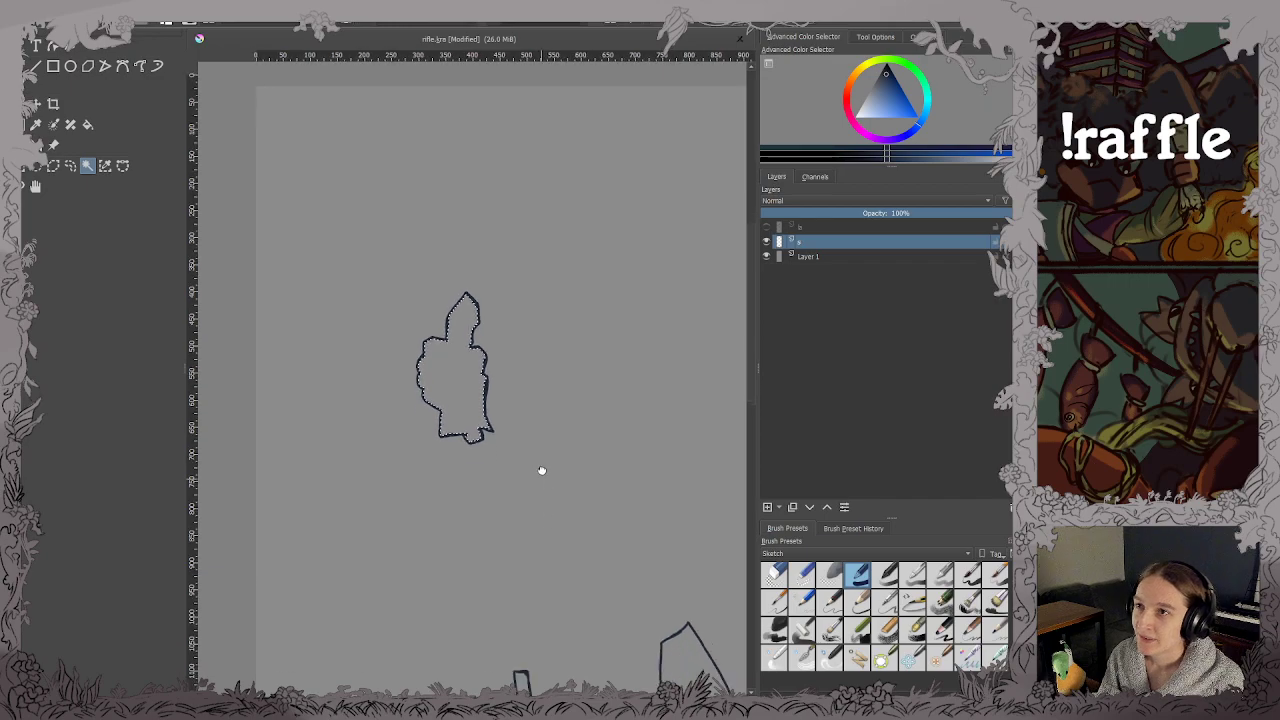
# Add the far trouser leg and coat tail interiors to the hand's selection, and fill the selected areas with dark blue.
pyautogui.keyDown('shift'); pyautogui.click(528, 398); pyautogui.keyUp('shift')
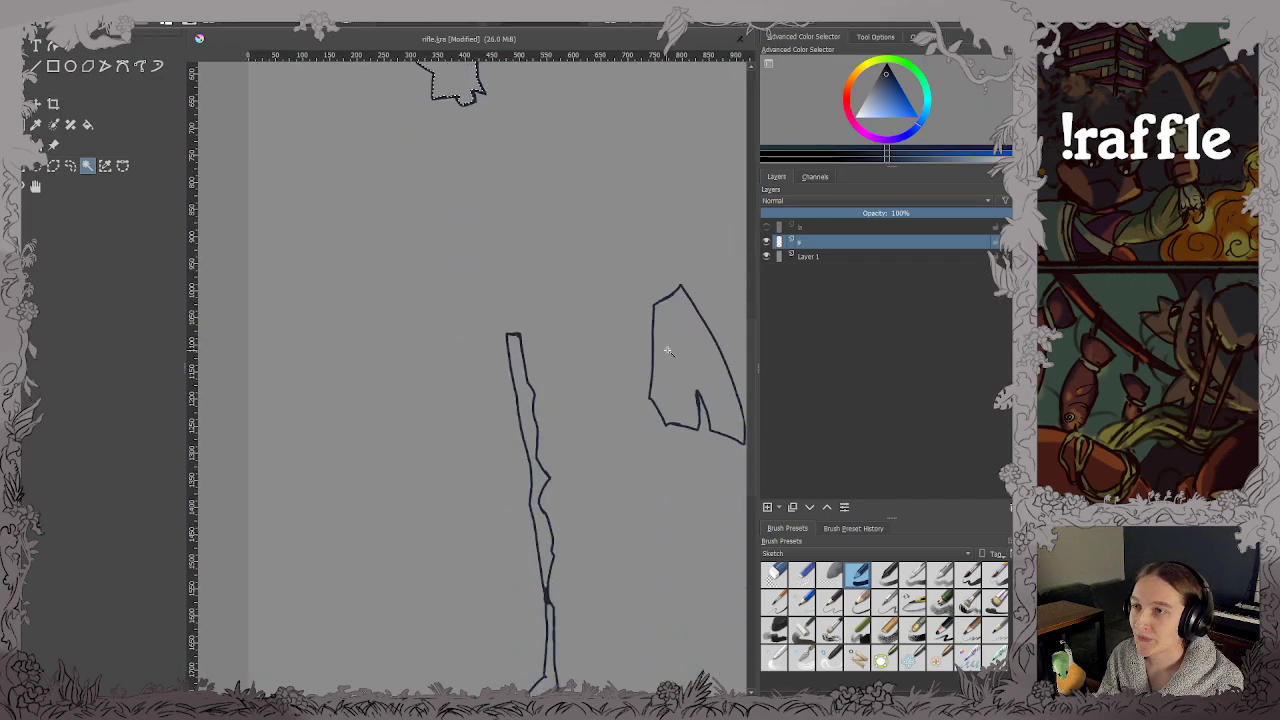
pyautogui.keyDown('shift'); pyautogui.click(670, 350); pyautogui.keyUp('shift')
pyautogui.press('f')
pyautogui.click(671, 349)
pyautogui.scroll(-1, 604, 404)
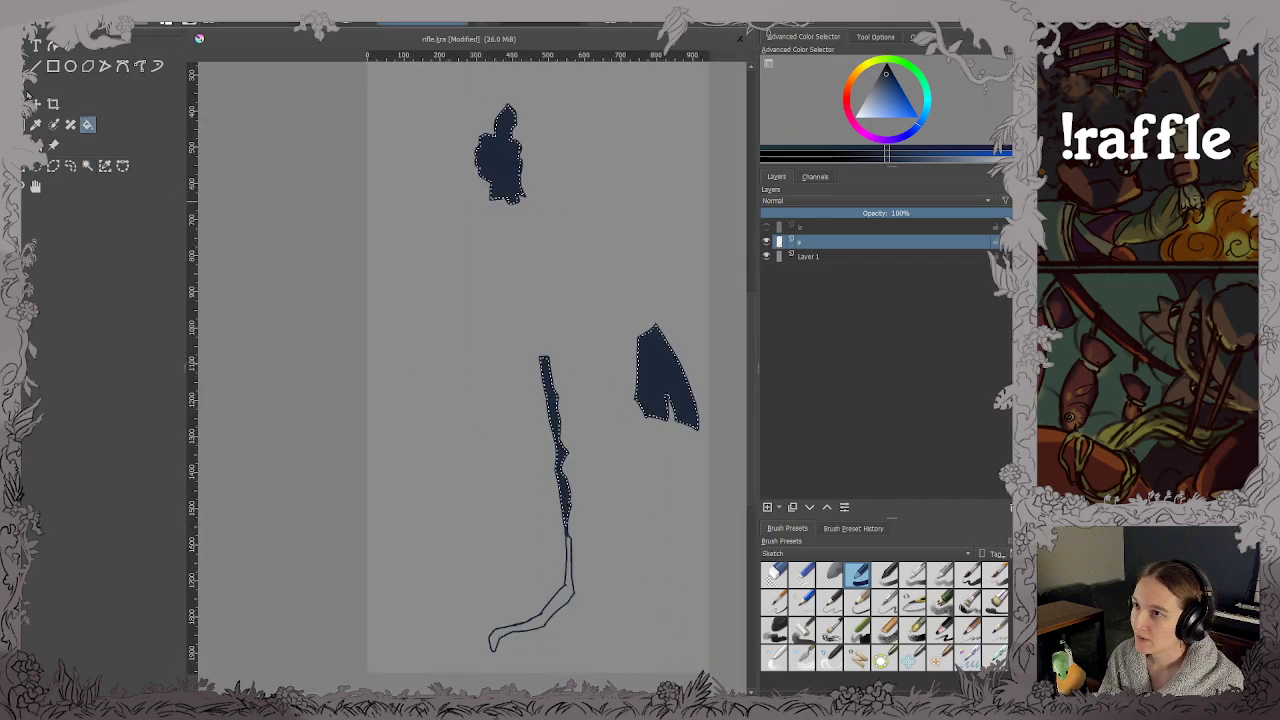
# Add the far boot's interior to the selection, fill it with dark blue, and save the deselected artwork.
pyautogui.click(88, 166)
pyautogui.scroll(3, 520, 656)
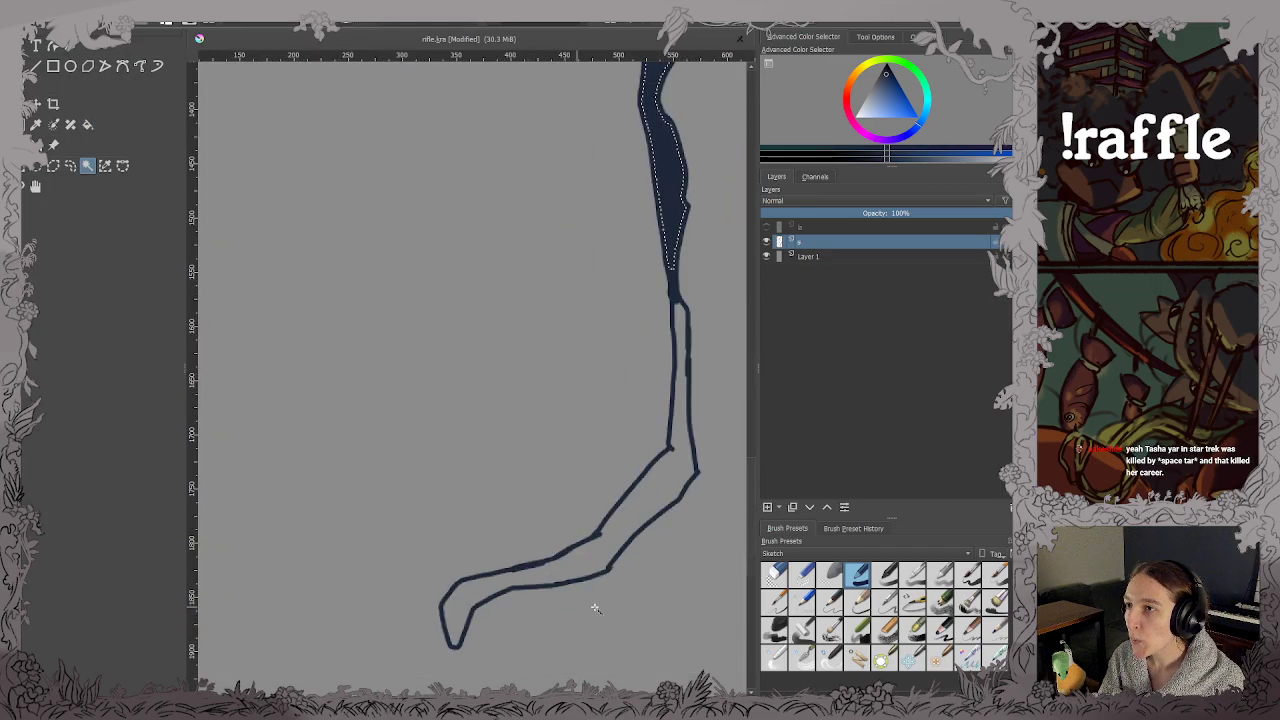
pyautogui.moveTo(594, 606); pyautogui.dragTo(520, 505)
pyautogui.scroll(3, 508, 488)
pyautogui.press('f')
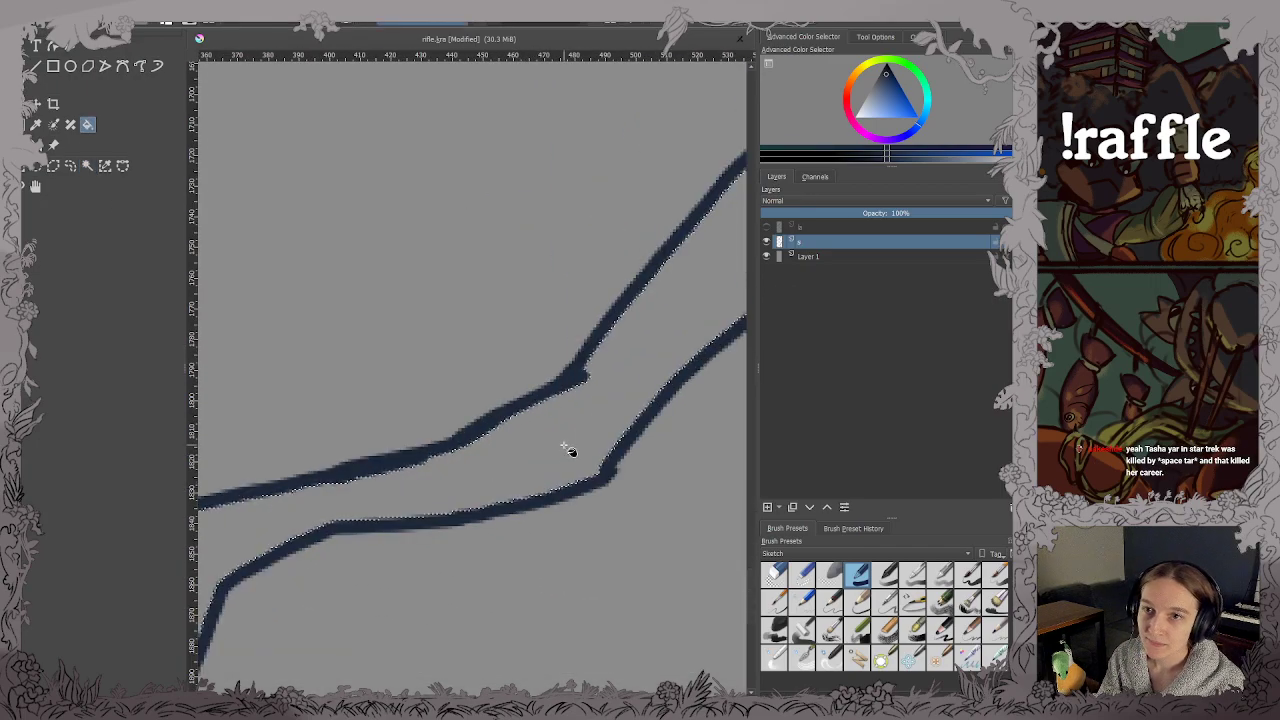
pyautogui.click(566, 448)
pyautogui.scroll(-6, 566, 449)
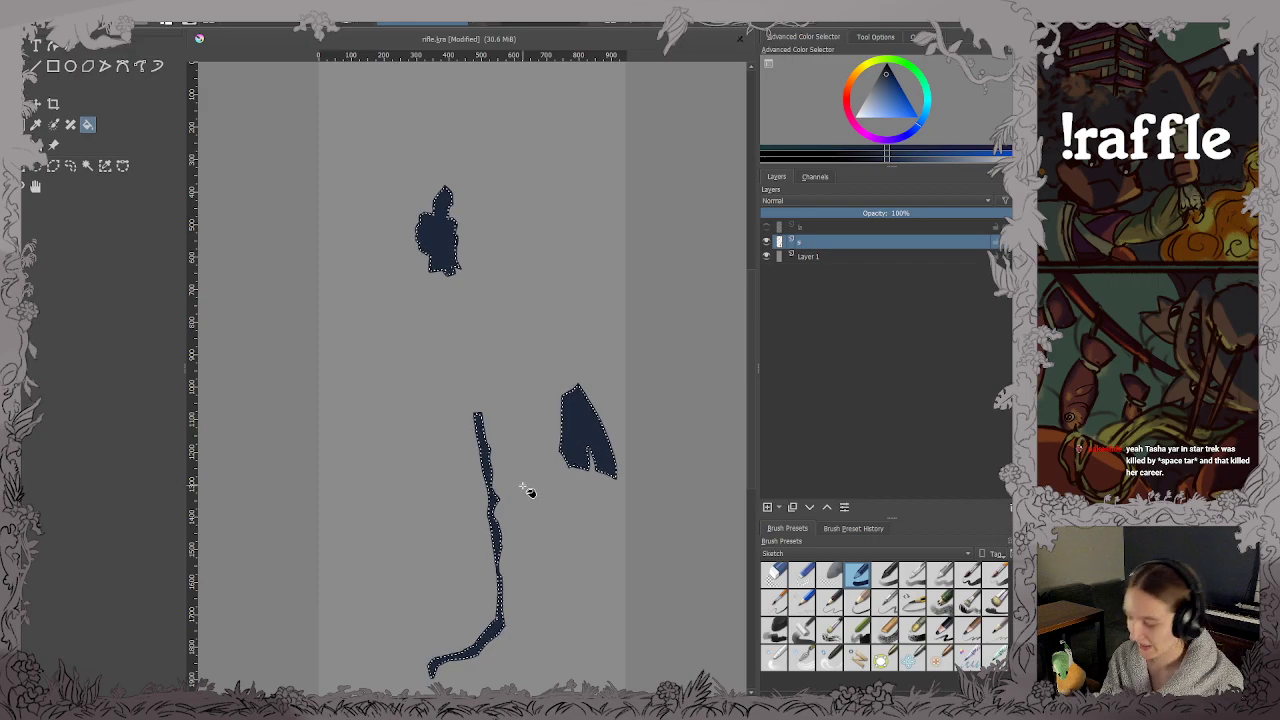
pyautogui.hotkey('ctrl', 'shift', 'a')
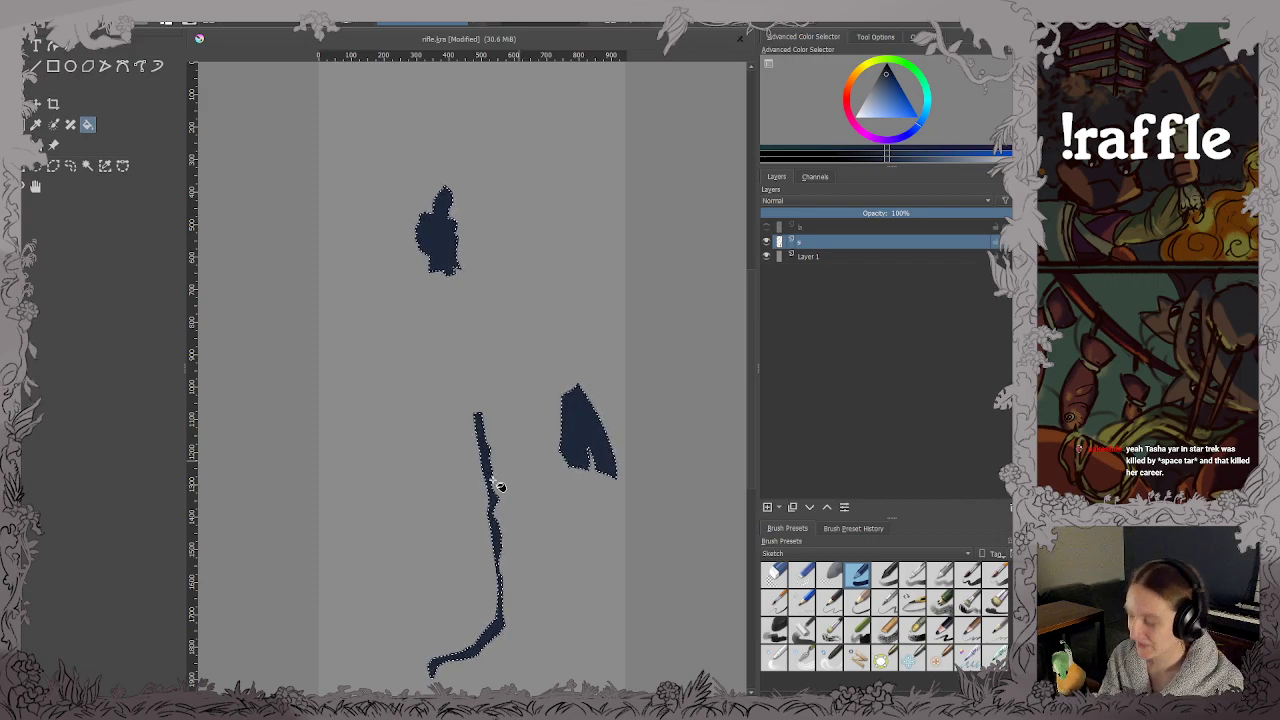
pyautogui.hotkey('ctrl', 'shift', 'a')
pyautogui.press('b')
pyautogui.hotkey('ctrl', 's')
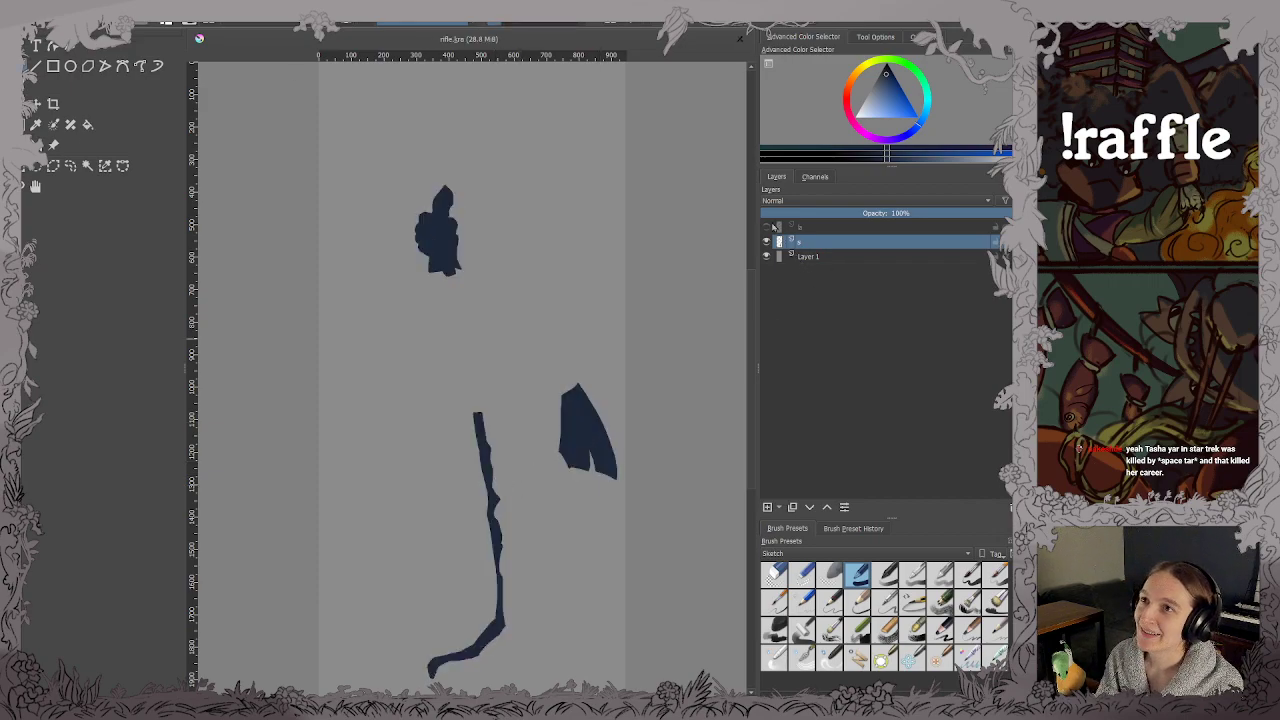
# Show the line art layer above the filled shapes and set its opacity to 100%.
pyautogui.click(767, 227)
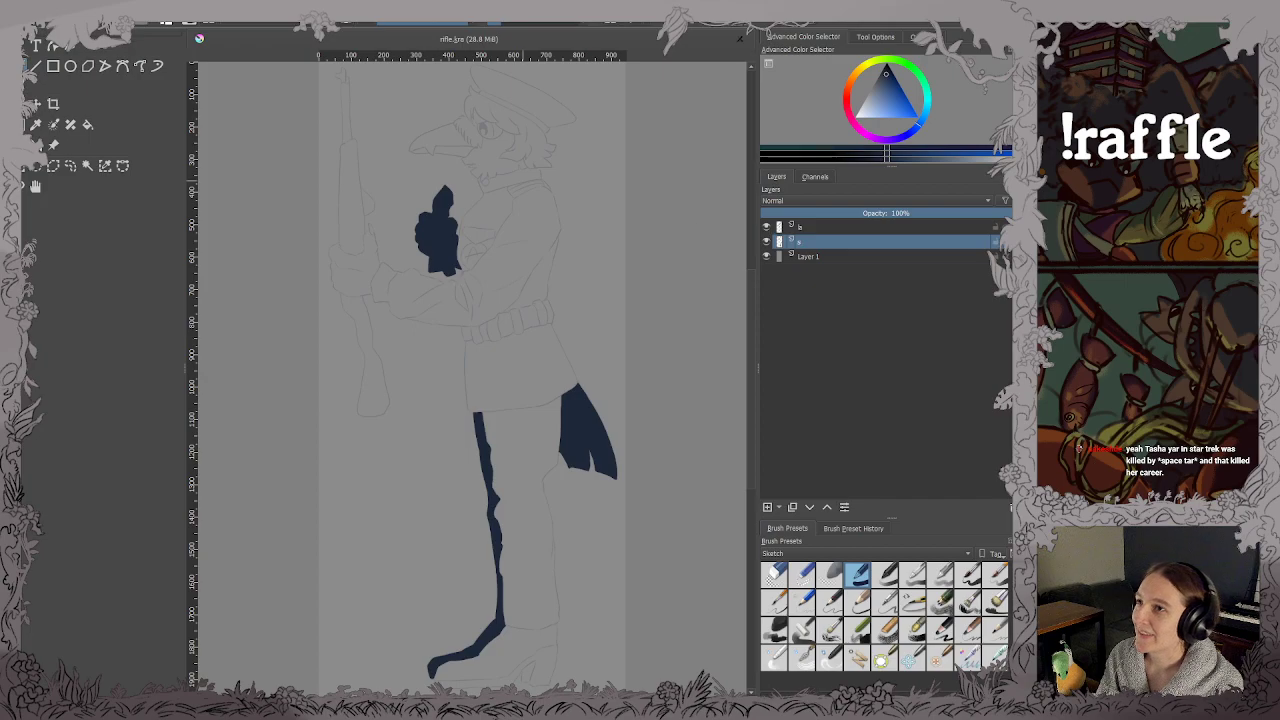
pyautogui.click(800, 230)
pyautogui.moveTo(829, 213); pyautogui.dragTo(1008, 213)
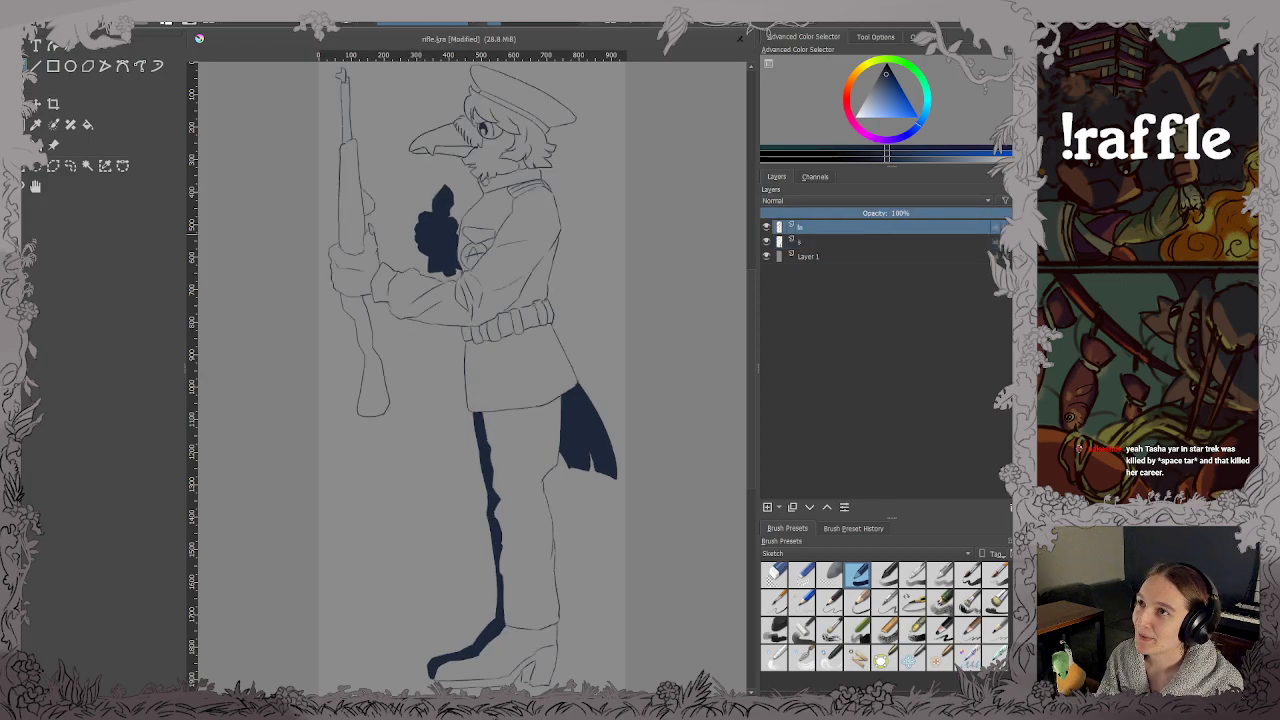
# Thicken the curved fringe line above the eye into a heavy tapering brow using a different Sketch brush preset, and save.
pyautogui.moveTo(559, 341); pyautogui.dragTo(567, 377)
pyautogui.scroll(3, 500, 222)
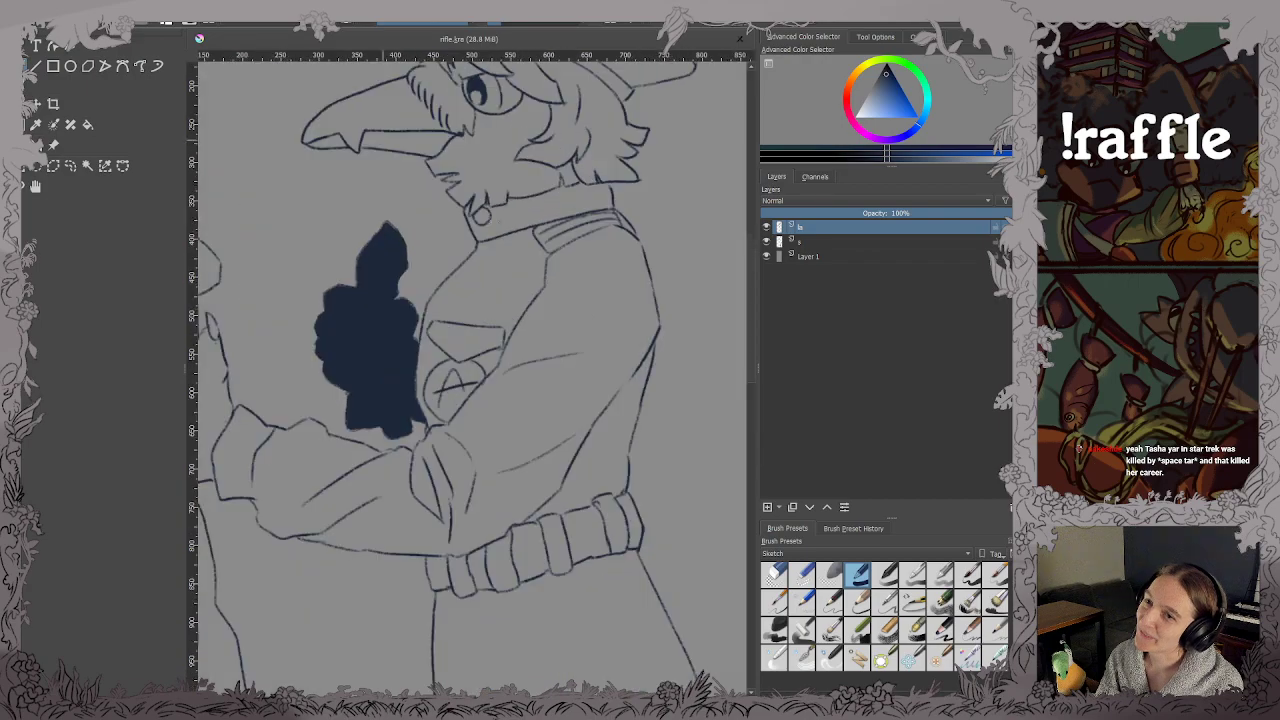
pyautogui.moveTo(500, 139); pyautogui.dragTo(535, 284)
pyautogui.scroll(3, 497, 385)
pyautogui.scroll(-8, 473, 413)
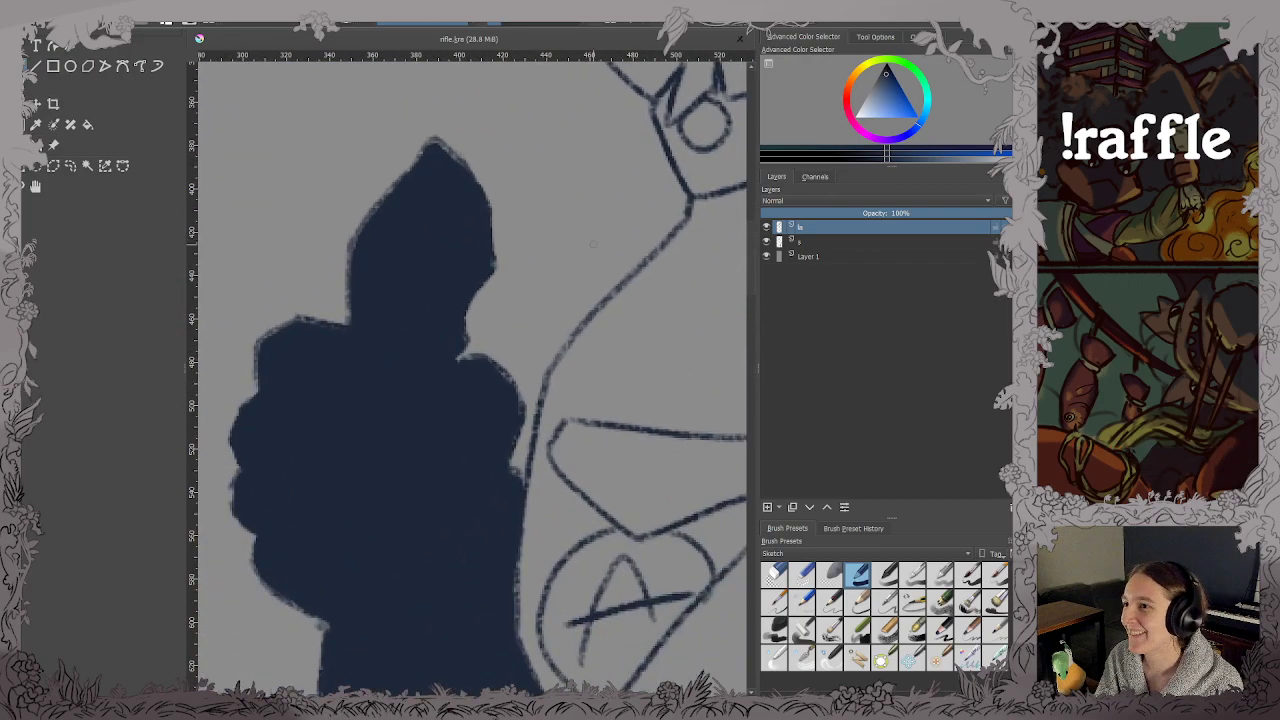
pyautogui.moveTo(565, 335); pyautogui.dragTo(493, 449)
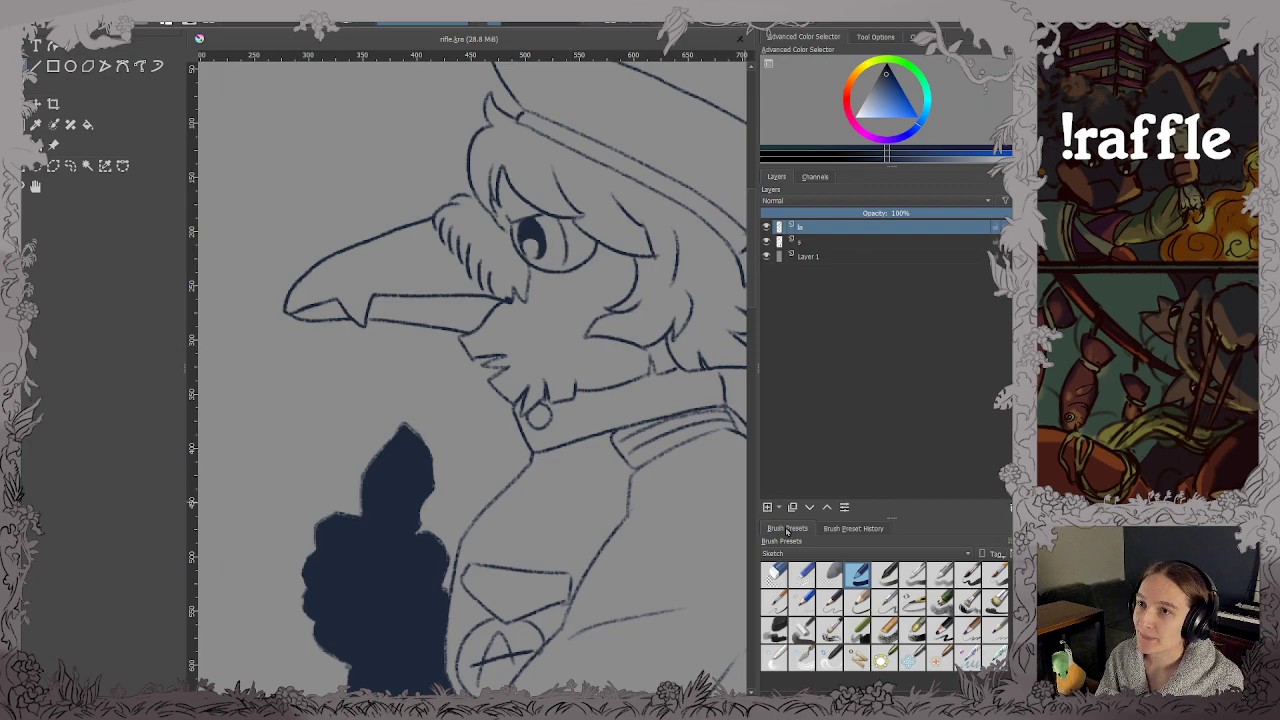
pyautogui.click(940, 628)
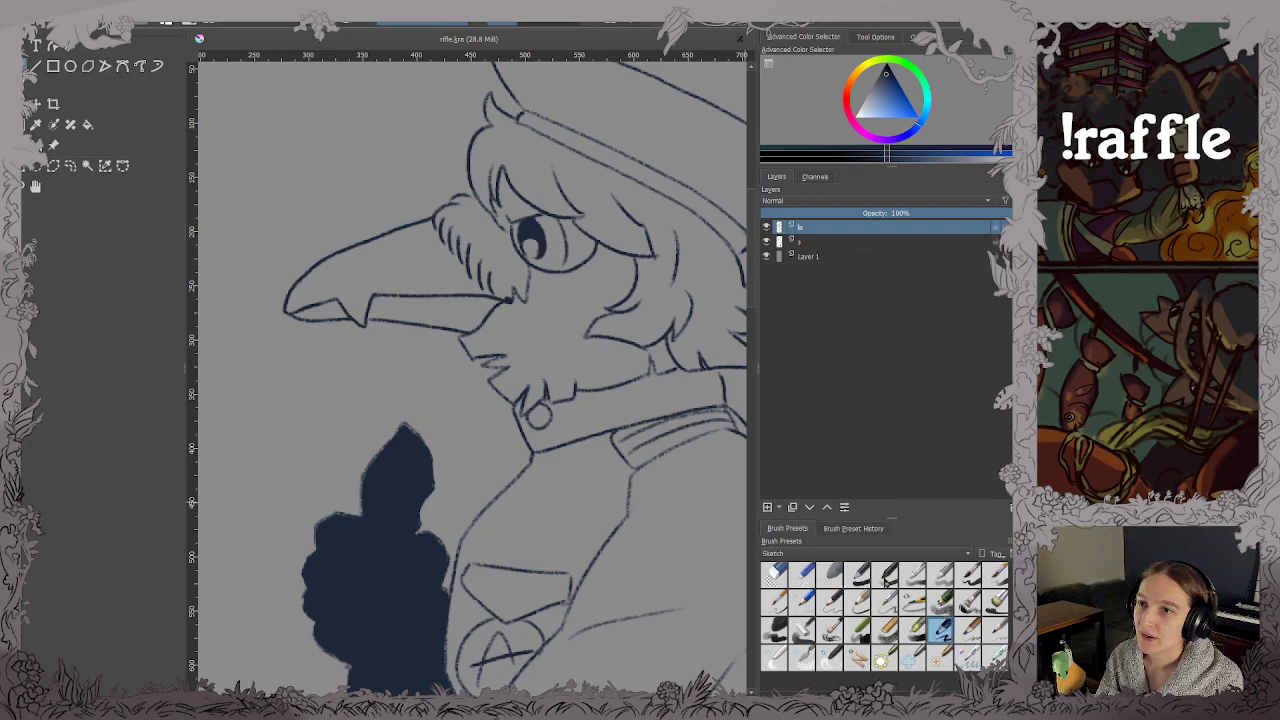
pyautogui.scroll(3, 524, 226)
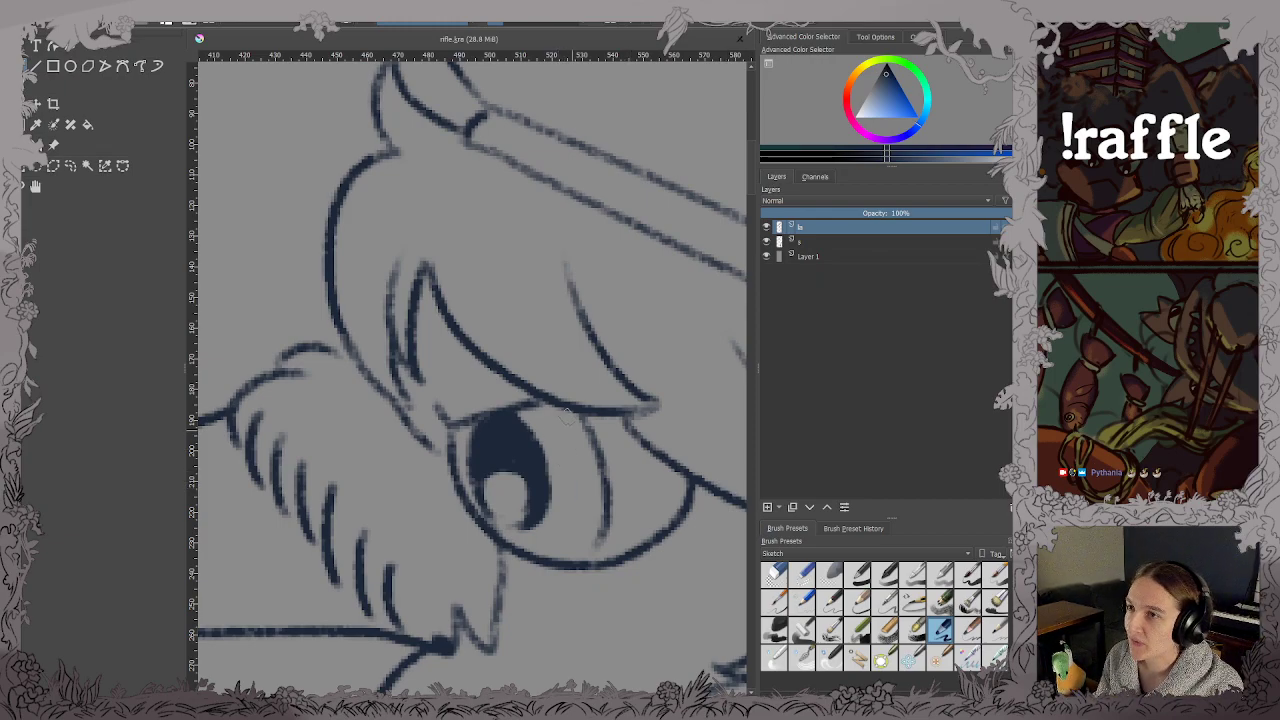
pyautogui.moveTo(565, 408); pyautogui.dragTo(519, 414)
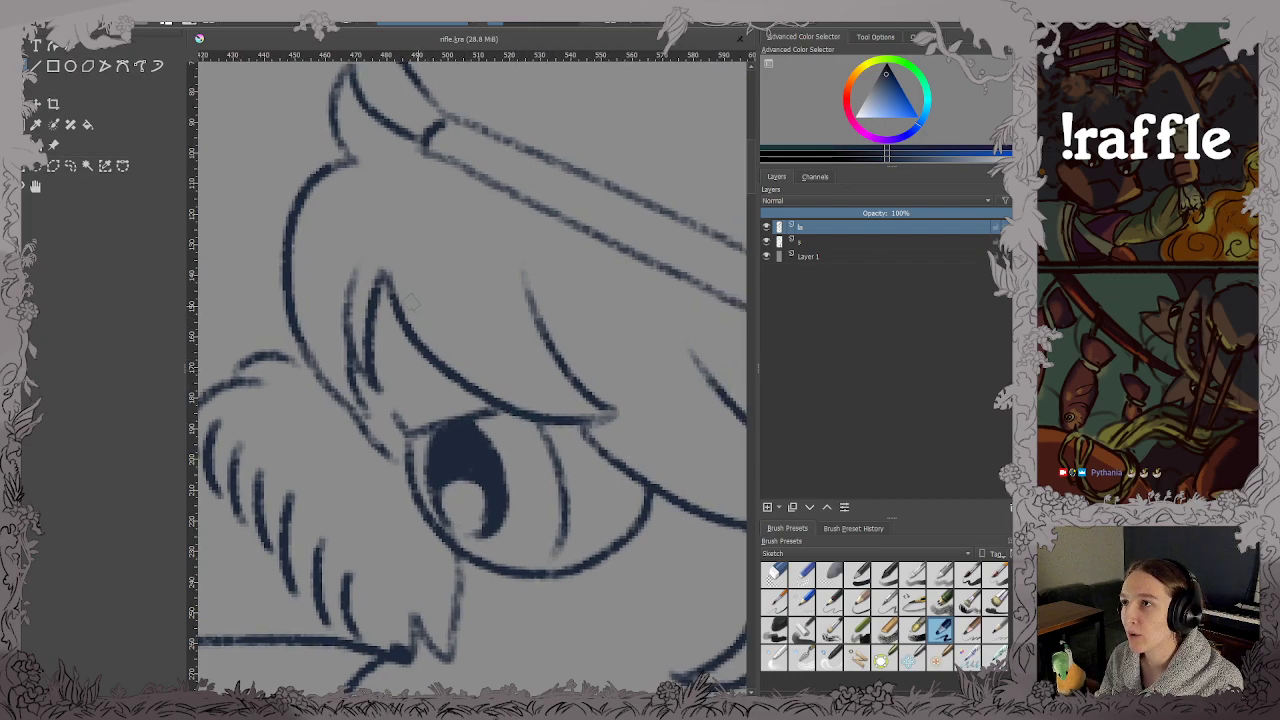
pyautogui.moveTo(384, 284)
pyautogui.mouseDown()
pyautogui.moveTo(442, 382)
pyautogui.moveTo(386, 285)
pyautogui.moveTo(440, 378)
pyautogui.moveTo(488, 412)
pyautogui.moveTo(492, 402)
pyautogui.mouseUp()
pyautogui.hotkey('ctrl', 's')
pyautogui.scroll(-3, 498, 410)
# Thicken the short front edge of the pointed hair gap beside the brow, and save.
pyautogui.scroll(2, 514, 406)
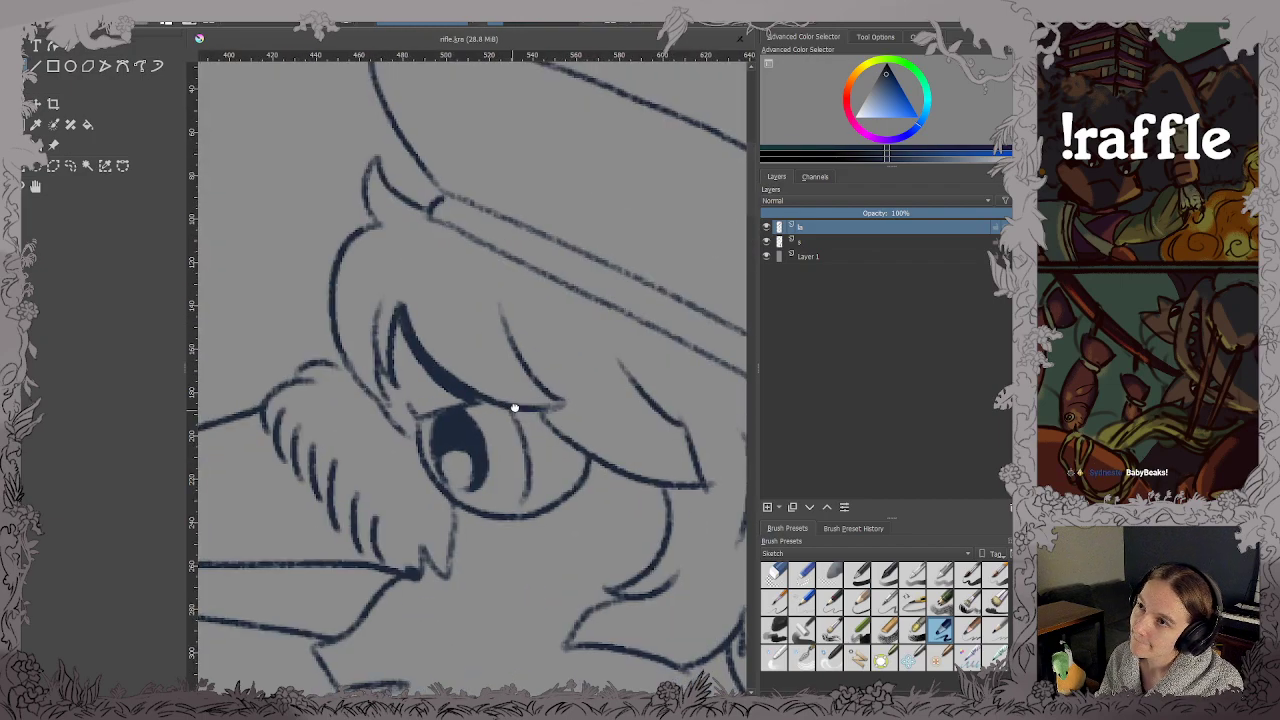
pyautogui.moveTo(440, 440); pyautogui.dragTo(517, 389)
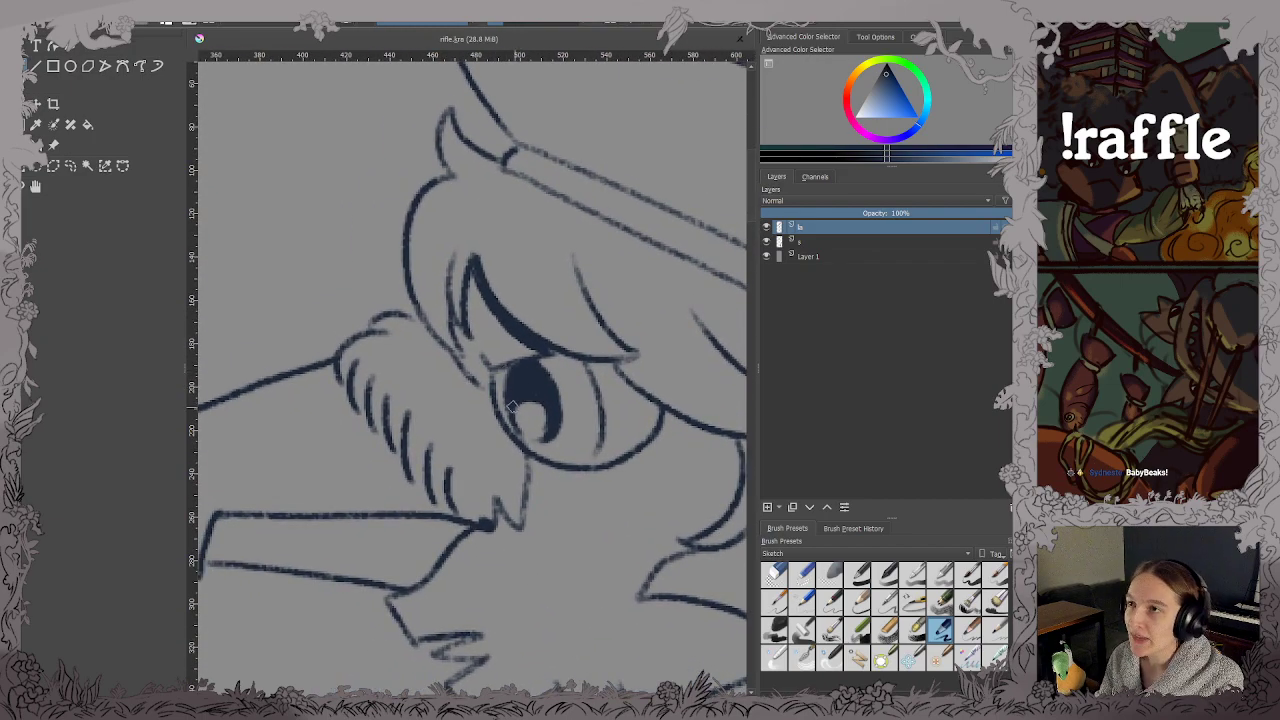
pyautogui.moveTo(450, 322)
pyautogui.mouseDown()
pyautogui.moveTo(474, 344)
pyautogui.moveTo(468, 278)
pyautogui.mouseUp()
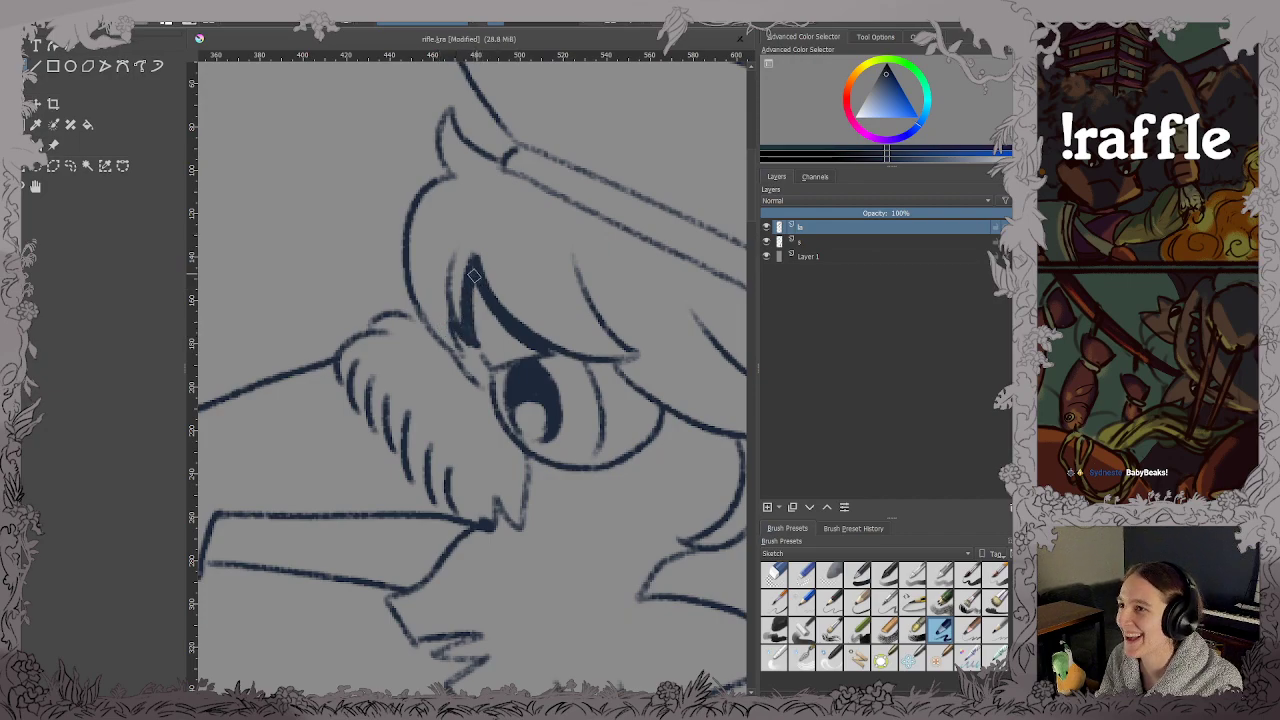
pyautogui.hotkey('ctrl', 's')
# Thicken the eye's front lower outline on the beak side, and save.
pyautogui.moveTo(456, 345); pyautogui.dragTo(276, 225)
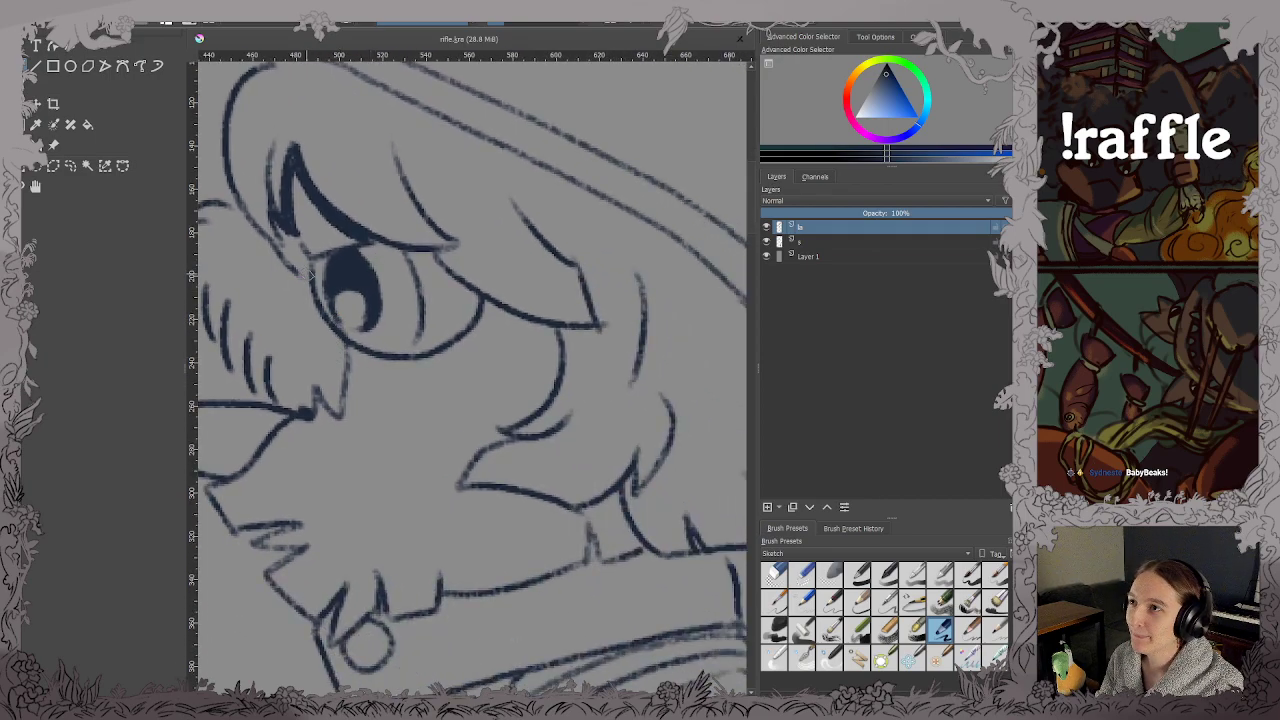
pyautogui.moveTo(310, 273)
pyautogui.mouseDown()
pyautogui.moveTo(318, 320)
pyautogui.moveTo(349, 343)
pyautogui.moveTo(314, 303)
pyautogui.moveTo(374, 356)
pyautogui.mouseUp()
pyautogui.hotkey('ctrl', 's')
pyautogui.scroll(-2, 455, 340)
pyautogui.moveTo(460, 348); pyautogui.dragTo(603, 388)
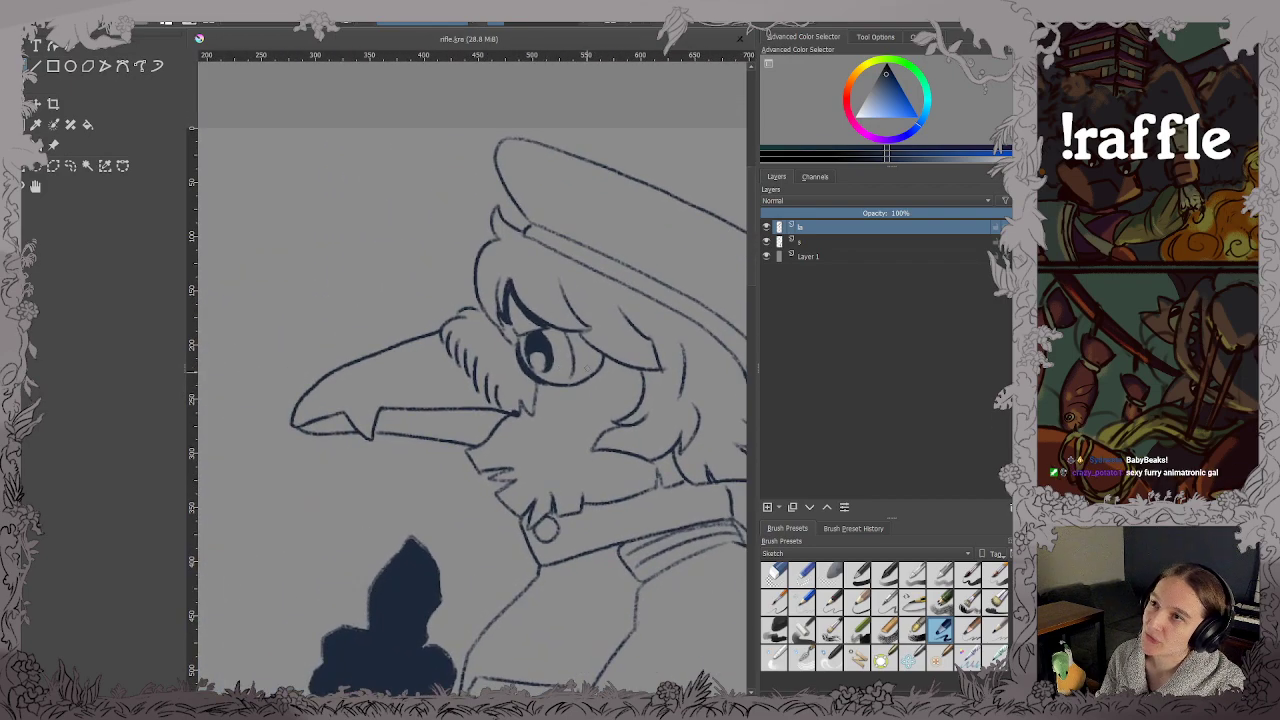
# Paint a solid tapering shadow beneath the fringe lock between the eye's rear corner and the cheek hair, and save.
pyautogui.scroll(5, 623, 363)
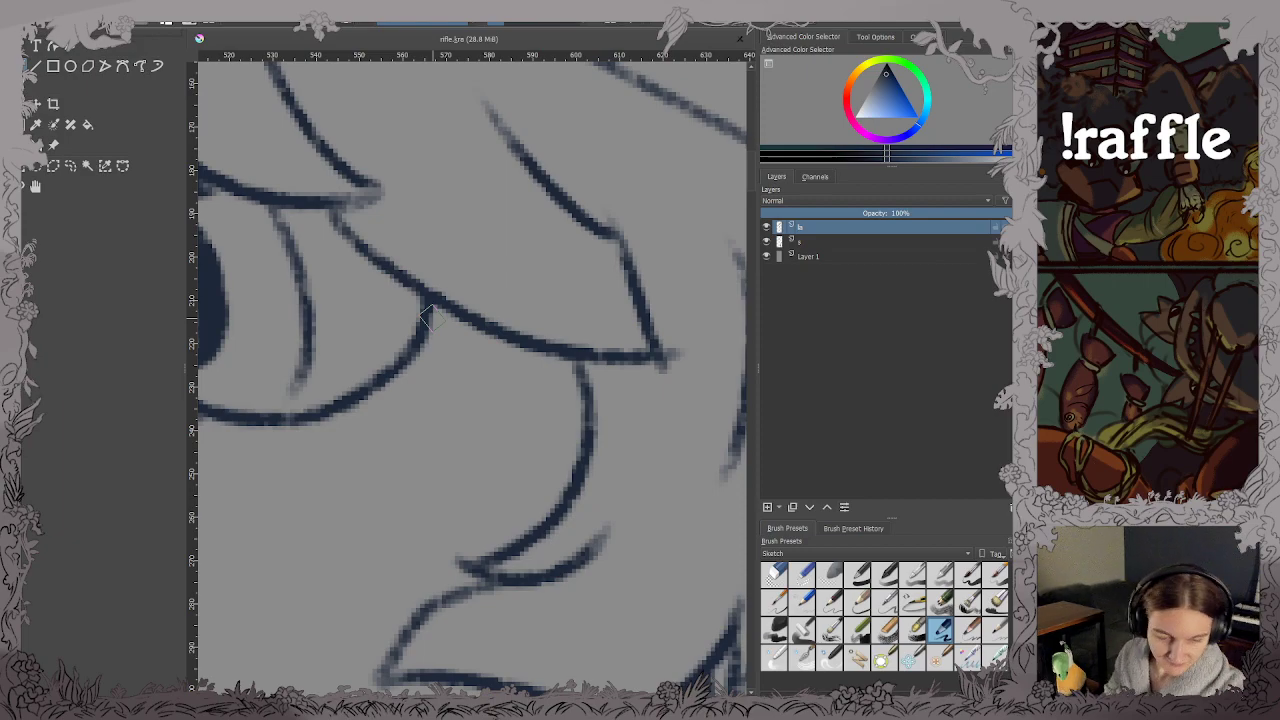
pyautogui.scroll(-2, 403, 348)
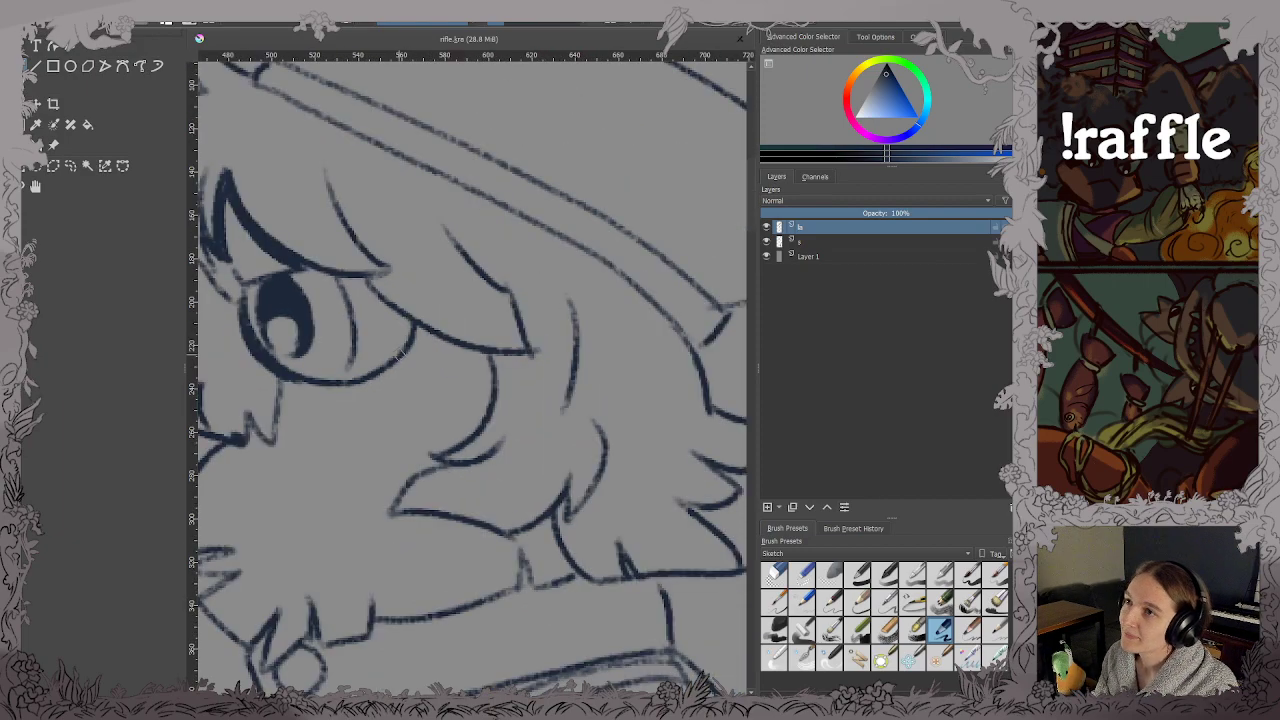
pyautogui.moveTo(400, 354); pyautogui.dragTo(473, 368)
pyautogui.scroll(2, 537, 382)
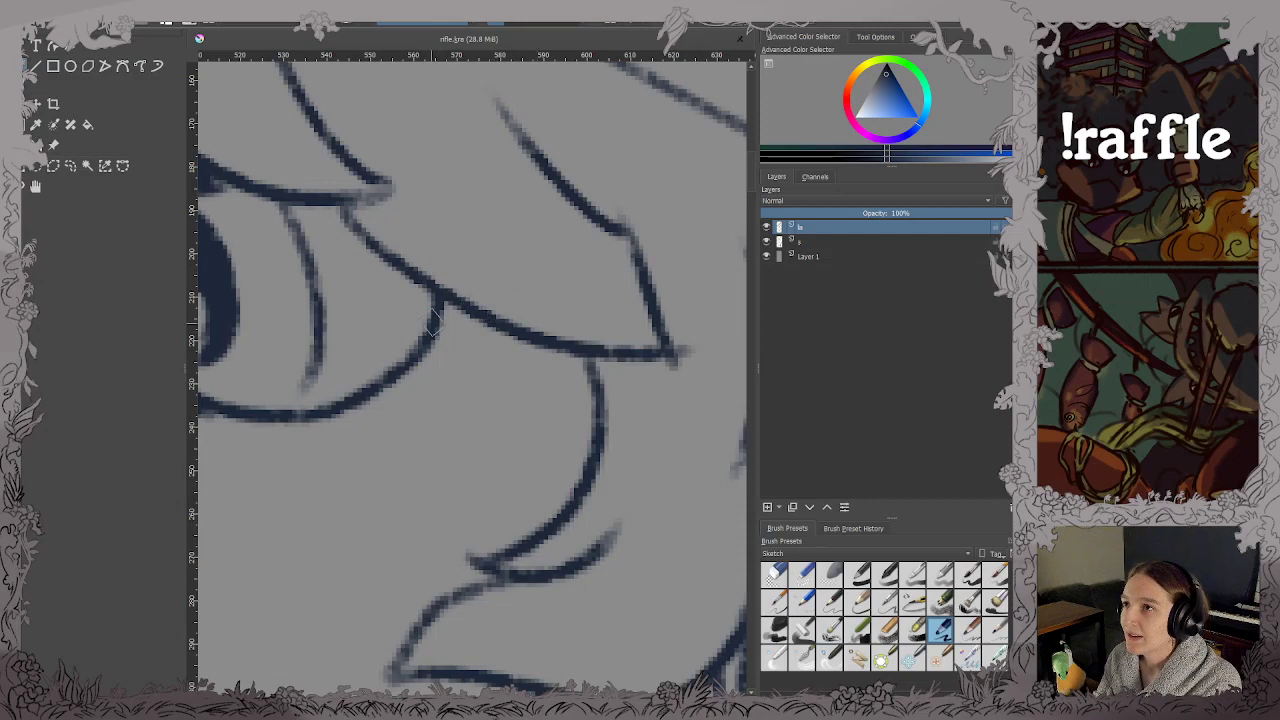
pyautogui.moveTo(458, 318)
pyautogui.mouseDown()
pyautogui.moveTo(576, 380)
pyautogui.moveTo(465, 312)
pyautogui.moveTo(551, 354)
pyautogui.moveTo(580, 382)
pyautogui.moveTo(551, 361)
pyautogui.mouseUp()
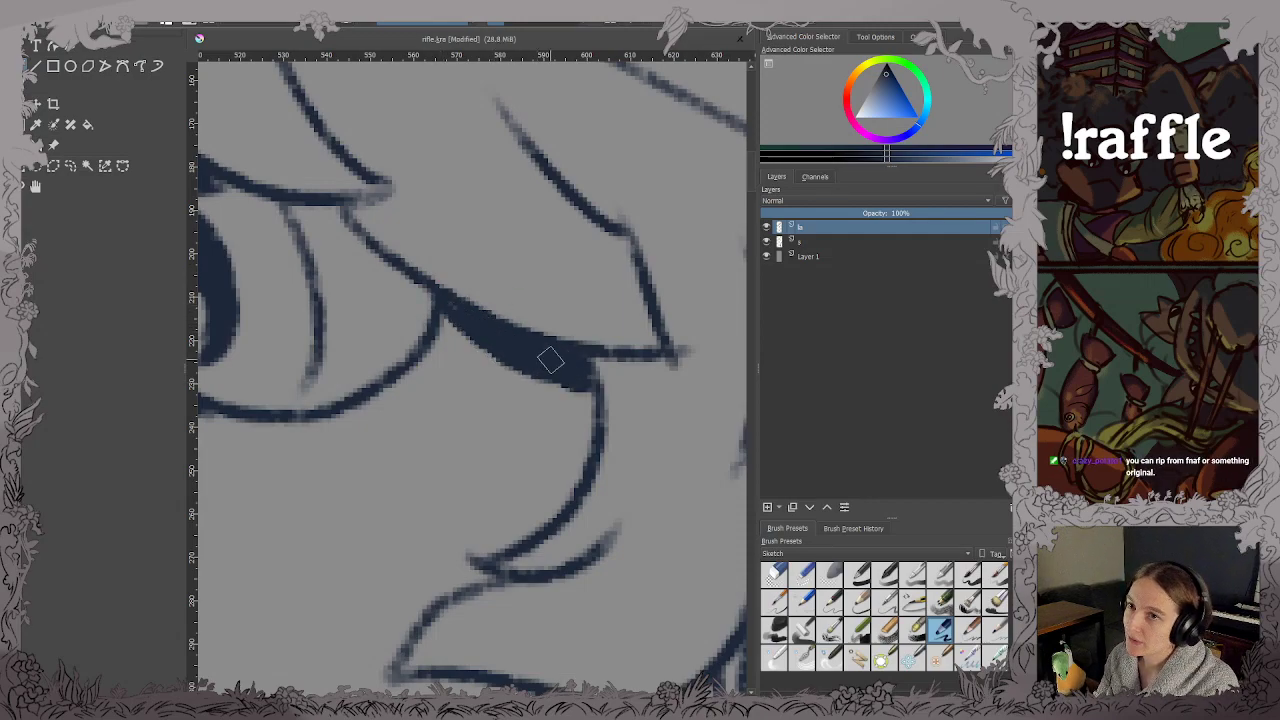
pyautogui.scroll(-3, 550, 360)
pyautogui.hotkey('ctrl', 's')
# Paint a dark shadow on the neck beneath the lowest cheek hair lock, above the collar, and save.
pyautogui.scroll(2, 519, 389)
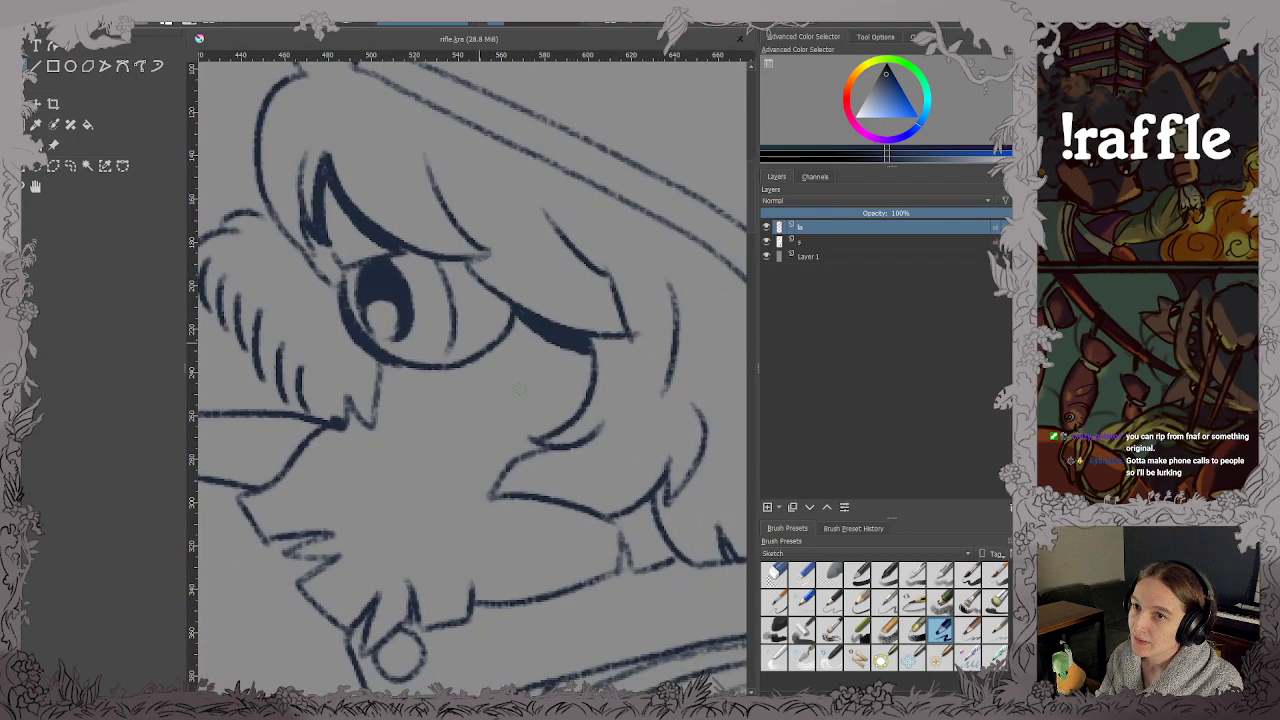
pyautogui.moveTo(519, 389); pyautogui.dragTo(475, 373)
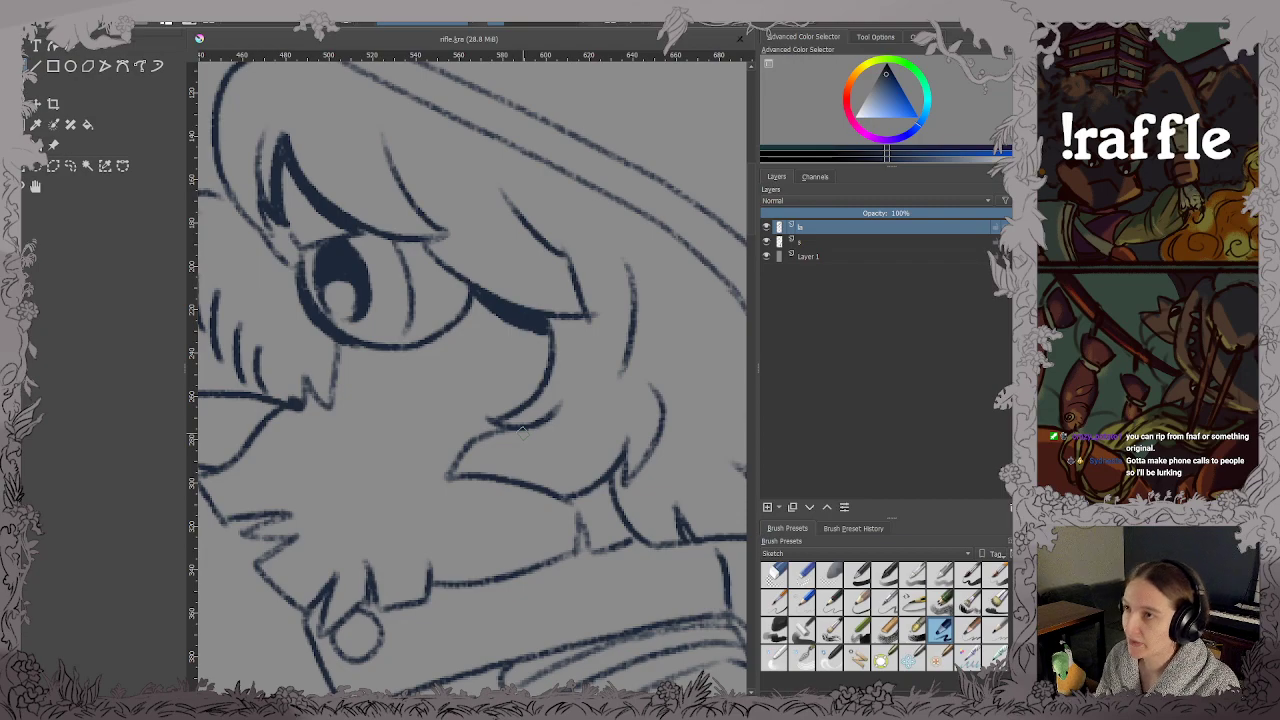
pyautogui.scroll(3, 522, 430)
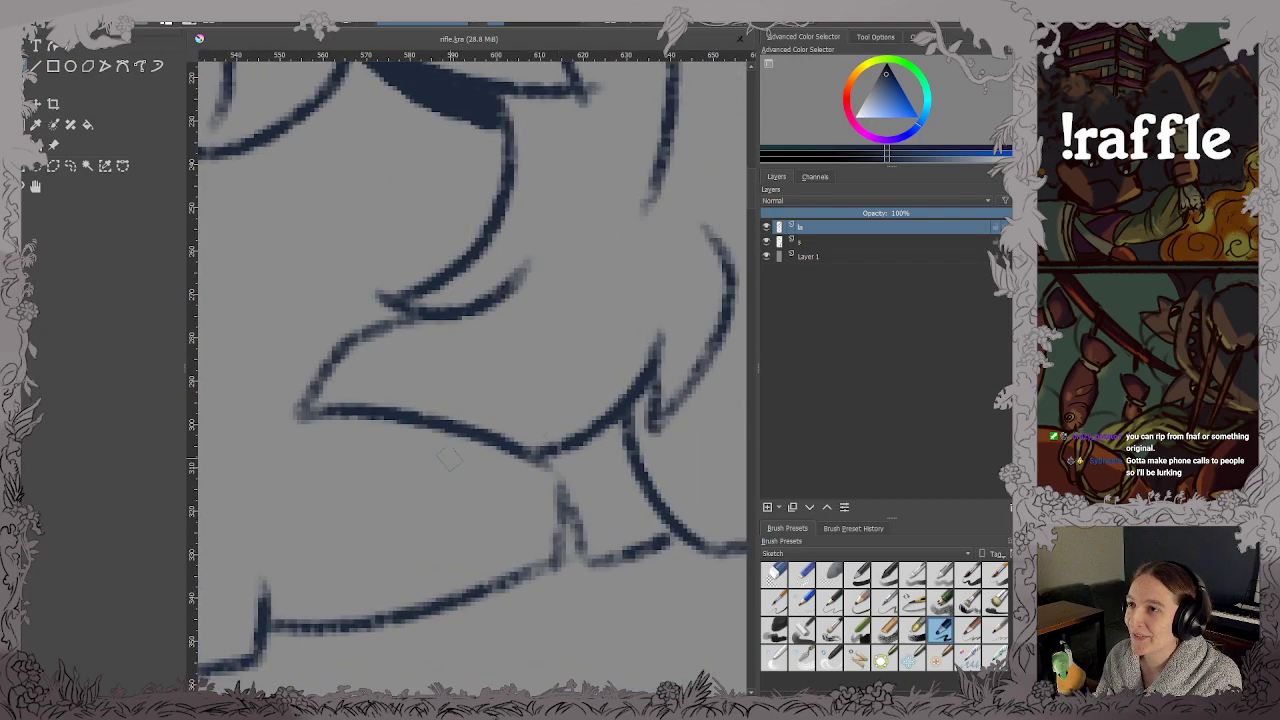
pyautogui.moveTo(416, 424)
pyautogui.mouseDown()
pyautogui.moveTo(384, 511)
pyautogui.moveTo(504, 501)
pyautogui.moveTo(402, 493)
pyautogui.moveTo(405, 473)
pyautogui.moveTo(467, 460)
pyautogui.moveTo(485, 482)
pyautogui.moveTo(524, 490)
pyautogui.moveTo(531, 467)
pyautogui.moveTo(520, 475)
pyautogui.moveTo(550, 488)
pyautogui.moveTo(546, 510)
pyautogui.moveTo(588, 443)
pyautogui.moveTo(582, 479)
pyautogui.moveTo(609, 458)
pyautogui.moveTo(604, 446)
pyautogui.moveTo(589, 464)
pyautogui.moveTo(636, 456)
pyautogui.moveTo(659, 535)
pyautogui.moveTo(627, 498)
pyautogui.moveTo(623, 481)
pyautogui.moveTo(643, 494)
pyautogui.moveTo(606, 430)
pyautogui.moveTo(583, 410)
pyautogui.moveTo(553, 424)
pyautogui.moveTo(612, 453)
pyautogui.moveTo(603, 422)
pyautogui.mouseUp()
pyautogui.hotkey('ctrl', 's')
pyautogui.scroll(-5, 601, 437)
# Join the feather tufts at the beak's base with a thick dark edge ending in a jagged point, and save.
pyautogui.scroll(5, 497, 423)
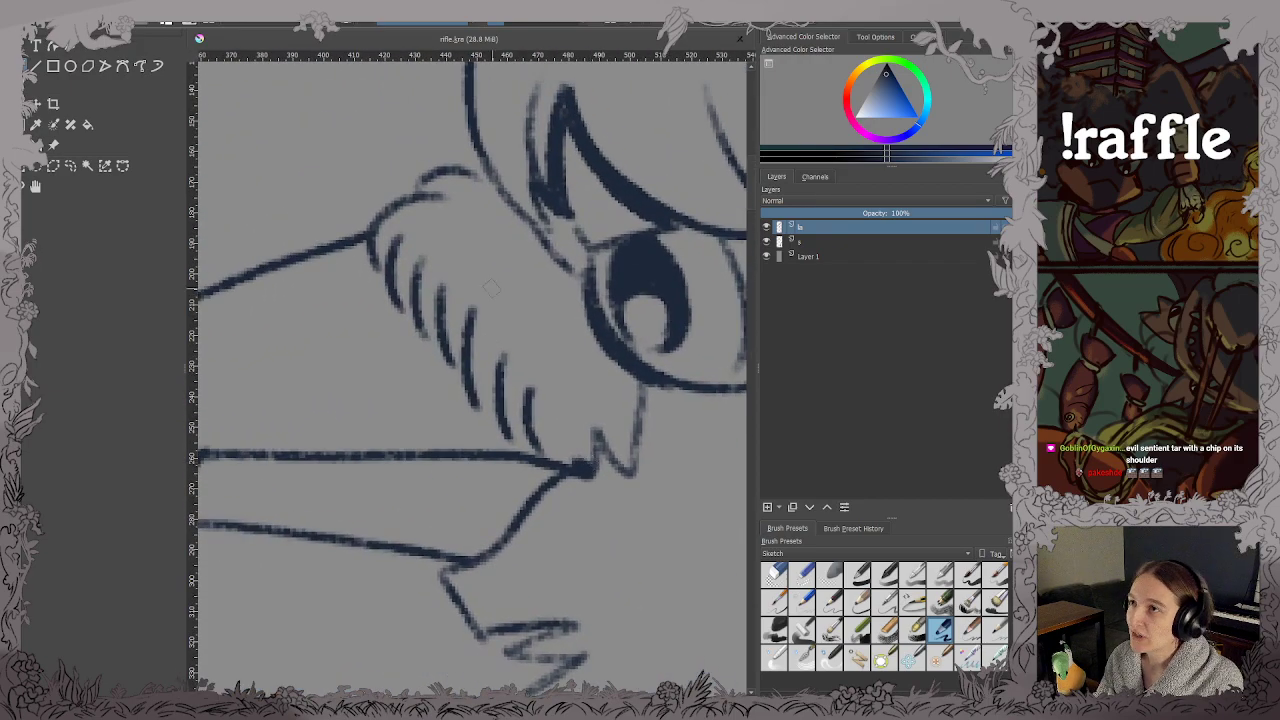
pyautogui.moveTo(362, 238); pyautogui.dragTo(386, 296)
pyautogui.moveTo(364, 250)
pyautogui.mouseDown()
pyautogui.moveTo(408, 328)
pyautogui.moveTo(392, 300)
pyautogui.moveTo(439, 355)
pyautogui.moveTo(441, 336)
pyautogui.moveTo(491, 417)
pyautogui.moveTo(492, 401)
pyautogui.moveTo(538, 454)
pyautogui.mouseUp()
pyautogui.moveTo(518, 400)
pyautogui.mouseDown()
pyautogui.moveTo(532, 434)
pyautogui.moveTo(588, 474)
pyautogui.moveTo(573, 462)
pyautogui.mouseUp()
pyautogui.moveTo(540, 418)
pyautogui.mouseDown()
pyautogui.moveTo(580, 468)
pyautogui.moveTo(600, 440)
pyautogui.moveTo(632, 500)
pyautogui.mouseUp()
pyautogui.moveTo(600, 452)
pyautogui.mouseDown()
pyautogui.moveTo(636, 502)
pyautogui.moveTo(596, 455)
pyautogui.moveTo(590, 486)
pyautogui.mouseUp()
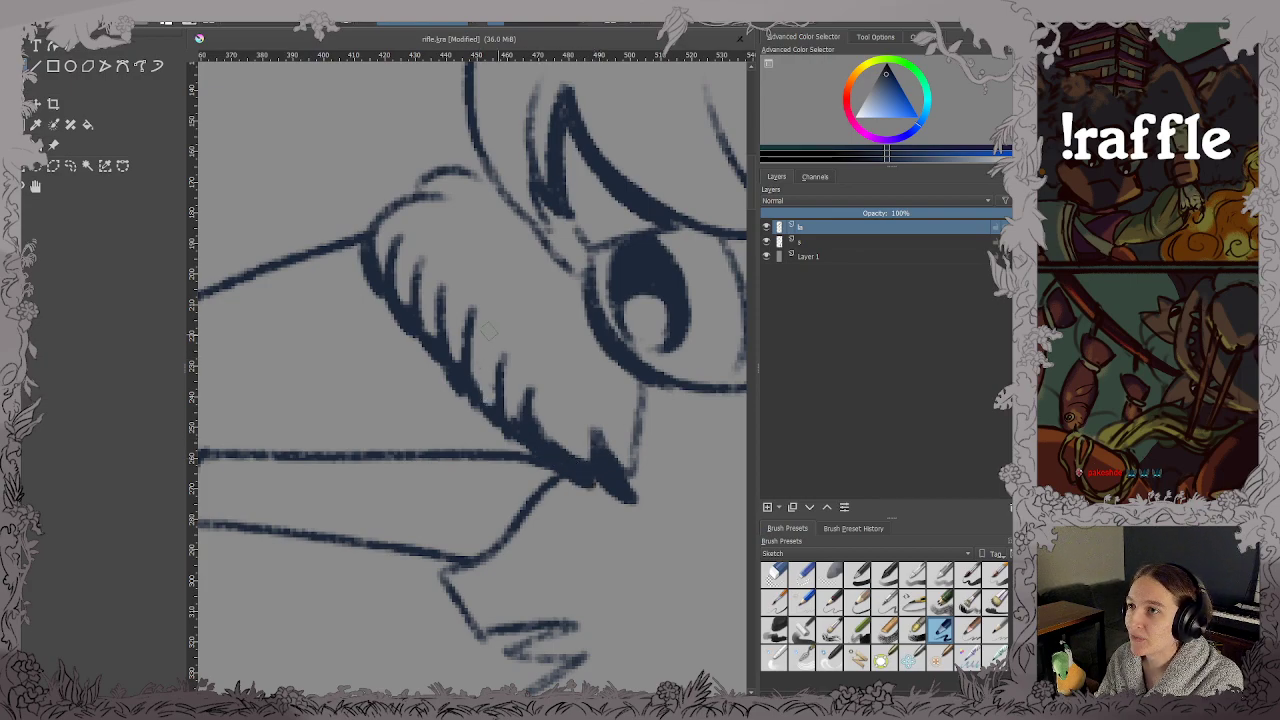
pyautogui.scroll(-4, 465, 331)
pyautogui.moveTo(465, 331); pyautogui.dragTo(467, 343)
pyautogui.hotkey('ctrl', 's')
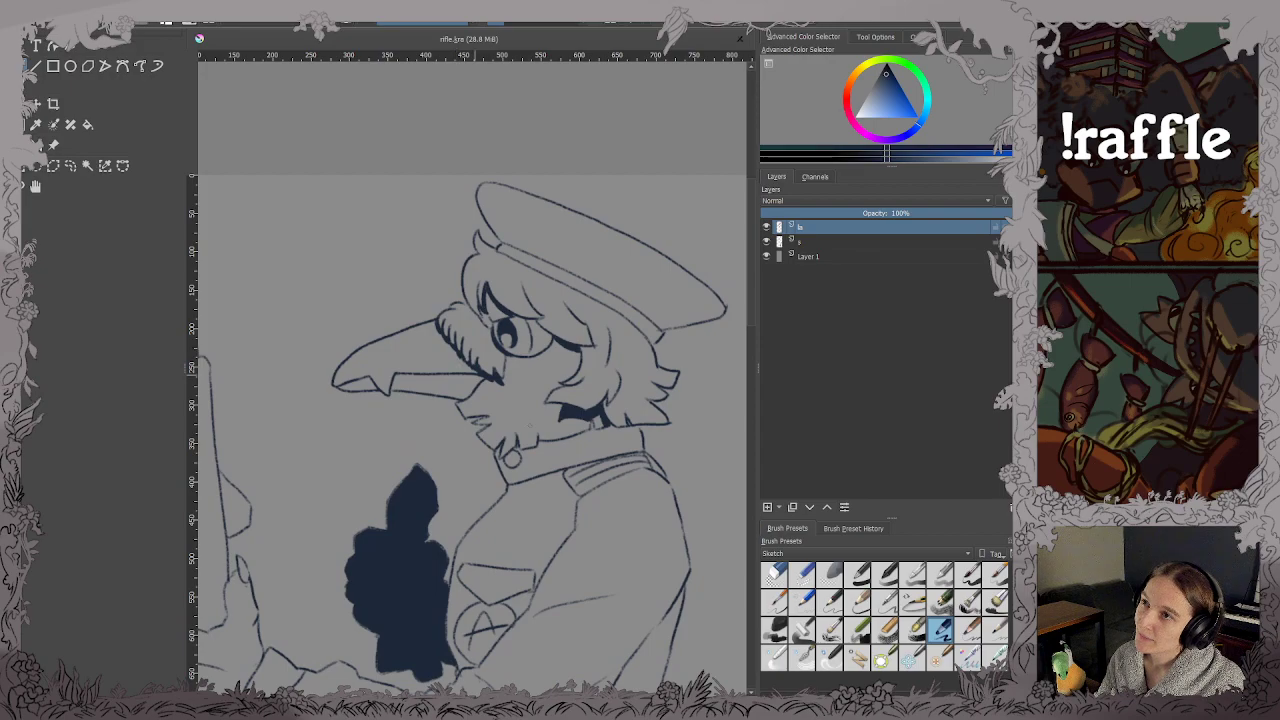
# Fill the small gap where the feather tufts meet the beak's mouth line, and save.
pyautogui.scroll(-2, 509, 400)
pyautogui.scroll(5, 509, 385)
pyautogui.moveTo(483, 402); pyautogui.dragTo(608, 375)
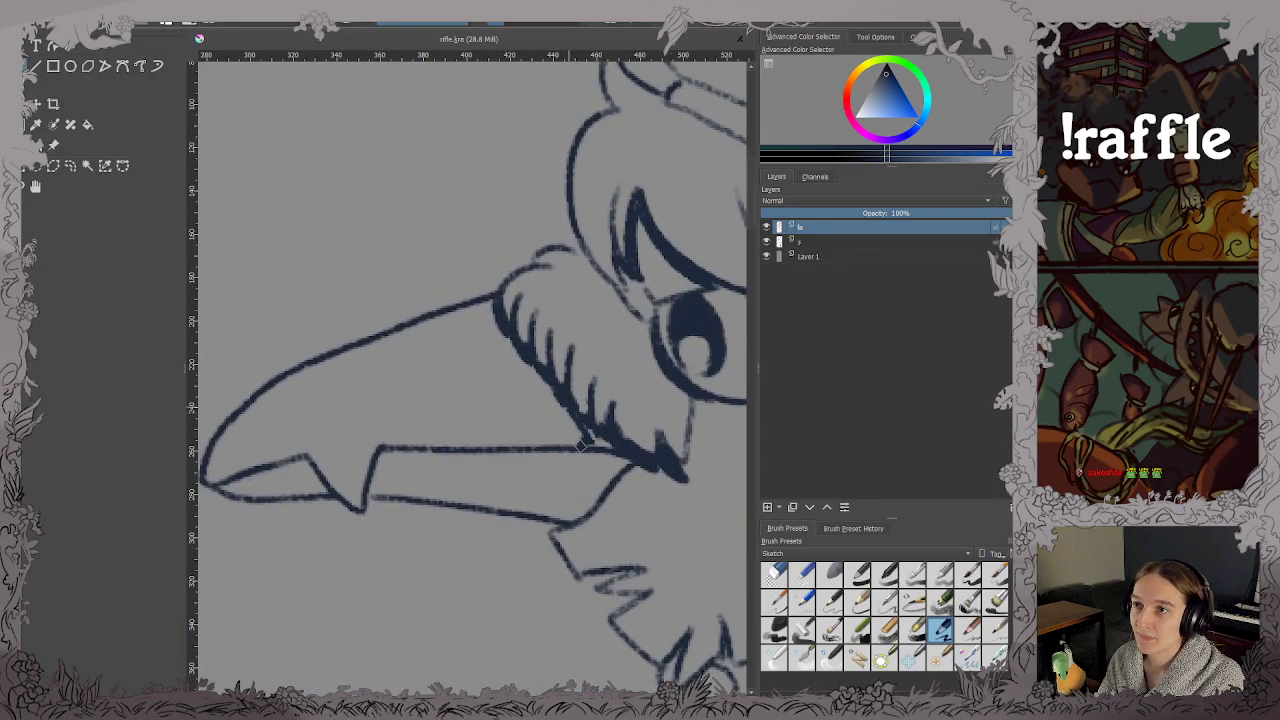
pyautogui.moveTo(582, 445); pyautogui.dragTo(618, 455)
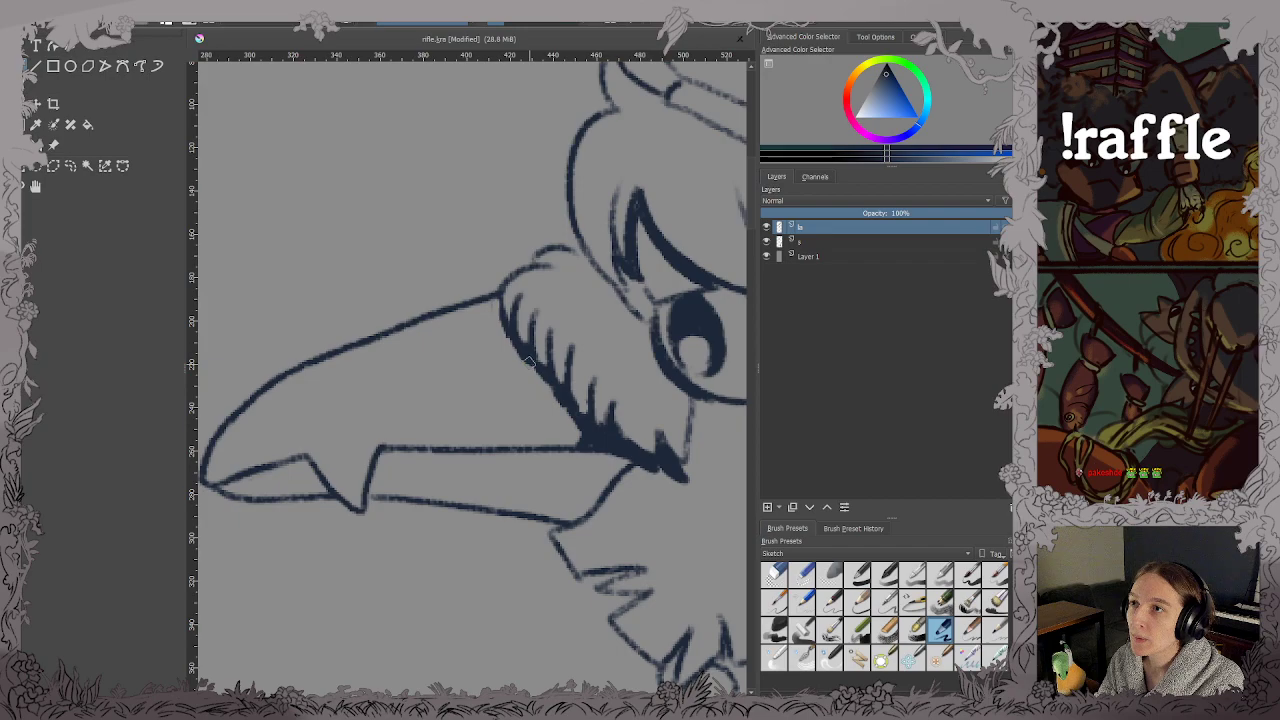
pyautogui.hotkey('ctrl', 's')
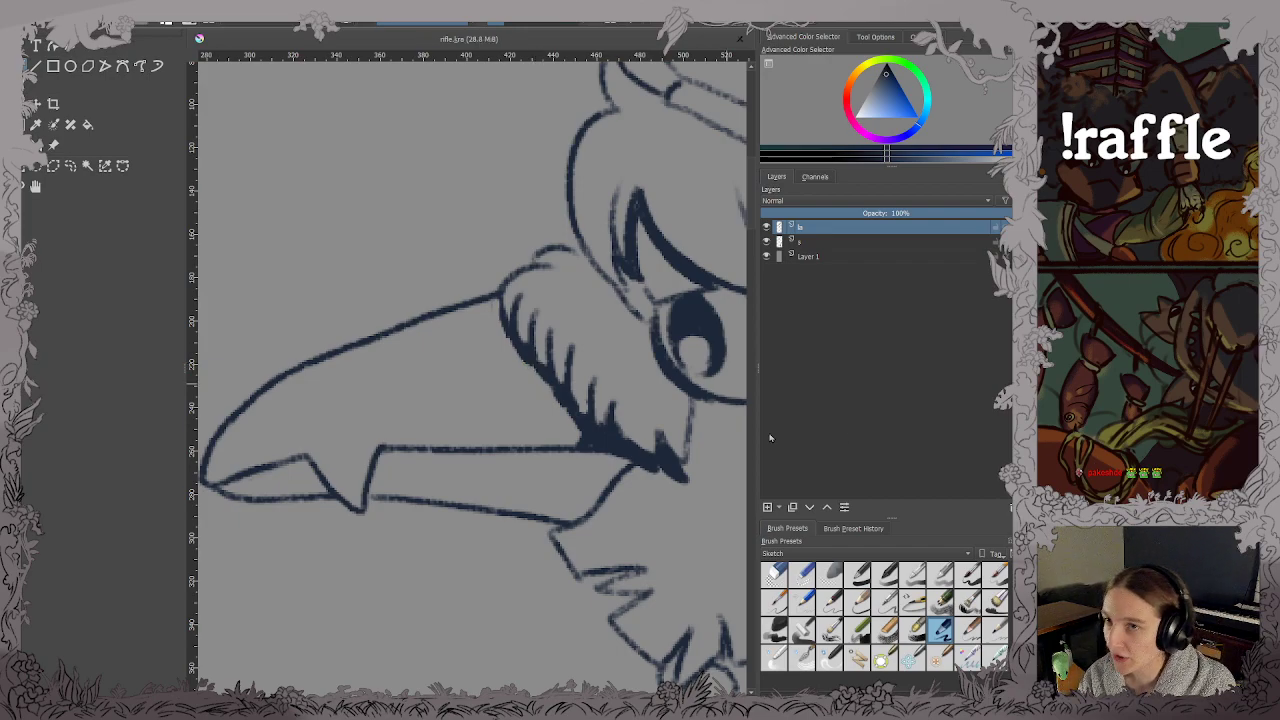
# Shade the notch behind the beak's hooked tip and thicken the underside of the lower beak.
pyautogui.scroll(1, 560, 483)
pyautogui.moveTo(578, 474); pyautogui.dragTo(618, 466)
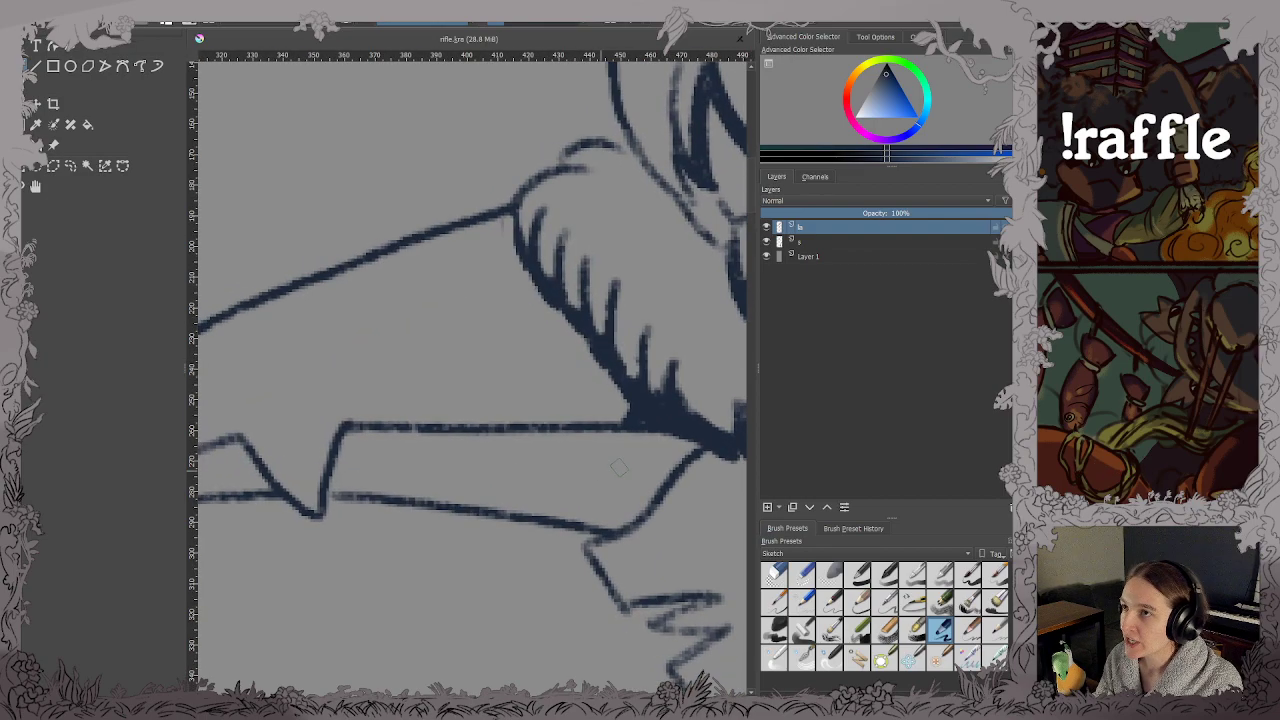
pyautogui.scroll(-1, 619, 467)
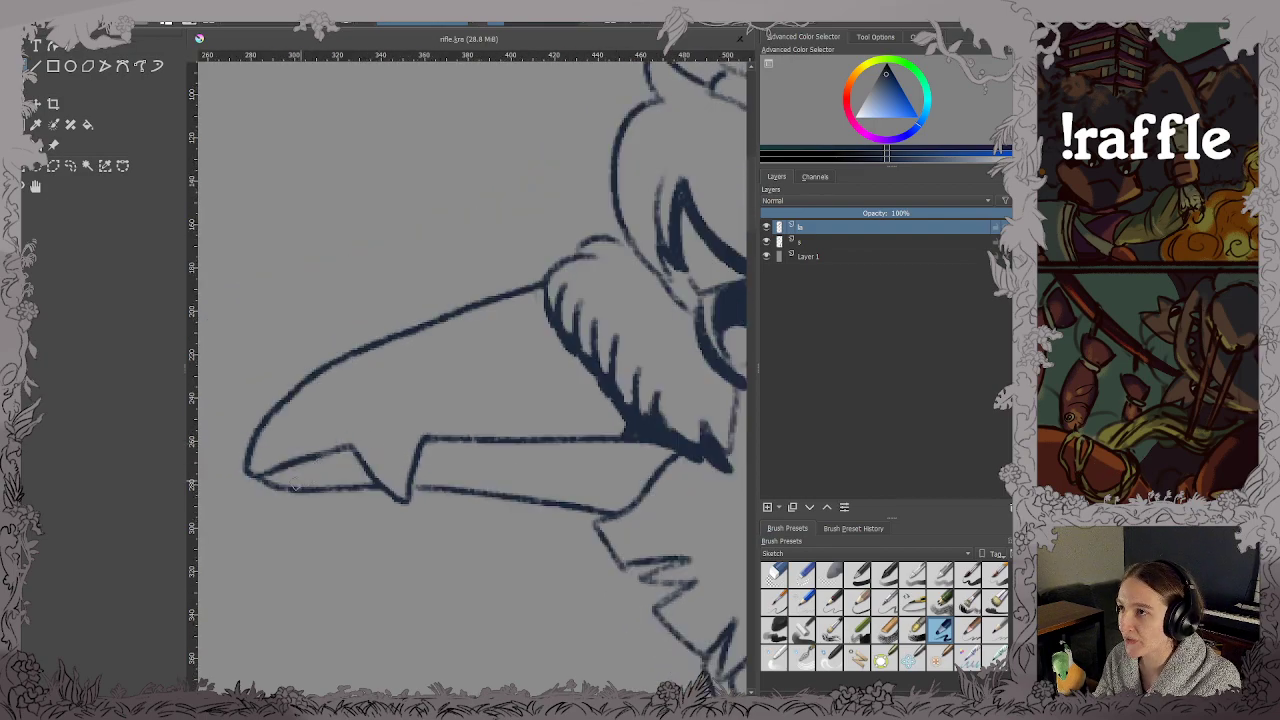
pyautogui.moveTo(352, 450)
pyautogui.mouseDown()
pyautogui.moveTo(373, 480)
pyautogui.moveTo(592, 517)
pyautogui.mouseUp()
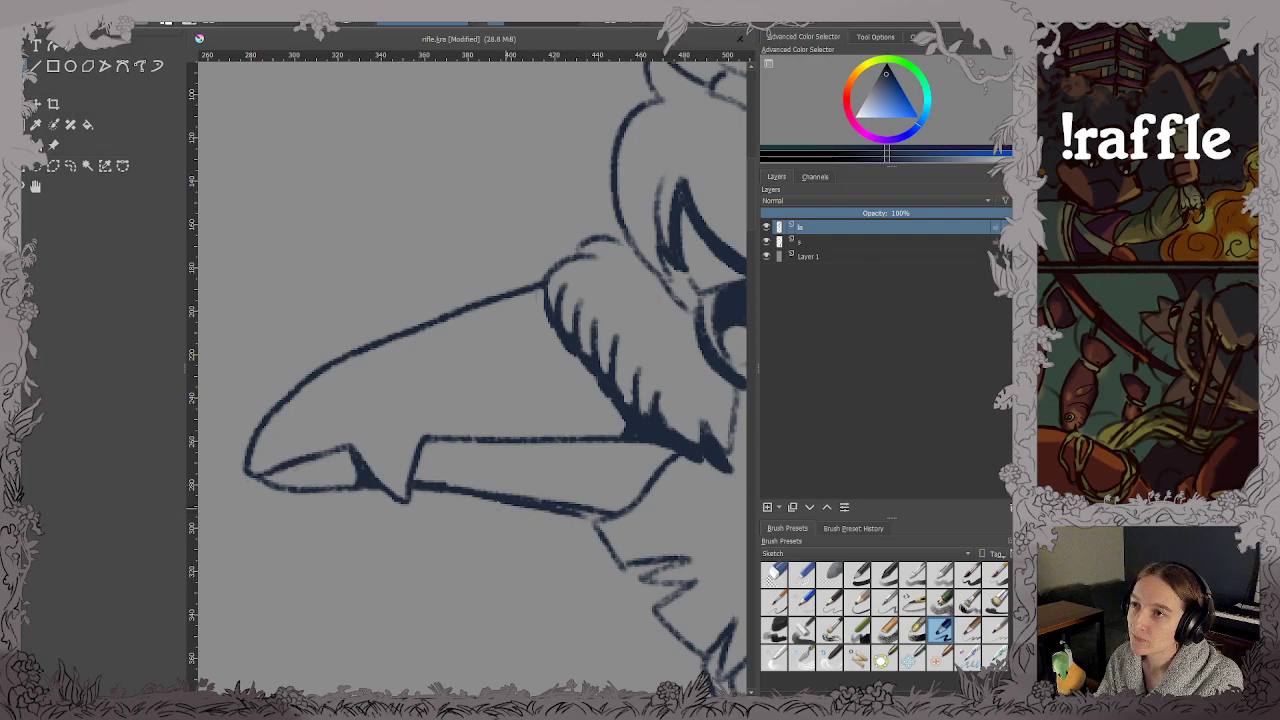
pyautogui.moveTo(505, 508)
pyautogui.mouseDown()
pyautogui.moveTo(578, 515)
pyautogui.moveTo(566, 512)
pyautogui.mouseUp()
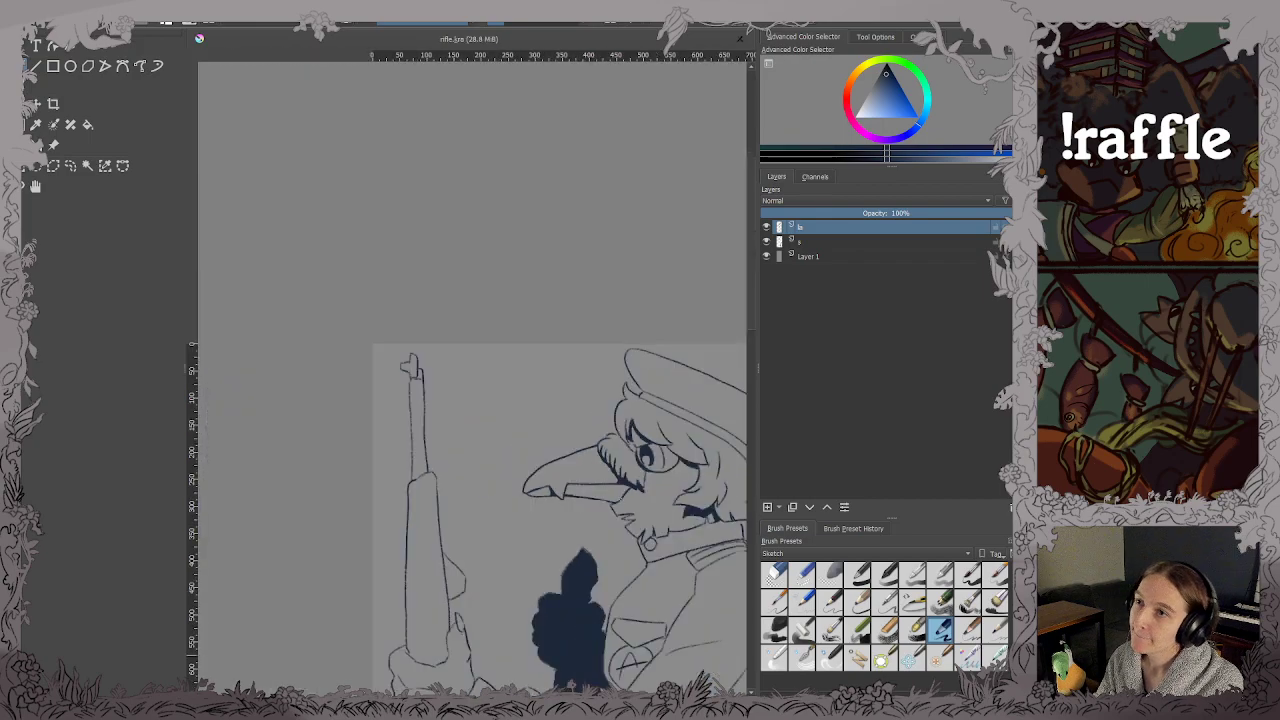
# Thicken the throat outline just below the beak, ending in the first jagged feather tuft.
pyautogui.scroll(-2, 470, 500)
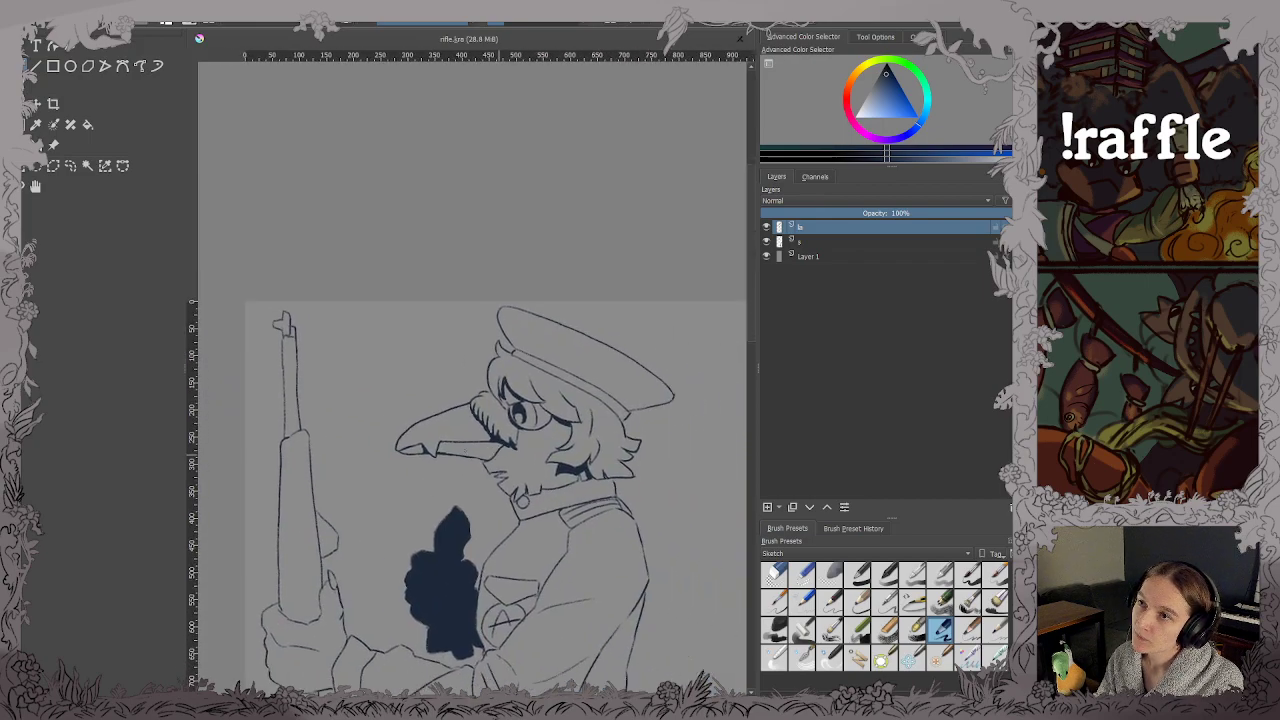
pyautogui.scroll(2, 517, 460)
pyautogui.scroll(3, 452, 378)
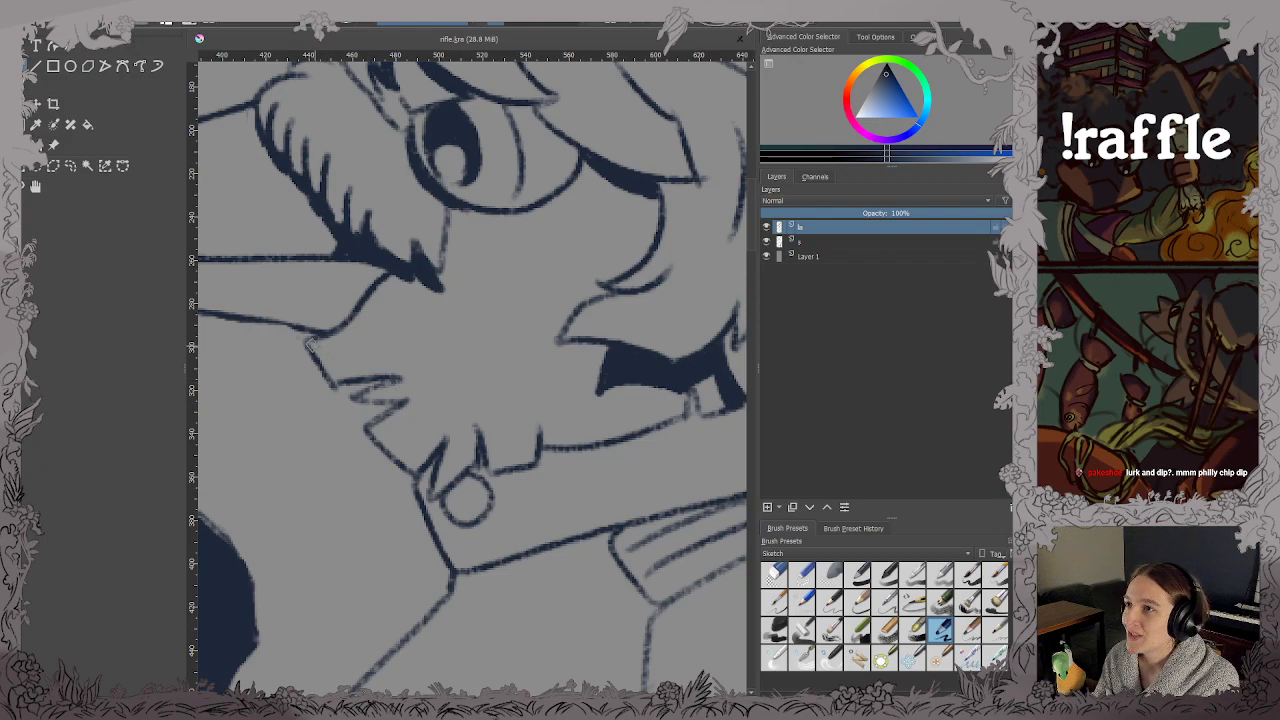
pyautogui.moveTo(309, 343); pyautogui.dragTo(332, 385)
pyautogui.hotkey('ctrl', 'z')
pyautogui.moveTo(305, 343)
pyautogui.mouseDown()
pyautogui.moveTo(329, 386)
pyautogui.moveTo(400, 379)
pyautogui.mouseUp()
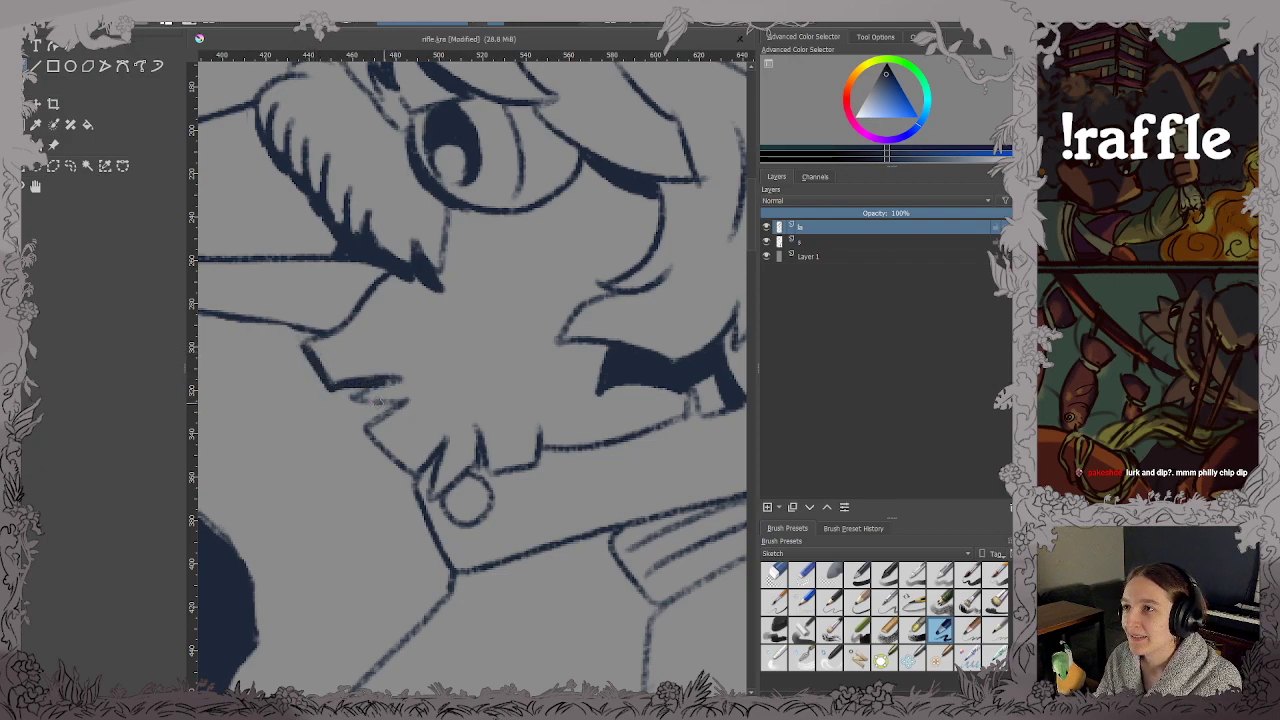
# Add heavy dark edges to the chin feather tips around the collar button, and save.
pyautogui.moveTo(420, 476); pyautogui.dragTo(447, 441)
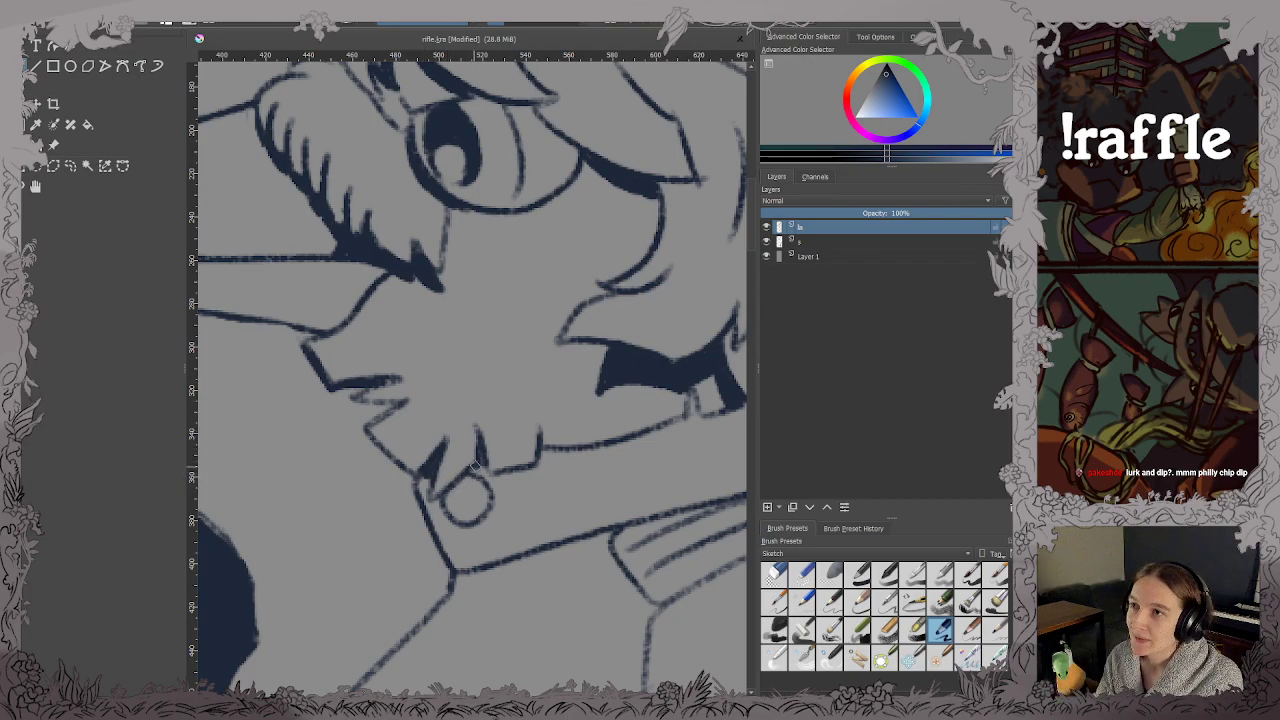
pyautogui.moveTo(480, 470)
pyautogui.mouseDown()
pyautogui.moveTo(543, 472)
pyautogui.moveTo(537, 424)
pyautogui.mouseUp()
pyautogui.hotkey('ctrl', 'z')
pyautogui.hotkey('ctrl', 'z')
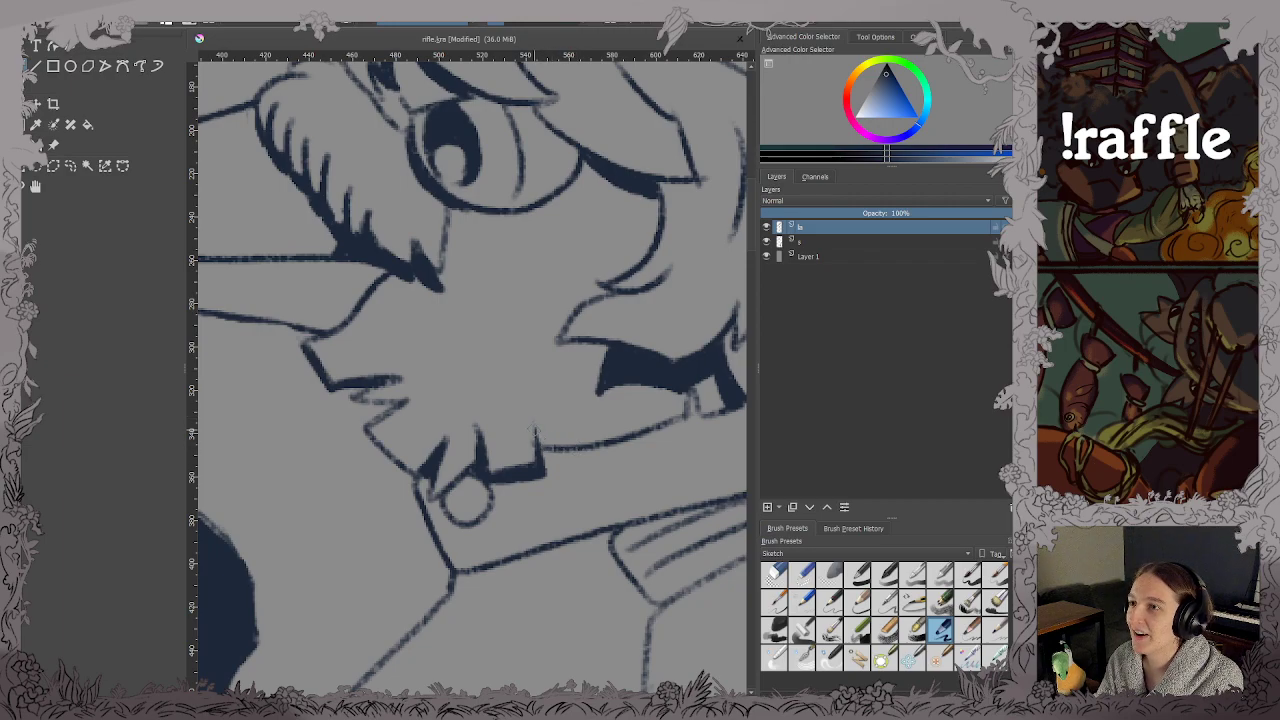
pyautogui.scroll(-3, 636, 408)
pyautogui.hotkey('ctrl', 's')
# Thicken the collar's upper edge from the chin feathers back to the neck shadow, and save.
pyautogui.moveTo(628, 370); pyautogui.dragTo(520, 424)
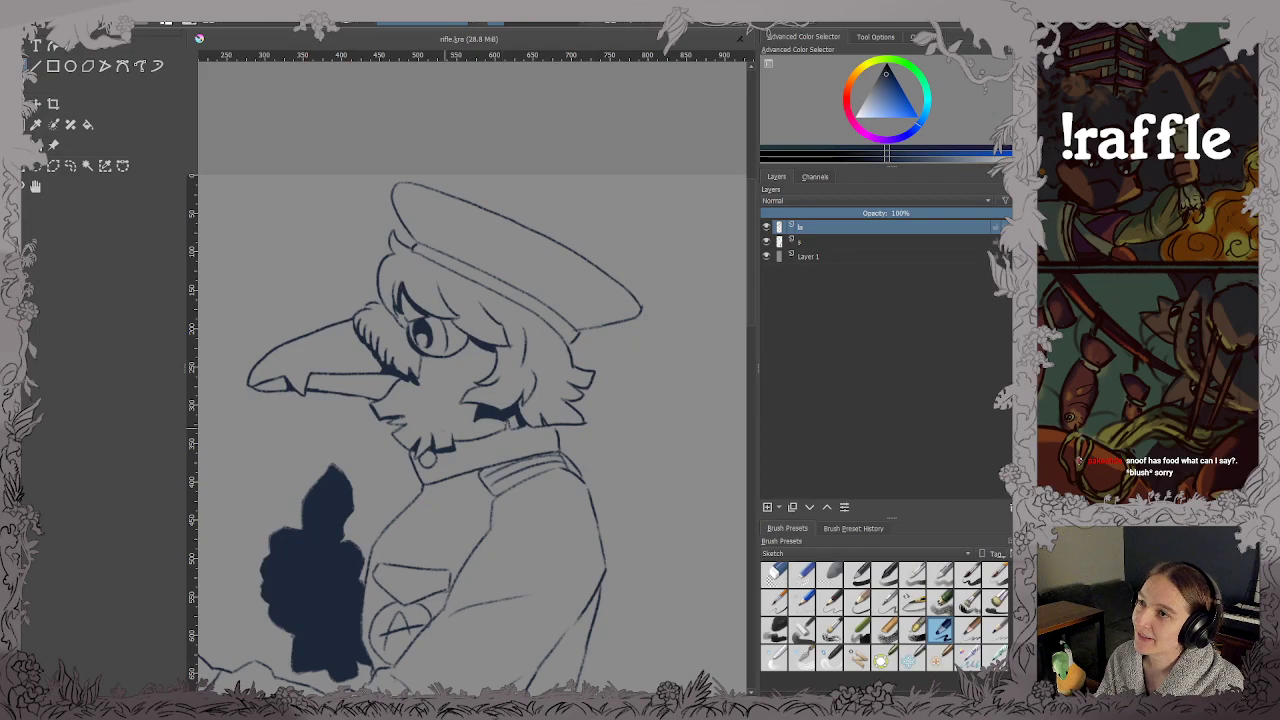
pyautogui.scroll(8, 457, 420)
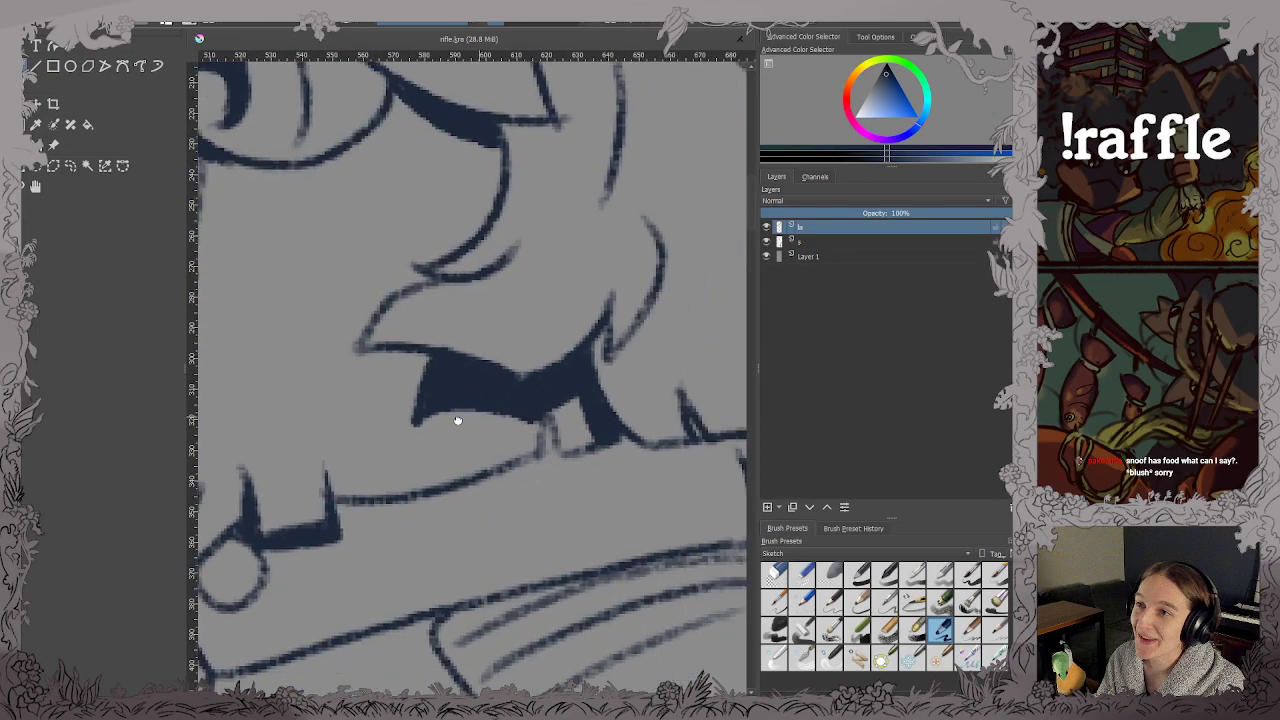
pyautogui.scroll(1, 457, 420)
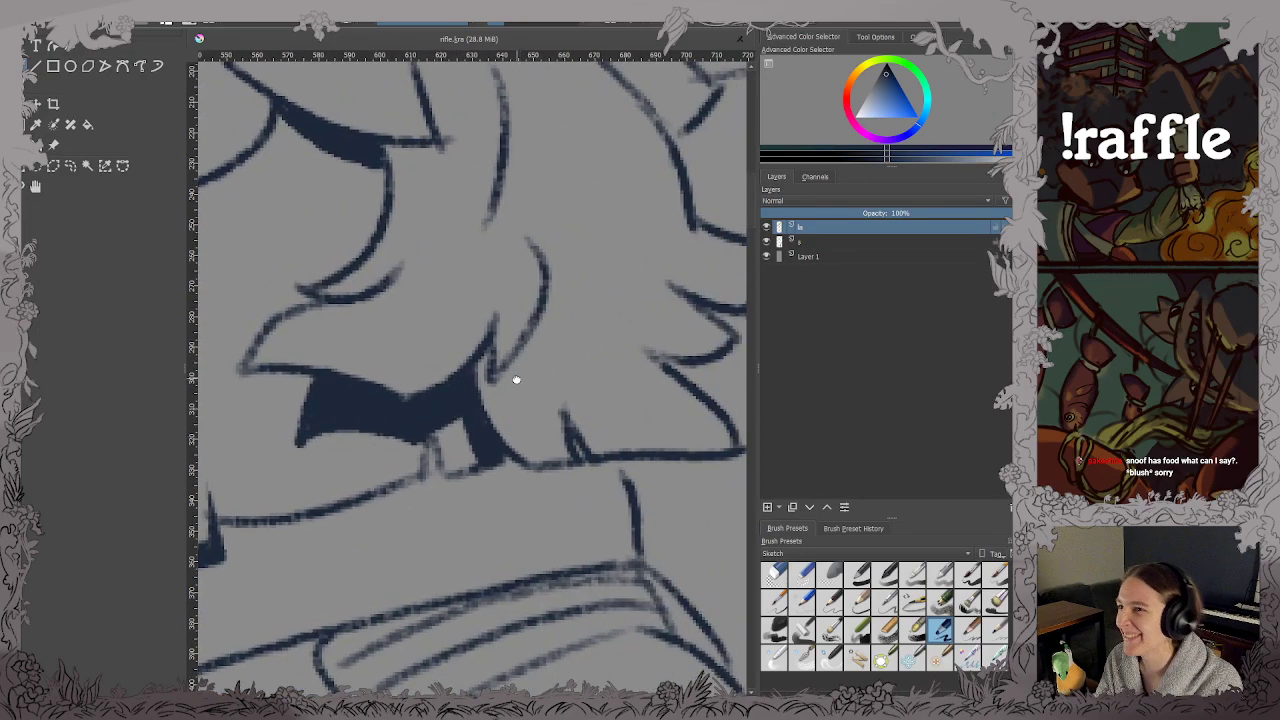
pyautogui.moveTo(514, 380); pyautogui.dragTo(625, 321)
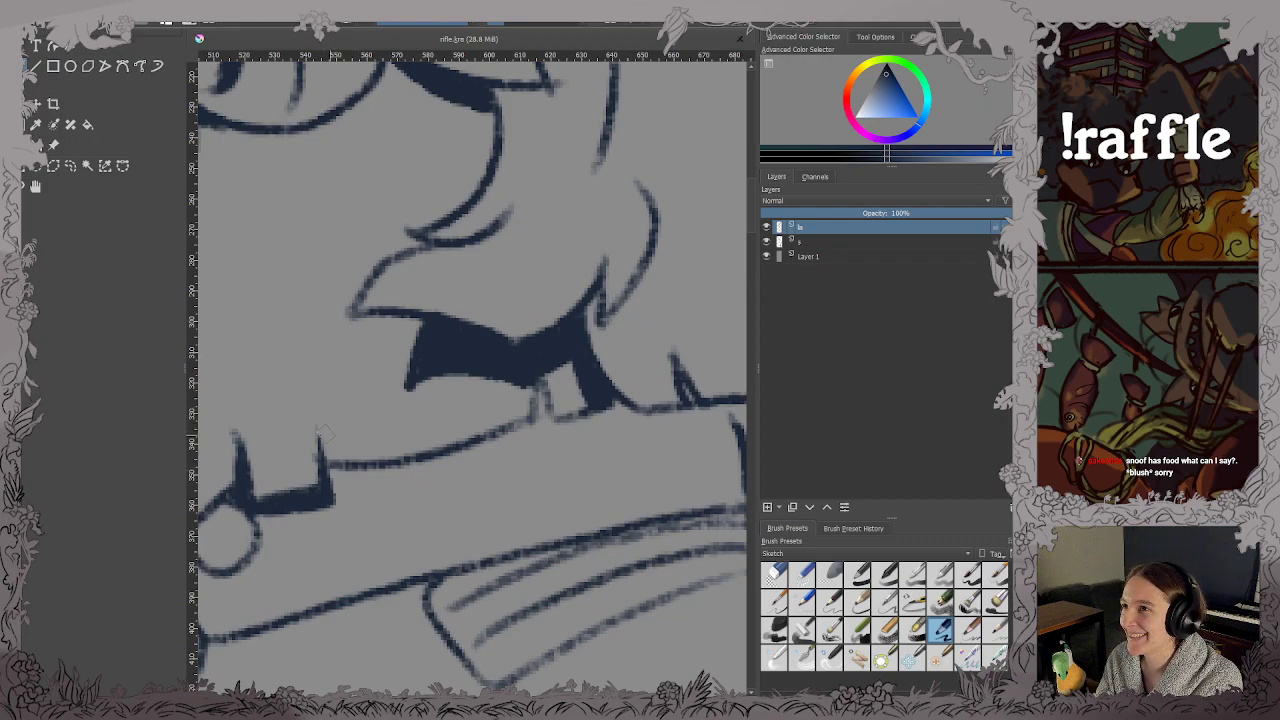
pyautogui.hotkey('ctrl', 'z')
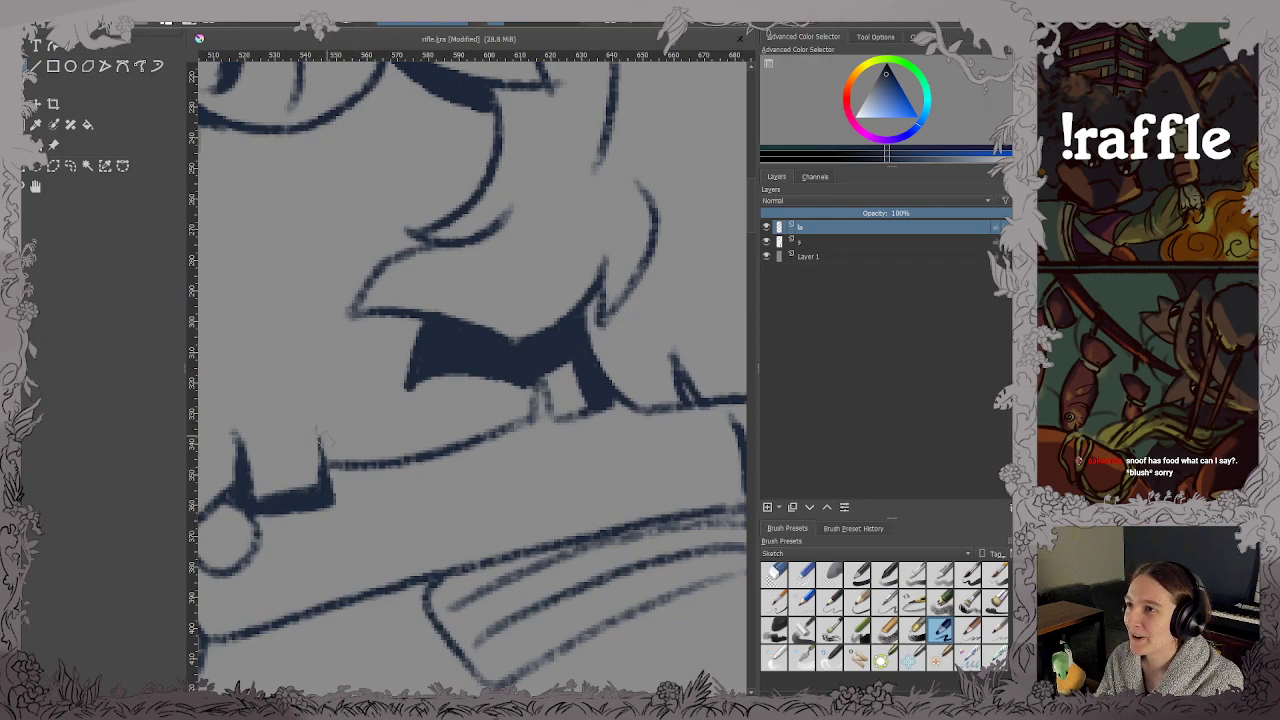
pyautogui.moveTo(314, 434)
pyautogui.mouseDown()
pyautogui.moveTo(335, 470)
pyautogui.moveTo(375, 479)
pyautogui.moveTo(510, 434)
pyautogui.moveTo(507, 444)
pyautogui.moveTo(524, 436)
pyautogui.moveTo(534, 395)
pyautogui.mouseUp()
pyautogui.hotkey('ctrl', 's')
# Darken the back edge of the collar beneath the hair, thicken the collar's lower front corner, and save.
pyautogui.scroll(-3, 529, 381)
pyautogui.press('+')
pyautogui.press('+')
pyautogui.press('+')
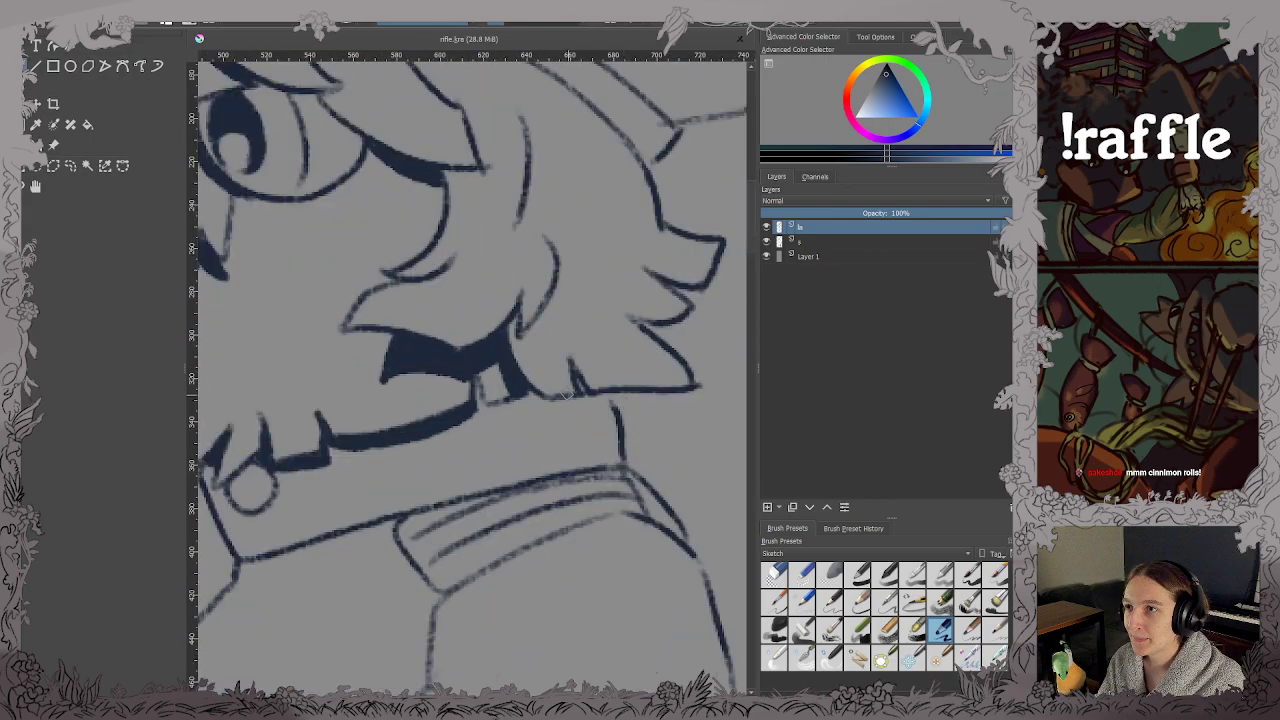
pyautogui.moveTo(536, 394)
pyautogui.mouseDown()
pyautogui.moveTo(589, 402)
pyautogui.moveTo(576, 376)
pyautogui.moveTo(593, 404)
pyautogui.moveTo(614, 408)
pyautogui.moveTo(612, 464)
pyautogui.mouseUp()
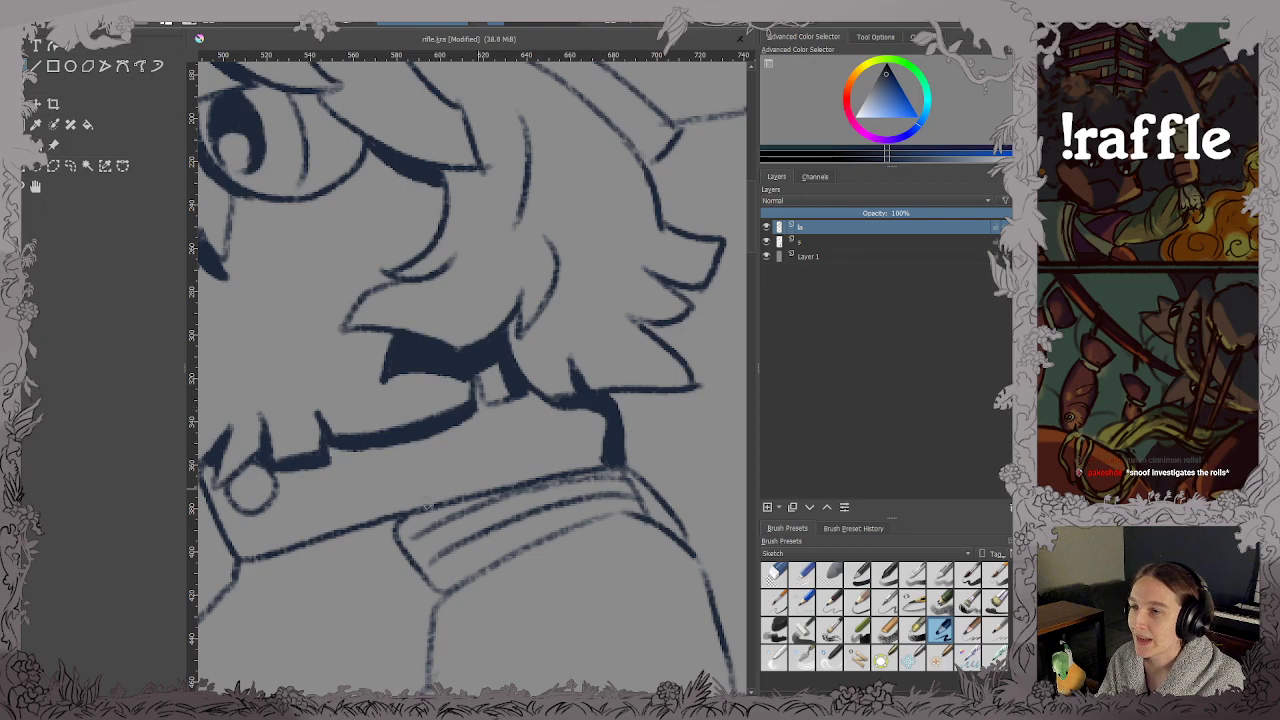
pyautogui.moveTo(240, 565); pyautogui.dragTo(302, 546)
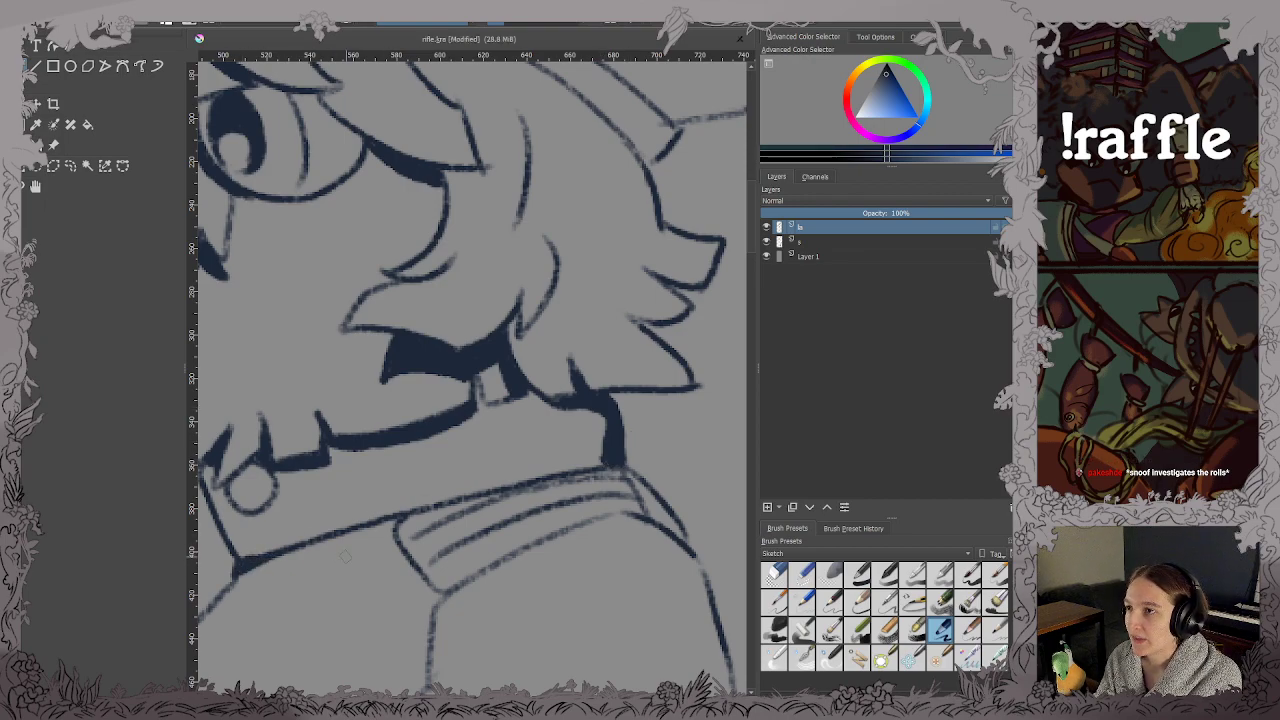
pyautogui.hotkey('ctrl', 's')
# Thicken the lower line and rear corner of the cap band above the back hair, and save.
pyautogui.scroll(-3, 345, 557)
pyautogui.moveTo(405, 551); pyautogui.dragTo(527, 459)
pyautogui.scroll(2, 527, 459)
pyautogui.scroll(-5, 613, 320)
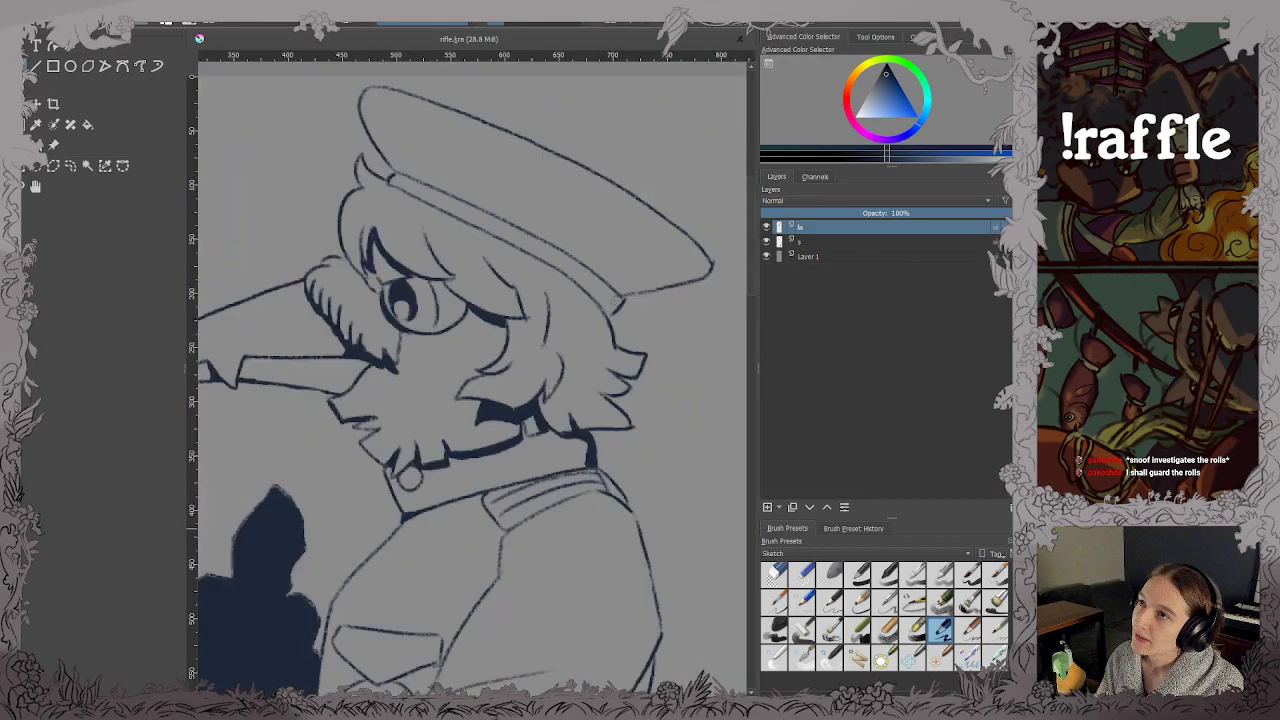
pyautogui.moveTo(613, 320); pyautogui.dragTo(596, 243)
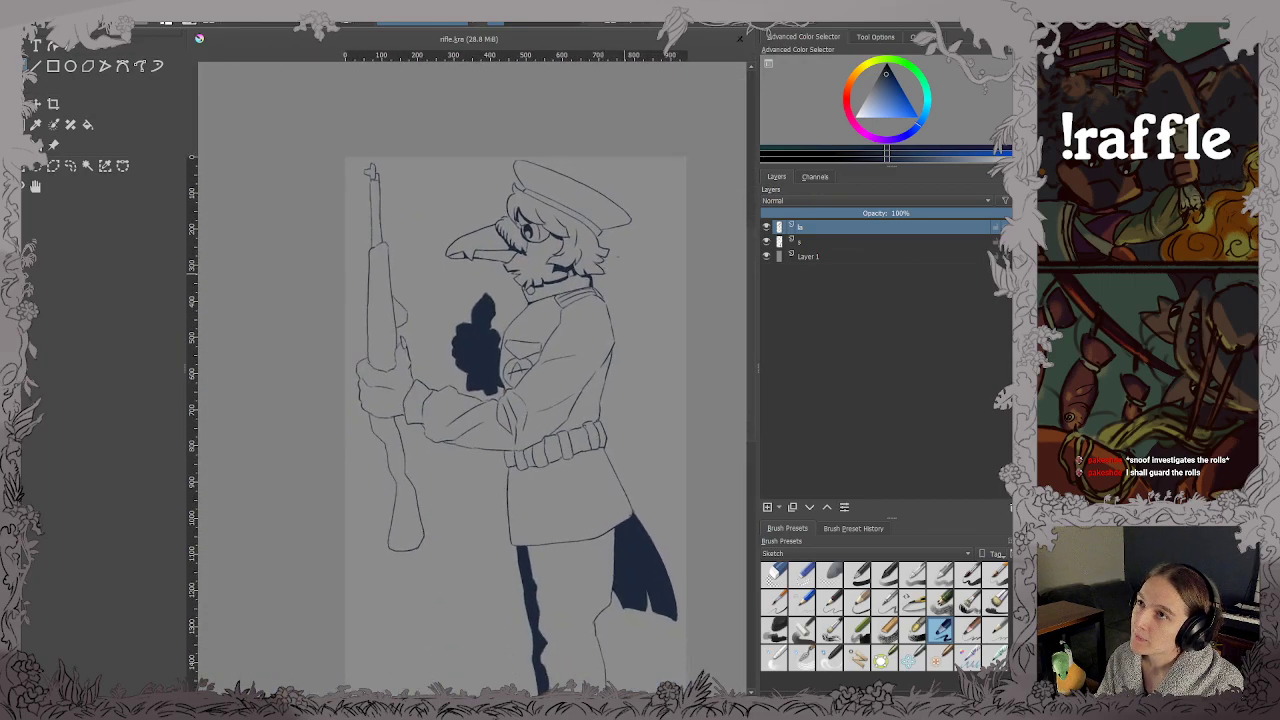
pyautogui.scroll(6, 617, 255)
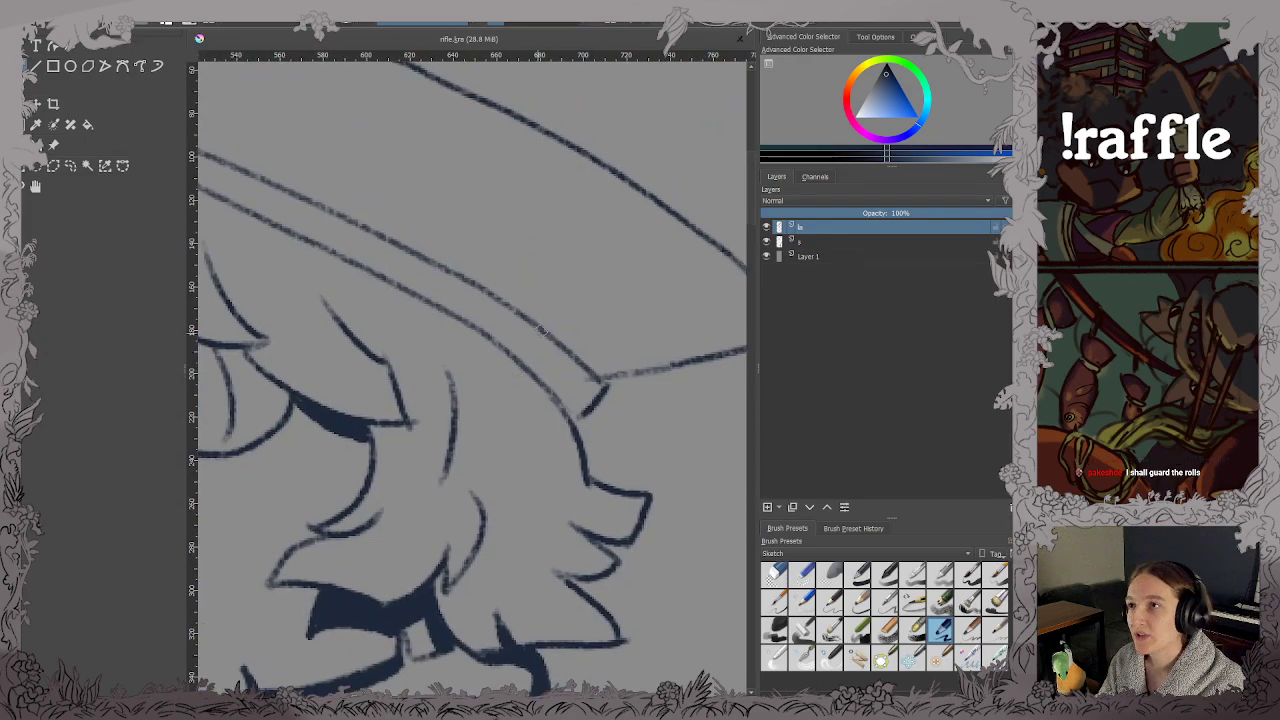
pyautogui.moveTo(448, 312)
pyautogui.mouseDown()
pyautogui.moveTo(530, 378)
pyautogui.moveTo(578, 440)
pyautogui.moveTo(567, 413)
pyautogui.moveTo(578, 418)
pyautogui.mouseUp()
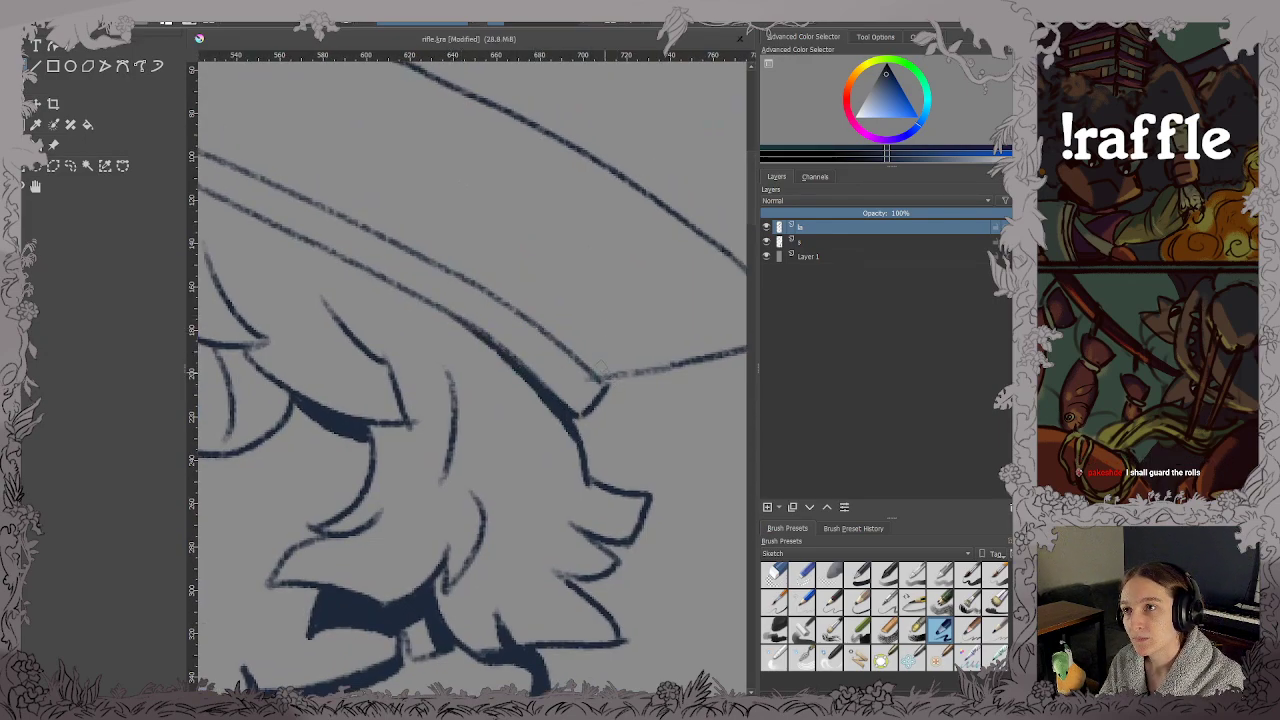
pyautogui.moveTo(598, 368)
pyautogui.mouseDown()
pyautogui.moveTo(585, 362)
pyautogui.moveTo(600, 380)
pyautogui.moveTo(528, 316)
pyautogui.moveTo(385, 325)
pyautogui.mouseUp()
pyautogui.hotkey('ctrl', 's')
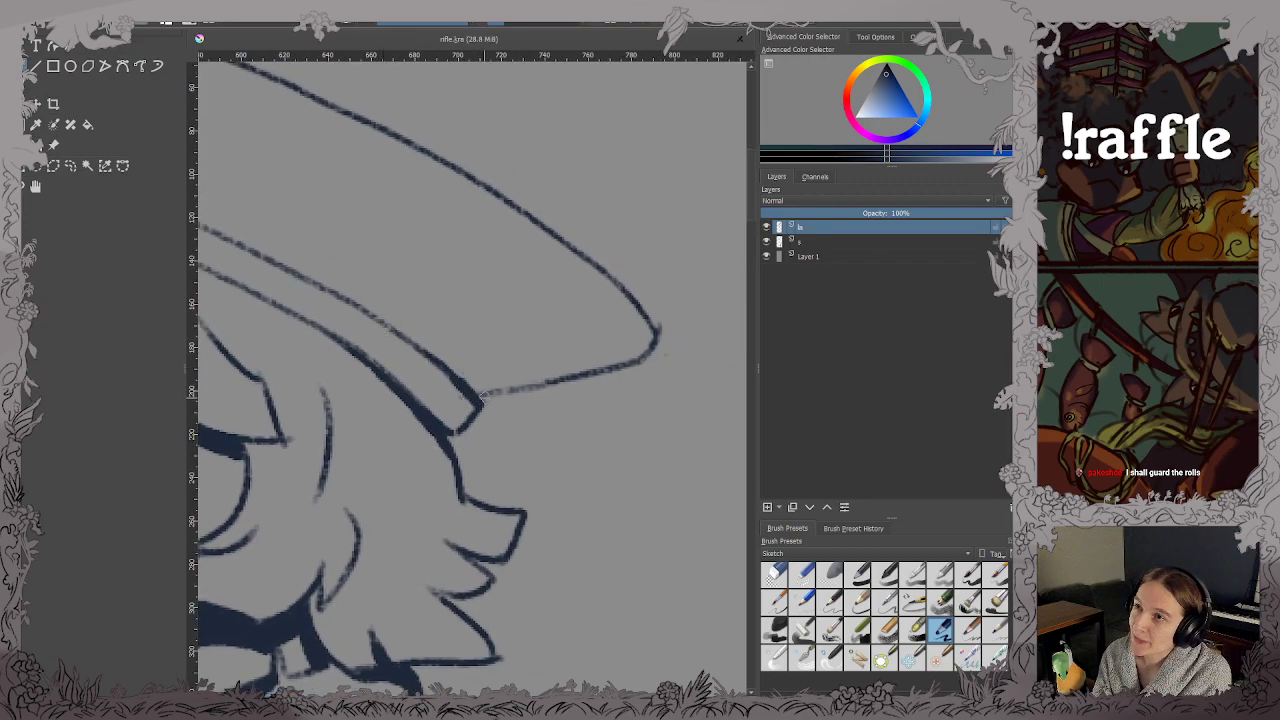
# Strengthen the underside and rounded rear edge of the cap's crown with a heavier line, and save.
pyautogui.moveTo(478, 398)
pyautogui.mouseDown()
pyautogui.moveTo(609, 382)
pyautogui.moveTo(545, 390)
pyautogui.moveTo(628, 365)
pyautogui.moveTo(632, 390)
pyautogui.moveTo(639, 379)
pyautogui.moveTo(527, 395)
pyautogui.mouseUp()
pyautogui.moveTo(605, 375)
pyautogui.mouseDown()
pyautogui.moveTo(649, 344)
pyautogui.moveTo(633, 300)
pyautogui.mouseUp()
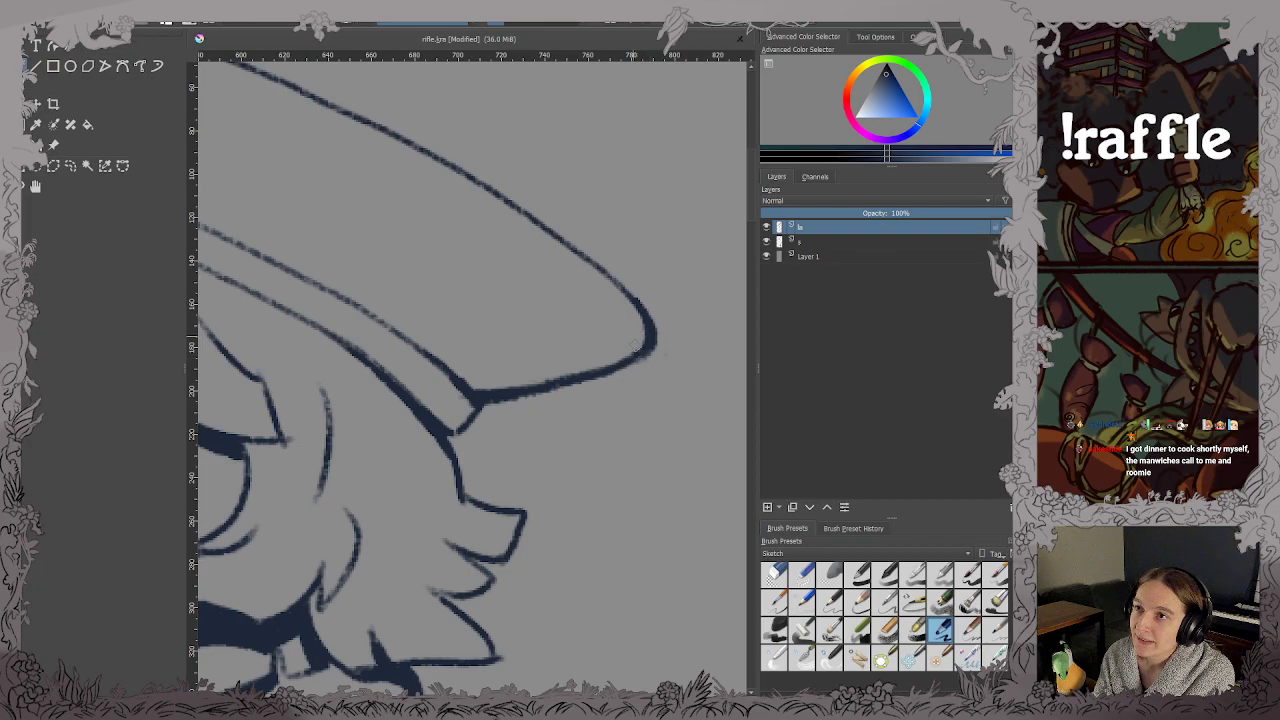
pyautogui.hotkey('ctrl', 's')
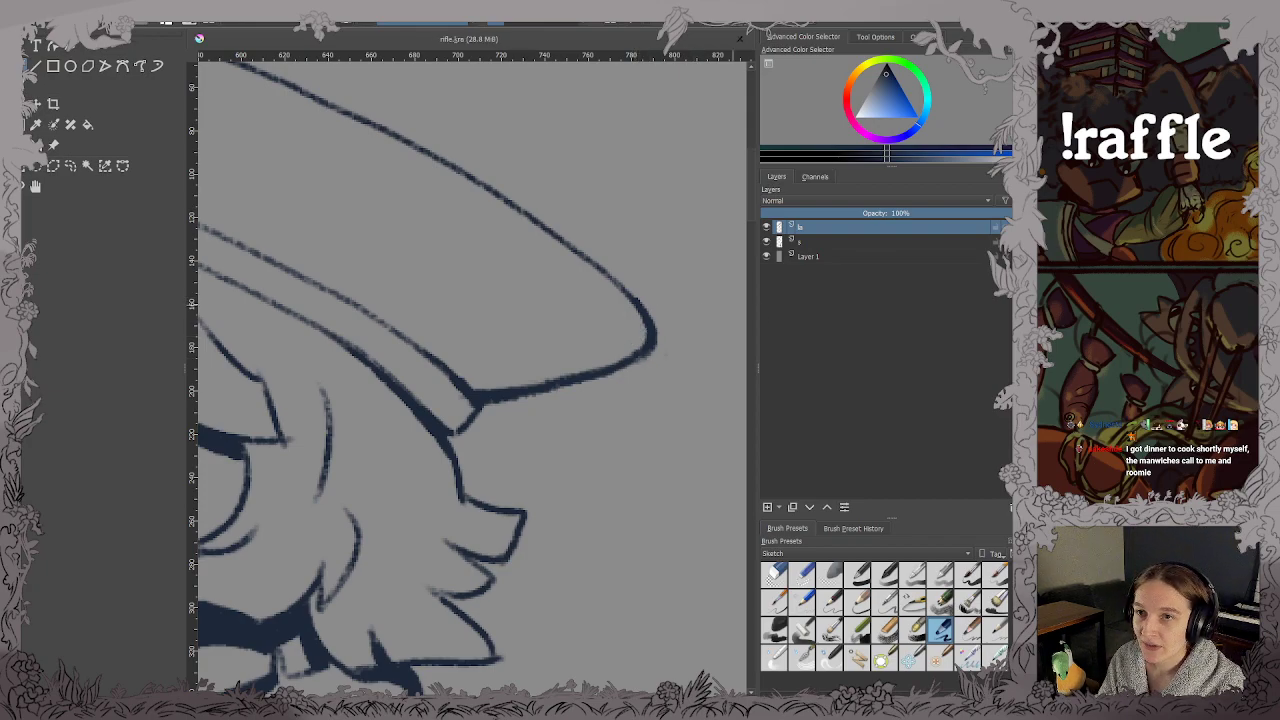
pyautogui.scroll(-2, 496, 395)
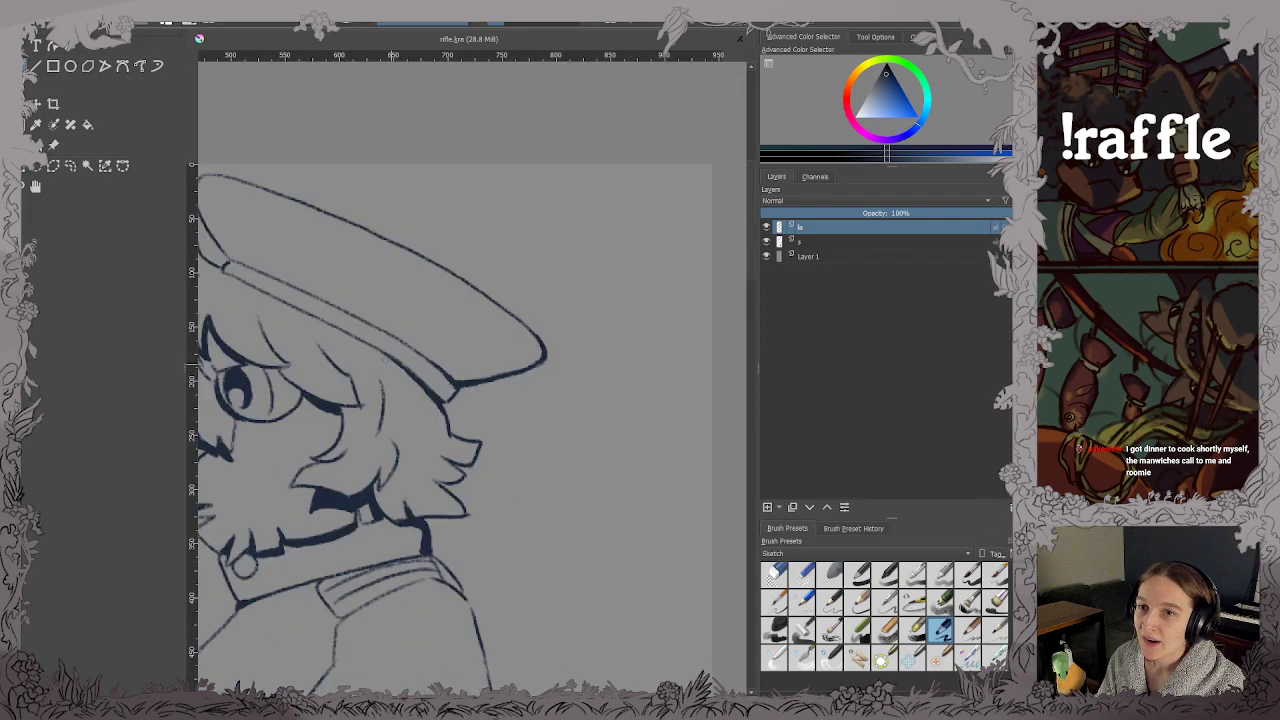
# Thicken the cap crown's front edge down to the band, including the band's front end, and save.
pyautogui.moveTo(368, 354); pyautogui.dragTo(592, 432)
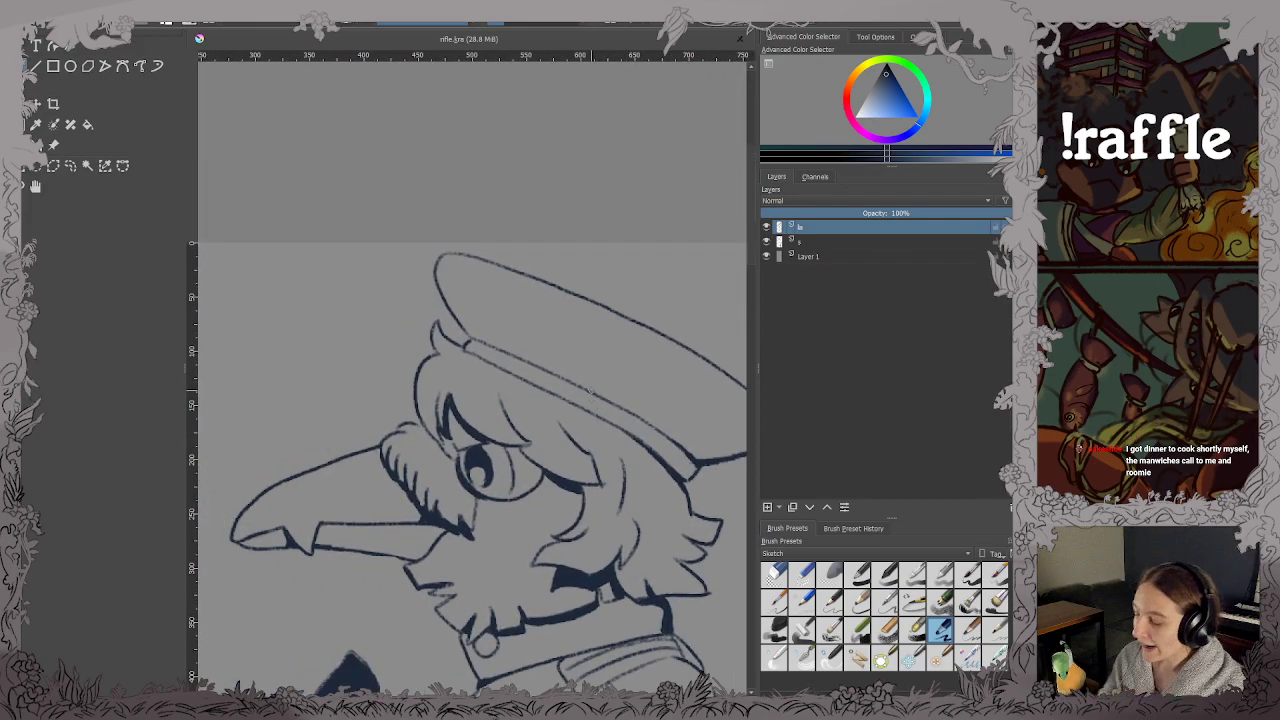
pyautogui.scroll(4, 481, 308)
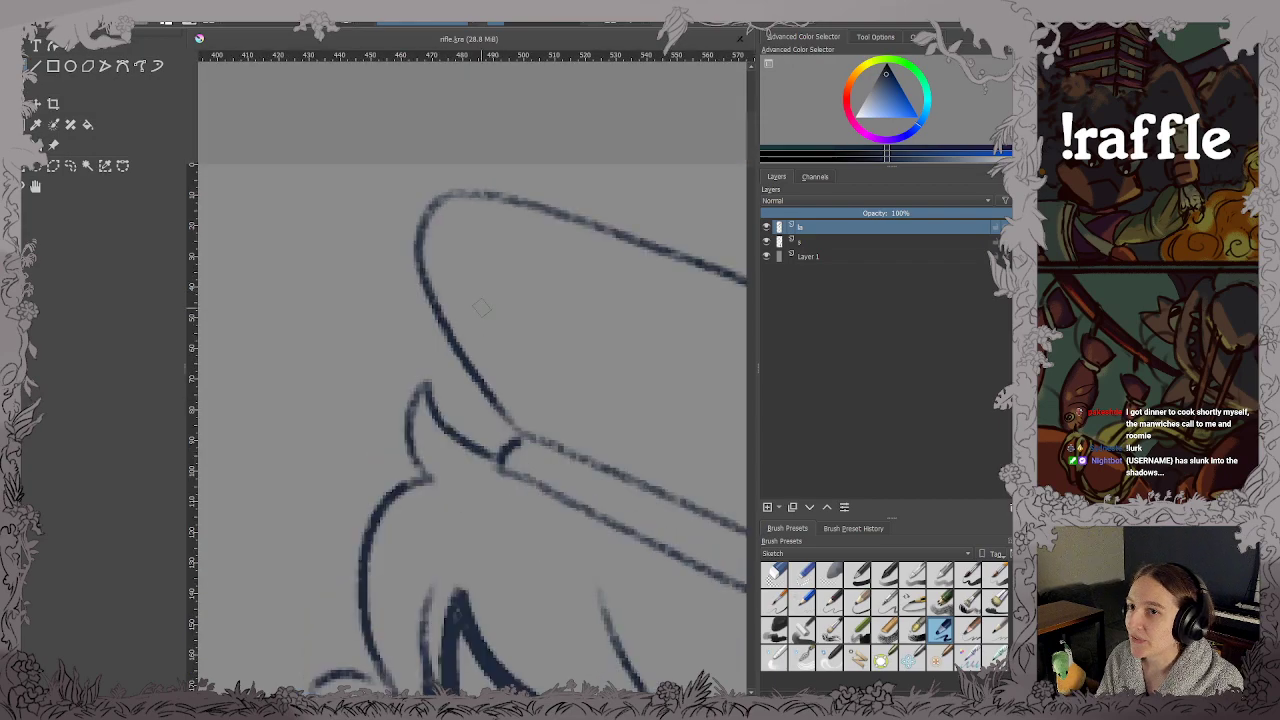
pyautogui.moveTo(482, 308); pyautogui.dragTo(461, 308)
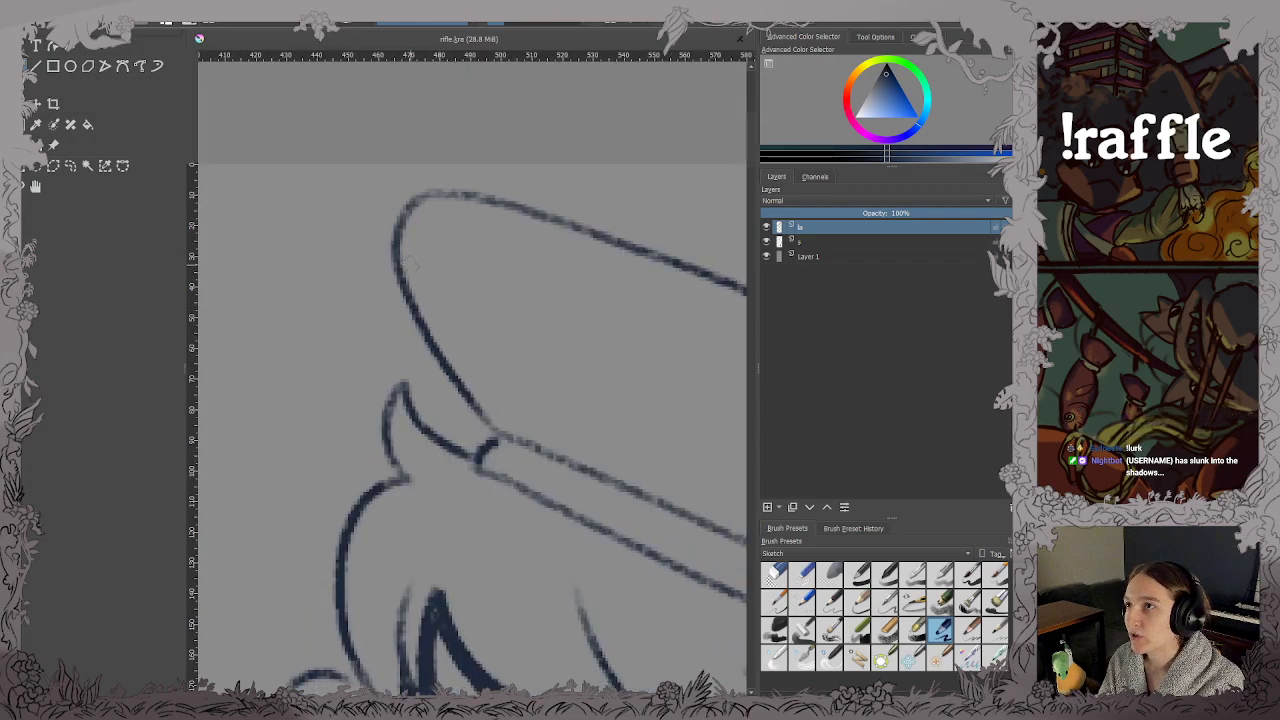
pyautogui.moveTo(399, 257); pyautogui.dragTo(475, 372)
pyautogui.hotkey('ctrl', 'z')
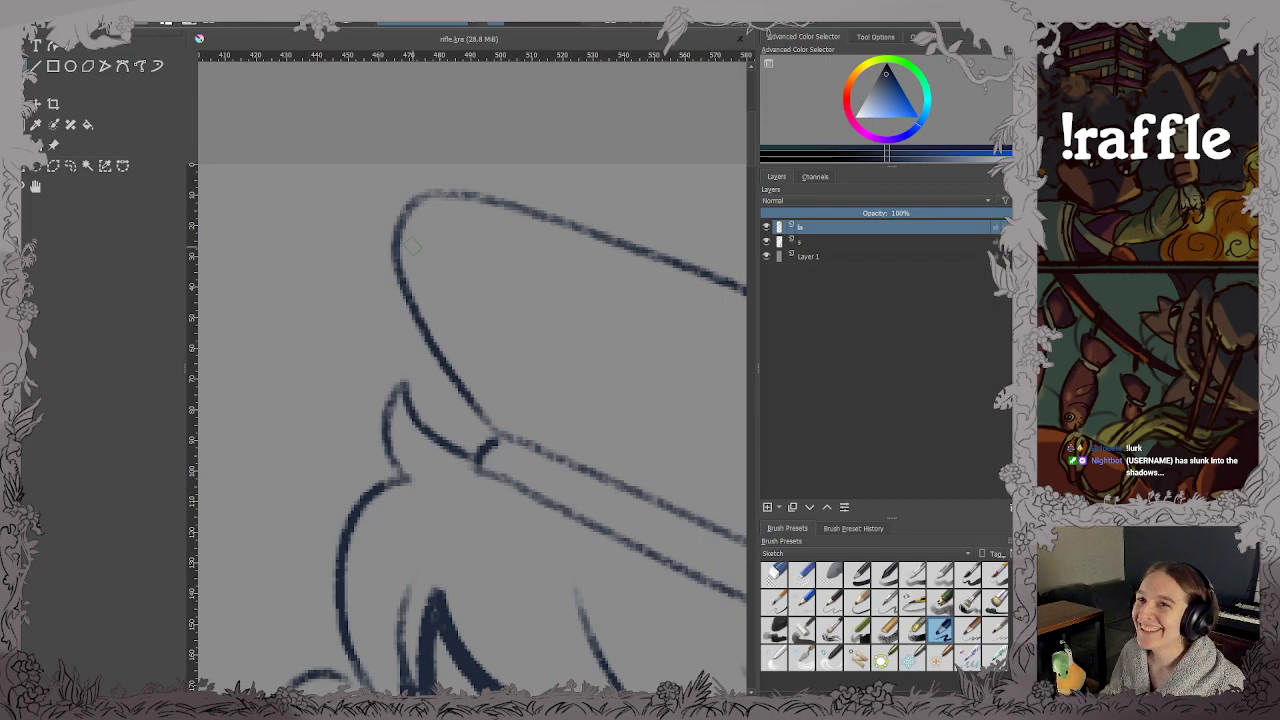
pyautogui.press('ctrl')
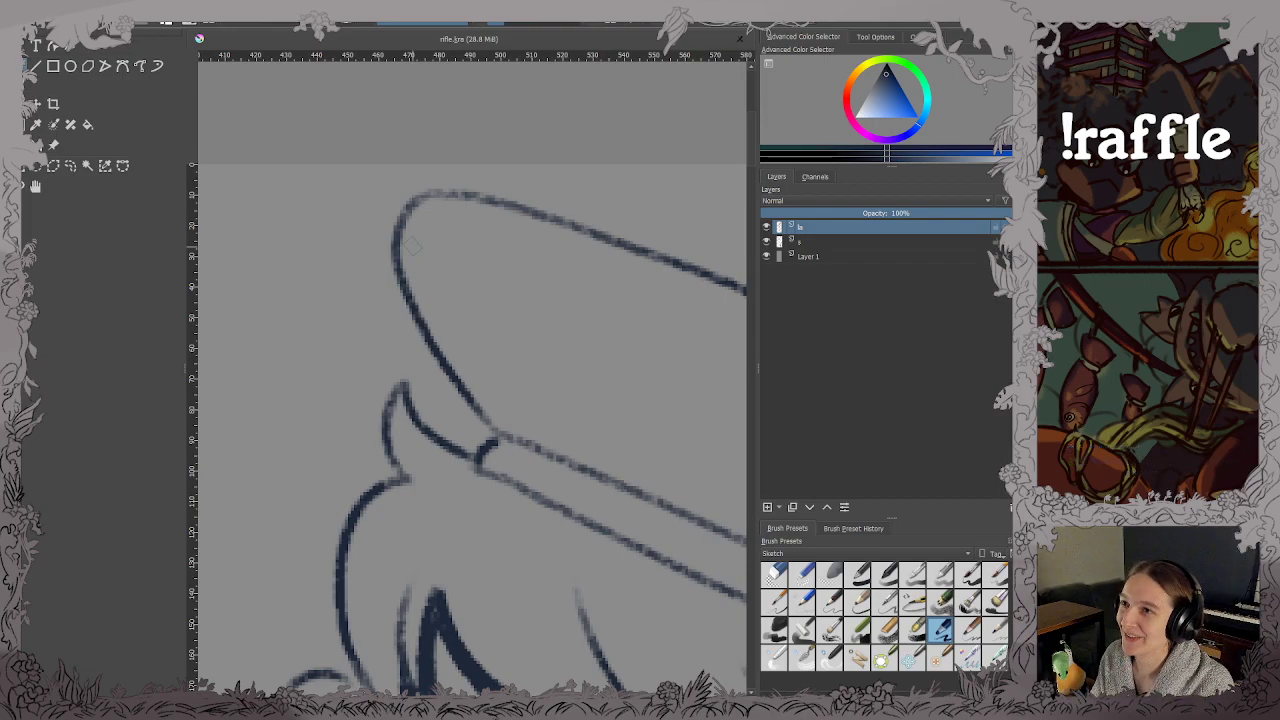
pyautogui.scroll(-1, 414, 247)
pyautogui.scroll(1, 461, 245)
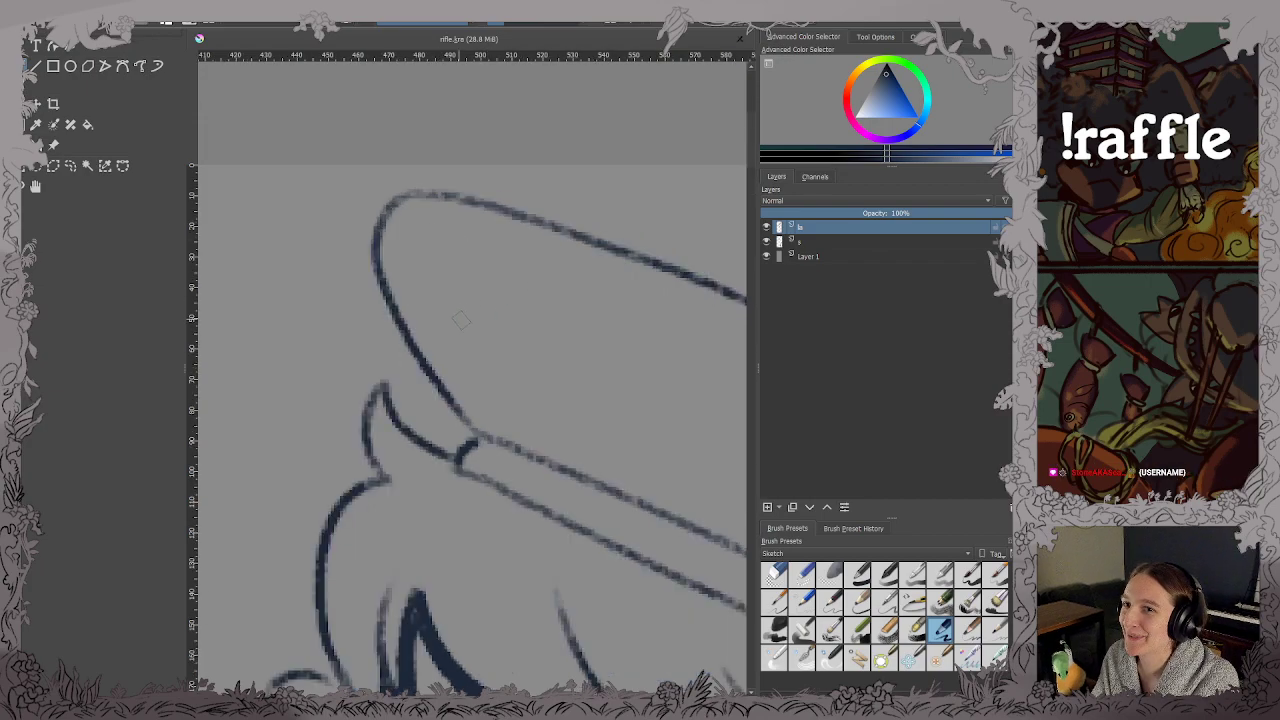
pyautogui.moveTo(388, 300)
pyautogui.mouseDown()
pyautogui.moveTo(472, 432)
pyautogui.moveTo(488, 436)
pyautogui.moveTo(408, 330)
pyautogui.mouseUp()
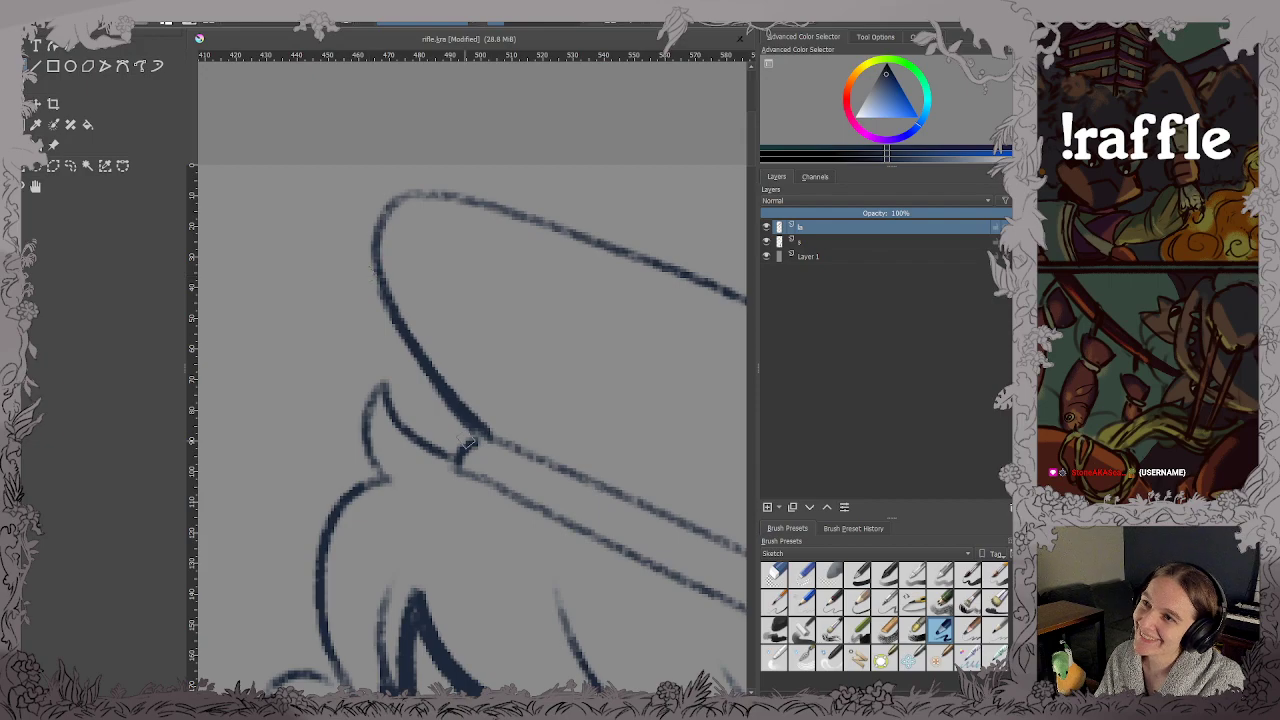
pyautogui.moveTo(474, 434); pyautogui.dragTo(461, 452)
pyautogui.scroll(-5, 462, 460)
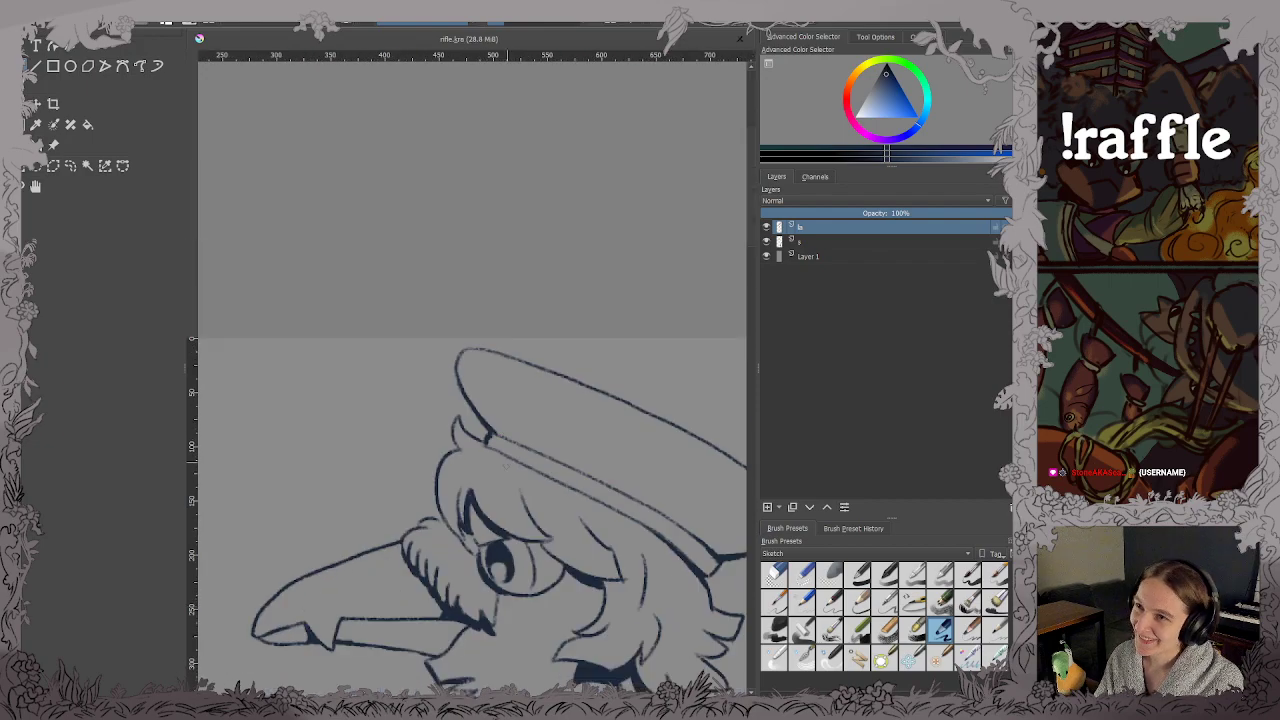
pyautogui.moveTo(563, 468); pyautogui.dragTo(534, 406)
pyautogui.hotkey('ctrl', 's')
# Thicken the outline of the front hair over the forehead and the small tuft under the cap, and save.
pyautogui.moveTo(600, 475); pyautogui.dragTo(601, 456)
pyautogui.scroll(6, 600, 456)
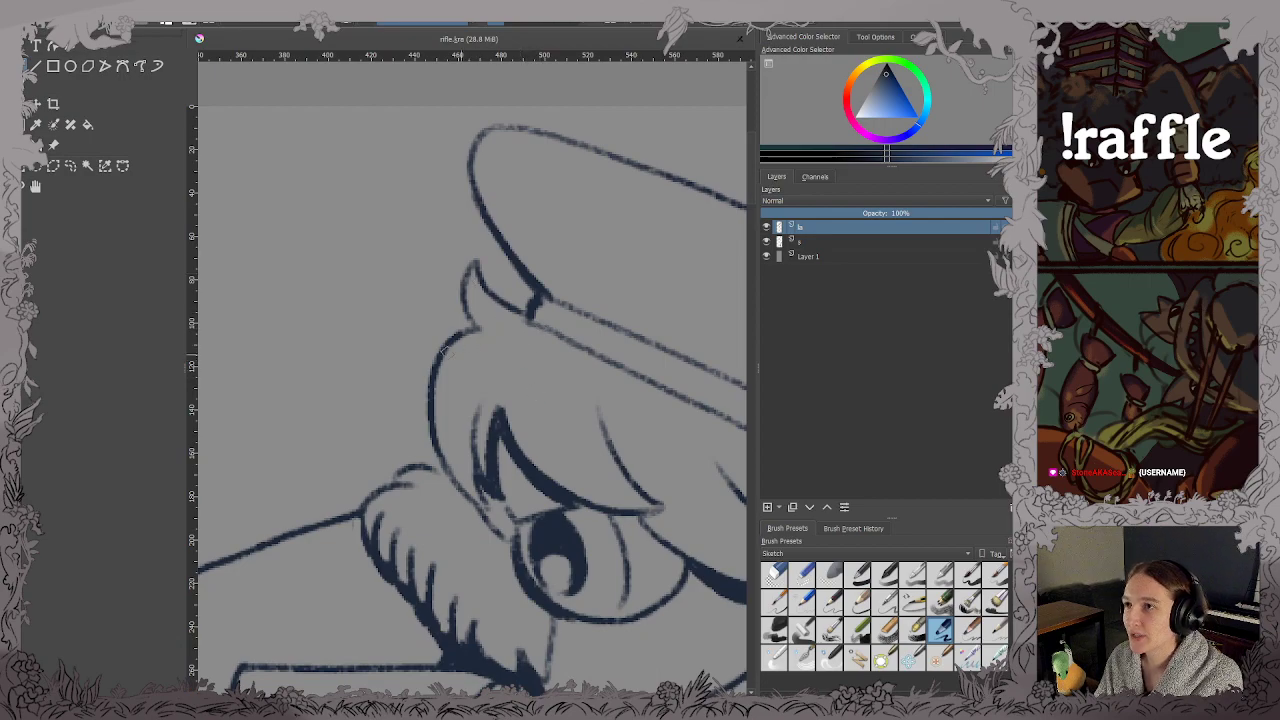
pyautogui.moveTo(440, 362)
pyautogui.mouseDown()
pyautogui.moveTo(429, 456)
pyautogui.moveTo(423, 417)
pyautogui.moveTo(425, 439)
pyautogui.moveTo(446, 348)
pyautogui.mouseUp()
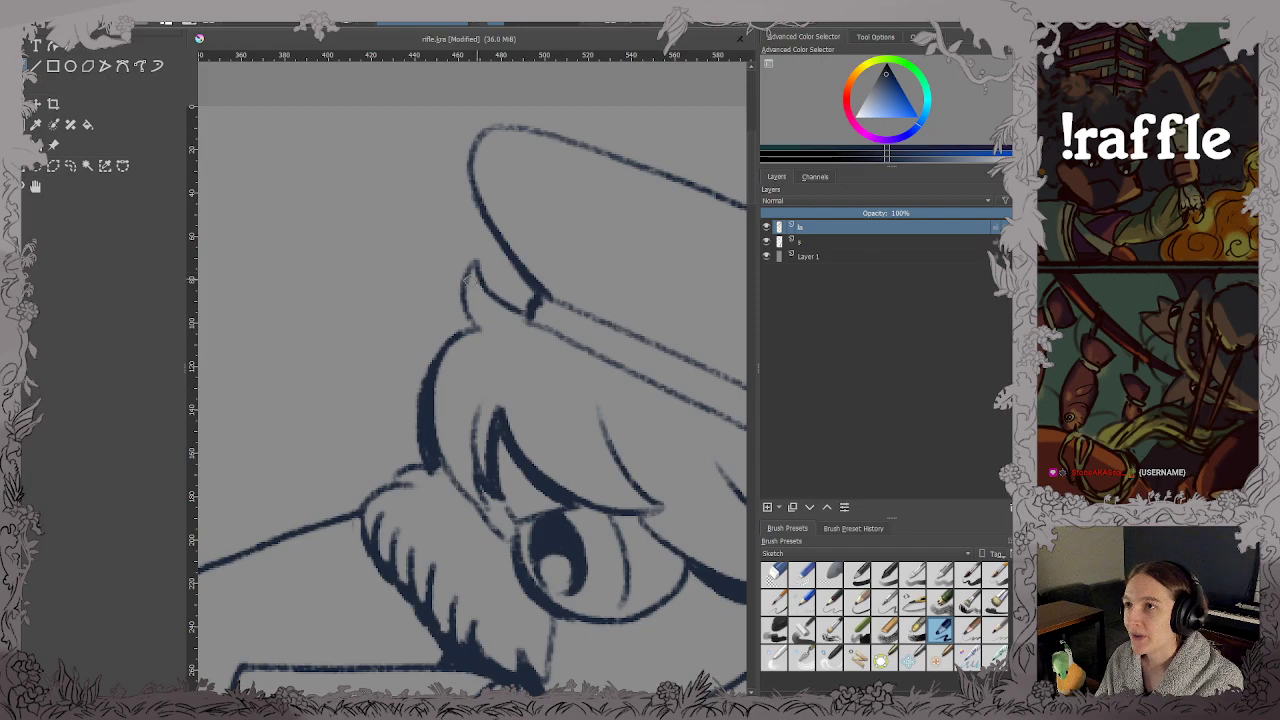
pyautogui.moveTo(490, 297); pyautogui.dragTo(521, 317)
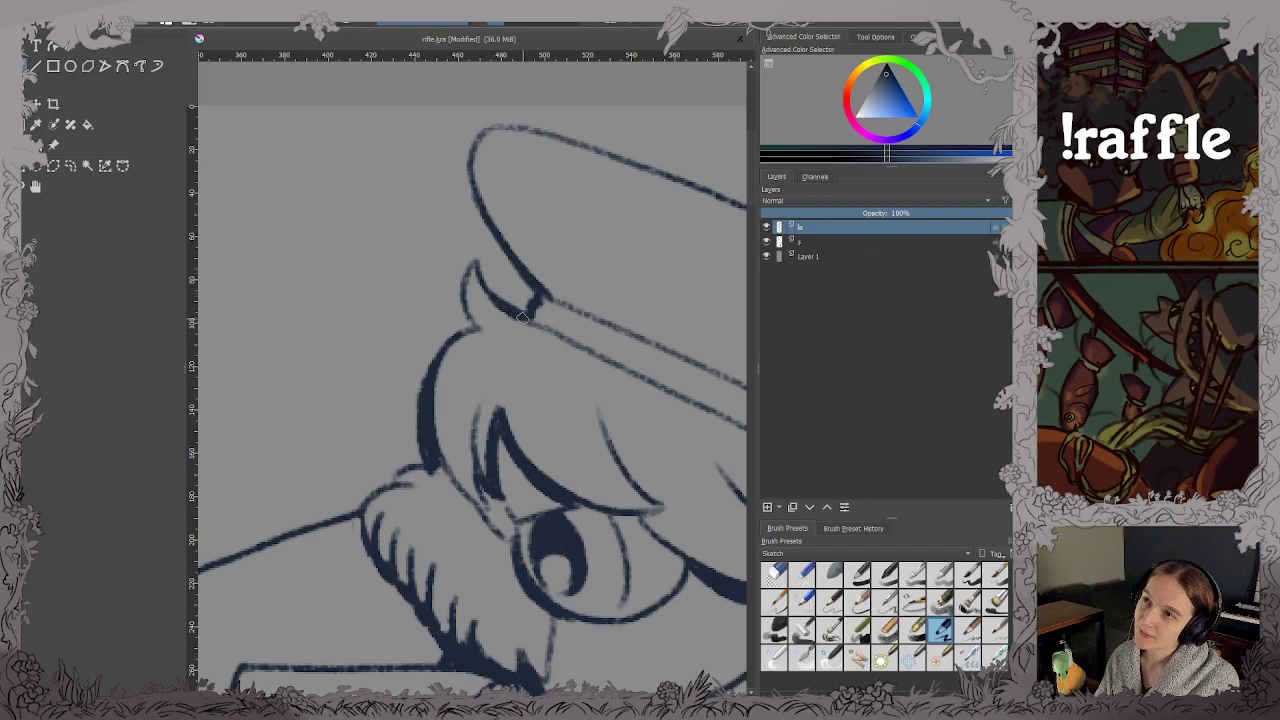
pyautogui.scroll(-3, 522, 317)
pyautogui.hotkey('ctrl', 's')
# Look at the reference image of the two robotic characters and return to the drawing.
pyautogui.moveTo(597, 362); pyautogui.dragTo(552, 314)
pyautogui.moveTo(616, 441); pyautogui.dragTo(531, 419)
pyautogui.scroll(3, 607, 395)
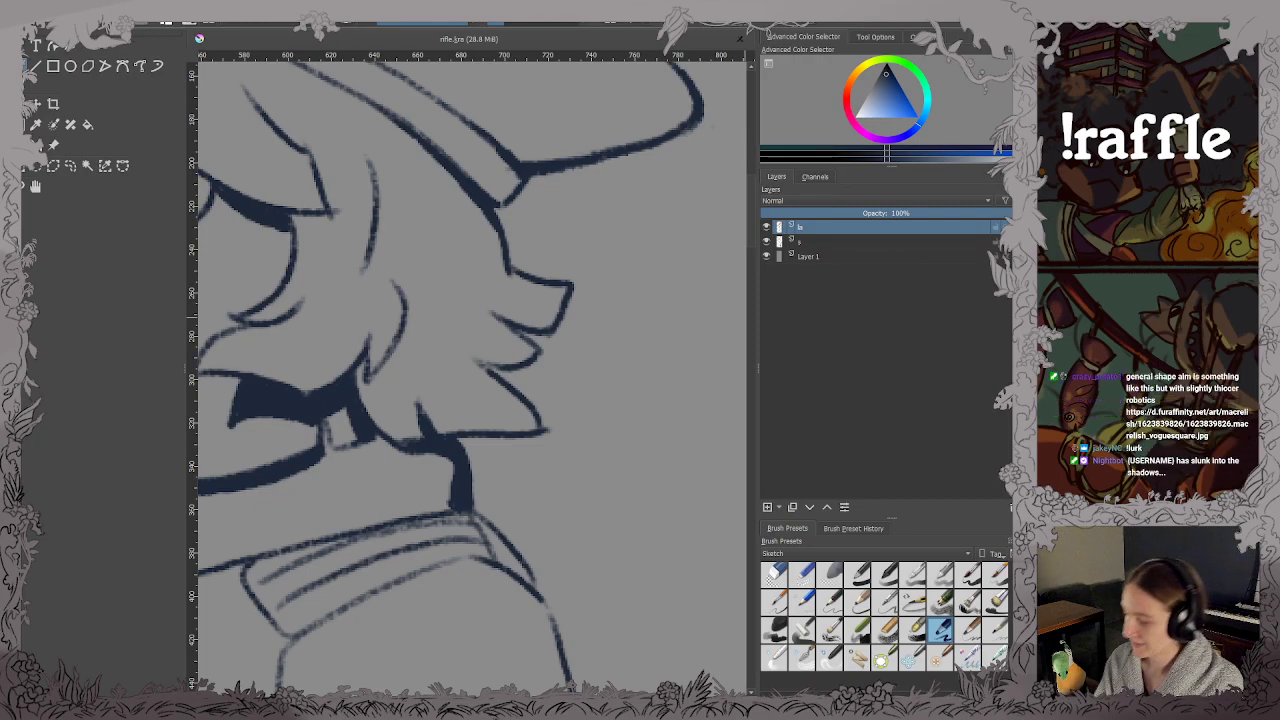
pyautogui.hotkey('alt', 'Tab')
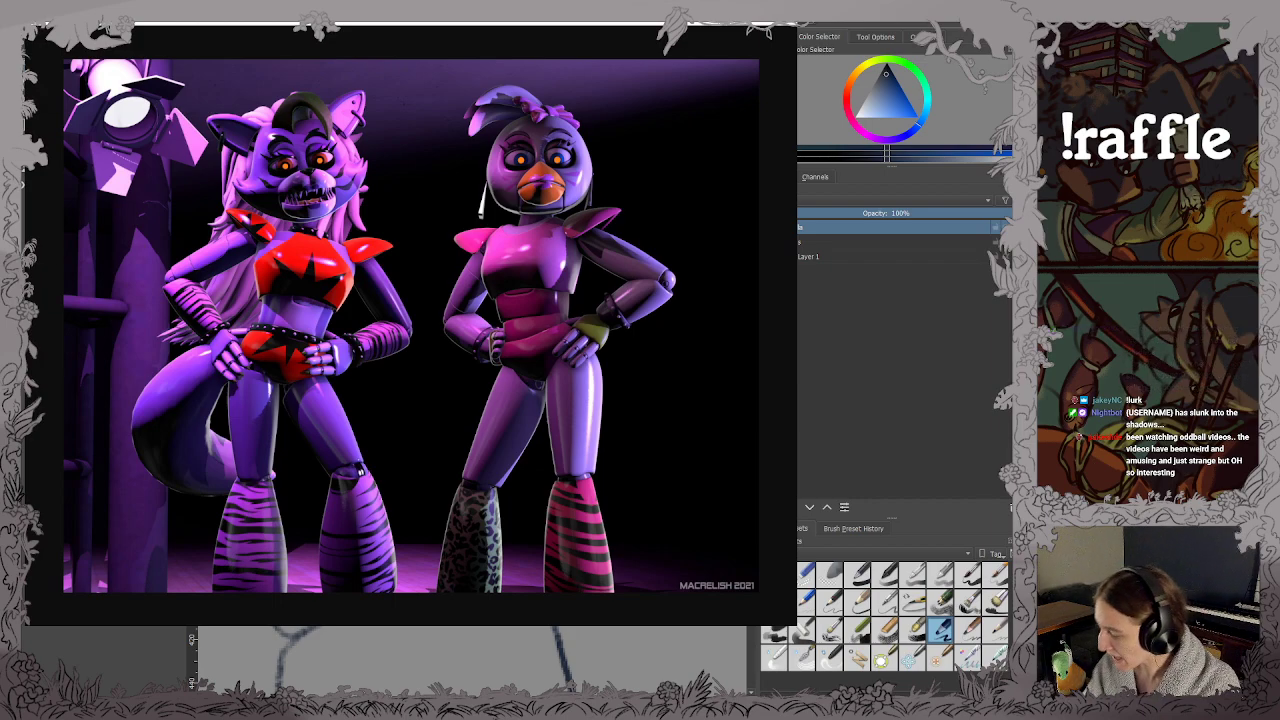
pyautogui.hotkey('alt', 'Tab')
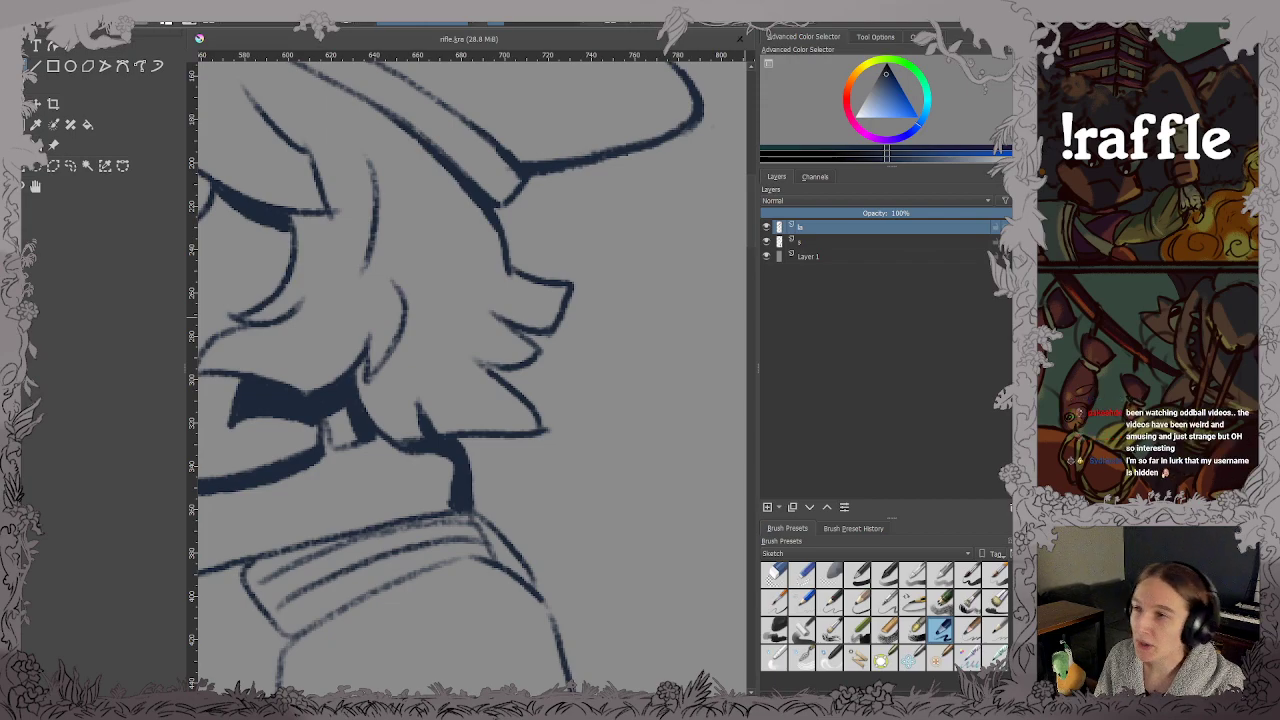
# Thicken the front and rear ends of the shoulder strap beside the collar with heavier lines, and save.
pyautogui.scroll(-1, 494, 380)
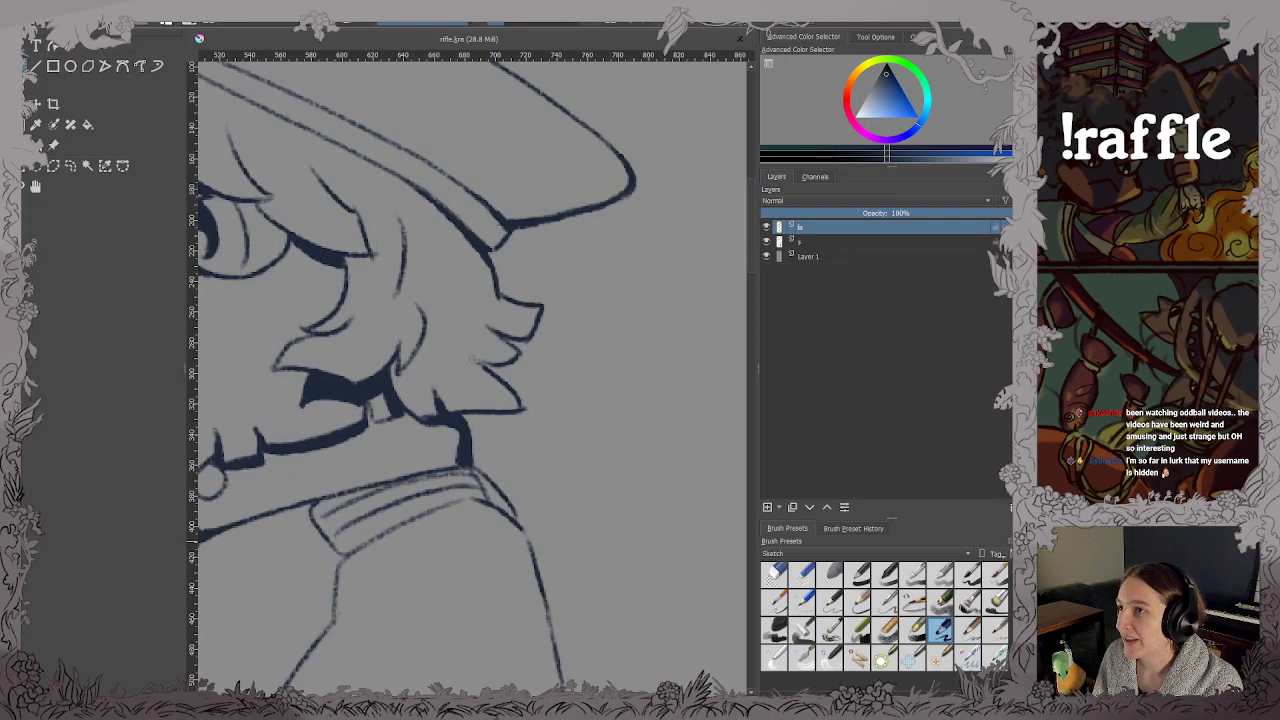
pyautogui.moveTo(494, 380); pyautogui.dragTo(632, 382)
pyautogui.scroll(2, 631, 425)
pyautogui.moveTo(629, 470); pyautogui.dragTo(615, 424)
pyautogui.scroll(-2, 615, 424)
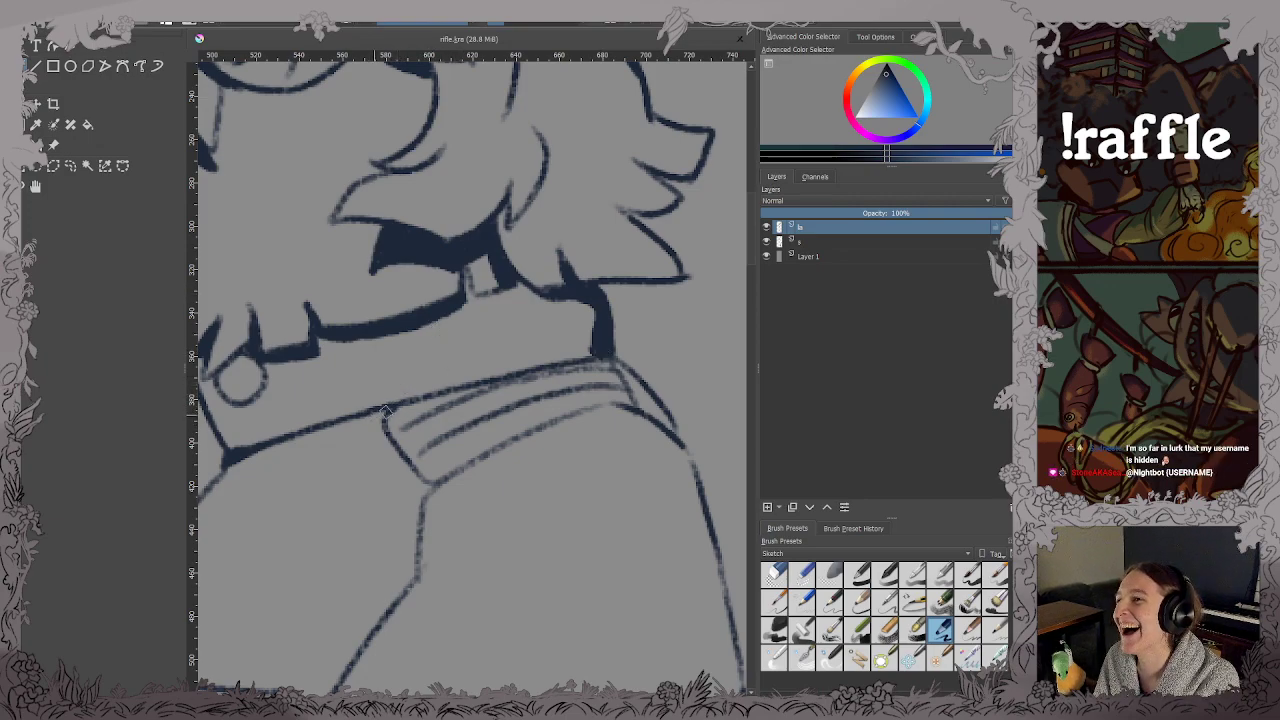
pyautogui.moveTo(385, 411)
pyautogui.mouseDown()
pyautogui.moveTo(408, 478)
pyautogui.moveTo(432, 492)
pyautogui.mouseUp()
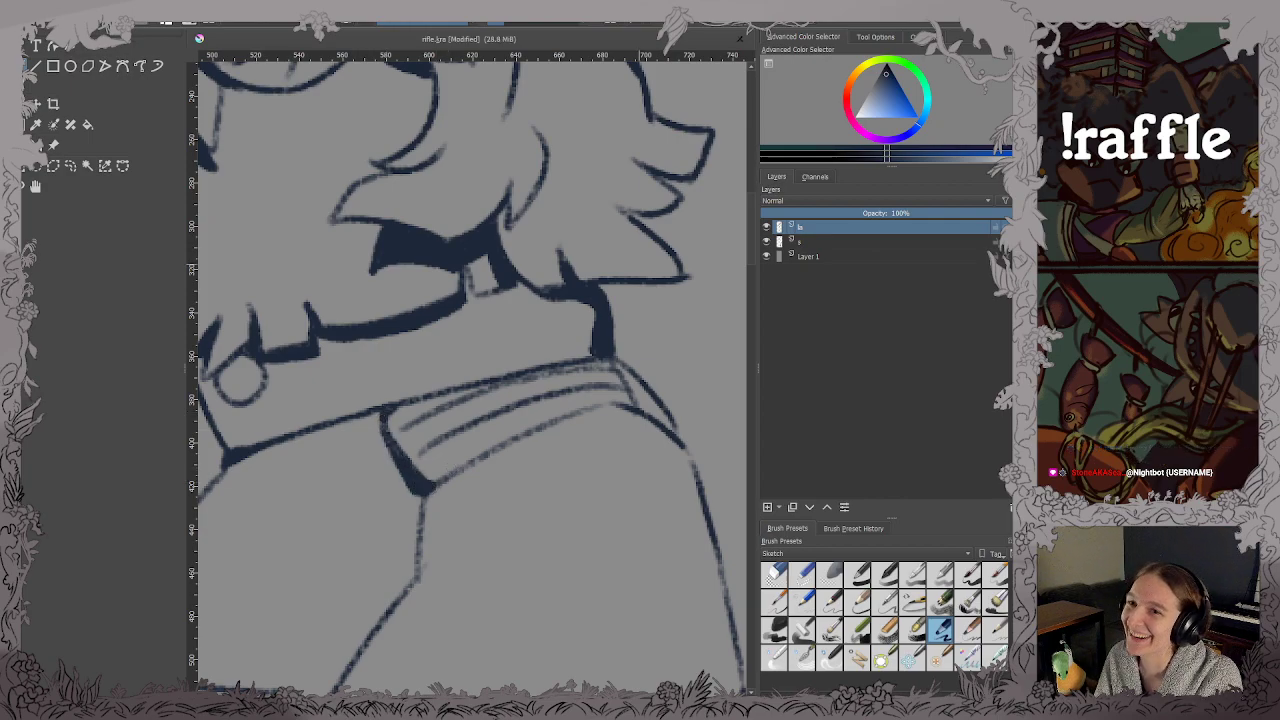
pyautogui.hotkey('ctrl', 's')
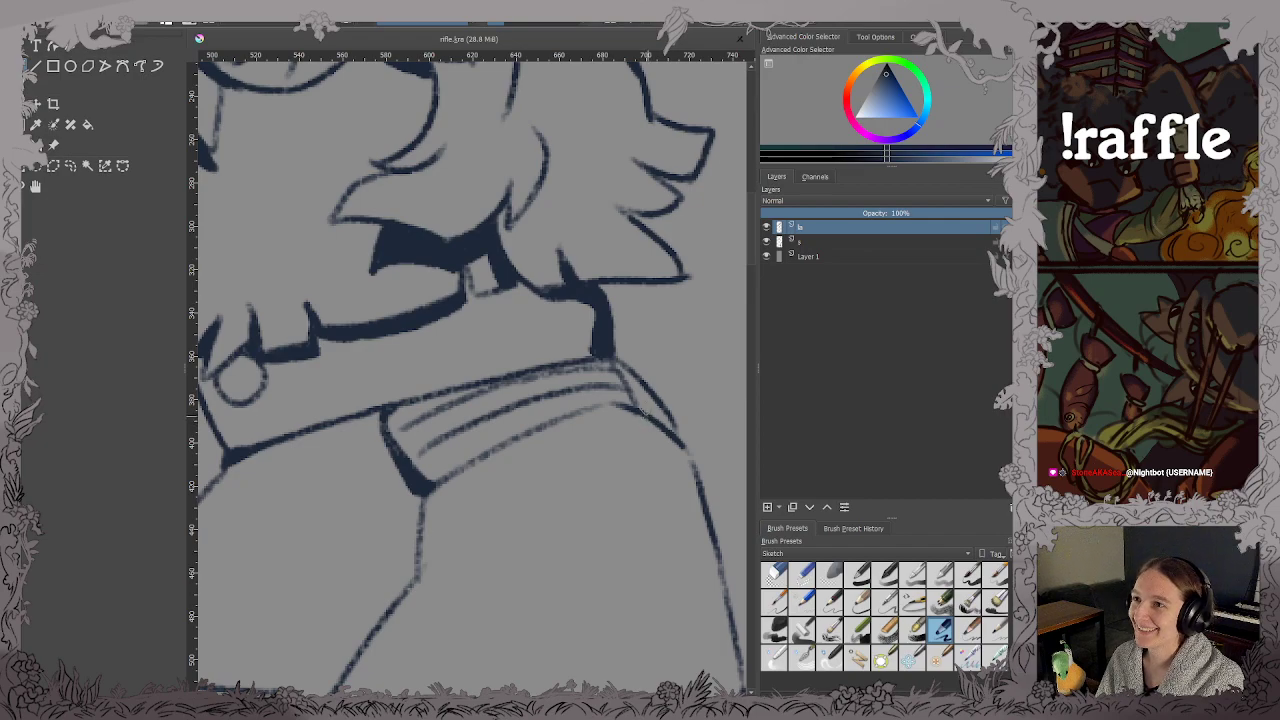
pyautogui.moveTo(640, 405); pyautogui.dragTo(634, 390)
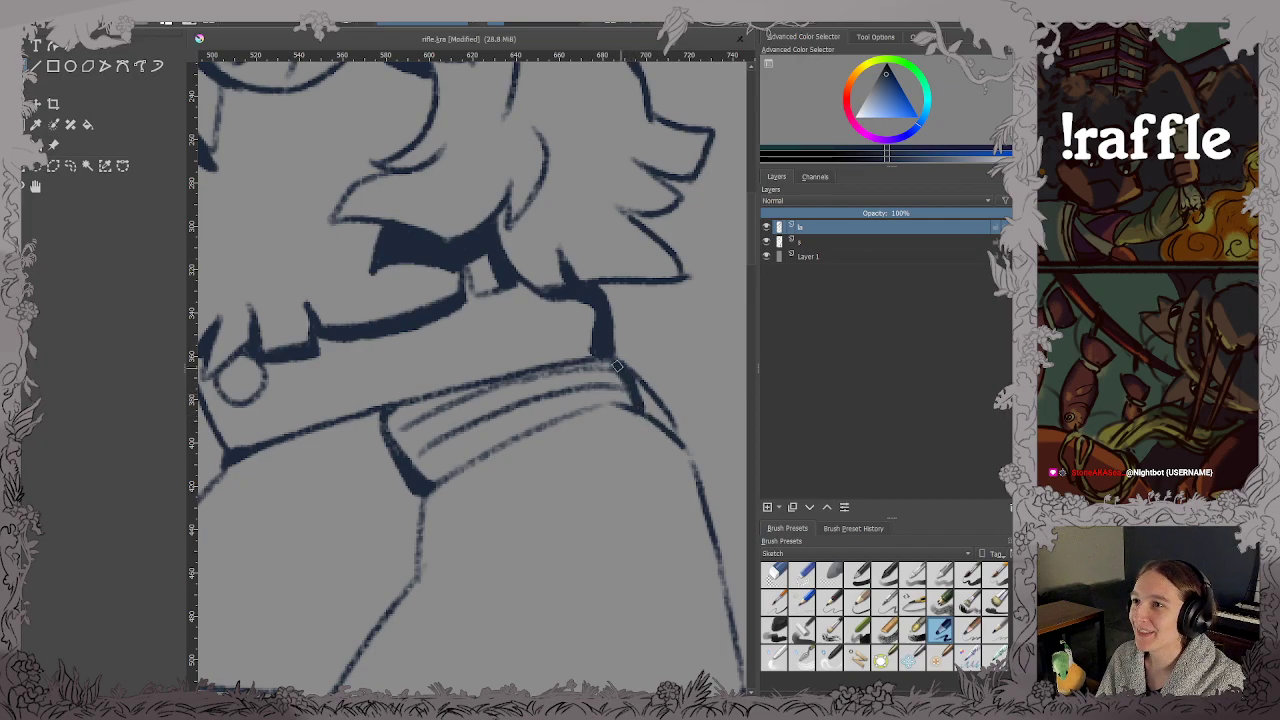
pyautogui.hotkey('ctrl', 's')
# Draw a round button on the chest pocket's flap, thicken the flap's two slanted lower edges, and save.
pyautogui.scroll(-6, 604, 350)
pyautogui.scroll(6, 546, 433)
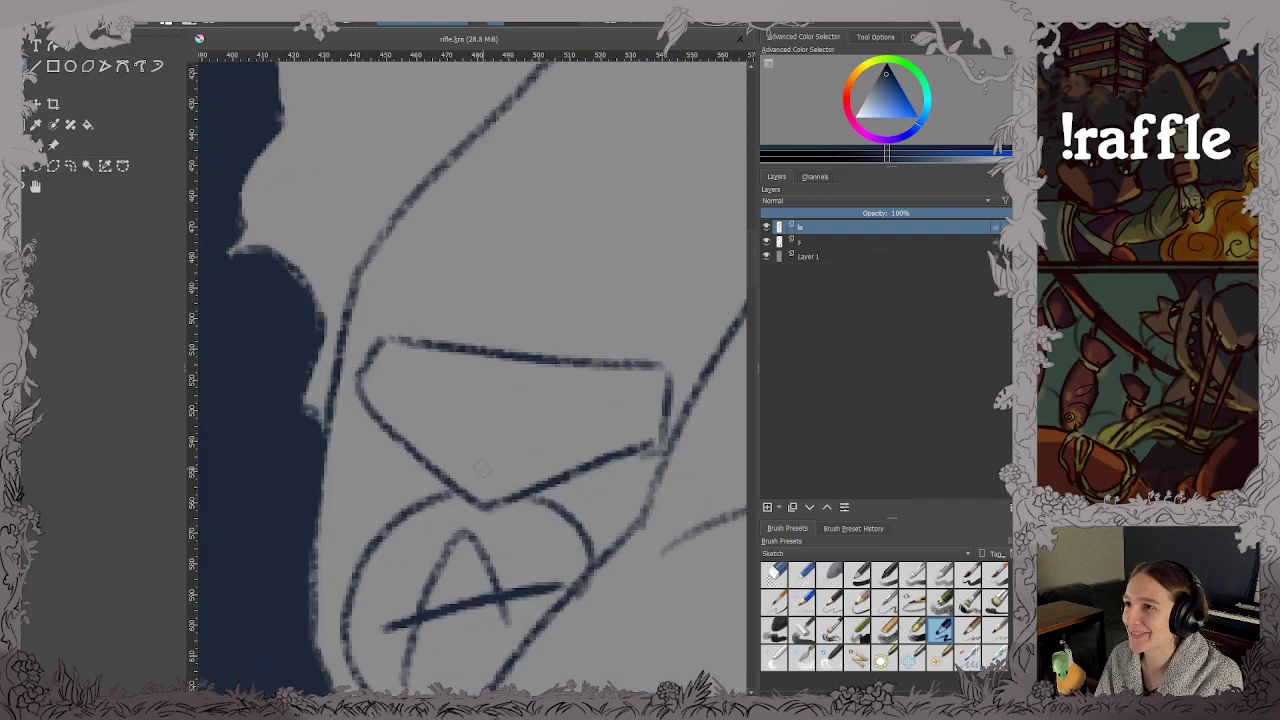
pyautogui.moveTo(490, 428); pyautogui.dragTo(482, 414)
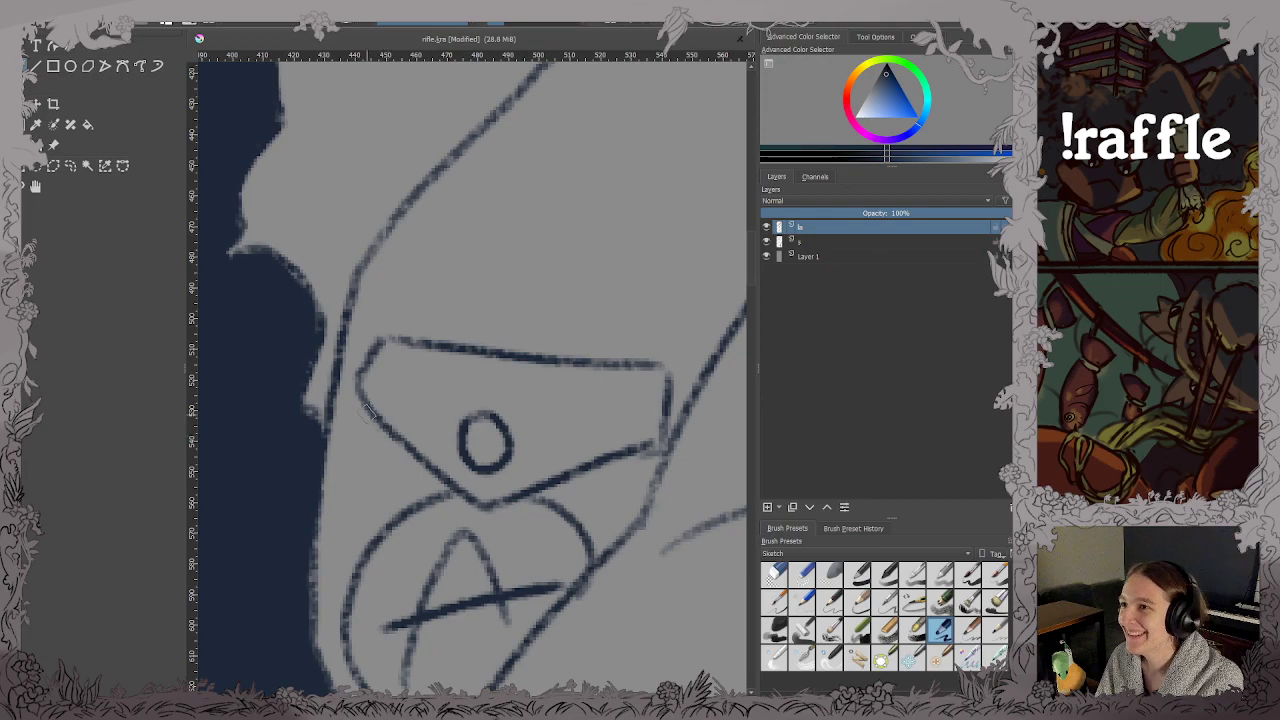
pyautogui.moveTo(368, 410)
pyautogui.mouseDown()
pyautogui.moveTo(412, 470)
pyautogui.moveTo(447, 490)
pyautogui.moveTo(420, 488)
pyautogui.mouseUp()
pyautogui.moveTo(540, 496)
pyautogui.mouseDown()
pyautogui.moveTo(665, 443)
pyautogui.moveTo(639, 462)
pyautogui.moveTo(609, 426)
pyautogui.mouseUp()
pyautogui.hotkey('ctrl', 's')
# Thicken the lower front curve of the round badge beneath the pocket flap down to its pointed end.
pyautogui.scroll(-3, 672, 436)
pyautogui.scroll(2, 609, 426)
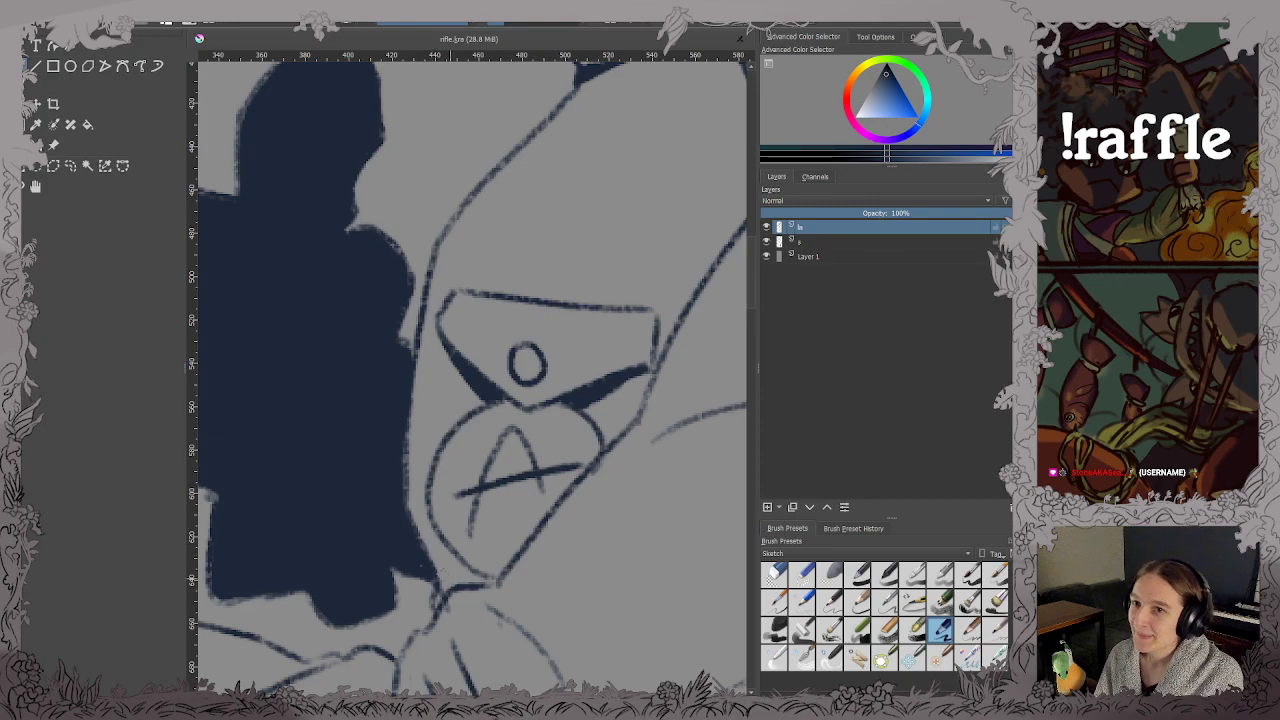
pyautogui.moveTo(432, 529)
pyautogui.mouseDown()
pyautogui.moveTo(460, 579)
pyautogui.moveTo(446, 549)
pyautogui.moveTo(480, 578)
pyautogui.moveTo(496, 581)
pyautogui.mouseUp()
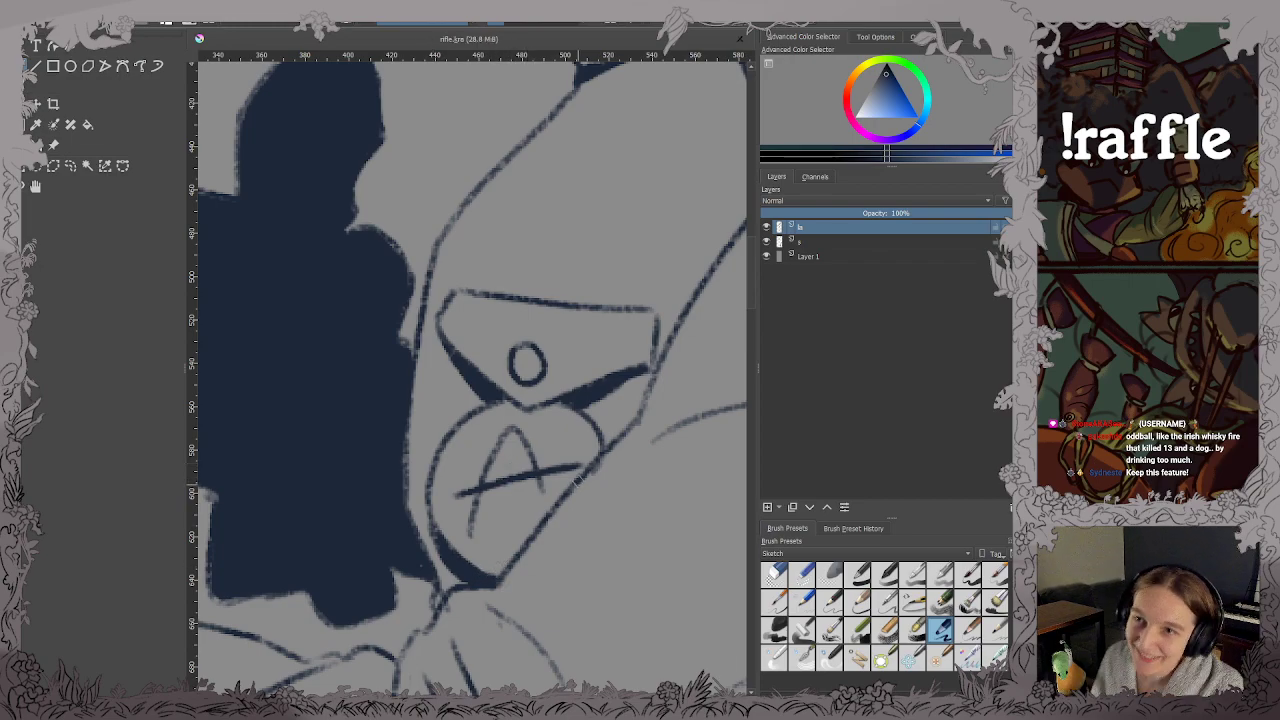
# Examine the jacket's torso and the folds where the sleeve bends at the elbow.
pyautogui.scroll(-1, 571, 467)
pyautogui.moveTo(571, 467); pyautogui.dragTo(562, 437)
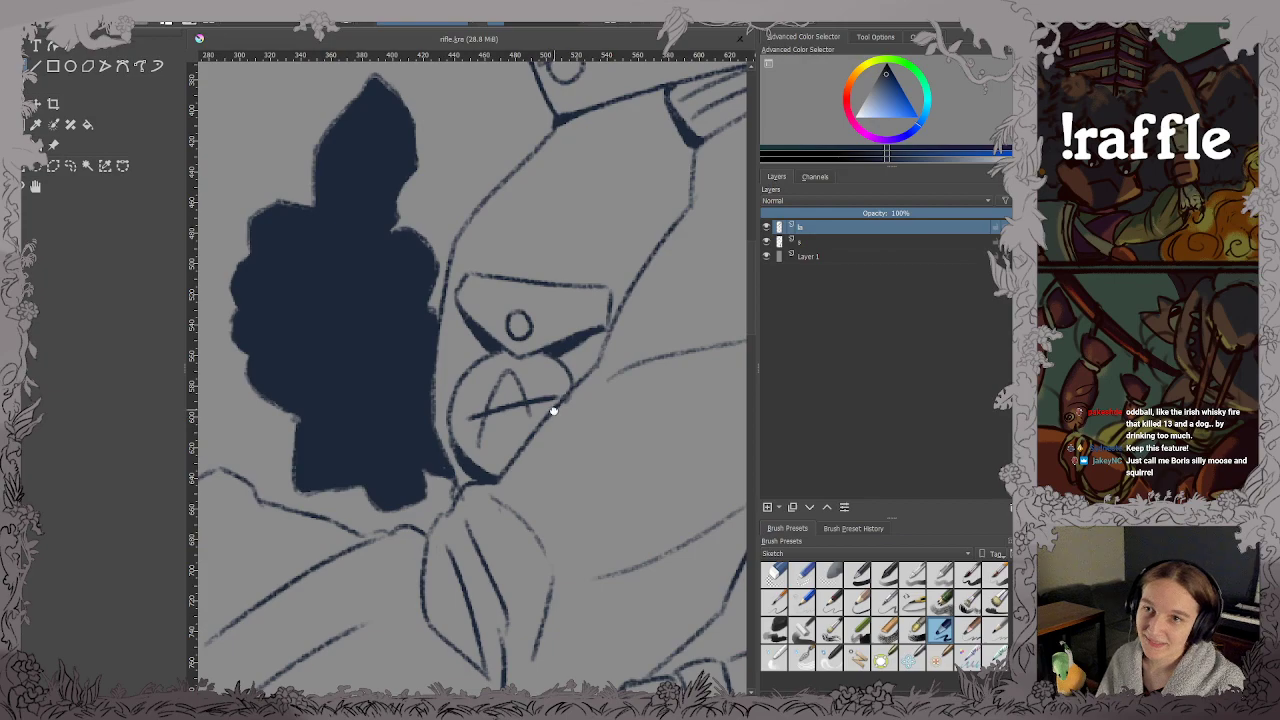
pyautogui.moveTo(553, 410); pyautogui.dragTo(535, 371)
pyautogui.scroll(-1, 536, 377)
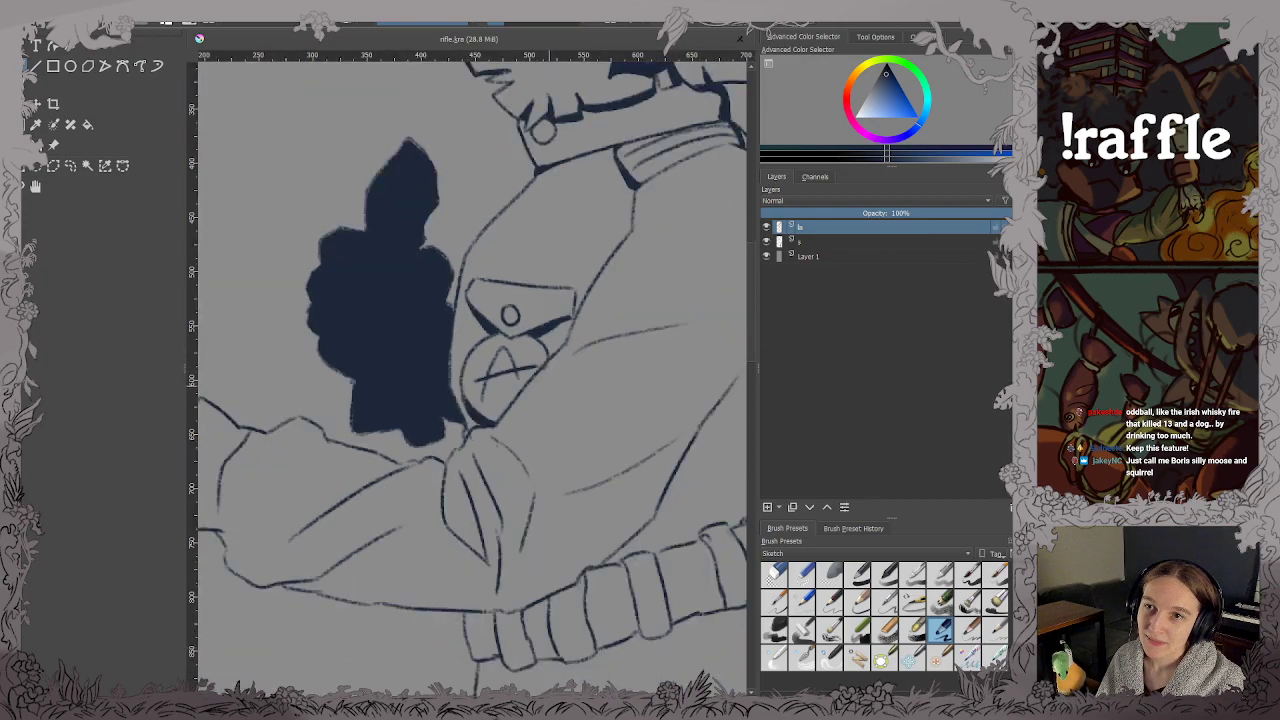
pyautogui.scroll(-1, 550, 389)
pyautogui.moveTo(551, 391); pyautogui.dragTo(557, 422)
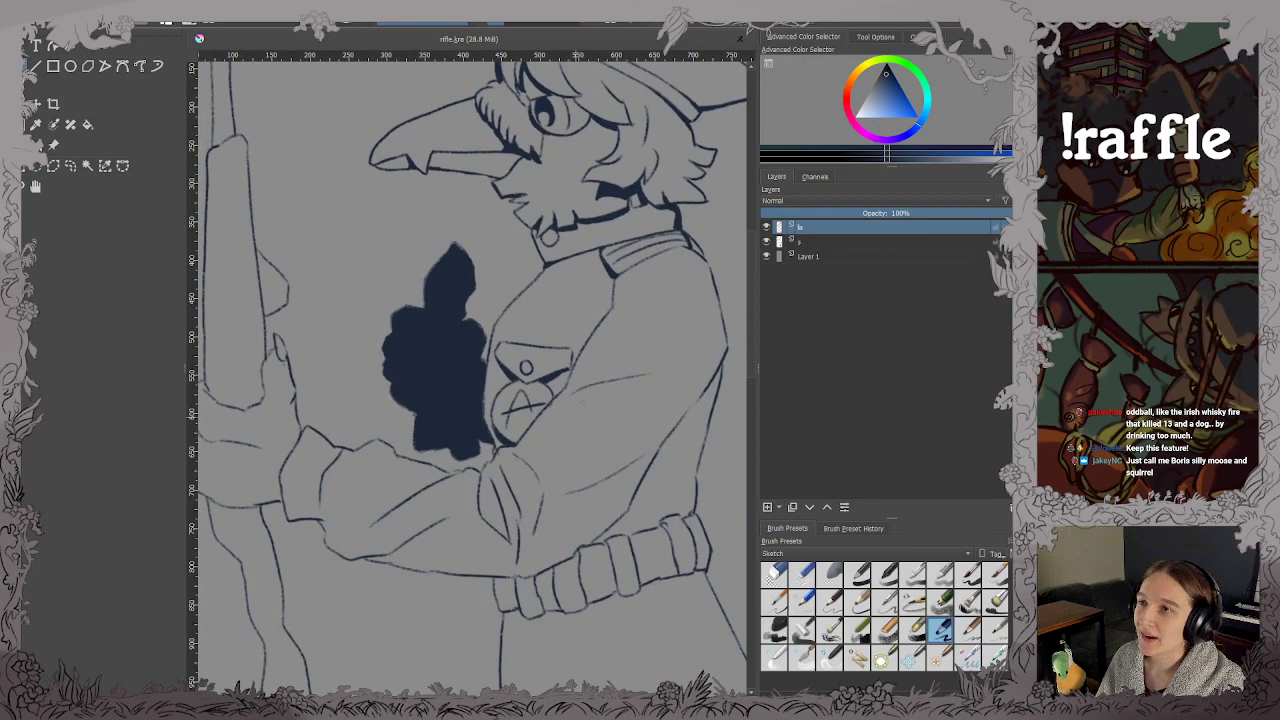
pyautogui.scroll(5, 591, 366)
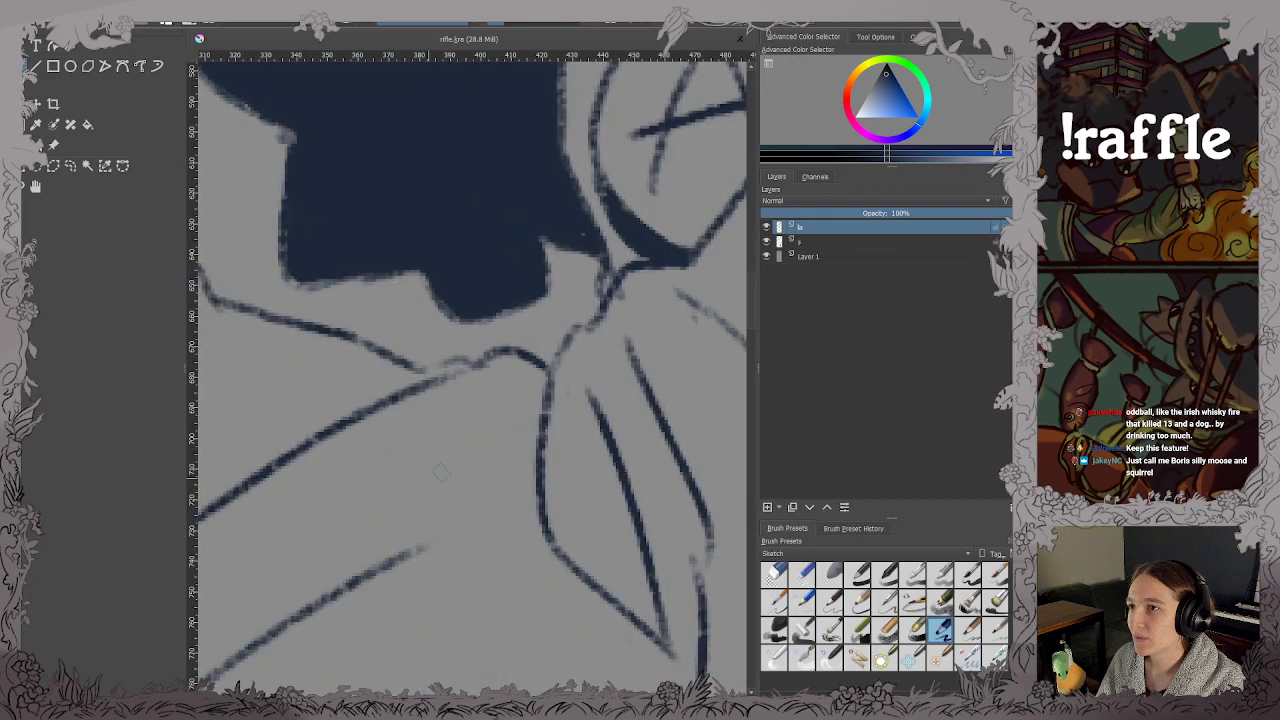
pyautogui.moveTo(573, 440); pyautogui.dragTo(518, 408)
pyautogui.scroll(-1, 492, 408)
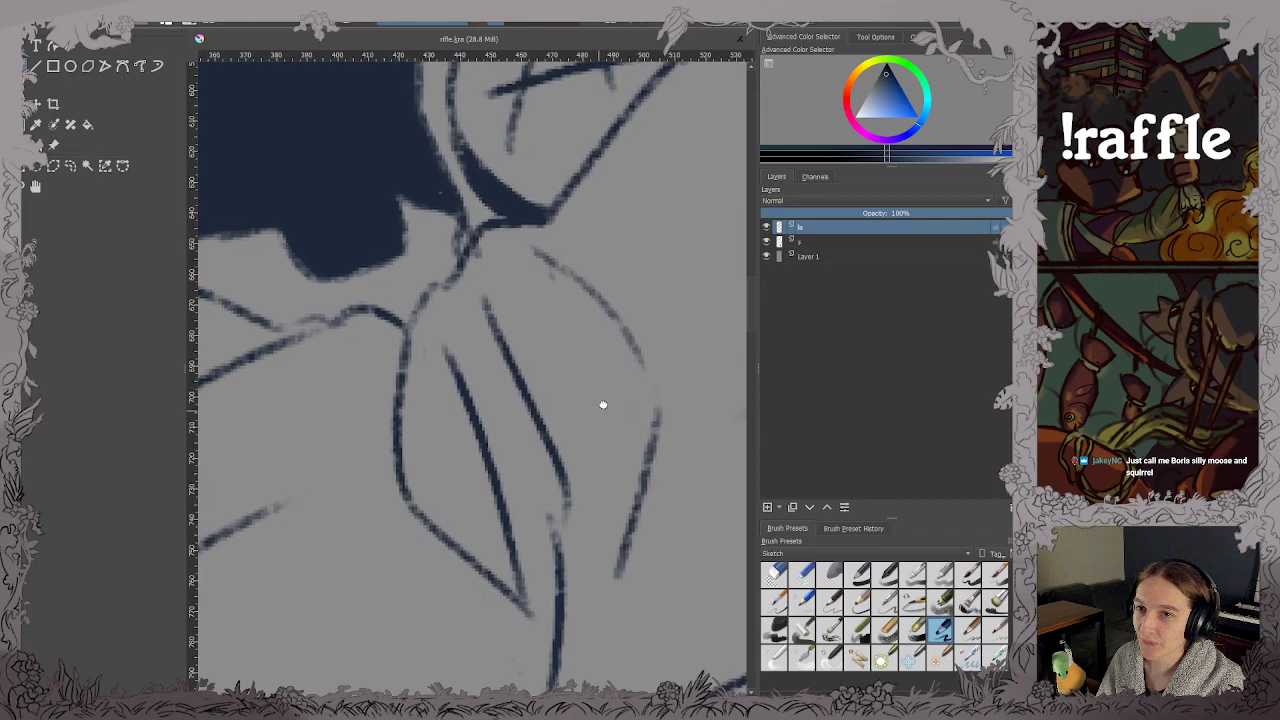
pyautogui.scroll(2, 602, 390)
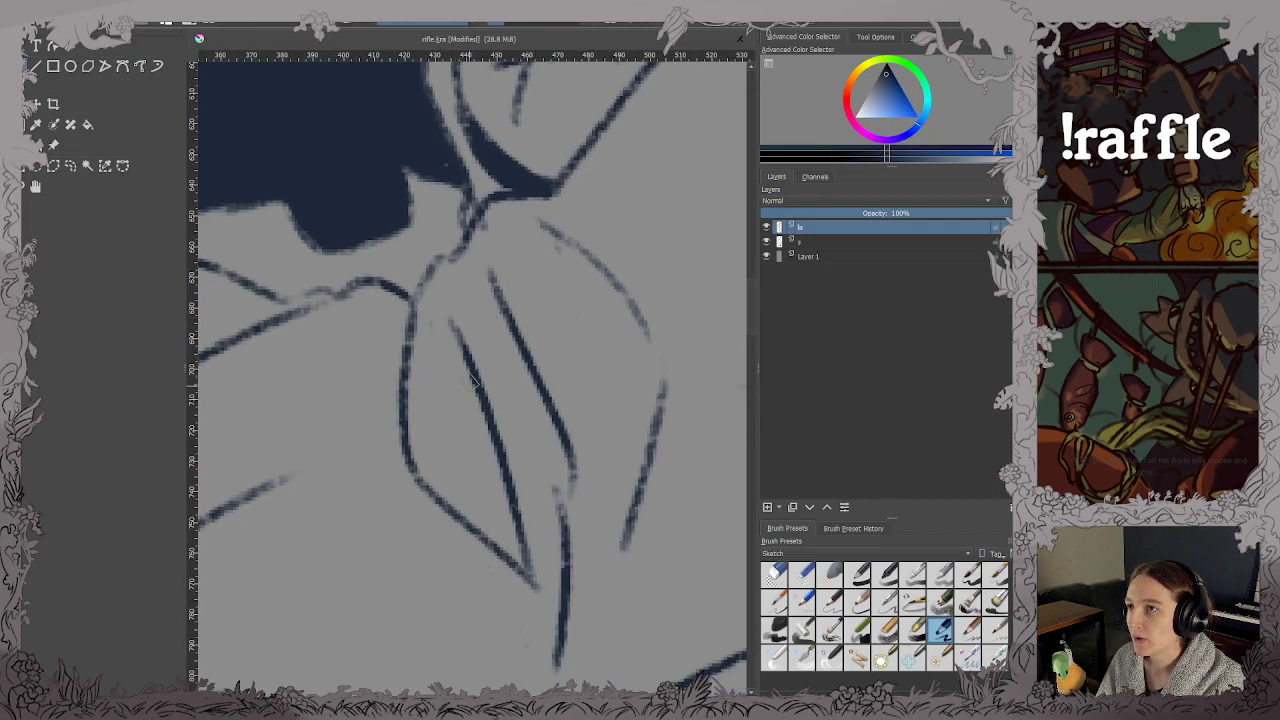
pyautogui.moveTo(458, 325)
pyautogui.mouseDown()
pyautogui.moveTo(465, 408)
pyautogui.moveTo(470, 371)
pyautogui.mouseUp()
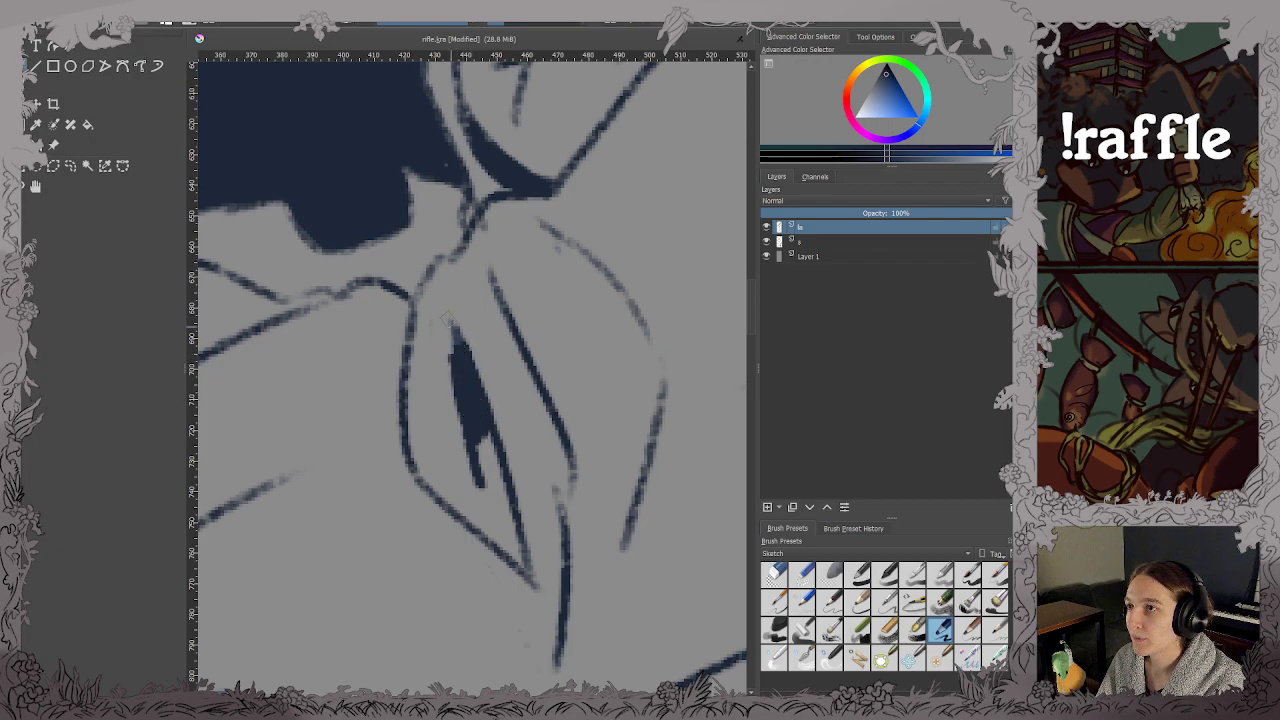
pyautogui.hotkey('ctrl', 'z')
pyautogui.hotkey('ctrl', 'z')
# Fill the narrow pointed fold at the sleeve's inner elbow with solid dark shadow, and save.
pyautogui.moveTo(481, 433)
pyautogui.mouseDown()
pyautogui.moveTo(510, 540)
pyautogui.moveTo(489, 481)
pyautogui.moveTo(489, 520)
pyautogui.moveTo(529, 582)
pyautogui.moveTo(415, 462)
pyautogui.moveTo(487, 522)
pyautogui.moveTo(452, 496)
pyautogui.moveTo(459, 518)
pyautogui.moveTo(412, 441)
pyautogui.moveTo(483, 511)
pyautogui.mouseUp()
pyautogui.moveTo(411, 406)
pyautogui.mouseDown()
pyautogui.moveTo(414, 291)
pyautogui.moveTo(454, 309)
pyautogui.moveTo(487, 350)
pyautogui.mouseUp()
pyautogui.hotkey('ctrl', 's')
# Fill a tapering dark shadow under the upper arm, from the belt's top edge up along the sleeve line, and save.
pyautogui.scroll(-4, 416, 287)
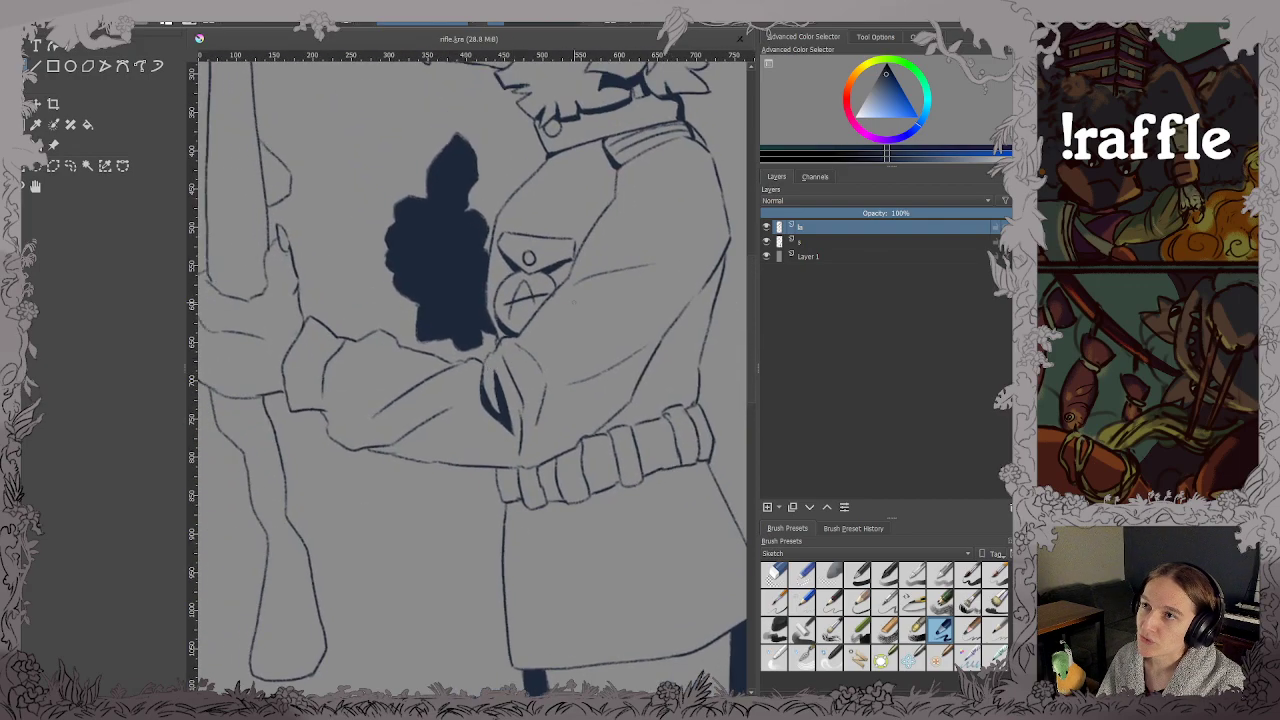
pyautogui.moveTo(607, 270); pyautogui.dragTo(555, 386)
pyautogui.scroll(1, 574, 276)
pyautogui.moveTo(574, 276); pyautogui.dragTo(435, 108)
pyautogui.scroll(2, 494, 427)
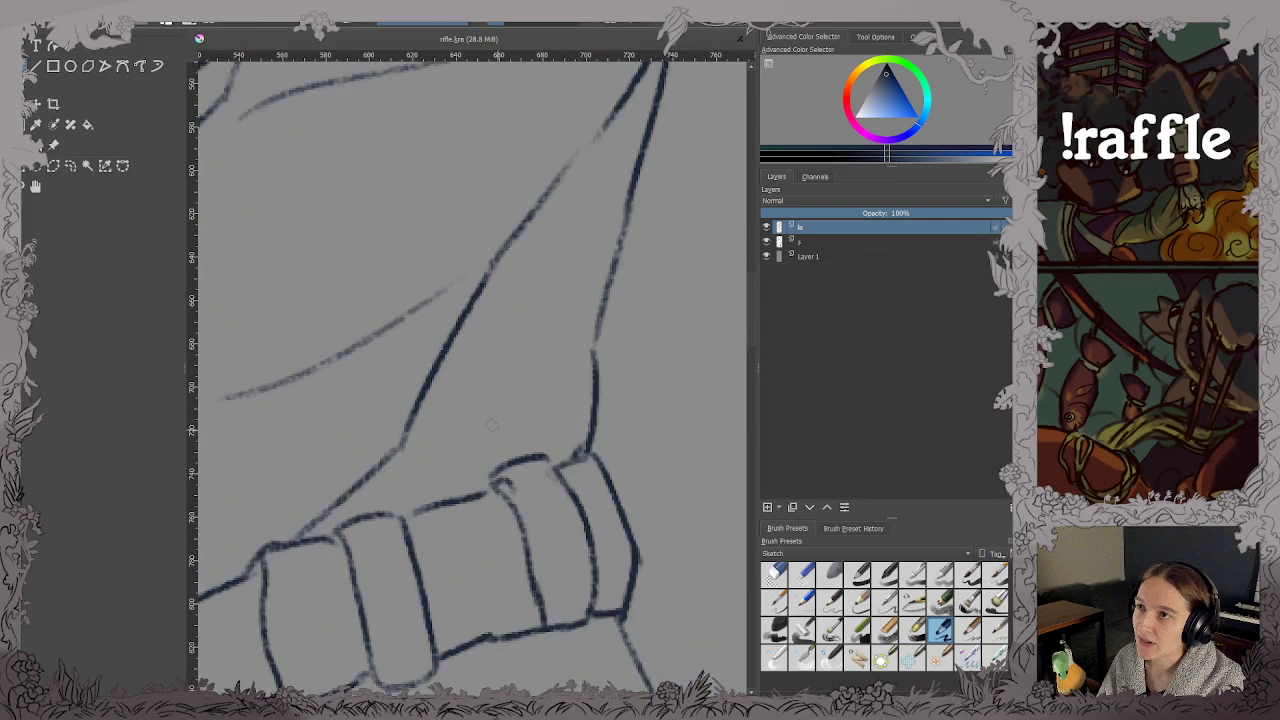
pyautogui.moveTo(491, 428); pyautogui.dragTo(495, 459)
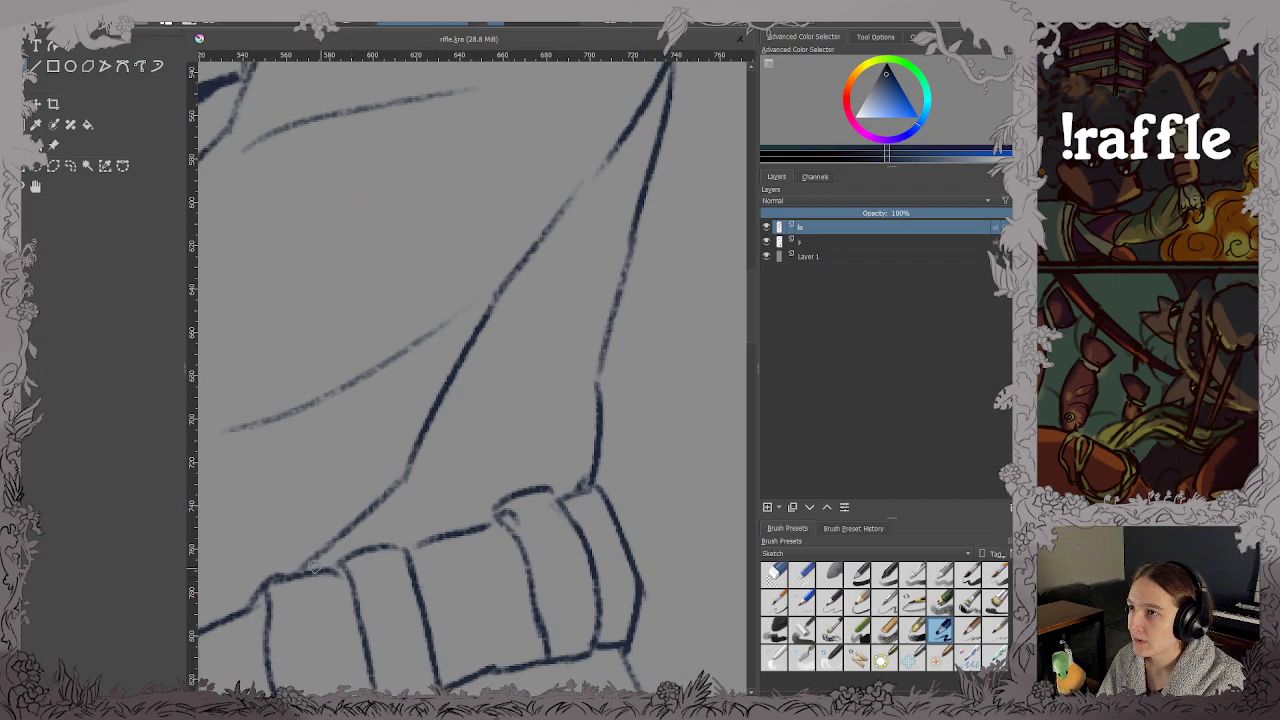
pyautogui.moveTo(315, 568)
pyautogui.mouseDown()
pyautogui.moveTo(384, 506)
pyautogui.moveTo(357, 537)
pyautogui.moveTo(385, 515)
pyautogui.moveTo(400, 540)
pyautogui.mouseUp()
pyautogui.hotkey('ctrl', 's')
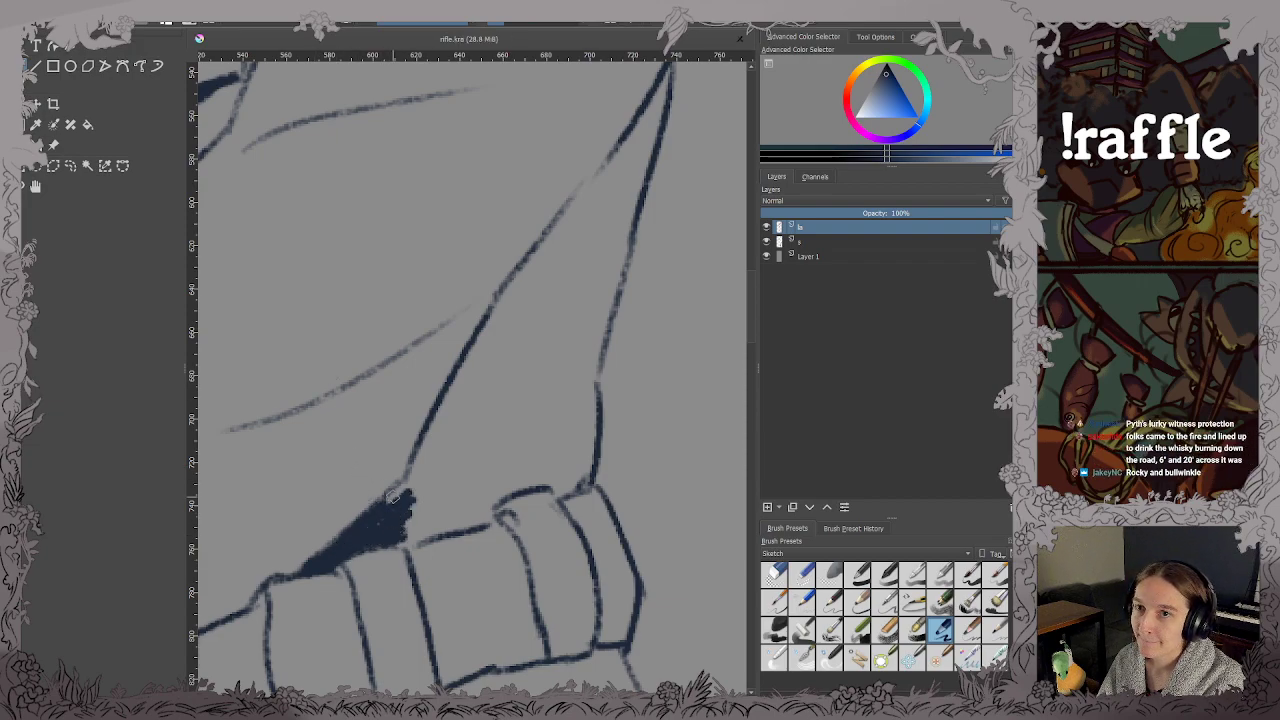
pyautogui.moveTo(401, 508); pyautogui.dragTo(455, 388)
pyautogui.hotkey('ctrl', 's')
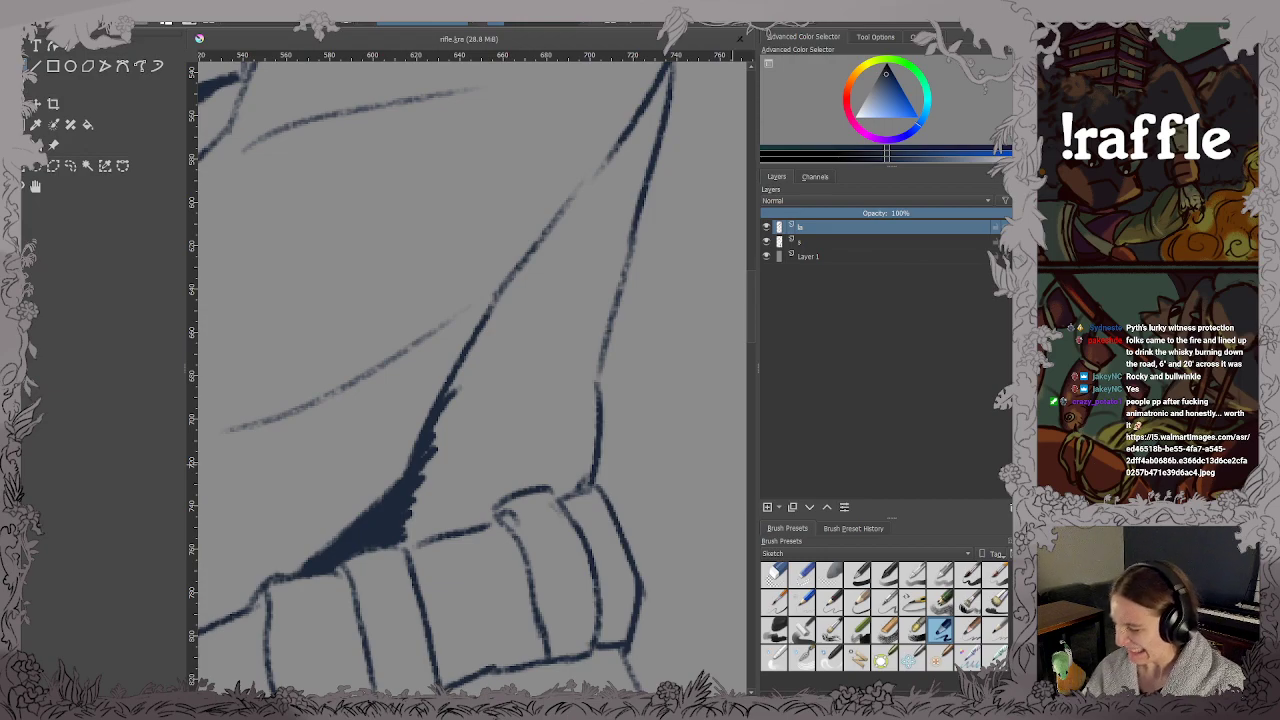
# Examine the image of the mixer's meat grinder attachment, the ground meat and the sausages, and return to the drawing.
pyautogui.hotkey('alt', 'Tab')
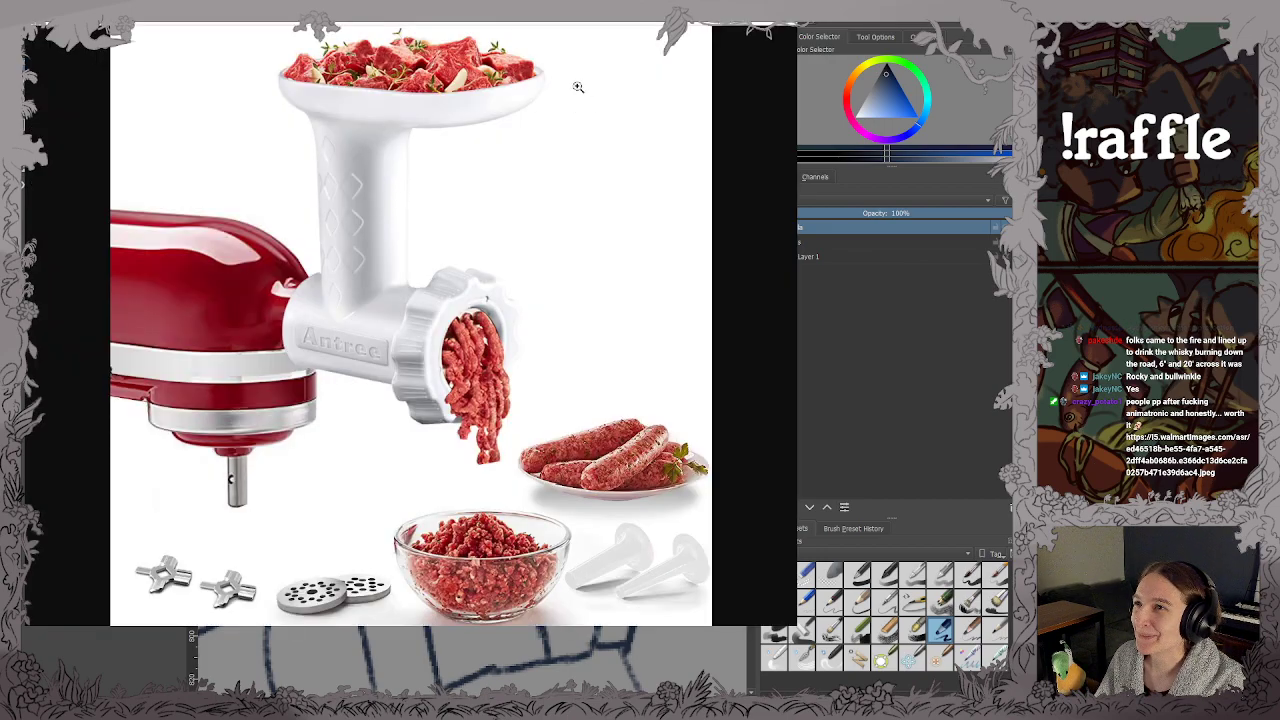
pyautogui.scroll(6, 535, 85)
pyautogui.scroll(-2, 543, 90)
pyautogui.scroll(4, 568, 280)
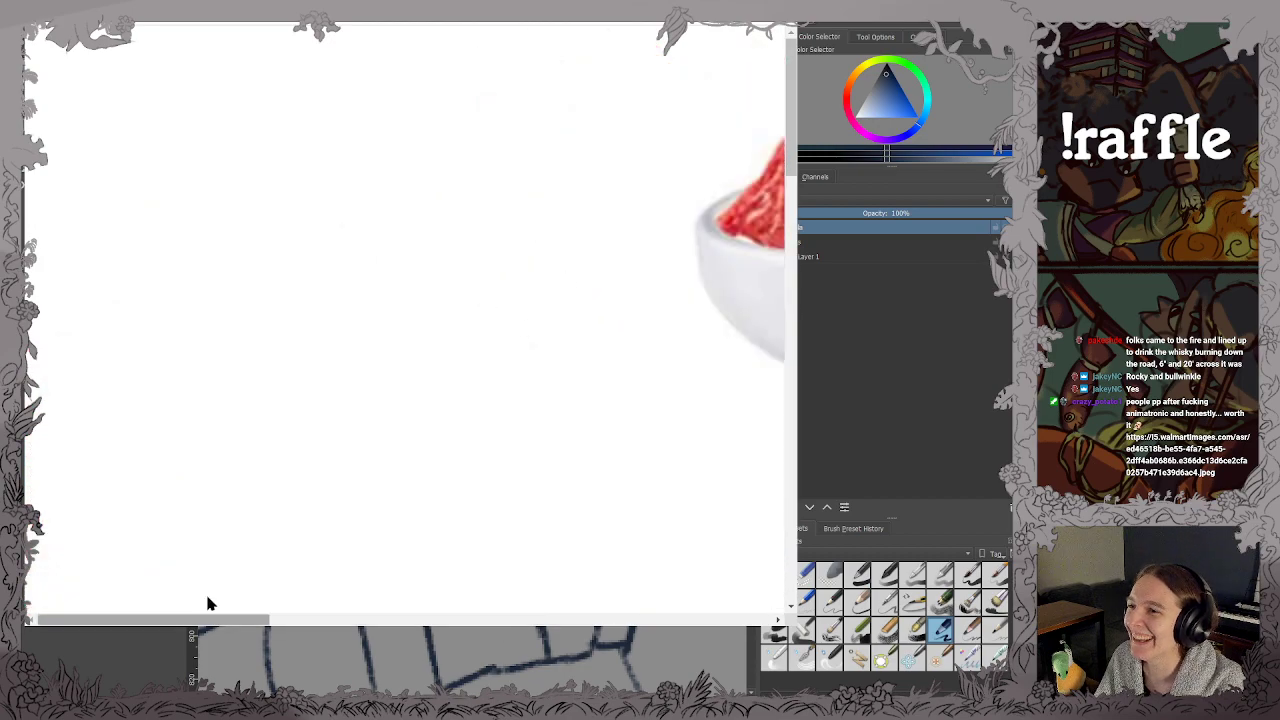
pyautogui.moveTo(214, 617); pyautogui.dragTo(483, 612)
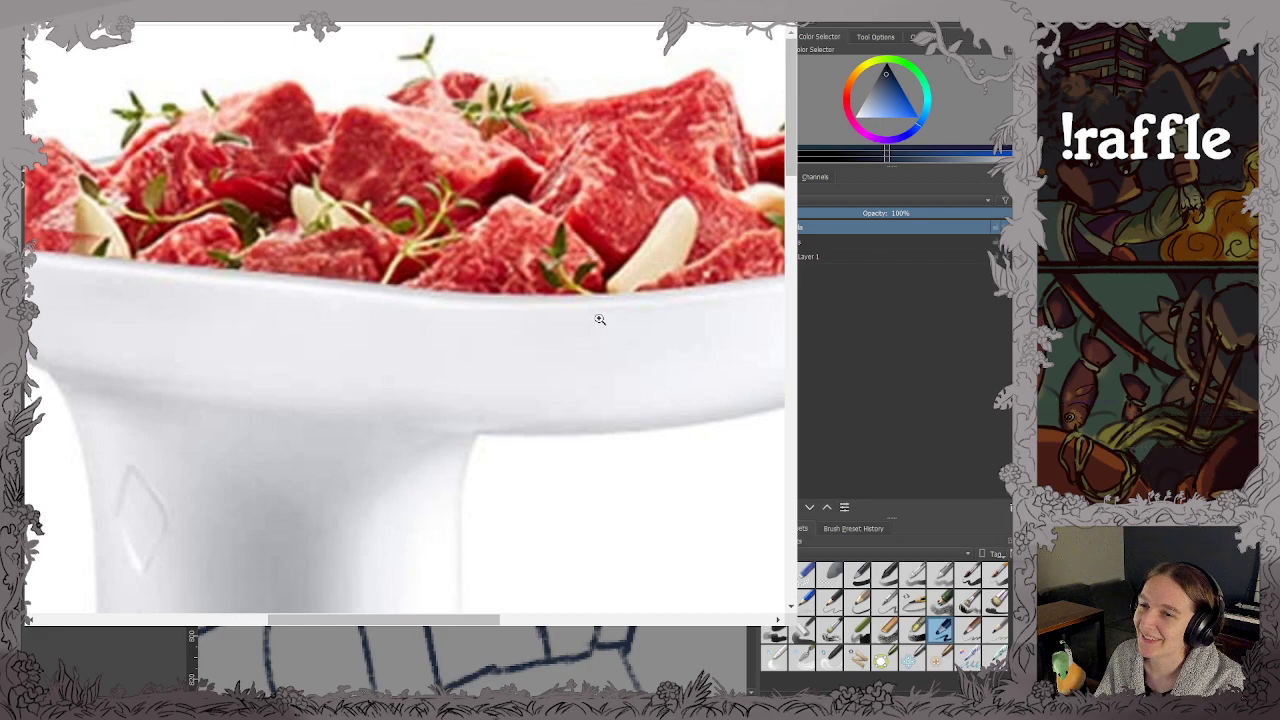
pyautogui.scroll(-3, 559, 367)
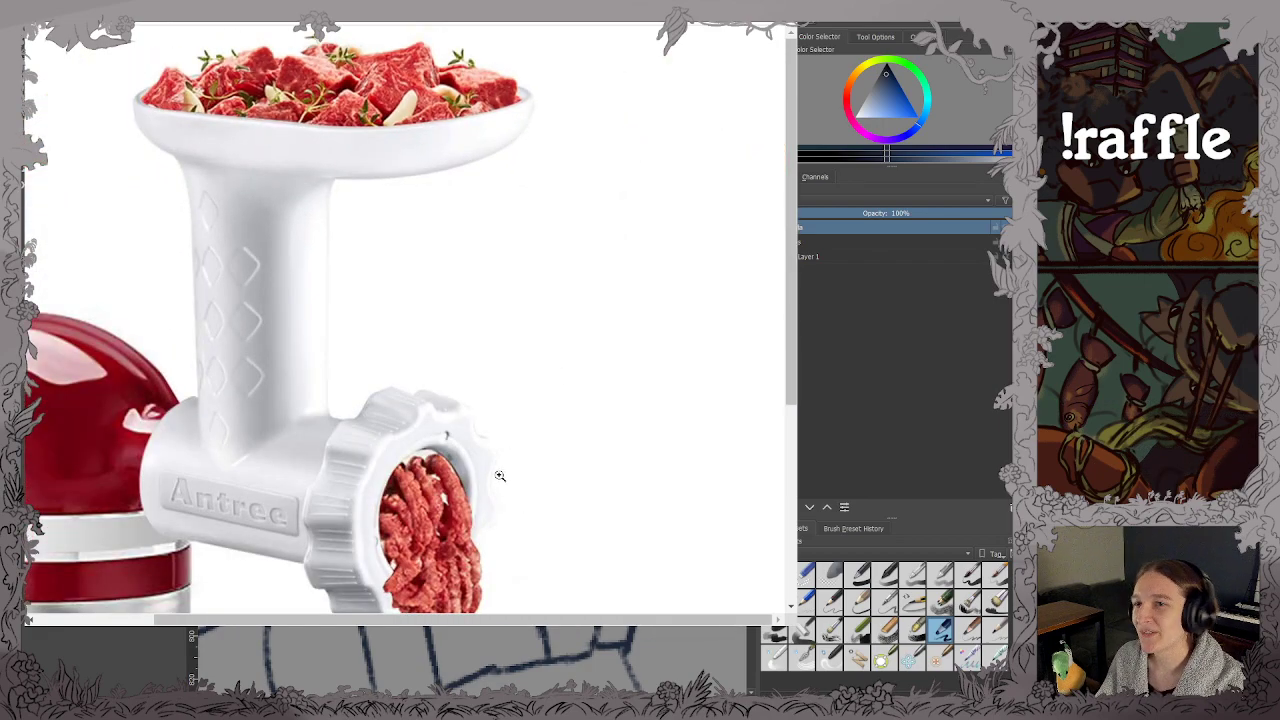
pyautogui.scroll(-3, 499, 475)
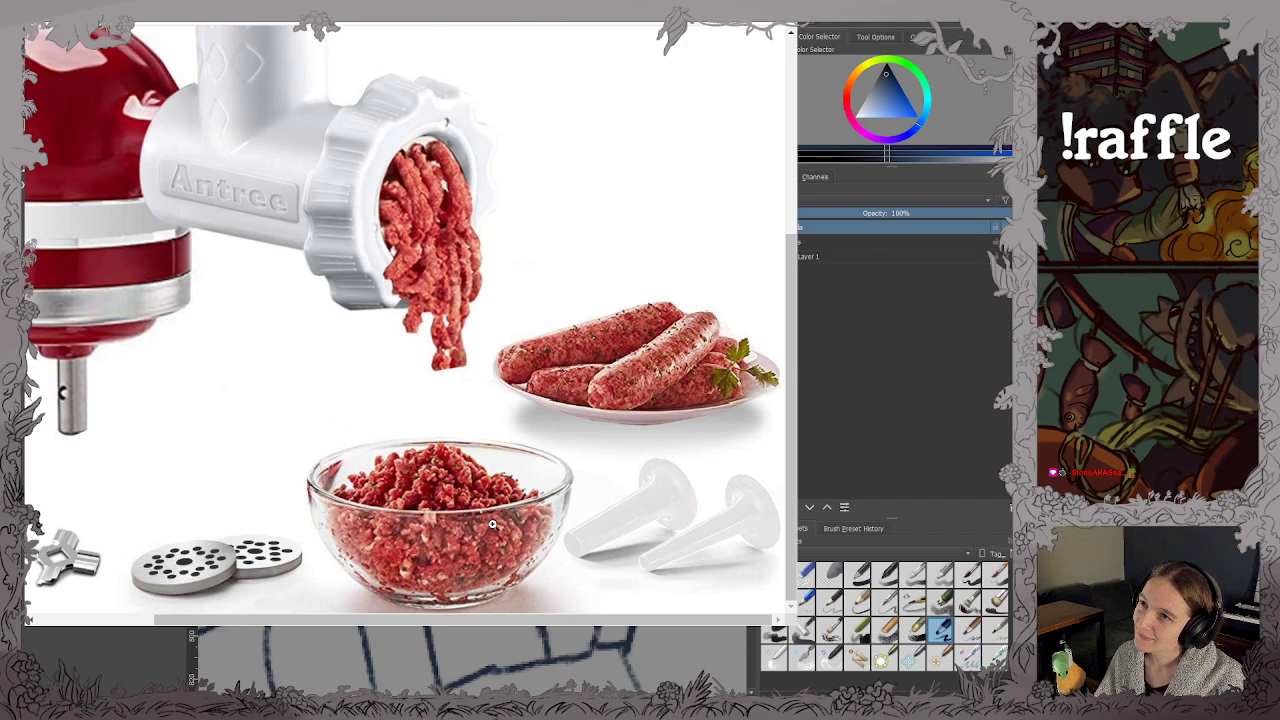
pyautogui.scroll(5, 502, 535)
pyautogui.moveTo(294, 622); pyautogui.dragTo(757, 602)
pyautogui.scroll(-5, 546, 429)
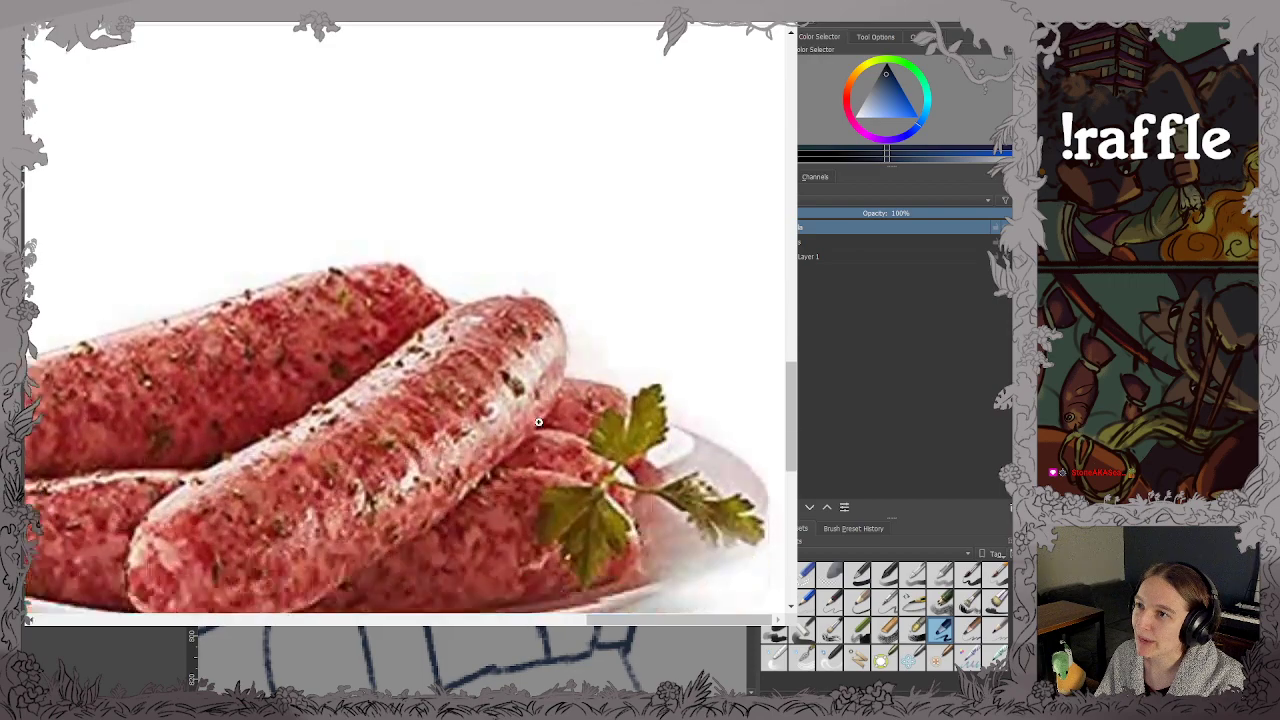
pyautogui.scroll(1, 526, 426)
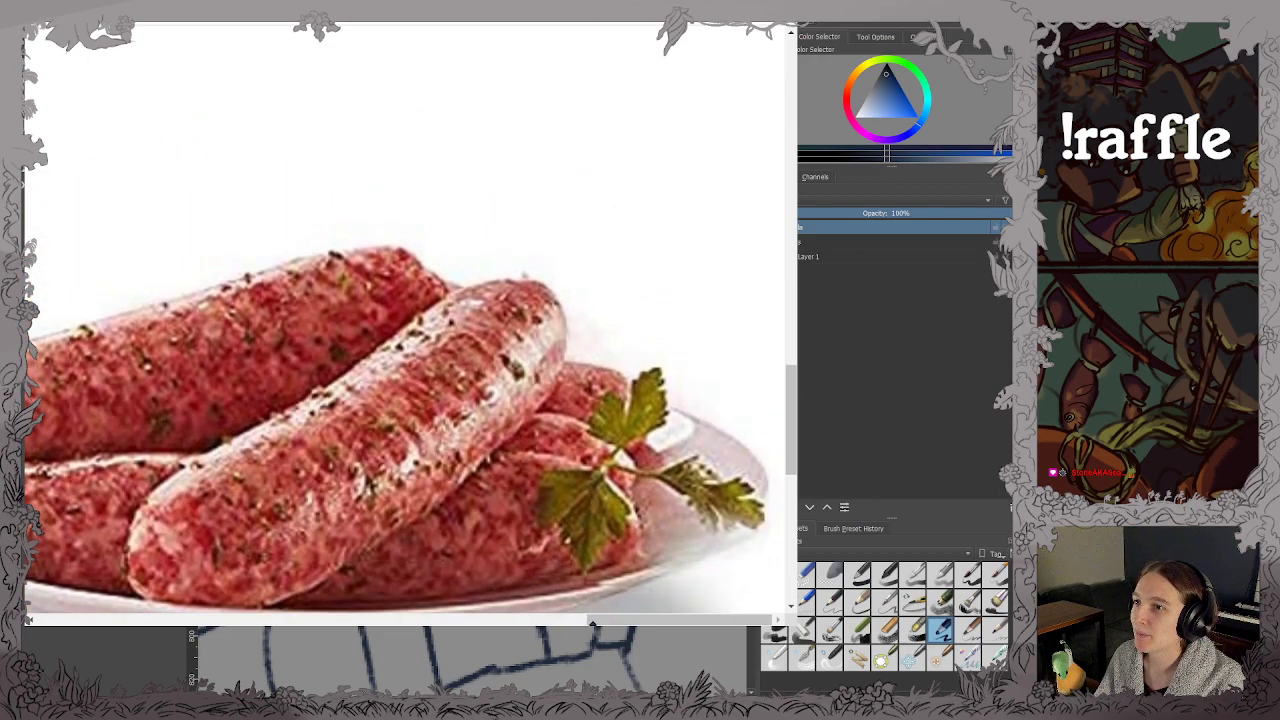
pyautogui.hscroll(-3, 593, 622)
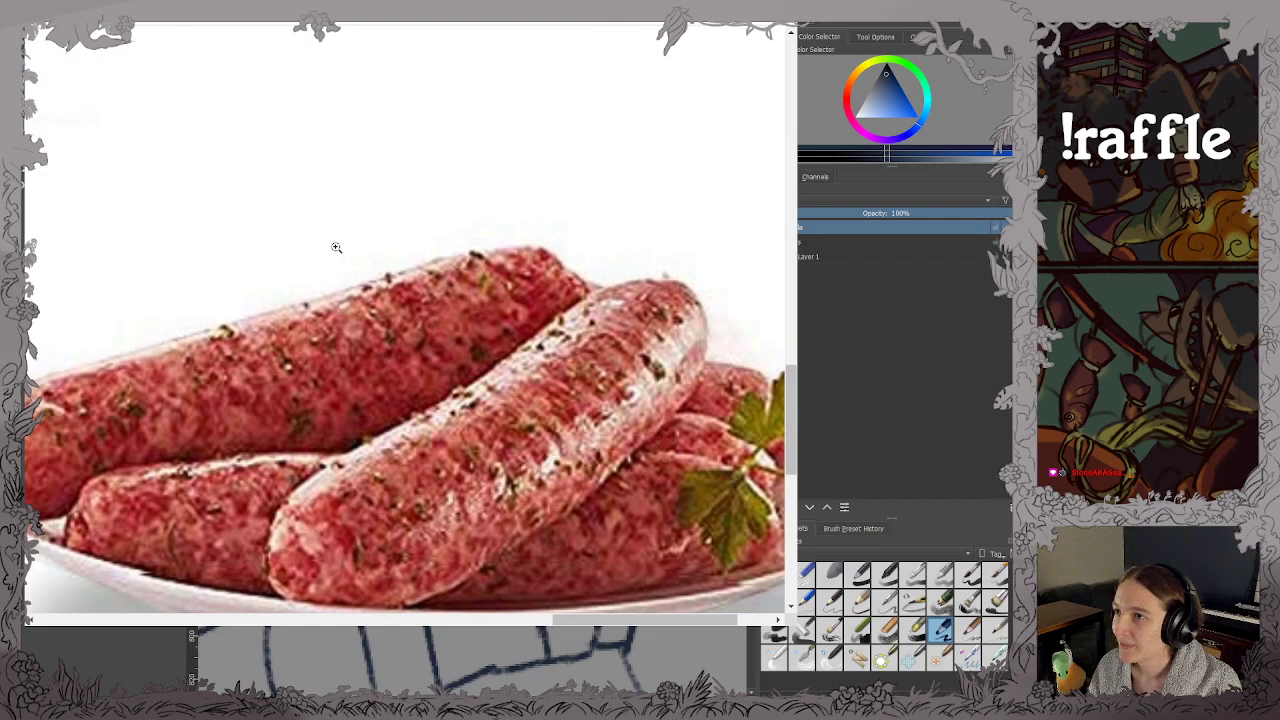
pyautogui.hotkey('alt', 'Tab')
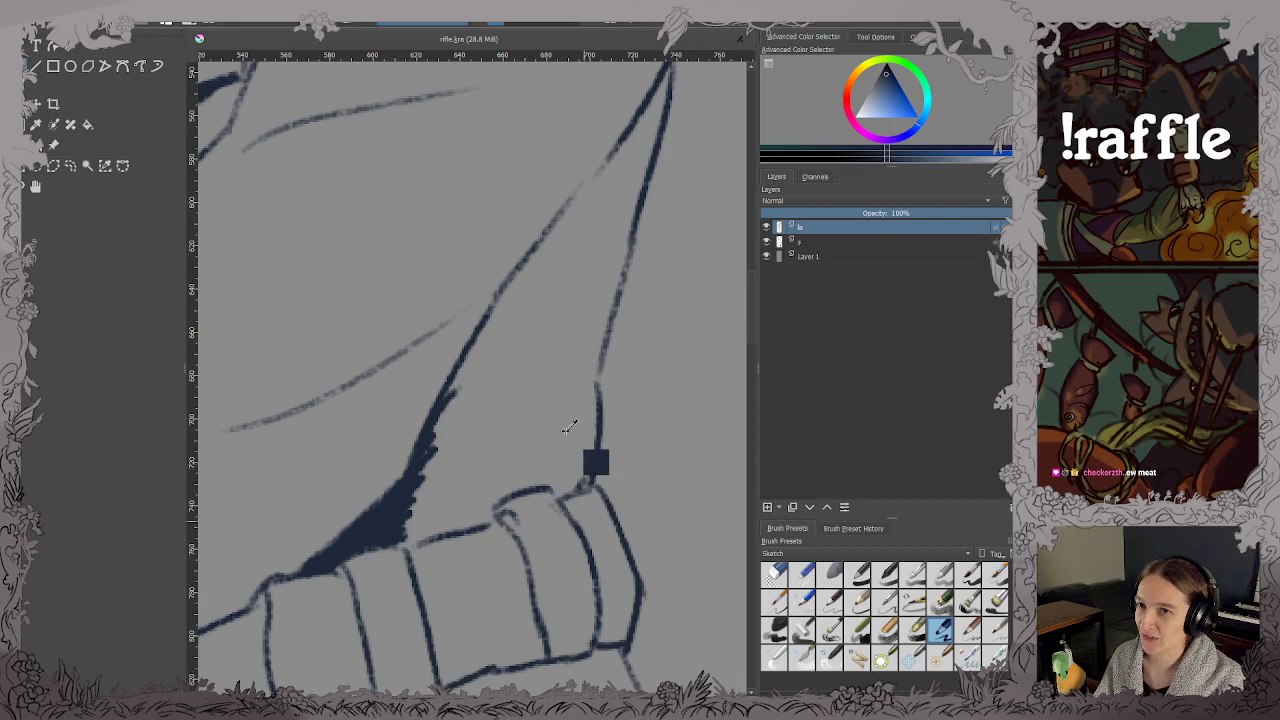
# Touch up the upper chest outline just below the collar's front corner, and save.
pyautogui.scroll(-4, 566, 429)
pyautogui.moveTo(566, 429); pyautogui.dragTo(596, 463)
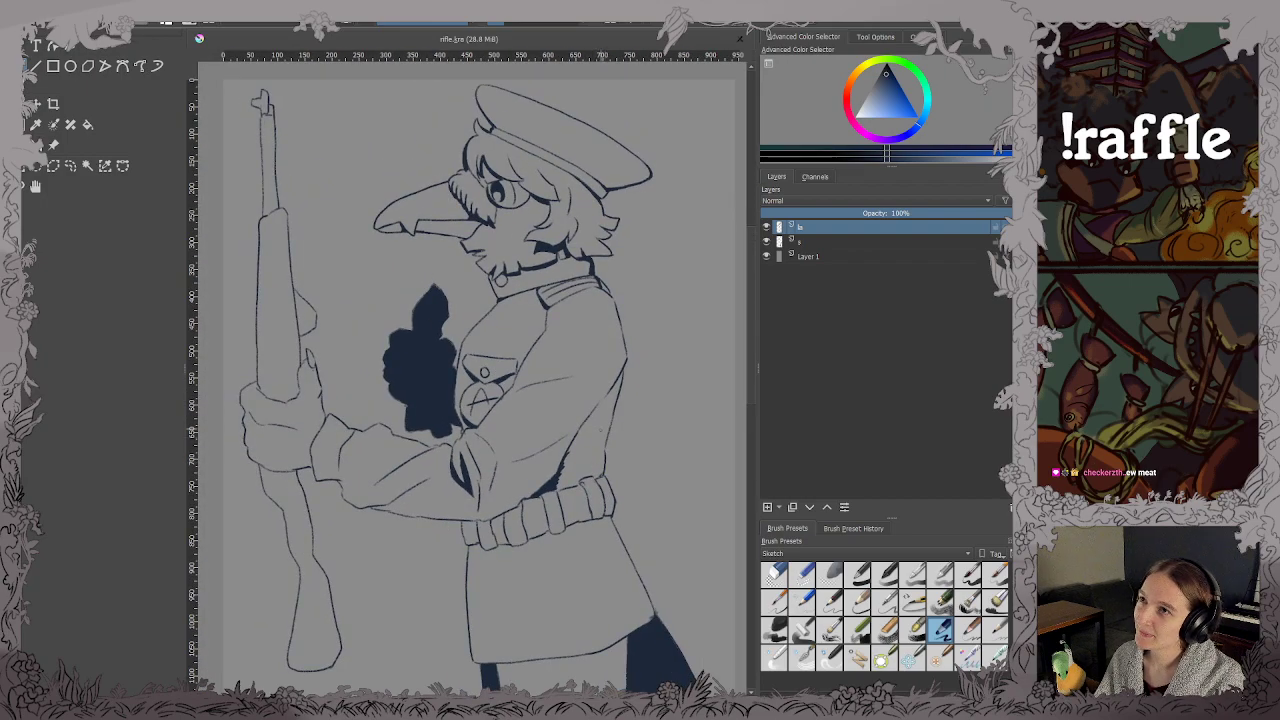
pyautogui.scroll(4, 505, 307)
pyautogui.moveTo(446, 459); pyautogui.dragTo(532, 331)
pyautogui.scroll(-1, 609, 196)
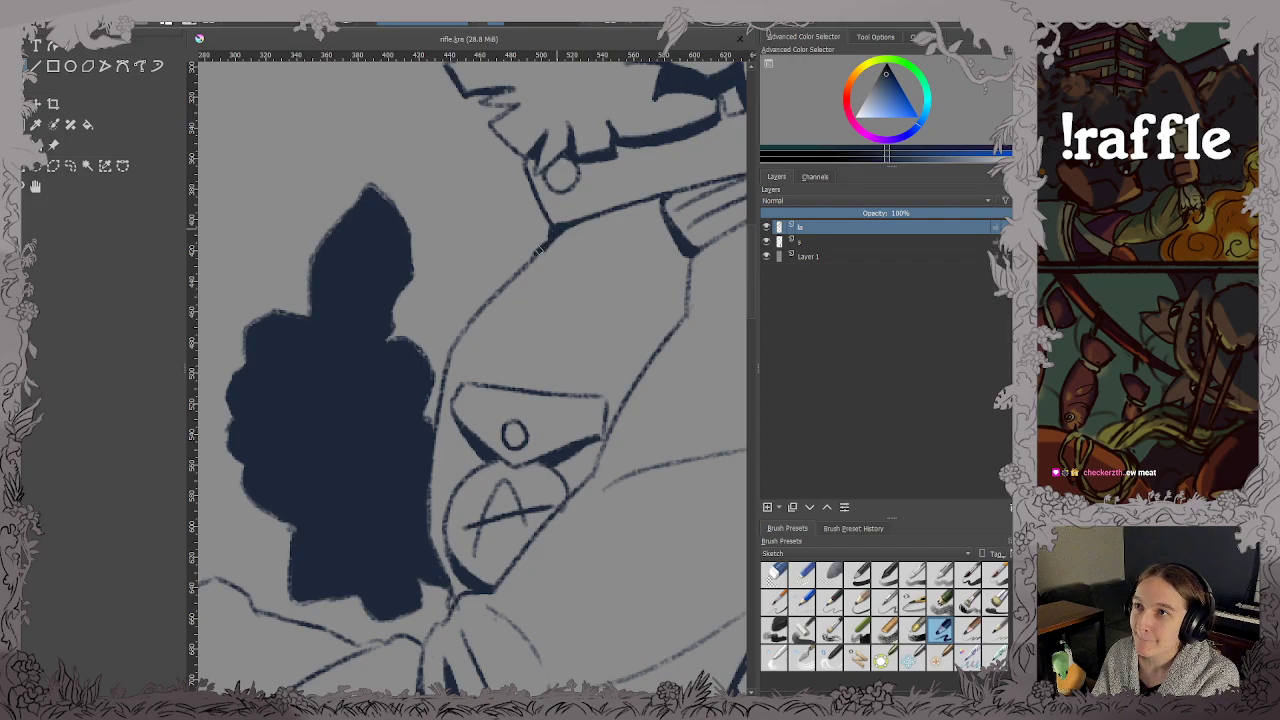
pyautogui.moveTo(508, 283); pyautogui.dragTo(505, 286)
pyautogui.scroll(-4, 505, 302)
pyautogui.hotkey('ctrl', 's')
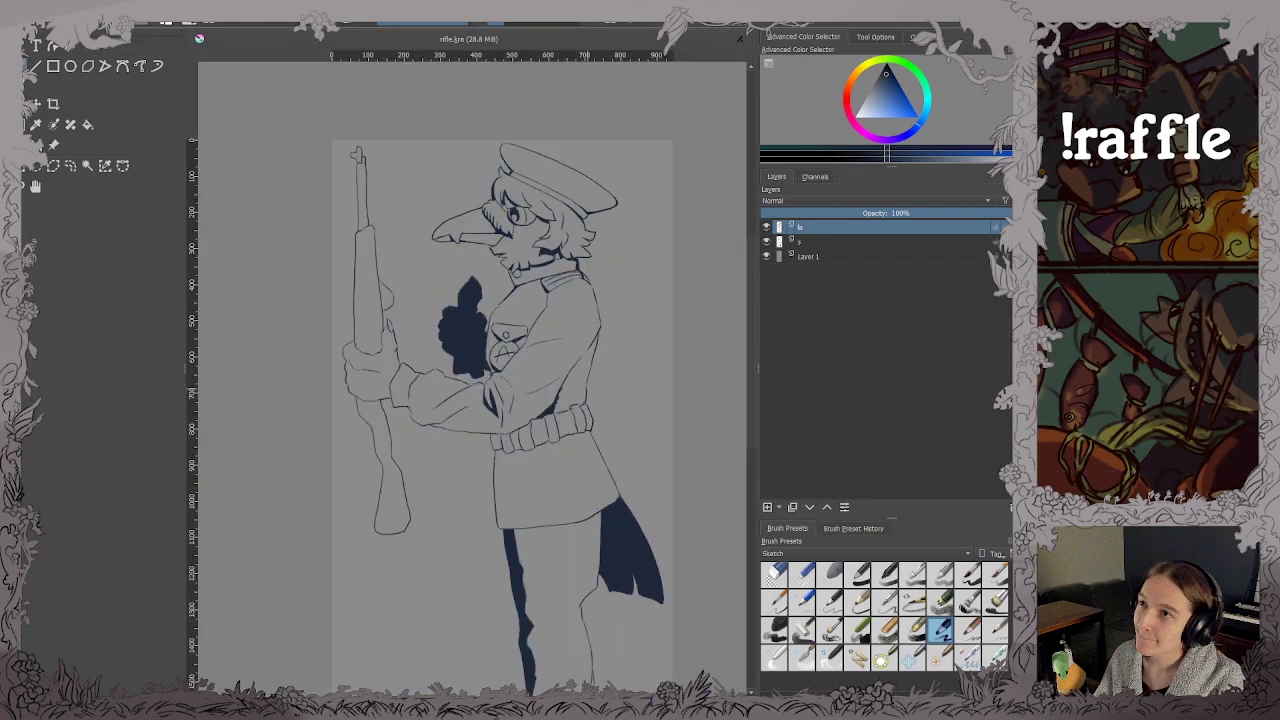
# Widen the shadow behind the upper arm into a solid dark shape reaching from the belt up to the jacket's back outline, and save.
pyautogui.scroll(2, 422, 319)
pyautogui.moveTo(583, 335); pyautogui.dragTo(454, 216)
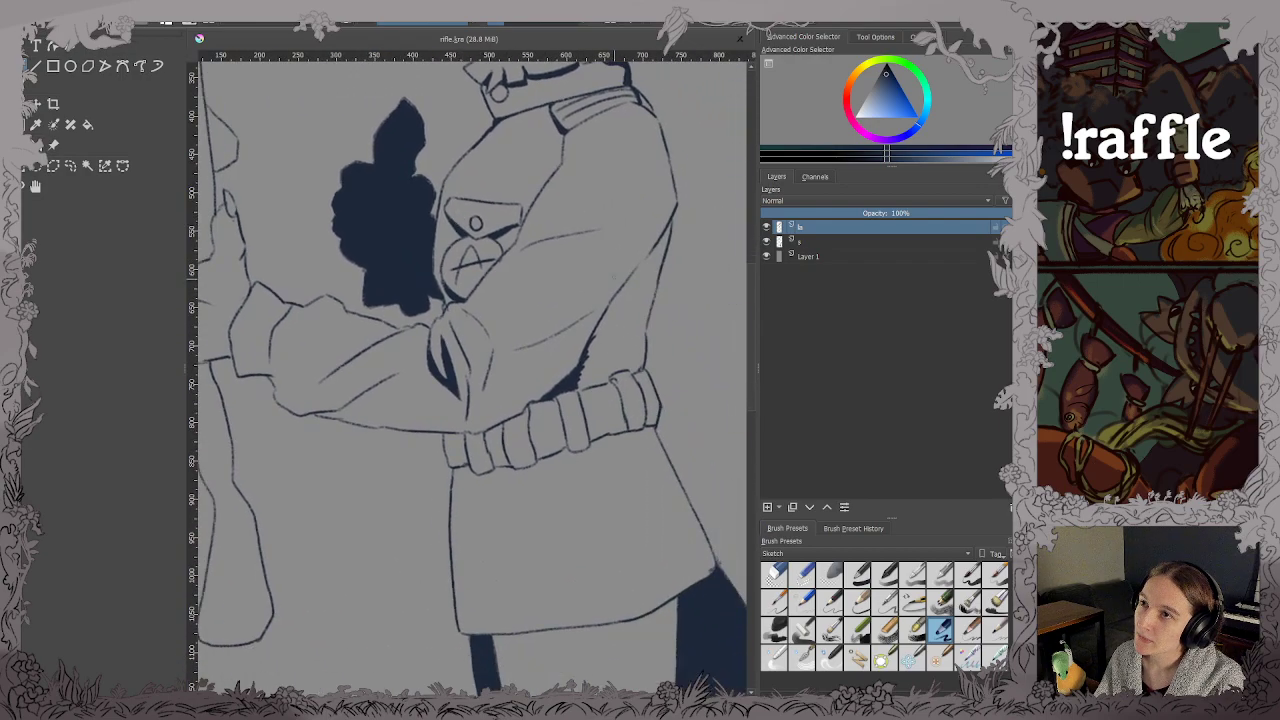
pyautogui.scroll(-1, 600, 297)
pyautogui.moveTo(600, 297); pyautogui.dragTo(515, 445)
pyautogui.scroll(3, 549, 420)
pyautogui.moveTo(583, 254); pyautogui.dragTo(621, 131)
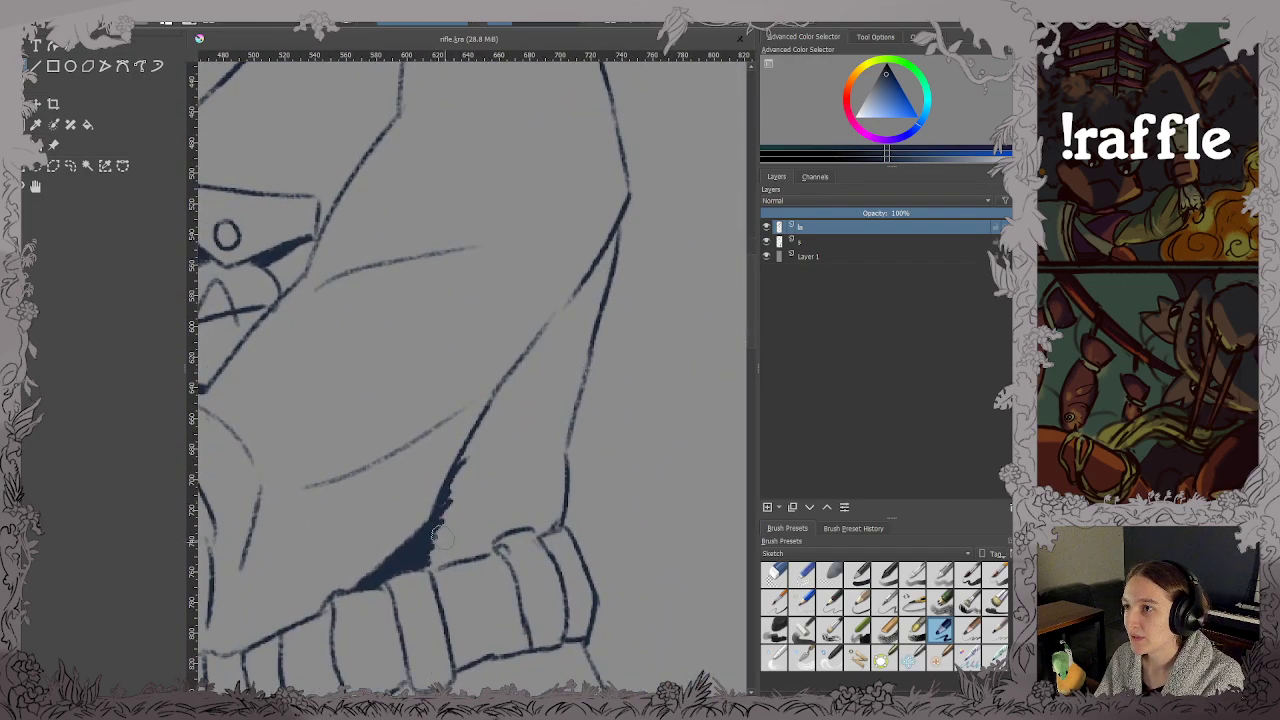
pyautogui.moveTo(423, 543)
pyautogui.mouseDown()
pyautogui.moveTo(456, 522)
pyautogui.moveTo(431, 560)
pyautogui.moveTo(475, 444)
pyautogui.moveTo(459, 511)
pyautogui.moveTo(474, 515)
pyautogui.moveTo(515, 438)
pyautogui.moveTo(528, 375)
pyautogui.moveTo(601, 286)
pyautogui.moveTo(532, 317)
pyautogui.moveTo(465, 410)
pyautogui.moveTo(555, 323)
pyautogui.moveTo(577, 321)
pyautogui.moveTo(612, 245)
pyautogui.mouseUp()
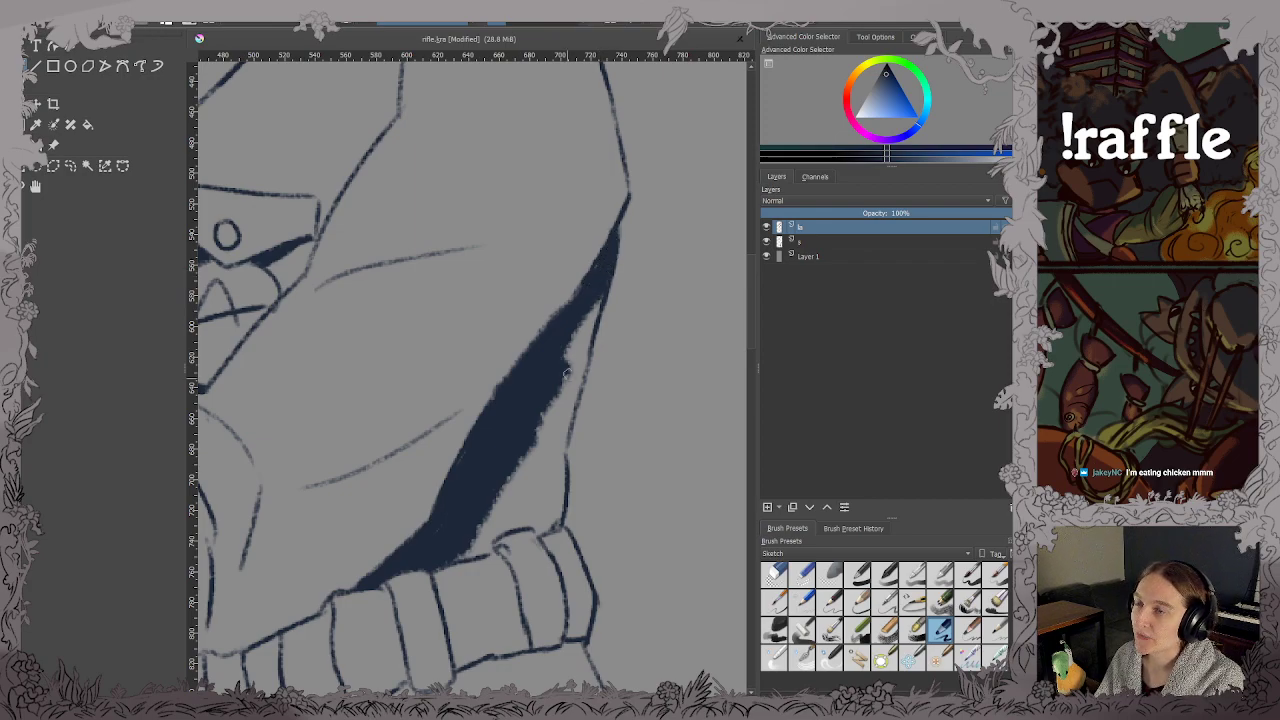
pyautogui.moveTo(566, 374)
pyautogui.mouseDown()
pyautogui.moveTo(584, 345)
pyautogui.moveTo(509, 468)
pyautogui.moveTo(571, 392)
pyautogui.moveTo(580, 331)
pyautogui.mouseUp()
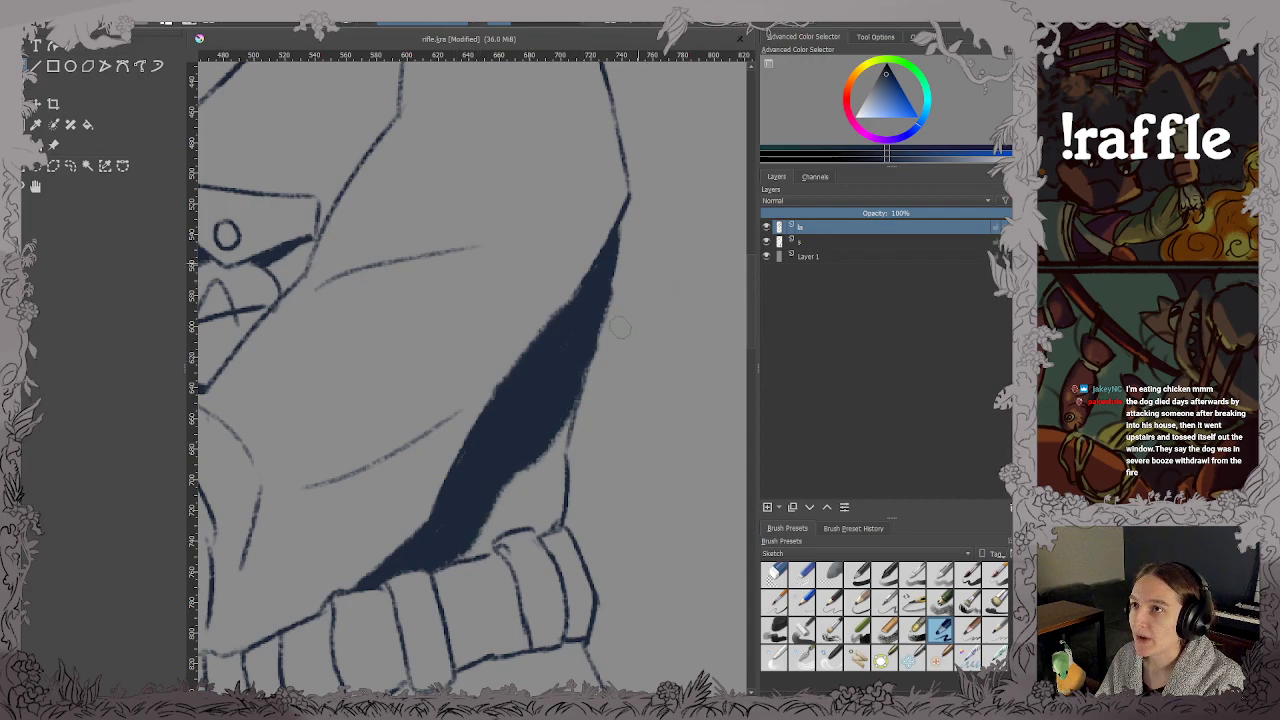
pyautogui.hotkey('ctrl', 's')
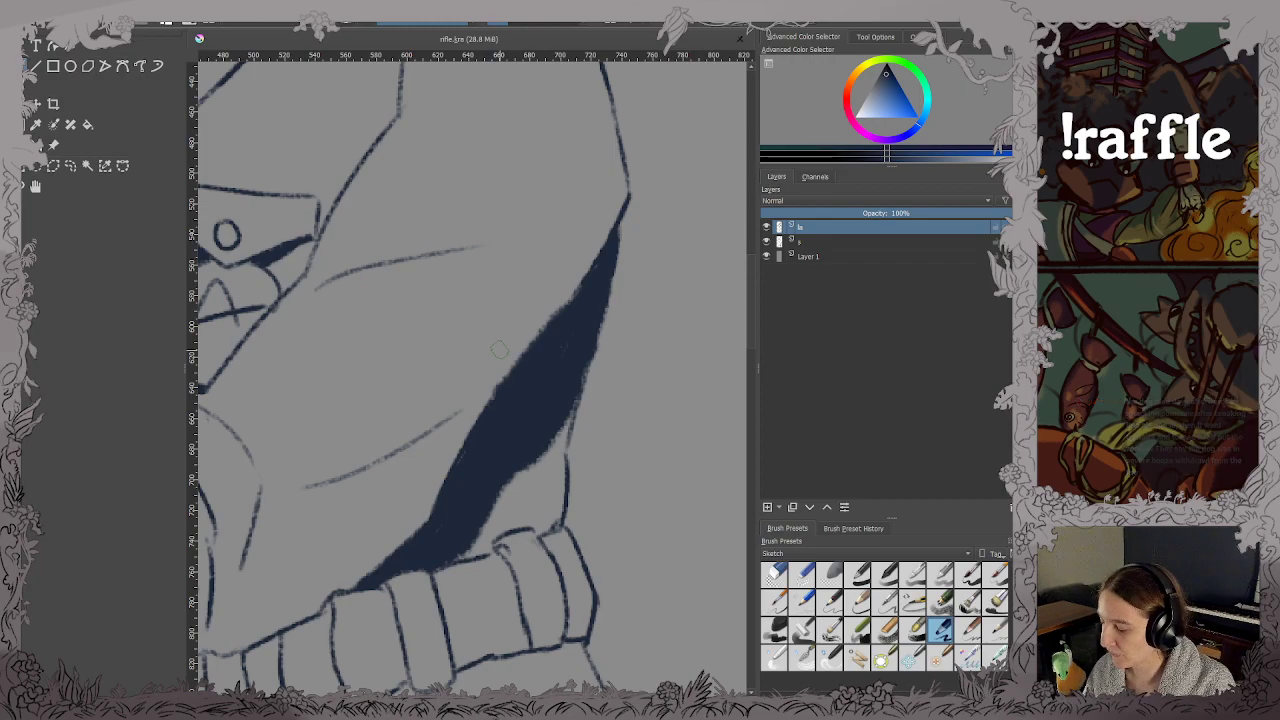
# Extend the arm shadow along the belt's top edge and down the jacket's back outline, leaving a small jagged light gap above the belt, and save.
pyautogui.scroll(-2, 354, 326)
pyautogui.moveTo(334, 331); pyautogui.dragTo(497, 382)
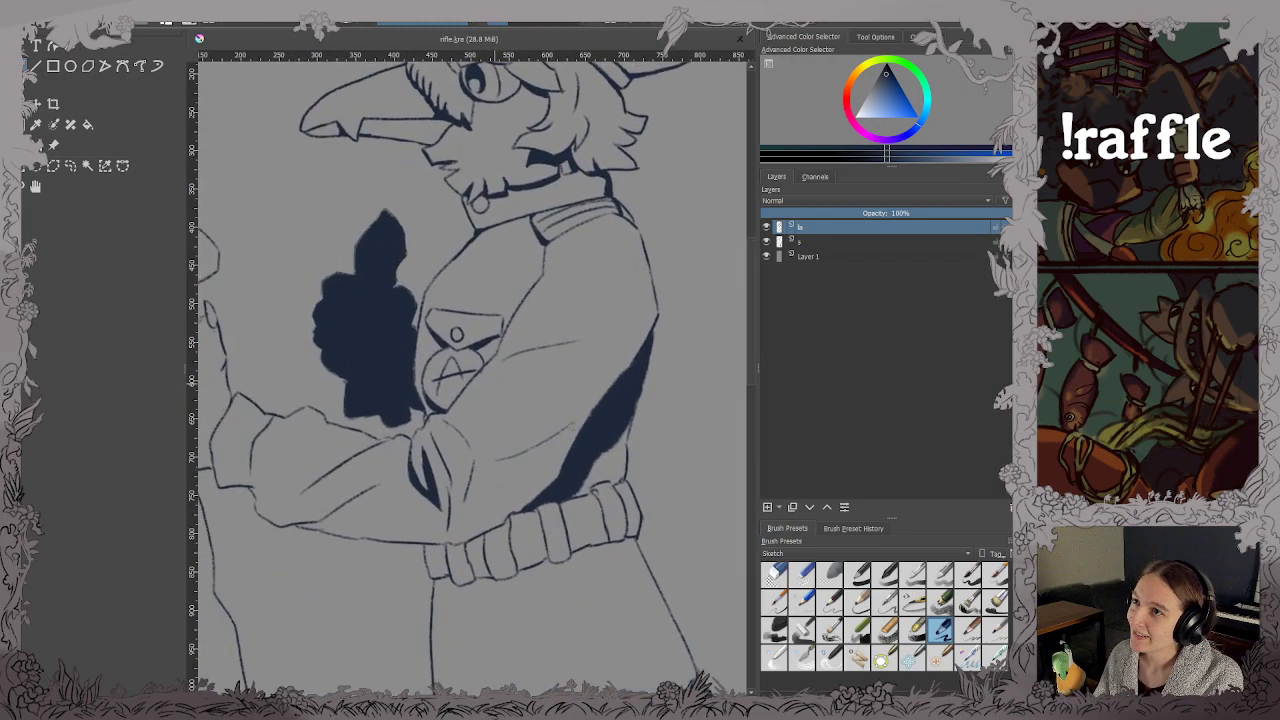
pyautogui.scroll(3, 584, 428)
pyautogui.scroll(1, 660, 496)
pyautogui.moveTo(660, 496); pyautogui.dragTo(531, 363)
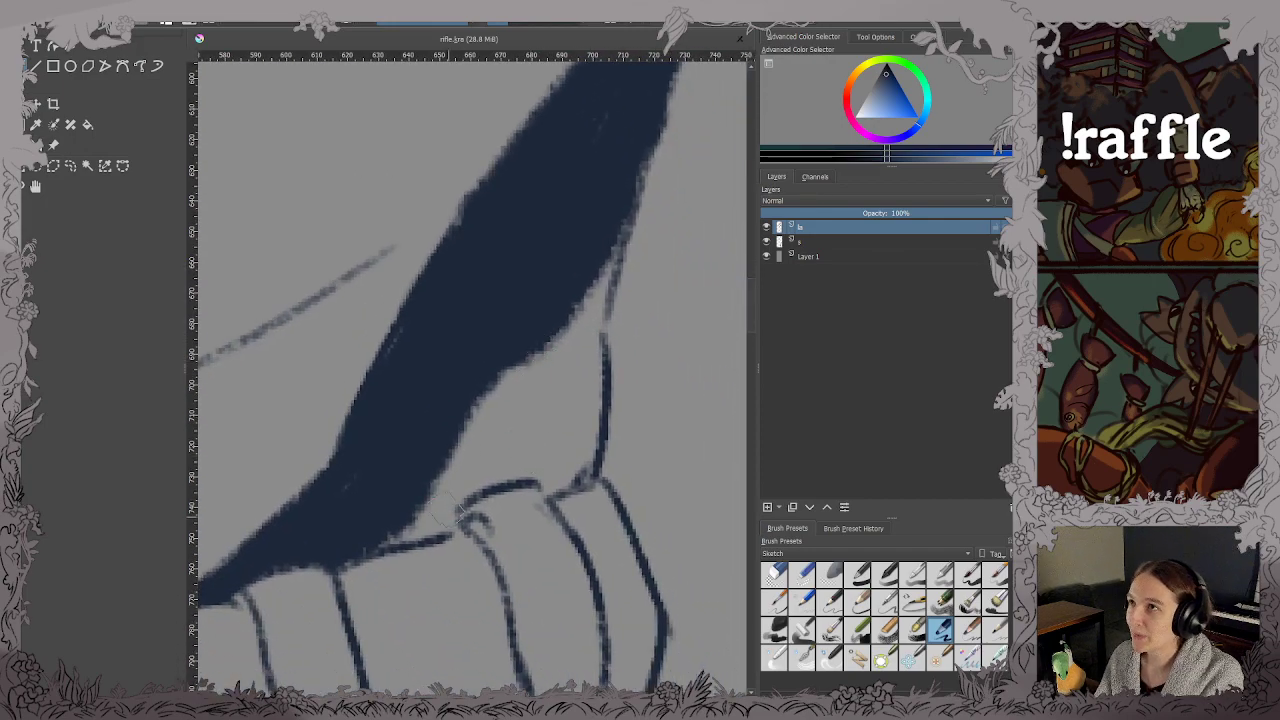
pyautogui.moveTo(414, 540)
pyautogui.mouseDown()
pyautogui.moveTo(442, 489)
pyautogui.moveTo(437, 508)
pyautogui.moveTo(482, 477)
pyautogui.moveTo(486, 436)
pyautogui.moveTo(570, 322)
pyautogui.moveTo(601, 320)
pyautogui.moveTo(467, 498)
pyautogui.moveTo(515, 286)
pyautogui.moveTo(556, 362)
pyautogui.moveTo(574, 348)
pyautogui.moveTo(554, 458)
pyautogui.moveTo(546, 478)
pyautogui.moveTo(472, 487)
pyautogui.moveTo(485, 484)
pyautogui.moveTo(440, 514)
pyautogui.moveTo(530, 490)
pyautogui.moveTo(496, 468)
pyautogui.mouseUp()
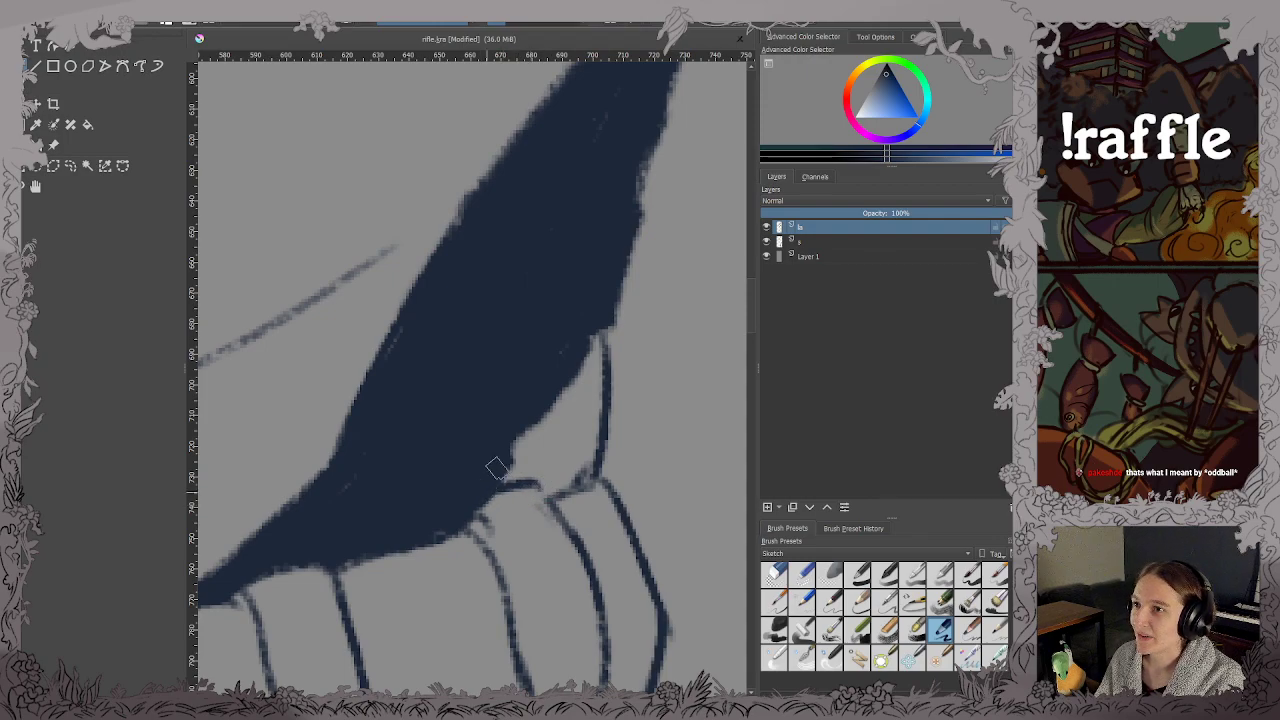
pyautogui.moveTo(486, 527); pyautogui.dragTo(481, 519)
pyautogui.moveTo(550, 463)
pyautogui.mouseDown()
pyautogui.moveTo(582, 360)
pyautogui.moveTo(579, 416)
pyautogui.moveTo(590, 408)
pyautogui.moveTo(598, 431)
pyautogui.moveTo(599, 405)
pyautogui.moveTo(595, 456)
pyautogui.moveTo(641, 160)
pyautogui.mouseUp()
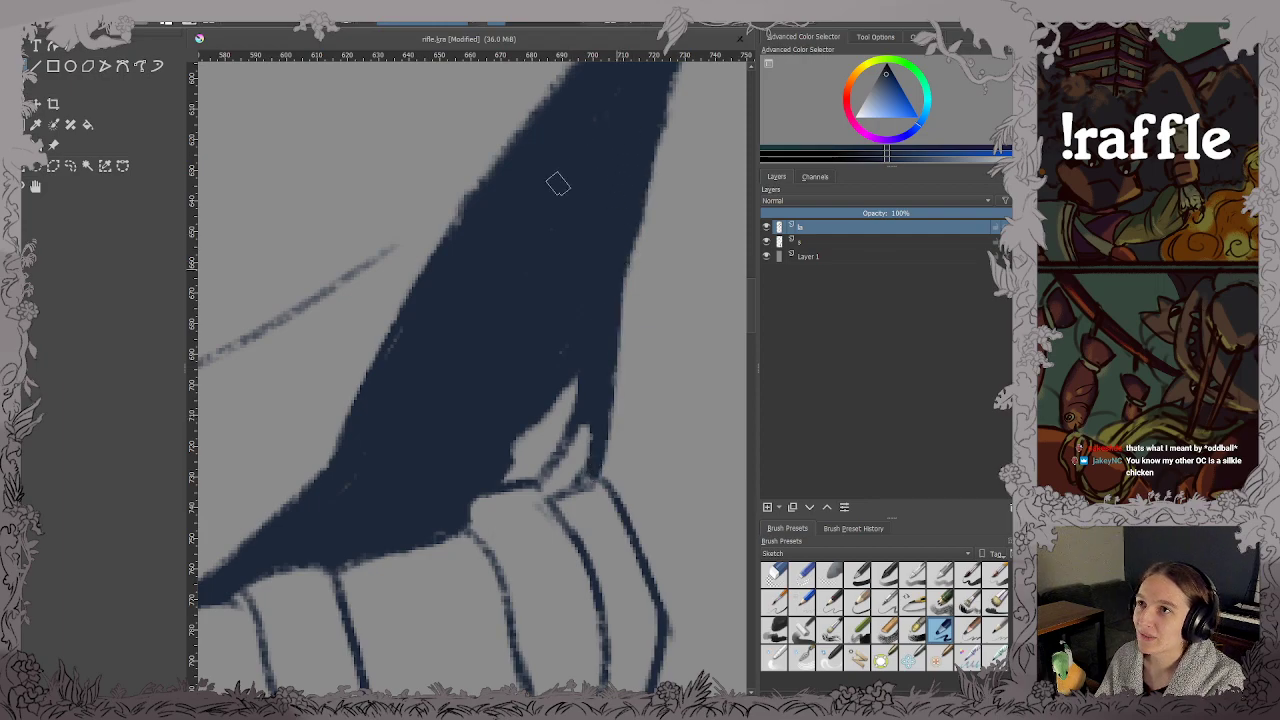
pyautogui.scroll(-2, 580, 205)
pyautogui.moveTo(514, 274); pyautogui.dragTo(571, 446)
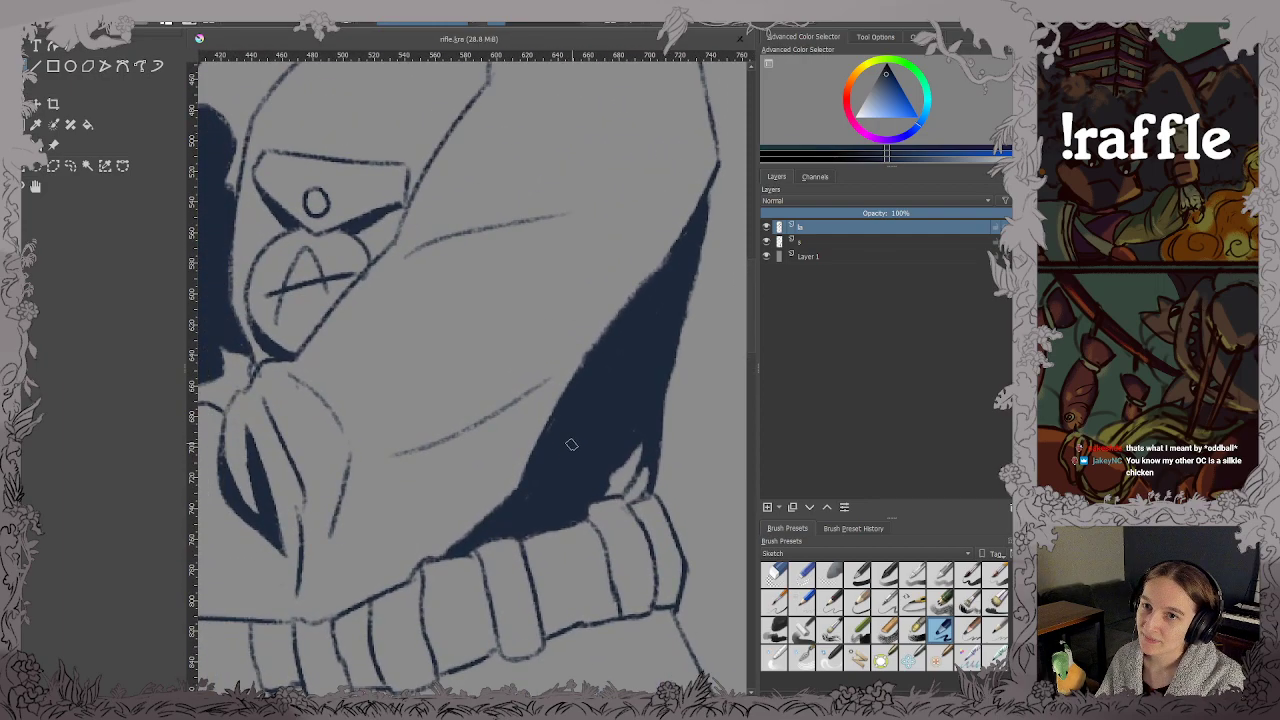
pyautogui.hotkey('ctrl', 's')
# Examine the shading across the whole figure, from the head and collar down to the legs and boots.
pyautogui.moveTo(452, 341); pyautogui.dragTo(532, 452)
pyautogui.scroll(-2, 473, 339)
pyautogui.scroll(2, 588, 273)
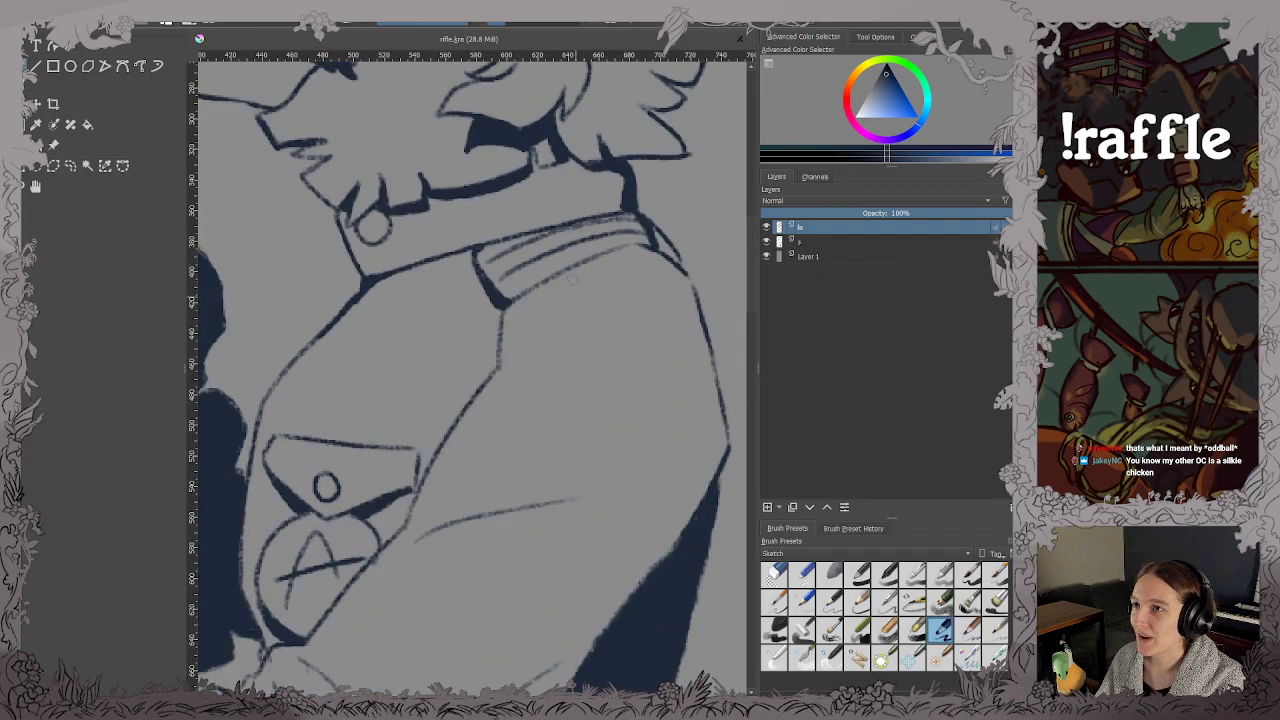
pyautogui.moveTo(467, 187); pyautogui.dragTo(524, 410)
pyautogui.scroll(-1, 473, 312)
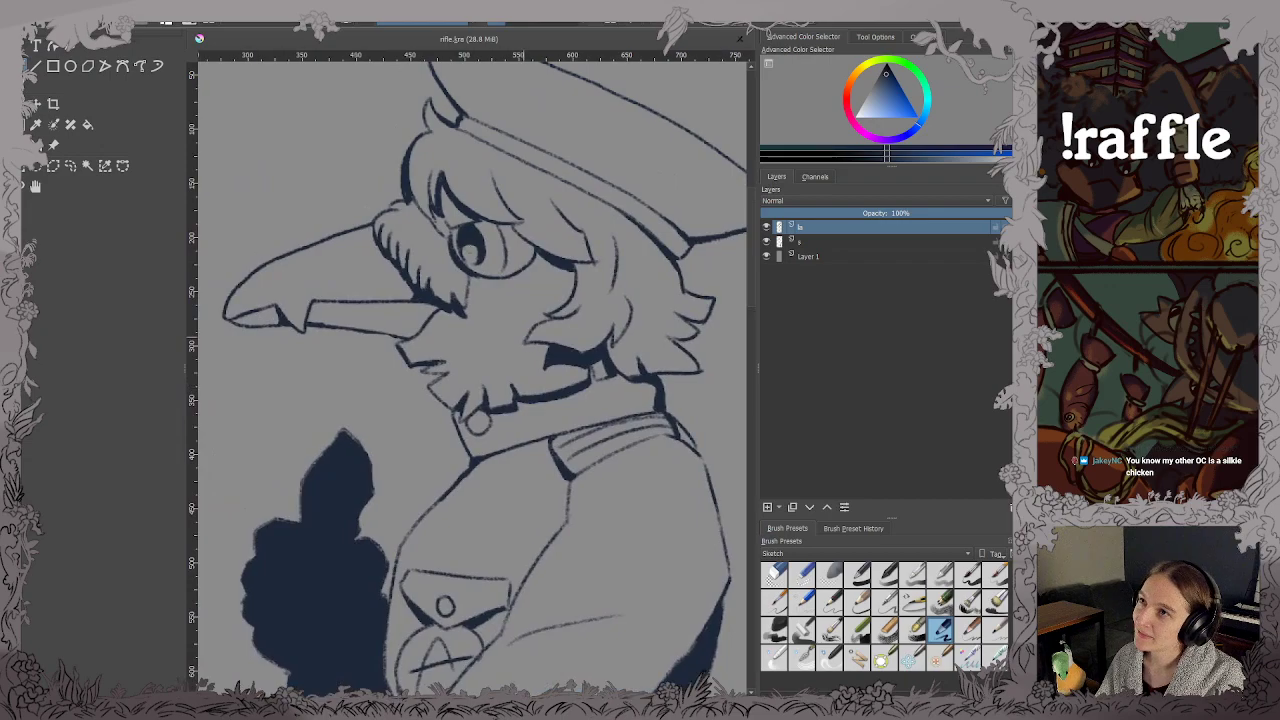
pyautogui.moveTo(337, 259); pyautogui.dragTo(389, 347)
pyautogui.scroll(1, 389, 347)
pyautogui.scroll(-2, 566, 288)
pyautogui.moveTo(578, 253); pyautogui.dragTo(473, 294)
pyautogui.moveTo(438, 607); pyautogui.dragTo(577, 20)
pyautogui.scroll(-4, 500, 223)
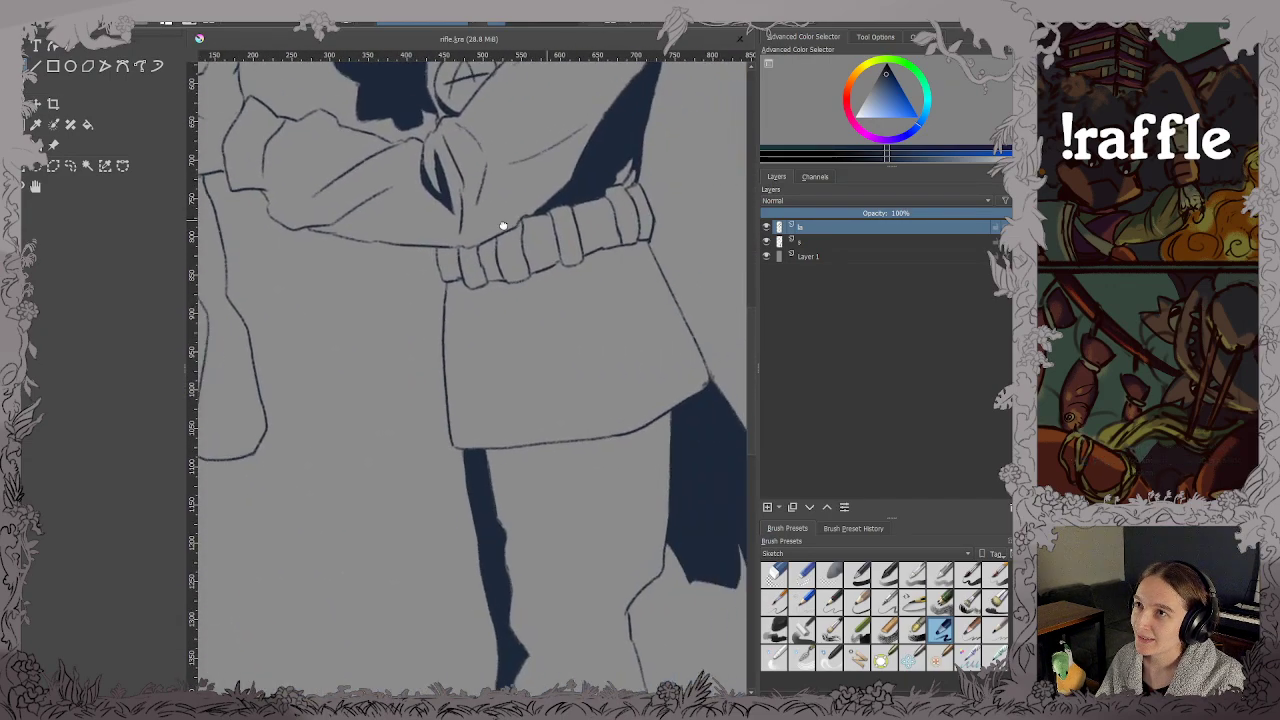
pyautogui.moveTo(550, 482); pyautogui.dragTo(563, 356)
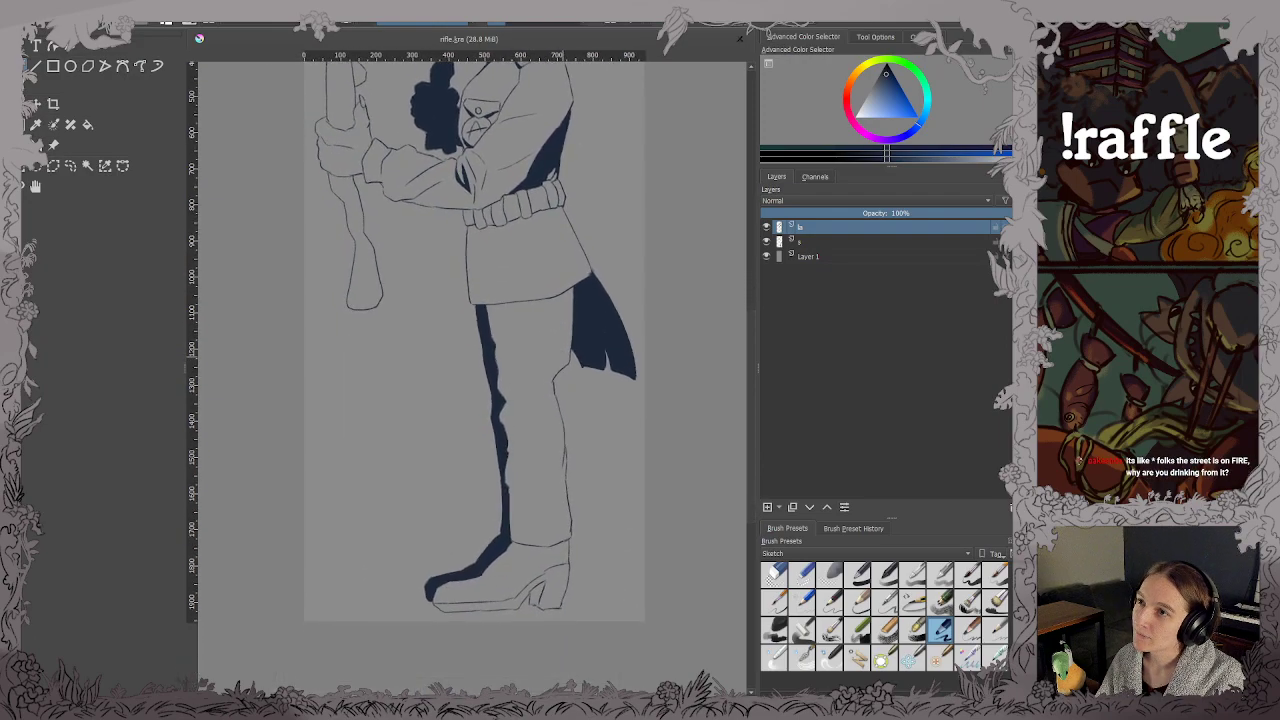
# Fill a jagged dark shadow with pointed folds across the upper trousers beneath the jacket hem, leaving a thin light rim beside the coat tail, and save.
pyautogui.scroll(5, 545, 325)
pyautogui.scroll(-1, 543, 312)
pyautogui.moveTo(538, 312); pyautogui.dragTo(496, 356)
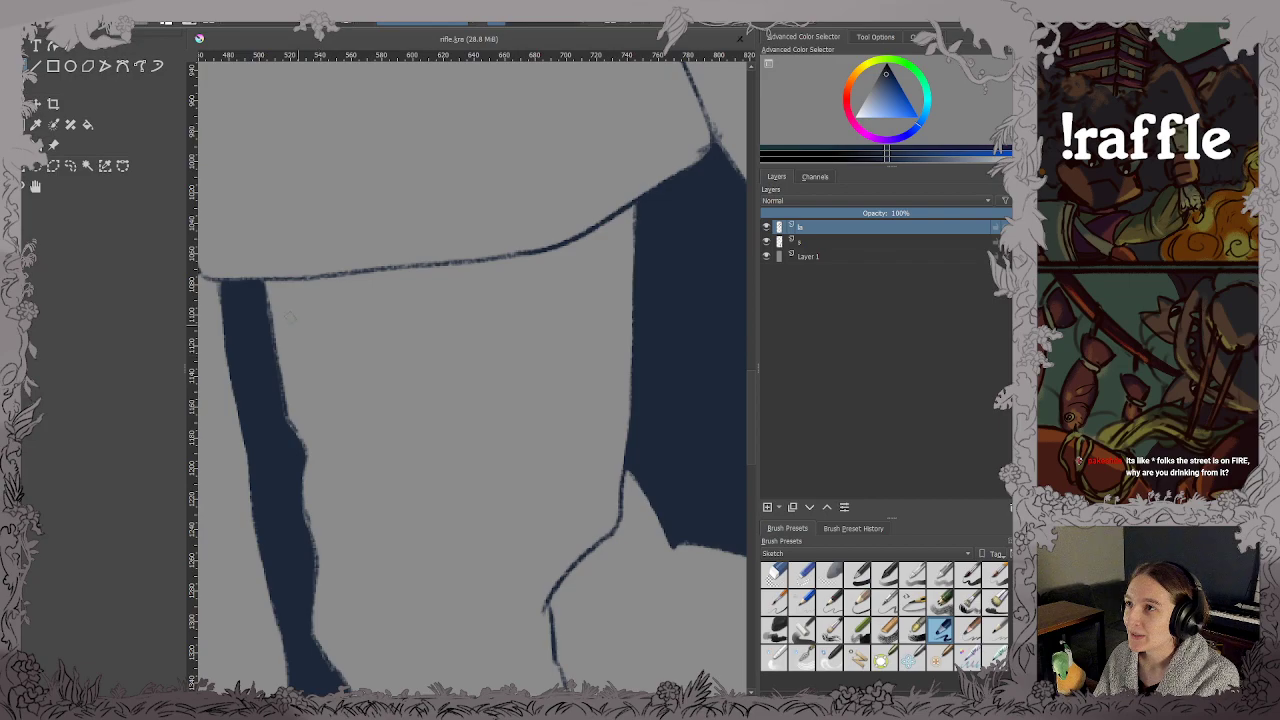
pyautogui.moveTo(272, 285)
pyautogui.mouseDown()
pyautogui.moveTo(281, 315)
pyautogui.moveTo(288, 280)
pyautogui.moveTo(285, 300)
pyautogui.moveTo(306, 288)
pyautogui.moveTo(469, 382)
pyautogui.moveTo(401, 330)
pyautogui.moveTo(317, 300)
pyautogui.moveTo(414, 350)
pyautogui.mouseUp()
pyautogui.hotkey('ctrl', 's')
pyautogui.moveTo(346, 305)
pyautogui.mouseDown()
pyautogui.moveTo(300, 295)
pyautogui.moveTo(510, 276)
pyautogui.moveTo(414, 334)
pyautogui.moveTo(467, 288)
pyautogui.moveTo(520, 335)
pyautogui.moveTo(458, 275)
pyautogui.moveTo(572, 250)
pyautogui.moveTo(525, 298)
pyautogui.moveTo(565, 270)
pyautogui.moveTo(572, 322)
pyautogui.moveTo(590, 290)
pyautogui.moveTo(585, 250)
pyautogui.moveTo(574, 280)
pyautogui.moveTo(615, 215)
pyautogui.moveTo(623, 225)
pyautogui.moveTo(596, 270)
pyautogui.moveTo(617, 263)
pyautogui.mouseUp()
pyautogui.hotkey('ctrl', 's')
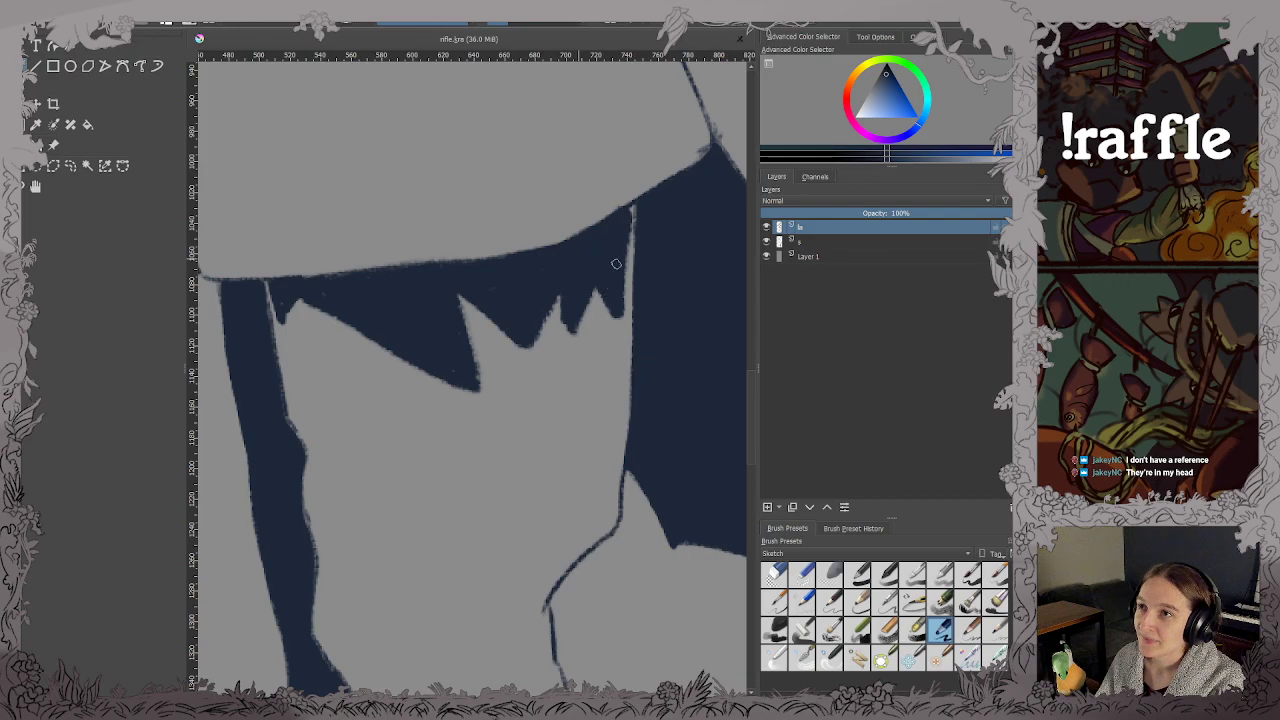
pyautogui.scroll(-2, 611, 230)
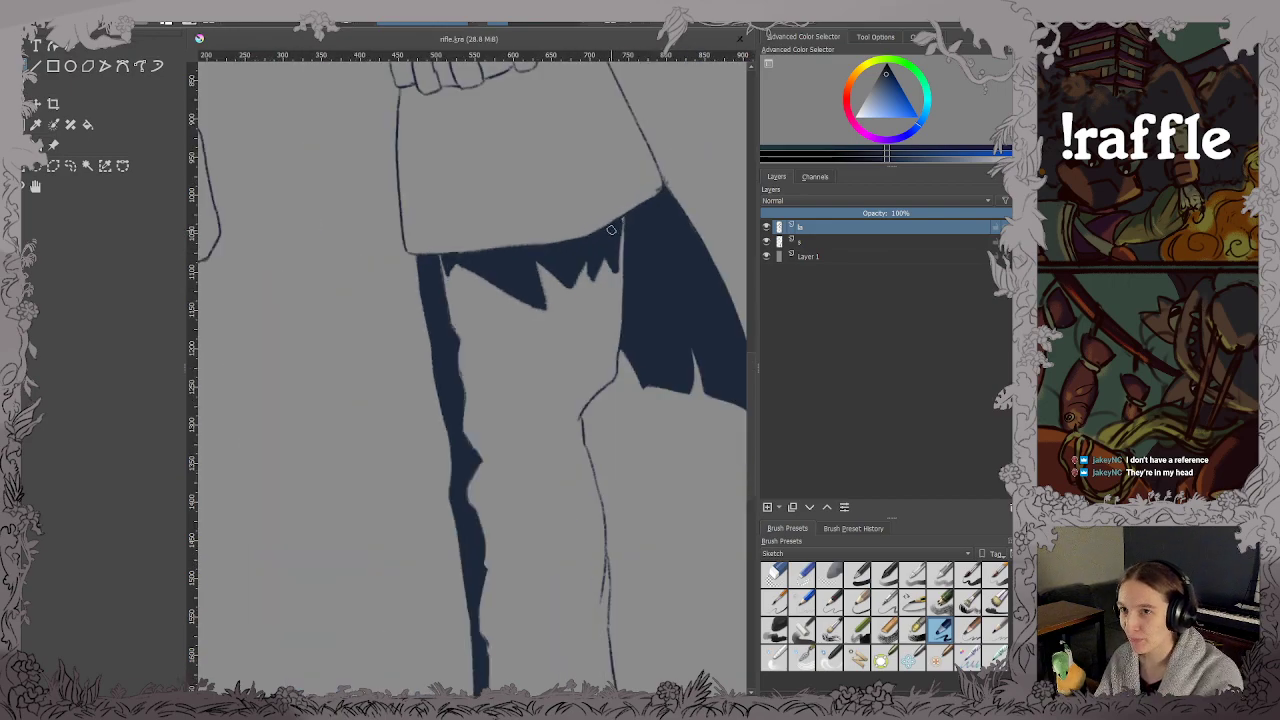
pyautogui.moveTo(634, 228); pyautogui.dragTo(464, 257)
pyautogui.scroll(2, 507, 270)
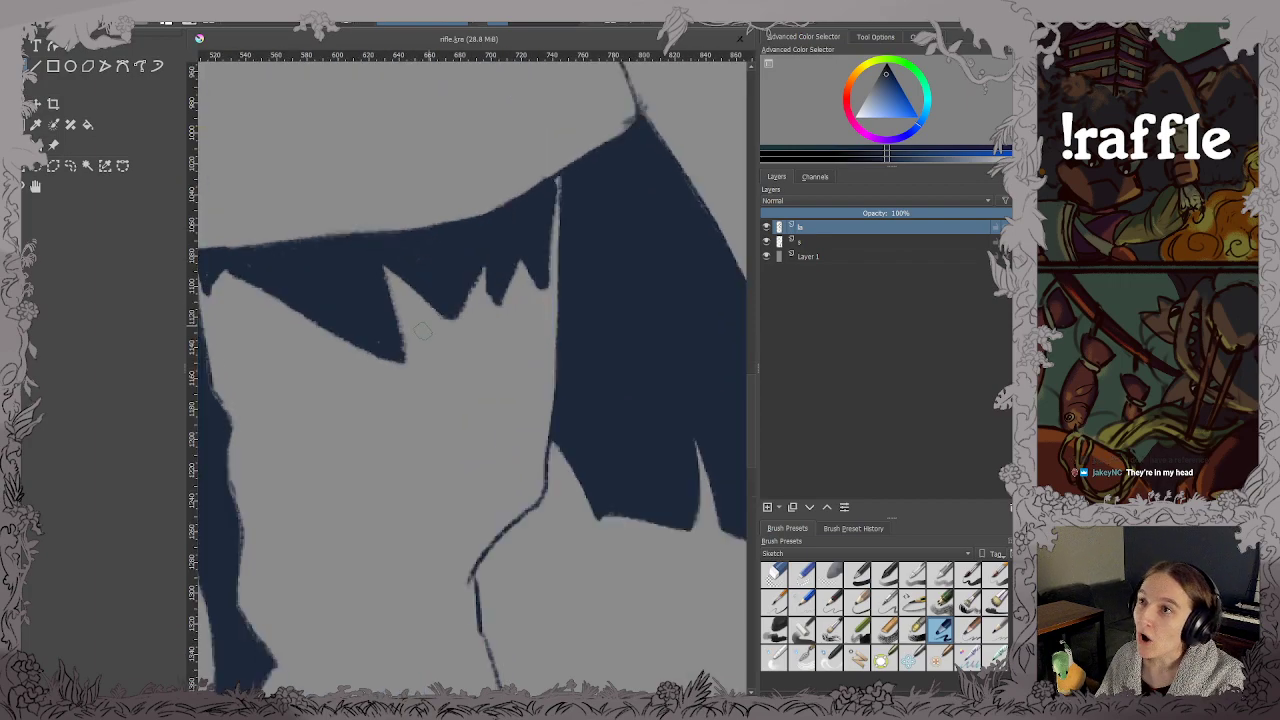
# Paint a solid dark blue shadow wedge along the back of the knee and save the drawing.
pyautogui.moveTo(428, 331); pyautogui.dragTo(543, 150)
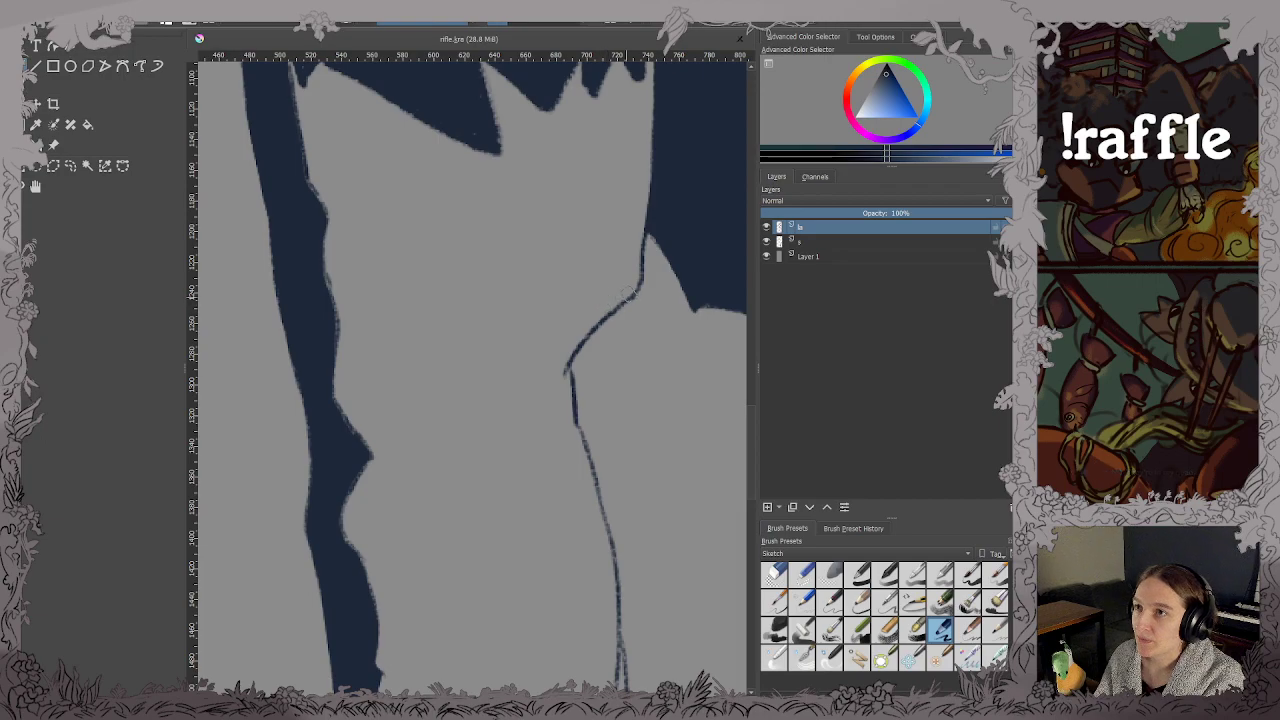
pyautogui.moveTo(630, 293); pyautogui.dragTo(551, 361)
pyautogui.moveTo(564, 357)
pyautogui.mouseDown()
pyautogui.moveTo(638, 284)
pyautogui.moveTo(645, 207)
pyautogui.mouseUp()
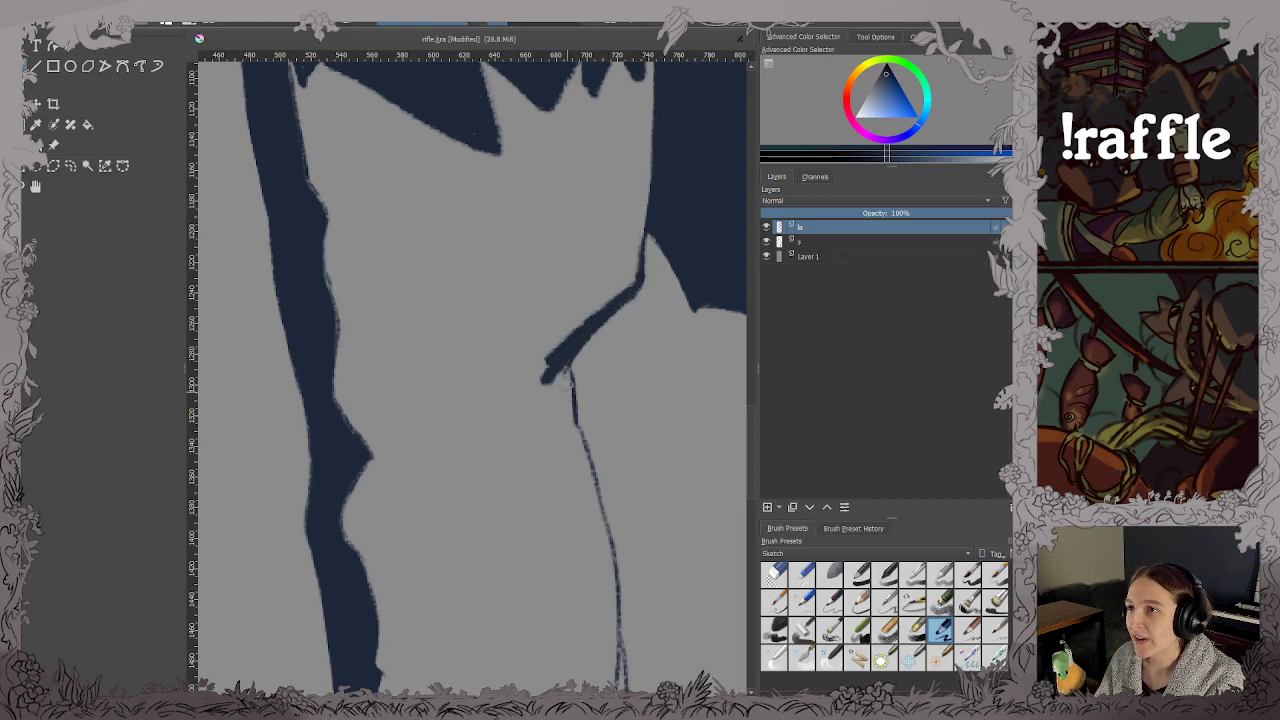
pyautogui.moveTo(567, 372)
pyautogui.mouseDown()
pyautogui.moveTo(575, 425)
pyautogui.moveTo(545, 375)
pyautogui.moveTo(549, 385)
pyautogui.moveTo(558, 360)
pyautogui.mouseUp()
pyautogui.hotkey('ctrl', 's')
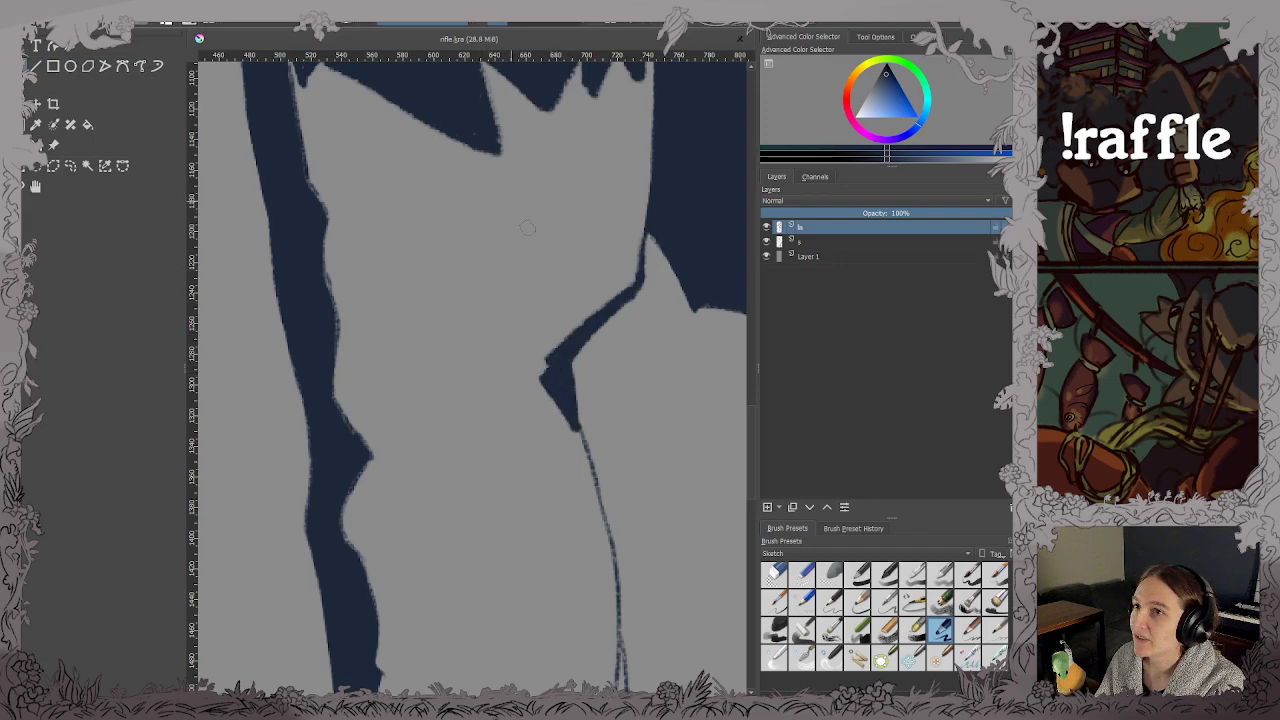
# Clean up the stray line on the calf's back contour, thicken the contour, paint a shadow wedge beside it, and save.
pyautogui.scroll(-5, 571, 491)
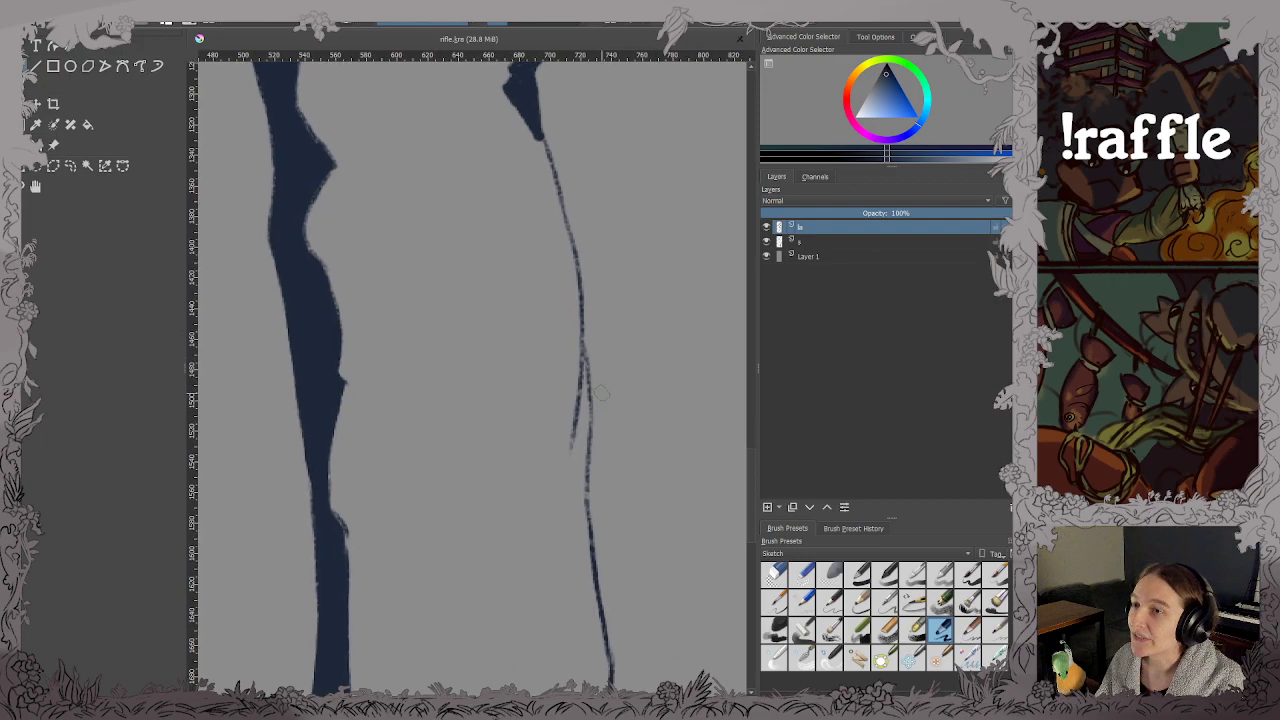
pyautogui.moveTo(568, 436); pyautogui.dragTo(582, 328)
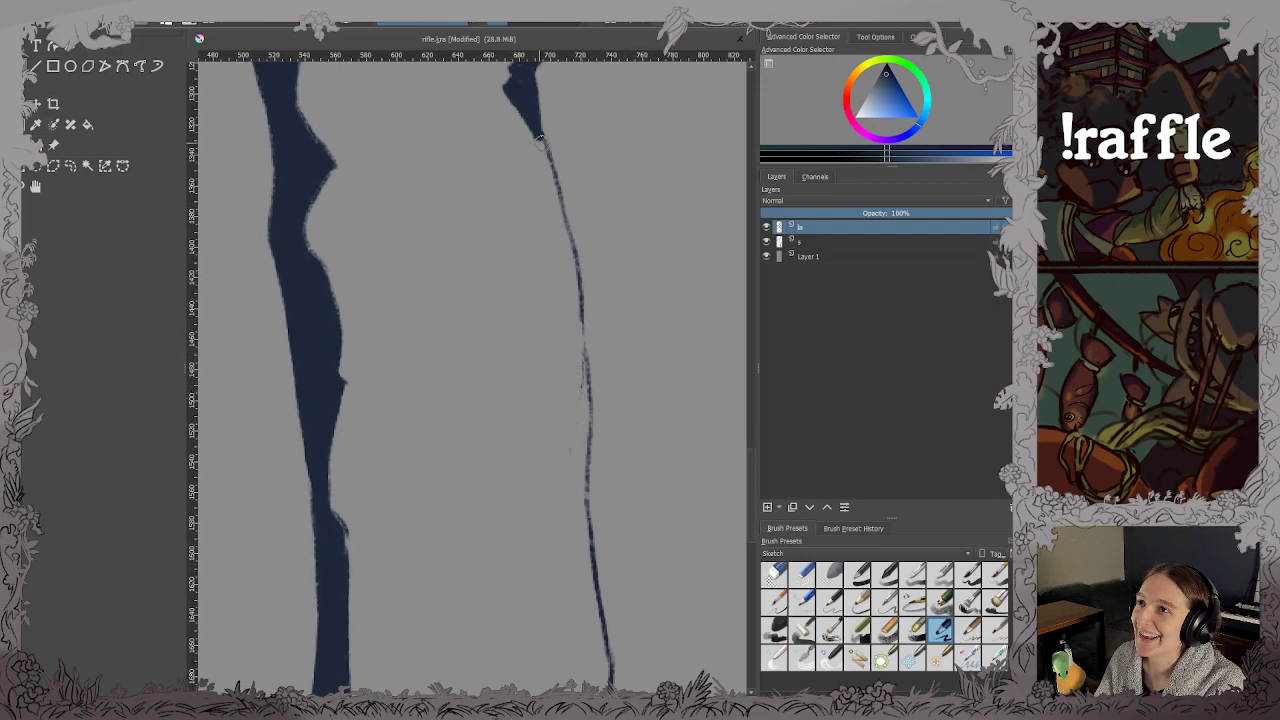
pyautogui.moveTo(540, 135); pyautogui.dragTo(566, 212)
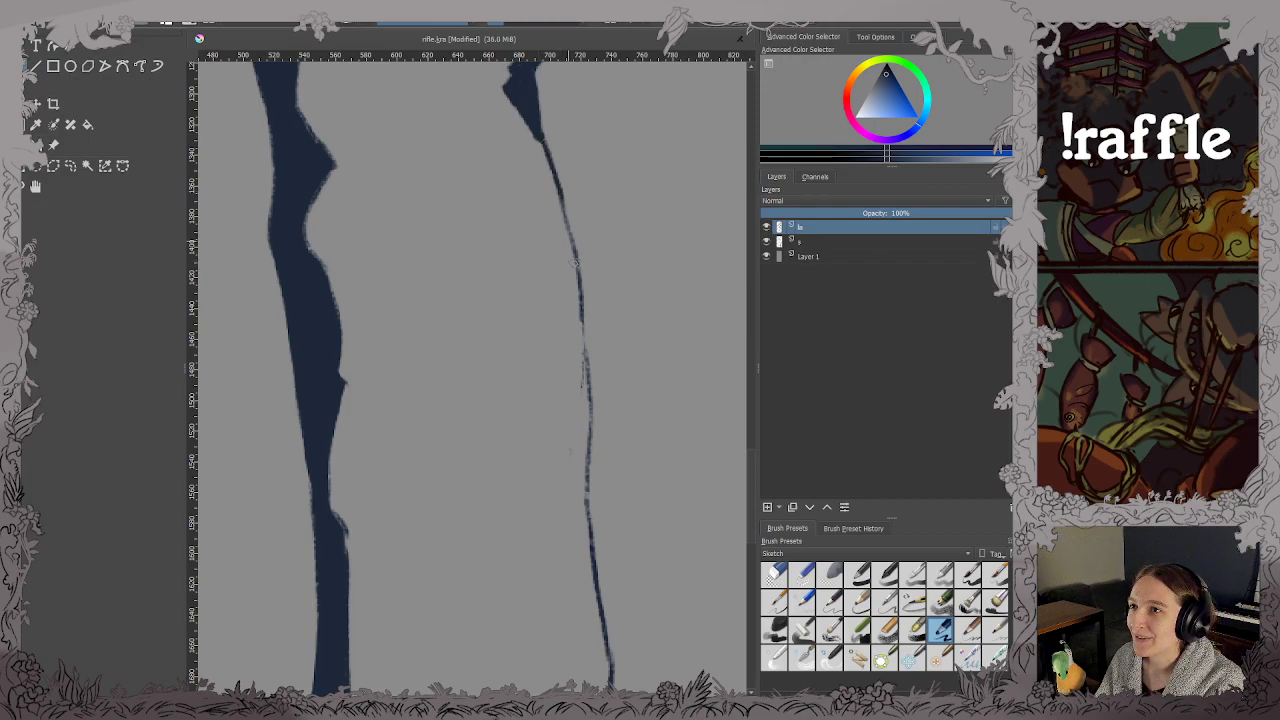
pyautogui.moveTo(581, 312); pyautogui.dragTo(588, 390)
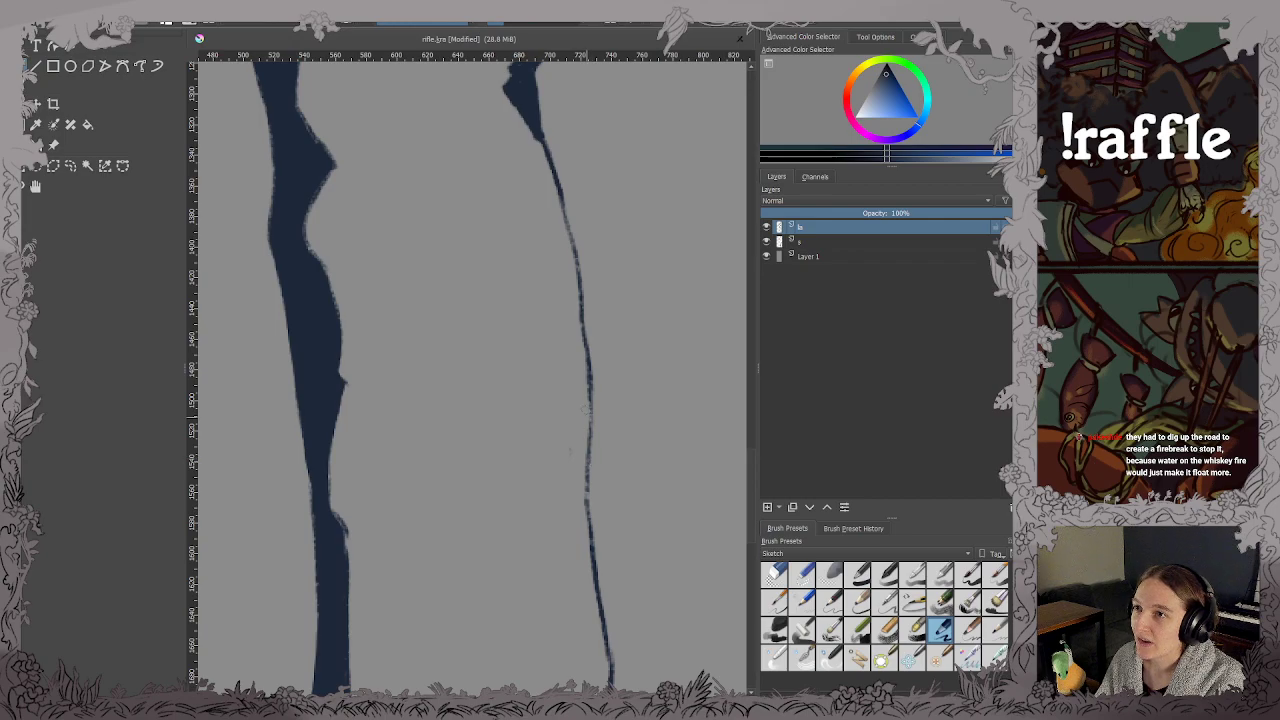
pyautogui.moveTo(587, 404)
pyautogui.mouseDown()
pyautogui.moveTo(571, 467)
pyautogui.moveTo(588, 406)
pyautogui.moveTo(577, 486)
pyautogui.mouseUp()
pyautogui.moveTo(586, 430)
pyautogui.mouseDown()
pyautogui.moveTo(556, 524)
pyautogui.moveTo(590, 405)
pyautogui.moveTo(583, 346)
pyautogui.mouseUp()
pyautogui.hotkey('ctrl', 's')
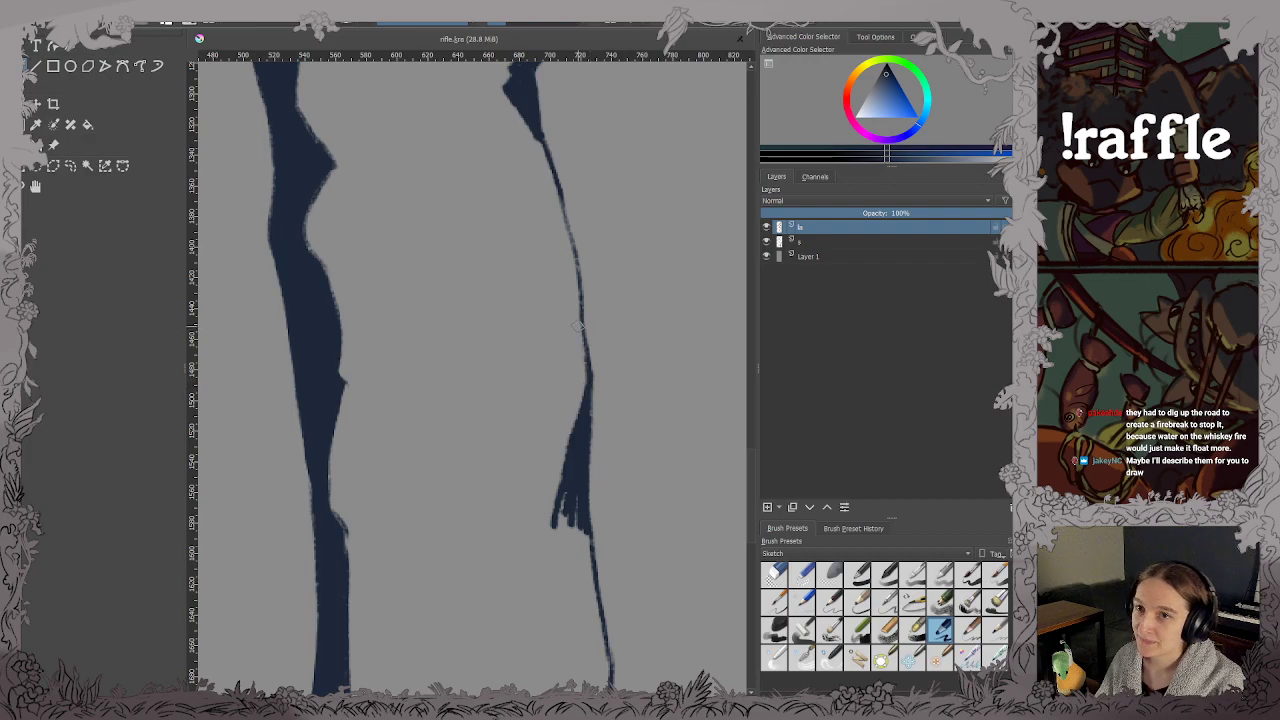
# Fill the ragged lower end of the calf shadow and taper it into the back contour, undoing the excess stroke, and save.
pyautogui.scroll(-1, 580, 350)
pyautogui.moveTo(598, 440); pyautogui.dragTo(600, 332)
pyautogui.scroll(1, 600, 352)
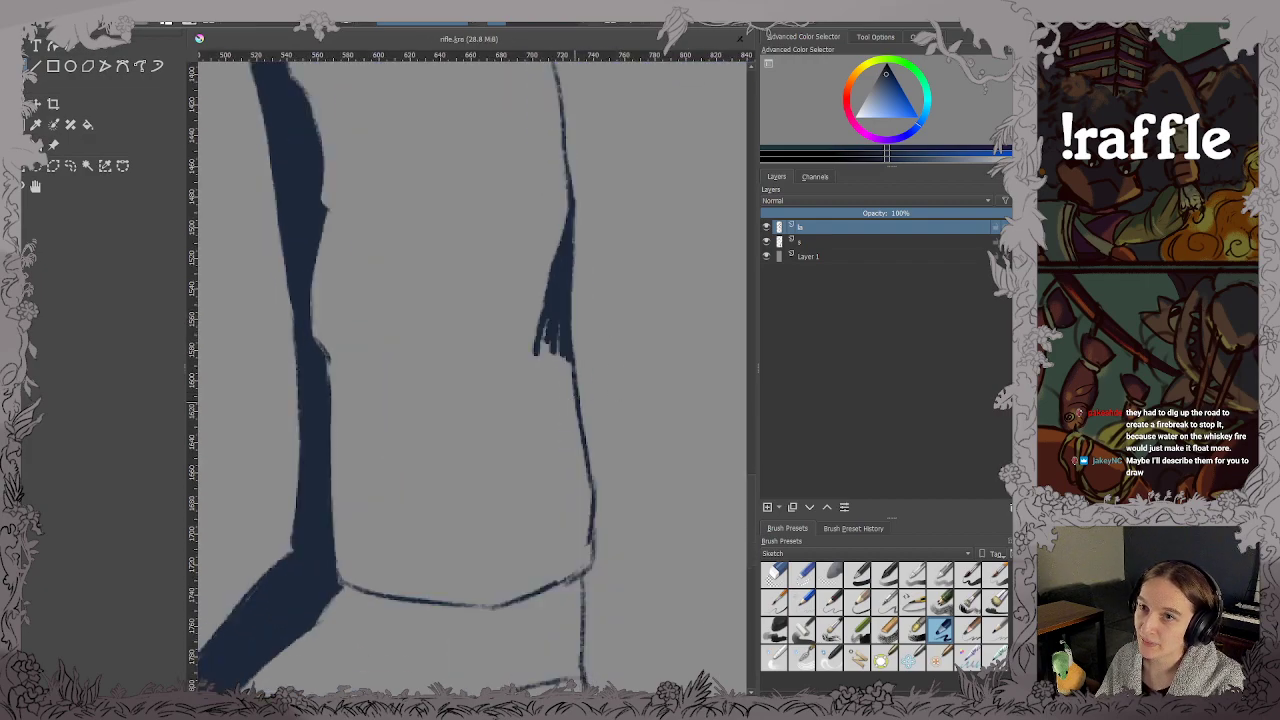
pyautogui.moveTo(577, 401); pyautogui.dragTo(584, 323)
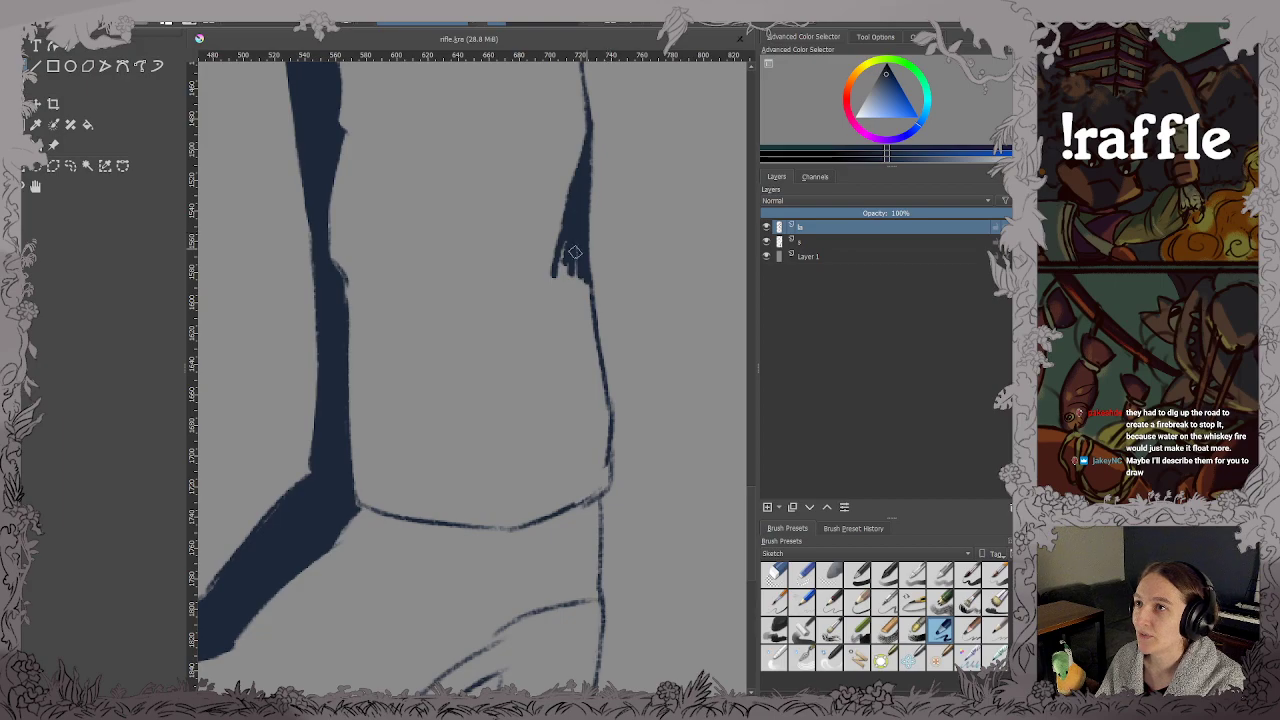
pyautogui.moveTo(568, 240)
pyautogui.mouseDown()
pyautogui.moveTo(568, 282)
pyautogui.moveTo(600, 340)
pyautogui.mouseUp()
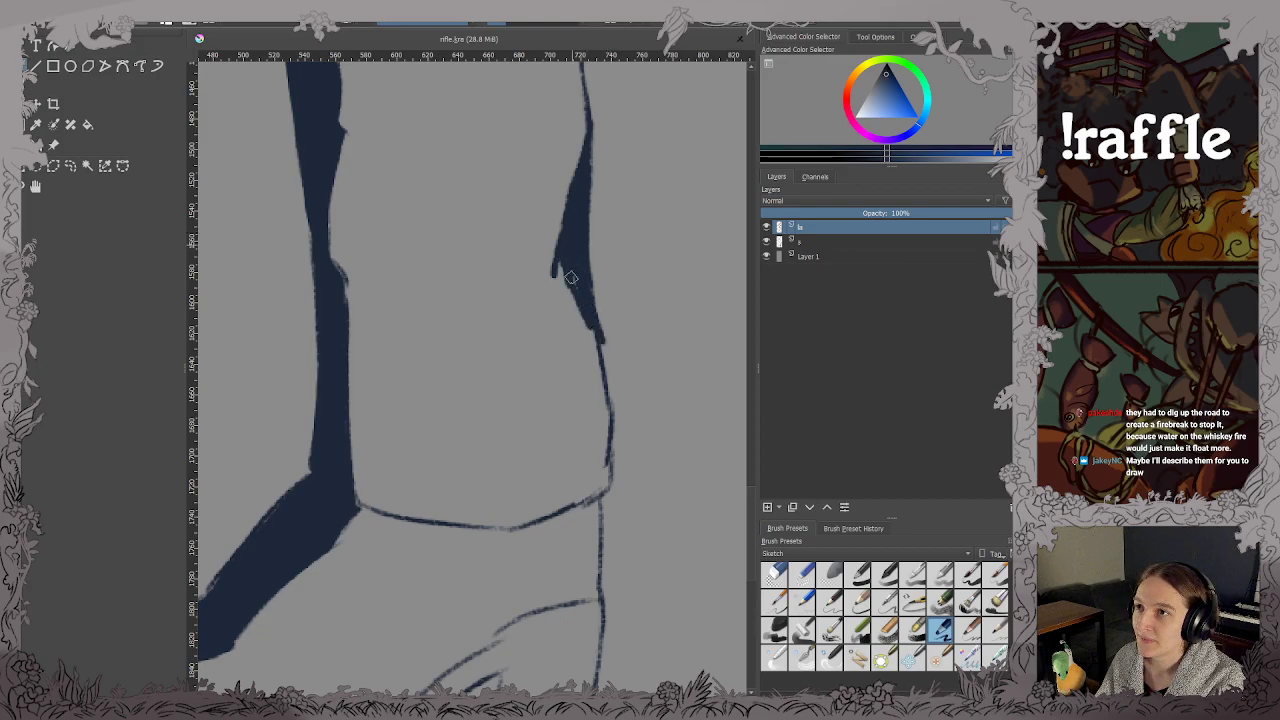
pyautogui.hotkey('ctrl', 'z')
pyautogui.hotkey('ctrl', 's')
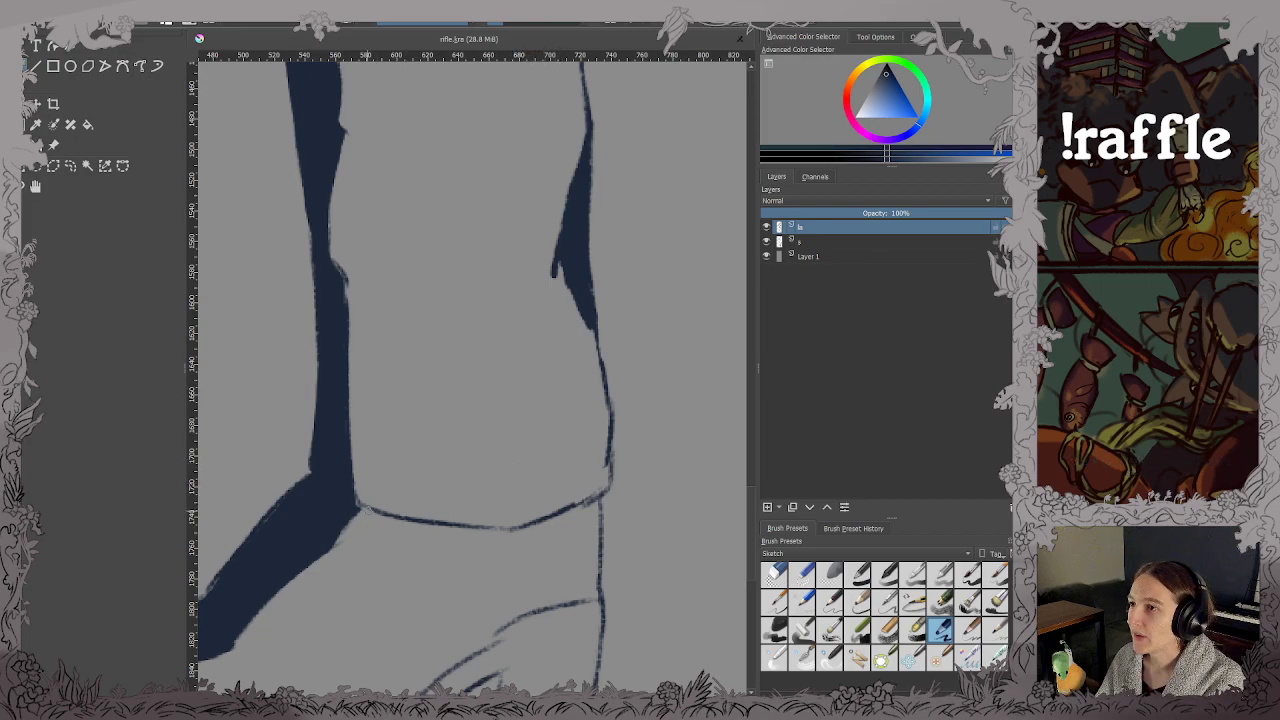
# Add small dark shadows at the front and back of the trouser hem above the boot and save.
pyautogui.moveTo(357, 508); pyautogui.dragTo(366, 517)
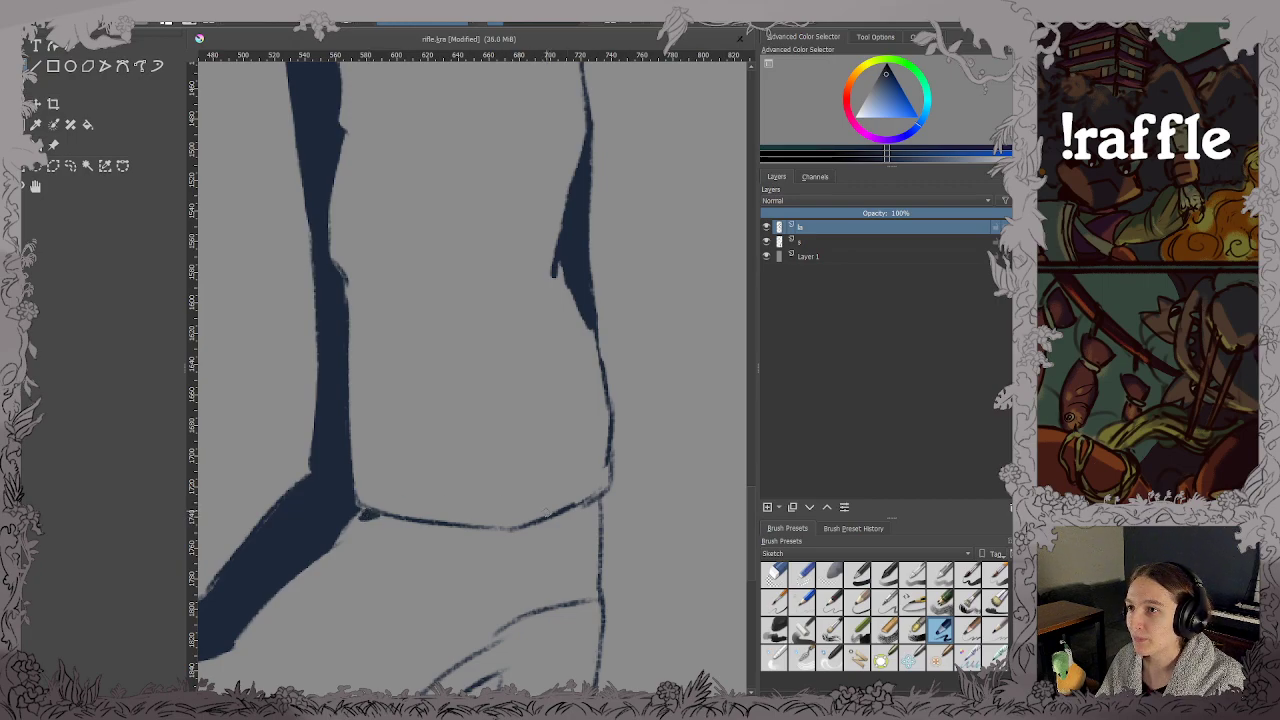
pyautogui.moveTo(546, 519); pyautogui.dragTo(563, 513)
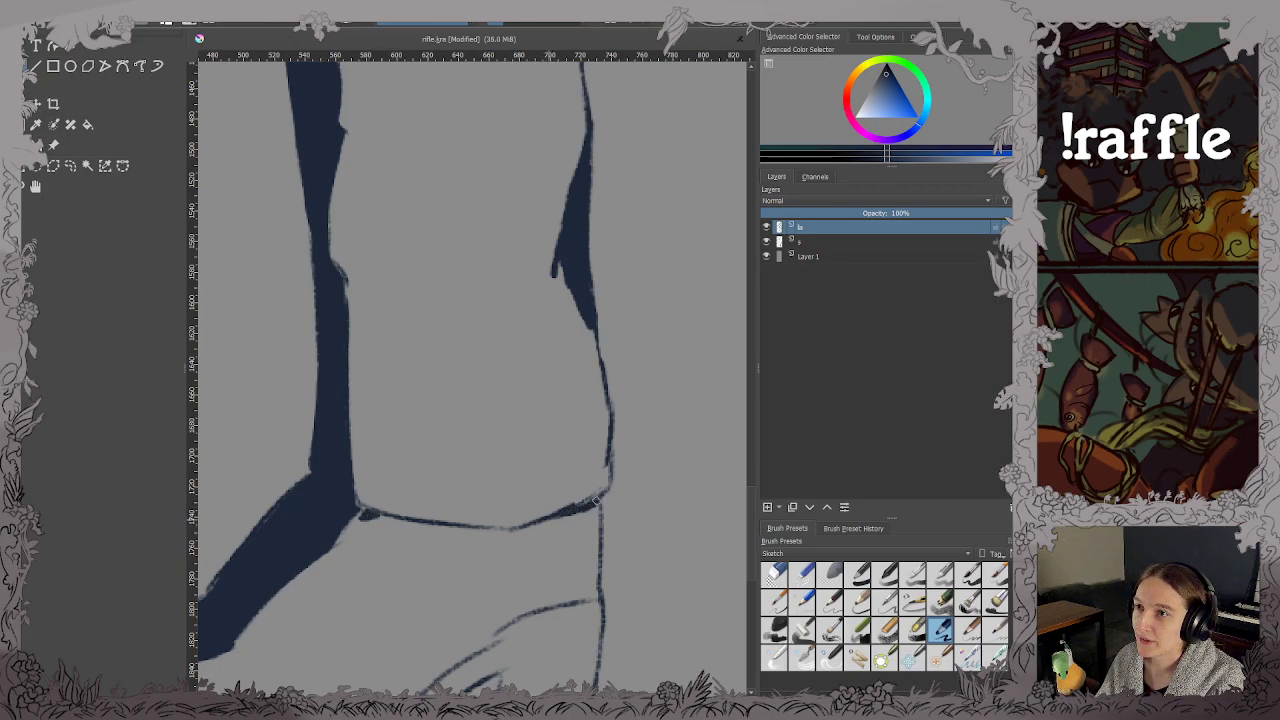
pyautogui.scroll(-4, 564, 344)
pyautogui.moveTo(557, 334); pyautogui.dragTo(547, 465)
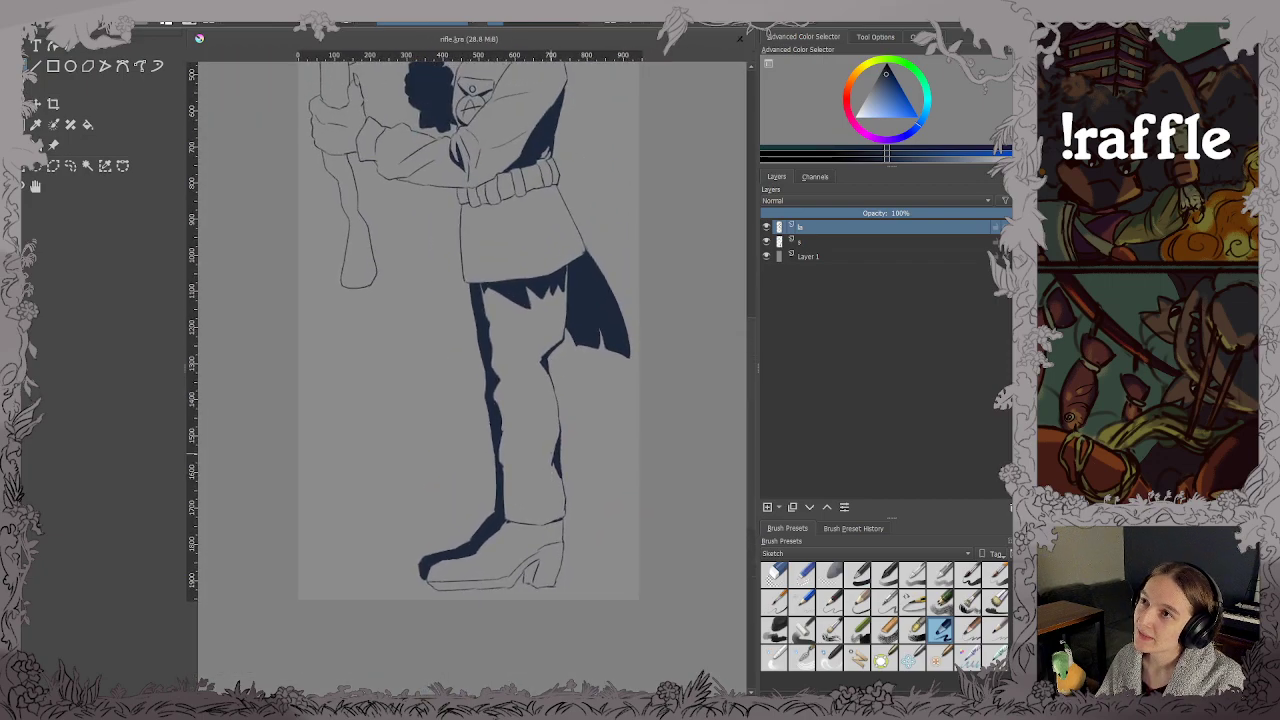
pyautogui.scroll(2, 543, 385)
pyautogui.moveTo(555, 380); pyautogui.dragTo(569, 510)
pyautogui.hotkey('ctrl', 's')
pyautogui.scroll(-4, 564, 397)
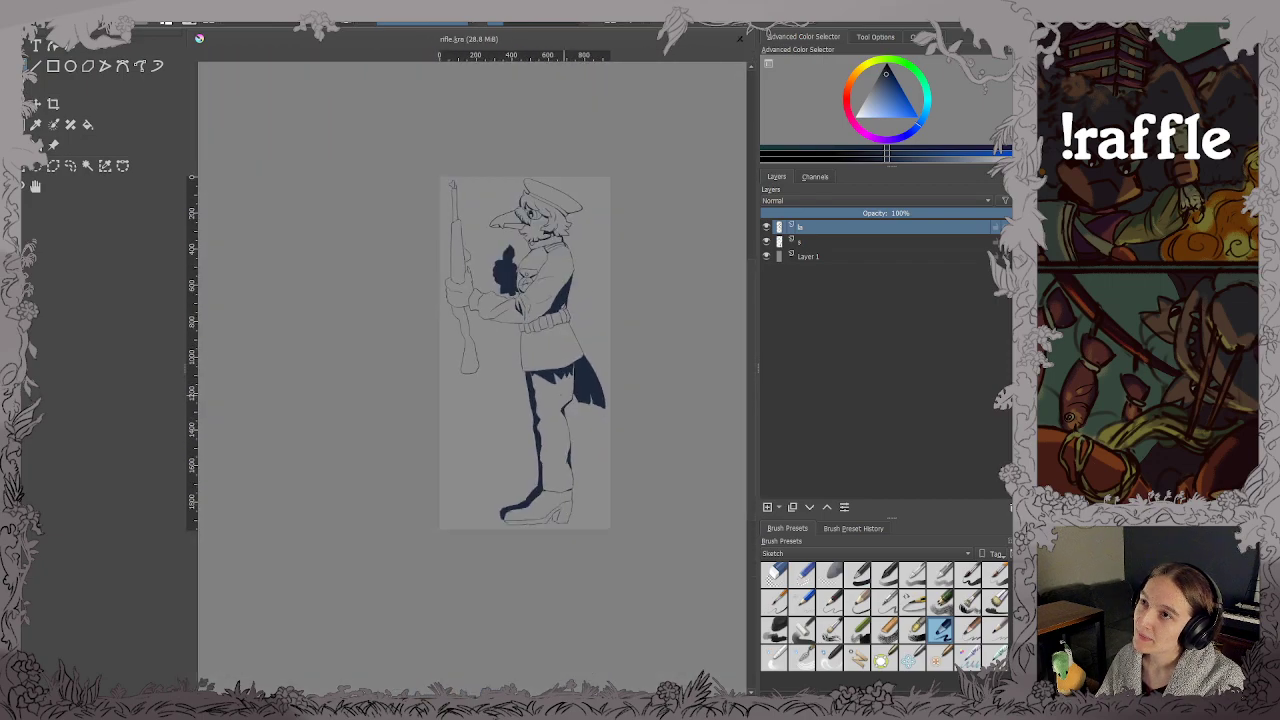
# Paint a diagonal leaf-shaped fold shadow on the trouser leg just below the front of the knee.
pyautogui.scroll(2, 578, 470)
pyautogui.scroll(5, 556, 400)
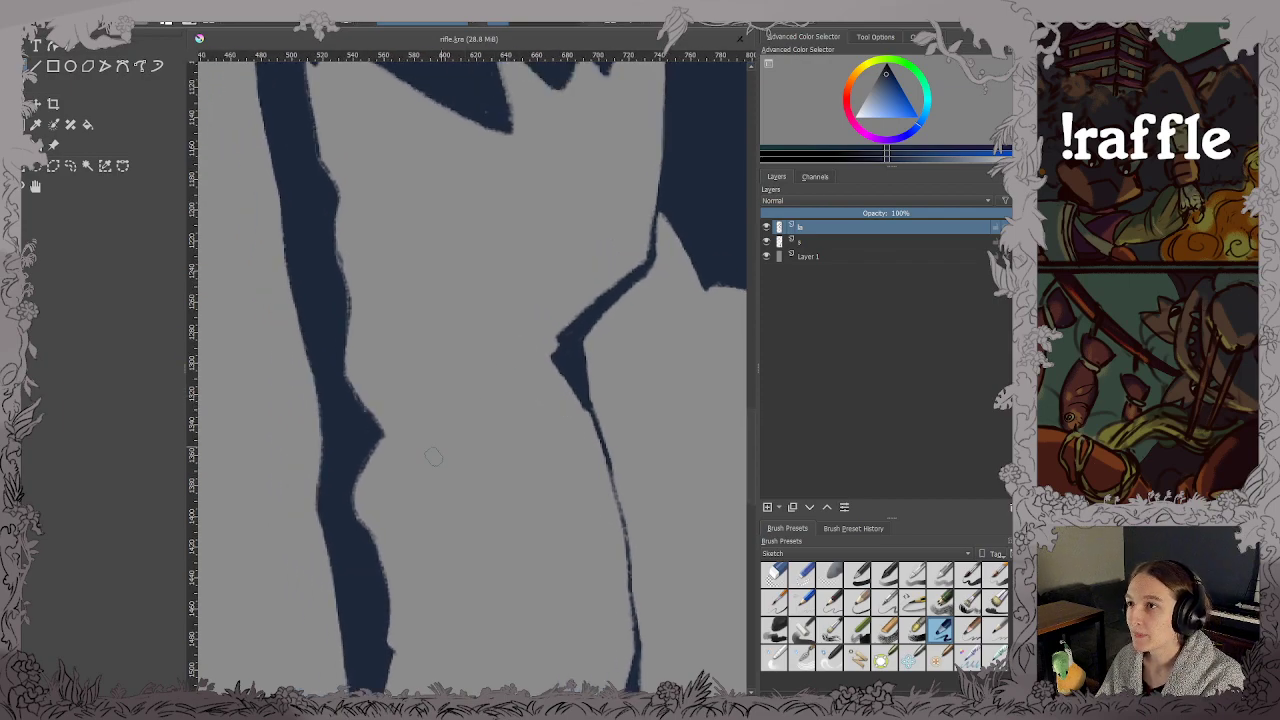
pyautogui.moveTo(398, 457)
pyautogui.mouseDown()
pyautogui.moveTo(552, 588)
pyautogui.moveTo(406, 452)
pyautogui.moveTo(450, 530)
pyautogui.moveTo(408, 462)
pyautogui.moveTo(455, 495)
pyautogui.moveTo(430, 500)
pyautogui.moveTo(463, 534)
pyautogui.moveTo(447, 515)
pyautogui.moveTo(535, 578)
pyautogui.moveTo(470, 515)
pyautogui.moveTo(545, 578)
pyautogui.mouseUp()
pyautogui.scroll(-4, 472, 374)
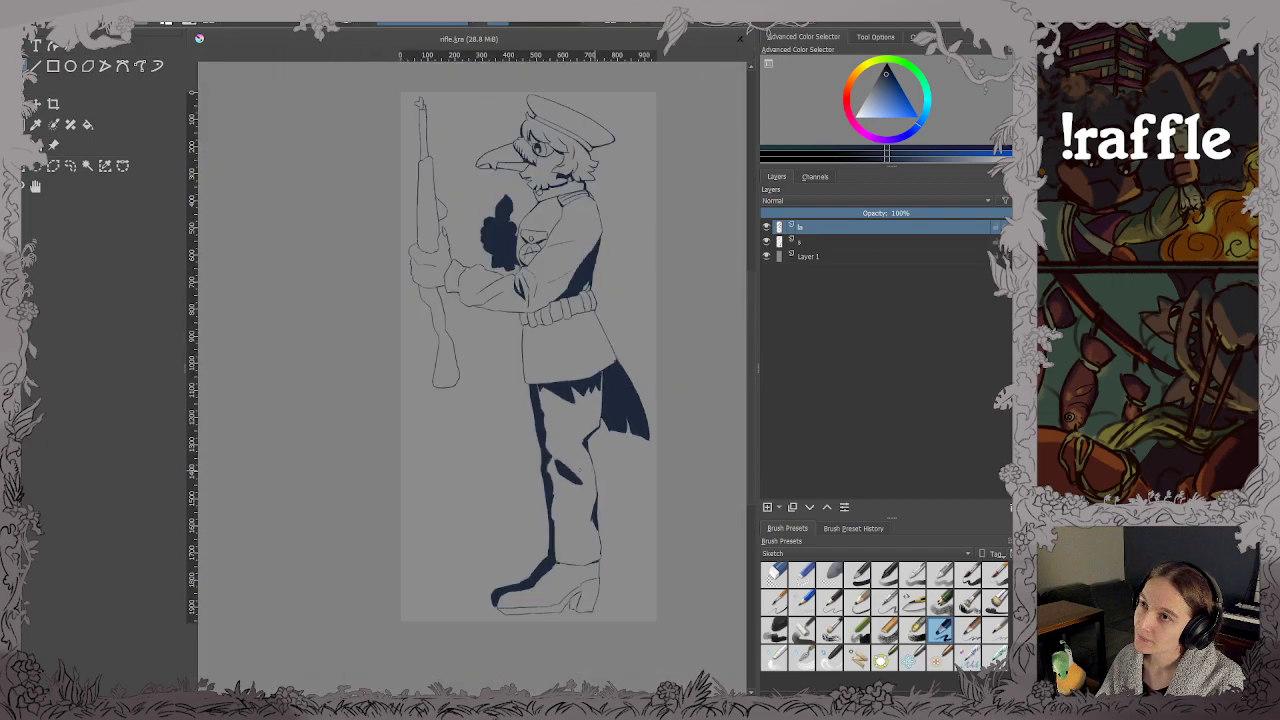
# Paint three diagonal fold shadows on the lower trouser leg sweeping down towards the hem, and save.
pyautogui.scroll(4, 582, 504)
pyautogui.moveTo(570, 470); pyautogui.dragTo(536, 238)
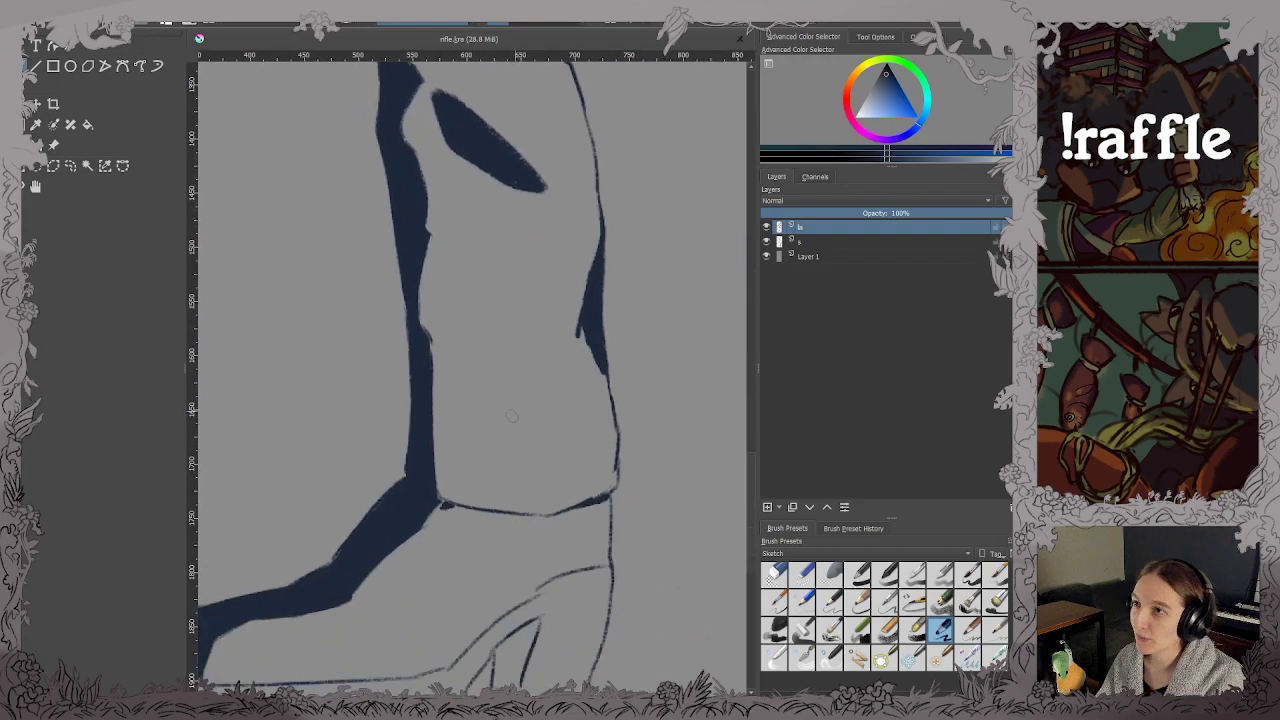
pyautogui.moveTo(454, 362)
pyautogui.mouseDown()
pyautogui.moveTo(560, 458)
pyautogui.moveTo(450, 352)
pyautogui.moveTo(530, 442)
pyautogui.moveTo(490, 400)
pyautogui.moveTo(502, 402)
pyautogui.mouseUp()
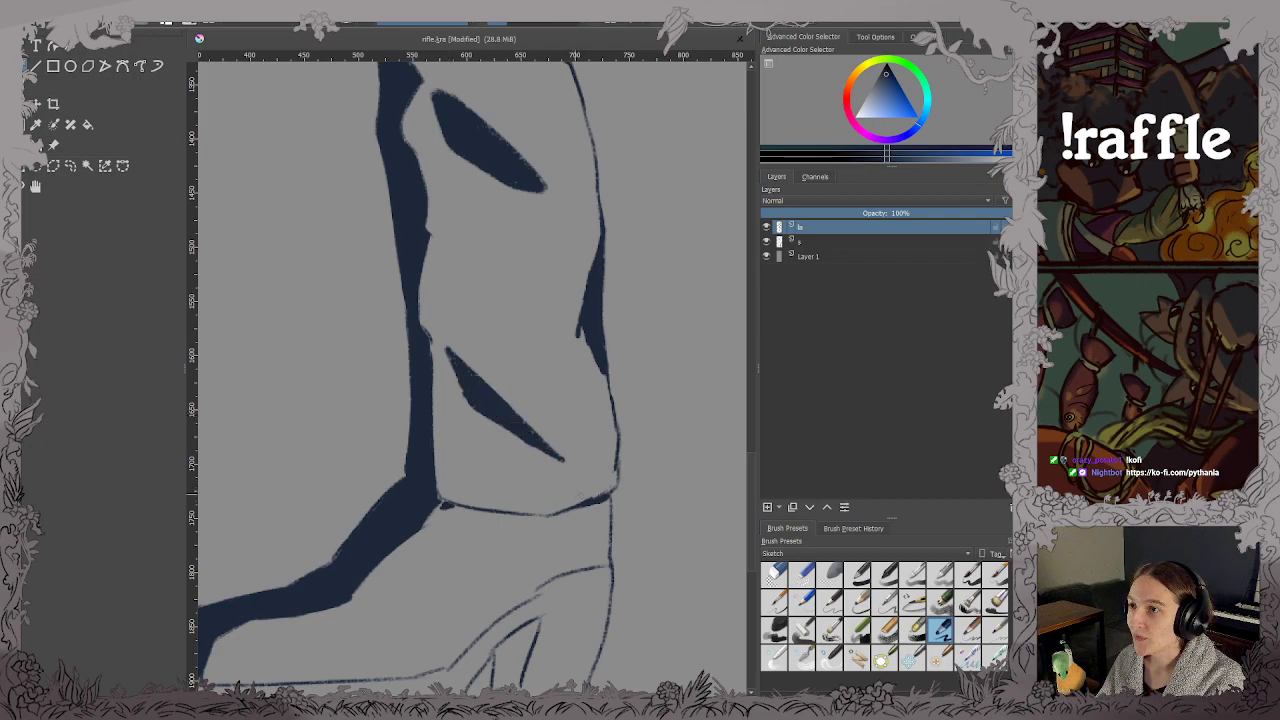
pyautogui.moveTo(482, 456)
pyautogui.mouseDown()
pyautogui.moveTo(547, 496)
pyautogui.moveTo(521, 474)
pyautogui.moveTo(574, 490)
pyautogui.moveTo(464, 442)
pyautogui.moveTo(497, 465)
pyautogui.moveTo(489, 450)
pyautogui.moveTo(516, 468)
pyautogui.moveTo(442, 404)
pyautogui.mouseUp()
pyautogui.moveTo(453, 467)
pyautogui.mouseDown()
pyautogui.moveTo(505, 505)
pyautogui.moveTo(456, 468)
pyautogui.moveTo(447, 414)
pyautogui.mouseUp()
pyautogui.hotkey('ctrl', 's')
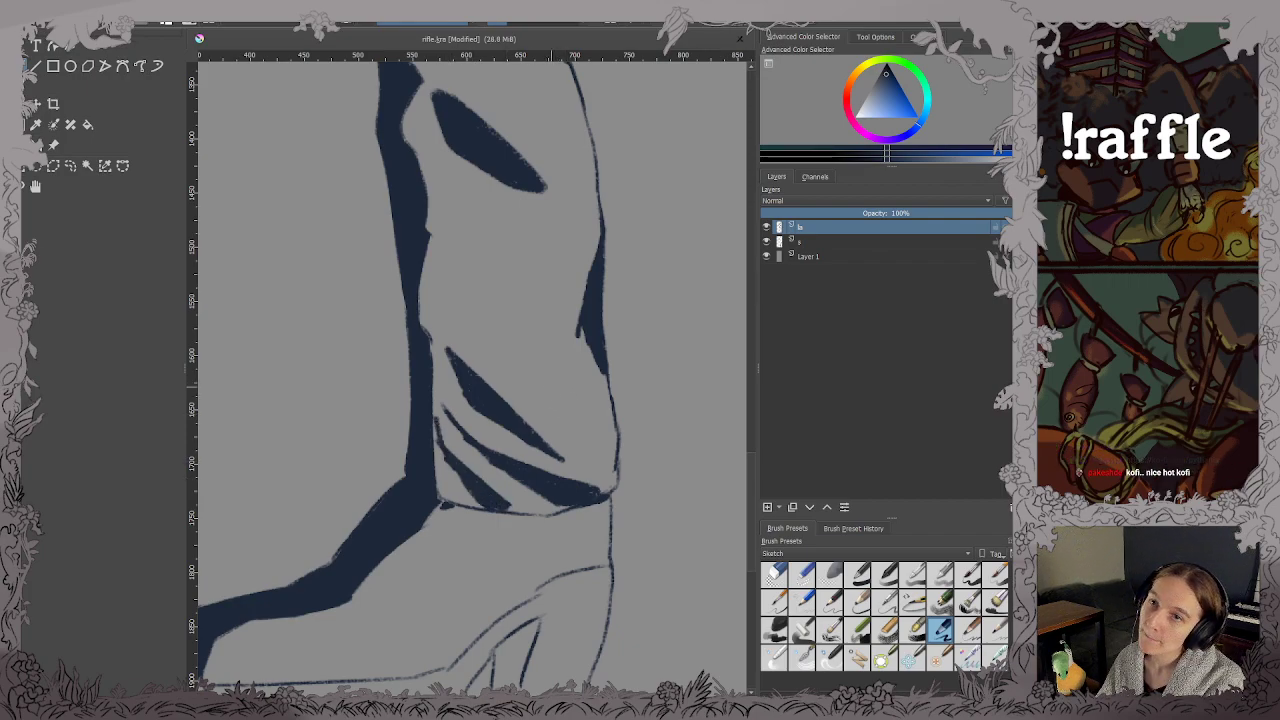
# Extend the largest spike of the jagged shadow beneath the coat's edge further down the thigh and save.
pyautogui.scroll(-2, 540, 400)
pyautogui.scroll(-3, 514, 383)
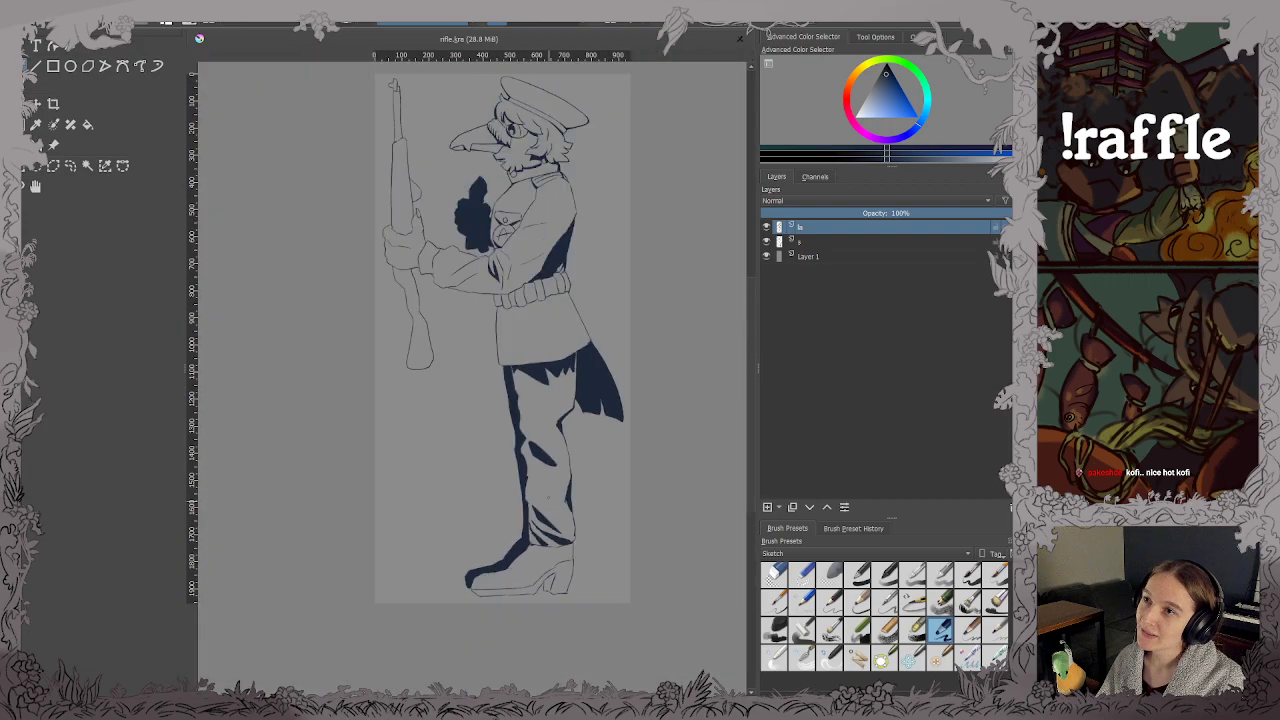
pyautogui.scroll(4, 551, 483)
pyautogui.scroll(2, 551, 483)
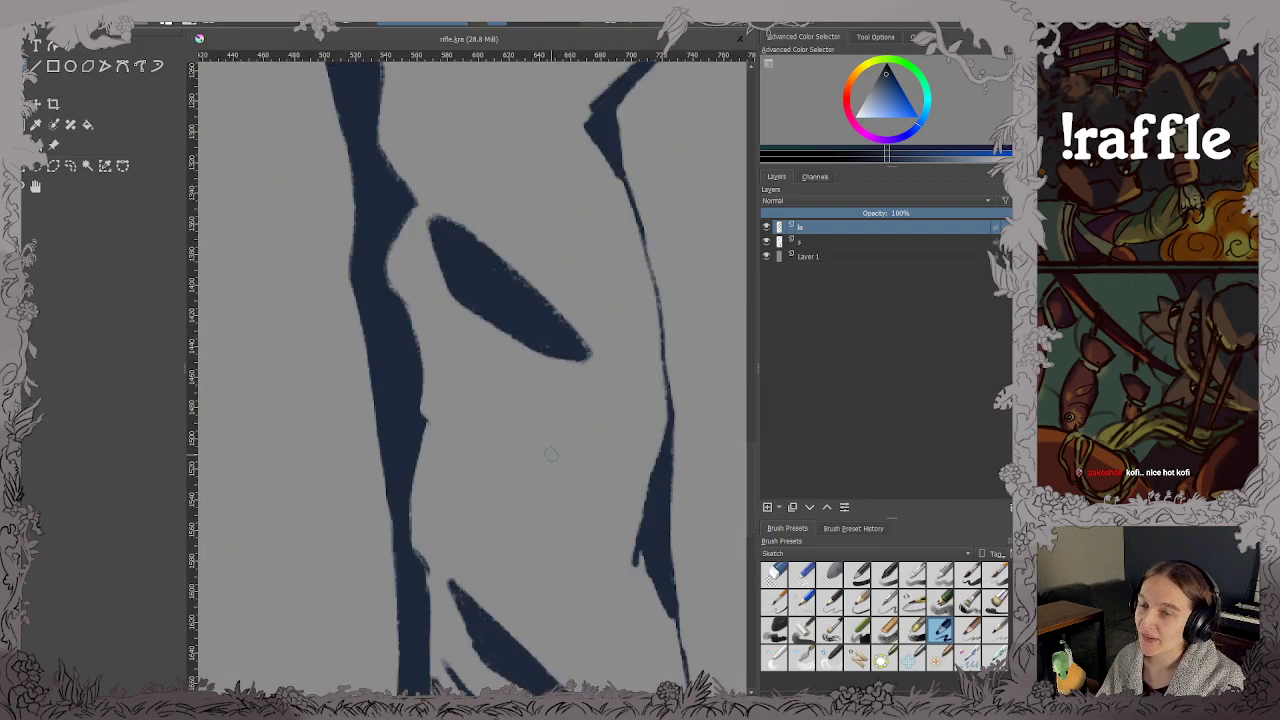
pyautogui.scroll(-2, 551, 454)
pyautogui.moveTo(552, 246); pyautogui.dragTo(535, 485)
pyautogui.scroll(1, 586, 375)
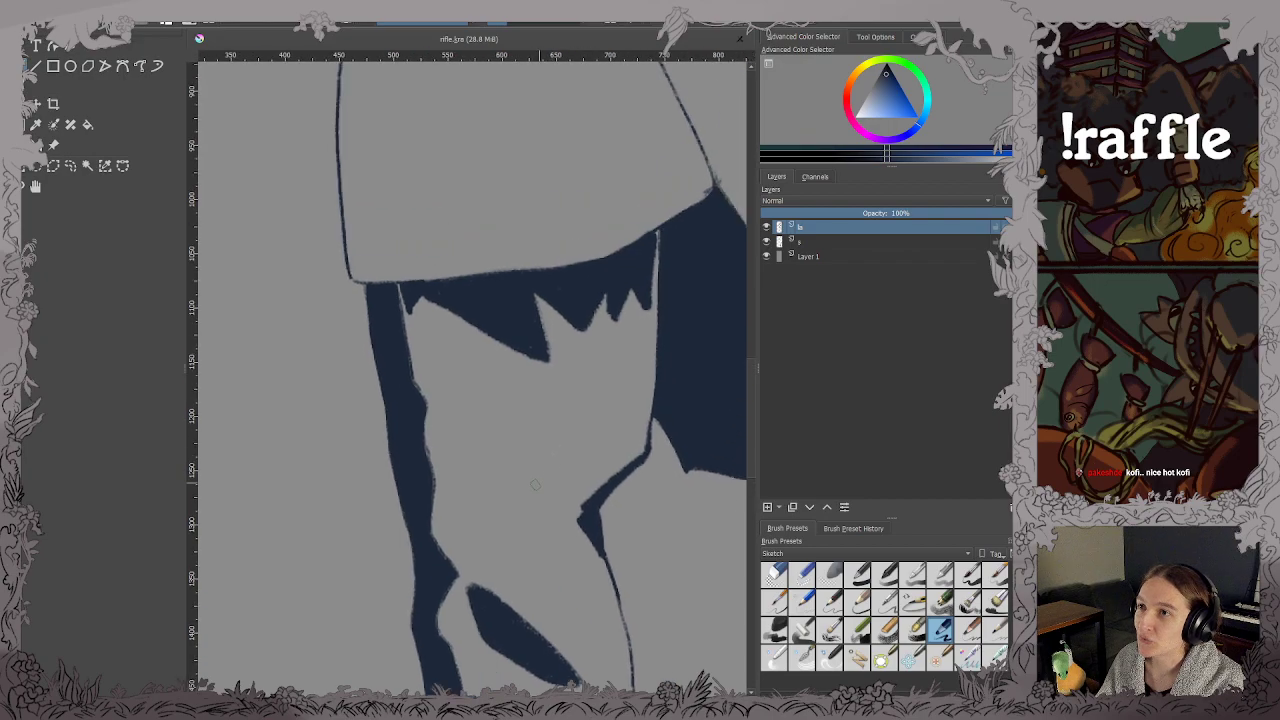
pyautogui.scroll(2, 535, 485)
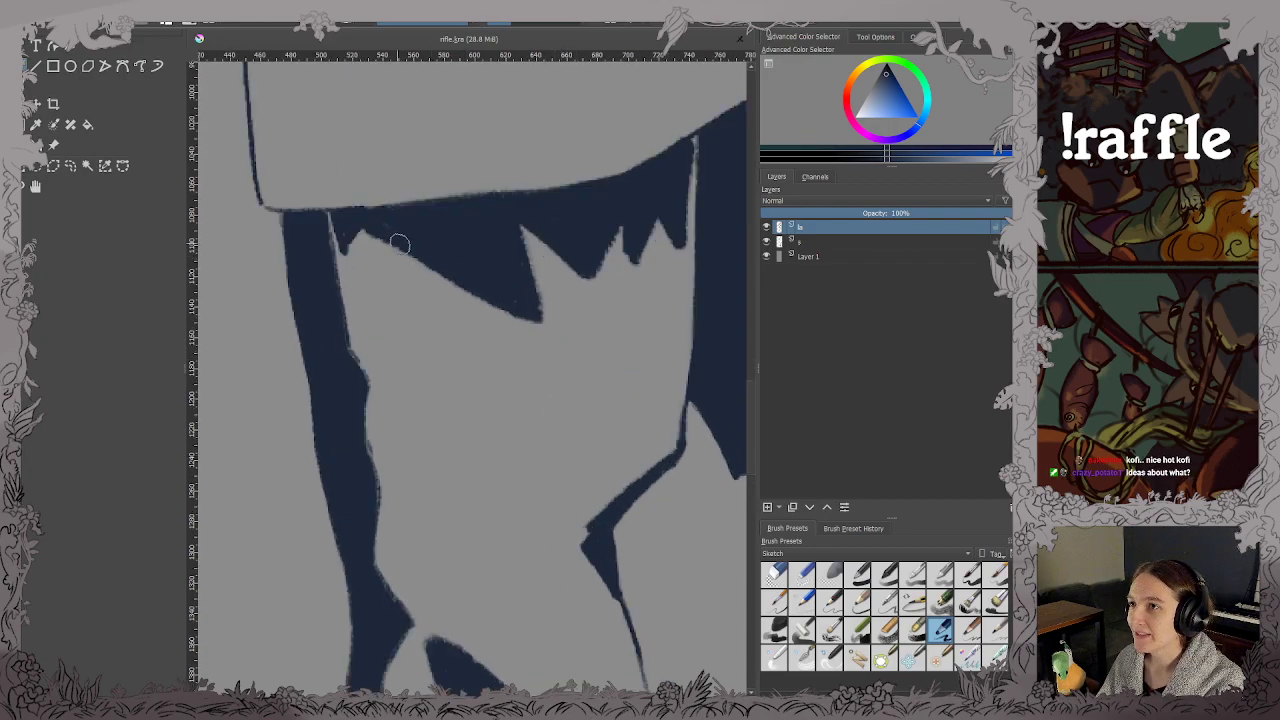
pyautogui.moveTo(397, 243); pyautogui.dragTo(515, 337)
pyautogui.moveTo(434, 263)
pyautogui.mouseDown()
pyautogui.moveTo(508, 314)
pyautogui.moveTo(543, 306)
pyautogui.moveTo(503, 214)
pyautogui.mouseUp()
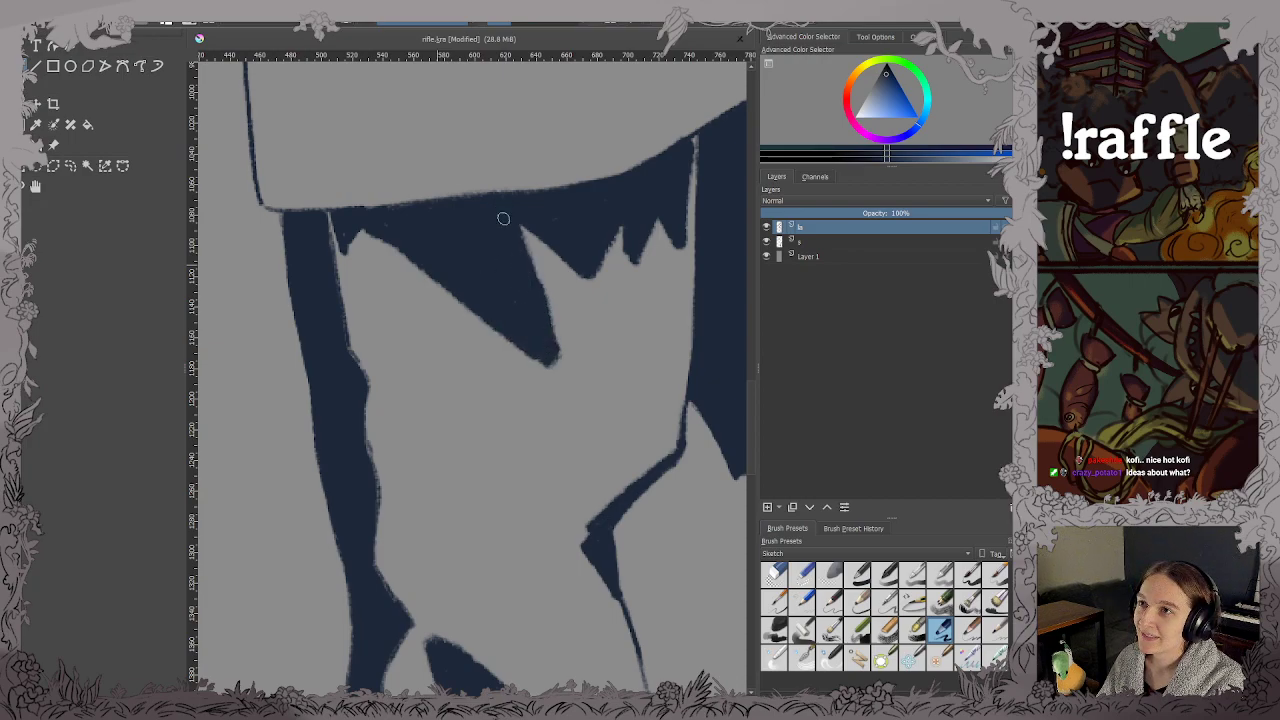
pyautogui.hotkey('ctrl', 's')
# Paint a pointed shadow rising from the back of the knee up the thigh and save.
pyautogui.moveTo(588, 532)
pyautogui.mouseDown()
pyautogui.moveTo(562, 386)
pyautogui.moveTo(620, 513)
pyautogui.moveTo(595, 529)
pyautogui.moveTo(598, 508)
pyautogui.moveTo(615, 509)
pyautogui.moveTo(594, 498)
pyautogui.moveTo(614, 446)
pyautogui.moveTo(601, 366)
pyautogui.moveTo(602, 434)
pyautogui.mouseUp()
pyautogui.hotkey('ctrl', 's')
pyautogui.press('2')
# Fill the gap between the boot's sole and heel with solid dark blue, refine its edges, and save.
pyautogui.scroll(-2, 600, 403)
pyautogui.scroll(7, 615, 546)
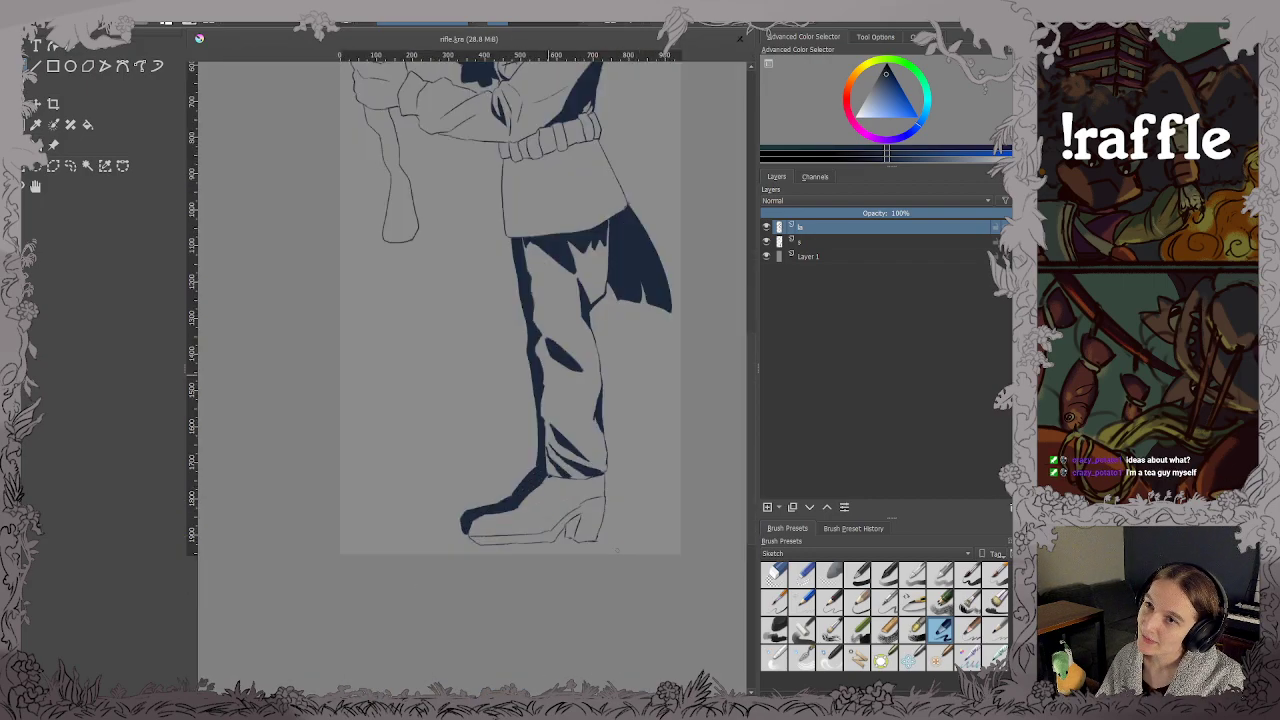
pyautogui.moveTo(444, 328); pyautogui.dragTo(668, 437)
pyautogui.scroll(-1, 676, 455)
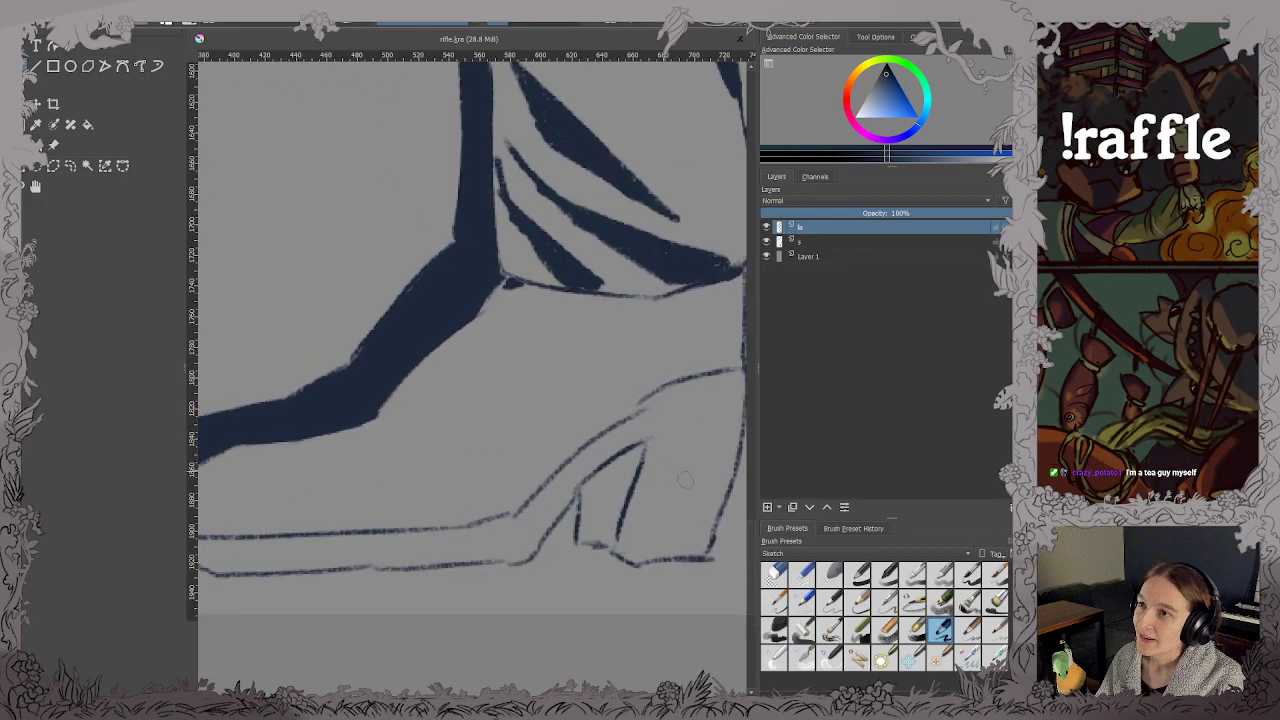
pyautogui.moveTo(589, 497)
pyautogui.mouseDown()
pyautogui.moveTo(581, 535)
pyautogui.moveTo(612, 536)
pyautogui.moveTo(605, 494)
pyautogui.moveTo(589, 510)
pyautogui.moveTo(597, 483)
pyautogui.moveTo(634, 450)
pyautogui.moveTo(604, 501)
pyautogui.moveTo(614, 519)
pyautogui.moveTo(644, 455)
pyautogui.mouseUp()
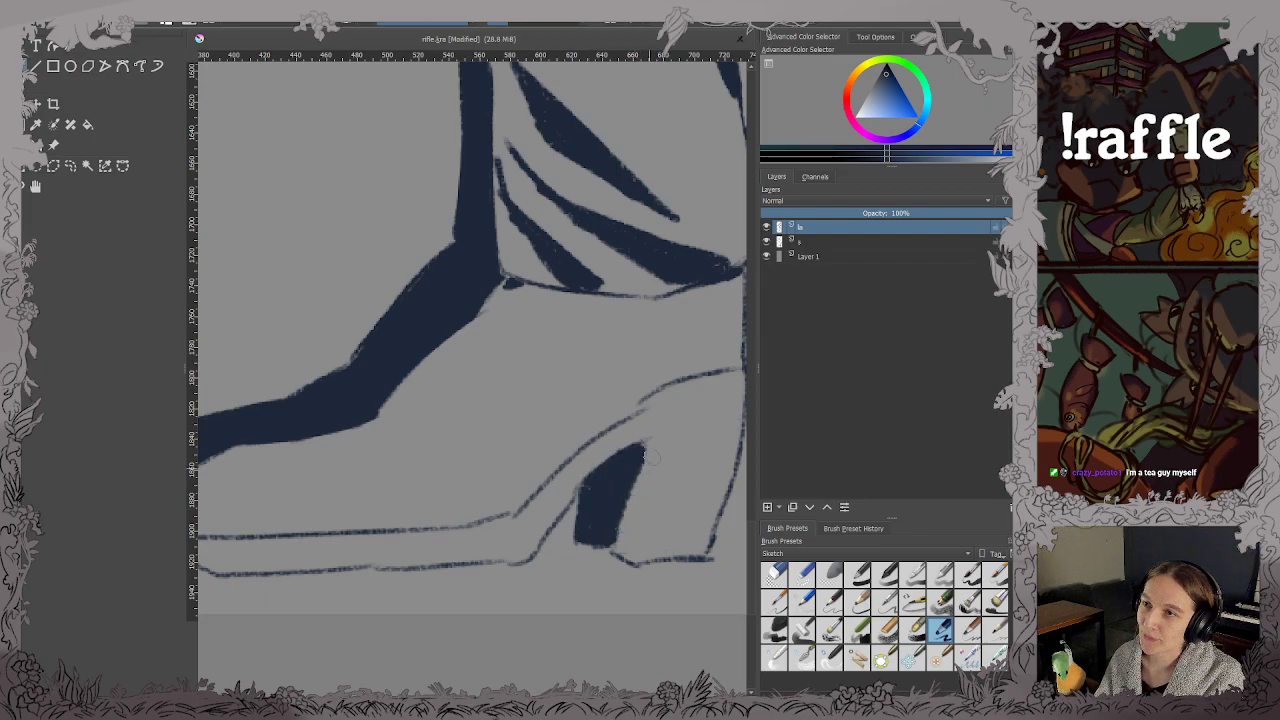
pyautogui.hotkey('ctrl', 's')
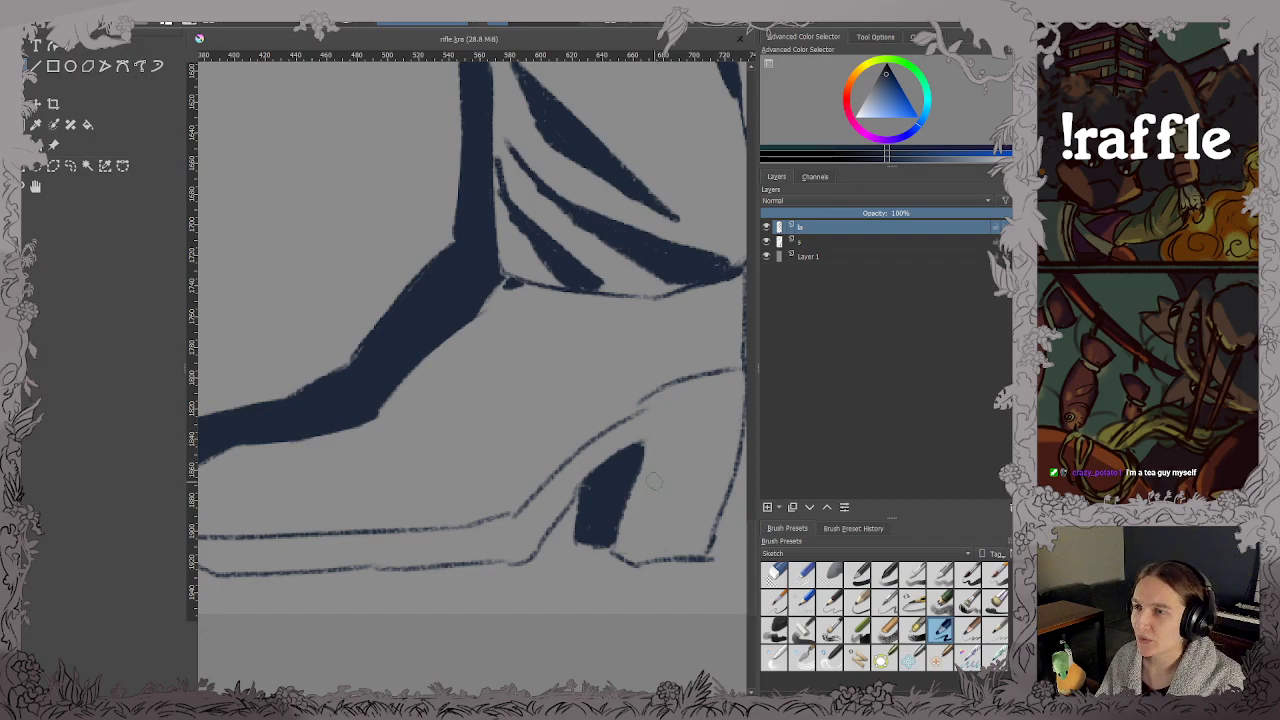
pyautogui.moveTo(618, 512)
pyautogui.mouseDown()
pyautogui.moveTo(615, 542)
pyautogui.moveTo(635, 492)
pyautogui.mouseUp()
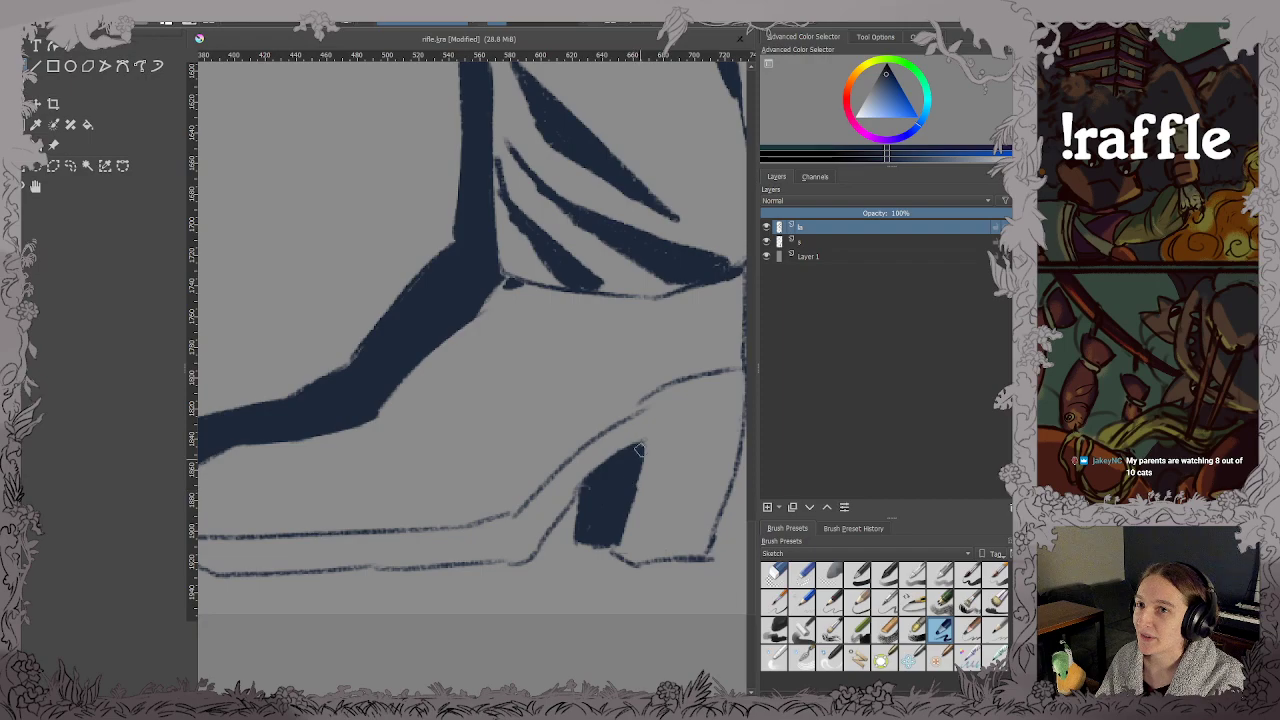
pyautogui.hotkey('ctrl', 's')
# Paint a small dark shadow at the back corner where the trouser hem meets the boot, and save.
pyautogui.scroll(-1, 530, 394)
pyautogui.moveTo(520, 380); pyautogui.dragTo(444, 438)
pyautogui.press('+')
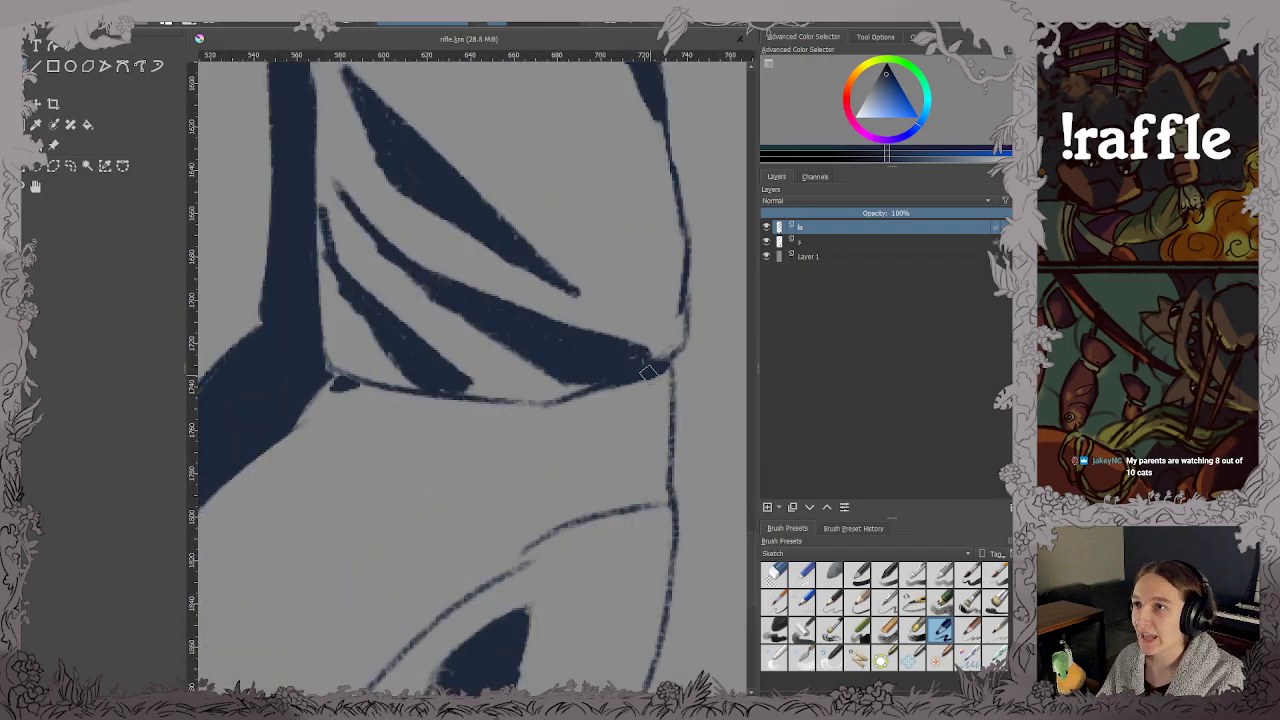
pyautogui.moveTo(648, 372)
pyautogui.mouseDown()
pyautogui.moveTo(668, 408)
pyautogui.moveTo(672, 370)
pyautogui.moveTo(676, 392)
pyautogui.mouseUp()
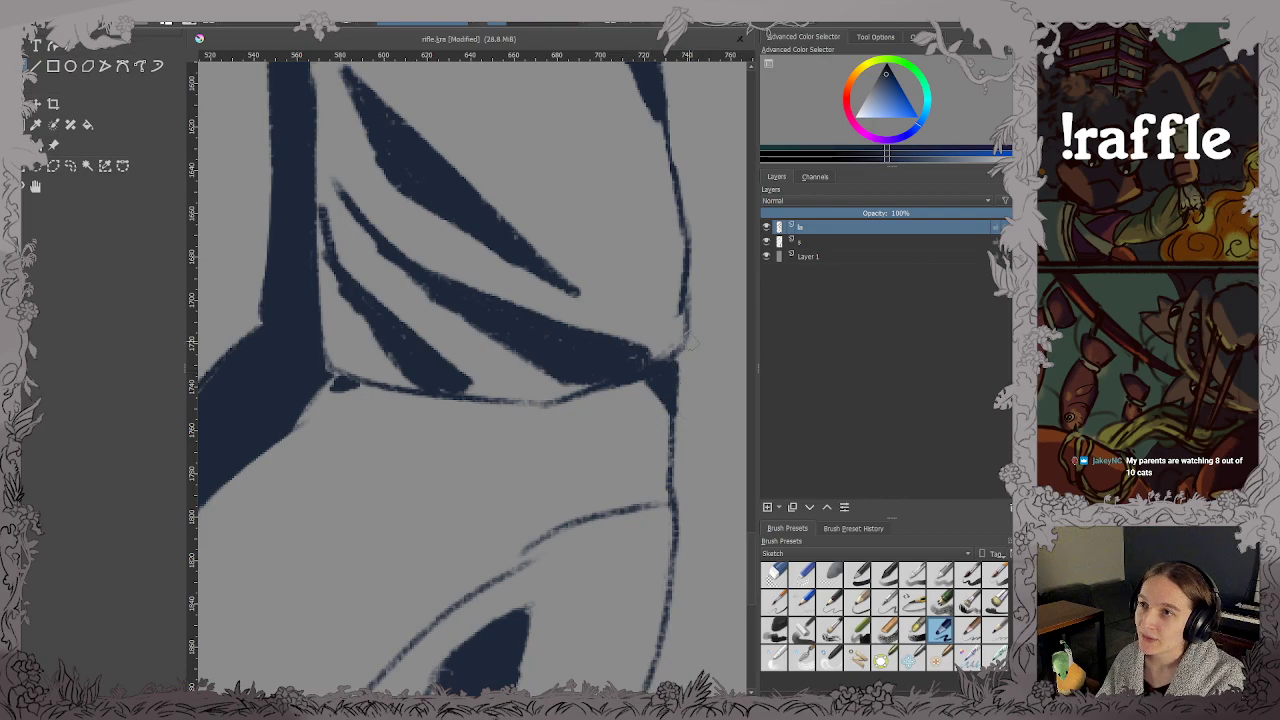
pyautogui.hotkey('ctrl', 's')
# Review the shadows along the whole leg and under the coat's edge.
pyautogui.scroll(-2, 690, 341)
pyautogui.moveTo(566, 214); pyautogui.dragTo(552, 359)
pyautogui.scroll(-1, 566, 234)
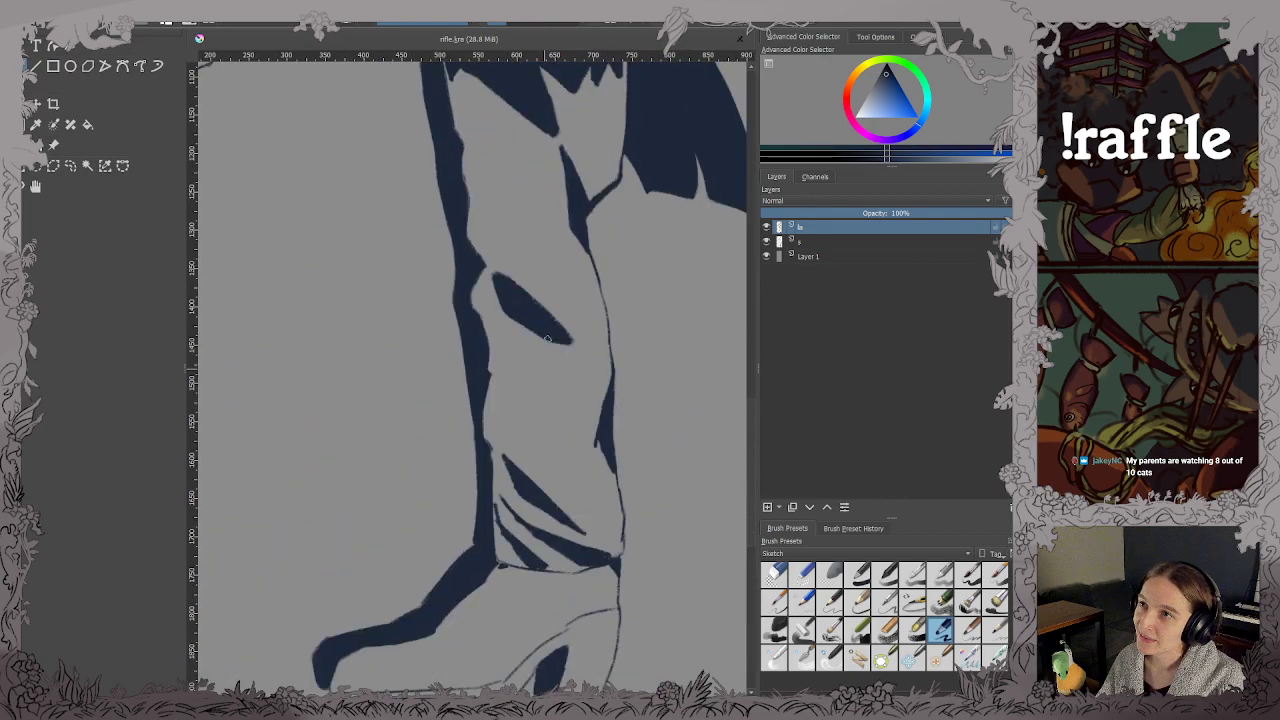
pyautogui.scroll(-1, 556, 290)
pyautogui.moveTo(554, 284); pyautogui.dragTo(564, 348)
pyautogui.moveTo(555, 210); pyautogui.dragTo(568, 351)
pyautogui.scroll(-3, 560, 337)
pyautogui.press('+')
pyautogui.press('+')
pyautogui.press('+')
pyautogui.press('+')
pyautogui.press('+')
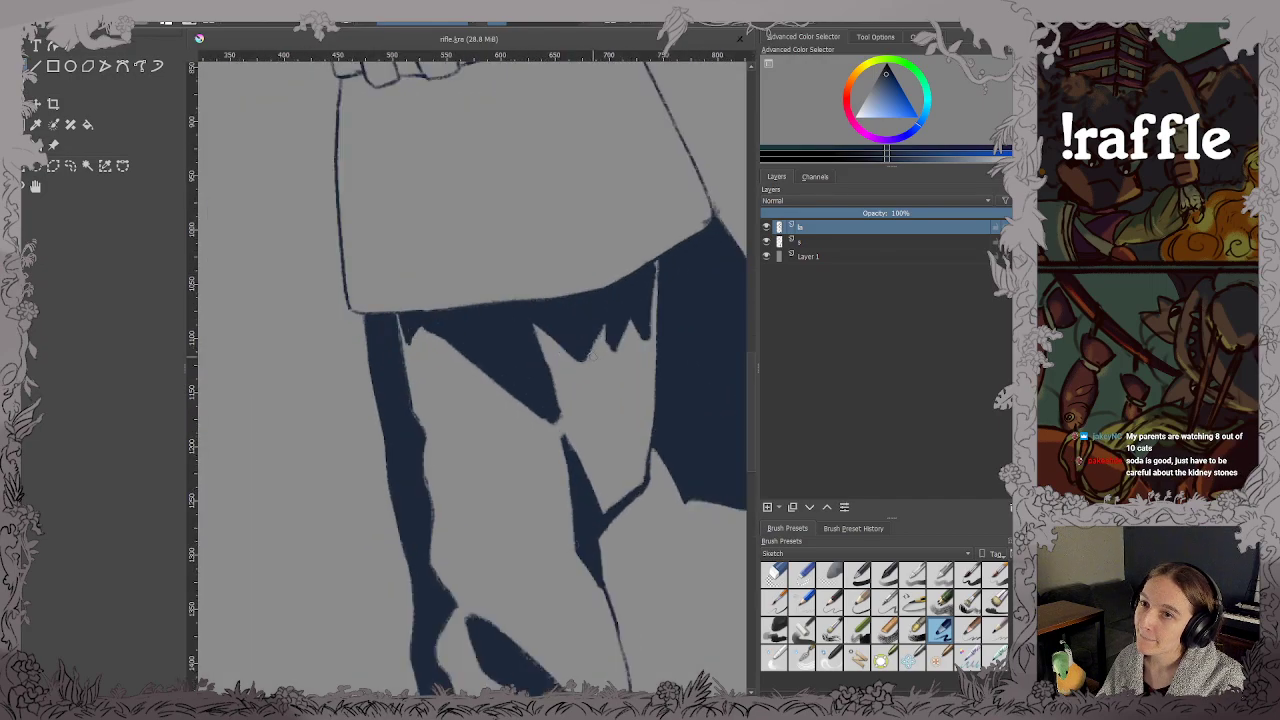
# Erase the pointed shadow behind the knee and the large spike of shadow hanging below the coat hem, and save.
pyautogui.moveTo(540, 488)
pyautogui.mouseDown()
pyautogui.moveTo(584, 440)
pyautogui.moveTo(570, 456)
pyautogui.moveTo(588, 520)
pyautogui.moveTo(600, 498)
pyautogui.mouseUp()
pyautogui.hotkey('ctrl', 'z')
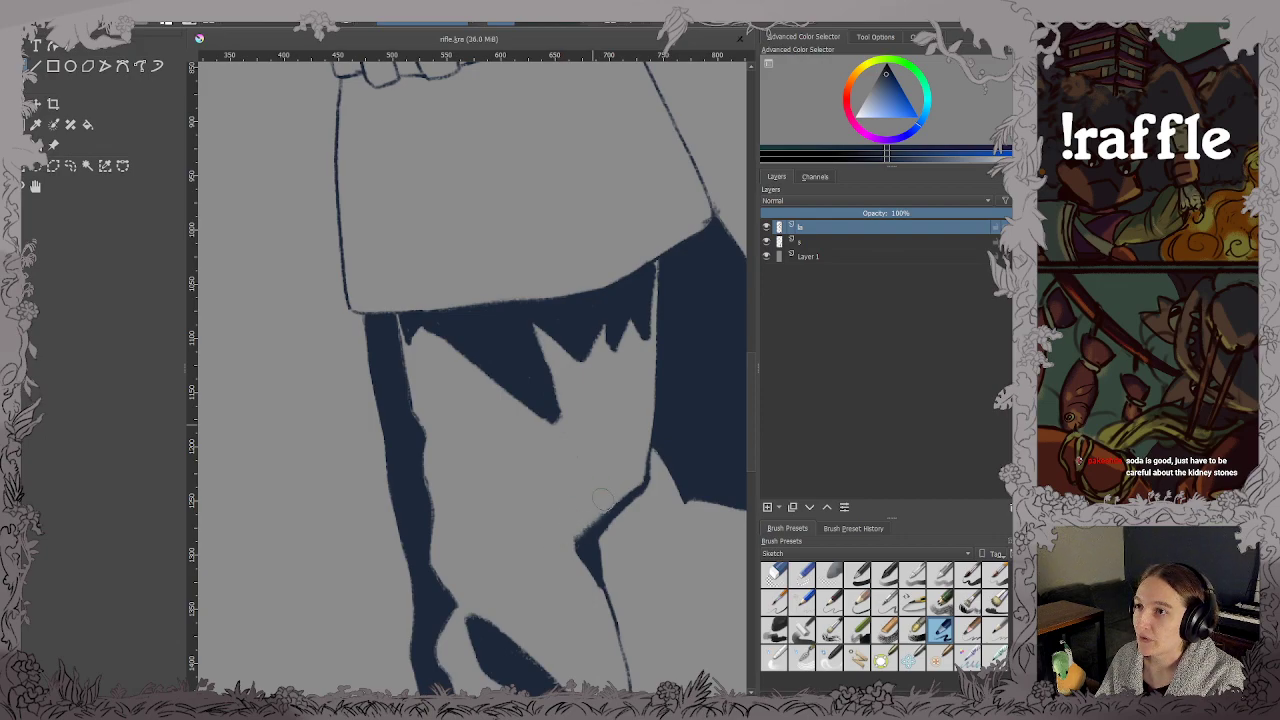
pyautogui.moveTo(578, 432)
pyautogui.mouseDown()
pyautogui.moveTo(532, 453)
pyautogui.moveTo(520, 428)
pyautogui.moveTo(556, 378)
pyautogui.moveTo(520, 378)
pyautogui.moveTo(441, 327)
pyautogui.moveTo(496, 340)
pyautogui.moveTo(490, 356)
pyautogui.moveTo(553, 370)
pyautogui.mouseUp()
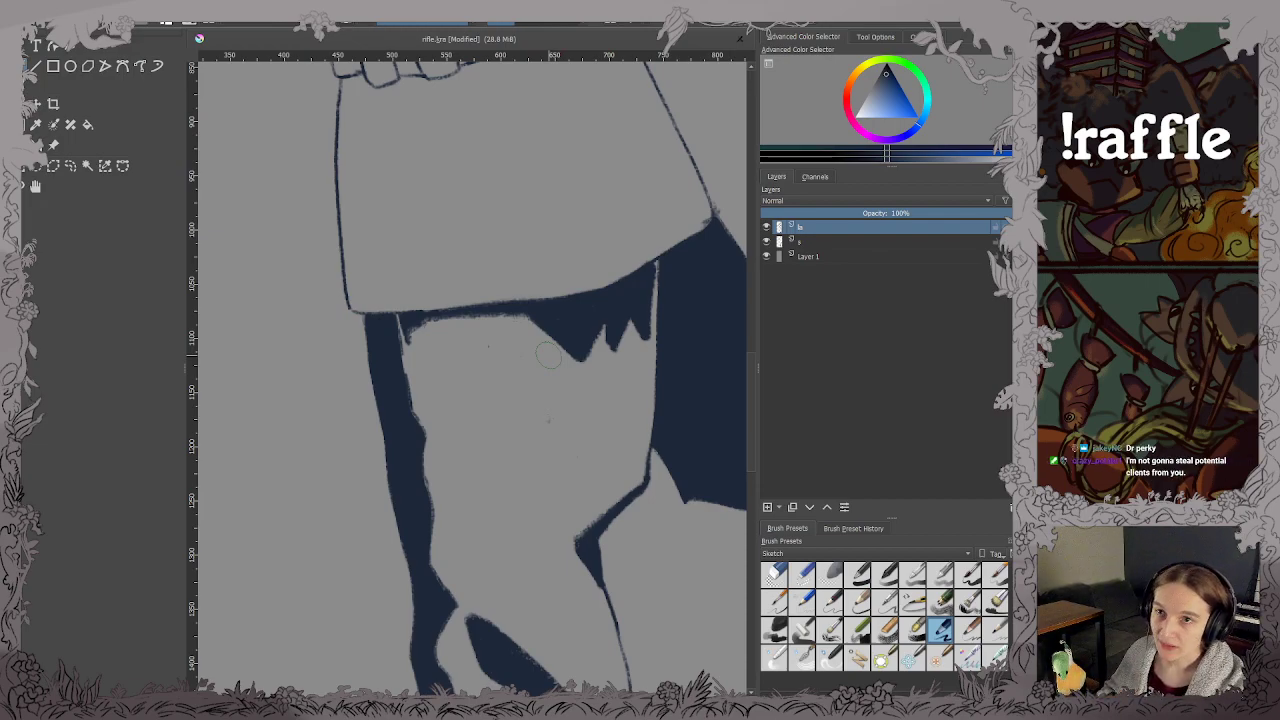
pyautogui.hotkey('ctrl', 's')
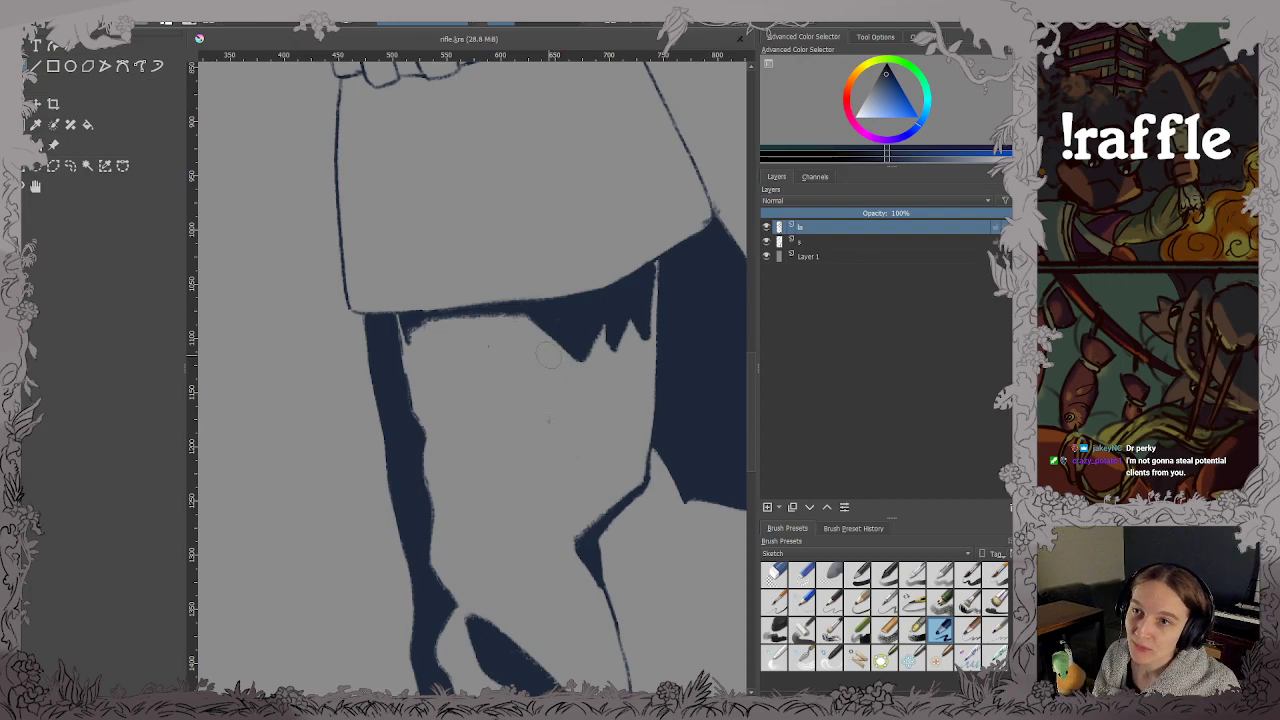
# Clean up the lower edge of the narrow dark shadow running under the coat hem, and save.
pyautogui.scroll(2, 487, 283)
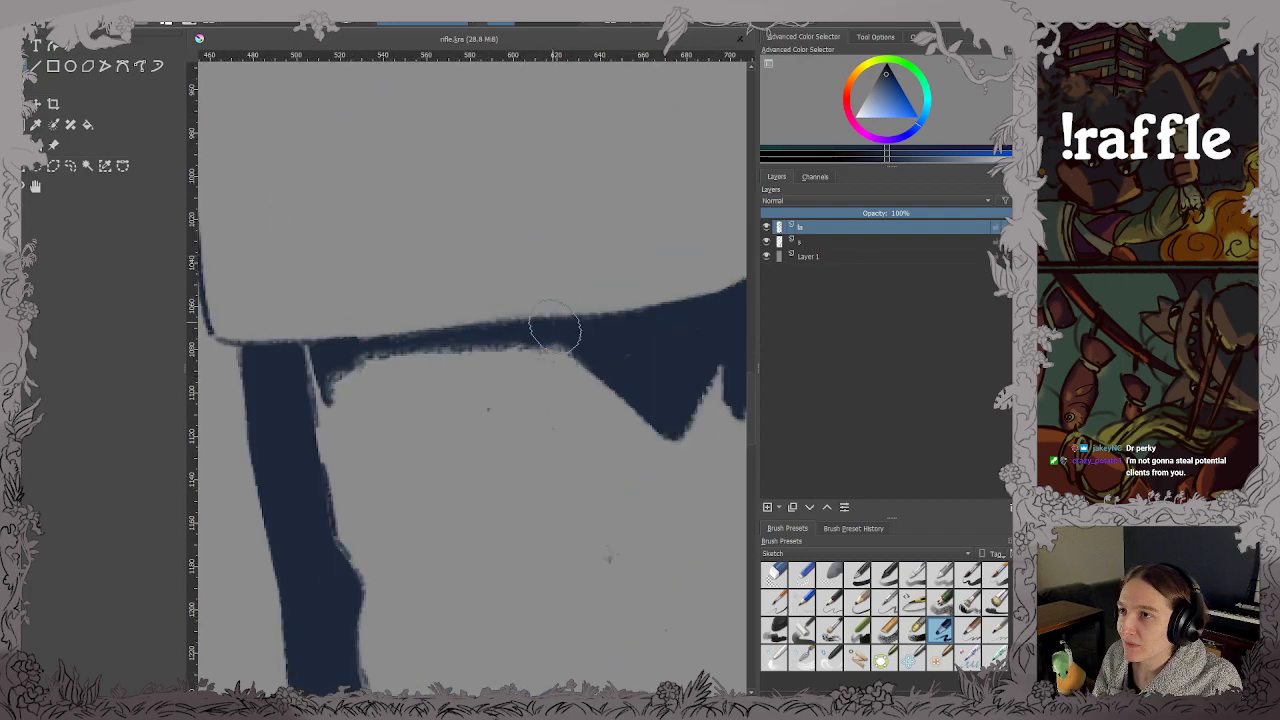
pyautogui.scroll(-1, 577, 338)
pyautogui.moveTo(580, 340); pyautogui.dragTo(515, 293)
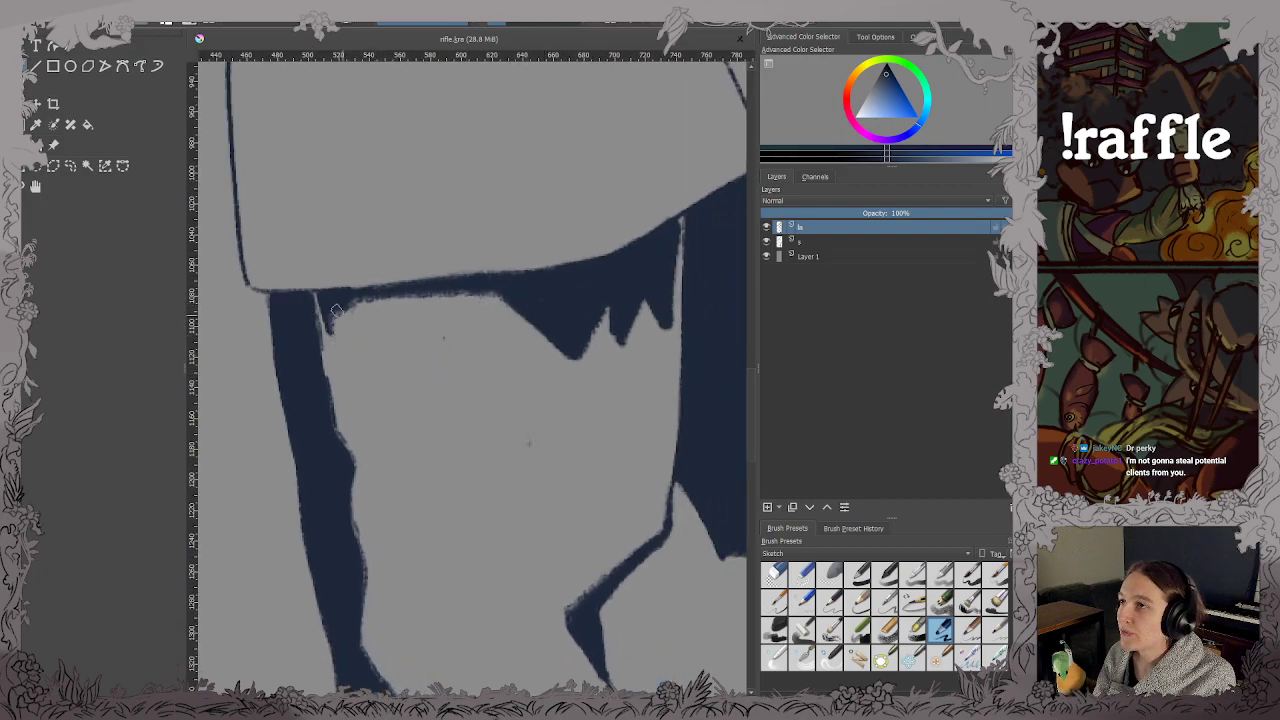
pyautogui.moveTo(333, 322)
pyautogui.mouseDown()
pyautogui.moveTo(425, 291)
pyautogui.moveTo(568, 301)
pyautogui.mouseUp()
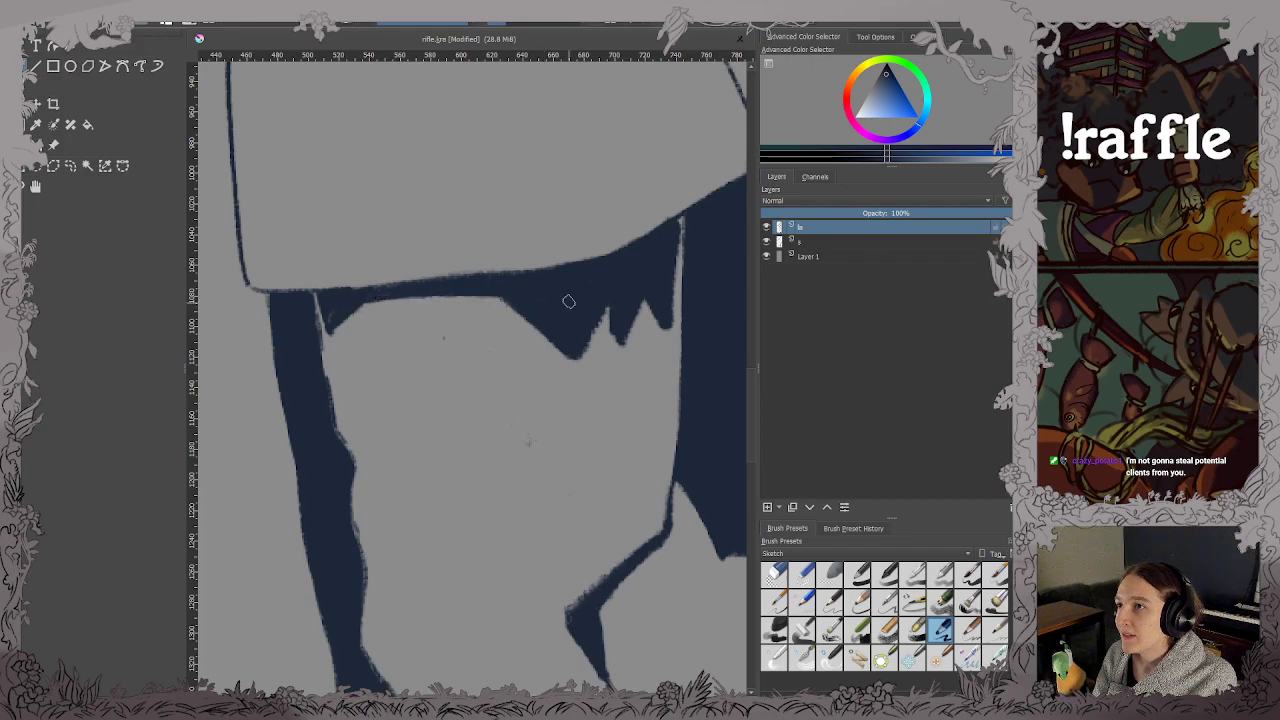
pyautogui.hotkey('ctrl', 's')
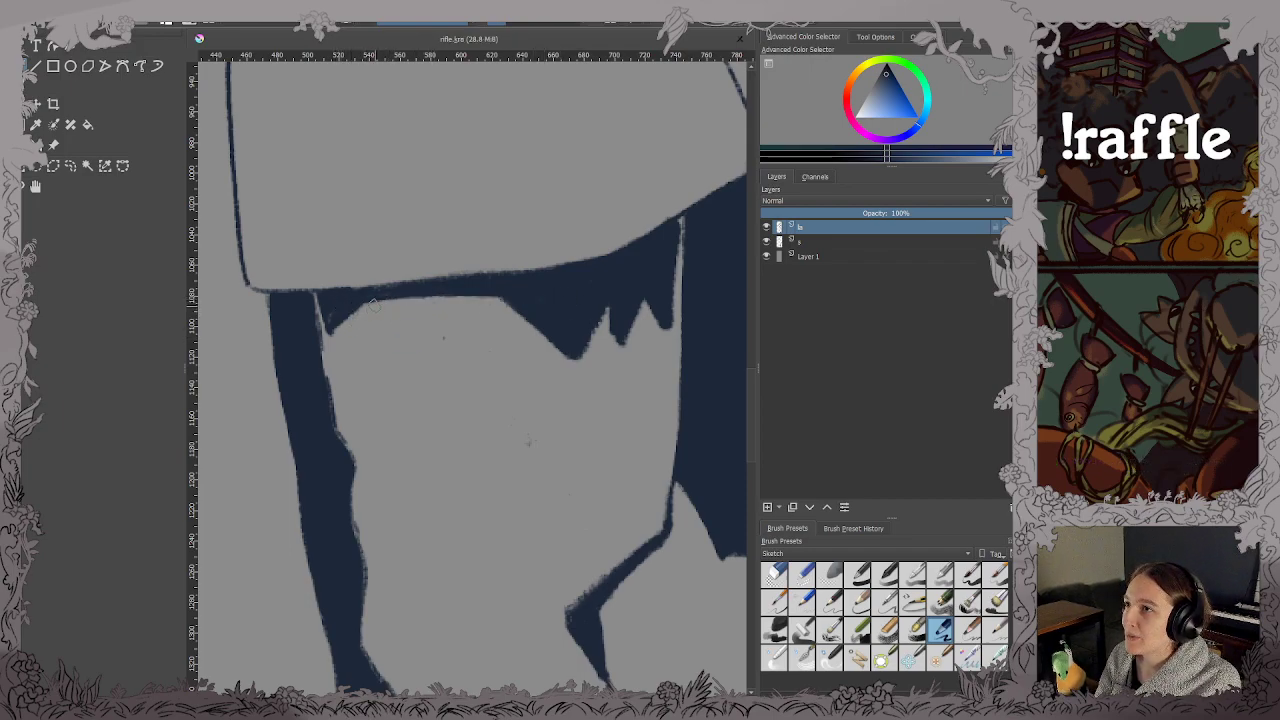
# Paint a small pointed fold shadow coming off the front edge of the thigh, and save.
pyautogui.moveTo(367, 307); pyautogui.dragTo(457, 430)
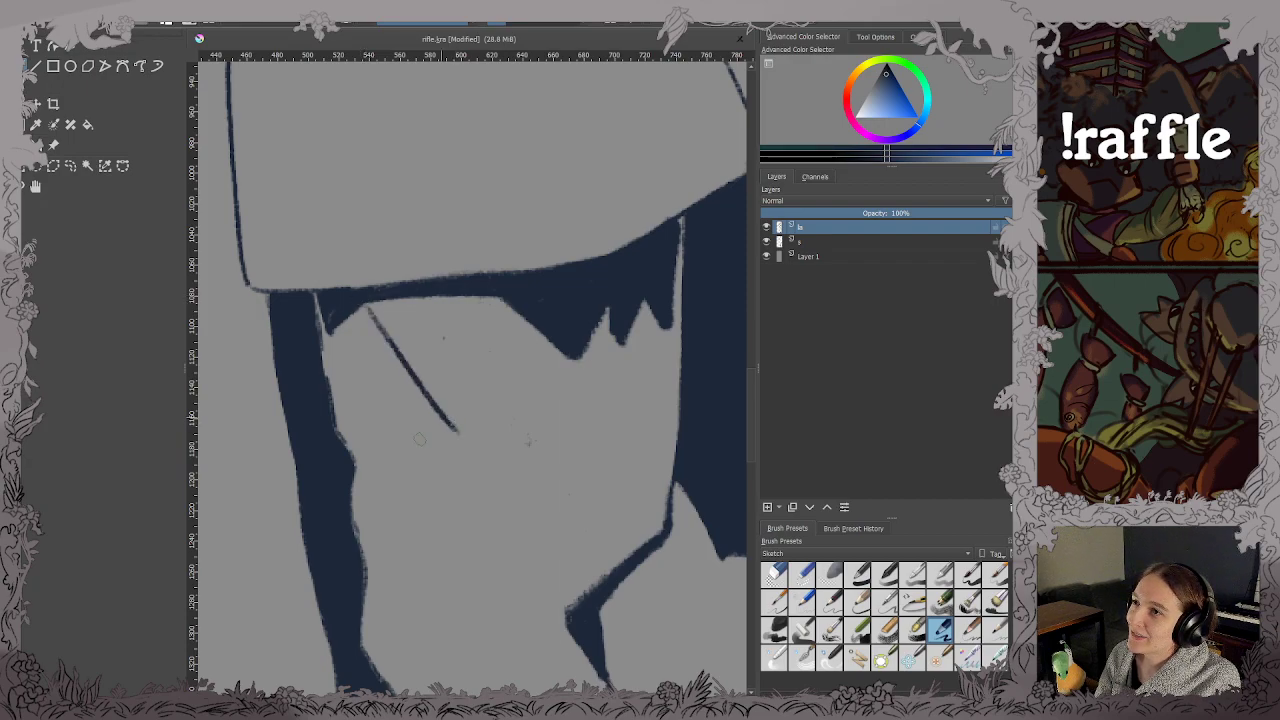
pyautogui.hotkey('ctrl', 'z')
pyautogui.moveTo(352, 437)
pyautogui.mouseDown()
pyautogui.moveTo(404, 421)
pyautogui.moveTo(360, 456)
pyautogui.moveTo(353, 438)
pyautogui.moveTo(416, 423)
pyautogui.mouseUp()
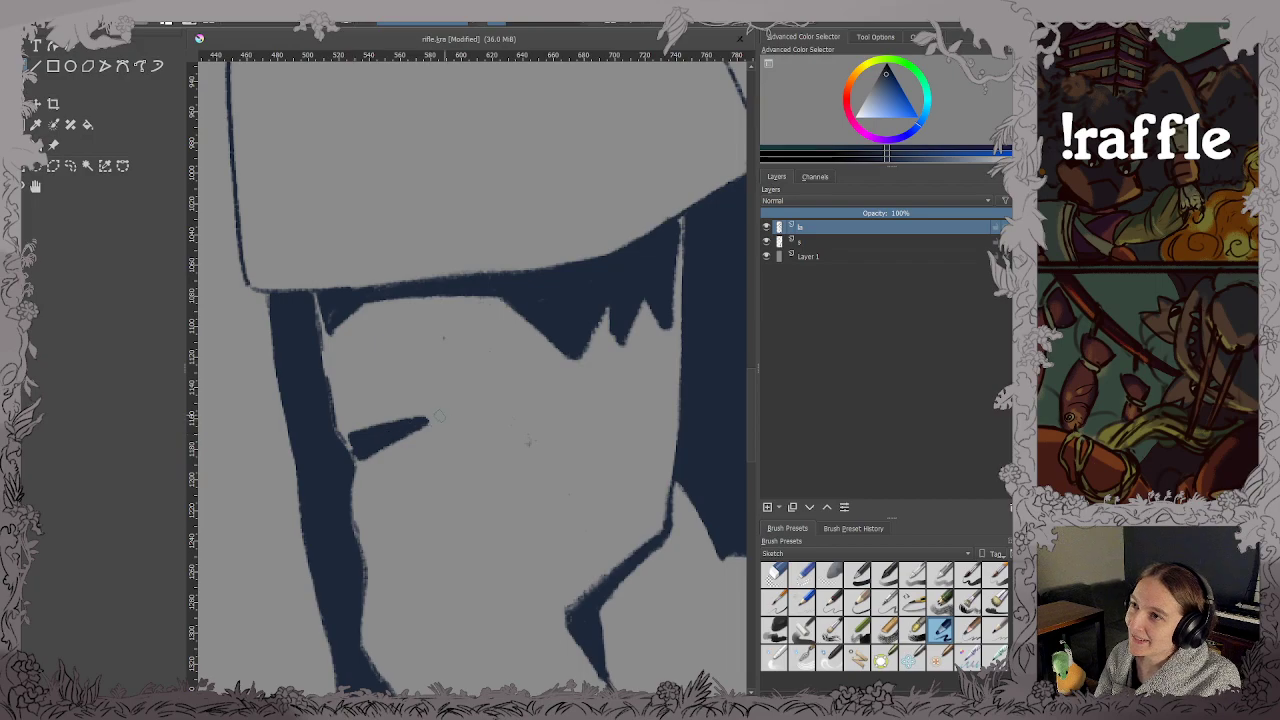
pyautogui.hotkey('ctrl', 'z')
pyautogui.scroll(-9, 464, 398)
pyautogui.scroll(7, 467, 458)
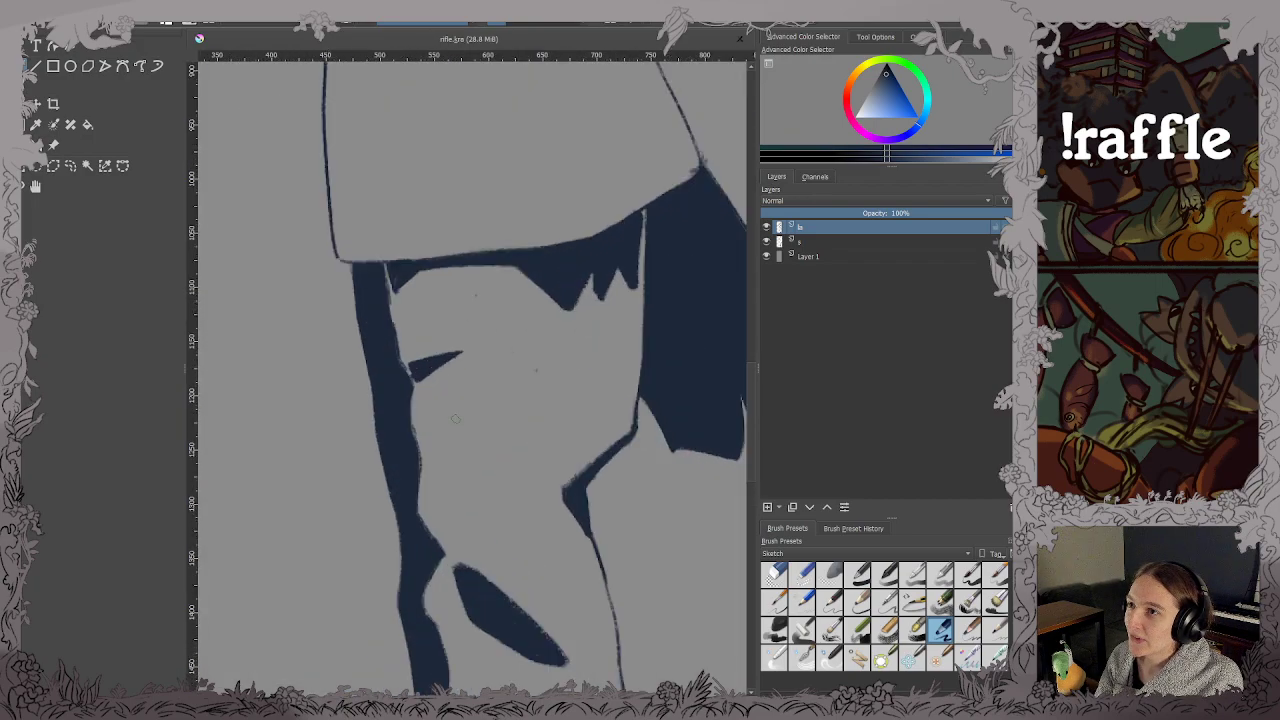
pyautogui.moveTo(496, 416); pyautogui.dragTo(436, 292)
pyautogui.hotkey('ctrl', 's')
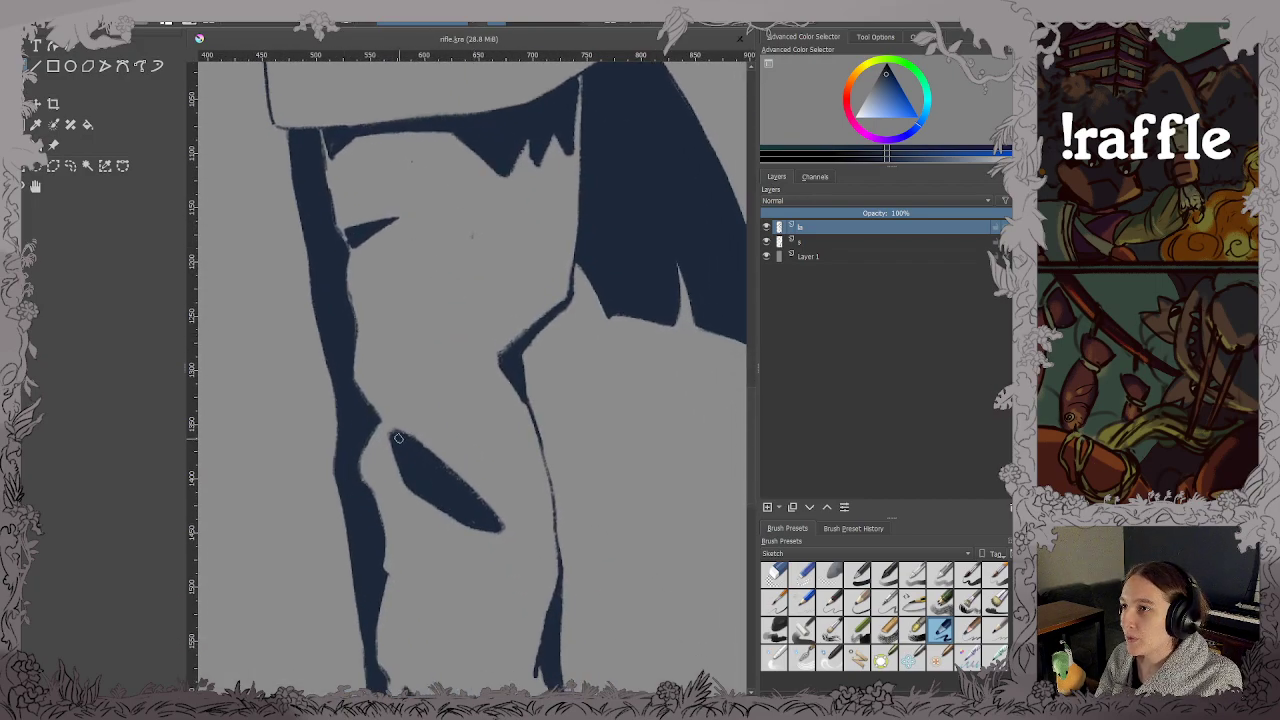
# Extend the oval fold below the knee towards the front shadow, trim its upper edge into a tapered shape, and save.
pyautogui.moveTo(393, 436)
pyautogui.mouseDown()
pyautogui.moveTo(368, 468)
pyautogui.moveTo(400, 463)
pyautogui.moveTo(376, 480)
pyautogui.moveTo(386, 446)
pyautogui.moveTo(417, 474)
pyautogui.mouseUp()
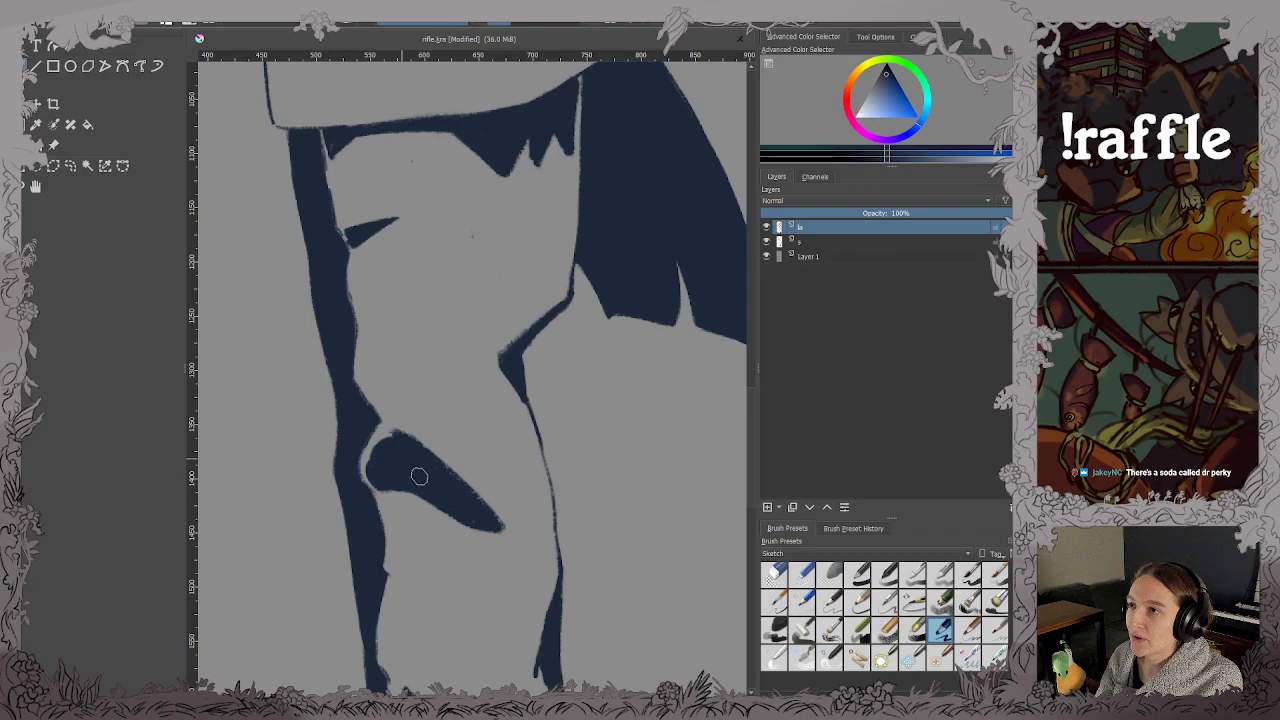
pyautogui.hotkey('ctrl', 's')
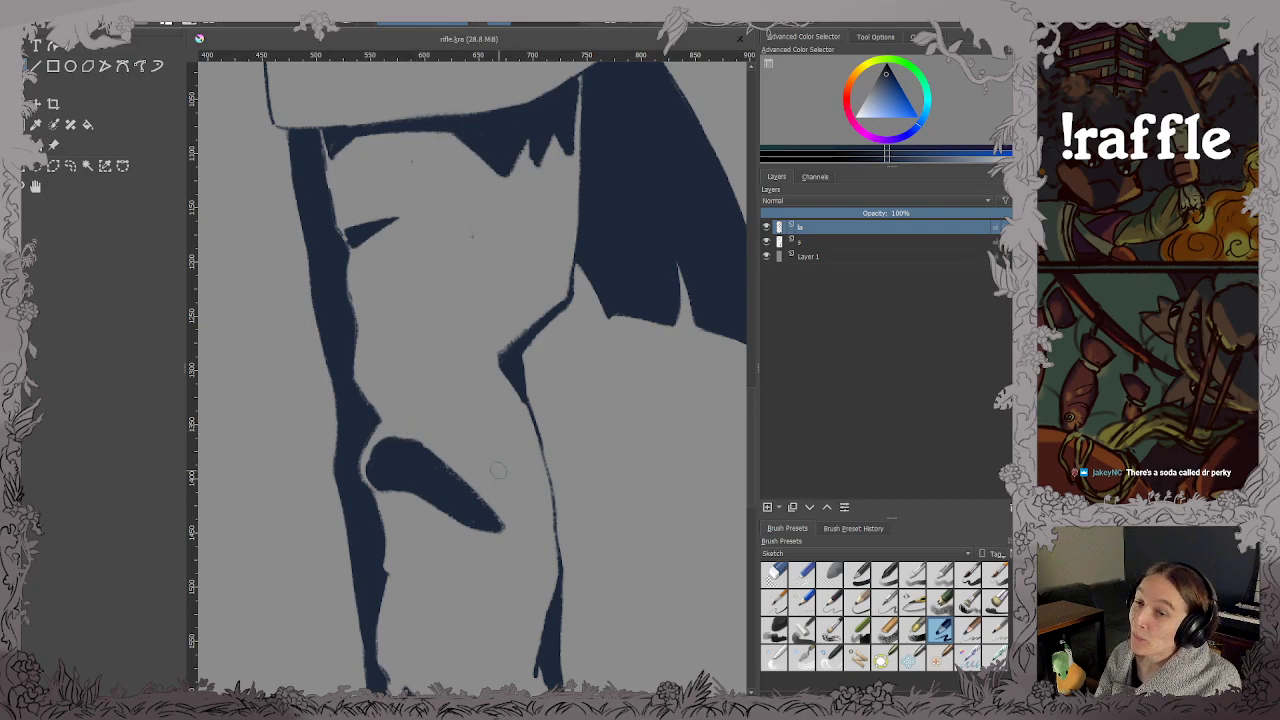
pyautogui.moveTo(498, 470); pyautogui.dragTo(497, 308)
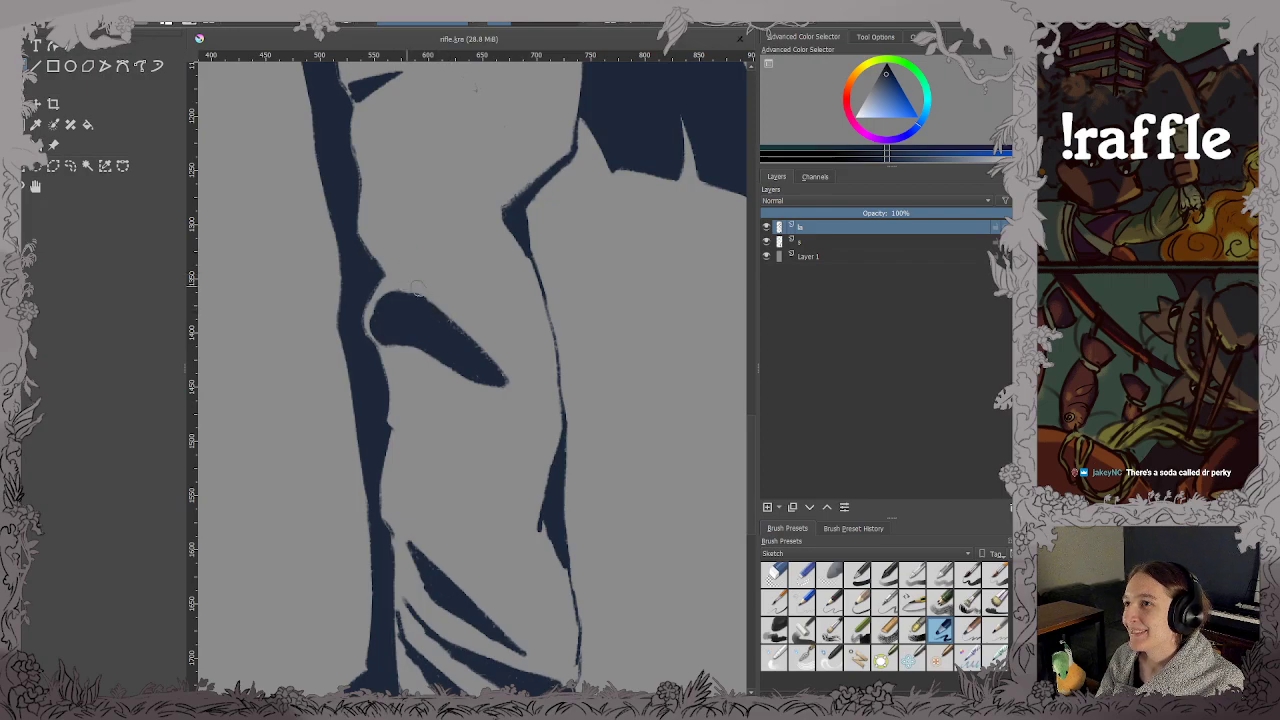
pyautogui.moveTo(410, 298); pyautogui.dragTo(498, 376)
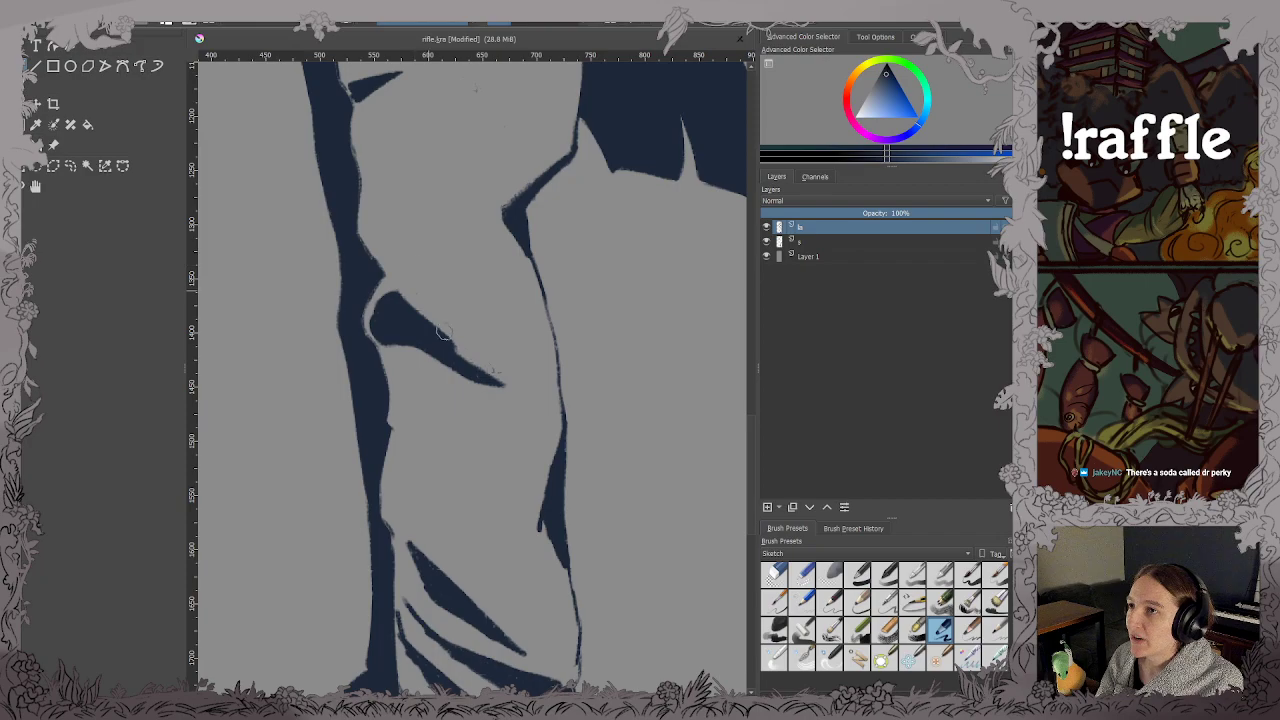
pyautogui.hotkey('ctrl', 's')
# Erase the fold below the knee and the diagonal folds above the trouser hem.
pyautogui.scroll(-4, 450, 335)
pyautogui.scroll(4, 470, 350)
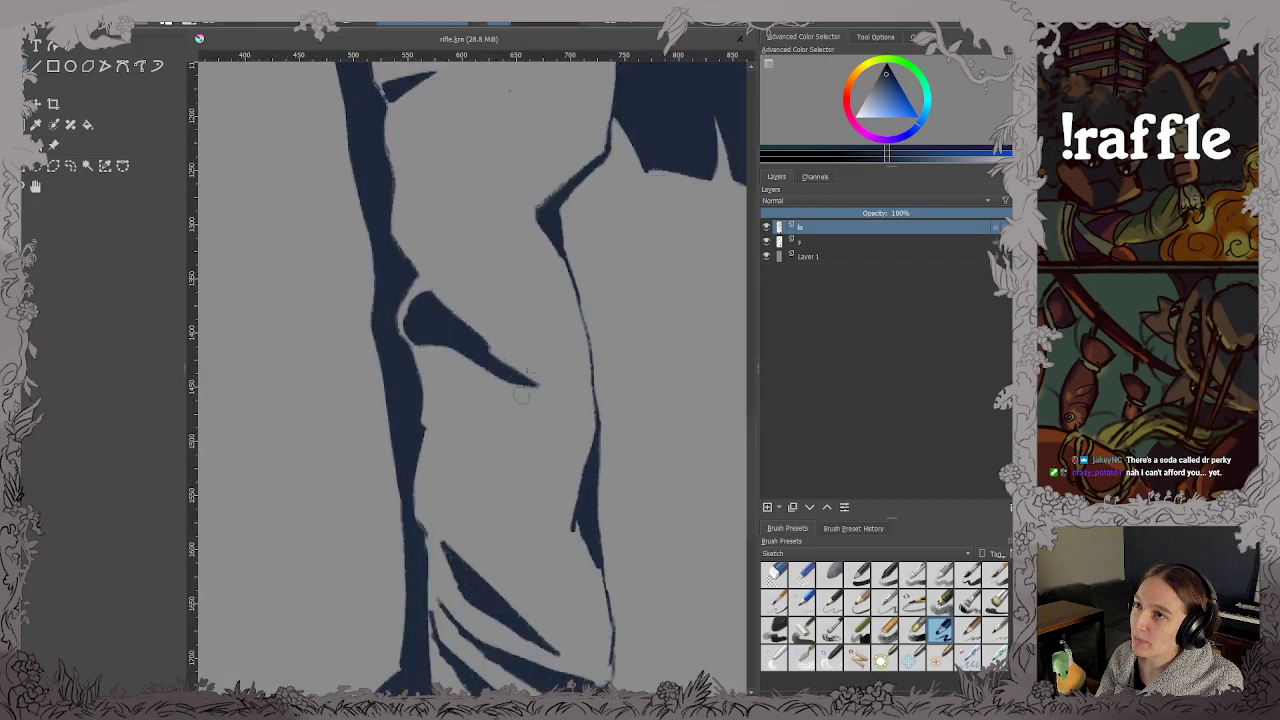
pyautogui.scroll(-1, 517, 390)
pyautogui.moveTo(517, 384); pyautogui.dragTo(527, 356)
pyautogui.moveTo(468, 302)
pyautogui.mouseDown()
pyautogui.moveTo(458, 315)
pyautogui.moveTo(530, 345)
pyautogui.mouseUp()
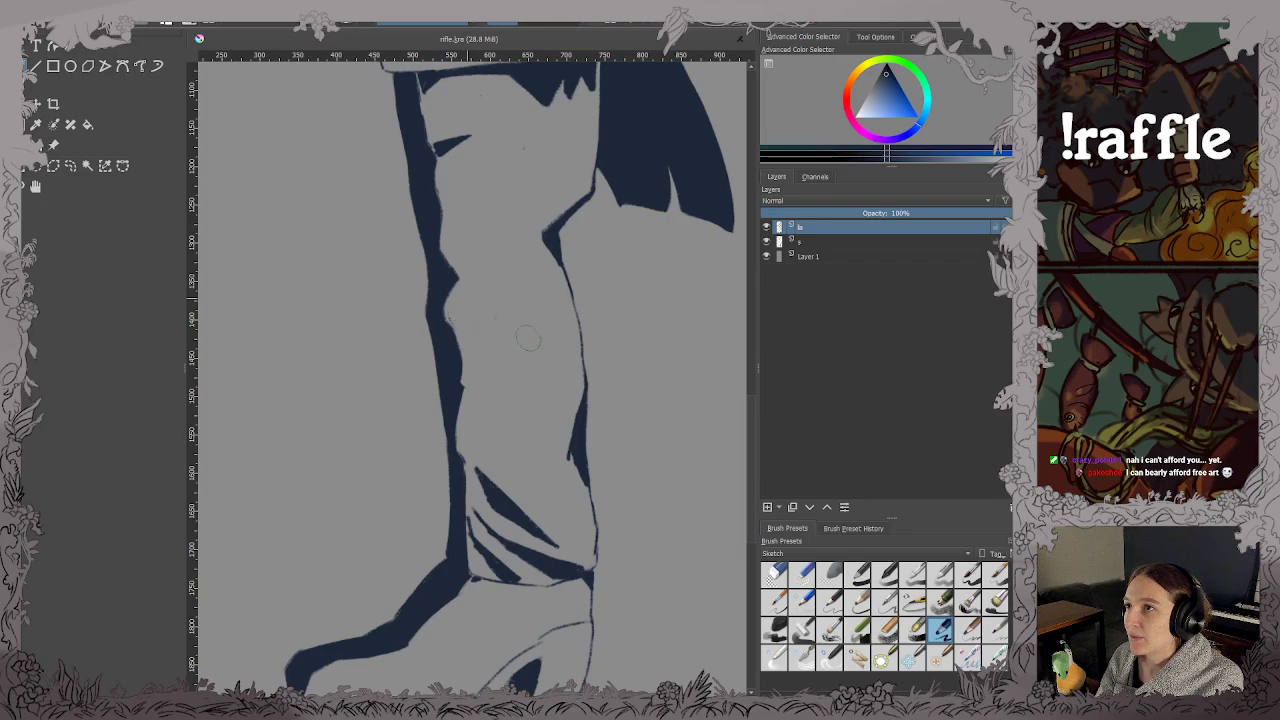
pyautogui.moveTo(485, 475)
pyautogui.mouseDown()
pyautogui.moveTo(545, 538)
pyautogui.moveTo(530, 556)
pyautogui.mouseUp()
pyautogui.moveTo(487, 523)
pyautogui.mouseDown()
pyautogui.moveTo(497, 562)
pyautogui.moveTo(482, 554)
pyautogui.moveTo(486, 564)
pyautogui.moveTo(509, 540)
pyautogui.moveTo(540, 553)
pyautogui.moveTo(535, 570)
pyautogui.moveTo(584, 572)
pyautogui.mouseUp()
# Erase the dark shadow along the back of the calf, leaving only the outline.
pyautogui.scroll(-2, 569, 540)
pyautogui.moveTo(561, 432); pyautogui.dragTo(571, 476)
pyautogui.scroll(2, 571, 476)
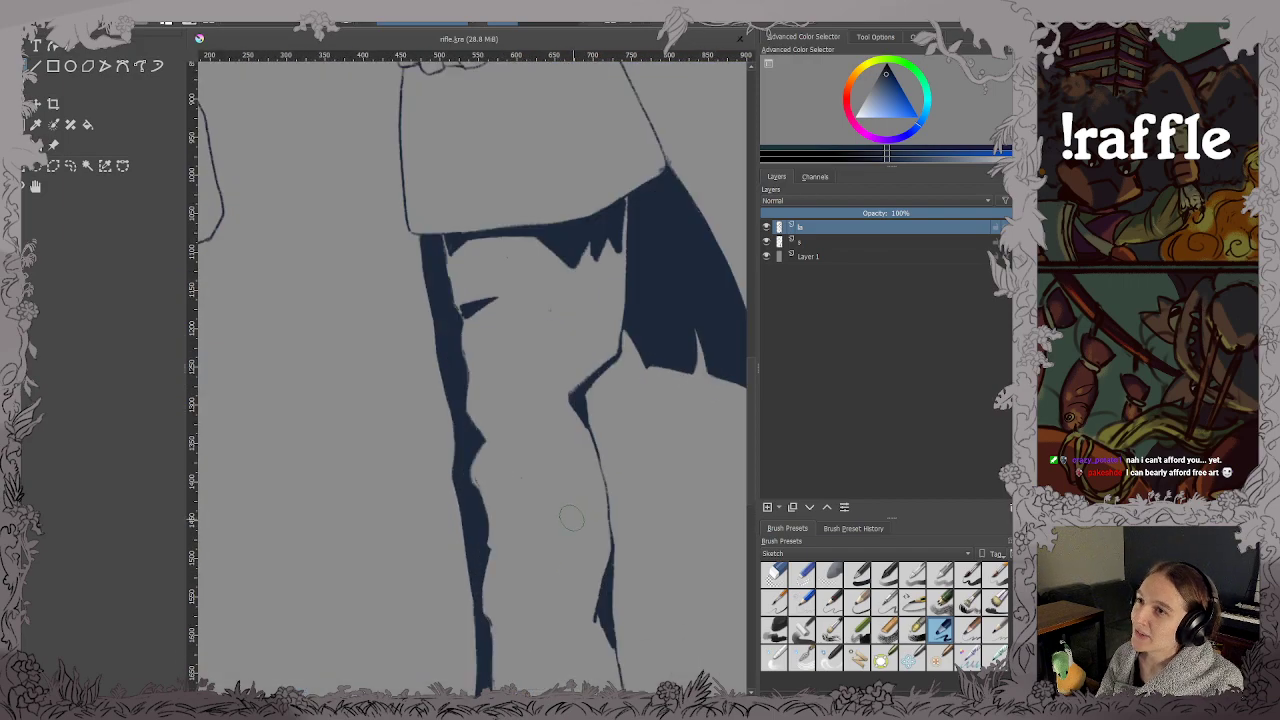
pyautogui.moveTo(590, 540)
pyautogui.mouseDown()
pyautogui.moveTo(532, 350)
pyautogui.moveTo(541, 372)
pyautogui.mouseUp()
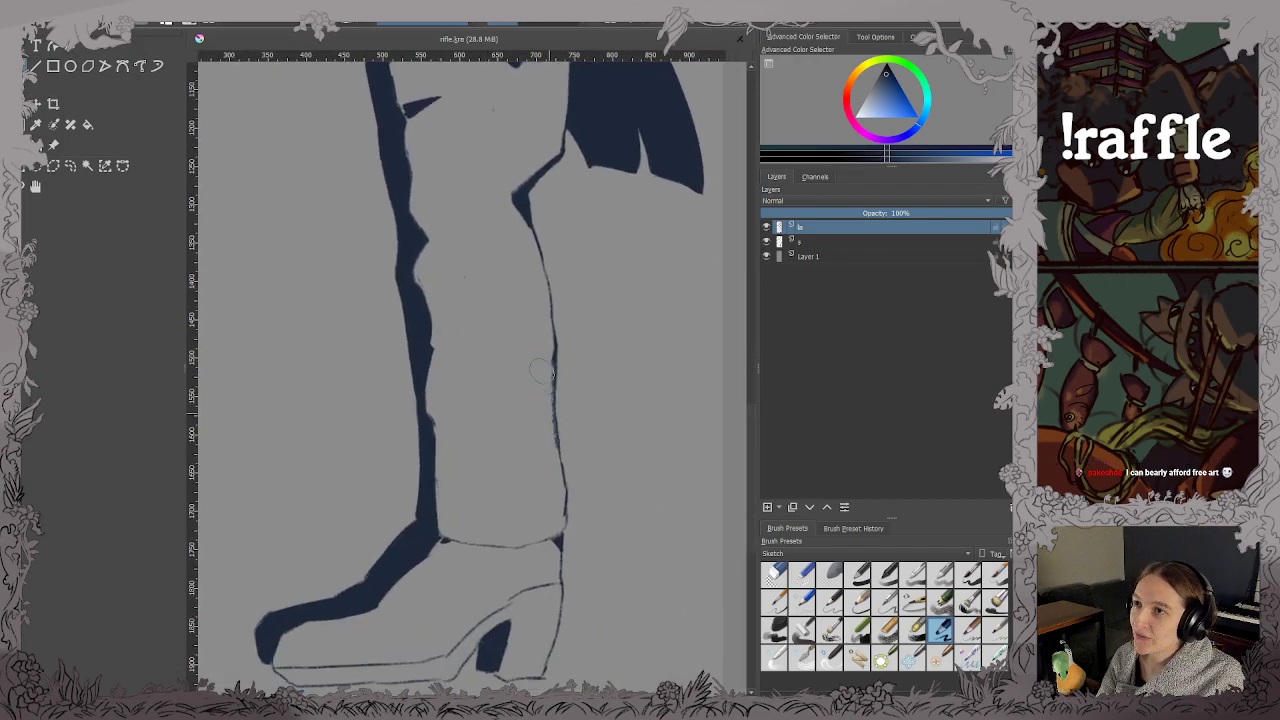
pyautogui.scroll(3, 536, 358)
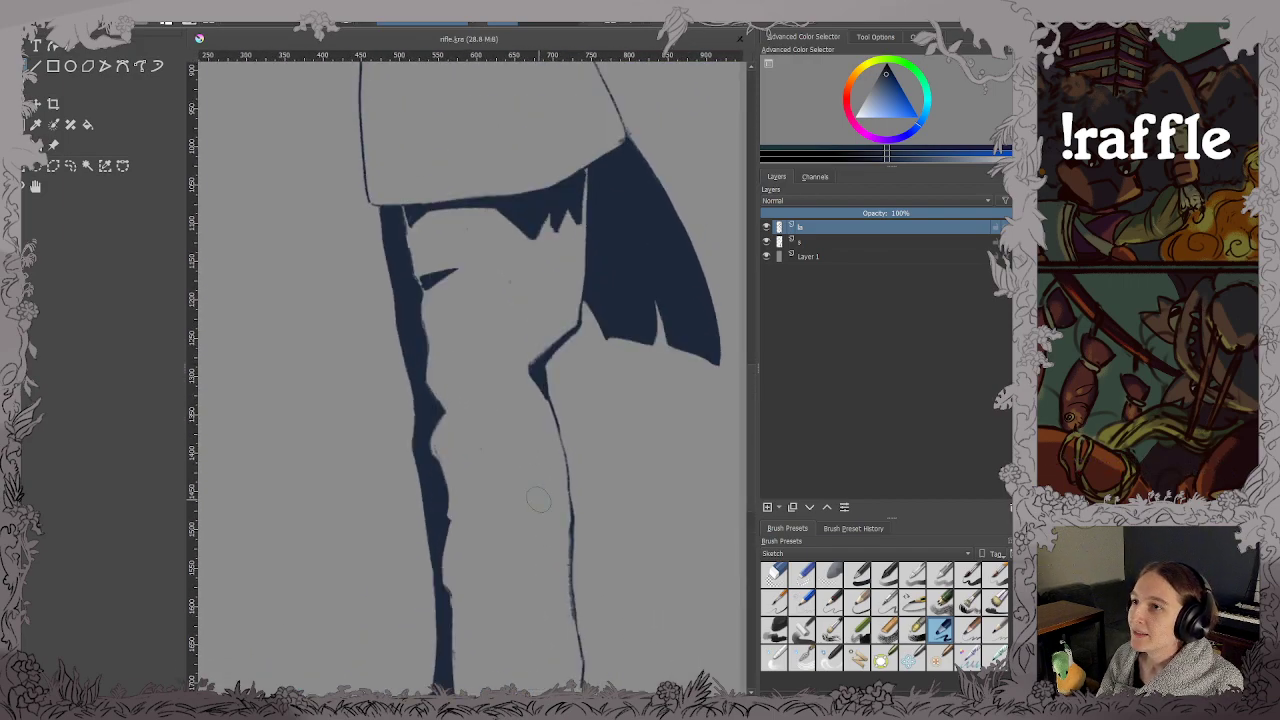
# Erase the small pointed fold on the front of the thigh, clean up the remaining marks, and save.
pyautogui.moveTo(466, 260); pyautogui.dragTo(423, 285)
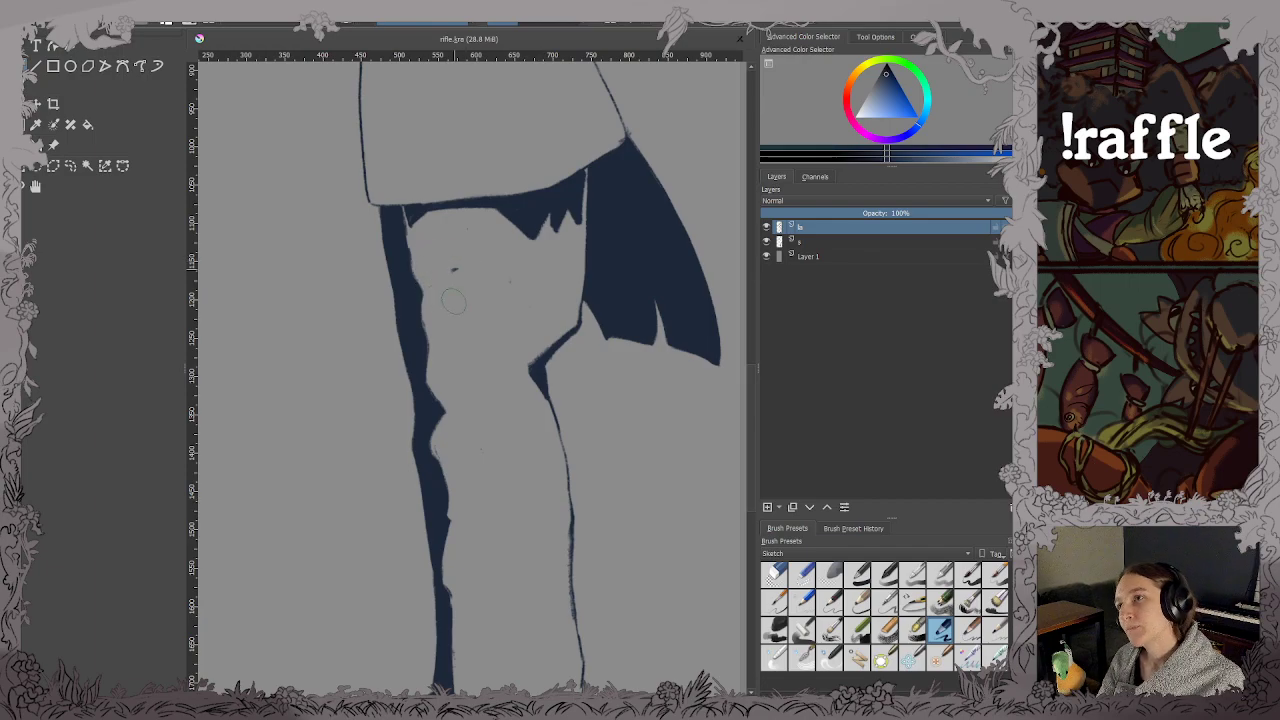
pyautogui.scroll(-3, 521, 363)
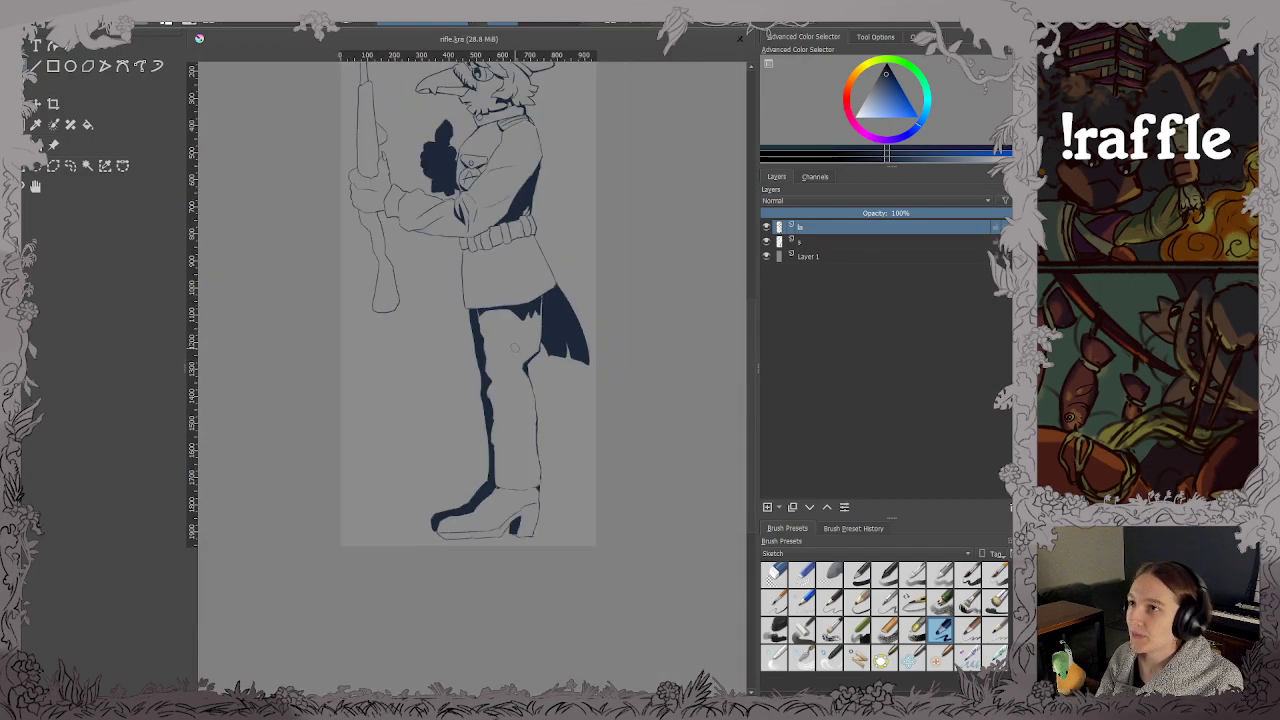
pyautogui.moveTo(523, 364); pyautogui.dragTo(545, 396)
pyautogui.scroll(4, 552, 421)
pyautogui.moveTo(565, 263)
pyautogui.mouseDown()
pyautogui.moveTo(537, 325)
pyautogui.moveTo(527, 305)
pyautogui.mouseUp()
pyautogui.hotkey('ctrl', 's')
pyautogui.scroll(-5, 534, 320)
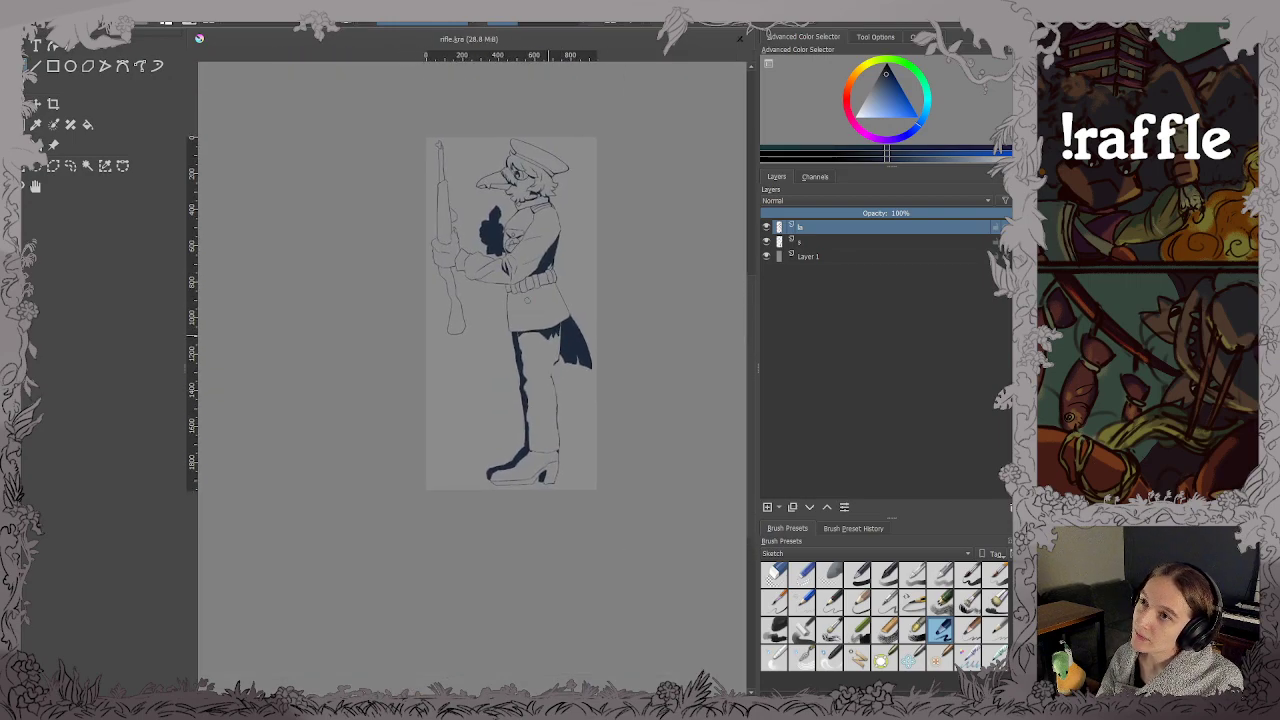
# Erase the jagged shadow on the trousers below the coat hem and save.
pyautogui.scroll(4, 534, 317)
pyautogui.scroll(6, 566, 388)
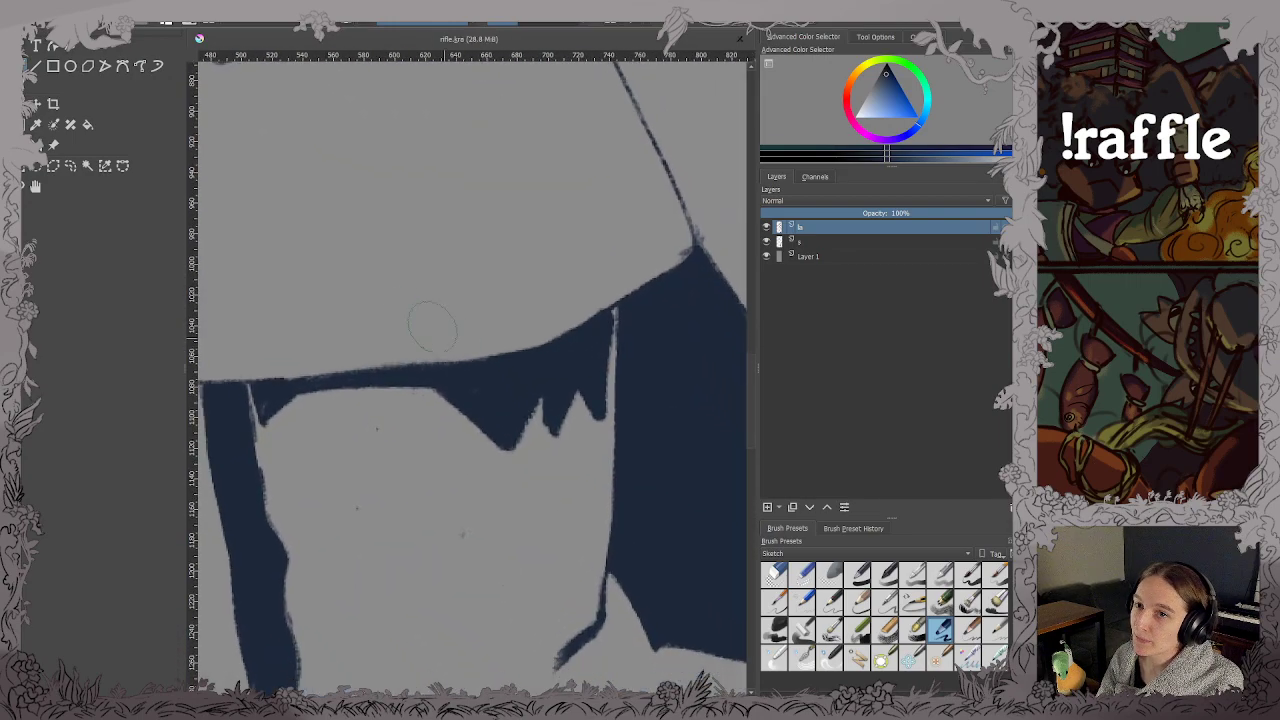
pyautogui.moveTo(277, 405)
pyautogui.mouseDown()
pyautogui.moveTo(327, 390)
pyautogui.moveTo(282, 392)
pyautogui.moveTo(458, 383)
pyautogui.moveTo(462, 394)
pyautogui.moveTo(416, 401)
pyautogui.moveTo(458, 405)
pyautogui.moveTo(479, 370)
pyautogui.moveTo(427, 394)
pyautogui.moveTo(539, 369)
pyautogui.moveTo(494, 470)
pyautogui.moveTo(490, 426)
pyautogui.moveTo(405, 424)
pyautogui.moveTo(372, 443)
pyautogui.moveTo(374, 464)
pyautogui.moveTo(531, 404)
pyautogui.moveTo(556, 364)
pyautogui.moveTo(608, 341)
pyautogui.moveTo(606, 320)
pyautogui.moveTo(517, 401)
pyautogui.moveTo(514, 342)
pyautogui.moveTo(576, 451)
pyautogui.mouseUp()
pyautogui.hotkey('ctrl', 's')
pyautogui.hotkey('ctrl', 's')
# Paint small dark shadows under the belt at the front and back corners of the coat, and save.
pyautogui.scroll(-5, 512, 398)
pyautogui.scroll(3, 496, 392)
pyautogui.scroll(3, 576, 452)
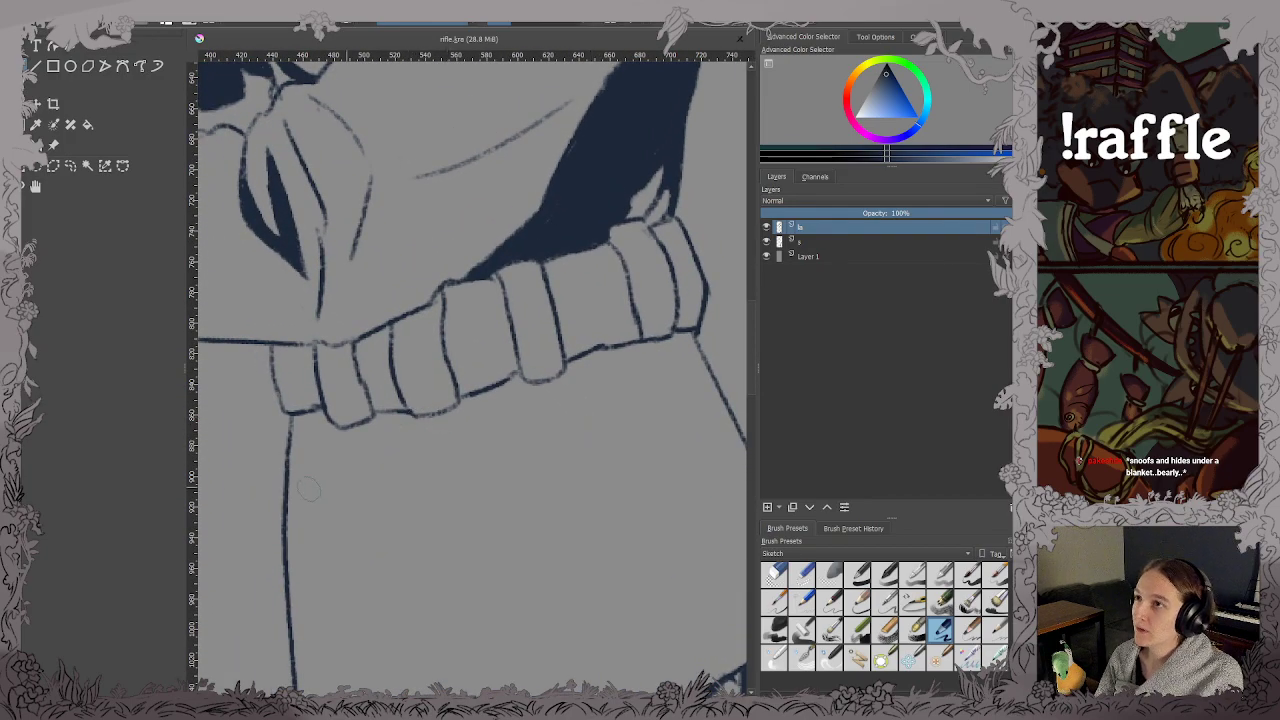
pyautogui.moveTo(304, 418)
pyautogui.mouseDown()
pyautogui.moveTo(296, 428)
pyautogui.moveTo(320, 410)
pyautogui.moveTo(358, 418)
pyautogui.moveTo(350, 426)
pyautogui.moveTo(388, 414)
pyautogui.mouseUp()
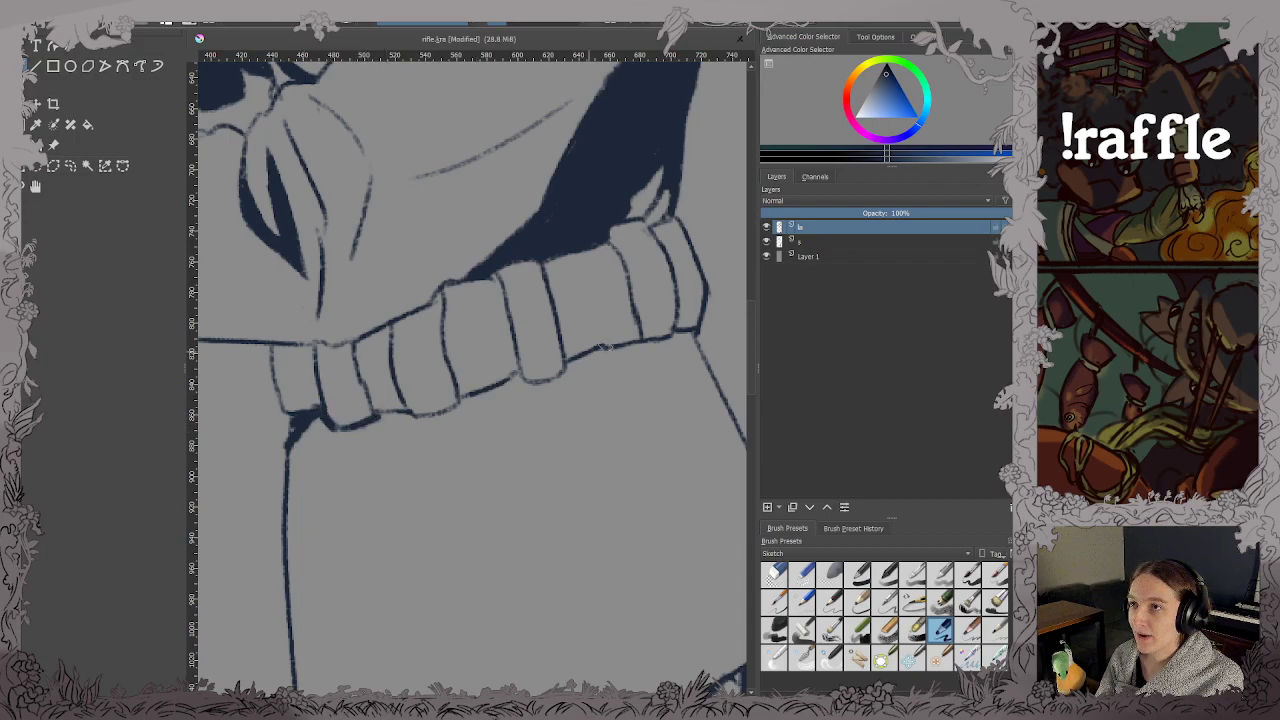
pyautogui.moveTo(690, 333)
pyautogui.mouseDown()
pyautogui.moveTo(678, 352)
pyautogui.moveTo(686, 337)
pyautogui.moveTo(726, 401)
pyautogui.mouseUp()
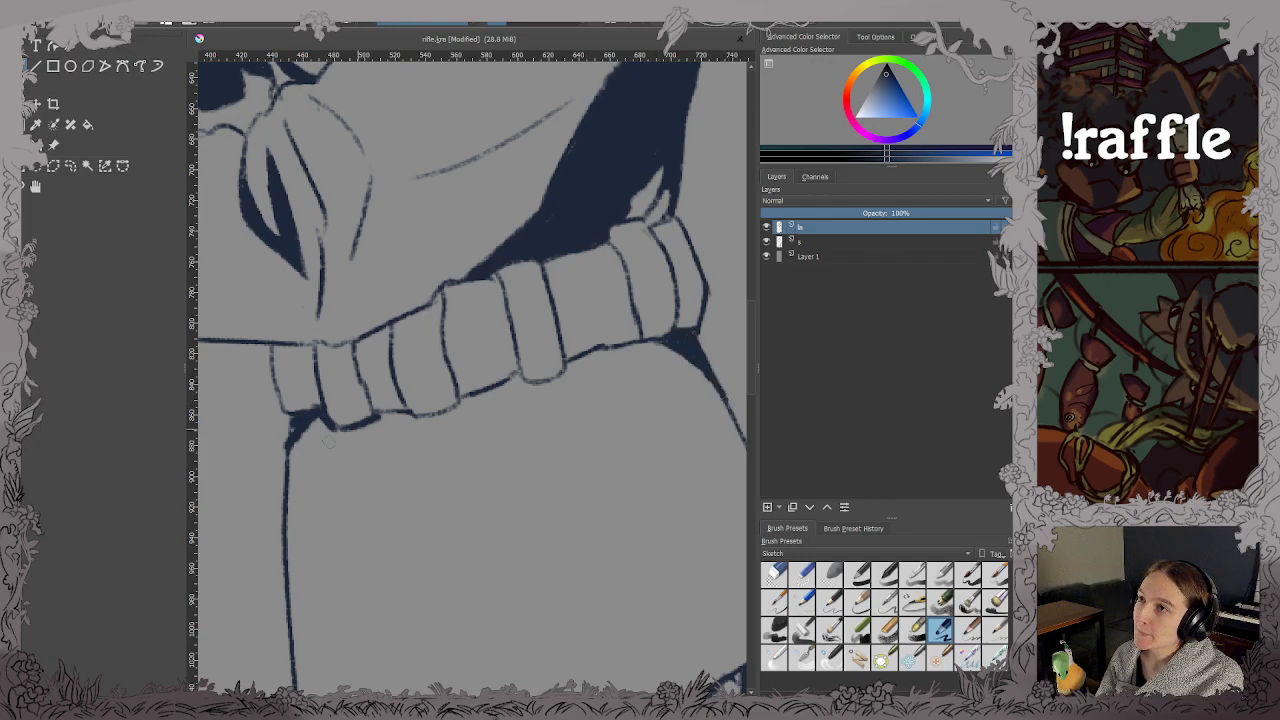
pyautogui.moveTo(290, 416)
pyautogui.mouseDown()
pyautogui.moveTo(288, 478)
pyautogui.moveTo(448, 470)
pyautogui.mouseUp()
pyautogui.scroll(-3, 288, 478)
pyautogui.hotkey('ctrl', 's')
# Fill the two long forearm sleeve creases with tapered solid dark blue fold shadows, and save.
pyautogui.scroll(4, 390, 370)
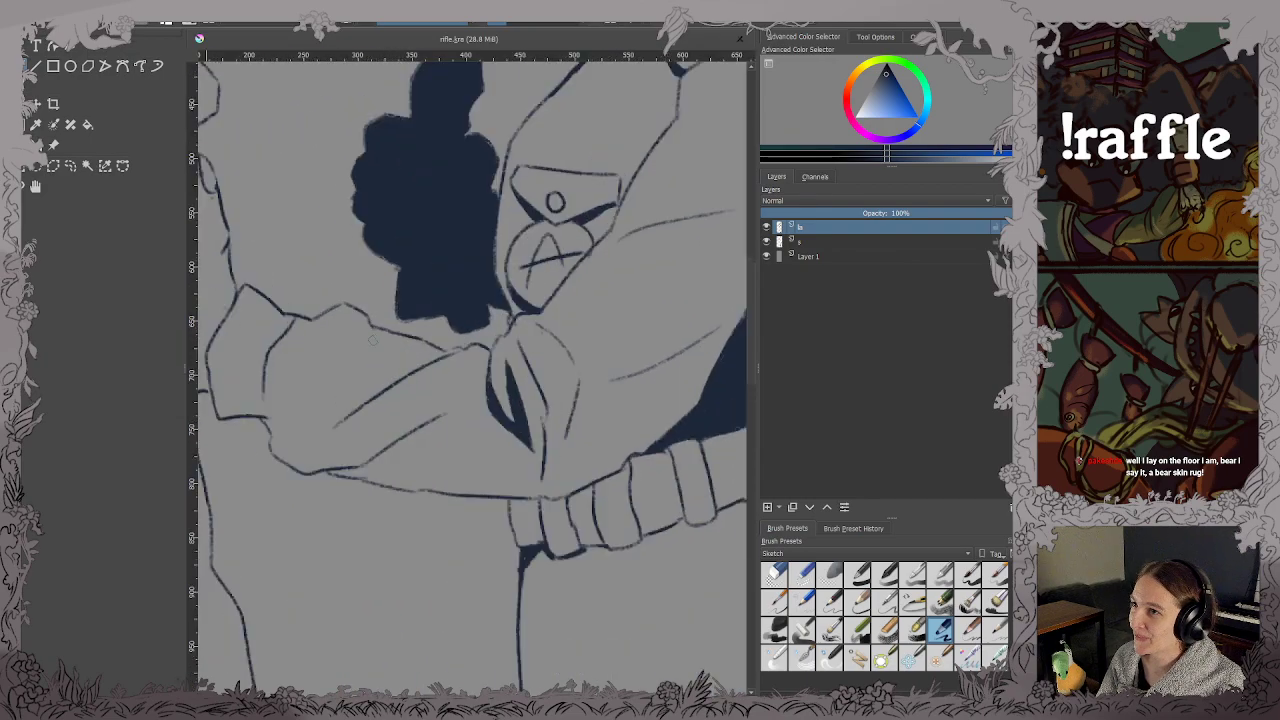
pyautogui.moveTo(444, 506)
pyautogui.mouseDown()
pyautogui.moveTo(526, 457)
pyautogui.moveTo(613, 444)
pyautogui.mouseUp()
pyautogui.moveTo(377, 517)
pyautogui.mouseDown()
pyautogui.moveTo(468, 498)
pyautogui.moveTo(598, 406)
pyautogui.moveTo(579, 460)
pyautogui.moveTo(532, 489)
pyautogui.moveTo(569, 464)
pyautogui.moveTo(531, 451)
pyautogui.mouseUp()
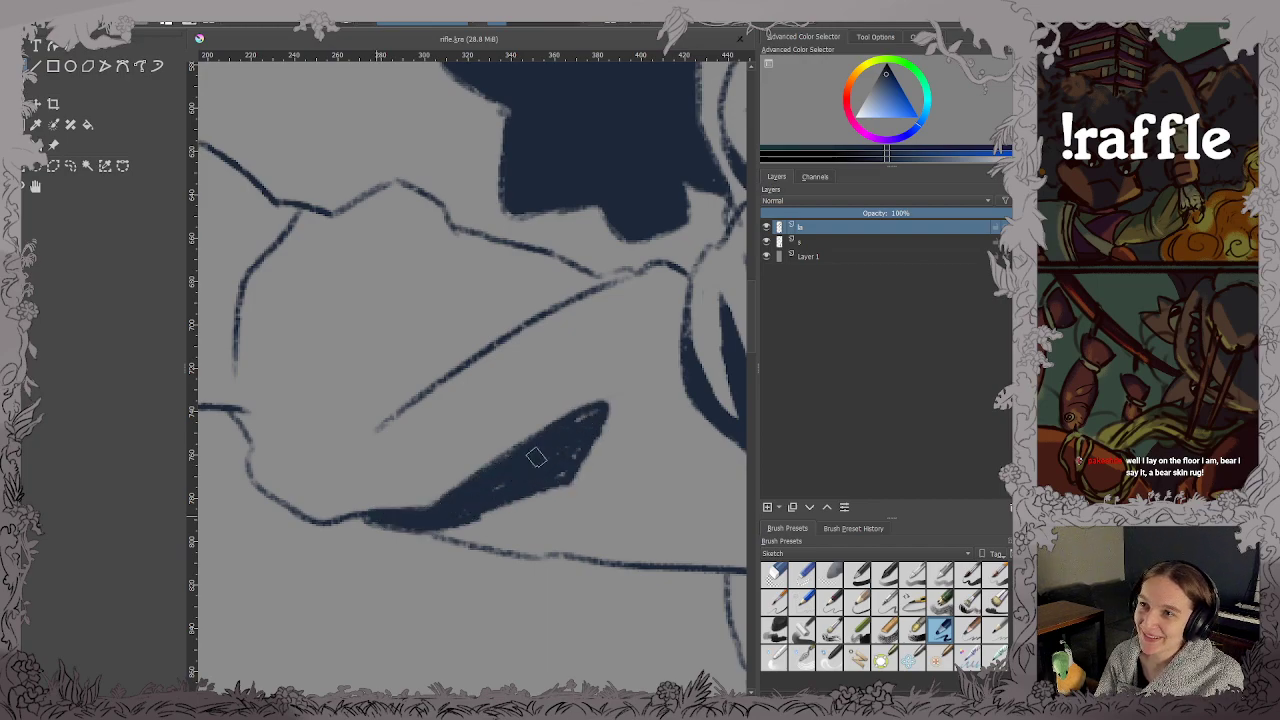
pyautogui.moveTo(407, 396)
pyautogui.mouseDown()
pyautogui.moveTo(540, 273)
pyautogui.moveTo(420, 390)
pyautogui.moveTo(595, 280)
pyautogui.moveTo(550, 292)
pyautogui.moveTo(568, 280)
pyautogui.moveTo(625, 273)
pyautogui.moveTo(554, 285)
pyautogui.moveTo(570, 284)
pyautogui.mouseUp()
pyautogui.hotkey('ctrl', 's')
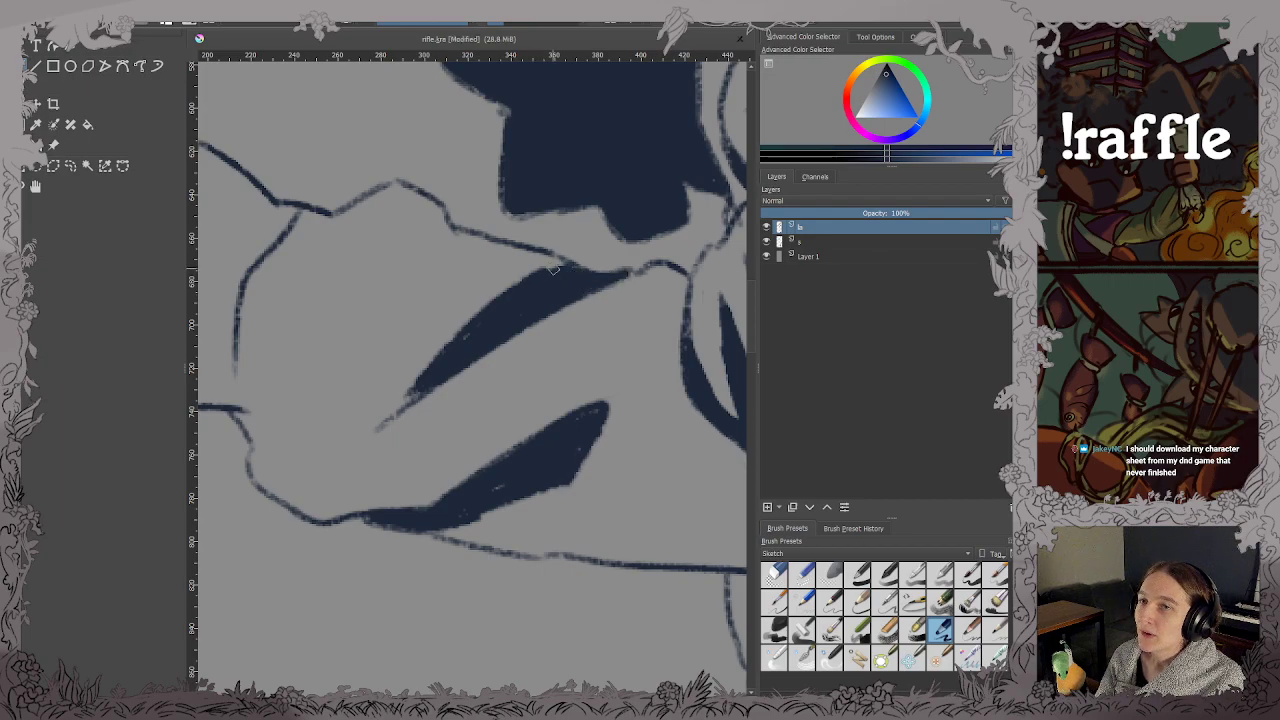
pyautogui.hotkey('ctrl', 's')
# Paint dark fold shadows along the sleeve creases at the elbow, and save.
pyautogui.scroll(-6, 554, 285)
pyautogui.scroll(4, 530, 370)
pyautogui.scroll(3, 519, 352)
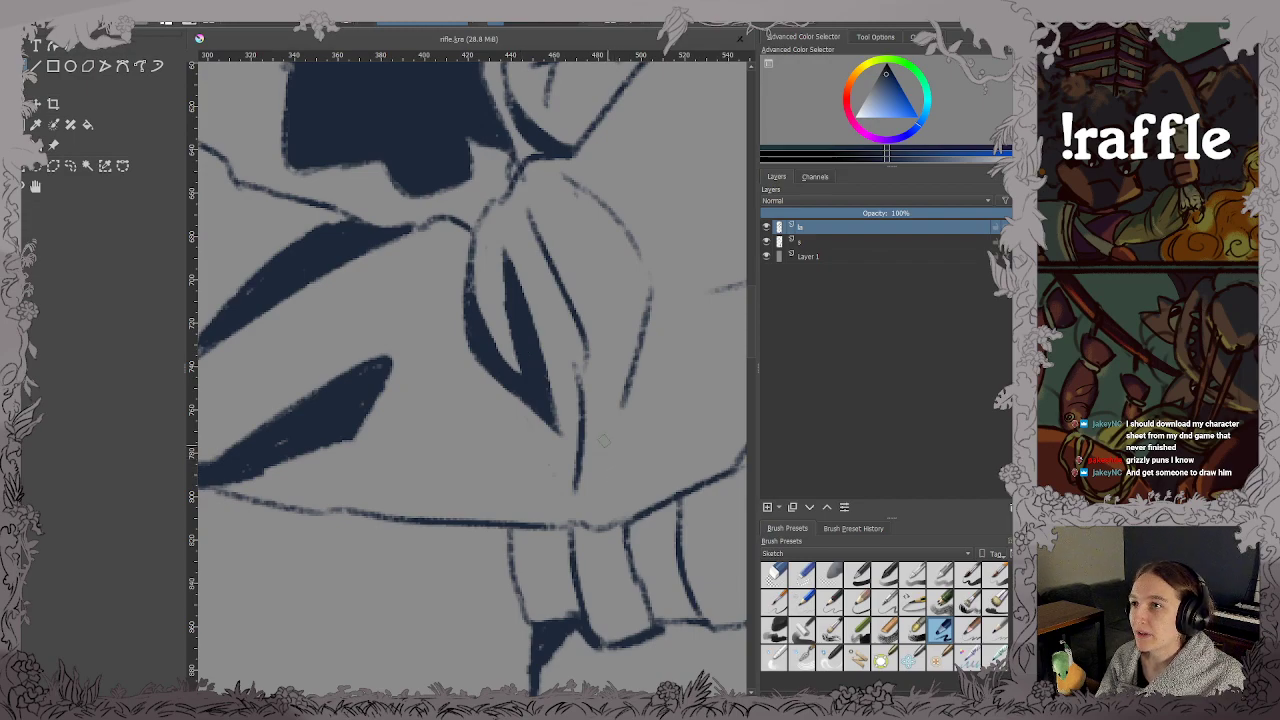
pyautogui.moveTo(604, 440)
pyautogui.mouseDown()
pyautogui.moveTo(578, 380)
pyautogui.moveTo(589, 405)
pyautogui.moveTo(579, 483)
pyautogui.moveTo(593, 455)
pyautogui.moveTo(582, 480)
pyautogui.moveTo(586, 450)
pyautogui.mouseUp()
pyautogui.moveTo(533, 210)
pyautogui.mouseDown()
pyautogui.moveTo(583, 335)
pyautogui.moveTo(574, 312)
pyautogui.moveTo(543, 376)
pyautogui.mouseUp()
pyautogui.hotkey('ctrl', 's')
# Ink small dark shadows where the sleeve meets the cuff, at its upper and lower corners, and save.
pyautogui.scroll(-2, 578, 315)
pyautogui.scroll(-4, 585, 368)
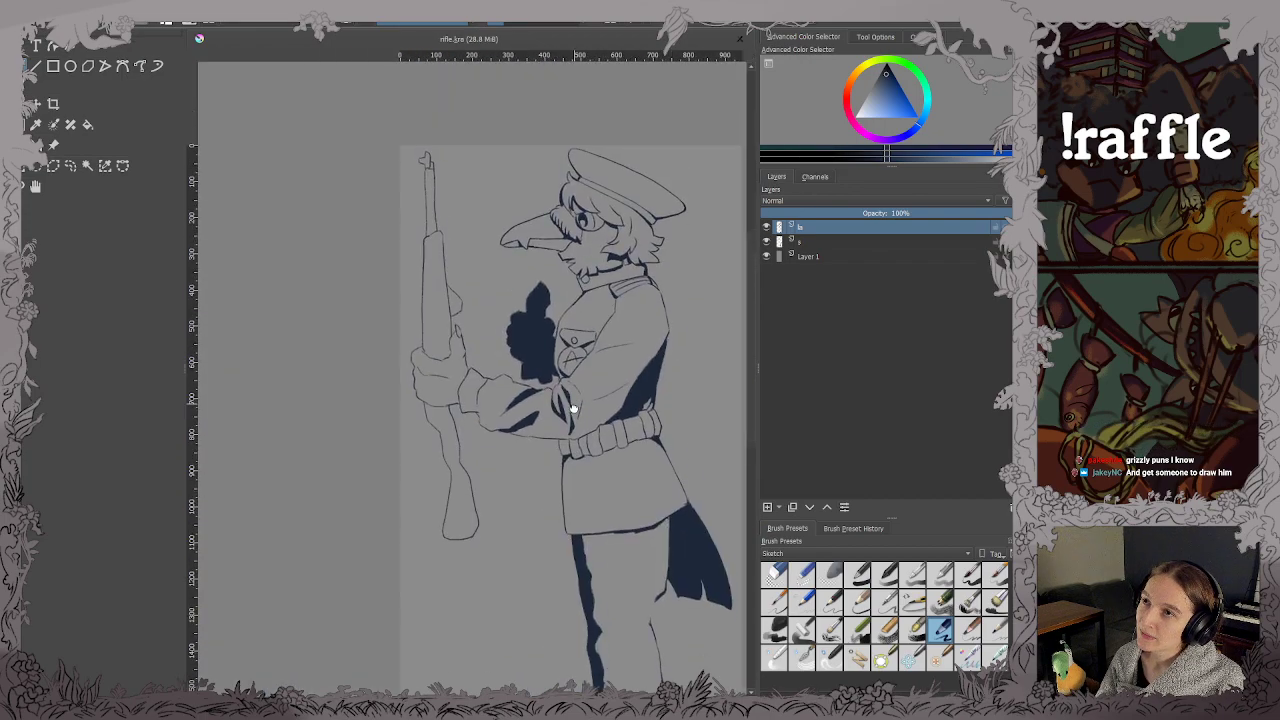
pyautogui.scroll(5, 482, 383)
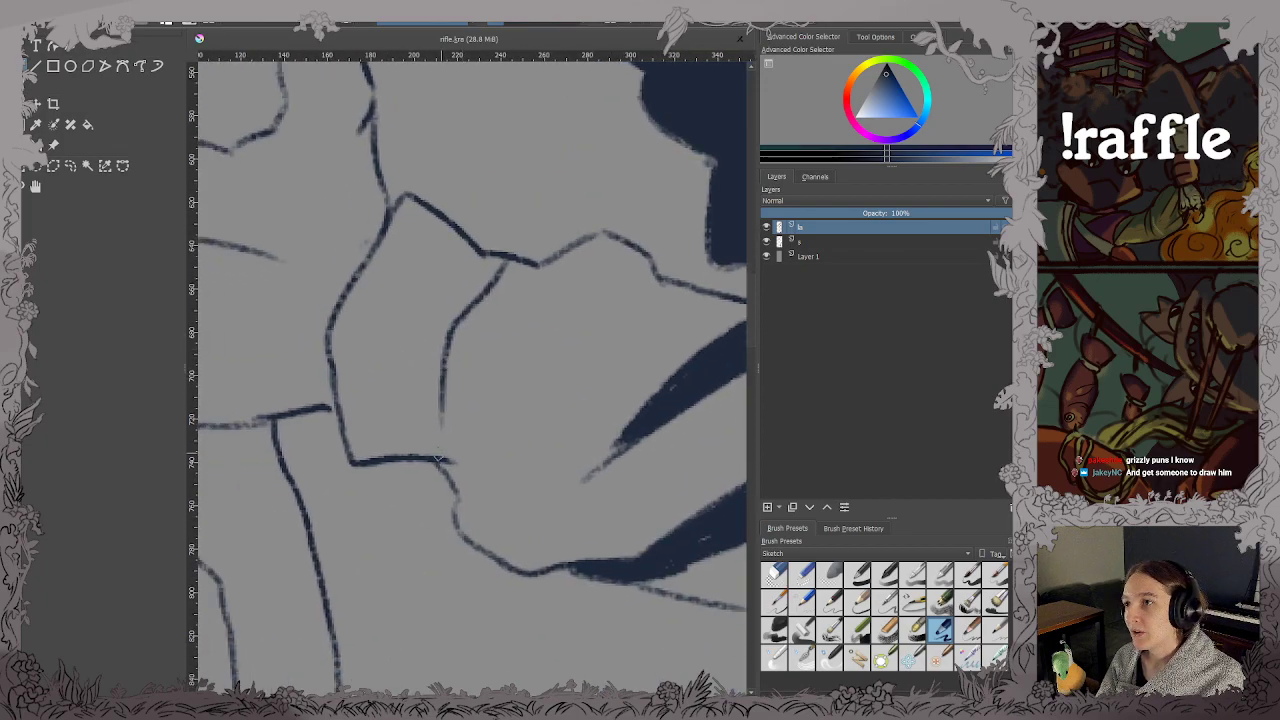
pyautogui.moveTo(437, 460); pyautogui.dragTo(456, 490)
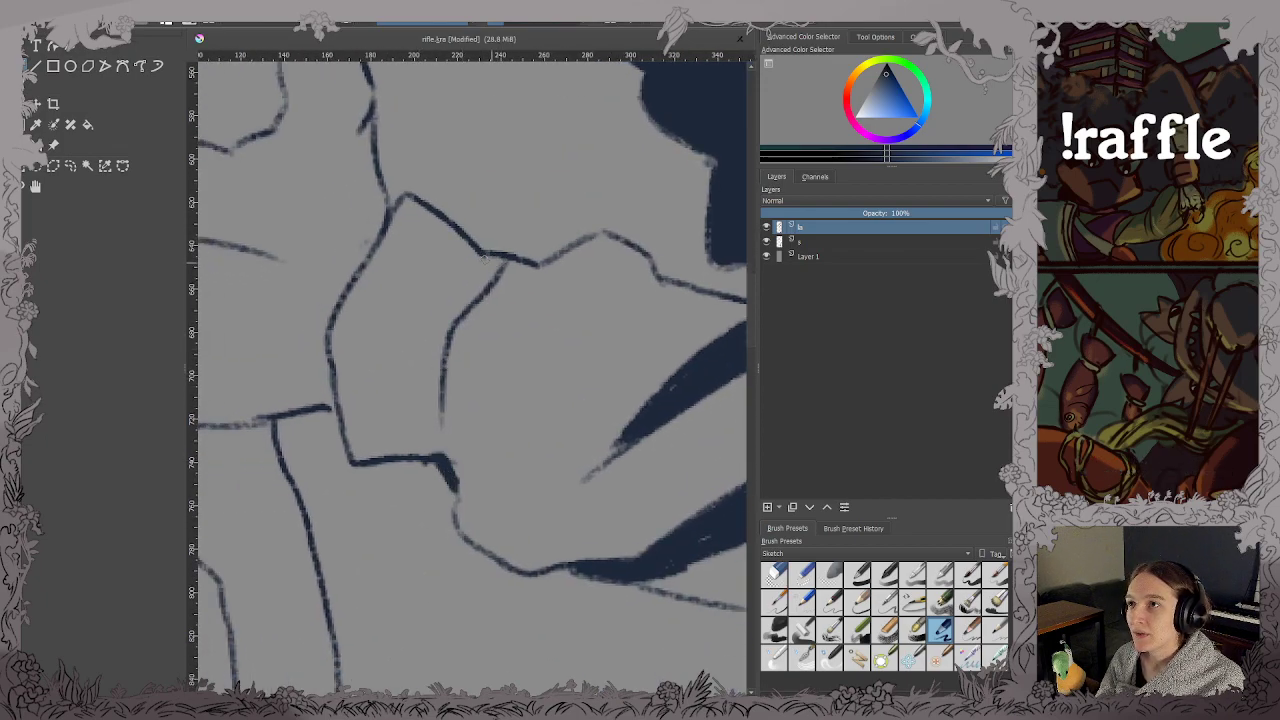
pyautogui.moveTo(485, 258); pyautogui.dragTo(517, 260)
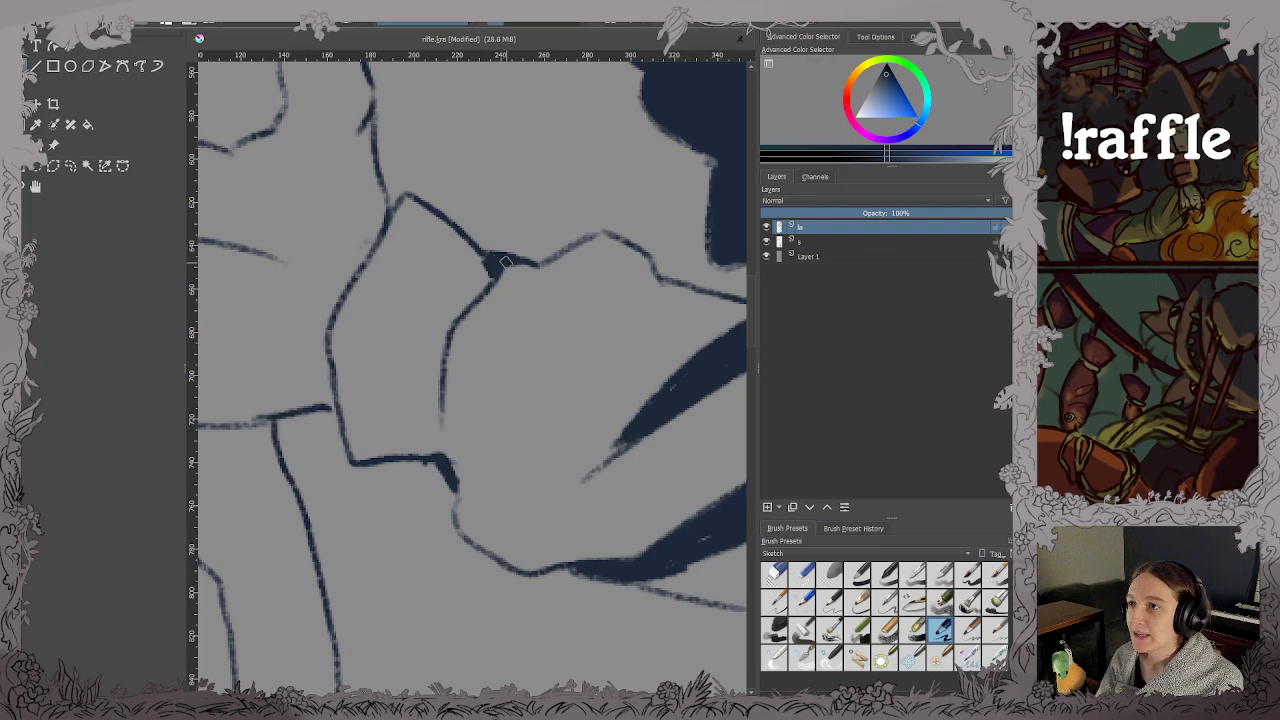
pyautogui.hotkey('ctrl', 's')
# Fill a solid dark blue cast shadow across the rifle stock directly beneath the gripping hand, and save.
pyautogui.scroll(-6, 505, 262)
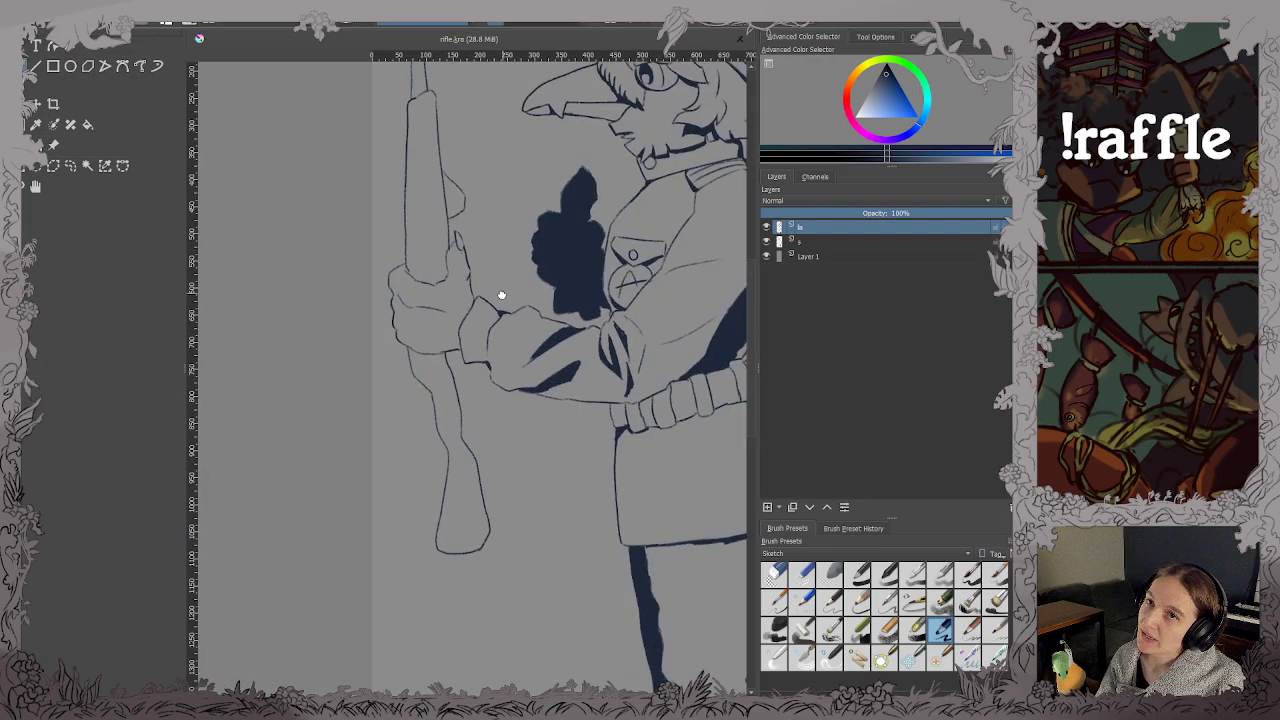
pyautogui.scroll(-4, 501, 295)
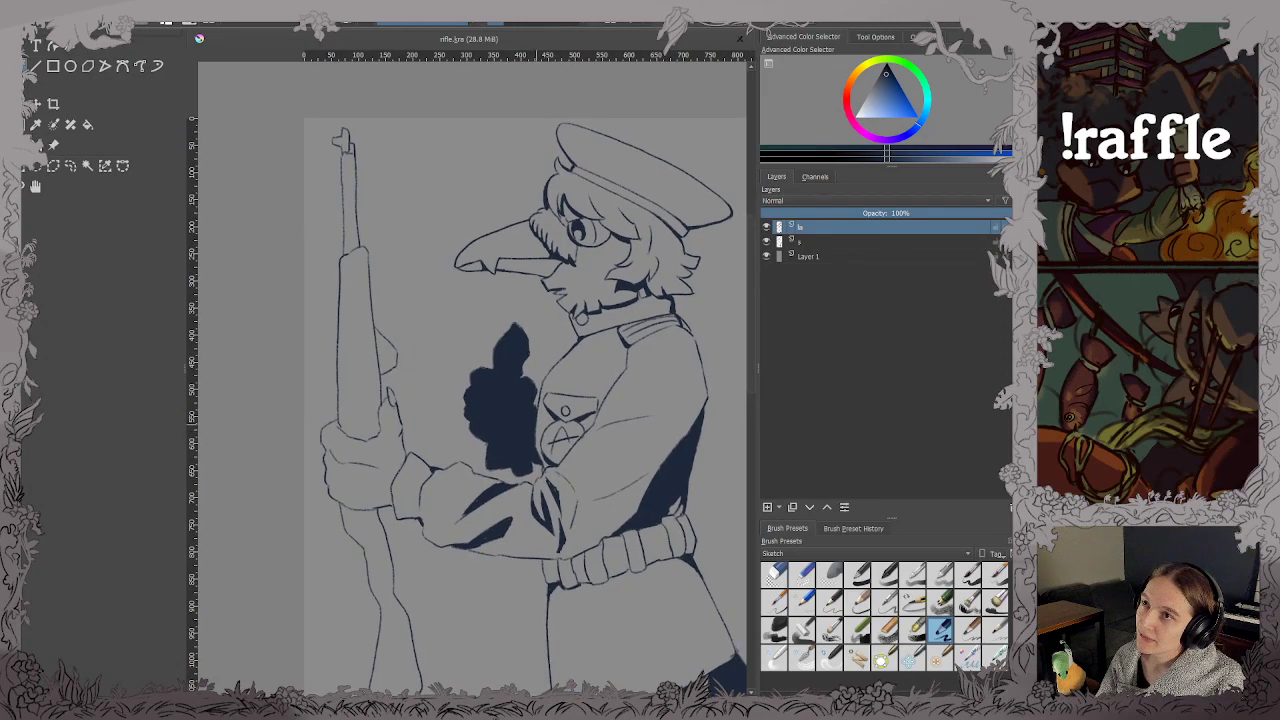
pyautogui.scroll(5, 614, 400)
pyautogui.moveTo(469, 431)
pyautogui.mouseDown()
pyautogui.moveTo(353, 432)
pyautogui.moveTo(362, 478)
pyautogui.moveTo(400, 514)
pyautogui.moveTo(508, 546)
pyautogui.mouseUp()
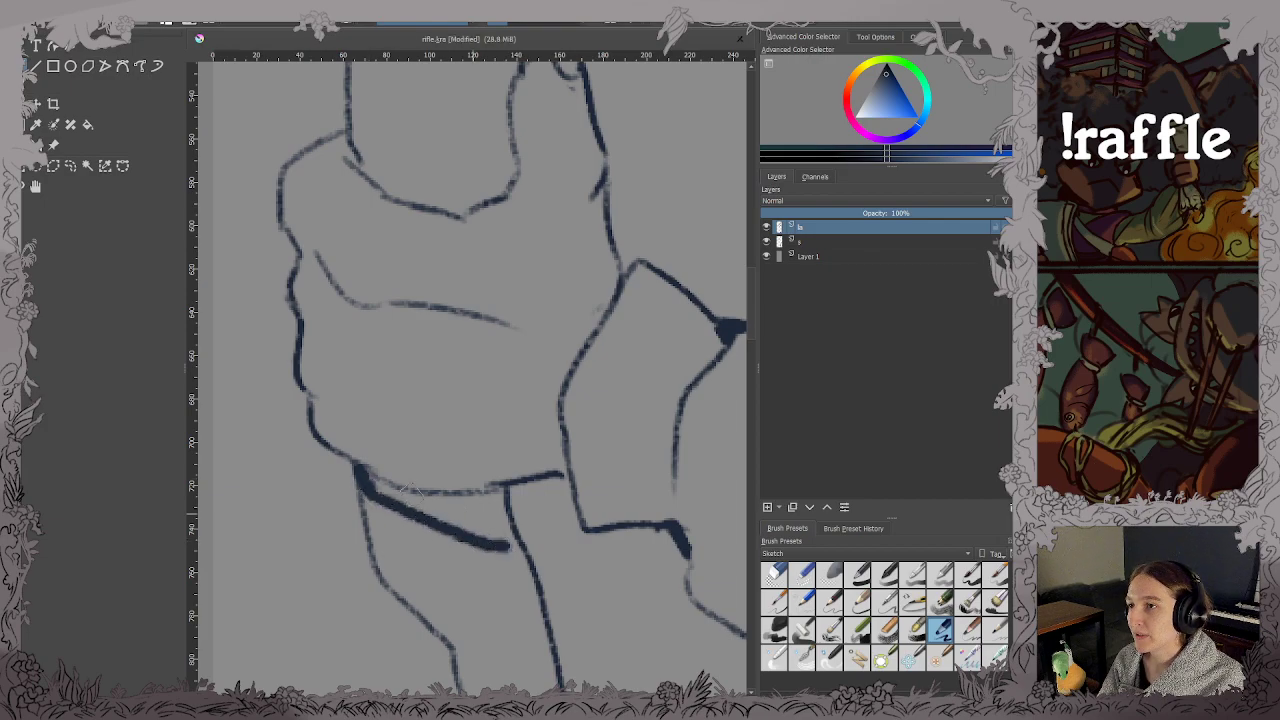
pyautogui.moveTo(370, 478)
pyautogui.mouseDown()
pyautogui.moveTo(432, 516)
pyautogui.moveTo(416, 502)
pyautogui.moveTo(496, 498)
pyautogui.moveTo(462, 529)
pyautogui.moveTo(507, 535)
pyautogui.mouseUp()
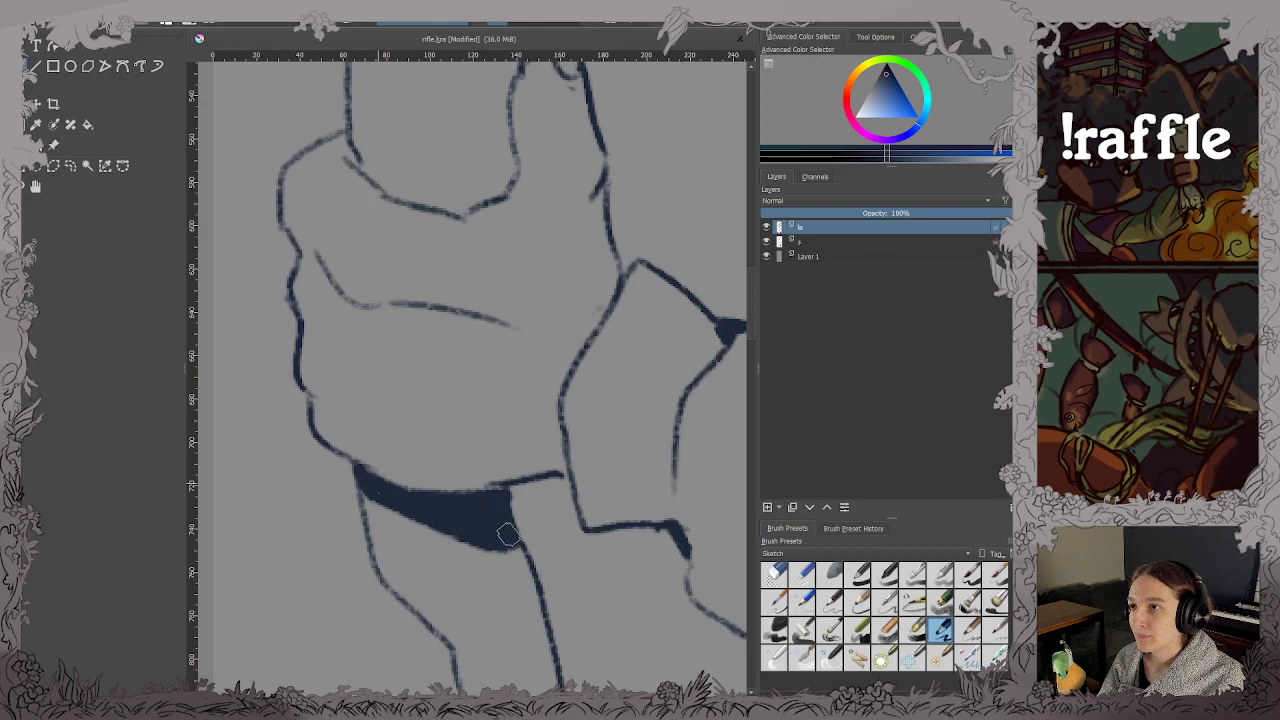
pyautogui.hotkey('ctrl', 's')
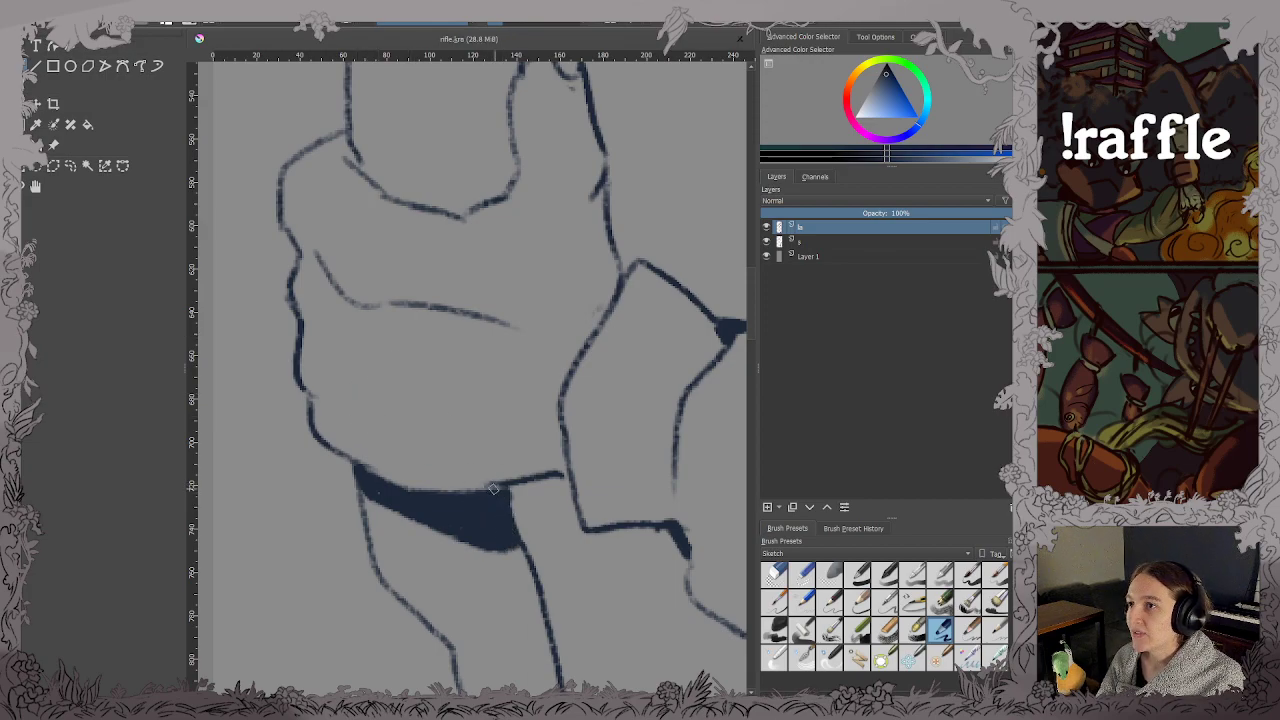
pyautogui.moveTo(493, 489); pyautogui.dragTo(512, 484)
pyautogui.hotkey('ctrl', 's')
# Thicken the linework where the rifle's front and rear edges meet the gripping hand and thumb, and save.
pyautogui.moveTo(578, 395); pyautogui.dragTo(573, 545)
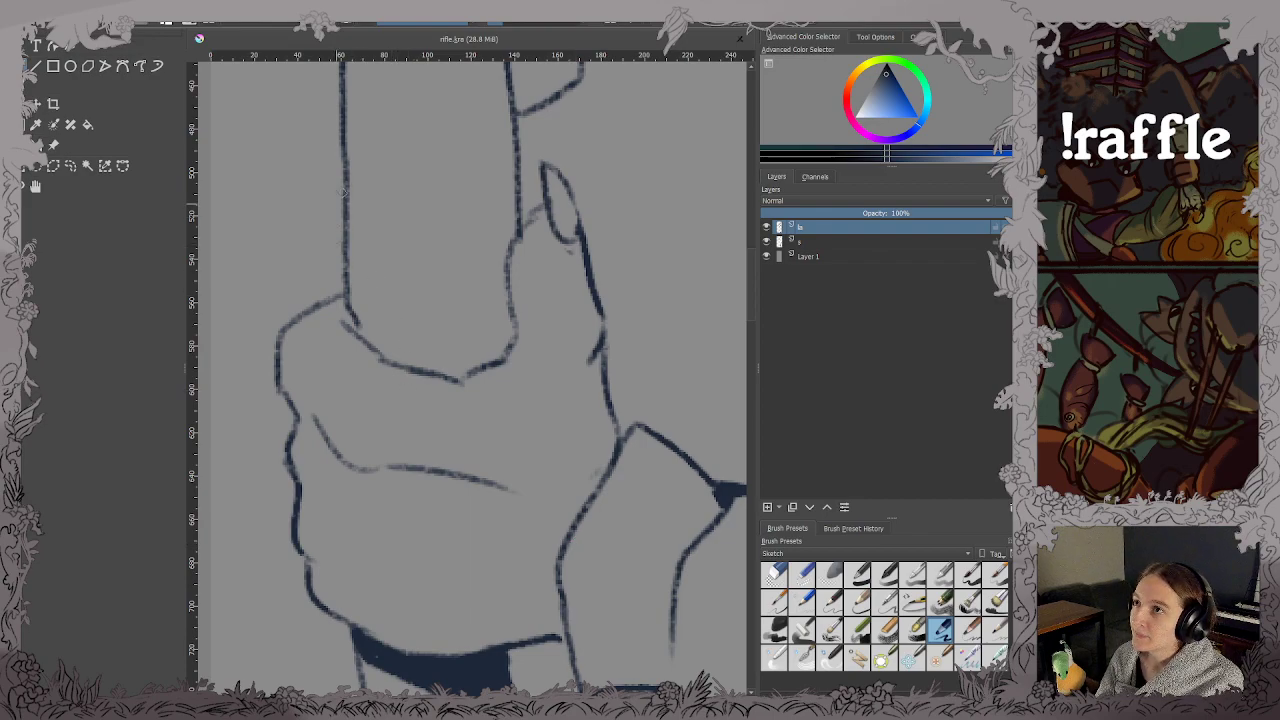
pyautogui.moveTo(343, 188)
pyautogui.mouseDown()
pyautogui.moveTo(343, 298)
pyautogui.moveTo(340, 268)
pyautogui.mouseUp()
pyautogui.hotkey('ctrl', 'z')
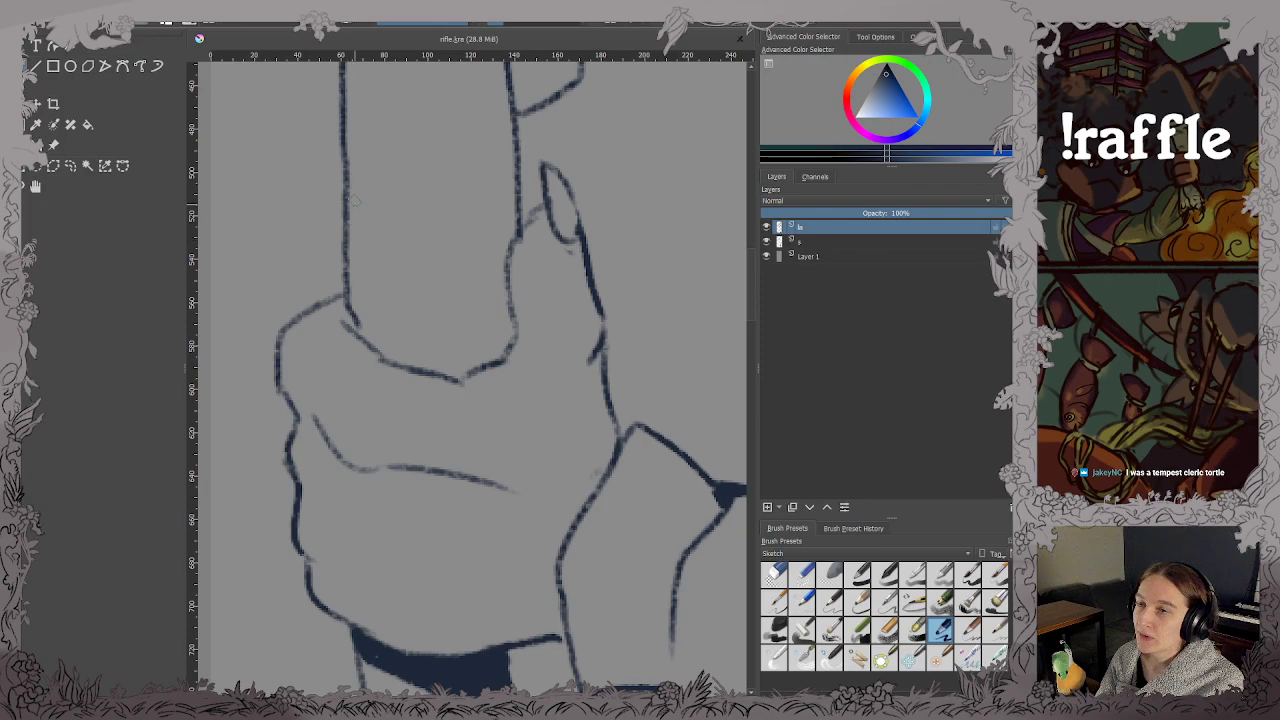
pyautogui.moveTo(346, 176)
pyautogui.mouseDown()
pyautogui.moveTo(346, 286)
pyautogui.moveTo(300, 322)
pyautogui.mouseUp()
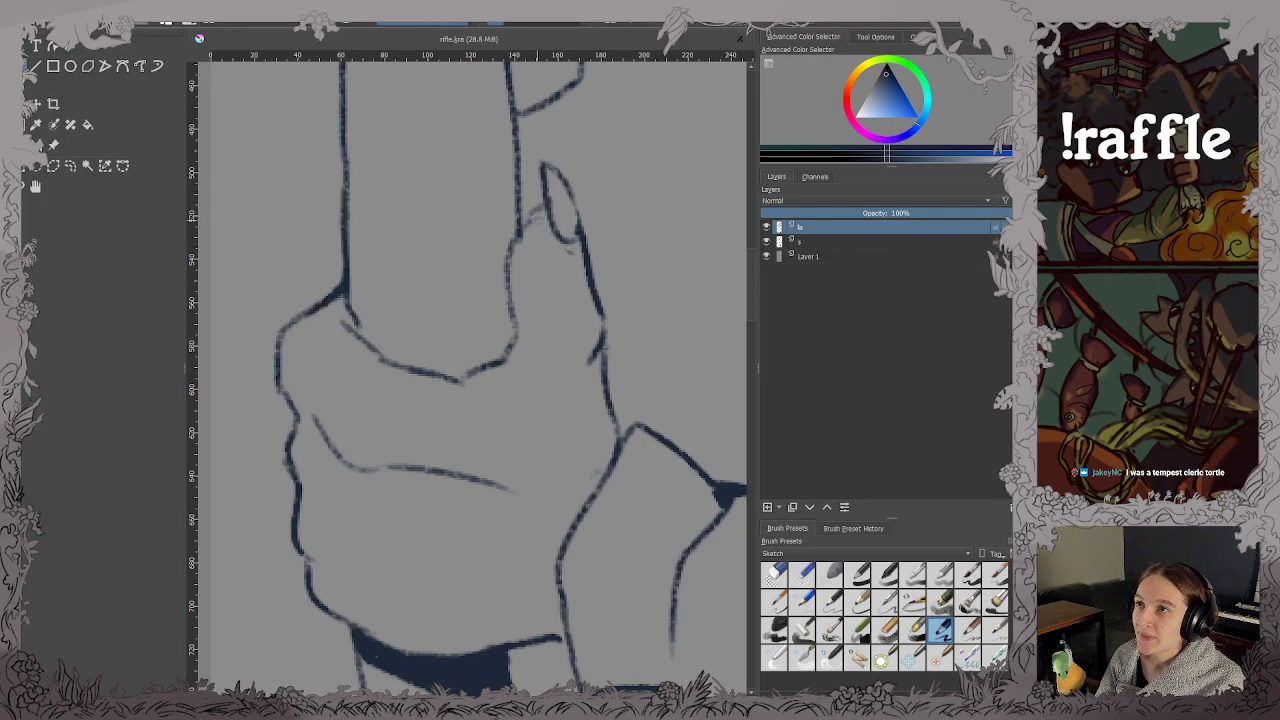
pyautogui.moveTo(520, 228); pyautogui.dragTo(516, 148)
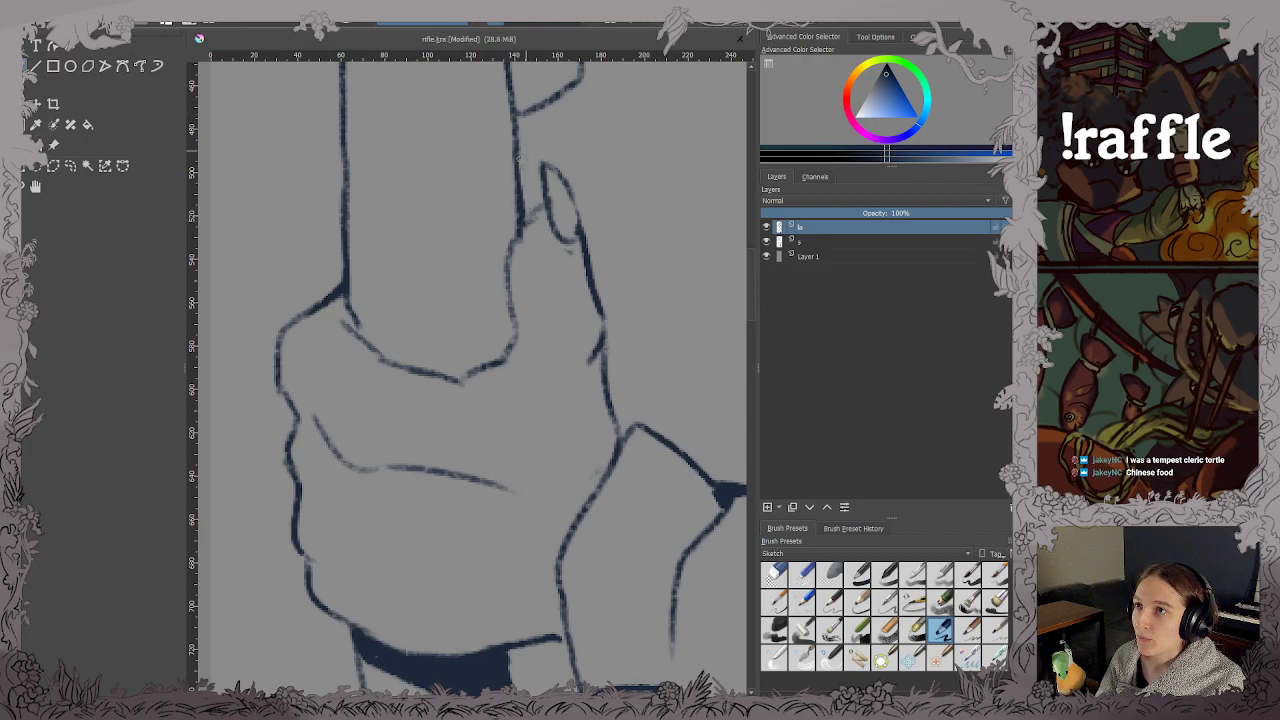
pyautogui.moveTo(528, 222)
pyautogui.mouseDown()
pyautogui.moveTo(540, 206)
pyautogui.moveTo(562, 440)
pyautogui.mouseUp()
pyautogui.hotkey('ctrl', 's')
# Thicken the line along the hand's lower edge and extend it to join the sleeve cuff, and save.
pyautogui.moveTo(546, 184); pyautogui.dragTo(552, 369)
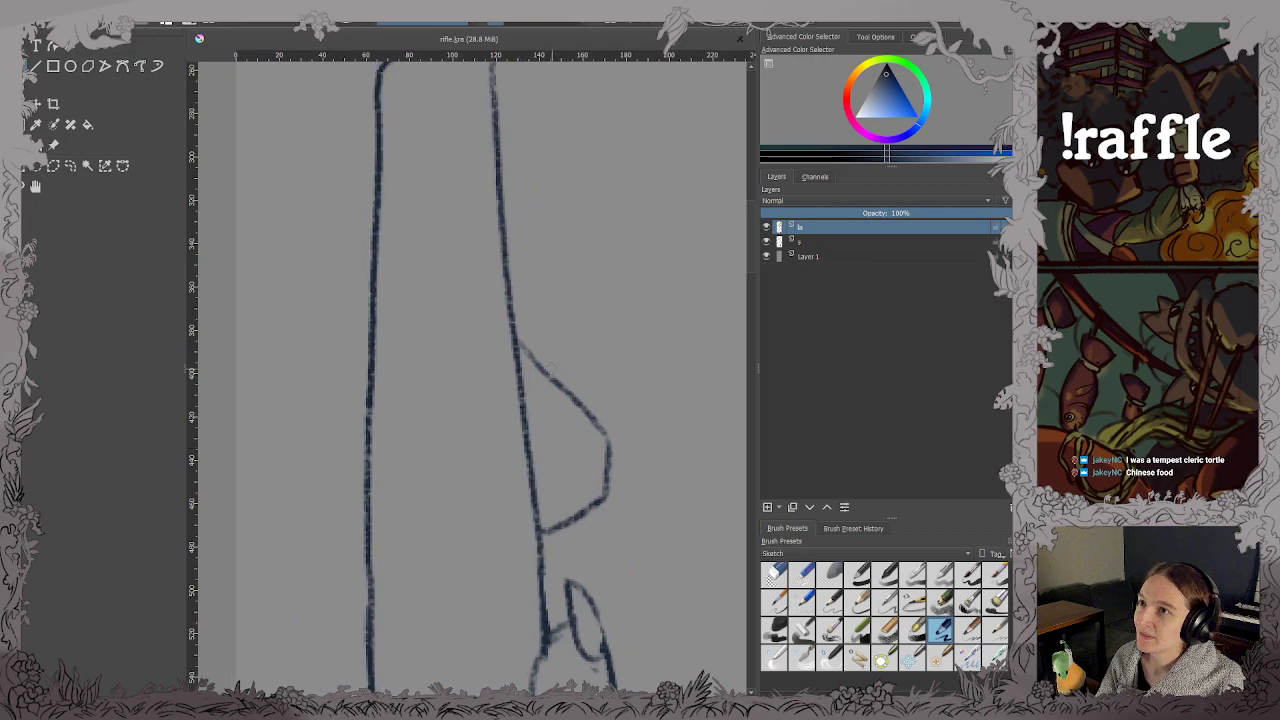
pyautogui.scroll(-3, 551, 369)
pyautogui.scroll(-1, 520, 326)
pyautogui.scroll(3, 504, 252)
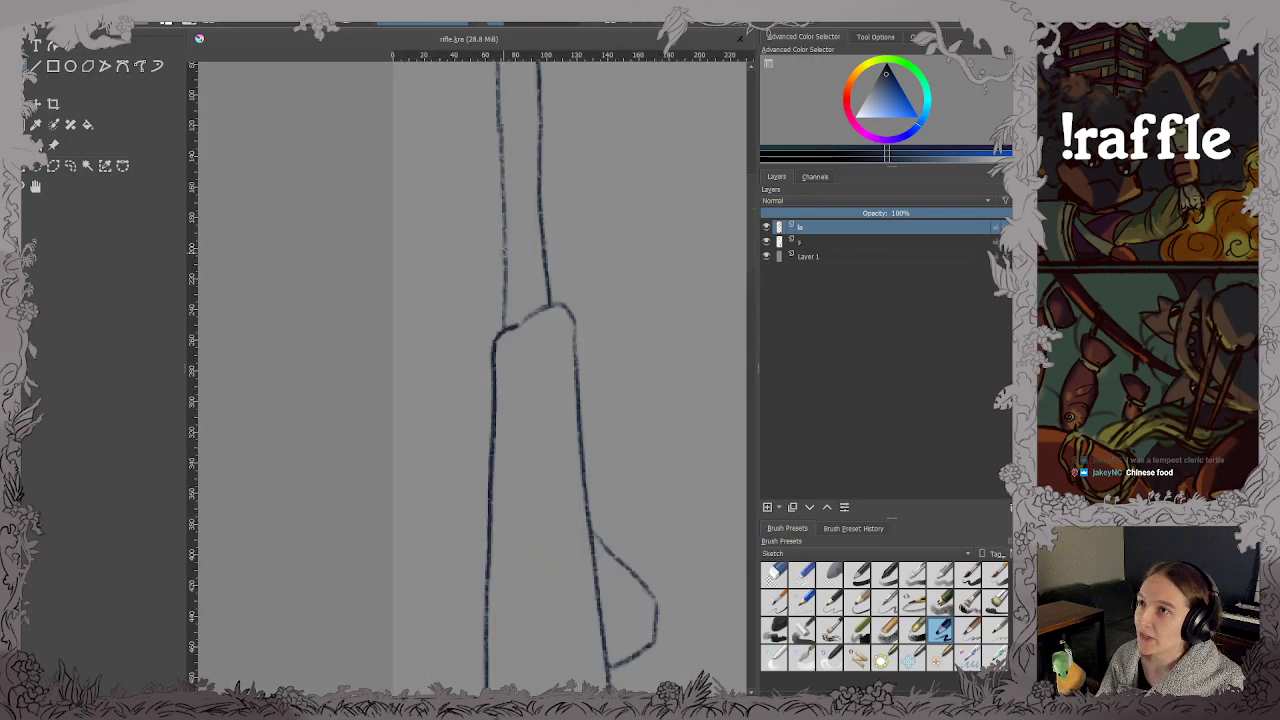
pyautogui.scroll(-6, 589, 374)
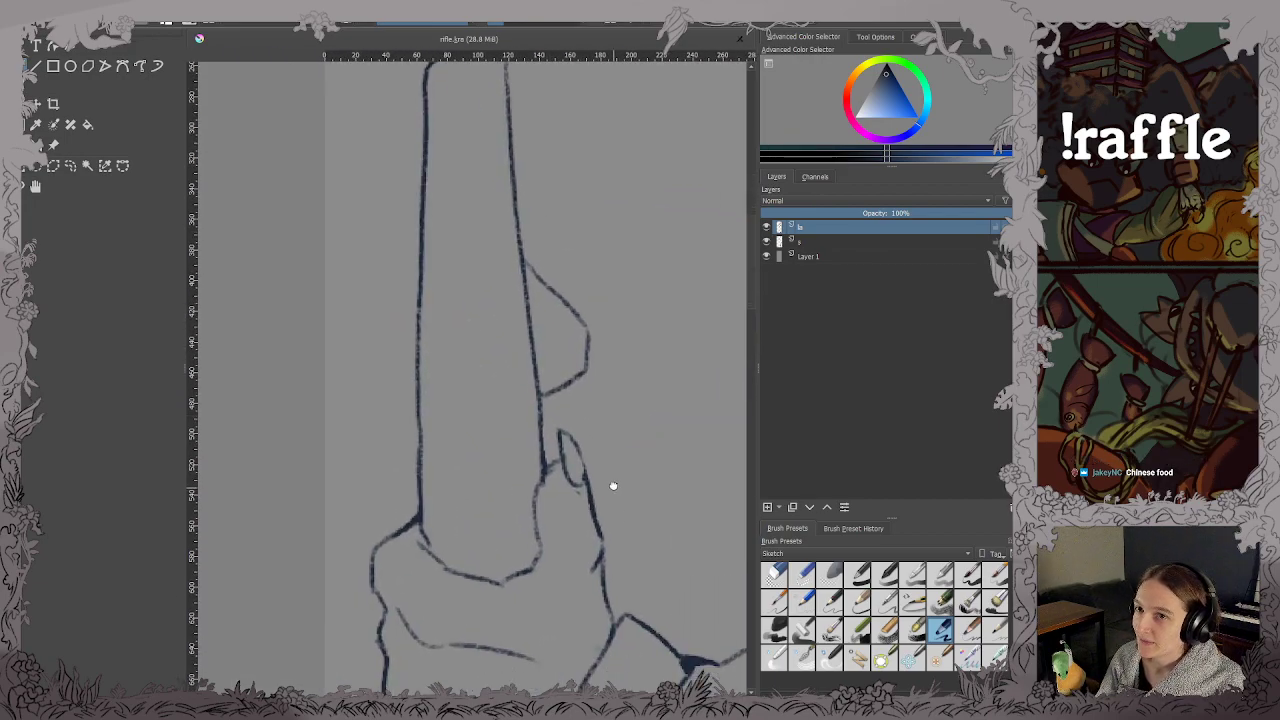
pyautogui.scroll(6, 613, 485)
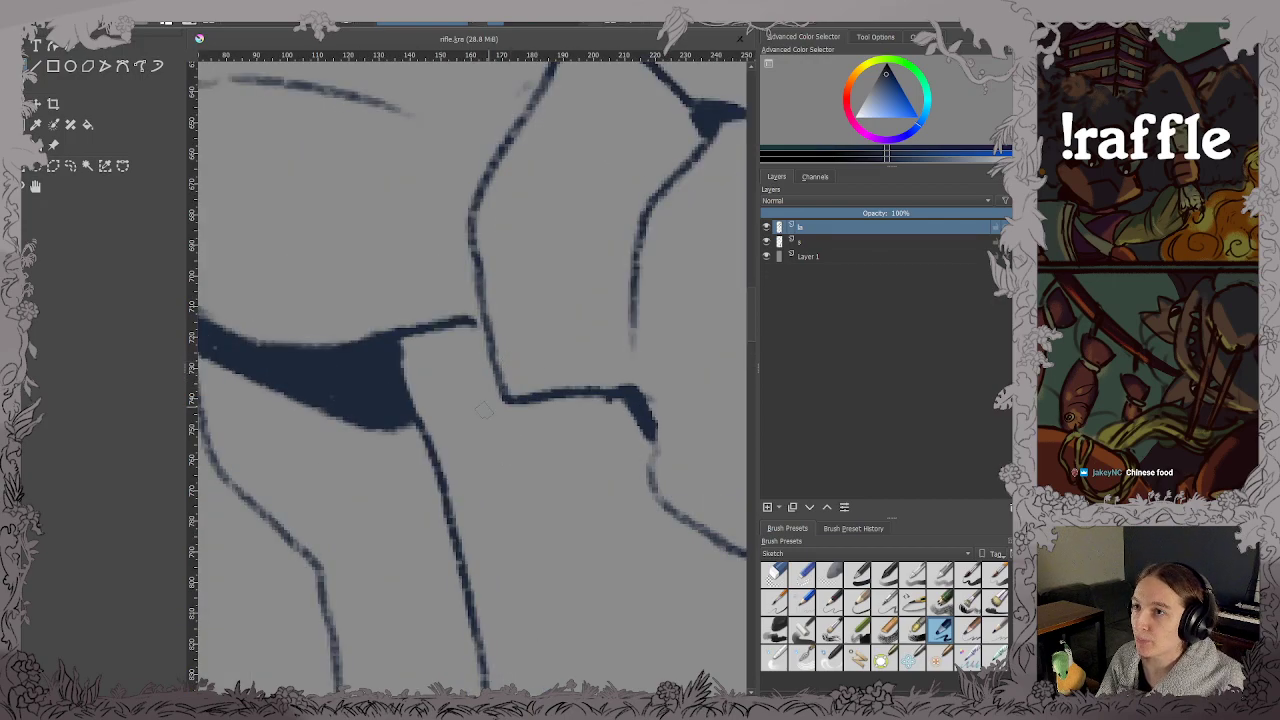
pyautogui.moveTo(392, 340)
pyautogui.mouseDown()
pyautogui.moveTo(479, 323)
pyautogui.moveTo(508, 398)
pyautogui.mouseUp()
pyautogui.scroll(-3, 505, 370)
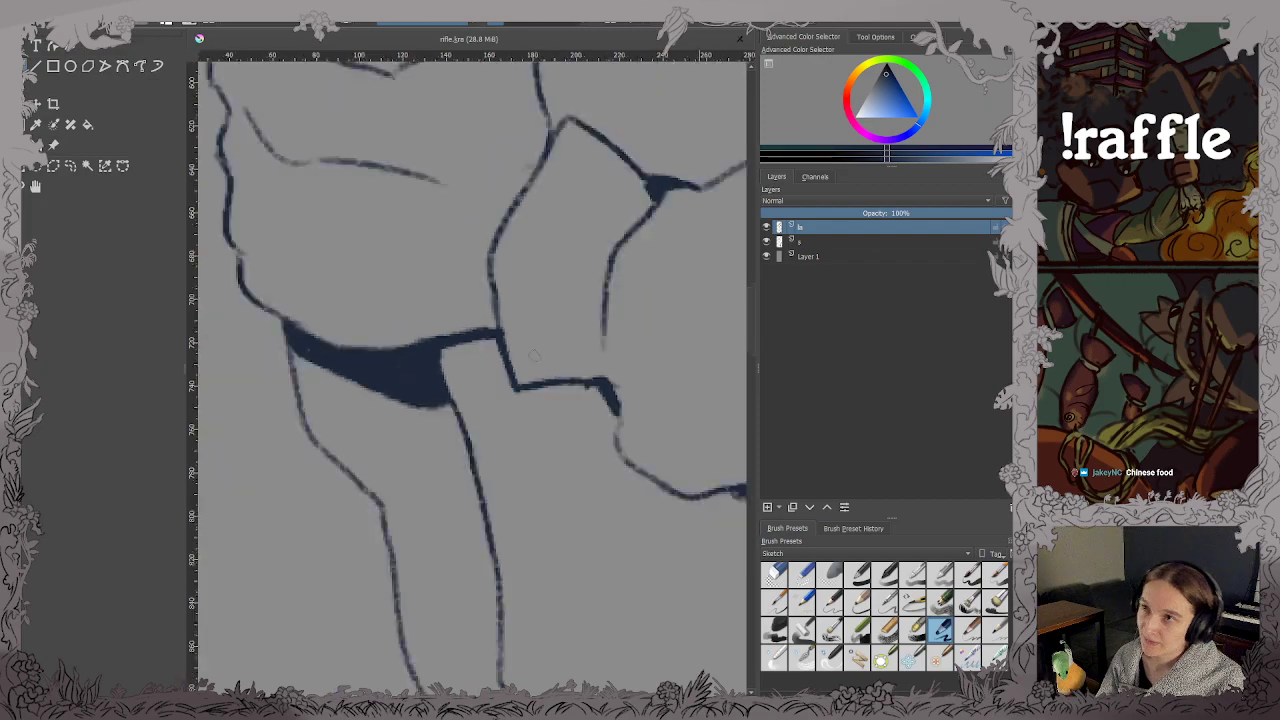
pyautogui.moveTo(535, 495)
pyautogui.mouseDown()
pyautogui.moveTo(559, 303)
pyautogui.moveTo(537, 350)
pyautogui.mouseUp()
pyautogui.scroll(2, 559, 303)
pyautogui.hotkey('ctrl', 's')
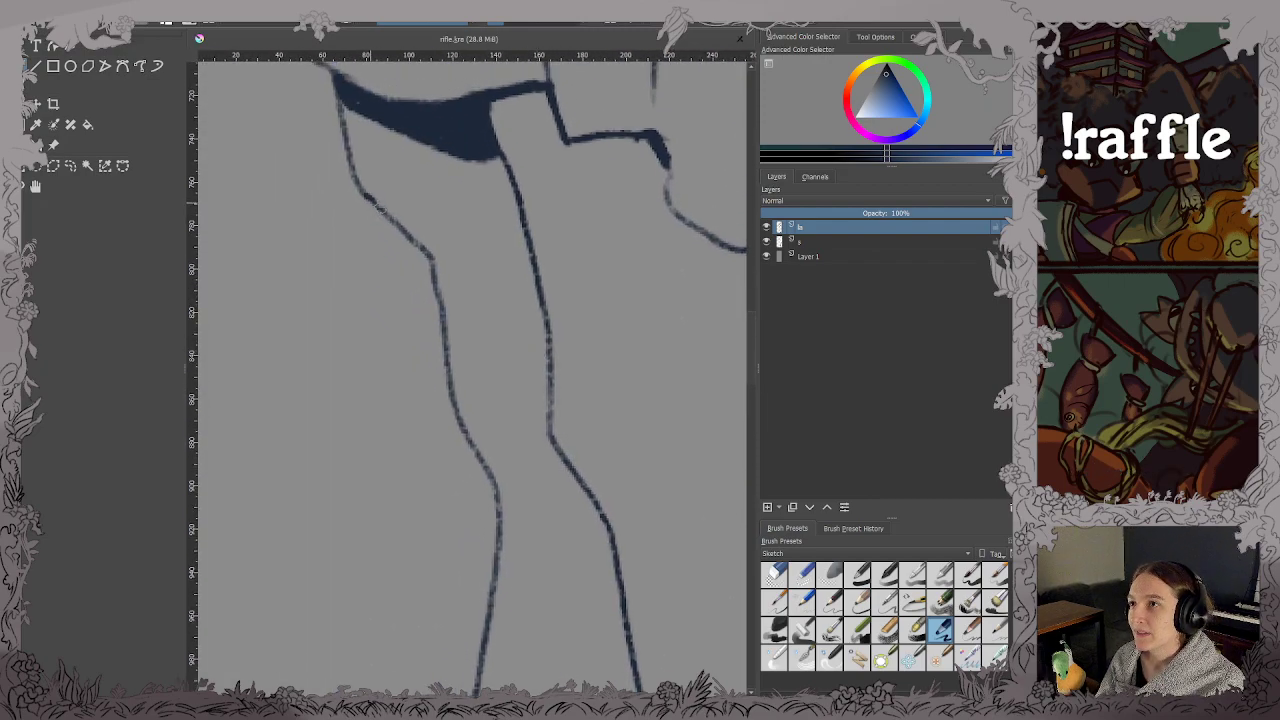
# Thicken both contours of the rifle stock's narrow section below the hand with tapered line weight, and save.
pyautogui.moveTo(374, 200)
pyautogui.mouseDown()
pyautogui.moveTo(433, 273)
pyautogui.moveTo(454, 412)
pyautogui.mouseUp()
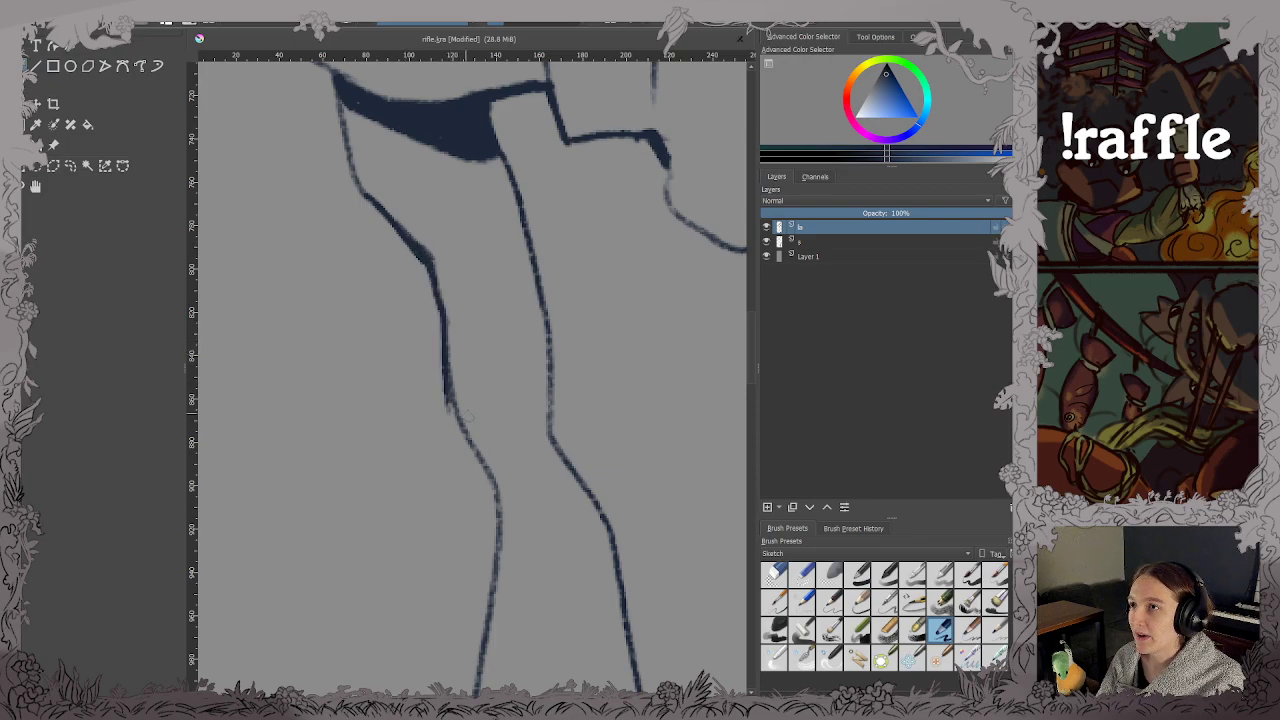
pyautogui.hotkey('ctrl', 'z')
pyautogui.moveTo(444, 319)
pyautogui.mouseDown()
pyautogui.moveTo(452, 402)
pyautogui.moveTo(476, 448)
pyautogui.moveTo(550, 388)
pyautogui.mouseUp()
pyautogui.moveTo(548, 446); pyautogui.dragTo(550, 378)
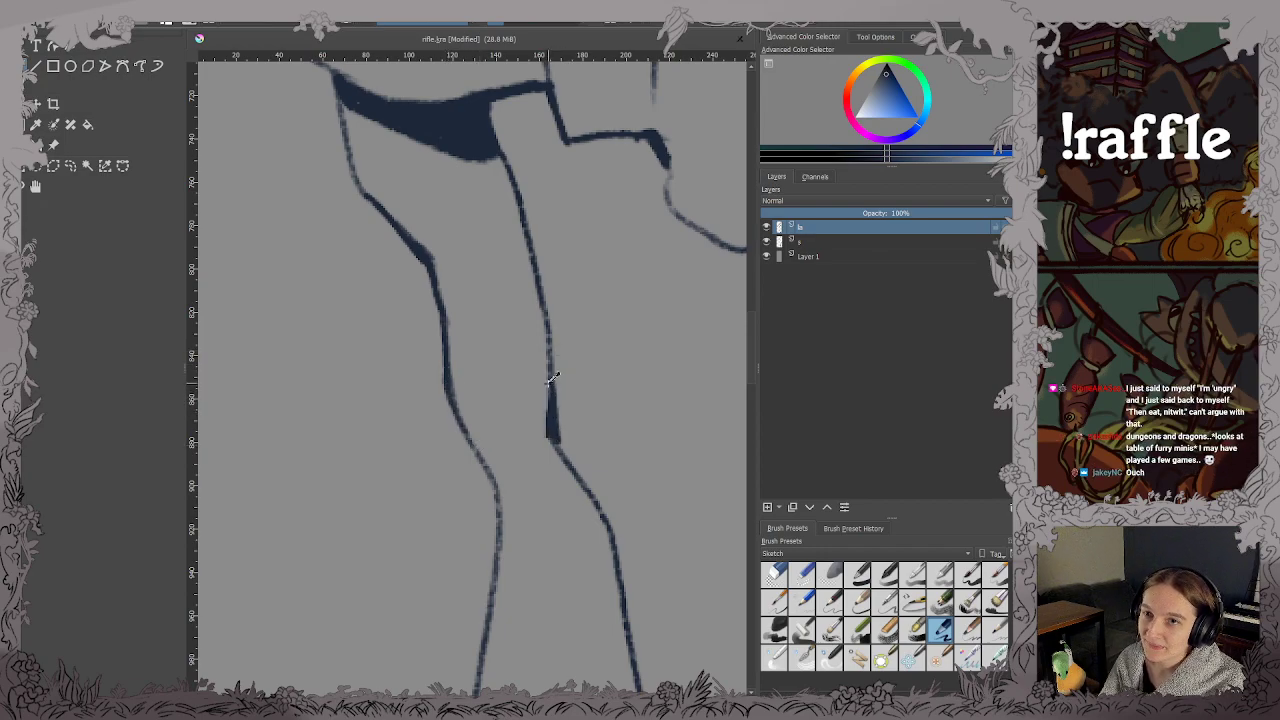
pyautogui.hotkey('ctrl', 'z')
pyautogui.hotkey('ctrl', 's')
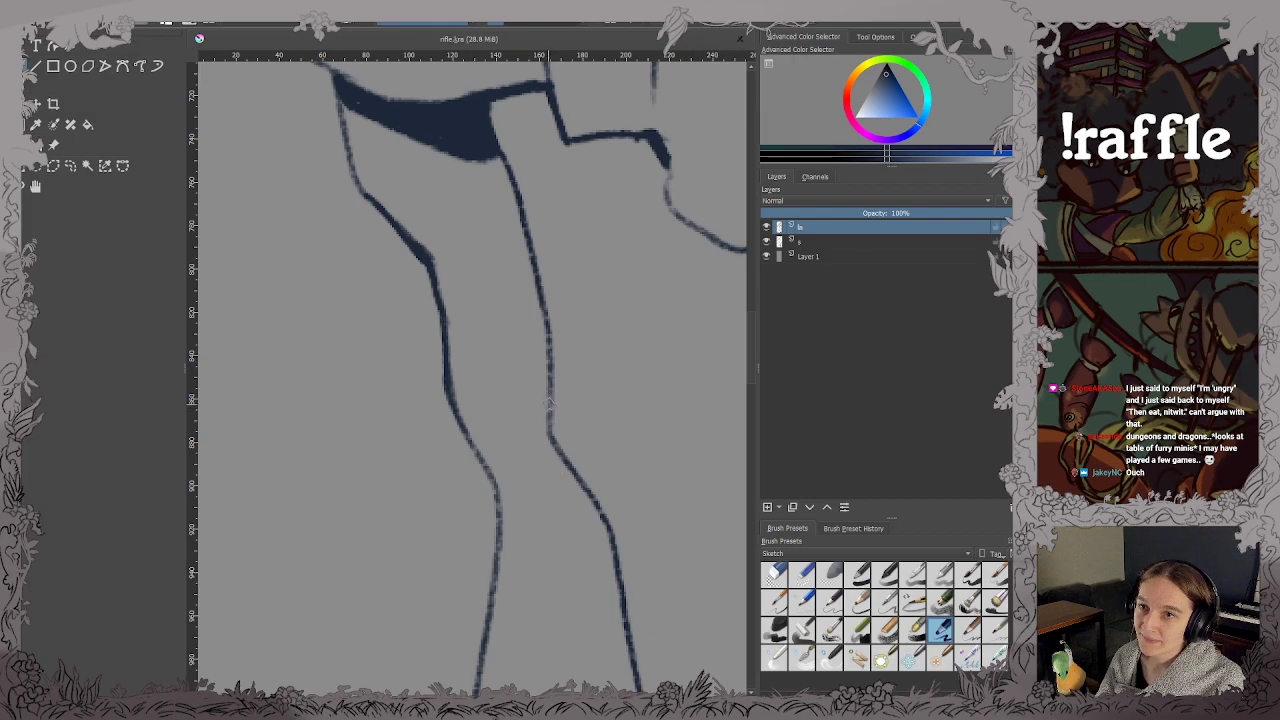
pyautogui.moveTo(548, 402)
pyautogui.mouseDown()
pyautogui.moveTo(552, 436)
pyautogui.moveTo(547, 330)
pyautogui.mouseUp()
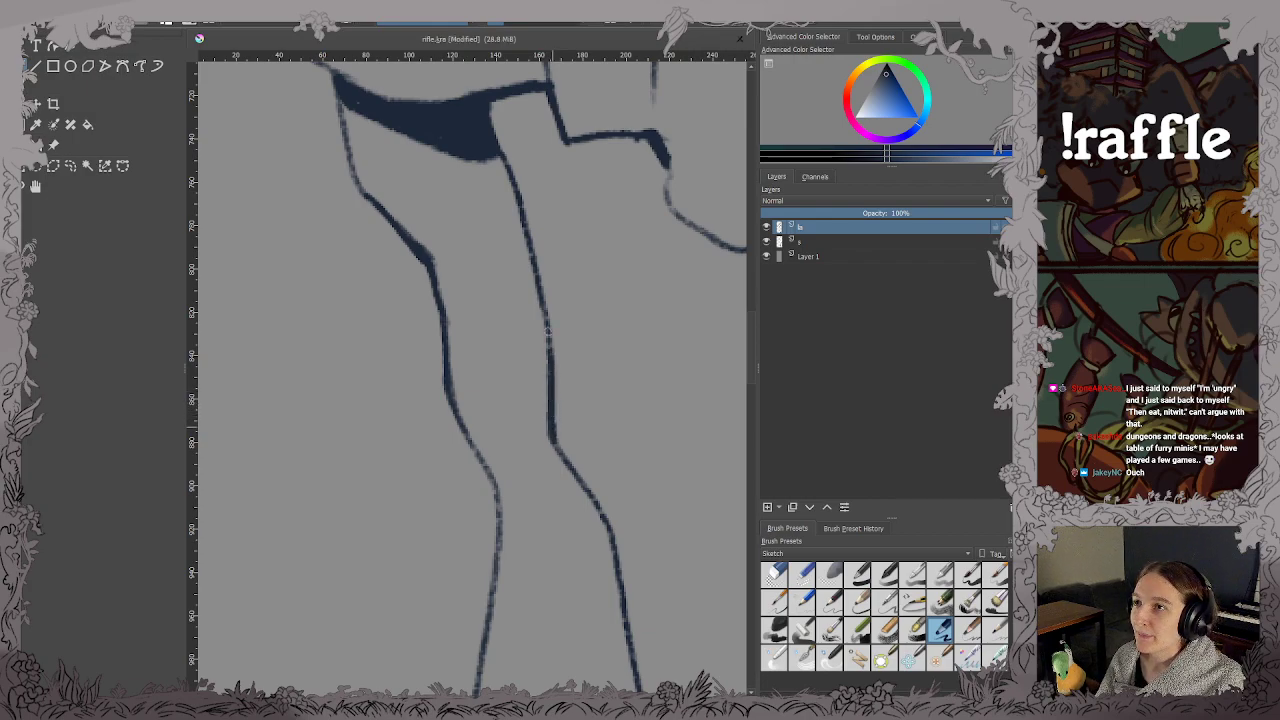
pyautogui.hotkey('ctrl', 's')
# Thicken the outline around the base of the rifle butt, heaviest at the rear corner, and save.
pyautogui.moveTo(581, 496); pyautogui.dragTo(522, 258)
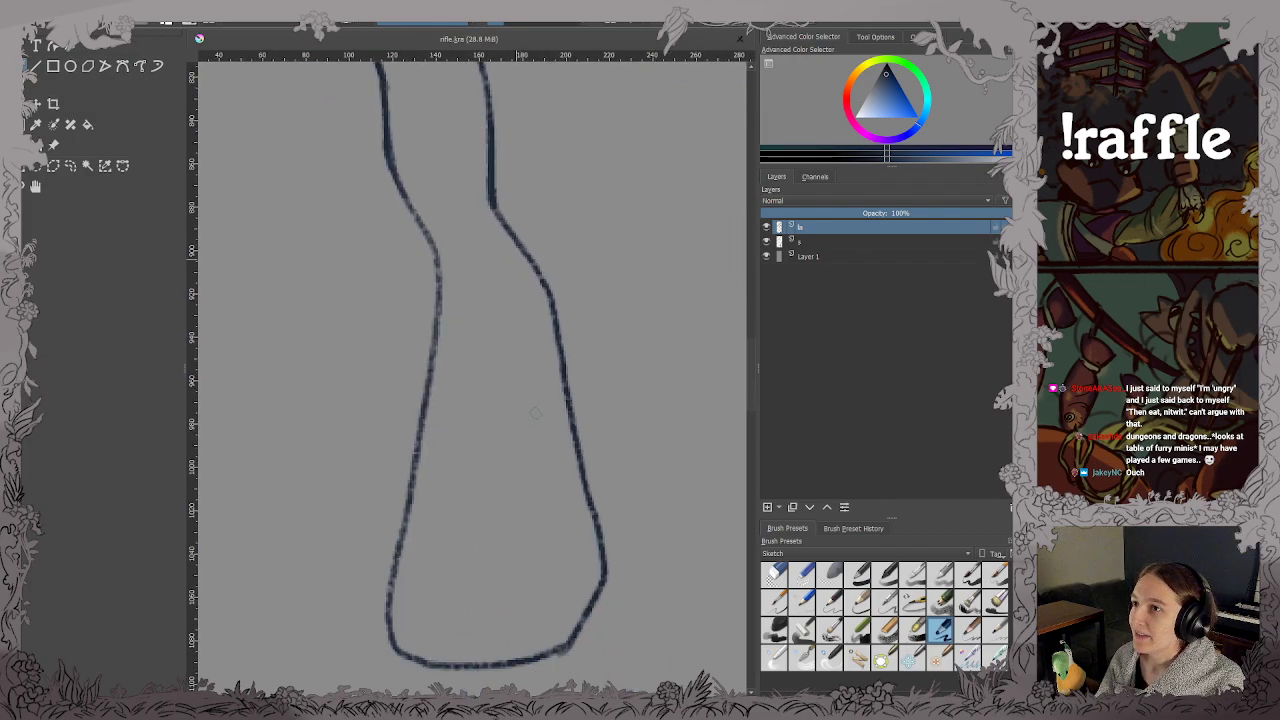
pyautogui.moveTo(537, 428); pyautogui.dragTo(600, 378)
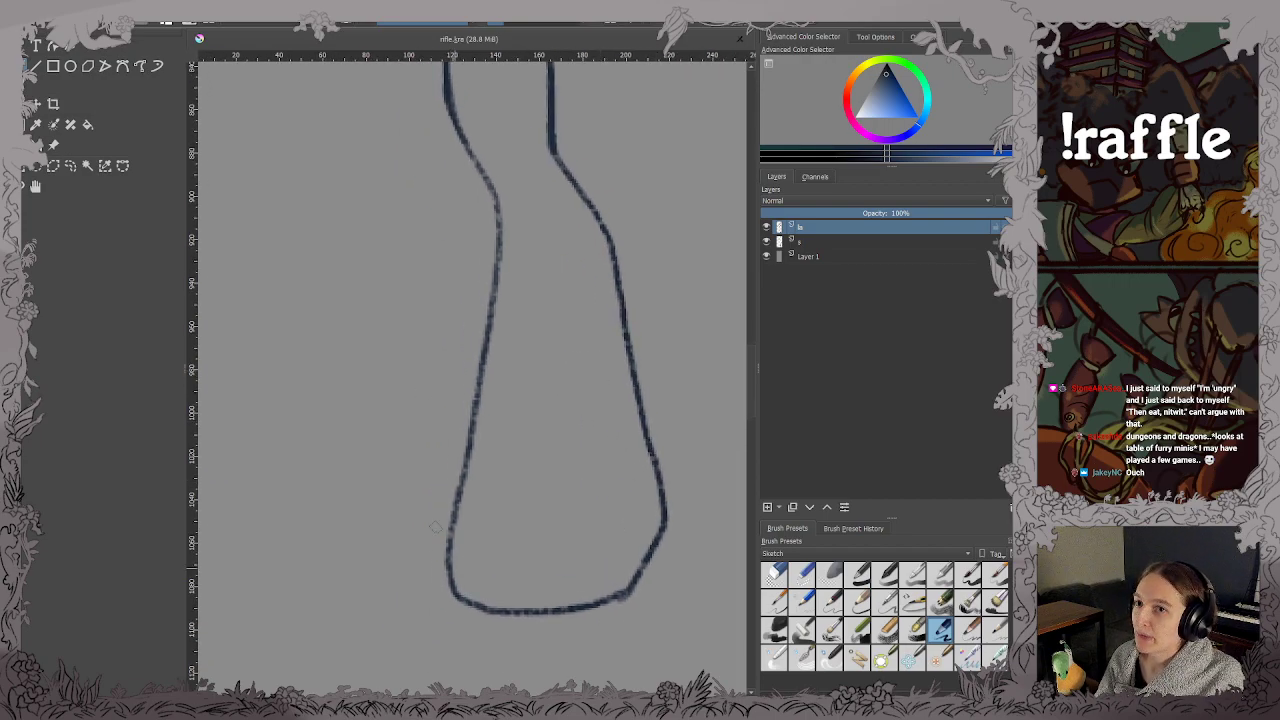
pyautogui.moveTo(450, 566)
pyautogui.mouseDown()
pyautogui.moveTo(453, 588)
pyautogui.moveTo(492, 612)
pyautogui.moveTo(563, 609)
pyautogui.moveTo(660, 568)
pyautogui.moveTo(640, 576)
pyautogui.moveTo(668, 530)
pyautogui.mouseUp()
pyautogui.moveTo(650, 572)
pyautogui.mouseDown()
pyautogui.moveTo(670, 525)
pyautogui.moveTo(652, 588)
pyautogui.mouseUp()
pyautogui.press('e')
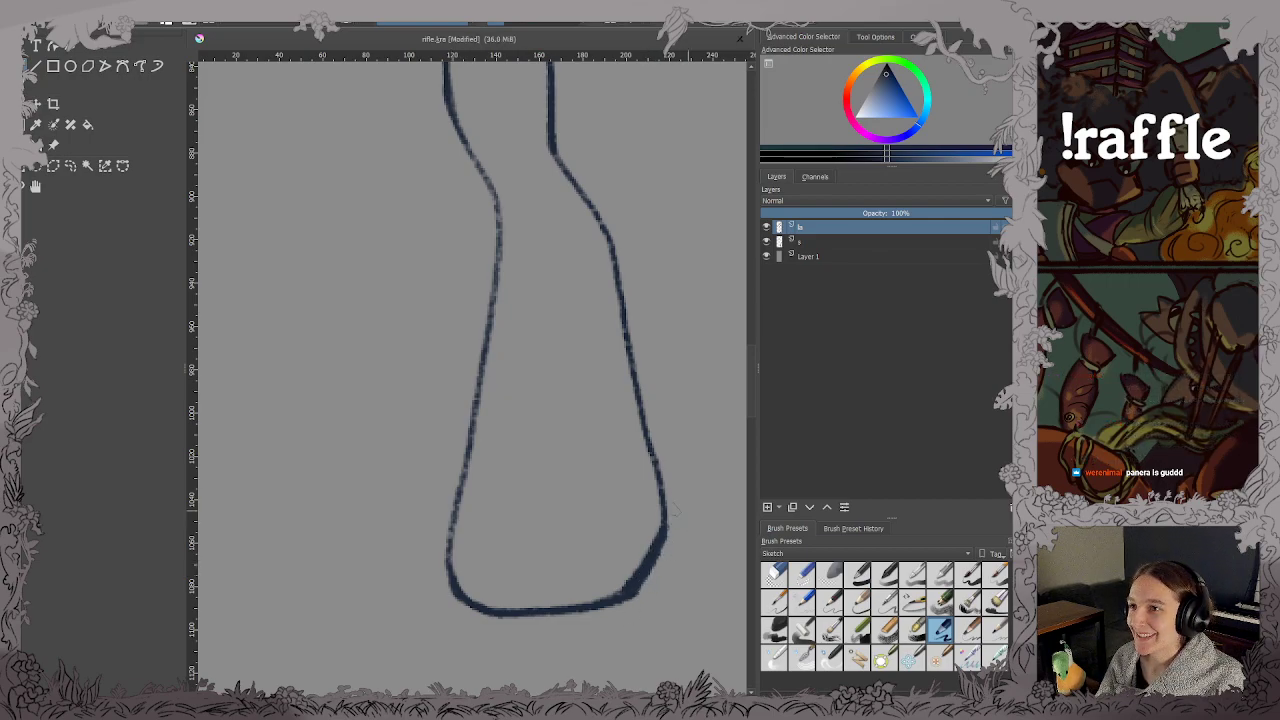
pyautogui.hotkey('ctrl', 's')
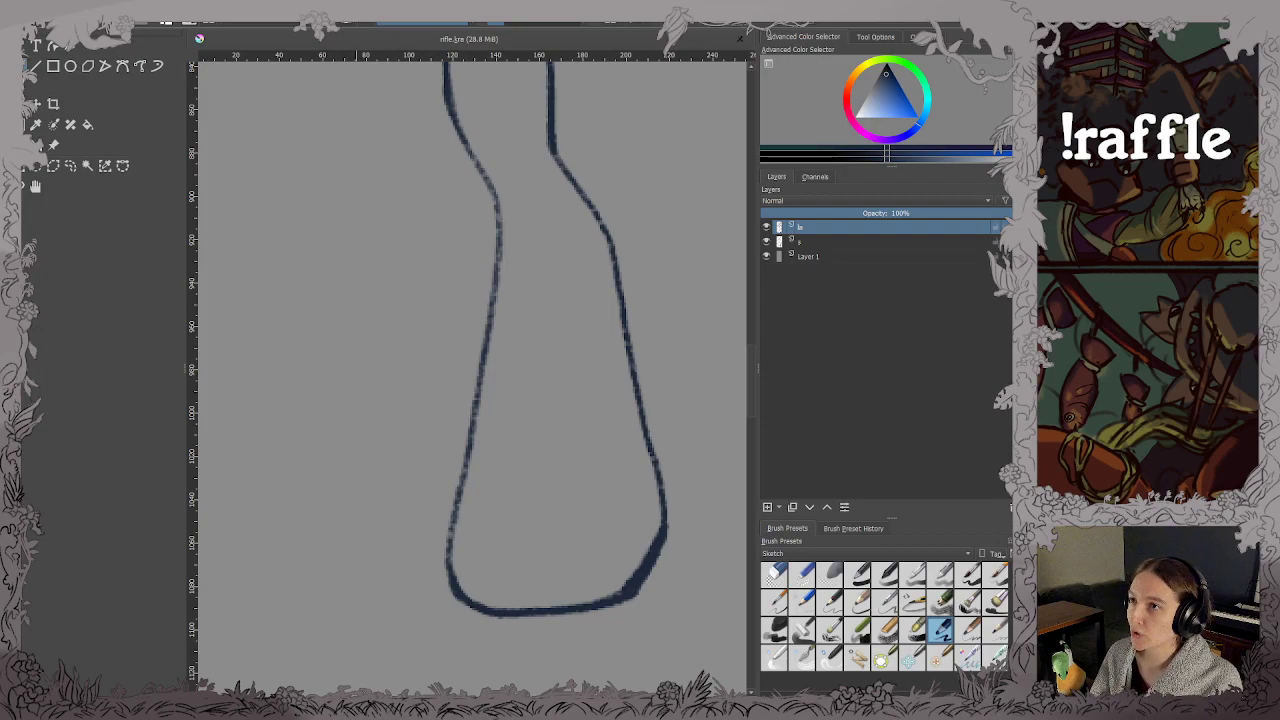
# Thicken the rifle fore-end's top edge and rear contour and the upper edge of the protruding part above the thumb, and save.
pyautogui.scroll(-4, 473, 355)
pyautogui.moveTo(473, 355); pyautogui.dragTo(493, 432)
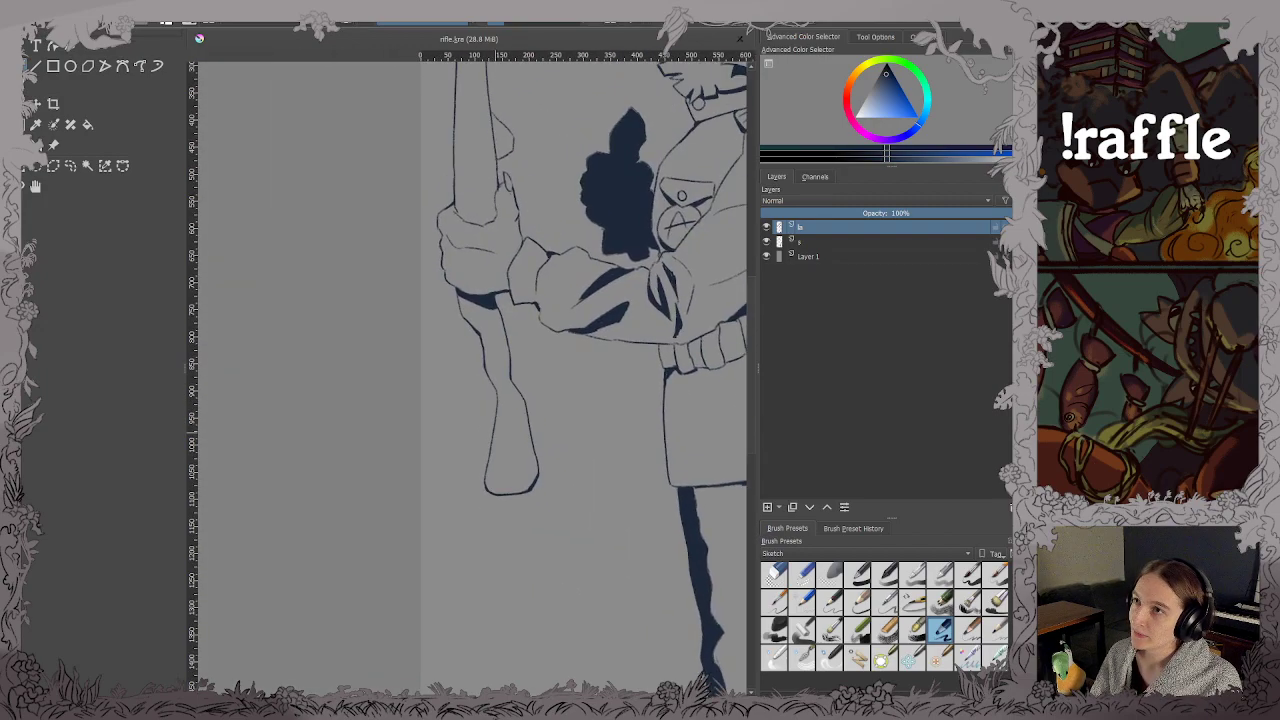
pyautogui.scroll(2, 495, 300)
pyautogui.moveTo(495, 270); pyautogui.dragTo(471, 535)
pyautogui.scroll(5, 526, 286)
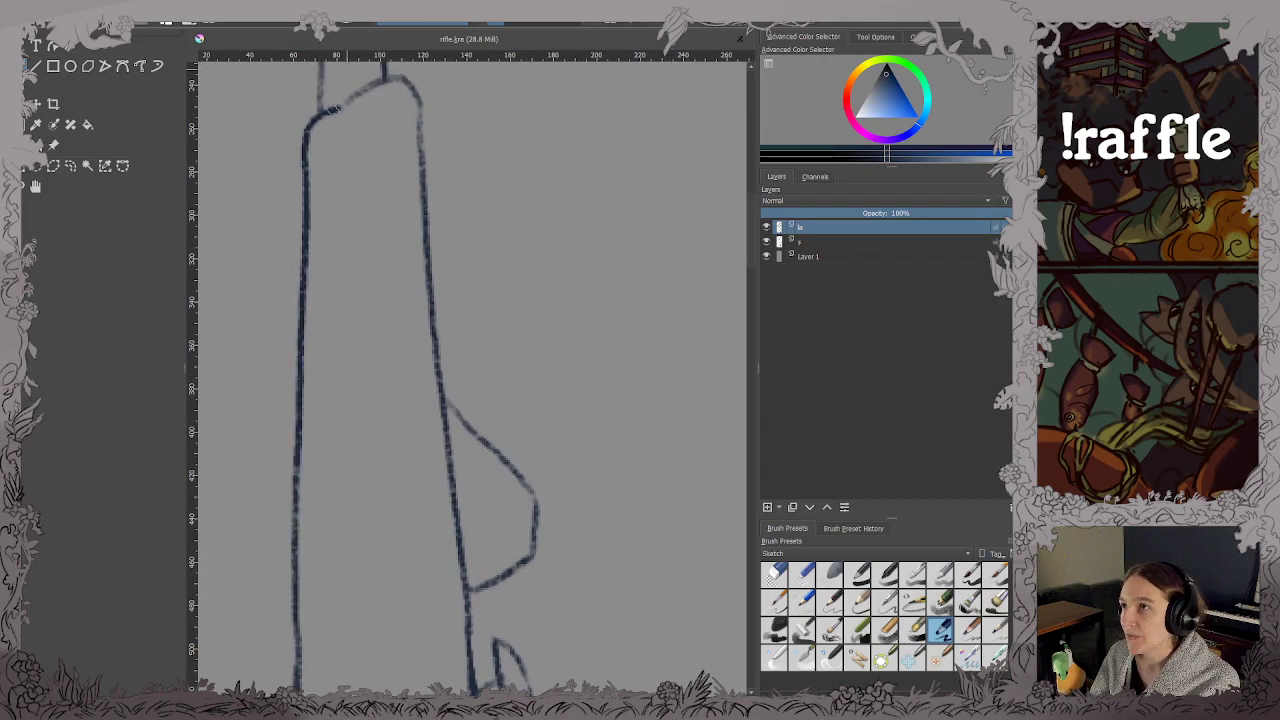
pyautogui.hotkey('ctrl', 'z')
pyautogui.moveTo(330, 112)
pyautogui.mouseDown()
pyautogui.moveTo(399, 78)
pyautogui.moveTo(433, 128)
pyautogui.moveTo(418, 112)
pyautogui.moveTo(440, 324)
pyautogui.mouseUp()
pyautogui.hotkey('ctrl', 'z')
pyautogui.moveTo(419, 150)
pyautogui.mouseDown()
pyautogui.moveTo(450, 462)
pyautogui.moveTo(466, 518)
pyautogui.mouseUp()
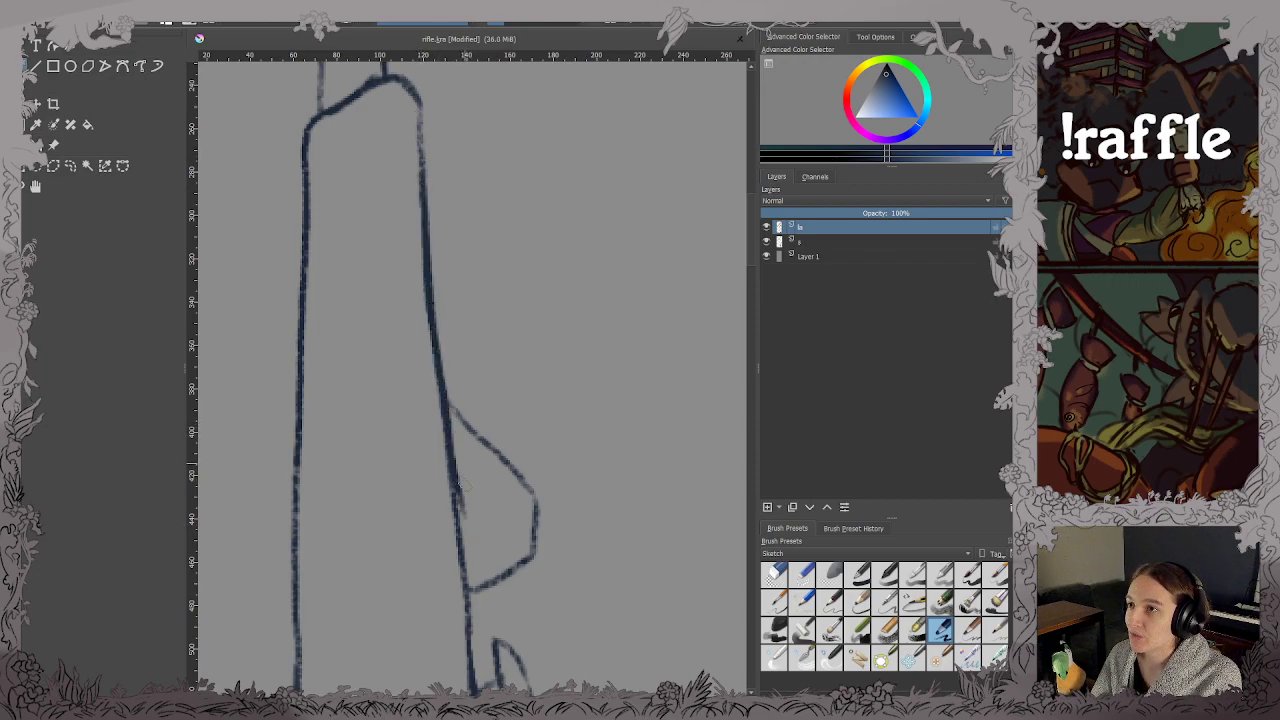
pyautogui.moveTo(443, 404); pyautogui.dragTo(498, 458)
pyautogui.hotkey('ctrl', 's')
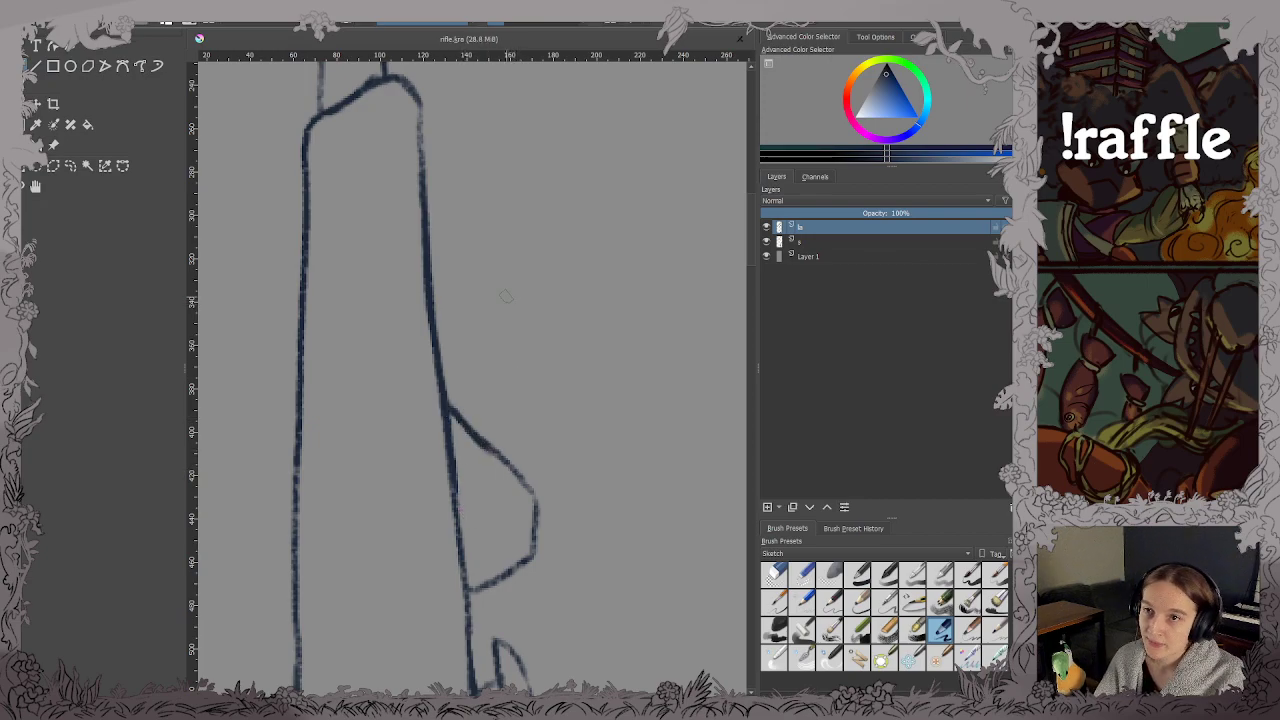
# Darken and close the broken outline of the front sight and the rifle barrel's front edge, and save.
pyautogui.scroll(-2, 505, 294)
pyautogui.moveTo(490, 273); pyautogui.dragTo(467, 401)
pyautogui.moveTo(448, 211); pyautogui.dragTo(486, 331)
pyautogui.scroll(2, 488, 271)
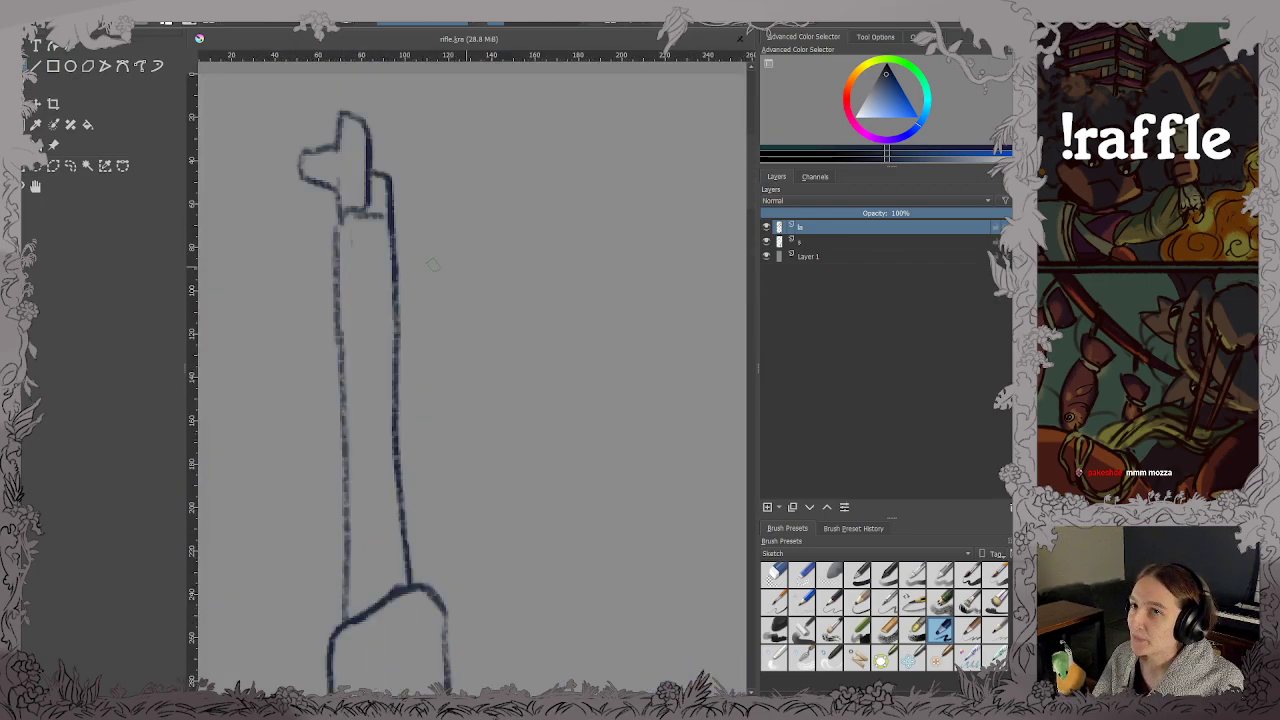
pyautogui.moveTo(432, 264)
pyautogui.mouseDown()
pyautogui.moveTo(395, 204)
pyautogui.moveTo(481, 194)
pyautogui.moveTo(538, 232)
pyautogui.mouseUp()
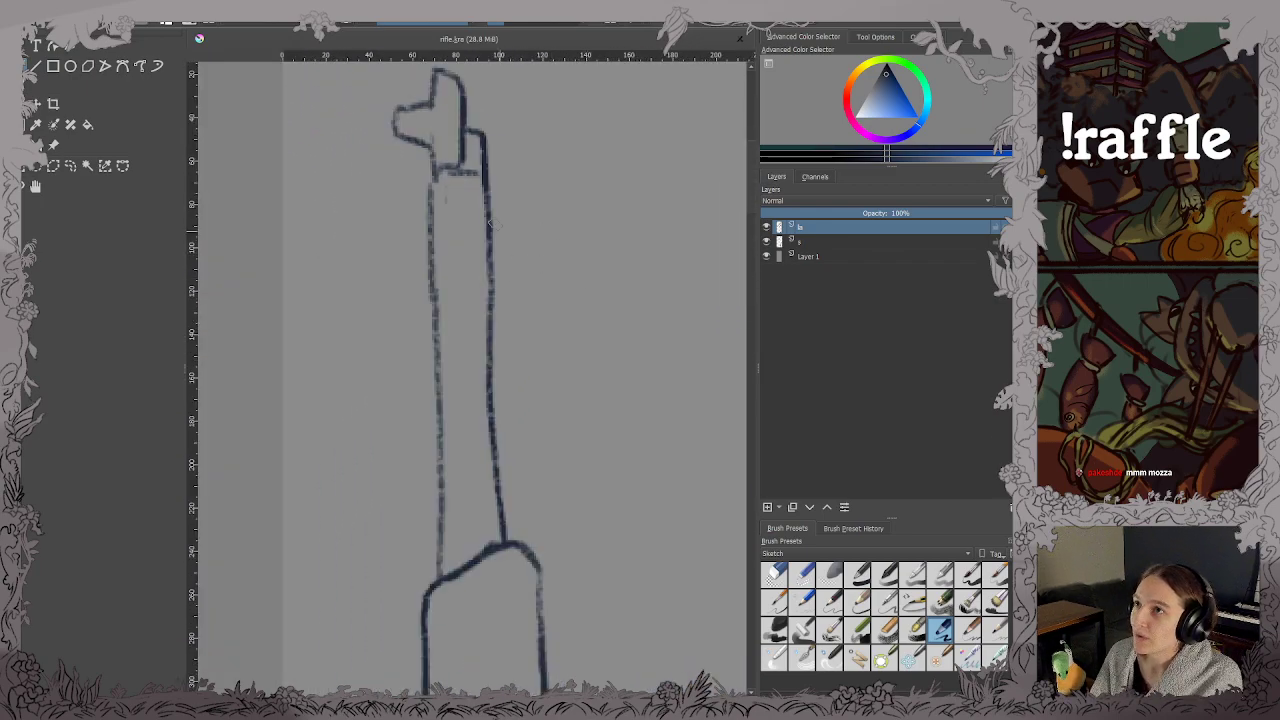
pyautogui.moveTo(394, 114)
pyautogui.mouseDown()
pyautogui.moveTo(422, 150)
pyautogui.moveTo(436, 216)
pyautogui.moveTo(440, 572)
pyautogui.mouseUp()
pyautogui.hotkey('ctrl', 'z')
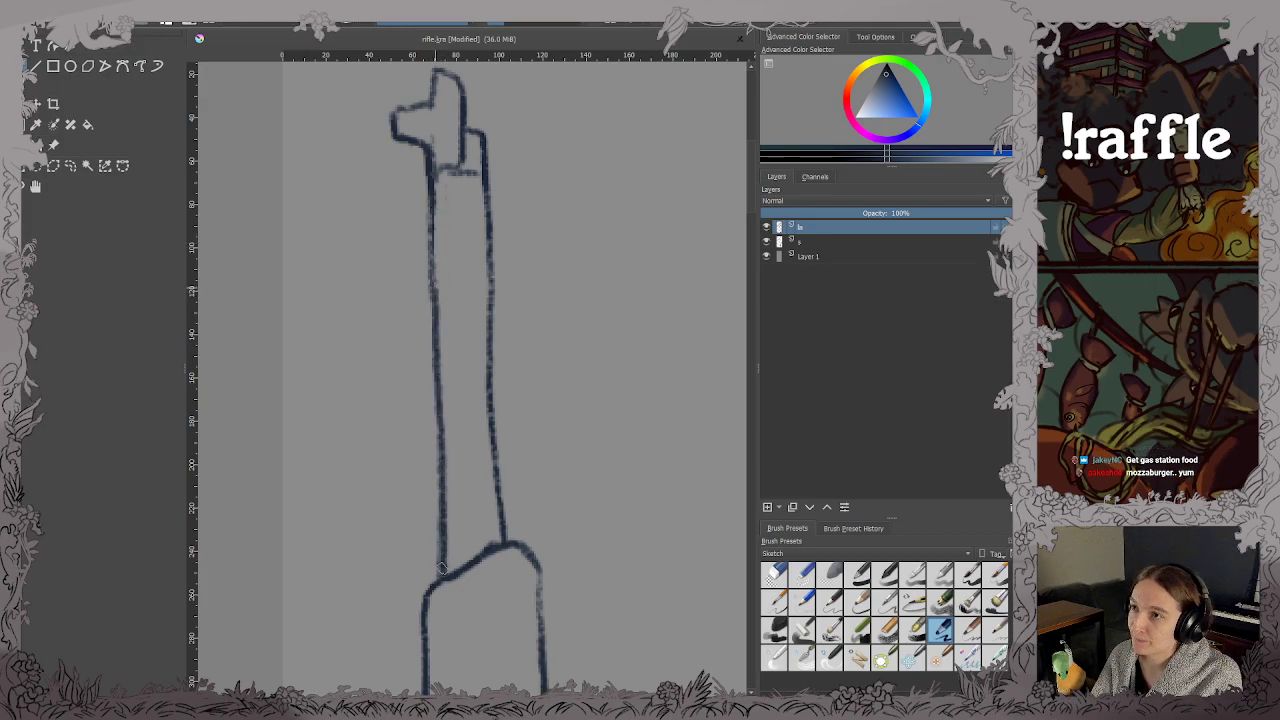
pyautogui.hotkey('ctrl', 's')
pyautogui.scroll(-5, 446, 462)
pyautogui.moveTo(466, 428)
pyautogui.mouseDown()
pyautogui.moveTo(453, 332)
pyautogui.moveTo(388, 182)
pyautogui.mouseUp()
pyautogui.scroll(-4, 515, 400)
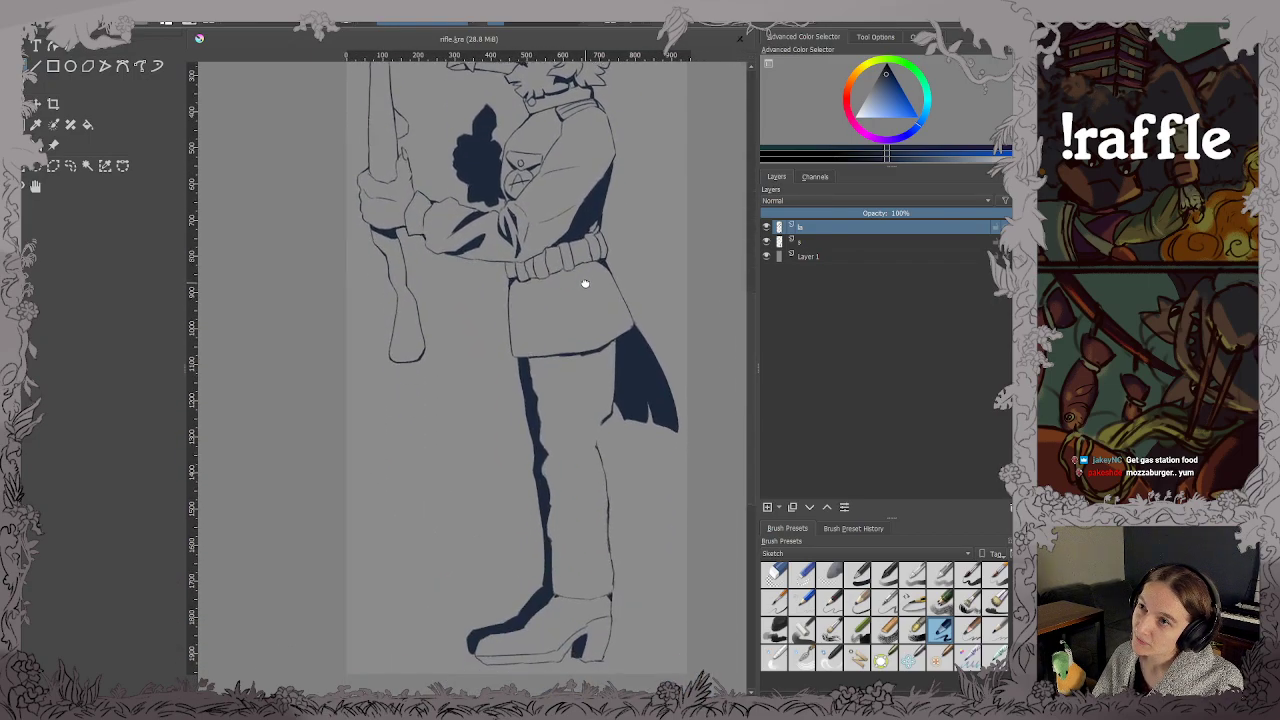
# Fill Layer 1 with a blue-violet background, first in a muted shade and again in a more saturated one.
pyautogui.moveTo(587, 286); pyautogui.dragTo(618, 367)
pyautogui.press('2')
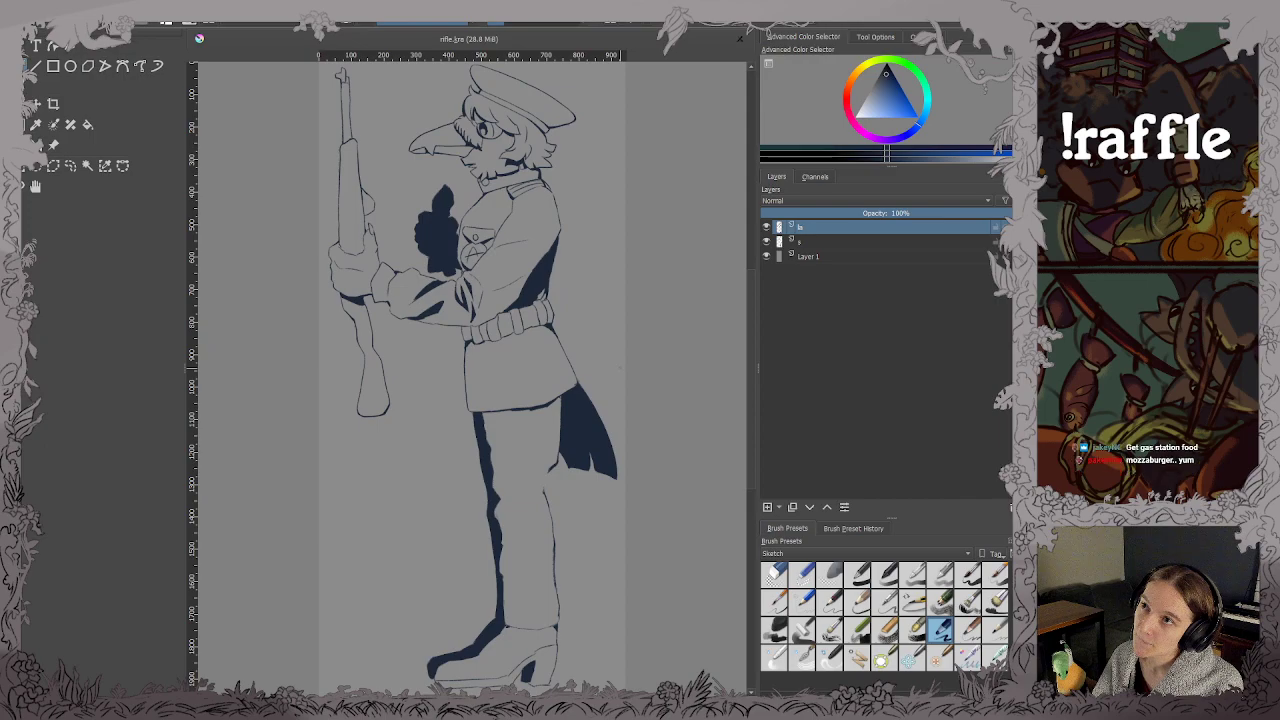
pyautogui.click(830, 258)
pyautogui.press('f')
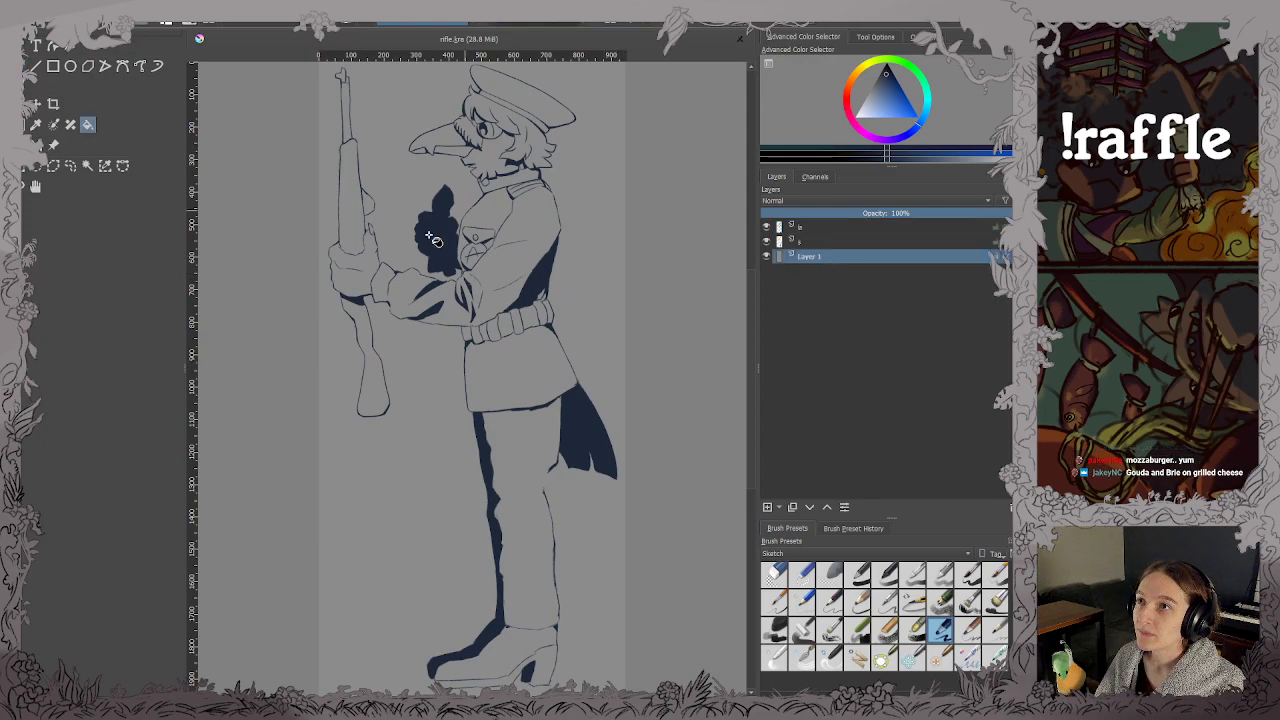
pyautogui.click(918, 129)
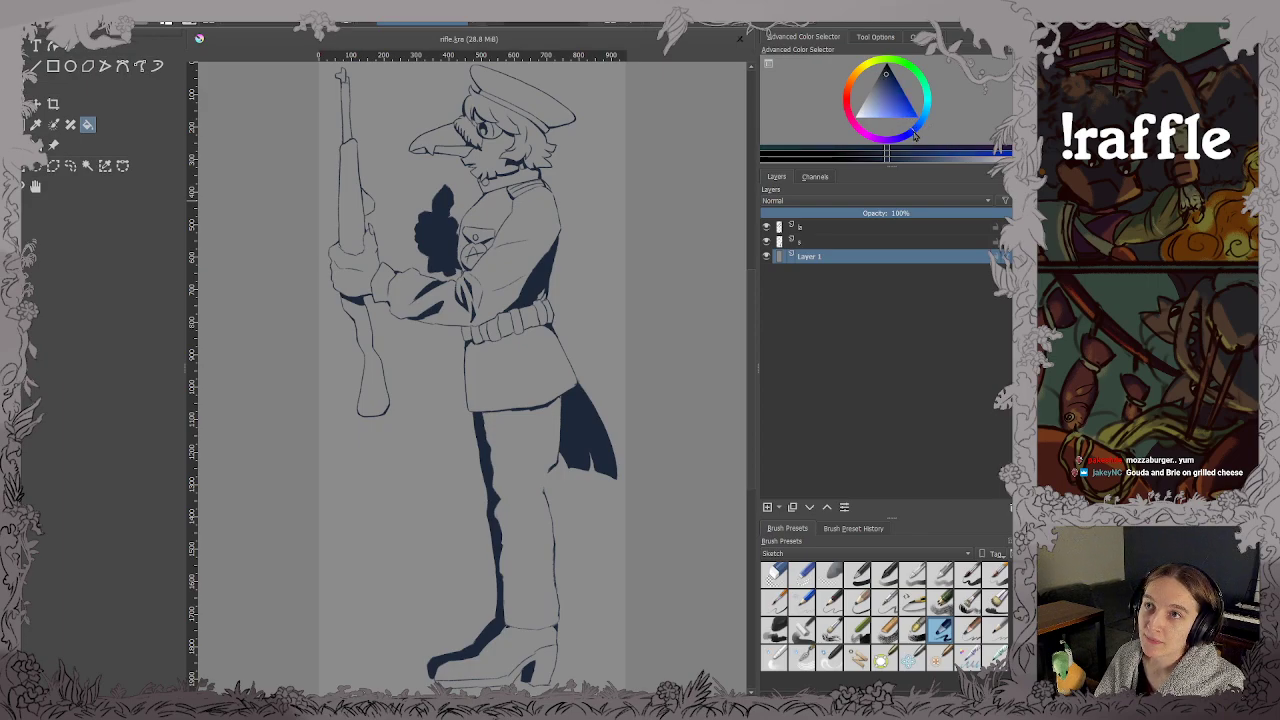
pyautogui.click(884, 87)
pyautogui.click(610, 207)
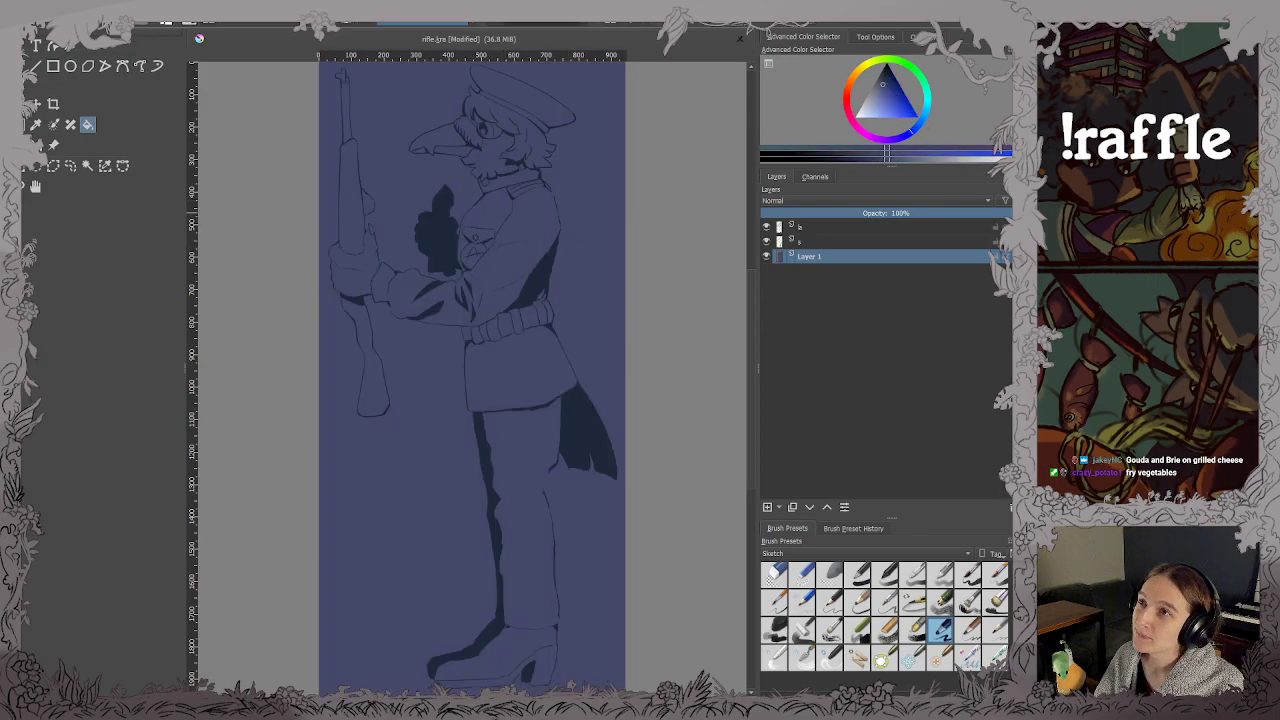
pyautogui.click(888, 92)
pyautogui.click(463, 223)
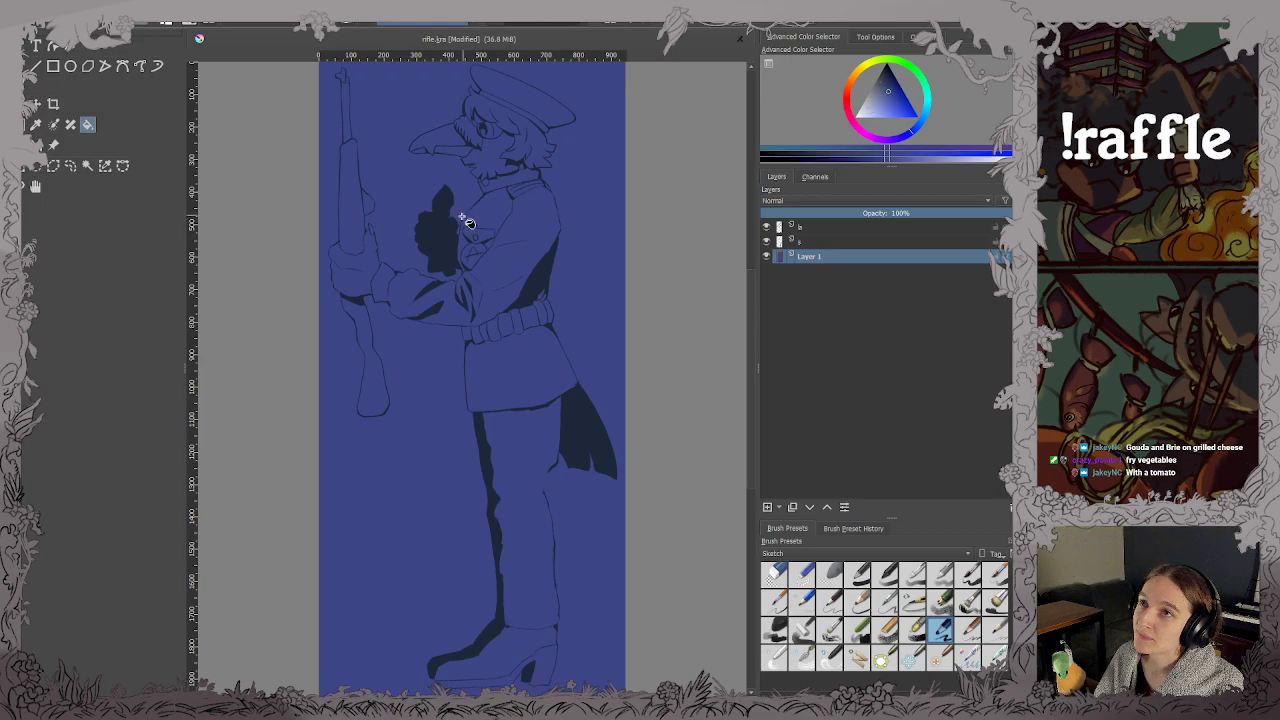
# Sample the dark blue of the silhouette before the chest and refill the background with a slightly lighter slate navy.
pyautogui.keyDown('ctrl'); pyautogui.click(447, 251); pyautogui.keyUp('ctrl')
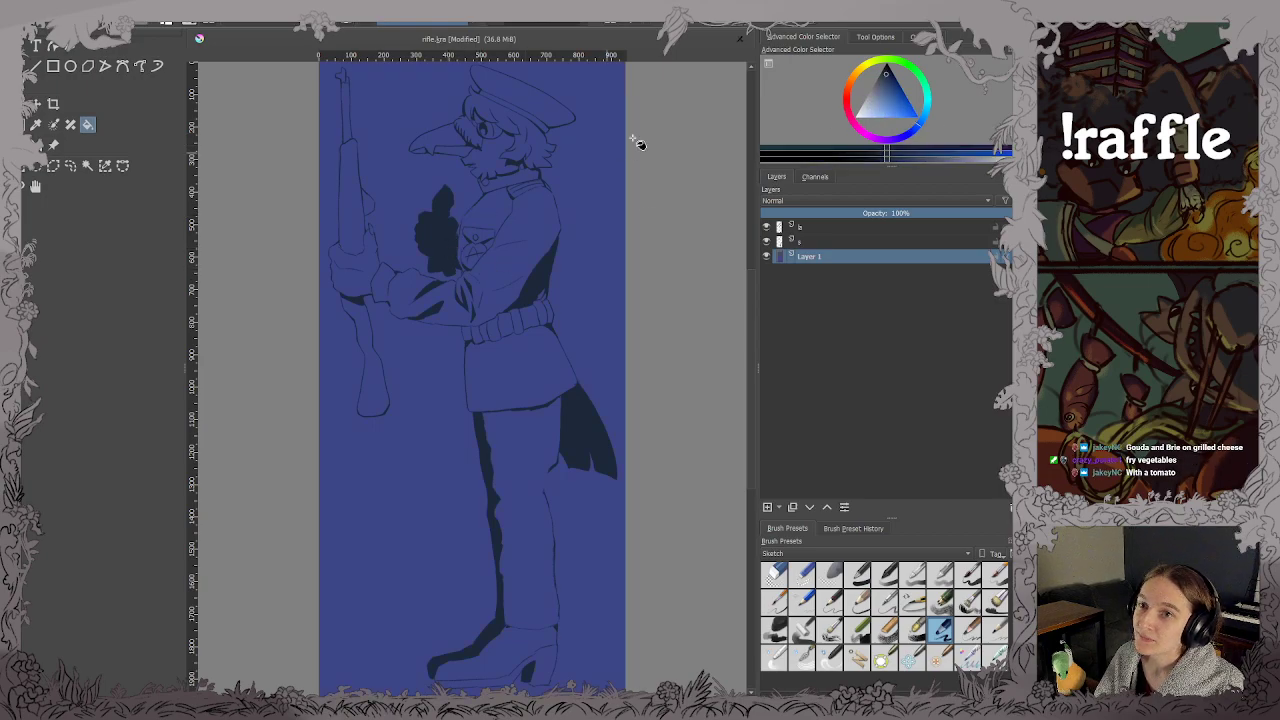
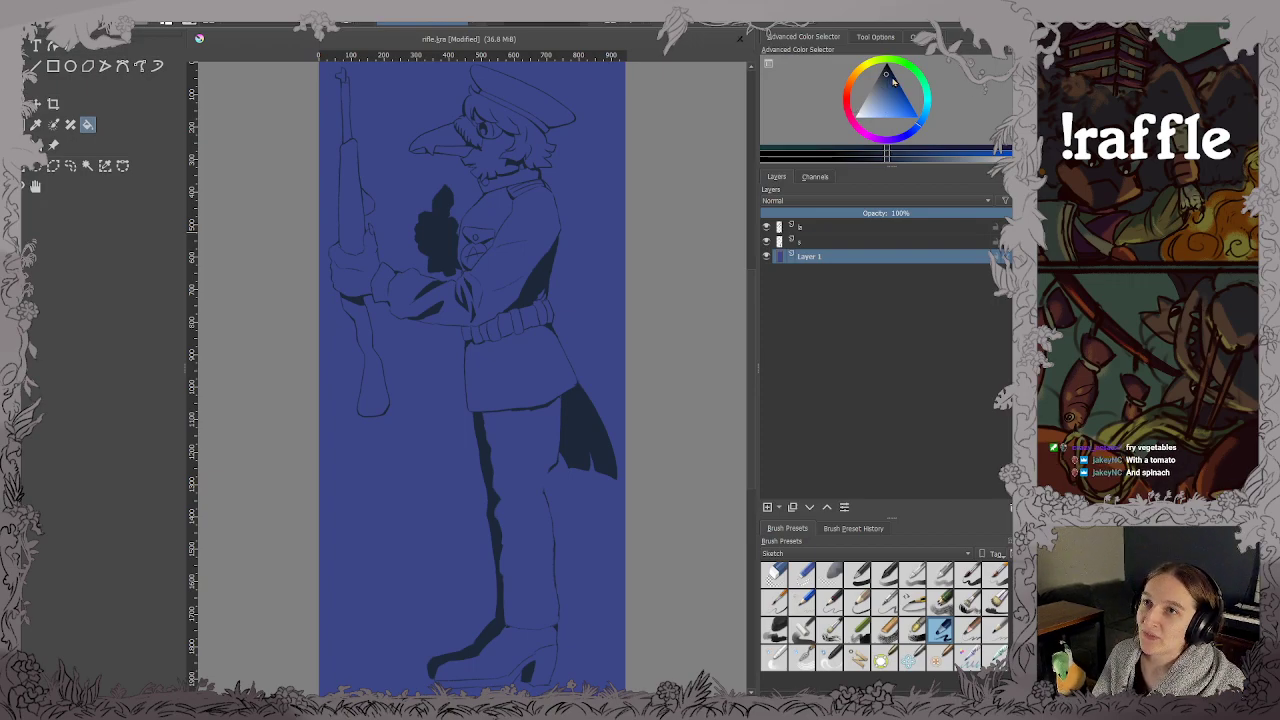
pyautogui.moveTo(886, 150); pyautogui.dragTo(831, 152)
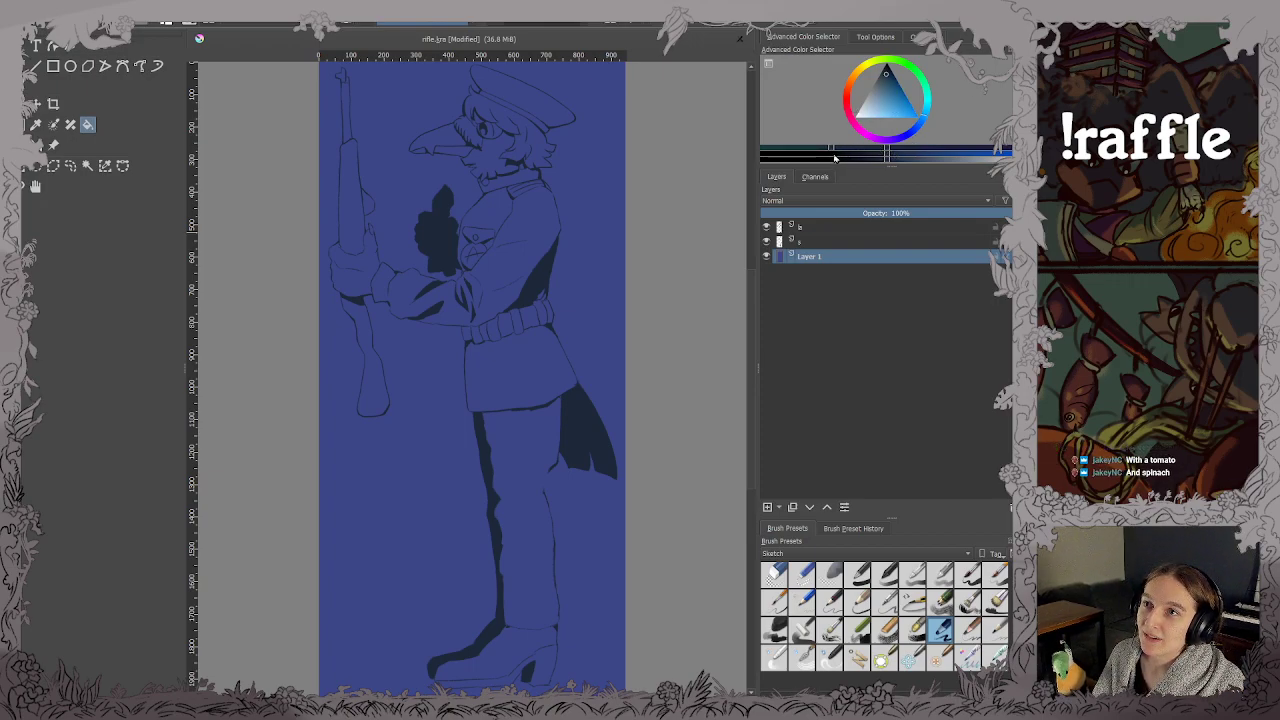
pyautogui.click(910, 158)
pyautogui.click(376, 260)
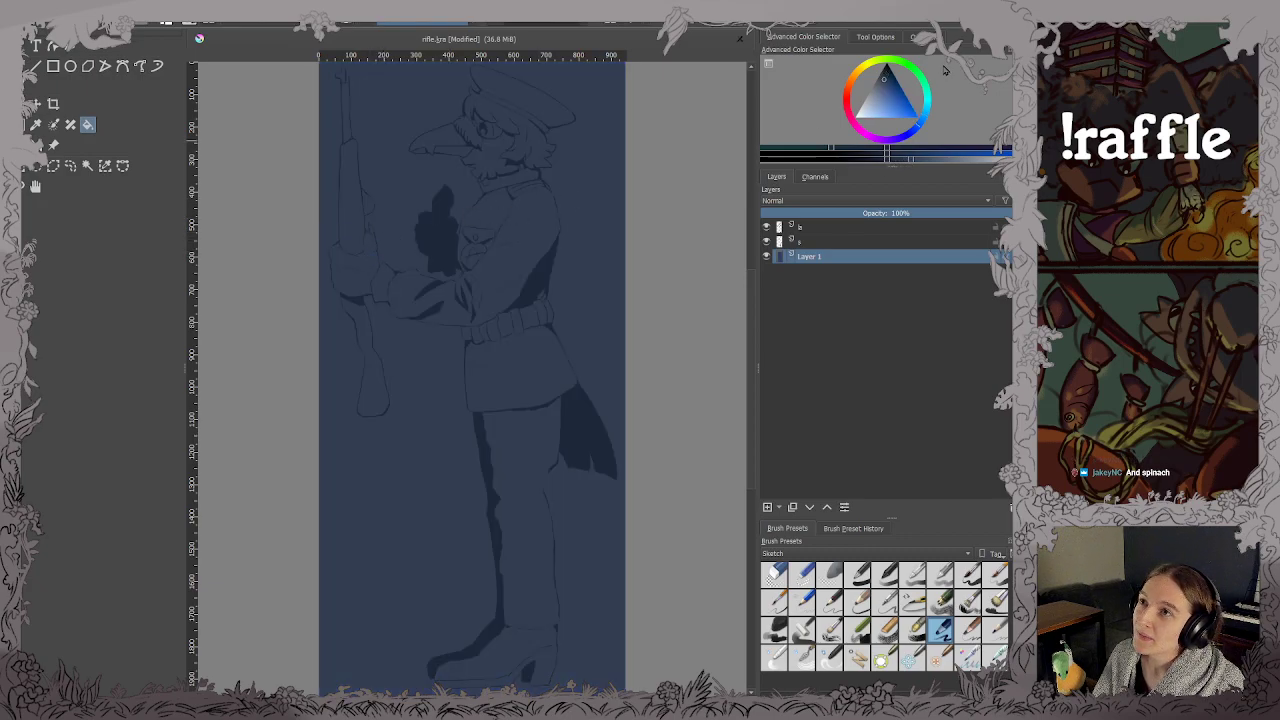
# Refill the background with a lighter, medium steel blue, and save.
pyautogui.click(922, 124)
pyautogui.click(884, 89)
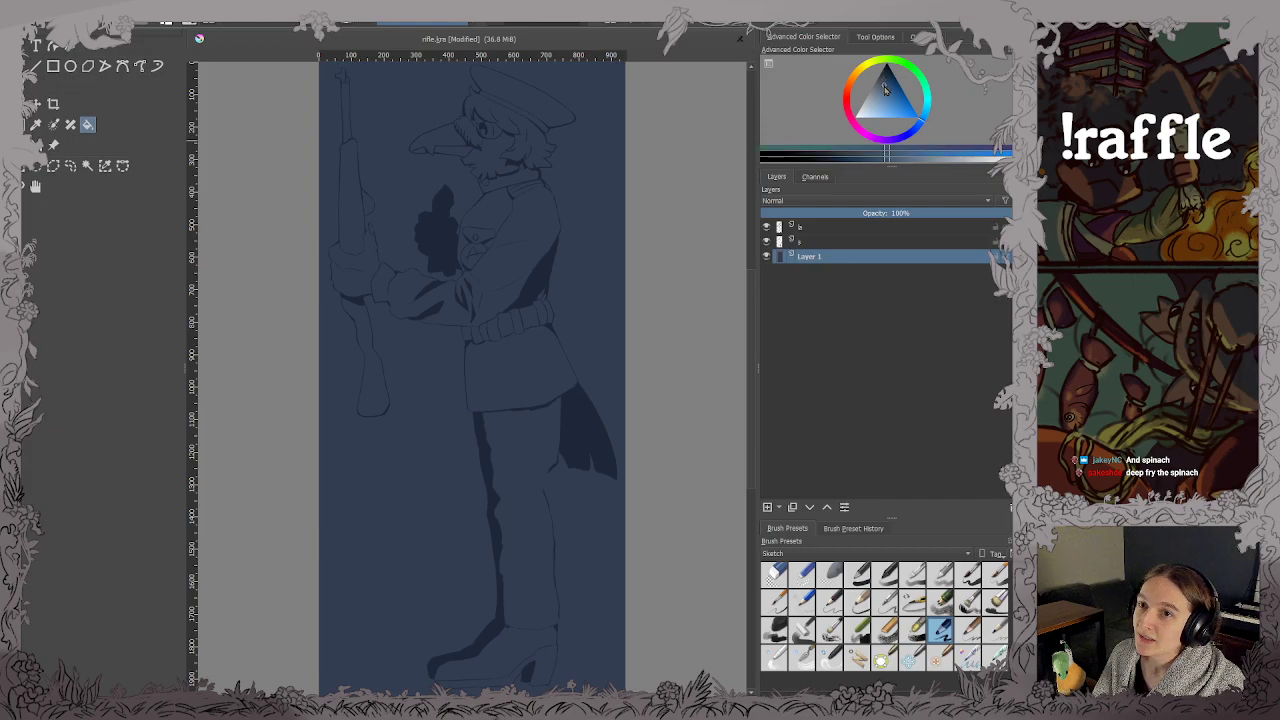
pyautogui.click(439, 275)
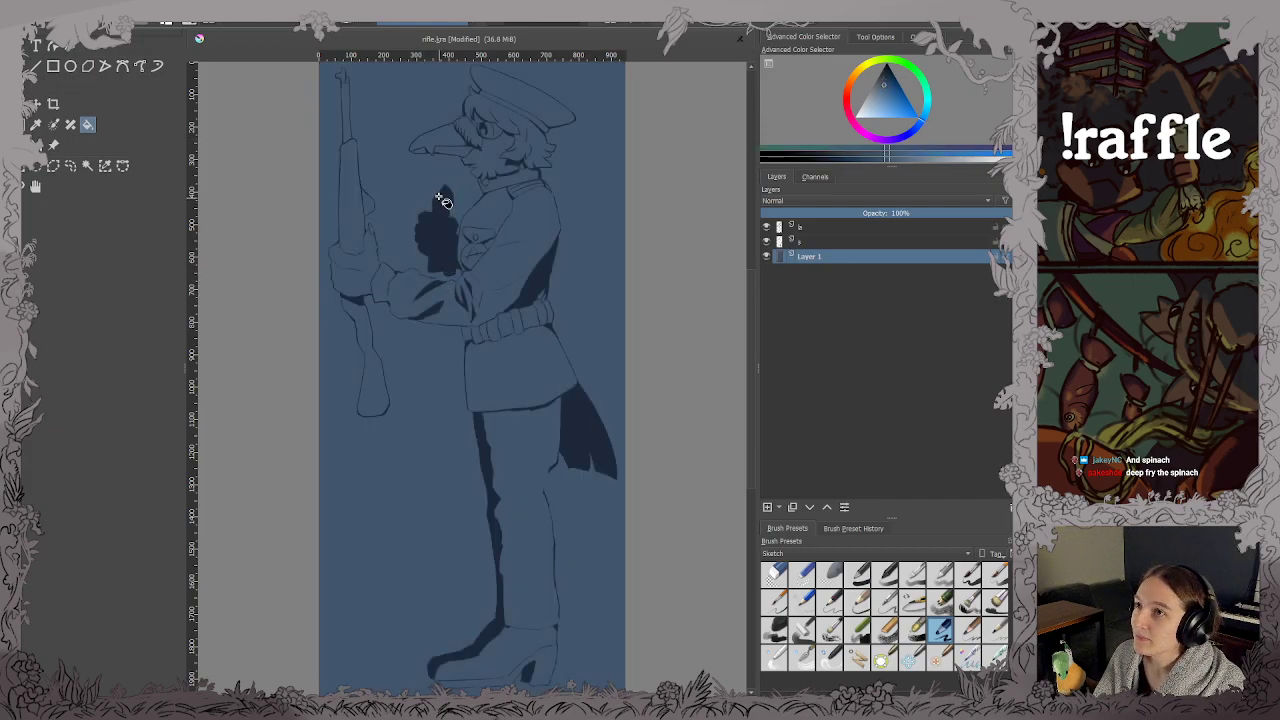
pyautogui.hotkey('ctrl', 's')
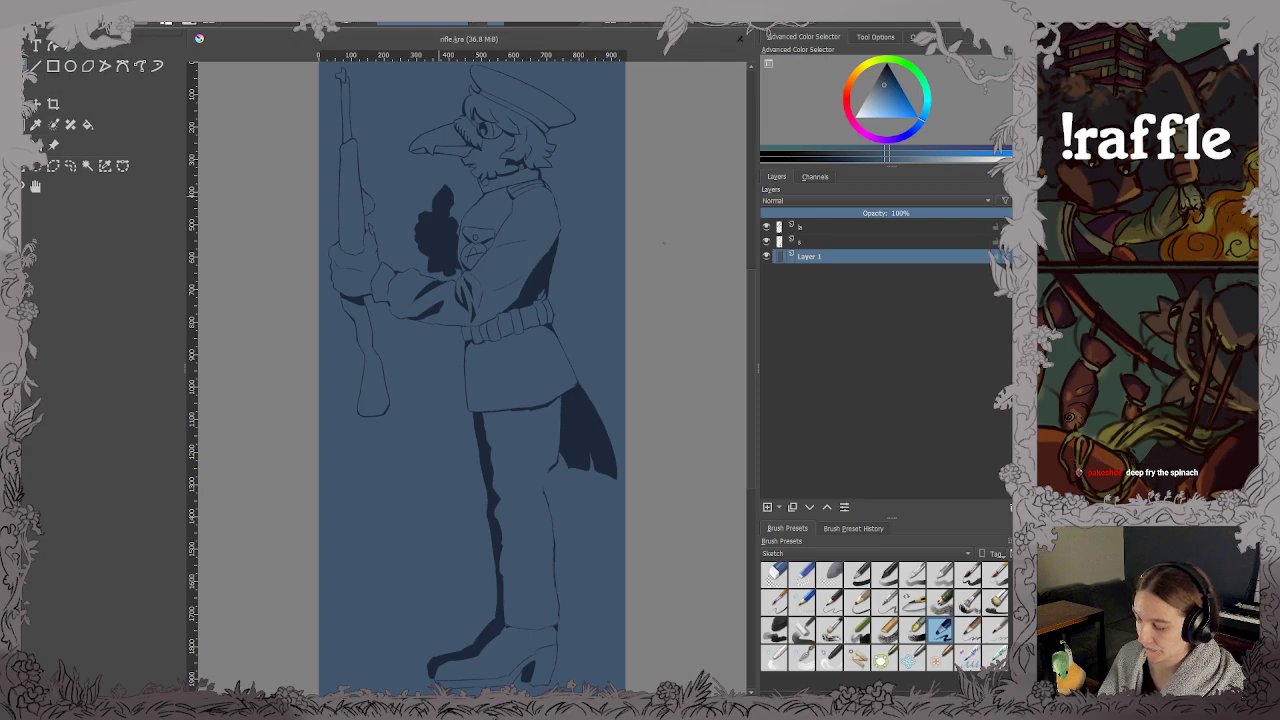
# Check the second layer by hiding and showing it, merge the topmost line layer down into it, and save.
pyautogui.scroll(5, 437, 162)
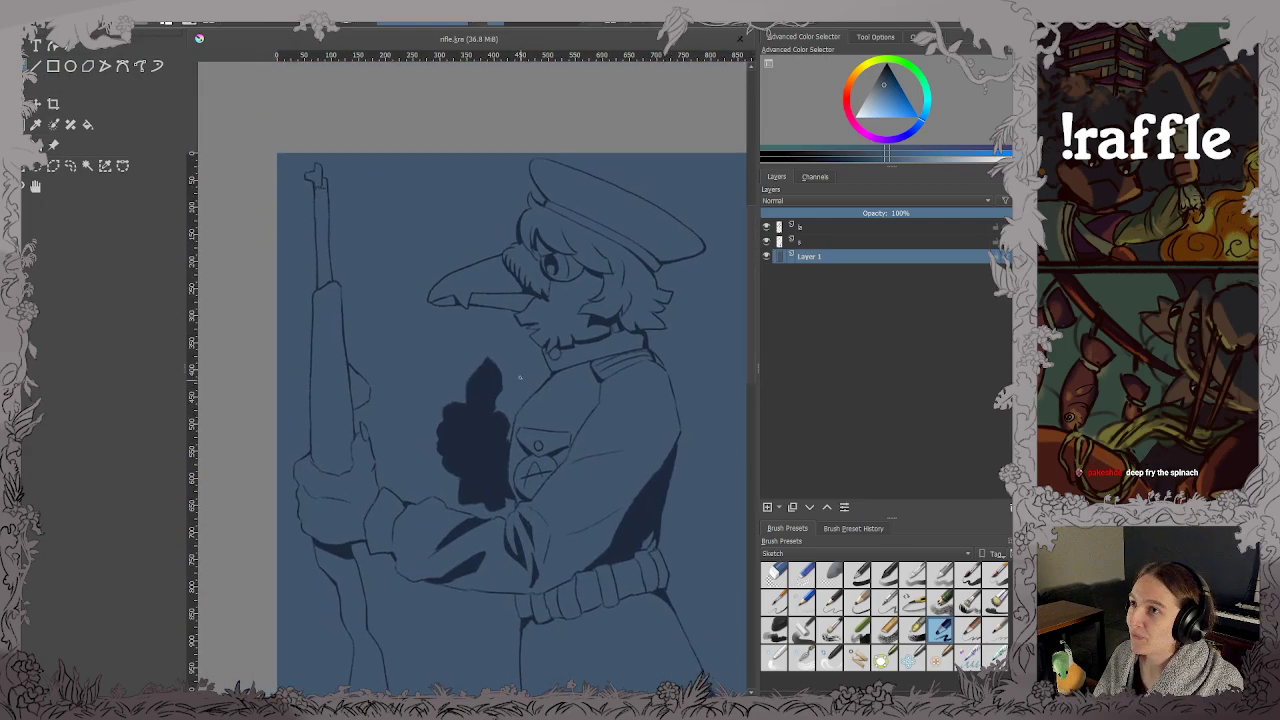
pyautogui.scroll(-3, 530, 332)
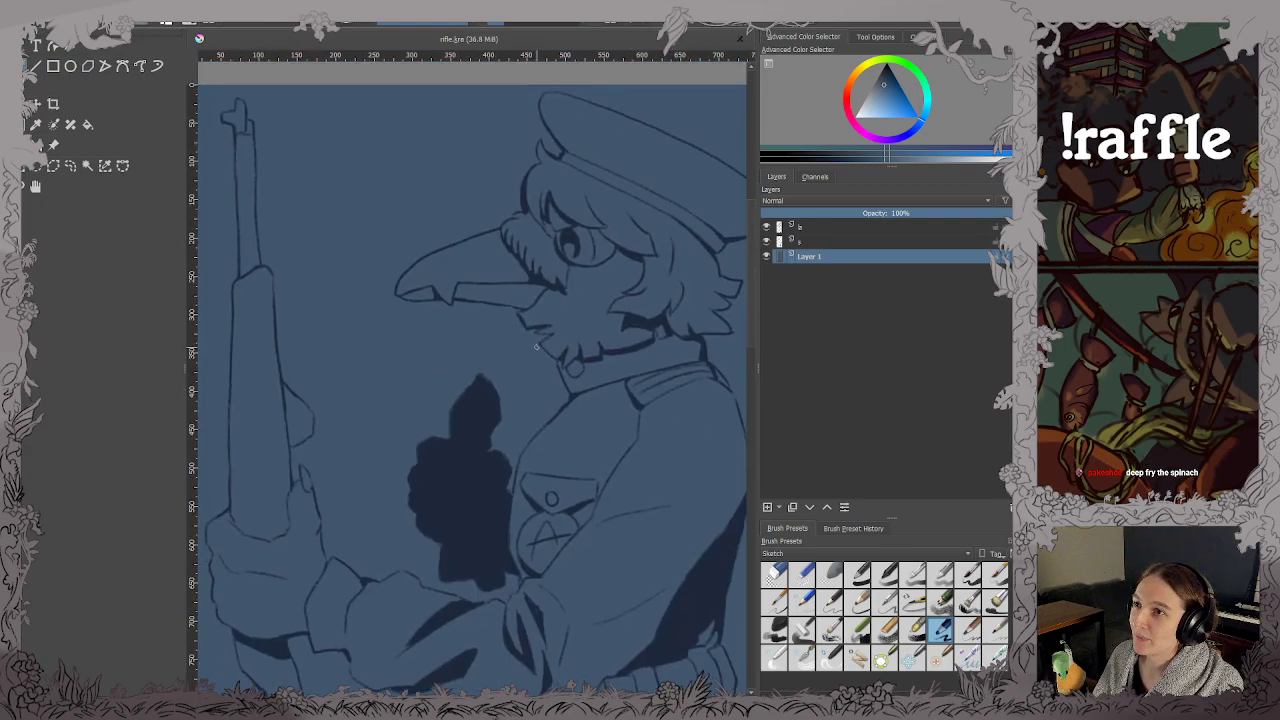
pyautogui.scroll(-1, 535, 345)
pyautogui.moveTo(538, 350); pyautogui.dragTo(538, 355)
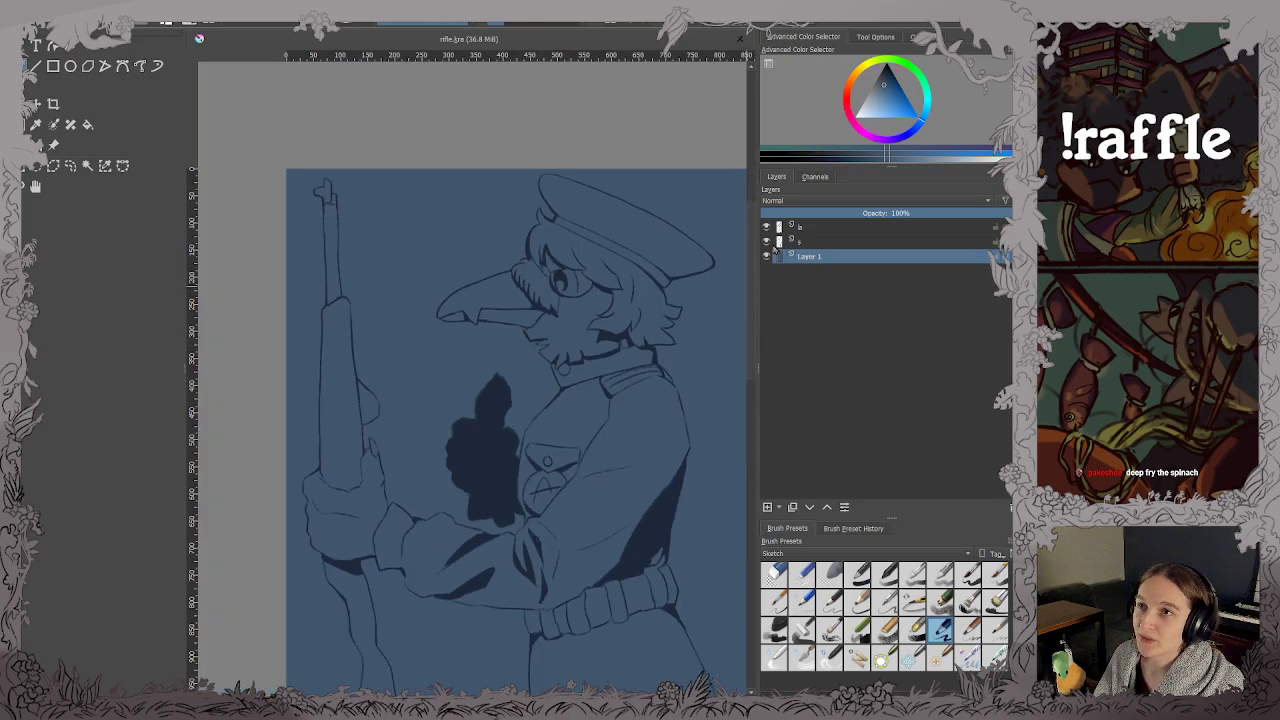
pyautogui.click(767, 241)
pyautogui.click(767, 241)
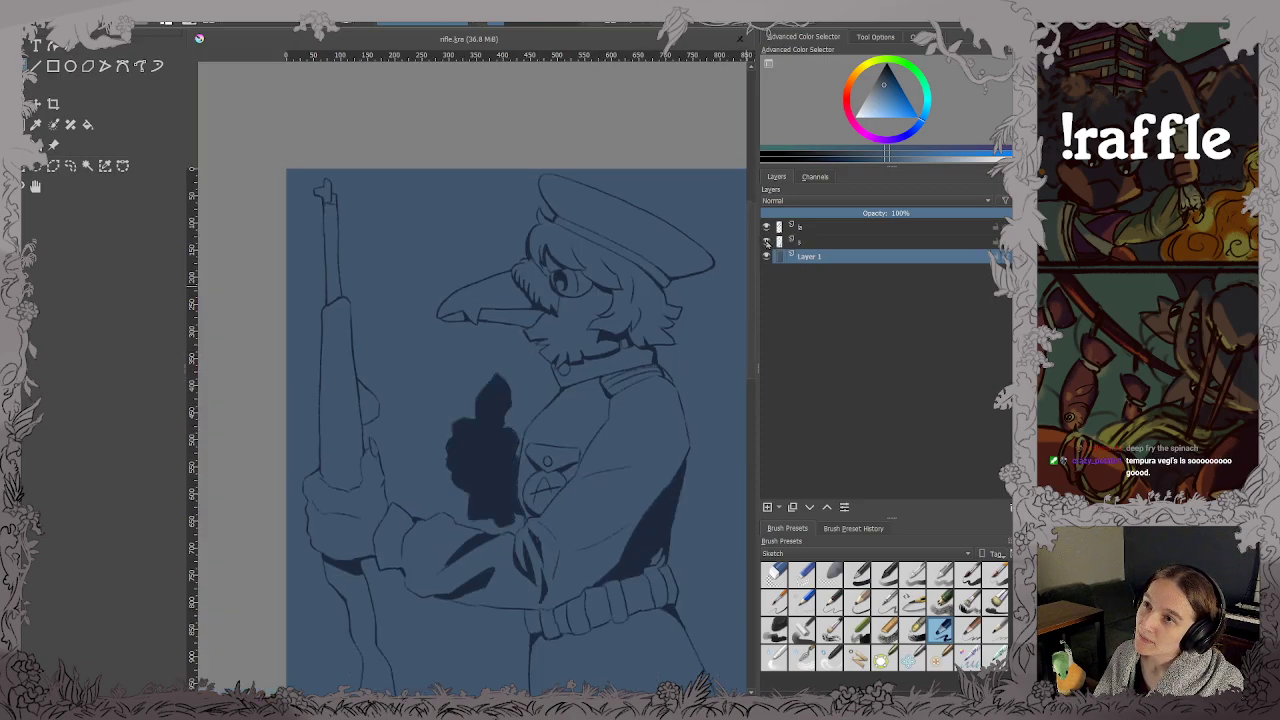
pyautogui.press('-')
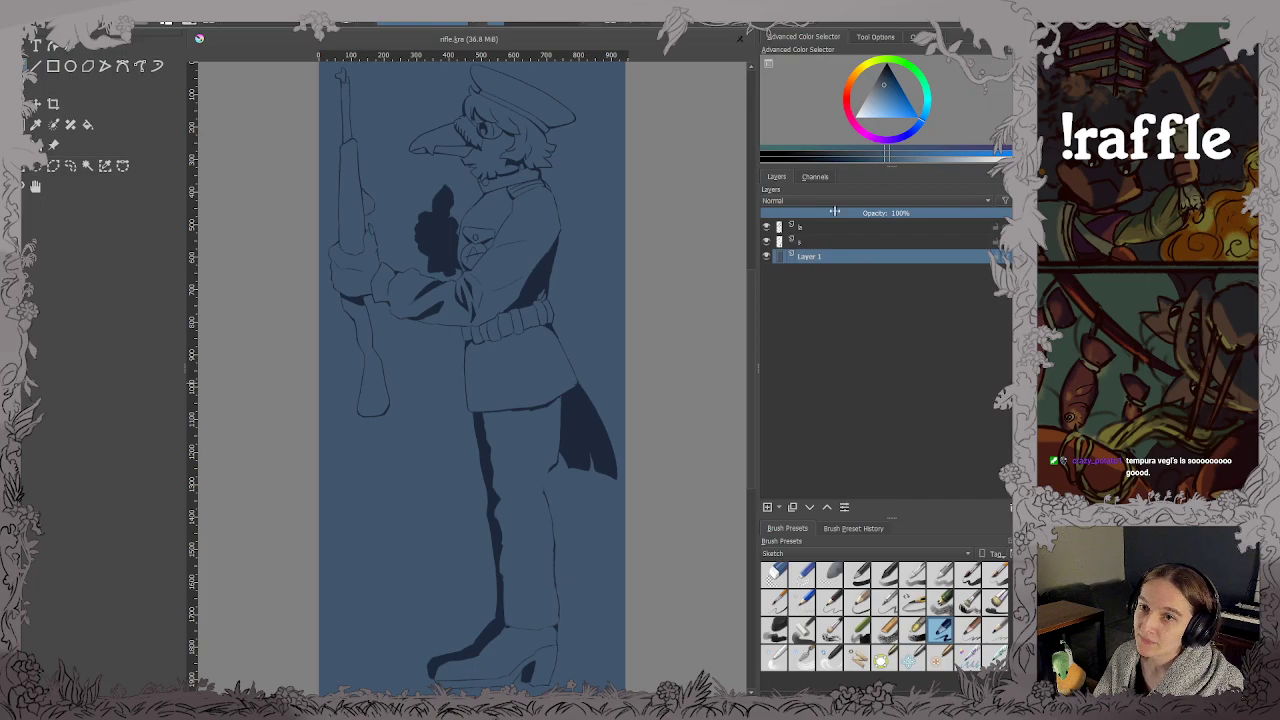
pyautogui.click(803, 228)
pyautogui.hotkey('ctrl', 'e')
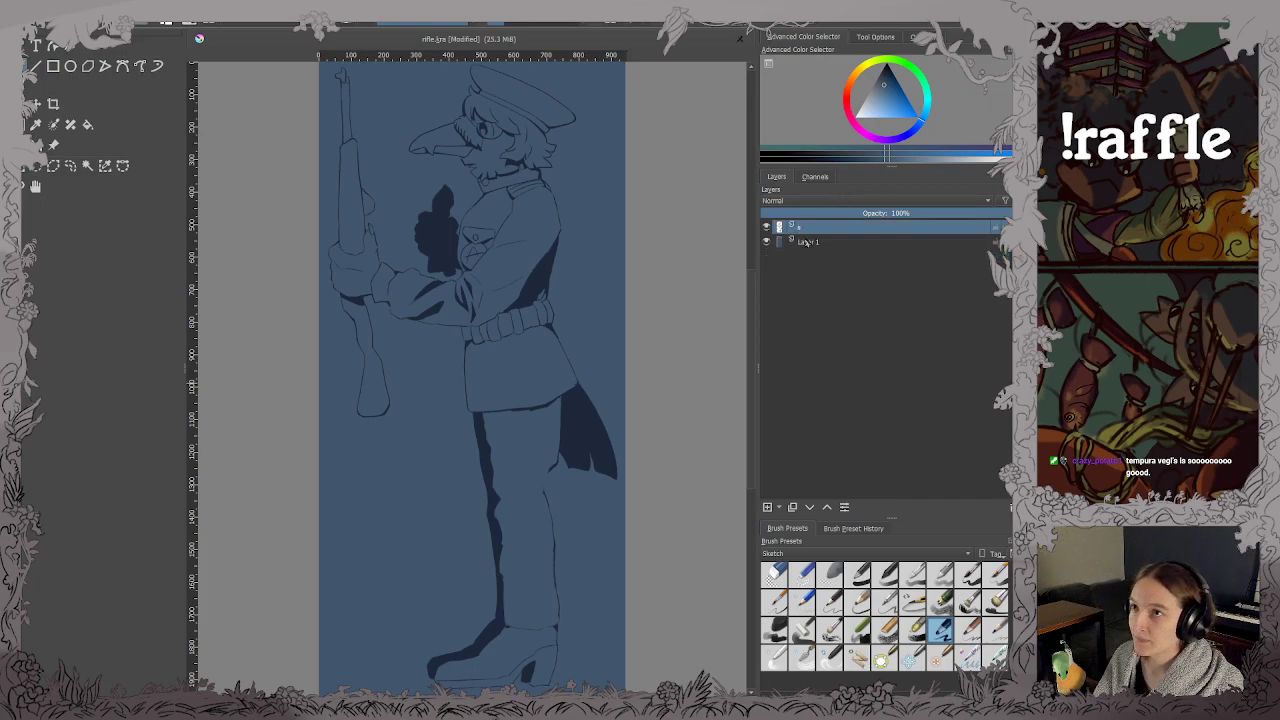
pyautogui.hotkey('ctrl', 's')
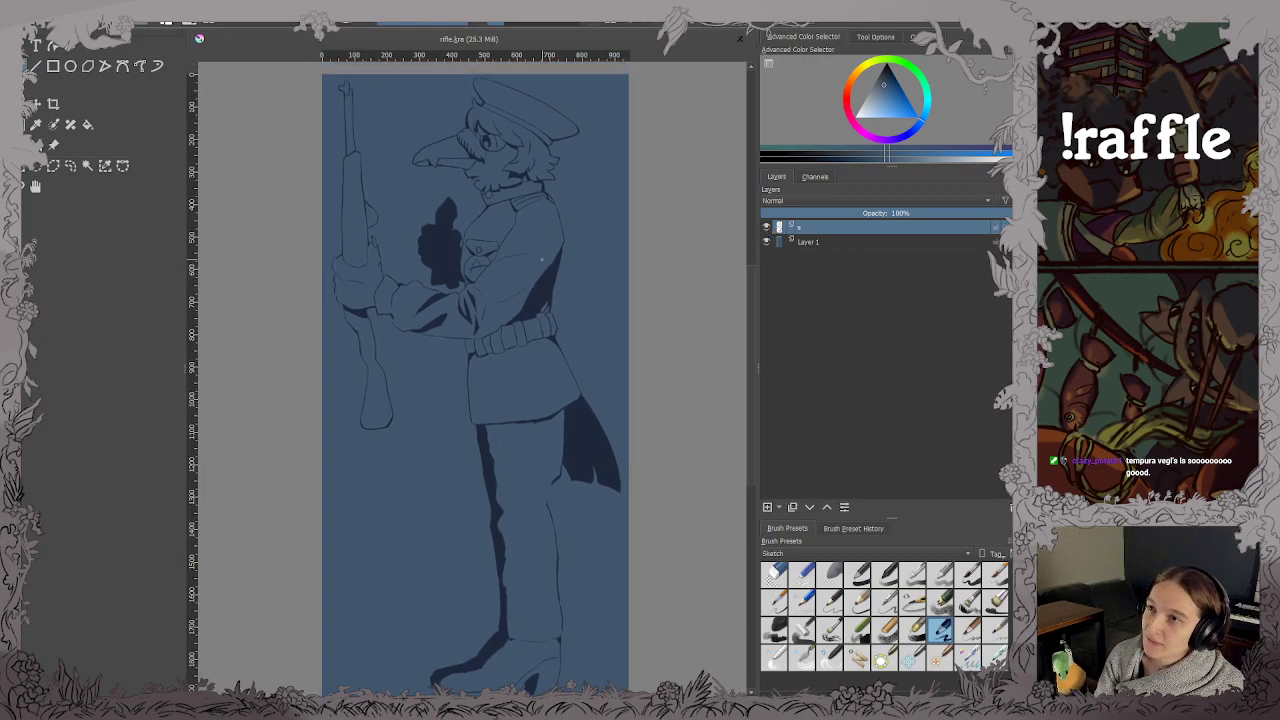
# Add a paint layer named "col" directly above Layer 1, beneath the line art, and save.
pyautogui.scroll(3, 529, 277)
pyautogui.moveTo(561, 278); pyautogui.dragTo(677, 334)
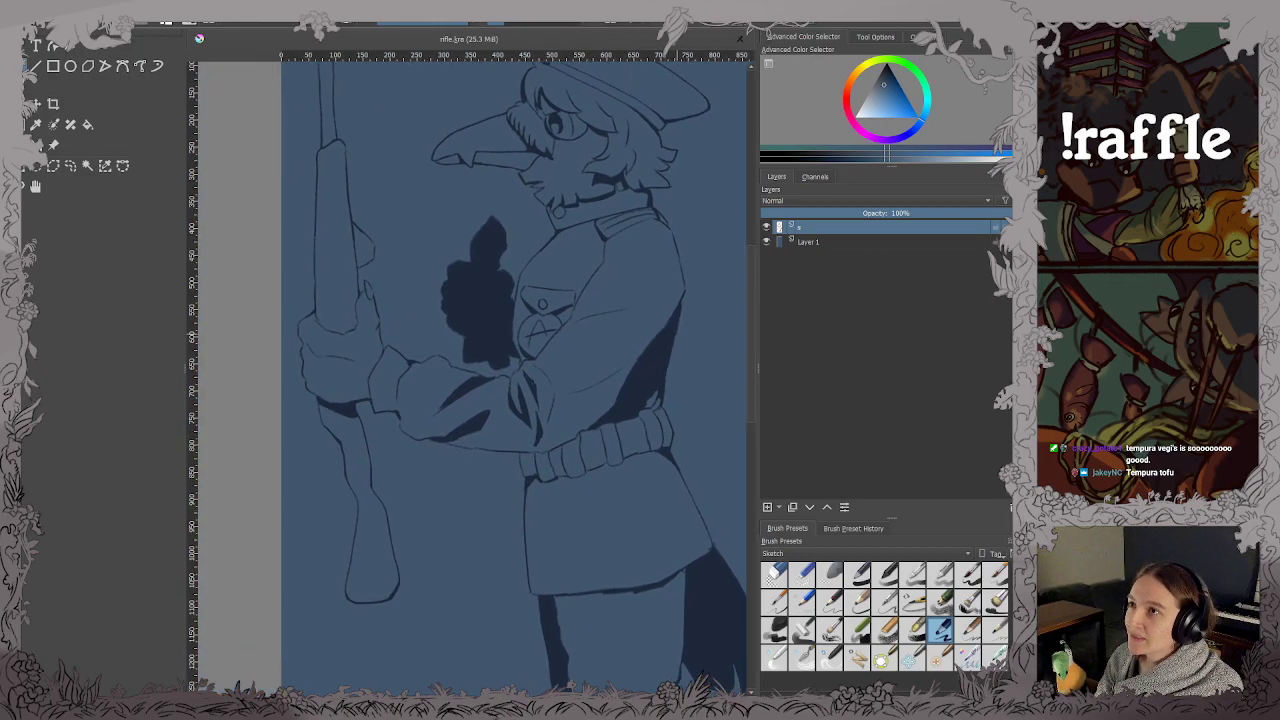
pyautogui.scroll(4, 643, 302)
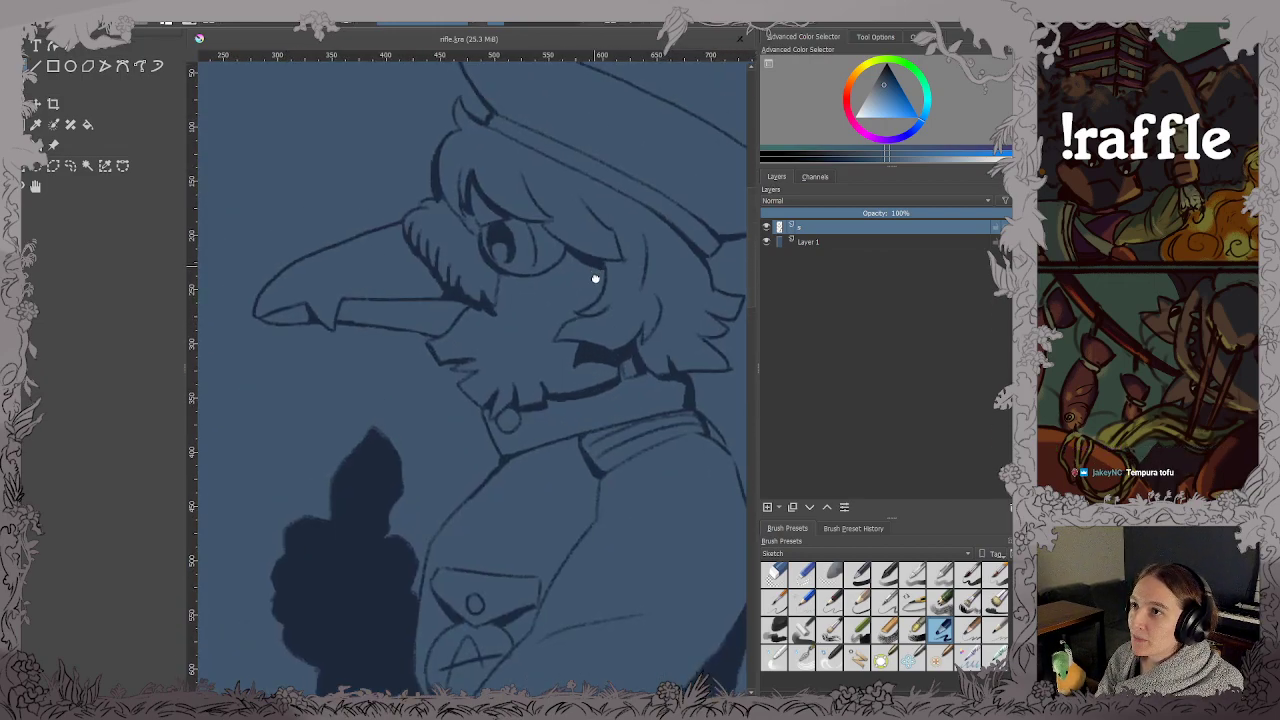
pyautogui.scroll(-3, 598, 308)
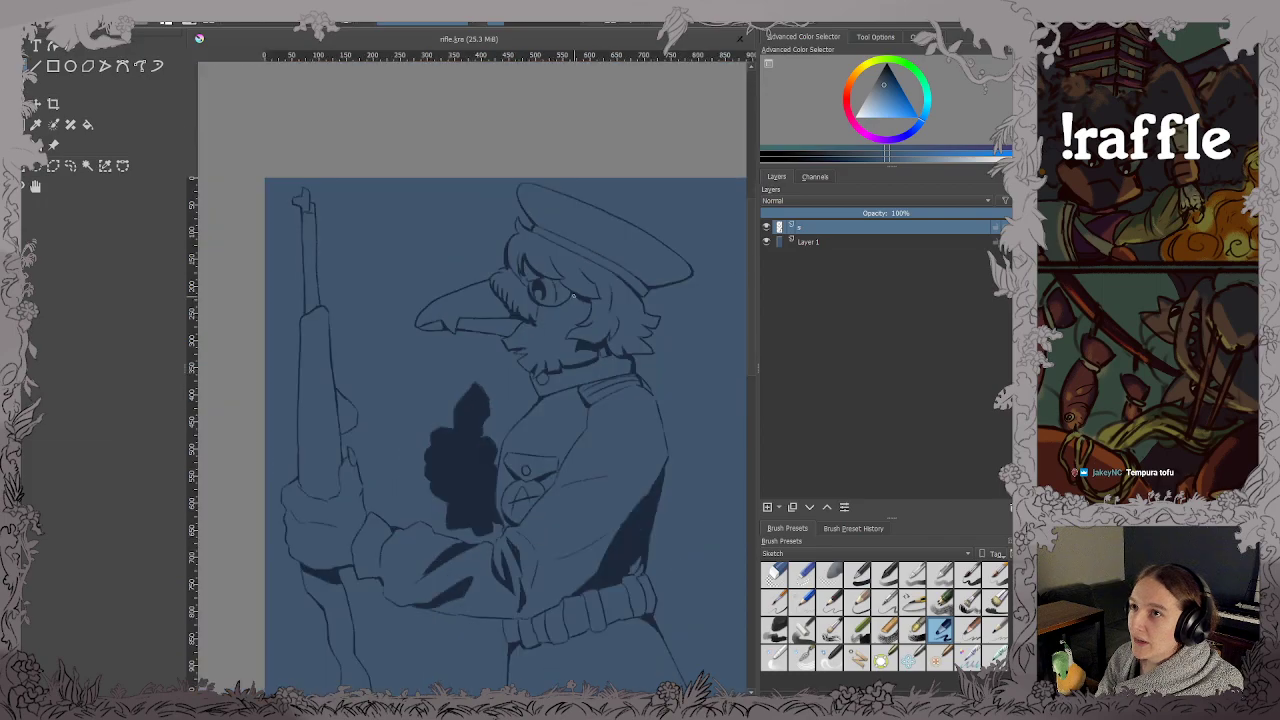
pyautogui.click(800, 243)
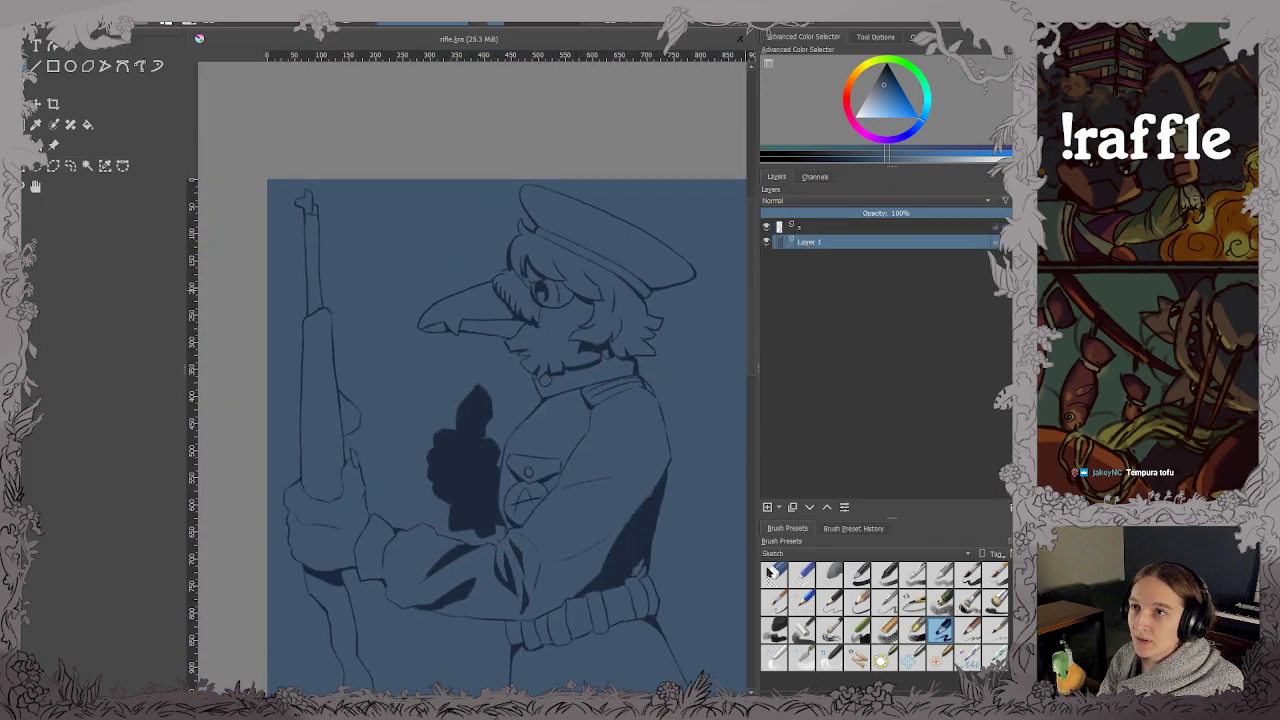
pyautogui.click(767, 507)
pyautogui.write('col')
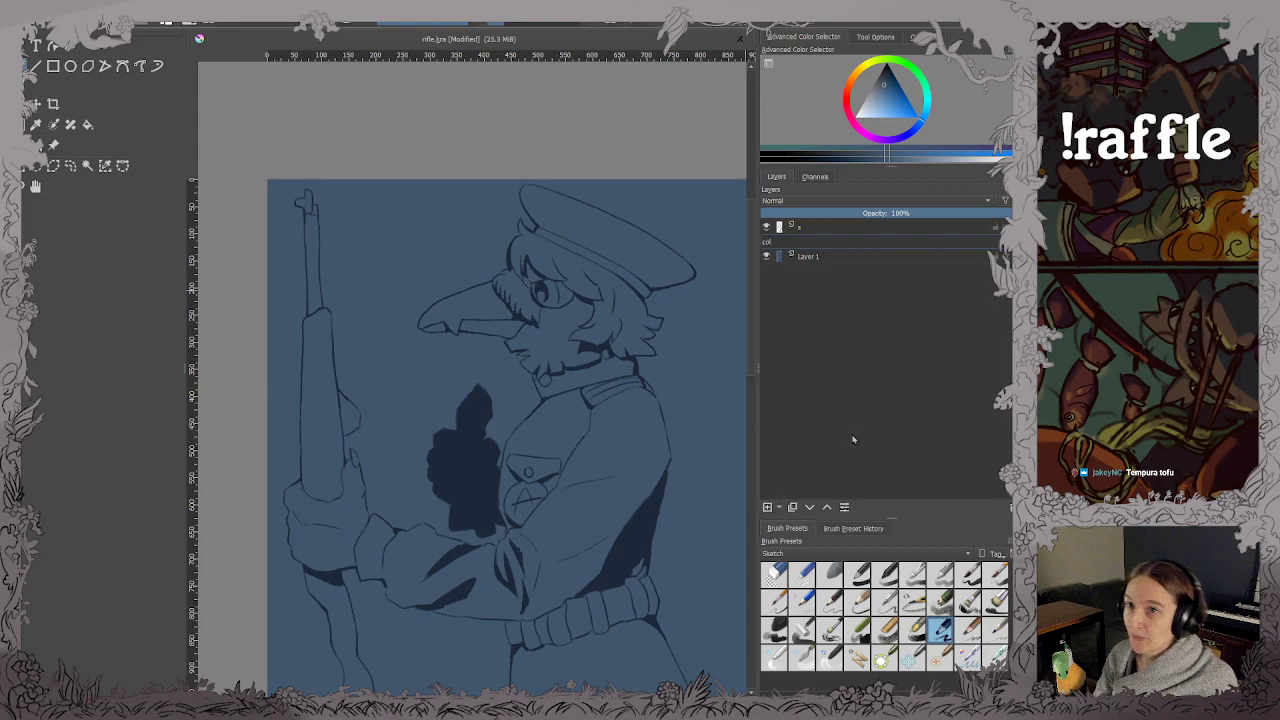
pyautogui.press('Return')
pyautogui.hotkey('ctrl', 's')
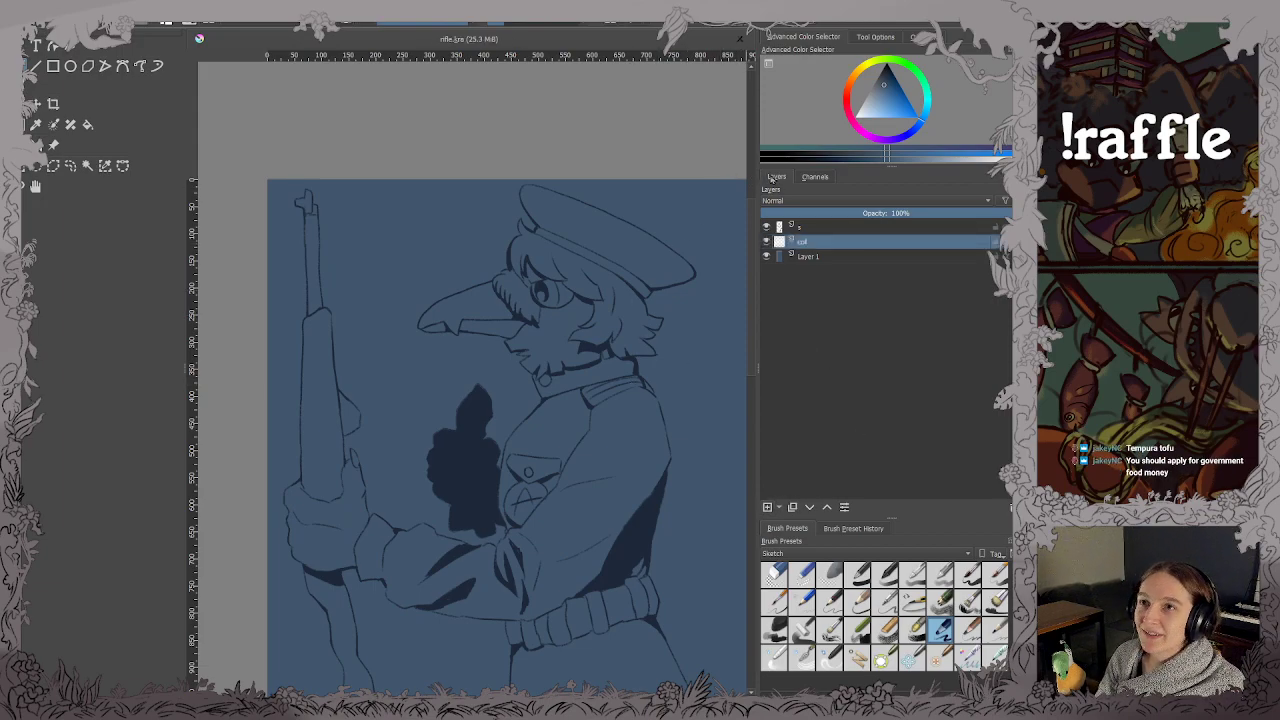
# Choose a lighter blue and a smaller solid brush, and paint inside the beak's tip and along its lower part.
pyautogui.click(884, 94)
pyautogui.scroll(5, 486, 323)
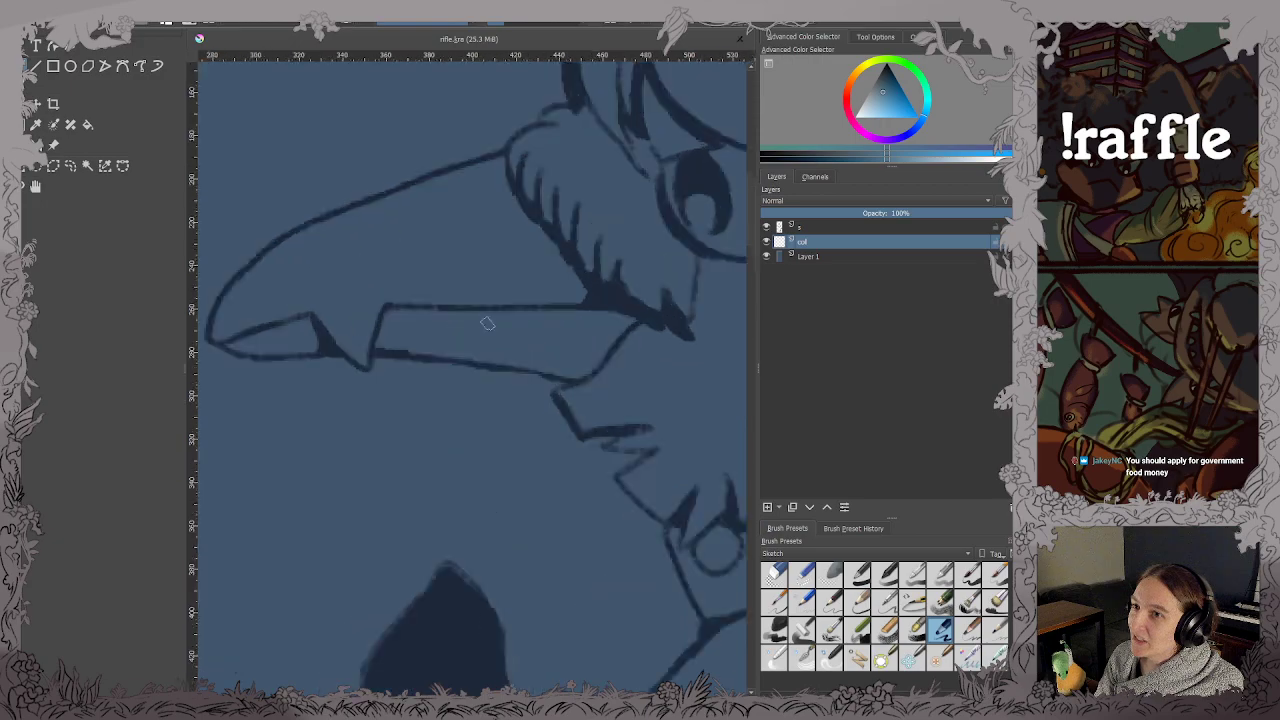
pyautogui.scroll(3, 580, 346)
pyautogui.click(858, 572)
pyautogui.scroll(2, 311, 399)
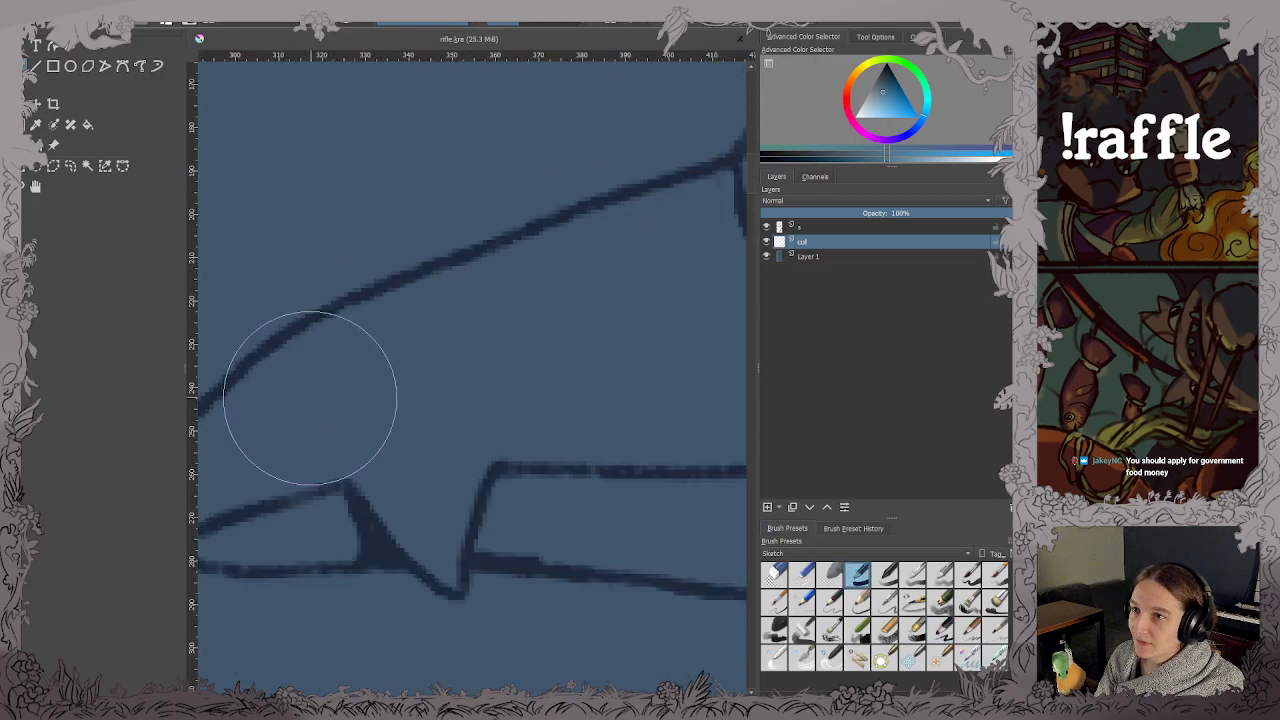
pyautogui.moveTo(309, 400); pyautogui.dragTo(446, 405)
pyautogui.scroll(-1, 530, 414)
pyautogui.moveTo(528, 411); pyautogui.dragTo(502, 417)
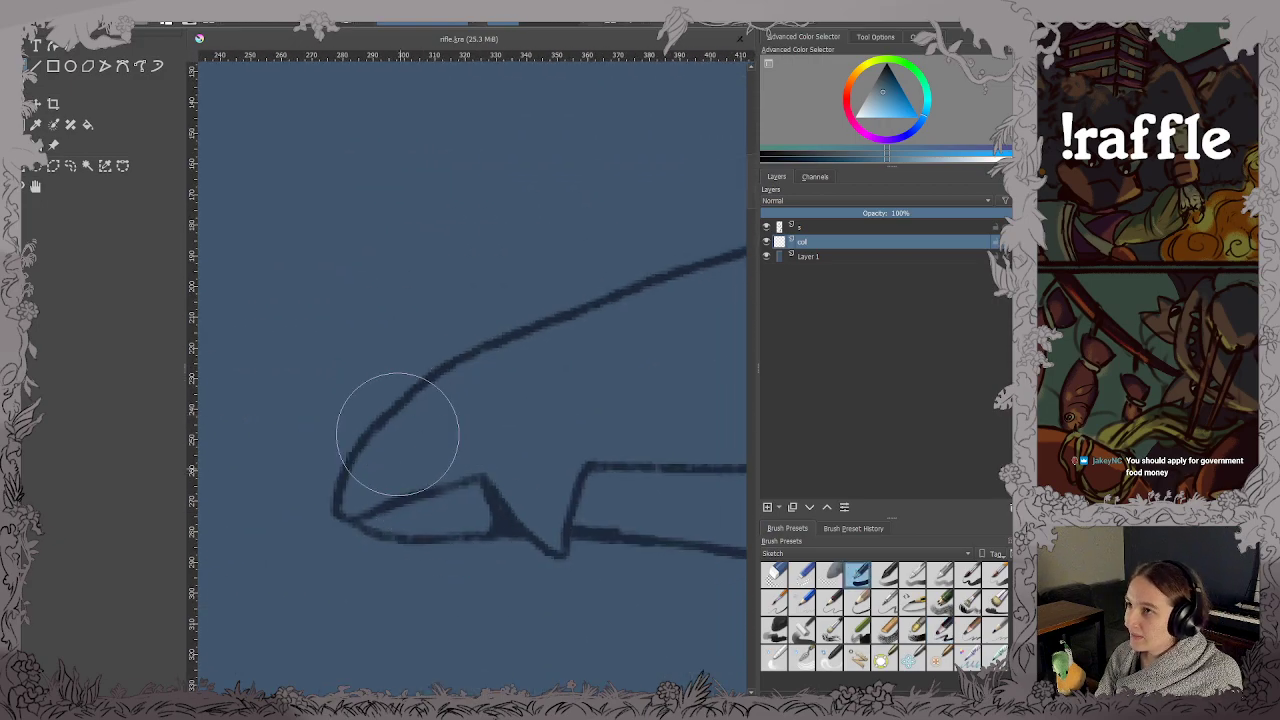
pyautogui.moveTo(407, 493)
pyautogui.mouseDown()
pyautogui.moveTo(368, 461)
pyautogui.moveTo(353, 494)
pyautogui.moveTo(394, 521)
pyautogui.moveTo(535, 517)
pyautogui.moveTo(555, 536)
pyautogui.moveTo(559, 510)
pyautogui.moveTo(692, 524)
pyautogui.mouseUp()
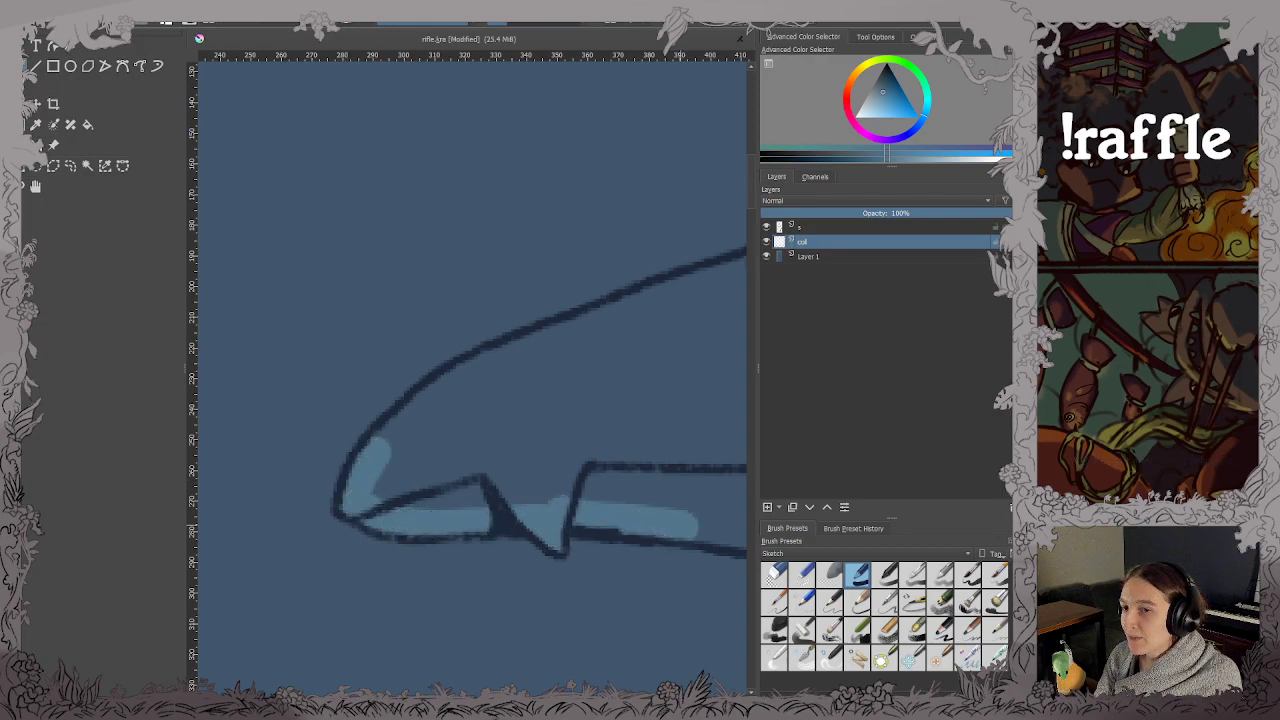
# Paint light blue inside the outlines of the beak's upper edge, the feathery brow and the front hair, and save.
pyautogui.moveTo(611, 397)
pyautogui.mouseDown()
pyautogui.moveTo(532, 437)
pyautogui.moveTo(492, 512)
pyautogui.mouseUp()
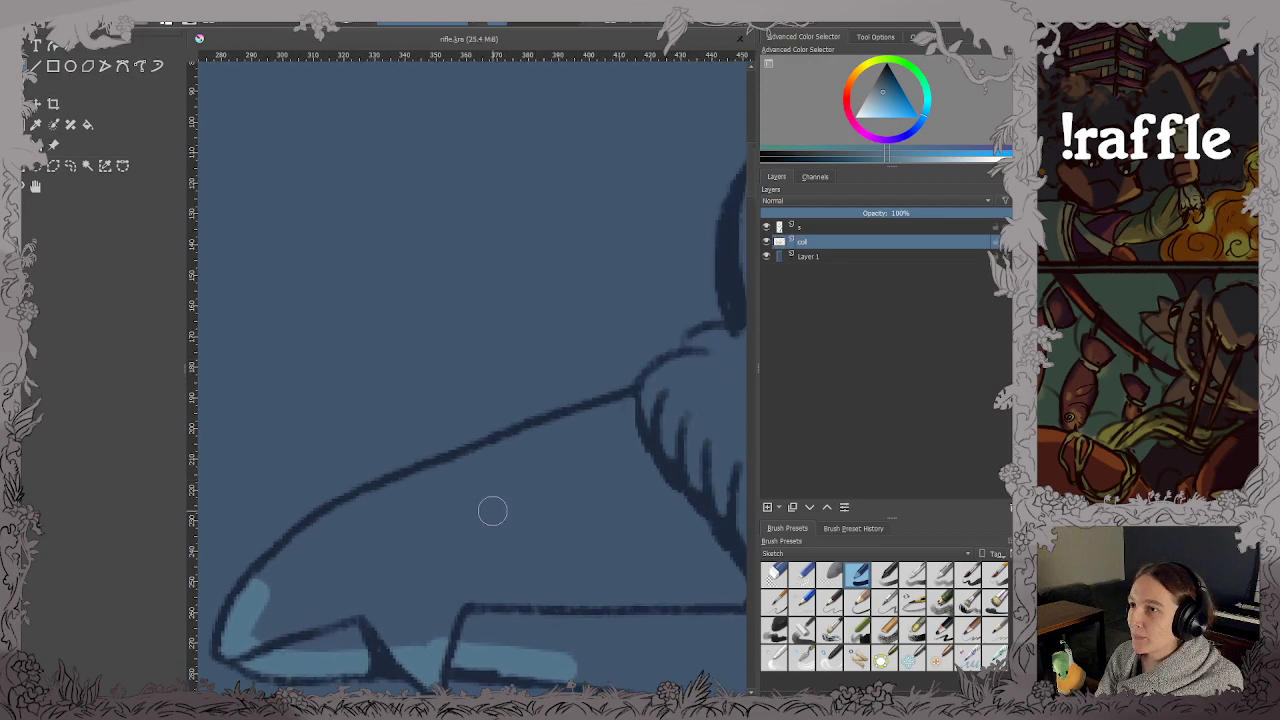
pyautogui.moveTo(264, 610)
pyautogui.mouseDown()
pyautogui.moveTo(288, 558)
pyautogui.moveTo(326, 527)
pyautogui.moveTo(650, 409)
pyautogui.moveTo(665, 393)
pyautogui.moveTo(647, 396)
pyautogui.moveTo(712, 347)
pyautogui.moveTo(703, 341)
pyautogui.moveTo(734, 347)
pyautogui.mouseUp()
pyautogui.moveTo(620, 316); pyautogui.dragTo(287, 501)
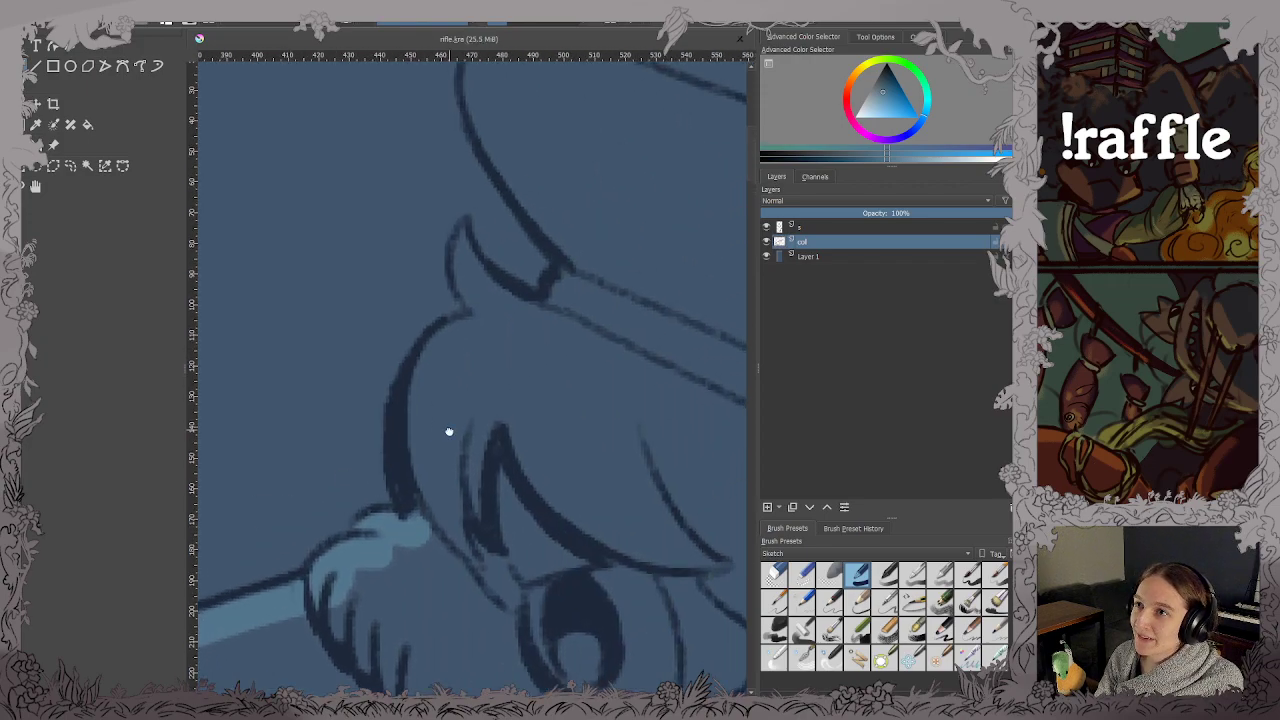
pyautogui.moveTo(449, 431); pyautogui.dragTo(448, 461)
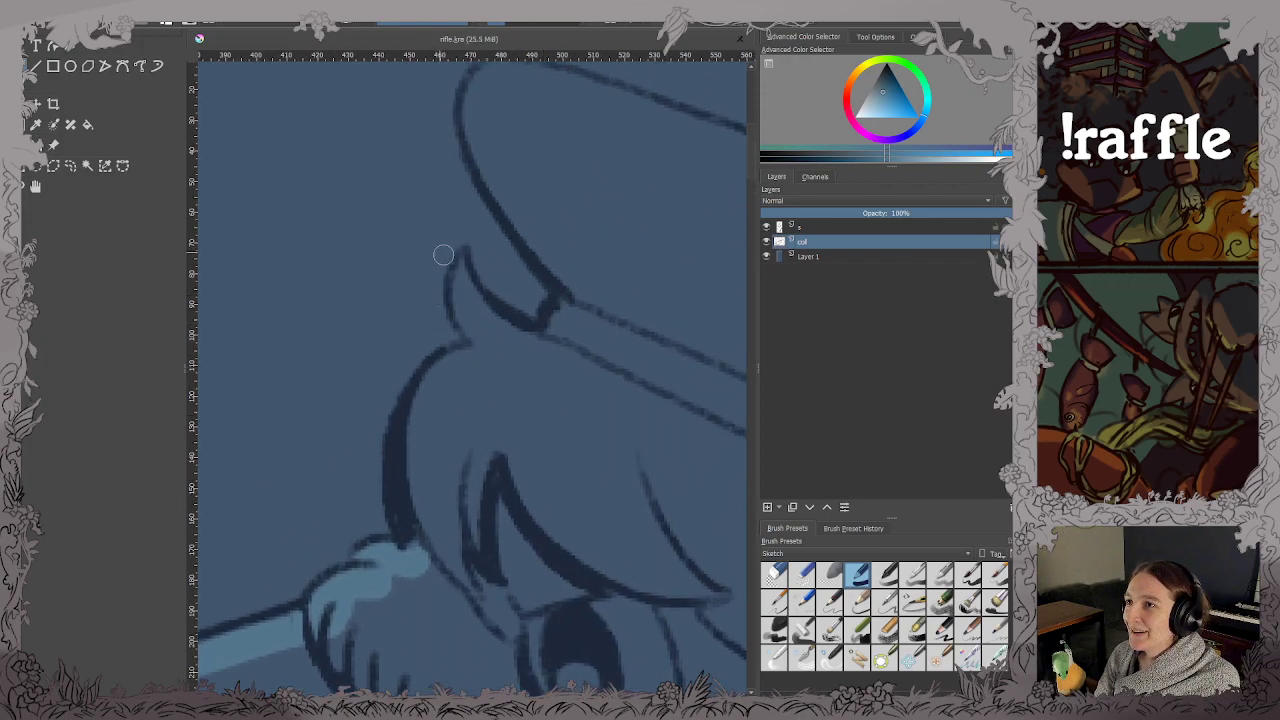
pyautogui.moveTo(443, 254)
pyautogui.mouseDown()
pyautogui.moveTo(487, 352)
pyautogui.moveTo(465, 353)
pyautogui.moveTo(426, 392)
pyautogui.moveTo(415, 421)
pyautogui.moveTo(410, 530)
pyautogui.mouseUp()
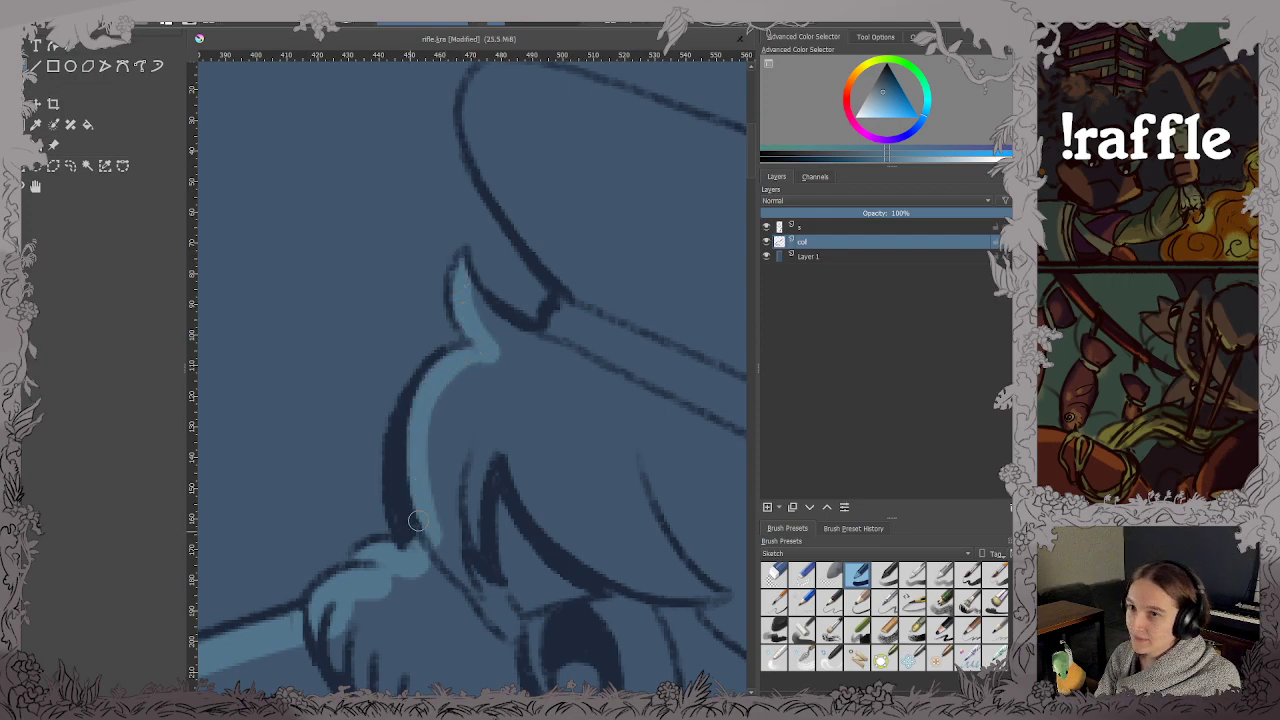
pyautogui.hotkey('ctrl', 's')
# Paint light blue inside the front curve and along the long upper outline of the hat, and save.
pyautogui.moveTo(598, 367); pyautogui.dragTo(527, 508)
pyautogui.moveTo(391, 431)
pyautogui.mouseDown()
pyautogui.moveTo(439, 471)
pyautogui.moveTo(412, 465)
pyautogui.moveTo(456, 481)
pyautogui.moveTo(498, 449)
pyautogui.moveTo(498, 426)
pyautogui.moveTo(402, 265)
pyautogui.mouseUp()
pyautogui.moveTo(398, 243)
pyautogui.mouseDown()
pyautogui.moveTo(425, 205)
pyautogui.moveTo(482, 212)
pyautogui.moveTo(745, 318)
pyautogui.mouseUp()
pyautogui.moveTo(611, 338); pyautogui.dragTo(177, 277)
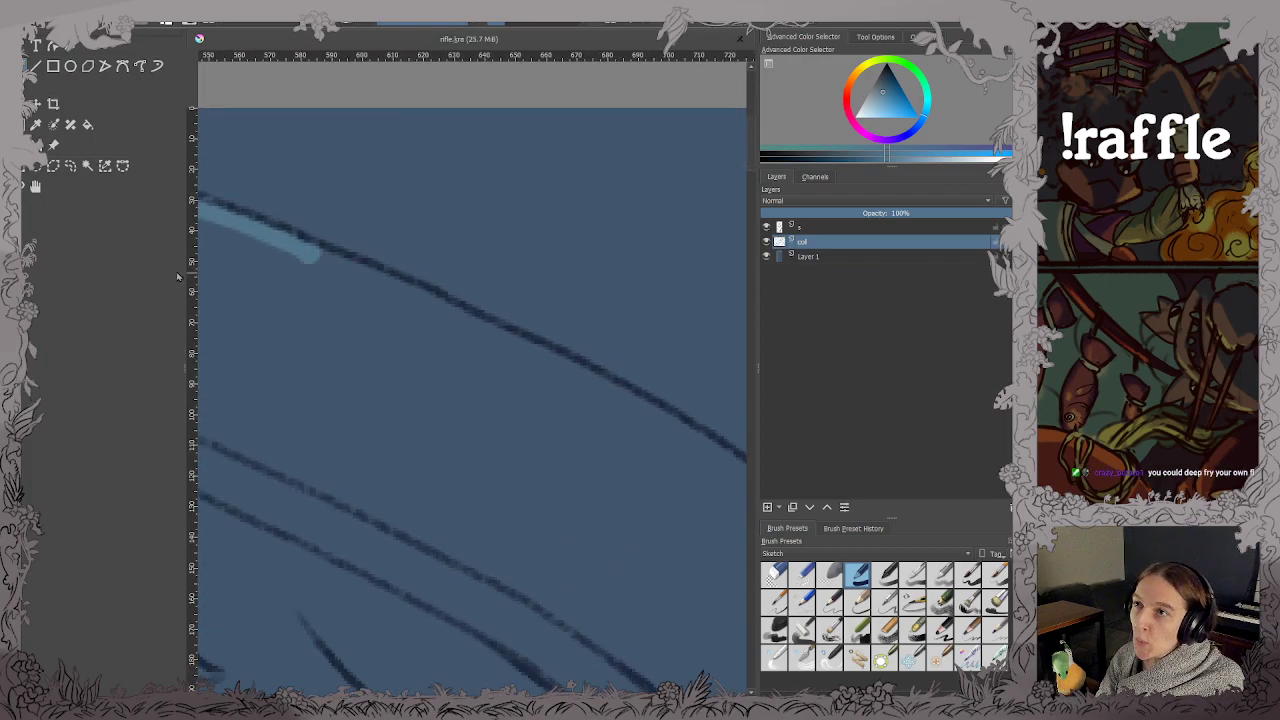
pyautogui.moveTo(562, 294)
pyautogui.mouseDown()
pyautogui.moveTo(511, 240)
pyautogui.moveTo(530, 262)
pyautogui.mouseUp()
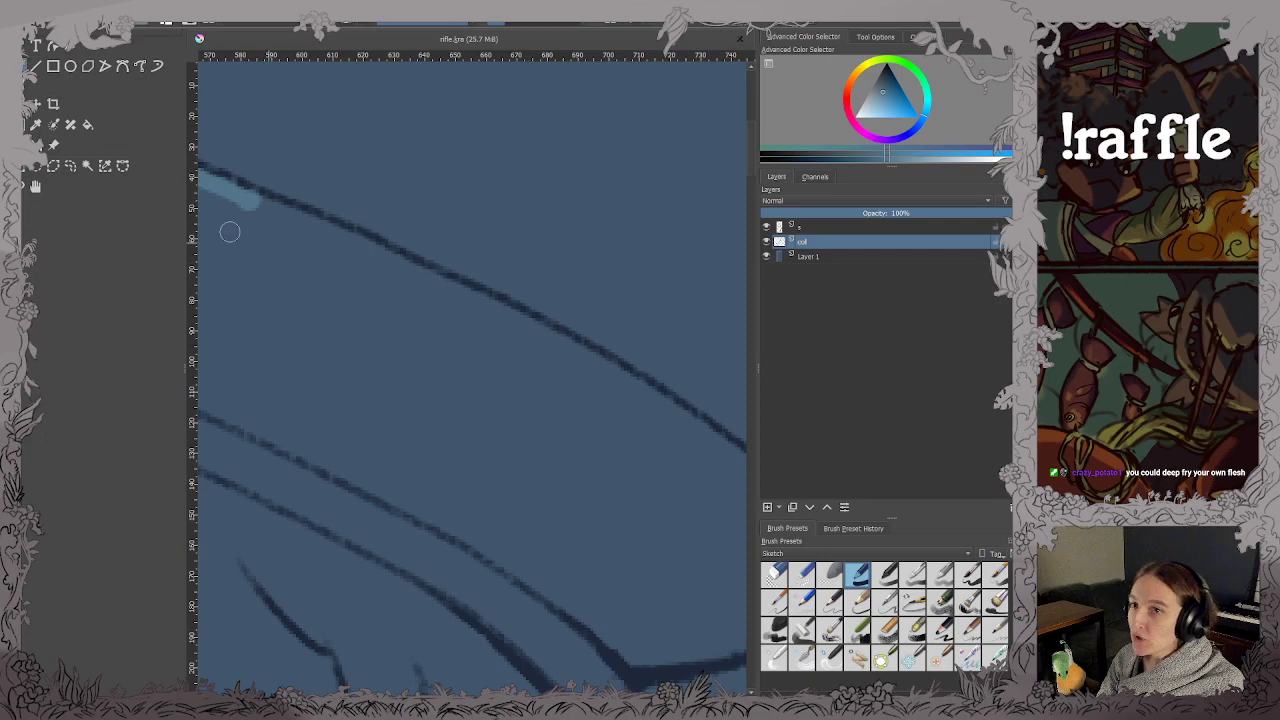
pyautogui.moveTo(257, 190)
pyautogui.mouseDown()
pyautogui.moveTo(530, 326)
pyautogui.moveTo(492, 306)
pyautogui.moveTo(696, 430)
pyautogui.moveTo(440, 229)
pyautogui.mouseUp()
pyautogui.hotkey('ctrl', 's')
pyautogui.moveTo(515, 286); pyautogui.dragTo(549, 309)
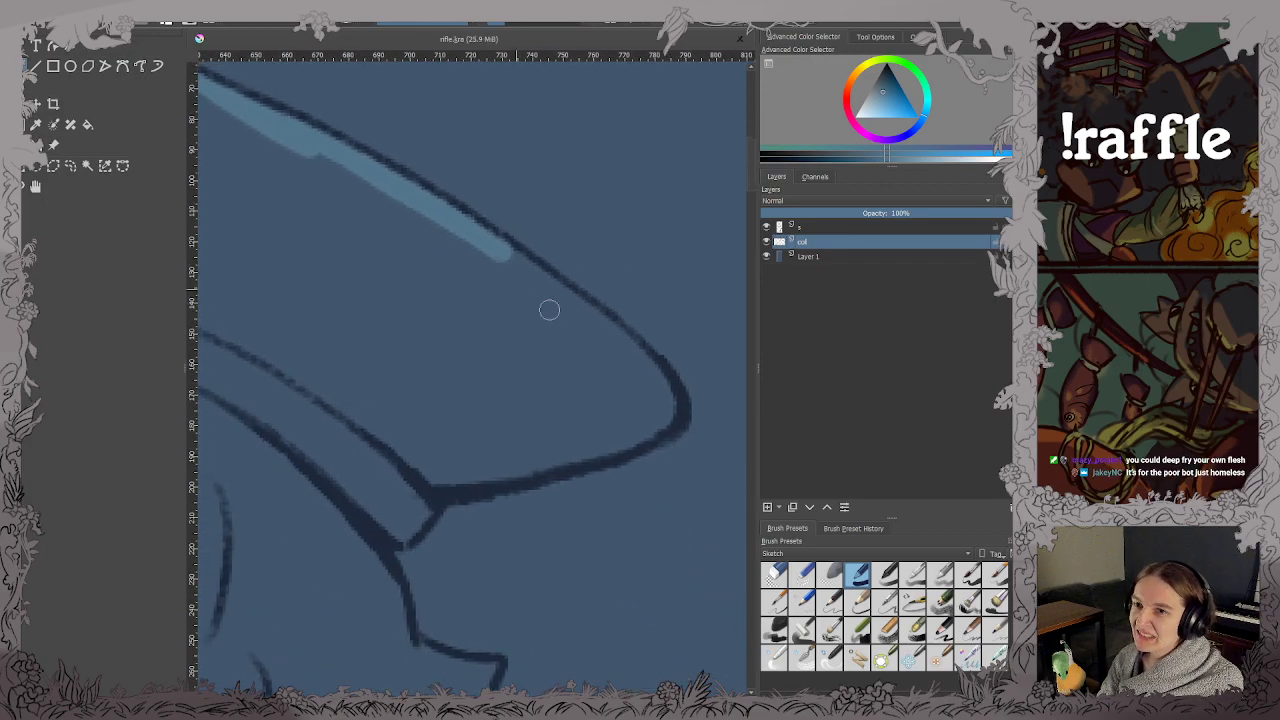
# Continue the light blue around the hat's rounded back end and lower edge, fill the end of its band, and save.
pyautogui.moveTo(386, 540)
pyautogui.mouseDown()
pyautogui.moveTo(437, 483)
pyautogui.moveTo(669, 427)
pyautogui.moveTo(639, 437)
pyautogui.moveTo(665, 400)
pyautogui.moveTo(608, 322)
pyautogui.moveTo(500, 256)
pyautogui.mouseUp()
pyautogui.moveTo(565, 315); pyautogui.dragTo(638, 340)
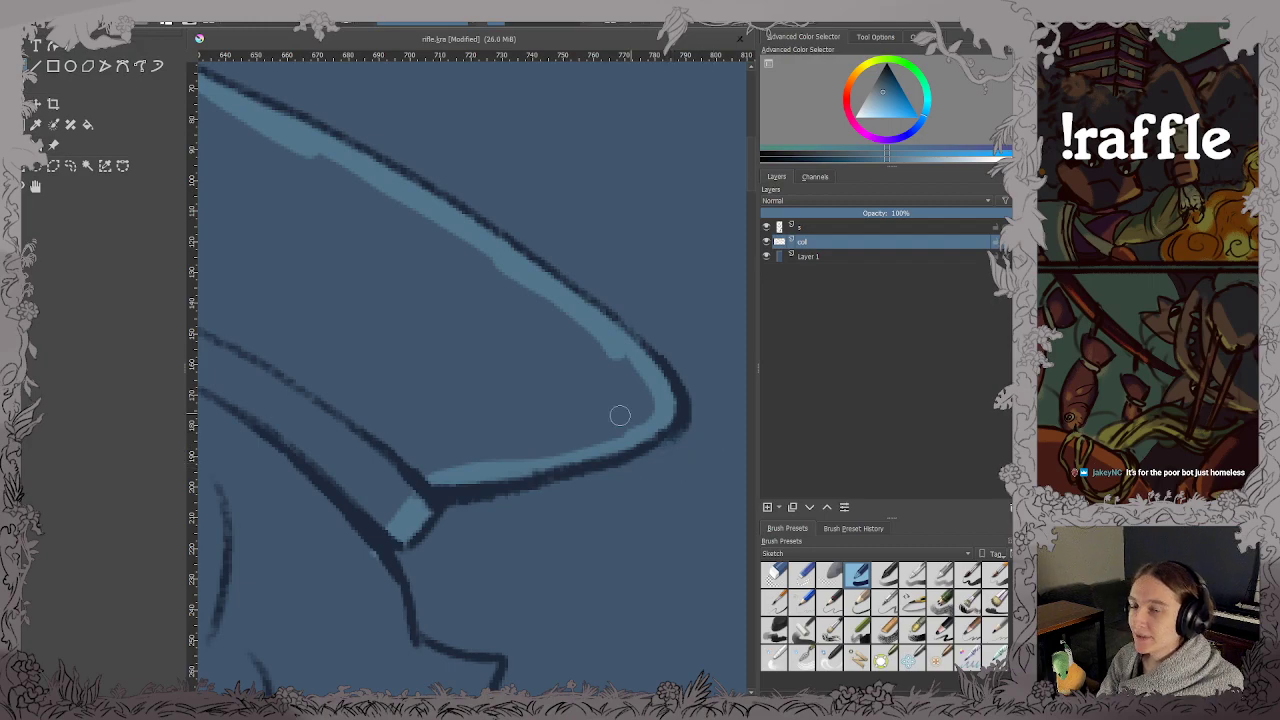
pyautogui.hotkey('ctrl', 's')
# Paint light blue inside the spiky hair tufts at the back of the head, up to the hat band, and save.
pyautogui.moveTo(471, 588); pyautogui.dragTo(643, 331)
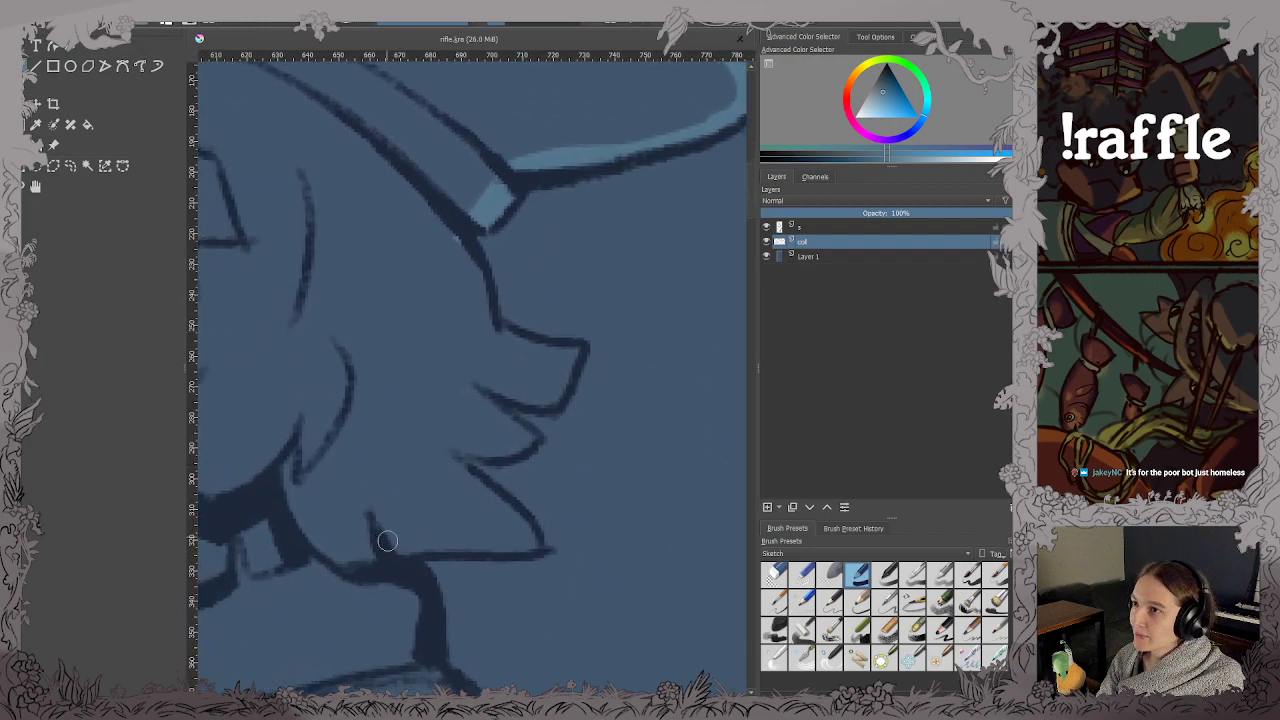
pyautogui.moveTo(387, 541)
pyautogui.mouseDown()
pyautogui.moveTo(527, 539)
pyautogui.moveTo(440, 466)
pyautogui.moveTo(434, 457)
pyautogui.moveTo(468, 482)
pyautogui.moveTo(434, 440)
pyautogui.moveTo(479, 448)
pyautogui.moveTo(520, 434)
pyautogui.moveTo(470, 387)
pyautogui.moveTo(554, 397)
pyautogui.moveTo(566, 353)
pyautogui.moveTo(491, 339)
pyautogui.moveTo(464, 231)
pyautogui.mouseUp()
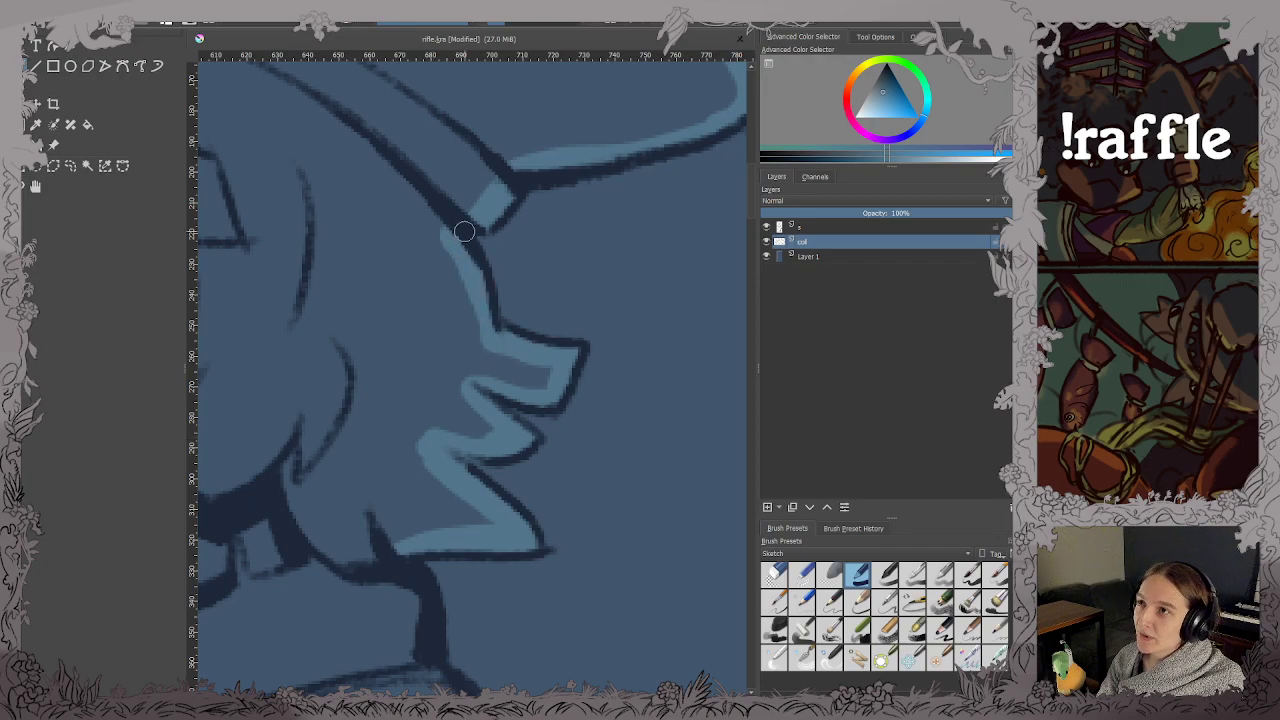
pyautogui.hotkey('ctrl', 's')
# Paint light blue inside the outline of the back of the neck, the collar's end and down the character's back, and save.
pyautogui.scroll(-2, 568, 122)
pyautogui.scroll(2, 485, 398)
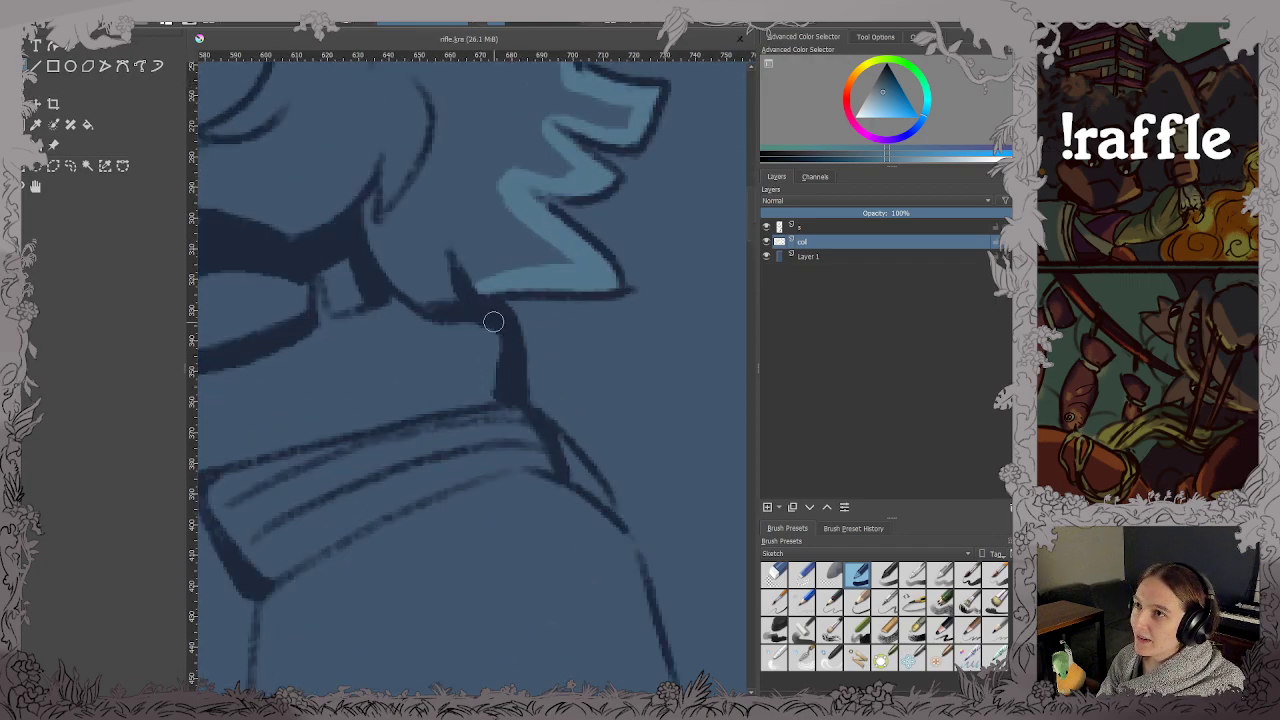
pyautogui.moveTo(488, 322)
pyautogui.mouseDown()
pyautogui.moveTo(494, 398)
pyautogui.moveTo(560, 445)
pyautogui.moveTo(616, 524)
pyautogui.moveTo(634, 655)
pyautogui.mouseUp()
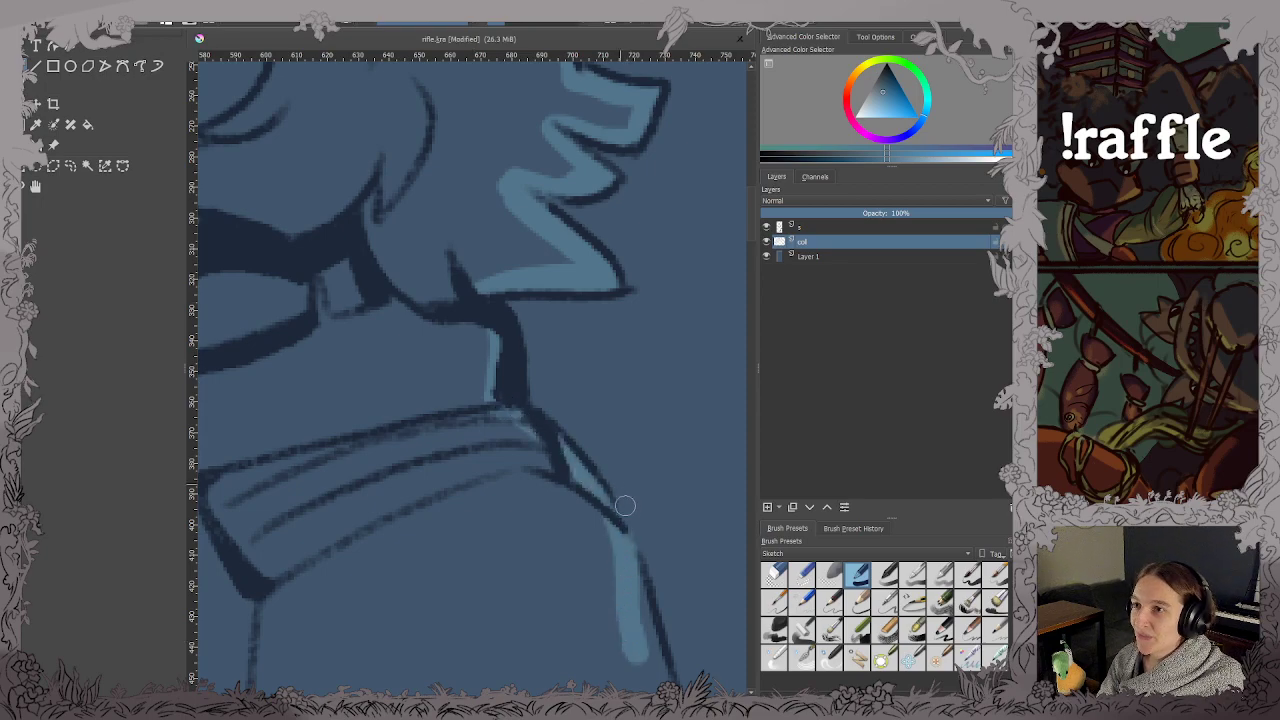
pyautogui.hotkey('ctrl', 's')
pyautogui.scroll(-2, 626, 456)
pyautogui.scroll(2, 513, 210)
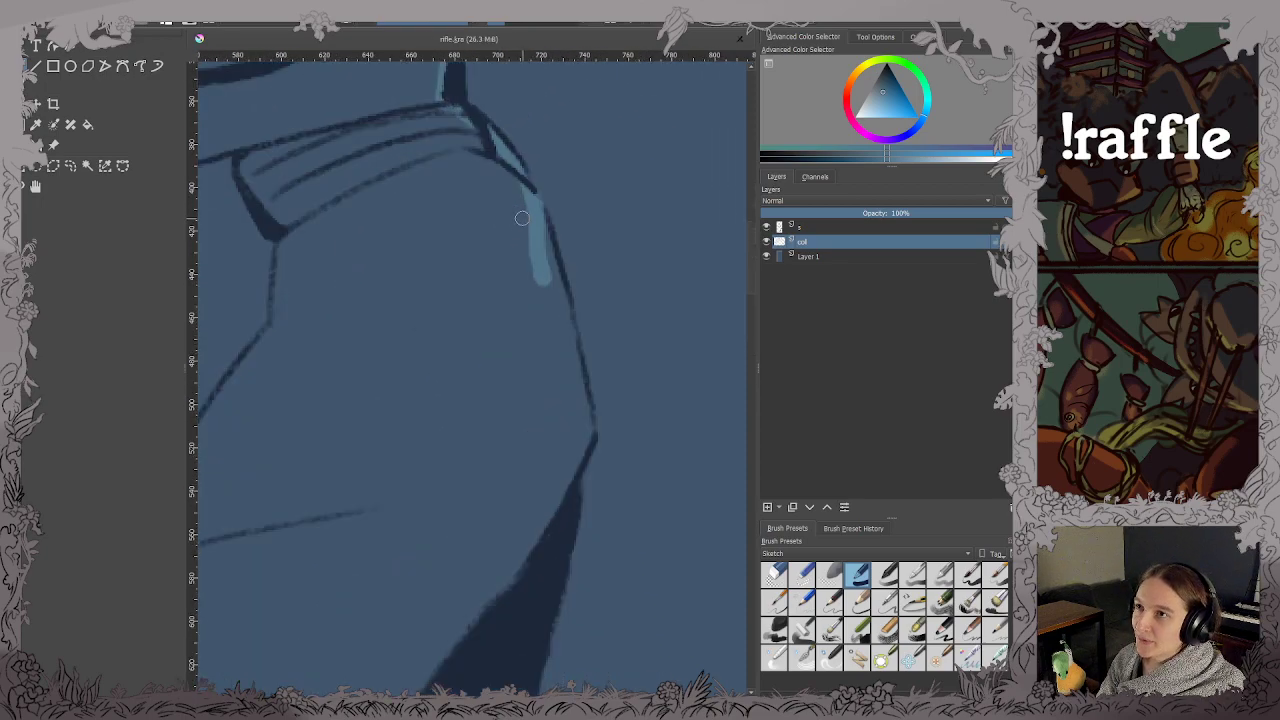
pyautogui.moveTo(534, 215)
pyautogui.mouseDown()
pyautogui.moveTo(590, 436)
pyautogui.moveTo(520, 557)
pyautogui.moveTo(617, 267)
pyautogui.mouseUp()
pyautogui.hotkey('ctrl', 's')
# Paint light blue inside the belt's back end and down the back edge of the coat below it, and save.
pyautogui.scroll(-2, 520, 552)
pyautogui.scroll(2, 583, 391)
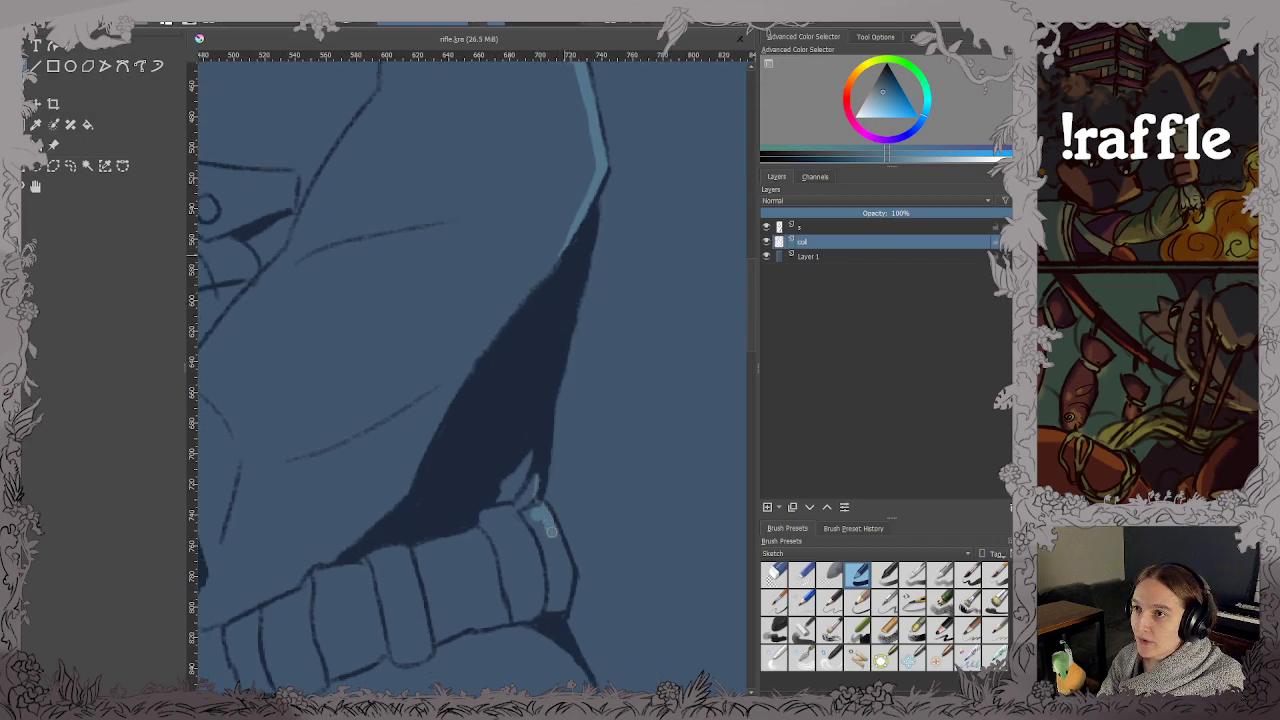
pyautogui.moveTo(565, 590); pyautogui.dragTo(560, 622)
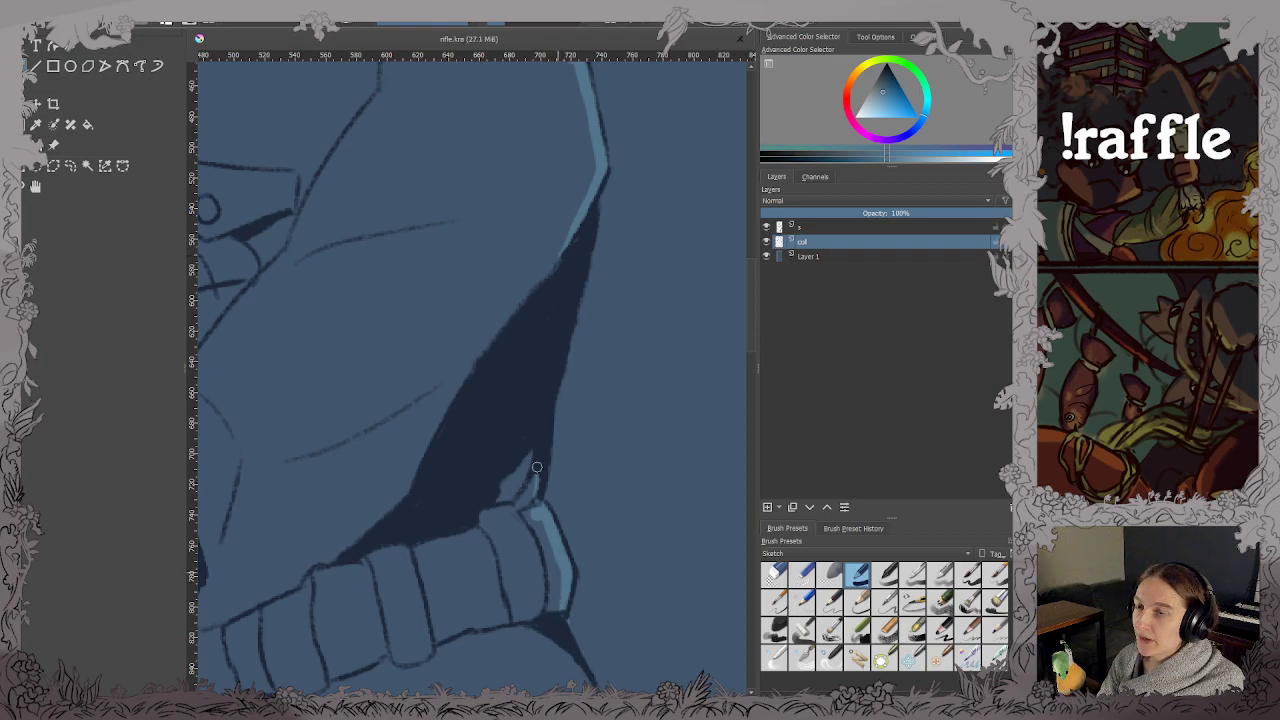
pyautogui.moveTo(549, 430); pyautogui.dragTo(405, 5)
pyautogui.scroll(2, 482, 236)
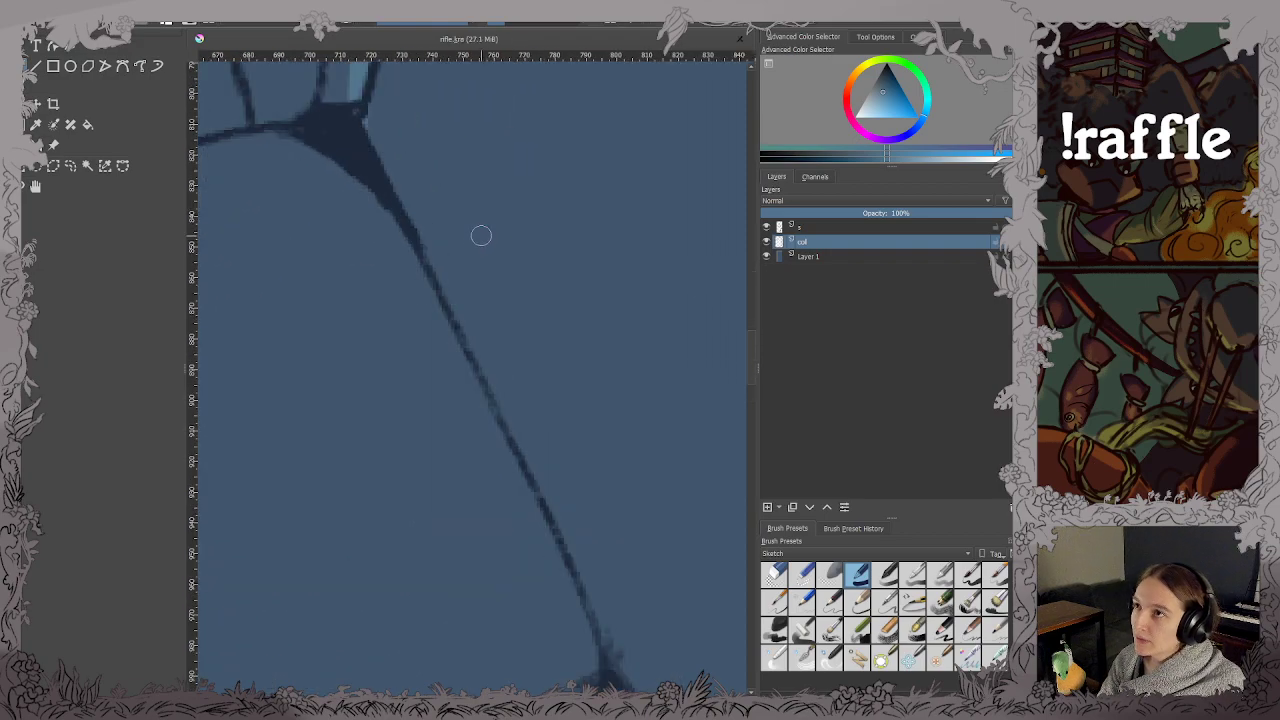
pyautogui.moveTo(377, 94)
pyautogui.mouseDown()
pyautogui.moveTo(389, 83)
pyautogui.moveTo(346, 100)
pyautogui.mouseUp()
pyautogui.moveTo(343, 170)
pyautogui.mouseDown()
pyautogui.moveTo(474, 401)
pyautogui.moveTo(589, 659)
pyautogui.mouseUp()
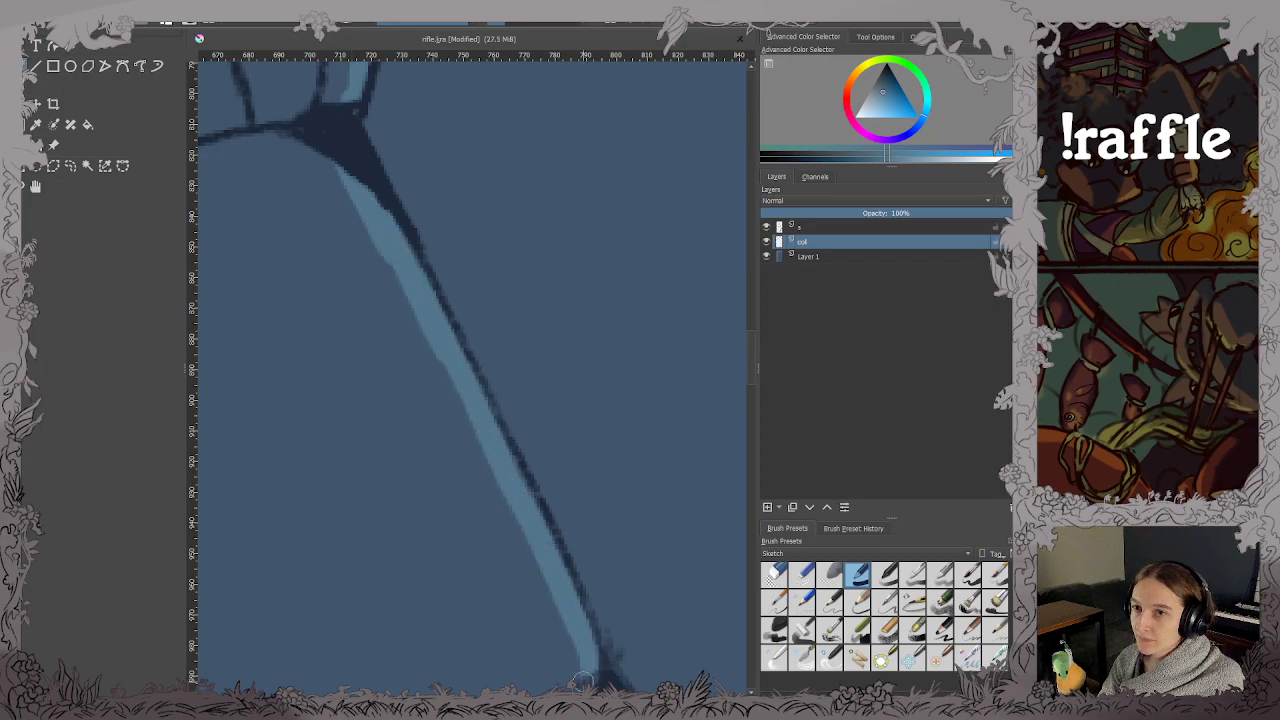
pyautogui.scroll(-2, 584, 676)
pyautogui.scroll(-1, 582, 516)
pyautogui.moveTo(582, 516); pyautogui.dragTo(565, 205)
pyautogui.hotkey('ctrl', 's')
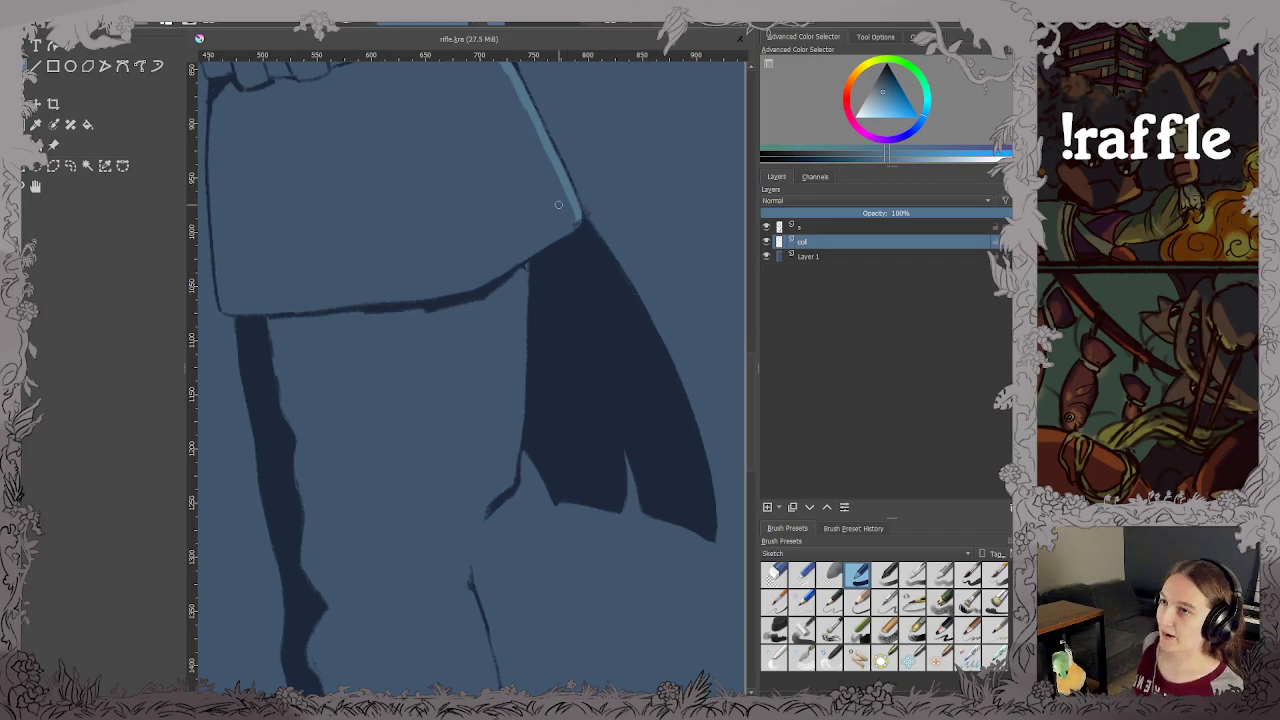
# Paint light blue down the back of the leg, from the coat's hem past the knee to the lower calf, and save.
pyautogui.scroll(-2, 515, 204)
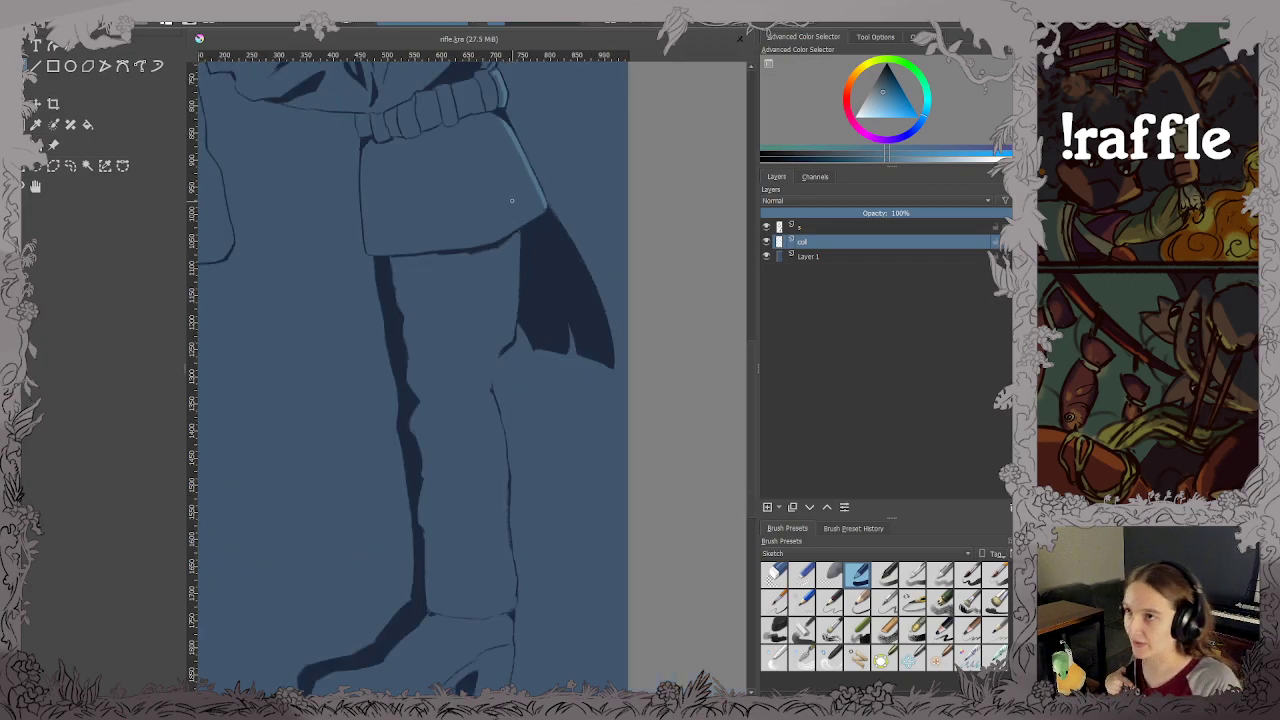
pyautogui.scroll(-1, 503, 311)
pyautogui.moveTo(503, 311); pyautogui.dragTo(517, 326)
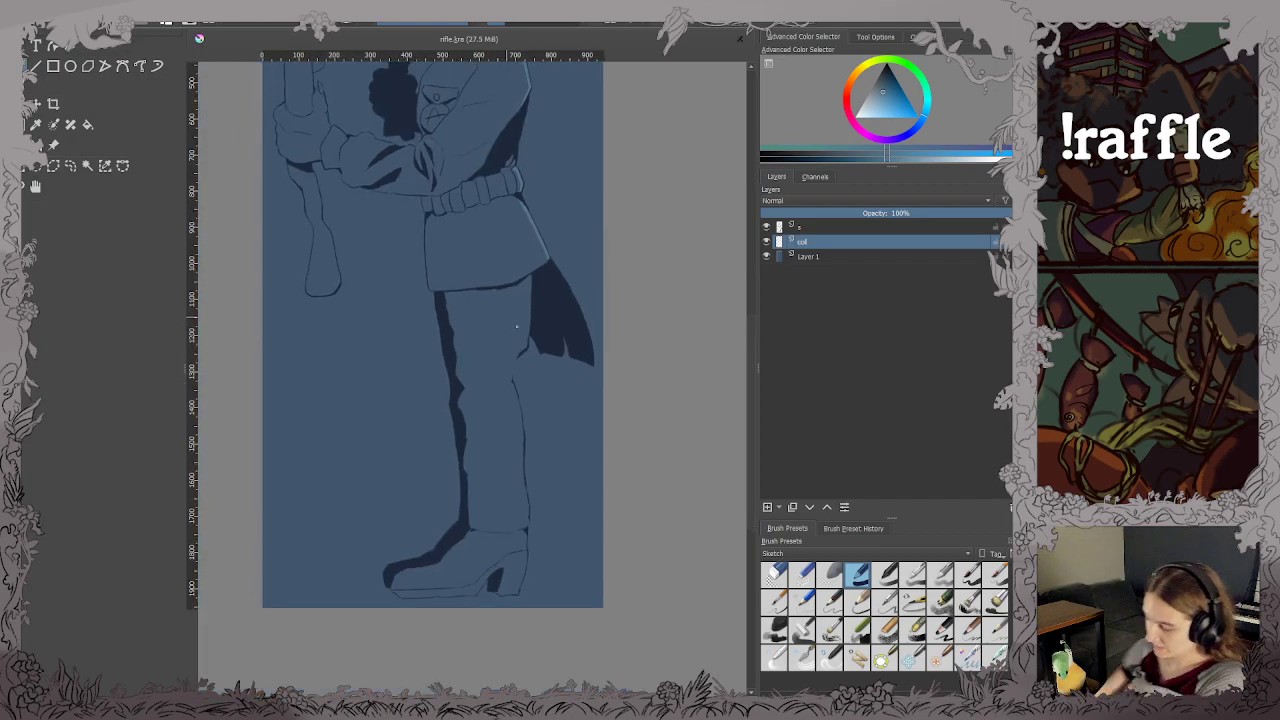
pyautogui.scroll(5, 517, 326)
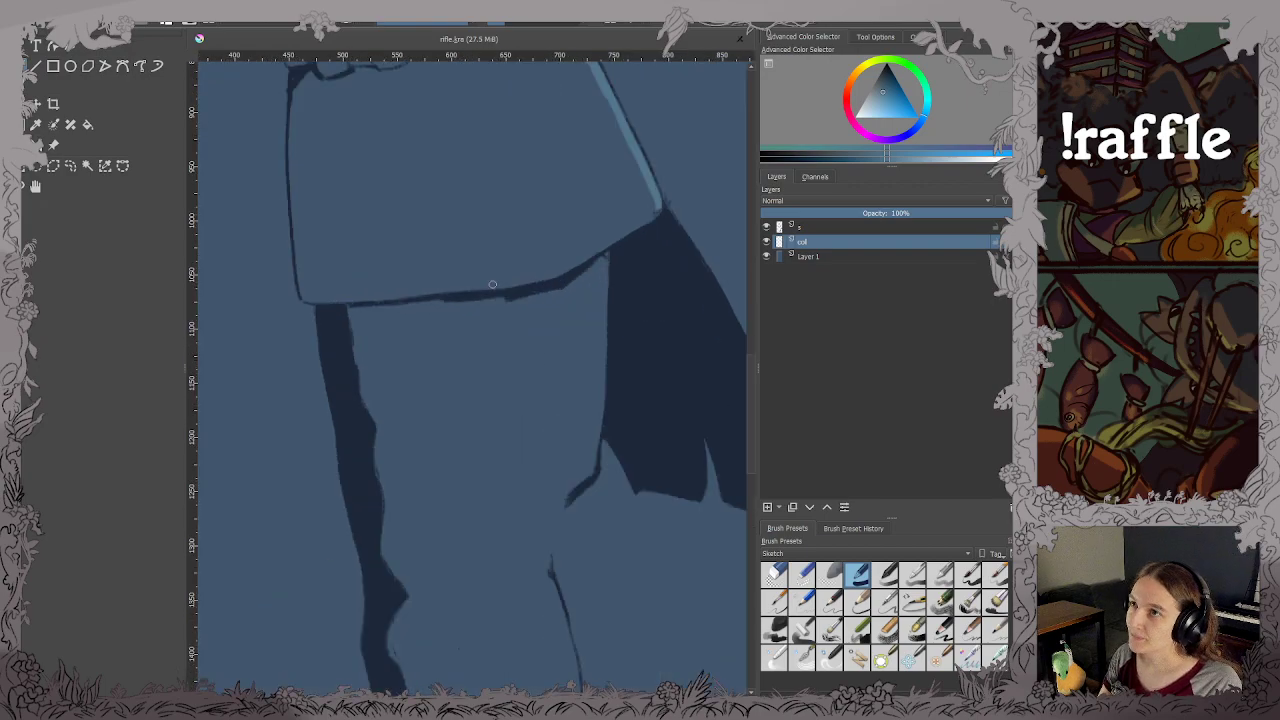
pyautogui.moveTo(609, 271); pyautogui.dragTo(603, 321)
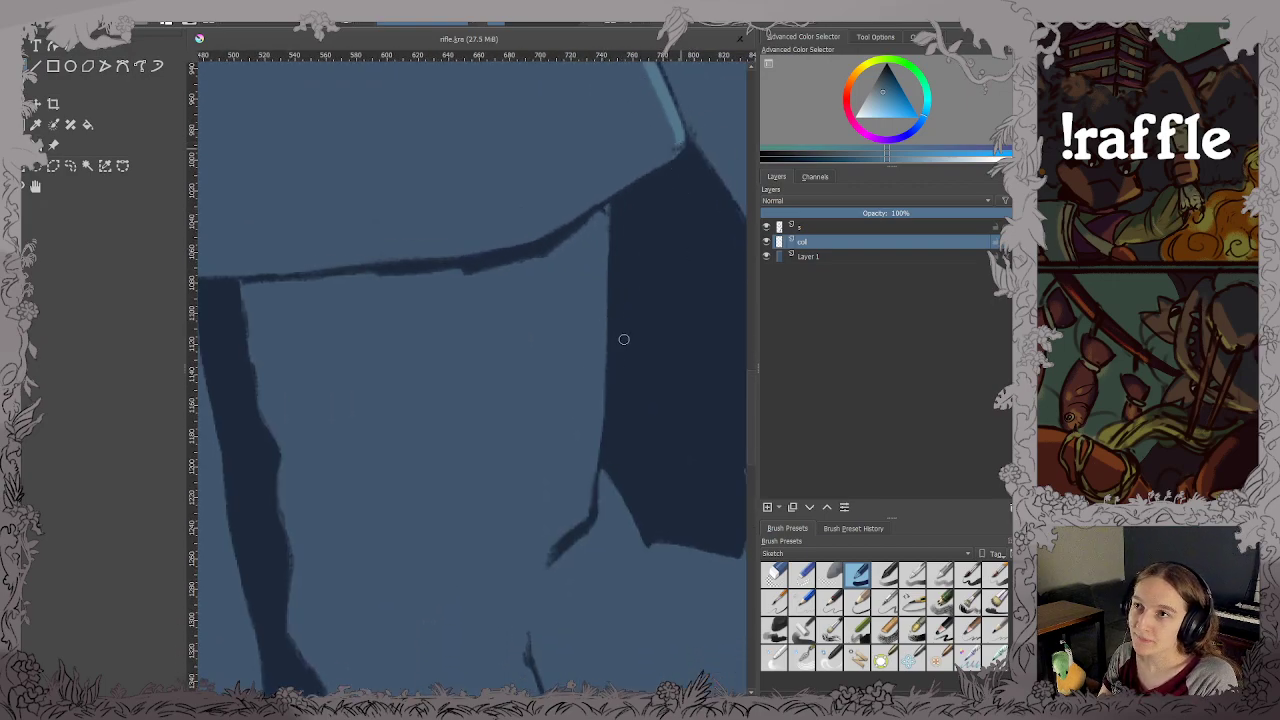
pyautogui.moveTo(598, 414)
pyautogui.mouseDown()
pyautogui.moveTo(580, 515)
pyautogui.moveTo(517, 618)
pyautogui.moveTo(527, 658)
pyautogui.moveTo(491, 200)
pyautogui.moveTo(531, 221)
pyautogui.mouseUp()
pyautogui.hotkey('ctrl', 's')
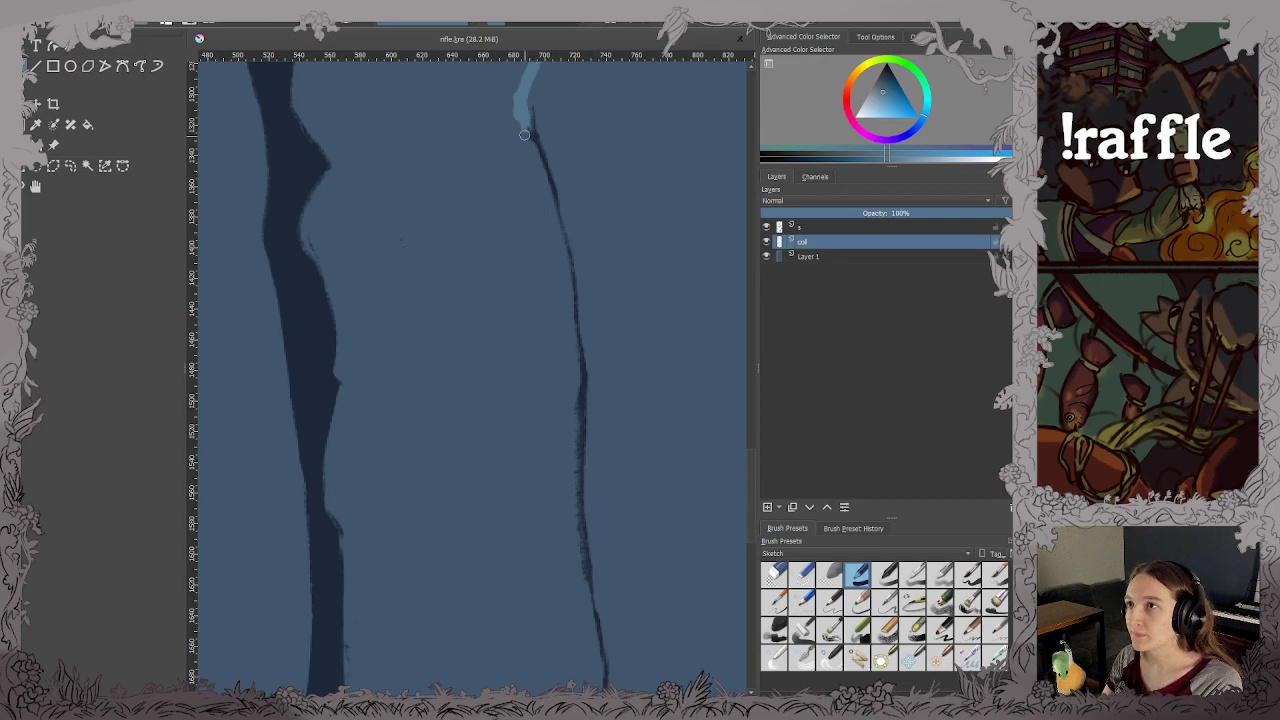
pyautogui.moveTo(524, 134)
pyautogui.mouseDown()
pyautogui.moveTo(569, 311)
pyautogui.moveTo(572, 566)
pyautogui.moveTo(578, 604)
pyautogui.moveTo(574, 518)
pyautogui.moveTo(597, 652)
pyautogui.mouseUp()
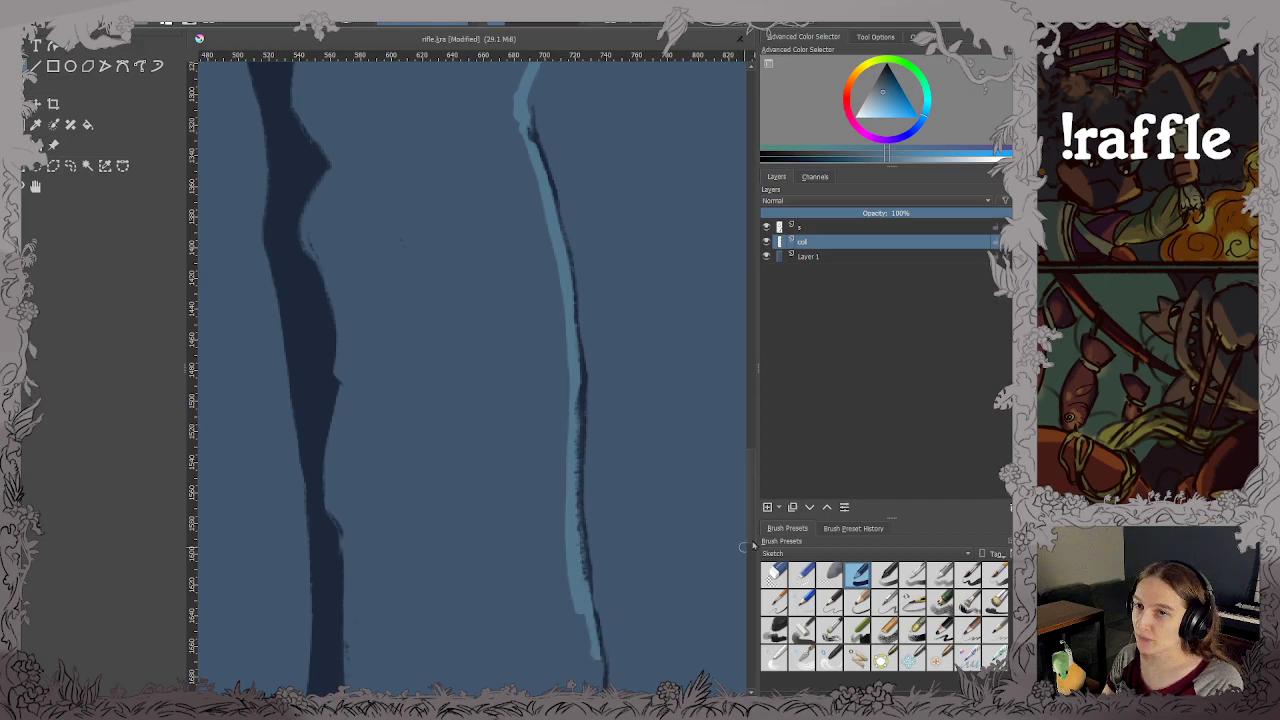
pyautogui.hotkey('ctrl', 's')
# Paint light blue along the back of the ankle and down the rear edge of the boot's heel, and save.
pyautogui.scroll(-5, 643, 466)
pyautogui.scroll(2, 590, 491)
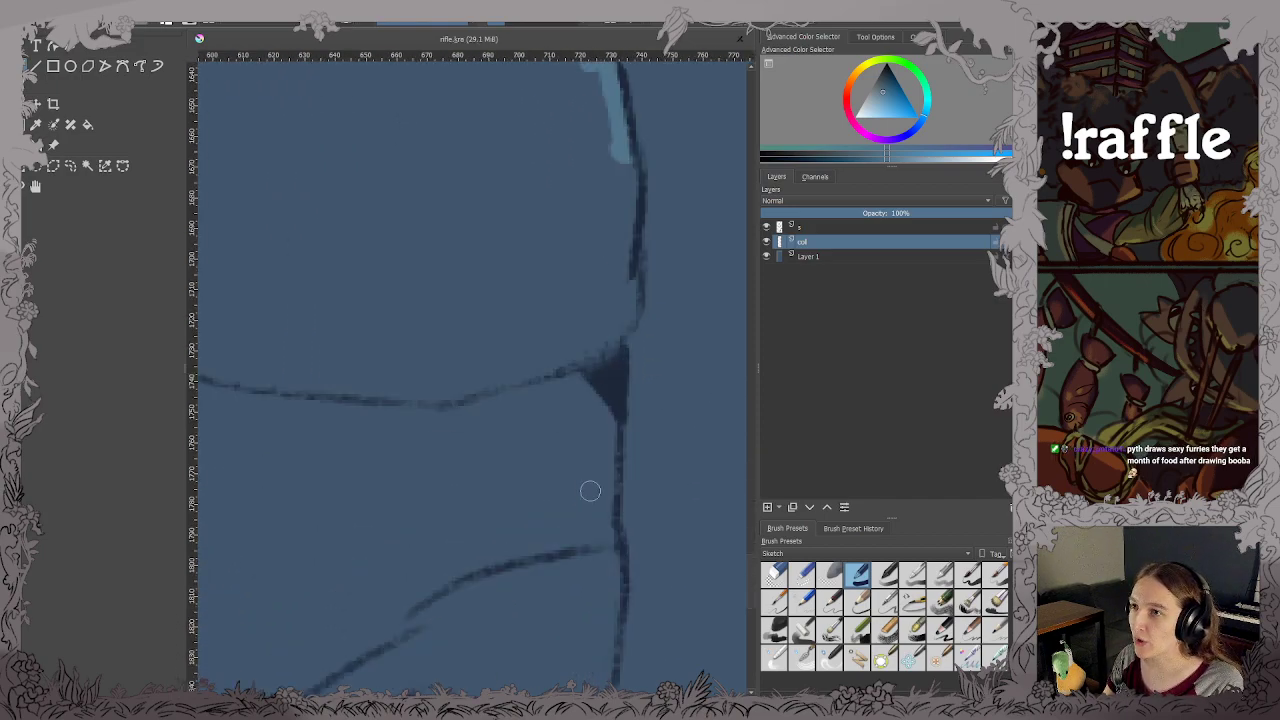
pyautogui.scroll(-1, 628, 423)
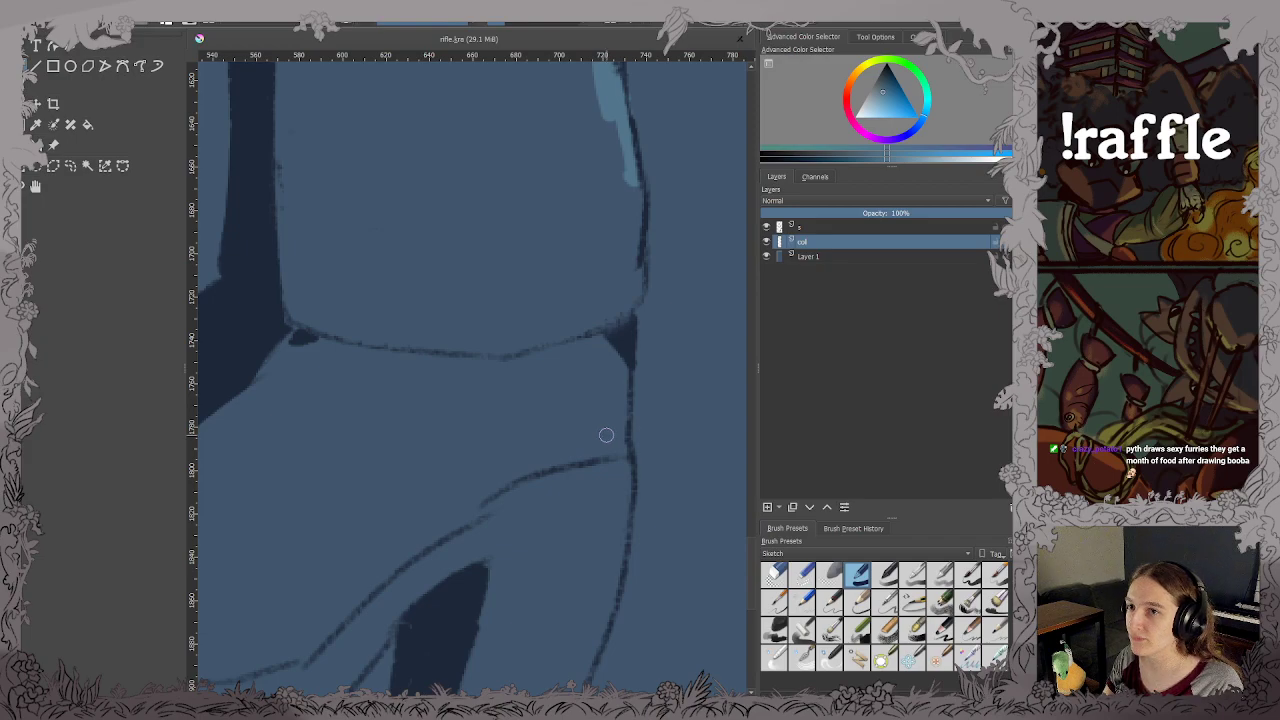
pyautogui.moveTo(606, 435); pyautogui.dragTo(618, 360)
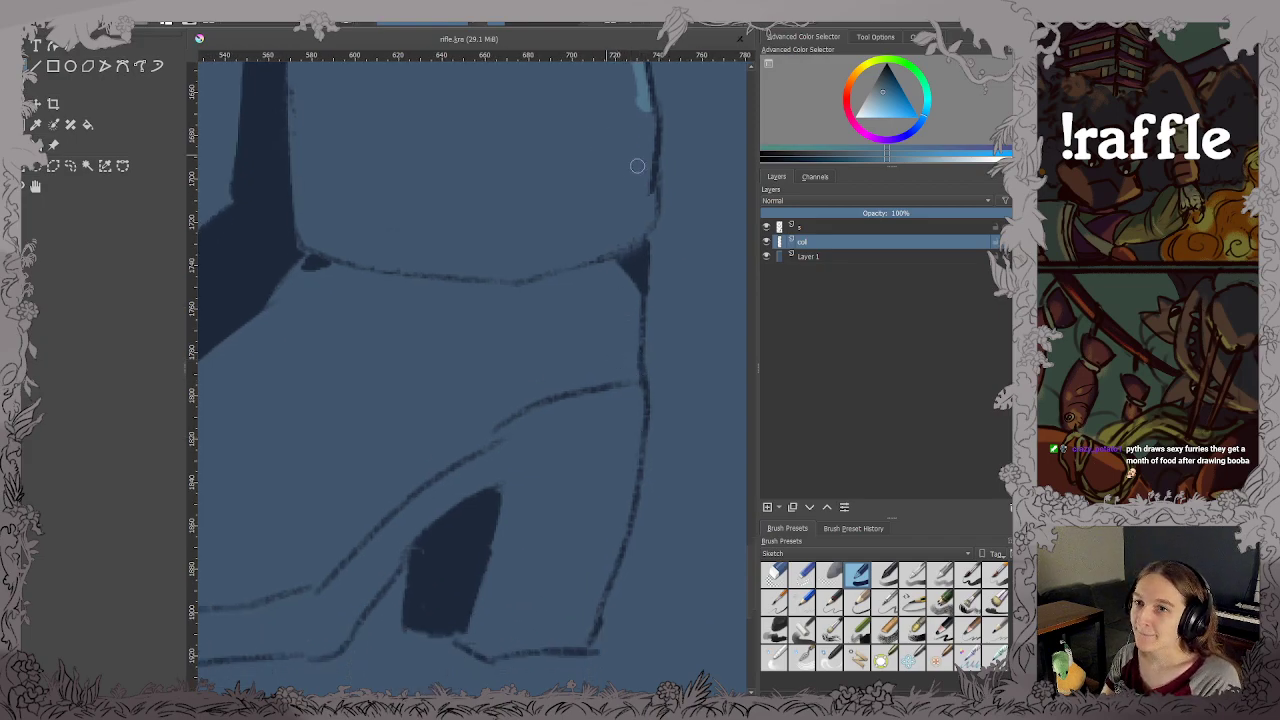
pyautogui.moveTo(651, 125)
pyautogui.mouseDown()
pyautogui.moveTo(624, 261)
pyautogui.moveTo(635, 475)
pyautogui.moveTo(611, 558)
pyautogui.mouseUp()
pyautogui.moveTo(643, 450); pyautogui.dragTo(636, 500)
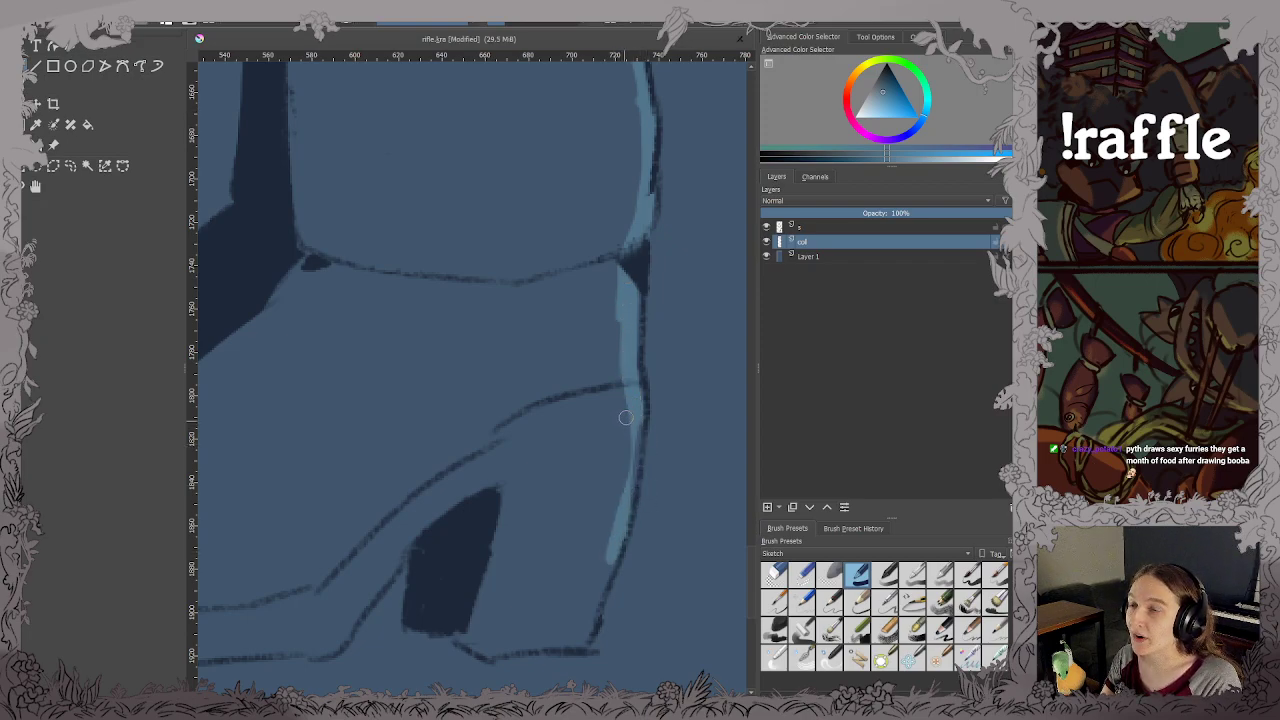
pyautogui.moveTo(625, 410); pyautogui.dragTo(630, 472)
pyautogui.hotkey('ctrl', 's')
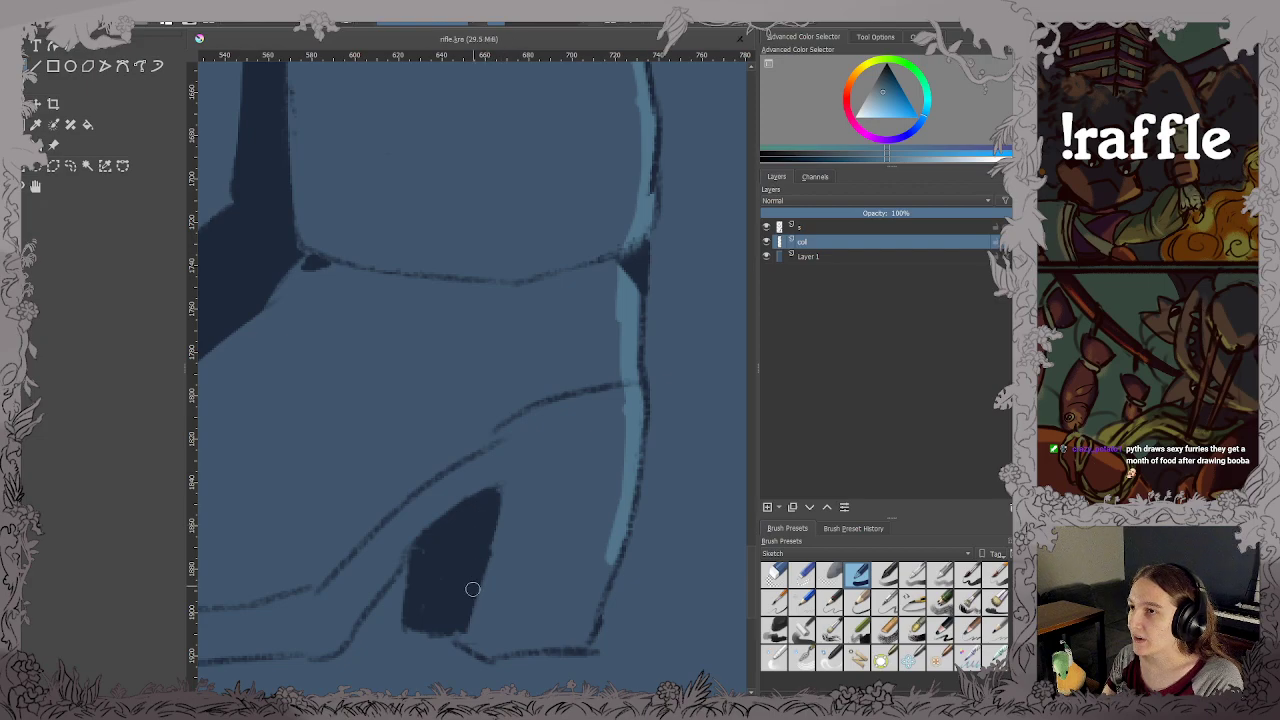
# Paint light blue inside the bottom and front of the boot's heel and along the underside of the sole, saving after the heel's bottom.
pyautogui.moveTo(457, 629)
pyautogui.mouseDown()
pyautogui.moveTo(491, 652)
pyautogui.moveTo(572, 642)
pyautogui.moveTo(606, 537)
pyautogui.mouseUp()
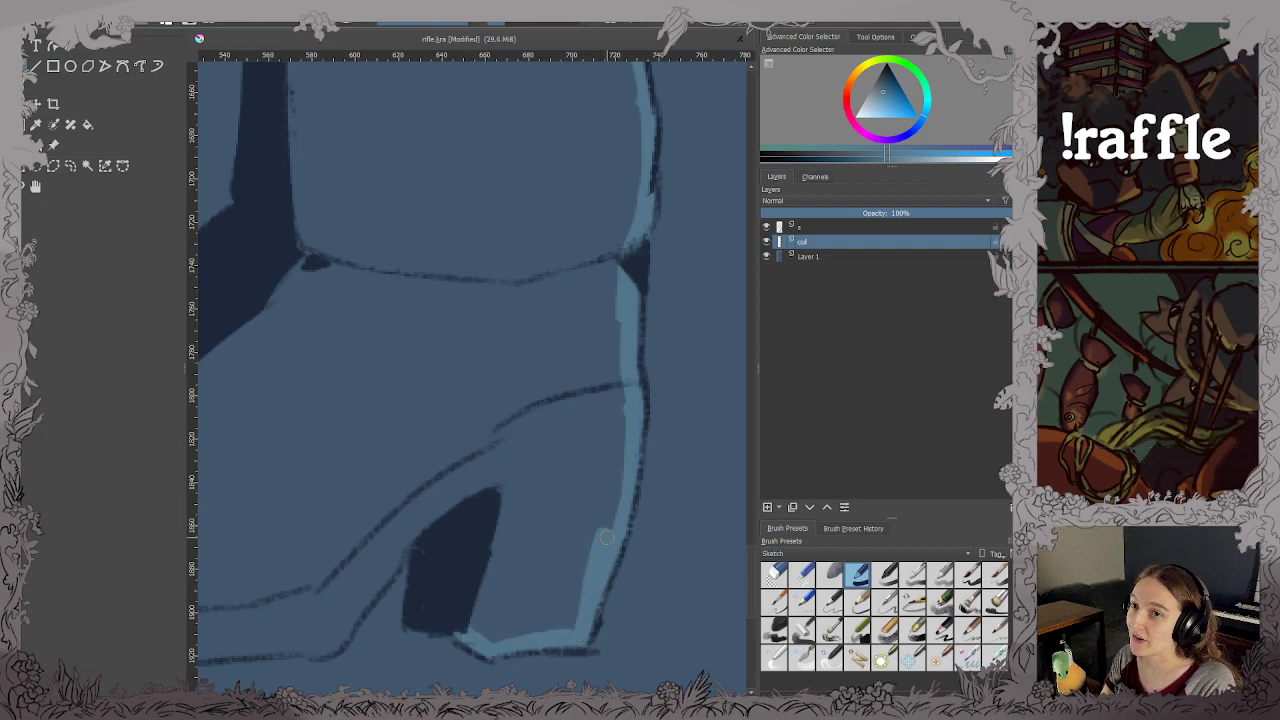
pyautogui.hotkey('ctrl', 's')
pyautogui.moveTo(456, 612)
pyautogui.mouseDown()
pyautogui.moveTo(468, 622)
pyautogui.moveTo(502, 472)
pyautogui.moveTo(499, 513)
pyautogui.mouseUp()
pyautogui.moveTo(387, 432); pyautogui.dragTo(593, 396)
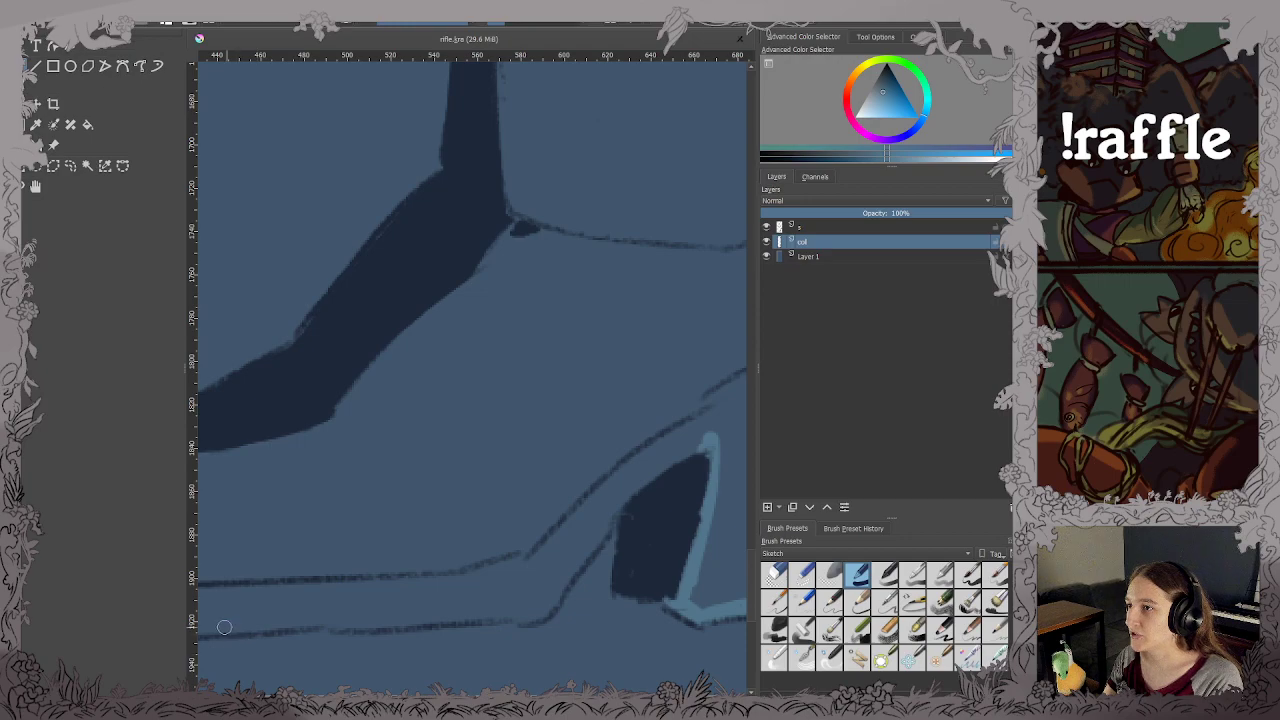
pyautogui.moveTo(224, 627)
pyautogui.mouseDown()
pyautogui.moveTo(538, 611)
pyautogui.moveTo(668, 458)
pyautogui.mouseUp()
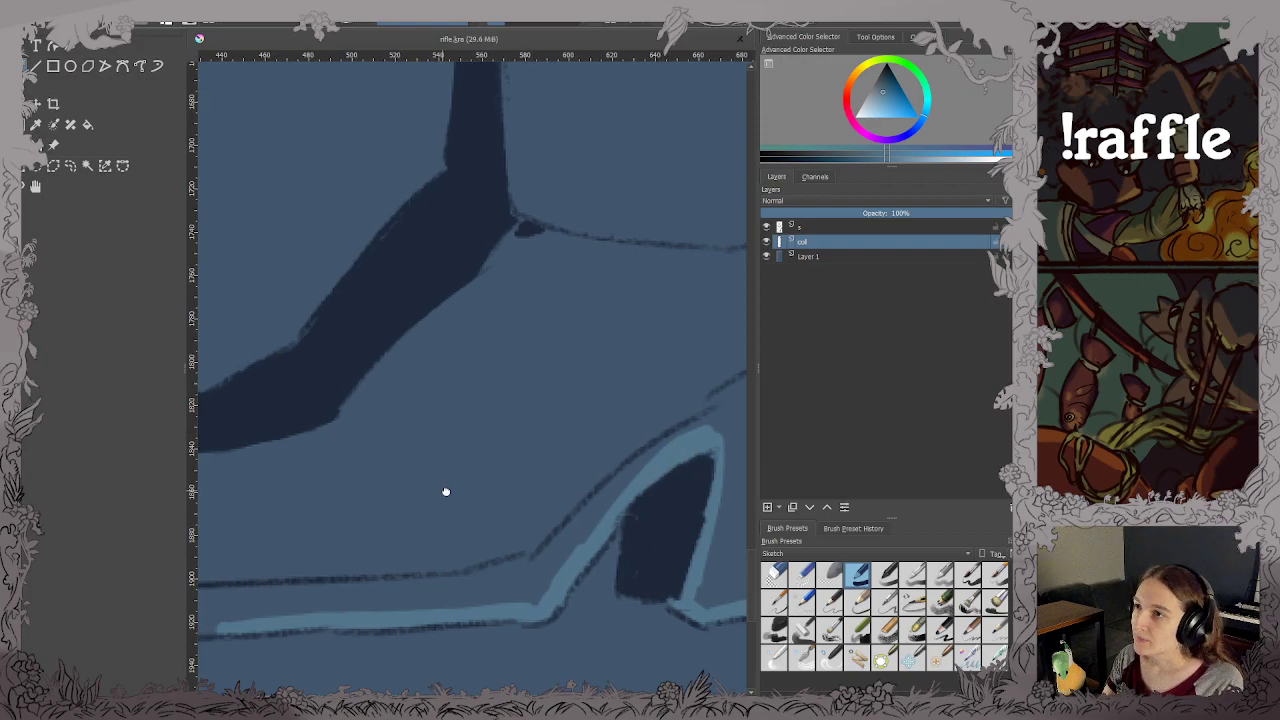
# Paint light blue inside the boot's toe and up the instep beside the dark shadow, and save.
pyautogui.moveTo(443, 491); pyautogui.dragTo(700, 477)
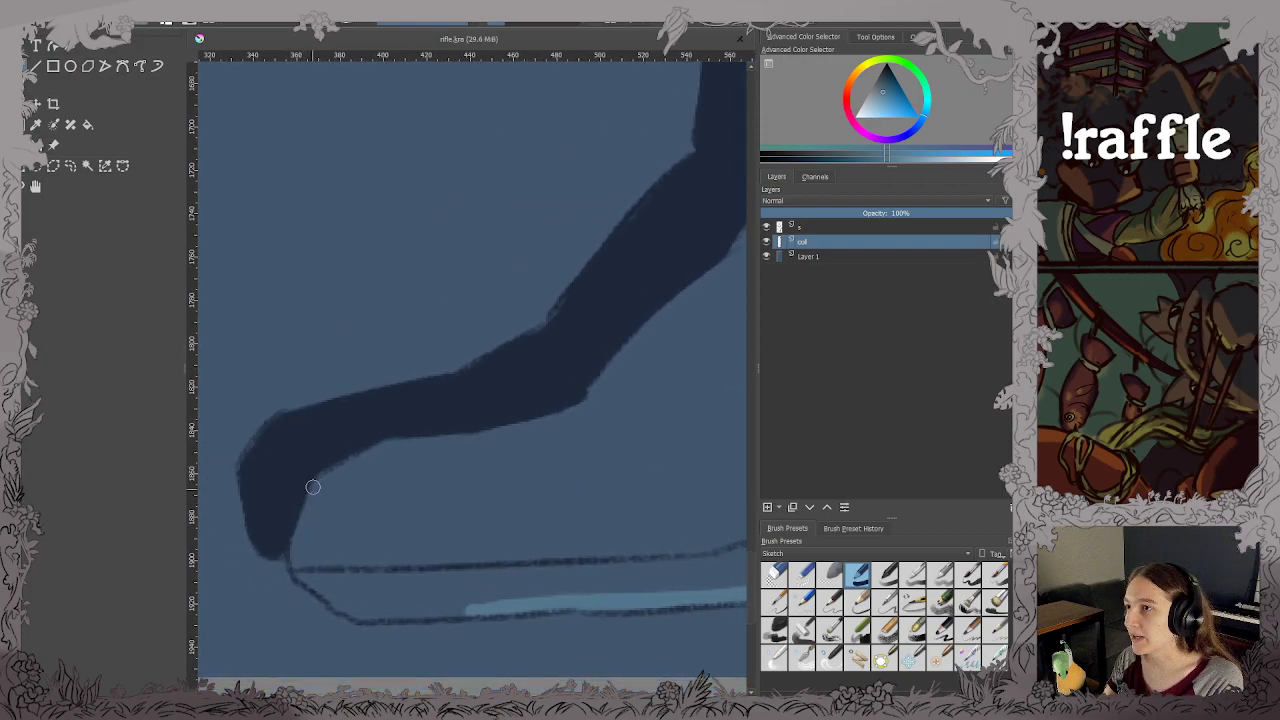
pyautogui.moveTo(313, 487)
pyautogui.mouseDown()
pyautogui.moveTo(299, 564)
pyautogui.moveTo(336, 597)
pyautogui.moveTo(371, 612)
pyautogui.moveTo(488, 604)
pyautogui.mouseUp()
pyautogui.moveTo(319, 476)
pyautogui.mouseDown()
pyautogui.moveTo(391, 442)
pyautogui.moveTo(563, 403)
pyautogui.mouseUp()
pyautogui.moveTo(471, 431)
pyautogui.mouseDown()
pyautogui.moveTo(600, 392)
pyautogui.moveTo(618, 352)
pyautogui.moveTo(707, 283)
pyautogui.moveTo(423, 536)
pyautogui.mouseUp()
pyautogui.hotkey('ctrl', 's')
# Paint light blue up the front of the leg beside the dark shadow, from the instep to the knee, saving partway.
pyautogui.moveTo(565, 480)
pyautogui.mouseDown()
pyautogui.moveTo(442, 514)
pyautogui.moveTo(511, 567)
pyautogui.mouseUp()
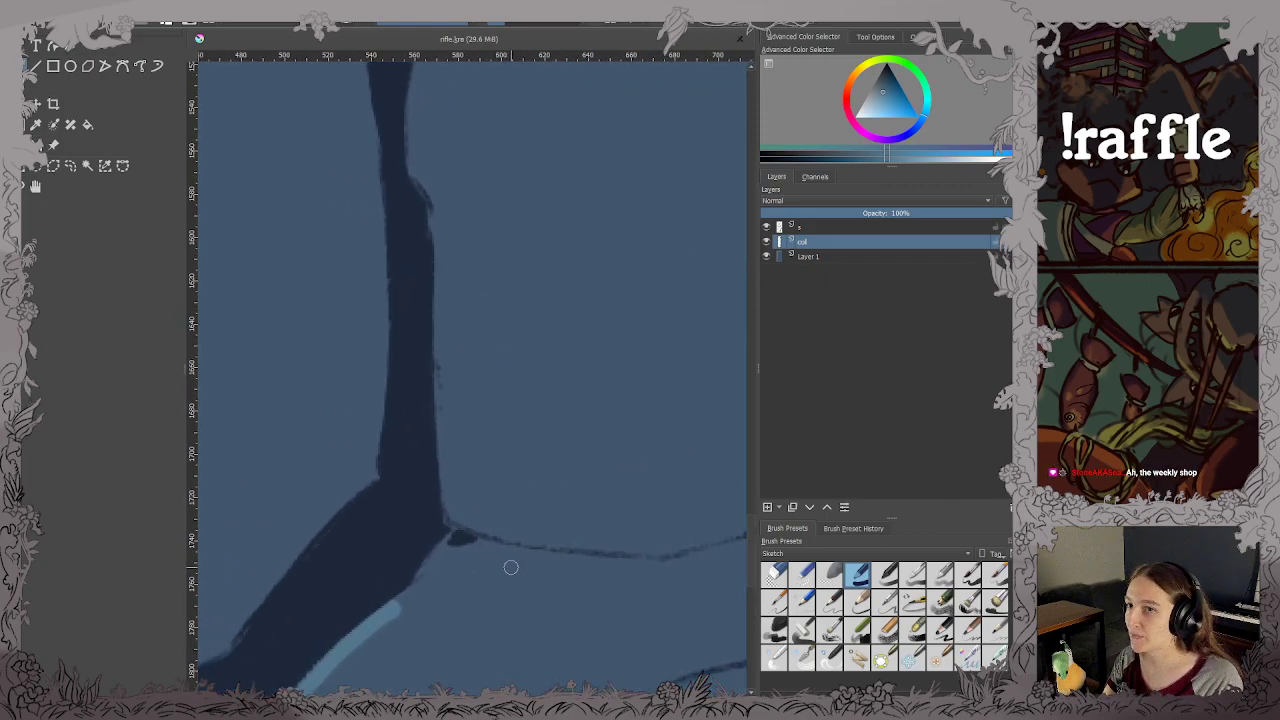
pyautogui.moveTo(403, 592)
pyautogui.mouseDown()
pyautogui.moveTo(465, 520)
pyautogui.moveTo(442, 386)
pyautogui.moveTo(440, 252)
pyautogui.moveTo(408, 111)
pyautogui.moveTo(410, 356)
pyautogui.mouseUp()
pyautogui.hotkey('ctrl', 's')
pyautogui.scroll(-3, 408, 111)
pyautogui.scroll(3, 437, 211)
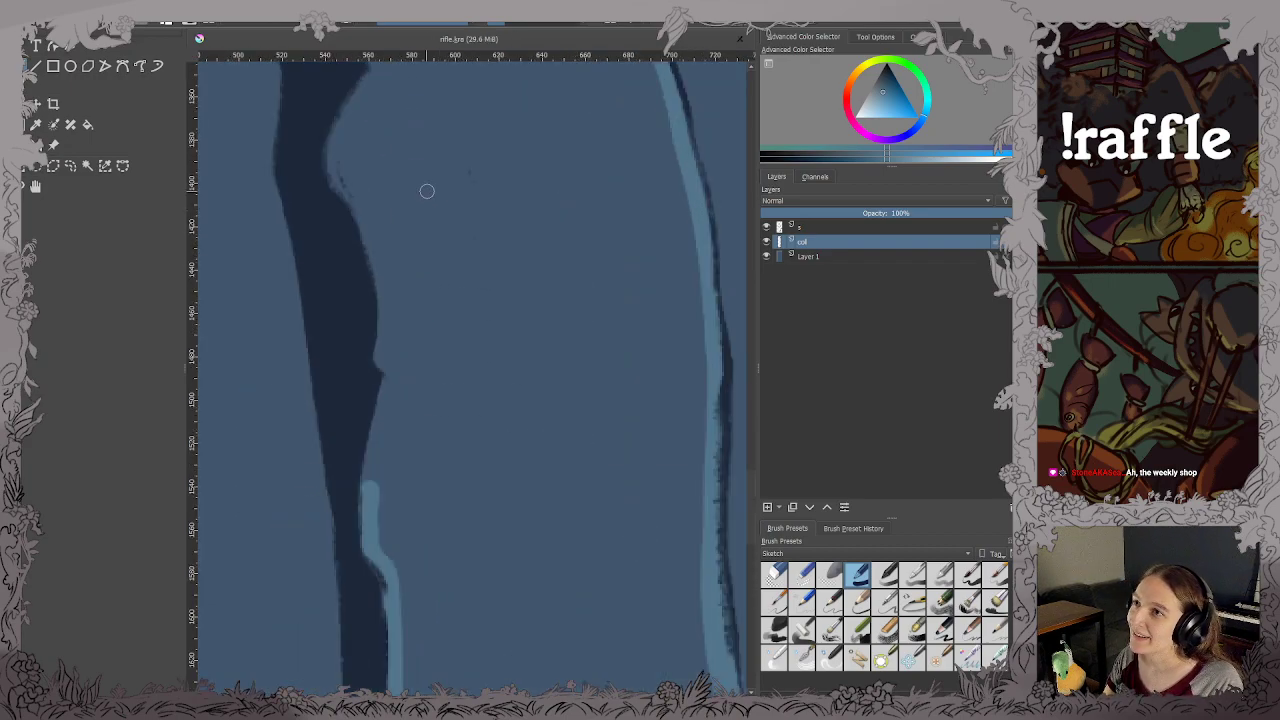
pyautogui.moveTo(524, 334); pyautogui.dragTo(635, 423)
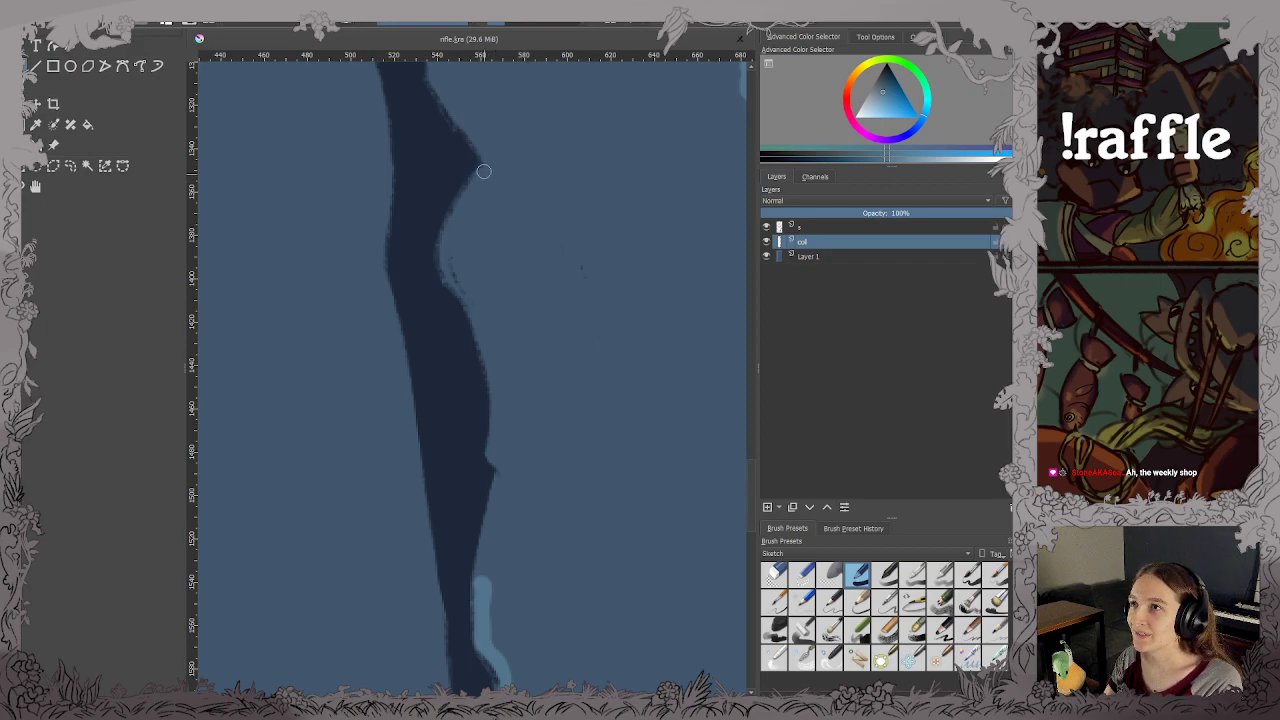
pyautogui.moveTo(482, 167)
pyautogui.mouseDown()
pyautogui.moveTo(450, 208)
pyautogui.moveTo(442, 272)
pyautogui.moveTo(499, 394)
pyautogui.moveTo(480, 616)
pyautogui.mouseUp()
# Paint light blue inside the coat's lower front corner and down the thigh beside the dark shadow to the knee, redoing the first stroke.
pyautogui.scroll(-3, 497, 446)
pyautogui.moveTo(479, 175); pyautogui.dragTo(531, 374)
pyautogui.scroll(3, 533, 375)
pyautogui.scroll(-1, 533, 375)
pyautogui.moveTo(479, 301); pyautogui.dragTo(453, 235)
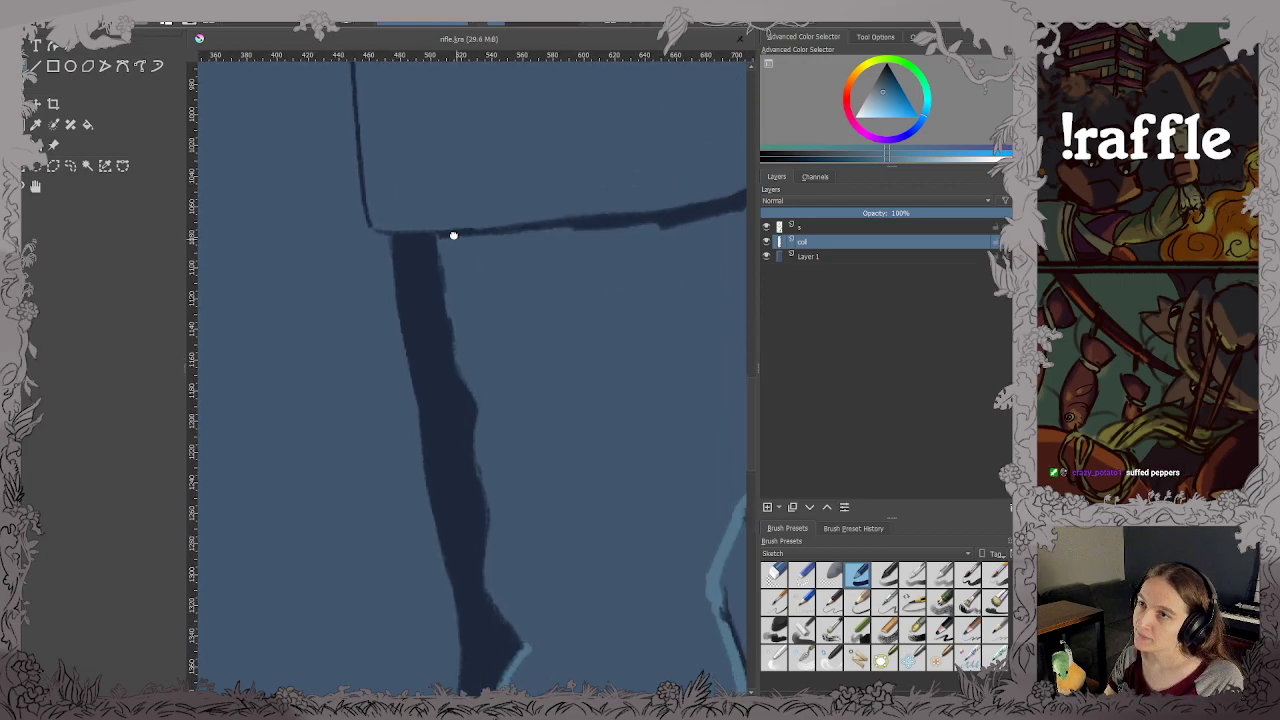
pyautogui.moveTo(368, 113); pyautogui.dragTo(376, 200)
pyautogui.hotkey('ctrl', 'z')
pyautogui.moveTo(359, 84)
pyautogui.mouseDown()
pyautogui.moveTo(369, 181)
pyautogui.moveTo(440, 231)
pyautogui.moveTo(490, 530)
pyautogui.moveTo(485, 598)
pyautogui.mouseUp()
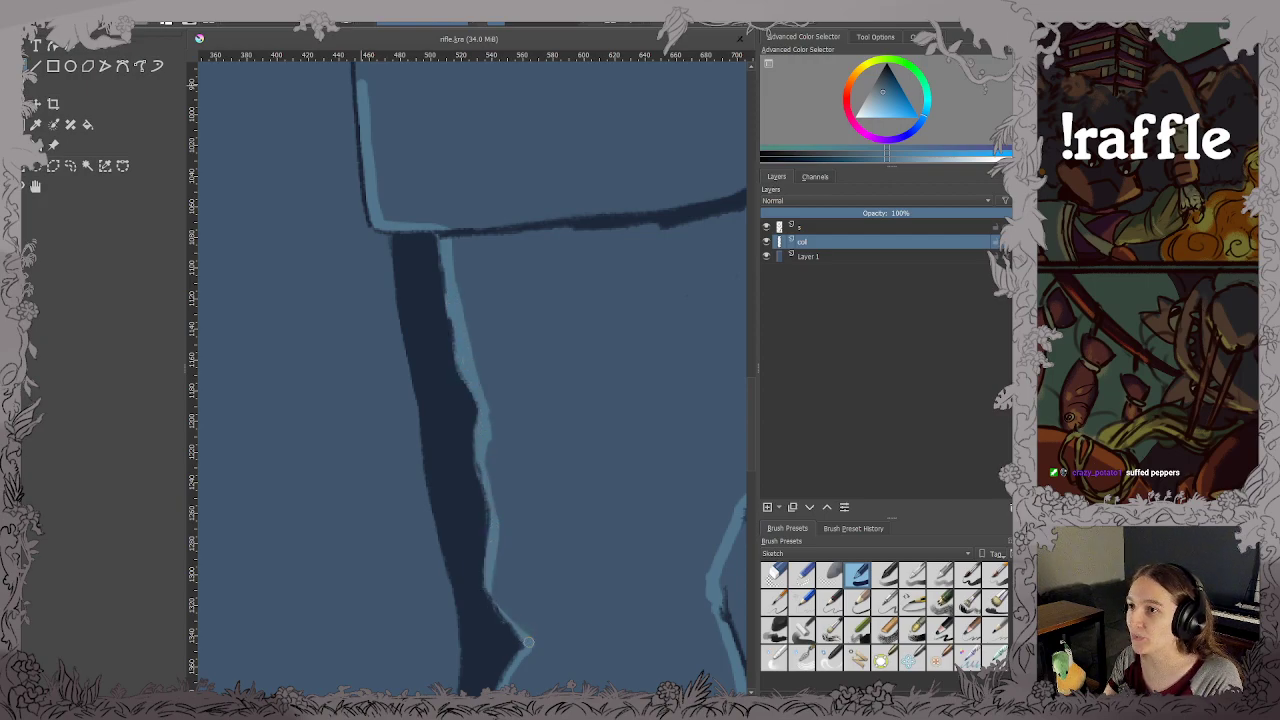
pyautogui.moveTo(528, 642); pyautogui.dragTo(488, 588)
pyautogui.scroll(-2, 472, 550)
pyautogui.moveTo(472, 500); pyautogui.dragTo(532, 682)
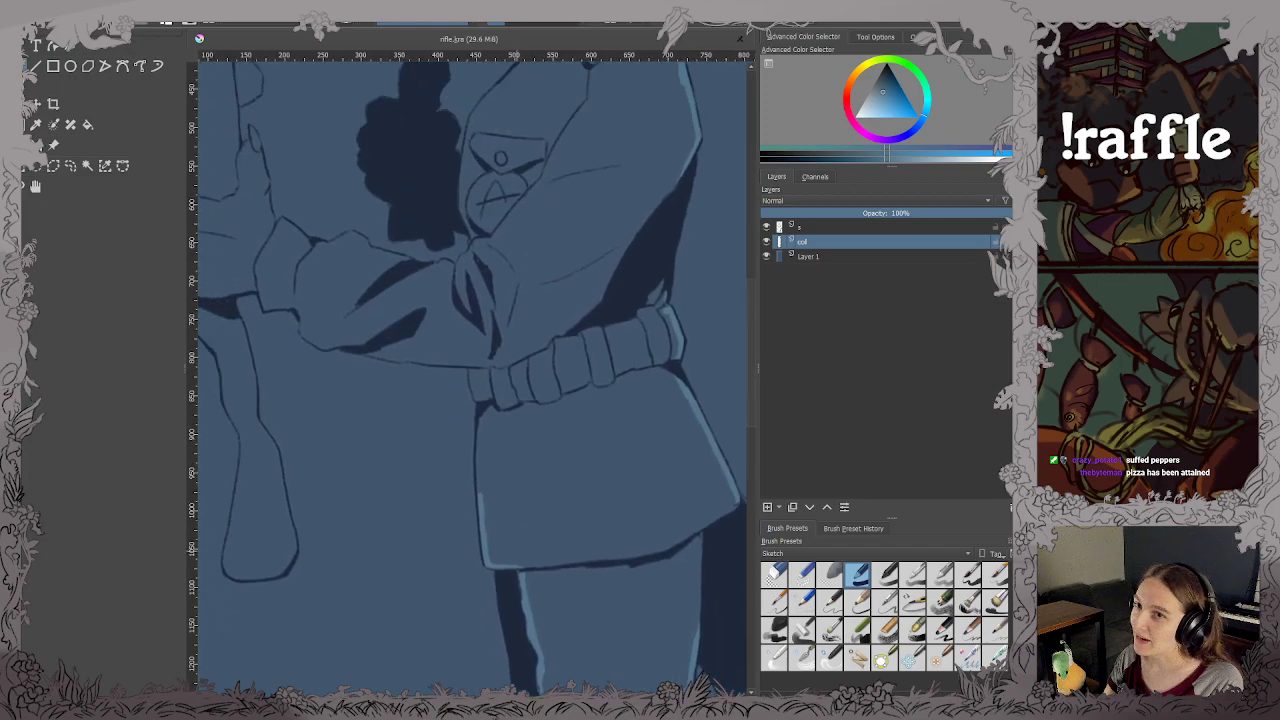
# Paint light blue inside the belt's front end and down the coat skirt's front edge to the existing paint.
pyautogui.scroll(4, 480, 488)
pyautogui.scroll(-2, 470, 448)
pyautogui.moveTo(470, 448); pyautogui.dragTo(556, 558)
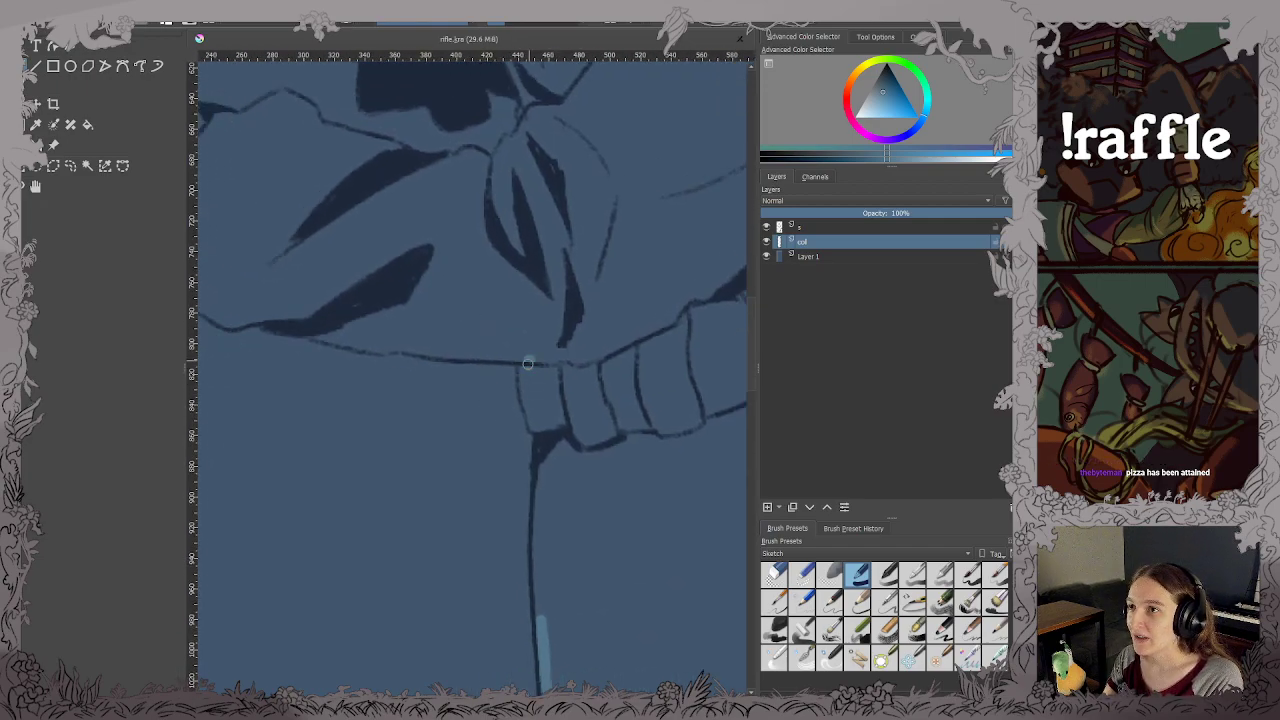
pyautogui.moveTo(543, 469); pyautogui.dragTo(541, 628)
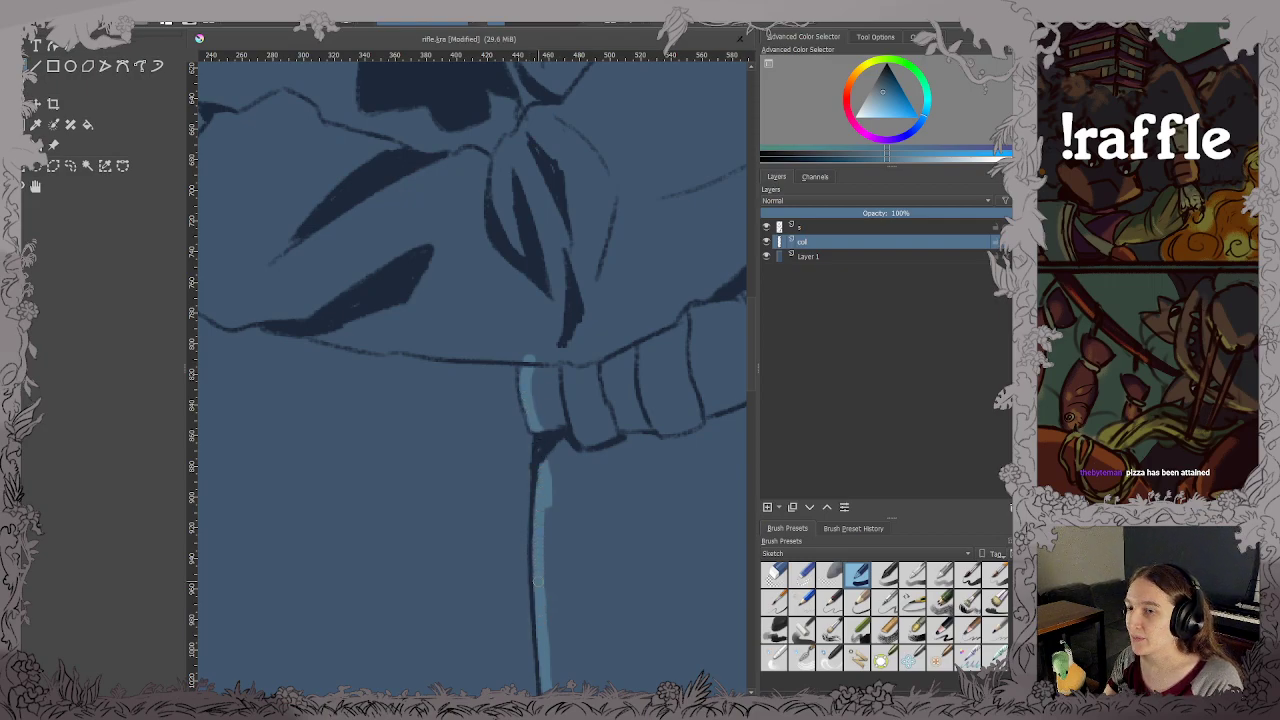
# Paint light blue inside the bottom of the cuff and along the sleeve's underside to the belt, and save.
pyautogui.moveTo(476, 454); pyautogui.dragTo(608, 523)
pyautogui.moveTo(563, 480); pyautogui.dragTo(580, 541)
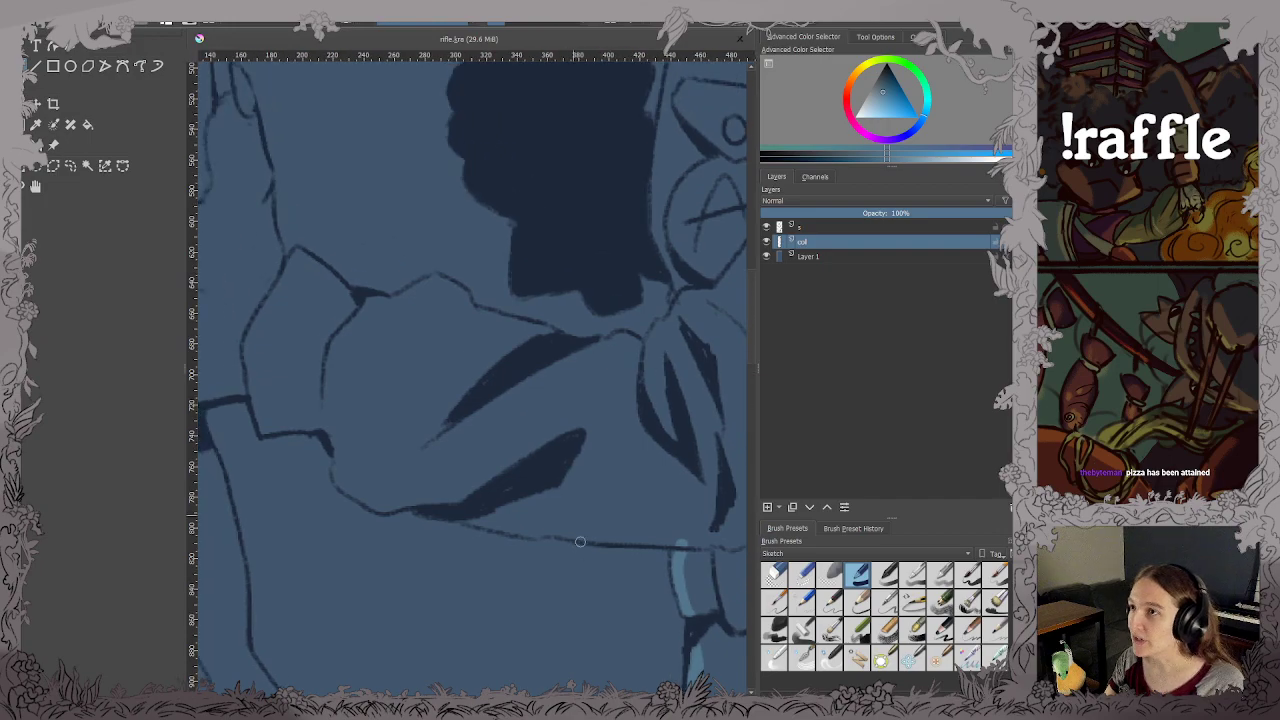
pyautogui.moveTo(248, 389)
pyautogui.mouseDown()
pyautogui.moveTo(258, 408)
pyautogui.moveTo(320, 416)
pyautogui.mouseUp()
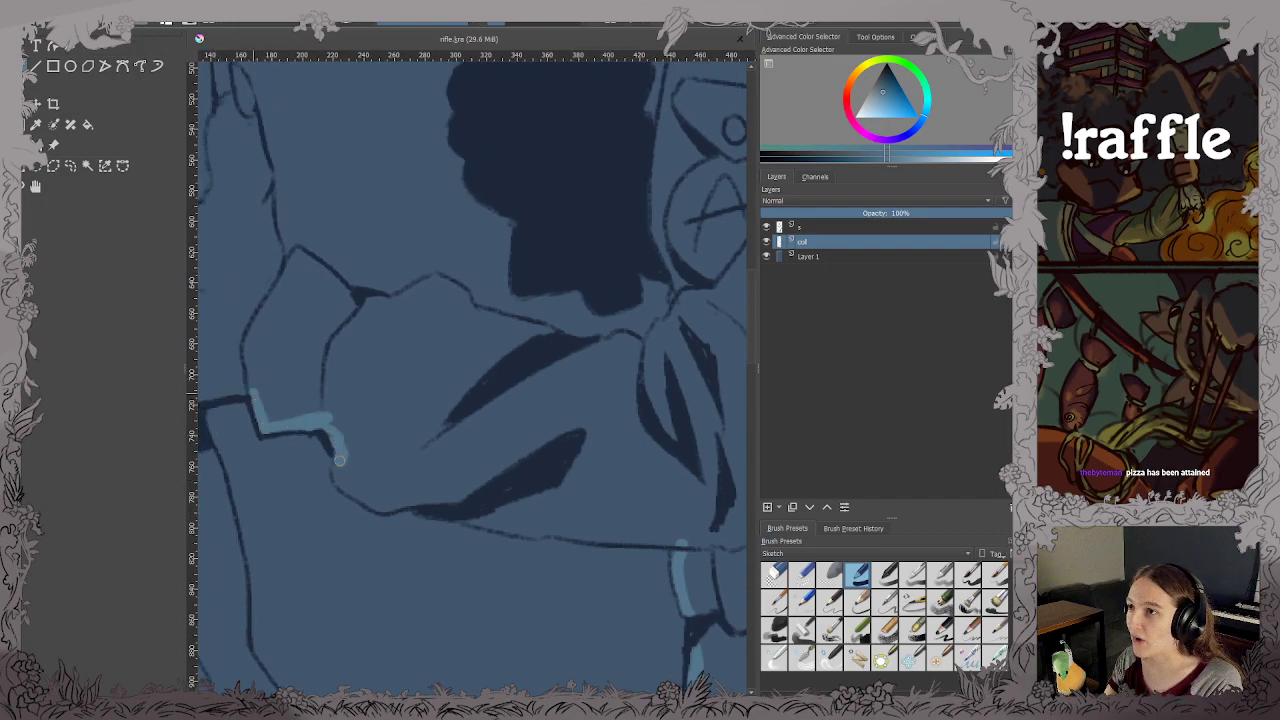
pyautogui.moveTo(339, 460)
pyautogui.mouseDown()
pyautogui.moveTo(341, 480)
pyautogui.moveTo(441, 508)
pyautogui.mouseUp()
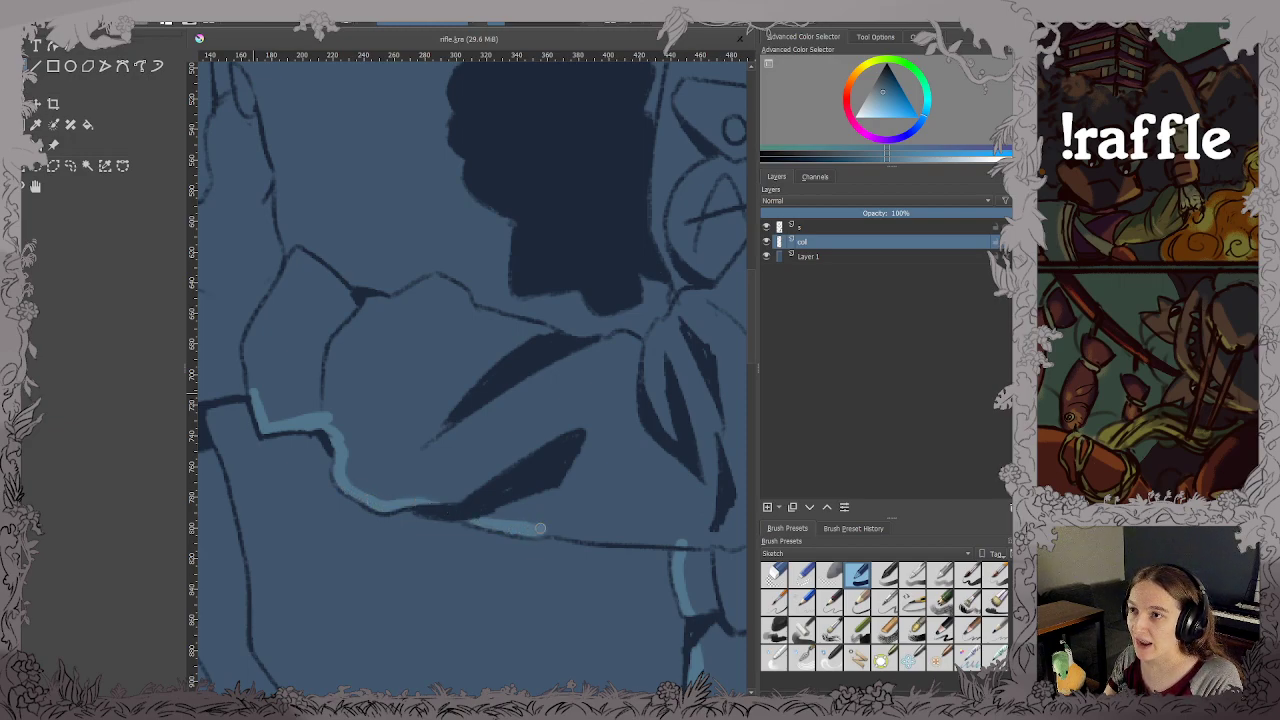
pyautogui.moveTo(576, 534); pyautogui.dragTo(679, 538)
pyautogui.hotkey('ctrl', 's')
# Paint light blue along the beak's lower edge, inside the jagged chin feathers and down the collar's front, and save.
pyautogui.scroll(-1, 680, 536)
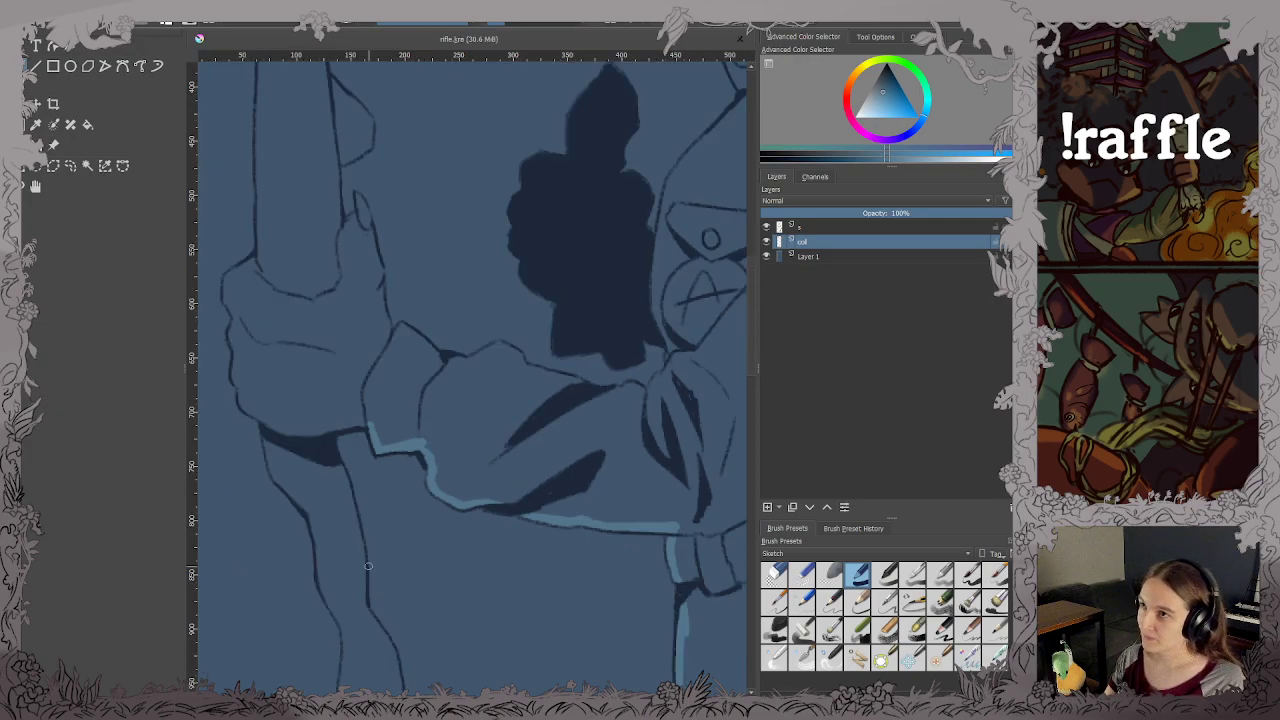
pyautogui.moveTo(368, 561); pyautogui.dragTo(434, 612)
pyautogui.moveTo(497, 500); pyautogui.dragTo(197, 626)
pyautogui.scroll(-3, 418, 510)
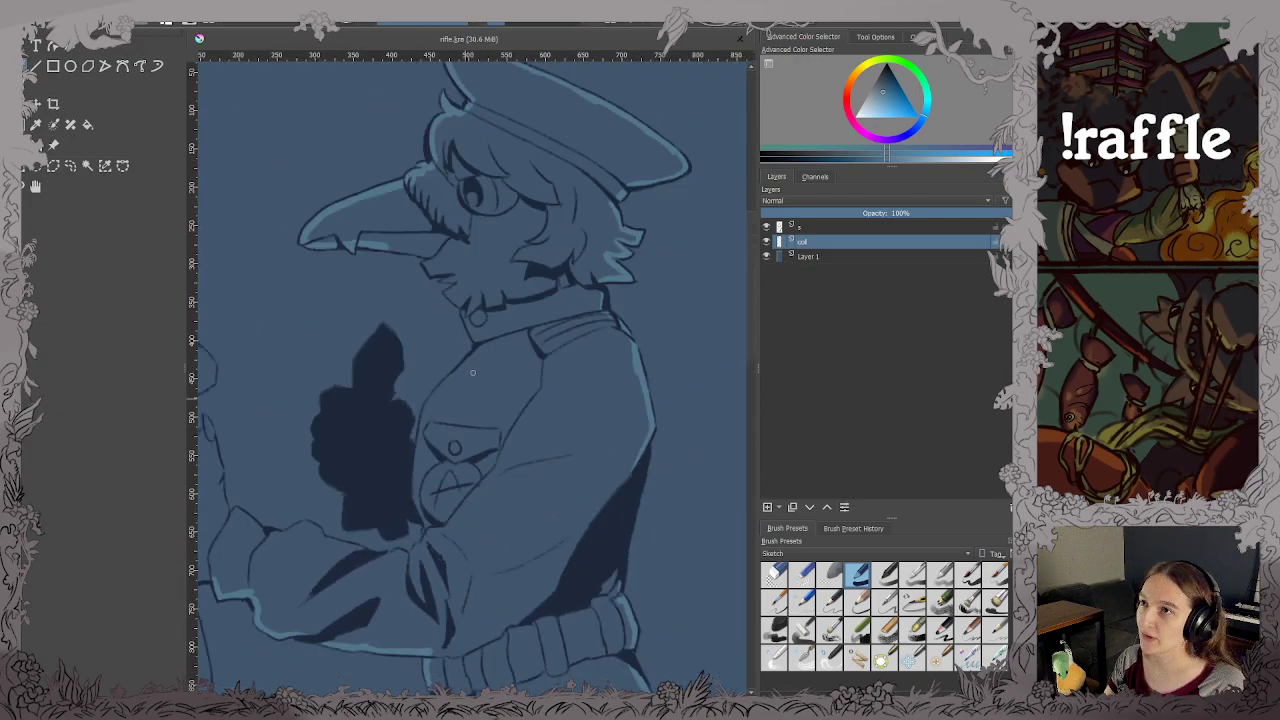
pyautogui.scroll(6, 543, 380)
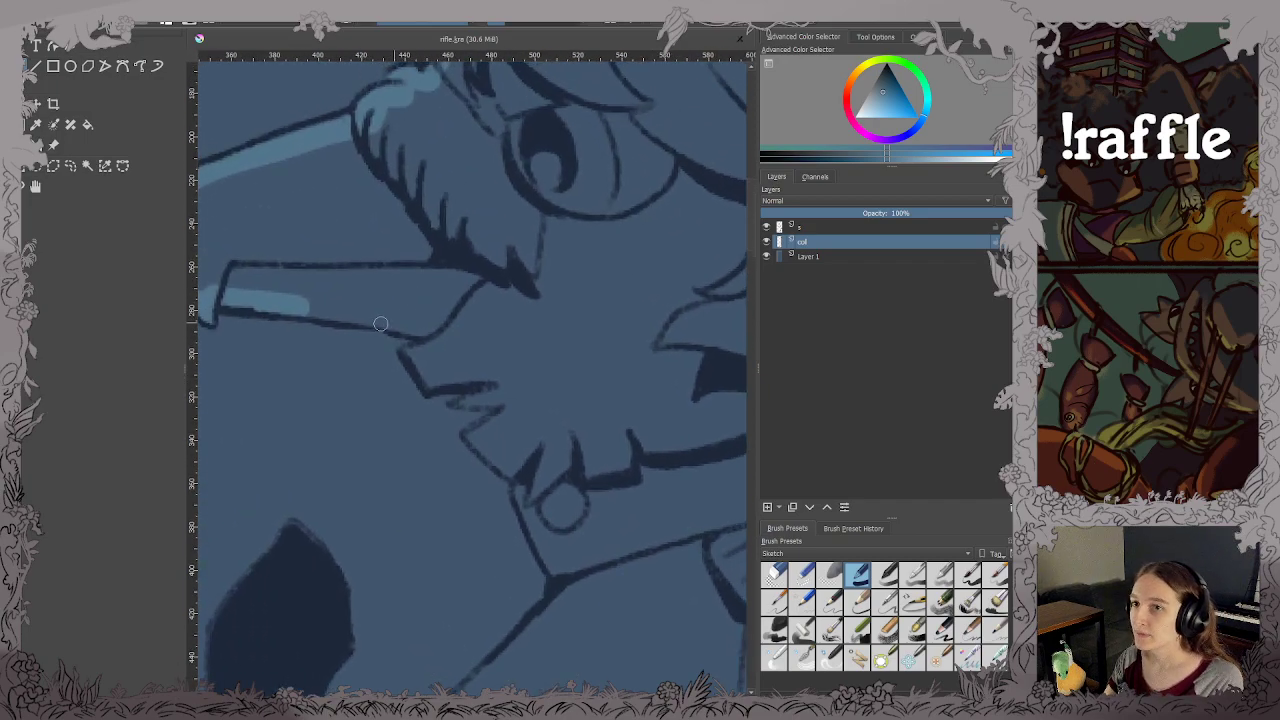
pyautogui.moveTo(310, 309)
pyautogui.mouseDown()
pyautogui.moveTo(413, 329)
pyautogui.moveTo(452, 385)
pyautogui.moveTo(515, 376)
pyautogui.moveTo(465, 400)
pyautogui.moveTo(512, 407)
pyautogui.mouseUp()
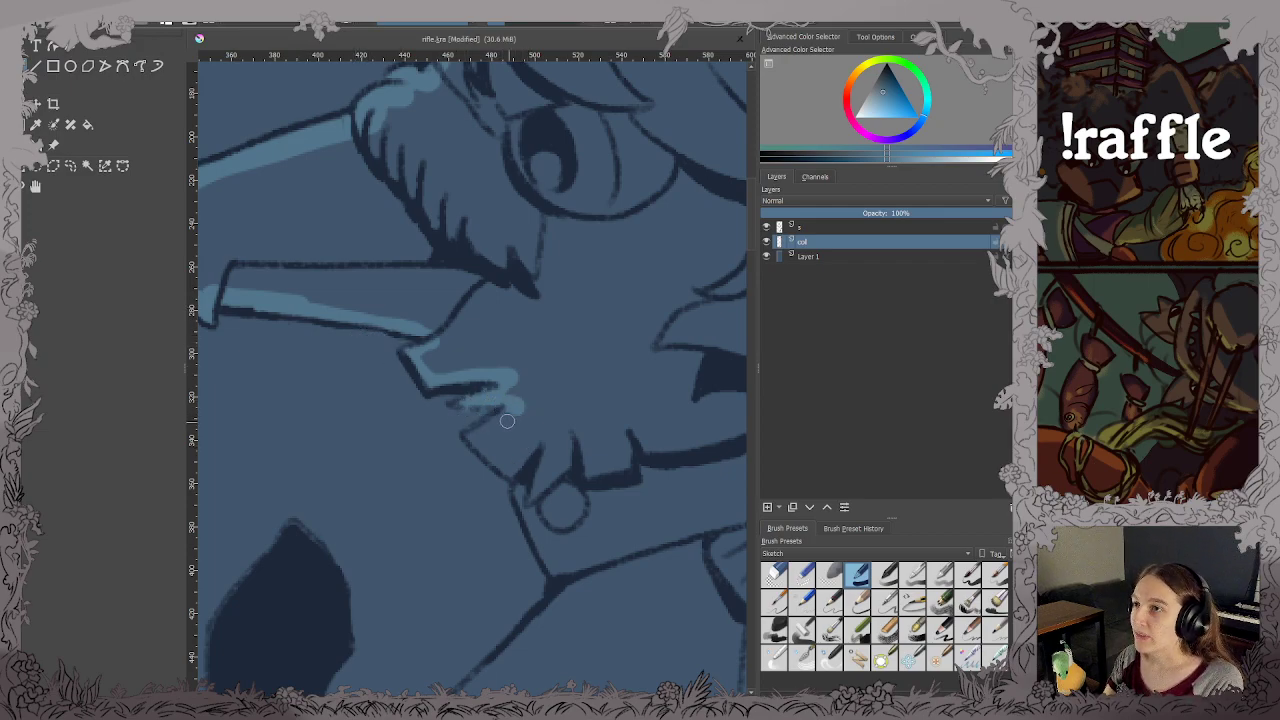
pyautogui.moveTo(507, 421); pyautogui.dragTo(572, 576)
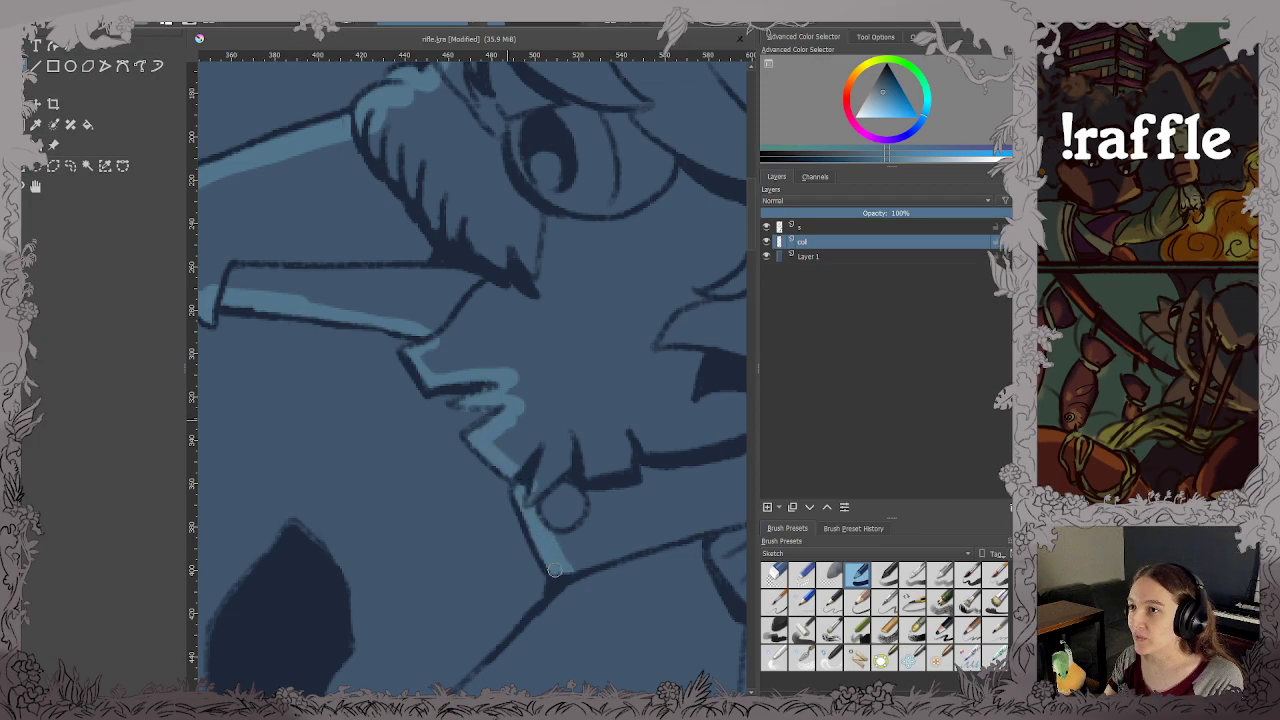
pyautogui.hotkey('ctrl', 's')
# Paint light blue inside the chest's front outline beside the dark shape, from the elbow crease up to the collar, and save.
pyautogui.scroll(-1, 541, 532)
pyautogui.moveTo(486, 563); pyautogui.dragTo(494, 368)
pyautogui.moveTo(494, 514); pyautogui.dragTo(499, 338)
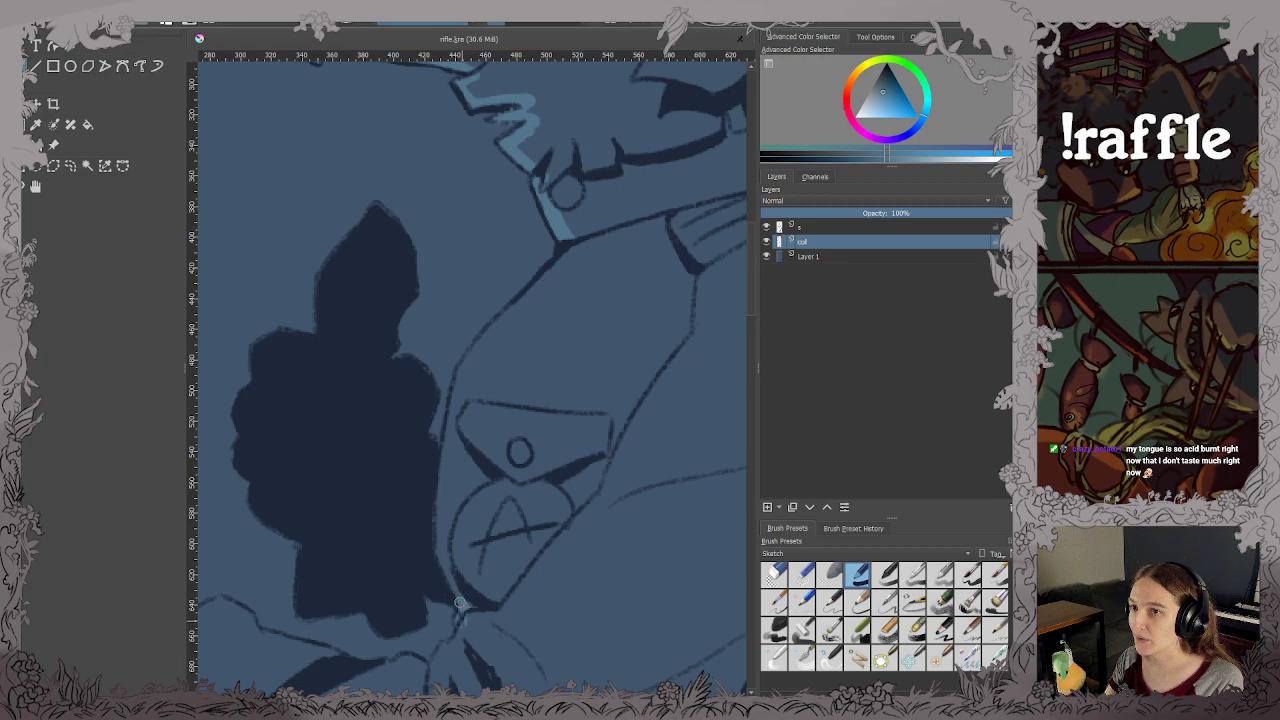
pyautogui.moveTo(458, 601); pyautogui.dragTo(436, 554)
pyautogui.moveTo(433, 438); pyautogui.dragTo(439, 414)
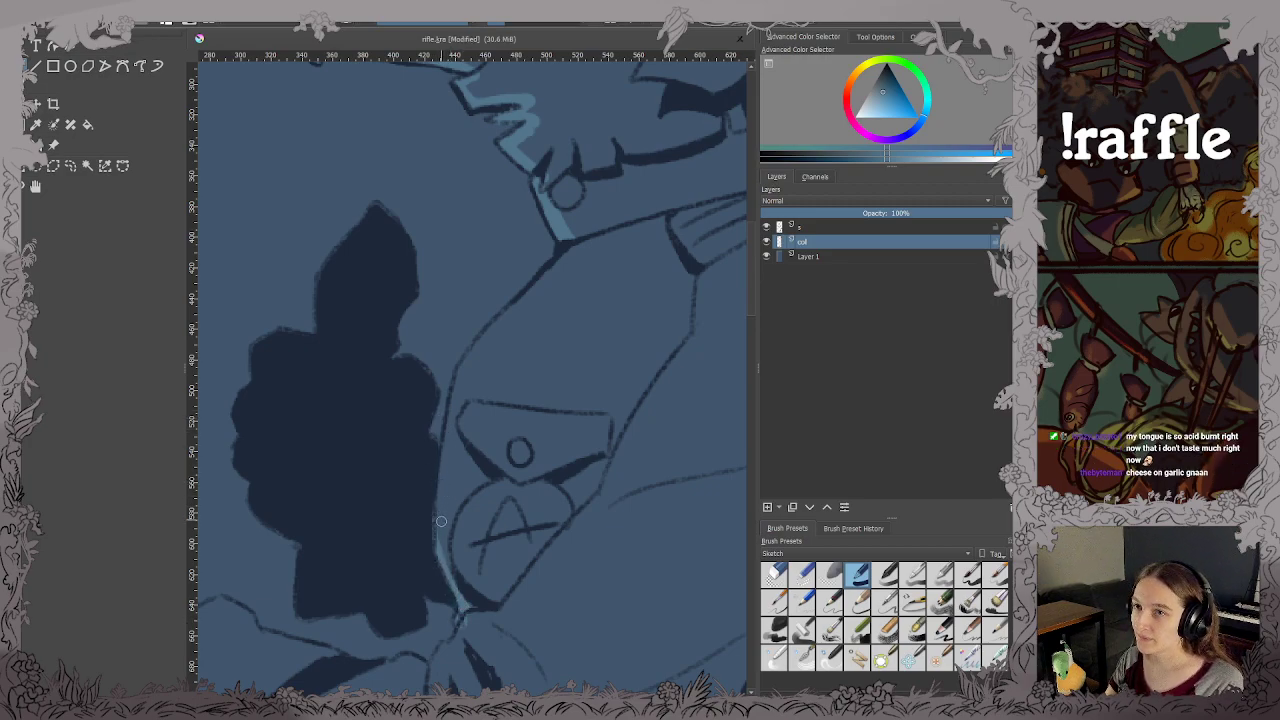
pyautogui.moveTo(434, 501); pyautogui.dragTo(441, 456)
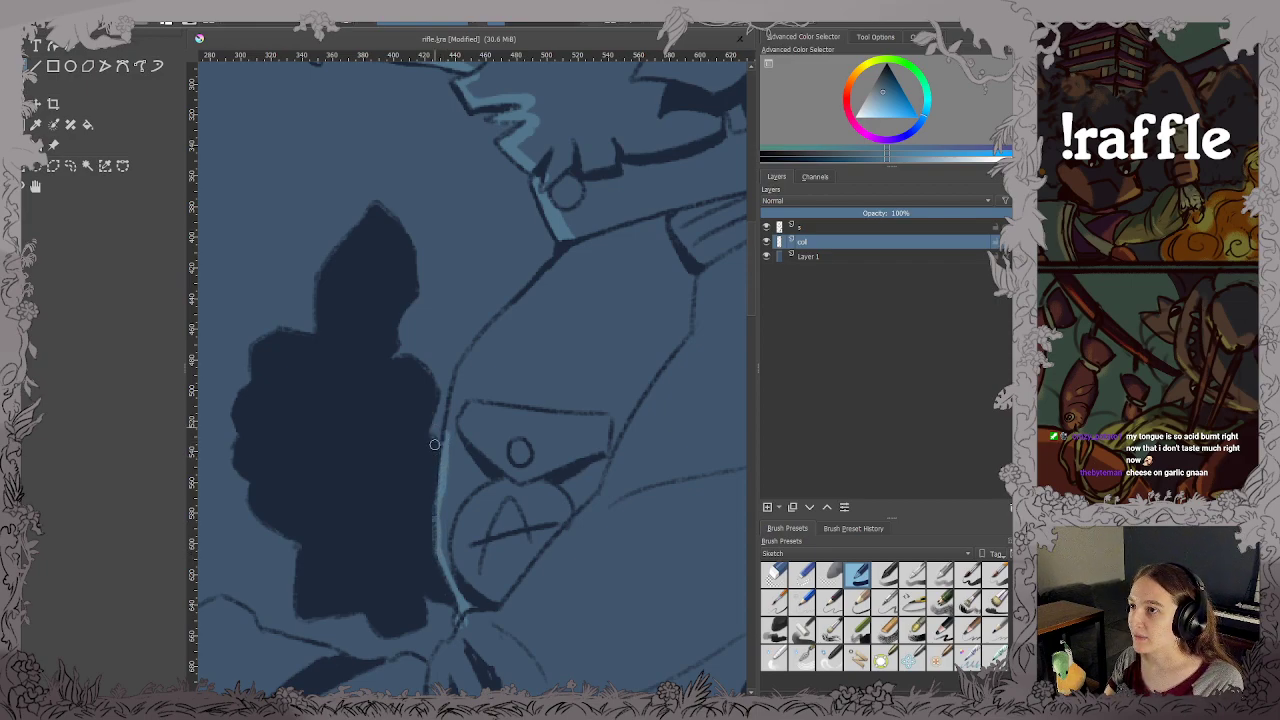
pyautogui.moveTo(449, 437)
pyautogui.mouseDown()
pyautogui.moveTo(467, 358)
pyautogui.moveTo(577, 238)
pyautogui.mouseUp()
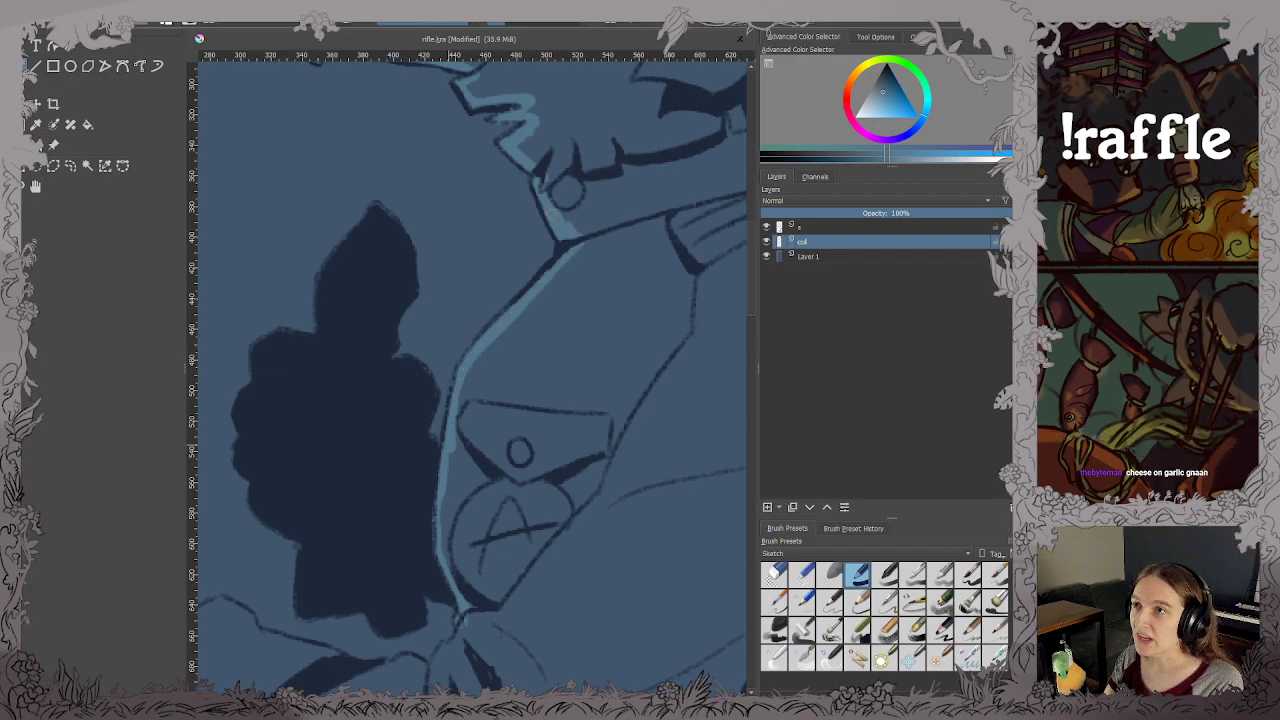
pyautogui.hotkey('ctrl', 's')
# Paint light blue under the sleeve's upper outline from the cuff to the elbow crease and up to the chest, saving partway and at the end.
pyautogui.scroll(-1, 542, 210)
pyautogui.moveTo(511, 541); pyautogui.dragTo(625, 436)
pyautogui.scroll(2, 458, 306)
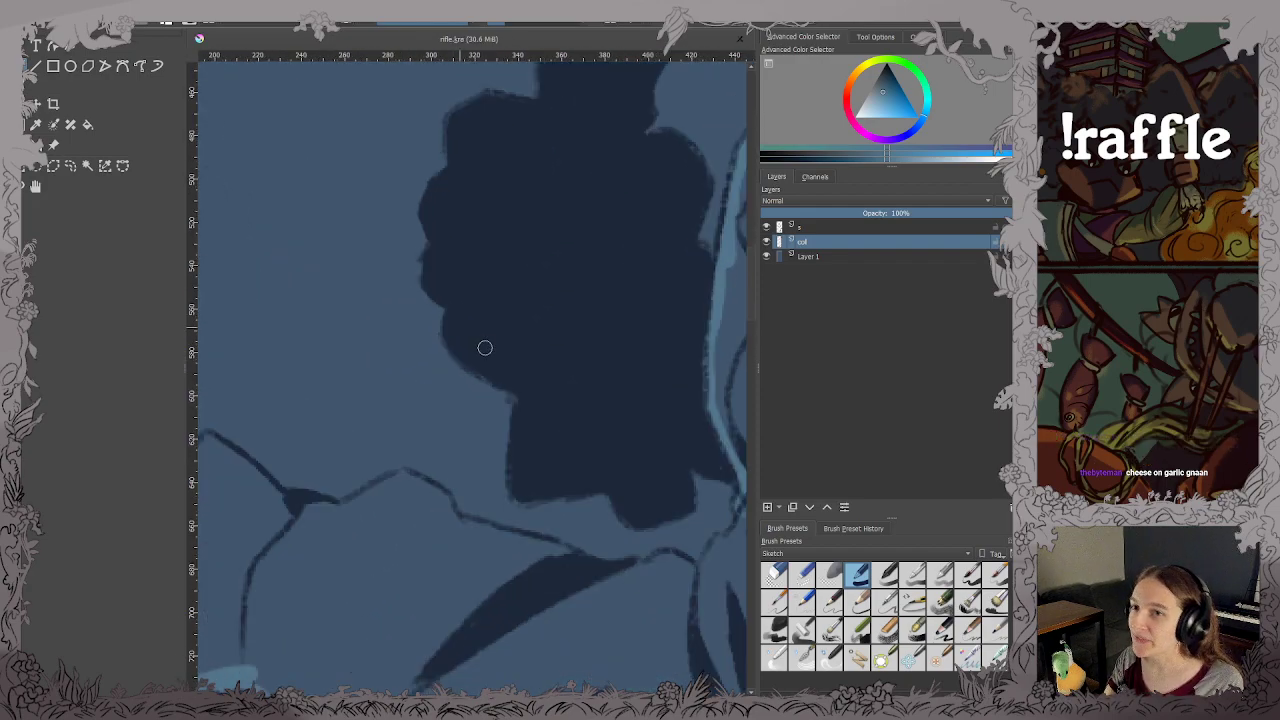
pyautogui.moveTo(444, 328); pyautogui.dragTo(391, 244)
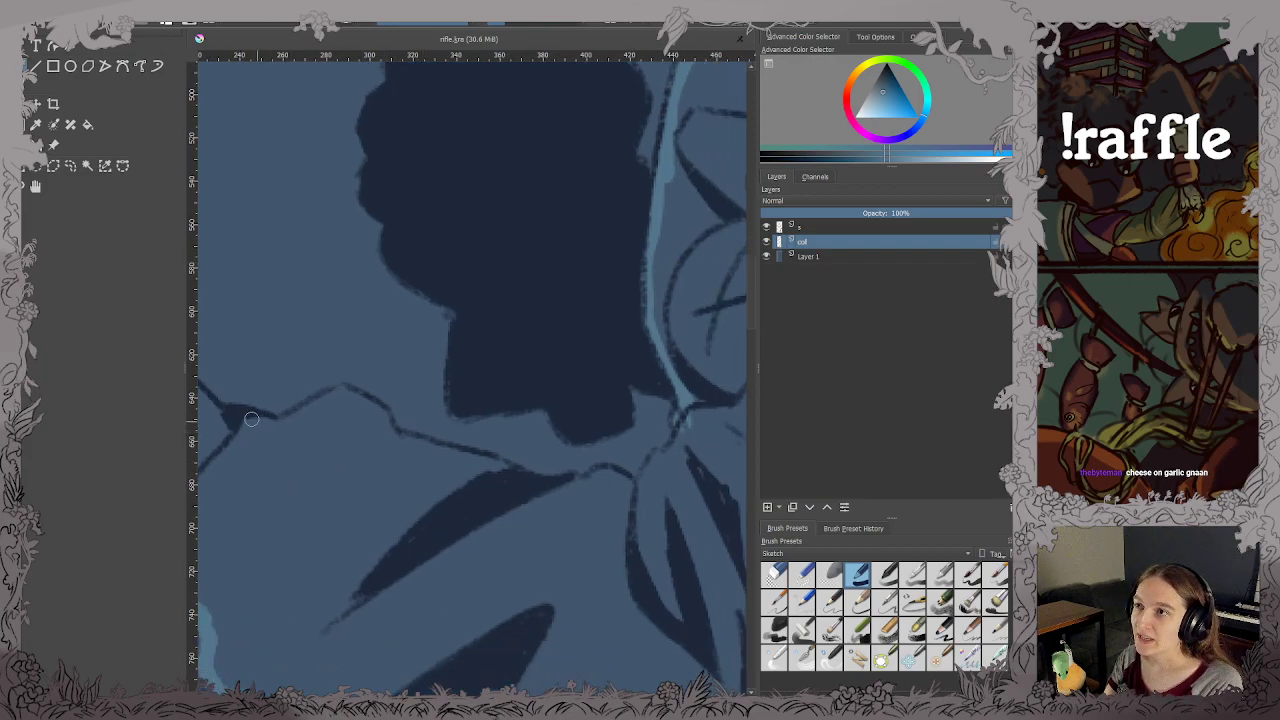
pyautogui.moveTo(248, 422)
pyautogui.mouseDown()
pyautogui.moveTo(288, 425)
pyautogui.moveTo(341, 395)
pyautogui.moveTo(380, 412)
pyautogui.moveTo(394, 445)
pyautogui.moveTo(579, 493)
pyautogui.moveTo(630, 493)
pyautogui.mouseUp()
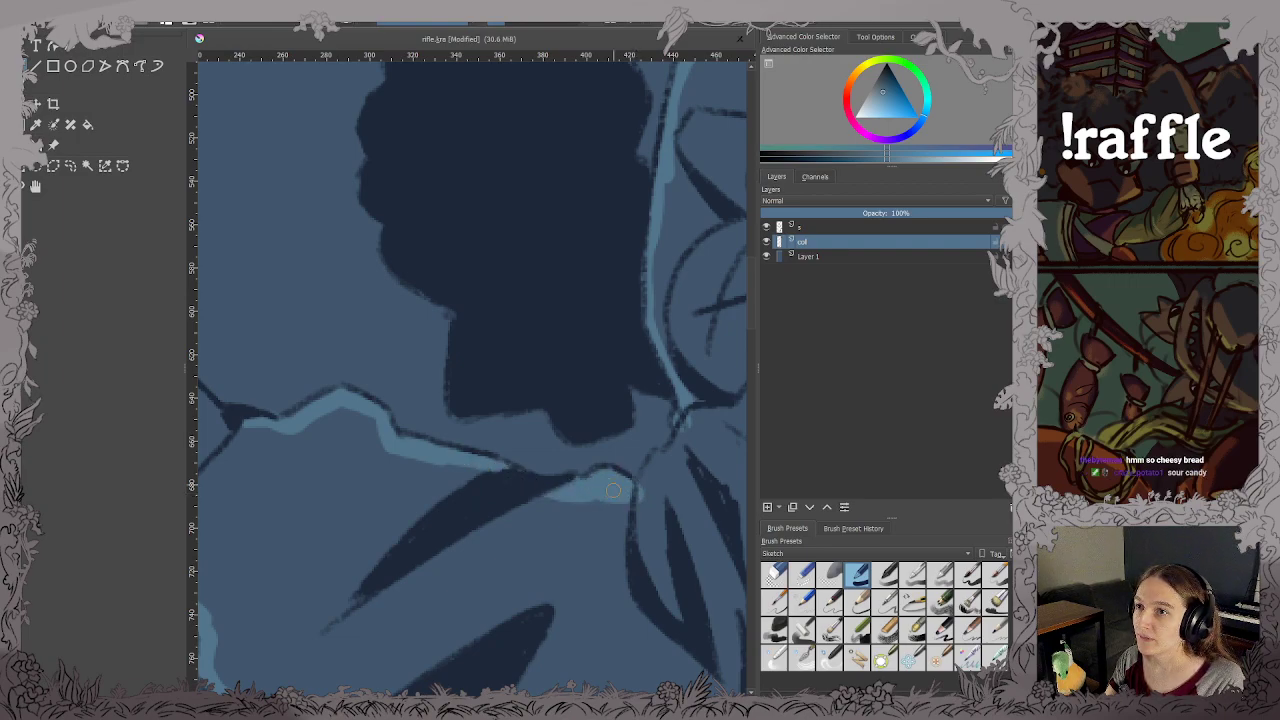
pyautogui.hotkey('ctrl', 's')
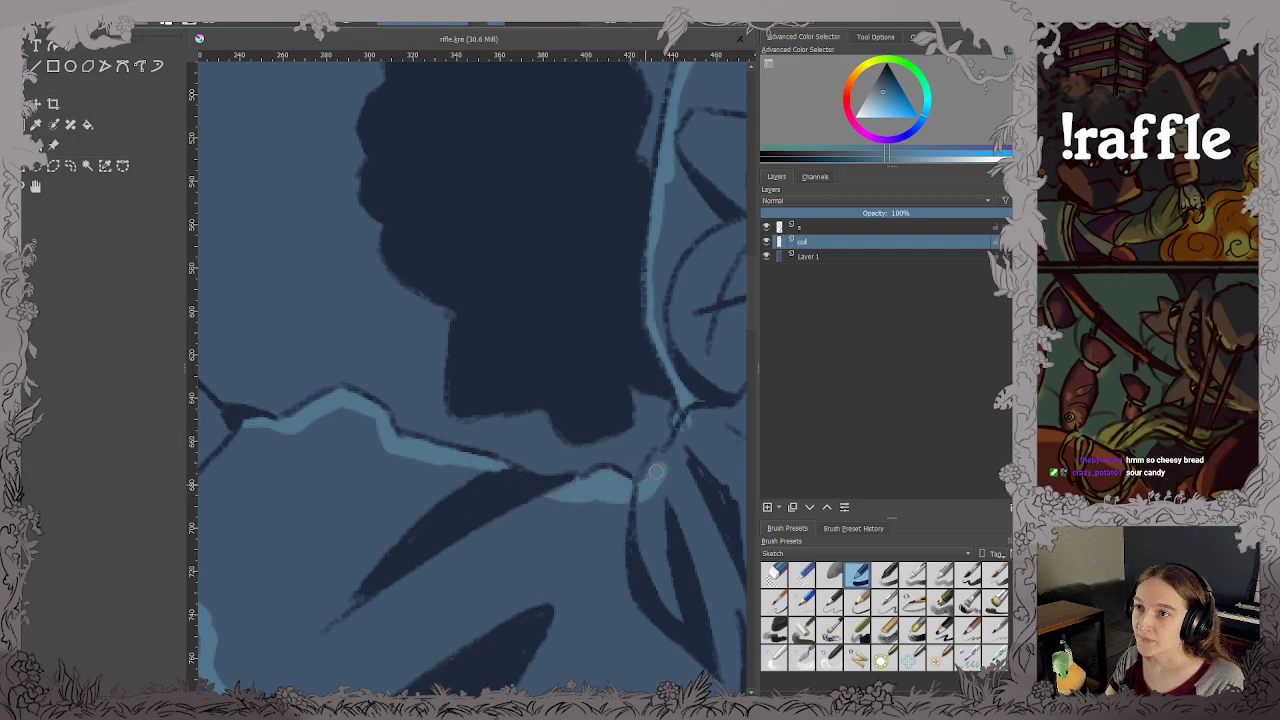
pyautogui.moveTo(656, 464)
pyautogui.mouseDown()
pyautogui.moveTo(697, 418)
pyautogui.moveTo(703, 428)
pyautogui.mouseUp()
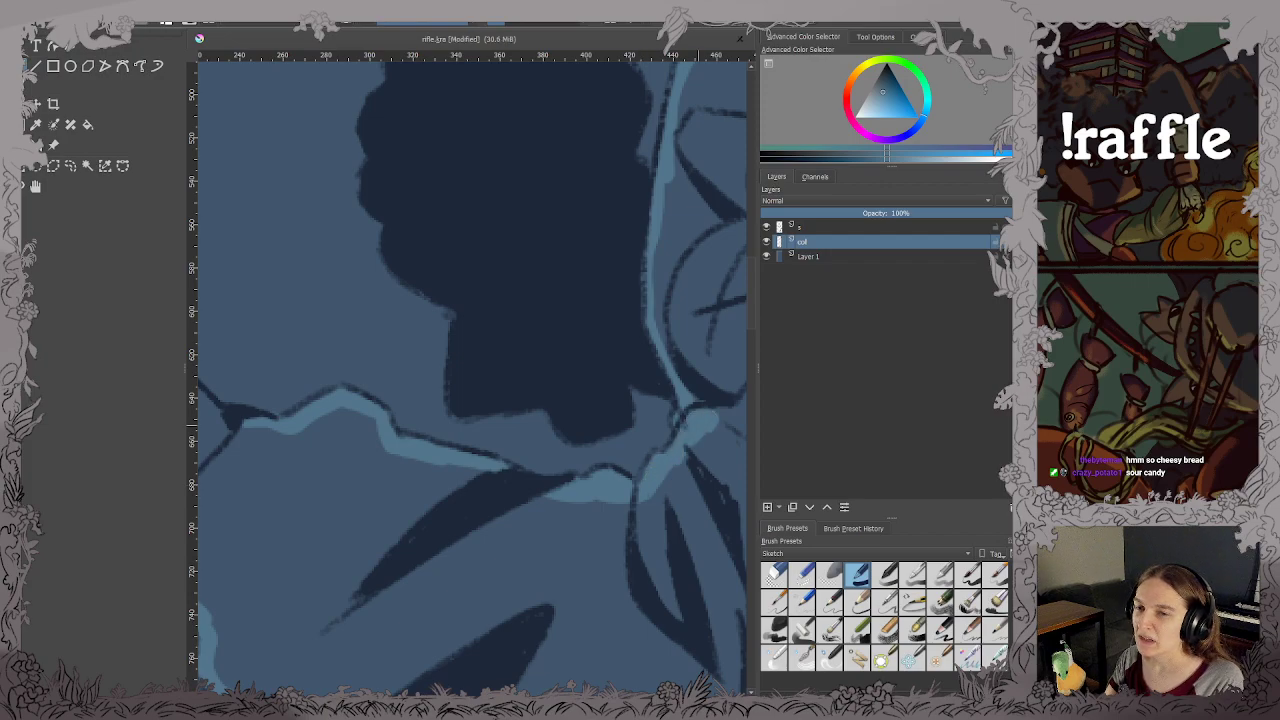
pyautogui.hotkey('ctrl', 's')
# Paint light blue inside the rifle's edge above the hand, the thumb, the back of the hand and the cuff's top, and save.
pyautogui.scroll(-2, 553, 389)
pyautogui.moveTo(360, 319); pyautogui.dragTo(501, 349)
pyautogui.scroll(2, 560, 442)
pyautogui.moveTo(363, 150)
pyautogui.mouseDown()
pyautogui.moveTo(372, 295)
pyautogui.moveTo(419, 261)
pyautogui.moveTo(411, 228)
pyautogui.moveTo(476, 503)
pyautogui.moveTo(498, 485)
pyautogui.moveTo(616, 561)
pyautogui.mouseUp()
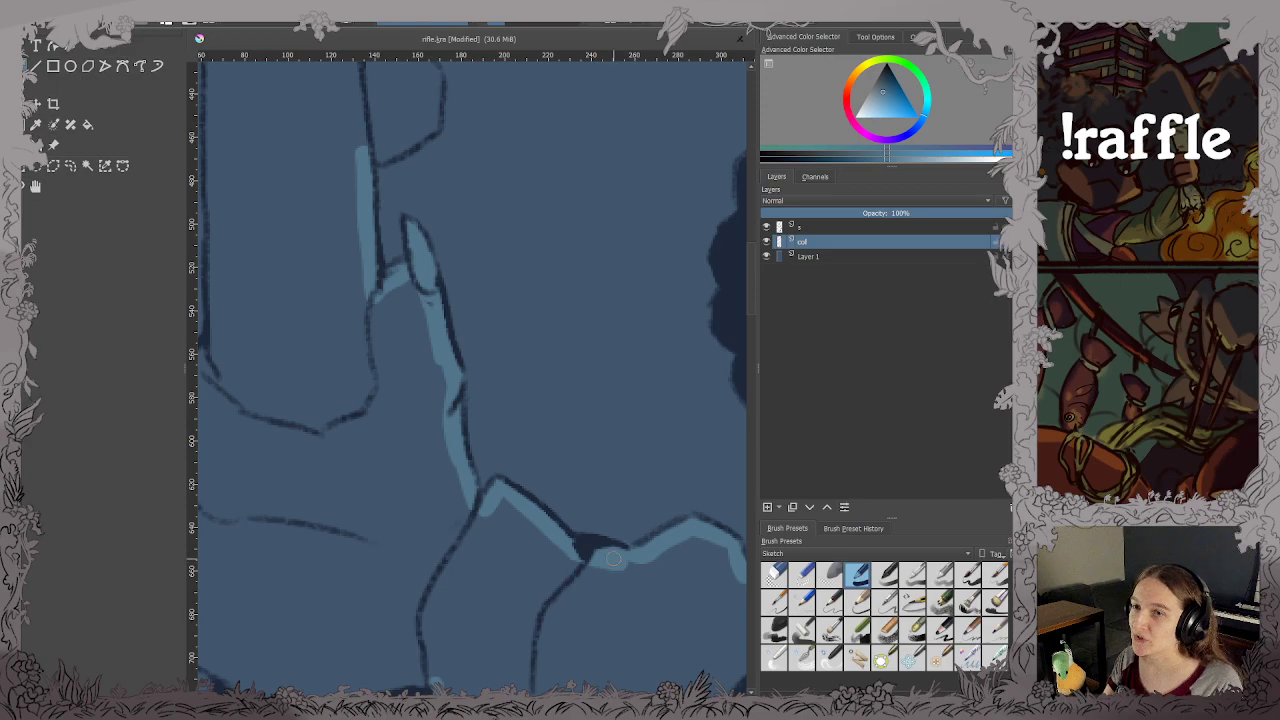
pyautogui.hotkey('ctrl', 's')
# Paint light blue inside the rounded part protruding from the rifle above the hand and beside it on the rifle's inner edge.
pyautogui.scroll(-3, 590, 540)
pyautogui.moveTo(523, 372); pyautogui.dragTo(548, 452)
pyautogui.scroll(3, 544, 451)
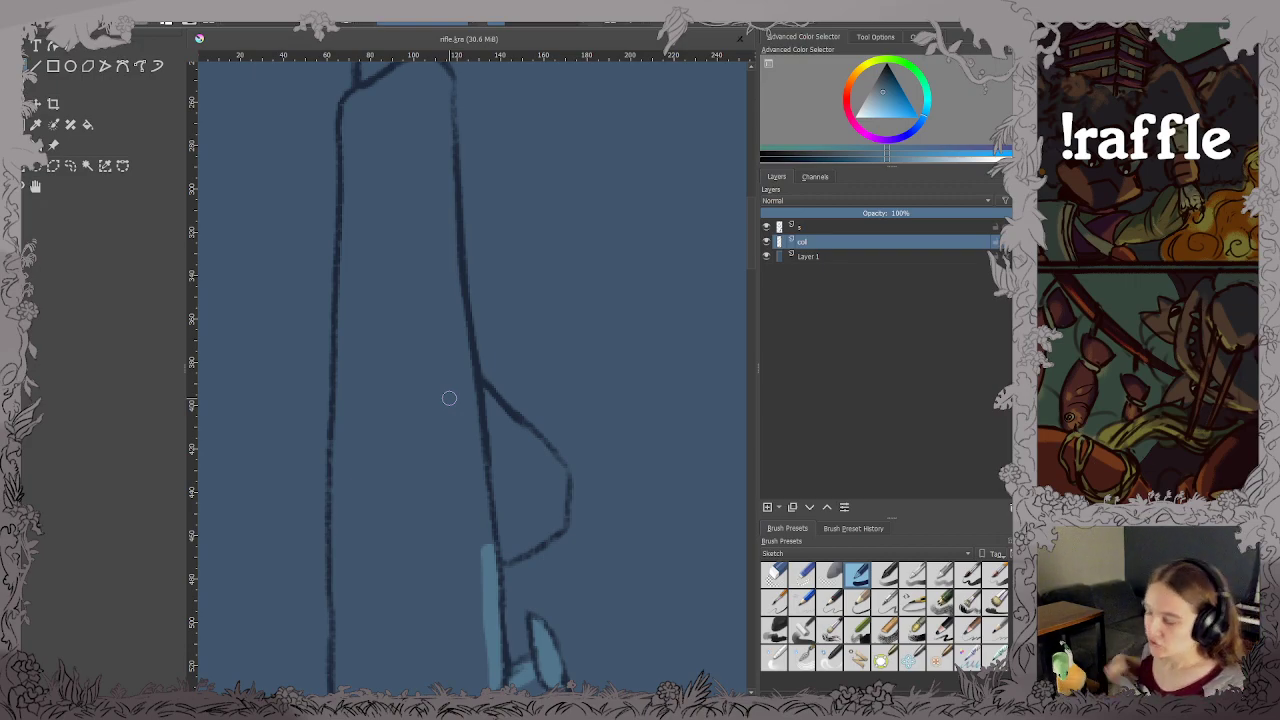
pyautogui.moveTo(456, 318)
pyautogui.mouseDown()
pyautogui.moveTo(473, 400)
pyautogui.moveTo(512, 434)
pyautogui.mouseUp()
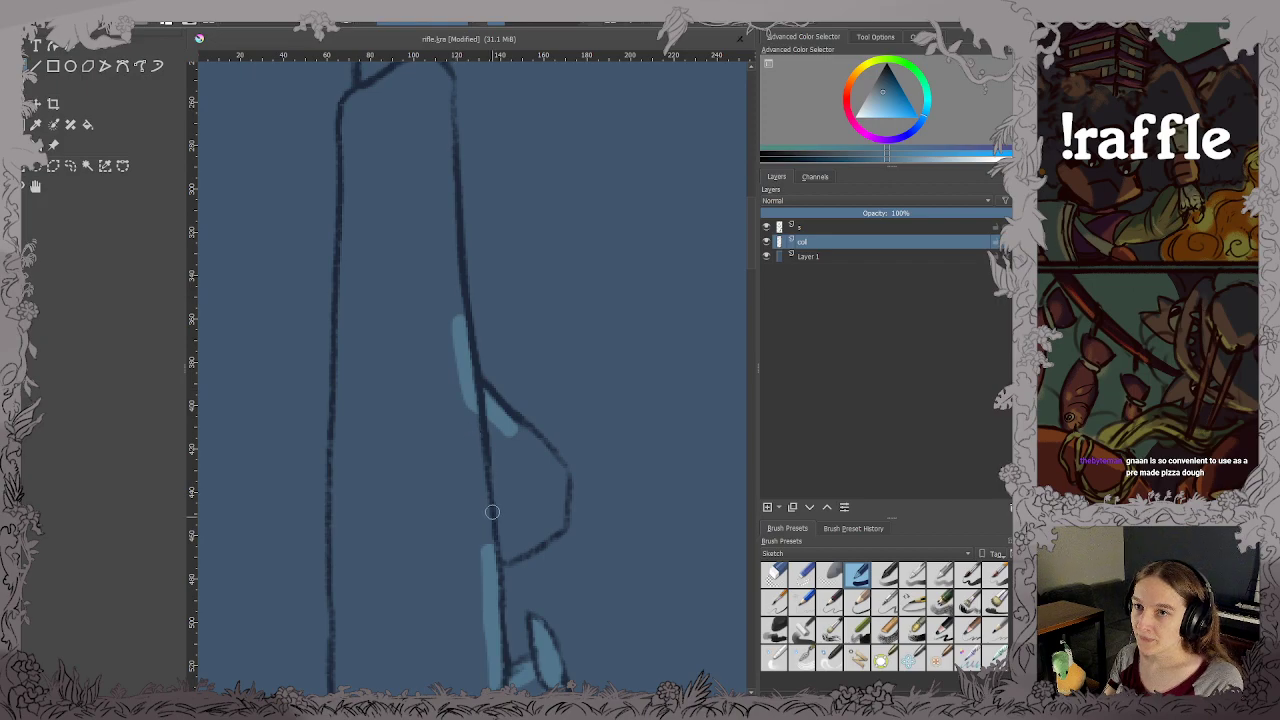
pyautogui.moveTo(499, 548)
pyautogui.mouseDown()
pyautogui.moveTo(559, 515)
pyautogui.moveTo(555, 475)
pyautogui.moveTo(520, 434)
pyautogui.mouseUp()
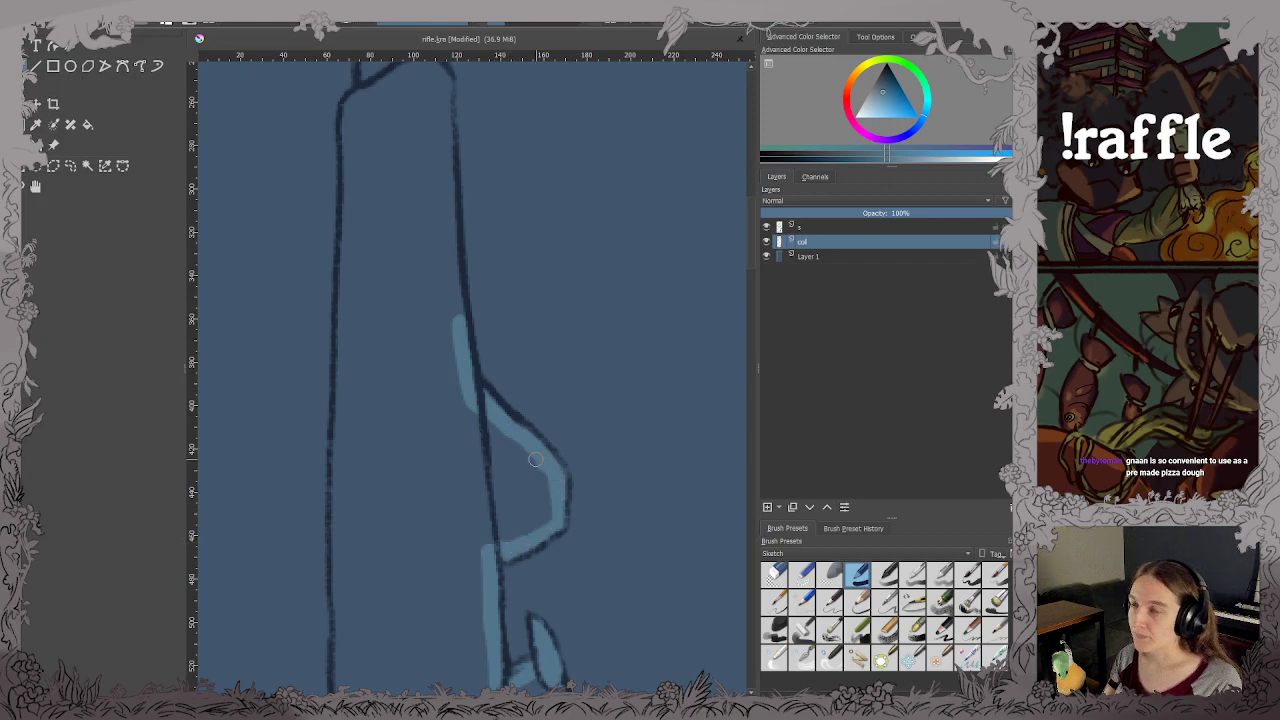
# Paint light blue up the rifle's inner edge, over the rounded shoulder and onto the base of the barrel, and save.
pyautogui.moveTo(500, 346); pyautogui.dragTo(560, 631)
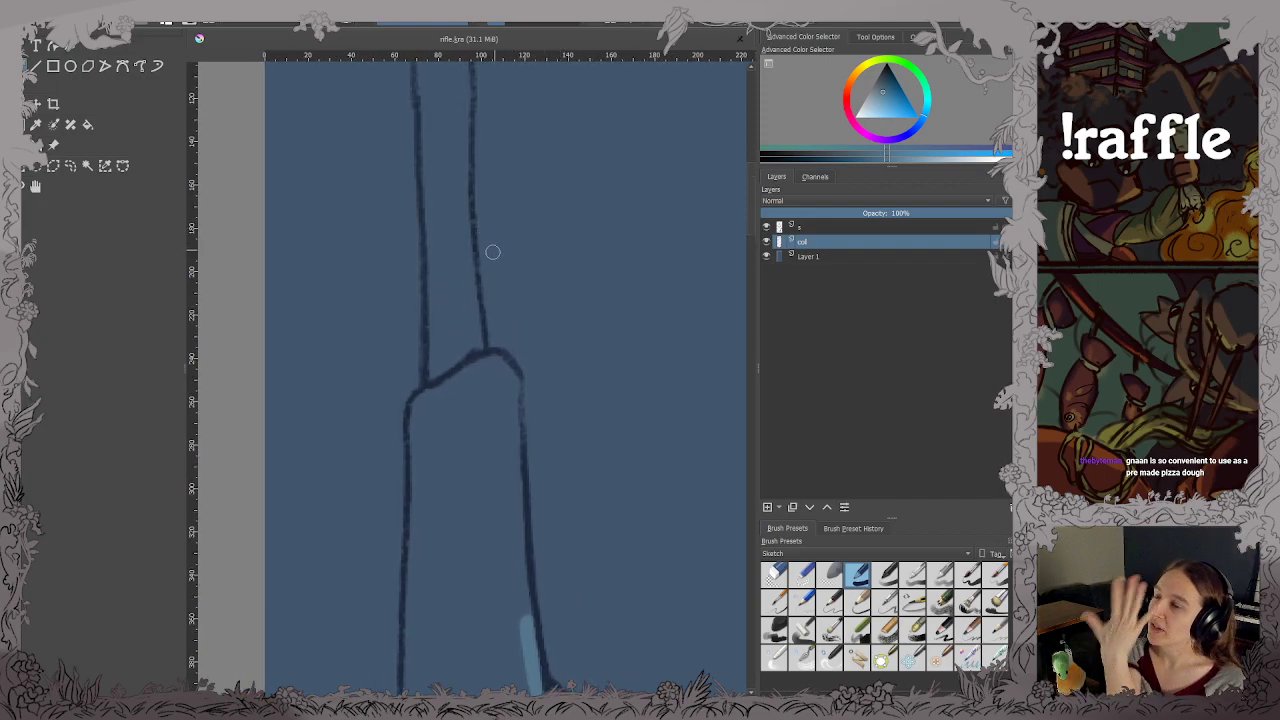
pyautogui.moveTo(465, 245)
pyautogui.mouseDown()
pyautogui.moveTo(475, 347)
pyautogui.moveTo(506, 366)
pyautogui.moveTo(519, 430)
pyautogui.moveTo(529, 644)
pyautogui.mouseUp()
pyautogui.hotkey('ctrl', 's')
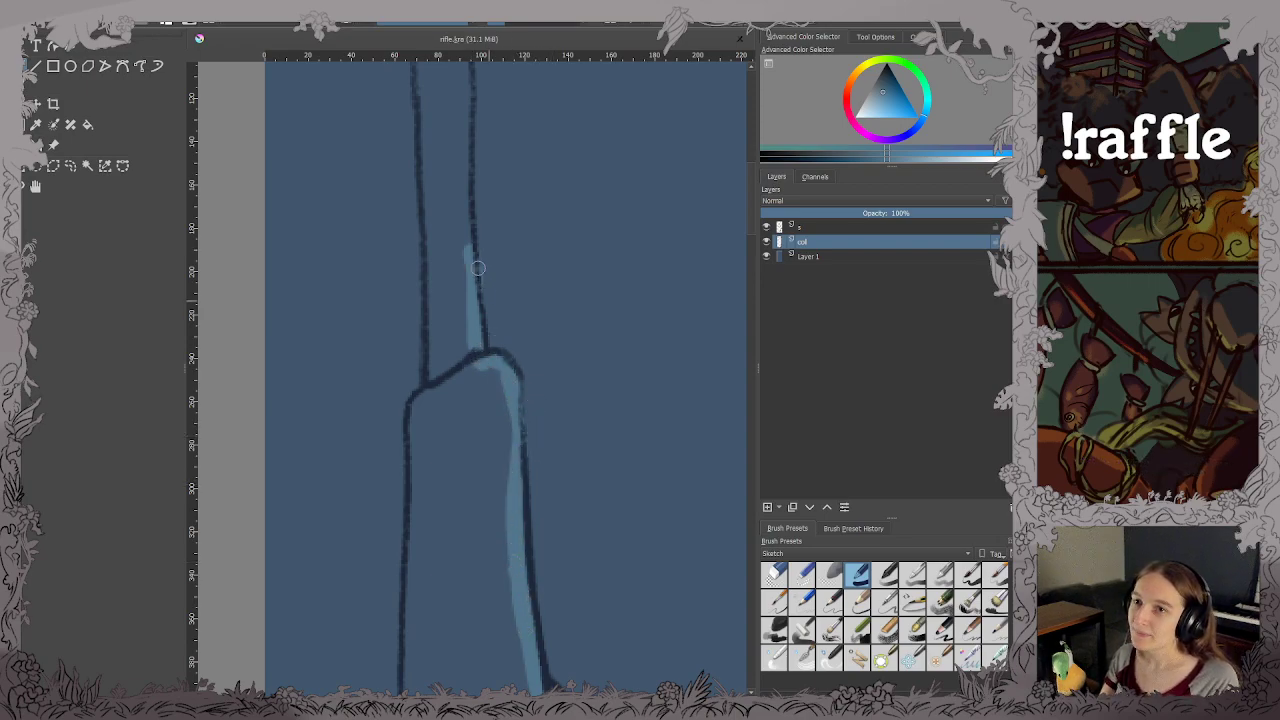
# Paint light blue inside the rifle's muzzle and front sight and down the barrel's inner edge, and save.
pyautogui.scroll(5, 501, 472)
pyautogui.moveTo(501, 472); pyautogui.dragTo(520, 477)
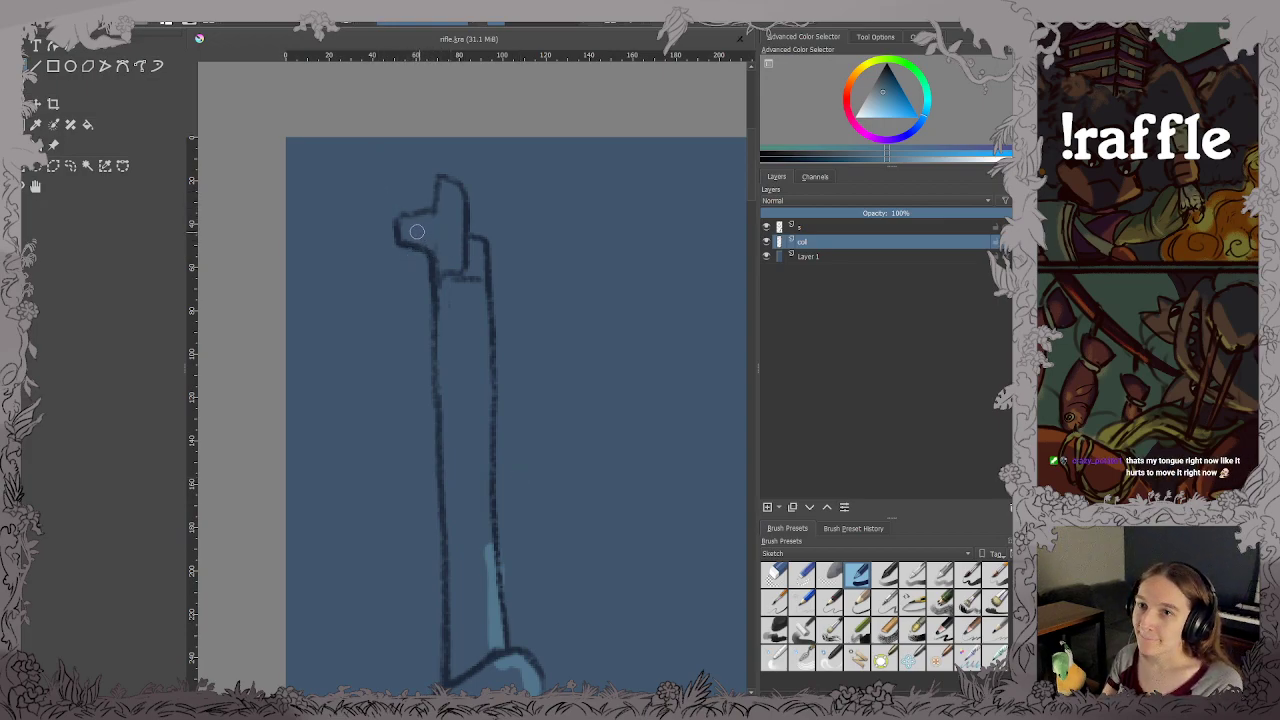
pyautogui.moveTo(408, 219)
pyautogui.mouseDown()
pyautogui.moveTo(410, 232)
pyautogui.moveTo(432, 222)
pyautogui.moveTo(442, 236)
pyautogui.moveTo(444, 190)
pyautogui.moveTo(448, 292)
pyautogui.moveTo(459, 244)
pyautogui.moveTo(480, 326)
pyautogui.moveTo(485, 552)
pyautogui.mouseUp()
pyautogui.moveTo(456, 322); pyautogui.dragTo(474, 297)
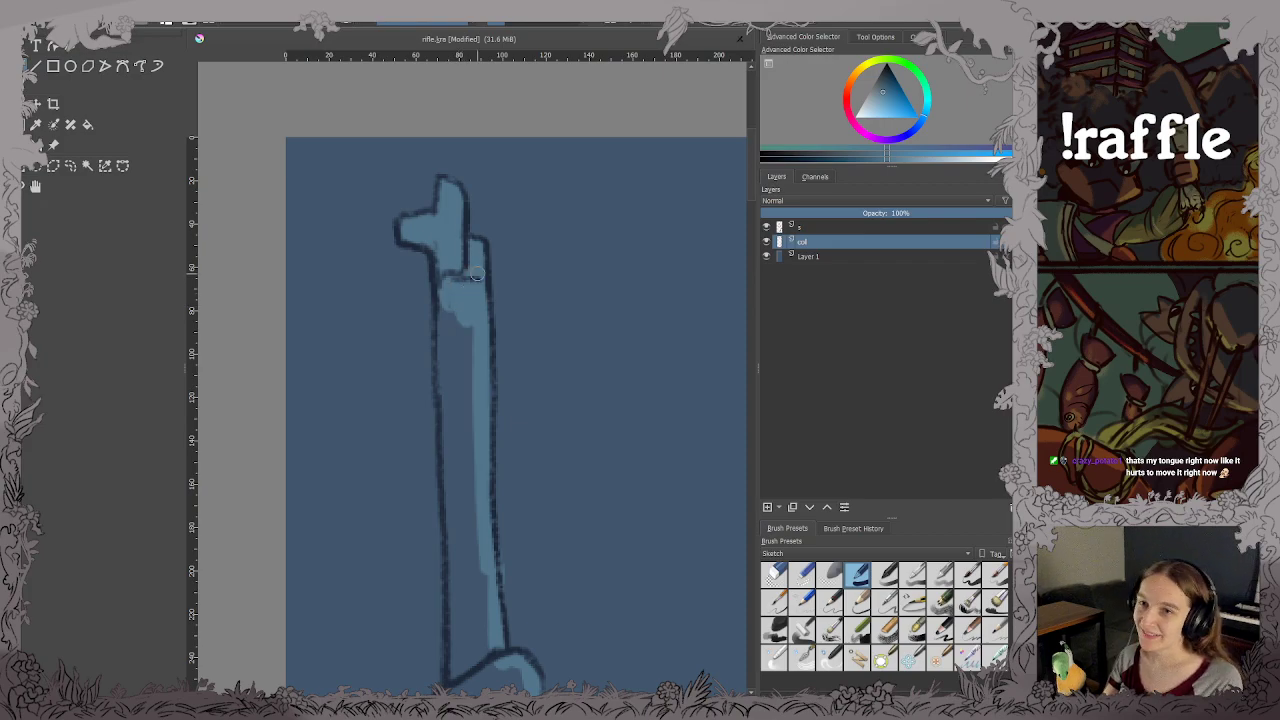
pyautogui.hotkey('ctrl', 's')
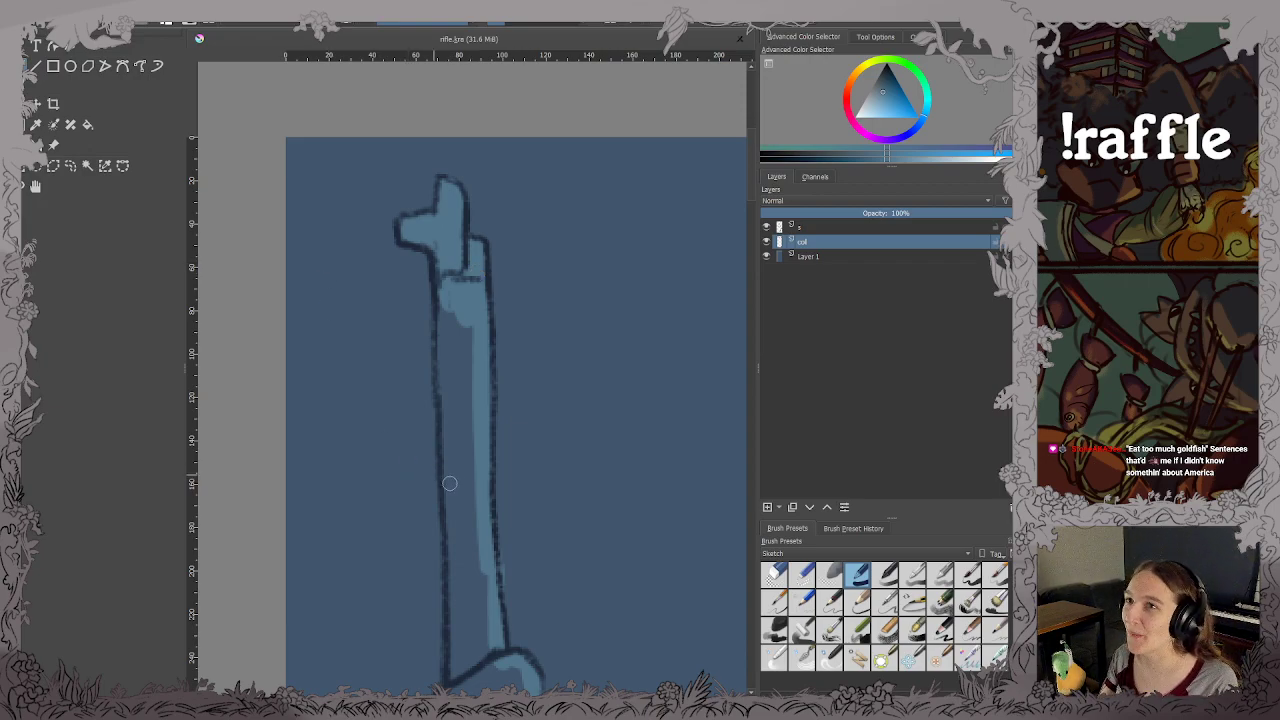
# Paint light blue down the rifle's outer edge from the muzzle to the gripping hand, saving partway and at the end.
pyautogui.moveTo(450, 484)
pyautogui.mouseDown()
pyautogui.moveTo(500, 300)
pyautogui.moveTo(511, 302)
pyautogui.mouseUp()
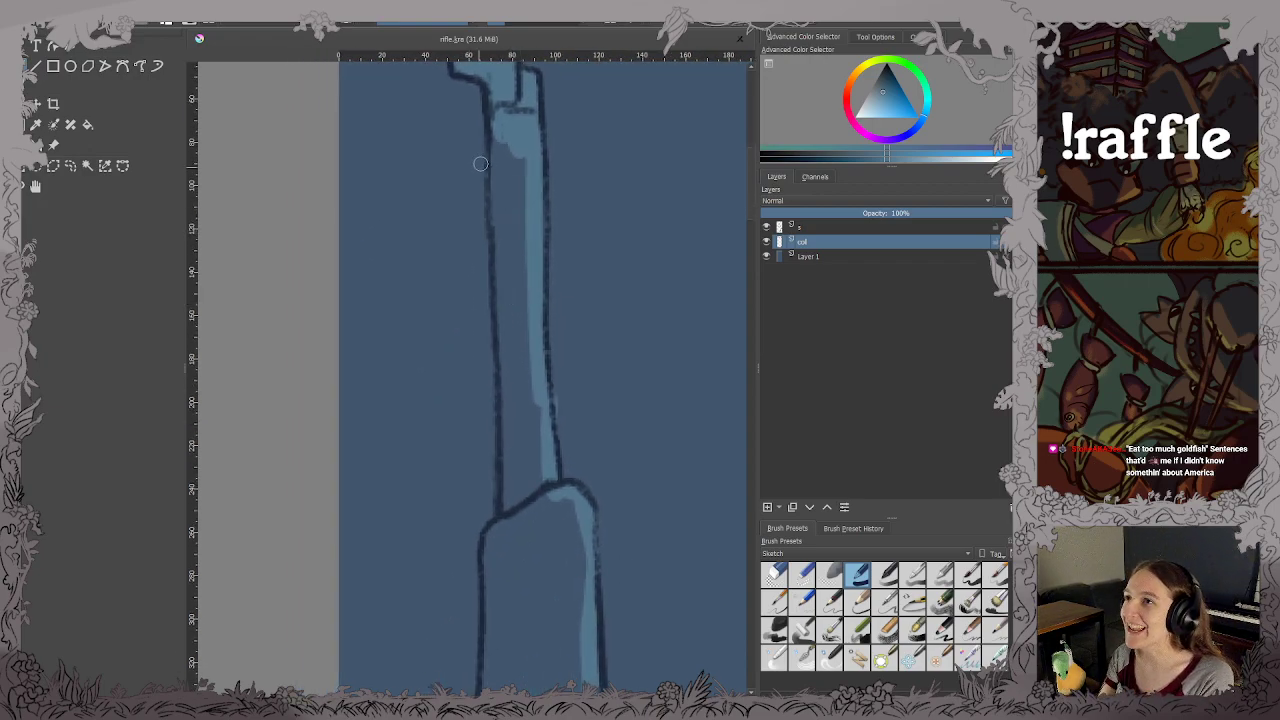
pyautogui.moveTo(502, 119)
pyautogui.mouseDown()
pyautogui.moveTo(510, 449)
pyautogui.moveTo(507, 522)
pyautogui.moveTo(489, 543)
pyautogui.moveTo(484, 686)
pyautogui.mouseUp()
pyautogui.hotkey('ctrl', 's')
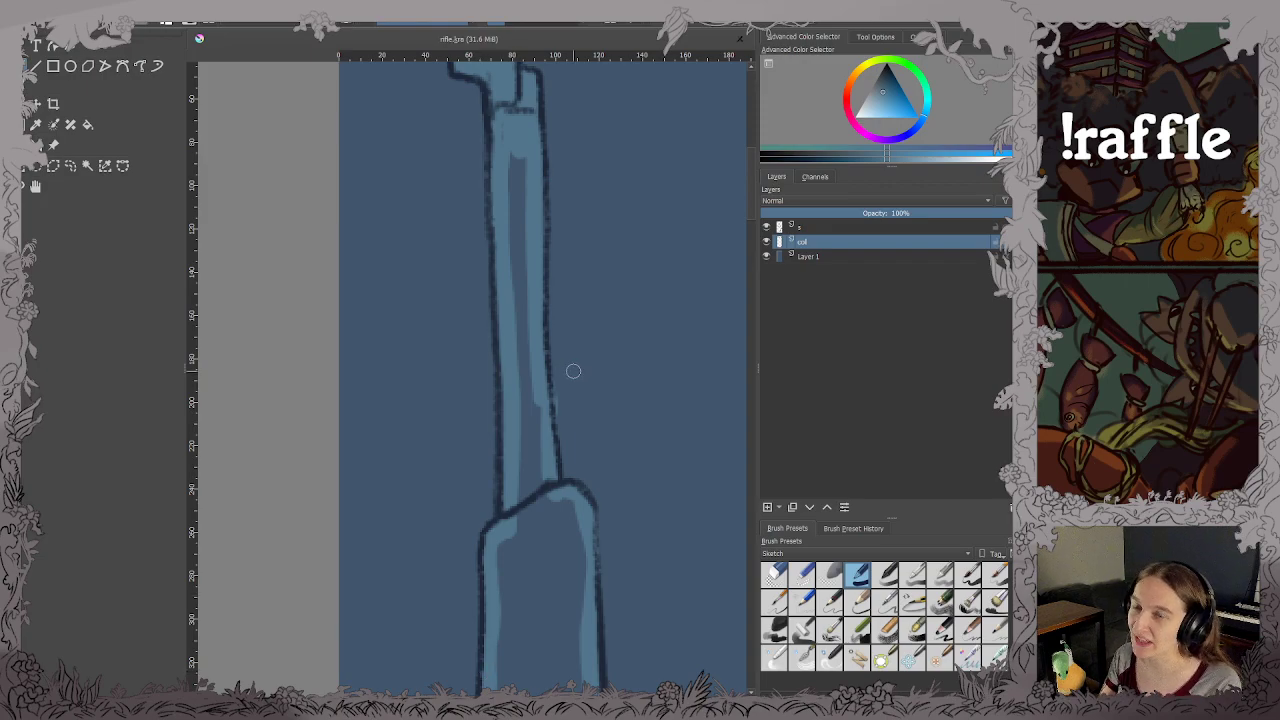
pyautogui.scroll(-6, 571, 371)
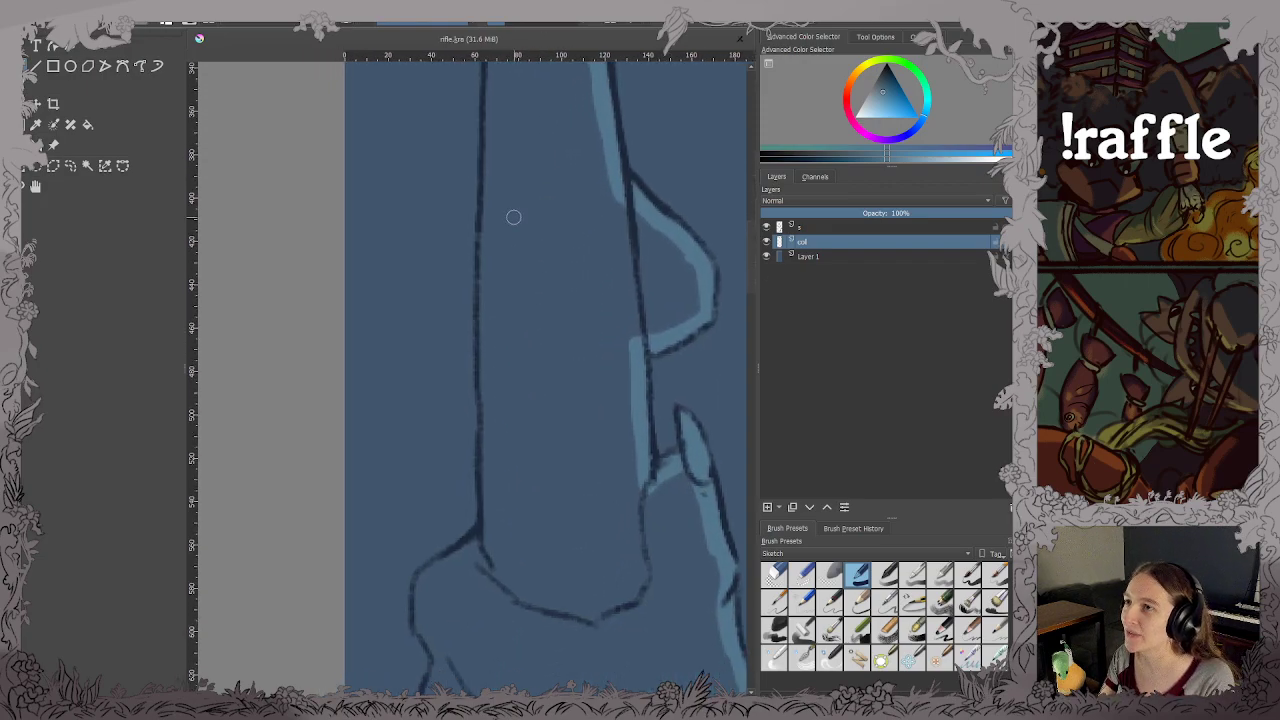
pyautogui.scroll(2, 513, 217)
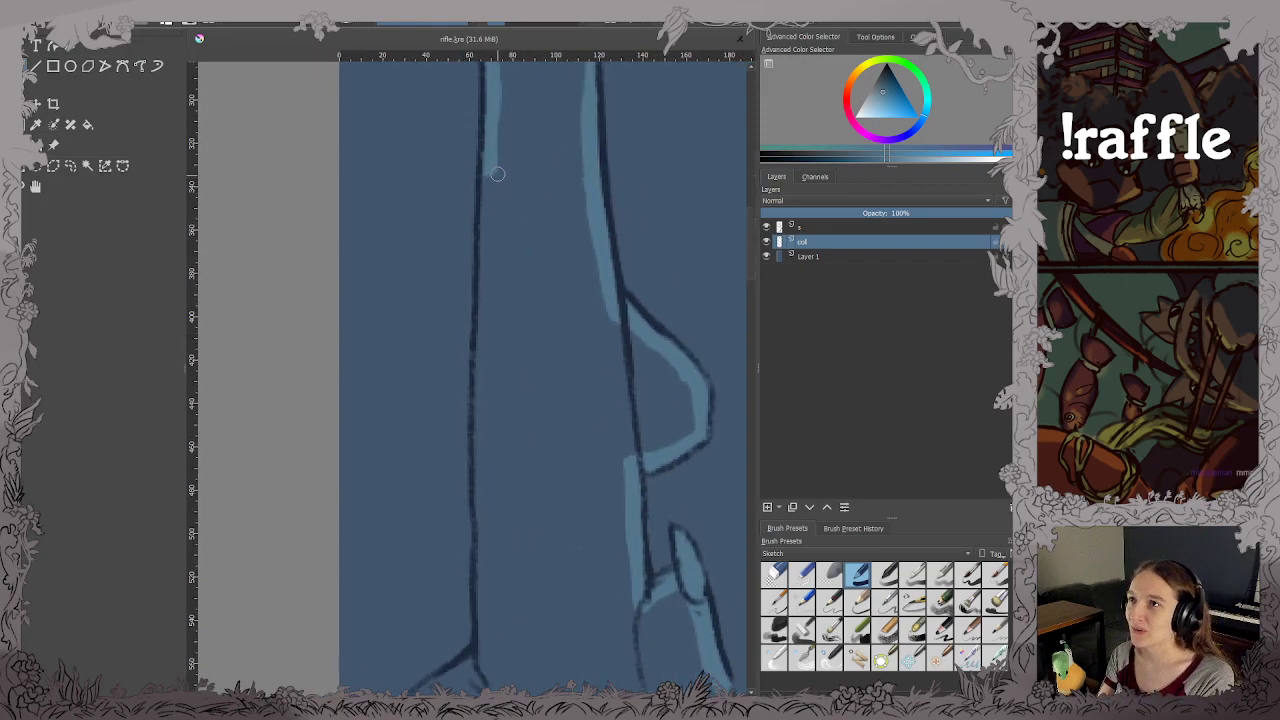
pyautogui.moveTo(497, 174)
pyautogui.mouseDown()
pyautogui.moveTo(478, 318)
pyautogui.moveTo(478, 664)
pyautogui.mouseUp()
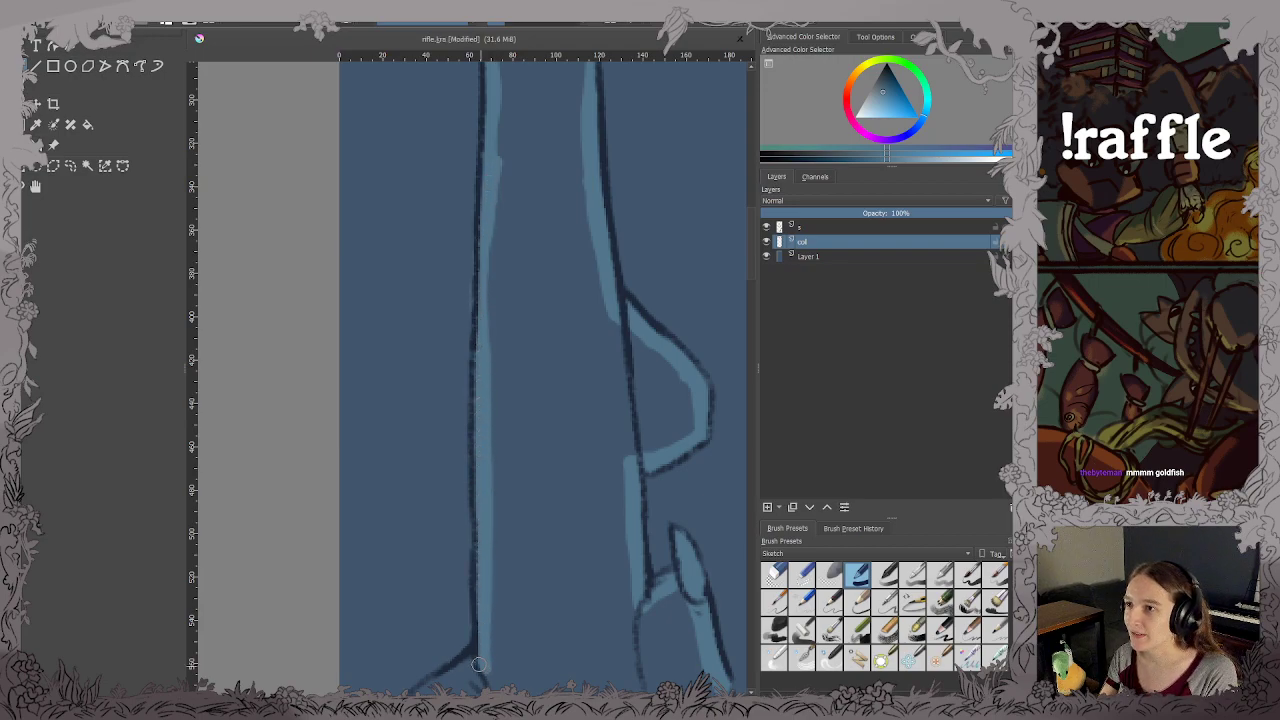
pyautogui.hotkey('ctrl', 's')
# Paint light blue inside the gripping hand's outer outline, from the rifle down past the knuckles to the dark shadow.
pyautogui.moveTo(480, 506); pyautogui.dragTo(506, 350)
pyautogui.moveTo(516, 422)
pyautogui.mouseDown()
pyautogui.moveTo(503, 271)
pyautogui.moveTo(514, 236)
pyautogui.moveTo(561, 216)
pyautogui.mouseUp()
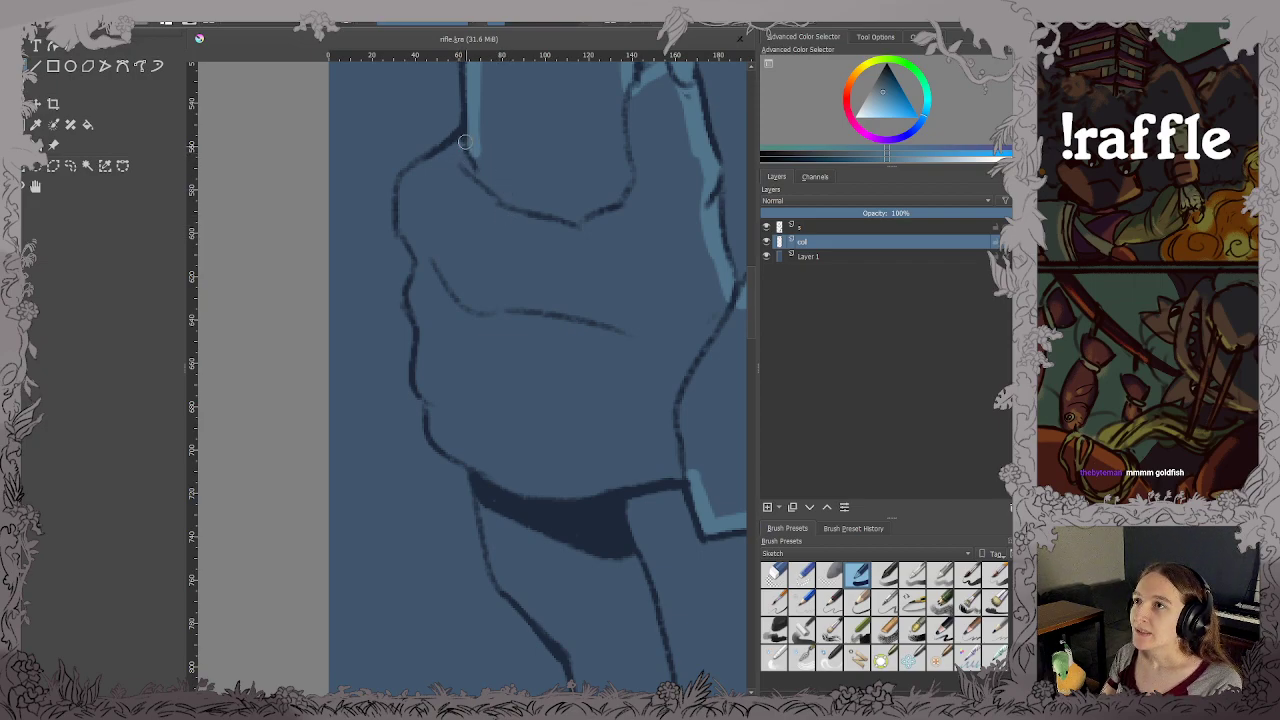
pyautogui.moveTo(465, 142)
pyautogui.mouseDown()
pyautogui.moveTo(409, 185)
pyautogui.moveTo(407, 227)
pyautogui.moveTo(426, 261)
pyautogui.moveTo(424, 391)
pyautogui.moveTo(445, 440)
pyautogui.moveTo(490, 474)
pyautogui.mouseUp()
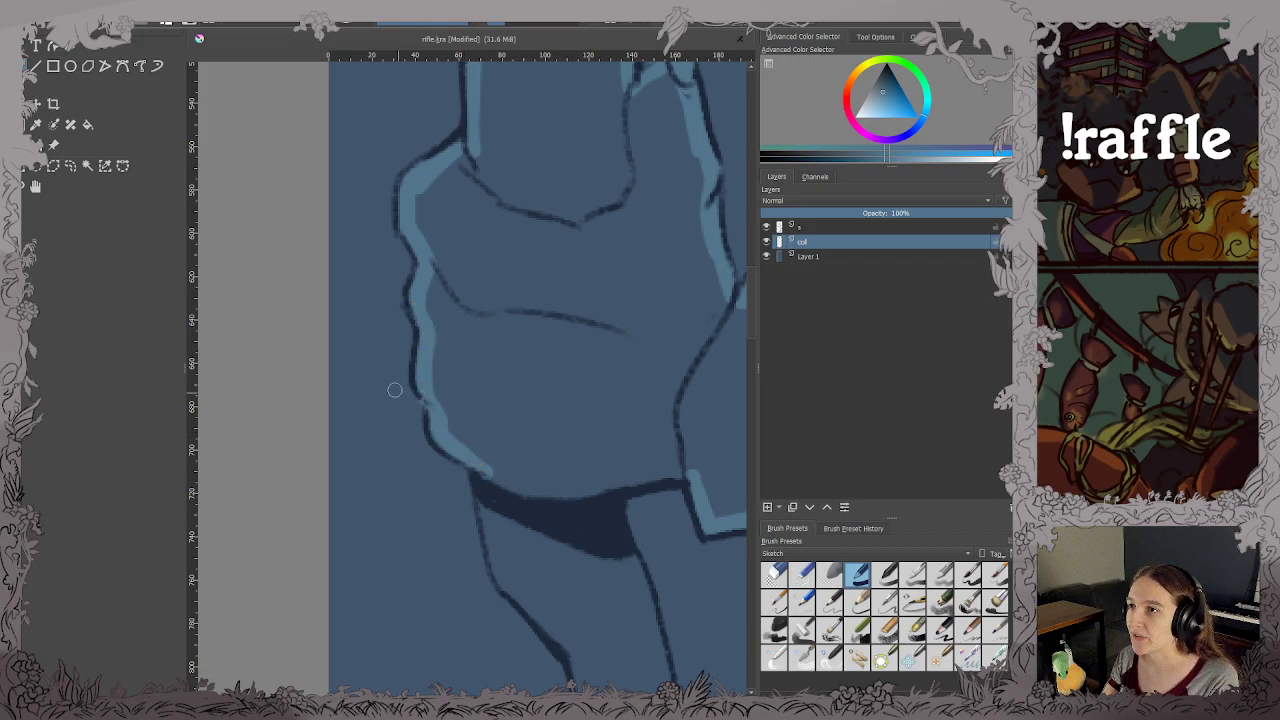
# Paint light blue inside the outer edge of the rifle stock just below the gripping hand, and save.
pyautogui.hotkey('ctrl', 's')
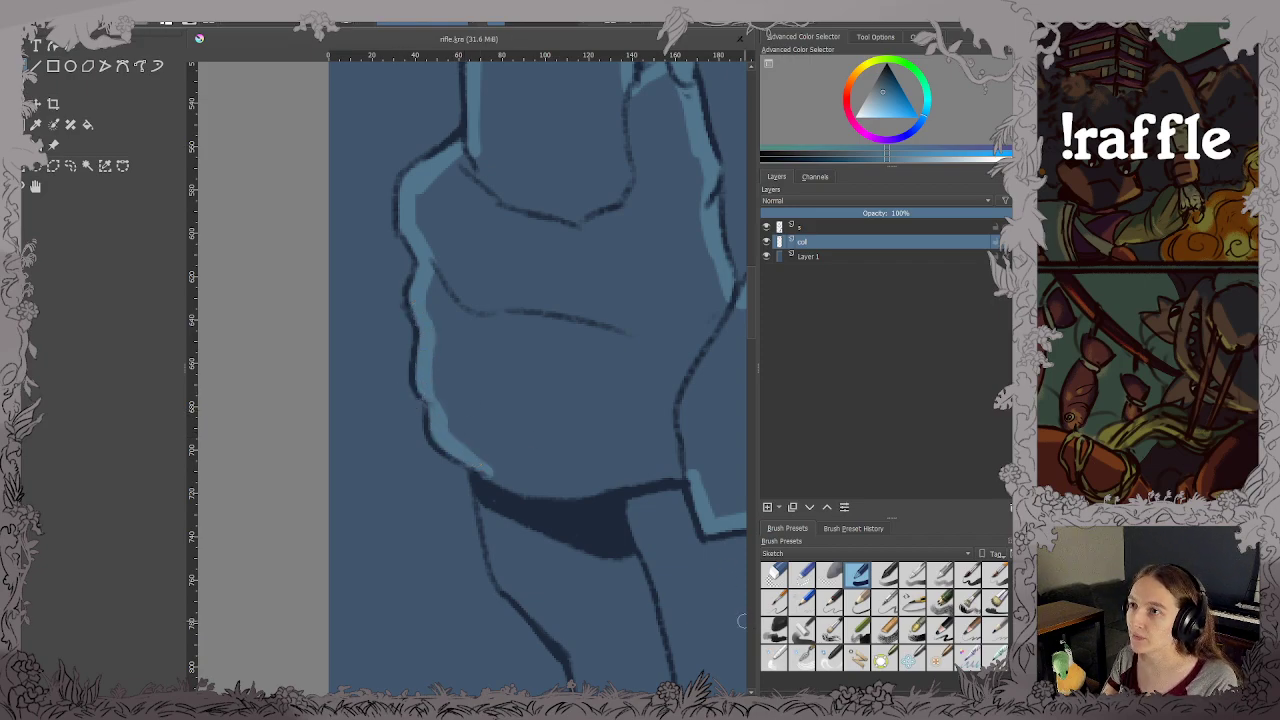
pyautogui.moveTo(634, 570); pyautogui.dragTo(514, 223)
pyautogui.moveTo(556, 289); pyautogui.dragTo(606, 371)
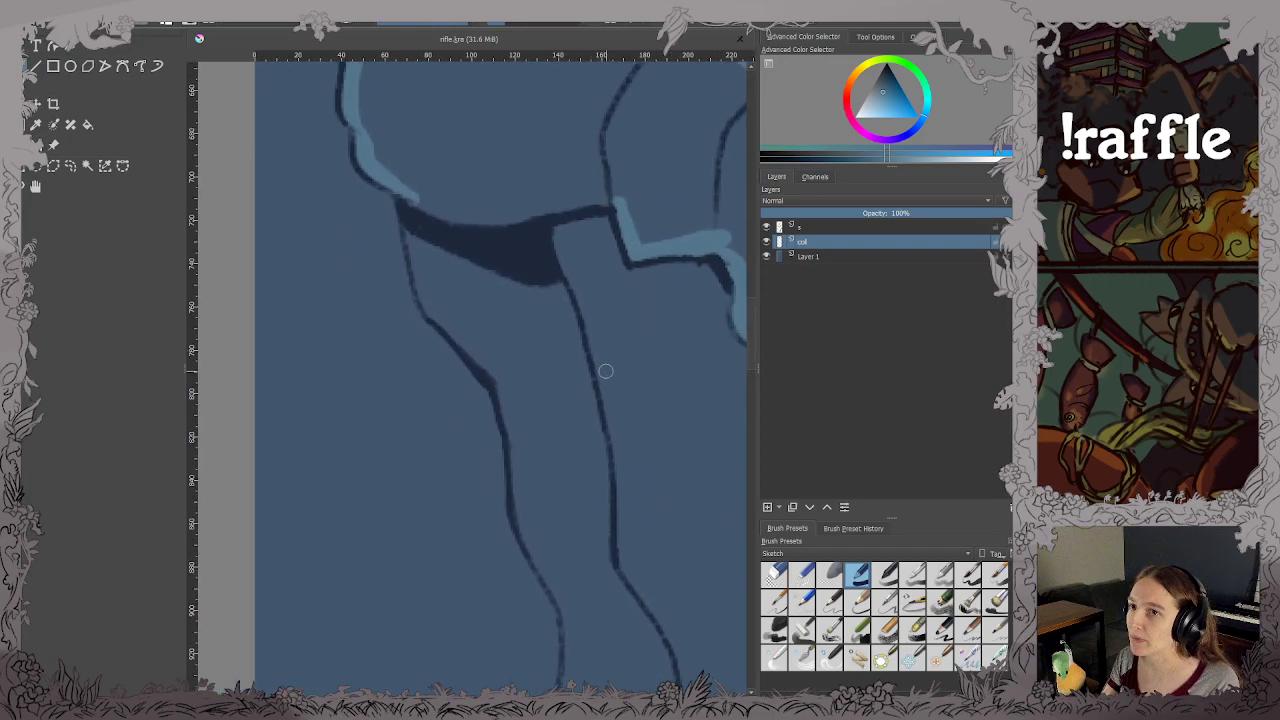
pyautogui.moveTo(404, 208)
pyautogui.mouseDown()
pyautogui.moveTo(426, 303)
pyautogui.moveTo(492, 378)
pyautogui.mouseUp()
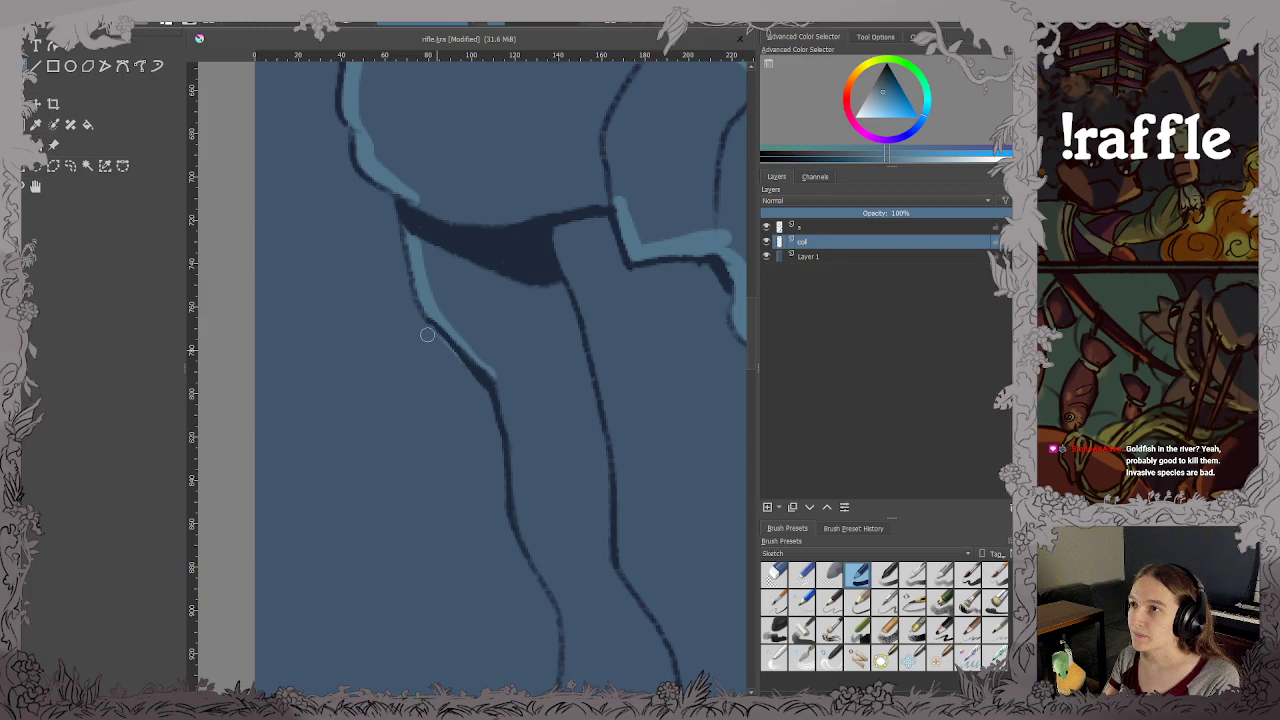
pyautogui.hotkey('ctrl', 's')
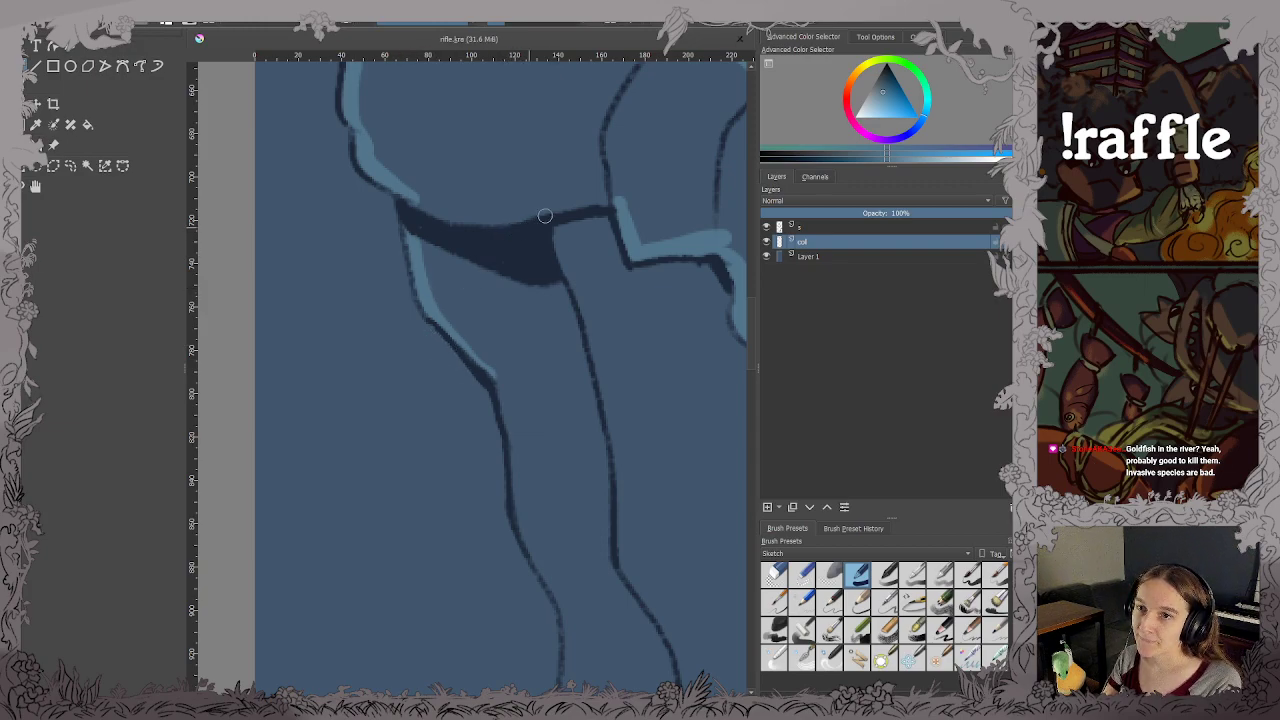
# Close the light blue trace along the hand's lower edge and around both sides and the butt of the rifle stock, saving partway.
pyautogui.moveTo(607, 195); pyautogui.dragTo(565, 202)
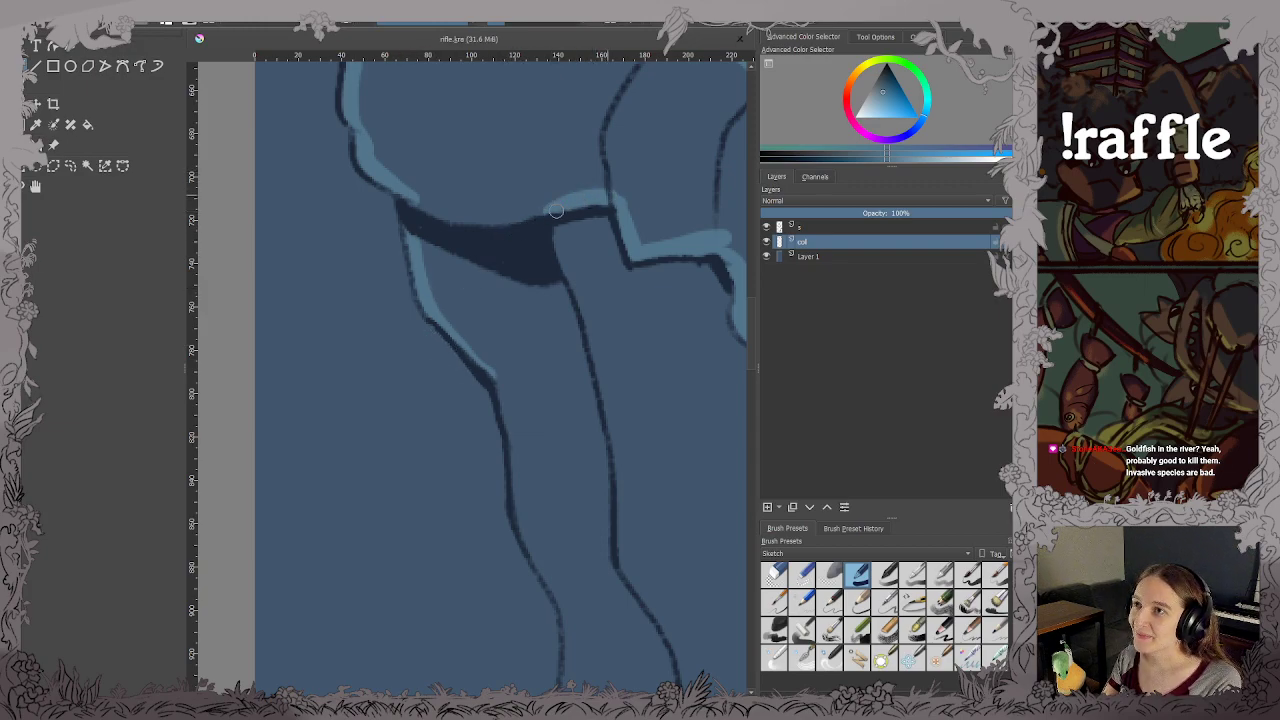
pyautogui.moveTo(550, 277)
pyautogui.mouseDown()
pyautogui.moveTo(594, 406)
pyautogui.moveTo(608, 566)
pyautogui.mouseUp()
pyautogui.moveTo(477, 366)
pyautogui.mouseDown()
pyautogui.moveTo(501, 386)
pyautogui.moveTo(554, 594)
pyautogui.moveTo(483, 182)
pyautogui.moveTo(523, 196)
pyautogui.moveTo(465, 179)
pyautogui.moveTo(472, 314)
pyautogui.moveTo(426, 560)
pyautogui.moveTo(448, 590)
pyautogui.moveTo(547, 598)
pyautogui.moveTo(464, 619)
pyautogui.moveTo(543, 618)
pyautogui.moveTo(460, 594)
pyautogui.moveTo(577, 579)
pyautogui.moveTo(611, 537)
pyautogui.mouseUp()
pyautogui.hotkey('ctrl', 's')
pyautogui.hotkey('ctrl', 'z')
pyautogui.hotkey('ctrl', 's')
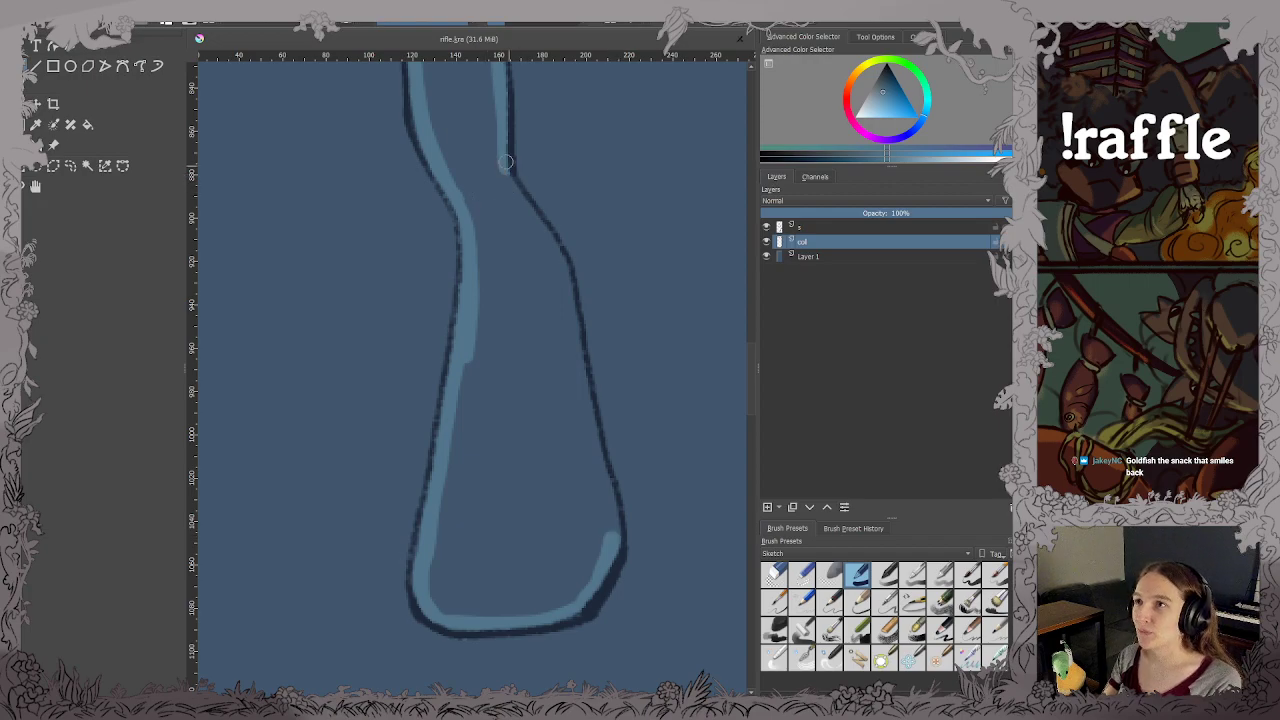
pyautogui.moveTo(506, 162)
pyautogui.mouseDown()
pyautogui.moveTo(560, 268)
pyautogui.moveTo(614, 520)
pyautogui.mouseUp()
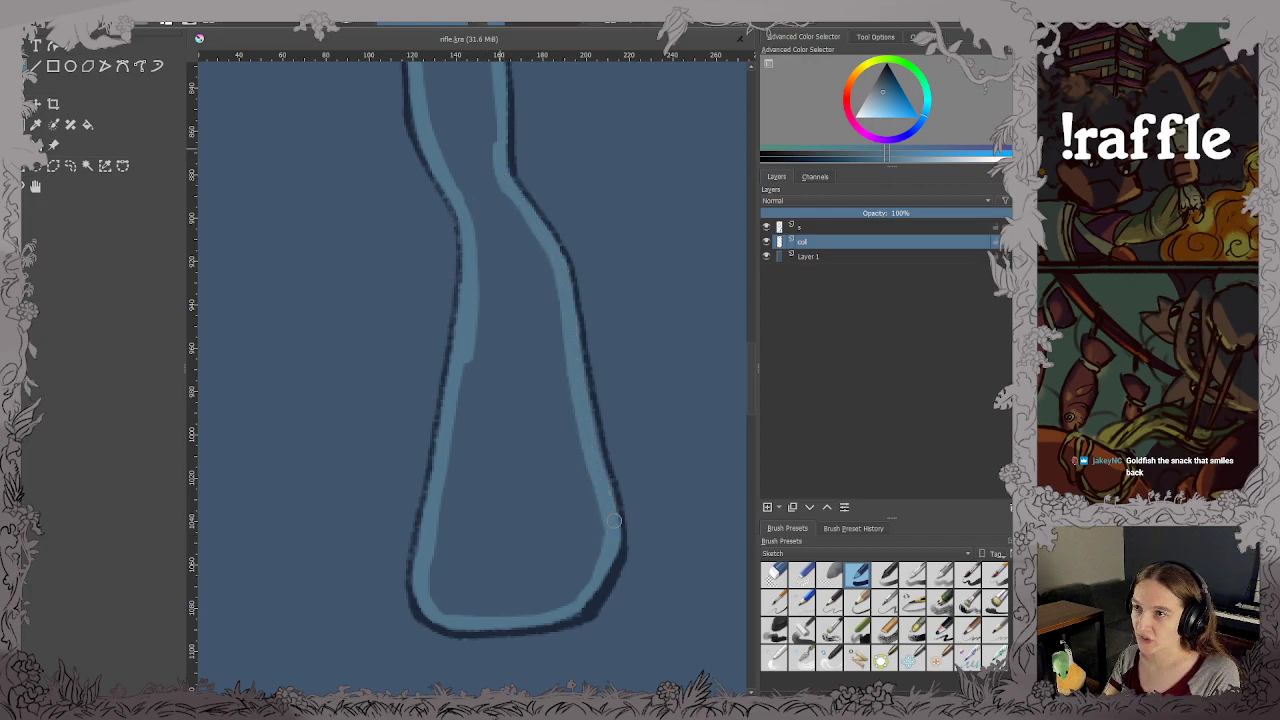
# Hide the line-art layer and Layer 1, and select the area inside the character's traced outline.
pyautogui.press('2')
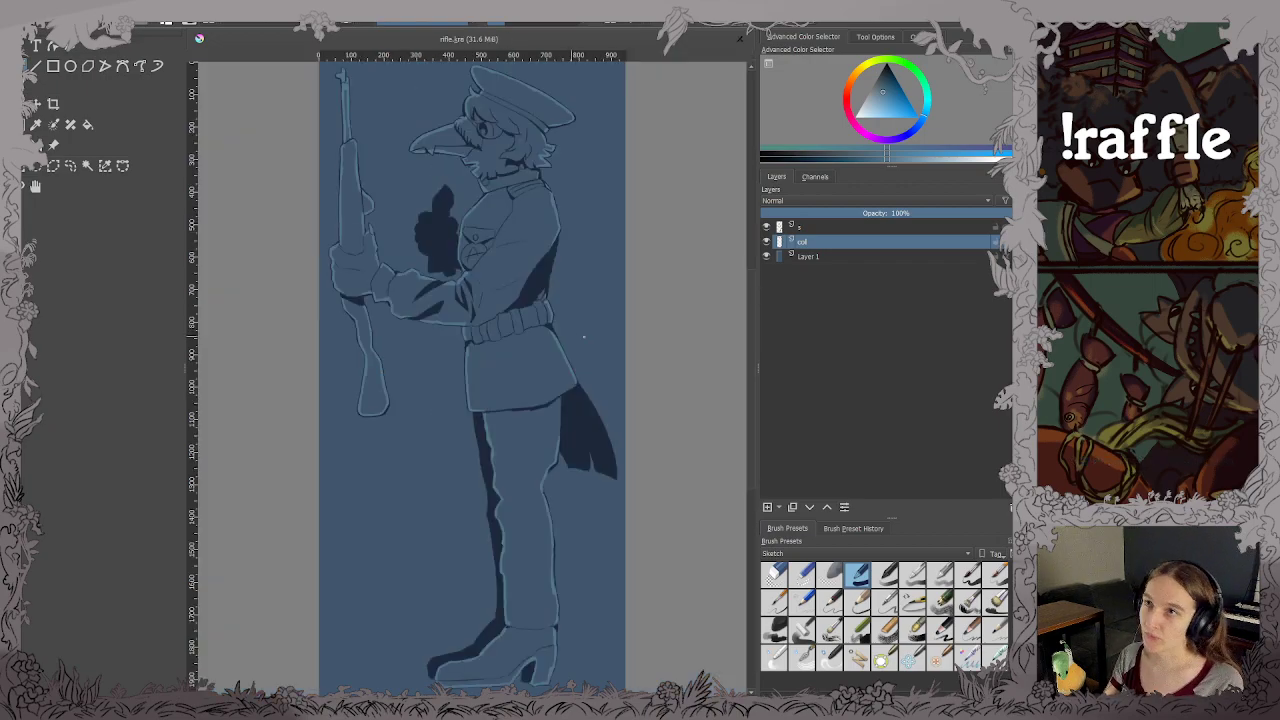
pyautogui.click(767, 227)
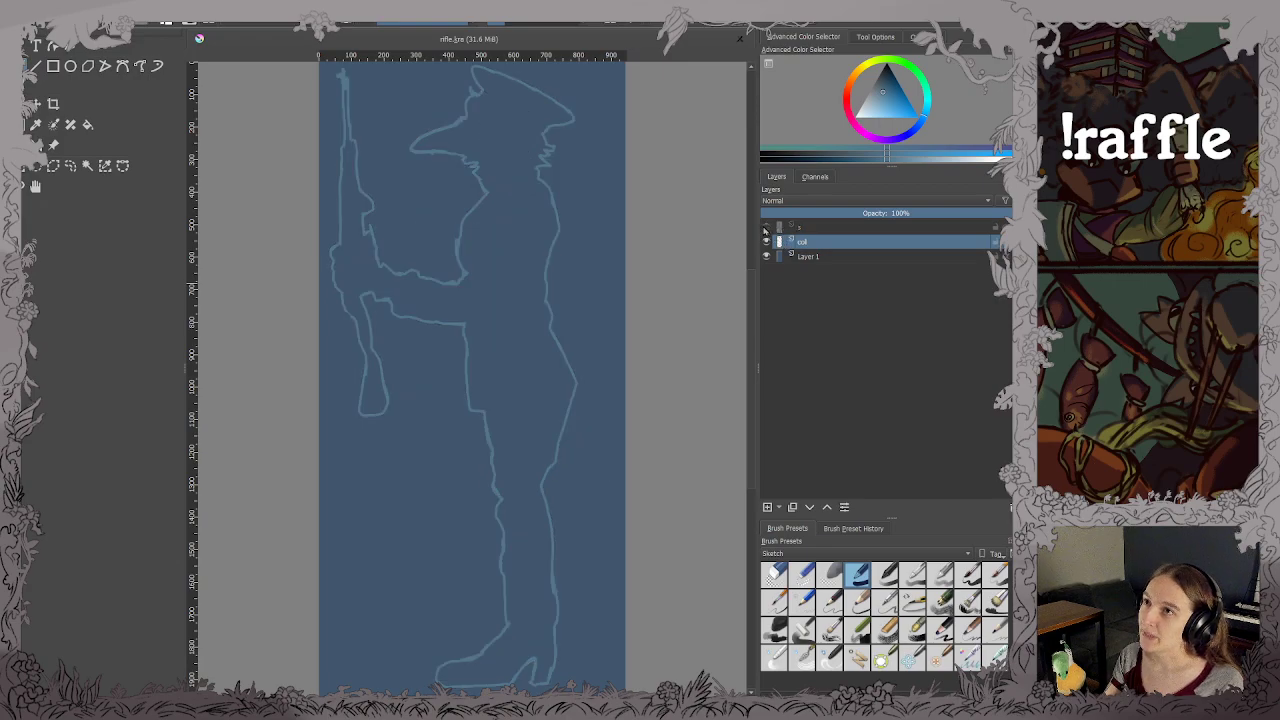
pyautogui.click(87, 165)
pyautogui.click(504, 336)
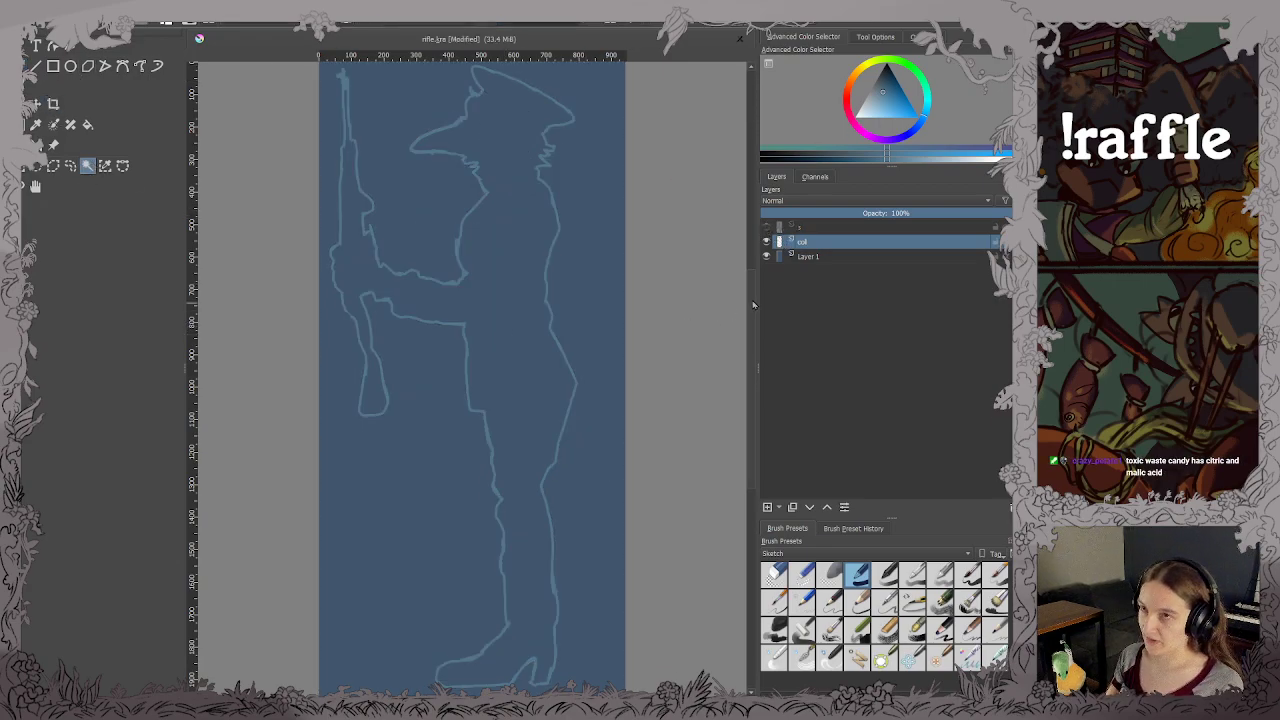
pyautogui.click(768, 257)
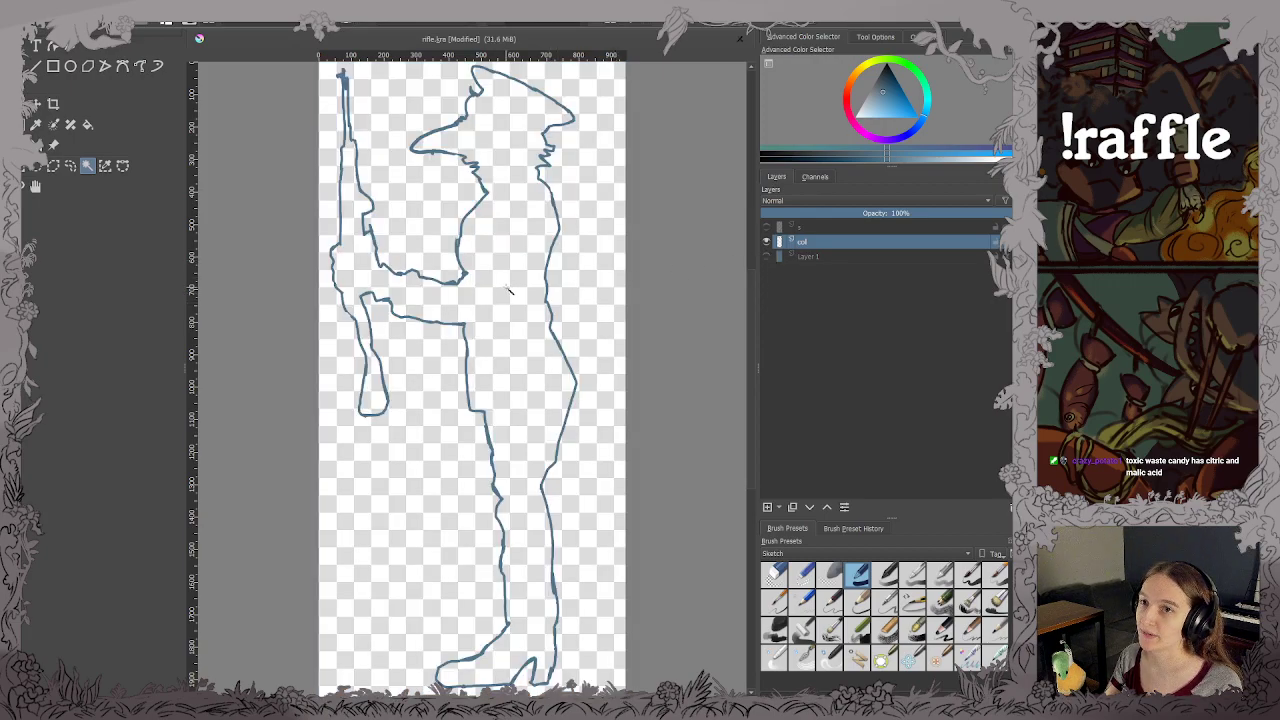
# Fill the traced silhouette with light blue, clear the selection, save, and show Layer 1 and the line art again.
pyautogui.press('f')
pyautogui.click(500, 323)
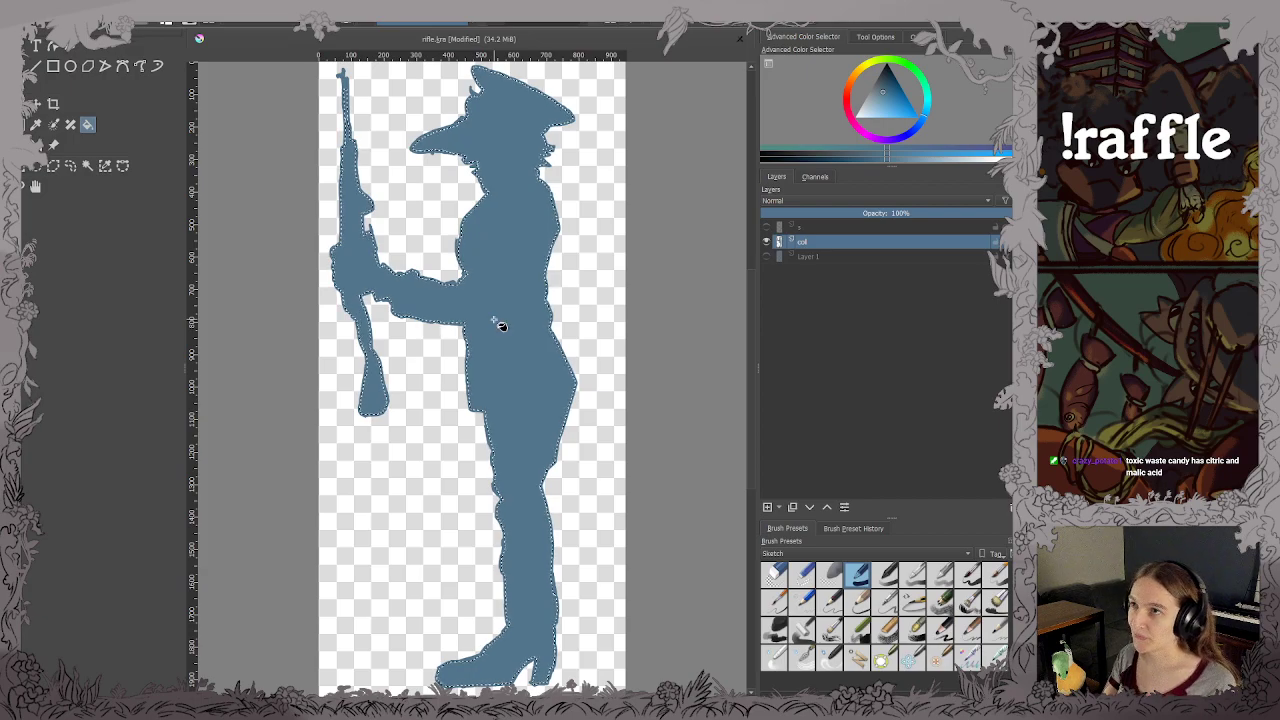
pyautogui.hotkey('ctrl', 'shift', 'a')
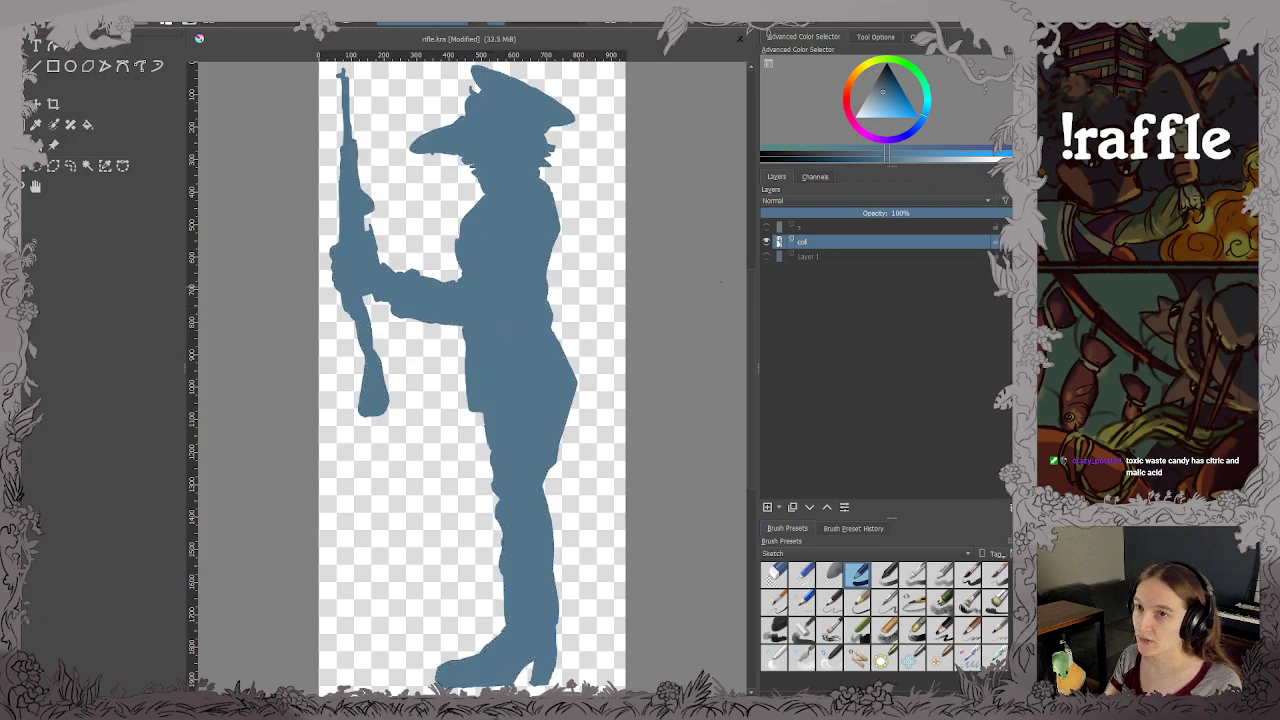
pyautogui.hotkey('ctrl', 's')
pyautogui.click(766, 256)
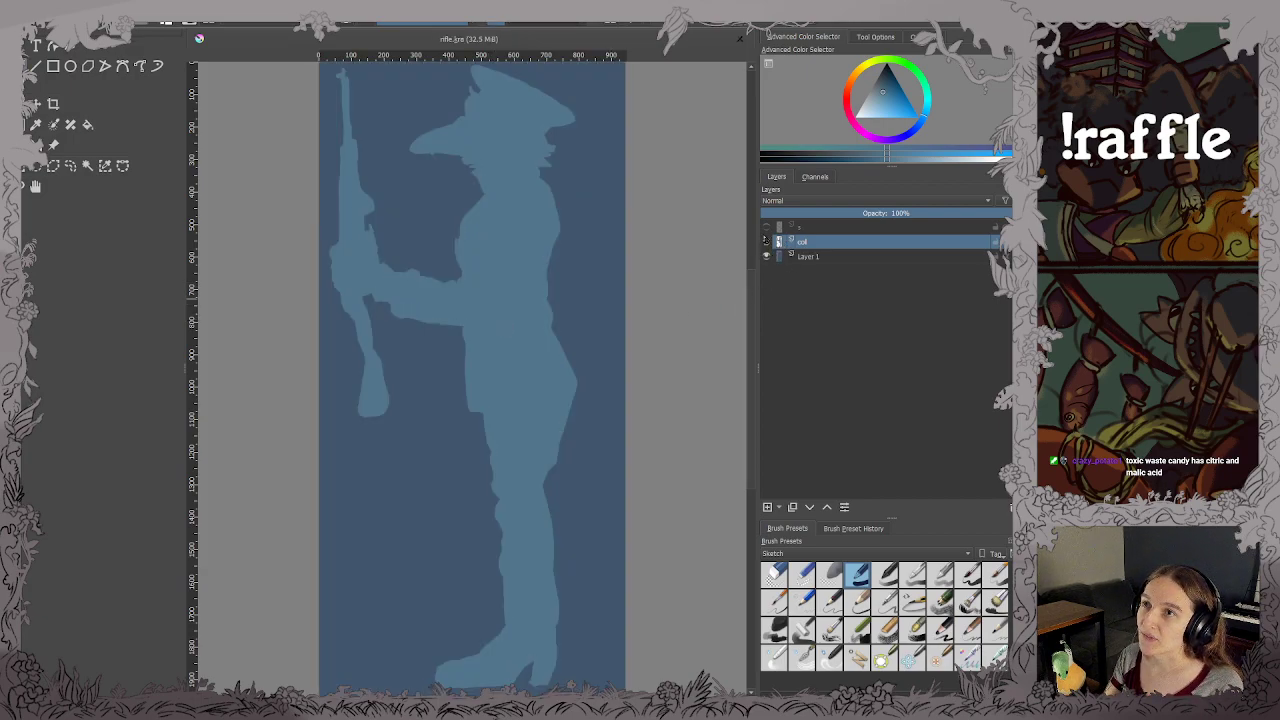
pyautogui.click(766, 227)
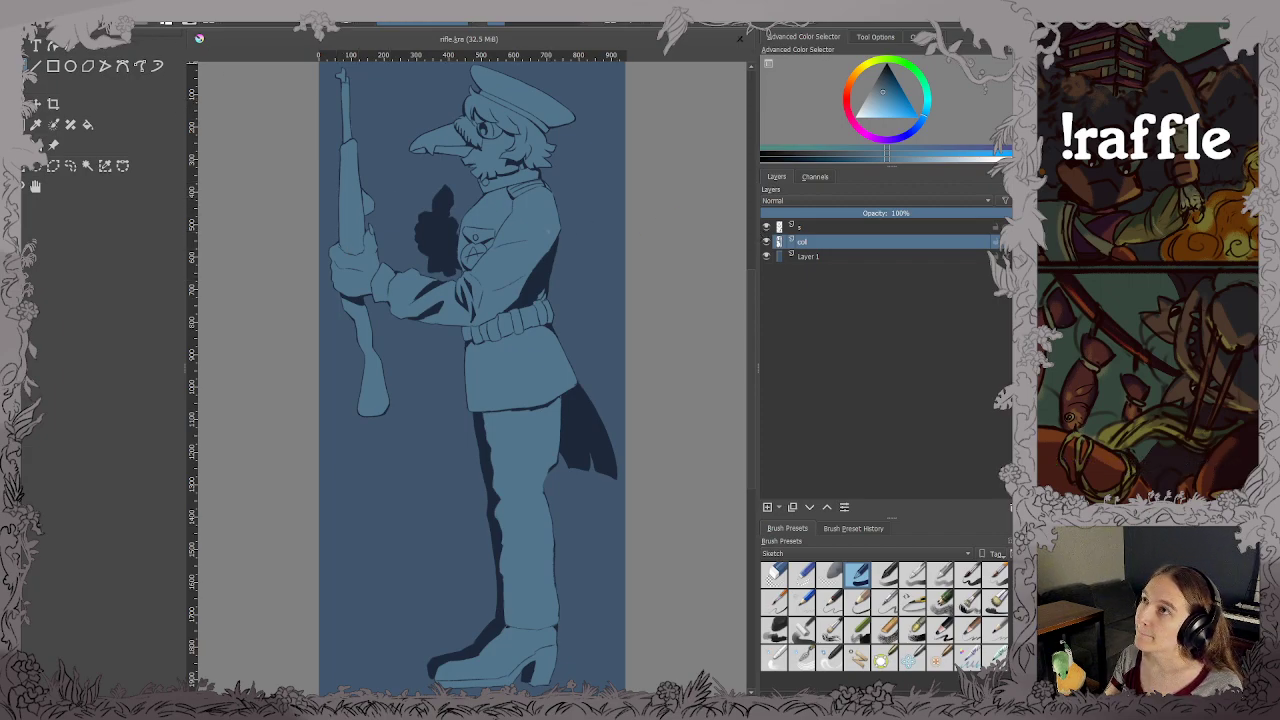
# Select the filled silhouette with the other layers hidden, show the line art and Layer 1 again, and save.
pyautogui.click(766, 227)
pyautogui.click(766, 241)
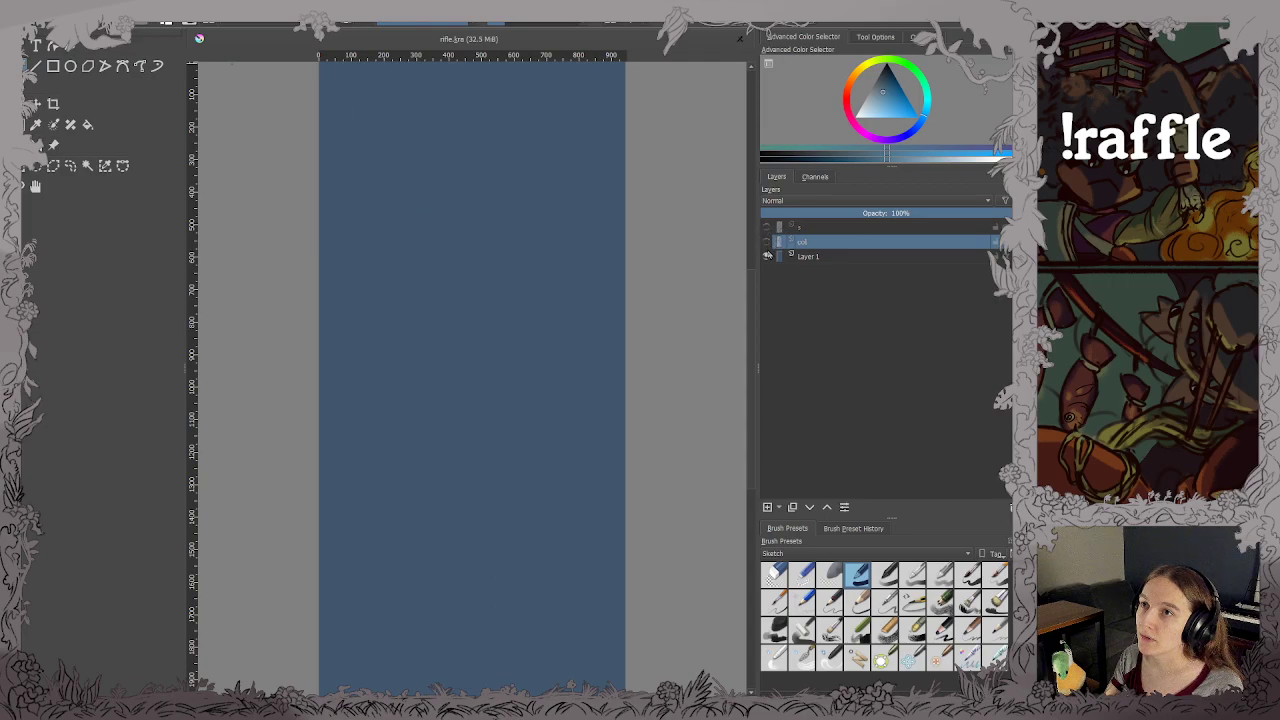
pyautogui.click(766, 256)
pyautogui.click(766, 241)
pyautogui.click(87, 165)
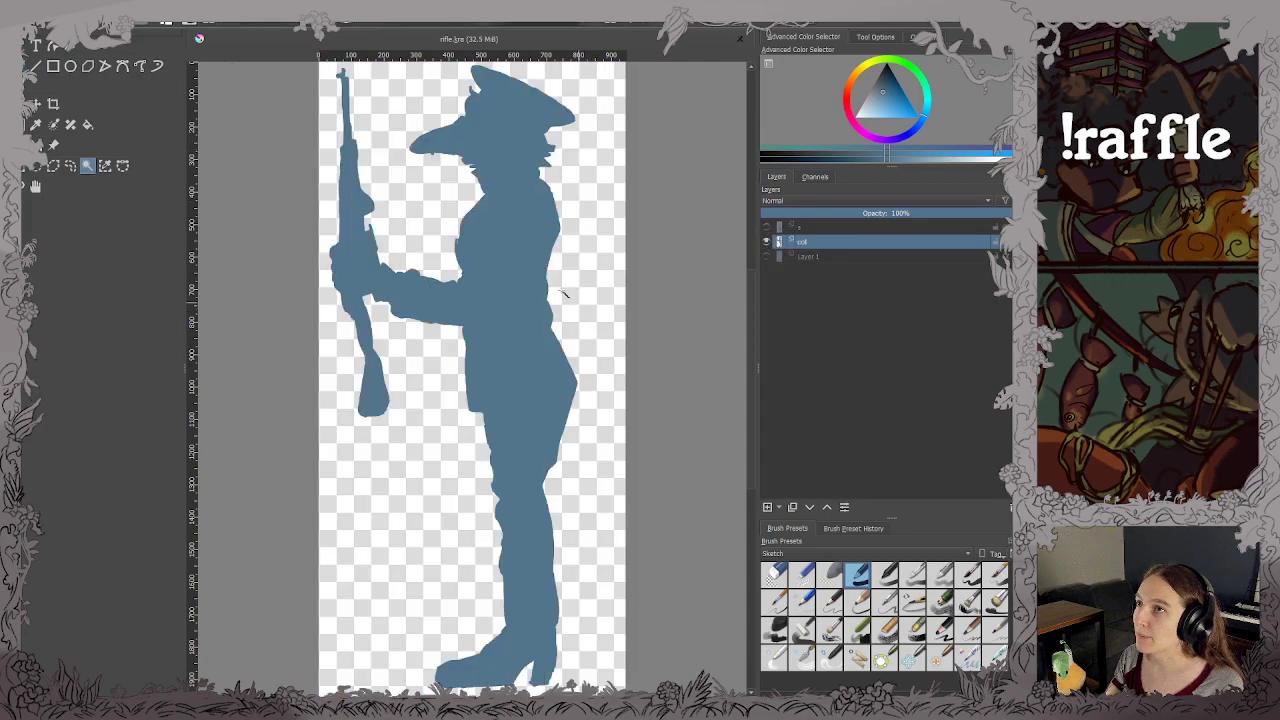
pyautogui.click(508, 252)
pyautogui.click(766, 227)
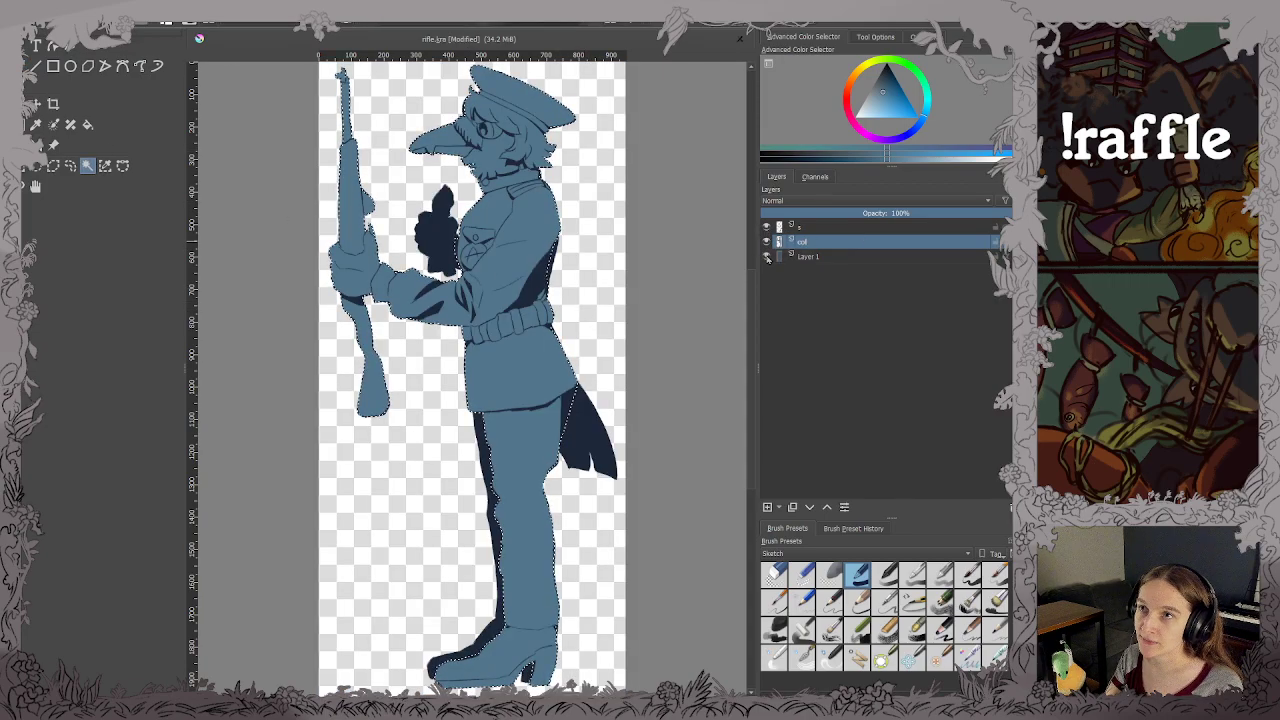
pyautogui.click(766, 256)
pyautogui.hotkey('ctrl', 's')
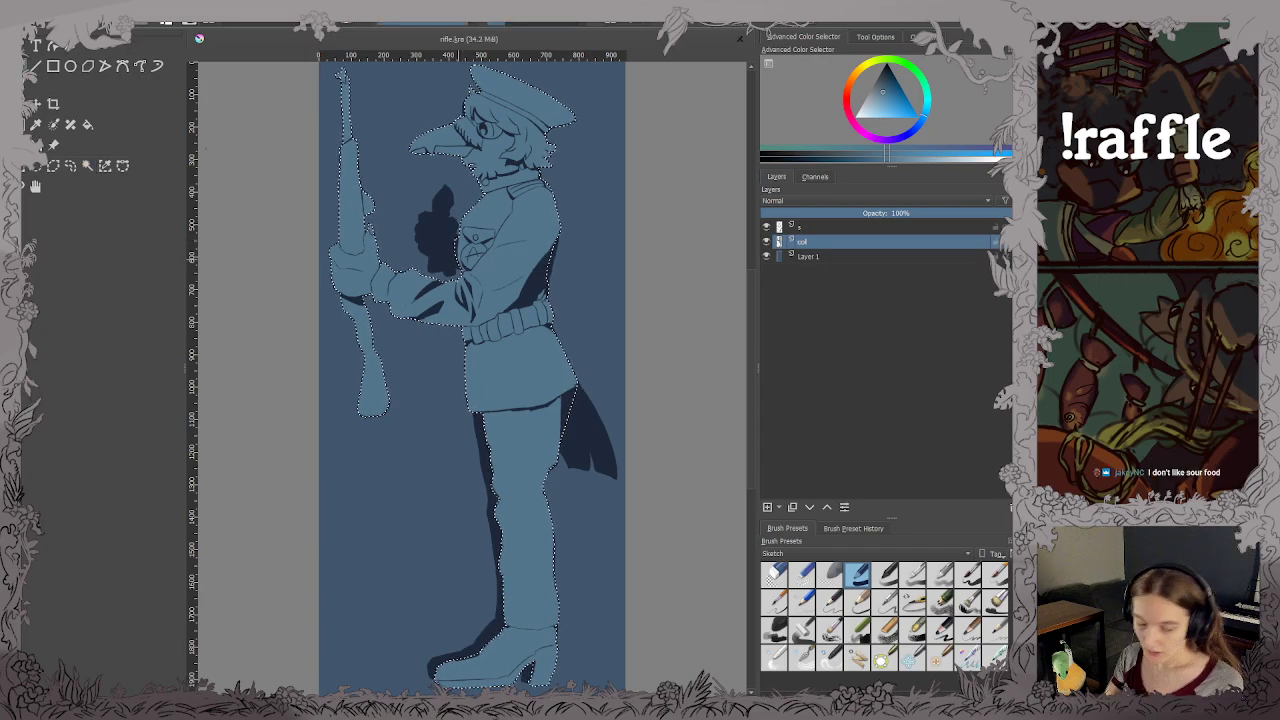
# Choose a paler, greyer blue and paint the white of the eye and the cap's band, and save.
pyautogui.scroll(1, 418, 201)
pyautogui.scroll(4, 418, 201)
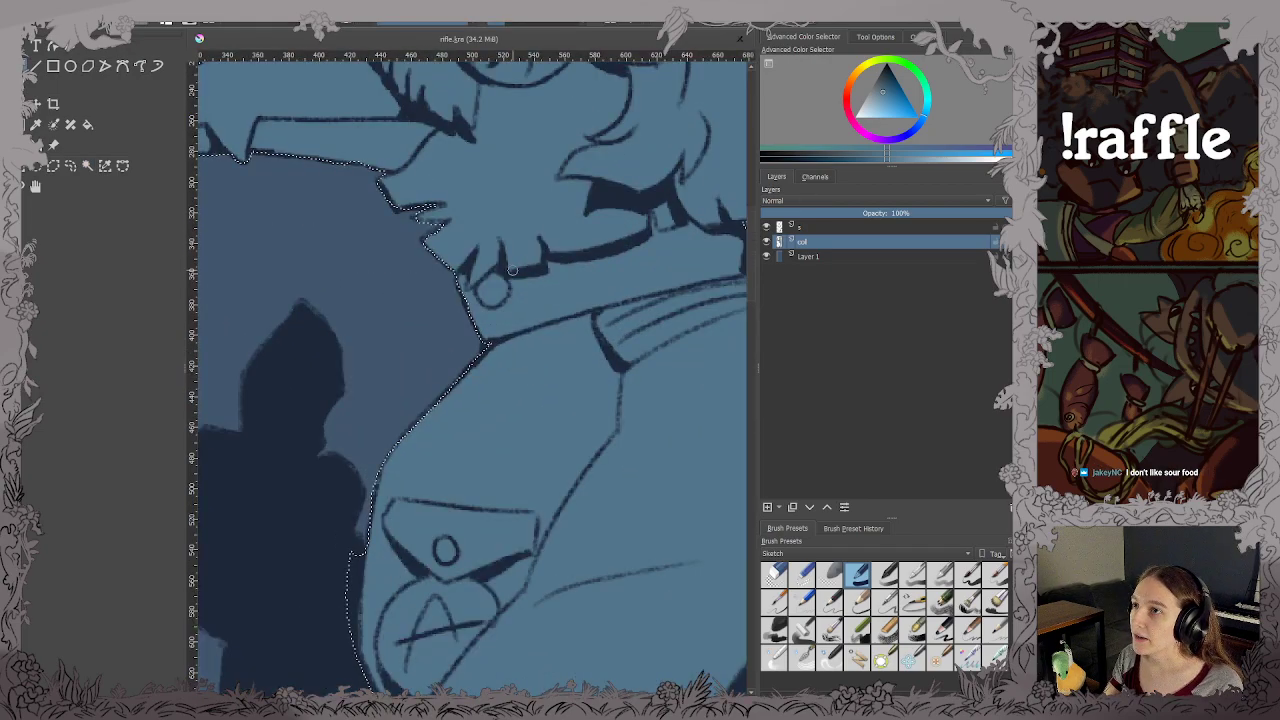
pyautogui.click(879, 97)
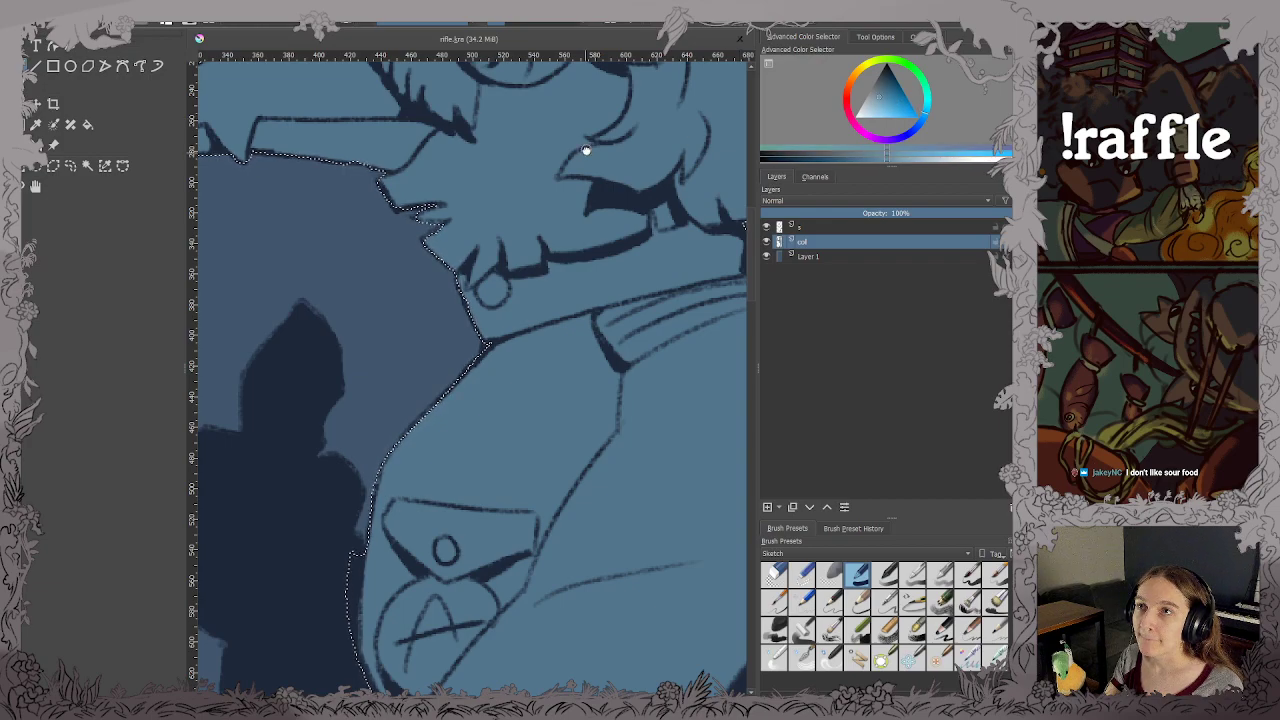
pyautogui.scroll(5, 554, 459)
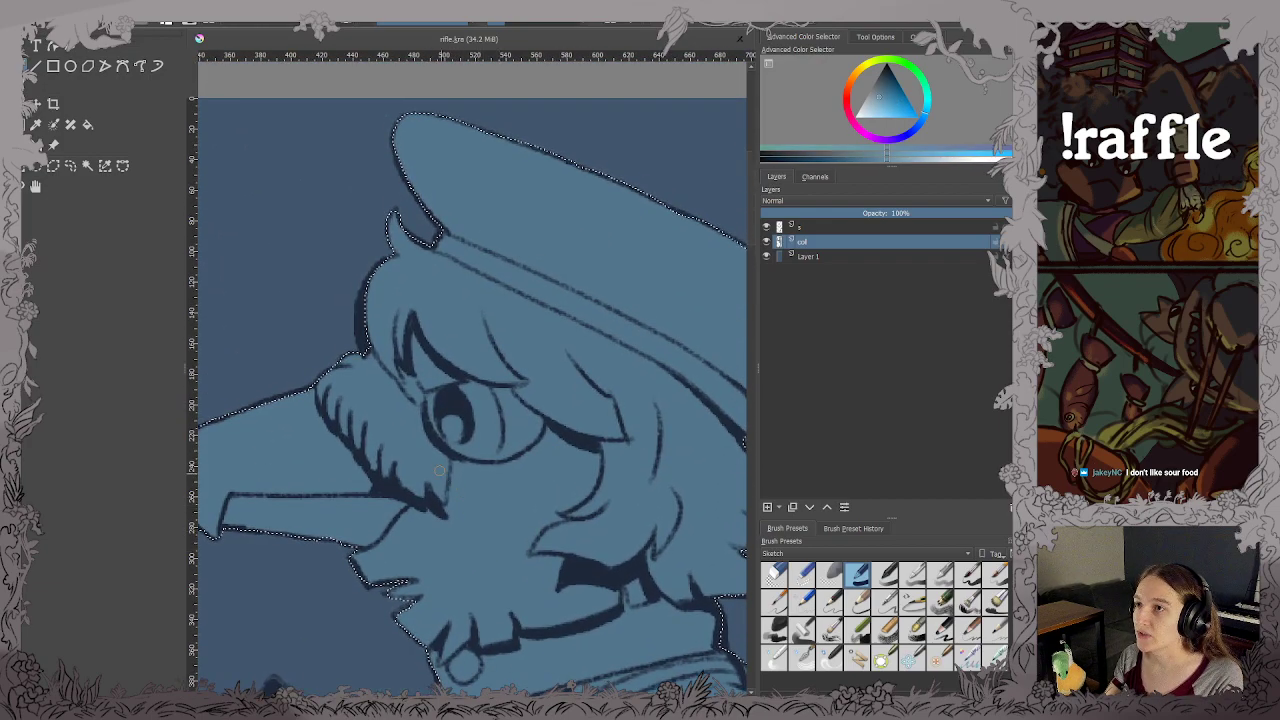
pyautogui.moveTo(509, 401)
pyautogui.mouseDown()
pyautogui.moveTo(524, 436)
pyautogui.moveTo(506, 456)
pyautogui.moveTo(531, 436)
pyautogui.moveTo(499, 416)
pyautogui.moveTo(414, 476)
pyautogui.mouseUp()
pyautogui.hotkey('ctrl', 's')
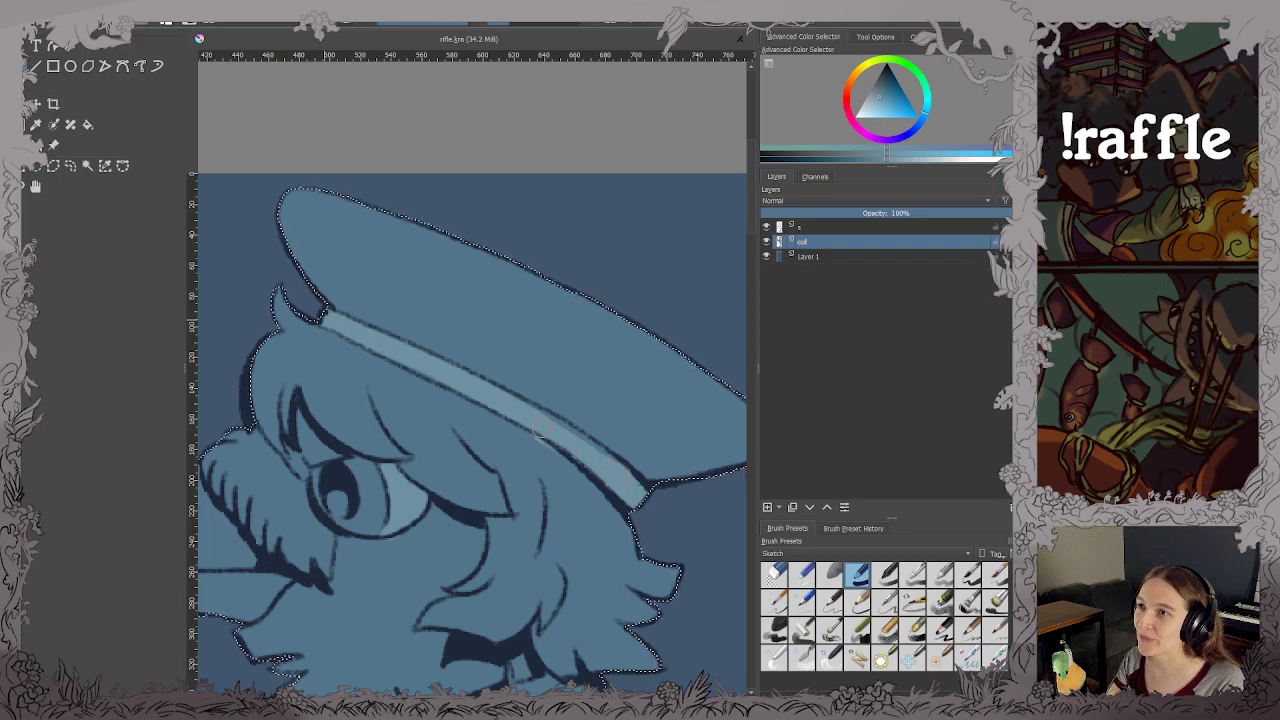
# Clean up the cap band's edges using the sampled base and pale blues, saving the file.
pyautogui.keyDown('ctrl'); pyautogui.click(583, 423); pyautogui.keyUp('ctrl')
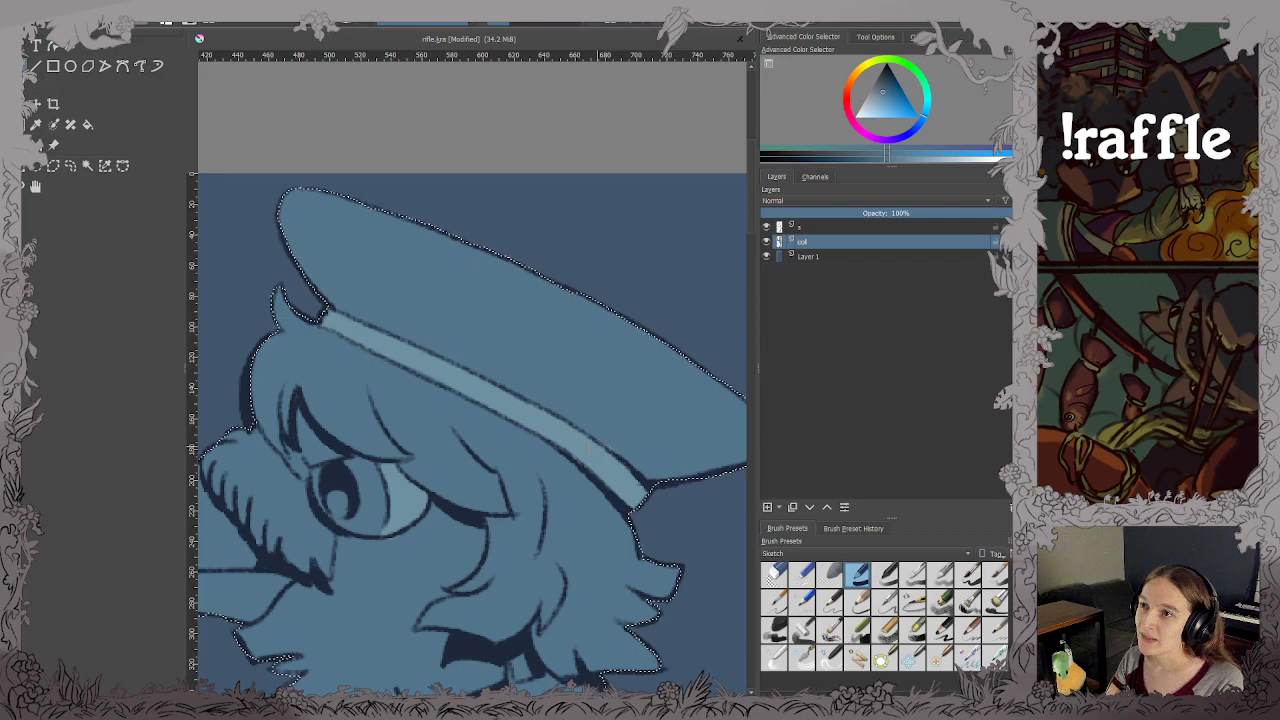
pyautogui.hotkey('ctrl', 's')
pyautogui.keyDown('ctrl'); pyautogui.click(627, 435); pyautogui.keyUp('ctrl')
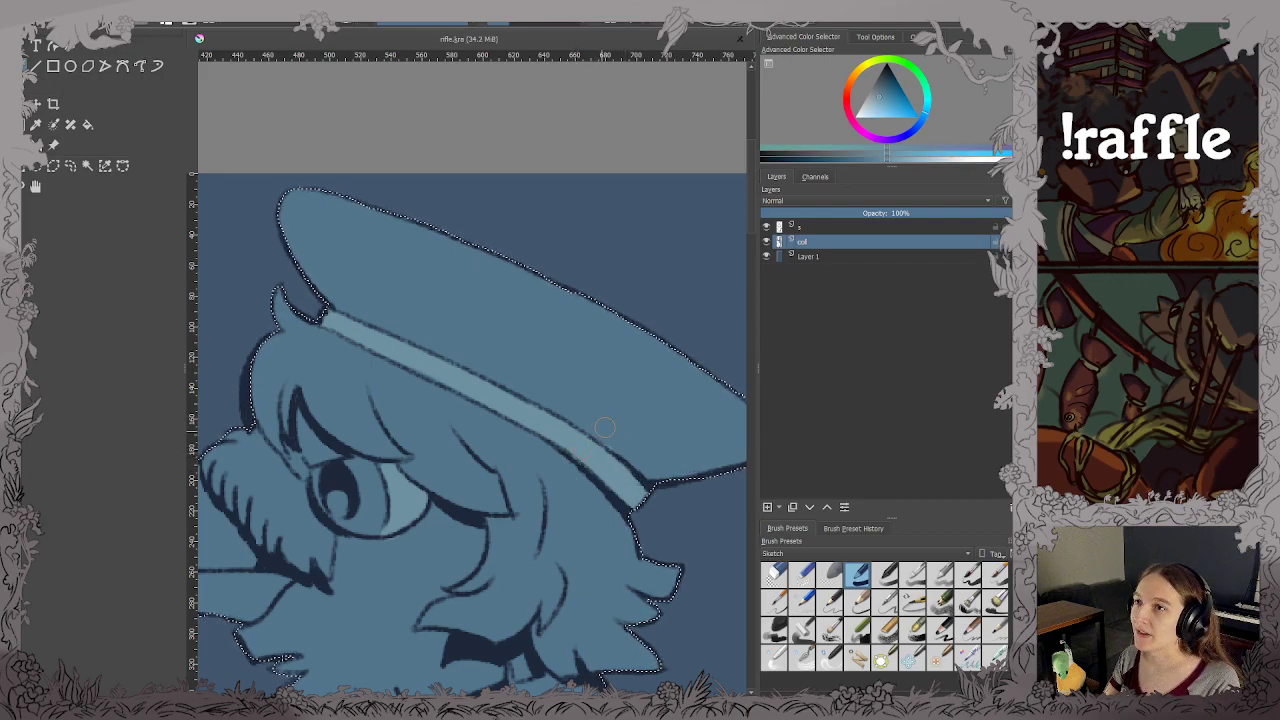
pyautogui.keyDown('ctrl'); pyautogui.click(620, 429); pyautogui.keyUp('ctrl')
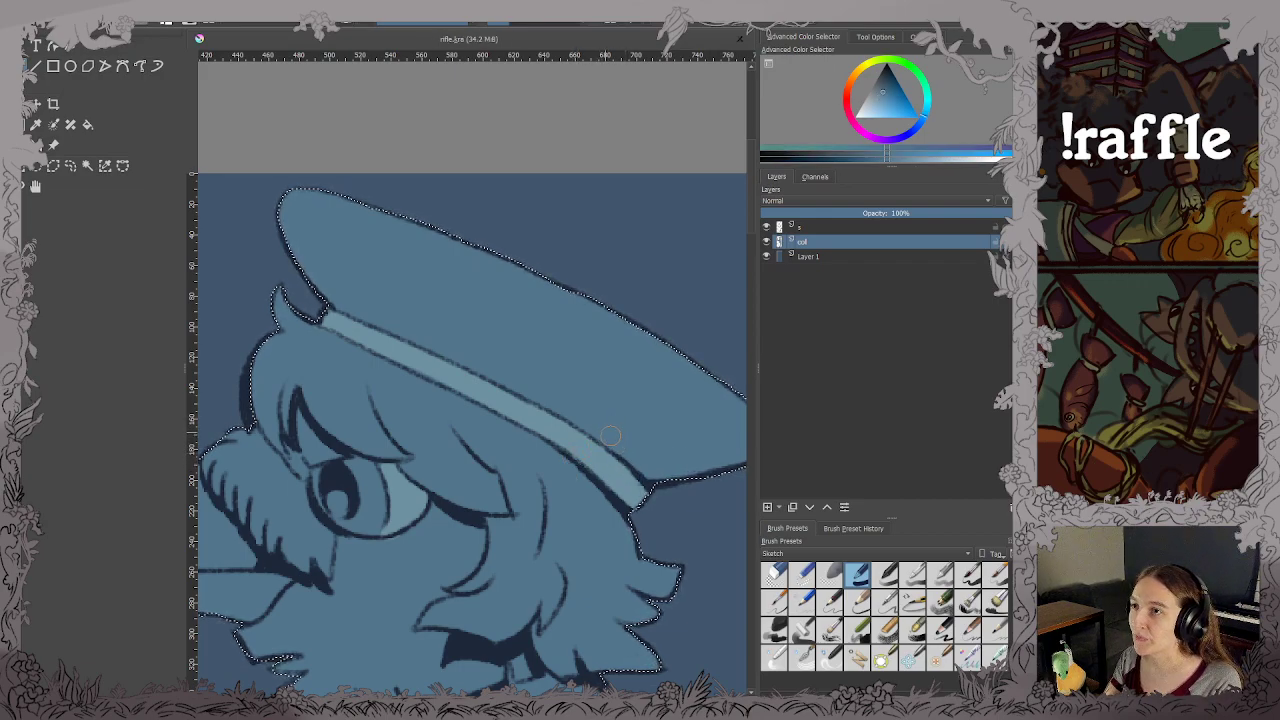
pyautogui.scroll(-3, 611, 428)
pyautogui.hotkey('ctrl', 's')
pyautogui.moveTo(569, 442); pyautogui.dragTo(506, 391)
pyautogui.scroll(3, 511, 436)
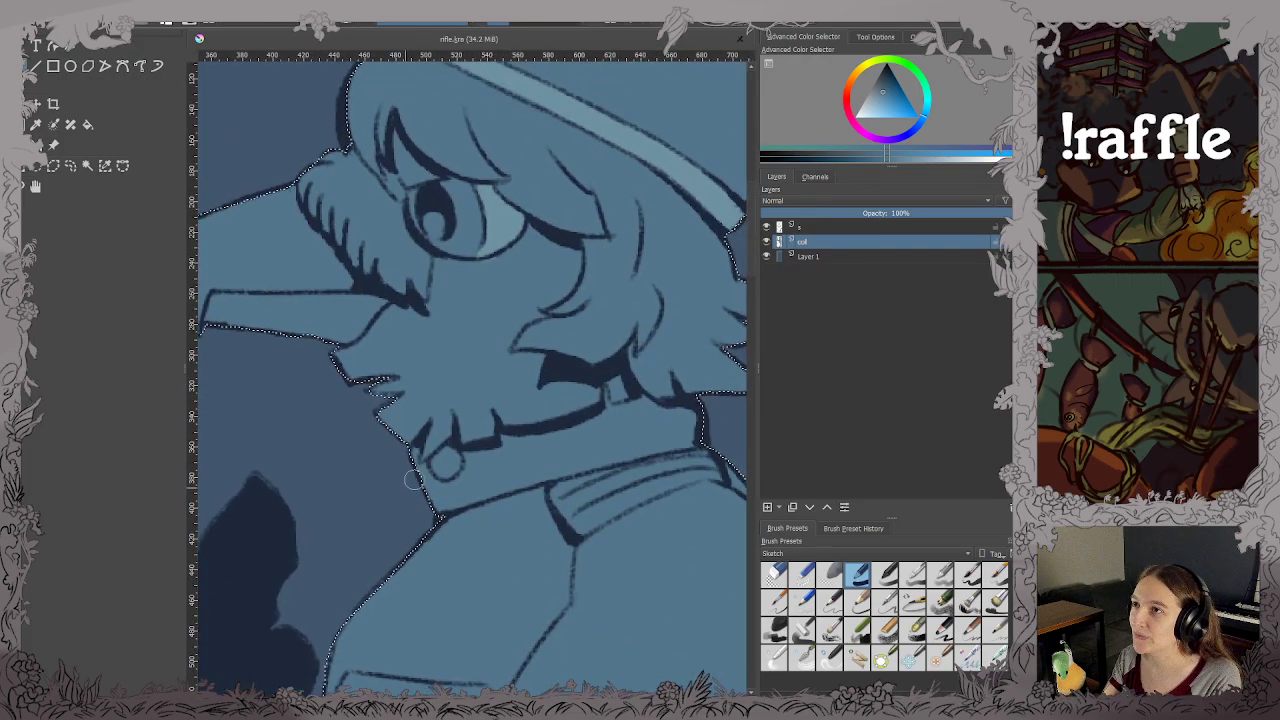
# Sample the pale blue from the eye, paint the pupil's highlight and the round collar button, and save.
pyautogui.click(447, 474)
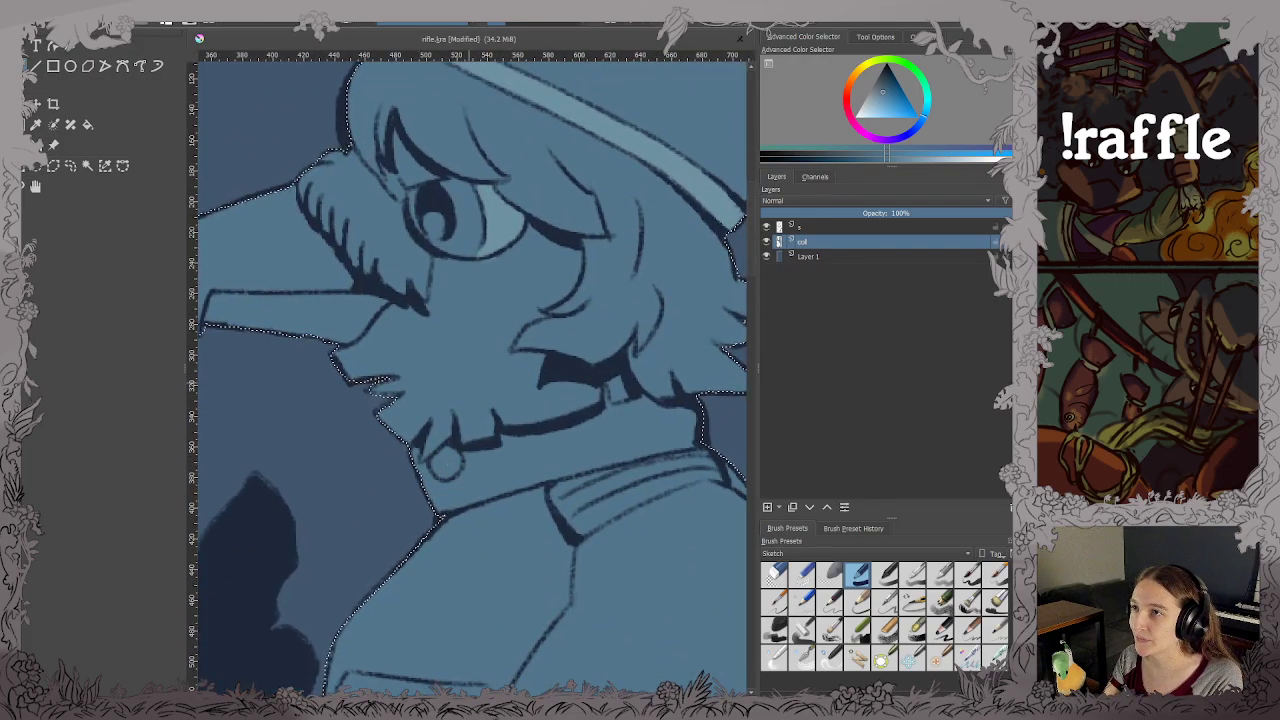
pyautogui.keyDown('ctrl'); pyautogui.click(500, 222); pyautogui.keyUp('ctrl')
pyautogui.hotkey('ctrl', 's')
pyautogui.click(434, 222)
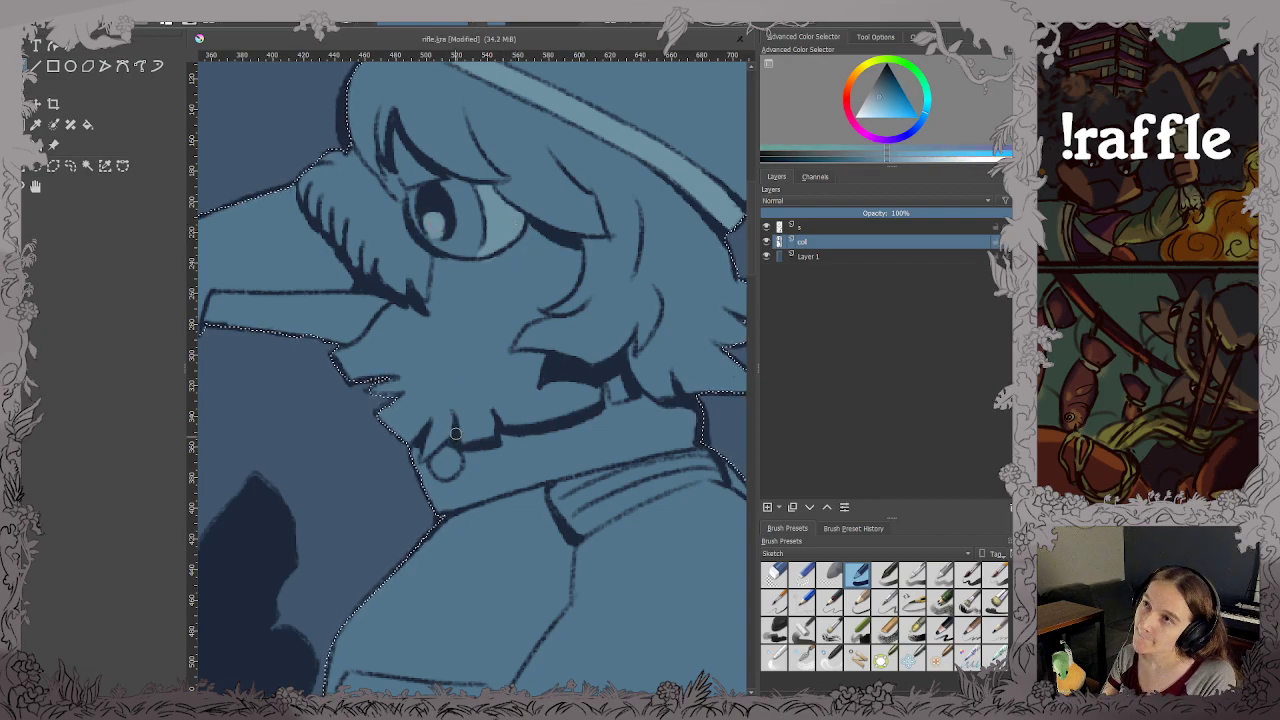
pyautogui.click(445, 462)
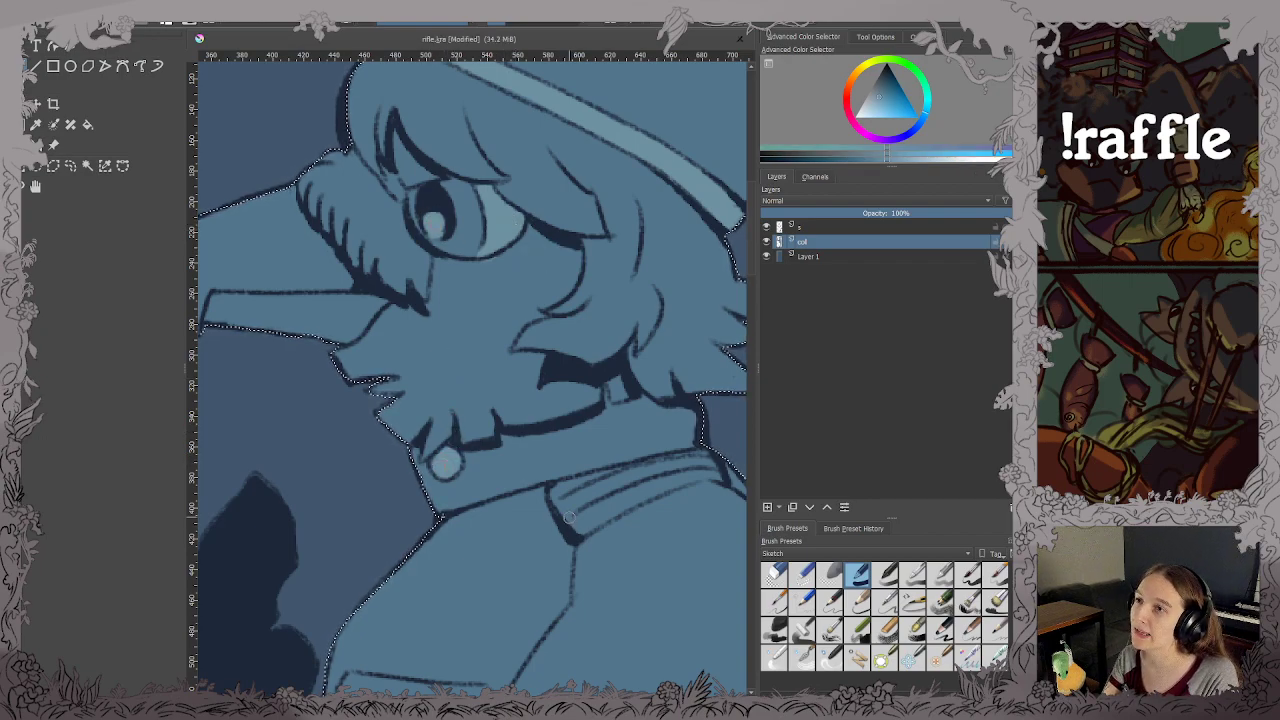
pyautogui.hotkey('ctrl', 's')
# Paint pale blue along the shoulder strap's lower end and stripes below the collar, saving partway.
pyautogui.moveTo(567, 508)
pyautogui.mouseDown()
pyautogui.moveTo(446, 503)
pyautogui.moveTo(586, 458)
pyautogui.mouseUp()
pyautogui.hotkey('ctrl', 's')
pyautogui.moveTo(566, 506)
pyautogui.mouseDown()
pyautogui.moveTo(580, 466)
pyautogui.moveTo(679, 419)
pyautogui.mouseUp()
# Paint the chest pocket's button and the rounded A emblem beneath its flap pale blue, and resample the base blue.
pyautogui.scroll(3, 508, 470)
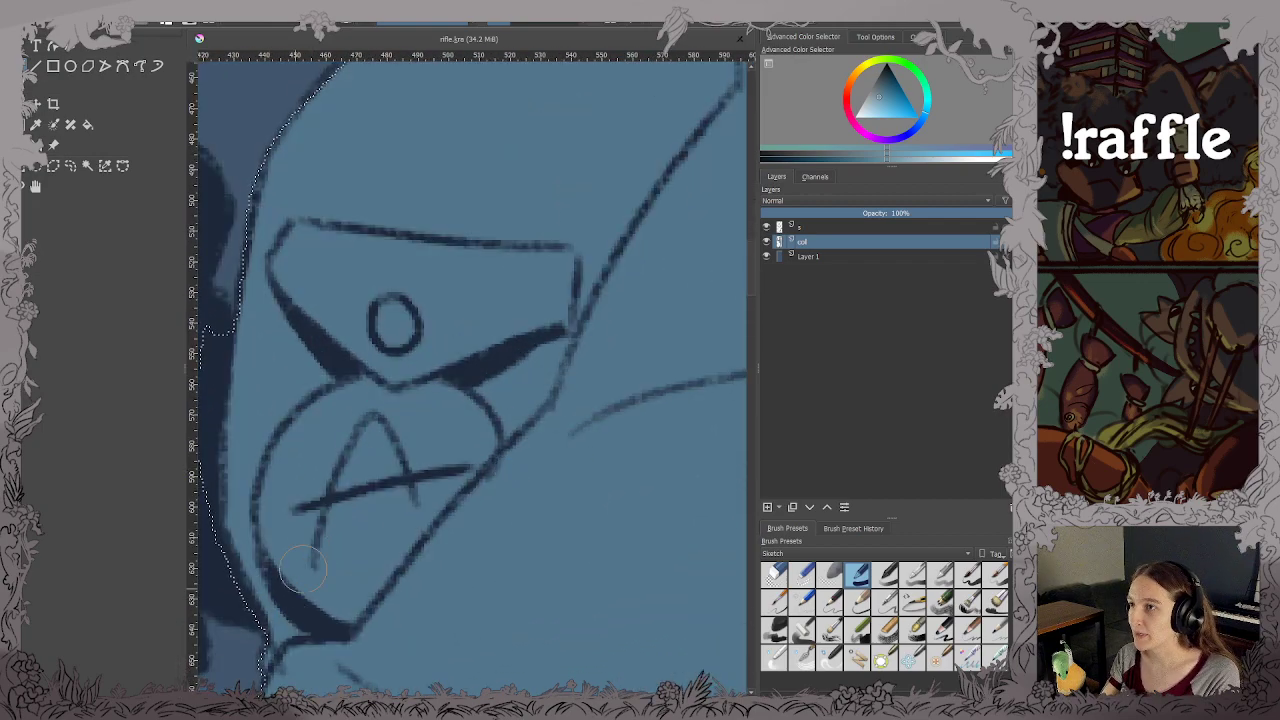
pyautogui.moveTo(303, 567)
pyautogui.mouseDown()
pyautogui.moveTo(306, 482)
pyautogui.moveTo(297, 511)
pyautogui.moveTo(382, 540)
pyautogui.moveTo(368, 490)
pyautogui.mouseUp()
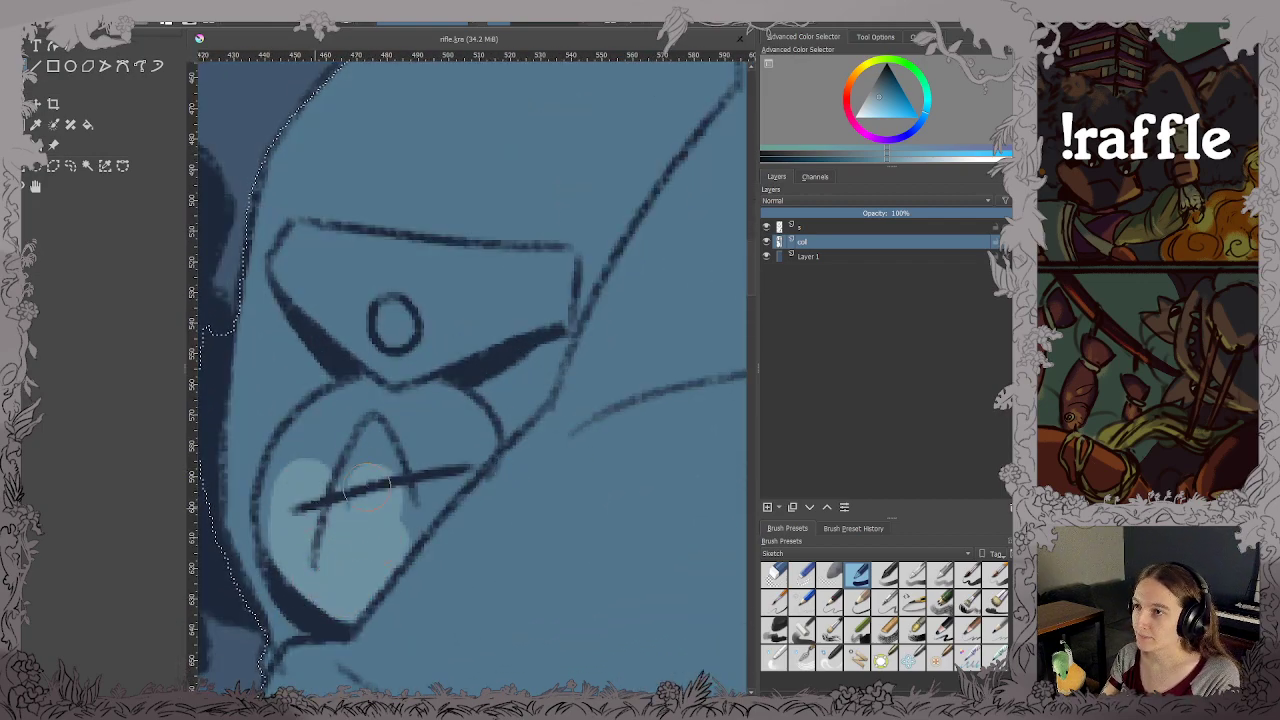
pyautogui.moveTo(272, 538)
pyautogui.mouseDown()
pyautogui.moveTo(307, 447)
pyautogui.moveTo(367, 418)
pyautogui.mouseUp()
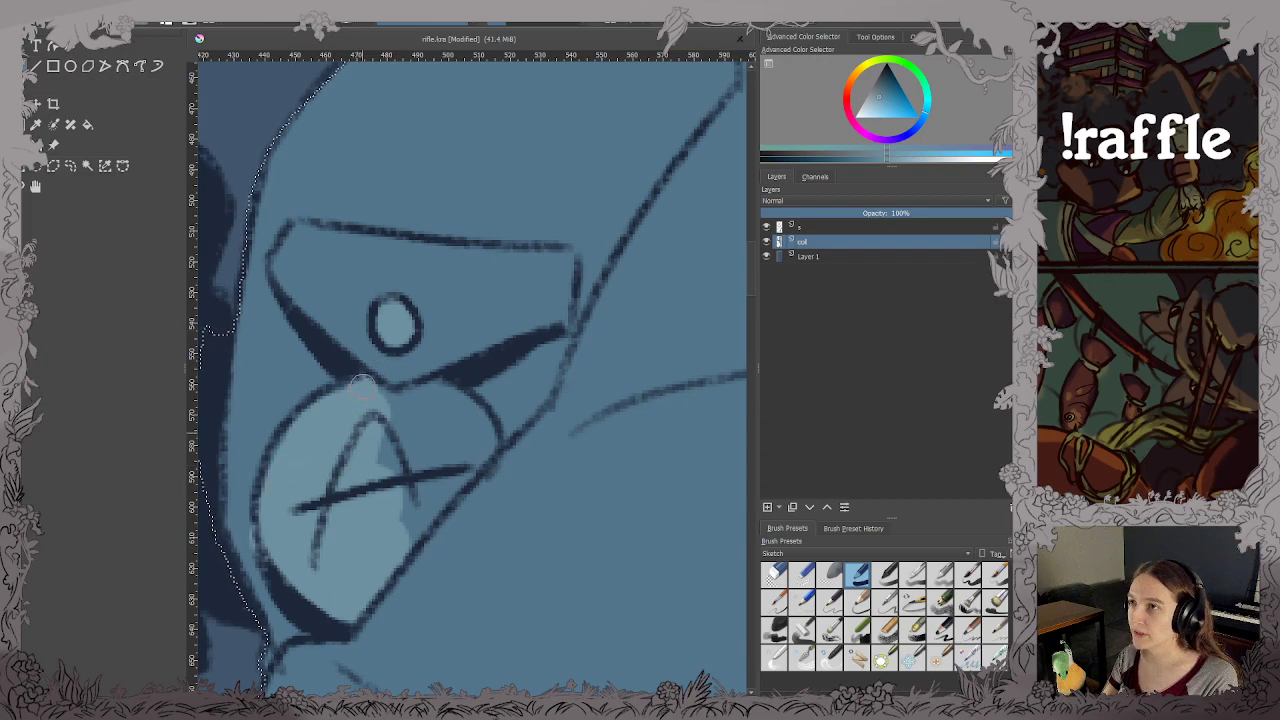
pyautogui.moveTo(385, 476); pyautogui.dragTo(395, 545)
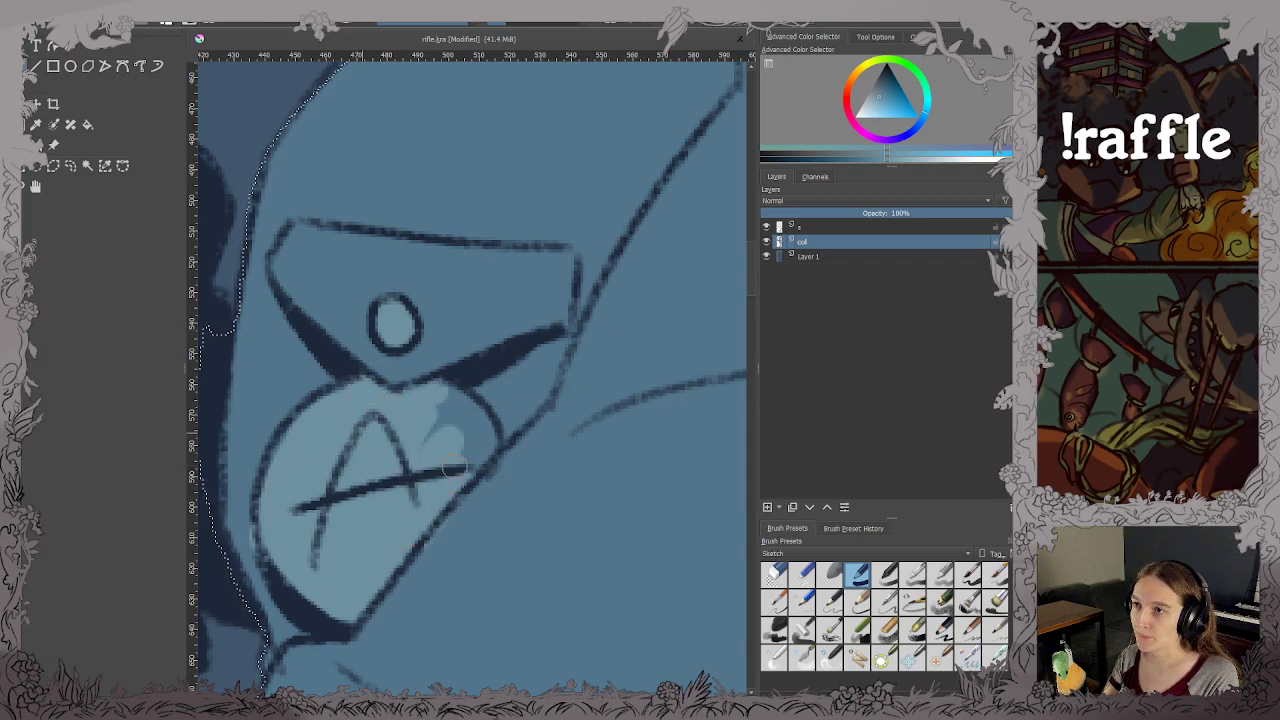
pyautogui.keyDown('ctrl'); pyautogui.click(255, 449); pyautogui.keyUp('ctrl')
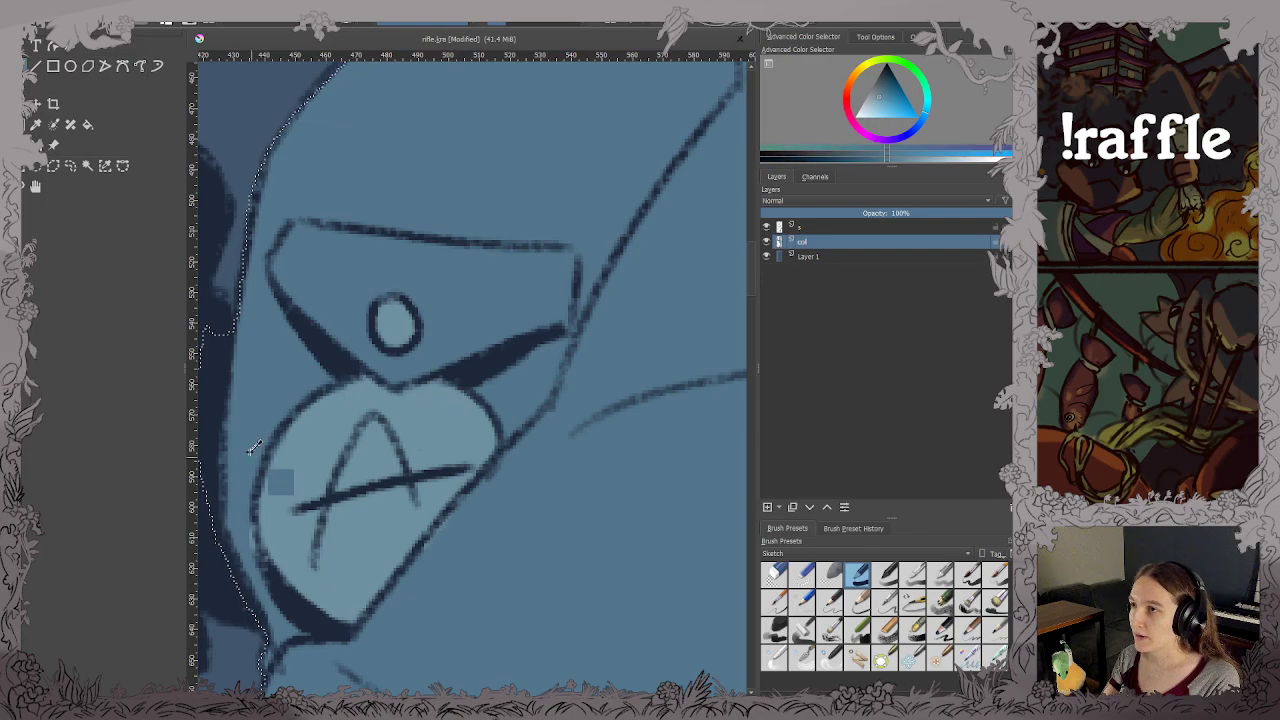
# Save the file and paint the pointed tip of the rifle-holding thumb pale blue.
pyautogui.hotkey('ctrl', 's')
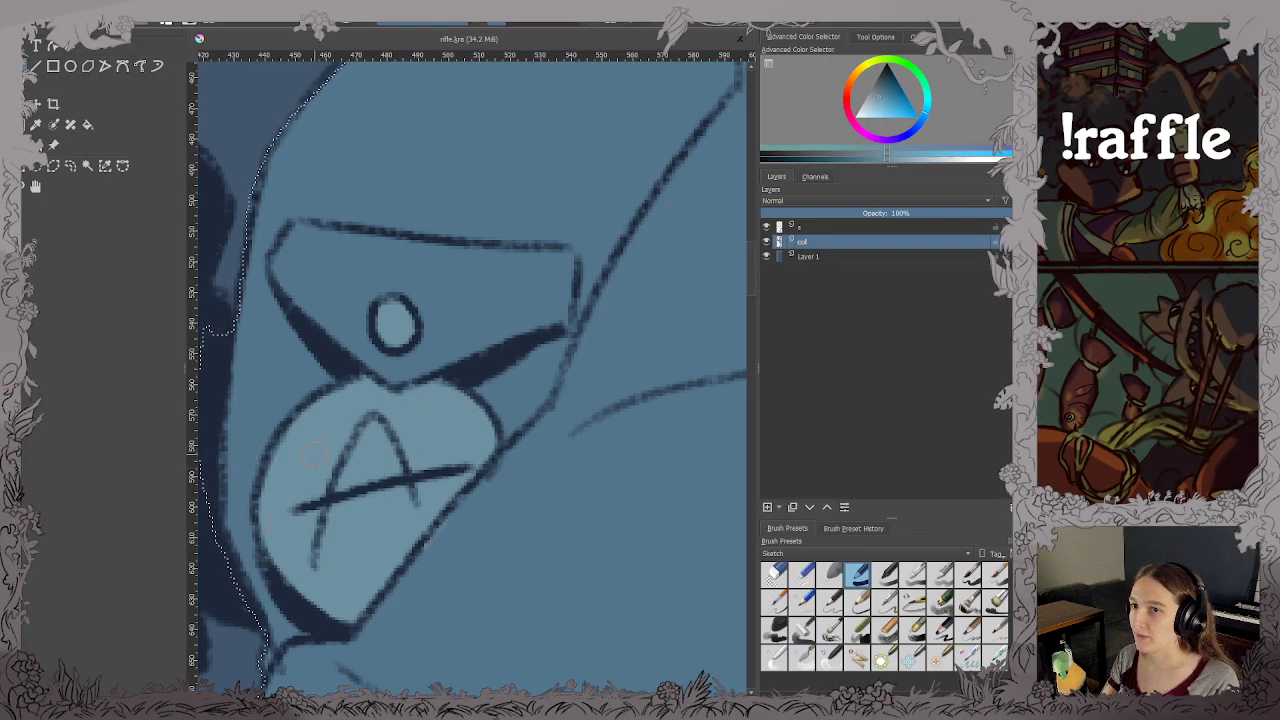
pyautogui.scroll(-3, 314, 454)
pyautogui.moveTo(374, 500); pyautogui.dragTo(529, 371)
pyautogui.scroll(-3, 522, 432)
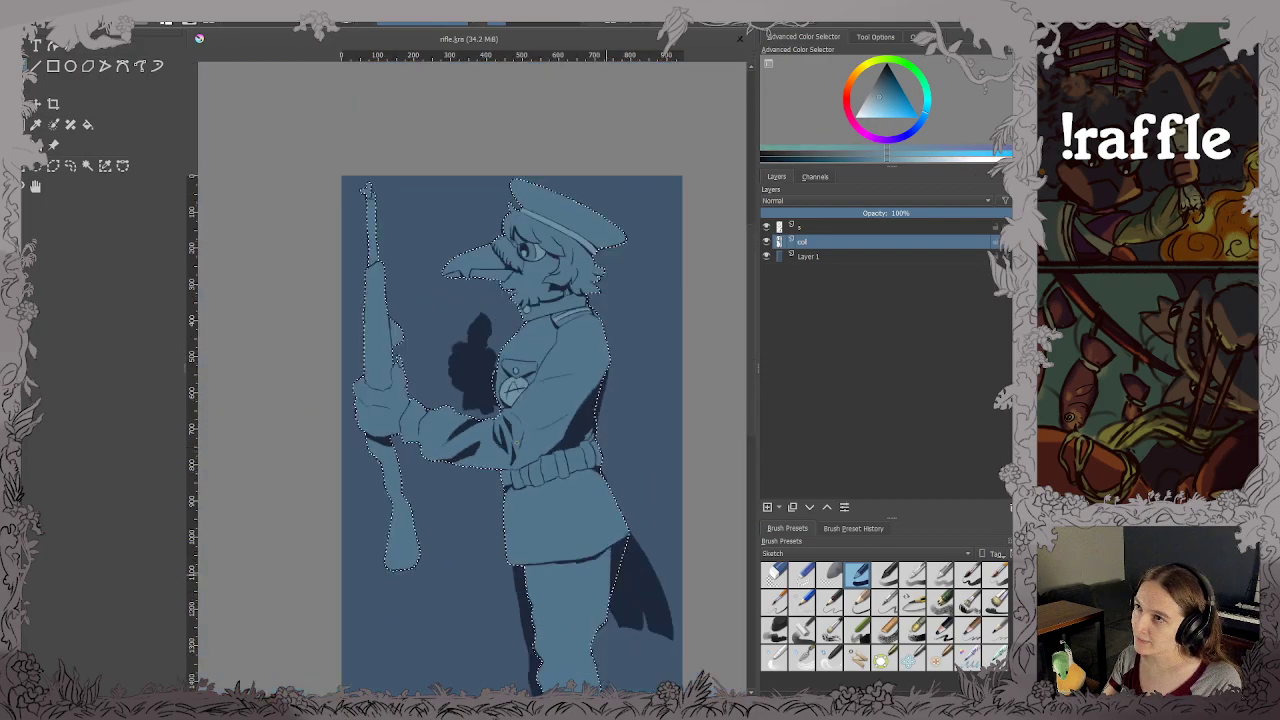
pyautogui.scroll(5, 514, 420)
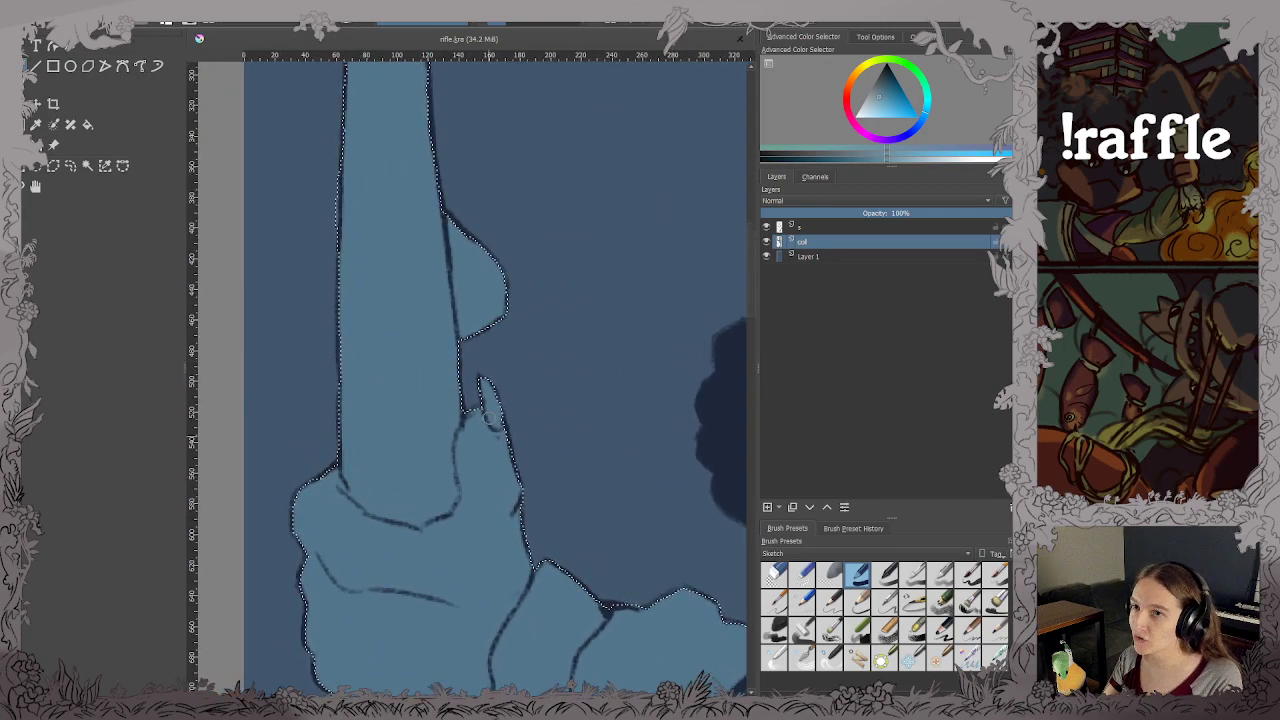
pyautogui.moveTo(484, 386); pyautogui.dragTo(497, 422)
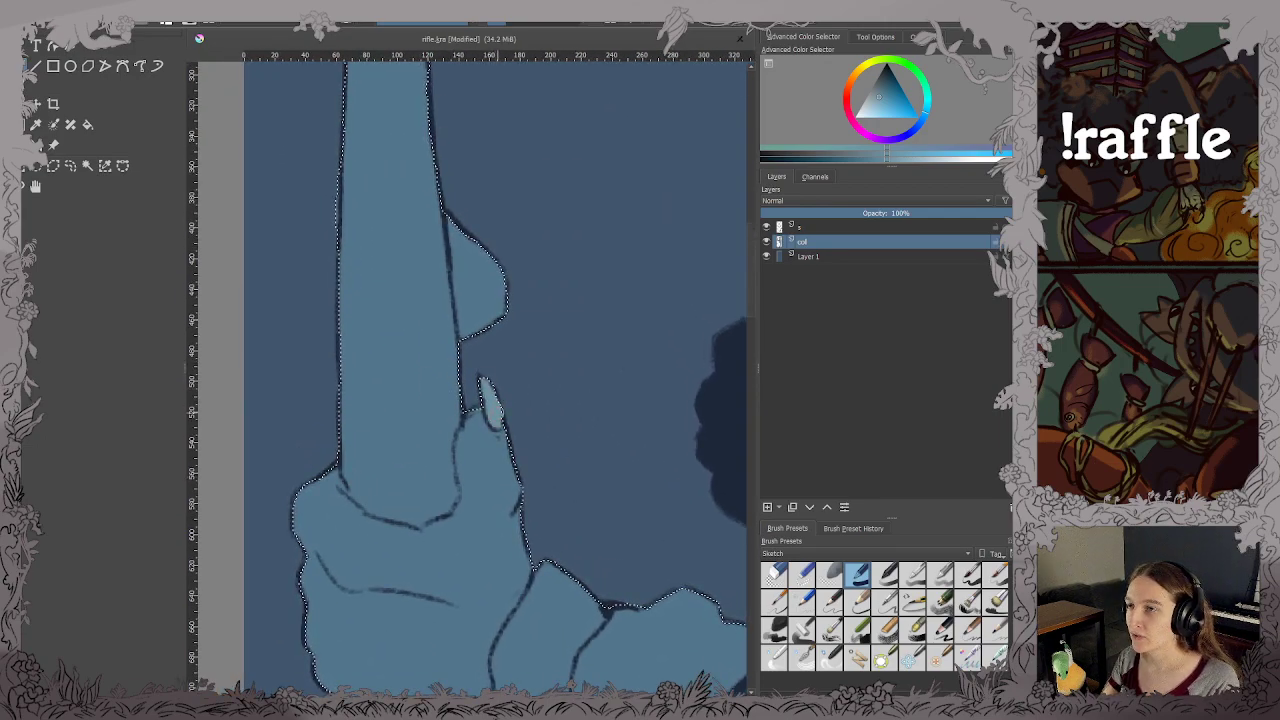
pyautogui.hotkey('ctrl', 'z')
# Paint the boot's sole and heel pale blue beneath the line art.
pyautogui.scroll(-4, 451, 400)
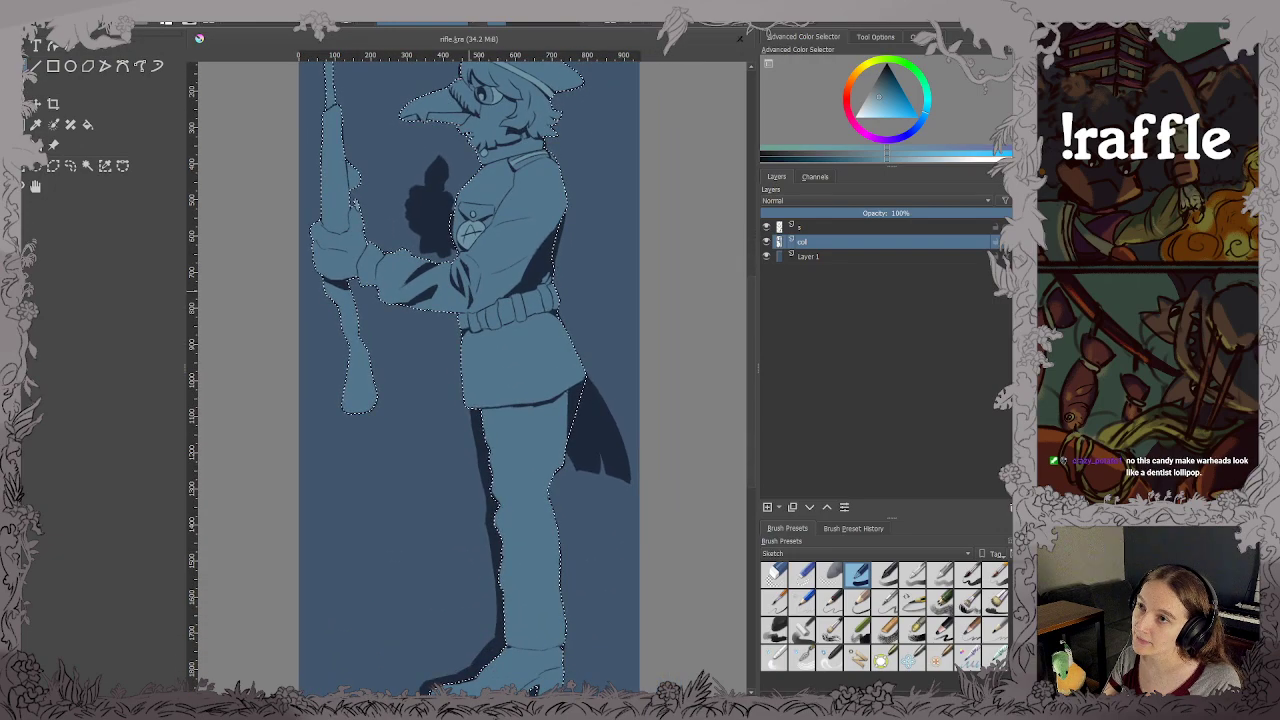
pyautogui.moveTo(506, 421); pyautogui.dragTo(514, 357)
pyautogui.scroll(1, 545, 471)
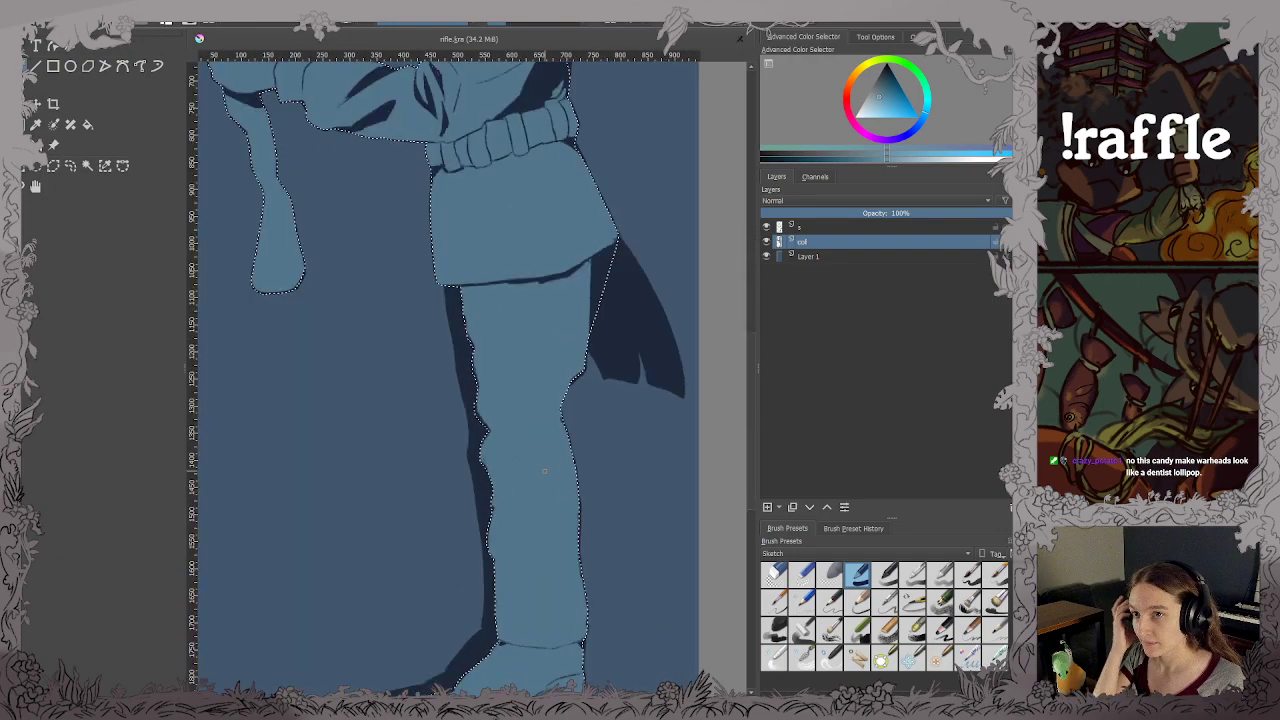
pyautogui.scroll(-2, 544, 470)
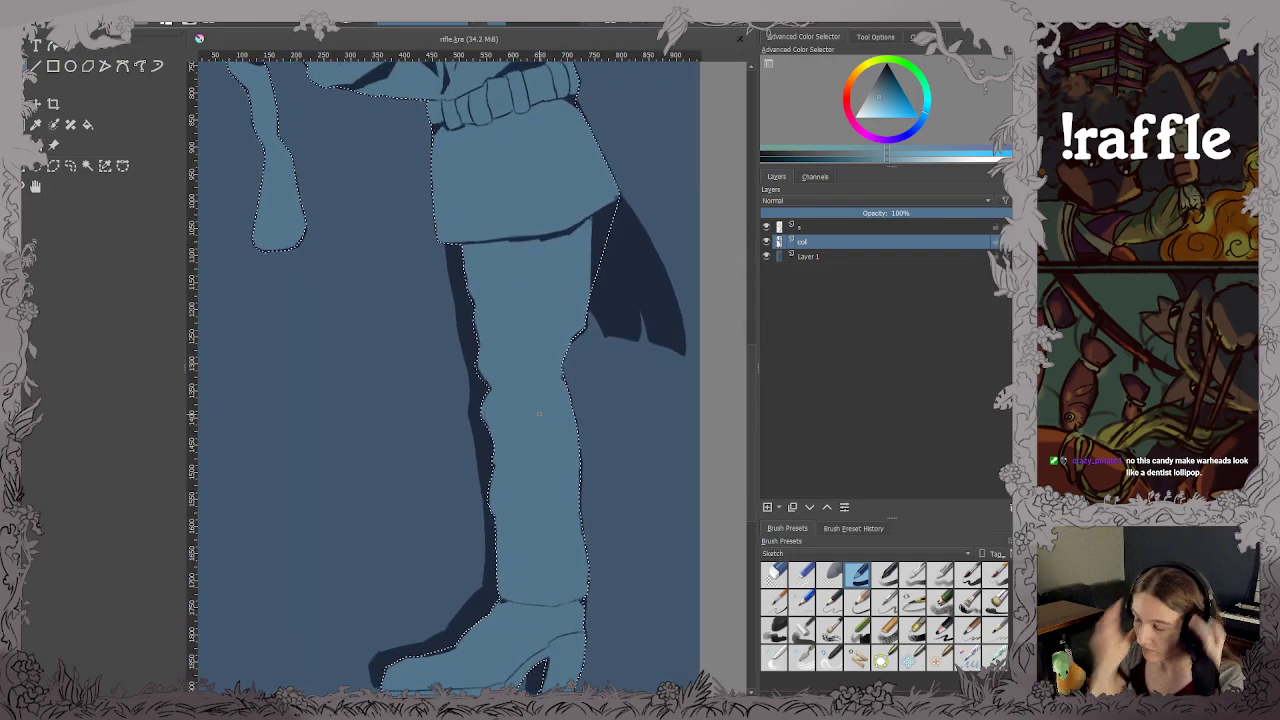
pyautogui.scroll(2, 538, 413)
pyautogui.scroll(-5, 538, 413)
pyautogui.scroll(2, 506, 412)
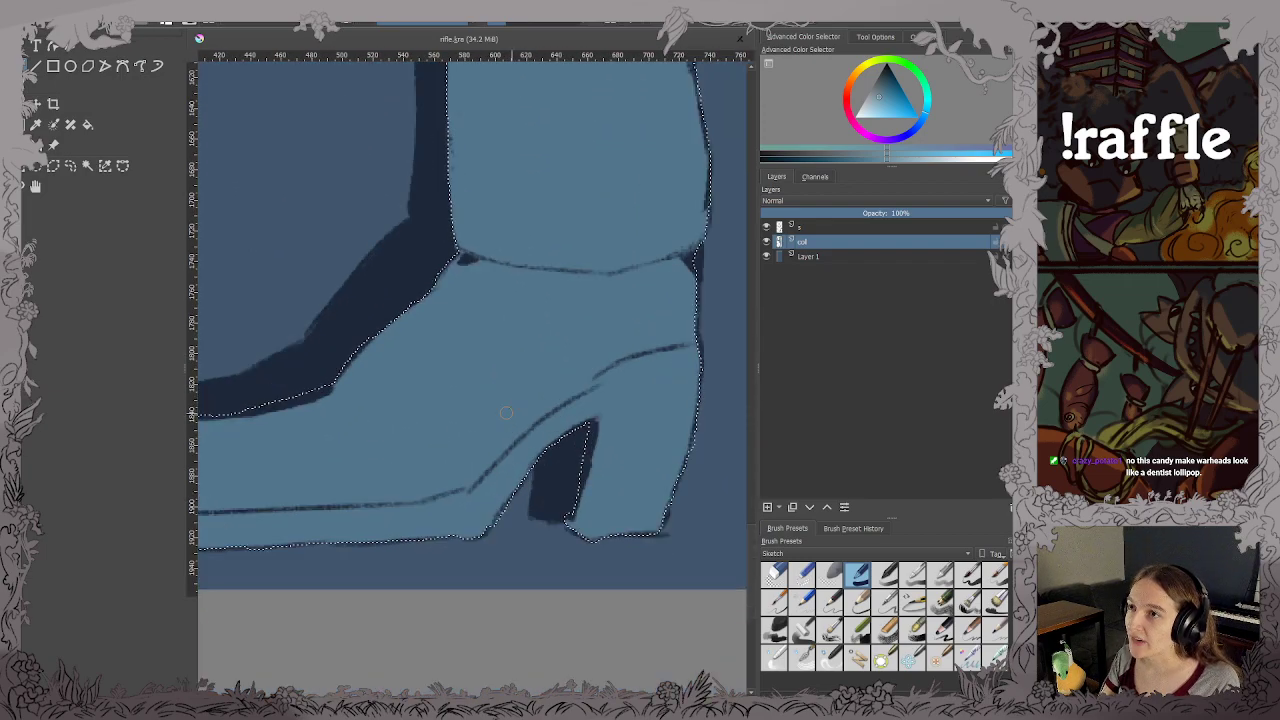
pyautogui.scroll(-2, 506, 412)
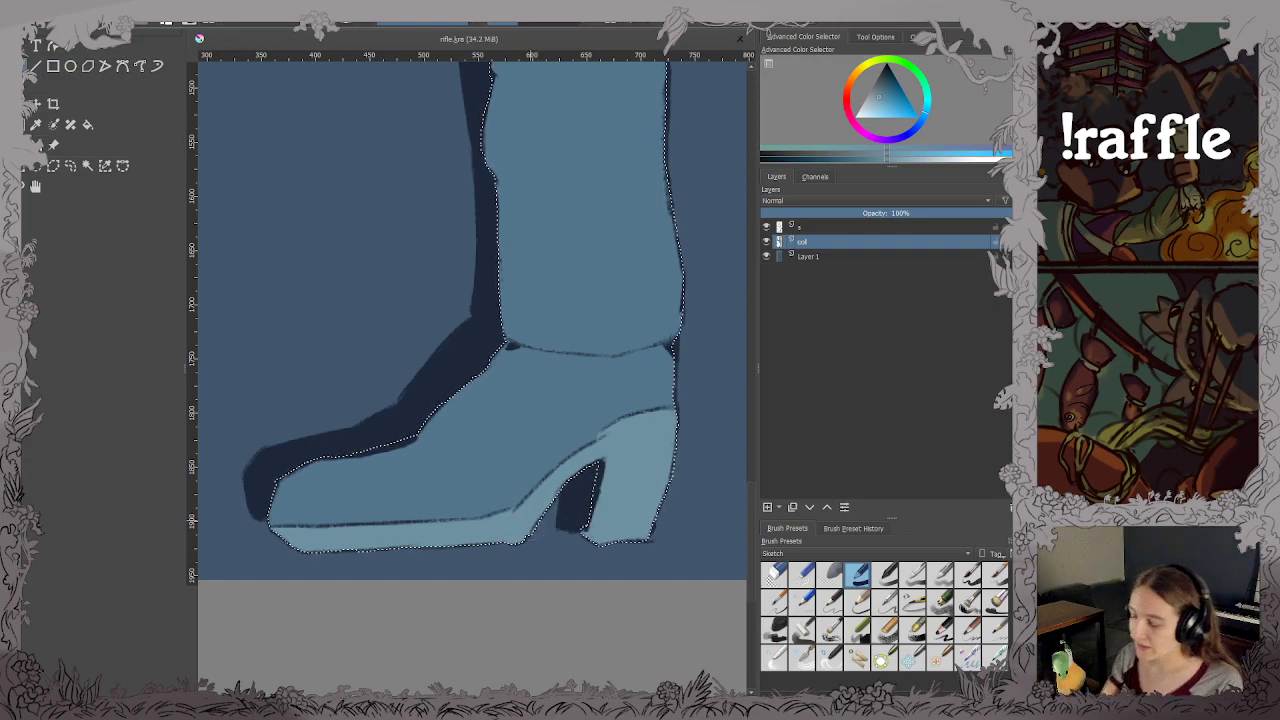
# Clear the silhouette selection and examine the flat colours across the whole figure from cap to boots.
pyautogui.scroll(-2, 495, 495)
pyautogui.moveTo(480, 420); pyautogui.dragTo(494, 583)
pyautogui.moveTo(497, 374); pyautogui.dragTo(508, 528)
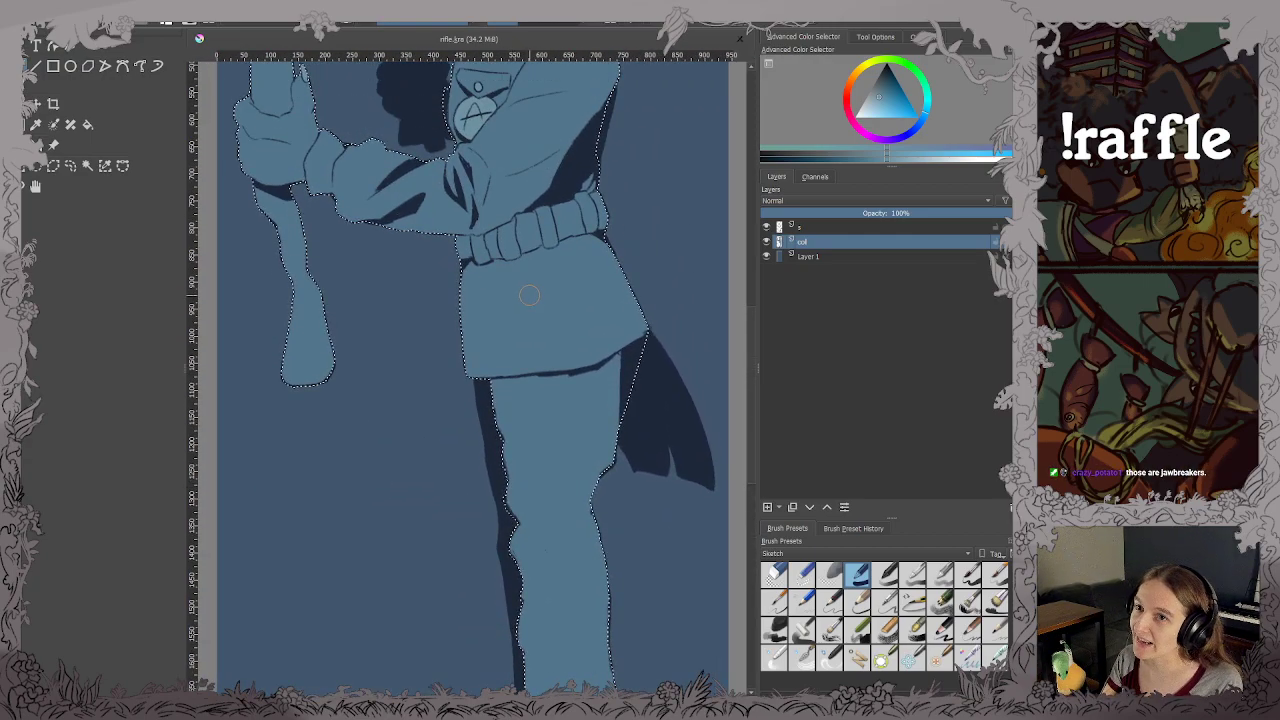
pyautogui.moveTo(522, 276); pyautogui.dragTo(539, 457)
pyautogui.scroll(2, 538, 457)
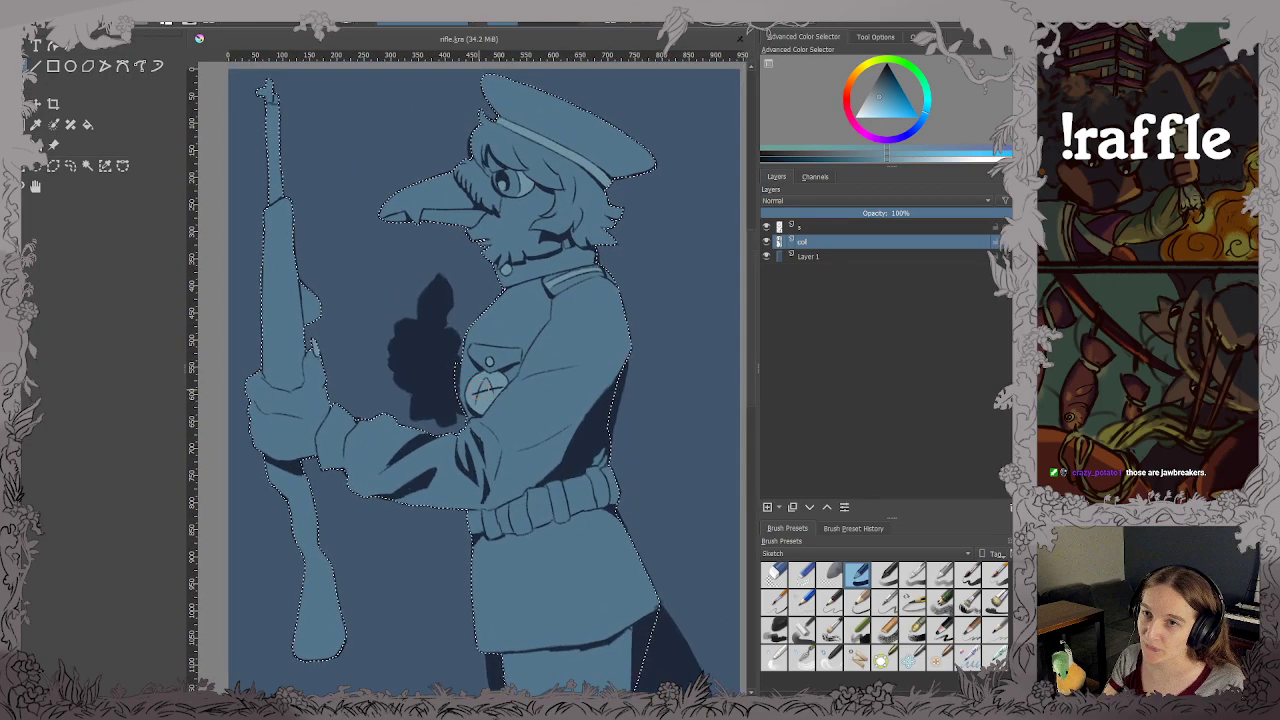
pyautogui.scroll(1, 498, 323)
pyautogui.moveTo(498, 323); pyautogui.dragTo(500, 357)
pyautogui.moveTo(555, 304); pyautogui.dragTo(561, 368)
pyautogui.scroll(-4, 470, 370)
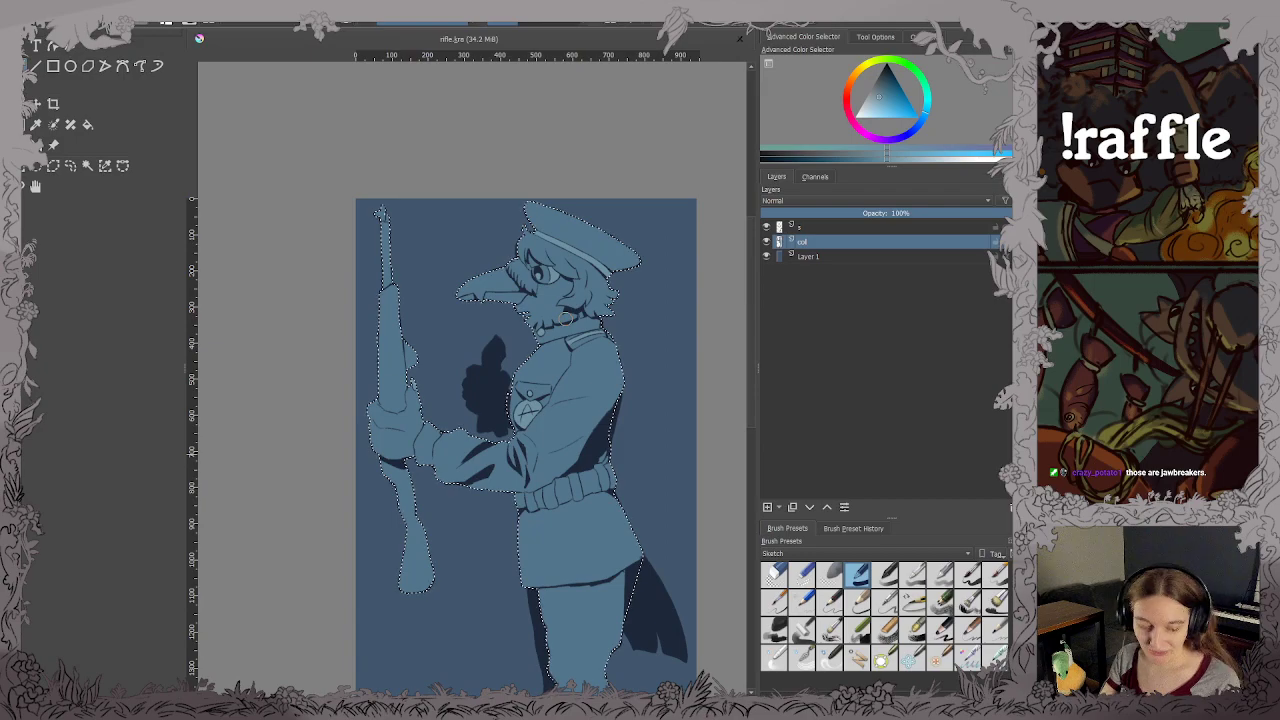
pyautogui.hotkey('ctrl', 'shift', 'a')
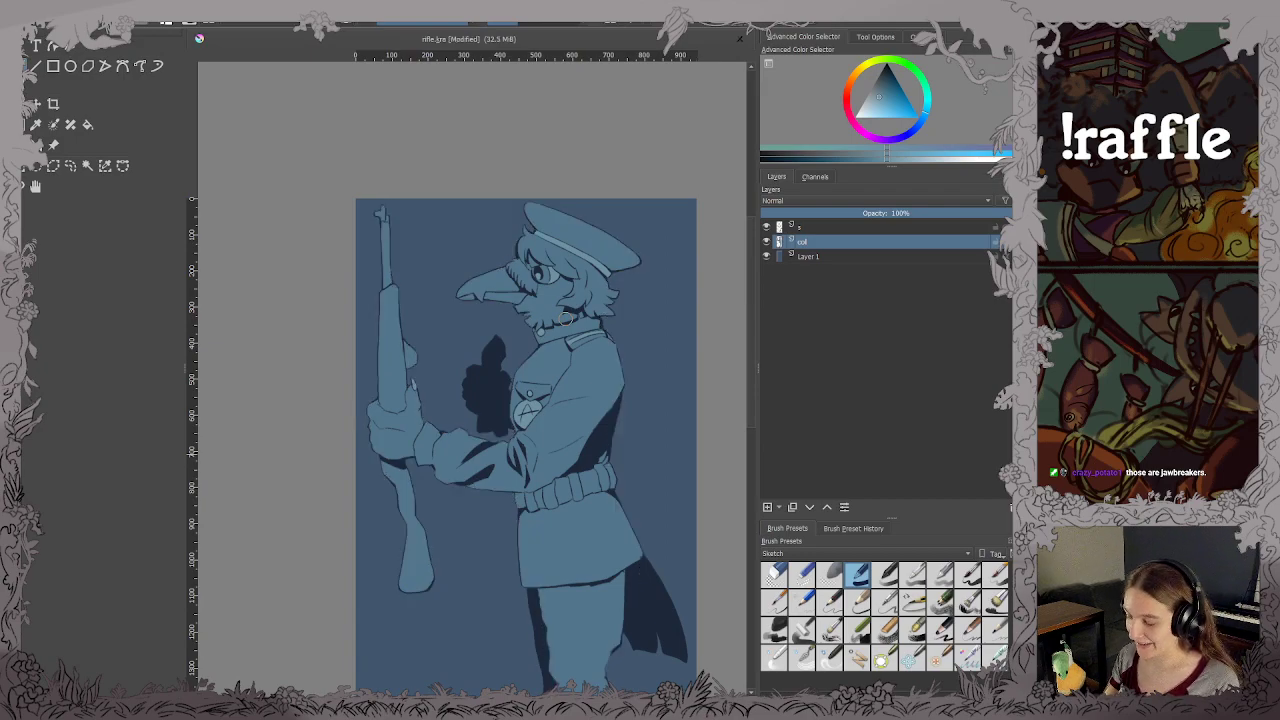
pyautogui.press('2')
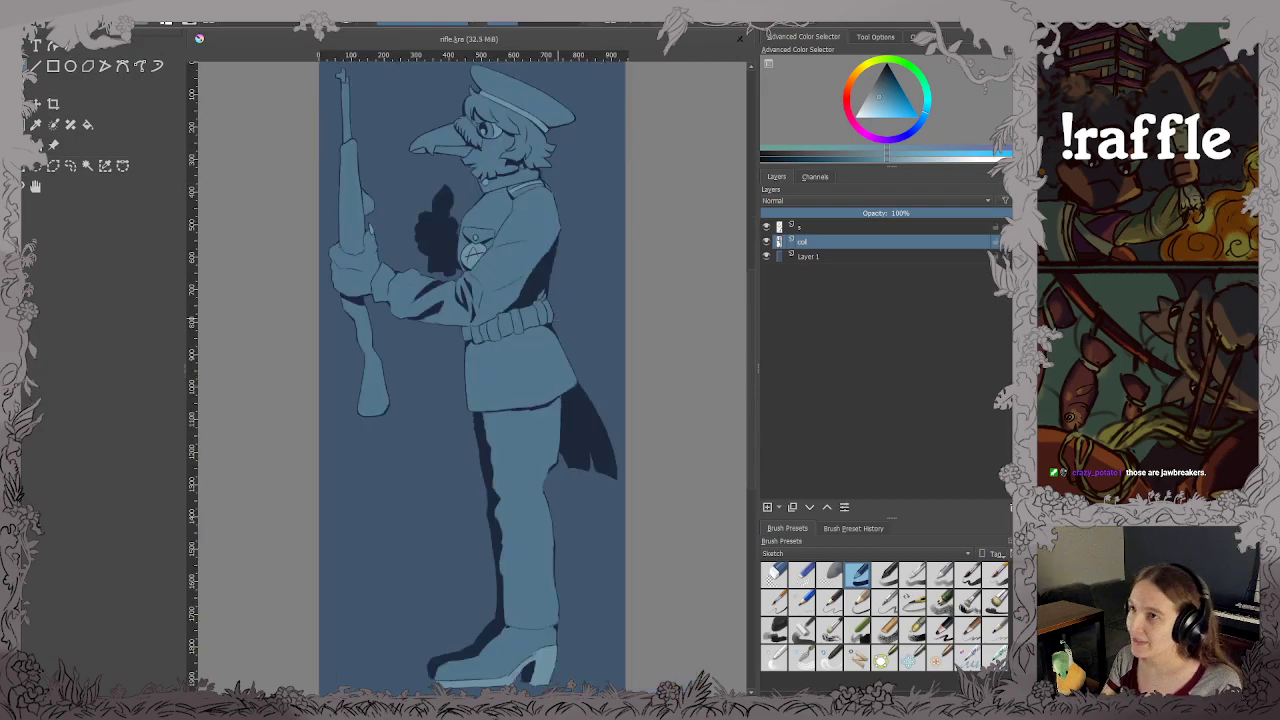
pyautogui.scroll(1, 451, 224)
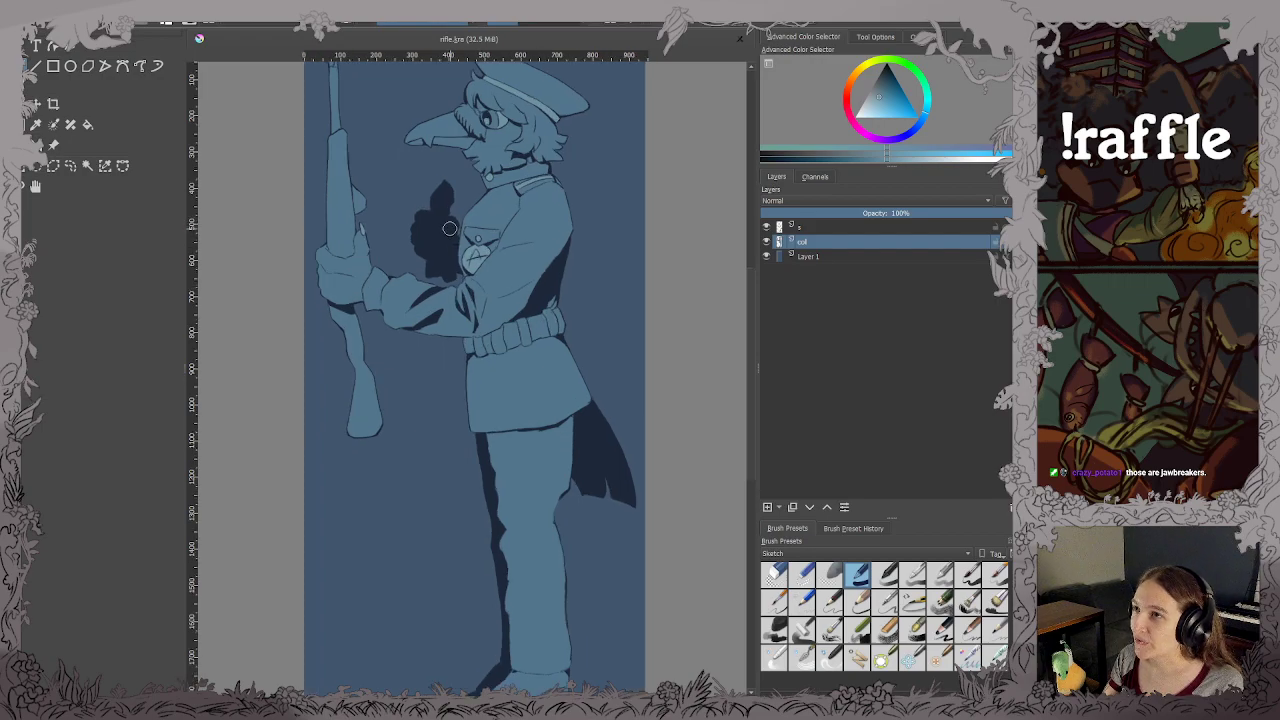
pyautogui.scroll(-2, 512, 287)
# Restore the silhouette selection and choose a darker, muted blue for shading.
pyautogui.hotkey('ctrl', 'shift', 'd')
pyautogui.scroll(4, 552, 300)
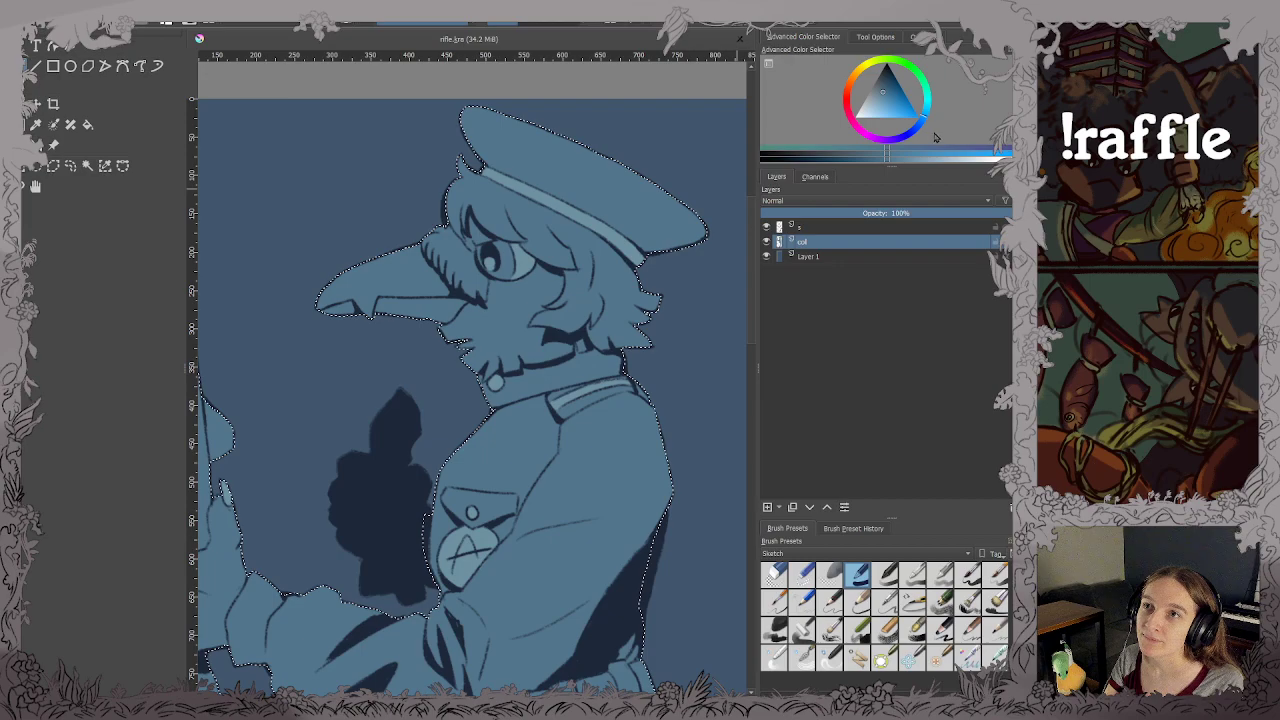
pyautogui.click(884, 93)
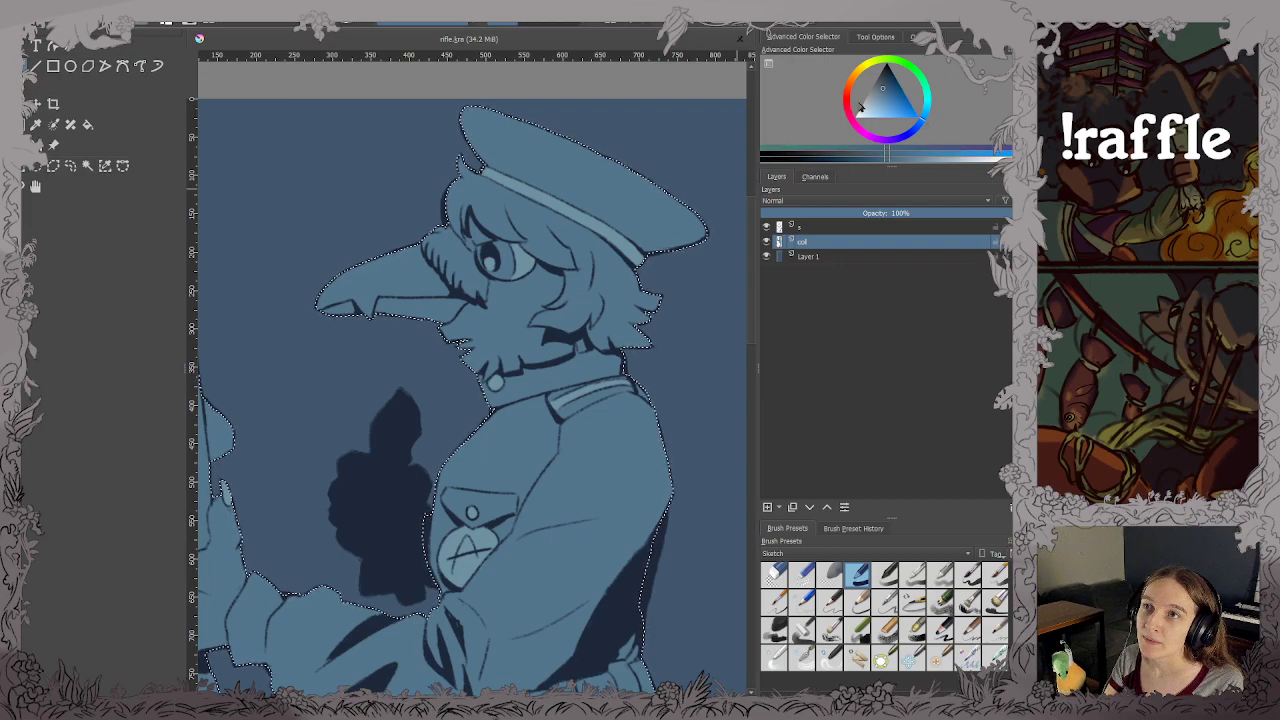
pyautogui.scroll(2, 521, 221)
pyautogui.scroll(1, 521, 221)
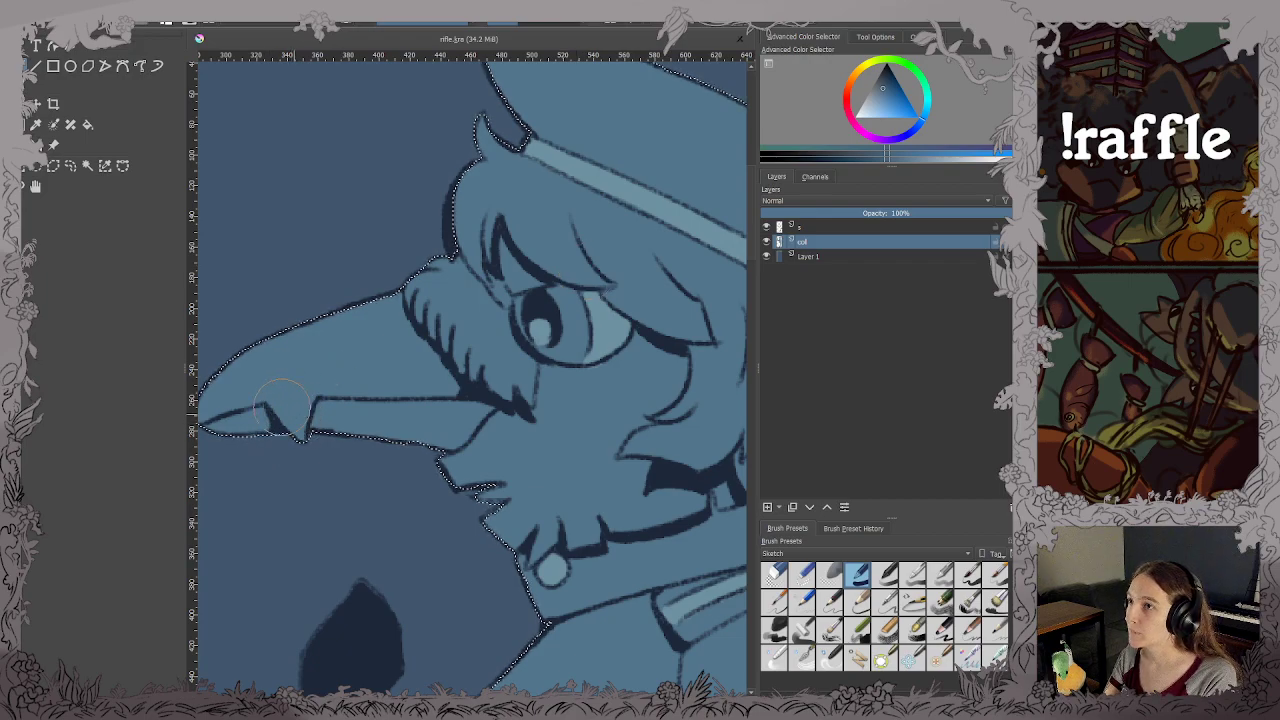
pyautogui.moveTo(281, 406); pyautogui.dragTo(229, 378)
pyautogui.moveTo(302, 440)
pyautogui.mouseDown()
pyautogui.moveTo(348, 419)
pyautogui.moveTo(390, 437)
pyautogui.mouseUp()
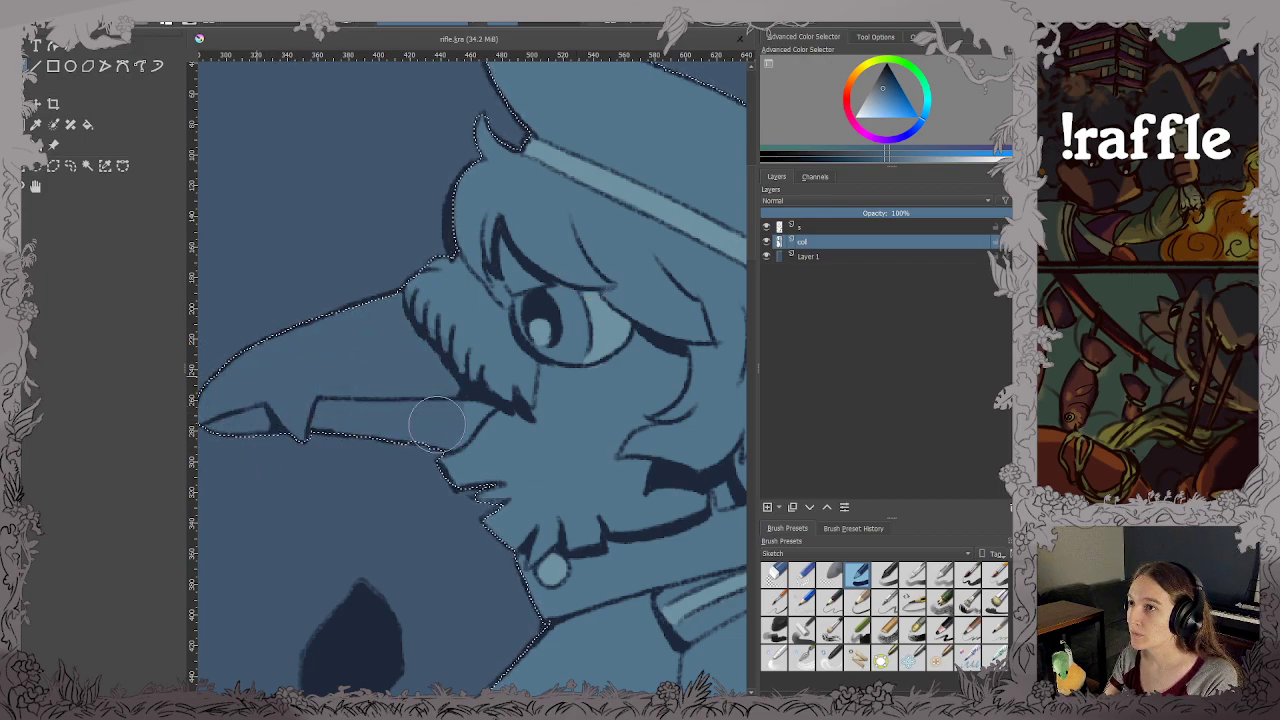
pyautogui.moveTo(428, 342)
pyautogui.mouseDown()
pyautogui.moveTo(463, 351)
pyautogui.moveTo(455, 313)
pyautogui.mouseUp()
pyautogui.hotkey('ctrl', 'z')
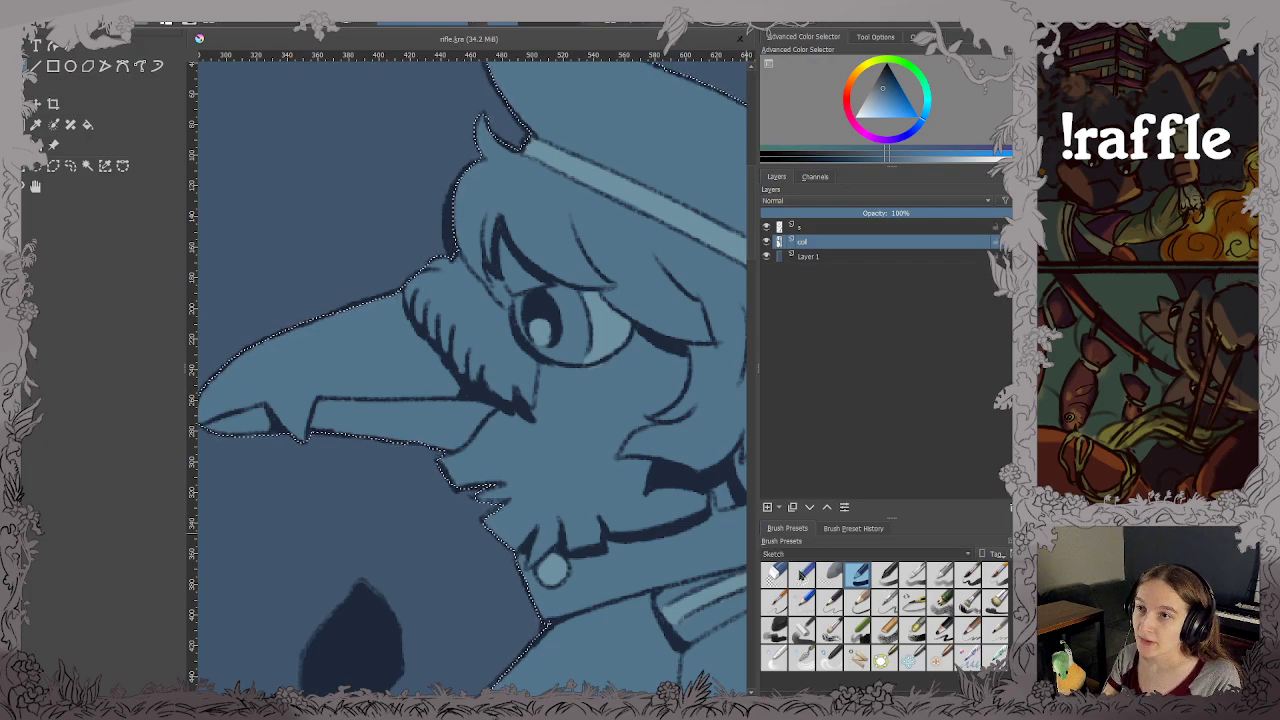
# Switch to a textured brush from the Paint presets and shade the beak and the cheek beneath it darker blue.
pyautogui.click(783, 536)
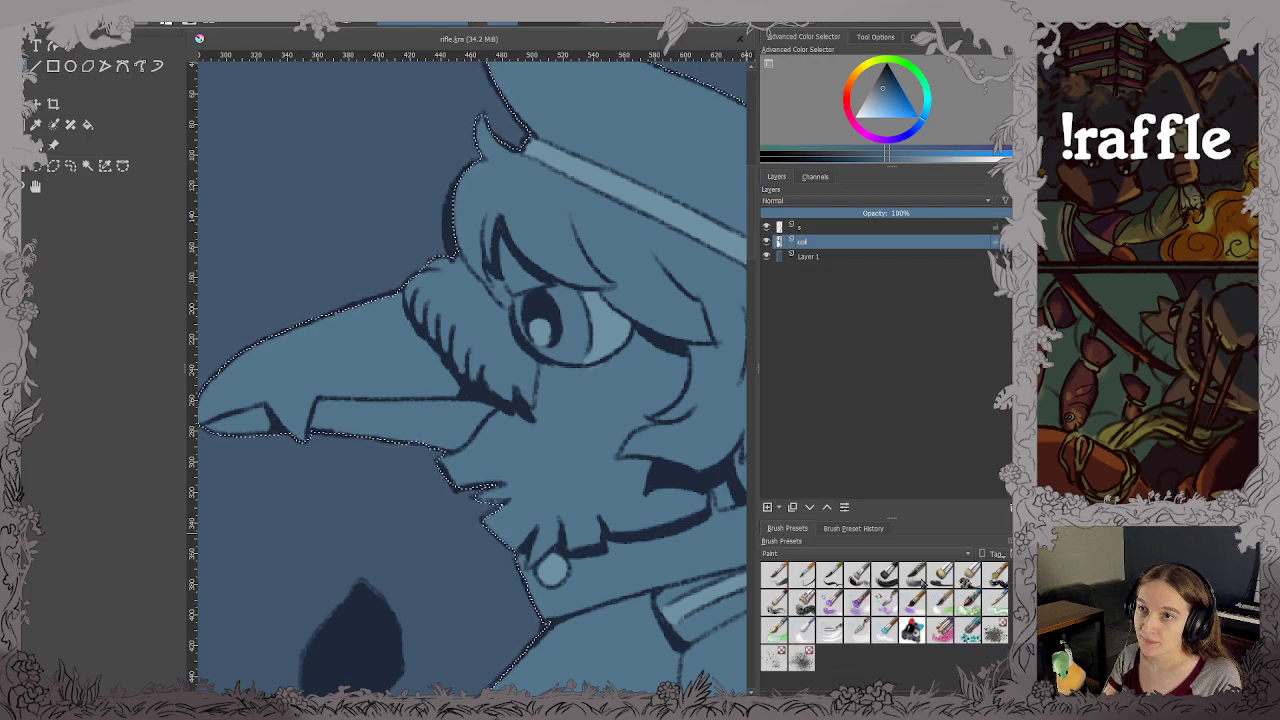
pyautogui.scroll(-2, 508, 523)
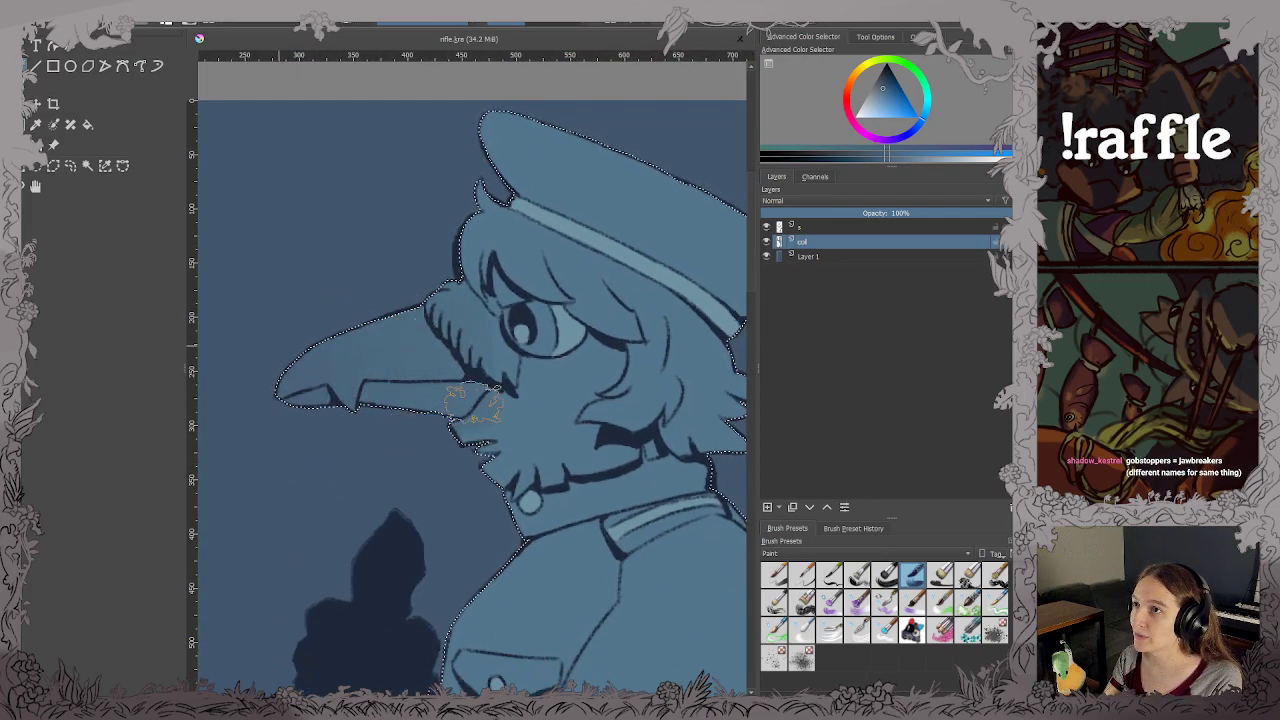
pyautogui.moveTo(472, 403); pyautogui.dragTo(455, 340)
pyautogui.hotkey('ctrl', 'z')
# Shade the belt, the coat's skirt below it and the upper trousers under the hem with the darker blue.
pyautogui.scroll(-4, 455, 340)
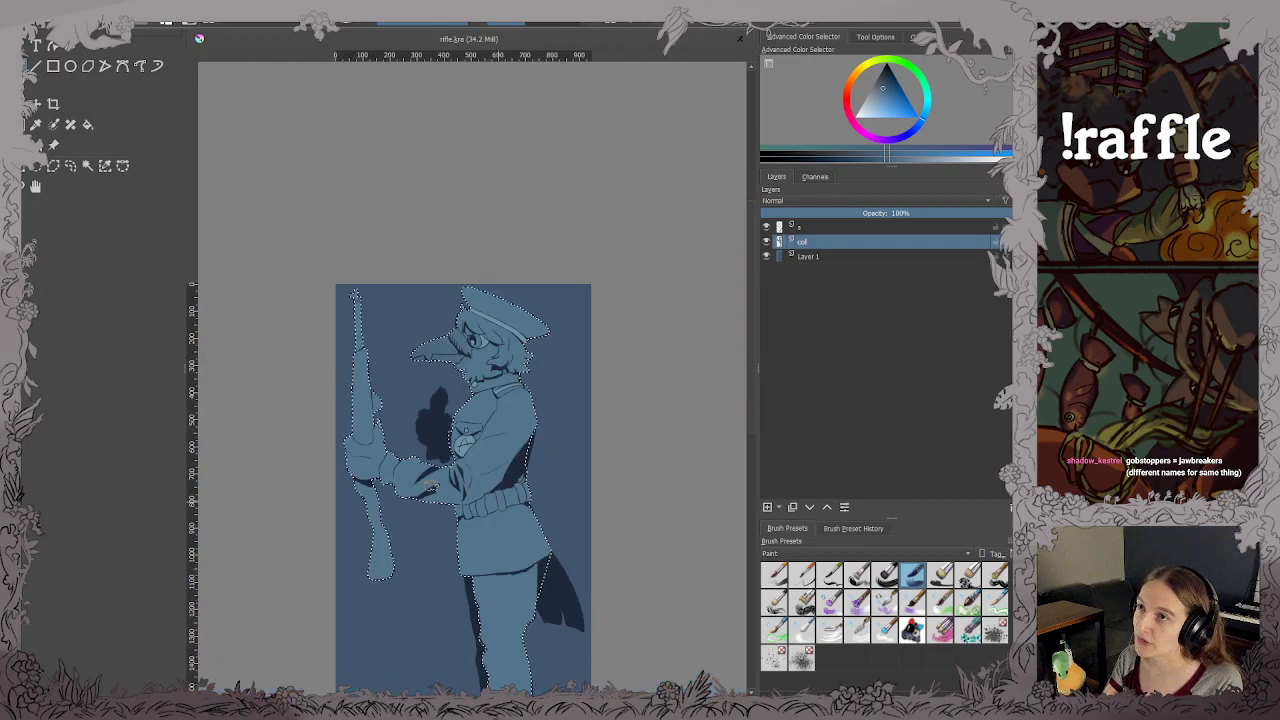
pyautogui.scroll(3, 389, 469)
pyautogui.scroll(-2, 504, 490)
pyautogui.moveTo(524, 591); pyautogui.dragTo(457, 371)
pyautogui.moveTo(531, 563); pyautogui.dragTo(566, 474)
pyautogui.moveTo(592, 340); pyautogui.dragTo(586, 520)
pyautogui.scroll(2, 582, 430)
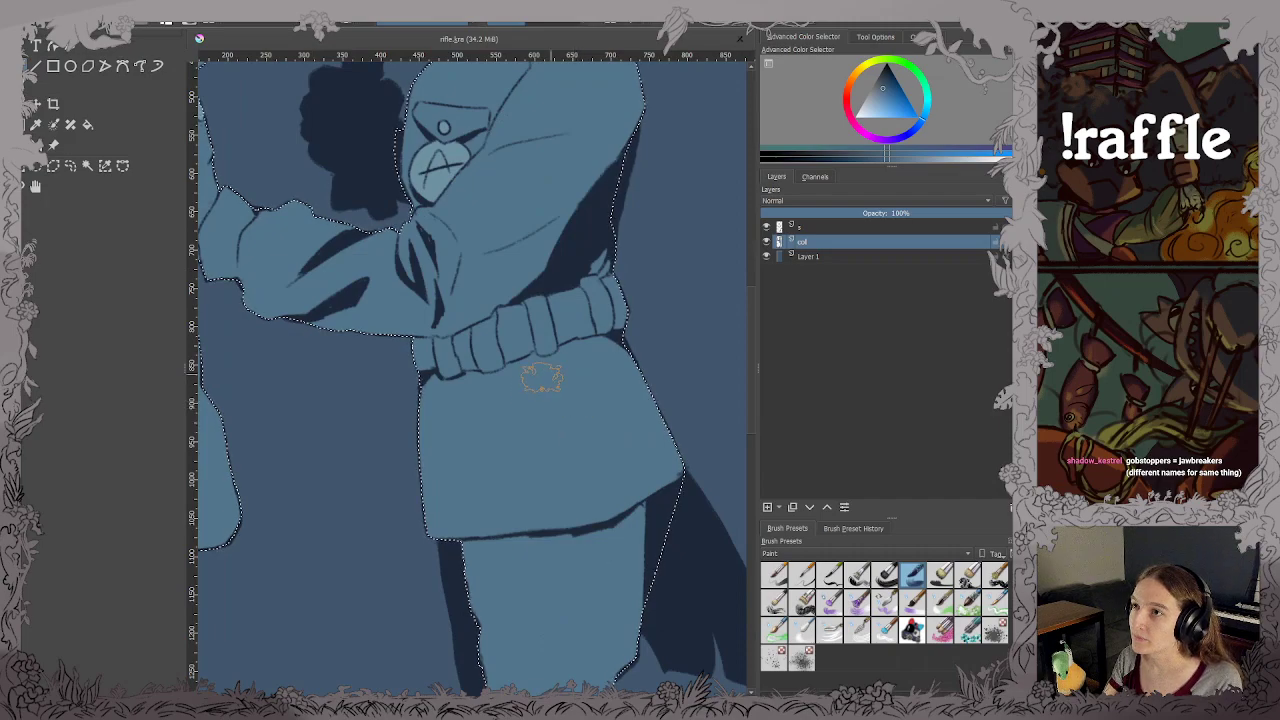
pyautogui.moveTo(411, 356)
pyautogui.mouseDown()
pyautogui.moveTo(467, 365)
pyautogui.moveTo(505, 327)
pyautogui.moveTo(590, 316)
pyautogui.moveTo(406, 425)
pyautogui.moveTo(518, 392)
pyautogui.moveTo(530, 420)
pyautogui.moveTo(392, 507)
pyautogui.moveTo(560, 435)
pyautogui.moveTo(514, 509)
pyautogui.mouseUp()
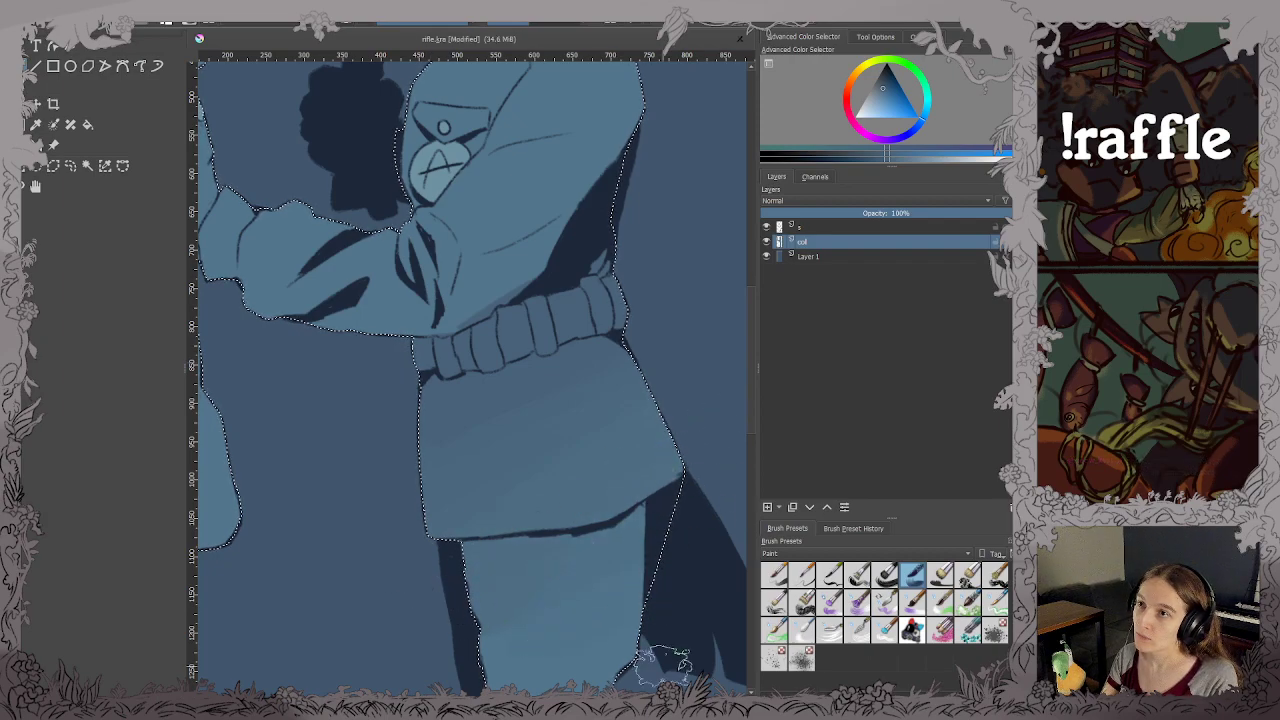
# Shade the back of the shoulder, the sleeve's underside and the lower hand darker blue, saving partway.
pyautogui.scroll(-4, 543, 625)
pyautogui.scroll(3, 568, 408)
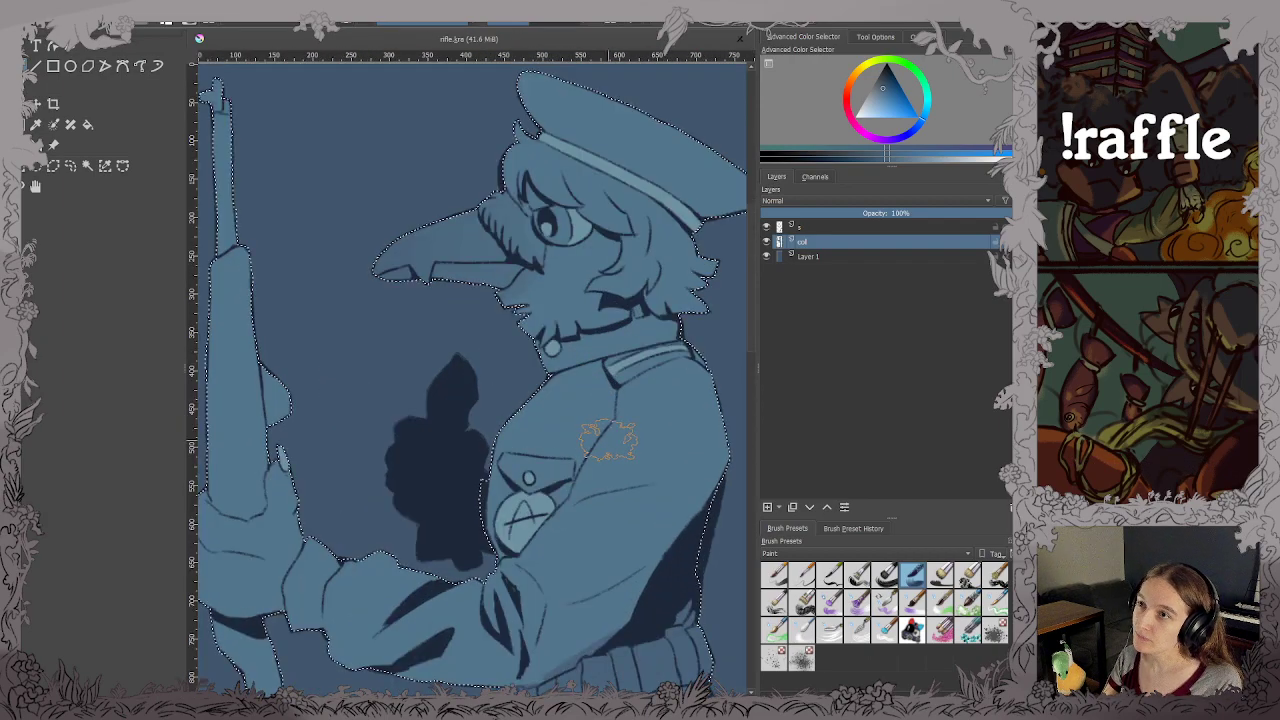
pyautogui.moveTo(581, 488)
pyautogui.mouseDown()
pyautogui.moveTo(496, 594)
pyautogui.moveTo(516, 558)
pyautogui.moveTo(569, 535)
pyautogui.moveTo(608, 437)
pyautogui.moveTo(620, 440)
pyautogui.moveTo(600, 500)
pyautogui.moveTo(614, 403)
pyautogui.moveTo(651, 434)
pyautogui.mouseUp()
pyautogui.hotkey('ctrl', 's')
pyautogui.moveTo(326, 516); pyautogui.dragTo(474, 434)
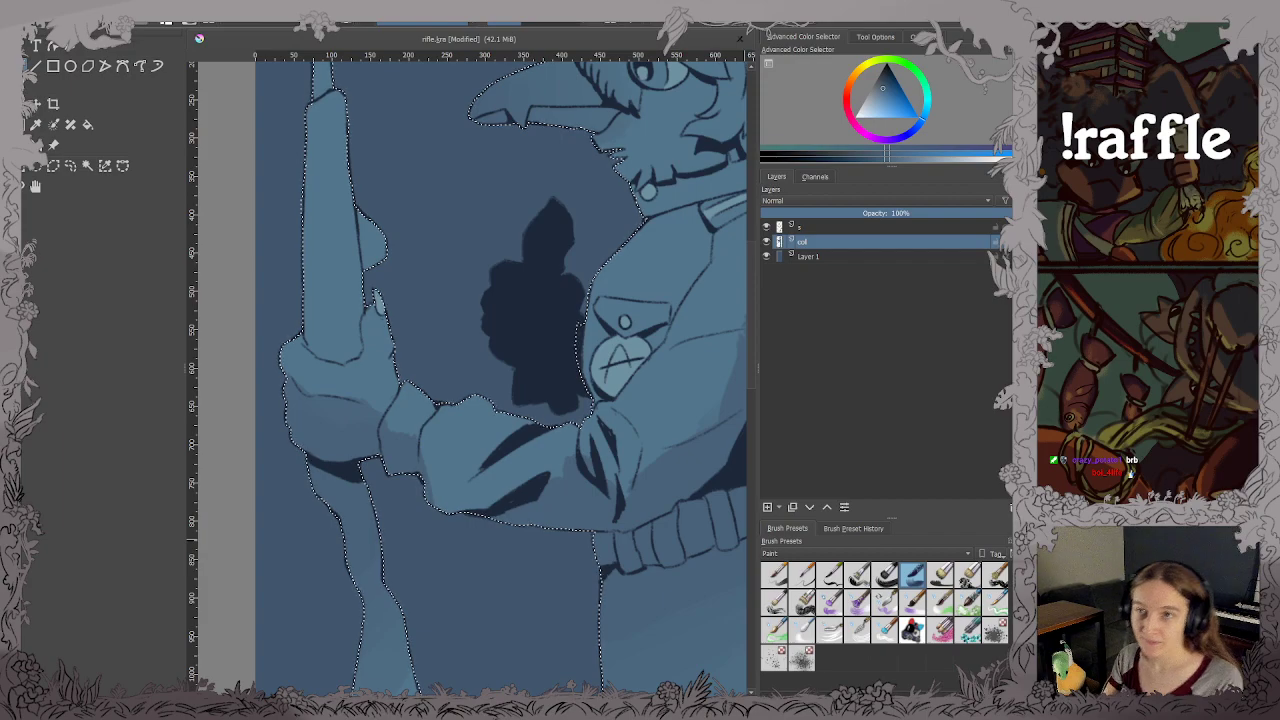
# Shade the rifle stock below the hand with the darker blue and save the file.
pyautogui.scroll(-1, 491, 520)
pyautogui.moveTo(491, 520); pyautogui.dragTo(491, 405)
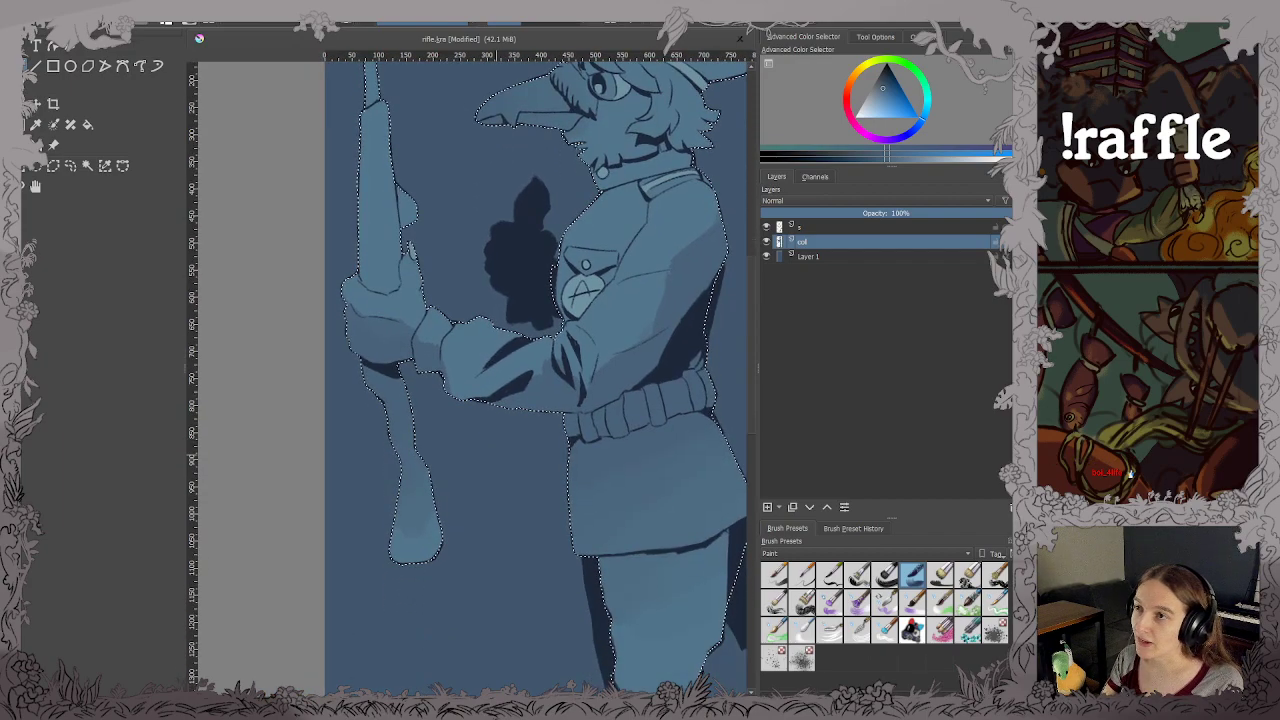
pyautogui.scroll(1, 439, 456)
pyautogui.hotkey('ctrl', 's')
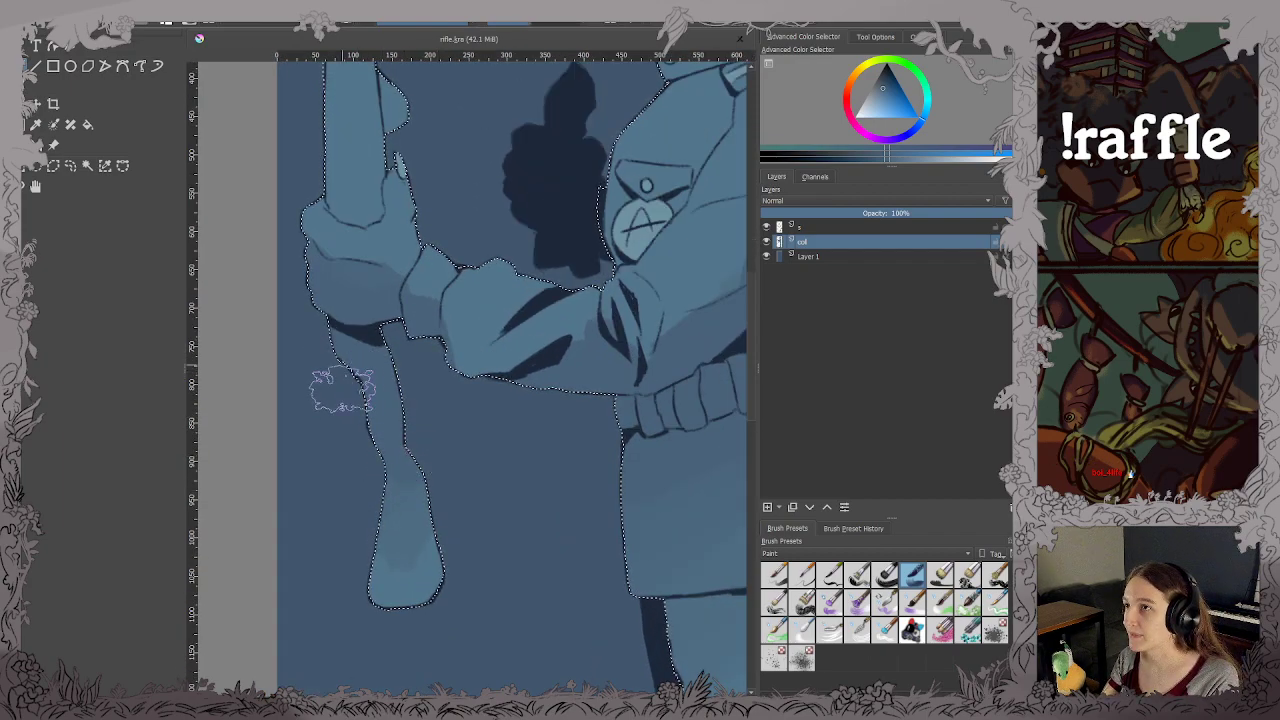
pyautogui.hotkey('ctrl', 's')
# Examine the shading across the rifle barrel, beak, cap and upper body.
pyautogui.scroll(8, 355, 605)
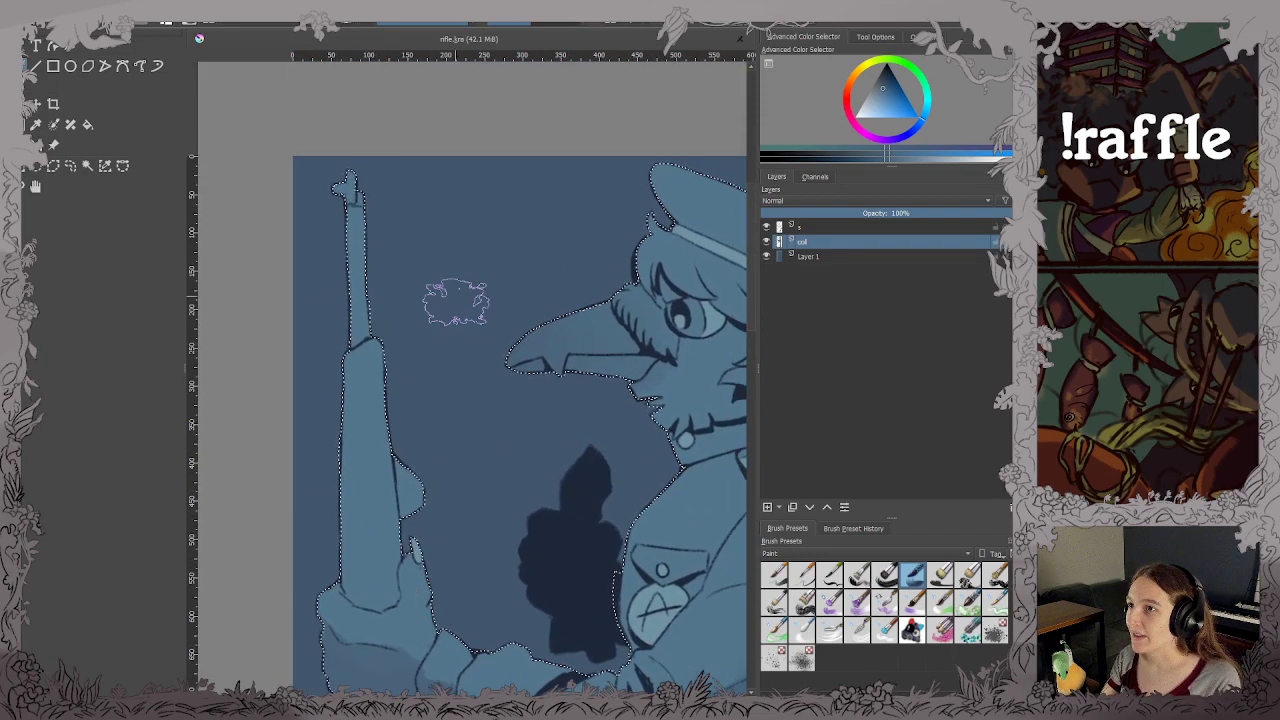
pyautogui.moveTo(560, 280); pyautogui.dragTo(253, 327)
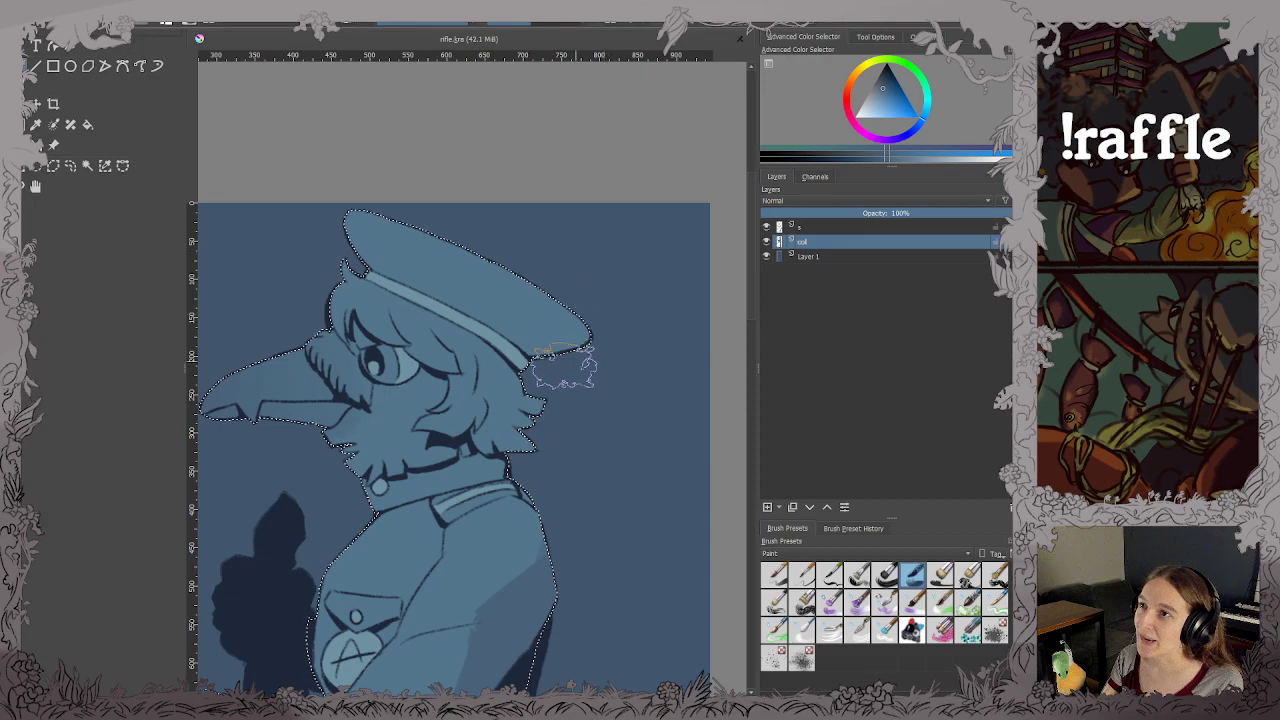
pyautogui.scroll(1, 443, 471)
pyautogui.scroll(-1, 450, 486)
pyautogui.moveTo(450, 486); pyautogui.dragTo(768, 401)
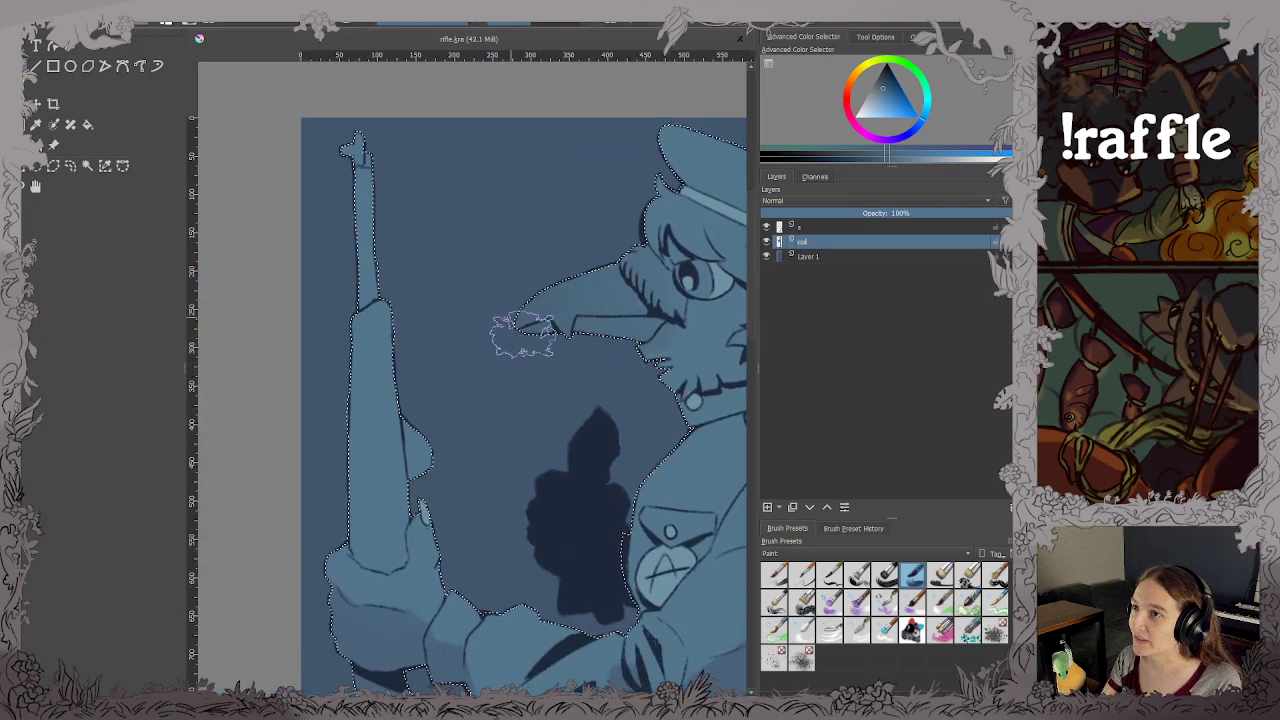
pyautogui.moveTo(538, 369); pyautogui.dragTo(443, 229)
pyautogui.moveTo(566, 416); pyautogui.dragTo(551, 340)
pyautogui.scroll(-3, 584, 384)
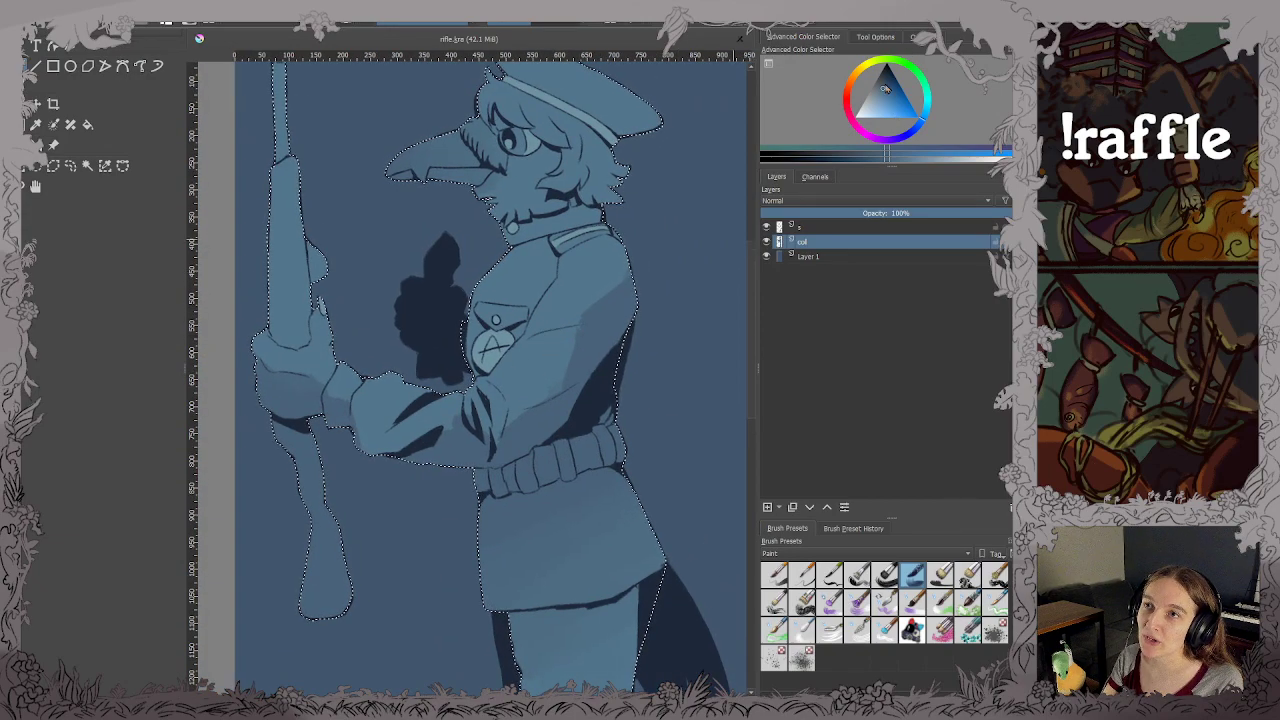
# Choose a deeper blue, shade the upper sleeve's lower edge and the forearm's underside, and save the file.
pyautogui.click(885, 83)
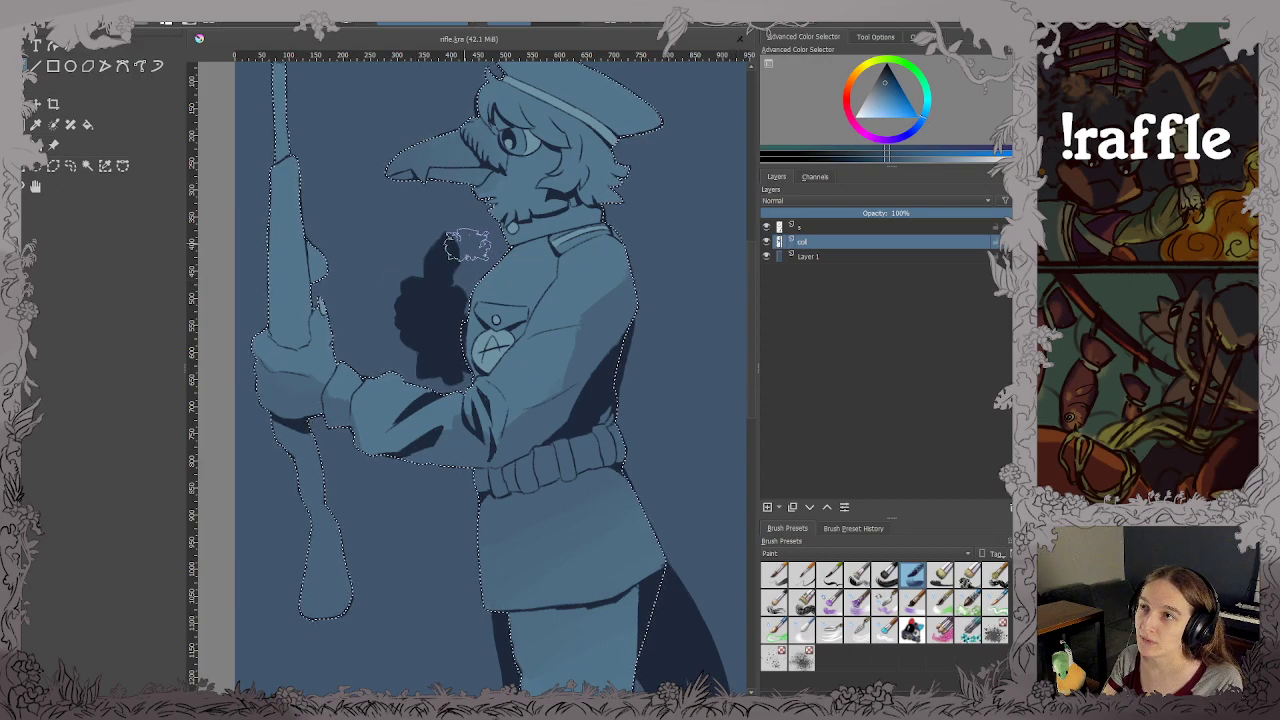
pyautogui.scroll(2, 598, 325)
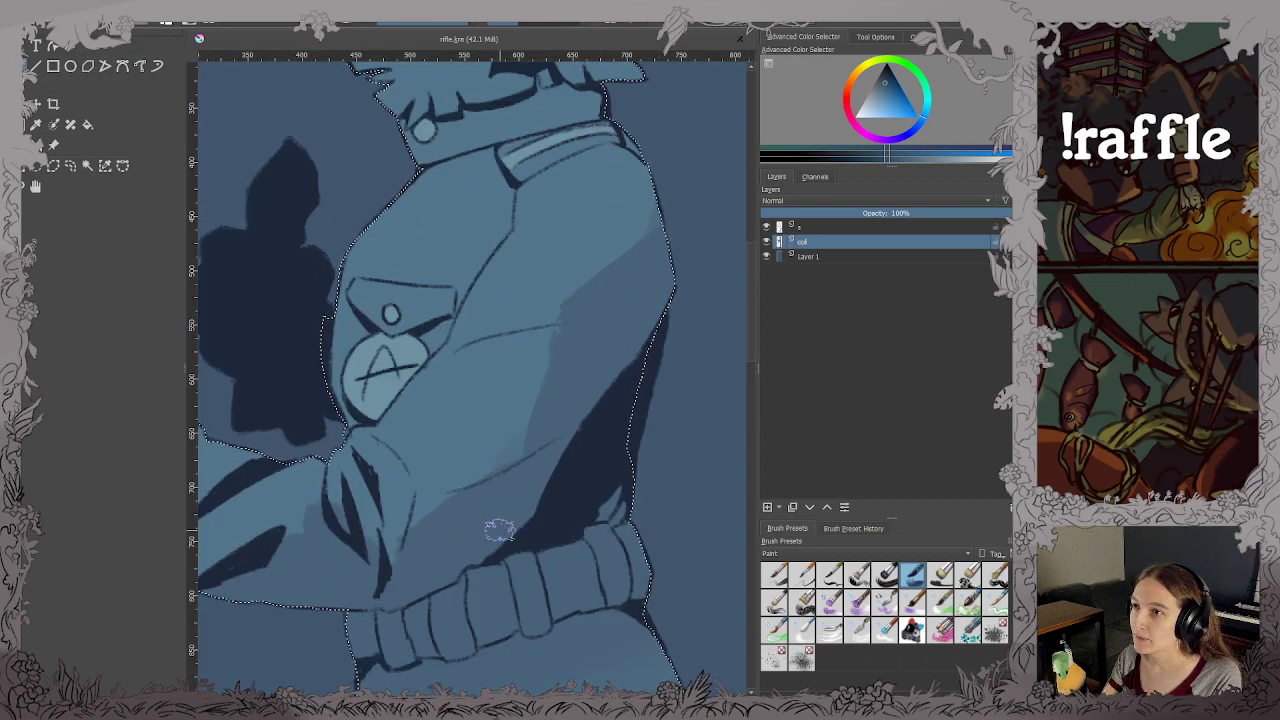
pyautogui.moveTo(419, 540)
pyautogui.mouseDown()
pyautogui.moveTo(540, 460)
pyautogui.moveTo(563, 314)
pyautogui.moveTo(677, 226)
pyautogui.moveTo(646, 277)
pyautogui.moveTo(660, 230)
pyautogui.moveTo(586, 329)
pyautogui.moveTo(560, 410)
pyautogui.moveTo(729, 189)
pyautogui.mouseUp()
pyautogui.moveTo(419, 432); pyautogui.dragTo(531, 366)
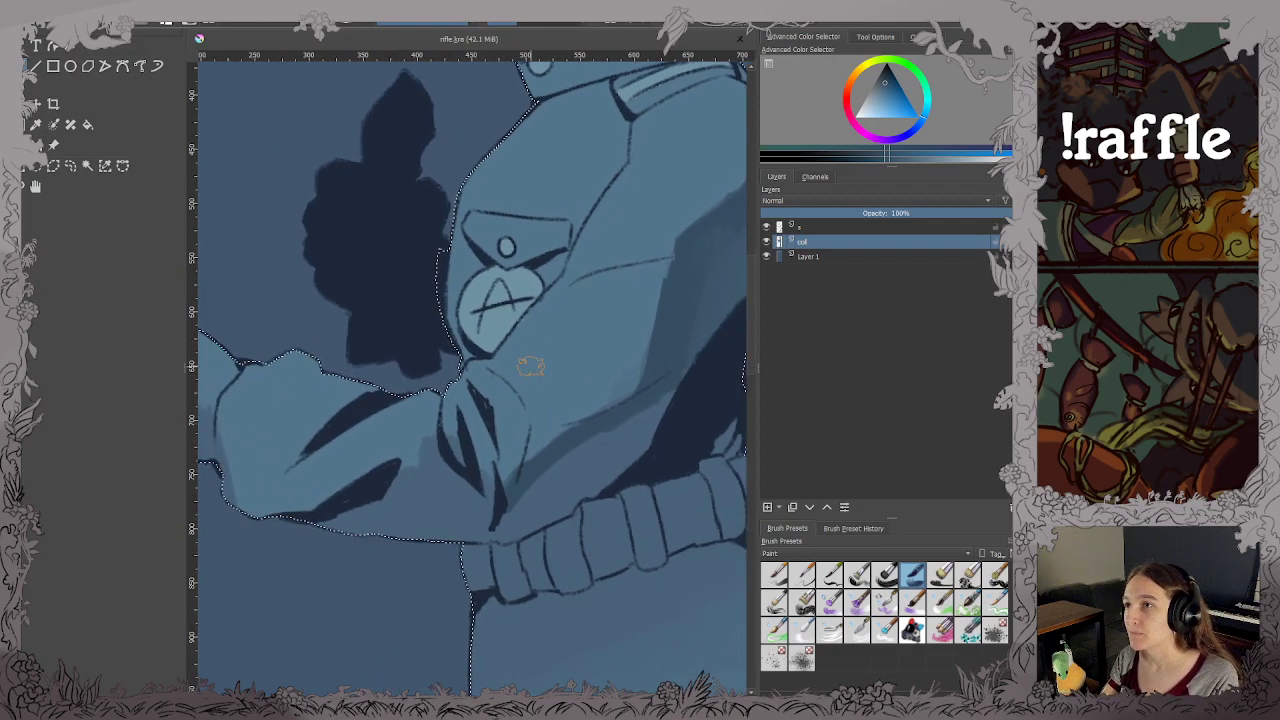
pyautogui.hotkey('ctrl', 's')
pyautogui.moveTo(312, 527)
pyautogui.mouseDown()
pyautogui.moveTo(441, 441)
pyautogui.moveTo(329, 552)
pyautogui.moveTo(446, 465)
pyautogui.moveTo(485, 504)
pyautogui.moveTo(483, 488)
pyautogui.moveTo(485, 536)
pyautogui.moveTo(468, 507)
pyautogui.moveTo(481, 561)
pyautogui.moveTo(630, 386)
pyautogui.moveTo(613, 484)
pyautogui.moveTo(542, 523)
pyautogui.mouseUp()
pyautogui.hotkey('ctrl', 's')
# Rework the shadow along the back of the upper sleeve with a blue sampled from the artwork, and save.
pyautogui.scroll(-1, 680, 388)
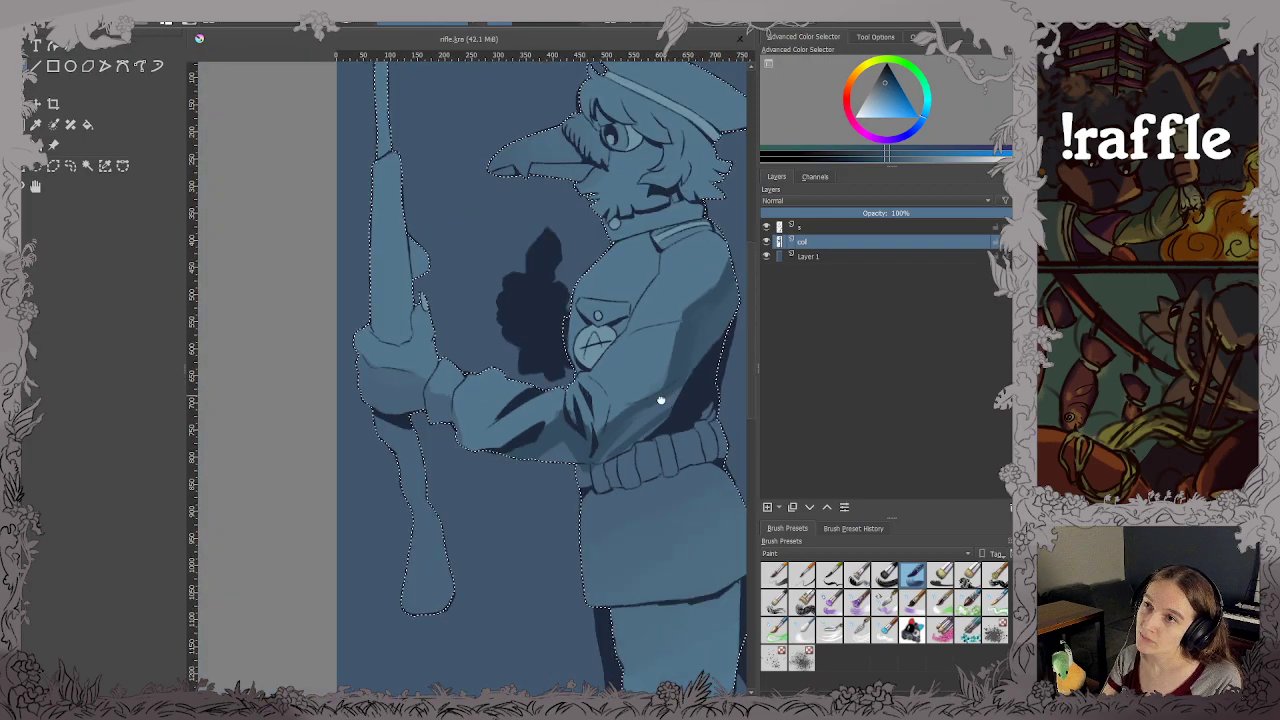
pyautogui.moveTo(660, 400); pyautogui.dragTo(563, 483)
pyautogui.scroll(2, 550, 515)
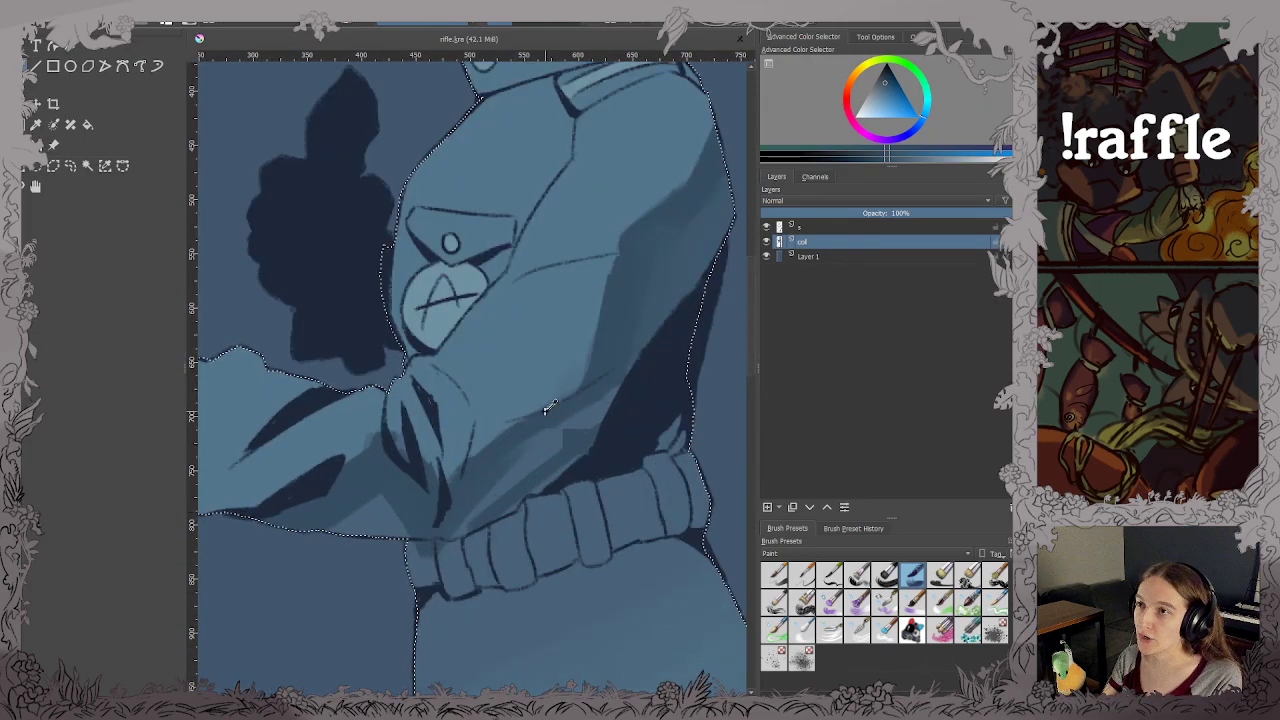
pyautogui.keyDown('ctrl'); pyautogui.click(600, 380); pyautogui.keyUp('ctrl')
pyautogui.moveTo(631, 351)
pyautogui.mouseDown()
pyautogui.moveTo(648, 273)
pyautogui.moveTo(620, 411)
pyautogui.moveTo(683, 217)
pyautogui.mouseUp()
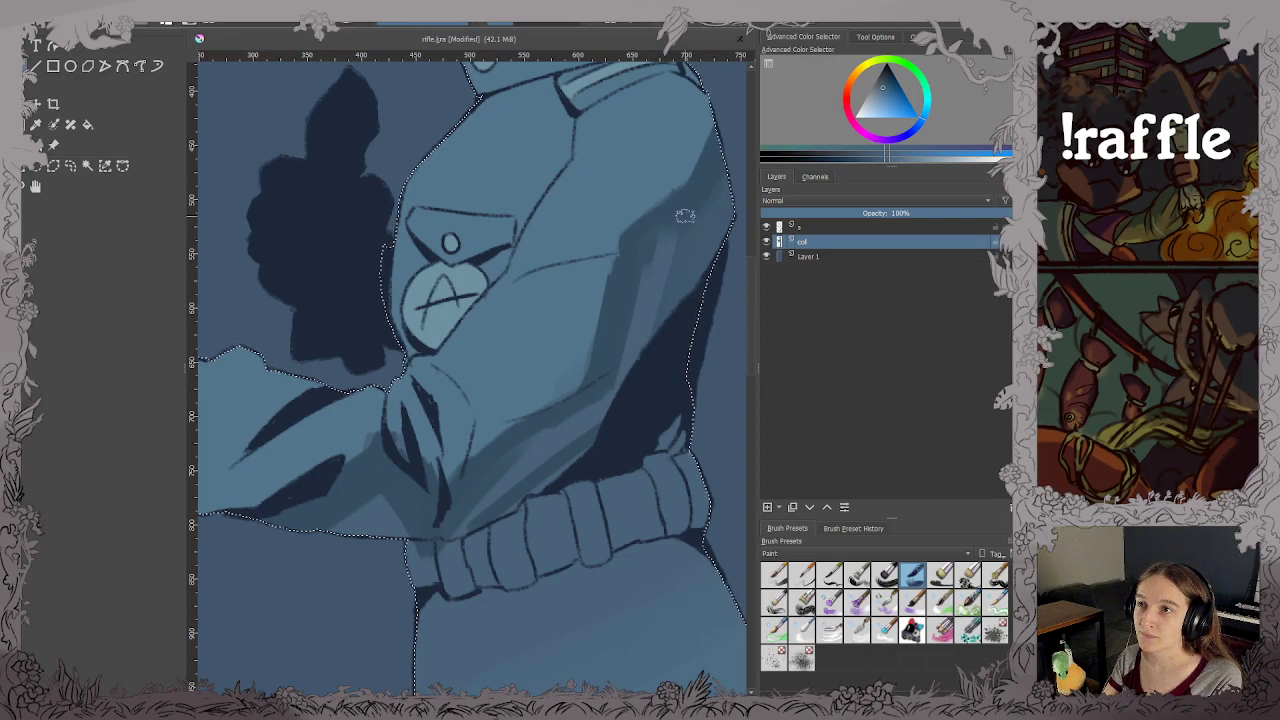
pyautogui.hotkey('ctrl', 's')
pyautogui.scroll(-3, 737, 155)
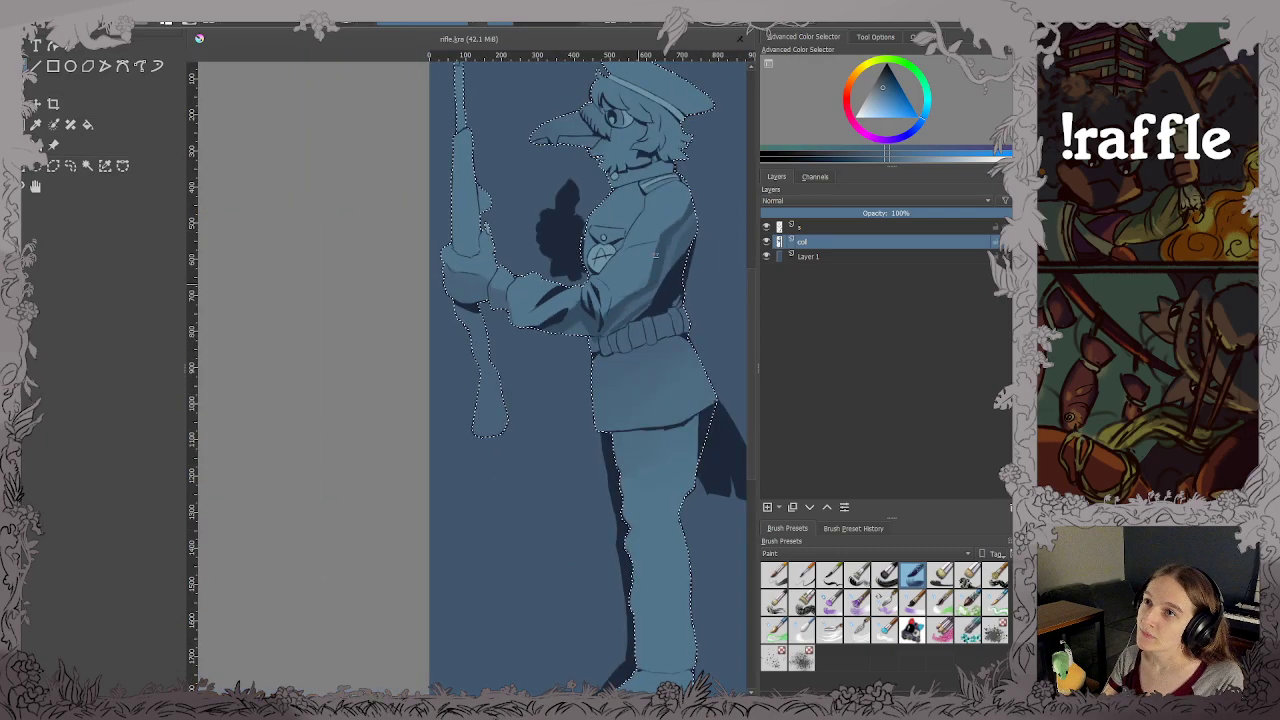
# Shade the gripping hand's underside, the cuff and the fold on top of the forearm deeper blue, and save.
pyautogui.scroll(4, 647, 392)
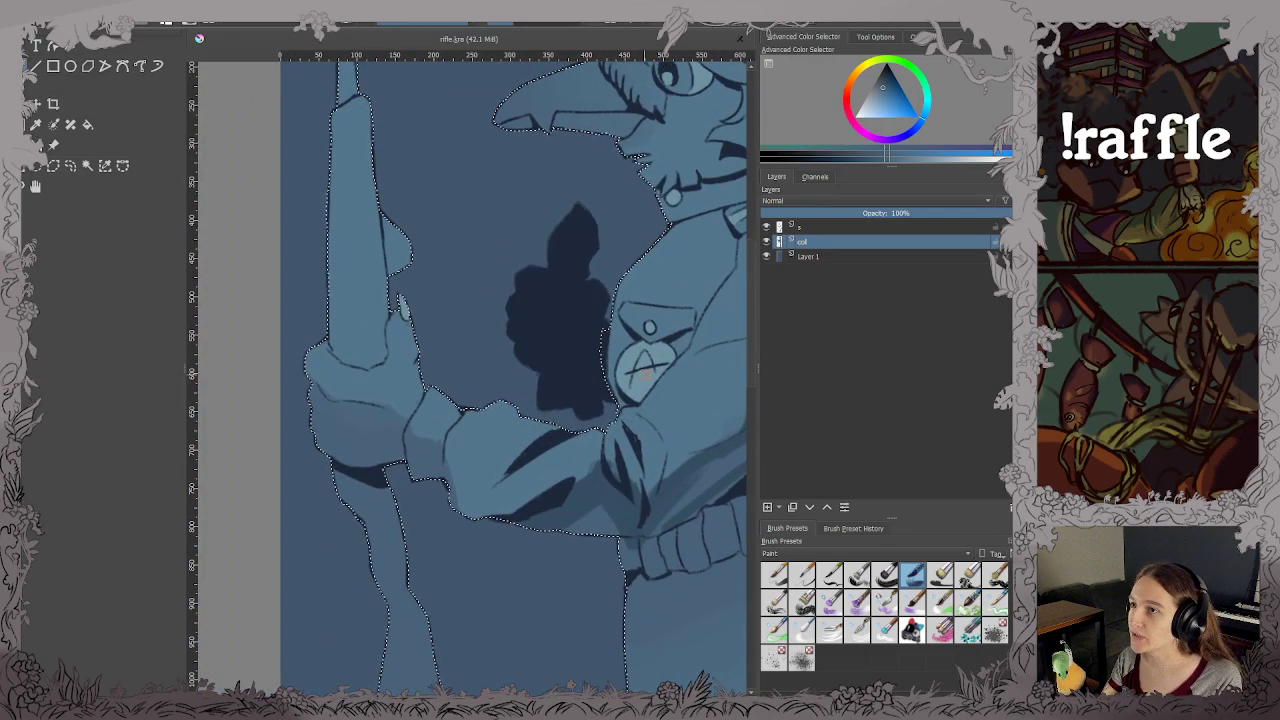
pyautogui.keyDown('ctrl'); pyautogui.click(463, 466); pyautogui.keyUp('ctrl')
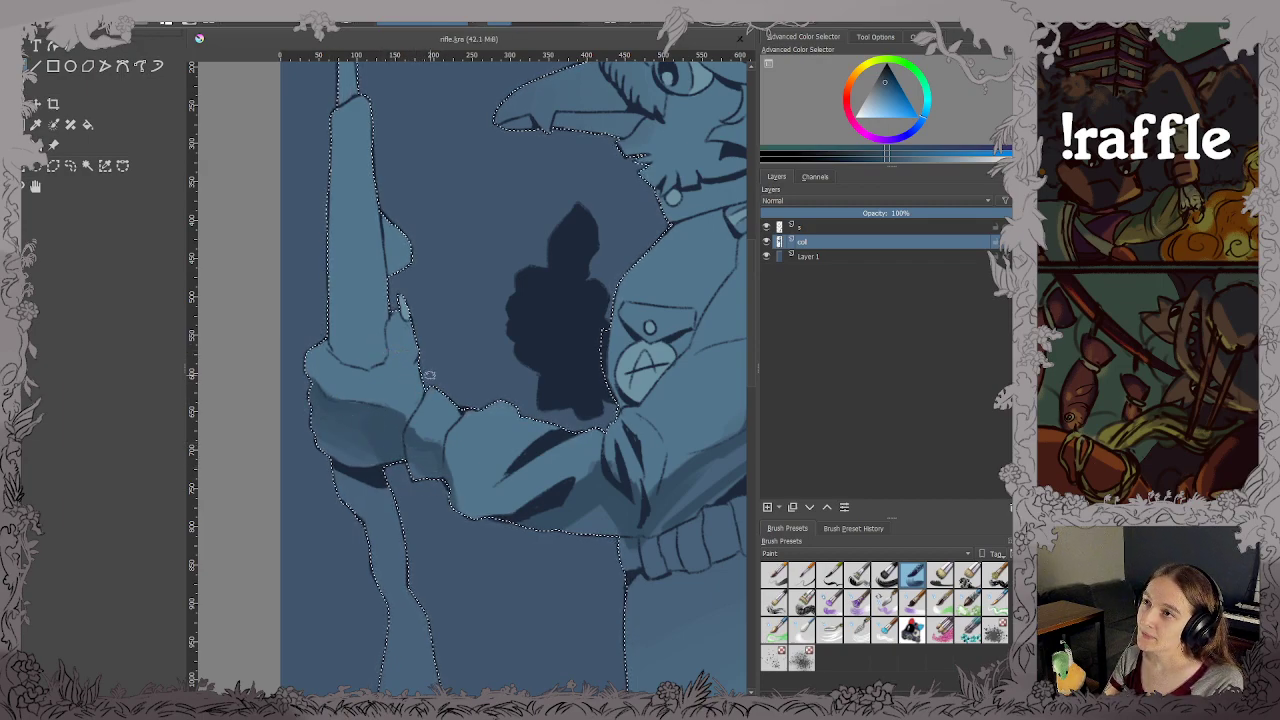
pyautogui.scroll(-1, 460, 298)
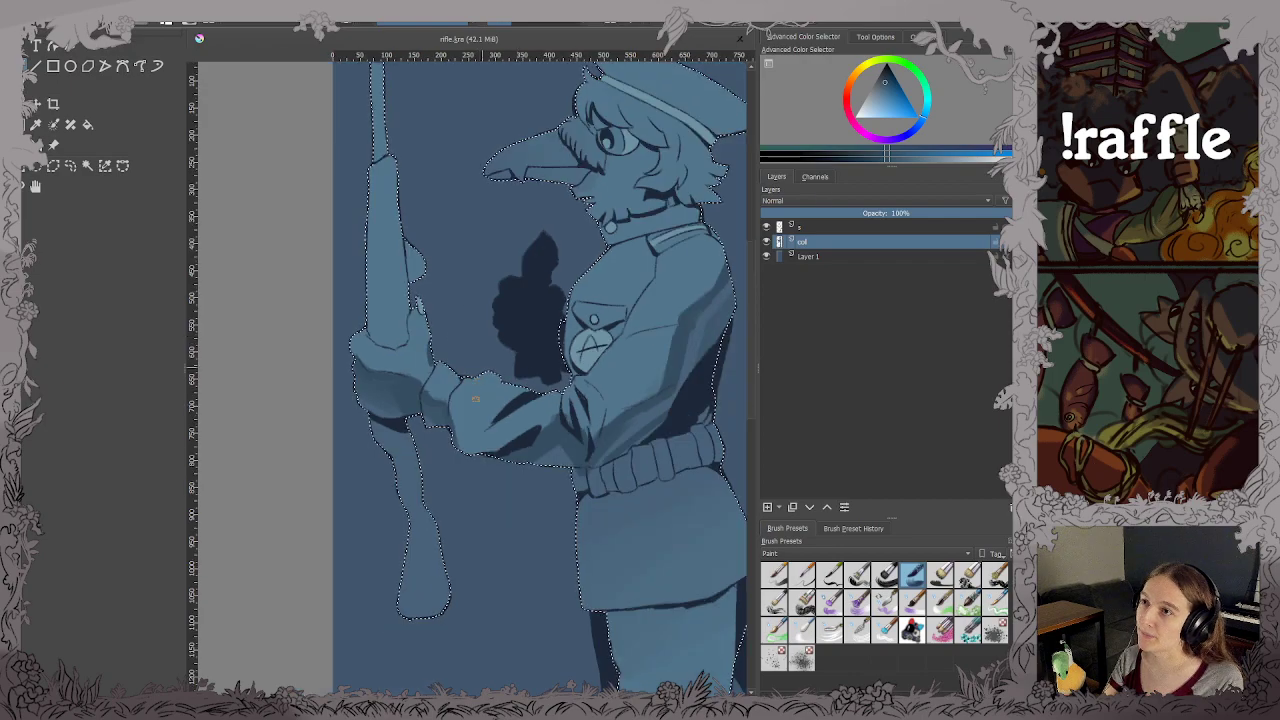
pyautogui.scroll(1, 475, 405)
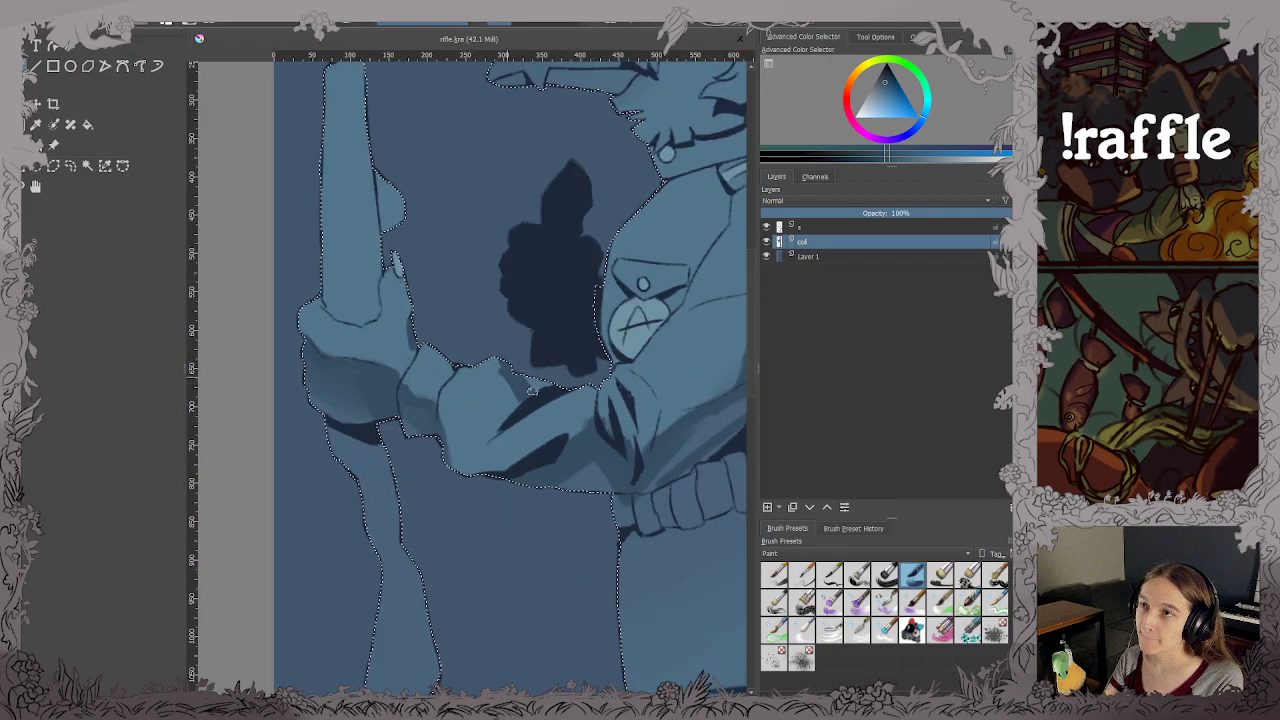
pyautogui.moveTo(481, 345); pyautogui.dragTo(459, 364)
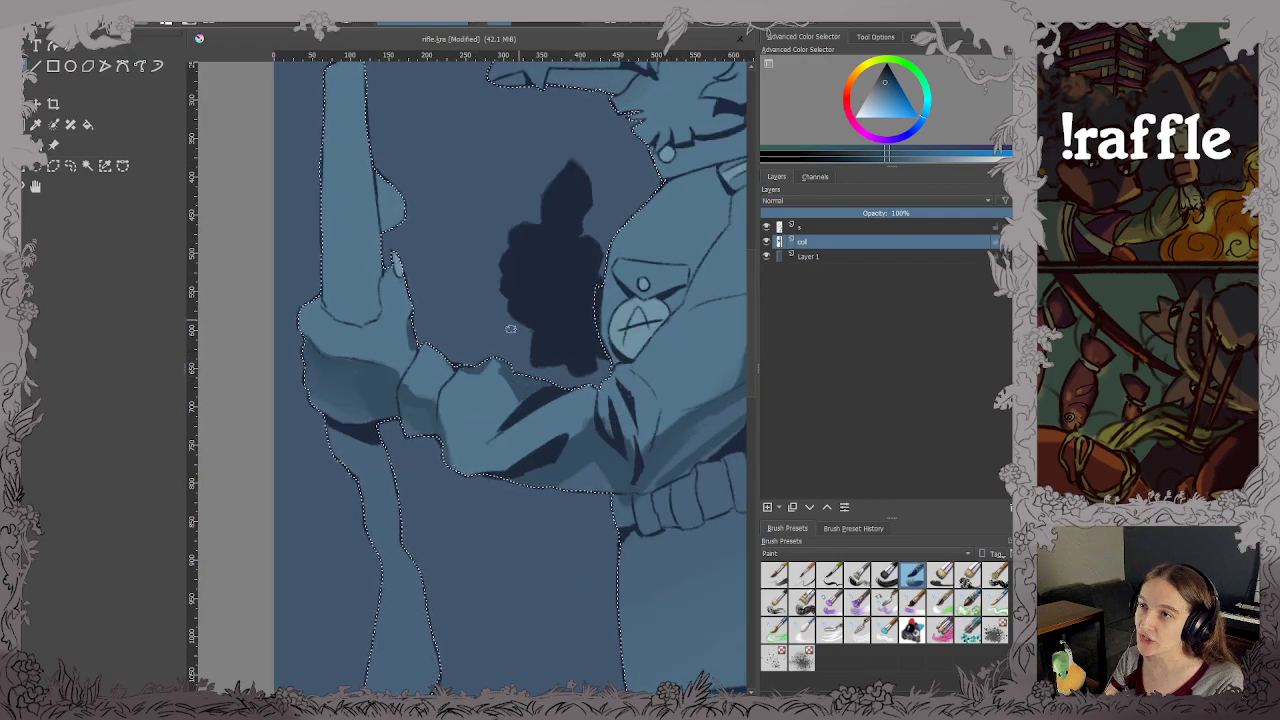
pyautogui.scroll(-1, 525, 305)
pyautogui.moveTo(543, 286); pyautogui.dragTo(468, 366)
pyautogui.scroll(-1, 530, 388)
pyautogui.hotkey('ctrl', 's')
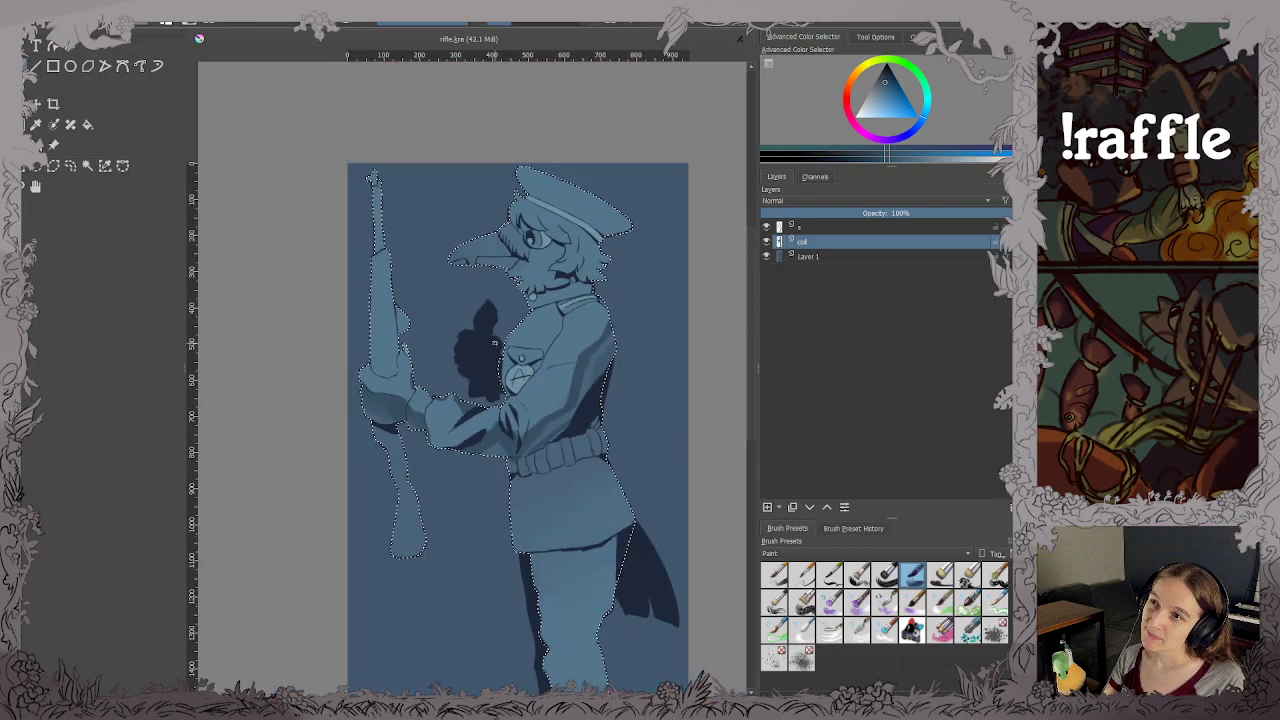
# Shade around the round chest badge and under the pocket flap with the deeper blue.
pyautogui.scroll(1, 530, 388)
pyautogui.scroll(3, 538, 328)
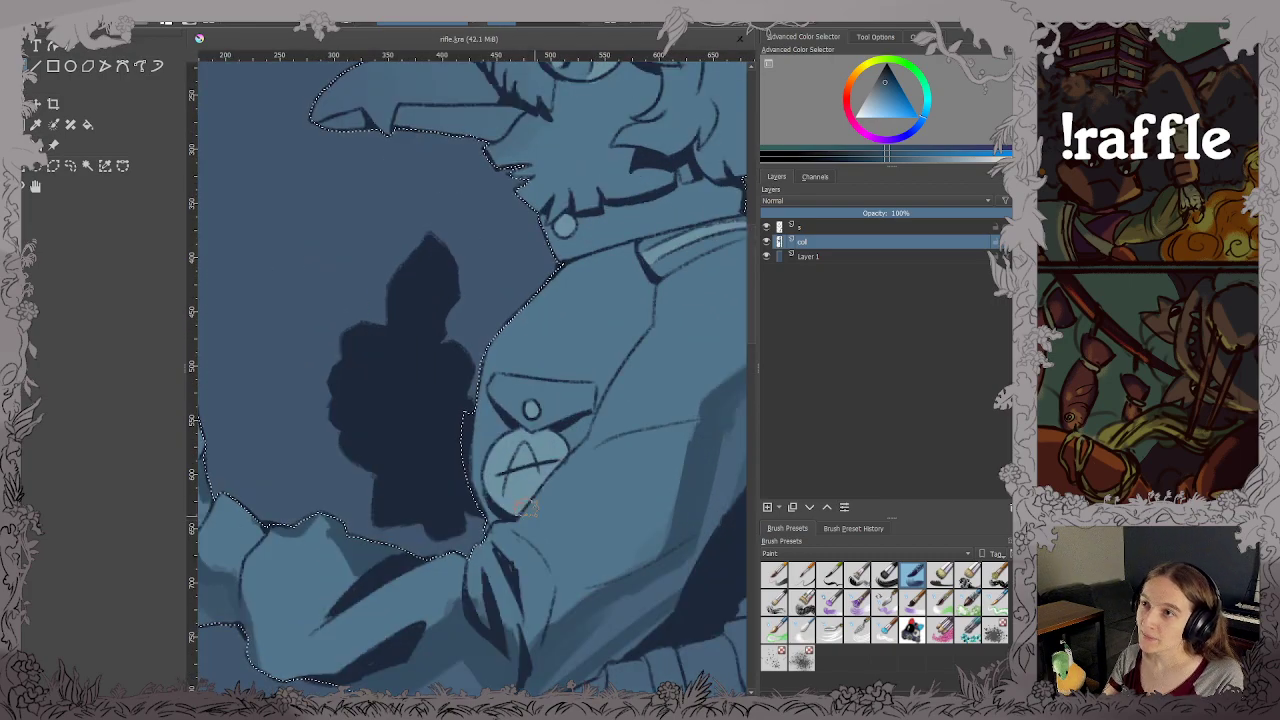
pyautogui.moveTo(469, 449)
pyautogui.mouseDown()
pyautogui.moveTo(497, 426)
pyautogui.moveTo(490, 343)
pyautogui.mouseUp()
pyautogui.moveTo(568, 437); pyautogui.dragTo(607, 390)
pyautogui.keyDown('ctrl'); pyautogui.click(620, 401); pyautogui.keyUp('ctrl')
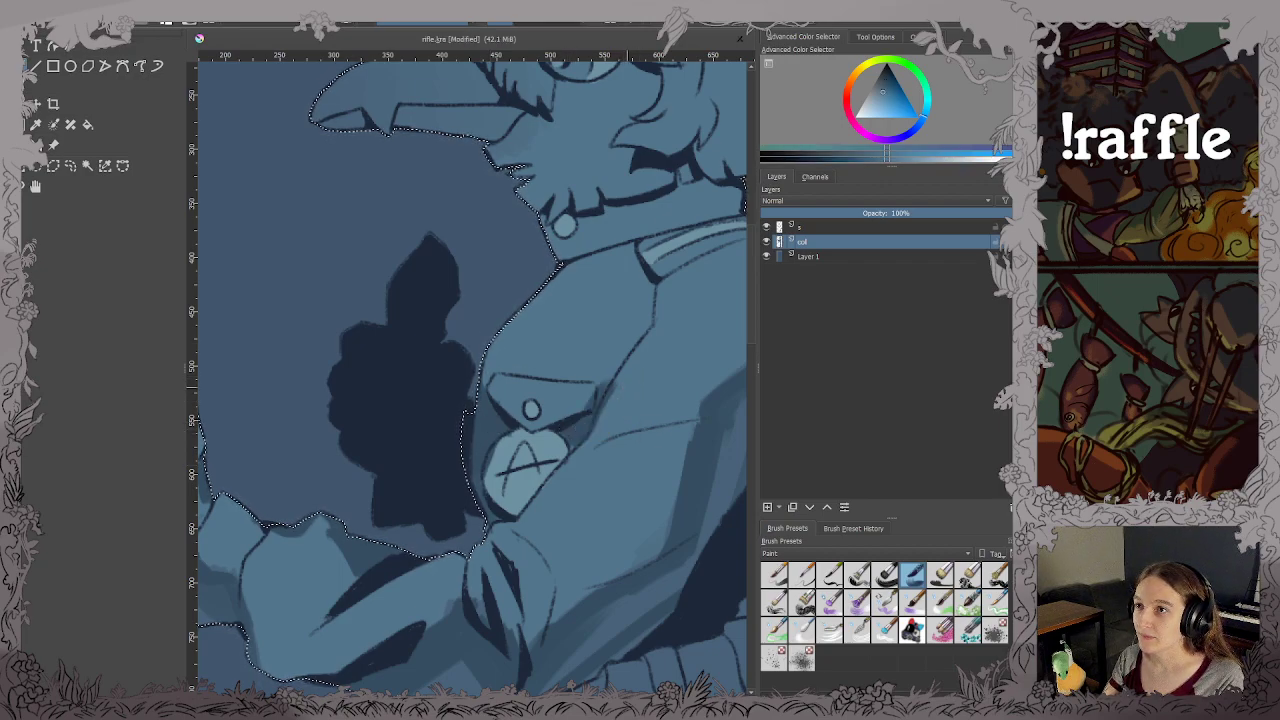
pyautogui.keyDown('ctrl'); pyautogui.click(520, 430); pyautogui.keyUp('ctrl')
pyautogui.scroll(-2, 503, 428)
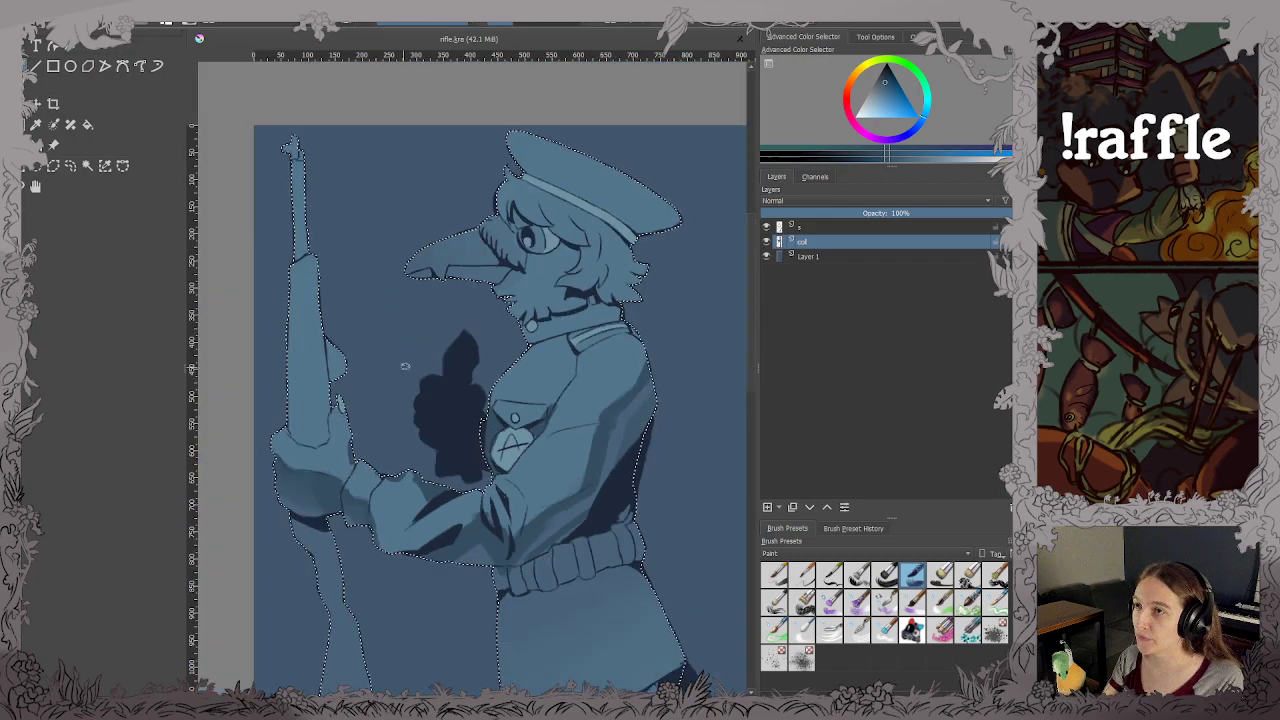
# Shade the eyelid and the upper part of the eye with the deeper blue, and save the file.
pyautogui.moveTo(540, 283); pyautogui.dragTo(588, 334)
pyautogui.scroll(4, 587, 333)
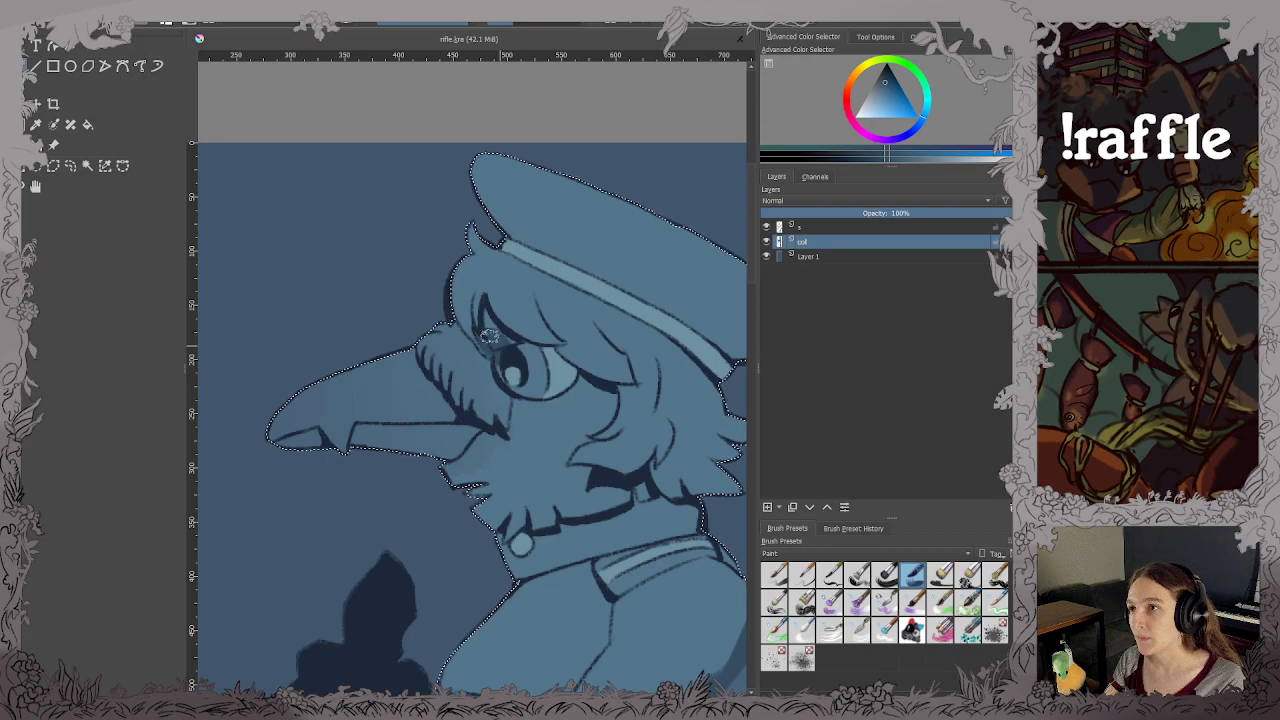
pyautogui.moveTo(488, 308); pyautogui.dragTo(566, 356)
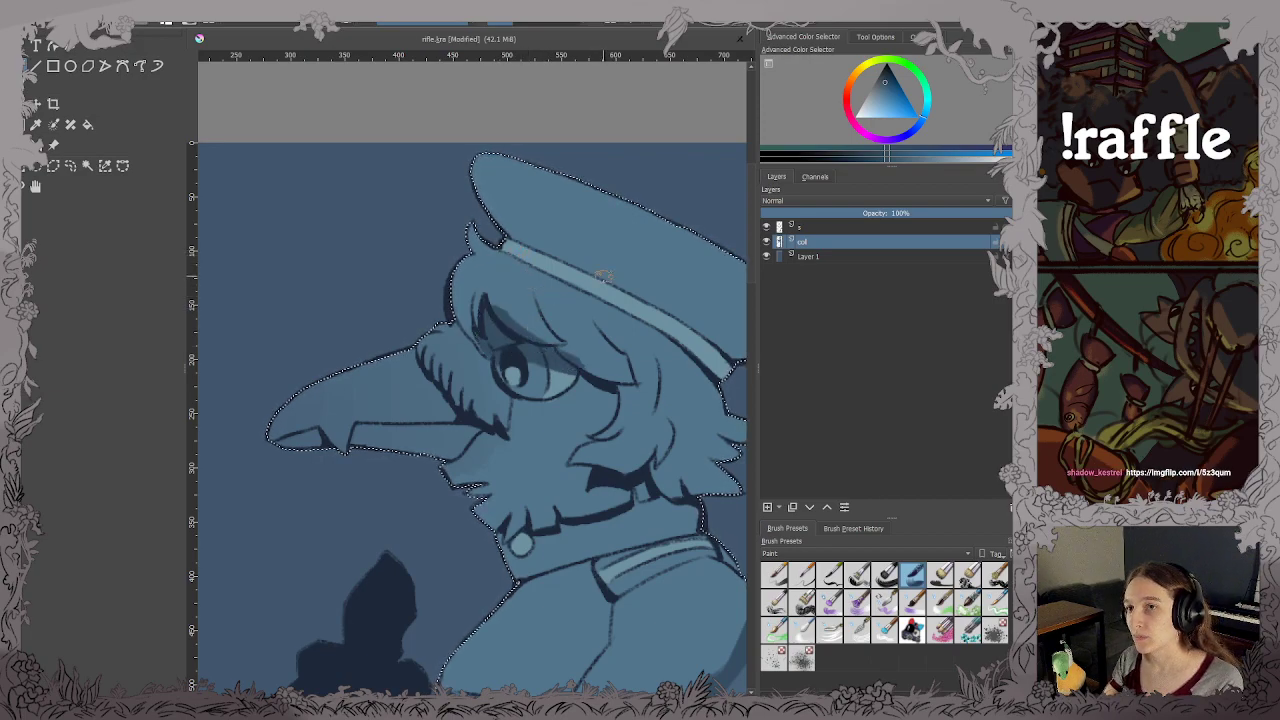
pyautogui.hotkey('ctrl', 's')
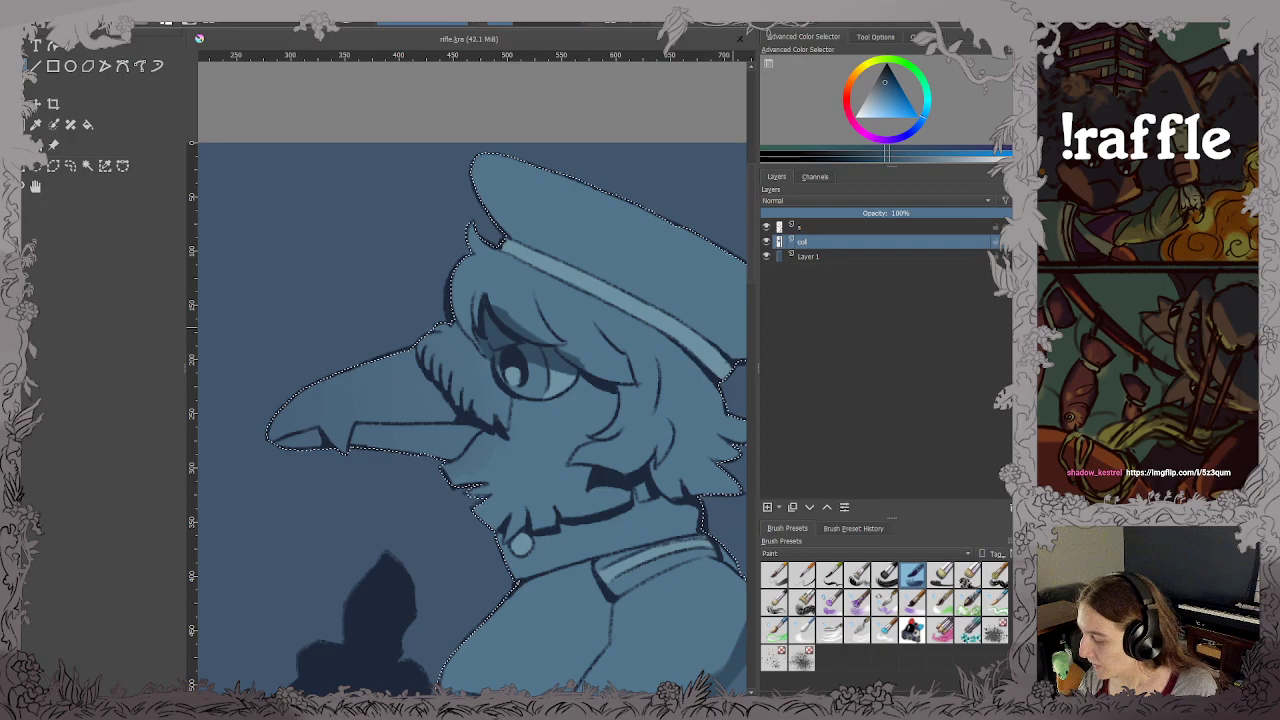
pyautogui.hotkey('alt', 'Tab')
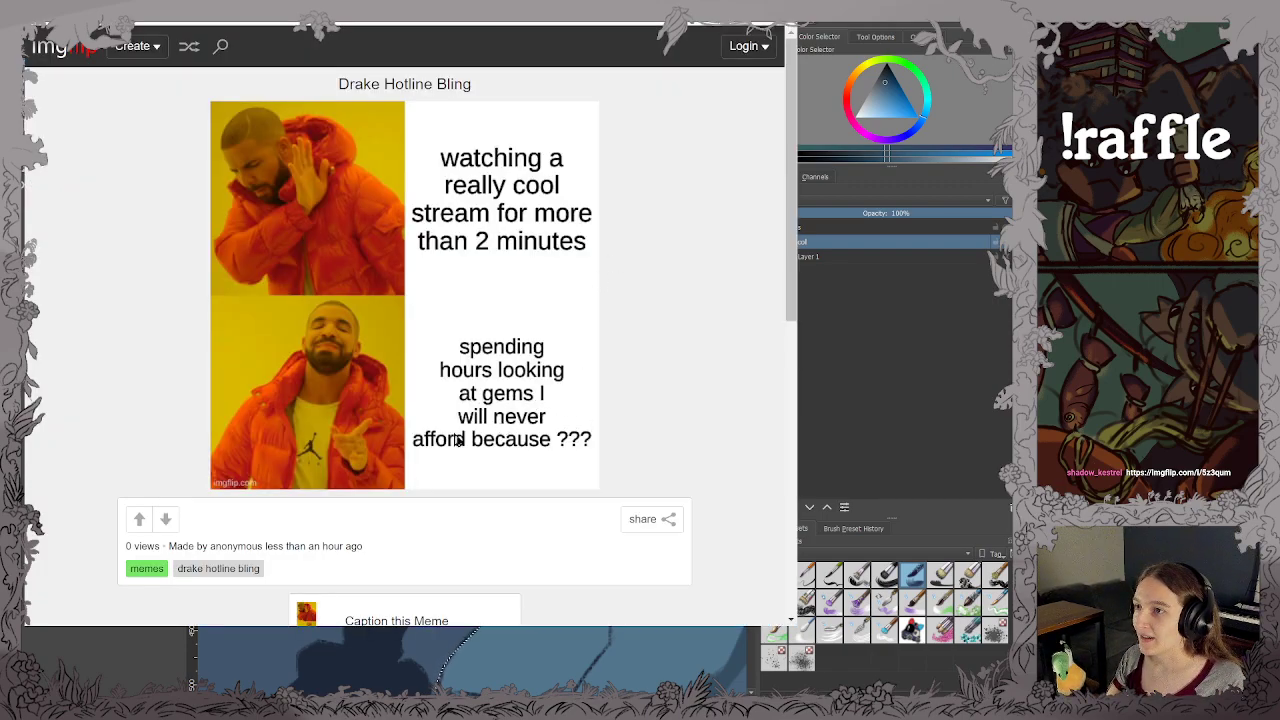
pyautogui.hotkey('alt', 'Tab')
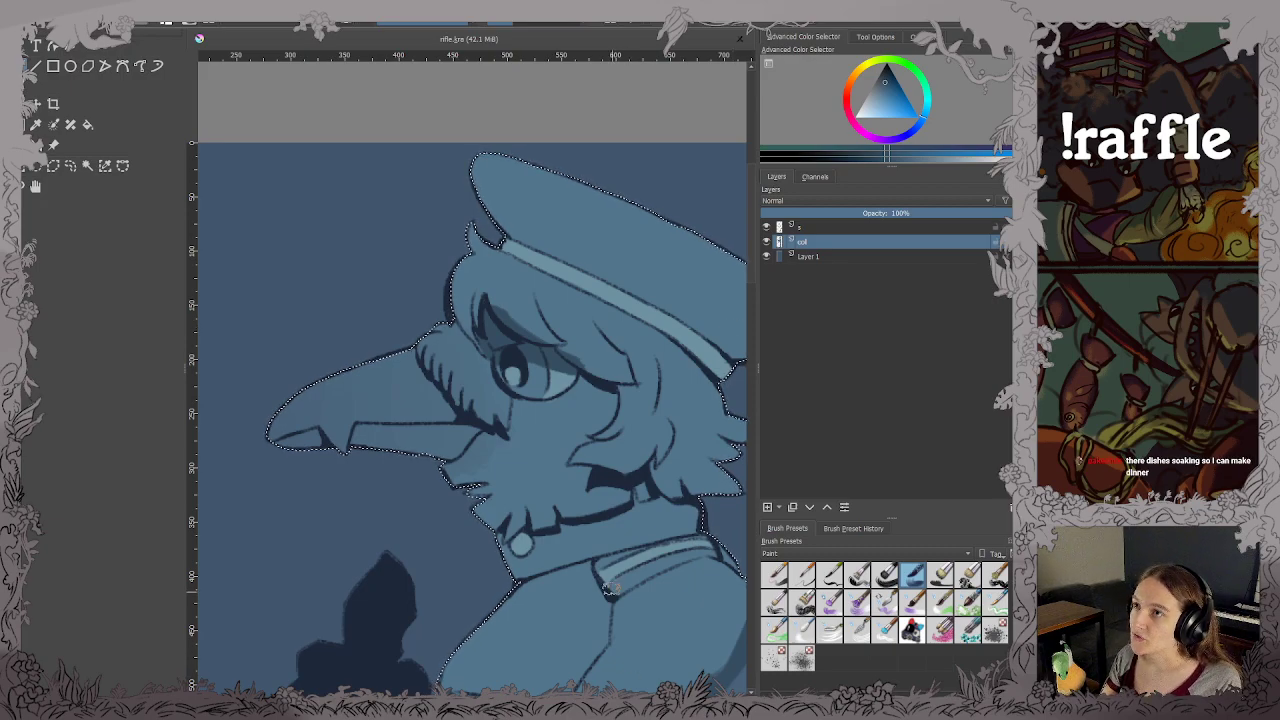
# Shade the cheek beneath the eye with the deeper blue, touch up the eye's outer corner, and save.
pyautogui.moveTo(590, 574); pyautogui.dragTo(532, 533)
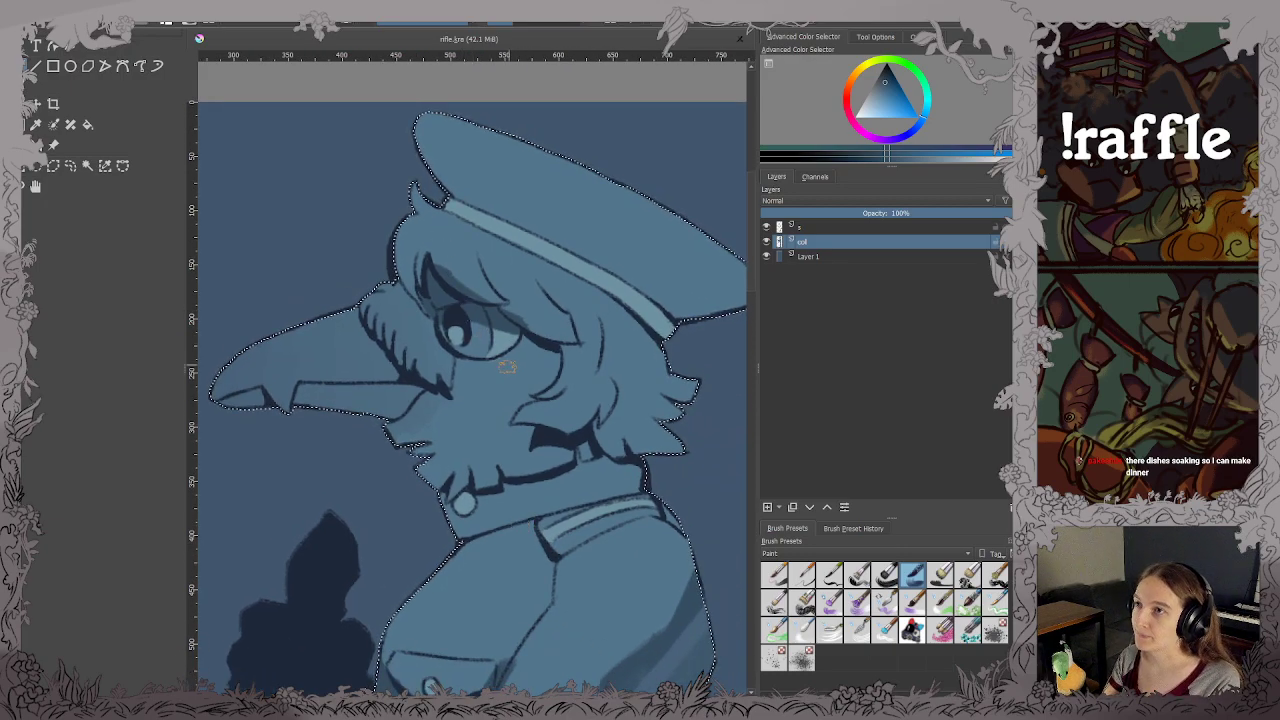
pyautogui.moveTo(478, 370)
pyautogui.mouseDown()
pyautogui.moveTo(525, 373)
pyautogui.moveTo(536, 359)
pyautogui.moveTo(524, 339)
pyautogui.moveTo(555, 348)
pyautogui.mouseUp()
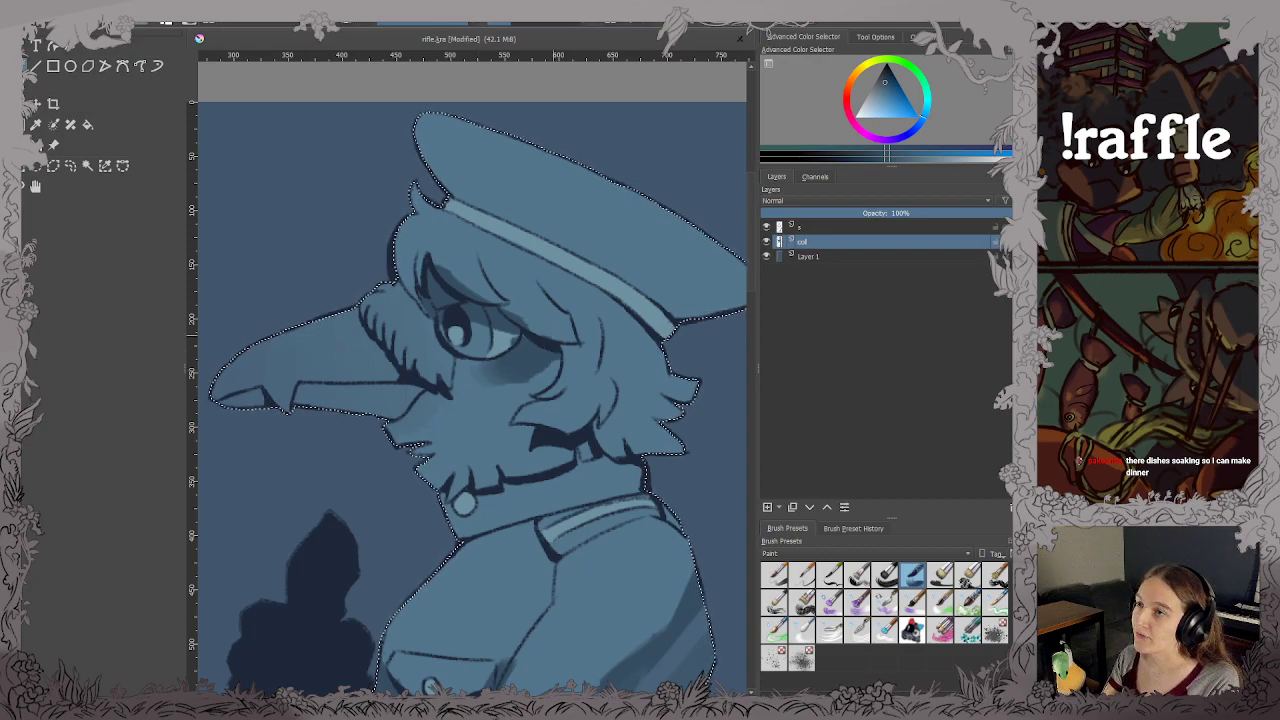
pyautogui.hotkey('ctrl', 's')
pyautogui.keyDown('ctrl'); pyautogui.click(508, 340); pyautogui.keyUp('ctrl')
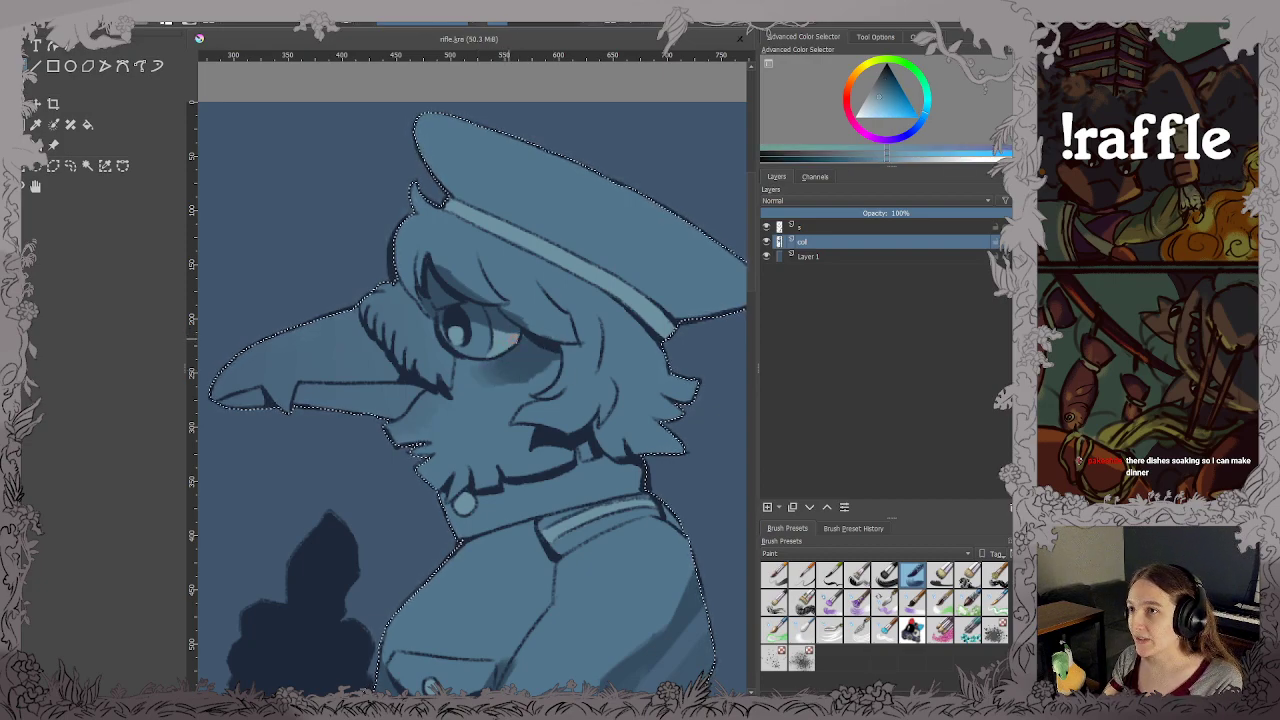
pyautogui.hotkey('ctrl', 's')
pyautogui.keyDown('ctrl'); pyautogui.click(505, 324); pyautogui.keyUp('ctrl')
pyautogui.moveTo(519, 337); pyautogui.dragTo(532, 344)
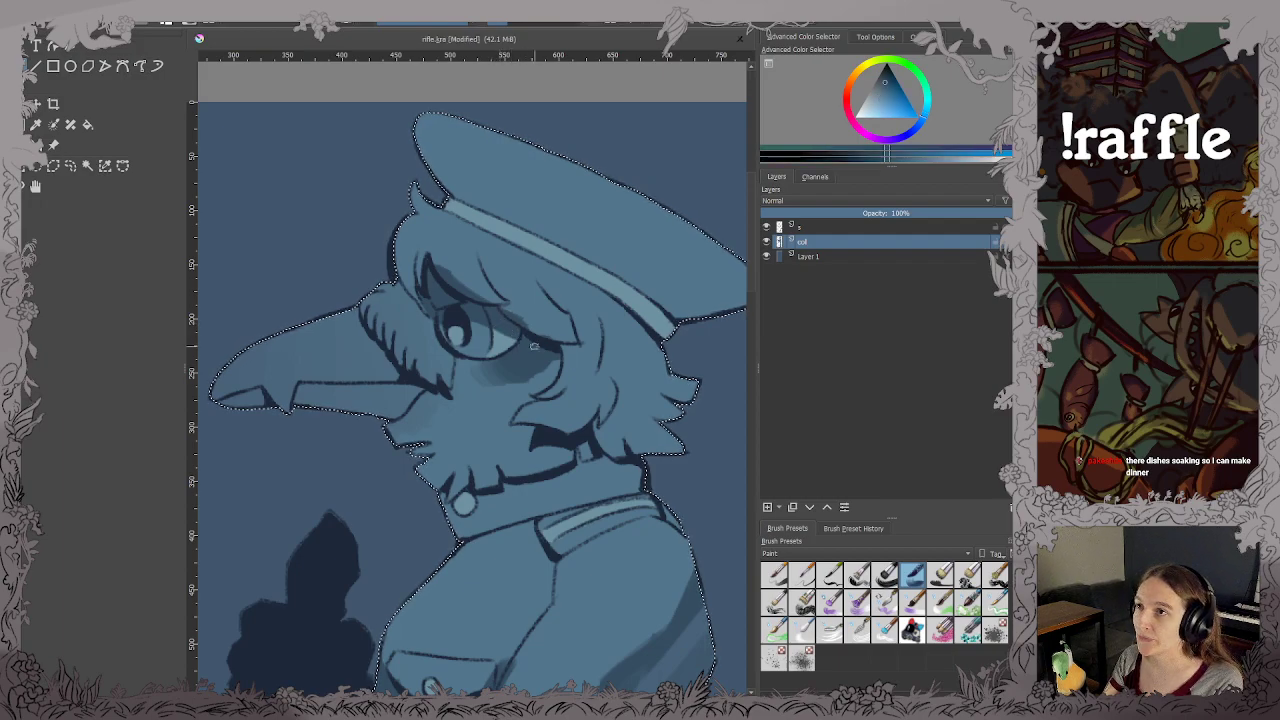
pyautogui.hotkey('ctrl', 's')
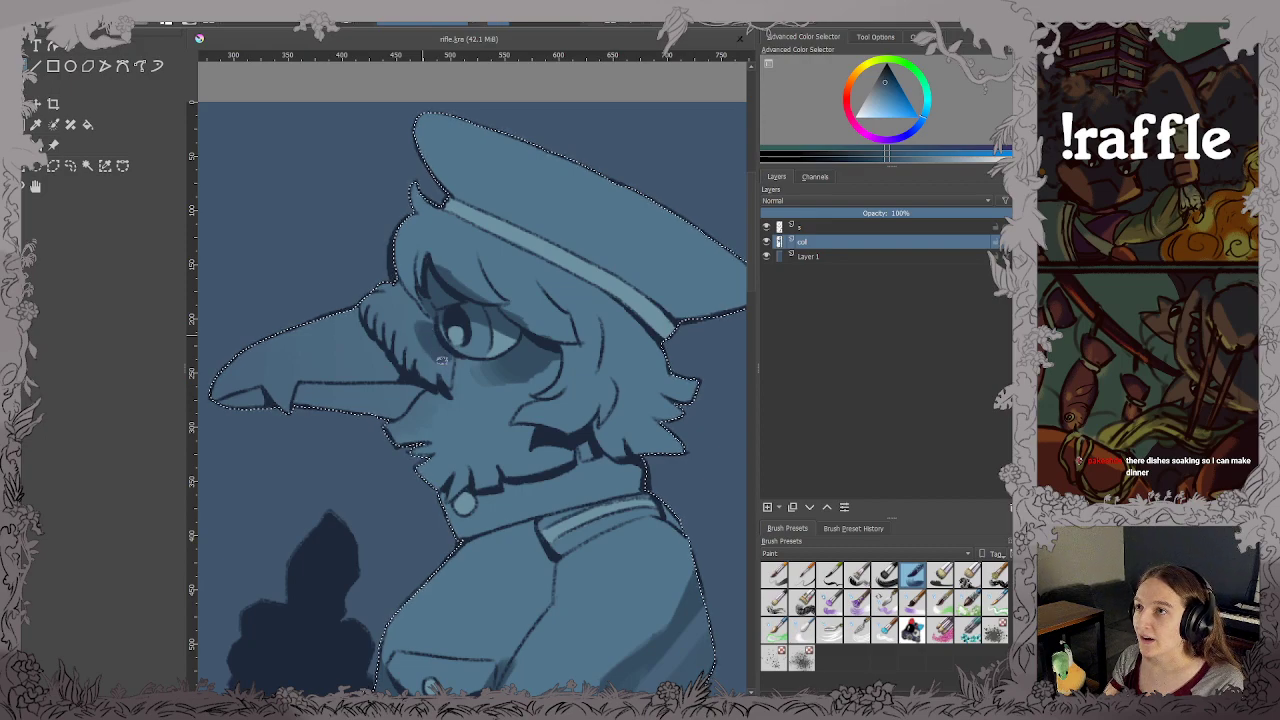
# Shade the area between the eye and the beak and the jaw above the collar deeper blue, saving the file.
pyautogui.moveTo(442, 360); pyautogui.dragTo(440, 369)
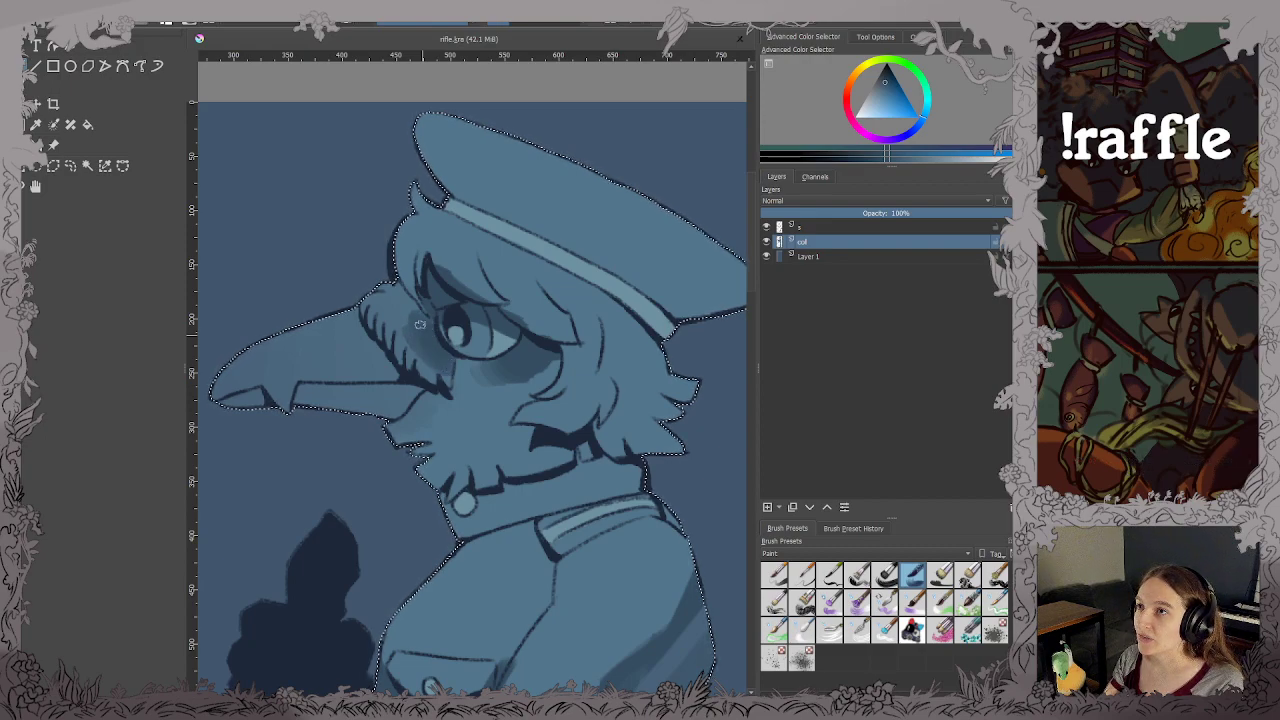
pyautogui.moveTo(403, 315); pyautogui.dragTo(429, 361)
pyautogui.hotkey('ctrl', 's')
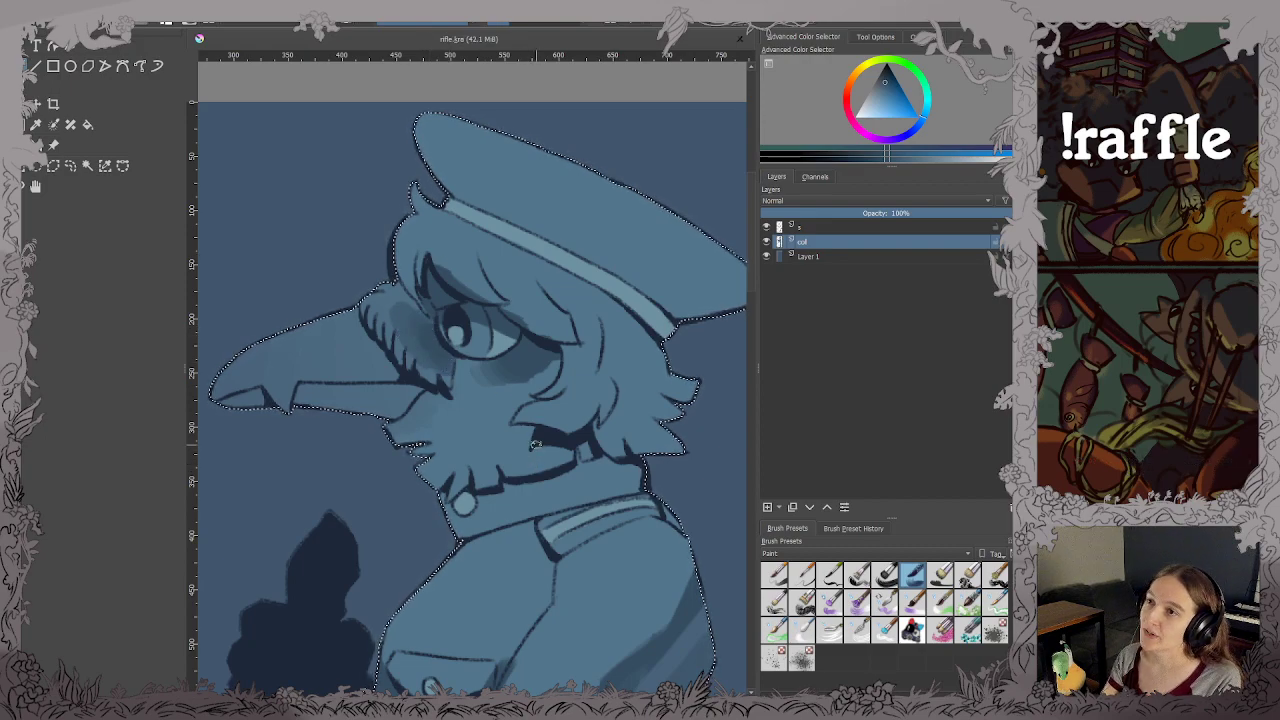
pyautogui.moveTo(588, 446)
pyautogui.mouseDown()
pyautogui.moveTo(497, 458)
pyautogui.moveTo(510, 452)
pyautogui.mouseUp()
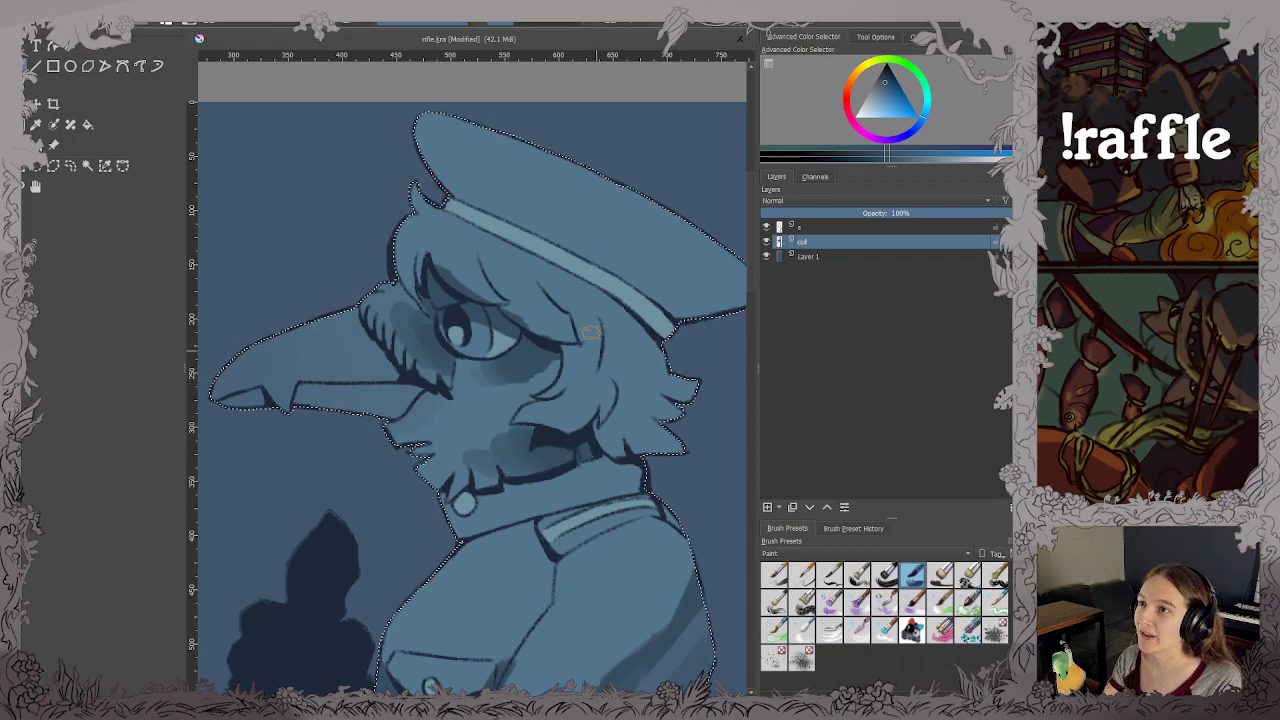
pyautogui.hotkey('ctrl', 's')
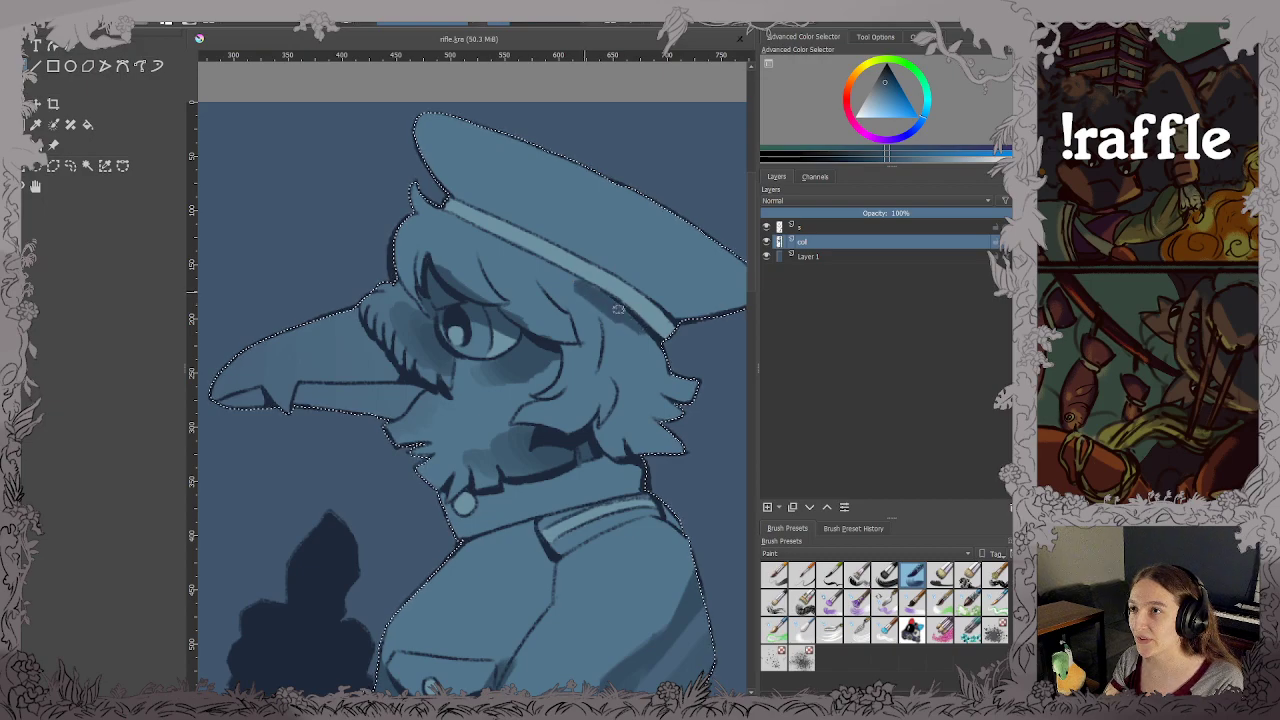
# Shade the hair beneath the cap band and at the back of the head deeper blue, and refine the fringe with sampled light blue.
pyautogui.moveTo(600, 329); pyautogui.dragTo(610, 366)
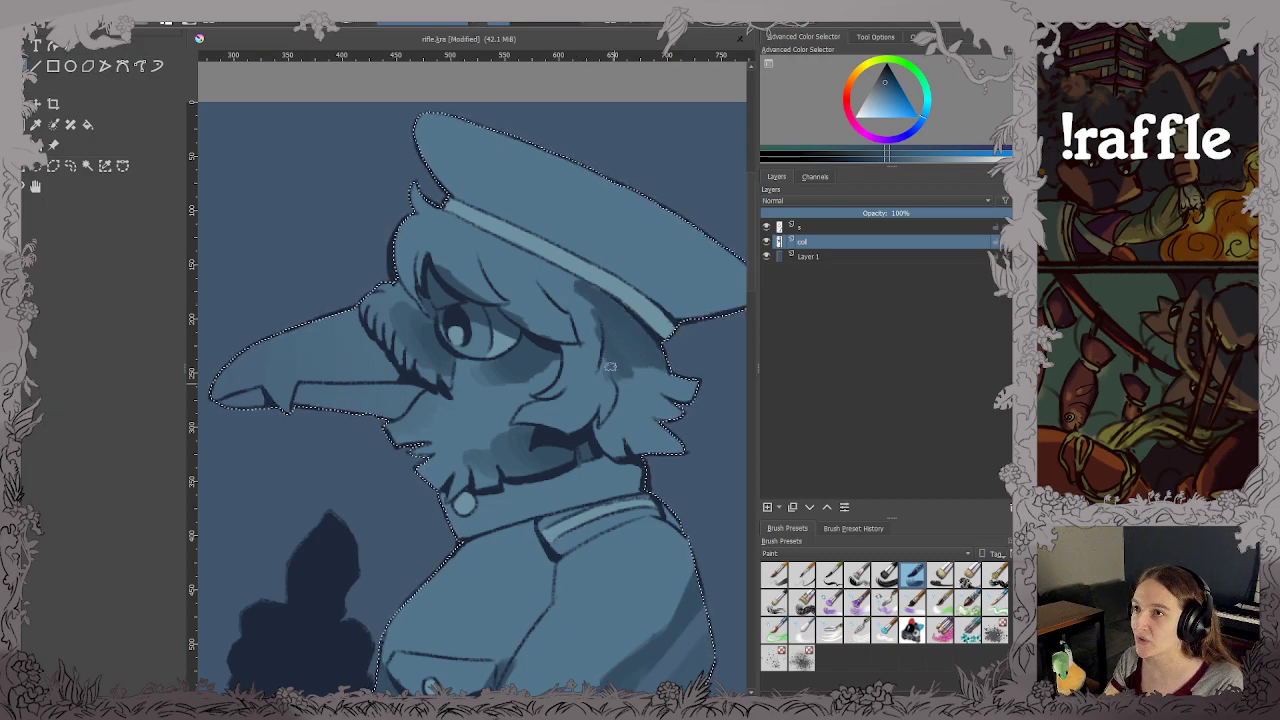
pyautogui.moveTo(513, 284)
pyautogui.mouseDown()
pyautogui.moveTo(520, 268)
pyautogui.moveTo(500, 245)
pyautogui.moveTo(537, 262)
pyautogui.mouseUp()
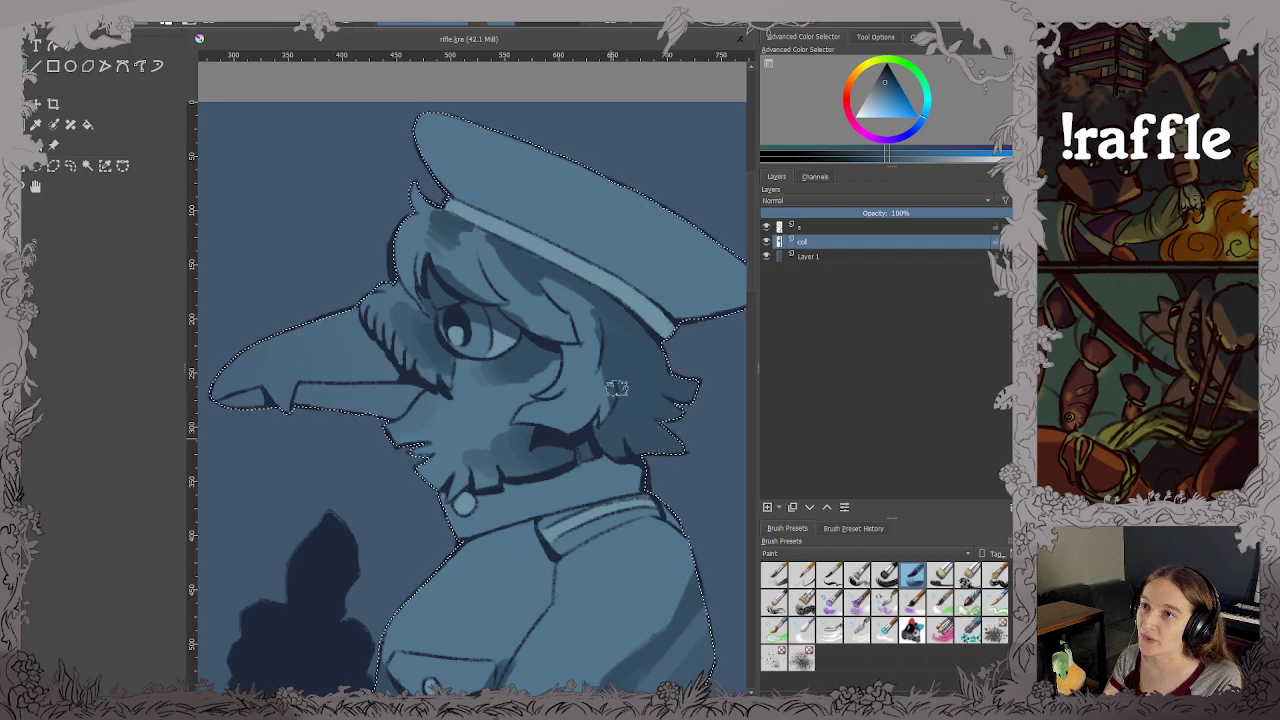
pyautogui.moveTo(598, 426); pyautogui.dragTo(592, 319)
pyautogui.hotkey('ctrl', 'z')
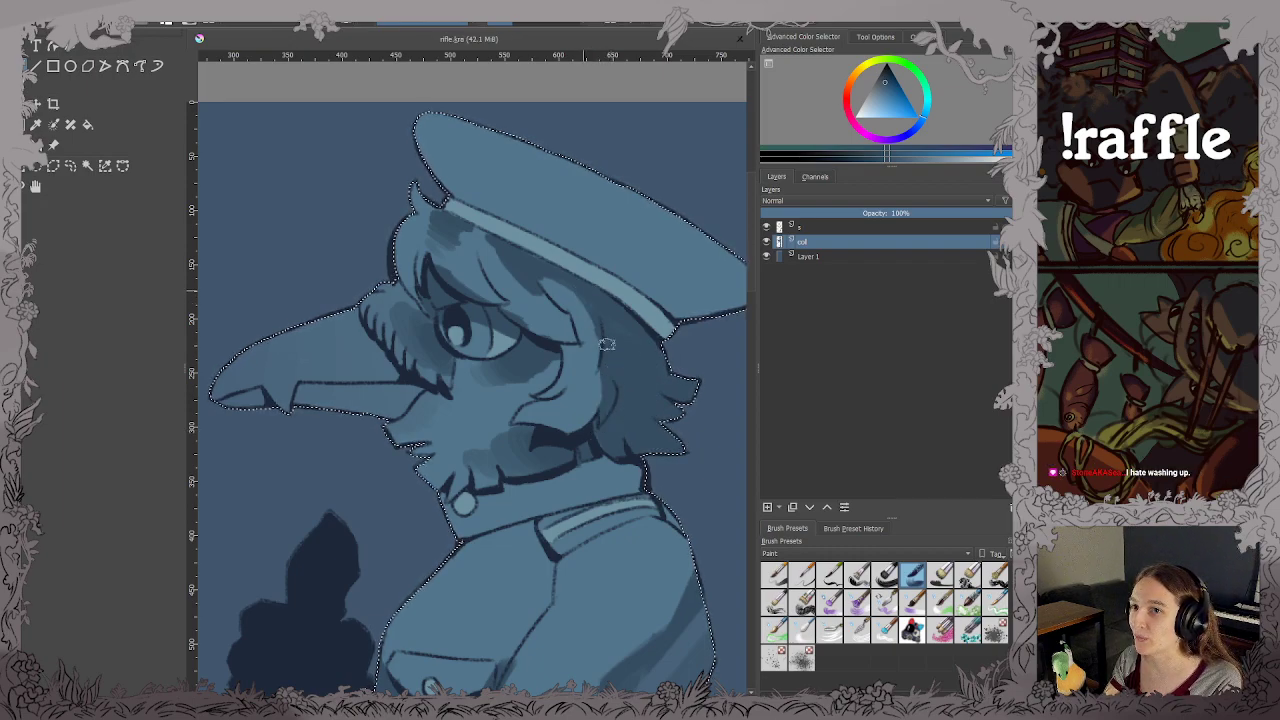
pyautogui.moveTo(604, 377); pyautogui.dragTo(604, 350)
pyautogui.hotkey('ctrl', 's')
pyautogui.keyDown('ctrl'); pyautogui.click(453, 245); pyautogui.keyUp('ctrl')
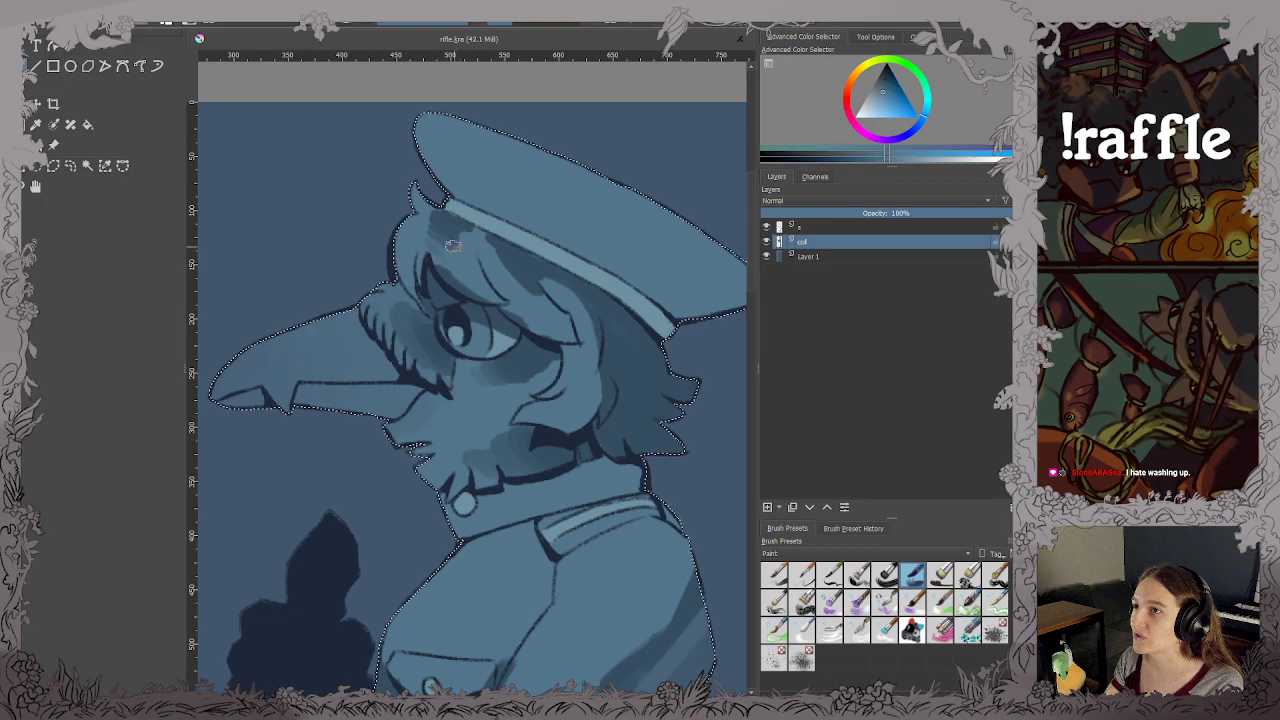
pyautogui.moveTo(470, 270); pyautogui.dragTo(463, 243)
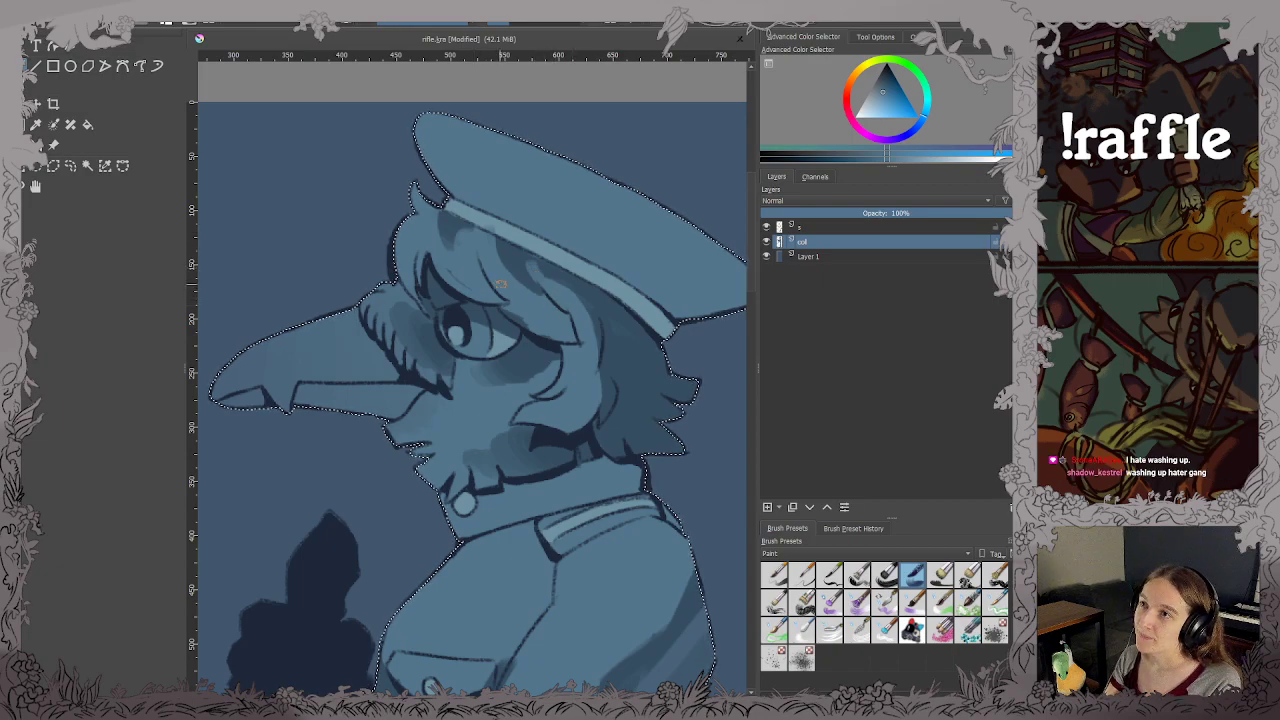
# Touch up the fringe with the light blue and deepen the shading in the hair behind the cheek with a sampled darker blue, saving the file.
pyautogui.hotkey('ctrl', 's')
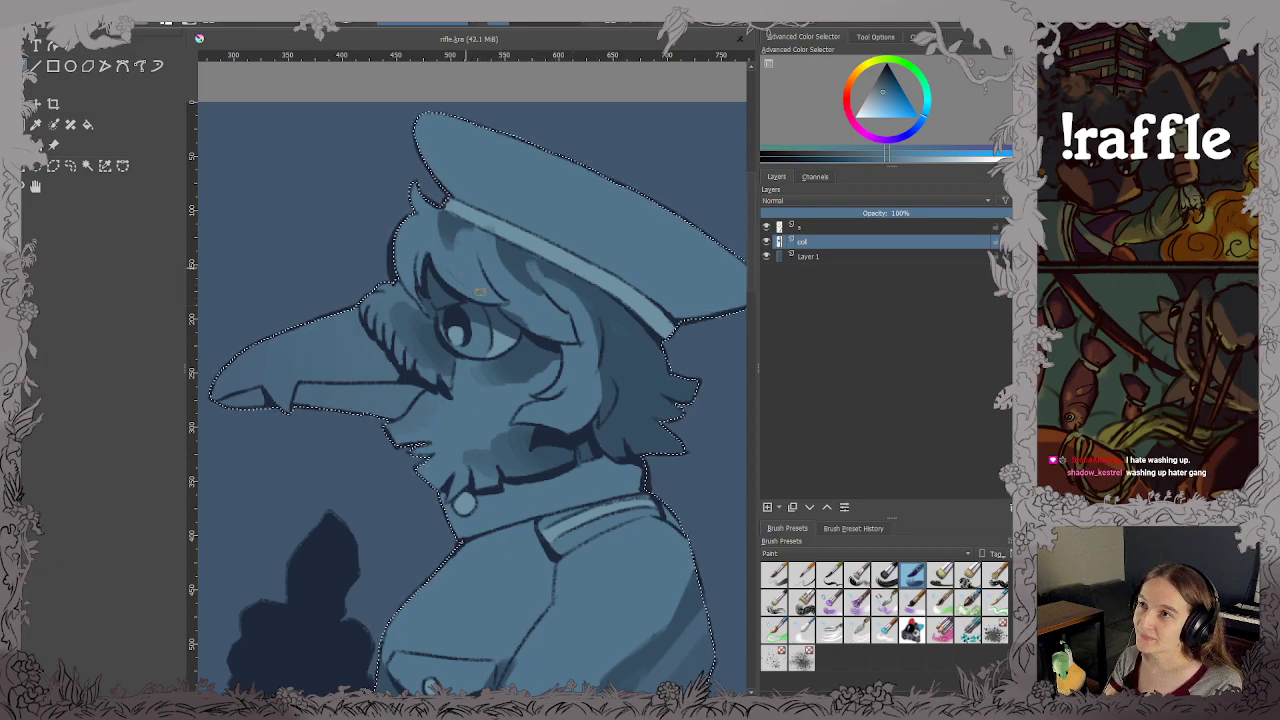
pyautogui.moveTo(516, 318); pyautogui.dragTo(528, 299)
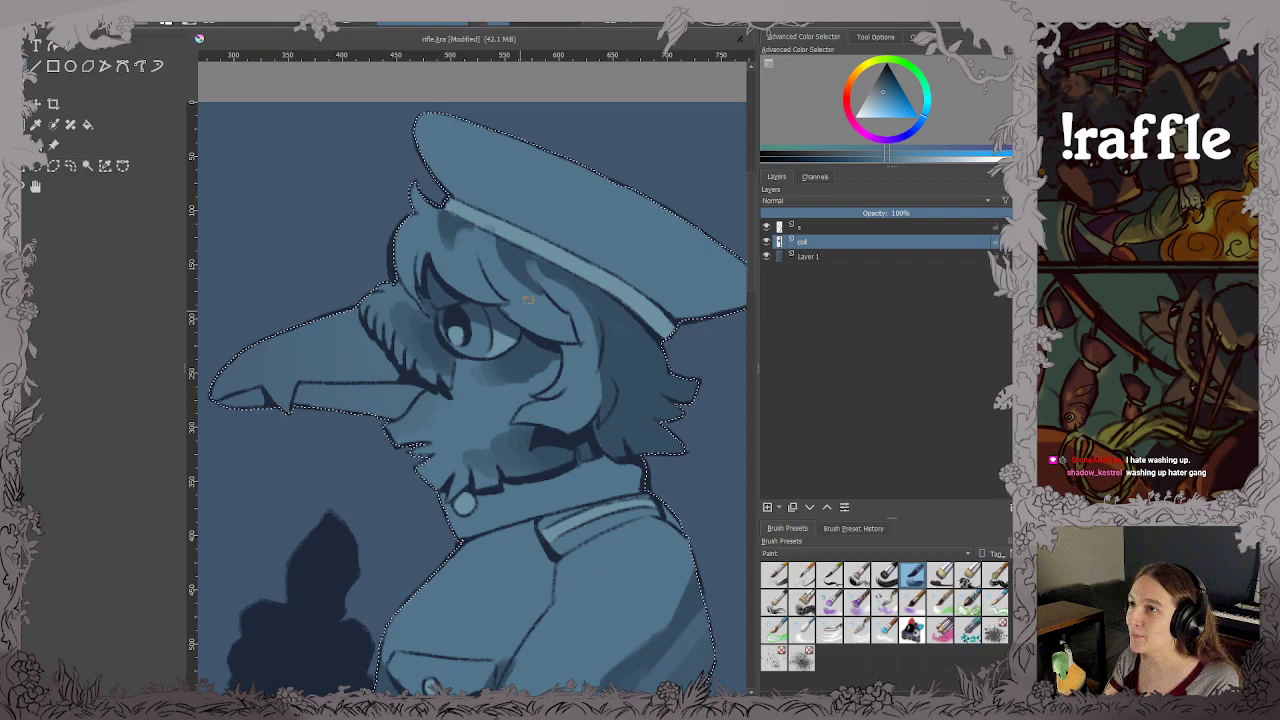
pyautogui.keyDown('ctrl'); pyautogui.click(617, 379); pyautogui.keyUp('ctrl')
pyautogui.moveTo(558, 430)
pyautogui.mouseDown()
pyautogui.moveTo(596, 408)
pyautogui.moveTo(621, 327)
pyautogui.mouseUp()
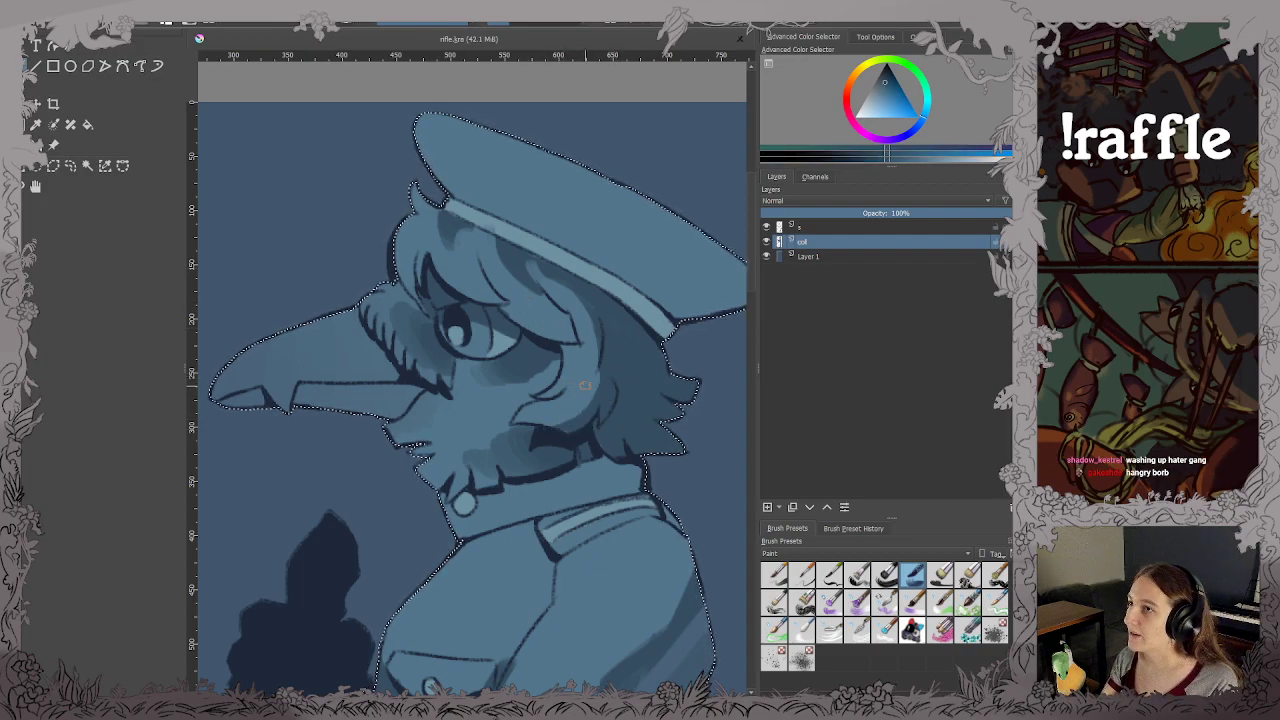
# Shade the tip of the beak with the deeper blue and save the file.
pyautogui.moveTo(585, 385); pyautogui.dragTo(641, 387)
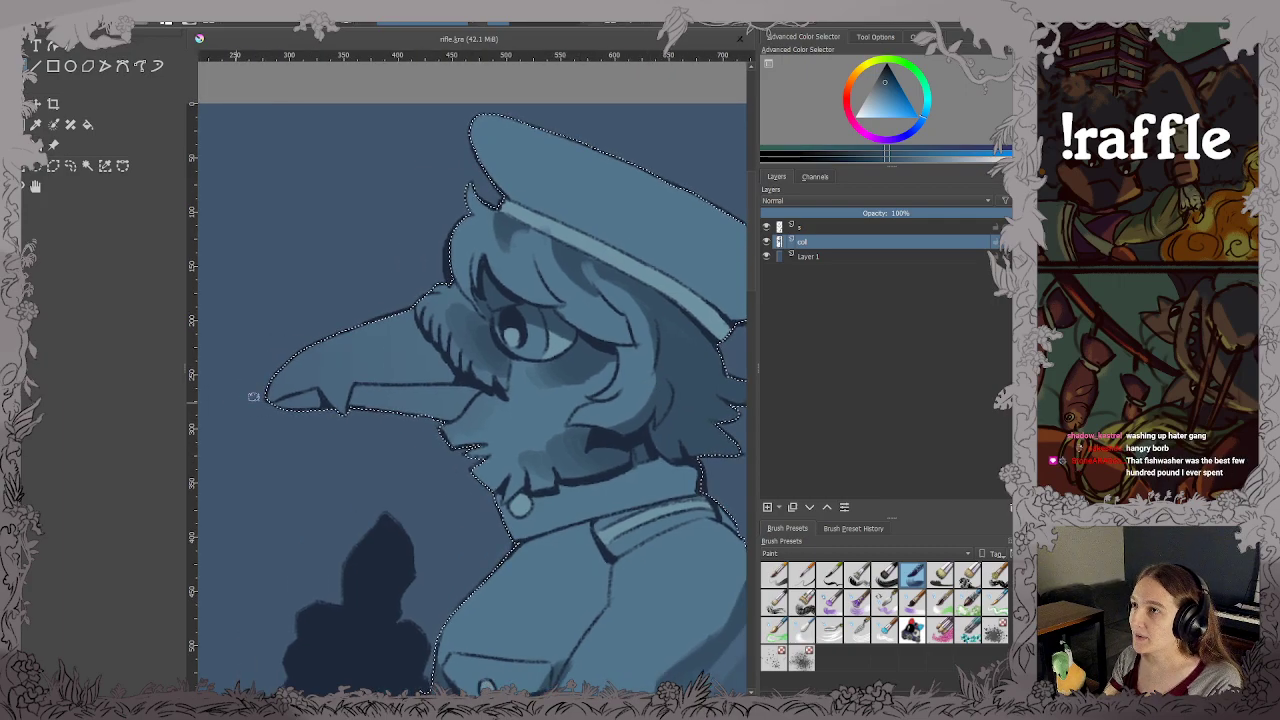
pyautogui.moveTo(274, 374); pyautogui.dragTo(285, 404)
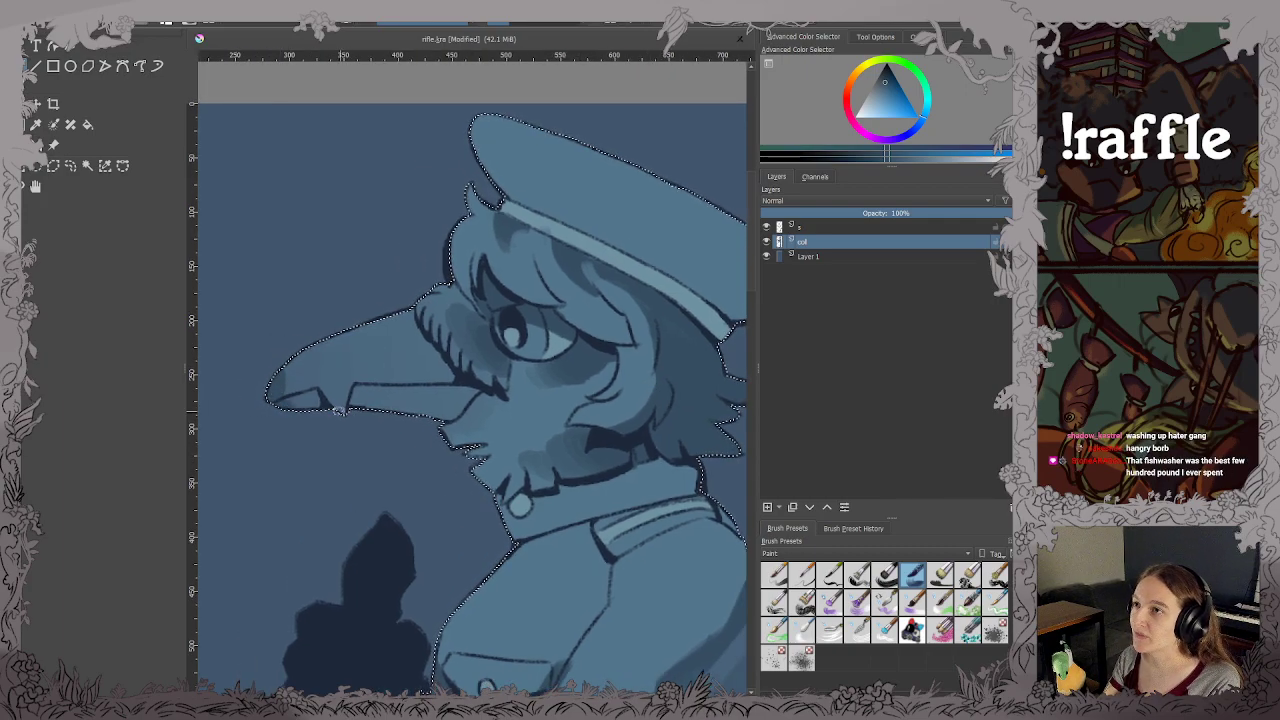
pyautogui.hotkey('ctrl', 's')
# Shade the rear part of the cap's crown above the band with the deeper blue, and save the file.
pyautogui.scroll(-1, 385, 398)
pyautogui.scroll(2, 636, 337)
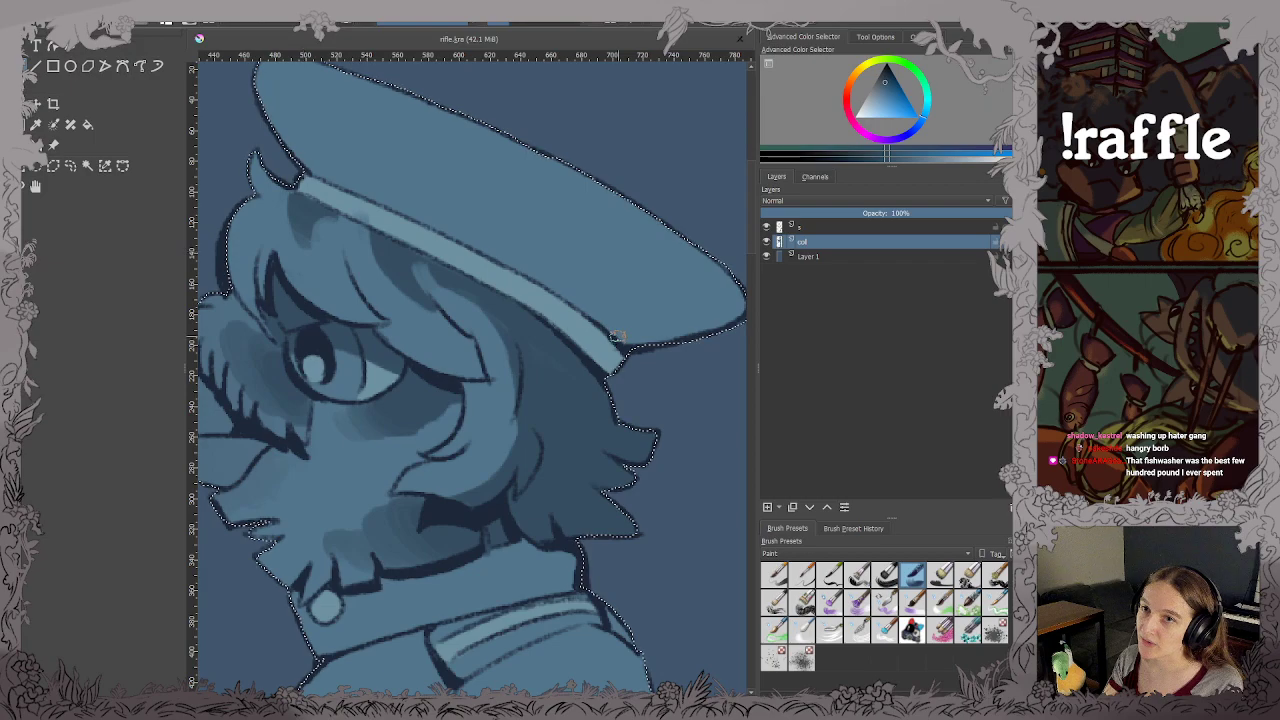
pyautogui.moveTo(617, 336); pyautogui.dragTo(559, 416)
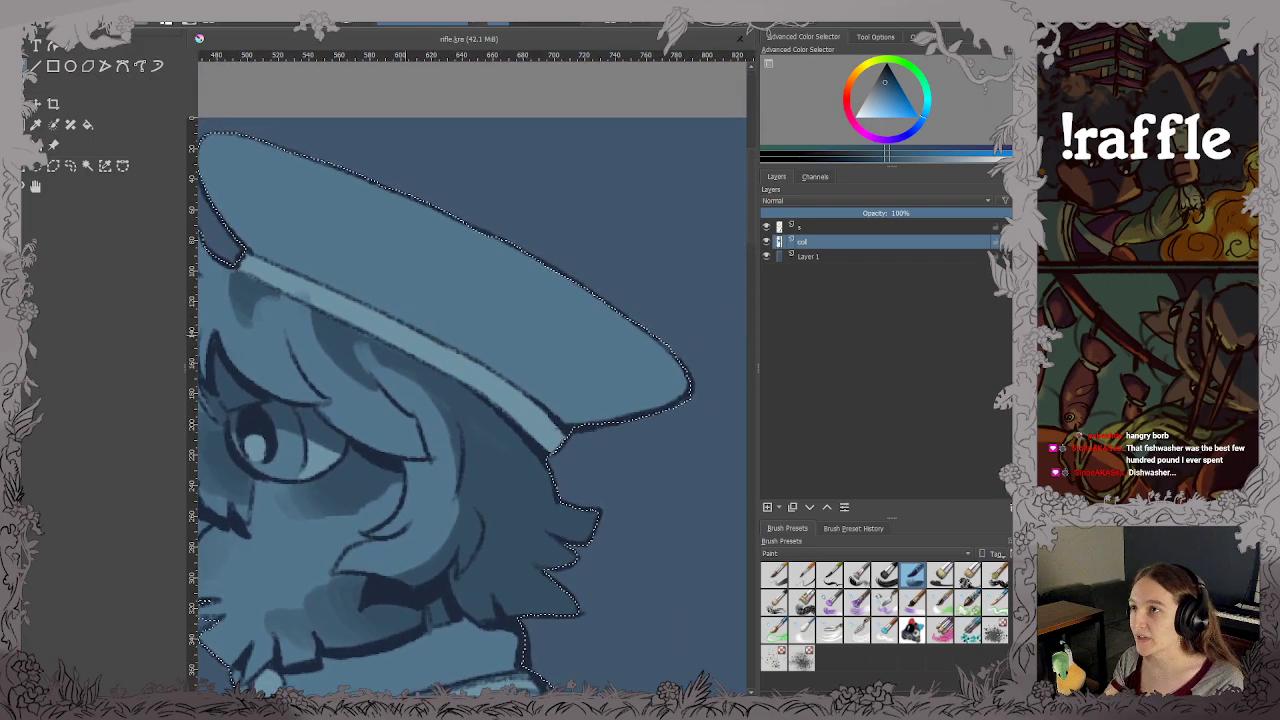
pyautogui.moveTo(360, 340); pyautogui.dragTo(400, 352)
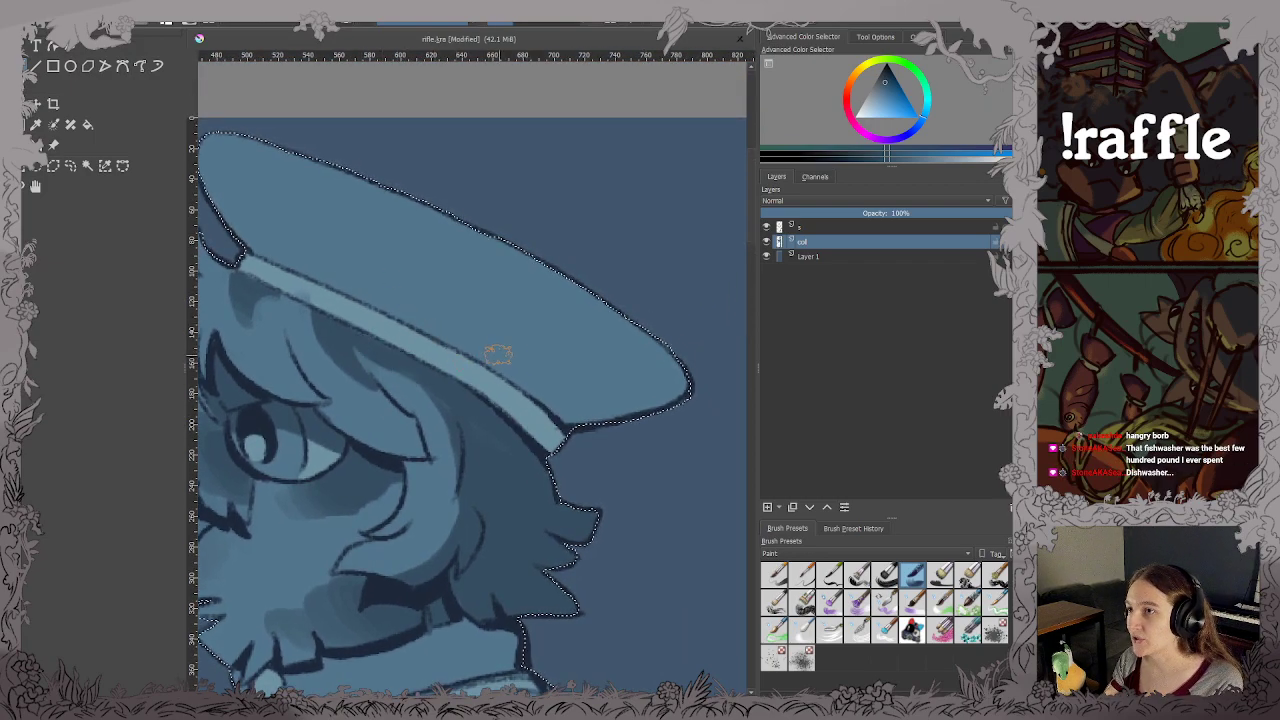
pyautogui.moveTo(500, 351)
pyautogui.mouseDown()
pyautogui.moveTo(597, 416)
pyautogui.moveTo(536, 378)
pyautogui.moveTo(580, 415)
pyautogui.mouseUp()
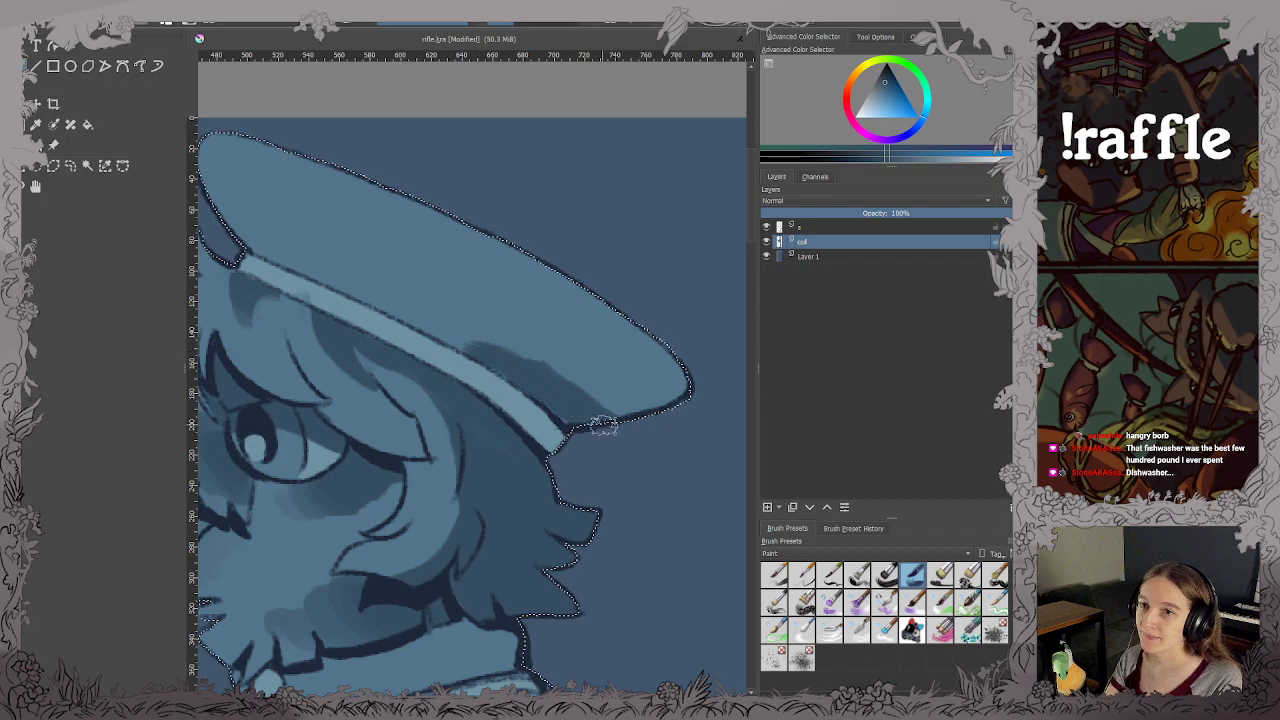
pyautogui.hotkey('ctrl', 's')
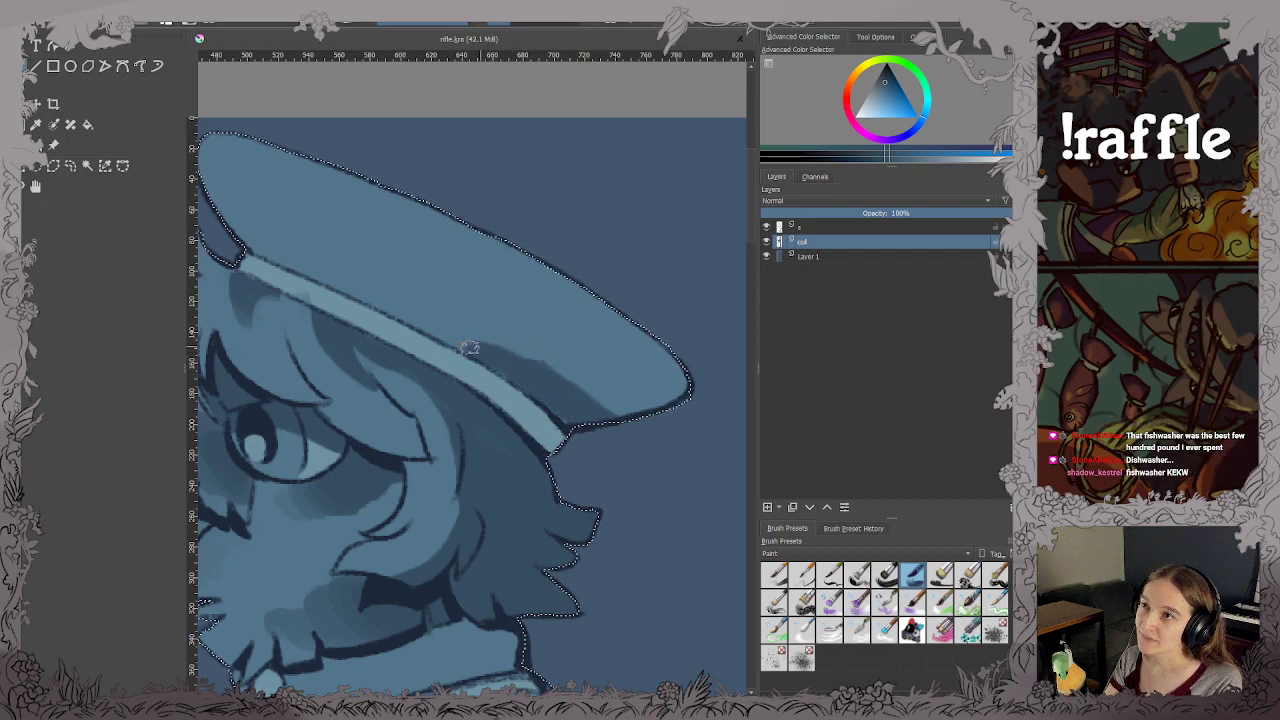
pyautogui.moveTo(469, 347)
pyautogui.mouseDown()
pyautogui.moveTo(593, 275)
pyautogui.moveTo(512, 357)
pyautogui.moveTo(590, 350)
pyautogui.mouseUp()
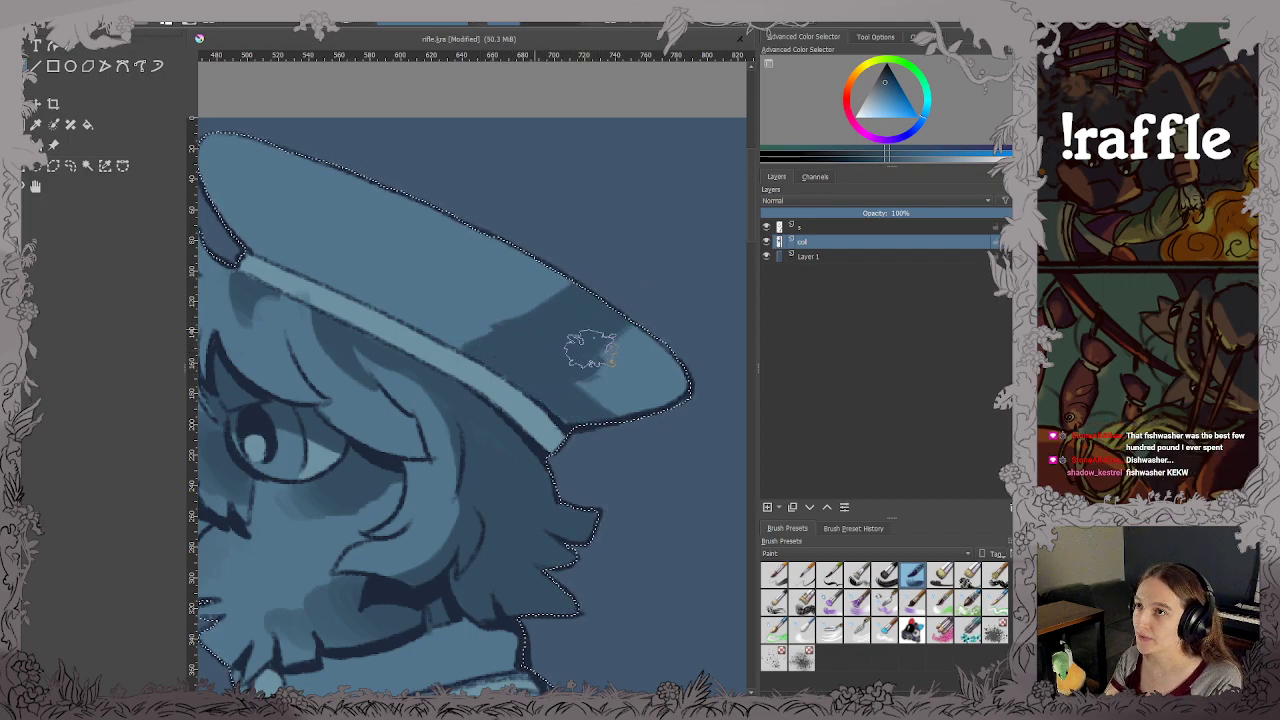
pyautogui.hotkey('ctrl', 'z')
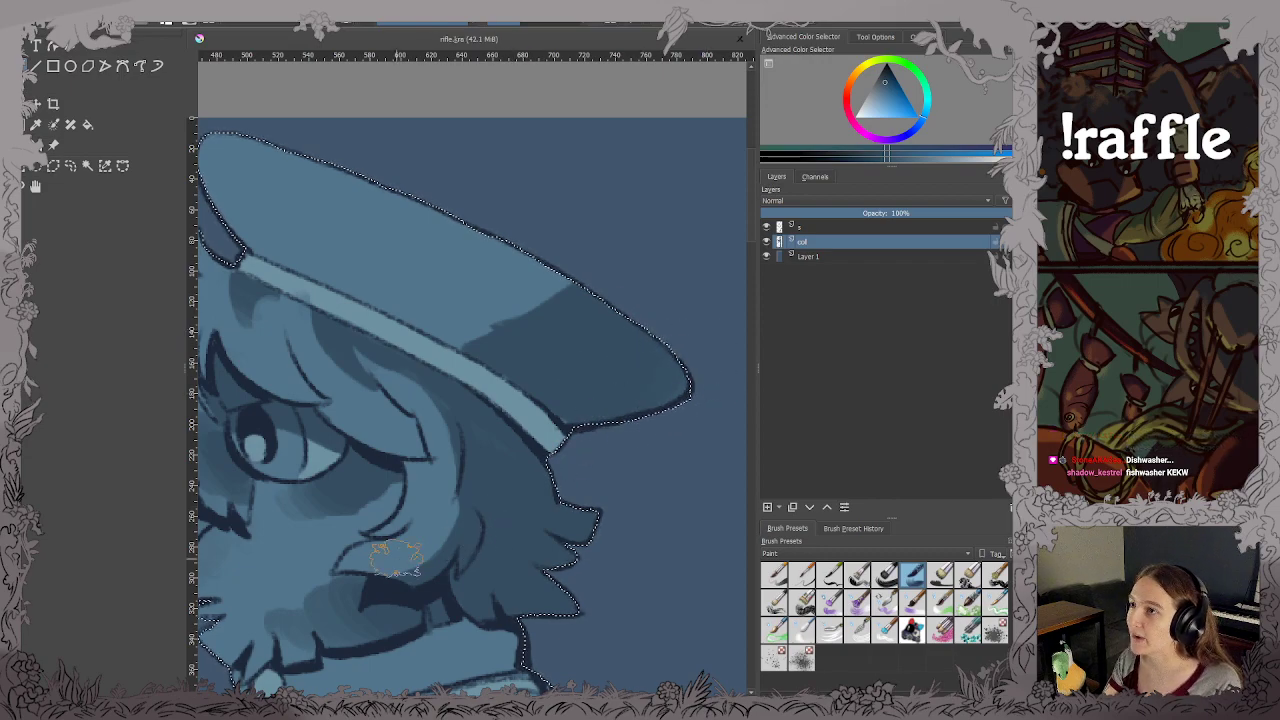
# Soften the dark shading at the rear of the cap's crown with slightly lighter brushing, and save.
pyautogui.scroll(-1, 397, 560)
pyautogui.scroll(-1, 435, 388)
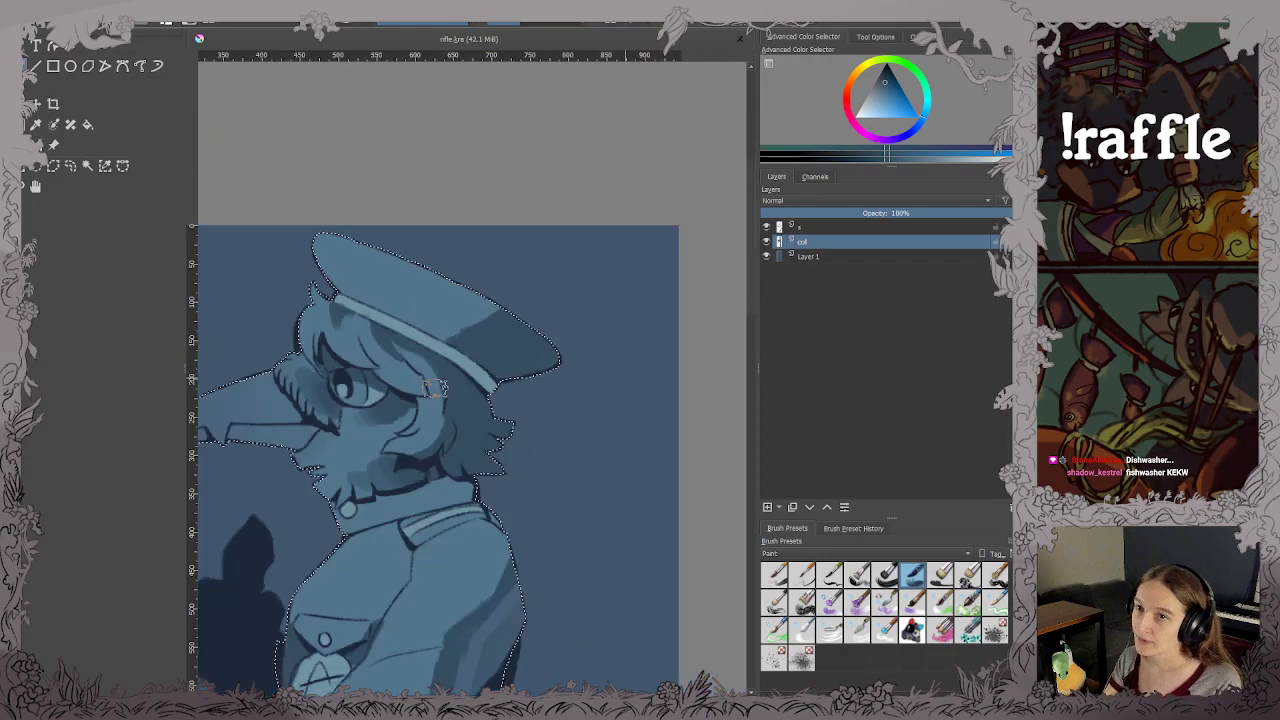
pyautogui.moveTo(435, 388); pyautogui.dragTo(527, 175)
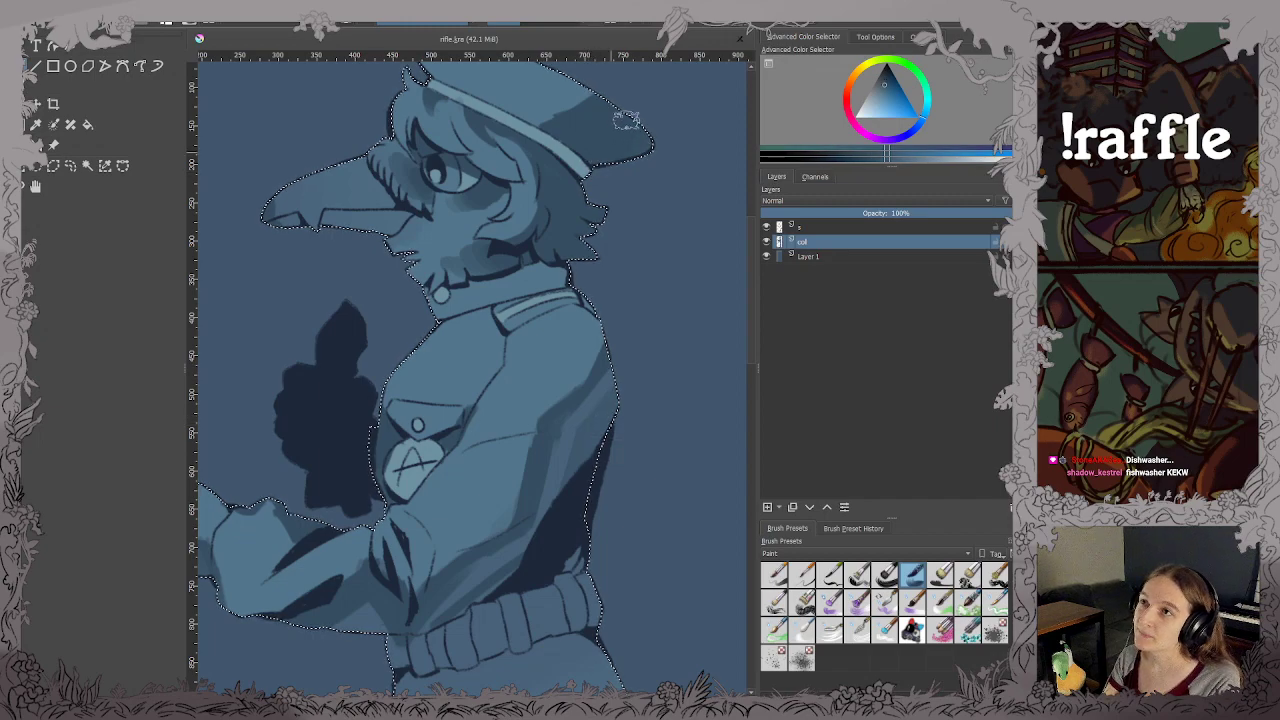
pyautogui.moveTo(626, 120)
pyautogui.mouseDown()
pyautogui.moveTo(627, 151)
pyautogui.moveTo(646, 147)
pyautogui.moveTo(649, 124)
pyautogui.moveTo(603, 126)
pyautogui.mouseUp()
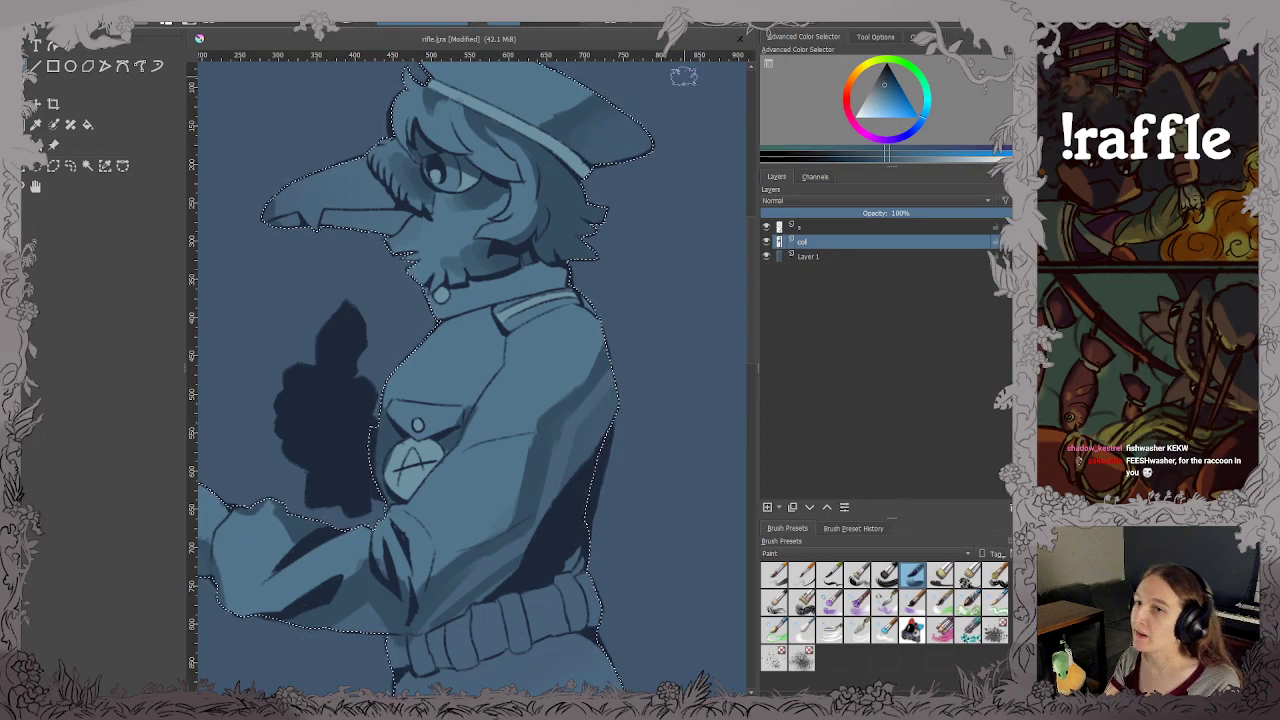
pyautogui.hotkey('ctrl', 's')
# Refine the edge of the cap's shading near the band with blues sampled from the cap, and save.
pyautogui.moveTo(652, 120); pyautogui.dragTo(674, 294)
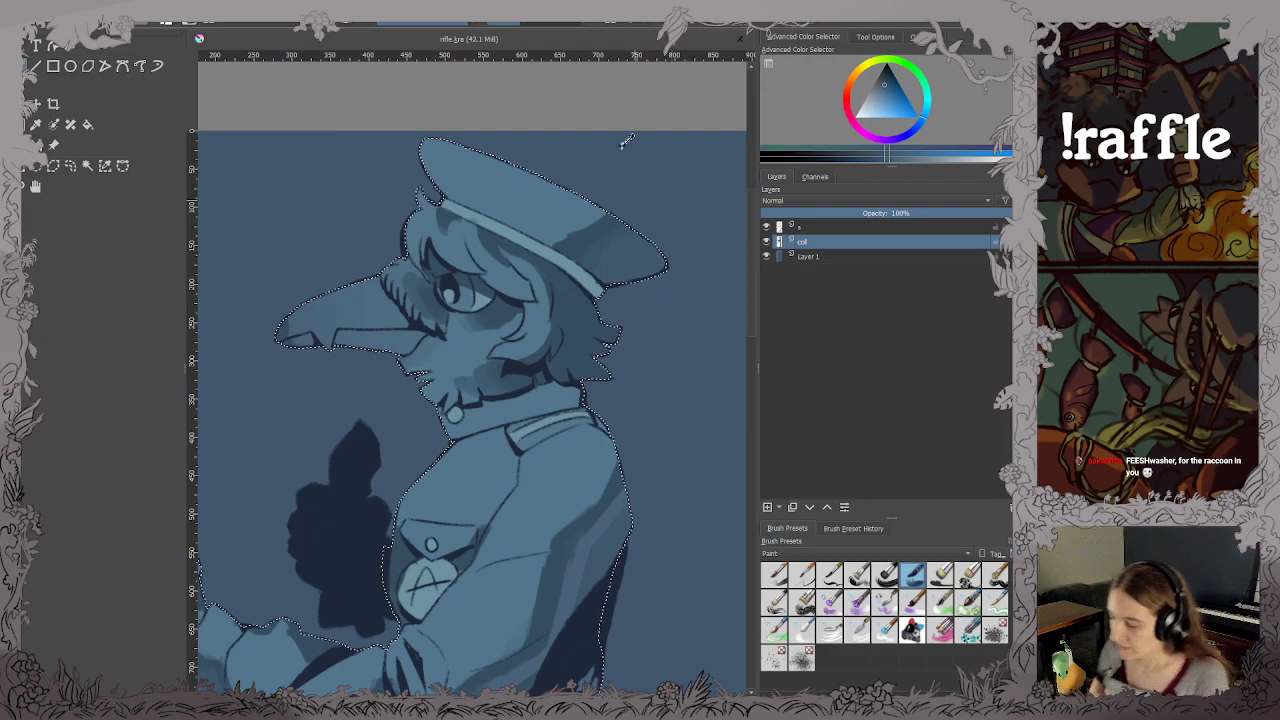
pyautogui.scroll(2, 553, 201)
pyautogui.moveTo(566, 226); pyautogui.dragTo(564, 288)
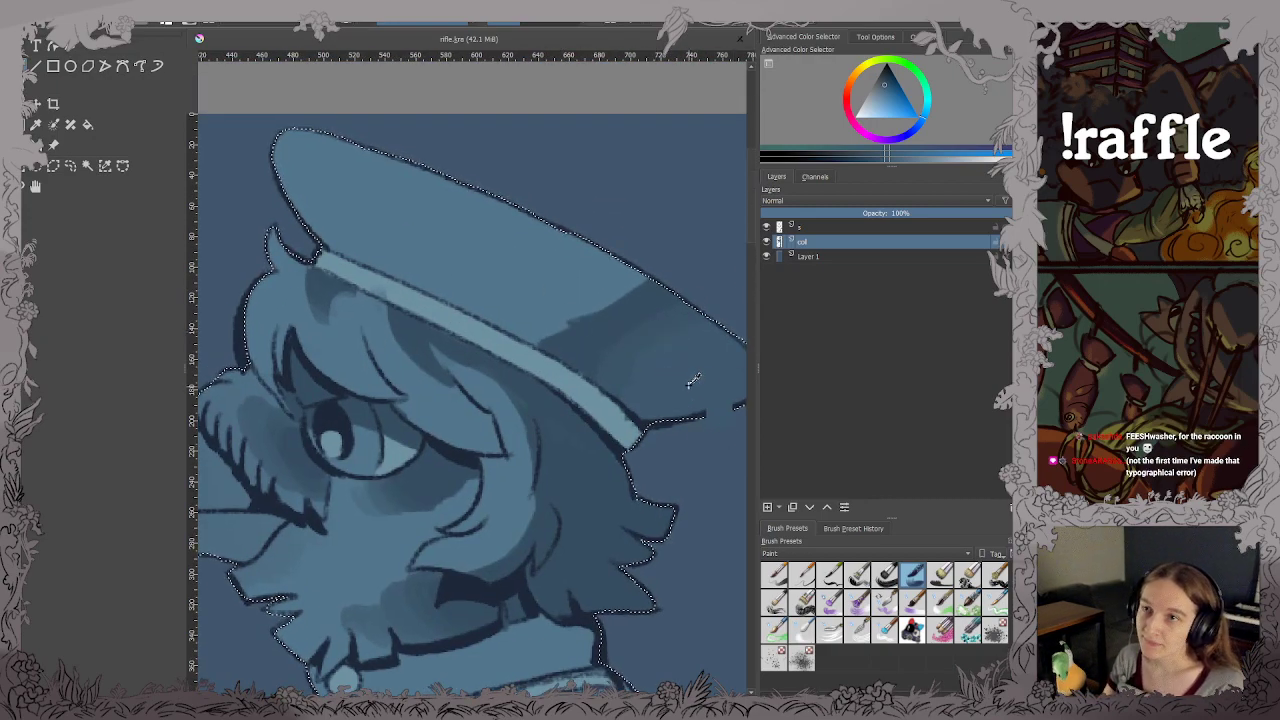
pyautogui.keyDown('ctrl'); pyautogui.click(596, 339); pyautogui.keyUp('ctrl')
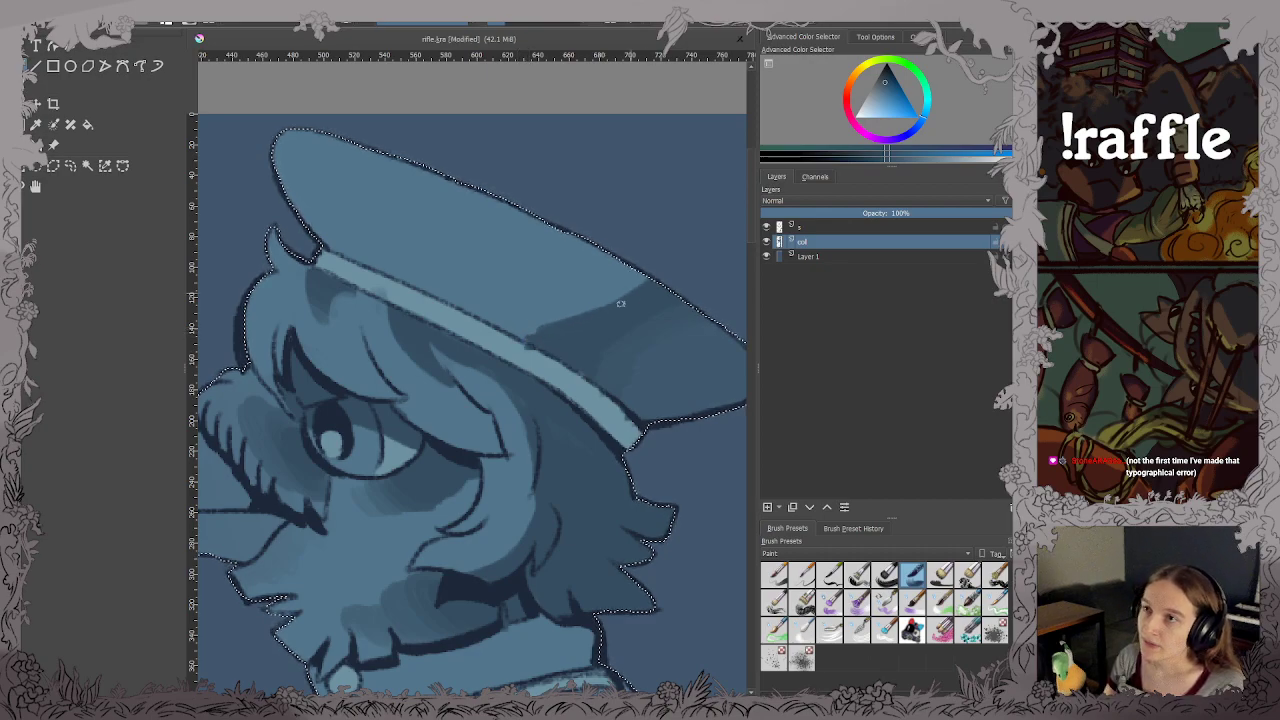
pyautogui.keyDown('ctrl'); pyautogui.click(526, 356); pyautogui.keyUp('ctrl')
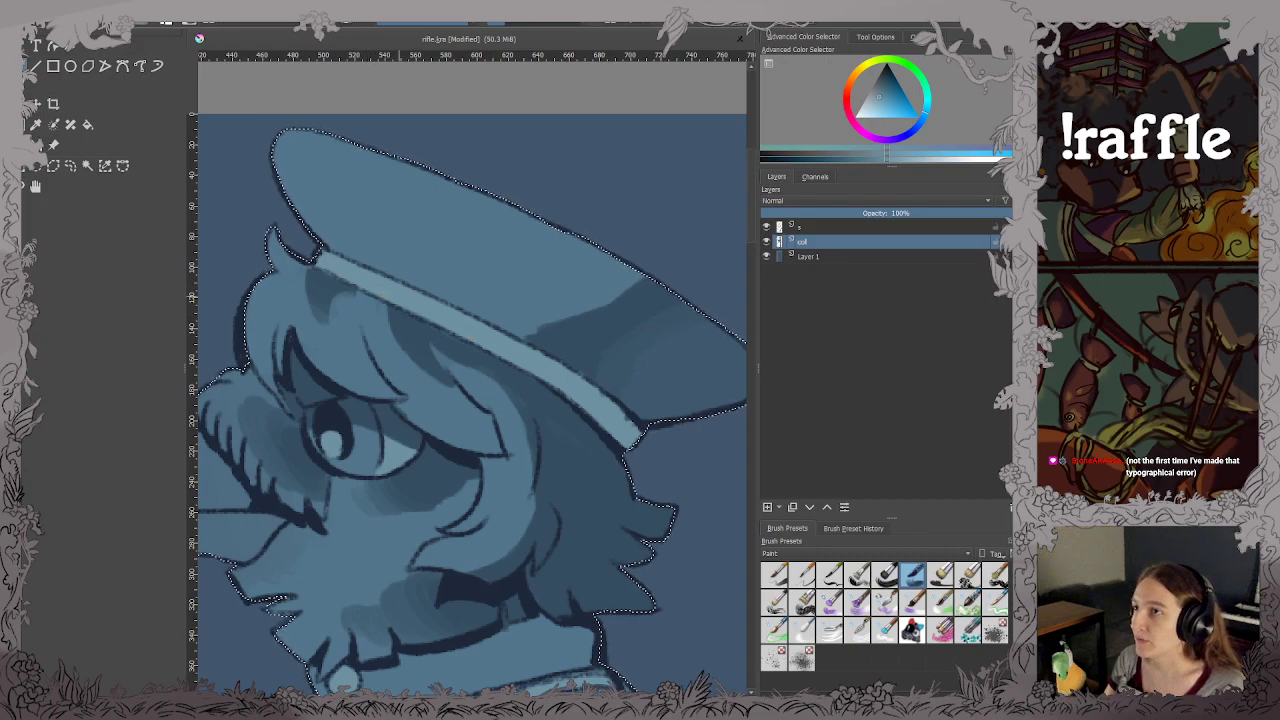
pyautogui.hotkey('ctrl', 's')
# Paint a light blue highlight strand in the hair beneath the cap's rear band and shape it with sampled deeper blue.
pyautogui.scroll(-2, 418, 298)
pyautogui.scroll(1, 475, 333)
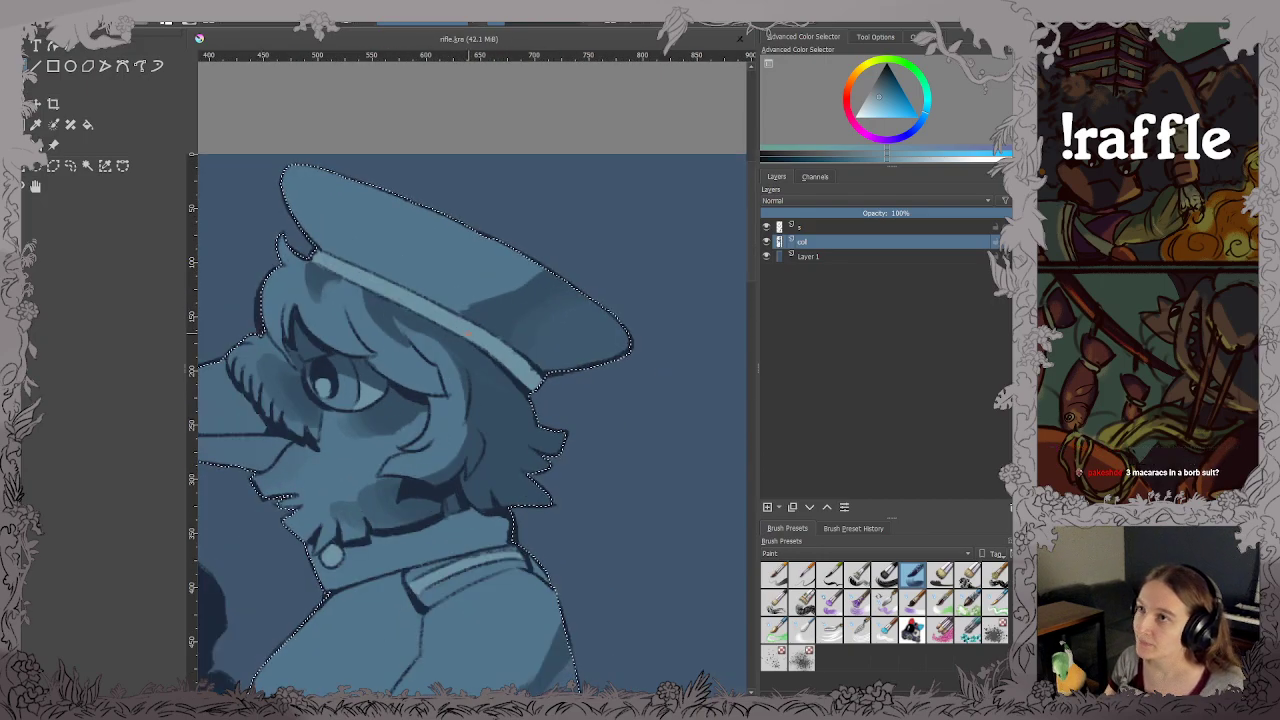
pyautogui.keyDown('ctrl'); pyautogui.click(447, 407); pyautogui.keyUp('ctrl')
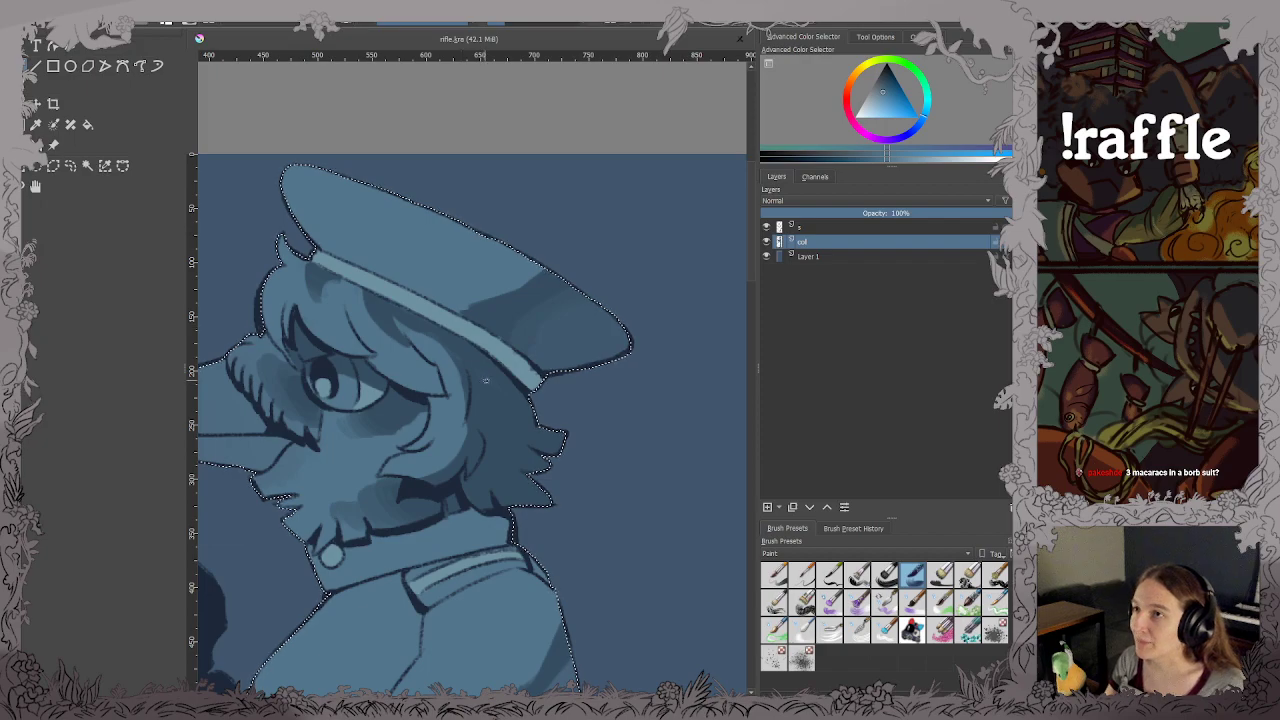
pyautogui.moveTo(486, 380); pyautogui.dragTo(499, 413)
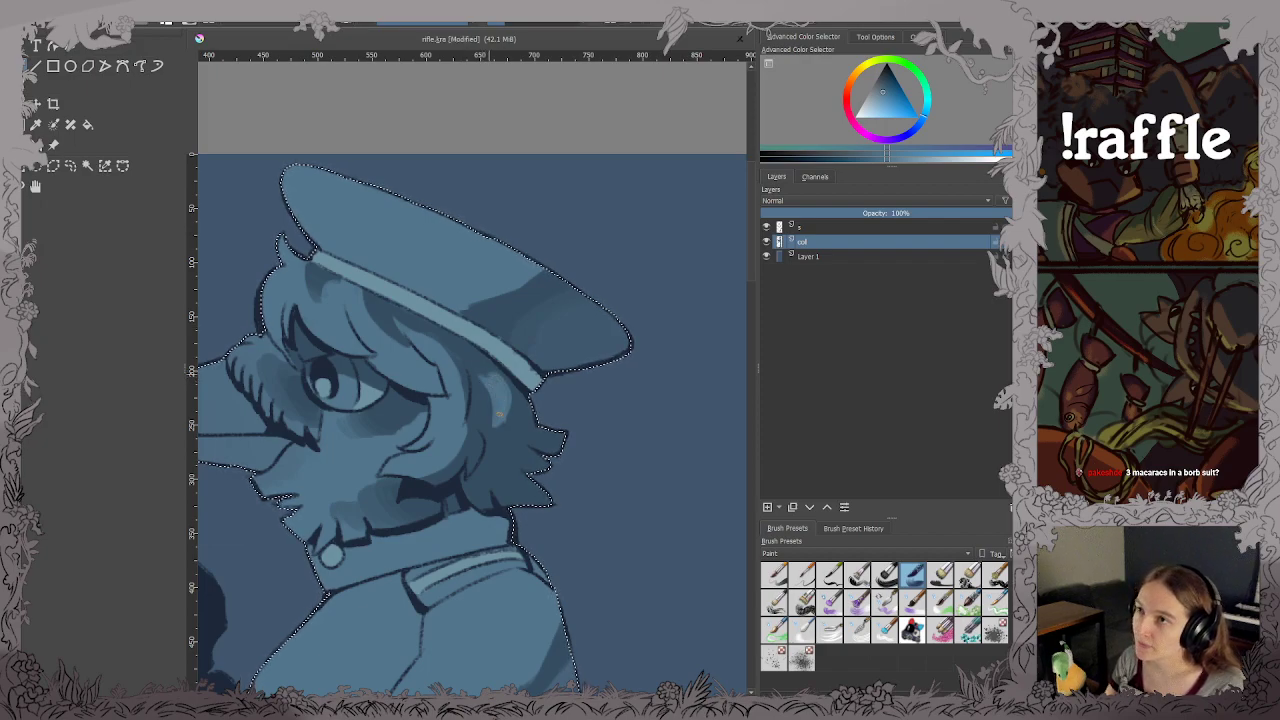
pyautogui.keyDown('ctrl'); pyautogui.click(488, 405); pyautogui.keyUp('ctrl')
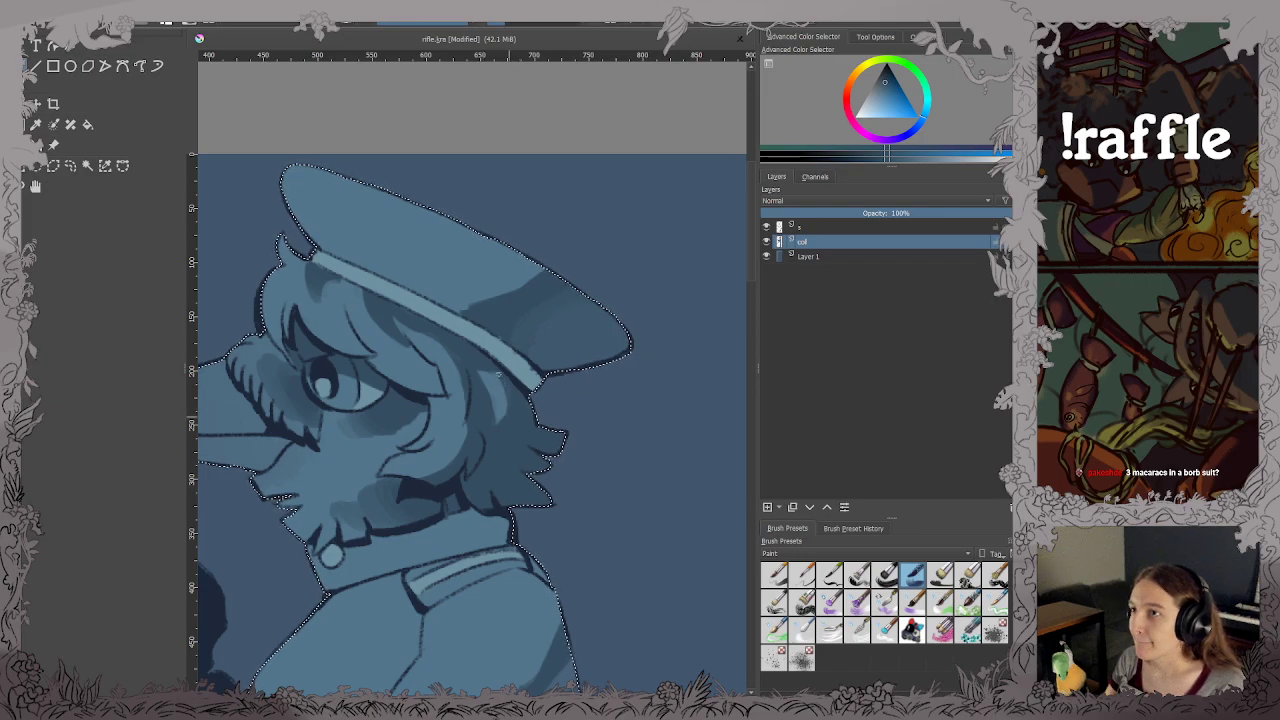
pyautogui.moveTo(460, 370); pyautogui.dragTo(464, 418)
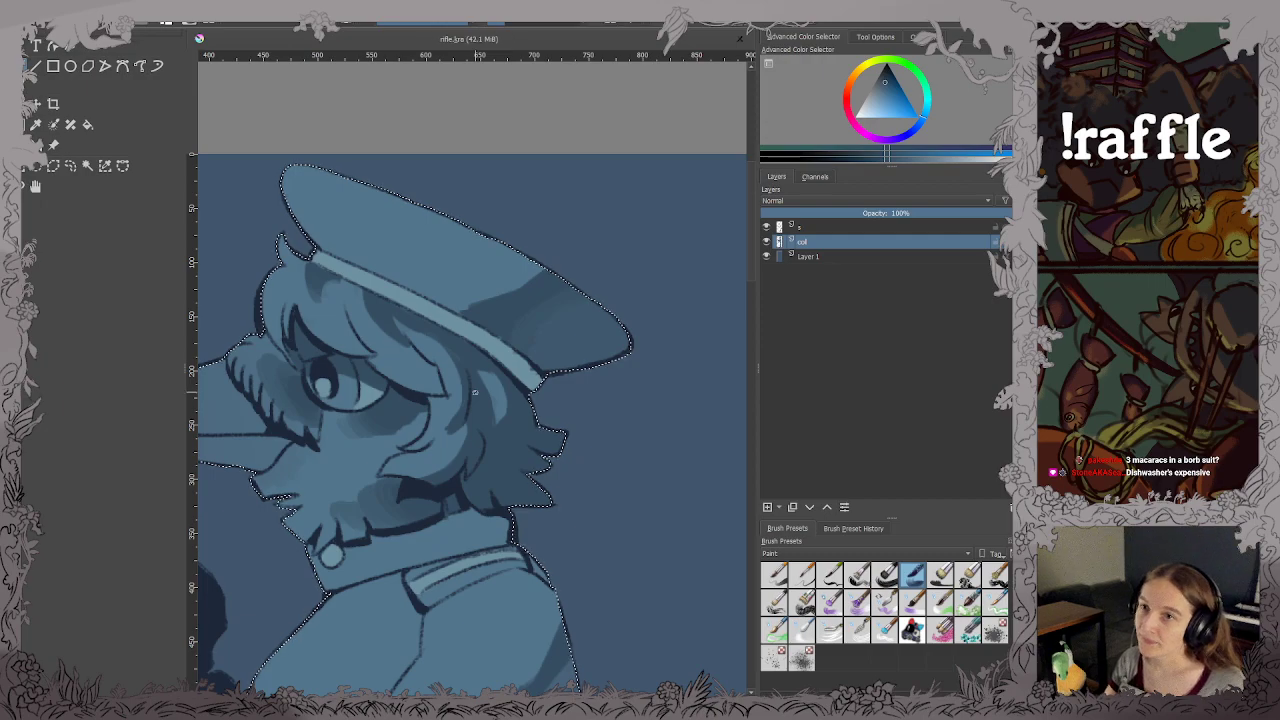
# Refine the hair strands behind the cheek with sampled light blue and deeper blue.
pyautogui.scroll(-1, 475, 392)
pyautogui.scroll(3, 460, 392)
pyautogui.keyDown('ctrl'); pyautogui.click(468, 494); pyautogui.keyUp('ctrl')
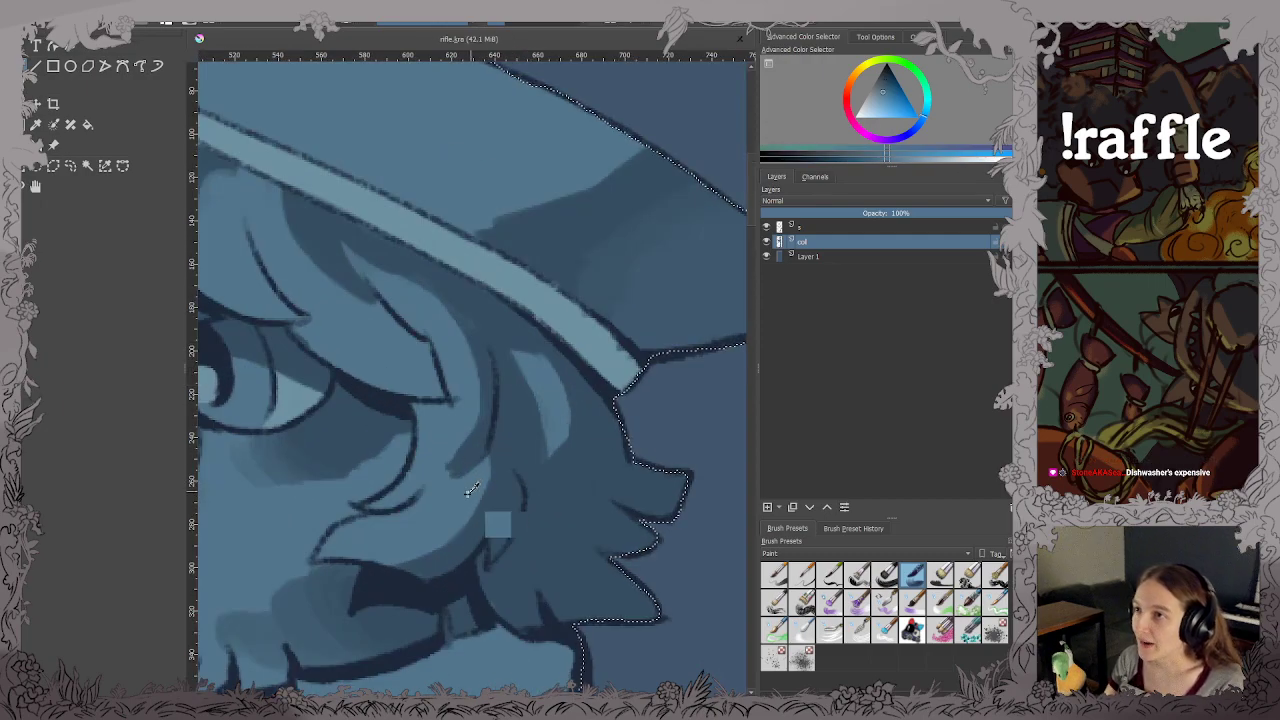
pyautogui.keyDown('ctrl'); pyautogui.click(502, 478); pyautogui.keyUp('ctrl')
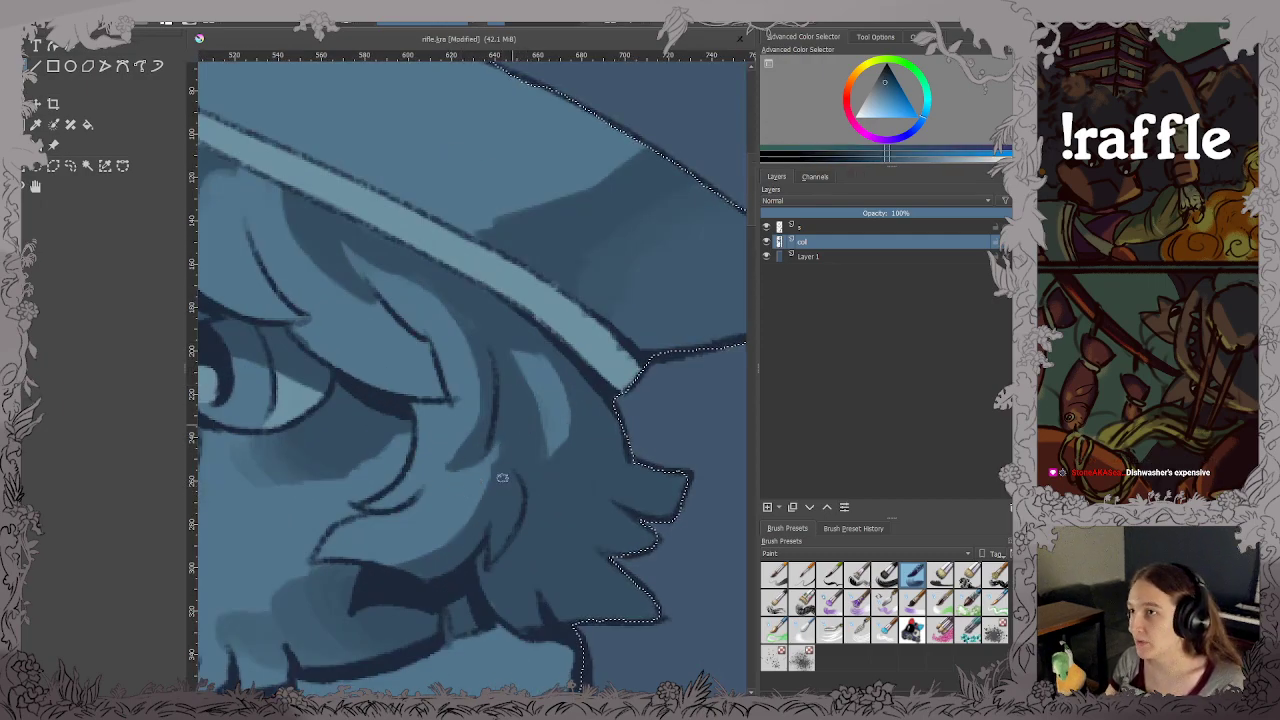
# Brush the hair tufts at the back of the head with blue sampled from the sleeve shading, and save.
pyautogui.scroll(-5, 502, 478)
pyautogui.scroll(1, 557, 475)
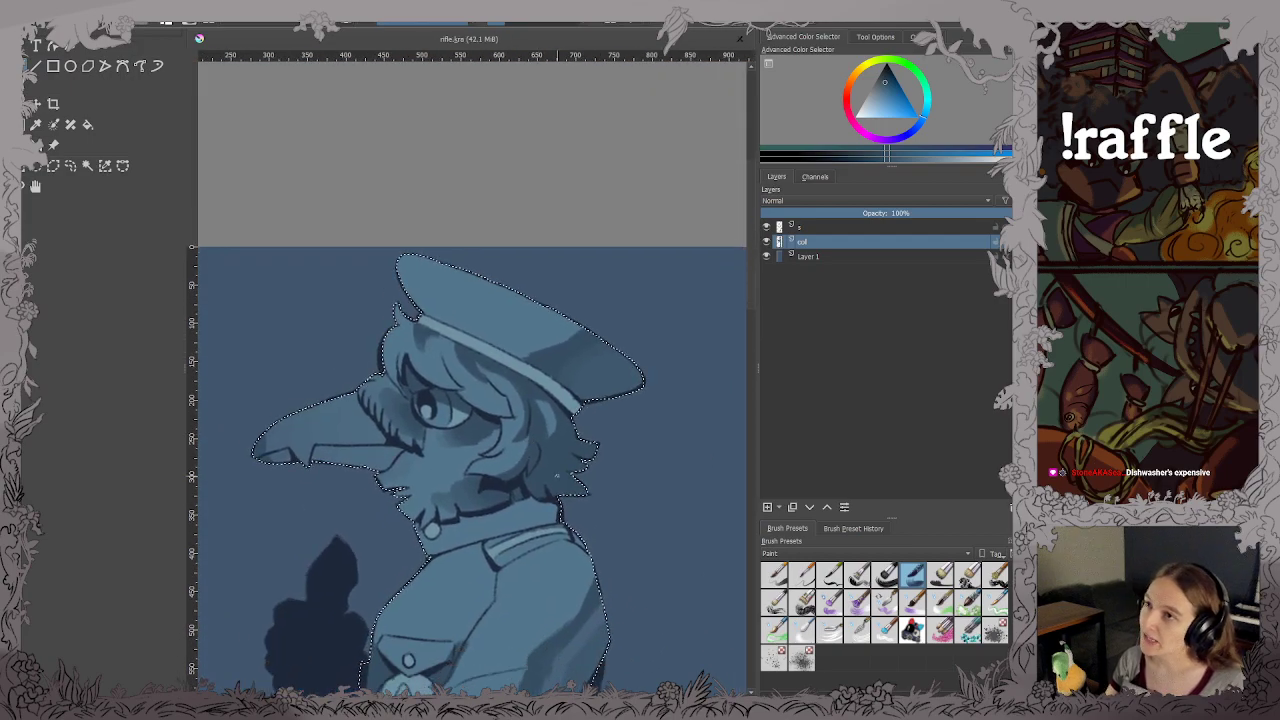
pyautogui.moveTo(557, 475); pyautogui.dragTo(562, 338)
pyautogui.keyDown('ctrl'); pyautogui.click(601, 504); pyautogui.keyUp('ctrl')
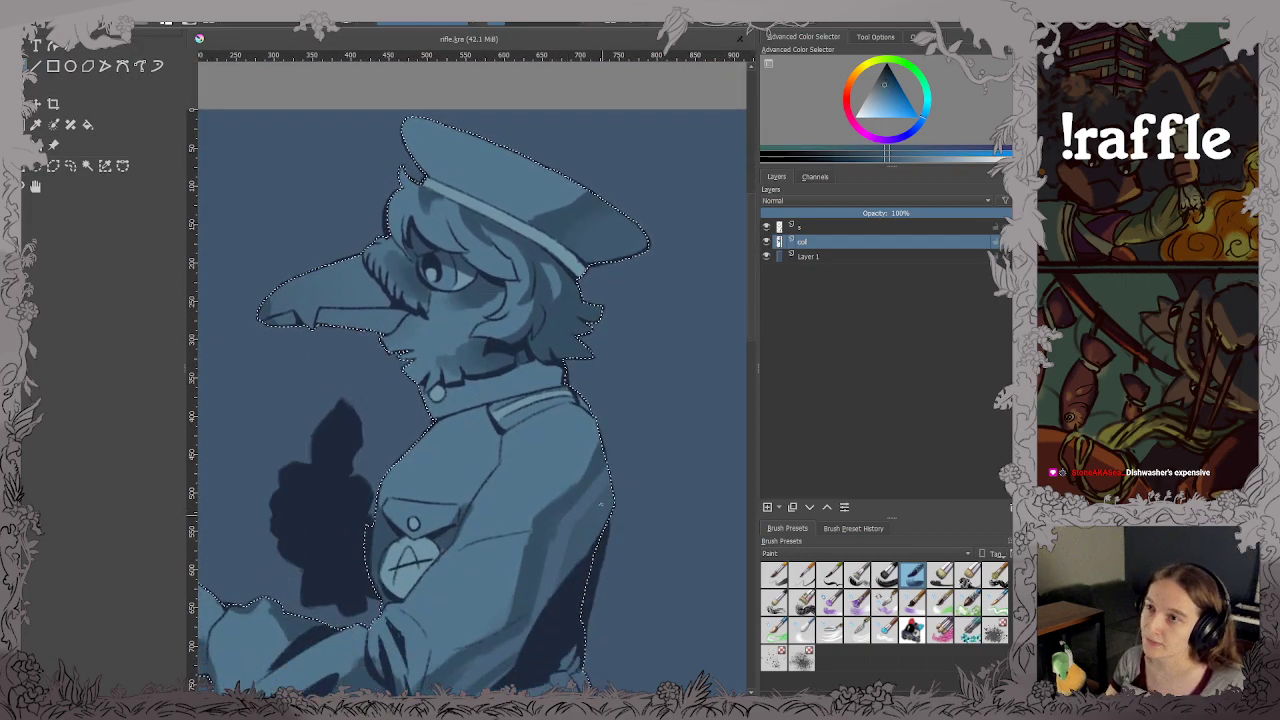
pyautogui.scroll(2, 560, 354)
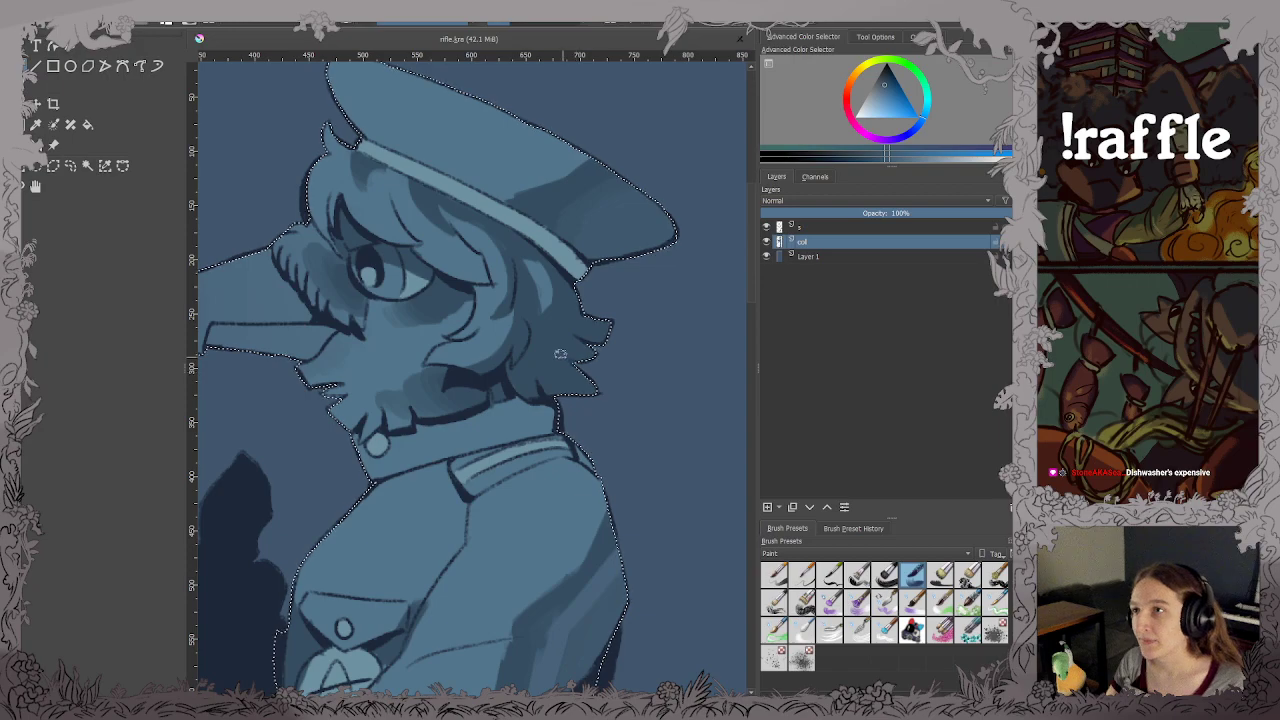
pyautogui.moveTo(563, 356); pyautogui.dragTo(594, 390)
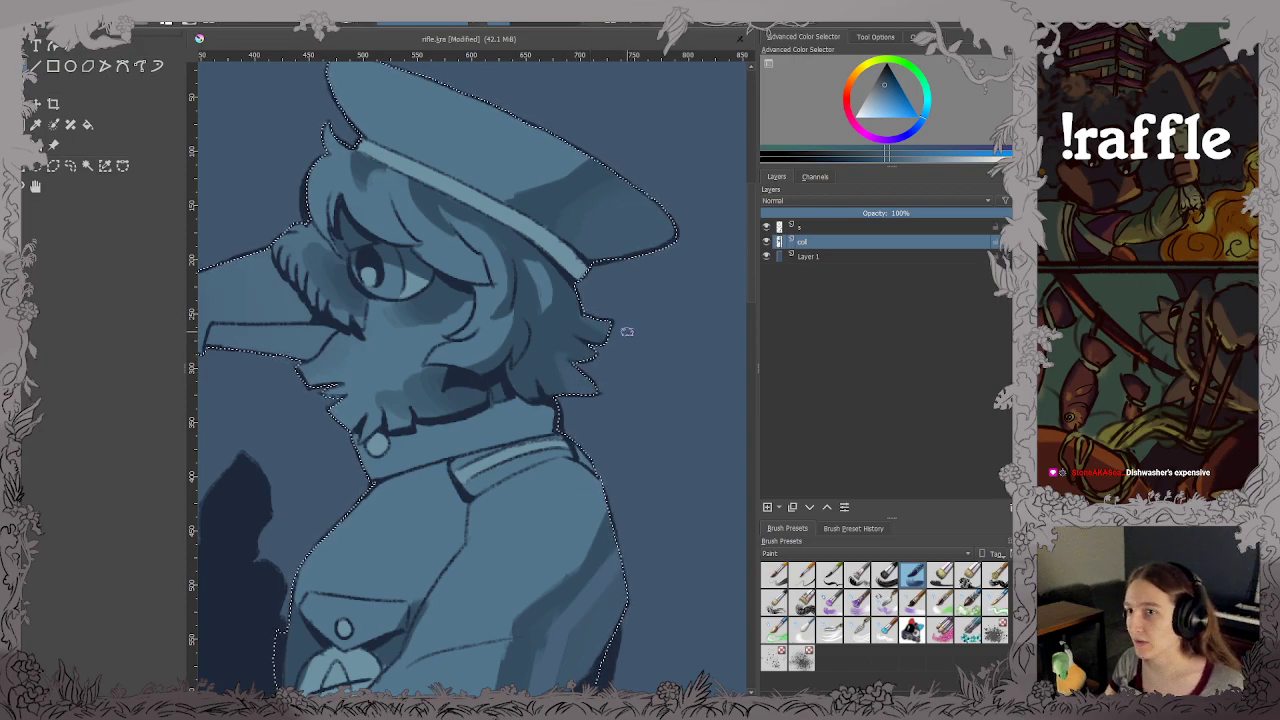
pyautogui.hotkey('ctrl', 's')
# Shade the rear of the collar and the rear end of the shoulder strap with the deeper blue, and save.
pyautogui.scroll(-2, 570, 285)
pyautogui.scroll(3, 500, 330)
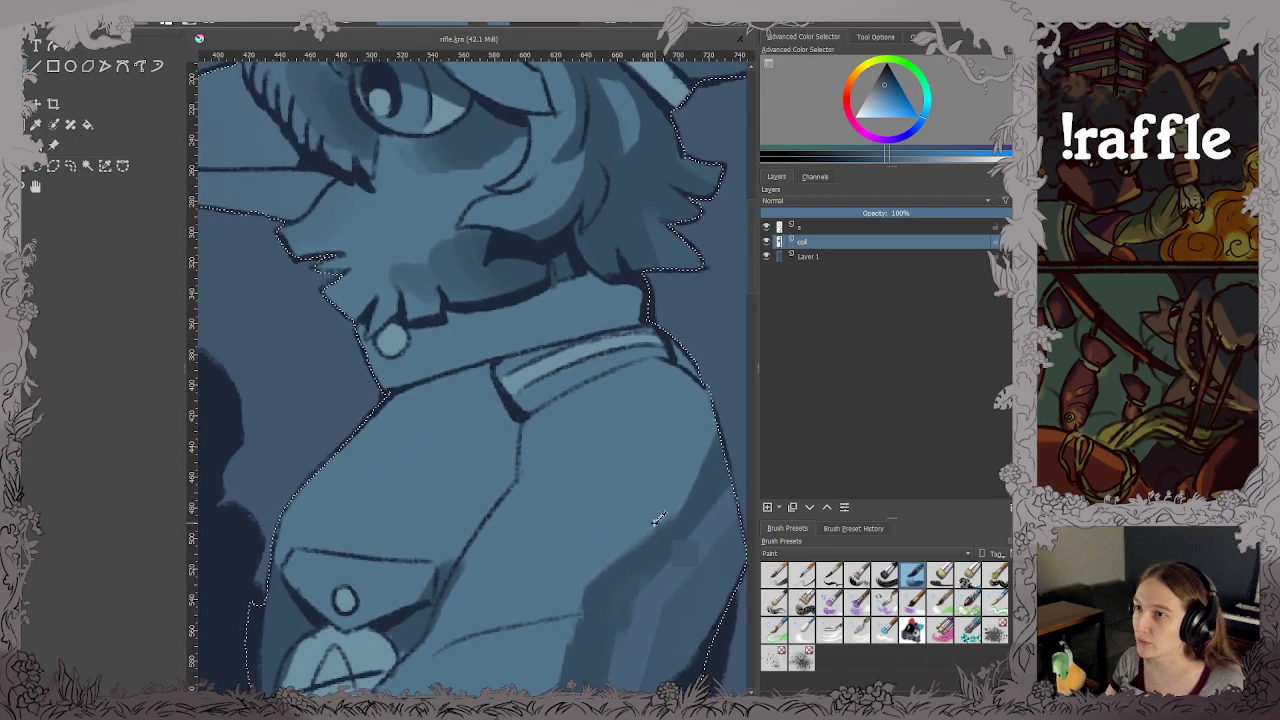
pyautogui.press('k')
pyautogui.moveTo(538, 296)
pyautogui.mouseDown()
pyautogui.moveTo(535, 336)
pyautogui.moveTo(593, 281)
pyautogui.moveTo(594, 302)
pyautogui.moveTo(650, 313)
pyautogui.moveTo(636, 357)
pyautogui.mouseUp()
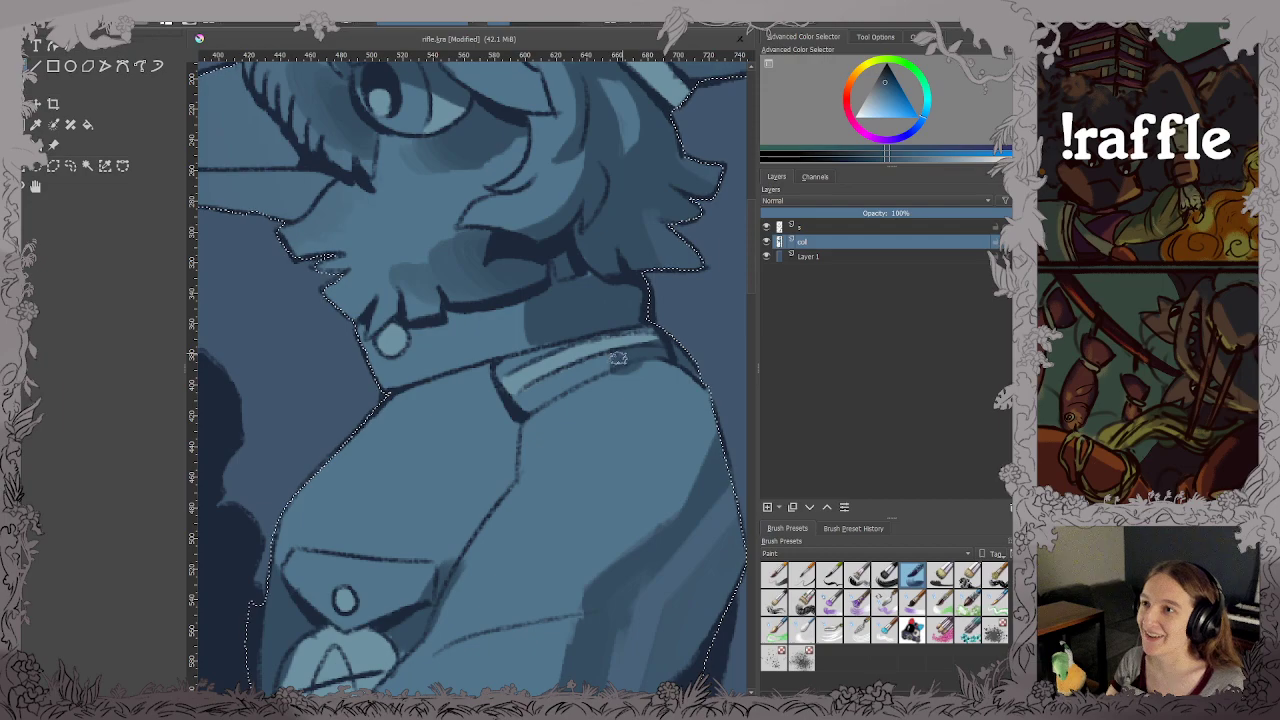
pyautogui.hotkey('ctrl', 's')
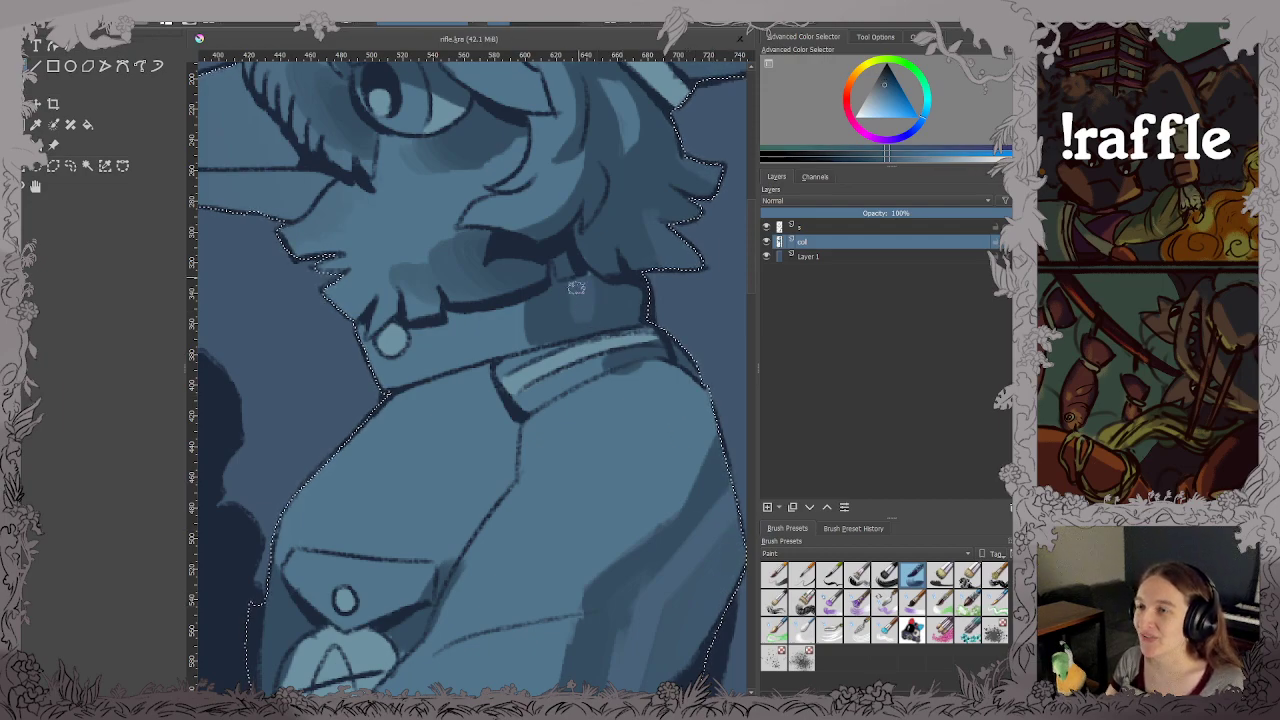
# Soften the shading at the back of the collar with a slightly lighter blue, and save the file.
pyautogui.moveTo(594, 329); pyautogui.dragTo(649, 297)
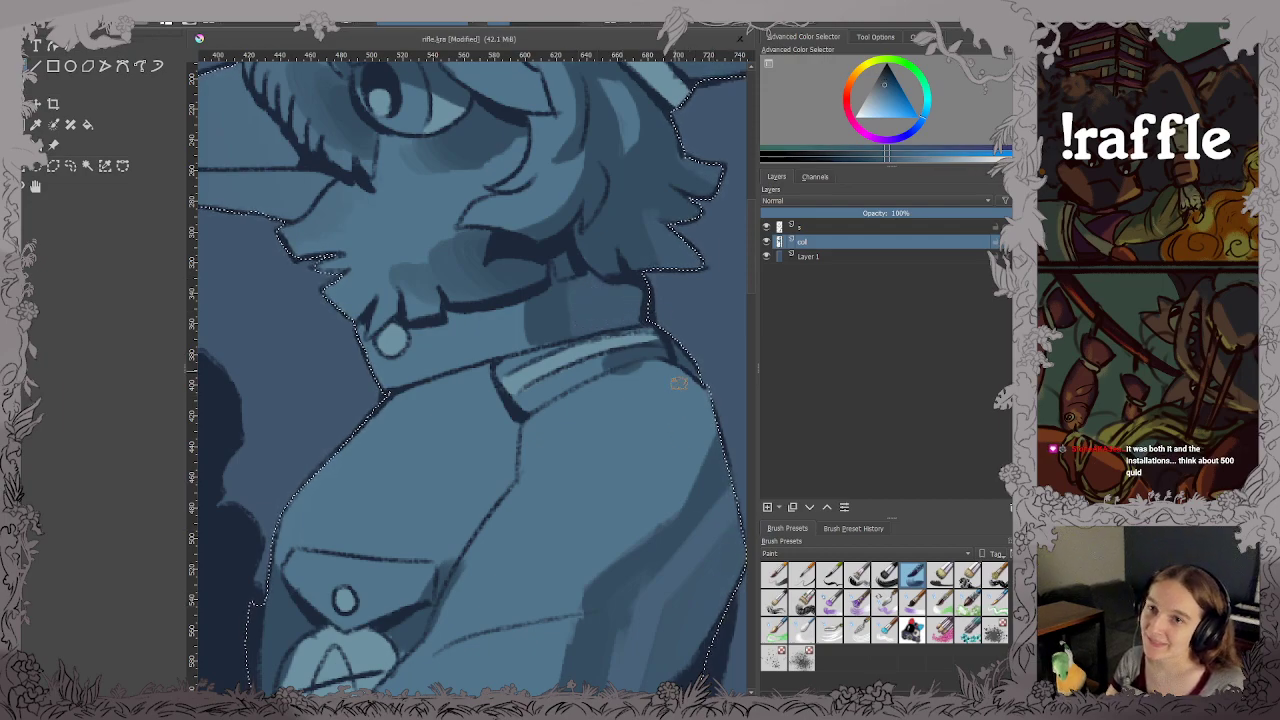
pyautogui.scroll(-5, 683, 422)
pyautogui.scroll(2, 636, 355)
pyautogui.hotkey('ctrl', 's')
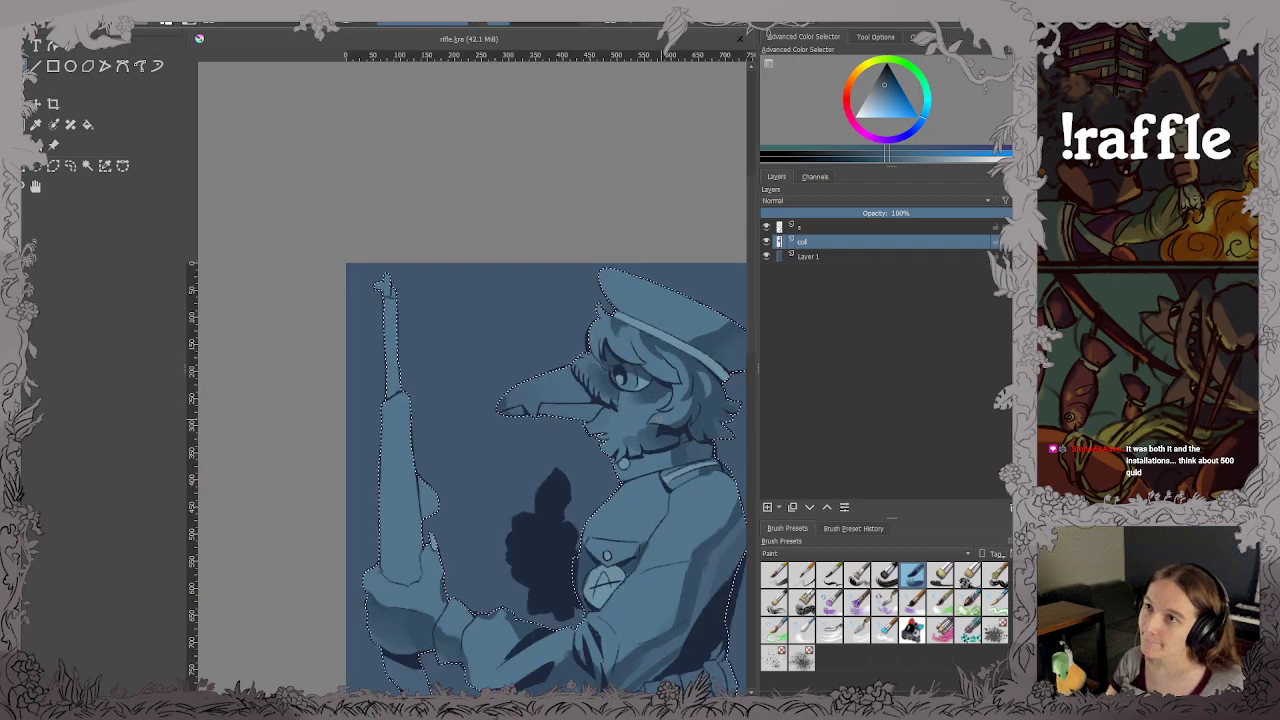
# Remove the selection around the character's silhouette and save the file.
pyautogui.moveTo(657, 417); pyautogui.dragTo(569, 305)
pyautogui.press('2')
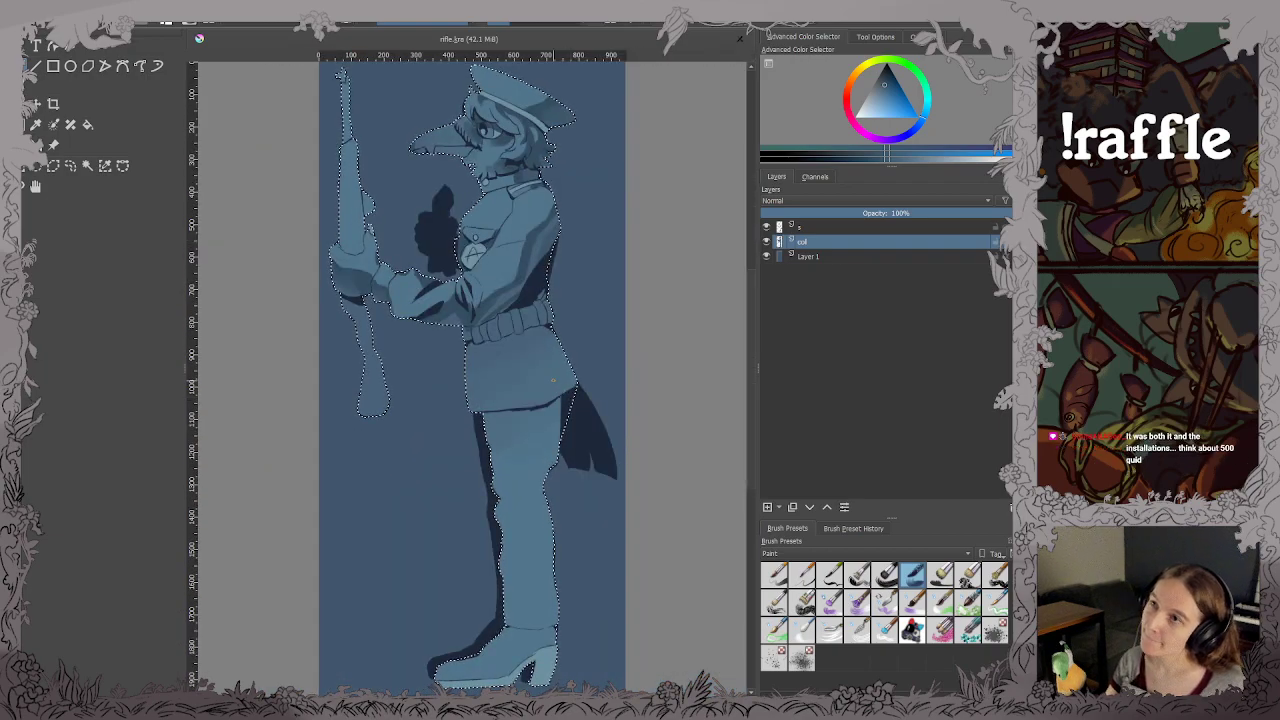
pyautogui.keyDown('ctrl'); pyautogui.click(368, 307); pyautogui.keyUp('ctrl')
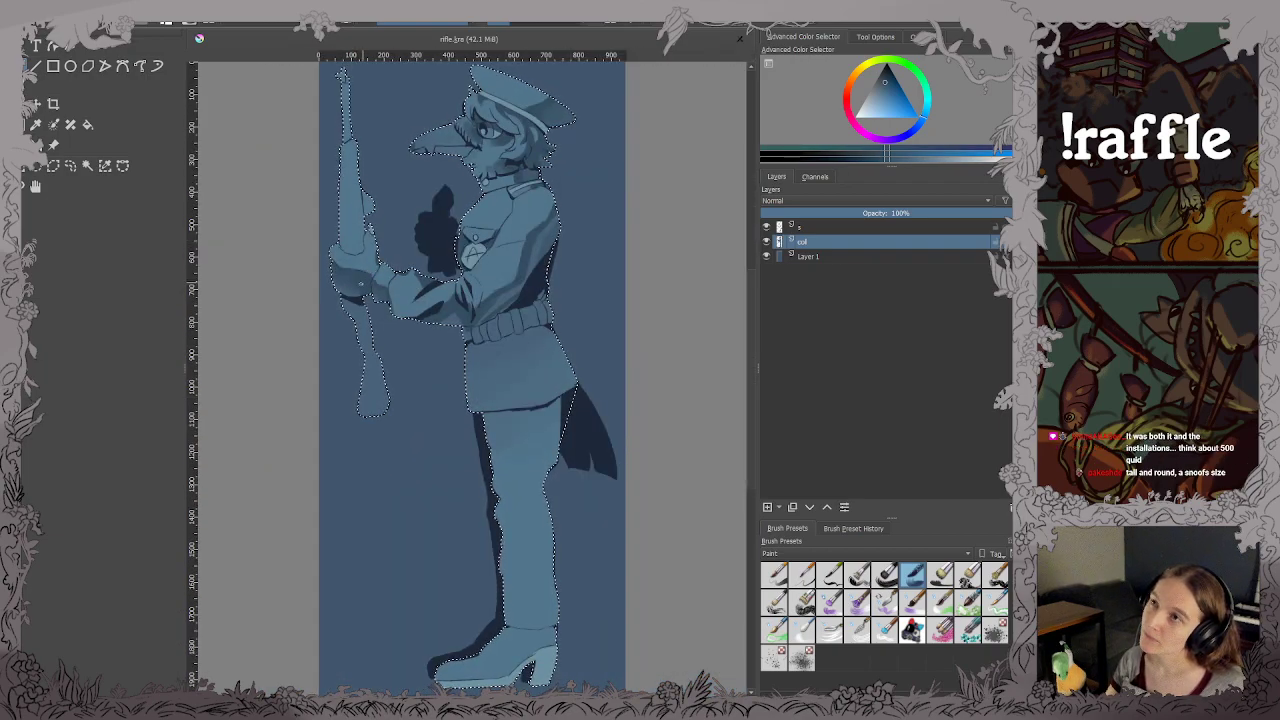
pyautogui.moveTo(455, 396); pyautogui.dragTo(461, 363)
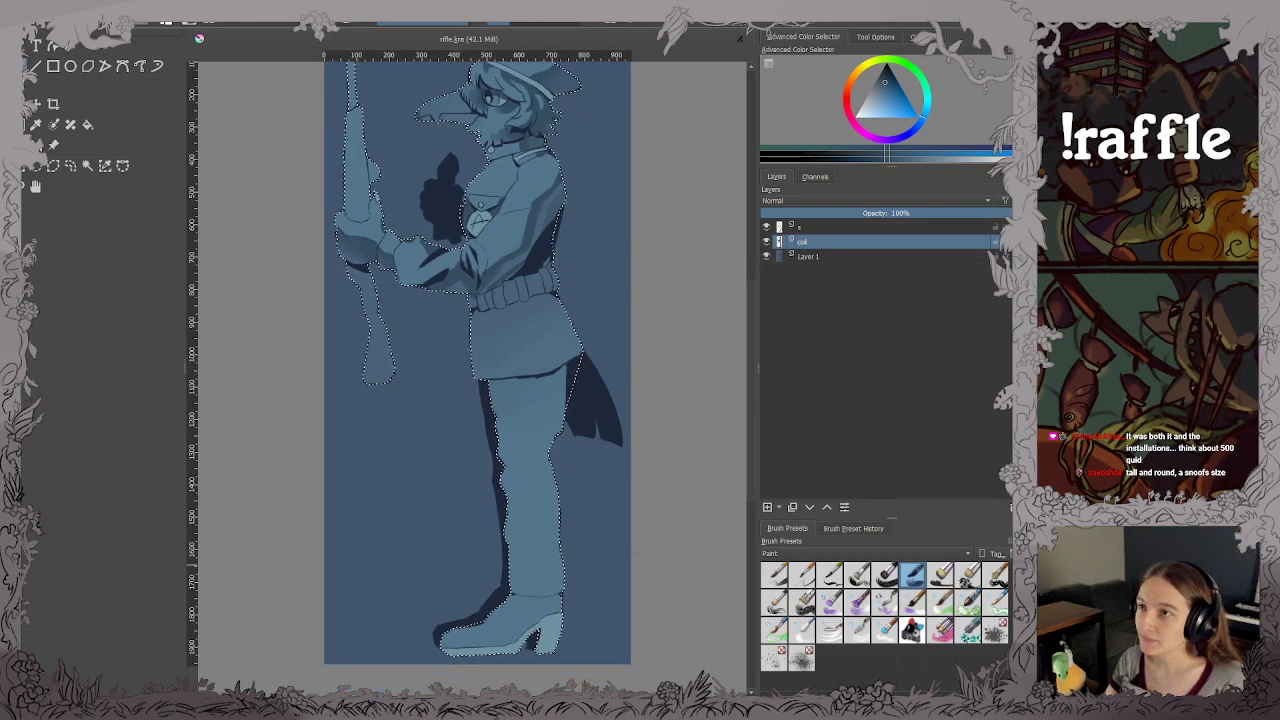
pyautogui.moveTo(610, 416); pyautogui.dragTo(604, 446)
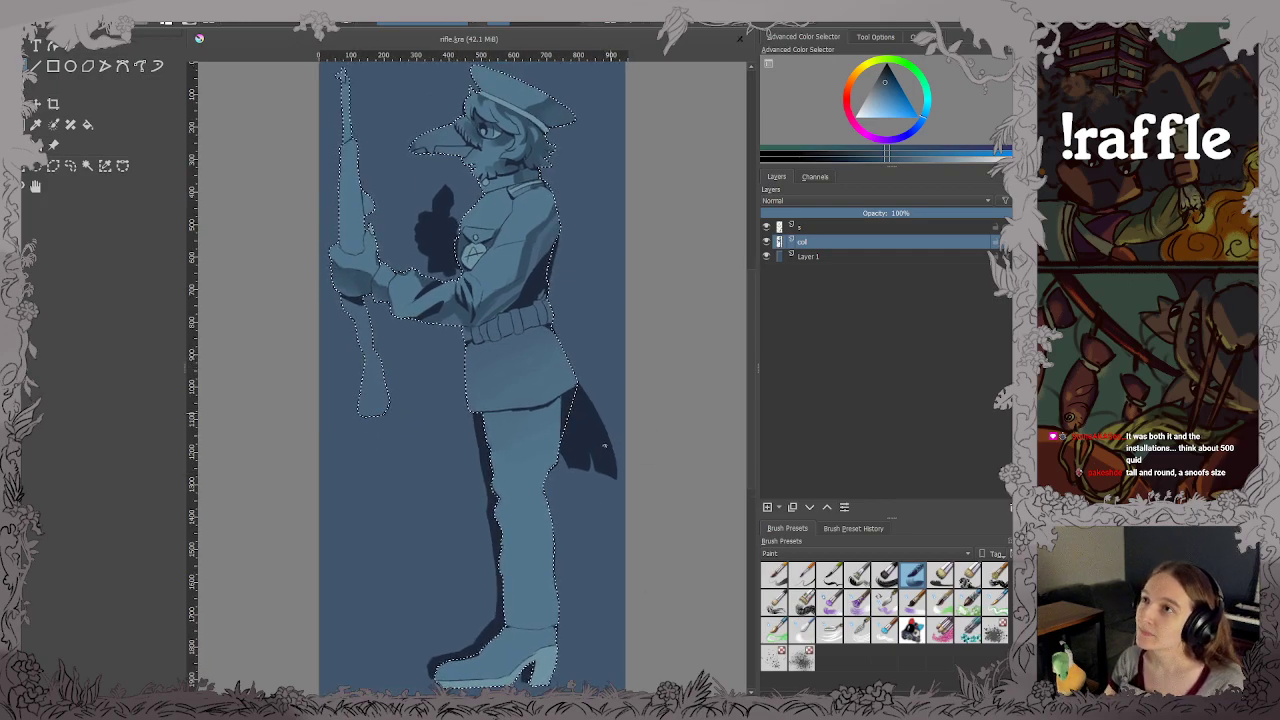
pyautogui.hotkey('ctrl', 'shift', 'a')
pyautogui.hotkey('ctrl', 's')
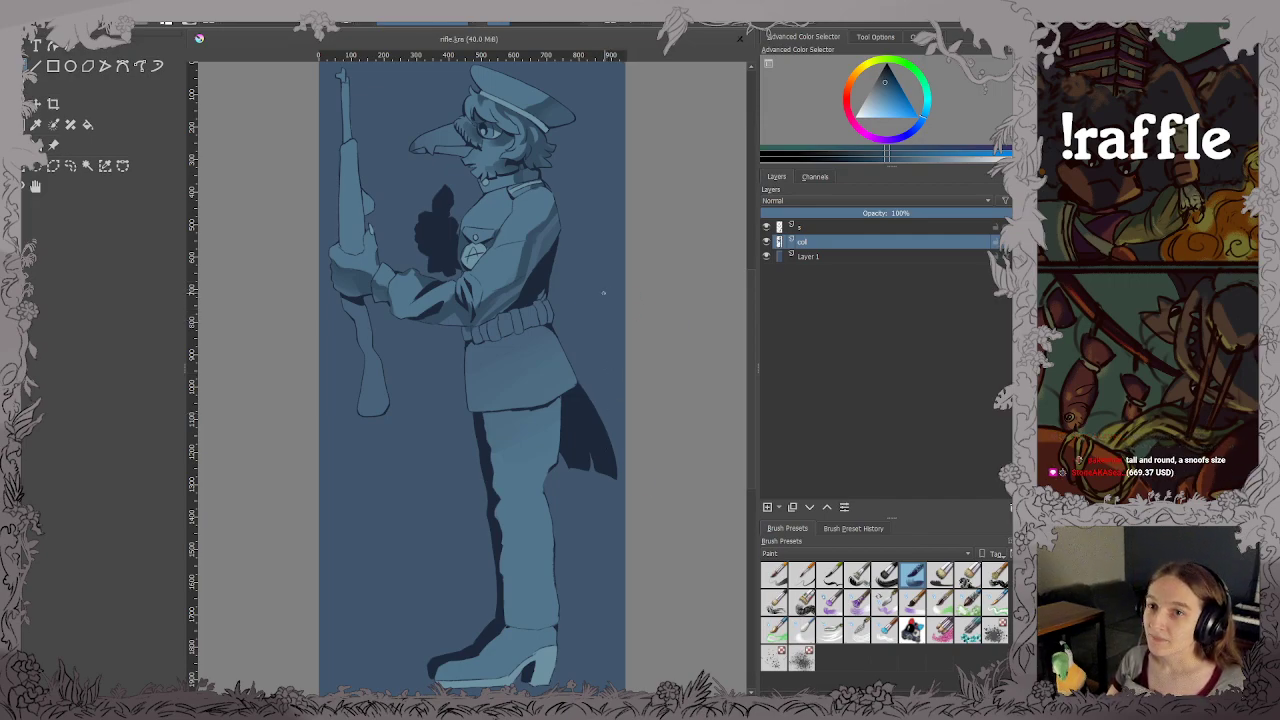
# Try to draw a hem line along the jacket skirt's lower edge with a different Paint brush.
pyautogui.scroll(2, 603, 293)
pyautogui.click(911, 632)
pyautogui.scroll(3, 390, 205)
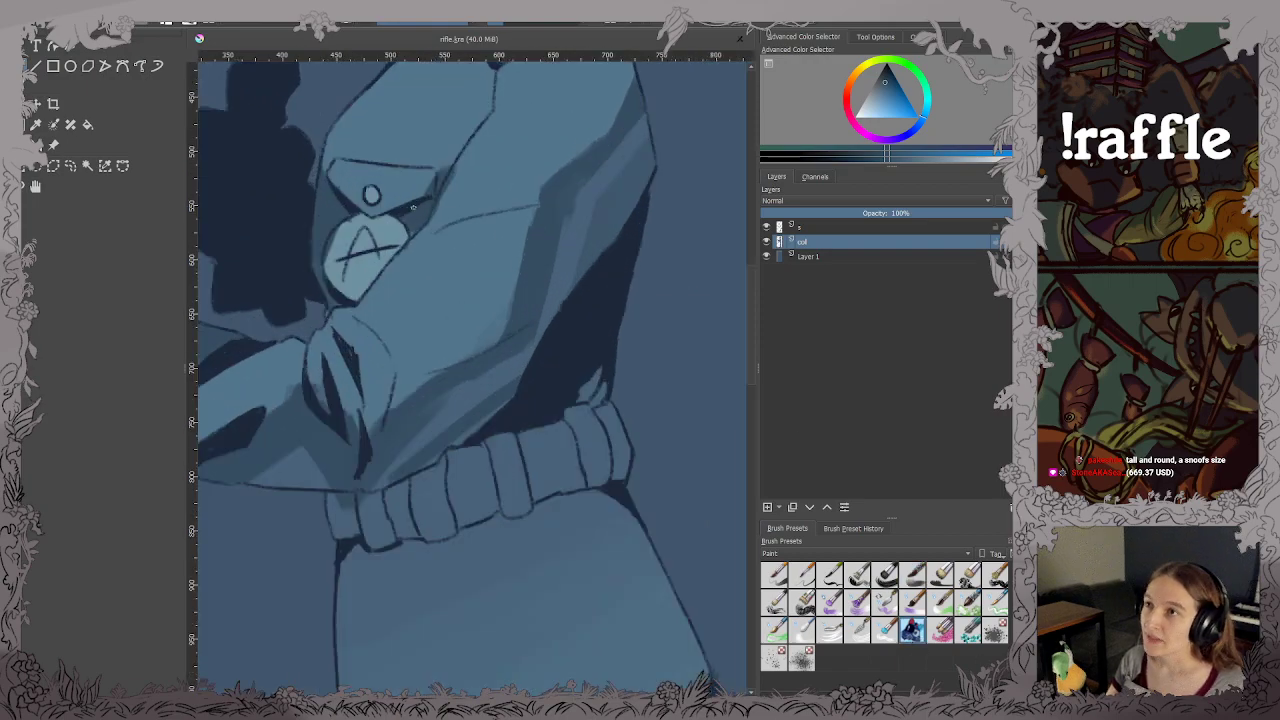
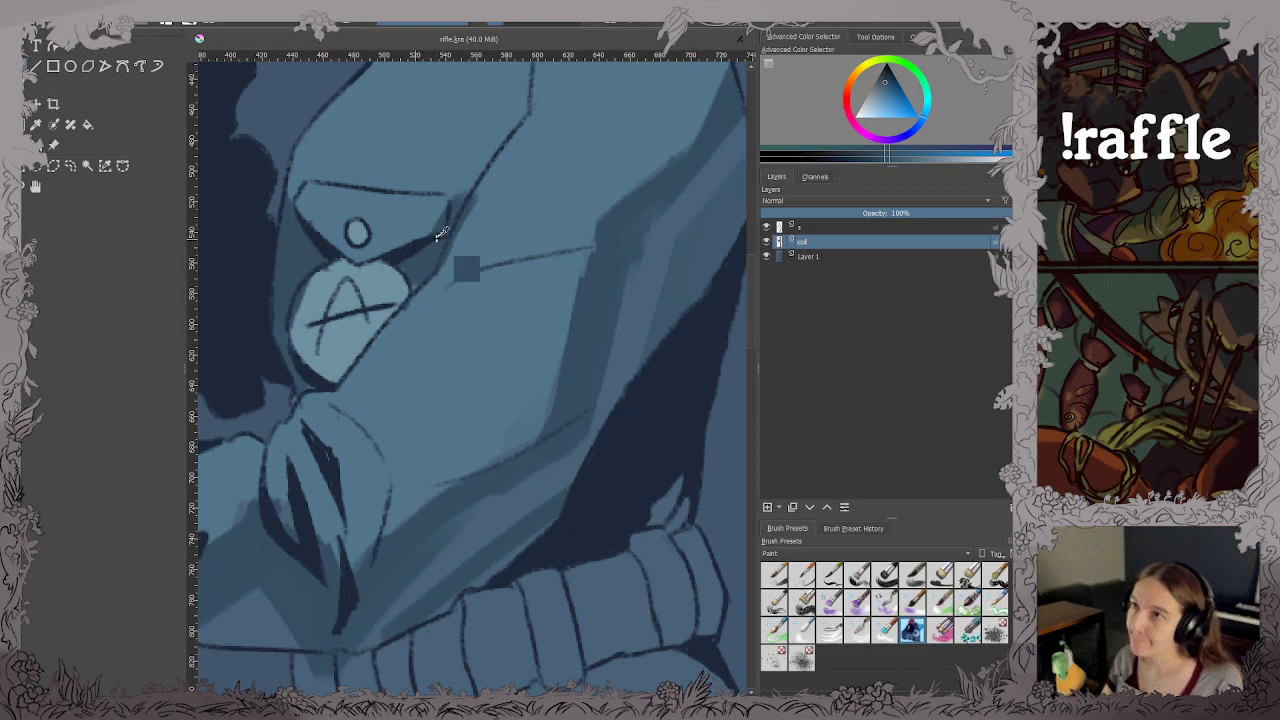
pyautogui.scroll(-2, 656, 518)
pyautogui.moveTo(656, 518); pyautogui.dragTo(613, 183)
pyautogui.scroll(1, 613, 183)
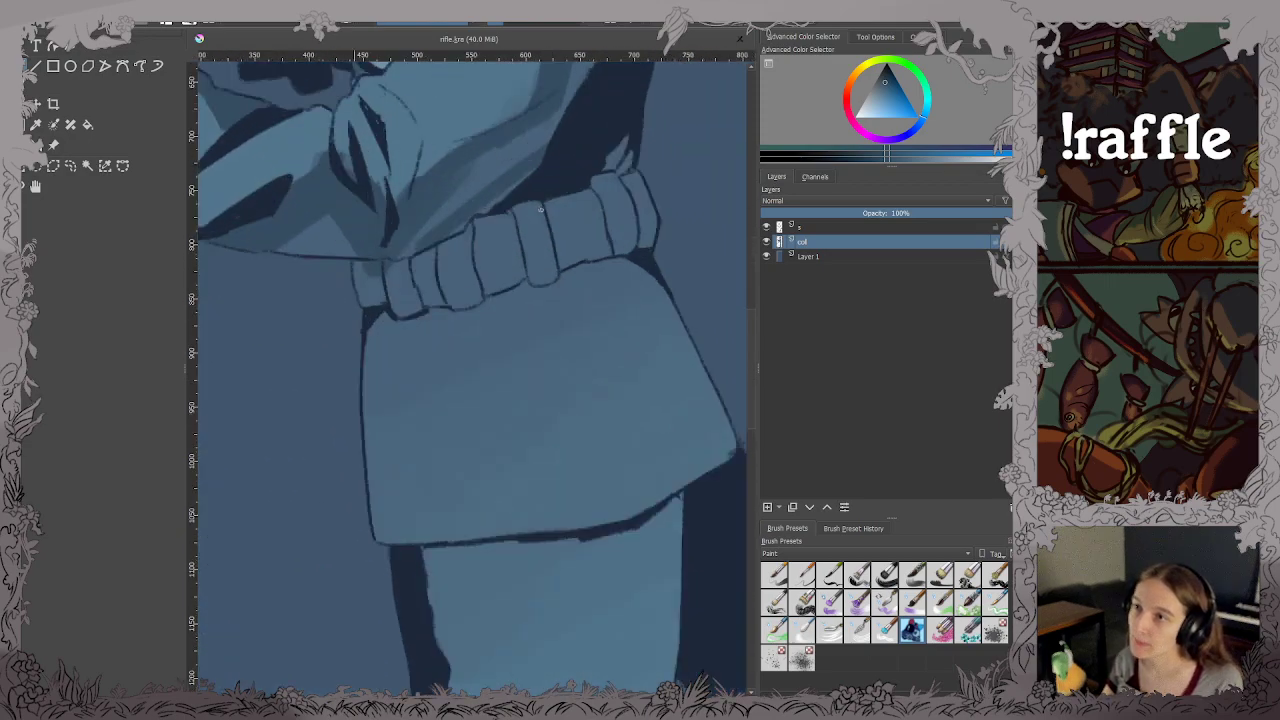
pyautogui.scroll(1, 580, 266)
pyautogui.moveTo(580, 266); pyautogui.dragTo(496, 116)
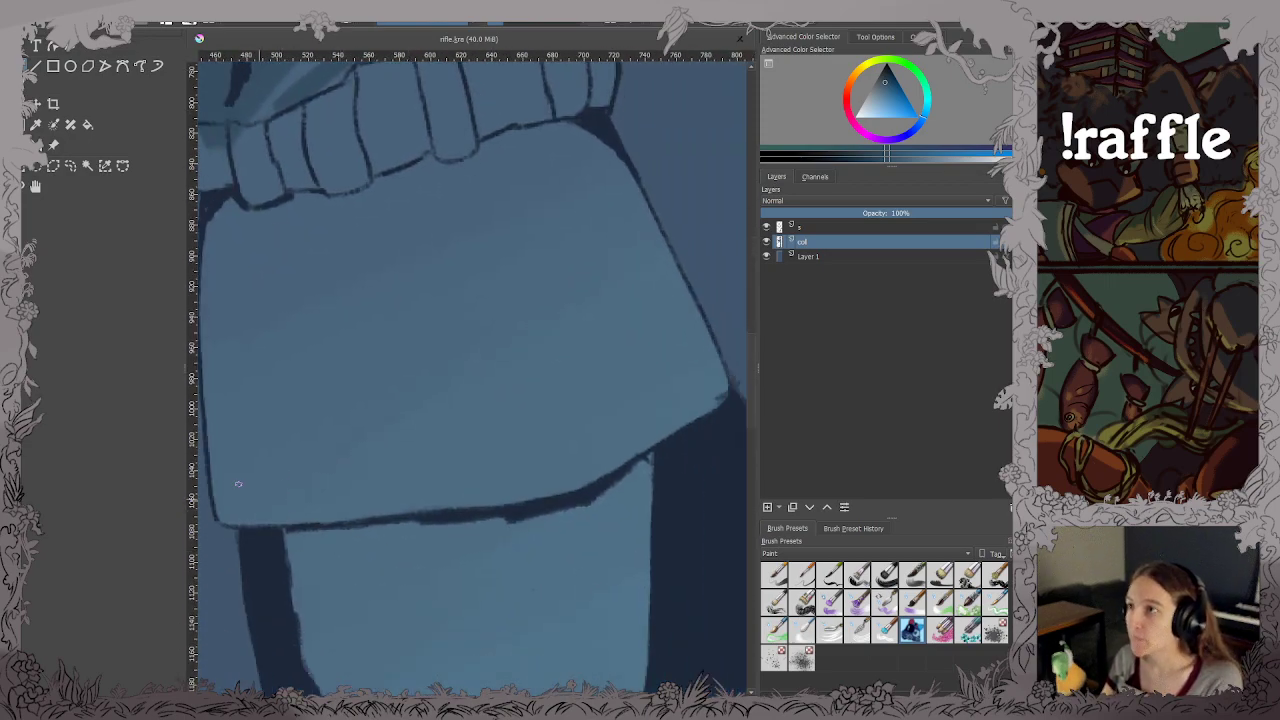
pyautogui.moveTo(230, 492); pyautogui.dragTo(518, 458)
pyautogui.hotkey('ctrl', 'z')
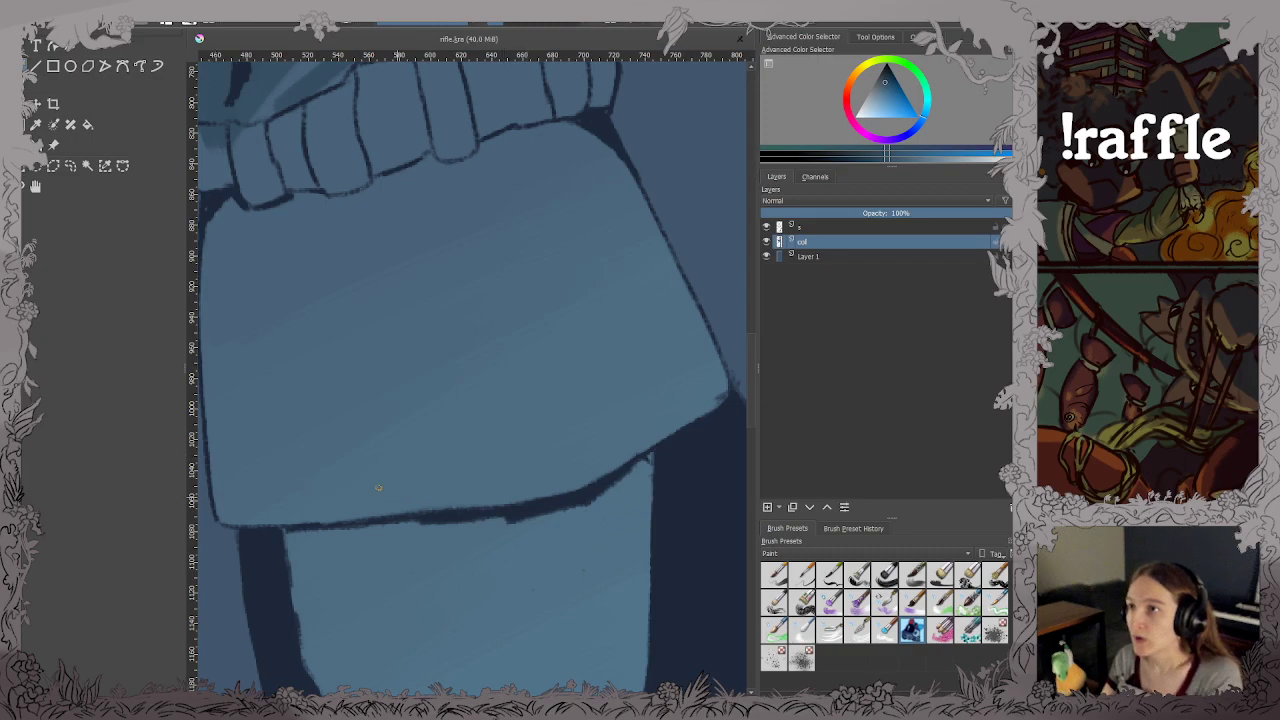
pyautogui.moveTo(218, 495)
pyautogui.mouseDown()
pyautogui.moveTo(360, 492)
pyautogui.moveTo(520, 459)
pyautogui.mouseUp()
pyautogui.hotkey('ctrl', 'z')
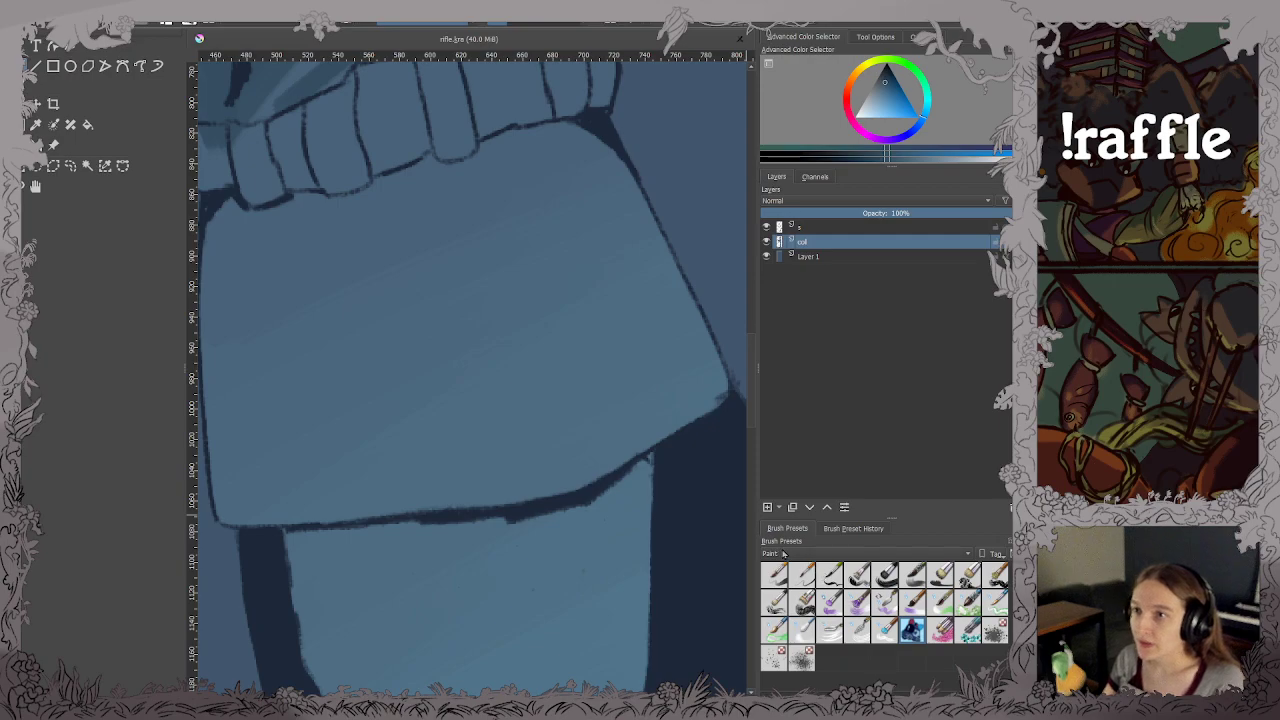
# With a Sketch brush preset, draw a hem line along the jacket skirt's lower edge and seam lines down from the belt.
pyautogui.click(786, 582)
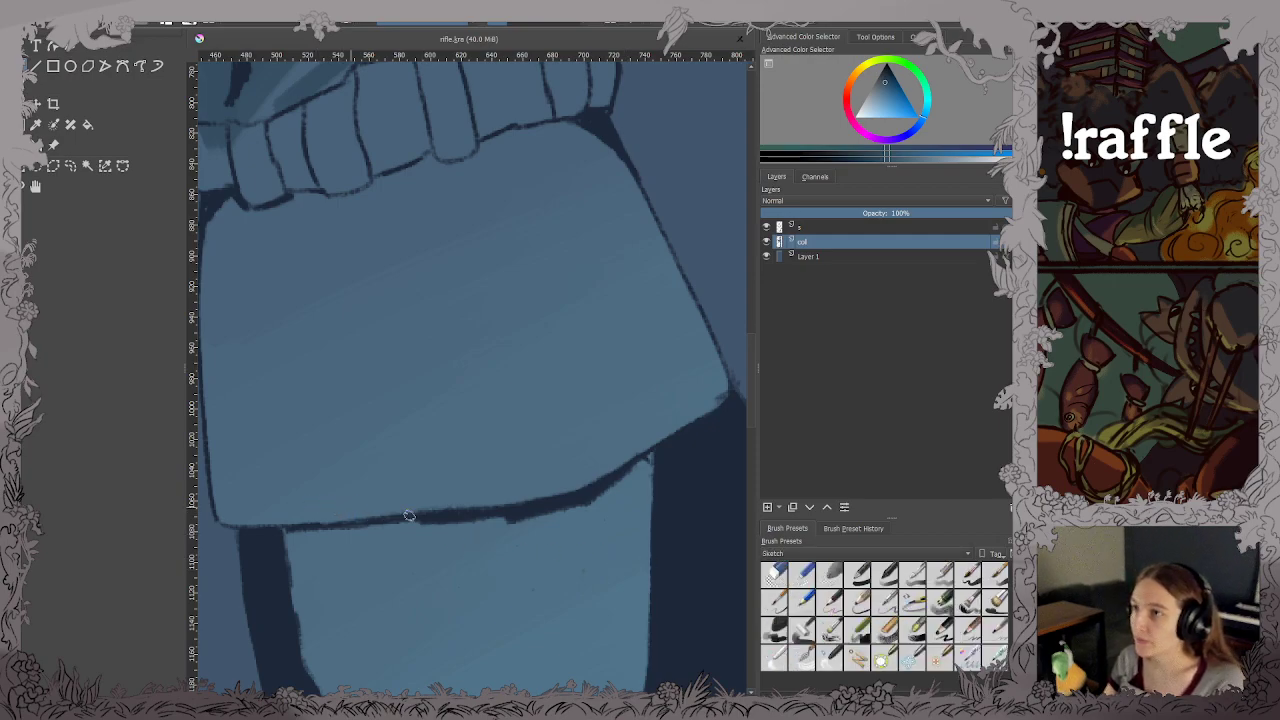
pyautogui.click(941, 629)
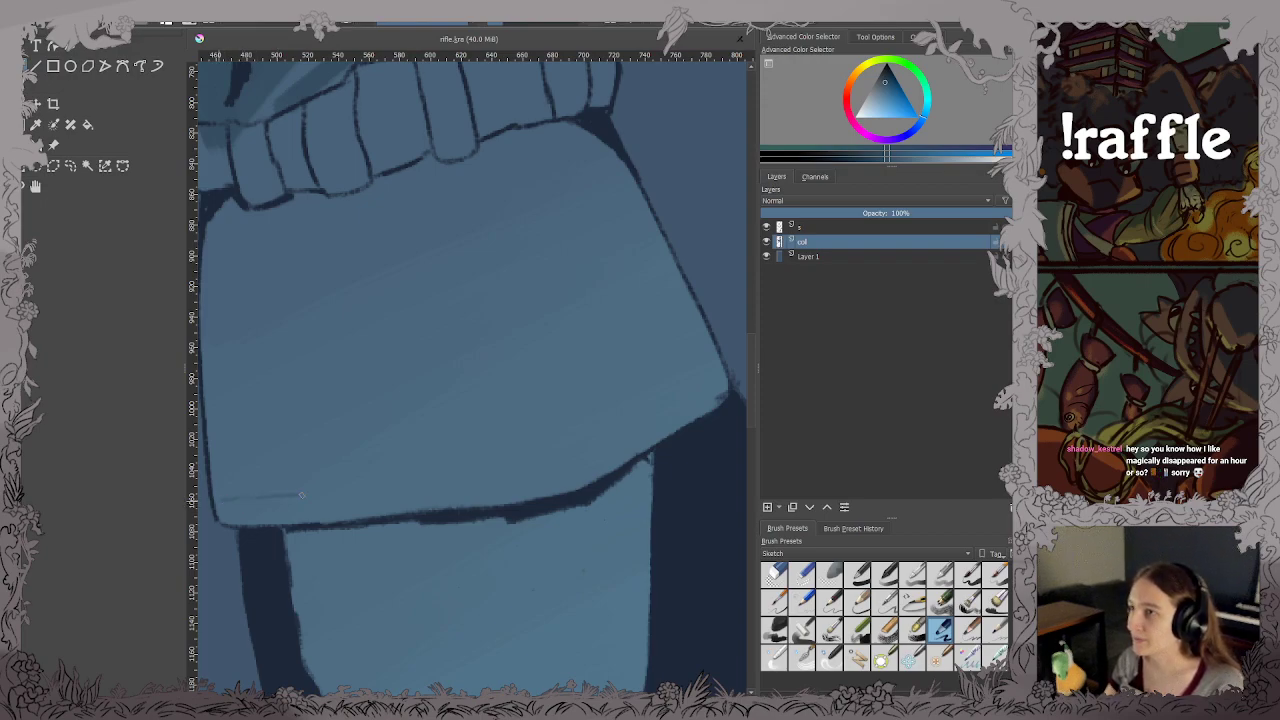
pyautogui.moveTo(301, 494)
pyautogui.mouseDown()
pyautogui.moveTo(489, 475)
pyautogui.moveTo(730, 378)
pyautogui.mouseUp()
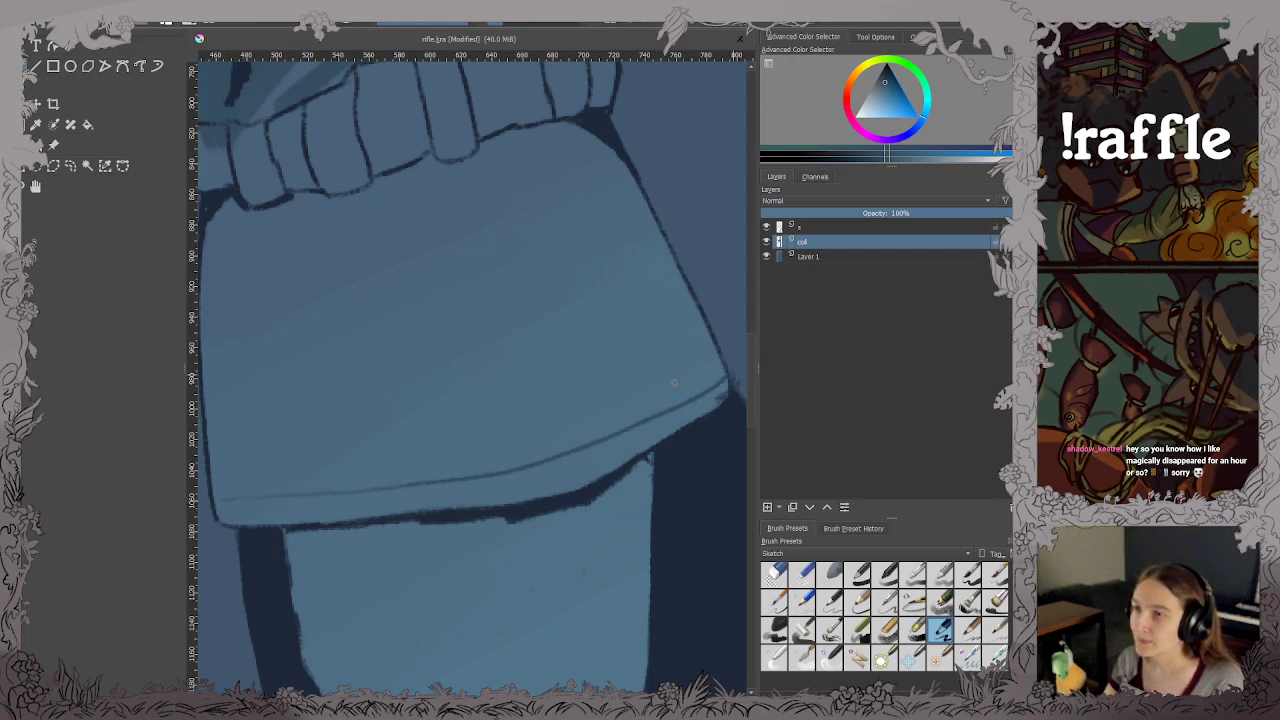
pyautogui.moveTo(398, 192); pyautogui.dragTo(474, 445)
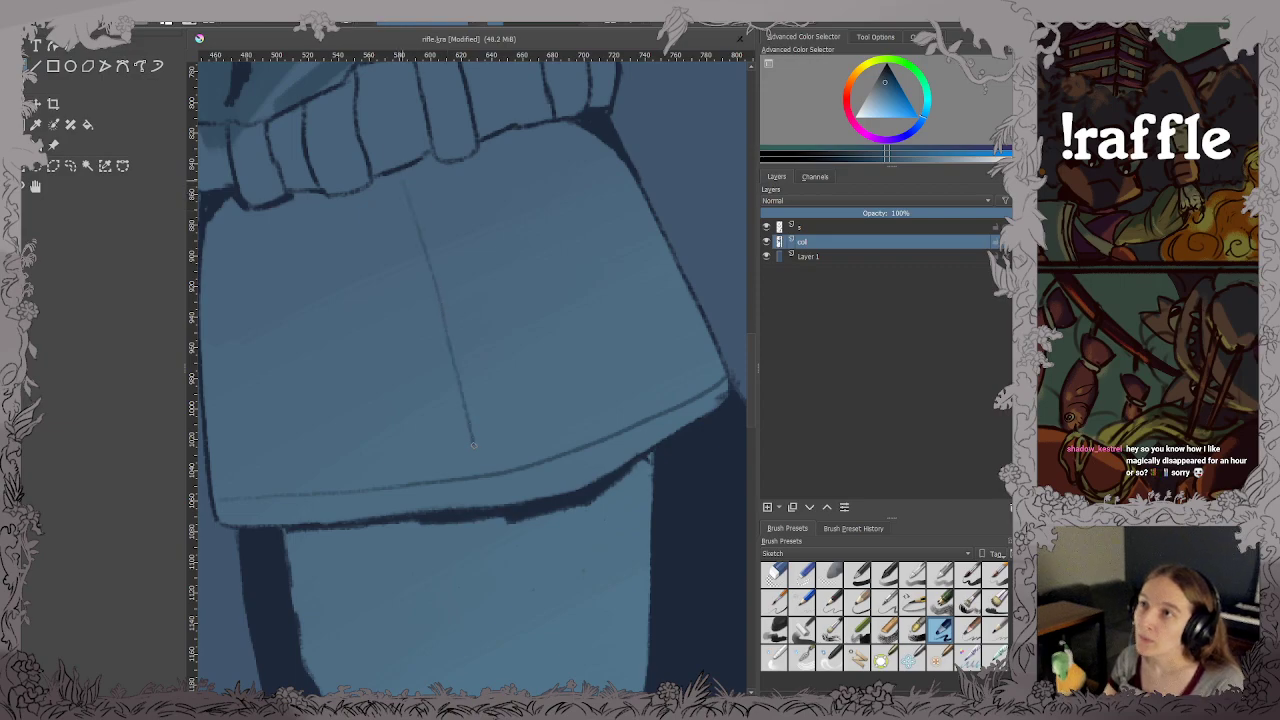
pyautogui.moveTo(508, 142); pyautogui.dragTo(554, 286)
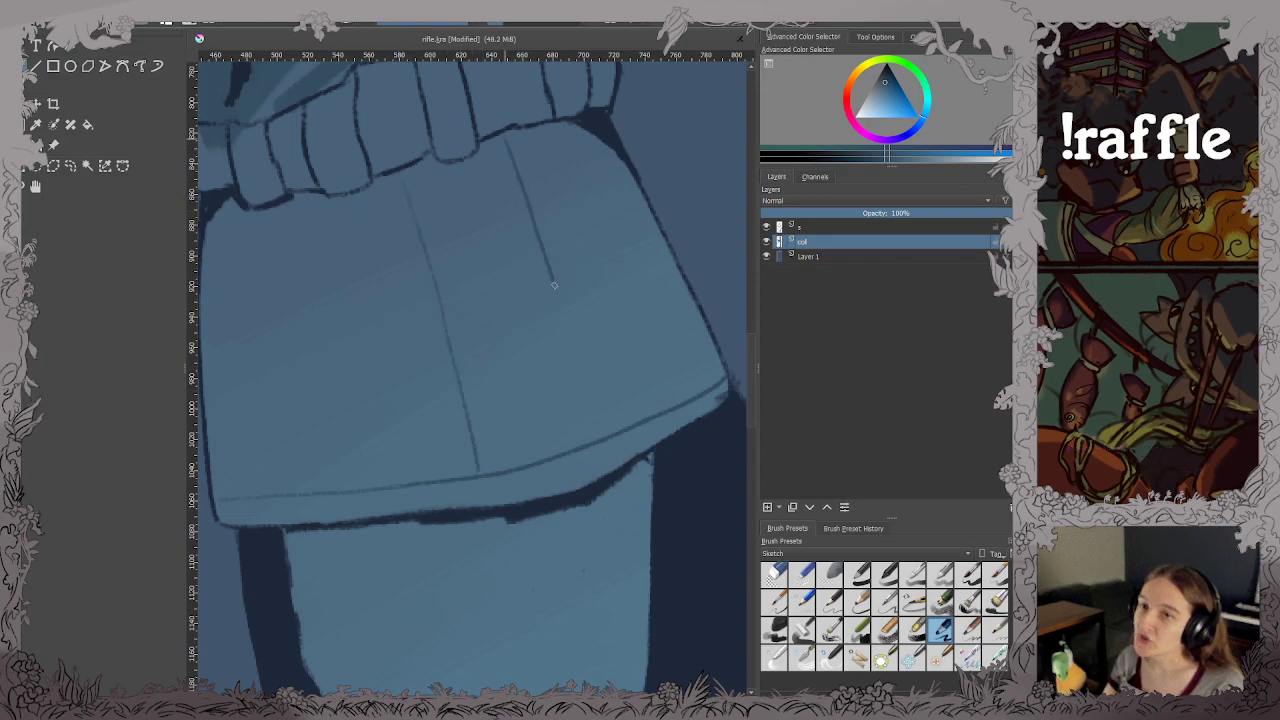
pyautogui.moveTo(499, 330)
pyautogui.mouseDown()
pyautogui.moveTo(517, 458)
pyautogui.moveTo(562, 494)
pyautogui.mouseUp()
pyautogui.scroll(-4, 516, 462)
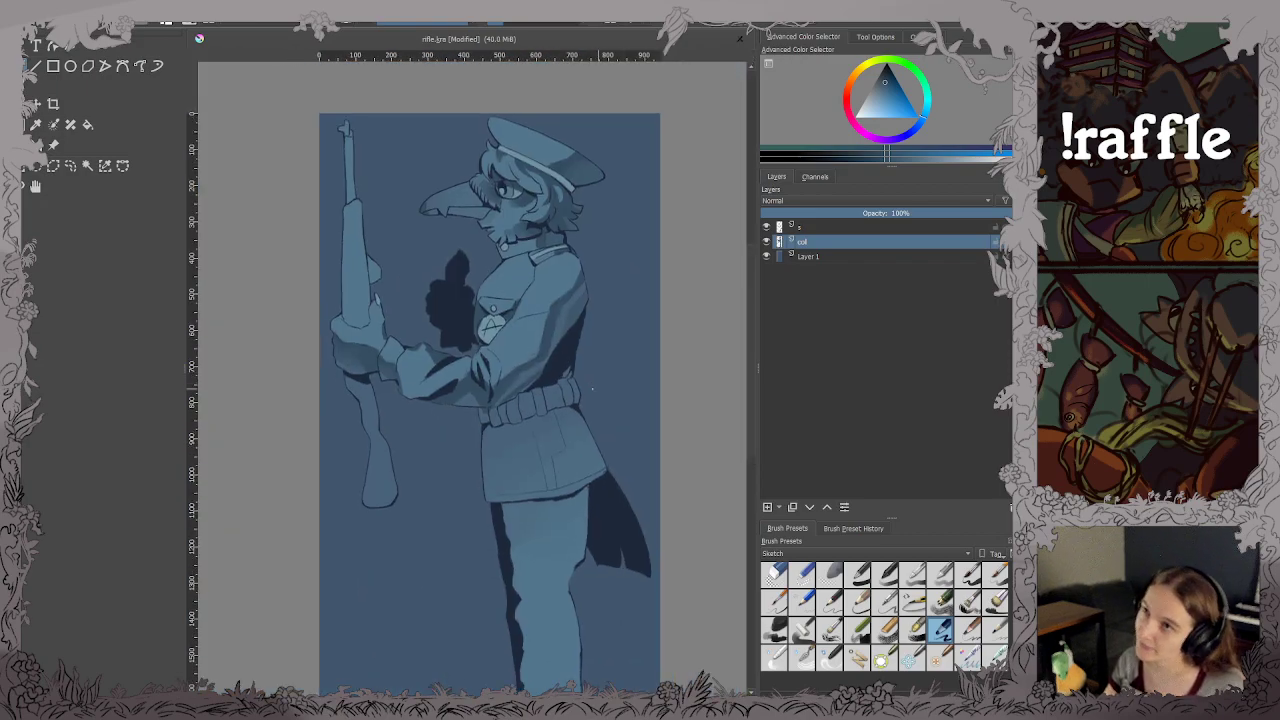
# Draw a curved armhole seam from the chest seam over the shoulder, below the shoulder strap.
pyautogui.scroll(2, 578, 460)
pyautogui.moveTo(545, 241); pyautogui.dragTo(582, 354)
pyautogui.scroll(3, 581, 354)
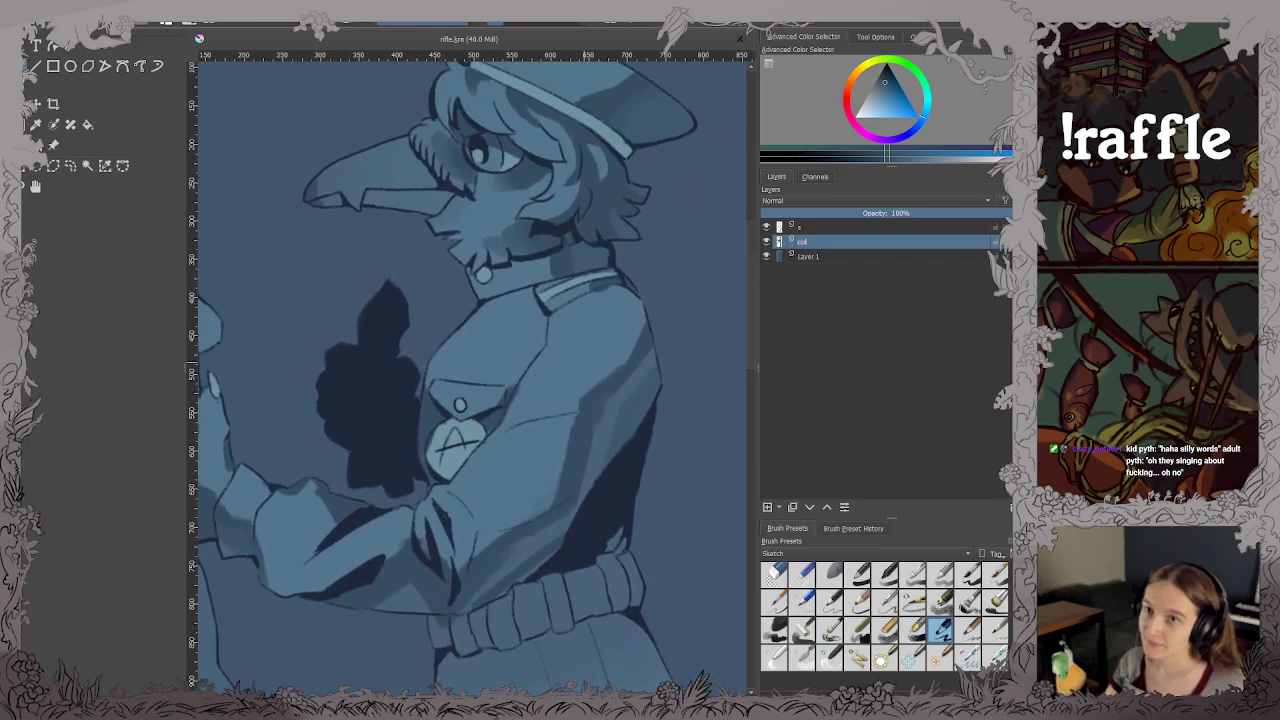
pyautogui.scroll(3, 603, 276)
pyautogui.scroll(3, 603, 276)
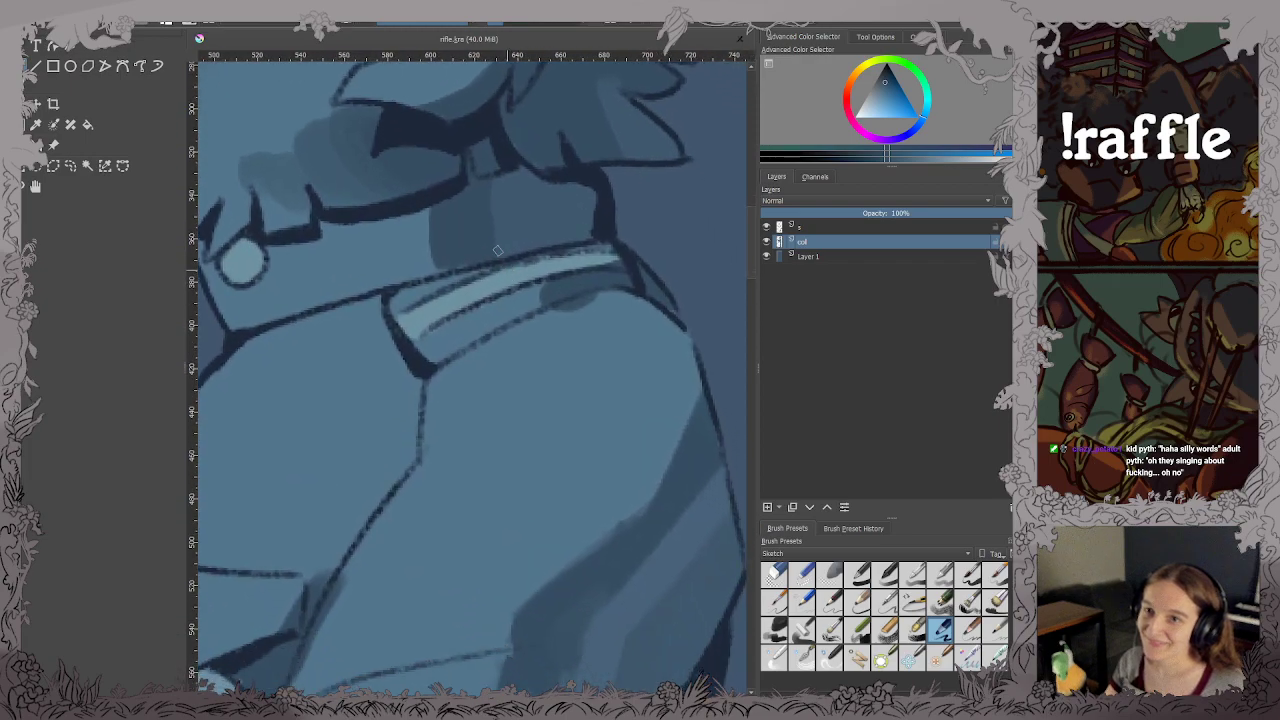
pyautogui.moveTo(519, 320); pyautogui.dragTo(550, 299)
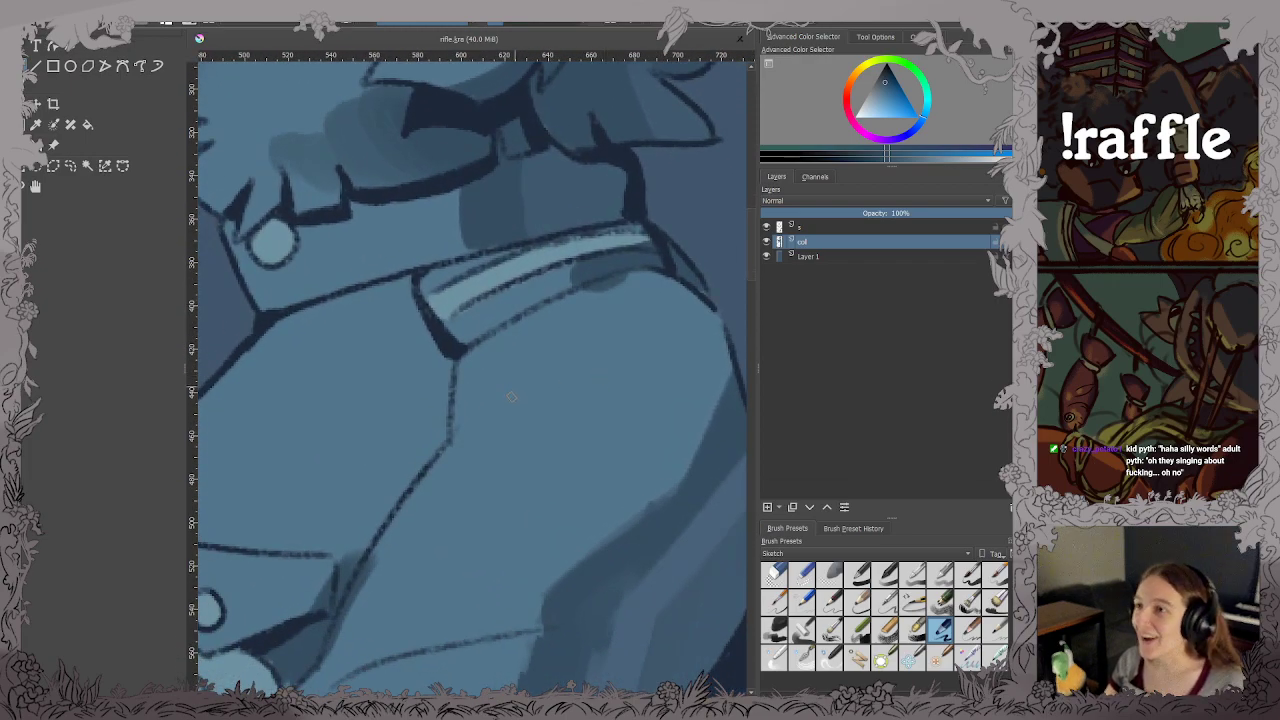
pyautogui.moveTo(448, 441); pyautogui.dragTo(700, 293)
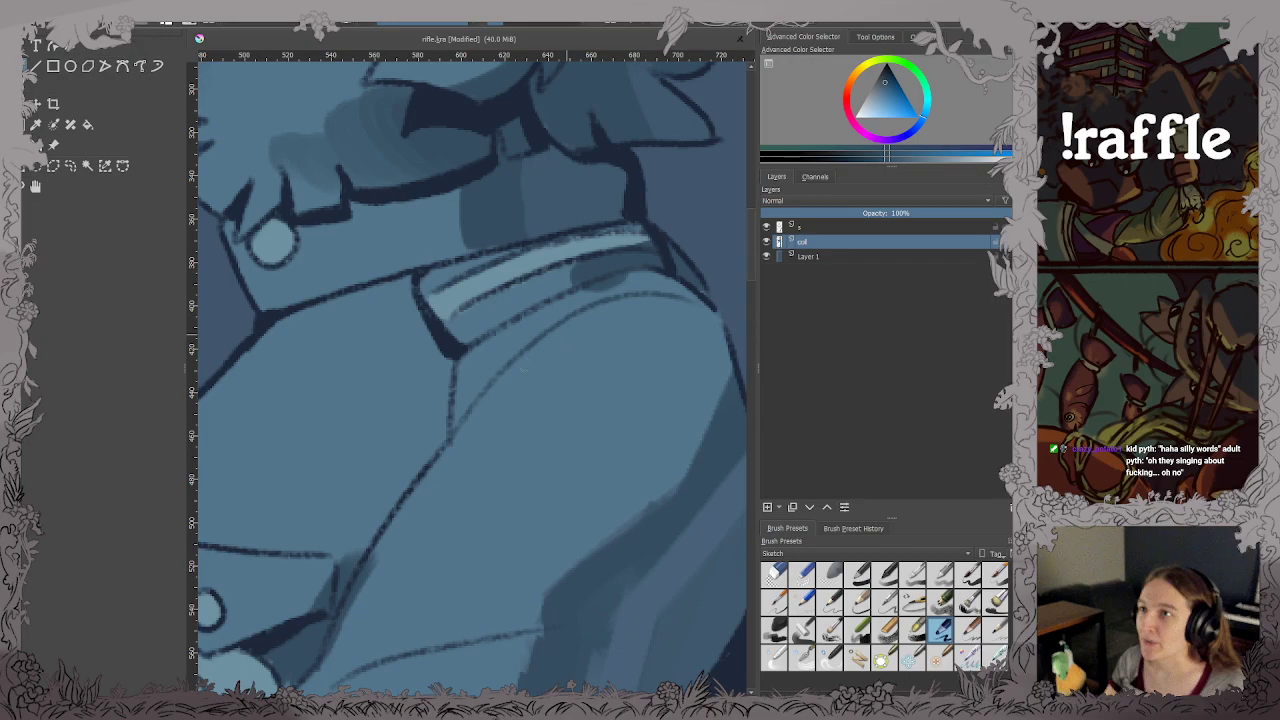
# Try to add a second curved line and hatching between the armhole seam and the shoulder strap.
pyautogui.moveTo(466, 415); pyautogui.dragTo(603, 293)
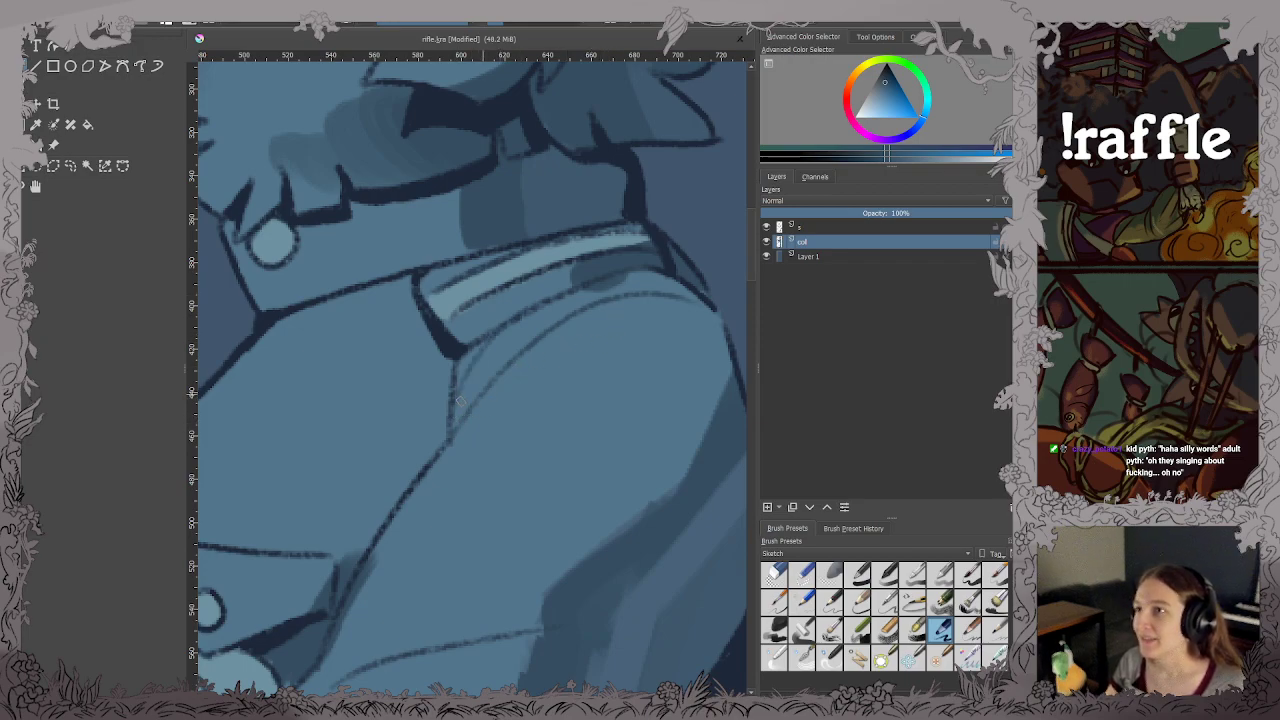
pyautogui.moveTo(459, 400)
pyautogui.mouseDown()
pyautogui.moveTo(490, 382)
pyautogui.moveTo(488, 358)
pyautogui.mouseUp()
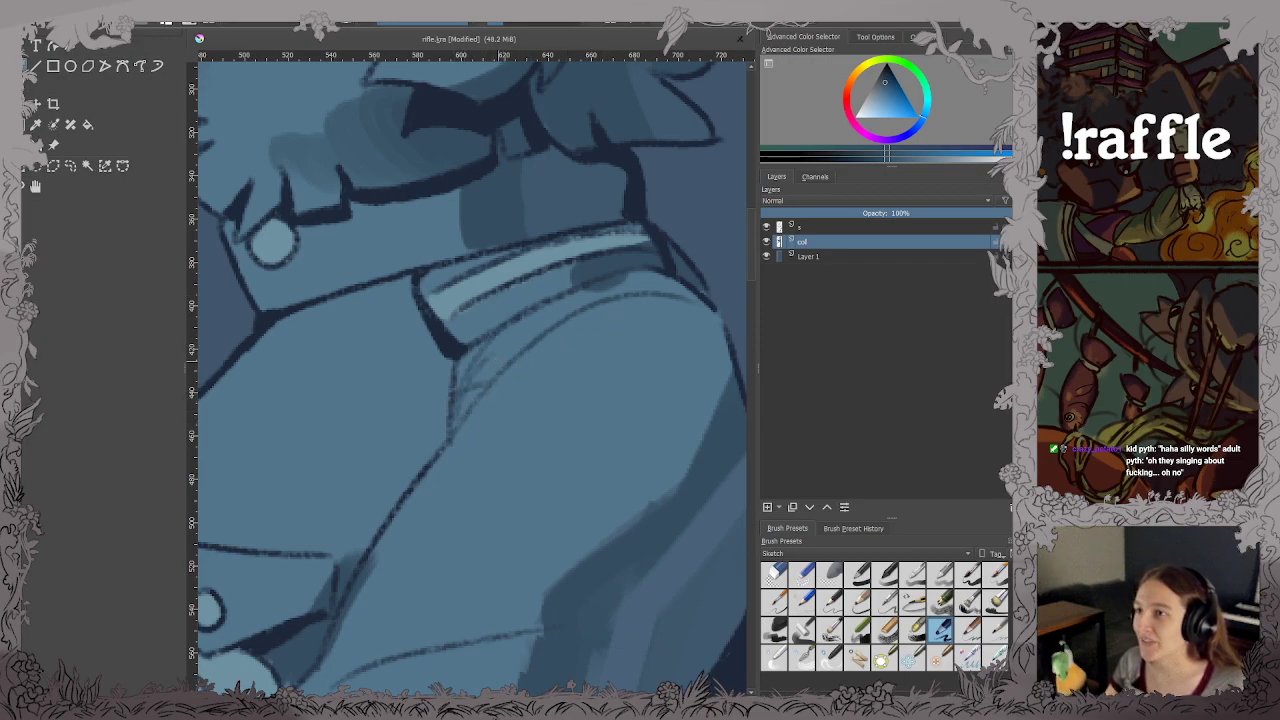
pyautogui.hotkey('ctrl', 'z')
pyautogui.hotkey('ctrl', 'z')
# Hatch fine dark strokes beneath the eye and save the file.
pyautogui.scroll(-3, 507, 360)
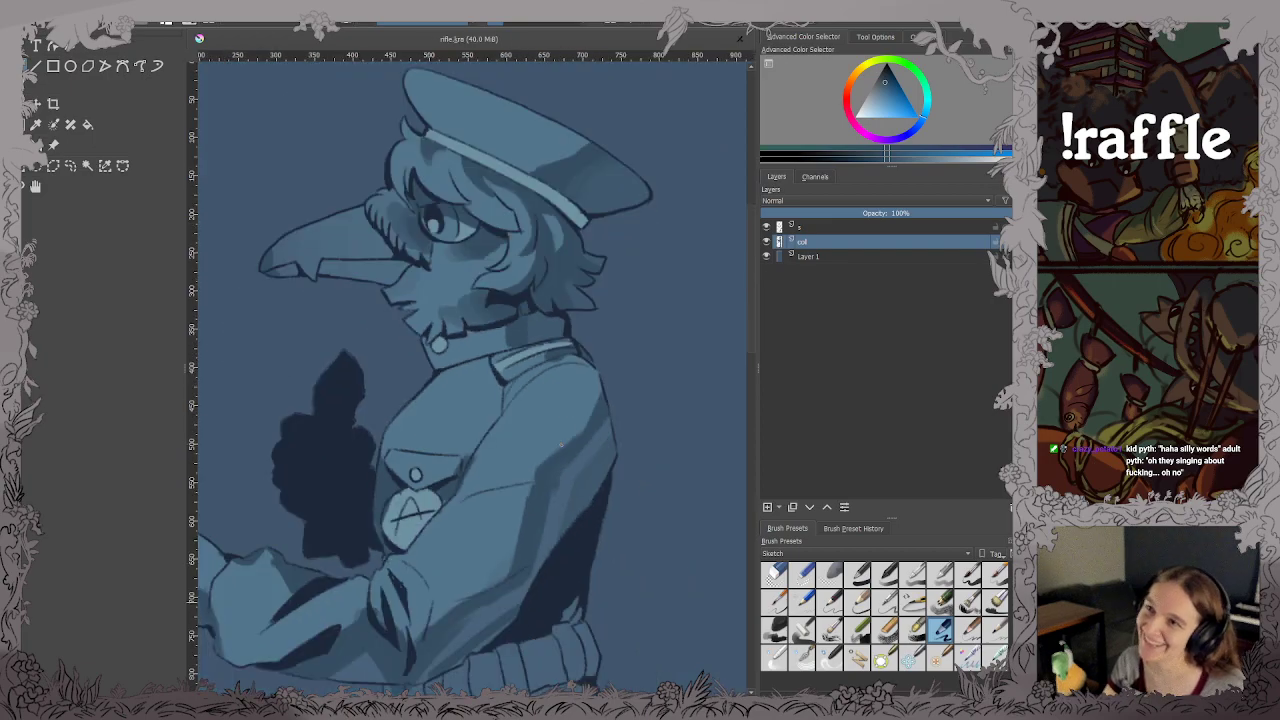
pyautogui.press('=')
pyautogui.press('=')
pyautogui.moveTo(448, 324); pyautogui.dragTo(522, 450)
pyautogui.moveTo(525, 296); pyautogui.dragTo(525, 368)
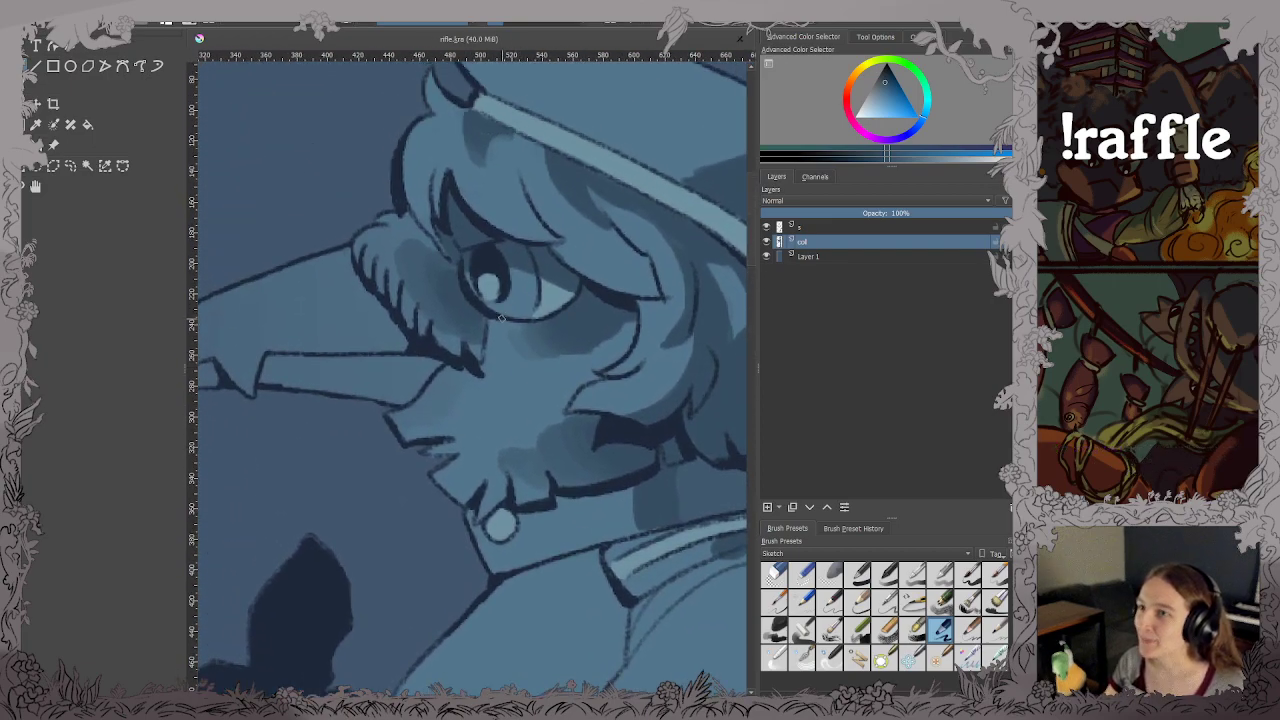
pyautogui.moveTo(480, 325)
pyautogui.mouseDown()
pyautogui.moveTo(505, 345)
pyautogui.moveTo(545, 333)
pyautogui.mouseUp()
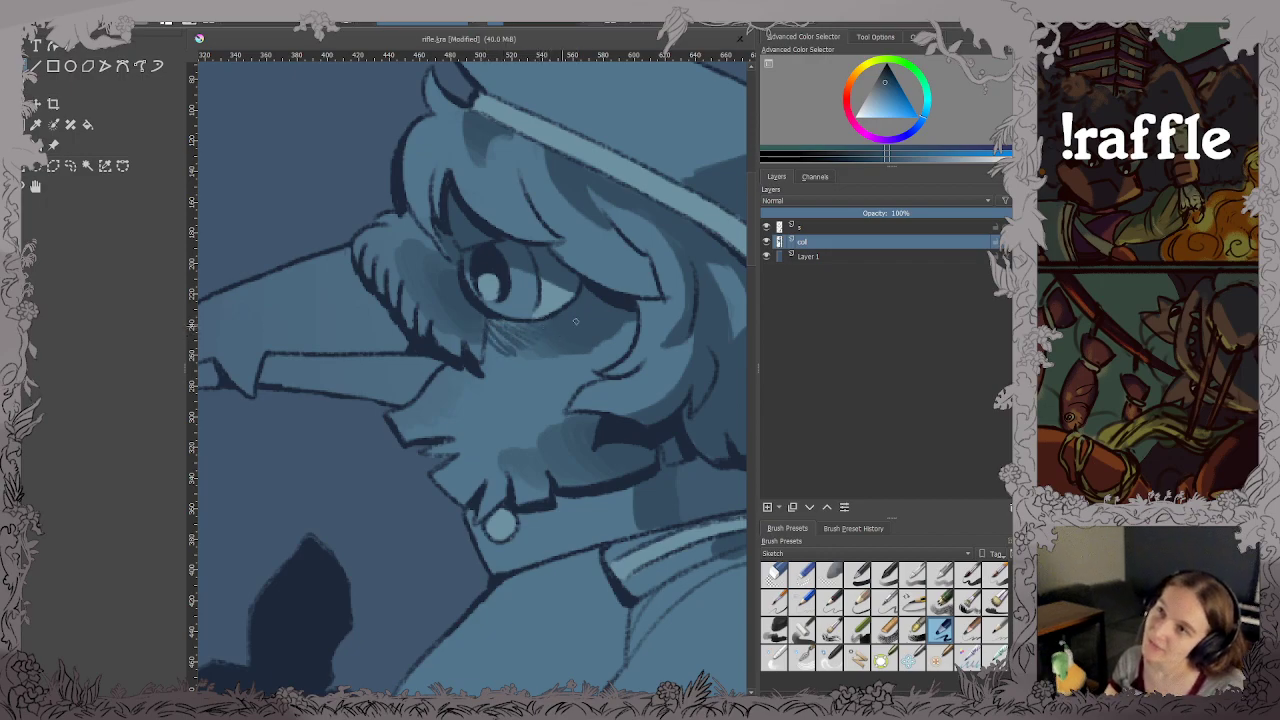
pyautogui.hotkey('ctrl', 's')
# Add fine strokes in lighter blue sampled from the face over the tuft between beak and eye, and save.
pyautogui.scroll(-3, 599, 312)
pyautogui.scroll(4, 540, 340)
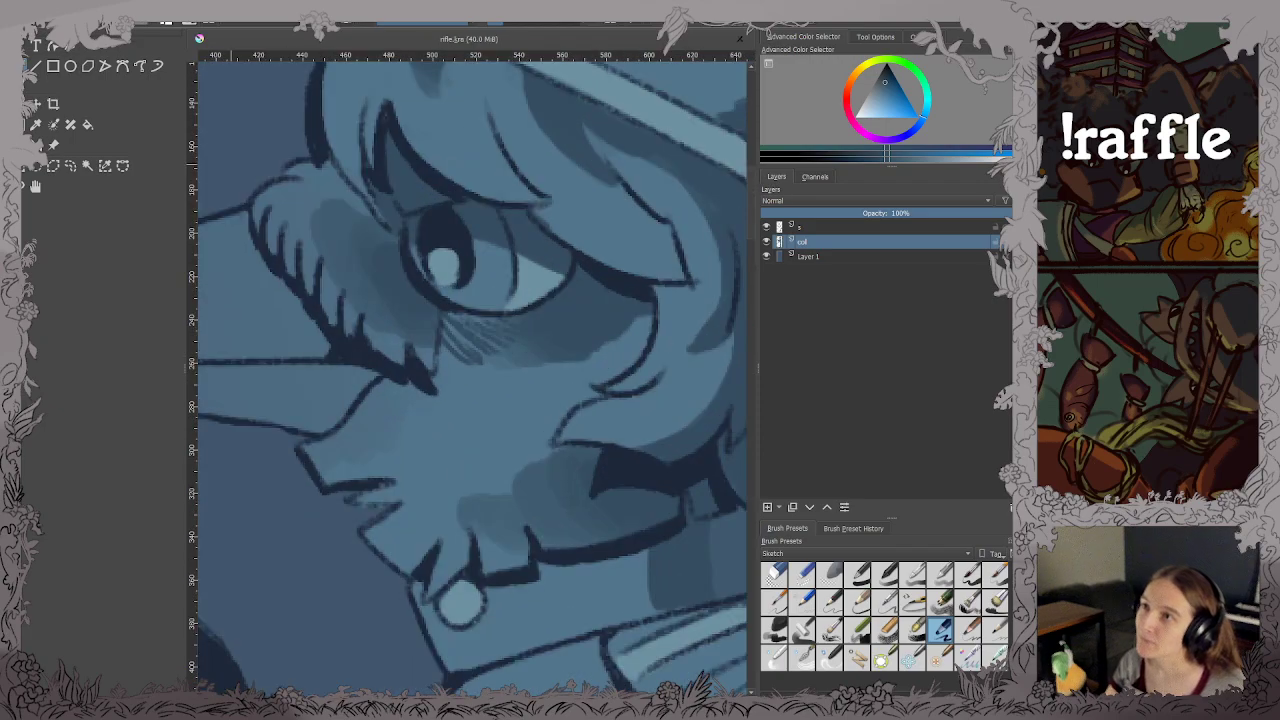
pyautogui.keyDown('ctrl'); pyautogui.click(494, 367); pyautogui.keyUp('ctrl')
pyautogui.moveTo(316, 204)
pyautogui.mouseDown()
pyautogui.moveTo(334, 282)
pyautogui.moveTo(366, 320)
pyautogui.moveTo(406, 328)
pyautogui.mouseUp()
pyautogui.hotkey('ctrl', 's')
pyautogui.scroll(-4, 455, 332)
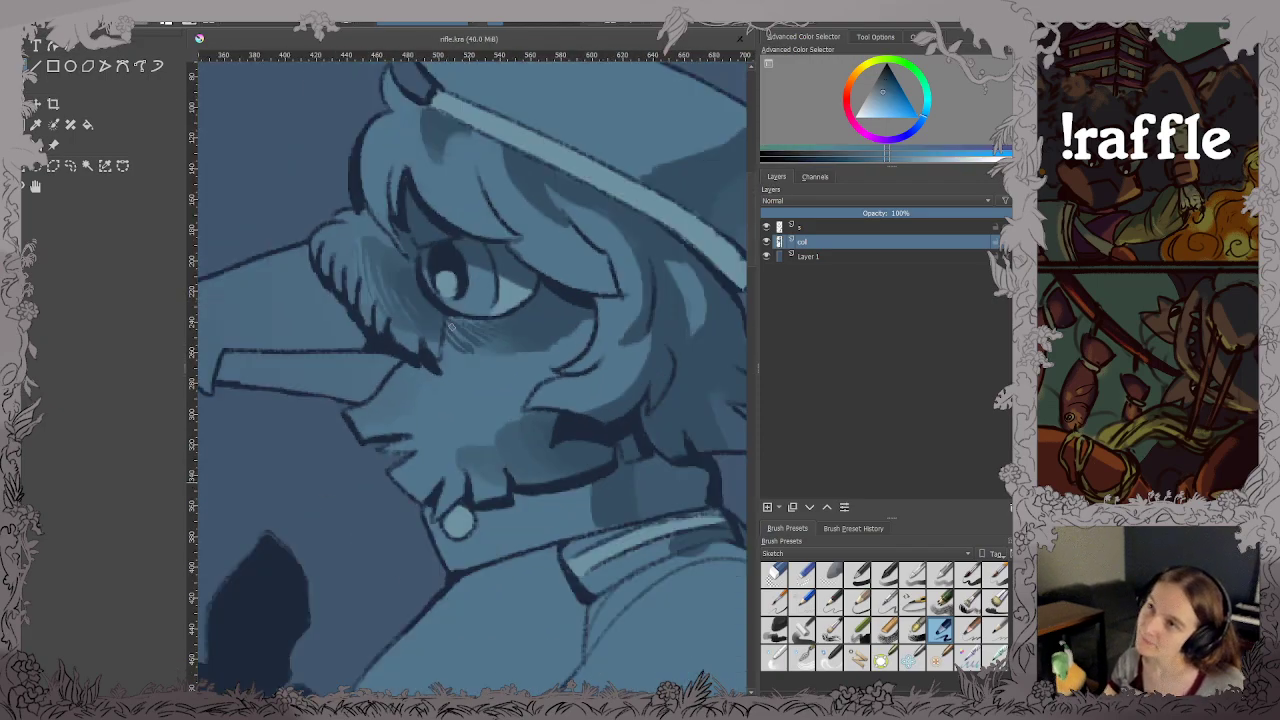
# Draw a thin dark blue seam down the trouser leg and a cuff line just above the boot.
pyautogui.scroll(-2, 472, 374)
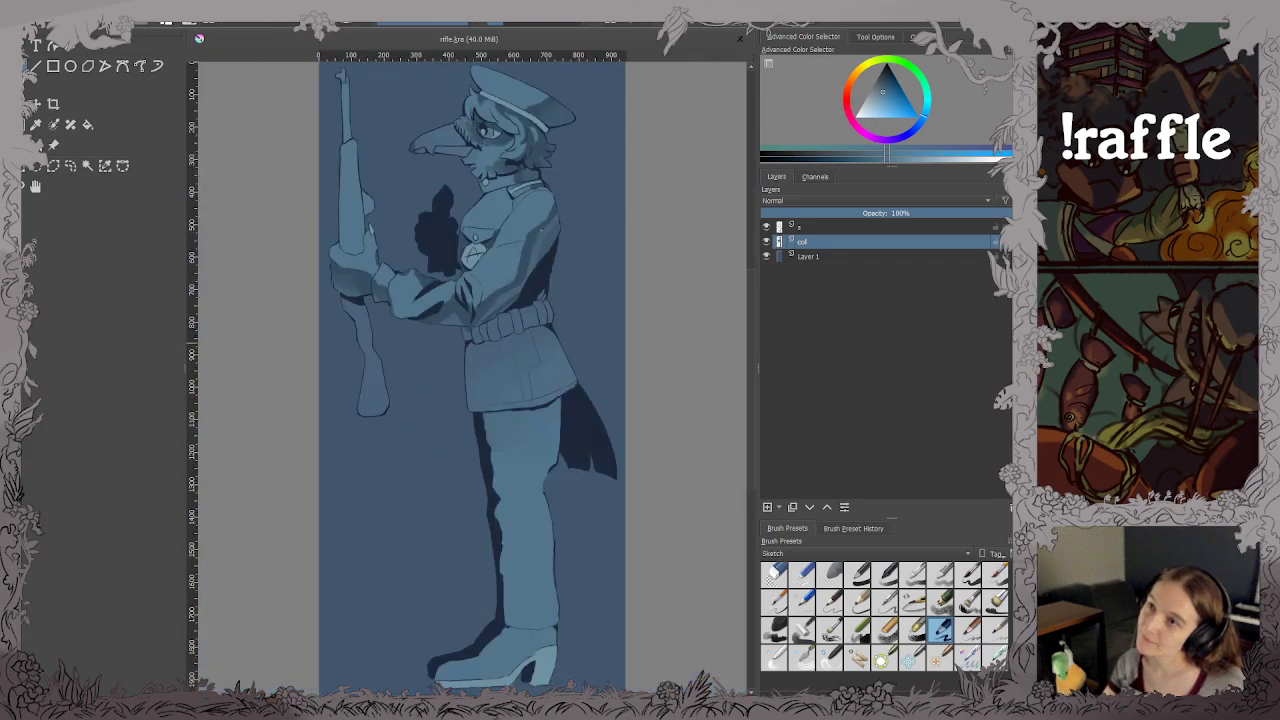
pyautogui.scroll(3, 528, 650)
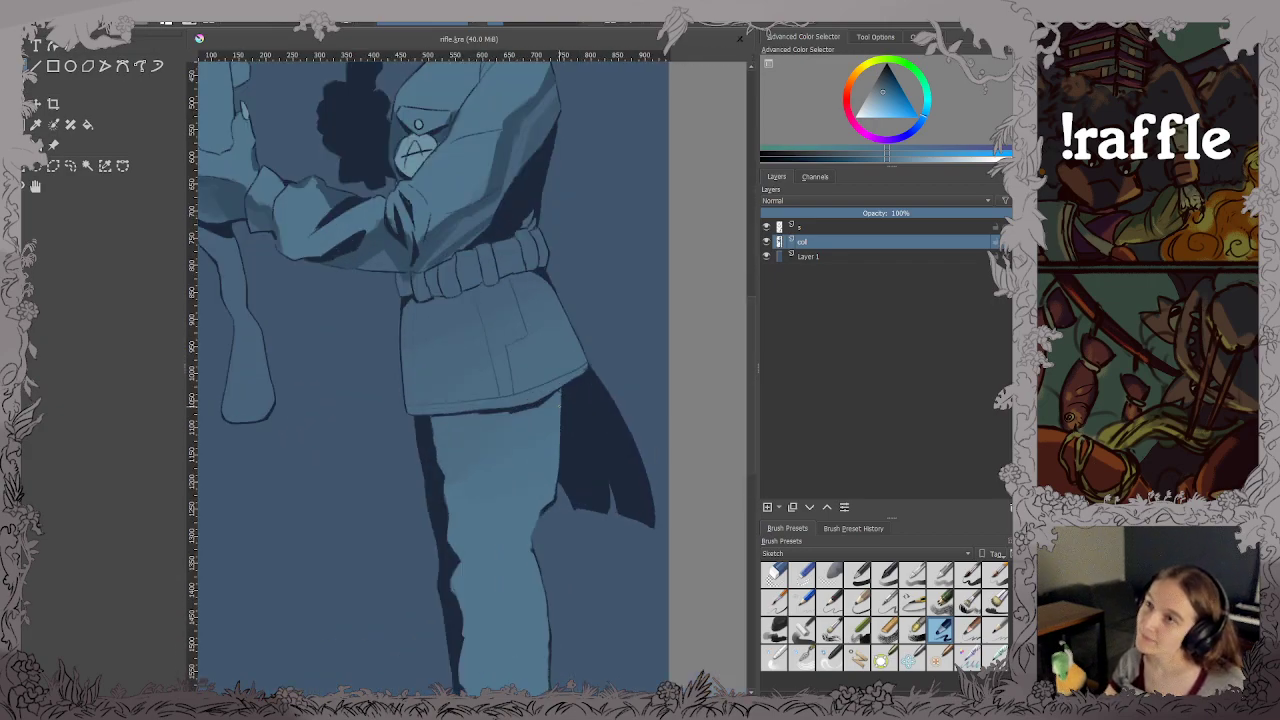
pyautogui.keyDown('ctrl'); pyautogui.click(652, 268); pyautogui.keyUp('ctrl')
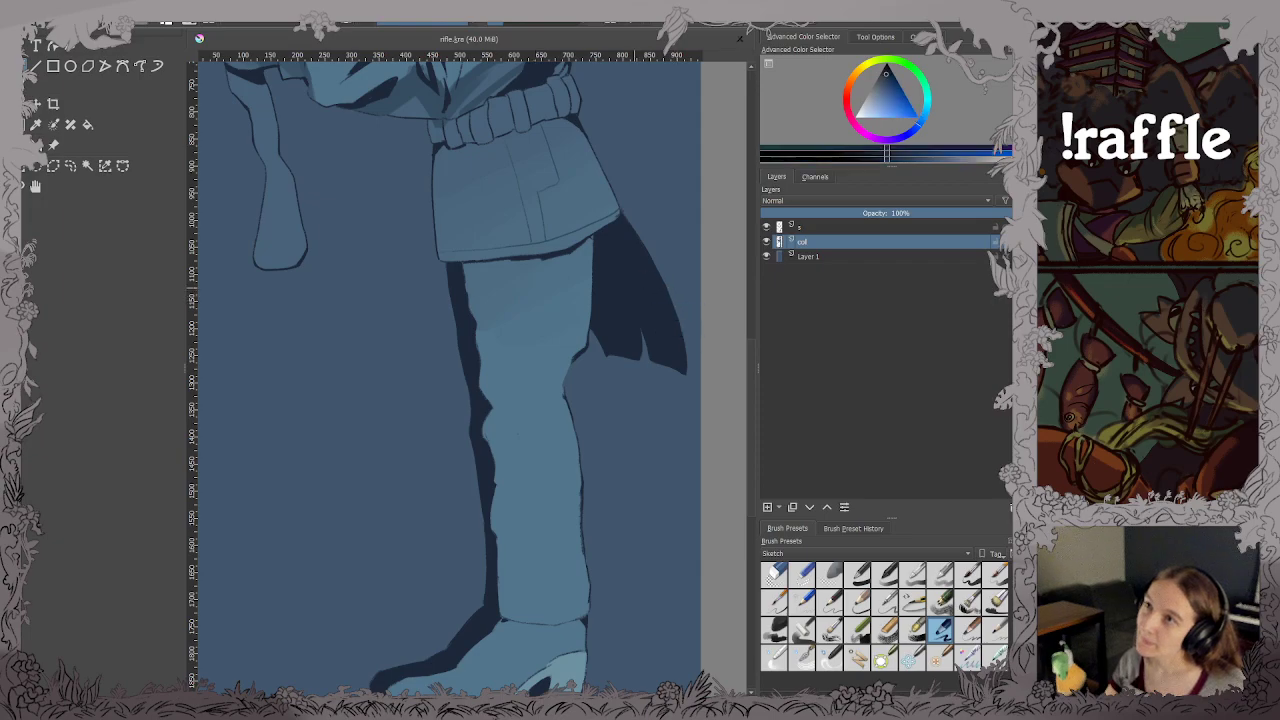
pyautogui.moveTo(523, 452); pyautogui.dragTo(522, 405)
pyautogui.scroll(1, 528, 302)
pyautogui.scroll(-2, 528, 302)
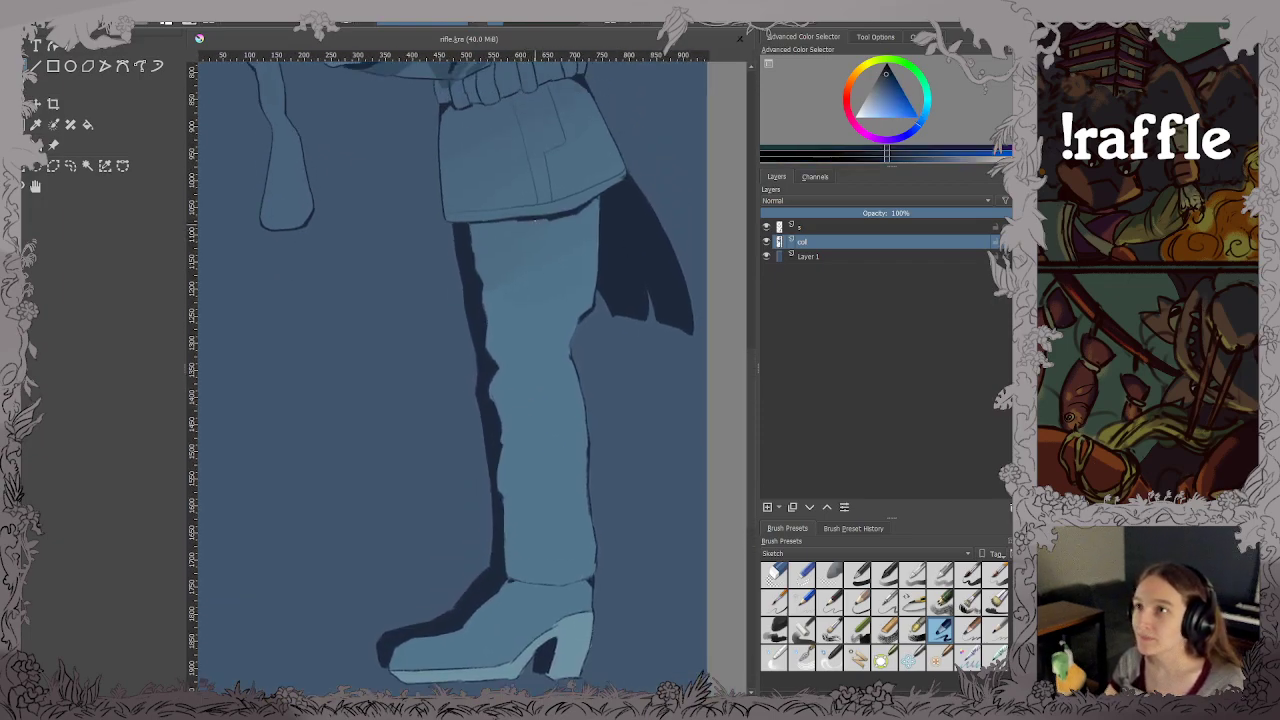
pyautogui.moveTo(536, 219); pyautogui.dragTo(543, 306)
pyautogui.hotkey('ctrl', 'z')
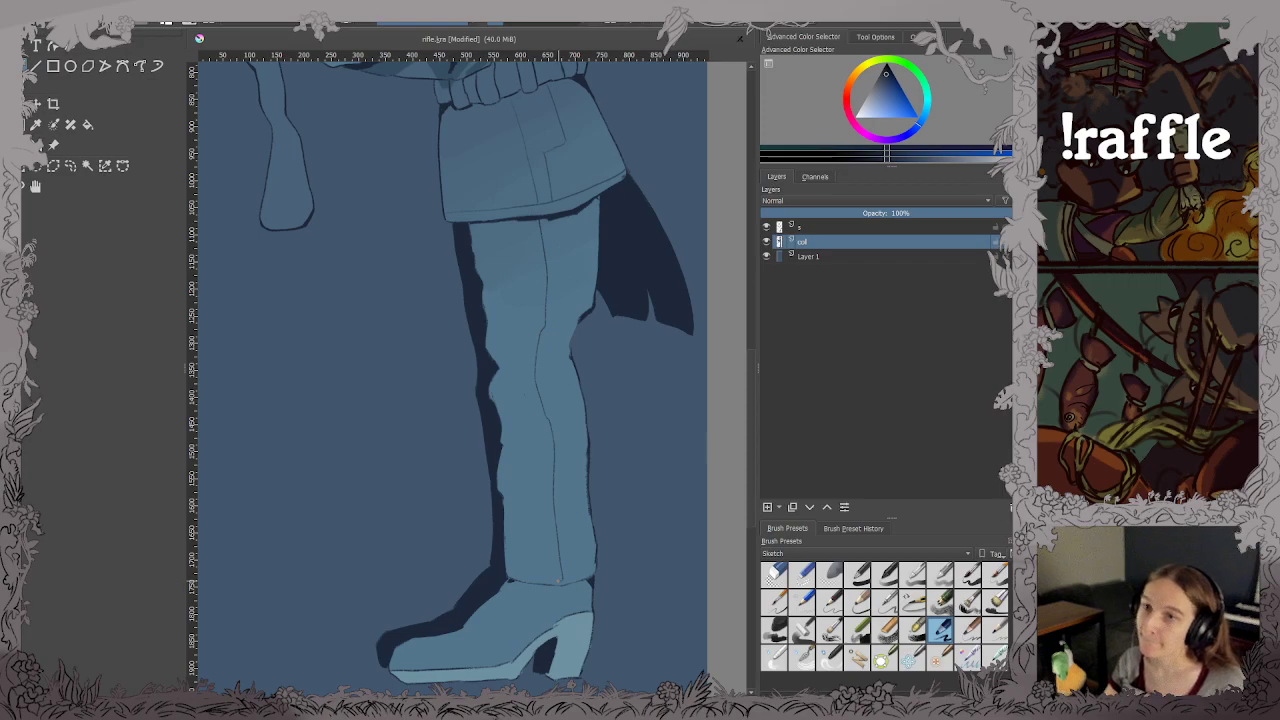
pyautogui.scroll(5, 556, 580)
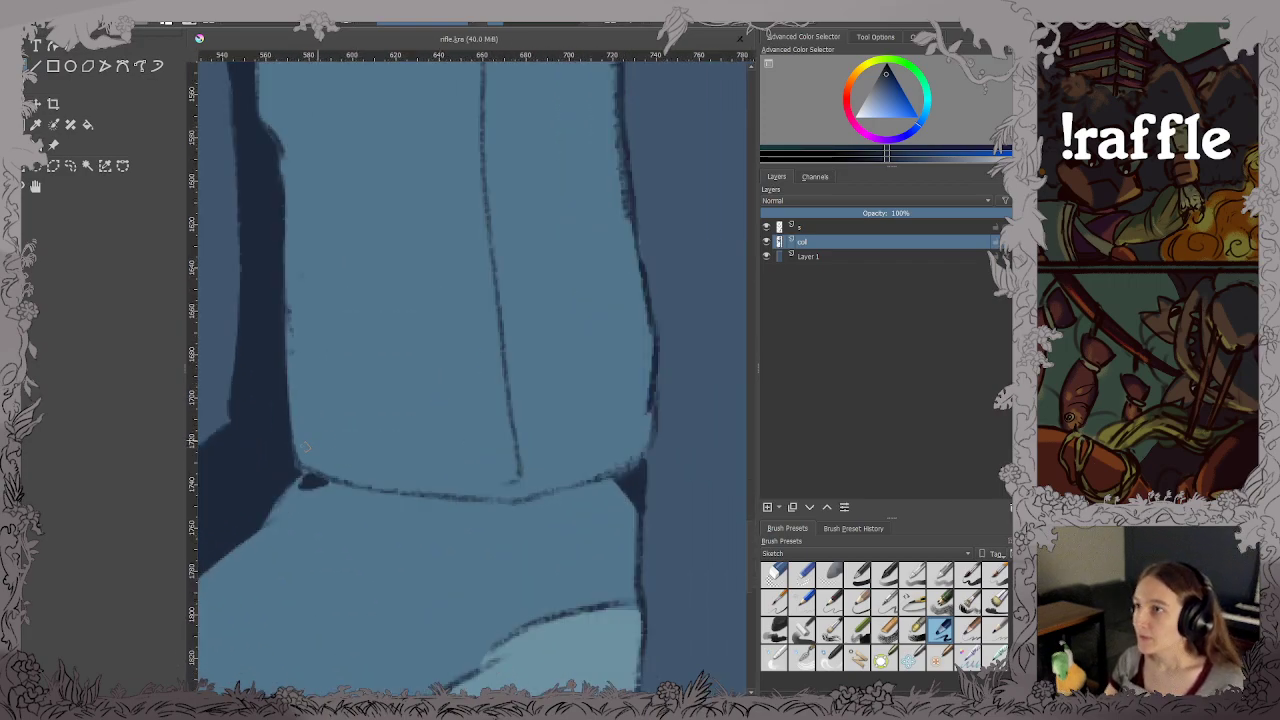
pyautogui.moveTo(305, 448)
pyautogui.mouseDown()
pyautogui.moveTo(493, 487)
pyautogui.moveTo(654, 436)
pyautogui.mouseUp()
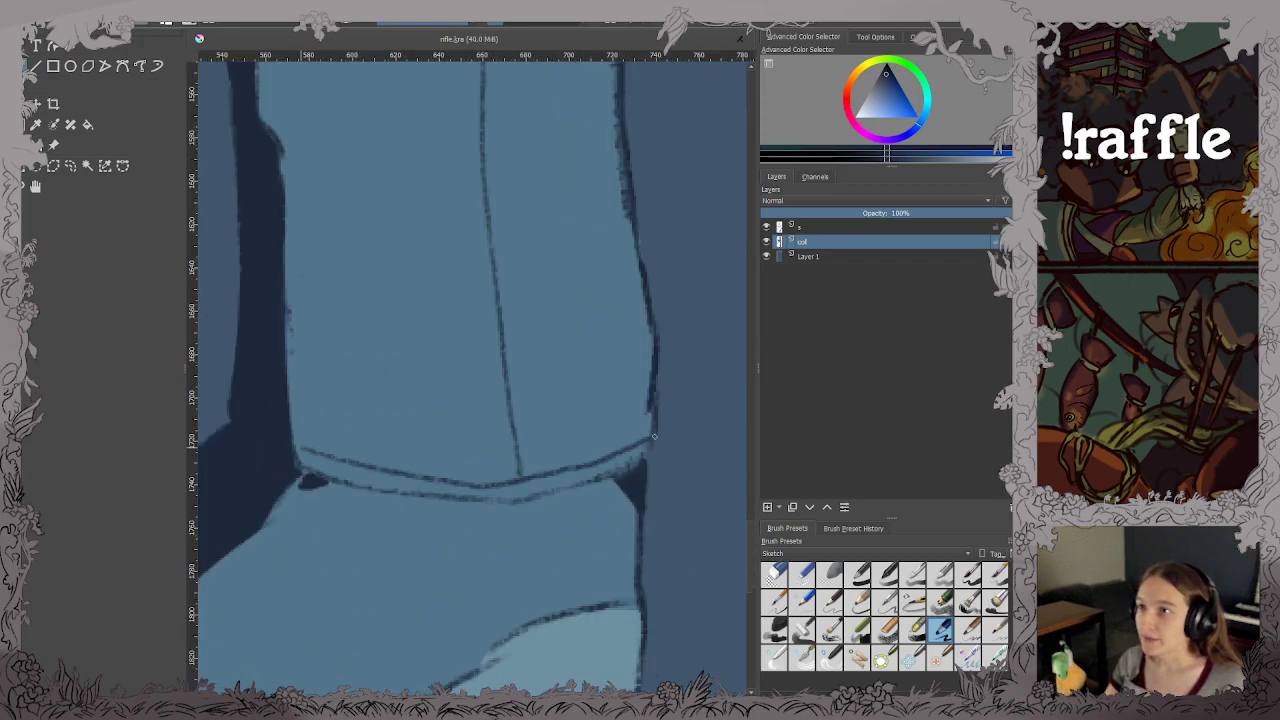
# Draw a second thin dark line beside the trouser-leg seam down to the cuff and save the file.
pyautogui.scroll(-5, 600, 490)
pyautogui.scroll(2, 543, 543)
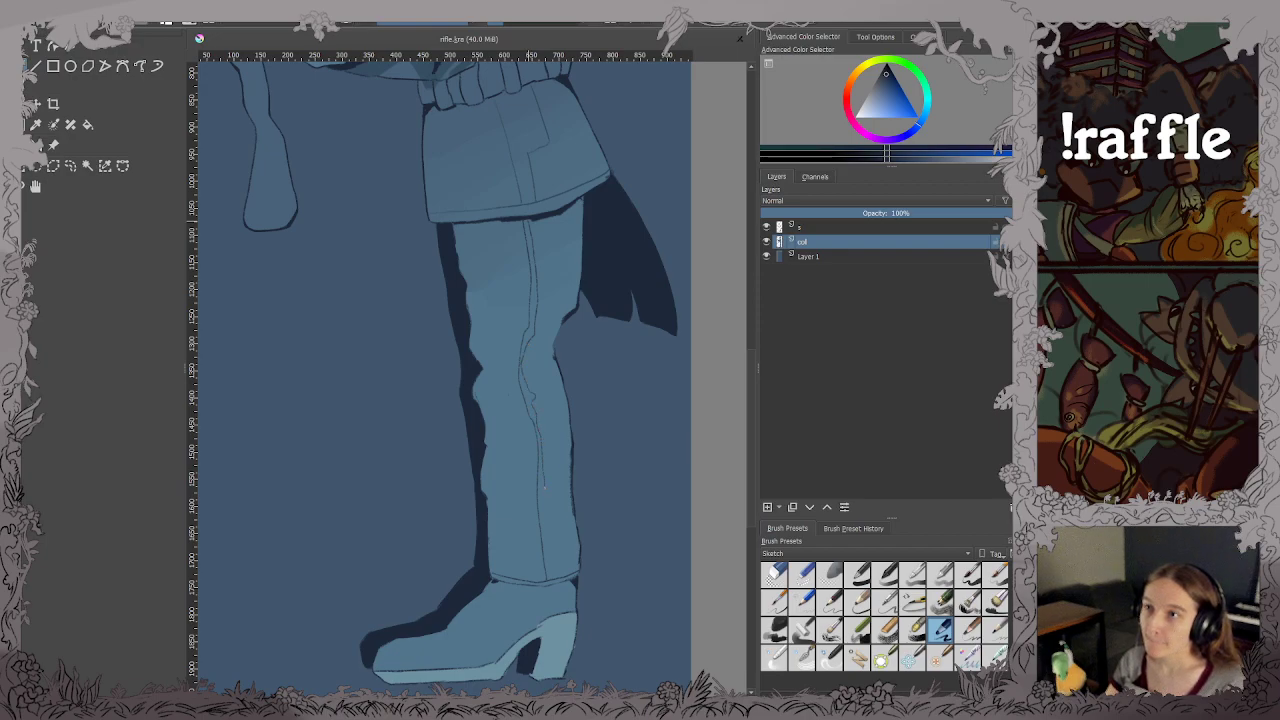
pyautogui.click(547, 572)
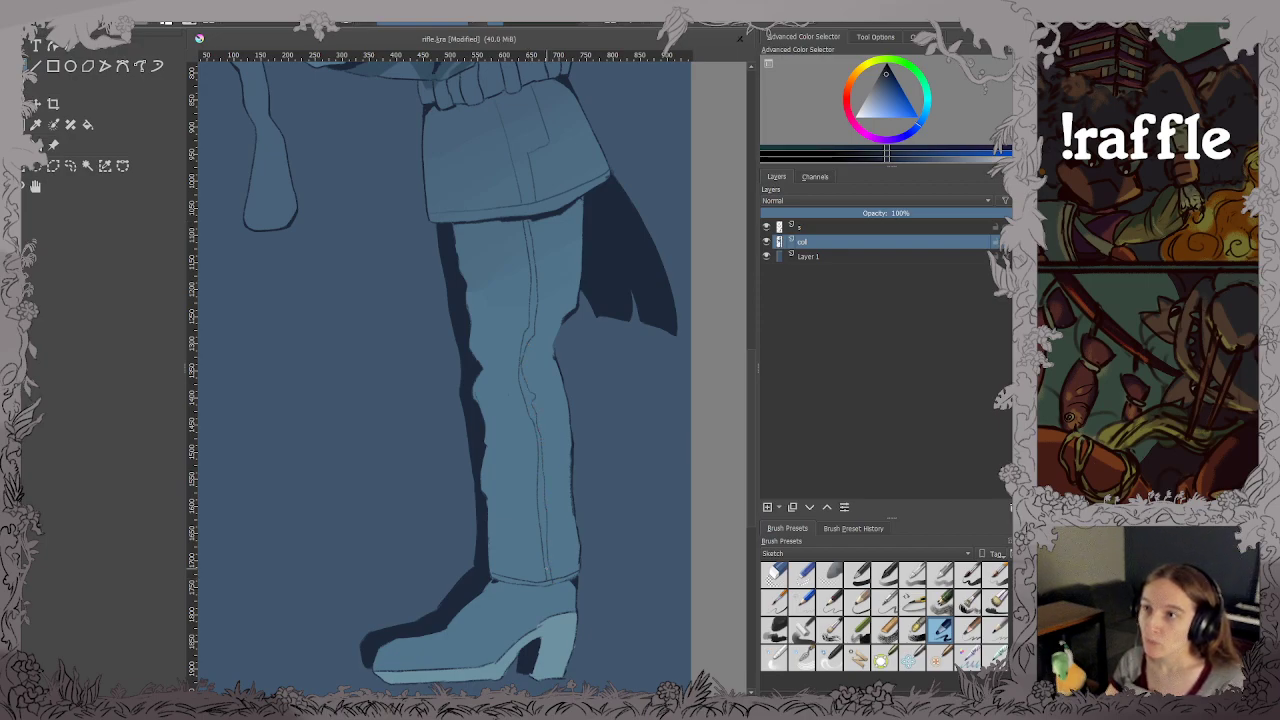
pyautogui.hotkey('ctrl', 's')
# Draw thin dark curved seam lines across the boot's toe cap and from the instep to the sole, and save.
pyautogui.scroll(3, 429, 619)
pyautogui.moveTo(429, 617); pyautogui.dragTo(364, 328)
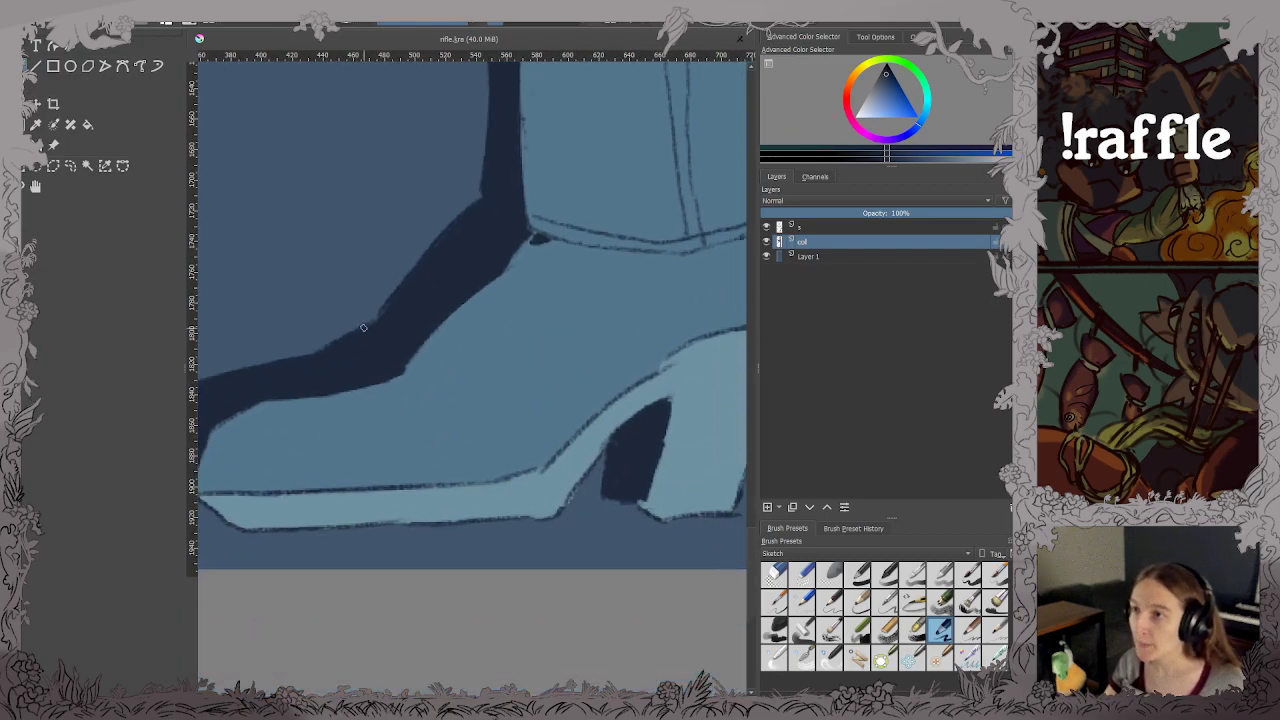
pyautogui.moveTo(403, 377)
pyautogui.mouseDown()
pyautogui.moveTo(436, 426)
pyautogui.moveTo(444, 485)
pyautogui.mouseUp()
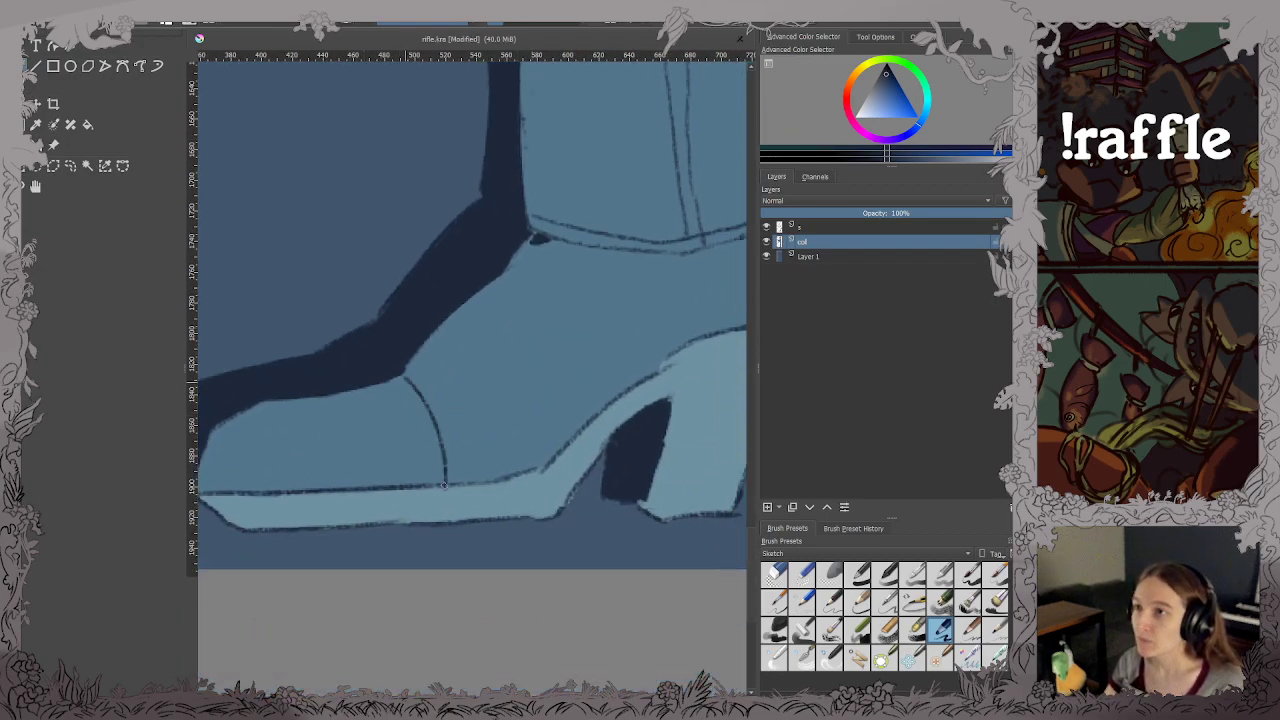
pyautogui.moveTo(508, 271)
pyautogui.mouseDown()
pyautogui.moveTo(588, 318)
pyautogui.moveTo(627, 360)
pyautogui.mouseUp()
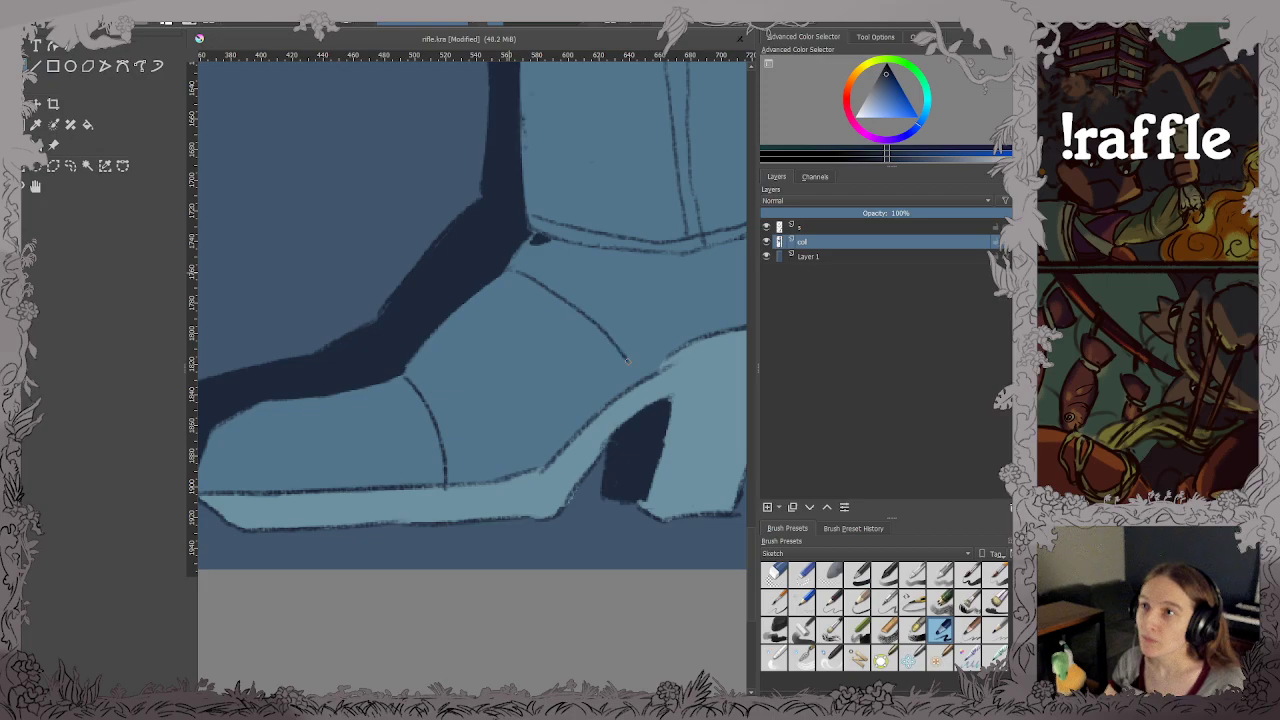
pyautogui.scroll(-4, 634, 366)
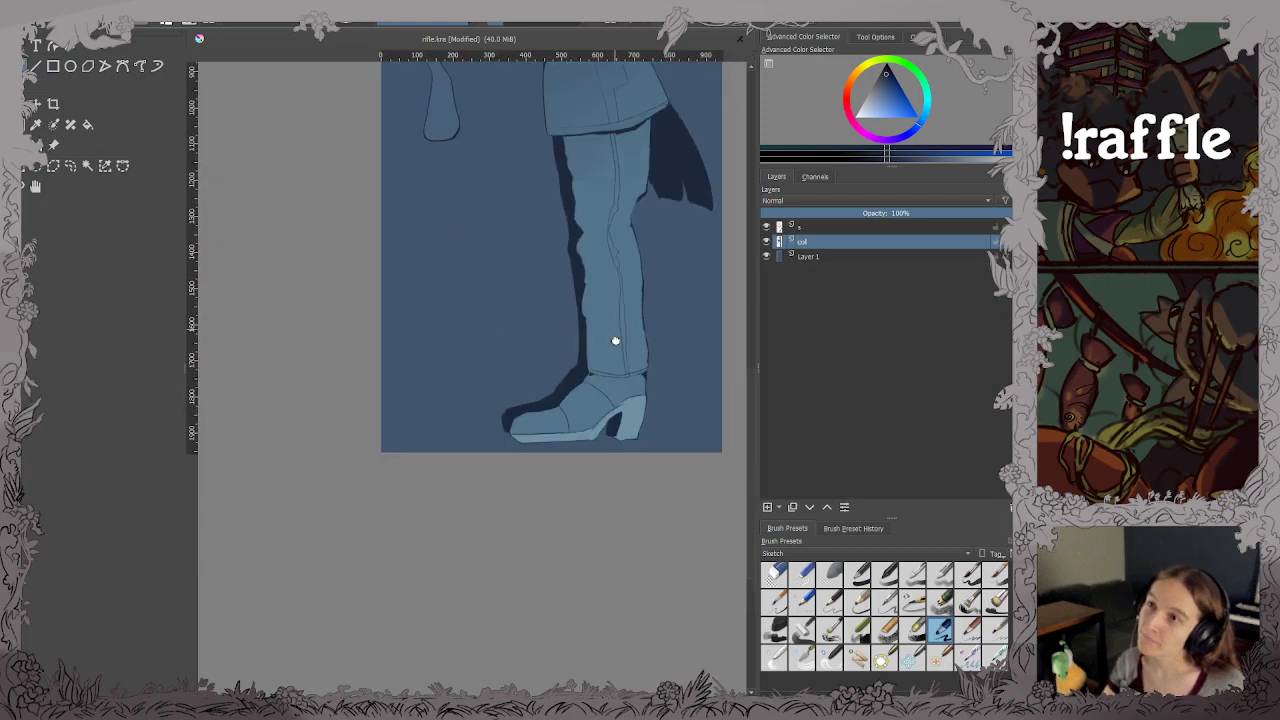
pyautogui.scroll(1, 597, 352)
pyautogui.scroll(4, 595, 354)
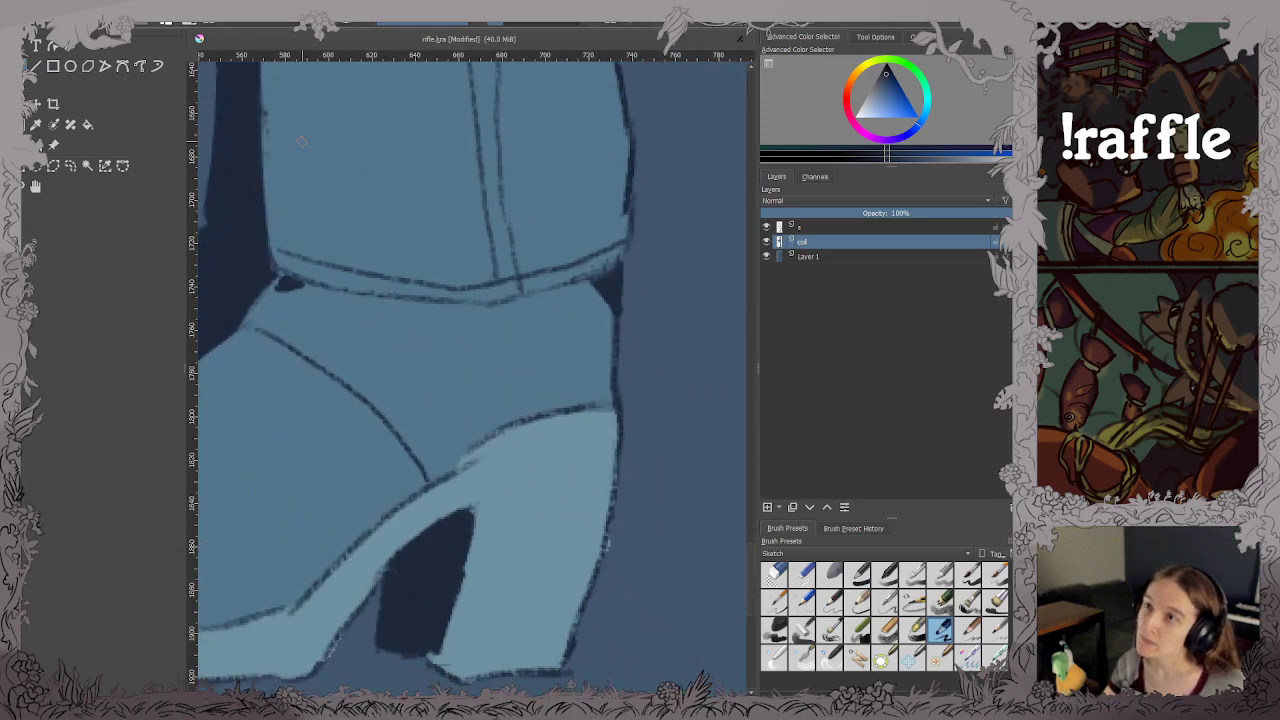
pyautogui.moveTo(292, 290)
pyautogui.mouseDown()
pyautogui.moveTo(440, 393)
pyautogui.moveTo(610, 343)
pyautogui.mouseUp()
pyautogui.press('2')
pyautogui.hotkey('ctrl', 's')
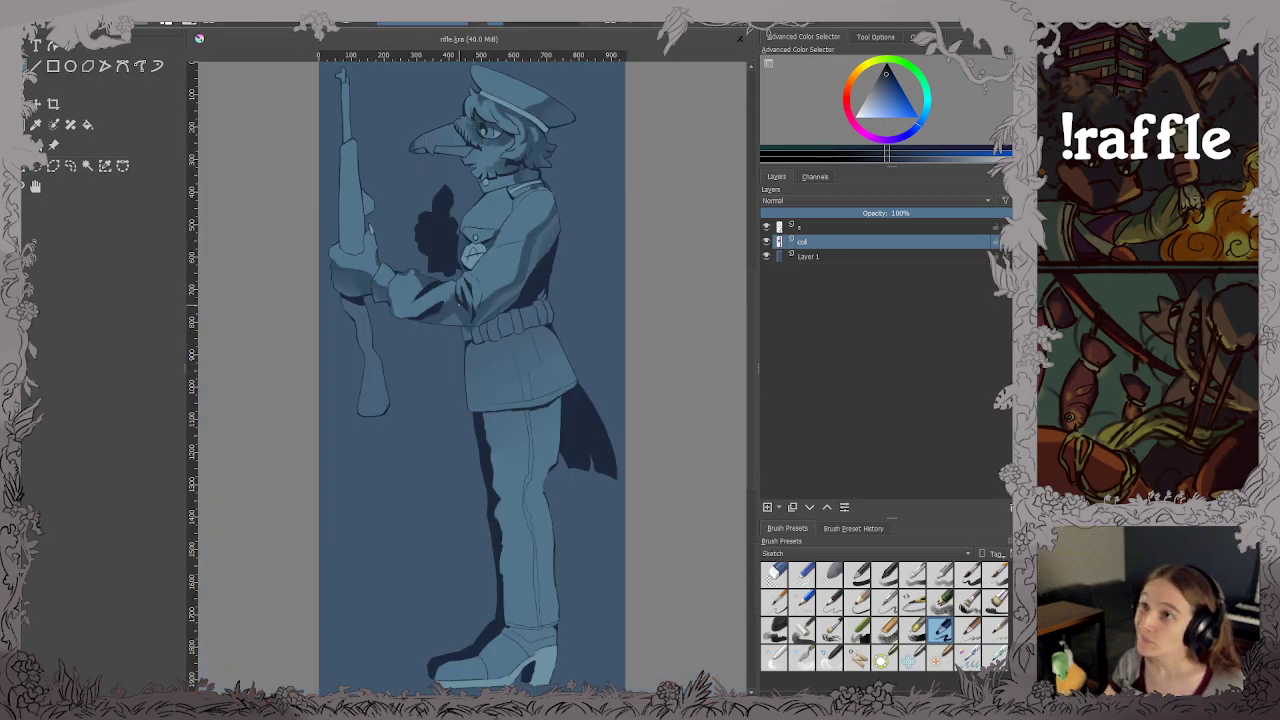
# Sample the darker blue at the beak tip, hatch fine shading strokes from it along the upper beak, and save.
pyautogui.scroll(3, 407, 203)
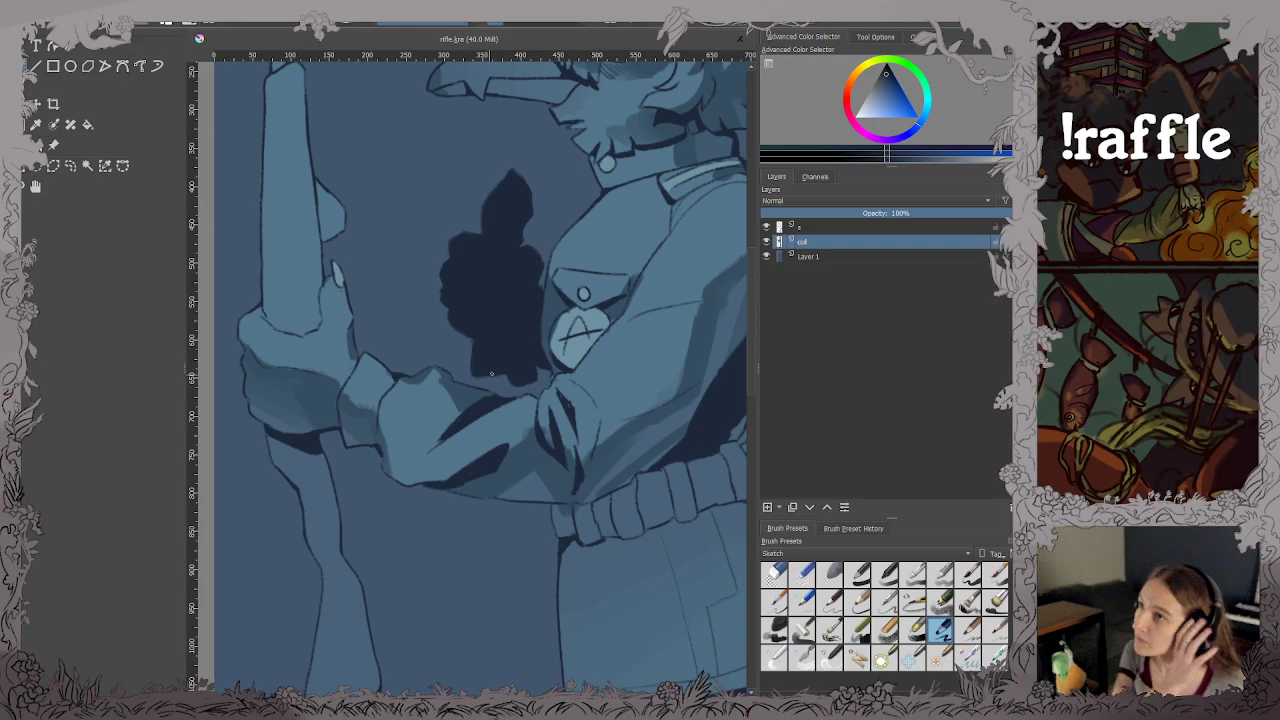
pyautogui.moveTo(491, 373); pyautogui.dragTo(381, 533)
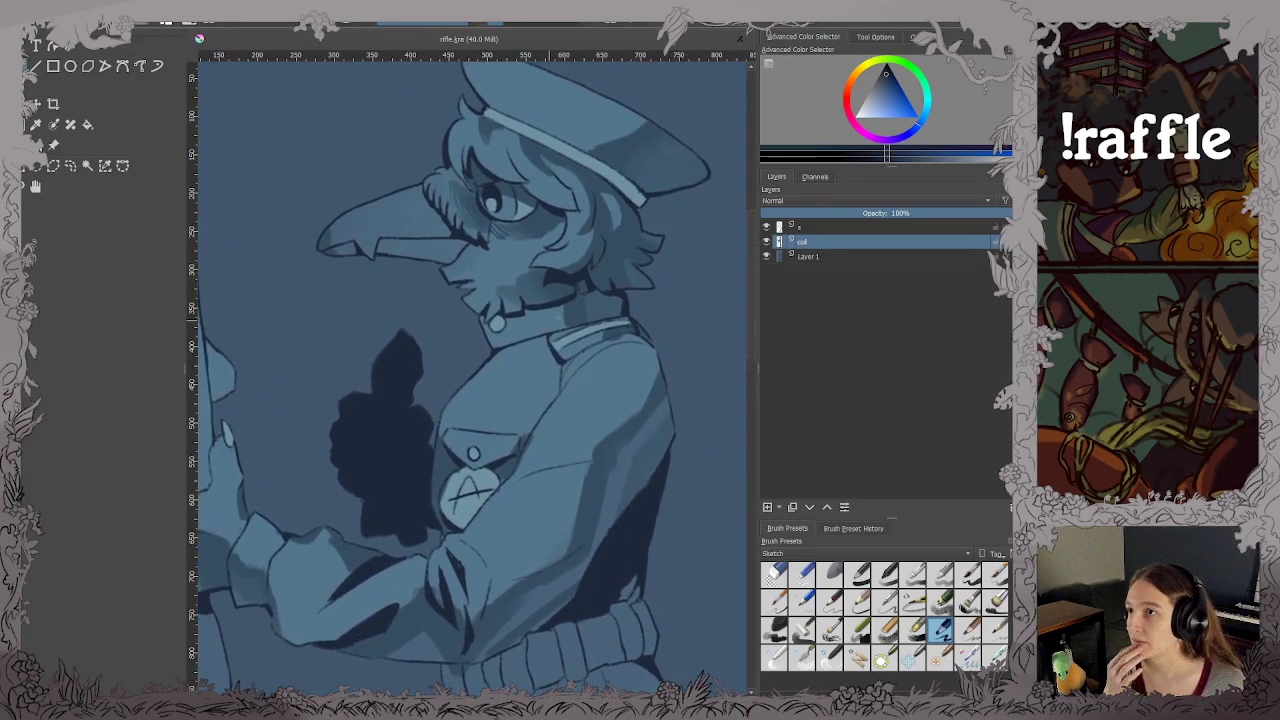
pyautogui.scroll(3, 471, 374)
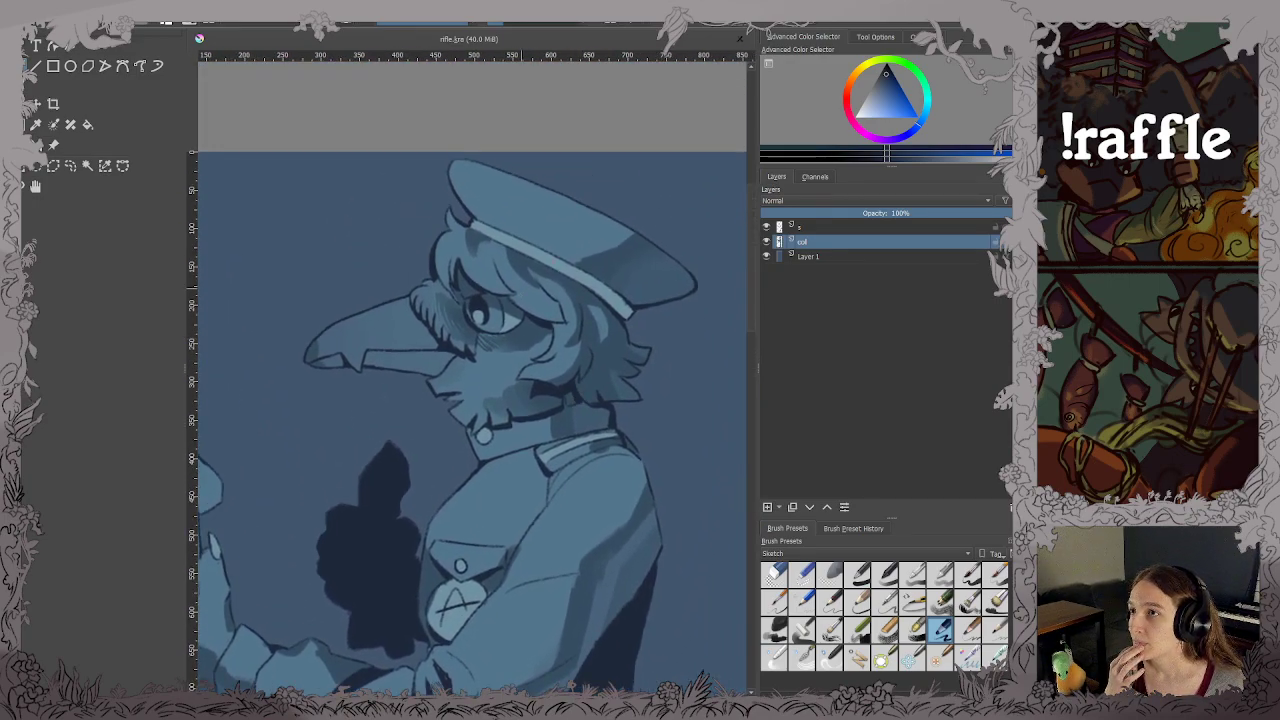
pyautogui.scroll(5, 523, 414)
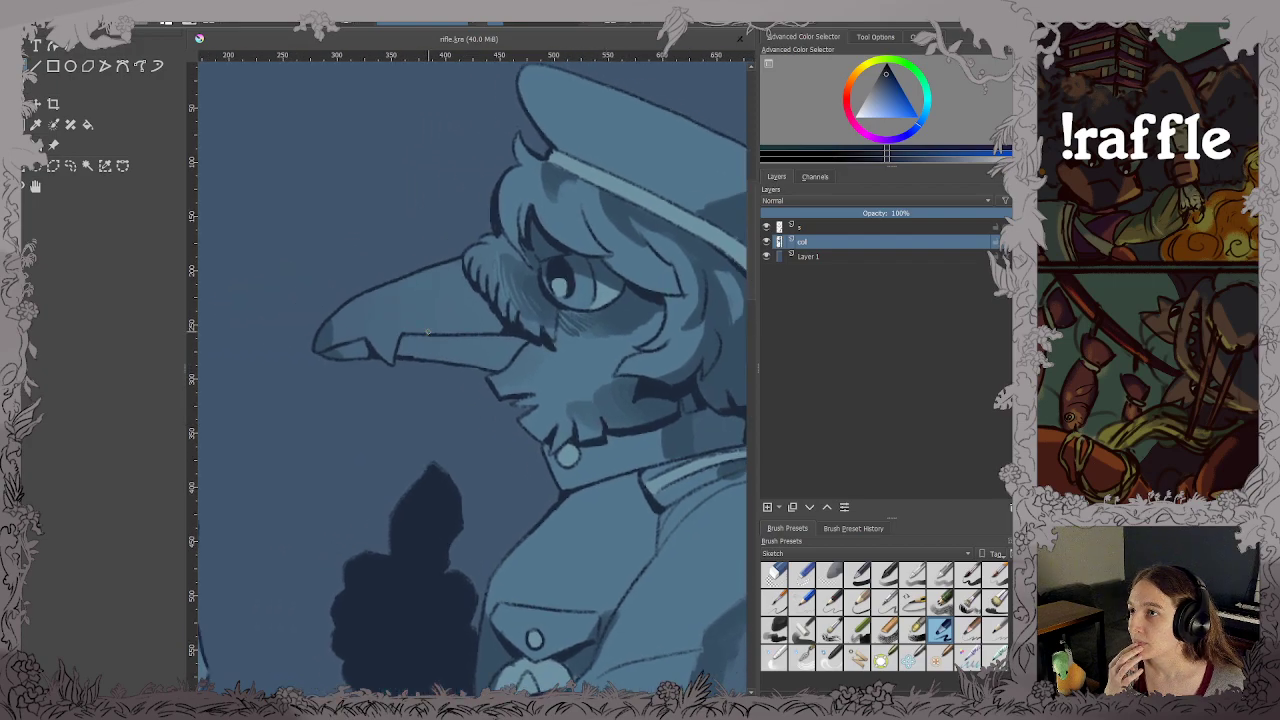
pyautogui.moveTo(488, 304); pyautogui.dragTo(503, 350)
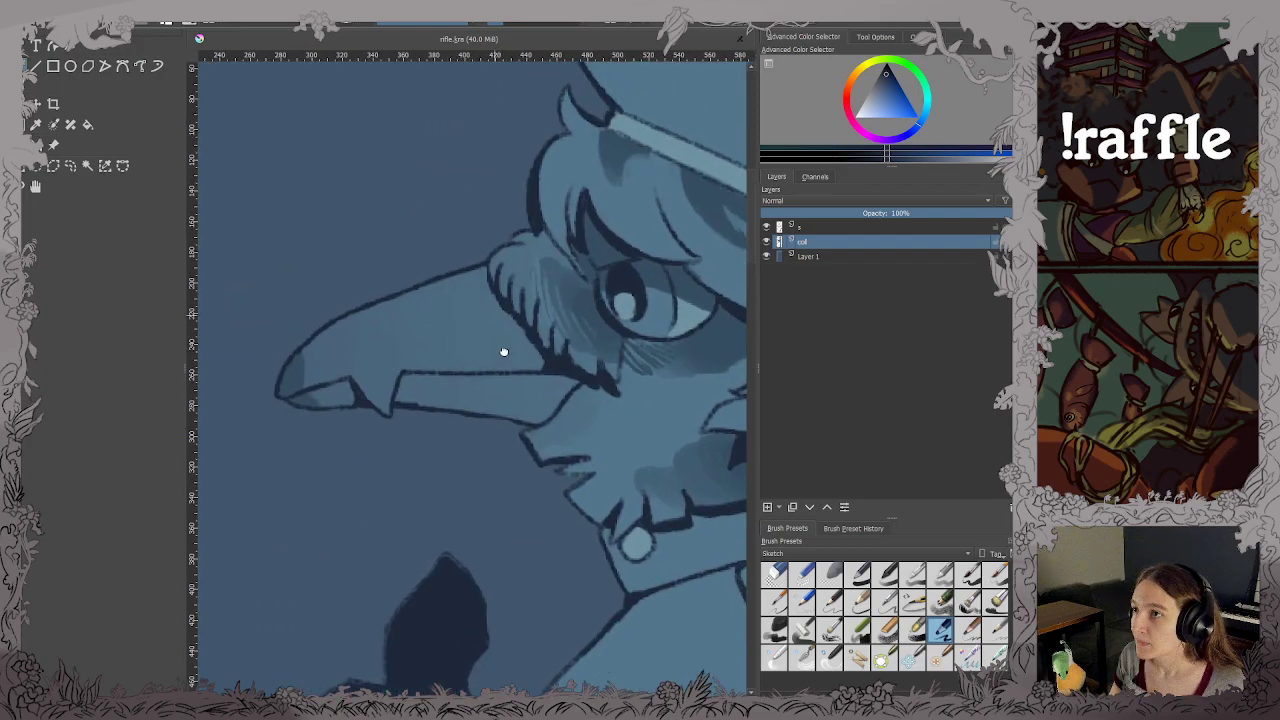
pyautogui.keyDown('ctrl'); pyautogui.click(297, 370); pyautogui.keyUp('ctrl')
pyautogui.moveTo(305, 361)
pyautogui.mouseDown()
pyautogui.moveTo(303, 384)
pyautogui.moveTo(315, 379)
pyautogui.mouseUp()
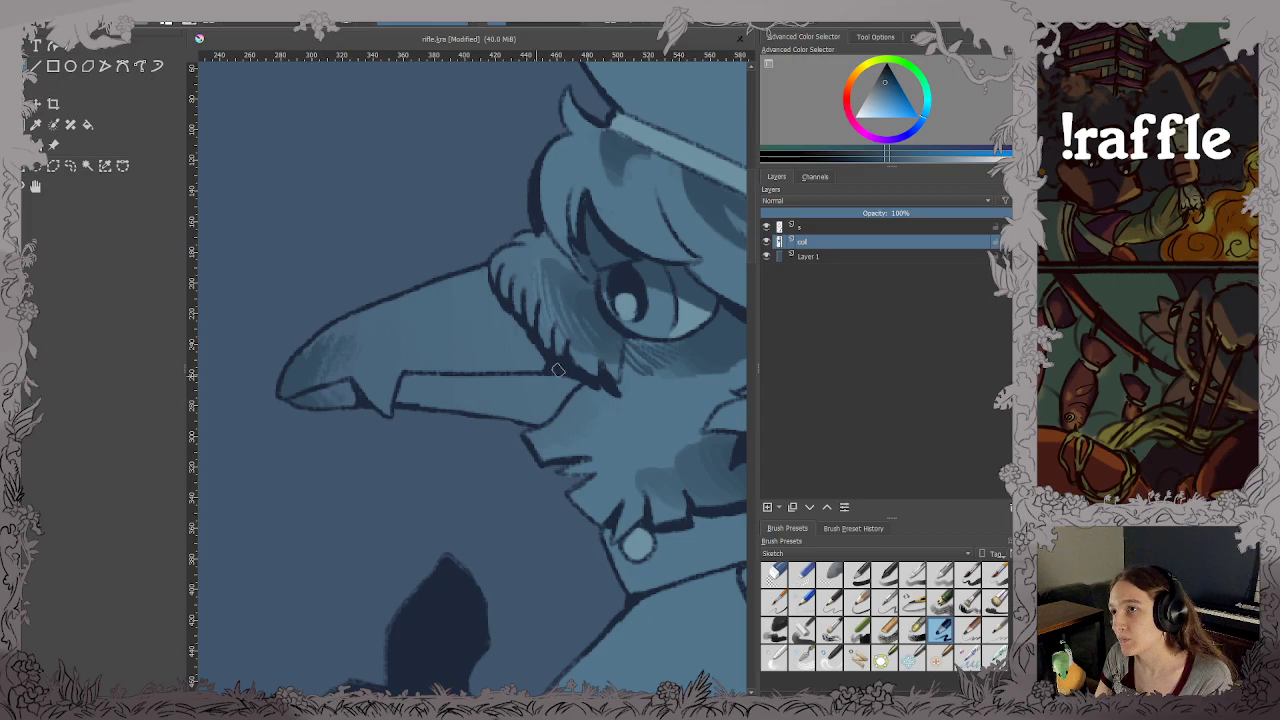
pyautogui.hotkey('ctrl', 's')
pyautogui.press('-')
pyautogui.press('-')
pyautogui.press('-')
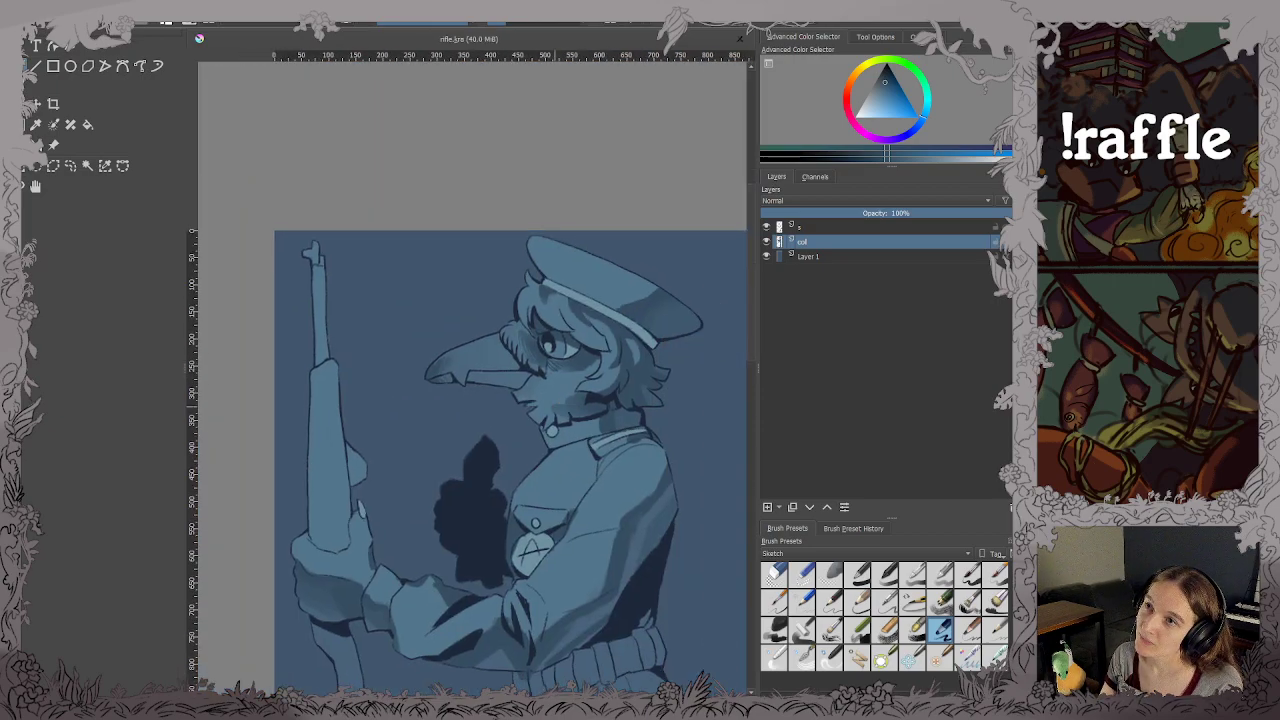
# Paint dark curved hair strands across the fringe between the hat band and the eye, and save the file.
pyautogui.scroll(4, 591, 311)
pyautogui.moveTo(591, 311); pyautogui.dragTo(505, 269)
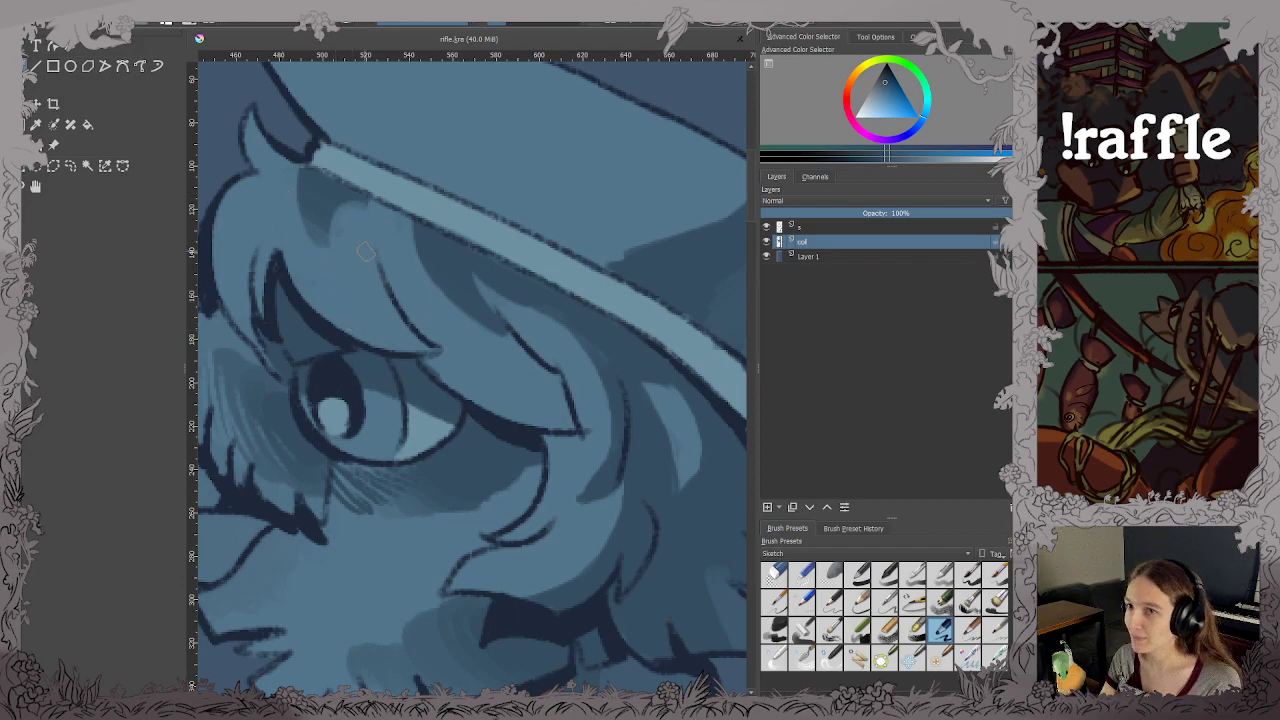
pyautogui.moveTo(325, 222); pyautogui.dragTo(374, 302)
pyautogui.moveTo(344, 218)
pyautogui.mouseDown()
pyautogui.moveTo(364, 290)
pyautogui.moveTo(386, 307)
pyautogui.mouseUp()
pyautogui.hotkey('ctrl', 'z')
pyautogui.moveTo(326, 228); pyautogui.dragTo(372, 308)
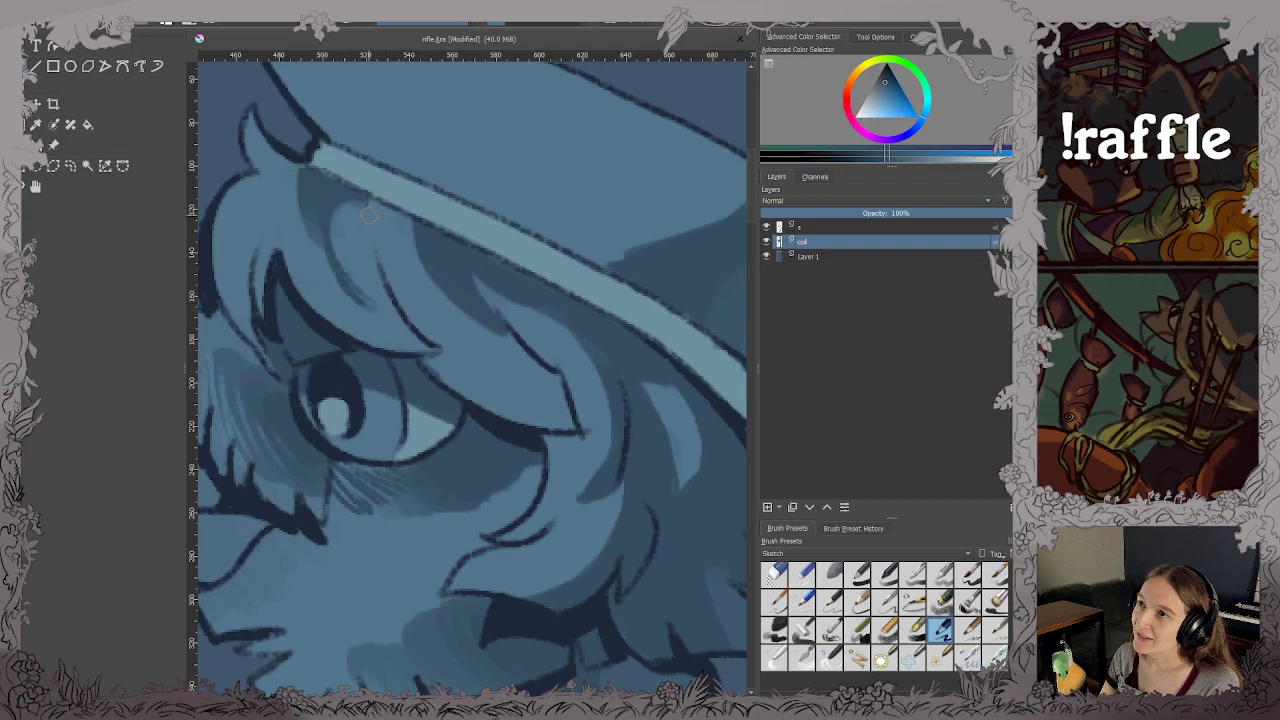
pyautogui.moveTo(358, 212)
pyautogui.mouseDown()
pyautogui.moveTo(394, 304)
pyautogui.moveTo(428, 338)
pyautogui.mouseUp()
pyautogui.moveTo(414, 266); pyautogui.dragTo(514, 366)
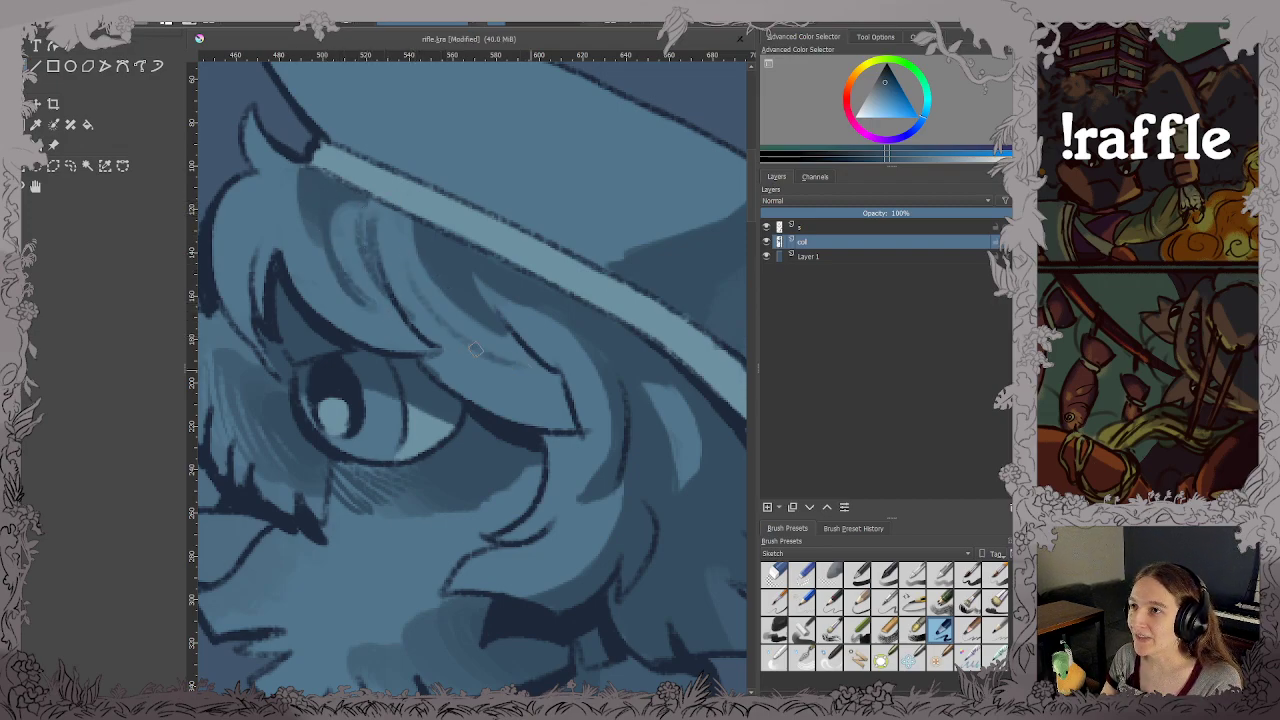
pyautogui.moveTo(448, 316)
pyautogui.mouseDown()
pyautogui.moveTo(530, 364)
pyautogui.moveTo(518, 340)
pyautogui.mouseUp()
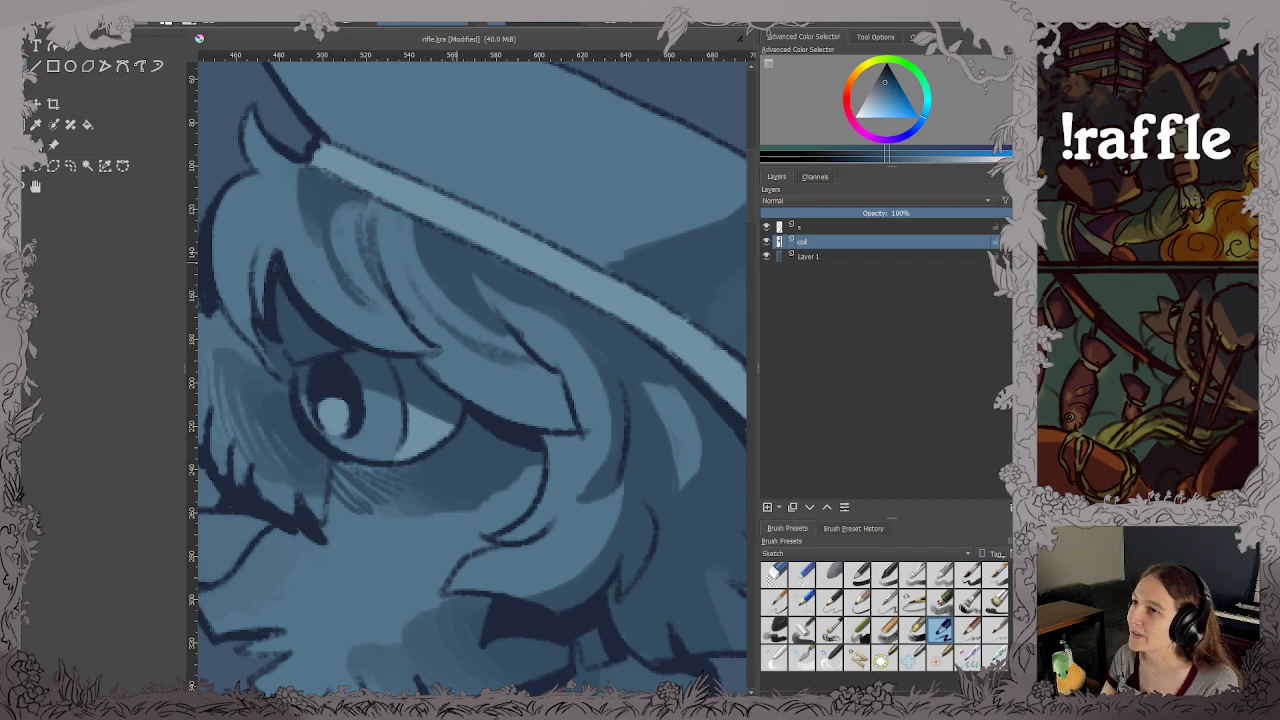
pyautogui.hotkey('ctrl', 's')
# Sample the mid-blue from the fringe, soften the new strands with it, and save the file.
pyautogui.keyDown('ctrl'); pyautogui.click(388, 316); pyautogui.keyUp('ctrl')
pyautogui.moveTo(340, 264); pyautogui.dragTo(383, 310)
pyautogui.scroll(-1, 374, 264)
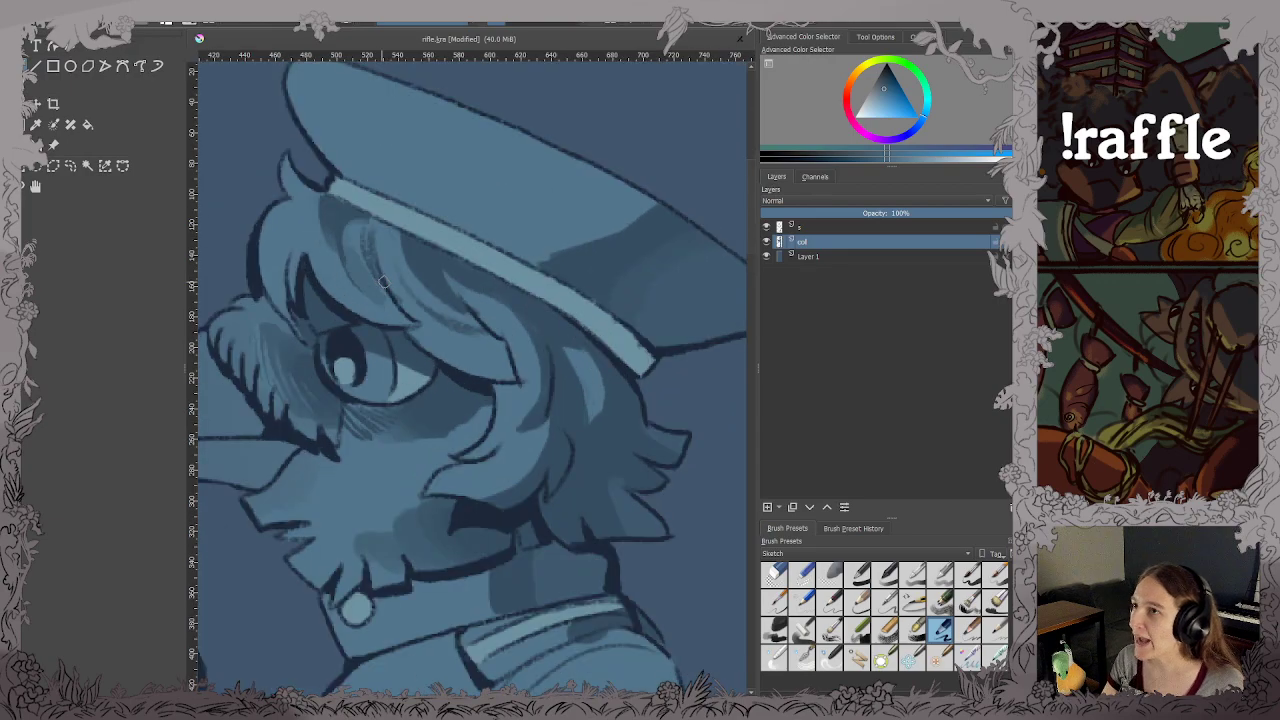
pyautogui.scroll(2, 383, 280)
pyautogui.hotkey('ctrl', 's')
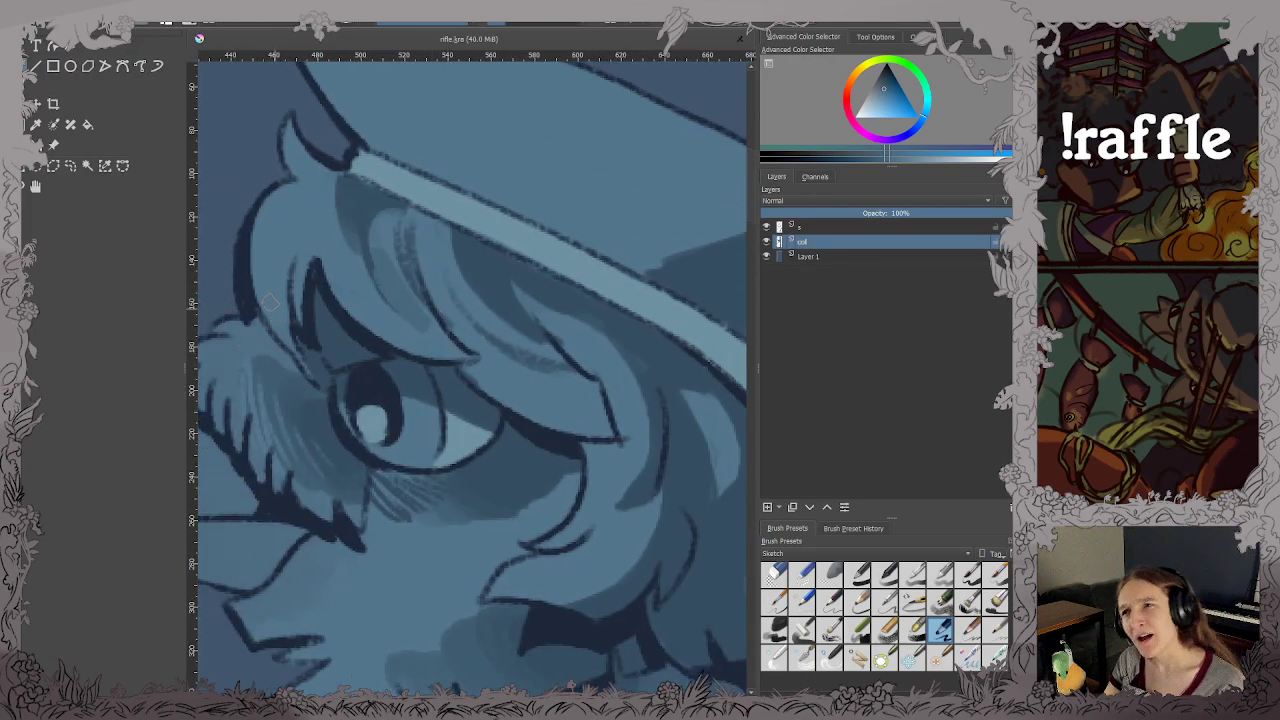
# Add subtle mid-blue strokes to the front hair lock and the pointed fringe tip, and save the file.
pyautogui.moveTo(260, 302); pyautogui.dragTo(314, 252)
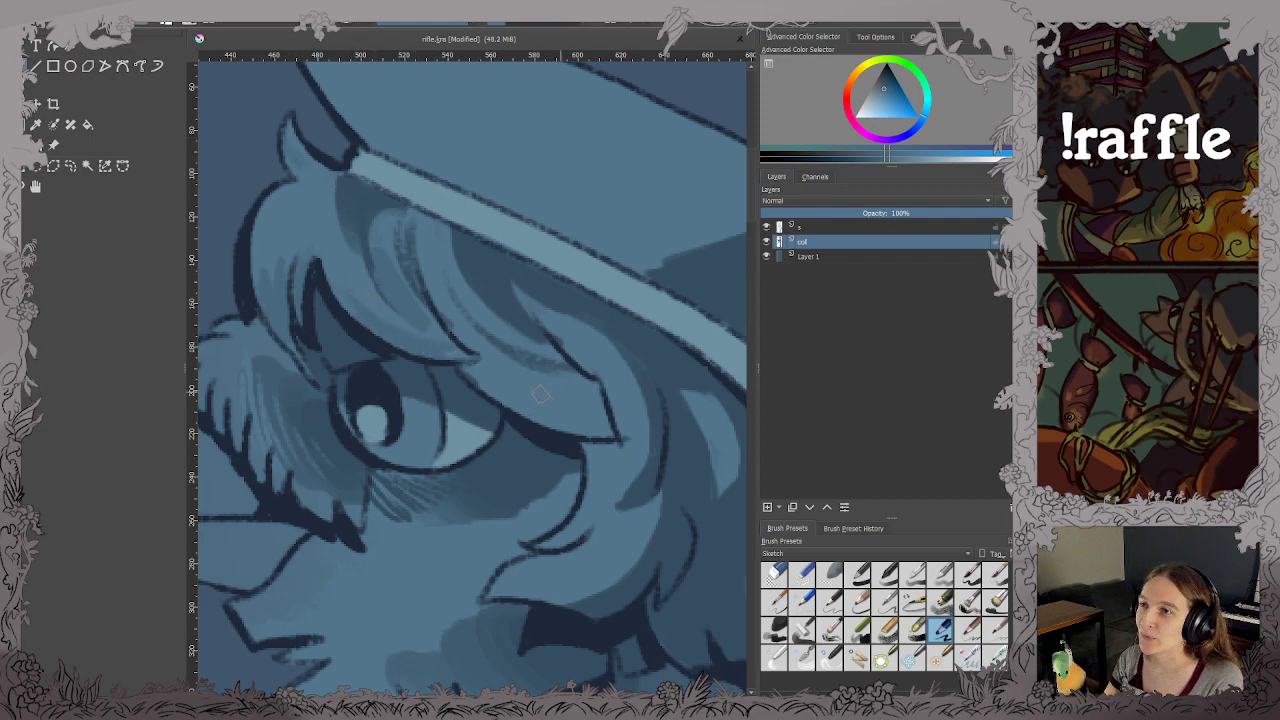
pyautogui.moveTo(541, 397)
pyautogui.mouseDown()
pyautogui.moveTo(592, 425)
pyautogui.moveTo(518, 392)
pyautogui.moveTo(598, 408)
pyautogui.moveTo(592, 398)
pyautogui.mouseUp()
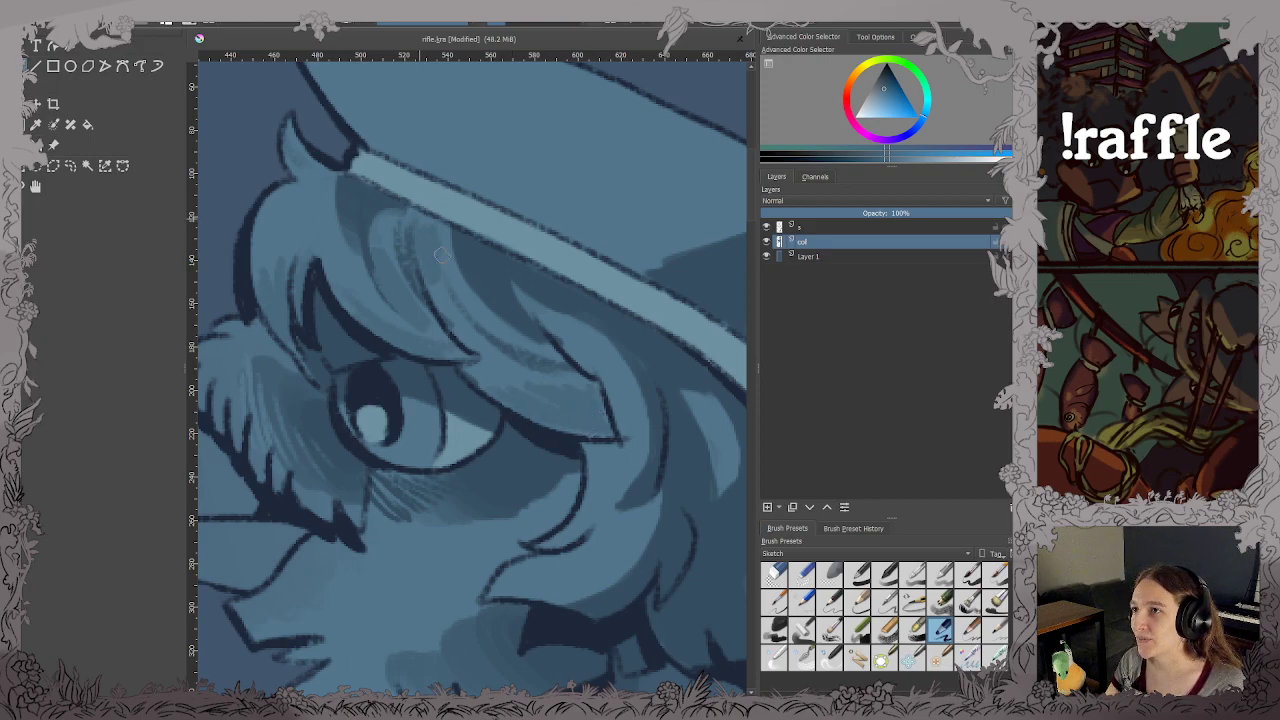
pyautogui.scroll(-1, 466, 263)
pyautogui.hotkey('ctrl', 's')
# Shade the hair lock curling over the cheek with mid-blue strokes and save the file.
pyautogui.moveTo(605, 325); pyautogui.dragTo(571, 305)
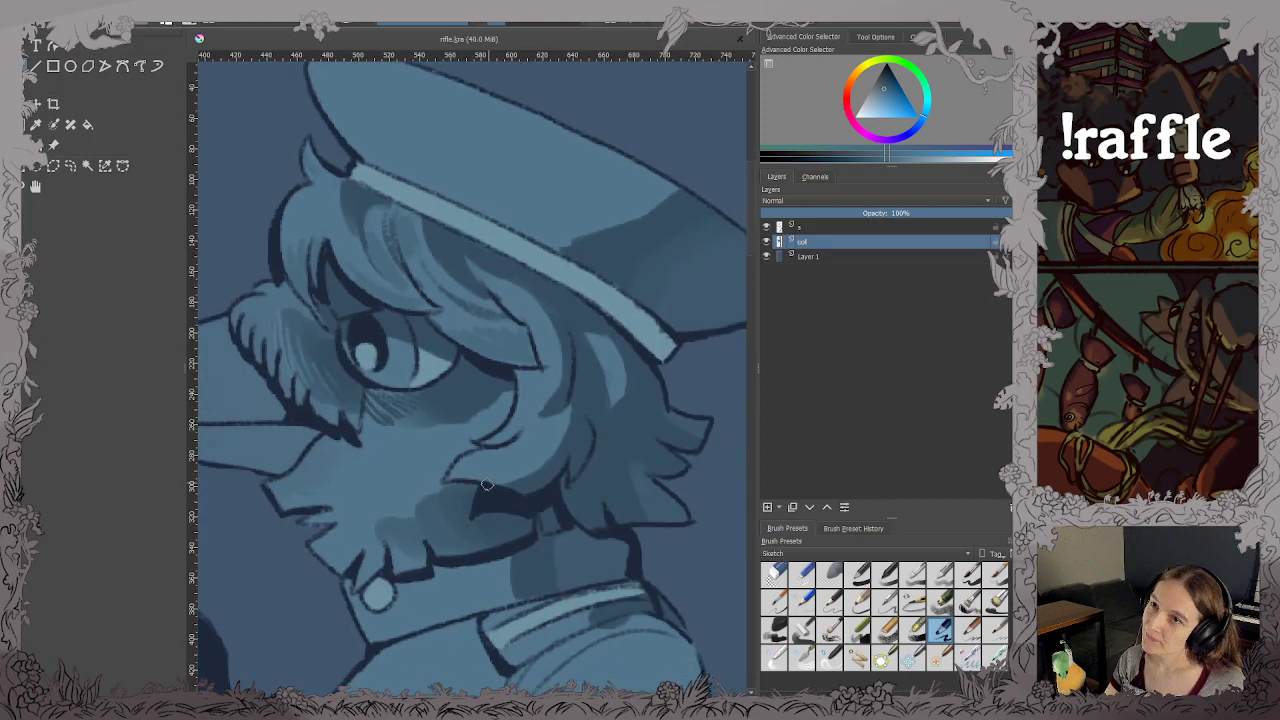
pyautogui.moveTo(462, 466)
pyautogui.mouseDown()
pyautogui.moveTo(492, 472)
pyautogui.moveTo(526, 448)
pyautogui.mouseUp()
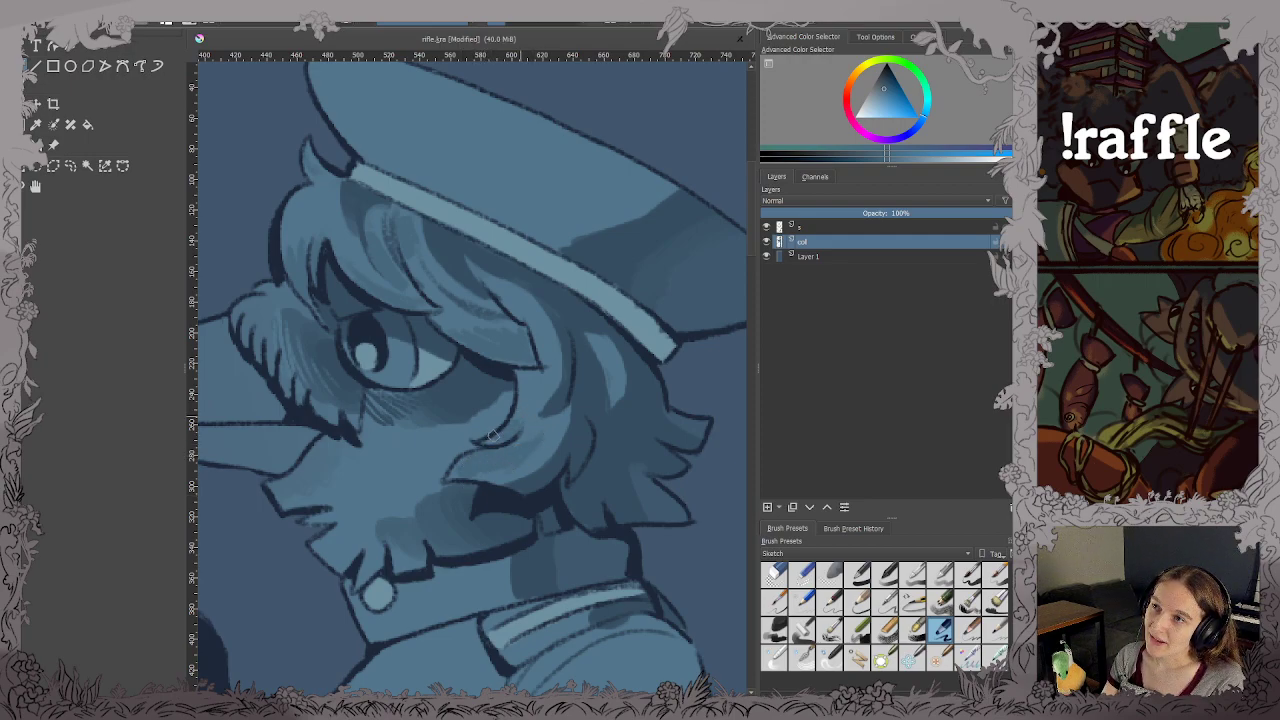
pyautogui.hotkey('ctrl', 's')
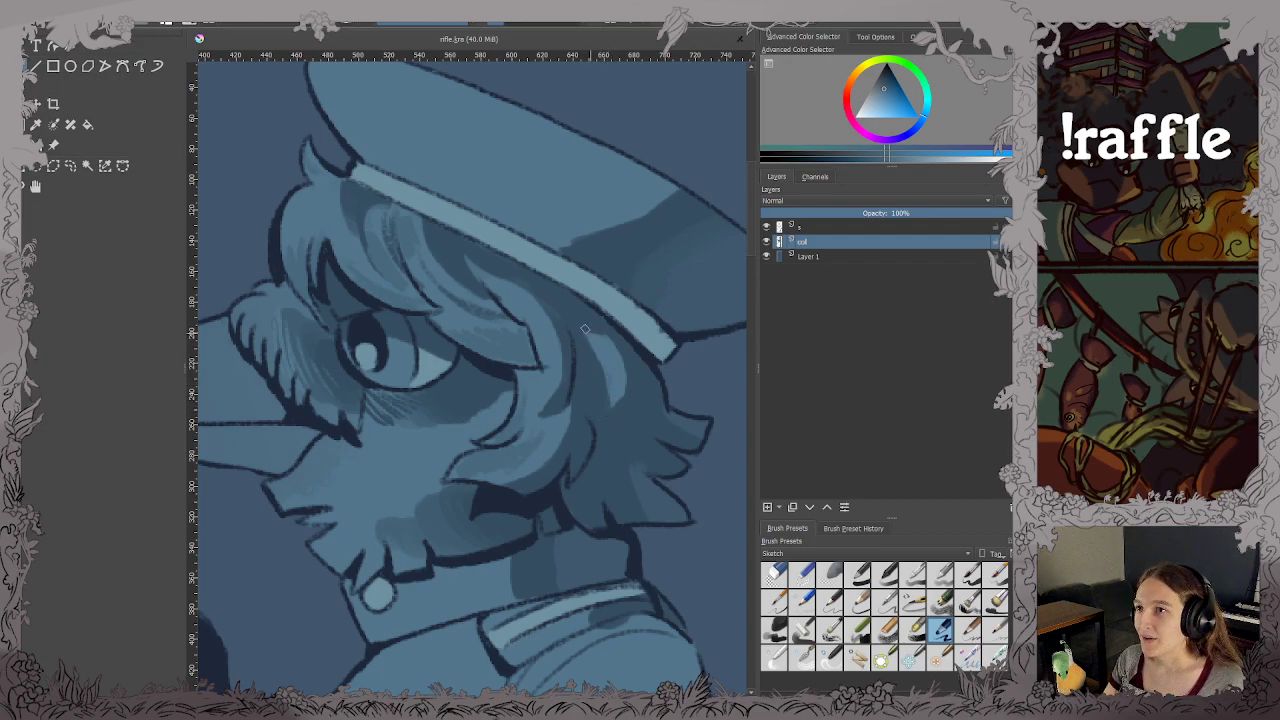
# Touch up the hair behind the cheek lock beneath the hat band with short strokes, and save the file.
pyautogui.moveTo(585, 329); pyautogui.dragTo(599, 369)
pyautogui.hotkey('ctrl', 's')
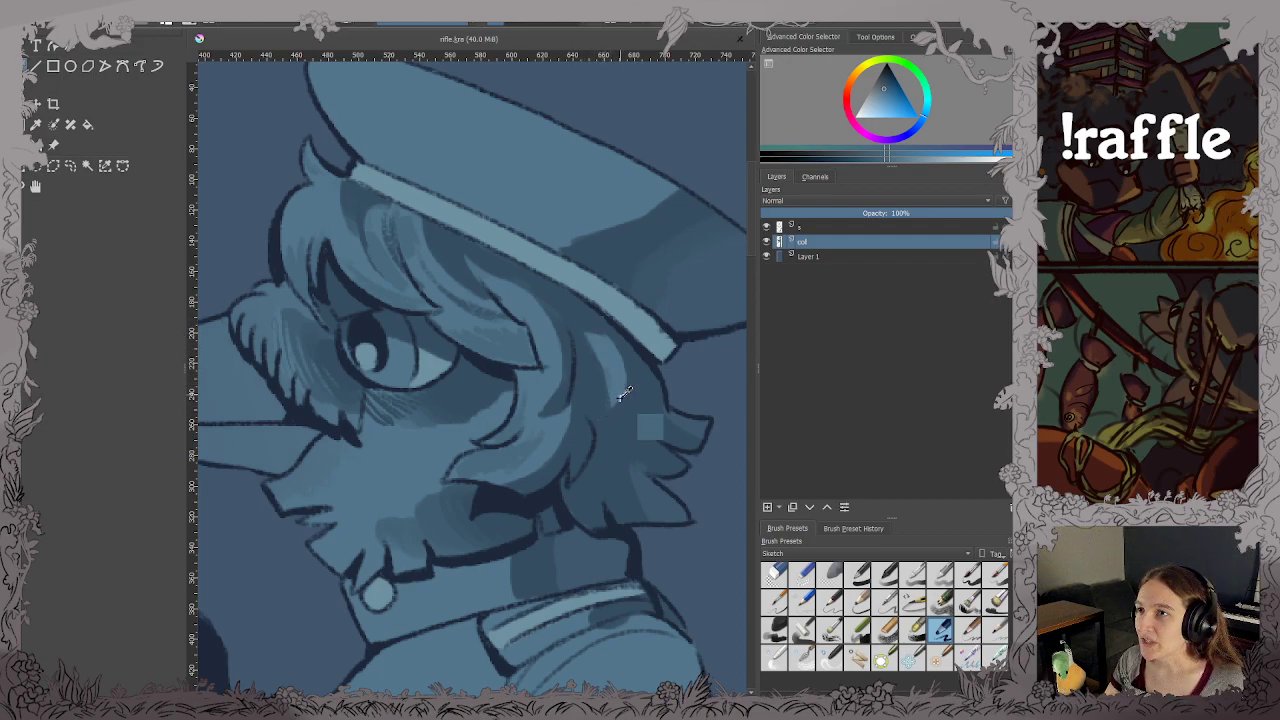
pyautogui.moveTo(637, 418); pyautogui.dragTo(650, 440)
pyautogui.hotkey('ctrl', 's')
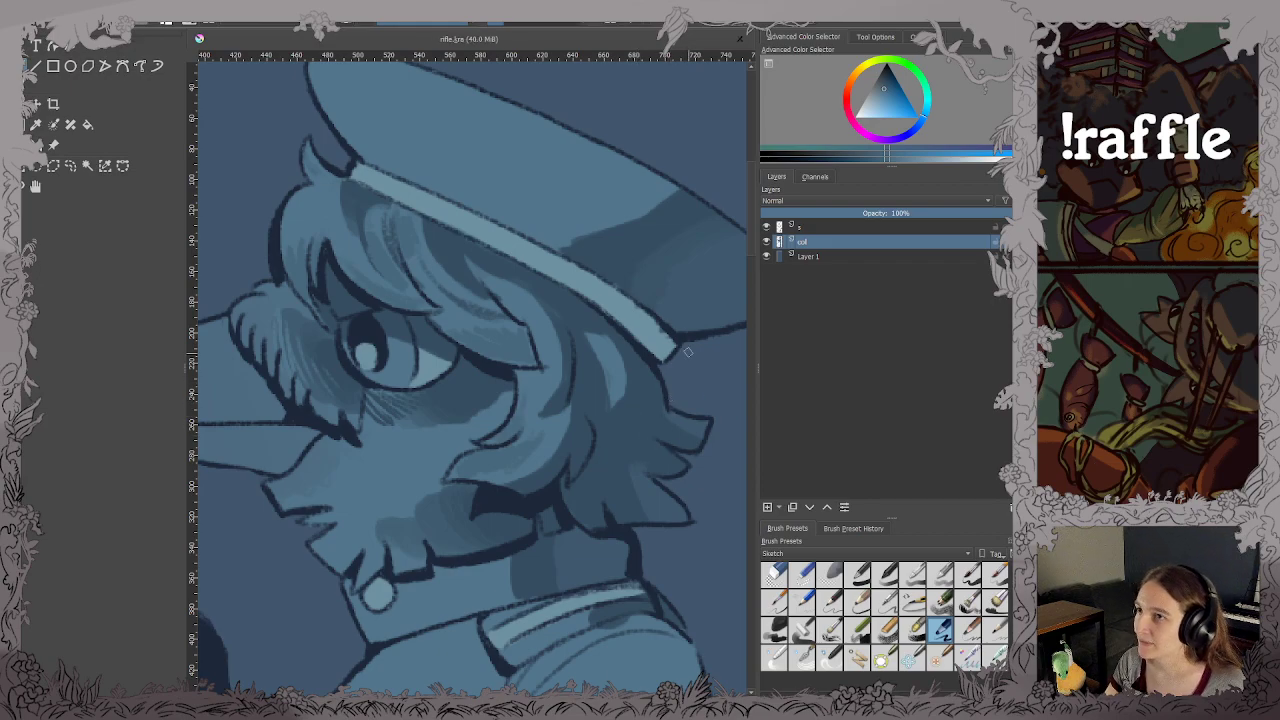
# Paint a soft lighter reflection inside the shadow at the back end of the hat and save the file.
pyautogui.scroll(5, 688, 352)
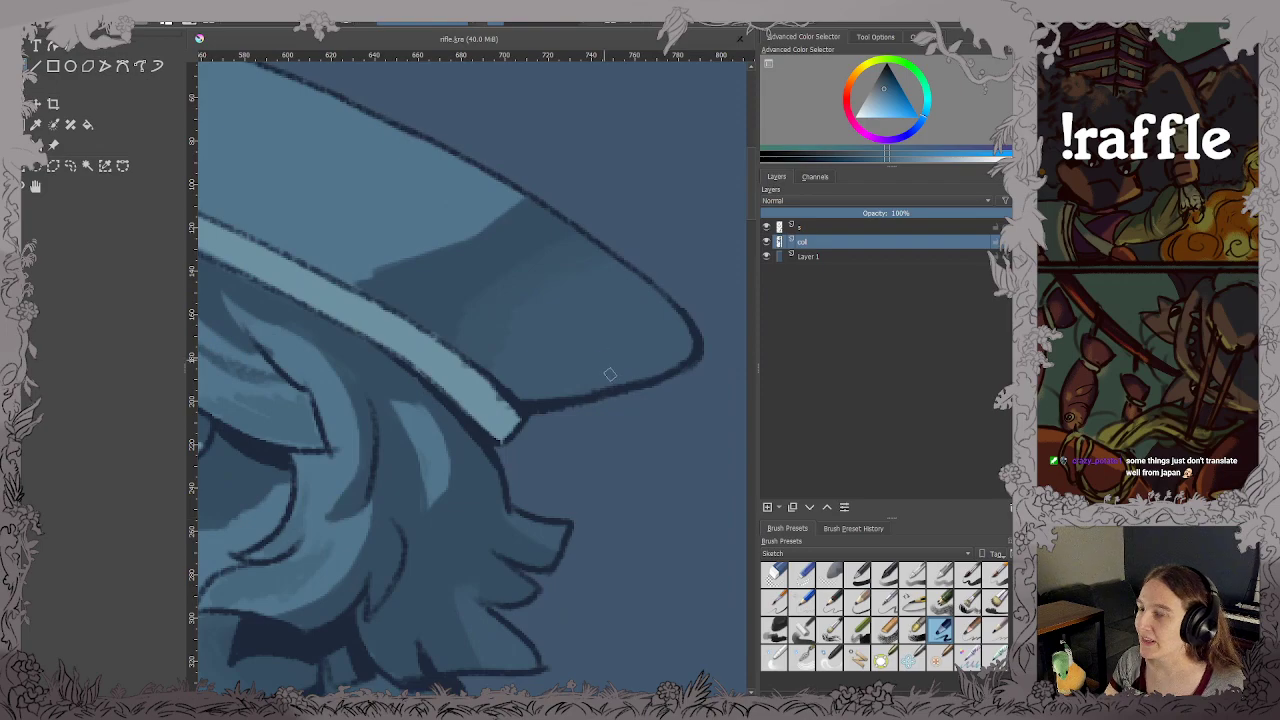
pyautogui.moveTo(610, 374); pyautogui.dragTo(612, 382)
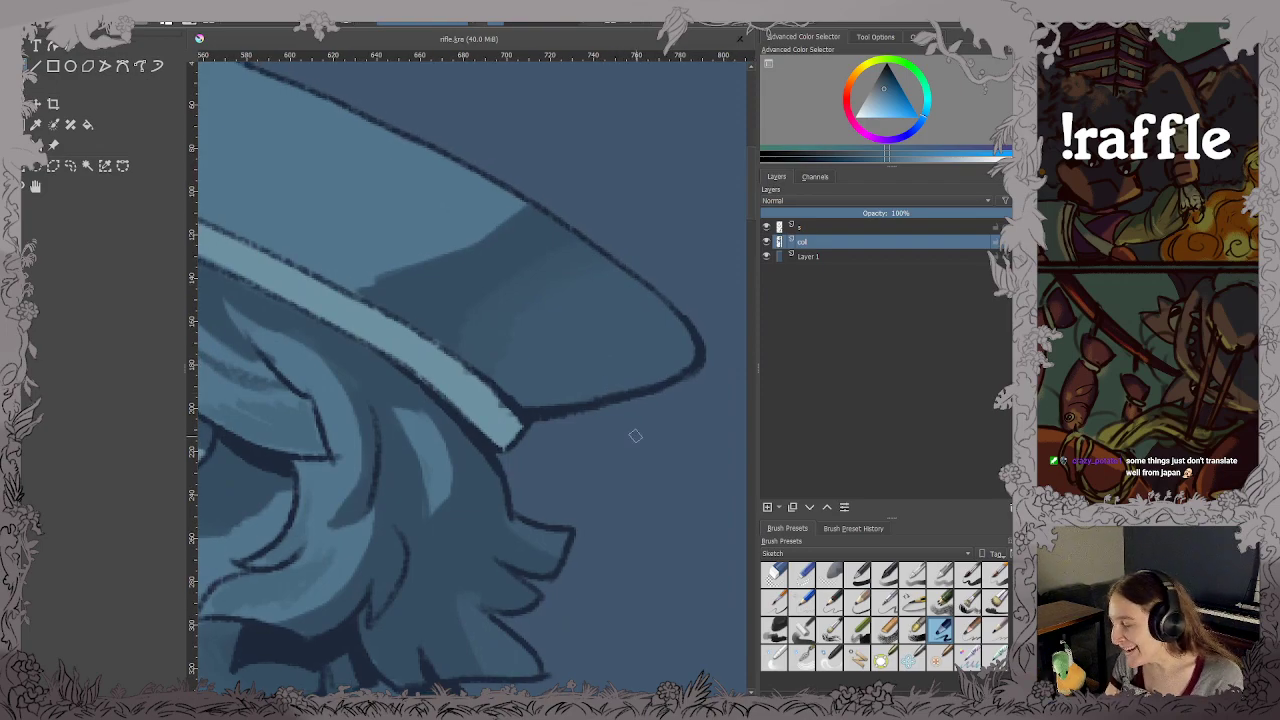
pyautogui.moveTo(575, 355)
pyautogui.mouseDown()
pyautogui.moveTo(622, 339)
pyautogui.moveTo(575, 370)
pyautogui.moveTo(615, 385)
pyautogui.moveTo(645, 373)
pyautogui.mouseUp()
pyautogui.hotkey('ctrl', 's')
pyautogui.scroll(-3, 646, 373)
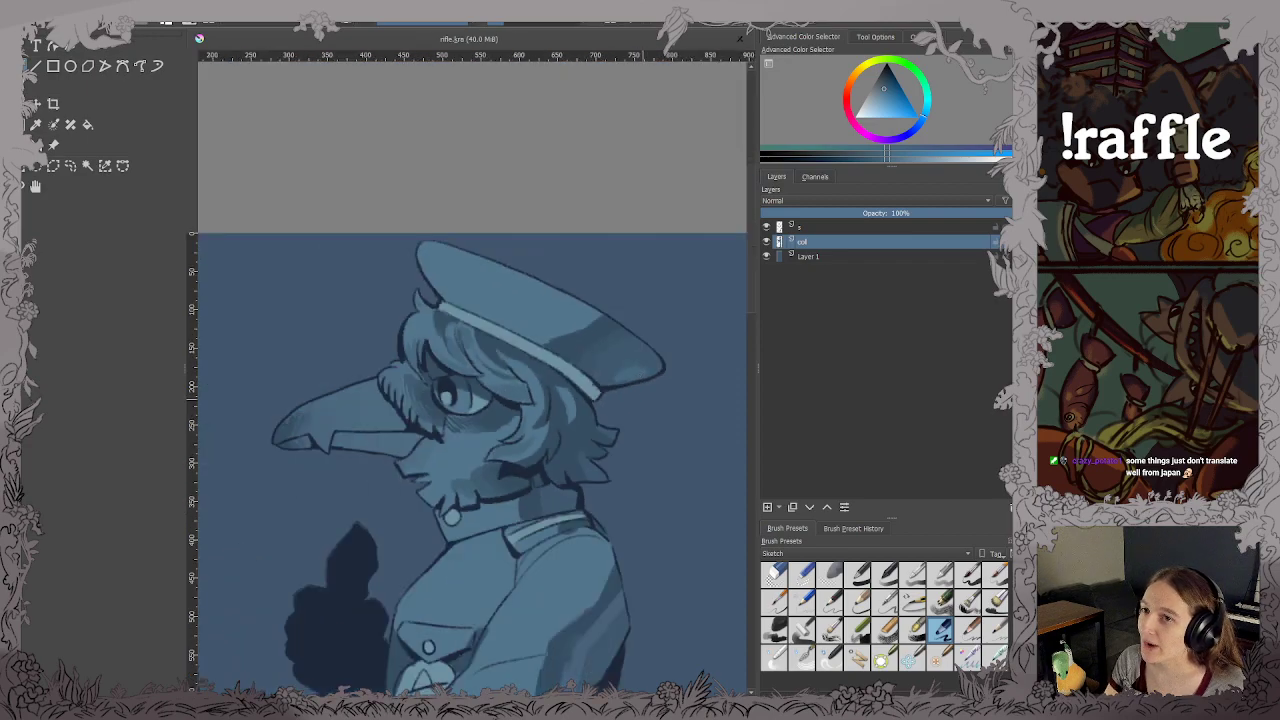
pyautogui.scroll(1, 620, 376)
pyautogui.scroll(-1, 566, 418)
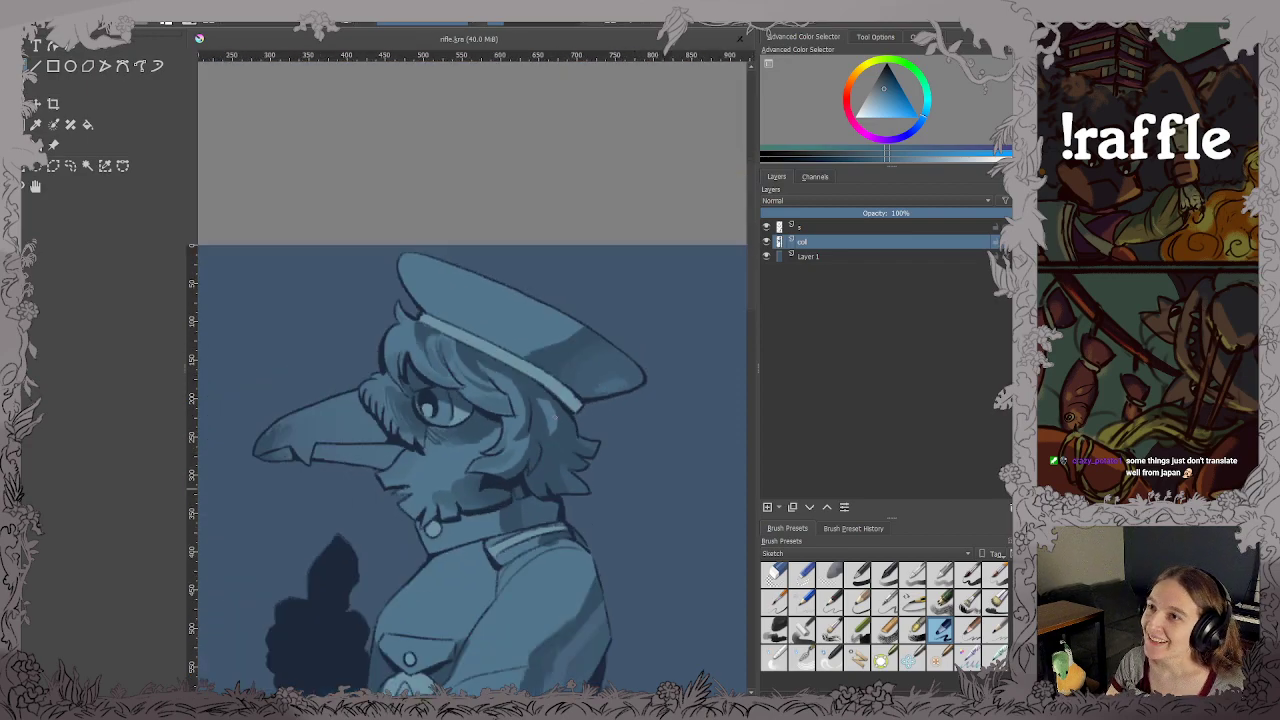
# Sample a dark blue from the sleeve's shadow, hatch shading onto the belt pouches with it, and save the file.
pyautogui.moveTo(573, 441); pyautogui.dragTo(598, 339)
pyautogui.scroll(1, 574, 531)
pyautogui.moveTo(585, 666); pyautogui.dragTo(617, 337)
pyautogui.scroll(1, 572, 530)
pyautogui.scroll(-1, 572, 530)
pyautogui.scroll(-1, 617, 337)
pyautogui.moveTo(556, 425); pyautogui.dragTo(533, 430)
pyautogui.scroll(1, 533, 430)
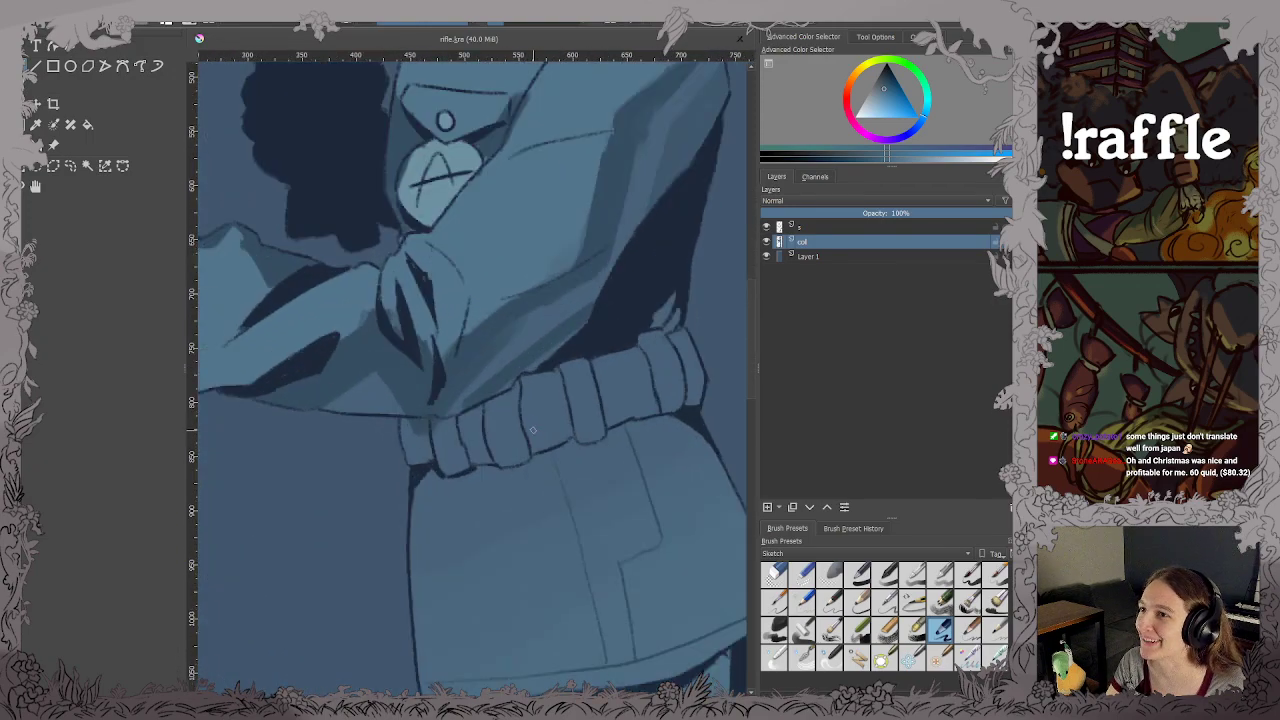
pyautogui.keyDown('ctrl'); pyautogui.click(518, 388); pyautogui.keyUp('ctrl')
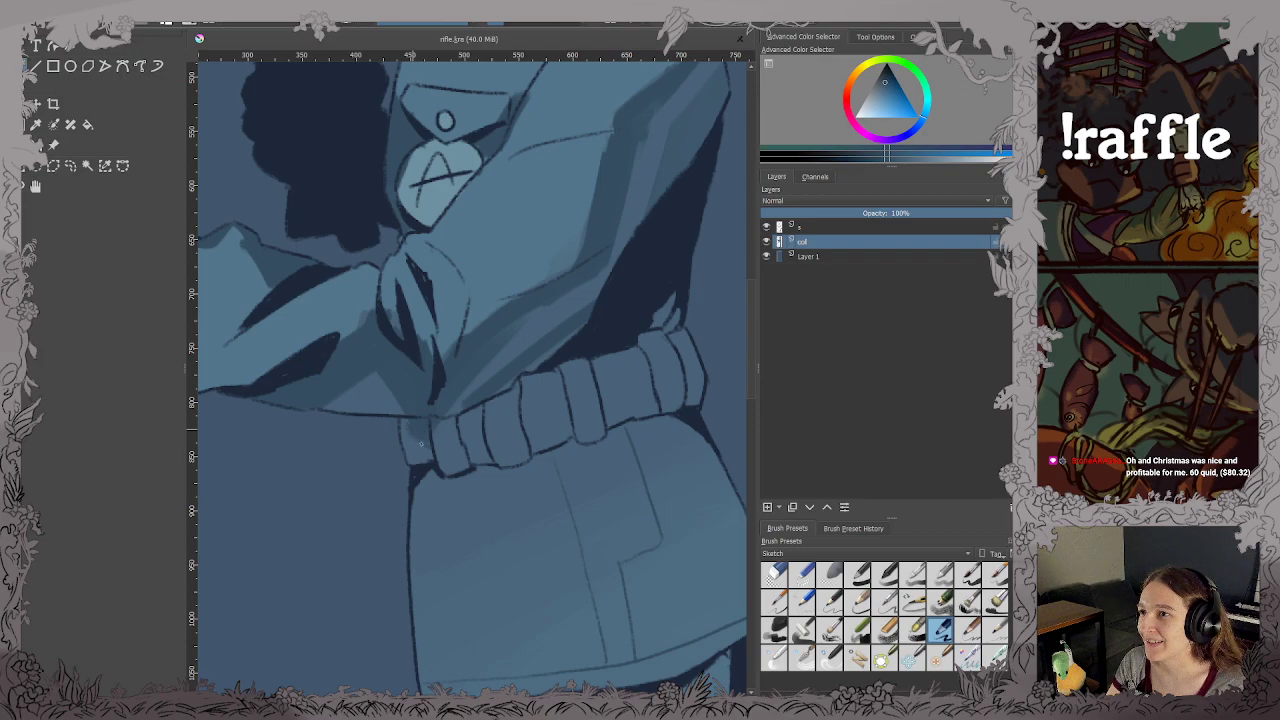
pyautogui.moveTo(421, 443); pyautogui.dragTo(426, 431)
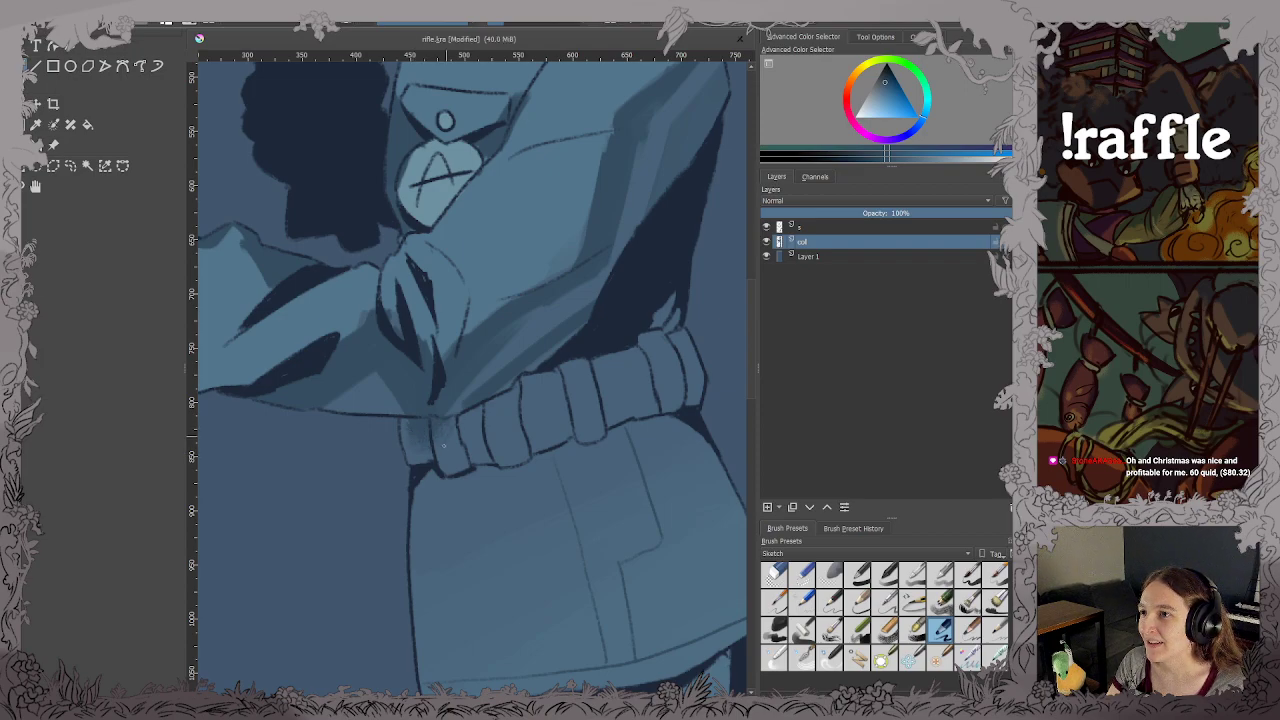
pyautogui.moveTo(488, 394); pyautogui.dragTo(514, 420)
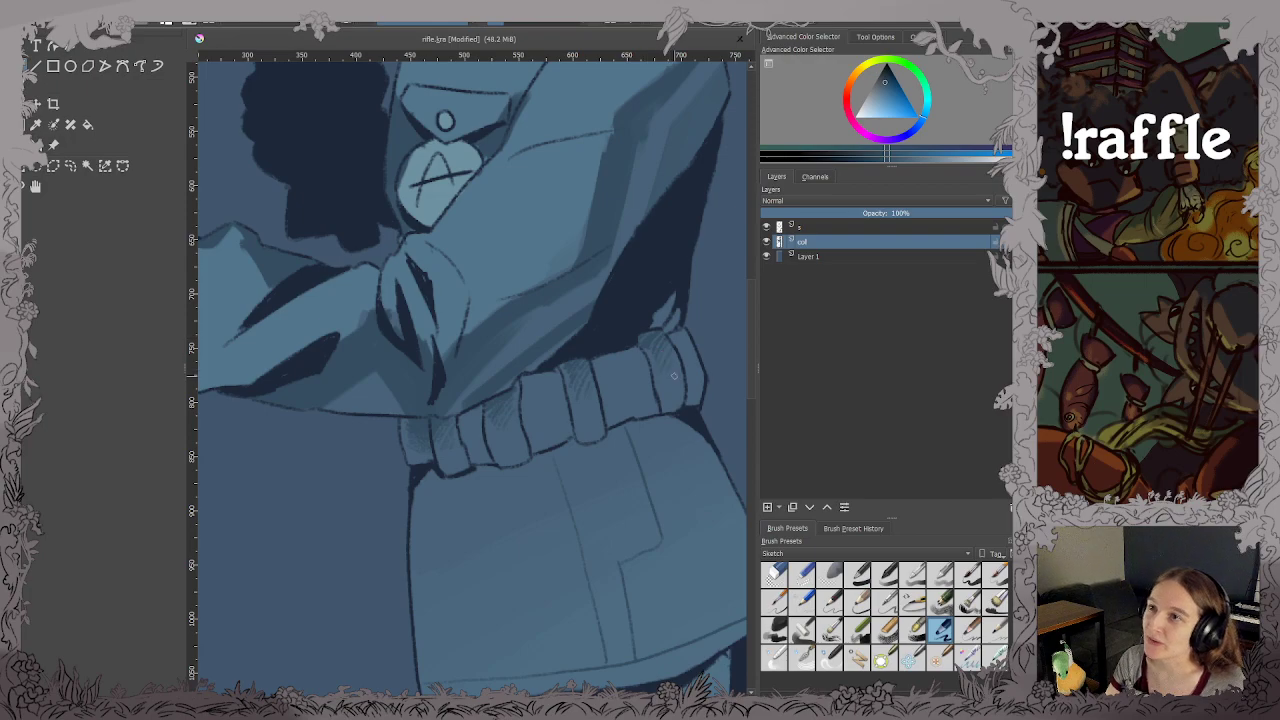
pyautogui.scroll(-2, 674, 376)
pyautogui.moveTo(676, 404); pyautogui.dragTo(604, 432)
pyautogui.hotkey('ctrl', 's')
pyautogui.scroll(1, 430, 340)
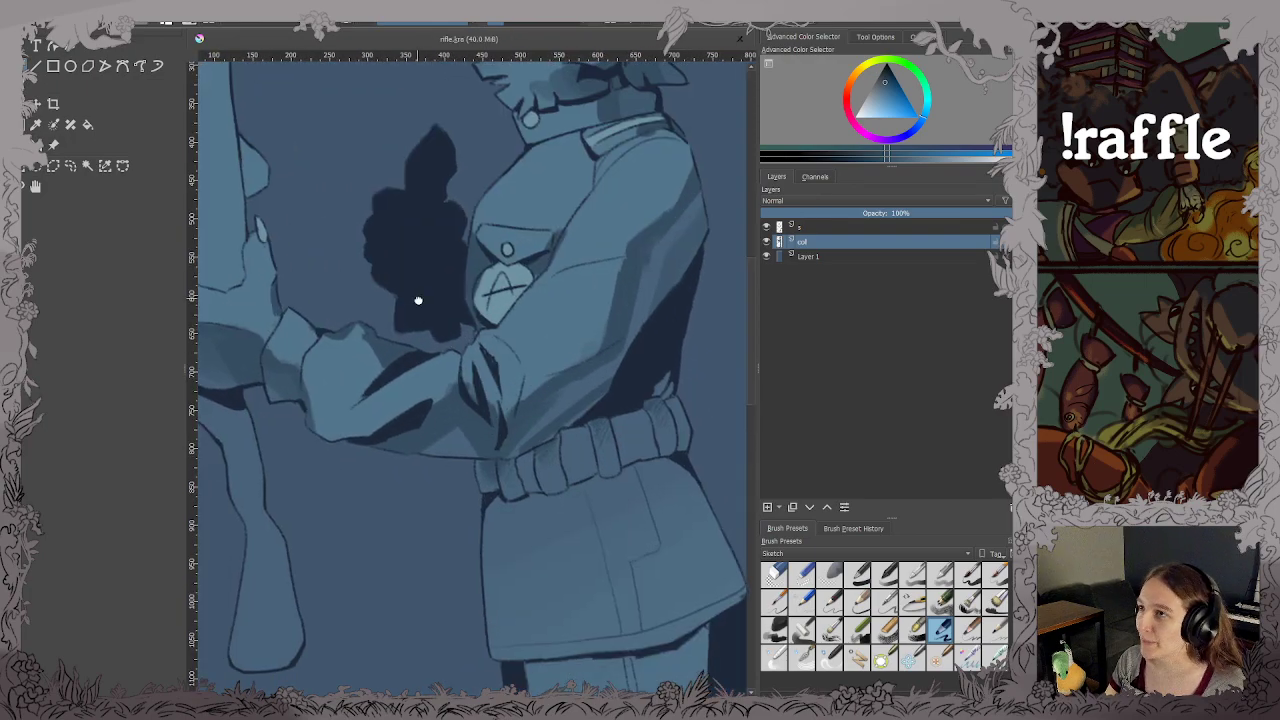
# Shade the angular part protruding from the rifle's side just above the gripping hand.
pyautogui.moveTo(418, 300); pyautogui.dragTo(558, 439)
pyautogui.scroll(3, 440, 294)
pyautogui.moveTo(322, 309); pyautogui.dragTo(489, 389)
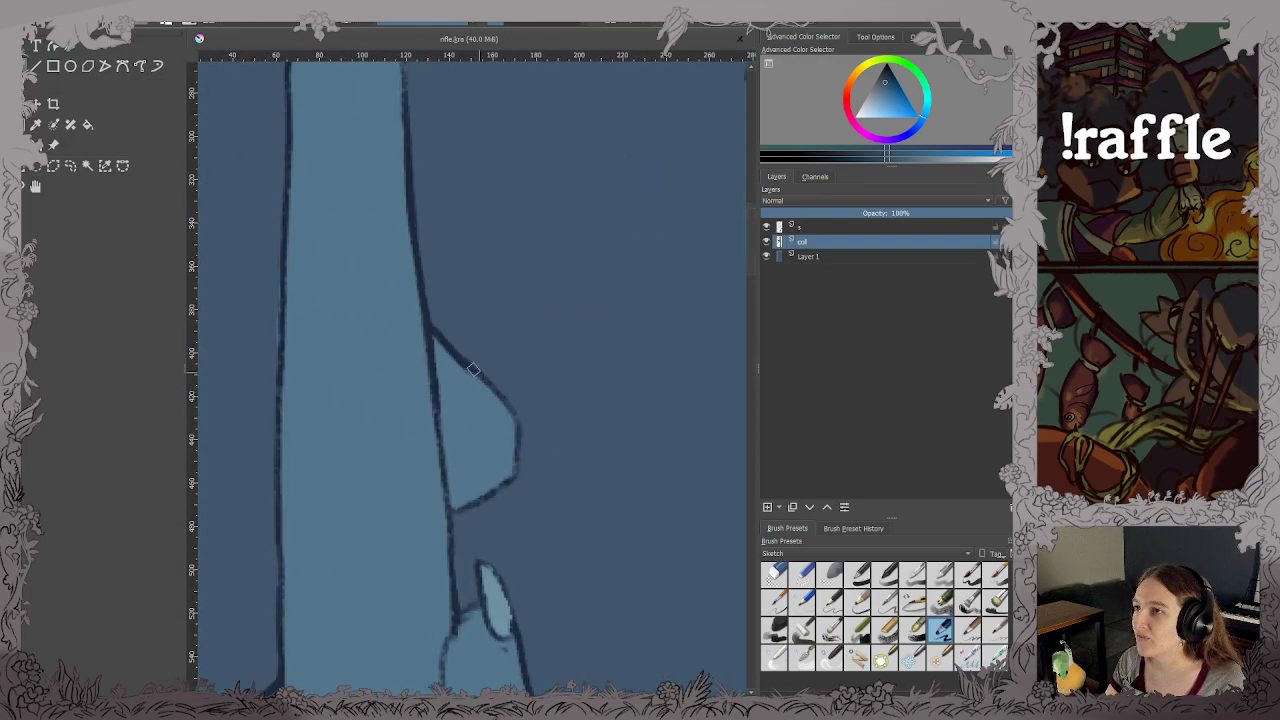
pyautogui.moveTo(436, 344); pyautogui.dragTo(480, 458)
pyautogui.scroll(-3, 553, 393)
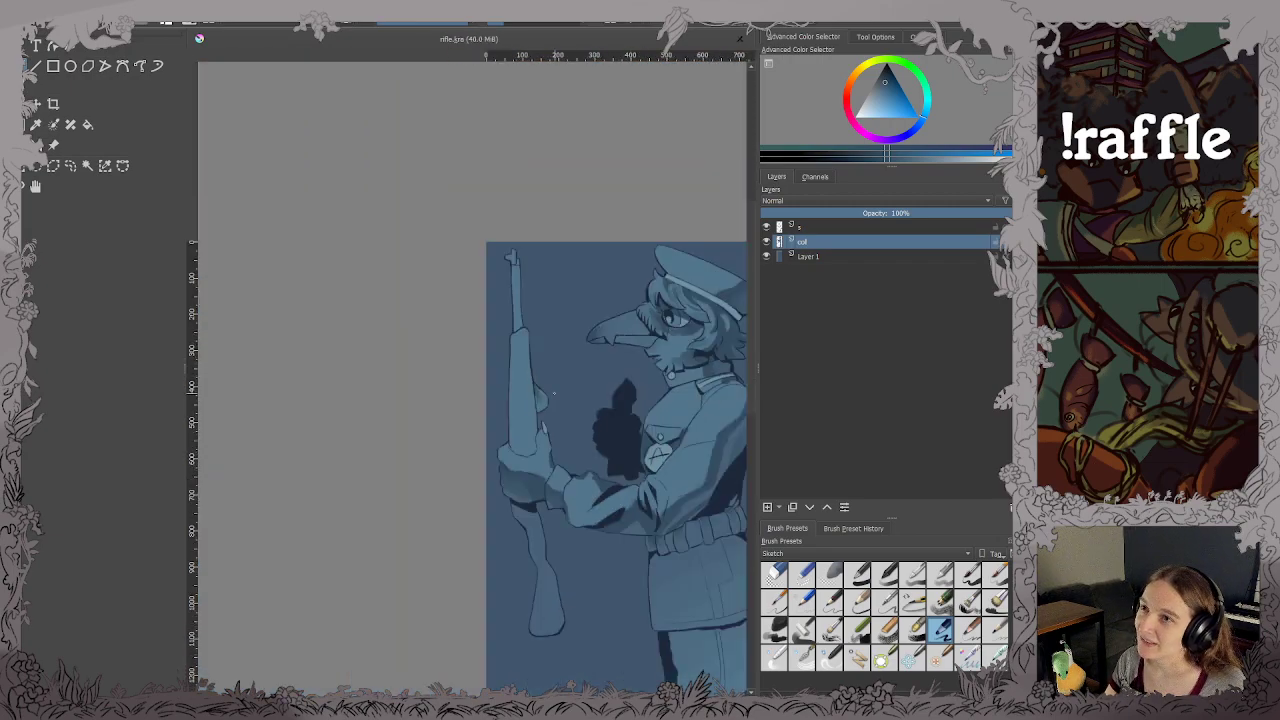
pyautogui.scroll(-1, 553, 393)
# Paint dark shading along the crease across the upper sleeve beside the chest medal and save the file.
pyautogui.scroll(3, 662, 406)
pyautogui.moveTo(662, 408); pyautogui.dragTo(425, 365)
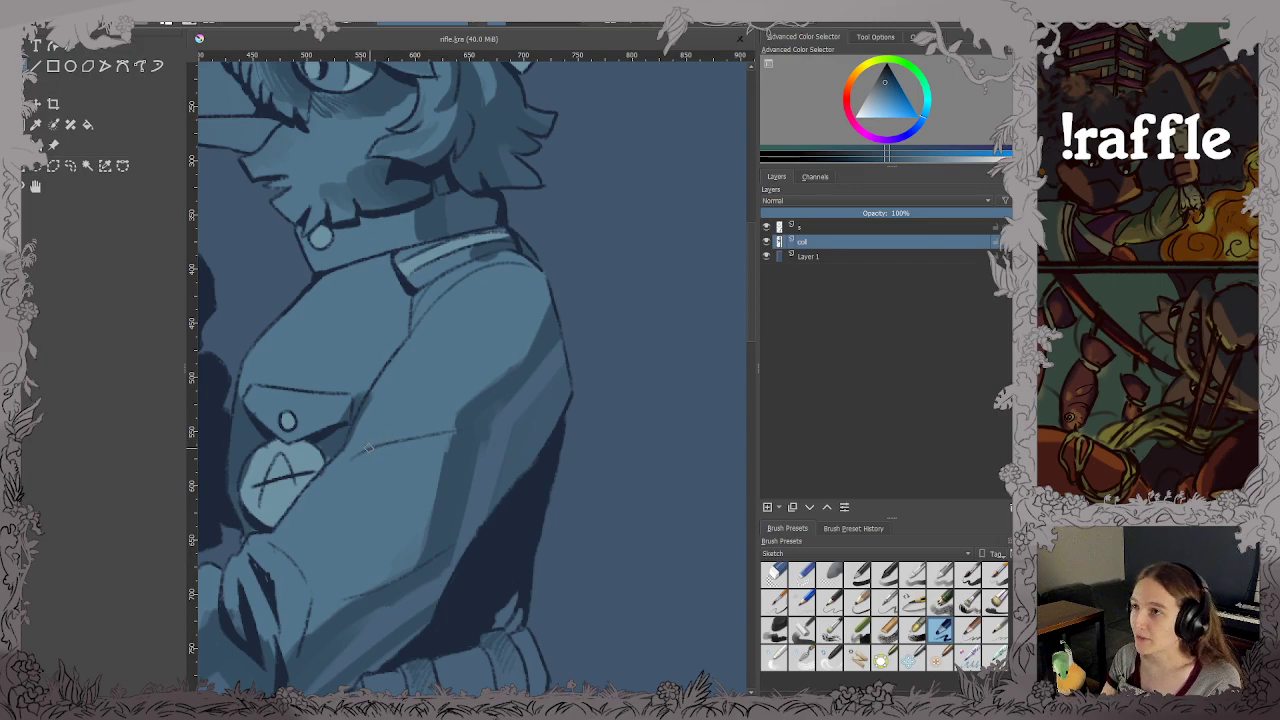
pyautogui.moveTo(368, 447); pyautogui.dragTo(551, 386)
pyautogui.hotkey('ctrl', 's')
pyautogui.scroll(-2, 503, 398)
pyautogui.scroll(2, 470, 437)
pyautogui.scroll(-2, 470, 437)
# Shade above the chest pocket flap and along the jacket's seam with the sleeve, and save the file.
pyautogui.scroll(5, 470, 436)
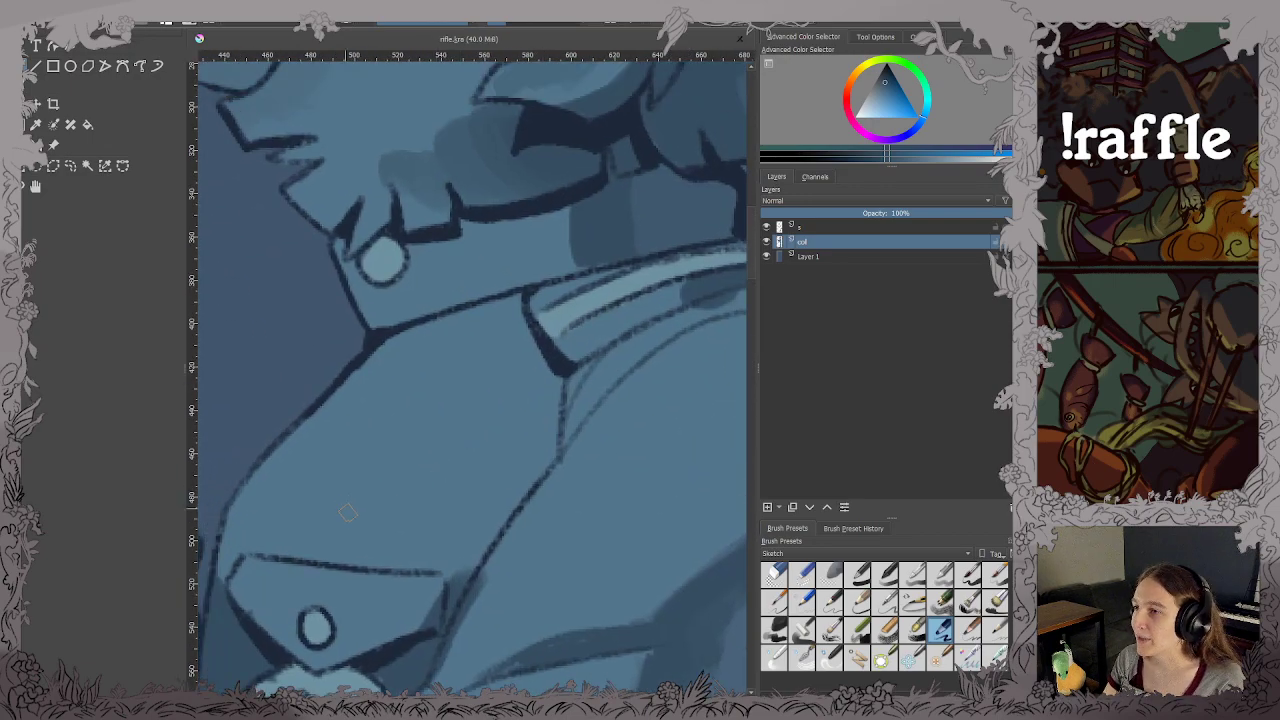
pyautogui.moveTo(301, 553)
pyautogui.mouseDown()
pyautogui.moveTo(474, 557)
pyautogui.moveTo(518, 522)
pyautogui.moveTo(530, 488)
pyautogui.mouseUp()
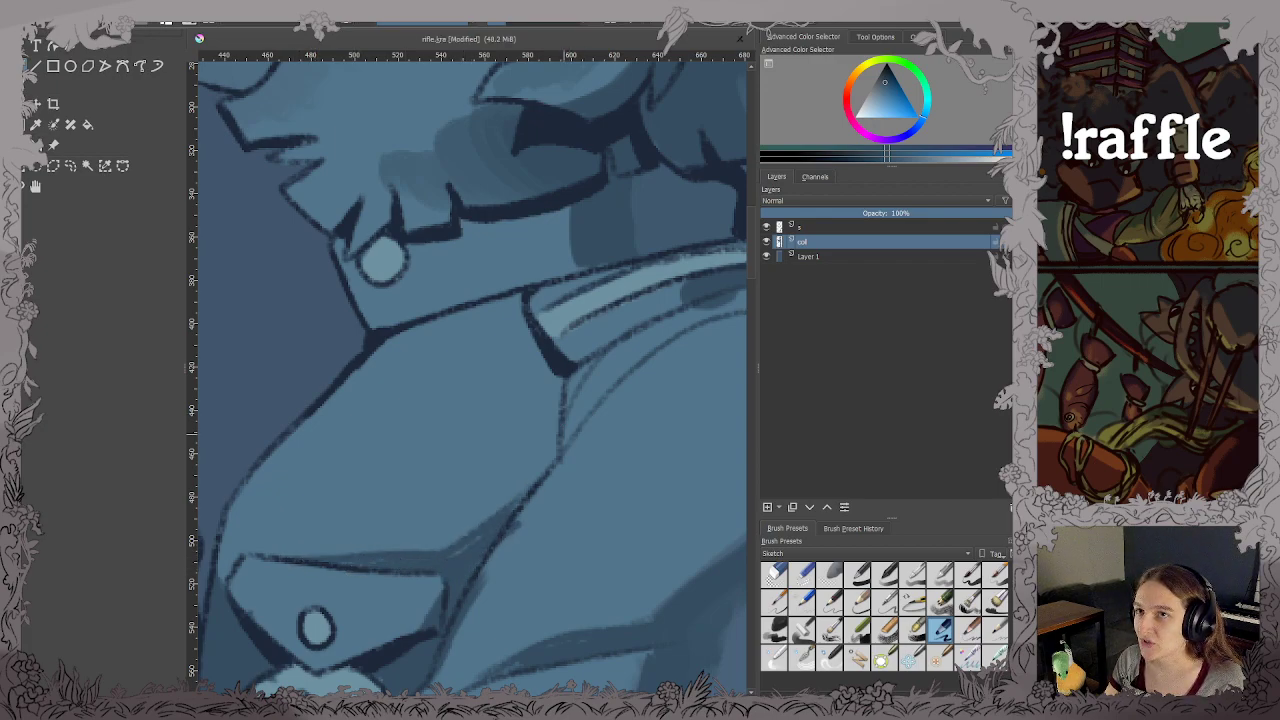
pyautogui.moveTo(562, 390)
pyautogui.mouseDown()
pyautogui.moveTo(563, 427)
pyautogui.moveTo(537, 480)
pyautogui.mouseUp()
pyautogui.hotkey('ctrl', 's')
pyautogui.scroll(-3, 537, 480)
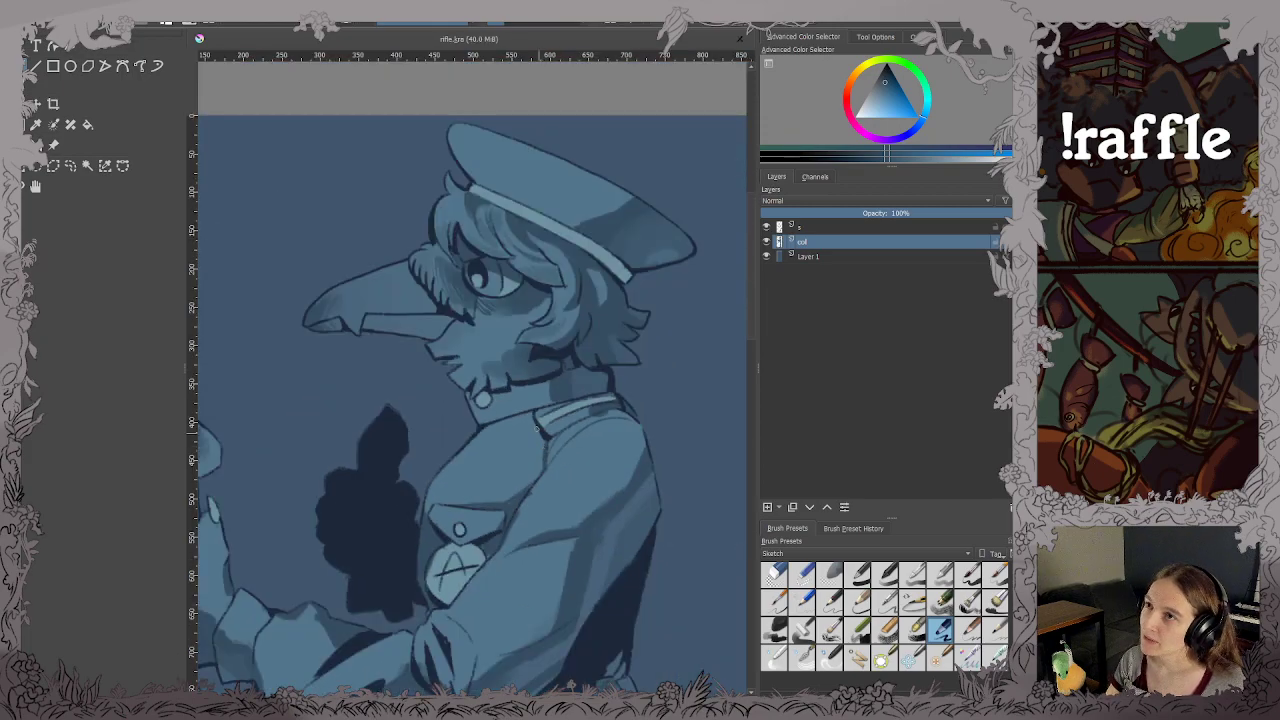
# Add dark hatching on the face where it meets the corner of the beak and save the file.
pyautogui.moveTo(537, 428); pyautogui.dragTo(551, 417)
pyautogui.scroll(-1, 551, 410)
pyautogui.scroll(4, 501, 322)
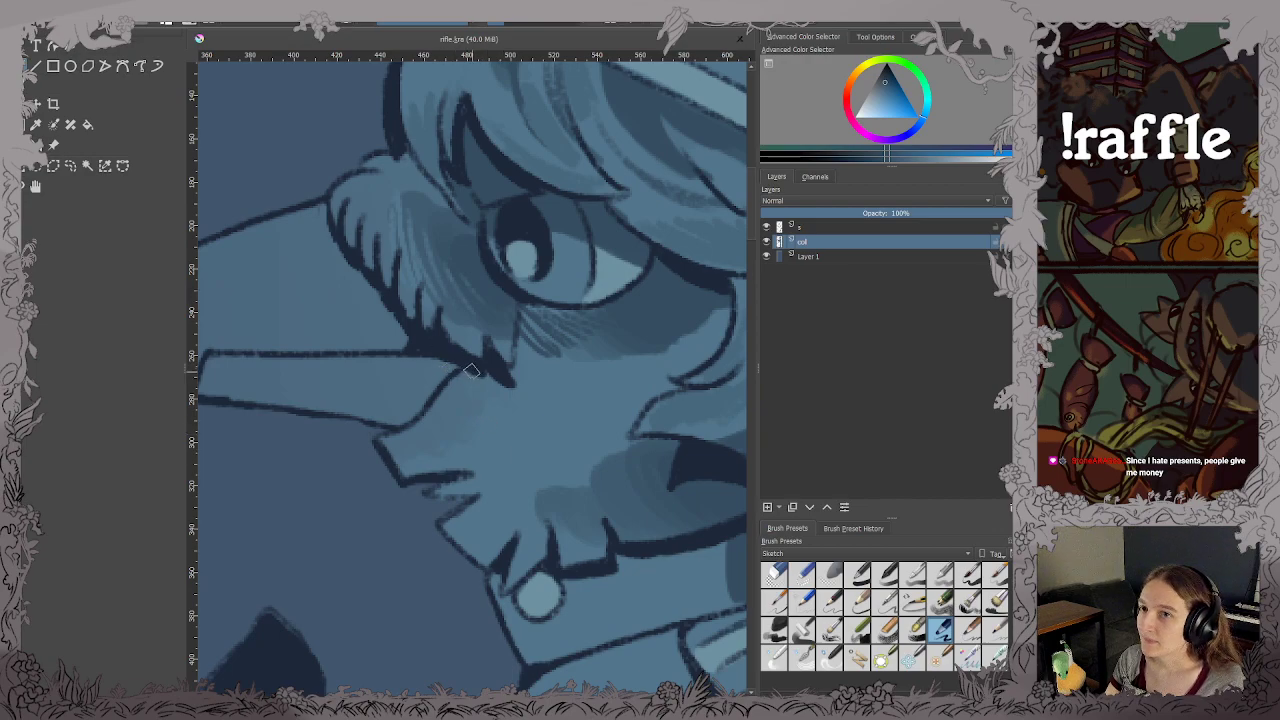
pyautogui.moveTo(471, 372); pyautogui.dragTo(446, 398)
pyautogui.moveTo(475, 376); pyautogui.dragTo(455, 403)
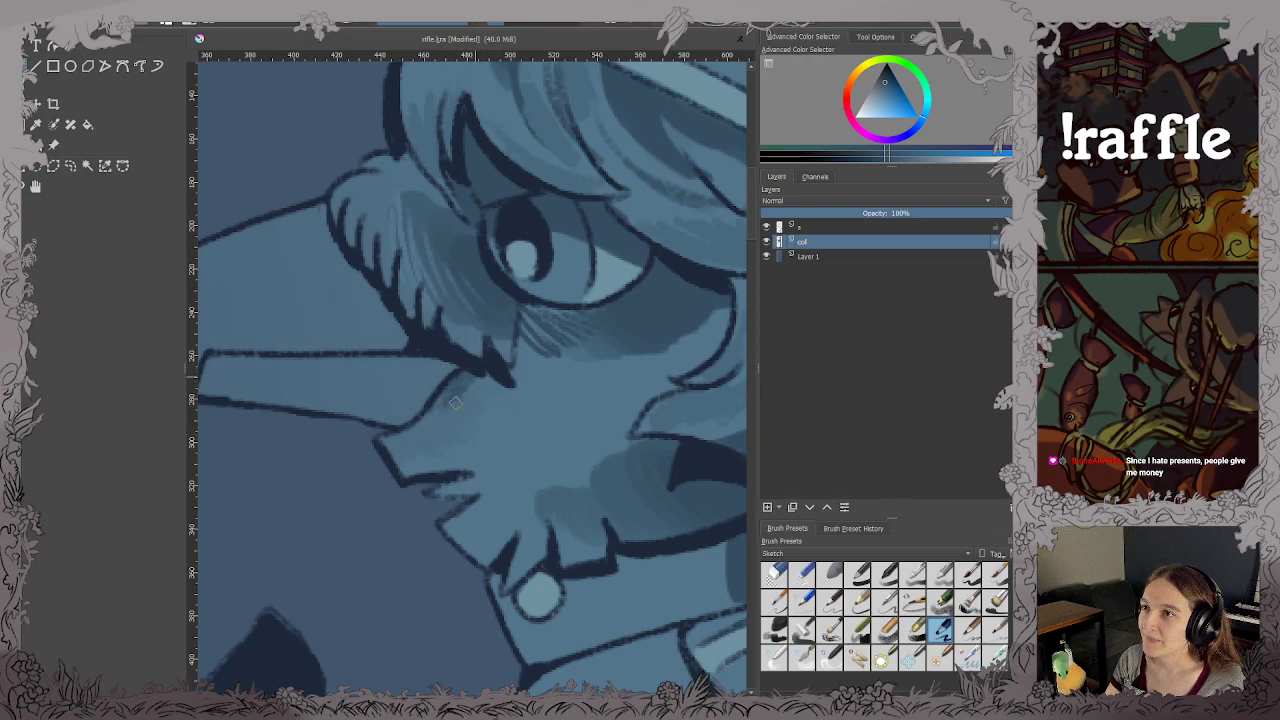
pyautogui.hotkey('ctrl', 's')
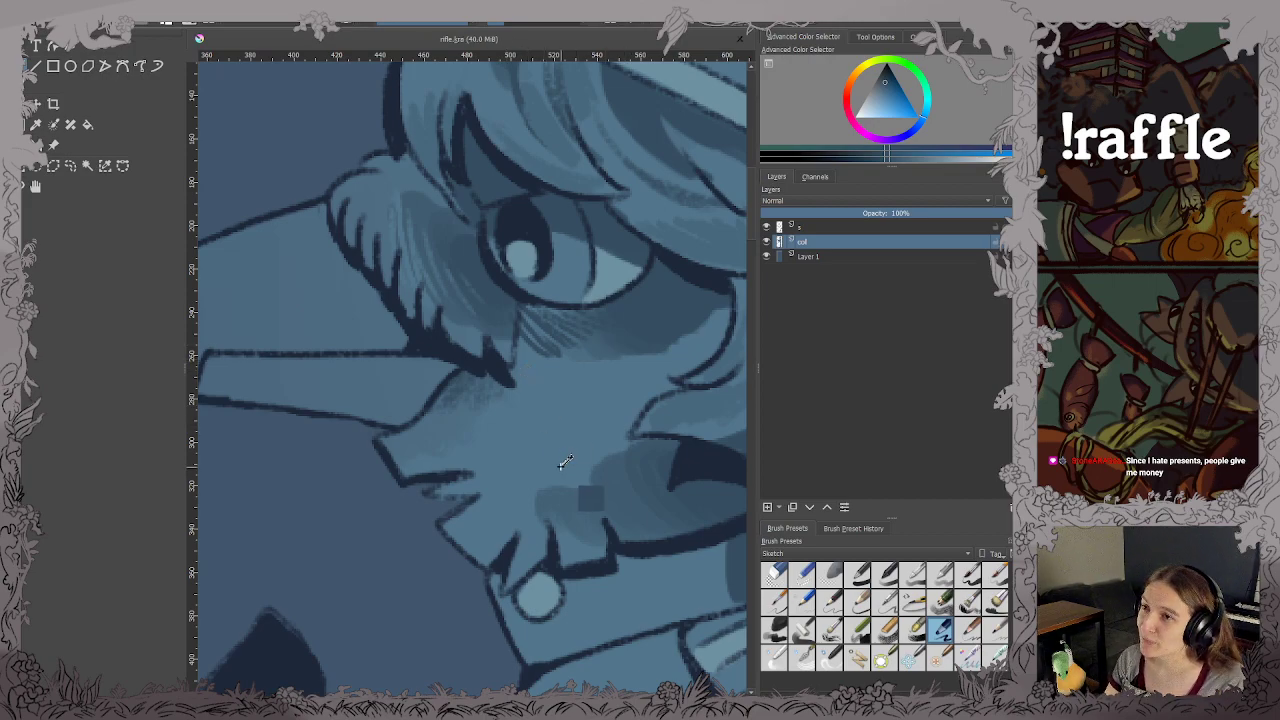
# Sample the blue at the jaw shadow's edge, blend that edge into the cheek with short strokes, and save the file.
pyautogui.keyDown('ctrl'); pyautogui.click(558, 518); pyautogui.keyUp('ctrl')
pyautogui.moveTo(558, 491); pyautogui.dragTo(580, 500)
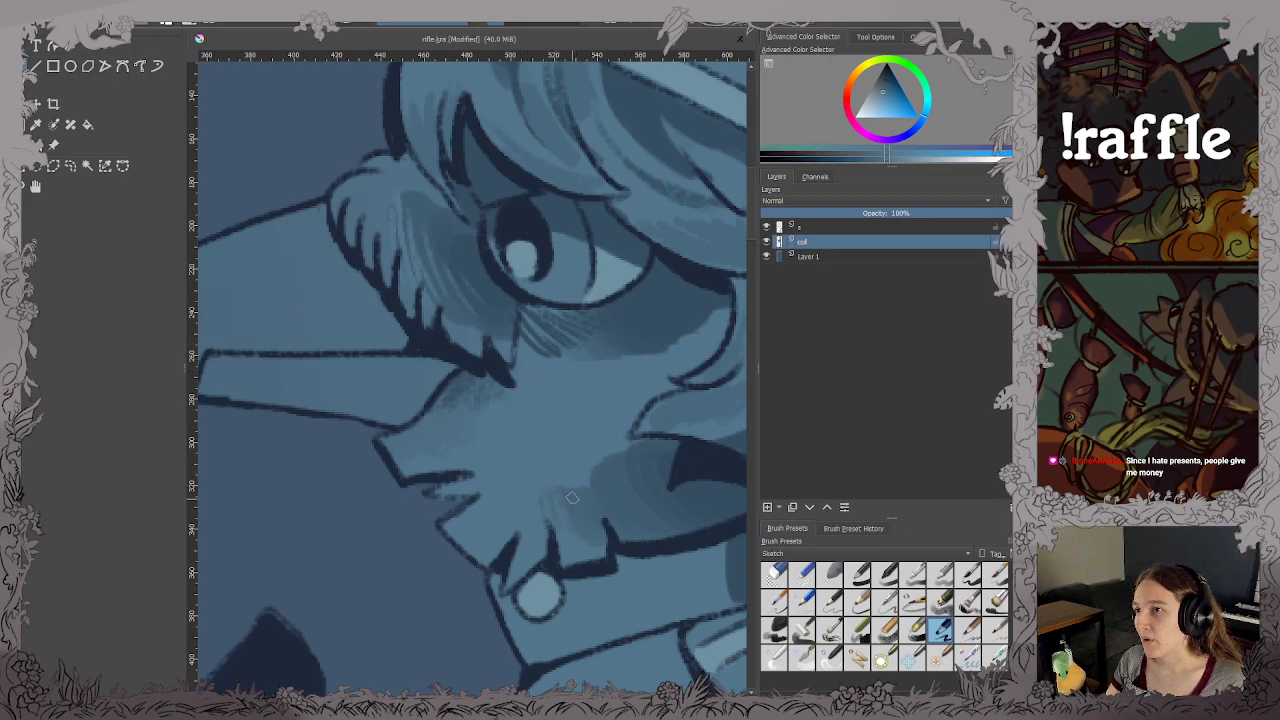
pyautogui.hotkey('ctrl', 's')
pyautogui.scroll(-2, 639, 489)
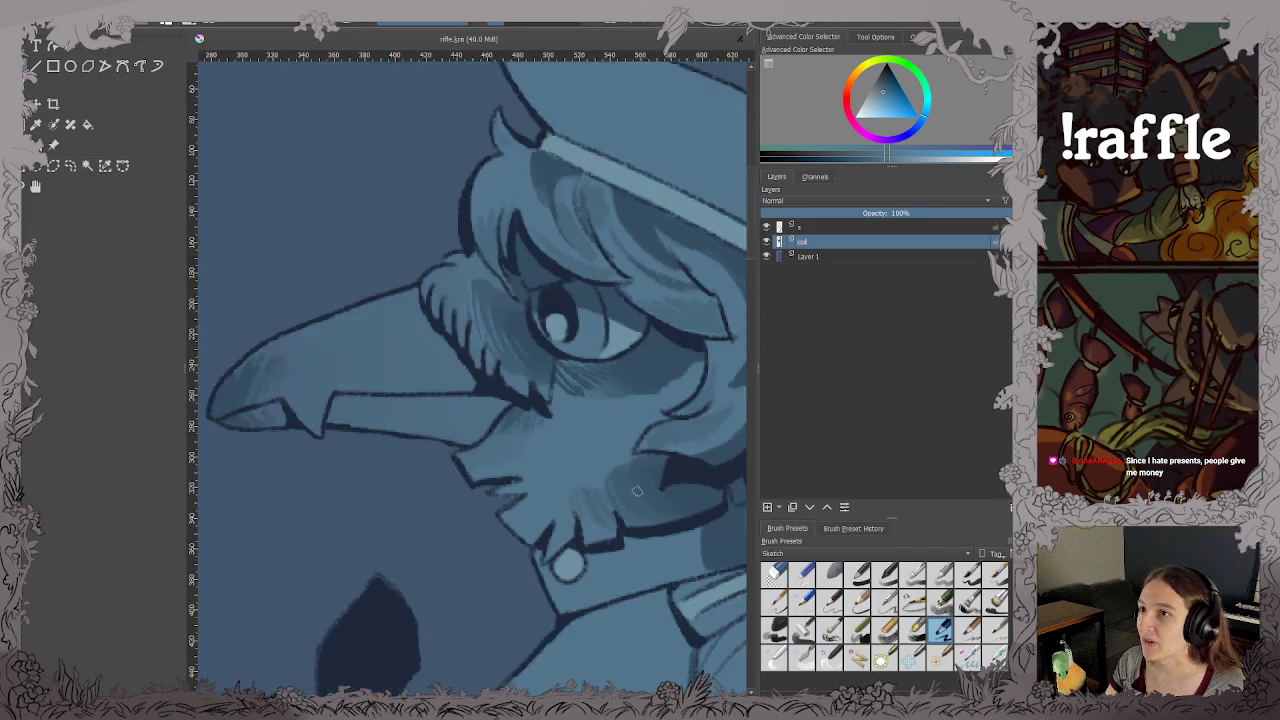
pyautogui.scroll(-2, 700, 512)
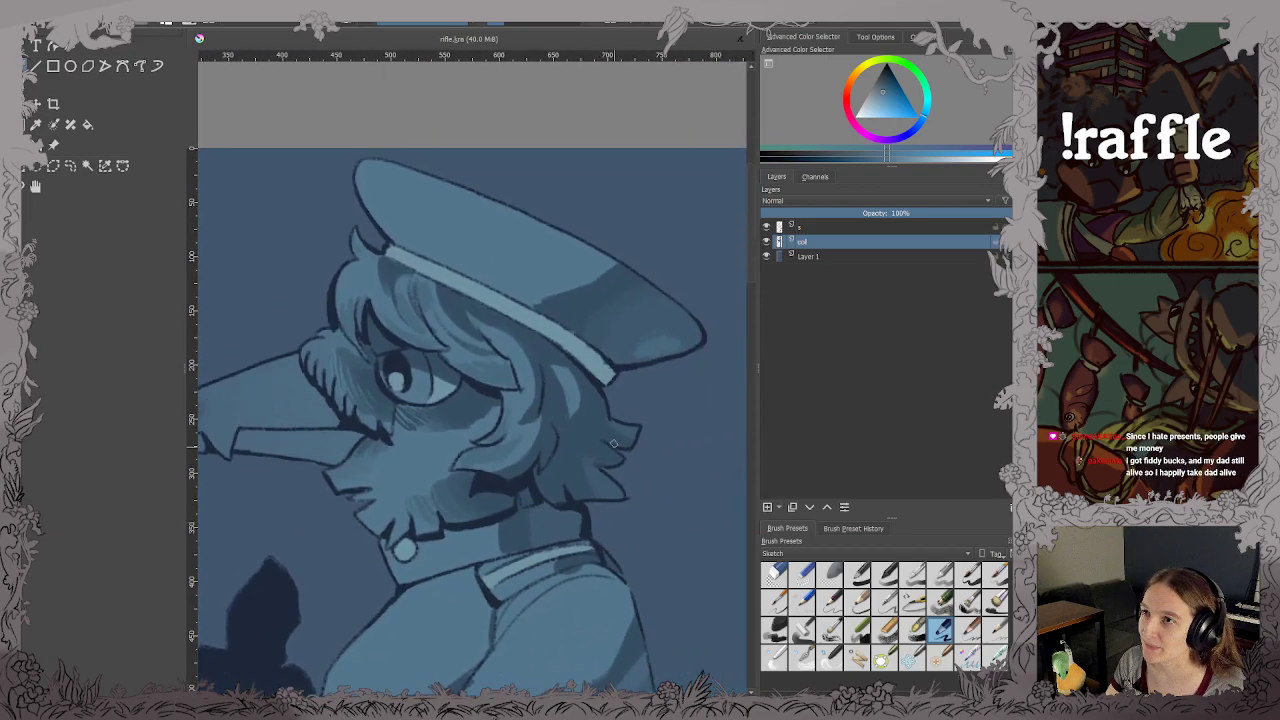
# Sample the cap's blue and hatch the shadowed rear end of the light hat band with it.
pyautogui.scroll(6, 543, 509)
pyautogui.keyDown('ctrl'); pyautogui.click(491, 377); pyautogui.keyUp('ctrl')
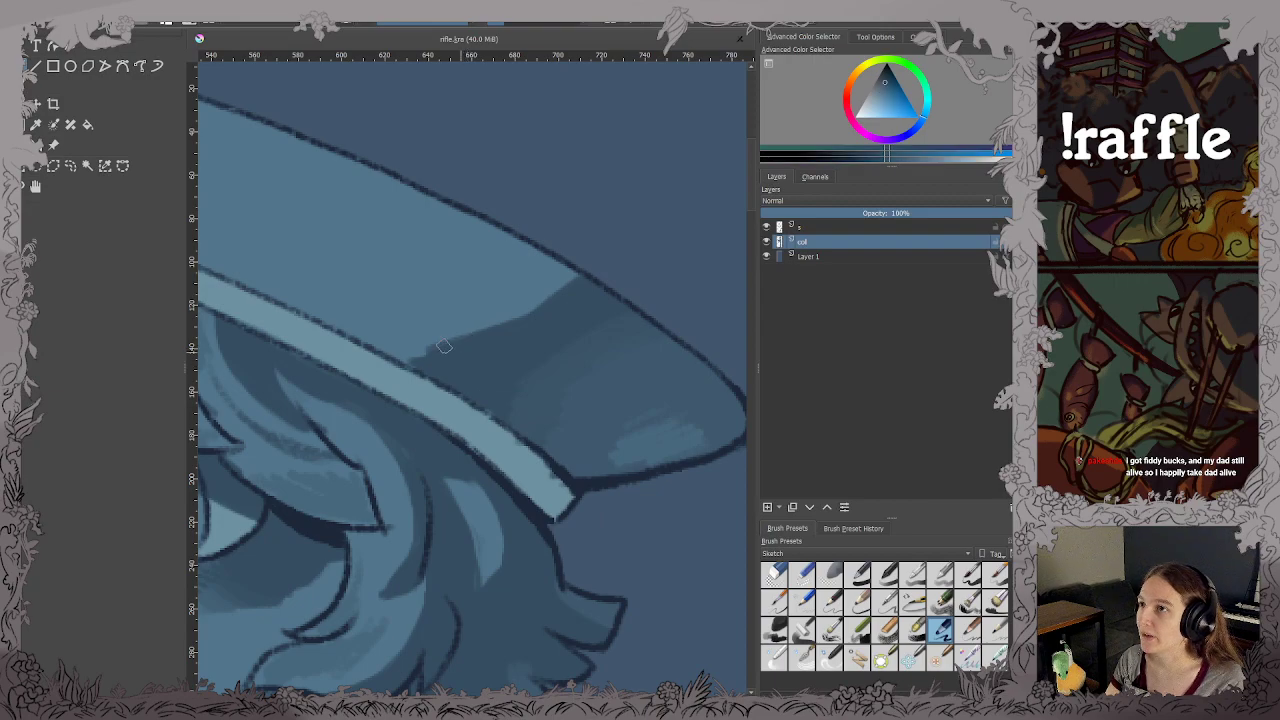
pyautogui.moveTo(440, 343)
pyautogui.mouseDown()
pyautogui.moveTo(485, 326)
pyautogui.moveTo(392, 322)
pyautogui.moveTo(380, 361)
pyautogui.moveTo(410, 404)
pyautogui.moveTo(430, 387)
pyautogui.moveTo(474, 449)
pyautogui.moveTo(468, 403)
pyautogui.moveTo(555, 500)
pyautogui.mouseUp()
pyautogui.keyDown('ctrl'); pyautogui.click(403, 308); pyautogui.keyUp('ctrl')
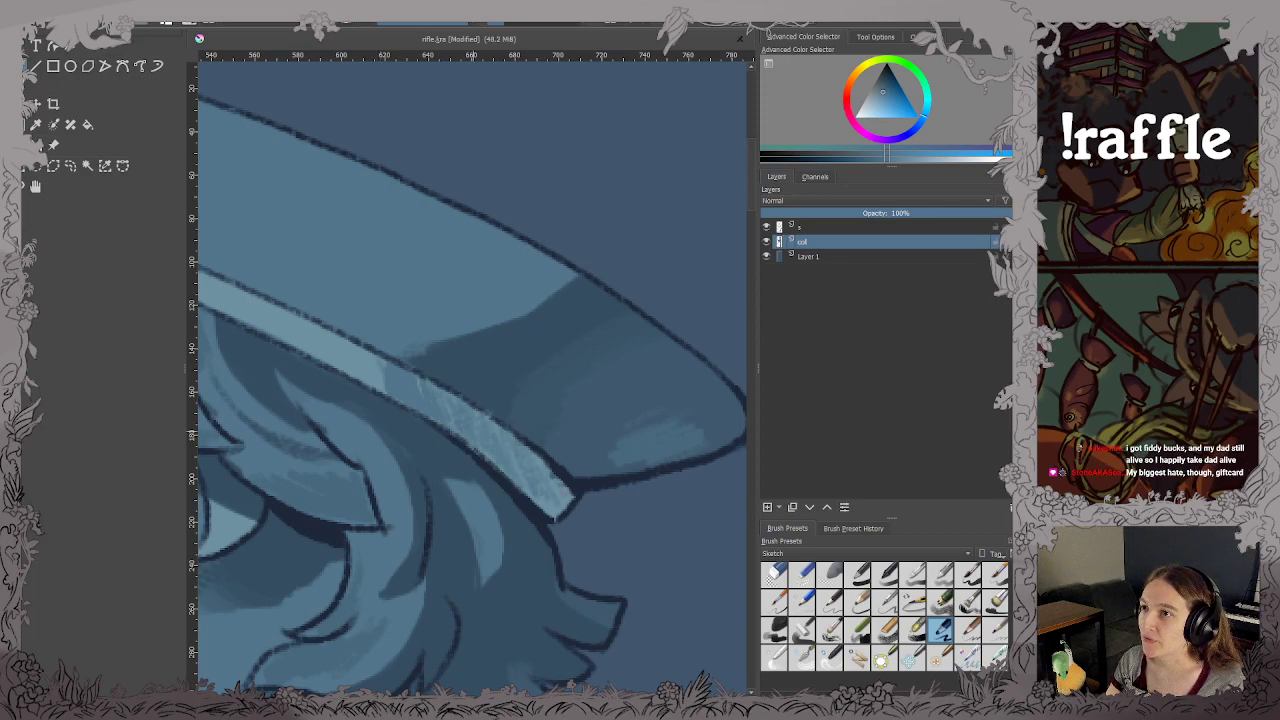
# Sample the cap's dark shadow blue, darken the start of the hat band's shaded section with short strokes, and save the file.
pyautogui.moveTo(295, 429); pyautogui.dragTo(438, 467)
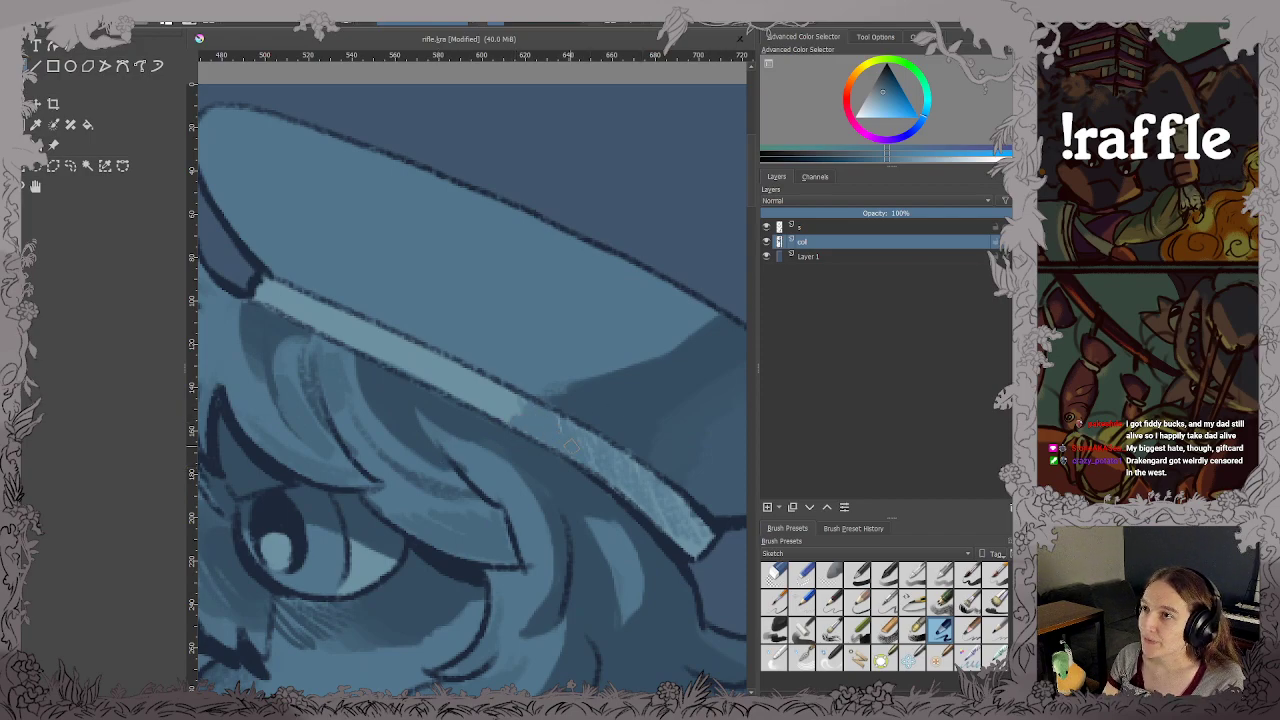
pyautogui.keyDown('ctrl'); pyautogui.click(594, 407); pyautogui.keyUp('ctrl')
pyautogui.hotkey('ctrl', 's')
pyautogui.moveTo(512, 427)
pyautogui.mouseDown()
pyautogui.moveTo(554, 419)
pyautogui.moveTo(568, 447)
pyautogui.mouseUp()
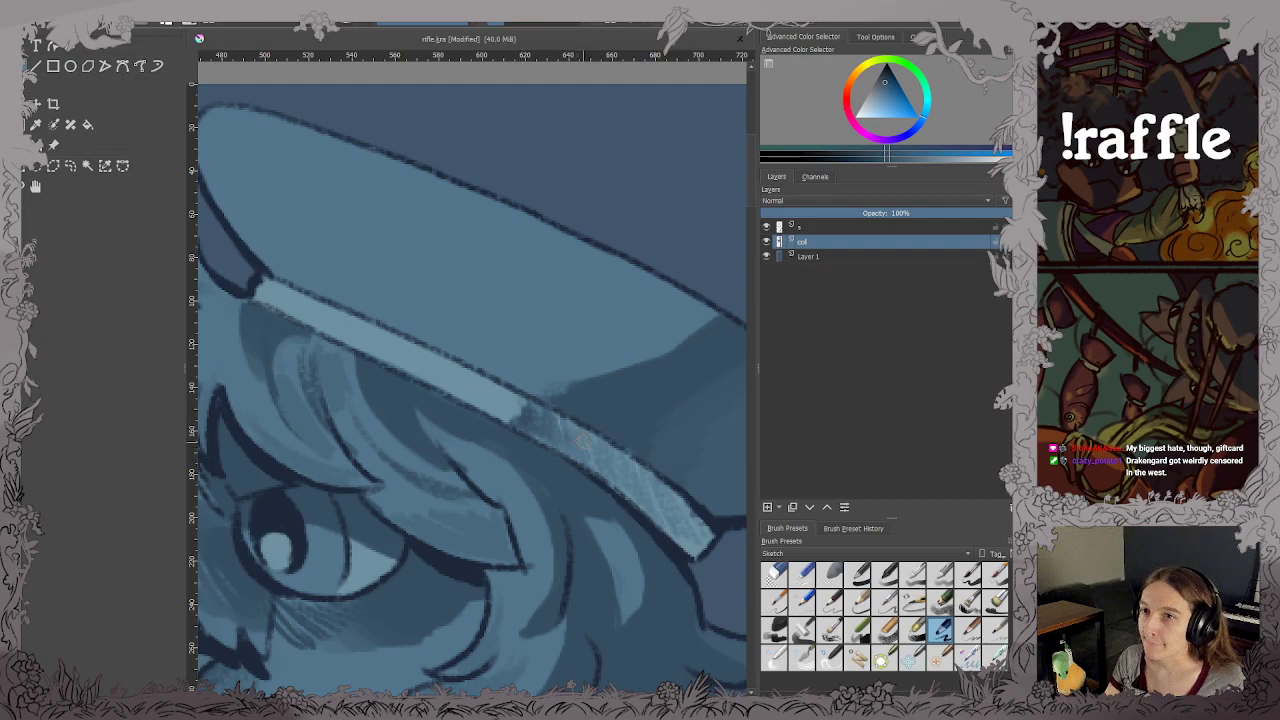
pyautogui.hotkey('ctrl', 's')
# Sample the hat band's light blue, hatch soft highlights on the front of the cap's crown, and save the file.
pyautogui.press('2')
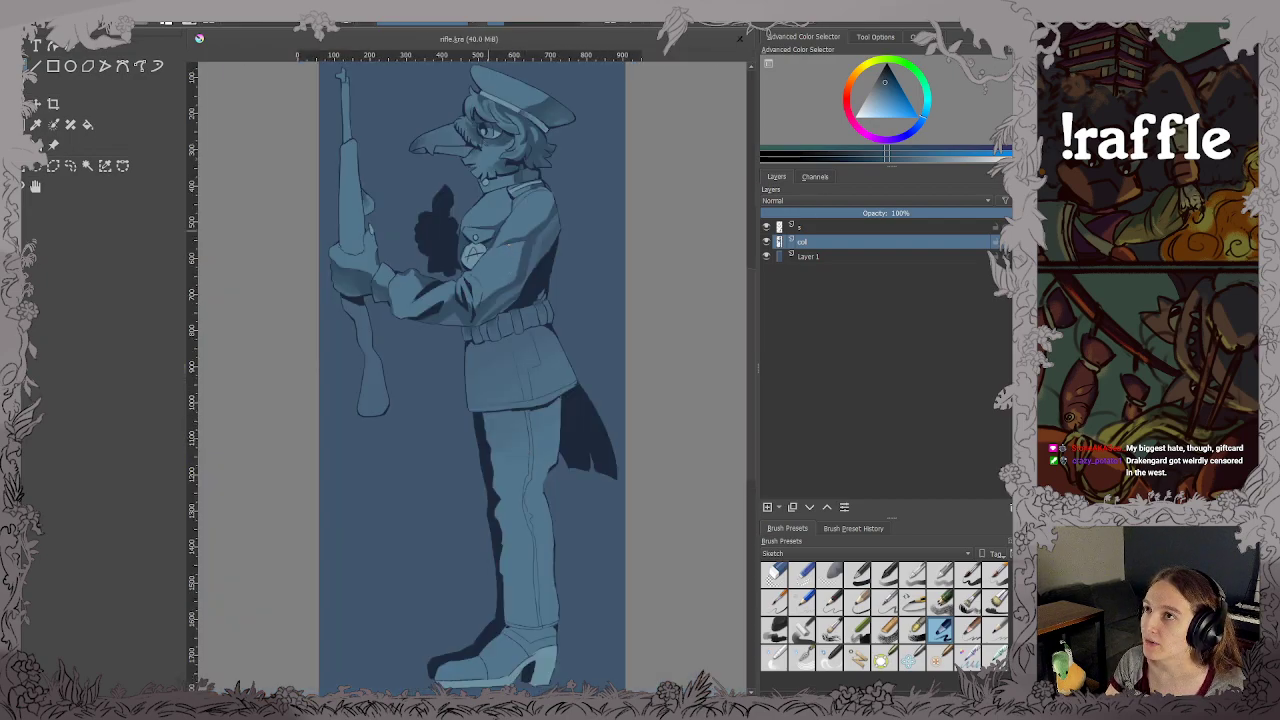
pyautogui.moveTo(505, 408); pyautogui.dragTo(460, 414)
pyautogui.moveTo(411, 313); pyautogui.dragTo(431, 359)
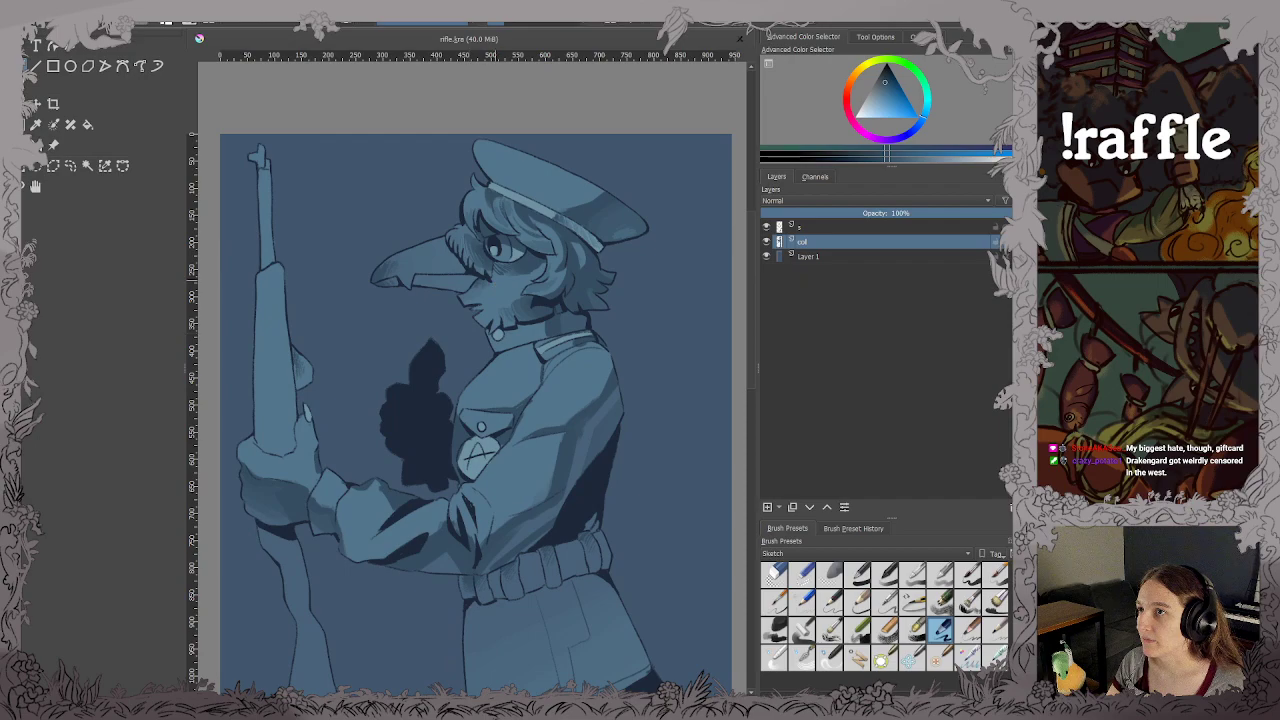
pyautogui.scroll(-1, 456, 265)
pyautogui.scroll(4, 505, 196)
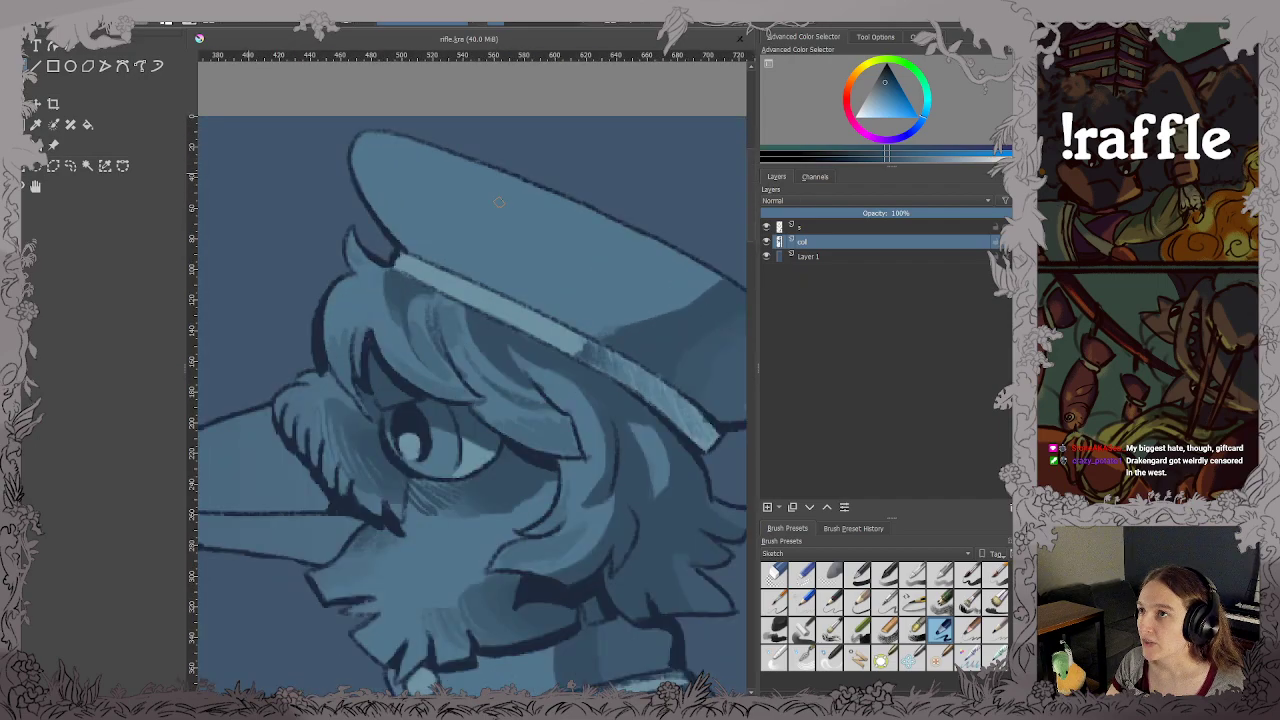
pyautogui.keyDown('ctrl'); pyautogui.click(508, 309); pyautogui.keyUp('ctrl')
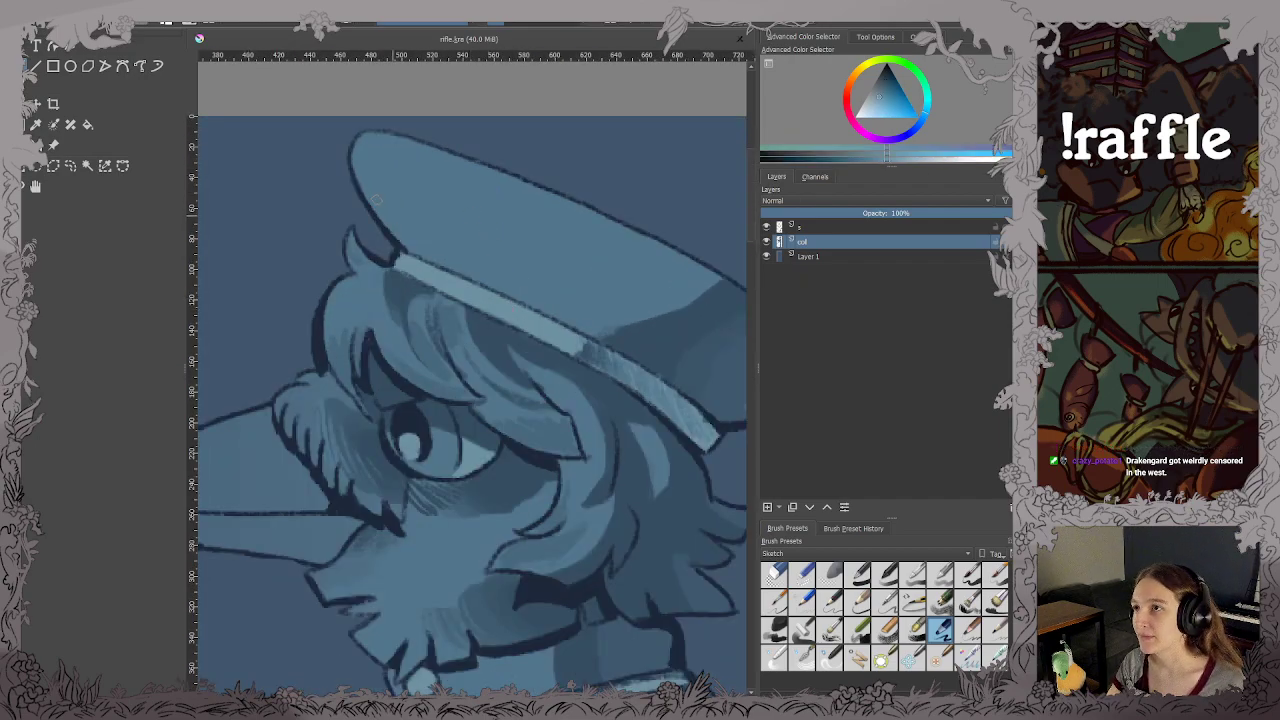
pyautogui.moveTo(376, 200); pyautogui.dragTo(405, 228)
pyautogui.moveTo(390, 175); pyautogui.dragTo(404, 191)
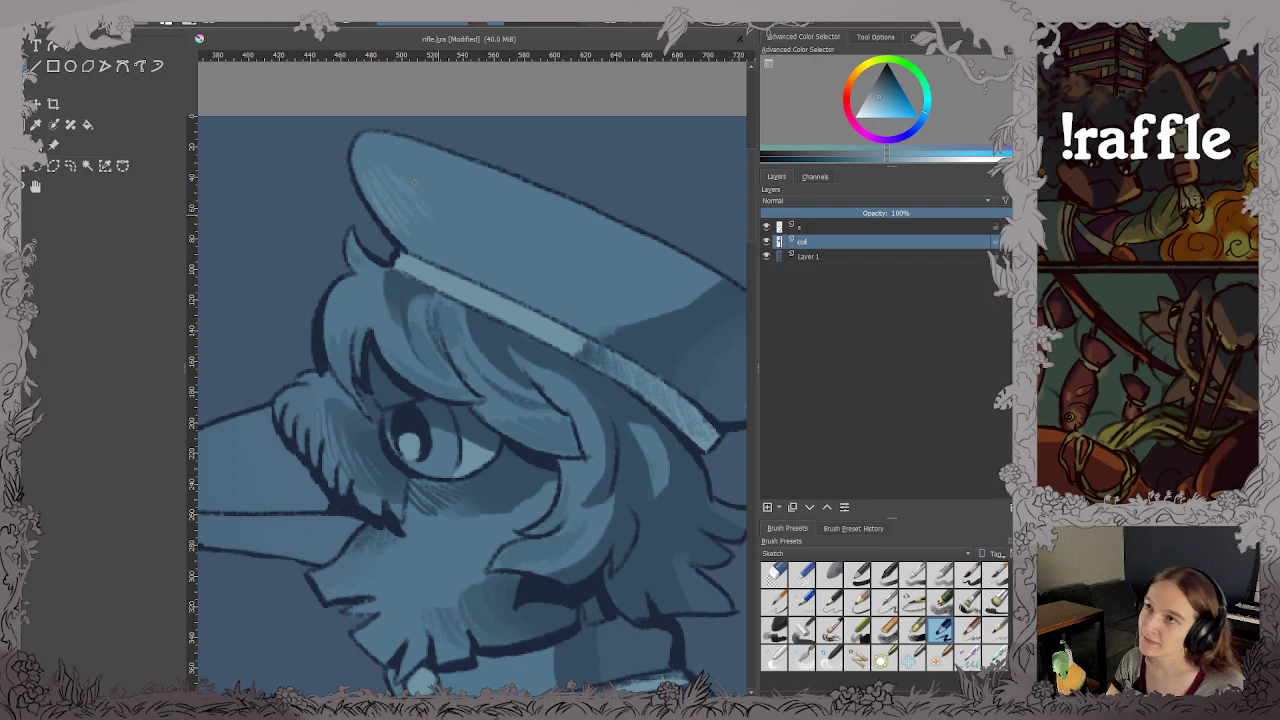
pyautogui.scroll(-3, 449, 204)
pyautogui.scroll(2, 477, 236)
pyautogui.moveTo(504, 245); pyautogui.dragTo(554, 237)
pyautogui.hotkey('ctrl', 's')
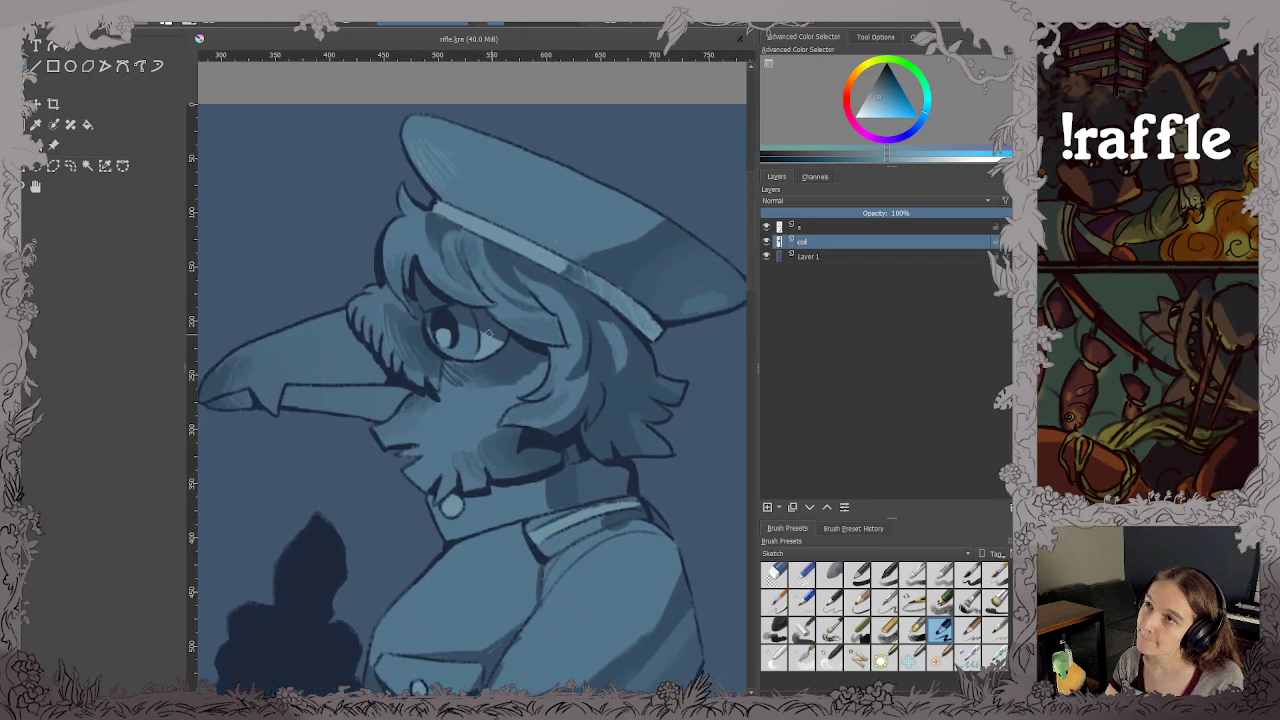
# Brush light strokes over the front hair locks beneath the hat band and save the file.
pyautogui.moveTo(403, 233)
pyautogui.mouseDown()
pyautogui.moveTo(411, 296)
pyautogui.moveTo(435, 240)
pyautogui.moveTo(463, 295)
pyautogui.mouseUp()
pyautogui.moveTo(442, 236); pyautogui.dragTo(460, 278)
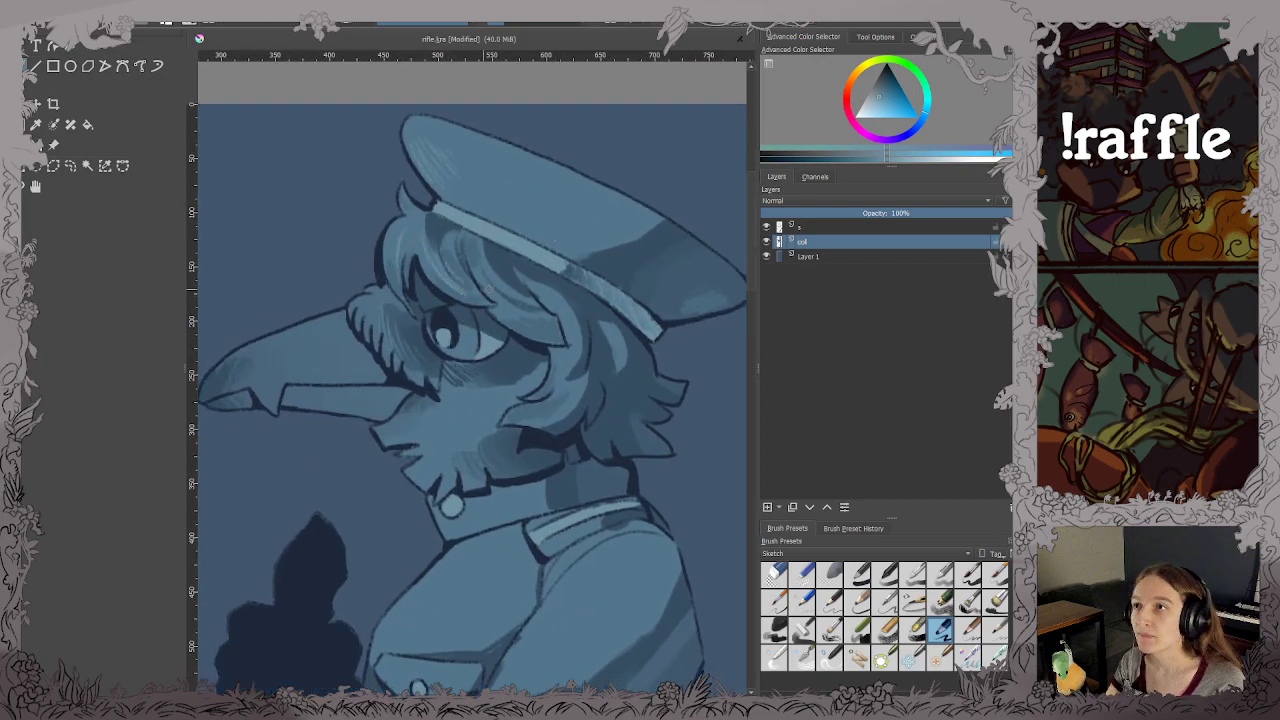
pyautogui.scroll(-1, 543, 377)
pyautogui.hotkey('ctrl', 's')
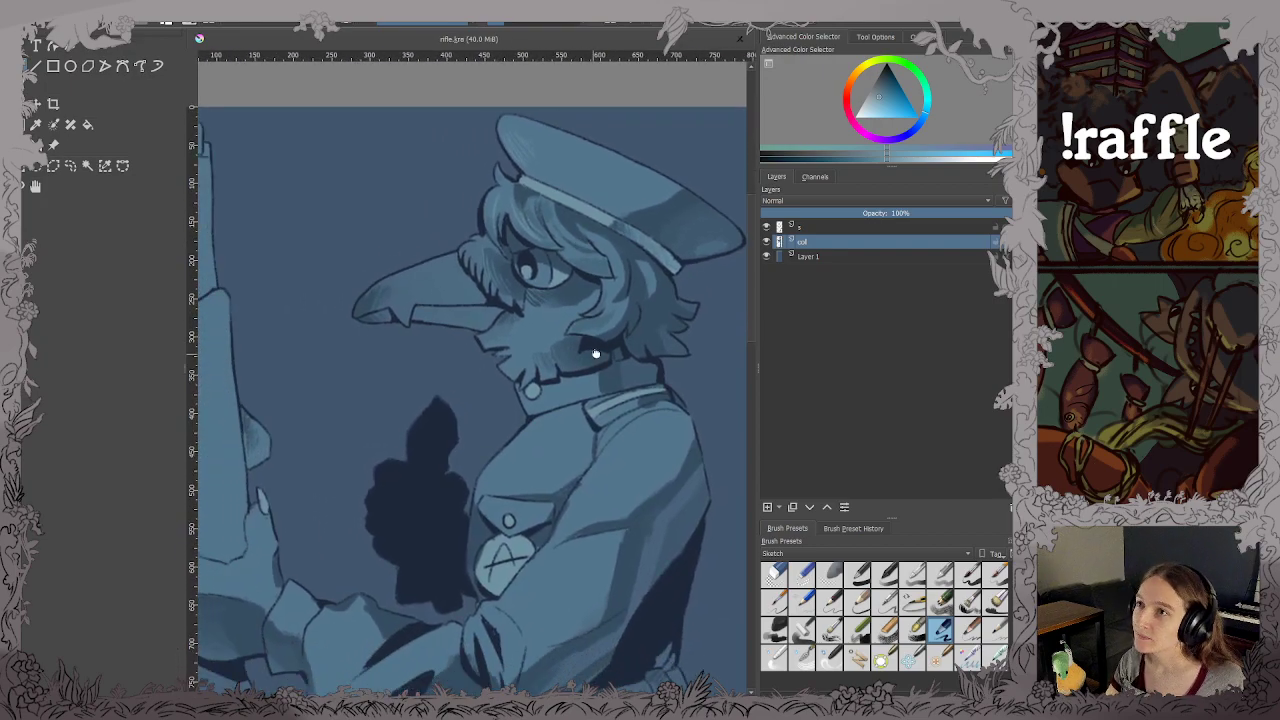
# Add light highlight strokes to the thumb and the opposite knuckle of the hand gripping the rifle, and save the file.
pyautogui.moveTo(594, 354); pyautogui.dragTo(639, 267)
pyautogui.scroll(-3, 639, 266)
pyautogui.scroll(3, 325, 453)
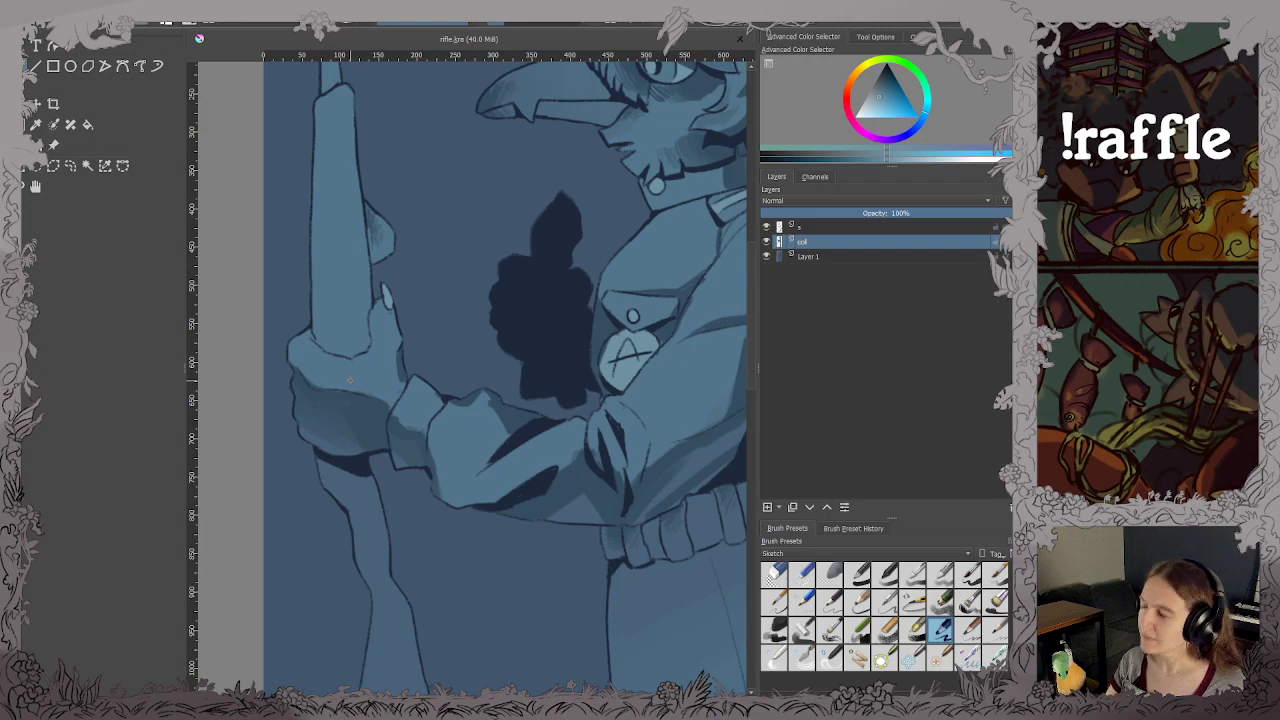
pyautogui.scroll(-2, 409, 491)
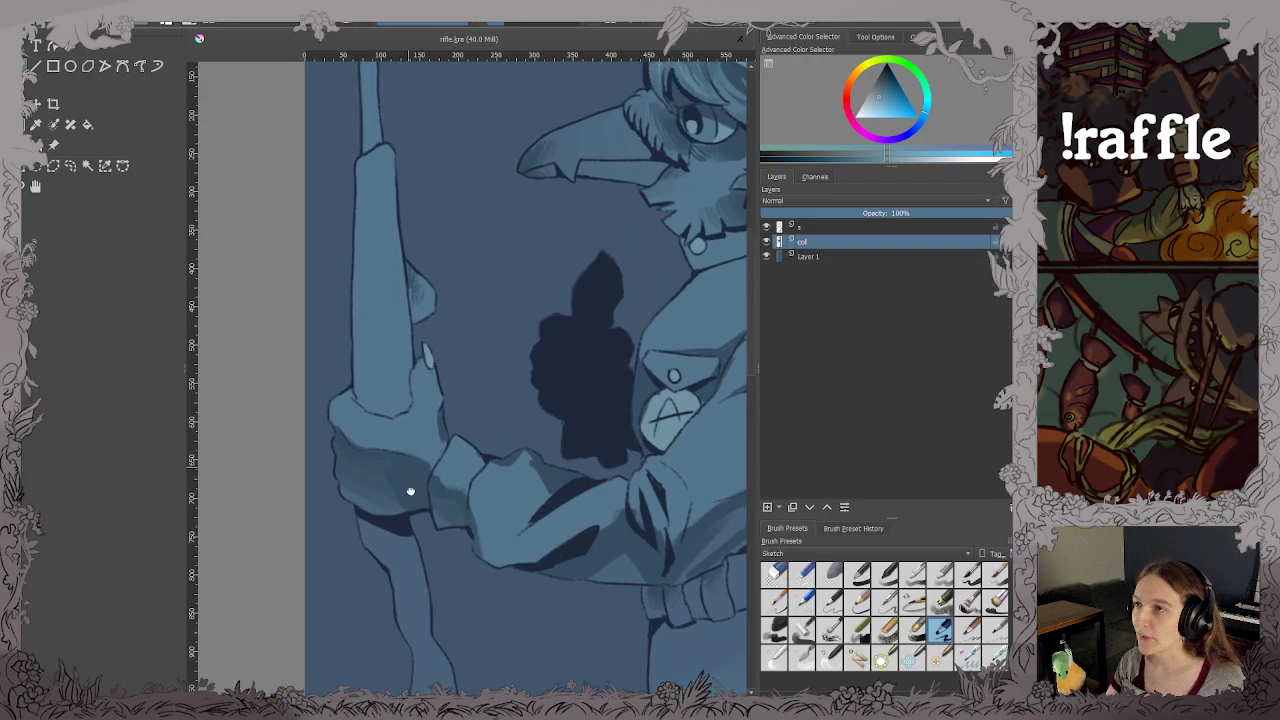
pyautogui.scroll(4, 484, 347)
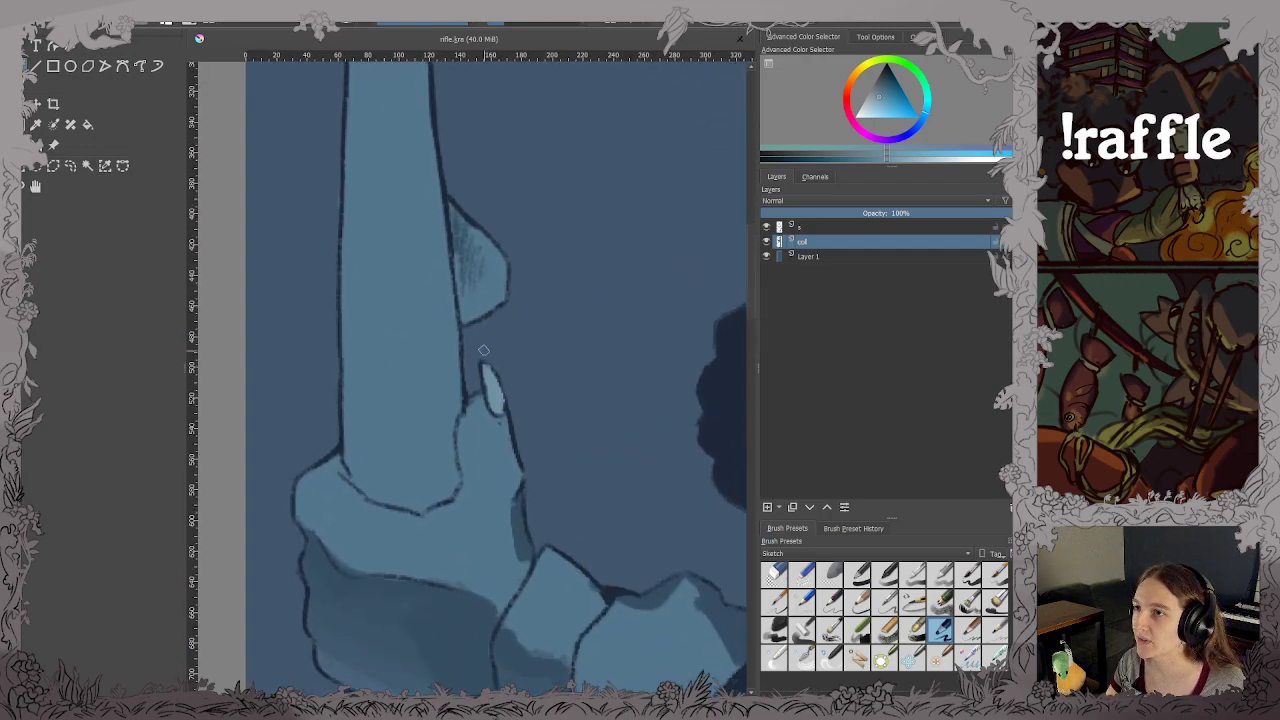
pyautogui.moveTo(470, 418); pyautogui.dragTo(464, 450)
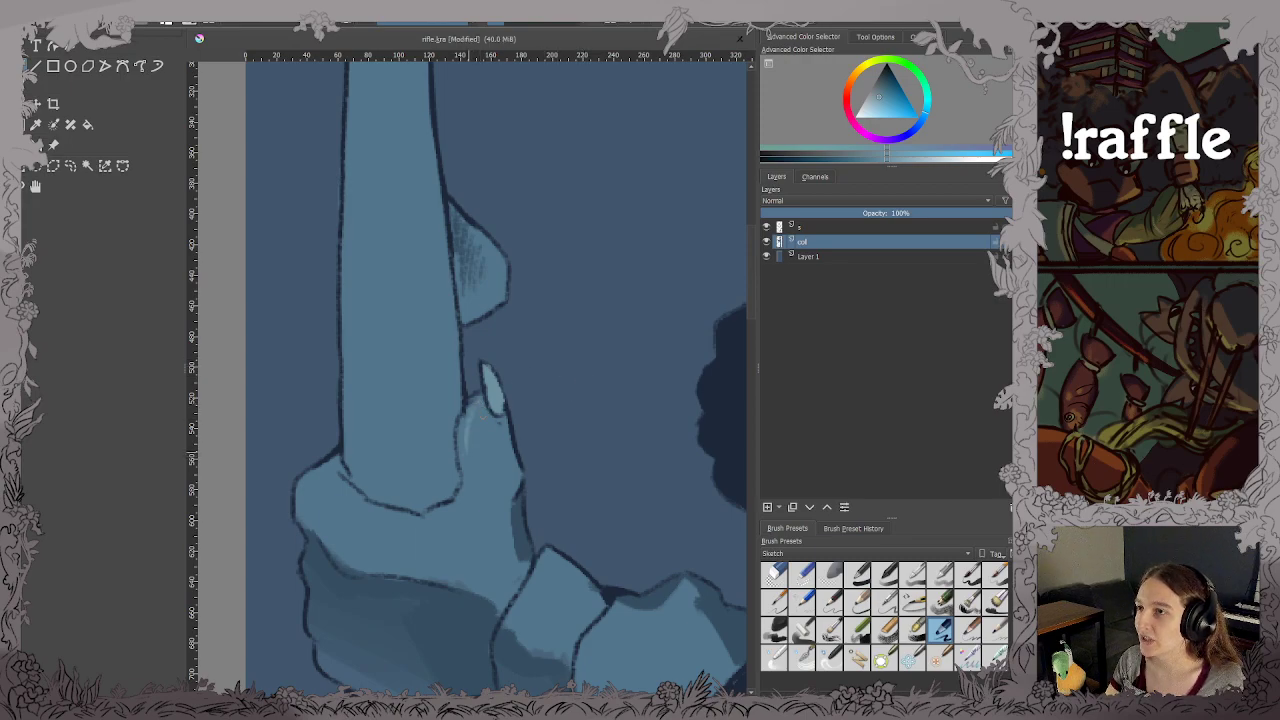
pyautogui.moveTo(316, 482); pyautogui.dragTo(315, 510)
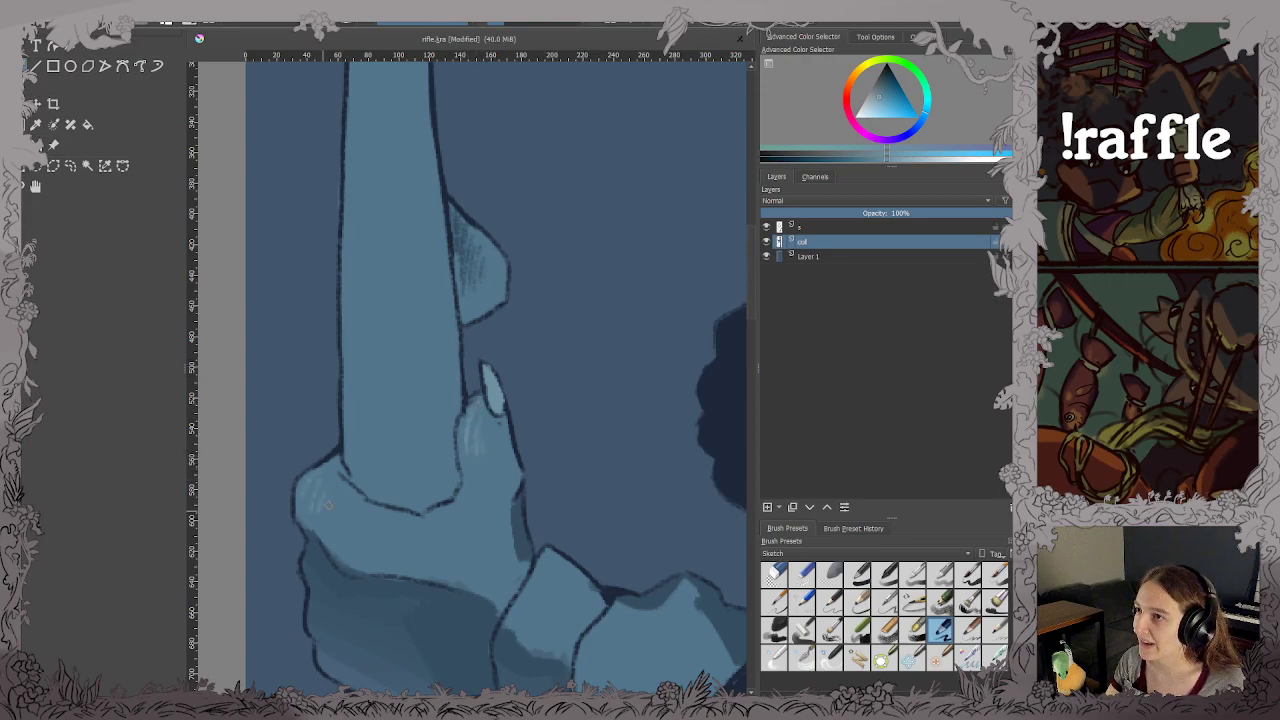
pyautogui.scroll(-3, 345, 474)
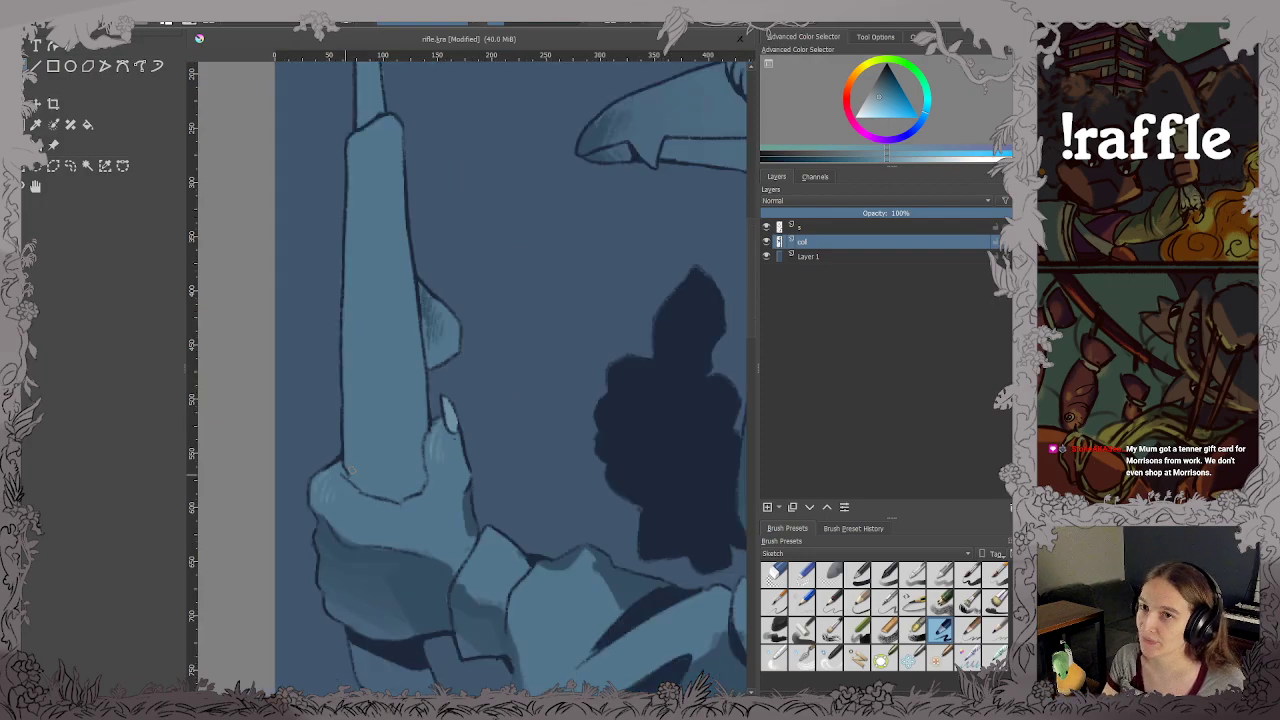
pyautogui.hotkey('ctrl', 's')
# Paint light strokes along the forearm sleeve between the dark folds and toward the elbow, saving the file.
pyautogui.moveTo(411, 457); pyautogui.dragTo(380, 377)
pyautogui.scroll(6, 398, 461)
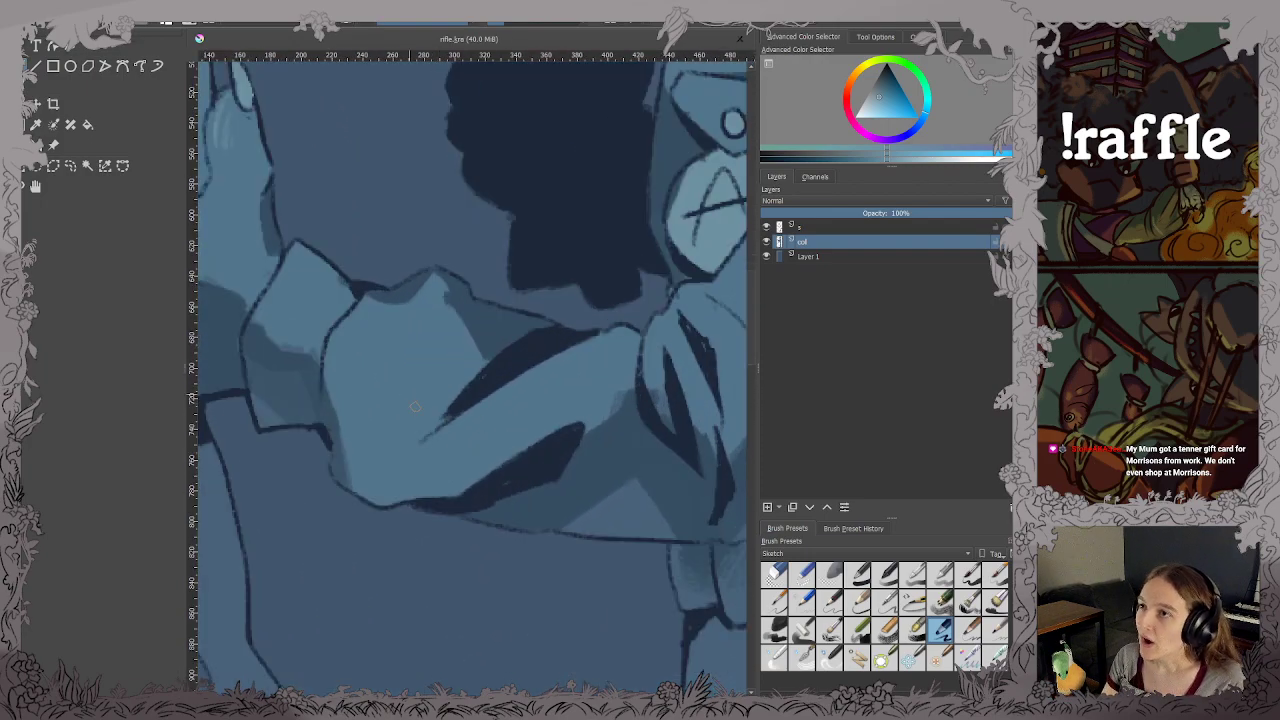
pyautogui.moveTo(400, 485); pyautogui.dragTo(433, 455)
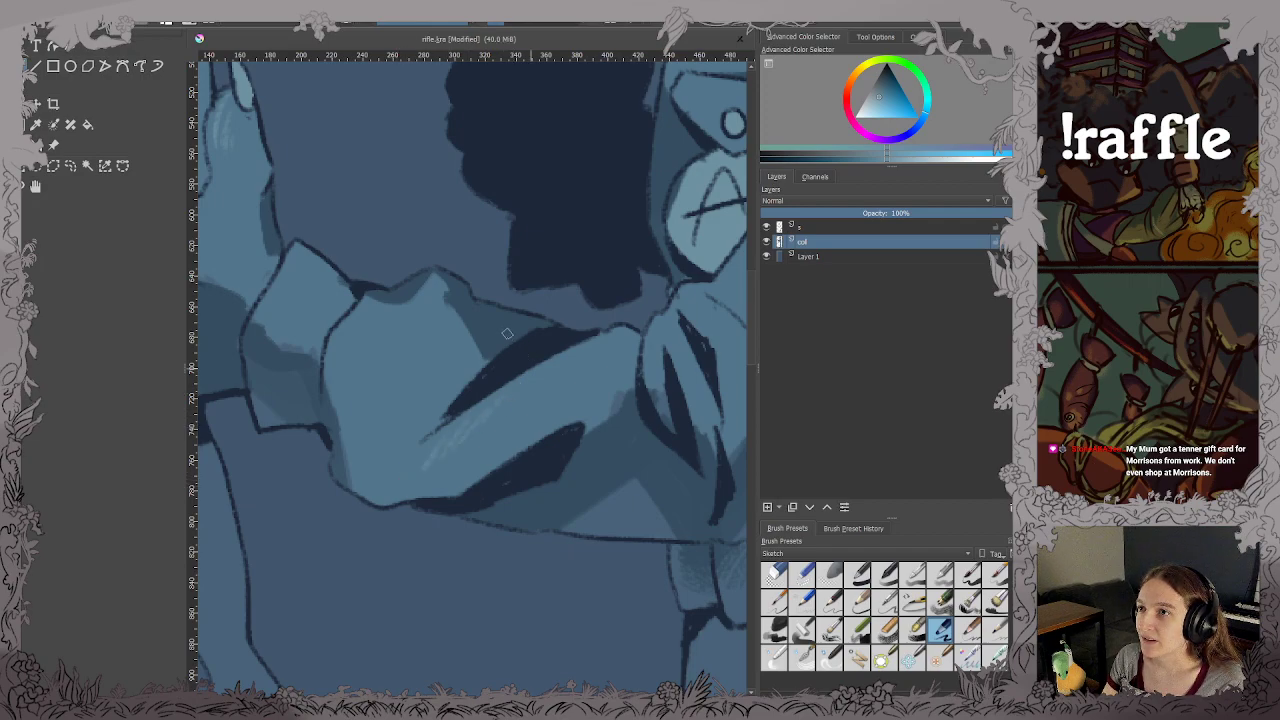
pyautogui.moveTo(426, 456); pyautogui.dragTo(507, 384)
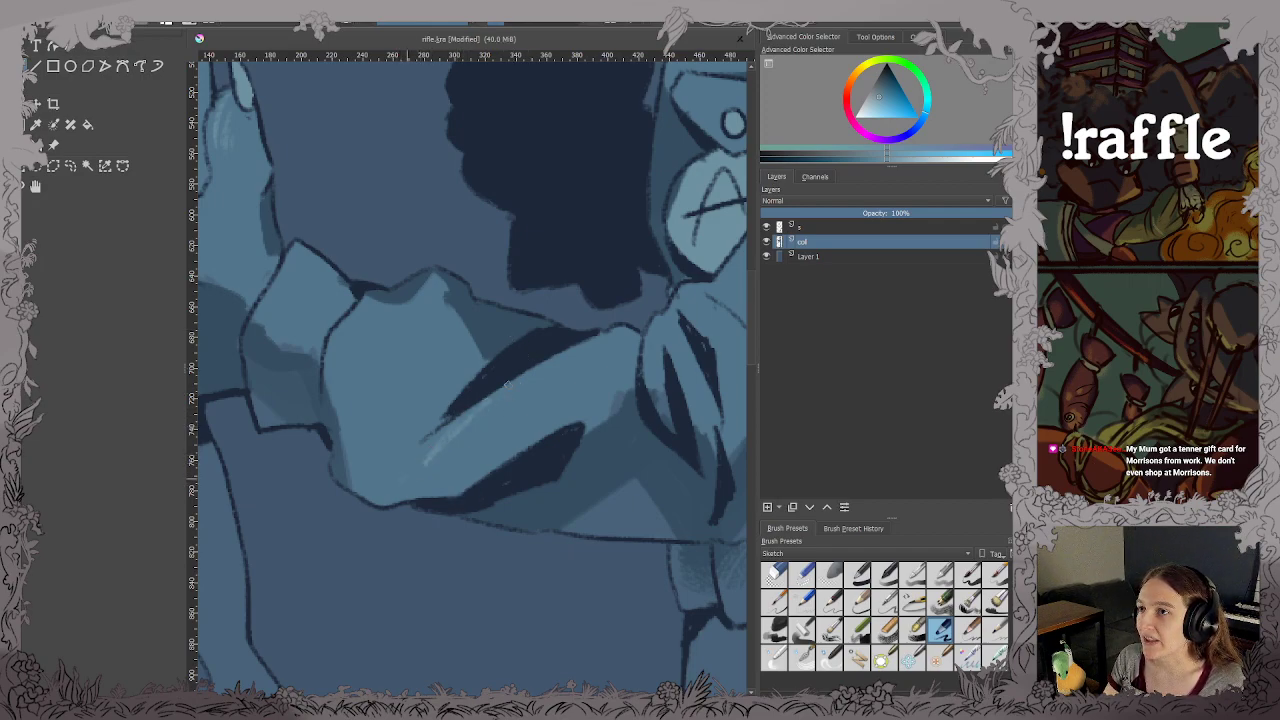
pyautogui.hotkey('ctrl', 's')
pyautogui.scroll(-1, 596, 337)
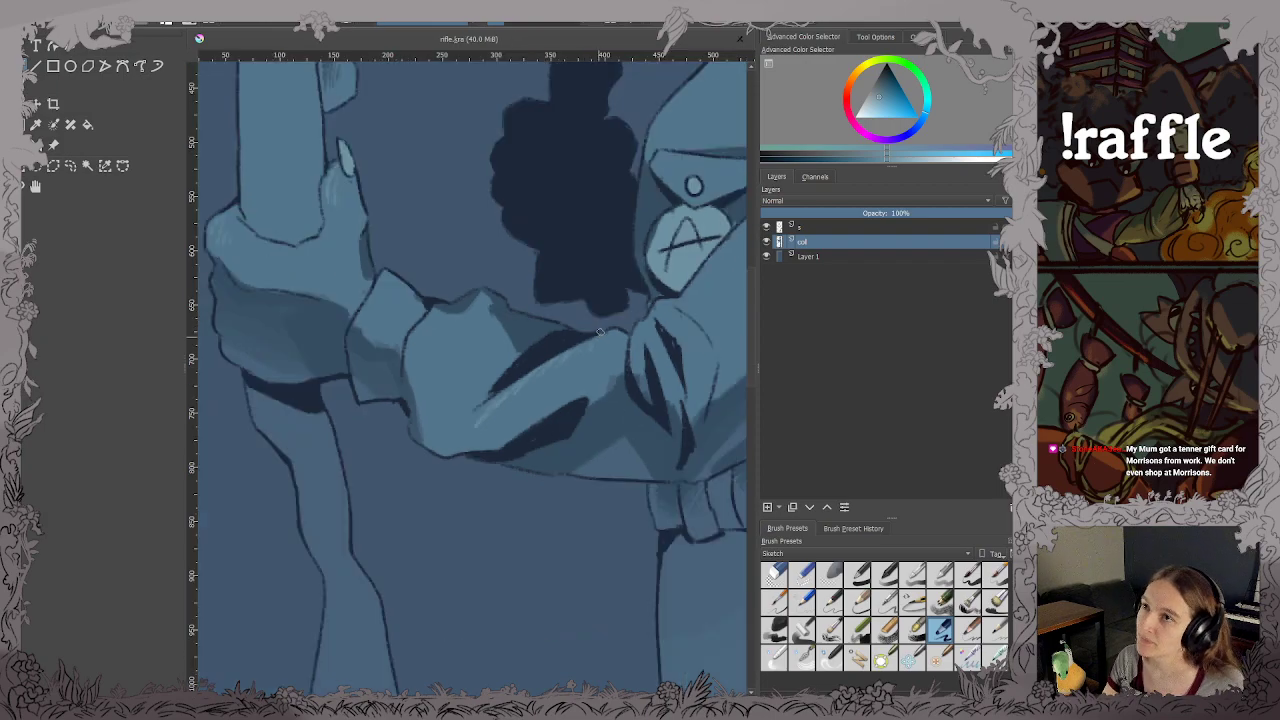
pyautogui.moveTo(590, 337); pyautogui.dragTo(554, 361)
# Hatch light highlights along the curved elbow fold just below the chest medal and save the file.
pyautogui.scroll(2, 553, 395)
pyautogui.moveTo(667, 333); pyautogui.dragTo(518, 368)
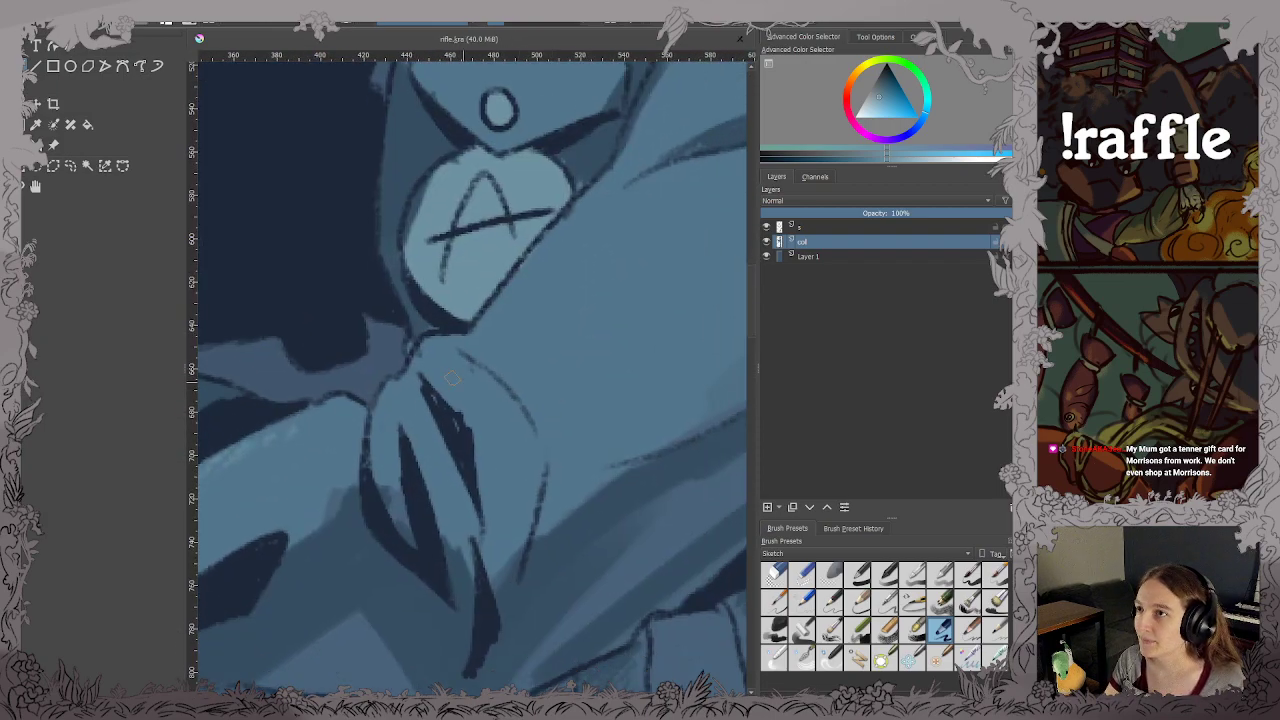
pyautogui.moveTo(432, 346); pyautogui.dragTo(470, 382)
pyautogui.moveTo(470, 372); pyautogui.dragTo(496, 404)
pyautogui.moveTo(496, 390); pyautogui.dragTo(512, 414)
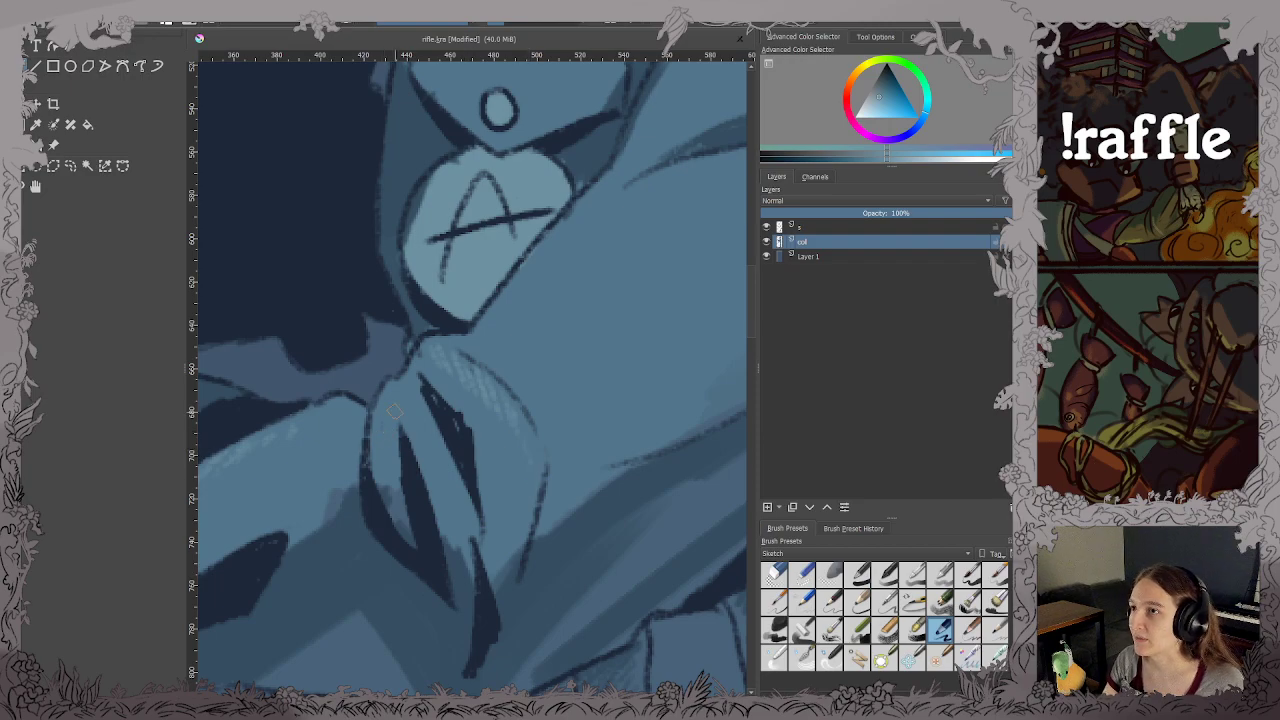
pyautogui.hotkey('ctrl', 's')
# Brush long light highlights along the upper sleeve between the elbow and the shoulder crease, and save the file.
pyautogui.scroll(-2, 395, 411)
pyautogui.scroll(1, 481, 342)
pyautogui.moveTo(469, 490)
pyautogui.mouseDown()
pyautogui.moveTo(502, 442)
pyautogui.moveTo(554, 410)
pyautogui.moveTo(540, 436)
pyautogui.moveTo(612, 334)
pyautogui.mouseUp()
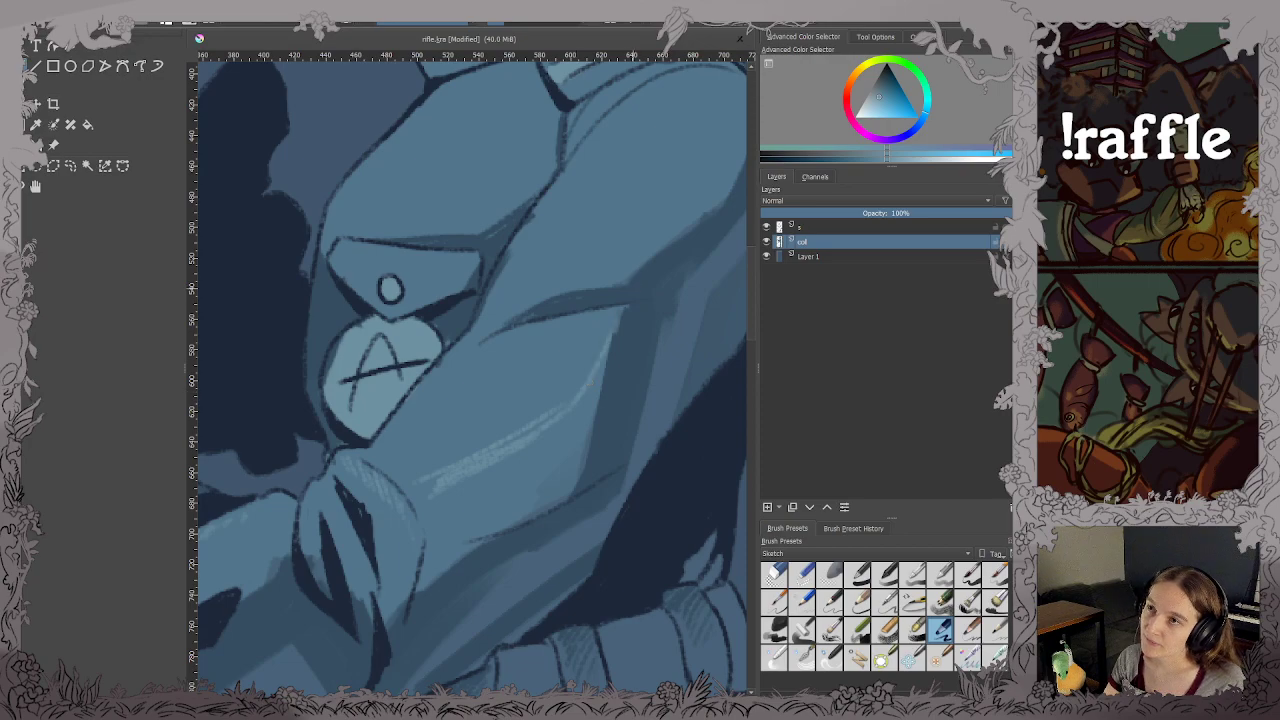
pyautogui.hotkey('ctrl', 's')
# Hatch a light highlight down the length of the rifle's wooden forestock to the gripping hand and save the file.
pyautogui.scroll(-3, 654, 398)
pyautogui.moveTo(558, 388); pyautogui.dragTo(559, 401)
pyautogui.scroll(2, 474, 322)
pyautogui.moveTo(470, 325); pyautogui.dragTo(399, 431)
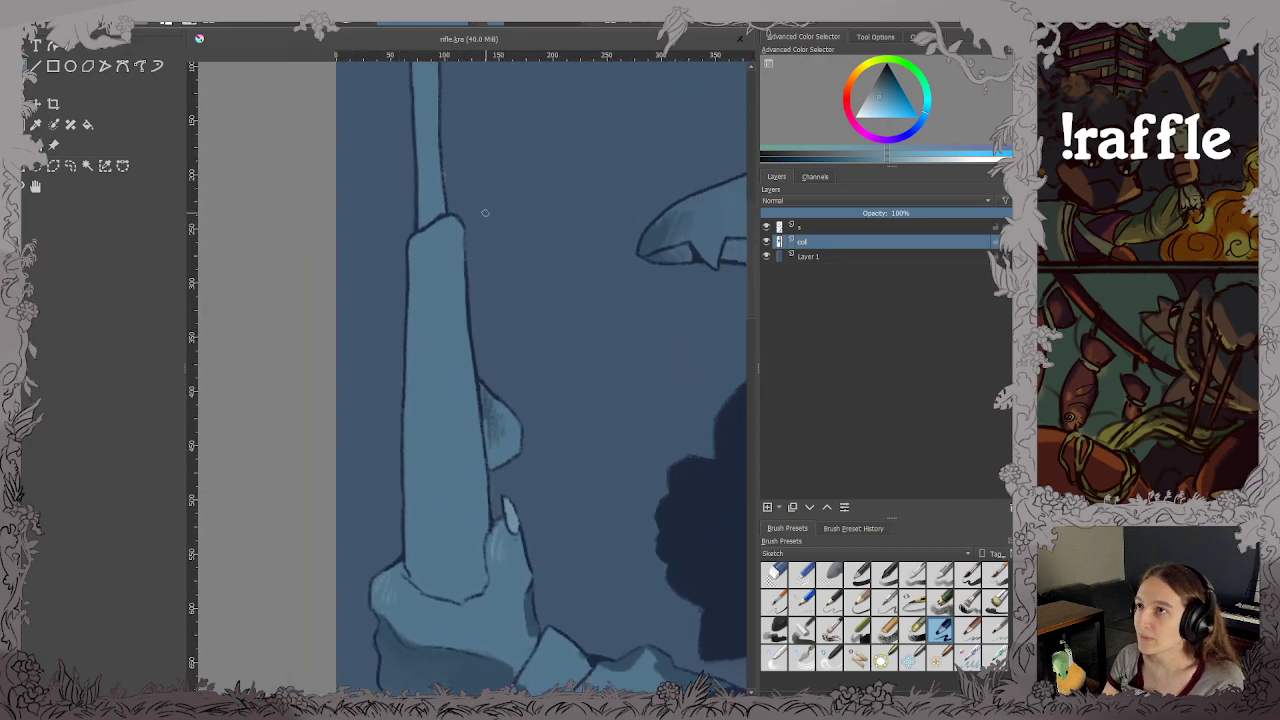
pyautogui.moveTo(418, 250); pyautogui.dragTo(422, 285)
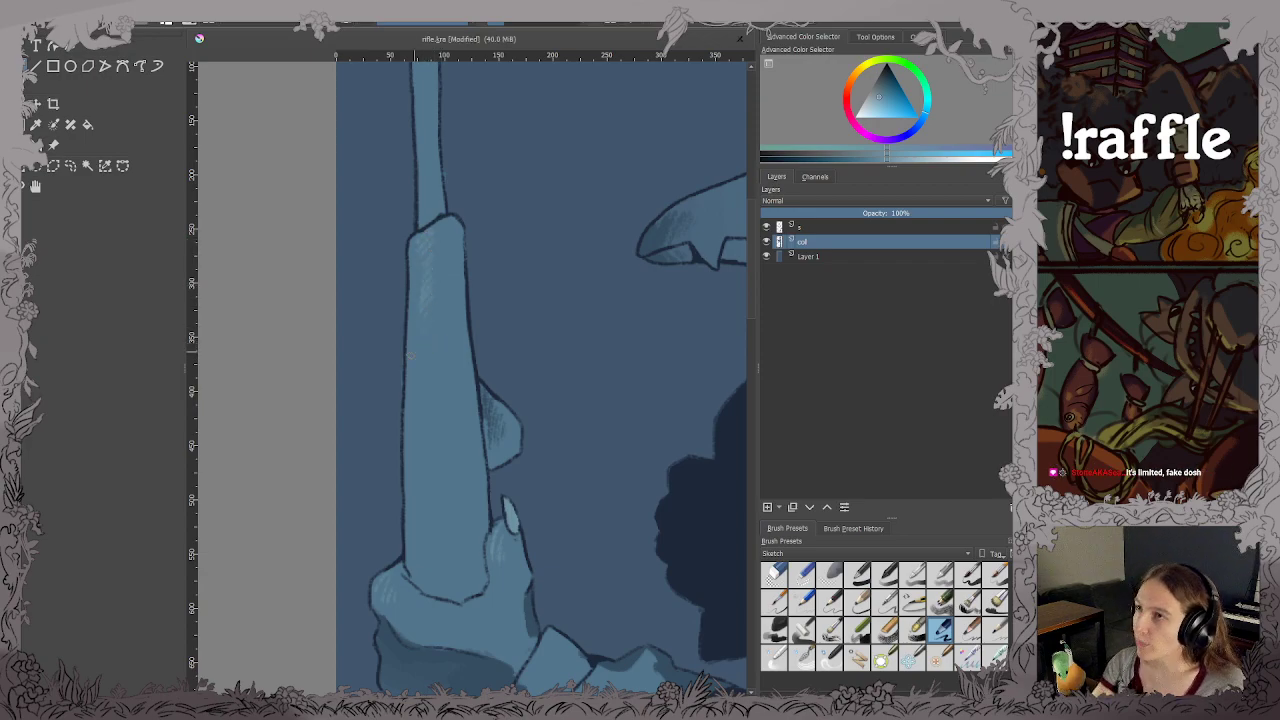
pyautogui.moveTo(419, 349); pyautogui.dragTo(436, 325)
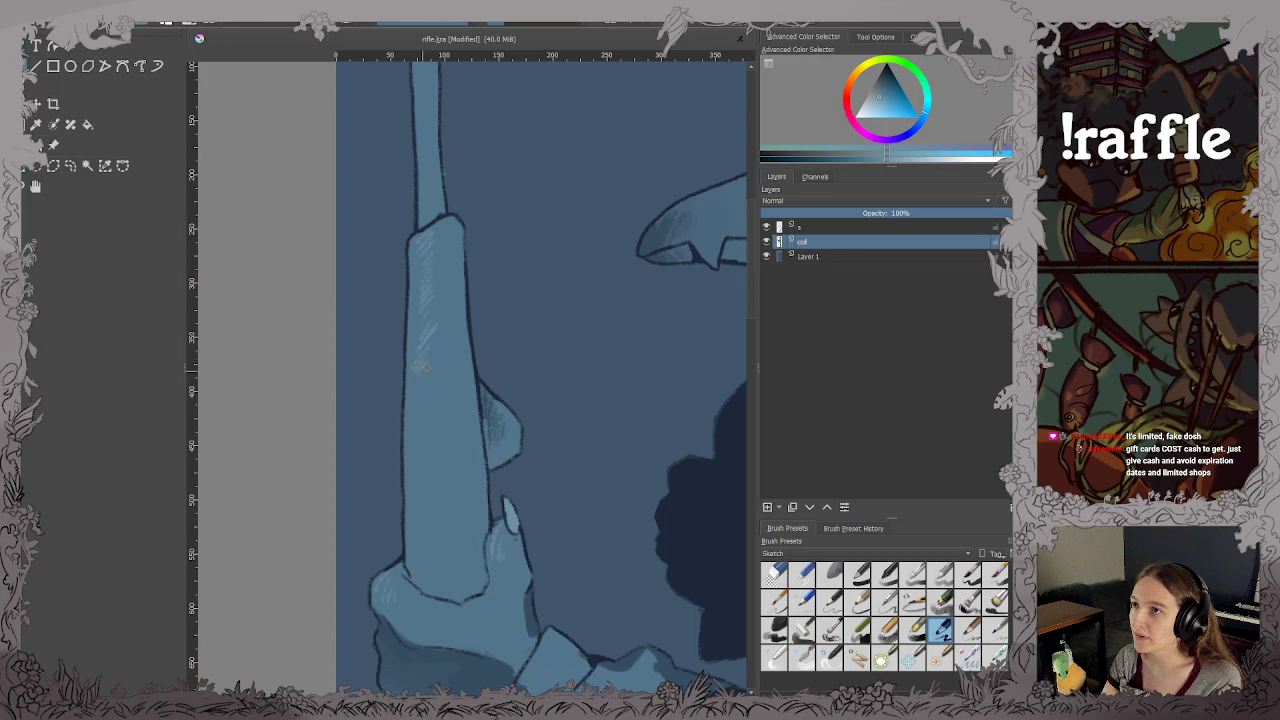
pyautogui.hotkey('ctrl', 's')
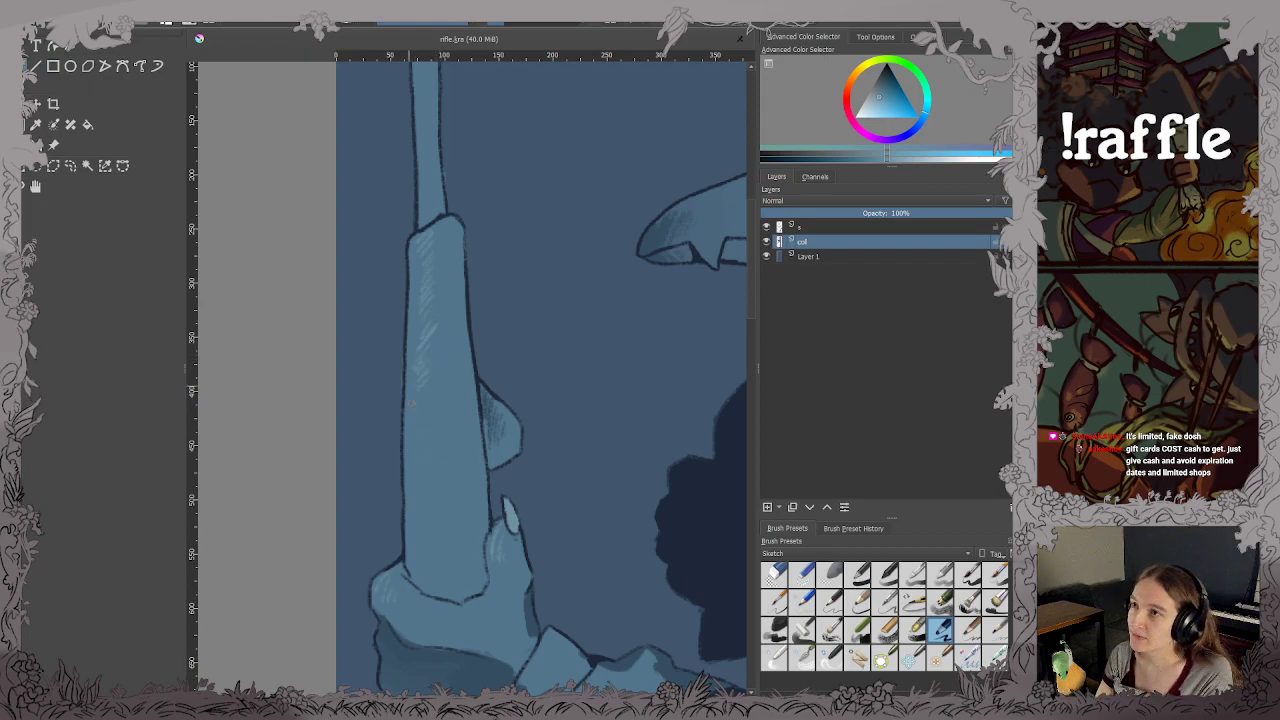
pyautogui.moveTo(430, 385); pyautogui.dragTo(428, 397)
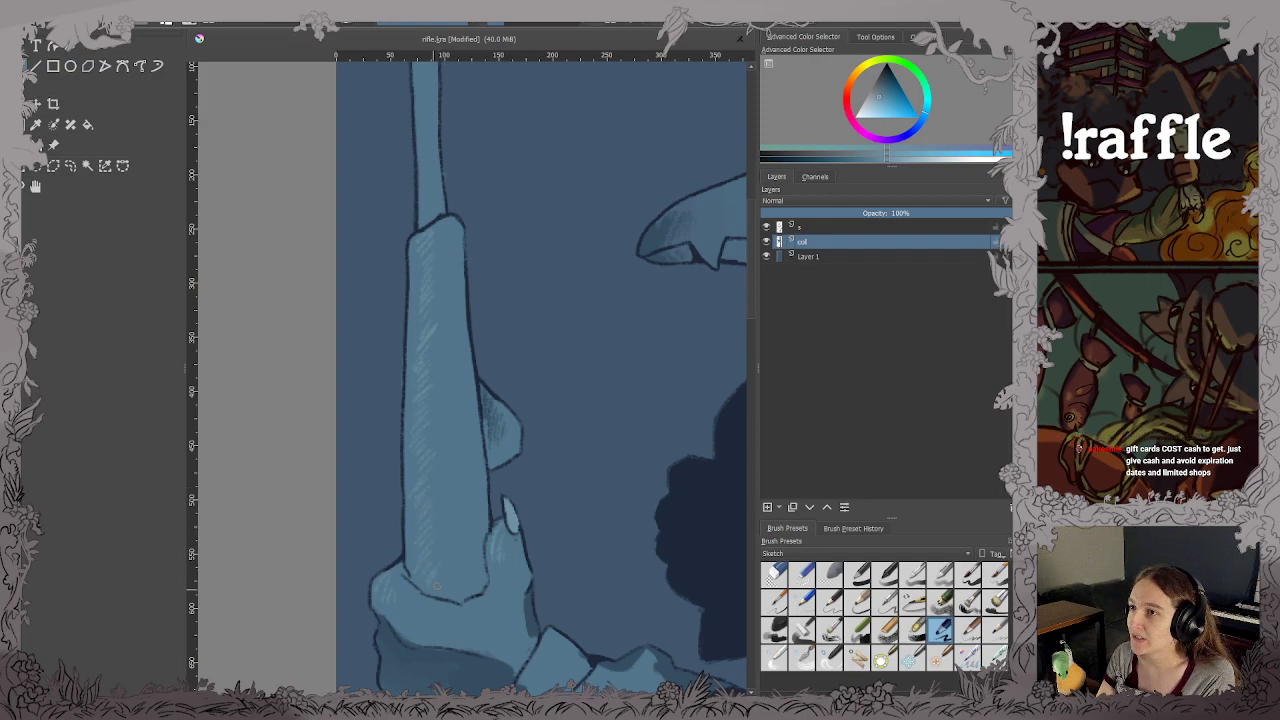
pyautogui.hotkey('ctrl', 's')
# Pick a slightly lighter blue and hatch light highlights down the boot's block heel.
pyautogui.press('-')
pyautogui.press('-')
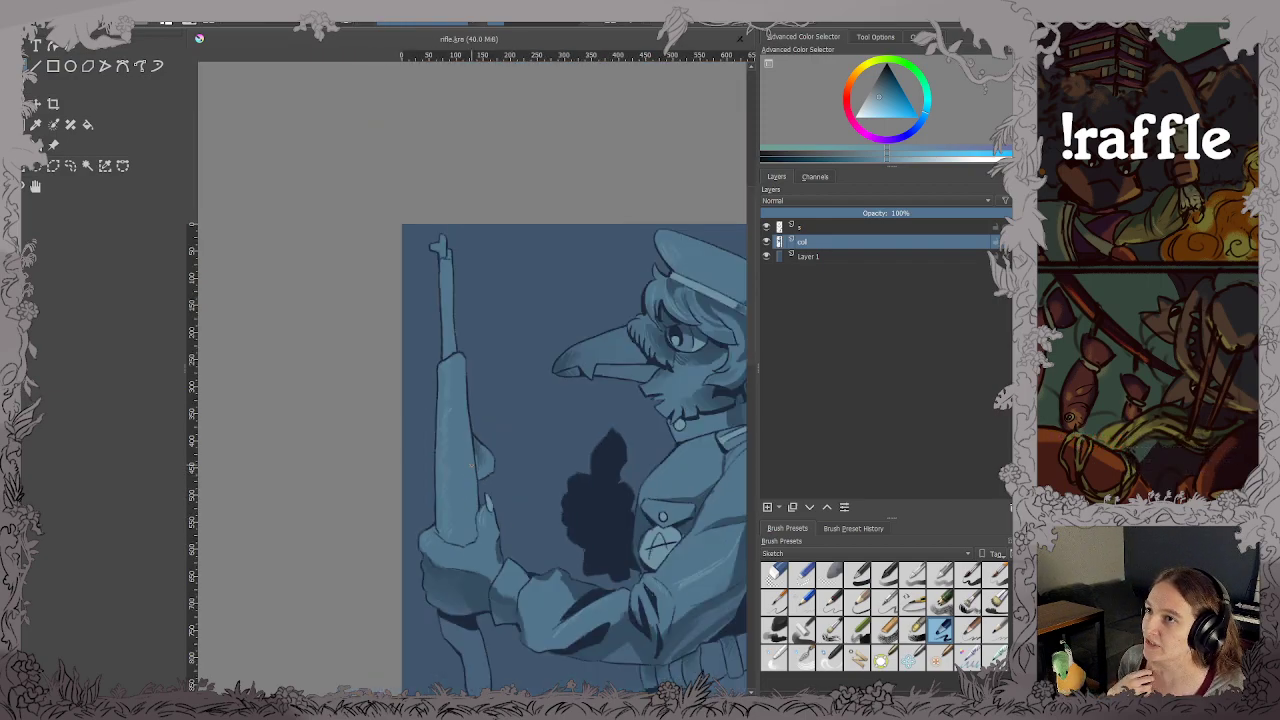
pyautogui.press('-')
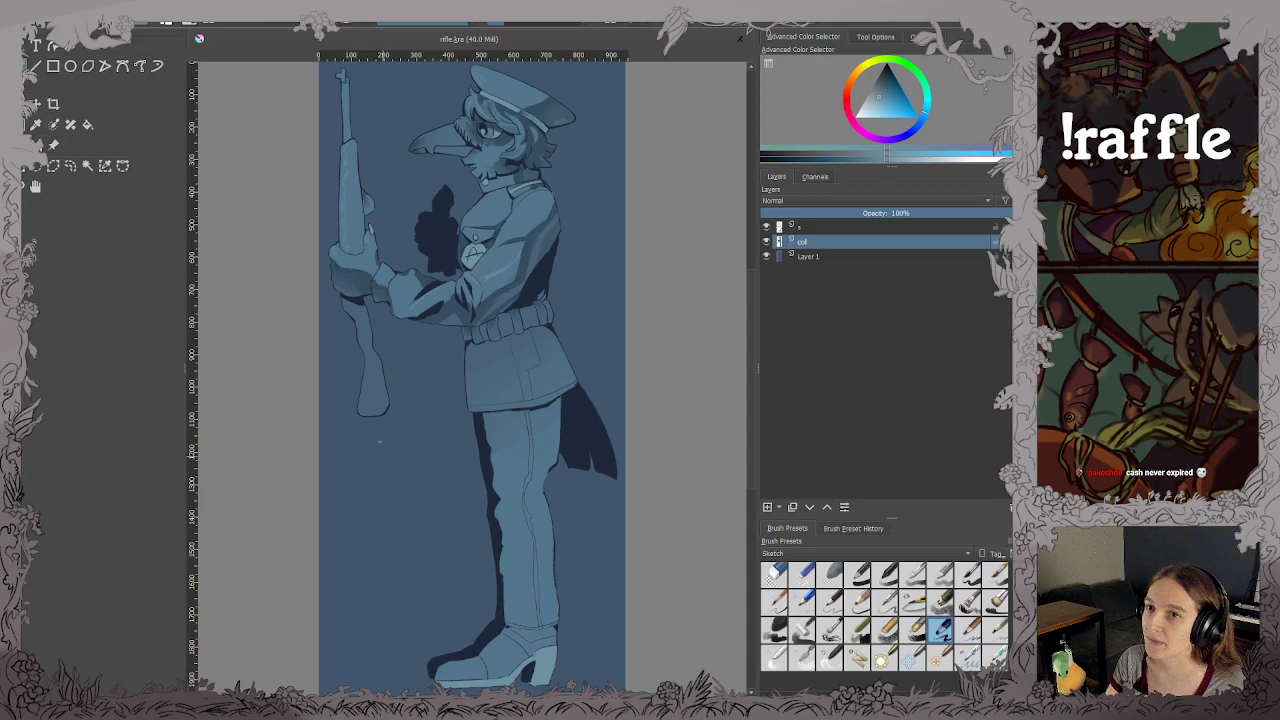
pyautogui.moveTo(379, 441); pyautogui.dragTo(371, 364)
pyautogui.scroll(5, 379, 569)
pyautogui.moveTo(446, 520); pyautogui.dragTo(268, 479)
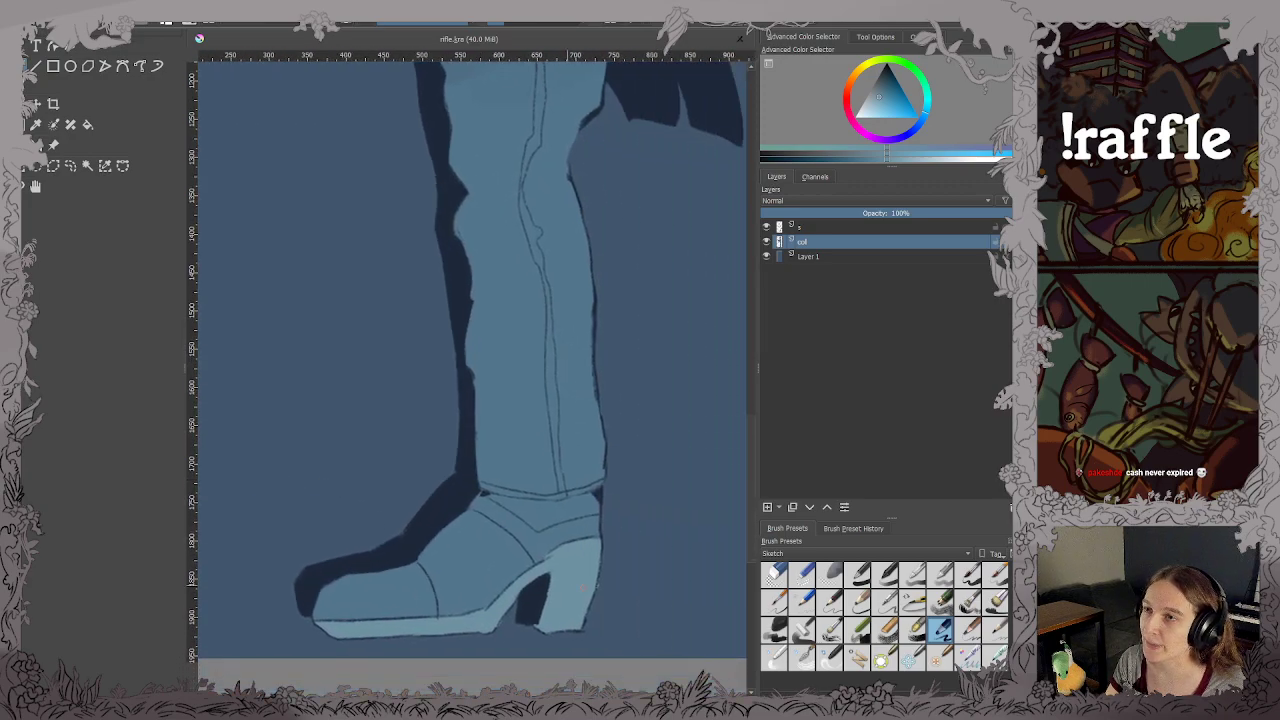
pyautogui.click(880, 104)
pyautogui.moveTo(654, 497); pyautogui.dragTo(614, 343)
pyautogui.scroll(4, 614, 343)
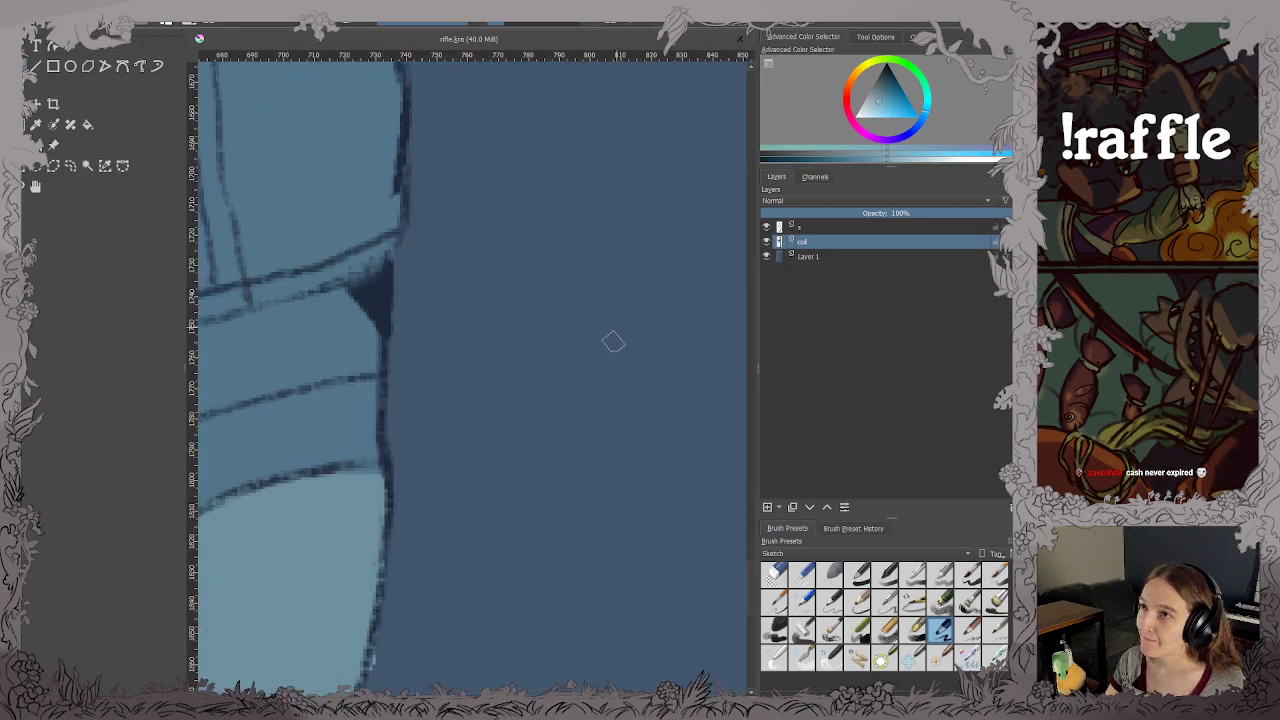
pyautogui.moveTo(577, 412); pyautogui.dragTo(712, 252)
pyautogui.press('-')
pyautogui.press('-')
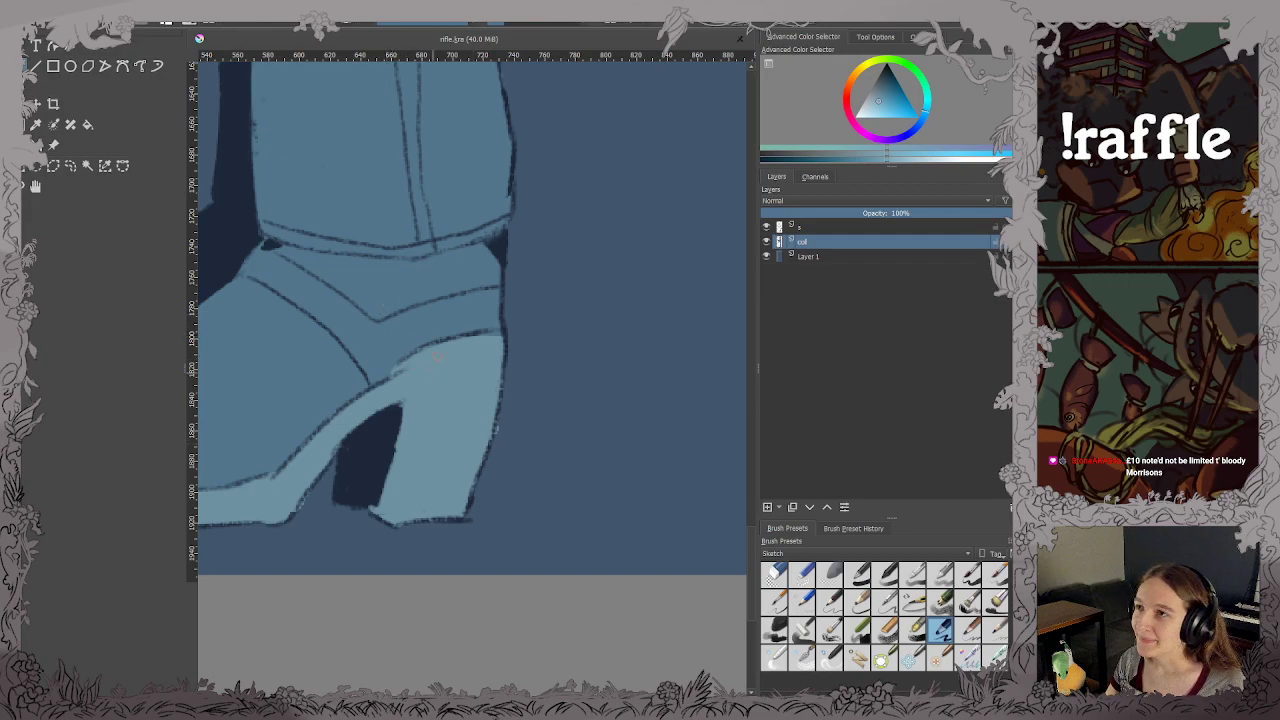
pyautogui.moveTo(472, 336)
pyautogui.mouseDown()
pyautogui.moveTo(455, 388)
pyautogui.moveTo(476, 388)
pyautogui.moveTo(455, 416)
pyautogui.moveTo(443, 493)
pyautogui.moveTo(423, 506)
pyautogui.moveTo(466, 423)
pyautogui.moveTo(455, 387)
pyautogui.moveTo(411, 463)
pyautogui.moveTo(530, 438)
pyautogui.mouseUp()
# Brush a light highlight along the front of the boot's sole and save the file.
pyautogui.scroll(-2, 456, 430)
pyautogui.scroll(2, 424, 456)
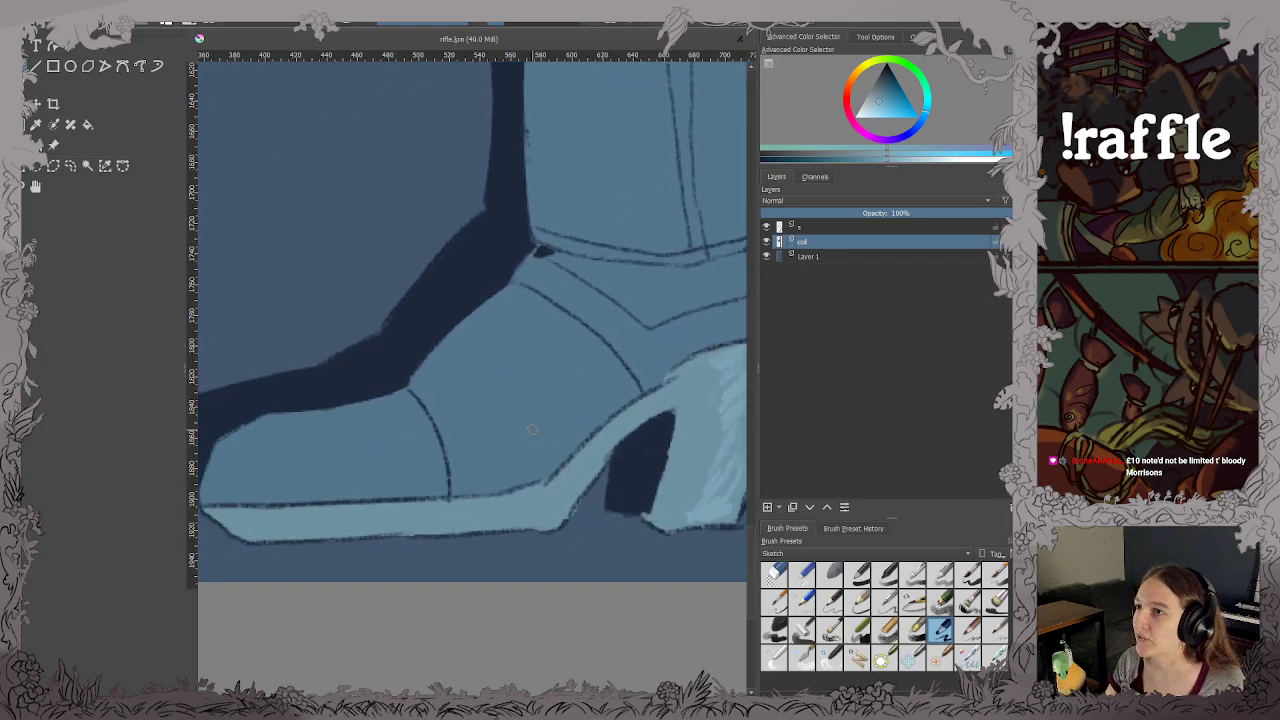
pyautogui.moveTo(248, 519); pyautogui.dragTo(320, 522)
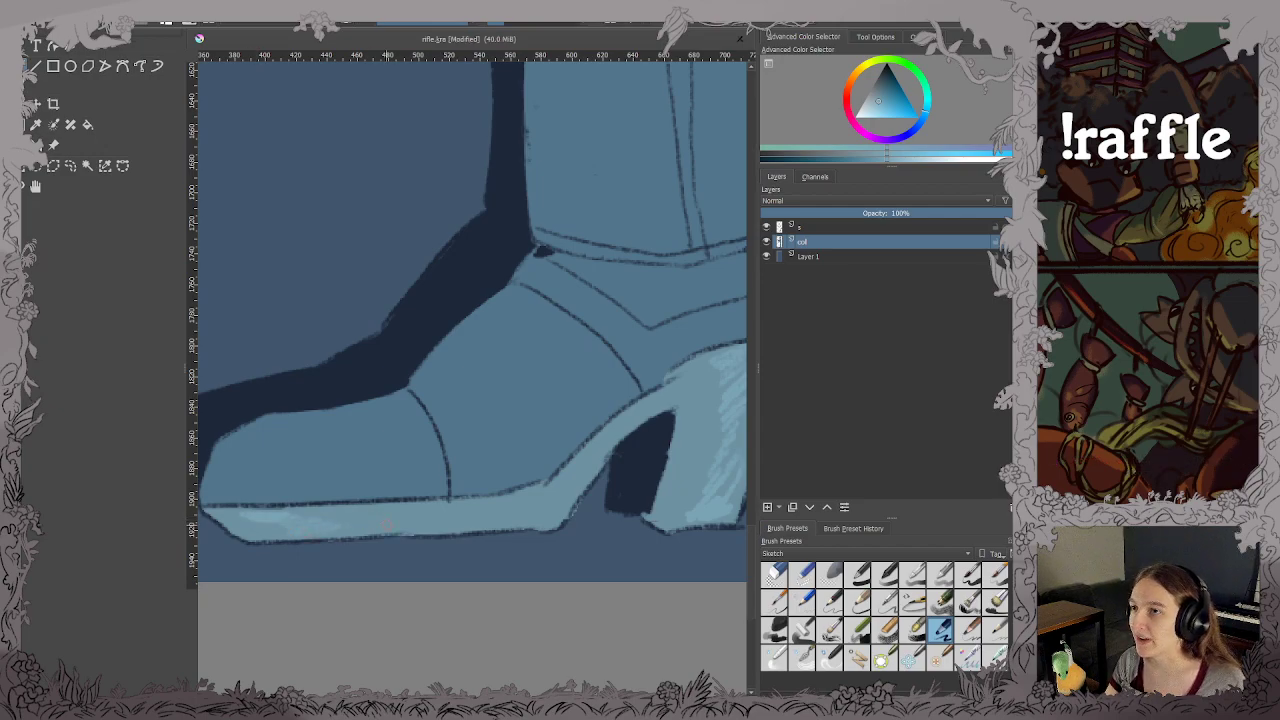
pyautogui.hotkey('ctrl', 's')
# Dab a light highlight onto the round button of the chest pocket flap and save the file.
pyautogui.moveTo(463, 660); pyautogui.dragTo(500, 357)
pyautogui.moveTo(450, 214); pyautogui.dragTo(445, 500)
pyautogui.moveTo(430, 140); pyautogui.dragTo(462, 360)
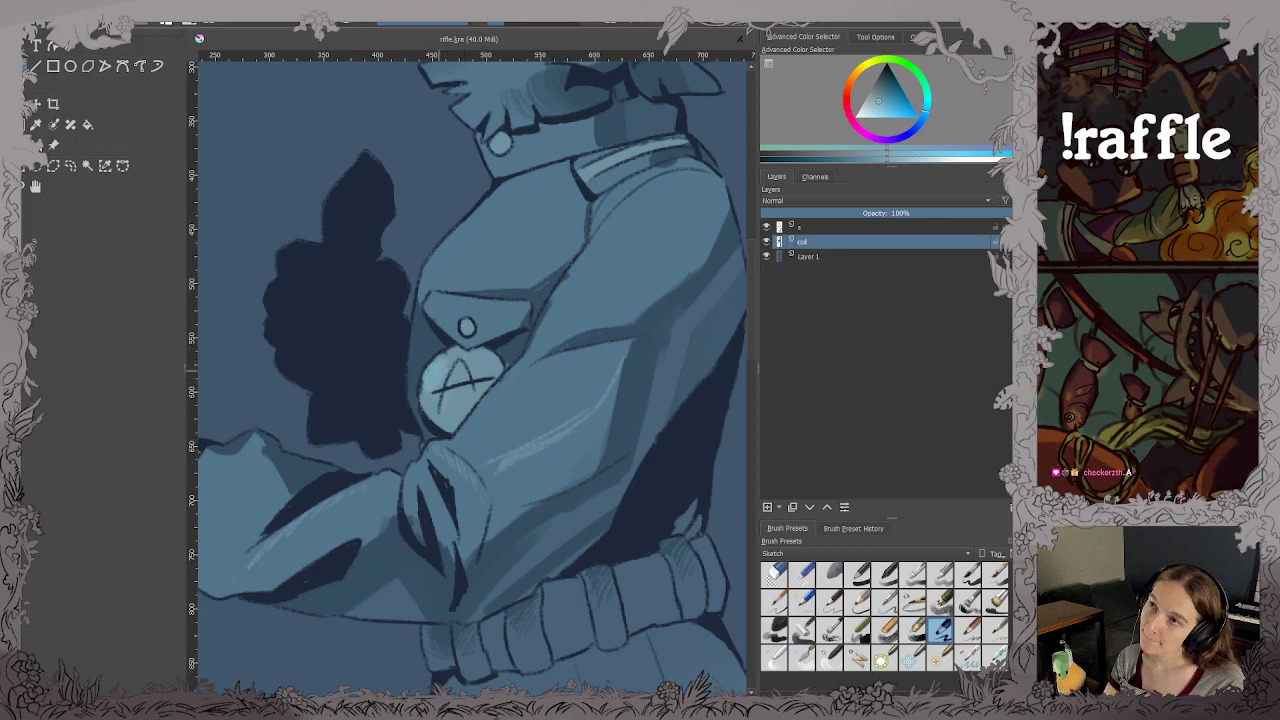
pyautogui.scroll(3, 520, 258)
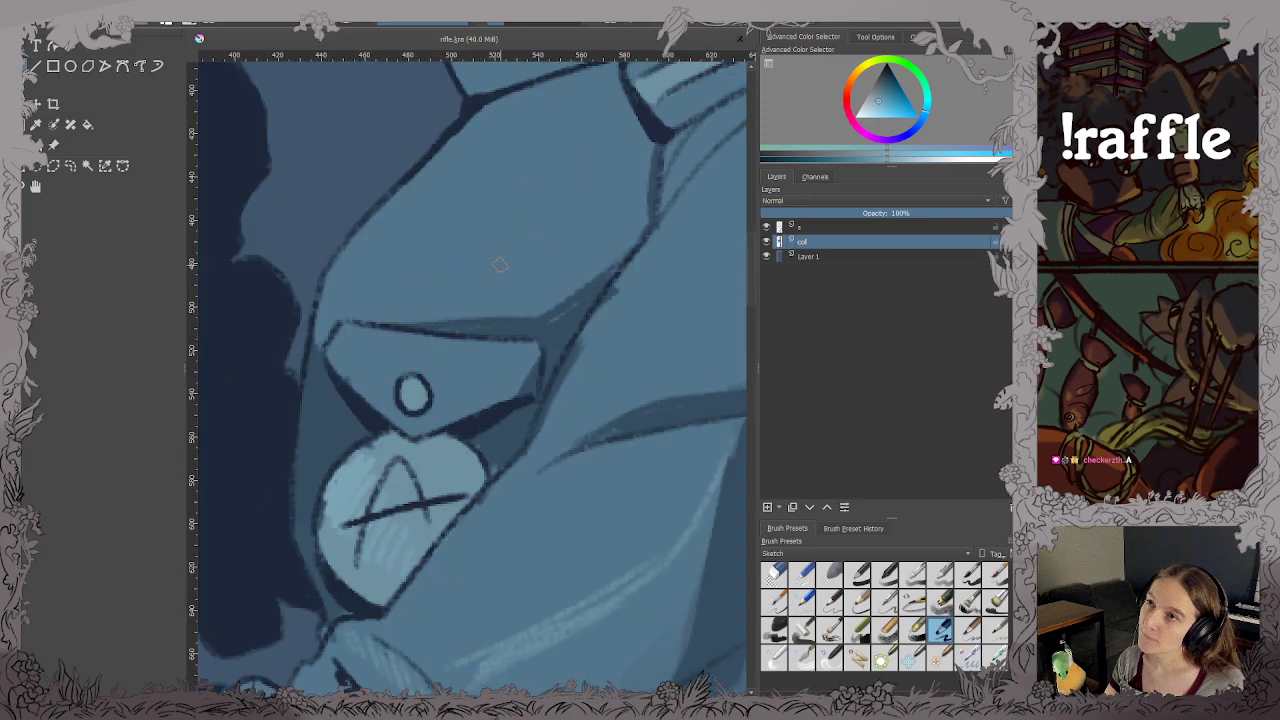
pyautogui.moveTo(404, 396); pyautogui.dragTo(414, 390)
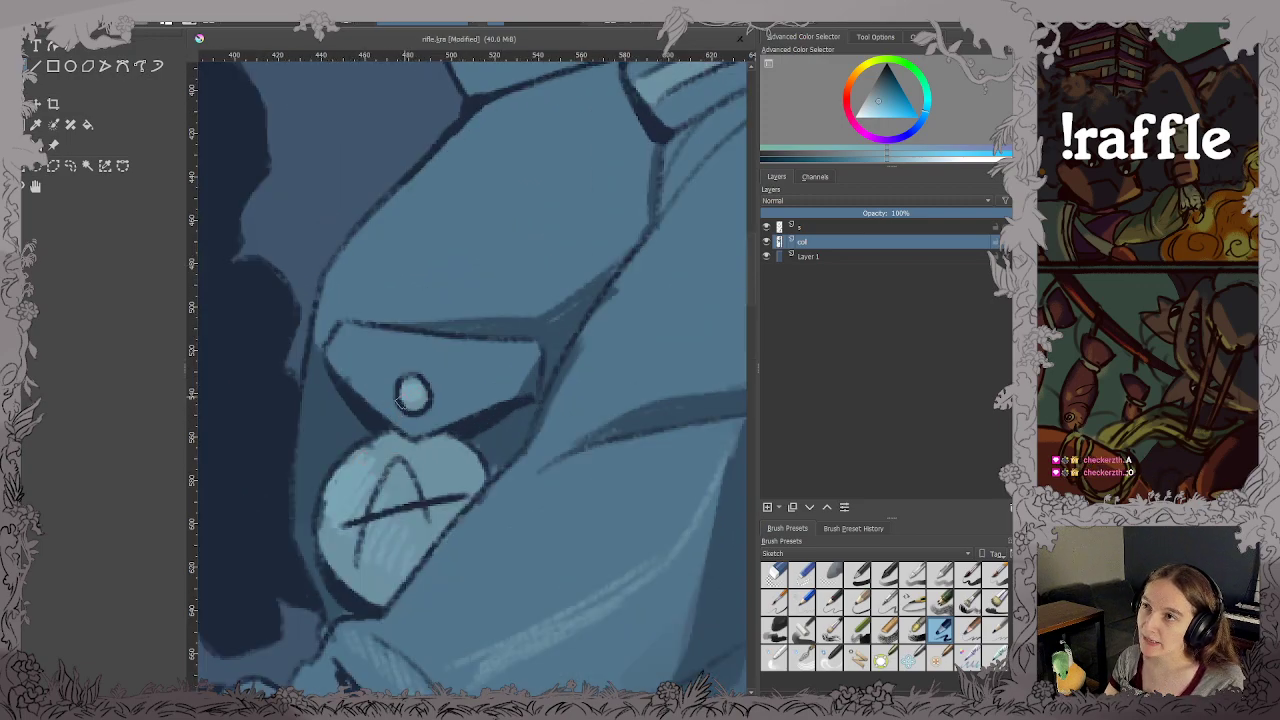
pyautogui.hotkey('ctrl', 's')
# Dab light highlights onto the eye's pupil reflection, its iris and the round button at the throat, and save the file.
pyautogui.scroll(-1, 466, 346)
pyautogui.moveTo(470, 177); pyautogui.dragTo(354, 534)
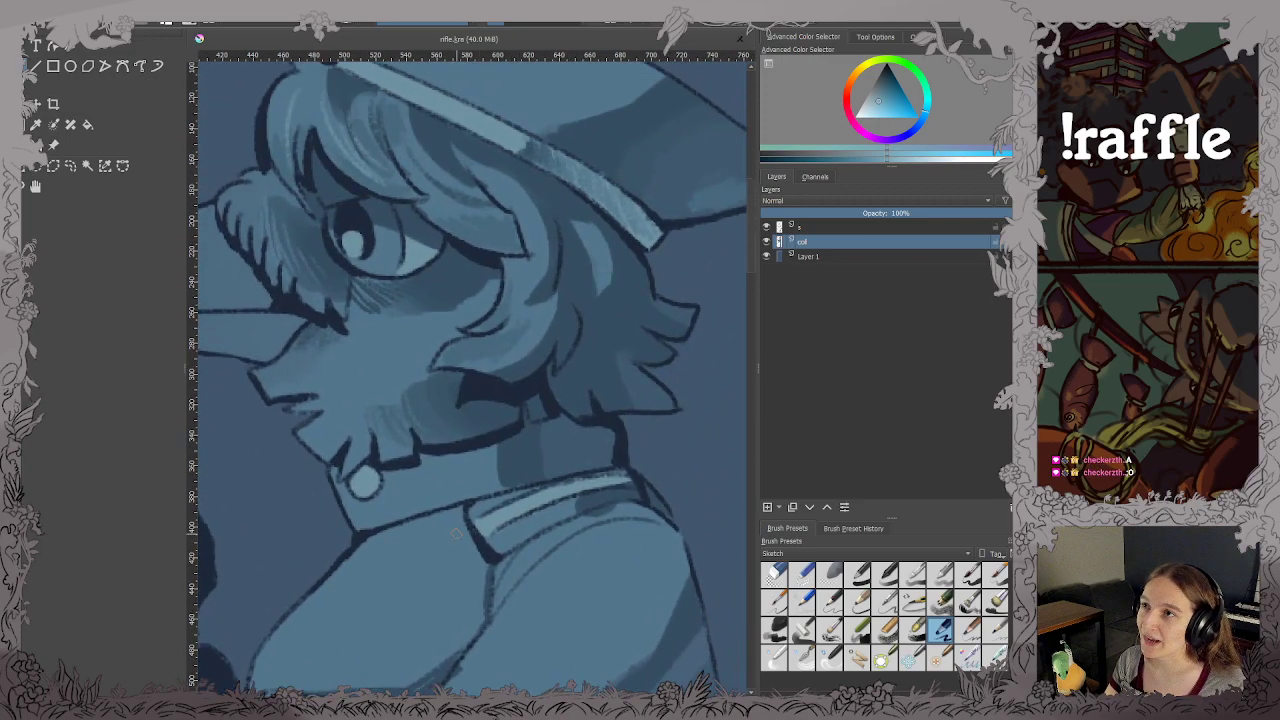
pyautogui.moveTo(354, 238); pyautogui.dragTo(355, 250)
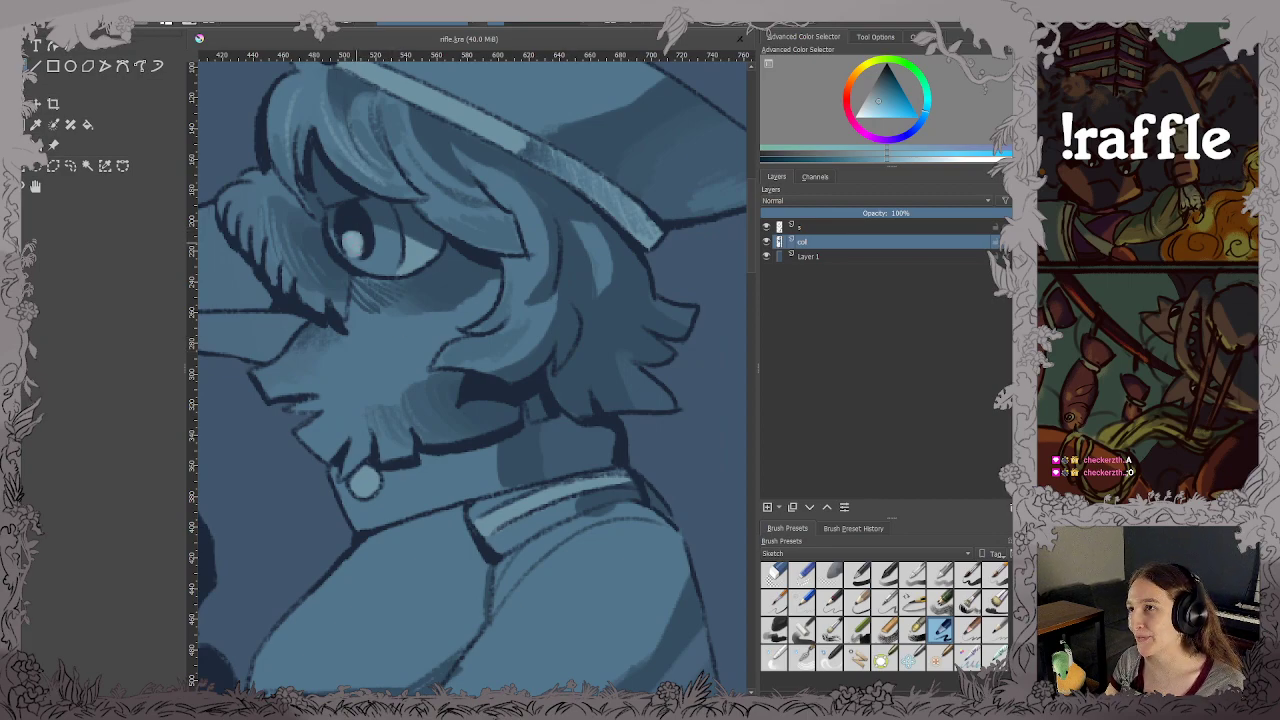
pyautogui.click(386, 228)
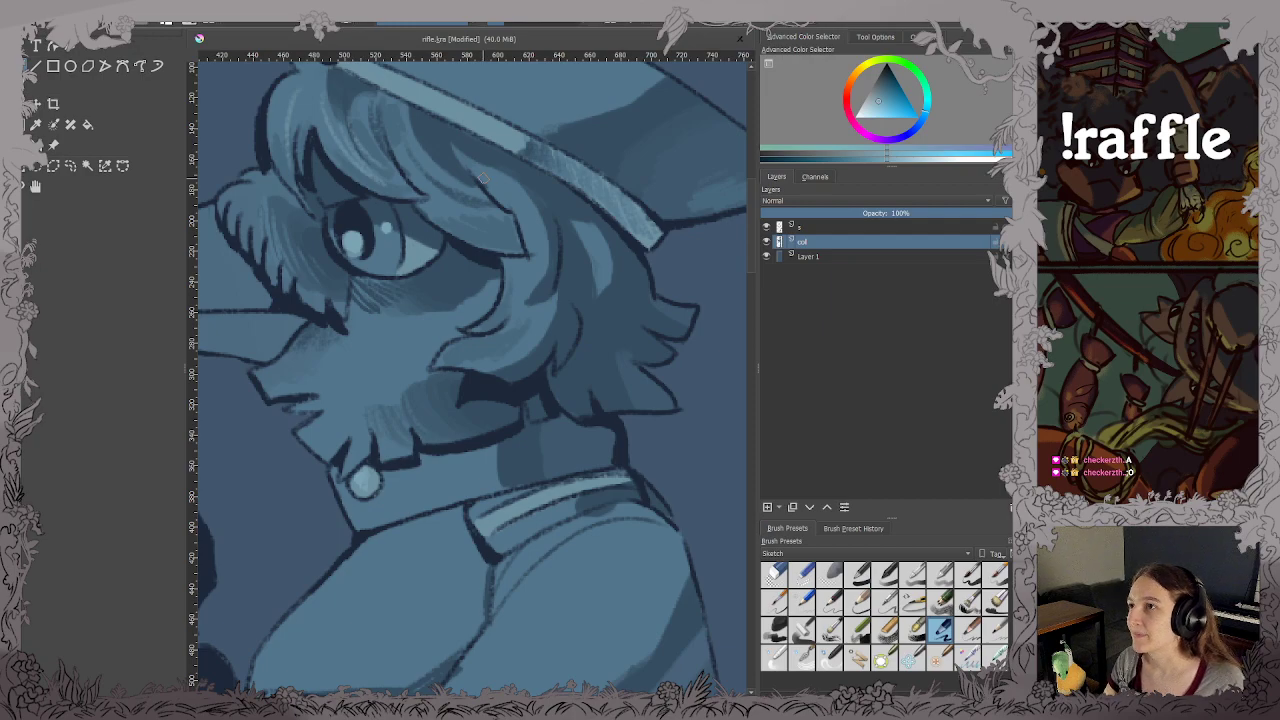
pyautogui.scroll(-2, 483, 178)
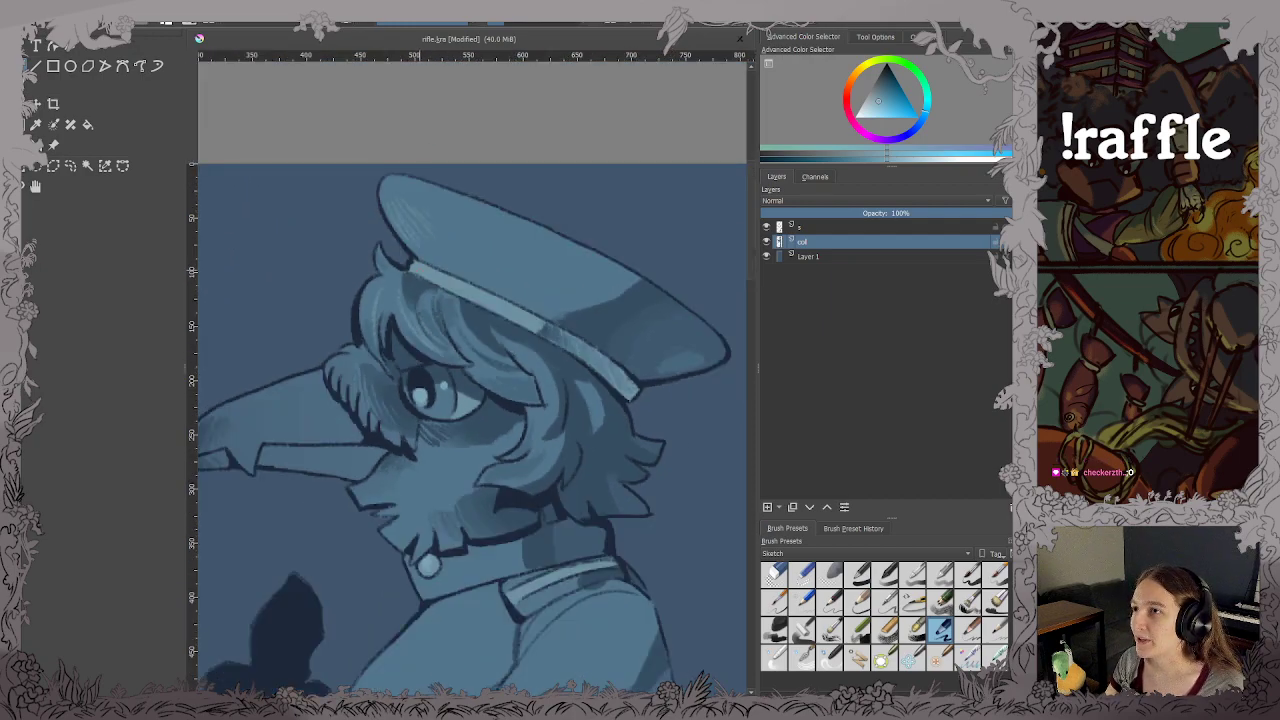
pyautogui.press('2')
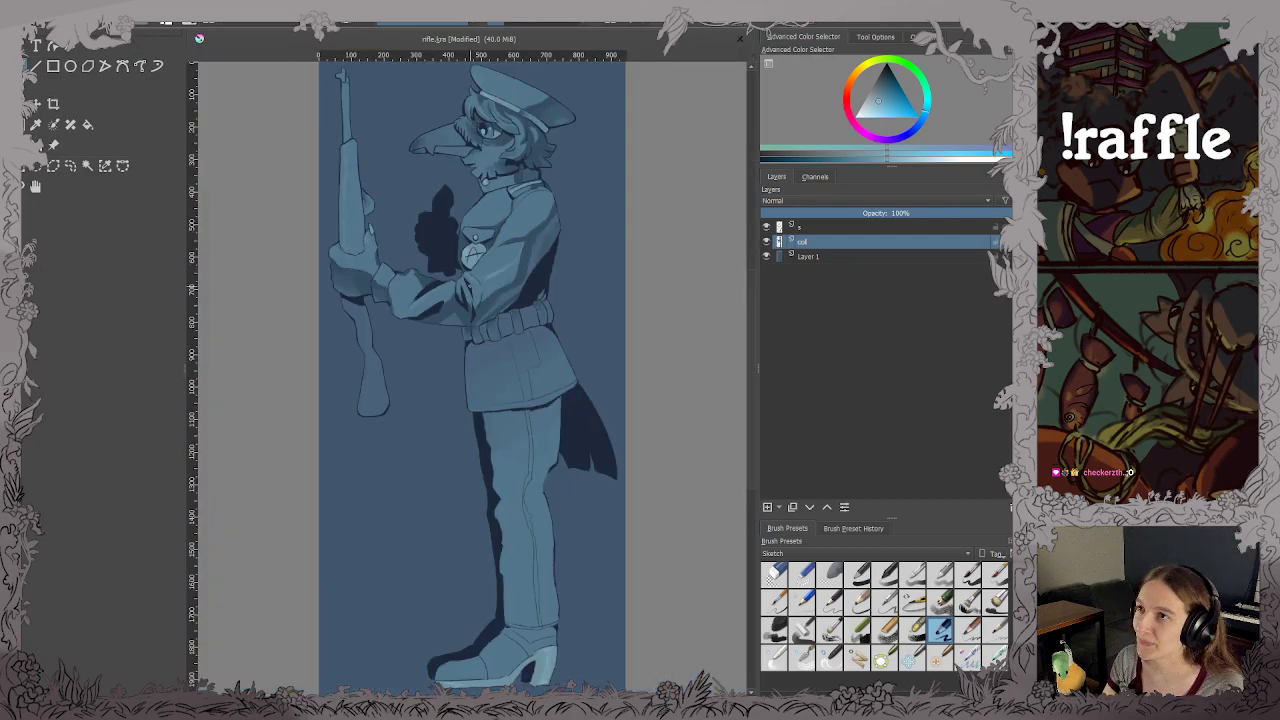
pyautogui.hotkey('ctrl', 's')
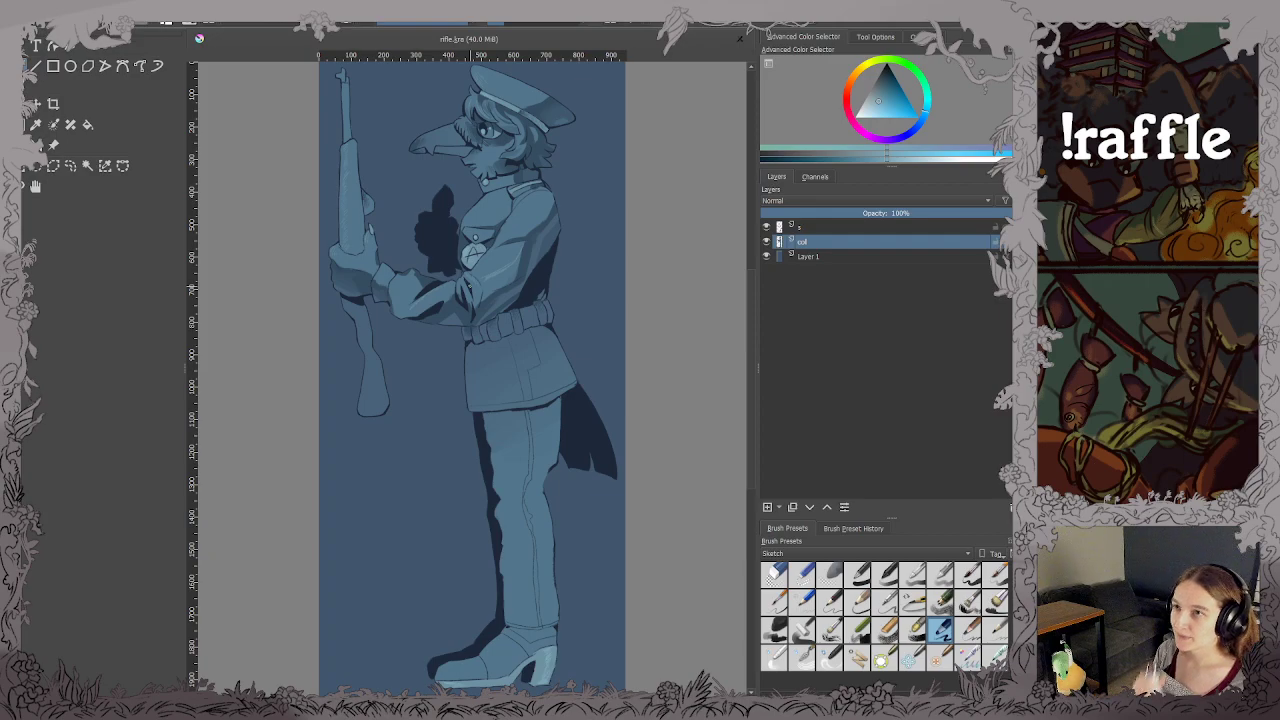
# Hide and reshow the colour layer to compare the drawing with and without its painting.
pyautogui.click(767, 241)
pyautogui.click(767, 241)
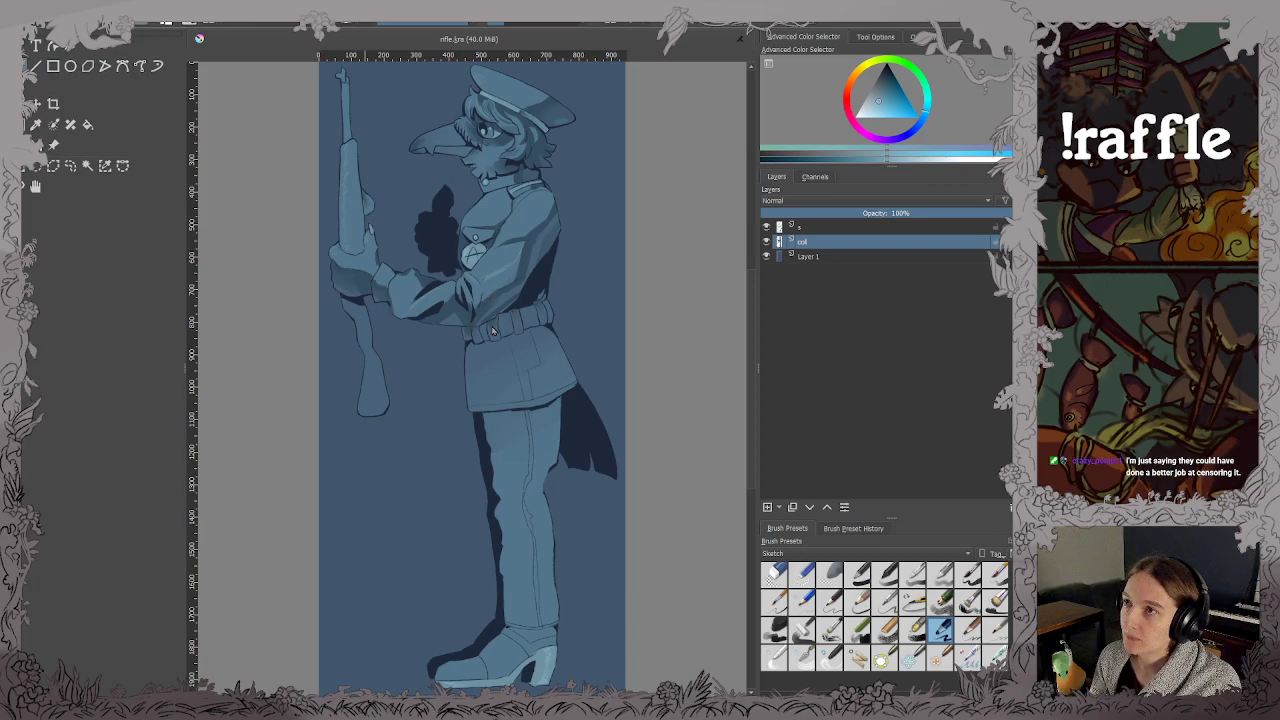
# Create a new document with a grey background and save it as sketch.kra.
pyautogui.click(668, 477)
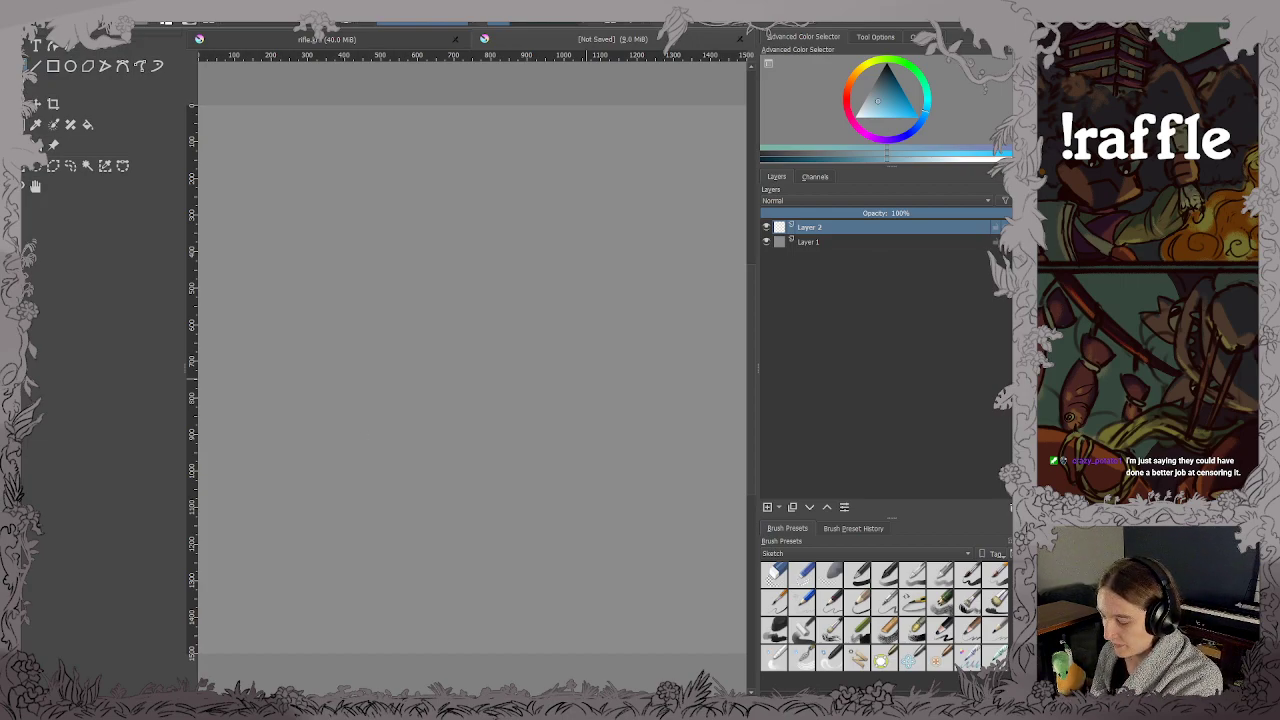
pyautogui.click(502, 497)
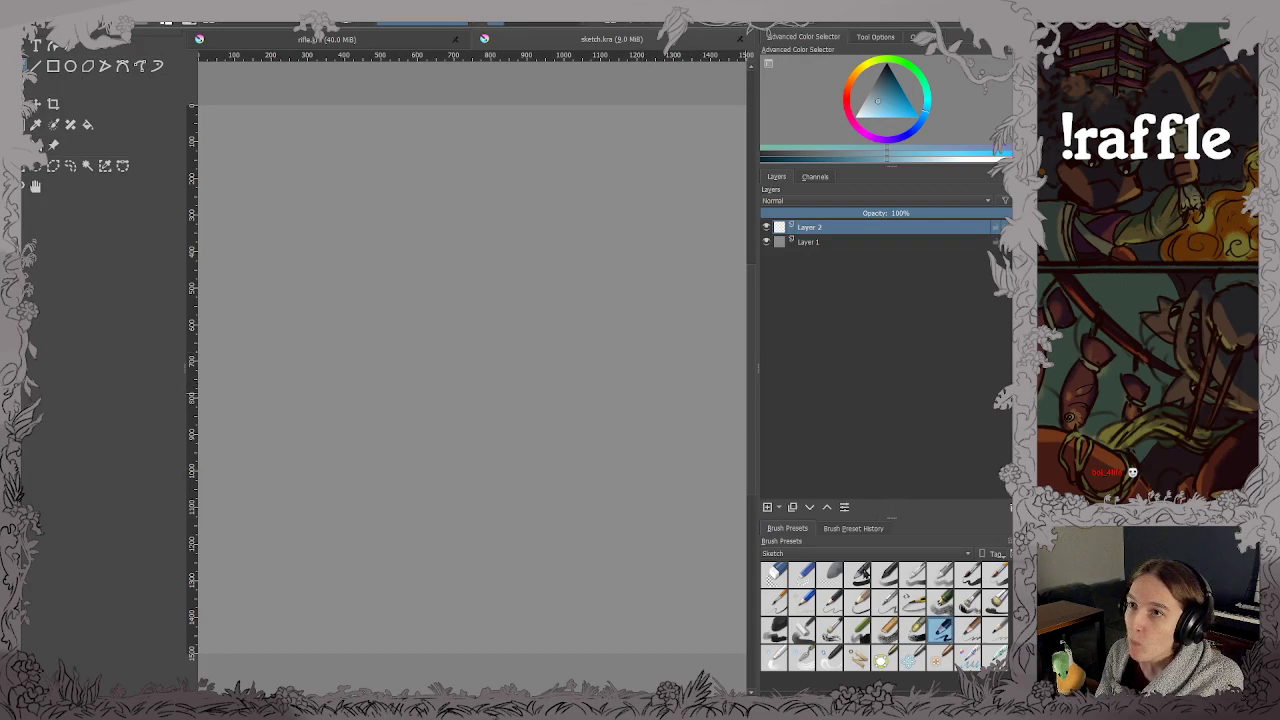
# Switch the brush presets to the Digital group and choose its soft airbrush-style preset.
pyautogui.click(858, 576)
pyautogui.click(800, 554)
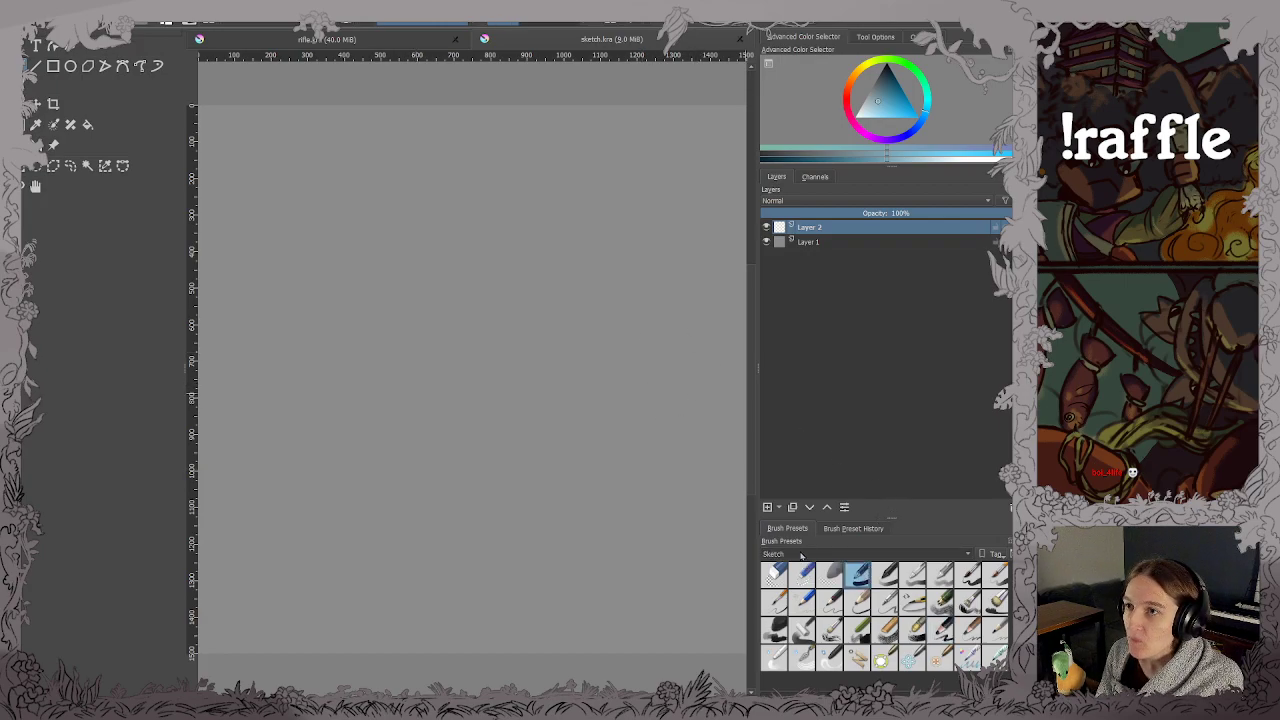
pyautogui.click(790, 487)
pyautogui.click(857, 574)
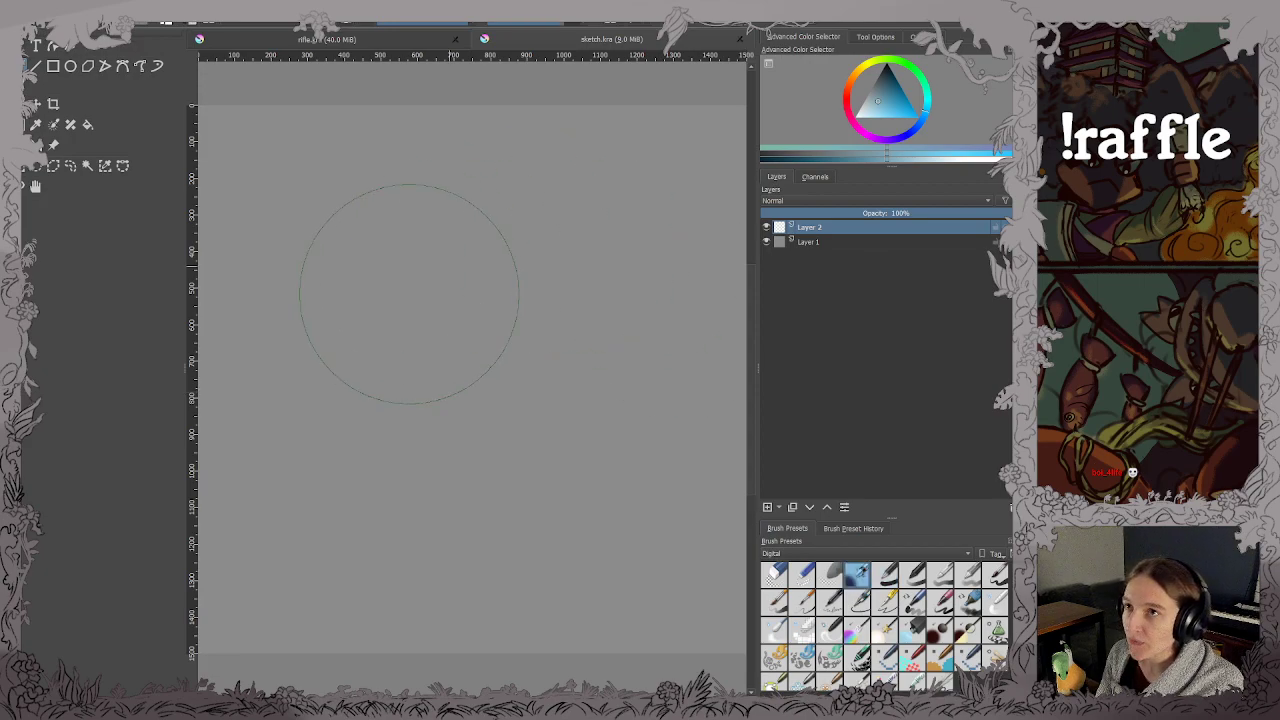
# Set the colour to black and shrink the brush to a fine tip for line sketching near the canvas corner.
pyautogui.scroll(1, 366, 249)
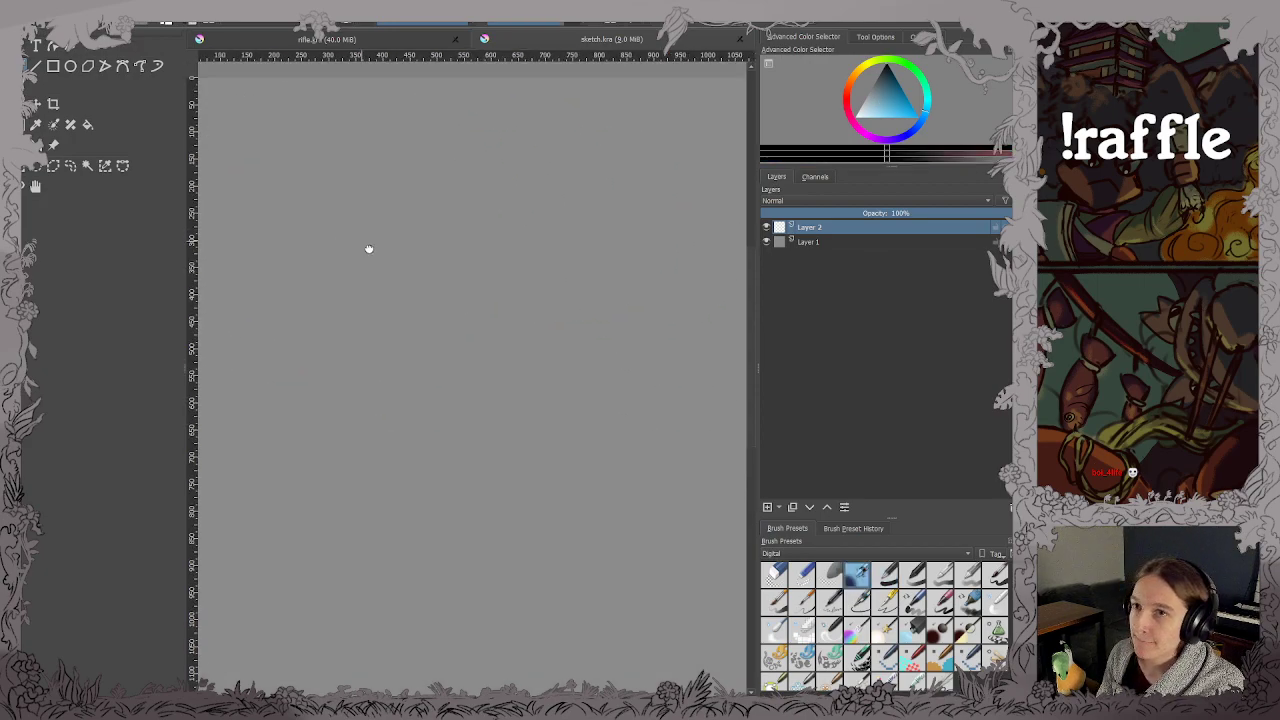
pyautogui.moveTo(366, 249); pyautogui.dragTo(493, 374)
pyautogui.scroll(2, 493, 435)
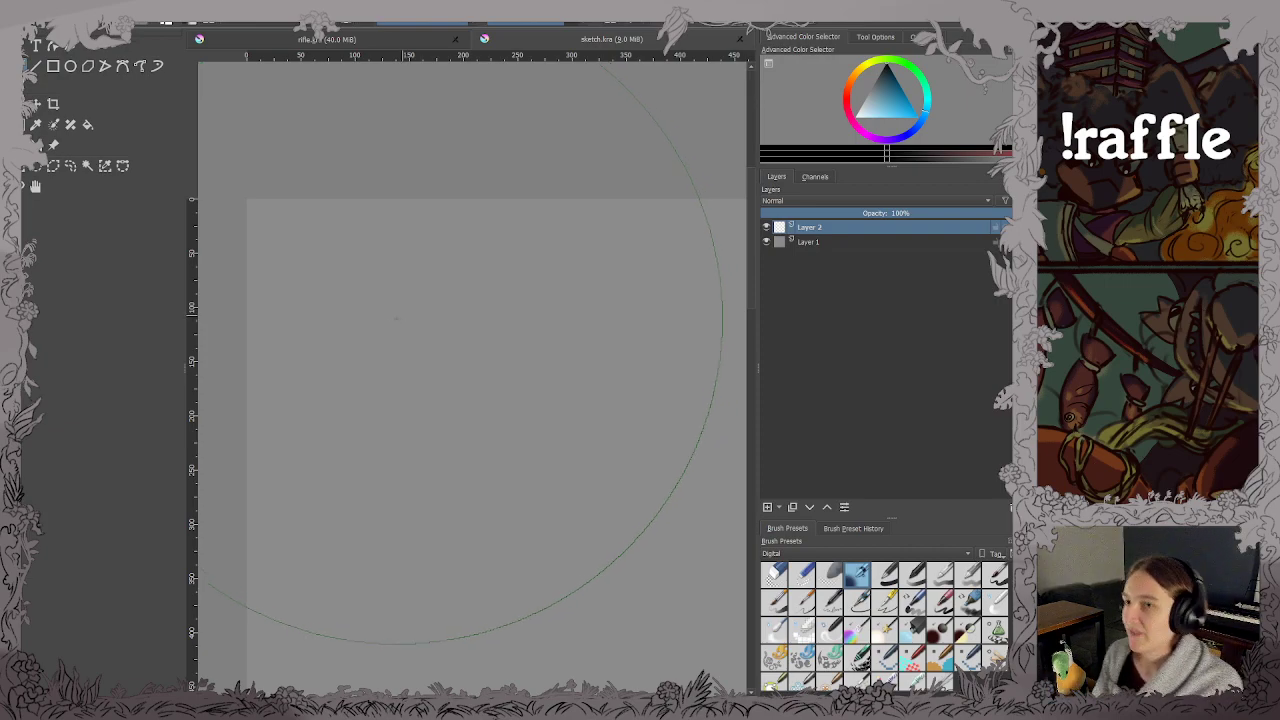
pyautogui.scroll(1, 365, 267)
pyautogui.moveTo(372, 280)
pyautogui.mouseDown()
pyautogui.moveTo(420, 307)
pyautogui.moveTo(458, 300)
pyautogui.mouseUp()
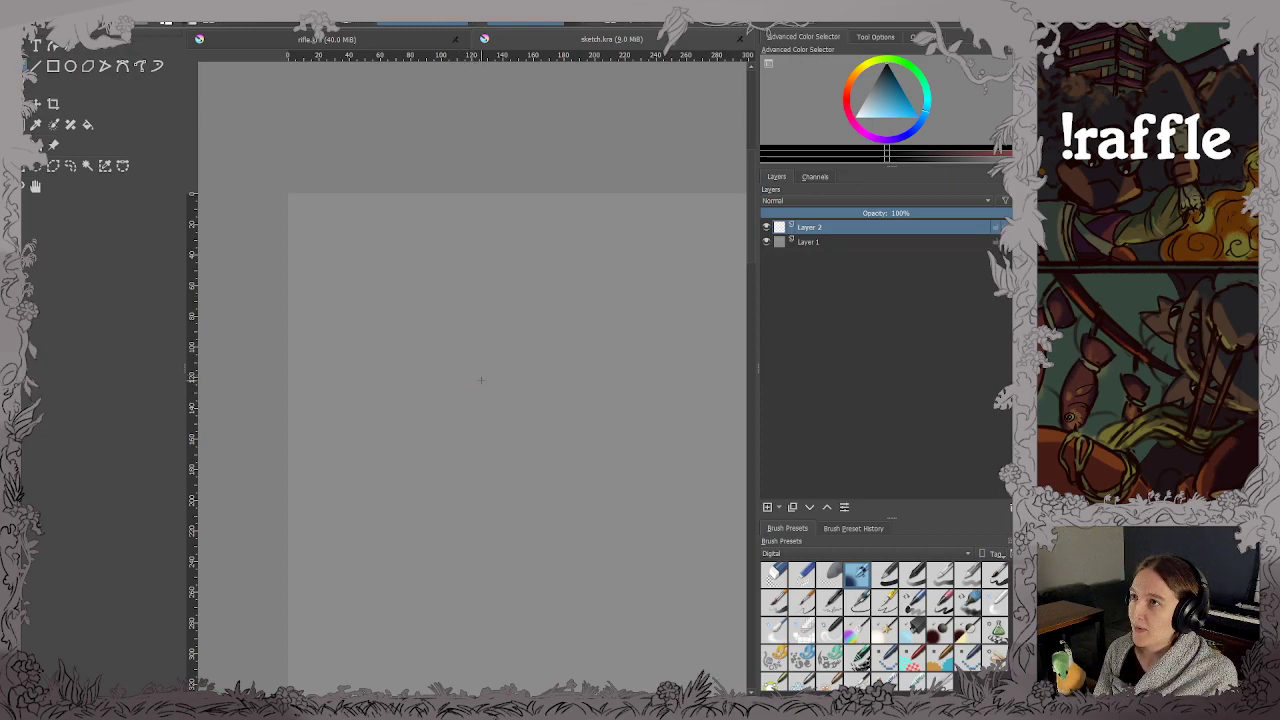
pyautogui.press(']')
pyautogui.press(']')
pyautogui.press(']')
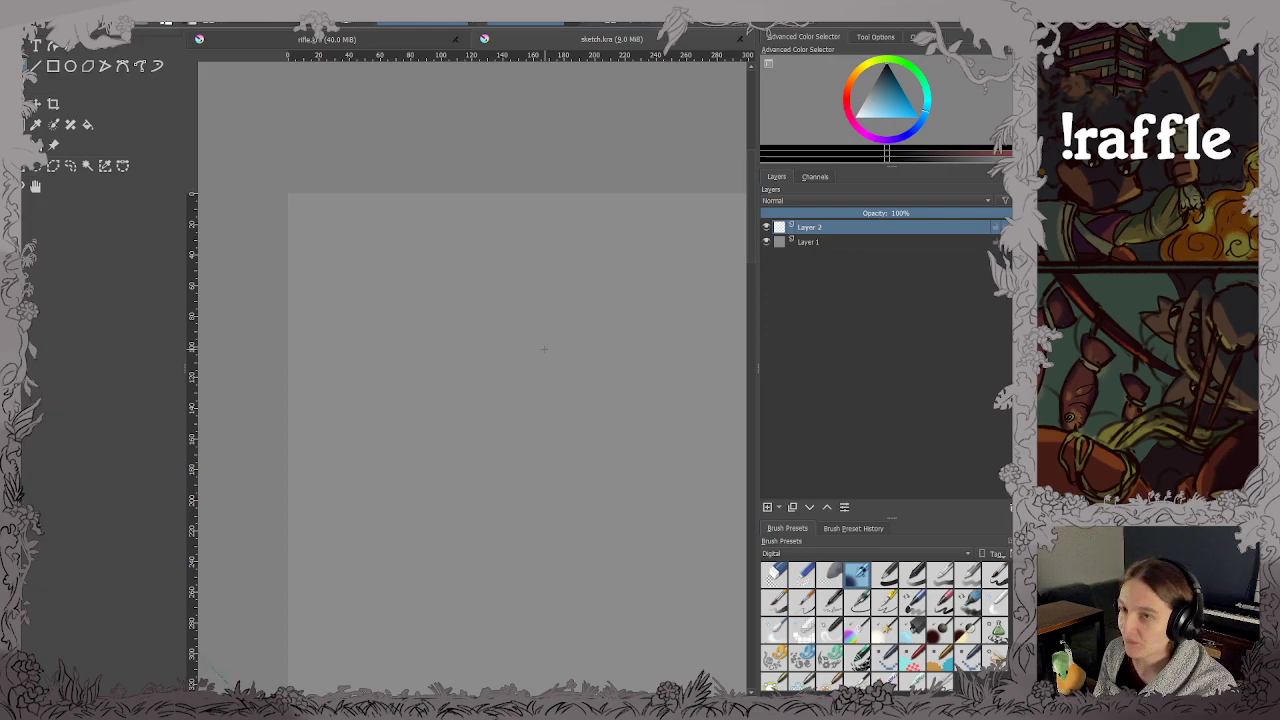
pyautogui.press('[')
pyautogui.press('[')
pyautogui.press('[')
pyautogui.press('[')
pyautogui.press('[')
pyautogui.press('[')
pyautogui.press('[')
pyautogui.press('[')
pyautogui.press('[')
pyautogui.press('[')
pyautogui.press('[')
pyautogui.press('[')
pyautogui.press('[')
pyautogui.press('[')
pyautogui.press('[')
pyautogui.press('[')
pyautogui.press('[')
pyautogui.press('[')
pyautogui.press('[')
pyautogui.press('[')
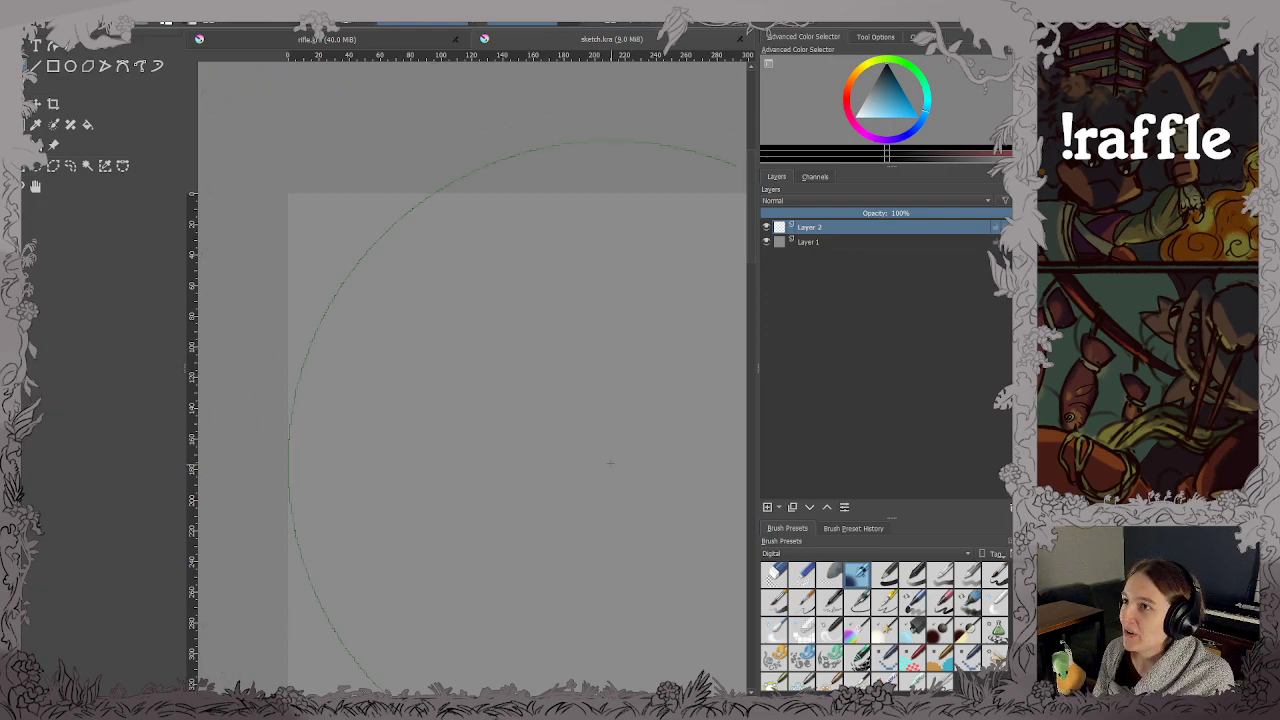
pyautogui.press('[')
pyautogui.press('[')
pyautogui.press('[')
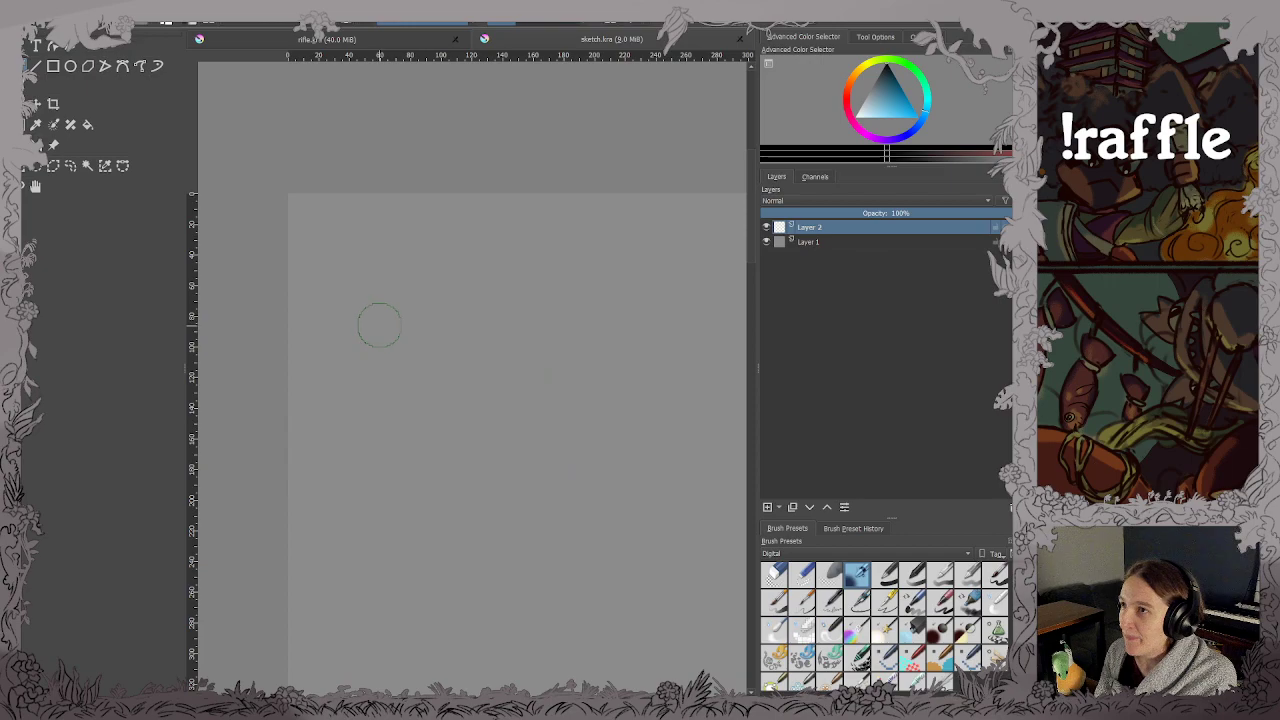
pyautogui.scroll(2, 376, 234)
pyautogui.moveTo(374, 231); pyautogui.dragTo(480, 319)
pyautogui.moveTo(540, 355); pyautogui.dragTo(504, 296)
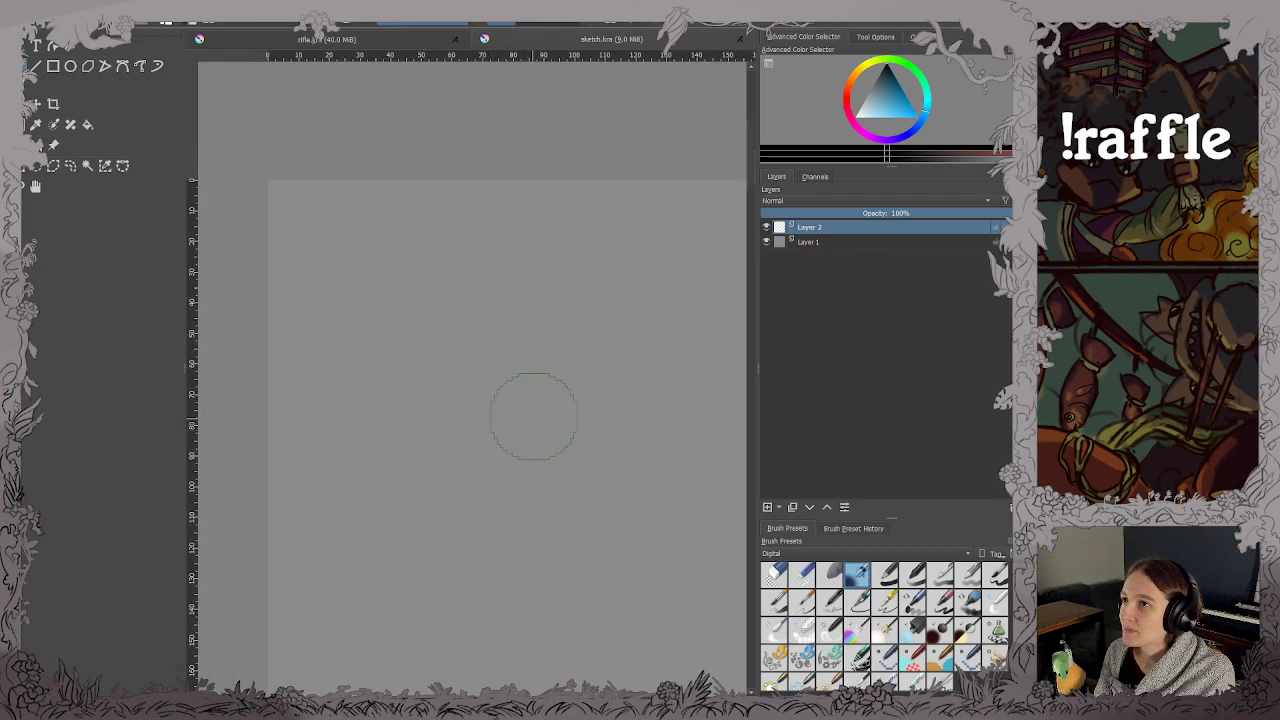
pyautogui.moveTo(534, 416)
pyautogui.keyDown('shift'); pyautogui.mouseDown()
pyautogui.moveTo(427, 416)
pyautogui.moveTo(405, 218)
pyautogui.moveTo(486, 289)
pyautogui.moveTo(523, 367)
pyautogui.moveTo(427, 329)
pyautogui.moveTo(500, 322)
pyautogui.mouseUp(); pyautogui.keyUp('shift')
# Undo the trial strokes and sketch a small domed animal head with pointed cheeks, a nose and a curved mouth.
pyautogui.hotkey('ctrl', 'z')
pyautogui.hotkey('ctrl', 'z')
pyautogui.scroll(-2, 514, 360)
pyautogui.moveTo(430, 302)
pyautogui.mouseDown()
pyautogui.moveTo(431, 378)
pyautogui.moveTo(478, 416)
pyautogui.moveTo(499, 408)
pyautogui.mouseUp()
pyautogui.hotkey('ctrl', 'z')
pyautogui.hotkey('ctrl', 'z')
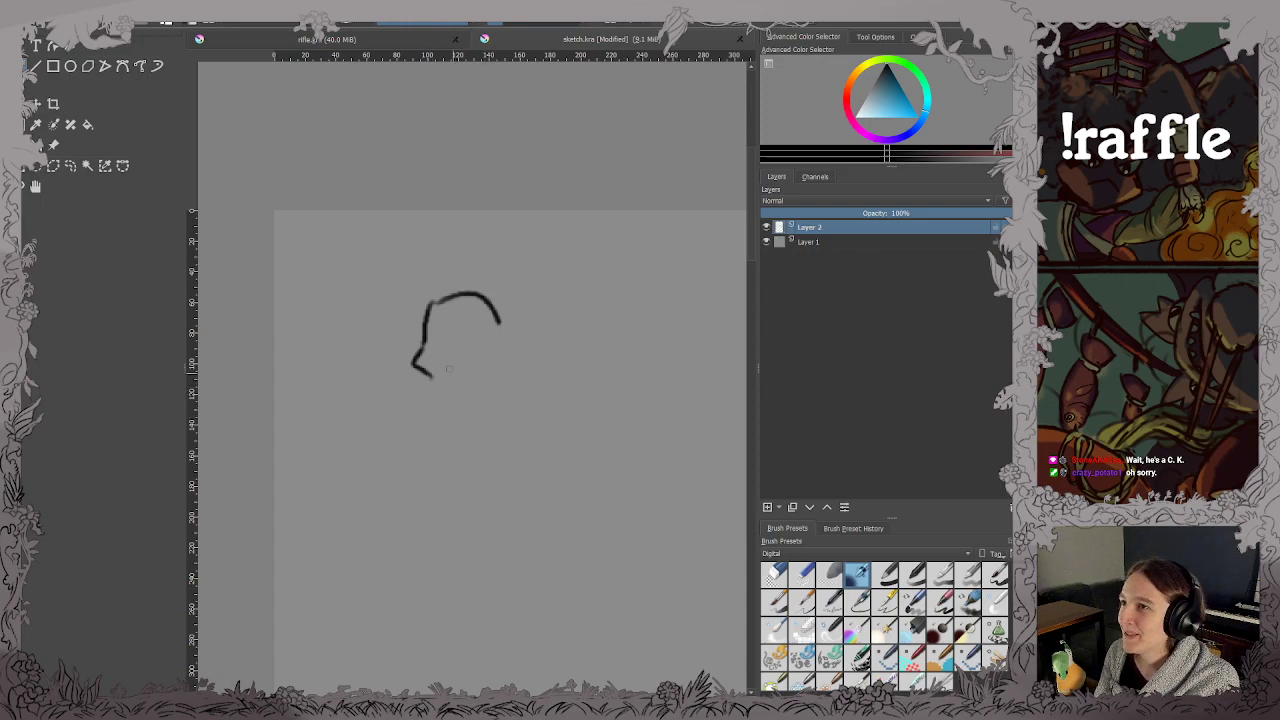
pyautogui.moveTo(452, 345)
pyautogui.mouseDown()
pyautogui.moveTo(450, 362)
pyautogui.moveTo(477, 356)
pyautogui.moveTo(467, 373)
pyautogui.moveTo(497, 382)
pyautogui.moveTo(502, 332)
pyautogui.moveTo(524, 372)
pyautogui.moveTo(505, 383)
pyautogui.mouseUp()
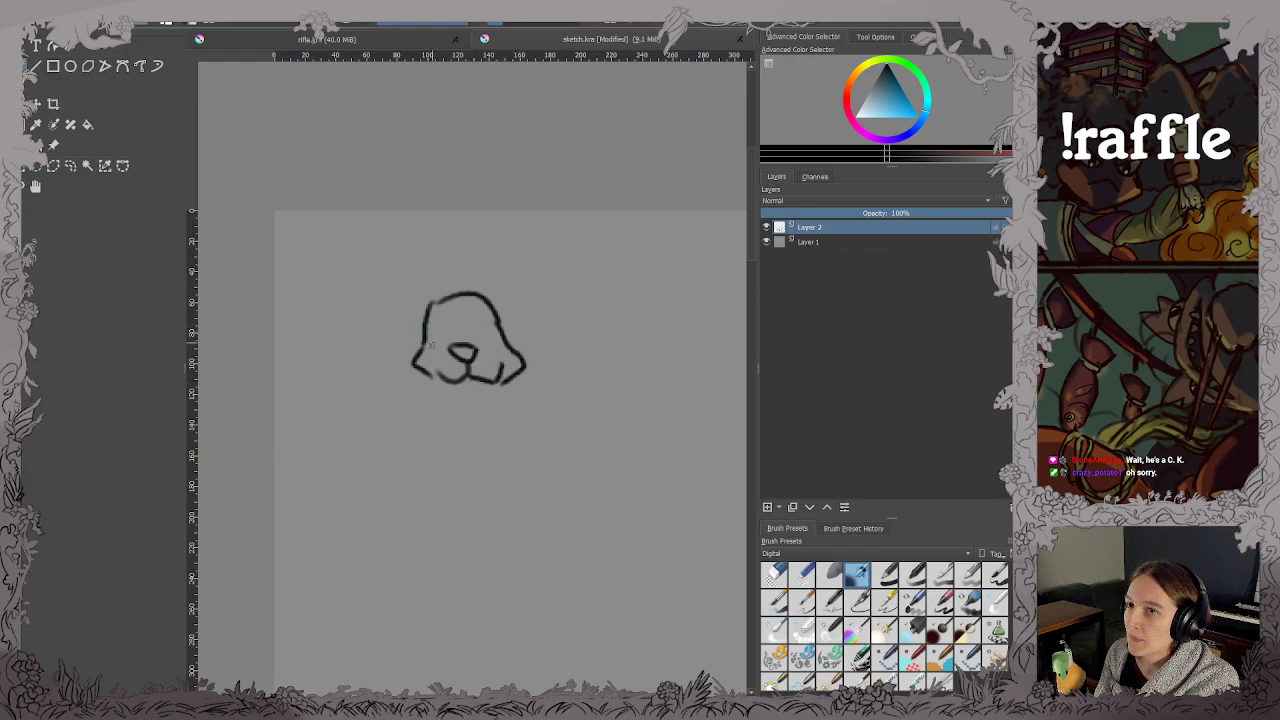
# Sketch arched eyes beside the nose and two long outstretched ears with short hair strokes hanging near their tips.
pyautogui.moveTo(432, 344)
pyautogui.mouseDown()
pyautogui.moveTo(476, 343)
pyautogui.moveTo(482, 325)
pyautogui.moveTo(489, 345)
pyautogui.moveTo(310, 220)
pyautogui.moveTo(402, 286)
pyautogui.moveTo(494, 301)
pyautogui.moveTo(619, 242)
pyautogui.moveTo(494, 322)
pyautogui.mouseUp()
pyautogui.moveTo(578, 270); pyautogui.dragTo(596, 286)
pyautogui.moveTo(598, 260)
pyautogui.mouseDown()
pyautogui.moveTo(606, 284)
pyautogui.moveTo(620, 274)
pyautogui.mouseUp()
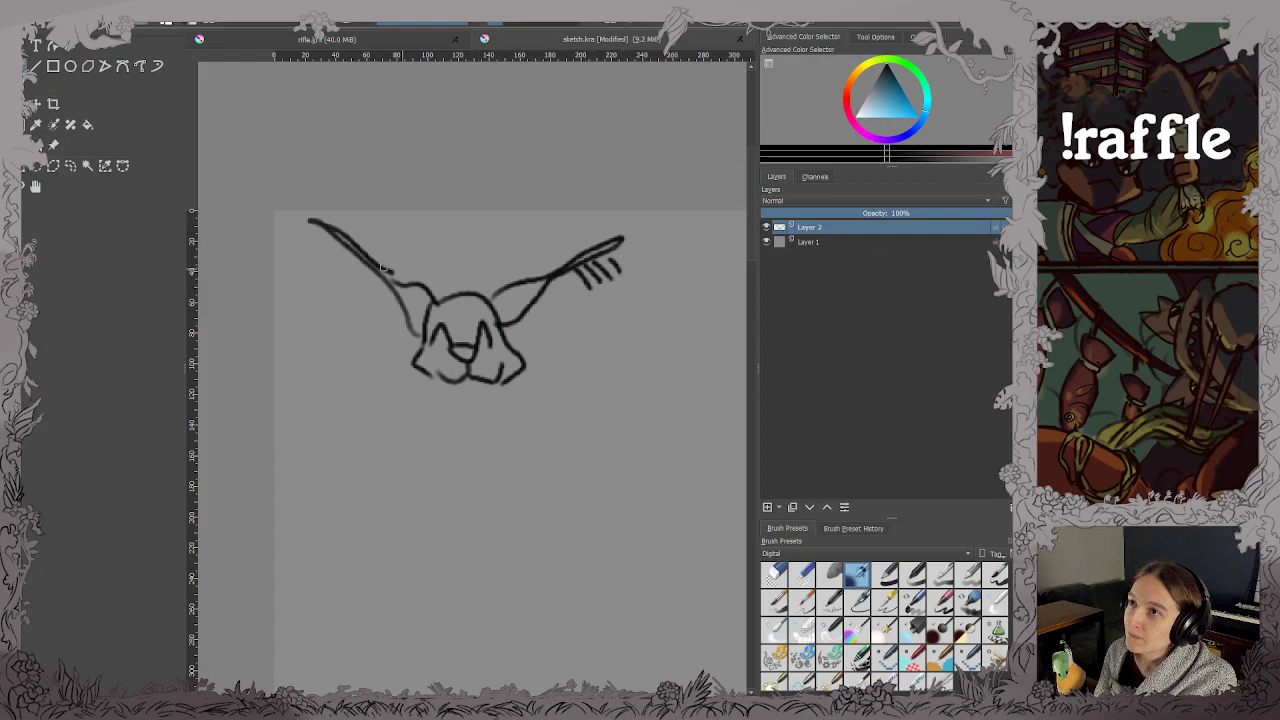
pyautogui.moveTo(356, 258); pyautogui.dragTo(364, 276)
pyautogui.moveTo(345, 256)
pyautogui.mouseDown()
pyautogui.moveTo(352, 276)
pyautogui.moveTo(342, 268)
pyautogui.mouseUp()
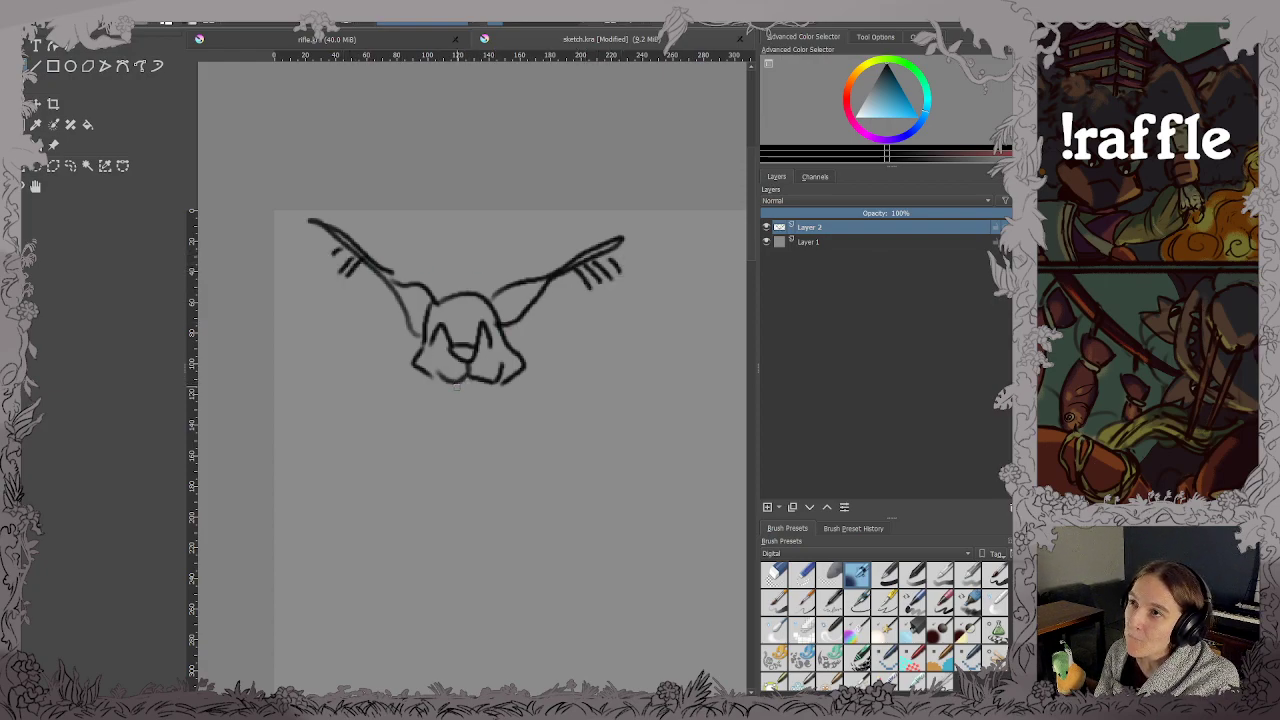
# Sketch the character's chin, a crossed collar, the chest and tapered waist, and one rounded shoulder.
pyautogui.moveTo(452, 382)
pyautogui.mouseDown()
pyautogui.moveTo(478, 400)
pyautogui.moveTo(488, 384)
pyautogui.mouseUp()
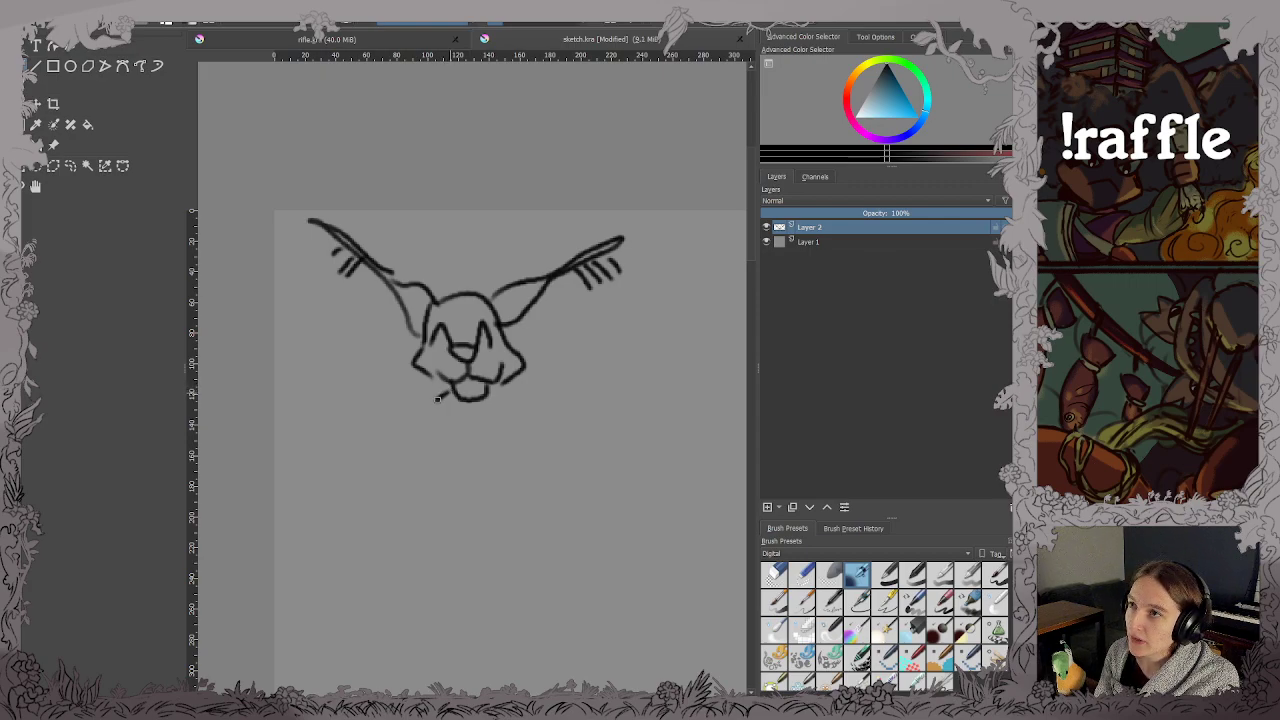
pyautogui.moveTo(436, 398)
pyautogui.mouseDown()
pyautogui.moveTo(487, 404)
pyautogui.moveTo(470, 410)
pyautogui.moveTo(471, 435)
pyautogui.moveTo(504, 418)
pyautogui.moveTo(411, 431)
pyautogui.moveTo(414, 417)
pyautogui.moveTo(403, 435)
pyautogui.moveTo(428, 473)
pyautogui.moveTo(491, 488)
pyautogui.moveTo(527, 436)
pyautogui.mouseUp()
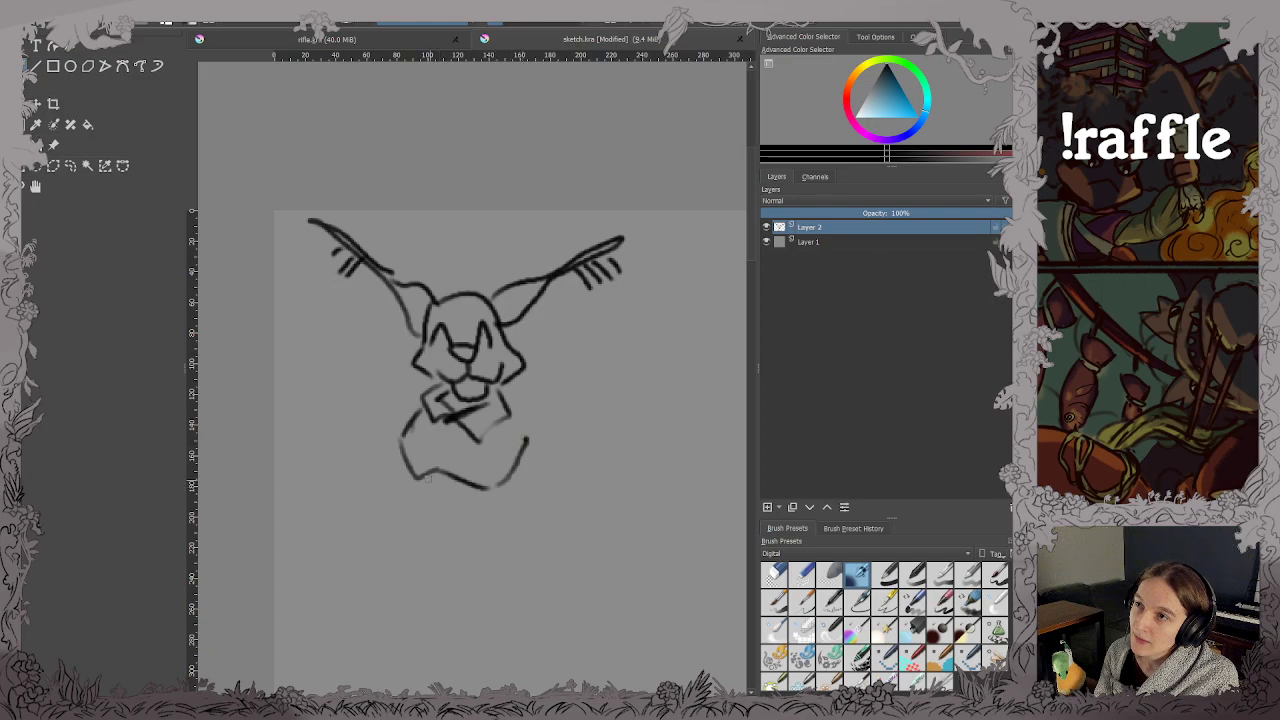
pyautogui.moveTo(414, 468)
pyautogui.mouseDown()
pyautogui.moveTo(430, 502)
pyautogui.moveTo(479, 524)
pyautogui.moveTo(516, 517)
pyautogui.moveTo(535, 446)
pyautogui.mouseUp()
pyautogui.moveTo(512, 392)
pyautogui.mouseDown()
pyautogui.moveTo(572, 430)
pyautogui.moveTo(588, 470)
pyautogui.mouseUp()
pyautogui.moveTo(488, 426); pyautogui.dragTo(548, 440)
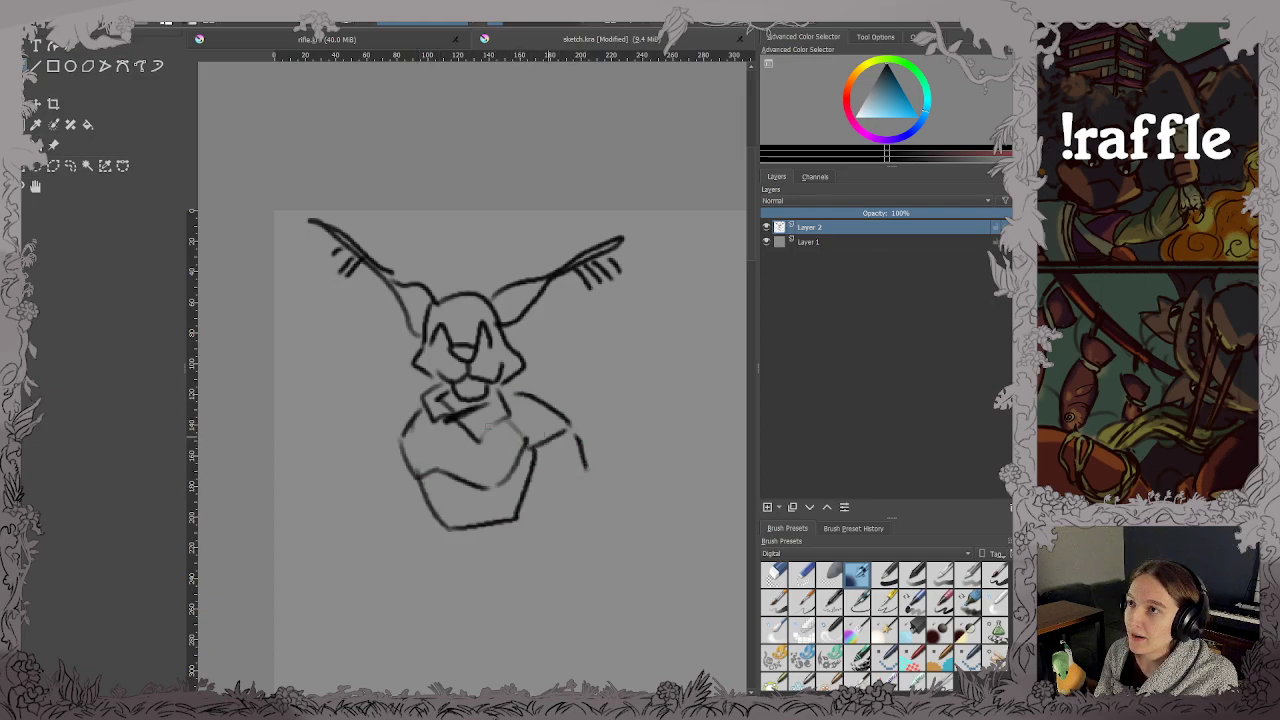
# Sketch both bent arms with sleeves and hands resting on the character's hips.
pyautogui.moveTo(413, 385)
pyautogui.mouseDown()
pyautogui.moveTo(401, 429)
pyautogui.moveTo(348, 472)
pyautogui.moveTo(369, 492)
pyautogui.moveTo(385, 471)
pyautogui.moveTo(416, 486)
pyautogui.moveTo(390, 503)
pyautogui.moveTo(402, 517)
pyautogui.moveTo(432, 500)
pyautogui.mouseUp()
pyautogui.moveTo(516, 490); pyautogui.dragTo(518, 522)
pyautogui.moveTo(530, 478); pyautogui.dragTo(578, 474)
pyautogui.moveTo(524, 518); pyautogui.dragTo(582, 516)
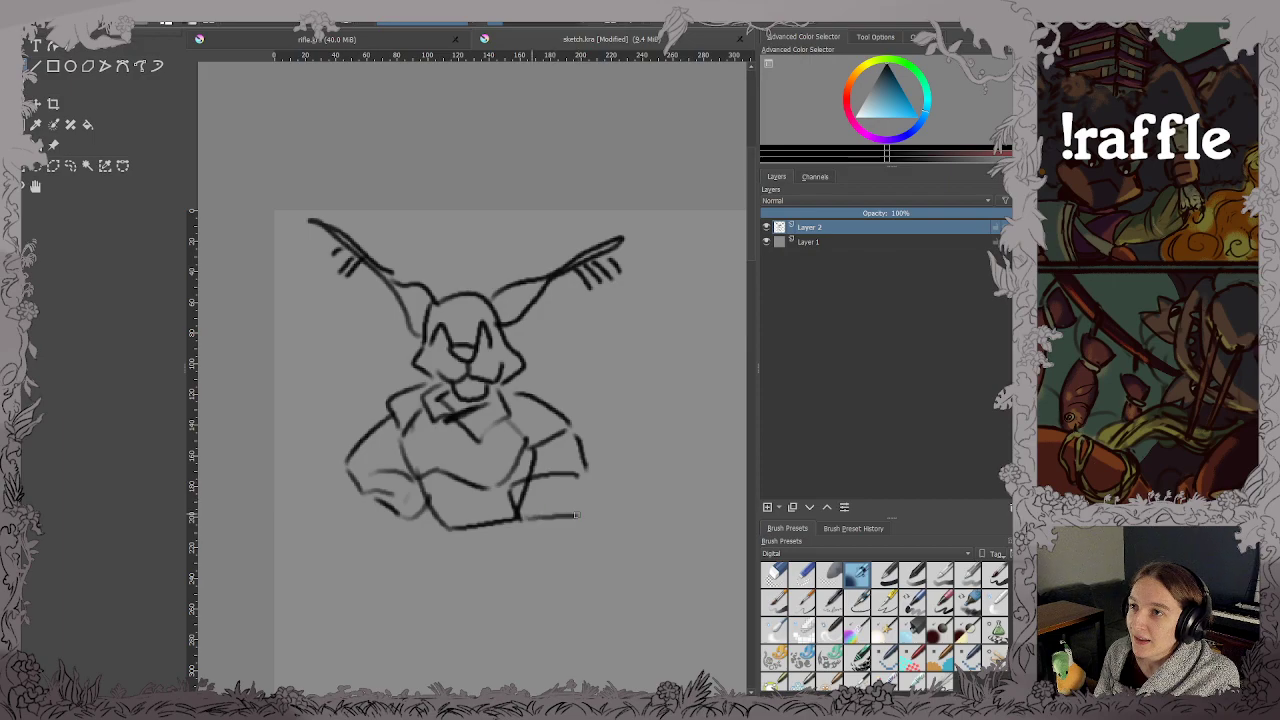
pyautogui.moveTo(582, 472); pyautogui.dragTo(588, 516)
pyautogui.moveTo(490, 484); pyautogui.dragTo(528, 518)
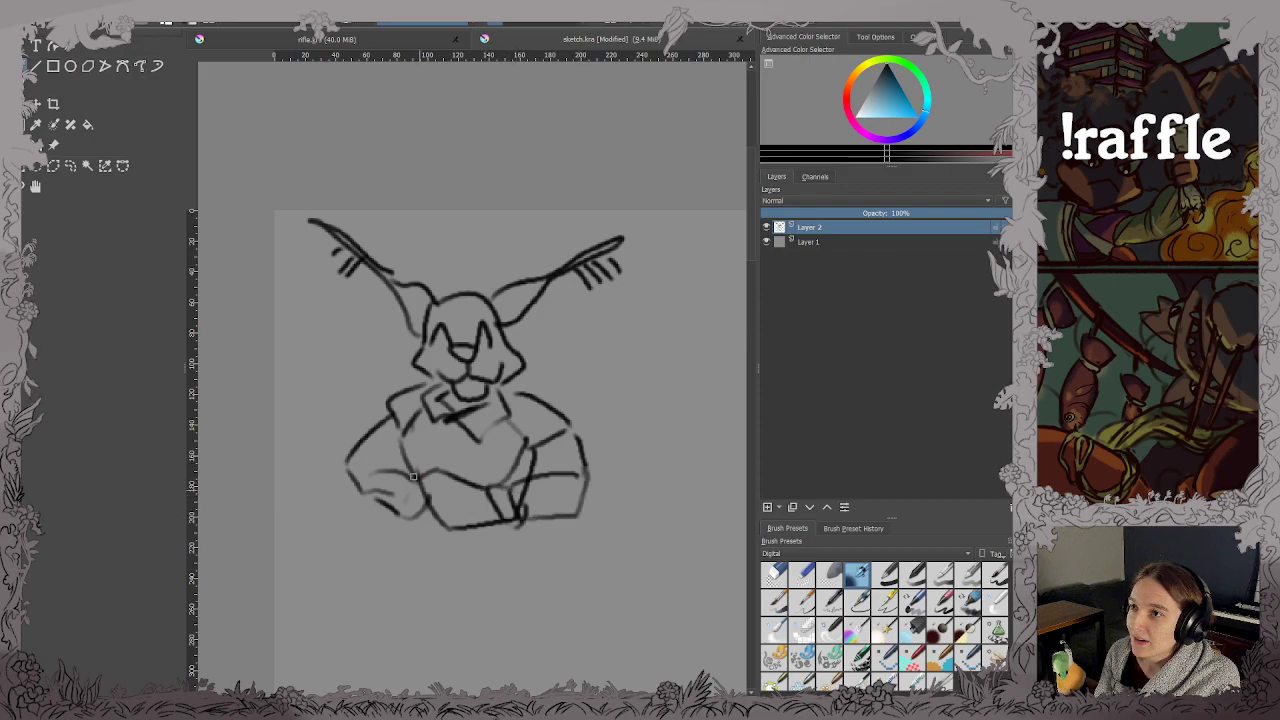
pyautogui.moveTo(412, 476); pyautogui.dragTo(428, 498)
# Sketch thick, angled eyebrows slanting down toward the nose above the character's eyes.
pyautogui.moveTo(477, 541); pyautogui.dragTo(477, 430)
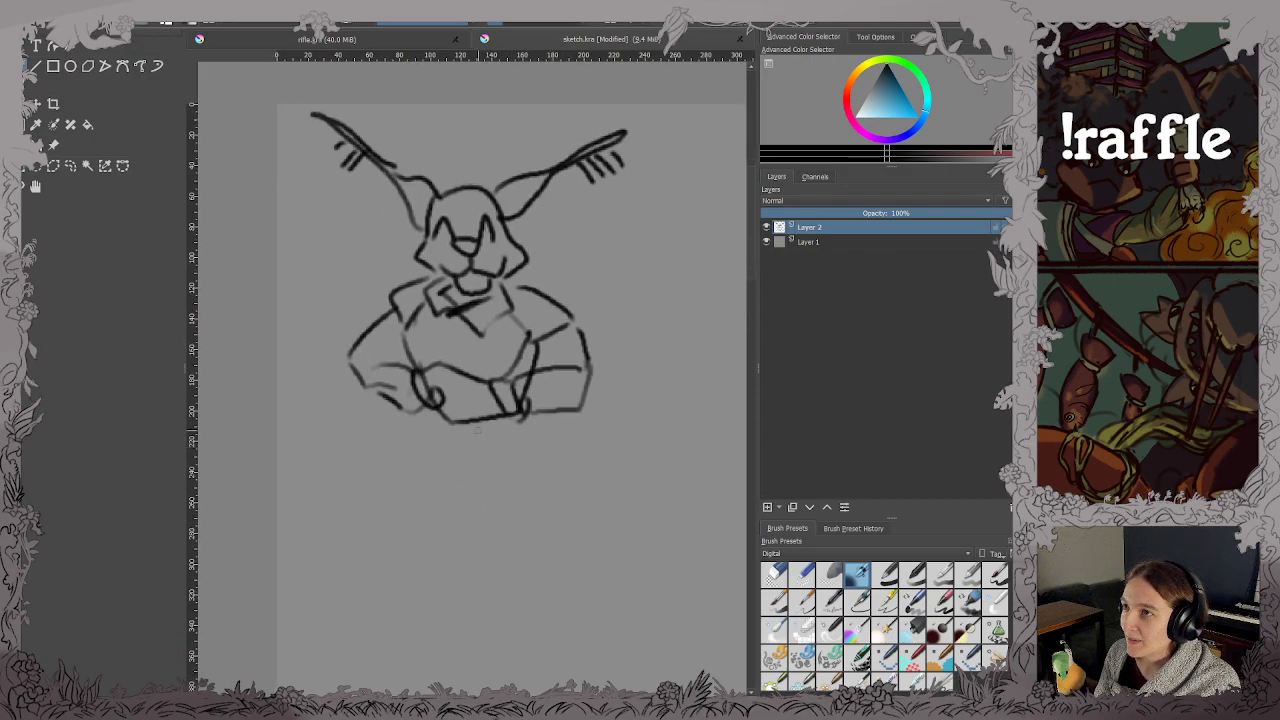
pyautogui.moveTo(434, 186)
pyautogui.mouseDown()
pyautogui.moveTo(420, 222)
pyautogui.moveTo(478, 220)
pyautogui.moveTo(520, 194)
pyautogui.mouseUp()
pyautogui.moveTo(476, 222)
pyautogui.mouseDown()
pyautogui.moveTo(522, 206)
pyautogui.moveTo(486, 222)
pyautogui.mouseUp()
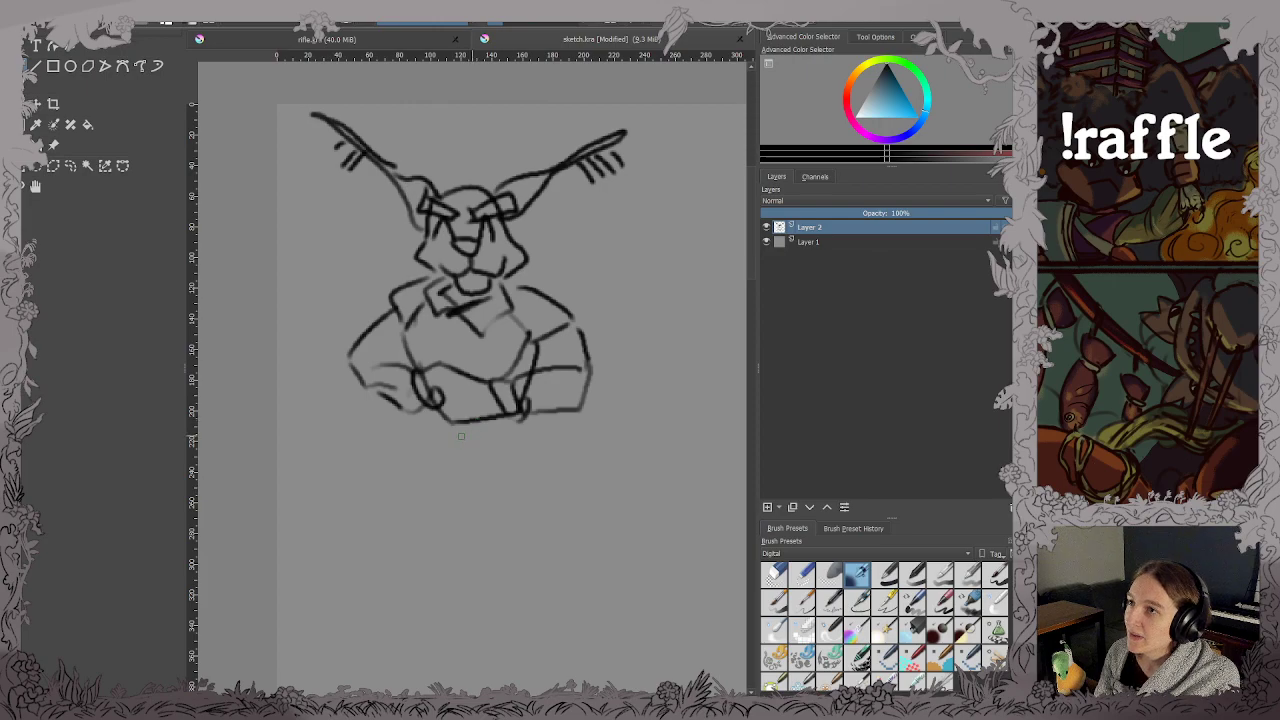
# Sketch two straight legs with pointed shoes, a line across the waist and a diagonal fold at the upper thigh.
pyautogui.moveTo(431, 412)
pyautogui.mouseDown()
pyautogui.moveTo(444, 563)
pyautogui.moveTo(412, 594)
pyautogui.moveTo(481, 581)
pyautogui.moveTo(485, 470)
pyautogui.moveTo(510, 596)
pyautogui.moveTo(585, 596)
pyautogui.moveTo(536, 556)
pyautogui.mouseUp()
pyautogui.moveTo(537, 418); pyautogui.dragTo(549, 566)
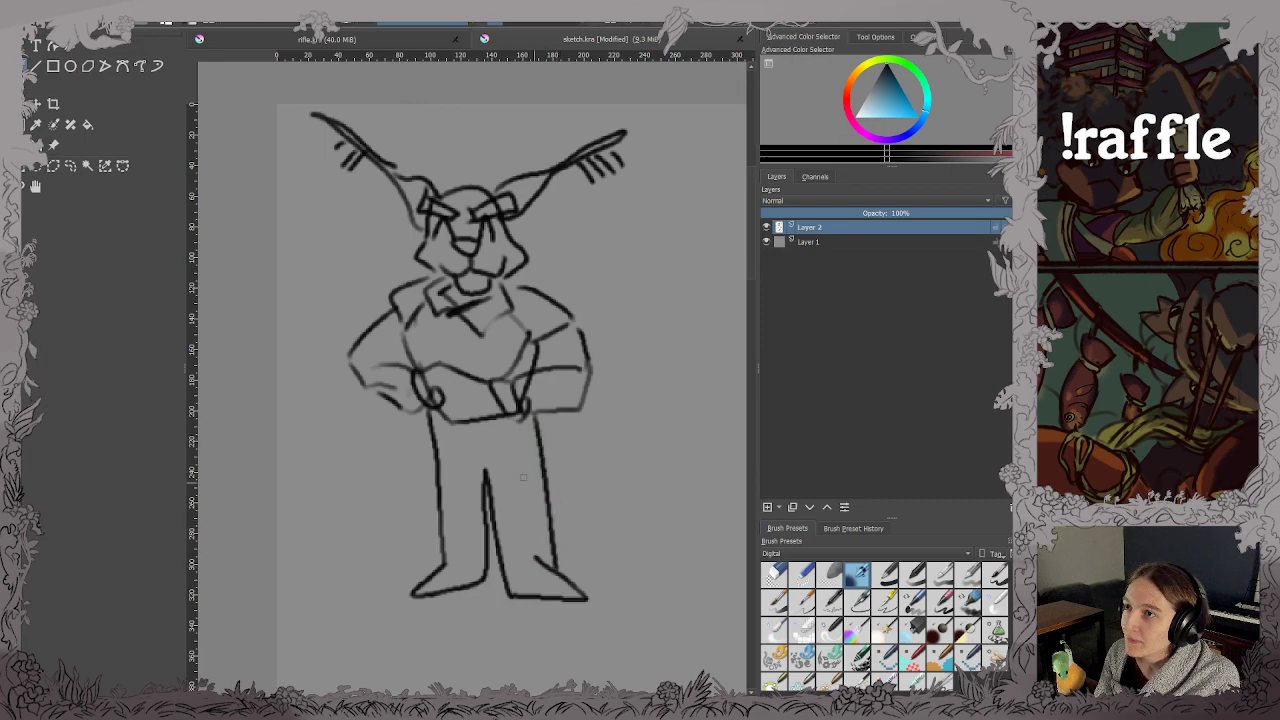
pyautogui.moveTo(418, 400)
pyautogui.mouseDown()
pyautogui.moveTo(536, 418)
pyautogui.moveTo(514, 421)
pyautogui.mouseUp()
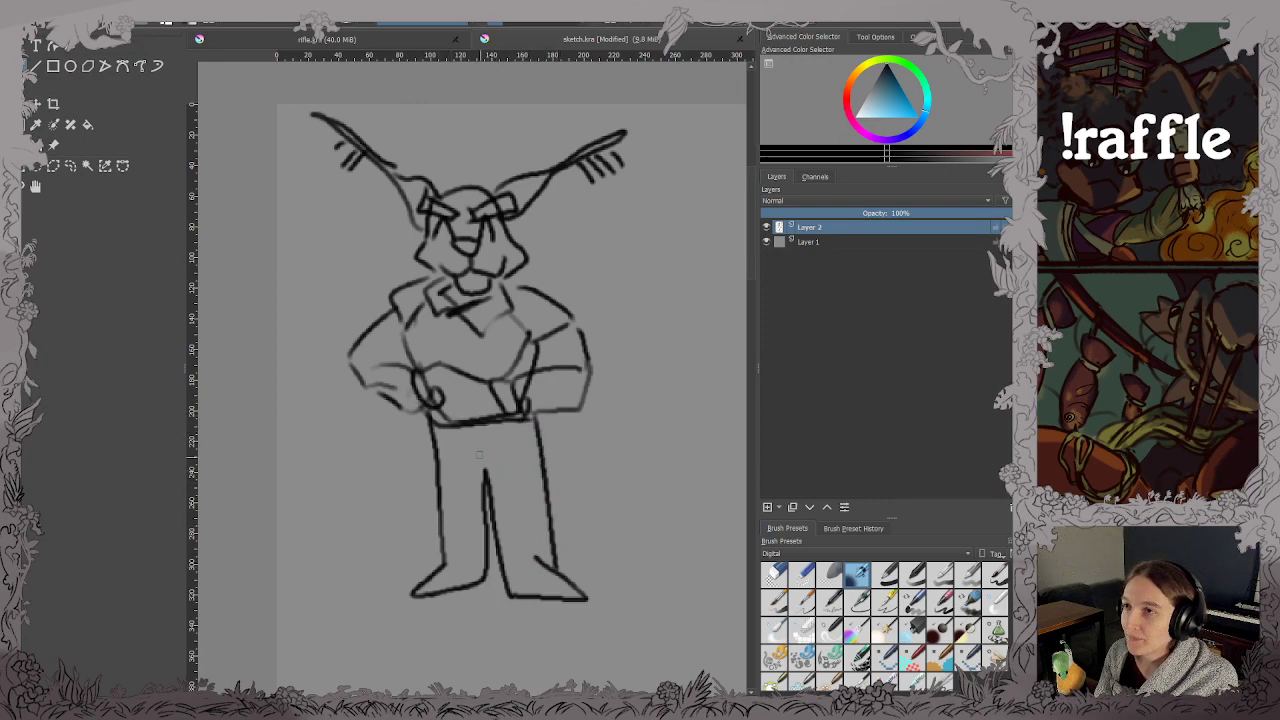
pyautogui.moveTo(438, 447); pyautogui.dragTo(486, 476)
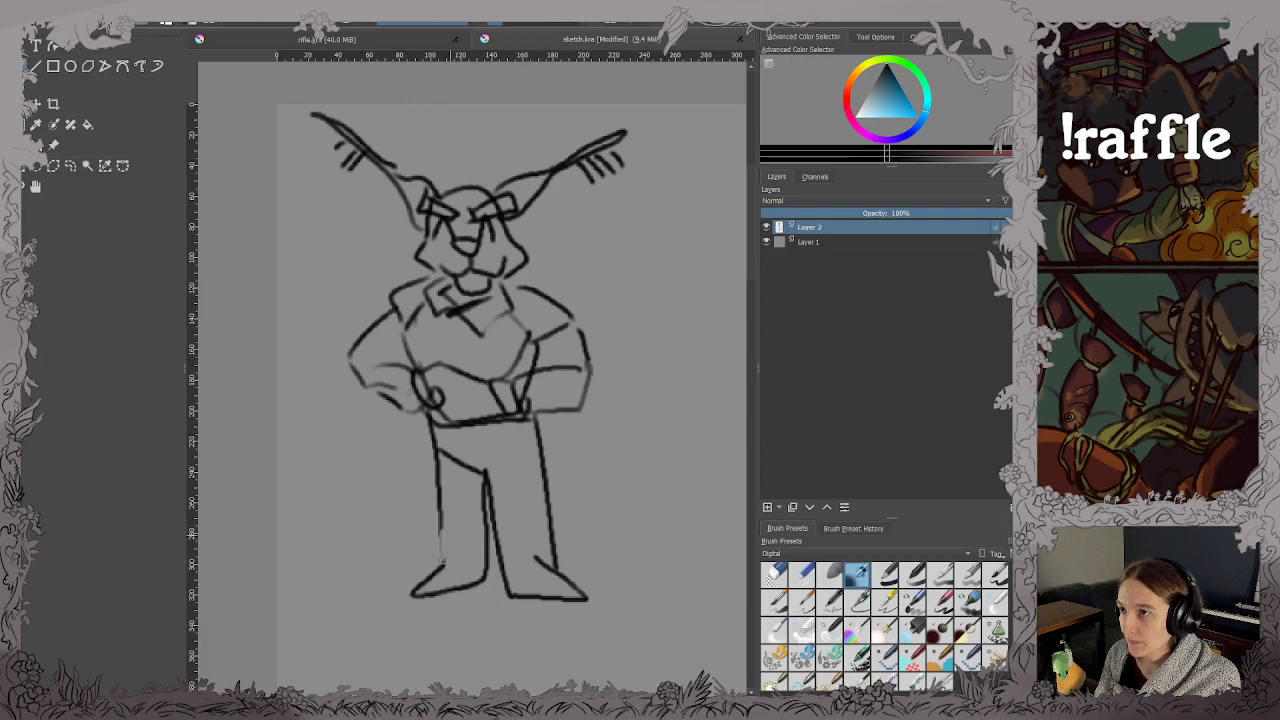
# Refine the lower trouser legs with uneven cuffs over the shoes, clean up overlapping lines and save the sketch.
pyautogui.moveTo(445, 518)
pyautogui.mouseDown()
pyautogui.moveTo(434, 560)
pyautogui.moveTo(458, 564)
pyautogui.moveTo(487, 553)
pyautogui.moveTo(440, 565)
pyautogui.moveTo(488, 587)
pyautogui.moveTo(494, 554)
pyautogui.moveTo(509, 551)
pyautogui.moveTo(506, 586)
pyautogui.mouseUp()
pyautogui.press('e')
pyautogui.press('e')
pyautogui.moveTo(491, 527)
pyautogui.mouseDown()
pyautogui.moveTo(494, 580)
pyautogui.moveTo(527, 569)
pyautogui.moveTo(549, 526)
pyautogui.moveTo(547, 564)
pyautogui.moveTo(548, 518)
pyautogui.mouseUp()
pyautogui.hotkey('ctrl', 's')
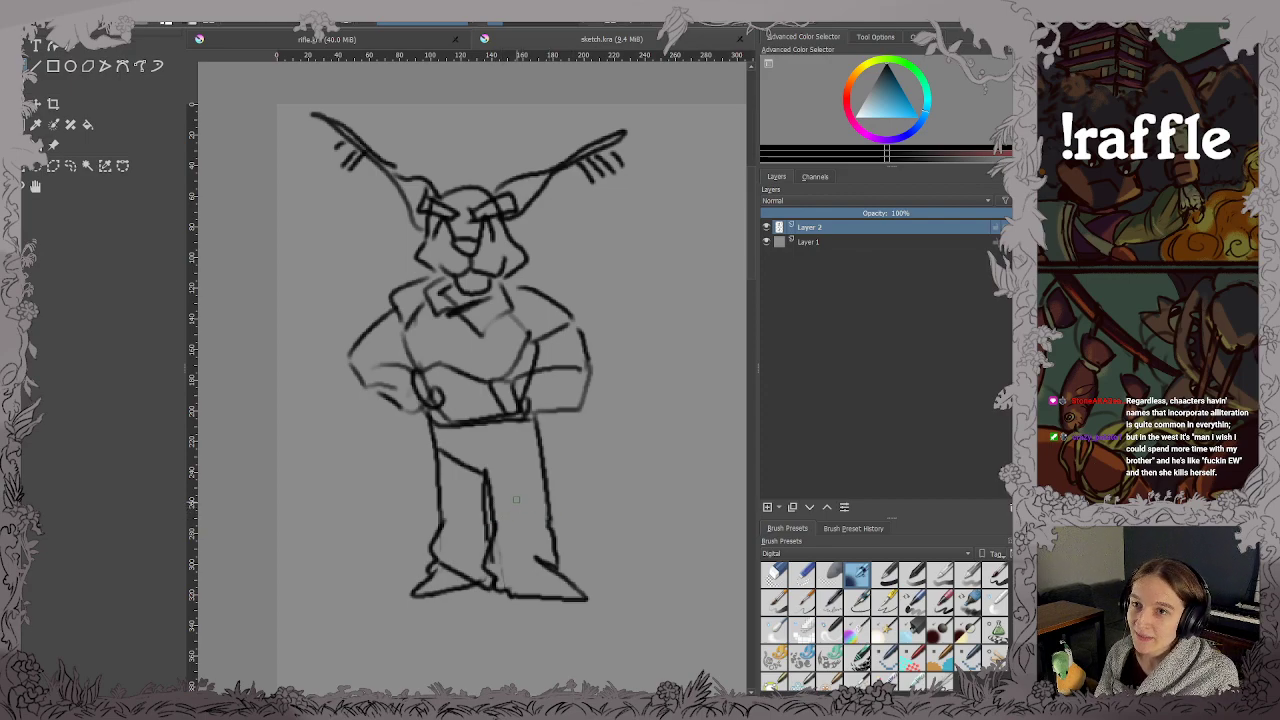
pyautogui.moveTo(538, 562); pyautogui.dragTo(514, 594)
pyautogui.hotkey('ctrl', 's')
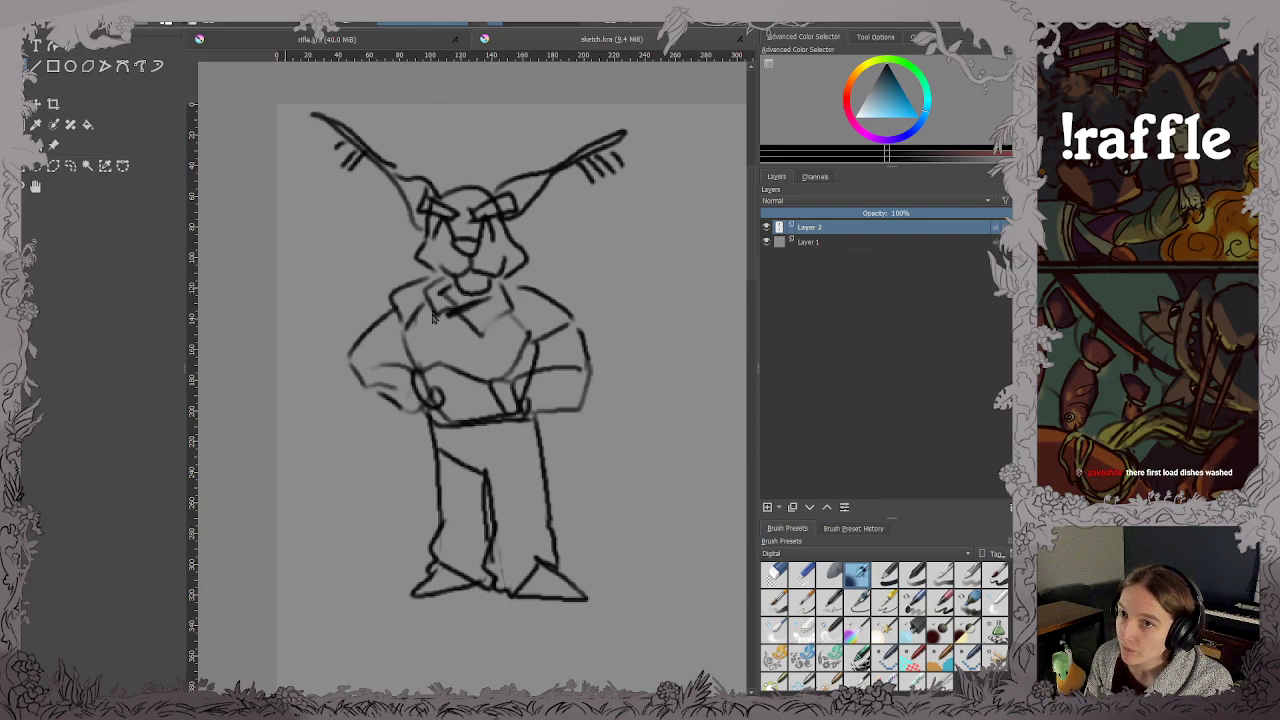
# Switch back to the soft sketching brush on the new blank canvas and undo the trial marks.
pyautogui.click(659, 484)
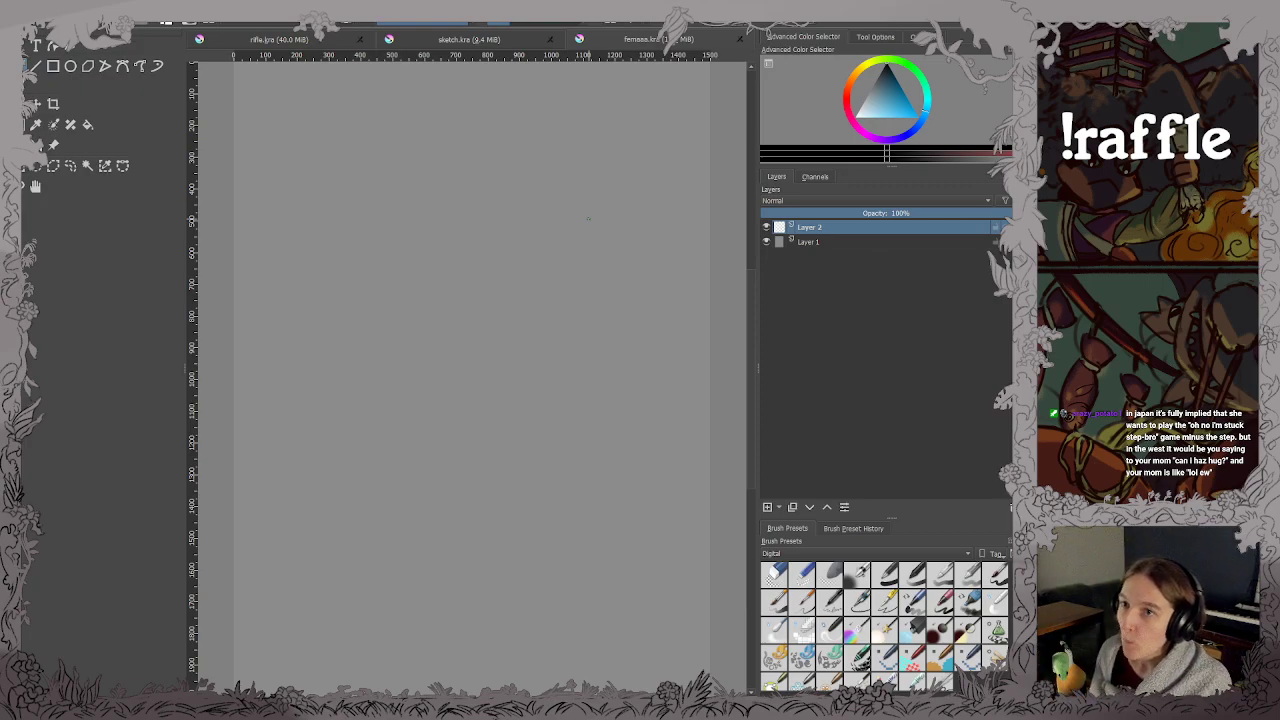
pyautogui.press('/')
pyautogui.moveTo(473, 259)
pyautogui.mouseDown()
pyautogui.moveTo(501, 270)
pyautogui.moveTo(488, 345)
pyautogui.mouseUp()
pyautogui.hotkey('ctrl', 'z')
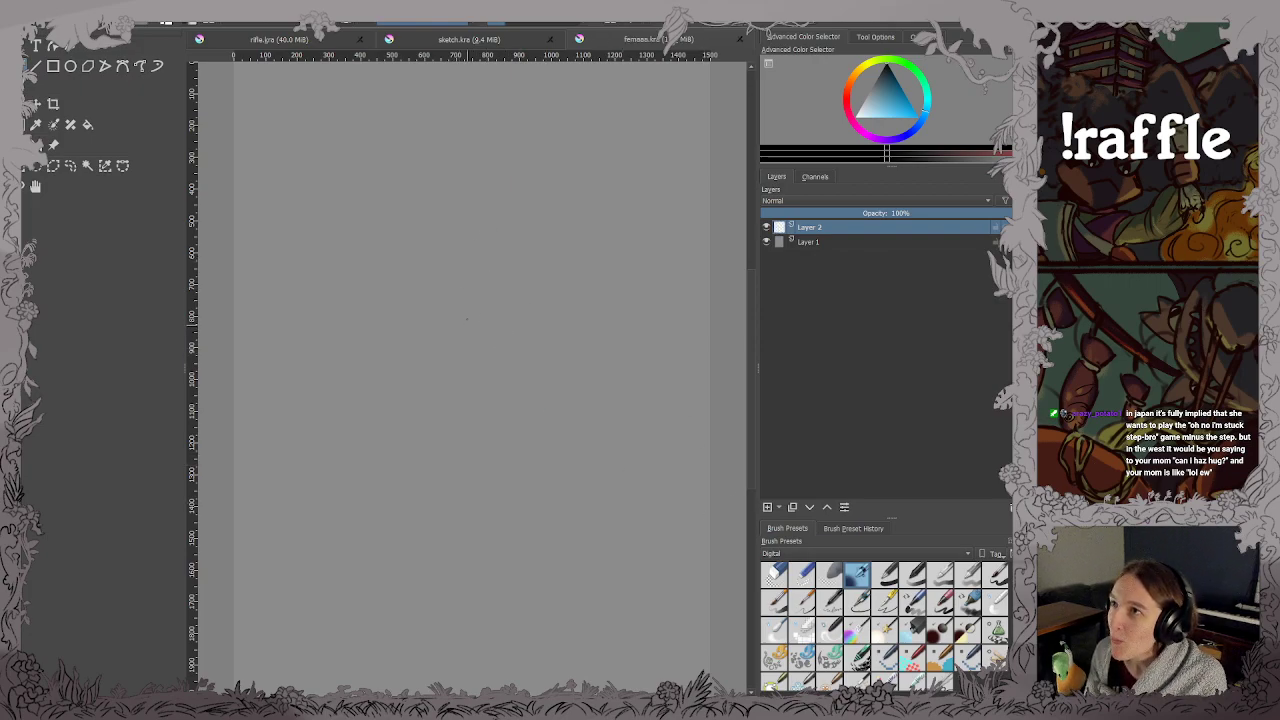
pyautogui.click(487, 316)
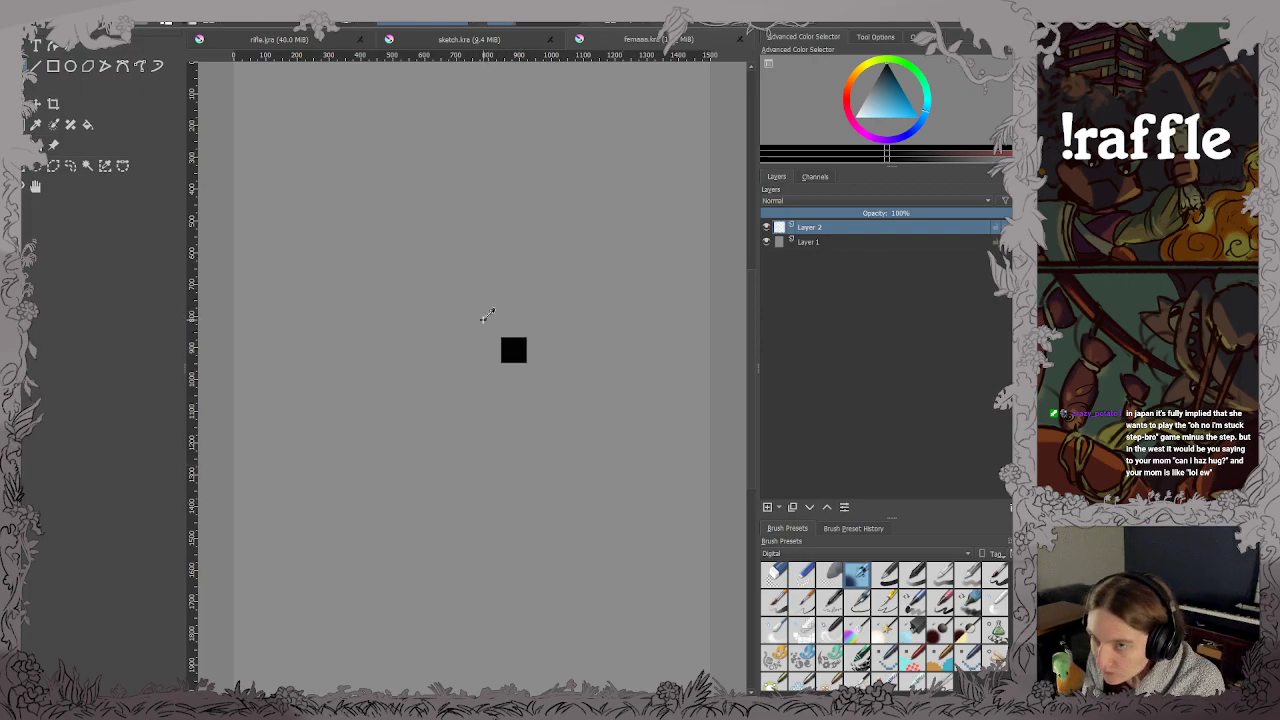
pyautogui.hotkey('ctrl', 'z')
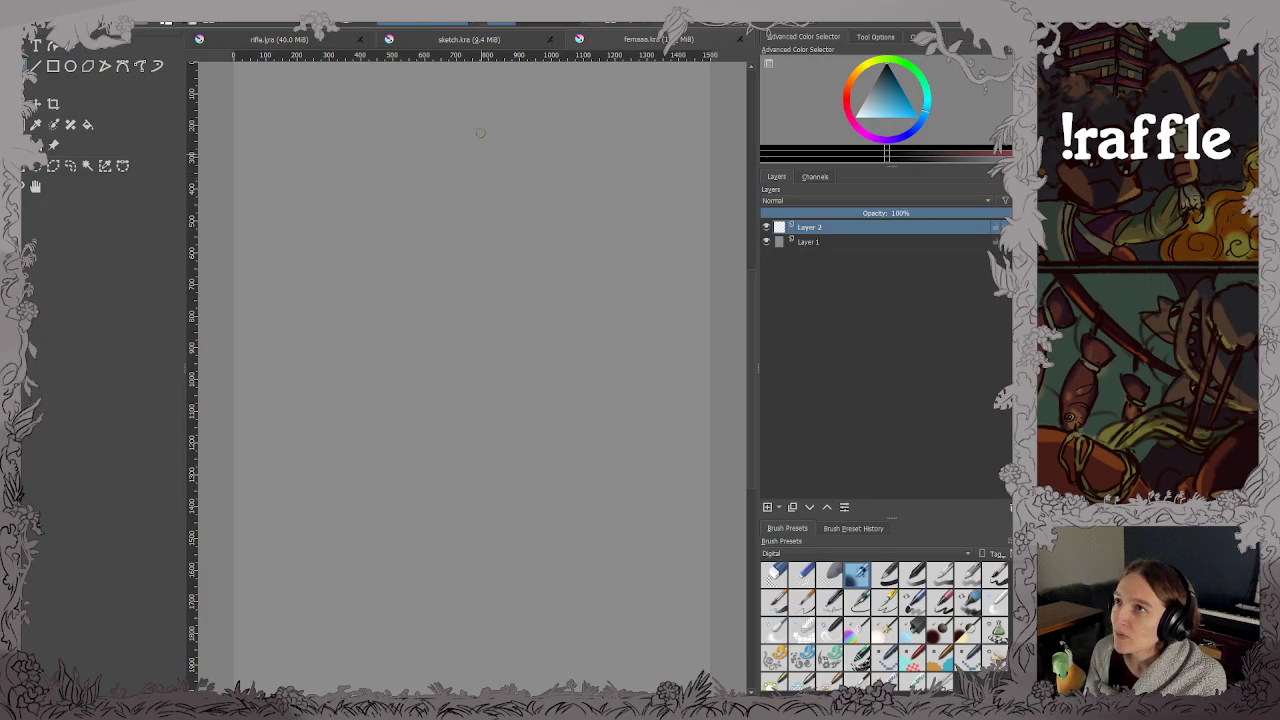
# Sketch a rounded head shape with a larger rounded ribcage below it near the top of the canvas.
pyautogui.moveTo(463, 150)
pyautogui.mouseDown()
pyautogui.moveTo(503, 145)
pyautogui.moveTo(446, 178)
pyautogui.moveTo(458, 213)
pyautogui.moveTo(523, 204)
pyautogui.mouseUp()
pyautogui.moveTo(516, 148)
pyautogui.mouseDown()
pyautogui.moveTo(525, 200)
pyautogui.moveTo(496, 221)
pyautogui.moveTo(529, 274)
pyautogui.mouseUp()
pyautogui.moveTo(424, 244)
pyautogui.mouseDown()
pyautogui.moveTo(439, 346)
pyautogui.moveTo(477, 352)
pyautogui.moveTo(514, 328)
pyautogui.moveTo(530, 272)
pyautogui.mouseUp()
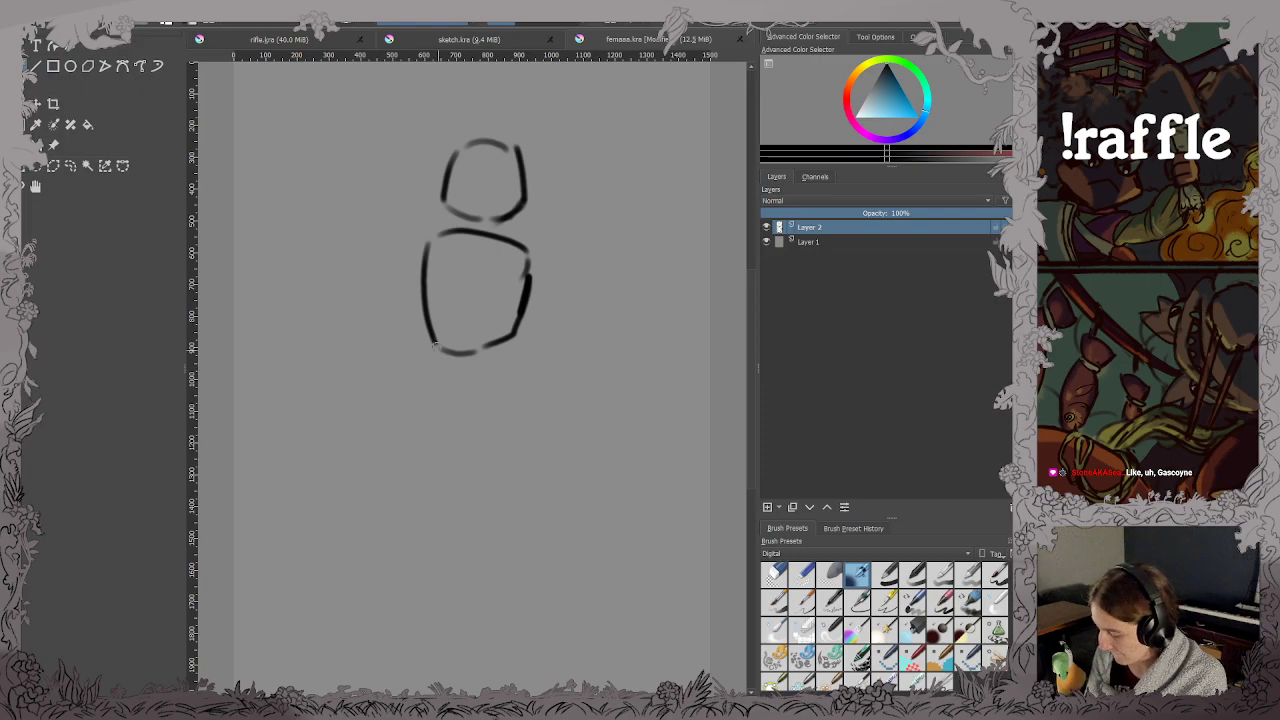
pyautogui.moveTo(437, 350); pyautogui.dragTo(510, 336)
pyautogui.moveTo(424, 308)
pyautogui.mouseDown()
pyautogui.moveTo(480, 335)
pyautogui.moveTo(468, 334)
pyautogui.moveTo(515, 318)
pyautogui.mouseUp()
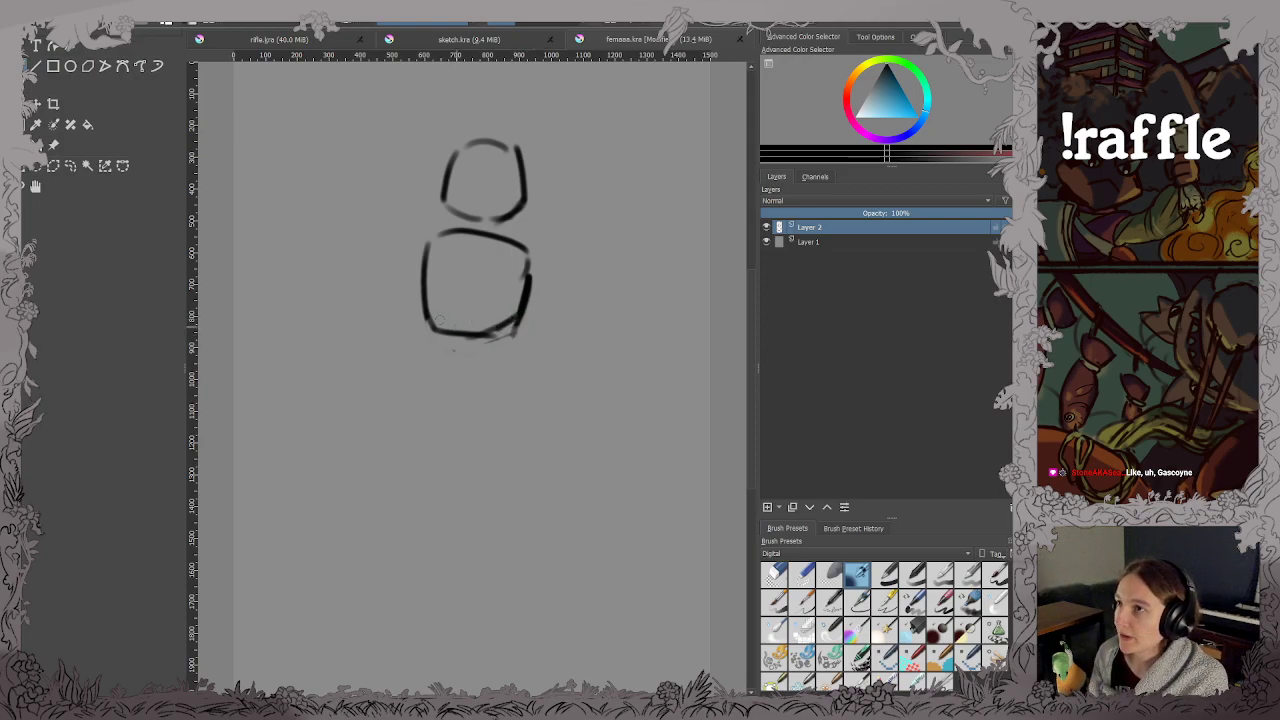
# Undo the ribcage's lower contour stroke and thin the line along its side.
pyautogui.moveTo(428, 277)
pyautogui.mouseDown()
pyautogui.moveTo(438, 330)
pyautogui.moveTo(508, 330)
pyautogui.mouseUp()
pyautogui.hotkey('ctrl', 'z')
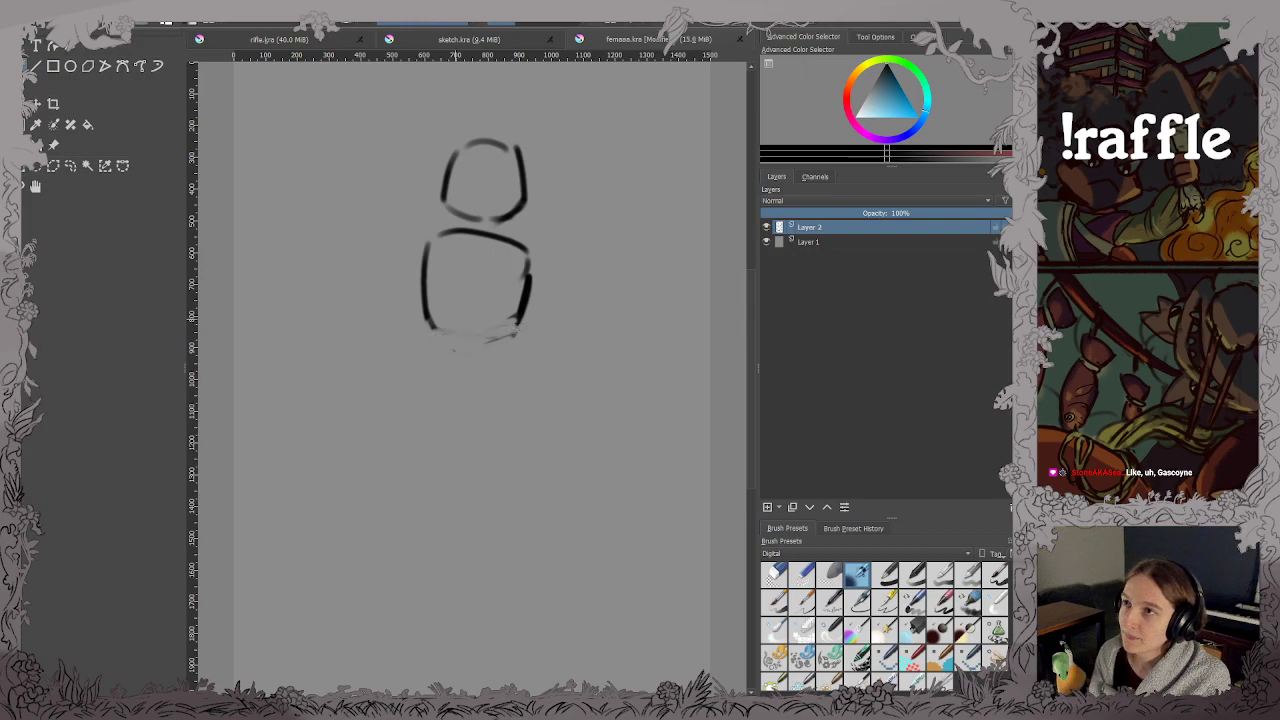
pyautogui.moveTo(427, 315); pyautogui.dragTo(431, 324)
pyautogui.moveTo(428, 280); pyautogui.dragTo(432, 322)
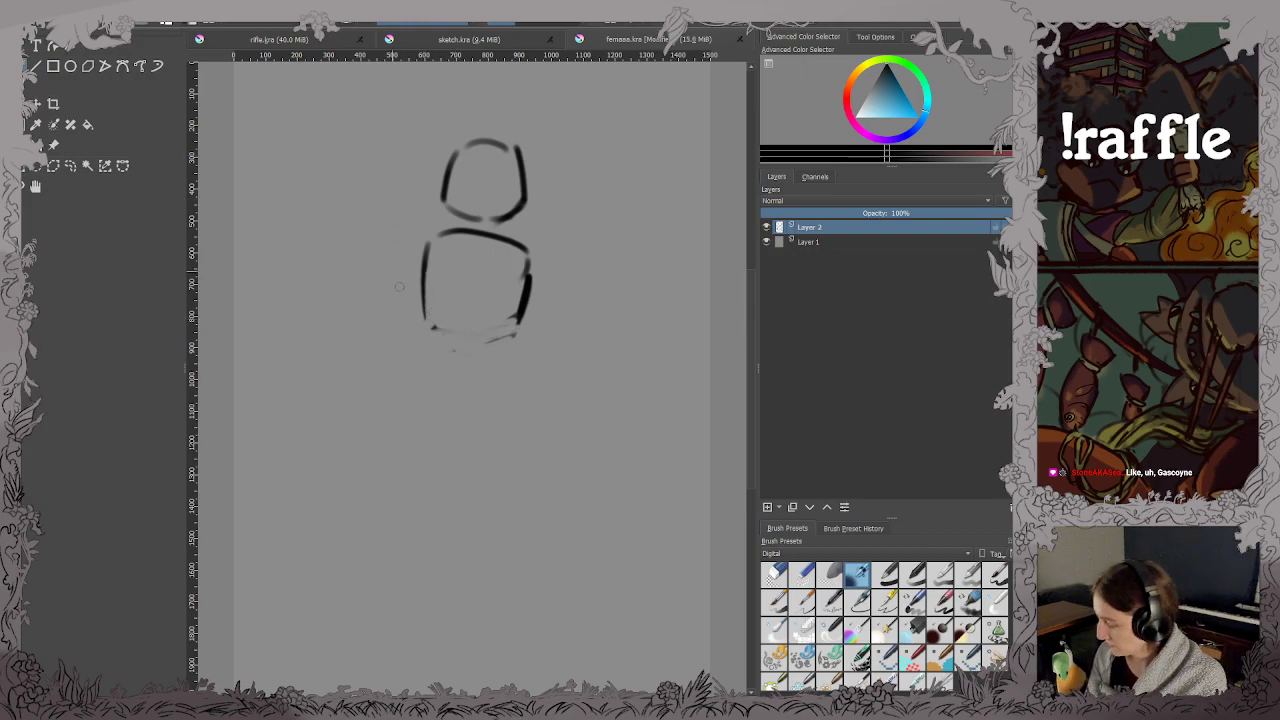
# Widen the ribcage sides, add a short neck, a curved rib line and a tapered waist, and save the drawing.
pyautogui.moveTo(414, 242)
pyautogui.mouseDown()
pyautogui.moveTo(429, 325)
pyautogui.moveTo(420, 318)
pyautogui.moveTo(512, 323)
pyautogui.moveTo(527, 298)
pyautogui.moveTo(504, 325)
pyautogui.mouseUp()
pyautogui.moveTo(536, 268)
pyautogui.mouseDown()
pyautogui.moveTo(458, 310)
pyautogui.moveTo(487, 308)
pyautogui.moveTo(504, 326)
pyautogui.moveTo(474, 318)
pyautogui.moveTo(535, 303)
pyautogui.mouseUp()
pyautogui.moveTo(472, 205)
pyautogui.mouseDown()
pyautogui.moveTo(466, 240)
pyautogui.moveTo(516, 257)
pyautogui.mouseUp()
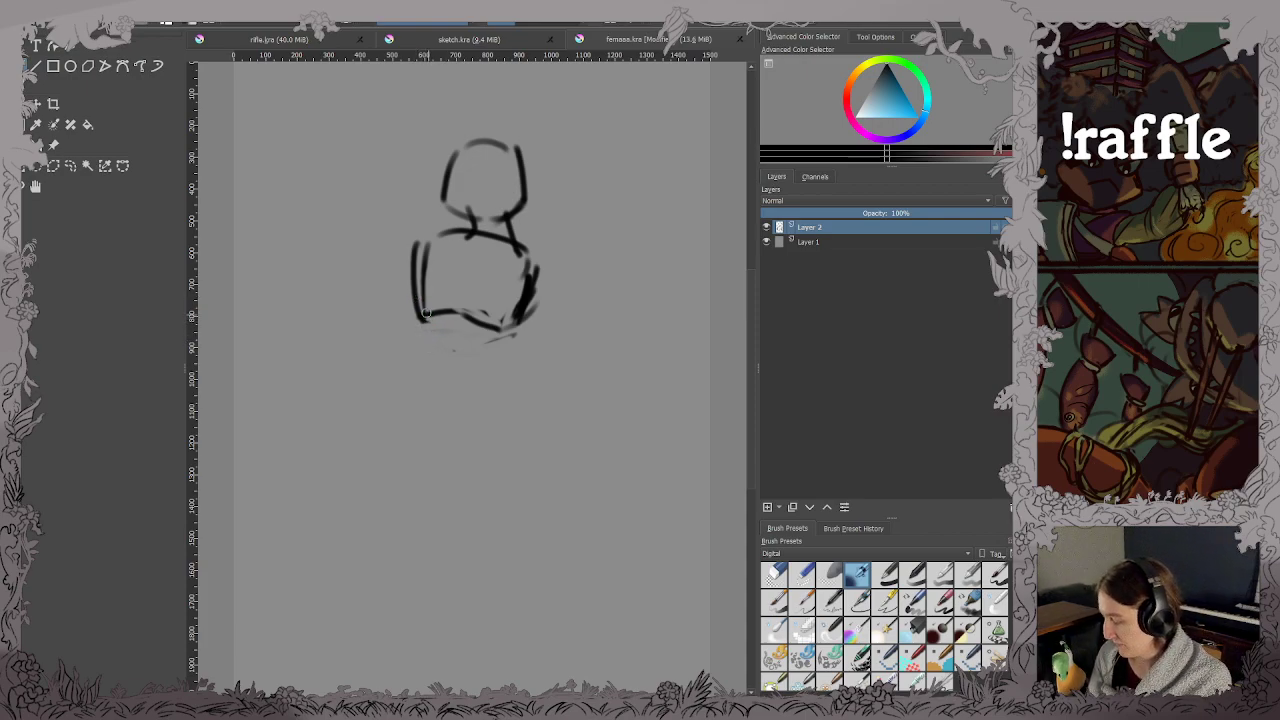
pyautogui.moveTo(424, 316)
pyautogui.mouseDown()
pyautogui.moveTo(439, 346)
pyautogui.moveTo(503, 353)
pyautogui.moveTo(535, 297)
pyautogui.moveTo(533, 286)
pyautogui.moveTo(520, 295)
pyautogui.moveTo(513, 319)
pyautogui.moveTo(524, 260)
pyautogui.moveTo(532, 304)
pyautogui.mouseUp()
pyautogui.press('e')
pyautogui.press('e')
pyautogui.hotkey('ctrl', 's')
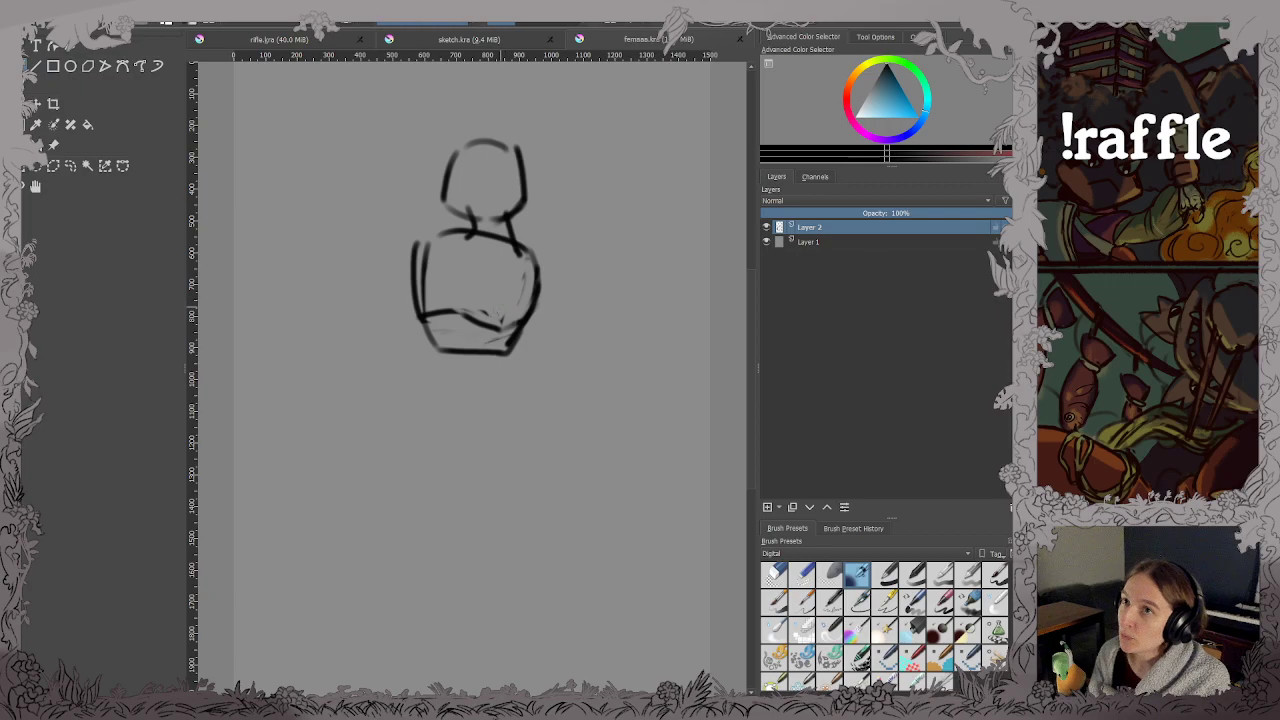
# Round off the ribcage's shoulder contour and sketch a pointed pelvis block below the waist.
pyautogui.moveTo(418, 262)
pyautogui.mouseDown()
pyautogui.moveTo(425, 300)
pyautogui.moveTo(412, 248)
pyautogui.moveTo(413, 290)
pyautogui.mouseUp()
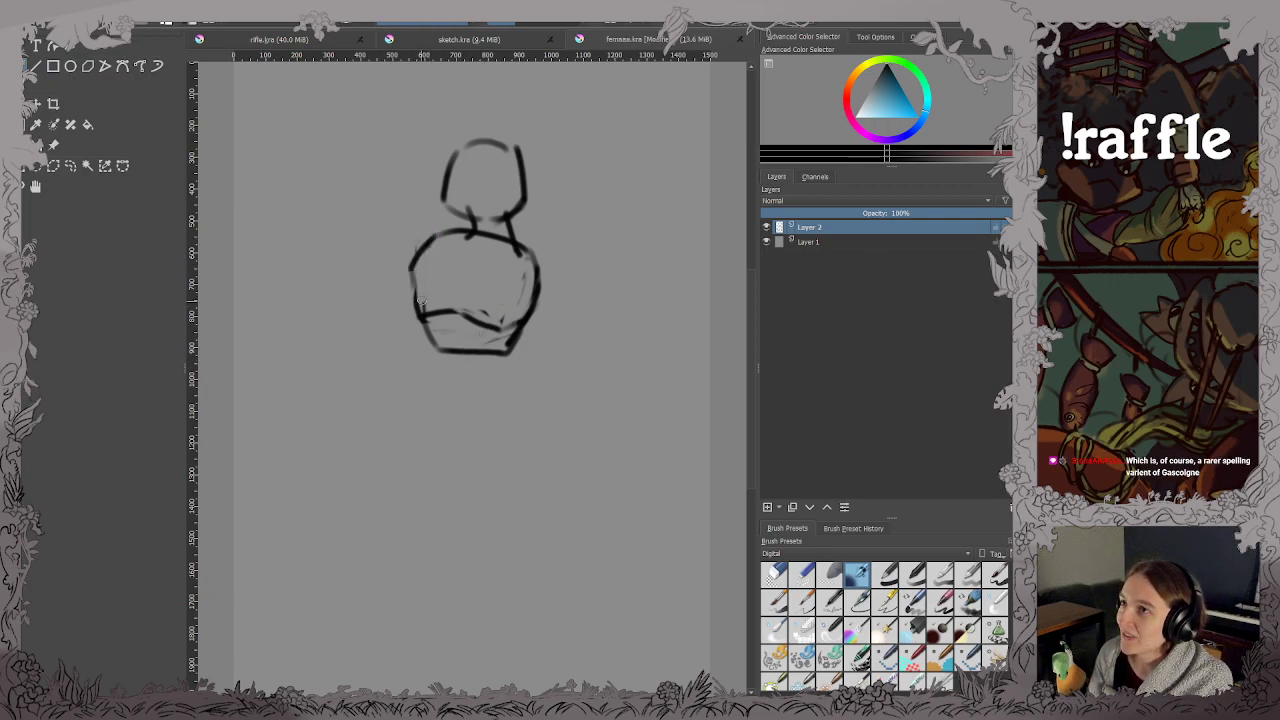
pyautogui.moveTo(434, 342); pyautogui.dragTo(429, 380)
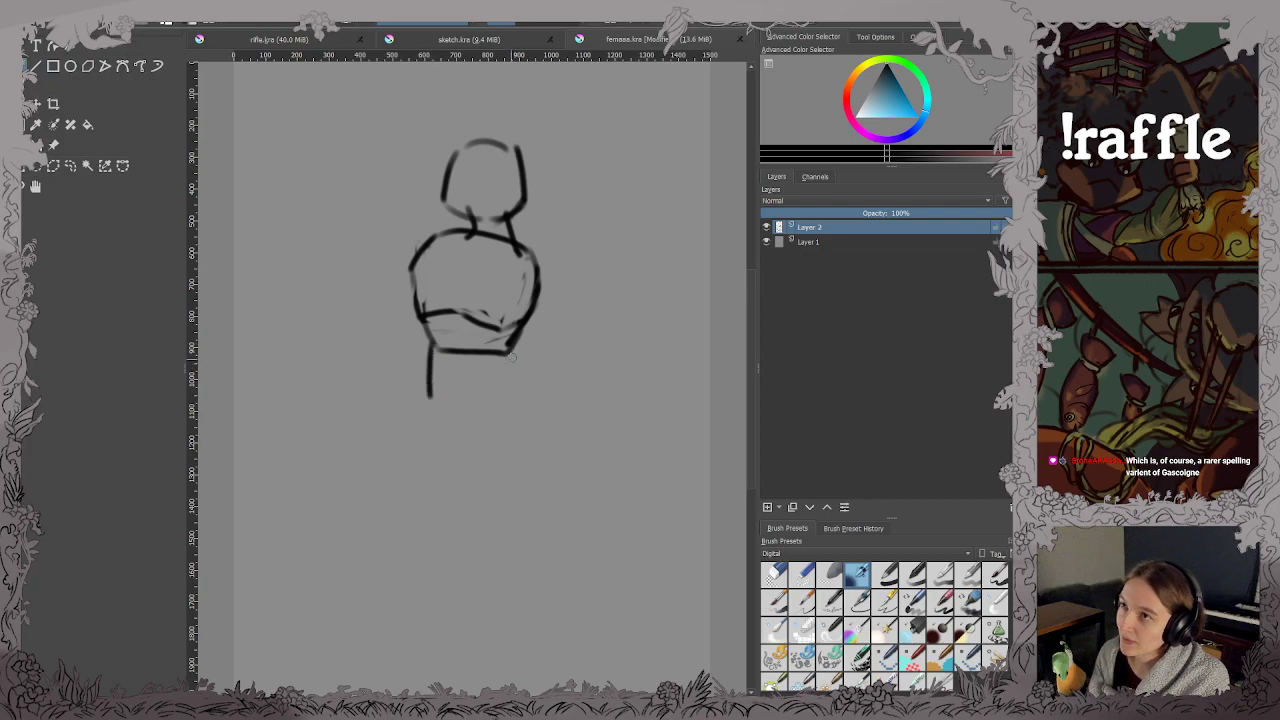
pyautogui.moveTo(508, 340); pyautogui.dragTo(533, 378)
pyautogui.moveTo(428, 388)
pyautogui.mouseDown()
pyautogui.moveTo(477, 427)
pyautogui.moveTo(532, 372)
pyautogui.mouseUp()
pyautogui.press('e')
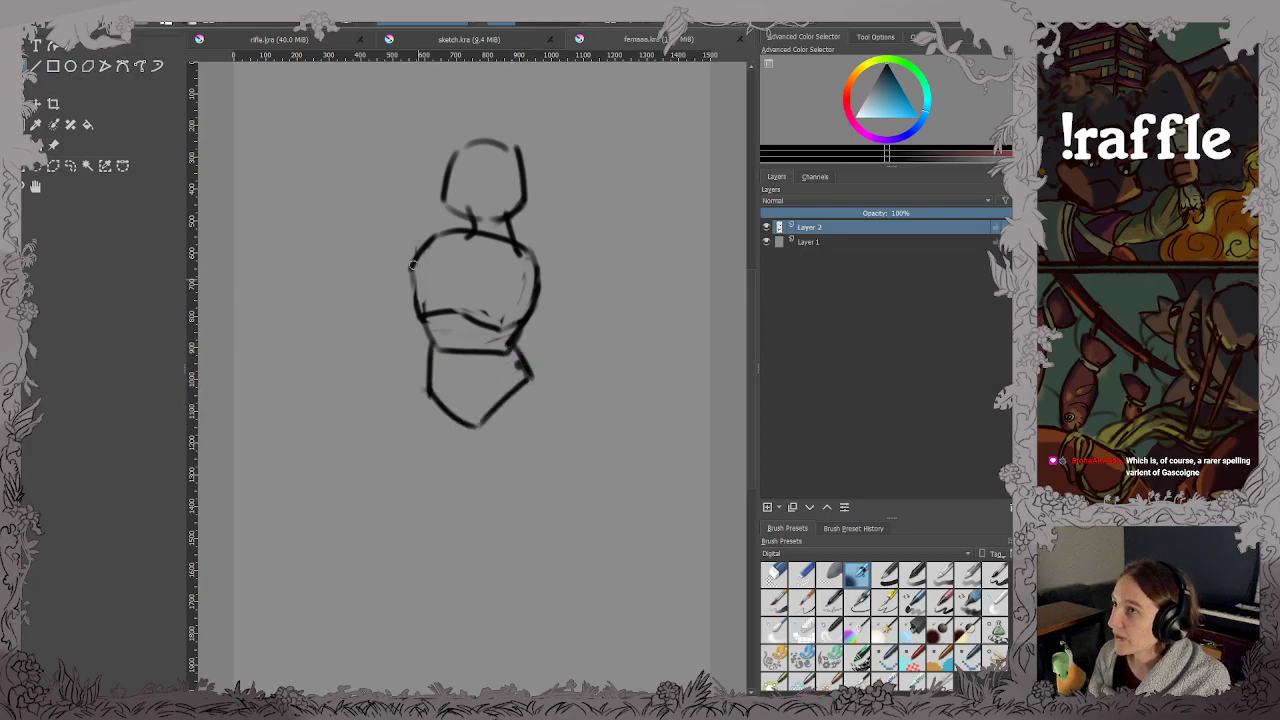
# Erase the ribcage's outer side contours, redraw them narrower and save the drawing.
pyautogui.moveTo(413, 268)
pyautogui.mouseDown()
pyautogui.moveTo(428, 242)
pyautogui.moveTo(413, 280)
pyautogui.mouseUp()
pyautogui.press('e')
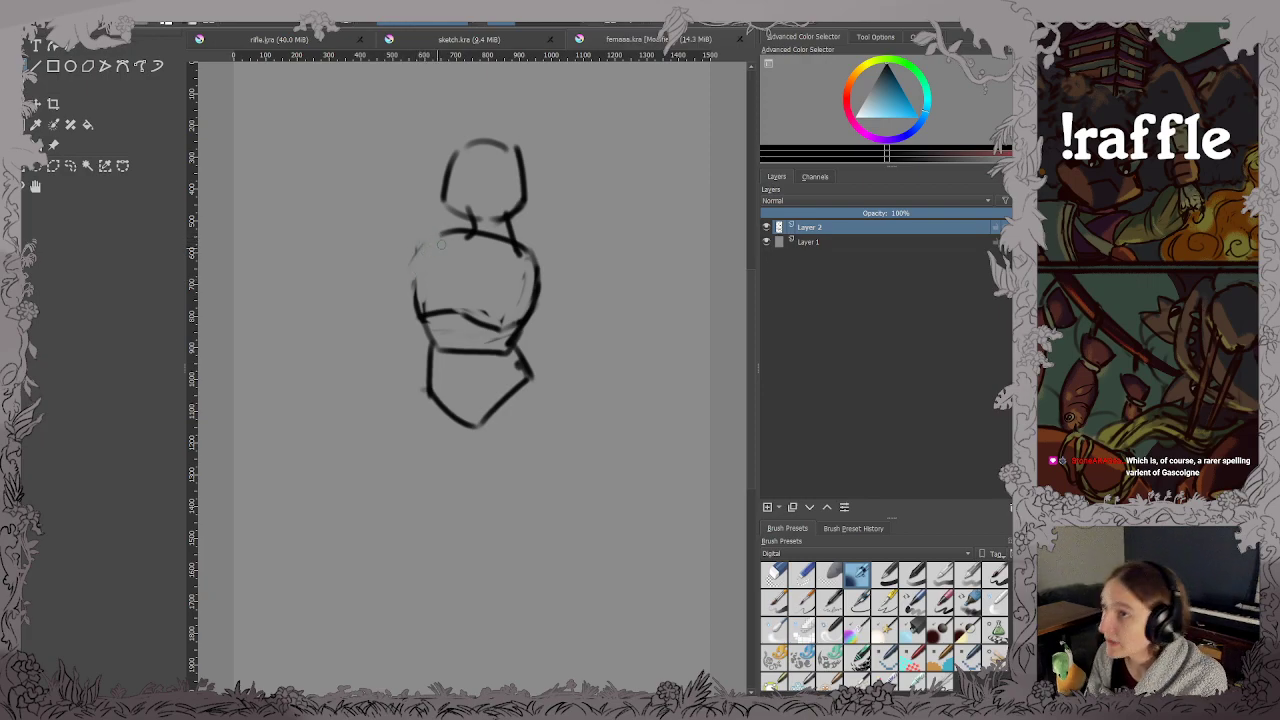
pyautogui.moveTo(456, 233); pyautogui.dragTo(416, 290)
pyautogui.press('e')
pyautogui.moveTo(534, 246)
pyautogui.mouseDown()
pyautogui.moveTo(536, 308)
pyautogui.moveTo(521, 324)
pyautogui.mouseUp()
pyautogui.press('e')
pyautogui.hotkey('ctrl', 's')
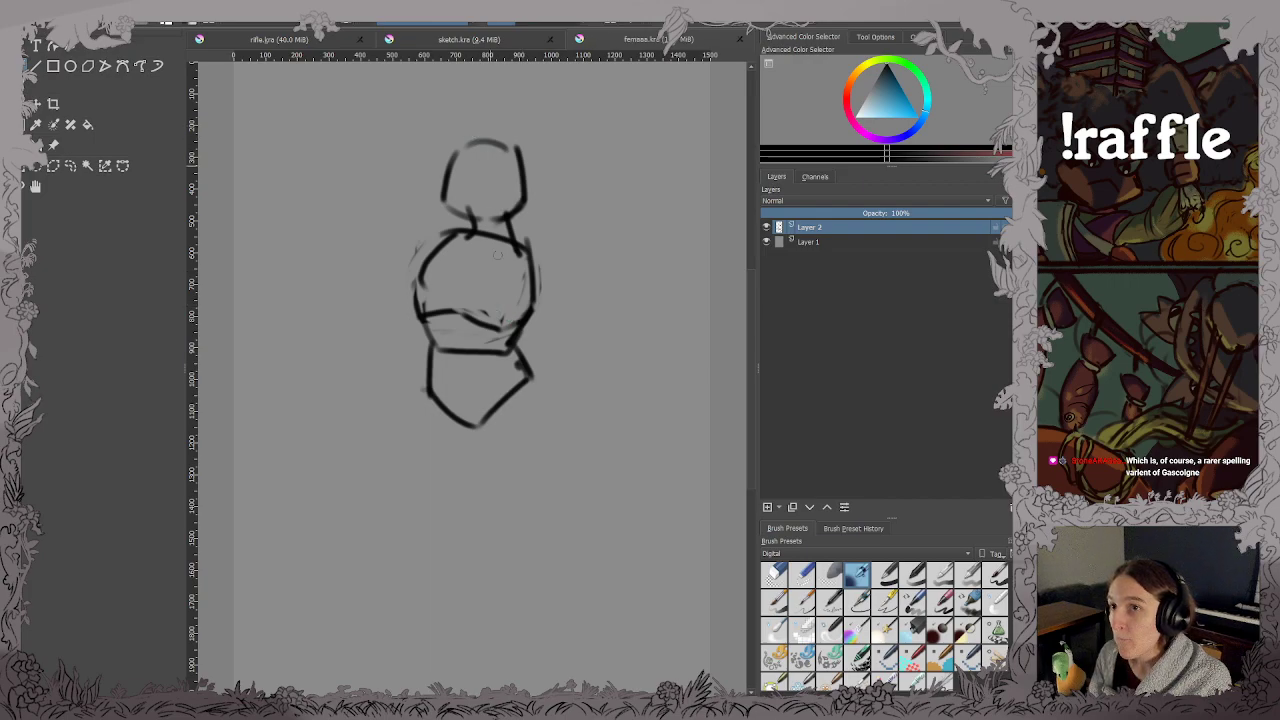
# Sketch two tall pointed ears on the head and move the whole figure slightly to the right.
pyautogui.moveTo(495, 140)
pyautogui.mouseDown()
pyautogui.moveTo(526, 64)
pyautogui.moveTo(535, 170)
pyautogui.moveTo(506, 192)
pyautogui.moveTo(440, 84)
pyautogui.moveTo(468, 106)
pyautogui.moveTo(480, 152)
pyautogui.mouseUp()
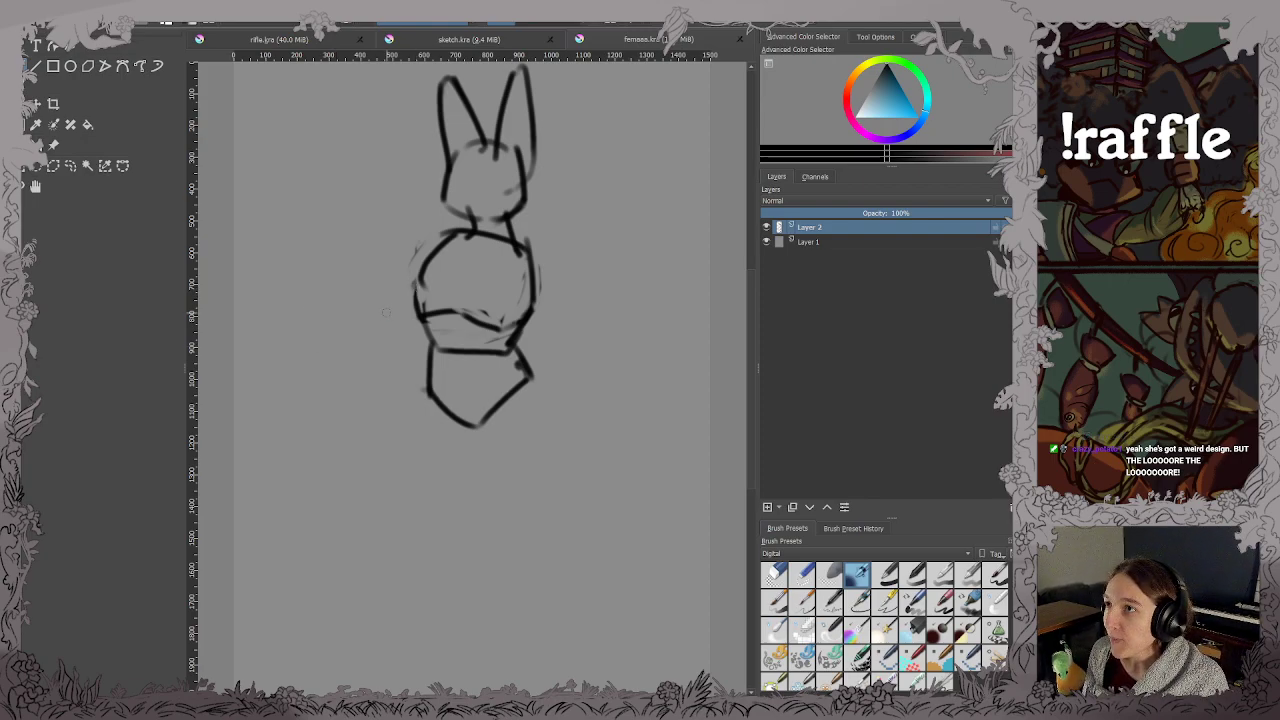
pyautogui.hotkey('ctrl', 't')
pyautogui.moveTo(503, 145); pyautogui.dragTo(525, 162)
pyautogui.press('Return')
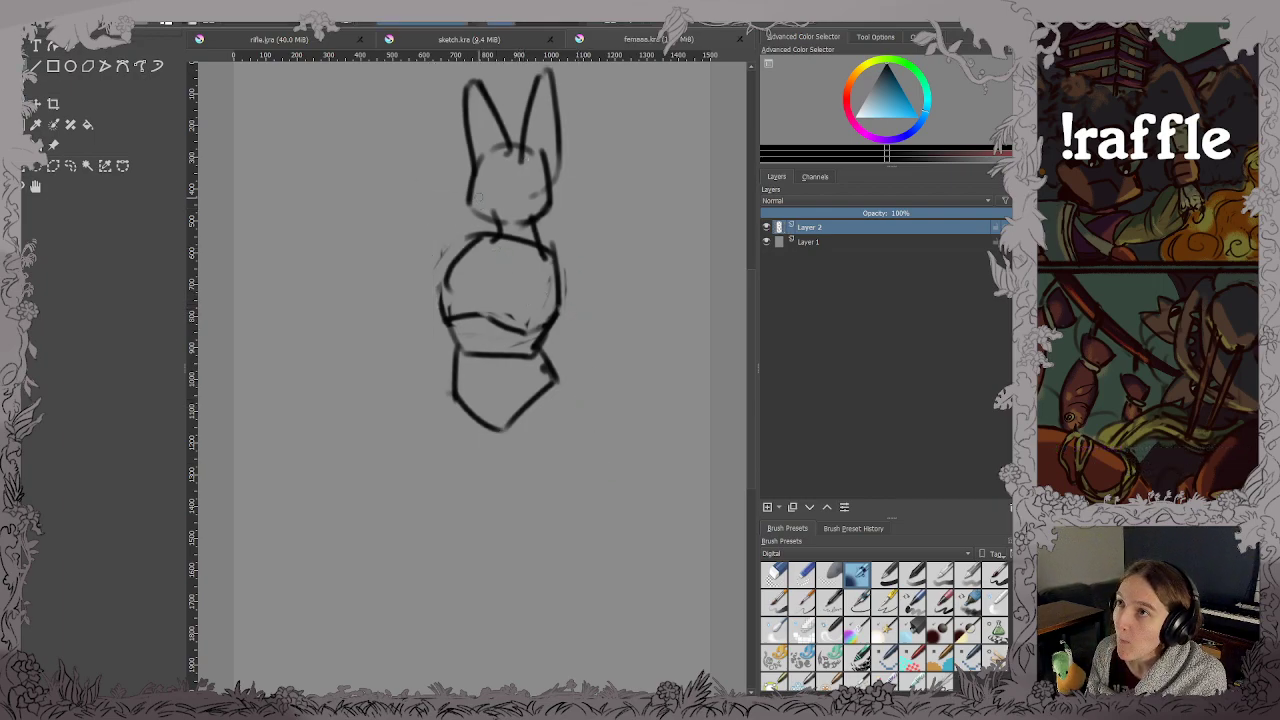
# Reshape the face with a short protruding muzzle, erase the old cheek line and draw a large round eye.
pyautogui.moveTo(474, 178)
pyautogui.mouseDown()
pyautogui.moveTo(442, 186)
pyautogui.moveTo(446, 206)
pyautogui.moveTo(492, 220)
pyautogui.mouseUp()
pyautogui.press('e')
pyautogui.moveTo(480, 213)
pyautogui.mouseDown()
pyautogui.moveTo(445, 211)
pyautogui.moveTo(507, 214)
pyautogui.moveTo(448, 203)
pyautogui.moveTo(456, 225)
pyautogui.moveTo(504, 230)
pyautogui.moveTo(474, 186)
pyautogui.mouseUp()
pyautogui.press('e')
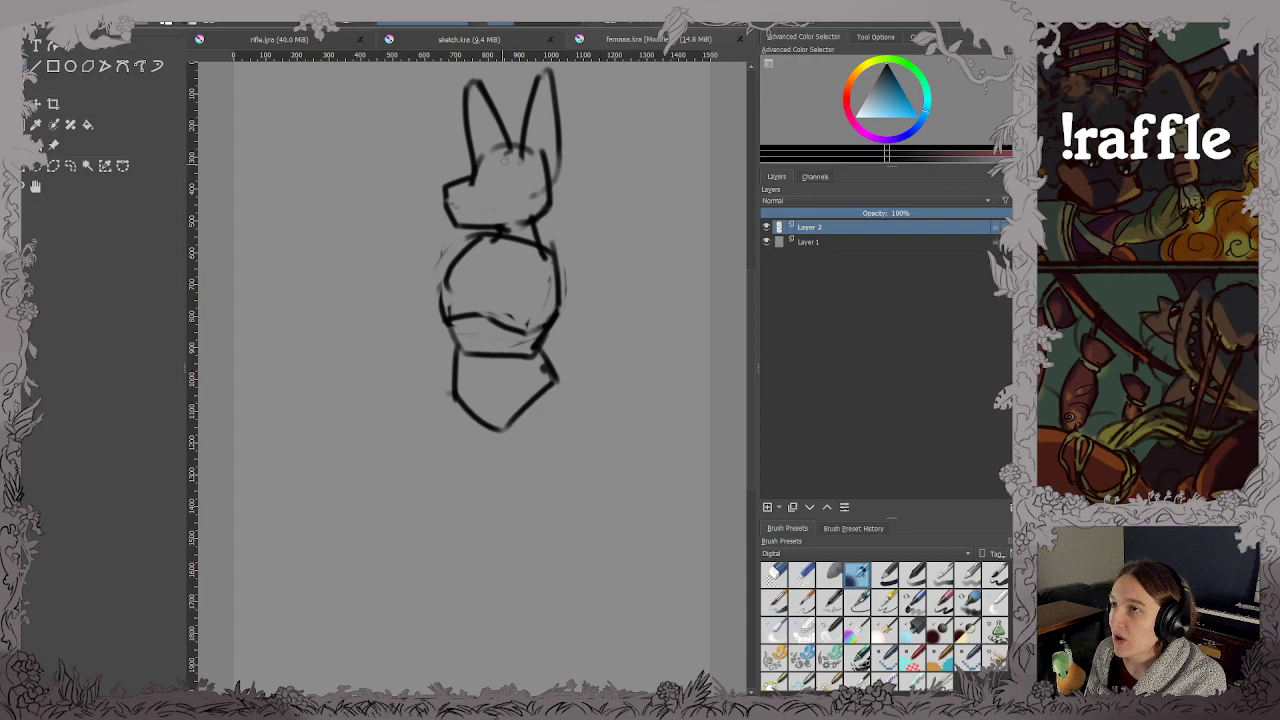
pyautogui.moveTo(504, 156)
pyautogui.mouseDown()
pyautogui.moveTo(512, 199)
pyautogui.moveTo(505, 157)
pyautogui.moveTo(504, 176)
pyautogui.moveTo(519, 171)
pyautogui.moveTo(514, 194)
pyautogui.moveTo(506, 181)
pyautogui.mouseUp()
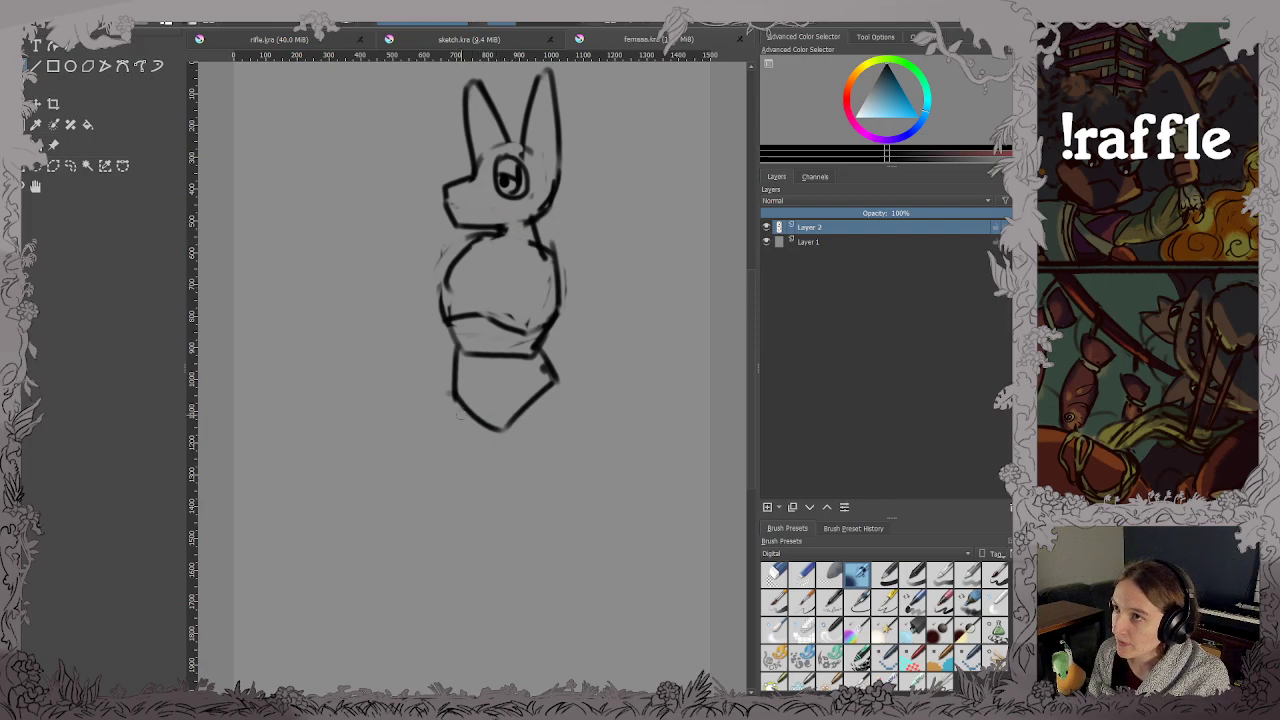
# Rotate the whole figure slightly clockwise and shift it a little to the left.
pyautogui.hotkey('ctrl', 't')
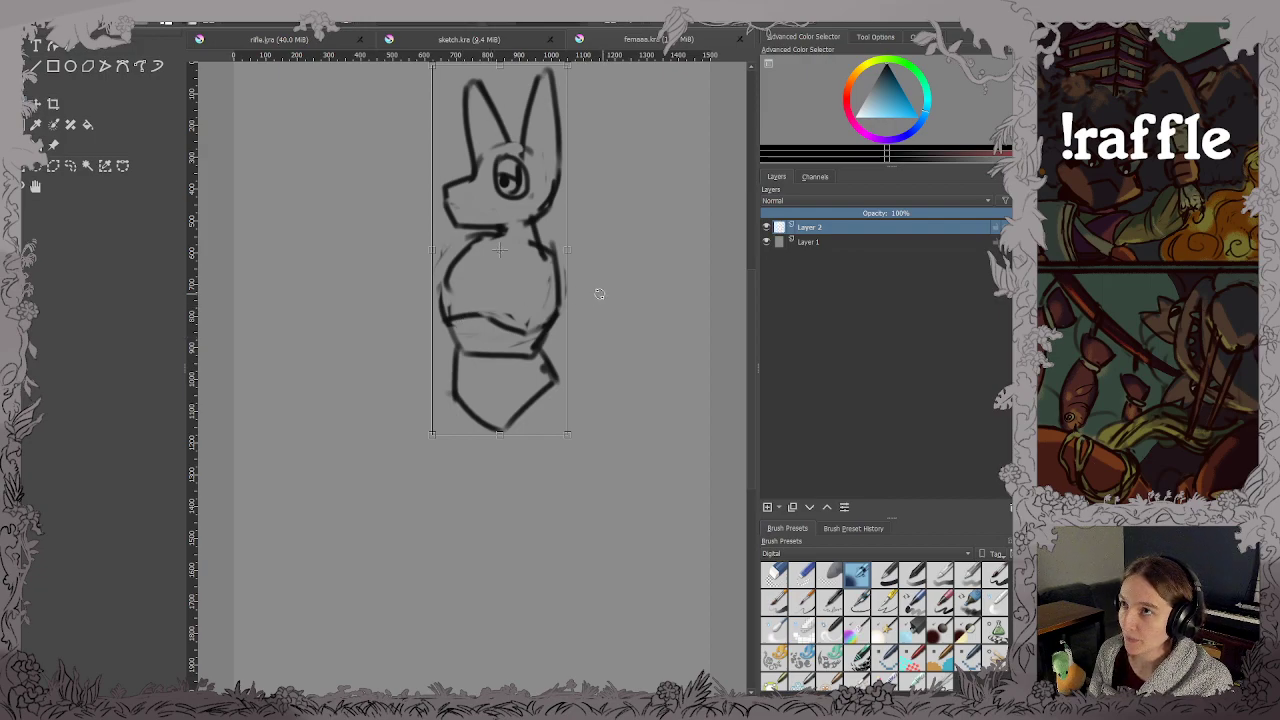
pyautogui.moveTo(603, 297)
pyautogui.mouseDown()
pyautogui.moveTo(583, 262)
pyautogui.moveTo(523, 250)
pyautogui.mouseUp()
pyautogui.press('Return')
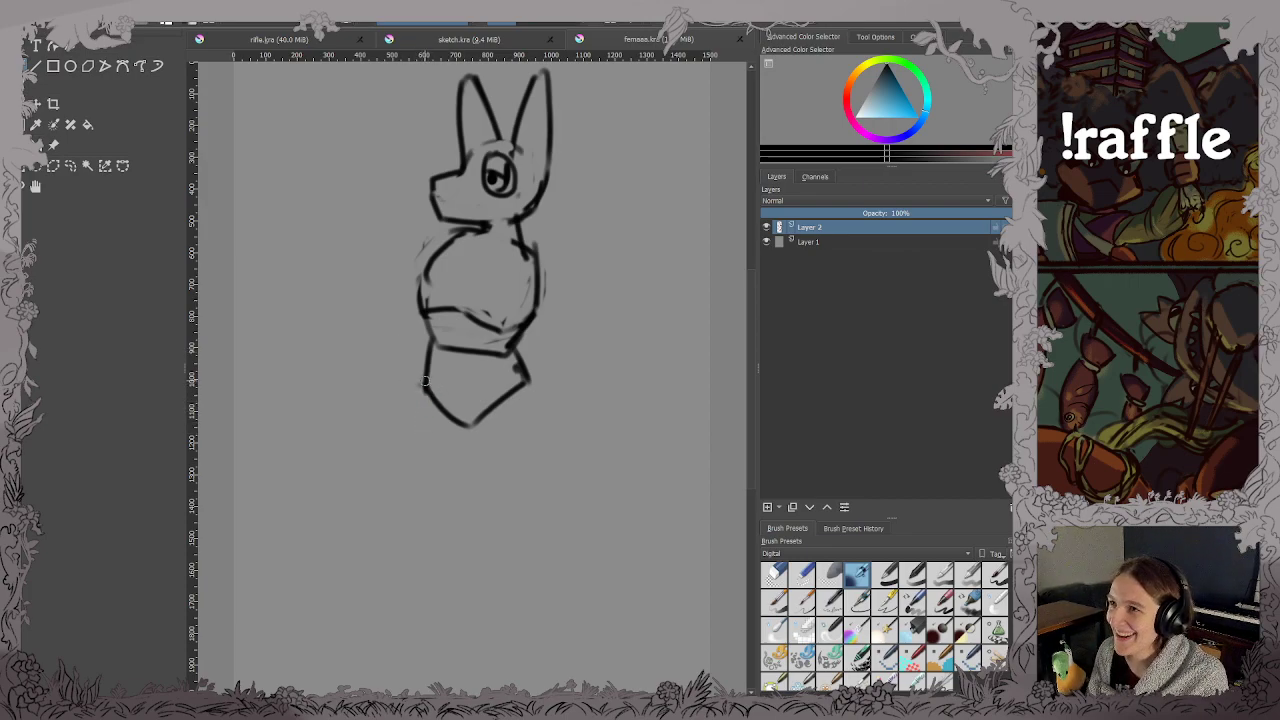
# Sketch two tapered thigh blocks below the pelvis, cleaning up the lines where they meet.
pyautogui.moveTo(478, 426)
pyautogui.mouseDown()
pyautogui.moveTo(503, 500)
pyautogui.moveTo(537, 488)
pyautogui.moveTo(549, 459)
pyautogui.moveTo(542, 384)
pyautogui.moveTo(543, 445)
pyautogui.moveTo(553, 434)
pyautogui.moveTo(549, 421)
pyautogui.moveTo(544, 494)
pyautogui.mouseUp()
pyautogui.press('e')
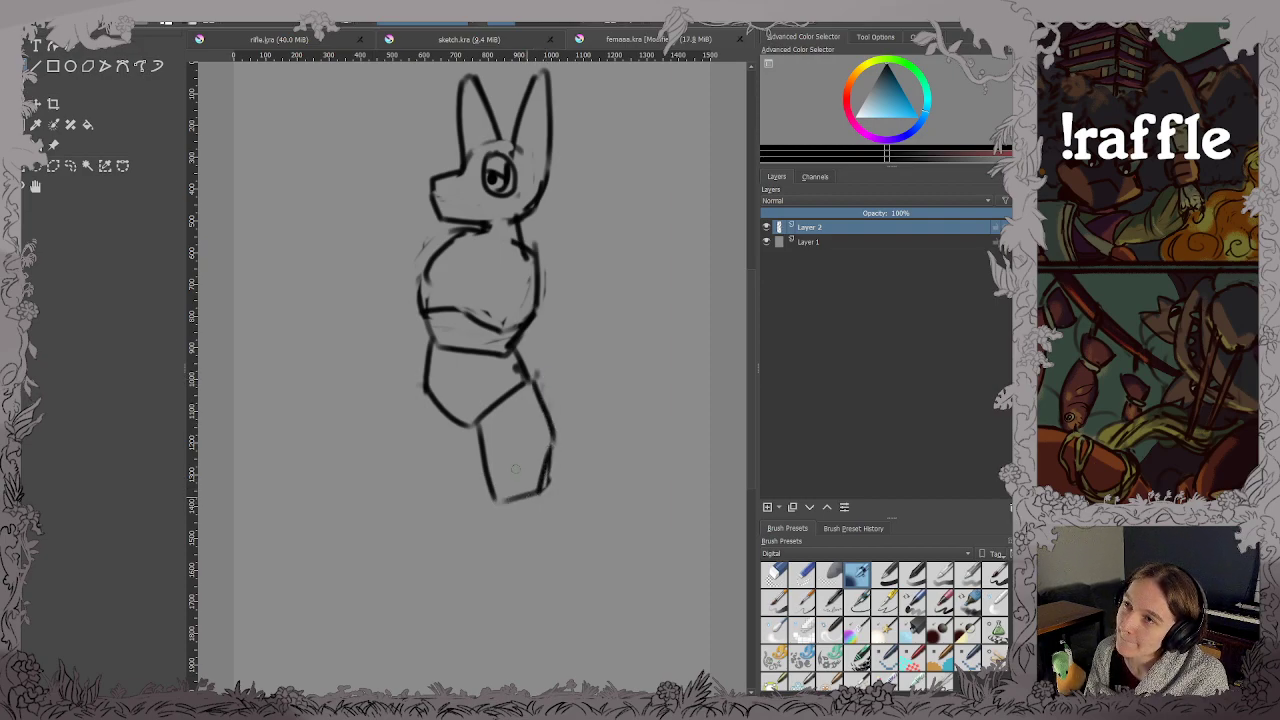
pyautogui.moveTo(430, 370)
pyautogui.mouseDown()
pyautogui.moveTo(416, 463)
pyautogui.moveTo(434, 500)
pyautogui.moveTo(424, 489)
pyautogui.moveTo(467, 494)
pyautogui.moveTo(487, 414)
pyautogui.mouseUp()
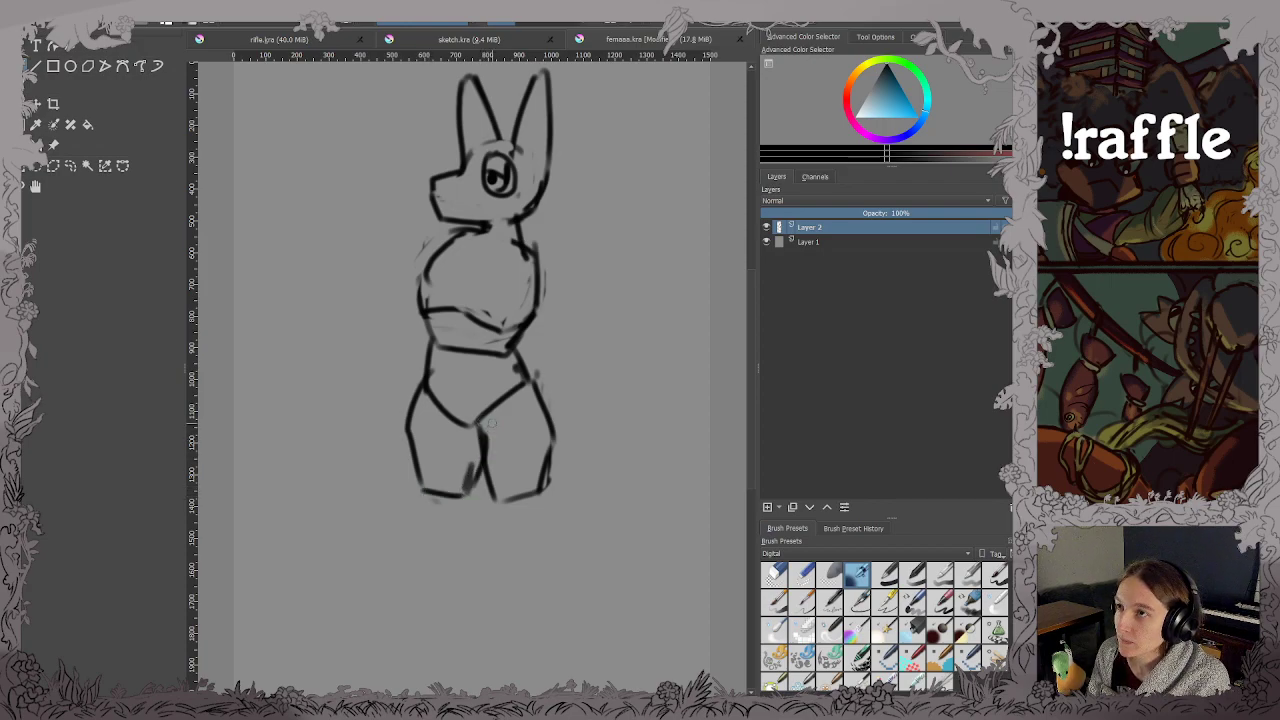
# Scale the whole figure down slightly, shift it within the canvas and apply the transform.
pyautogui.hotkey('ctrl', 't')
pyautogui.moveTo(482, 64); pyautogui.dragTo(485, 105)
pyautogui.moveTo(507, 170); pyautogui.dragTo(512, 142)
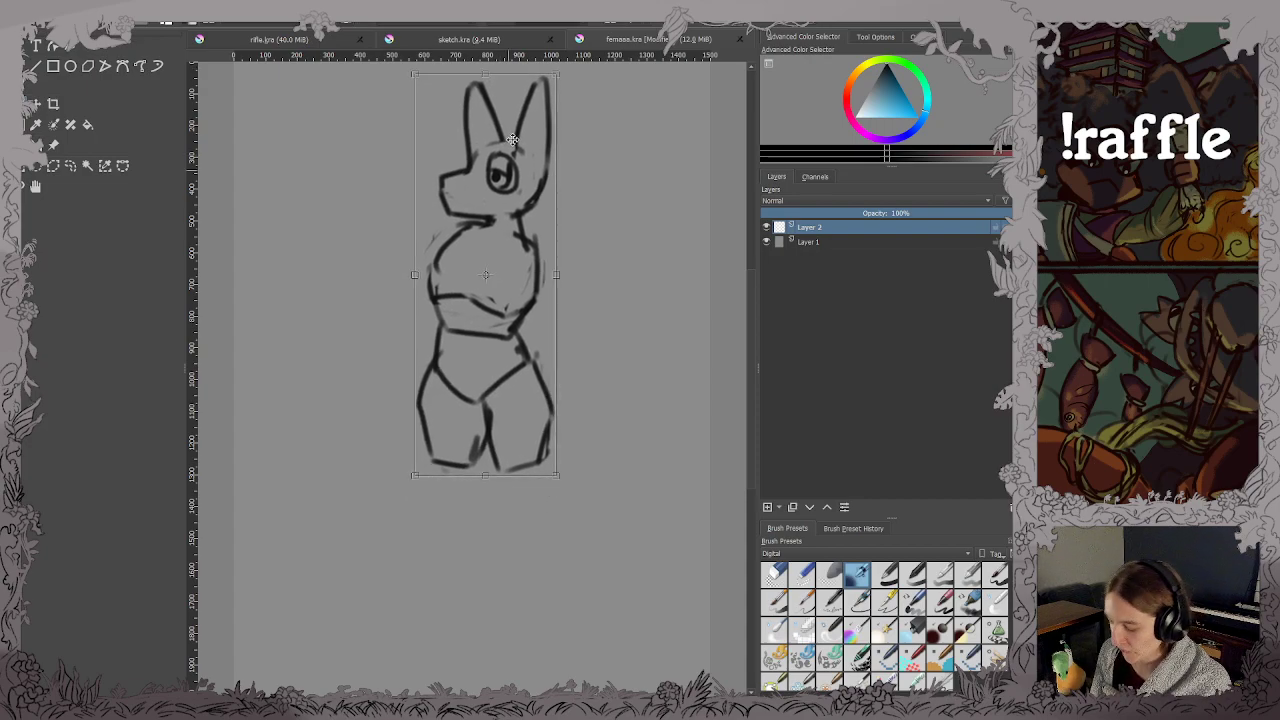
pyautogui.press('Return')
# Sketch two long flared lower legs with rounded bottoms beneath the thigh blocks, refining the hem of the front leg.
pyautogui.moveTo(432, 465)
pyautogui.mouseDown()
pyautogui.moveTo(426, 570)
pyautogui.moveTo(510, 612)
pyautogui.mouseUp()
pyautogui.moveTo(470, 466); pyautogui.dragTo(505, 616)
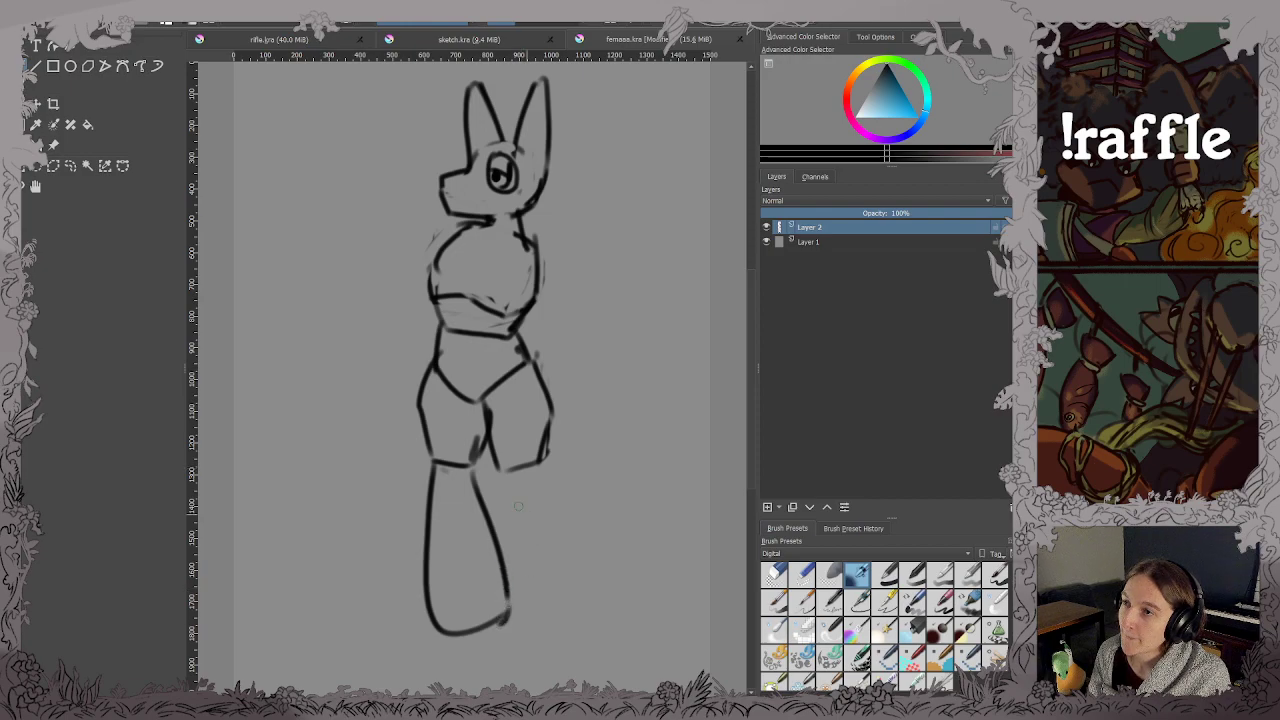
pyautogui.moveTo(498, 462); pyautogui.dragTo(579, 612)
pyautogui.moveTo(543, 462)
pyautogui.mouseDown()
pyautogui.moveTo(575, 612)
pyautogui.moveTo(556, 621)
pyautogui.moveTo(572, 586)
pyautogui.moveTo(563, 550)
pyautogui.mouseUp()
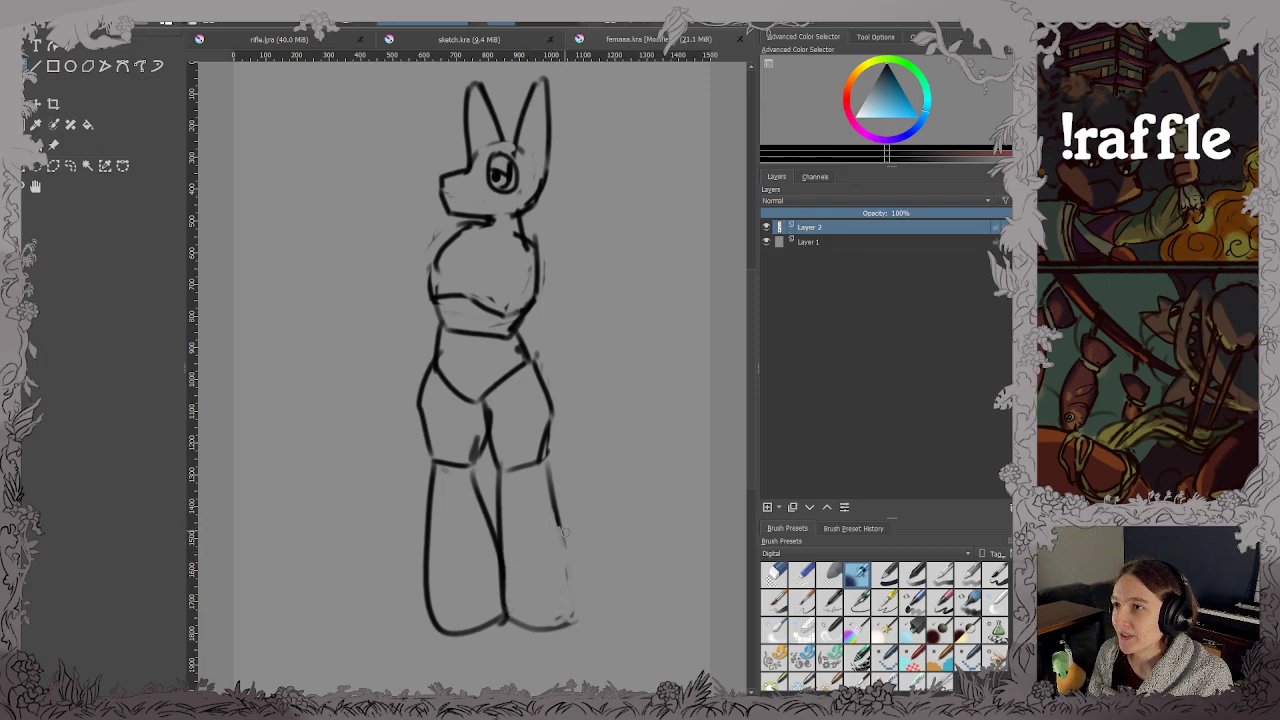
pyautogui.moveTo(546, 464)
pyautogui.mouseDown()
pyautogui.moveTo(576, 612)
pyautogui.moveTo(548, 626)
pyautogui.mouseUp()
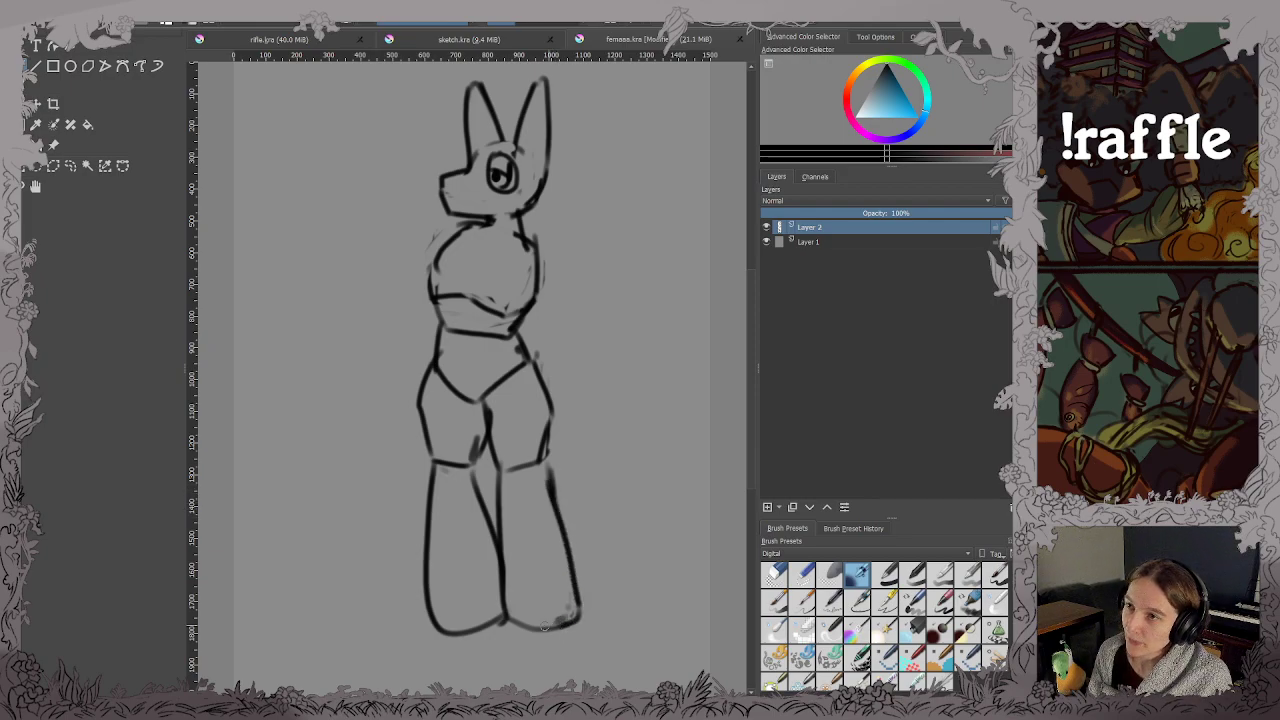
pyautogui.moveTo(430, 610)
pyautogui.mouseDown()
pyautogui.moveTo(474, 626)
pyautogui.moveTo(437, 601)
pyautogui.moveTo(429, 610)
pyautogui.moveTo(472, 626)
pyautogui.moveTo(510, 608)
pyautogui.mouseUp()
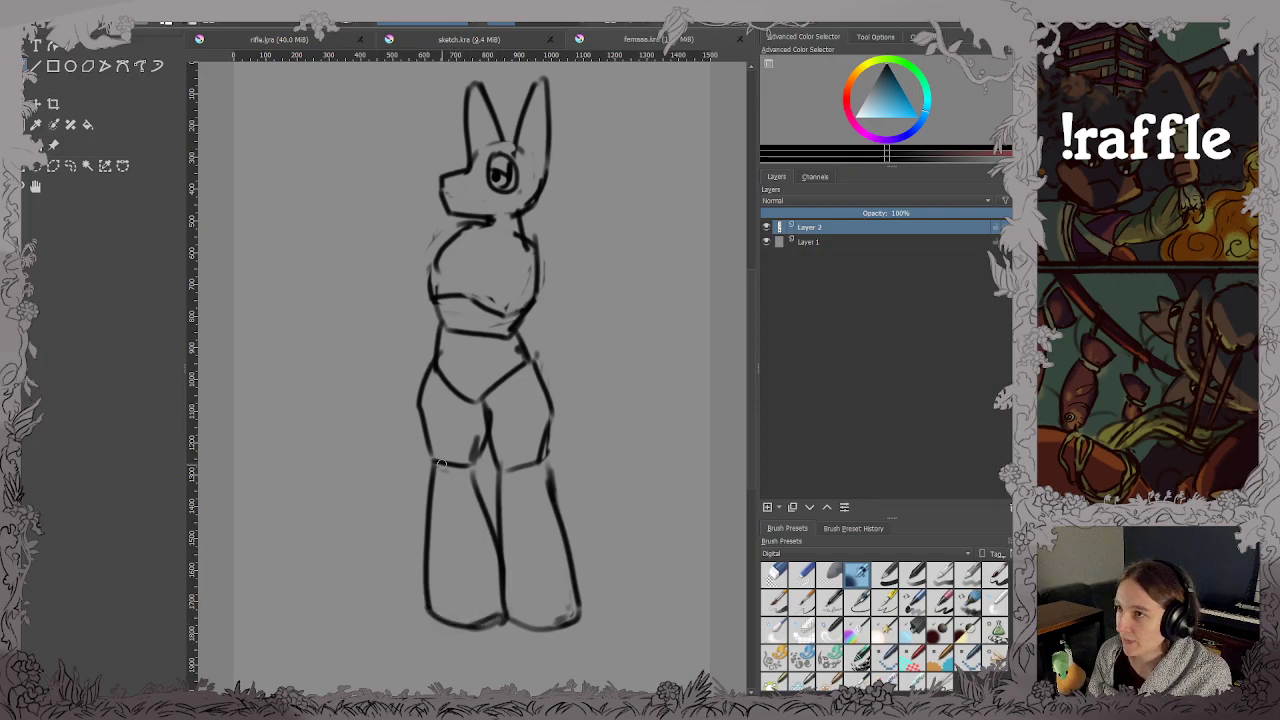
# Sketch kneecaps where the thighs meet the lower legs, reworking the boxy shapes into rounded ones, and save the drawing.
pyautogui.moveTo(436, 444)
pyautogui.mouseDown()
pyautogui.moveTo(435, 474)
pyautogui.moveTo(446, 456)
pyautogui.moveTo(453, 466)
pyautogui.moveTo(430, 488)
pyautogui.moveTo(456, 446)
pyautogui.moveTo(432, 487)
pyautogui.mouseUp()
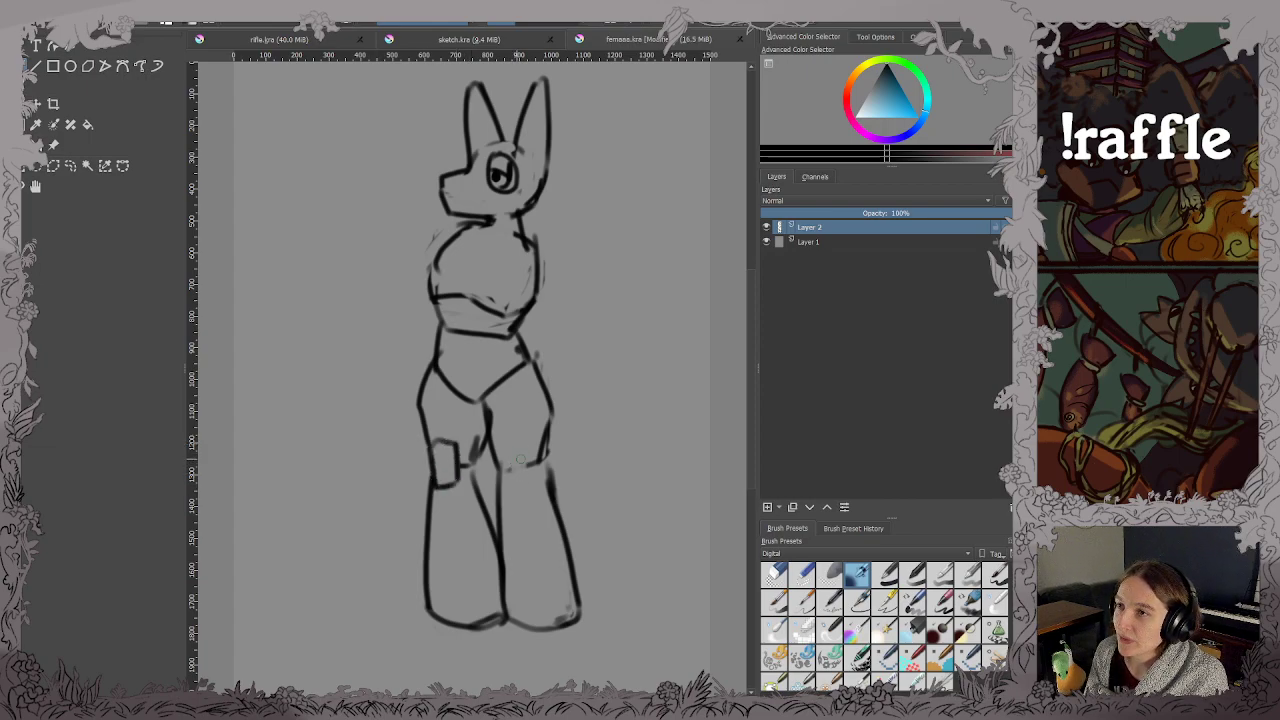
pyautogui.moveTo(502, 446)
pyautogui.mouseDown()
pyautogui.moveTo(503, 460)
pyautogui.moveTo(524, 440)
pyautogui.moveTo(534, 488)
pyautogui.moveTo(510, 489)
pyautogui.mouseUp()
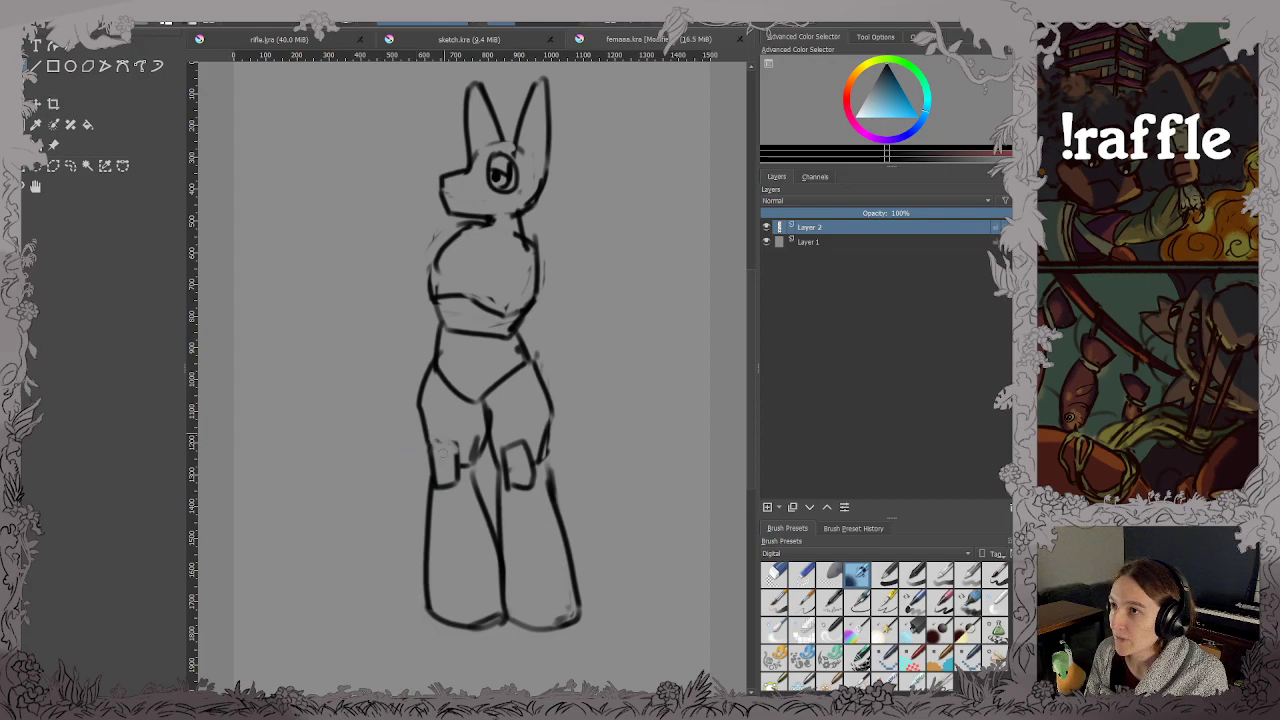
pyautogui.moveTo(430, 443)
pyautogui.mouseDown()
pyautogui.moveTo(459, 469)
pyautogui.moveTo(438, 487)
pyautogui.moveTo(459, 468)
pyautogui.moveTo(530, 459)
pyautogui.moveTo(506, 467)
pyautogui.mouseUp()
pyautogui.hotkey('ctrl', 'z')
pyautogui.moveTo(504, 468)
pyautogui.mouseDown()
pyautogui.moveTo(526, 462)
pyautogui.moveTo(530, 476)
pyautogui.mouseUp()
pyautogui.moveTo(508, 477)
pyautogui.mouseDown()
pyautogui.moveTo(522, 487)
pyautogui.moveTo(542, 450)
pyautogui.mouseUp()
pyautogui.hotkey('ctrl', 's')
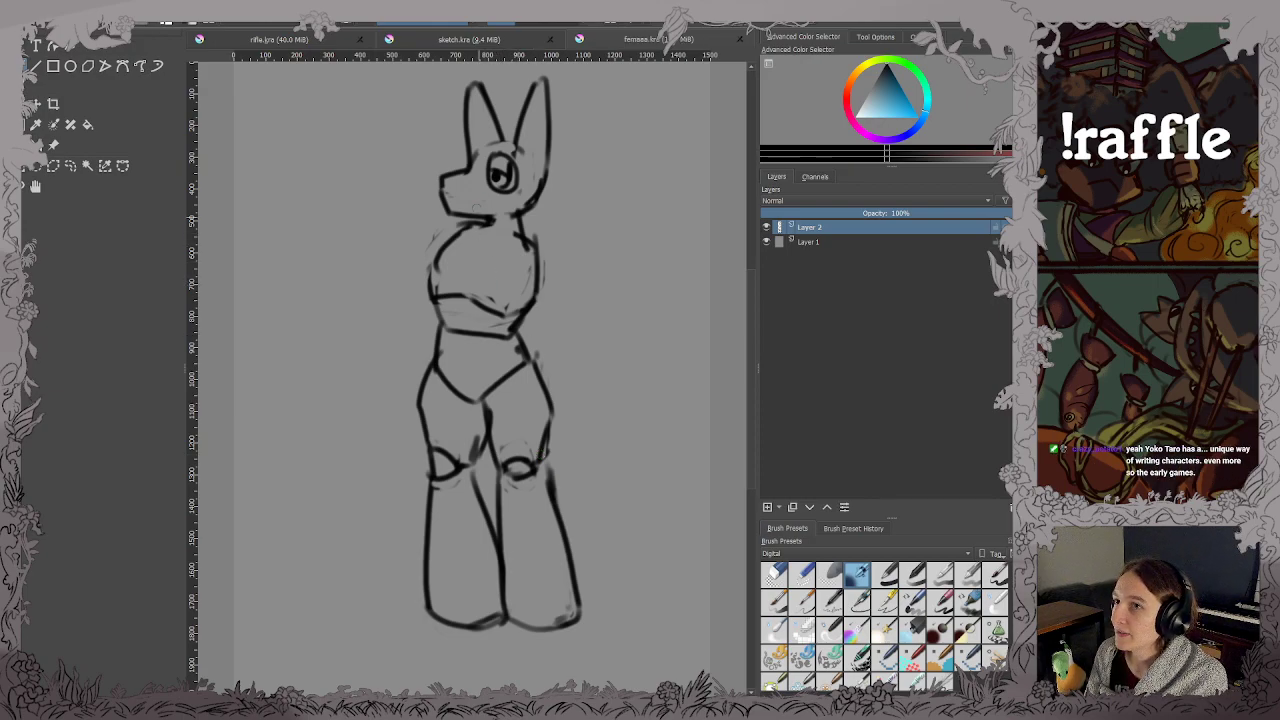
# Draw the nose and mouth lines on the muzzle, redoing the first stroke, and save the drawing.
pyautogui.moveTo(494, 172)
pyautogui.mouseDown()
pyautogui.moveTo(479, 175)
pyautogui.moveTo(491, 187)
pyautogui.mouseUp()
pyautogui.hotkey('ctrl', 'z')
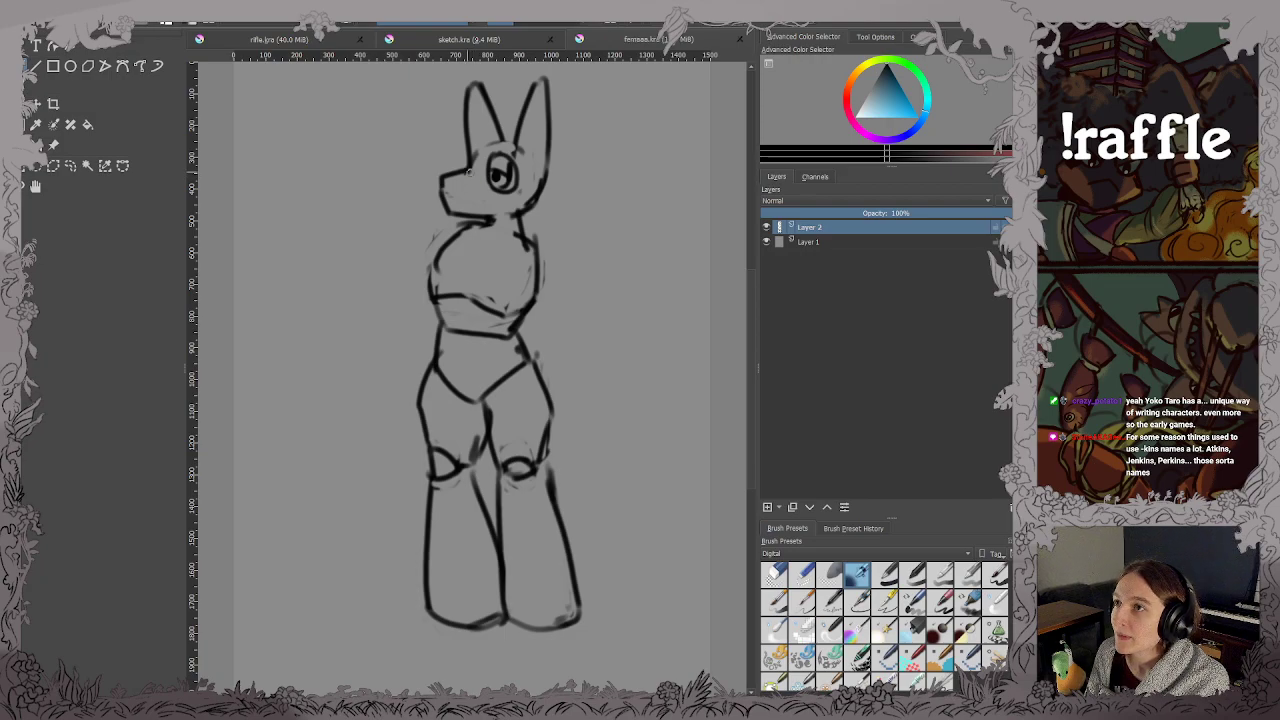
pyautogui.moveTo(468, 168)
pyautogui.mouseDown()
pyautogui.moveTo(484, 201)
pyautogui.moveTo(441, 181)
pyautogui.moveTo(455, 184)
pyautogui.moveTo(448, 204)
pyautogui.moveTo(442, 190)
pyautogui.moveTo(491, 192)
pyautogui.mouseUp()
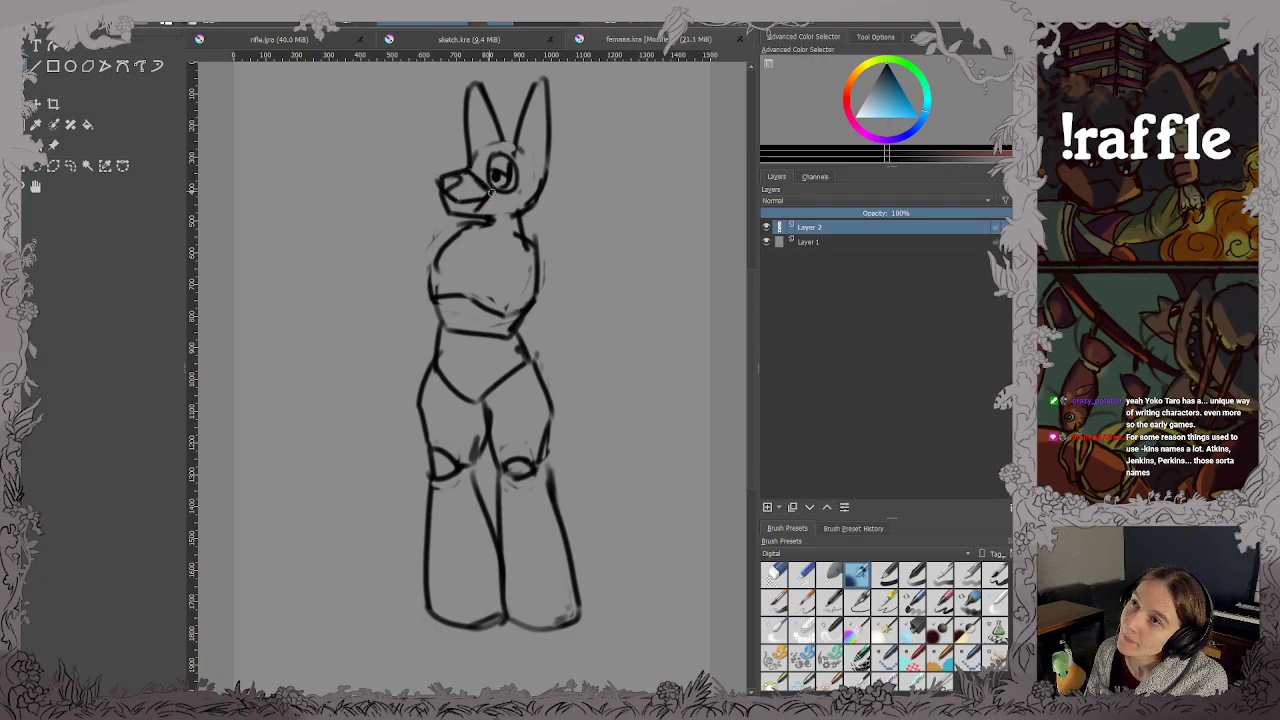
pyautogui.hotkey('ctrl', 's')
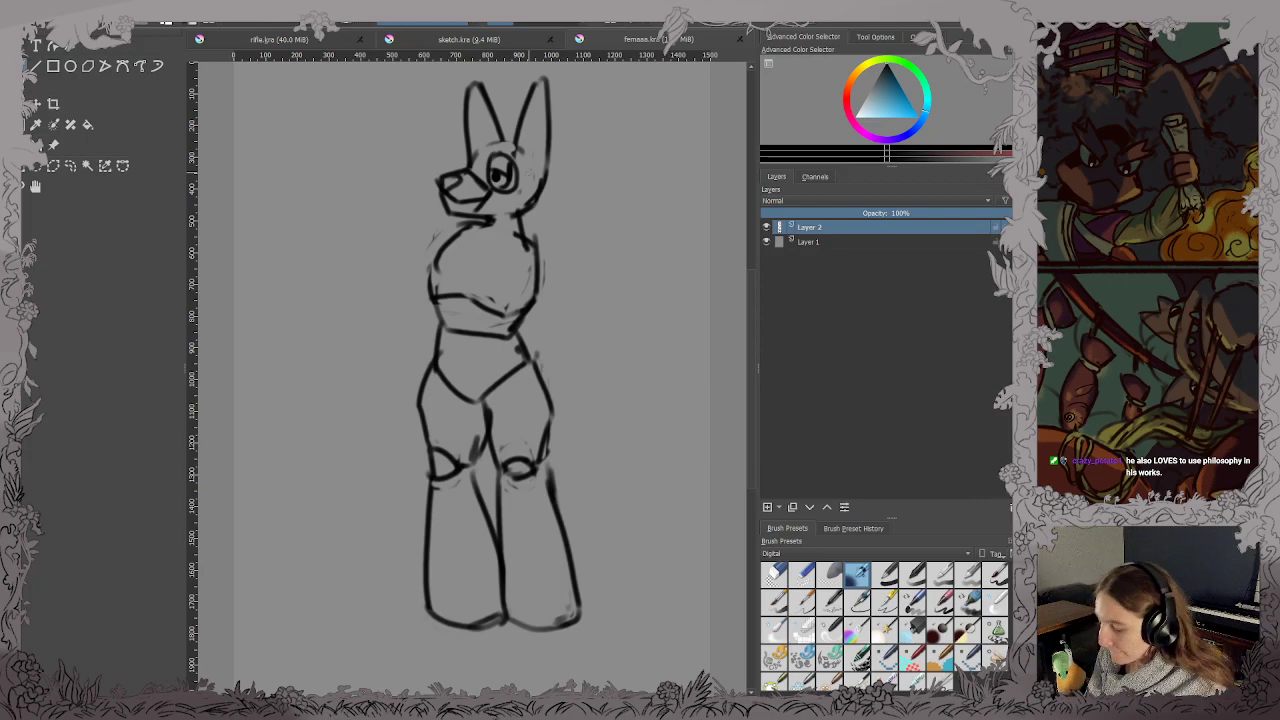
# Sketch a raised upper arm with a rounded shape below it at the back shoulder, erasing parts of the torso outline.
pyautogui.moveTo(536, 246)
pyautogui.mouseDown()
pyautogui.moveTo(558, 270)
pyautogui.moveTo(540, 236)
pyautogui.mouseUp()
pyautogui.moveTo(452, 222); pyautogui.dragTo(430, 252)
pyautogui.moveTo(518, 232)
pyautogui.mouseDown()
pyautogui.moveTo(580, 220)
pyautogui.moveTo(582, 237)
pyautogui.moveTo(537, 244)
pyautogui.moveTo(515, 268)
pyautogui.moveTo(568, 232)
pyautogui.mouseUp()
pyautogui.press('e')
pyautogui.moveTo(540, 240)
pyautogui.mouseDown()
pyautogui.moveTo(524, 247)
pyautogui.moveTo(536, 248)
pyautogui.mouseUp()
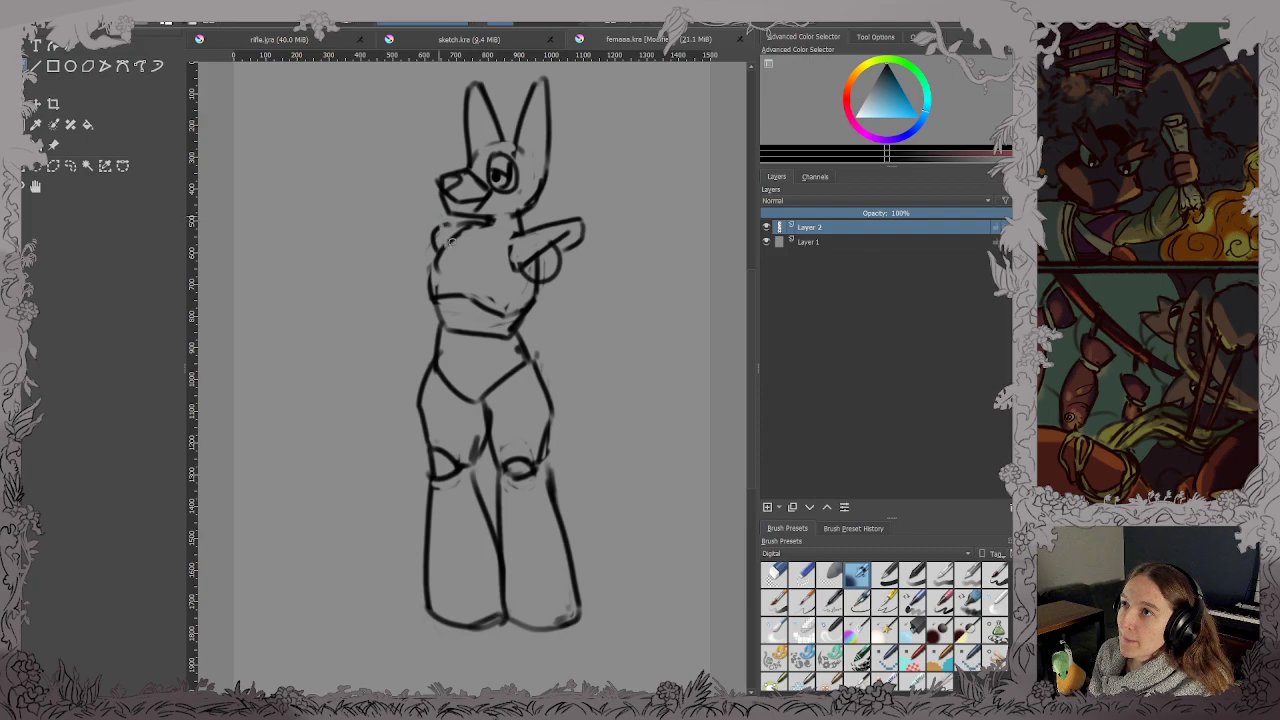
# Draw a narrow V of straight lines across the chest down to the waist and erase the old torso lines around it.
pyautogui.moveTo(440, 212)
pyautogui.mouseDown()
pyautogui.moveTo(472, 222)
pyautogui.moveTo(457, 316)
pyautogui.moveTo(518, 242)
pyautogui.mouseUp()
pyautogui.press('e')
pyautogui.moveTo(460, 302); pyautogui.dragTo(463, 295)
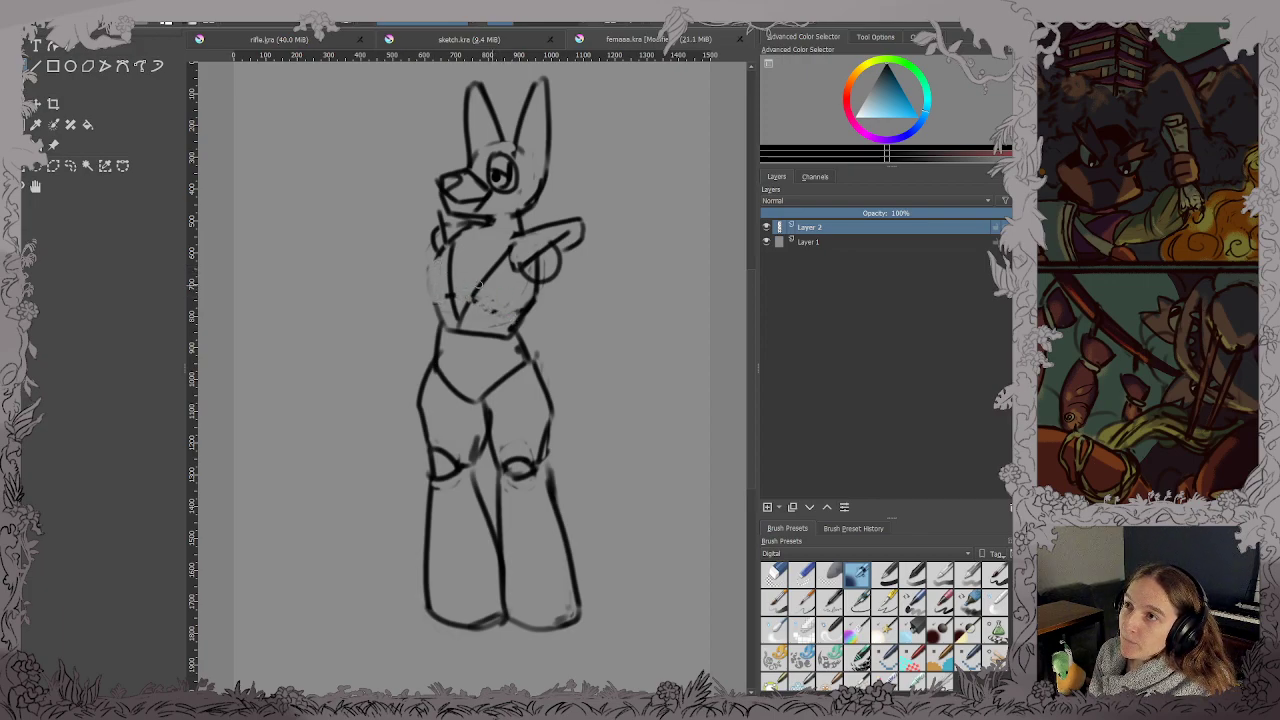
pyautogui.moveTo(468, 260)
pyautogui.mouseDown()
pyautogui.moveTo(477, 298)
pyautogui.moveTo(452, 288)
pyautogui.moveTo(472, 271)
pyautogui.moveTo(477, 292)
pyautogui.mouseUp()
pyautogui.hotkey('ctrl', 'z')
pyautogui.hotkey('ctrl', 'z')
# Sketch an angular bent arm along the torso's front edge, clear the line inside the rounded shape at the back, and save.
pyautogui.moveTo(444, 250)
pyautogui.mouseDown()
pyautogui.moveTo(422, 285)
pyautogui.moveTo(436, 308)
pyautogui.mouseUp()
pyautogui.hotkey('ctrl', 'z')
pyautogui.moveTo(440, 250)
pyautogui.mouseDown()
pyautogui.moveTo(441, 324)
pyautogui.moveTo(503, 302)
pyautogui.moveTo(431, 291)
pyautogui.moveTo(499, 295)
pyautogui.moveTo(471, 298)
pyautogui.moveTo(517, 313)
pyautogui.mouseUp()
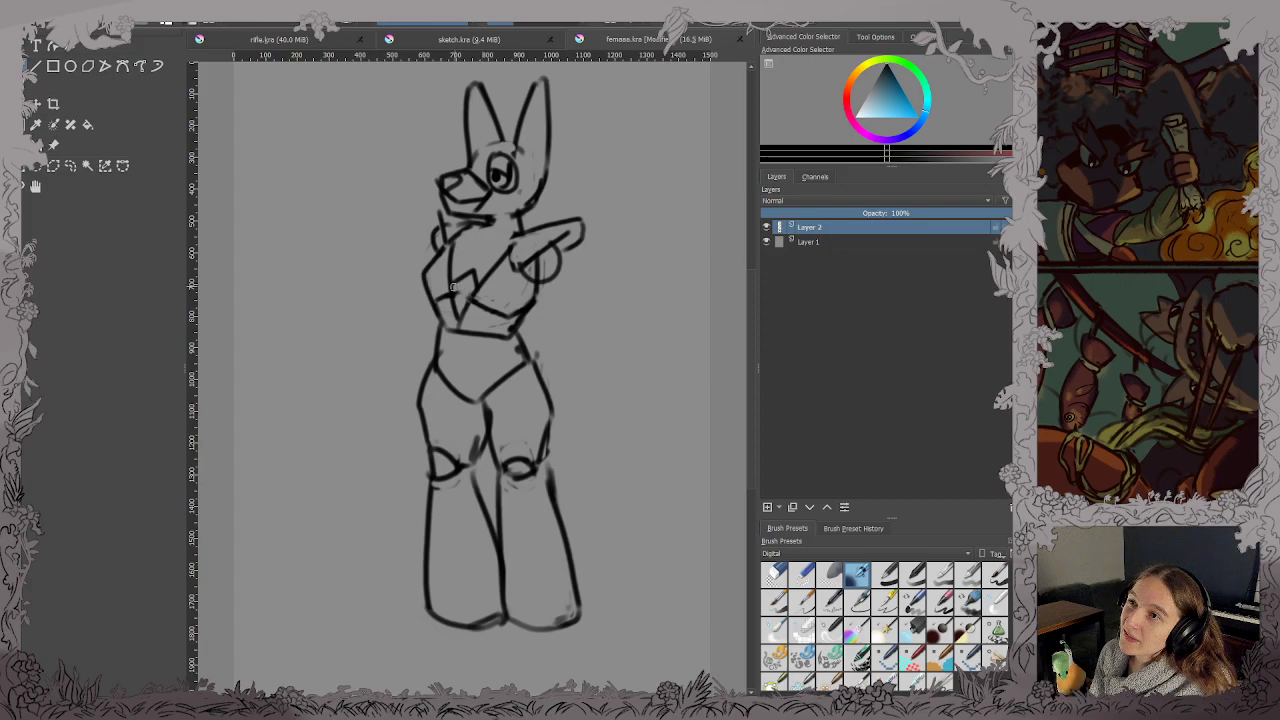
pyautogui.hotkey('ctrl', 's')
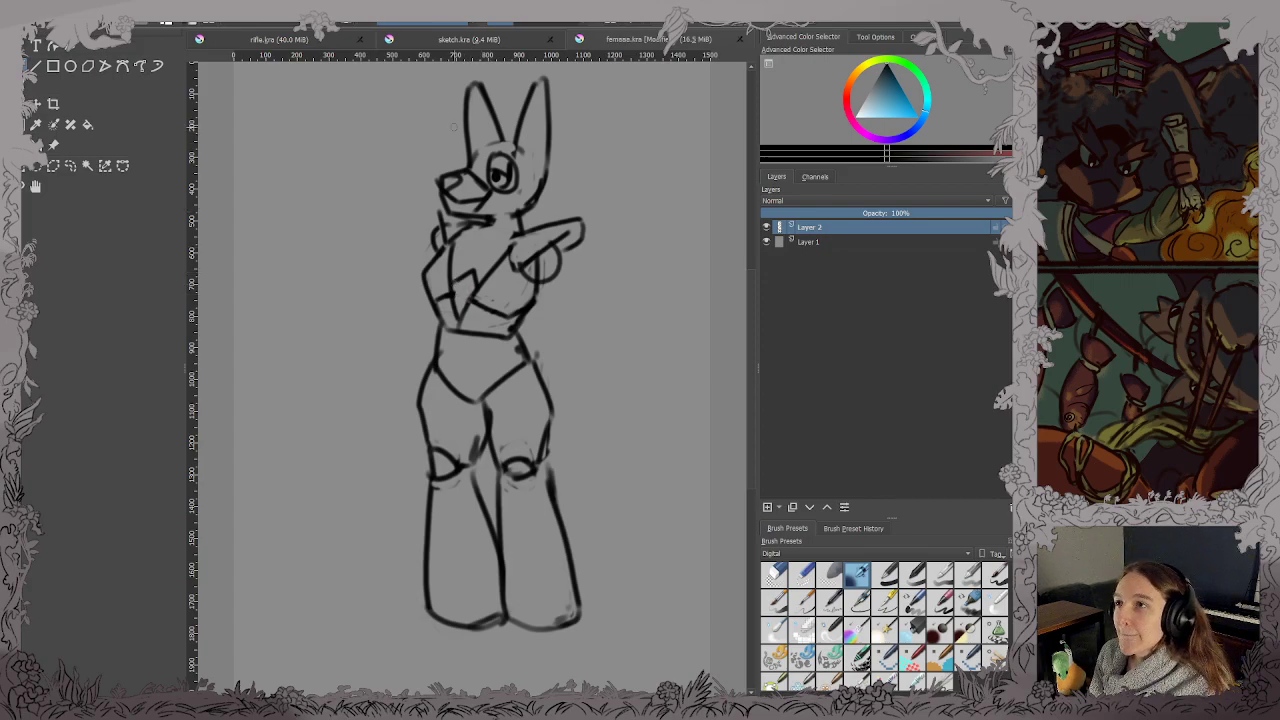
pyautogui.hotkey('ctrl', 's')
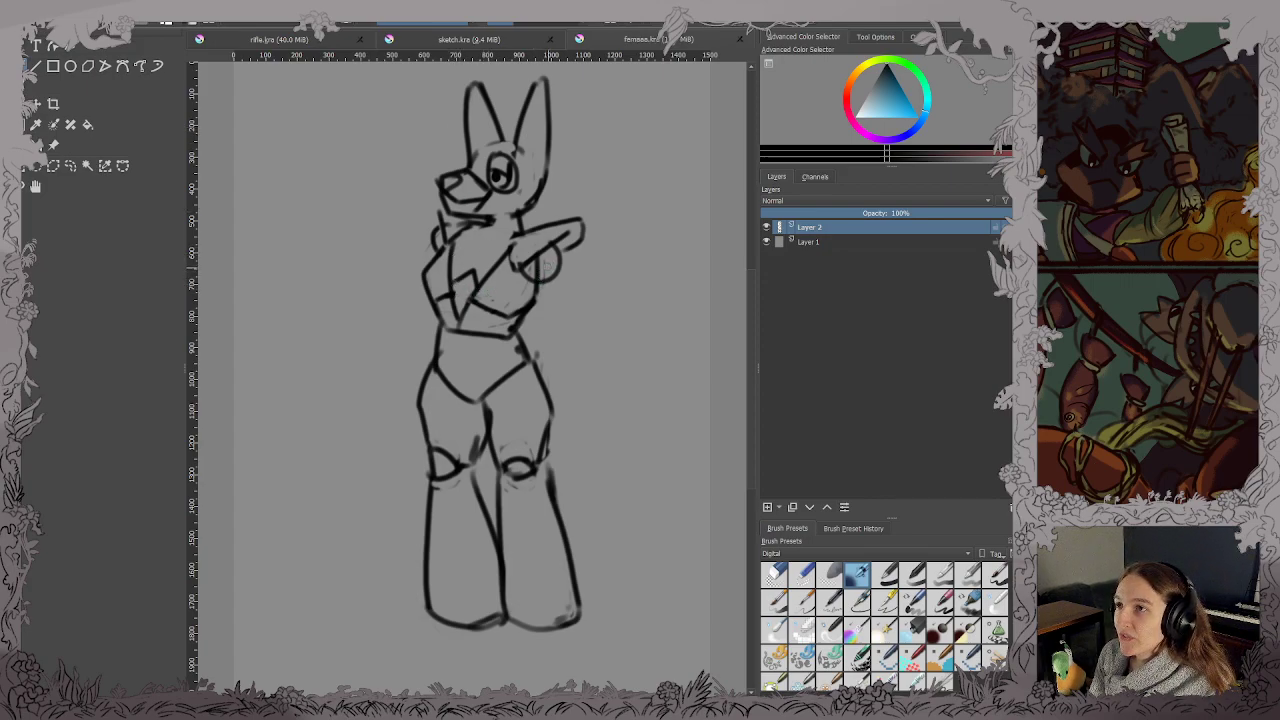
pyautogui.click(538, 265)
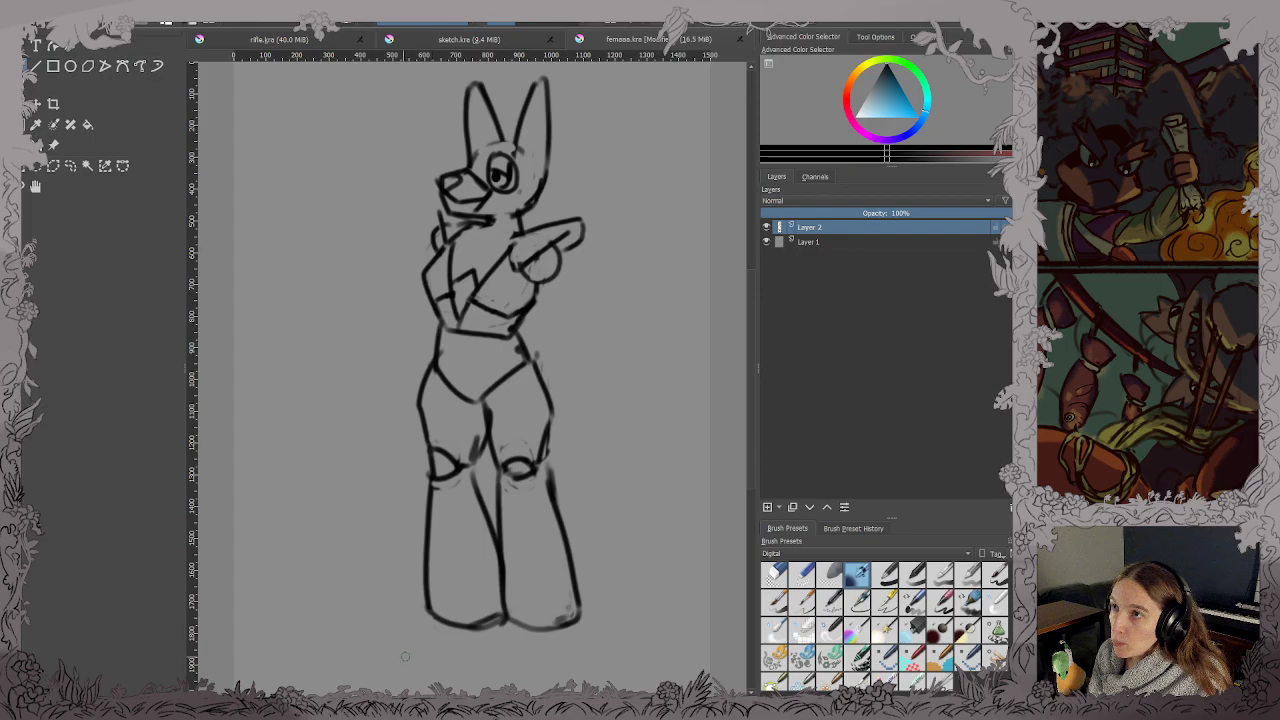
# Sketch two broad feet beneath the lower legs, retrying the strokes until they fit, and save the drawing.
pyautogui.moveTo(430, 618)
pyautogui.mouseDown()
pyautogui.moveTo(400, 637)
pyautogui.moveTo(415, 659)
pyautogui.moveTo(486, 646)
pyautogui.moveTo(500, 619)
pyautogui.moveTo(515, 655)
pyautogui.moveTo(505, 650)
pyautogui.moveTo(547, 666)
pyautogui.moveTo(581, 656)
pyautogui.moveTo(578, 629)
pyautogui.moveTo(505, 621)
pyautogui.moveTo(577, 630)
pyautogui.mouseUp()
pyautogui.hotkey('ctrl', 'z')
pyautogui.hotkey('ctrl', 'z')
pyautogui.hotkey('ctrl', 'z')
pyautogui.hotkey('ctrl', 'z')
pyautogui.hotkey('ctrl', 'z')
pyautogui.hotkey('ctrl', 'z')
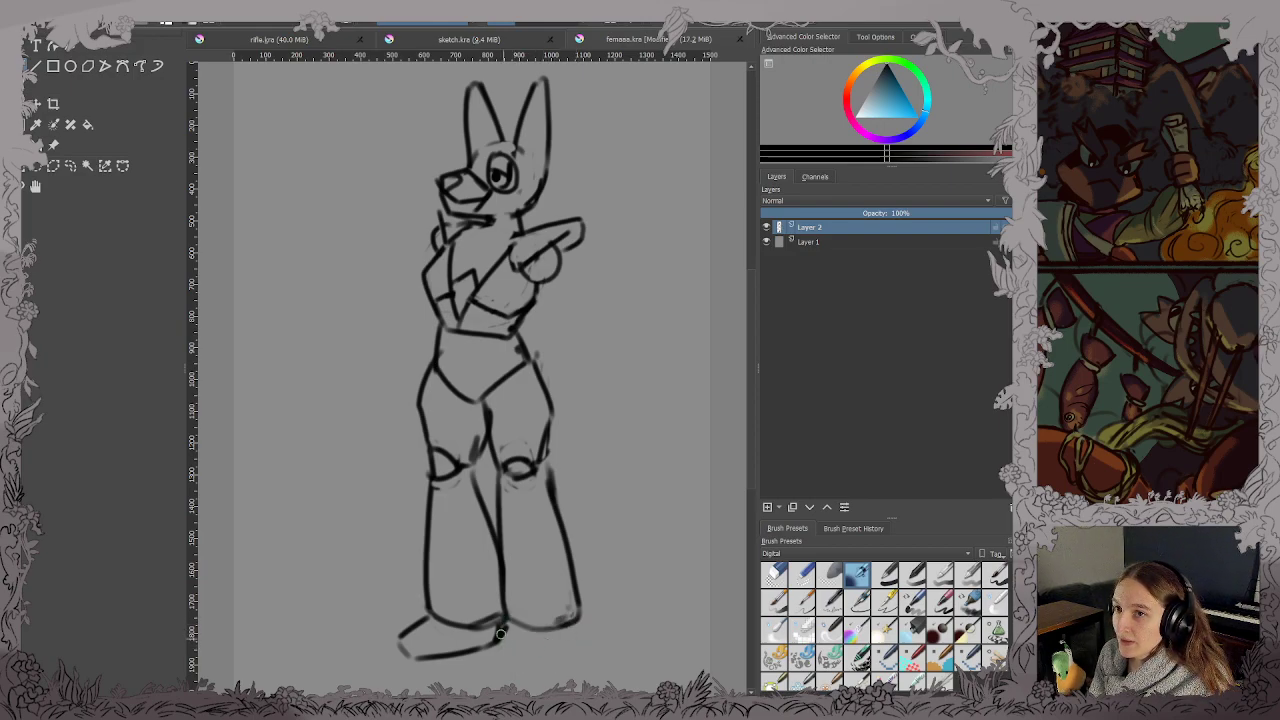
pyautogui.moveTo(501, 633)
pyautogui.mouseDown()
pyautogui.moveTo(505, 658)
pyautogui.moveTo(578, 670)
pyautogui.moveTo(595, 648)
pyautogui.moveTo(578, 626)
pyautogui.mouseUp()
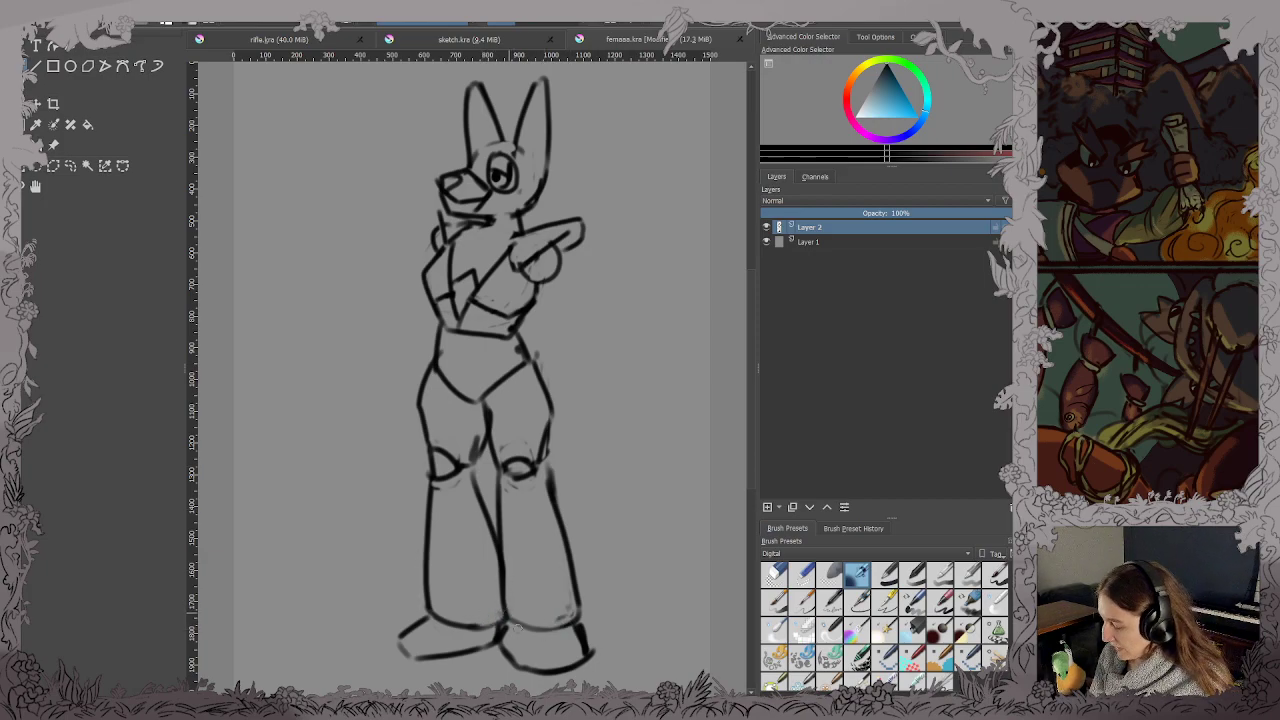
pyautogui.hotkey('ctrl', 's')
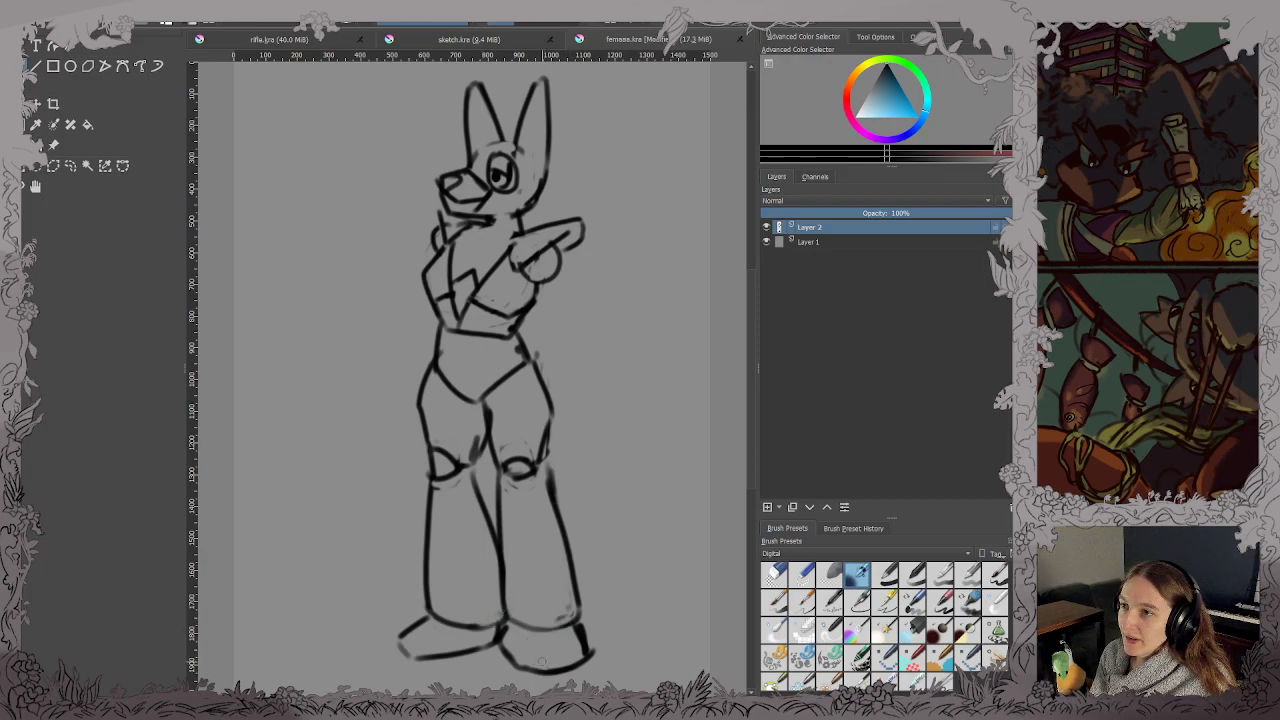
# Divide both feet into rounded toes with small claws and save the drawing.
pyautogui.moveTo(547, 668)
pyautogui.mouseDown()
pyautogui.moveTo(539, 650)
pyautogui.moveTo(545, 667)
pyautogui.moveTo(561, 646)
pyautogui.mouseUp()
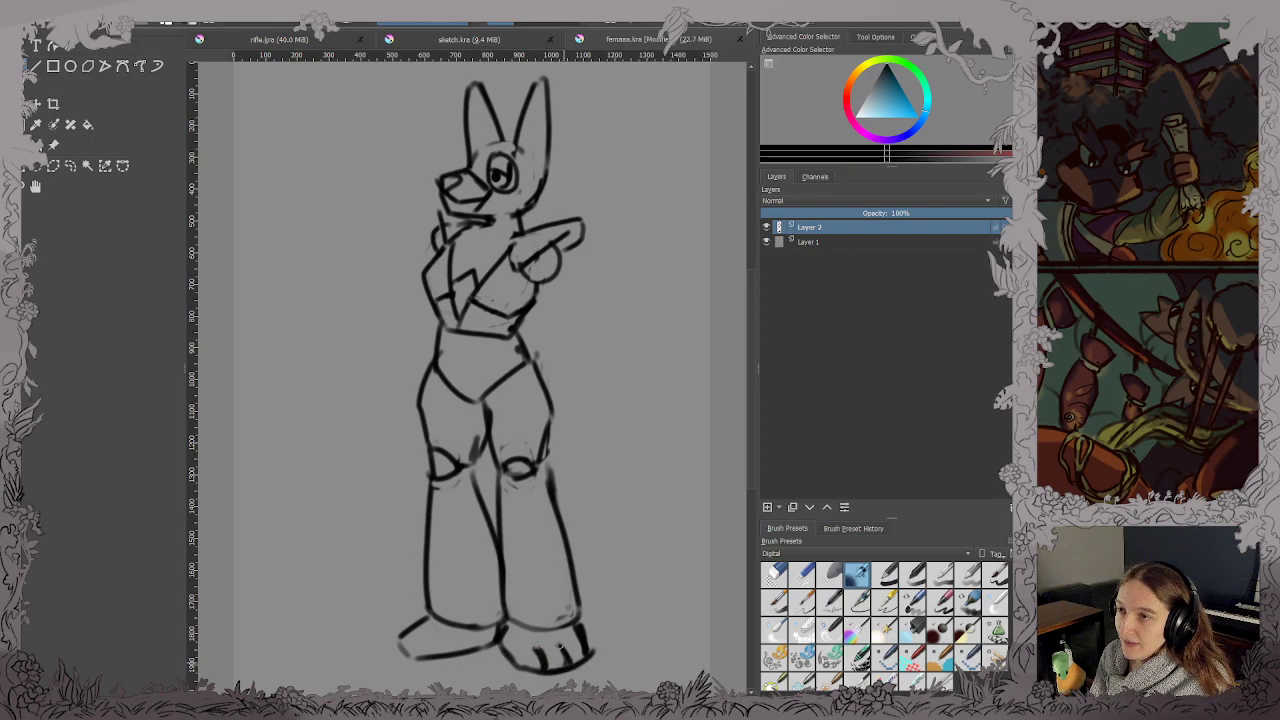
pyautogui.moveTo(430, 637); pyautogui.dragTo(410, 656)
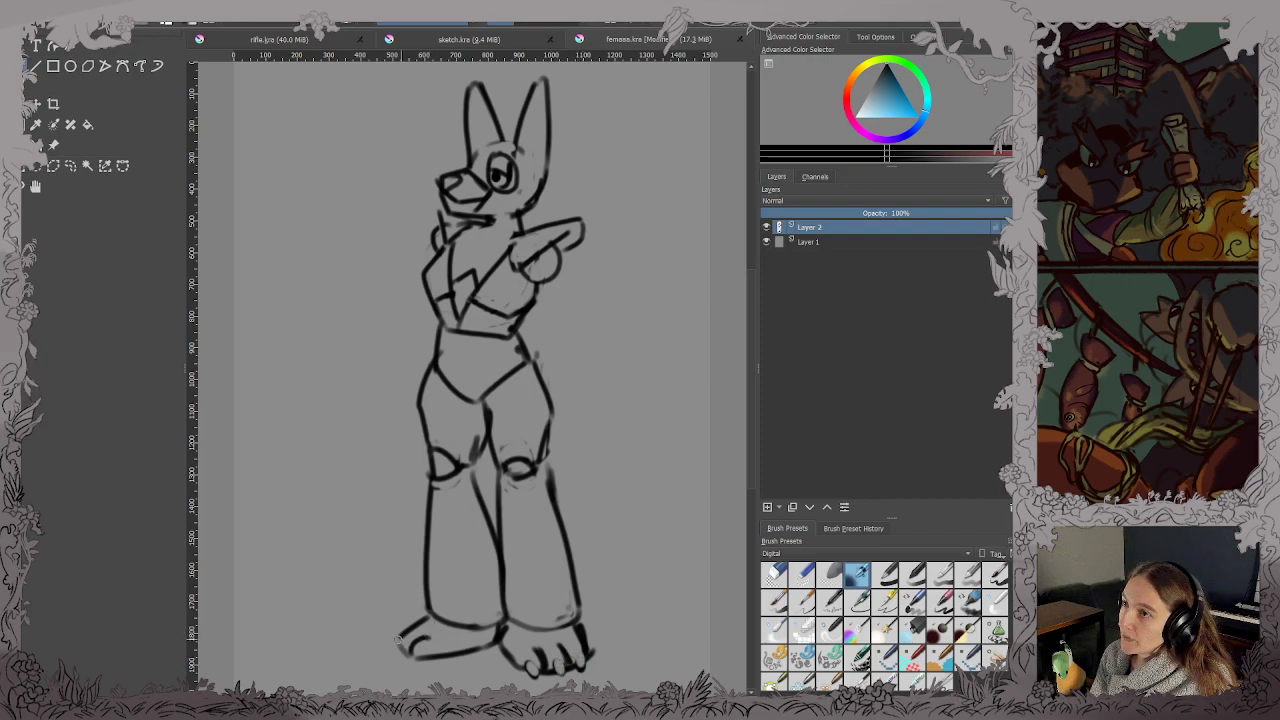
pyautogui.moveTo(398, 638)
pyautogui.mouseDown()
pyautogui.moveTo(408, 657)
pyautogui.moveTo(390, 645)
pyautogui.mouseUp()
pyautogui.hotkey('ctrl', 's')
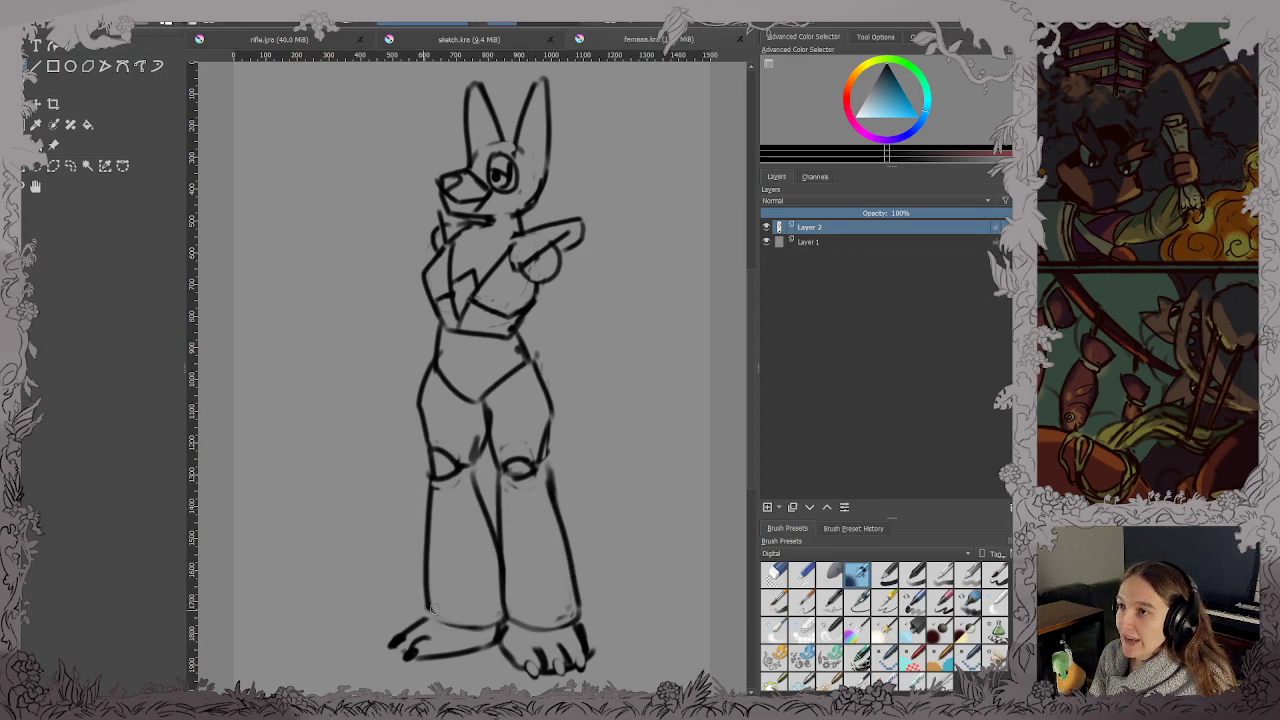
# Erase the bottom of the front lower leg, redraw its outer edge straight into the foot, and save the drawing.
pyautogui.moveTo(447, 625)
pyautogui.mouseDown()
pyautogui.moveTo(426, 575)
pyautogui.moveTo(425, 605)
pyautogui.moveTo(428, 570)
pyautogui.mouseUp()
pyautogui.hotkey('ctrl', 's')
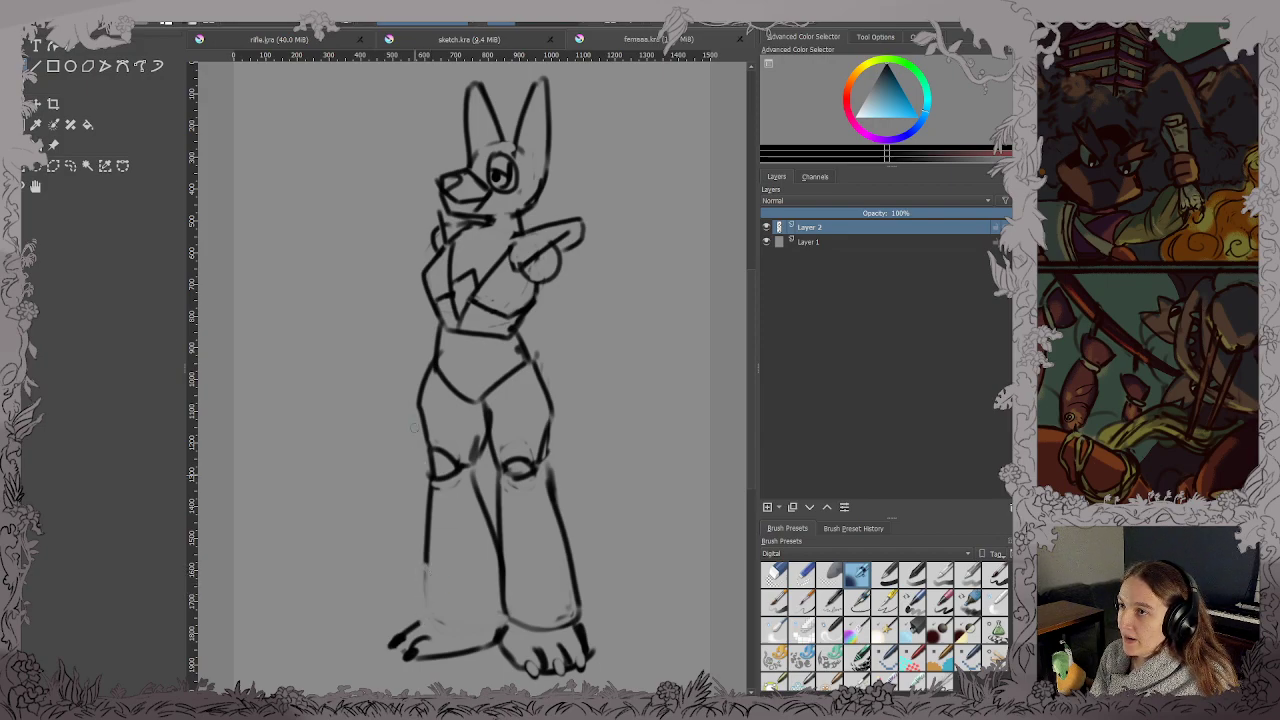
pyautogui.moveTo(425, 553); pyautogui.dragTo(419, 619)
pyautogui.hotkey('ctrl', 's')
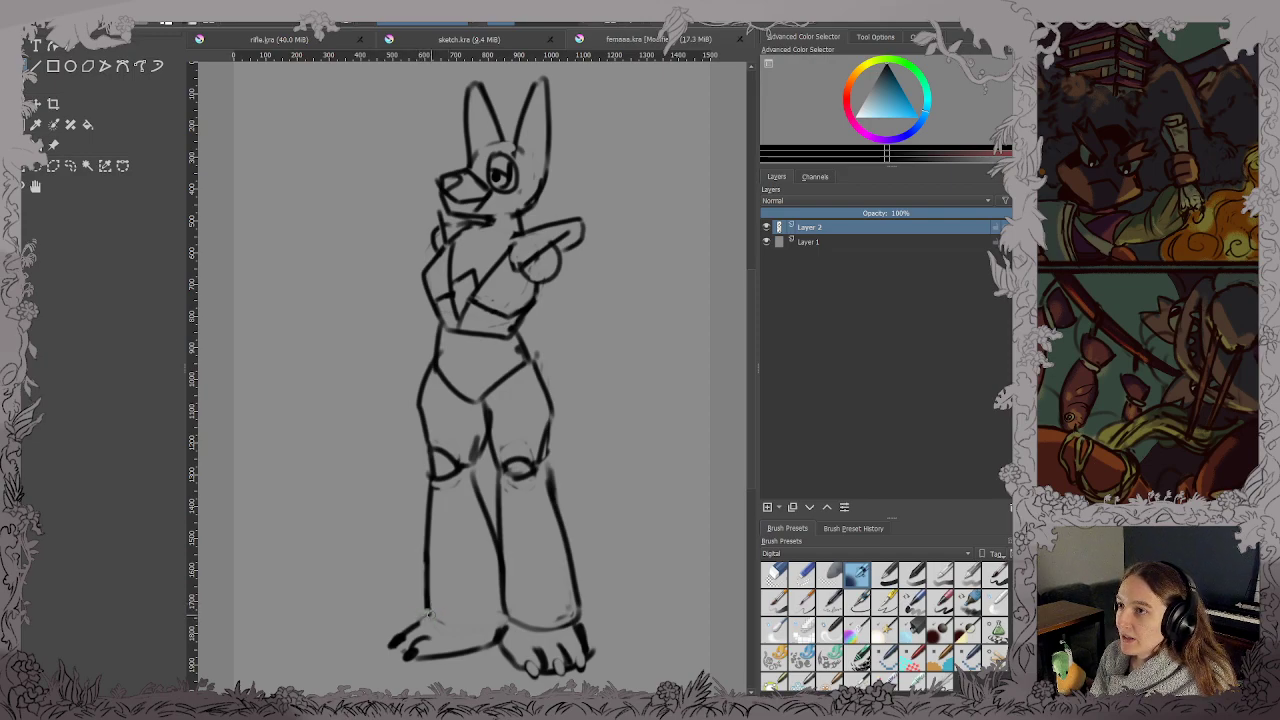
pyautogui.hotkey('ctrl', 's')
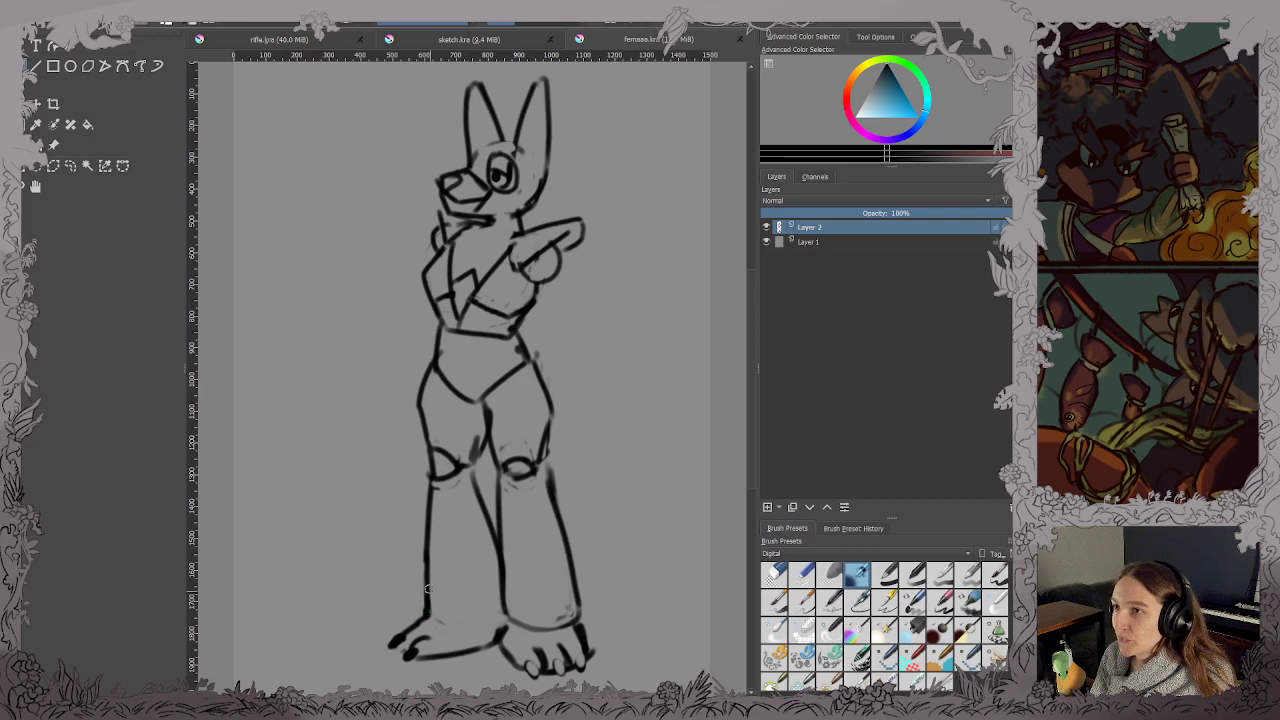
# Draw stepped cuff lines at both ankles, join the lower legs to the feet, and save the drawing.
pyautogui.moveTo(428, 590)
pyautogui.mouseDown()
pyautogui.moveTo(456, 623)
pyautogui.moveTo(505, 622)
pyautogui.mouseUp()
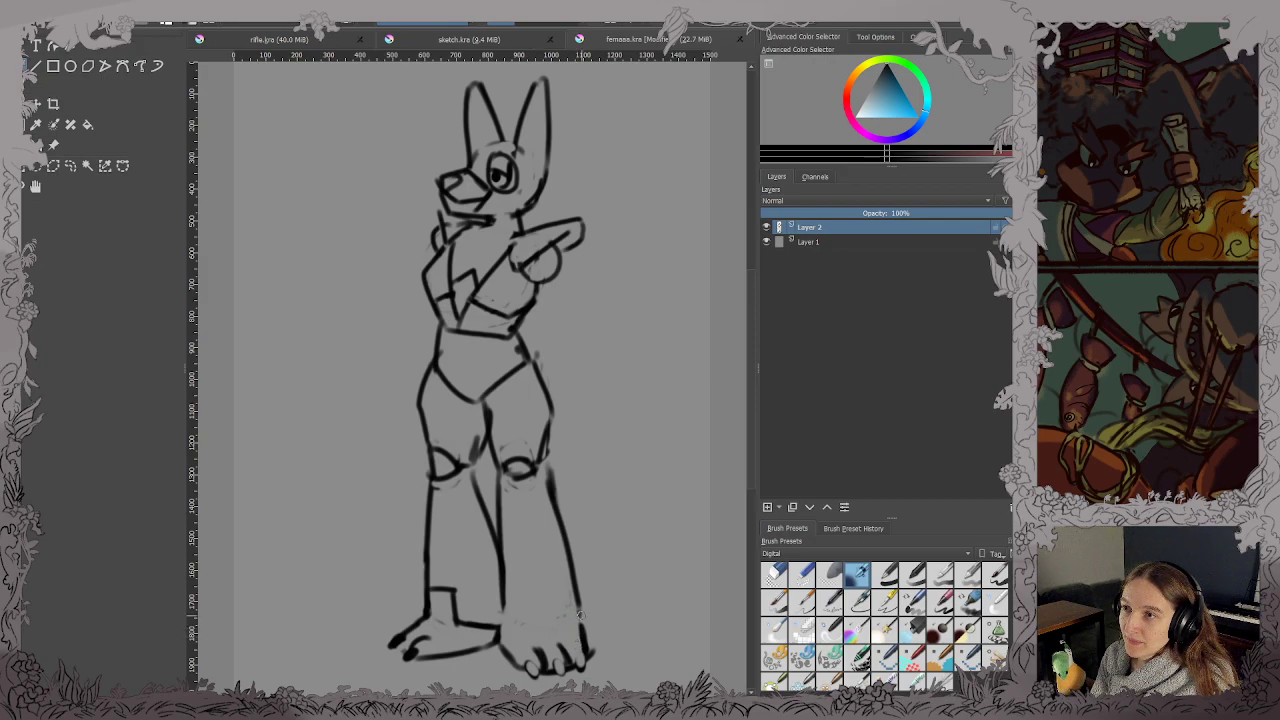
pyautogui.moveTo(579, 612); pyautogui.dragTo(588, 654)
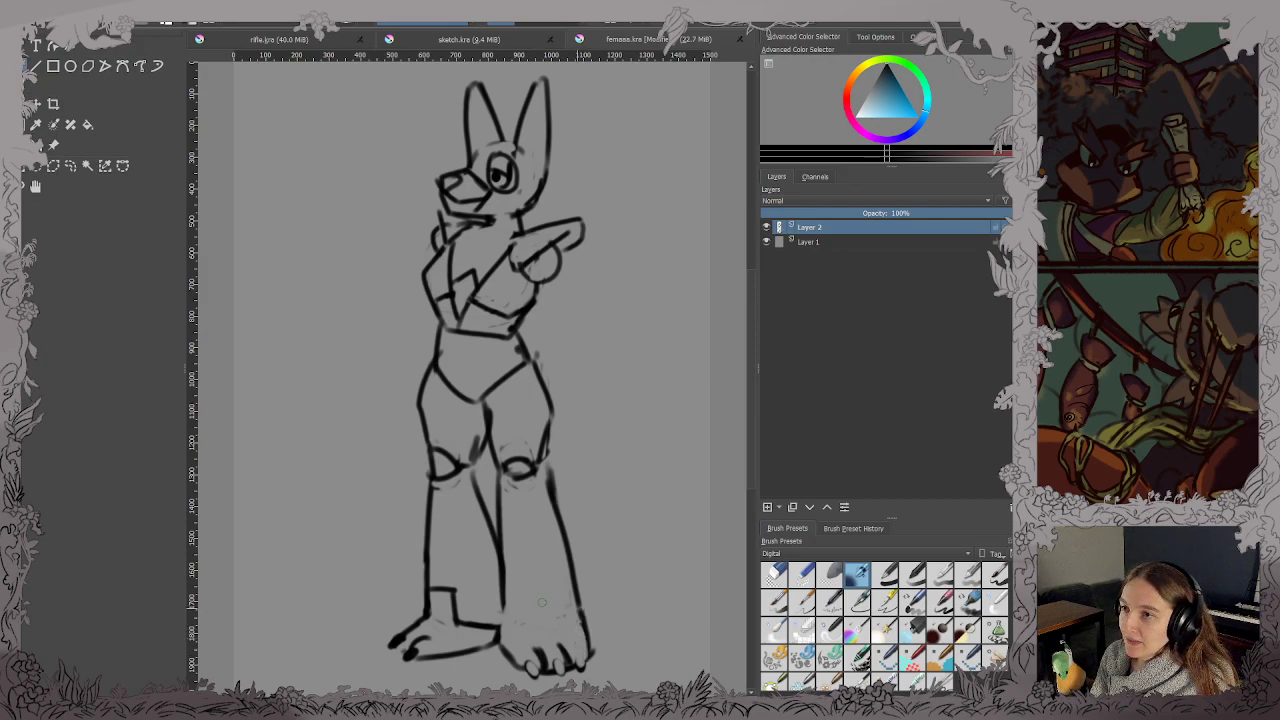
pyautogui.moveTo(502, 604)
pyautogui.mouseDown()
pyautogui.moveTo(500, 630)
pyautogui.moveTo(558, 590)
pyautogui.moveTo(567, 621)
pyautogui.mouseUp()
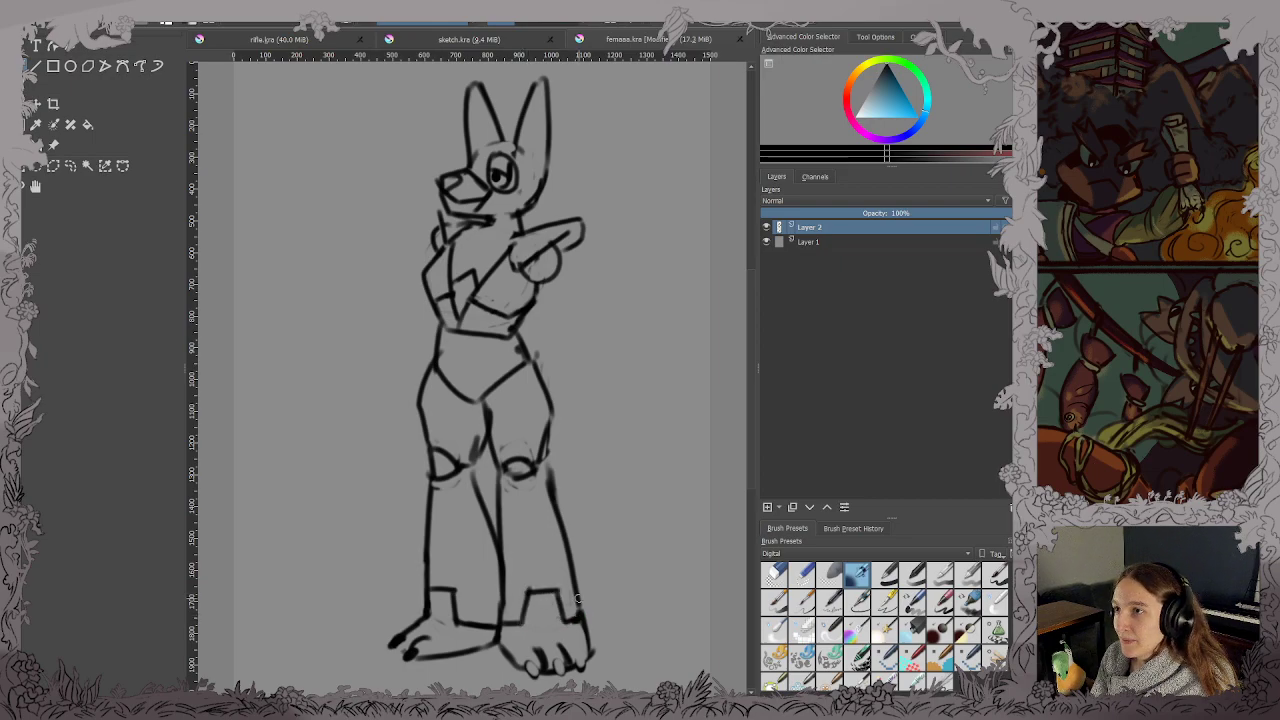
pyautogui.hotkey('ctrl', 's')
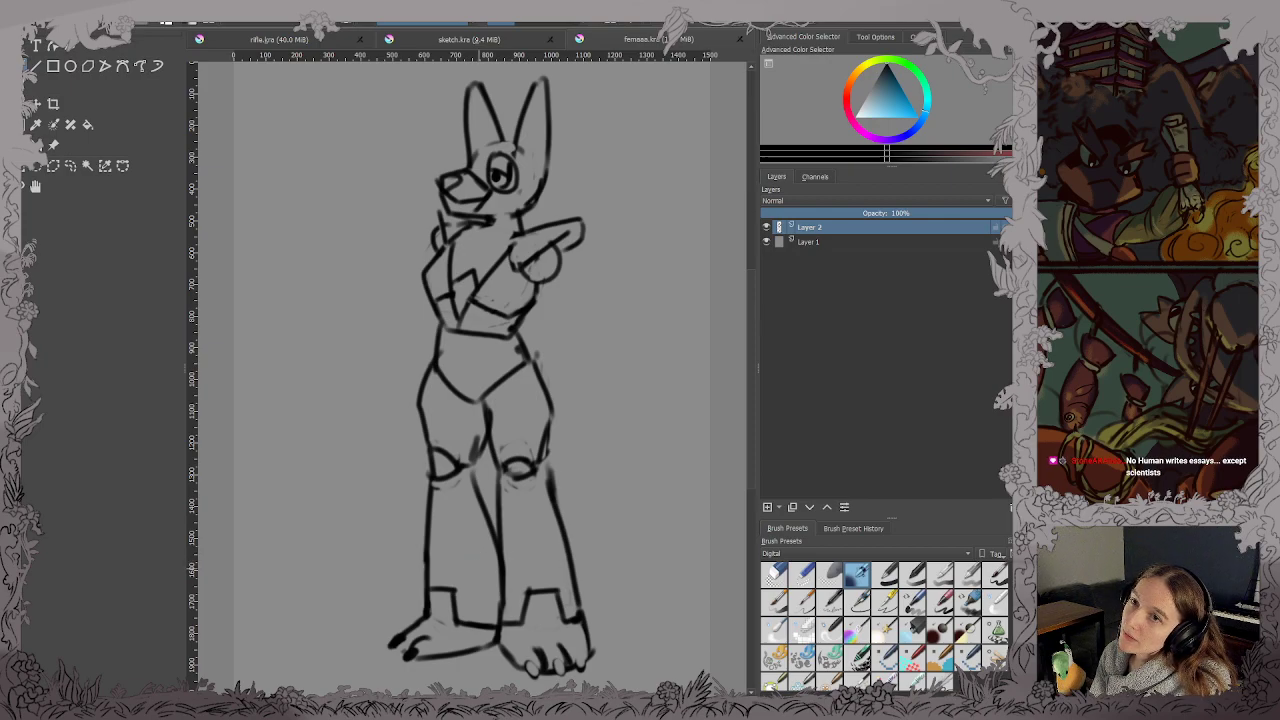
# Check the figure in mirrored view, rotate it so it leans slightly clockwise when unmirrored, and restore the normal view.
pyautogui.press('m')
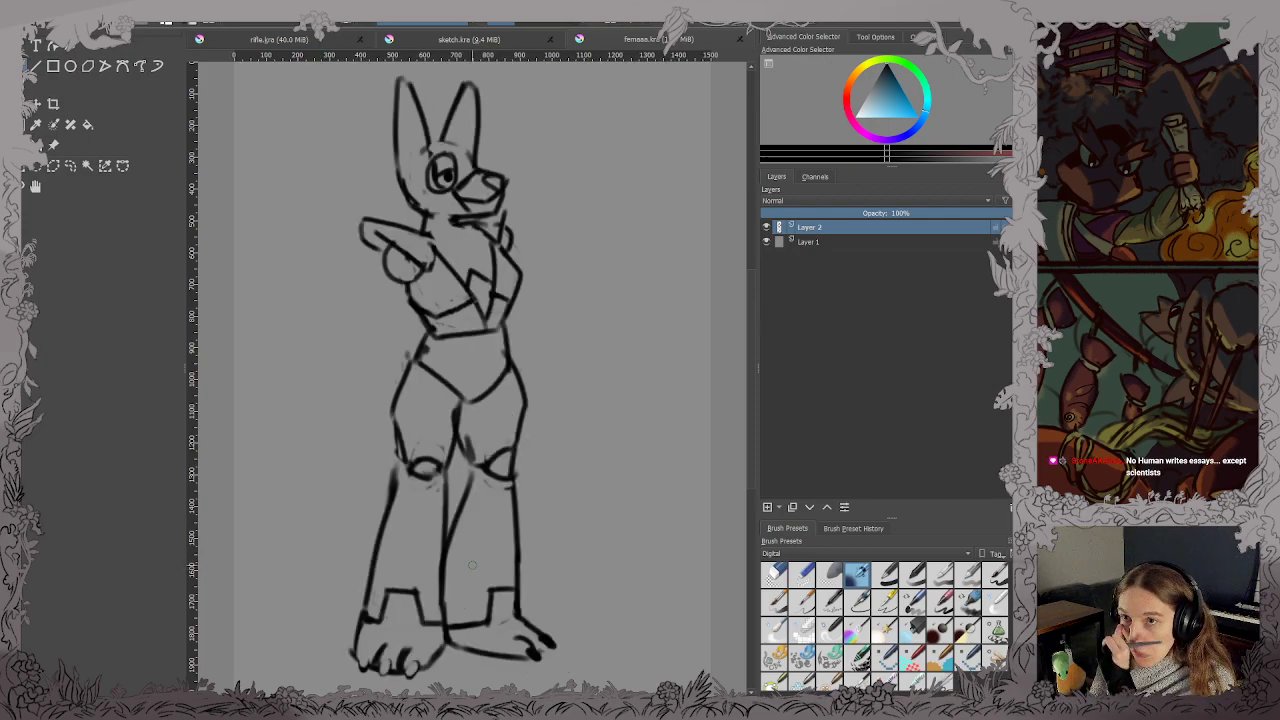
pyautogui.hotkey('ctrl', 't')
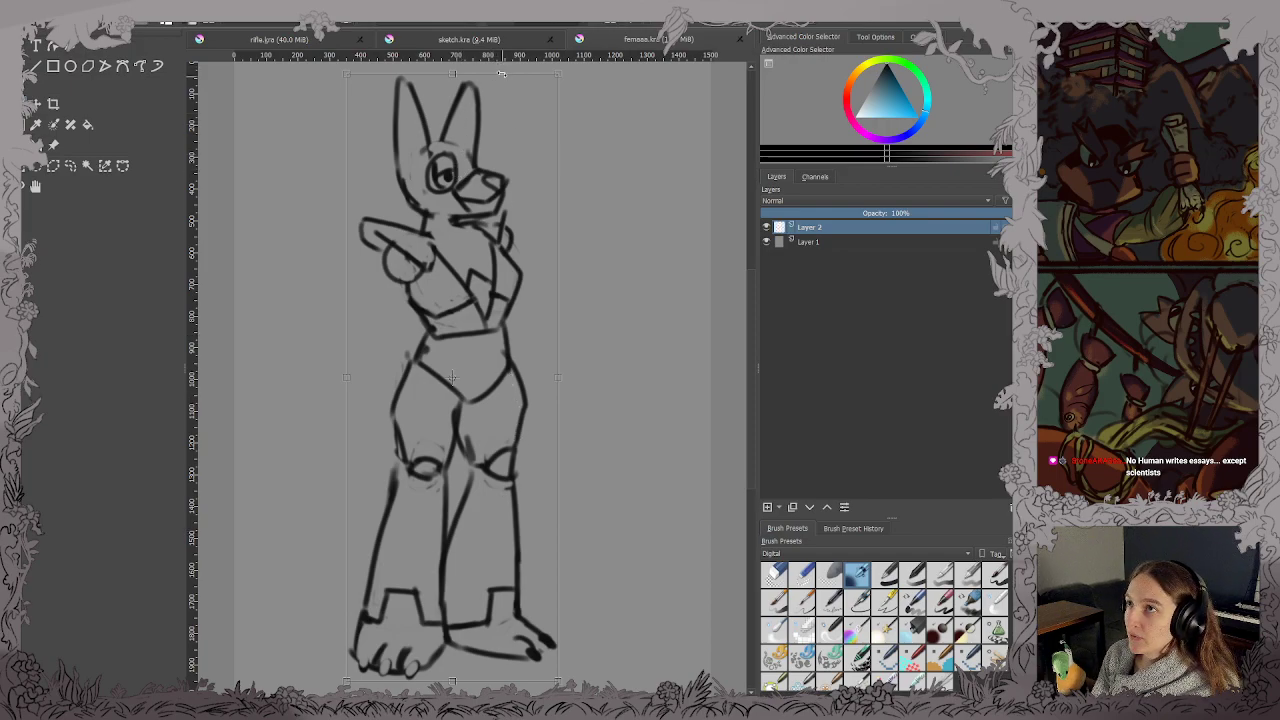
pyautogui.moveTo(501, 72); pyautogui.dragTo(504, 76)
pyautogui.hotkey('ctrl', 'z')
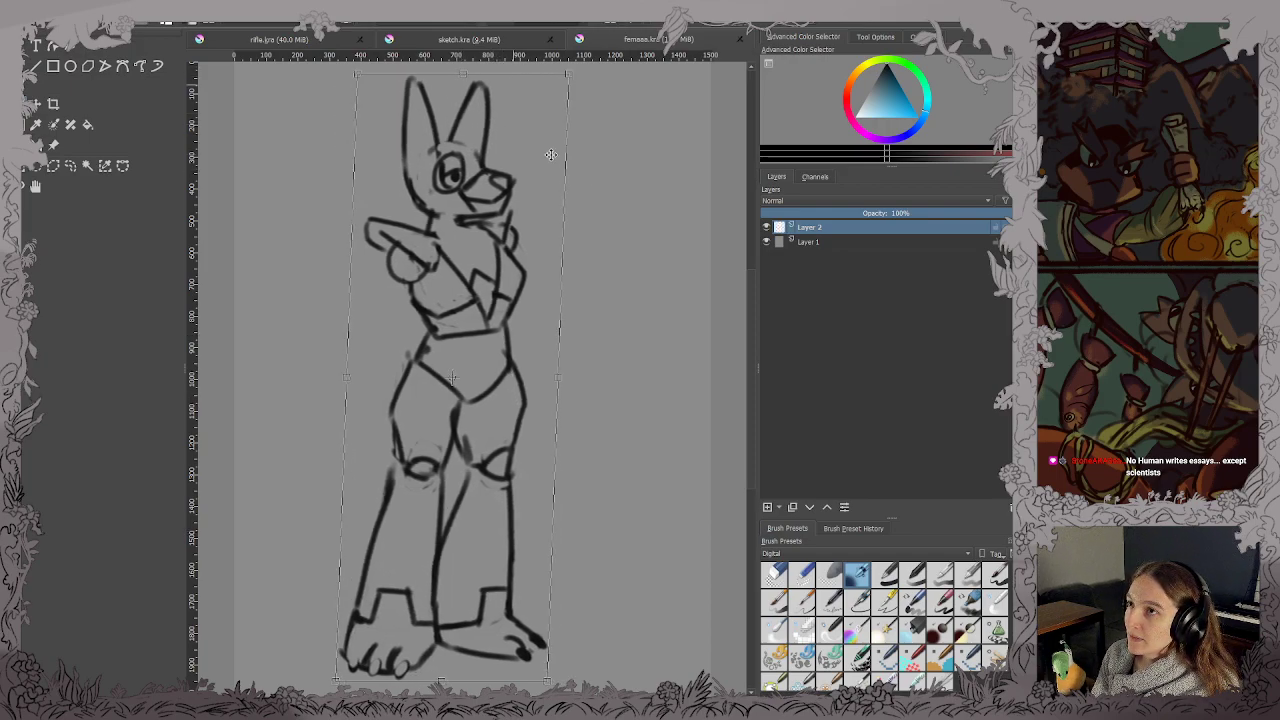
pyautogui.moveTo(611, 202); pyautogui.dragTo(602, 176)
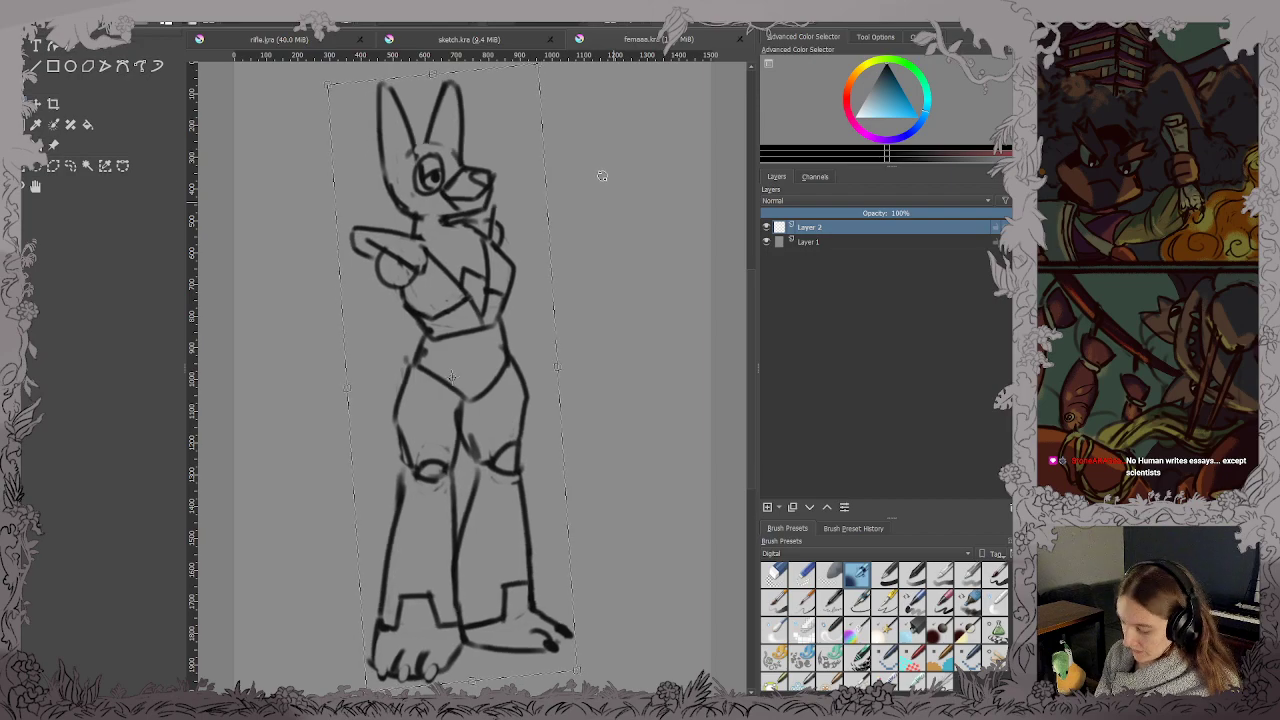
pyautogui.press('b')
pyautogui.press('m')
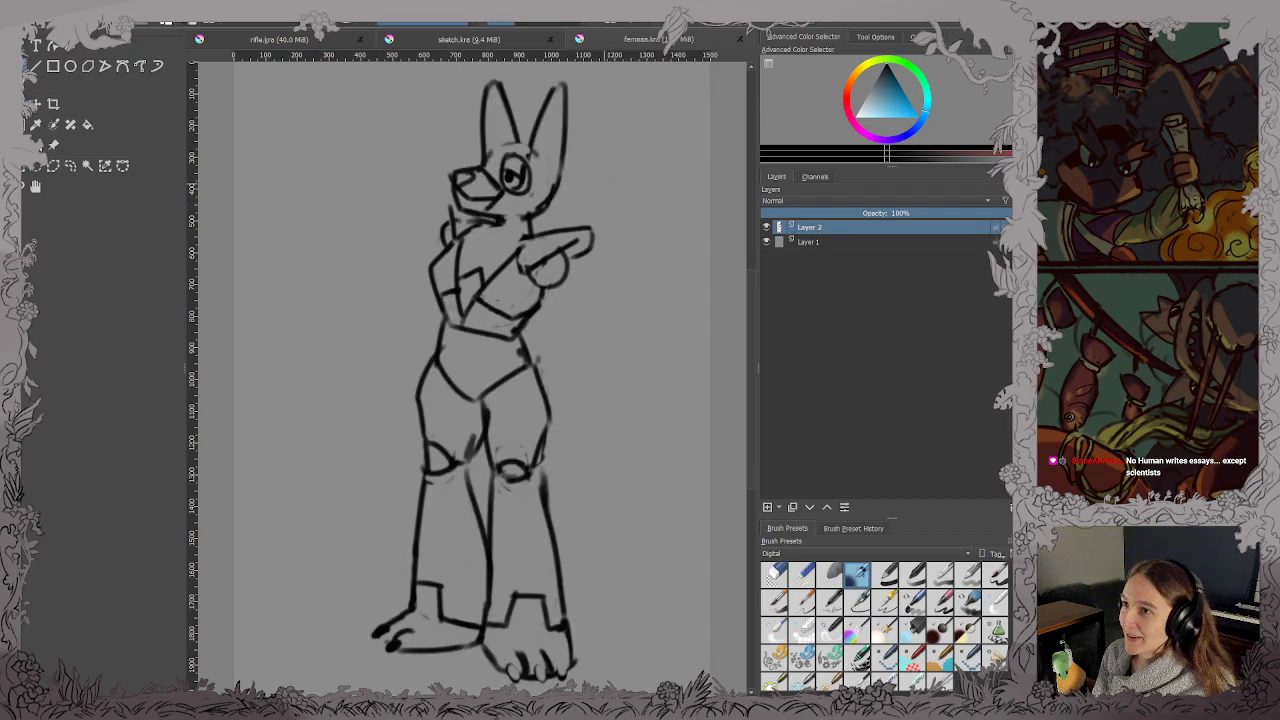
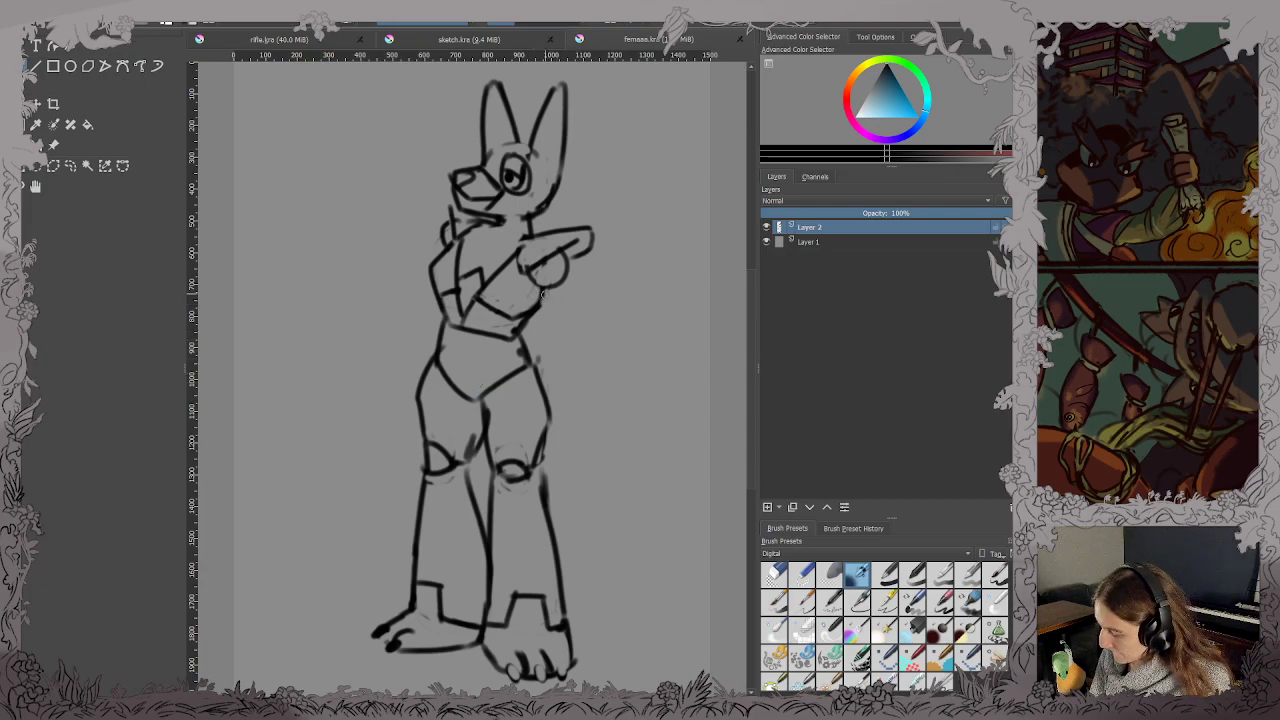
# Draw the near arm bent down from the shoulder to an elbow, and rotate the figure slightly counterclockwise.
pyautogui.moveTo(536, 312); pyautogui.dragTo(586, 352)
pyautogui.moveTo(570, 255)
pyautogui.mouseDown()
pyautogui.moveTo(595, 325)
pyautogui.moveTo(574, 350)
pyautogui.mouseUp()
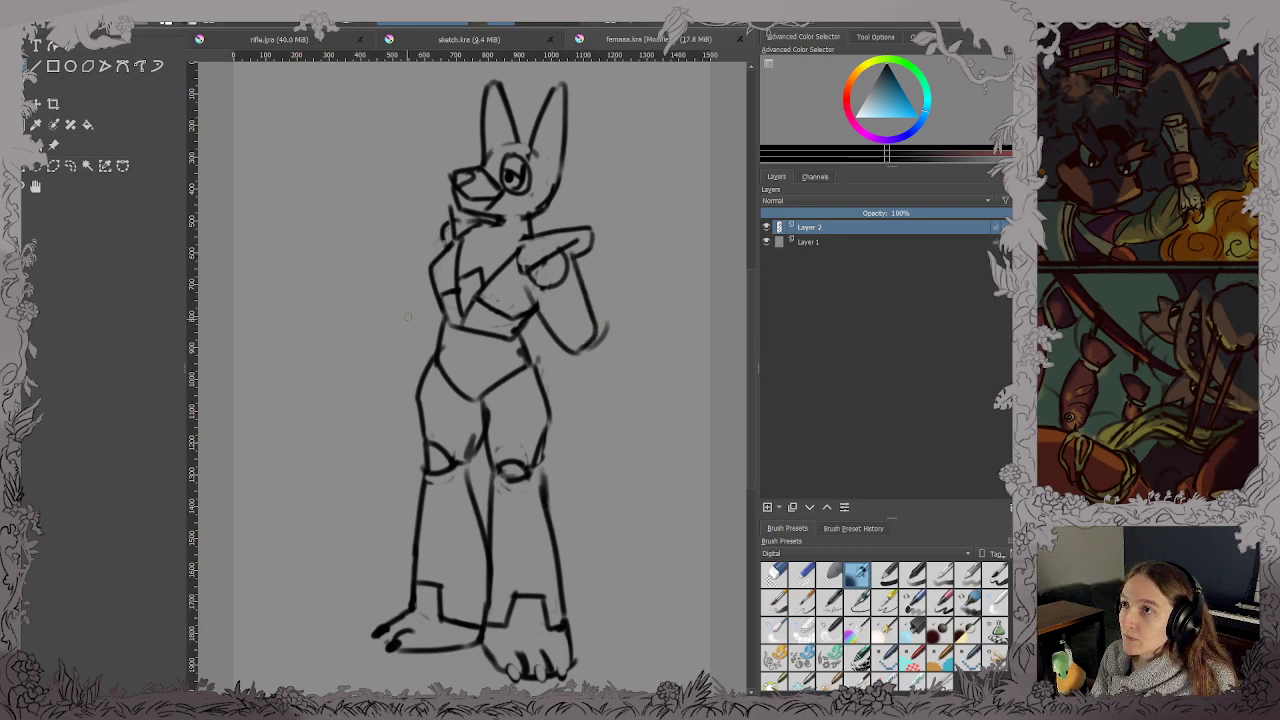
pyautogui.hotkey('ctrl', 't')
pyautogui.moveTo(664, 336)
pyautogui.mouseDown()
pyautogui.moveTo(656, 304)
pyautogui.moveTo(572, 327)
pyautogui.mouseUp()
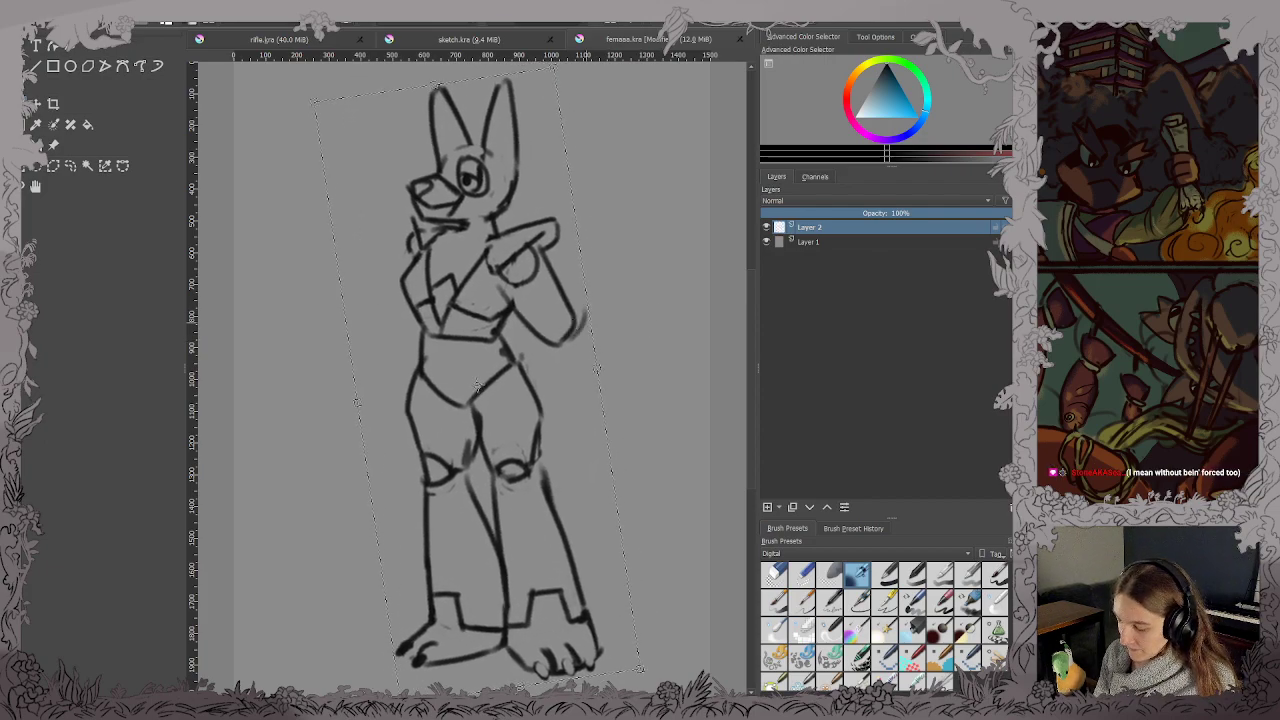
pyautogui.press('Return')
pyautogui.press('m')
pyautogui.press('m')
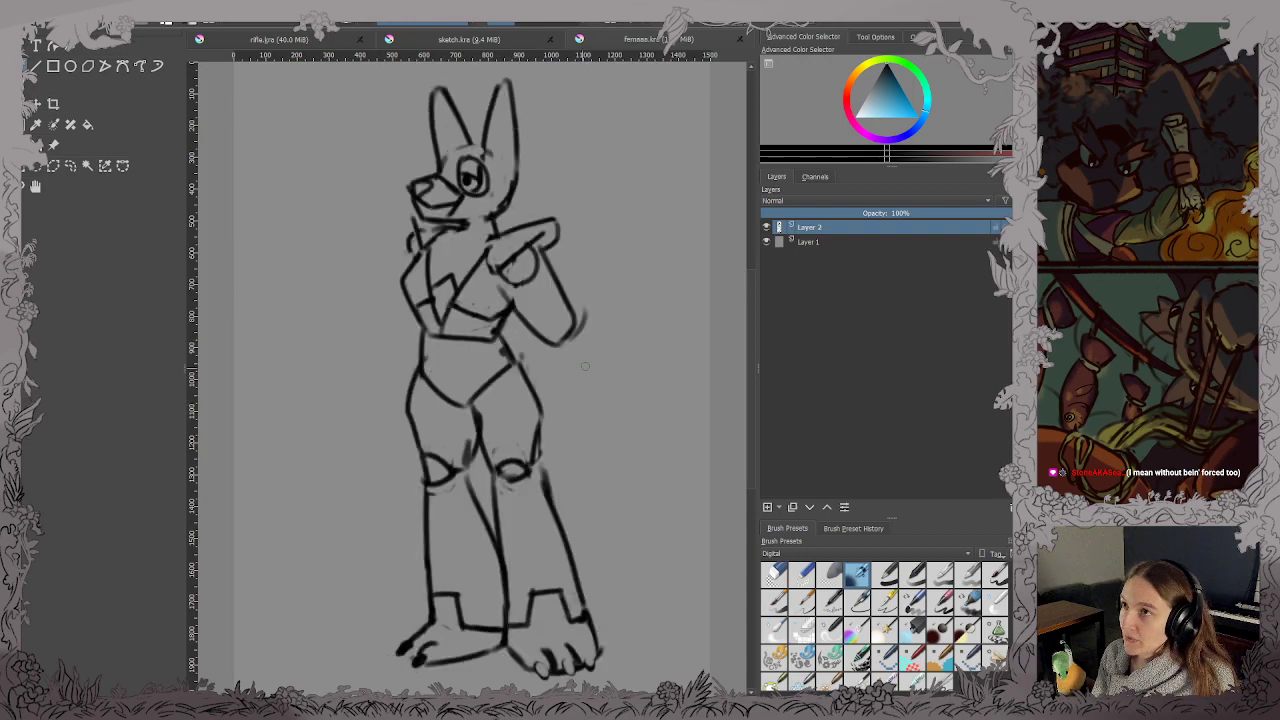
# Clean up the stray lines at the elbow, thicken the far shoulder, and add a sleeve cuff to the near upper arm.
pyautogui.moveTo(588, 296); pyautogui.dragTo(576, 344)
pyautogui.hotkey('ctrl', 'z')
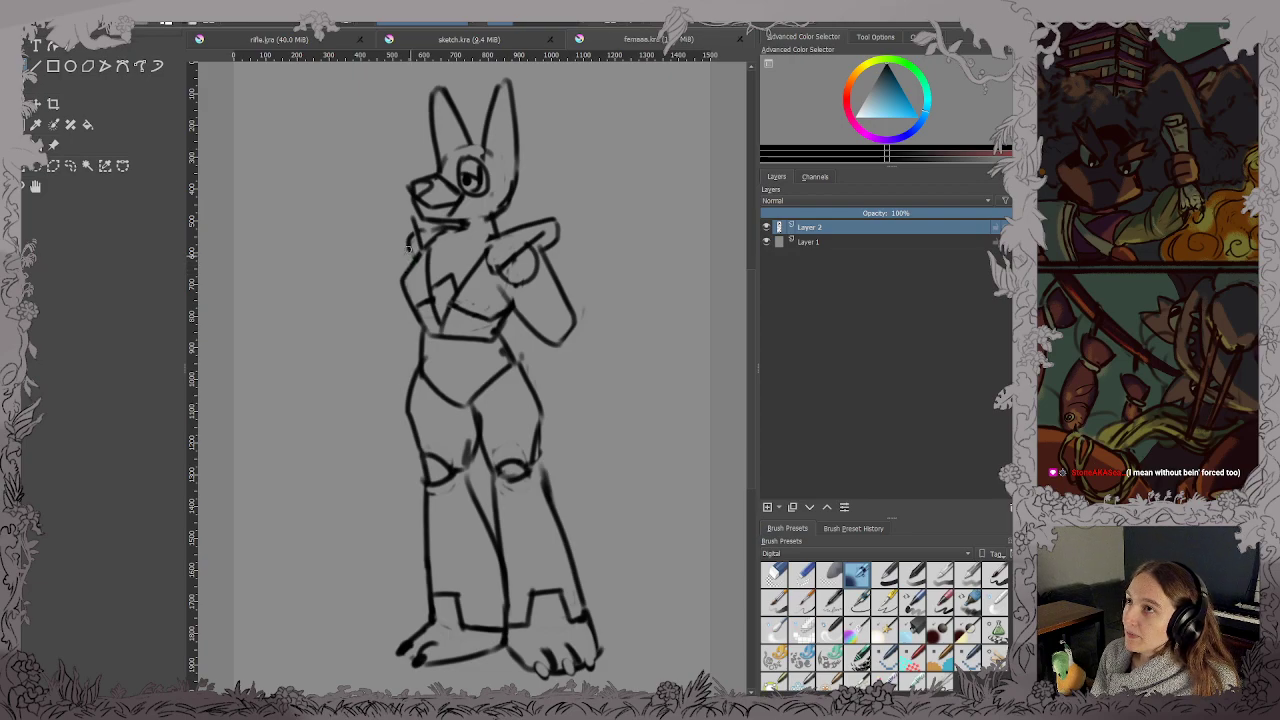
pyautogui.moveTo(404, 246); pyautogui.dragTo(417, 271)
pyautogui.moveTo(525, 286)
pyautogui.mouseDown()
pyautogui.moveTo(509, 260)
pyautogui.moveTo(536, 254)
pyautogui.moveTo(556, 272)
pyautogui.moveTo(504, 273)
pyautogui.moveTo(534, 258)
pyautogui.moveTo(504, 281)
pyautogui.moveTo(537, 260)
pyautogui.moveTo(569, 313)
pyautogui.mouseUp()
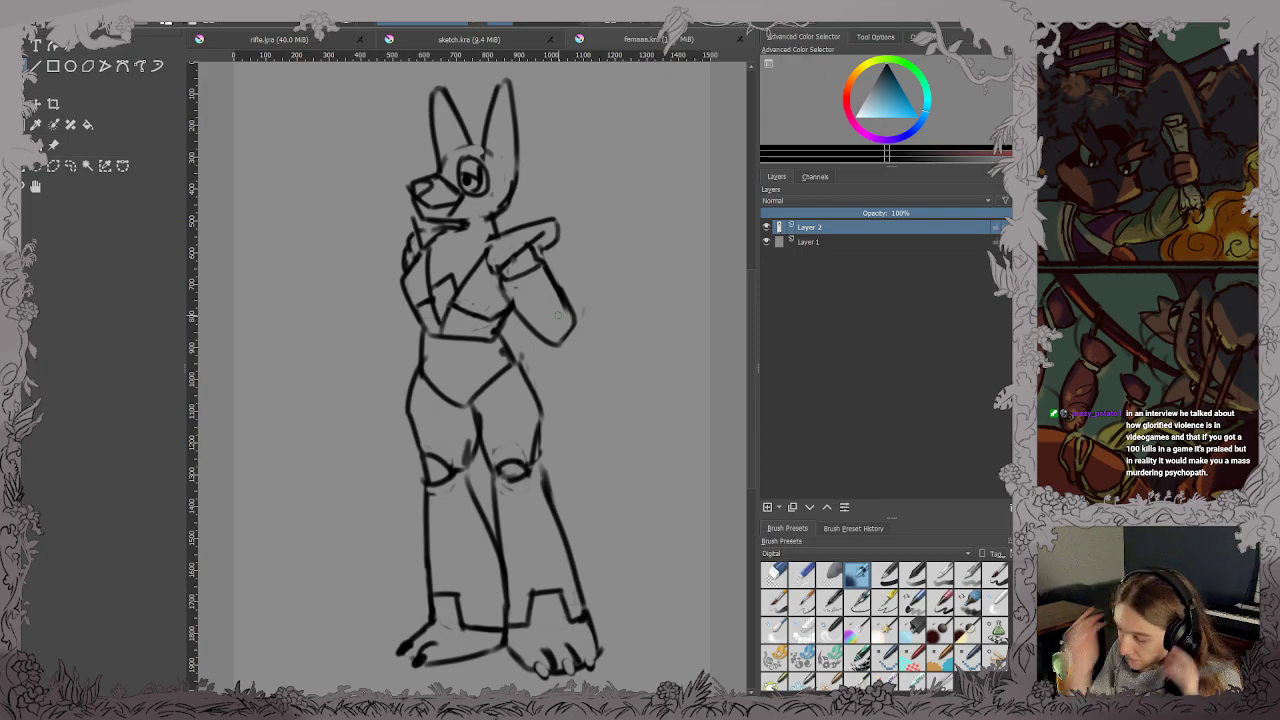
# Draw the near forearm tucked behind the back, curve the waistline, and redraw the near hip line with a step.
pyautogui.moveTo(502, 340); pyautogui.dragTo(550, 345)
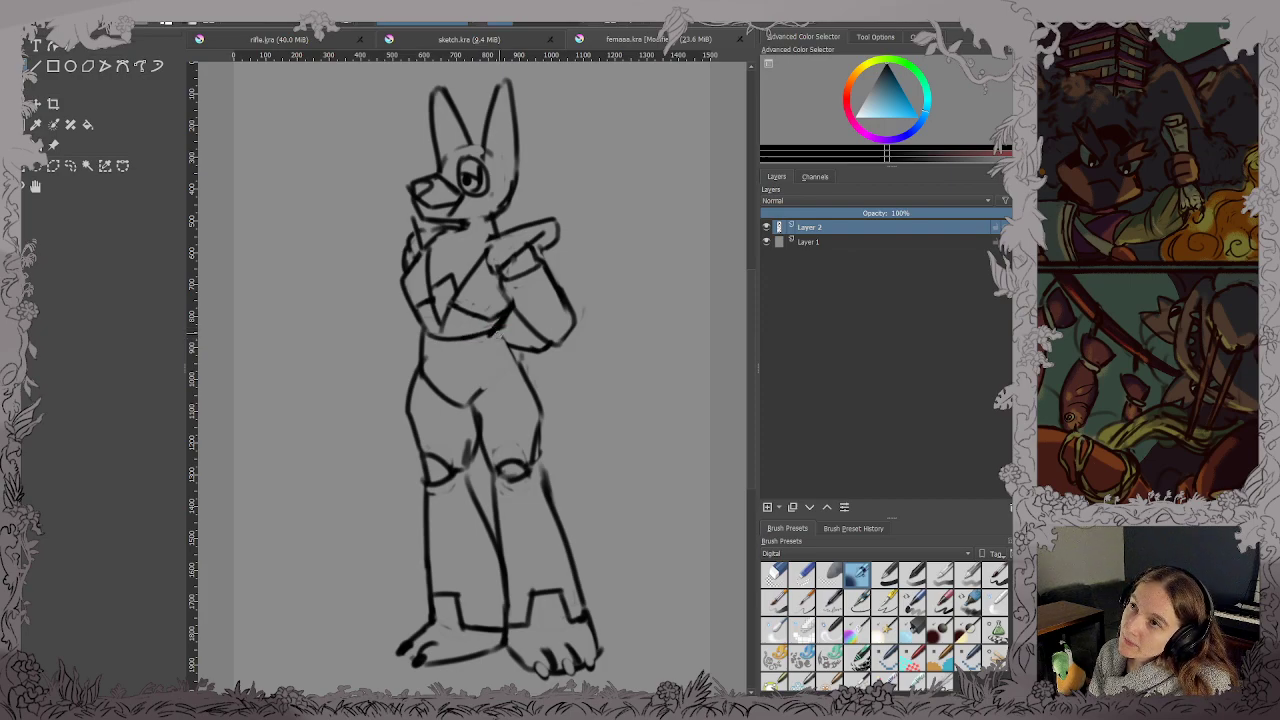
pyautogui.moveTo(480, 385)
pyautogui.mouseDown()
pyautogui.moveTo(512, 345)
pyautogui.moveTo(533, 403)
pyautogui.mouseUp()
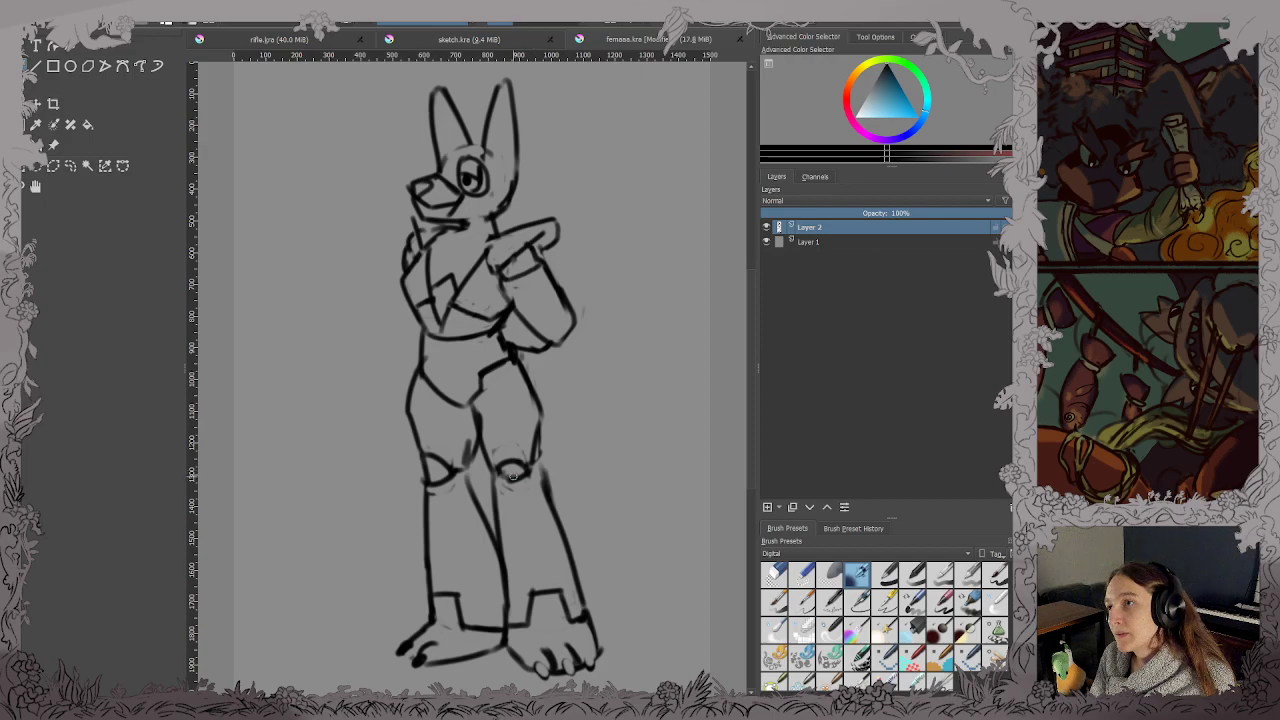
pyautogui.moveTo(512, 476); pyautogui.dragTo(515, 472)
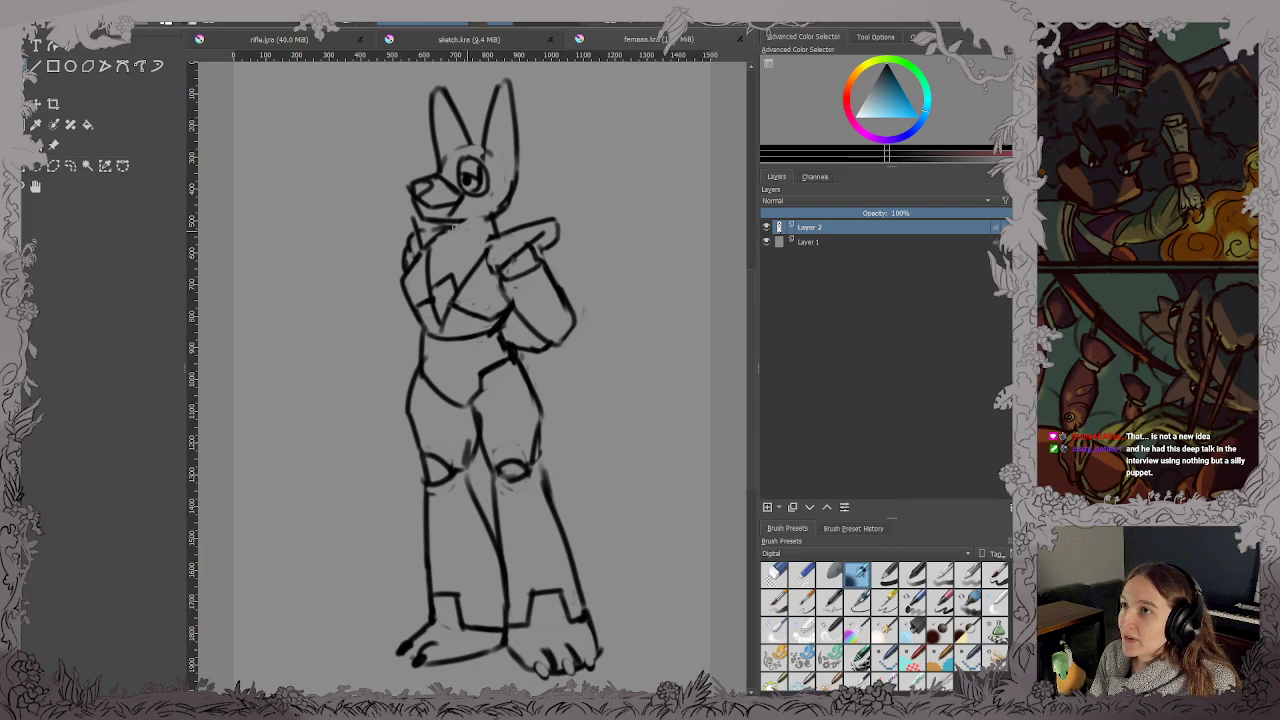
# Draw a curved collar around the neck and scale the whole figure down toward the feet to free space above the head.
pyautogui.moveTo(454, 227); pyautogui.dragTo(448, 229)
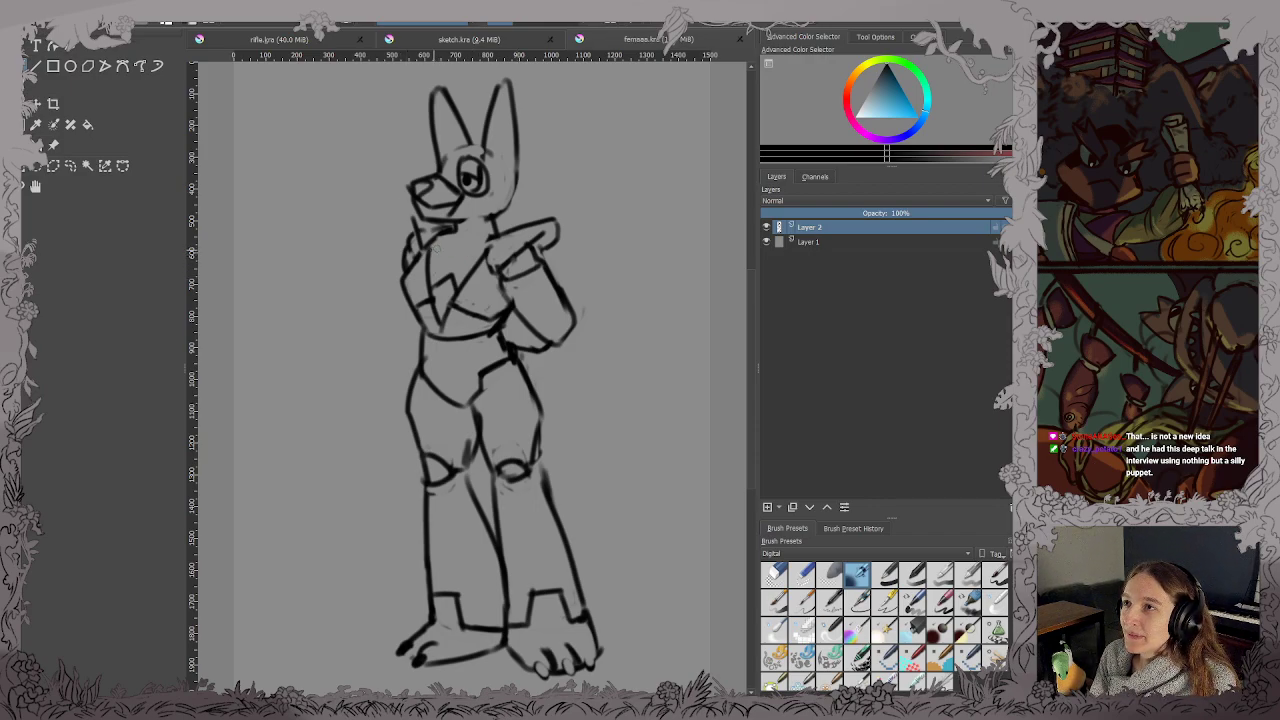
pyautogui.moveTo(454, 231); pyautogui.dragTo(492, 232)
pyautogui.hotkey('ctrl', 't')
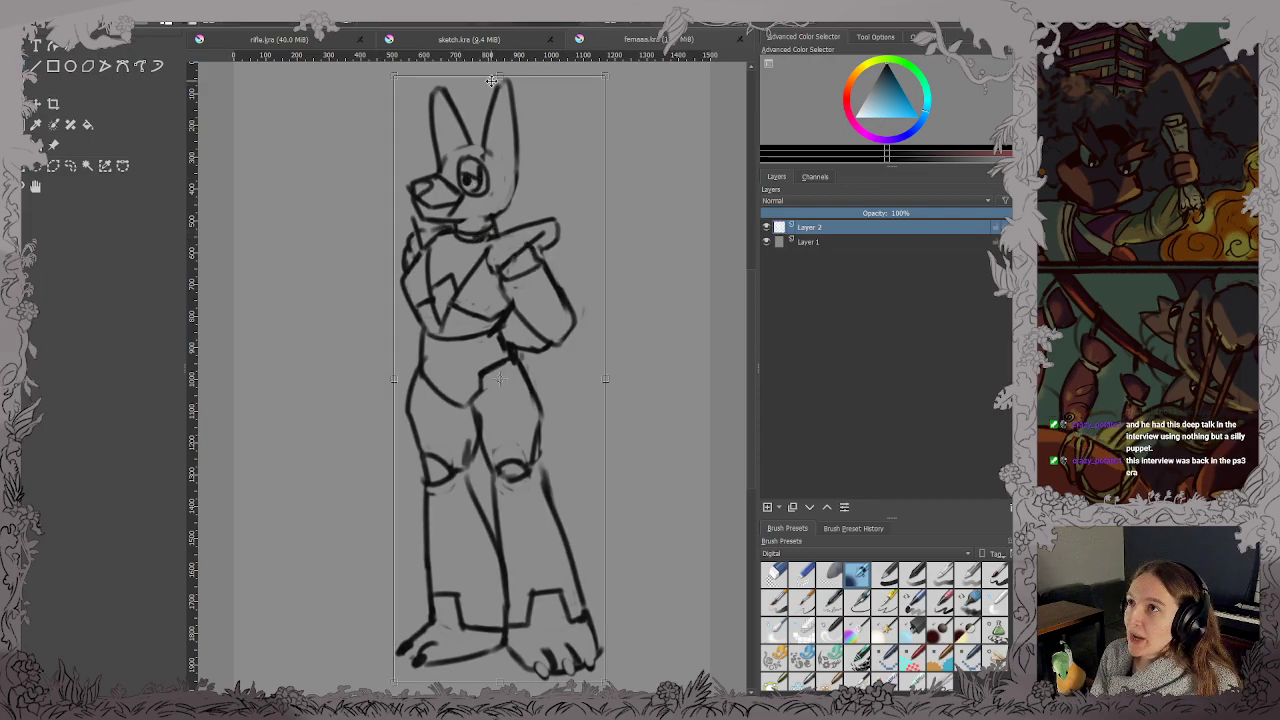
pyautogui.moveTo(497, 77); pyautogui.dragTo(500, 135)
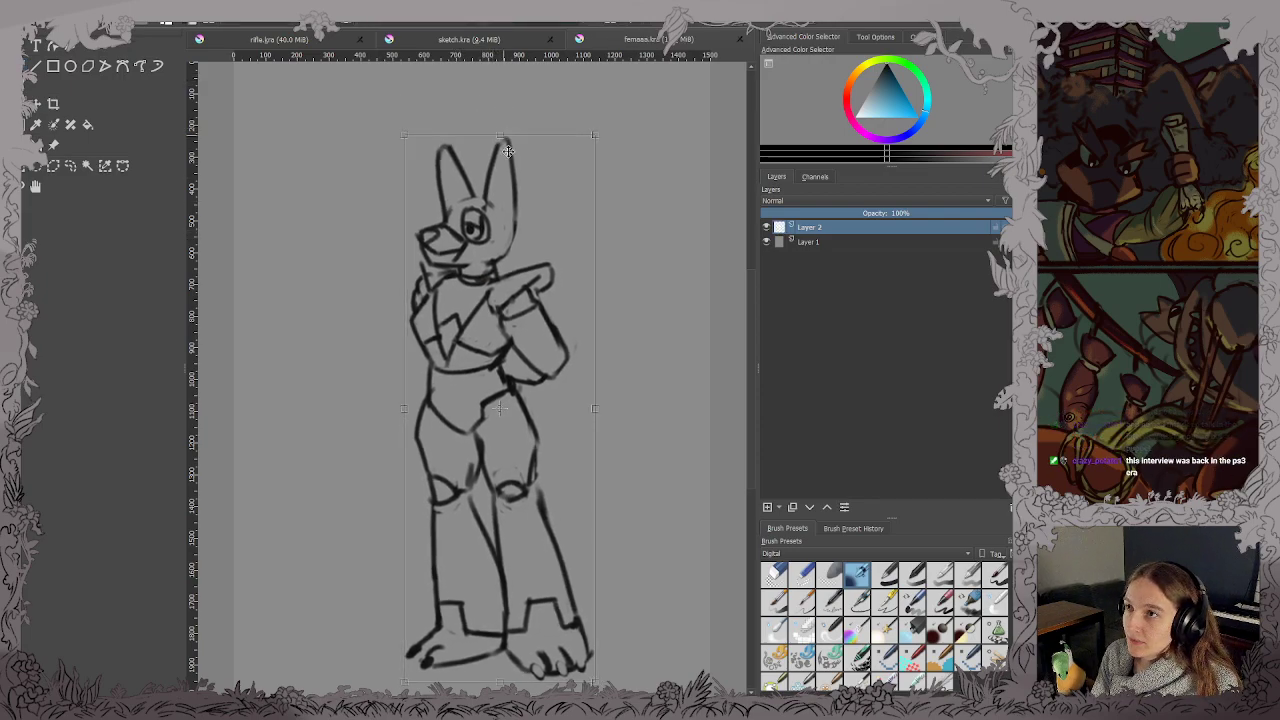
pyautogui.press('Return')
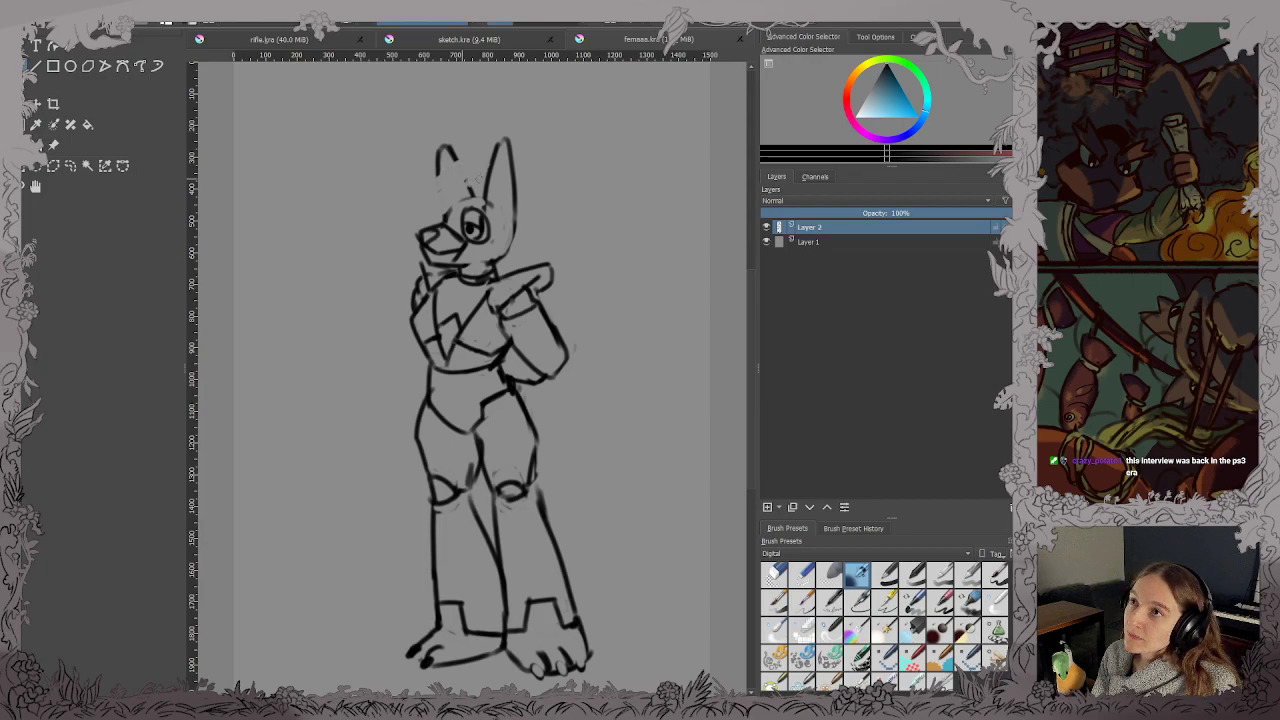
# Draw a curly fringe over the forehead and outline a large mass of hair with a scalloped edge behind the head.
pyautogui.moveTo(461, 165)
pyautogui.mouseDown()
pyautogui.moveTo(435, 171)
pyautogui.moveTo(465, 198)
pyautogui.moveTo(486, 196)
pyautogui.moveTo(440, 218)
pyautogui.moveTo(465, 180)
pyautogui.moveTo(488, 176)
pyautogui.moveTo(430, 220)
pyautogui.mouseUp()
pyautogui.hotkey('ctrl', 'z')
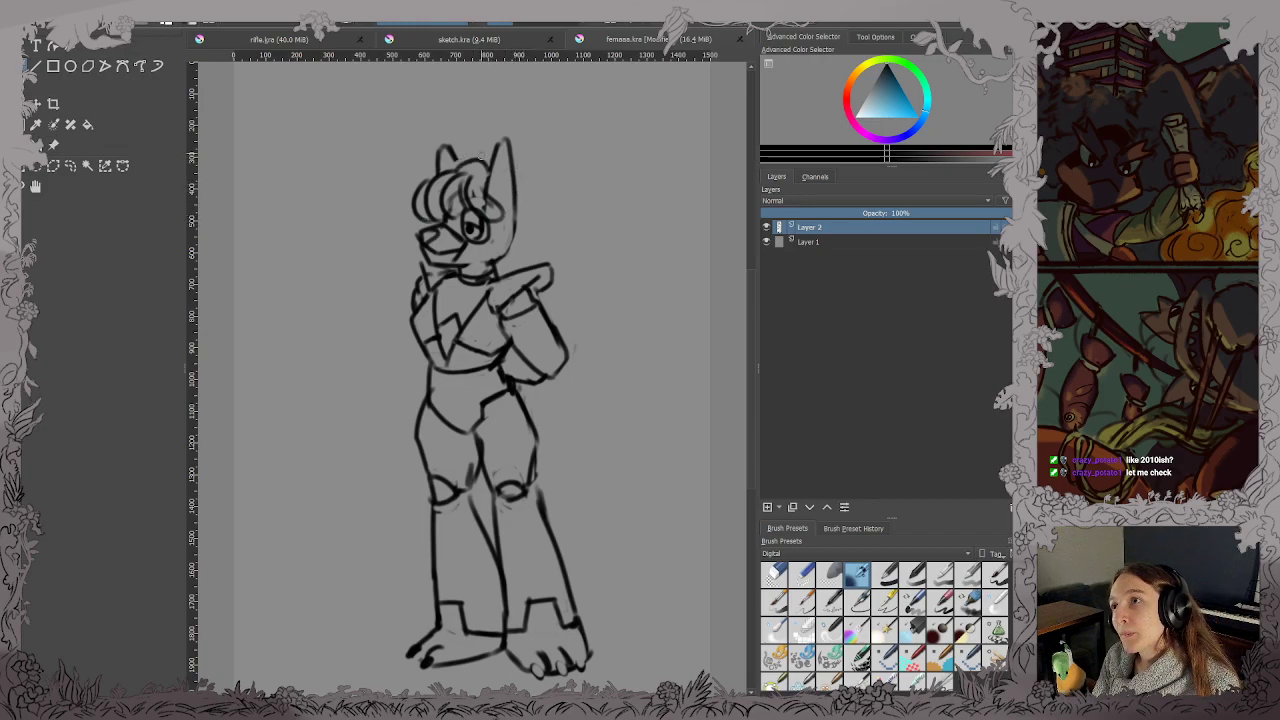
pyautogui.moveTo(479, 158)
pyautogui.mouseDown()
pyautogui.moveTo(515, 105)
pyautogui.moveTo(551, 126)
pyautogui.mouseUp()
pyautogui.hotkey('ctrl', 'z')
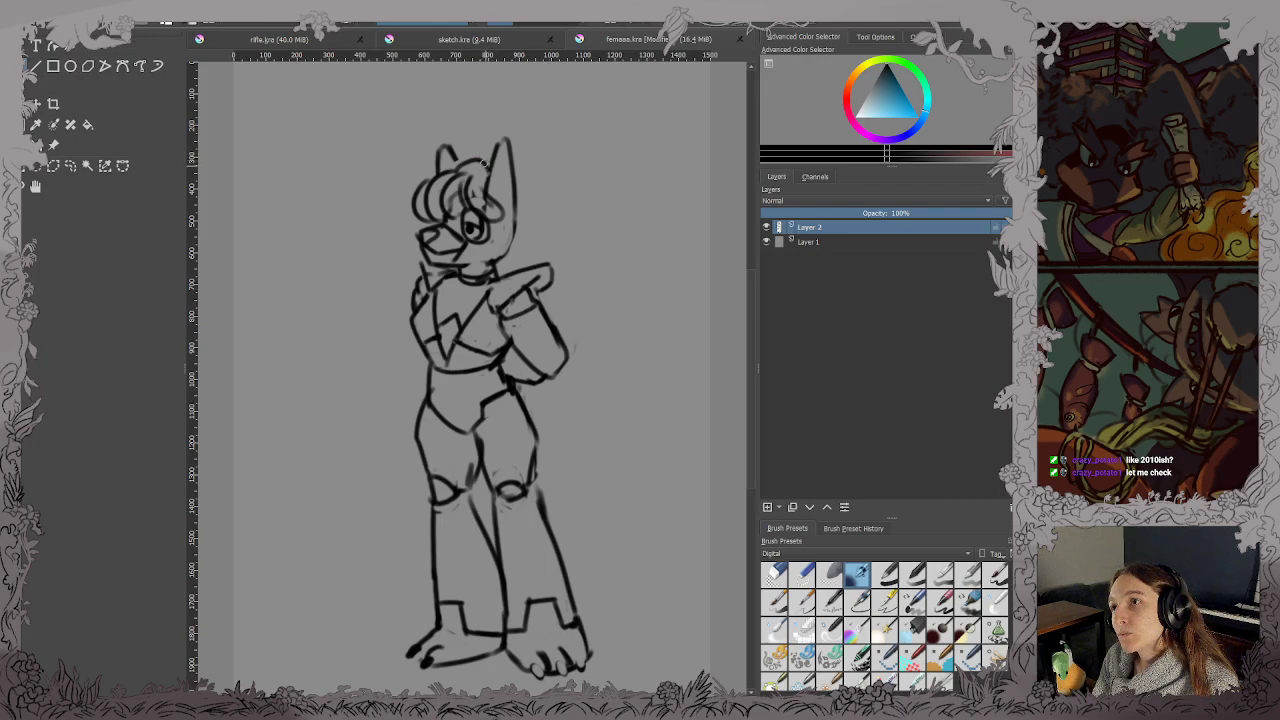
pyautogui.moveTo(482, 160)
pyautogui.mouseDown()
pyautogui.moveTo(495, 122)
pyautogui.moveTo(509, 132)
pyautogui.moveTo(523, 120)
pyautogui.moveTo(567, 145)
pyautogui.moveTo(576, 213)
pyautogui.mouseUp()
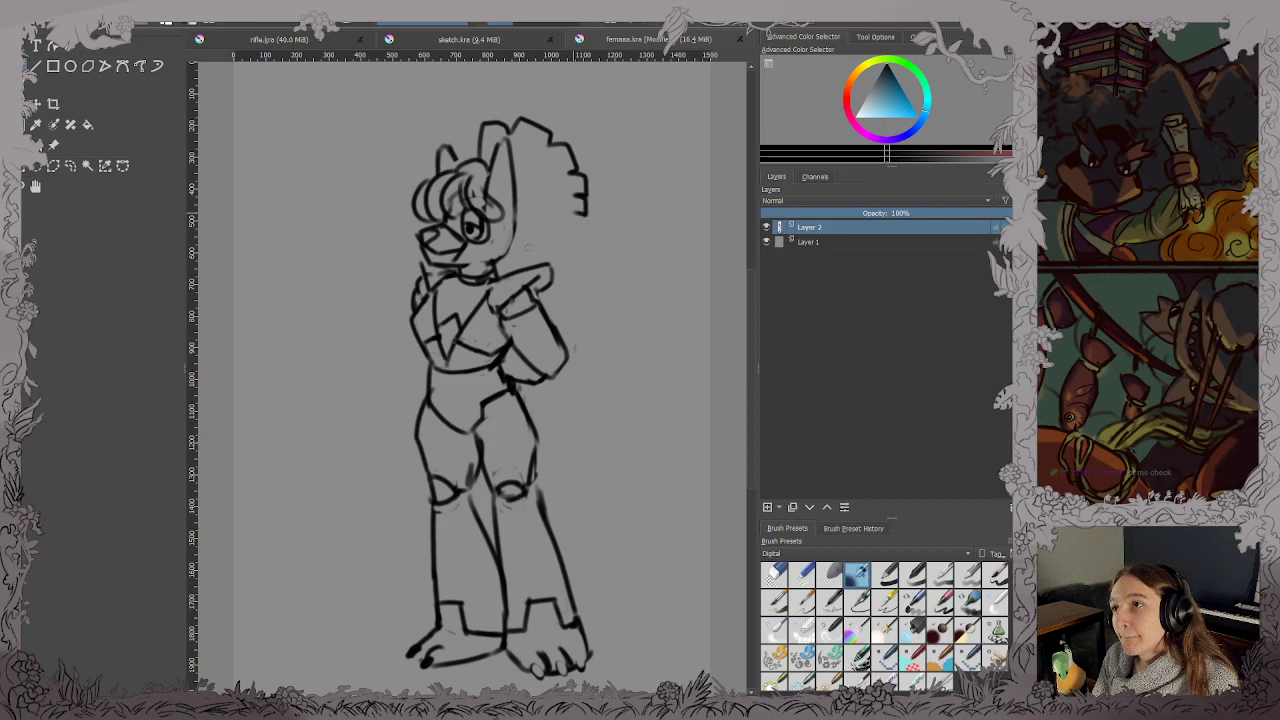
pyautogui.moveTo(528, 265); pyautogui.dragTo(582, 214)
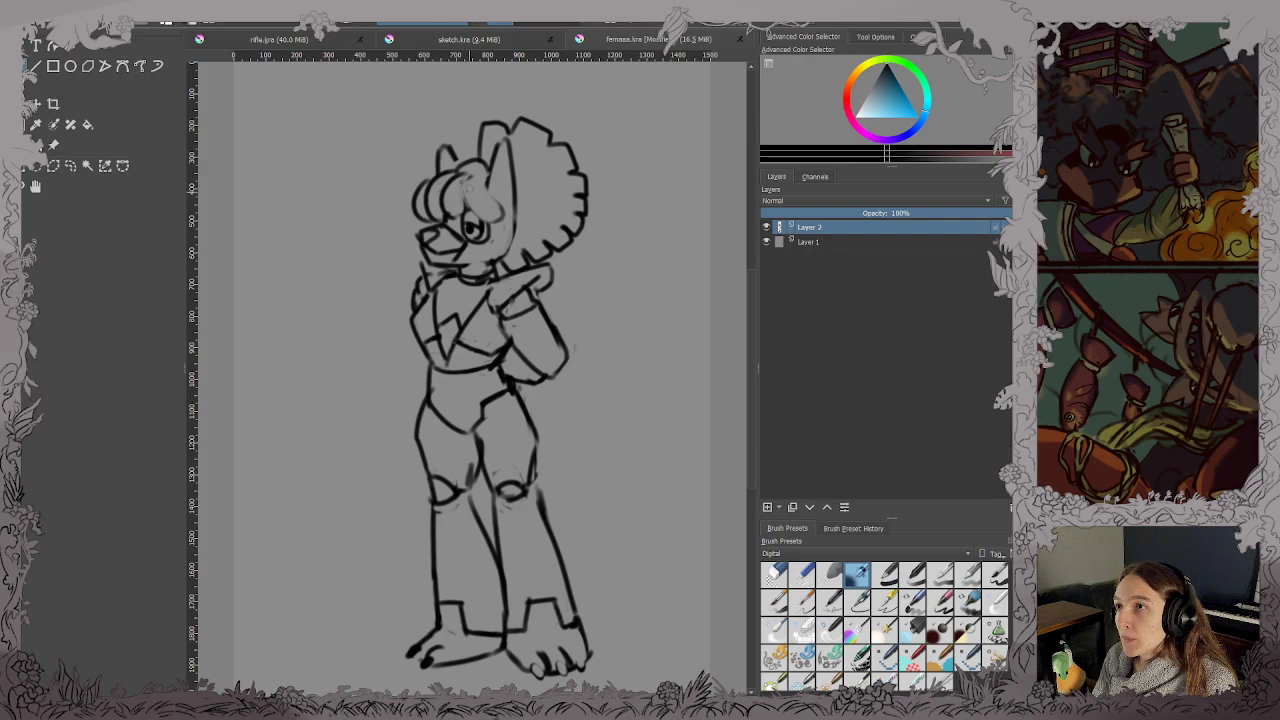
# Erase the curly fringe and the forehead outline to clear the upper face.
pyautogui.moveTo(466, 186)
pyautogui.mouseDown()
pyautogui.moveTo(487, 221)
pyautogui.moveTo(476, 212)
pyautogui.moveTo(500, 208)
pyautogui.moveTo(498, 197)
pyautogui.moveTo(486, 221)
pyautogui.moveTo(451, 189)
pyautogui.moveTo(422, 208)
pyautogui.moveTo(491, 195)
pyautogui.mouseUp()
pyautogui.hotkey('ctrl', 'z')
pyautogui.press('e')
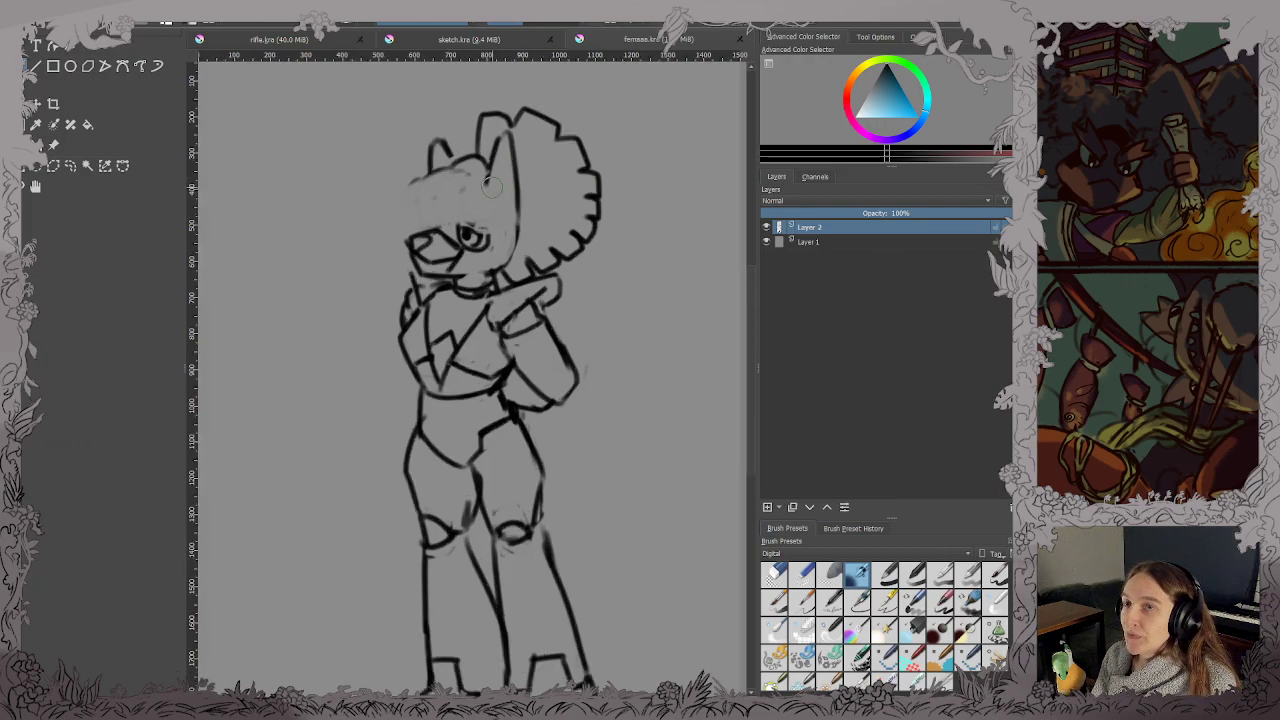
pyautogui.scroll(5, 491, 187)
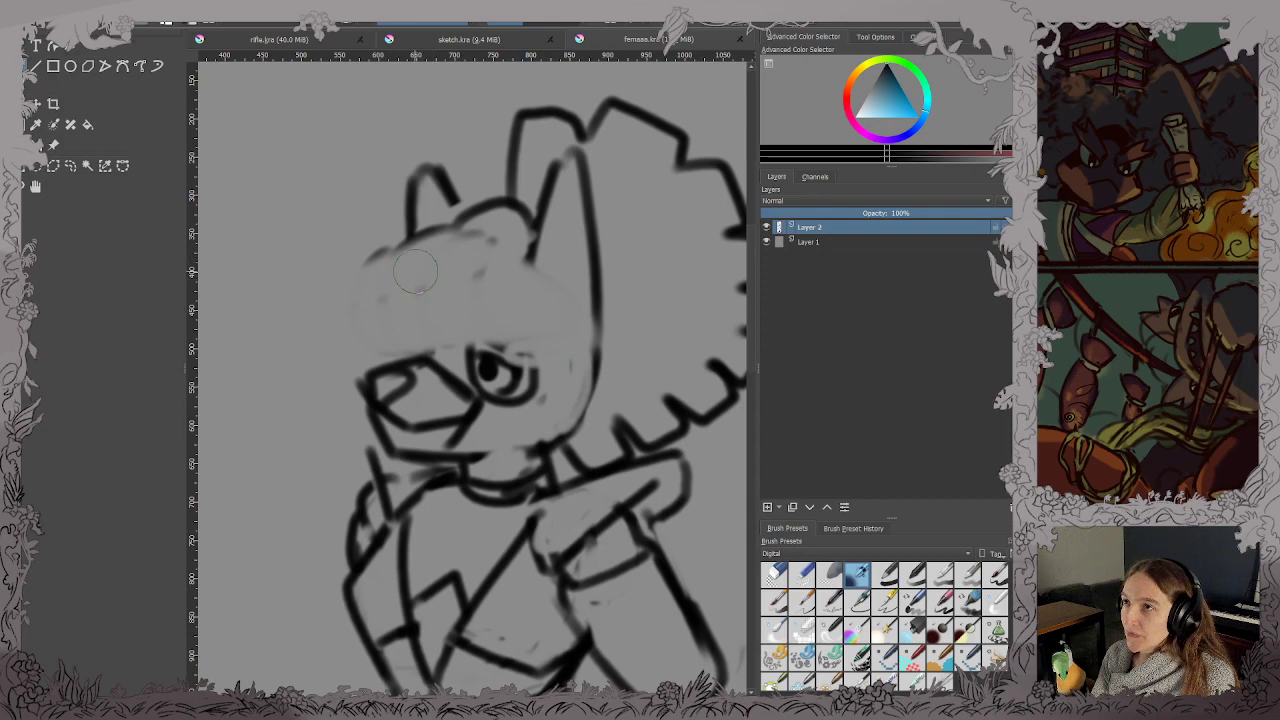
pyautogui.press('e')
pyautogui.moveTo(366, 256)
pyautogui.mouseDown()
pyautogui.moveTo(434, 239)
pyautogui.moveTo(366, 261)
pyautogui.mouseUp()
pyautogui.hotkey('ctrl', 'z')
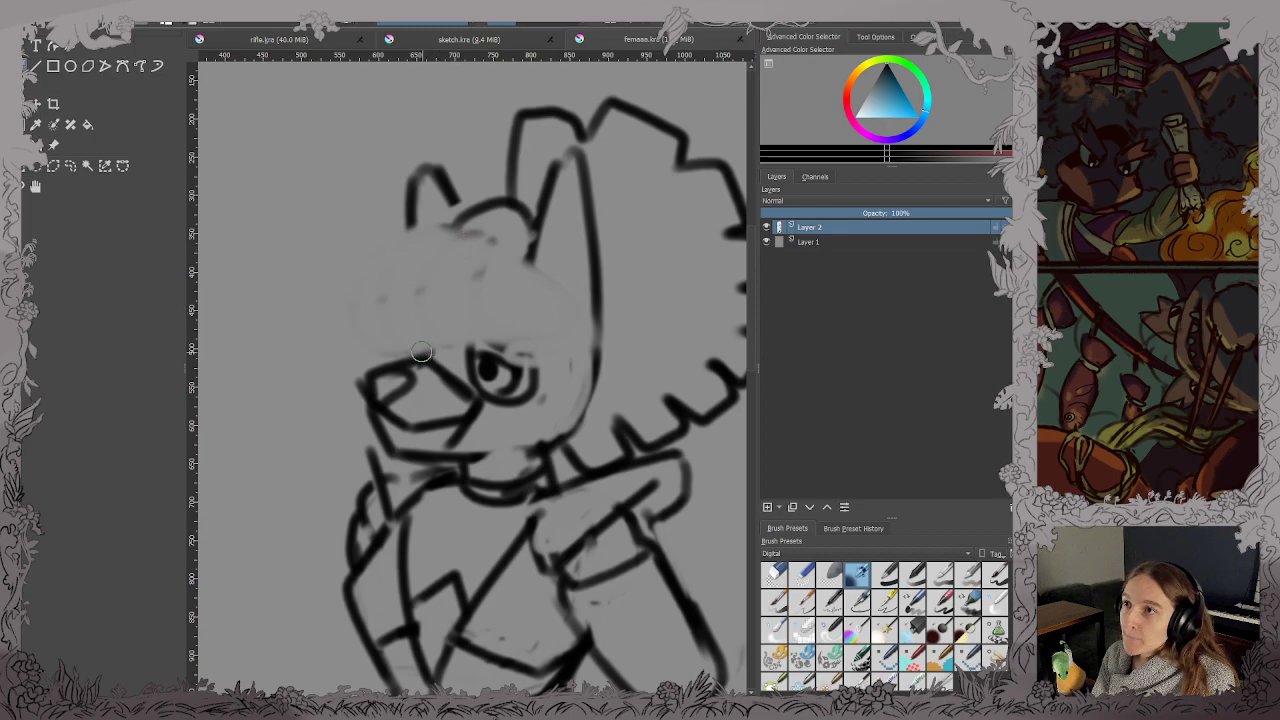
# Redraw the face with a half-lidded, long-lashed near eye, a matching far eye beside the muzzle, and a smiling mouth line.
pyautogui.moveTo(416, 356)
pyautogui.mouseDown()
pyautogui.moveTo(432, 333)
pyautogui.moveTo(422, 300)
pyautogui.mouseUp()
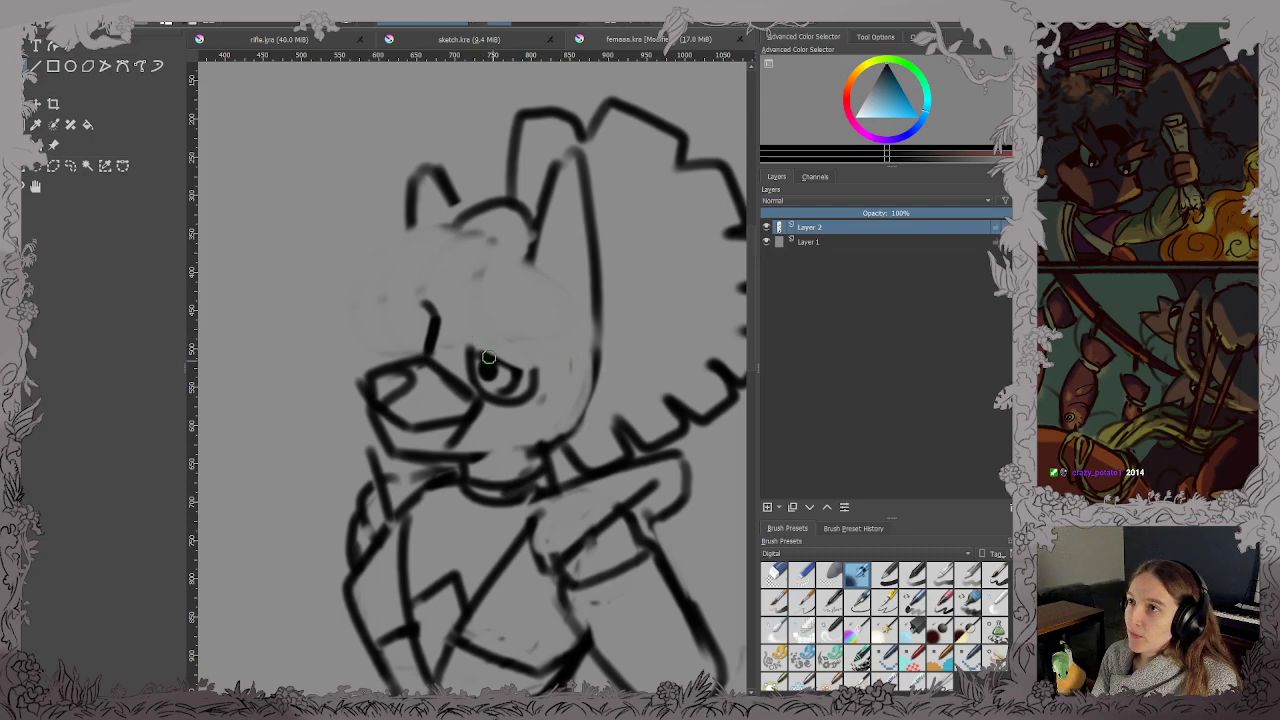
pyautogui.moveTo(467, 350); pyautogui.dragTo(531, 377)
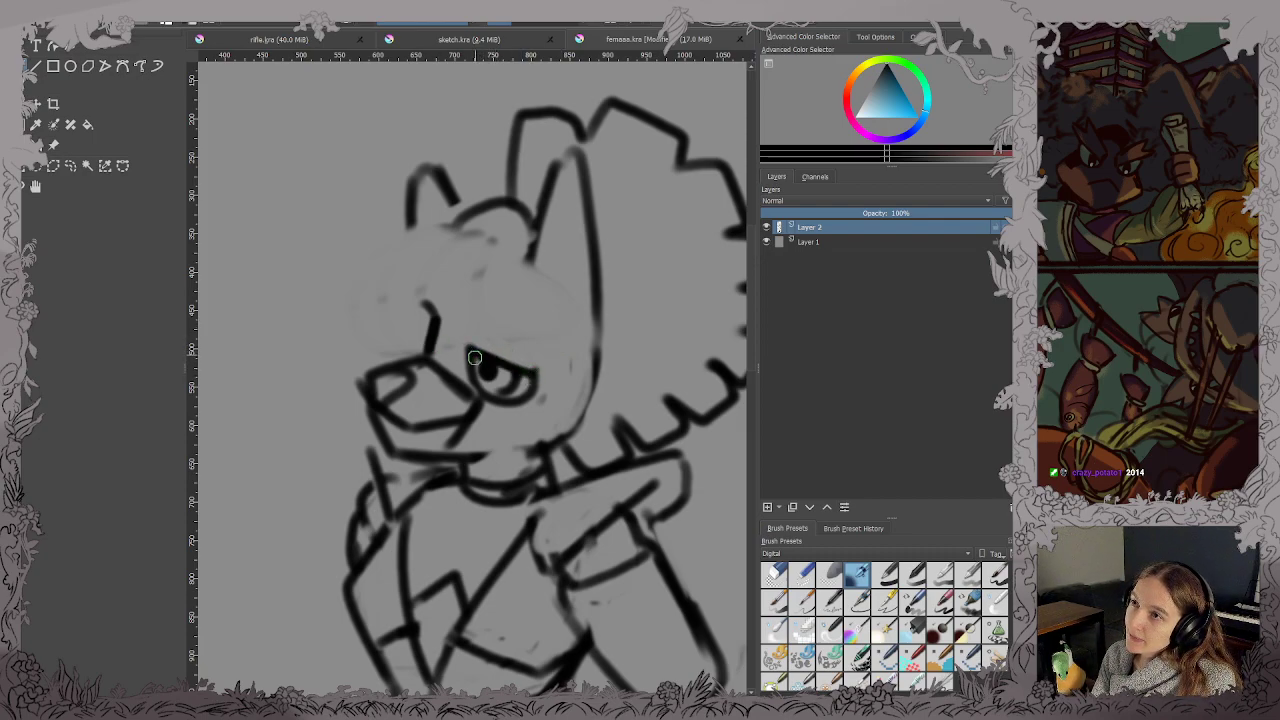
pyautogui.moveTo(468, 350)
pyautogui.mouseDown()
pyautogui.moveTo(520, 346)
pyautogui.moveTo(527, 384)
pyautogui.moveTo(529, 338)
pyautogui.moveTo(534, 358)
pyautogui.moveTo(504, 322)
pyautogui.moveTo(516, 330)
pyautogui.moveTo(484, 318)
pyautogui.moveTo(541, 362)
pyautogui.moveTo(540, 382)
pyautogui.moveTo(527, 324)
pyautogui.moveTo(560, 384)
pyautogui.moveTo(525, 408)
pyautogui.mouseUp()
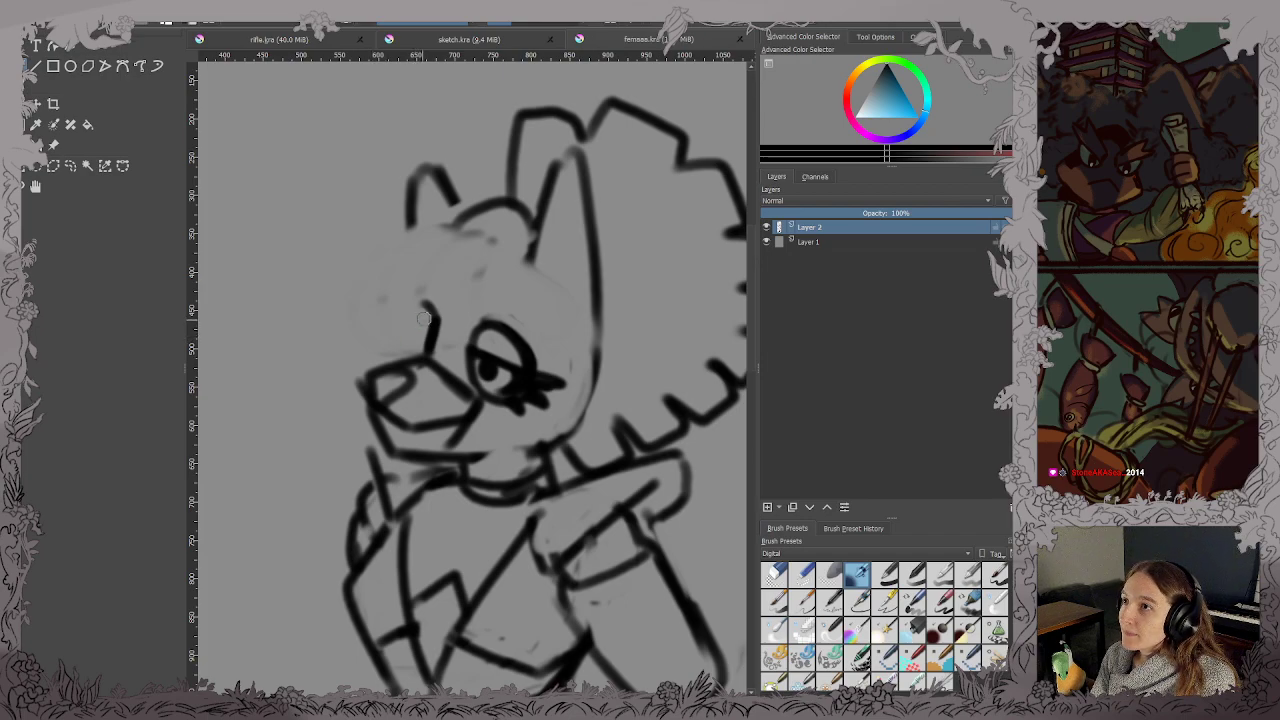
pyautogui.moveTo(424, 318)
pyautogui.mouseDown()
pyautogui.moveTo(396, 360)
pyautogui.moveTo(404, 328)
pyautogui.moveTo(438, 342)
pyautogui.moveTo(370, 320)
pyautogui.moveTo(396, 358)
pyautogui.moveTo(446, 316)
pyautogui.mouseUp()
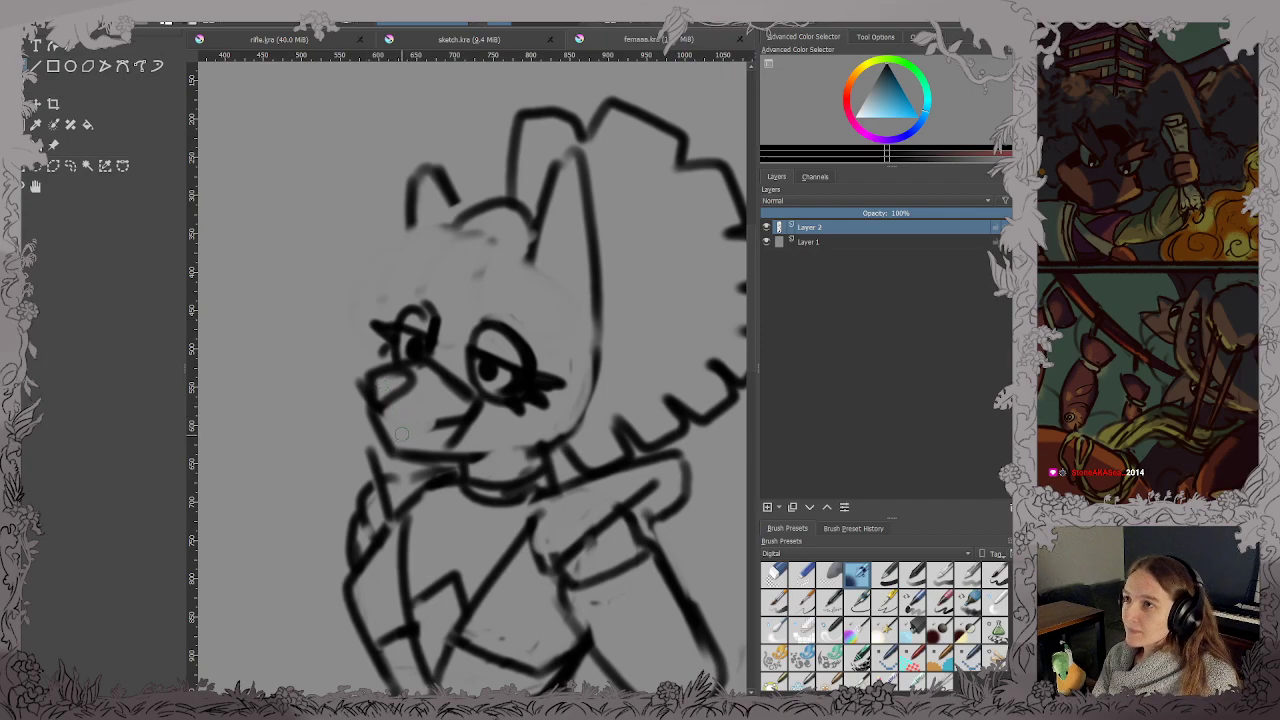
pyautogui.moveTo(370, 408)
pyautogui.mouseDown()
pyautogui.moveTo(406, 429)
pyautogui.moveTo(480, 416)
pyautogui.mouseUp()
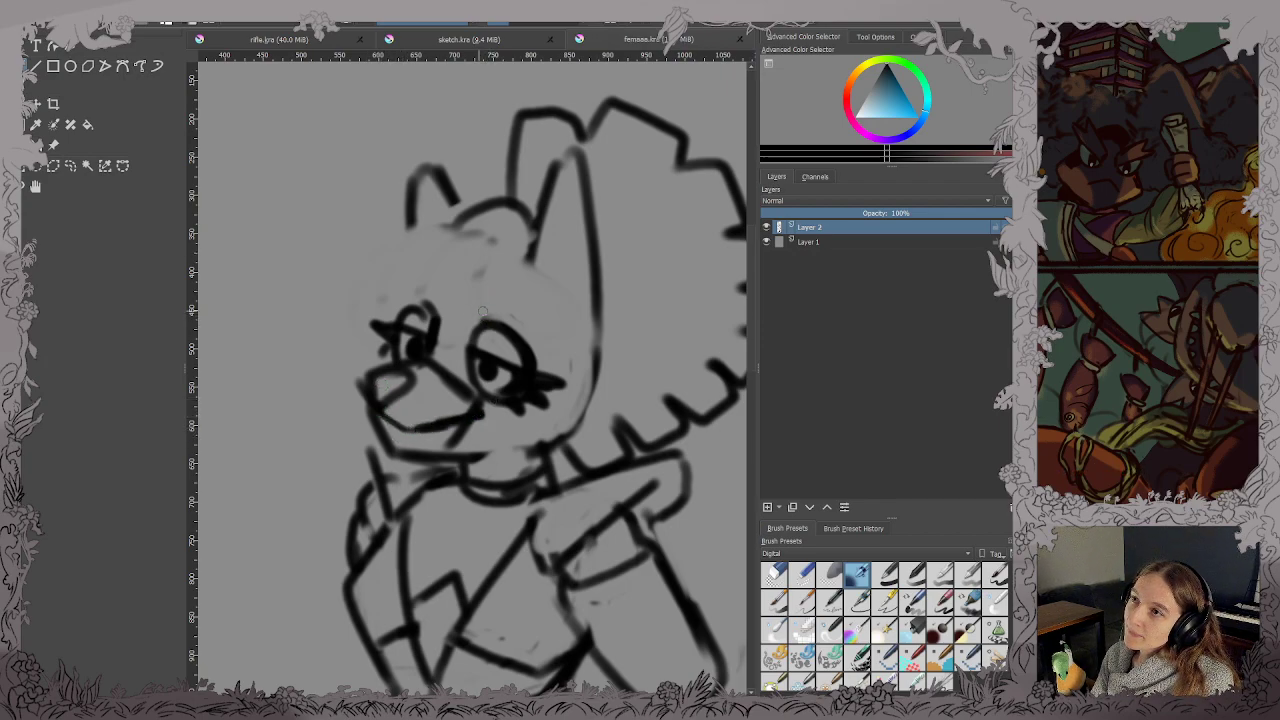
# Draw small triangular eyebrows above both eyes and save the drawing.
pyautogui.moveTo(478, 311)
pyautogui.mouseDown()
pyautogui.moveTo(475, 288)
pyautogui.moveTo(518, 295)
pyautogui.moveTo(484, 310)
pyautogui.mouseUp()
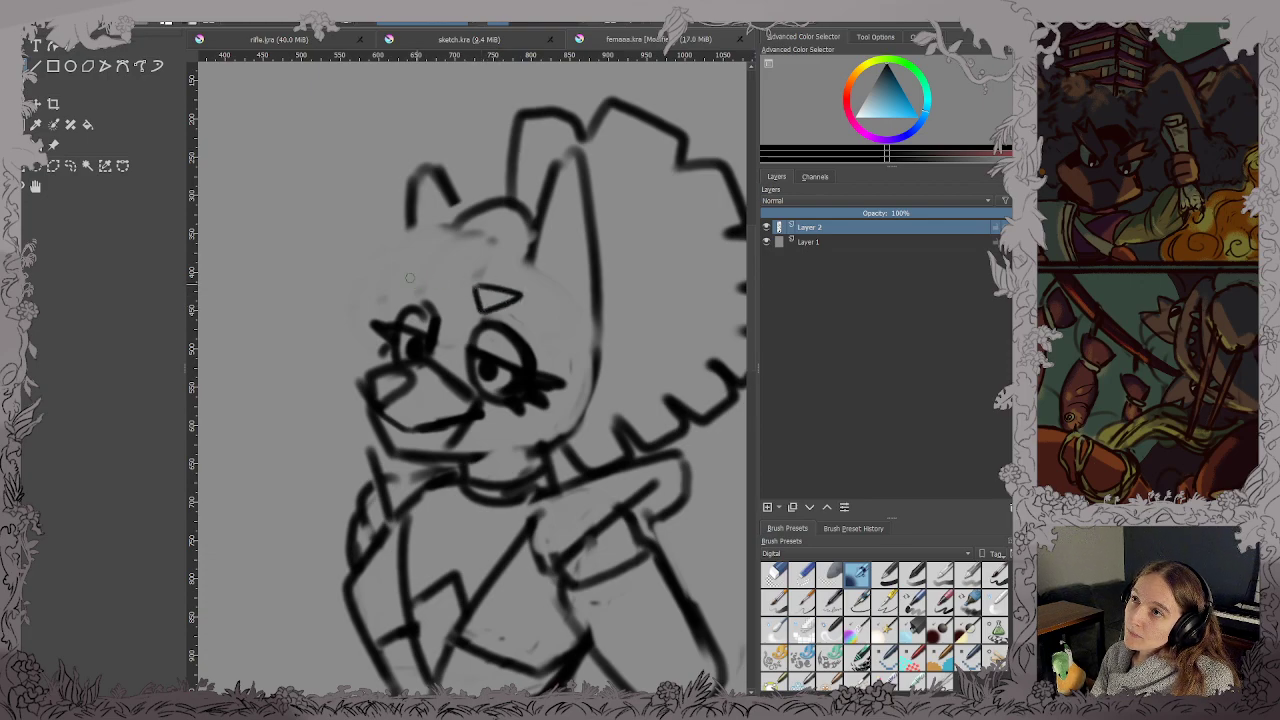
pyautogui.moveTo(405, 266)
pyautogui.mouseDown()
pyautogui.moveTo(429, 304)
pyautogui.moveTo(446, 293)
pyautogui.moveTo(420, 274)
pyautogui.moveTo(443, 291)
pyautogui.moveTo(455, 277)
pyautogui.moveTo(444, 298)
pyautogui.moveTo(414, 280)
pyautogui.moveTo(429, 299)
pyautogui.moveTo(416, 271)
pyautogui.mouseUp()
pyautogui.hotkey('ctrl', 'z')
pyautogui.hotkey('ctrl', 'z')
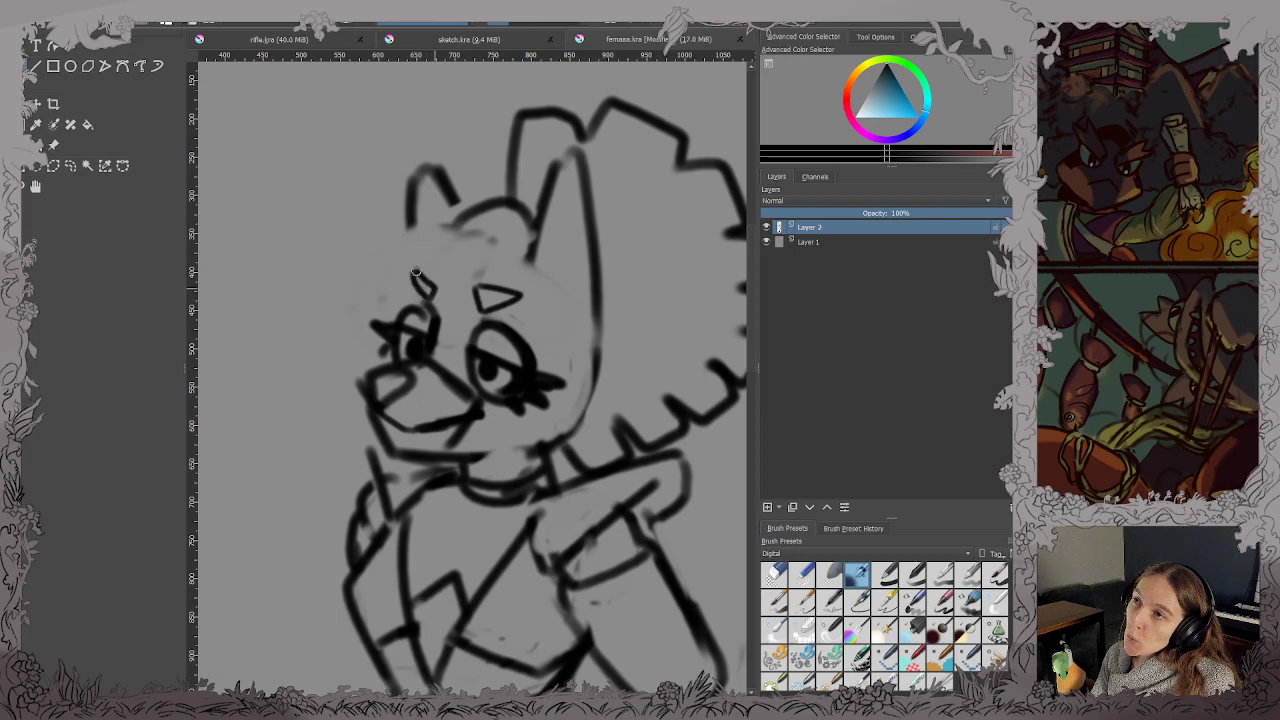
pyautogui.hotkey('ctrl', 'z')
pyautogui.hotkey('ctrl', 'z')
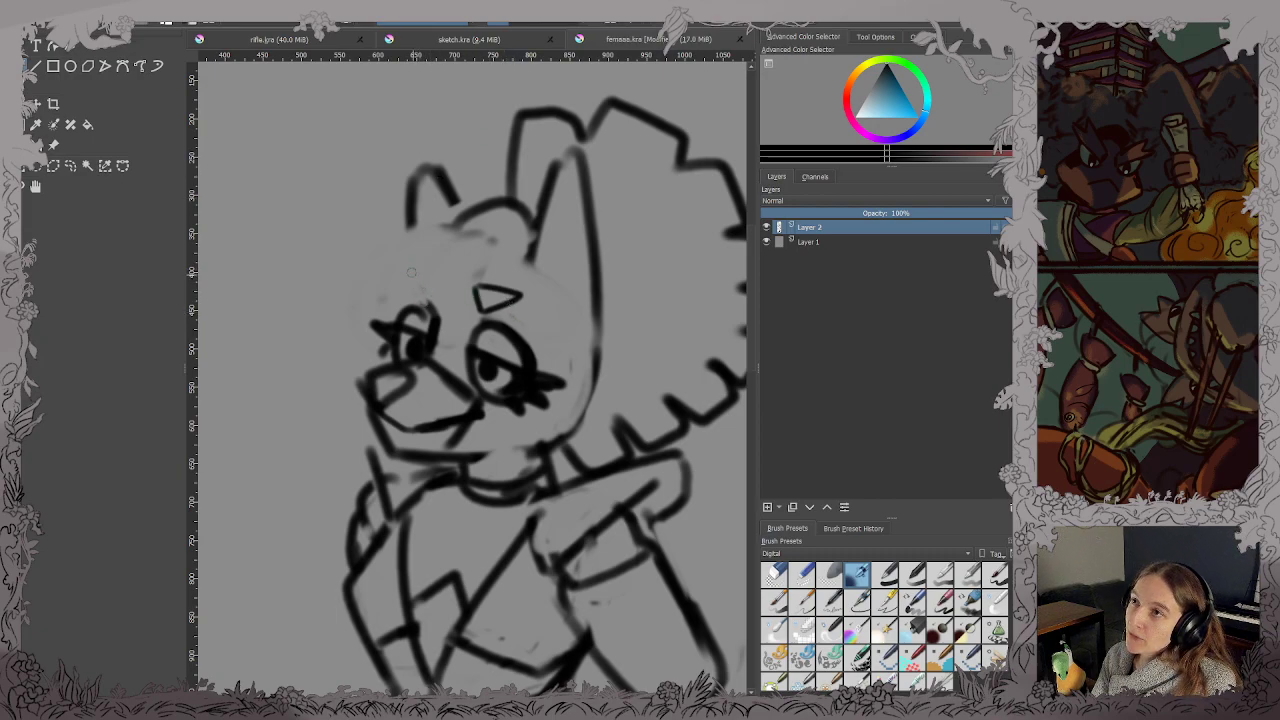
pyautogui.moveTo(410, 272); pyautogui.dragTo(435, 300)
pyautogui.hotkey('ctrl', 'z')
pyautogui.hotkey('ctrl', 'z')
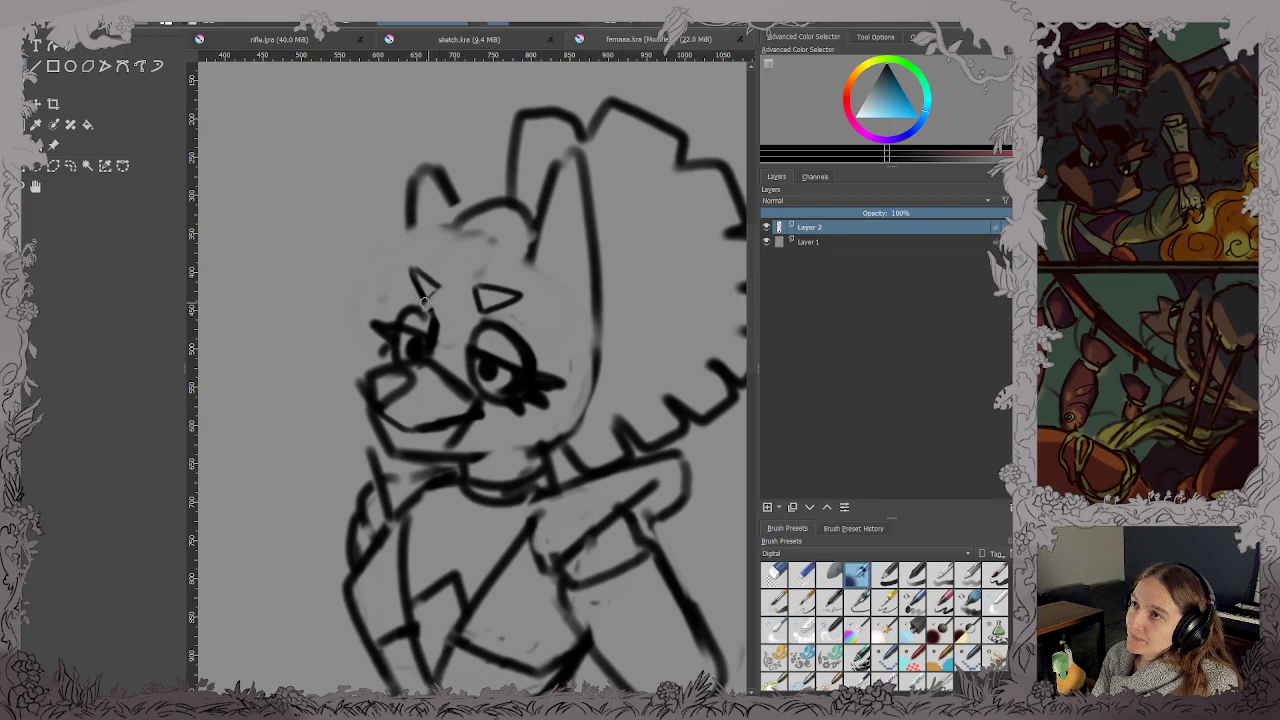
pyautogui.hotkey('ctrl', 's')
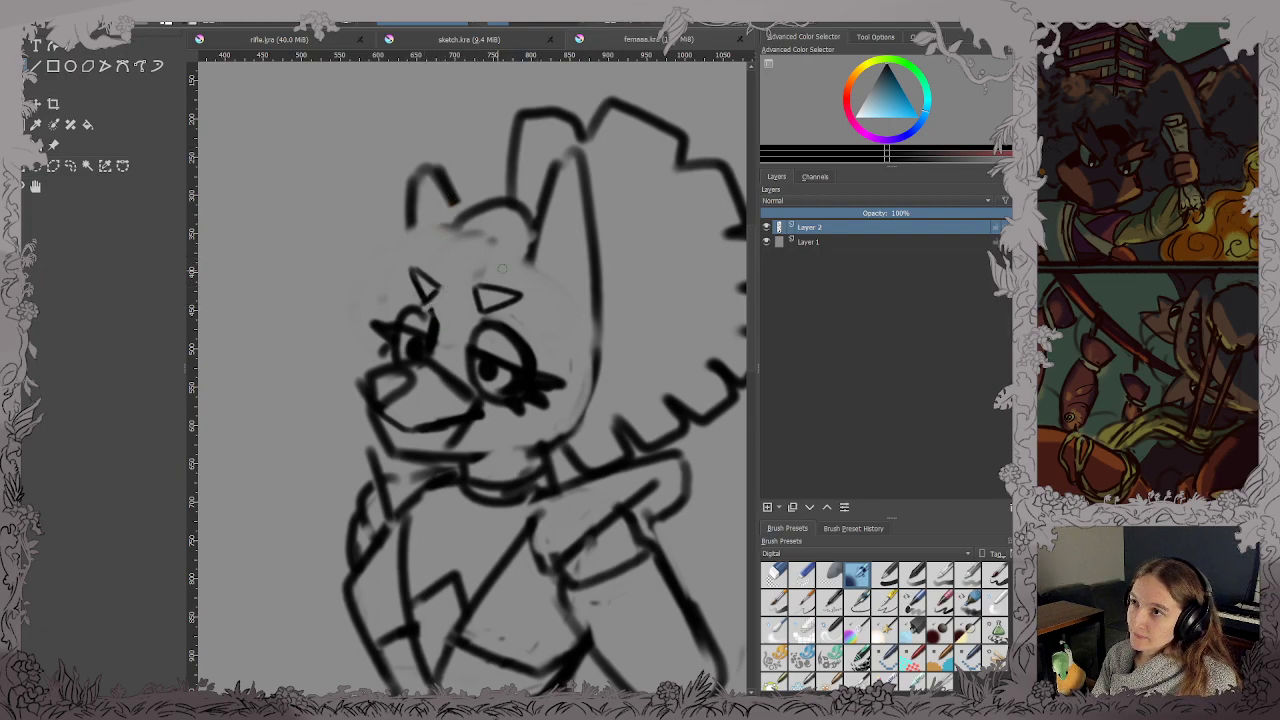
# Erase the leftover hair lines above the forehead and draw a rounded curl beside the near ear.
pyautogui.moveTo(492, 215)
pyautogui.mouseDown()
pyautogui.moveTo(474, 220)
pyautogui.moveTo(492, 222)
pyautogui.moveTo(511, 194)
pyautogui.moveTo(518, 208)
pyautogui.mouseUp()
pyautogui.hotkey('ctrl', 'z')
pyautogui.press('e')
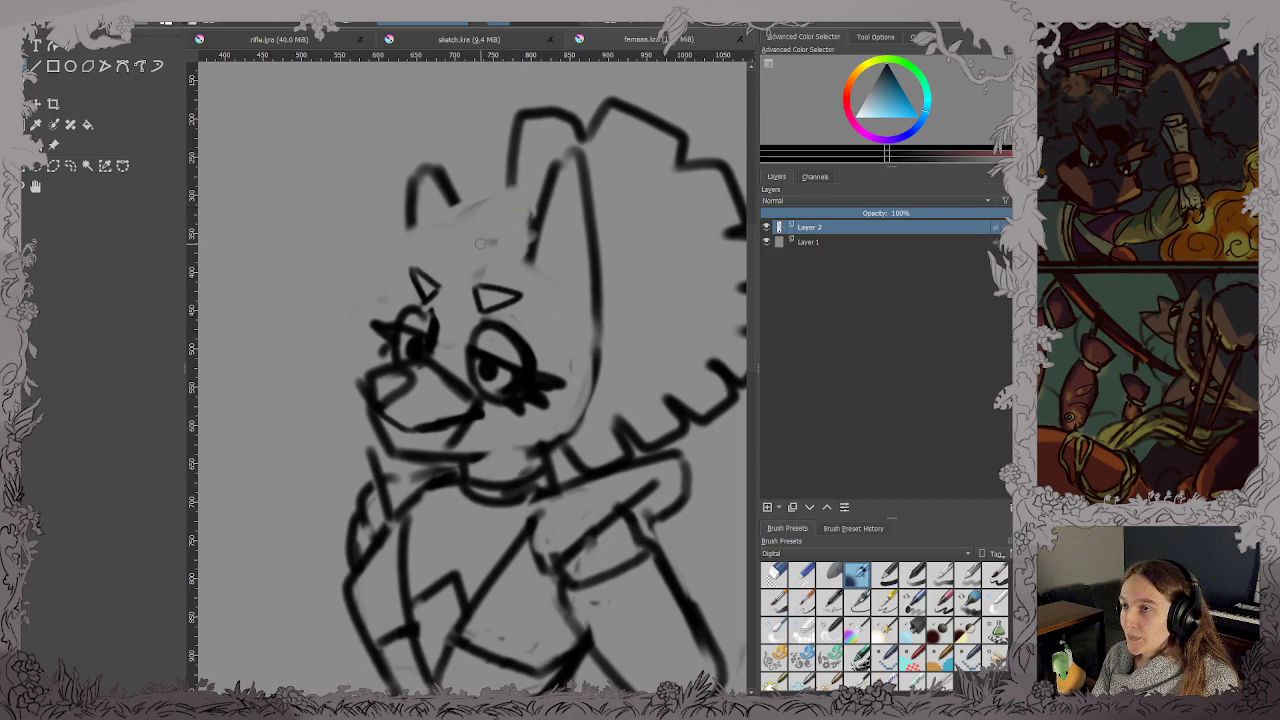
pyautogui.moveTo(490, 246)
pyautogui.mouseDown()
pyautogui.moveTo(501, 290)
pyautogui.moveTo(576, 286)
pyautogui.moveTo(519, 252)
pyautogui.moveTo(530, 254)
pyautogui.moveTo(511, 224)
pyautogui.moveTo(481, 306)
pyautogui.moveTo(498, 214)
pyautogui.moveTo(536, 250)
pyautogui.mouseUp()
pyautogui.press('e')
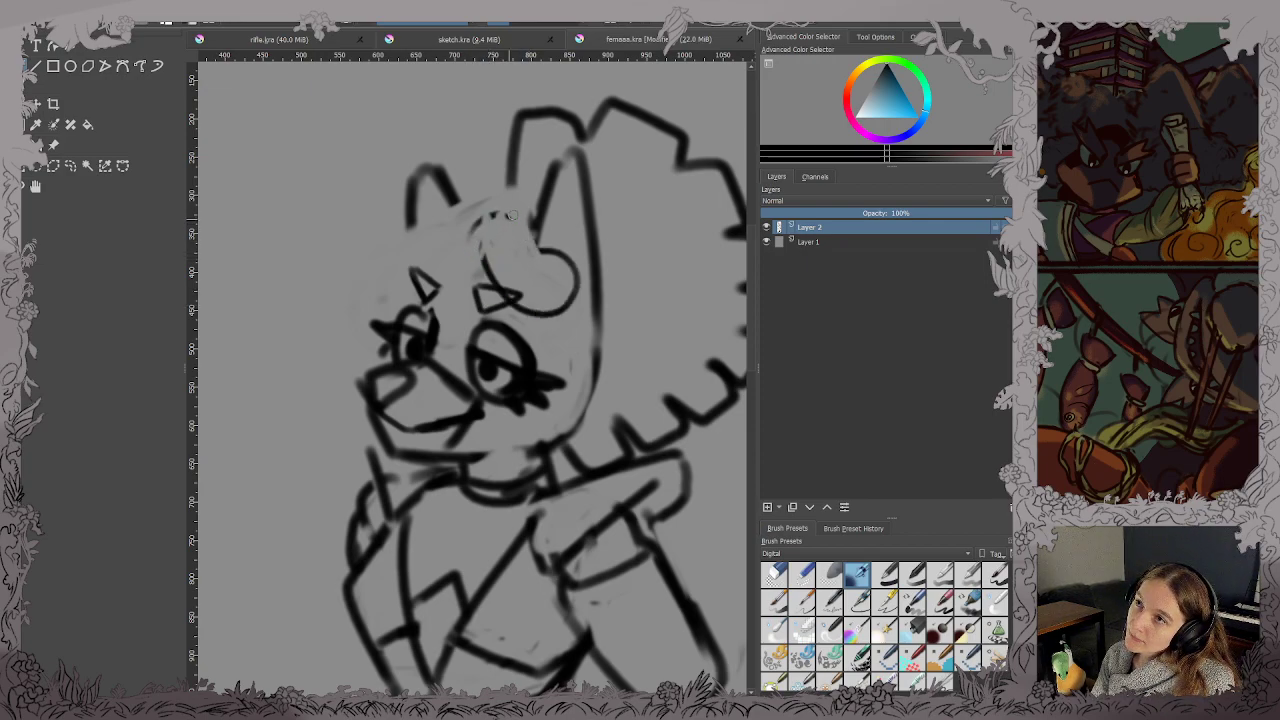
# Draw swept fringe locks across the forehead with a small tuft between the ears, and clean up the overlapping lines.
pyautogui.moveTo(526, 200); pyautogui.dragTo(500, 290)
pyautogui.moveTo(530, 204)
pyautogui.mouseDown()
pyautogui.moveTo(530, 242)
pyautogui.moveTo(554, 244)
pyautogui.moveTo(525, 225)
pyautogui.moveTo(551, 257)
pyautogui.moveTo(531, 209)
pyautogui.moveTo(546, 259)
pyautogui.moveTo(534, 211)
pyautogui.moveTo(537, 245)
pyautogui.moveTo(526, 247)
pyautogui.moveTo(539, 256)
pyautogui.moveTo(521, 239)
pyautogui.moveTo(566, 258)
pyautogui.mouseUp()
pyautogui.press('e')
pyautogui.moveTo(492, 200)
pyautogui.mouseDown()
pyautogui.moveTo(436, 260)
pyautogui.moveTo(468, 292)
pyautogui.moveTo(508, 300)
pyautogui.mouseUp()
pyautogui.moveTo(484, 200)
pyautogui.mouseDown()
pyautogui.moveTo(434, 207)
pyautogui.moveTo(381, 280)
pyautogui.mouseUp()
pyautogui.moveTo(409, 268); pyautogui.dragTo(428, 286)
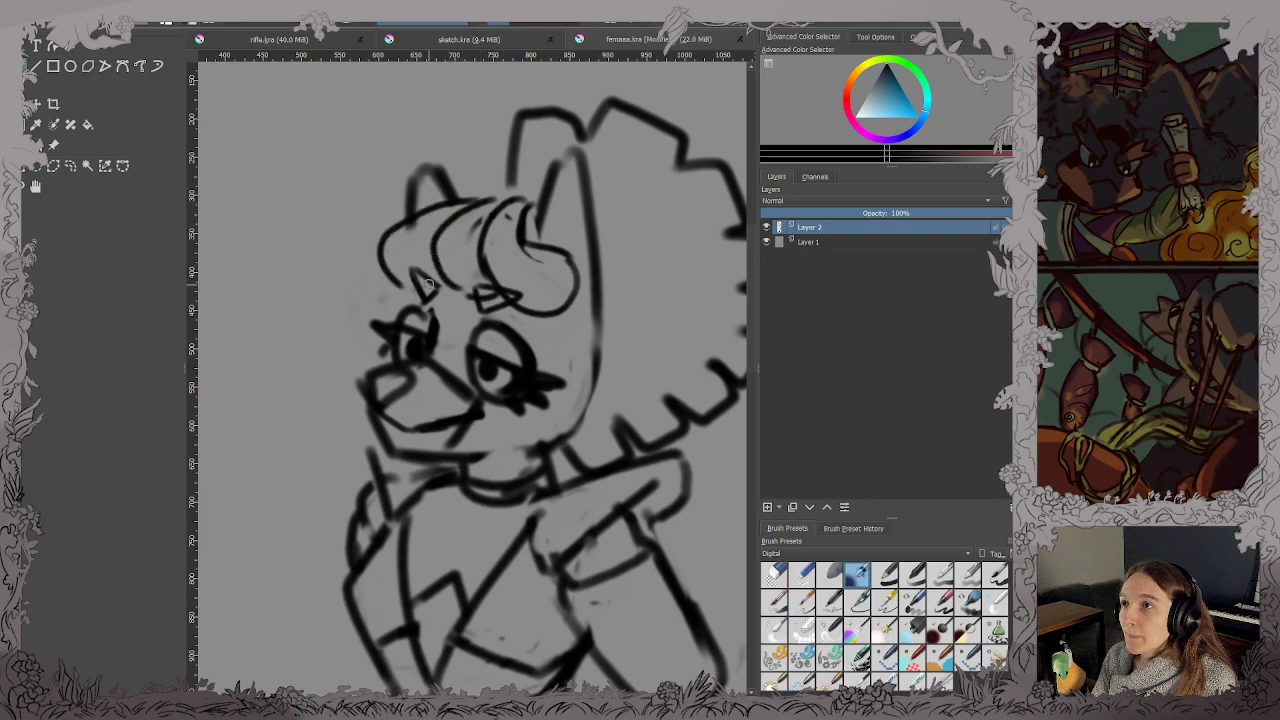
pyautogui.moveTo(481, 205)
pyautogui.mouseDown()
pyautogui.moveTo(534, 212)
pyautogui.moveTo(518, 195)
pyautogui.moveTo(541, 203)
pyautogui.moveTo(537, 215)
pyautogui.moveTo(532, 200)
pyautogui.moveTo(467, 190)
pyautogui.moveTo(495, 152)
pyautogui.moveTo(517, 180)
pyautogui.mouseUp()
pyautogui.press('e')
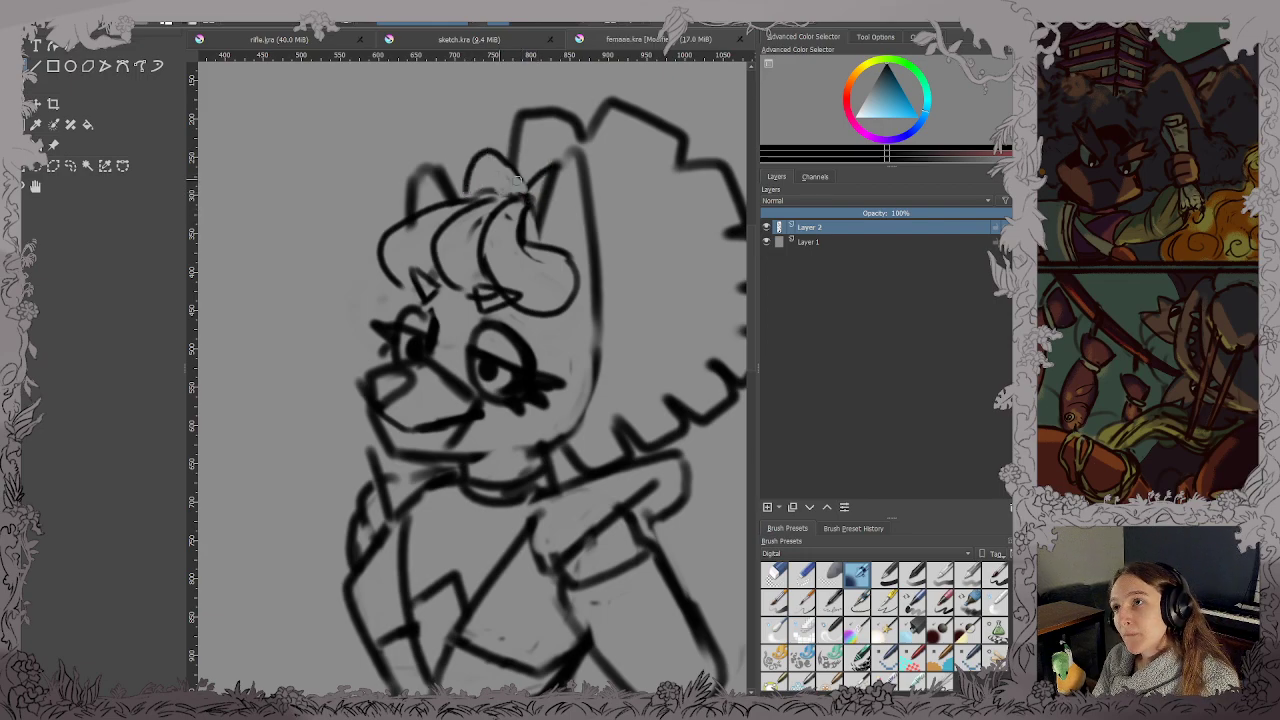
pyautogui.scroll(-4, 500, 185)
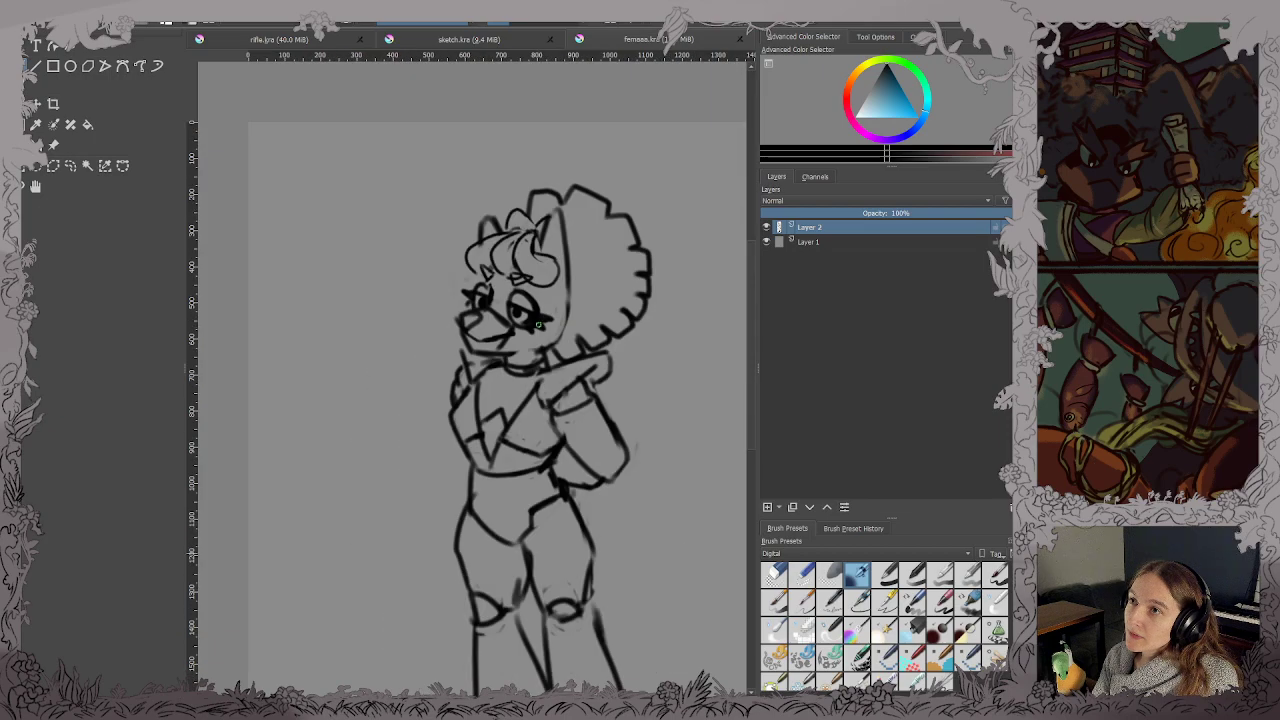
# Look over the whole sketched figure, from the hair and face down to the feet.
pyautogui.scroll(-3, 522, 306)
pyautogui.scroll(4, 522, 306)
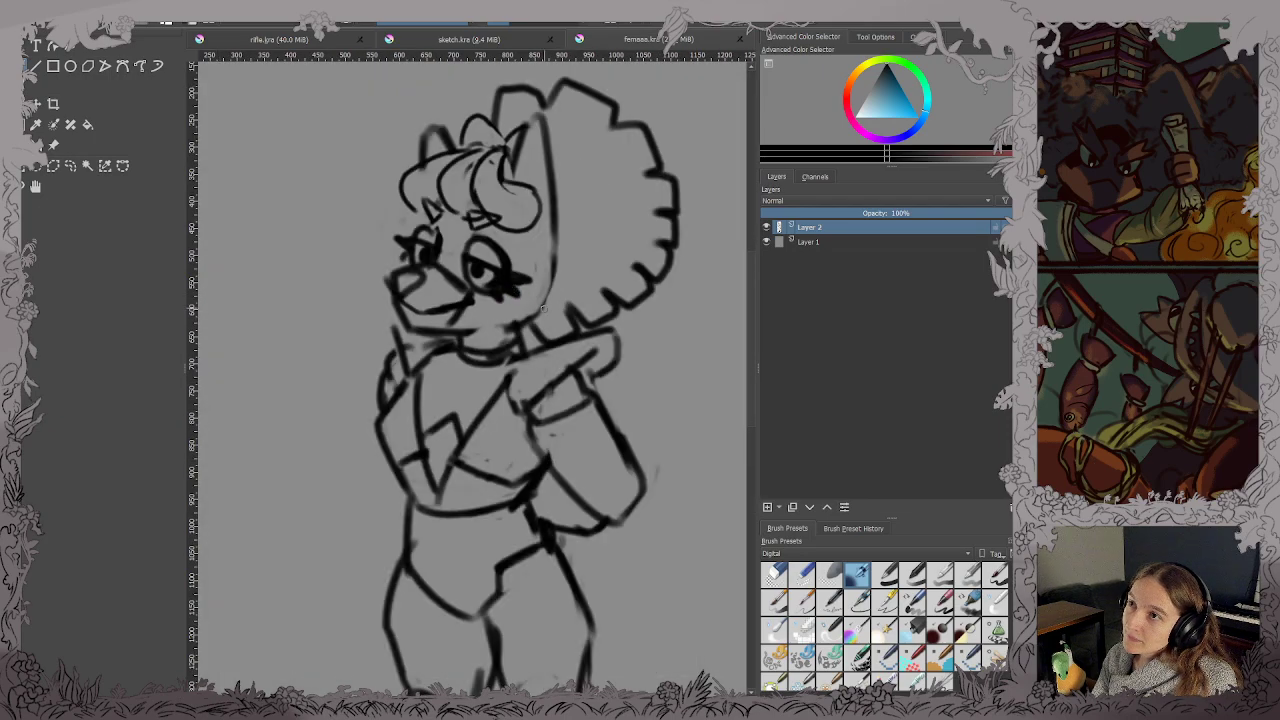
pyautogui.moveTo(512, 298); pyautogui.dragTo(519, 138)
pyautogui.scroll(-3, 519, 137)
pyautogui.scroll(-3, 591, 246)
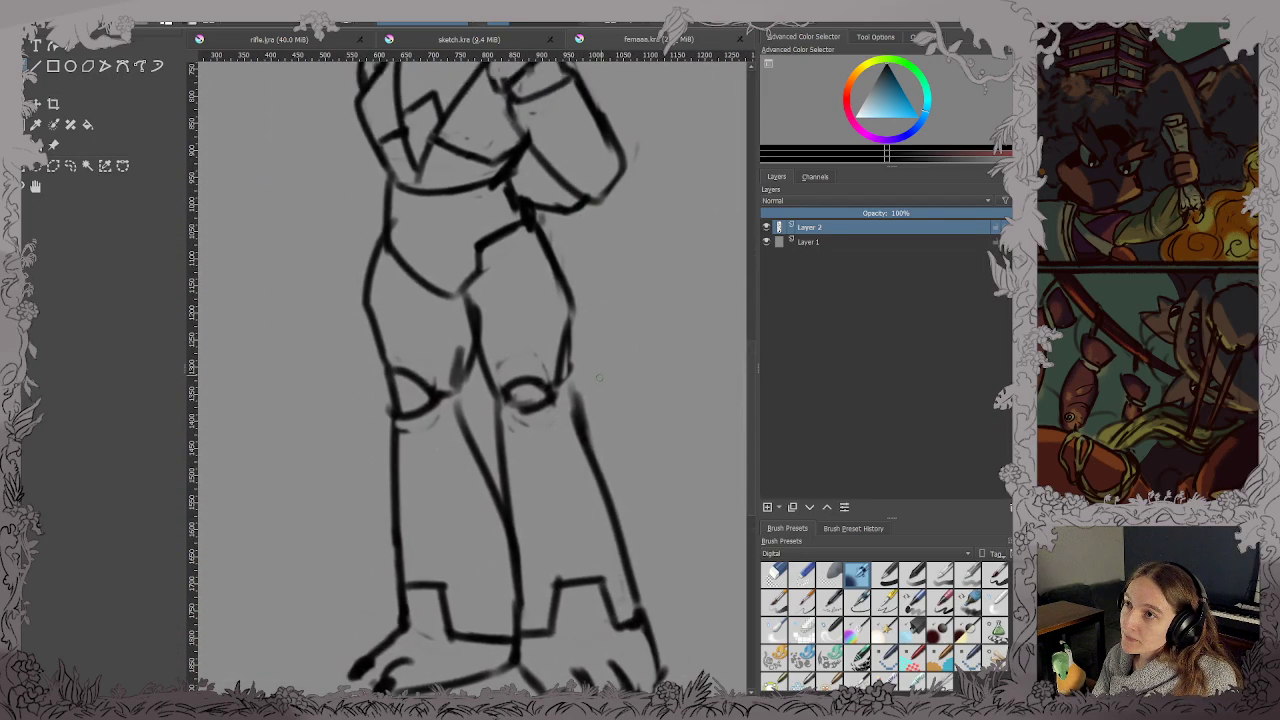
pyautogui.scroll(3, 576, 286)
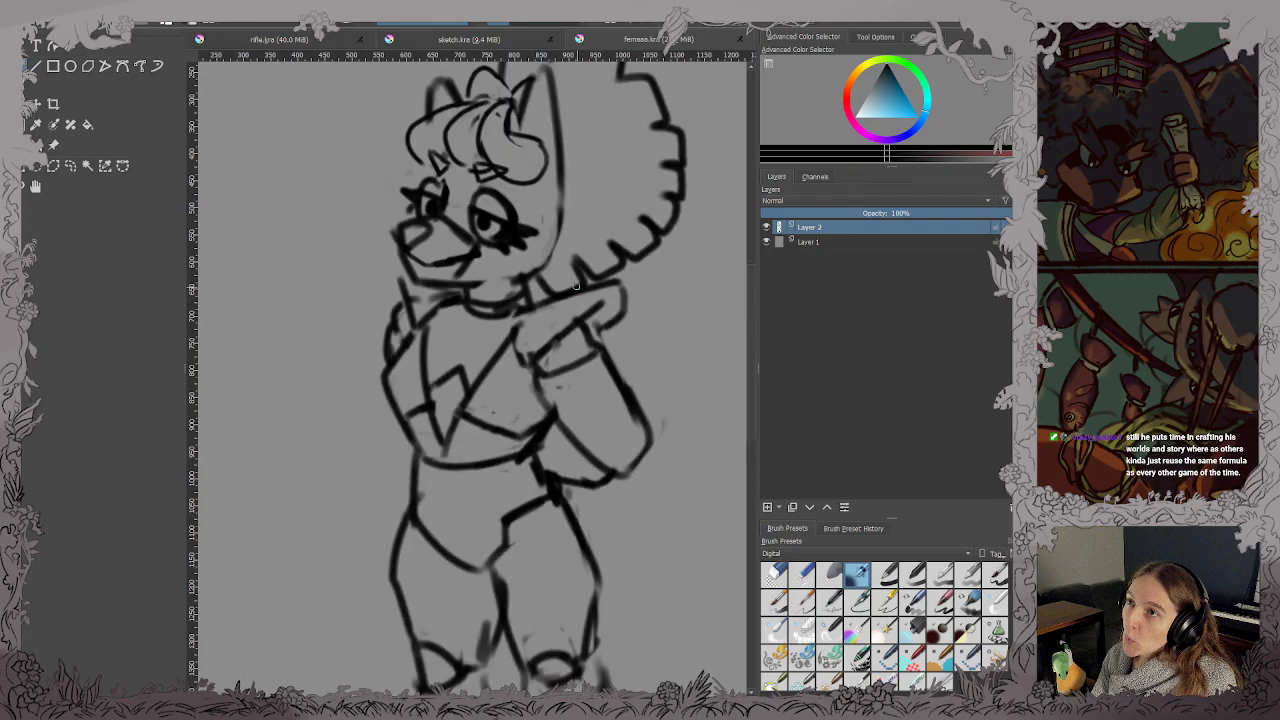
pyautogui.moveTo(573, 277); pyautogui.dragTo(566, 327)
pyautogui.scroll(2, 555, 322)
pyautogui.scroll(-1, 551, 322)
# Redraw the near ear with a pointed tip, a thick front edge and a thinner back edge.
pyautogui.moveTo(489, 232); pyautogui.dragTo(496, 431)
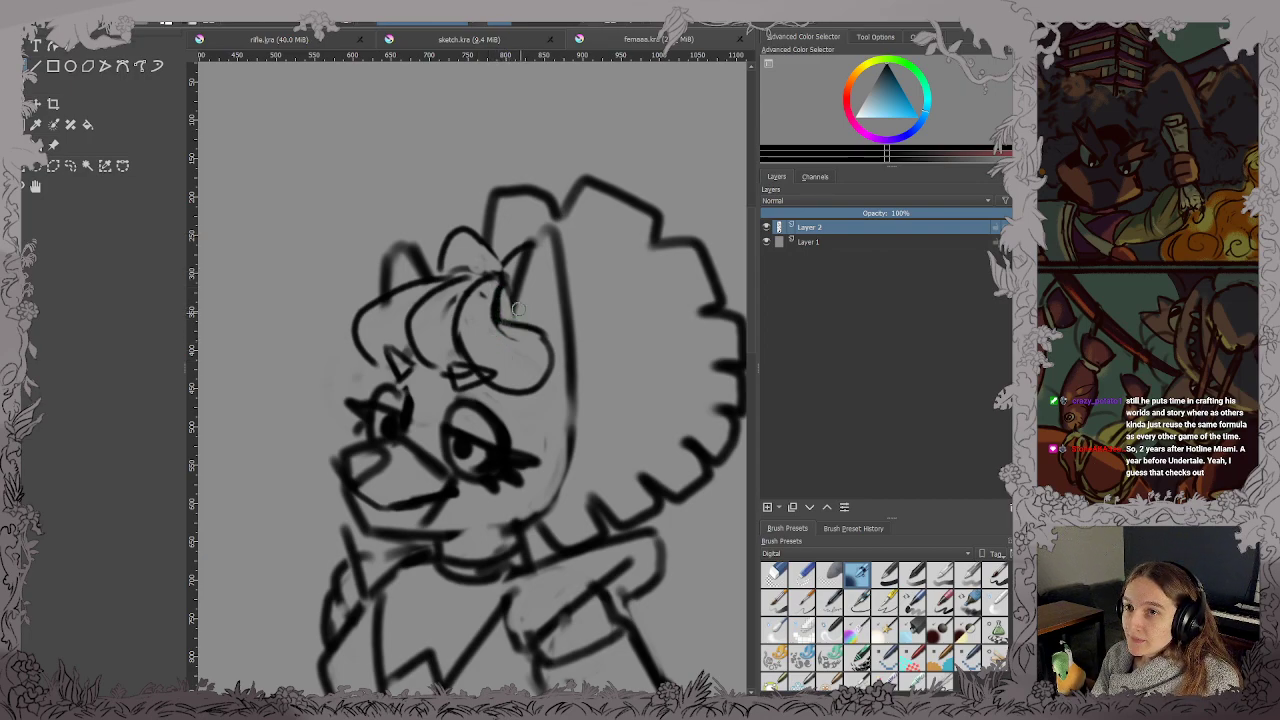
pyautogui.moveTo(510, 317)
pyautogui.mouseDown()
pyautogui.moveTo(545, 240)
pyautogui.moveTo(572, 344)
pyautogui.mouseUp()
pyautogui.hotkey('ctrl', 'z')
pyautogui.hotkey('ctrl', 'z')
pyautogui.hotkey('ctrl', 'z')
pyautogui.hotkey('ctrl', 'z')
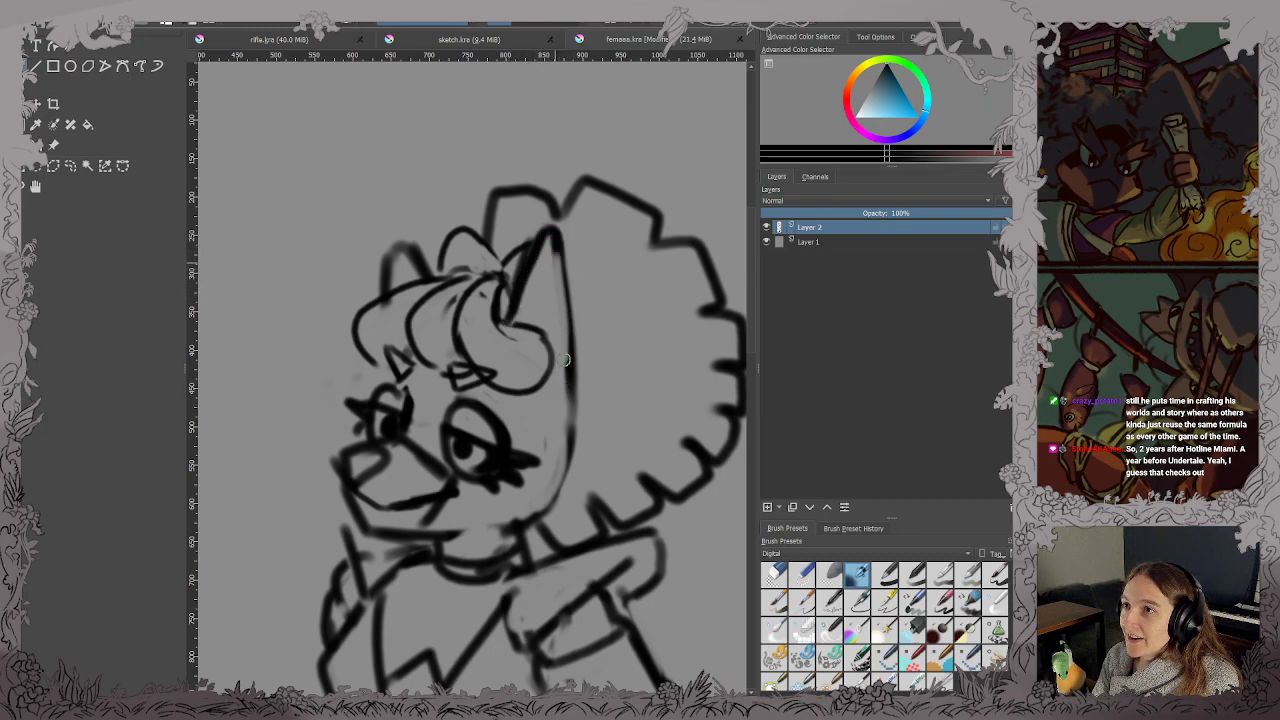
pyautogui.hotkey('ctrl', 'z')
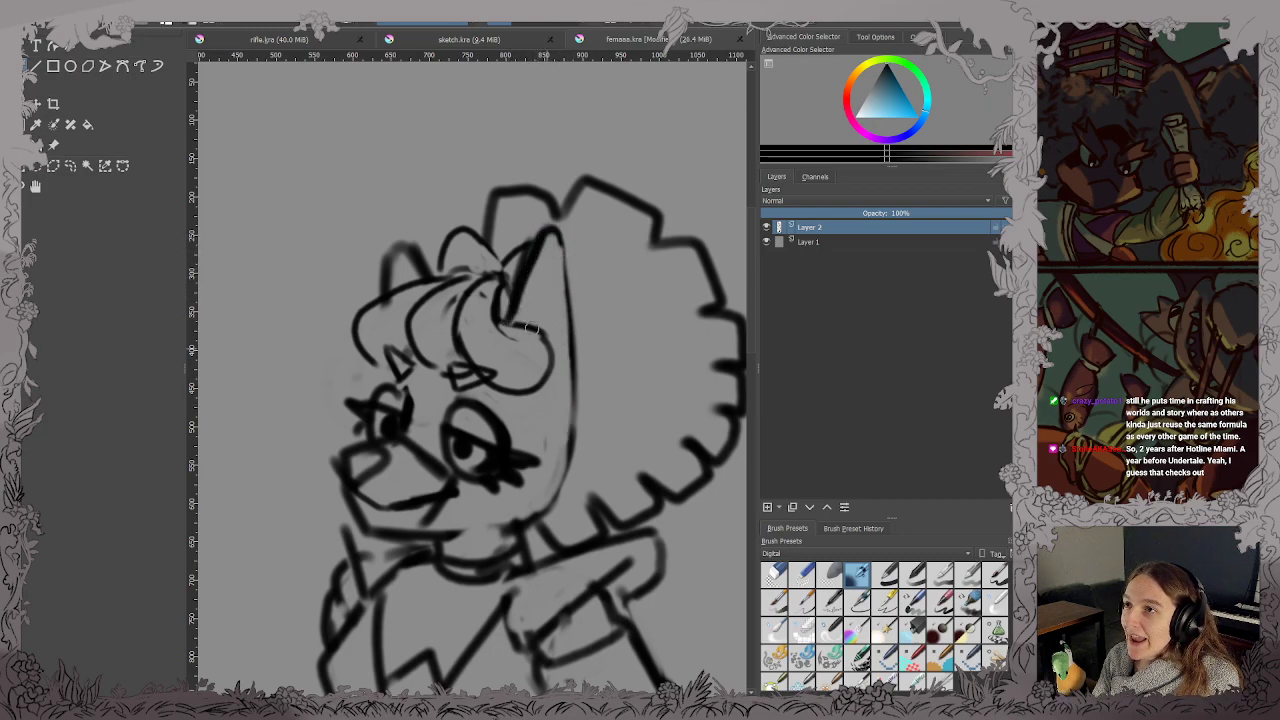
# Erase the far ear, redraw it as a narrow pointed shape behind the fringe, and save the drawing.
pyautogui.moveTo(387, 311); pyautogui.dragTo(381, 284)
pyautogui.hotkey('ctrl', 'z')
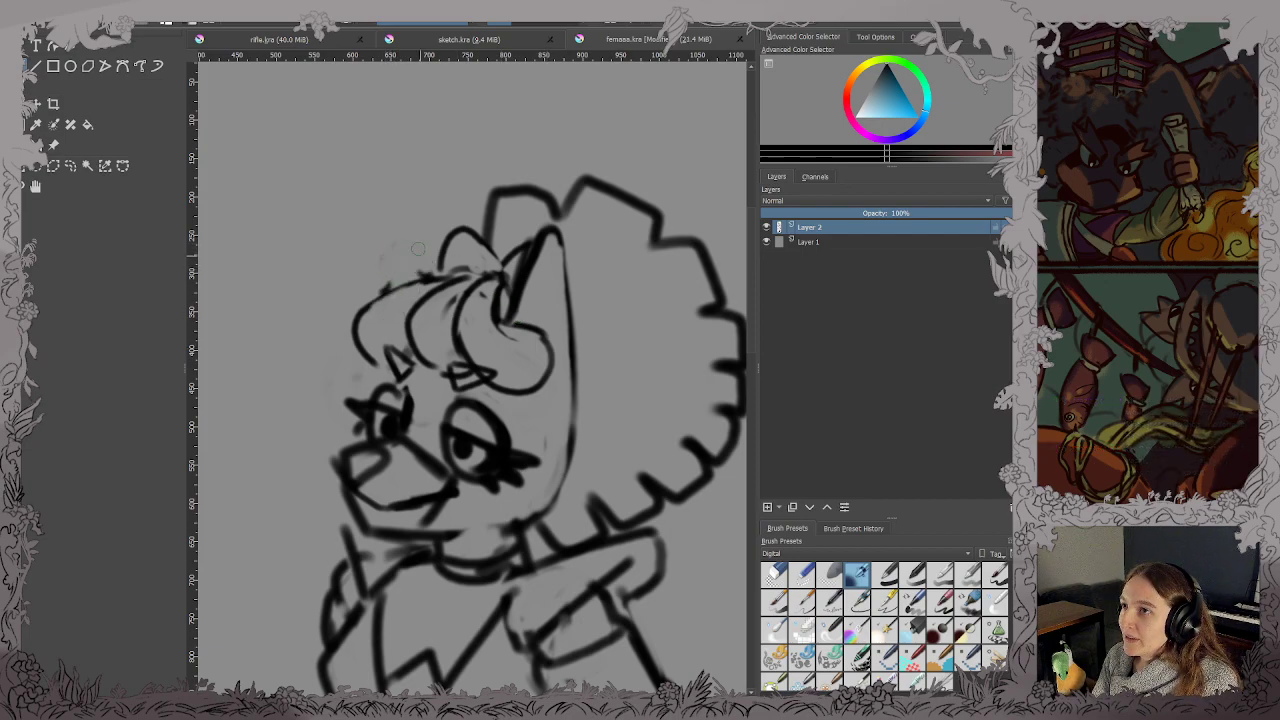
pyautogui.hotkey('ctrl', 's')
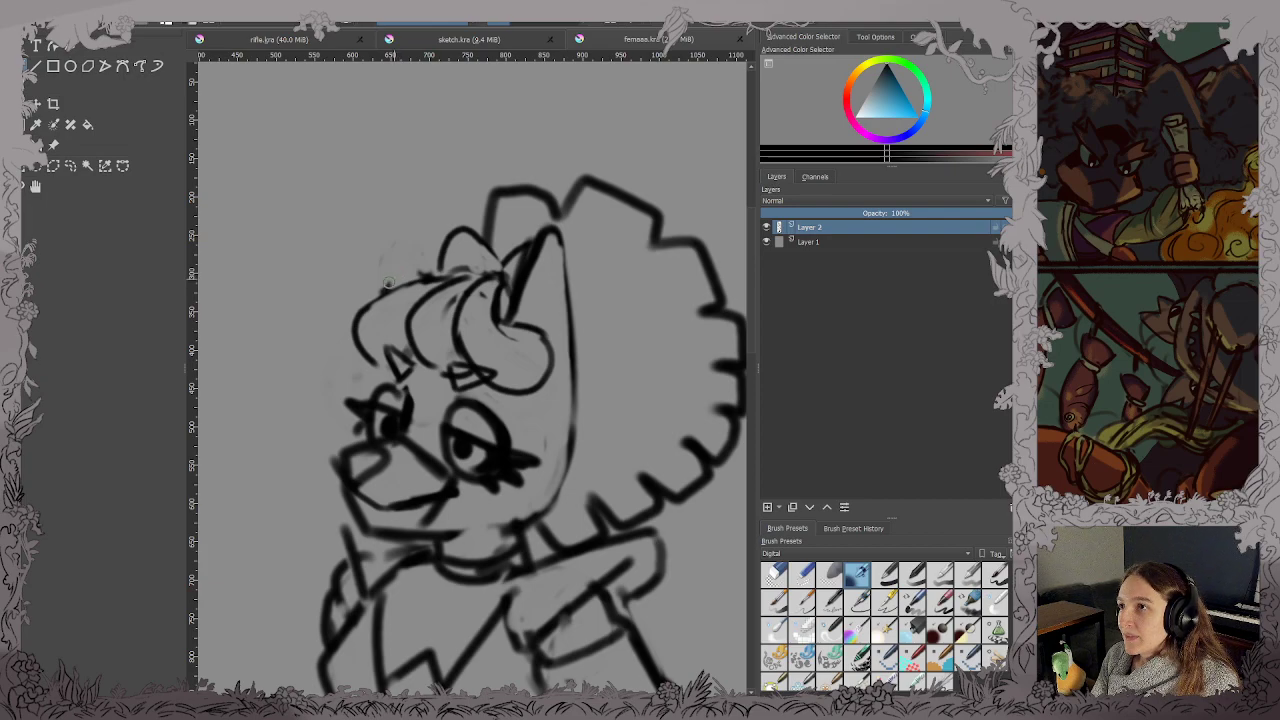
pyautogui.moveTo(384, 286)
pyautogui.mouseDown()
pyautogui.moveTo(386, 240)
pyautogui.moveTo(412, 240)
pyautogui.moveTo(425, 272)
pyautogui.mouseUp()
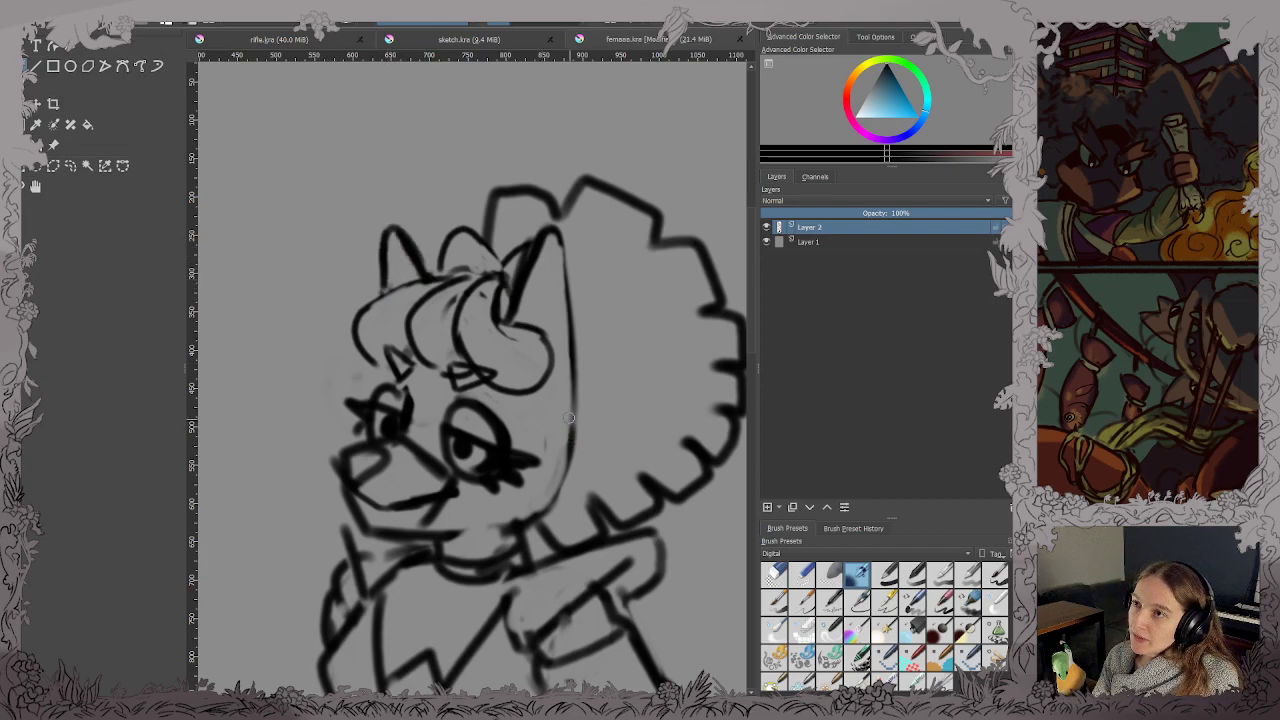
pyautogui.hotkey('ctrl', 's')
# Draw a large rounded loop at the base of the near ear with a smaller one above it, saving the drawing.
pyautogui.moveTo(533, 412)
pyautogui.mouseDown()
pyautogui.moveTo(597, 441)
pyautogui.moveTo(601, 411)
pyautogui.moveTo(575, 410)
pyautogui.moveTo(564, 450)
pyautogui.moveTo(590, 428)
pyautogui.mouseUp()
pyautogui.hotkey('ctrl', 'z')
pyautogui.moveTo(590, 434)
pyautogui.mouseDown()
pyautogui.moveTo(579, 399)
pyautogui.moveTo(539, 437)
pyautogui.moveTo(569, 455)
pyautogui.moveTo(589, 428)
pyautogui.moveTo(547, 399)
pyautogui.moveTo(574, 422)
pyautogui.moveTo(600, 401)
pyautogui.moveTo(592, 438)
pyautogui.mouseUp()
pyautogui.hotkey('ctrl', 'z')
pyautogui.hotkey('ctrl', 'z')
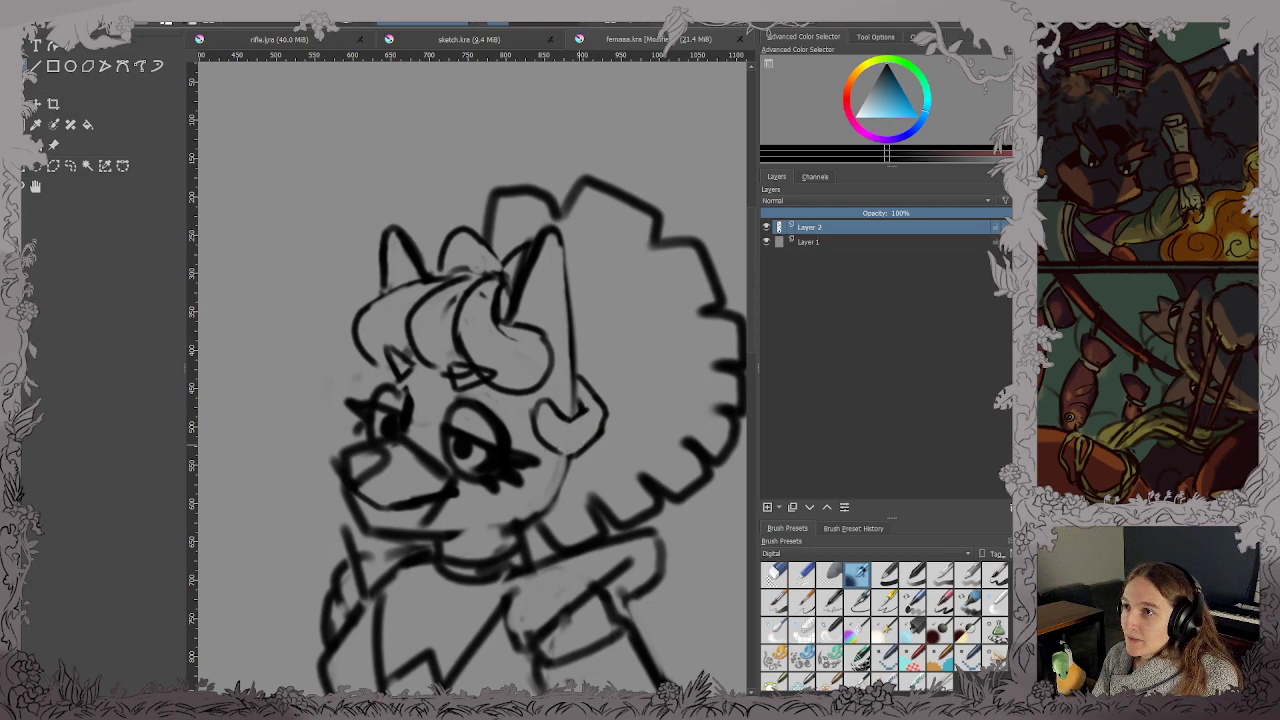
pyautogui.hotkey('ctrl', 's')
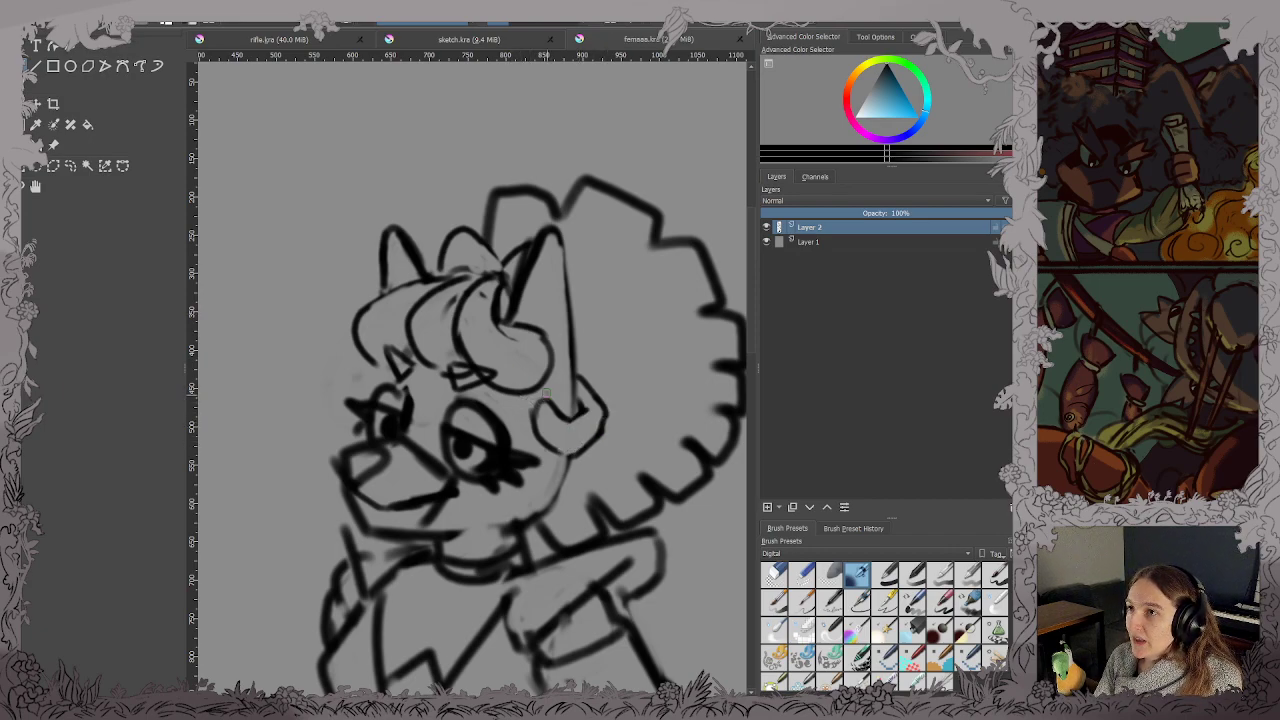
pyautogui.moveTo(546, 393)
pyautogui.mouseDown()
pyautogui.moveTo(536, 422)
pyautogui.moveTo(542, 392)
pyautogui.moveTo(567, 418)
pyautogui.mouseUp()
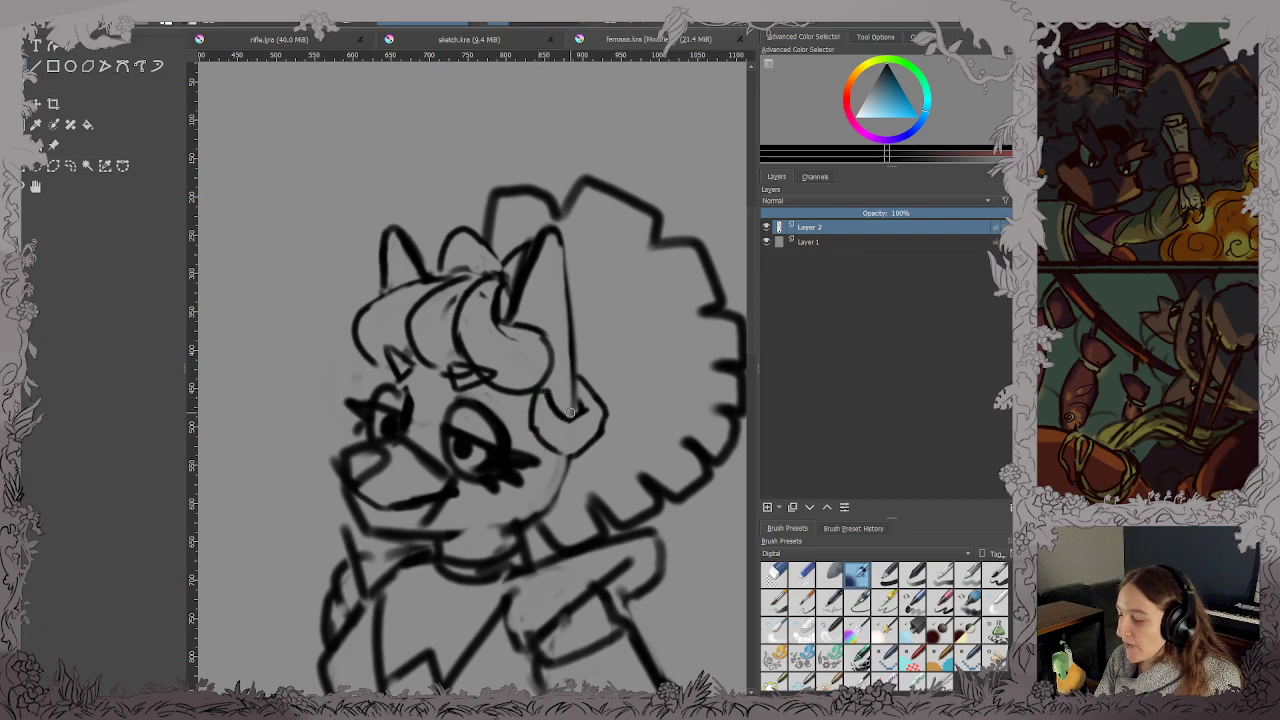
pyautogui.hotkey('ctrl', 's')
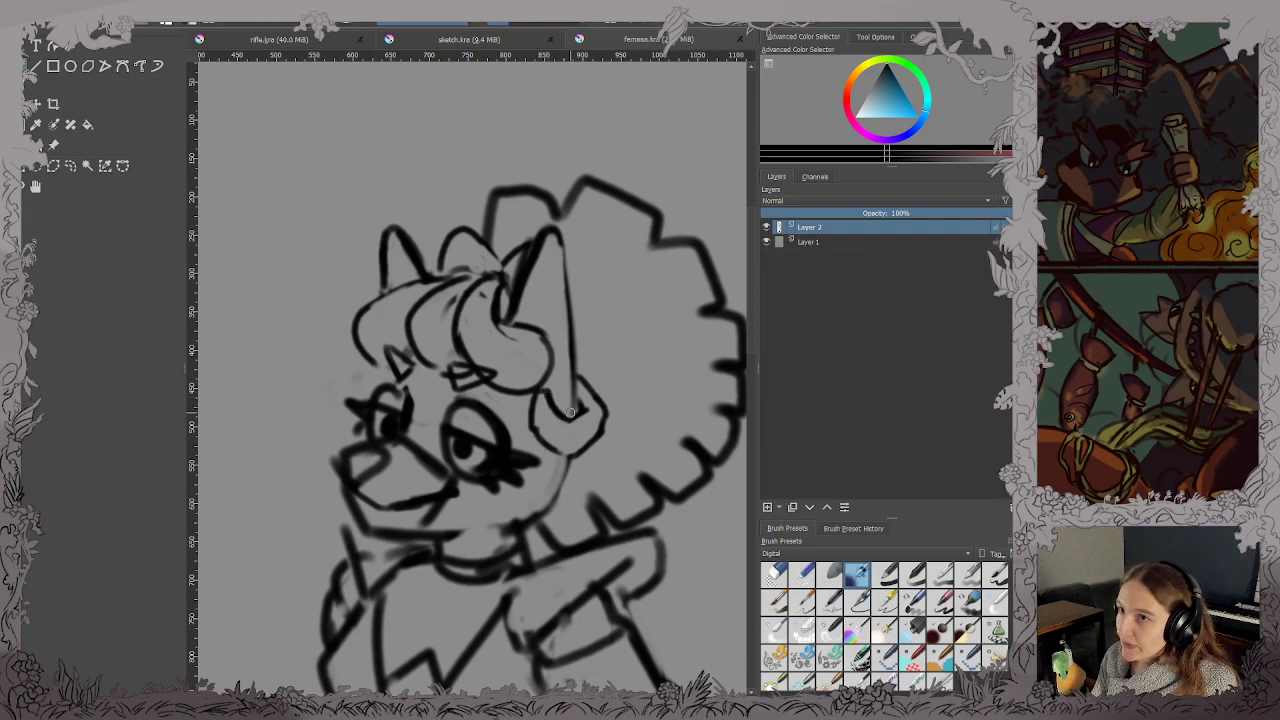
pyautogui.moveTo(558, 372)
pyautogui.mouseDown()
pyautogui.moveTo(573, 396)
pyautogui.moveTo(598, 388)
pyautogui.moveTo(591, 352)
pyautogui.moveTo(582, 372)
pyautogui.mouseUp()
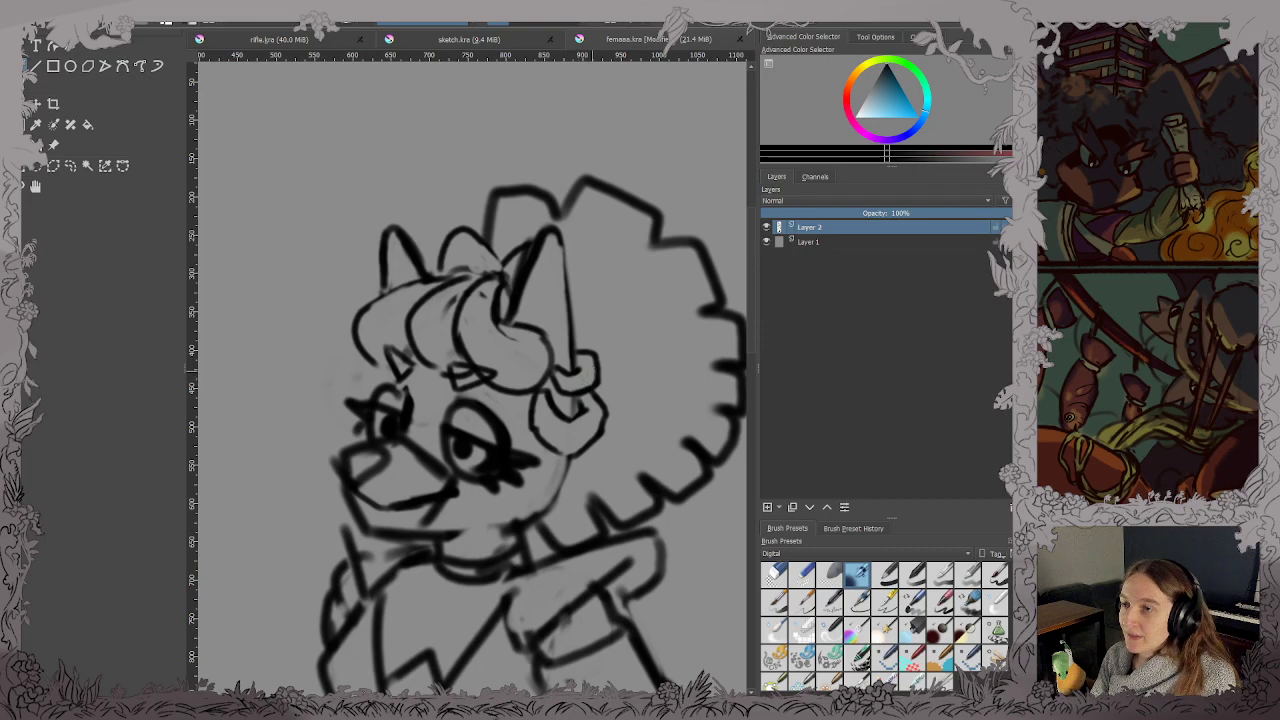
# Draw the inner edge lines inside the near ear and the far ear.
pyautogui.scroll(-3, 593, 371)
pyautogui.scroll(2, 540, 336)
pyautogui.moveTo(536, 338); pyautogui.dragTo(525, 321)
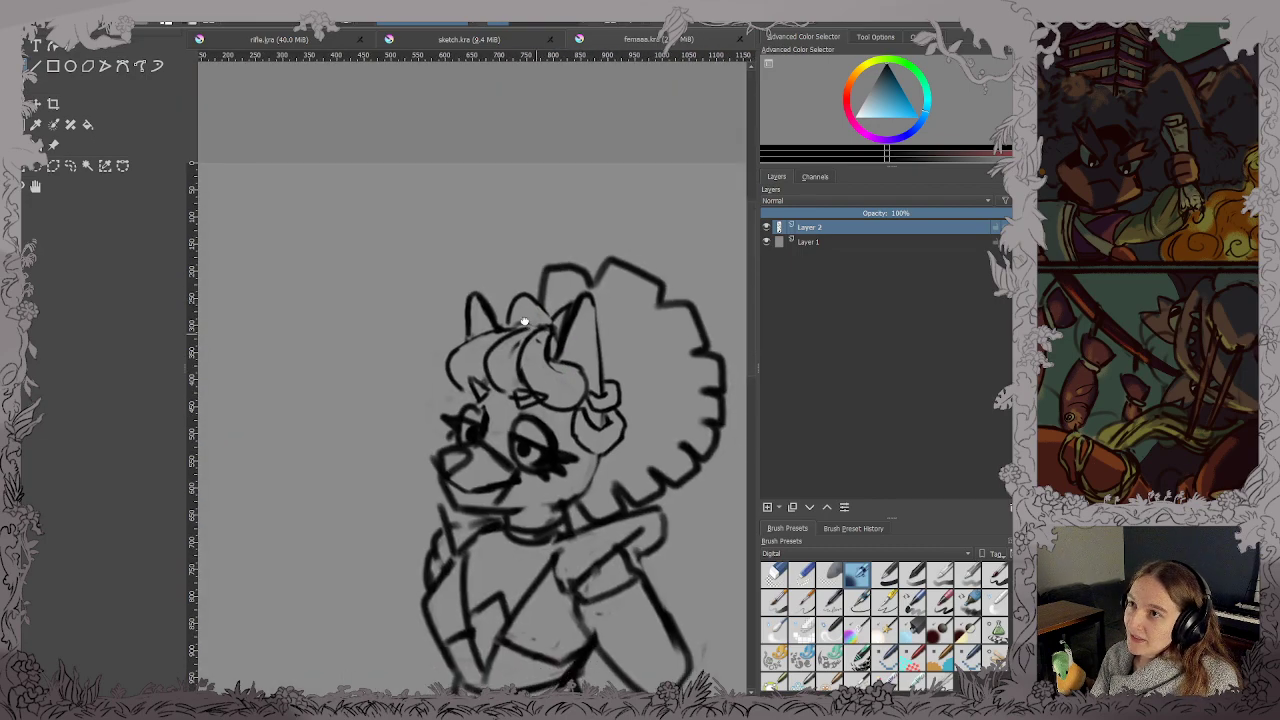
pyautogui.scroll(2, 524, 321)
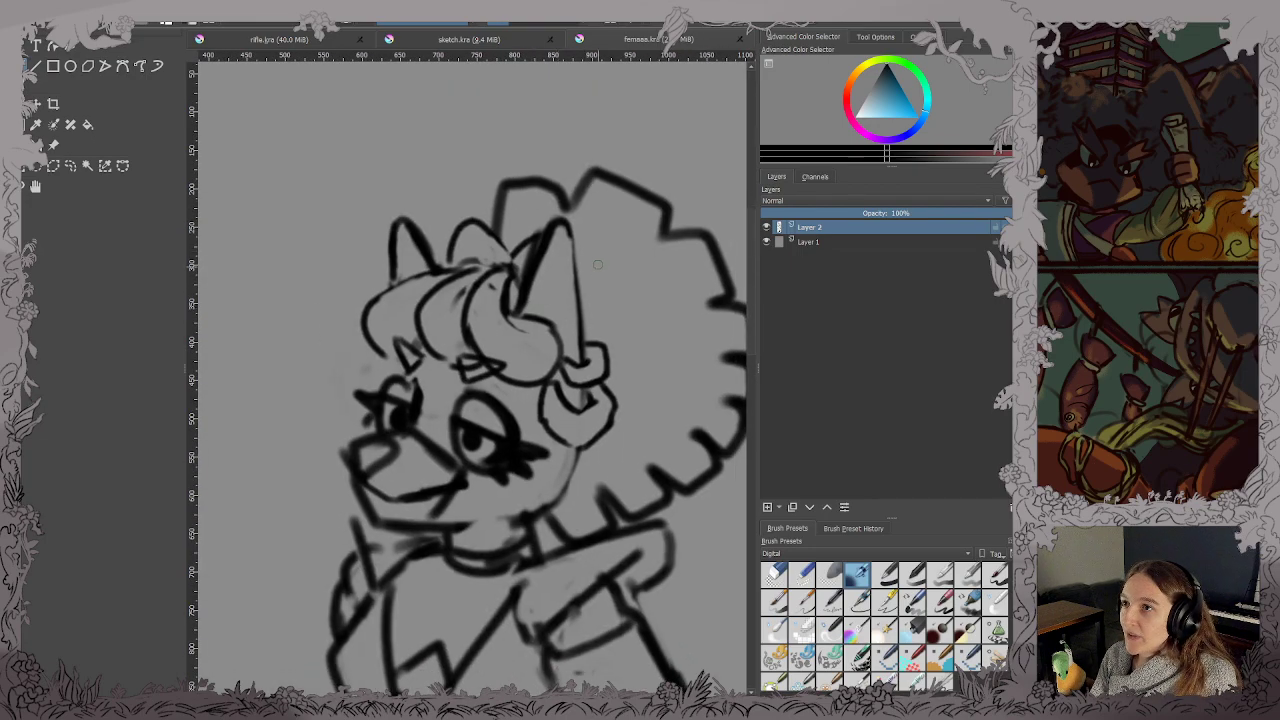
pyautogui.moveTo(568, 218)
pyautogui.mouseDown()
pyautogui.moveTo(549, 326)
pyautogui.moveTo(573, 238)
pyautogui.moveTo(581, 358)
pyautogui.mouseUp()
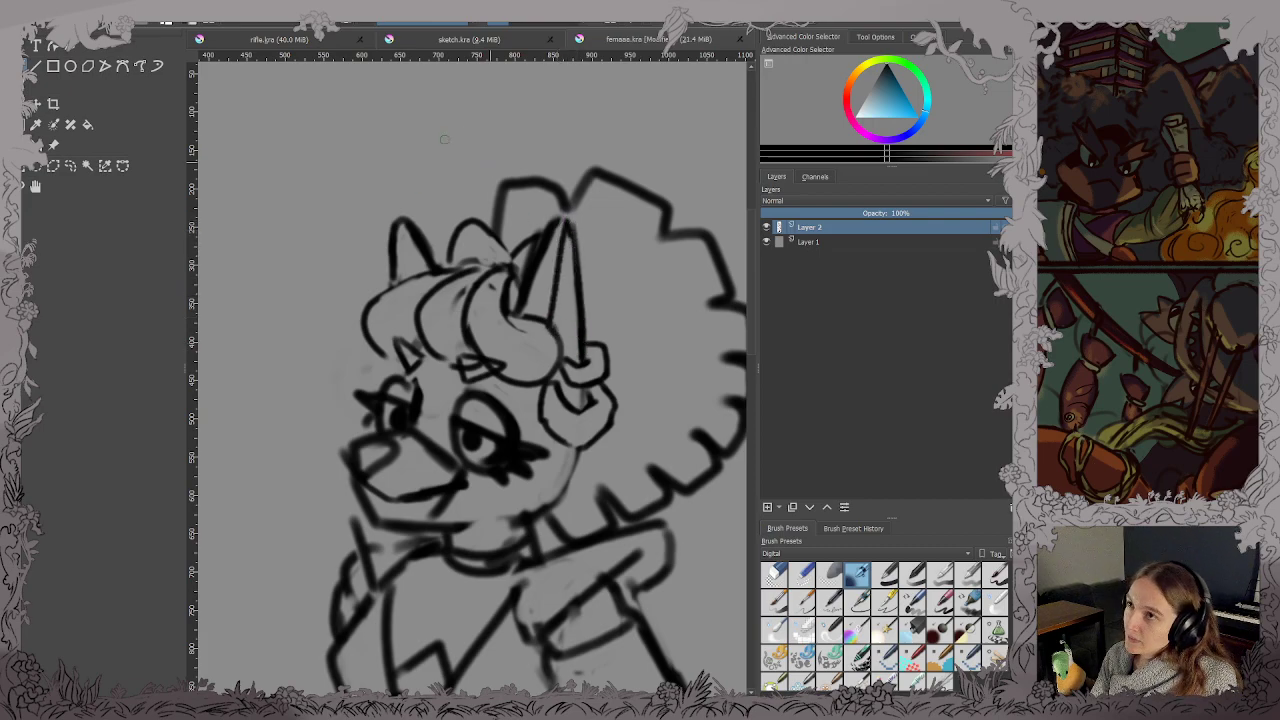
pyautogui.moveTo(393, 226)
pyautogui.mouseDown()
pyautogui.moveTo(404, 261)
pyautogui.moveTo(420, 236)
pyautogui.mouseUp()
# Erase the smooth jawline below the near ear, replace it with jagged cheek fur, and save the drawing.
pyautogui.scroll(-1, 410, 266)
pyautogui.scroll(2, 494, 363)
pyautogui.moveTo(494, 363); pyautogui.dragTo(538, 354)
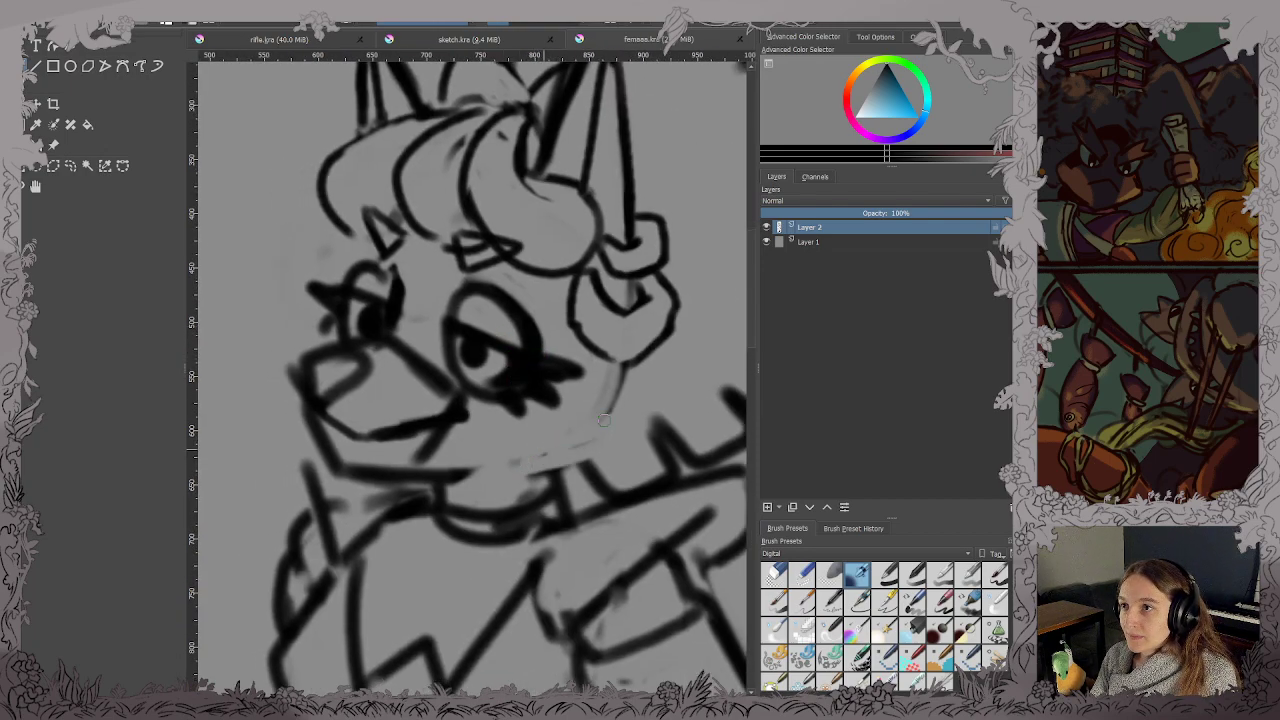
pyautogui.moveTo(604, 420); pyautogui.dragTo(618, 376)
pyautogui.moveTo(532, 489)
pyautogui.mouseDown()
pyautogui.moveTo(552, 464)
pyautogui.moveTo(512, 477)
pyautogui.moveTo(580, 460)
pyautogui.moveTo(634, 410)
pyautogui.moveTo(540, 299)
pyautogui.mouseUp()
pyautogui.scroll(-3, 617, 376)
pyautogui.hotkey('ctrl', 's')
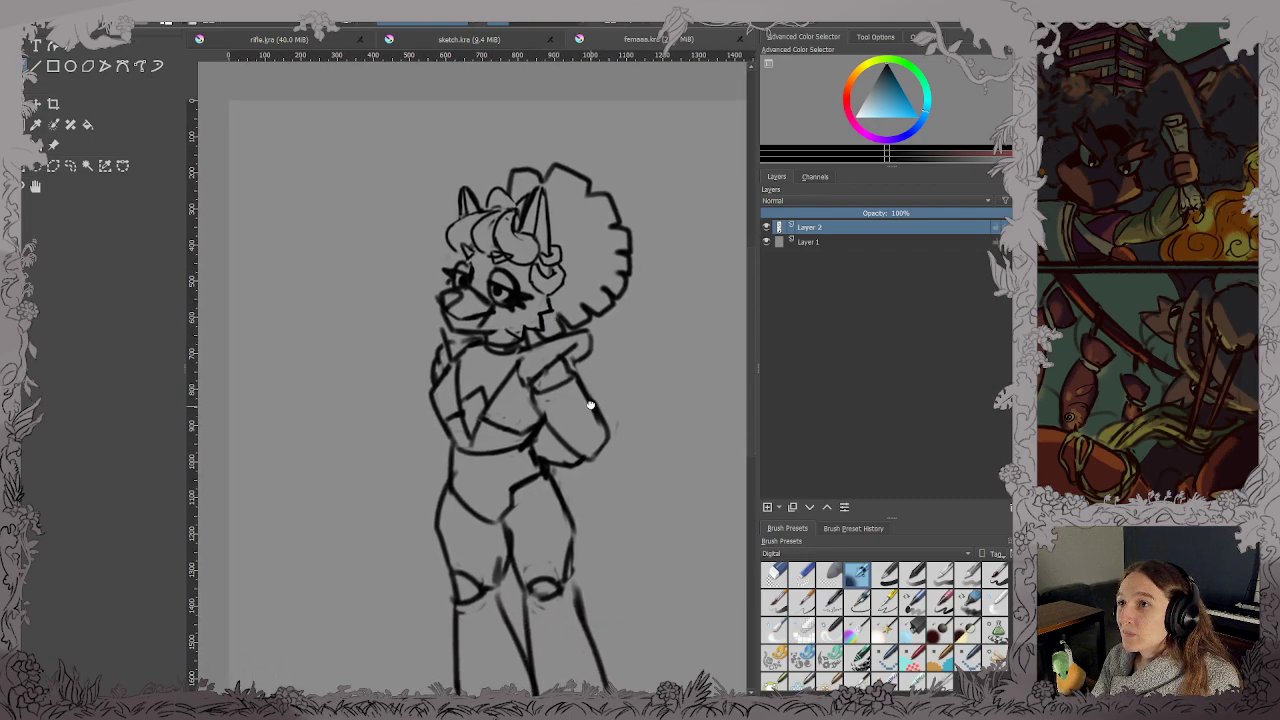
# Move the whole figure toward the left side of the canvas to make room behind it.
pyautogui.moveTo(589, 403); pyautogui.dragTo(583, 337)
pyautogui.scroll(-3, 528, 357)
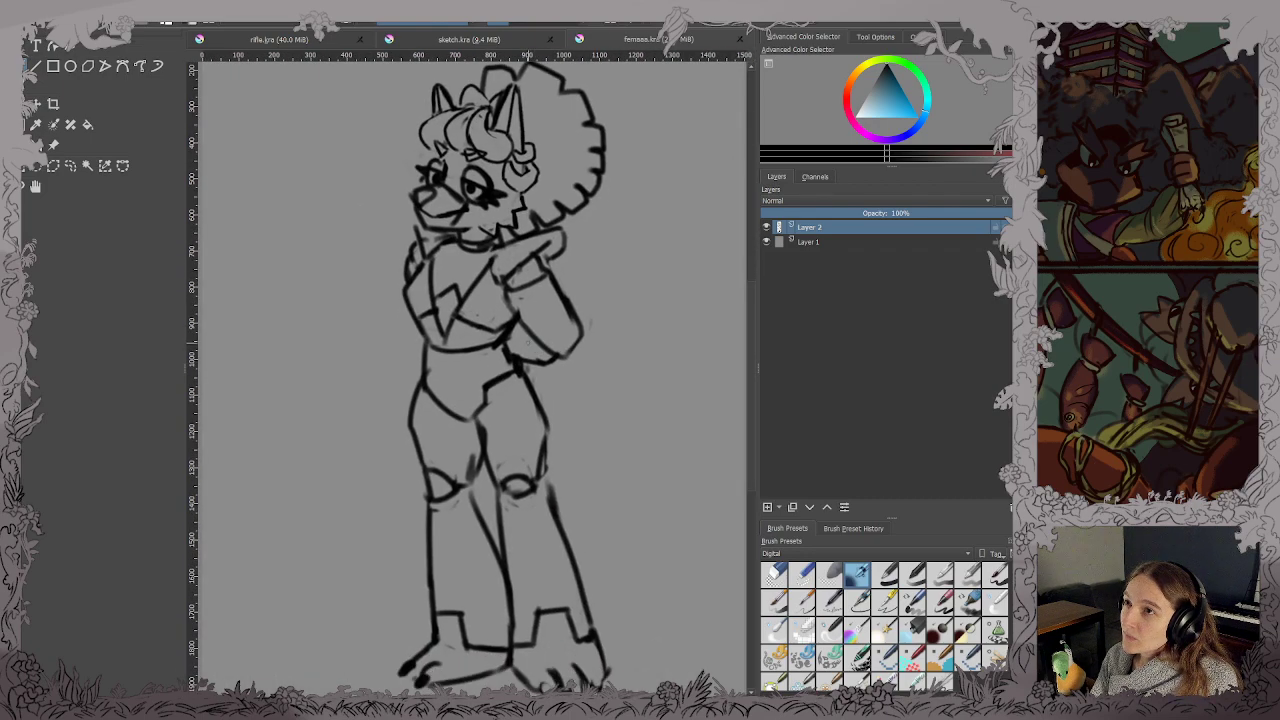
pyautogui.press('t')
pyautogui.moveTo(566, 358)
pyautogui.mouseDown()
pyautogui.moveTo(488, 359)
pyautogui.moveTo(601, 450)
pyautogui.moveTo(676, 404)
pyautogui.mouseUp()
pyautogui.press('b')
# Draw a large bushy tail sweeping out behind the hips, with a pointed tip and jagged fur along its underside.
pyautogui.scroll(1, 489, 359)
pyautogui.hotkey('ctrl', 'z')
pyautogui.hotkey('ctrl', 'z')
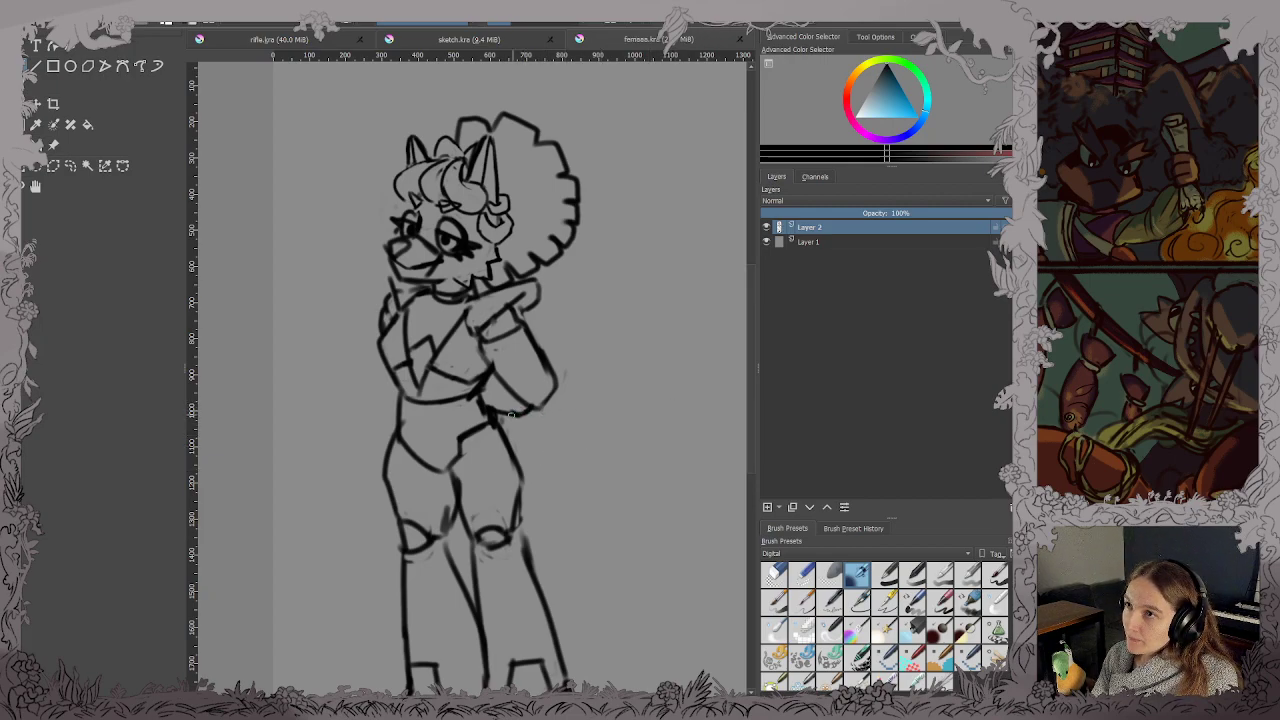
pyautogui.moveTo(521, 541); pyautogui.dragTo(605, 593)
pyautogui.moveTo(568, 562); pyautogui.dragTo(632, 572)
pyautogui.moveTo(512, 447)
pyautogui.mouseDown()
pyautogui.moveTo(564, 483)
pyautogui.moveTo(650, 472)
pyautogui.moveTo(638, 481)
pyautogui.moveTo(673, 458)
pyautogui.moveTo(655, 515)
pyautogui.moveTo(615, 516)
pyautogui.moveTo(652, 532)
pyautogui.moveTo(650, 544)
pyautogui.moveTo(571, 477)
pyautogui.mouseUp()
pyautogui.scroll(-1, 633, 566)
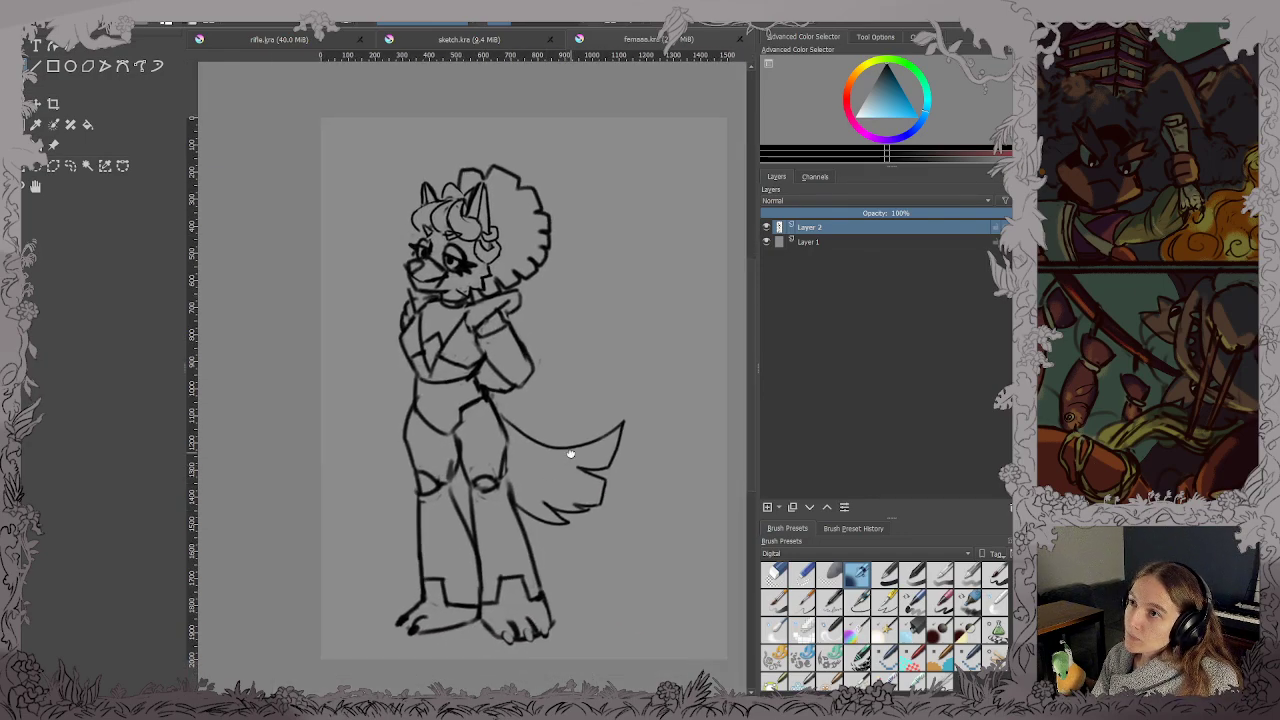
# Transform the figure layer, shifting it toward the canvas centre and enlarging it proportionally to nearly the full canvas height.
pyautogui.hotkey('ctrl', 't')
pyautogui.moveTo(510, 338); pyautogui.dragTo(560, 356)
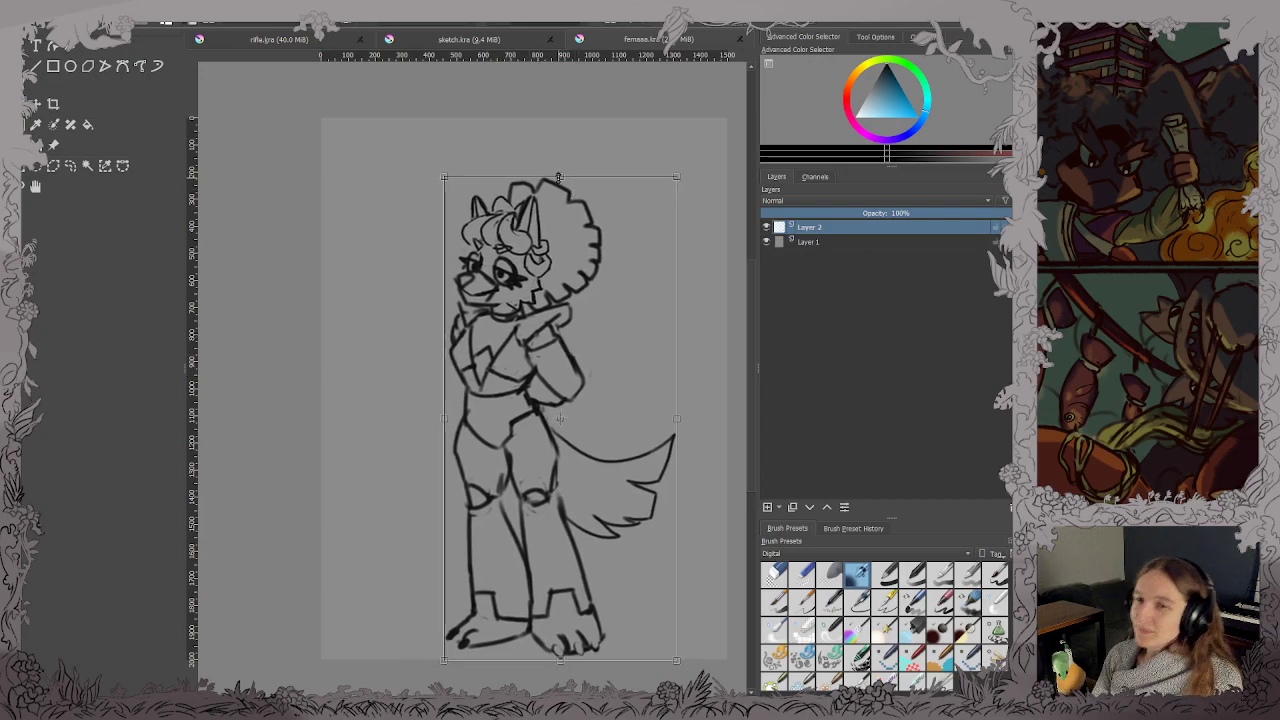
pyautogui.moveTo(559, 177); pyautogui.dragTo(555, 128)
pyautogui.moveTo(565, 181); pyautogui.dragTo(556, 181)
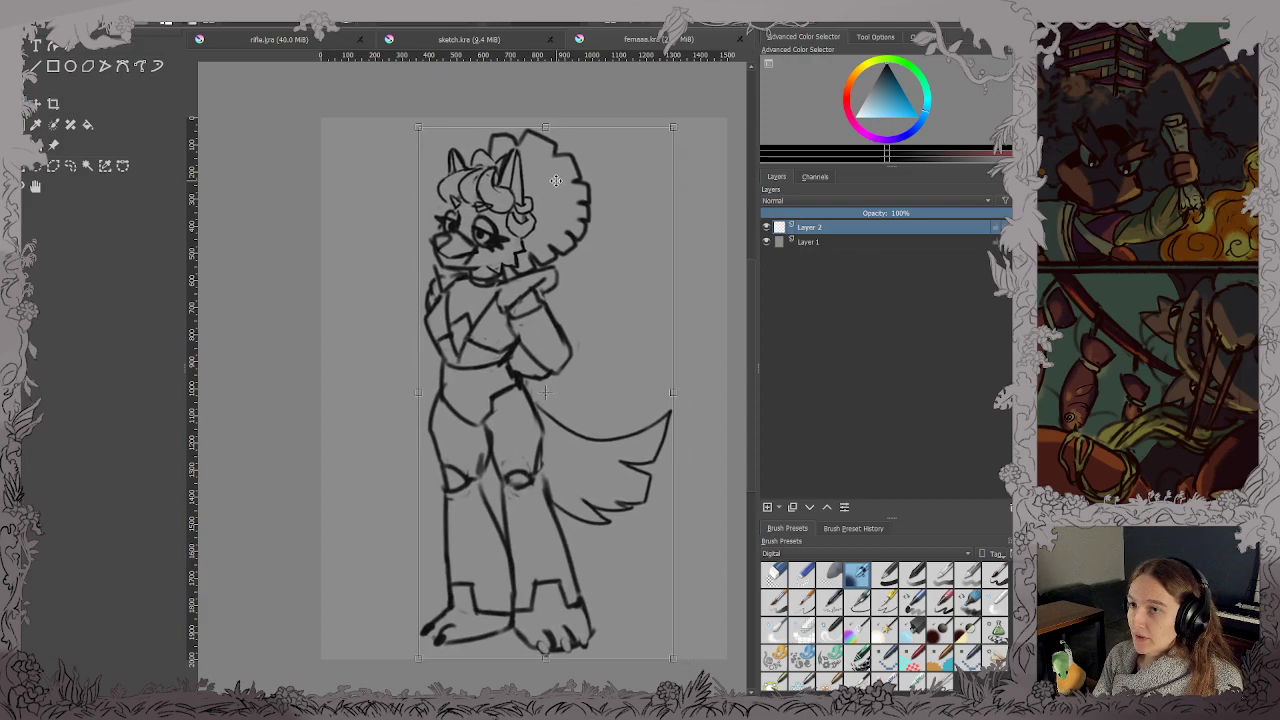
pyautogui.press('Return')
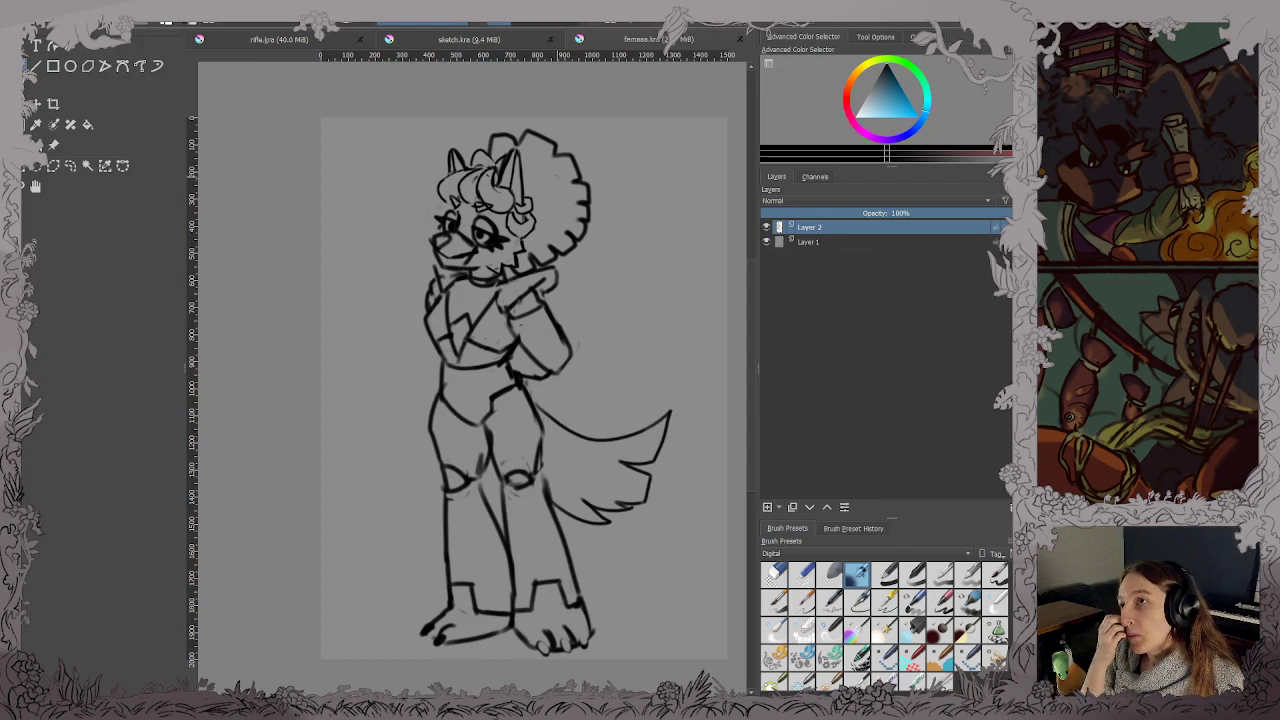
# Fade the sketch layer to 25% opacity and add a new layer above it with an inking brush selected.
pyautogui.click(824, 211)
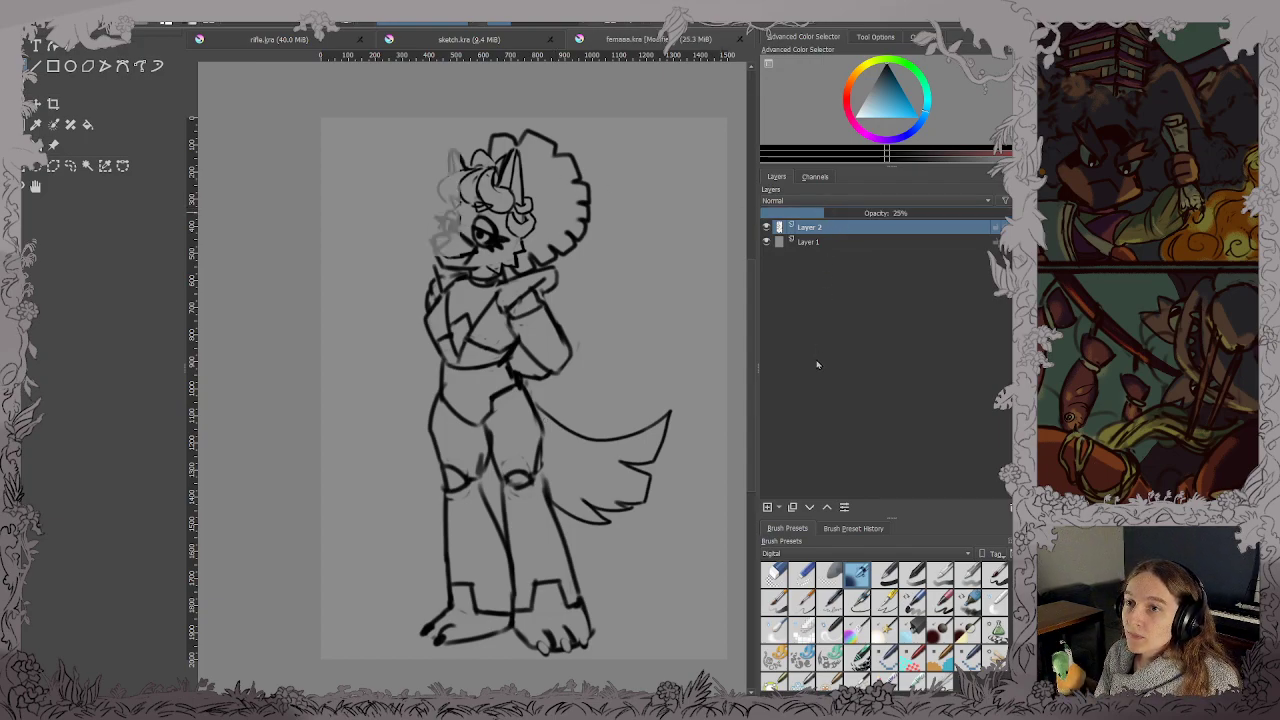
pyautogui.click(767, 507)
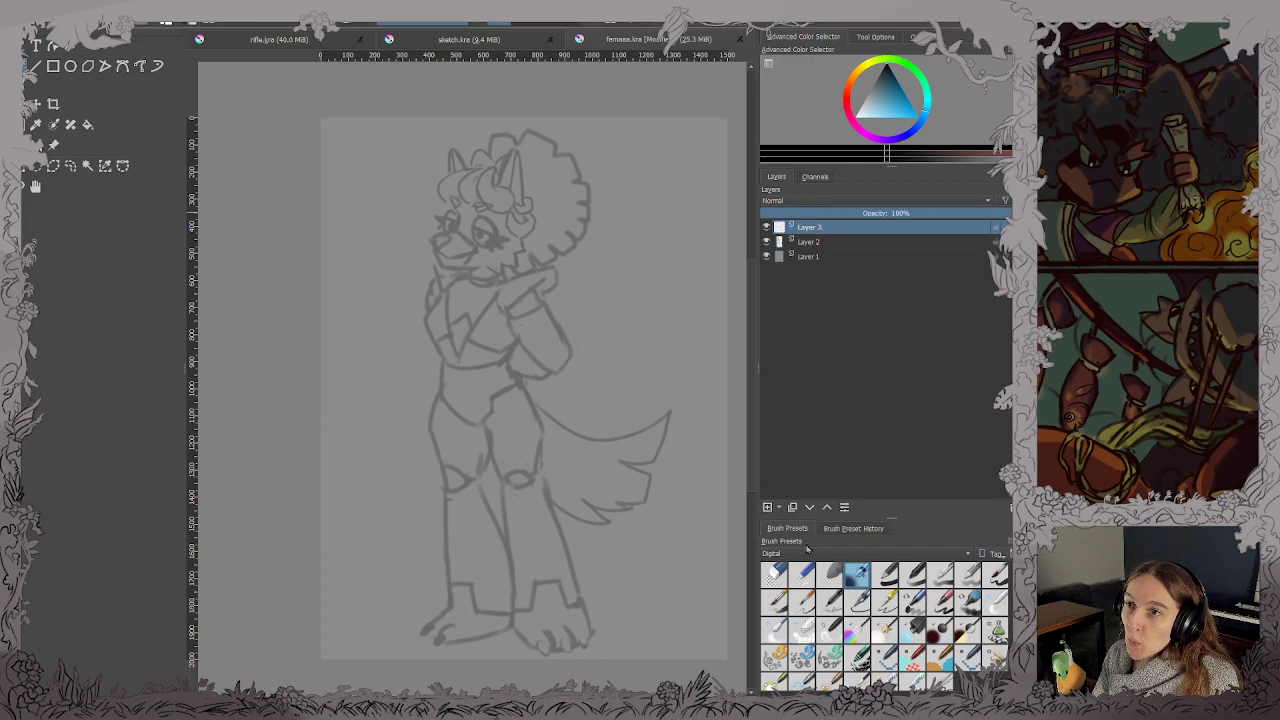
pyautogui.click(886, 602)
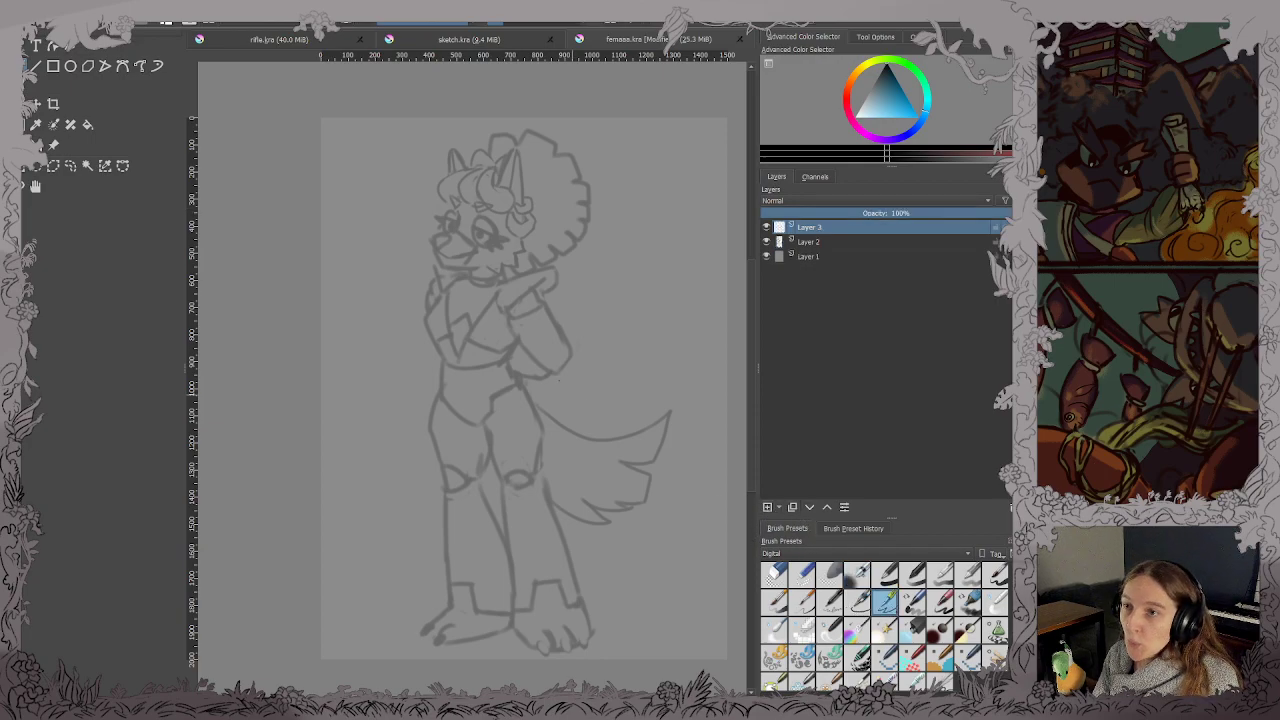
# Ink the rounded triangular nose over the faded sketch, save, and add the short contour along its far side.
pyautogui.scroll(3, 376, 223)
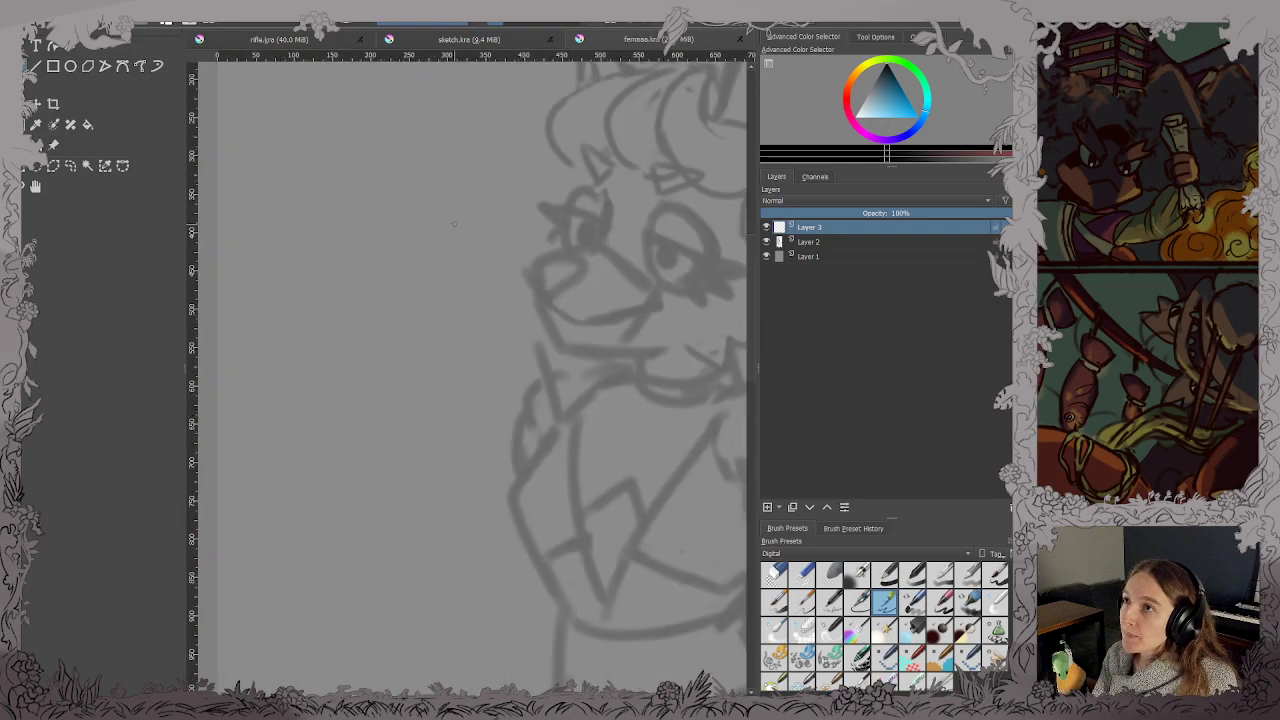
pyautogui.rightClick(608, 137)
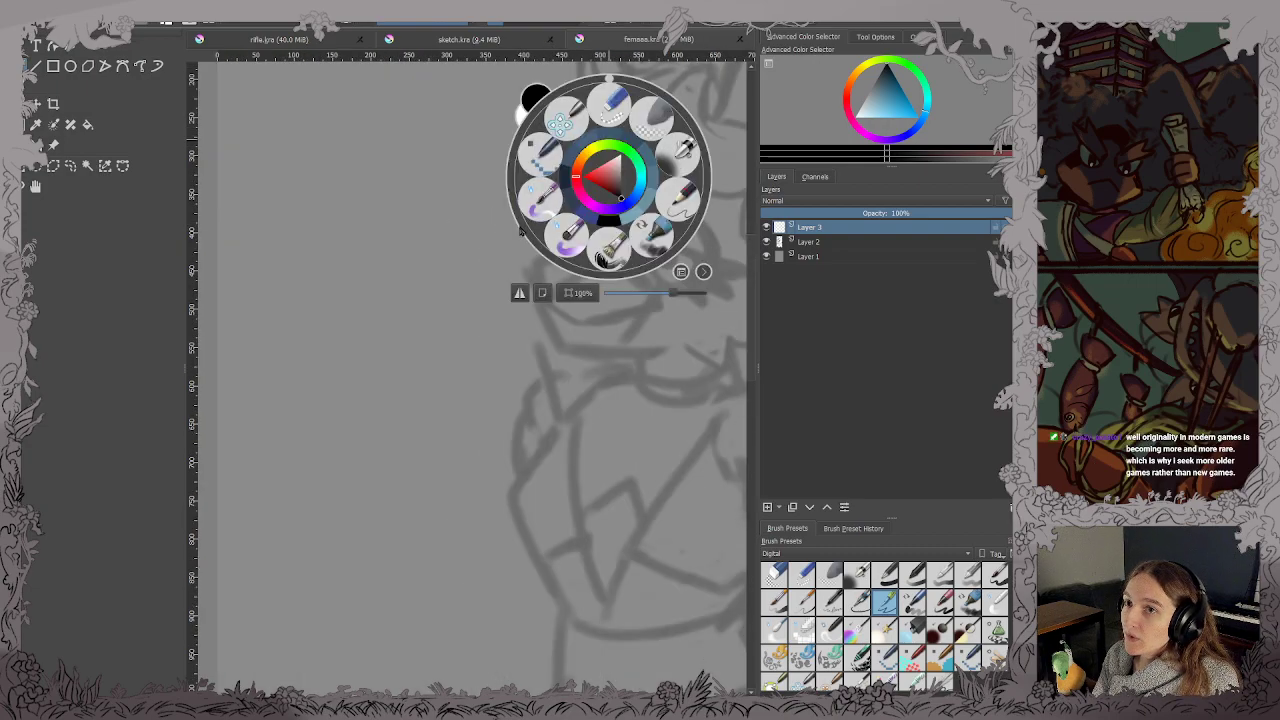
pyautogui.click(437, 254)
pyautogui.moveTo(434, 253)
pyautogui.mouseDown()
pyautogui.moveTo(400, 259)
pyautogui.moveTo(203, 379)
pyautogui.mouseUp()
pyautogui.scroll(1, 380, 320)
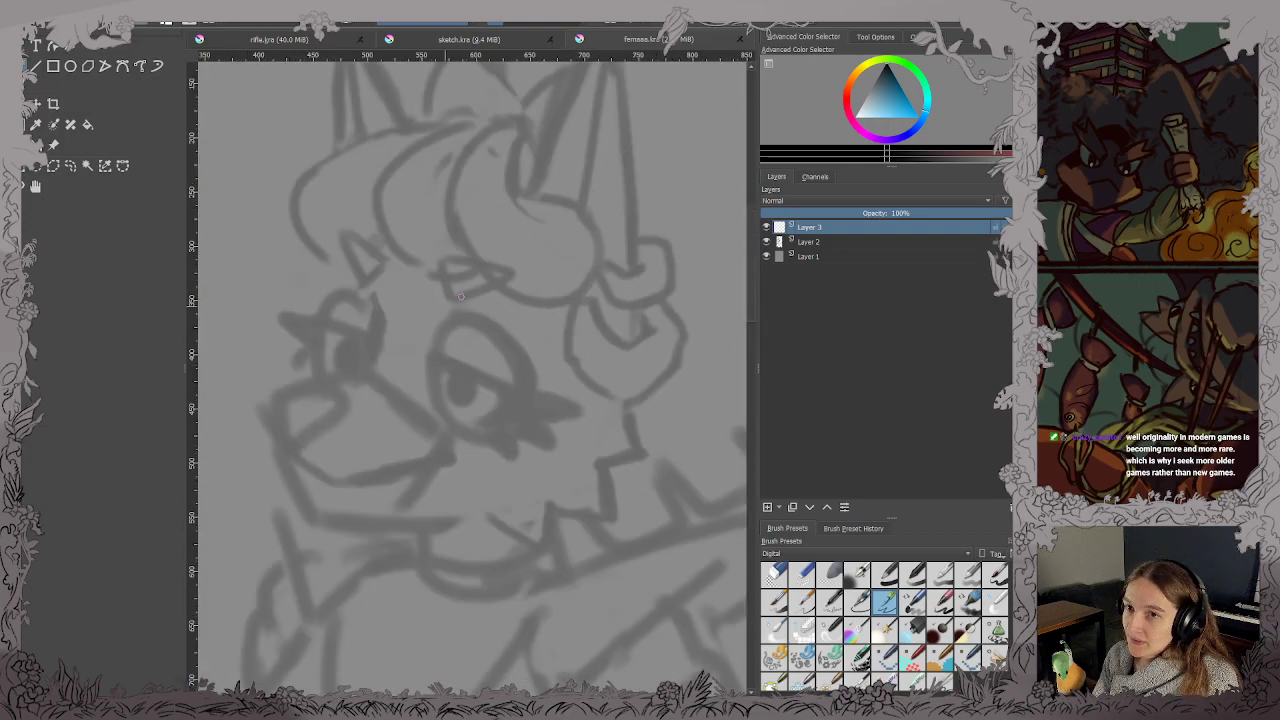
pyautogui.moveTo(493, 300); pyautogui.dragTo(507, 334)
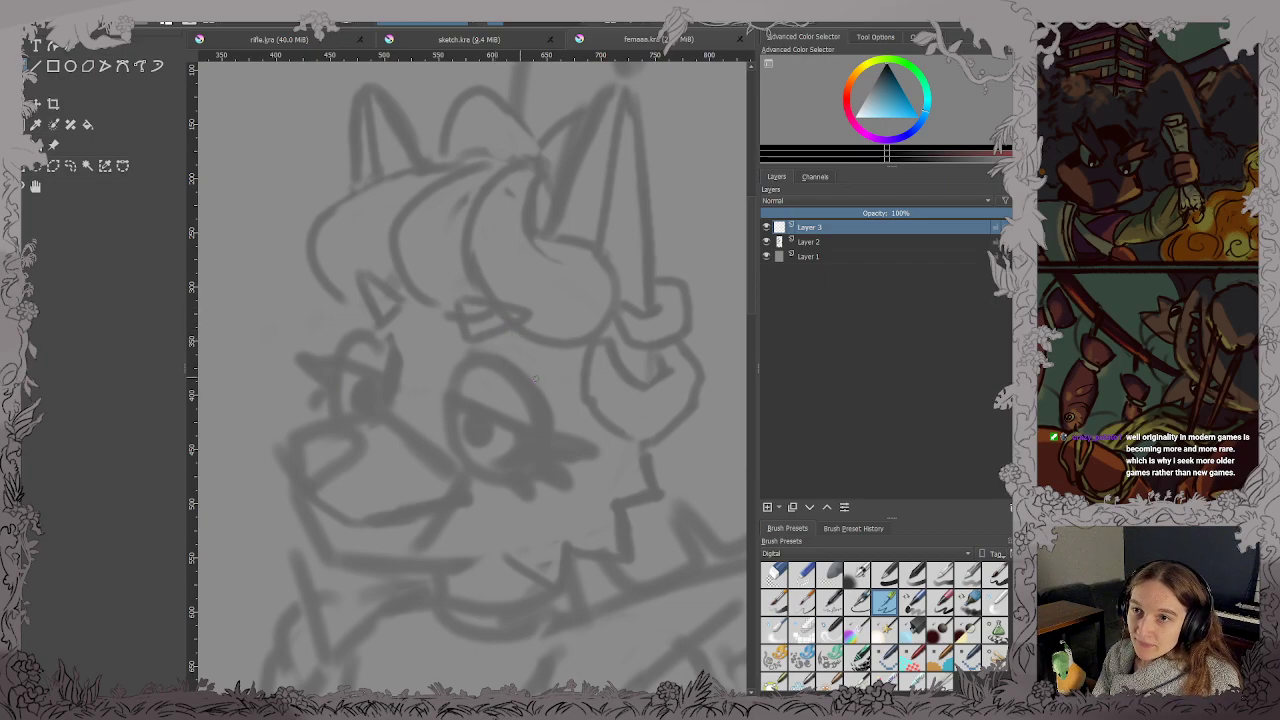
pyautogui.scroll(2, 535, 378)
pyautogui.moveTo(433, 400); pyautogui.dragTo(563, 322)
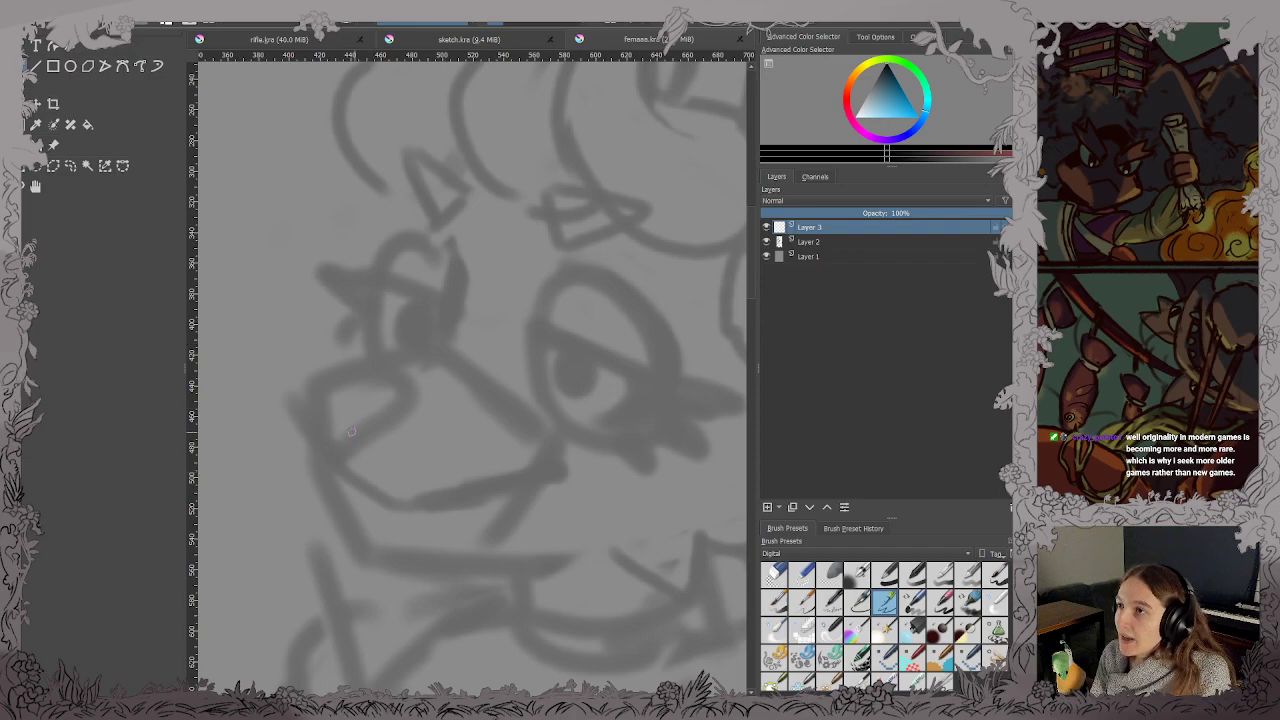
pyautogui.moveTo(305, 387)
pyautogui.mouseDown()
pyautogui.moveTo(328, 454)
pyautogui.moveTo(395, 413)
pyautogui.mouseUp()
pyautogui.moveTo(310, 386)
pyautogui.mouseDown()
pyautogui.moveTo(395, 412)
pyautogui.moveTo(401, 339)
pyautogui.mouseUp()
pyautogui.hotkey('ctrl', 's')
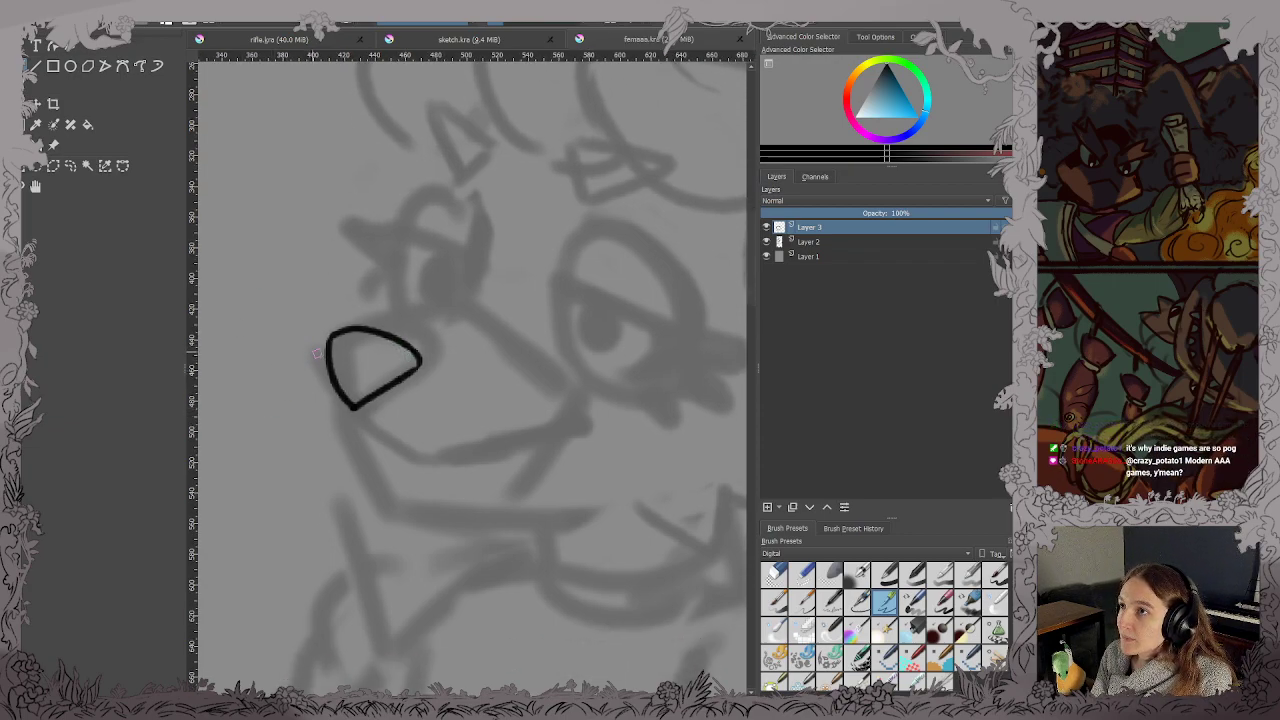
pyautogui.moveTo(325, 345)
pyautogui.mouseDown()
pyautogui.moveTo(316, 390)
pyautogui.moveTo(338, 410)
pyautogui.mouseUp()
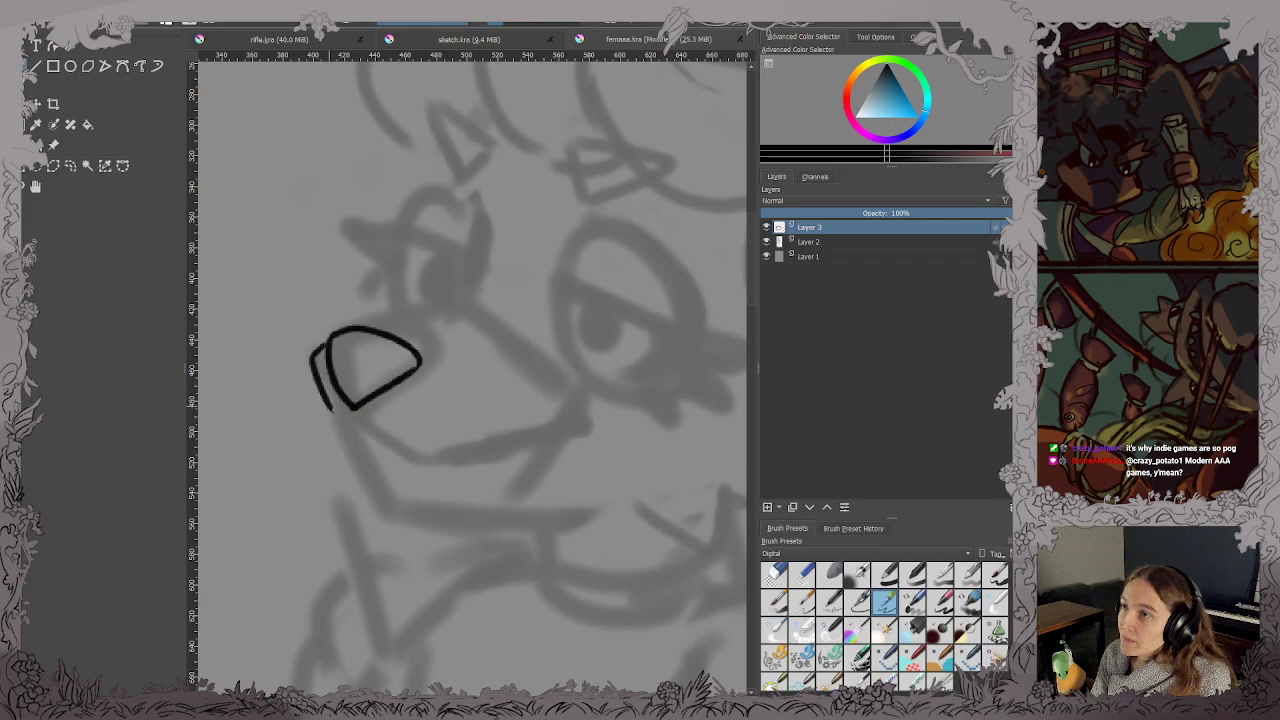
# Replace the nose's far-side contour with a rounder curve that meets the nose's lower point.
pyautogui.hotkey('ctrl', 'z')
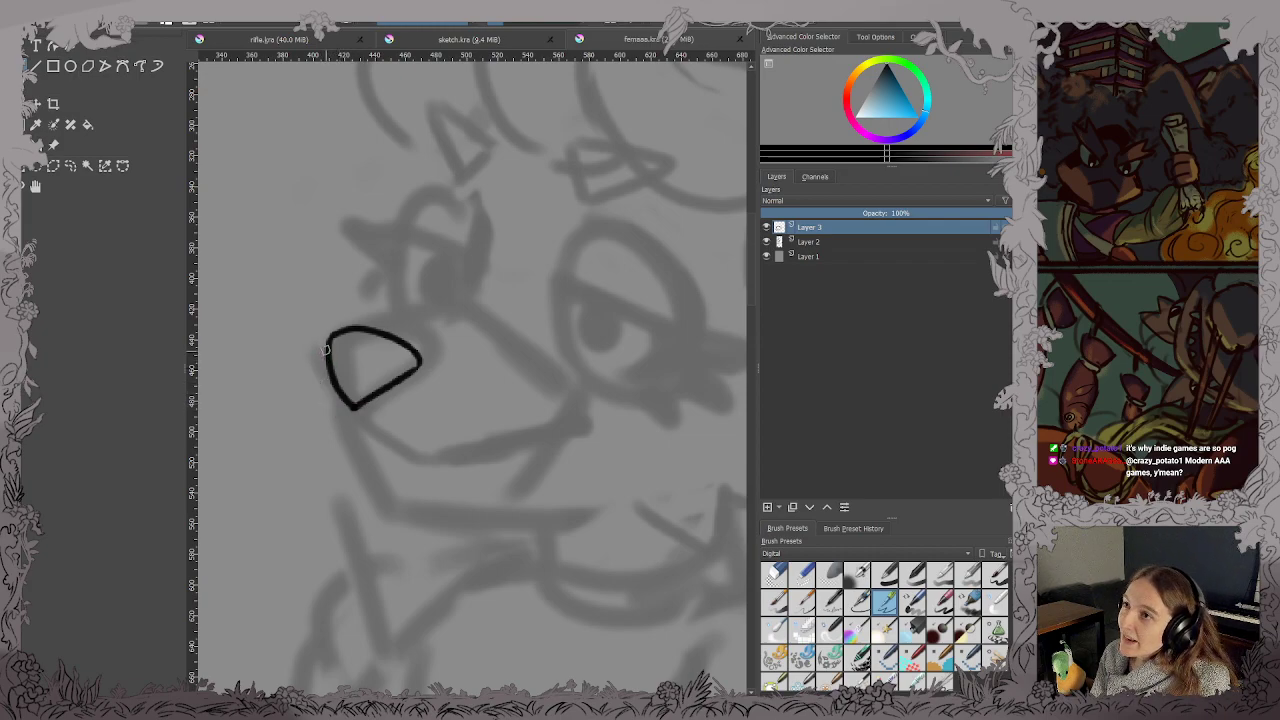
pyautogui.moveTo(324, 348)
pyautogui.mouseDown()
pyautogui.moveTo(311, 362)
pyautogui.moveTo(328, 420)
pyautogui.moveTo(353, 412)
pyautogui.moveTo(414, 457)
pyautogui.mouseUp()
pyautogui.hotkey('ctrl', 'z')
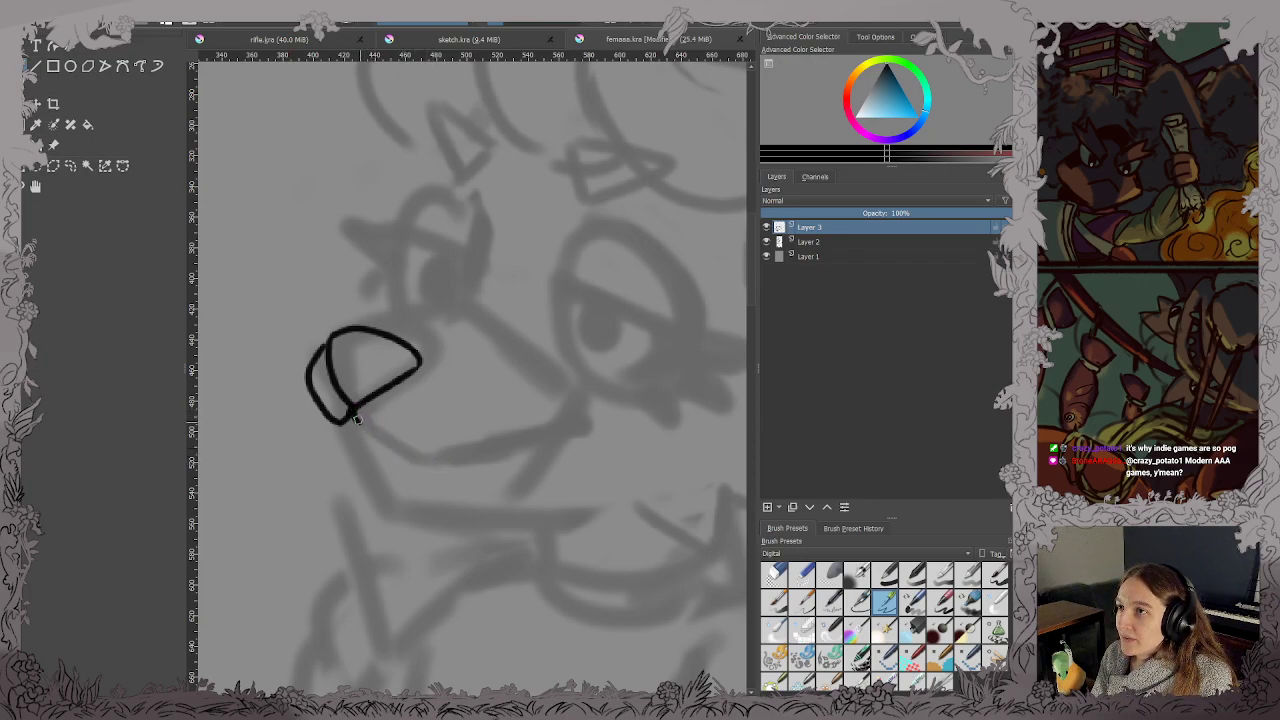
# Ink the curved mouth line back to the mouth corner and the muzzle's upper contour from the nose over the bridge to that corner.
pyautogui.moveTo(352, 416)
pyautogui.mouseDown()
pyautogui.moveTo(438, 463)
pyautogui.moveTo(413, 457)
pyautogui.moveTo(577, 429)
pyautogui.mouseUp()
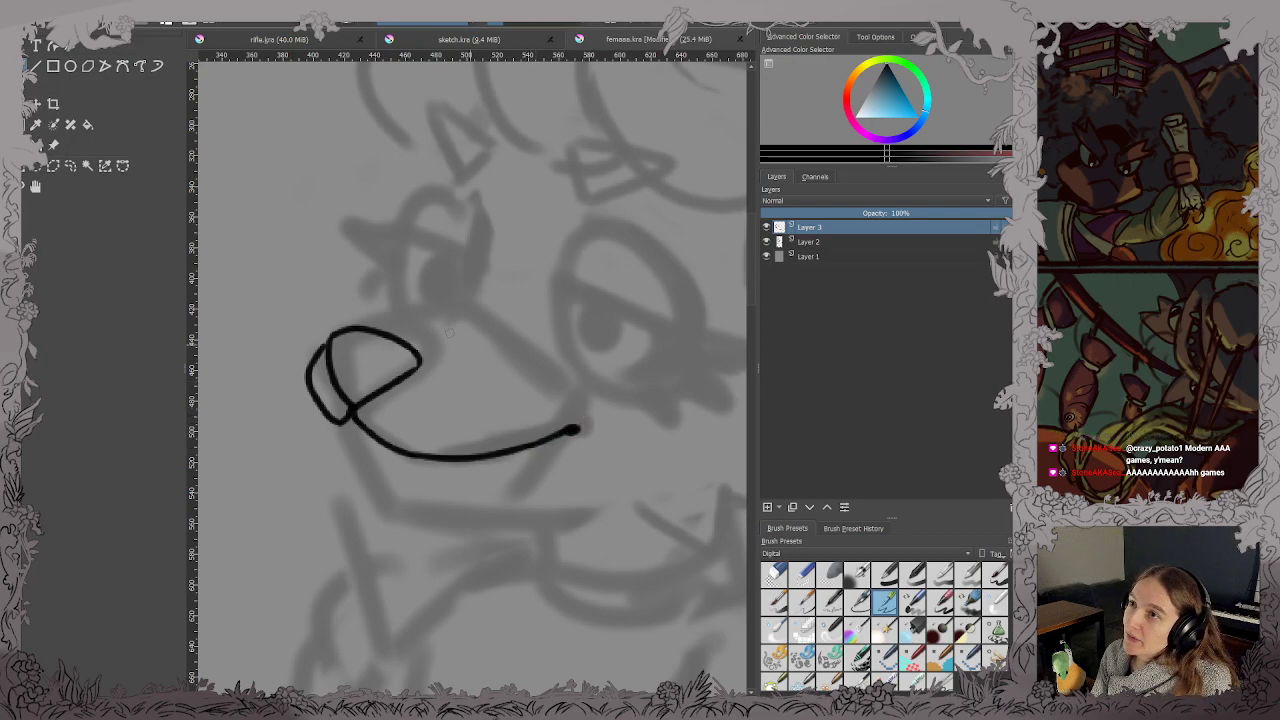
pyautogui.moveTo(342, 330)
pyautogui.mouseDown()
pyautogui.moveTo(440, 308)
pyautogui.moveTo(462, 286)
pyautogui.moveTo(522, 375)
pyautogui.moveTo(570, 408)
pyautogui.moveTo(569, 431)
pyautogui.mouseUp()
pyautogui.hotkey('ctrl', 'z')
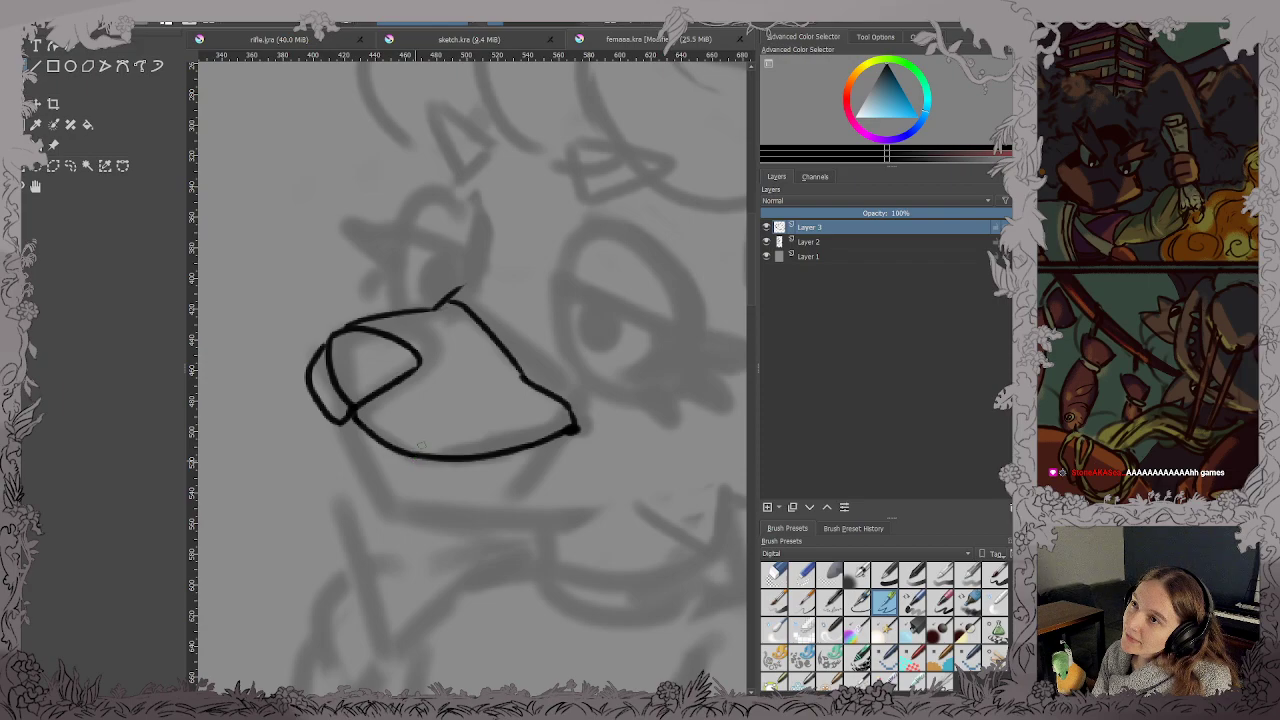
# Ink the lower jaw as a rounded shape from below the nose, around the chin and back up to the mouth line.
pyautogui.moveTo(339, 422)
pyautogui.mouseDown()
pyautogui.moveTo(371, 498)
pyautogui.moveTo(431, 511)
pyautogui.moveTo(506, 514)
pyautogui.moveTo(542, 450)
pyautogui.mouseUp()
pyautogui.hotkey('ctrl', 'z')
pyautogui.hotkey('ctrl', 'z')
pyautogui.moveTo(423, 509); pyautogui.dragTo(482, 506)
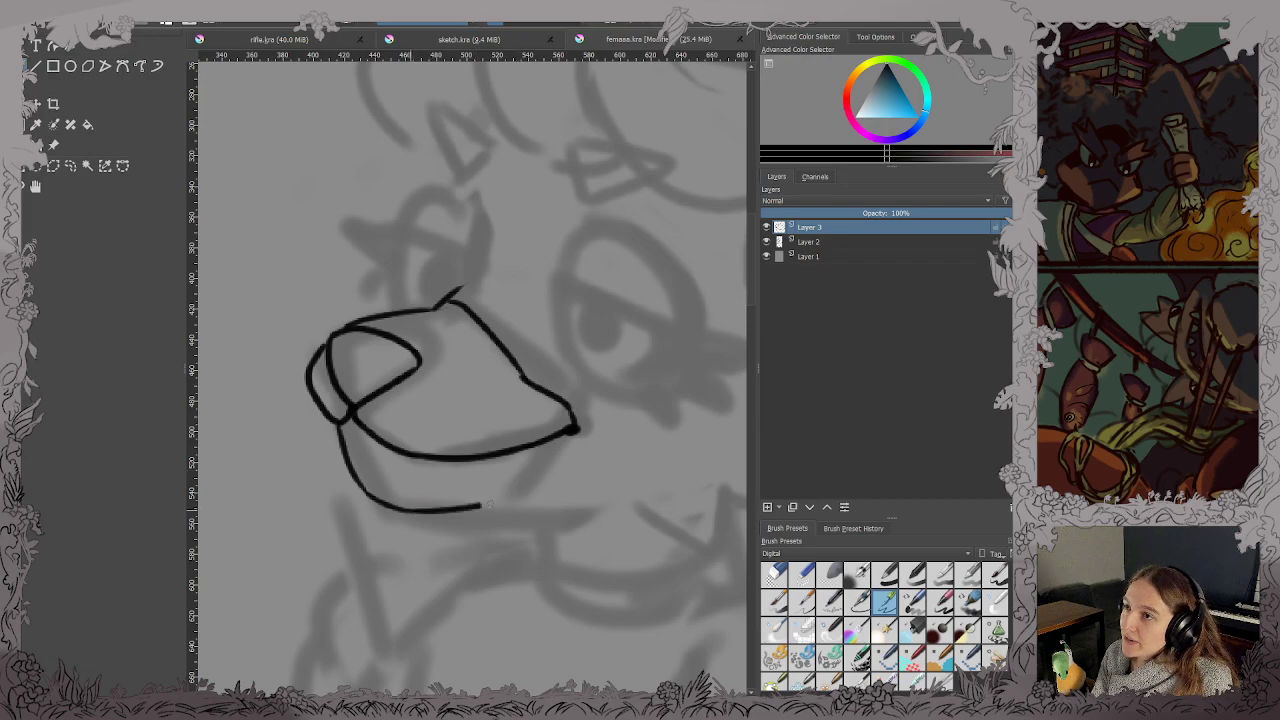
pyautogui.hotkey('ctrl', 'z')
pyautogui.hotkey('ctrl', 'z')
pyautogui.scroll(2, 470, 474)
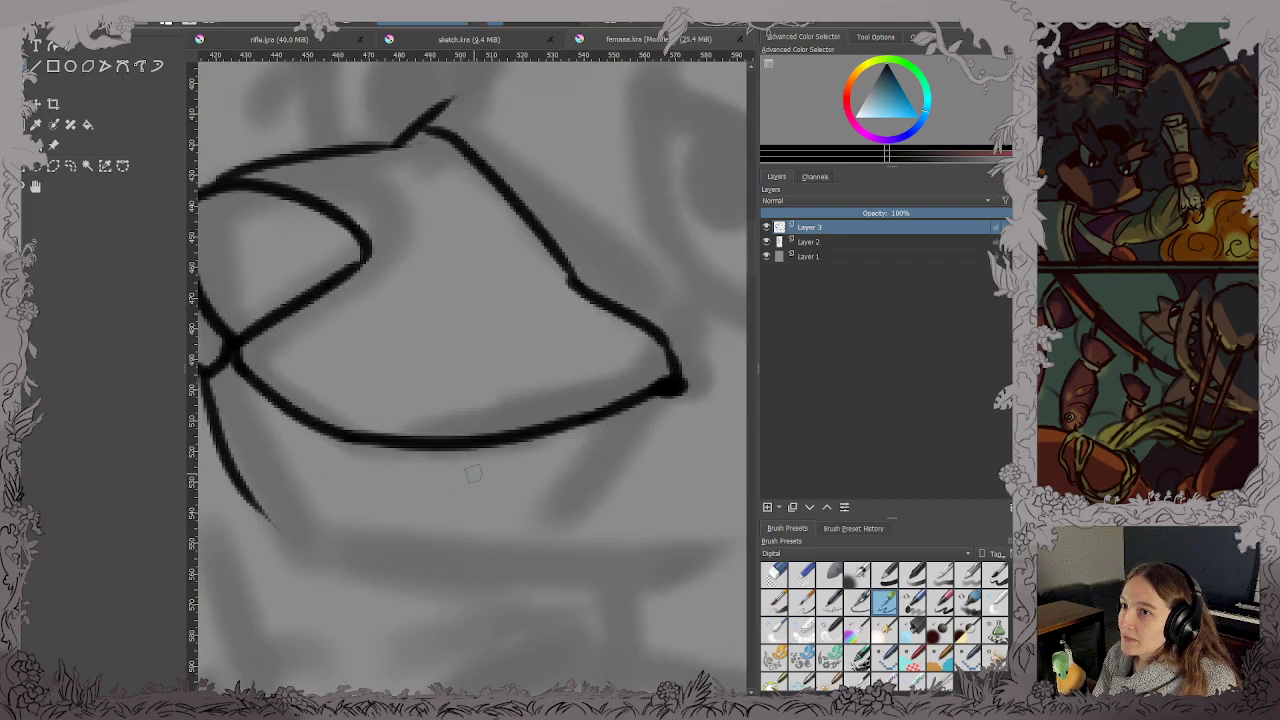
pyautogui.moveTo(527, 462)
pyautogui.mouseDown()
pyautogui.moveTo(579, 408)
pyautogui.moveTo(536, 455)
pyautogui.mouseUp()
pyautogui.scroll(-1, 579, 408)
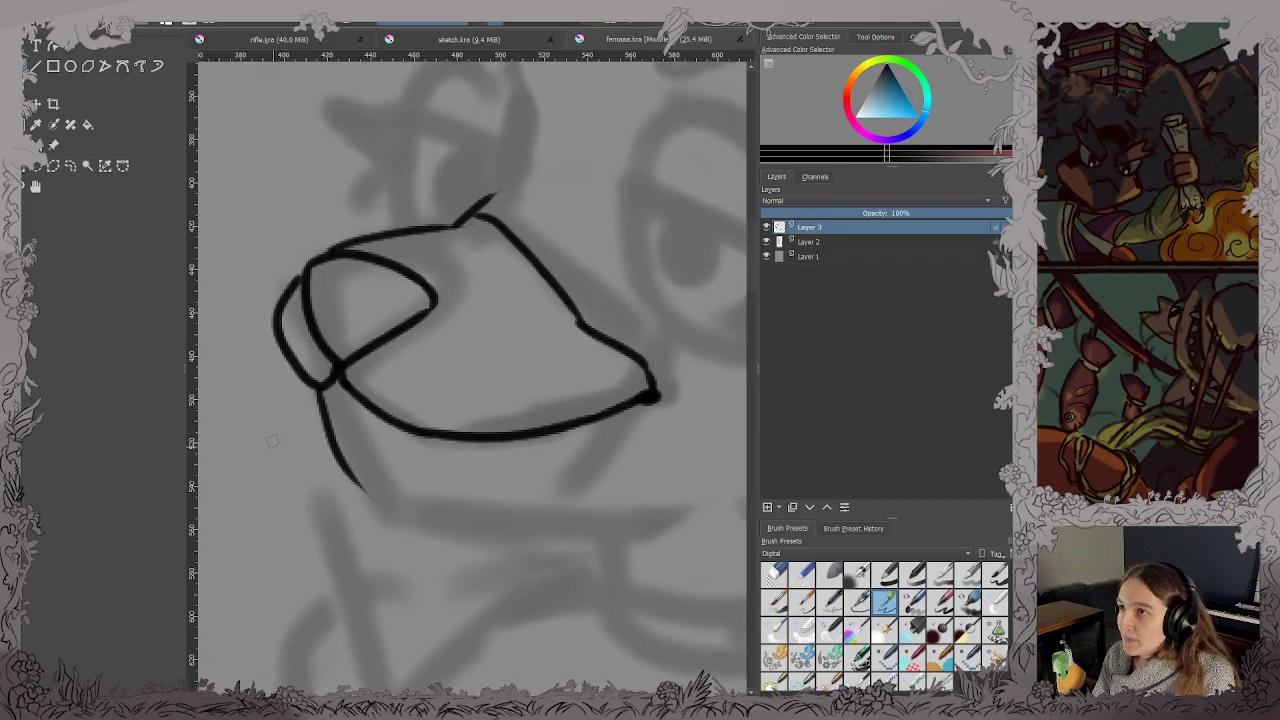
pyautogui.moveTo(336, 452)
pyautogui.mouseDown()
pyautogui.moveTo(395, 508)
pyautogui.moveTo(338, 470)
pyautogui.moveTo(378, 502)
pyautogui.moveTo(440, 523)
pyautogui.moveTo(528, 527)
pyautogui.moveTo(618, 420)
pyautogui.moveTo(586, 443)
pyautogui.moveTo(561, 506)
pyautogui.mouseUp()
pyautogui.hotkey('ctrl', 'z')
pyautogui.moveTo(564, 428); pyautogui.dragTo(578, 432)
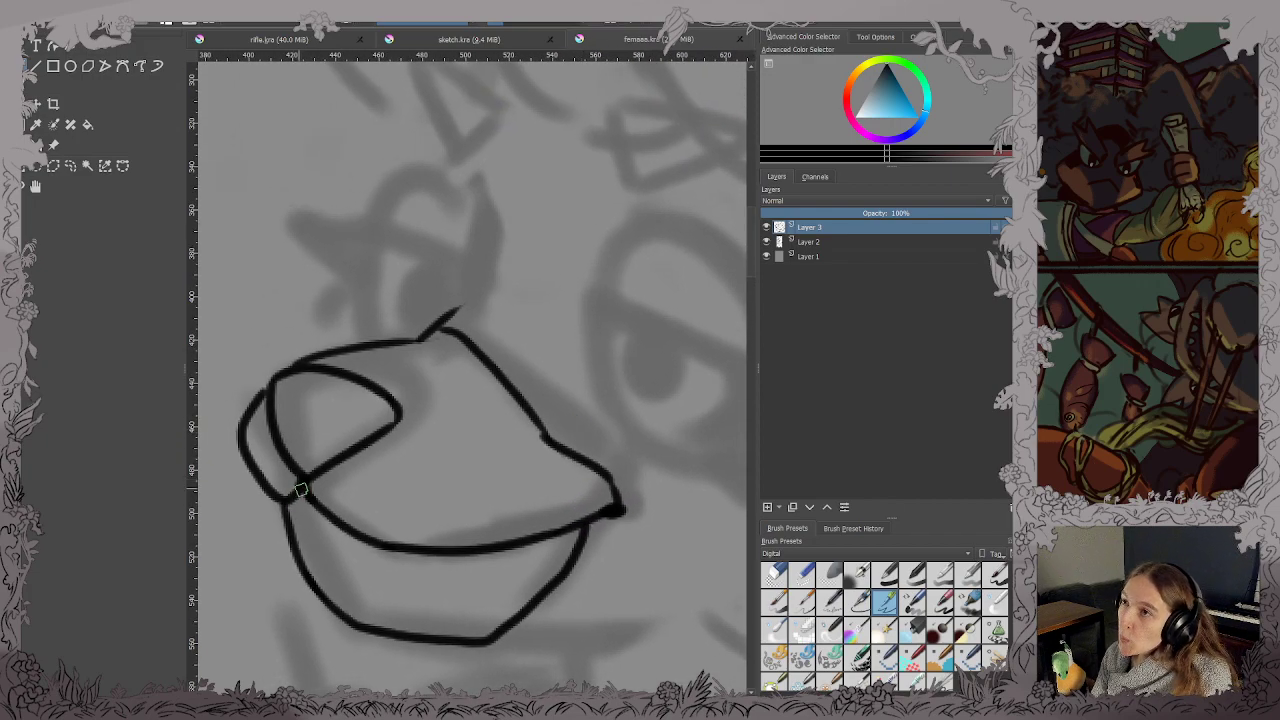
# Add three small whisker dots on the muzzle between the nose and the mouth line.
pyautogui.click(385, 468)
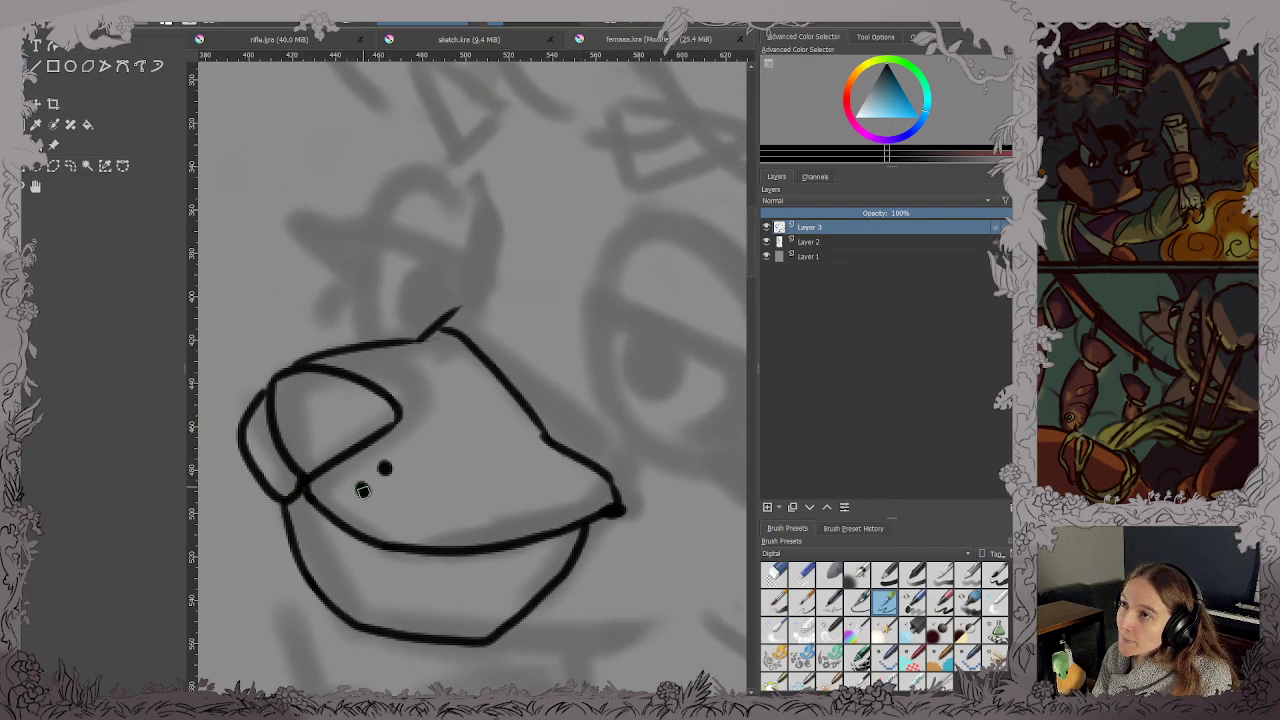
pyautogui.click(395, 500)
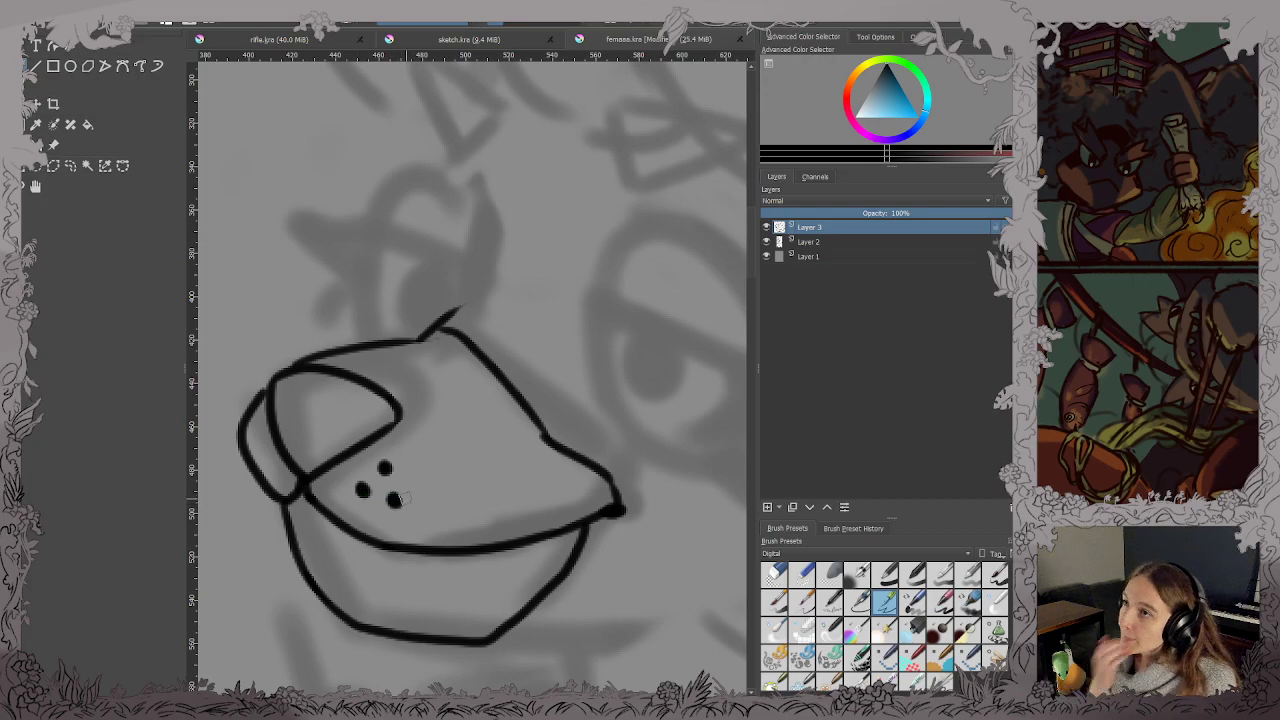
pyautogui.scroll(-2, 397, 497)
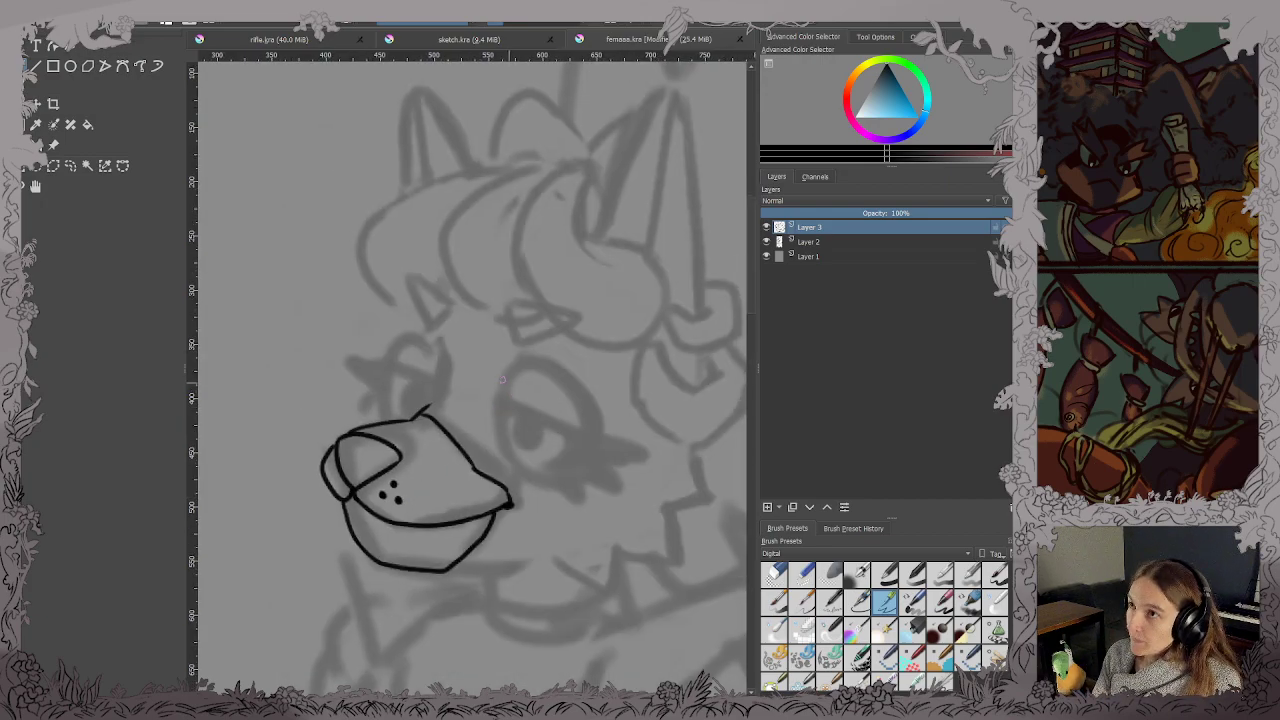
# Extend the line at the muzzle's bridge up along the far eye and curve it over the eye's top.
pyautogui.scroll(2, 502, 379)
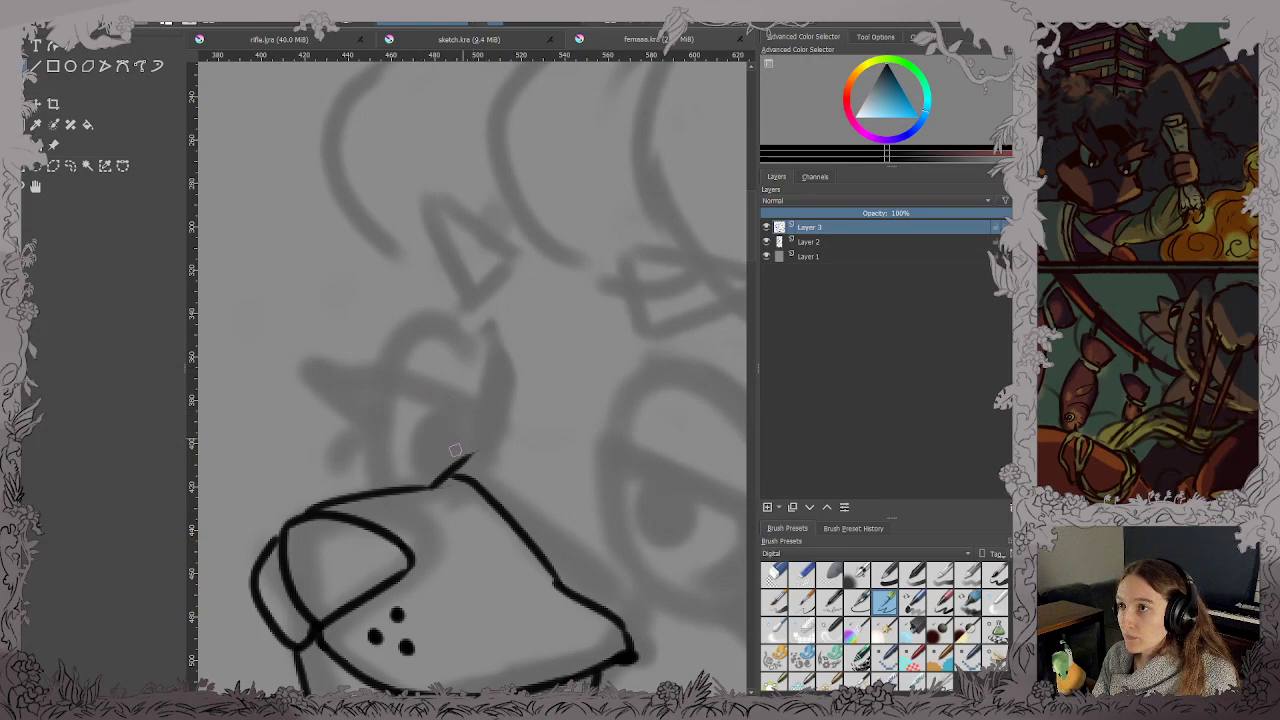
pyautogui.moveTo(465, 462)
pyautogui.mouseDown()
pyautogui.moveTo(490, 414)
pyautogui.moveTo(485, 322)
pyautogui.mouseUp()
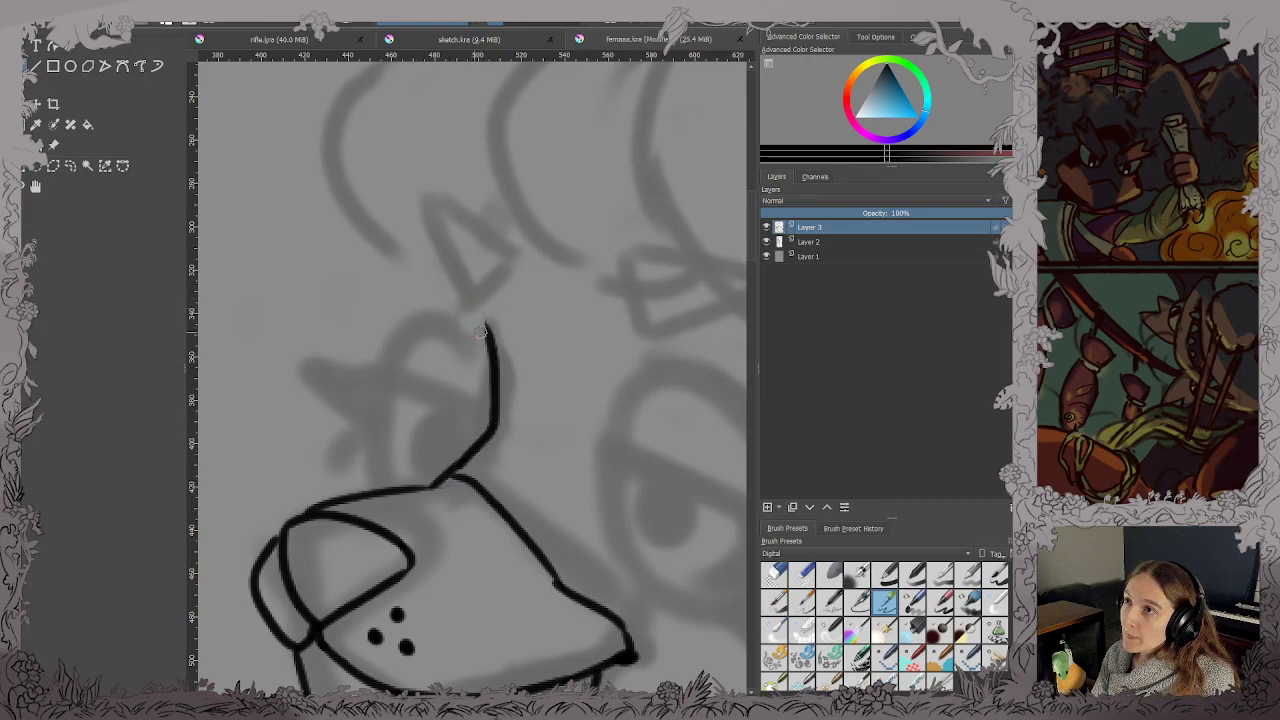
pyautogui.moveTo(489, 334); pyautogui.dragTo(441, 301)
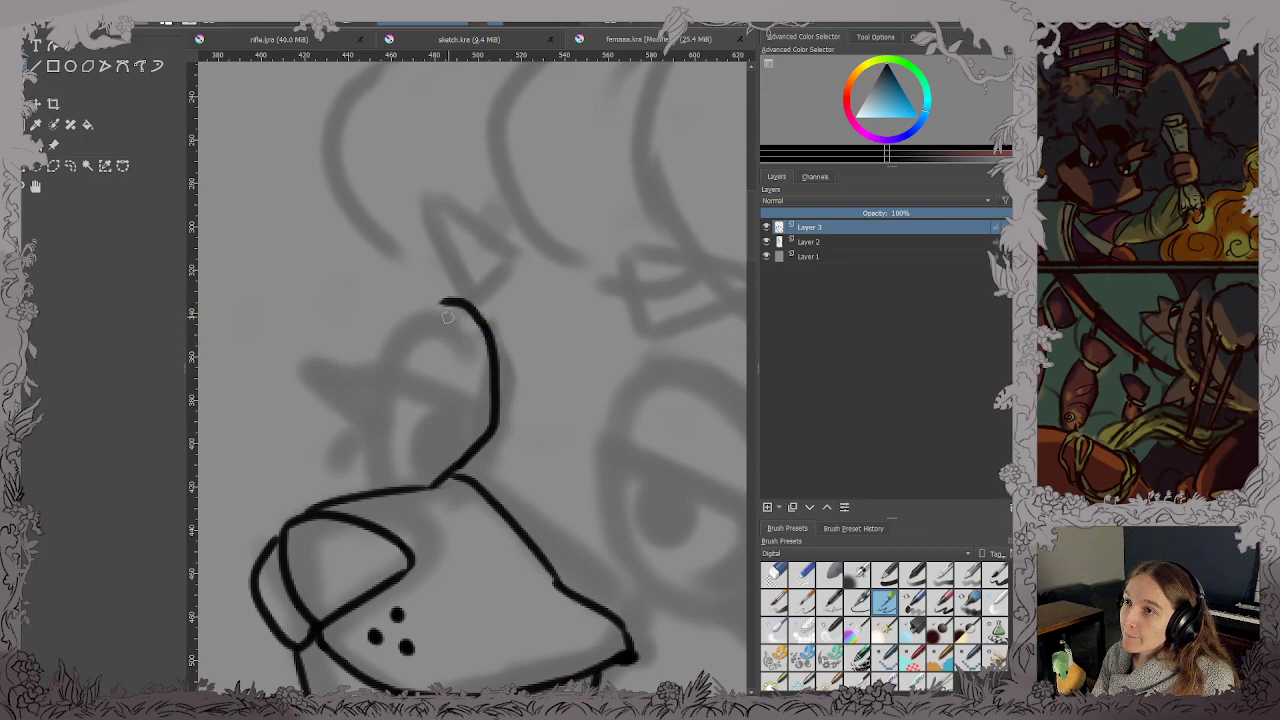
# Ink the short jawline behind the chin and the jagged cheek fur rising in zigzag points toward the near ear.
pyautogui.scroll(-1, 548, 390)
pyautogui.moveTo(548, 390)
pyautogui.mouseDown()
pyautogui.moveTo(459, 261)
pyautogui.moveTo(543, 406)
pyautogui.moveTo(497, 411)
pyautogui.mouseUp()
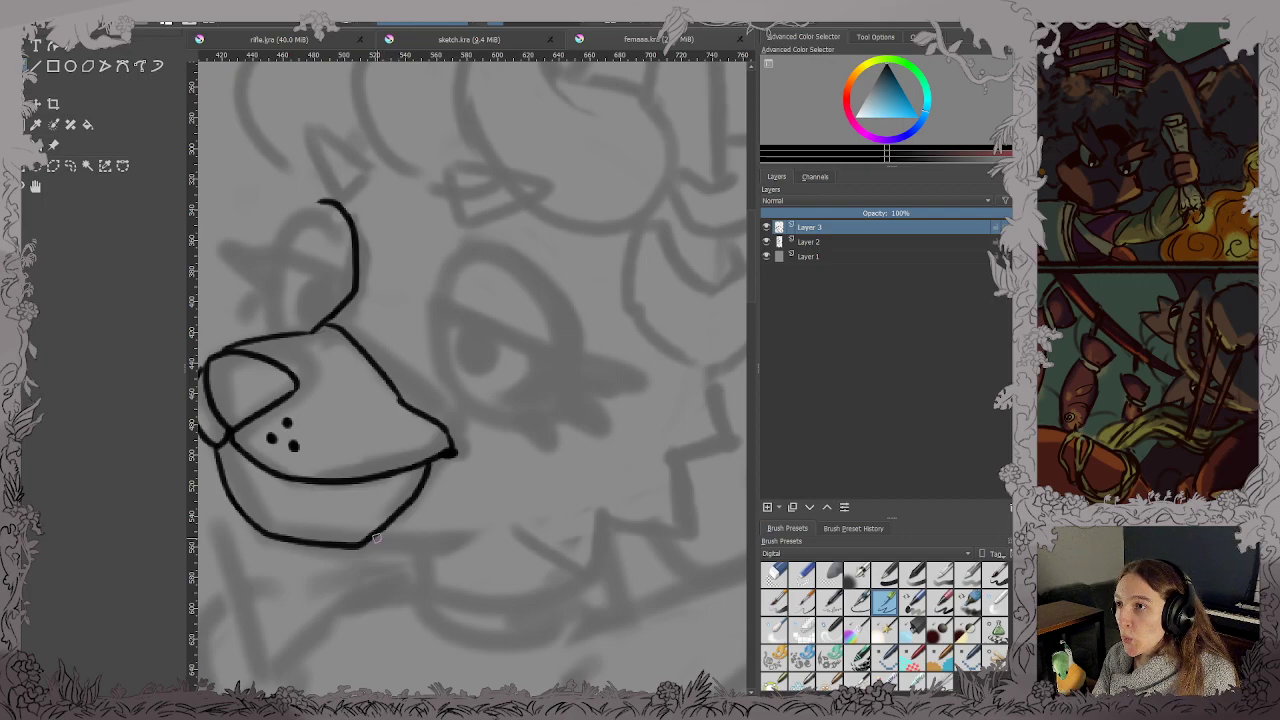
pyautogui.moveTo(375, 541)
pyautogui.mouseDown()
pyautogui.moveTo(536, 554)
pyautogui.moveTo(484, 557)
pyautogui.moveTo(500, 561)
pyautogui.moveTo(508, 532)
pyautogui.moveTo(599, 523)
pyautogui.moveTo(585, 454)
pyautogui.moveTo(647, 450)
pyautogui.moveTo(650, 437)
pyautogui.moveTo(625, 379)
pyautogui.mouseUp()
pyautogui.hscroll(4, 493, 558)
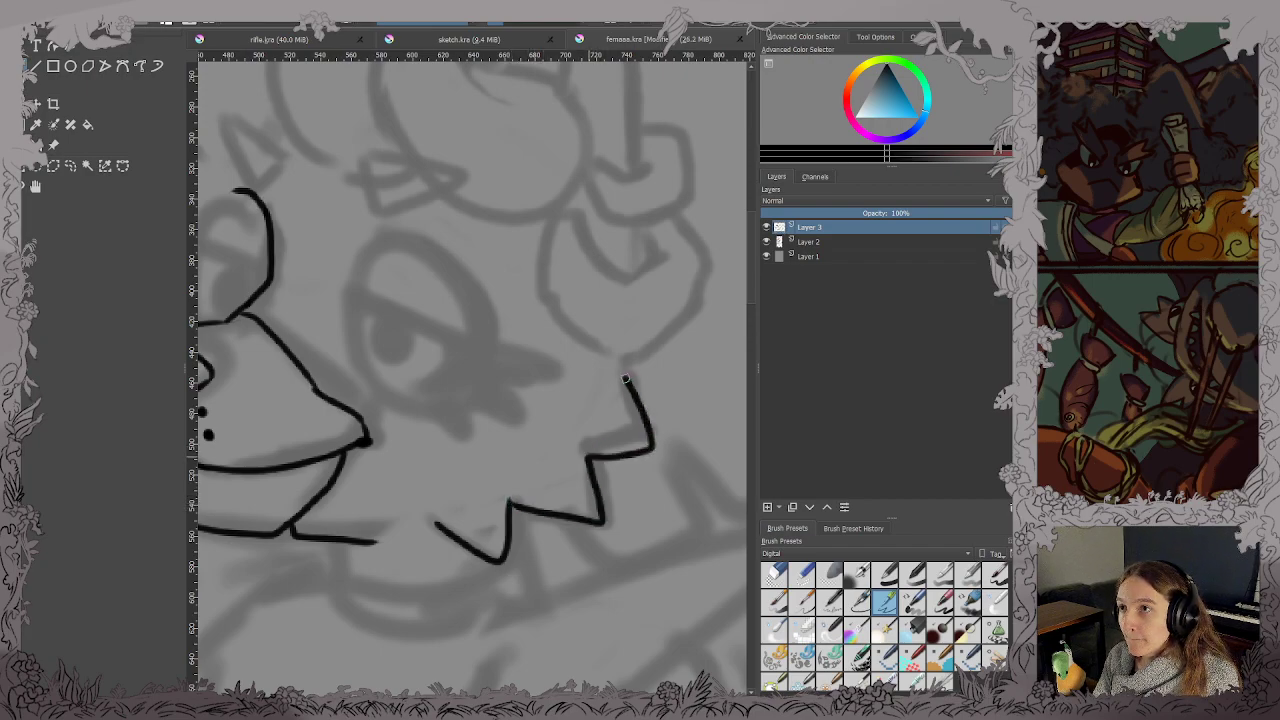
# Ink the large rounded outline hanging below the near ear, tapering to a soft point above the cheek fur.
pyautogui.scroll(2, 637, 247)
pyautogui.moveTo(637, 247); pyautogui.dragTo(557, 394)
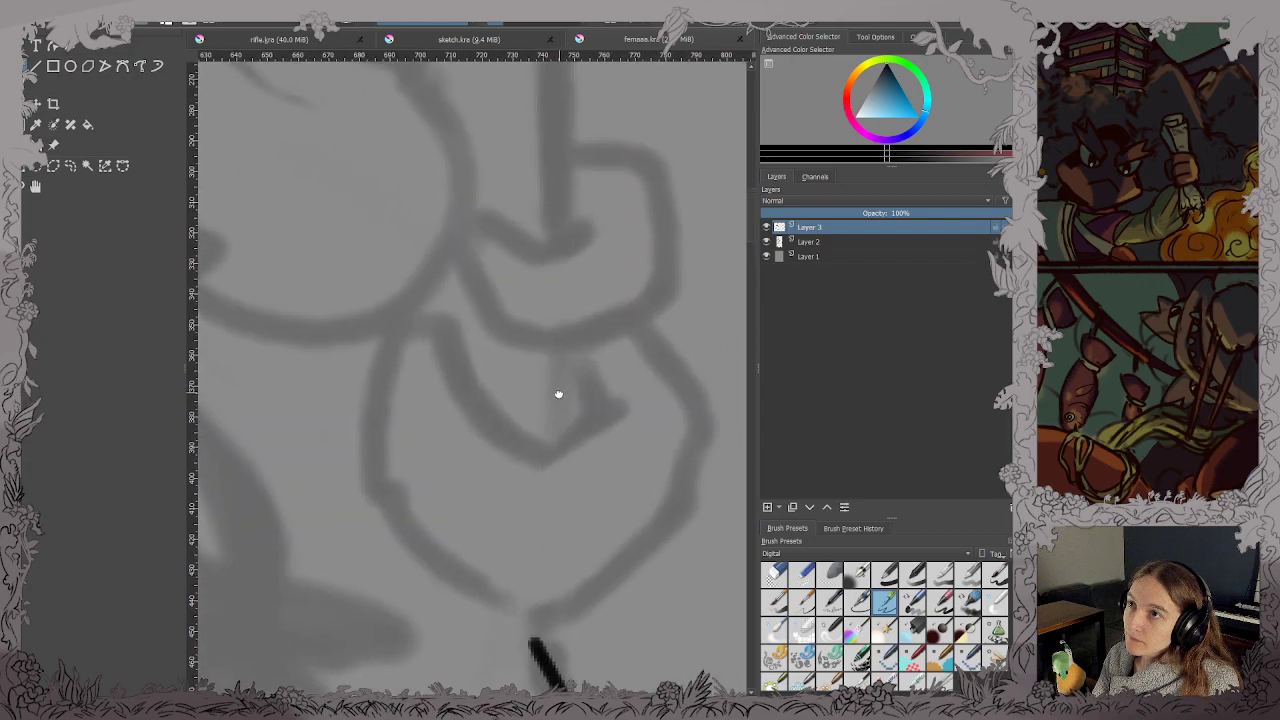
pyautogui.scroll(-1, 557, 394)
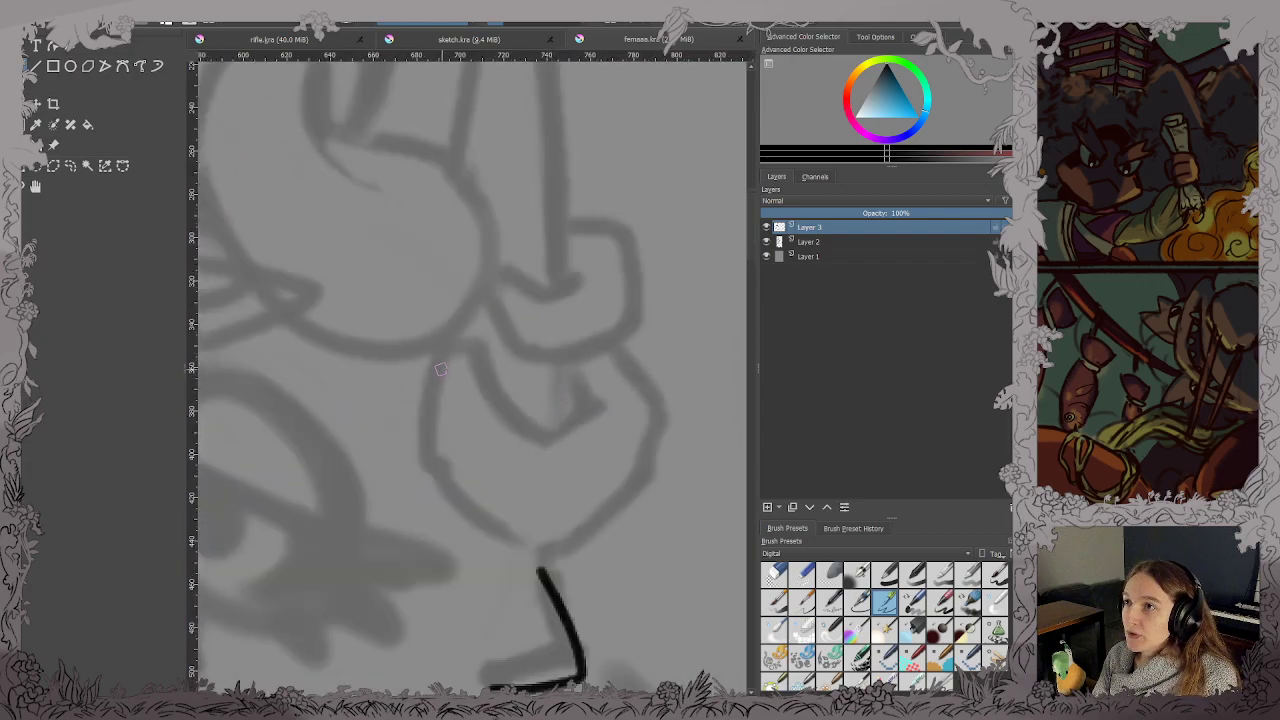
pyautogui.moveTo(440, 368)
pyautogui.mouseDown()
pyautogui.moveTo(427, 468)
pyautogui.moveTo(507, 535)
pyautogui.mouseUp()
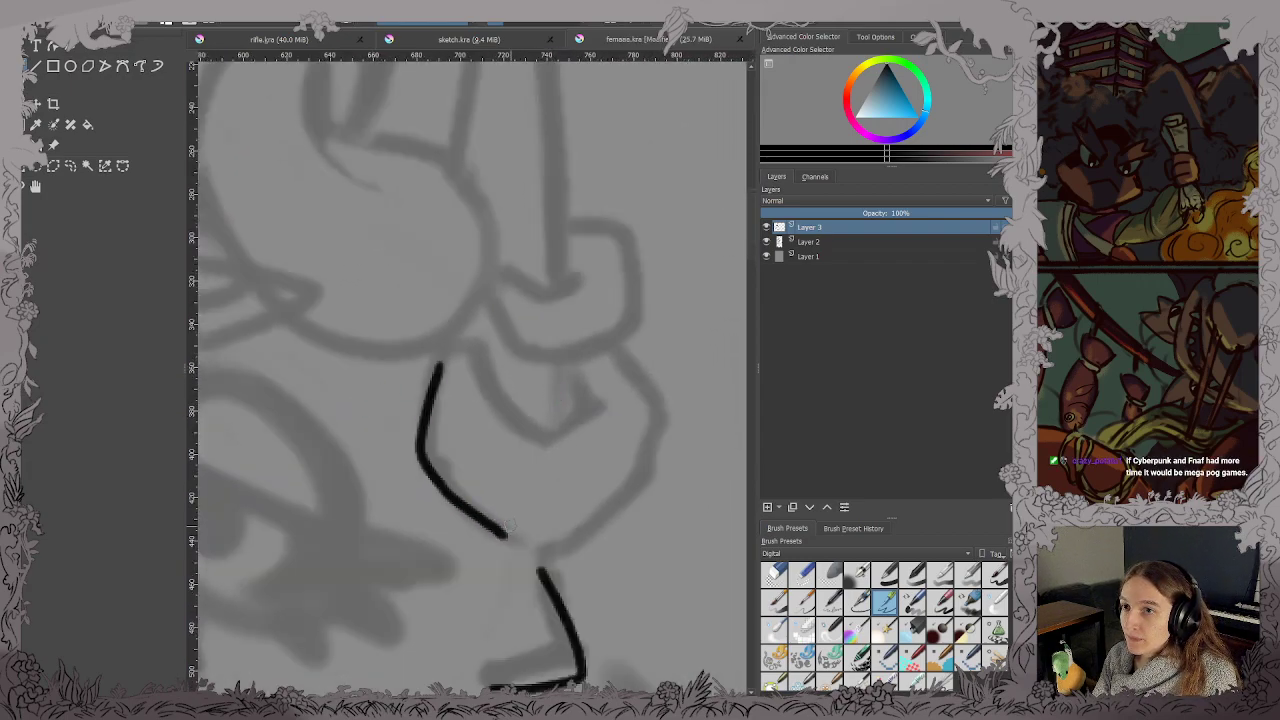
pyautogui.hotkey('ctrl', 'z')
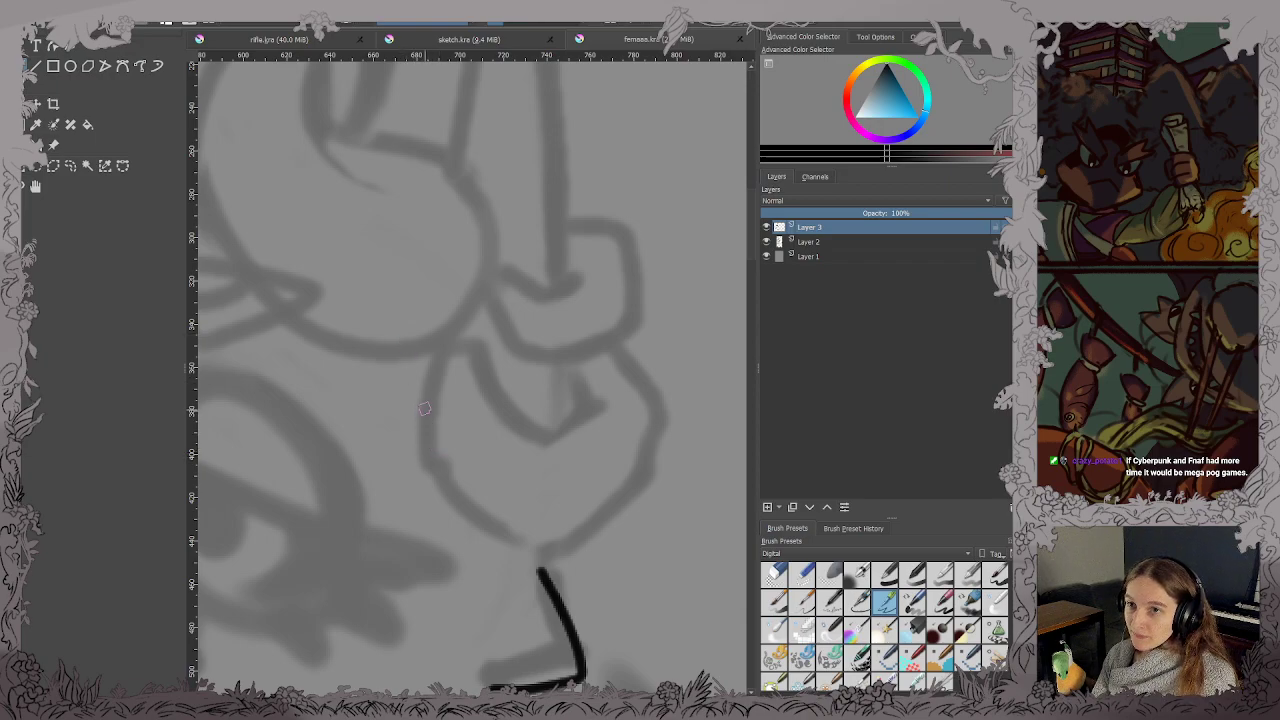
pyautogui.moveTo(436, 368)
pyautogui.mouseDown()
pyautogui.moveTo(428, 448)
pyautogui.moveTo(451, 493)
pyautogui.moveTo(506, 535)
pyautogui.moveTo(557, 548)
pyautogui.moveTo(640, 483)
pyautogui.moveTo(650, 403)
pyautogui.moveTo(618, 353)
pyautogui.mouseUp()
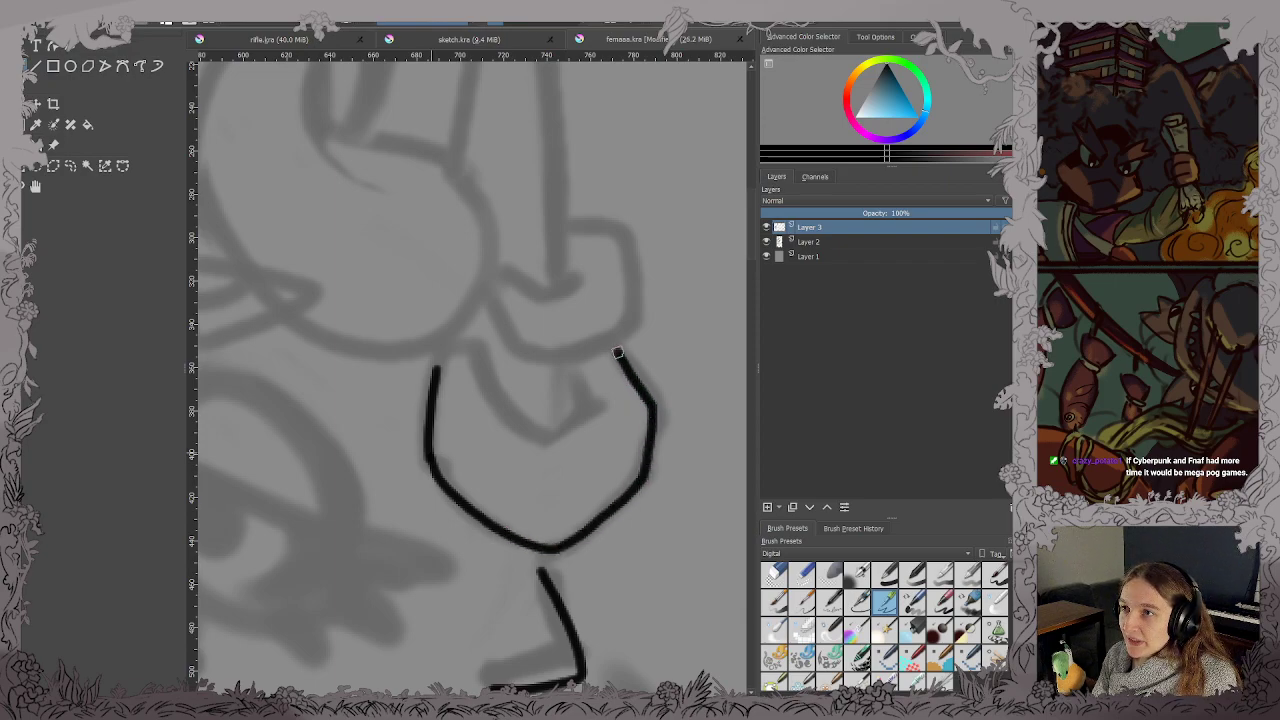
# Ink the small notched band at the base of the near ear and the inner lines of the rounded shape beneath it.
pyautogui.moveTo(488, 296)
pyautogui.mouseDown()
pyautogui.moveTo(530, 360)
pyautogui.moveTo(596, 348)
pyautogui.moveTo(628, 323)
pyautogui.moveTo(622, 252)
pyautogui.moveTo(572, 220)
pyautogui.mouseUp()
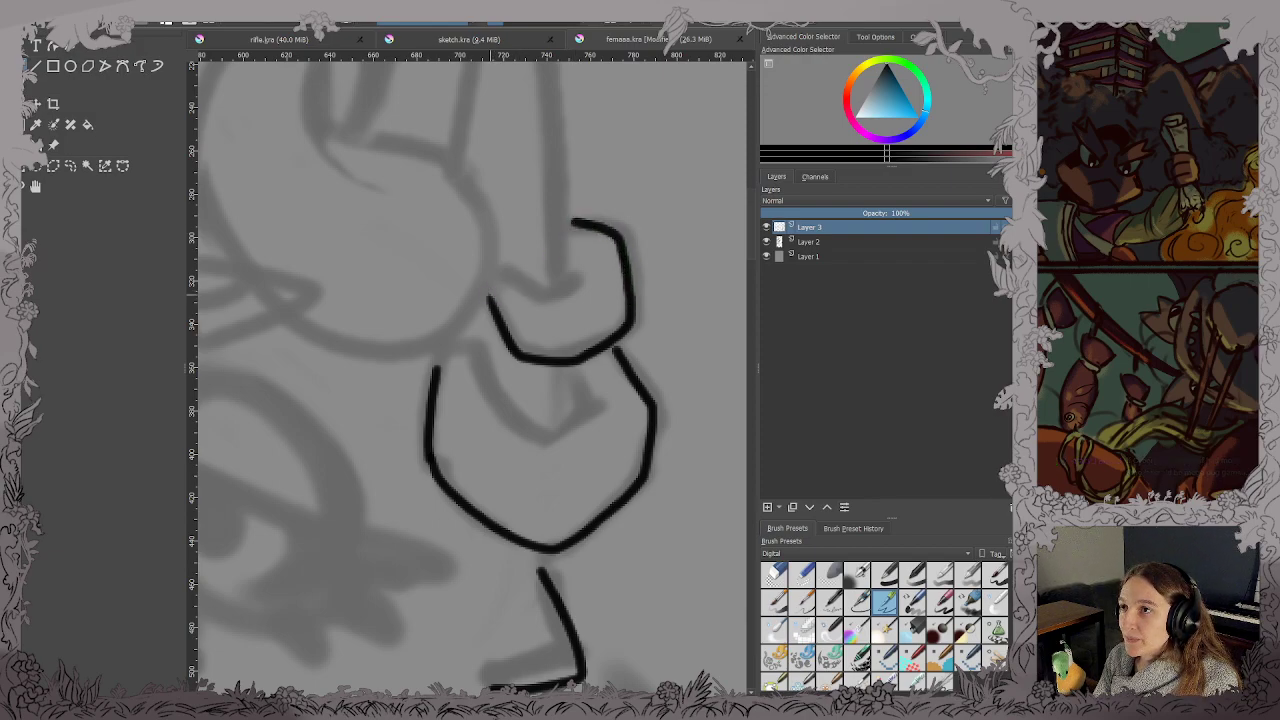
pyautogui.moveTo(488, 300); pyautogui.dragTo(587, 272)
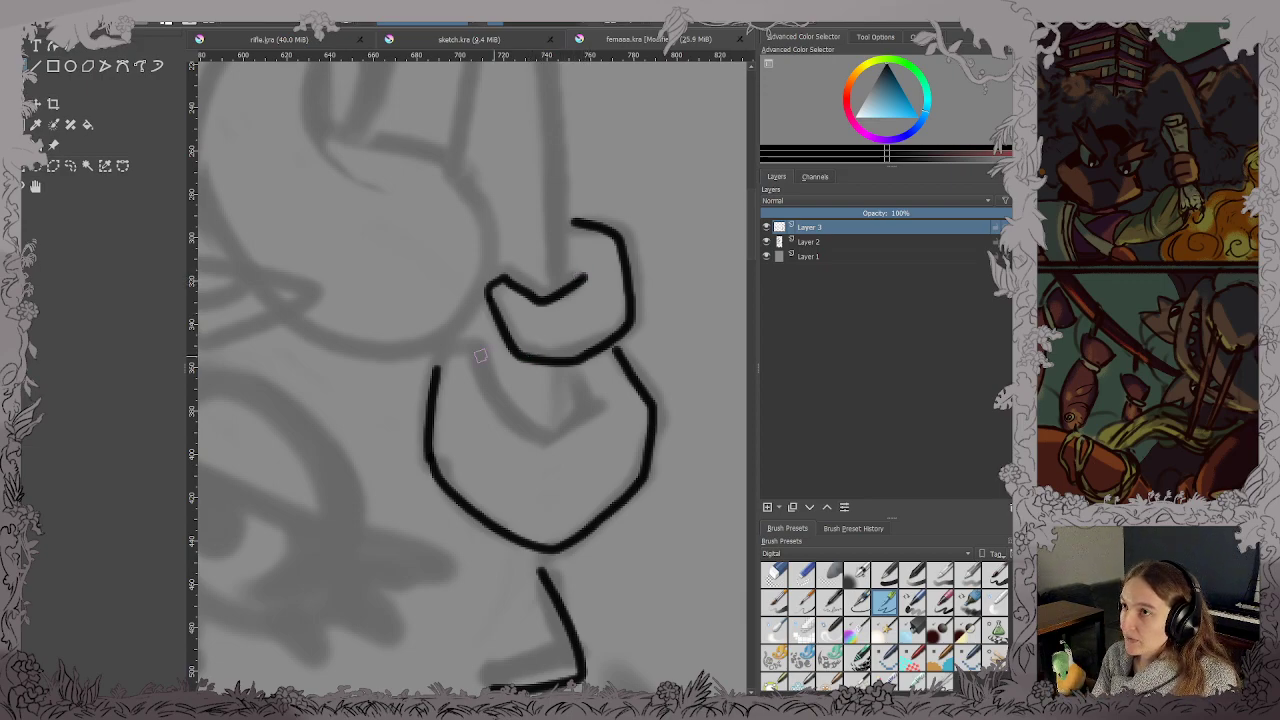
pyautogui.moveTo(435, 372)
pyautogui.mouseDown()
pyautogui.moveTo(478, 340)
pyautogui.moveTo(432, 366)
pyautogui.moveTo(472, 344)
pyautogui.moveTo(528, 432)
pyautogui.moveTo(611, 399)
pyautogui.moveTo(580, 400)
pyautogui.moveTo(584, 415)
pyautogui.moveTo(612, 338)
pyautogui.moveTo(589, 340)
pyautogui.moveTo(583, 366)
pyautogui.mouseUp()
pyautogui.hotkey('ctrl', 'z')
pyautogui.hotkey('ctrl', 'z')
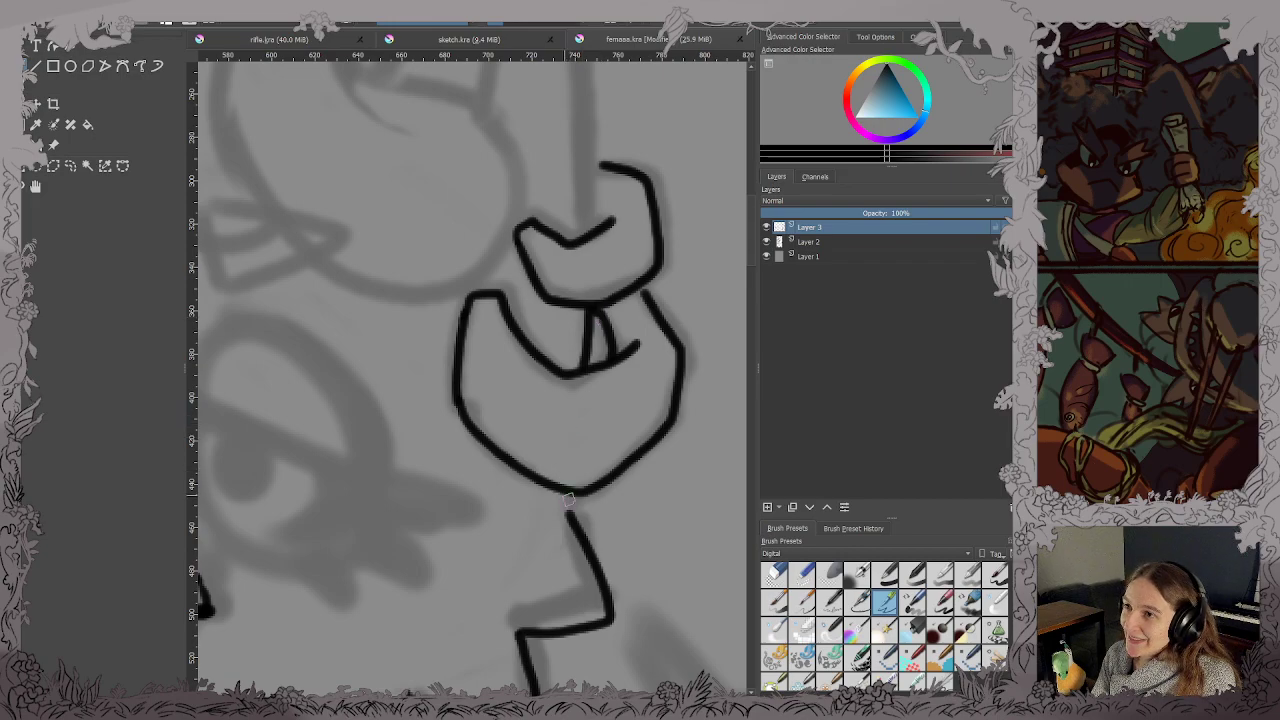
# Ink the tall near ear with a rounded tip, its back edge reaching the band, and an inner fold line down its middle.
pyautogui.moveTo(517, 316)
pyautogui.mouseDown()
pyautogui.moveTo(566, 434)
pyautogui.moveTo(566, 497)
pyautogui.mouseUp()
pyautogui.moveTo(573, 334); pyautogui.dragTo(573, 520)
pyautogui.moveTo(533, 394)
pyautogui.mouseDown()
pyautogui.moveTo(594, 369)
pyautogui.moveTo(526, 483)
pyautogui.moveTo(495, 430)
pyautogui.mouseUp()
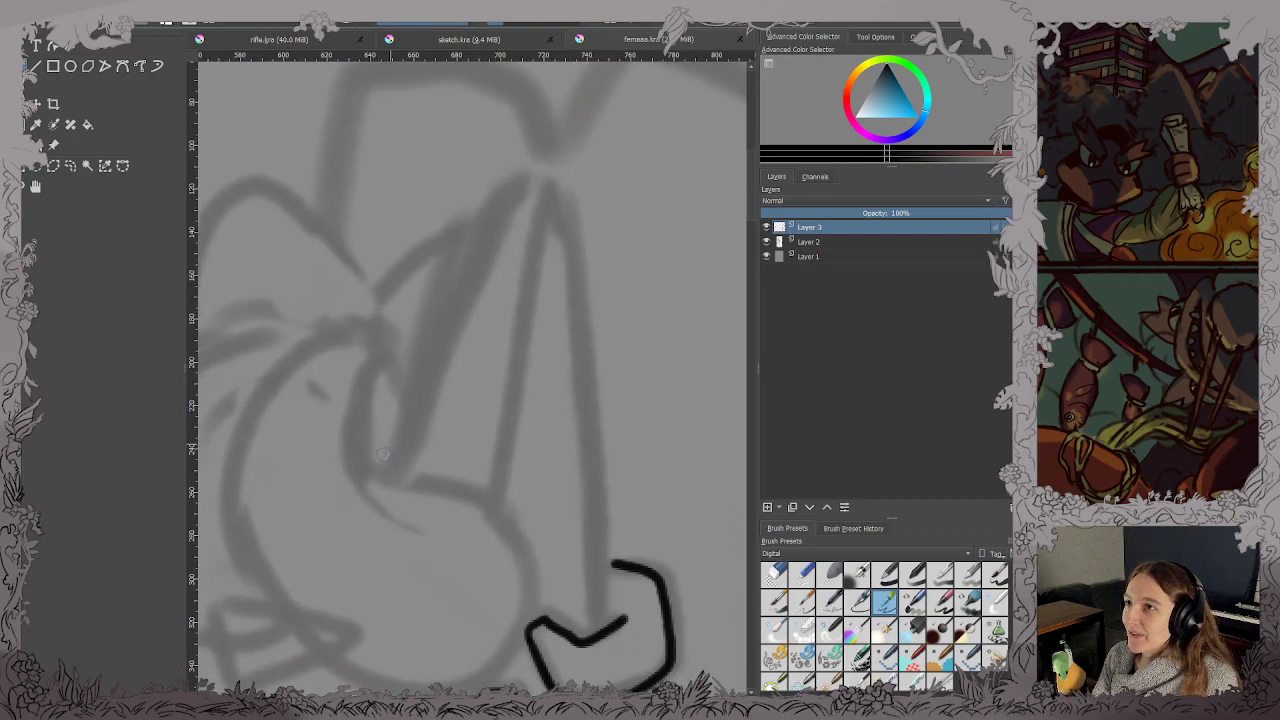
pyautogui.moveTo(398, 466); pyautogui.dragTo(478, 306)
pyautogui.hotkey('ctrl', 'z')
pyautogui.moveTo(394, 463)
pyautogui.mouseDown()
pyautogui.moveTo(500, 223)
pyautogui.moveTo(531, 186)
pyautogui.mouseUp()
pyautogui.moveTo(540, 183)
pyautogui.mouseDown()
pyautogui.moveTo(562, 215)
pyautogui.moveTo(605, 624)
pyautogui.mouseUp()
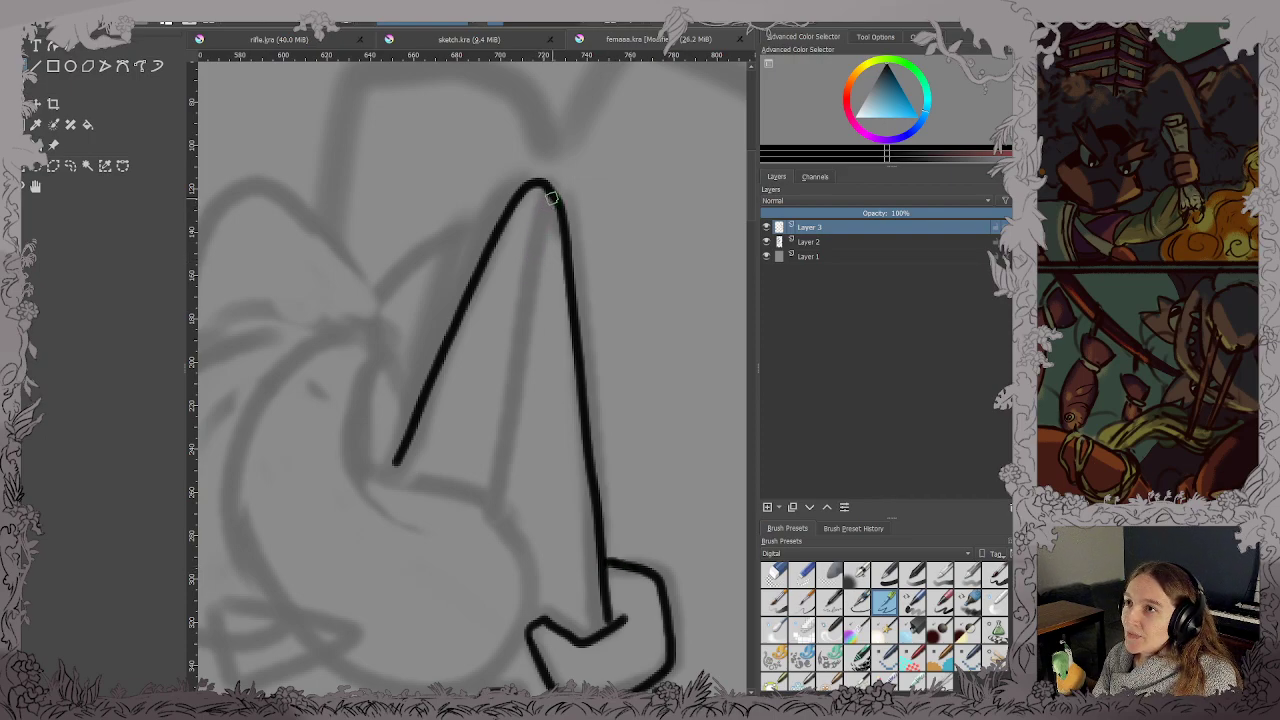
pyautogui.moveTo(548, 198)
pyautogui.mouseDown()
pyautogui.moveTo(529, 222)
pyautogui.moveTo(503, 348)
pyautogui.mouseUp()
pyautogui.hotkey('ctrl', 'z')
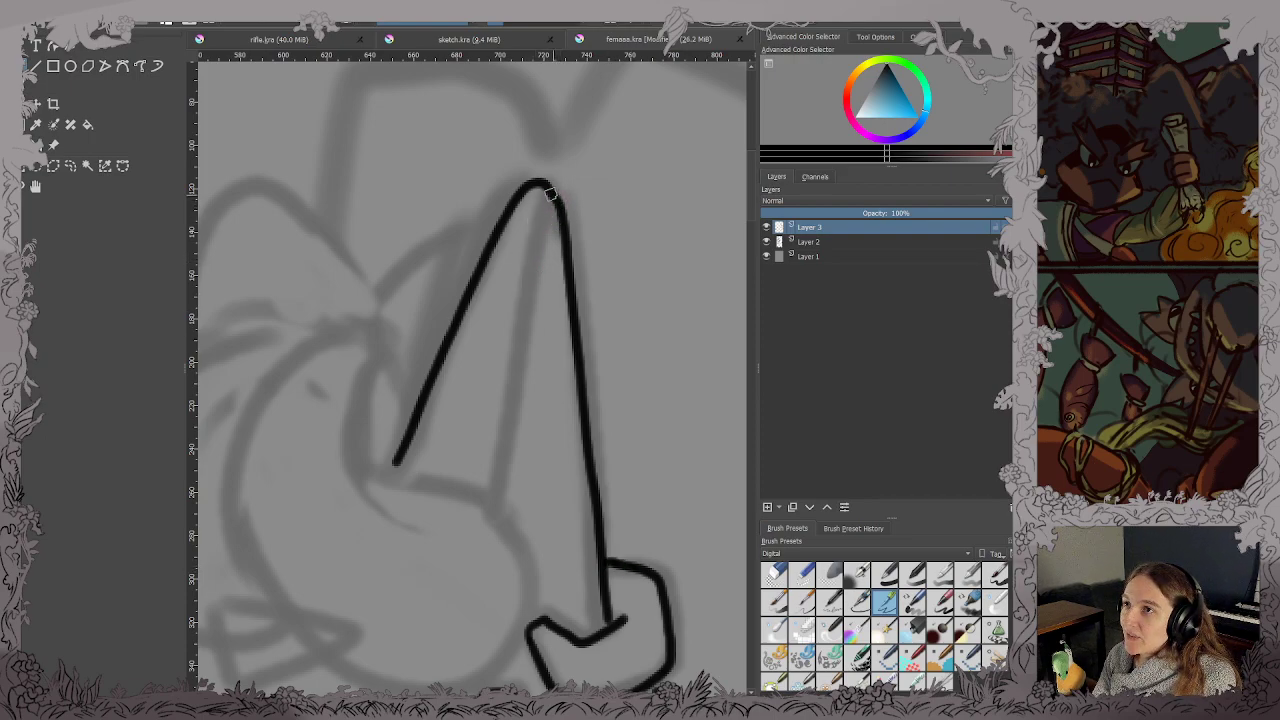
pyautogui.moveTo(537, 222); pyautogui.dragTo(497, 486)
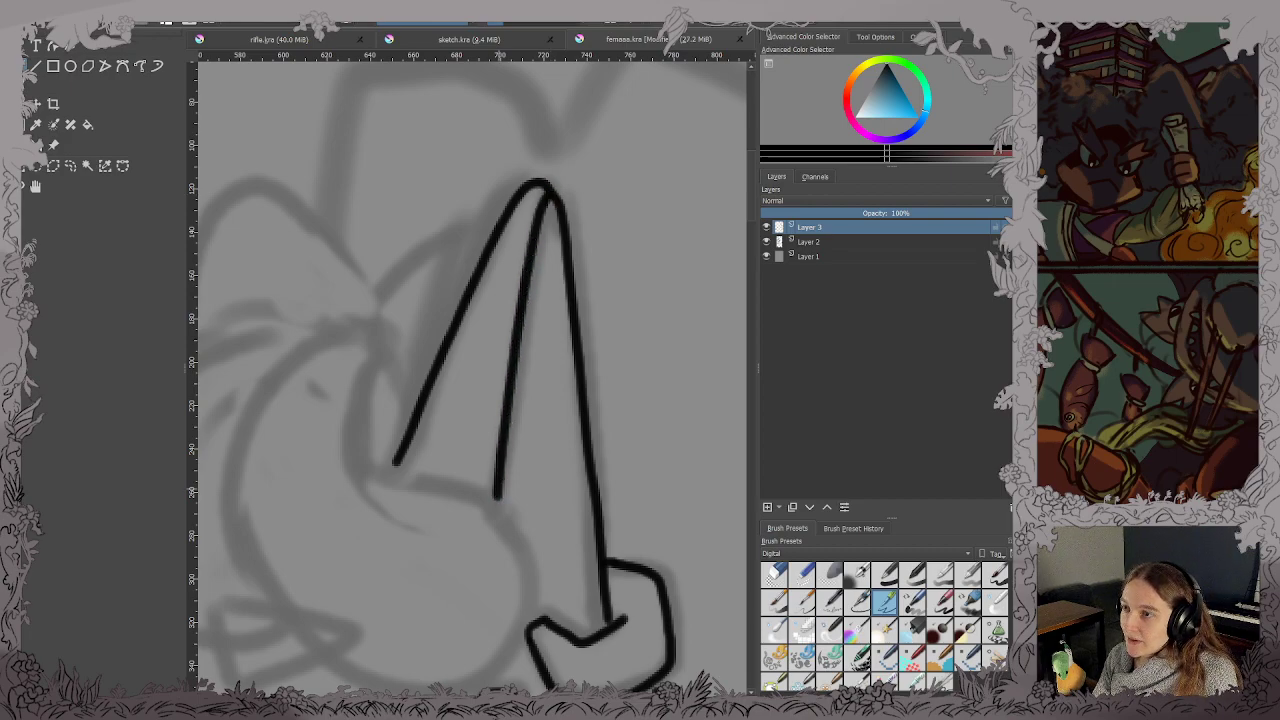
# Ink three overlapping curved hair locks of the fringe, from the large one curling in front of the near ear toward the far ear.
pyautogui.scroll(-5, 500, 490)
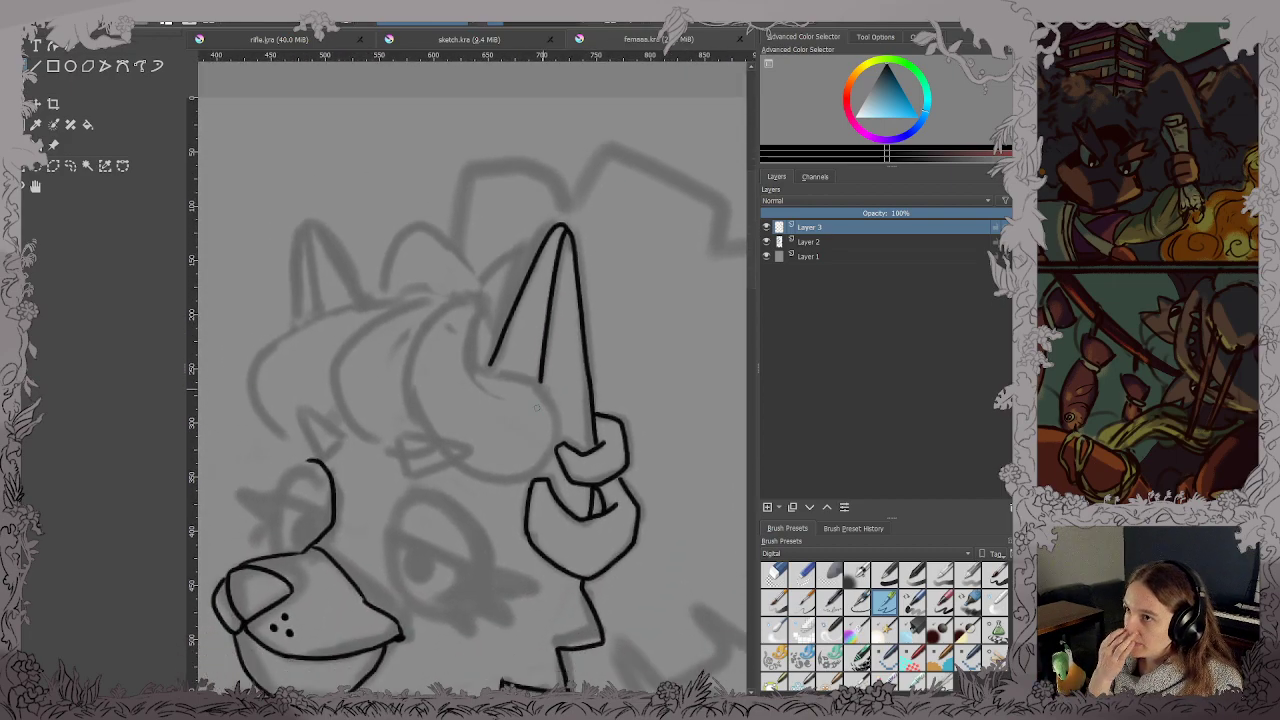
pyautogui.scroll(3, 586, 339)
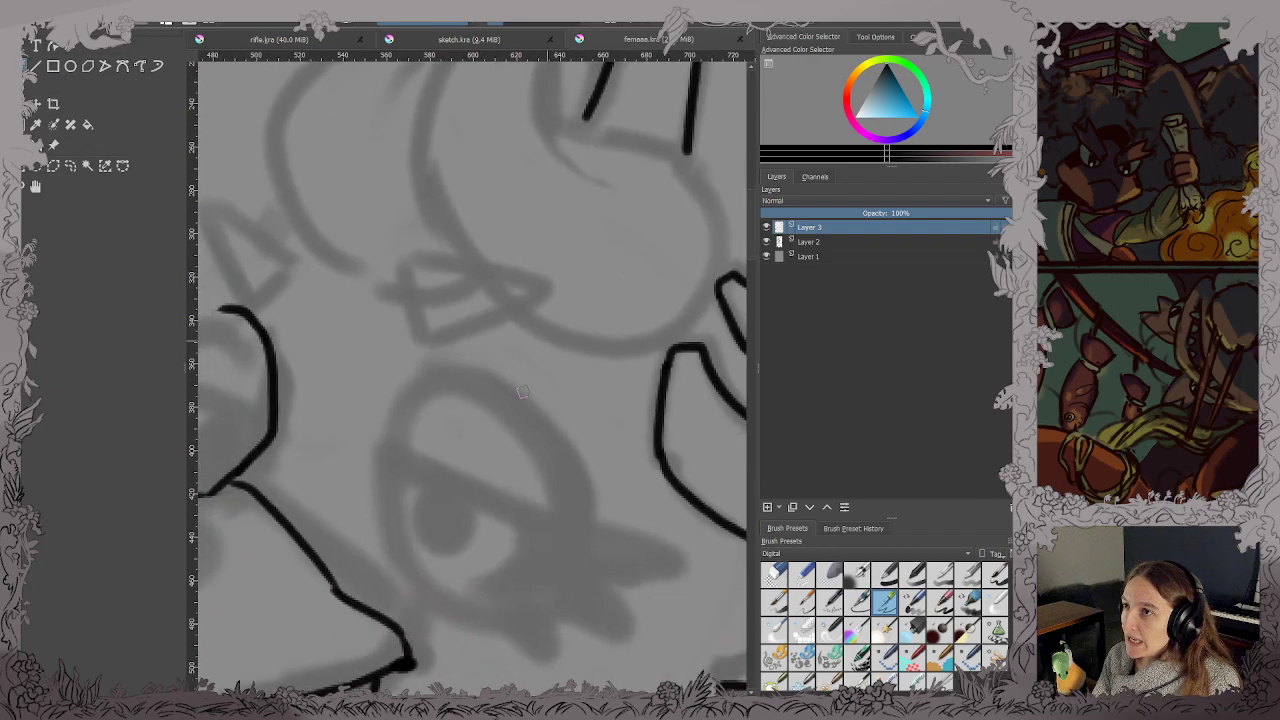
pyautogui.moveTo(435, 434); pyautogui.dragTo(459, 524)
pyautogui.scroll(-1, 494, 407)
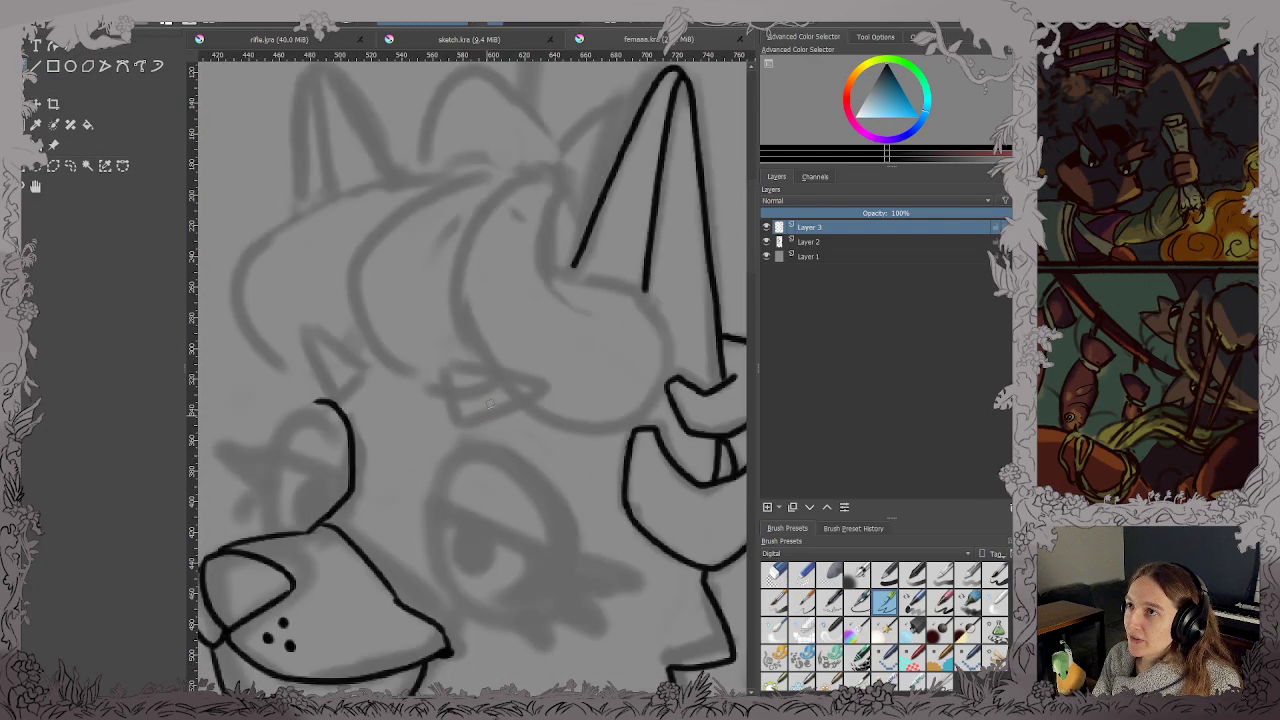
pyautogui.moveTo(494, 407); pyautogui.dragTo(482, 455)
pyautogui.scroll(4, 578, 346)
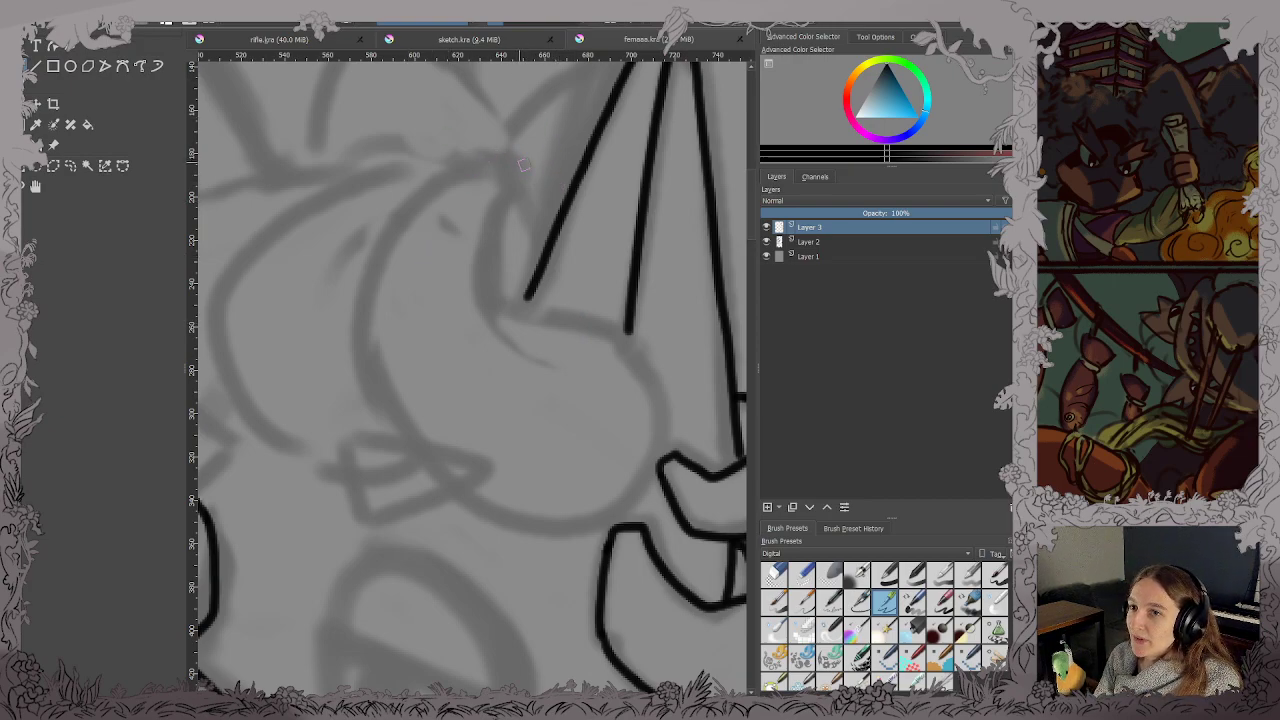
pyautogui.moveTo(562, 205)
pyautogui.mouseDown()
pyautogui.moveTo(503, 157)
pyautogui.moveTo(449, 177)
pyautogui.moveTo(380, 271)
pyautogui.moveTo(366, 349)
pyautogui.moveTo(376, 409)
pyautogui.moveTo(451, 507)
pyautogui.moveTo(518, 537)
pyautogui.moveTo(576, 538)
pyautogui.moveTo(617, 521)
pyautogui.moveTo(641, 481)
pyautogui.moveTo(657, 389)
pyautogui.moveTo(602, 327)
pyautogui.moveTo(503, 297)
pyautogui.moveTo(505, 230)
pyautogui.mouseUp()
pyautogui.moveTo(482, 296)
pyautogui.mouseDown()
pyautogui.moveTo(543, 353)
pyautogui.moveTo(663, 370)
pyautogui.mouseUp()
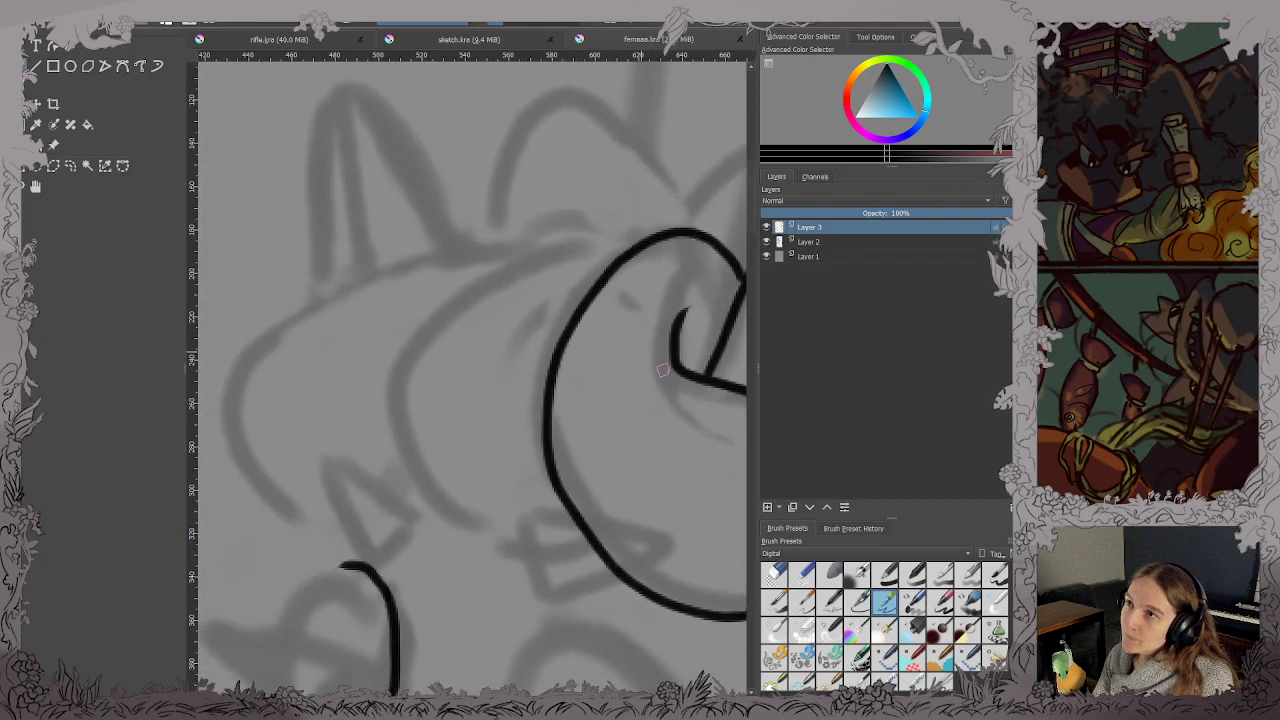
pyautogui.moveTo(632, 248)
pyautogui.mouseDown()
pyautogui.moveTo(572, 232)
pyautogui.moveTo(495, 268)
pyautogui.moveTo(421, 329)
pyautogui.moveTo(395, 390)
pyautogui.moveTo(405, 462)
pyautogui.moveTo(455, 523)
pyautogui.moveTo(548, 556)
pyautogui.moveTo(594, 534)
pyautogui.mouseUp()
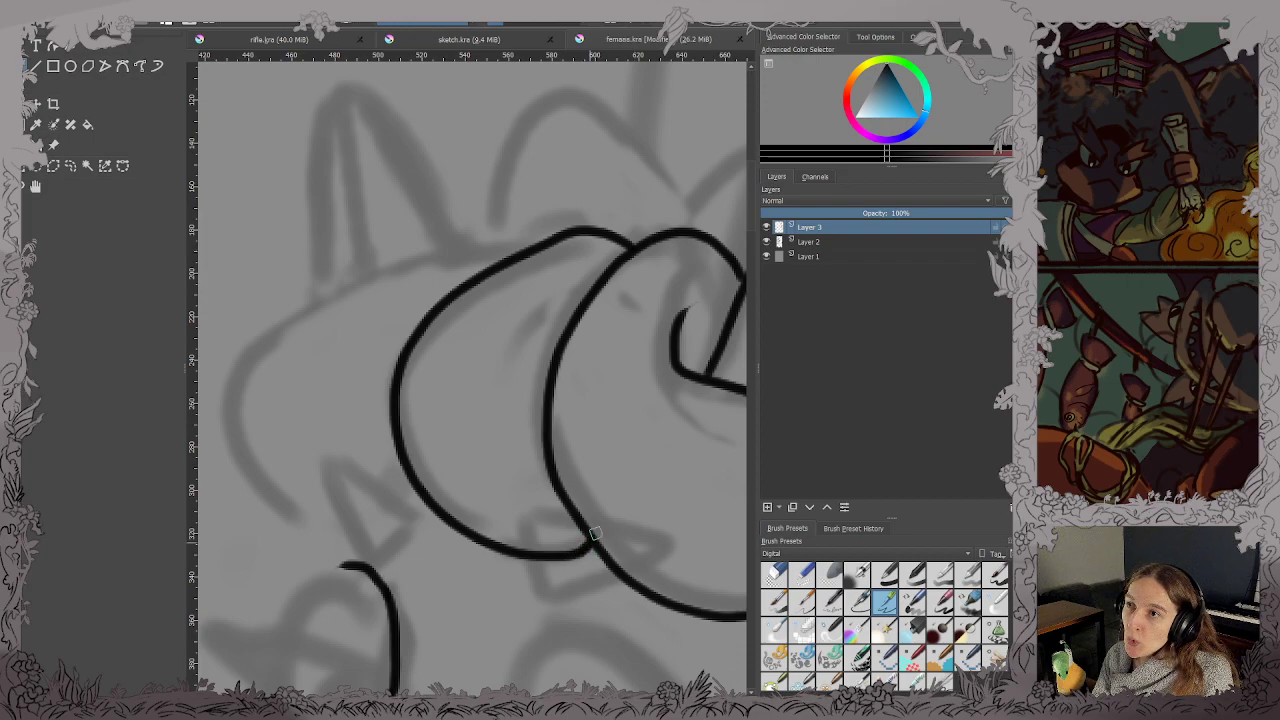
pyautogui.moveTo(527, 248)
pyautogui.mouseDown()
pyautogui.moveTo(447, 243)
pyautogui.moveTo(390, 271)
pyautogui.moveTo(331, 346)
pyautogui.moveTo(322, 432)
pyautogui.moveTo(375, 506)
pyautogui.moveTo(423, 510)
pyautogui.mouseUp()
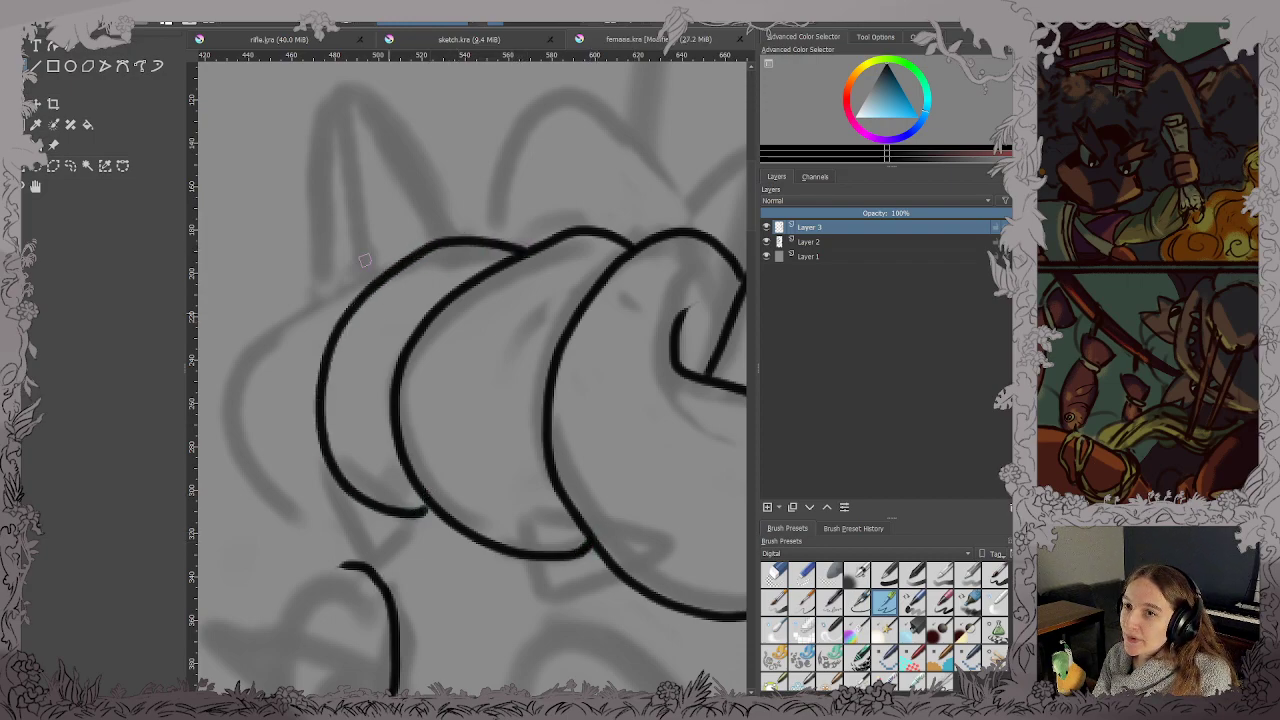
# Ink the outermost curved hair lock of the fringe, beside the three overlapping locks on the far side of the head.
pyautogui.moveTo(383, 272)
pyautogui.mouseDown()
pyautogui.moveTo(313, 297)
pyautogui.moveTo(271, 332)
pyautogui.moveTo(240, 413)
pyautogui.moveTo(260, 492)
pyautogui.moveTo(320, 532)
pyautogui.moveTo(372, 526)
pyautogui.mouseUp()
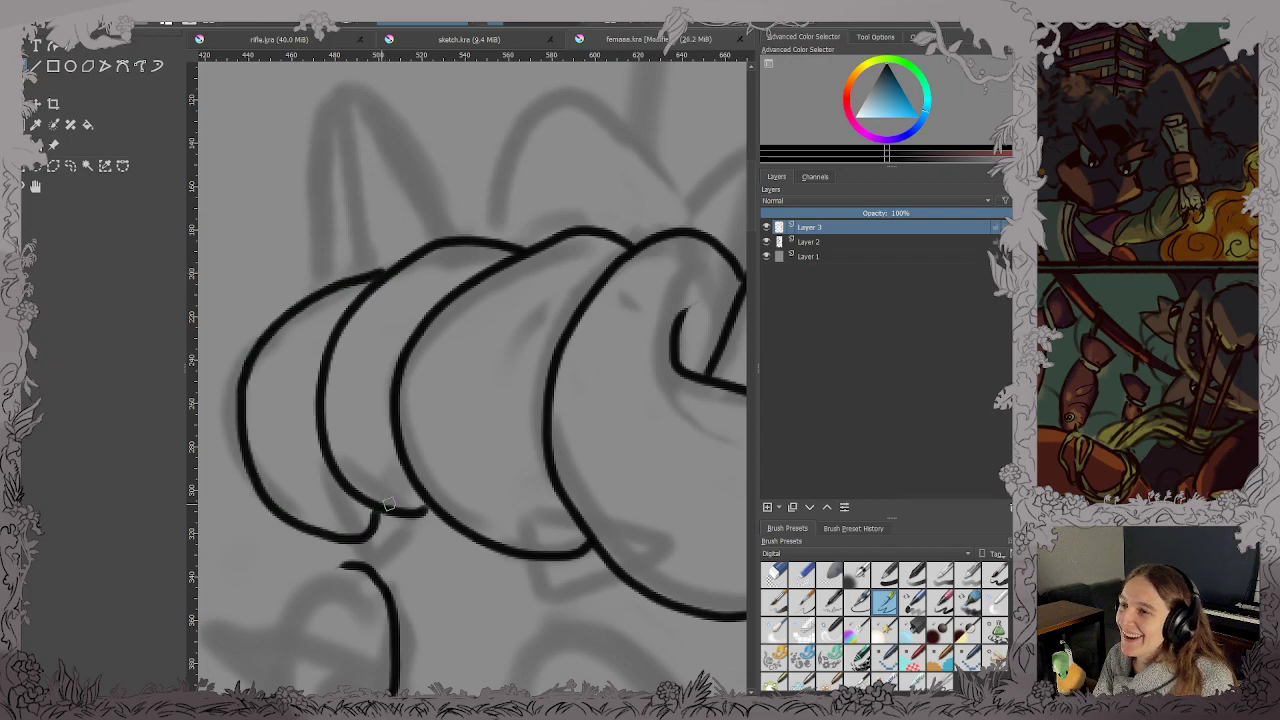
pyautogui.scroll(-3, 429, 492)
pyautogui.moveTo(484, 400); pyautogui.dragTo(497, 291)
pyautogui.scroll(2, 479, 380)
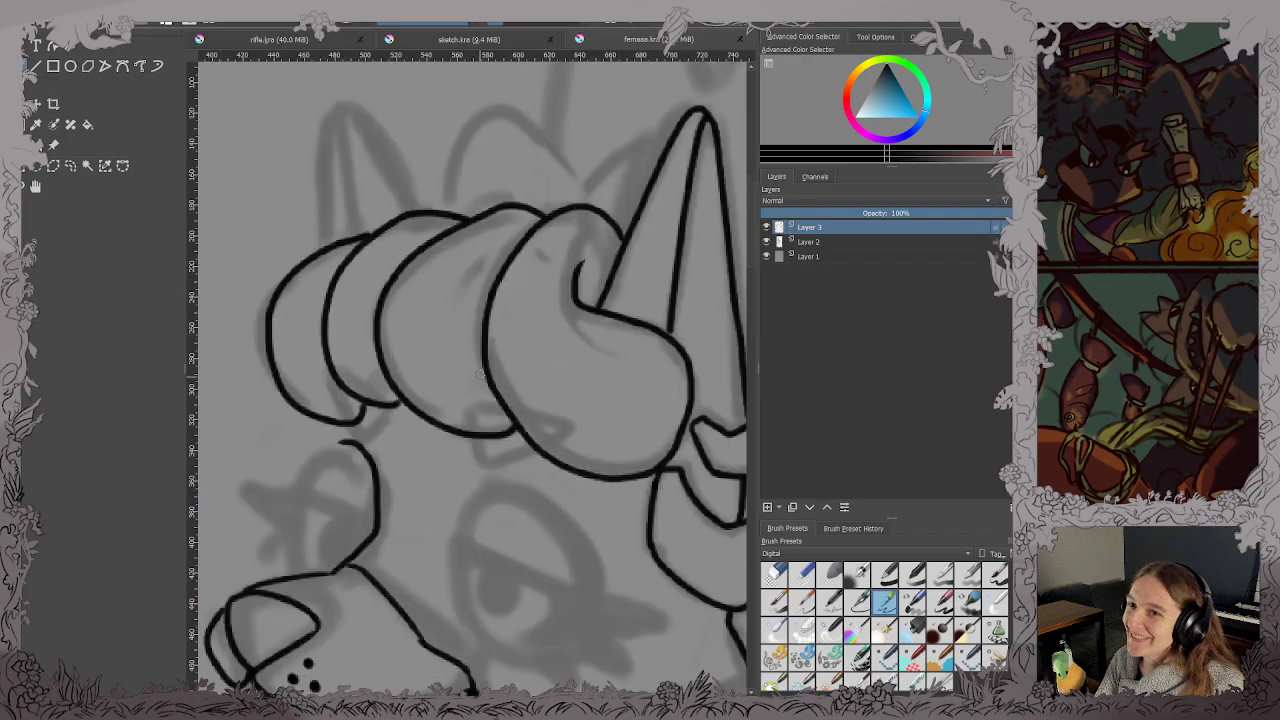
# Ink the far ear rising behind the fringe with a rounded tip and an inner fold line running down from it.
pyautogui.moveTo(479, 374)
pyautogui.mouseDown()
pyautogui.moveTo(492, 270)
pyautogui.moveTo(515, 376)
pyautogui.mouseUp()
pyautogui.scroll(1, 465, 378)
pyautogui.scroll(3, 460, 417)
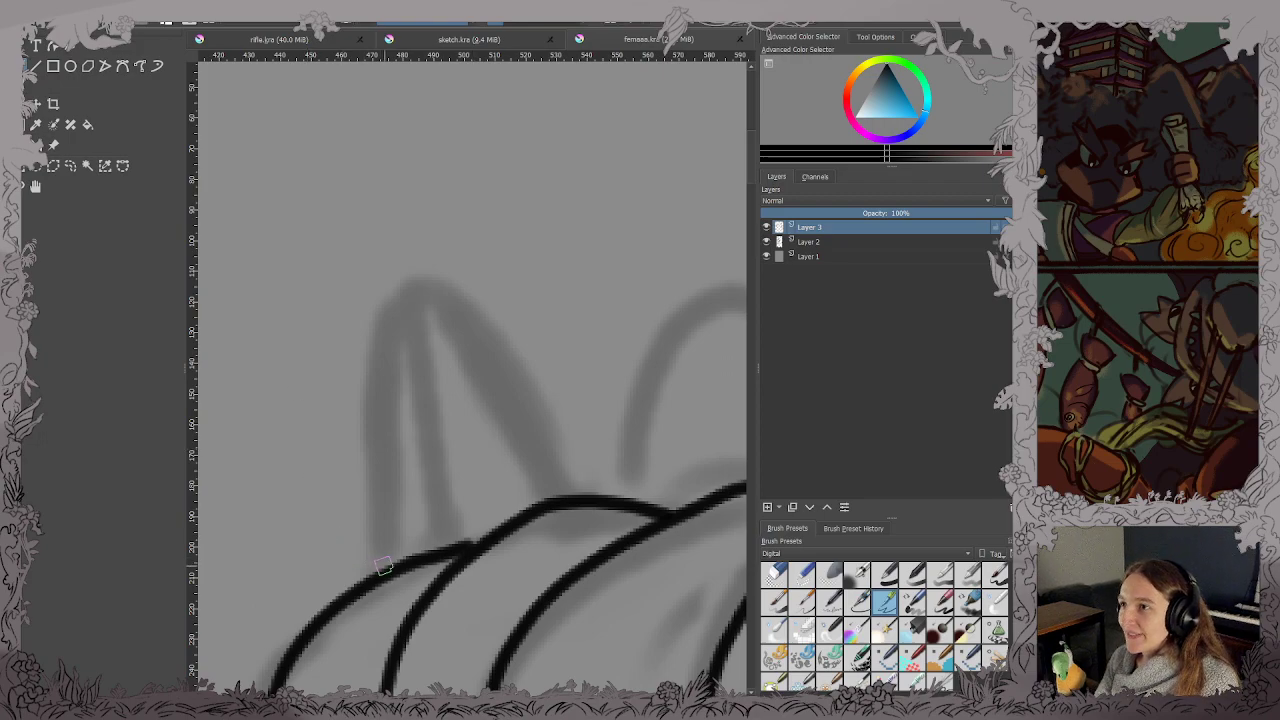
pyautogui.moveTo(378, 568)
pyautogui.mouseDown()
pyautogui.moveTo(383, 369)
pyautogui.moveTo(404, 284)
pyautogui.mouseUp()
pyautogui.hotkey('ctrl', 'z')
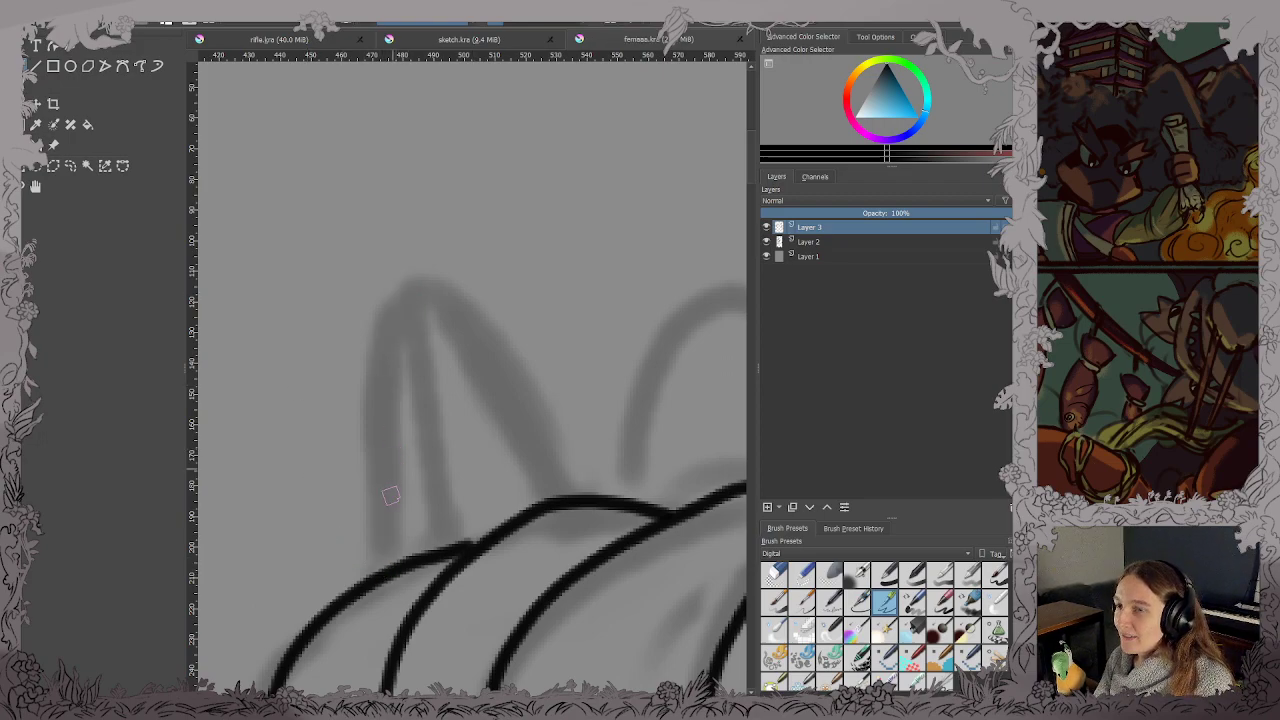
pyautogui.moveTo(378, 568)
pyautogui.mouseDown()
pyautogui.moveTo(385, 327)
pyautogui.moveTo(407, 284)
pyautogui.moveTo(458, 327)
pyautogui.moveTo(571, 493)
pyautogui.mouseUp()
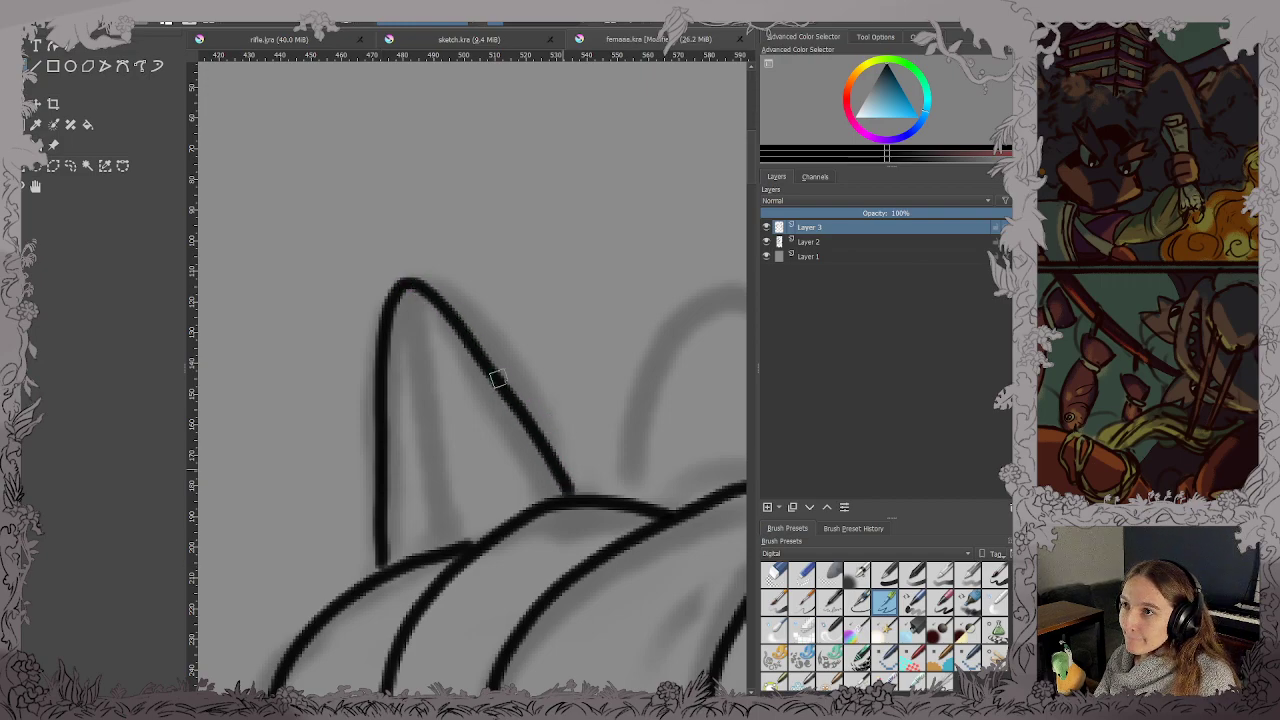
pyautogui.moveTo(406, 293); pyautogui.dragTo(468, 540)
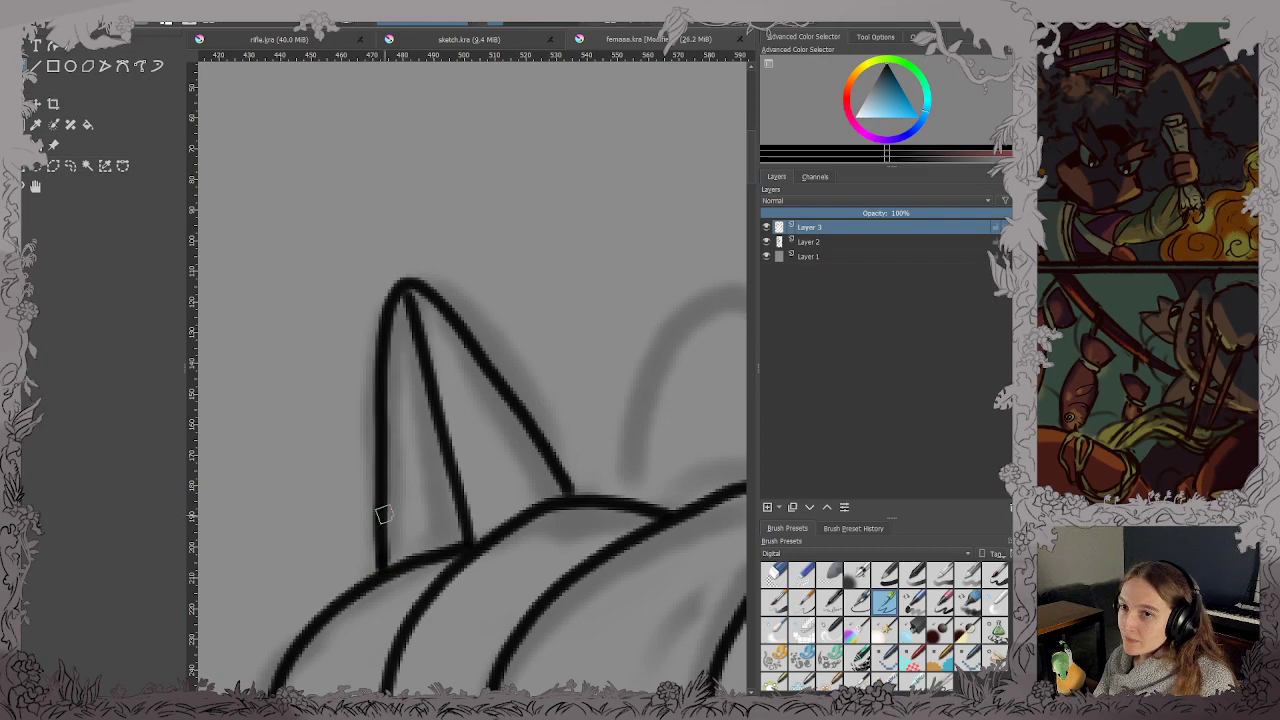
# Ink both short angular eyebrows poking out beneath the fringe, one above each eye.
pyautogui.scroll(-2, 398, 602)
pyautogui.moveTo(405, 626); pyautogui.dragTo(408, 480)
pyautogui.scroll(-2, 408, 480)
pyautogui.moveTo(519, 540); pyautogui.dragTo(509, 432)
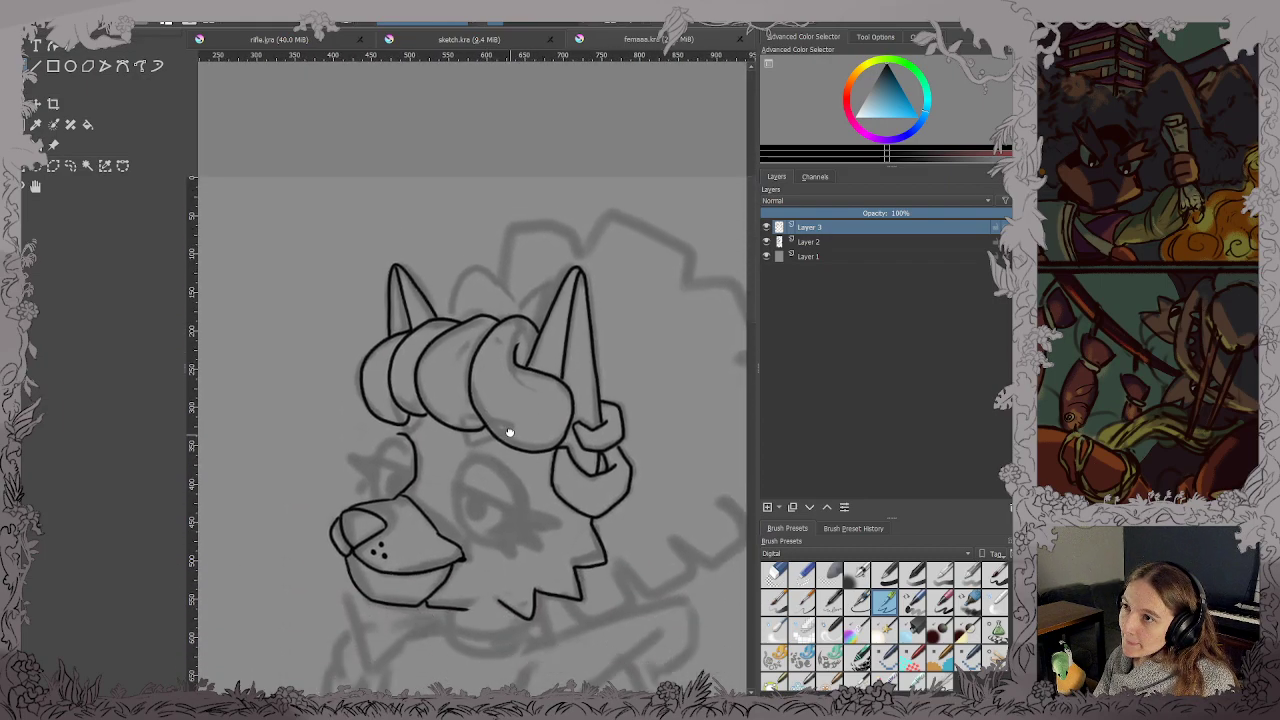
pyautogui.scroll(5, 400, 457)
pyautogui.scroll(3, 433, 447)
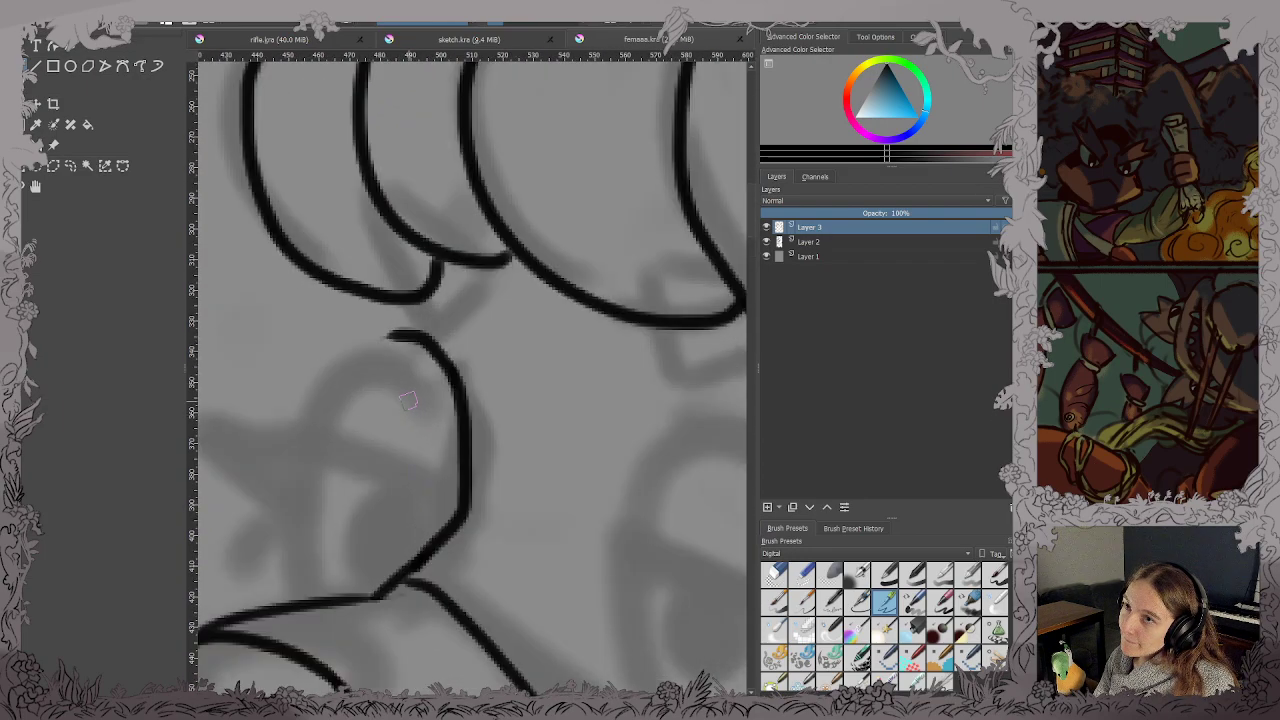
pyautogui.moveTo(343, 236)
pyautogui.mouseDown()
pyautogui.moveTo(352, 316)
pyautogui.moveTo(430, 298)
pyautogui.moveTo(470, 308)
pyautogui.moveTo(535, 207)
pyautogui.mouseUp()
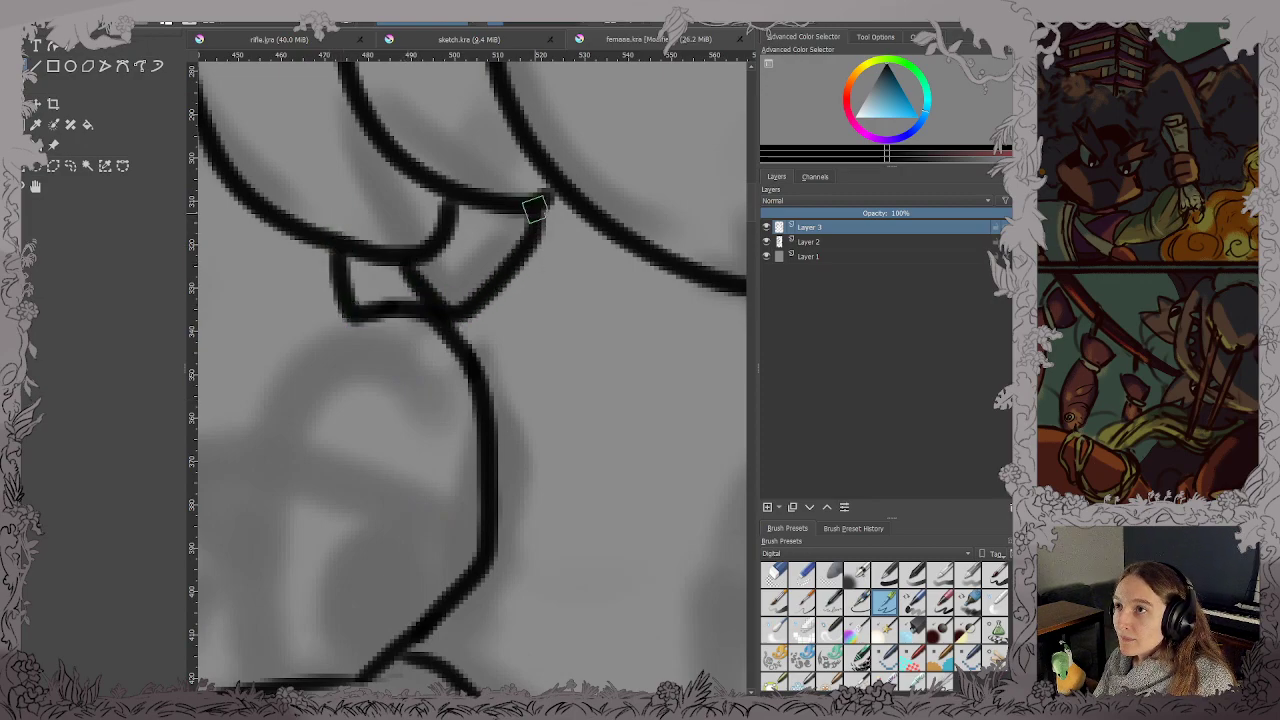
pyautogui.scroll(-5, 535, 207)
pyautogui.scroll(4, 513, 327)
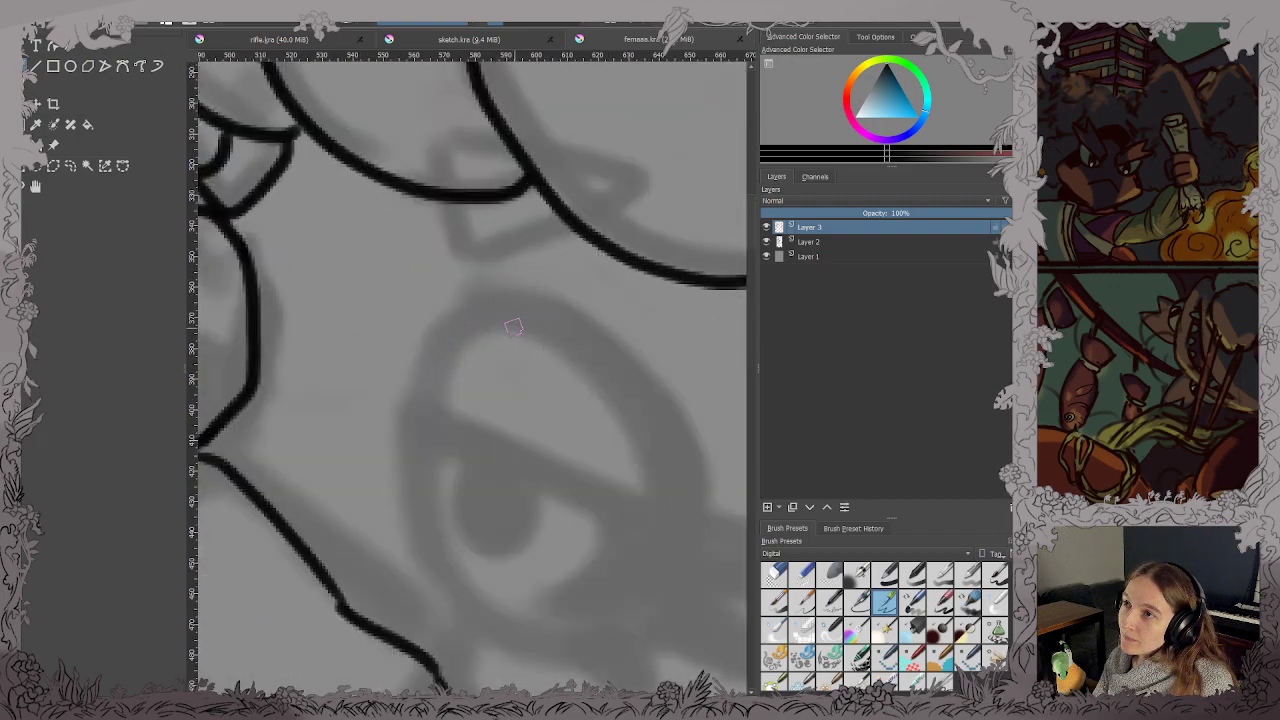
pyautogui.moveTo(447, 208)
pyautogui.mouseDown()
pyautogui.moveTo(460, 247)
pyautogui.moveTo(483, 261)
pyautogui.moveTo(574, 230)
pyautogui.mouseUp()
# Ink the near eye's outline as a large closed oval over the sketch.
pyautogui.scroll(-2, 572, 233)
pyautogui.scroll(-2, 572, 233)
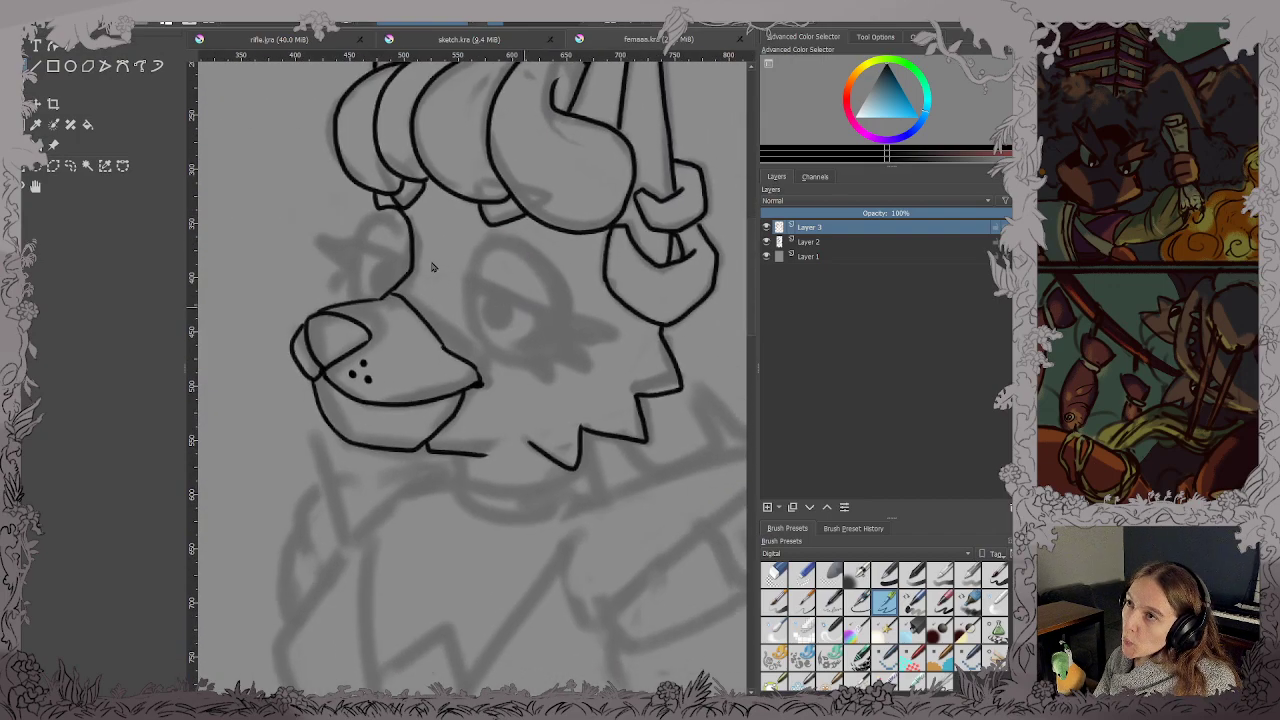
pyautogui.scroll(4, 480, 280)
pyautogui.scroll(-2, 472, 279)
pyautogui.scroll(2, 480, 275)
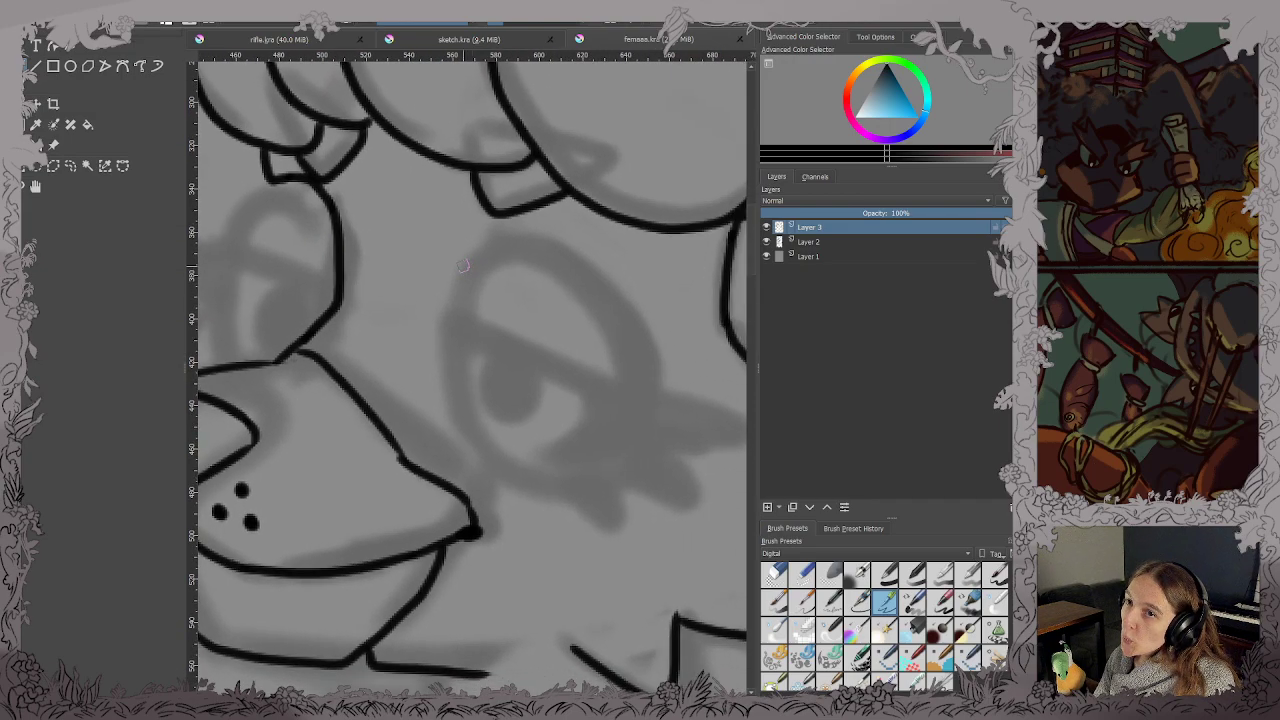
pyautogui.moveTo(507, 240)
pyautogui.mouseDown()
pyautogui.moveTo(453, 318)
pyautogui.moveTo(464, 433)
pyautogui.moveTo(551, 490)
pyautogui.moveTo(613, 479)
pyautogui.moveTo(662, 420)
pyautogui.mouseUp()
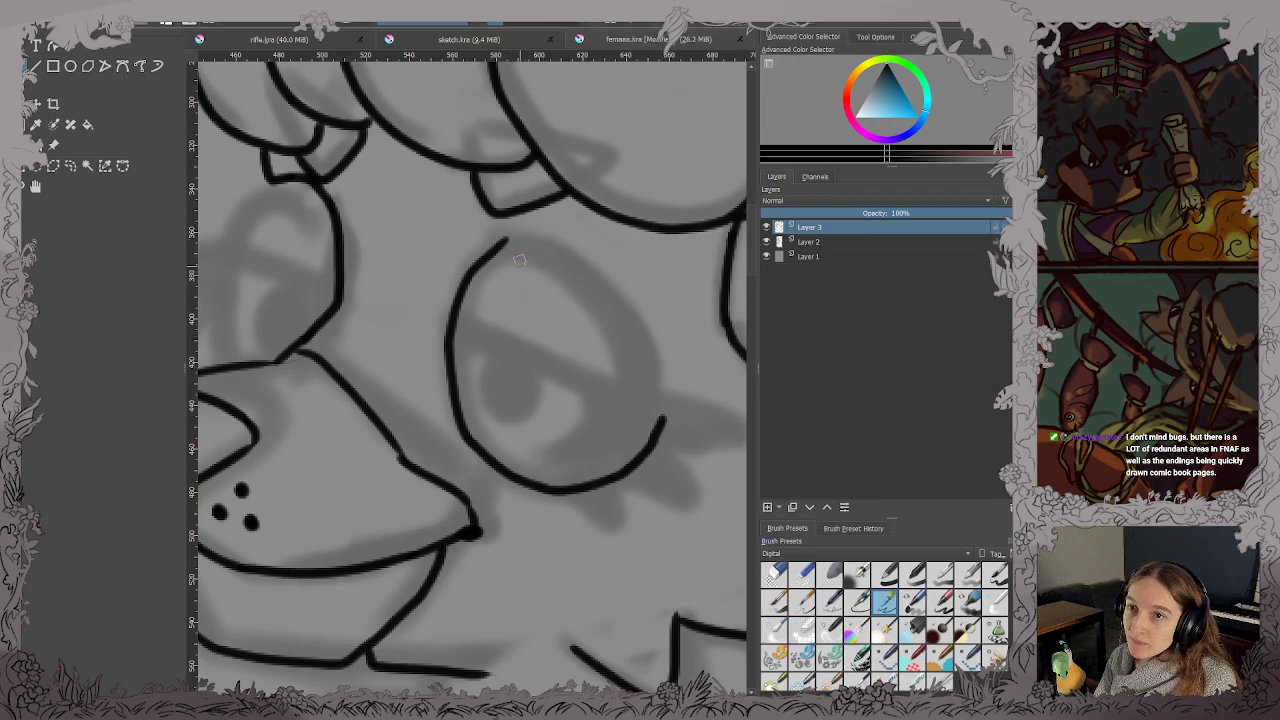
pyautogui.hotkey('ctrl', 'z')
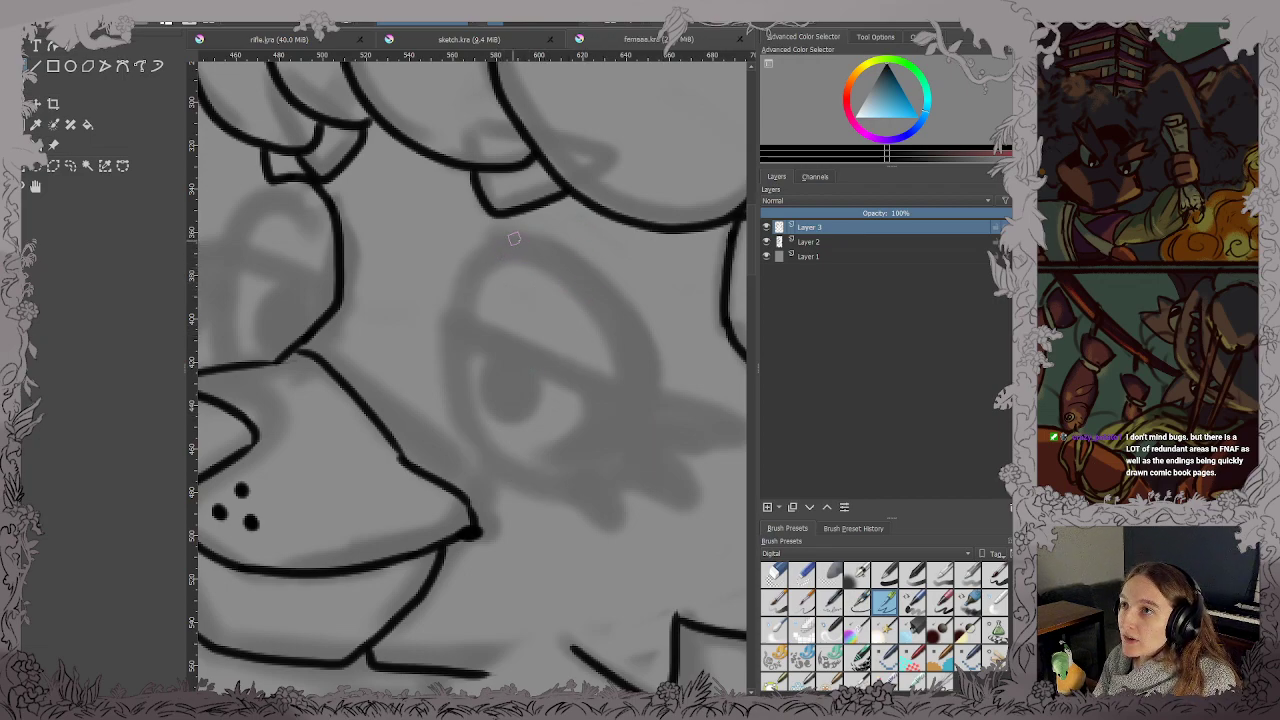
pyautogui.moveTo(513, 238)
pyautogui.mouseDown()
pyautogui.moveTo(462, 300)
pyautogui.moveTo(452, 400)
pyautogui.moveTo(518, 472)
pyautogui.moveTo(612, 472)
pyautogui.moveTo(666, 386)
pyautogui.moveTo(627, 282)
pyautogui.moveTo(553, 233)
pyautogui.moveTo(481, 258)
pyautogui.mouseUp()
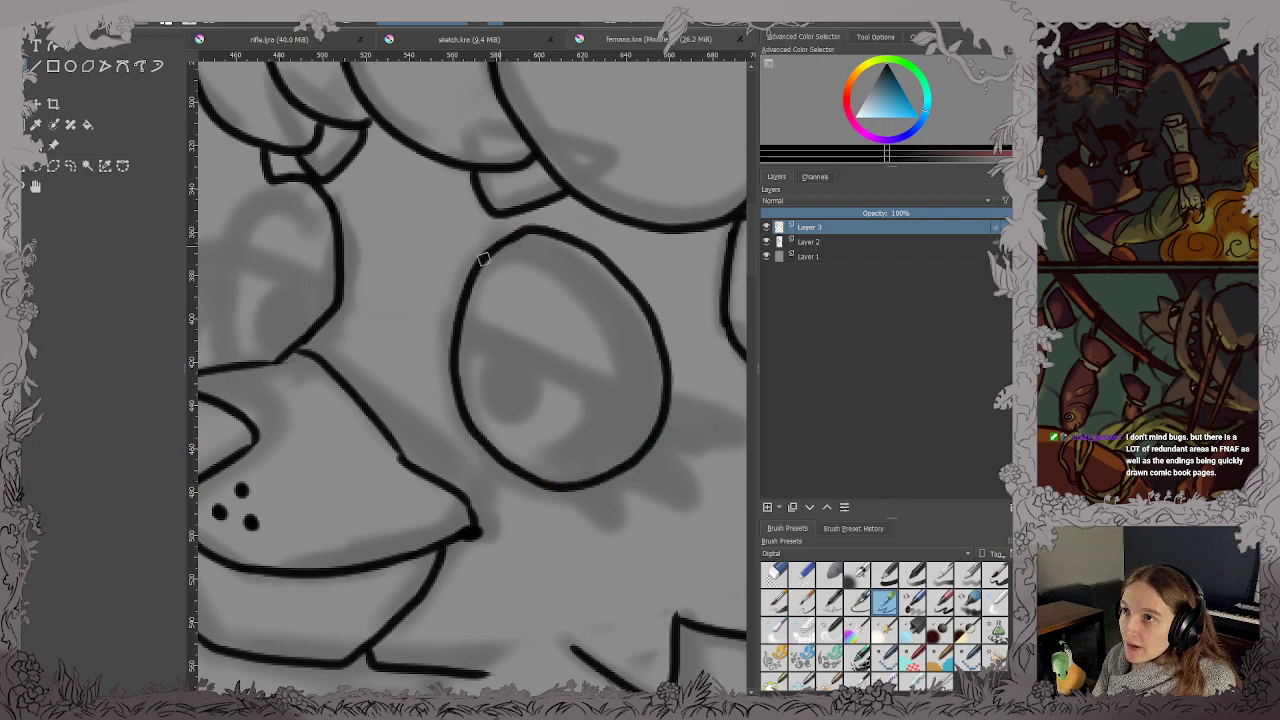
# Ink the far eye's rounded outline against the brow edge and a slanted upper-lid line across both eyes.
pyautogui.moveTo(432, 292); pyautogui.dragTo(637, 376)
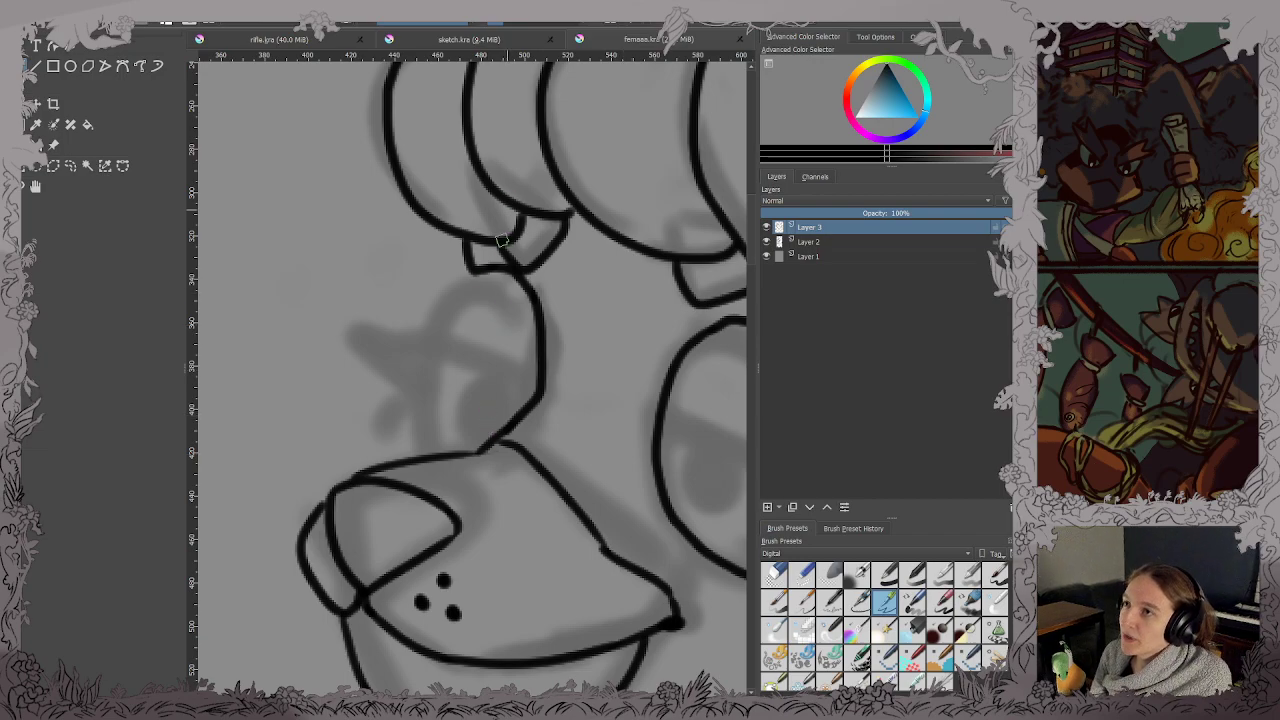
pyautogui.moveTo(473, 277)
pyautogui.mouseDown()
pyautogui.moveTo(445, 300)
pyautogui.moveTo(421, 385)
pyautogui.moveTo(432, 445)
pyautogui.moveTo(458, 452)
pyautogui.mouseUp()
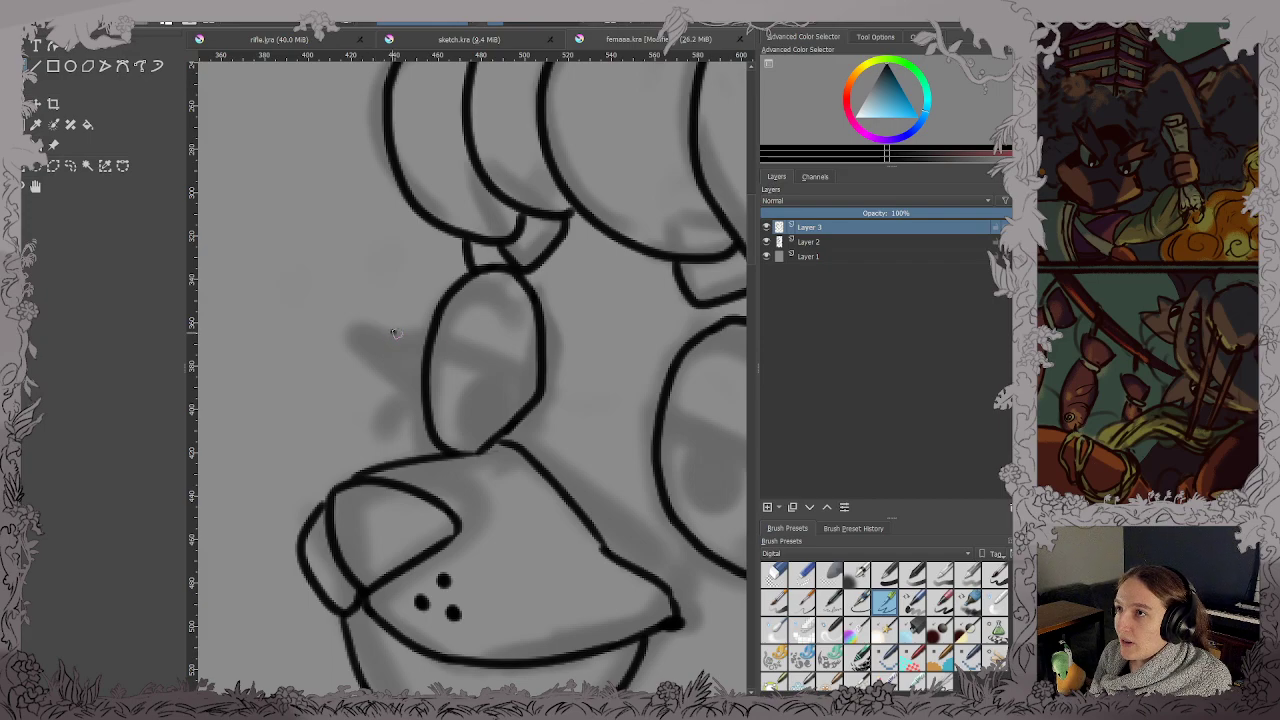
pyautogui.moveTo(393, 333)
pyautogui.mouseDown()
pyautogui.moveTo(541, 390)
pyautogui.moveTo(442, 289)
pyautogui.moveTo(335, 289)
pyautogui.mouseUp()
pyautogui.moveTo(415, 336); pyautogui.dragTo(612, 404)
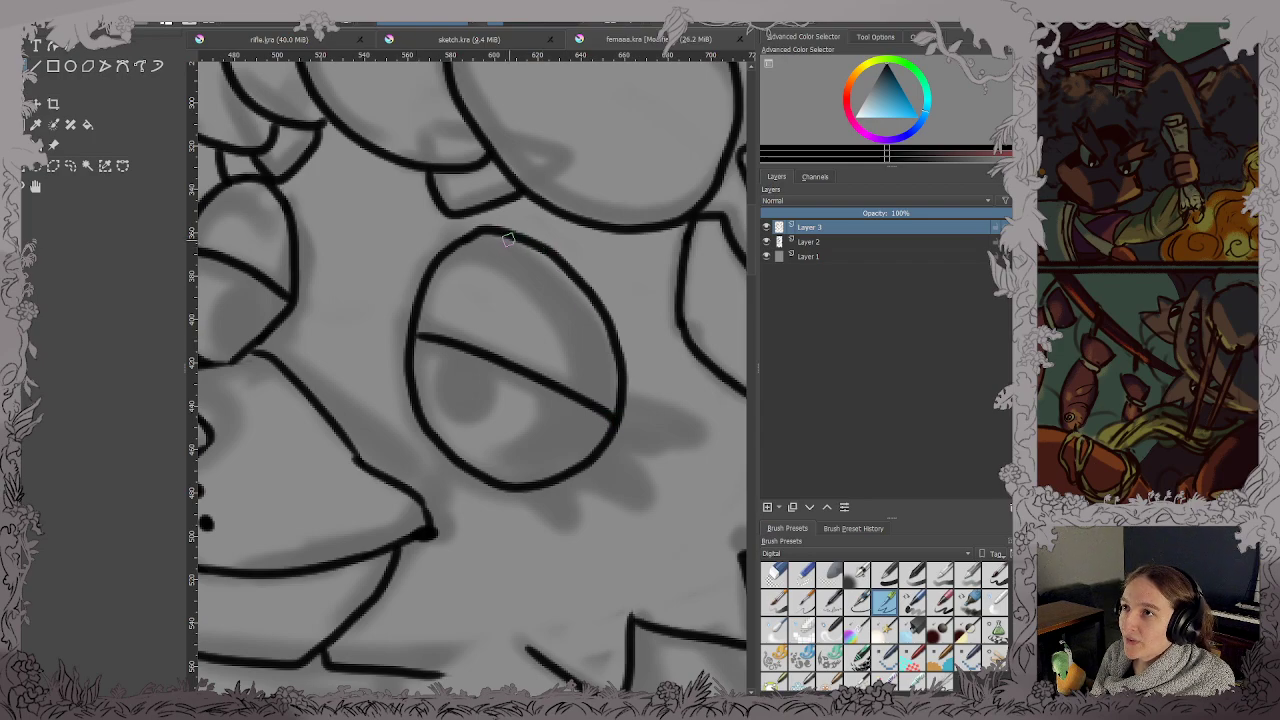
pyautogui.moveTo(505, 236)
pyautogui.mouseDown()
pyautogui.moveTo(557, 297)
pyautogui.moveTo(571, 349)
pyautogui.moveTo(577, 400)
pyautogui.moveTo(545, 465)
pyautogui.mouseUp()
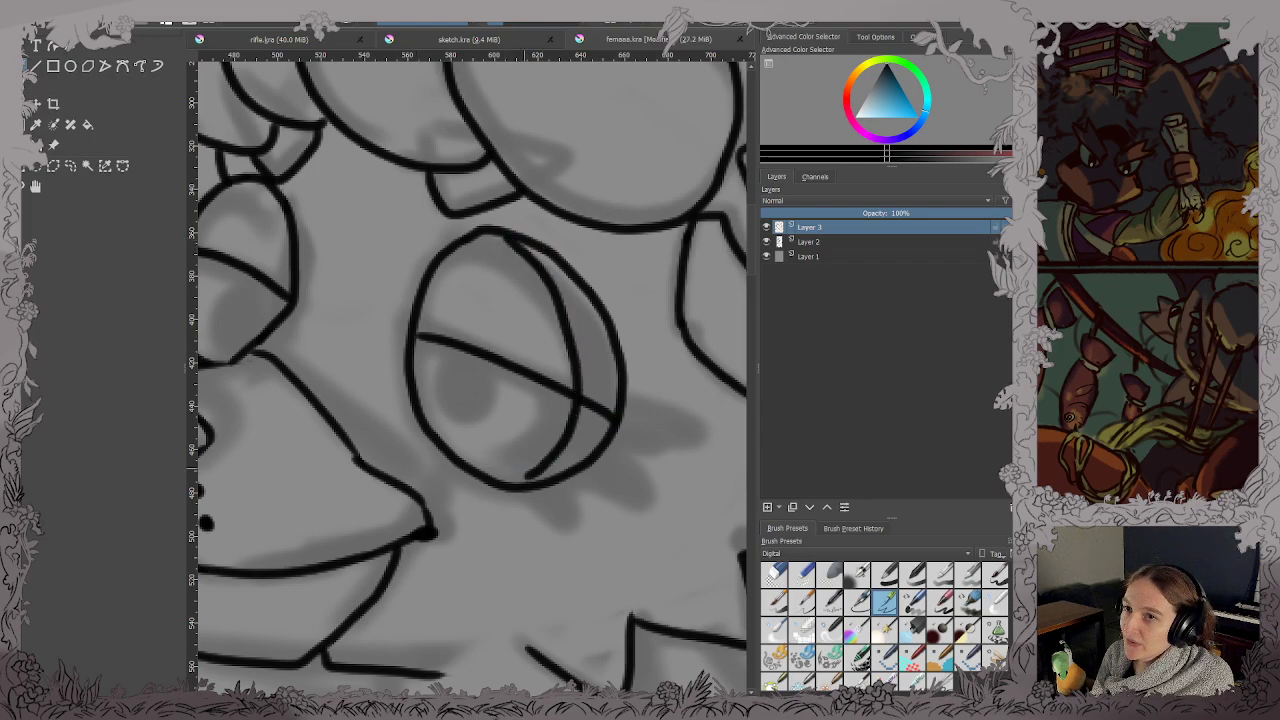
pyautogui.hotkey('ctrl', 'z')
# Ink solid black pointed eyelashes at the outer corners of both eyes.
pyautogui.moveTo(425, 432); pyautogui.dragTo(640, 457)
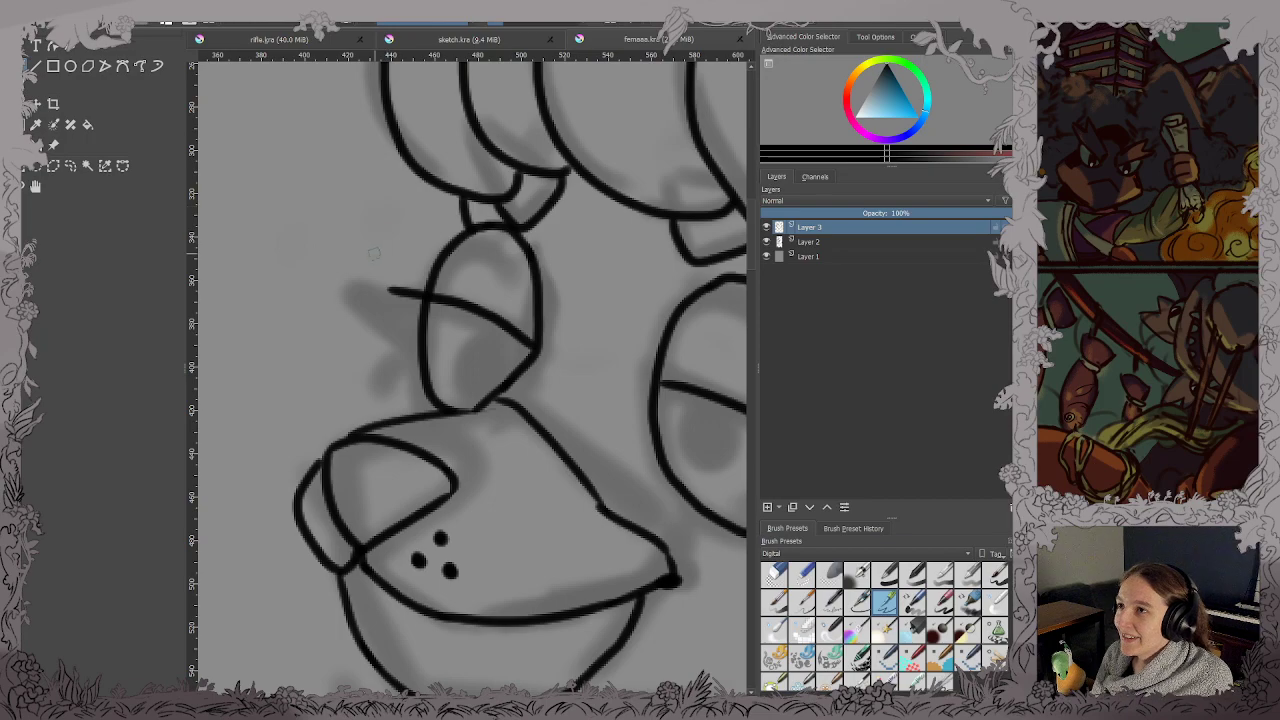
pyautogui.moveTo(395, 292)
pyautogui.mouseDown()
pyautogui.moveTo(374, 295)
pyautogui.moveTo(414, 306)
pyautogui.moveTo(424, 291)
pyautogui.moveTo(414, 345)
pyautogui.mouseUp()
pyautogui.moveTo(555, 305); pyautogui.dragTo(385, 286)
pyautogui.moveTo(583, 280); pyautogui.dragTo(485, 260)
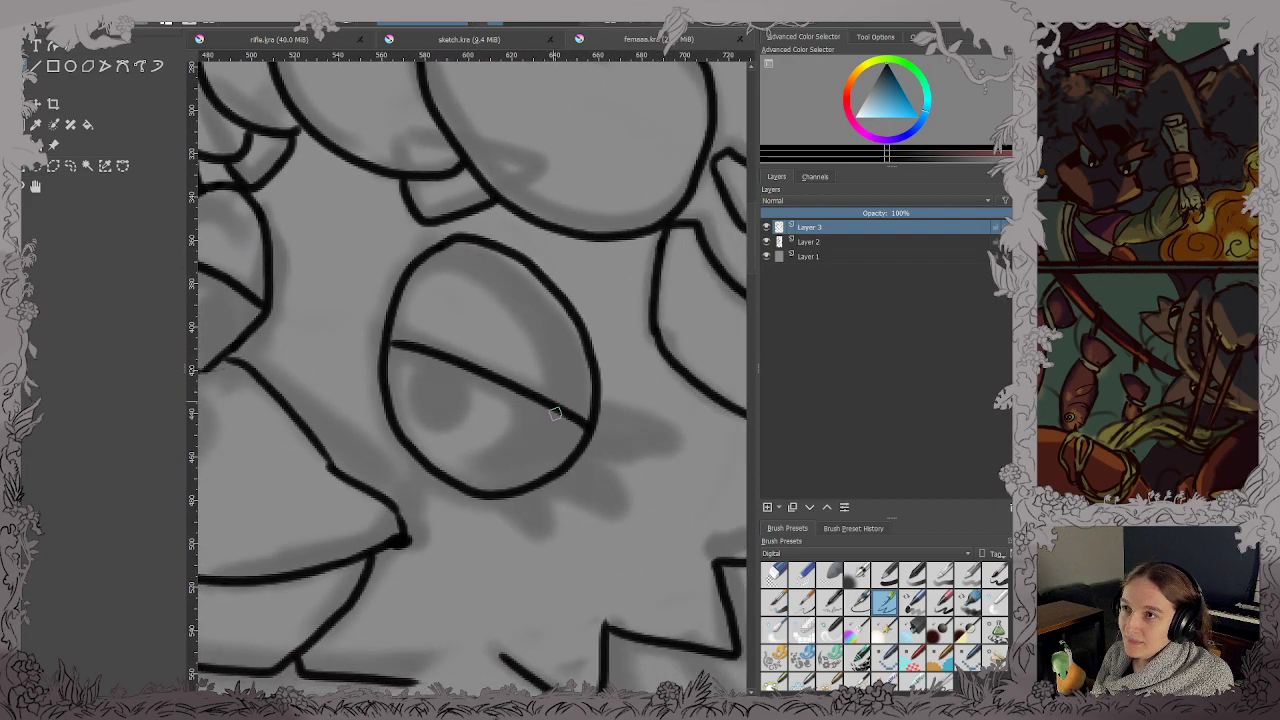
pyautogui.moveTo(549, 405)
pyautogui.mouseDown()
pyautogui.moveTo(644, 454)
pyautogui.moveTo(590, 450)
pyautogui.moveTo(581, 434)
pyautogui.moveTo(594, 435)
pyautogui.moveTo(617, 443)
pyautogui.moveTo(583, 468)
pyautogui.mouseUp()
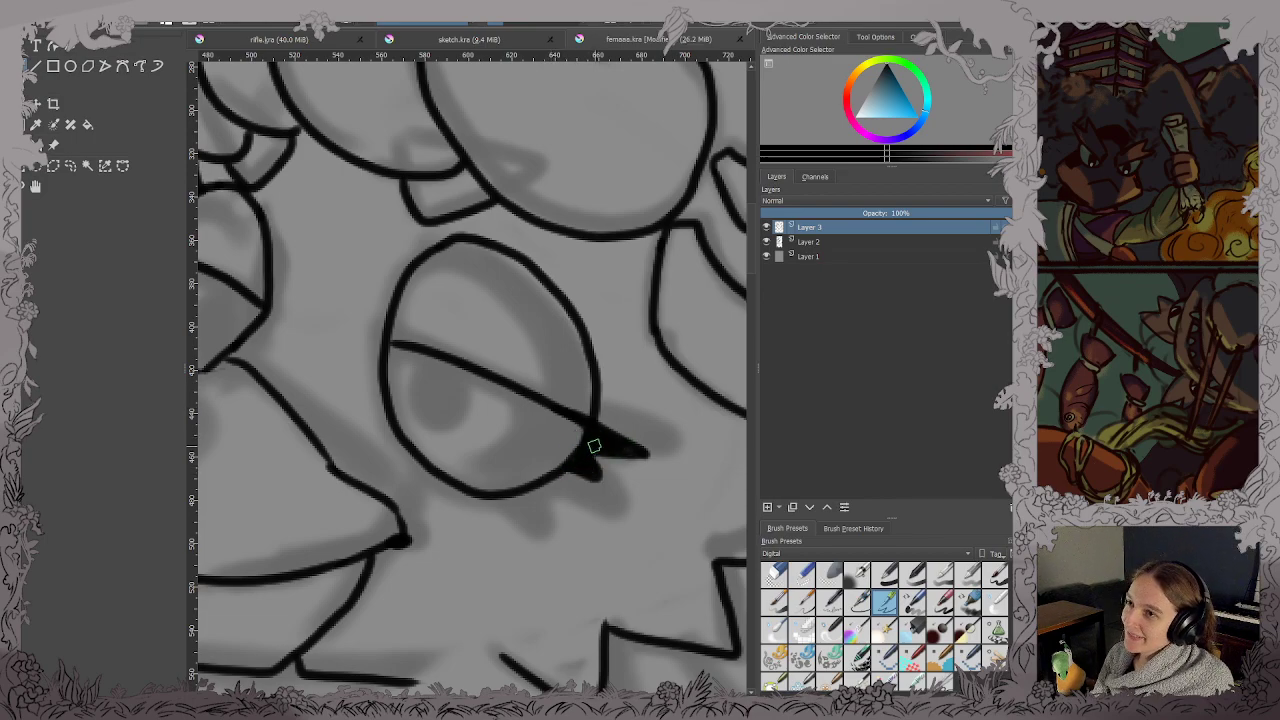
# Ink a U-shaped pupil beneath each eyelid and a larger curved line around the near eye's pupil.
pyautogui.scroll(-4, 540, 428)
pyautogui.scroll(4, 521, 418)
pyautogui.moveTo(590, 409)
pyautogui.mouseDown()
pyautogui.moveTo(638, 416)
pyautogui.moveTo(567, 466)
pyautogui.moveTo(625, 448)
pyautogui.moveTo(624, 424)
pyautogui.mouseUp()
pyautogui.moveTo(671, 462)
pyautogui.mouseDown()
pyautogui.moveTo(658, 507)
pyautogui.moveTo(601, 527)
pyautogui.mouseUp()
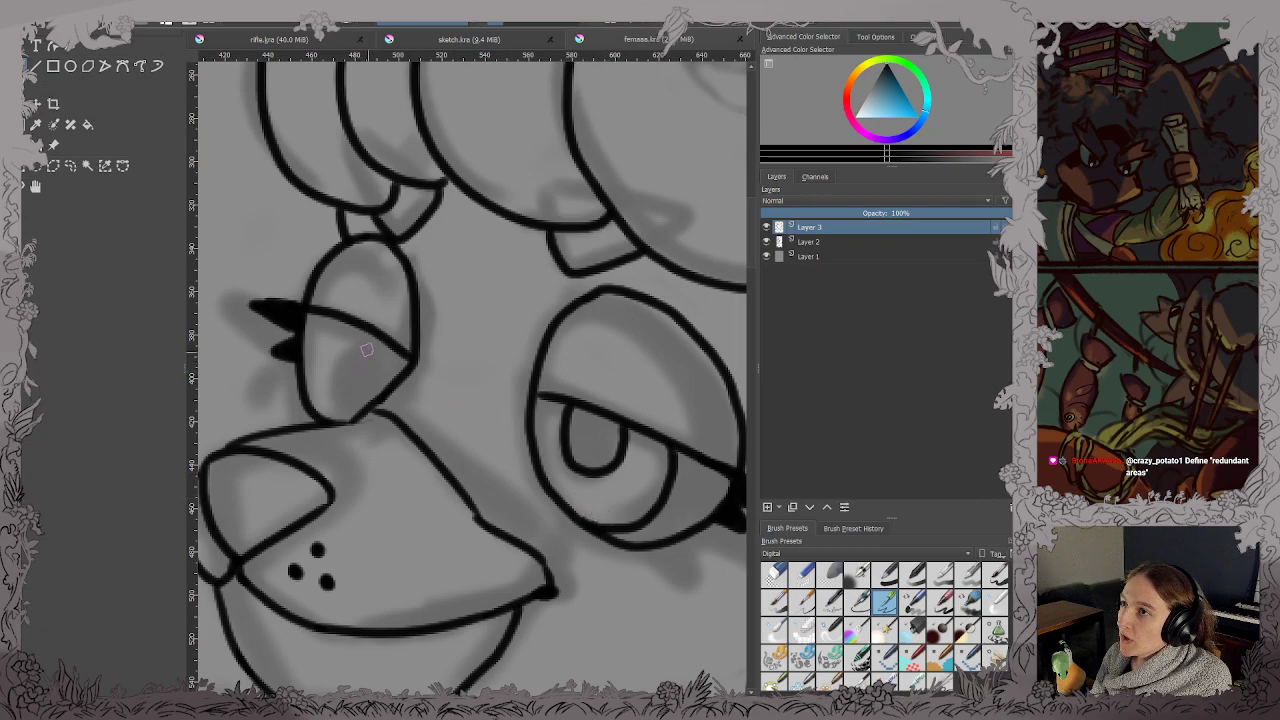
pyautogui.moveTo(354, 328)
pyautogui.mouseDown()
pyautogui.moveTo(342, 359)
pyautogui.moveTo(358, 387)
pyautogui.moveTo(386, 379)
pyautogui.moveTo(396, 338)
pyautogui.mouseUp()
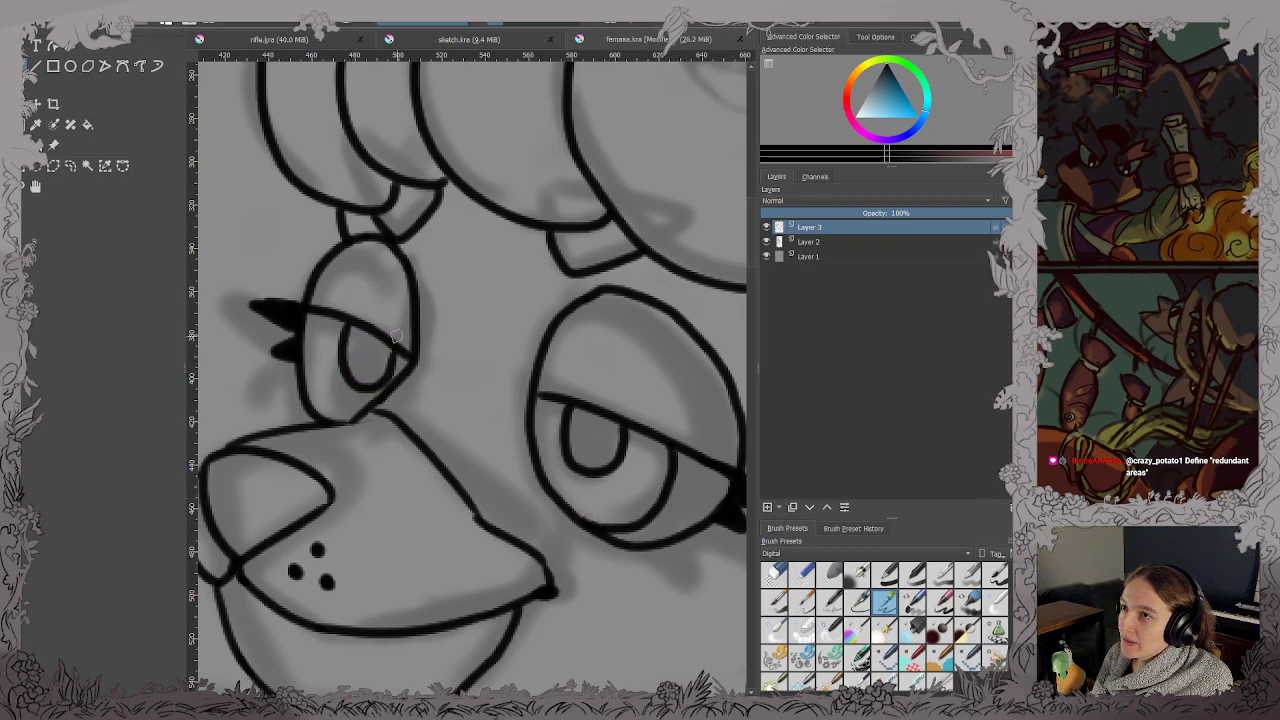
# Ink the hair tufts behind the fringe between the ears, one peaked and one curving up to the near ear.
pyautogui.scroll(-1, 330, 326)
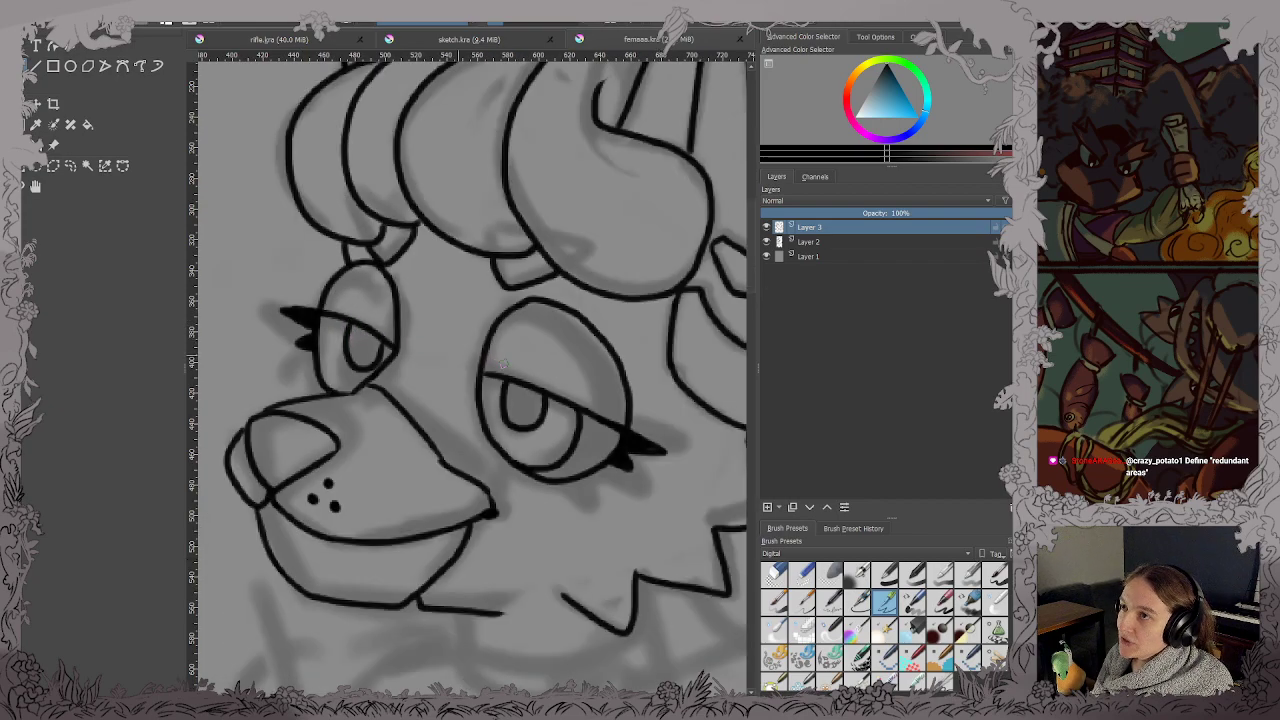
pyautogui.scroll(-2, 523, 377)
pyautogui.moveTo(555, 374); pyautogui.dragTo(490, 489)
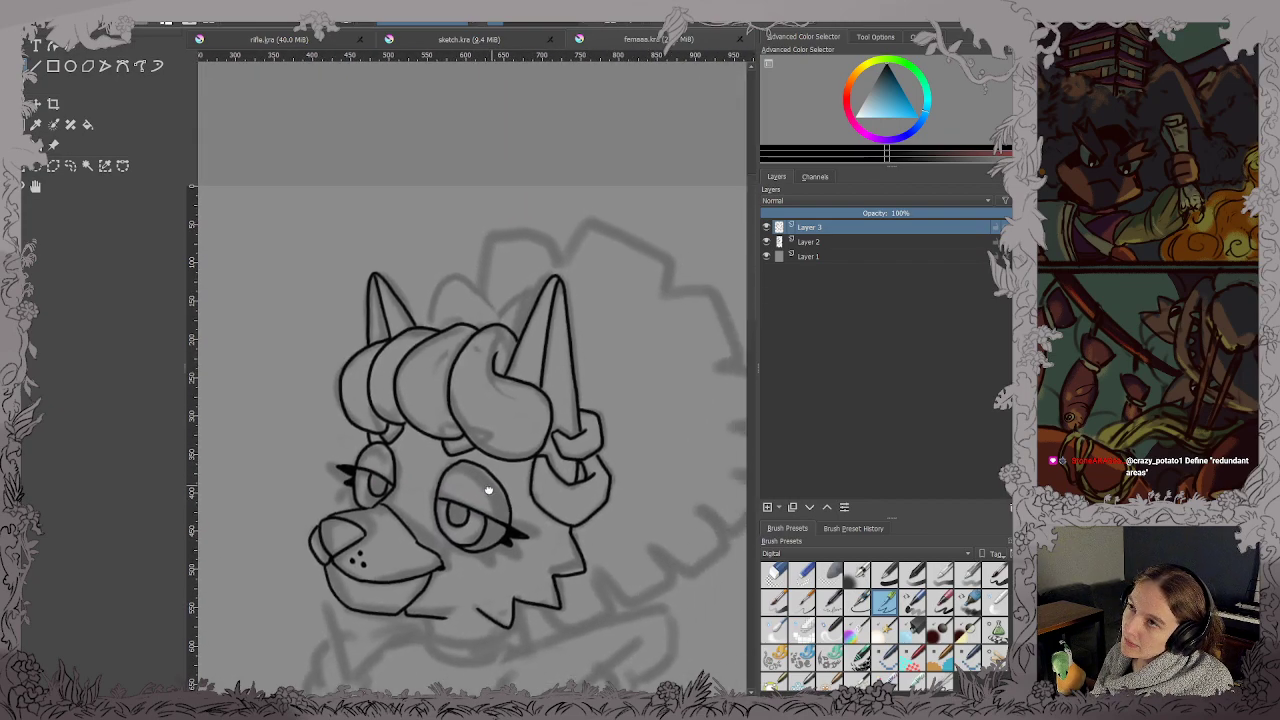
pyautogui.scroll(1, 580, 290)
pyautogui.scroll(2, 450, 247)
pyautogui.moveTo(398, 256); pyautogui.dragTo(453, 256)
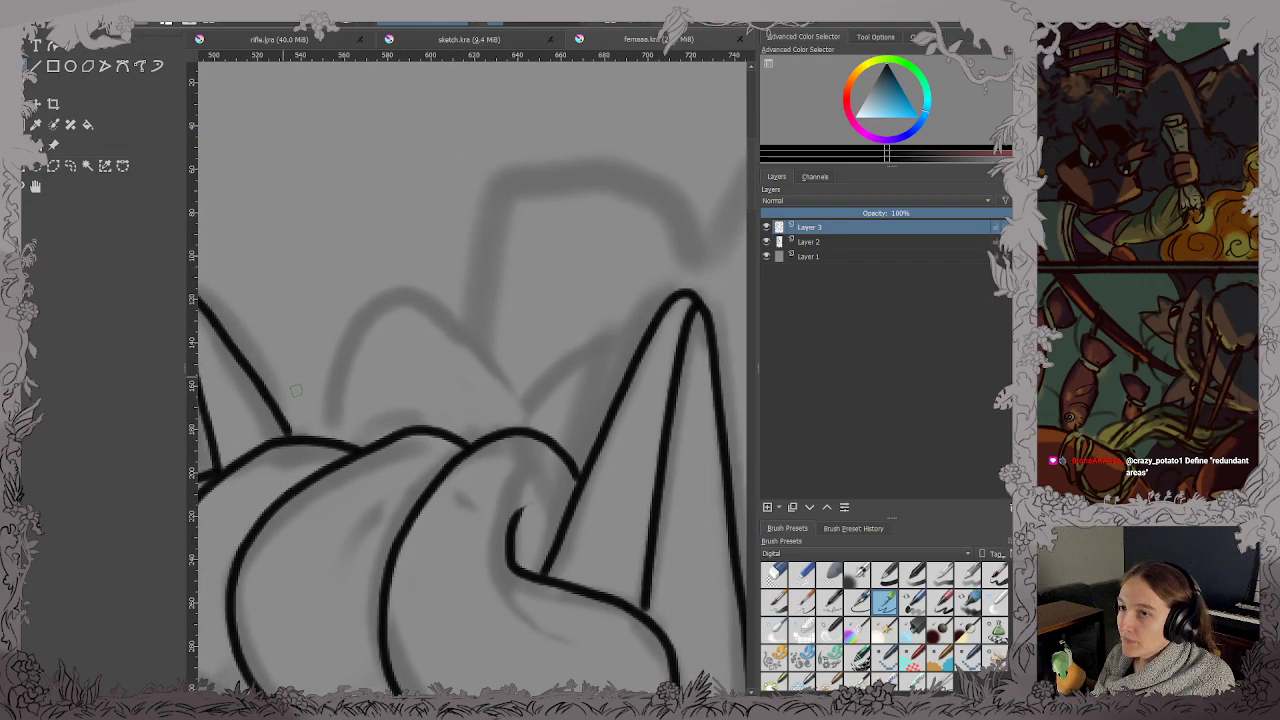
pyautogui.moveTo(328, 440)
pyautogui.mouseDown()
pyautogui.moveTo(358, 338)
pyautogui.moveTo(399, 297)
pyautogui.moveTo(433, 300)
pyautogui.moveTo(472, 335)
pyautogui.moveTo(521, 409)
pyautogui.moveTo(640, 335)
pyautogui.mouseUp()
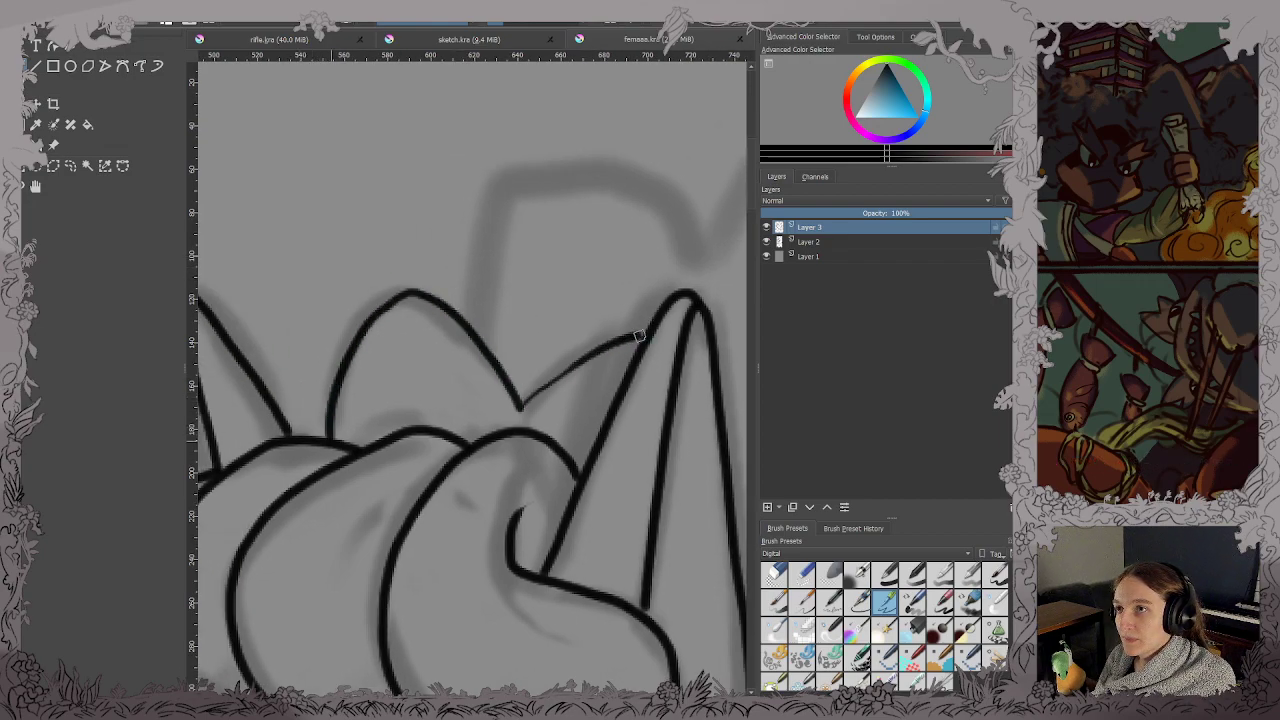
# Ink the angular top edge of the big hair mass from the peaked tuft over the near ear, with V-shaped notches.
pyautogui.moveTo(515, 405)
pyautogui.mouseDown()
pyautogui.moveTo(566, 367)
pyautogui.moveTo(454, 369)
pyautogui.mouseUp()
pyautogui.scroll(-2, 650, 317)
pyautogui.moveTo(617, 319); pyautogui.dragTo(500, 334)
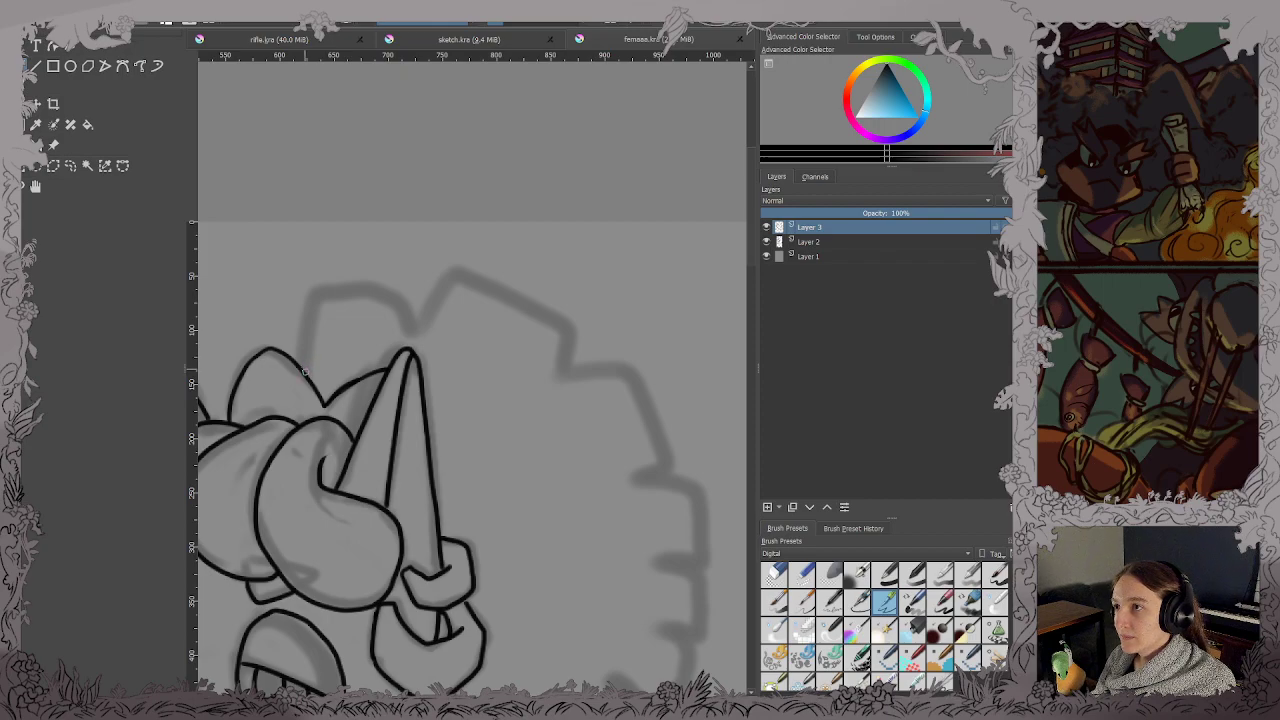
pyautogui.moveTo(305, 371)
pyautogui.mouseDown()
pyautogui.moveTo(306, 312)
pyautogui.moveTo(377, 286)
pyautogui.moveTo(405, 330)
pyautogui.moveTo(437, 266)
pyautogui.moveTo(516, 290)
pyautogui.moveTo(570, 326)
pyautogui.moveTo(560, 386)
pyautogui.mouseUp()
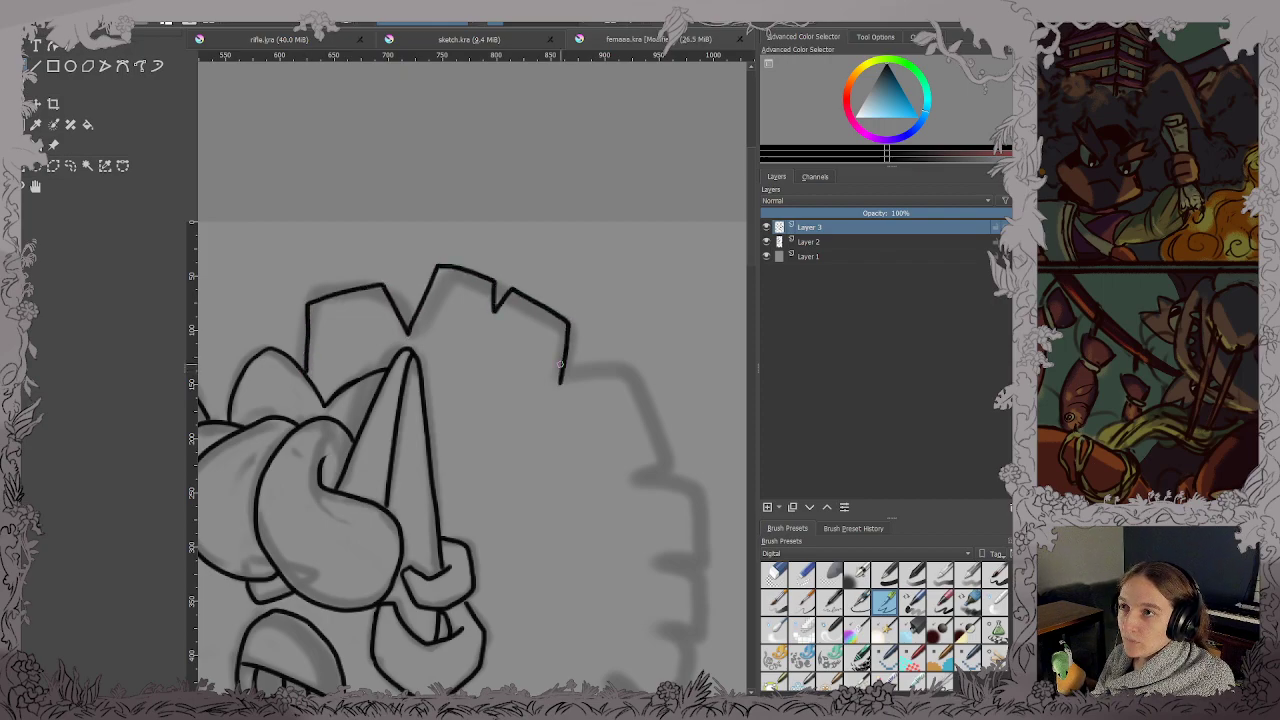
# Ink the notched lower edge of the hair mass from the cheek fur around and partway up the back.
pyautogui.scroll(-2, 560, 386)
pyautogui.moveTo(566, 520); pyautogui.dragTo(548, 378)
pyautogui.scroll(1, 567, 420)
pyautogui.moveTo(571, 420); pyautogui.dragTo(583, 317)
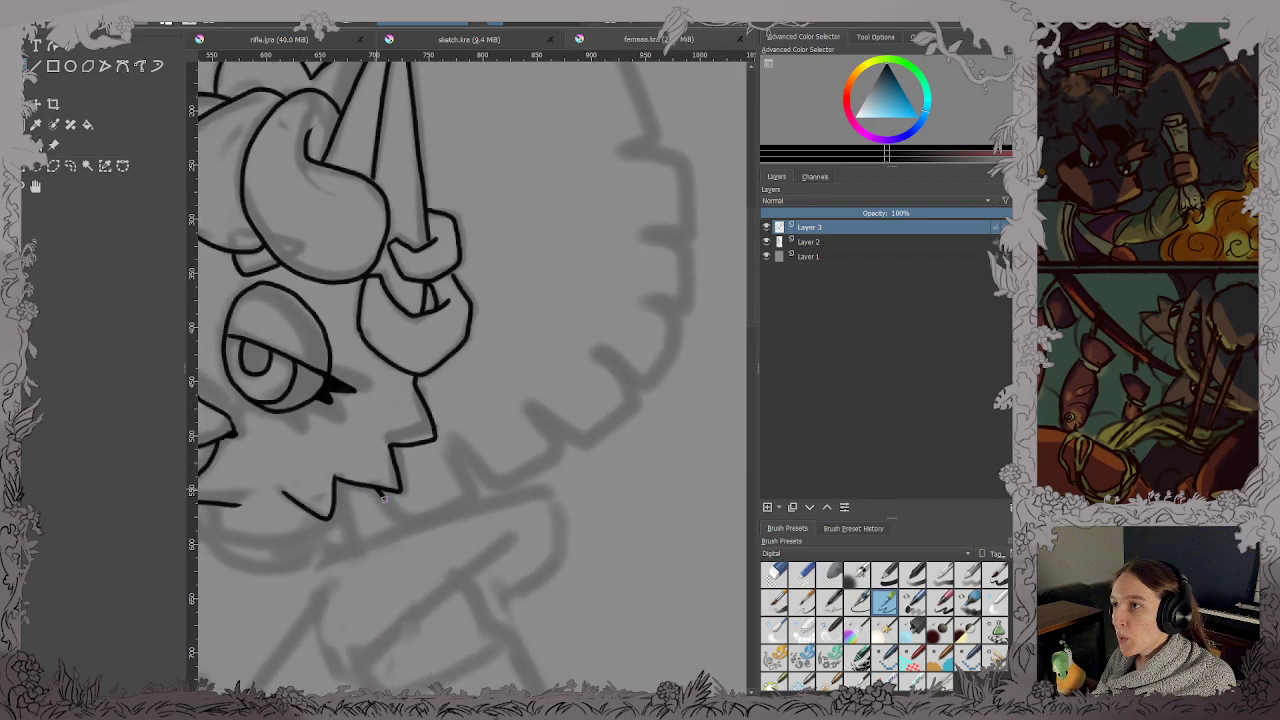
pyautogui.moveTo(383, 497)
pyautogui.mouseDown()
pyautogui.moveTo(466, 505)
pyautogui.moveTo(456, 455)
pyautogui.moveTo(500, 484)
pyautogui.moveTo(550, 460)
pyautogui.moveTo(532, 411)
pyautogui.moveTo(580, 452)
pyautogui.moveTo(636, 405)
pyautogui.moveTo(606, 364)
pyautogui.moveTo(633, 376)
pyautogui.moveTo(667, 351)
pyautogui.mouseUp()
pyautogui.moveTo(640, 303)
pyautogui.mouseDown()
pyautogui.moveTo(667, 312)
pyautogui.moveTo(684, 277)
pyautogui.mouseUp()
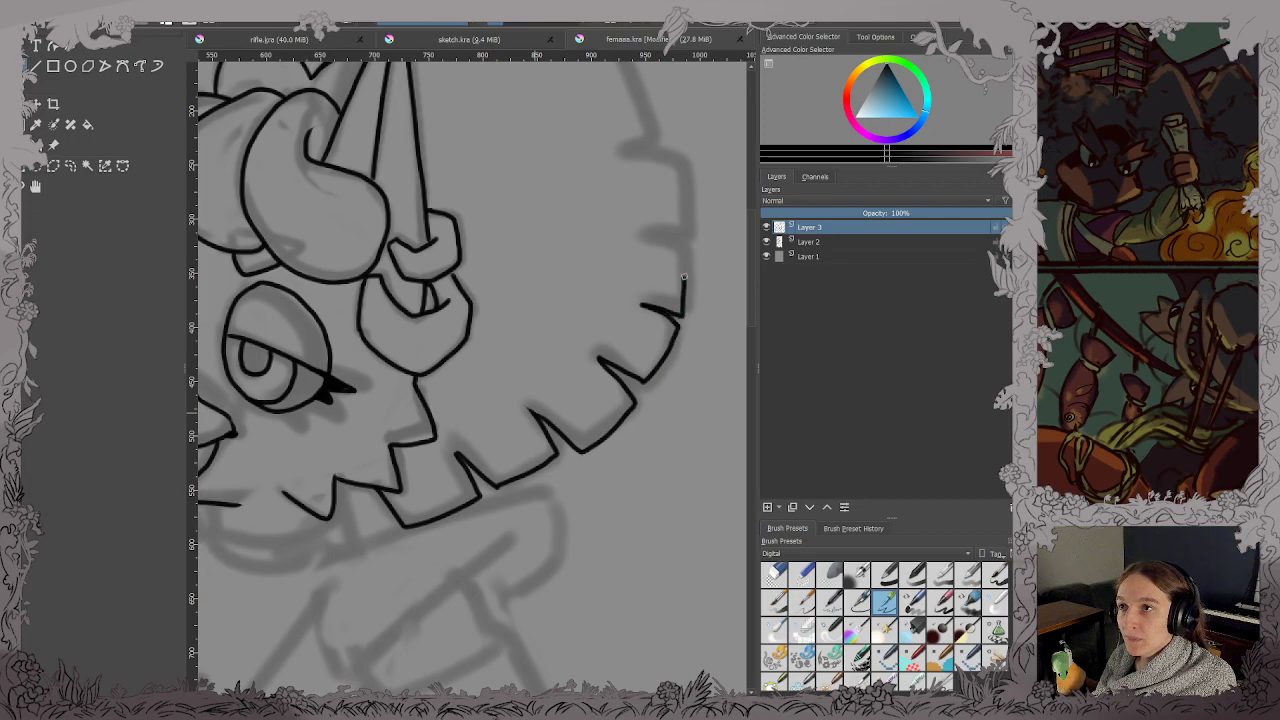
# Ink the remaining notched back edge of the hair mass, joining its lower edge to its top edge.
pyautogui.moveTo(654, 225); pyautogui.dragTo(582, 470)
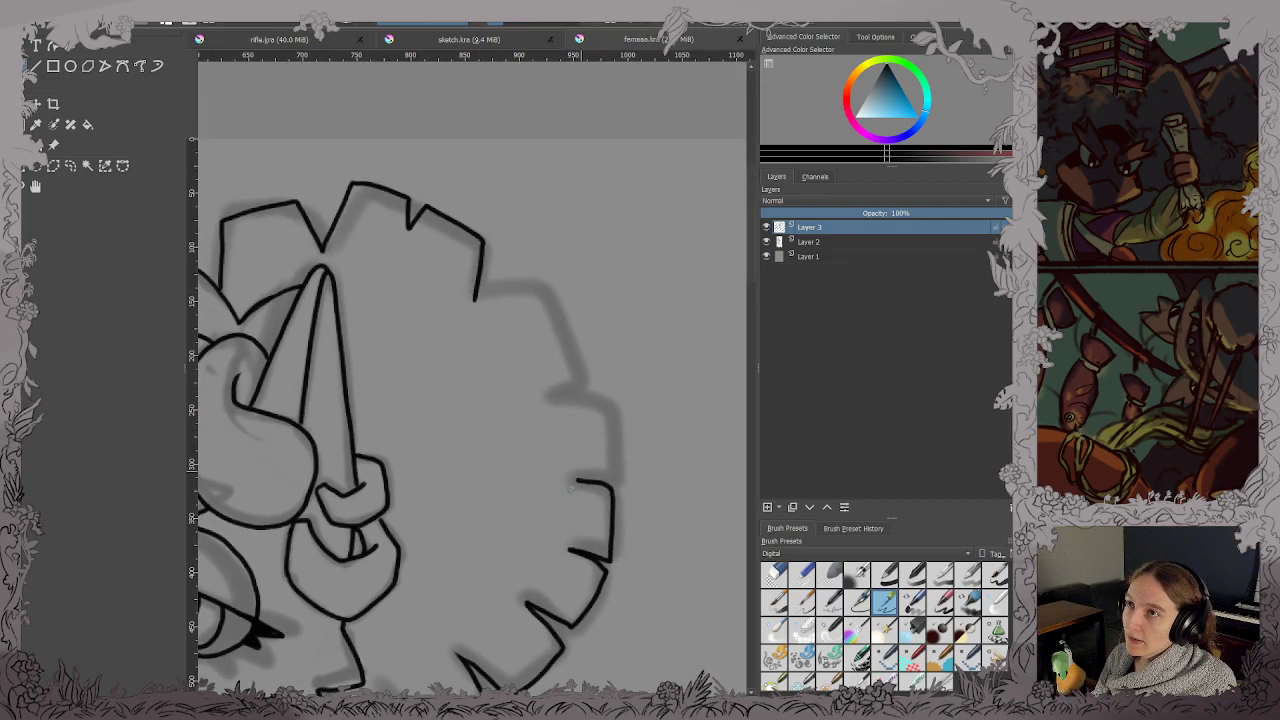
pyautogui.scroll(2, 564, 384)
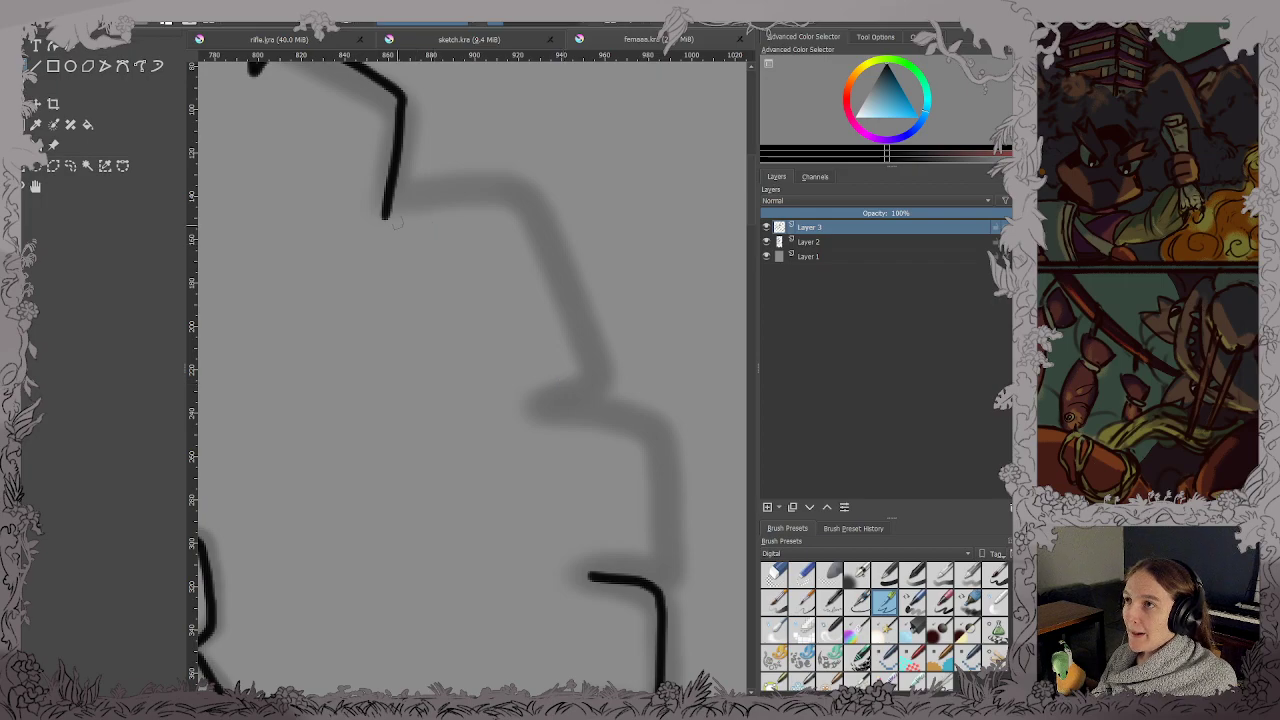
pyautogui.moveTo(385, 217)
pyautogui.mouseDown()
pyautogui.moveTo(528, 170)
pyautogui.moveTo(598, 316)
pyautogui.moveTo(542, 351)
pyautogui.moveTo(622, 385)
pyautogui.moveTo(670, 518)
pyautogui.moveTo(668, 555)
pyautogui.moveTo(586, 576)
pyautogui.mouseUp()
pyautogui.scroll(-4, 567, 495)
pyautogui.moveTo(495, 498); pyautogui.dragTo(586, 319)
pyautogui.moveTo(628, 370); pyautogui.dragTo(626, 353)
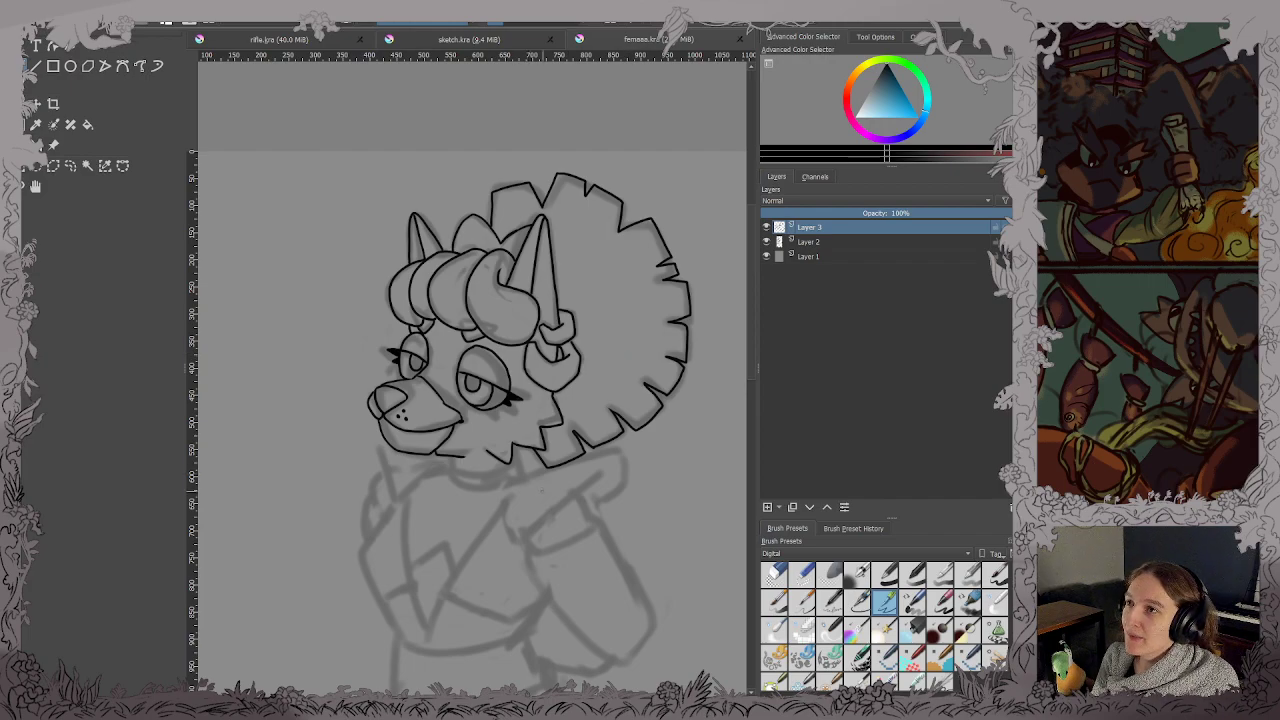
# Ink the flared shoulder piece below the hair mass, with its rounded front end, inner fold line and angular back edge.
pyautogui.scroll(3, 499, 401)
pyautogui.scroll(3, 613, 331)
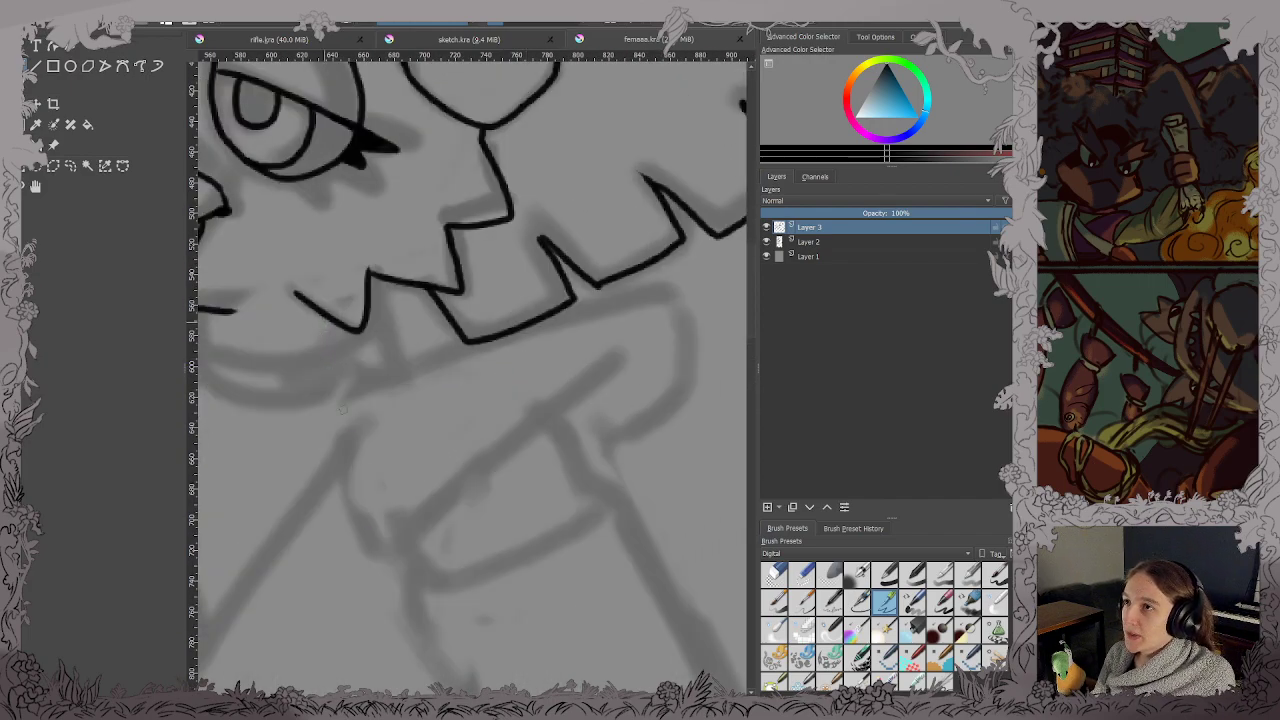
pyautogui.moveTo(352, 384)
pyautogui.mouseDown()
pyautogui.moveTo(341, 456)
pyautogui.moveTo(391, 547)
pyautogui.moveTo(646, 355)
pyautogui.mouseUp()
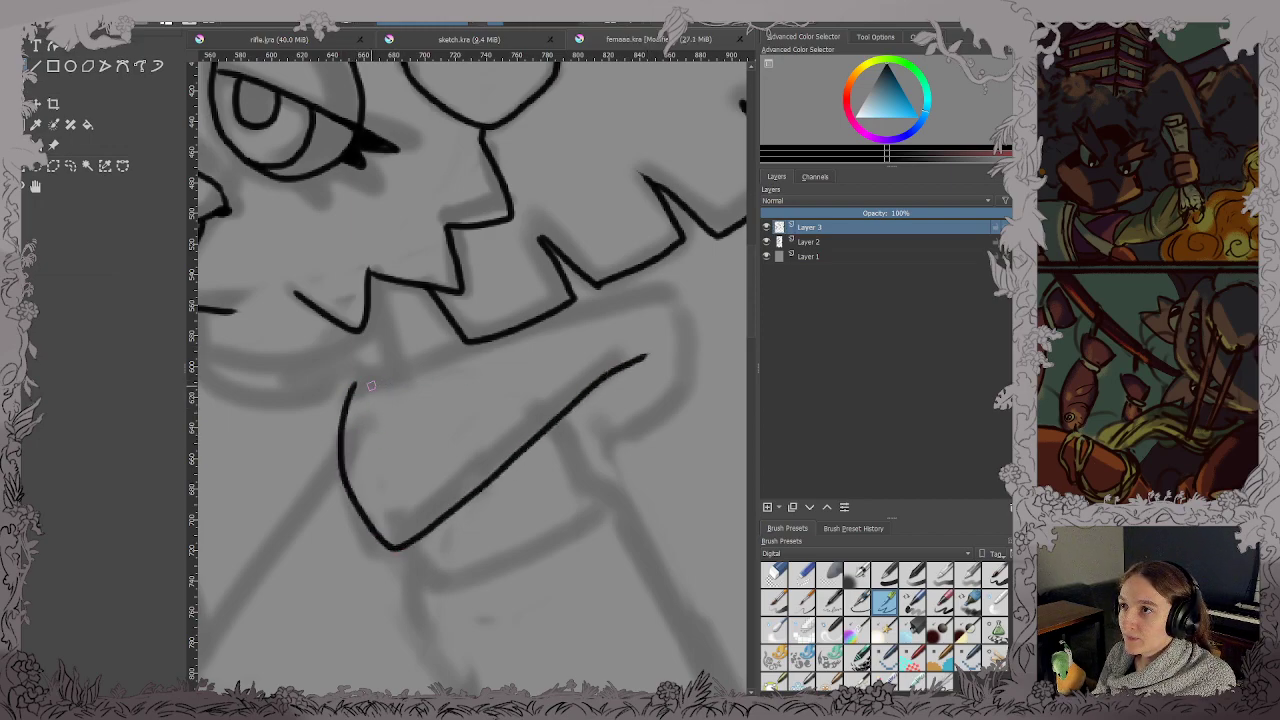
pyautogui.moveTo(355, 383); pyautogui.dragTo(458, 340)
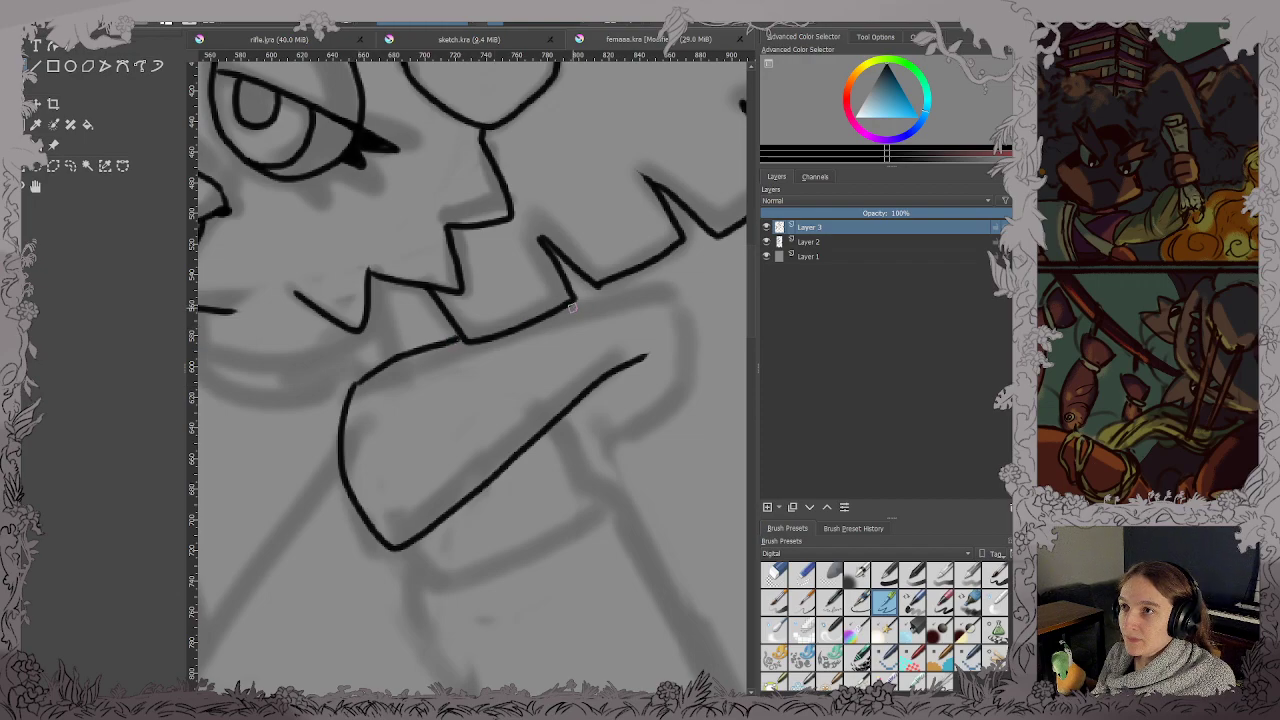
pyautogui.moveTo(572, 302)
pyautogui.mouseDown()
pyautogui.moveTo(634, 285)
pyautogui.moveTo(708, 315)
pyautogui.moveTo(698, 334)
pyautogui.mouseUp()
pyautogui.hotkey('ctrl', 'z')
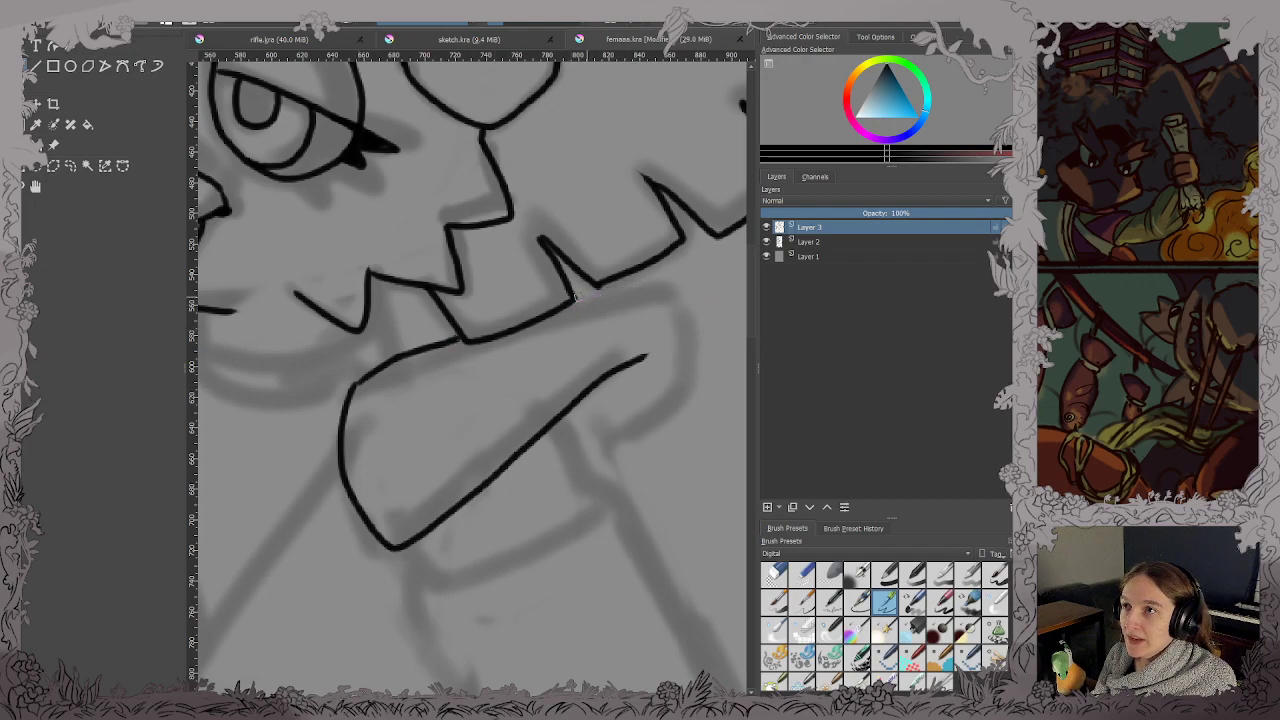
pyautogui.moveTo(575, 297)
pyautogui.mouseDown()
pyautogui.moveTo(666, 286)
pyautogui.moveTo(675, 304)
pyautogui.moveTo(689, 368)
pyautogui.moveTo(606, 463)
pyautogui.mouseUp()
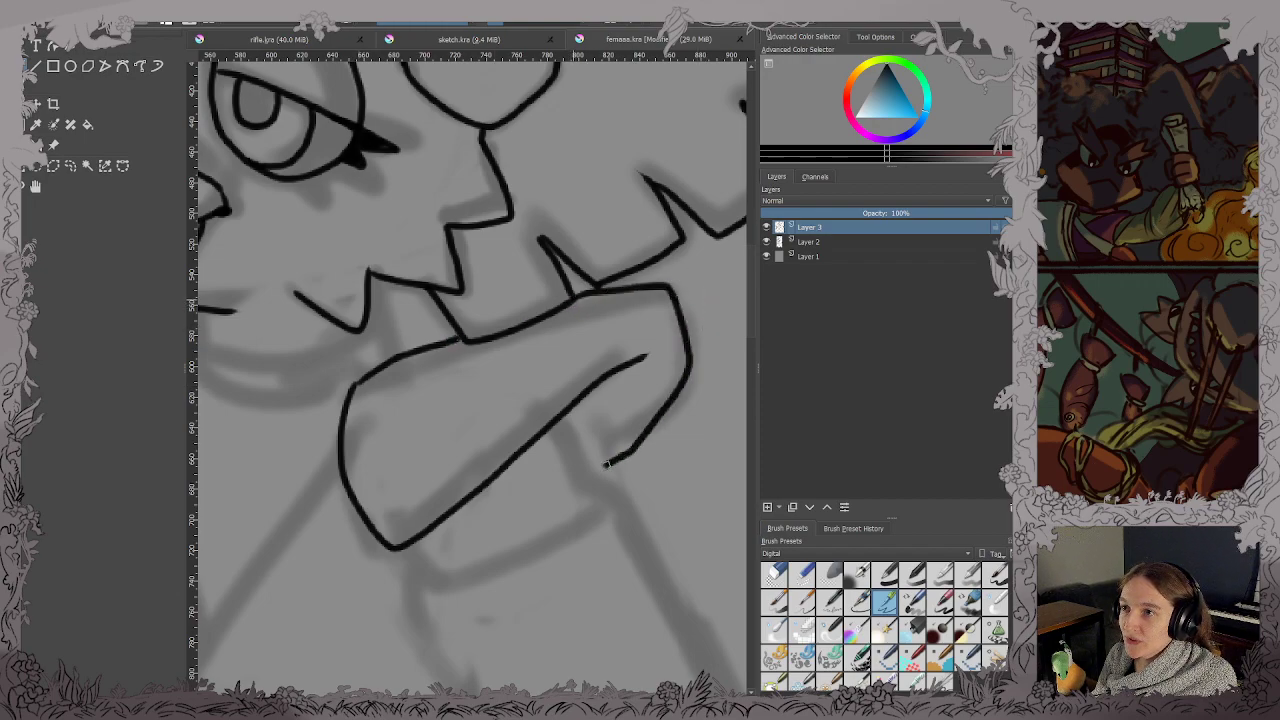
# Ink the neck band under the chin with a curved lower edge, a side line up to the cheek fur and an inner rim line.
pyautogui.scroll(-1, 575, 441)
pyautogui.moveTo(431, 451)
pyautogui.mouseDown()
pyautogui.moveTo(507, 383)
pyautogui.moveTo(590, 484)
pyautogui.mouseUp()
pyautogui.scroll(1, 431, 408)
pyautogui.scroll(-2, 435, 370)
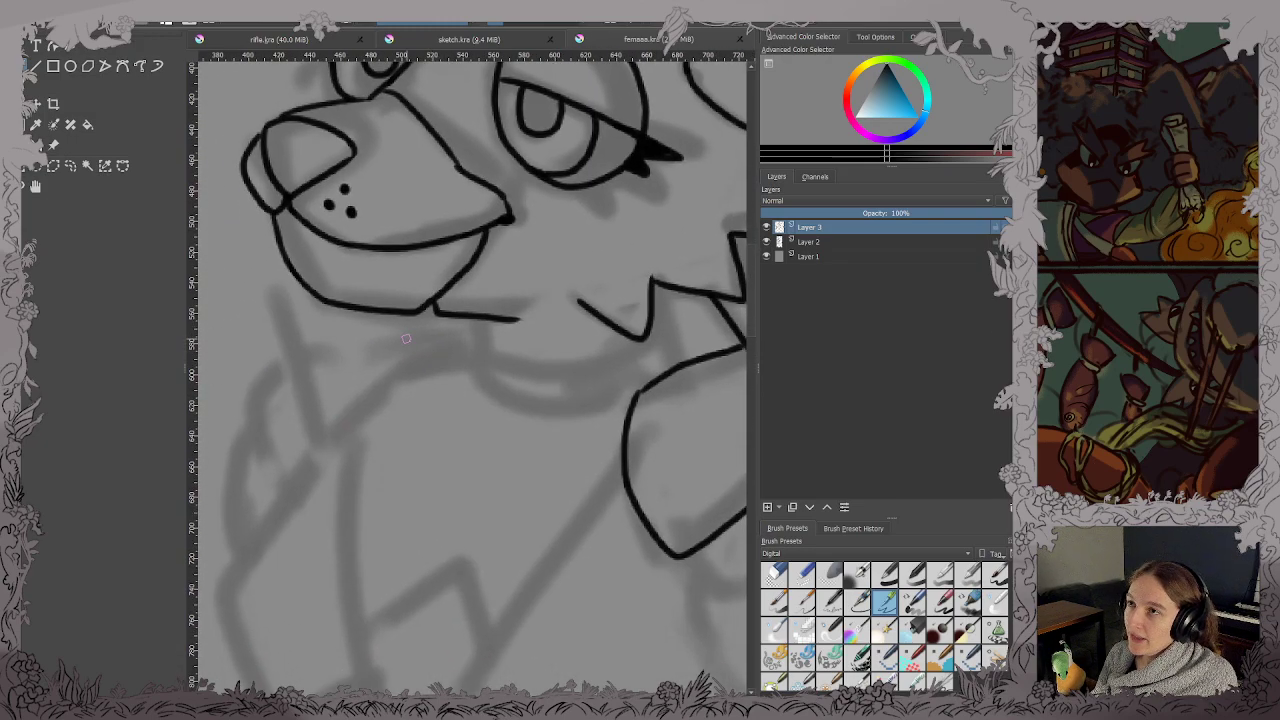
pyautogui.moveTo(476, 322)
pyautogui.mouseDown()
pyautogui.moveTo(469, 376)
pyautogui.moveTo(515, 412)
pyautogui.moveTo(559, 426)
pyautogui.moveTo(640, 394)
pyautogui.mouseUp()
pyautogui.moveTo(642, 336); pyautogui.dragTo(644, 388)
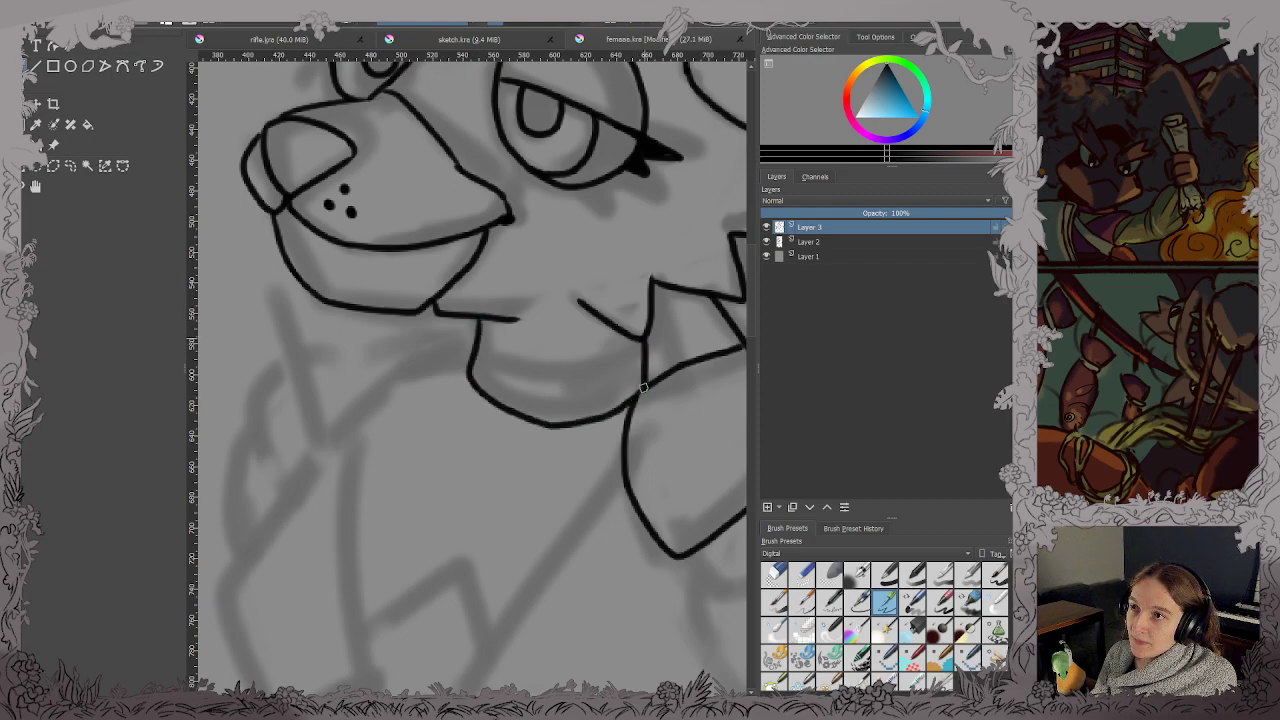
pyautogui.moveTo(478, 348)
pyautogui.mouseDown()
pyautogui.moveTo(552, 374)
pyautogui.moveTo(648, 356)
pyautogui.mouseUp()
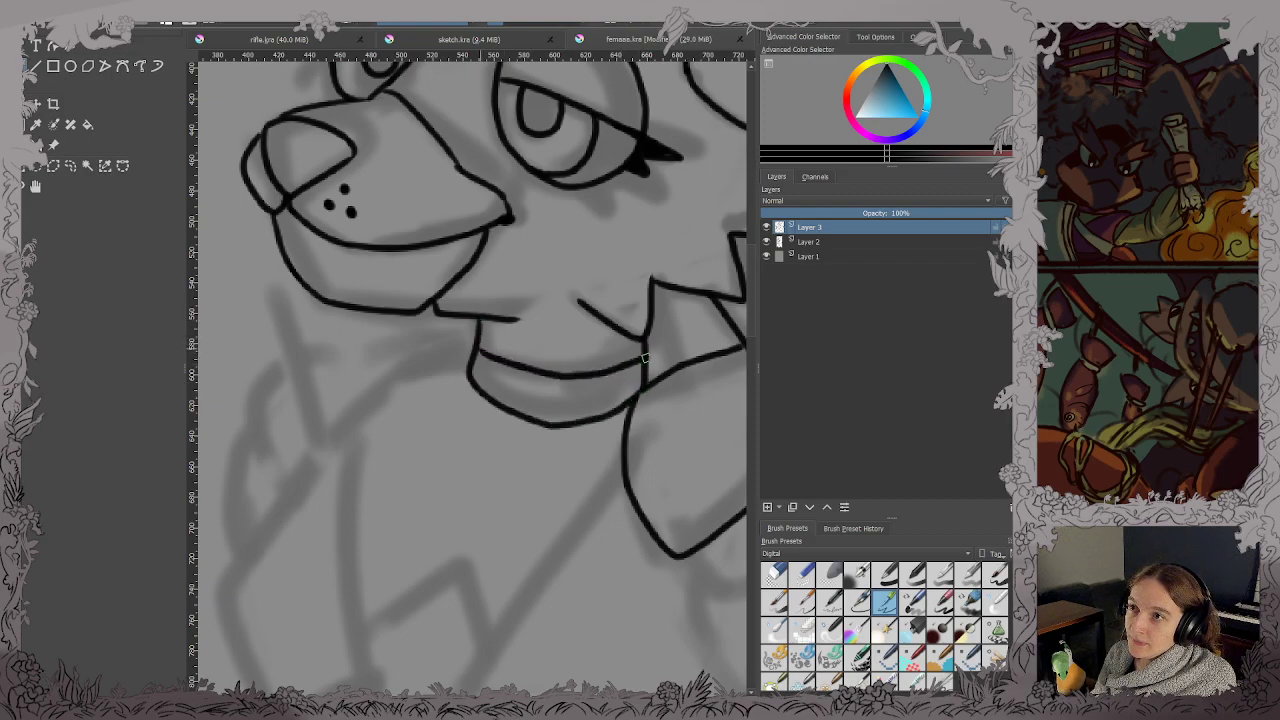
# Ink the near arm's long rounded sleeve with a curved upper edge, join it to the shoulder piece with two short lines, and save the drawing.
pyautogui.scroll(-2, 460, 350)
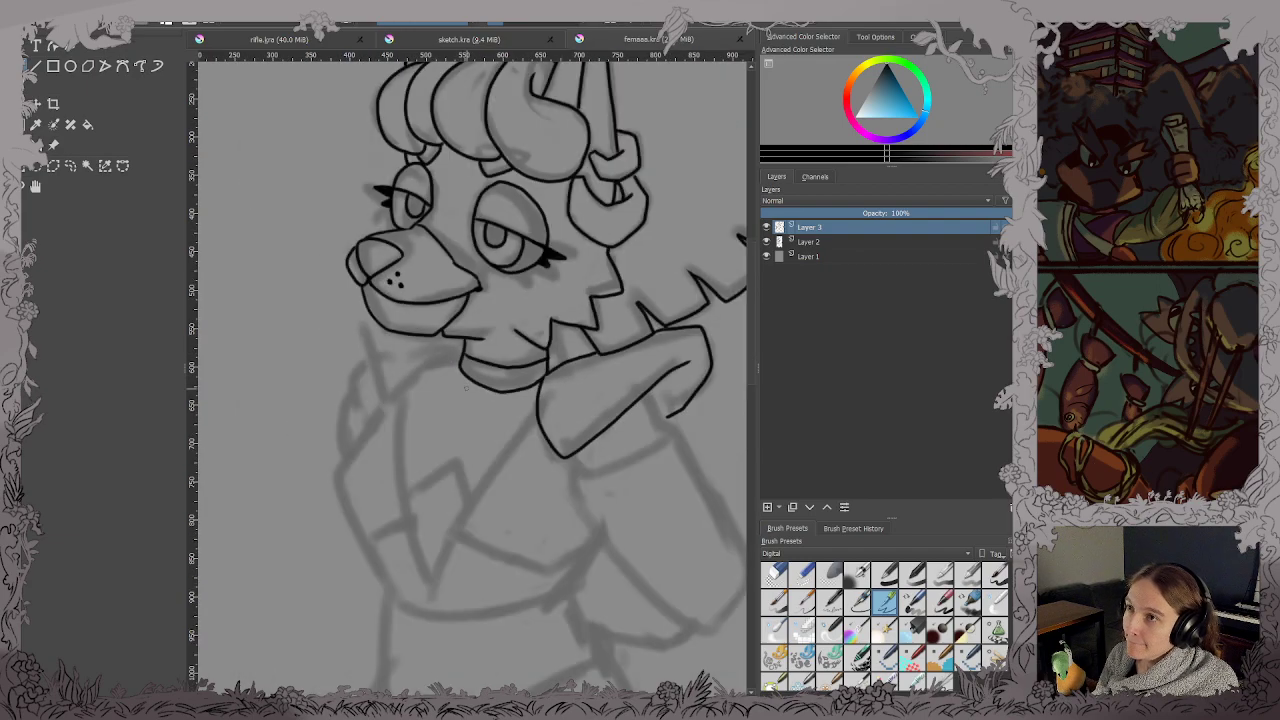
pyautogui.moveTo(478, 390); pyautogui.dragTo(367, 227)
pyautogui.scroll(2, 428, 258)
pyautogui.moveTo(494, 270)
pyautogui.mouseDown()
pyautogui.moveTo(343, 137)
pyautogui.moveTo(337, 151)
pyautogui.mouseUp()
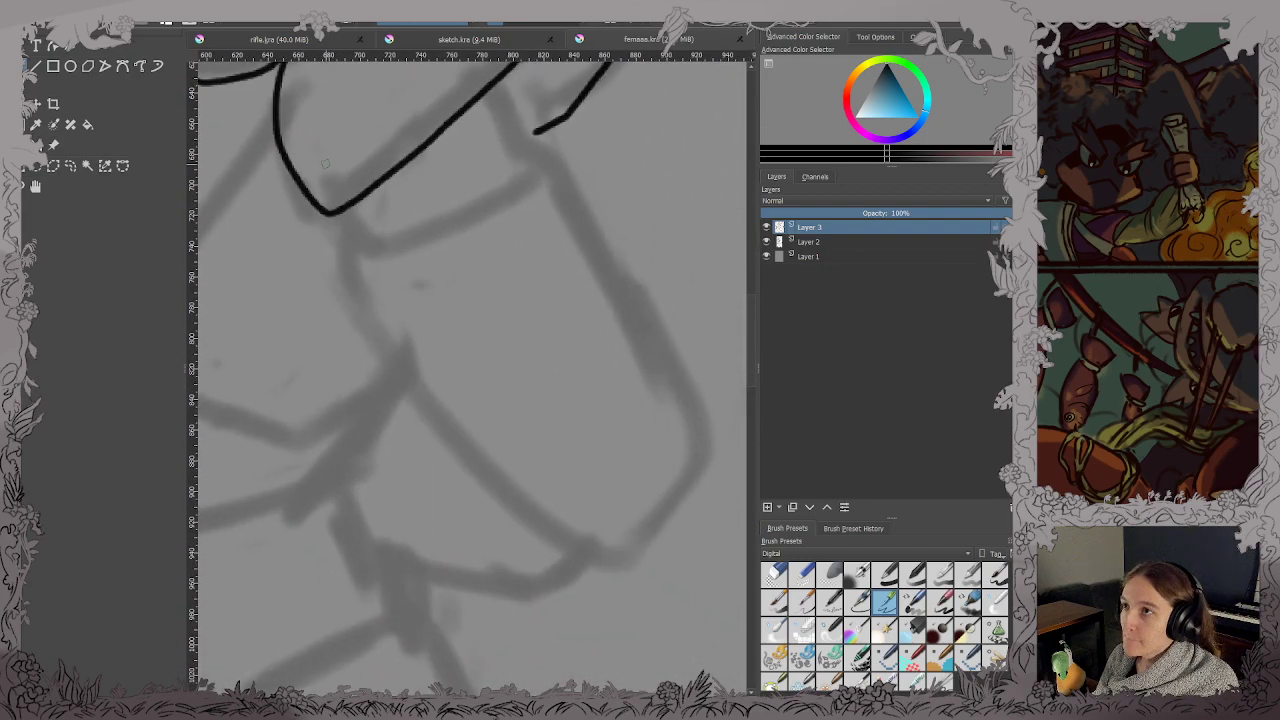
pyautogui.moveTo(348, 238)
pyautogui.mouseDown()
pyautogui.moveTo(364, 321)
pyautogui.moveTo(403, 379)
pyautogui.moveTo(565, 544)
pyautogui.moveTo(608, 559)
pyautogui.moveTo(659, 530)
pyautogui.moveTo(698, 451)
pyautogui.moveTo(544, 172)
pyautogui.mouseUp()
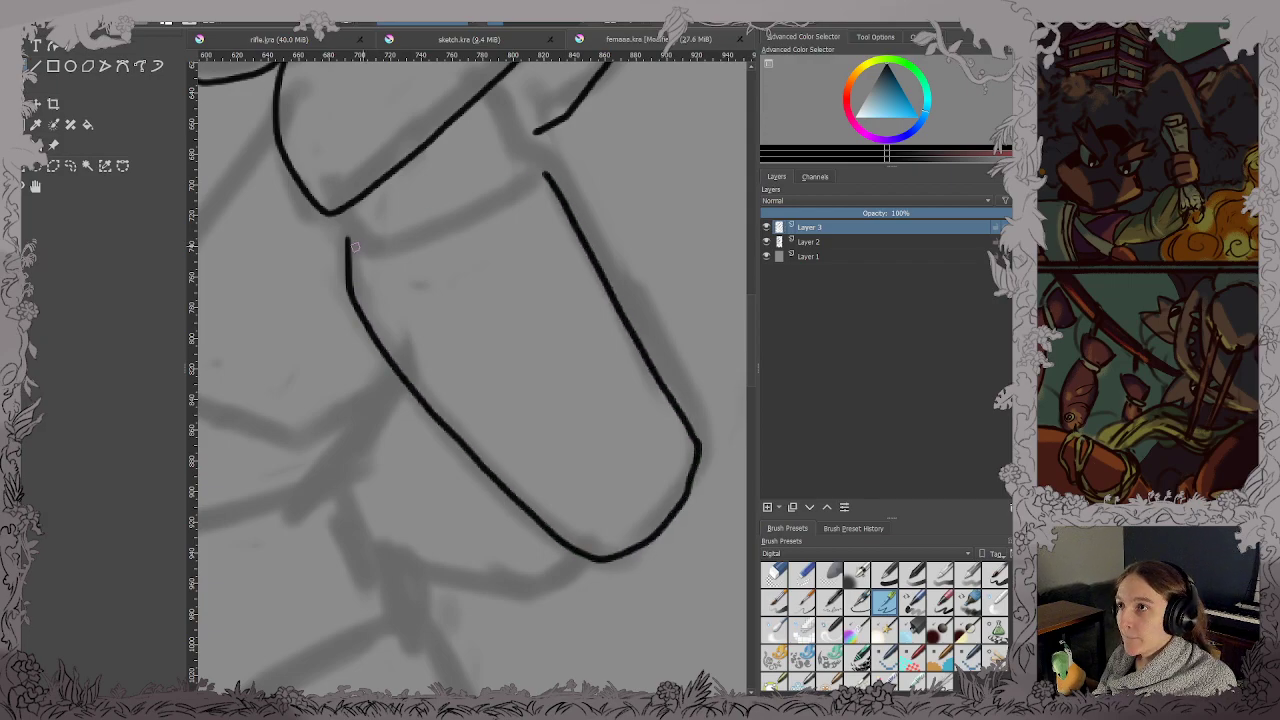
pyautogui.moveTo(347, 240); pyautogui.dragTo(528, 183)
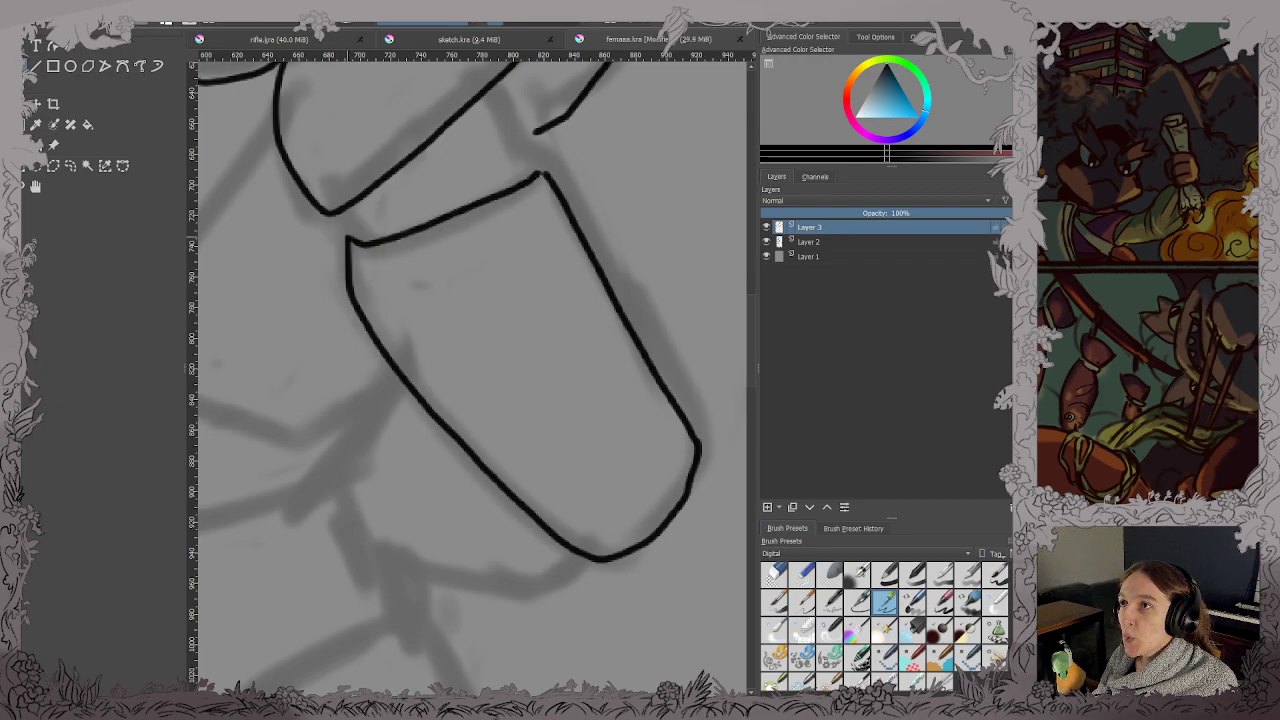
pyautogui.moveTo(332, 212); pyautogui.dragTo(352, 240)
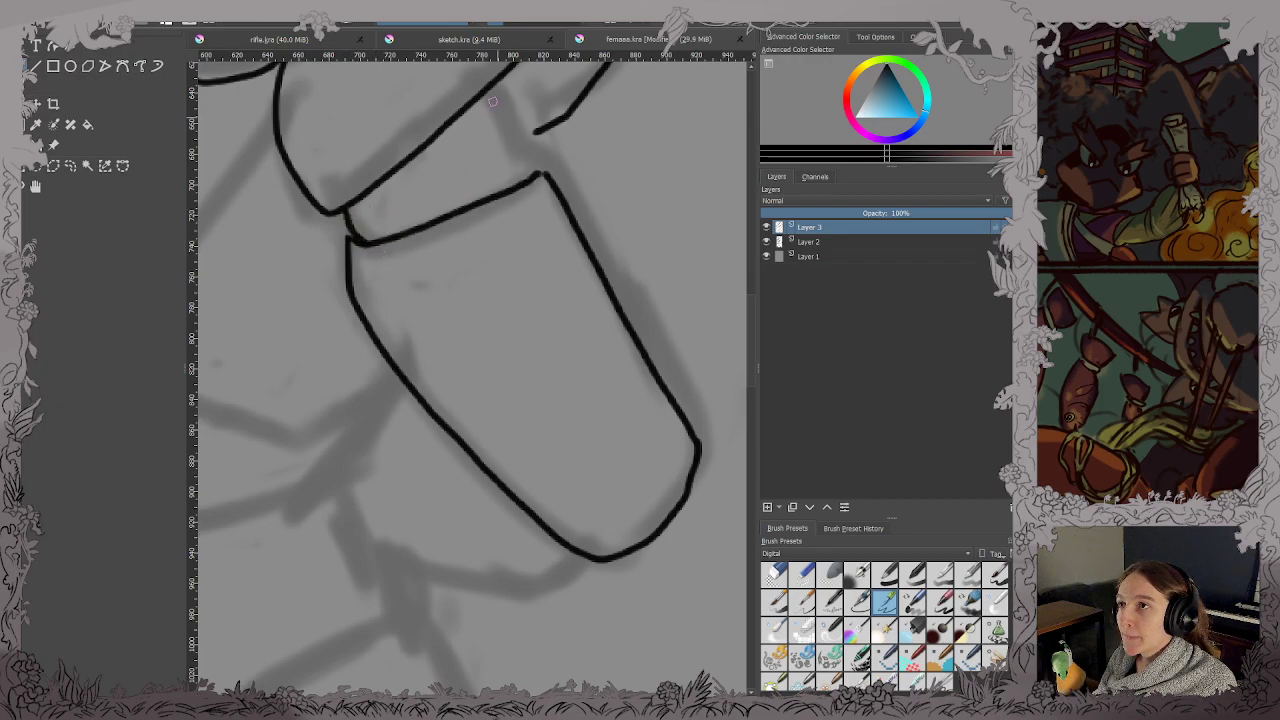
pyautogui.moveTo(493, 86); pyautogui.dragTo(548, 174)
pyautogui.scroll(-2, 560, 170)
pyautogui.hotkey('ctrl', 's')
# Ink the rounded torso outline from the neck band around the chest and along the lower hem to the near sleeve.
pyautogui.moveTo(513, 302); pyautogui.dragTo(607, 374)
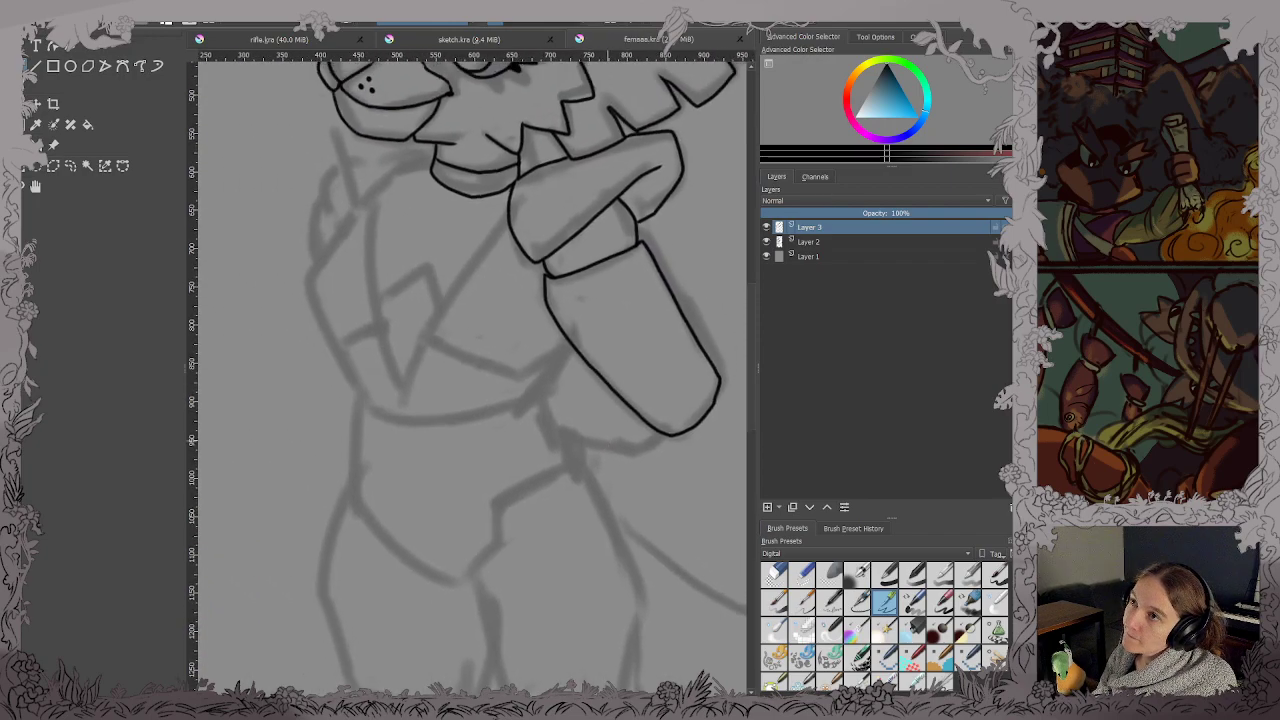
pyautogui.scroll(2, 316, 222)
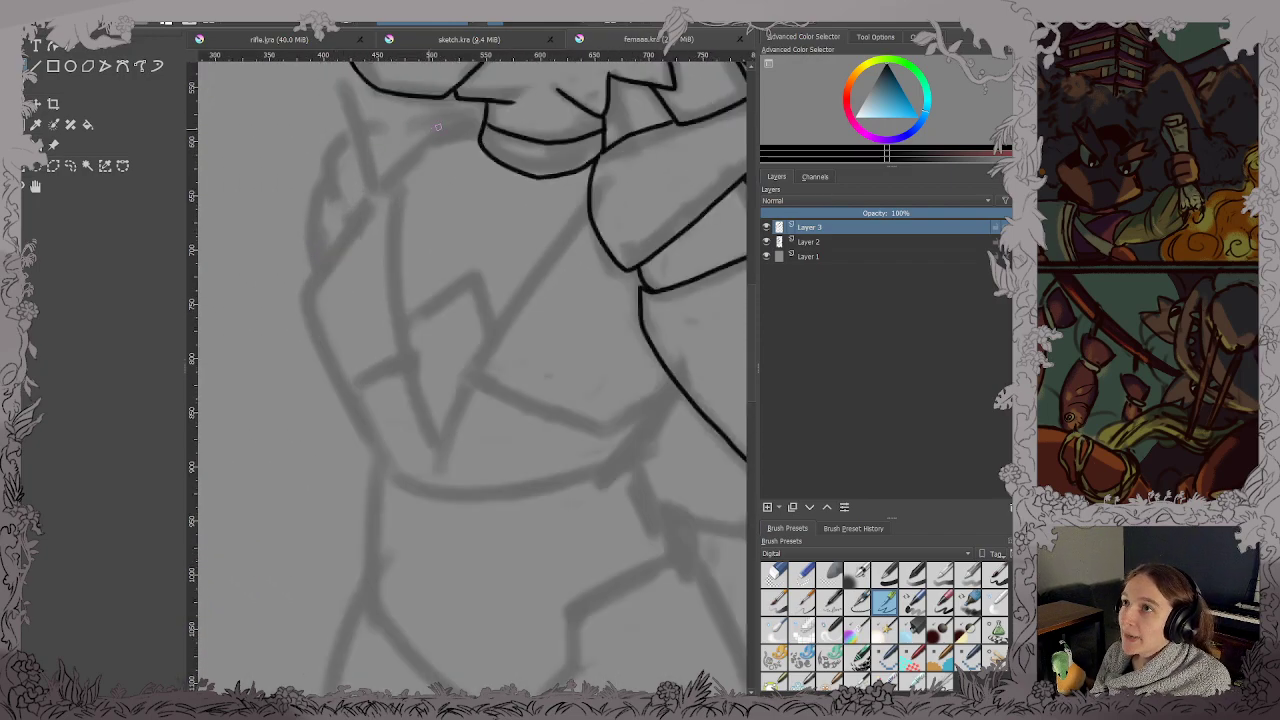
pyautogui.moveTo(470, 118)
pyautogui.mouseDown()
pyautogui.moveTo(393, 169)
pyautogui.moveTo(320, 266)
pyautogui.moveTo(307, 312)
pyautogui.moveTo(336, 395)
pyautogui.moveTo(389, 468)
pyautogui.moveTo(461, 491)
pyautogui.moveTo(647, 450)
pyautogui.mouseUp()
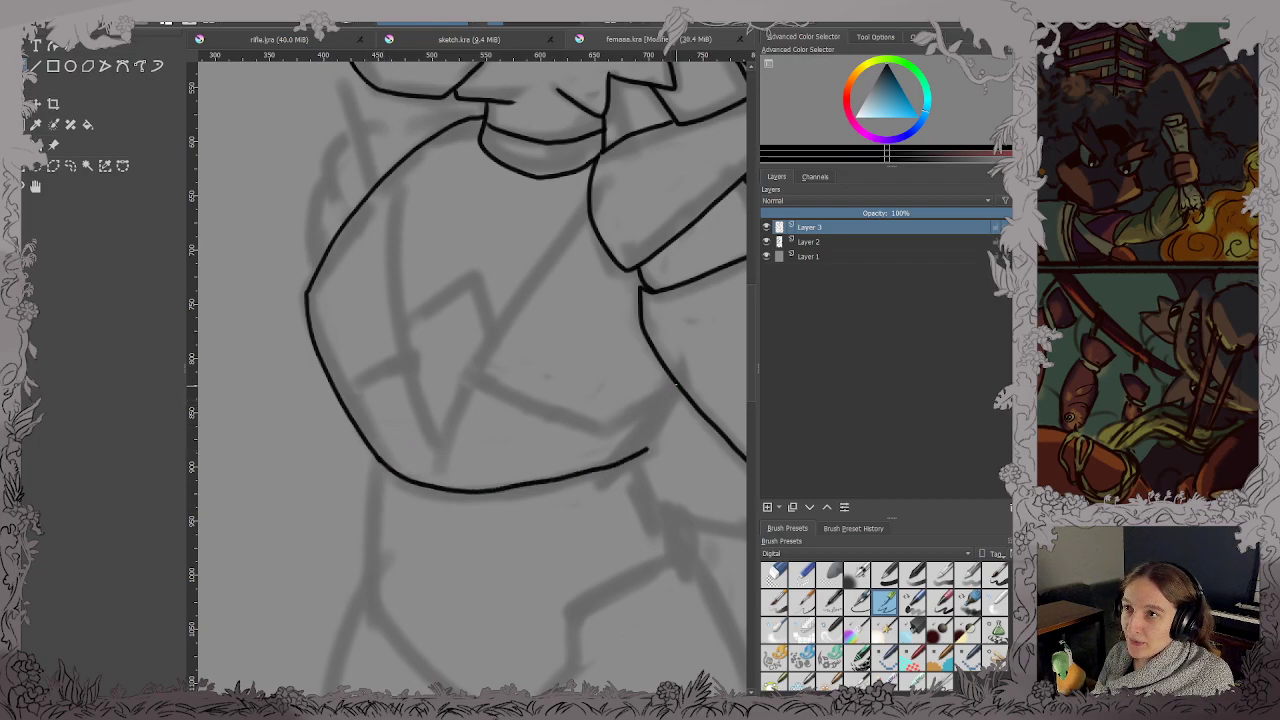
pyautogui.moveTo(676, 384); pyautogui.dragTo(648, 450)
pyautogui.hotkey('ctrl', 'z')
pyautogui.moveTo(676, 384); pyautogui.dragTo(648, 451)
pyautogui.scroll(2, 567, 295)
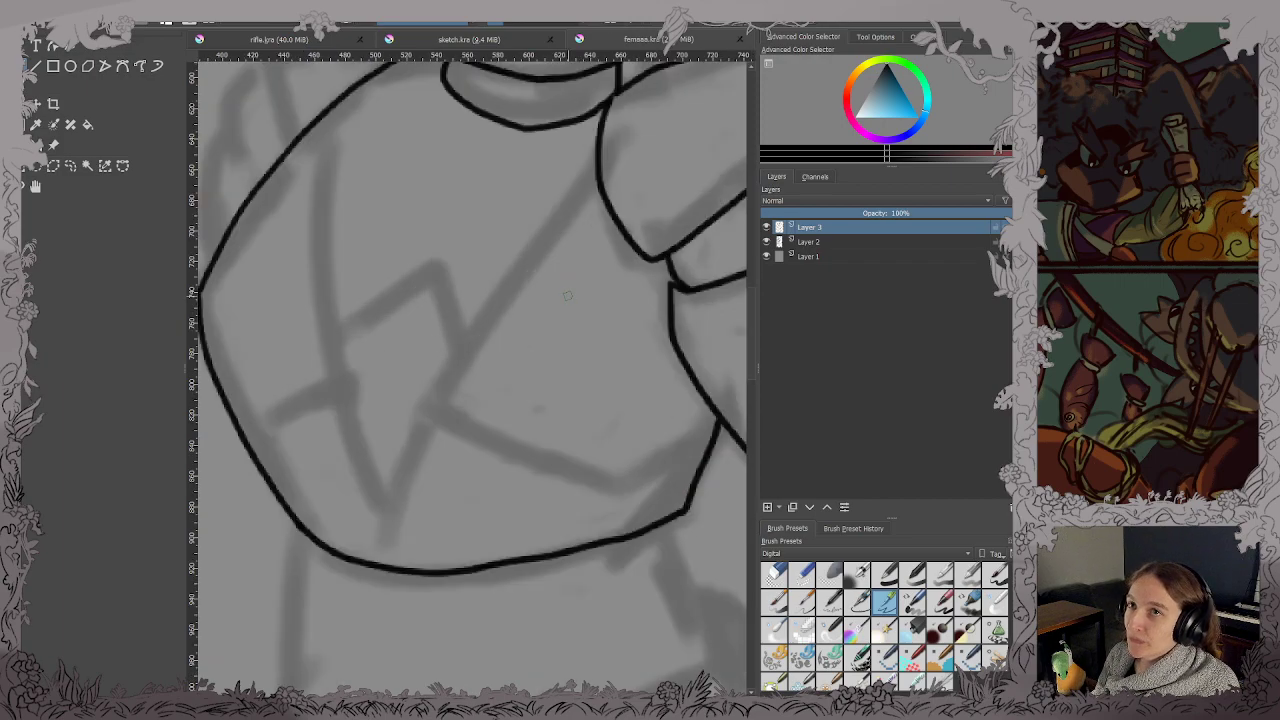
# Ink the deep V-shaped chest opening, the angled seam lines on both sides of it and the peaked line inside it.
pyautogui.moveTo(567, 295); pyautogui.dragTo(585, 368)
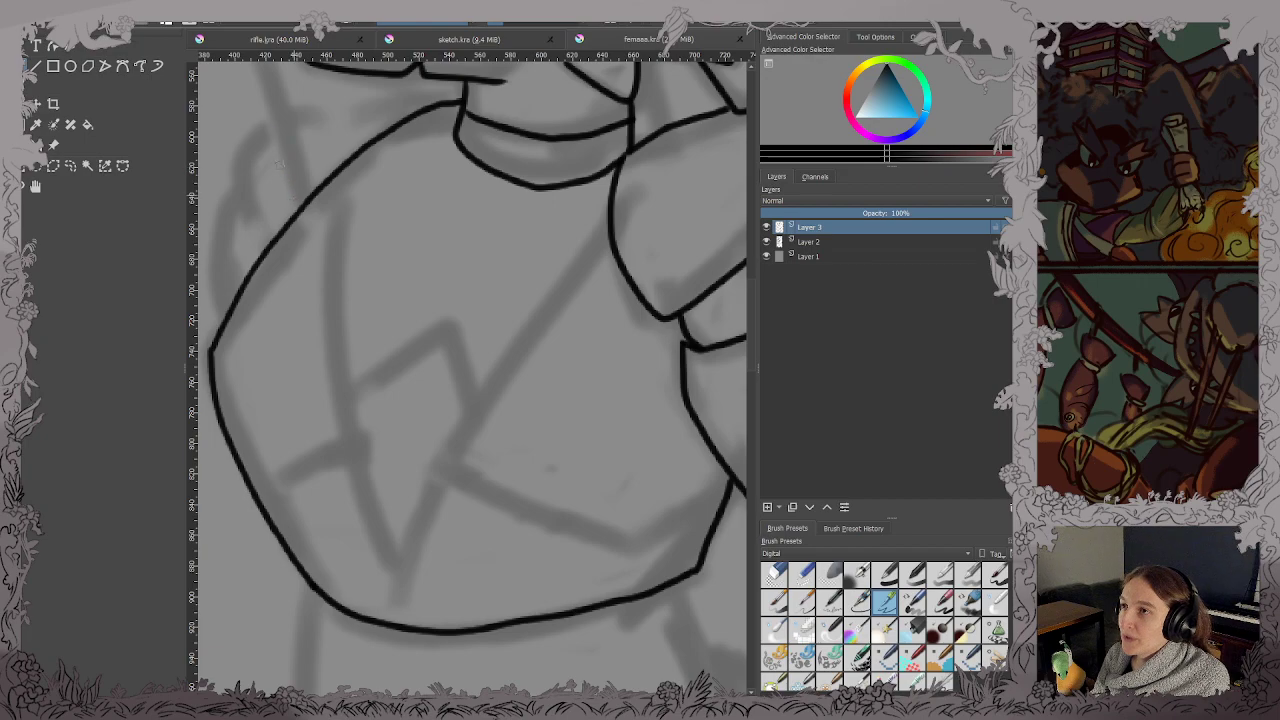
pyautogui.moveTo(345, 168)
pyautogui.mouseDown()
pyautogui.moveTo(333, 228)
pyautogui.moveTo(350, 445)
pyautogui.moveTo(405, 590)
pyautogui.moveTo(492, 400)
pyautogui.moveTo(608, 242)
pyautogui.moveTo(448, 452)
pyautogui.moveTo(405, 555)
pyautogui.mouseUp()
pyautogui.hotkey('ctrl', 'z')
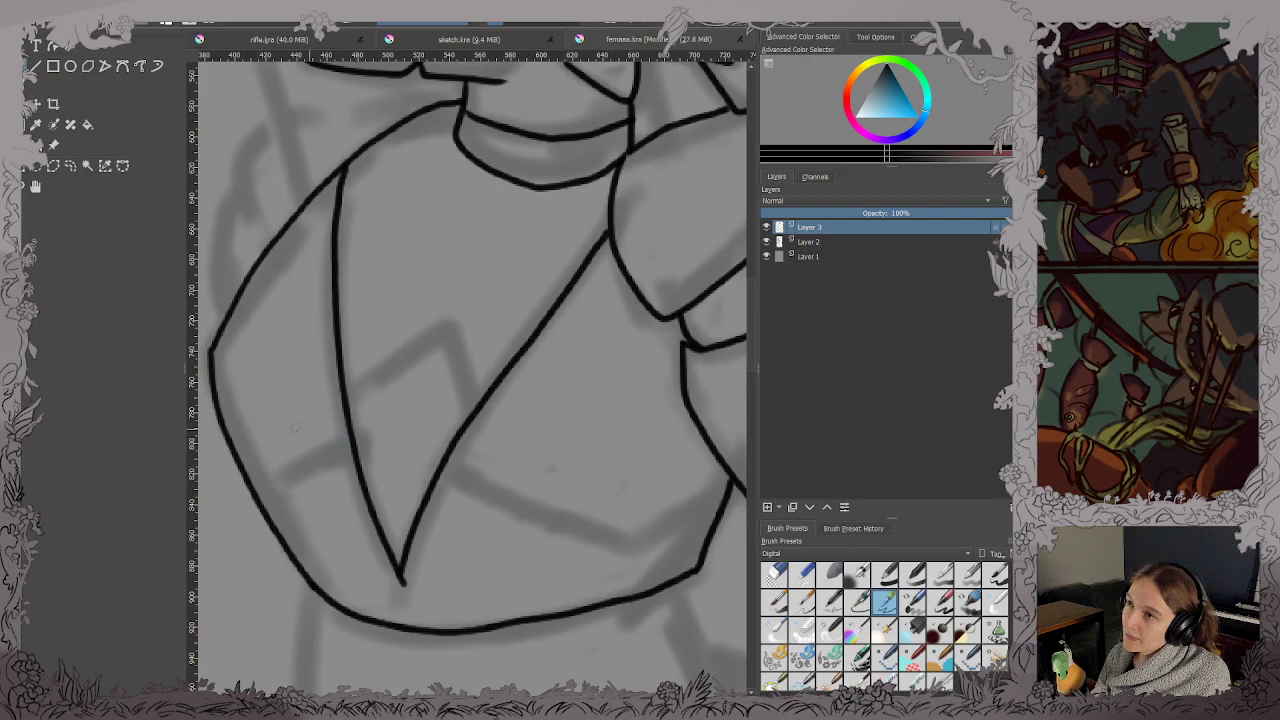
pyautogui.moveTo(255, 488); pyautogui.dragTo(347, 438)
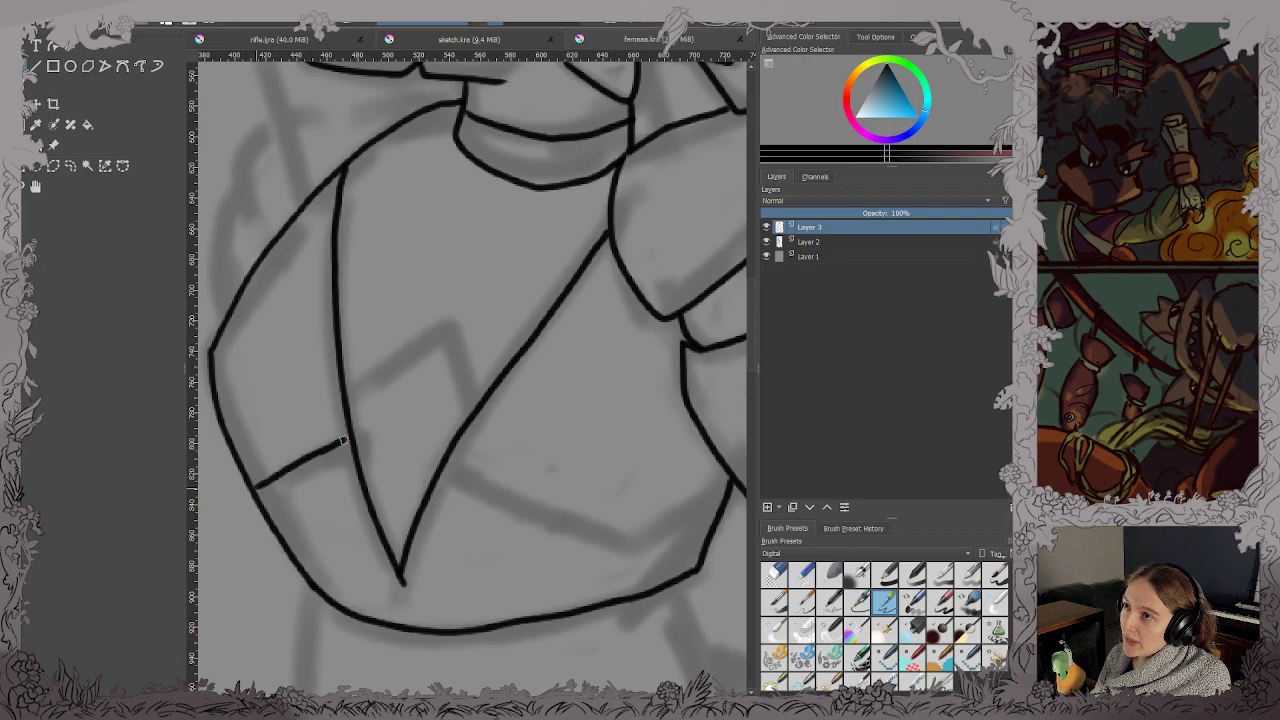
pyautogui.moveTo(452, 461)
pyautogui.mouseDown()
pyautogui.moveTo(606, 549)
pyautogui.moveTo(733, 481)
pyautogui.mouseUp()
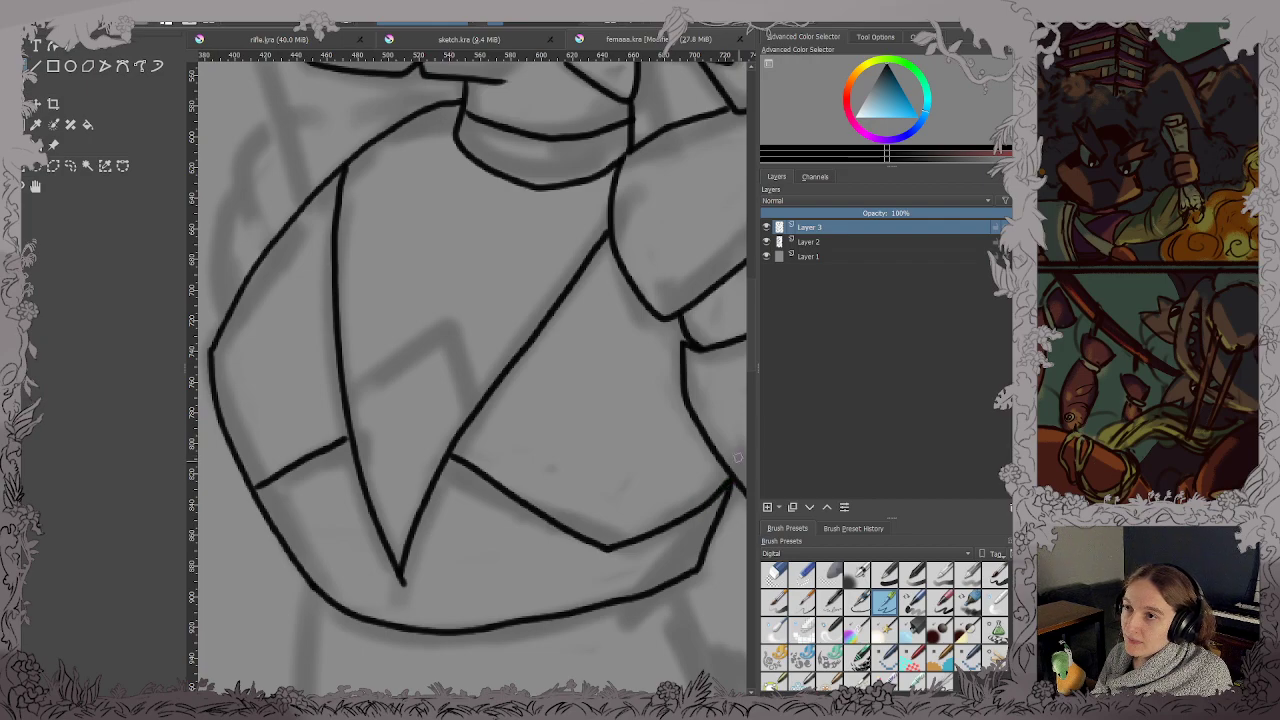
pyautogui.moveTo(345, 400)
pyautogui.mouseDown()
pyautogui.moveTo(455, 325)
pyautogui.moveTo(480, 398)
pyautogui.mouseUp()
# Ink the far shoulder piece rising to the chin and the two curved outlines of the far arm behind the torso.
pyautogui.scroll(-3, 475, 392)
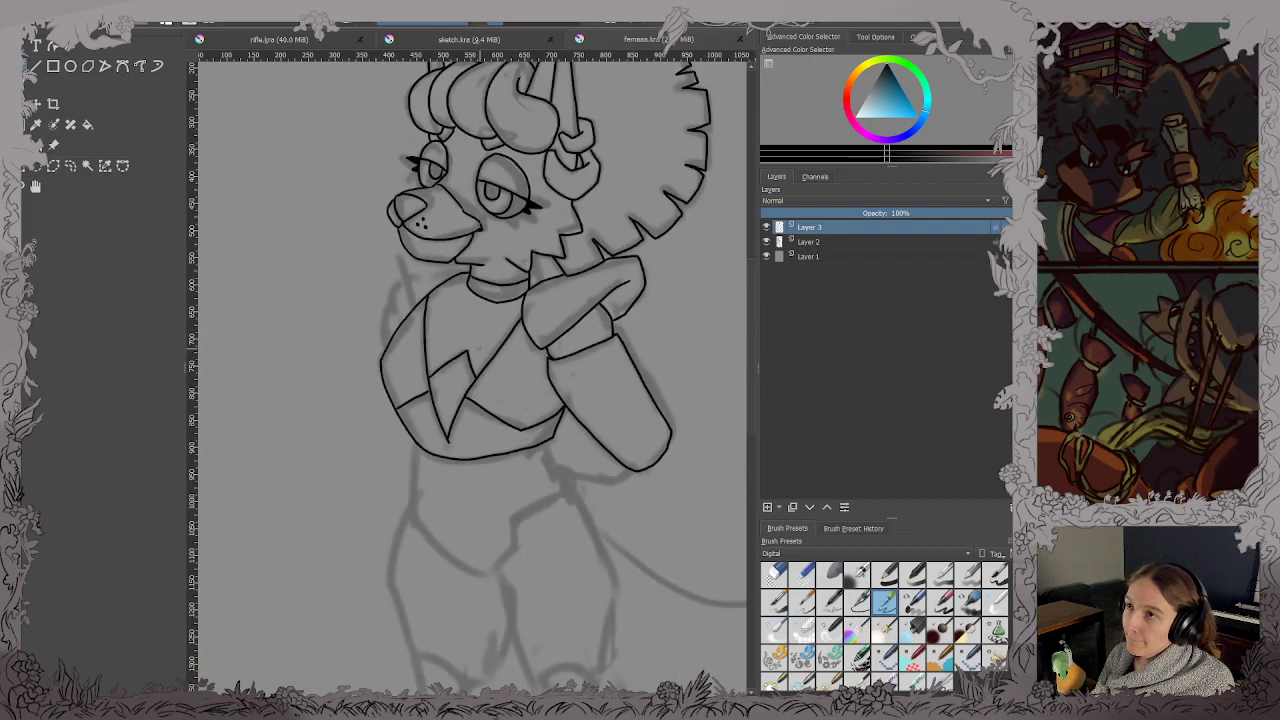
pyautogui.scroll(3, 416, 356)
pyautogui.moveTo(424, 316); pyautogui.dragTo(461, 401)
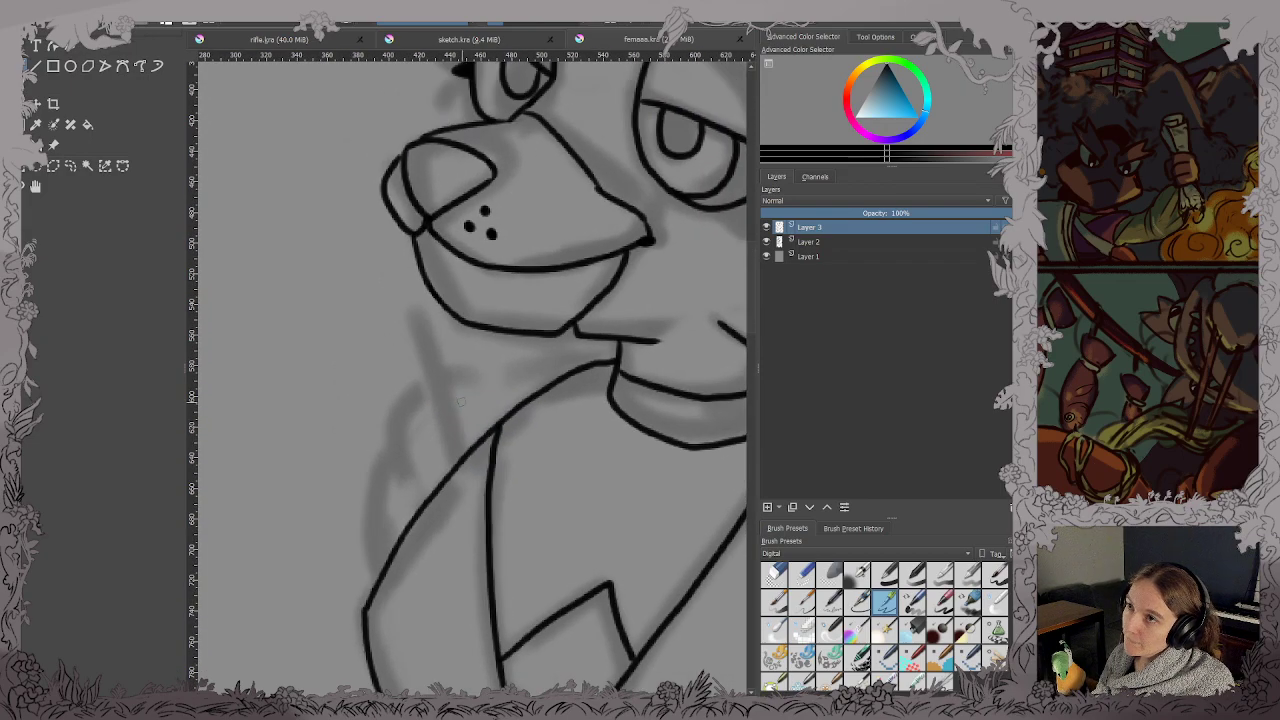
pyautogui.moveTo(460, 452)
pyautogui.mouseDown()
pyautogui.moveTo(408, 318)
pyautogui.moveTo(405, 285)
pyautogui.moveTo(428, 272)
pyautogui.mouseUp()
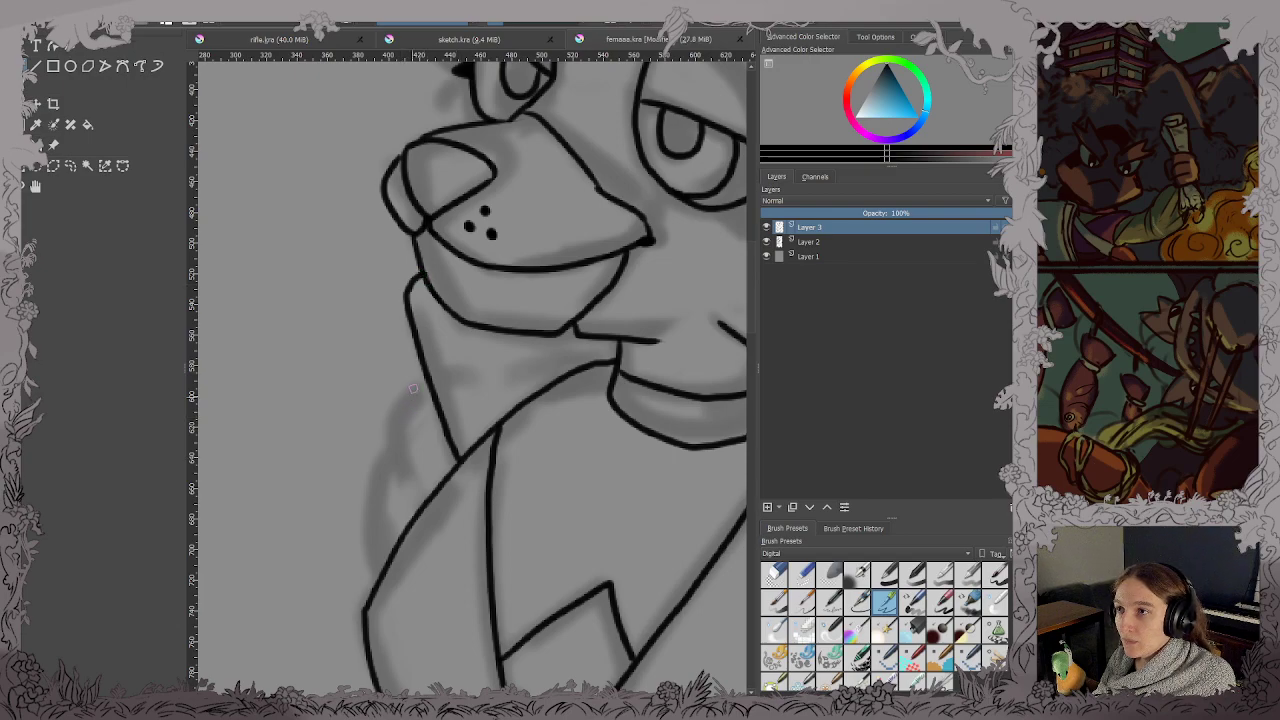
pyautogui.moveTo(426, 381)
pyautogui.mouseDown()
pyautogui.moveTo(398, 422)
pyautogui.moveTo(418, 510)
pyautogui.mouseUp()
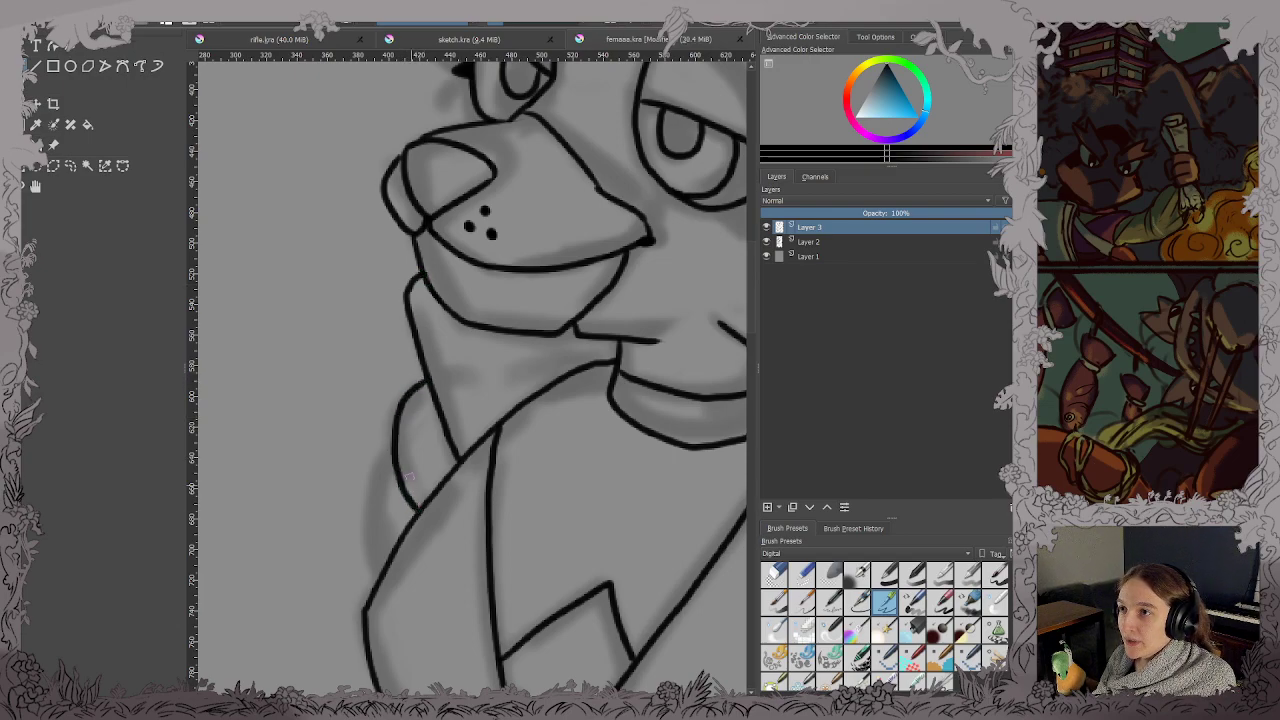
pyautogui.moveTo(392, 440)
pyautogui.mouseDown()
pyautogui.moveTo(367, 503)
pyautogui.moveTo(373, 558)
pyautogui.mouseUp()
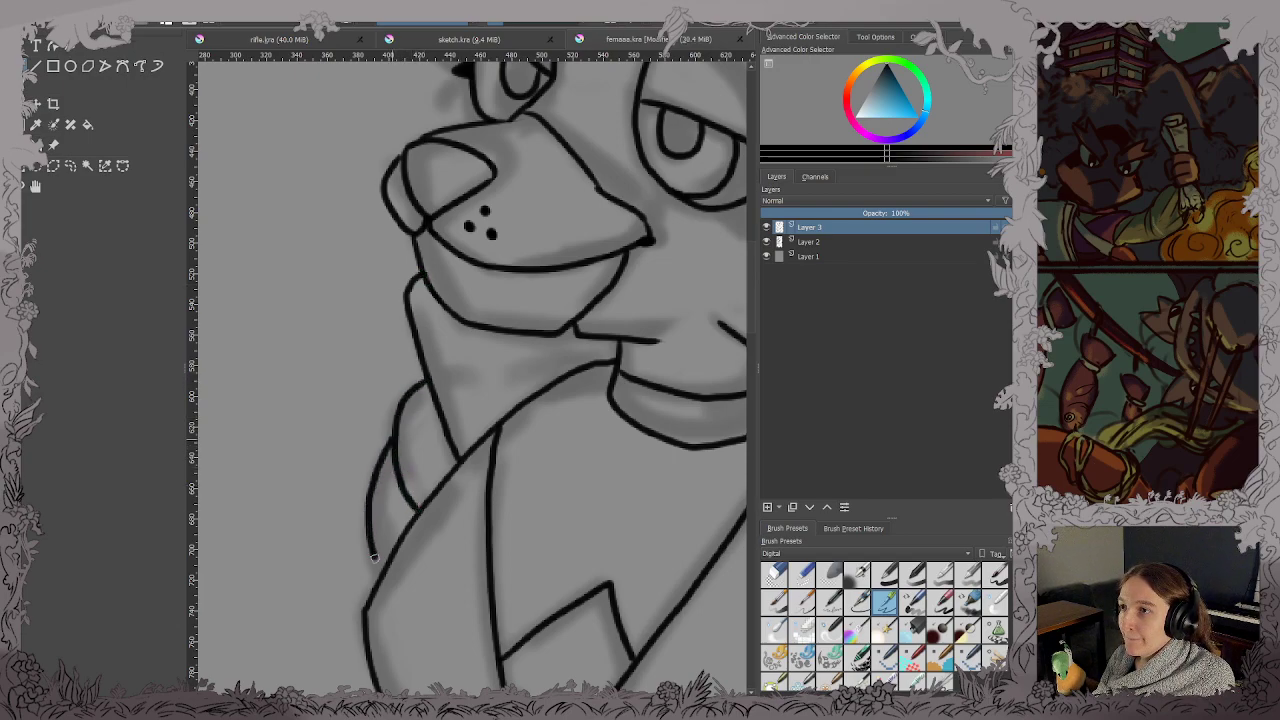
# Ink the waist and hip outline below the torso hem, with its pointed, stepped lower edge and closing line on the near side.
pyautogui.scroll(-3, 505, 440)
pyautogui.moveTo(697, 625); pyautogui.dragTo(480, 405)
pyautogui.scroll(-1, 681, 595)
pyautogui.scroll(5, 508, 443)
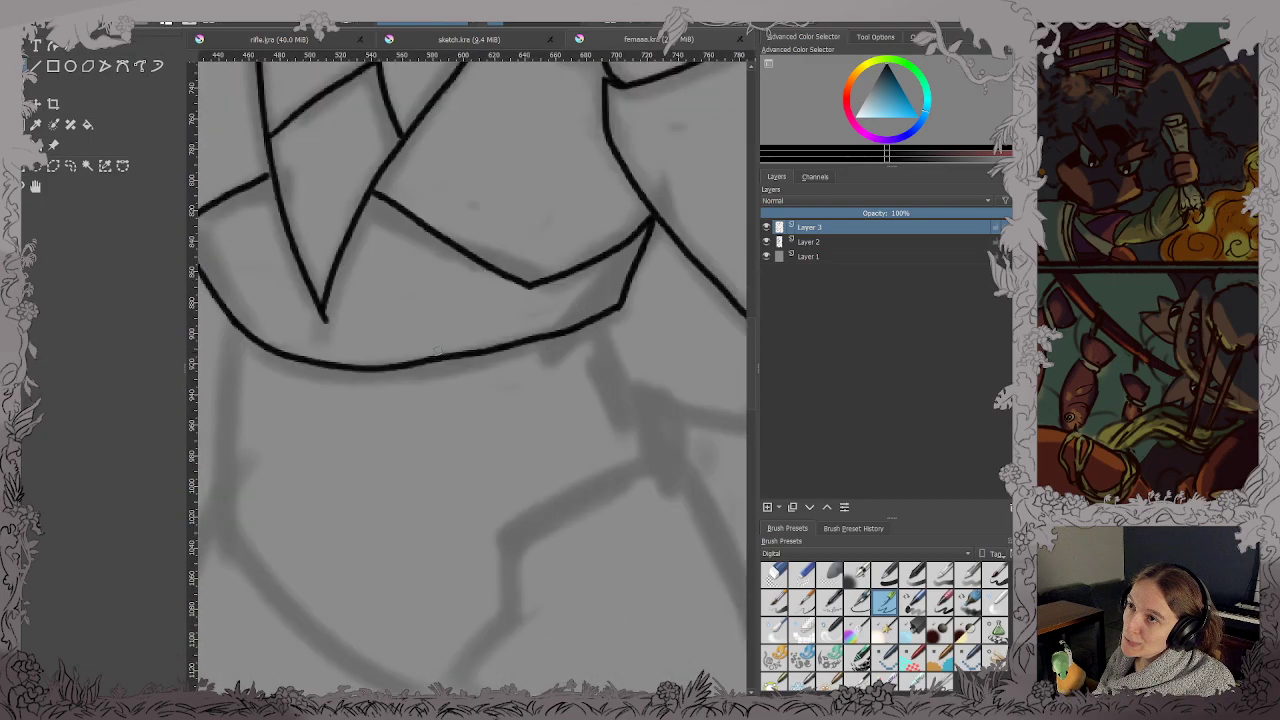
pyautogui.scroll(-1, 463, 332)
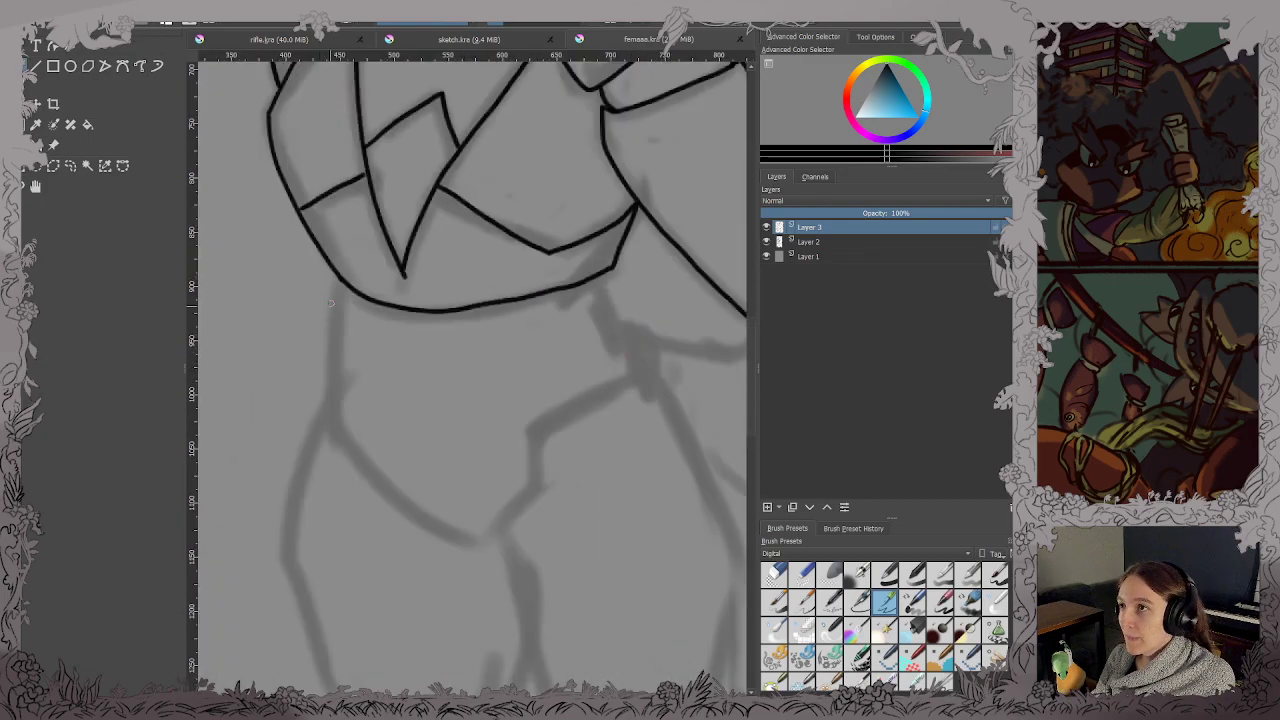
pyautogui.moveTo(340, 278)
pyautogui.mouseDown()
pyautogui.moveTo(331, 433)
pyautogui.moveTo(473, 531)
pyautogui.moveTo(527, 498)
pyautogui.moveTo(530, 436)
pyautogui.moveTo(640, 374)
pyautogui.mouseUp()
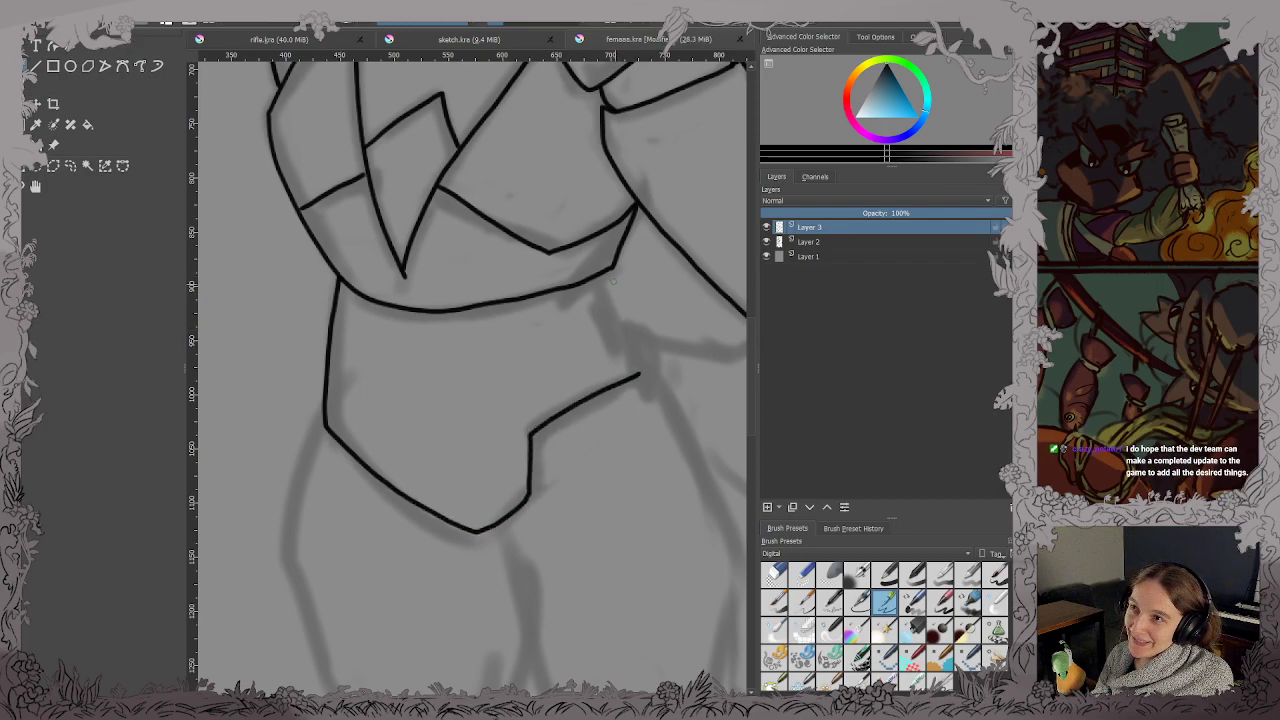
pyautogui.moveTo(605, 273)
pyautogui.mouseDown()
pyautogui.moveTo(638, 374)
pyautogui.moveTo(500, 254)
pyautogui.mouseUp()
# Ink the near leg's knee patch as a pointed oval made of an upper and a lower arc.
pyautogui.scroll(-2, 612, 312)
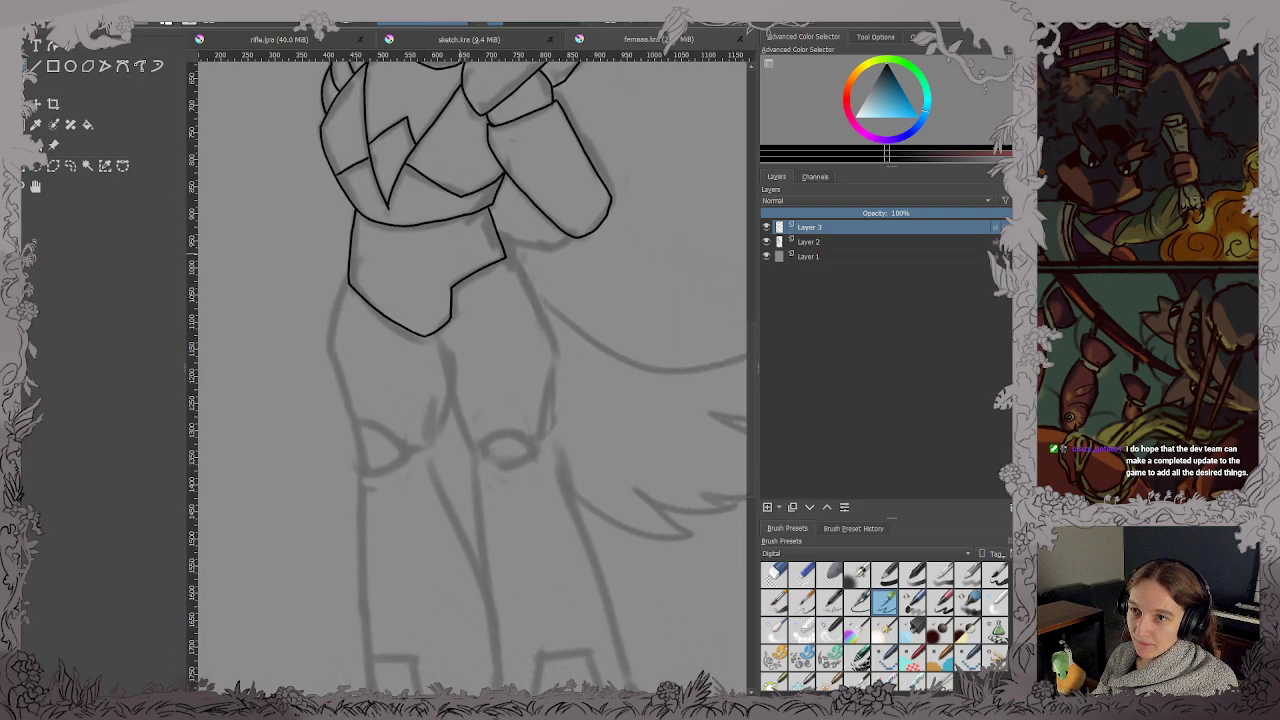
pyautogui.scroll(2, 488, 420)
pyautogui.moveTo(441, 428); pyautogui.dragTo(529, 401)
pyautogui.moveTo(403, 434)
pyautogui.mouseDown()
pyautogui.moveTo(329, 434)
pyautogui.moveTo(296, 384)
pyautogui.mouseUp()
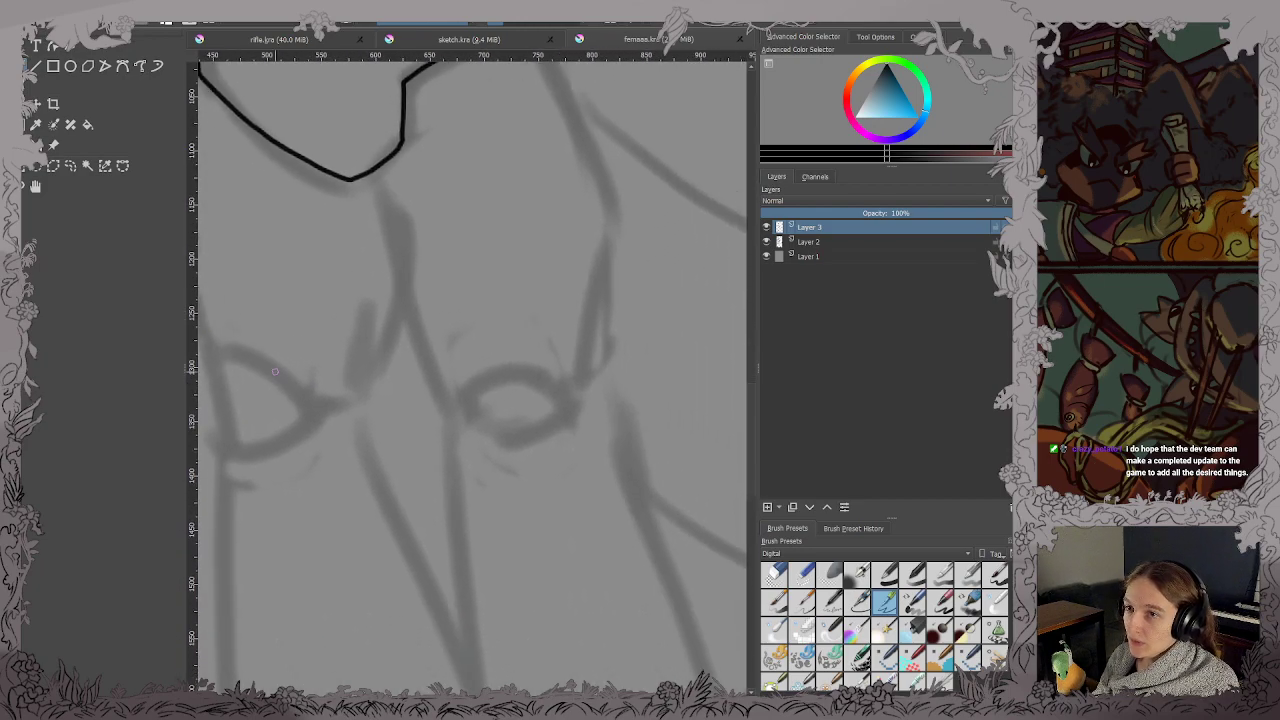
pyautogui.moveTo(461, 400)
pyautogui.mouseDown()
pyautogui.moveTo(500, 365)
pyautogui.moveTo(566, 388)
pyautogui.mouseUp()
pyautogui.hotkey('ctrl', 'z')
pyautogui.moveTo(461, 400)
pyautogui.mouseDown()
pyautogui.moveTo(509, 370)
pyautogui.moveTo(570, 396)
pyautogui.mouseUp()
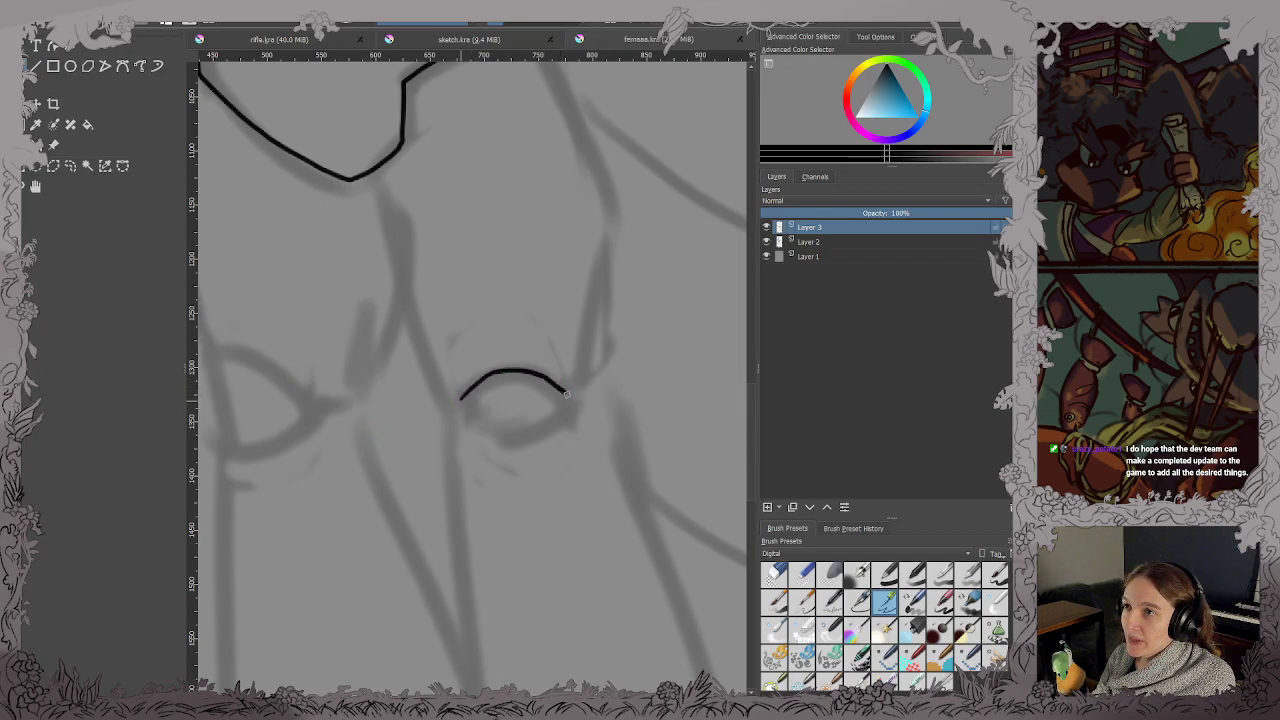
pyautogui.moveTo(463, 400)
pyautogui.mouseDown()
pyautogui.moveTo(484, 428)
pyautogui.moveTo(540, 432)
pyautogui.moveTo(572, 396)
pyautogui.mouseUp()
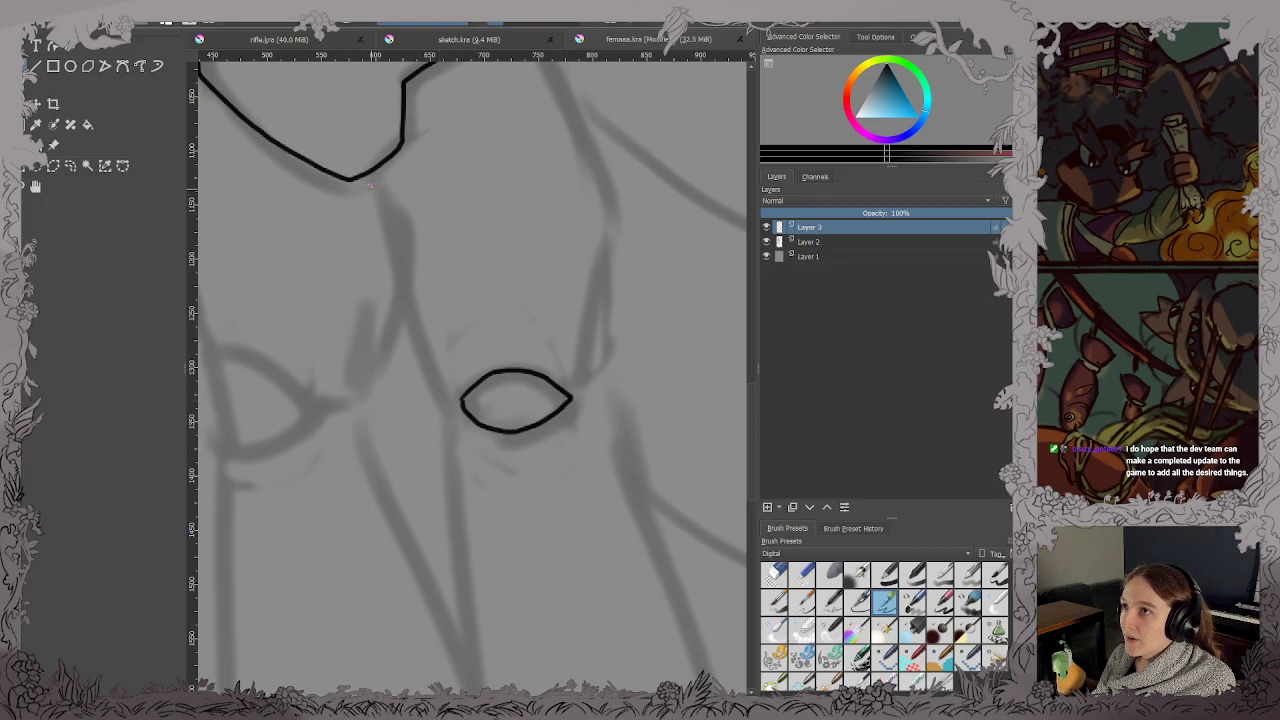
# Ink the inner and outer outlines of the near thigh from the hip edge down to the knee patch.
pyautogui.moveTo(364, 177)
pyautogui.mouseDown()
pyautogui.moveTo(434, 380)
pyautogui.moveTo(461, 403)
pyautogui.mouseUp()
pyautogui.moveTo(527, 361); pyautogui.dragTo(551, 437)
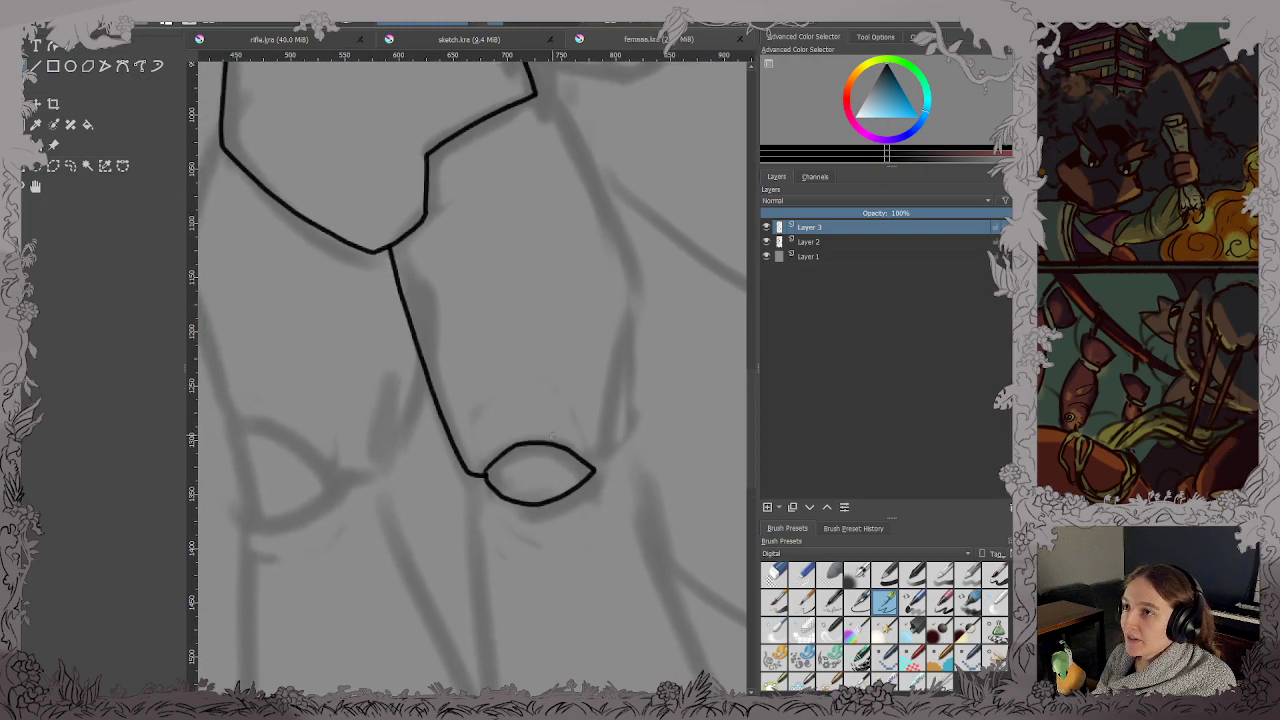
pyautogui.moveTo(538, 95)
pyautogui.mouseDown()
pyautogui.moveTo(575, 129)
pyautogui.moveTo(633, 280)
pyautogui.moveTo(616, 446)
pyautogui.mouseUp()
pyautogui.scroll(-2, 607, 457)
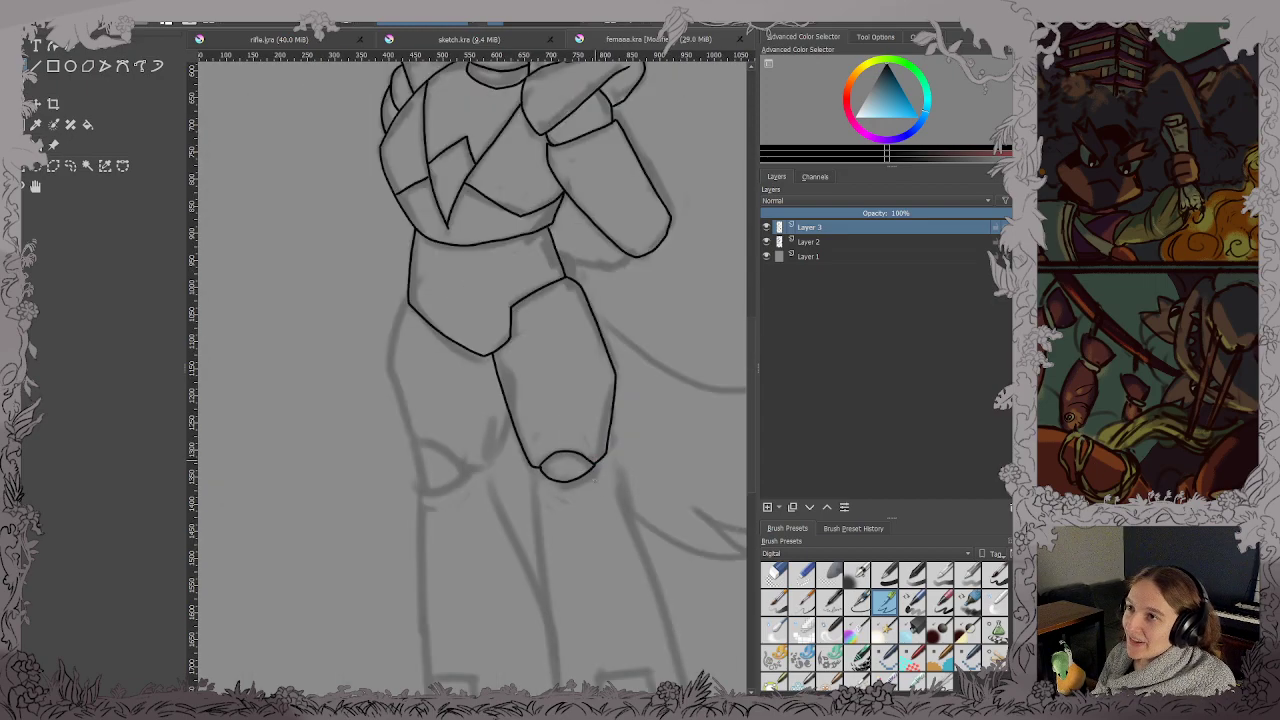
# Ink the near lower leg's inner and outer outlines and its notched hem above the foot, and save the drawing.
pyautogui.moveTo(615, 649)
pyautogui.mouseDown()
pyautogui.moveTo(532, 465)
pyautogui.moveTo(534, 400)
pyautogui.moveTo(521, 387)
pyautogui.moveTo(516, 428)
pyautogui.mouseUp()
pyautogui.scroll(1, 532, 466)
pyautogui.scroll(1, 518, 397)
pyautogui.scroll(-1, 517, 405)
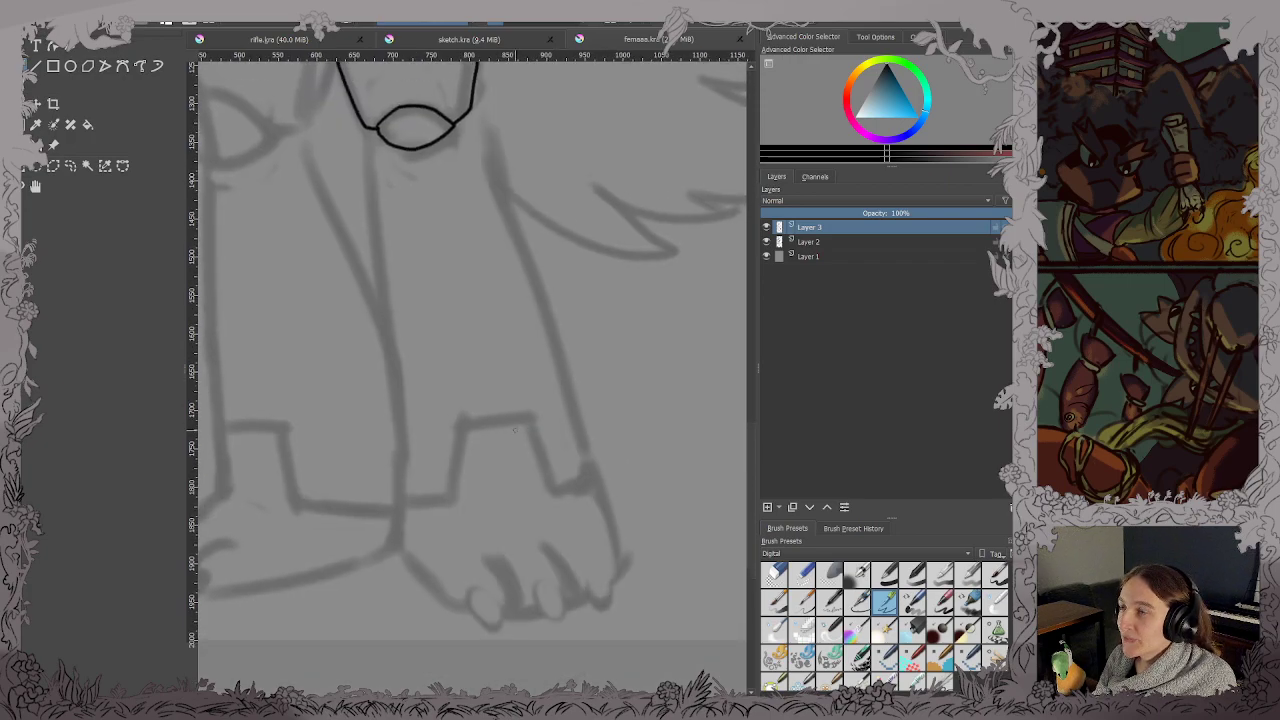
pyautogui.moveTo(366, 130)
pyautogui.mouseDown()
pyautogui.moveTo(405, 498)
pyautogui.moveTo(452, 460)
pyautogui.moveTo(460, 428)
pyautogui.moveTo(522, 418)
pyautogui.mouseUp()
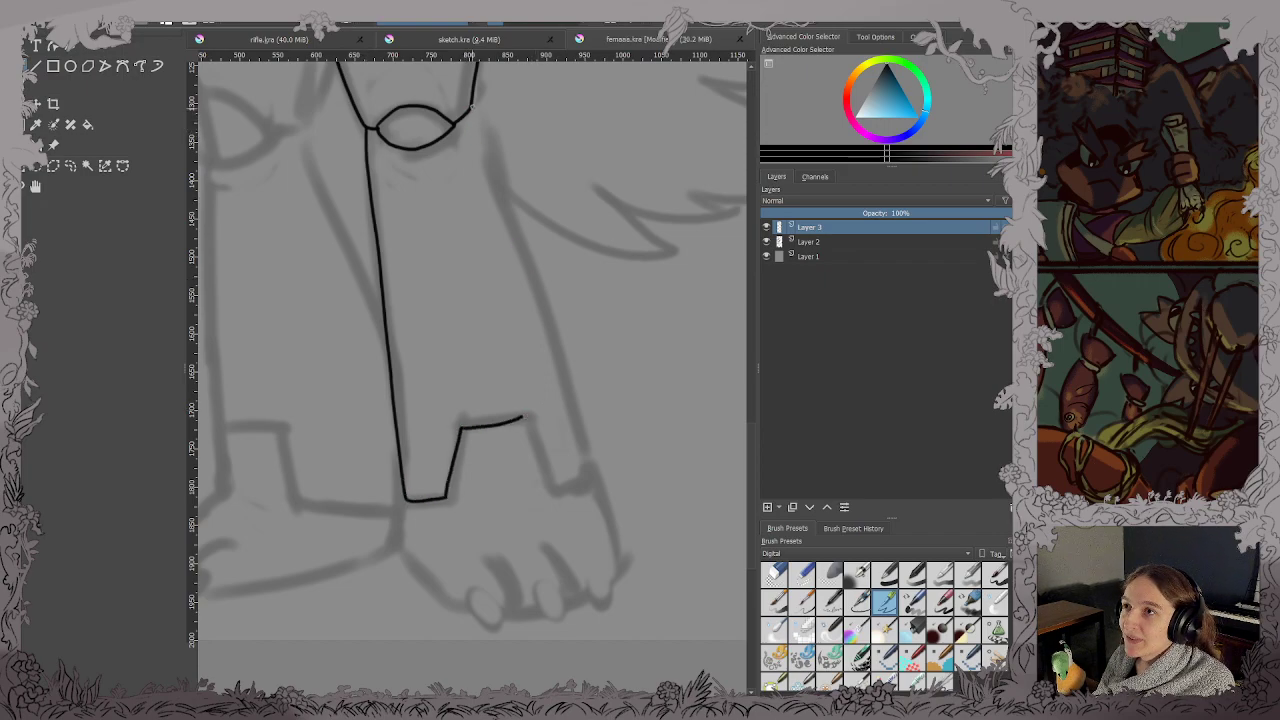
pyautogui.moveTo(472, 104); pyautogui.dragTo(600, 457)
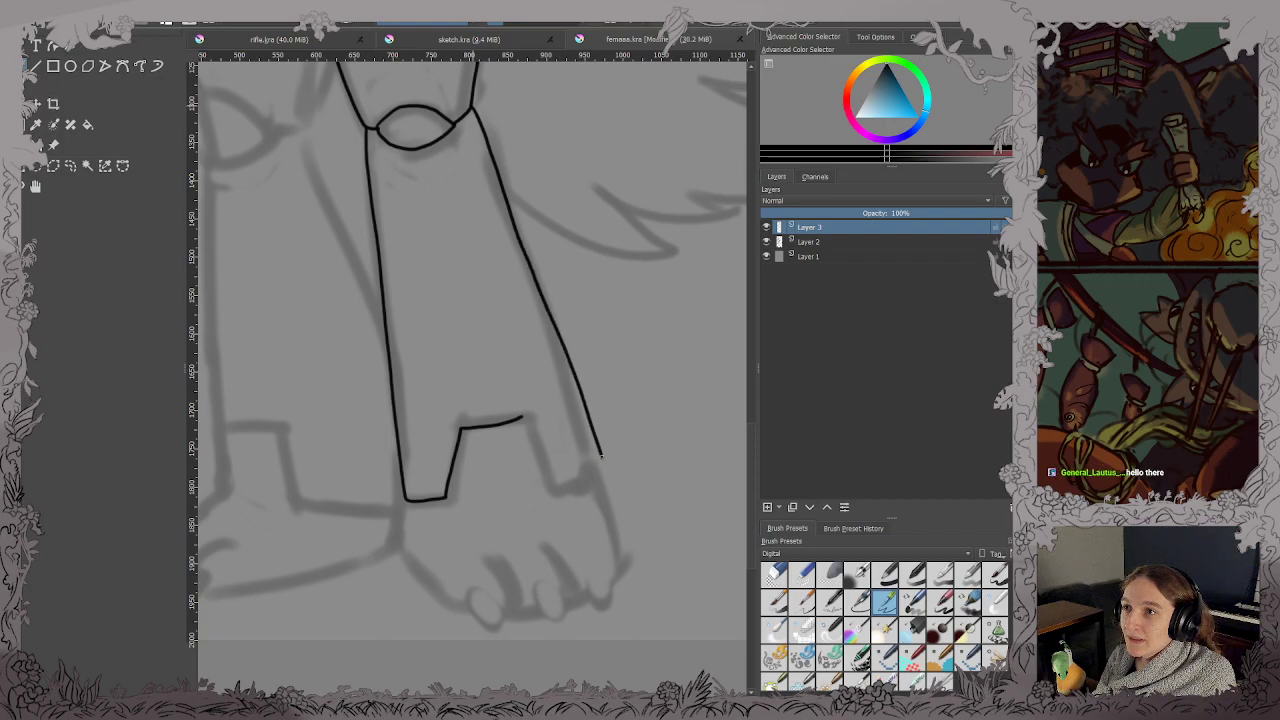
pyautogui.hotkey('ctrl', 'z')
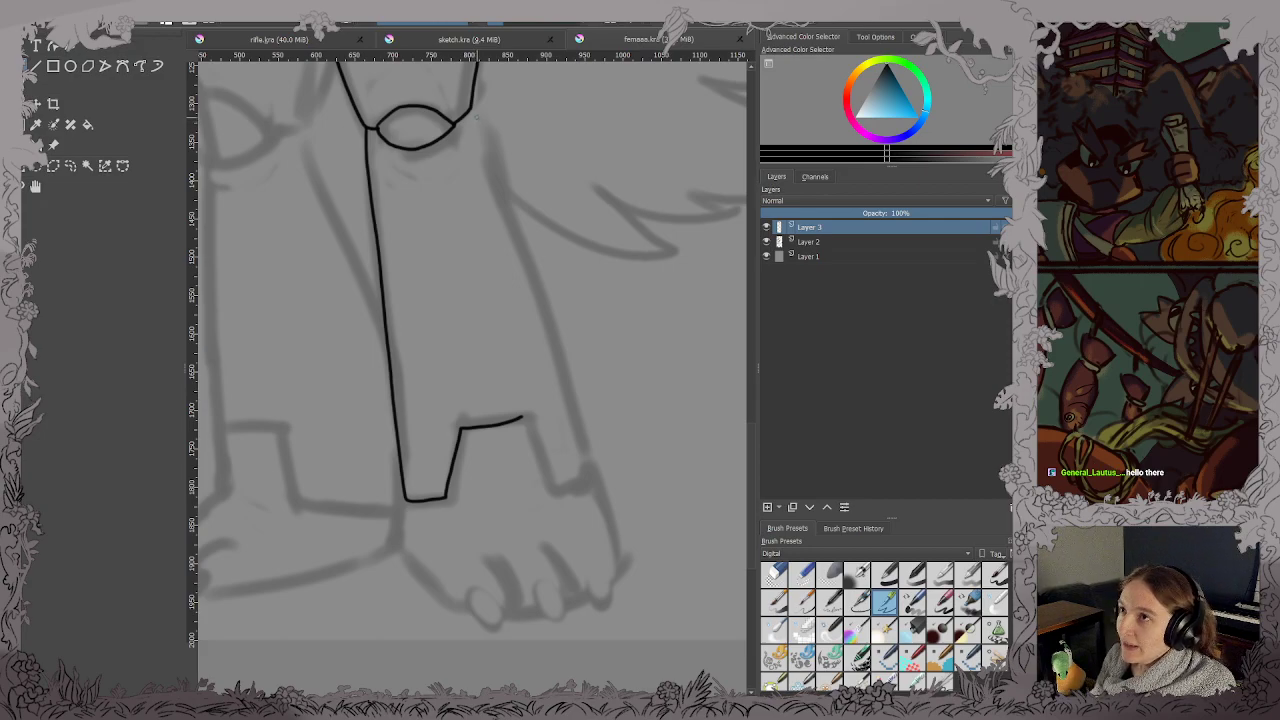
pyautogui.moveTo(471, 105); pyautogui.dragTo(597, 480)
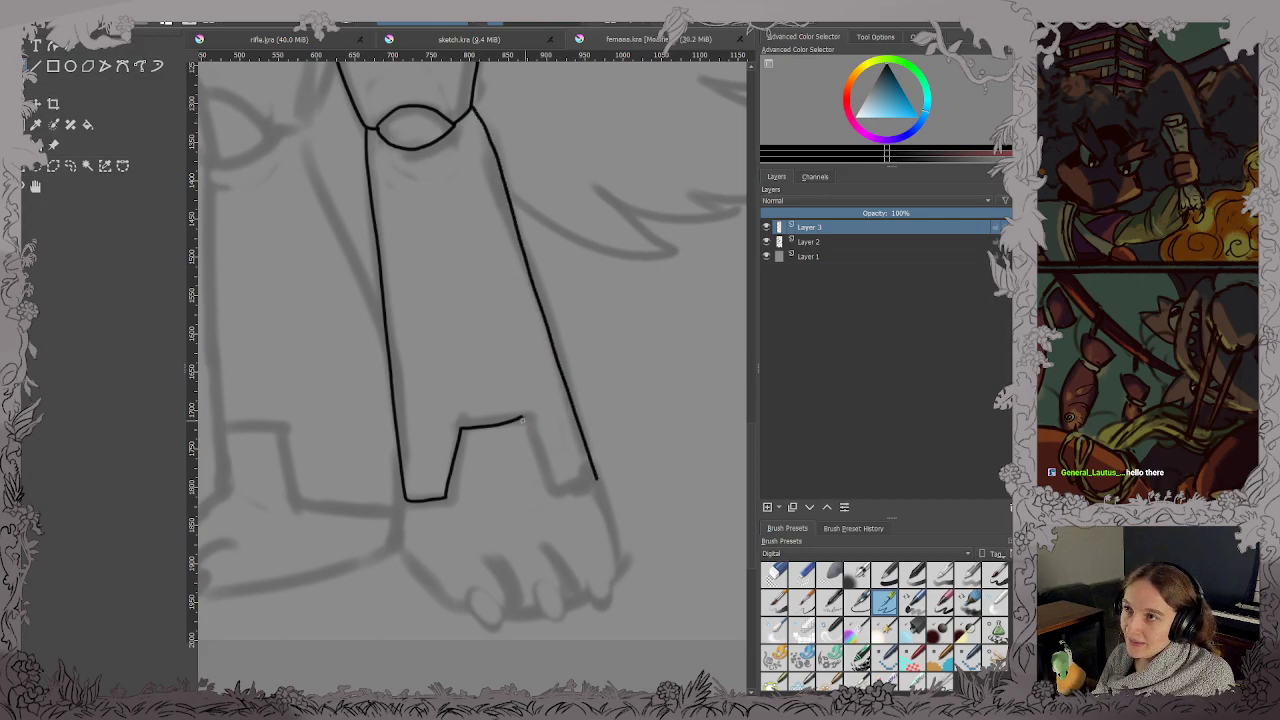
pyautogui.moveTo(522, 418); pyautogui.dragTo(538, 463)
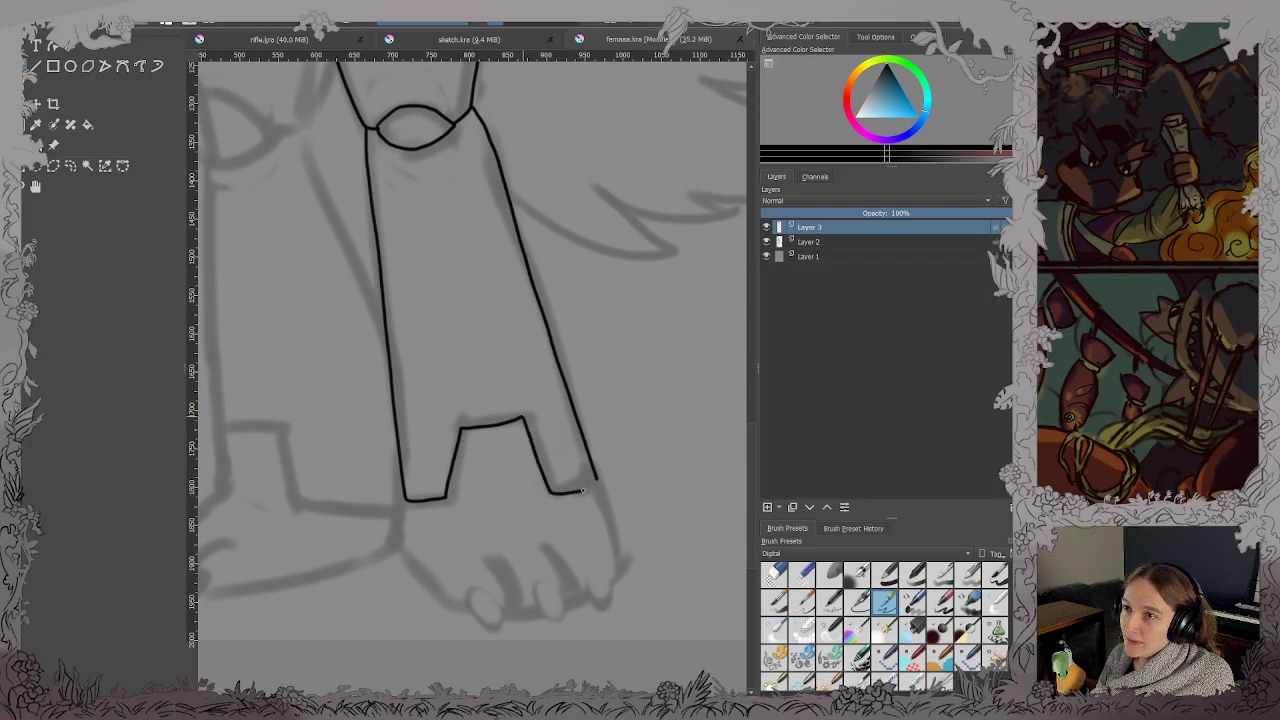
pyautogui.hotkey('ctrl', 's')
# Ink three pointed oval claws along the front of the near foot.
pyautogui.scroll(1, 604, 515)
pyautogui.moveTo(623, 522)
pyautogui.mouseDown()
pyautogui.moveTo(631, 411)
pyautogui.moveTo(650, 432)
pyautogui.mouseUp()
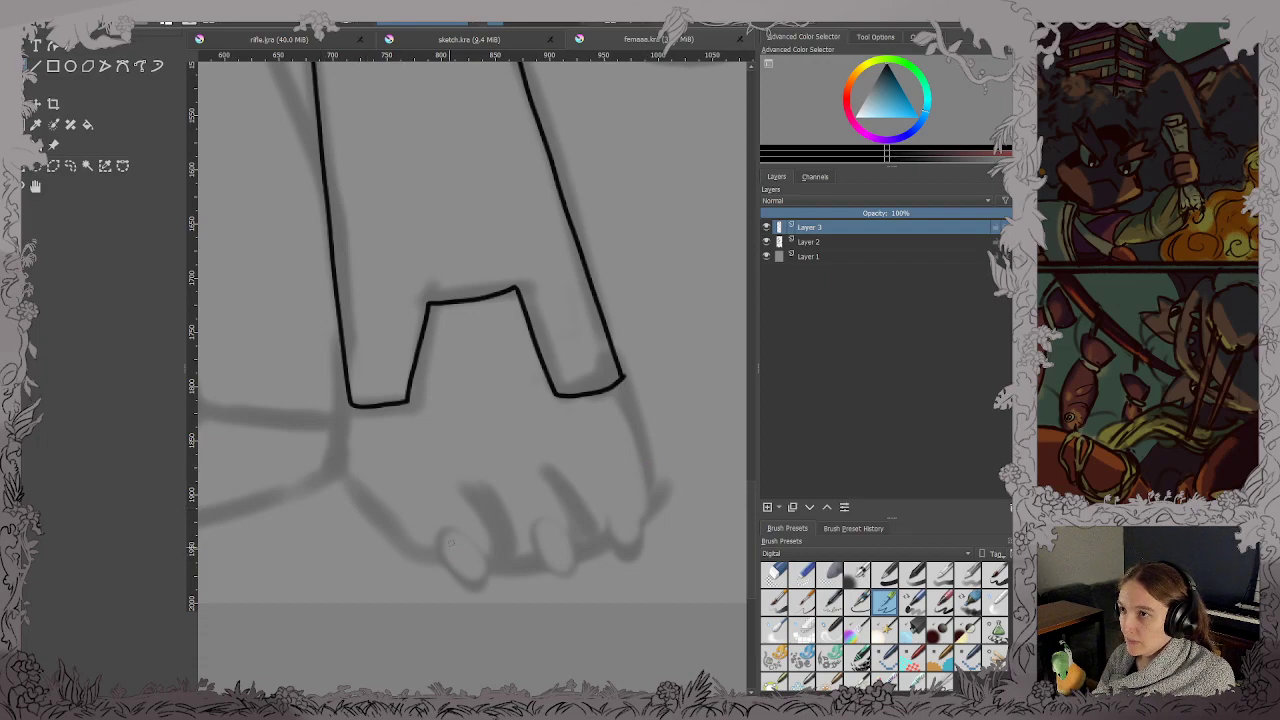
pyautogui.moveTo(446, 533)
pyautogui.mouseDown()
pyautogui.moveTo(478, 582)
pyautogui.moveTo(470, 538)
pyautogui.moveTo(447, 531)
pyautogui.mouseUp()
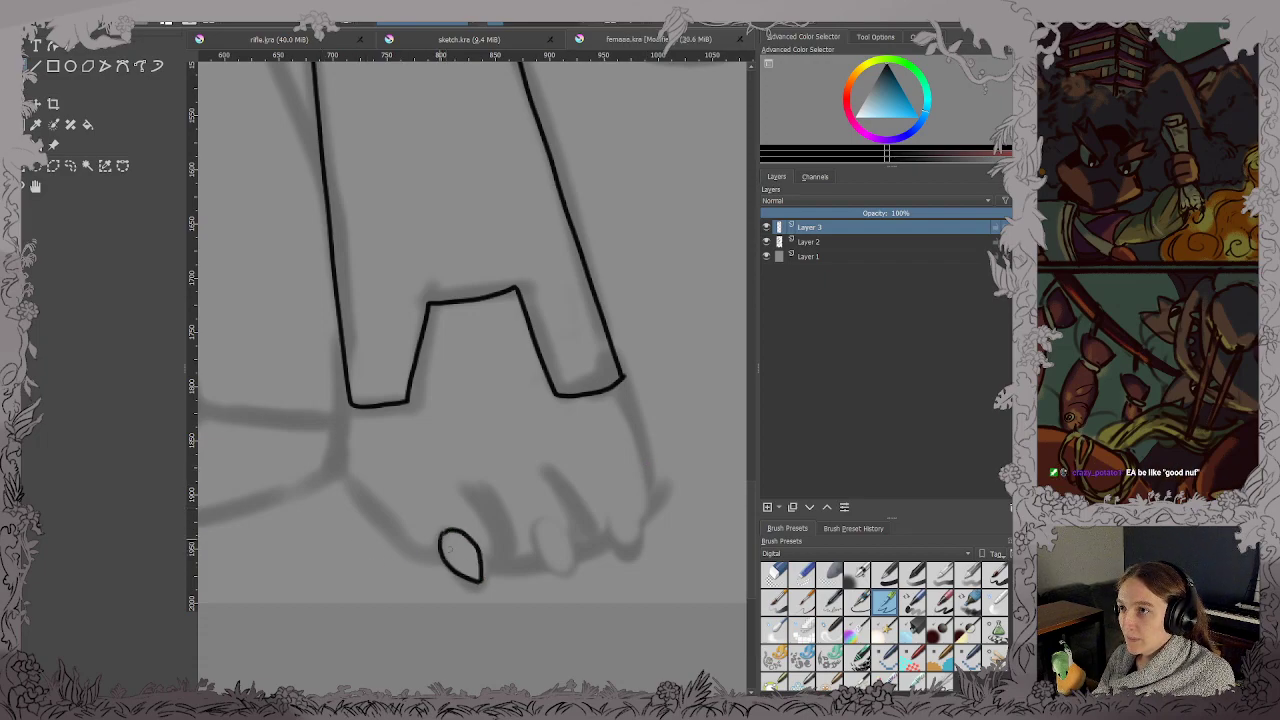
pyautogui.moveTo(535, 520)
pyautogui.mouseDown()
pyautogui.moveTo(532, 540)
pyautogui.moveTo(570, 572)
pyautogui.moveTo(550, 518)
pyautogui.moveTo(536, 522)
pyautogui.mouseUp()
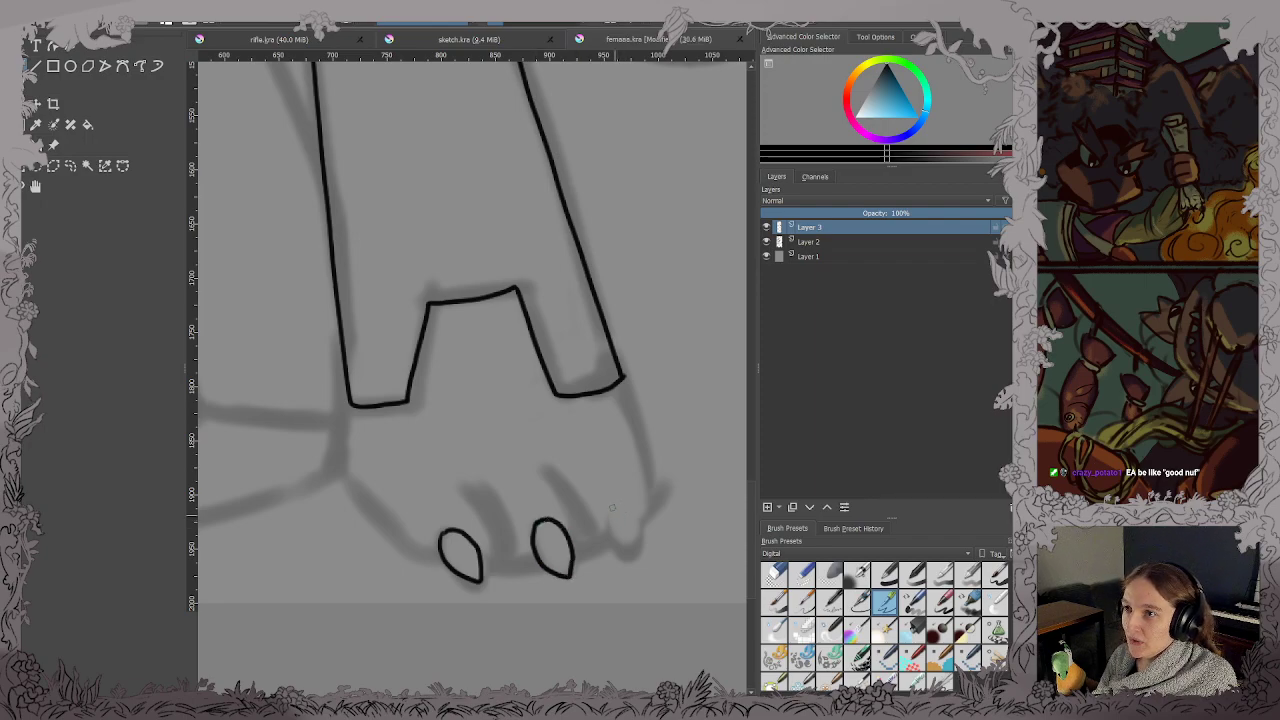
pyautogui.moveTo(612, 507)
pyautogui.mouseDown()
pyautogui.moveTo(638, 554)
pyautogui.moveTo(621, 501)
pyautogui.mouseUp()
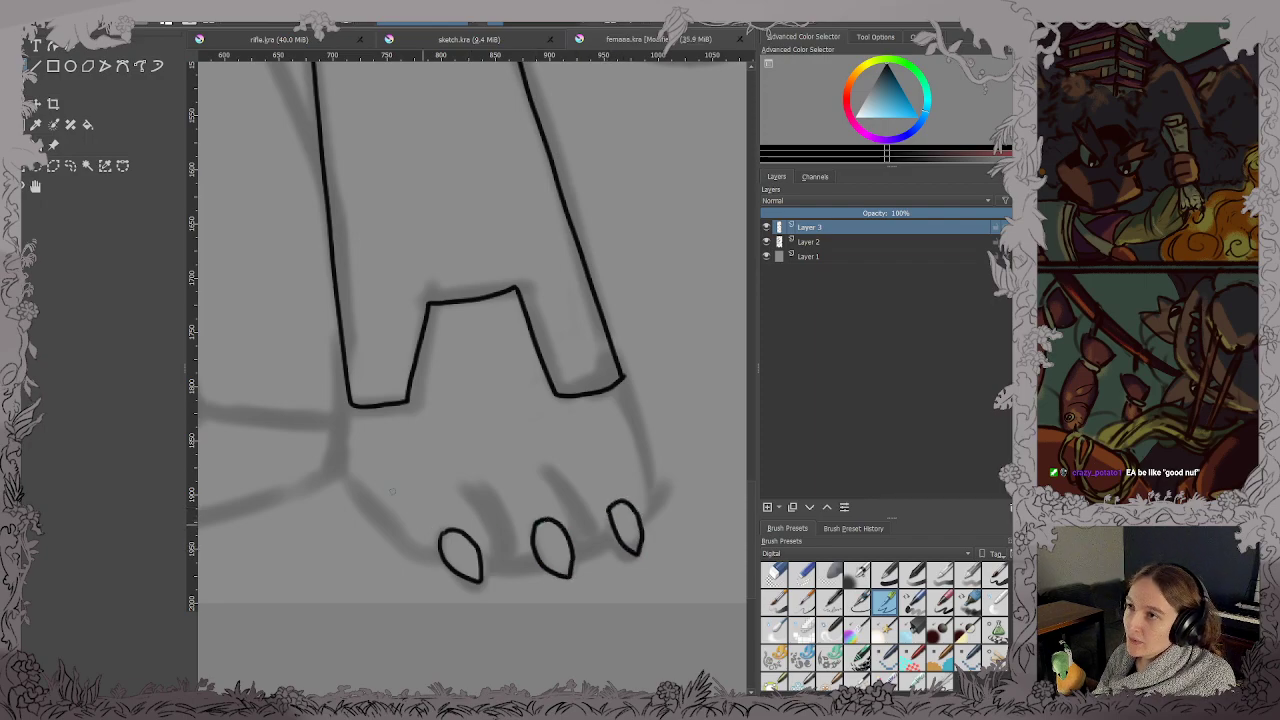
# Ink the two curved toe dividers on the near foot and the short arcs joining the three claws.
pyautogui.moveTo(349, 407)
pyautogui.mouseDown()
pyautogui.moveTo(358, 487)
pyautogui.moveTo(402, 552)
pyautogui.moveTo(470, 582)
pyautogui.moveTo(498, 523)
pyautogui.moveTo(434, 441)
pyautogui.mouseUp()
pyautogui.hotkey('ctrl', 'z')
pyautogui.scroll(1, 496, 494)
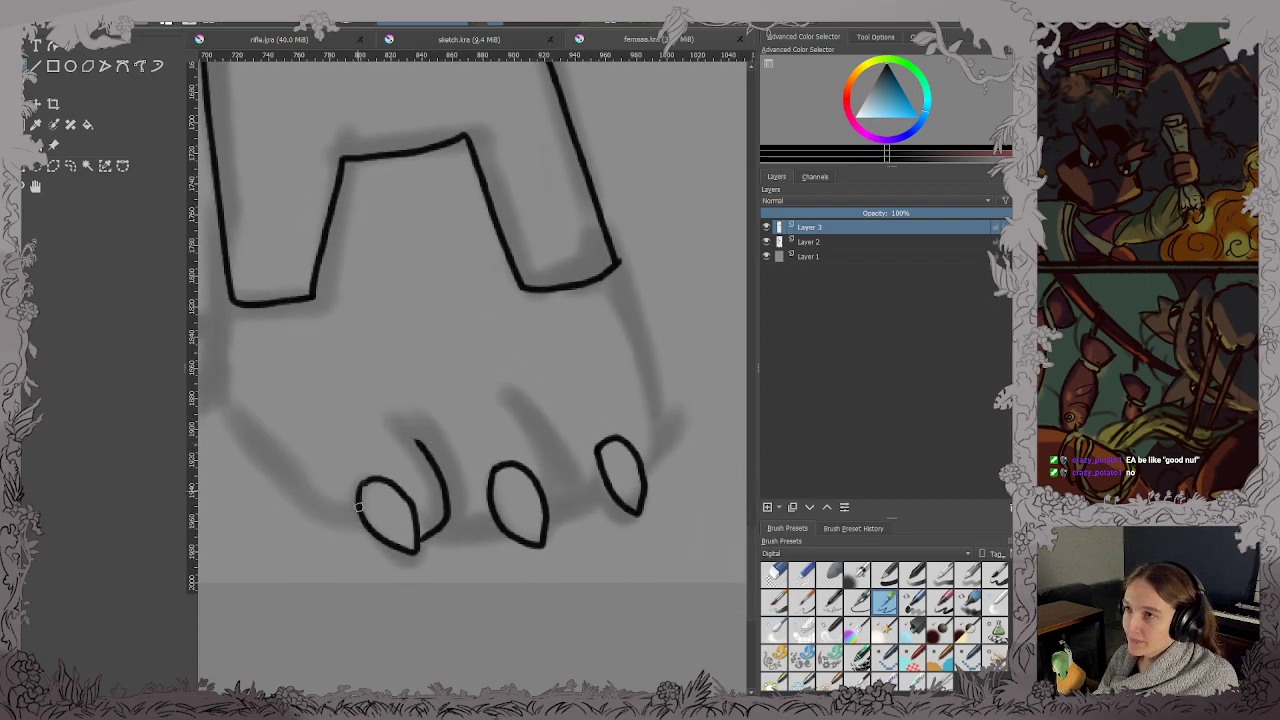
pyautogui.moveTo(445, 520)
pyautogui.mouseDown()
pyautogui.moveTo(512, 528)
pyautogui.moveTo(468, 534)
pyautogui.moveTo(506, 538)
pyautogui.moveTo(567, 477)
pyautogui.mouseUp()
pyautogui.hotkey('ctrl', 'z')
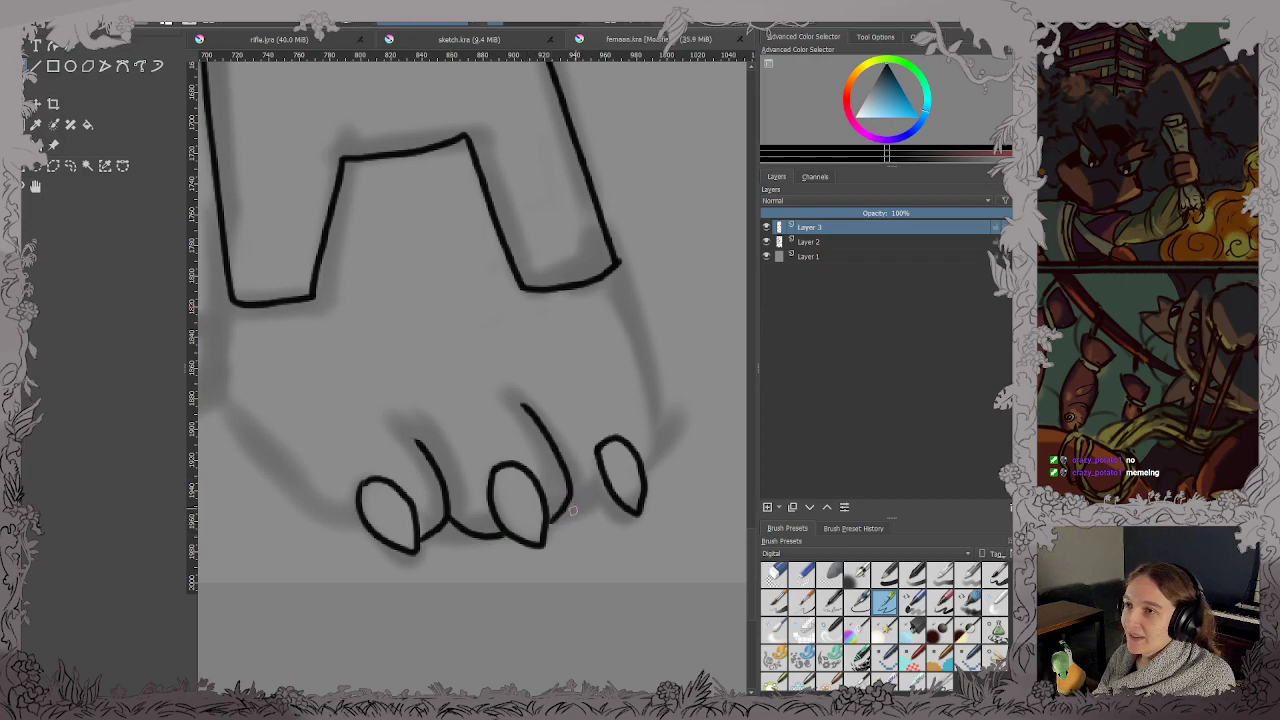
pyautogui.moveTo(568, 512); pyautogui.dragTo(618, 501)
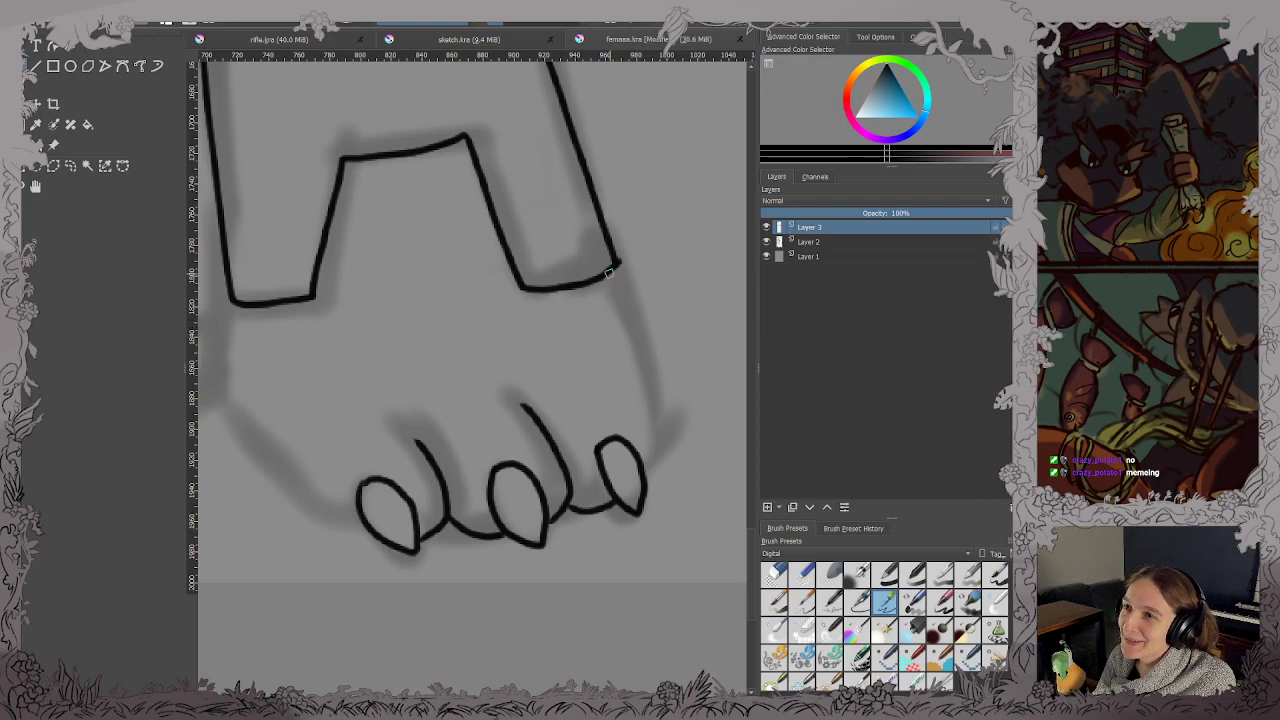
# Ink the near foot's two side contours from the hem corners down to the outermost claws.
pyautogui.moveTo(614, 281); pyautogui.dragTo(670, 420)
pyautogui.hotkey('ctrl', 'z')
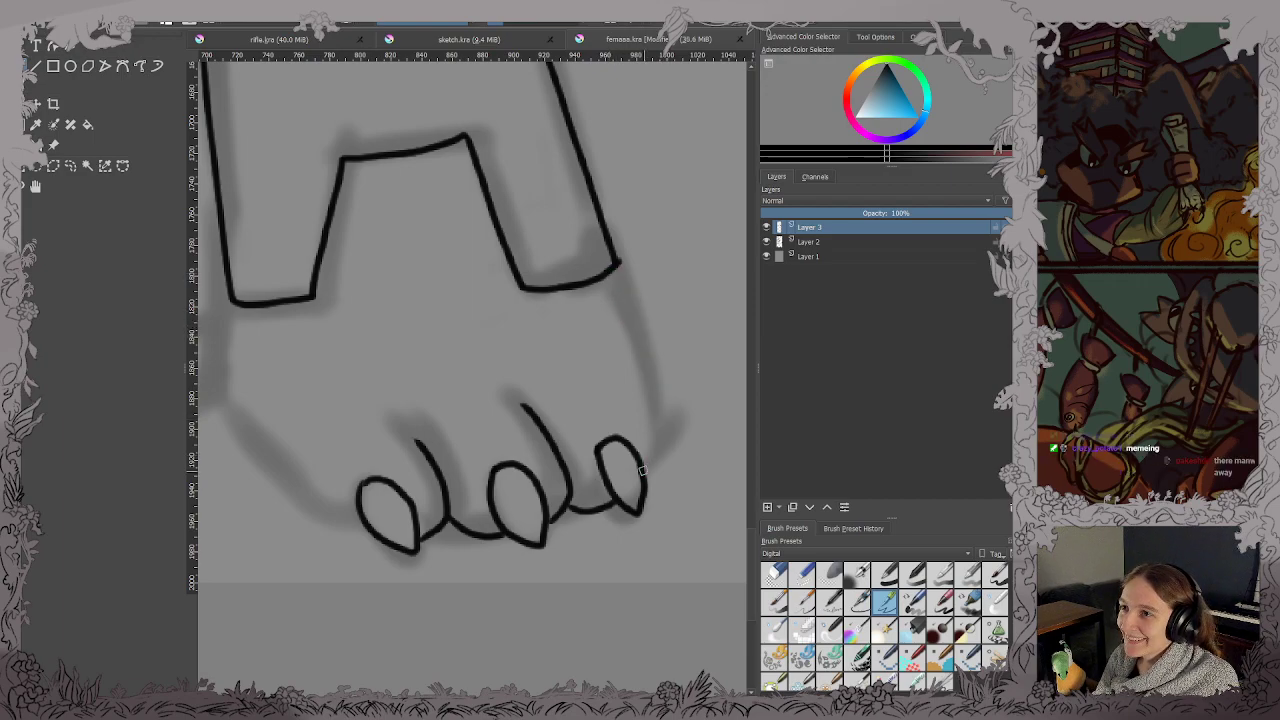
pyautogui.moveTo(638, 478)
pyautogui.mouseDown()
pyautogui.moveTo(663, 411)
pyautogui.moveTo(608, 266)
pyautogui.mouseUp()
pyautogui.scroll(2, 625, 290)
pyautogui.scroll(-4, 555, 305)
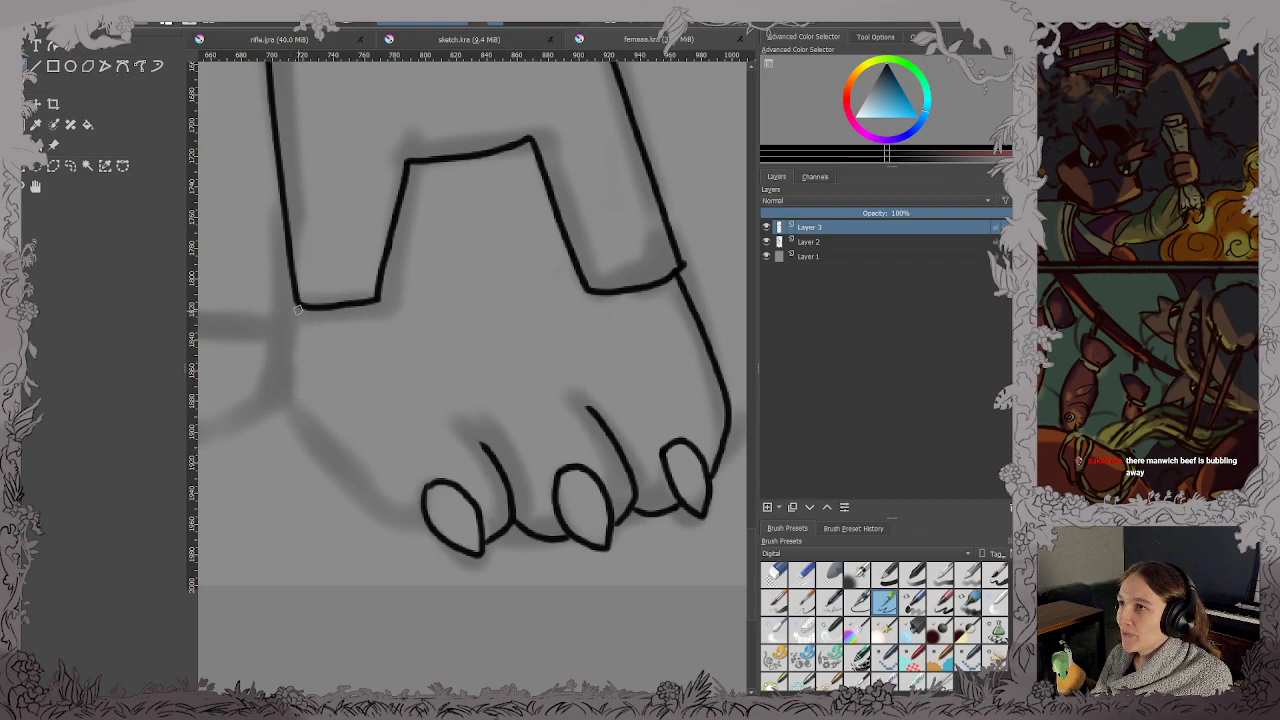
pyautogui.moveTo(297, 310)
pyautogui.mouseDown()
pyautogui.moveTo(312, 440)
pyautogui.moveTo(376, 512)
pyautogui.moveTo(435, 541)
pyautogui.mouseUp()
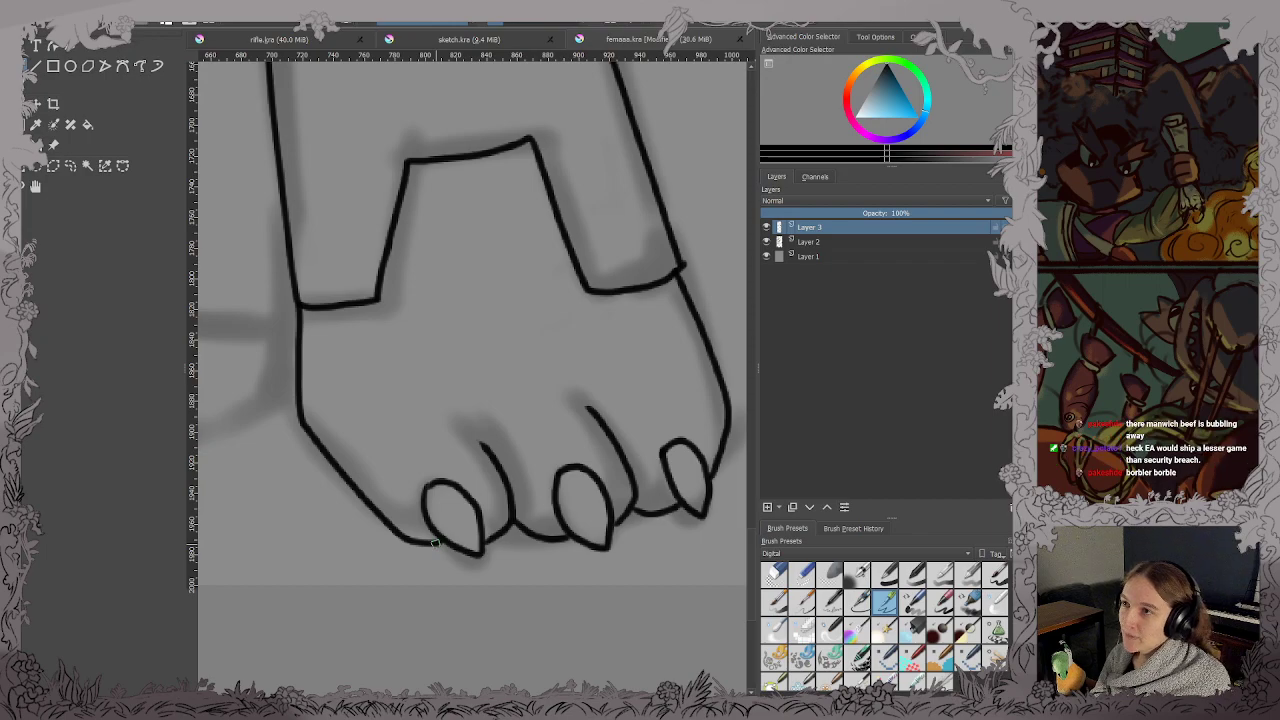
# Ink the far thigh's outline from the hip down and around to the near thigh, and close its rounded triangular knee patch.
pyautogui.moveTo(600, 317); pyautogui.dragTo(574, 366)
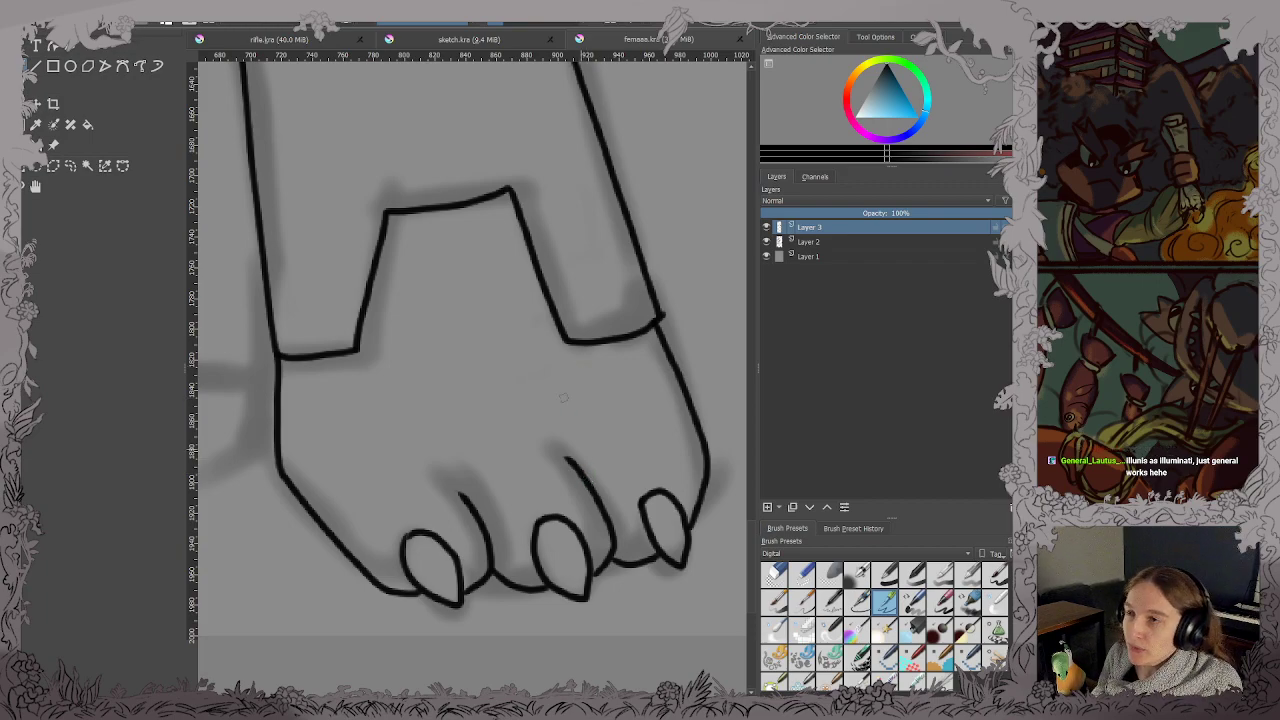
pyautogui.moveTo(562, 370); pyautogui.dragTo(869, 455)
pyautogui.moveTo(258, 421)
pyautogui.mouseDown()
pyautogui.moveTo(487, 452)
pyautogui.moveTo(430, 477)
pyautogui.mouseUp()
pyautogui.scroll(-2, 490, 454)
pyautogui.scroll(1, 451, 385)
pyautogui.moveTo(451, 385); pyautogui.dragTo(426, 537)
pyautogui.moveTo(506, 273); pyautogui.dragTo(519, 542)
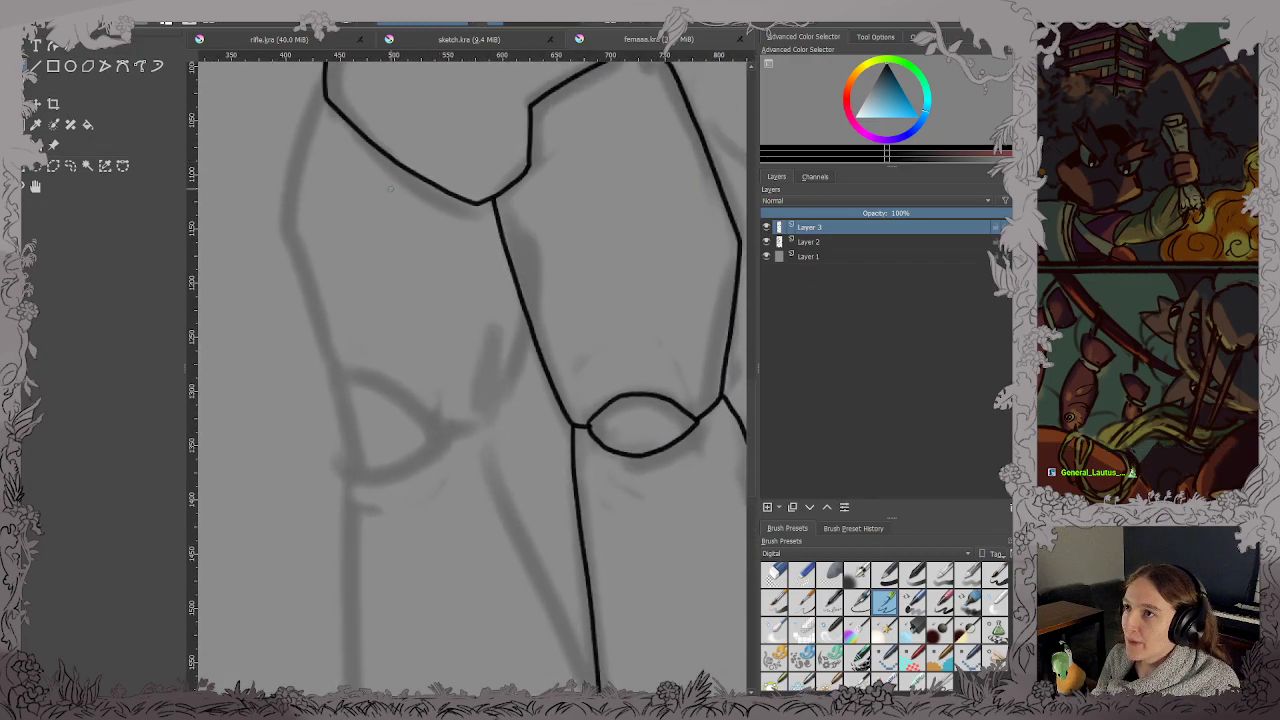
pyautogui.scroll(5, 390, 188)
pyautogui.scroll(-3, 389, 257)
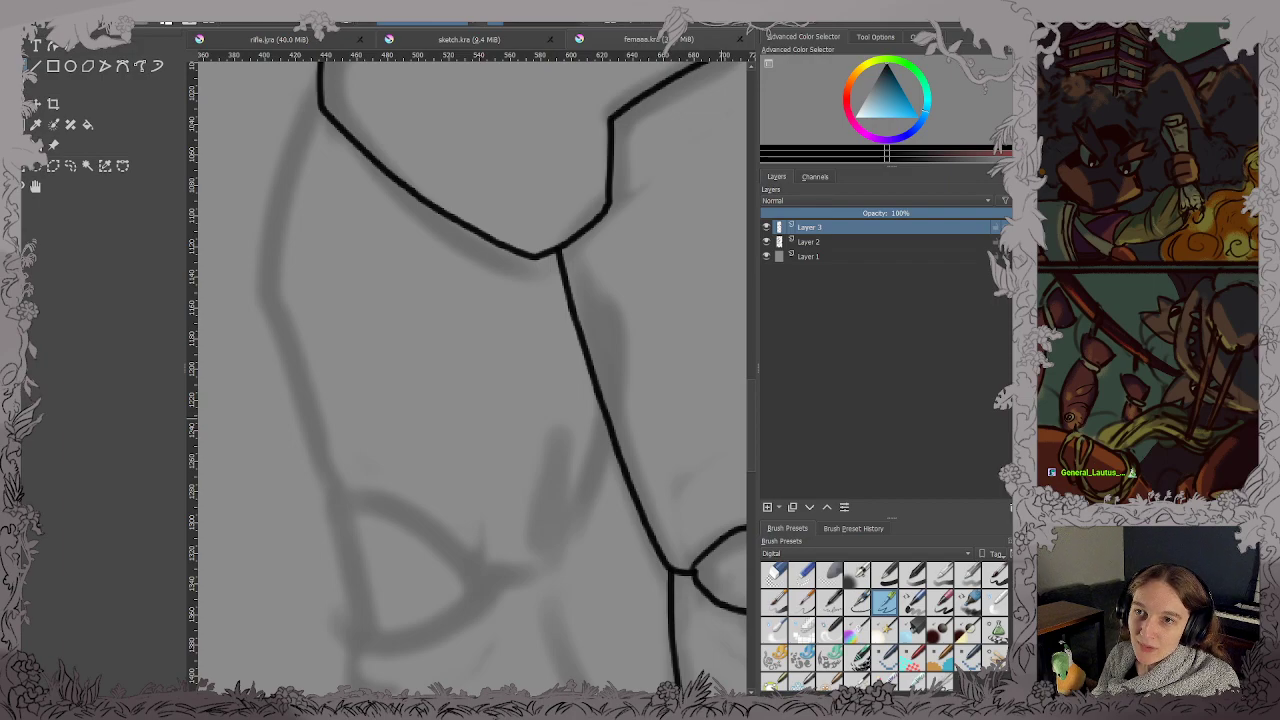
pyautogui.moveTo(586, 514); pyautogui.dragTo(658, 546)
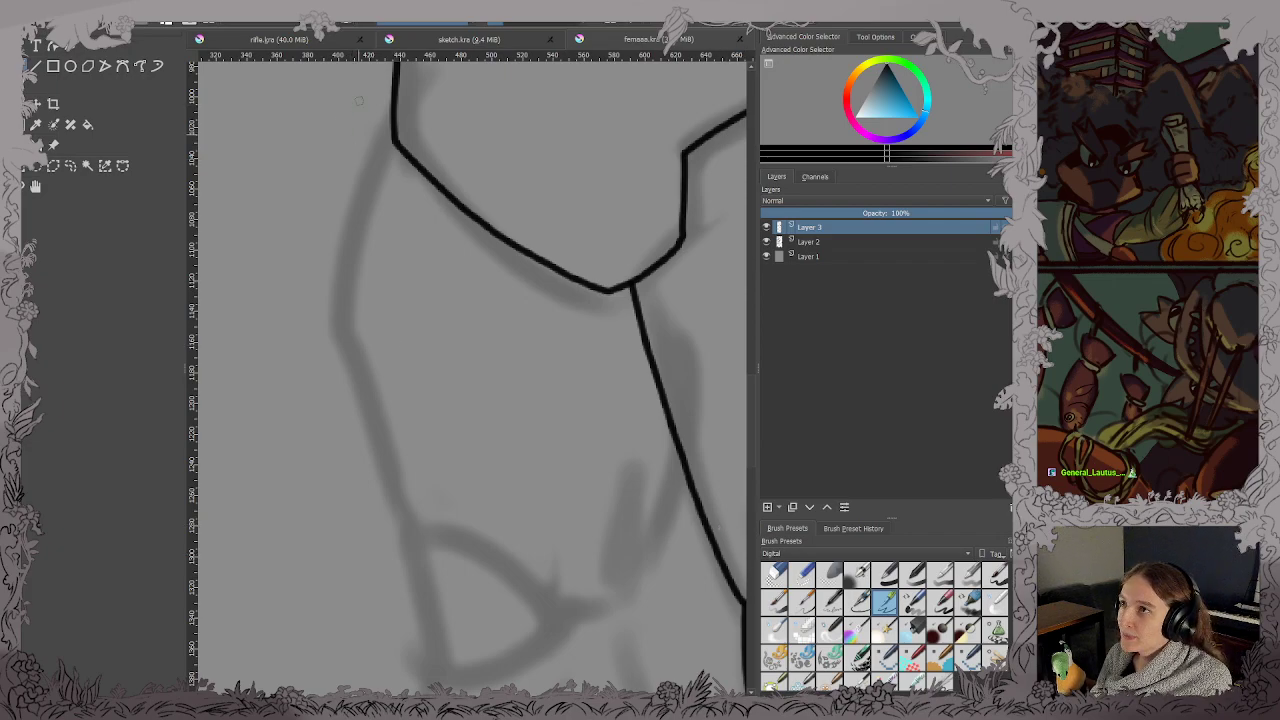
pyautogui.moveTo(393, 110)
pyautogui.mouseDown()
pyautogui.moveTo(342, 303)
pyautogui.moveTo(405, 492)
pyautogui.moveTo(434, 536)
pyautogui.moveTo(576, 599)
pyautogui.moveTo(620, 596)
pyautogui.moveTo(677, 447)
pyautogui.mouseUp()
pyautogui.scroll(-3, 663, 486)
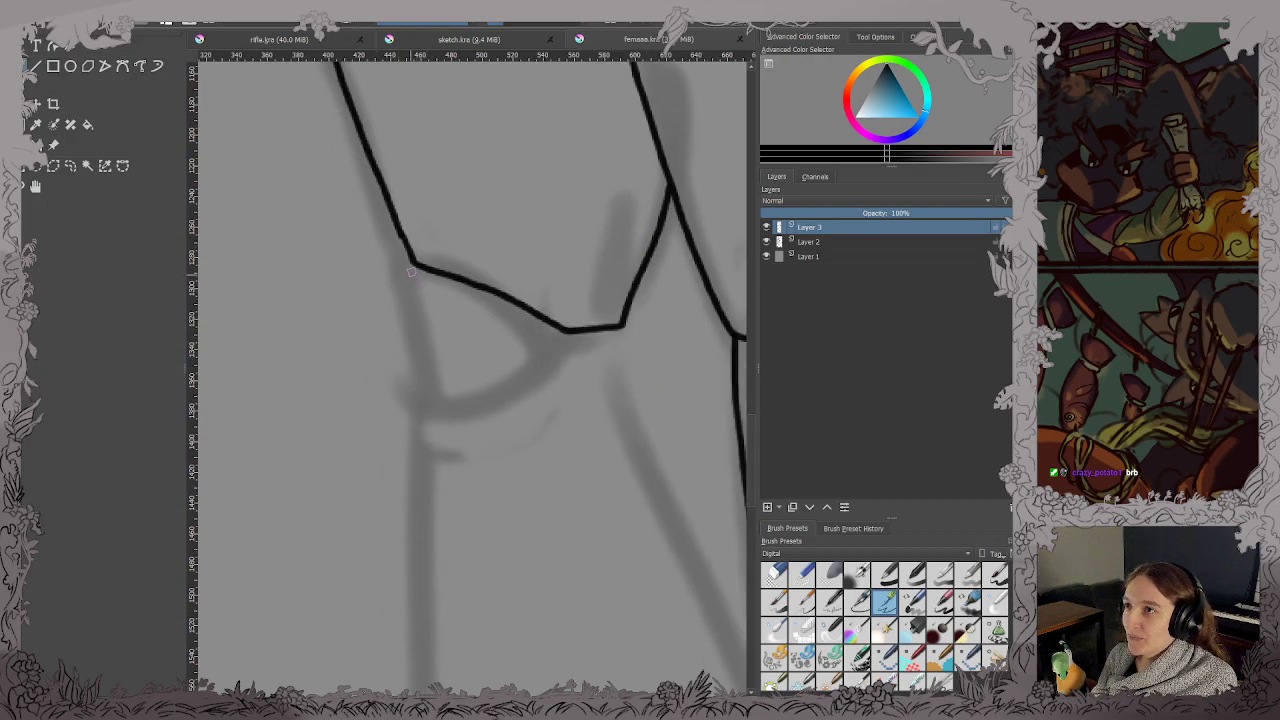
pyautogui.moveTo(410, 270)
pyautogui.mouseDown()
pyautogui.moveTo(414, 351)
pyautogui.moveTo(445, 403)
pyautogui.moveTo(506, 387)
pyautogui.moveTo(567, 334)
pyautogui.mouseUp()
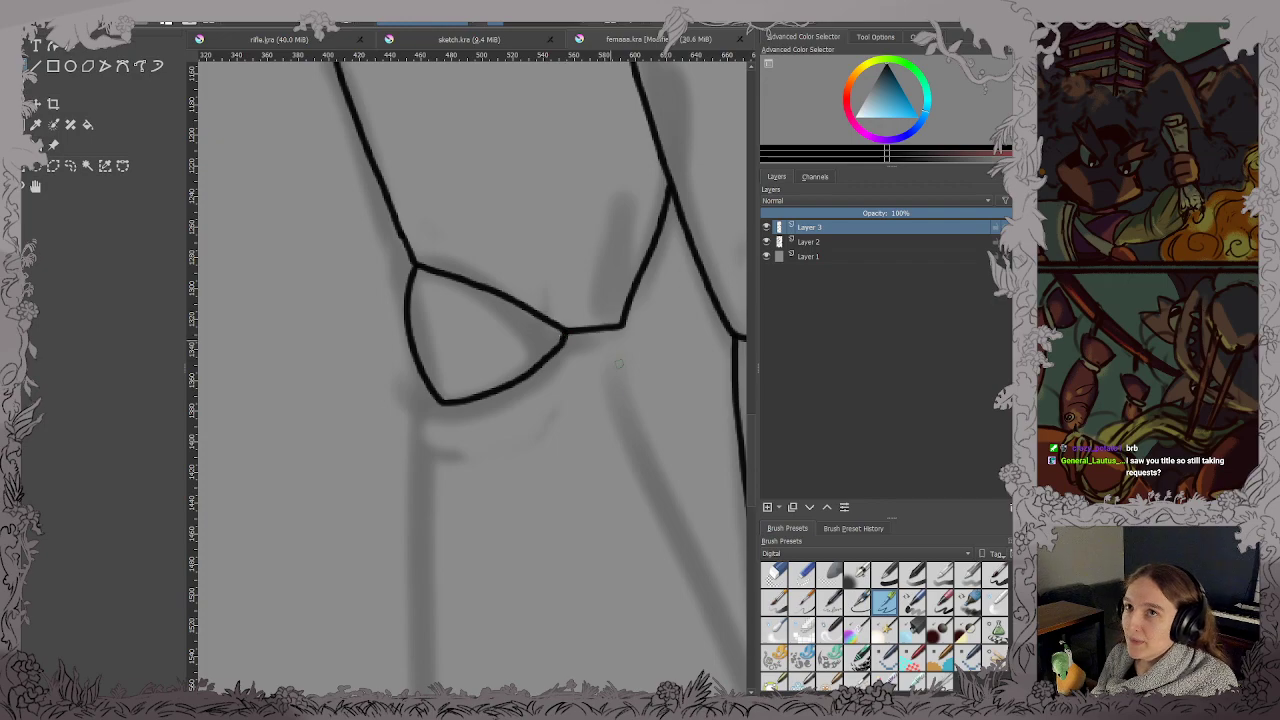
# Ink the far lower leg's outer line with the short top edge of its hem notch, and its inner line to the near leg.
pyautogui.moveTo(639, 541)
pyautogui.mouseDown()
pyautogui.moveTo(560, 396)
pyautogui.moveTo(562, 297)
pyautogui.mouseUp()
pyautogui.scroll(-1, 585, 352)
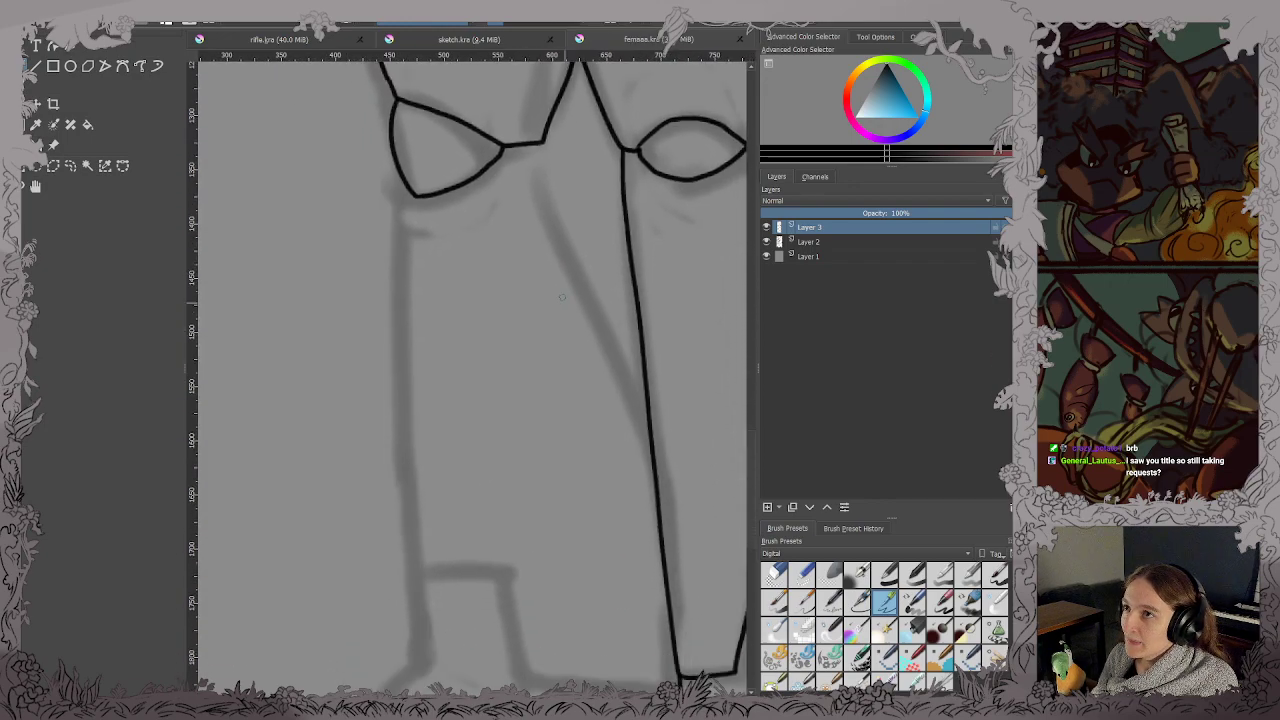
pyautogui.moveTo(577, 380)
pyautogui.mouseDown()
pyautogui.moveTo(559, 278)
pyautogui.moveTo(568, 380)
pyautogui.mouseUp()
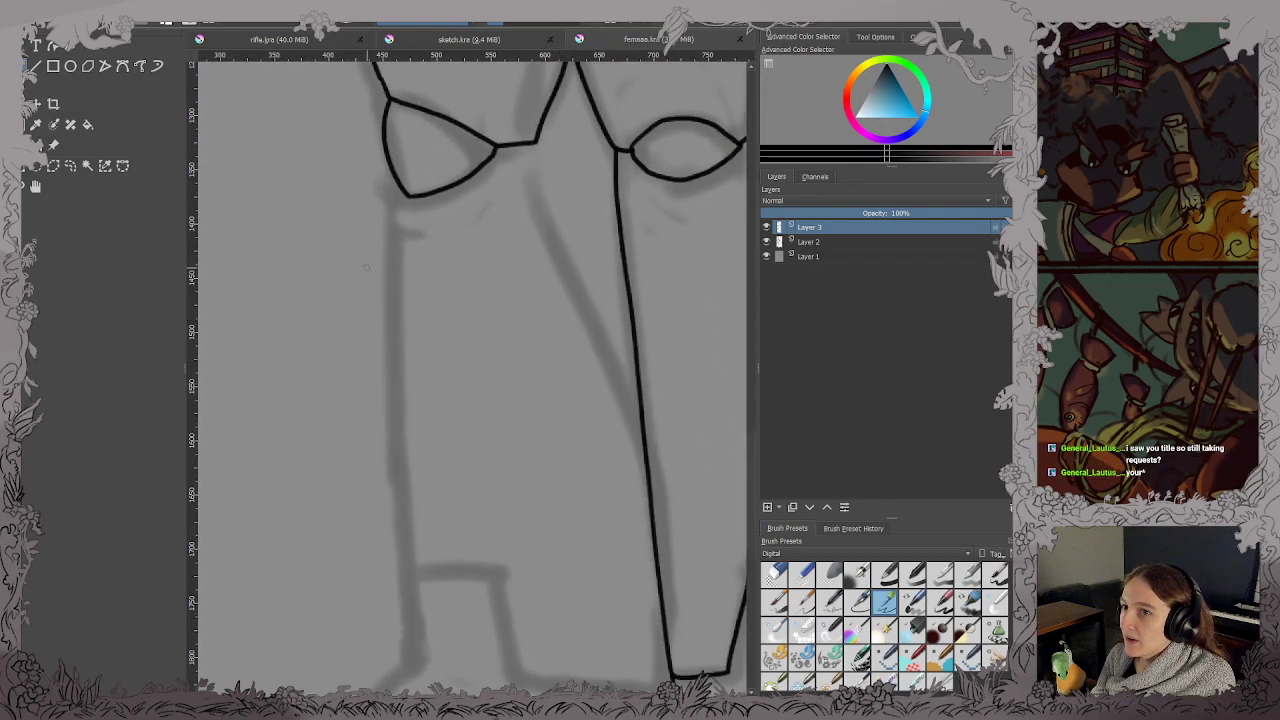
pyautogui.moveTo(393, 183)
pyautogui.mouseDown()
pyautogui.moveTo(421, 567)
pyautogui.moveTo(495, 570)
pyautogui.mouseUp()
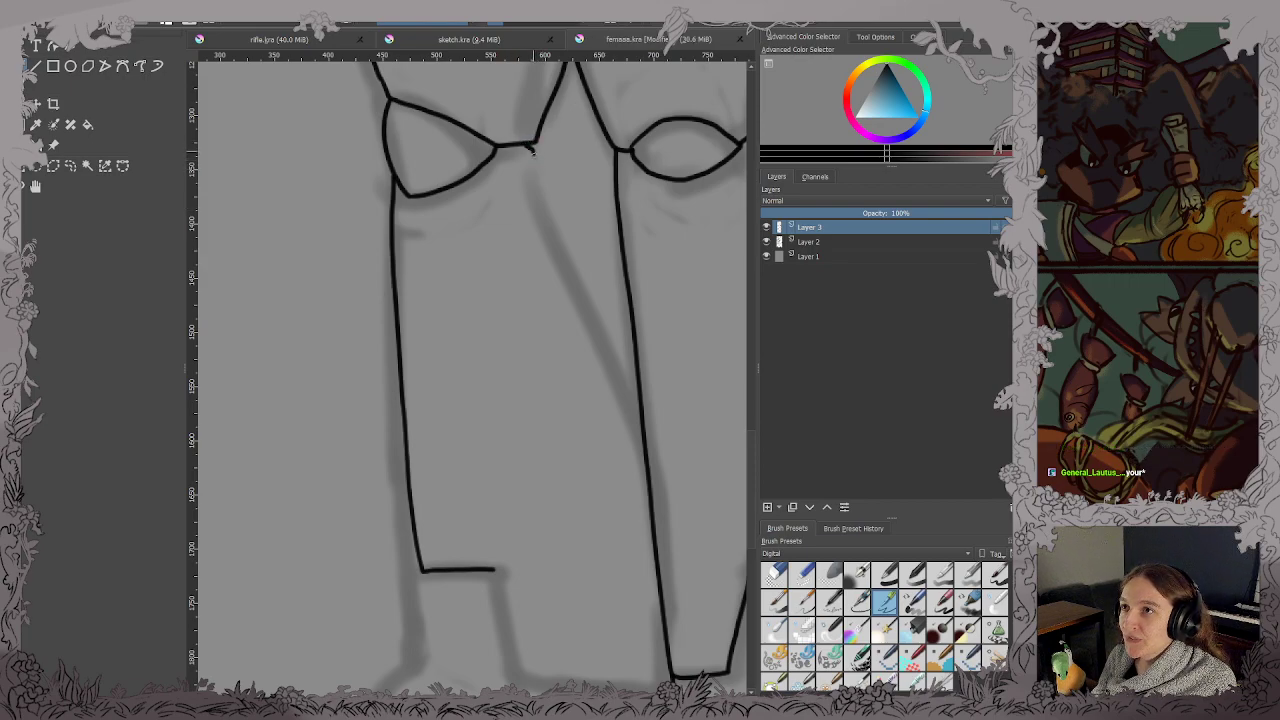
pyautogui.moveTo(531, 150); pyautogui.dragTo(578, 290)
pyautogui.hotkey('ctrl', 'z')
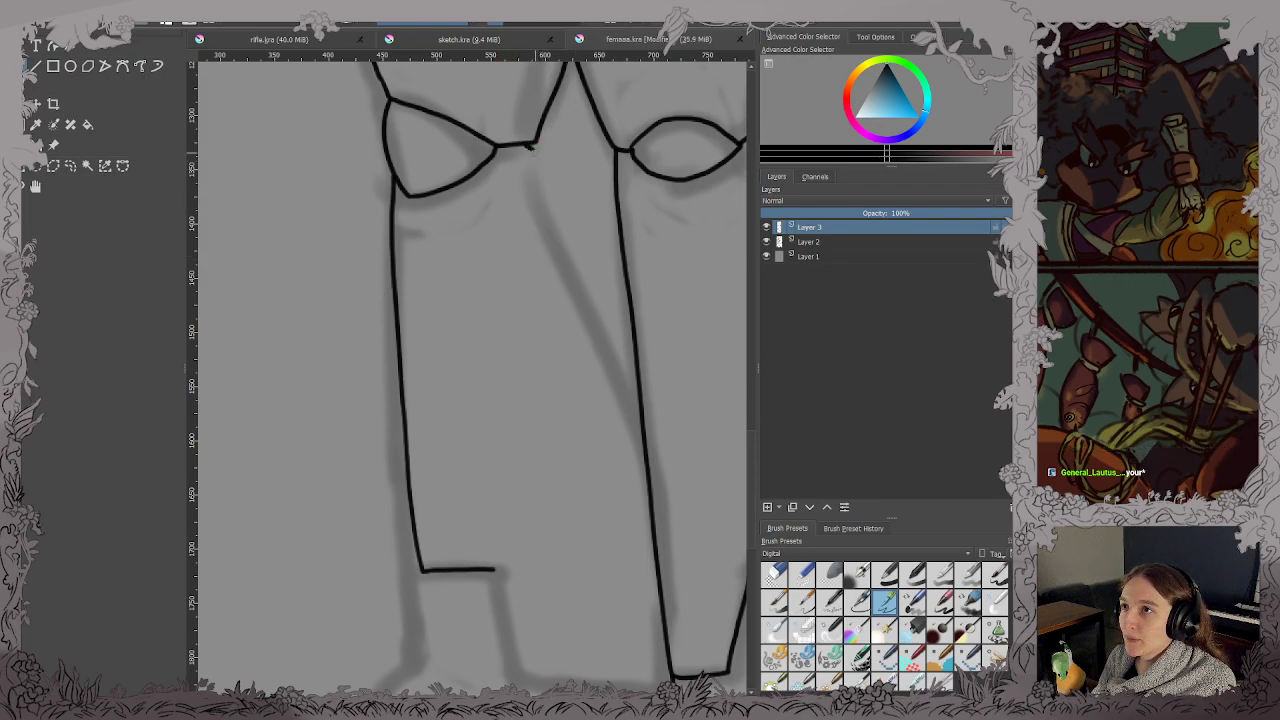
pyautogui.moveTo(531, 148)
pyautogui.mouseDown()
pyautogui.moveTo(553, 244)
pyautogui.moveTo(632, 397)
pyautogui.mouseUp()
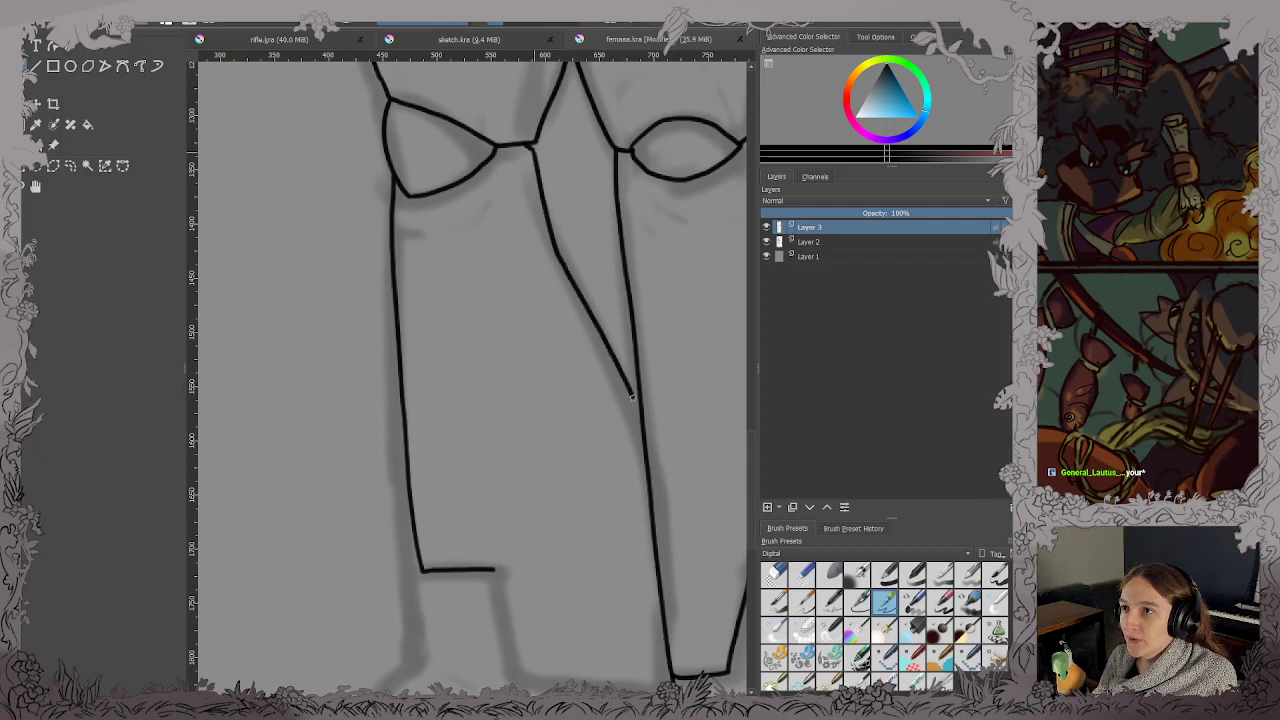
# Ink the rest of the far leg's hem, down the notch side and along a curved bottom edge to the near leg.
pyautogui.moveTo(629, 527); pyautogui.dragTo(580, 267)
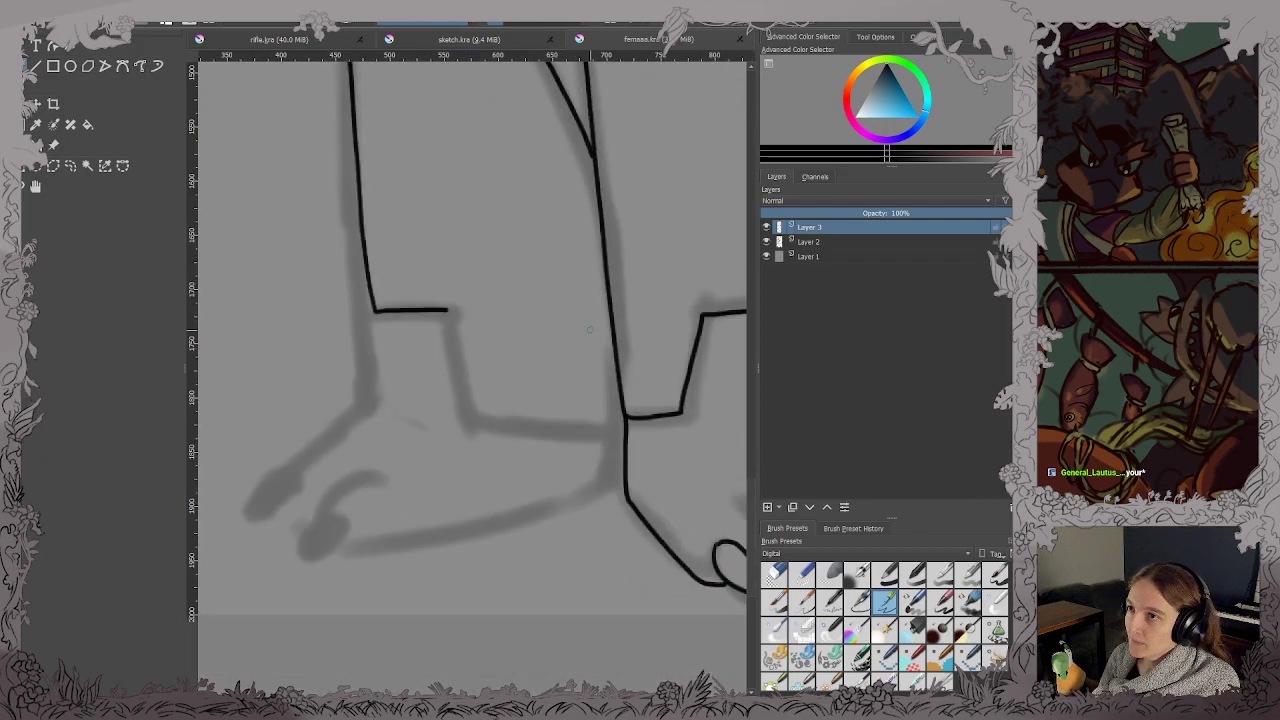
pyautogui.scroll(1, 574, 326)
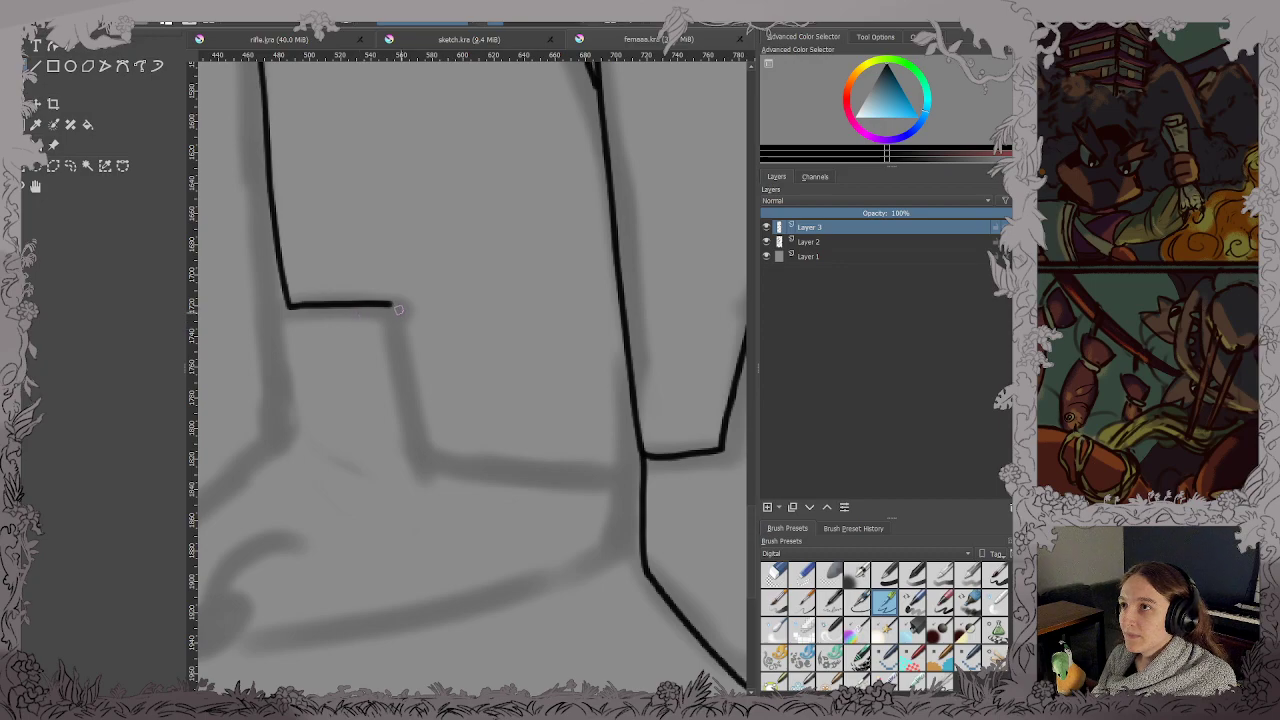
pyautogui.moveTo(398, 309)
pyautogui.mouseDown()
pyautogui.moveTo(425, 455)
pyautogui.moveTo(565, 479)
pyautogui.moveTo(641, 461)
pyautogui.mouseUp()
pyautogui.moveTo(426, 544)
pyautogui.mouseDown()
pyautogui.moveTo(538, 445)
pyautogui.moveTo(540, 468)
pyautogui.moveTo(507, 481)
pyautogui.mouseUp()
pyautogui.scroll(-1, 532, 467)
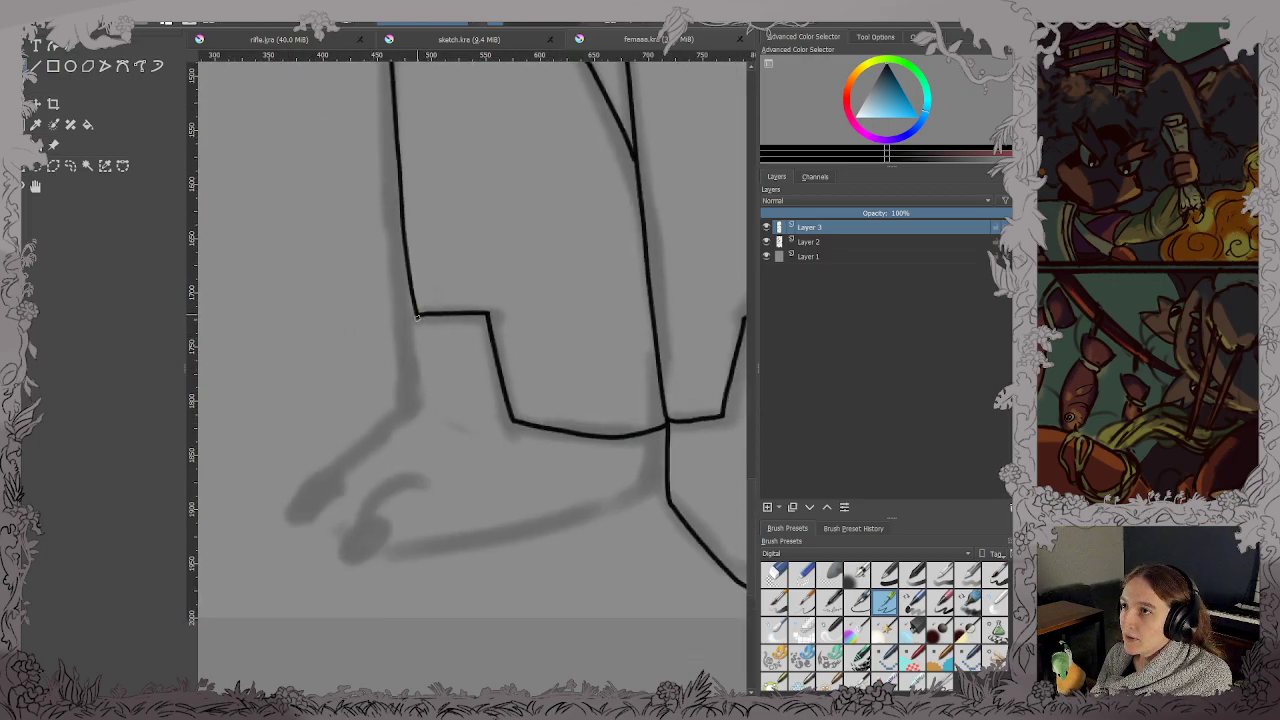
pyautogui.moveTo(418, 317); pyautogui.dragTo(411, 394)
pyautogui.hotkey('ctrl', 'z')
pyautogui.hotkey('ctrl', 'z')
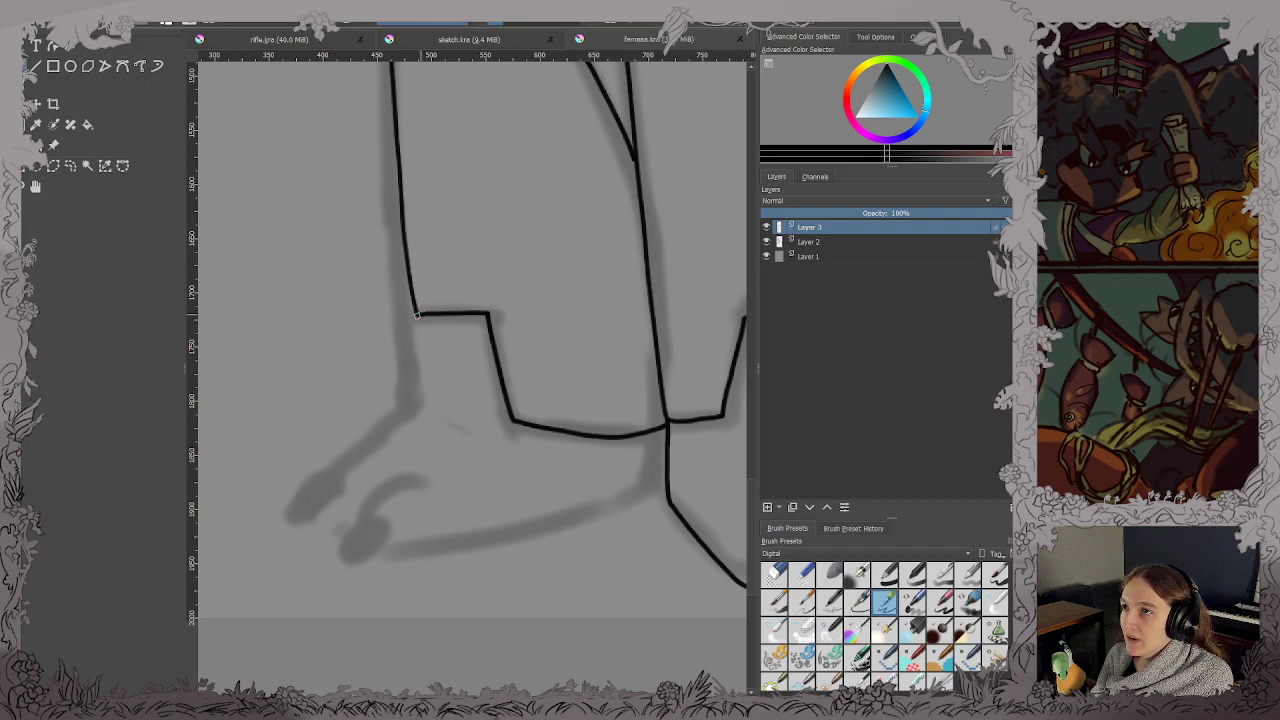
pyautogui.moveTo(418, 315)
pyautogui.mouseDown()
pyautogui.moveTo(416, 390)
pyautogui.moveTo(303, 491)
pyautogui.moveTo(293, 522)
pyautogui.moveTo(327, 494)
pyautogui.mouseUp()
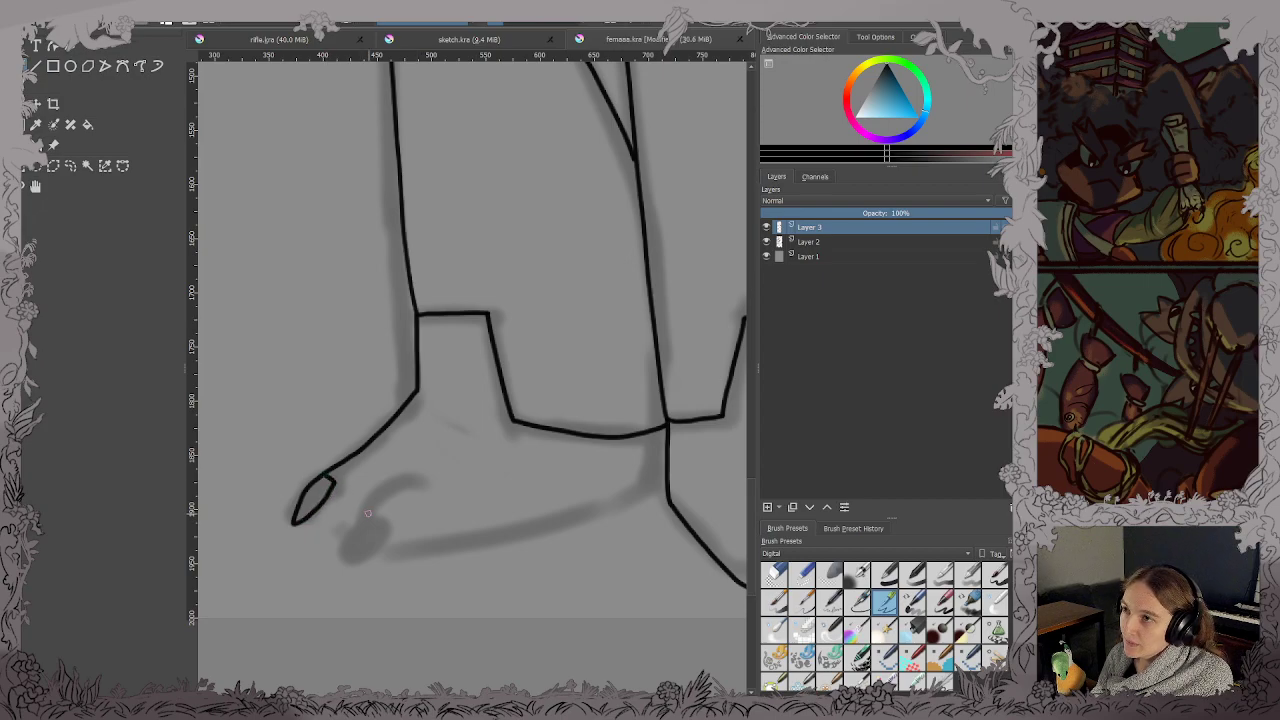
pyautogui.hotkey('ctrl', 'z')
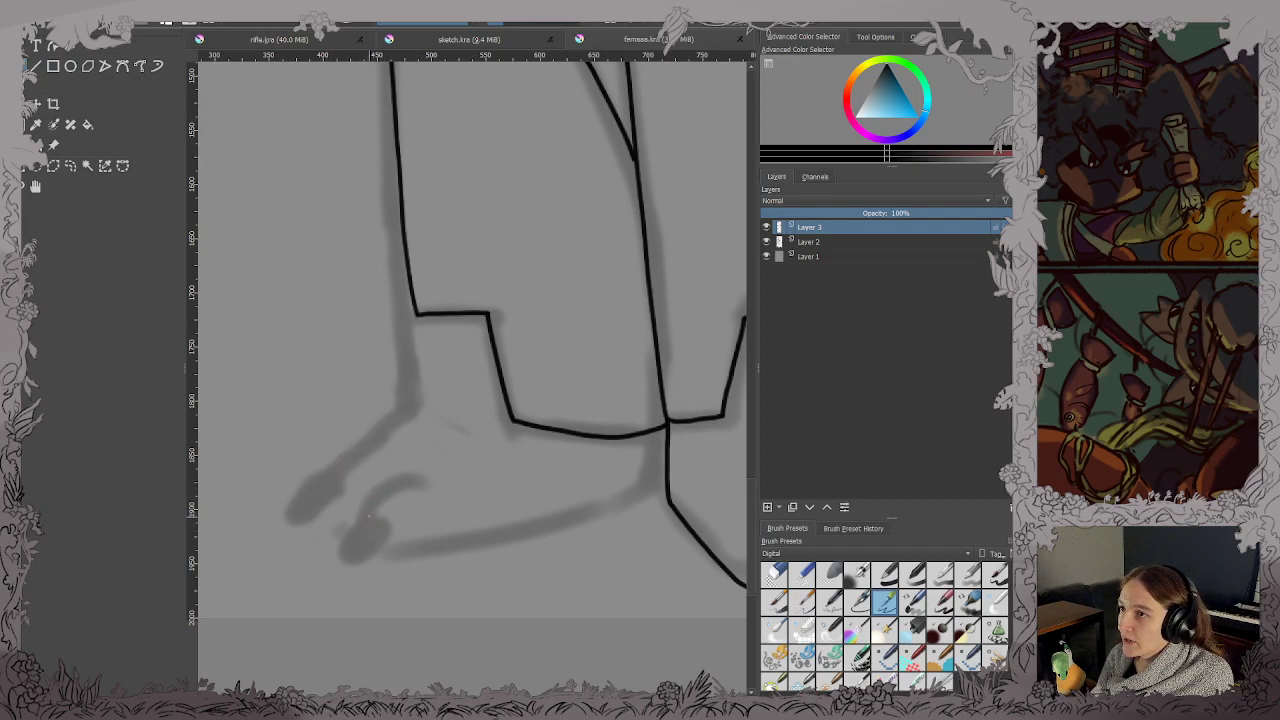
# Ink the far foot with its two pointed claws, outer contour from the hem, short toe curve and sole running to the near leg.
pyautogui.moveTo(369, 515)
pyautogui.mouseDown()
pyautogui.moveTo(348, 560)
pyautogui.moveTo(390, 532)
pyautogui.moveTo(369, 513)
pyautogui.mouseUp()
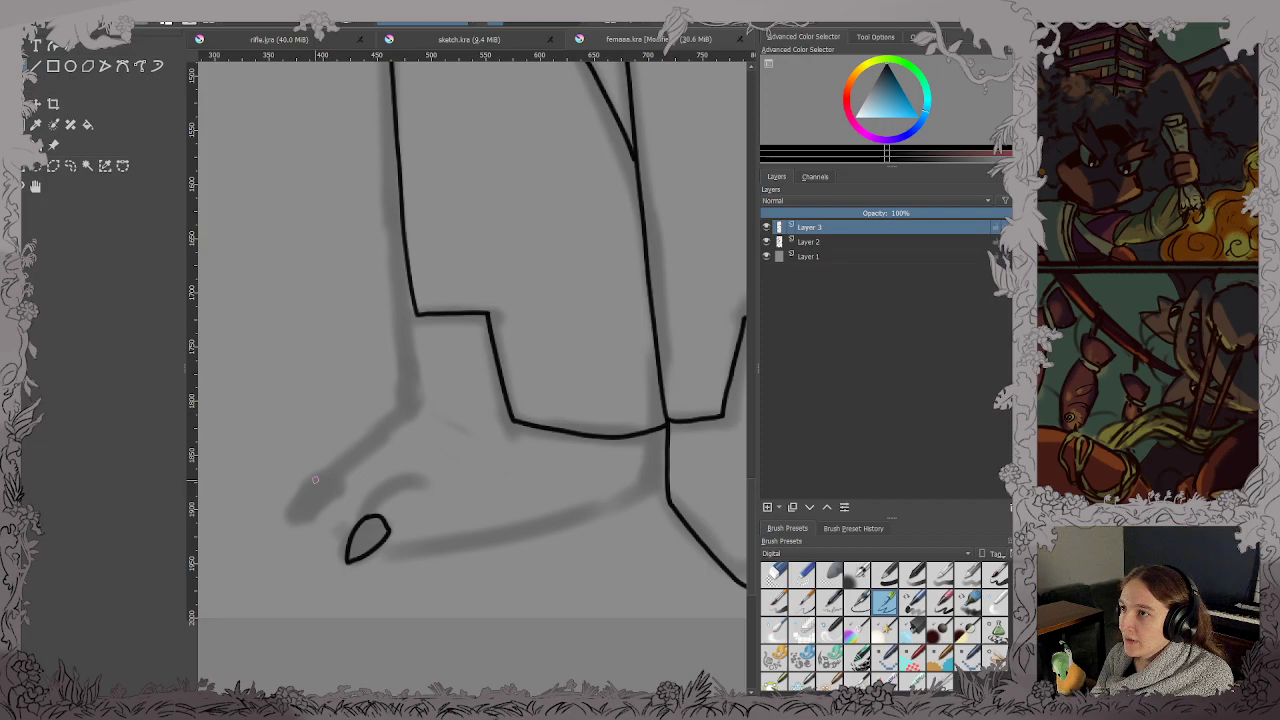
pyautogui.moveTo(321, 474)
pyautogui.mouseDown()
pyautogui.moveTo(301, 515)
pyautogui.moveTo(339, 498)
pyautogui.moveTo(332, 473)
pyautogui.moveTo(403, 413)
pyautogui.mouseUp()
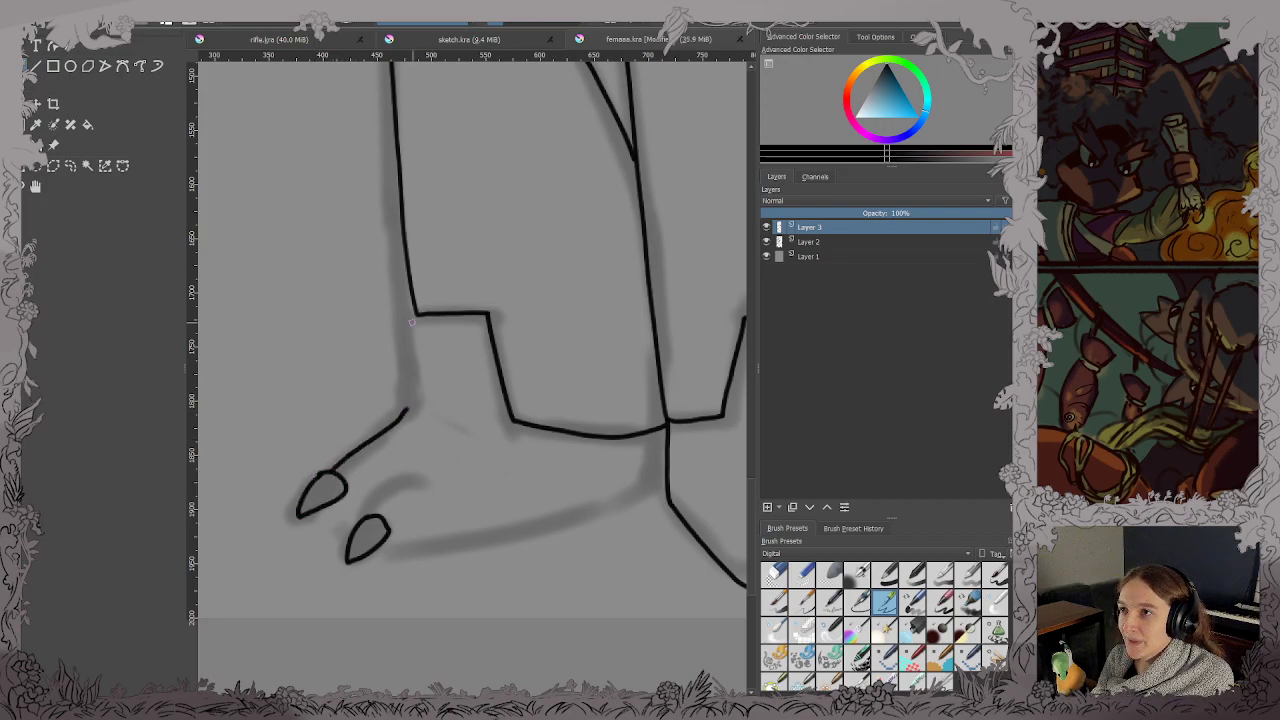
pyautogui.moveTo(411, 320); pyautogui.dragTo(406, 412)
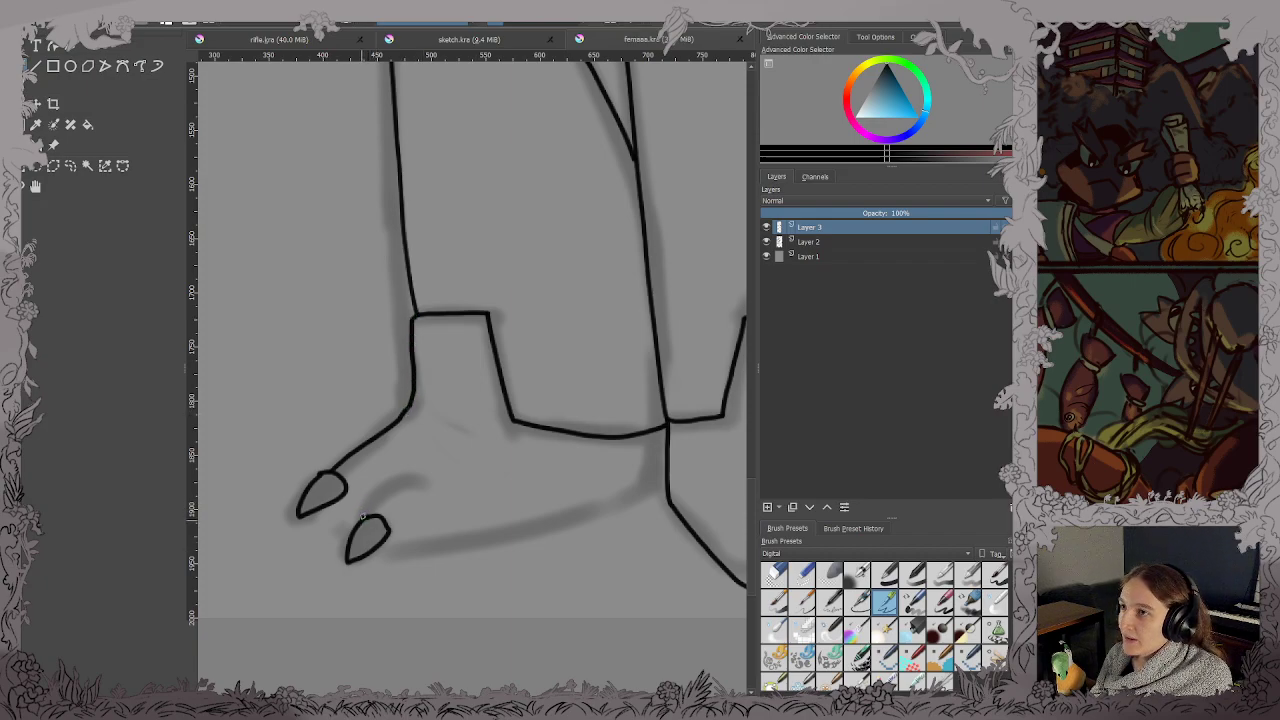
pyautogui.moveTo(363, 518); pyautogui.dragTo(407, 477)
pyautogui.moveTo(316, 512)
pyautogui.mouseDown()
pyautogui.moveTo(337, 535)
pyautogui.moveTo(383, 539)
pyautogui.moveTo(399, 558)
pyautogui.moveTo(662, 490)
pyautogui.mouseUp()
pyautogui.press('2')
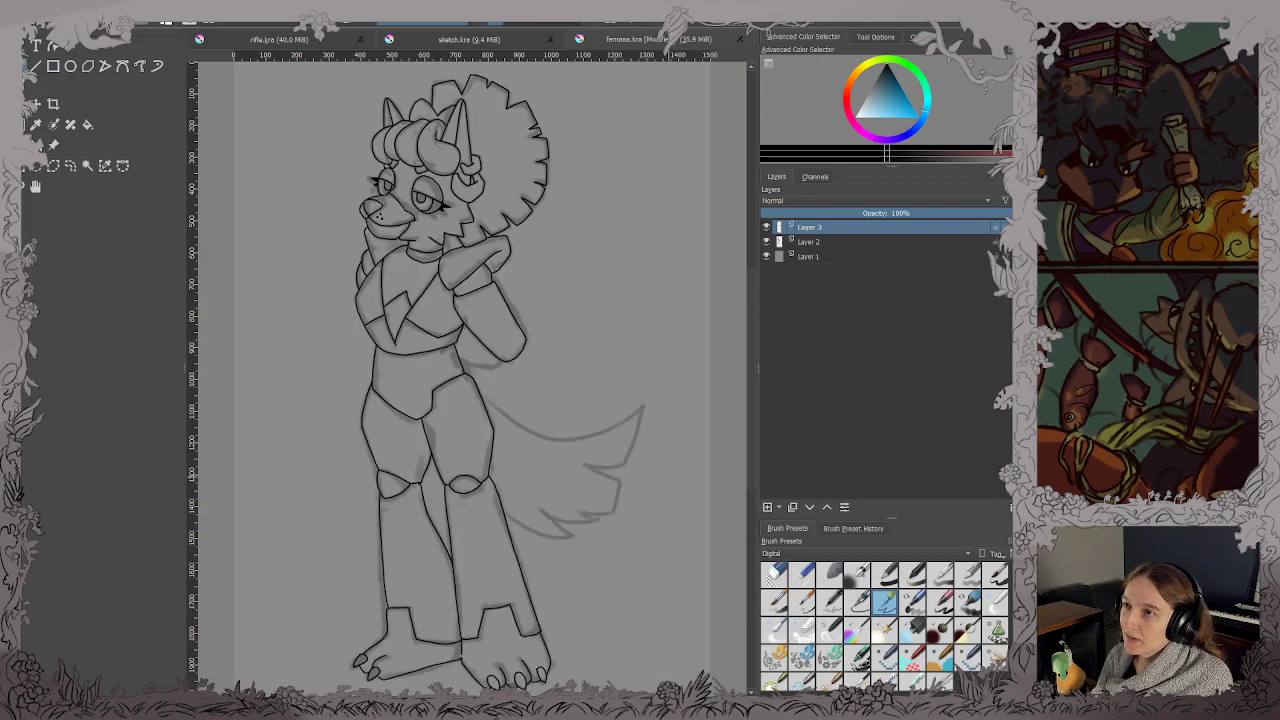
# Ink the curved lower edge of the body part showing between the waist and the near forearm.
pyautogui.scroll(3, 532, 456)
pyautogui.moveTo(381, 281); pyautogui.dragTo(455, 443)
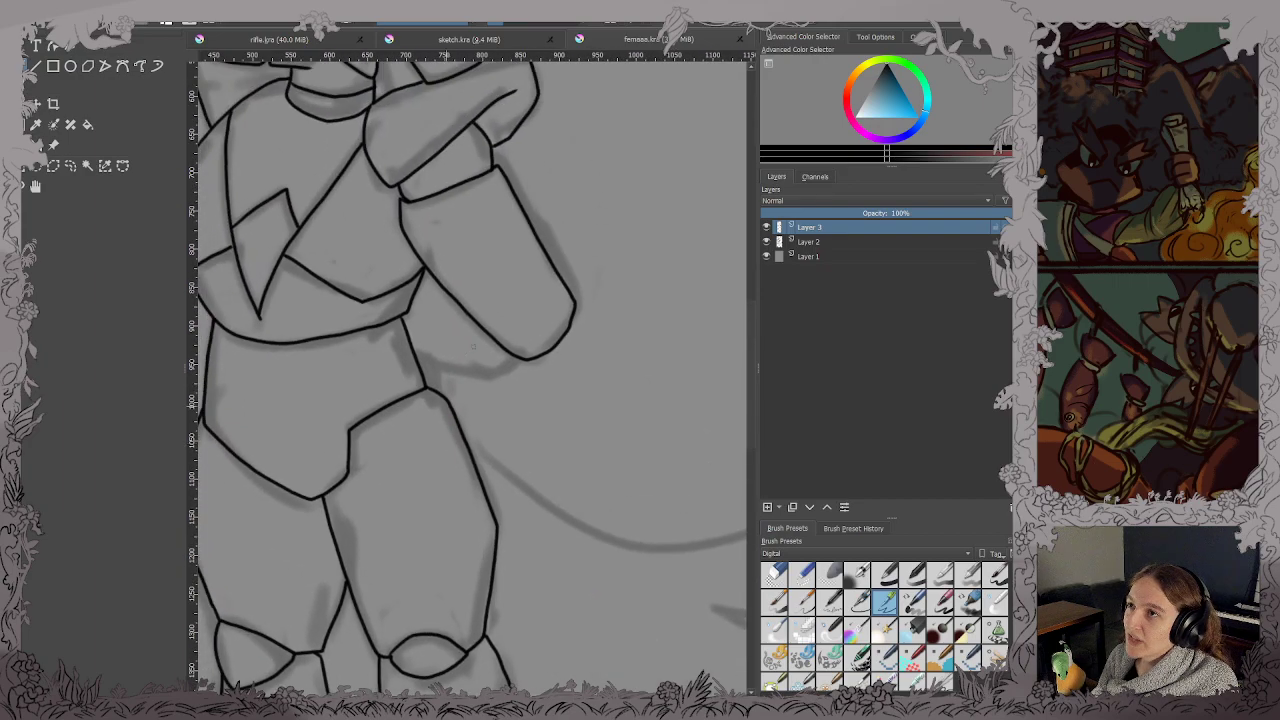
pyautogui.scroll(3, 468, 341)
pyautogui.moveTo(477, 400); pyautogui.dragTo(445, 478)
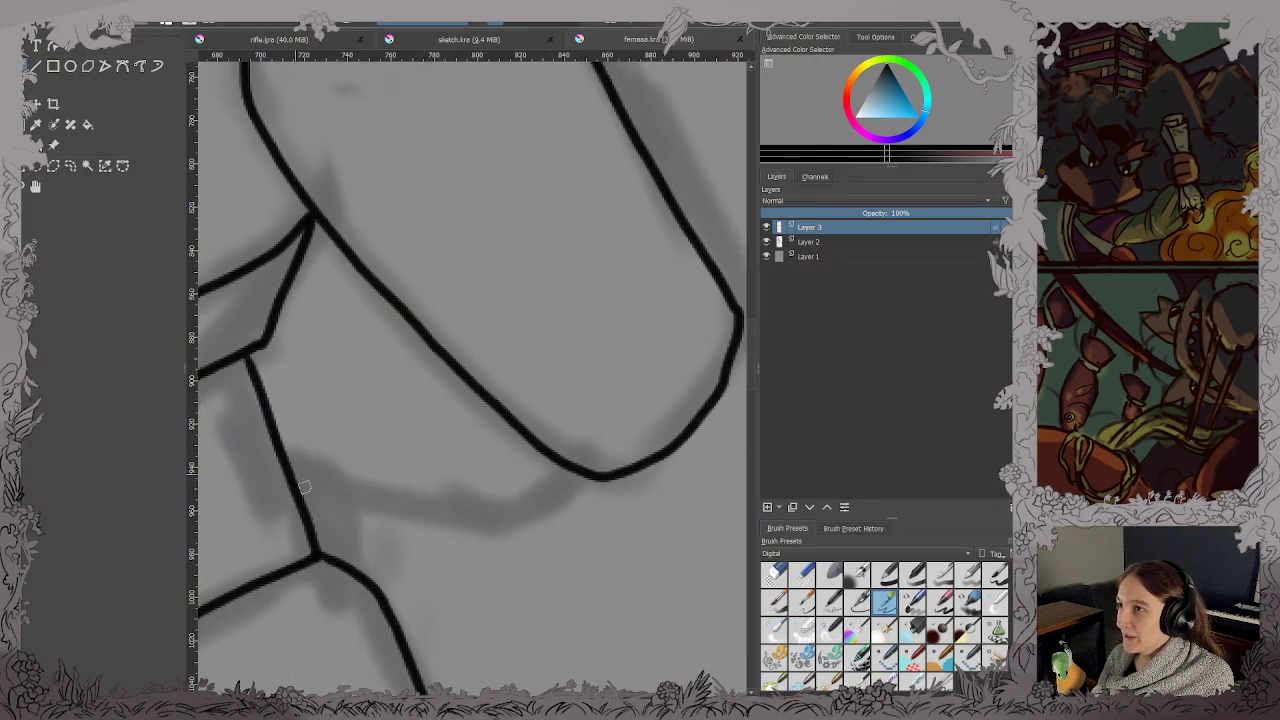
pyautogui.moveTo(299, 486)
pyautogui.mouseDown()
pyautogui.moveTo(508, 531)
pyautogui.moveTo(565, 508)
pyautogui.moveTo(593, 477)
pyautogui.moveTo(591, 492)
pyautogui.moveTo(356, 272)
pyautogui.mouseUp()
# Ink the tail's upper edge as one long sagging curve from the hip out to the pointed tip.
pyautogui.scroll(-3, 586, 490)
pyautogui.scroll(1, 550, 517)
pyautogui.moveTo(470, 426); pyautogui.dragTo(481, 503)
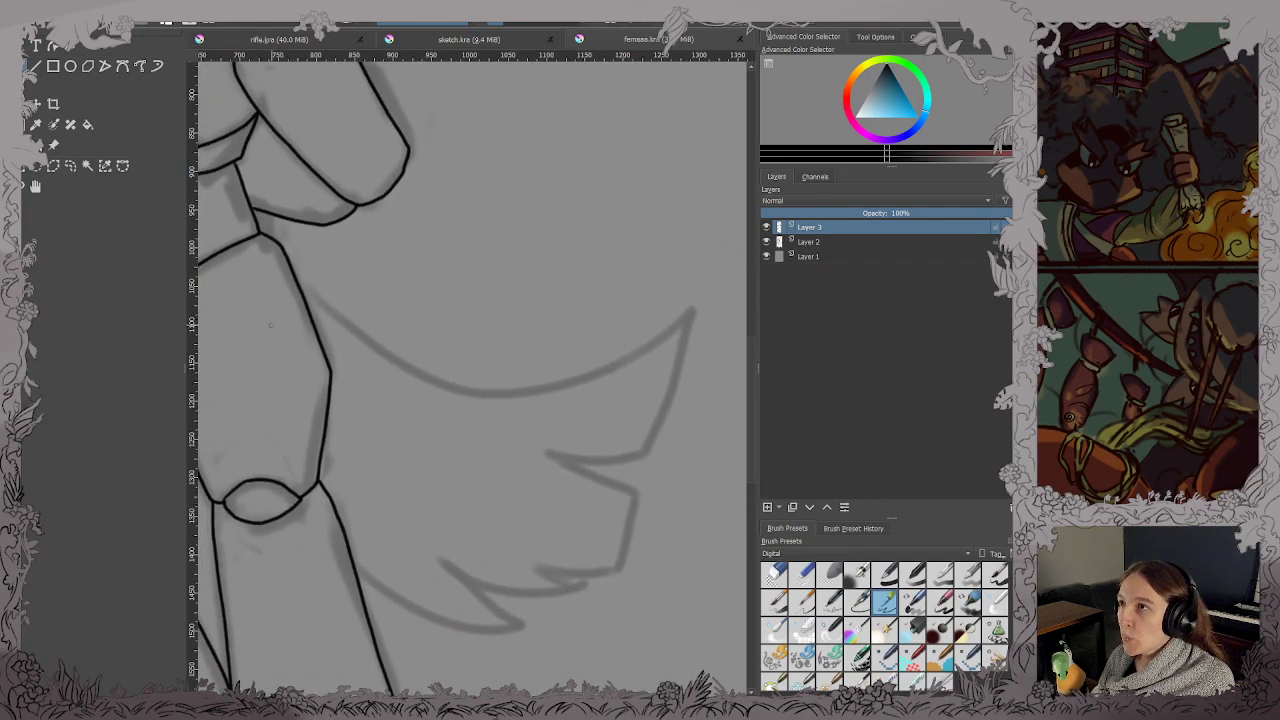
pyautogui.moveTo(300, 283); pyautogui.dragTo(372, 337)
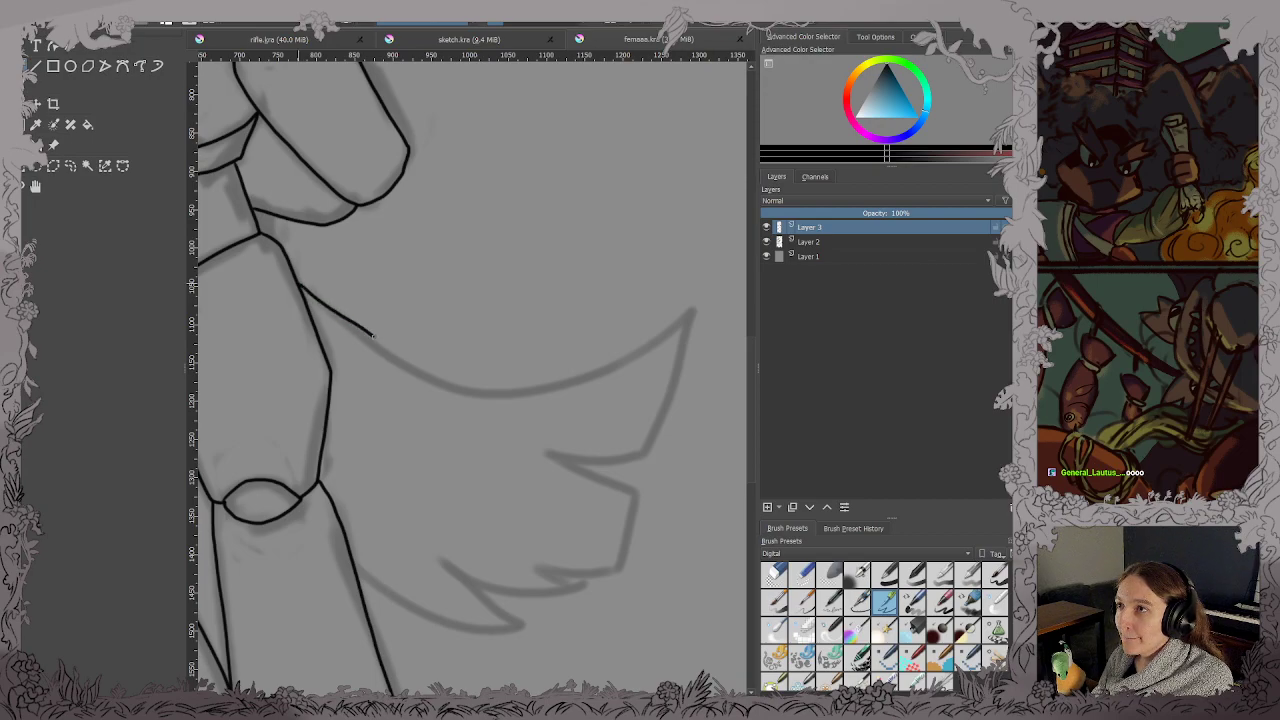
pyautogui.hotkey('ctrl', 'z')
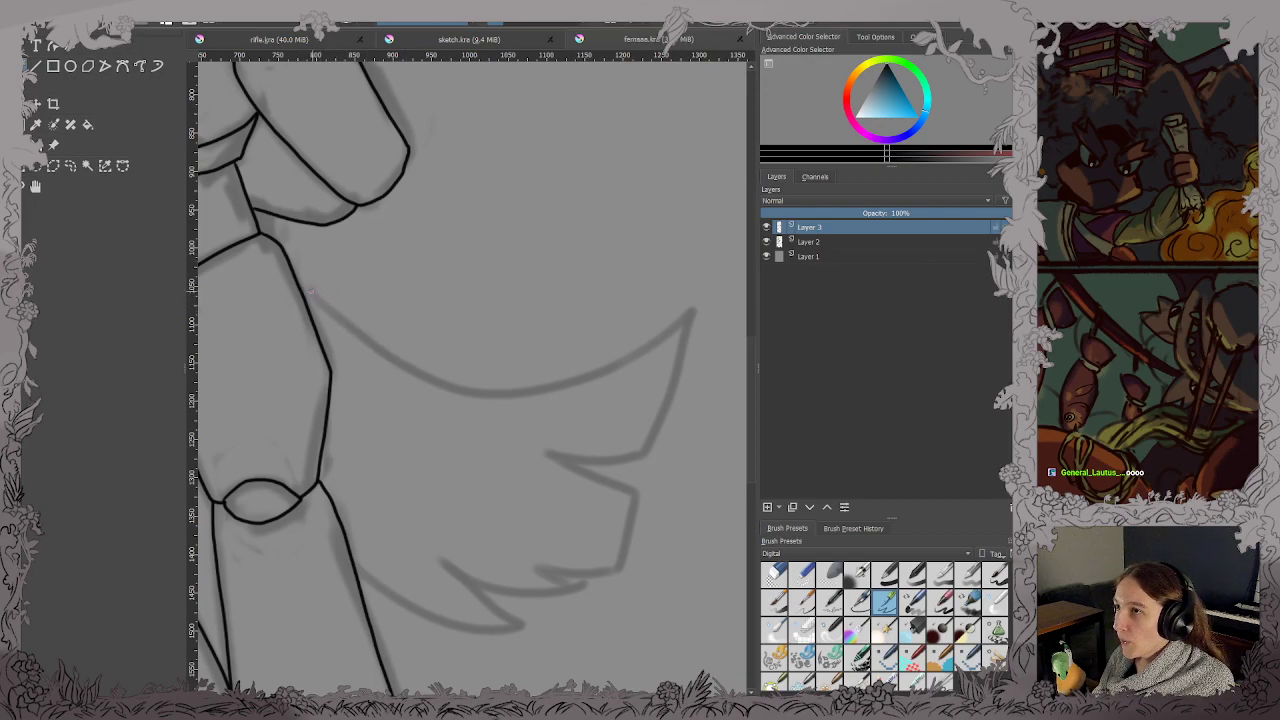
pyautogui.moveTo(298, 283)
pyautogui.mouseDown()
pyautogui.moveTo(382, 355)
pyautogui.moveTo(469, 391)
pyautogui.moveTo(605, 364)
pyautogui.moveTo(680, 317)
pyautogui.mouseUp()
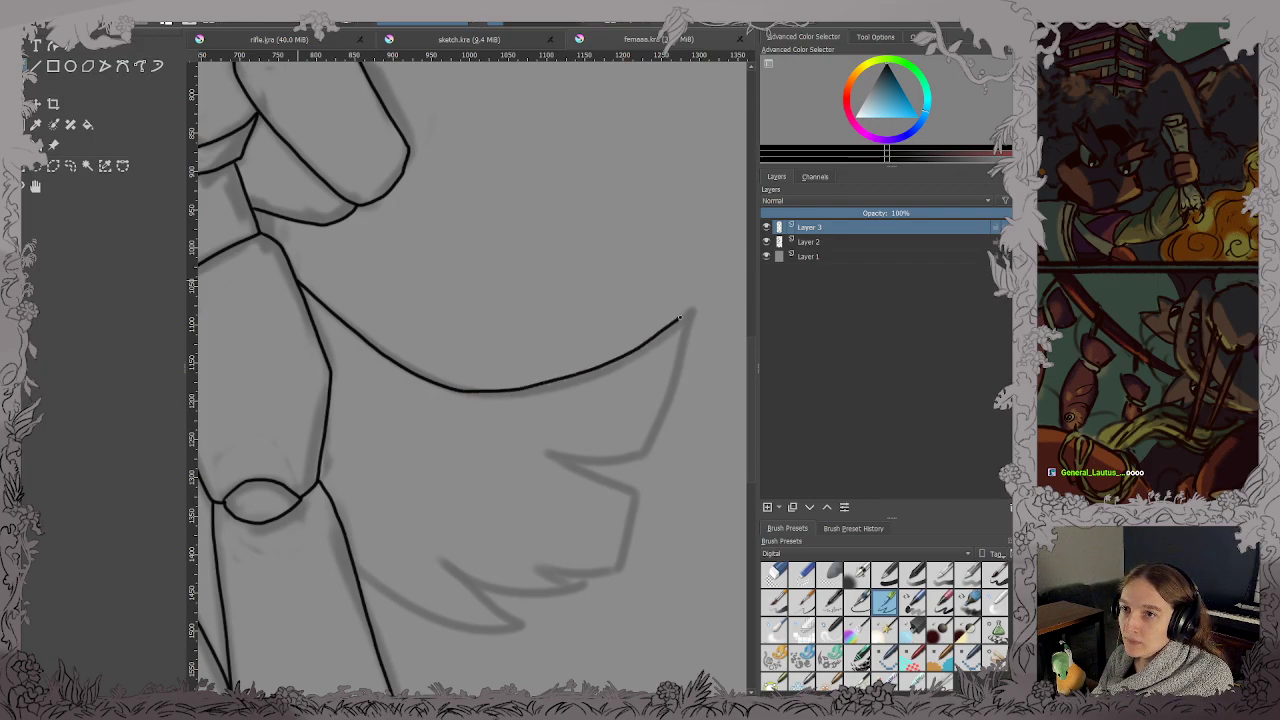
# Ink the tail tip's outer side down to its corner and the upper edge of the first fur notch.
pyautogui.scroll(2, 666, 388)
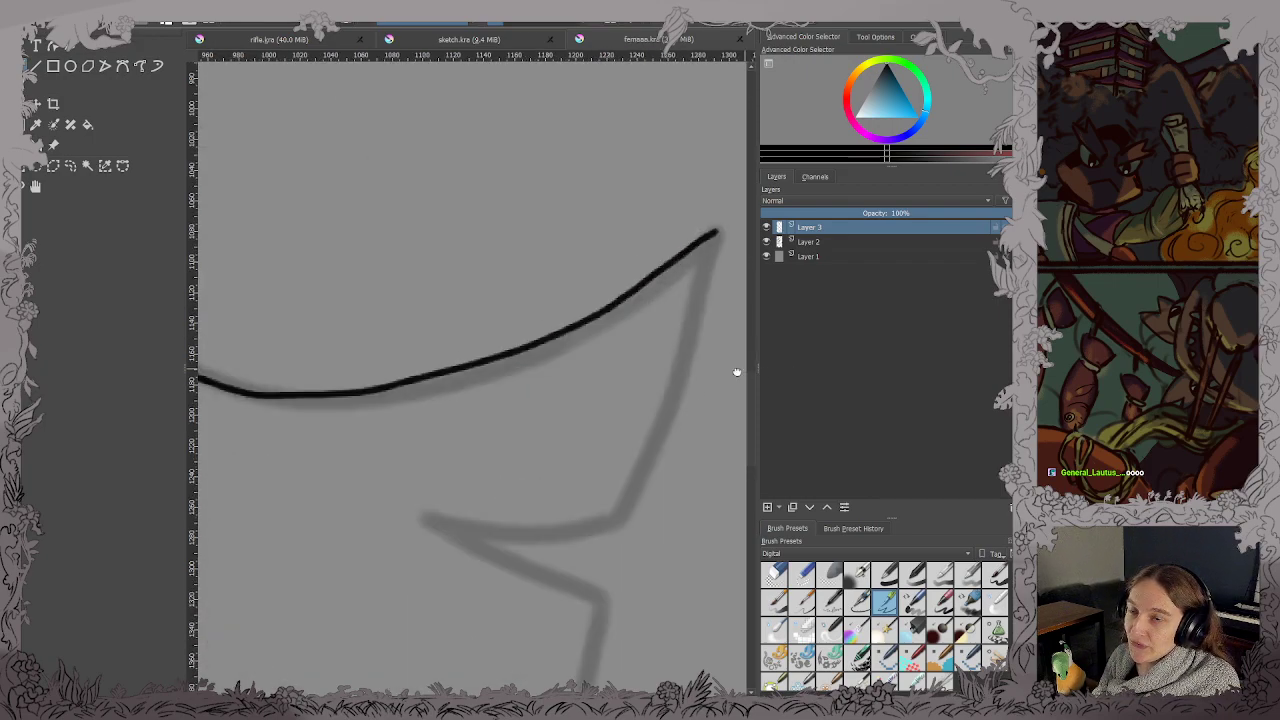
pyautogui.moveTo(736, 371); pyautogui.dragTo(688, 395)
pyautogui.moveTo(384, 548)
pyautogui.mouseDown()
pyautogui.moveTo(572, 552)
pyautogui.moveTo(590, 540)
pyautogui.mouseUp()
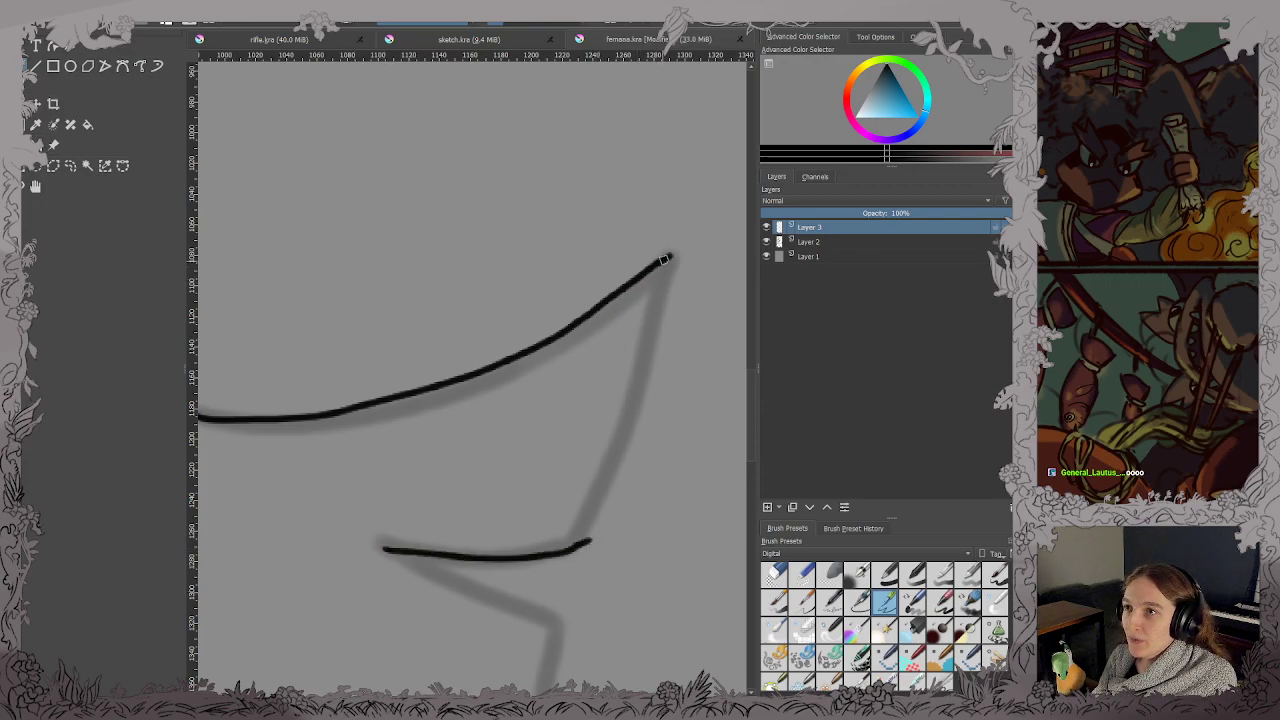
pyautogui.moveTo(672, 256)
pyautogui.mouseDown()
pyautogui.moveTo(586, 558)
pyautogui.moveTo(609, 354)
pyautogui.moveTo(621, 372)
pyautogui.moveTo(659, 345)
pyautogui.mouseUp()
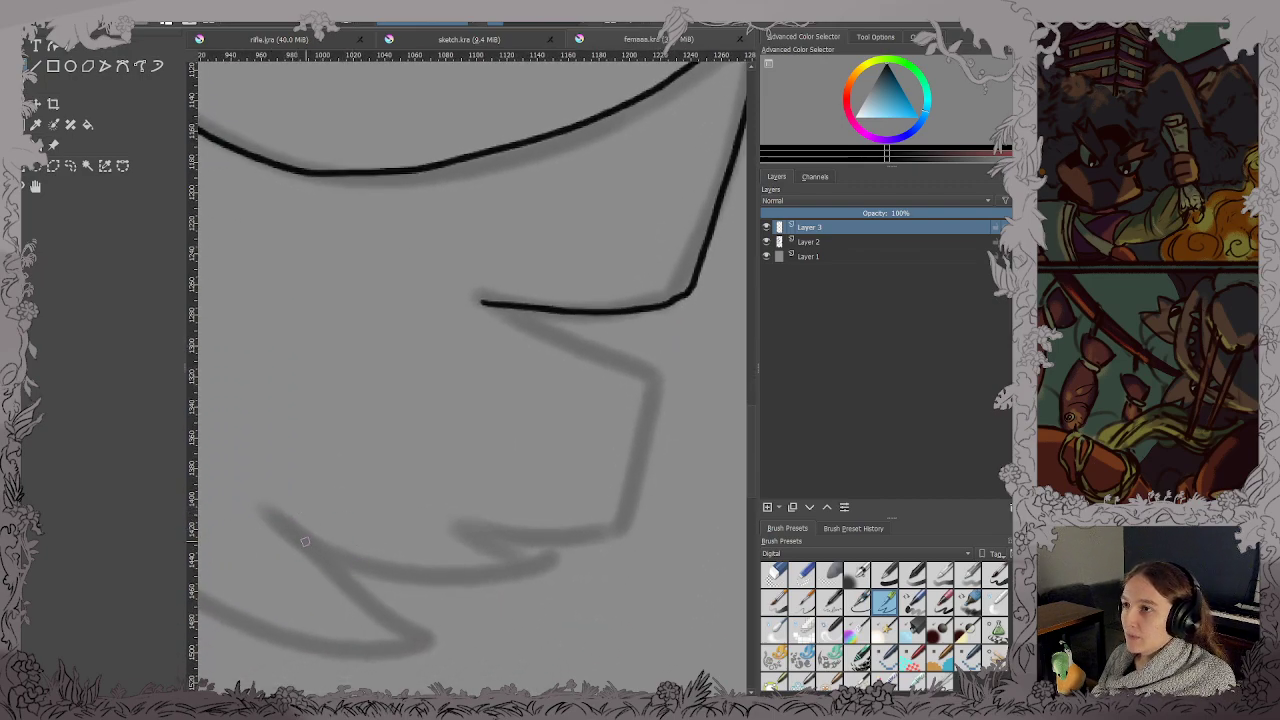
# Ink the small zigzag fur notch on the tail's lower edge and the outline of the middle tuft from the first notch.
pyautogui.moveTo(289, 535)
pyautogui.mouseDown()
pyautogui.moveTo(478, 576)
pyautogui.moveTo(535, 565)
pyautogui.moveTo(462, 532)
pyautogui.moveTo(550, 538)
pyautogui.moveTo(614, 524)
pyautogui.mouseUp()
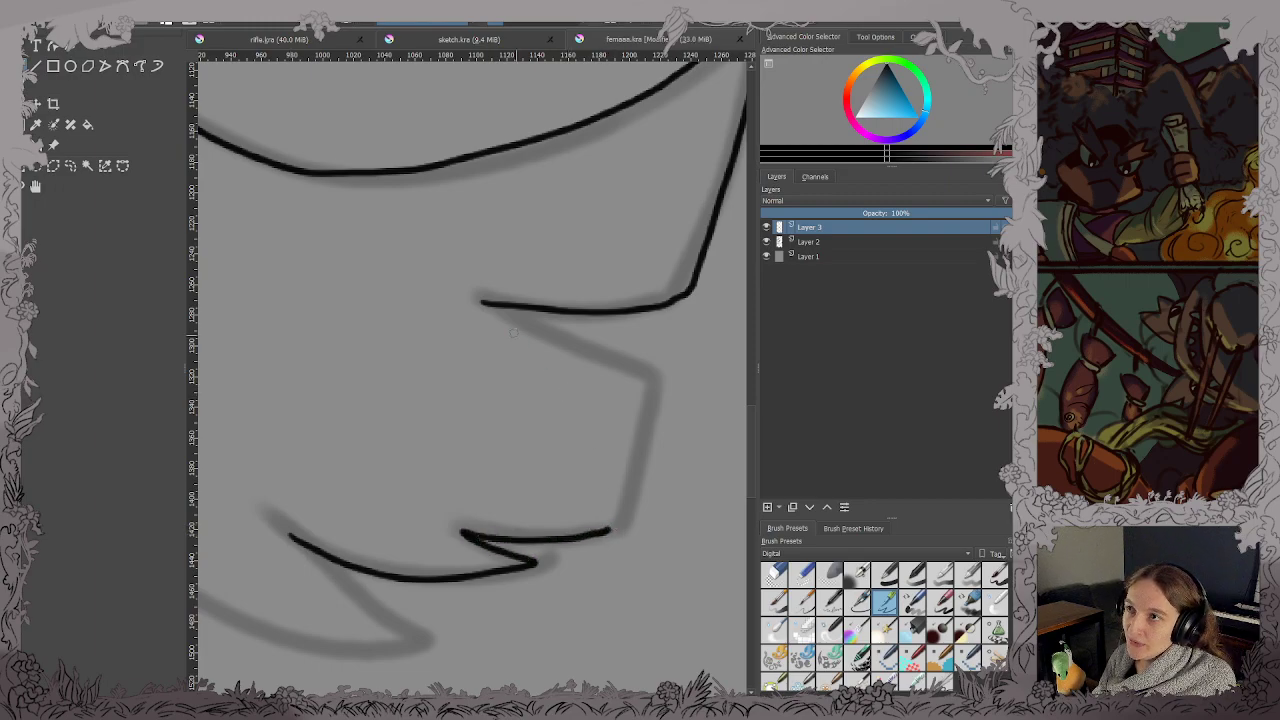
pyautogui.moveTo(491, 302); pyautogui.dragTo(640, 380)
pyautogui.hotkey('ctrl', 'z')
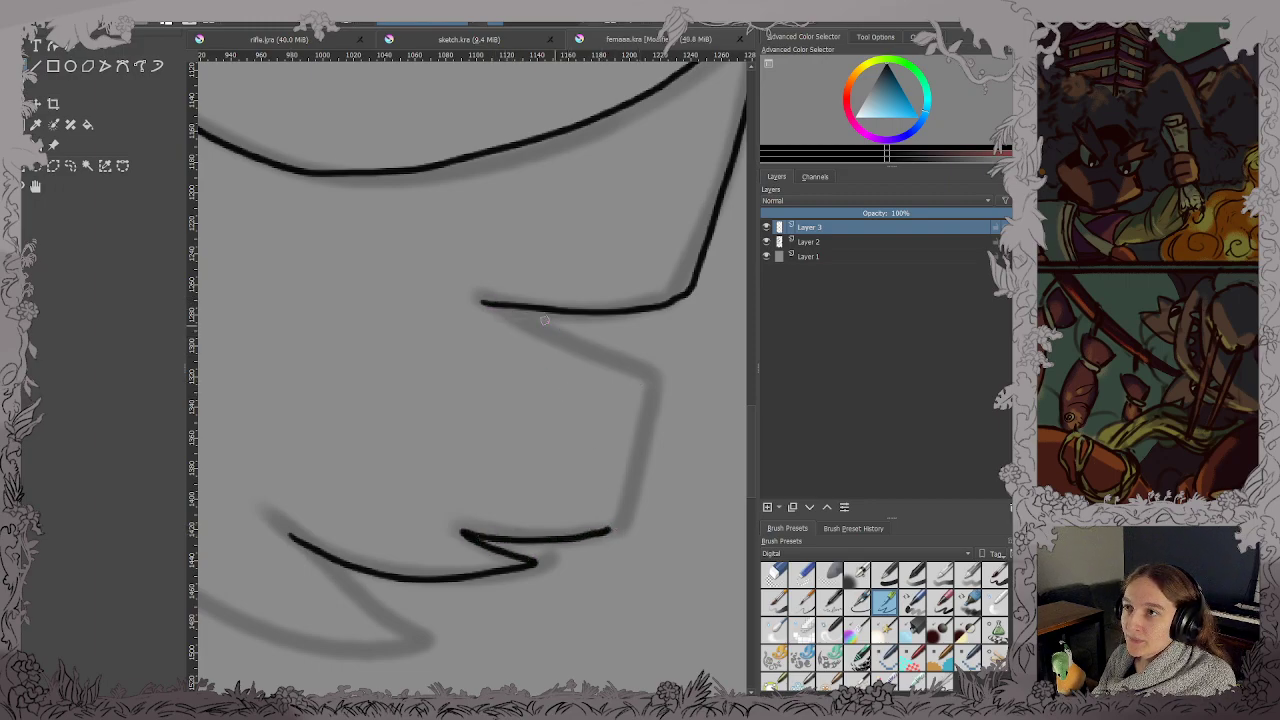
pyautogui.moveTo(484, 302)
pyautogui.mouseDown()
pyautogui.moveTo(655, 380)
pyautogui.moveTo(615, 521)
pyautogui.moveTo(643, 420)
pyautogui.mouseUp()
# Ink the tail's lowest tuft, curving from the near leg out to its point and back up to the inner notch.
pyautogui.scroll(-1, 549, 502)
pyautogui.scroll(1, 579, 474)
pyautogui.moveTo(579, 474)
pyautogui.mouseDown()
pyautogui.moveTo(617, 418)
pyautogui.moveTo(635, 440)
pyautogui.moveTo(595, 492)
pyautogui.mouseUp()
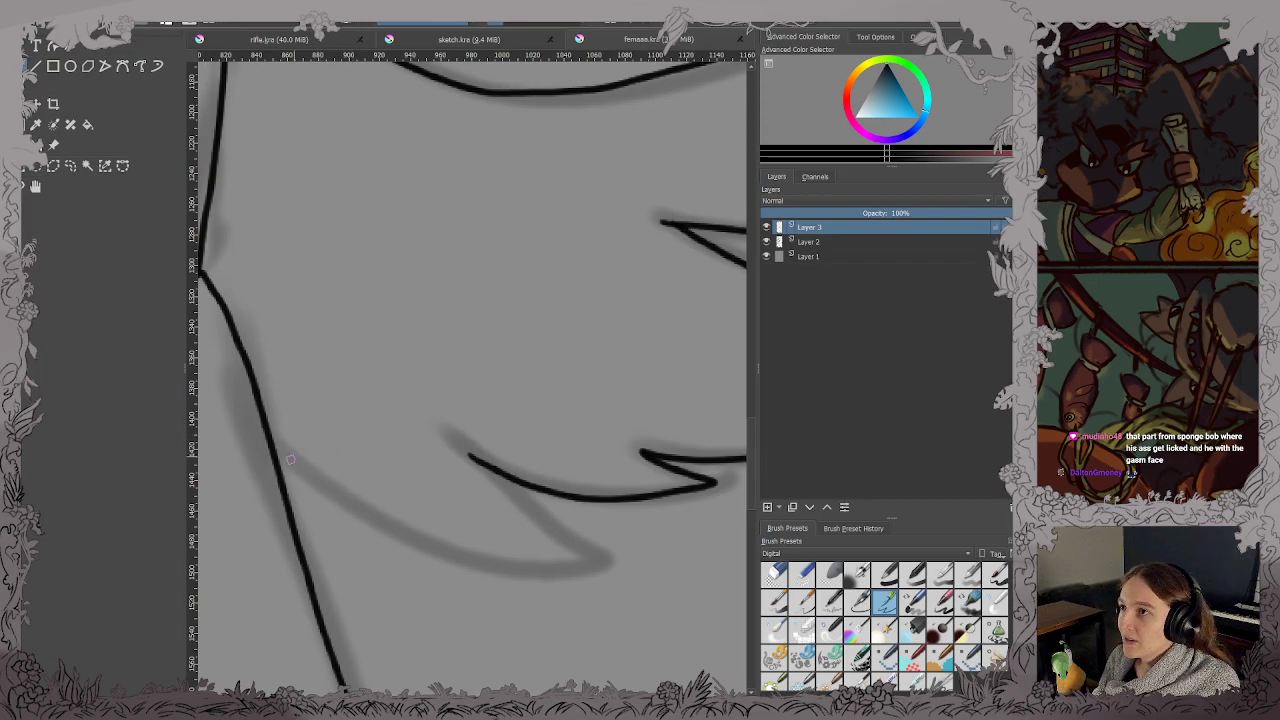
pyautogui.moveTo(274, 446)
pyautogui.mouseDown()
pyautogui.moveTo(330, 493)
pyautogui.moveTo(440, 542)
pyautogui.mouseUp()
pyautogui.hotkey('ctrl', 'z')
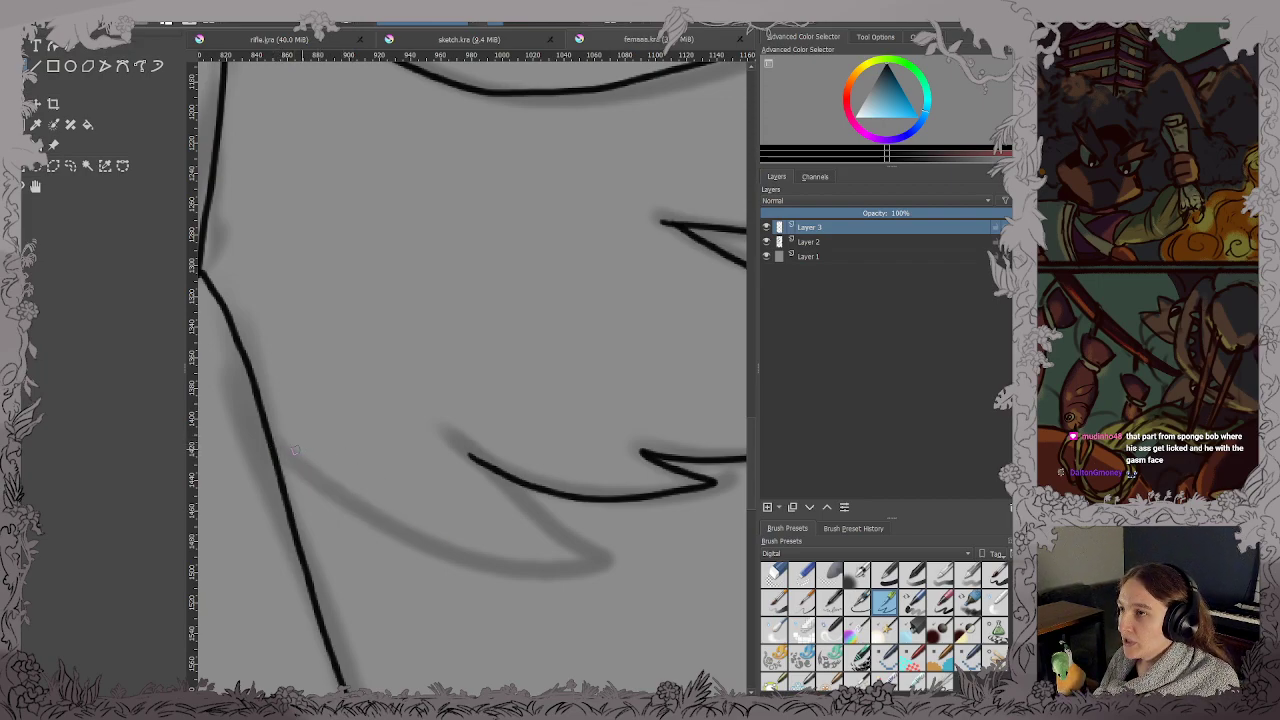
pyautogui.moveTo(277, 450)
pyautogui.mouseDown()
pyautogui.moveTo(420, 543)
pyautogui.moveTo(552, 571)
pyautogui.moveTo(601, 562)
pyautogui.mouseUp()
pyautogui.moveTo(472, 458); pyautogui.dragTo(603, 558)
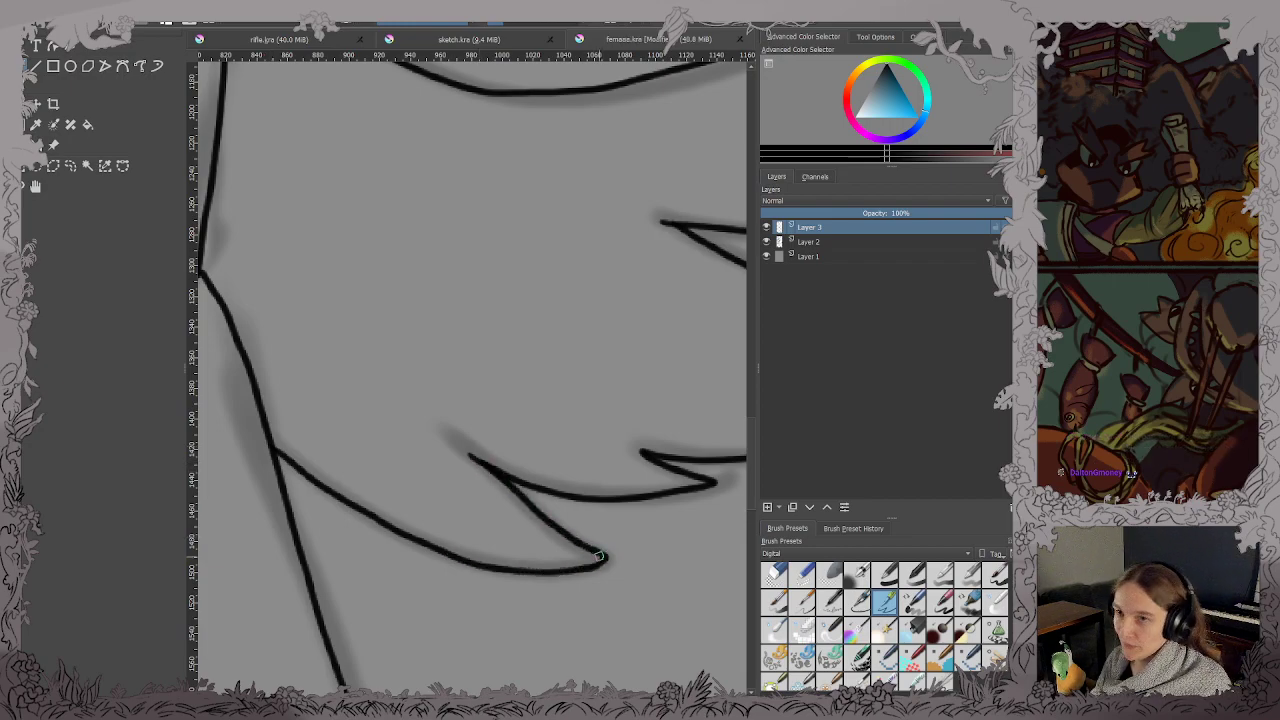
# Hide Layer 2 so the full figure's line art shows without the underlying sketch.
pyautogui.press('2')
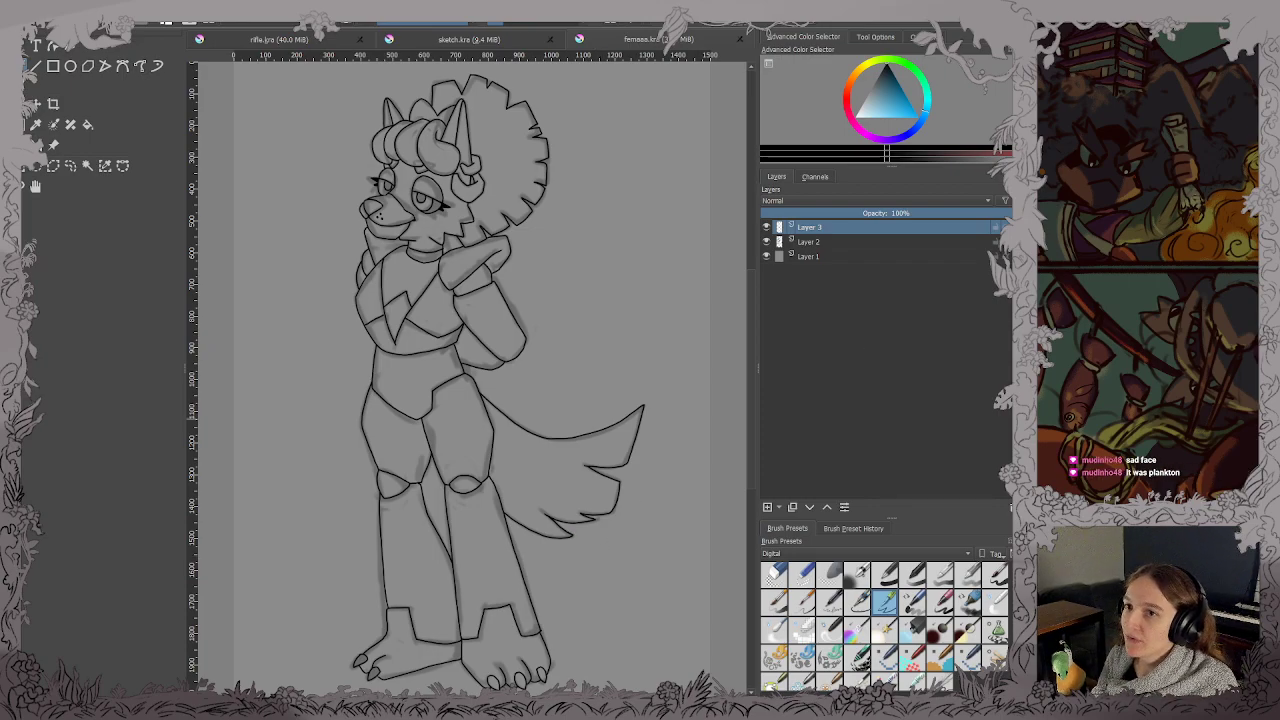
pyautogui.click(767, 242)
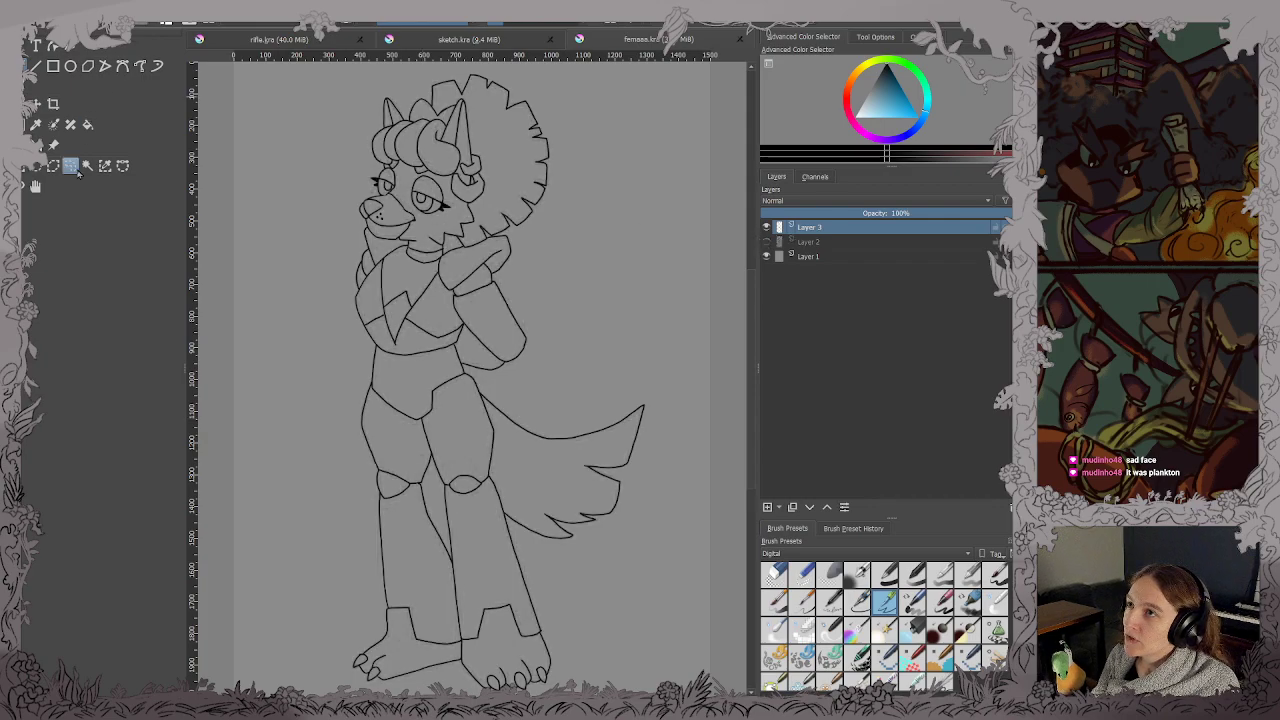
pyautogui.scroll(3, 412, 124)
pyautogui.moveTo(396, 124); pyautogui.dragTo(404, 176)
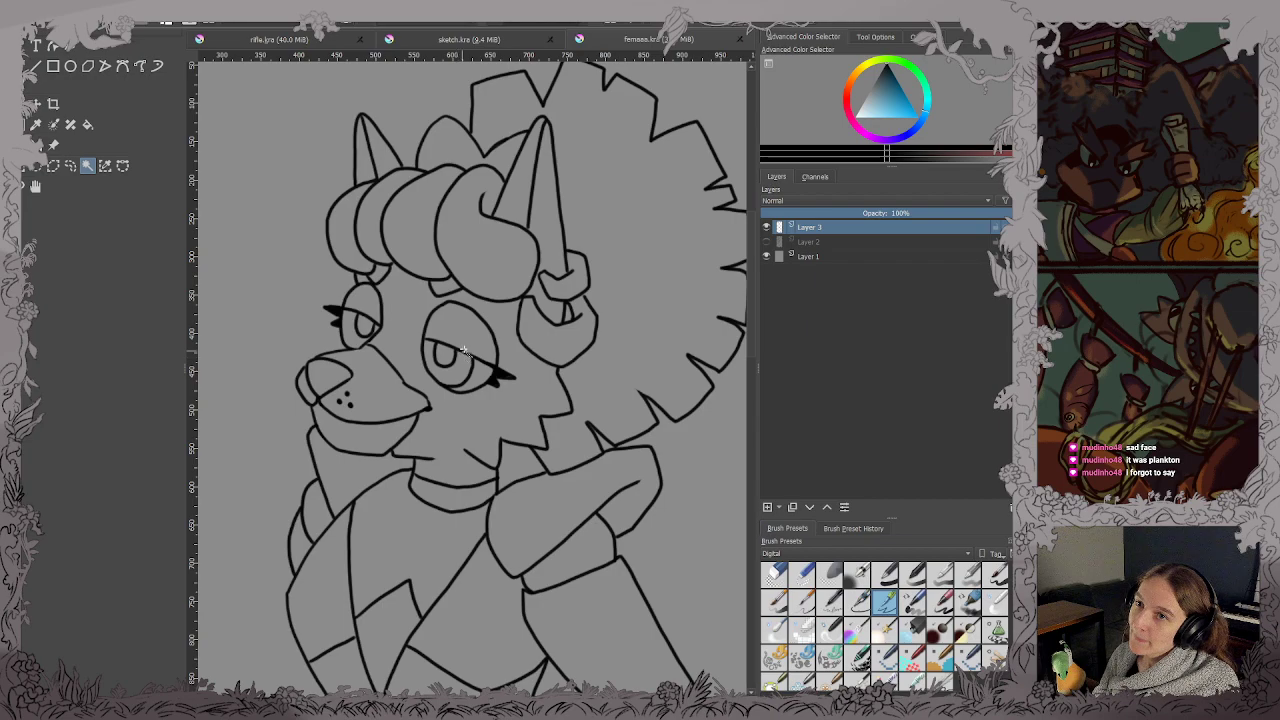
pyautogui.click(610, 191)
pyautogui.moveTo(608, 183); pyautogui.dragTo(586, 237)
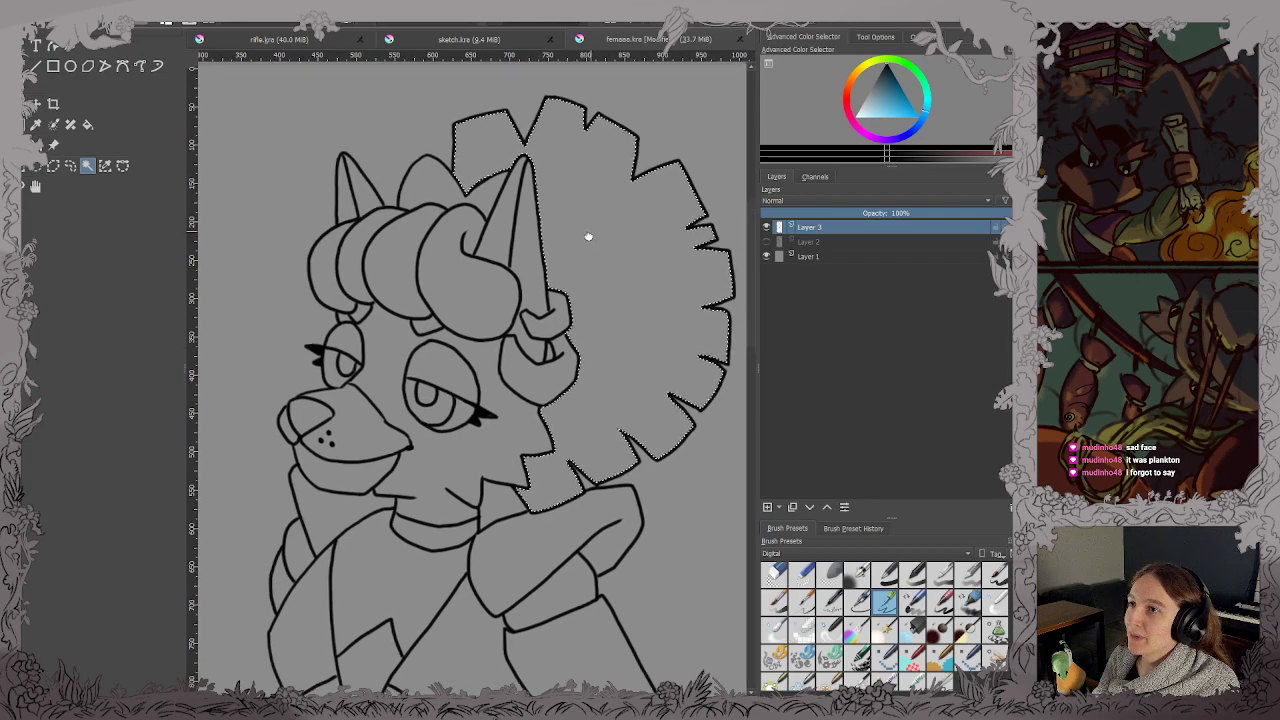
pyautogui.keyDown('shift'); pyautogui.click(456, 285); pyautogui.keyUp('shift')
pyautogui.keyDown('shift'); pyautogui.click(381, 271); pyautogui.keyUp('shift')
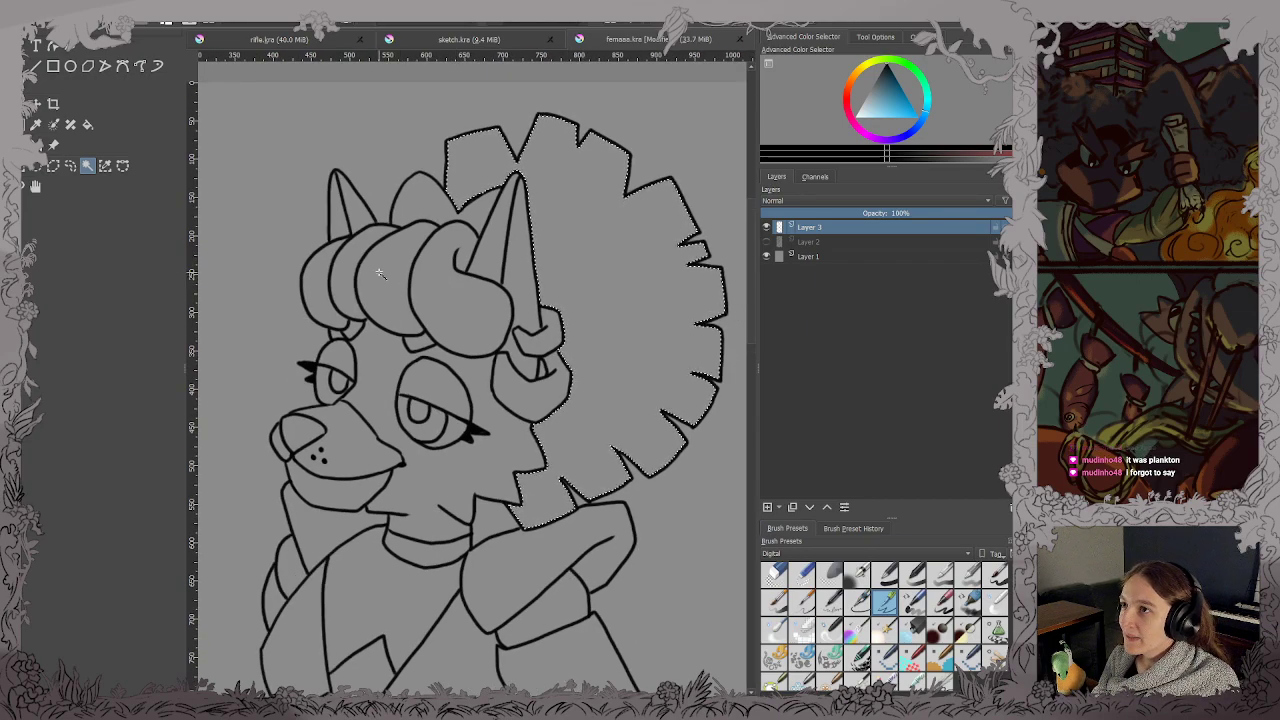
pyautogui.keyDown('shift'); pyautogui.click(316, 263); pyautogui.keyUp('shift')
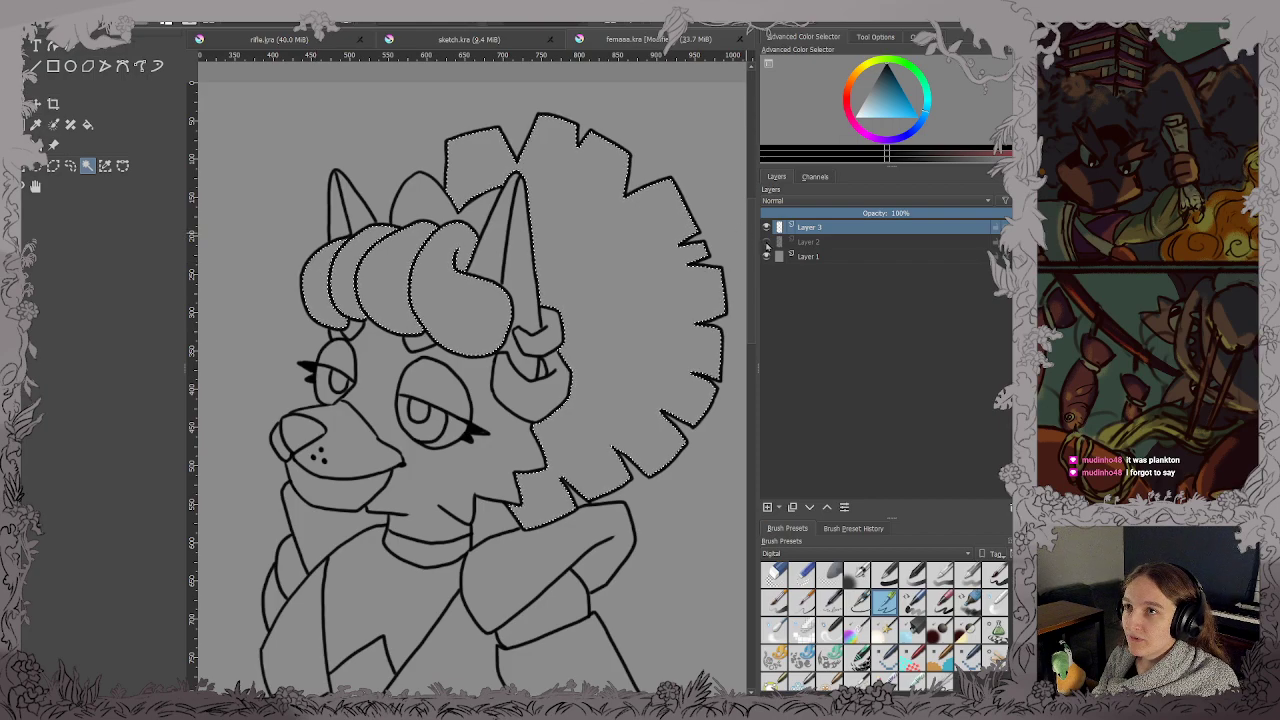
pyautogui.hotkey('ctrl', 'shift', 'a')
# Show Layer 2 again, clear the sketch from it and rename it as col.
pyautogui.click(767, 241)
pyautogui.click(805, 241)
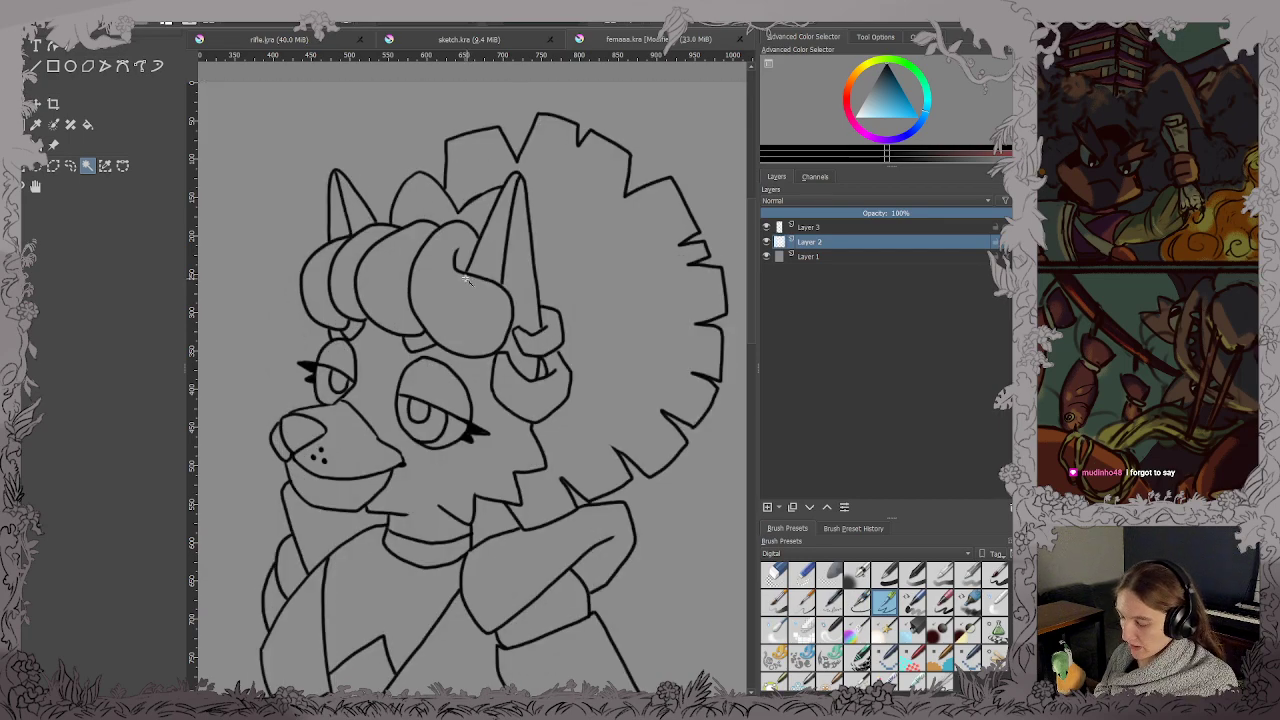
pyautogui.hotkey('ctrl', 's')
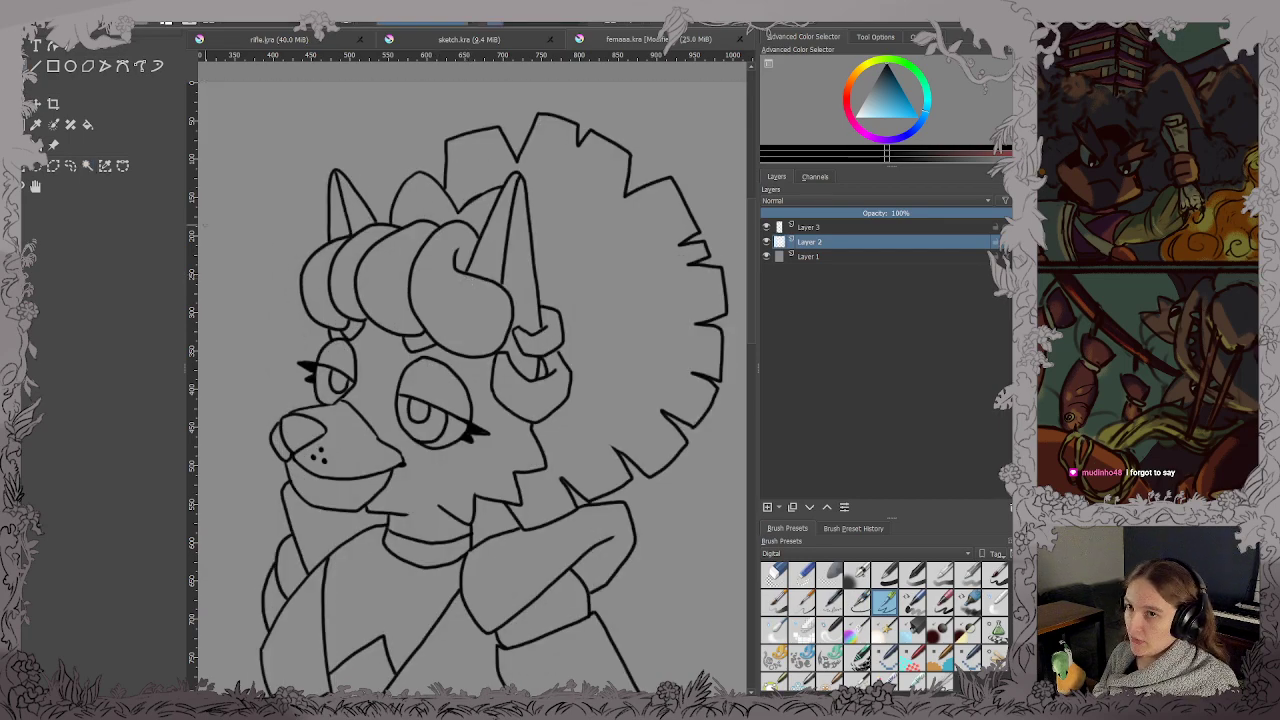
pyautogui.hotkey('shift', 'Delete')
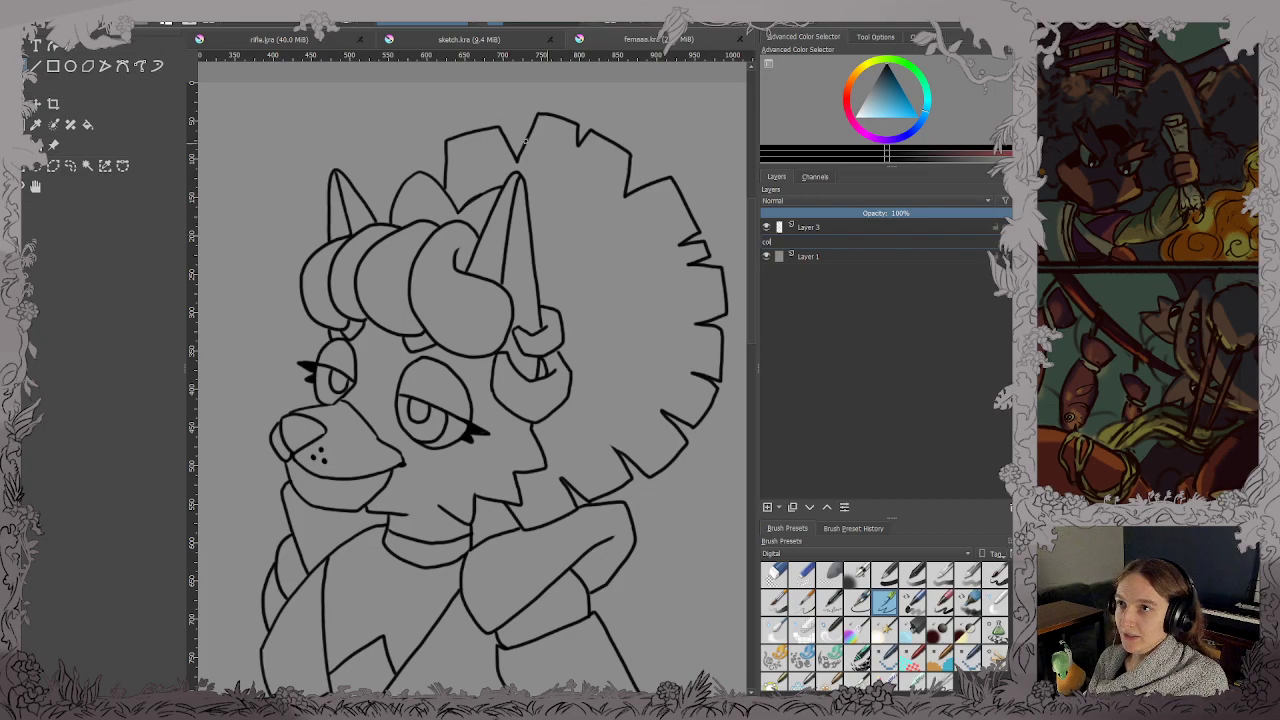
pyautogui.press('Return')
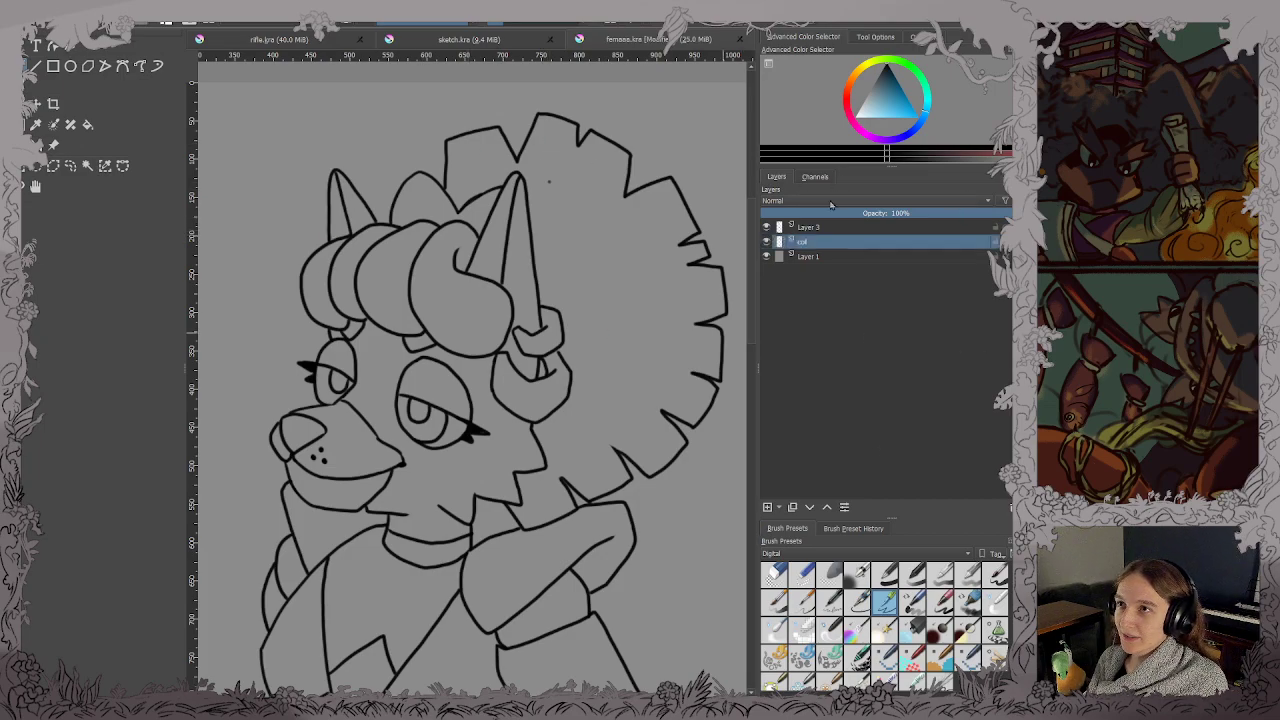
# Rename the line art layer above col, and make col the active layer.
pyautogui.scroll(4, 586, 206)
pyautogui.moveTo(474, 139); pyautogui.dragTo(497, 296)
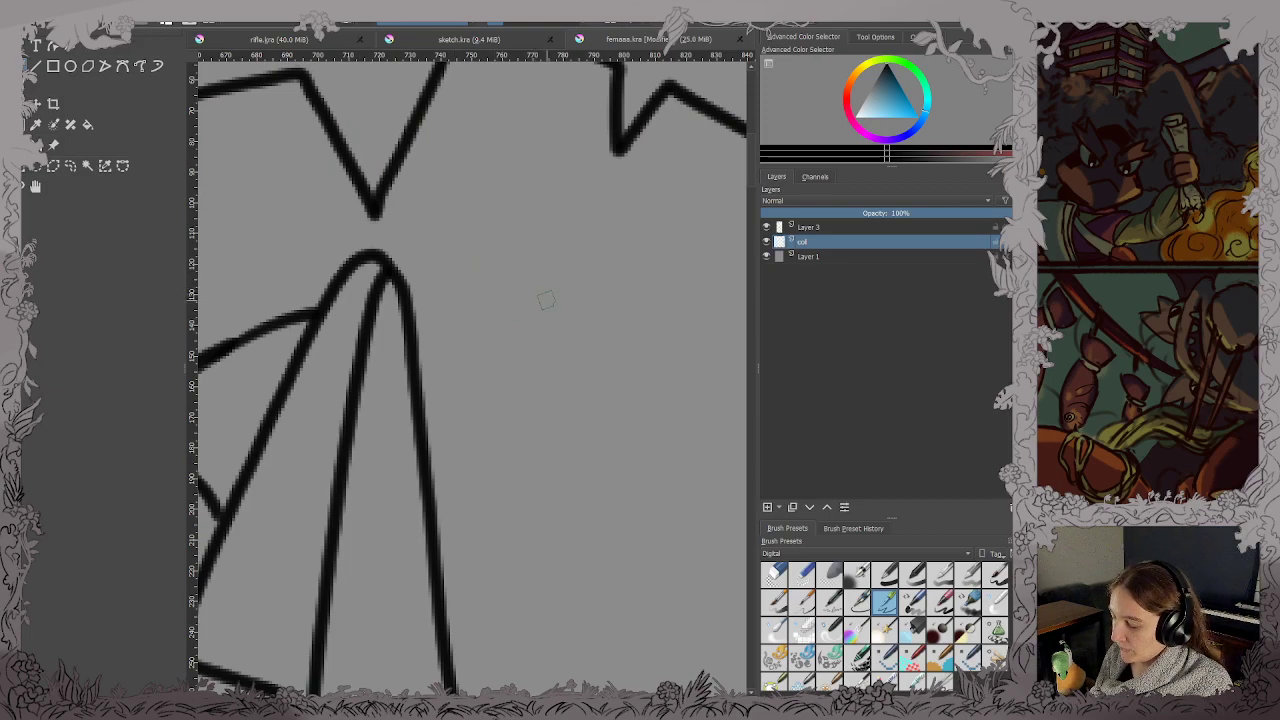
pyautogui.press('2')
pyautogui.doubleClick(827, 227)
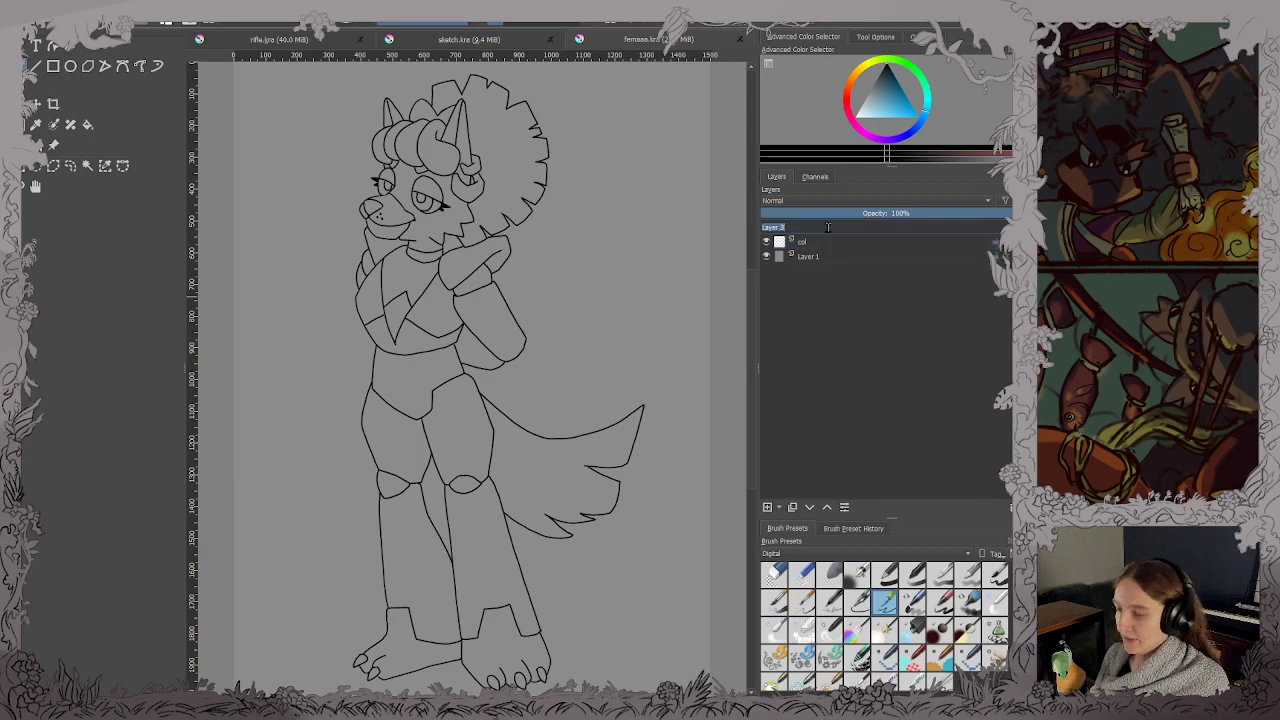
pyautogui.write('a')
pyautogui.click(843, 241)
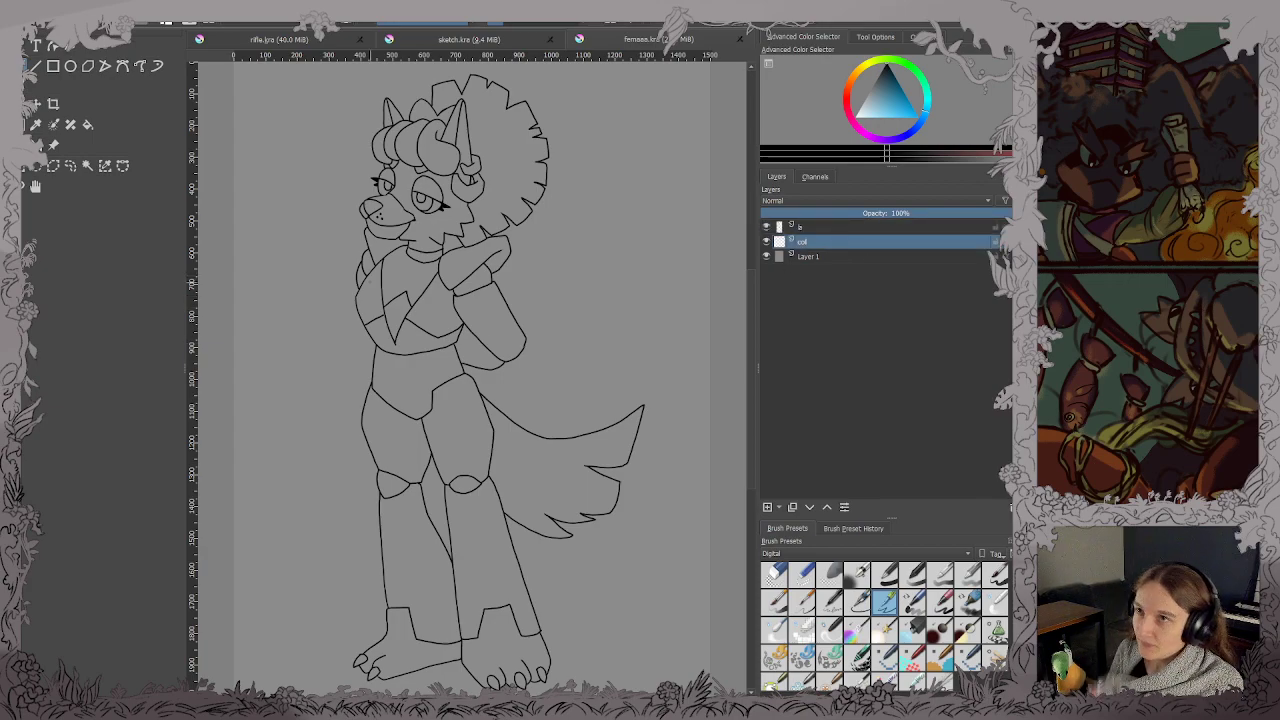
# Select the large mane behind the head and all the fringe curls, including the small locks under them, by contiguous area.
pyautogui.click(87, 165)
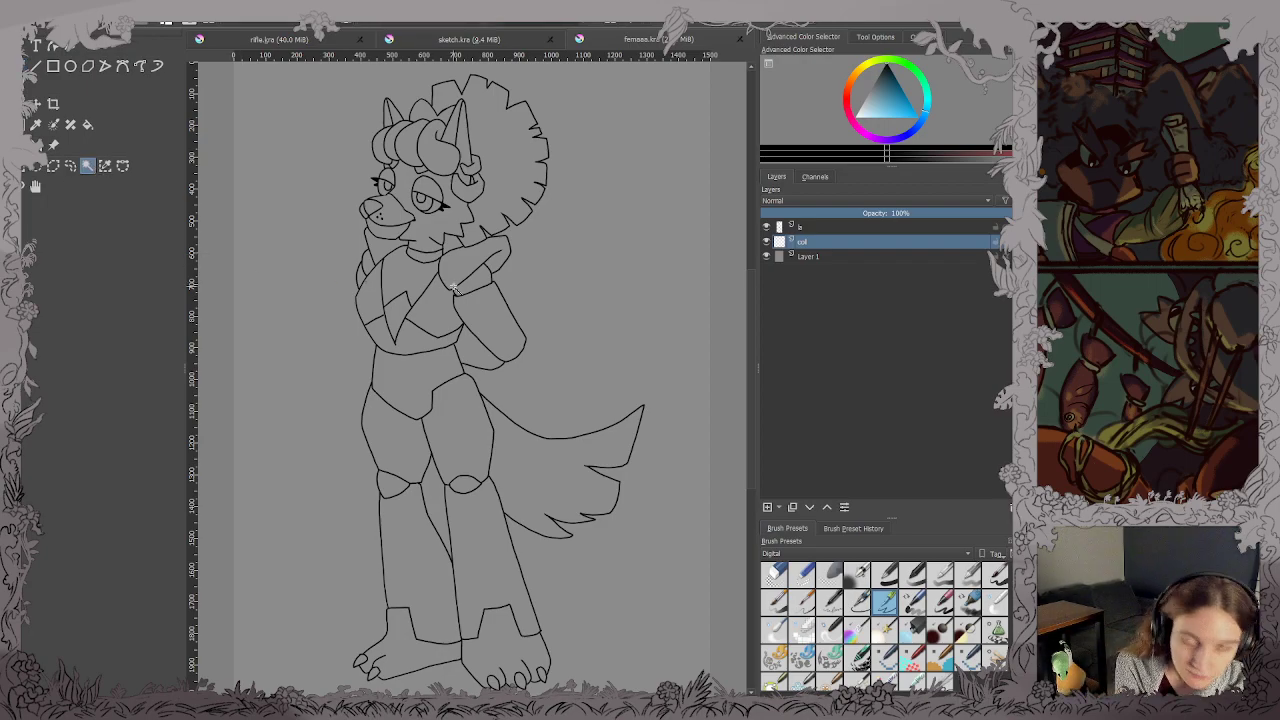
pyautogui.scroll(5, 455, 220)
pyautogui.moveTo(462, 228); pyautogui.dragTo(450, 441)
pyautogui.click(620, 303)
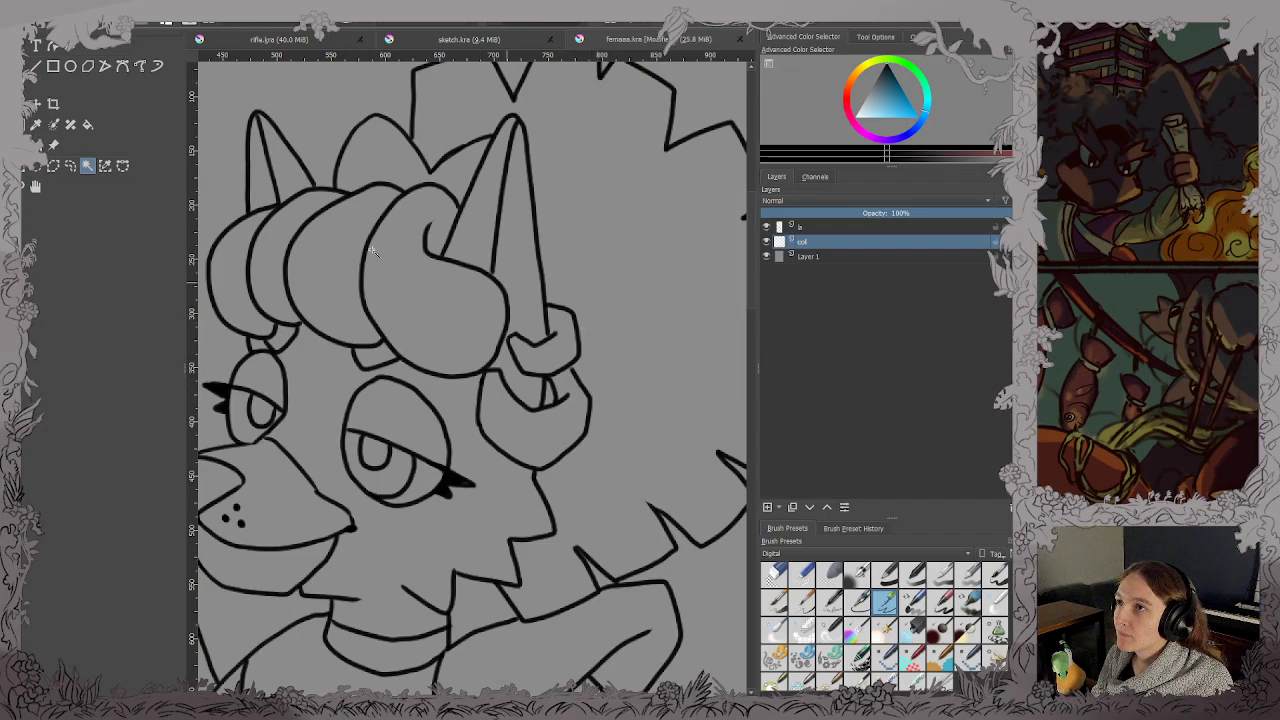
pyautogui.keyDown('shift'); pyautogui.click(410, 280); pyautogui.keyUp('shift')
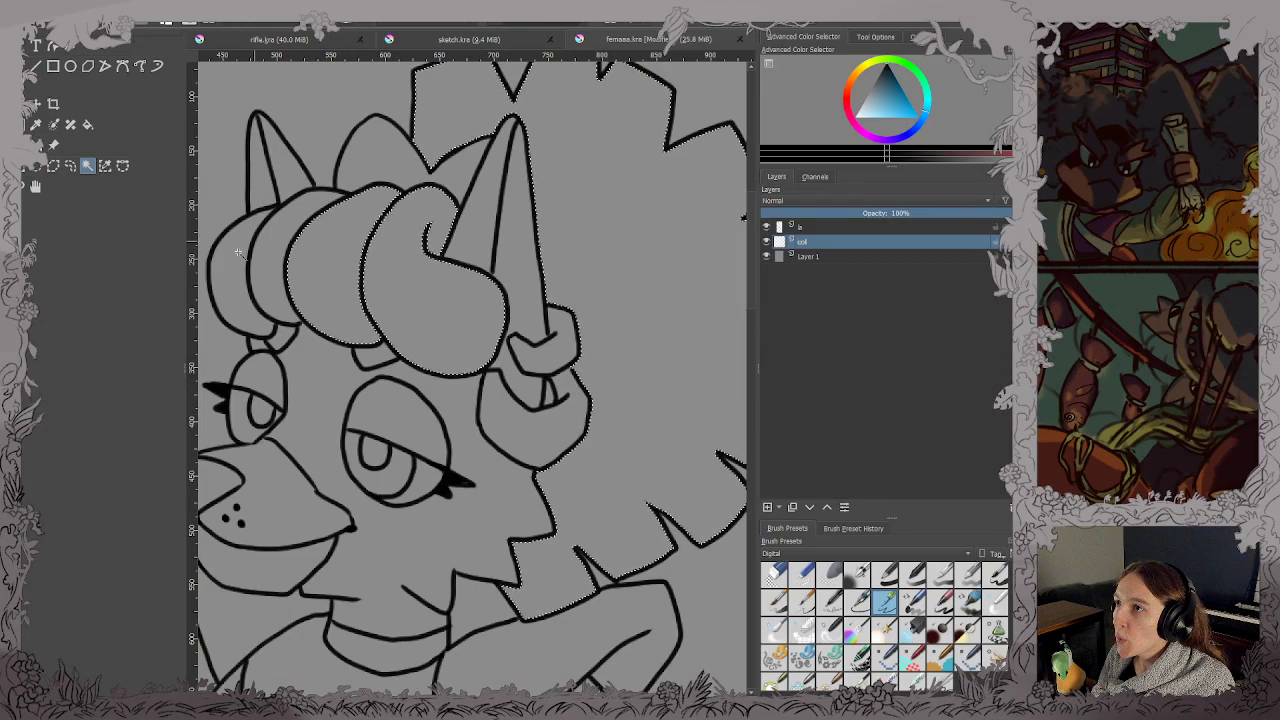
pyautogui.keyDown('shift'); pyautogui.click(330, 275); pyautogui.keyUp('shift')
pyautogui.keyDown('shift'); pyautogui.click(270, 275); pyautogui.keyUp('shift')
pyautogui.keyDown('shift'); pyautogui.click(235, 280); pyautogui.keyUp('shift')
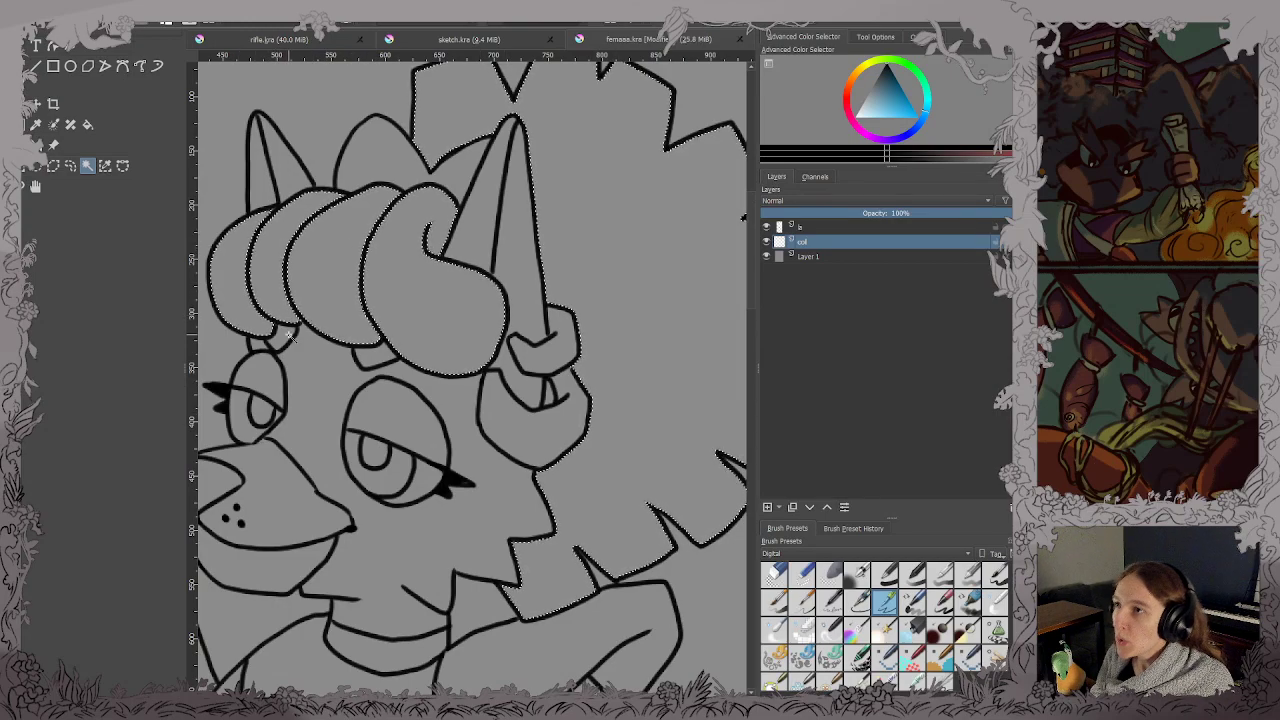
pyautogui.keyDown('shift'); pyautogui.click(372, 352); pyautogui.keyUp('shift')
# Add the tail to the hair selection.
pyautogui.scroll(-5, 375, 352)
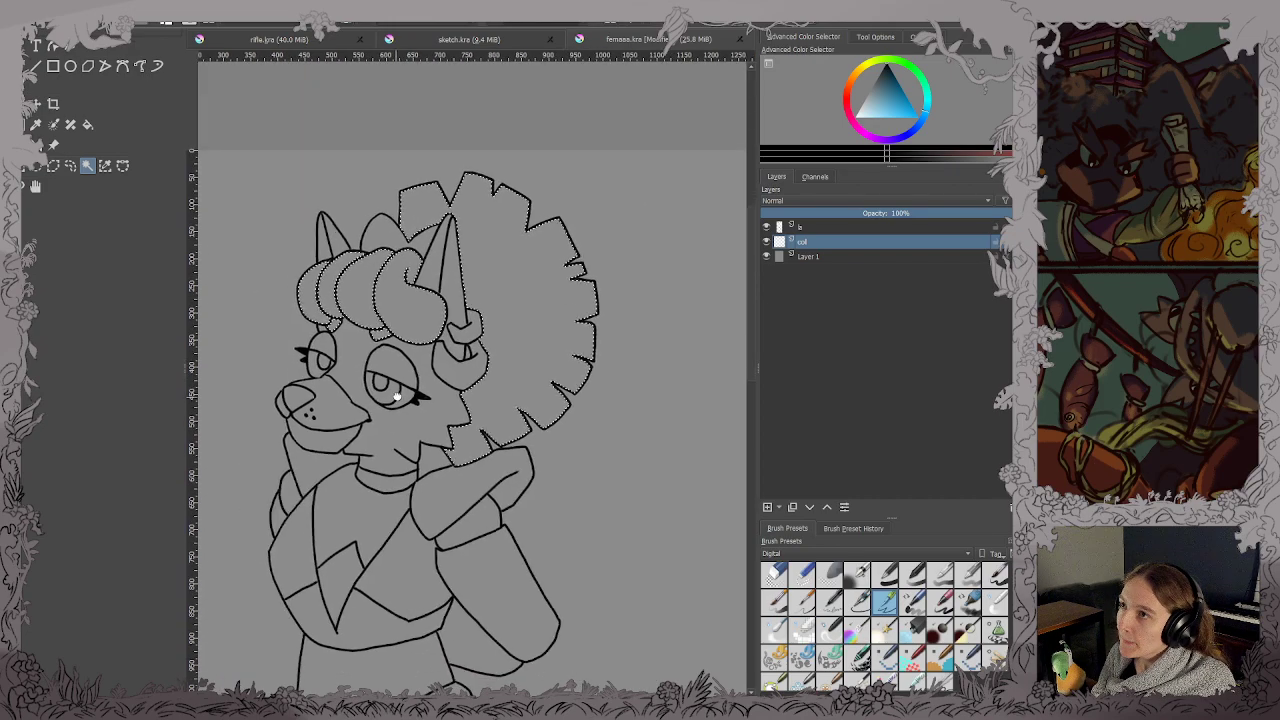
pyautogui.moveTo(479, 393); pyautogui.dragTo(453, 349)
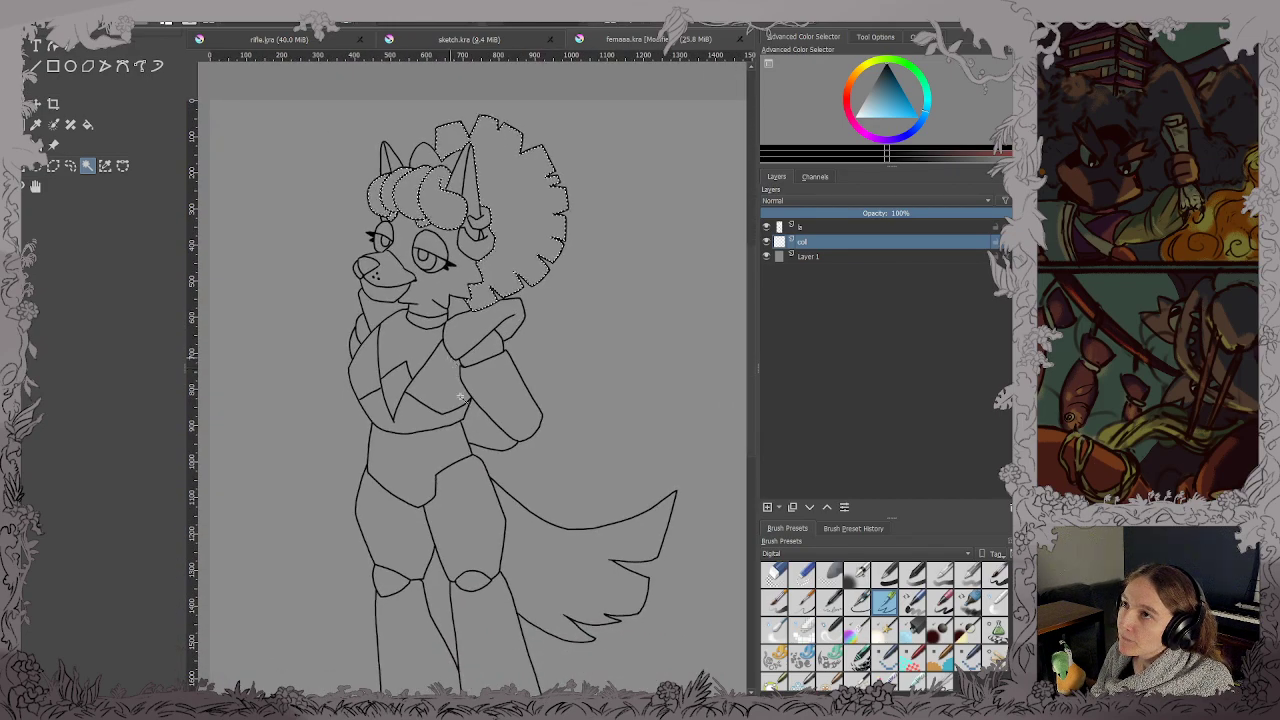
pyautogui.keyDown('shift'); pyautogui.click(524, 524); pyautogui.keyUp('shift')
pyautogui.scroll(-4, 524, 520)
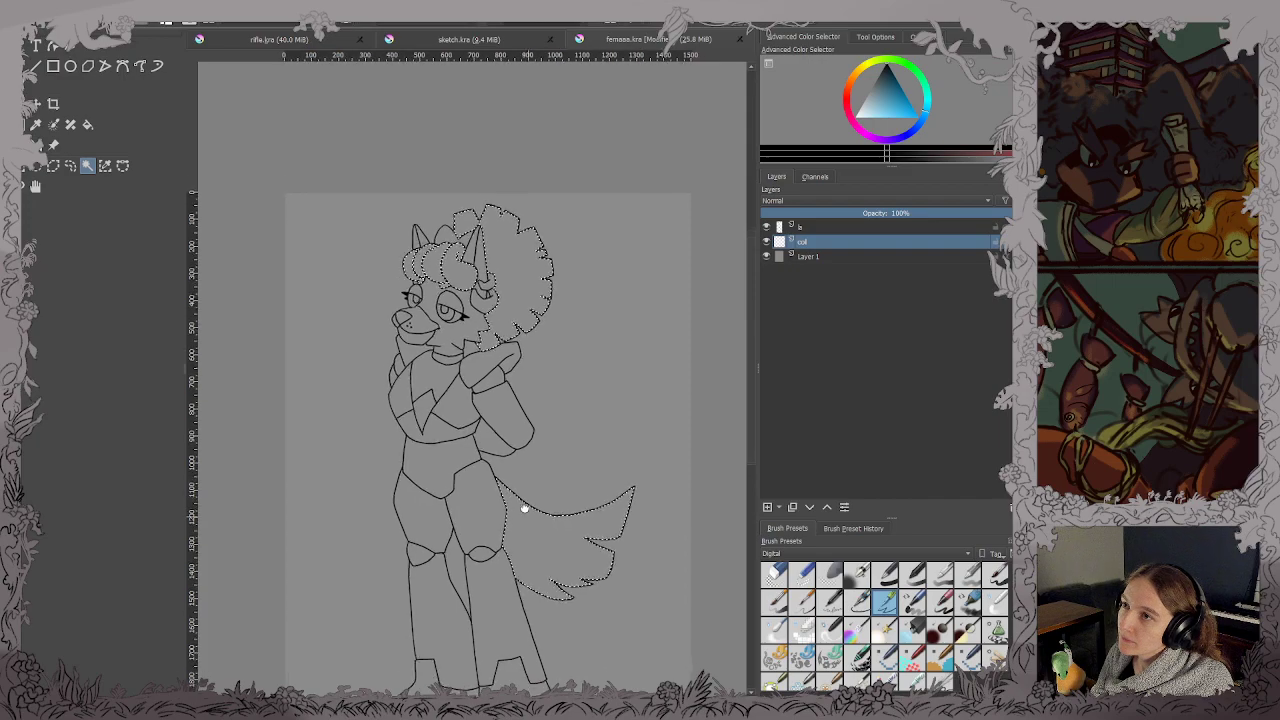
# Fill the selected mane, fringe and tail with dark navy blue, and clear the selection.
pyautogui.press('f')
pyautogui.scroll(3, 482, 250)
pyautogui.moveTo(423, 163); pyautogui.dragTo(417, 223)
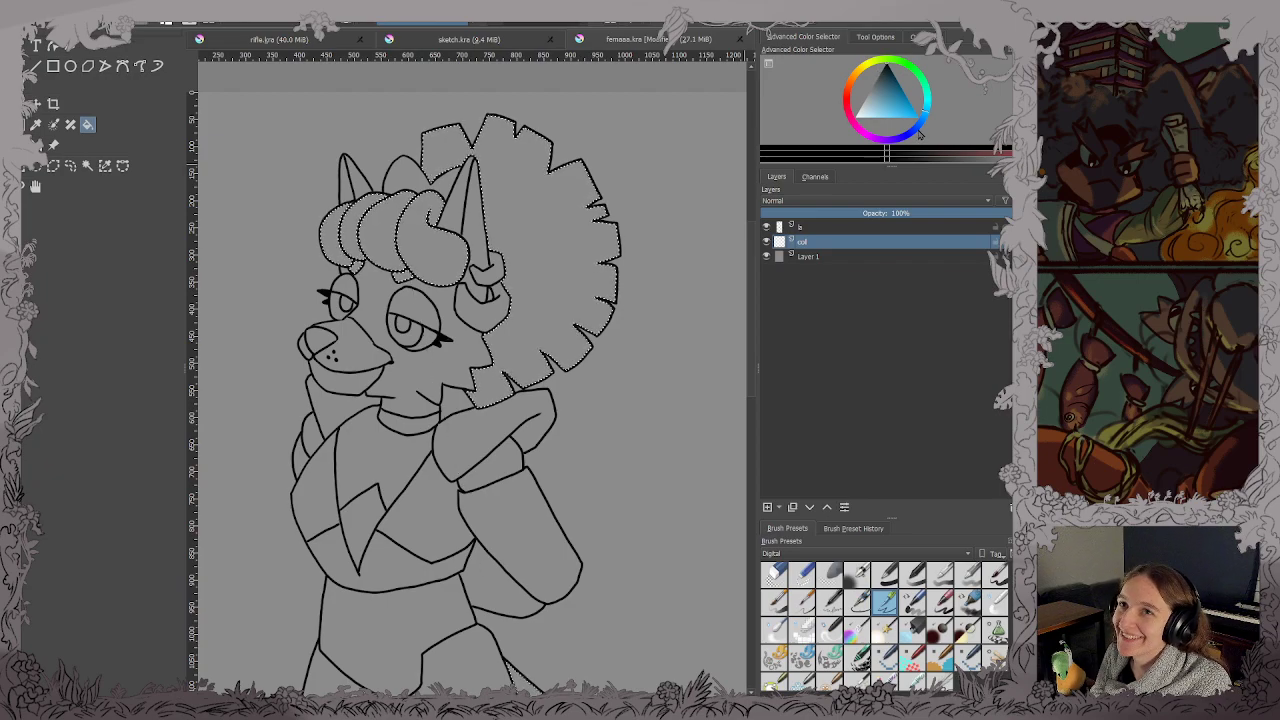
pyautogui.click(889, 80)
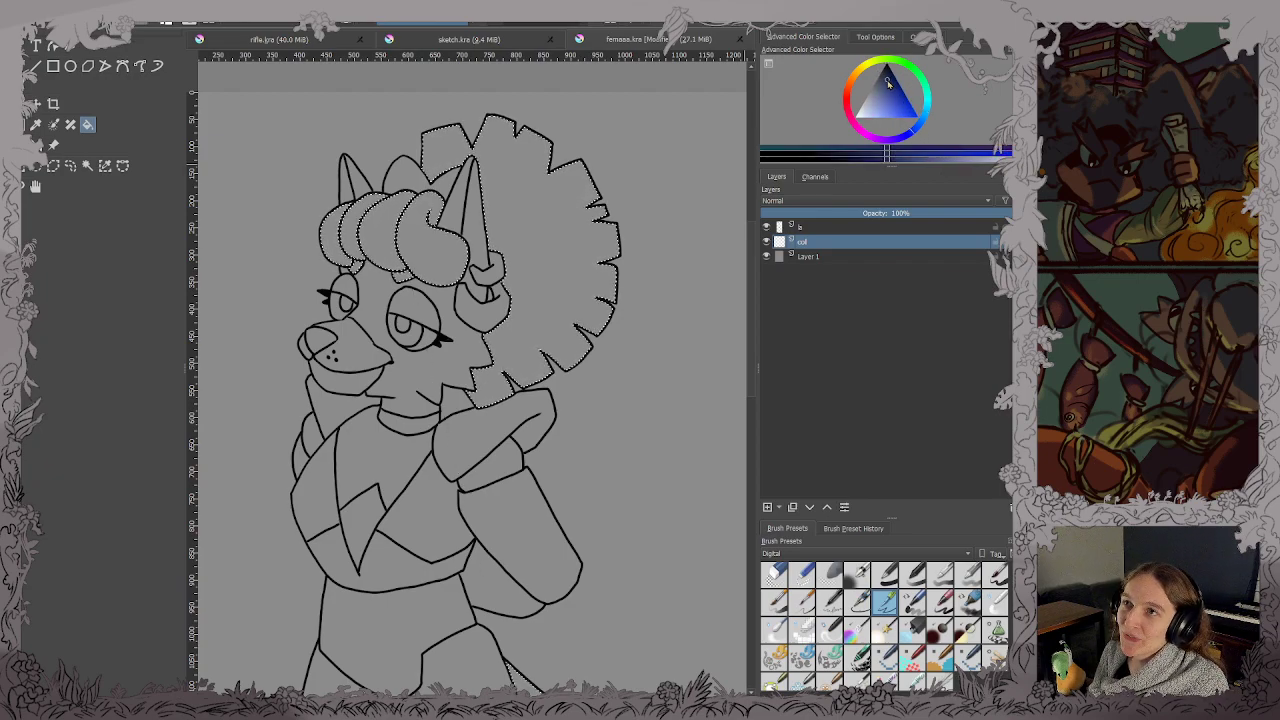
pyautogui.click(508, 275)
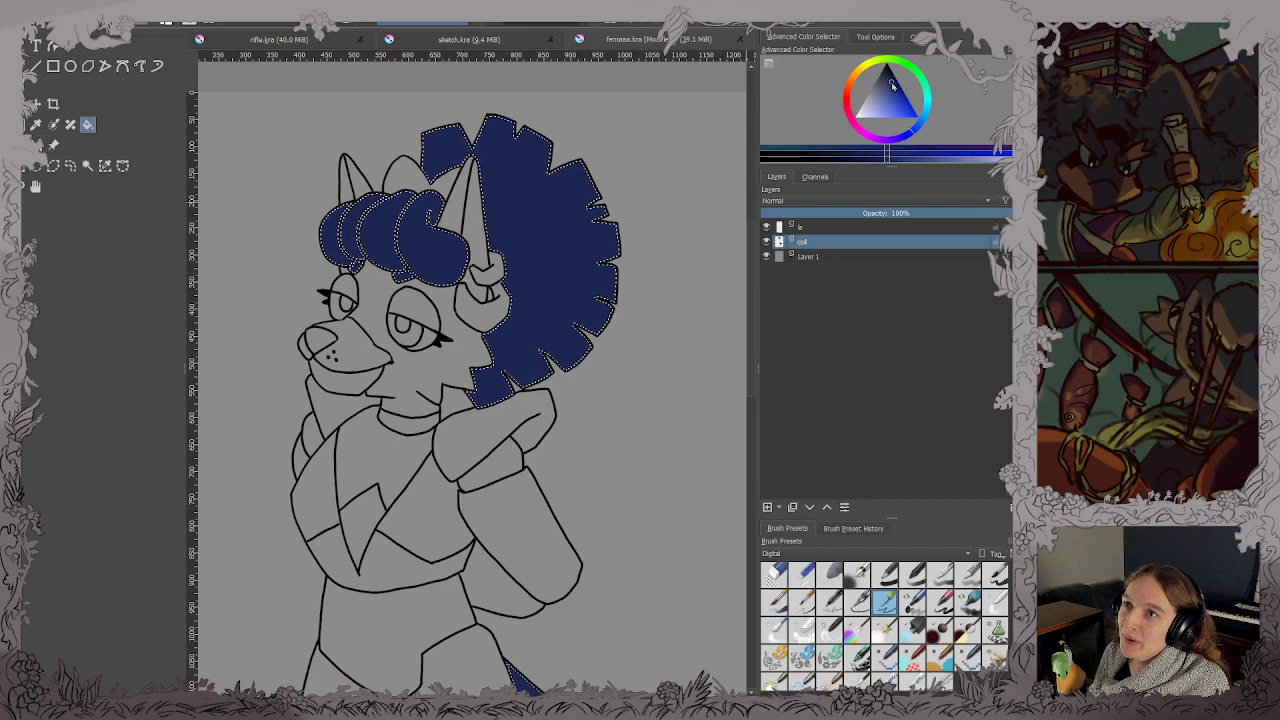
pyautogui.scroll(-2, 366, 245)
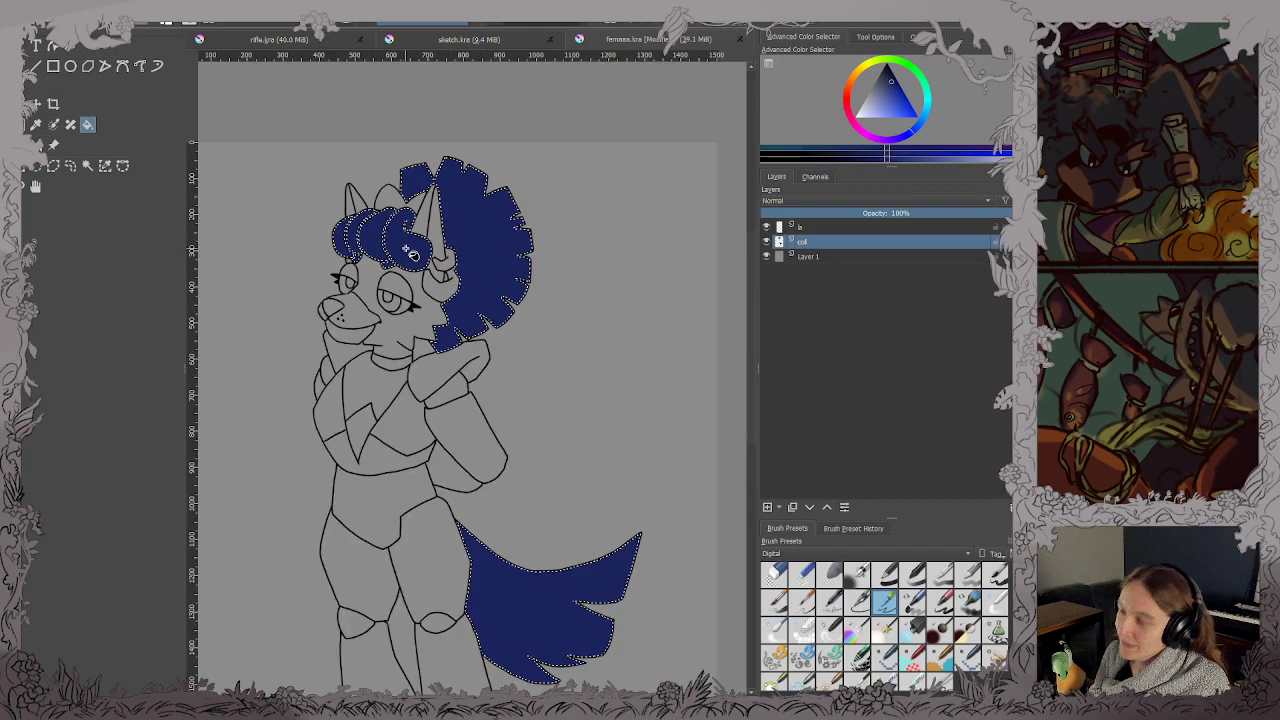
pyautogui.click(406, 254)
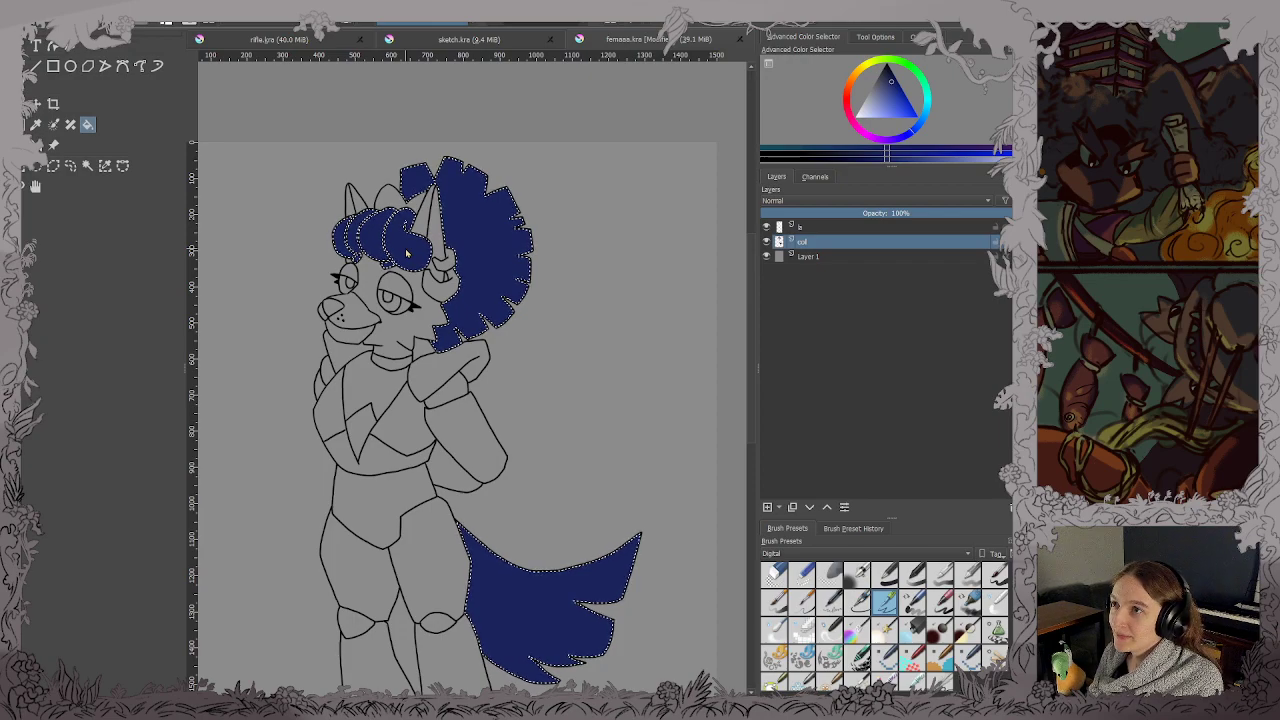
pyautogui.hotkey('ctrl', 'shift', 'a')
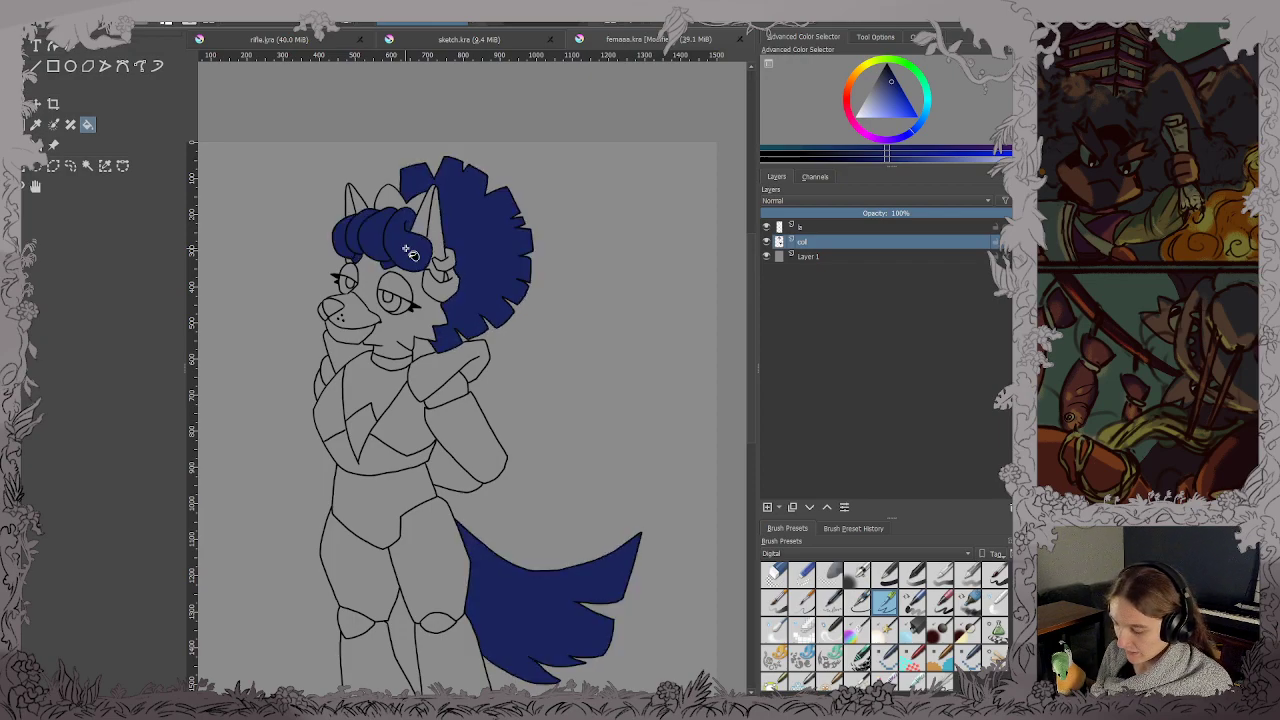
pyautogui.press('b')
pyautogui.press('2')
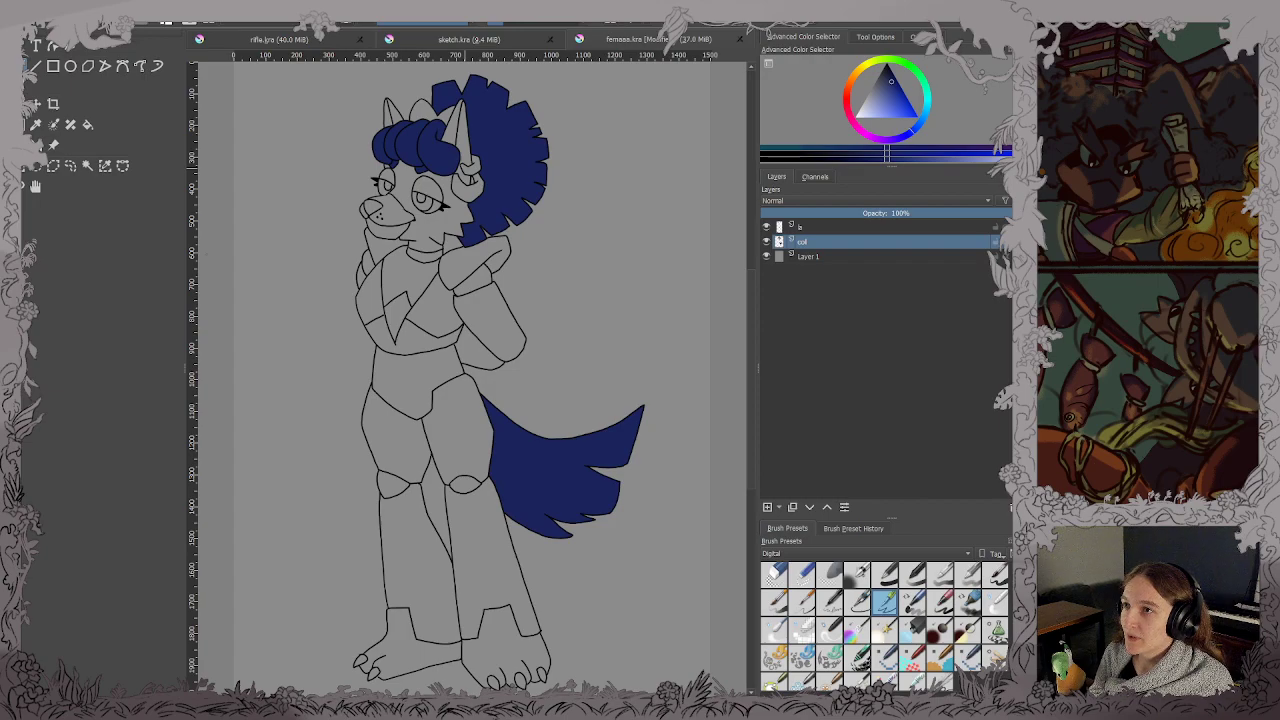
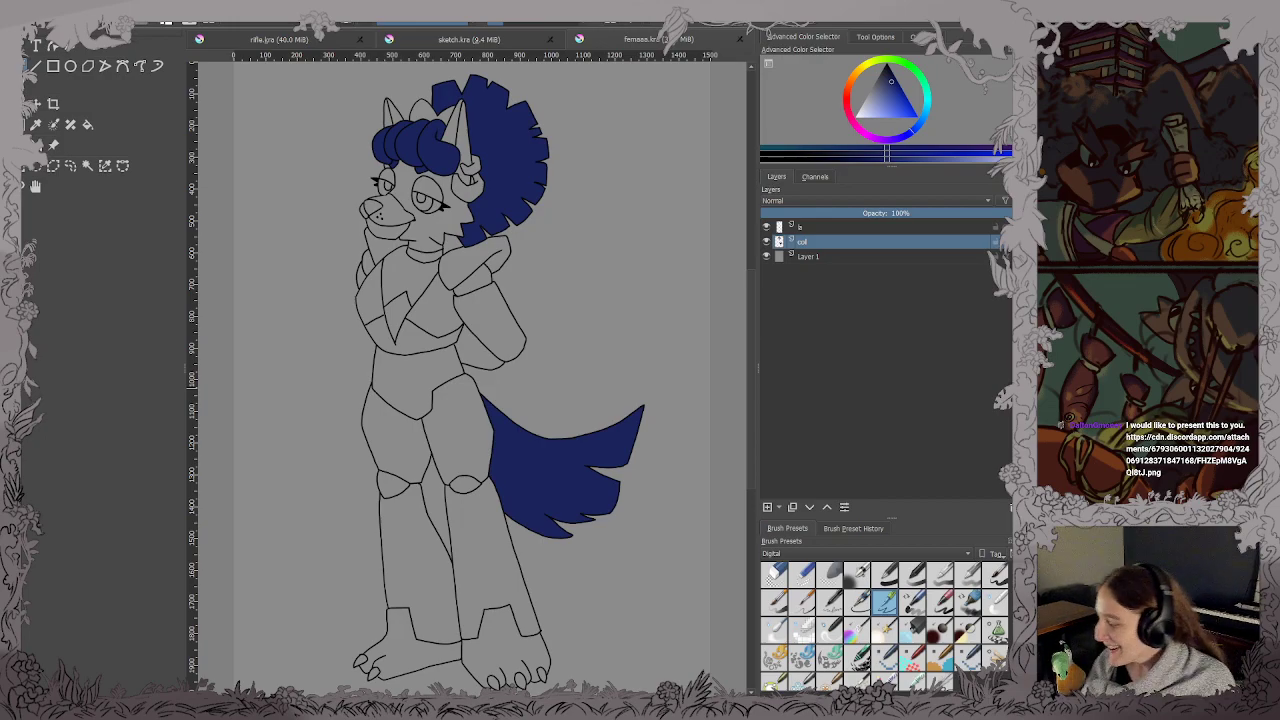
# Switch to the shared comic image and look through its panels, examining the final crying panel up close.
pyautogui.hotkey('alt', 'Tab')
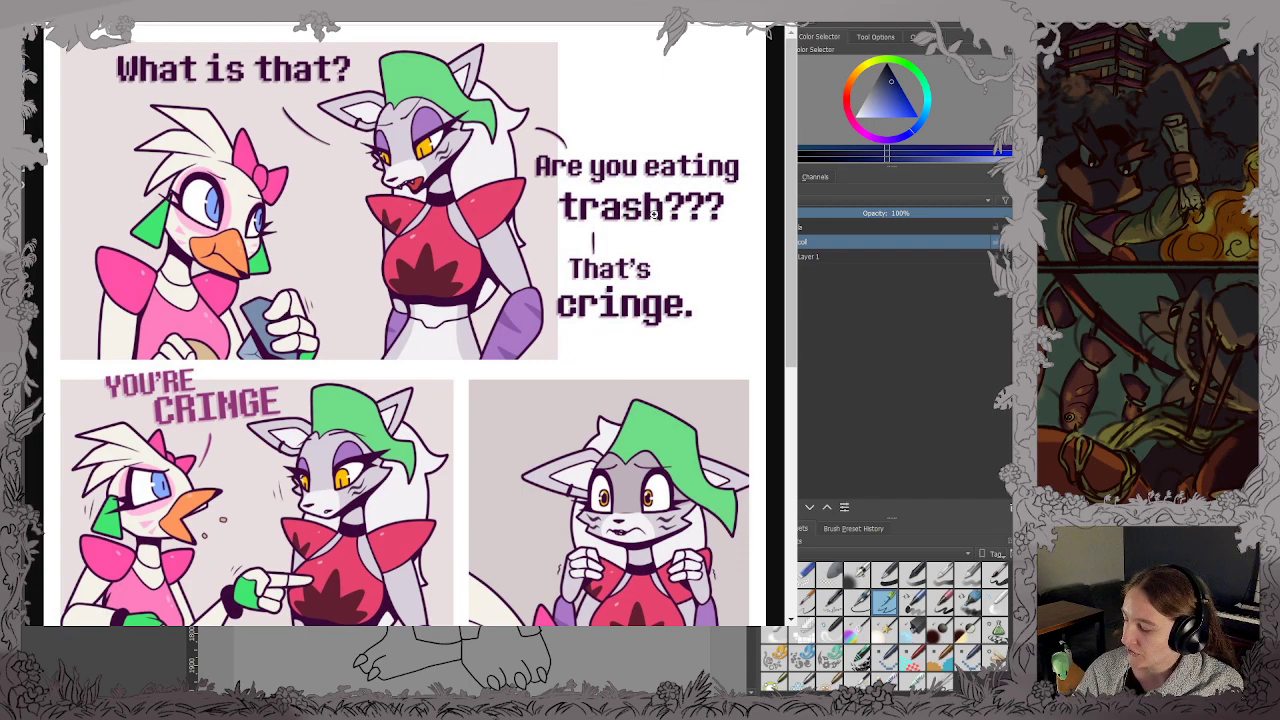
pyautogui.scroll(-3, 650, 218)
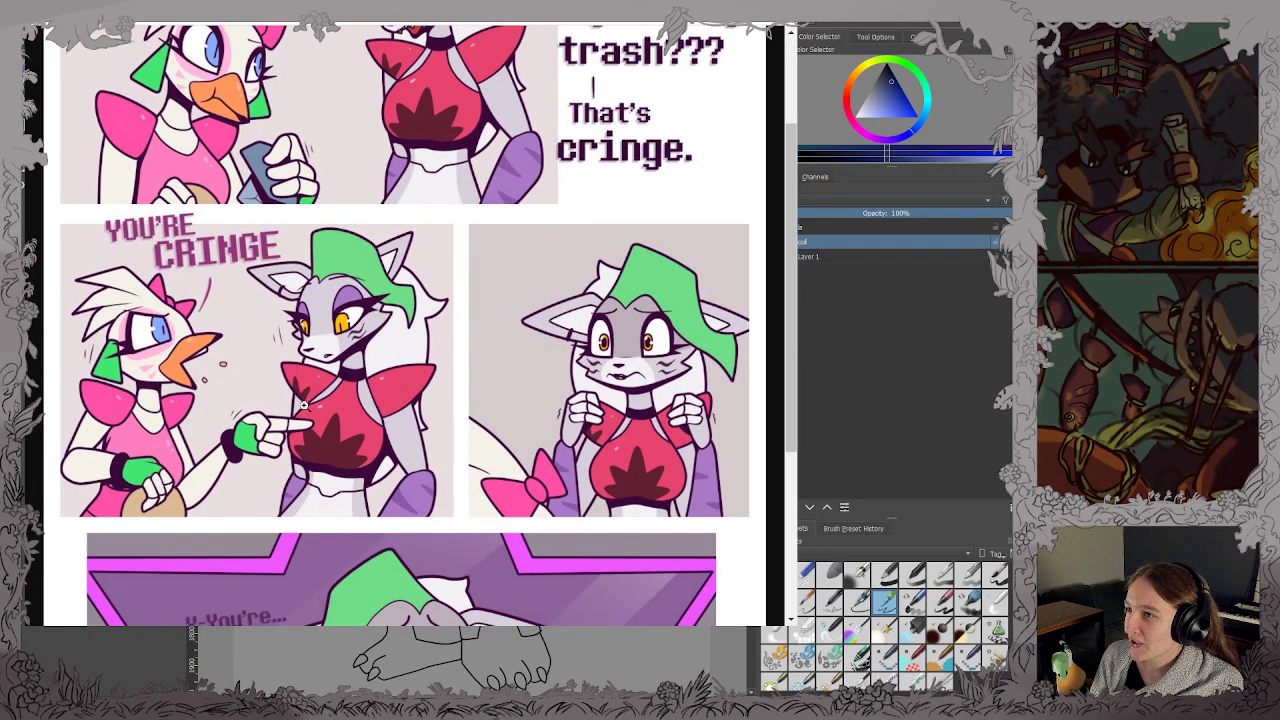
pyautogui.scroll(-5, 304, 407)
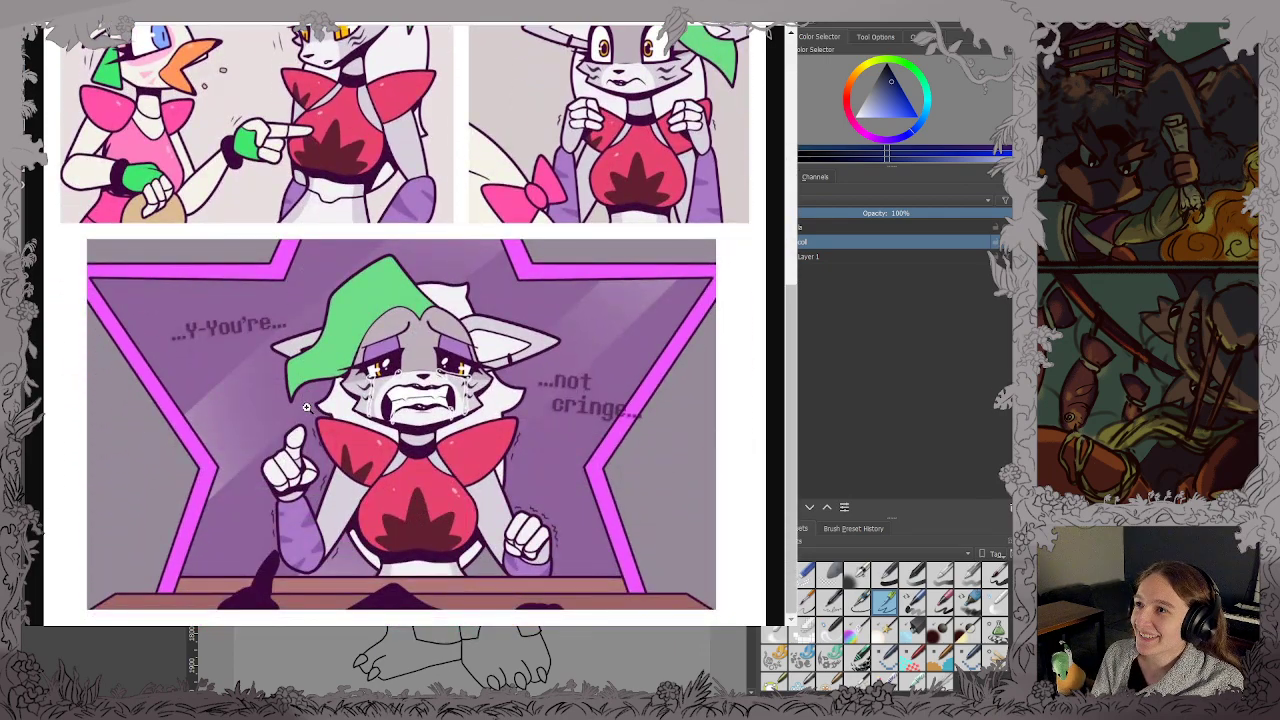
pyautogui.scroll(3, 409, 450)
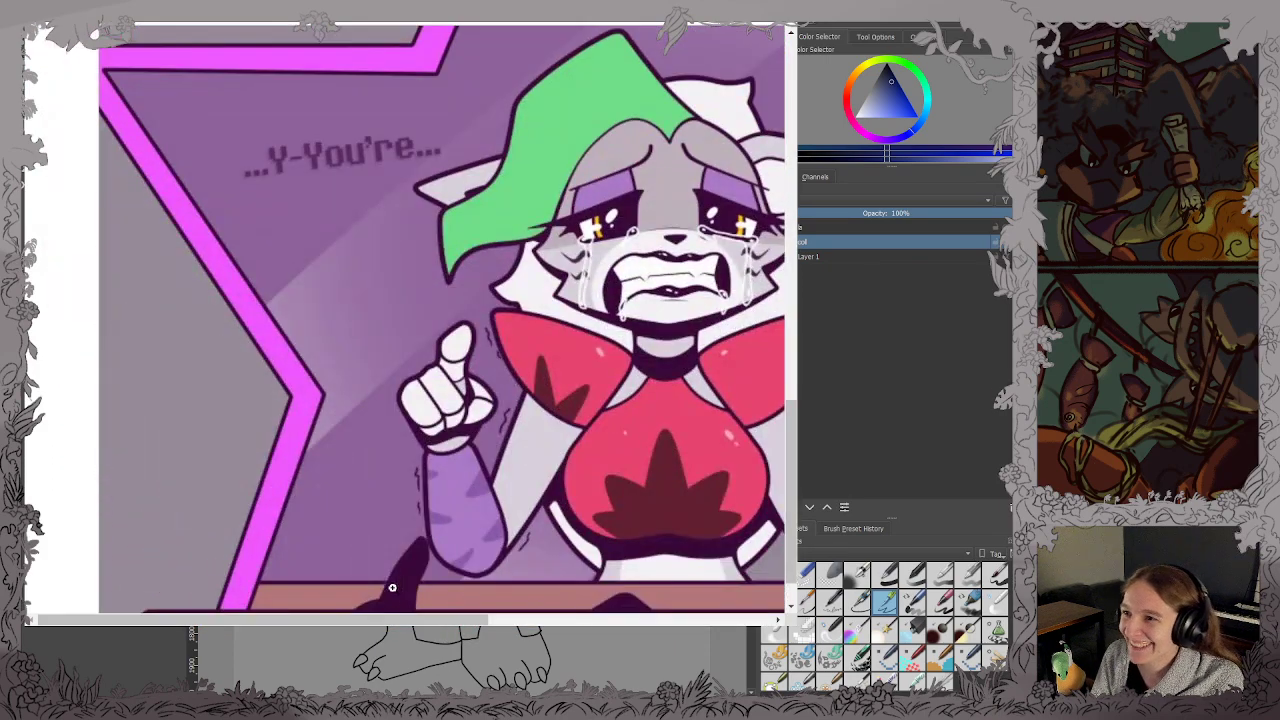
pyautogui.moveTo(410, 618); pyautogui.dragTo(544, 618)
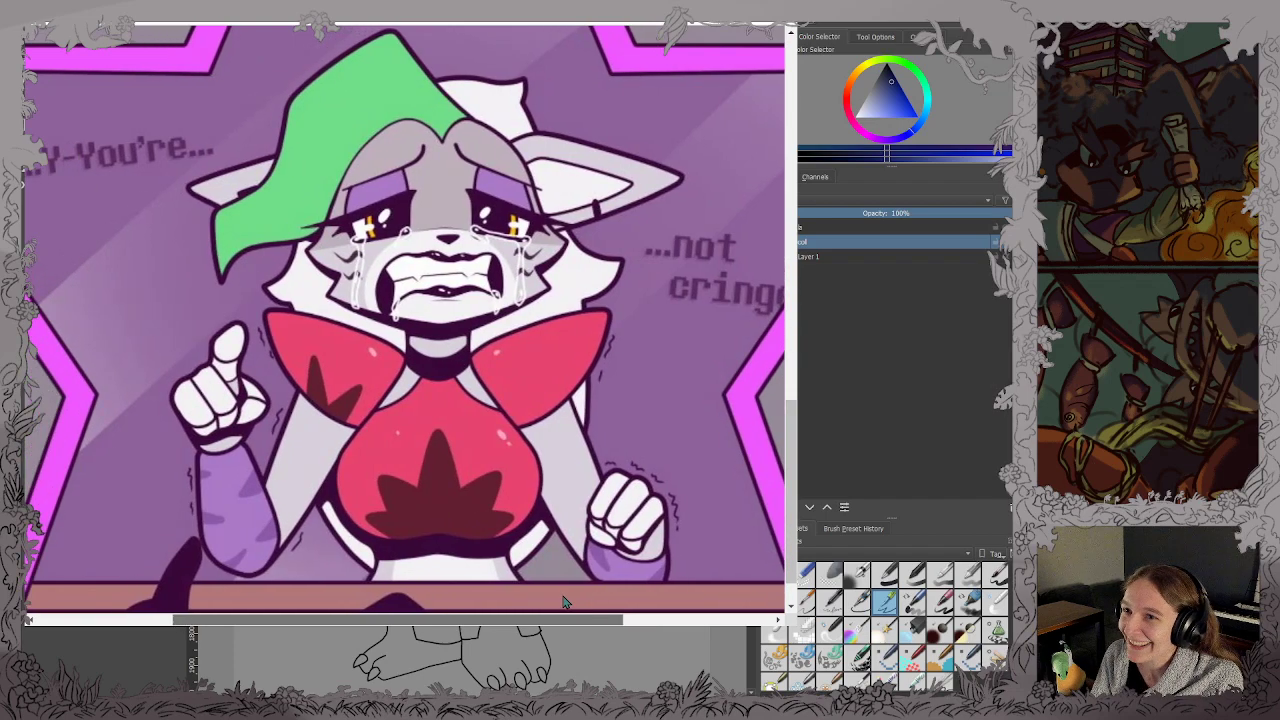
pyautogui.scroll(-1, 527, 509)
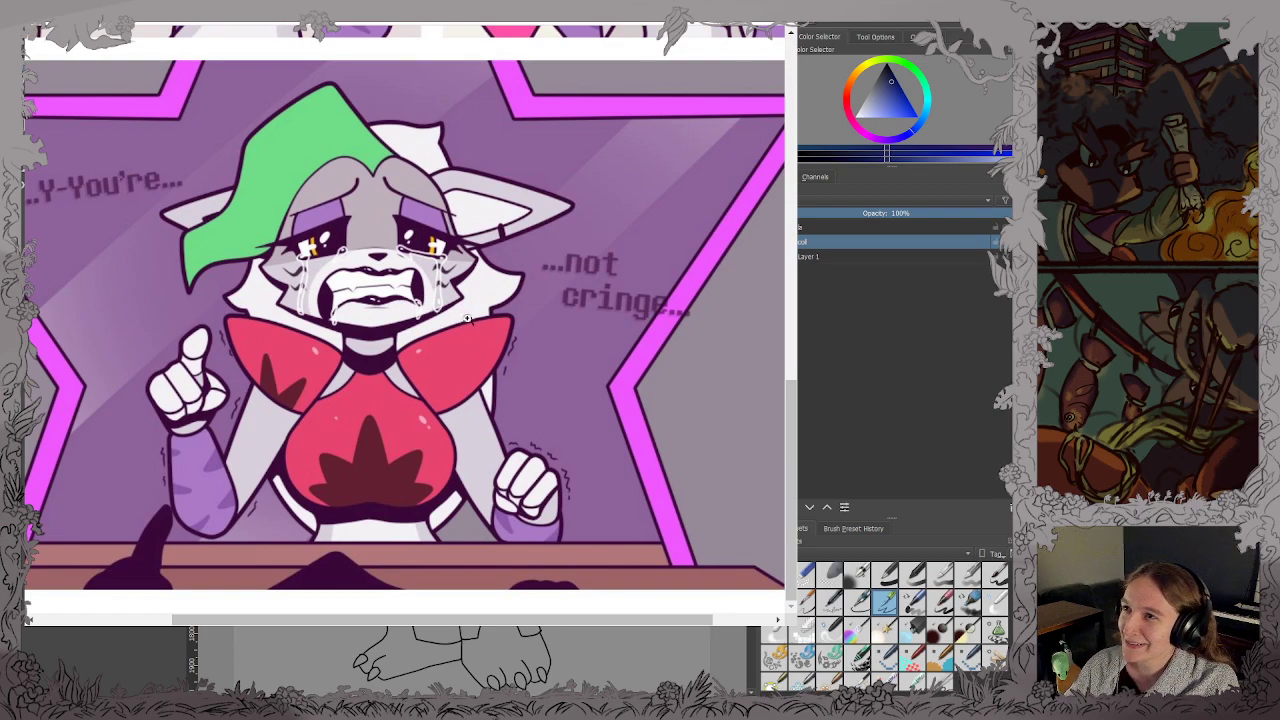
pyautogui.scroll(-1, 462, 149)
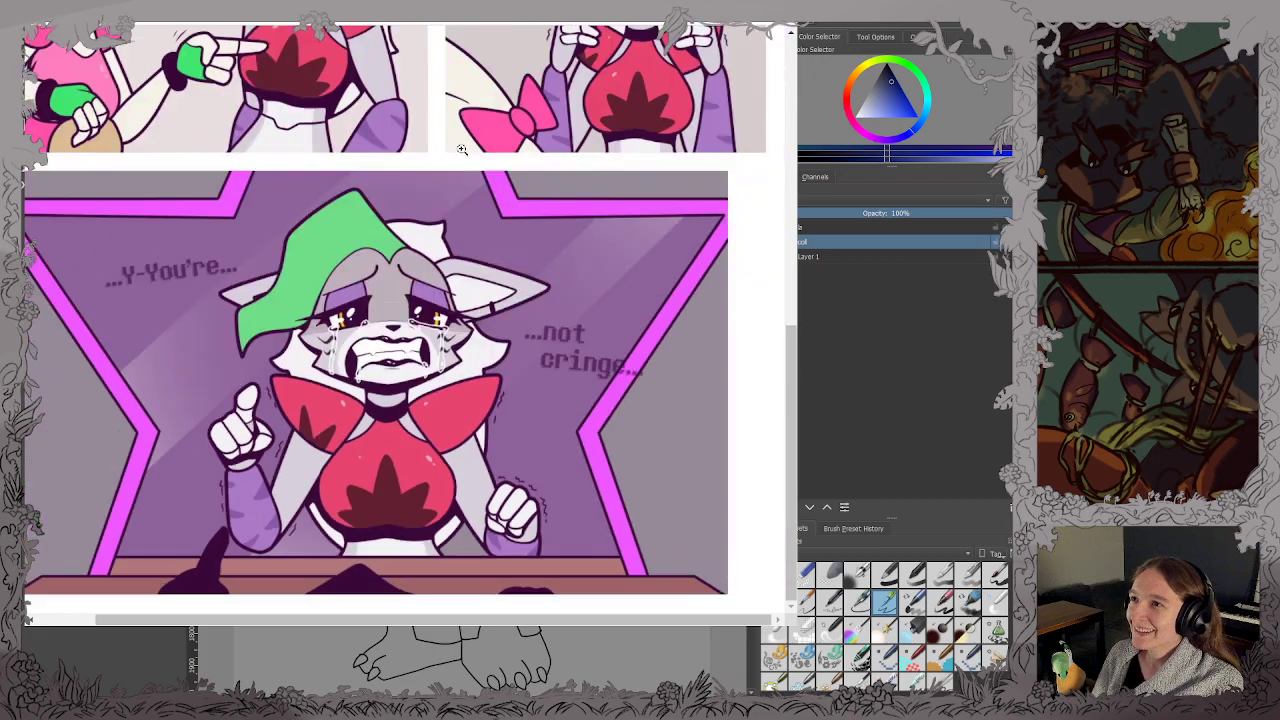
# Look back over the comic's upper panels, and return to the wolf drawing.
pyautogui.scroll(5, 462, 149)
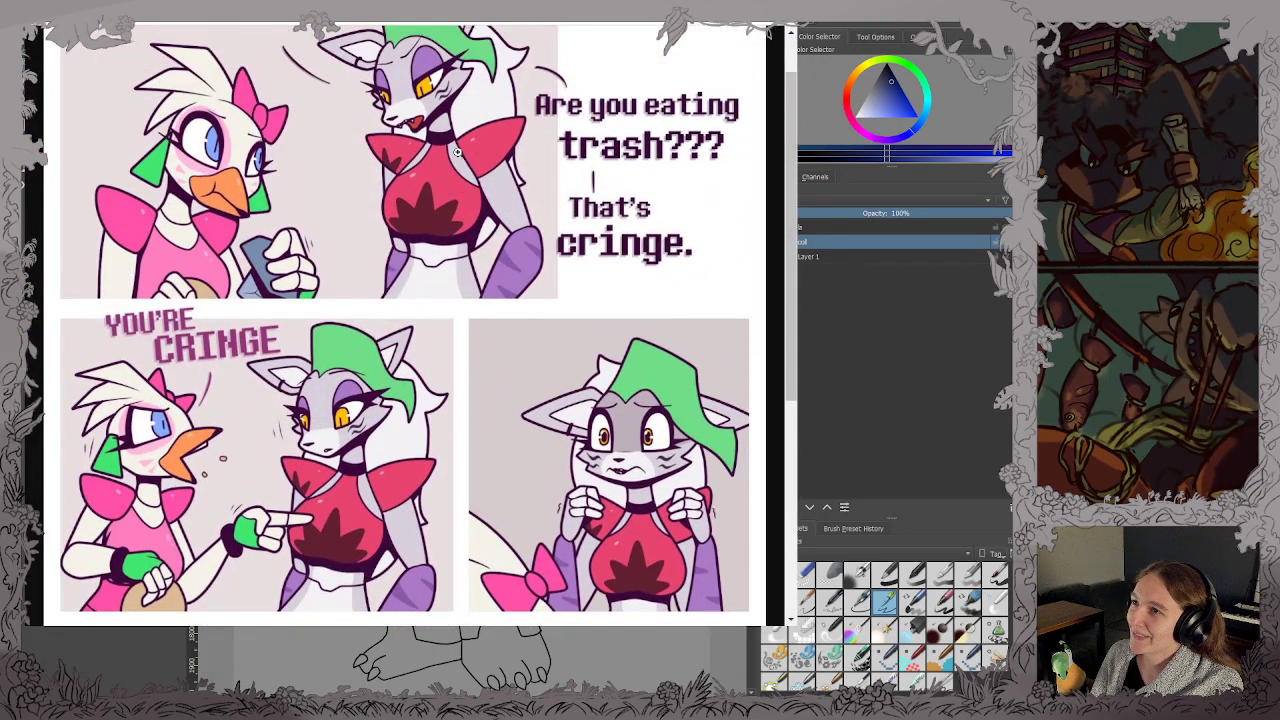
pyautogui.scroll(1, 458, 152)
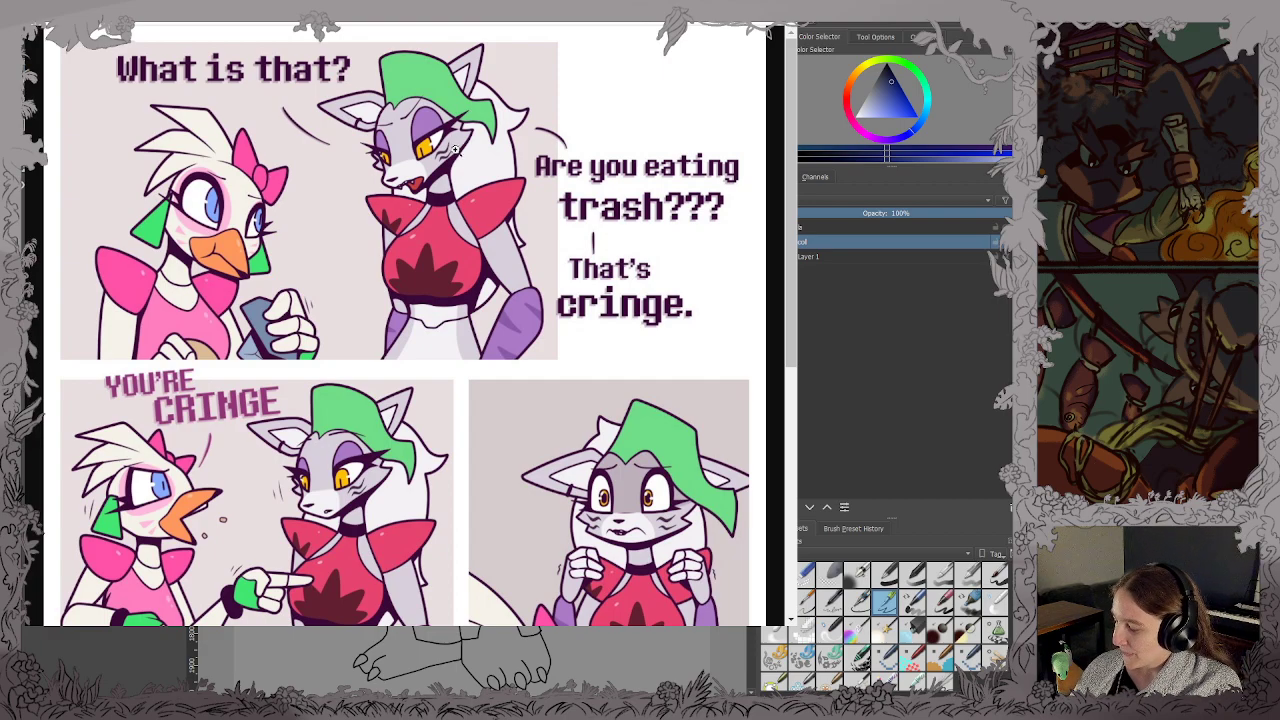
pyautogui.hotkey('alt', 'Tab')
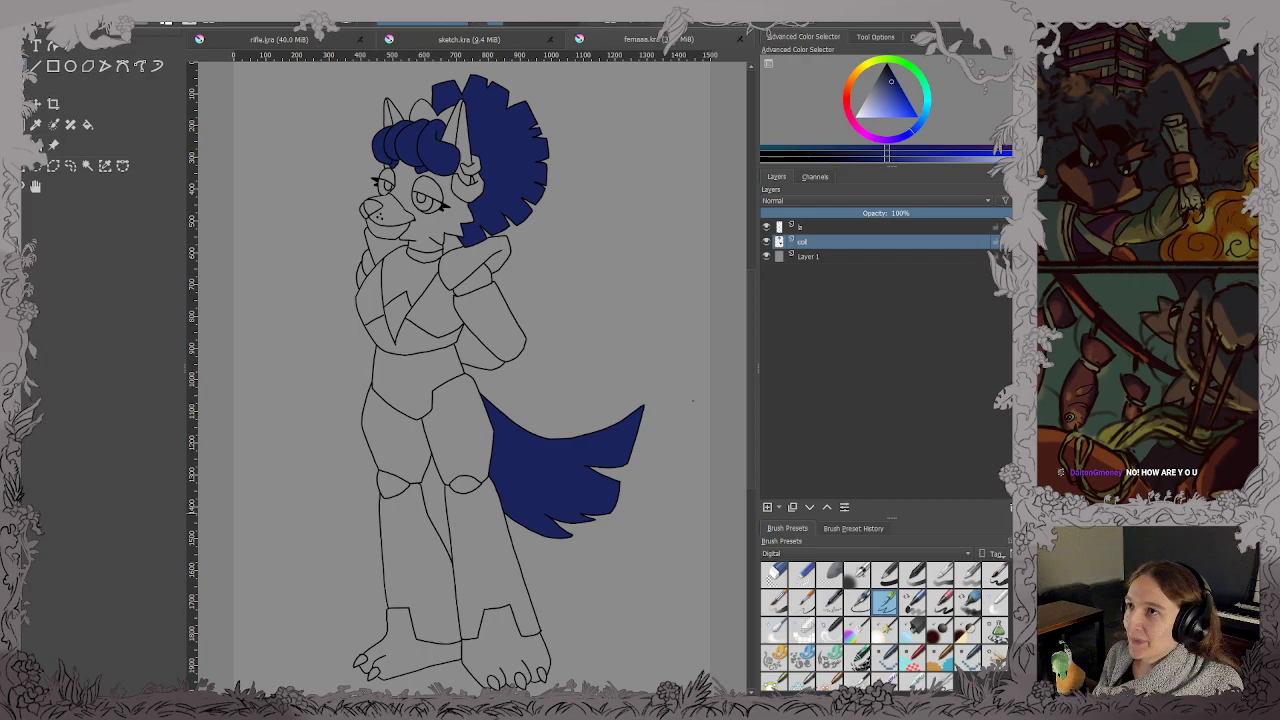
# Select the wolf's pointed chest marking, the face around the eyes and muzzle, and the inner ears by contiguous area.
pyautogui.click(87, 166)
pyautogui.moveTo(443, 402); pyautogui.dragTo(527, 508)
pyautogui.scroll(3, 516, 366)
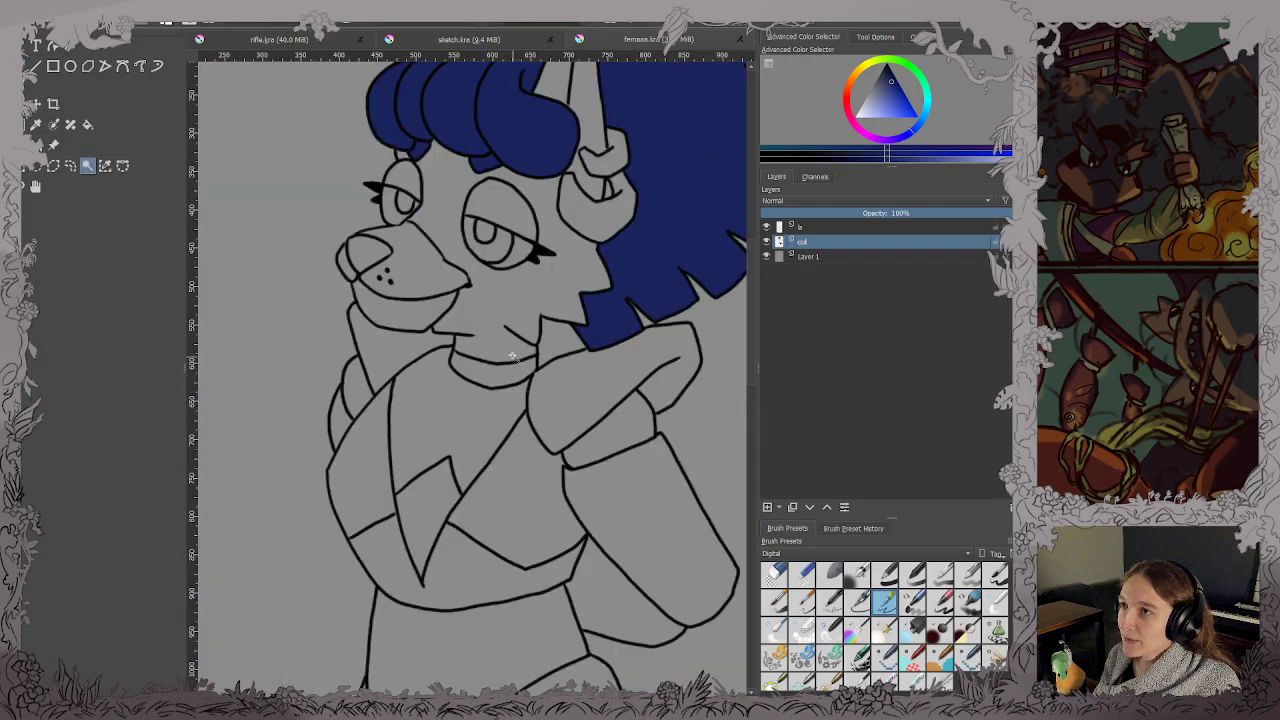
pyautogui.click(425, 487)
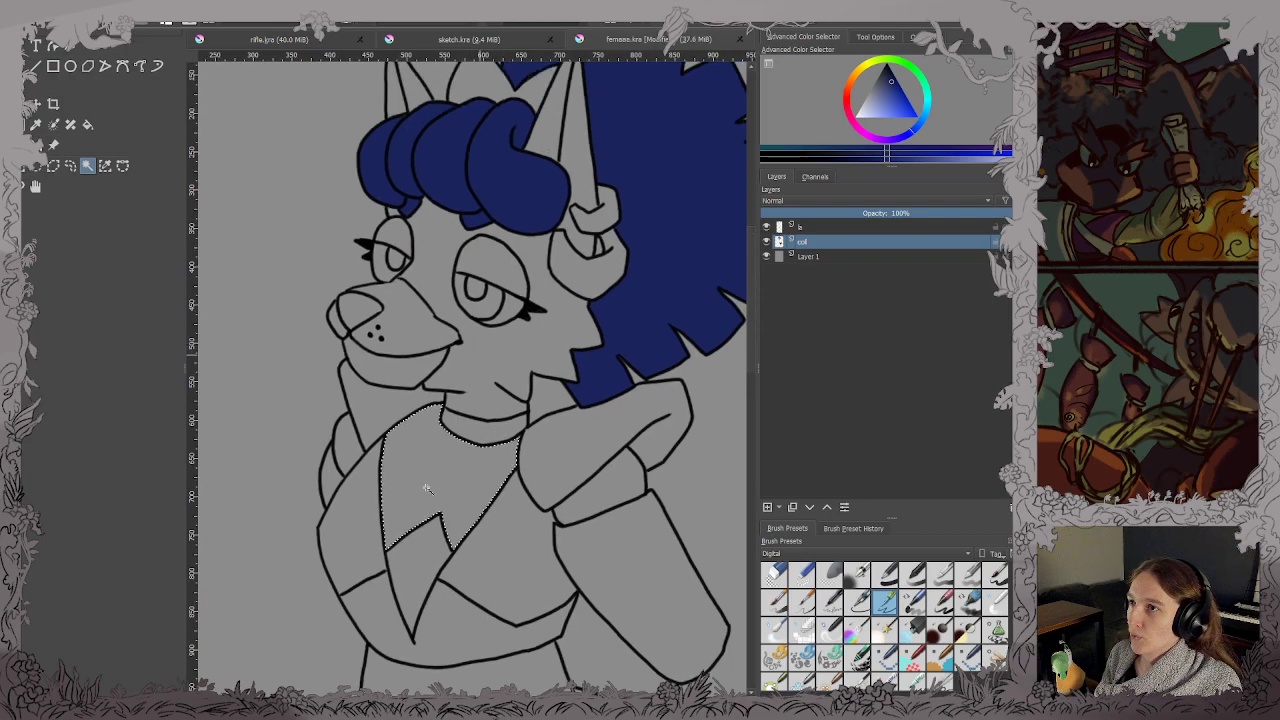
pyautogui.click(500, 385)
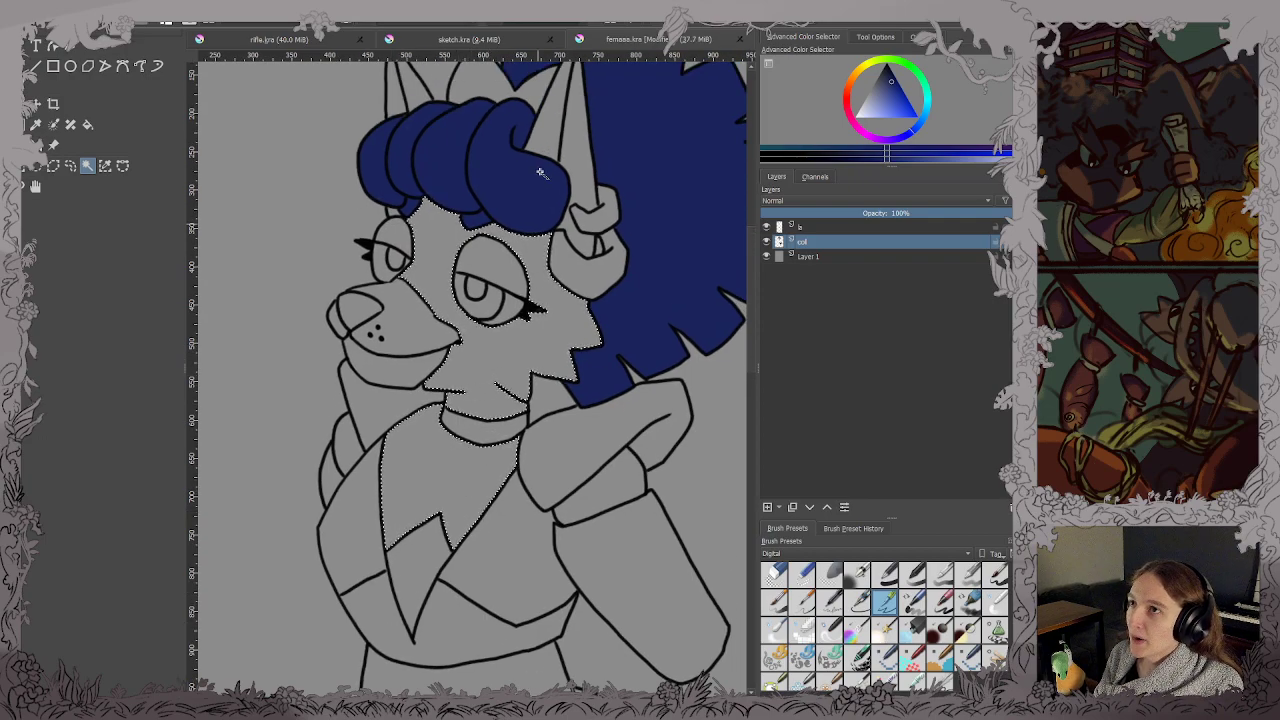
pyautogui.scroll(3, 540, 172)
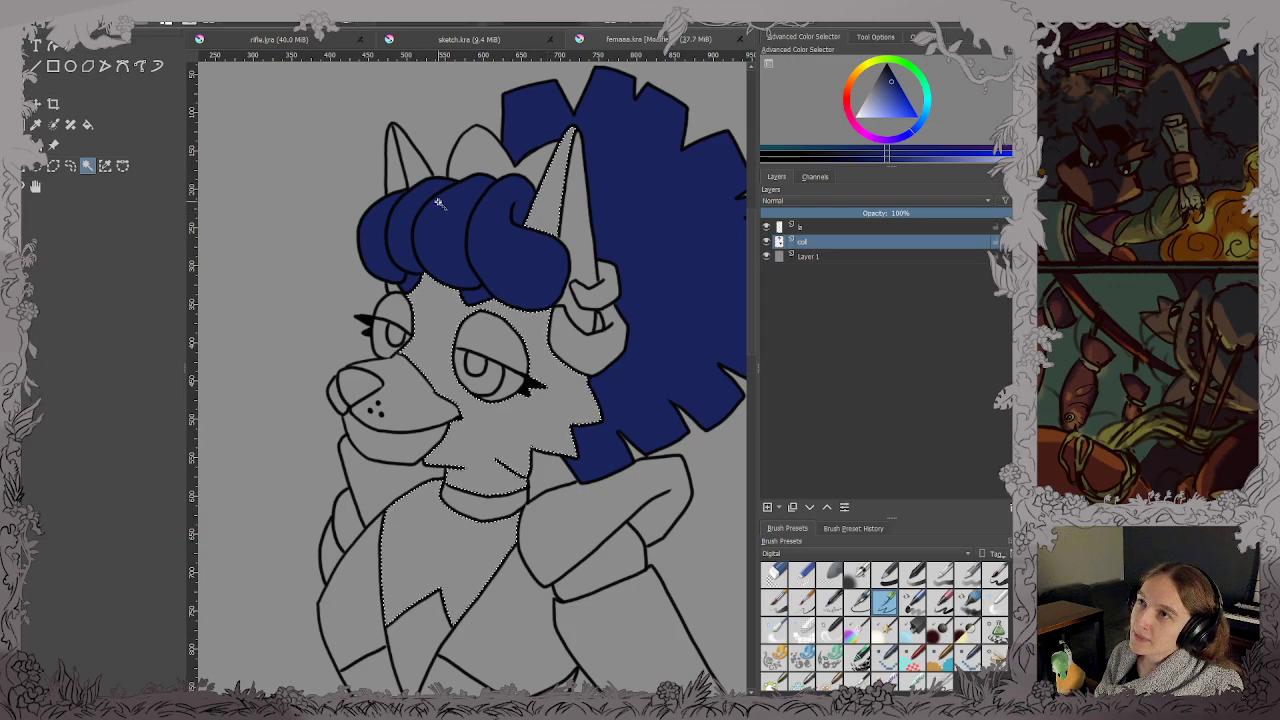
pyautogui.scroll(-1, 510, 415)
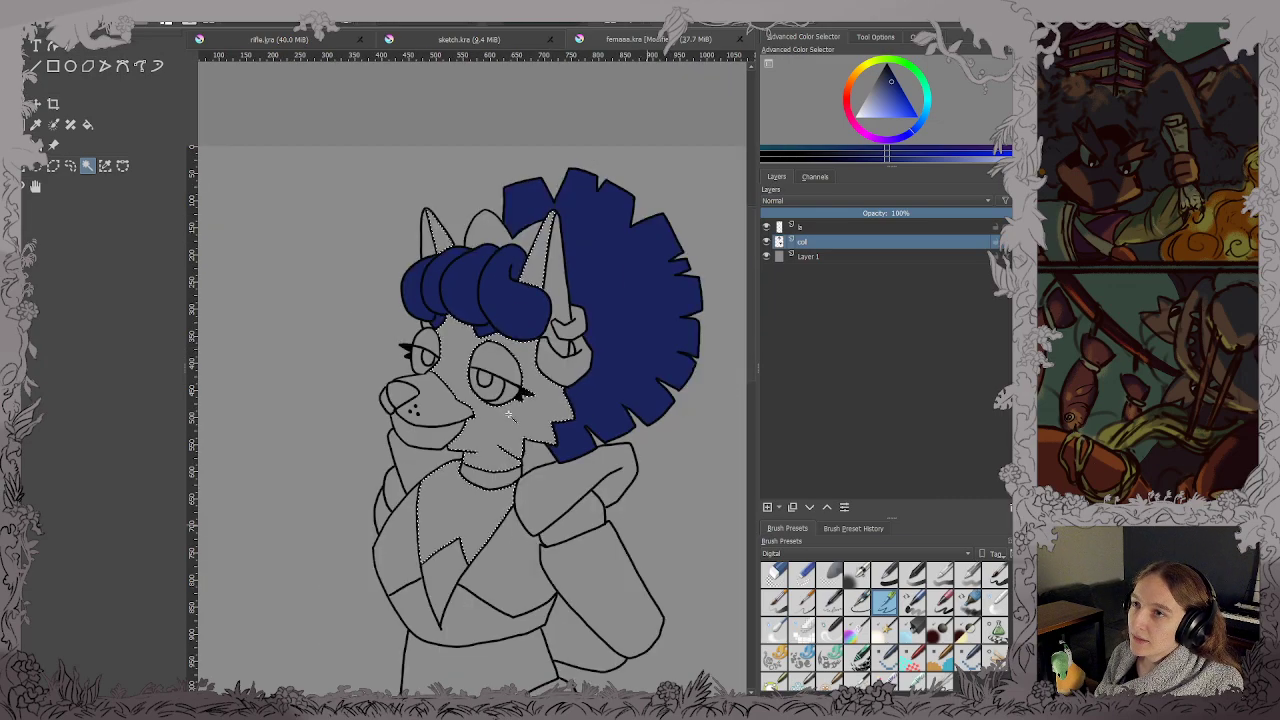
pyautogui.scroll(3, 455, 295)
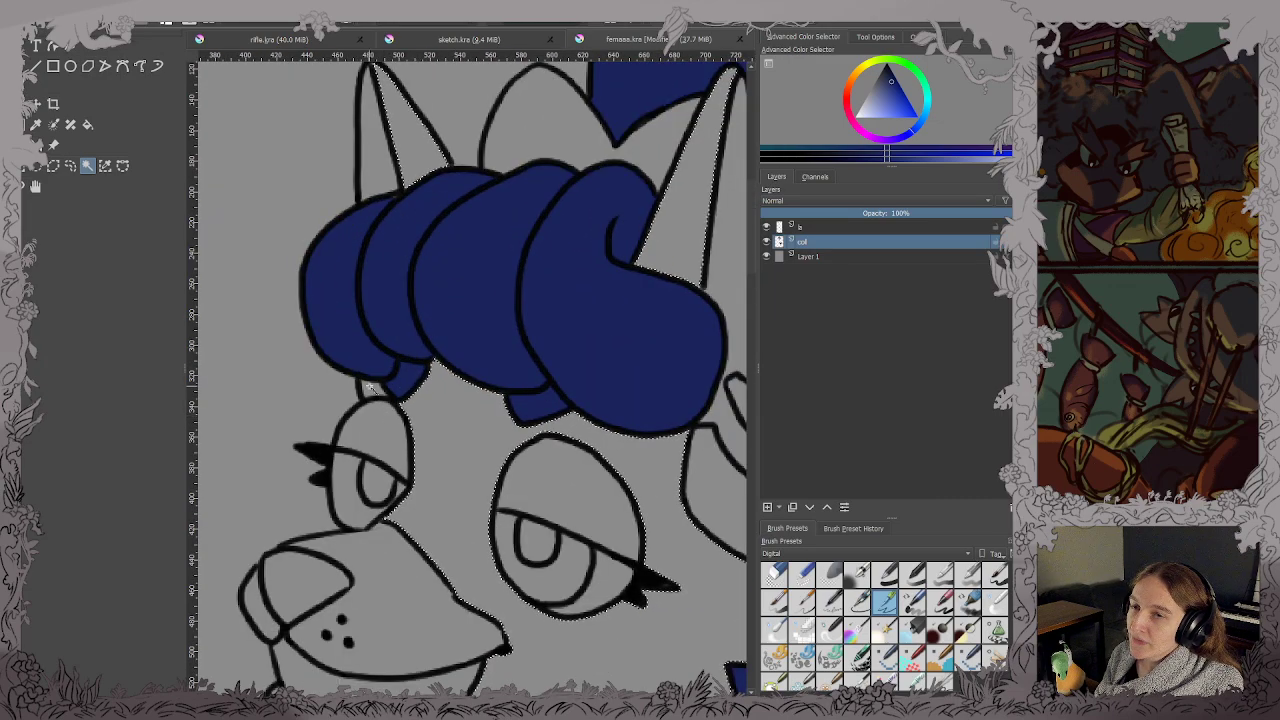
pyautogui.scroll(-4, 368, 388)
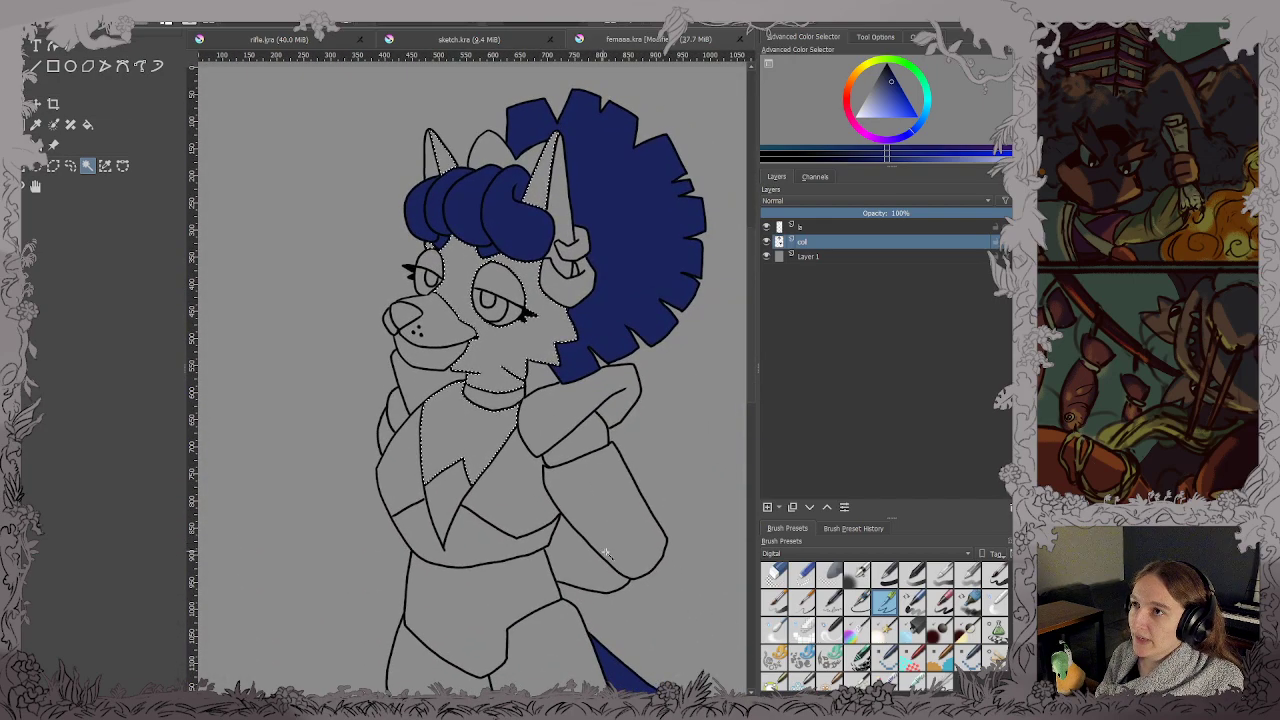
# Add the forearm behind the elbow, both thighs and both shins to the selection.
pyautogui.moveTo(606, 551); pyautogui.dragTo(575, 370)
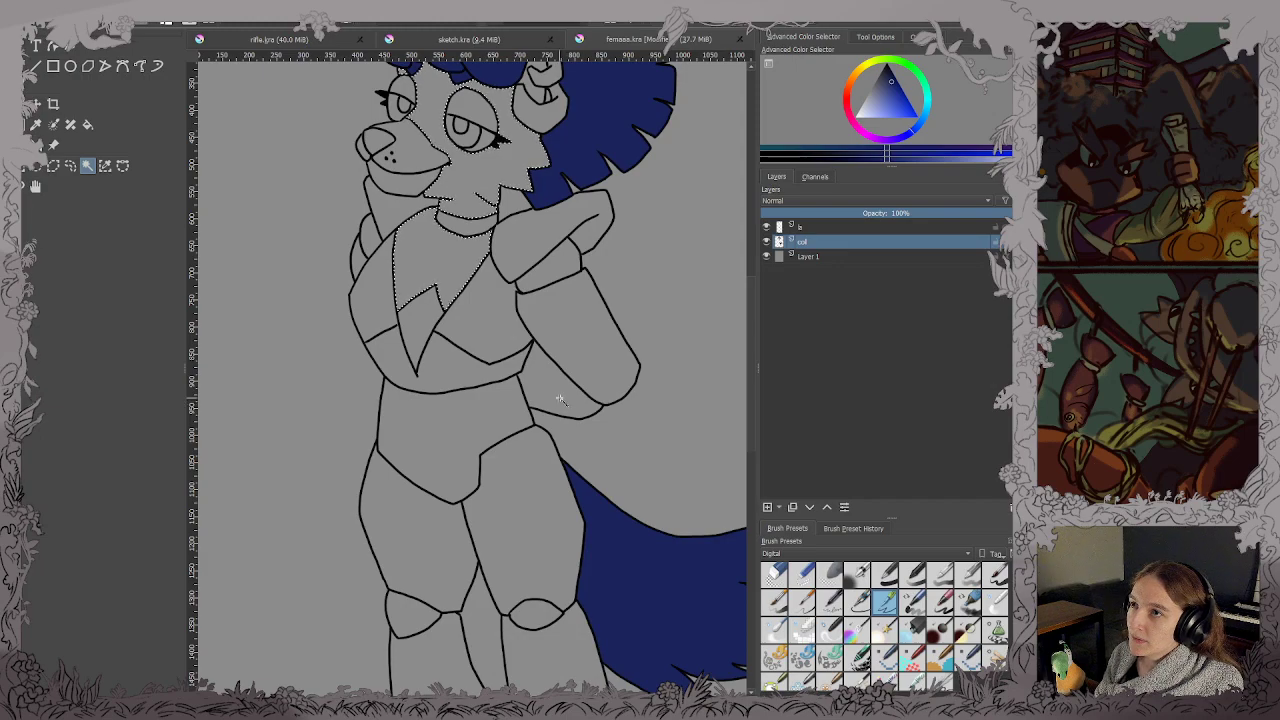
pyautogui.scroll(-3, 560, 400)
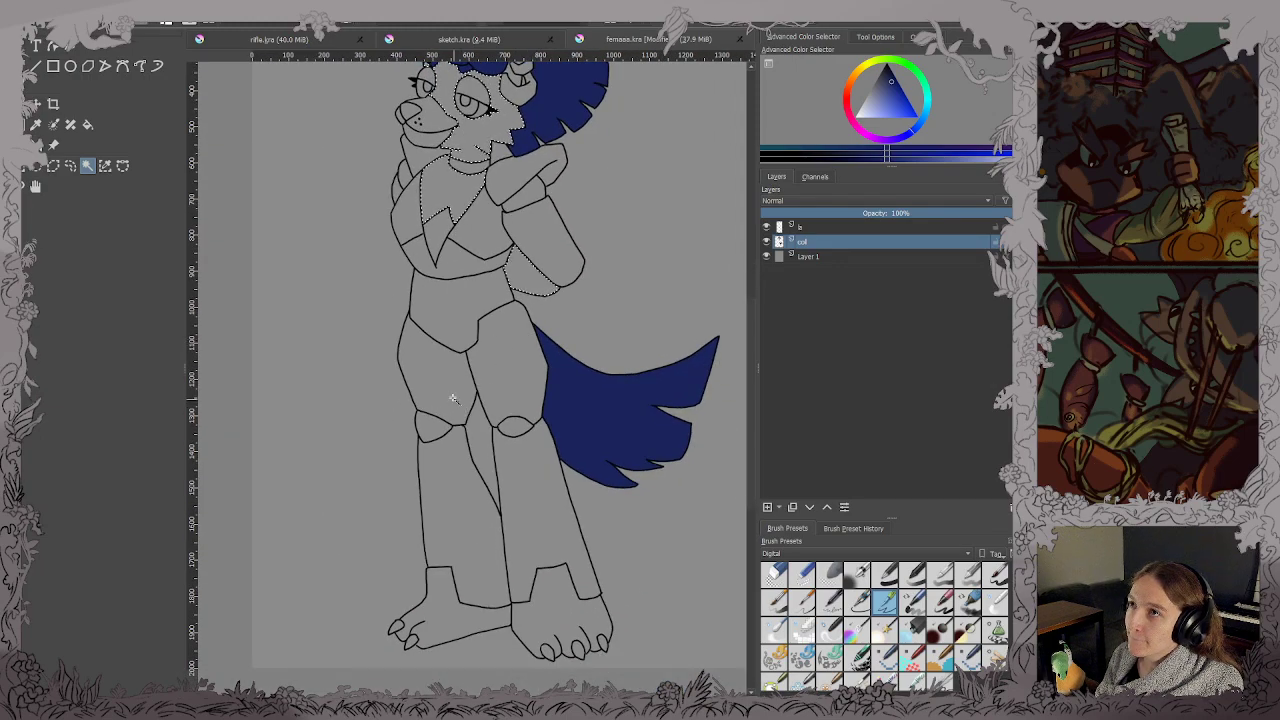
pyautogui.click(530, 495)
pyautogui.click(477, 591)
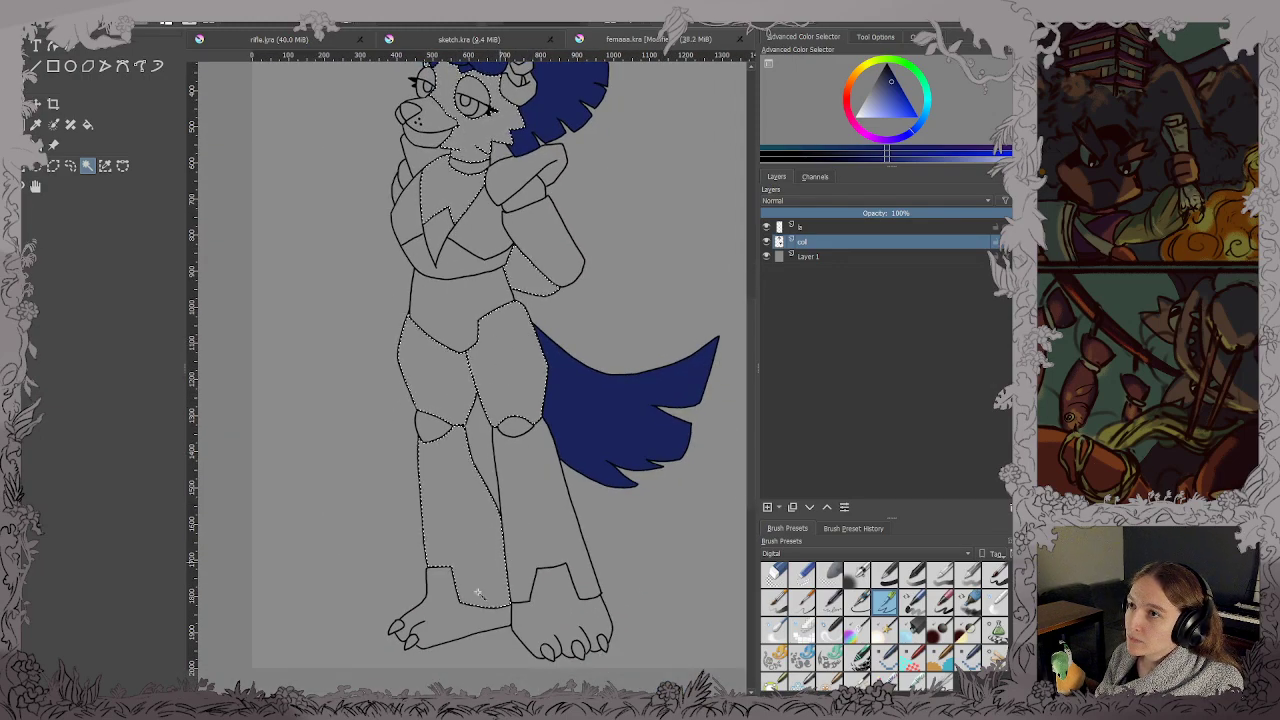
pyautogui.hotkey('ctrl', 'z')
pyautogui.hotkey('ctrl', 'z')
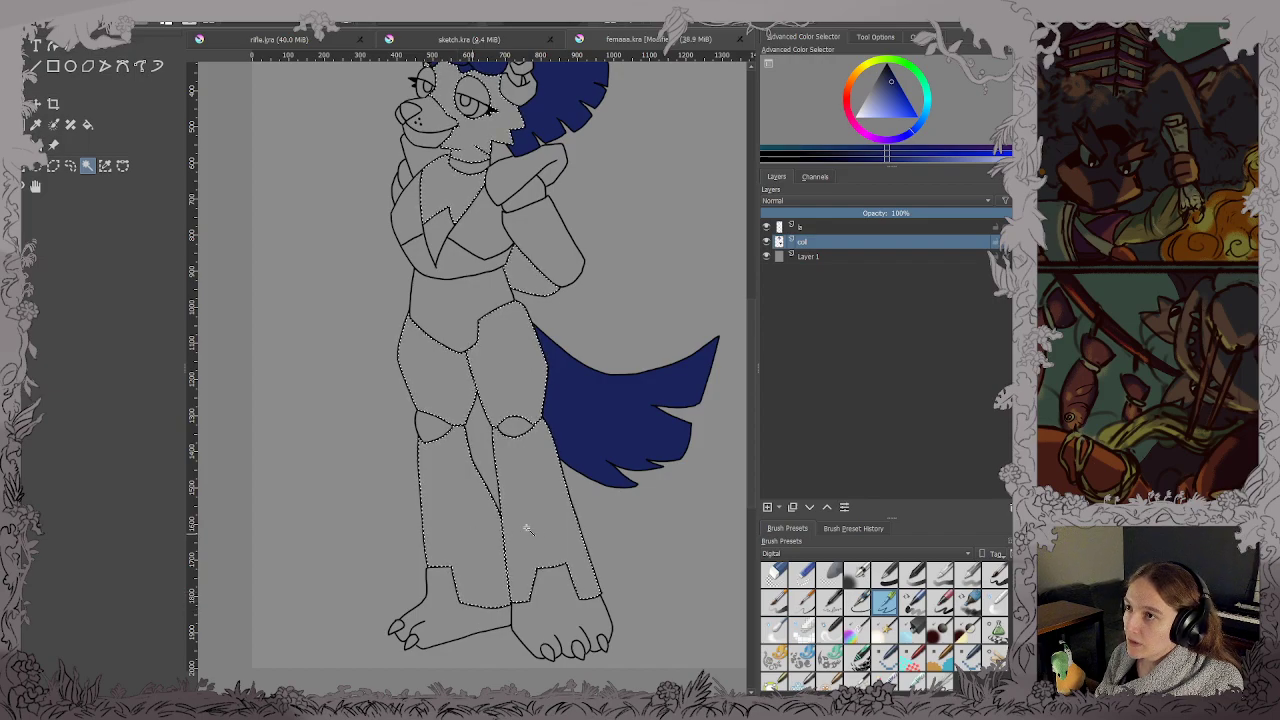
# Try to add the front foot to the selection, and undo it together with the shins.
pyautogui.keyDown('shift'); pyautogui.click(563, 608); pyautogui.keyUp('shift')
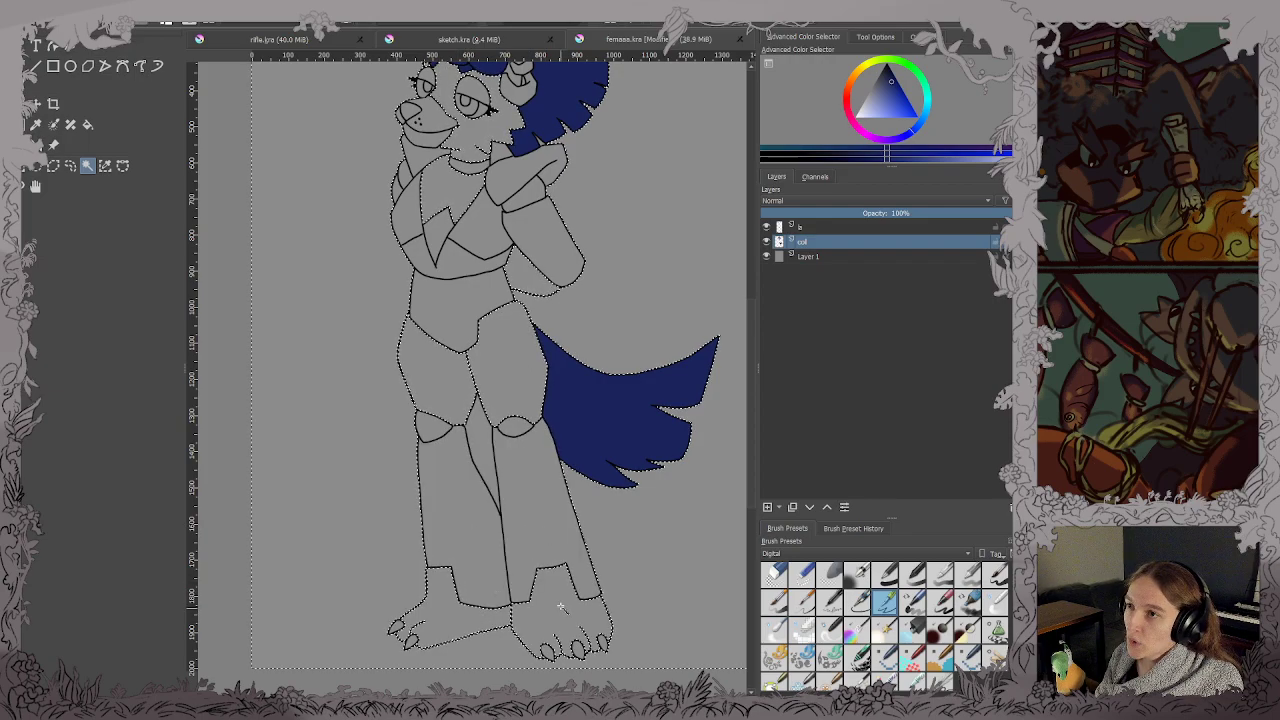
pyautogui.scroll(6, 565, 605)
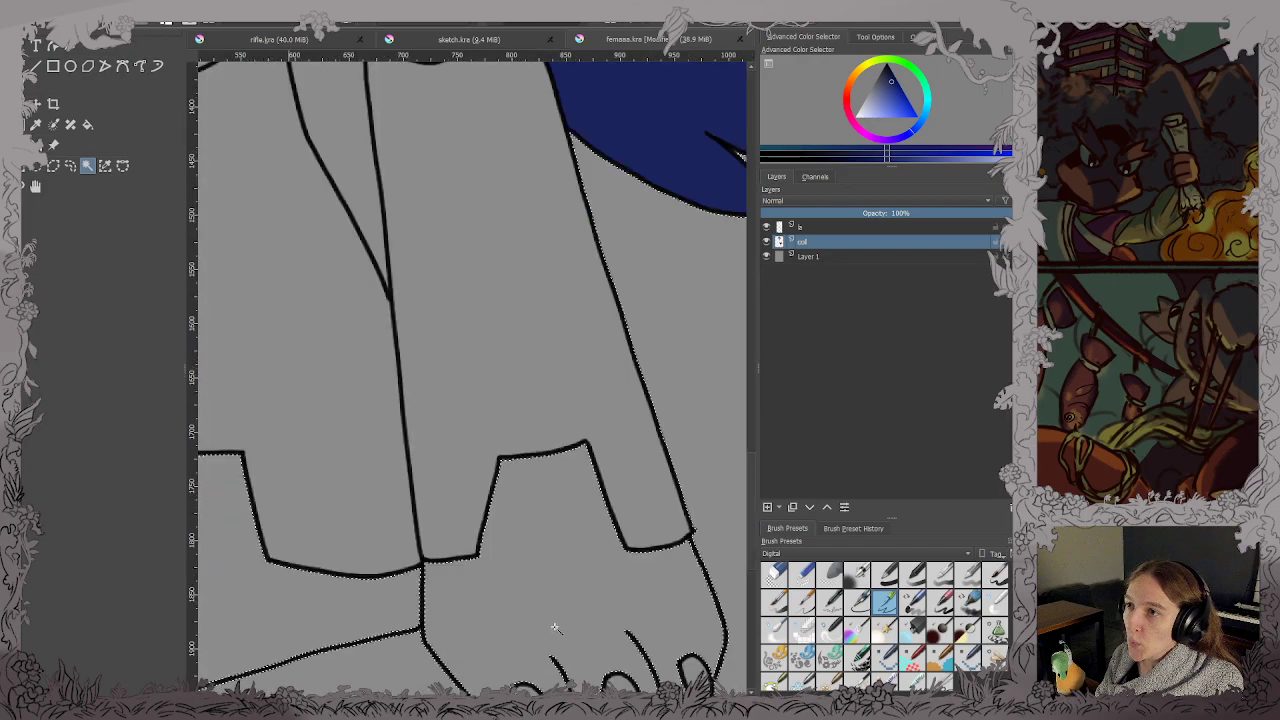
pyautogui.moveTo(500, 481); pyautogui.dragTo(608, 499)
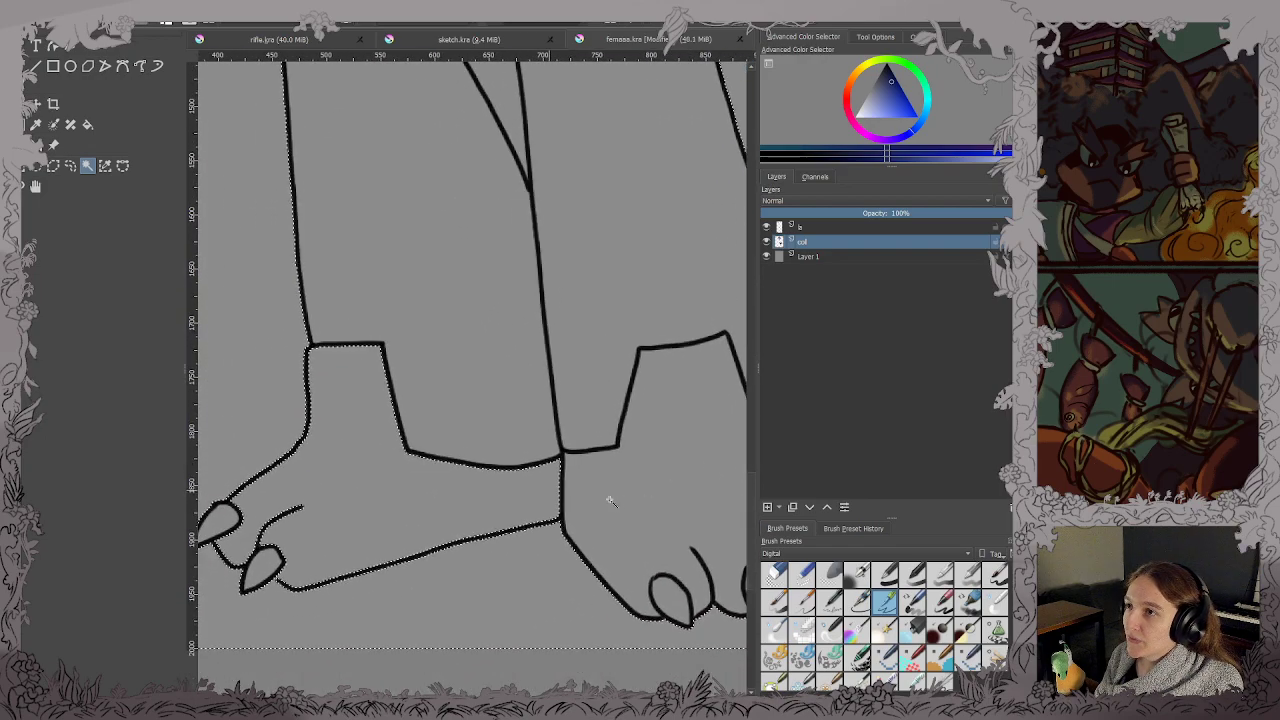
pyautogui.hotkey('ctrl', 'z')
# Check the line art for a gap beside the rear foot's claw, temporarily hiding Layer 1.
pyautogui.scroll(6, 408, 510)
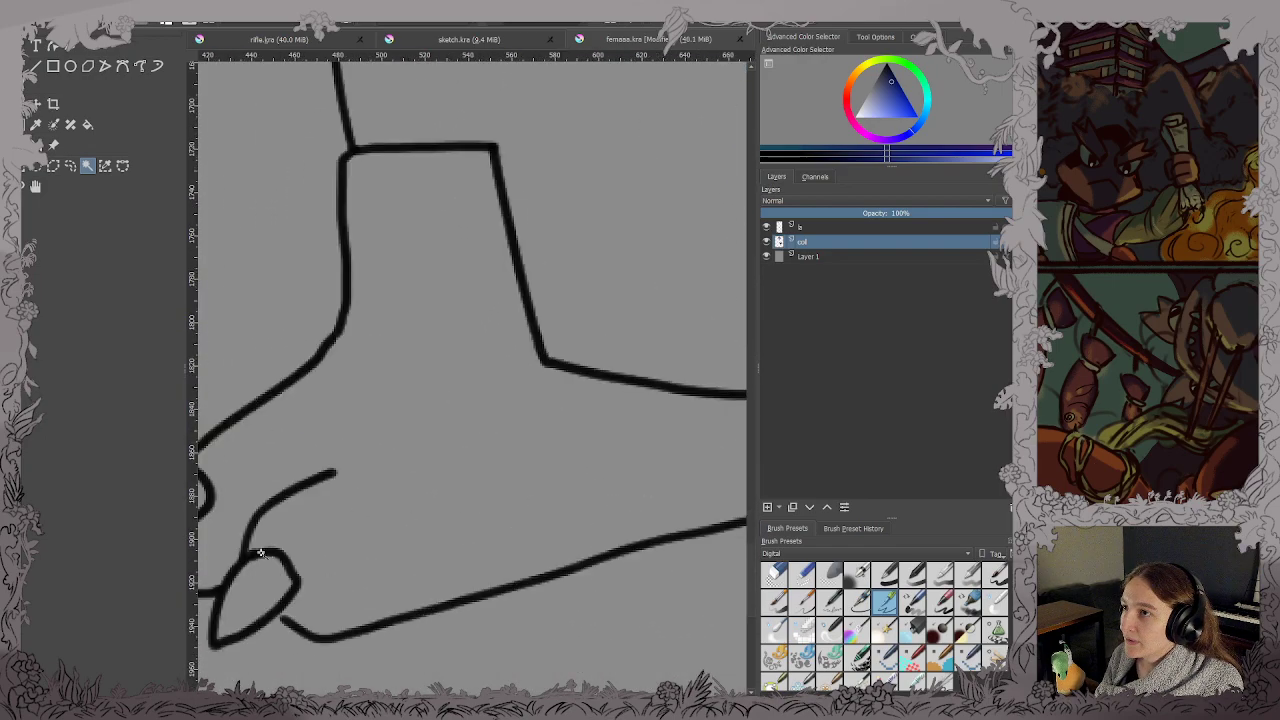
pyautogui.scroll(3, 369, 501)
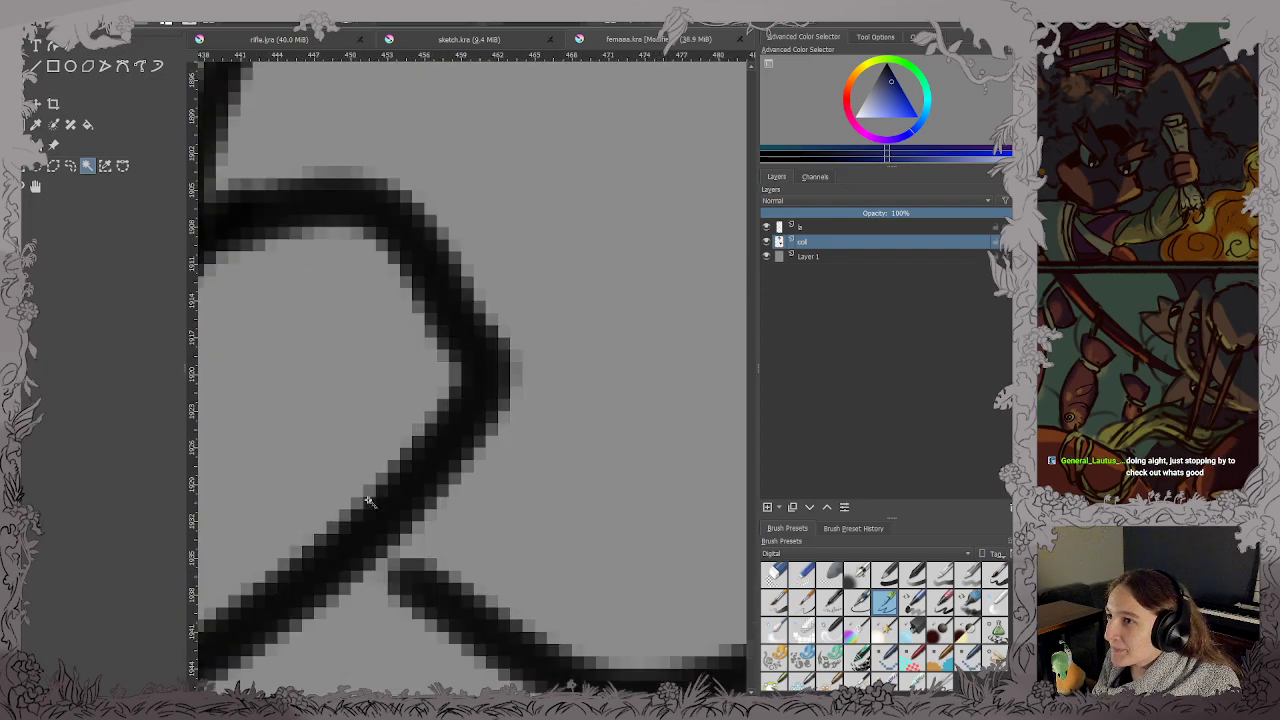
pyautogui.click(766, 257)
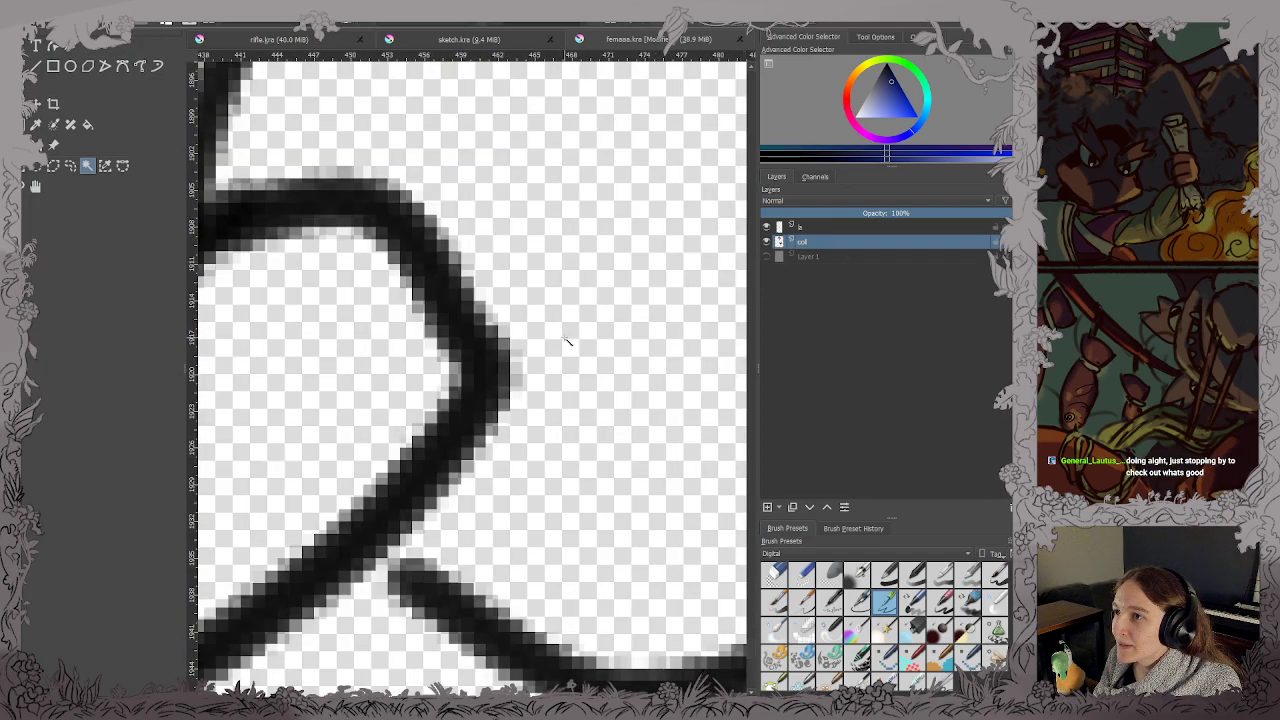
pyautogui.click(766, 256)
# Add both feet, without the claws, to the contiguous selection.
pyautogui.scroll(-2, 705, 321)
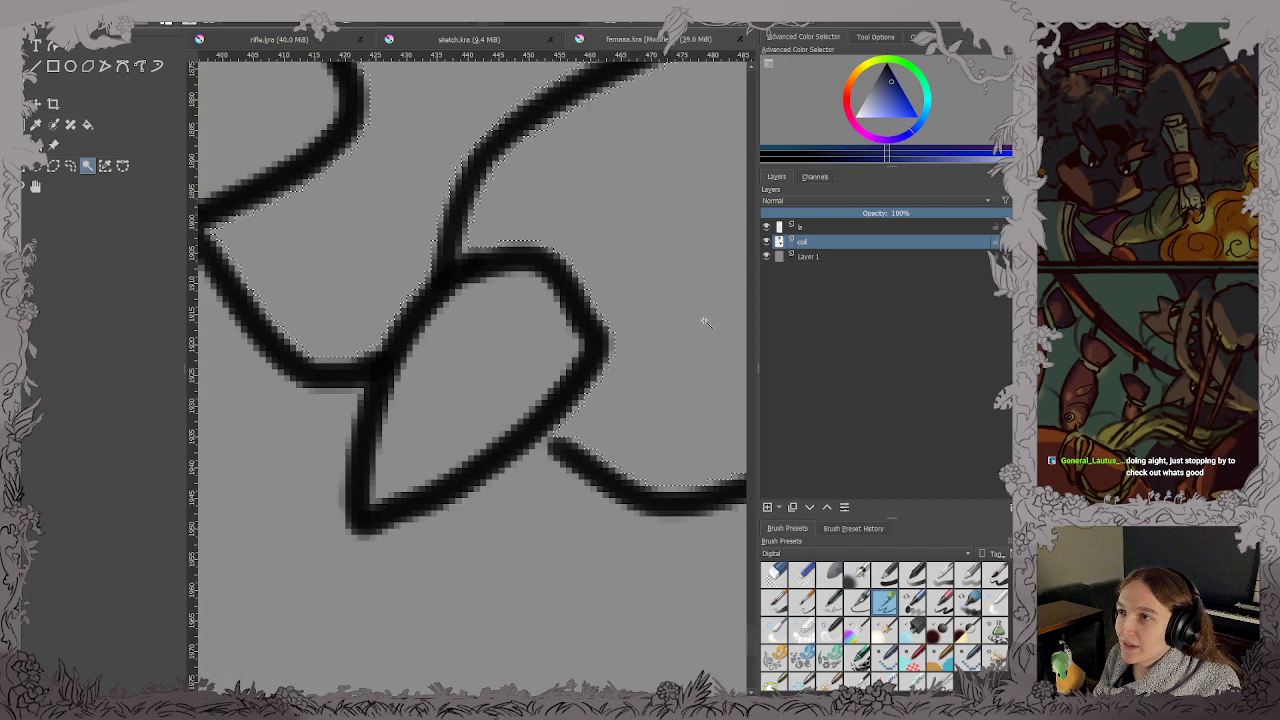
pyautogui.scroll(-1, 705, 321)
pyautogui.moveTo(675, 326); pyautogui.dragTo(342, 377)
pyautogui.moveTo(600, 377); pyautogui.dragTo(180, 414)
pyautogui.scroll(-2, 543, 389)
pyautogui.moveTo(543, 389); pyautogui.dragTo(205, 443)
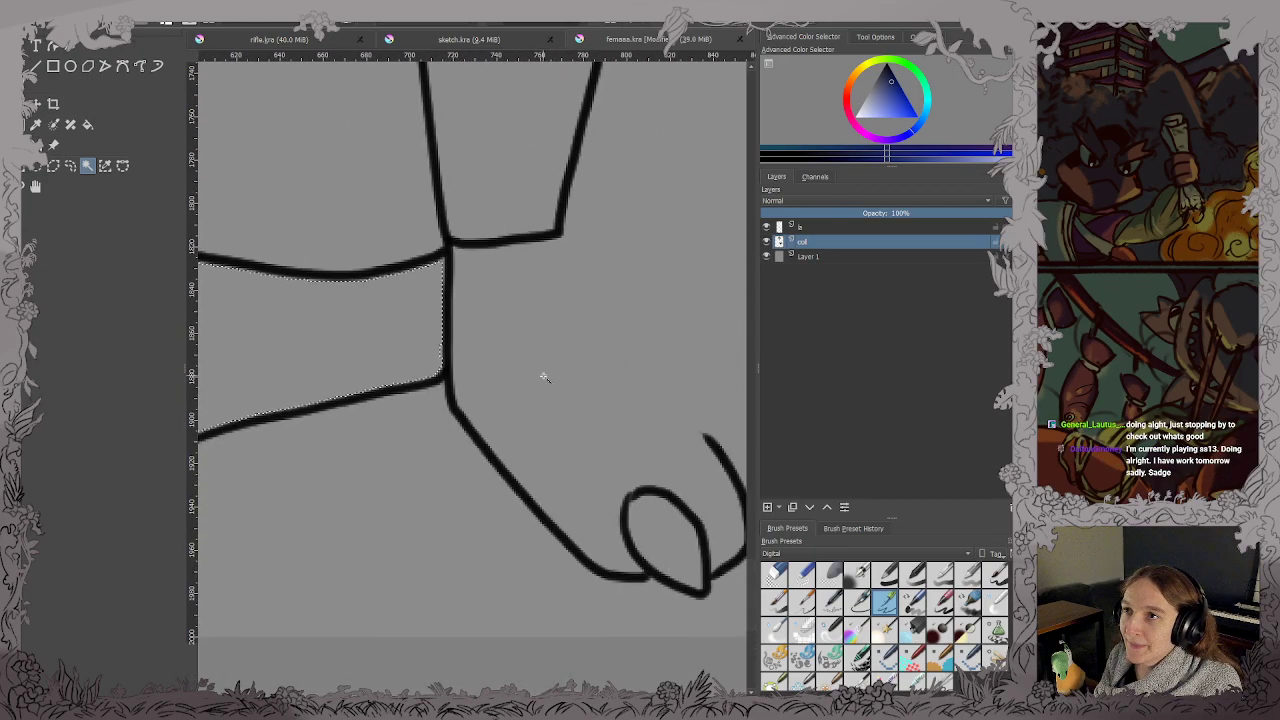
pyautogui.scroll(-2, 545, 365)
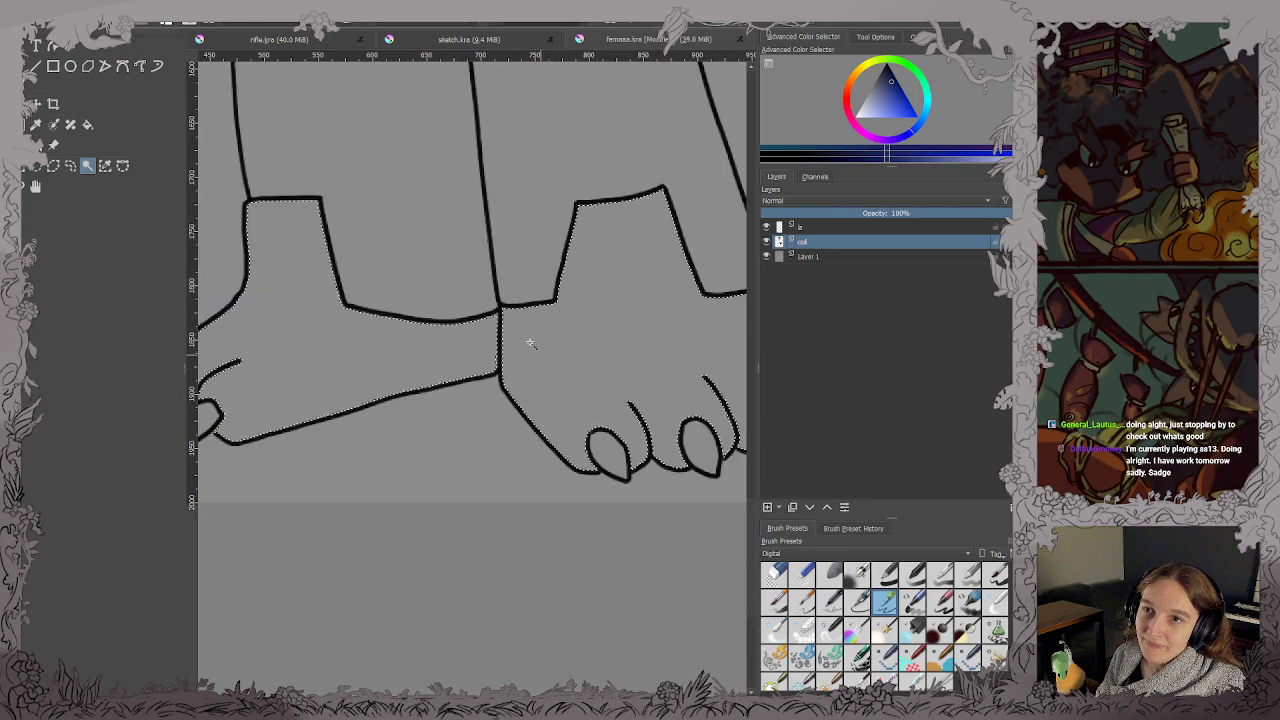
pyautogui.scroll(-5, 530, 343)
pyautogui.scroll(1, 519, 368)
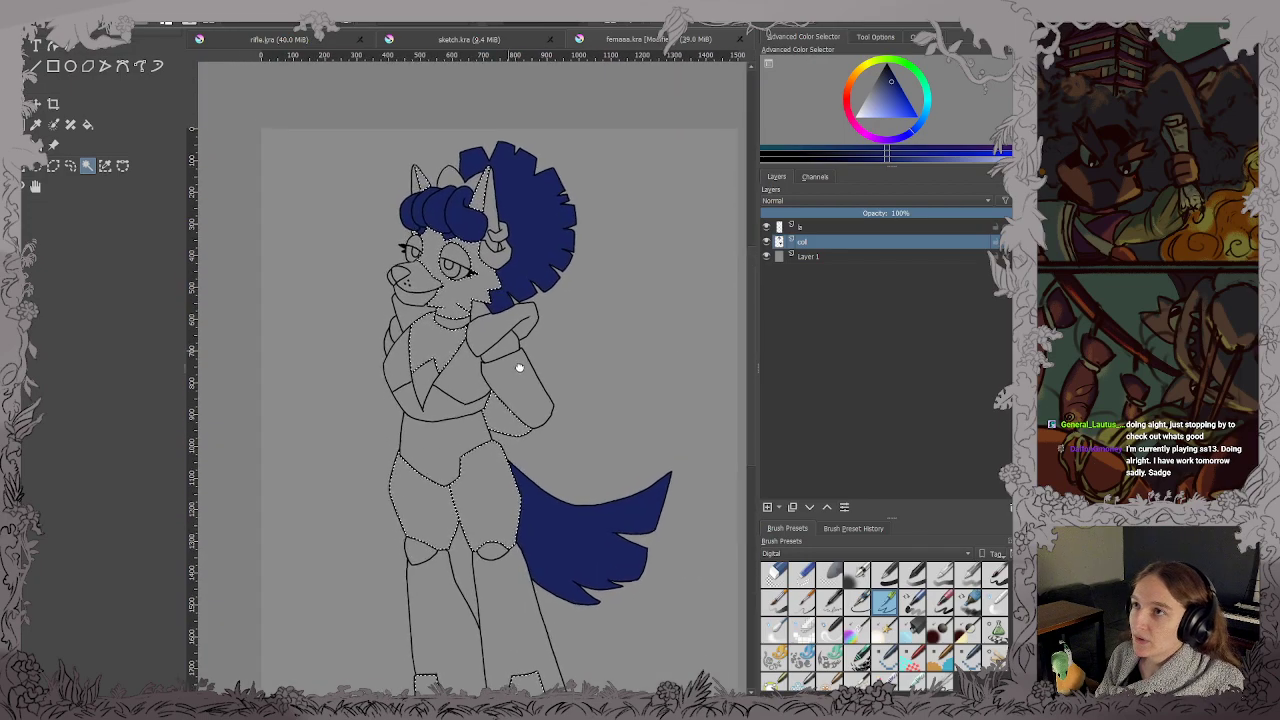
pyautogui.scroll(1, 519, 368)
pyautogui.press('f')
pyautogui.scroll(1, 535, 370)
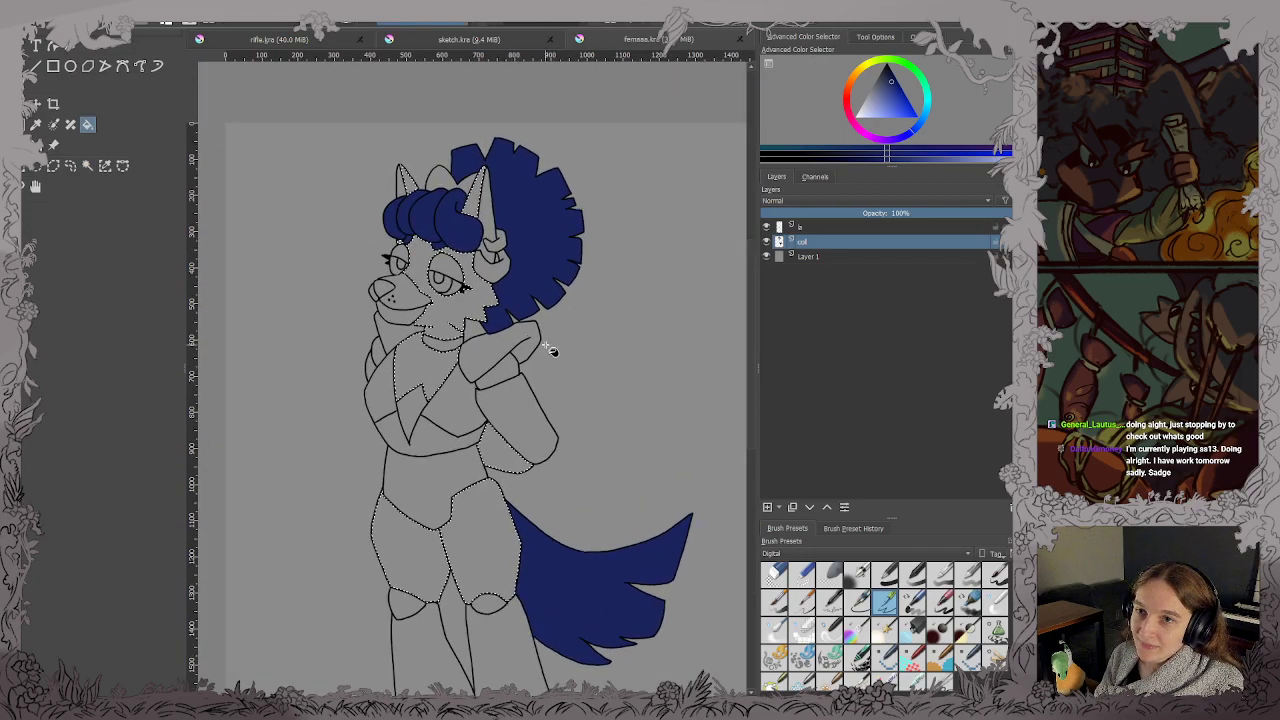
pyautogui.scroll(2, 555, 340)
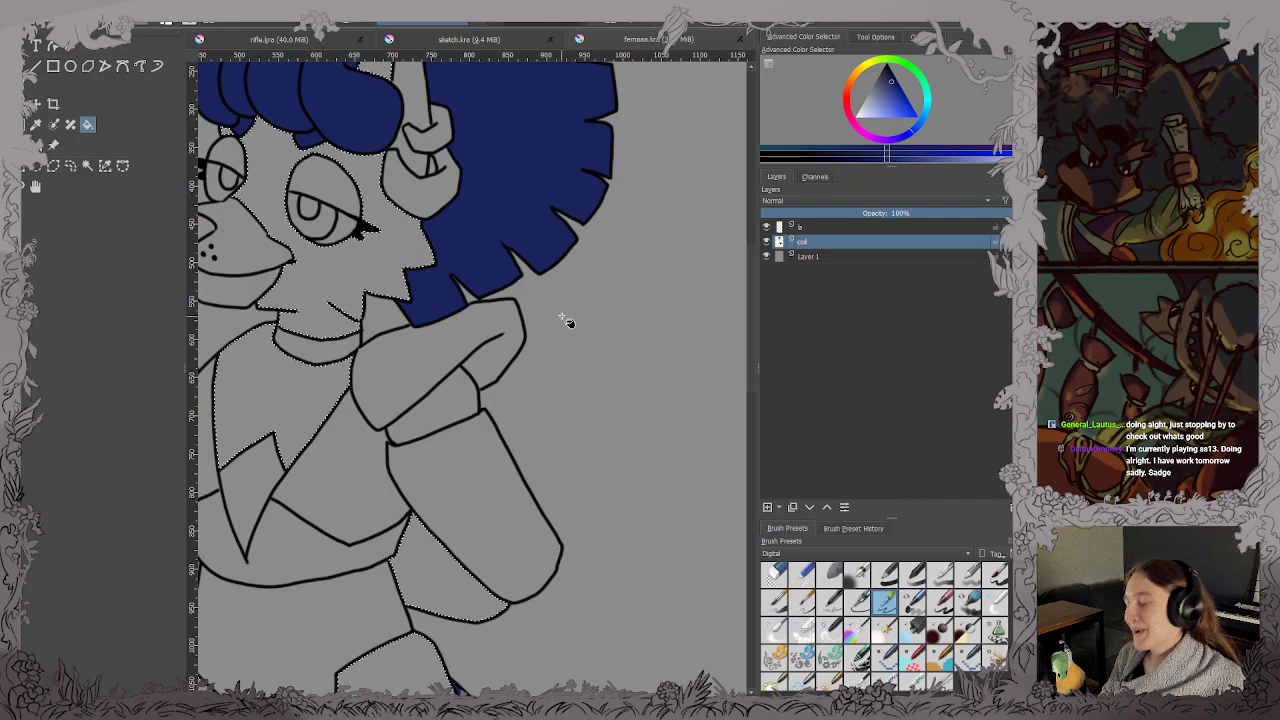
pyautogui.press('b')
# Switch to the rifle.kra document to look at its drawing, and return to the wolf drawing.
pyautogui.scroll(-2, 575, 294)
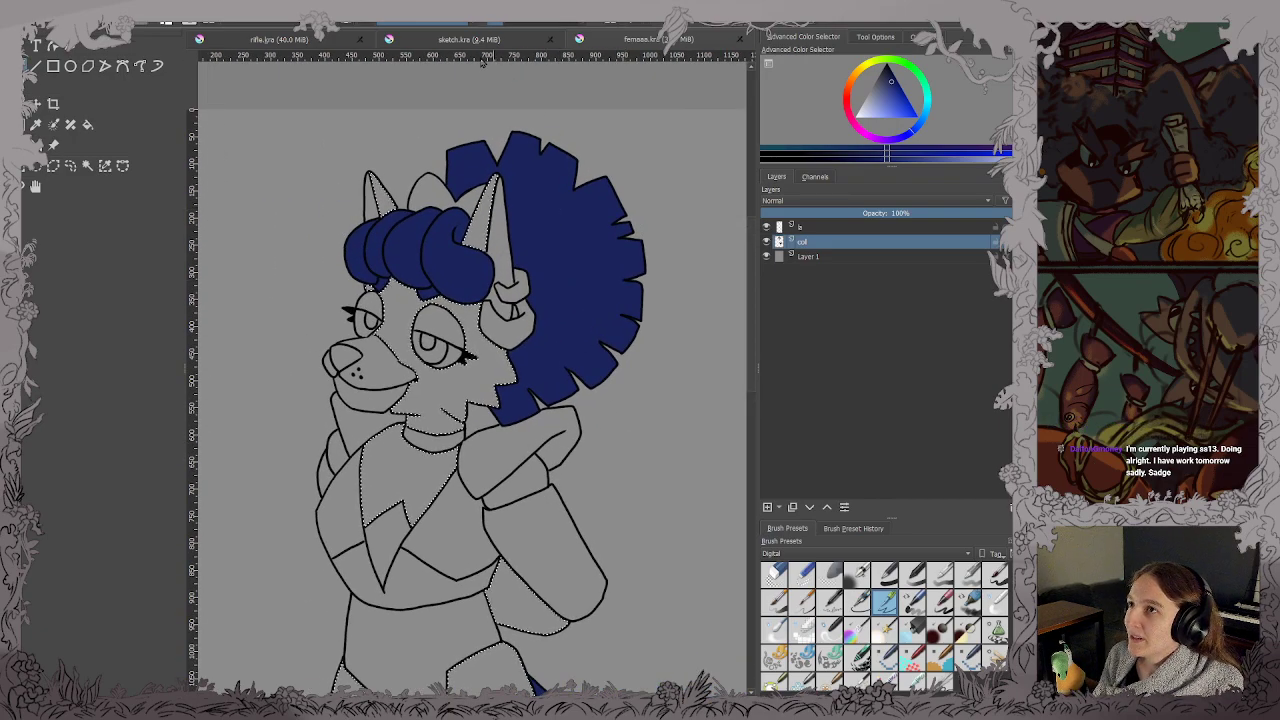
pyautogui.scroll(-1, 470, 380)
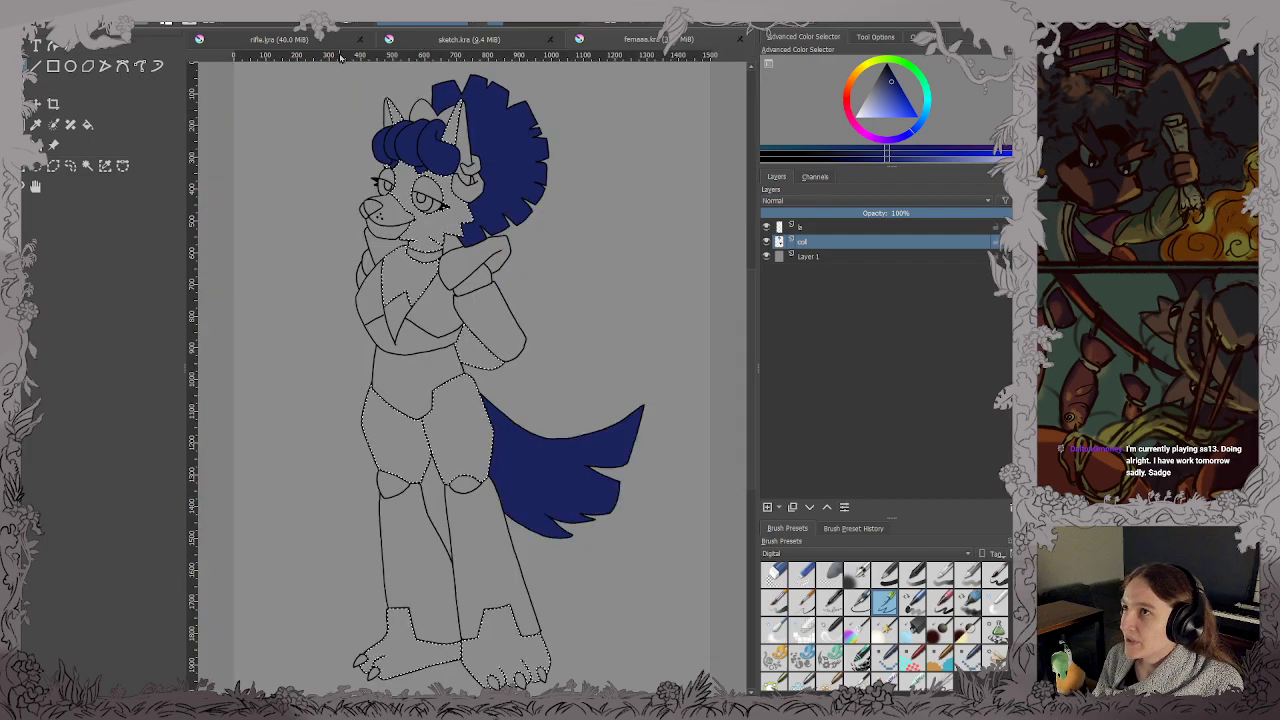
pyautogui.click(303, 40)
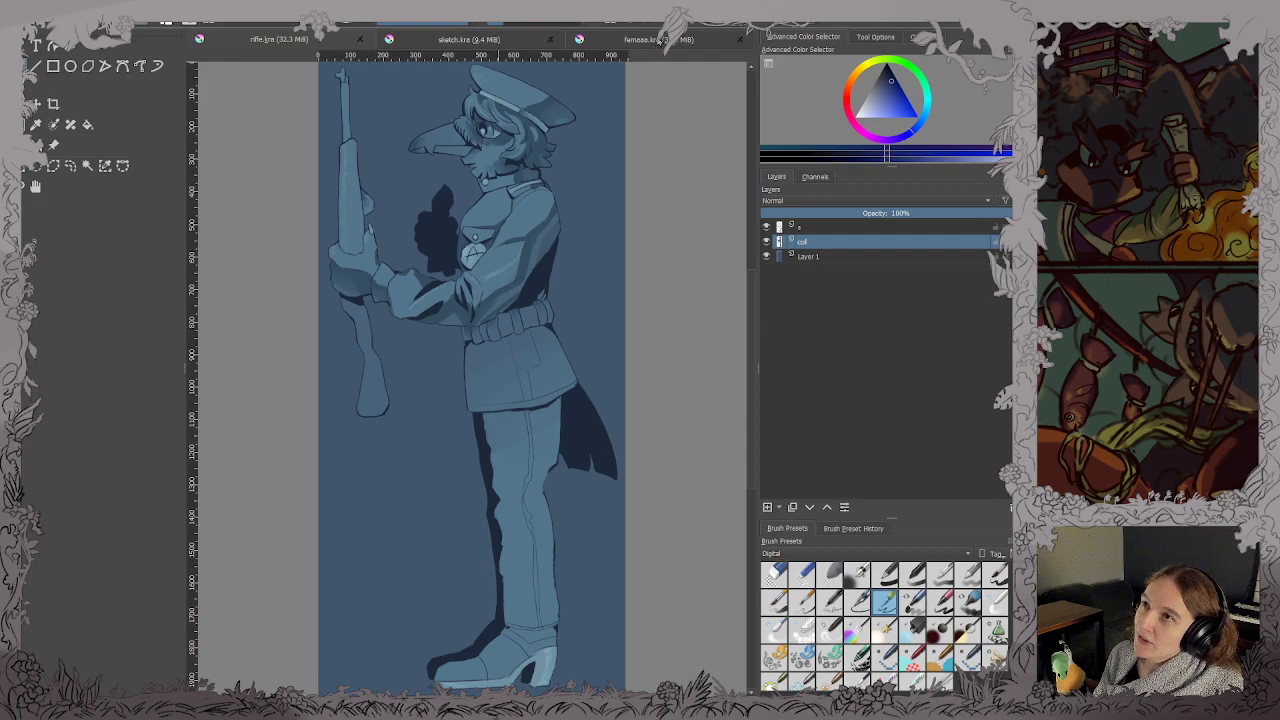
pyautogui.click(657, 40)
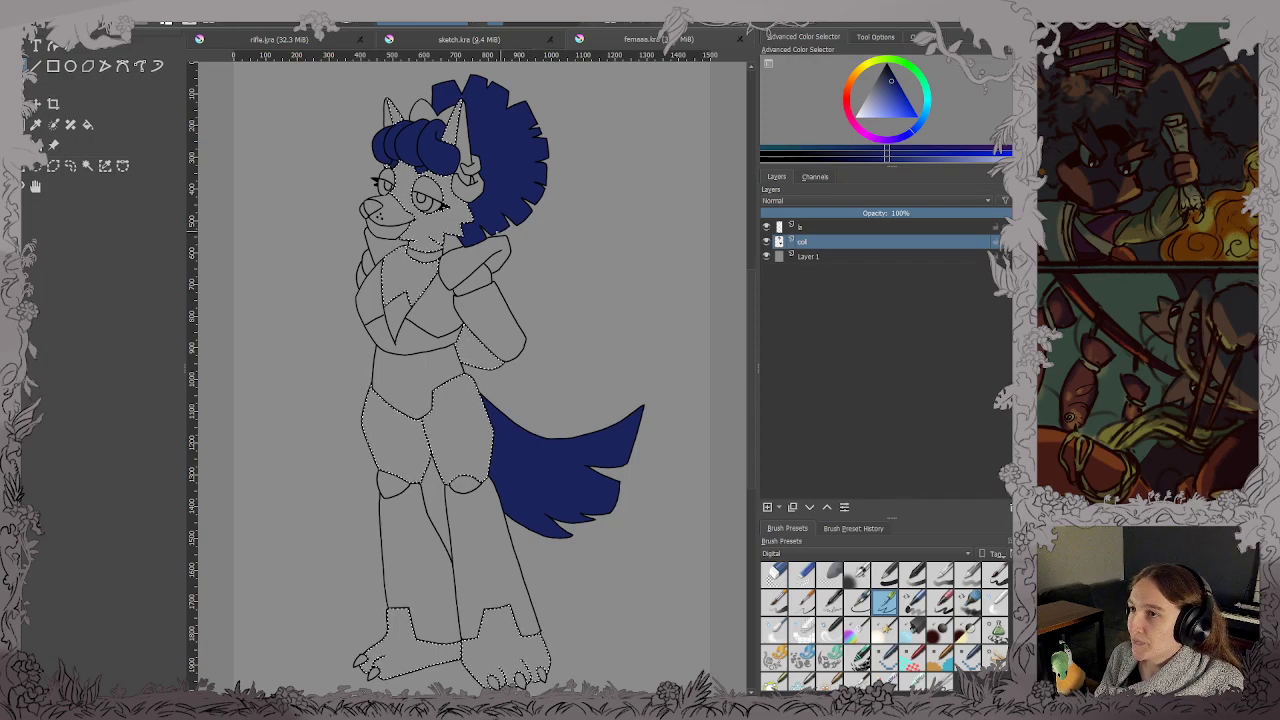
# Try filling the selected face, inner ears, chest, forearm, thighs and feet with the dark navy blue, and undo the fill.
pyautogui.scroll(4, 385, 160)
pyautogui.scroll(-3, 385, 160)
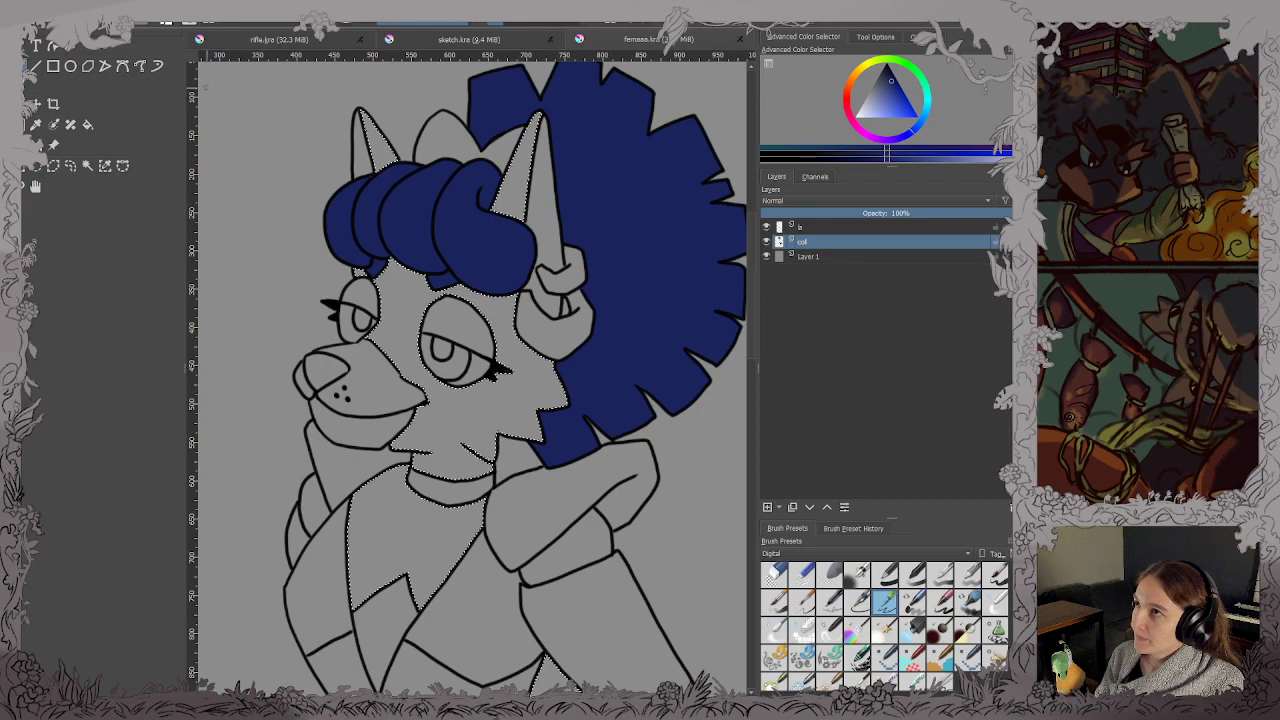
pyautogui.press('f')
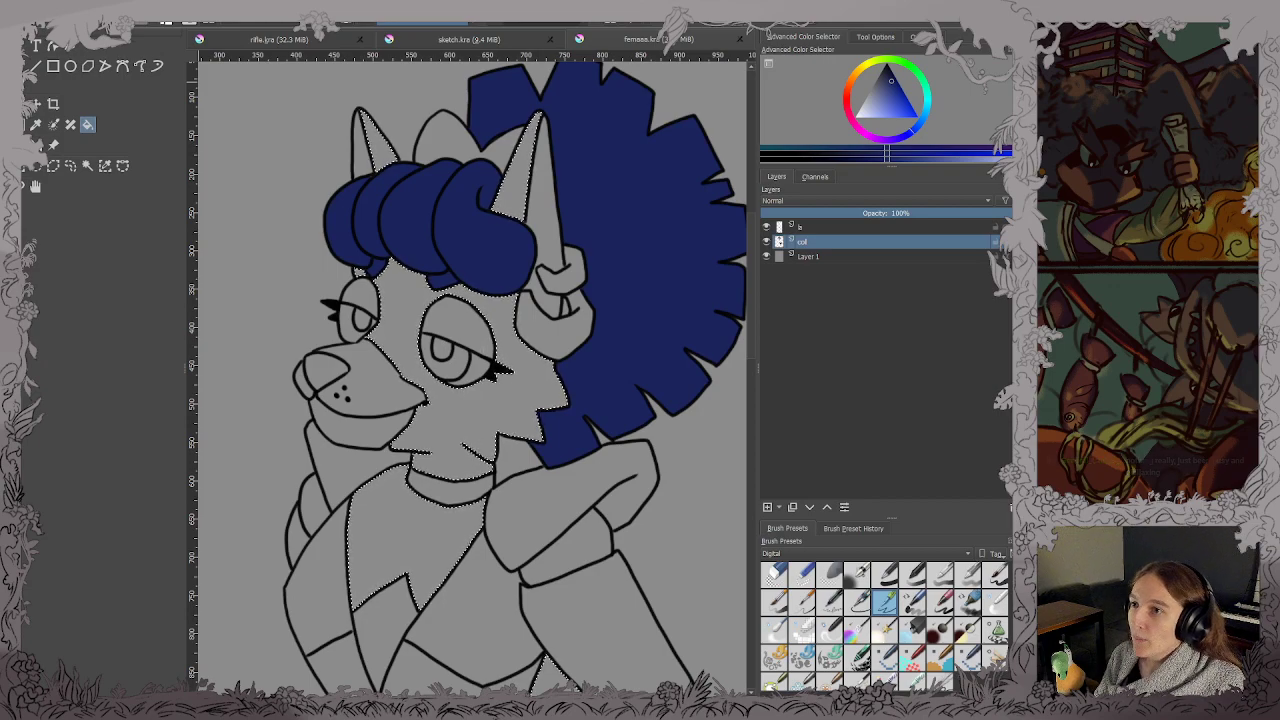
pyautogui.click(527, 451)
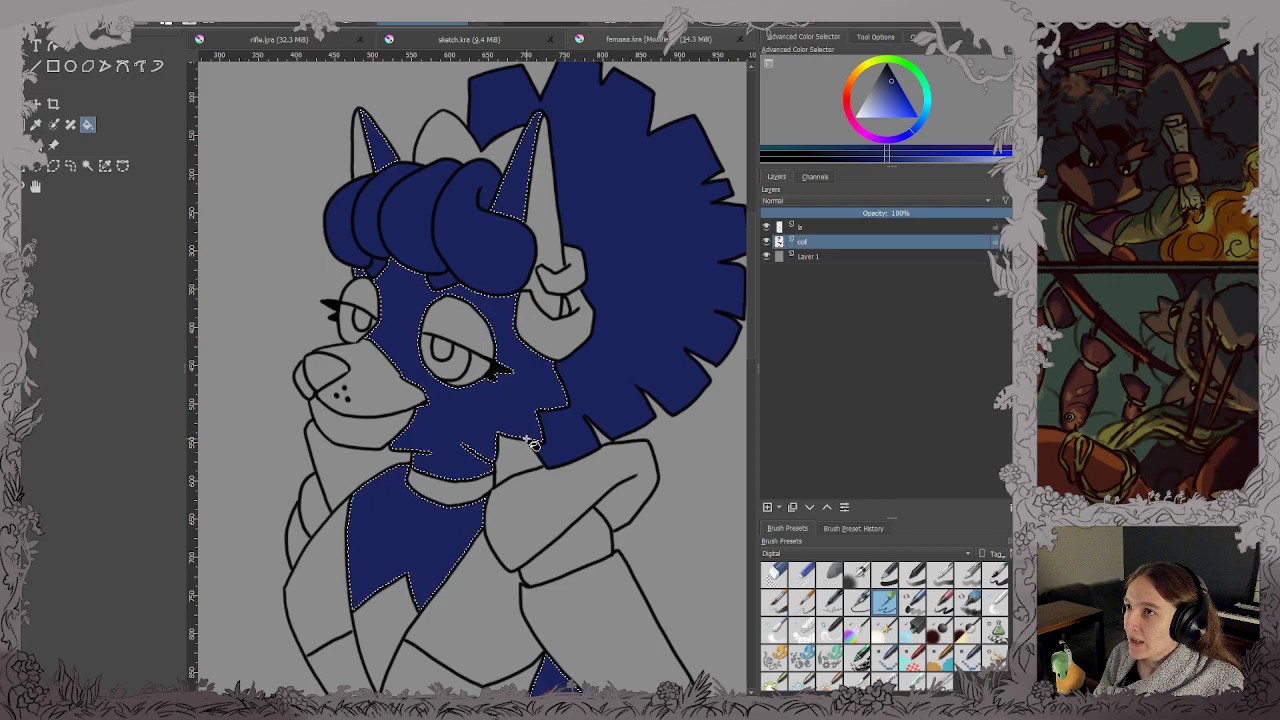
pyautogui.scroll(-3, 527, 451)
pyautogui.scroll(-2, 537, 502)
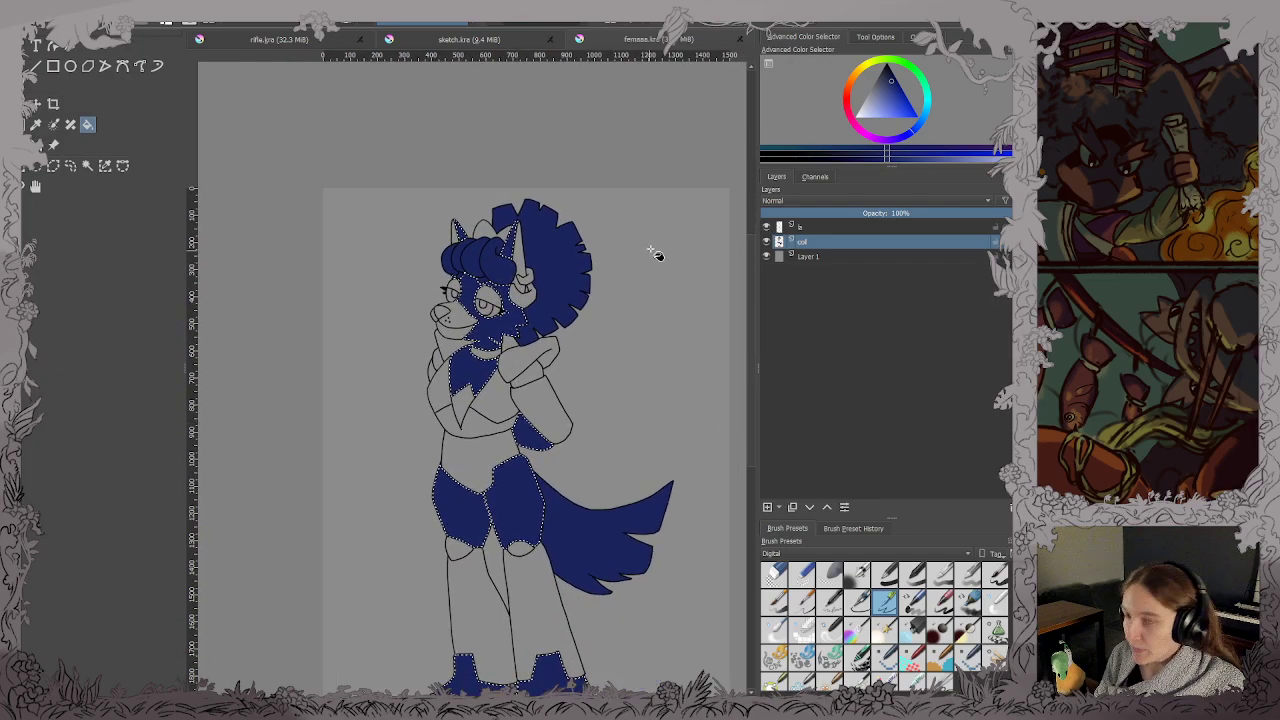
pyautogui.hotkey('ctrl', 'z')
# Try filling the selected face, inner ears, chest, forearm, thighs and feet with a saturated violet.
pyautogui.click(927, 107)
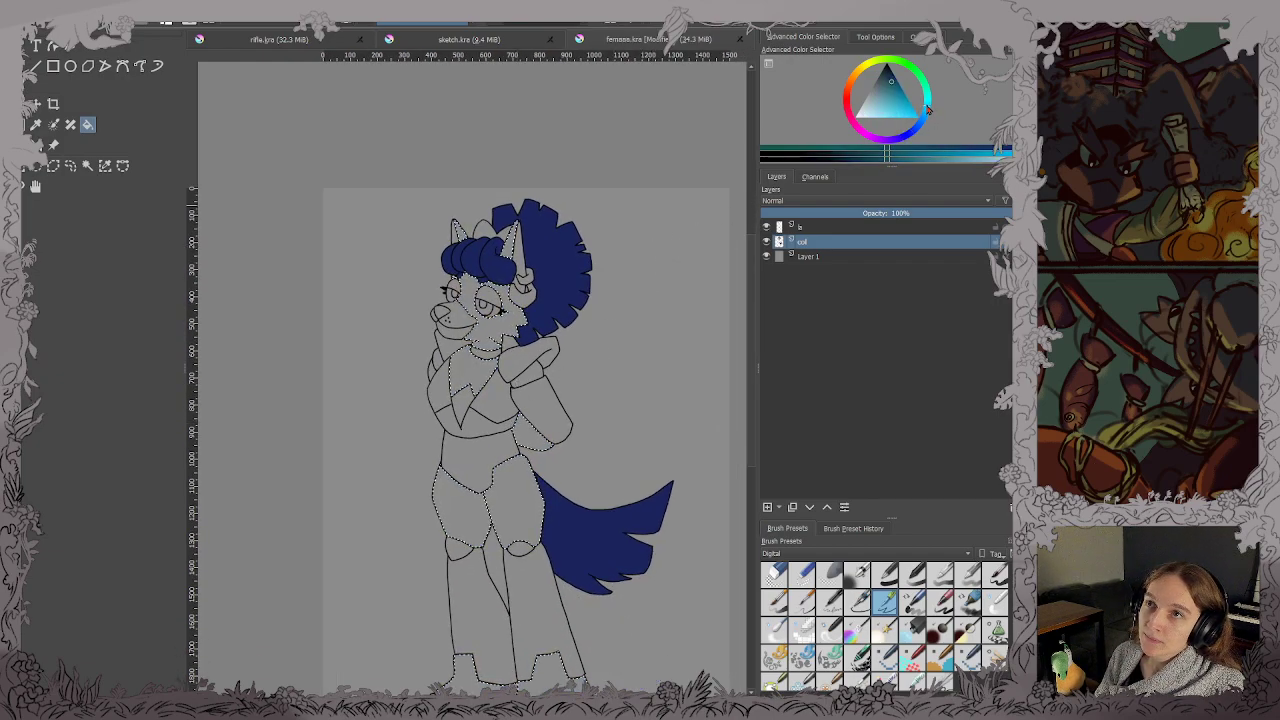
pyautogui.moveTo(901, 98); pyautogui.dragTo(898, 101)
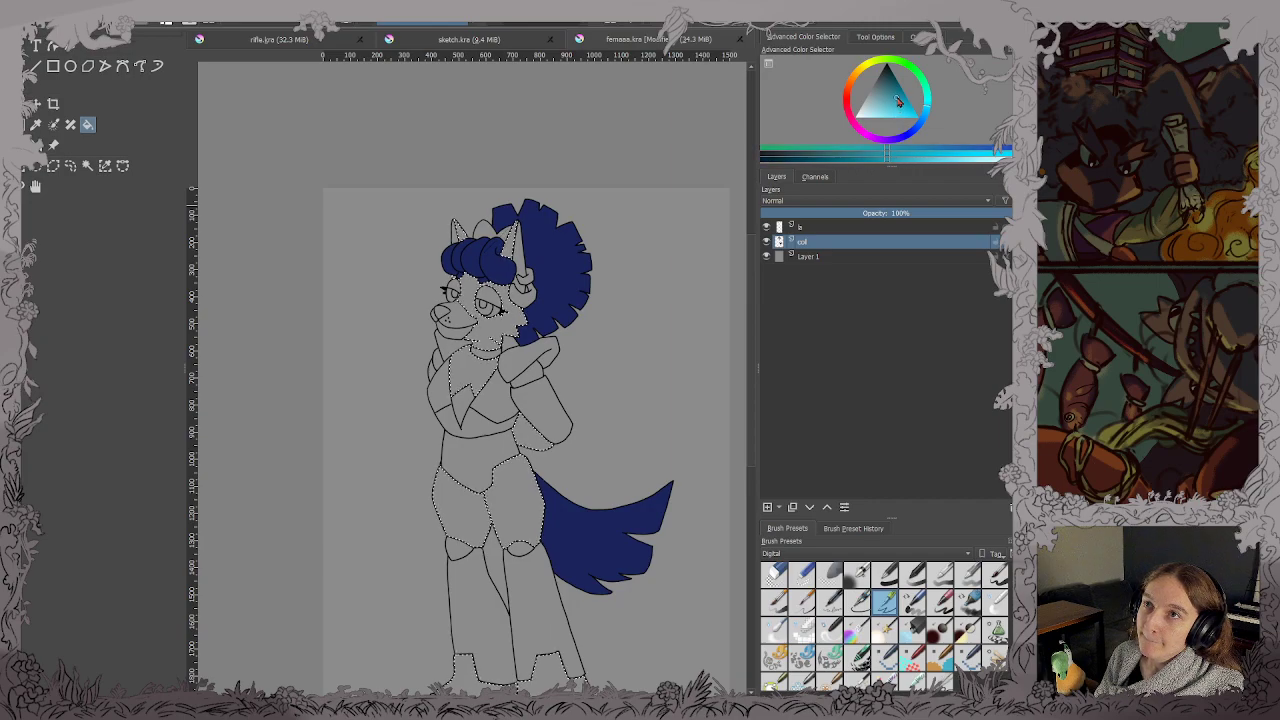
pyautogui.click(928, 100)
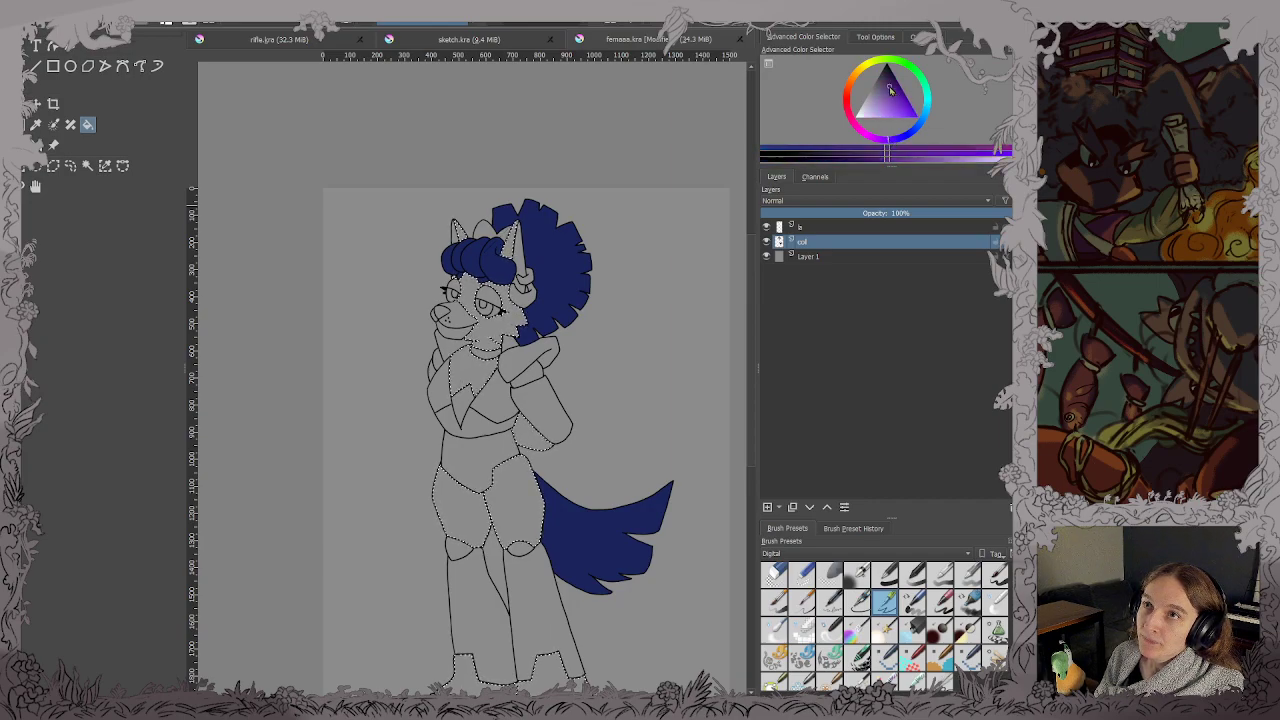
pyautogui.click(895, 90)
pyautogui.press('BackSpace')
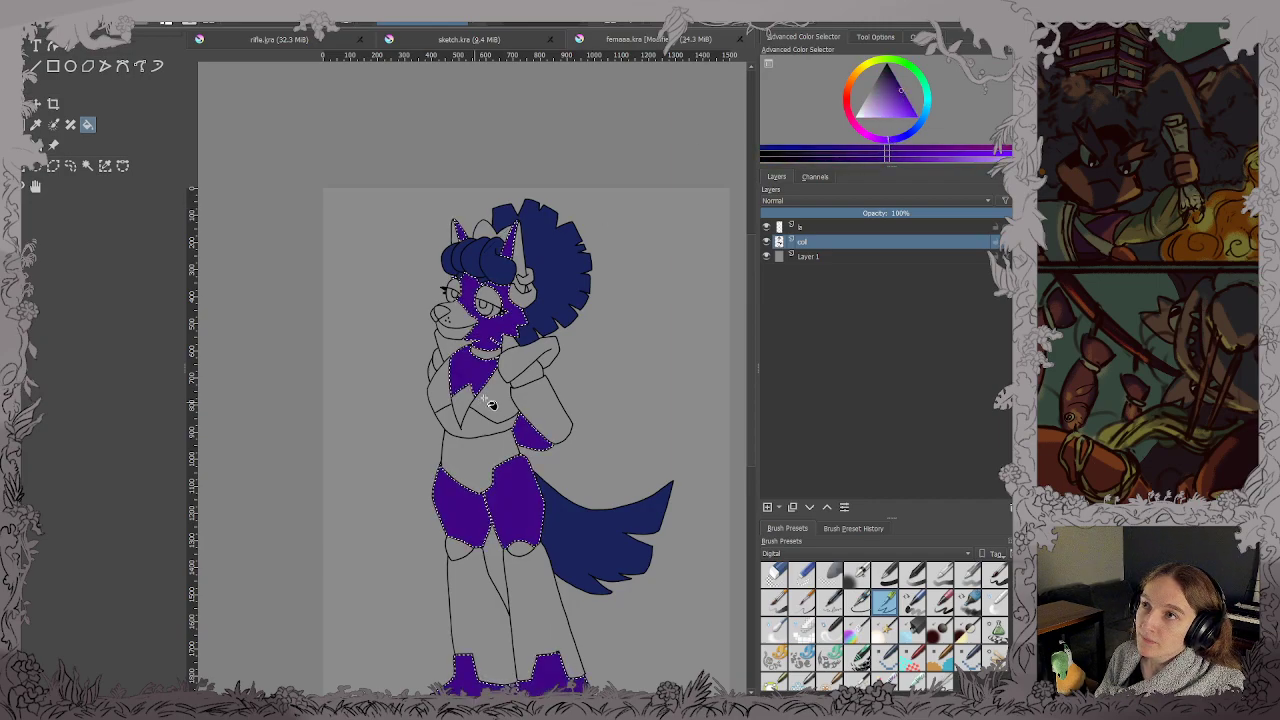
pyautogui.scroll(2, 485, 399)
pyautogui.scroll(-1, 528, 388)
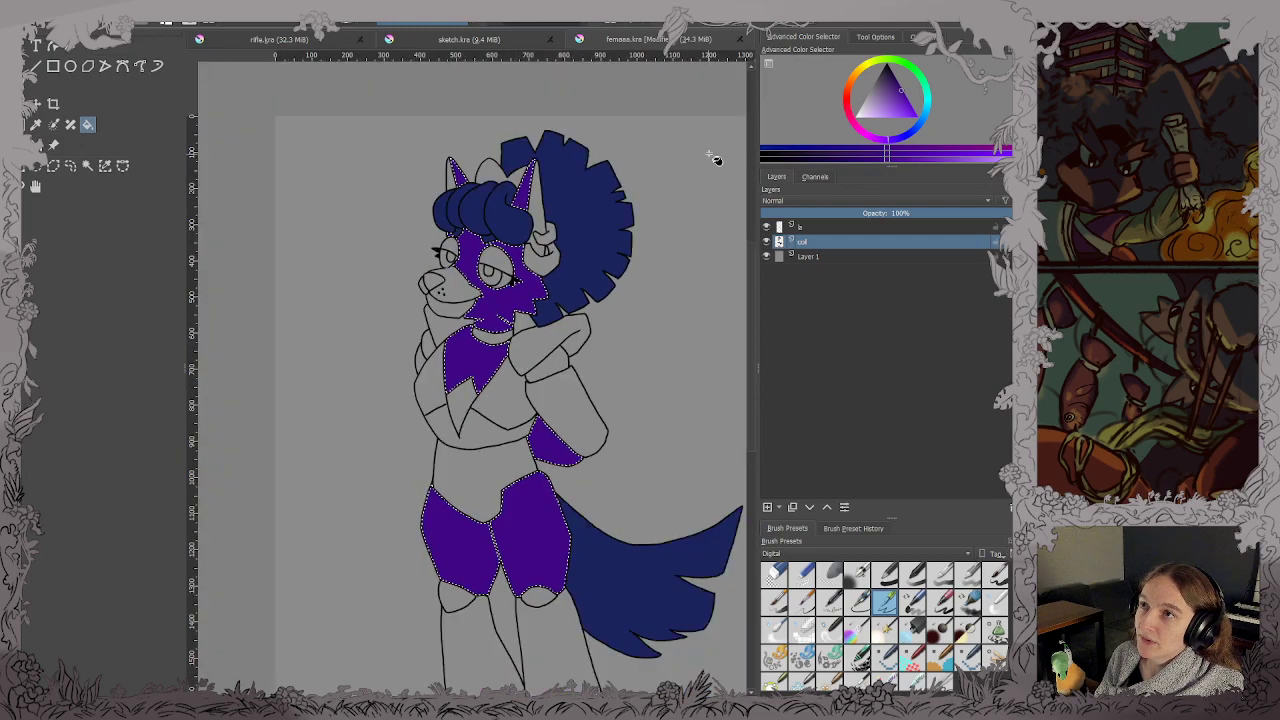
# Try dark indigo and a medium steel blue as the fill for the selected face, chest, forearm and thighs.
pyautogui.click(855, 115)
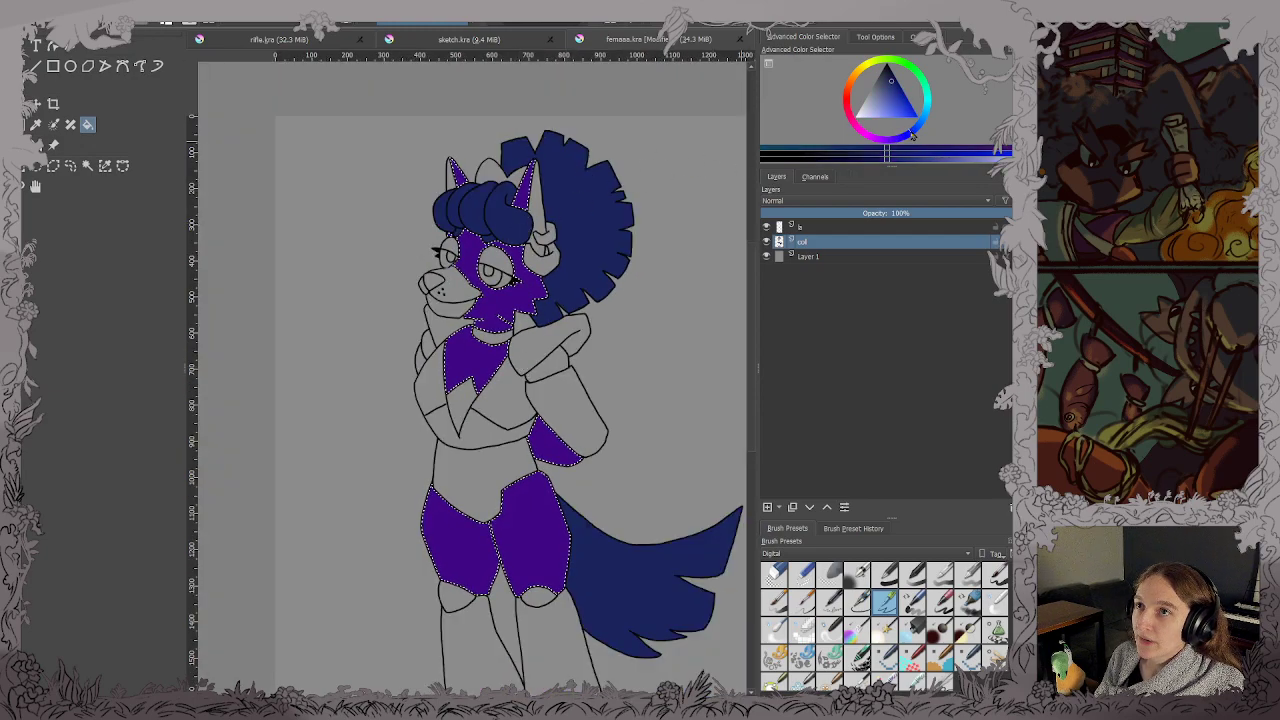
pyautogui.moveTo(911, 133); pyautogui.dragTo(901, 138)
pyautogui.moveTo(579, 332); pyautogui.dragTo(571, 311)
pyautogui.click(898, 92)
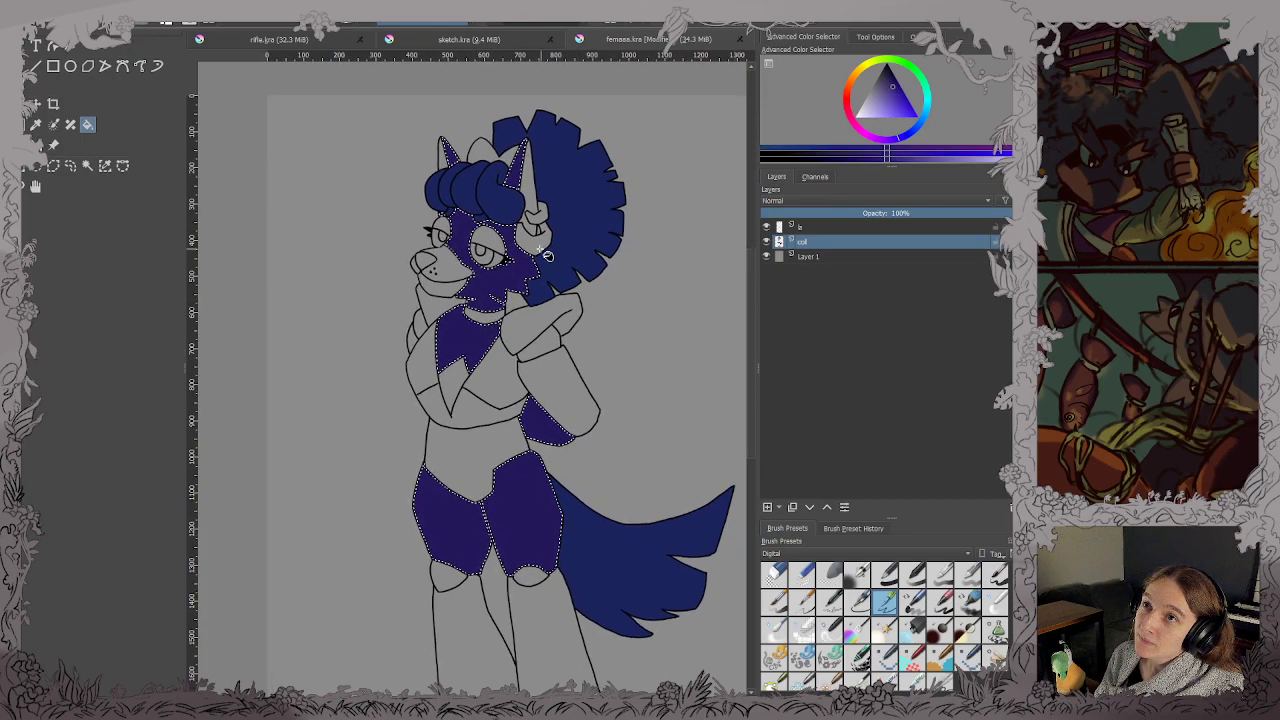
pyautogui.click(920, 128)
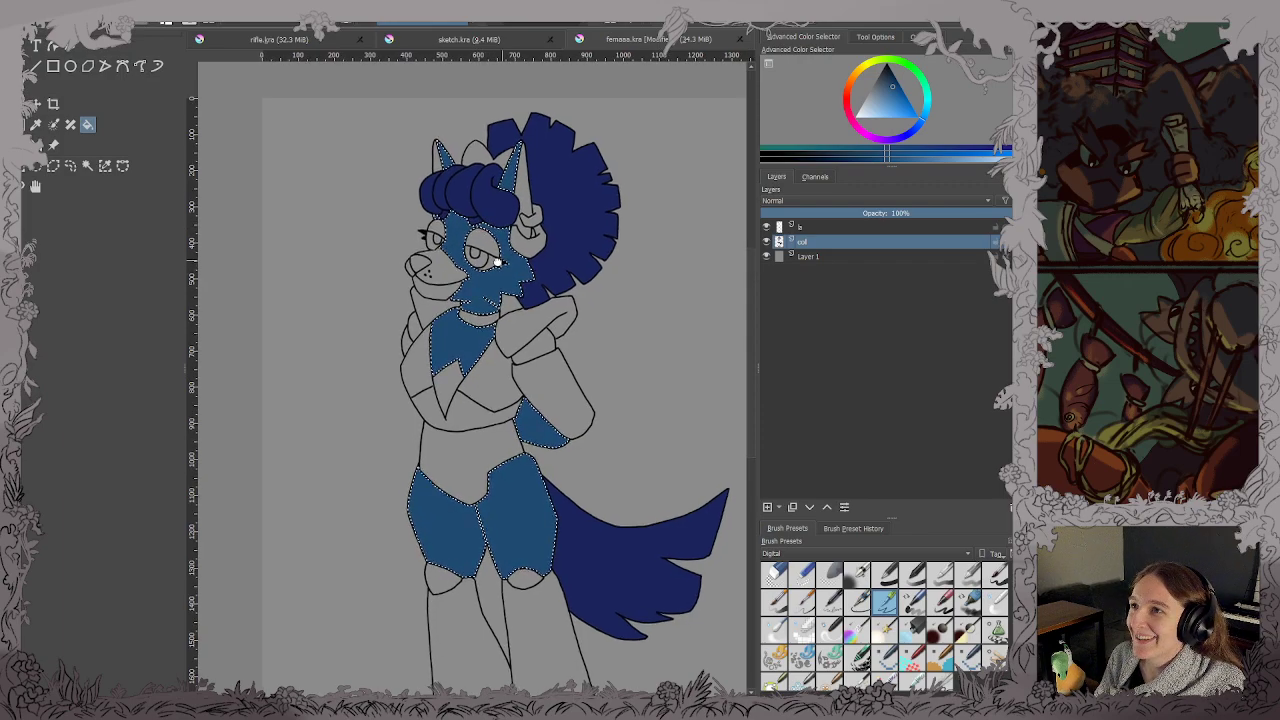
pyautogui.scroll(5, 508, 268)
pyautogui.moveTo(597, 209); pyautogui.dragTo(589, 266)
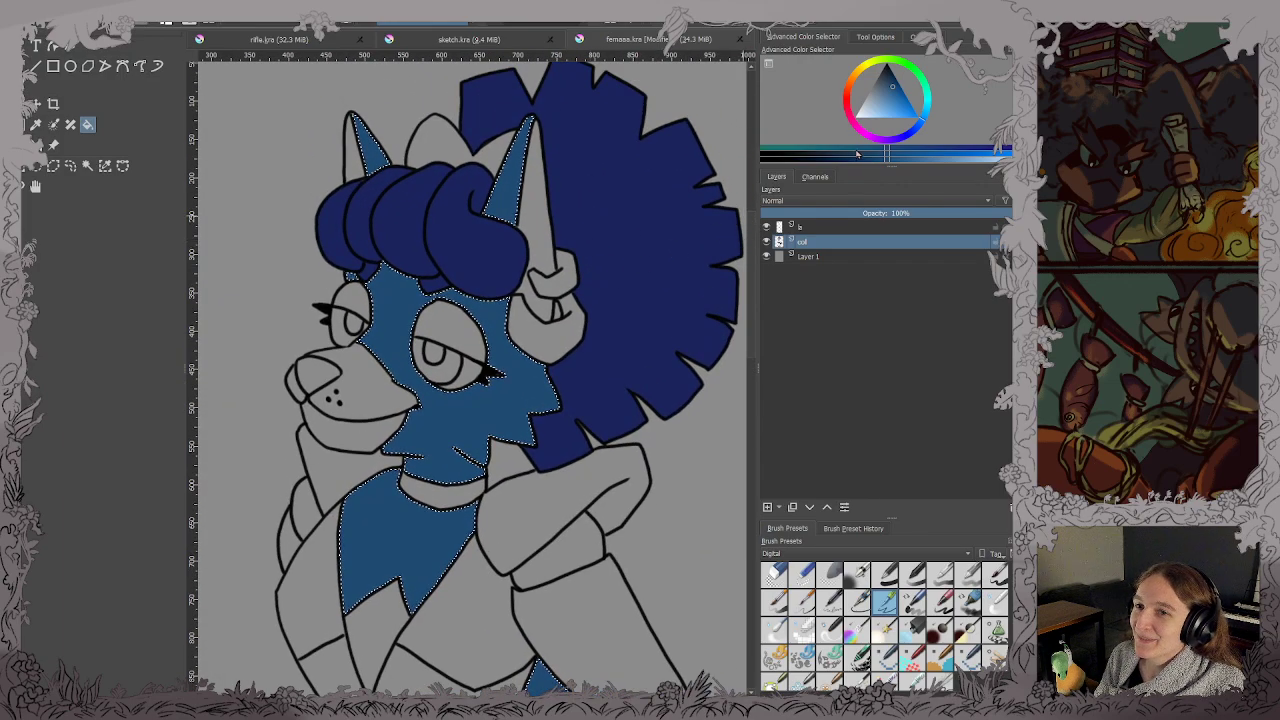
# Fill the selected face, inner ears, chest, forearm, thighs and feet with bright turquoise and check the result.
pyautogui.click(924, 105)
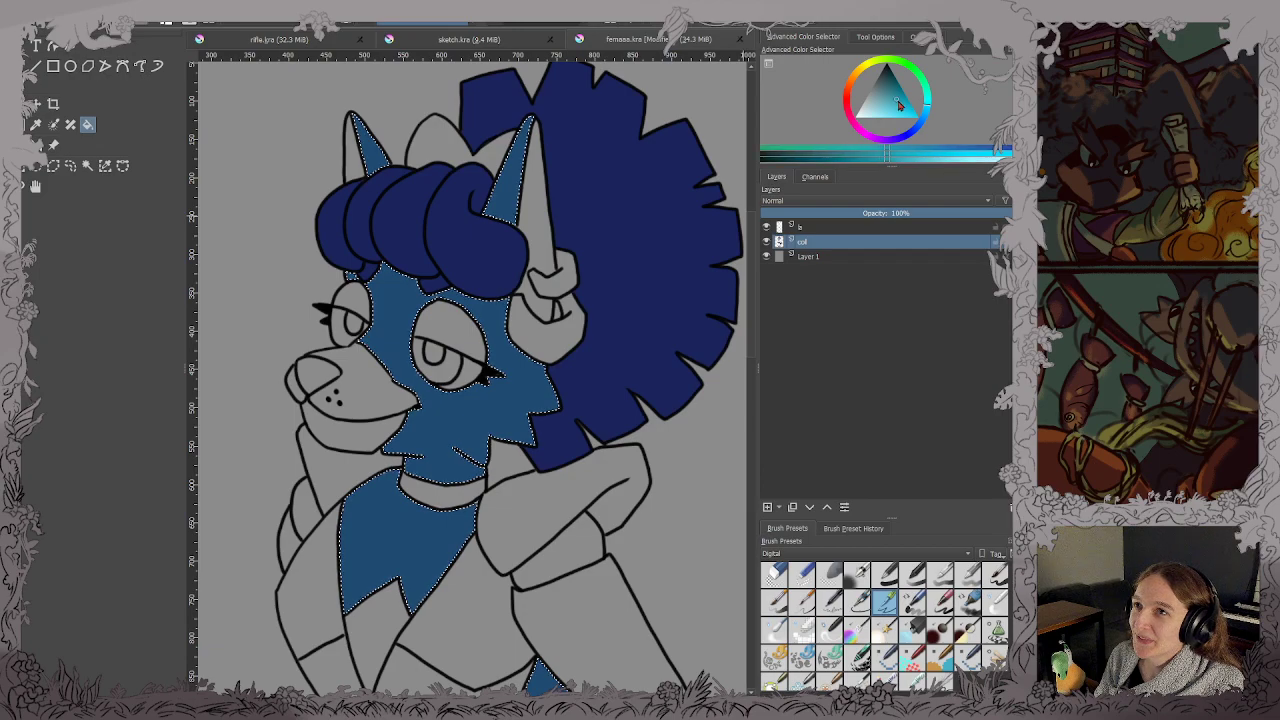
pyautogui.click(488, 374)
pyautogui.scroll(-3, 500, 374)
pyautogui.moveTo(505, 374); pyautogui.dragTo(553, 254)
pyautogui.scroll(3, 526, 278)
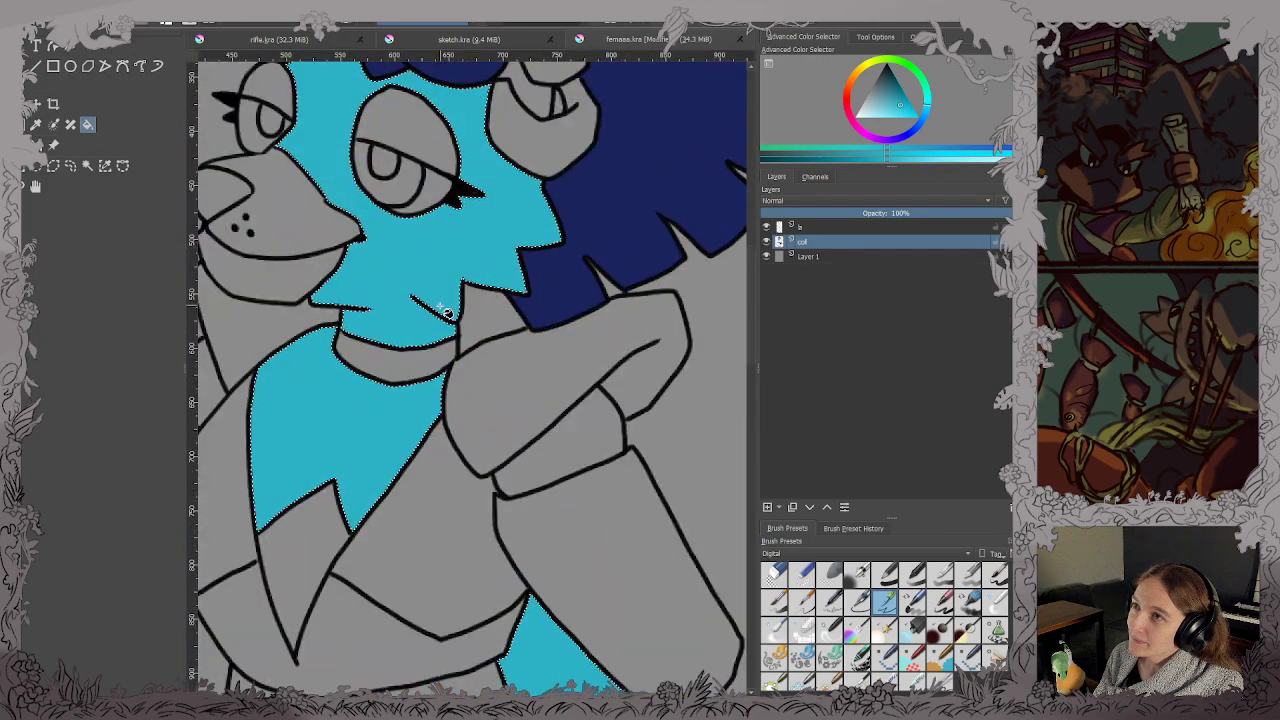
pyautogui.scroll(-4, 470, 310)
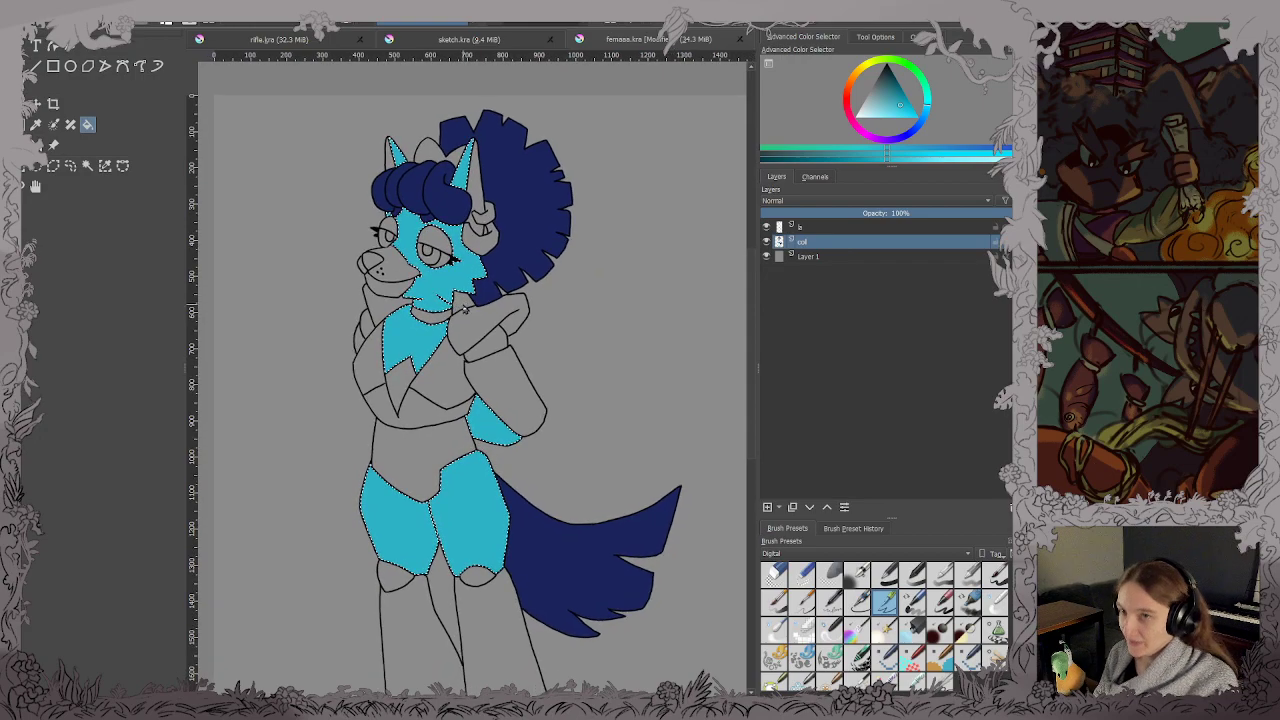
pyautogui.scroll(-1, 461, 432)
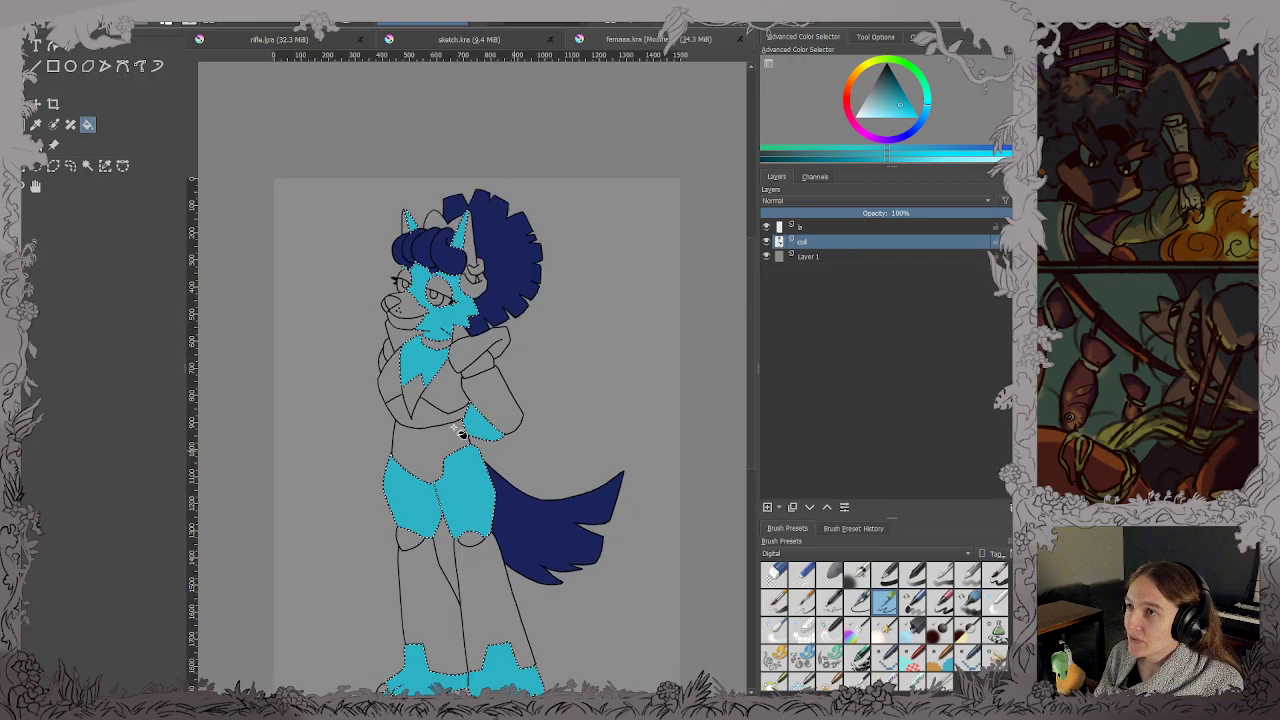
pyautogui.scroll(5, 461, 432)
pyautogui.moveTo(471, 463); pyautogui.dragTo(471, 420)
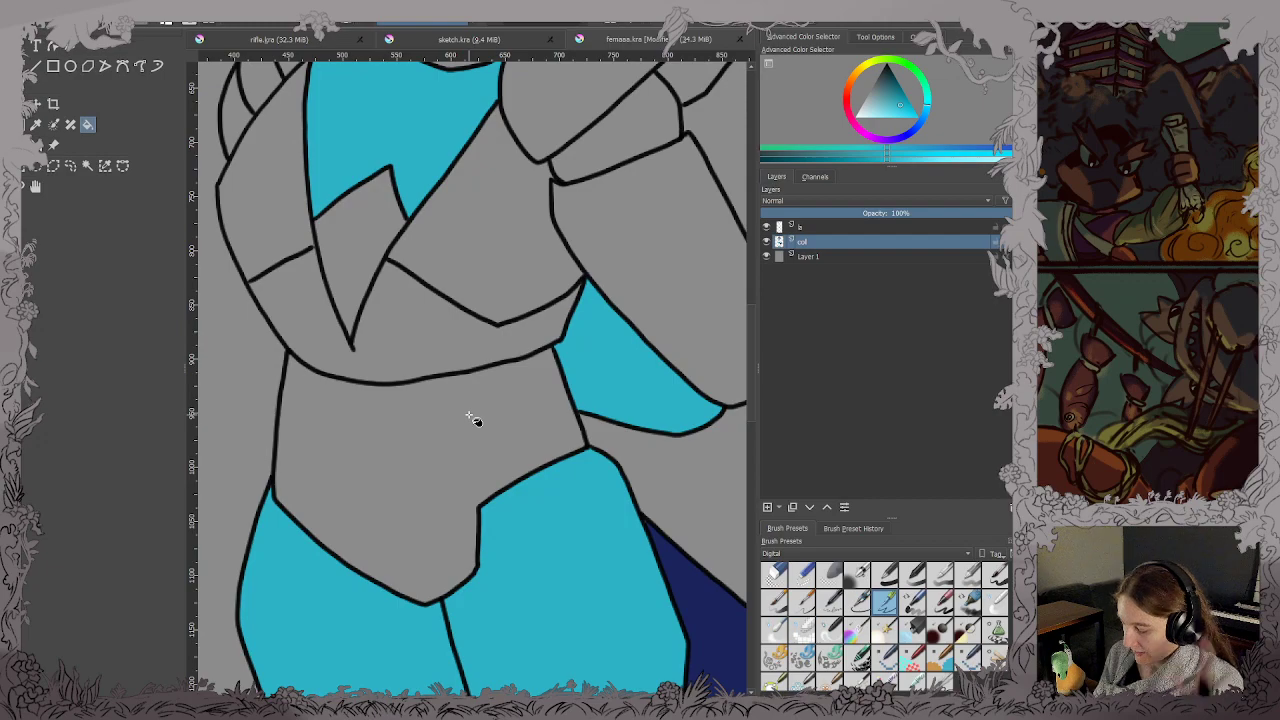
# Make a contiguous selection of the knees, lower legs, upper-arm bands, chest tuft, eyelids and outer ear parts.
pyautogui.scroll(-5, 473, 418)
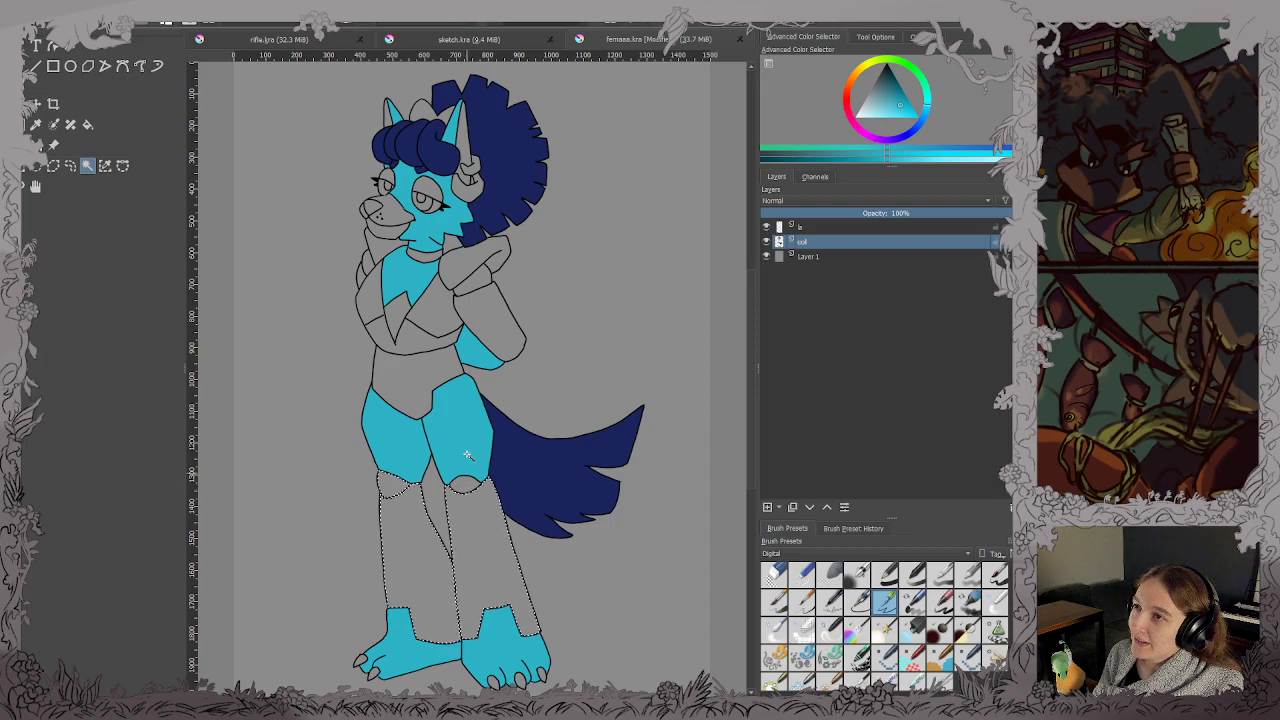
pyautogui.scroll(1, 473, 249)
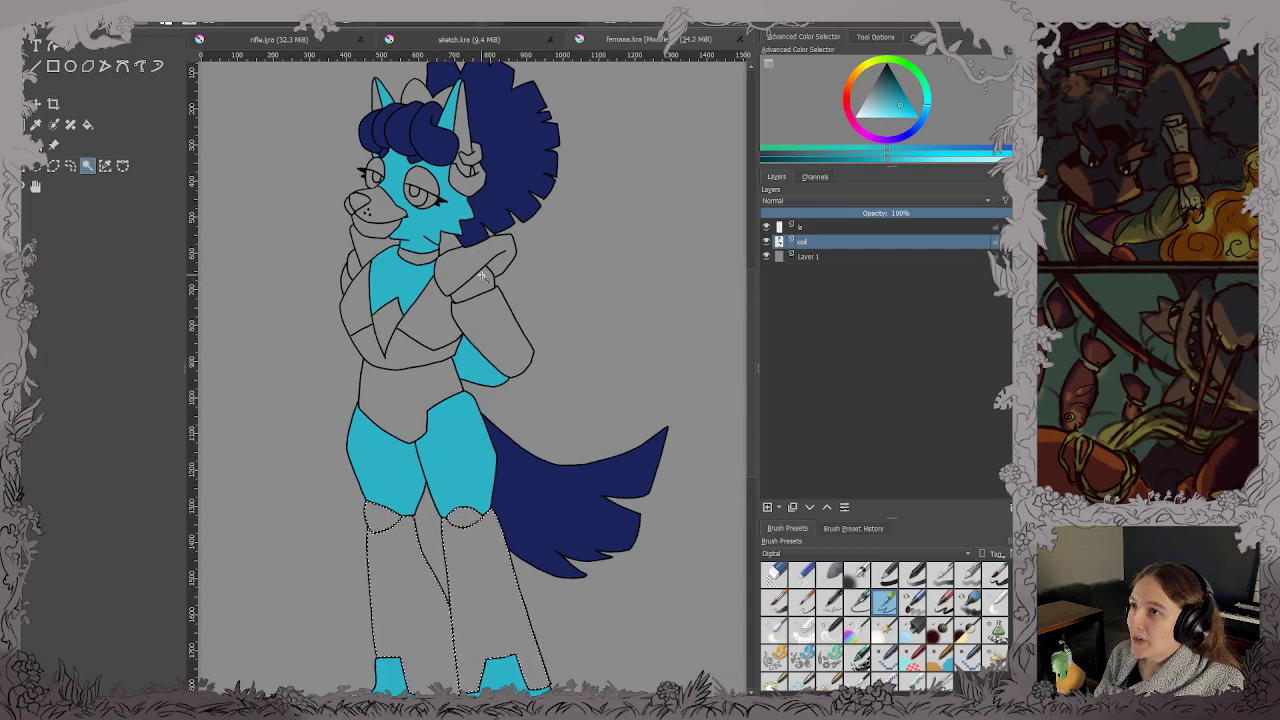
pyautogui.click(481, 275)
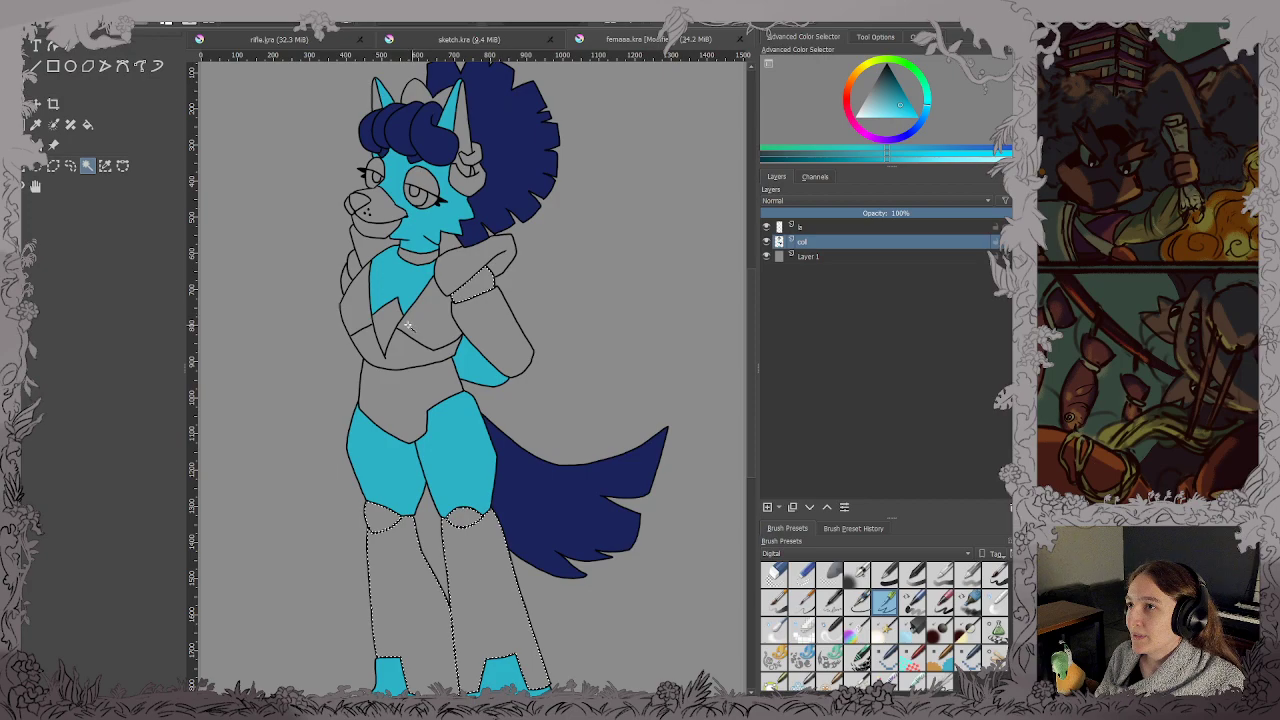
pyautogui.scroll(4, 568, 250)
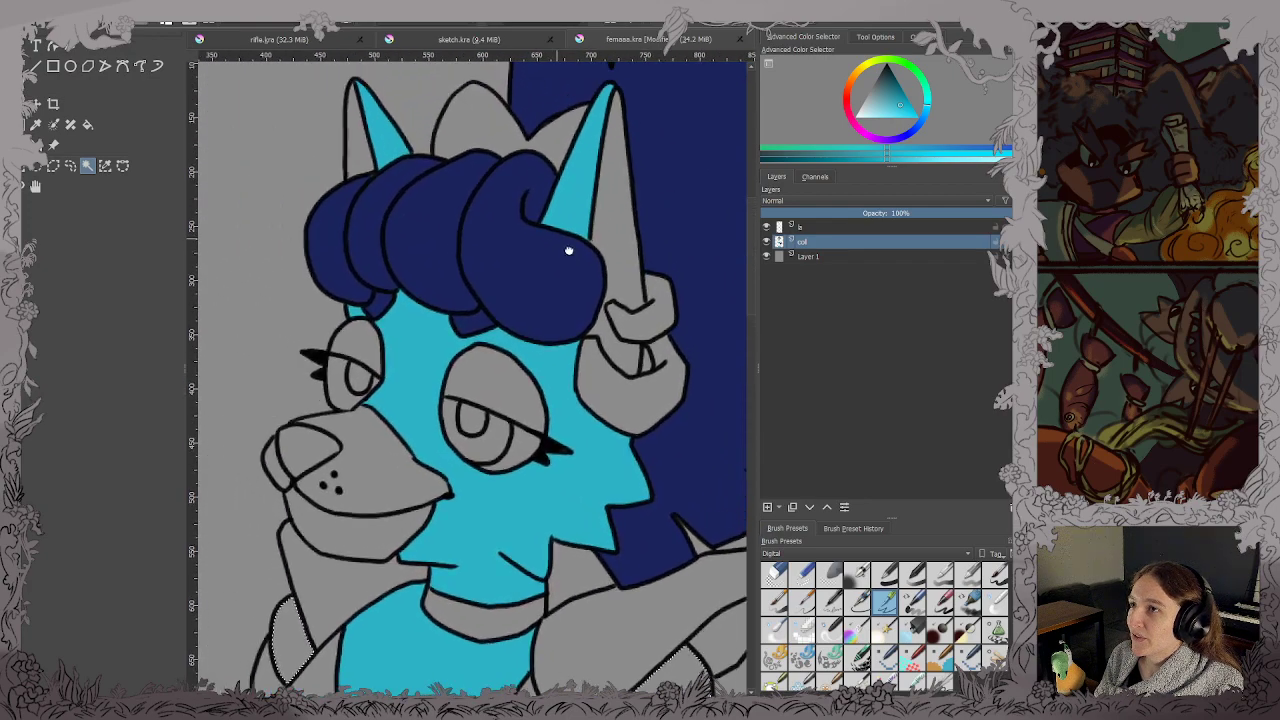
pyautogui.click(484, 378)
pyautogui.click(354, 342)
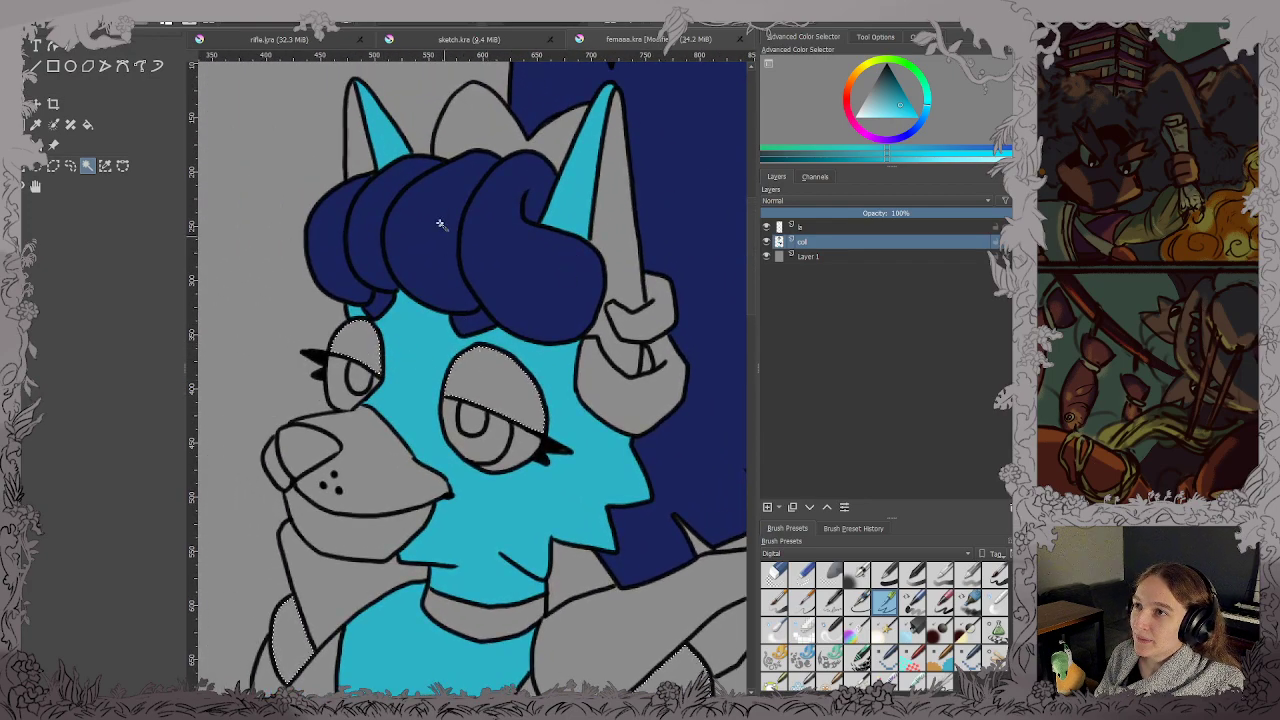
pyautogui.click(358, 145)
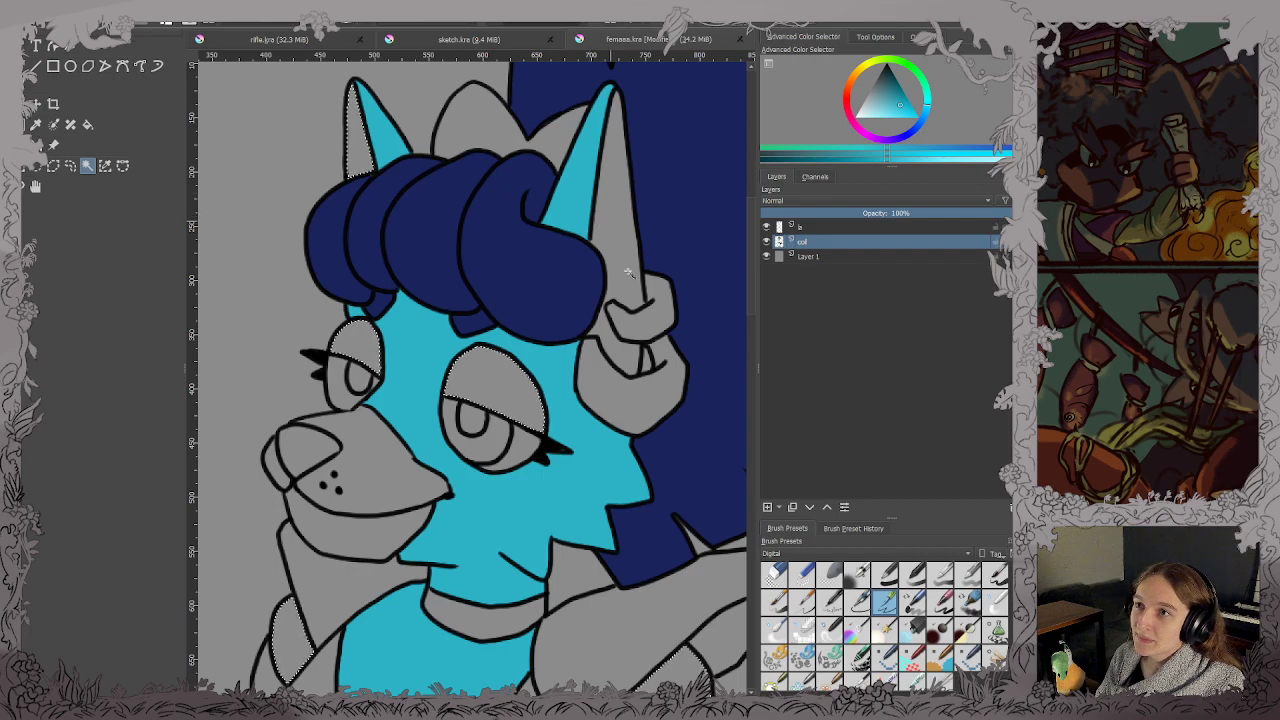
# Fill the selected knees, lower legs, arm bands, chest tuft, eyelids and ear parts with magenta-purple.
pyautogui.scroll(-5, 628, 272)
pyautogui.press('f')
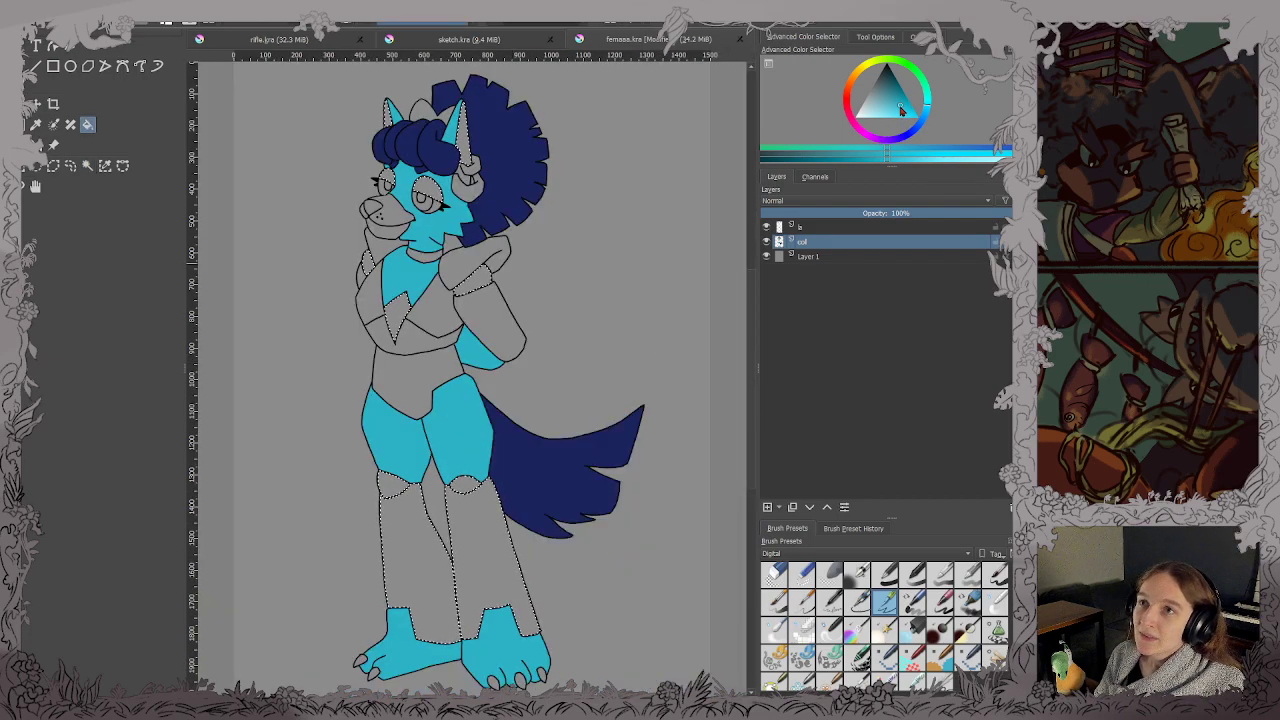
pyautogui.click(868, 141)
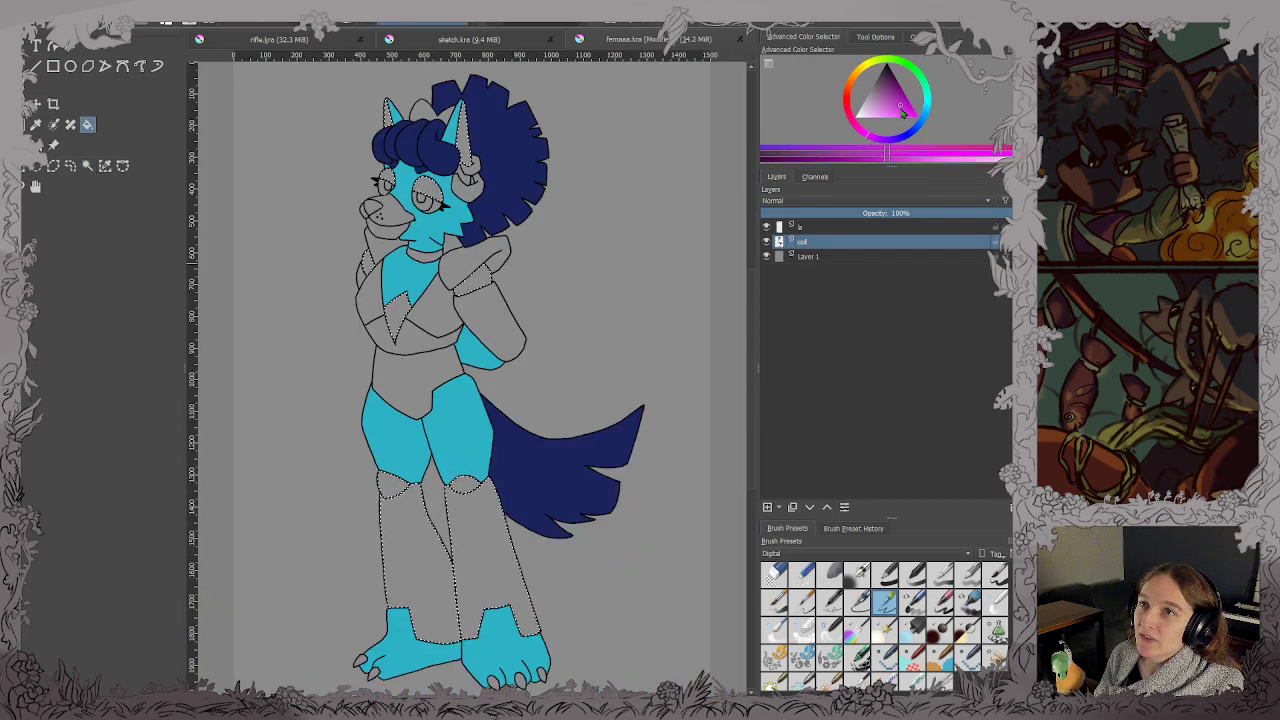
pyautogui.click(487, 290)
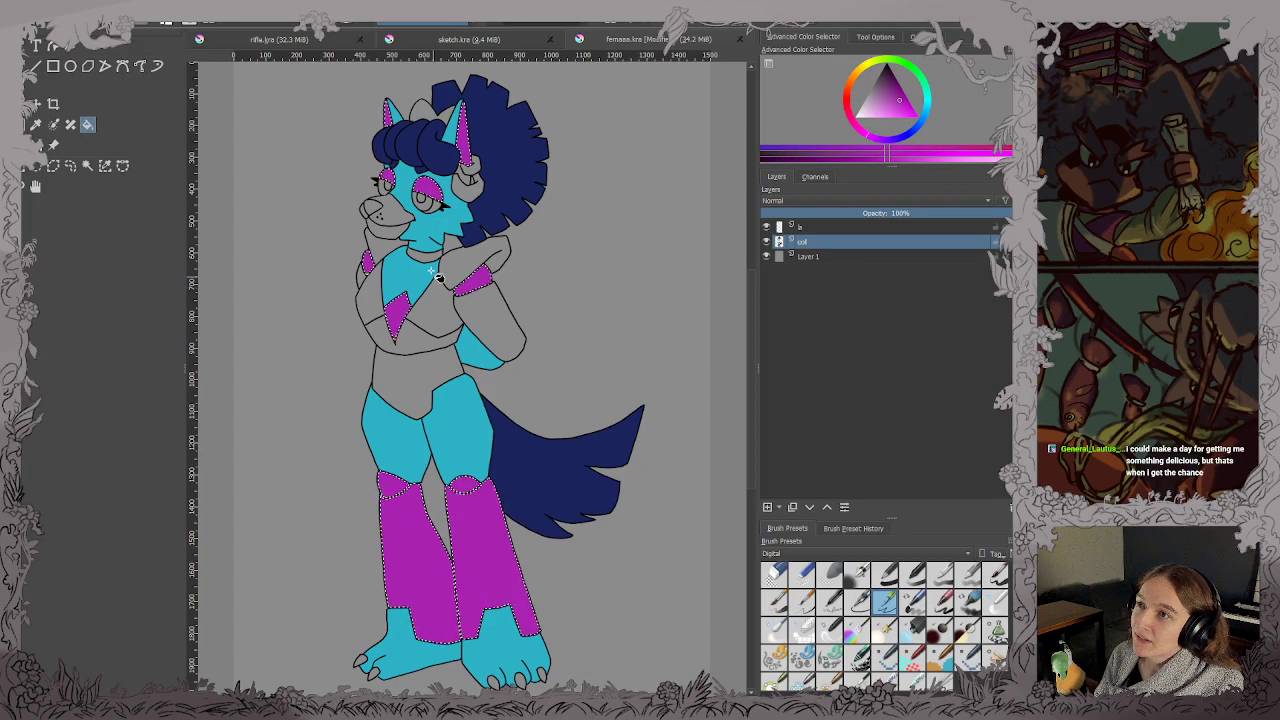
# Try a redder pink on the selected legs, arm bands, chest tuft, eyelids and ears, and return to the magenta-purple.
pyautogui.moveTo(434, 272); pyautogui.dragTo(451, 295)
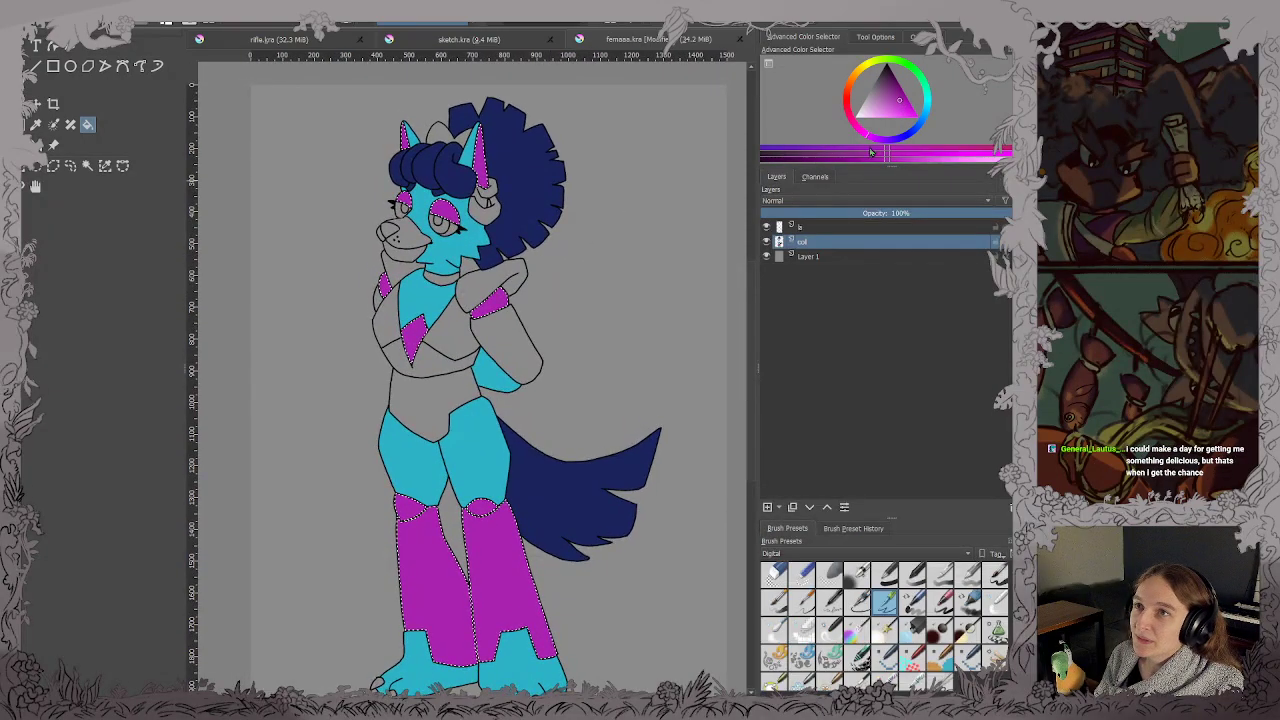
pyautogui.click(855, 128)
pyautogui.click(435, 297)
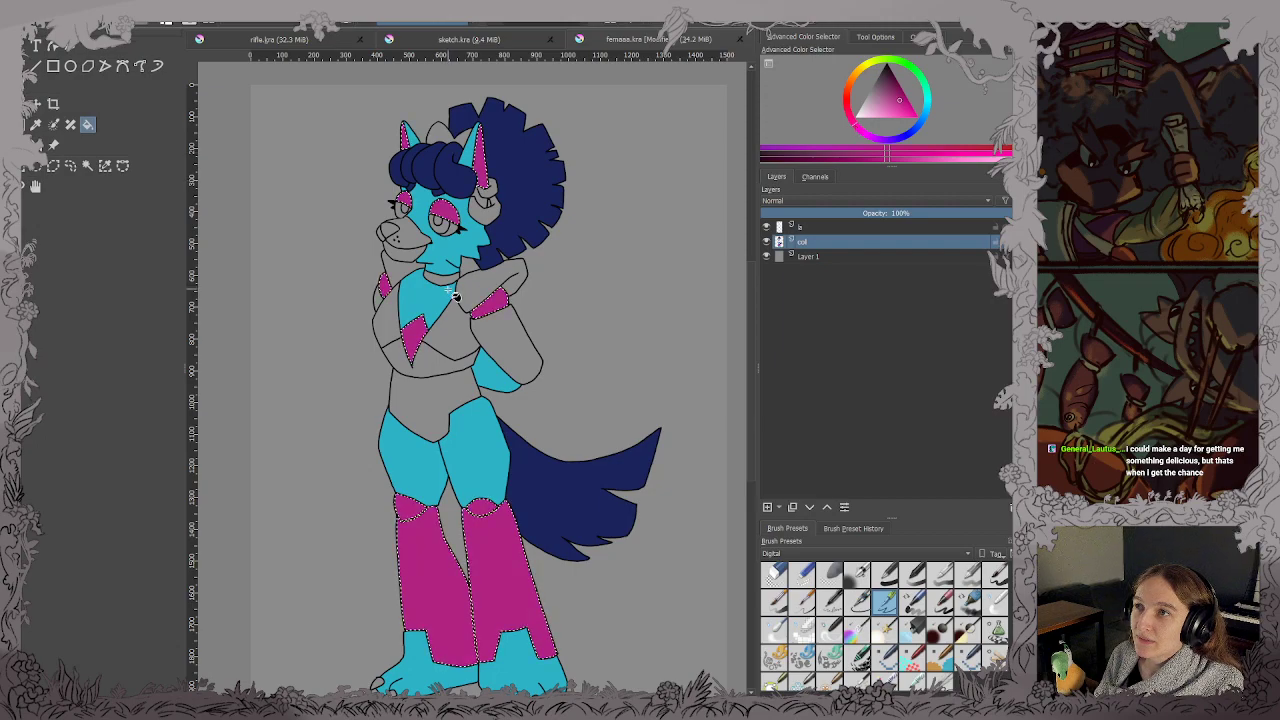
pyautogui.click(843, 107)
pyautogui.hotkey('shift', 'BackSpace')
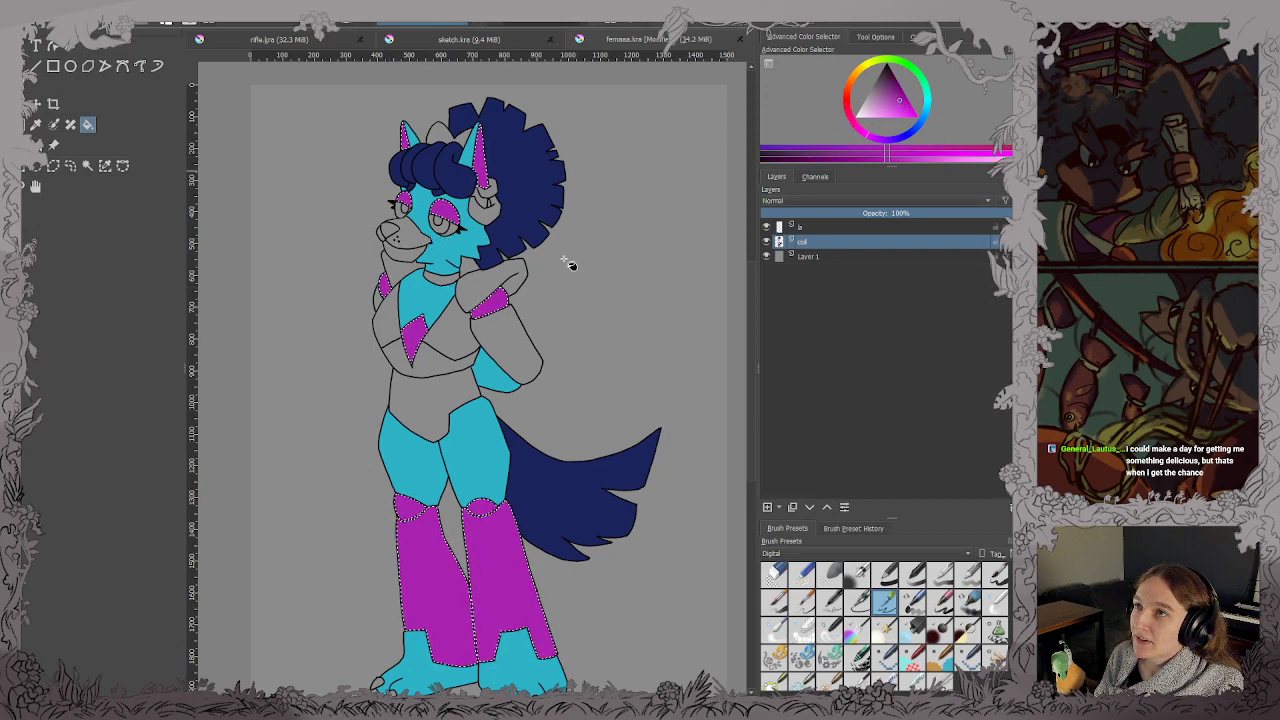
# Check the magenta-purple areas up close and on the whole figure, and clear the selection.
pyautogui.scroll(2, 443, 242)
pyautogui.moveTo(443, 242); pyautogui.dragTo(448, 278)
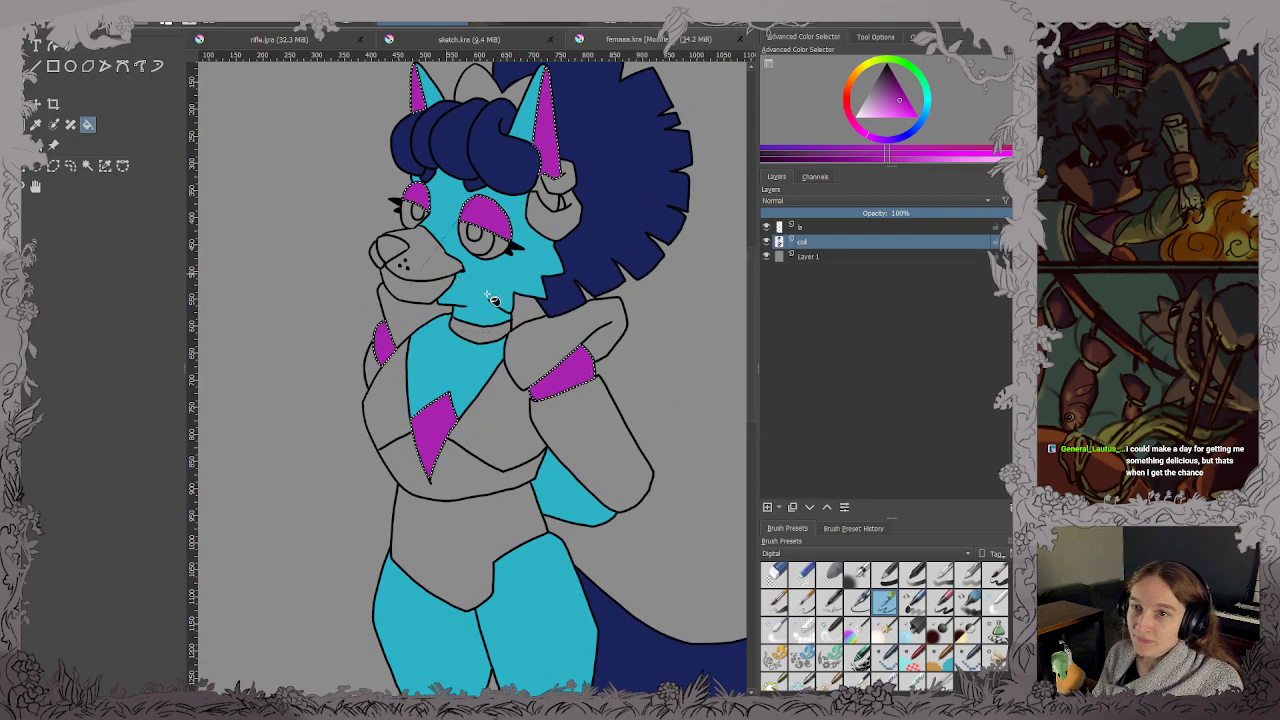
pyautogui.press('2')
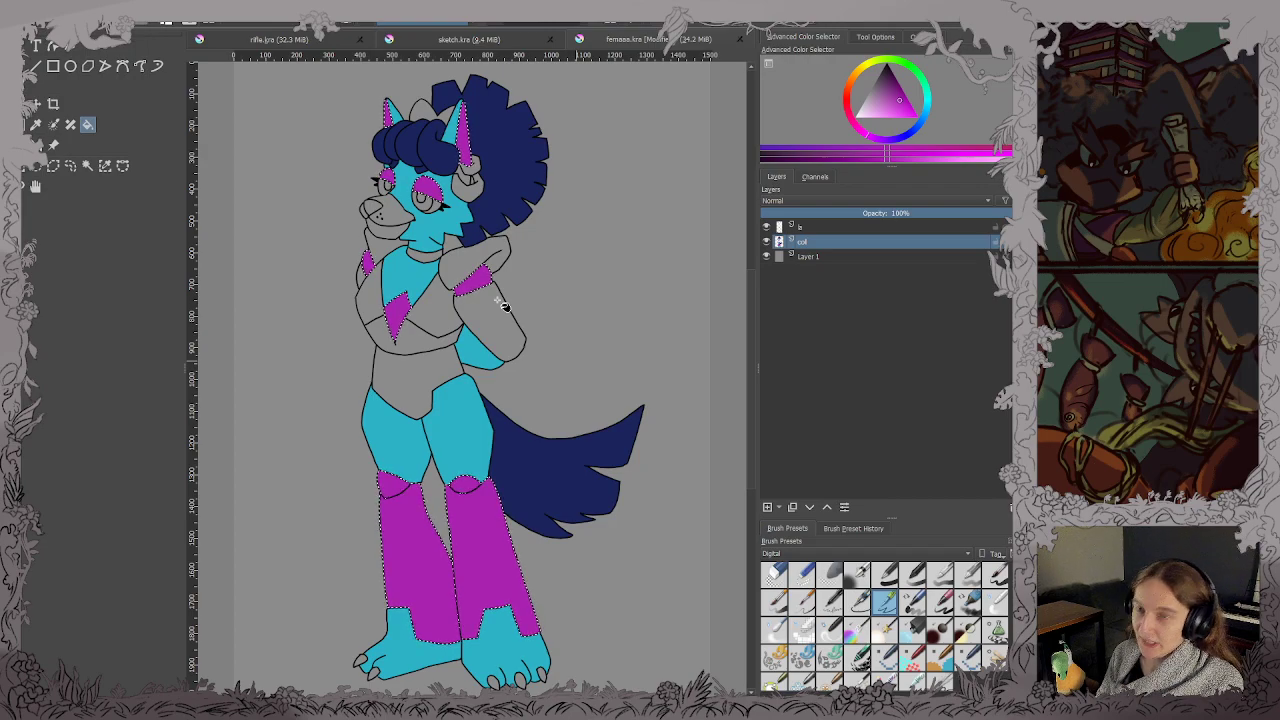
pyautogui.hotkey('ctrl', 'shift', 'a')
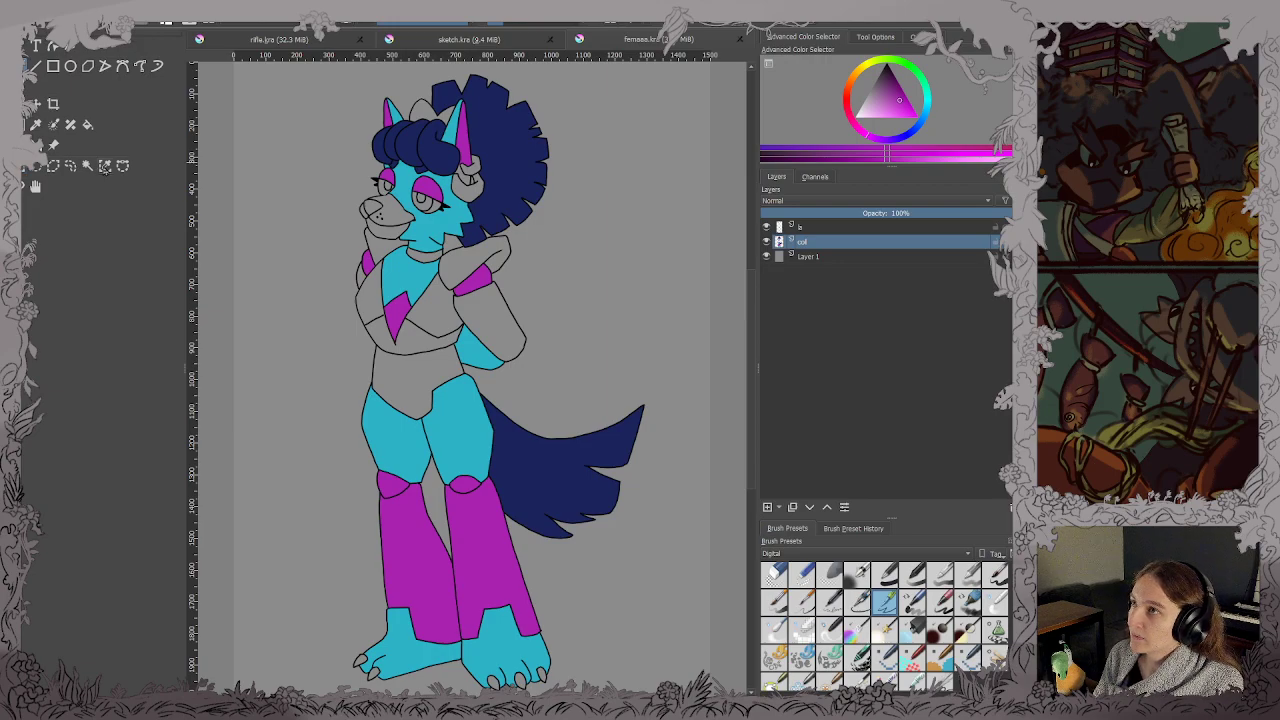
# Make a contiguous selection of the unfilled eye areas below both eyelids, and get ready to fill them.
pyautogui.click(88, 166)
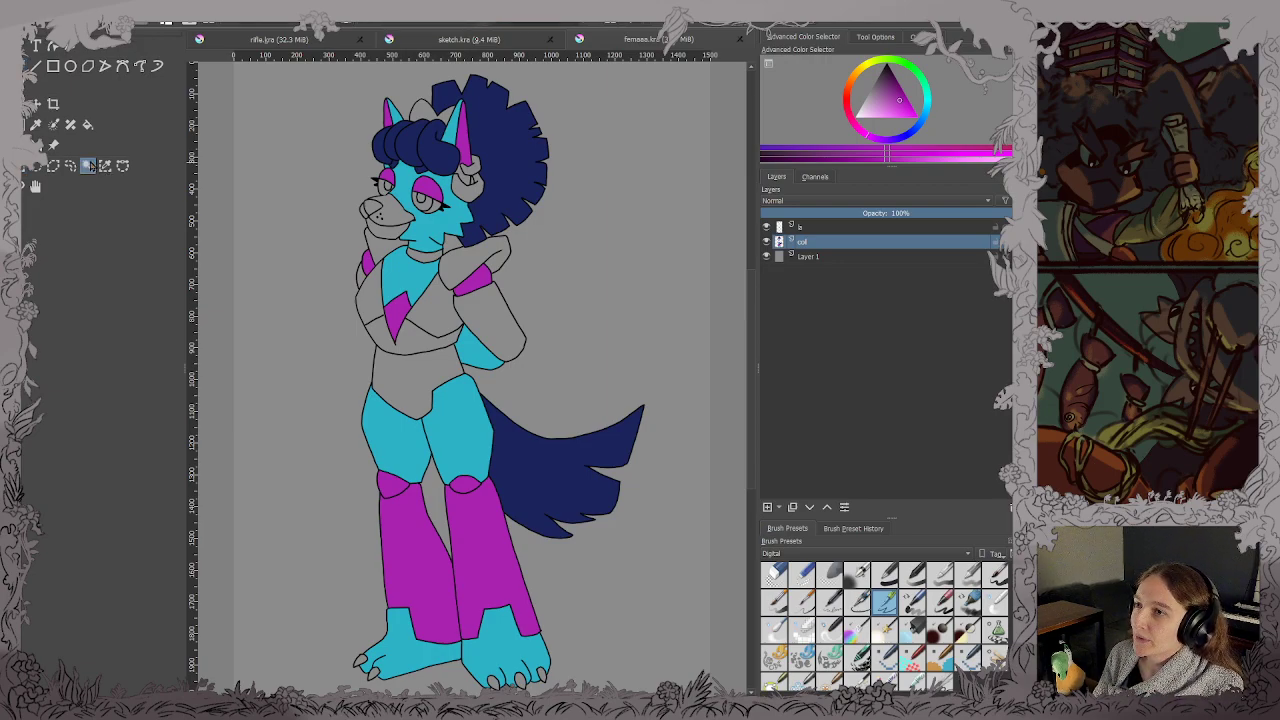
pyautogui.scroll(3, 366, 233)
pyautogui.moveTo(389, 199); pyautogui.dragTo(387, 301)
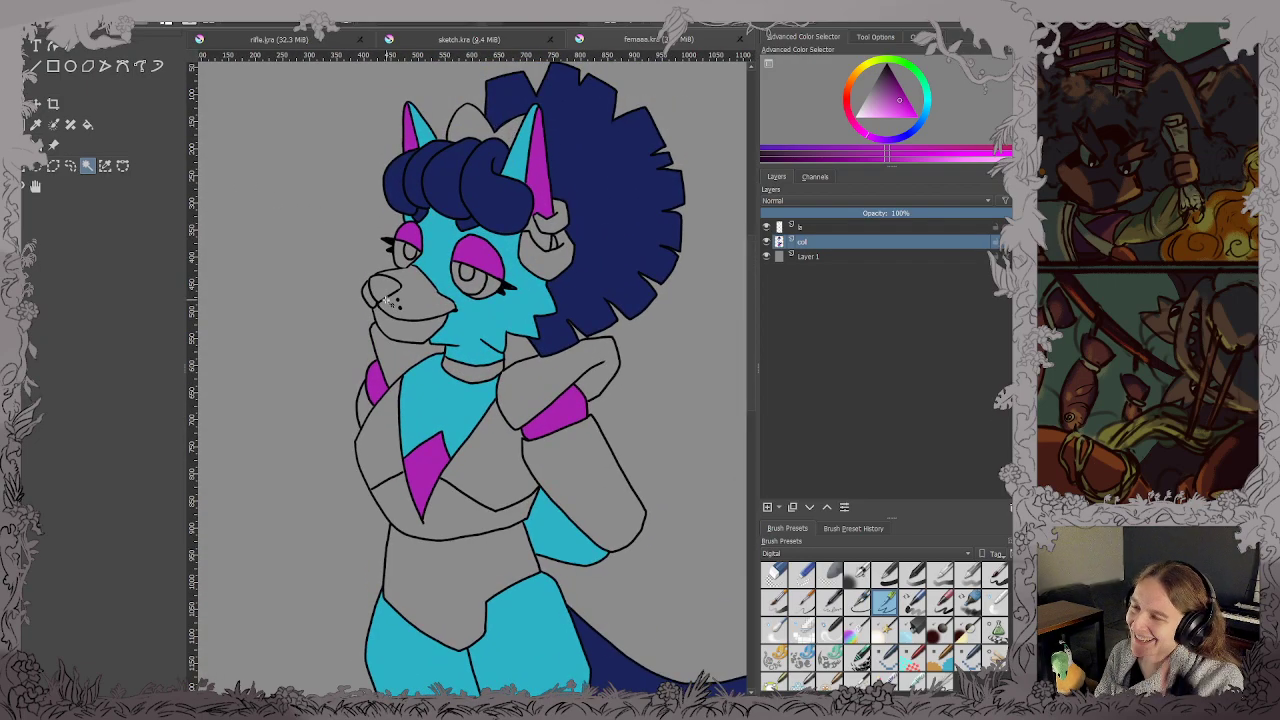
pyautogui.scroll(3, 402, 296)
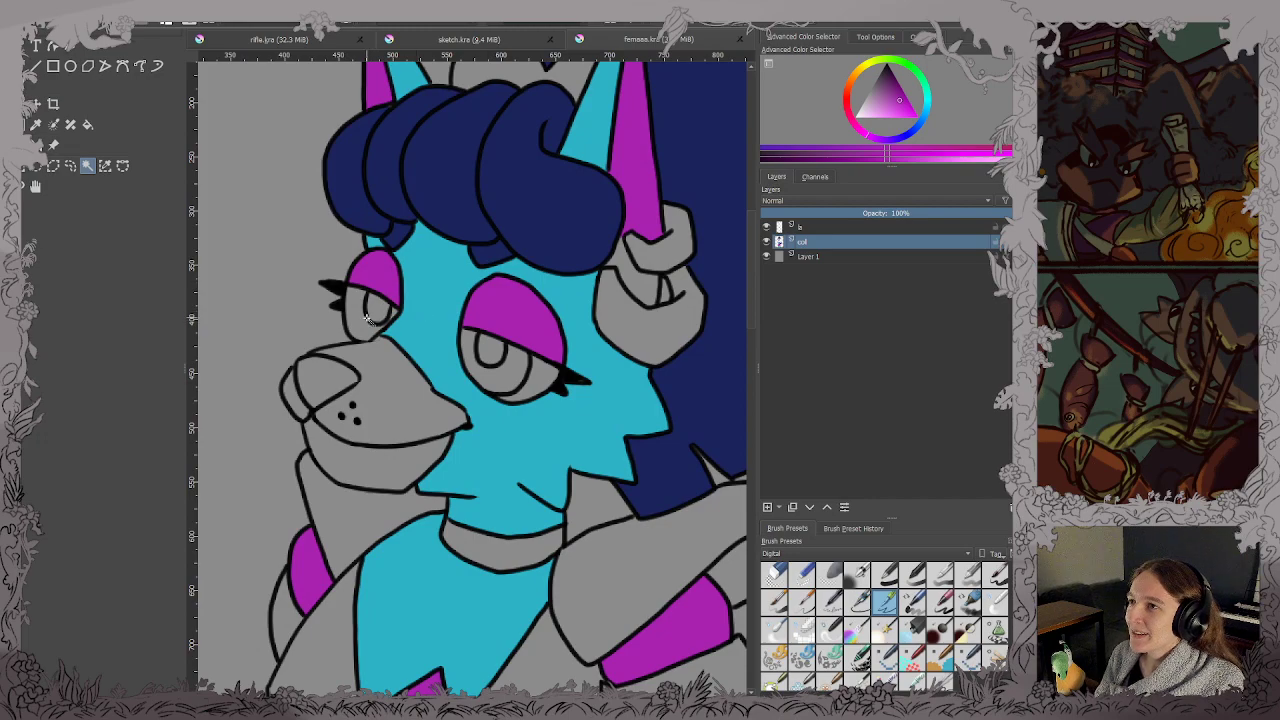
pyautogui.keyDown('shift'); pyautogui.click(495, 378); pyautogui.keyUp('shift')
pyautogui.press('f')
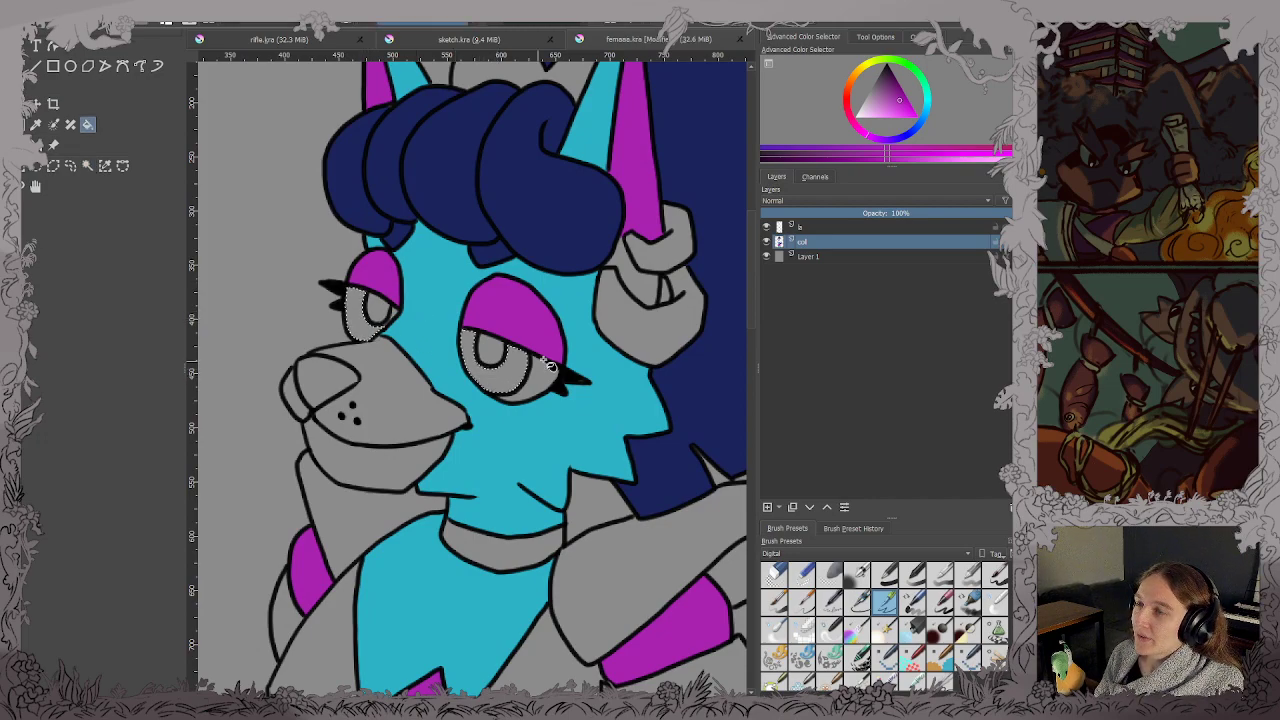
# Set the fill colour to near-white and save the drawing.
pyautogui.moveTo(886, 113); pyautogui.dragTo(843, 124)
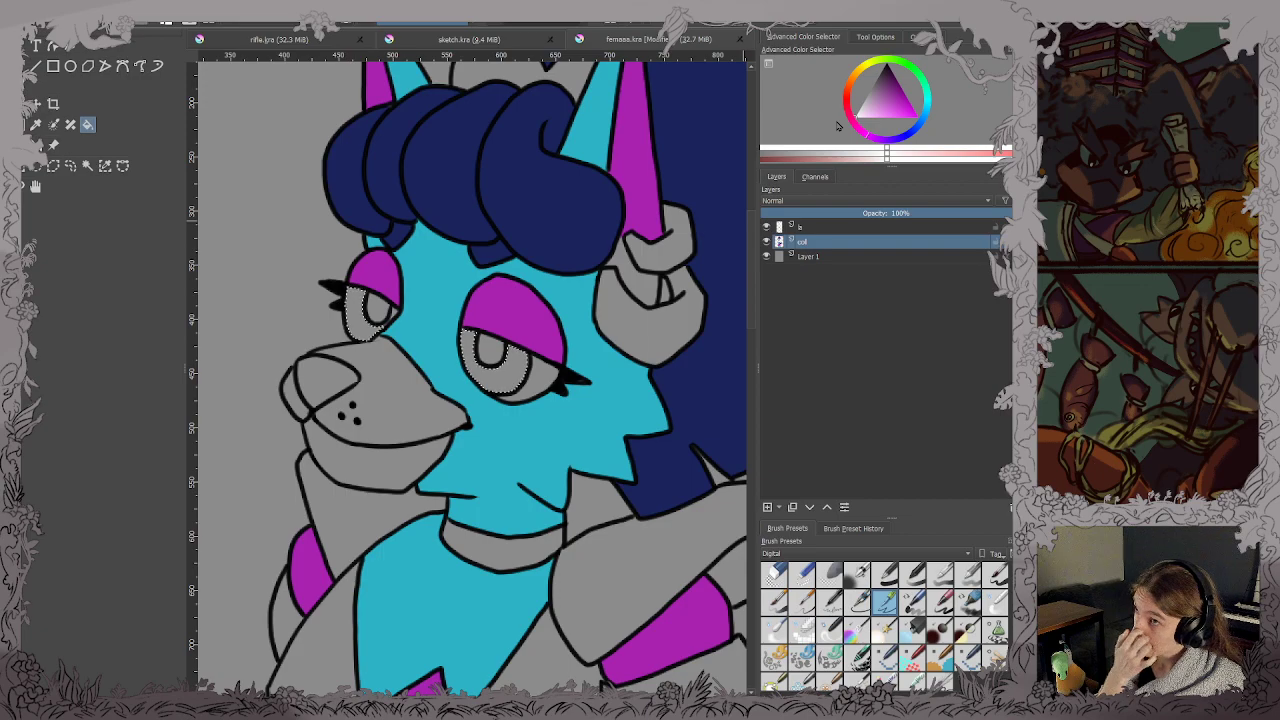
pyautogui.hotkey('ctrl', 's')
pyautogui.scroll(-2, 571, 305)
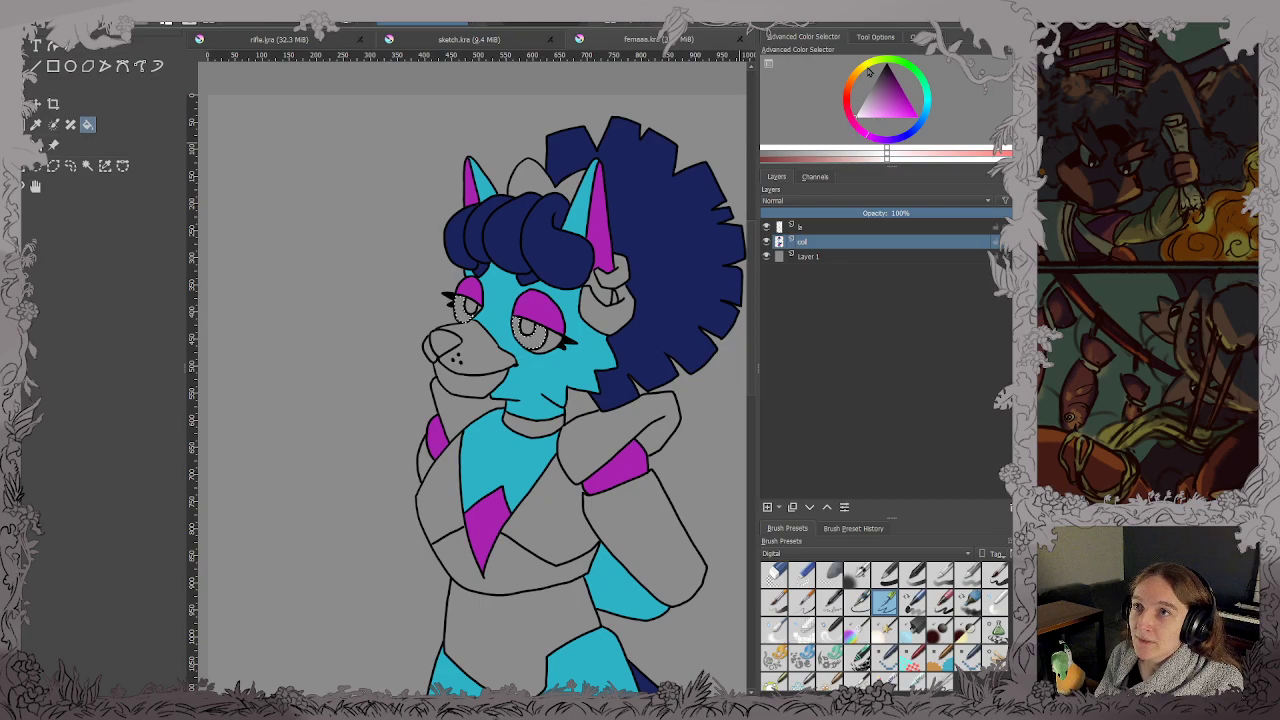
# Set the fill colour to a warm yellowish near-white and fill the selected whites of both eyes.
pyautogui.click(872, 67)
pyautogui.click(859, 118)
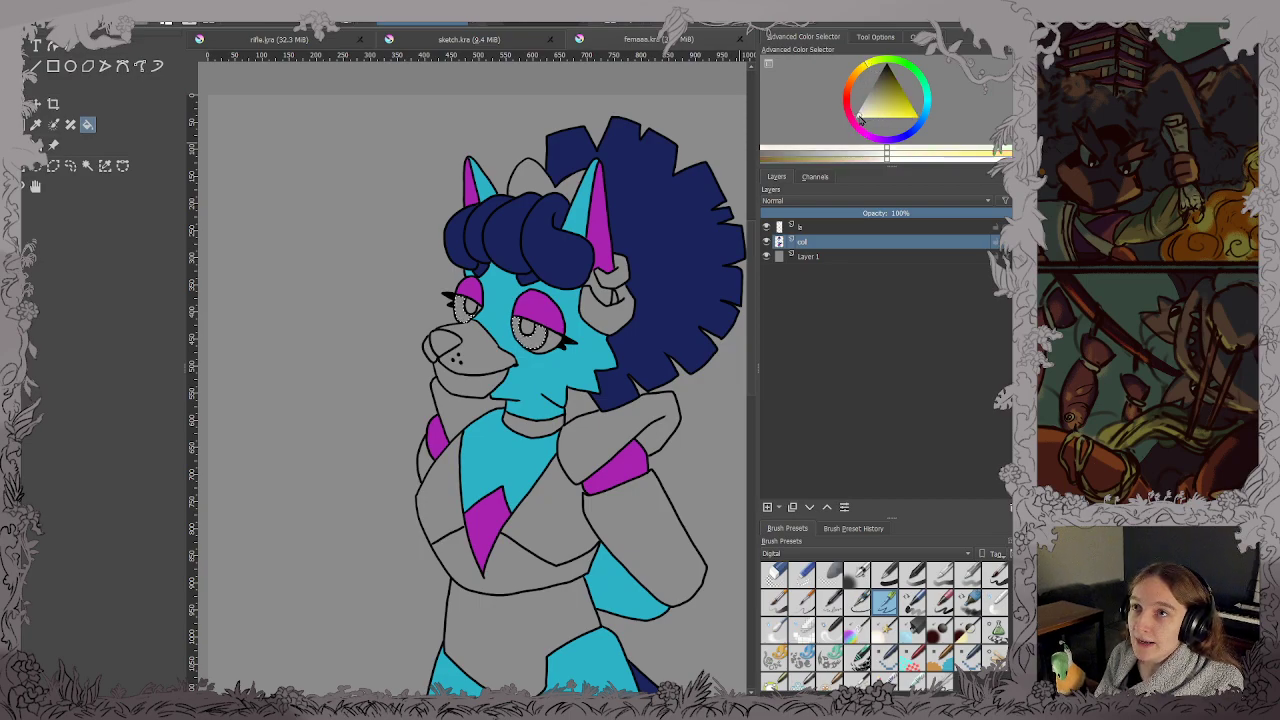
pyautogui.scroll(3, 578, 283)
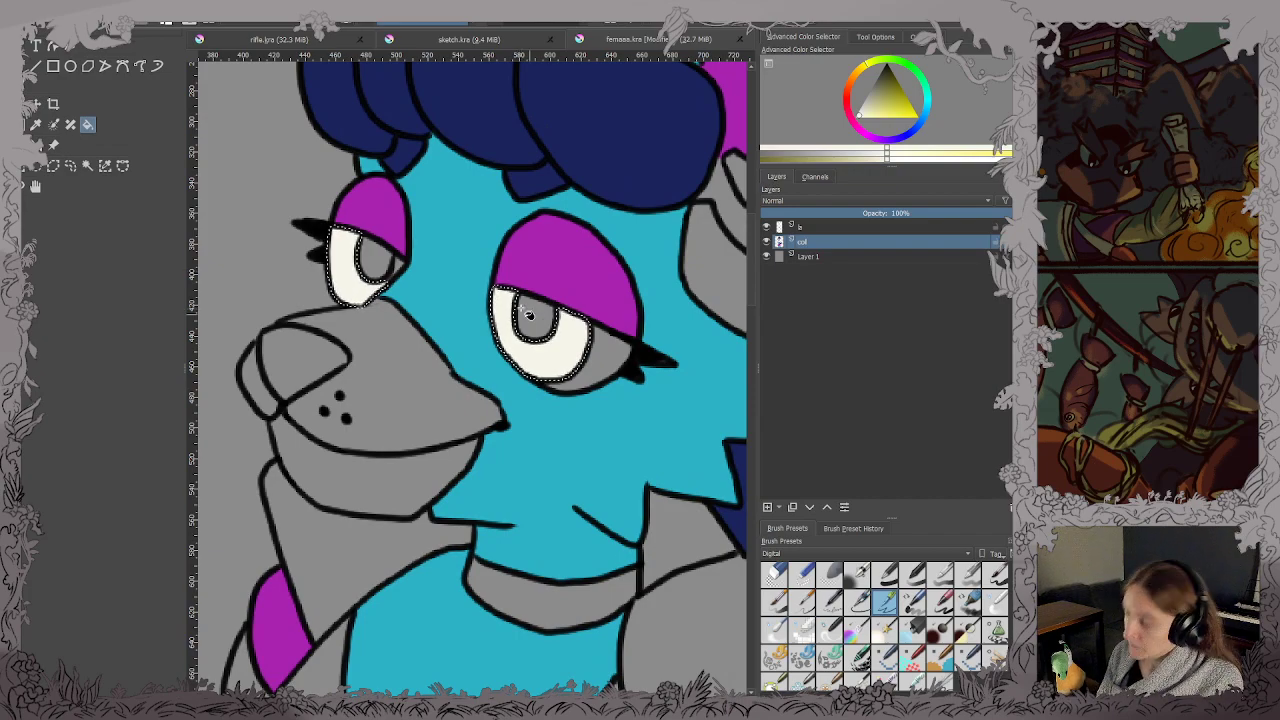
# Select the small unfilled corner of the far eye beside the iris and fill it with the same near-white.
pyautogui.click(87, 165)
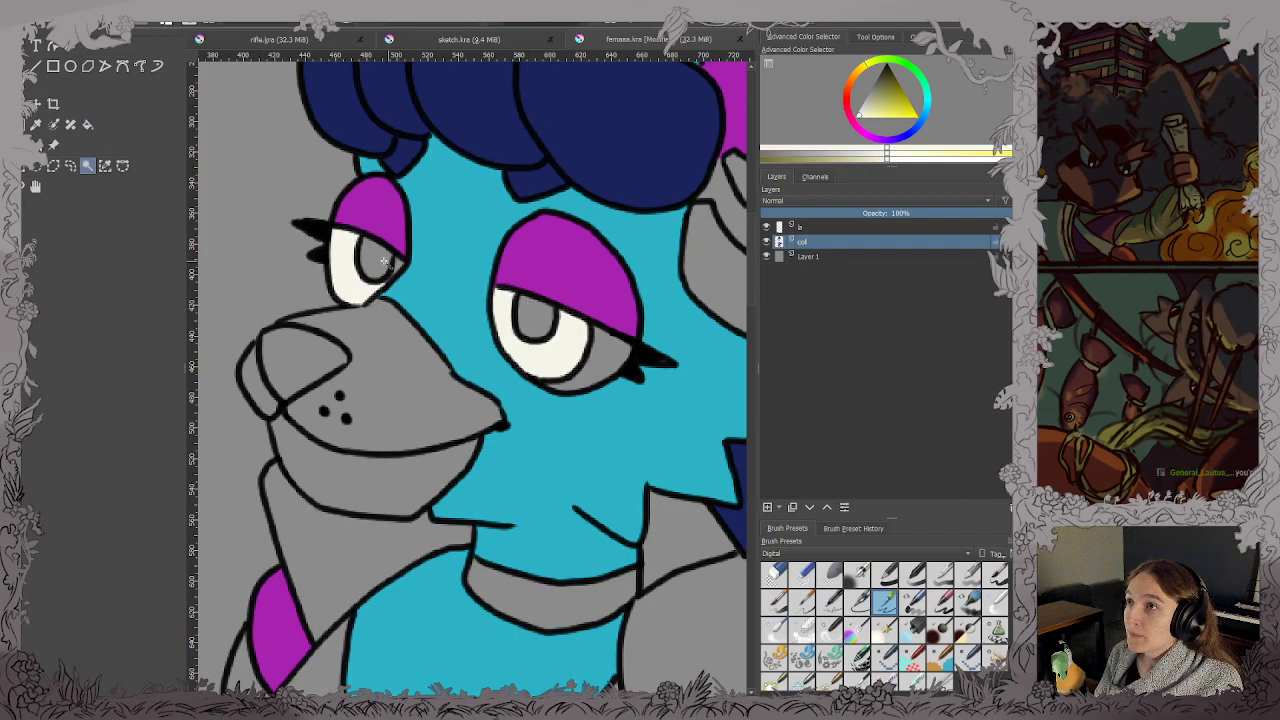
pyautogui.click(378, 260)
pyautogui.click(378, 260)
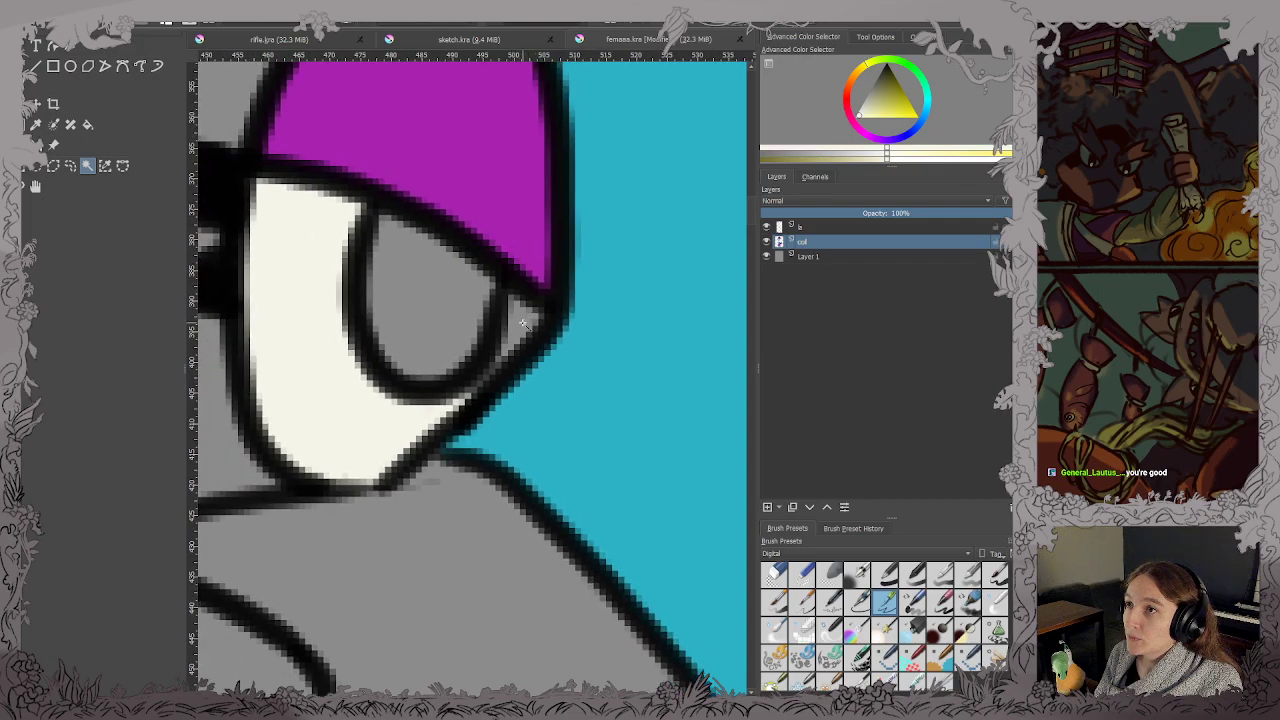
pyautogui.press('f')
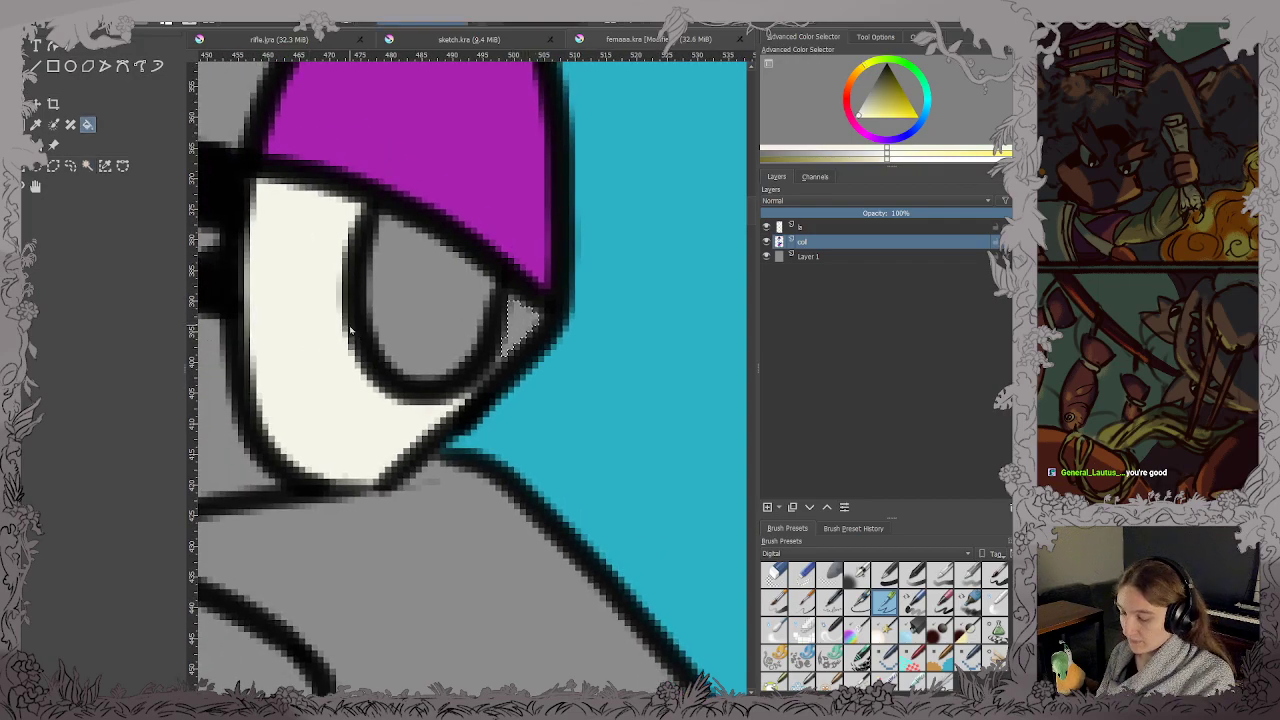
pyautogui.hotkey('shift', 'BackSpace')
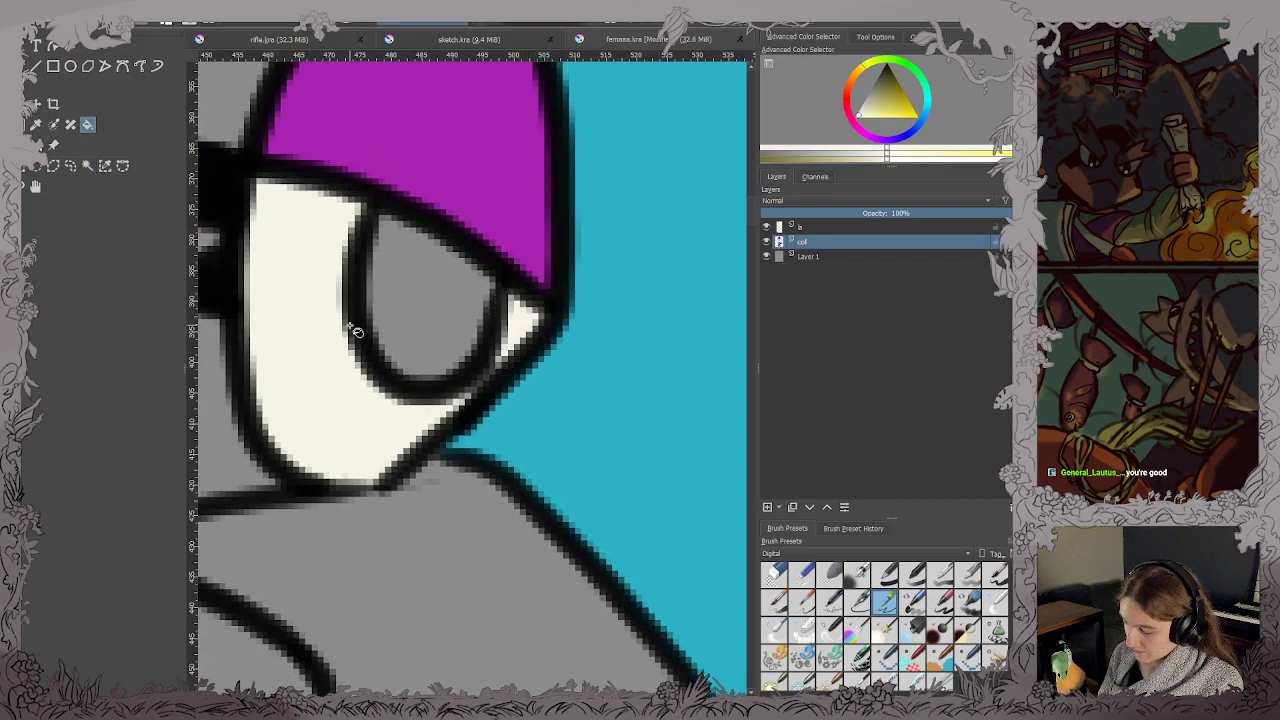
# Make a contiguous selection of the irises, muzzle, chin, the near eye's outer corner and the chest patches beside the turquoise fur.
pyautogui.click(87, 166)
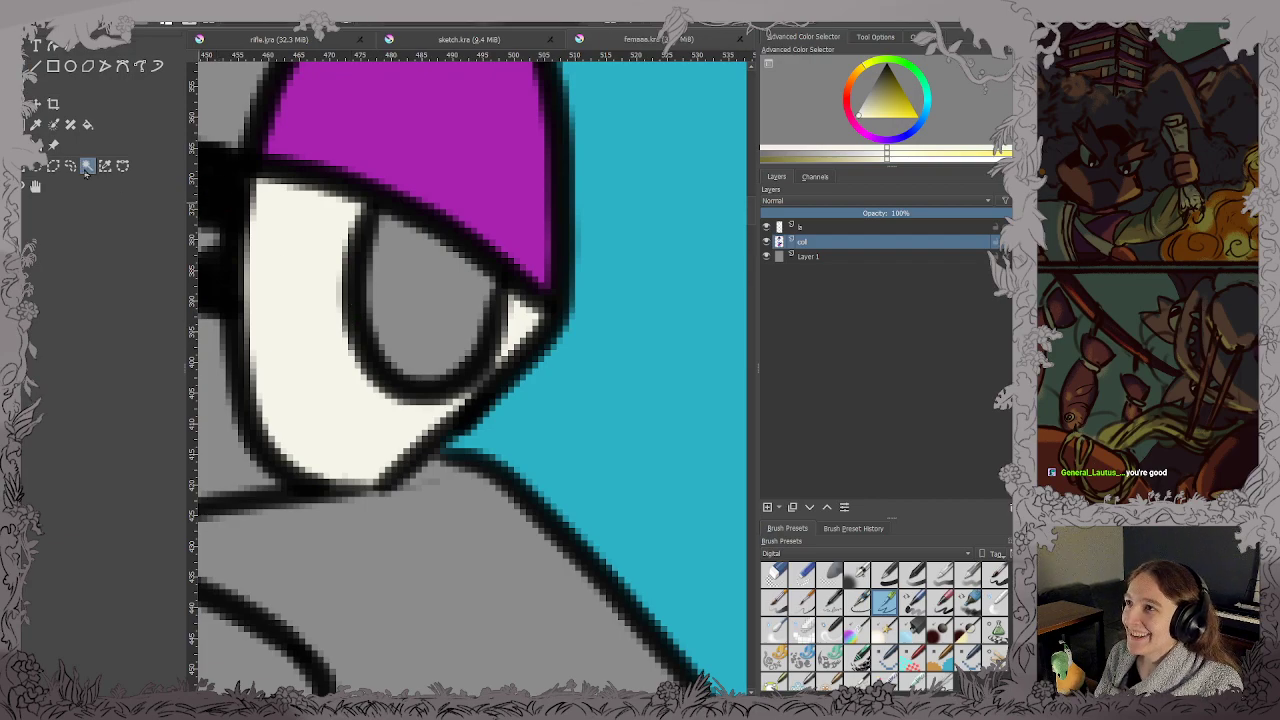
pyautogui.click(395, 285)
pyautogui.scroll(-5, 400, 288)
pyautogui.keyDown('shift'); pyautogui.click(466, 443); pyautogui.keyUp('shift')
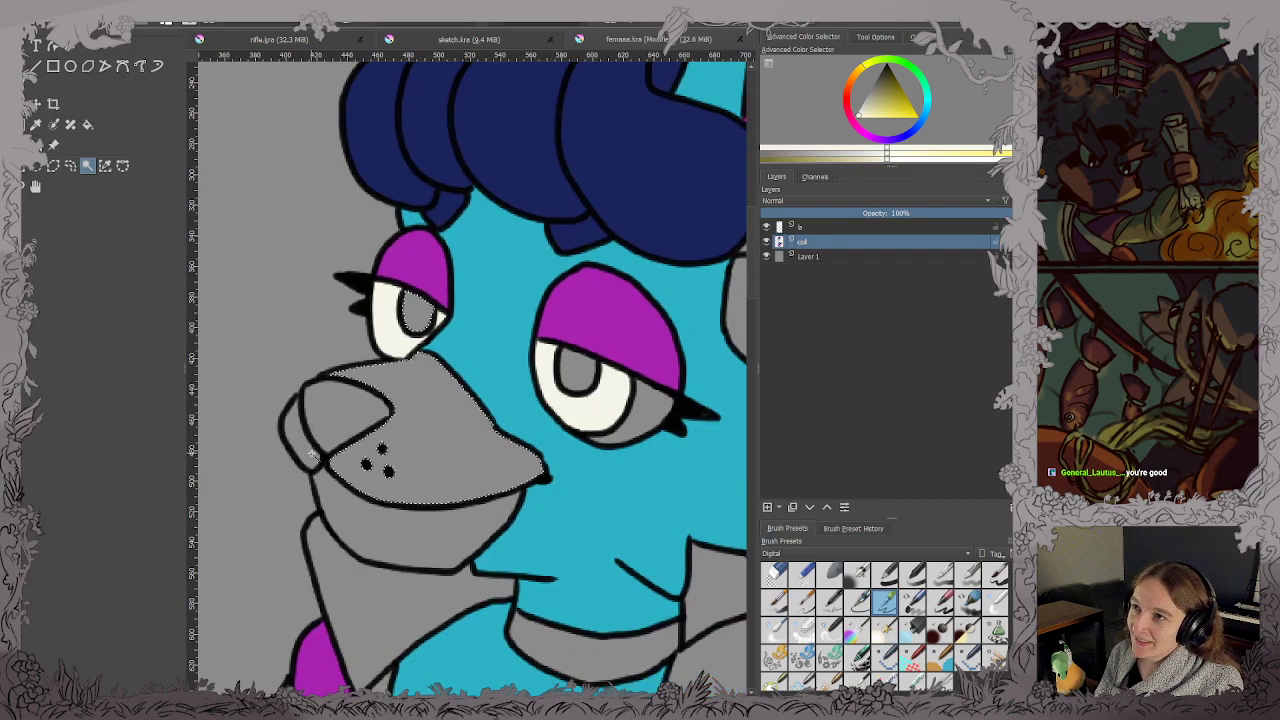
pyautogui.keyDown('shift'); pyautogui.click(312, 454); pyautogui.keyUp('shift')
pyautogui.keyDown('shift'); pyautogui.click(350, 514); pyautogui.keyUp('shift')
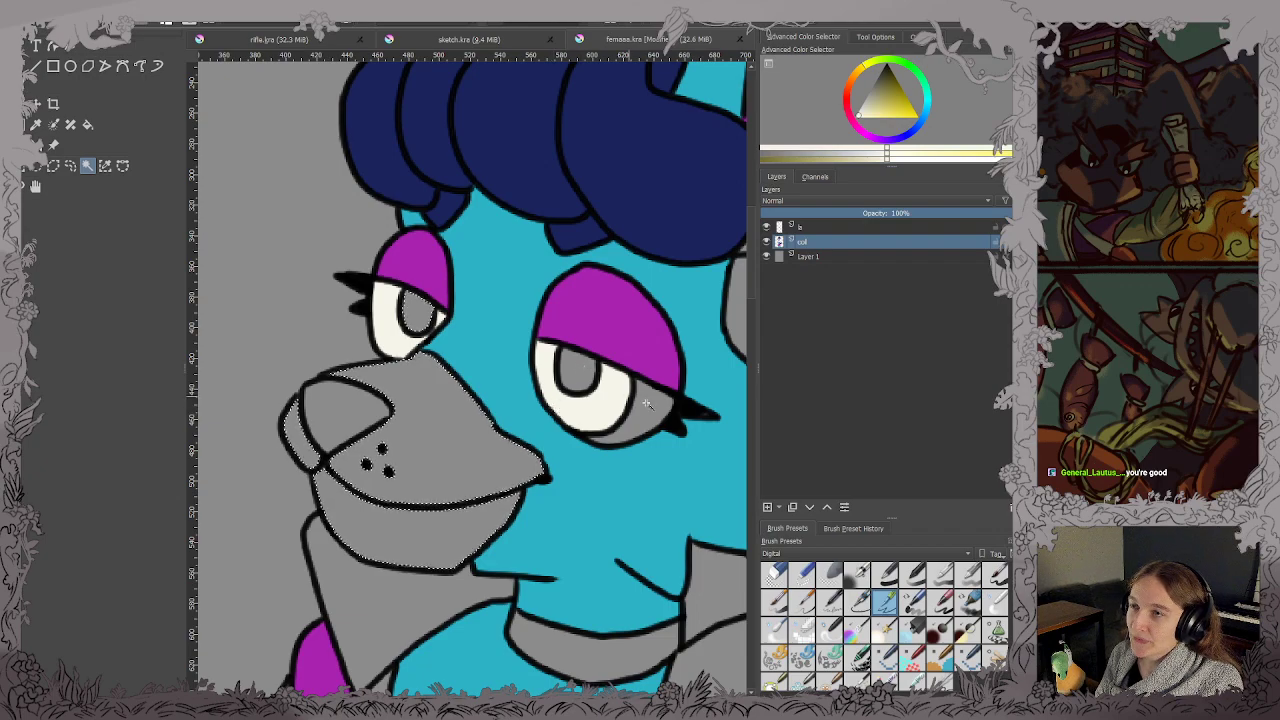
pyautogui.scroll(-5, 647, 403)
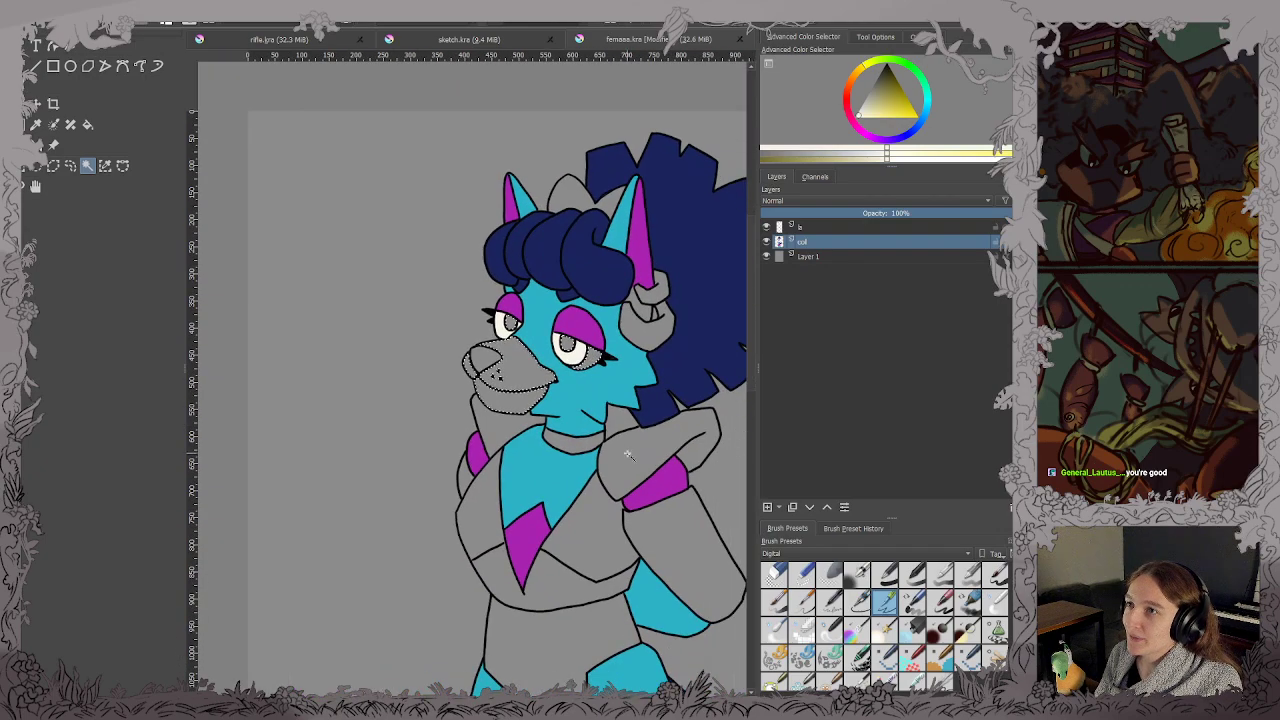
pyautogui.scroll(-3, 627, 455)
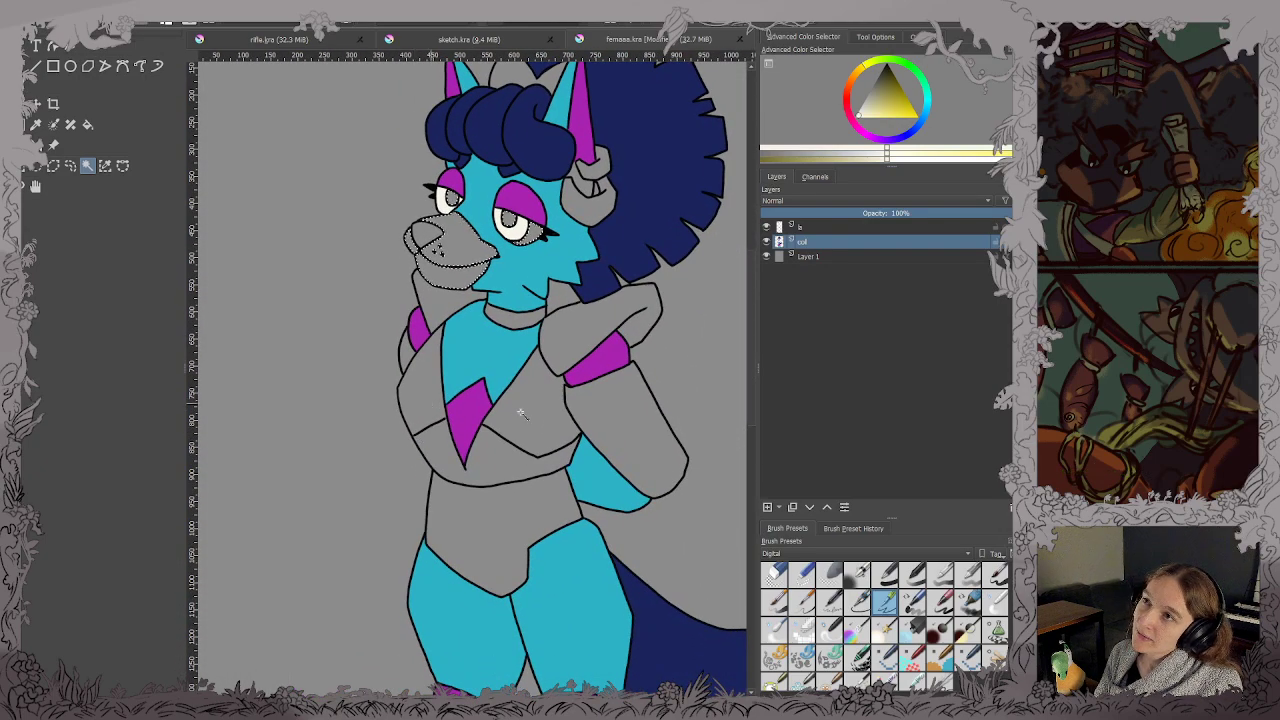
pyautogui.keyDown('shift'); pyautogui.click(528, 415); pyautogui.keyUp('shift')
# Add the toe claws of both feet to the selection.
pyautogui.scroll(-5, 531, 417)
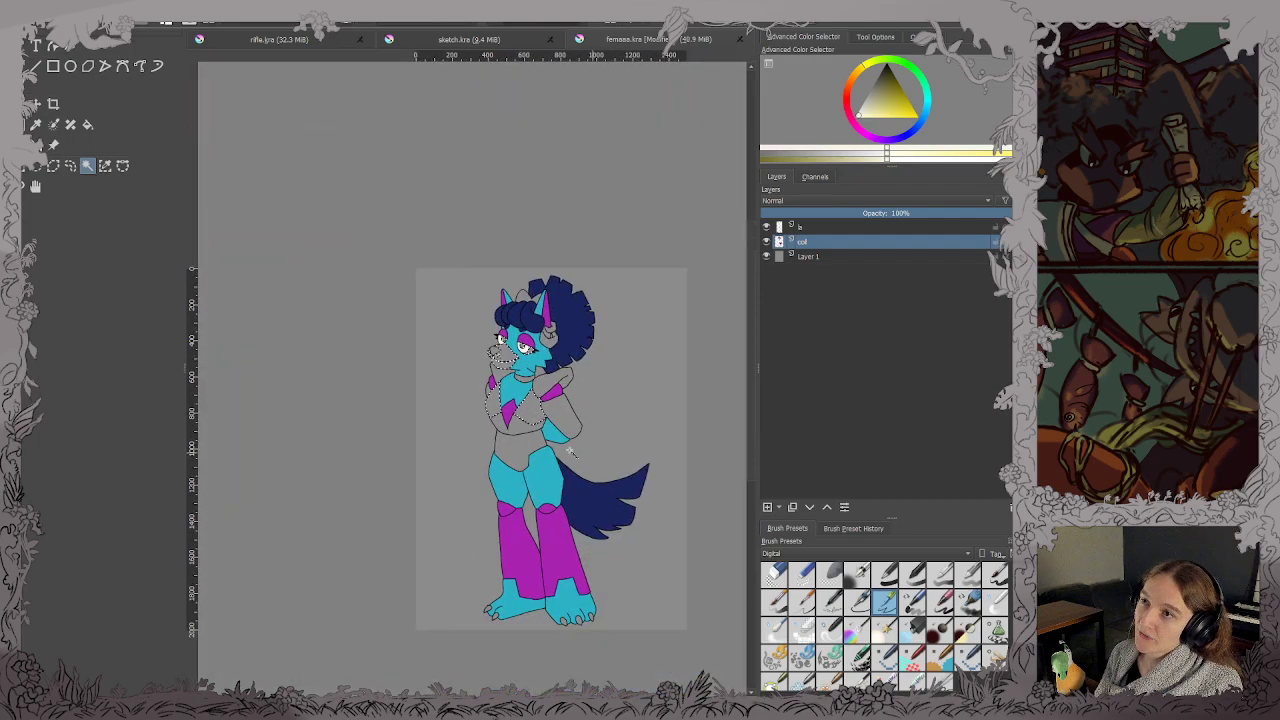
pyautogui.scroll(3, 571, 452)
pyautogui.scroll(-3, 399, 567)
pyautogui.scroll(3, 501, 323)
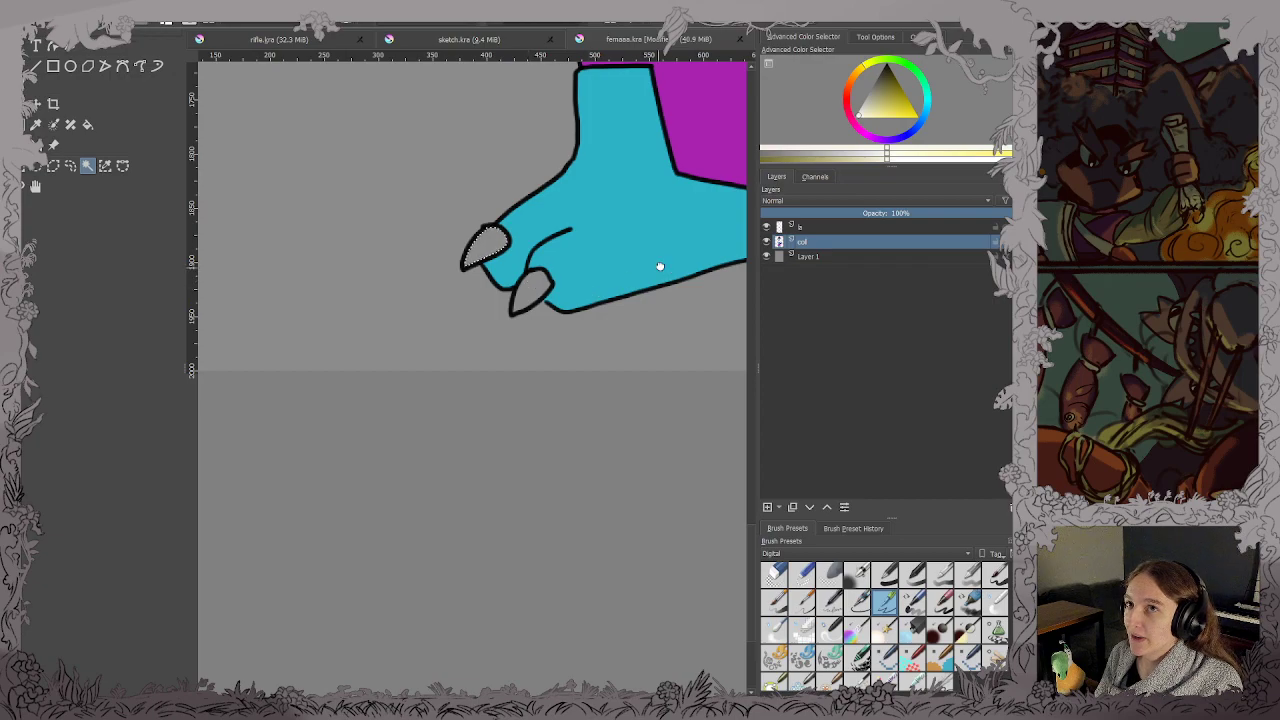
pyautogui.moveTo(660, 266); pyautogui.dragTo(182, 434)
pyautogui.moveTo(305, 480); pyautogui.dragTo(367, 485)
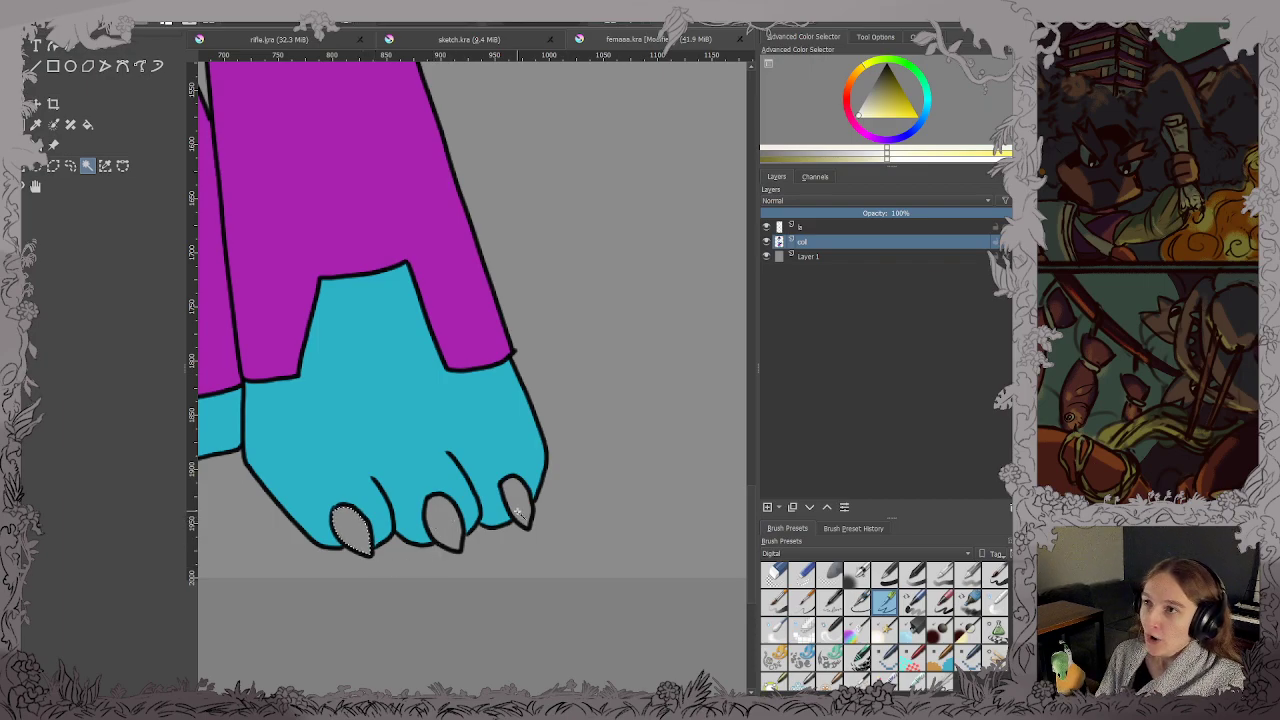
pyautogui.moveTo(399, 281); pyautogui.dragTo(537, 560)
pyautogui.scroll(-3, 502, 93)
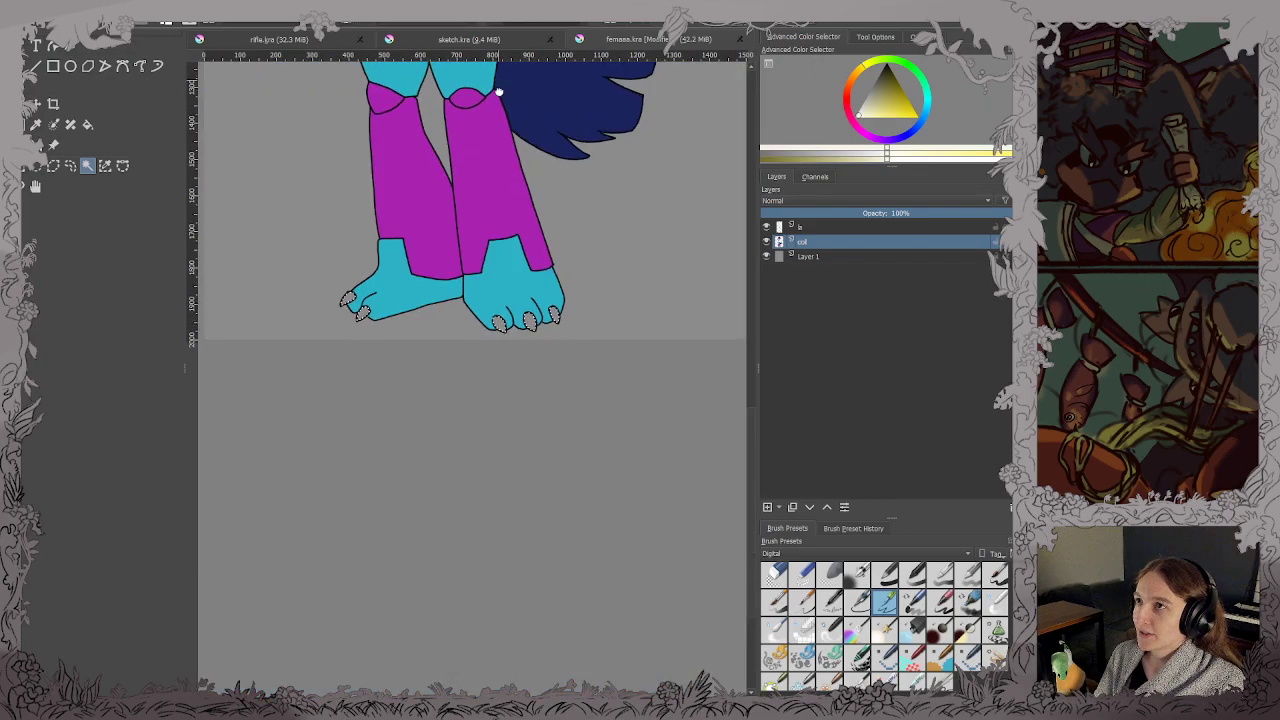
pyautogui.moveTo(500, 94); pyautogui.dragTo(463, 420)
pyautogui.scroll(3, 446, 187)
pyautogui.moveTo(446, 187); pyautogui.dragTo(468, 330)
pyautogui.moveTo(459, 219); pyautogui.dragTo(467, 396)
pyautogui.scroll(-1, 469, 366)
# Fill the selected irises, muzzle, chest patches and toe claws with beige, clear the selection and check the figure.
pyautogui.press('f')
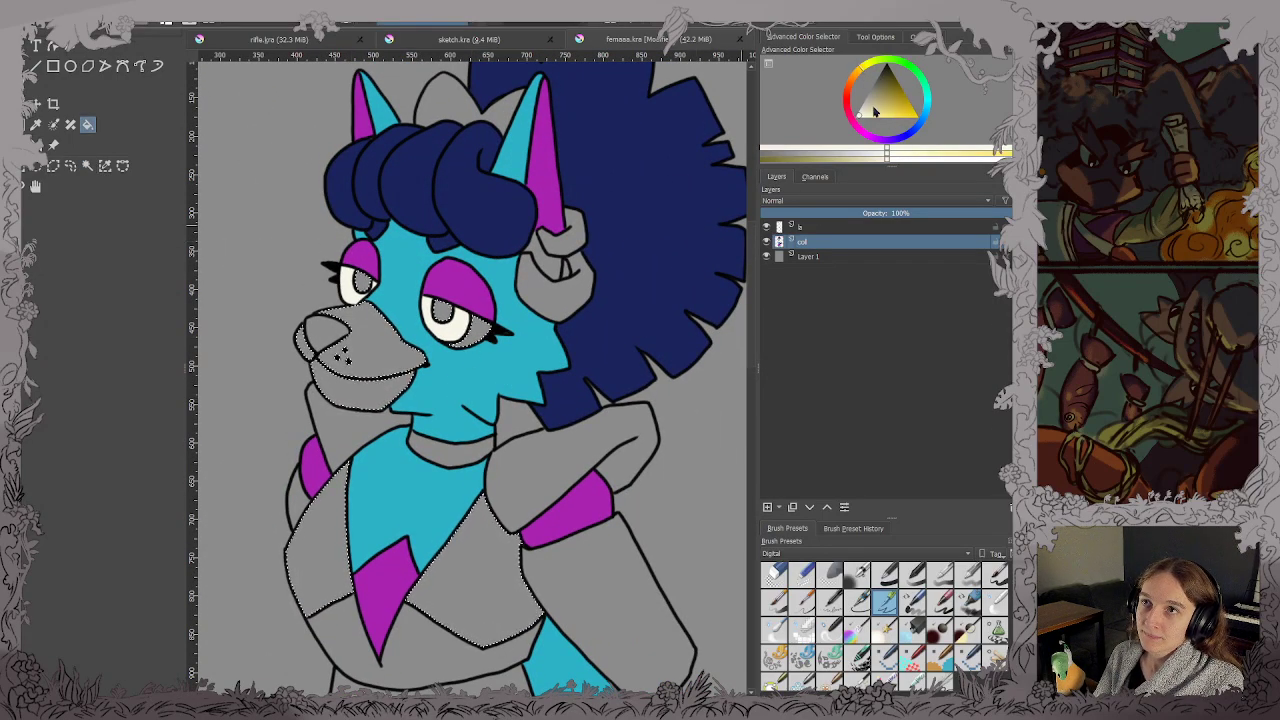
pyautogui.moveTo(876, 110); pyautogui.dragTo(873, 108)
pyautogui.click(520, 348)
pyautogui.scroll(-3, 520, 350)
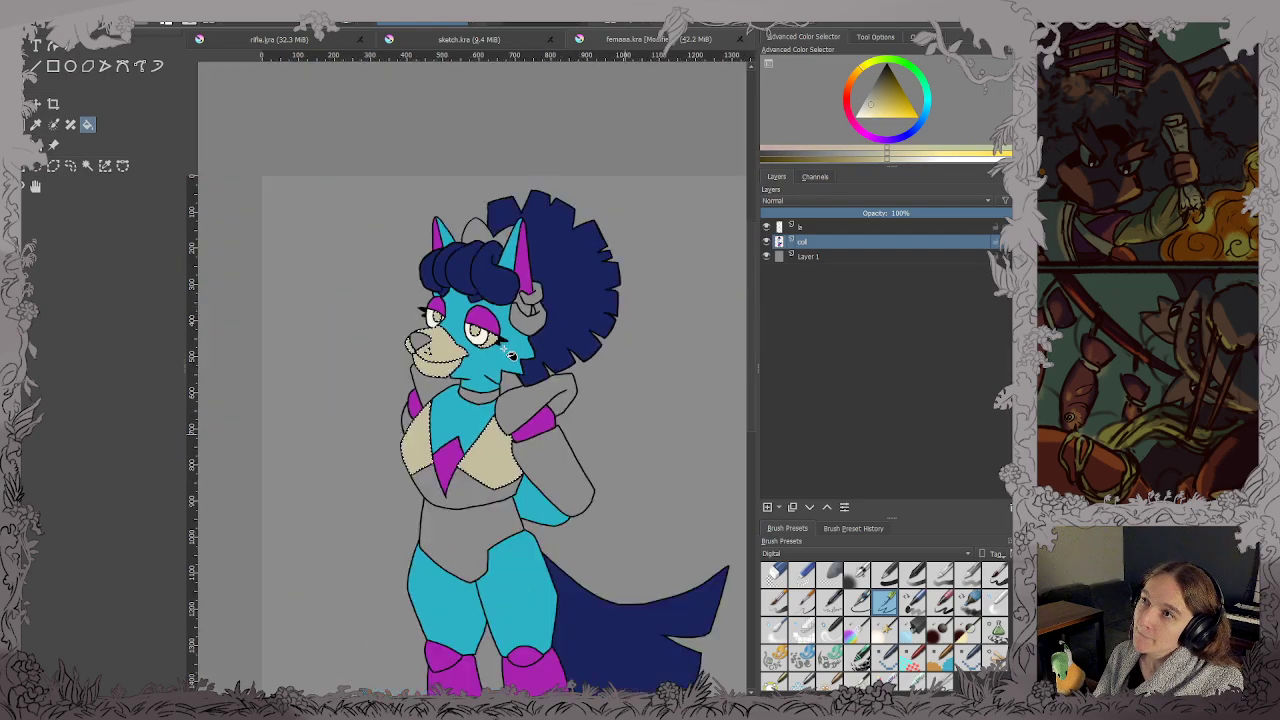
pyautogui.press('2')
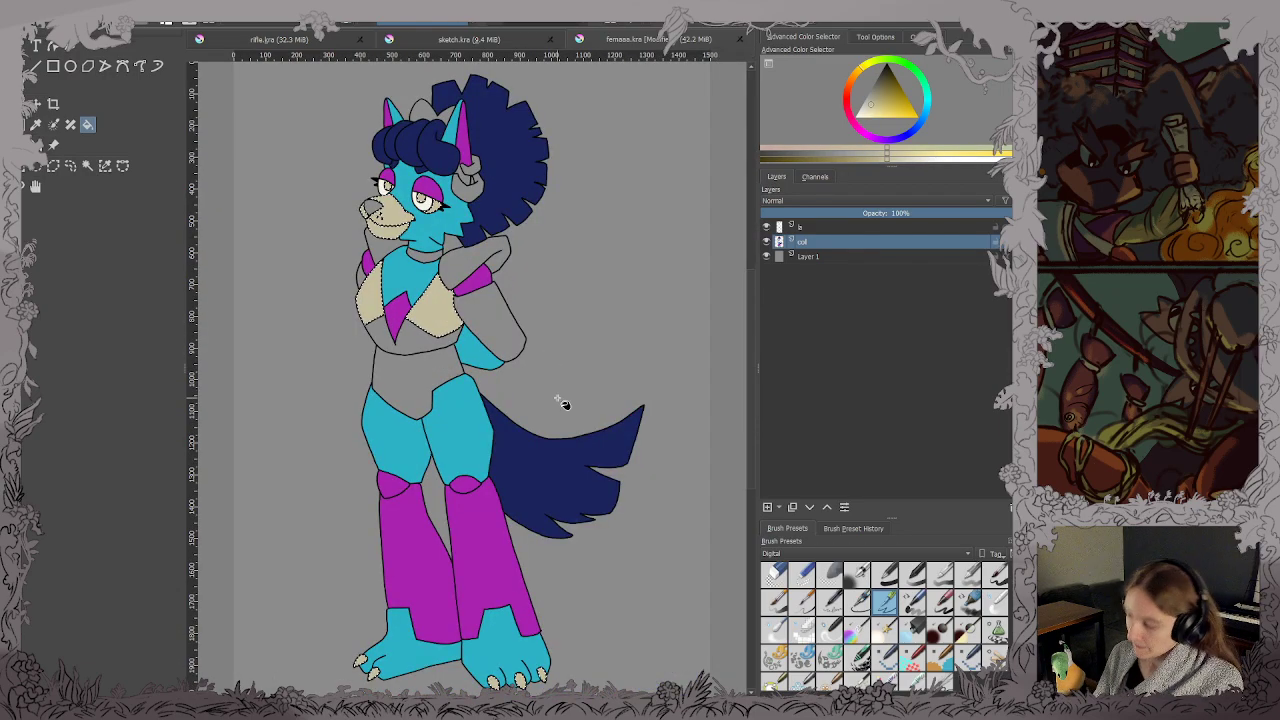
pyautogui.hotkey('ctrl', 'shift', 'a')
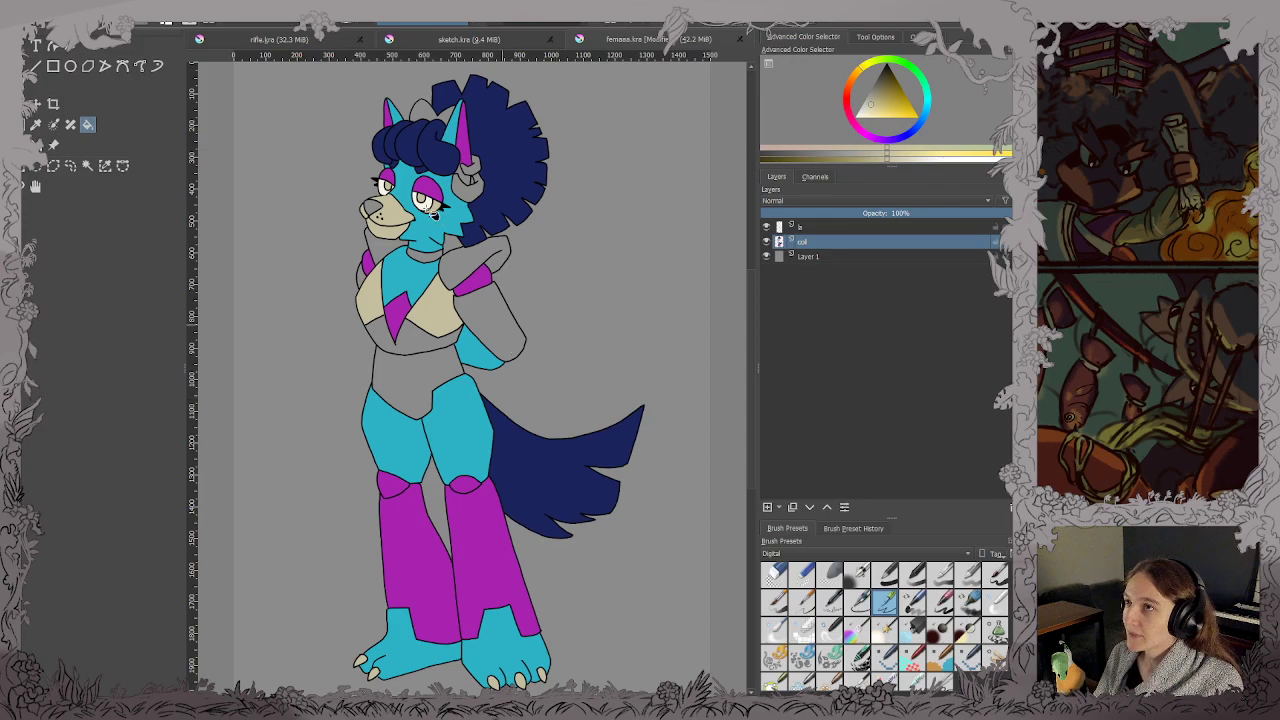
pyautogui.scroll(3, 432, 210)
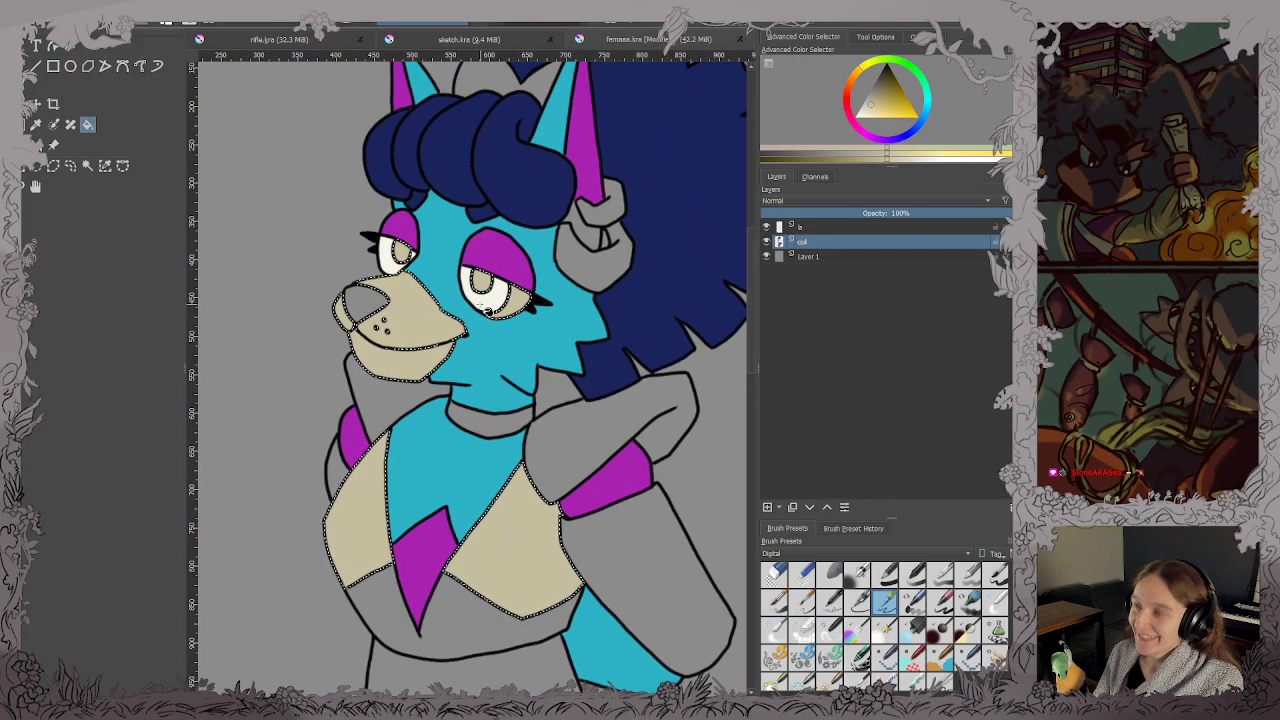
pyautogui.hotkey('ctrl', 'shift', 'a')
pyautogui.moveTo(482, 306); pyautogui.dragTo(434, 384)
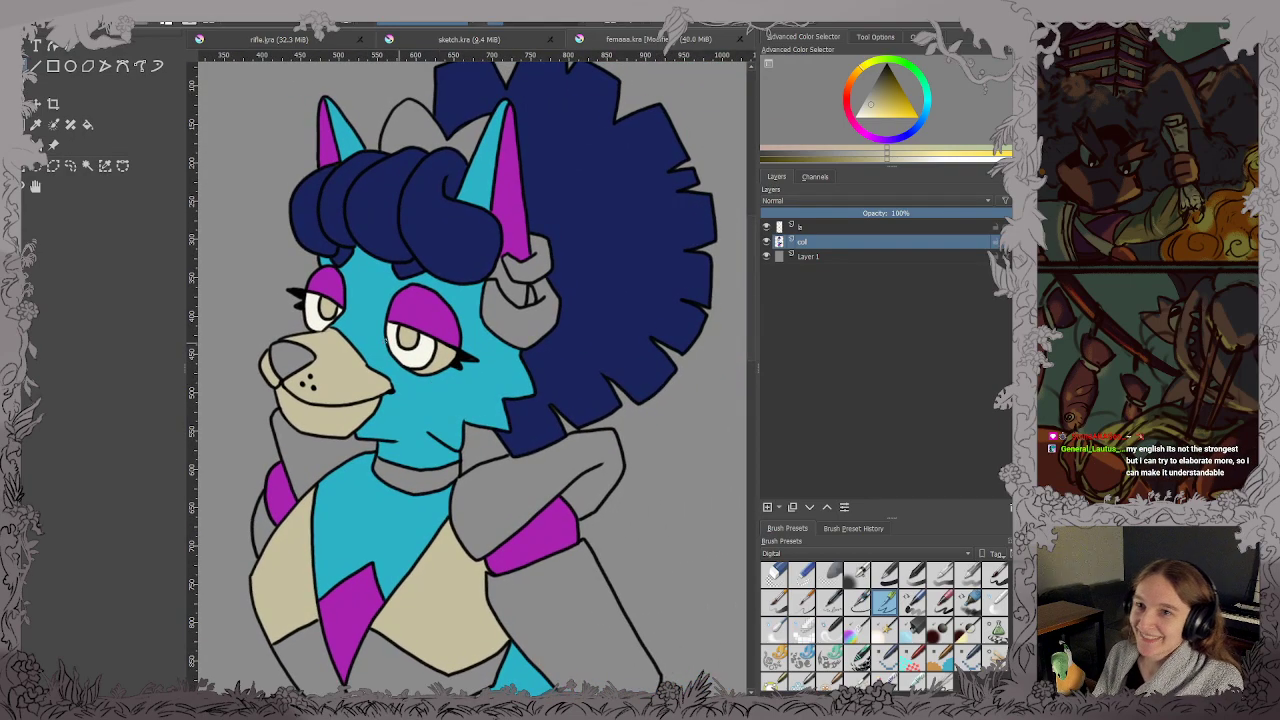
pyautogui.moveTo(398, 338); pyautogui.dragTo(410, 318)
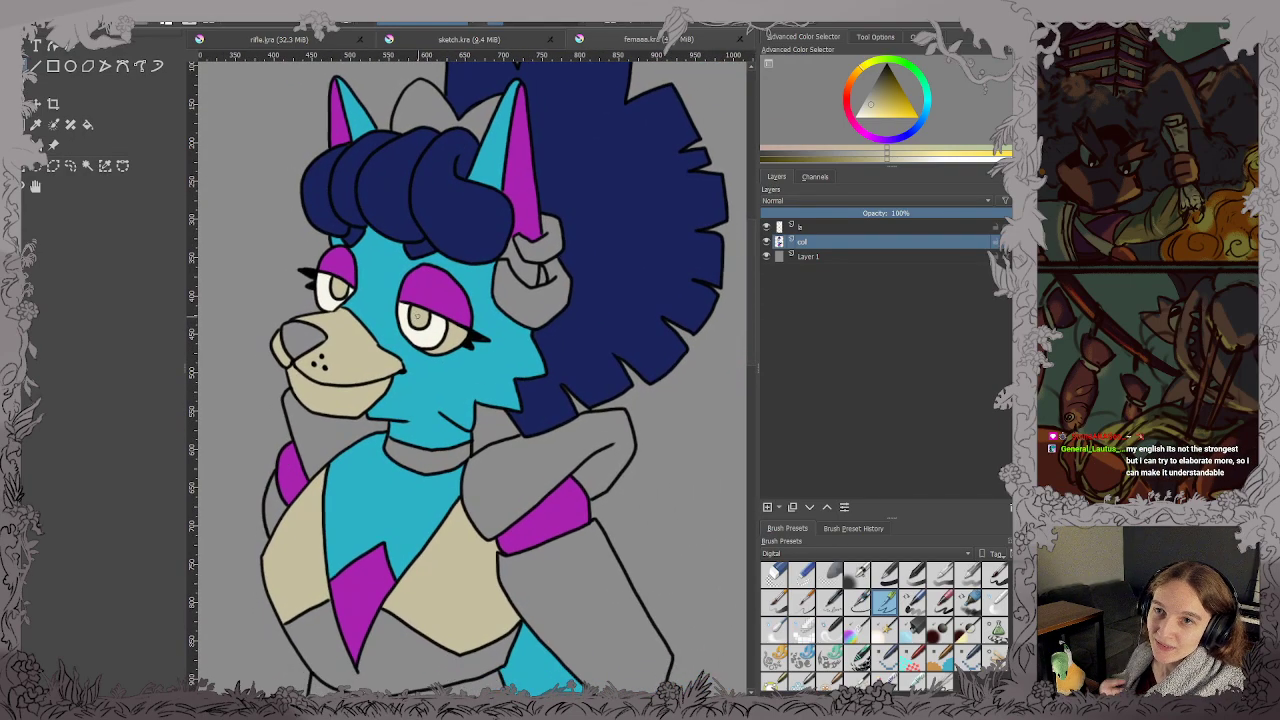
pyautogui.press('2')
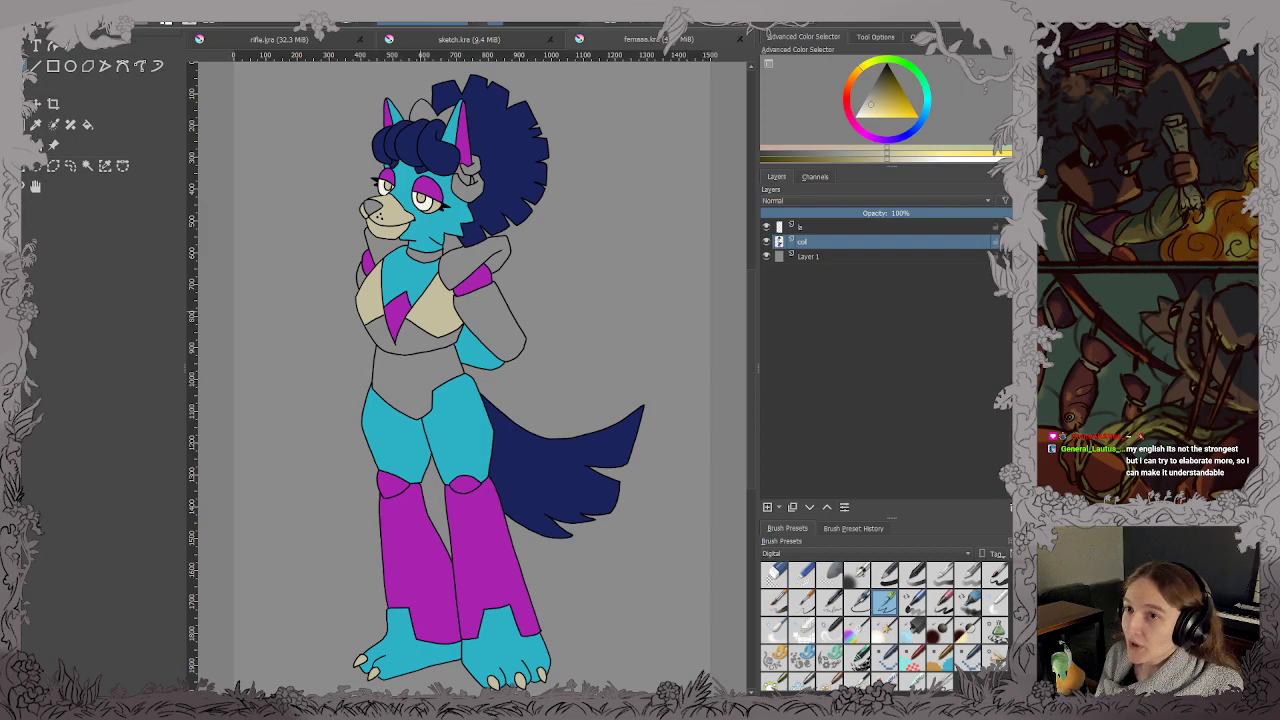
# Select the unfilled inner-ear gap behind the ear cuff, fill it with the ear's sampled magenta-purple, and clear the selection.
pyautogui.moveTo(390, 275); pyautogui.dragTo(447, 343)
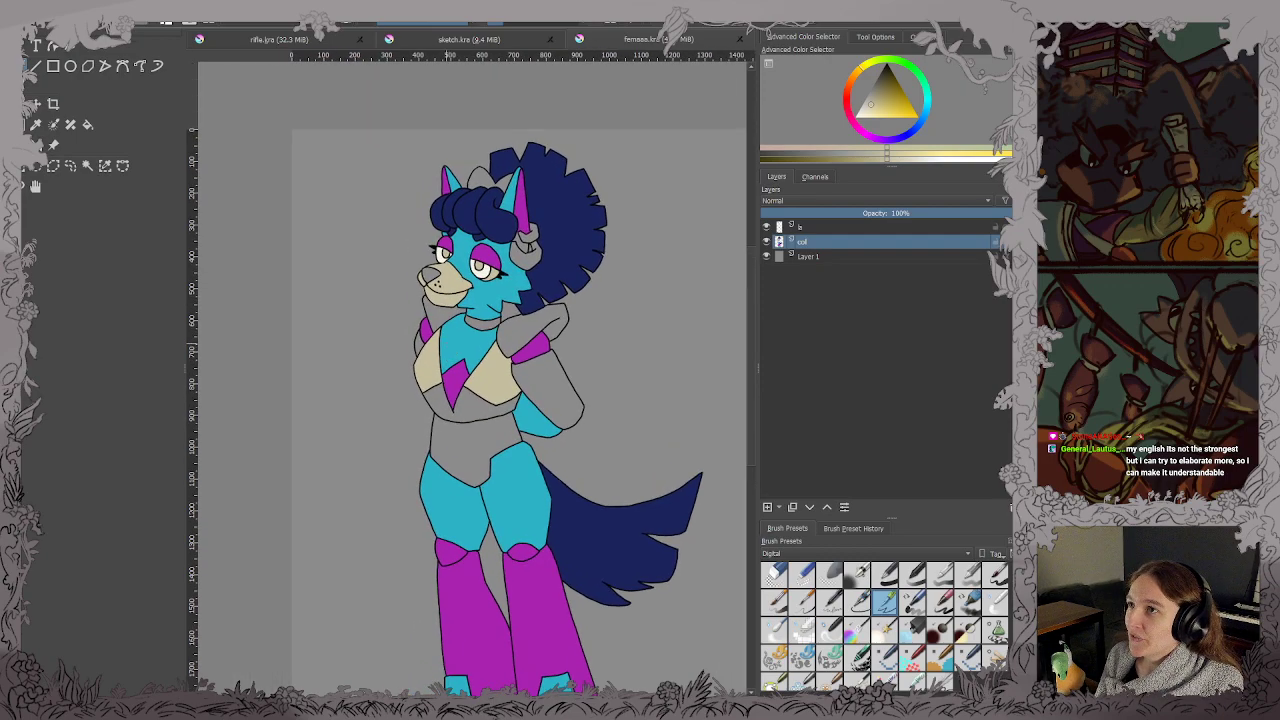
pyautogui.click(87, 166)
pyautogui.moveTo(488, 240); pyautogui.dragTo(595, 391)
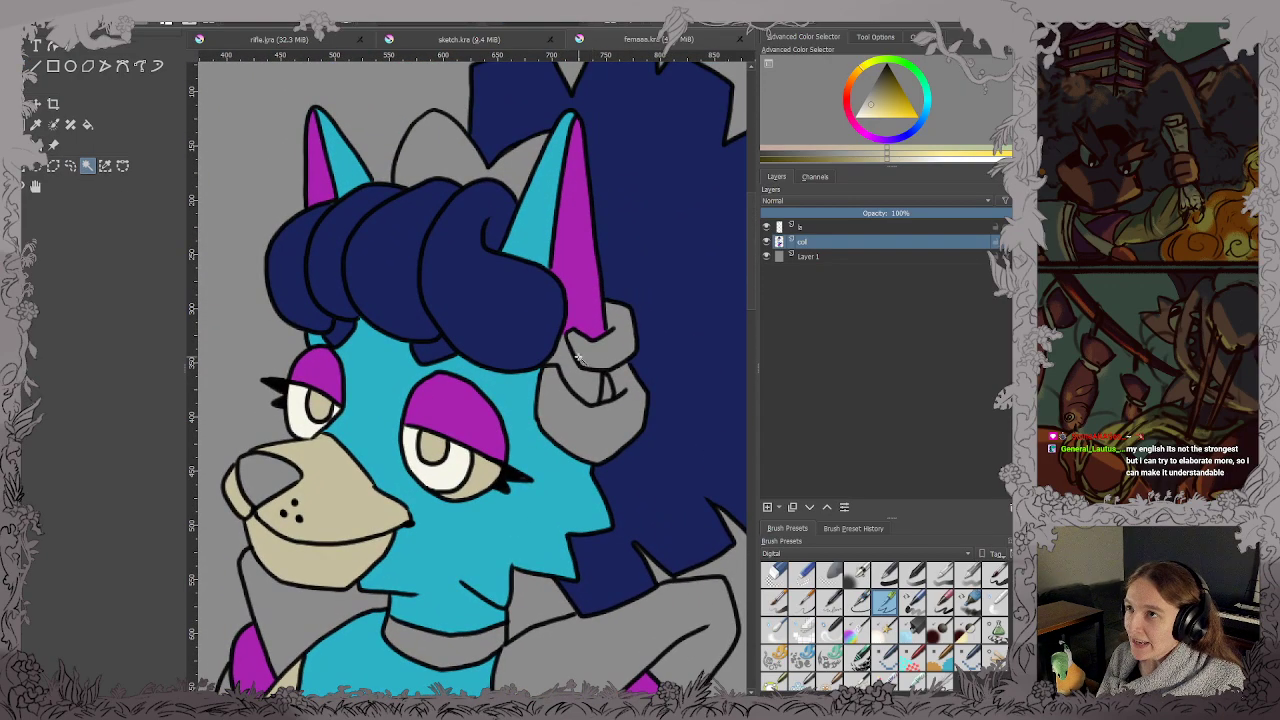
pyautogui.click(576, 378)
pyautogui.press('b')
pyautogui.keyDown('ctrl'); pyautogui.click(573, 280); pyautogui.keyUp('ctrl')
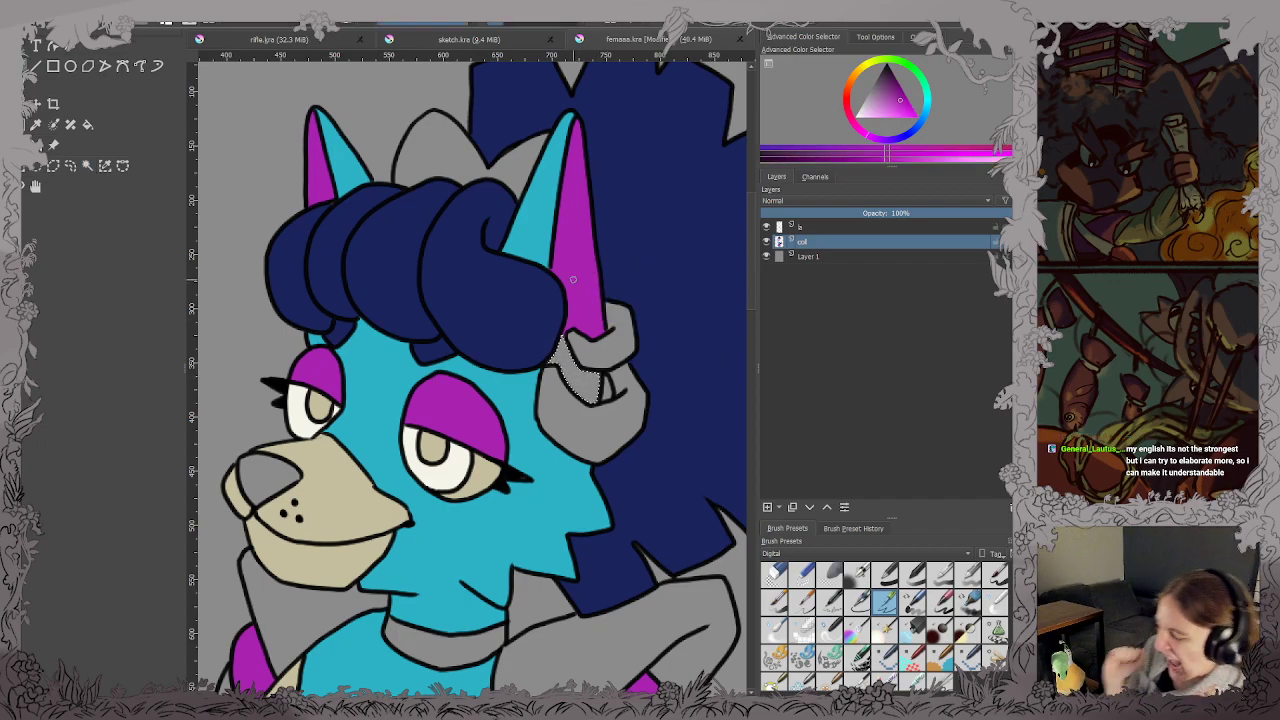
pyautogui.press('f')
pyautogui.scroll(3, 593, 295)
pyautogui.click(566, 540)
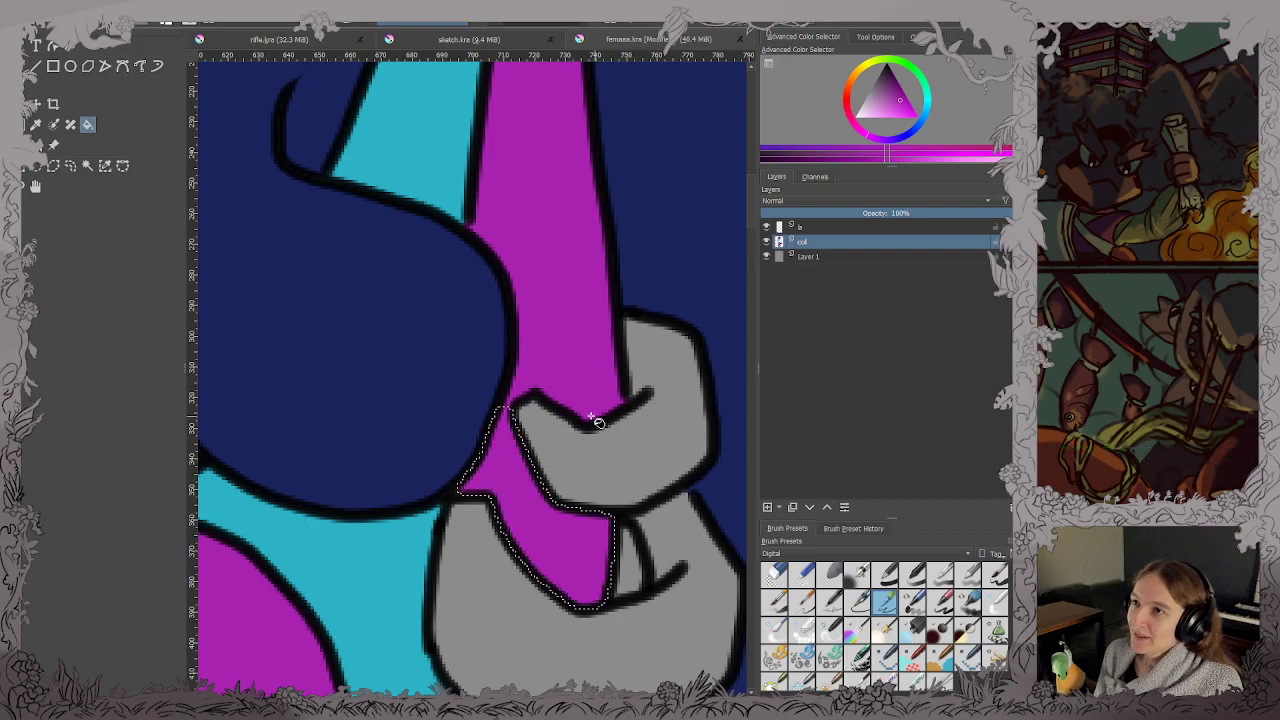
pyautogui.hotkey('ctrl', 'shift', 'a')
# Make a contiguous selection of the clothing: the shoulder pieces, lower bust, torso and the headpiece between the ears.
pyautogui.press('b')
pyautogui.scroll(-1, 510, 386)
pyautogui.scroll(-8, 508, 386)
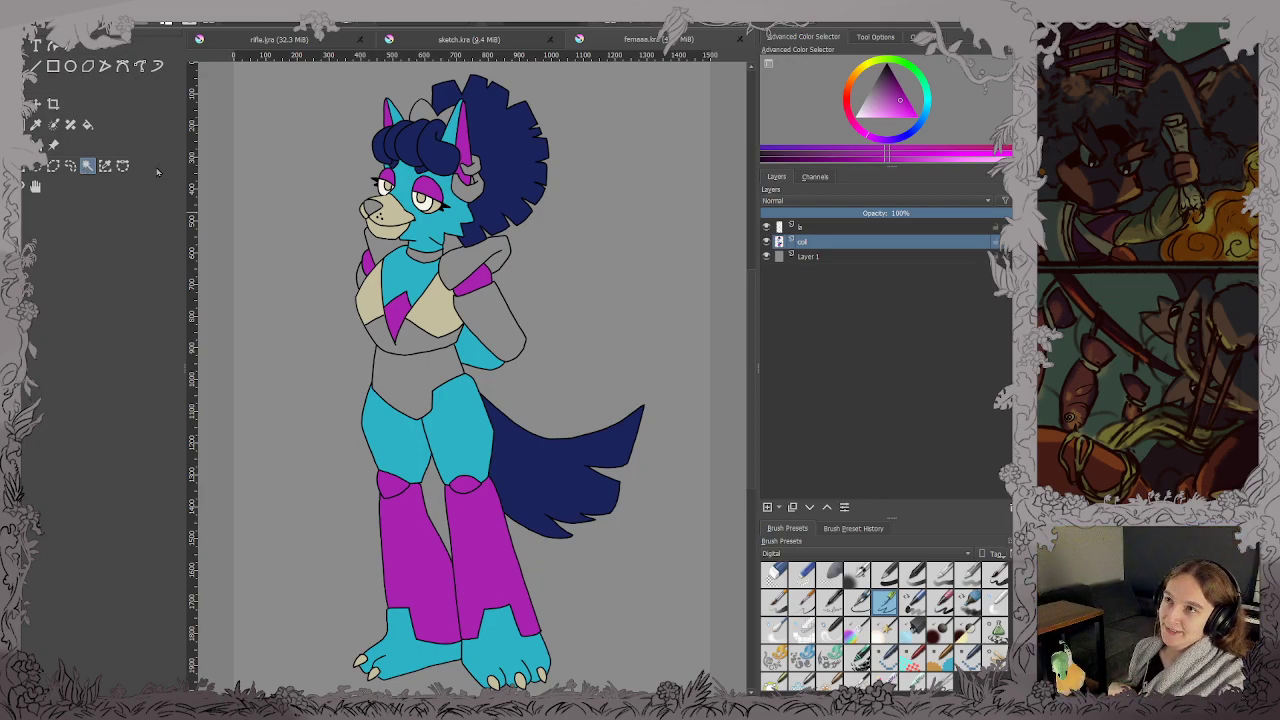
pyautogui.scroll(5, 437, 341)
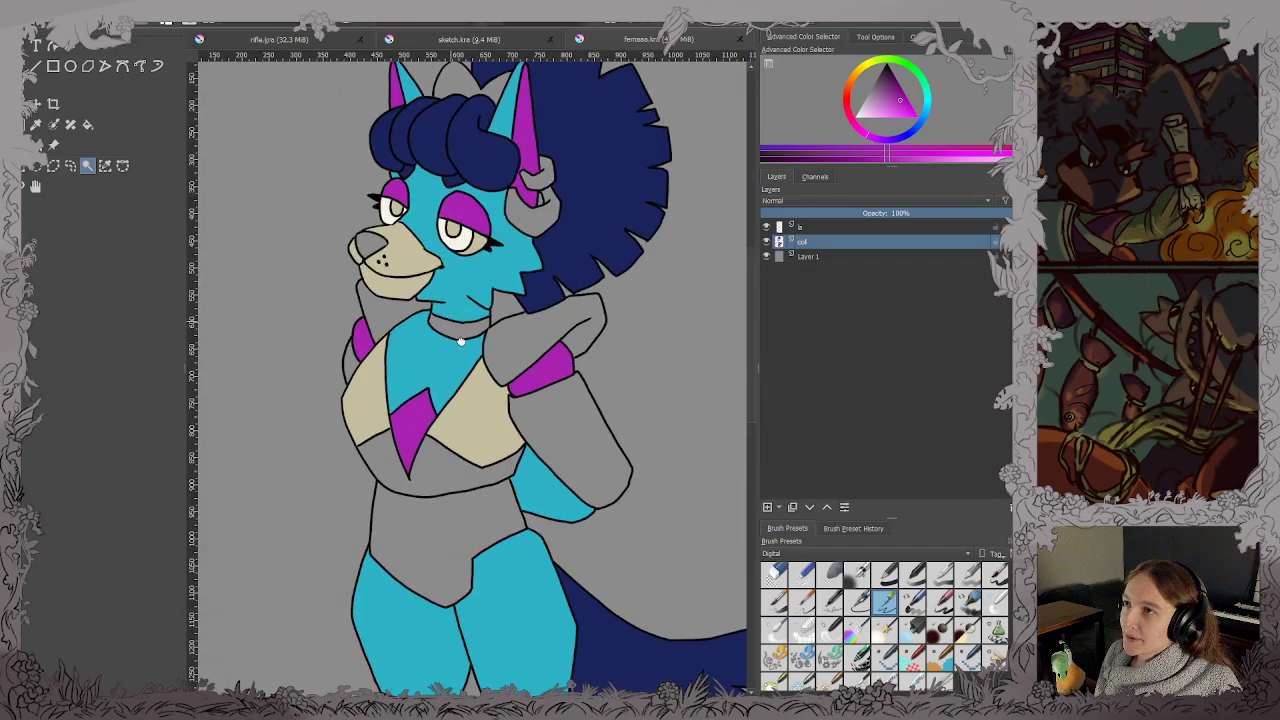
pyautogui.moveTo(461, 341); pyautogui.dragTo(461, 361)
pyautogui.click(401, 333)
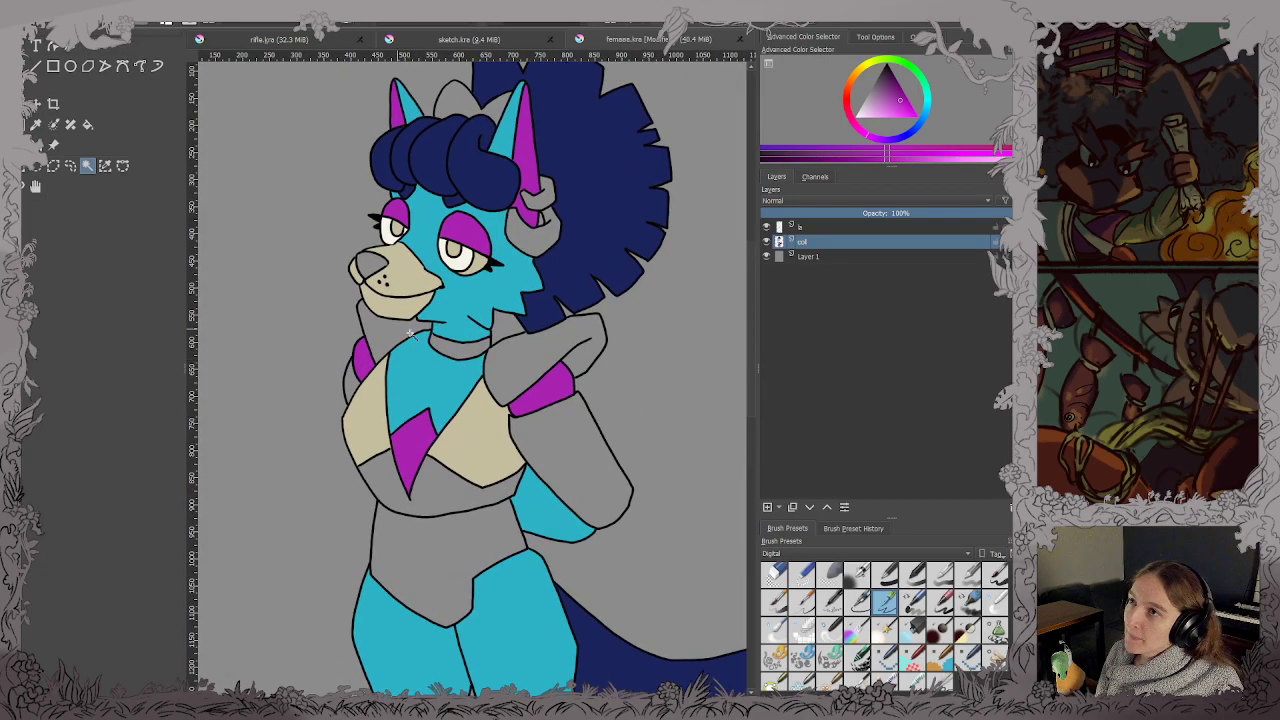
pyautogui.keyDown('shift'); pyautogui.click(464, 546); pyautogui.keyUp('shift')
pyautogui.keyDown('shift'); pyautogui.click(446, 488); pyautogui.keyUp('shift')
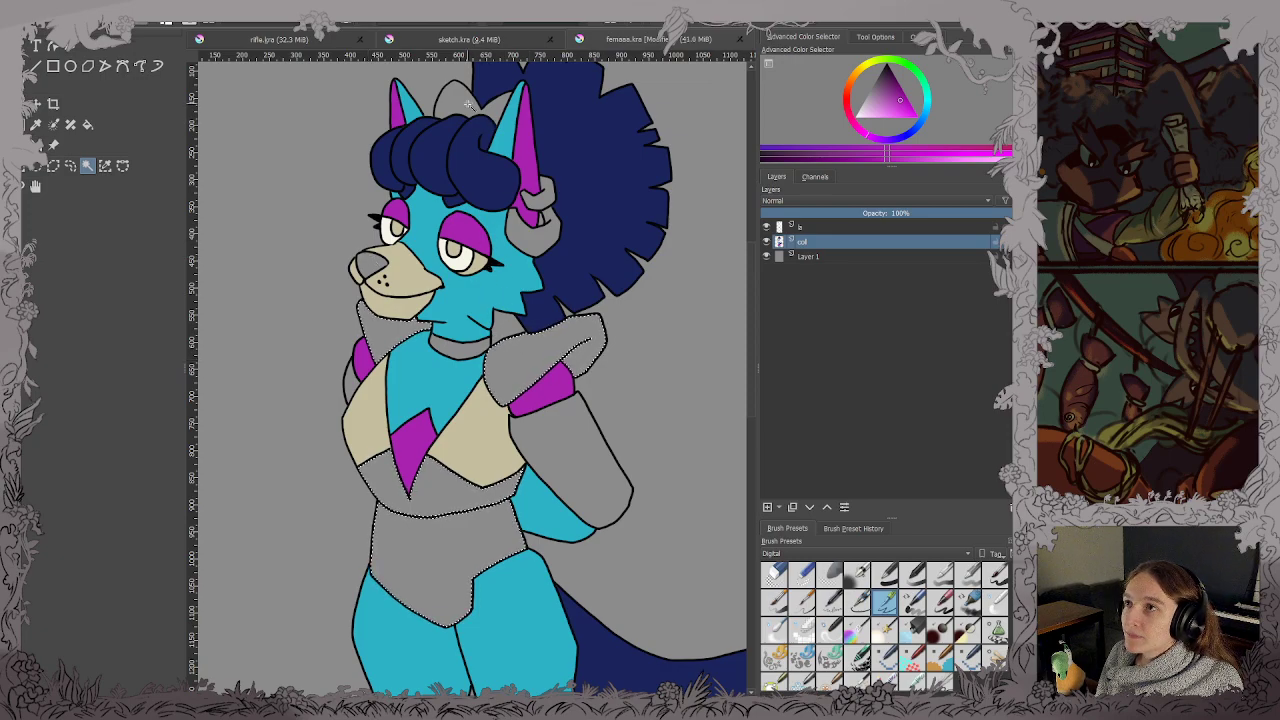
pyautogui.scroll(-3, 500, 363)
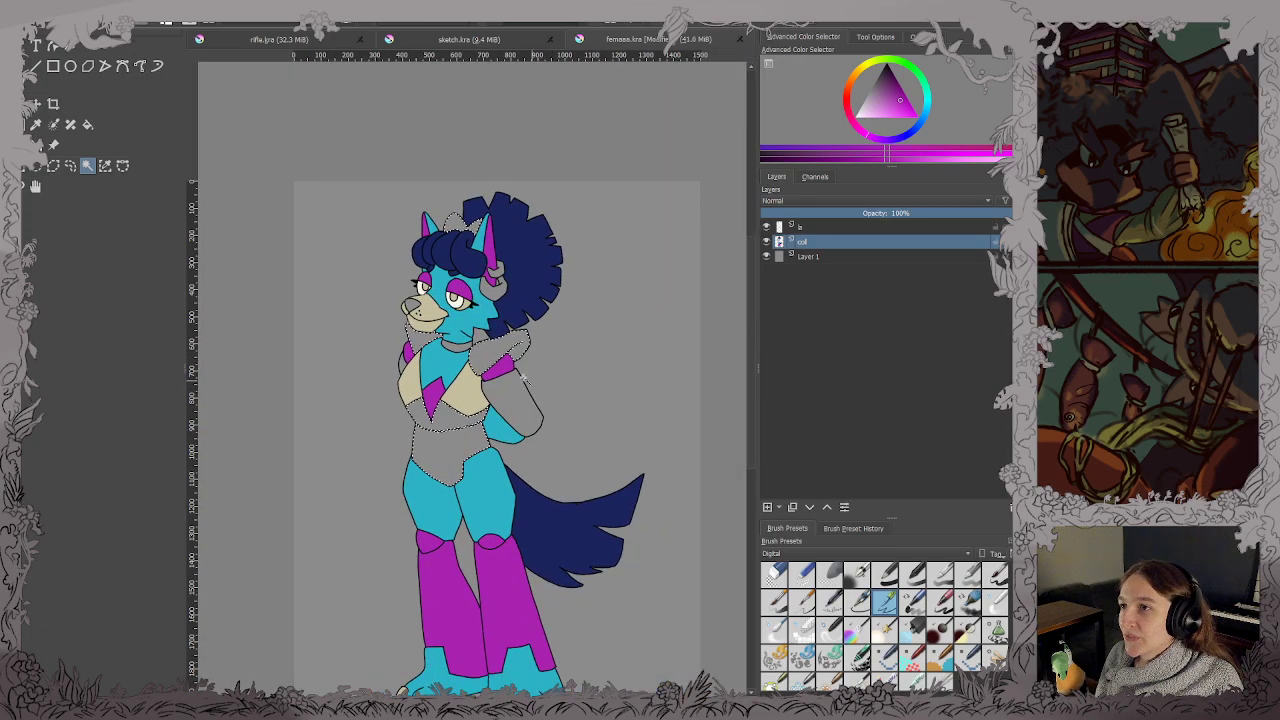
pyautogui.scroll(3, 522, 376)
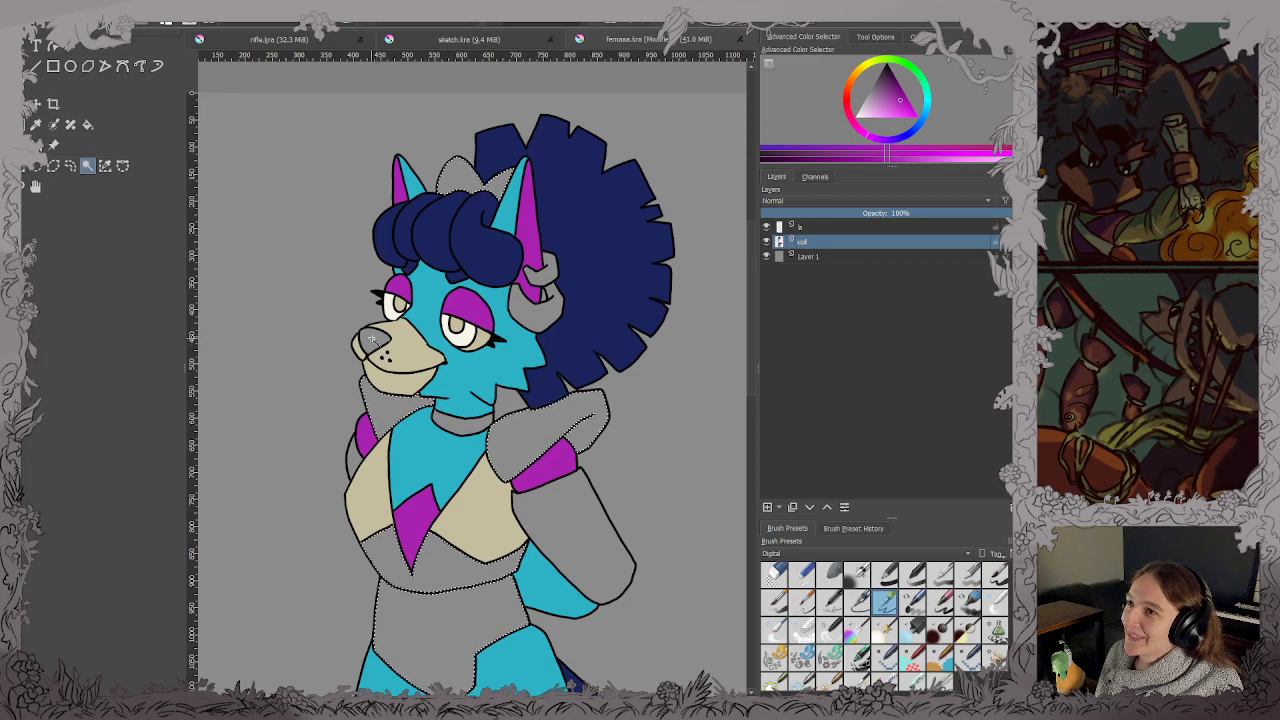
# Fill the selected shoulder pieces, bust, torso and headpiece with a dark purple and clear the selection.
pyautogui.press('f')
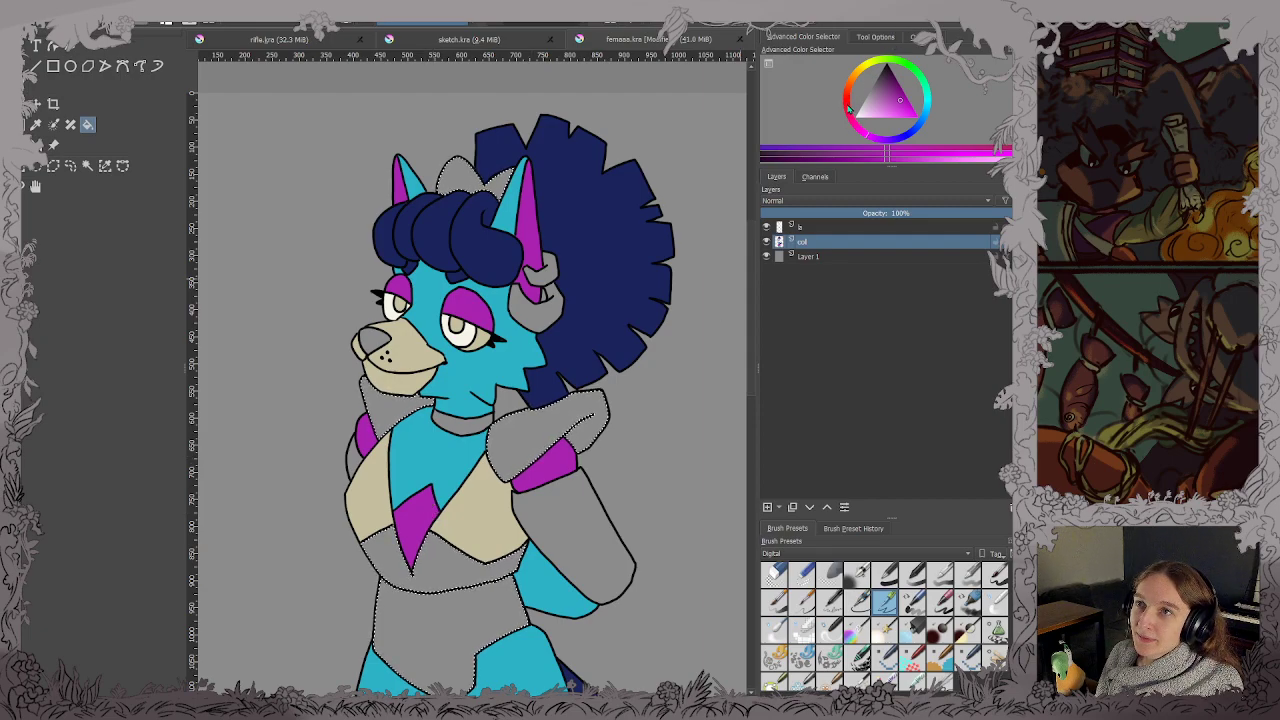
pyautogui.click(877, 142)
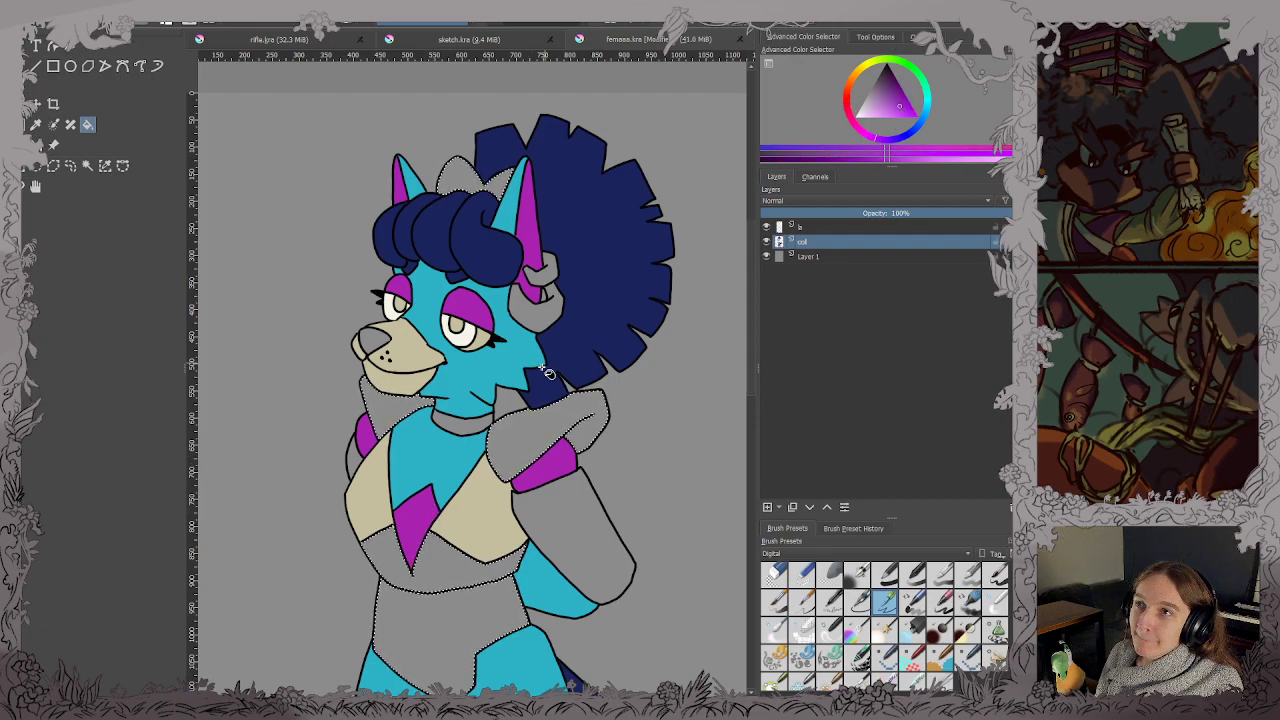
pyautogui.click(898, 100)
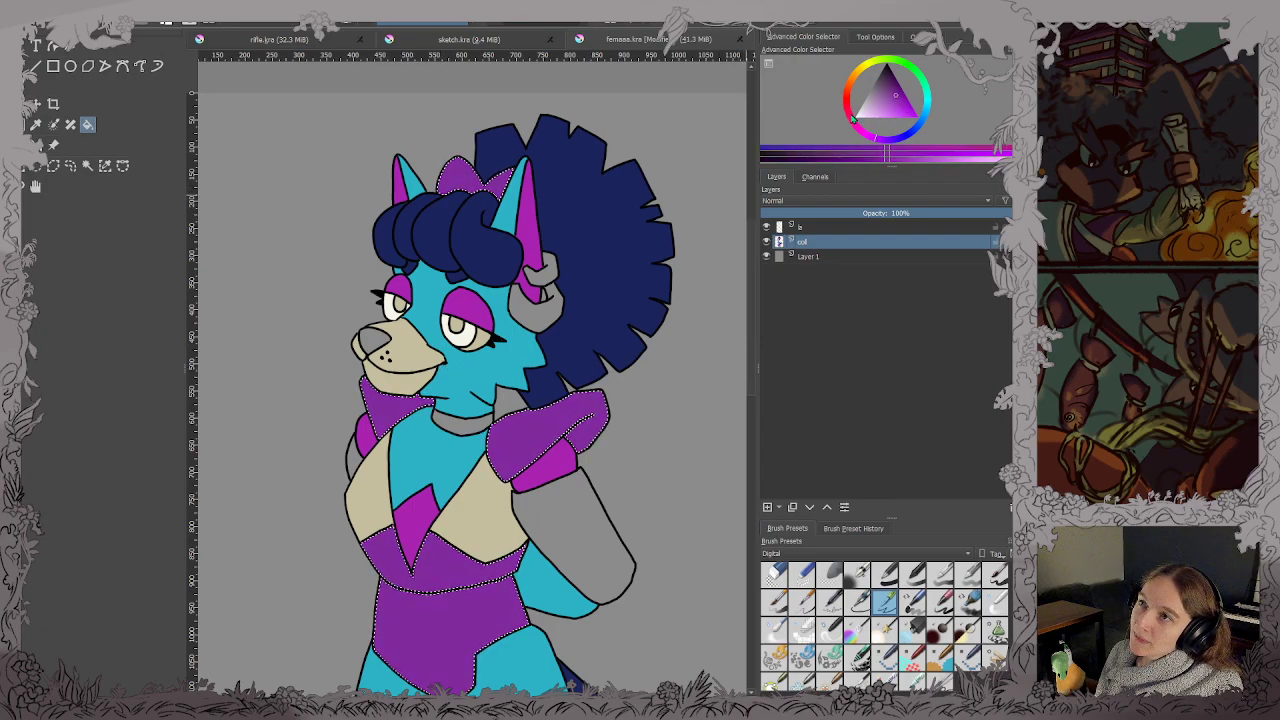
pyautogui.click(897, 93)
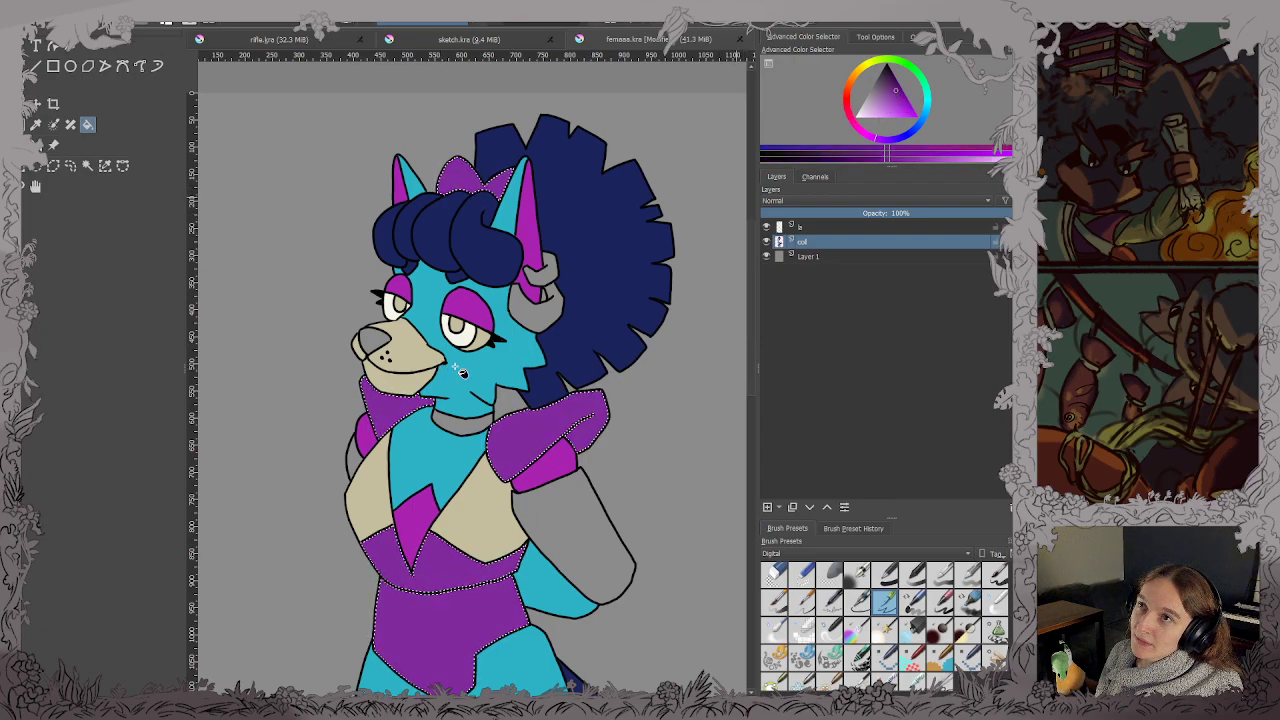
pyautogui.moveTo(523, 386); pyautogui.dragTo(576, 302)
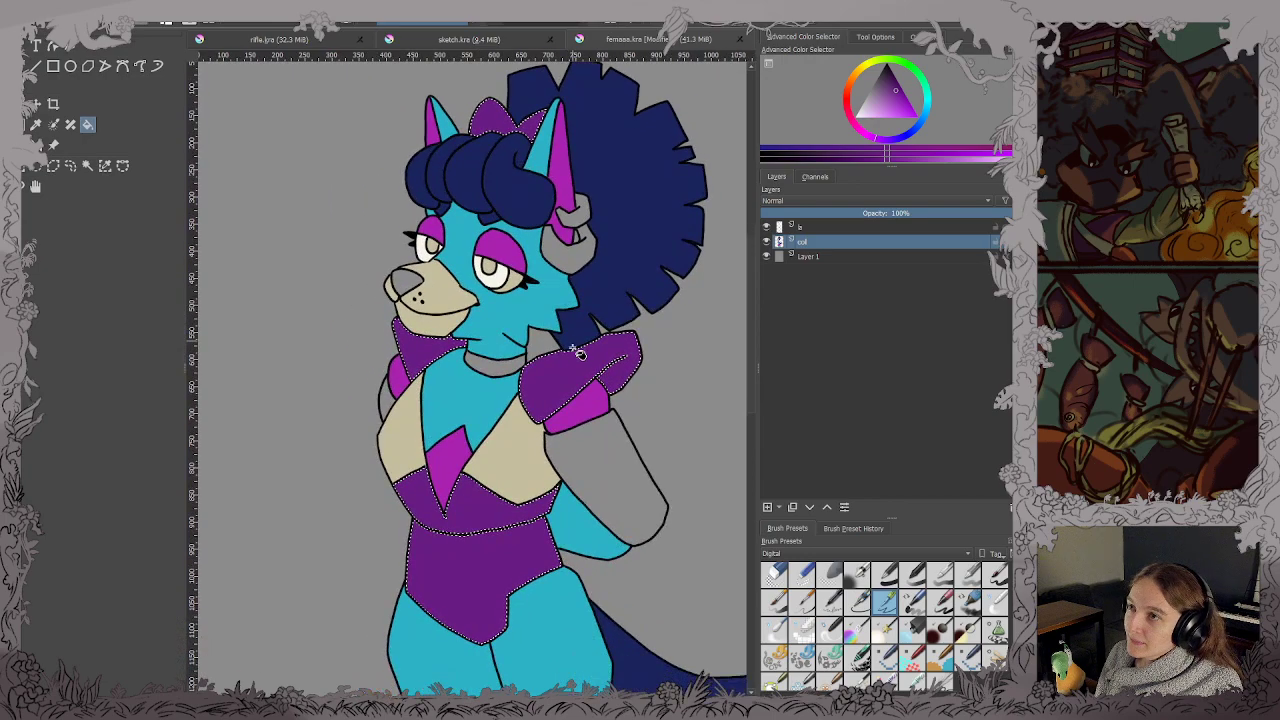
pyautogui.scroll(-1, 574, 426)
pyautogui.moveTo(574, 402); pyautogui.dragTo(556, 380)
pyautogui.scroll(4, 556, 380)
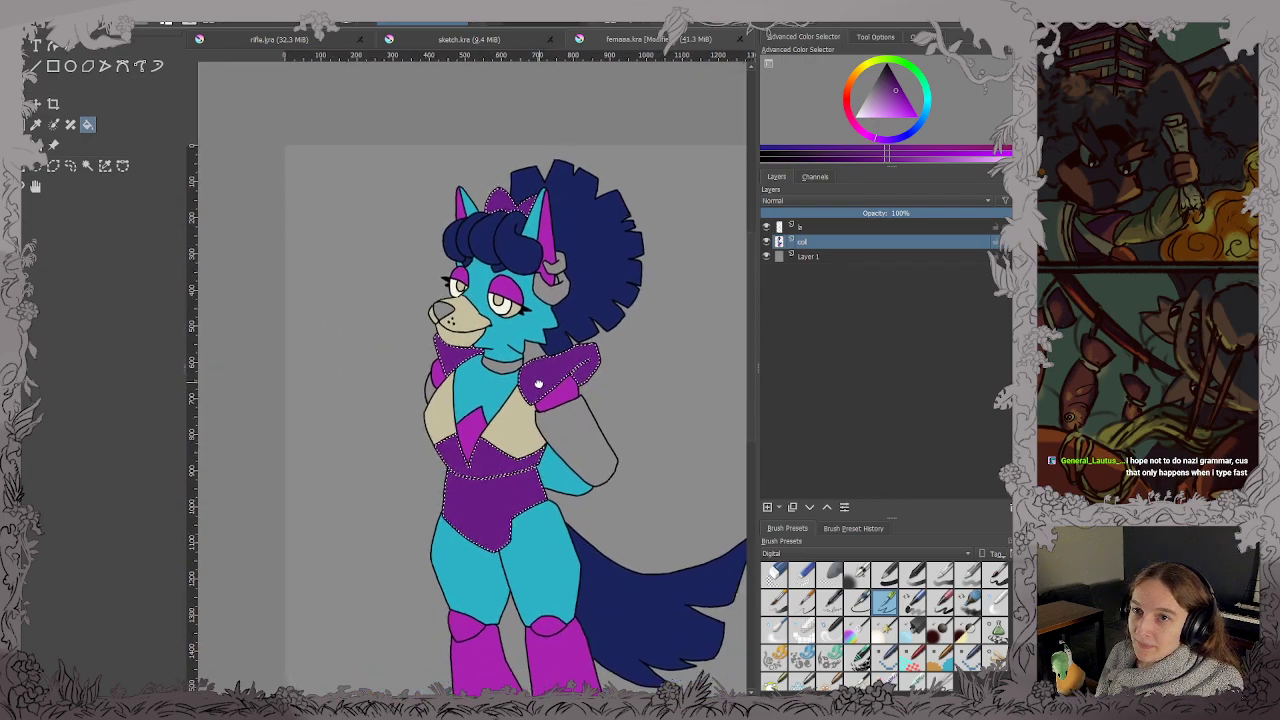
pyautogui.scroll(-4, 500, 375)
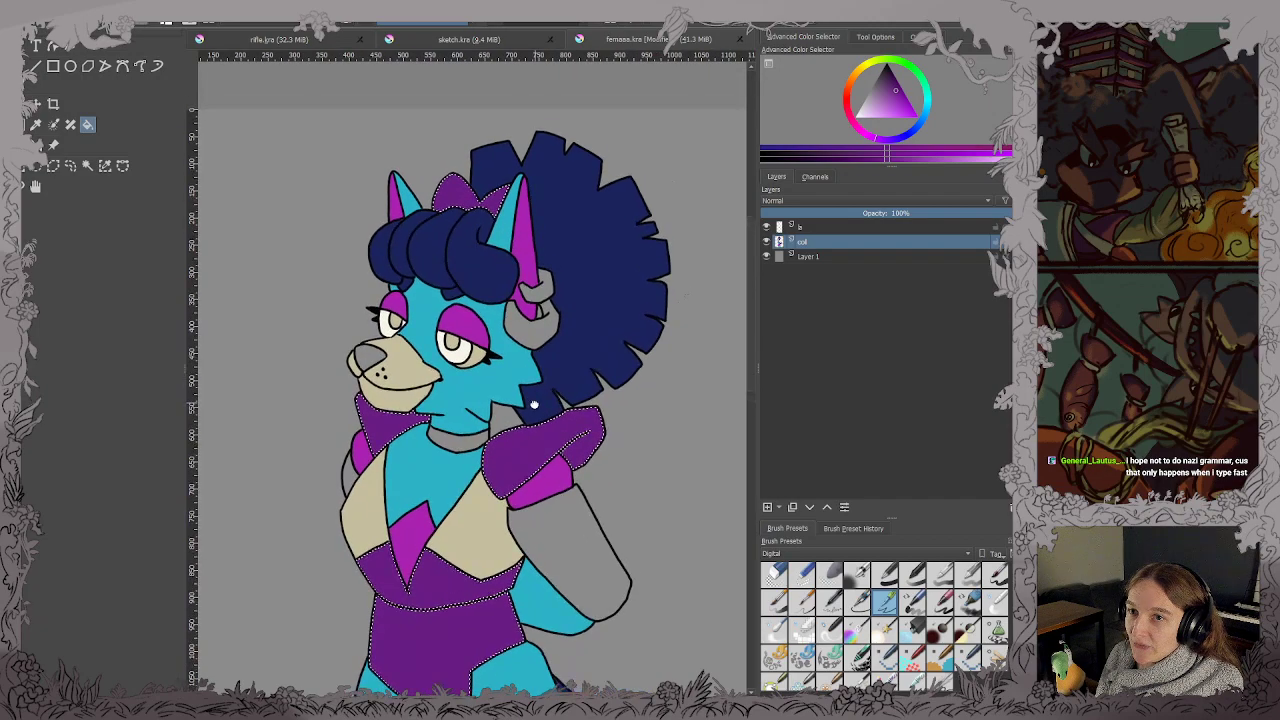
pyautogui.scroll(4, 533, 474)
pyautogui.scroll(2, 533, 474)
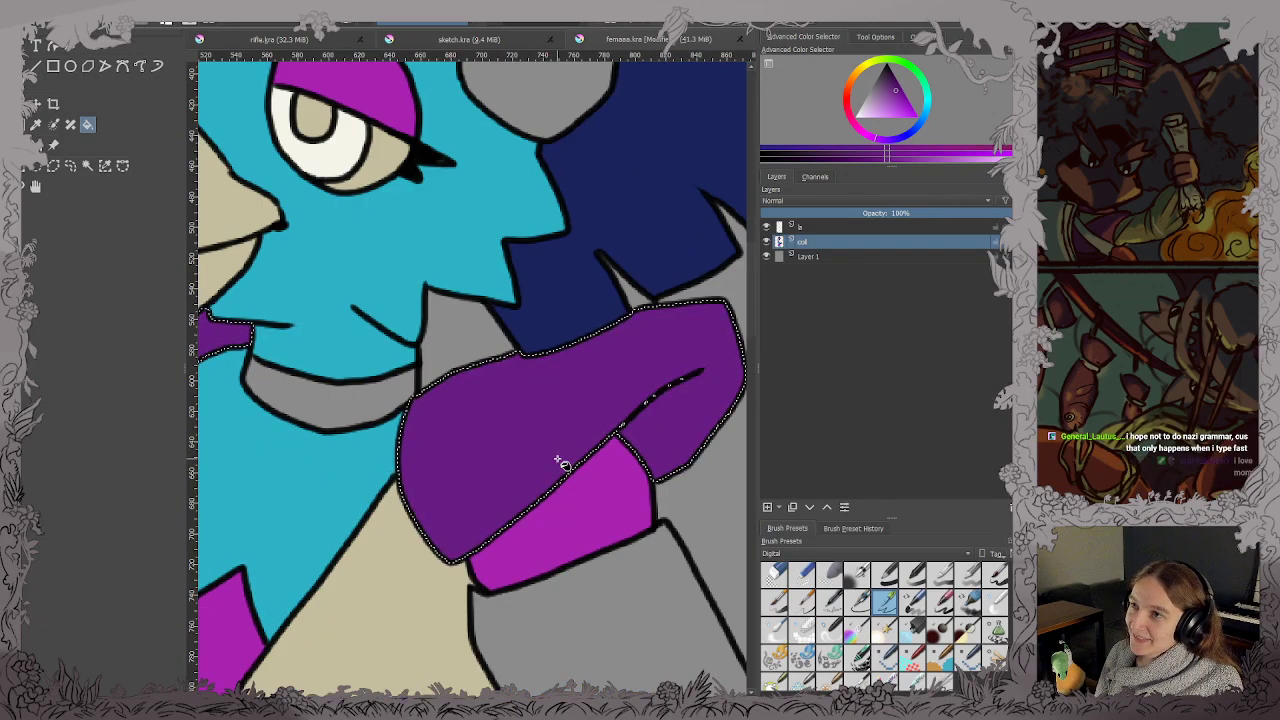
pyautogui.hotkey('ctrl', 'shift', 'a')
pyautogui.scroll(-3, 452, 320)
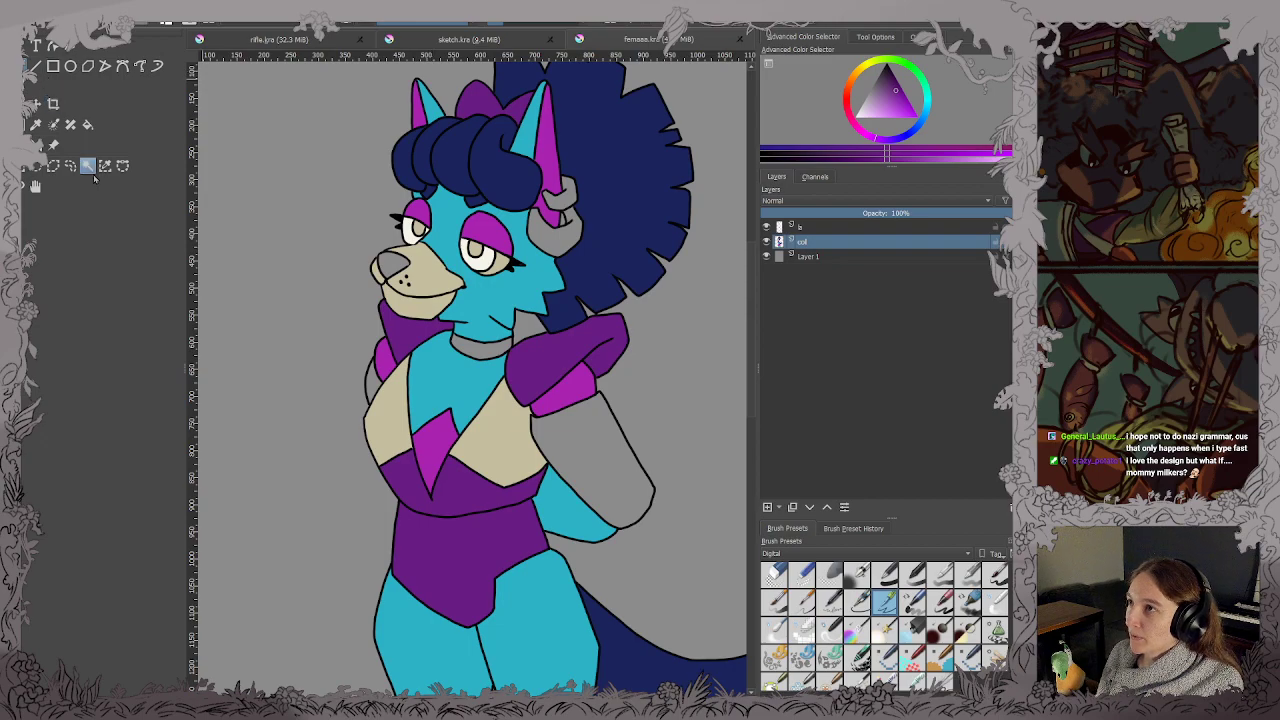
# Make a contiguous selection of both gloves, the neck collar, the two ear rings and the nose.
pyautogui.scroll(3, 563, 432)
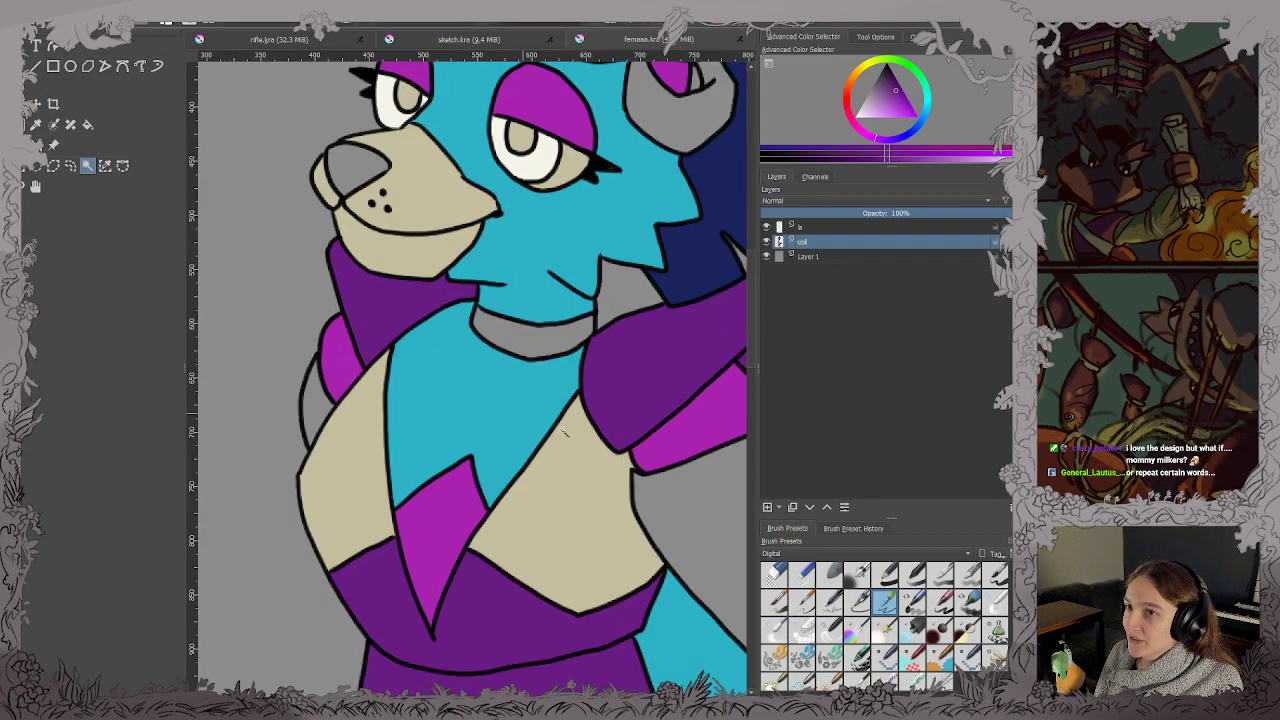
pyautogui.click(672, 502)
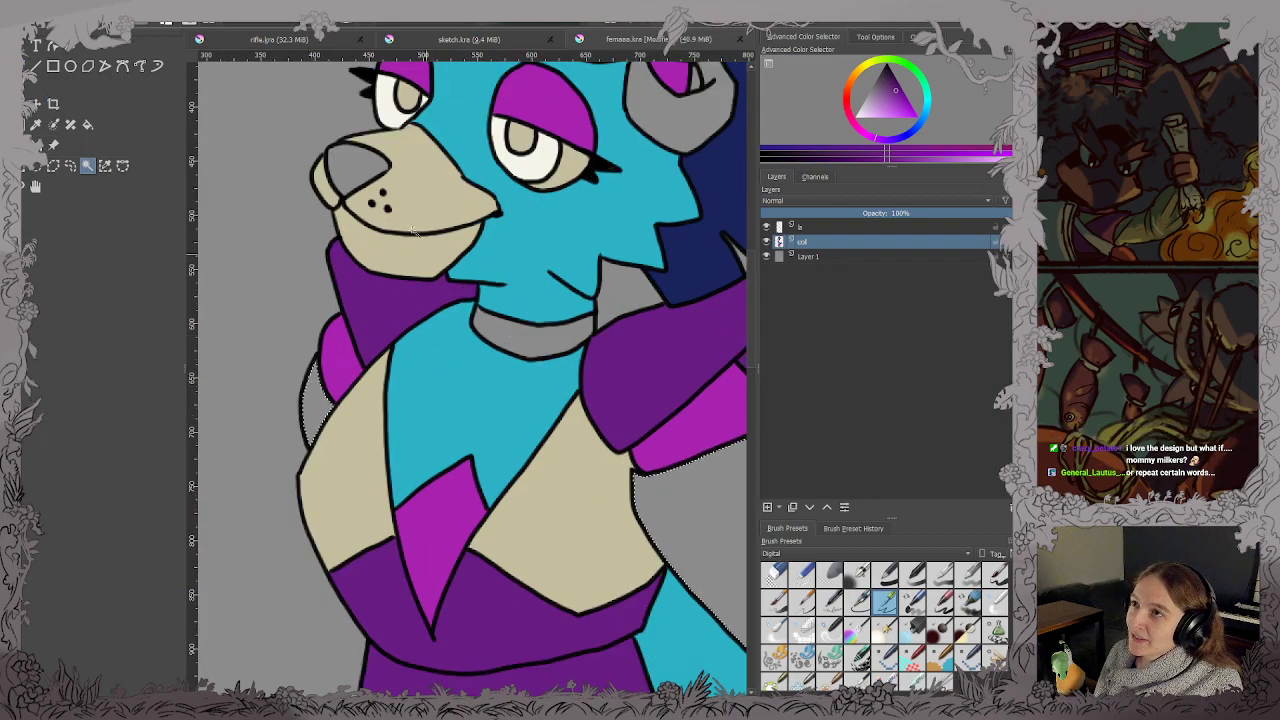
pyautogui.scroll(-3, 413, 230)
pyautogui.scroll(4, 573, 167)
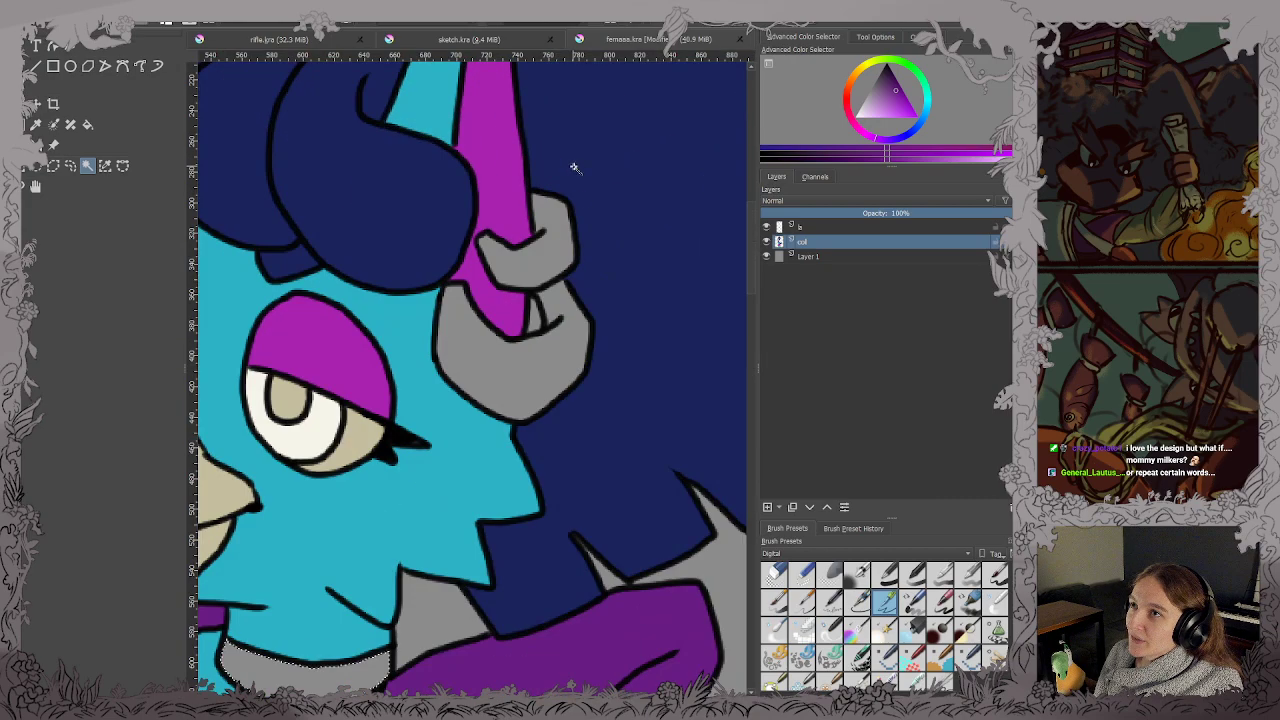
pyautogui.scroll(-3, 583, 404)
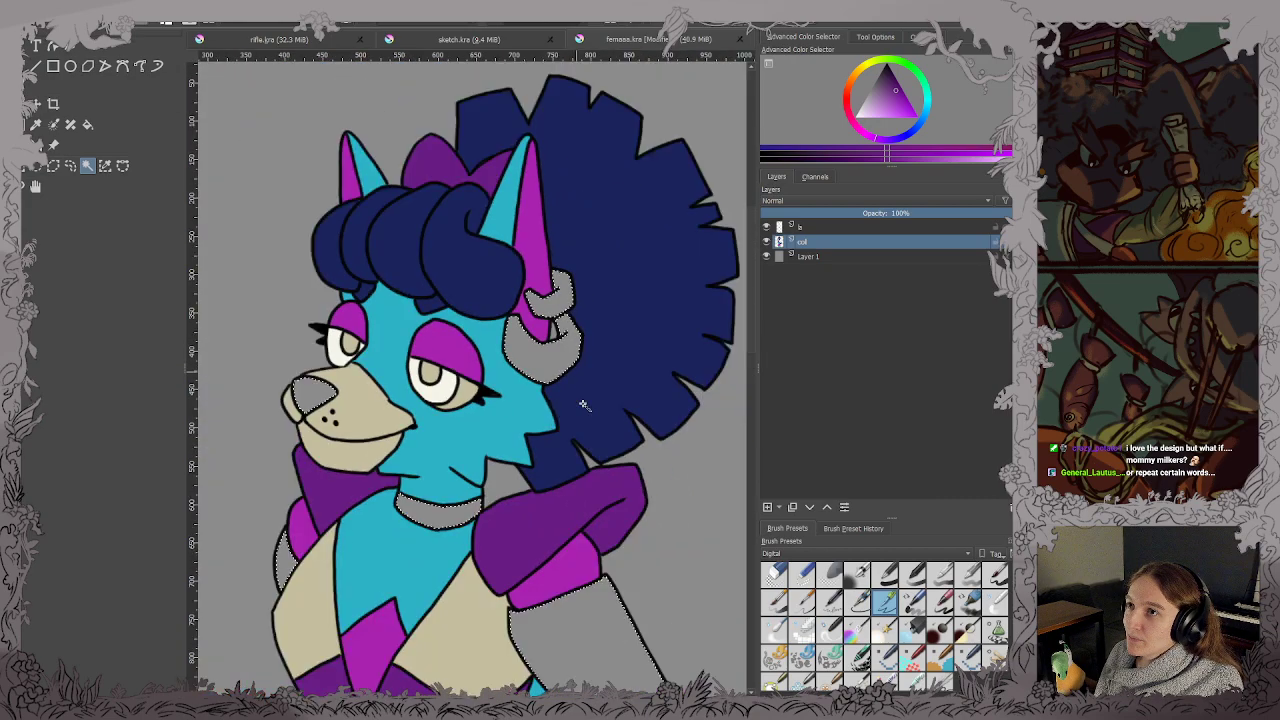
pyautogui.moveTo(583, 404); pyautogui.dragTo(597, 157)
pyautogui.scroll(-3, 597, 280)
# Remove the nose from the selection, keeping the gloves, collar and ear rings selected.
pyautogui.press('f')
pyautogui.scroll(3, 584, 251)
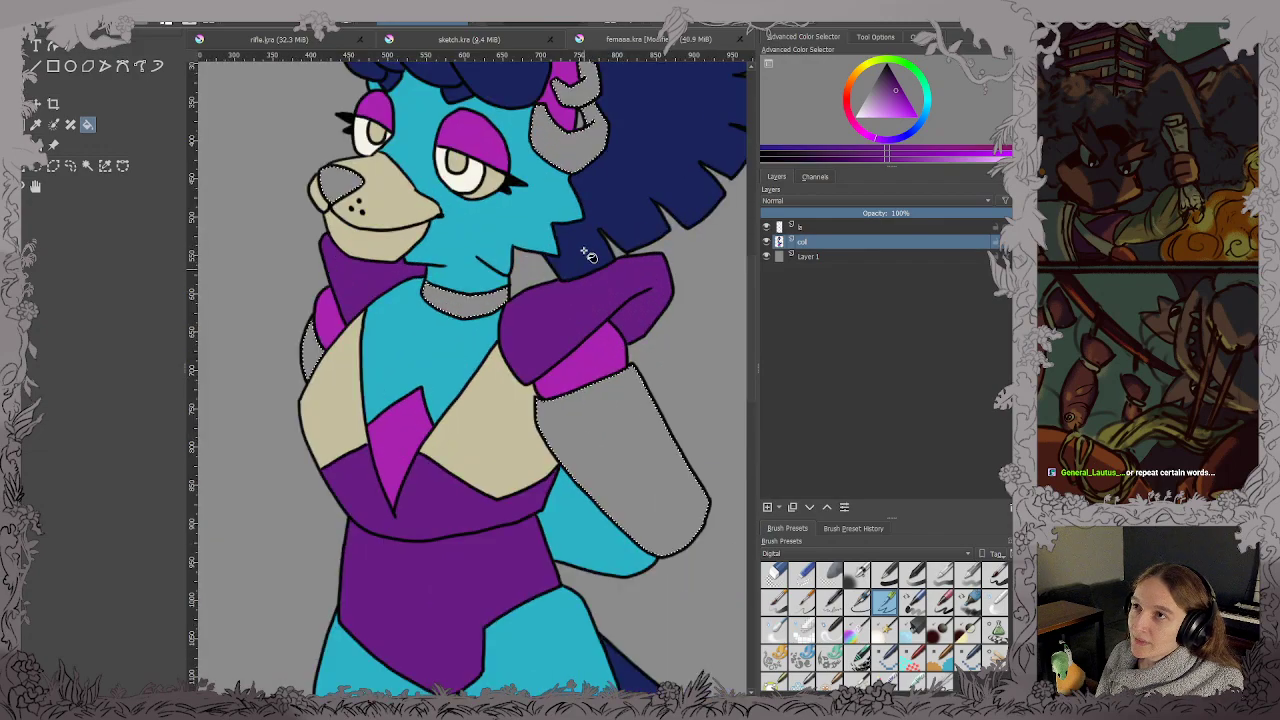
pyautogui.scroll(2, 590, 256)
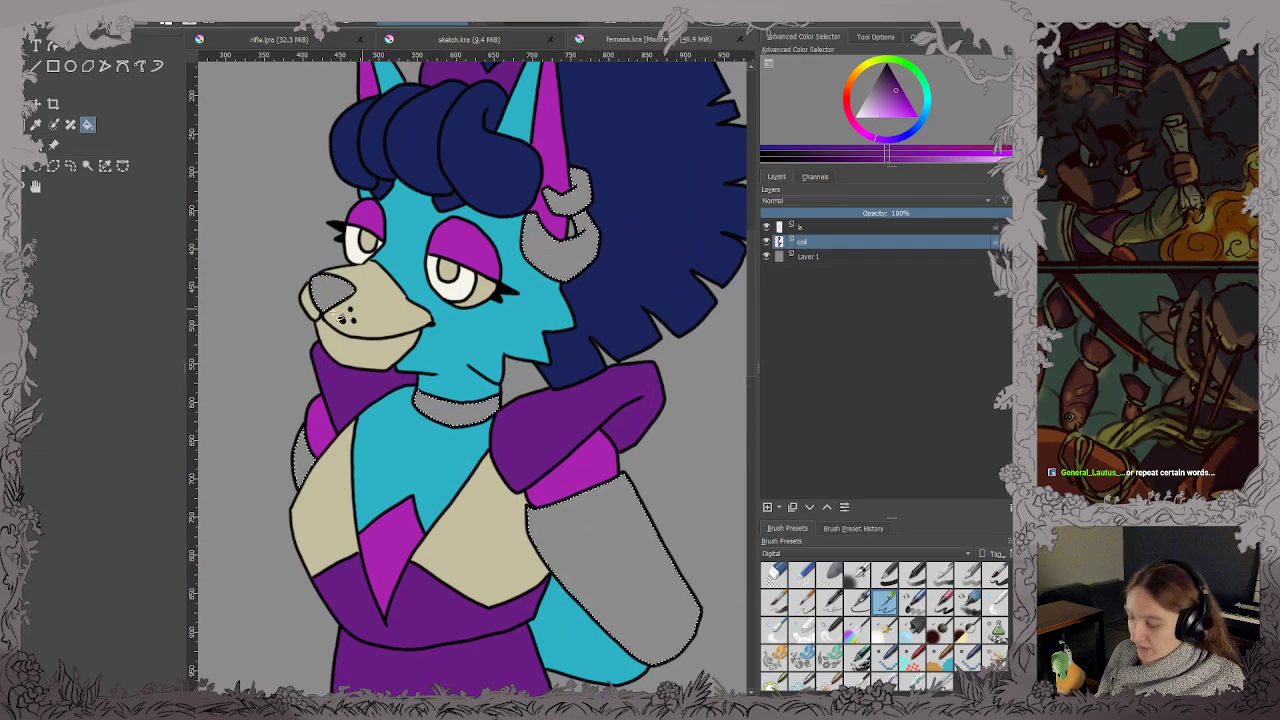
pyautogui.click(88, 167)
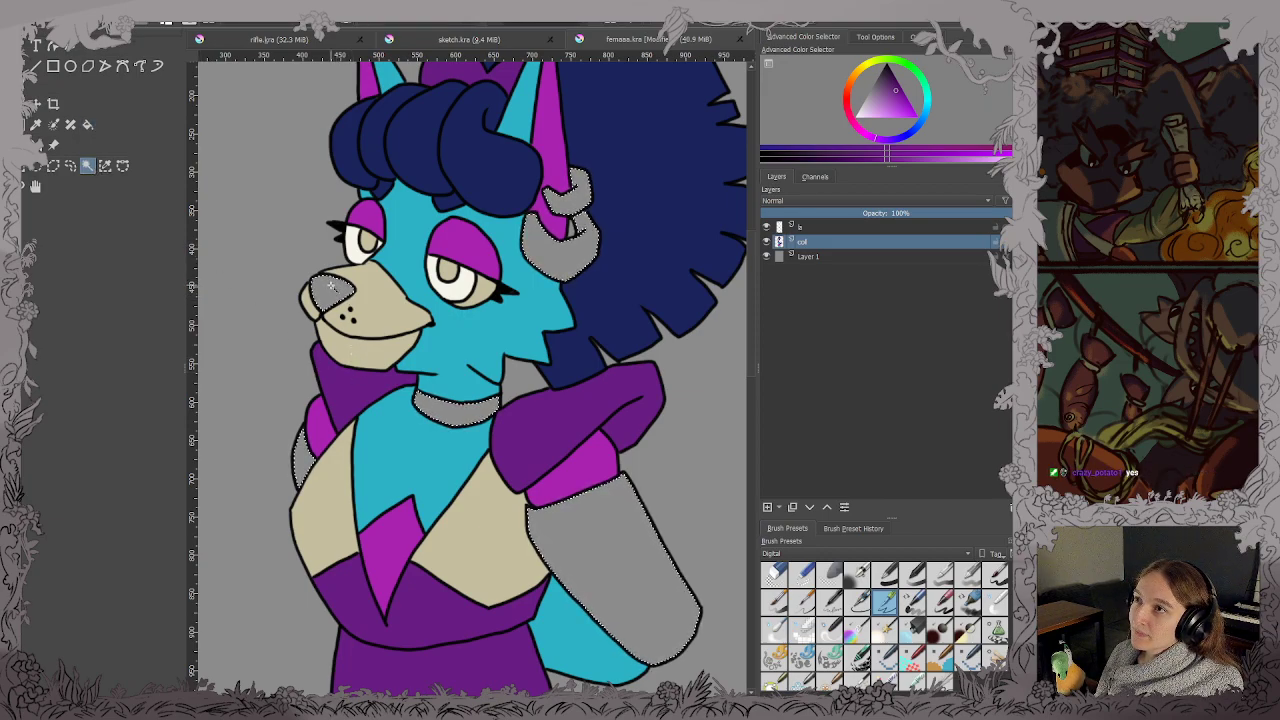
# Fill the selected gloves, collar and ear rings with a golden yellow and clear the selection.
pyautogui.press('f')
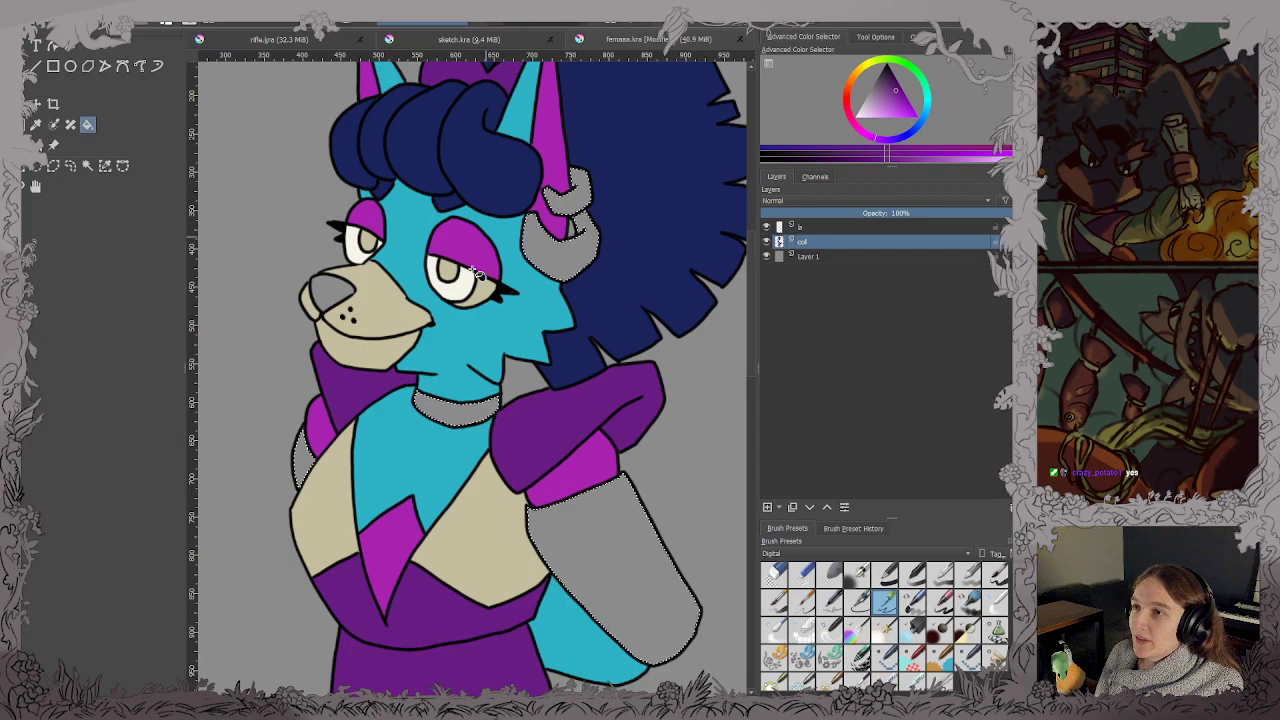
pyautogui.click(864, 74)
pyautogui.click(908, 107)
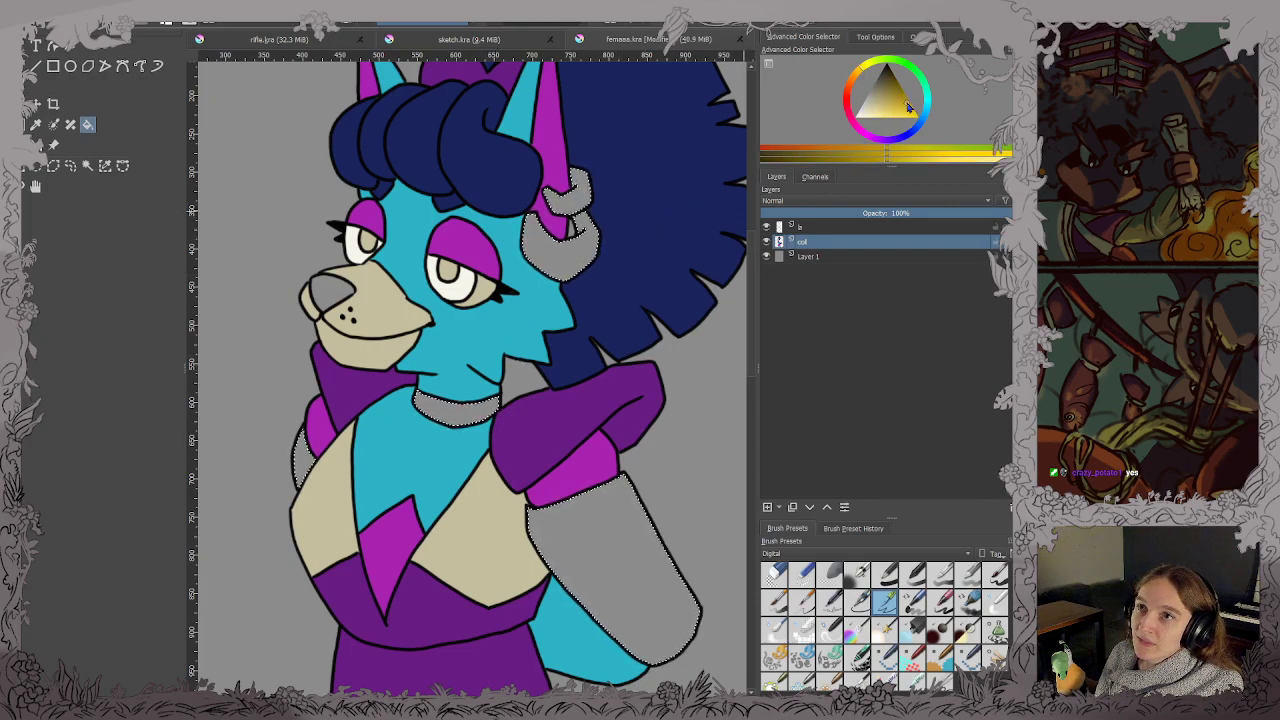
pyautogui.scroll(-3, 560, 300)
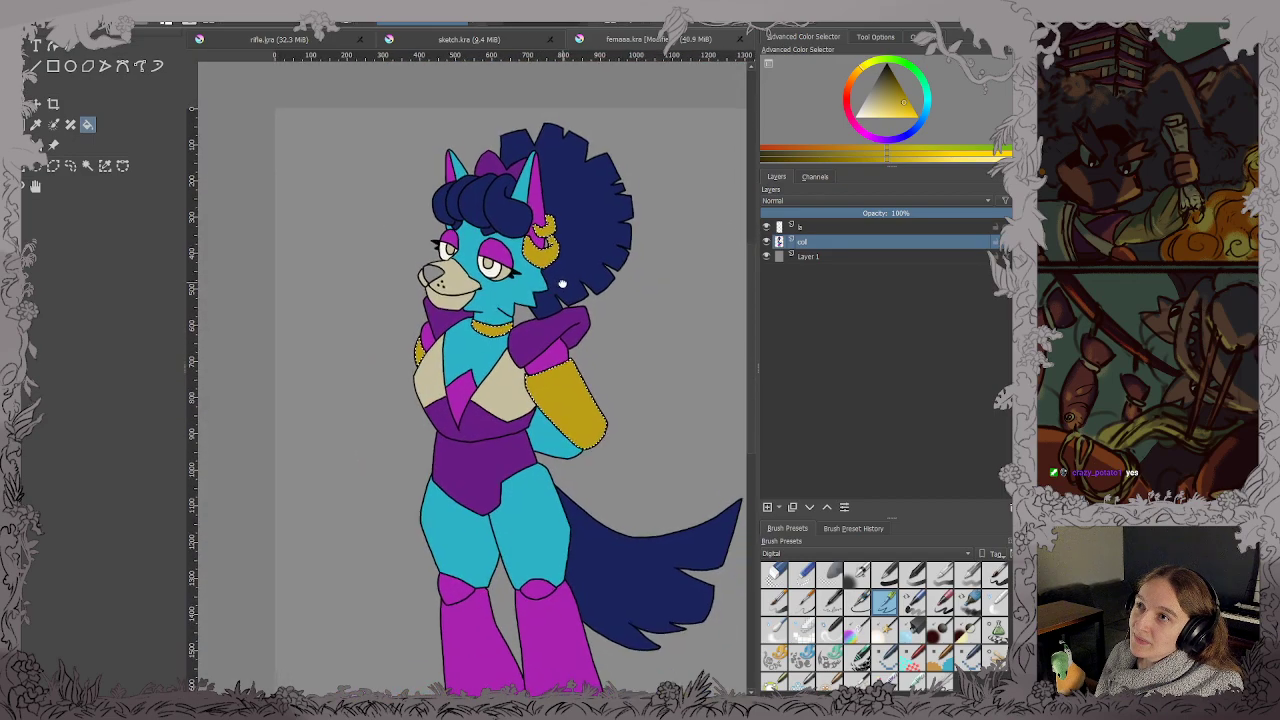
pyautogui.moveTo(532, 239); pyautogui.dragTo(526, 233)
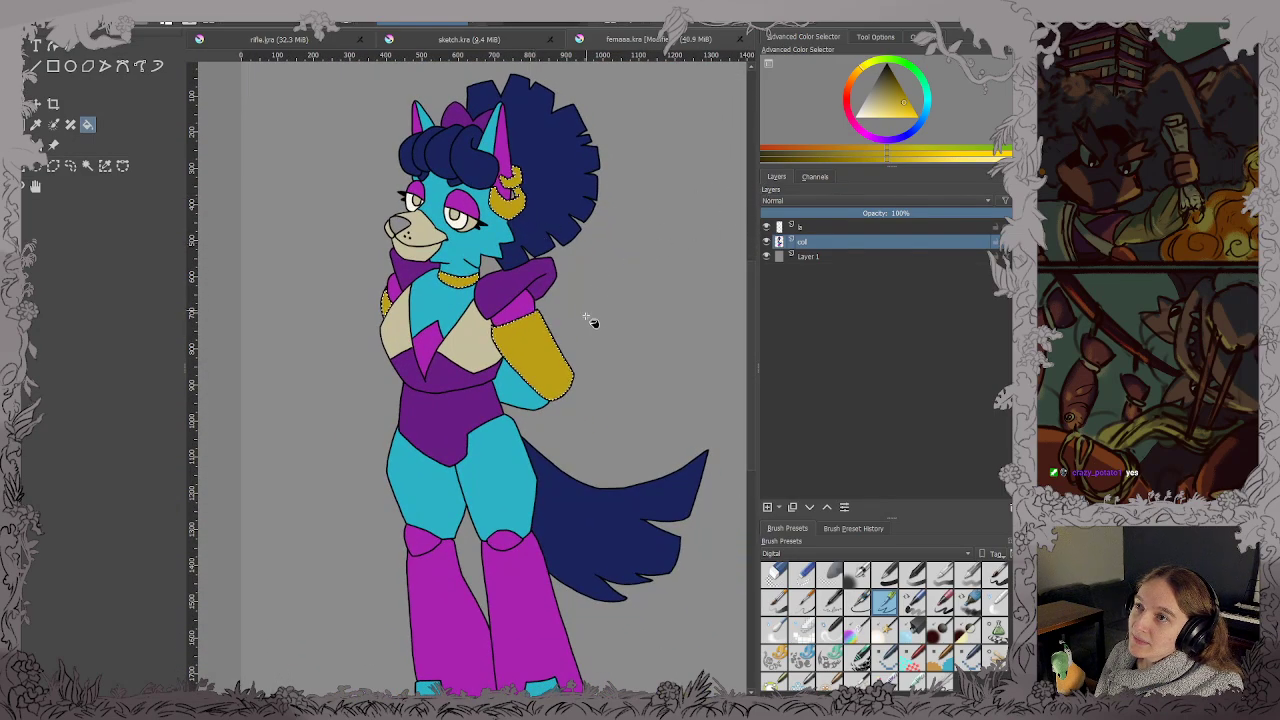
pyautogui.moveTo(581, 354); pyautogui.dragTo(576, 370)
pyautogui.scroll(2, 580, 375)
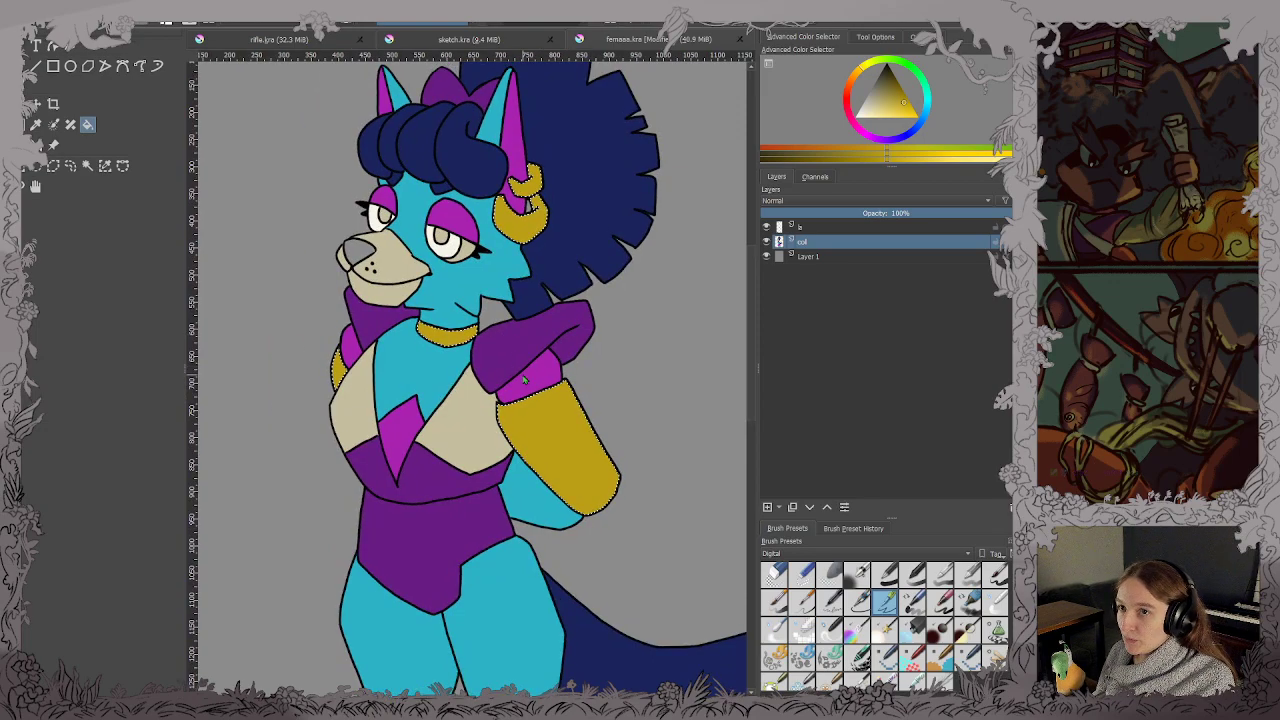
pyautogui.hotkey('ctrl', 'shift', 'a')
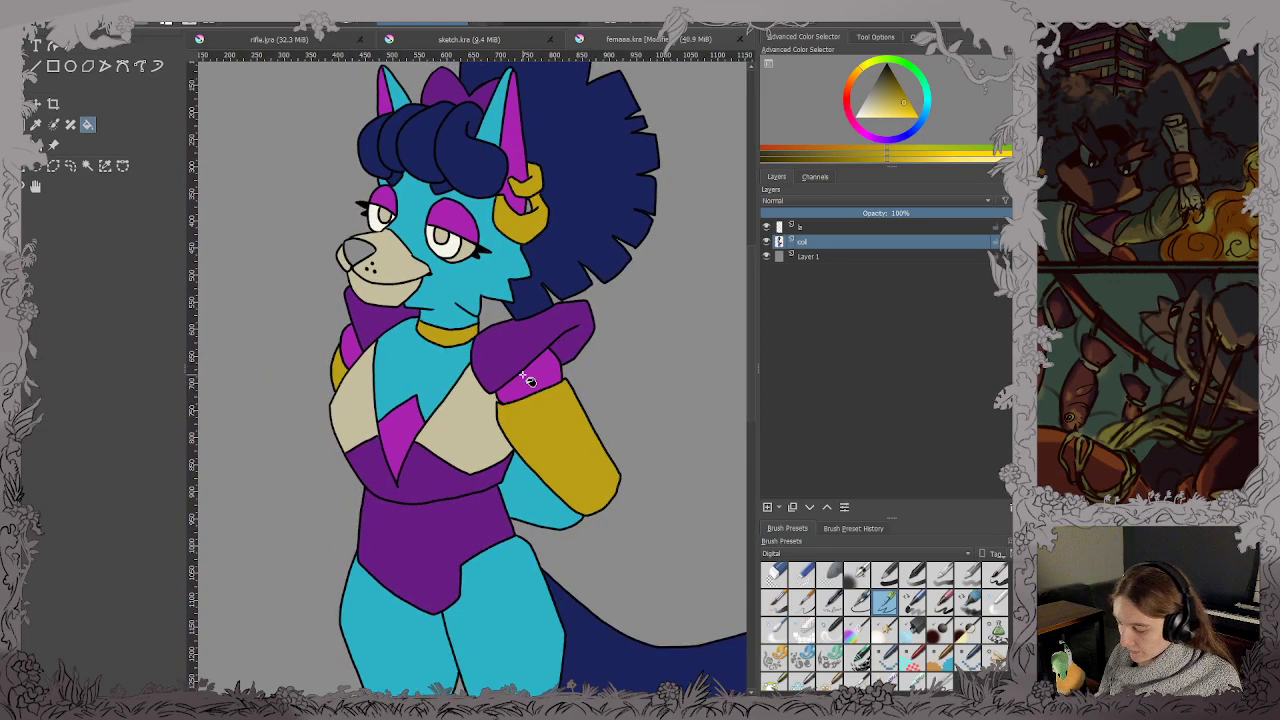
# Make a contiguous selection of the unfilled nose at the tip of the muzzle.
pyautogui.press('b')
pyautogui.press('2')
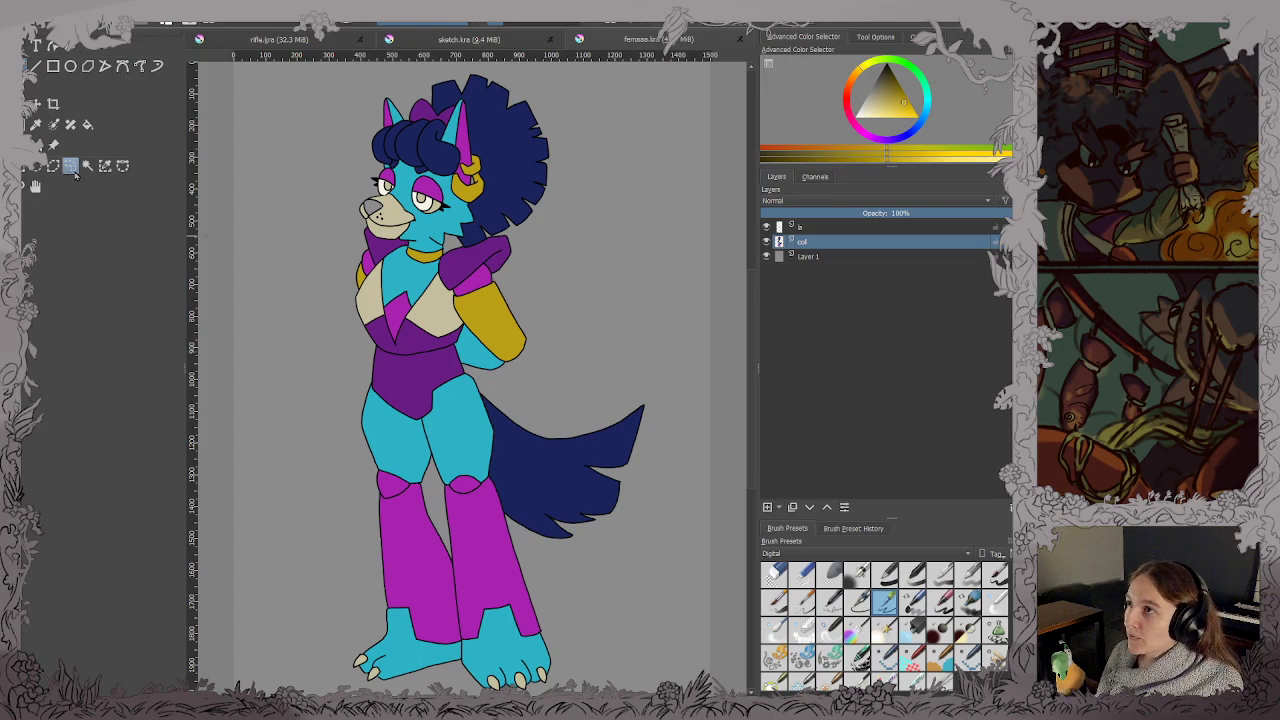
pyautogui.click(87, 165)
pyautogui.click(455, 235)
pyautogui.click(445, 222)
pyautogui.click(500, 458)
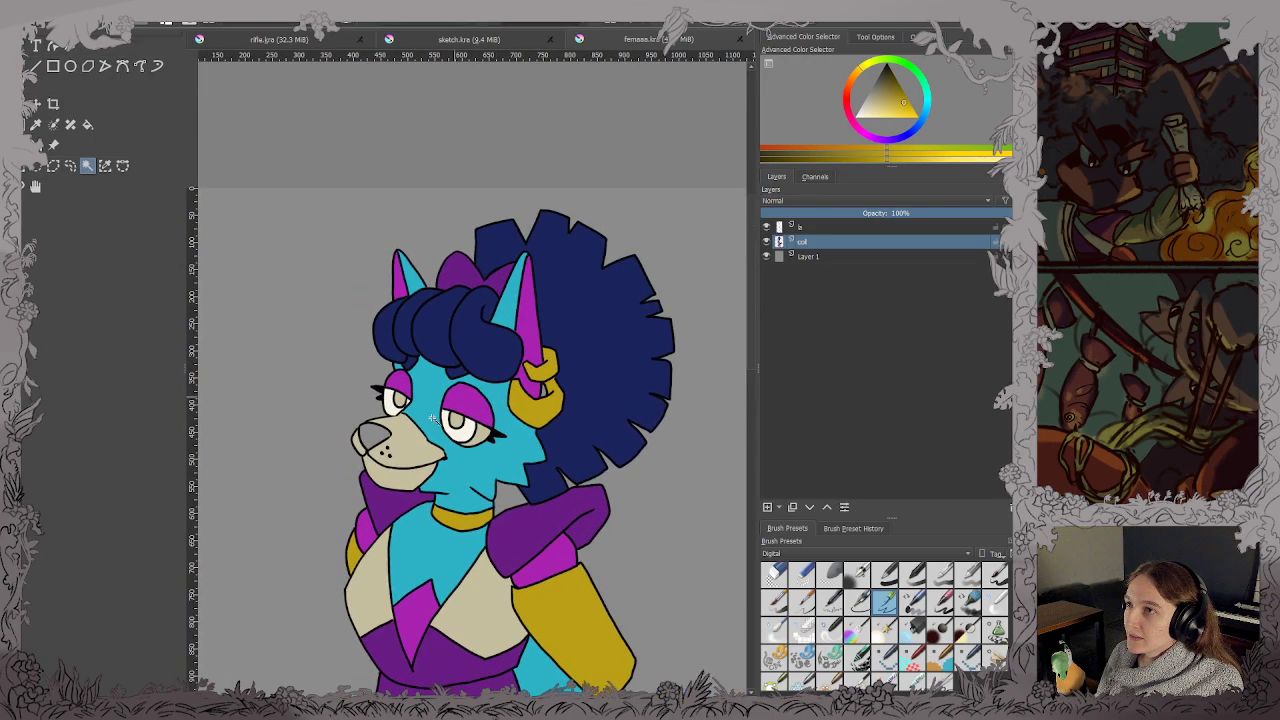
pyautogui.click(434, 420)
pyautogui.click(340, 428)
# Fill the selected nose with the navy sampled from the hair and clear the selection.
pyautogui.press('f')
pyautogui.keyDown('ctrl'); pyautogui.click(440, 241); pyautogui.keyUp('ctrl')
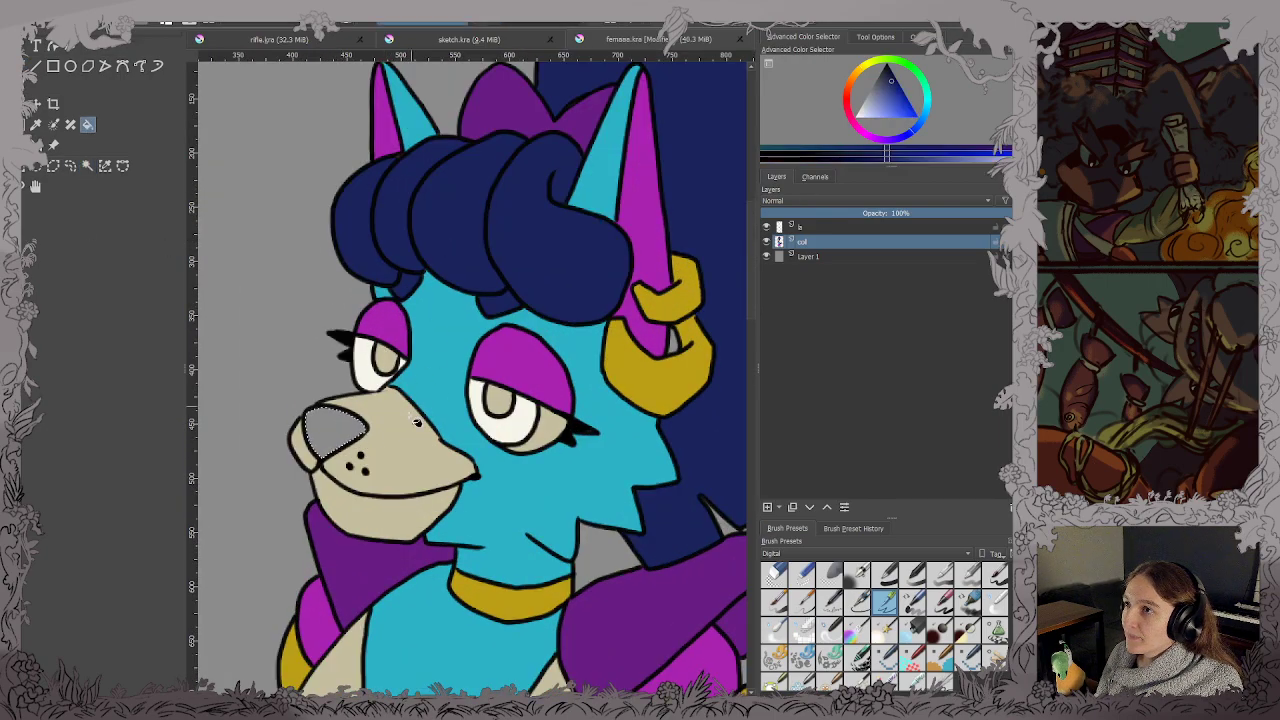
pyautogui.click(345, 420)
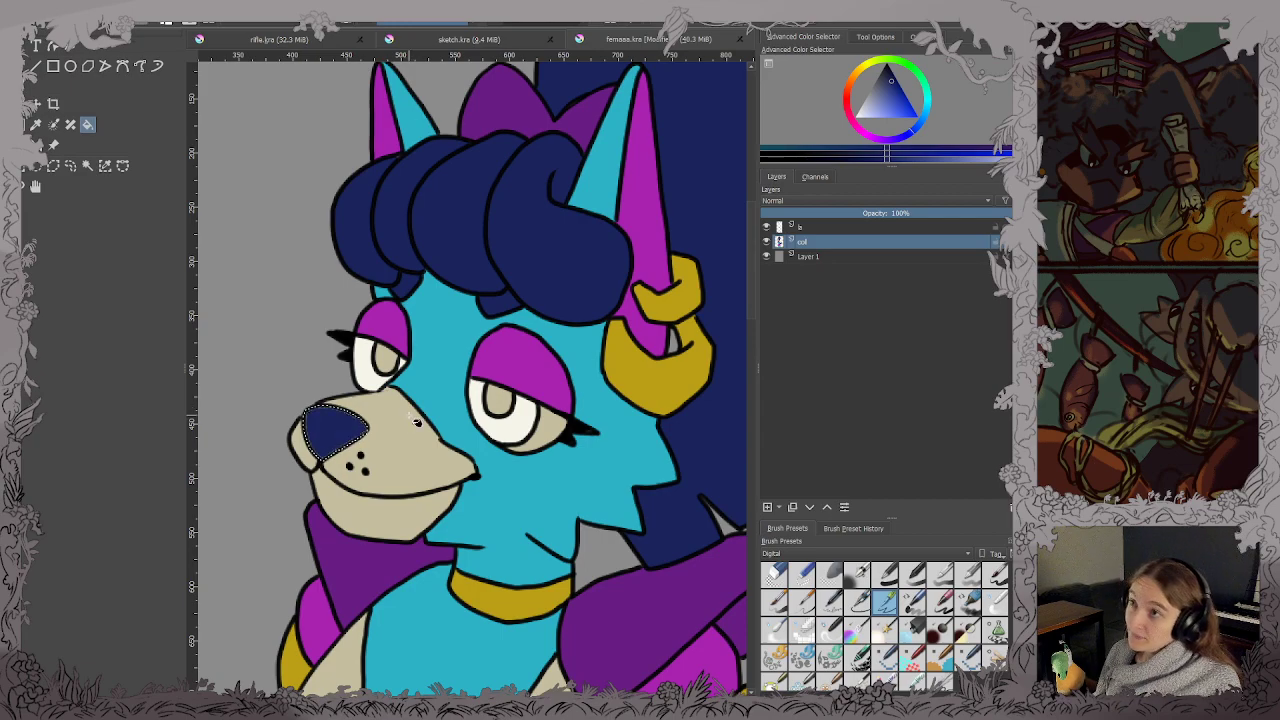
pyautogui.hotkey('ctrl', 'shift', 'a')
pyautogui.press('b')
pyautogui.press('2')
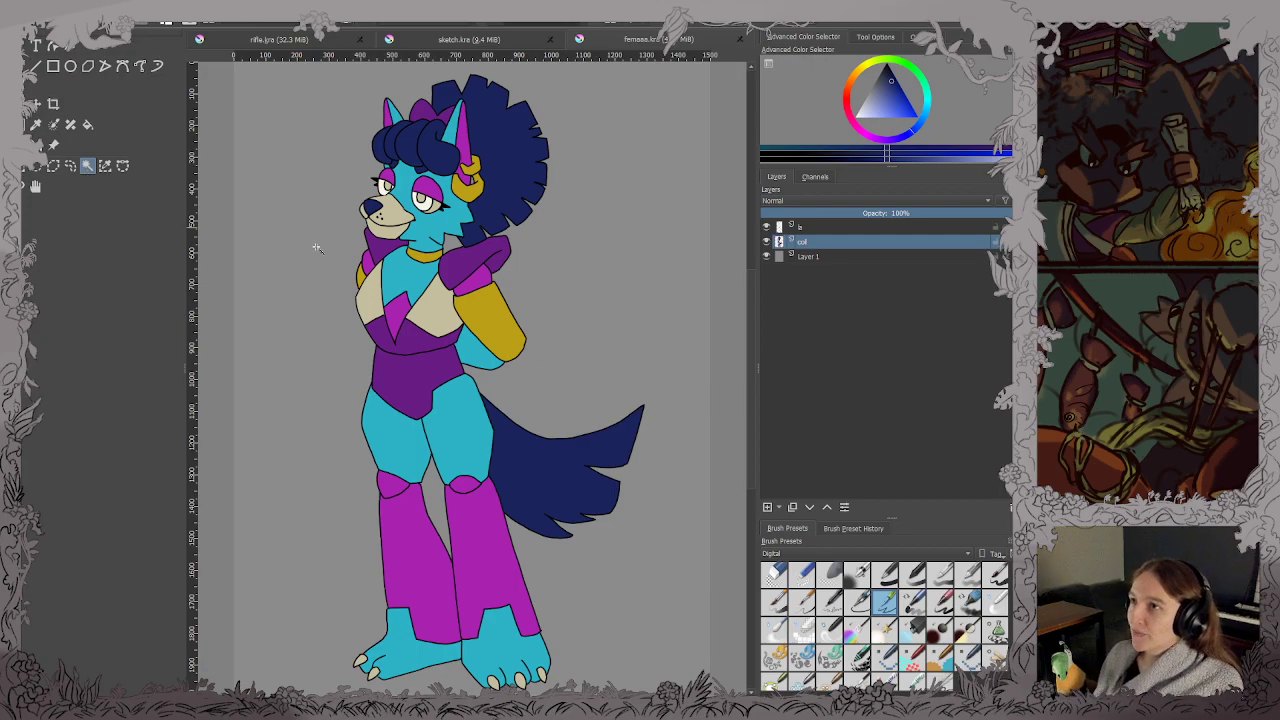
# Select the small unfilled gap inside the lower ear ring, fill it with the hair's navy and clear the selection.
pyautogui.moveTo(353, 257); pyautogui.dragTo(374, 284)
pyautogui.scroll(-1, 482, 443)
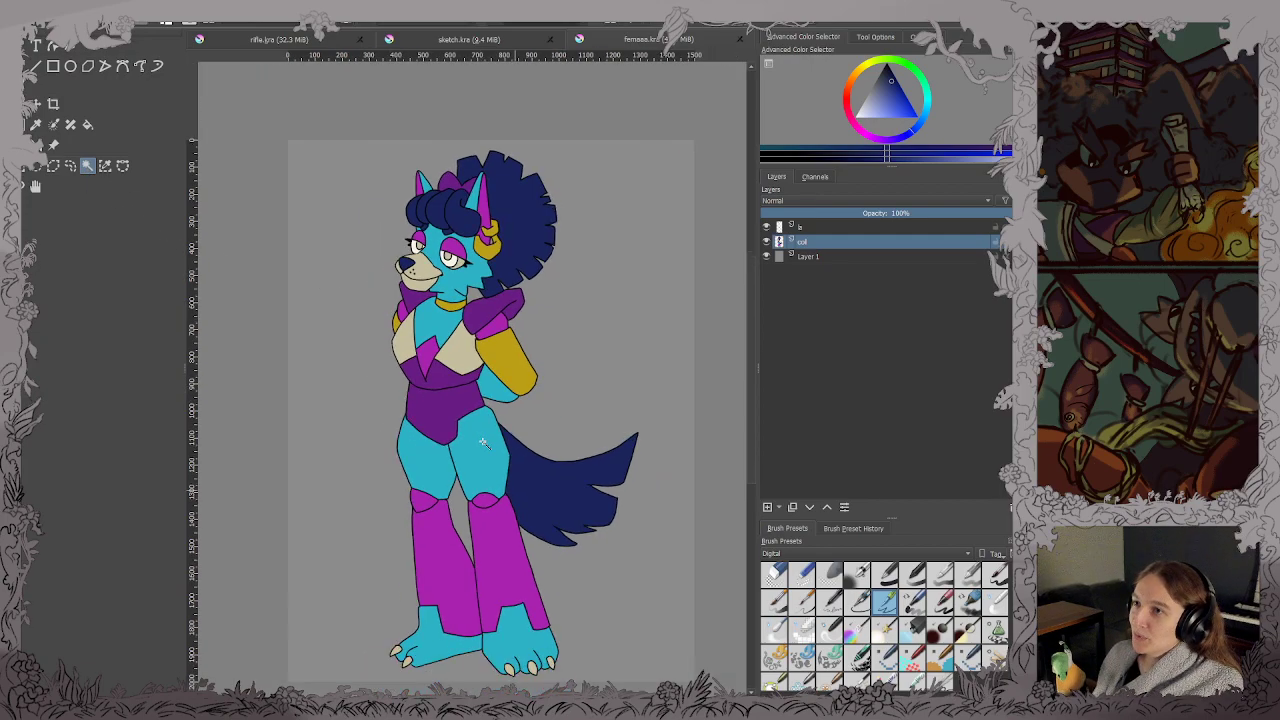
pyautogui.scroll(5, 449, 409)
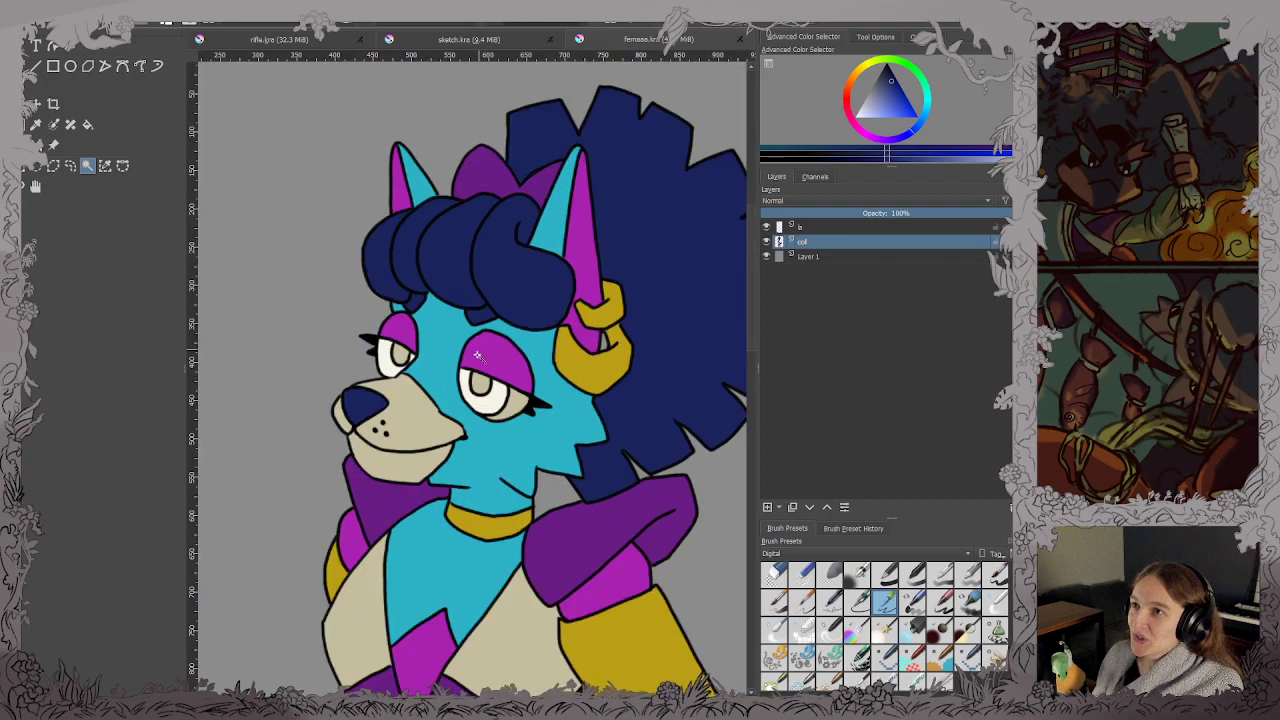
pyautogui.scroll(3, 664, 355)
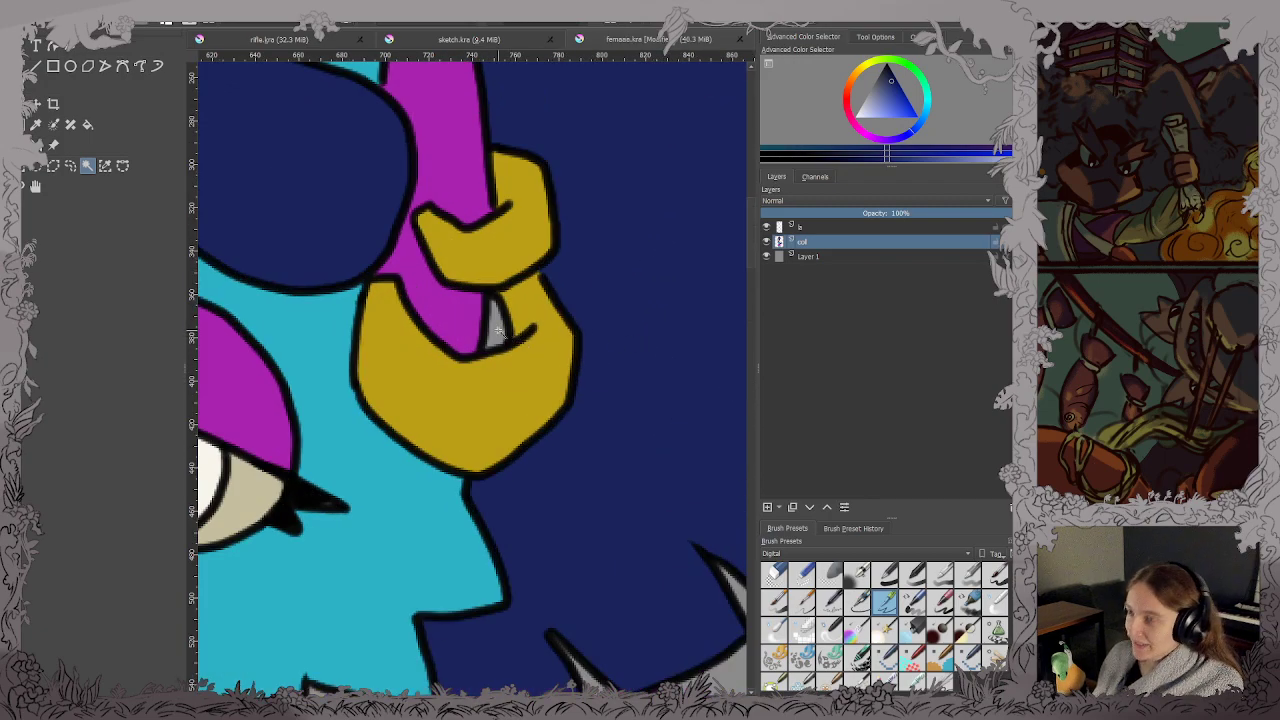
pyautogui.click(497, 330)
pyautogui.press('f')
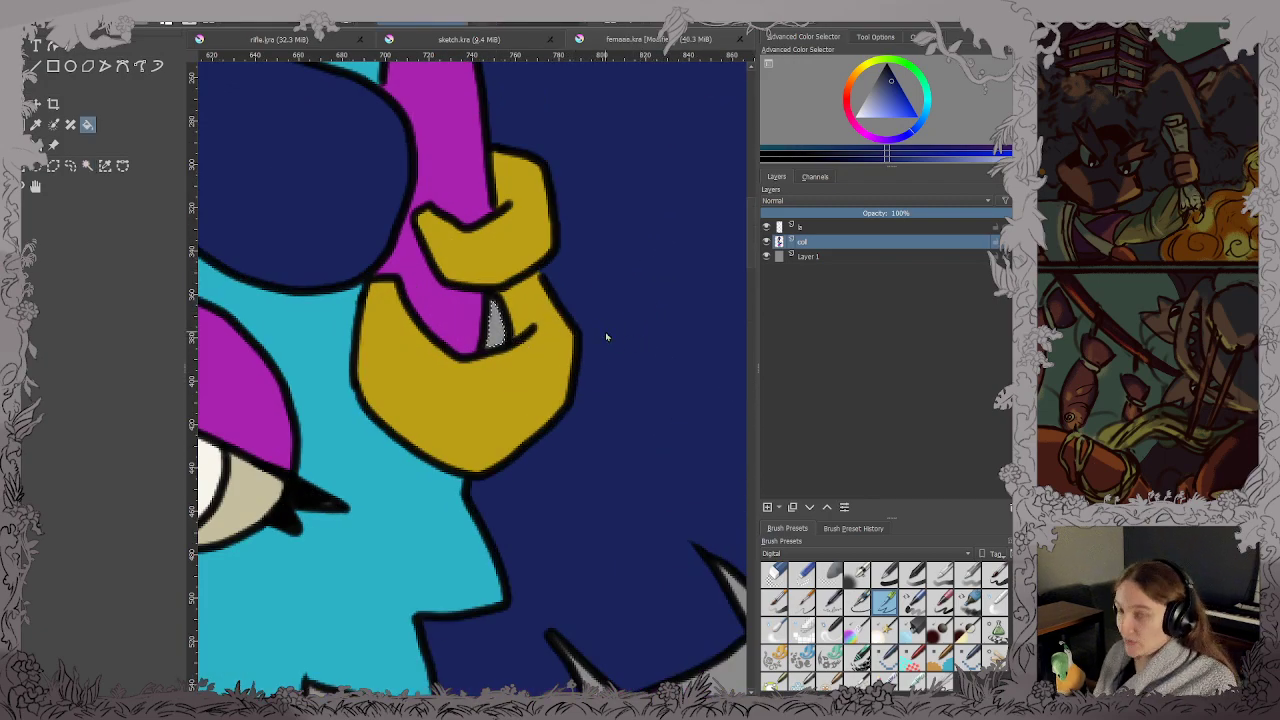
pyautogui.hotkey('shift', 'BackSpace')
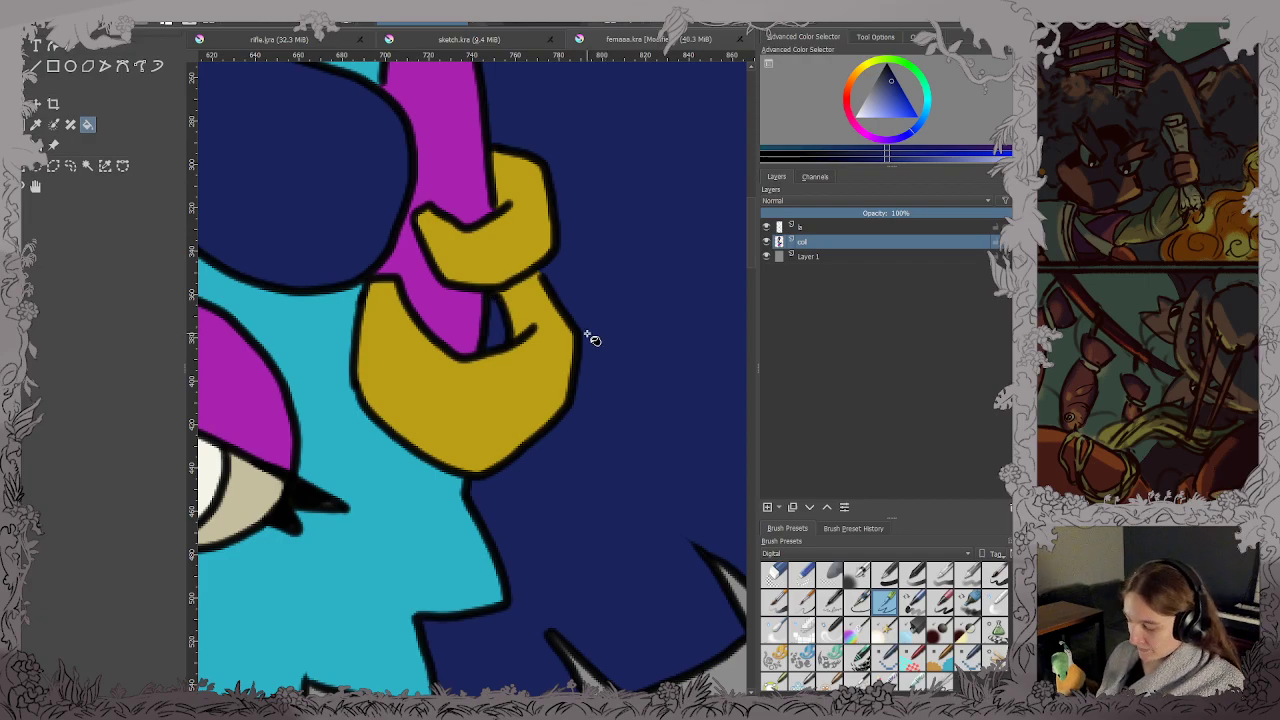
pyautogui.press('2')
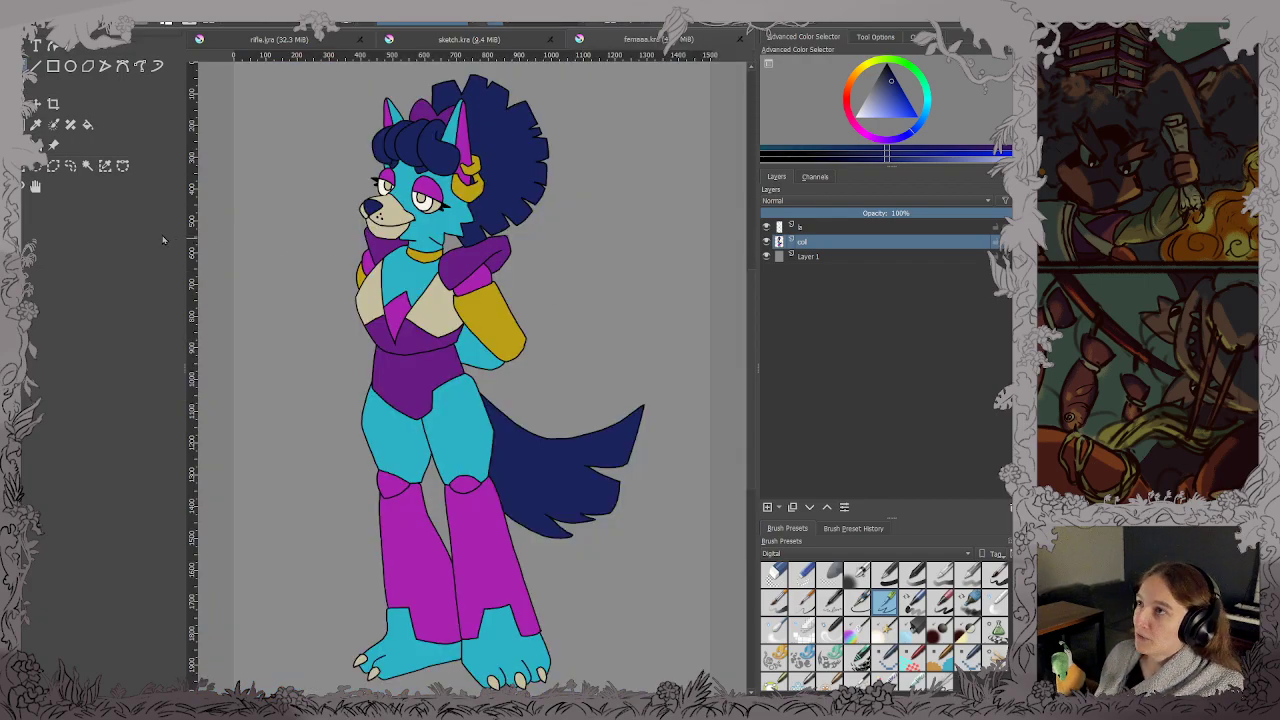
# Hide the line-art layer and check the flat colours for gaps with the contiguous selection tool ready.
pyautogui.click(87, 165)
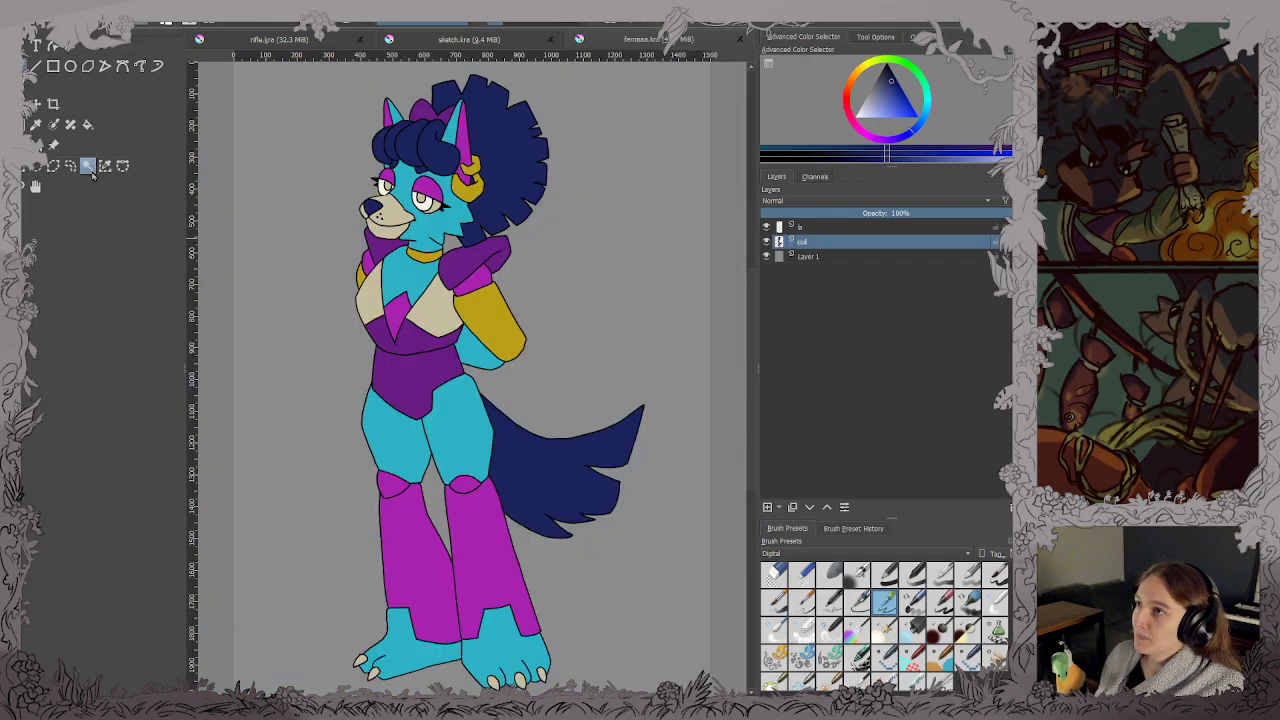
pyautogui.click(766, 227)
pyautogui.scroll(3, 310, 150)
pyautogui.scroll(-4, 497, 210)
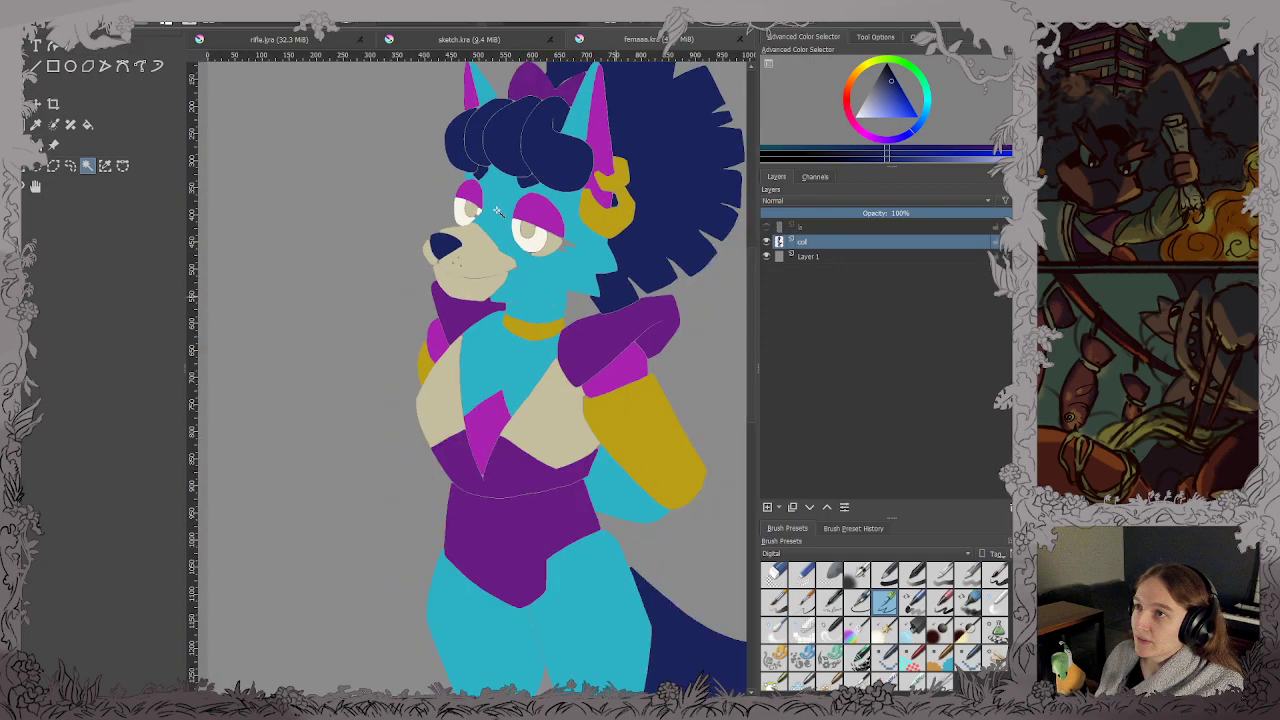
# Check the whole figure's flat colours for gaps and show the line-art layer again.
pyautogui.moveTo(514, 266); pyautogui.dragTo(502, 266)
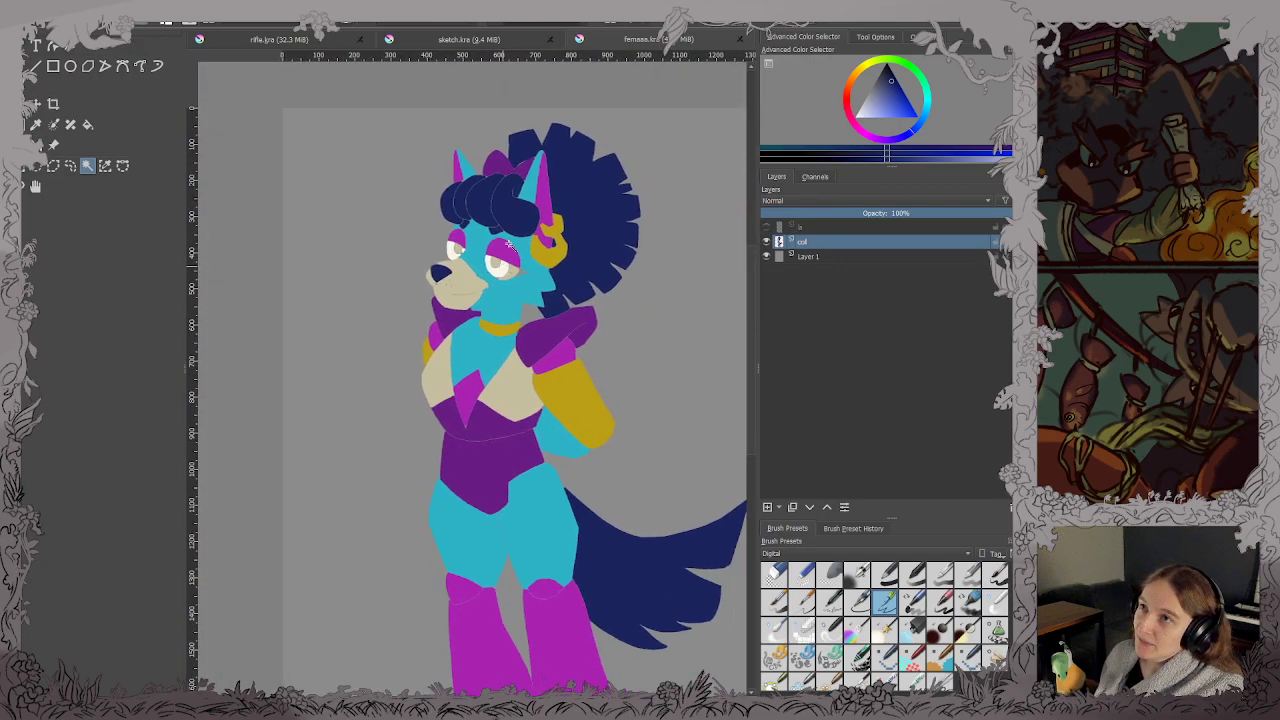
pyautogui.scroll(2, 540, 213)
pyautogui.scroll(-2, 568, 236)
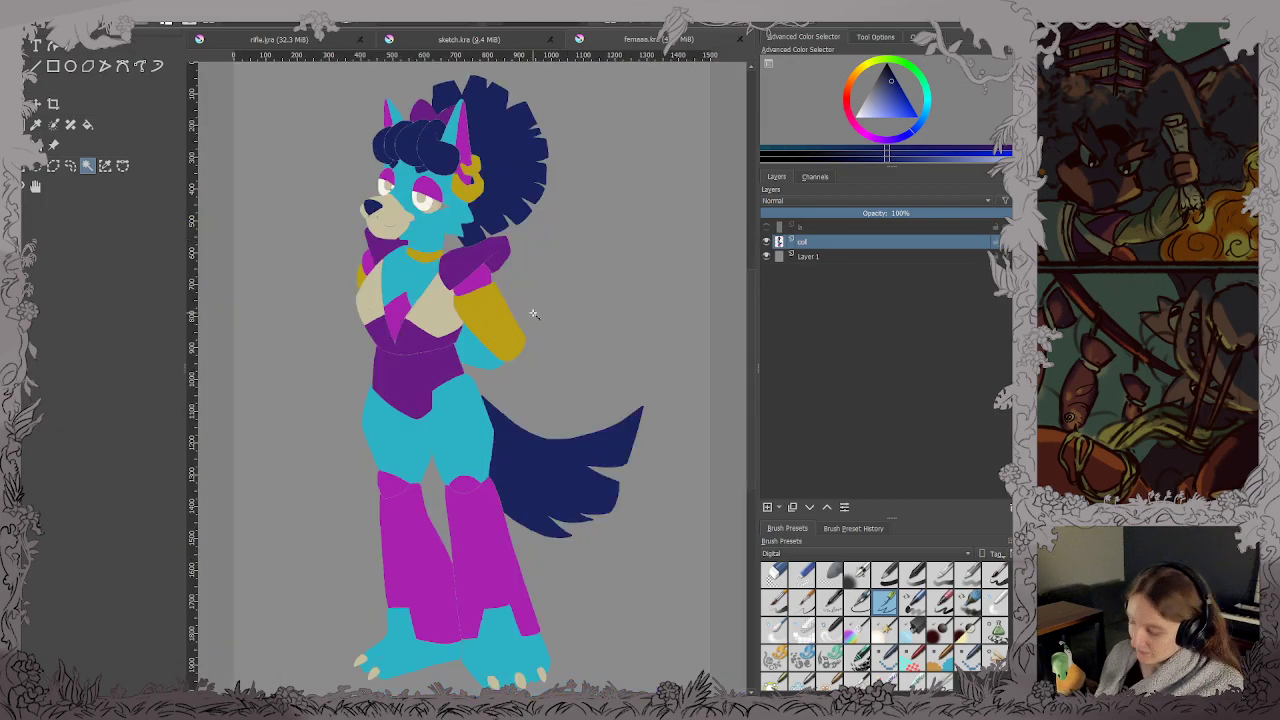
pyautogui.press('b')
pyautogui.click(766, 227)
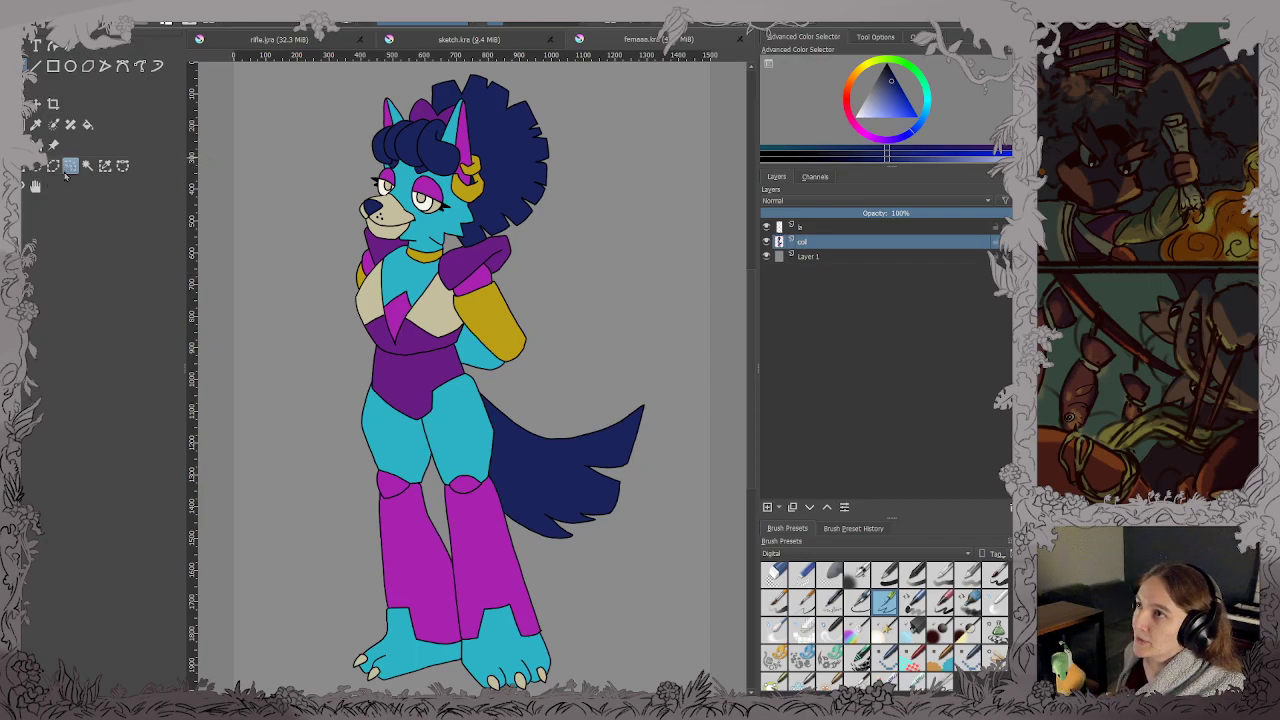
# Hide the line-art layer and select both magenta leg warmers with the contiguous selection tool.
pyautogui.click(87, 165)
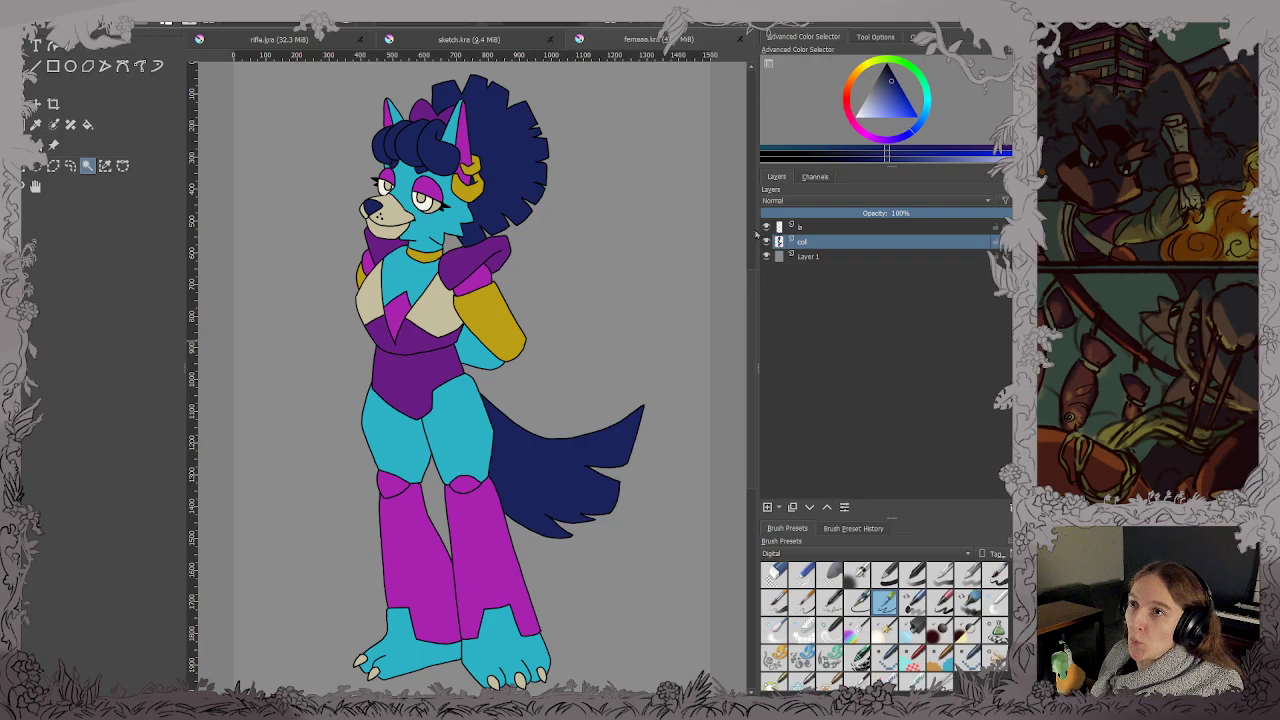
pyautogui.click(766, 228)
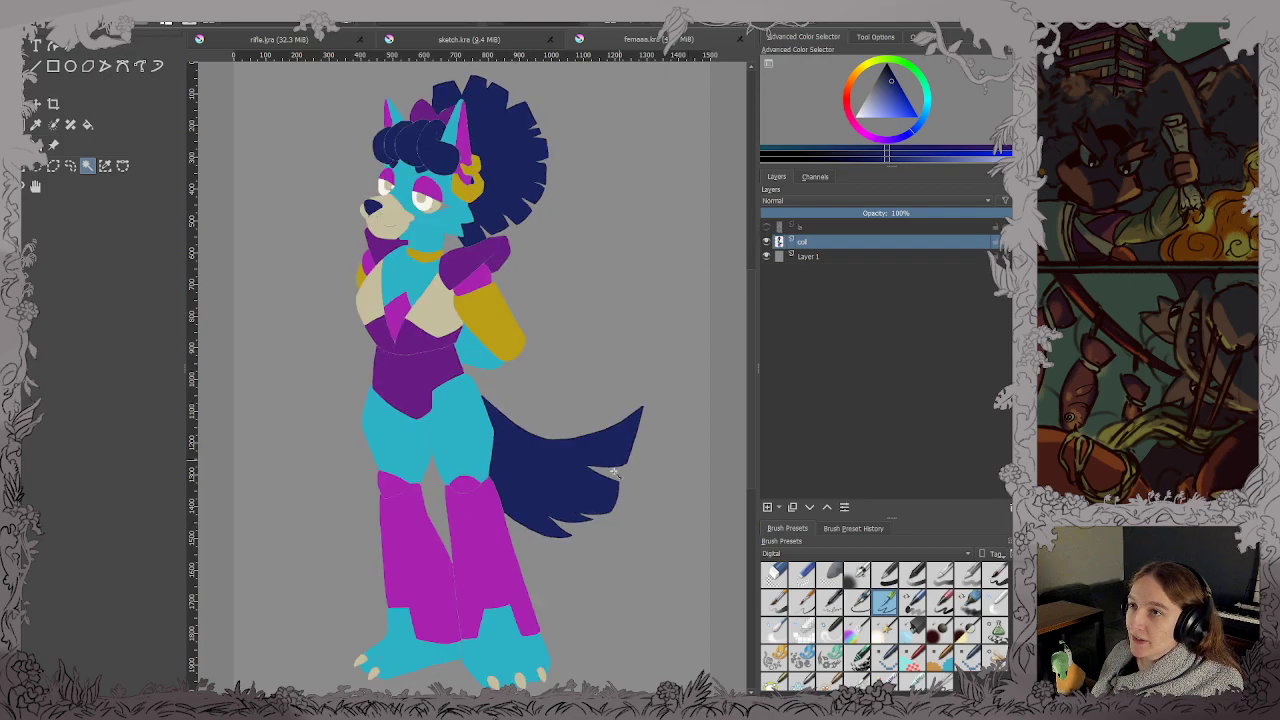
pyautogui.click(472, 515)
pyautogui.keyDown('shift'); pyautogui.click(410, 538); pyautogui.keyUp('shift')
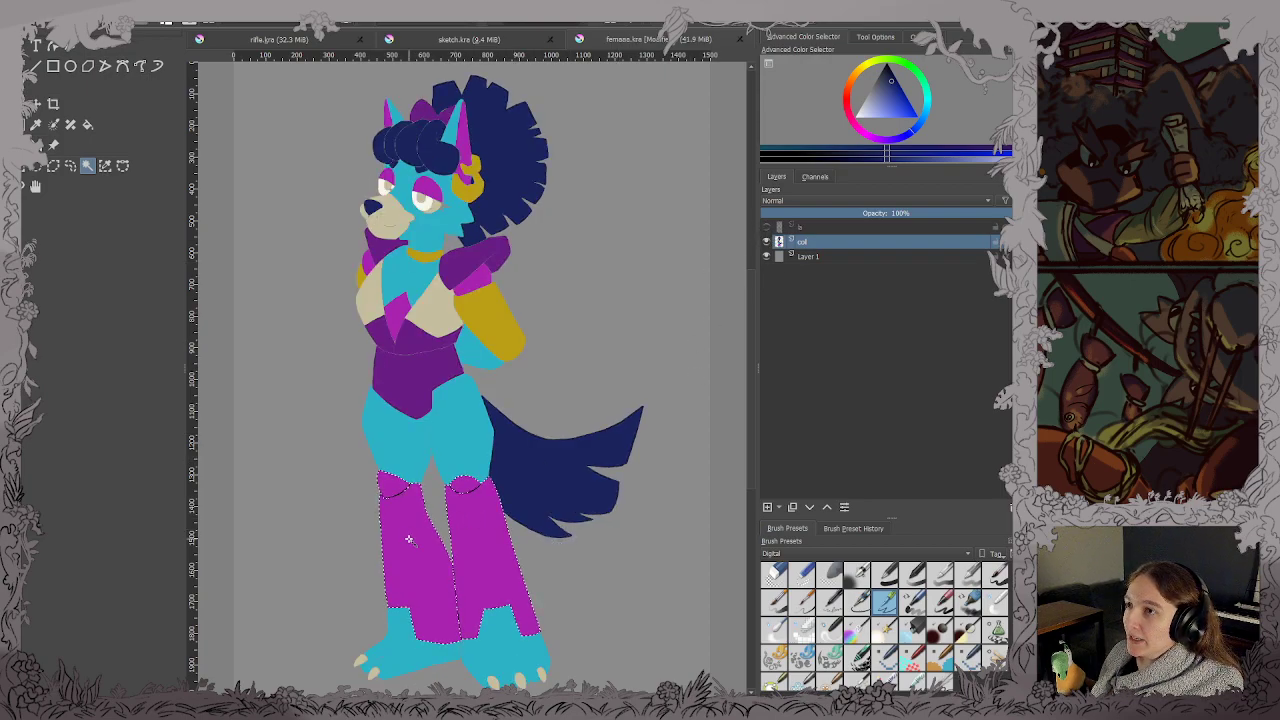
# Add both gold forearm sleeves to the selection and show the line-art layer again.
pyautogui.scroll(3, 435, 370)
pyautogui.moveTo(559, 151); pyautogui.dragTo(570, 296)
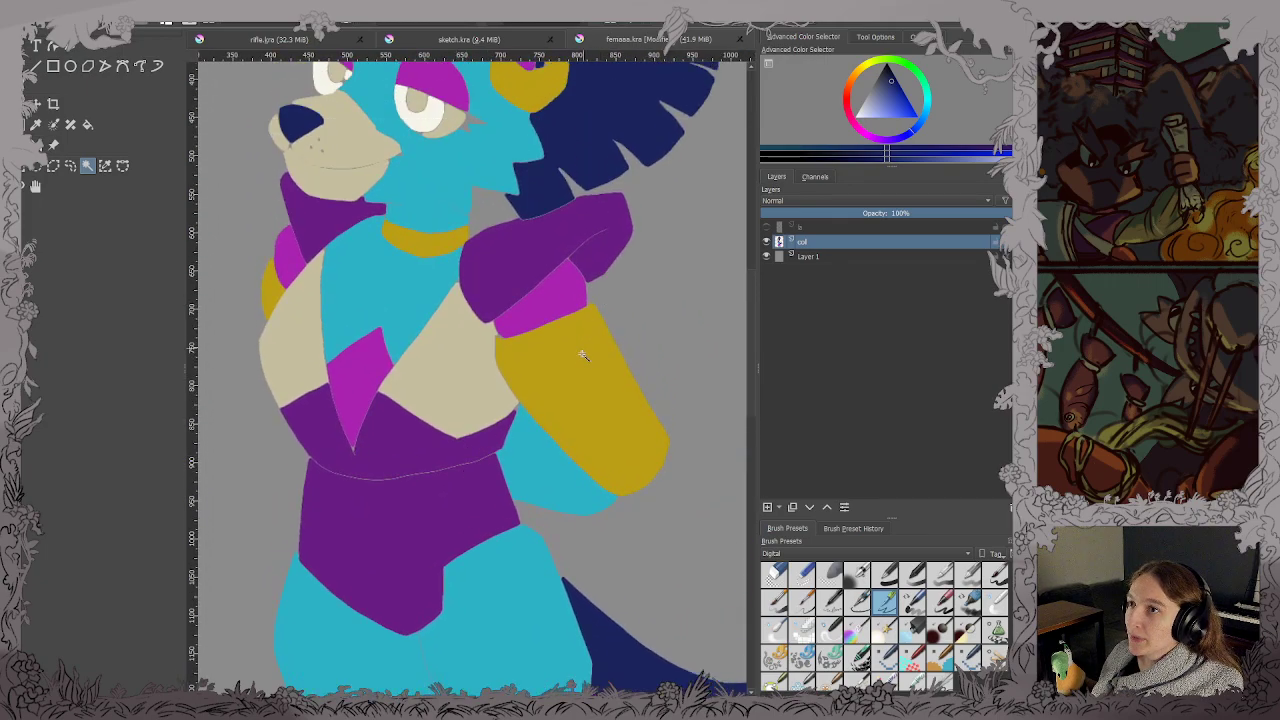
pyautogui.scroll(-3, 583, 355)
pyautogui.scroll(3, 567, 393)
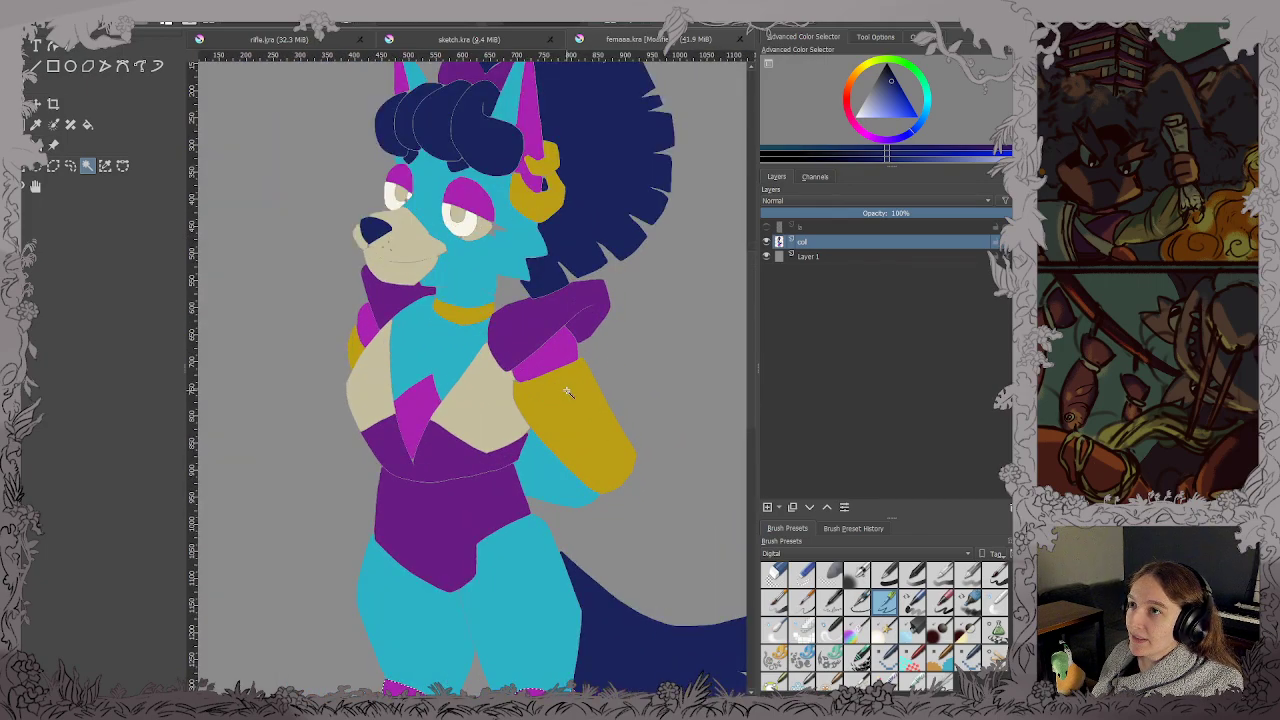
pyautogui.click(567, 393)
pyautogui.keyDown('shift'); pyautogui.click(358, 345); pyautogui.keyUp('shift')
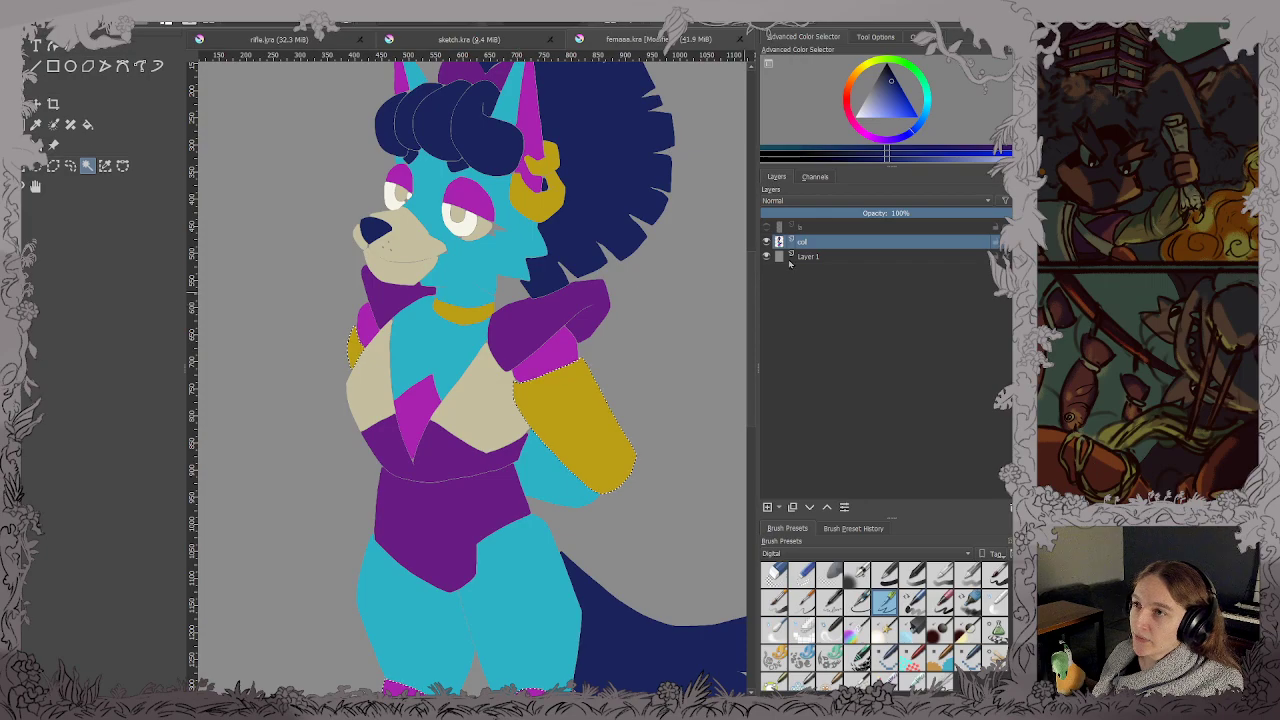
pyautogui.click(766, 227)
pyautogui.scroll(-3, 562, 322)
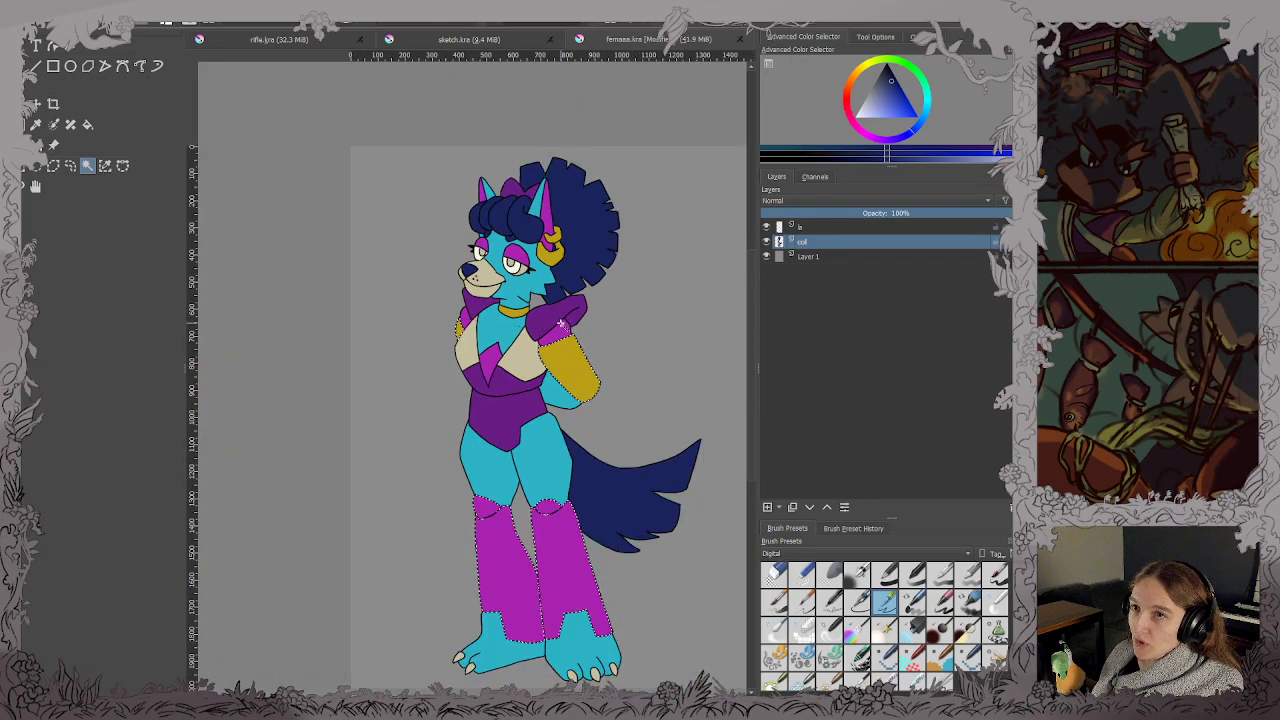
# Choose a brush from the Paint presets and paint wavy navy stripes across the upper part of the leg warmer nearest the tail.
pyautogui.scroll(3, 562, 322)
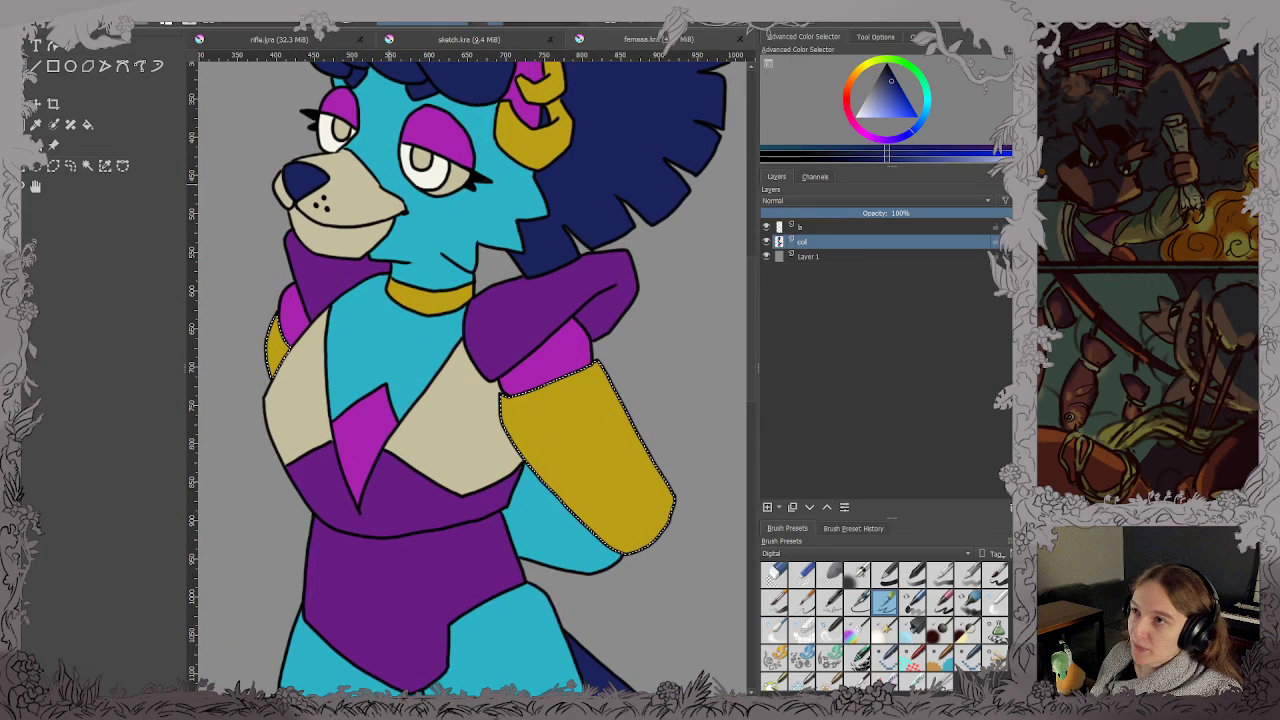
pyautogui.scroll(-3, 565, 425)
pyautogui.scroll(1, 565, 425)
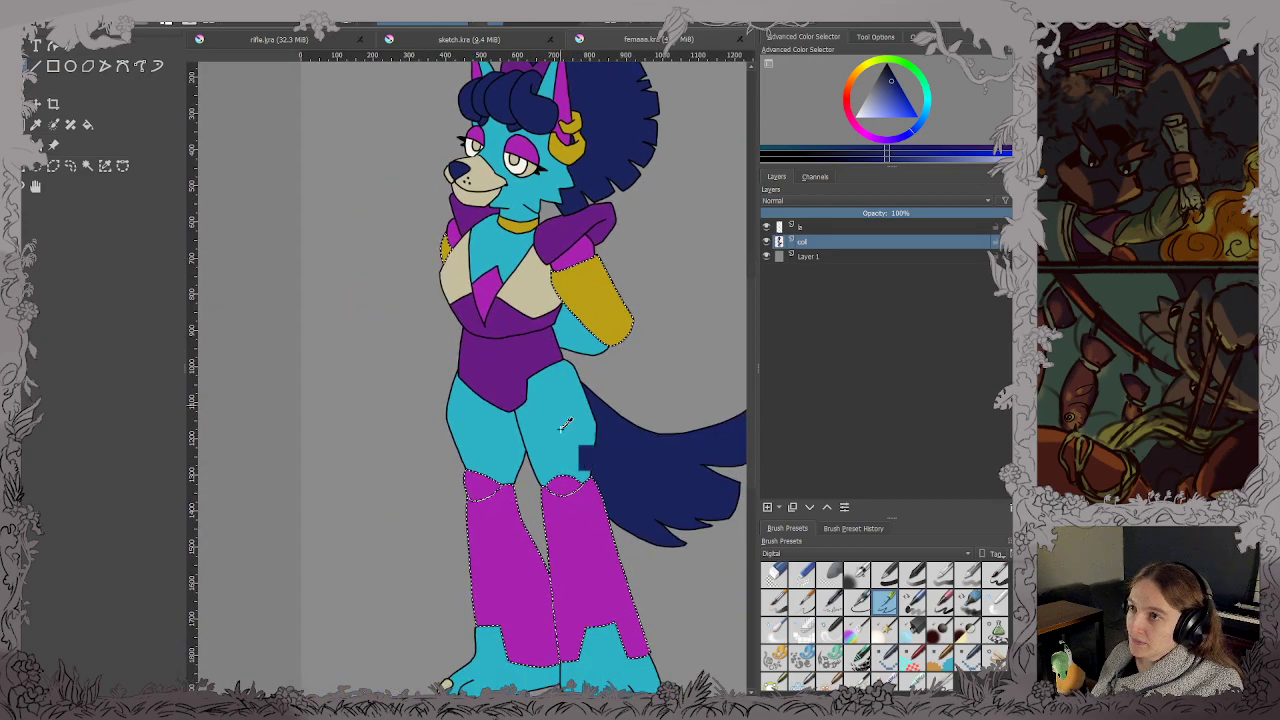
pyautogui.scroll(1, 568, 428)
pyautogui.moveTo(594, 448); pyautogui.dragTo(578, 386)
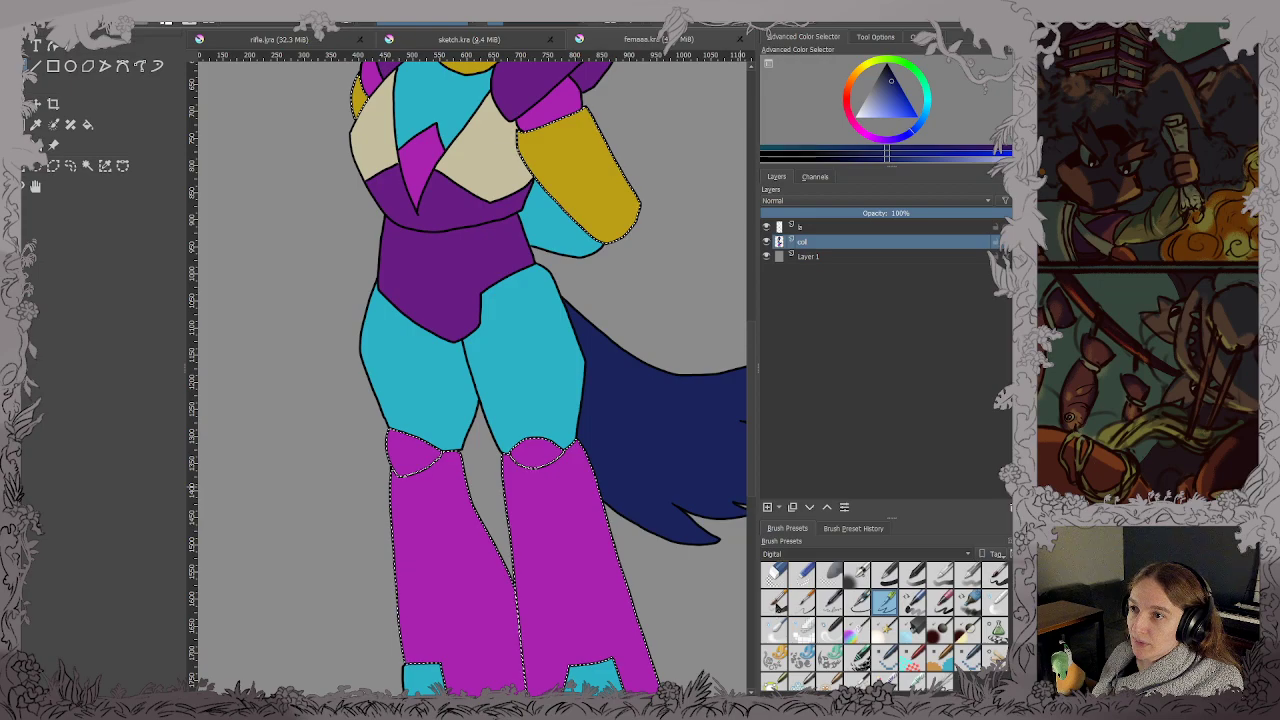
pyautogui.click(777, 604)
pyautogui.moveTo(549, 485); pyautogui.dragTo(472, 331)
pyautogui.scroll(1, 472, 331)
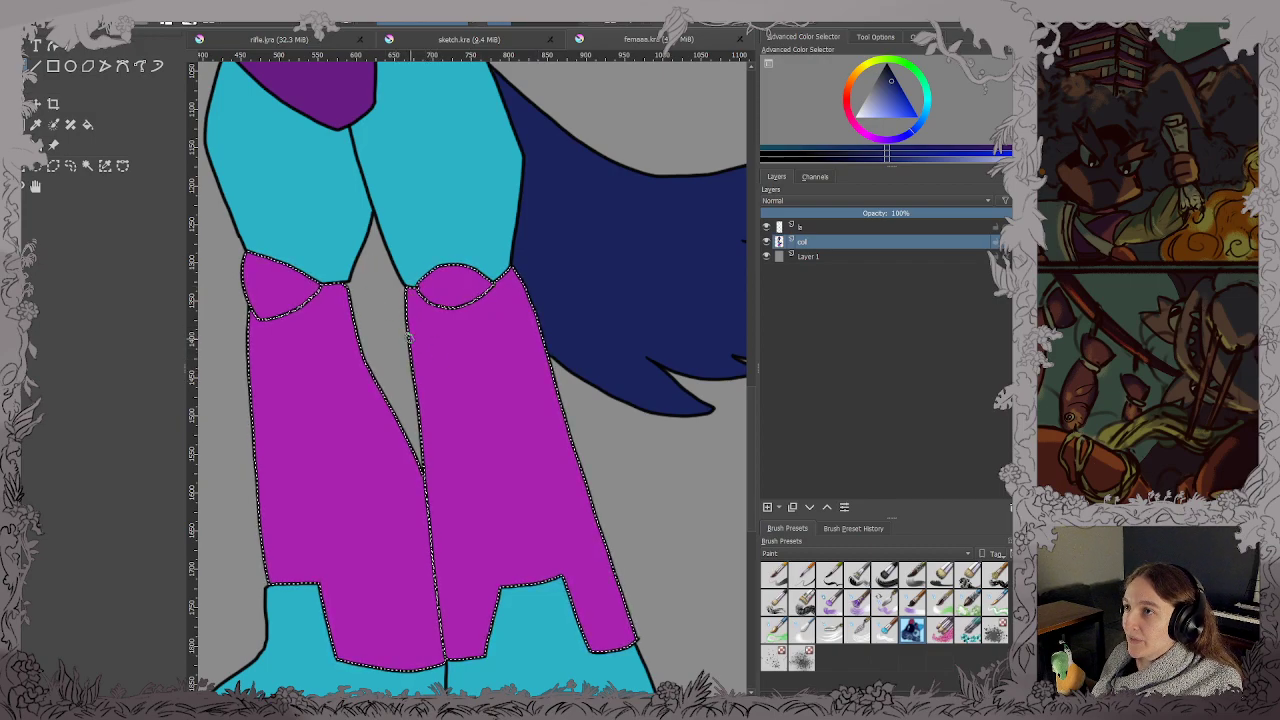
pyautogui.moveTo(411, 344)
pyautogui.mouseDown()
pyautogui.moveTo(504, 384)
pyautogui.moveTo(501, 361)
pyautogui.moveTo(583, 339)
pyautogui.mouseUp()
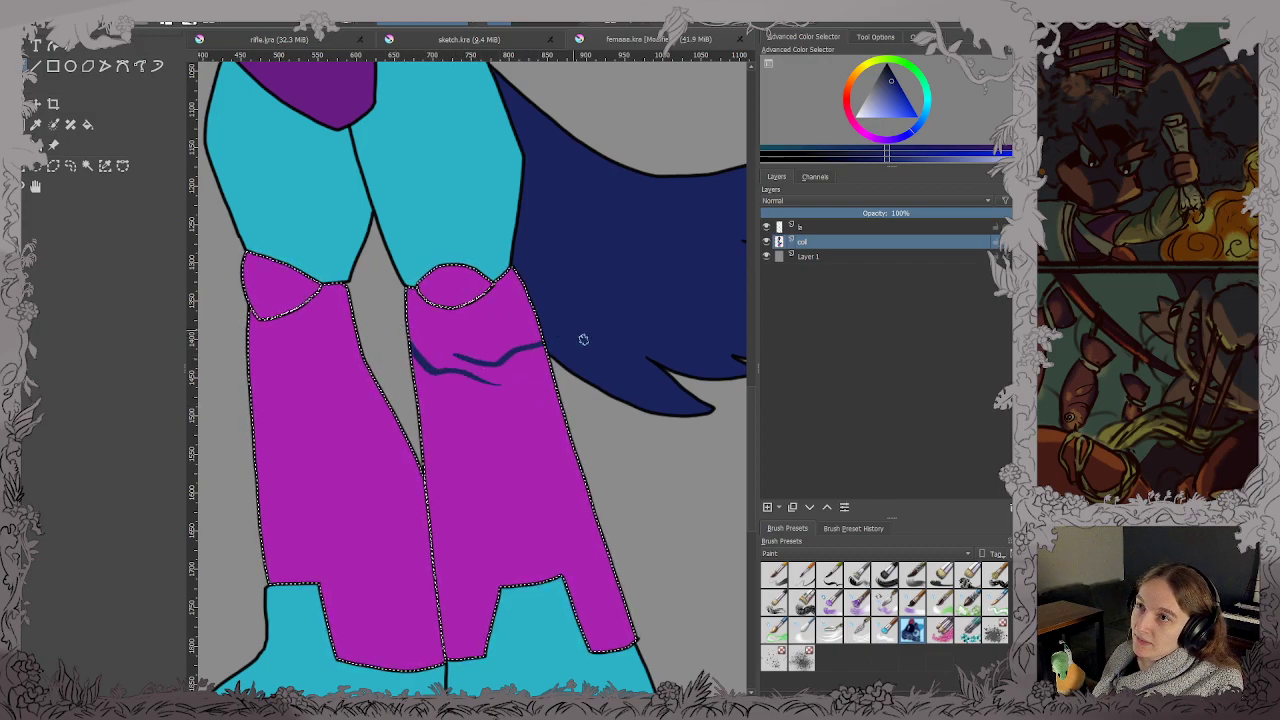
pyautogui.moveTo(498, 338); pyautogui.dragTo(530, 306)
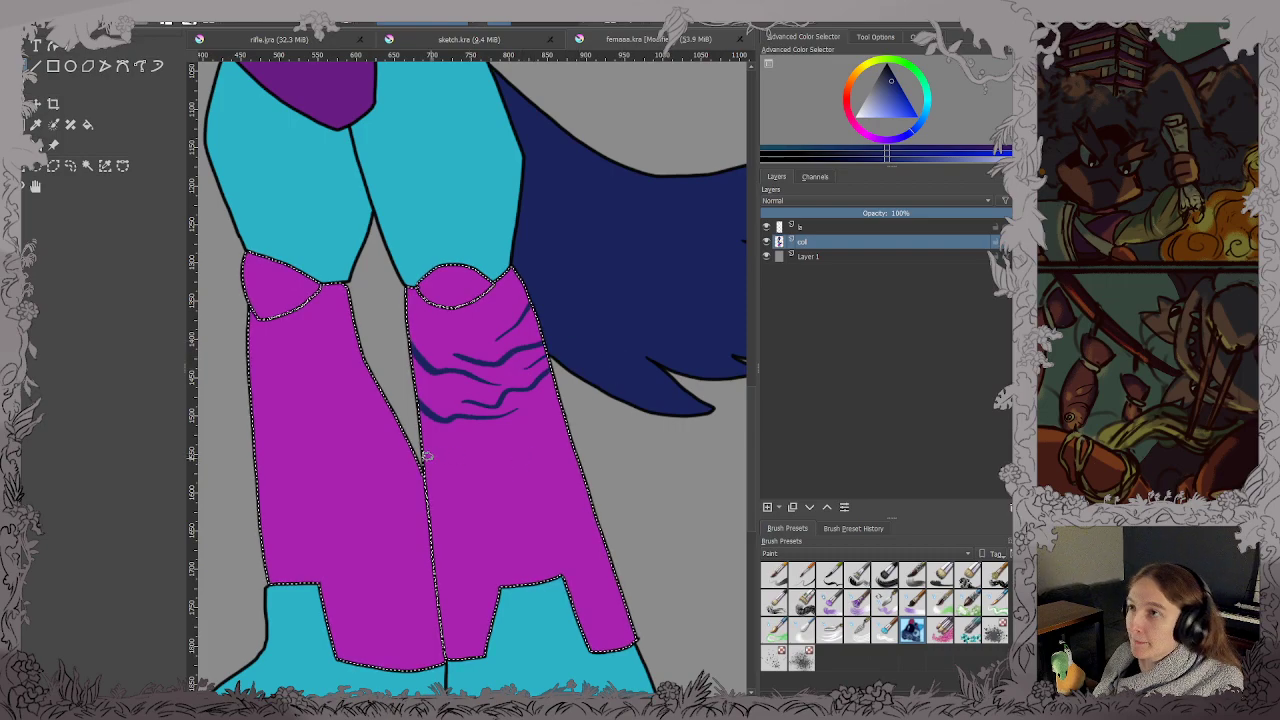
# Paint more wavy navy stripes across the middle of the same leg warmer and save the file.
pyautogui.moveTo(426, 464); pyautogui.dragTo(576, 507)
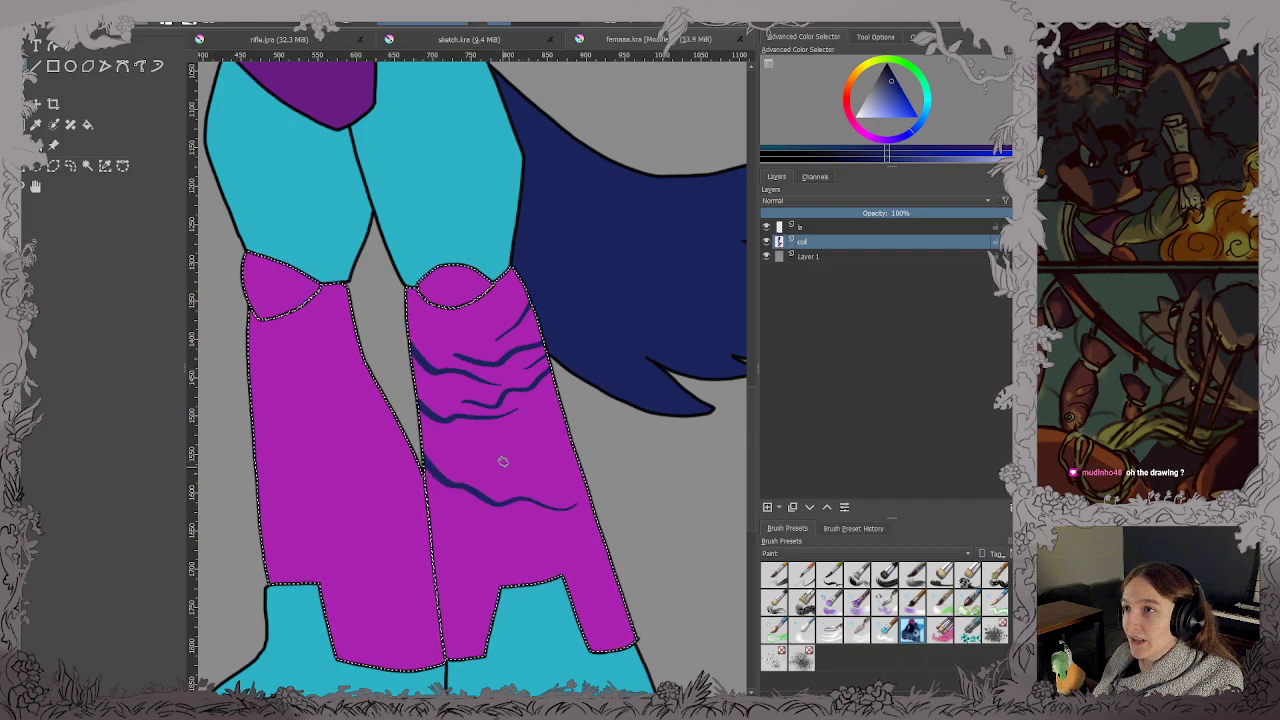
pyautogui.moveTo(477, 470); pyautogui.dragTo(534, 470)
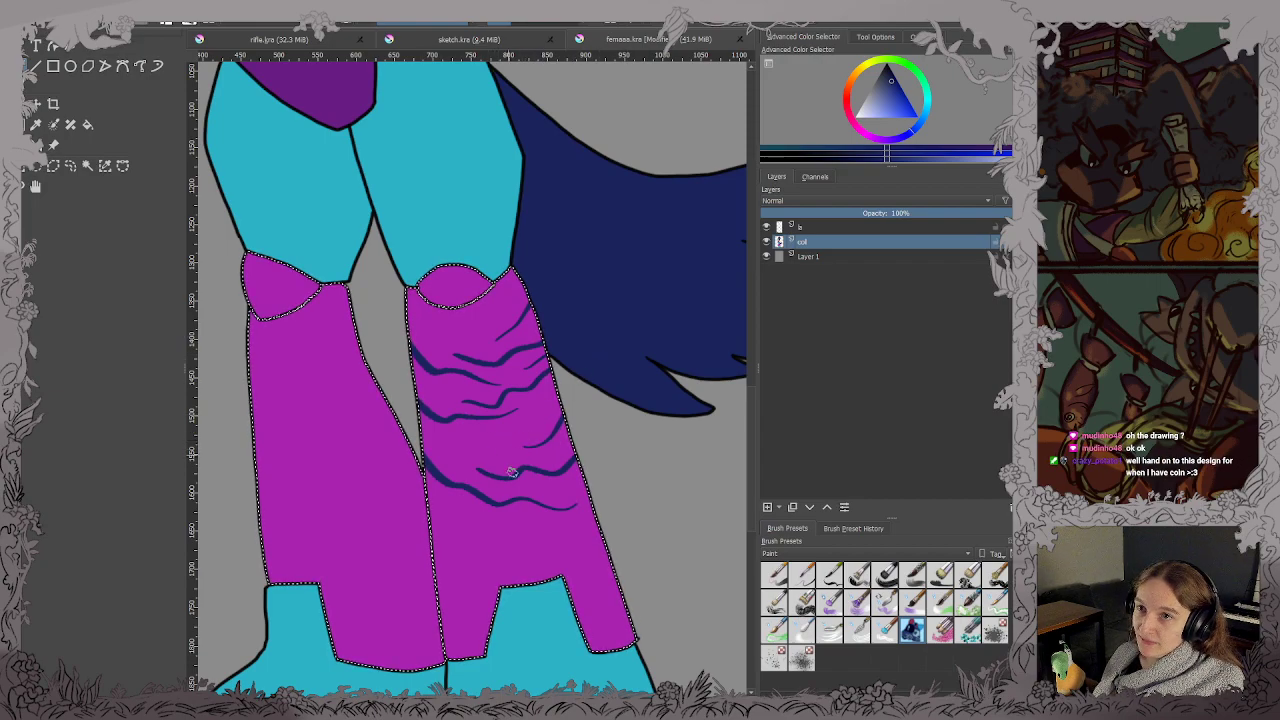
pyautogui.hotkey('ctrl', 's')
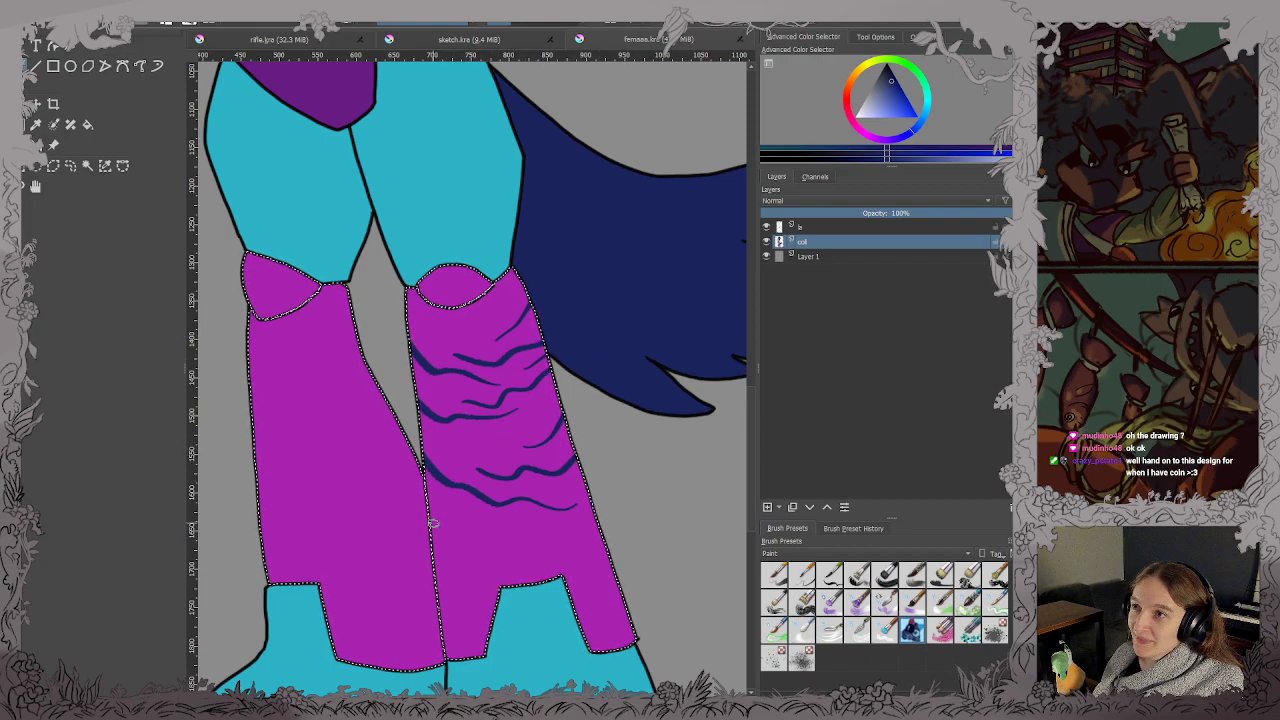
pyautogui.hotkey('ctrl', 'z')
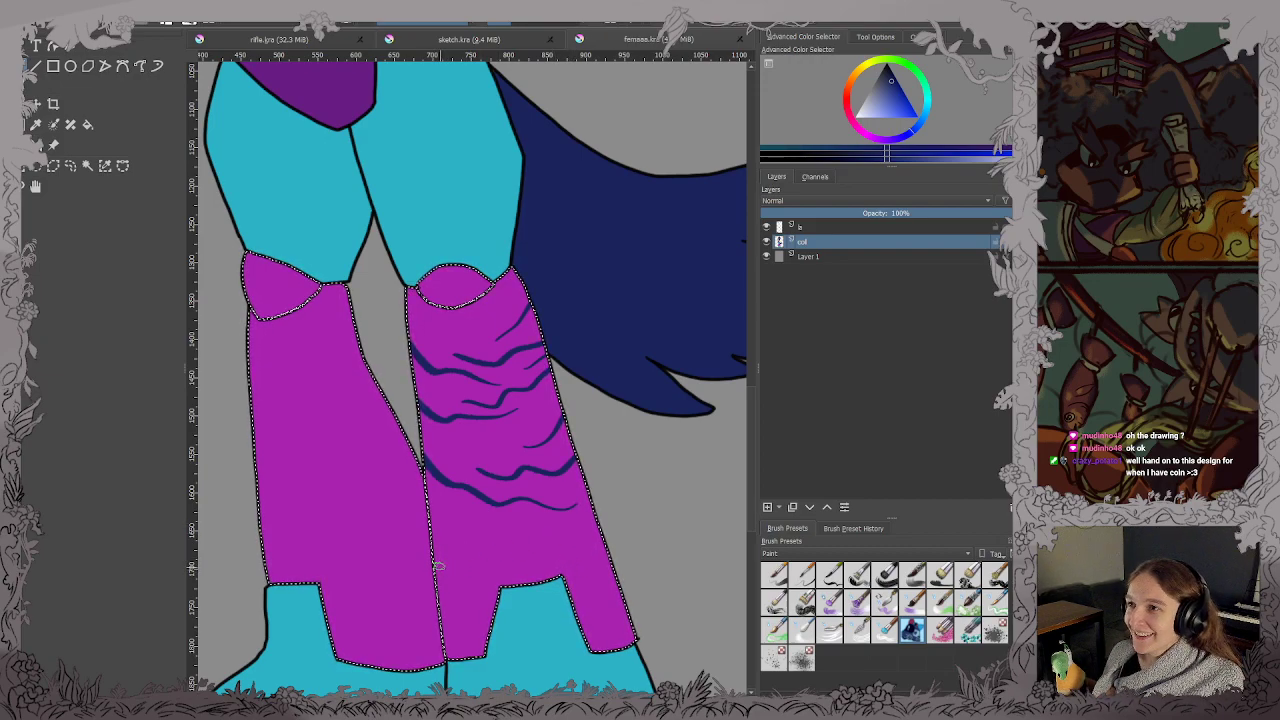
# Continue the wavy navy stripes down to the cuff of the tail-side leg warmer and fill the wide gaps between stripes.
pyautogui.moveTo(584, 586); pyautogui.dragTo(609, 578)
pyautogui.moveTo(531, 574); pyautogui.dragTo(607, 551)
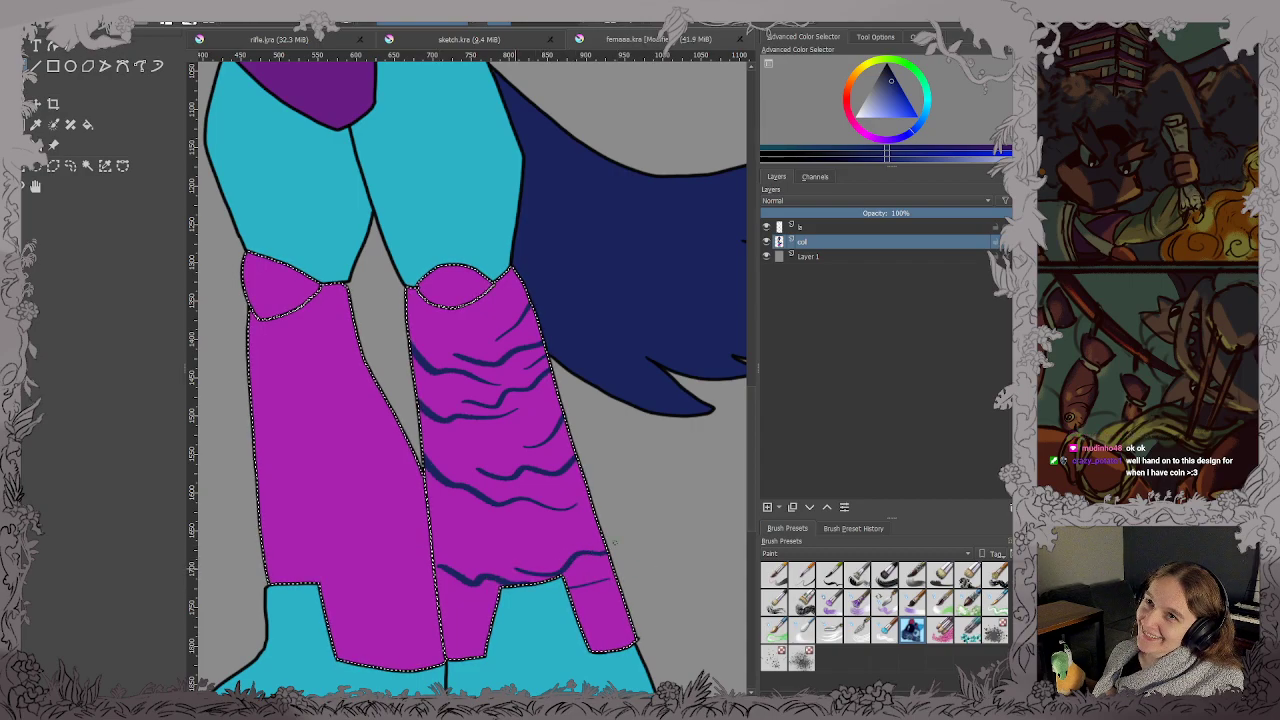
pyautogui.moveTo(464, 540)
pyautogui.mouseDown()
pyautogui.moveTo(548, 540)
pyautogui.moveTo(594, 515)
pyautogui.mouseUp()
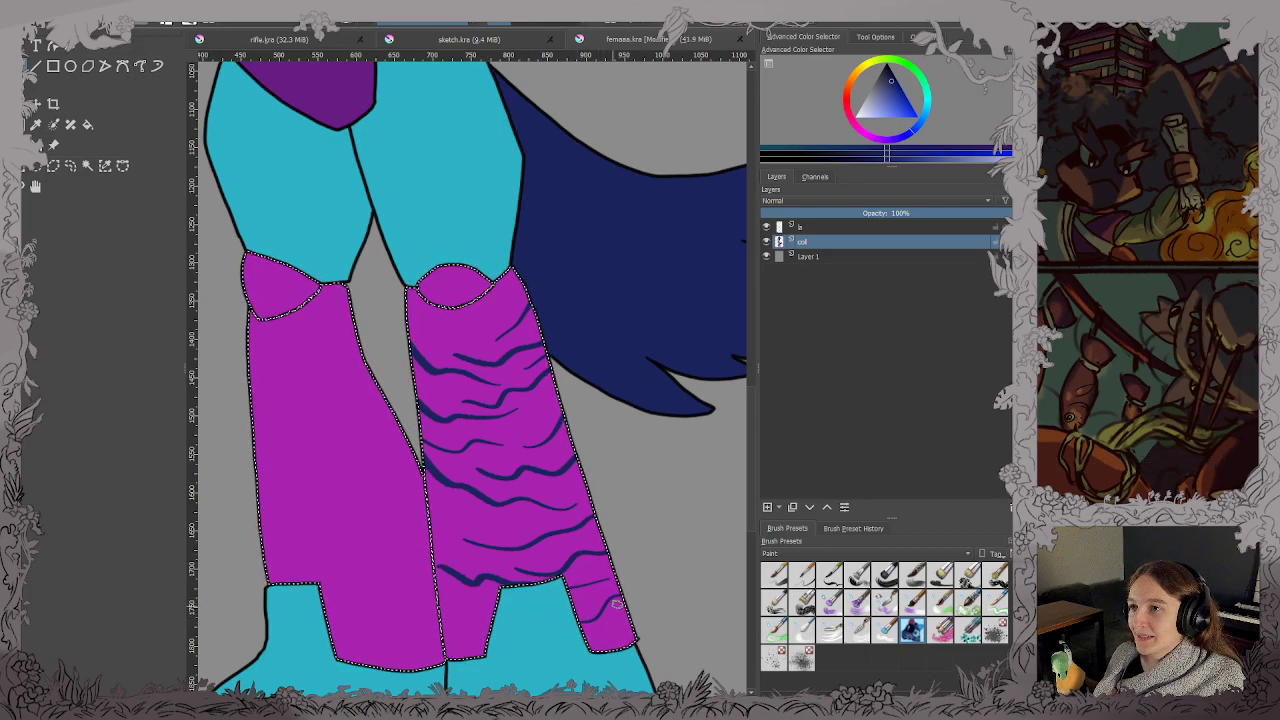
# Paint over the thin stray stripe at the outer cuff with sampled magenta, resample navy and add stripes at the inner cuff.
pyautogui.keyDown('ctrl'); pyautogui.click(578, 586); pyautogui.keyUp('ctrl')
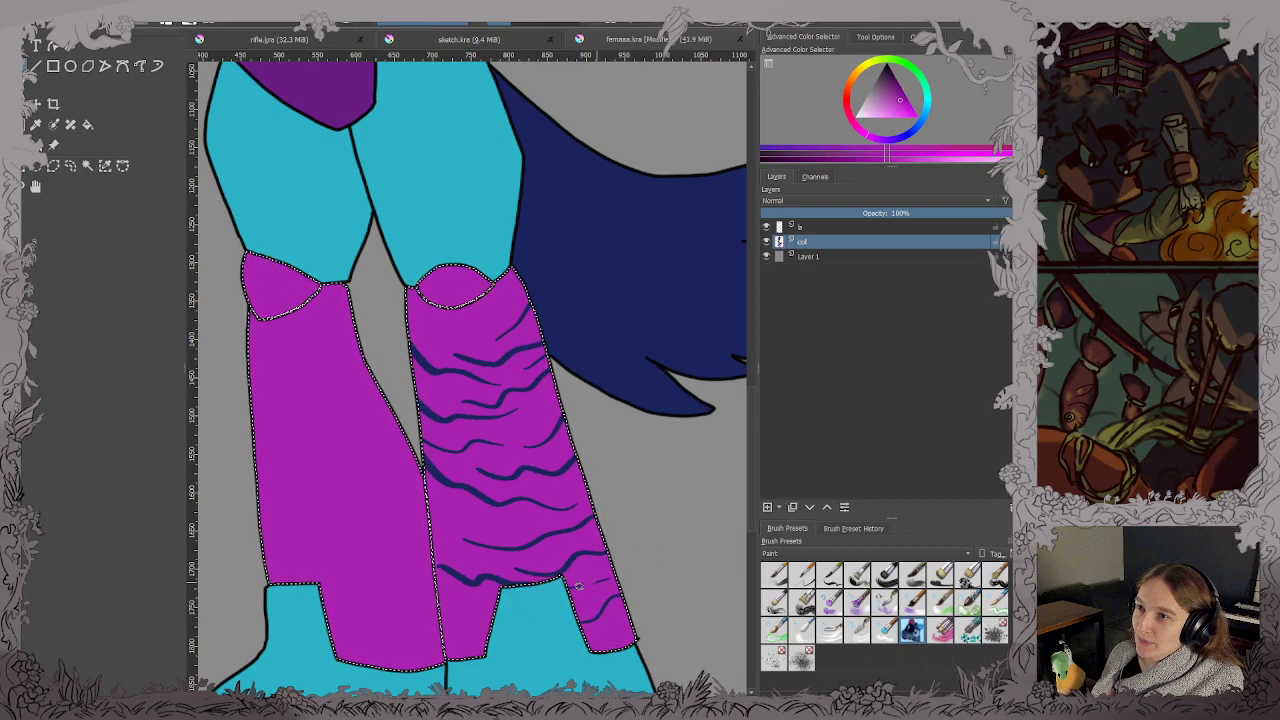
pyautogui.keyDown('ctrl'); pyautogui.click(578, 345); pyautogui.keyUp('ctrl')
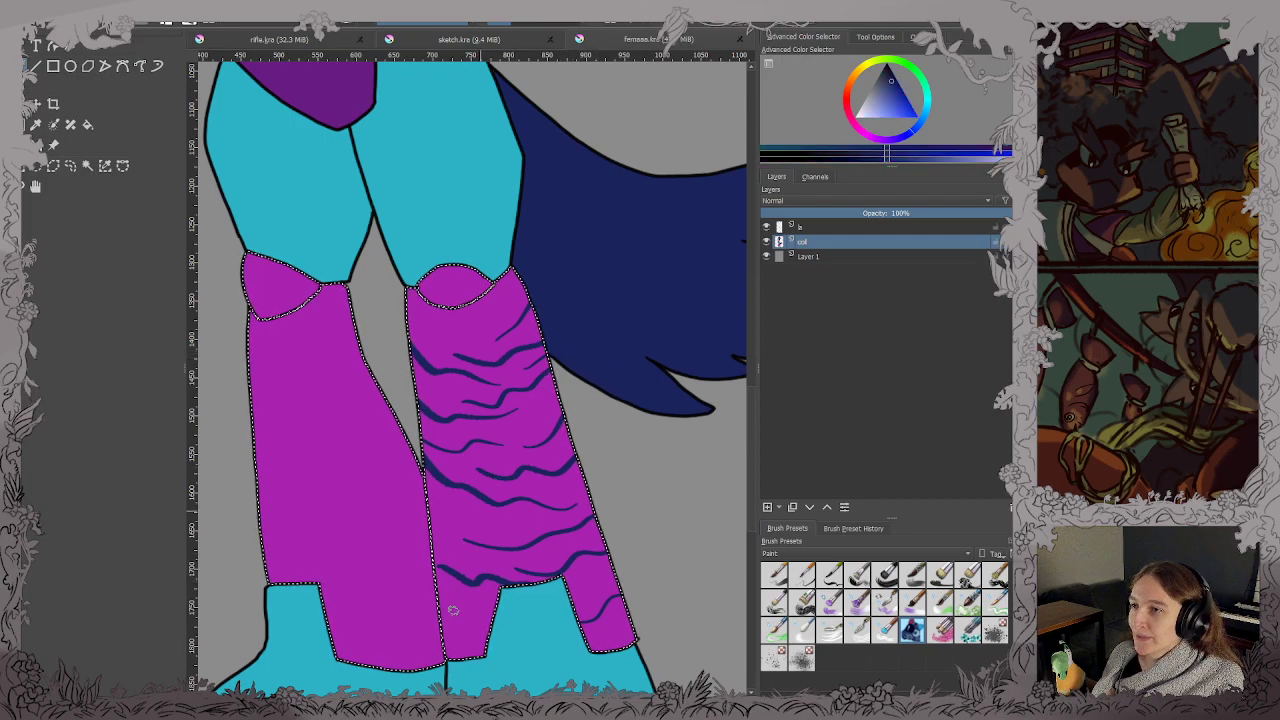
pyautogui.moveTo(445, 616); pyautogui.dragTo(490, 615)
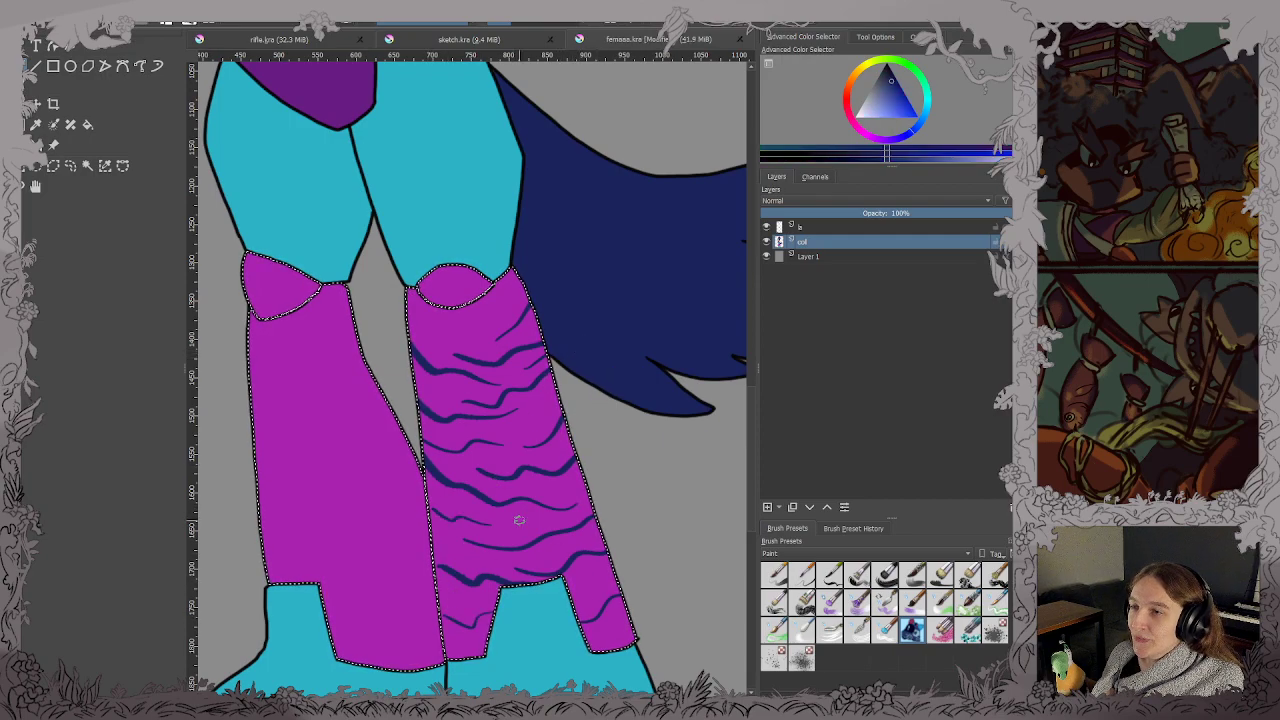
# Paint wavy navy stripes across the lower half of the other leg warmer, redoing the stripe at its inner edge.
pyautogui.scroll(-5, 519, 520)
pyautogui.scroll(5, 500, 520)
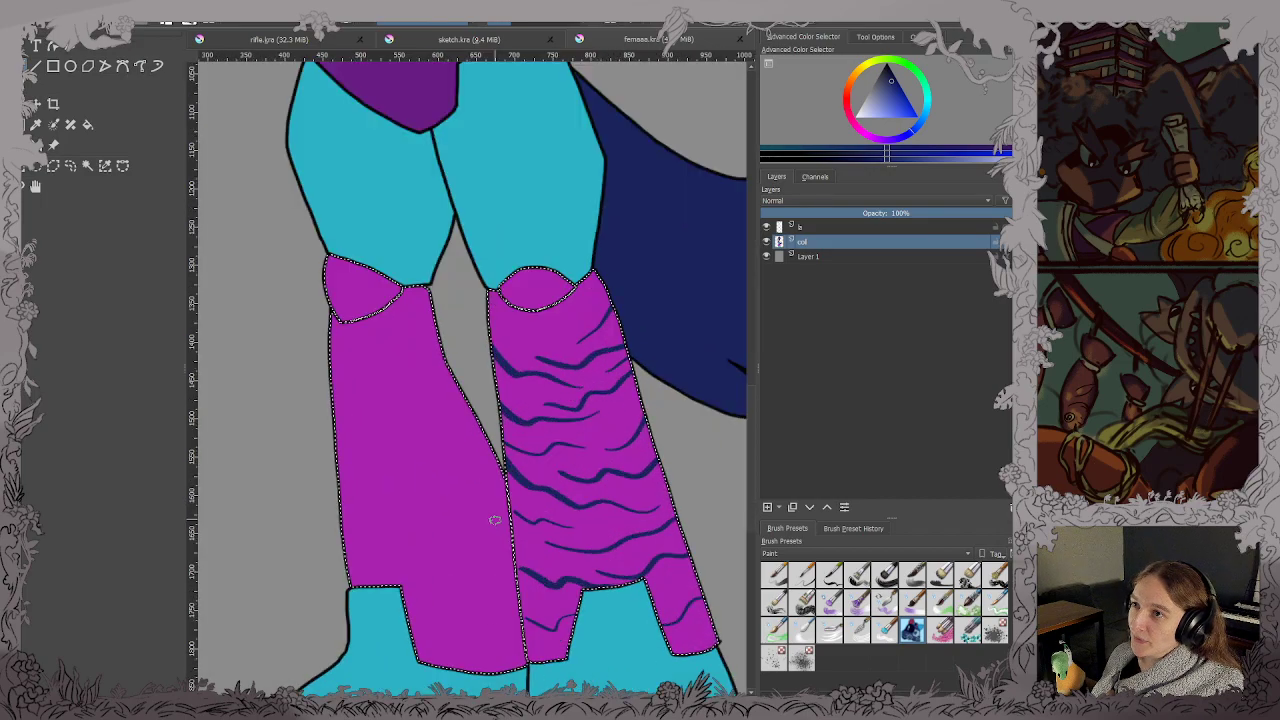
pyautogui.scroll(-1, 531, 530)
pyautogui.scroll(2, 530, 530)
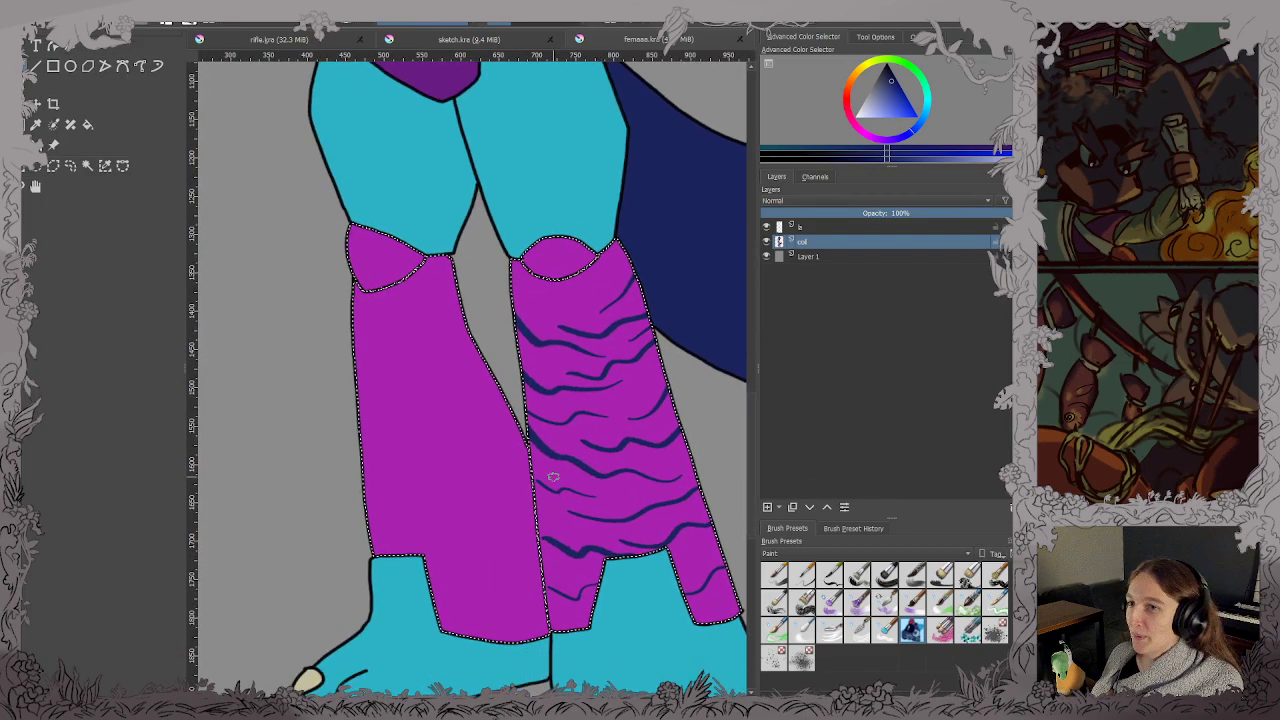
pyautogui.moveTo(448, 556); pyautogui.dragTo(526, 508)
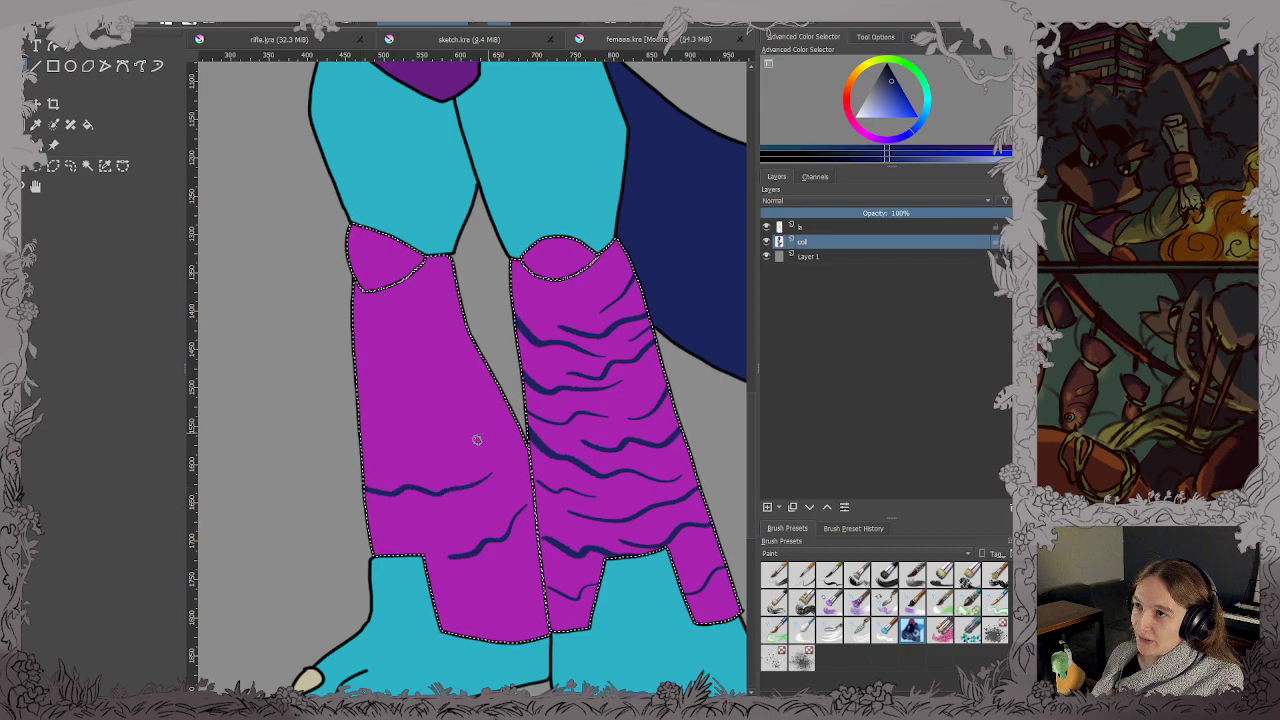
pyautogui.moveTo(440, 462); pyautogui.dragTo(476, 449)
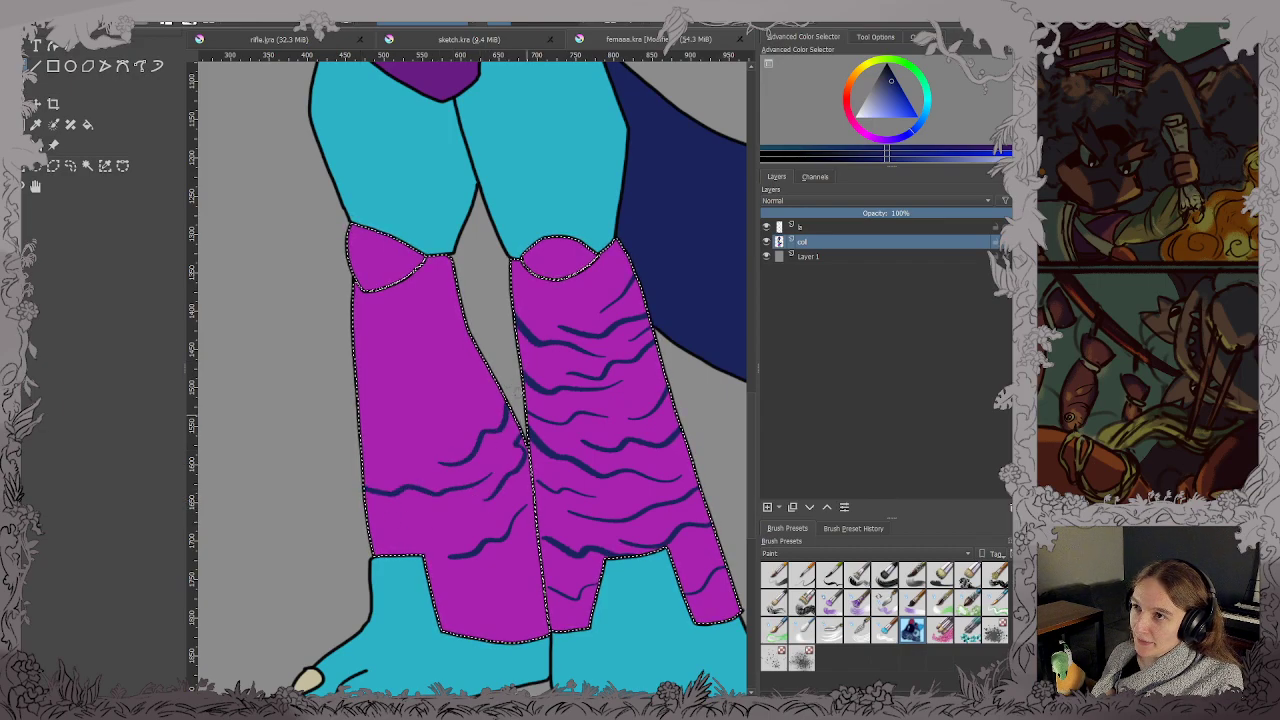
pyautogui.hotkey('ctrl', 'z')
pyautogui.moveTo(488, 498); pyautogui.dragTo(529, 465)
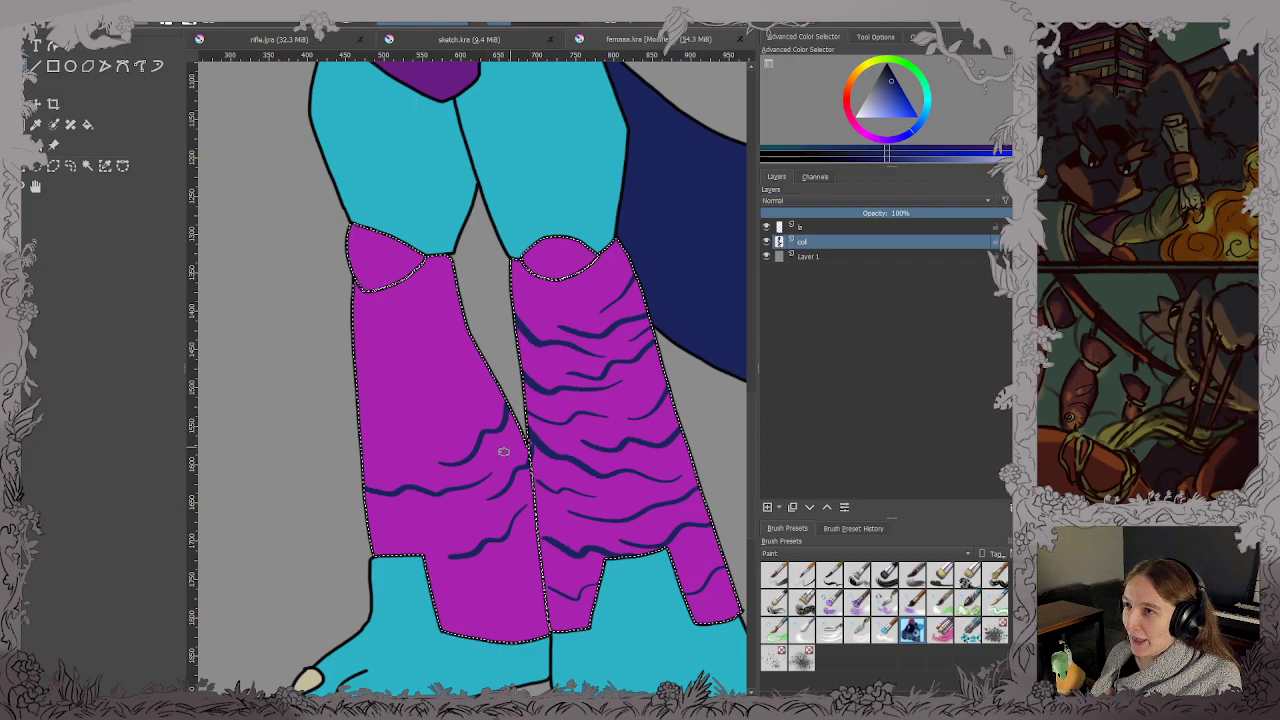
# Cover the upper half and the bottom cuff of that leg warmer with wavy navy stripes.
pyautogui.moveTo(412, 424); pyautogui.dragTo(476, 412)
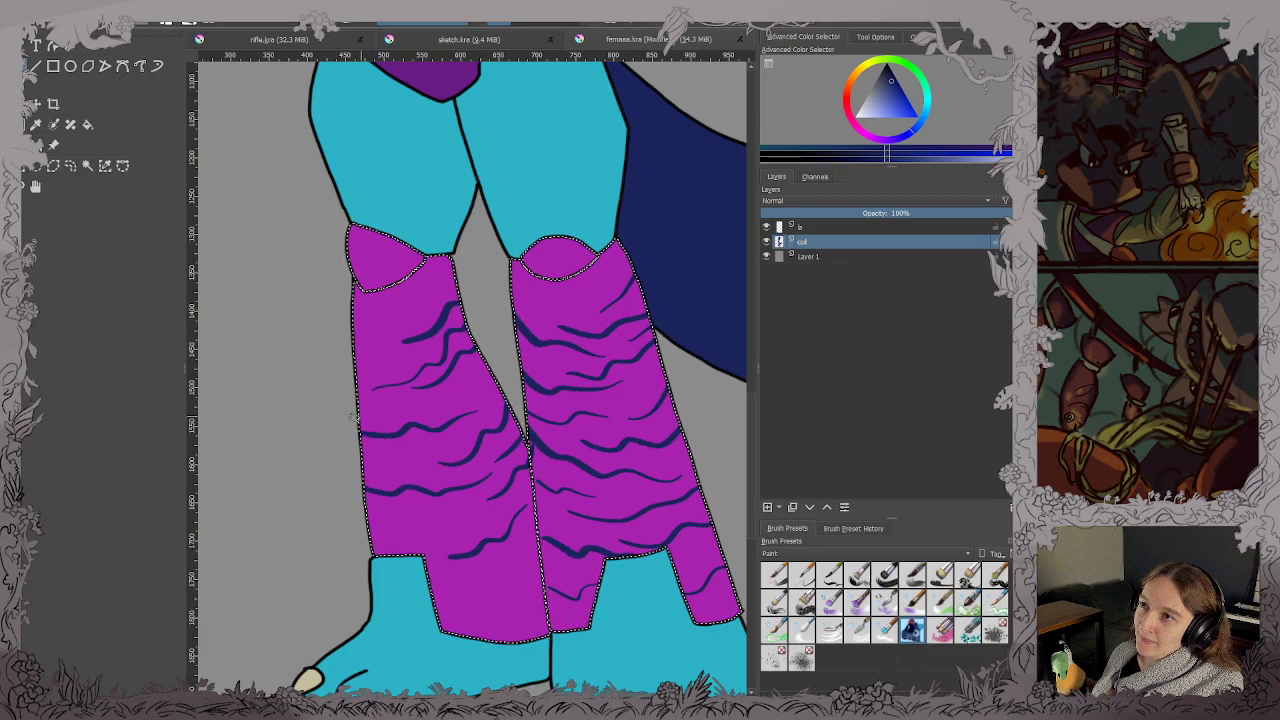
pyautogui.moveTo(362, 411); pyautogui.dragTo(448, 390)
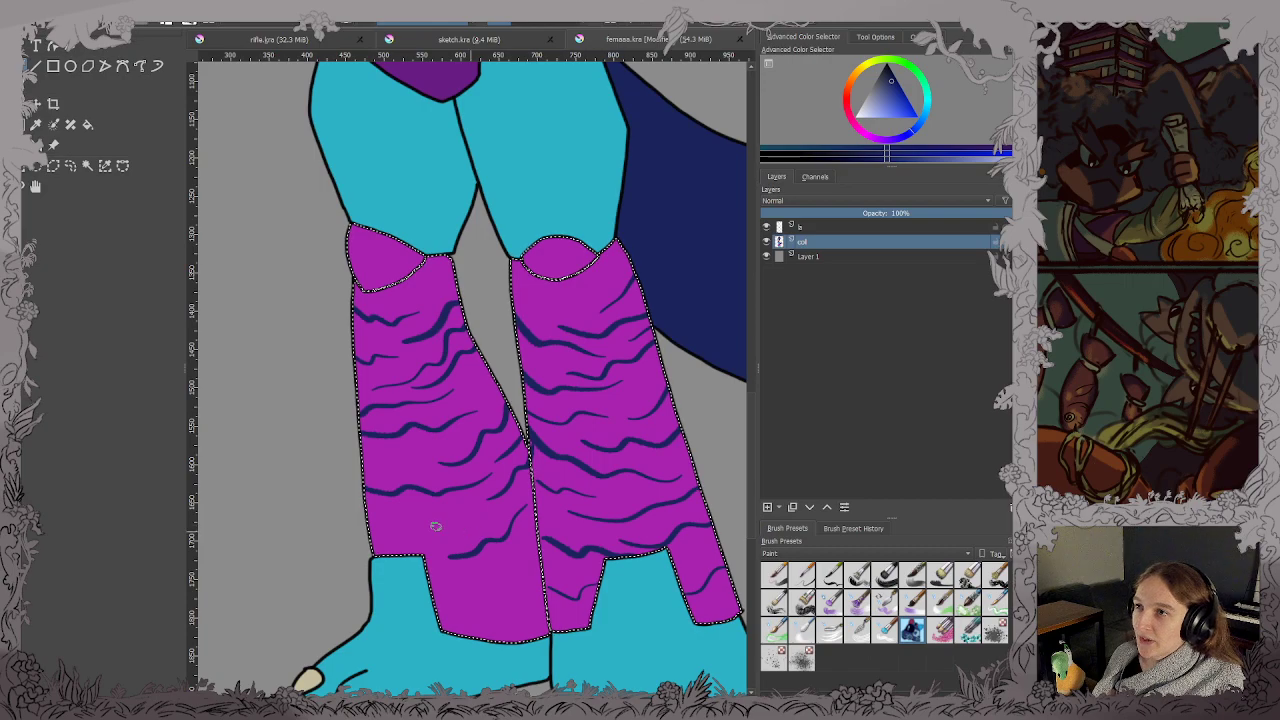
pyautogui.moveTo(466, 603); pyautogui.dragTo(522, 573)
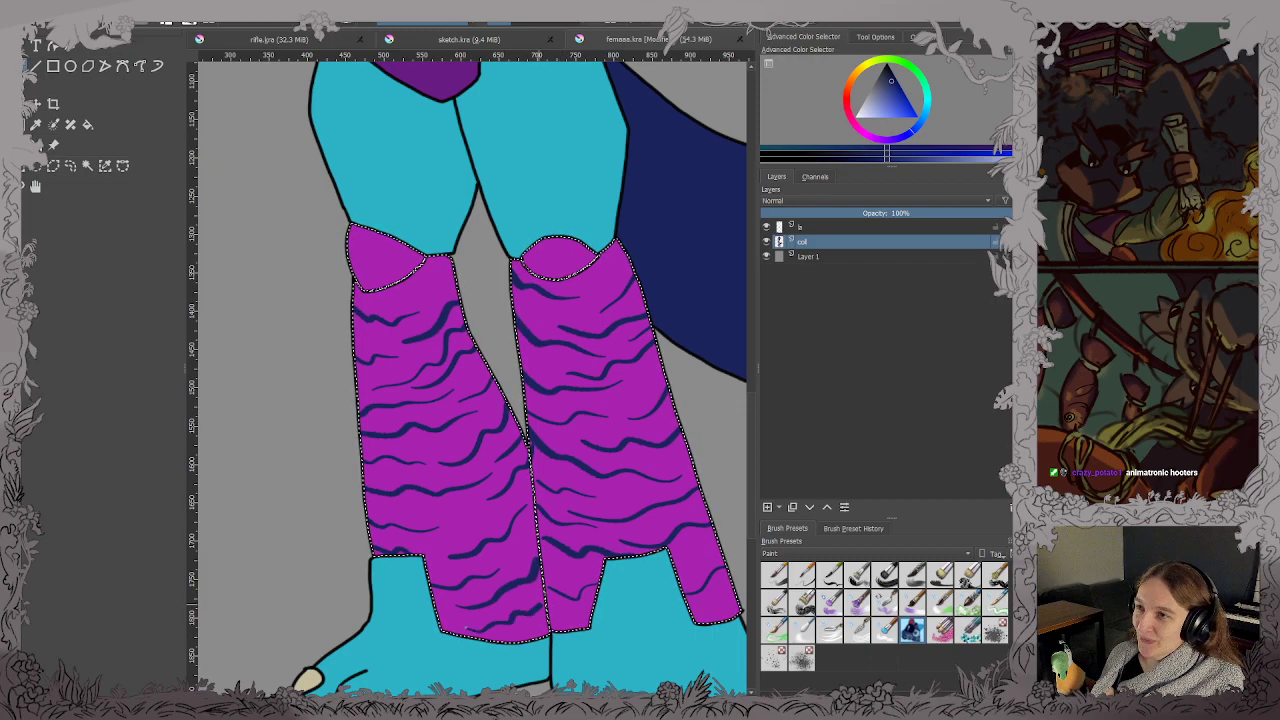
# Paint the first wavy navy stripes across the upper part of the tail-side gold sleeve and save the file.
pyautogui.scroll(-3, 447, 619)
pyautogui.moveTo(505, 510); pyautogui.dragTo(545, 512)
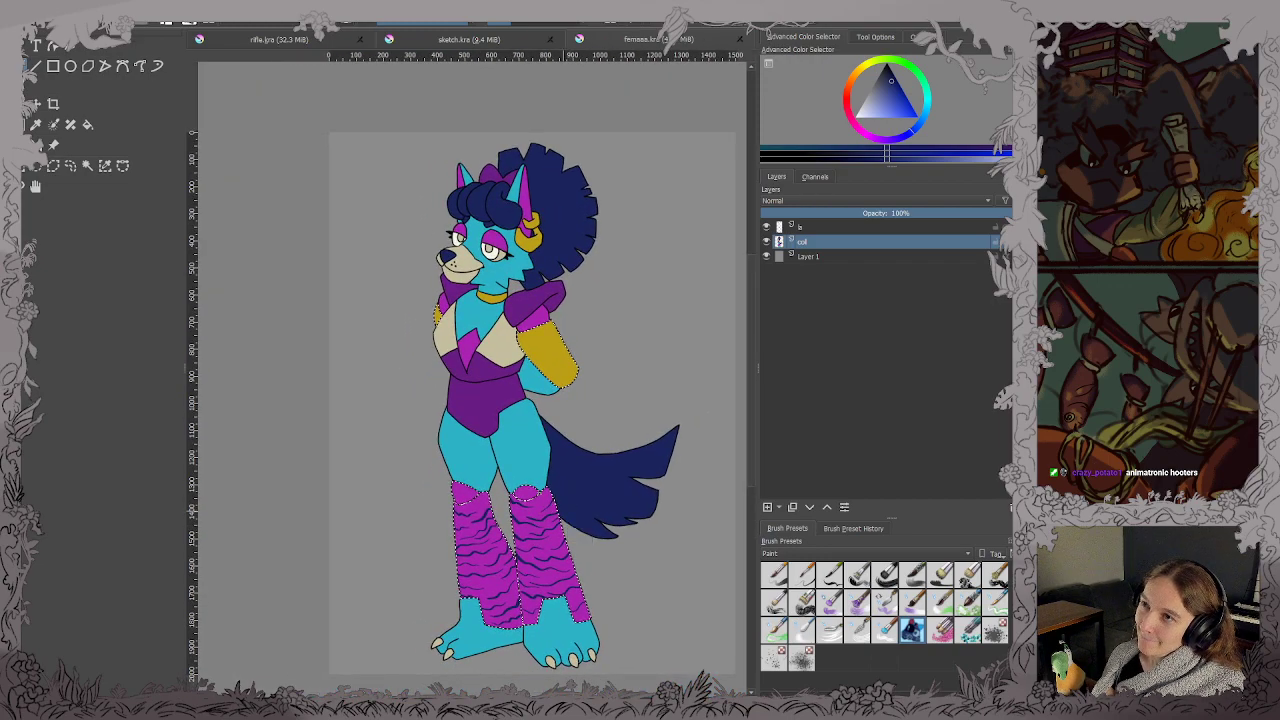
pyautogui.scroll(3, 495, 370)
pyautogui.moveTo(493, 366); pyautogui.dragTo(491, 454)
pyautogui.moveTo(540, 402); pyautogui.dragTo(503, 488)
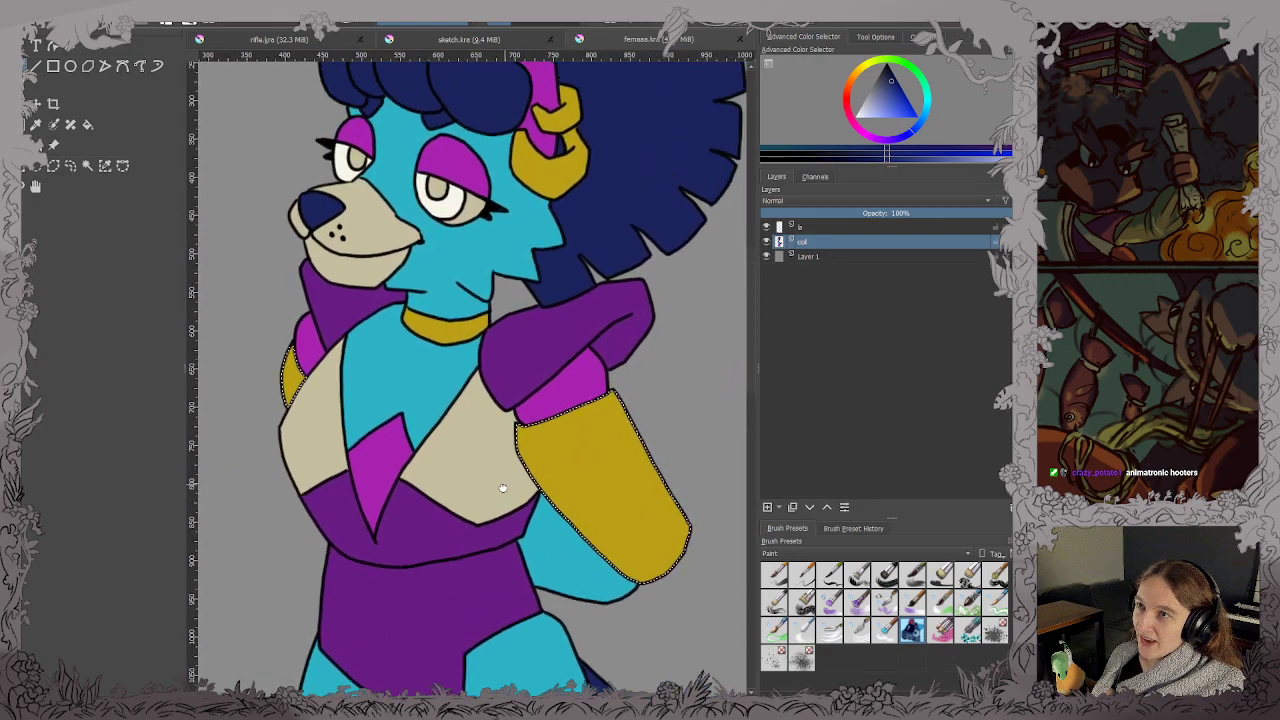
pyautogui.scroll(-5, 605, 325)
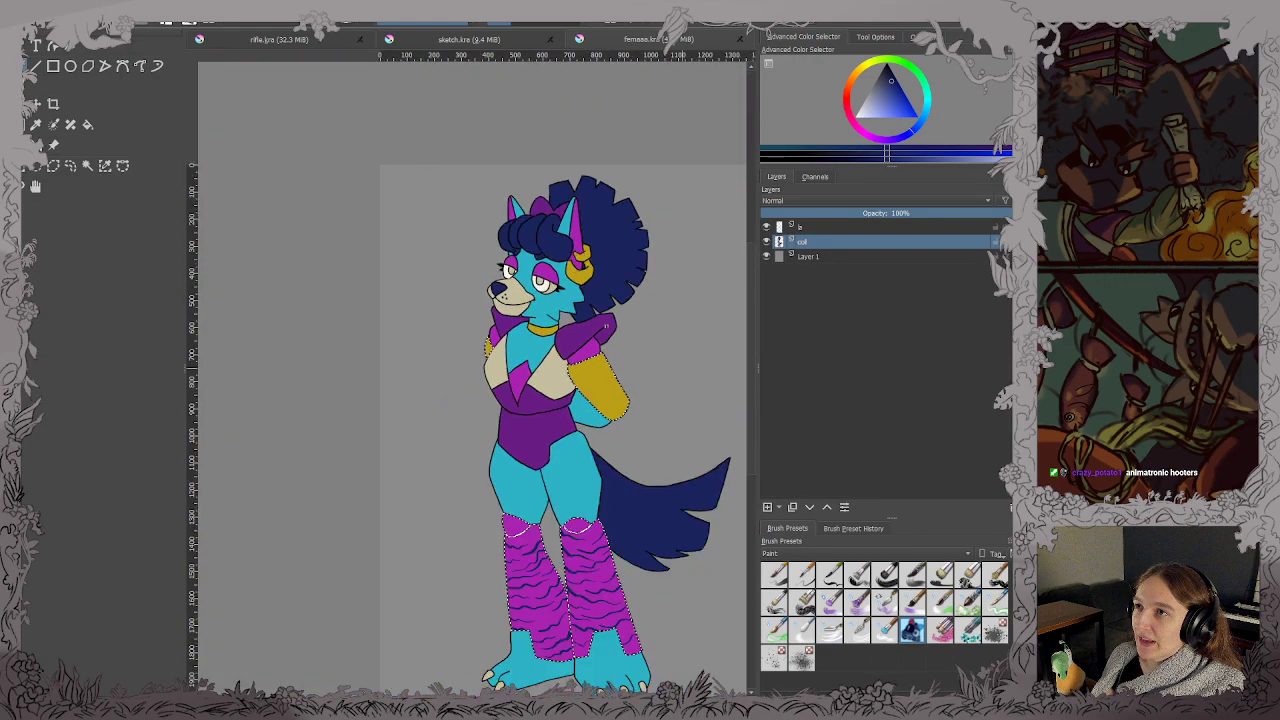
pyautogui.scroll(4, 612, 341)
pyautogui.scroll(-1, 553, 335)
pyautogui.moveTo(553, 335); pyautogui.dragTo(578, 350)
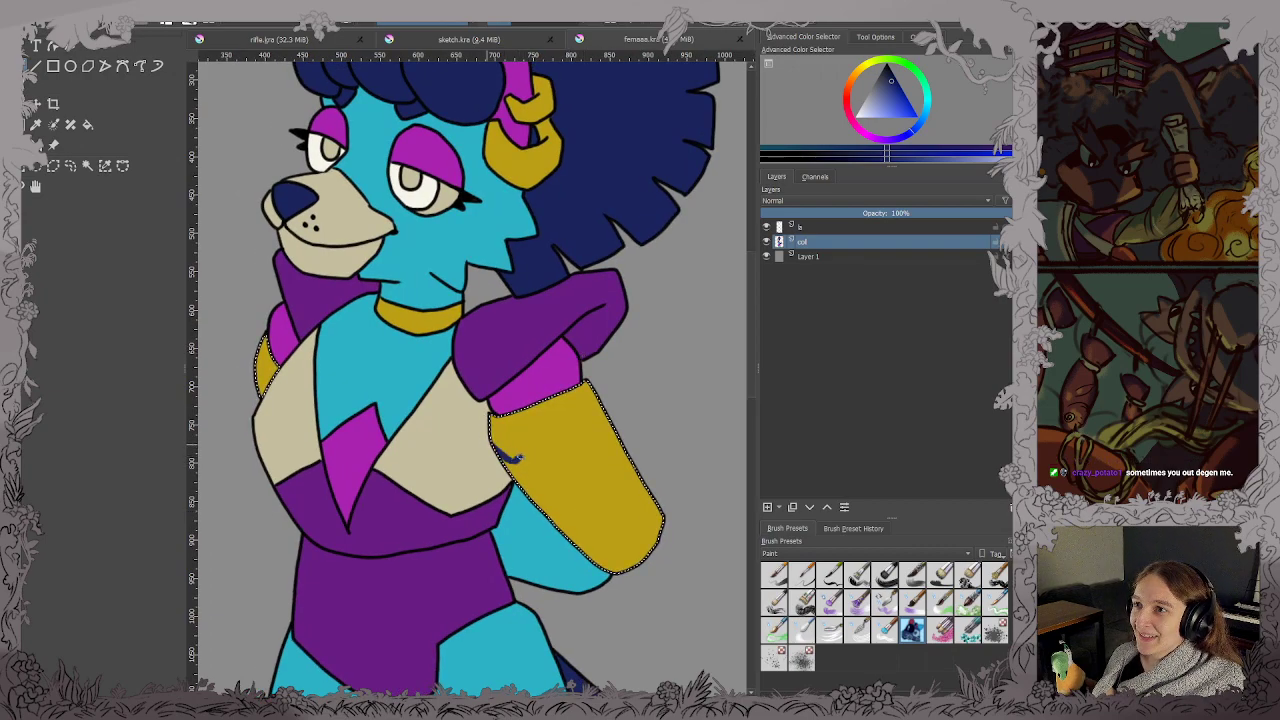
pyautogui.moveTo(520, 458)
pyautogui.mouseDown()
pyautogui.moveTo(567, 460)
pyautogui.moveTo(601, 440)
pyautogui.moveTo(564, 446)
pyautogui.moveTo(592, 393)
pyautogui.mouseUp()
pyautogui.hotkey('ctrl', 's')
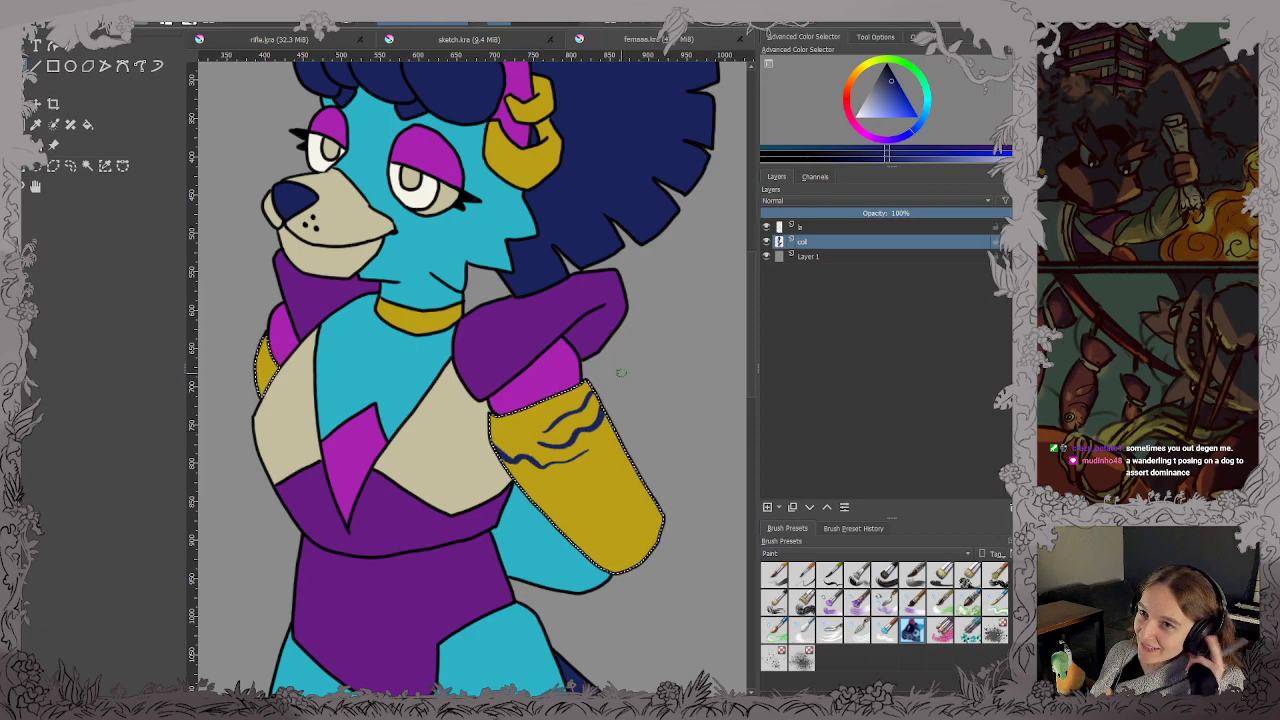
# Replace the stripe nearest the sleeve's top edge, cover the rest of both gold sleeves with wavy navy stripes, and clear the selection.
pyautogui.hotkey('ctrl', 'z')
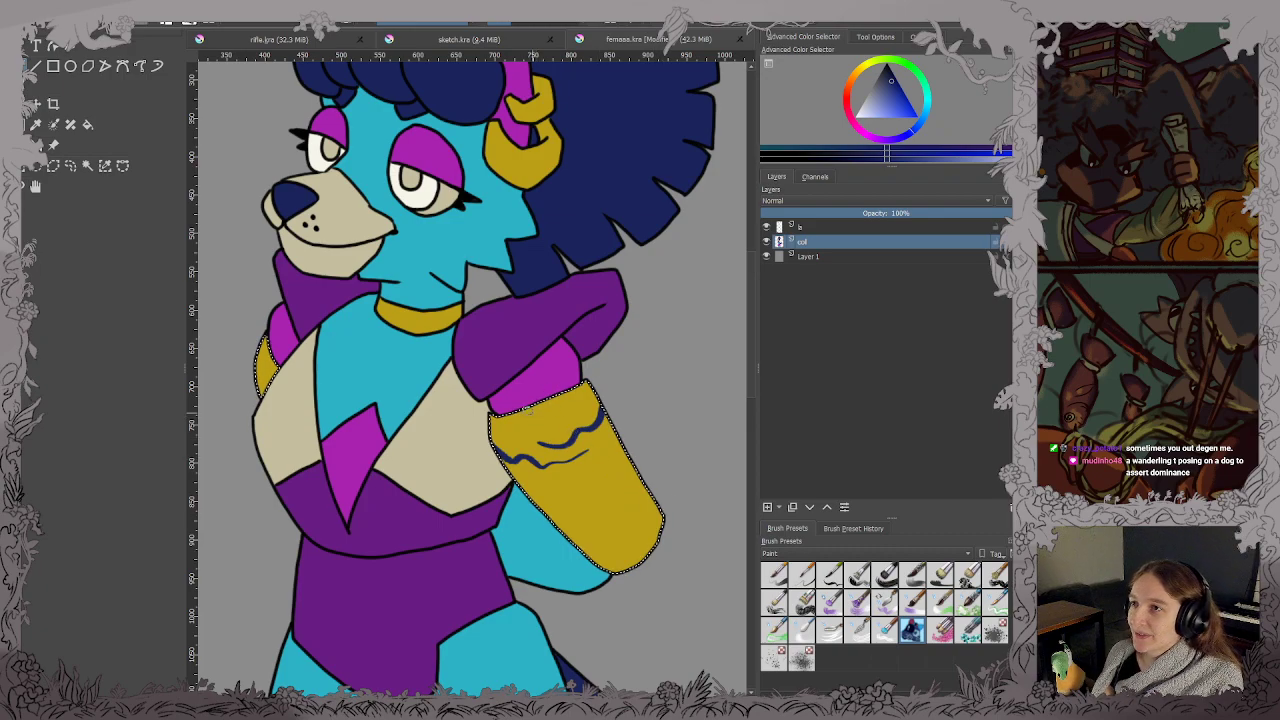
pyautogui.moveTo(491, 422)
pyautogui.mouseDown()
pyautogui.moveTo(539, 428)
pyautogui.moveTo(585, 383)
pyautogui.moveTo(550, 401)
pyautogui.mouseUp()
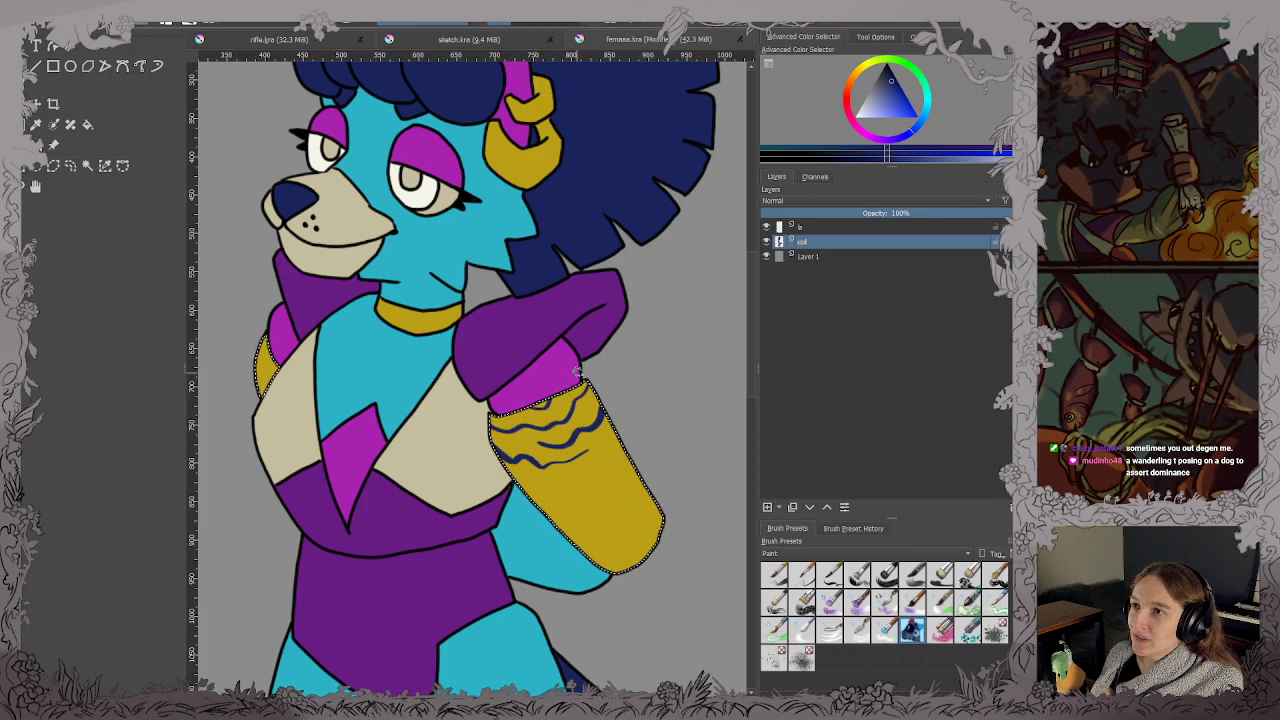
pyautogui.moveTo(587, 480)
pyautogui.mouseDown()
pyautogui.moveTo(612, 454)
pyautogui.moveTo(614, 417)
pyautogui.mouseUp()
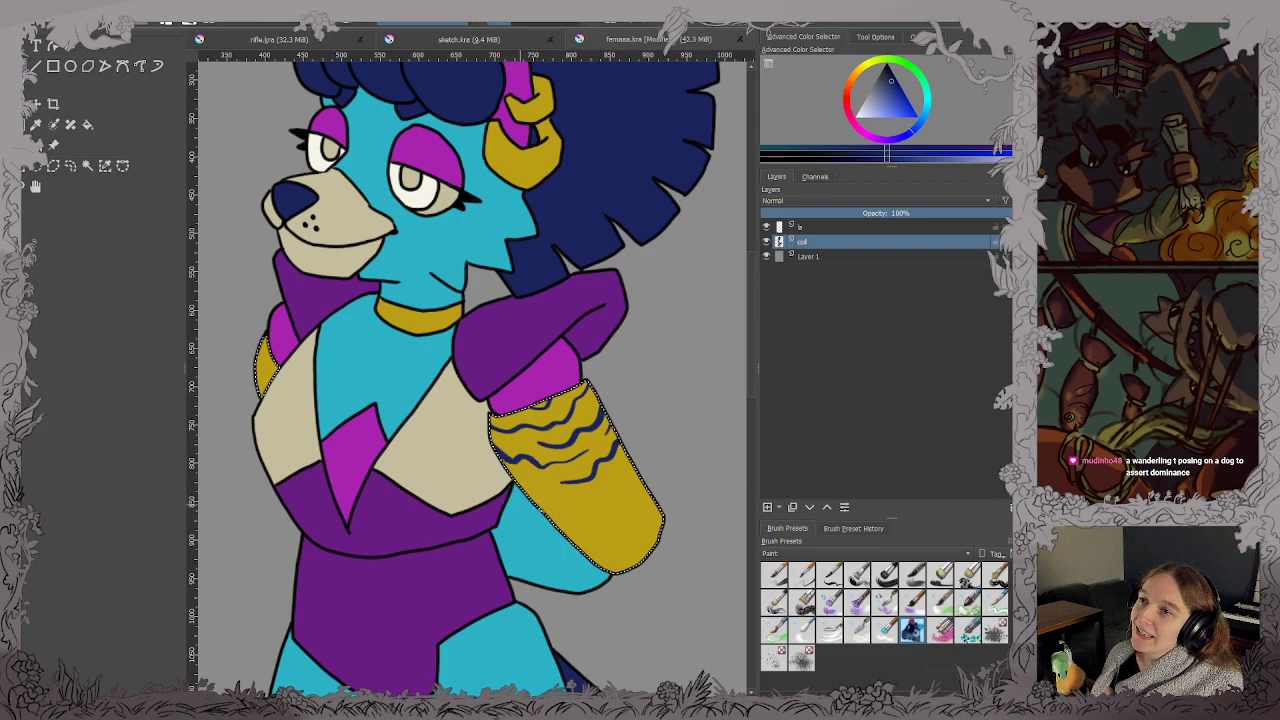
pyautogui.moveTo(602, 488); pyautogui.dragTo(640, 464)
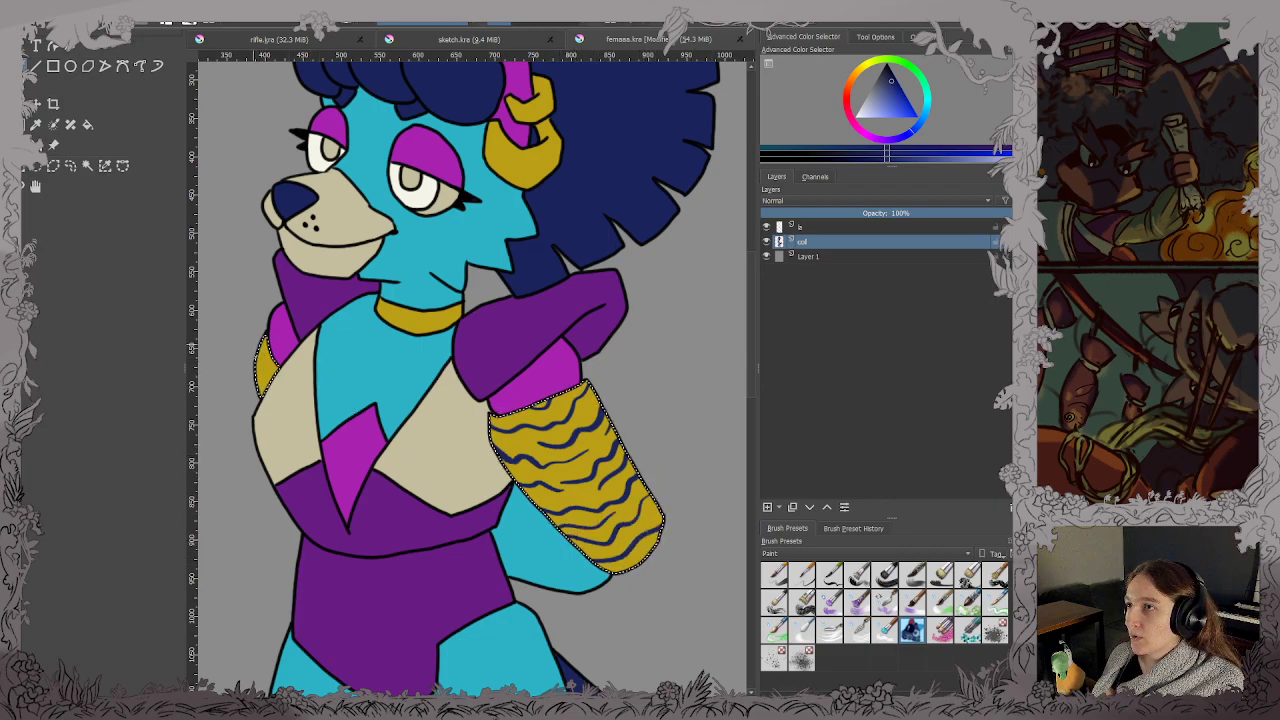
pyautogui.scroll(-3, 277, 357)
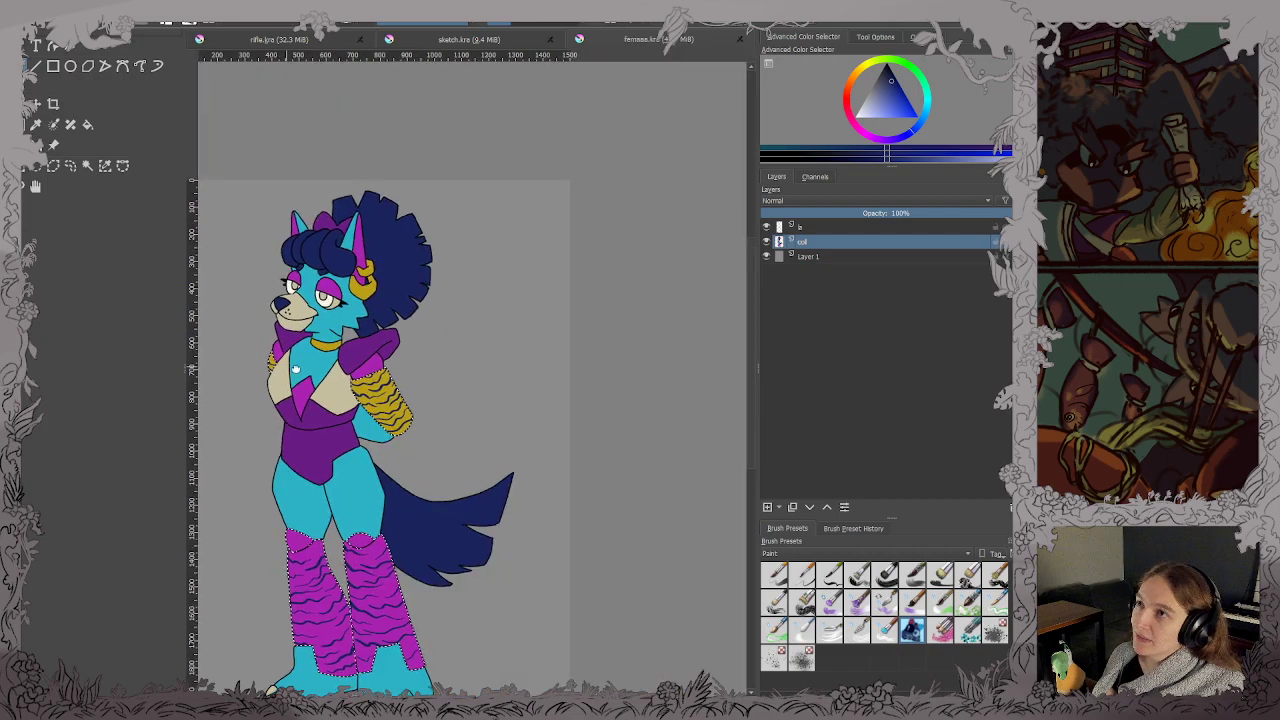
pyautogui.moveTo(392, 445); pyautogui.dragTo(512, 392)
pyautogui.hotkey('ctrl', 'shift', 'a')
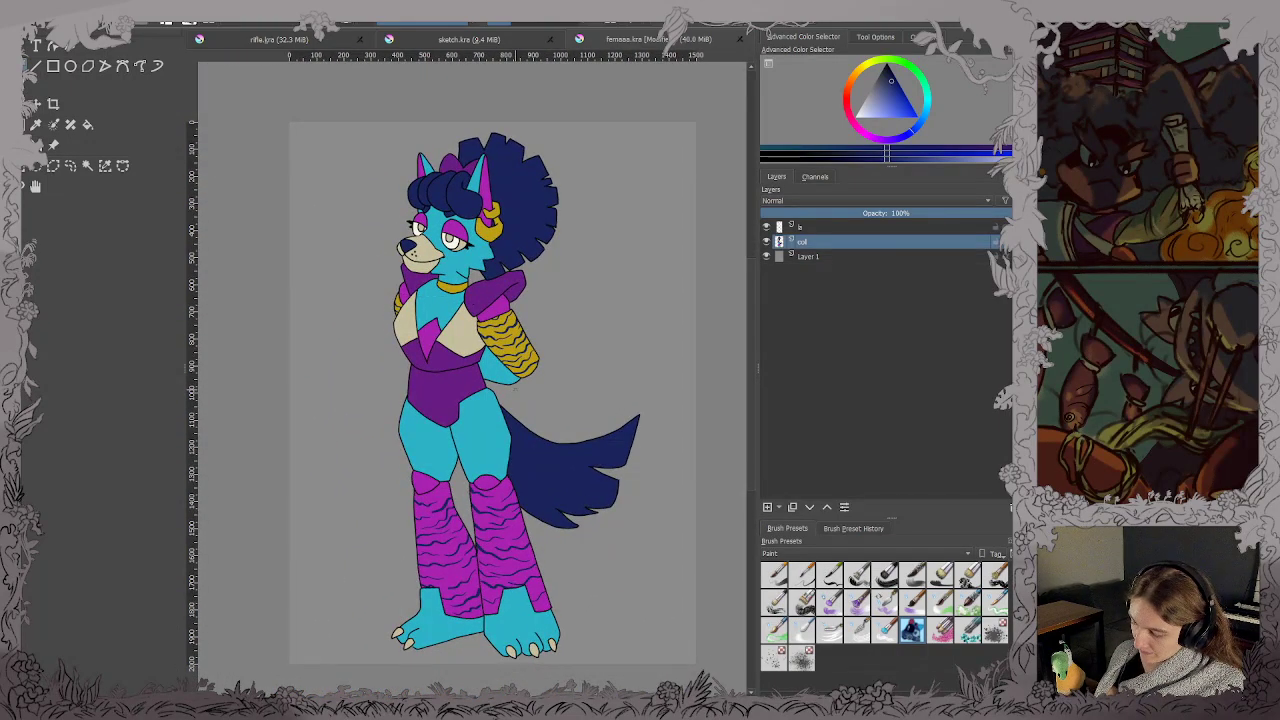
# Fill the background on Layer 1 with a medium blue, replacing a first, duller dark blue fill.
pyautogui.scroll(1, 610, 435)
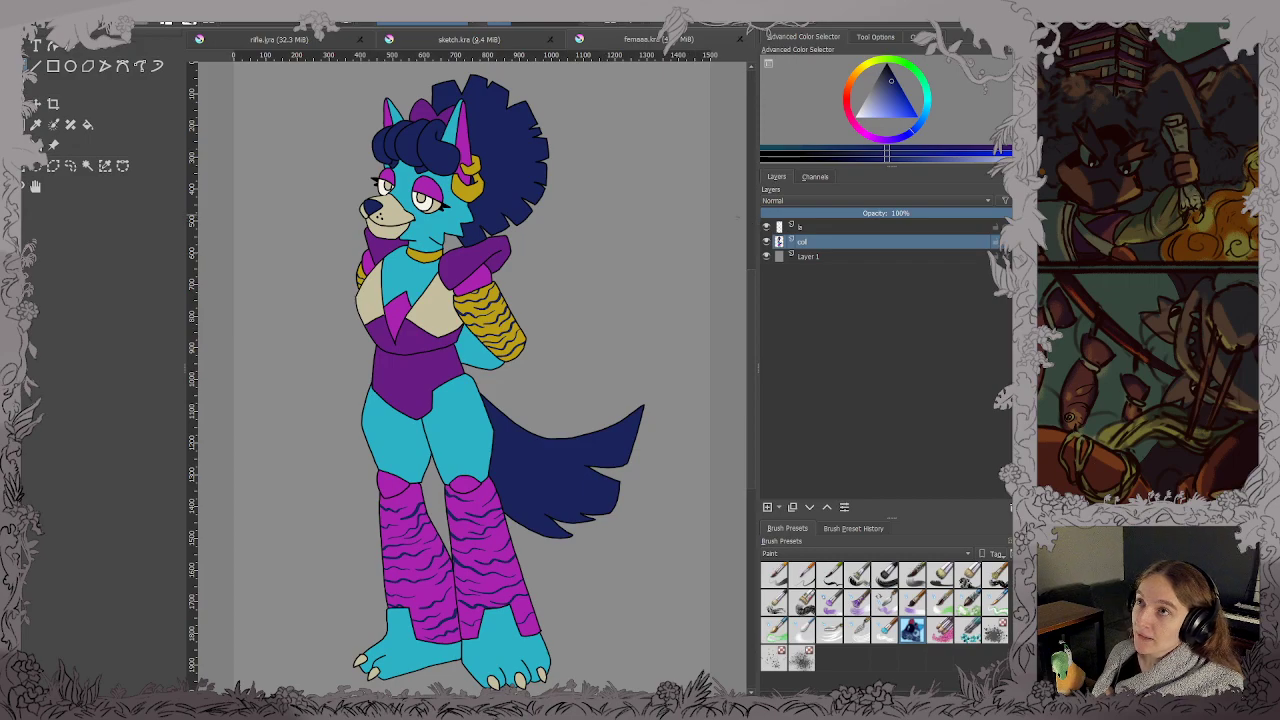
pyautogui.click(797, 257)
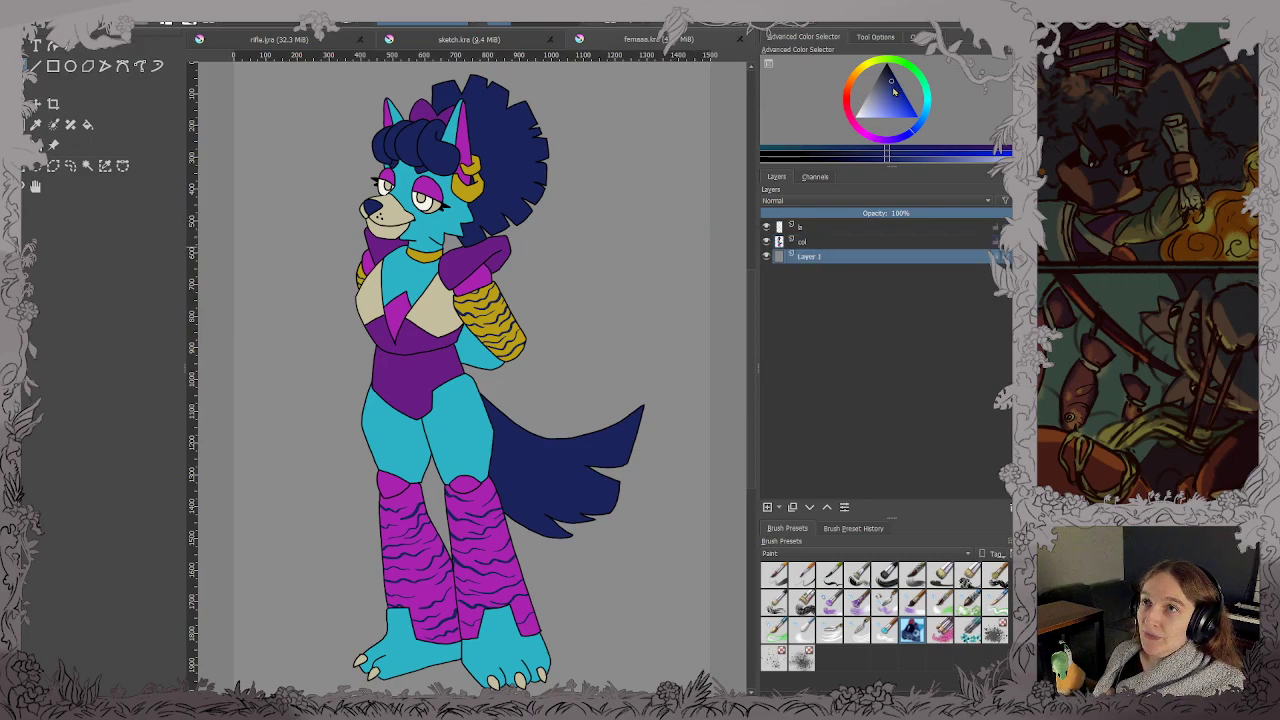
pyautogui.press('f')
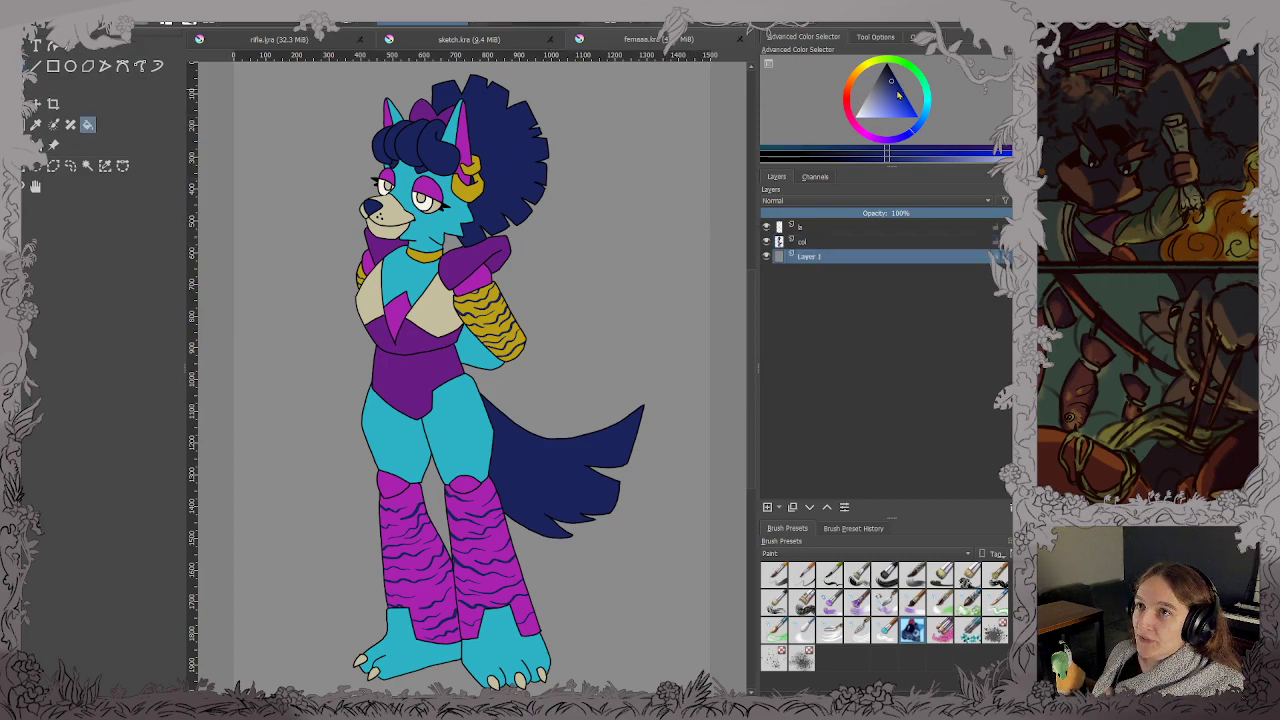
pyautogui.click(888, 87)
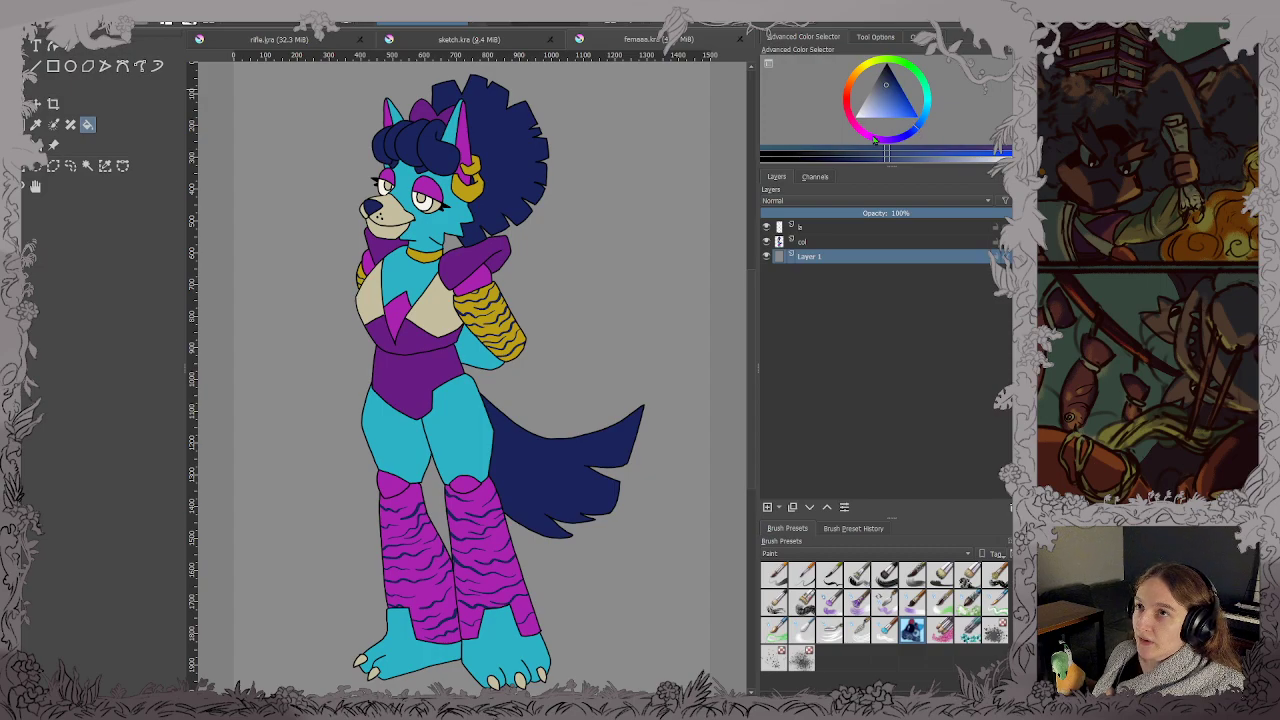
pyautogui.click(675, 213)
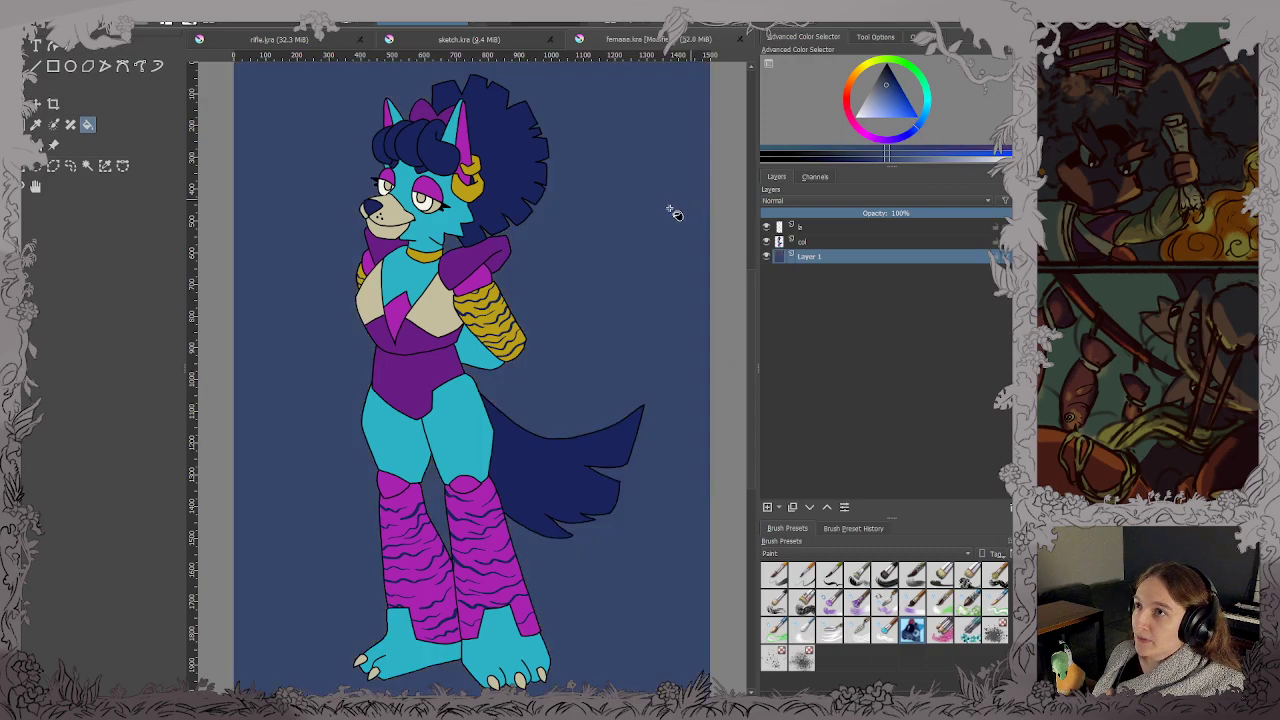
pyautogui.click(889, 91)
pyautogui.click(565, 188)
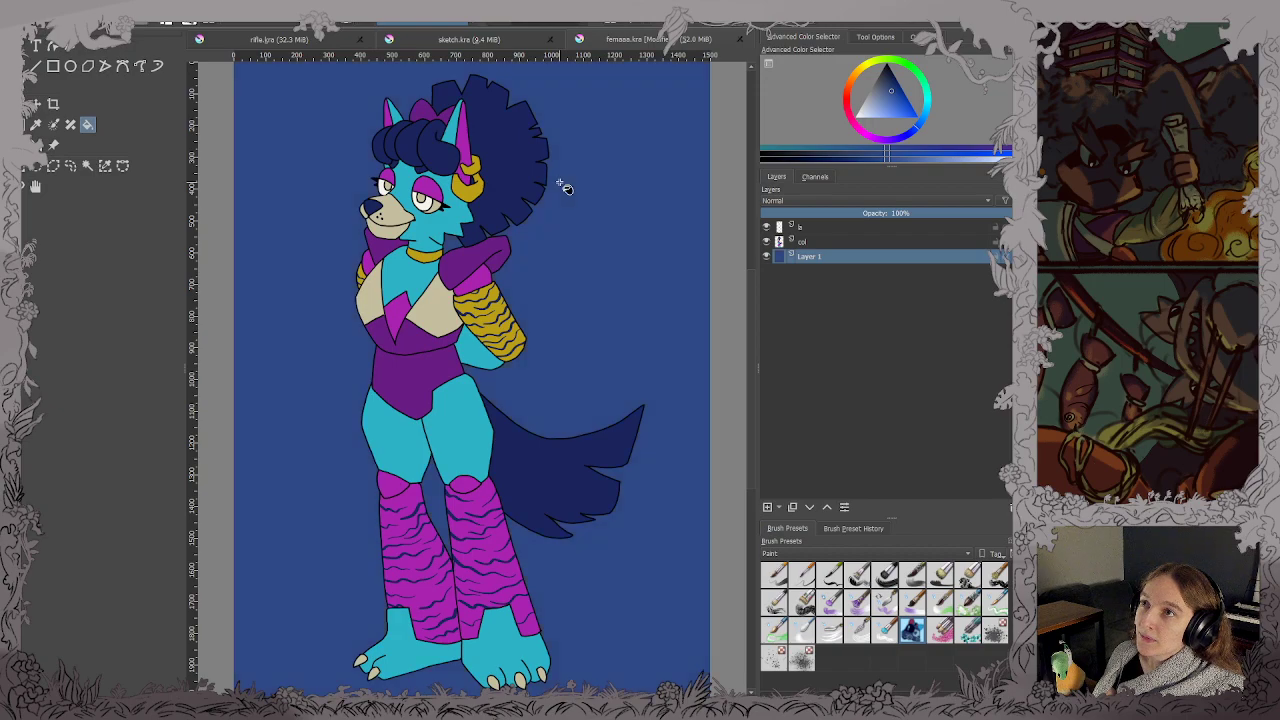
pyautogui.moveTo(553, 219); pyautogui.dragTo(561, 231)
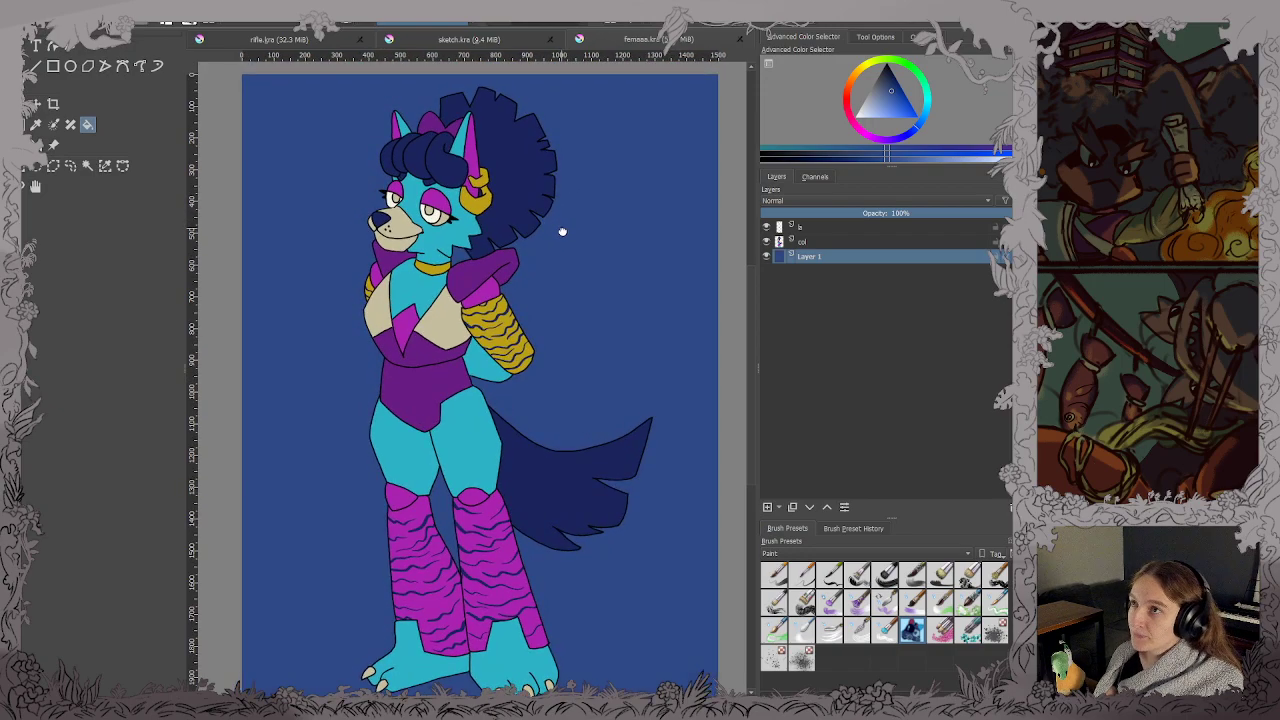
# Brush a short white highlight streak onto each magenta eyelid on the topmost layer.
pyautogui.press('b')
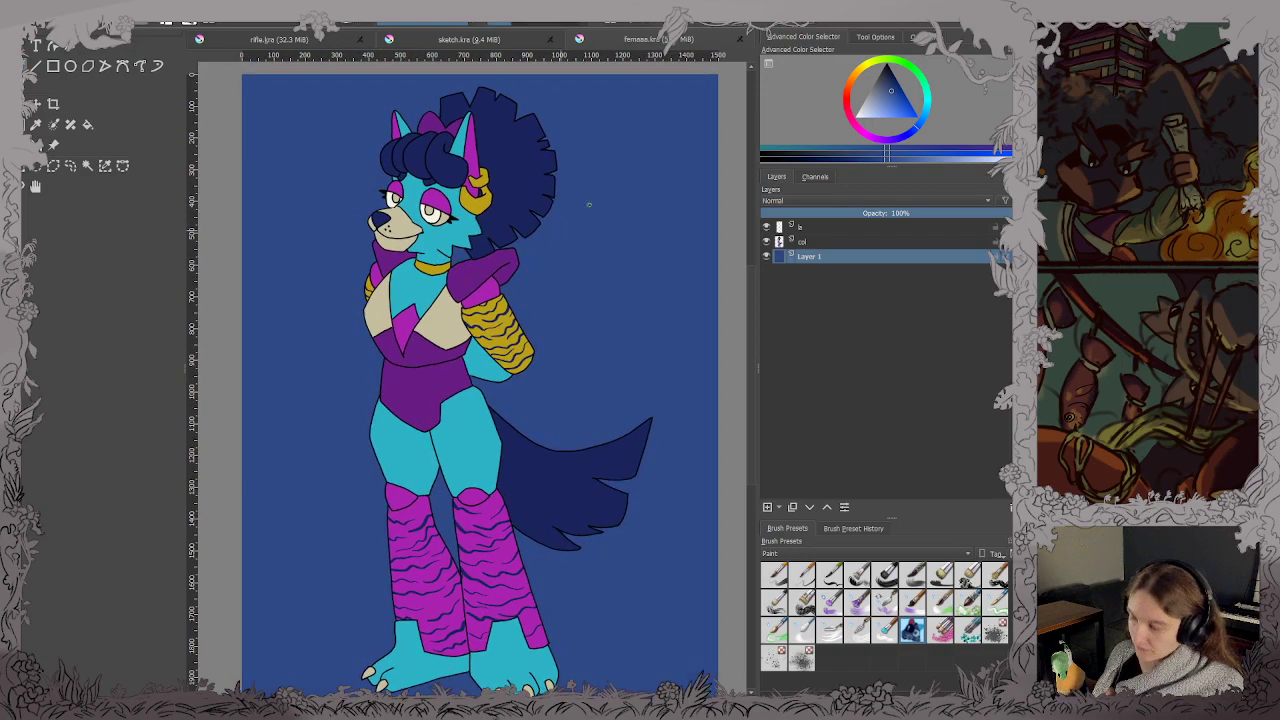
pyautogui.click(807, 226)
pyautogui.click(854, 119)
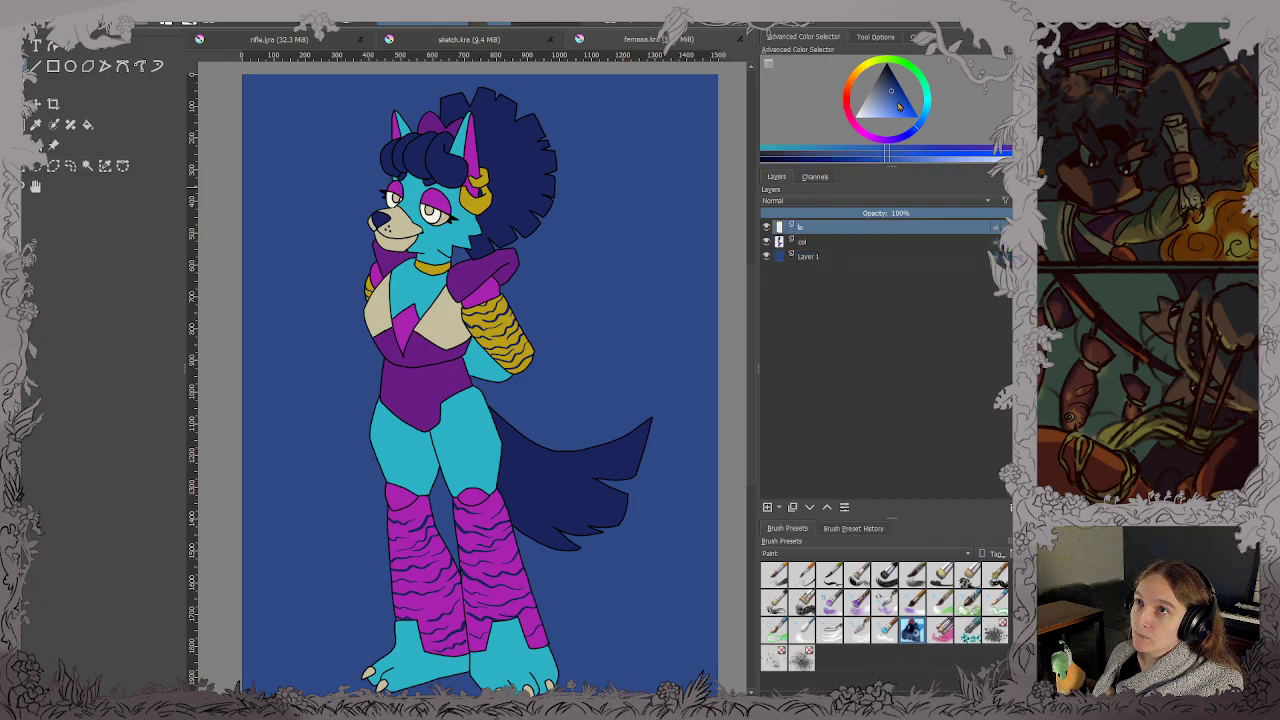
pyautogui.scroll(4, 466, 211)
pyautogui.moveTo(383, 201); pyautogui.dragTo(537, 269)
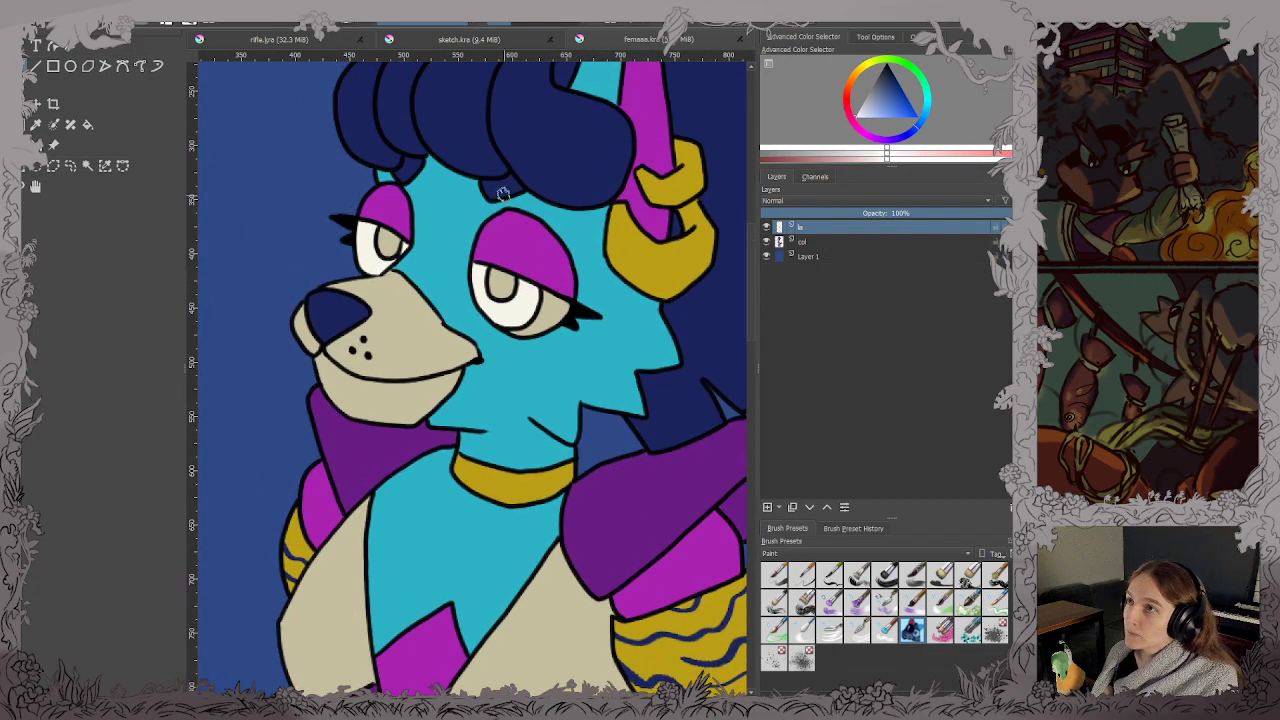
pyautogui.moveTo(518, 224); pyautogui.dragTo(510, 256)
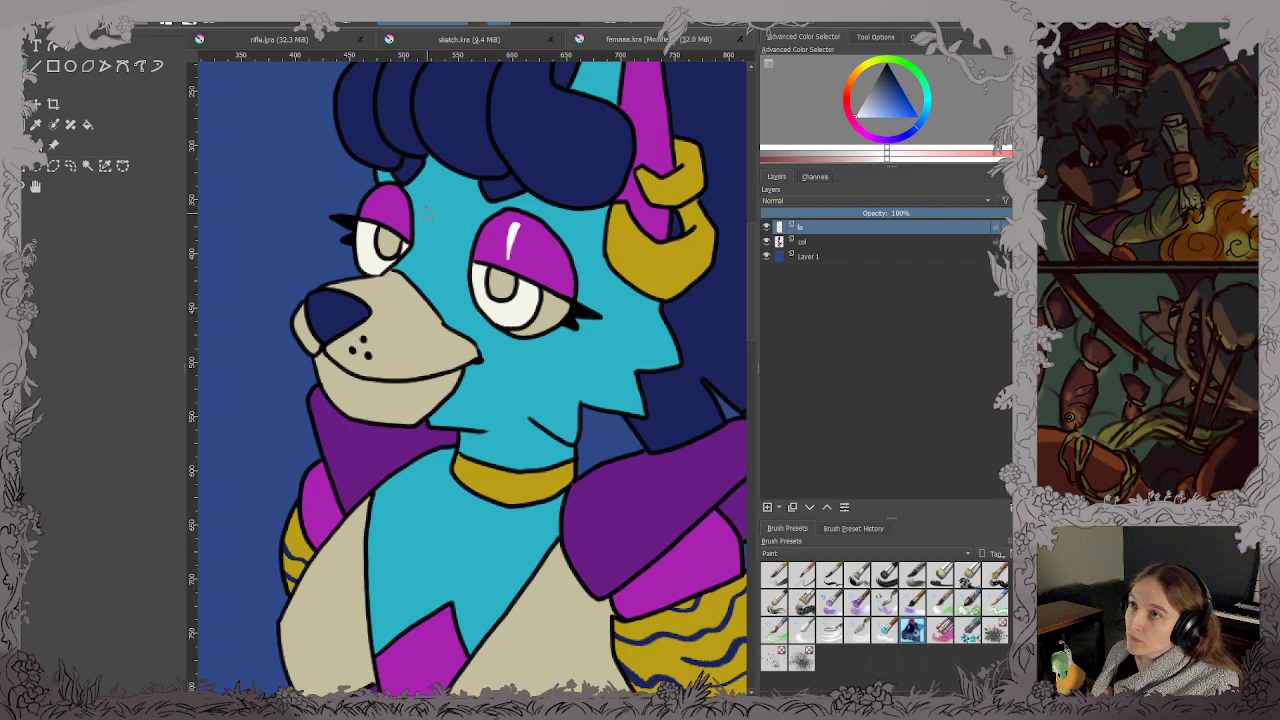
pyautogui.moveTo(395, 199); pyautogui.dragTo(389, 221)
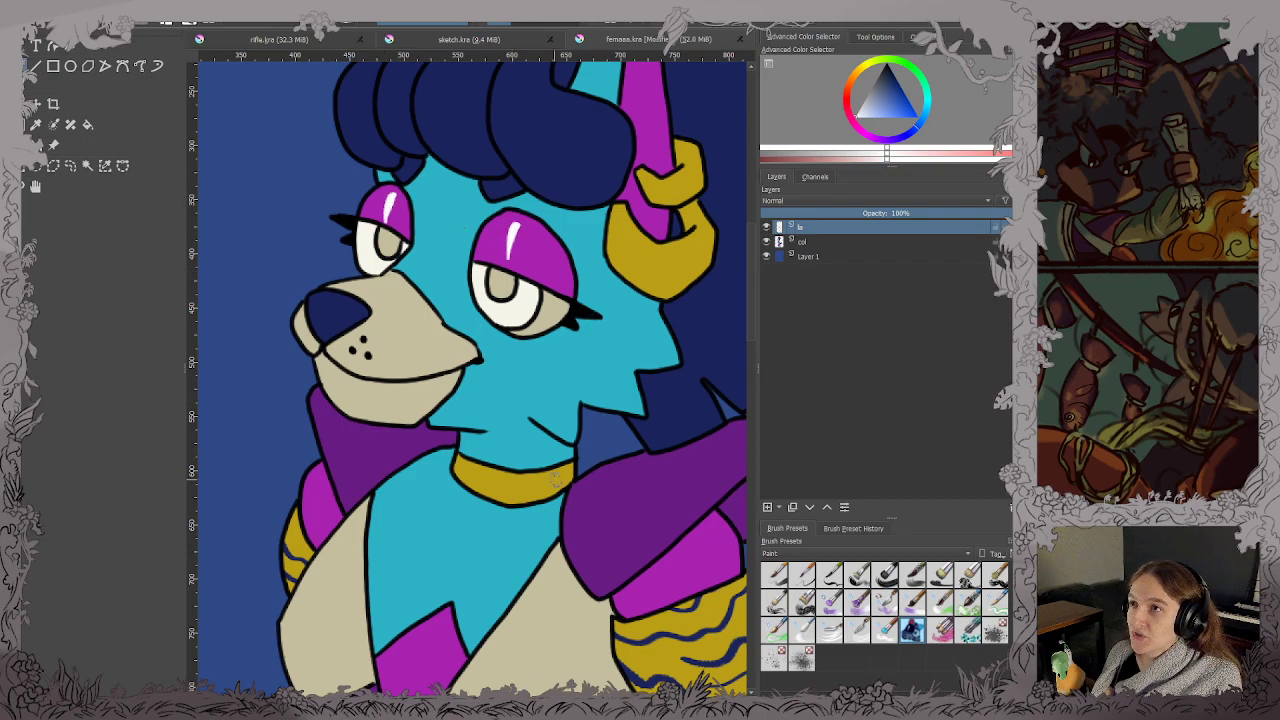
# Dab white highlights into the lower whites of both eyes and save the file.
pyautogui.click(503, 313)
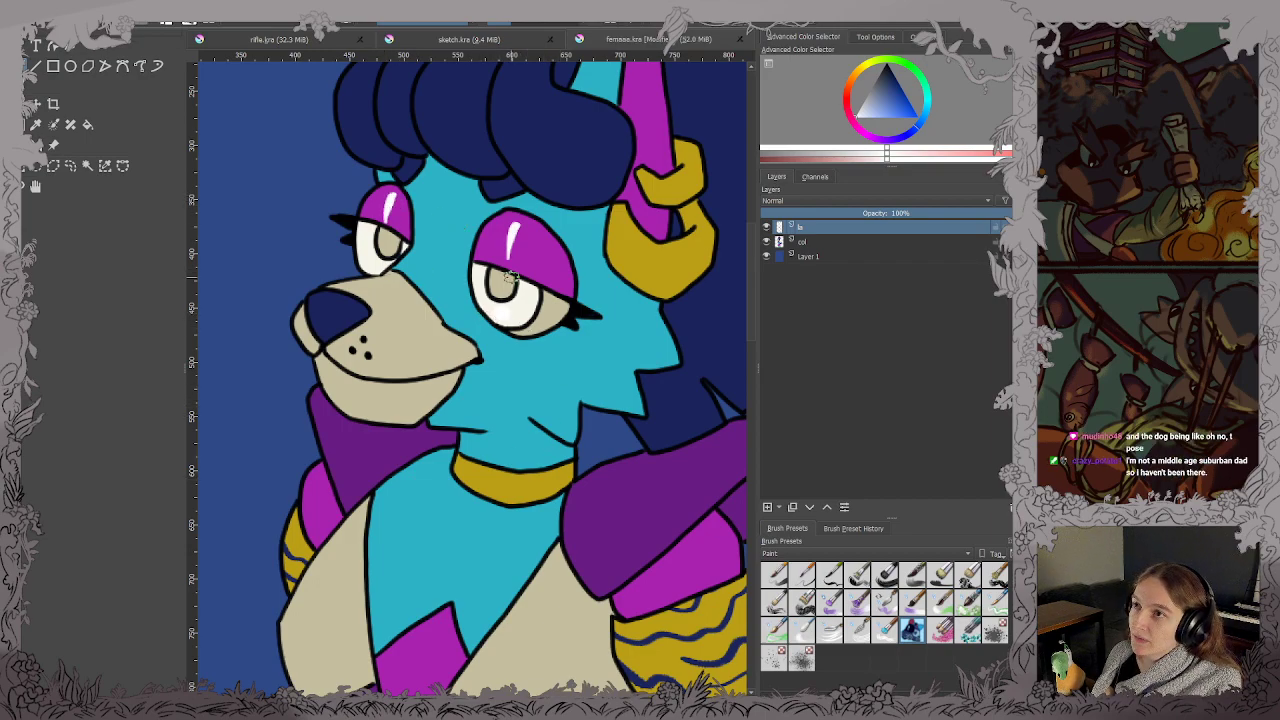
pyautogui.click(375, 262)
pyautogui.click(374, 263)
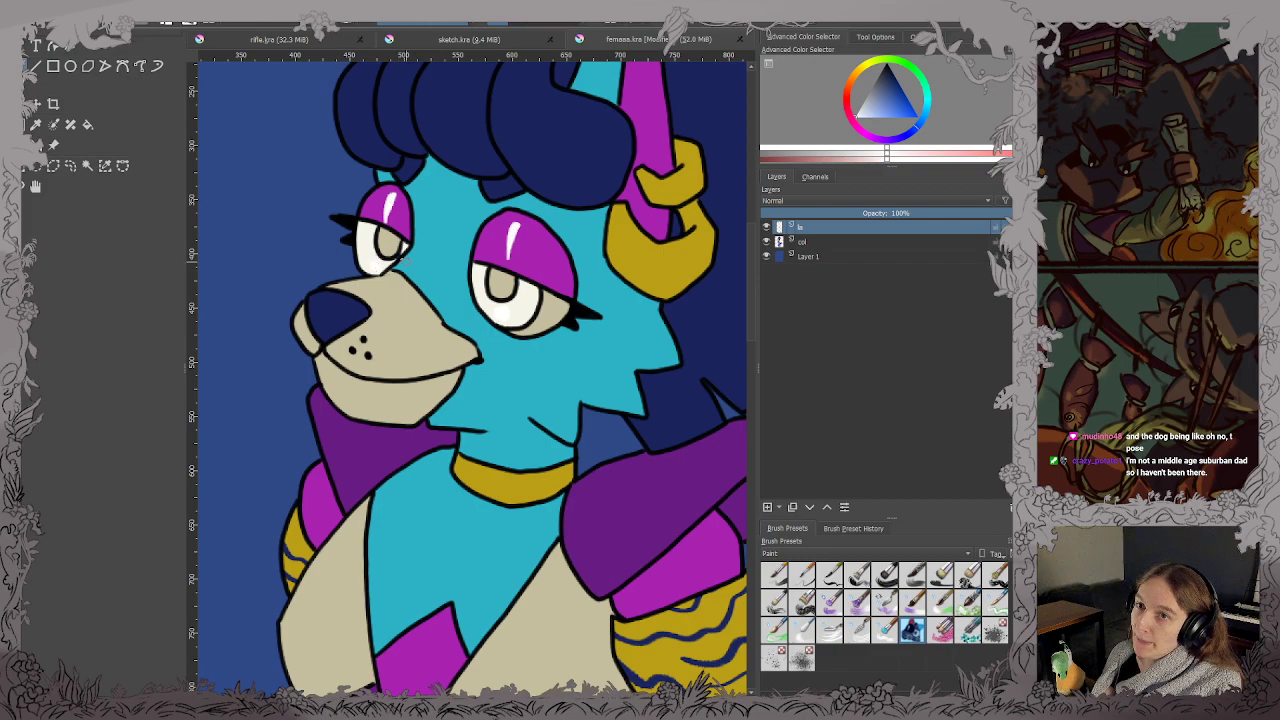
pyautogui.hotkey('ctrl', 's')
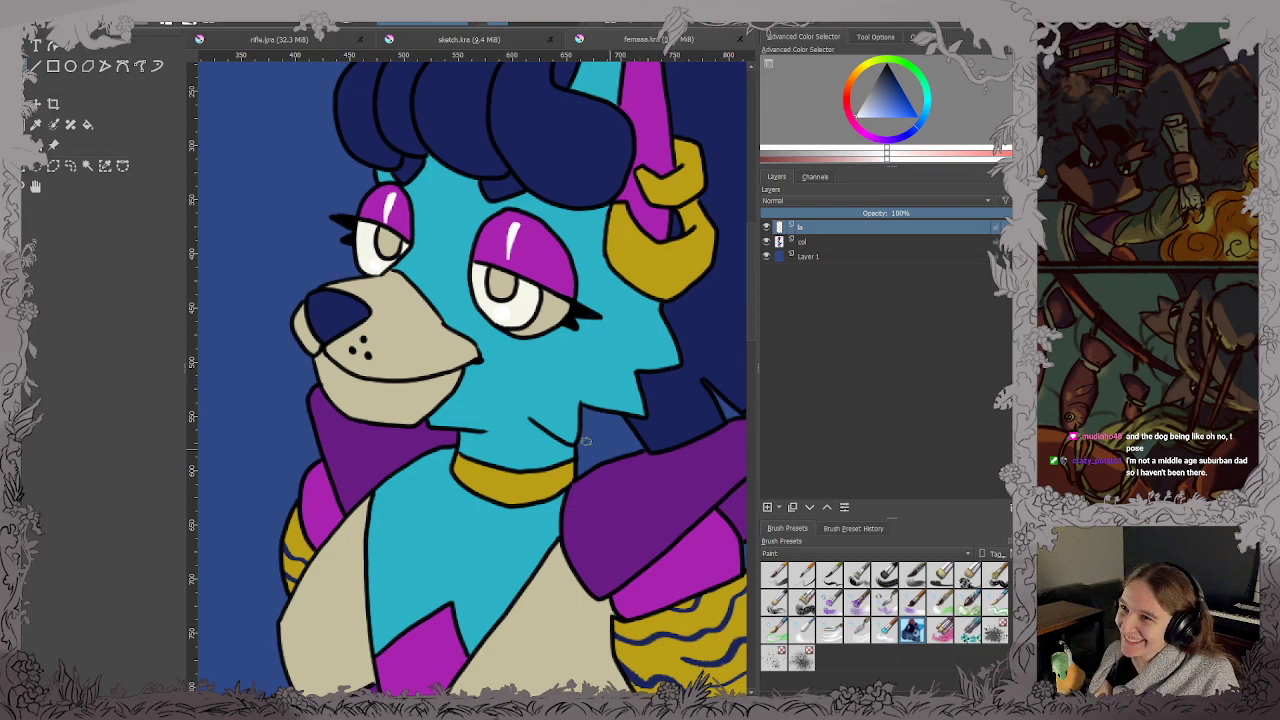
# Add a small white highlight to the navy nose and another to the front of the lower jaw, reworking the jaw mark.
pyautogui.moveTo(321, 303); pyautogui.dragTo(332, 301)
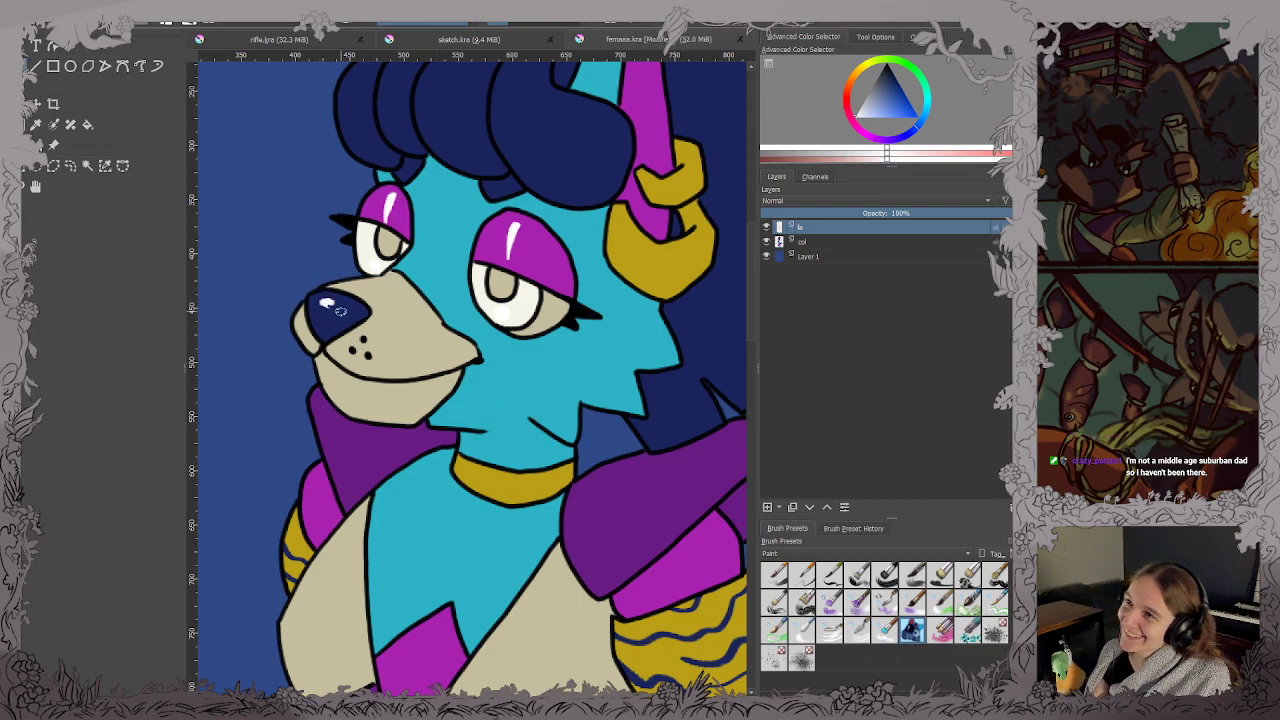
pyautogui.moveTo(335, 389); pyautogui.dragTo(341, 392)
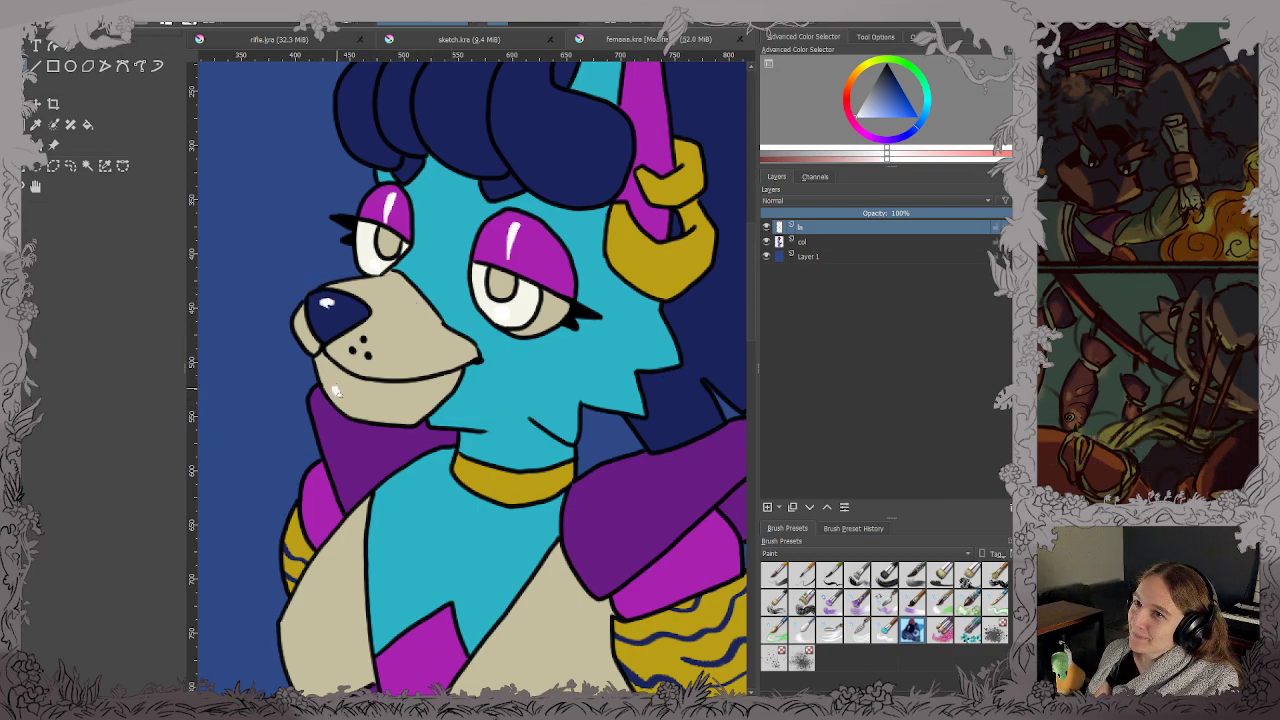
pyautogui.hotkey('ctrl', 'z')
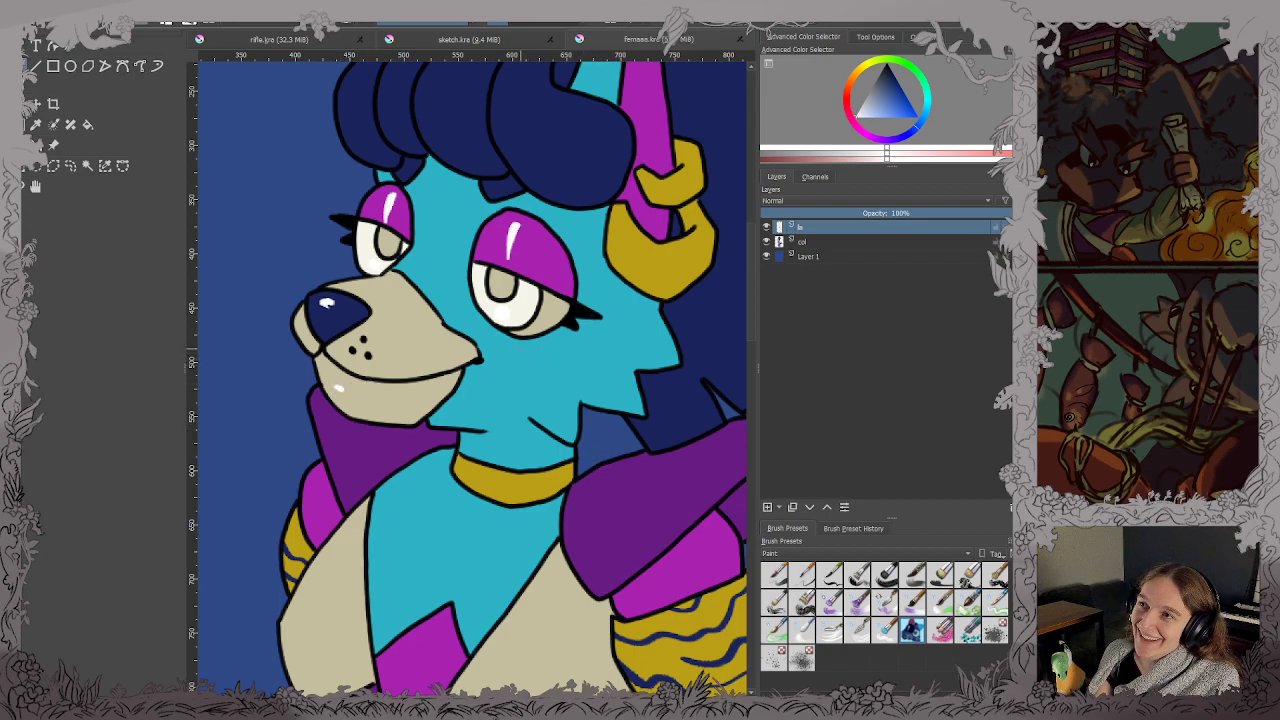
# Place a small white highlight dot on the cheek below the larger eye, undoing the earlier attempts.
pyautogui.moveTo(518, 350); pyautogui.dragTo(558, 347)
pyautogui.hotkey('ctrl', 'z')
pyautogui.hotkey('ctrl', 'z')
pyautogui.click(537, 352)
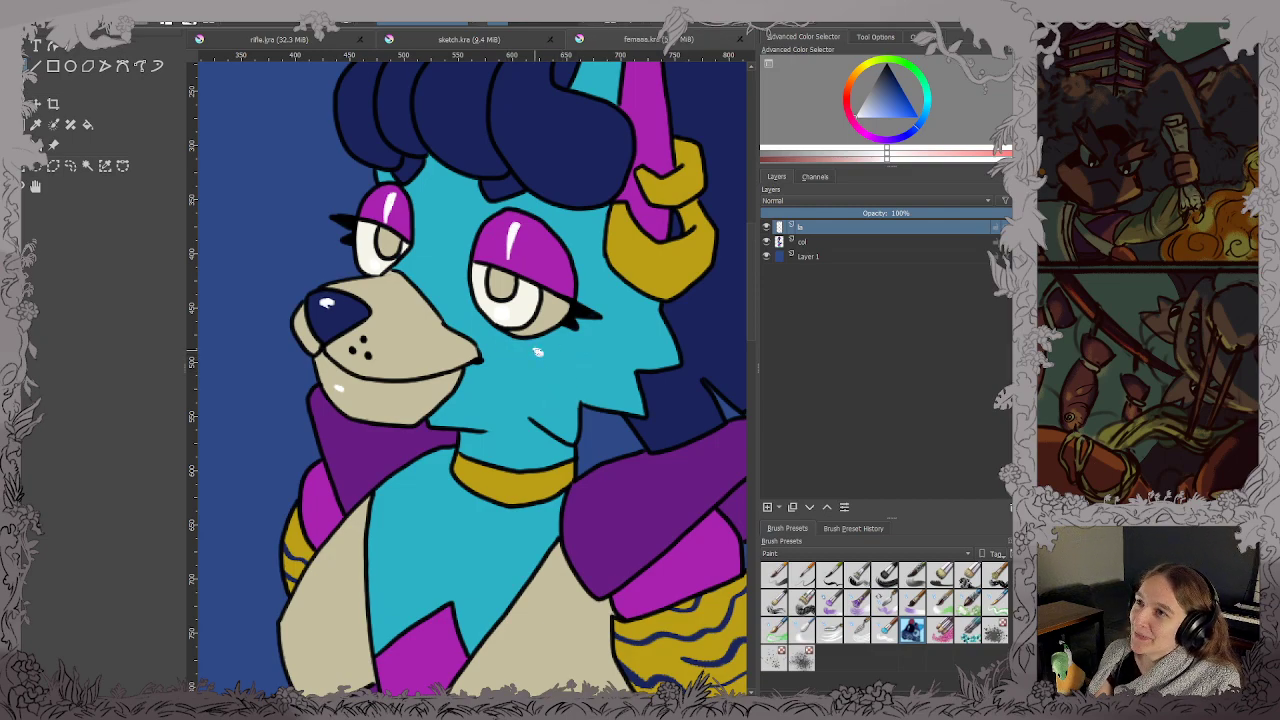
# Paint thin white highlight streaks on both sides of the cyan chest and on both beige chest panels.
pyautogui.scroll(-1, 580, 362)
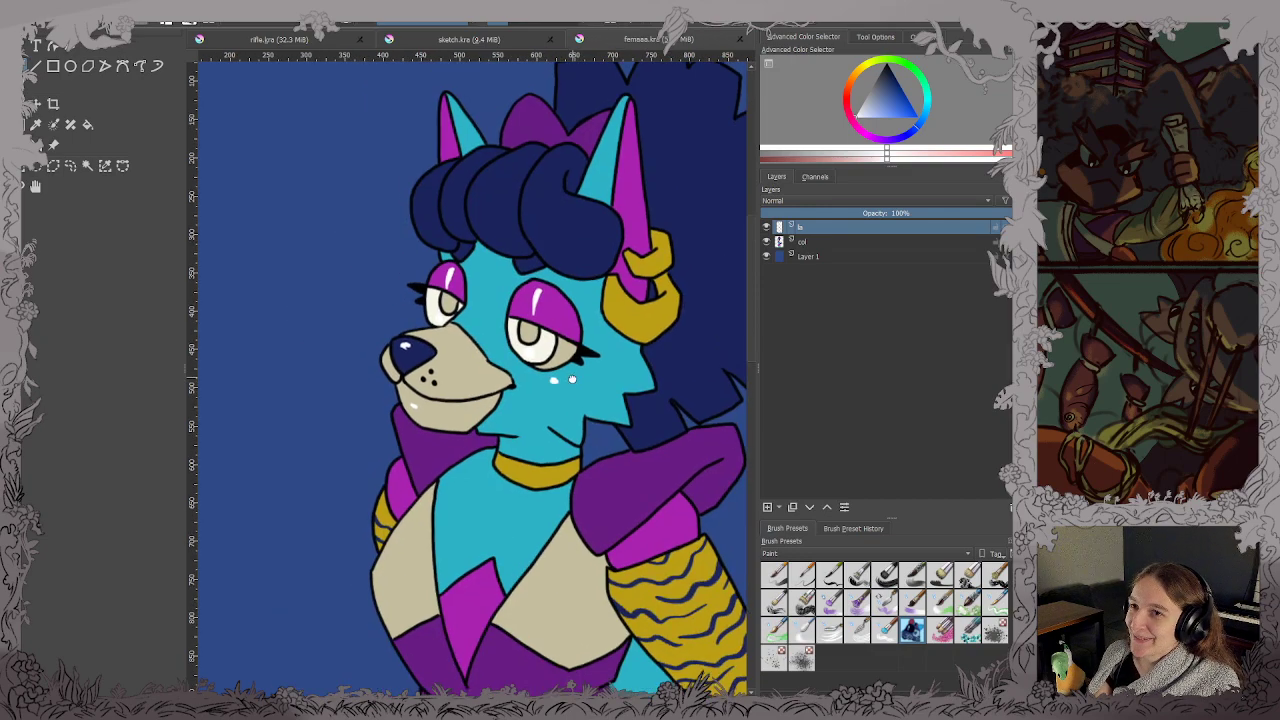
pyautogui.scroll(1, 550, 381)
pyautogui.moveTo(573, 370); pyautogui.dragTo(550, 271)
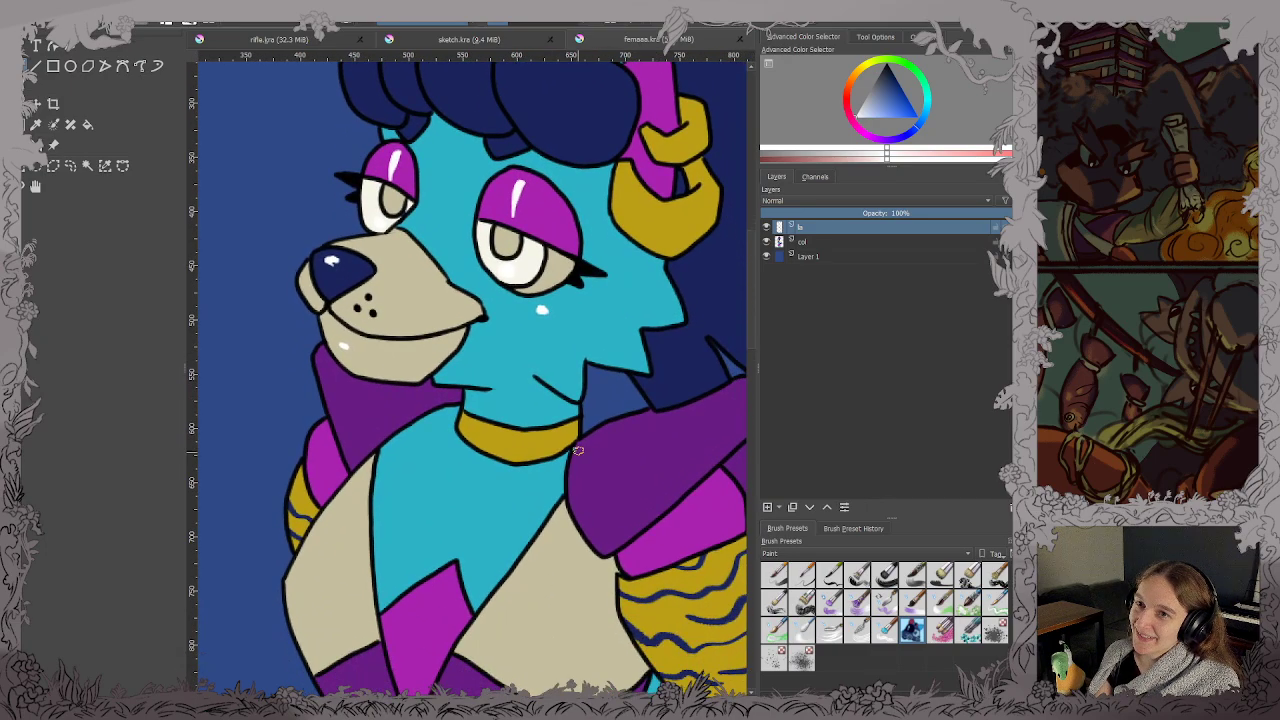
pyautogui.moveTo(571, 482); pyautogui.dragTo(547, 434)
pyautogui.scroll(-2, 547, 432)
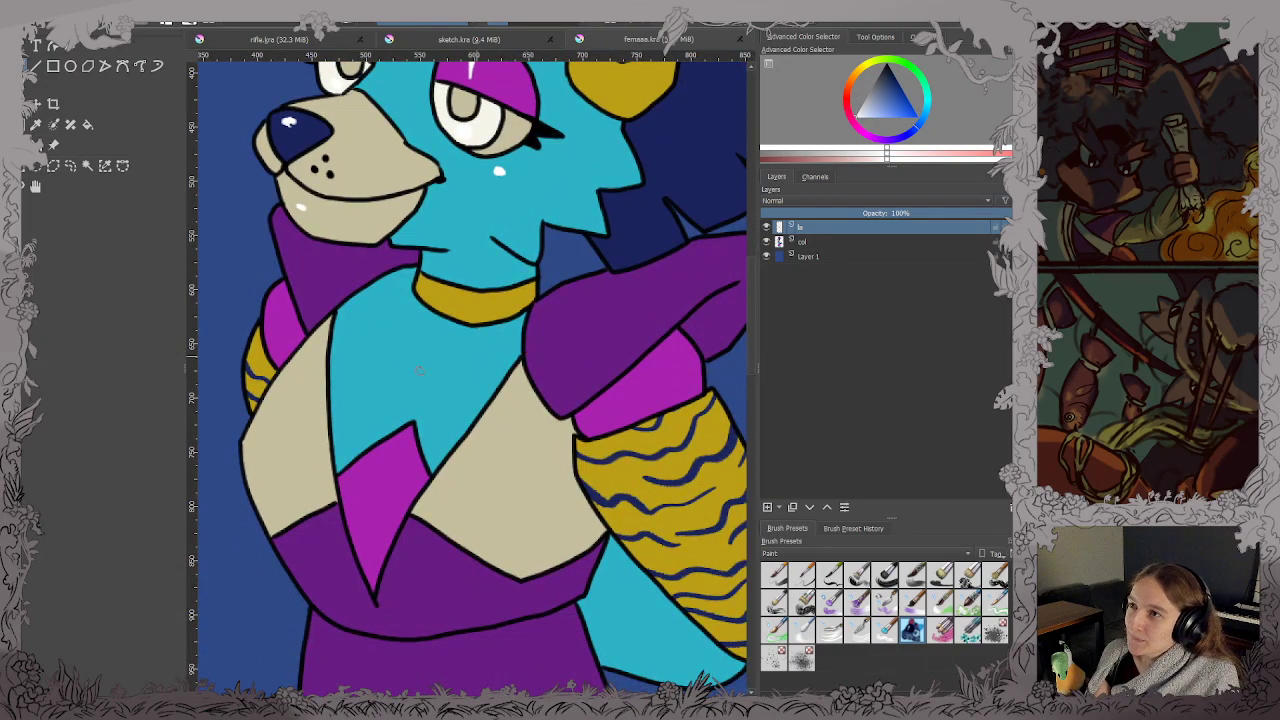
pyautogui.moveTo(284, 419); pyautogui.dragTo(375, 354)
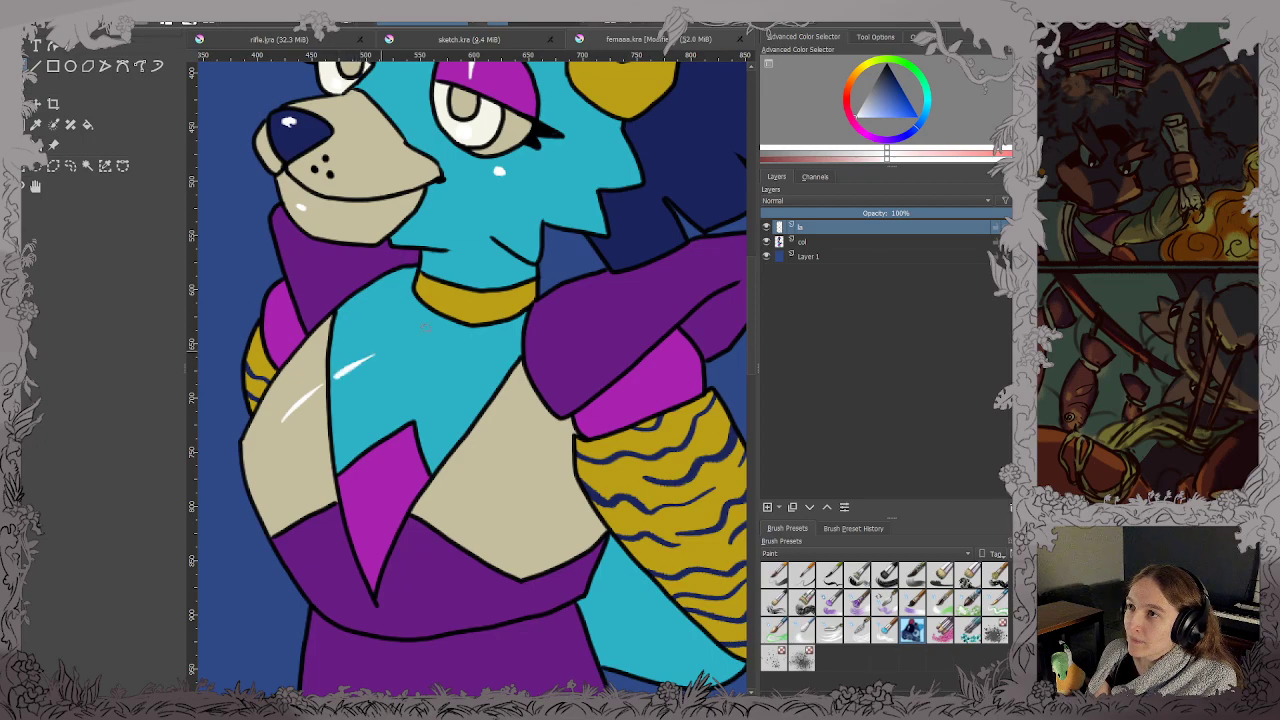
pyautogui.moveTo(477, 359); pyautogui.dragTo(511, 510)
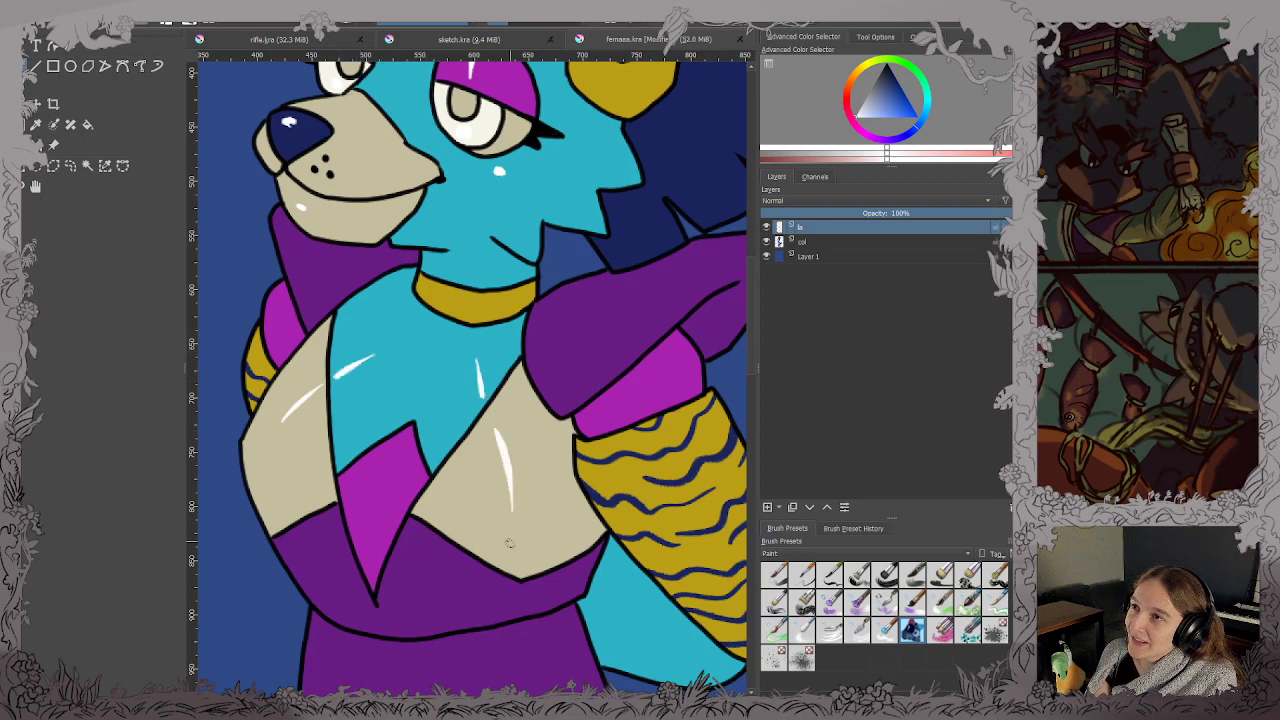
# Replace the thin highlight on the larger beige chest panel with a bolder curved white streak near its outer edge, undoing the earlier attempts.
pyautogui.hotkey('ctrl', 'z')
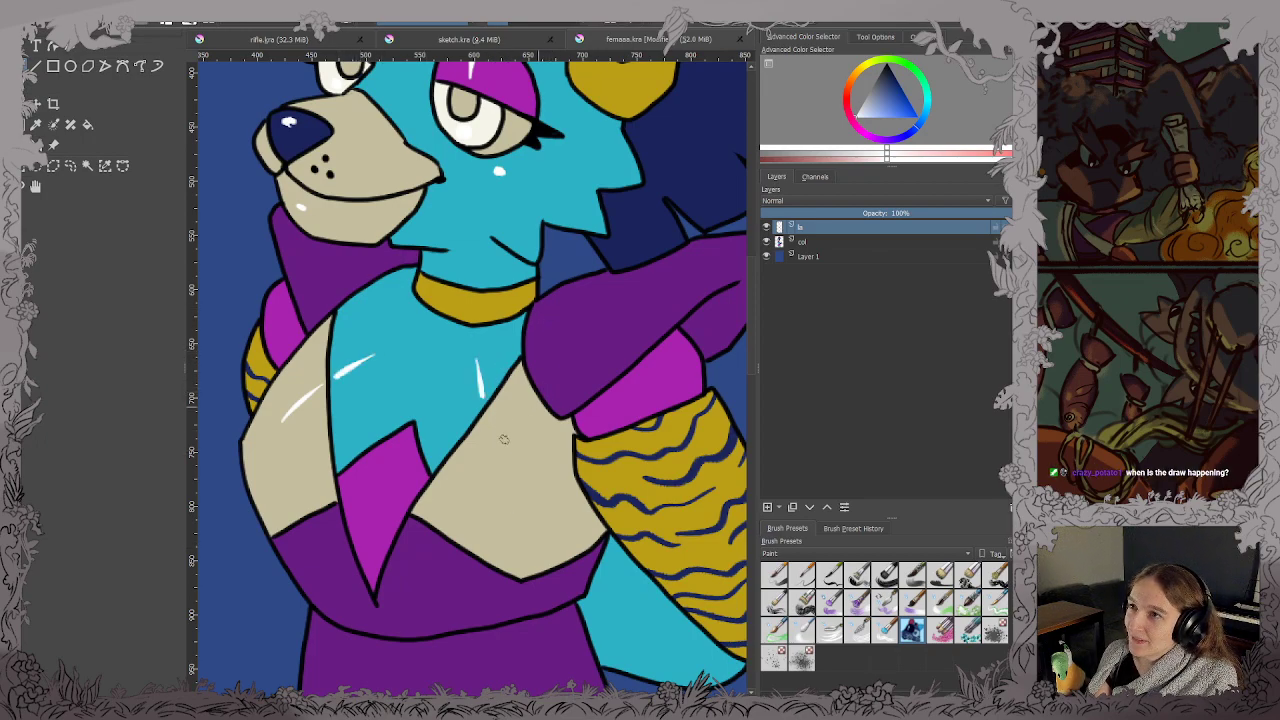
pyautogui.moveTo(497, 462); pyautogui.dragTo(501, 416)
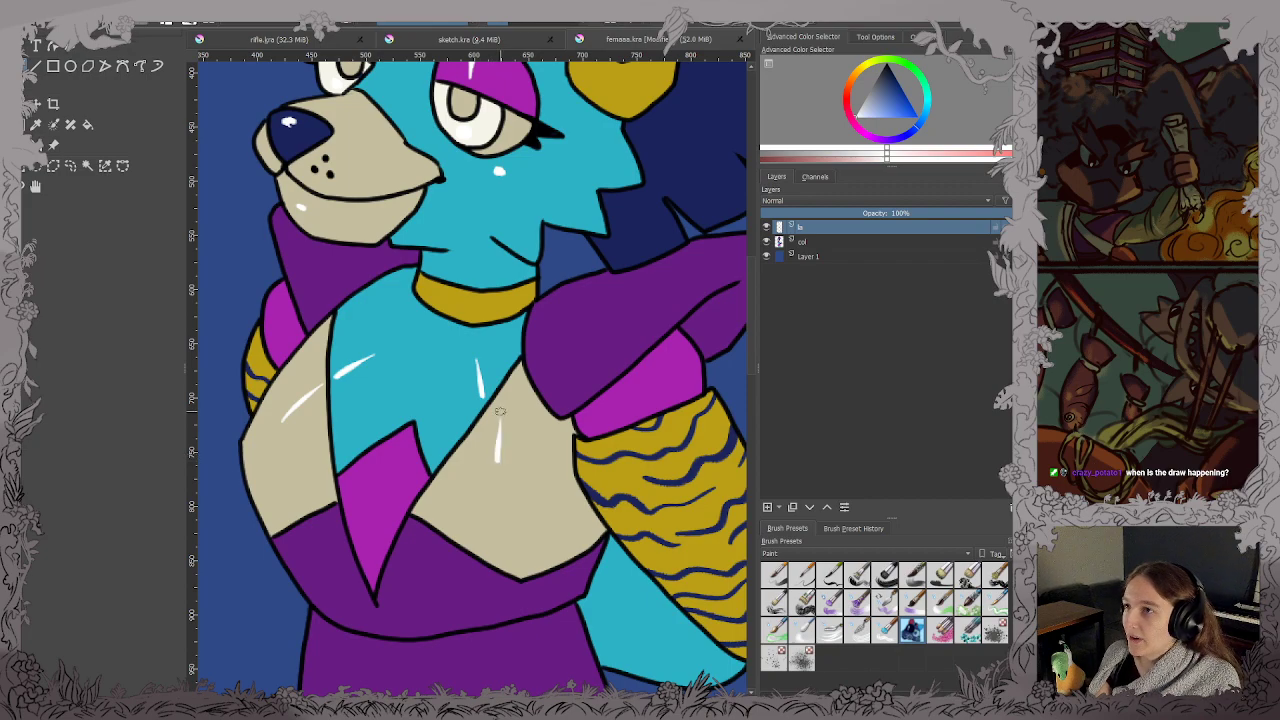
pyautogui.hotkey('ctrl', 'z')
pyautogui.moveTo(503, 462); pyautogui.dragTo(494, 416)
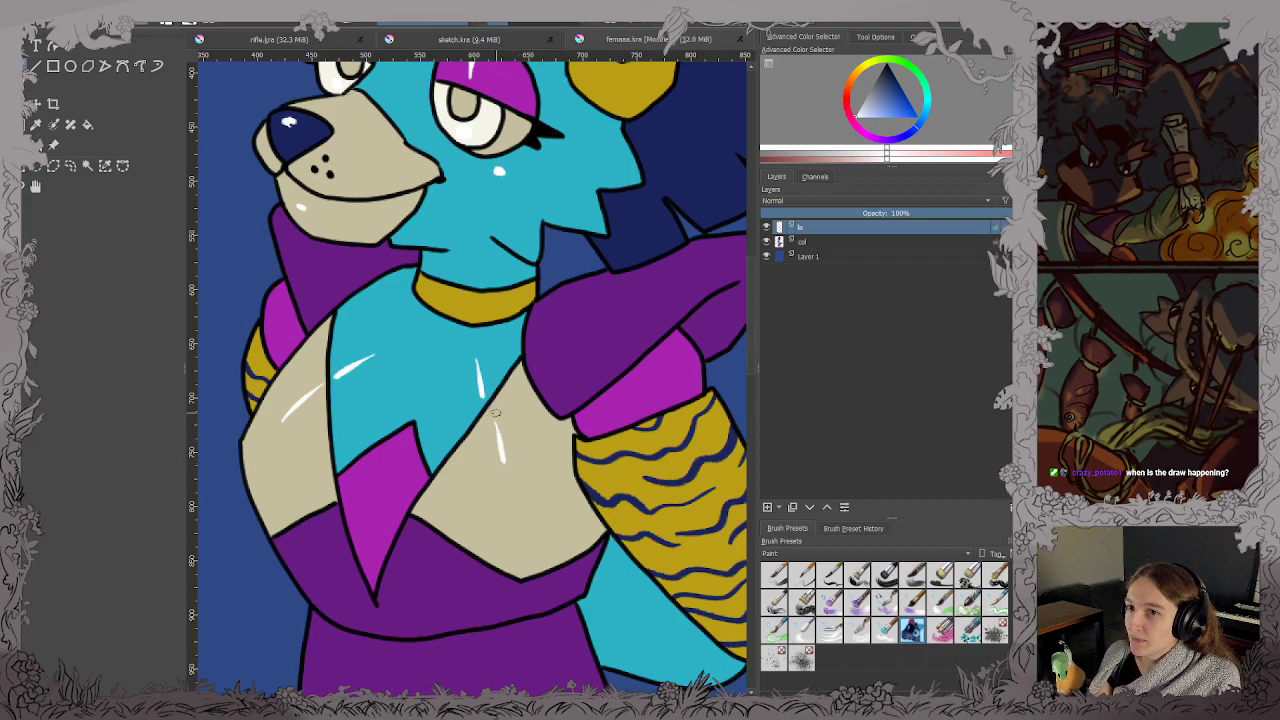
pyautogui.scroll(-4, 495, 412)
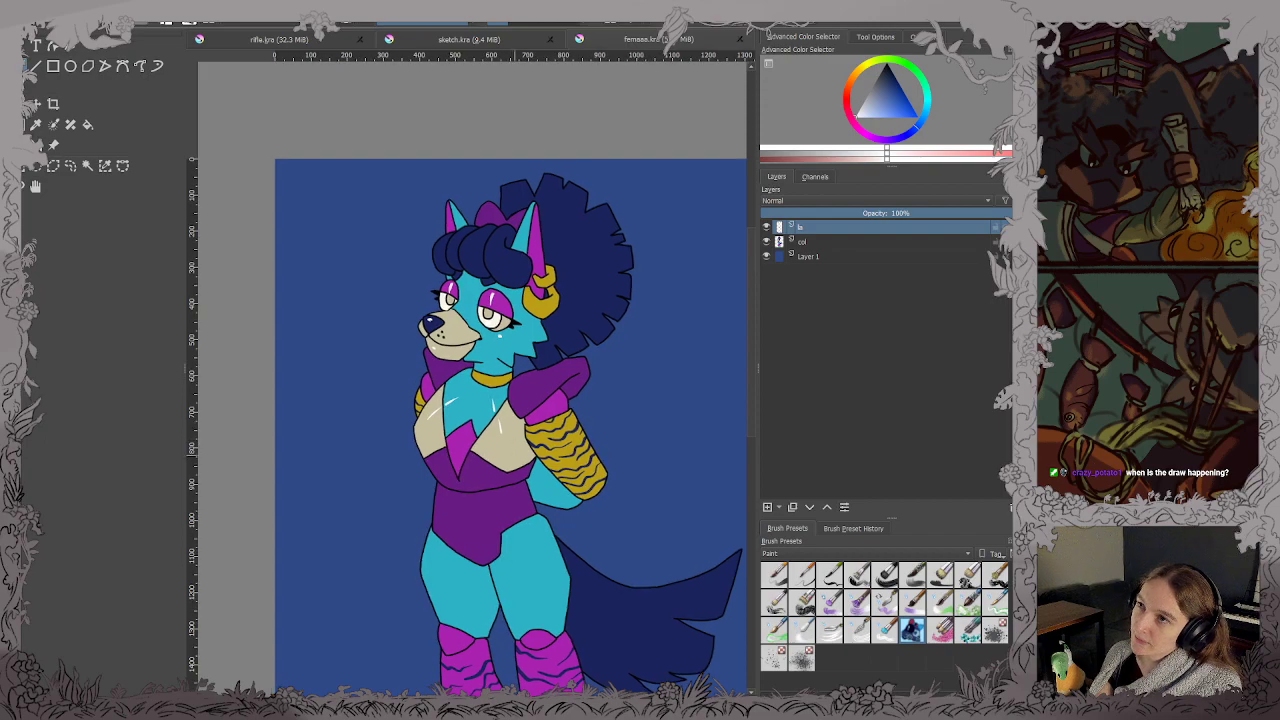
pyautogui.scroll(2, 489, 457)
pyautogui.scroll(-3, 489, 457)
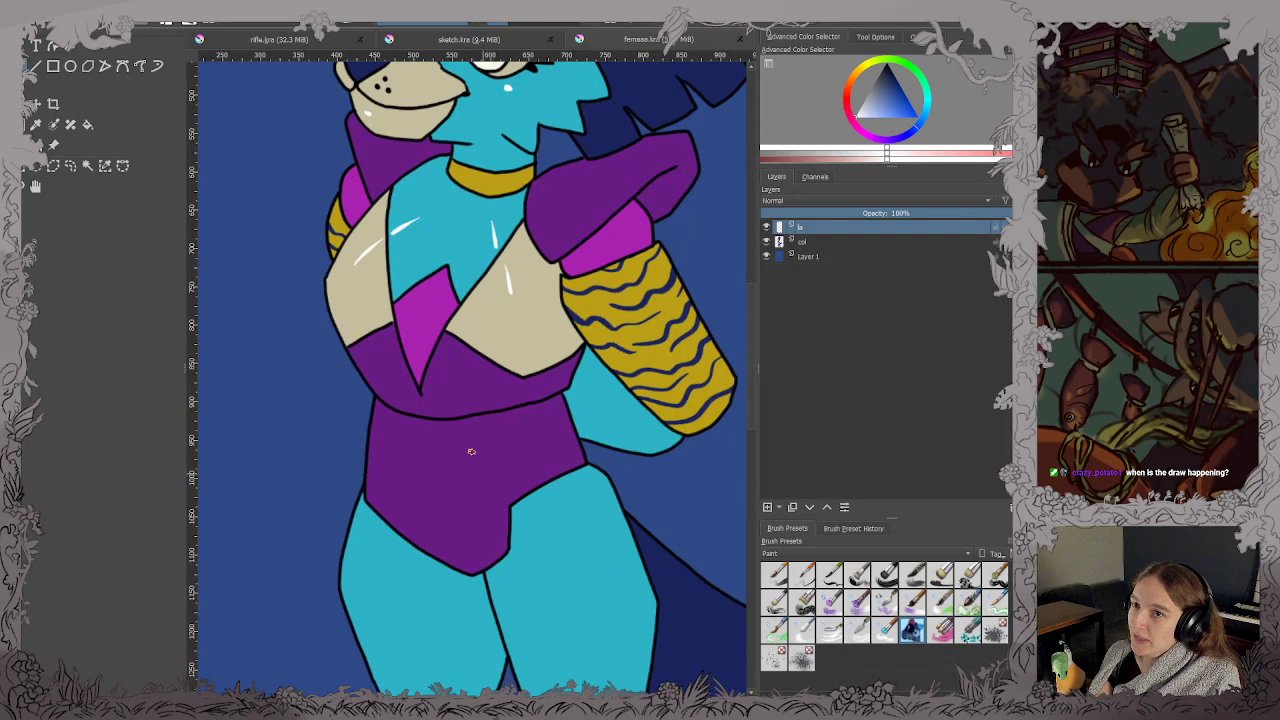
pyautogui.hotkey('ctrl', 'z')
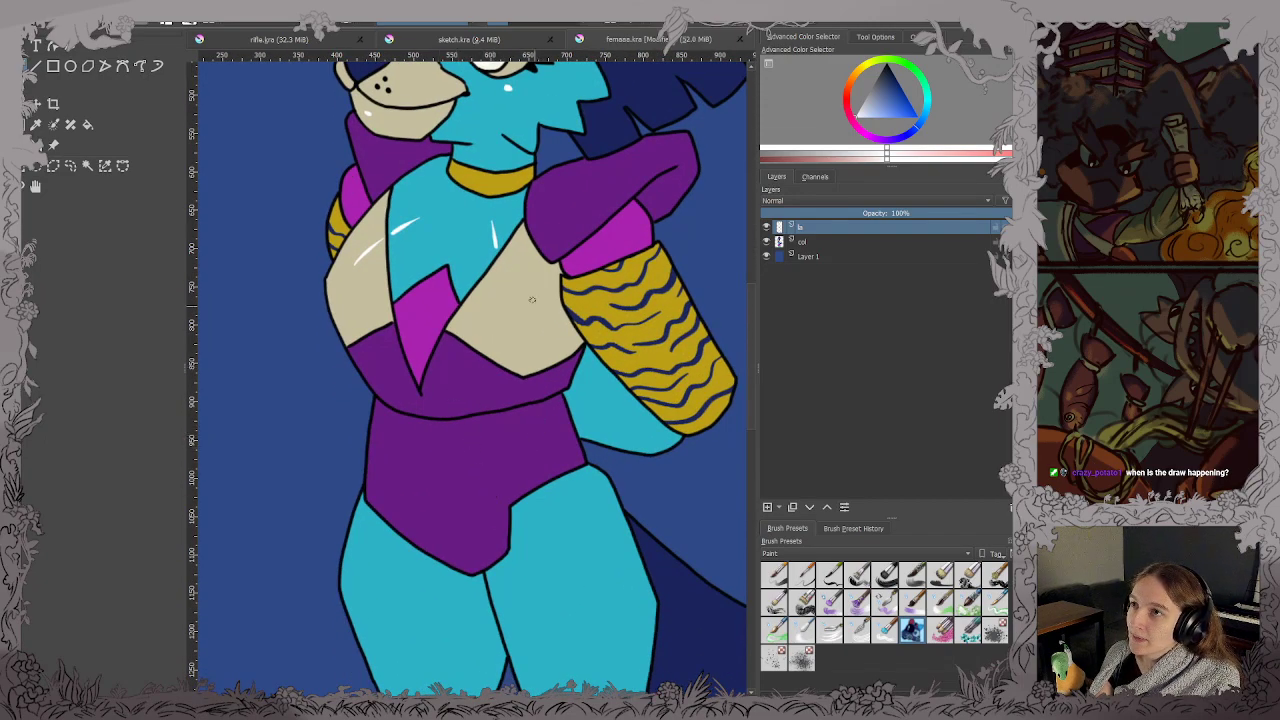
pyautogui.moveTo(538, 300)
pyautogui.mouseDown()
pyautogui.moveTo(539, 345)
pyautogui.moveTo(544, 281)
pyautogui.mouseUp()
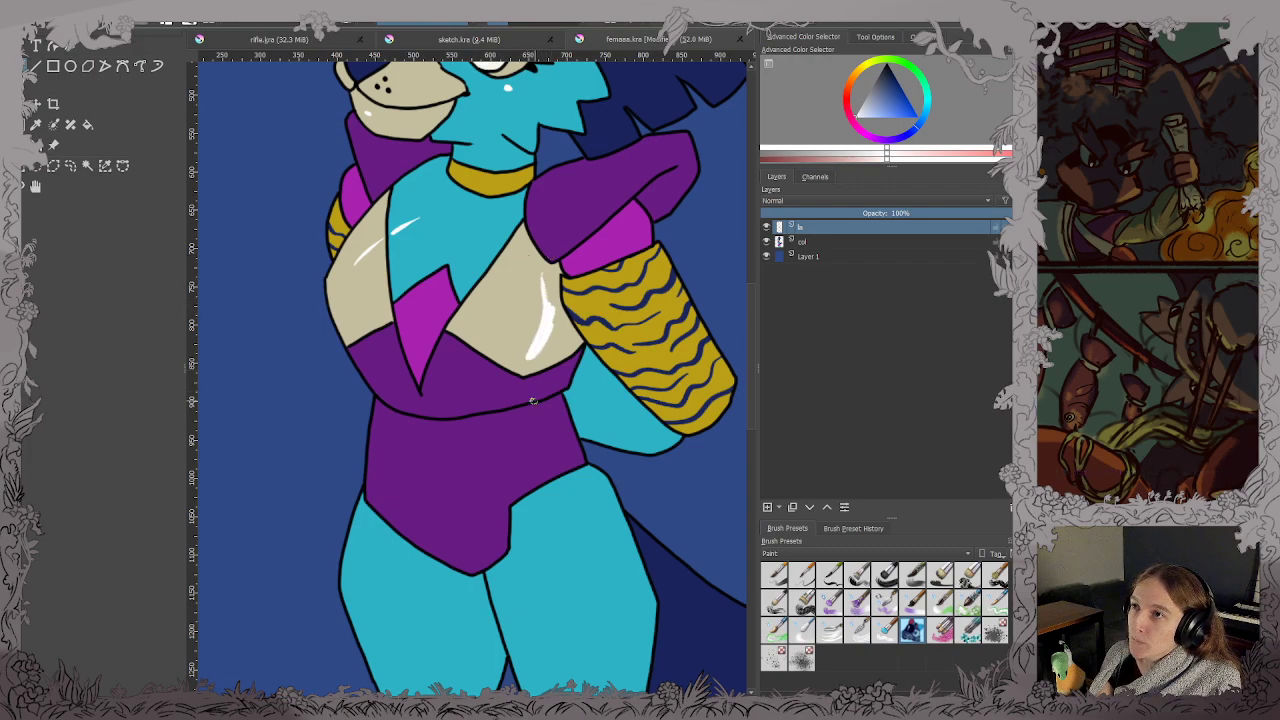
# Paint white highlights on the purple bodice's lower band and waist, plus a long thin streak down the front cyan thigh.
pyautogui.moveTo(534, 427)
pyautogui.mouseDown()
pyautogui.moveTo(539, 462)
pyautogui.moveTo(517, 396)
pyautogui.mouseUp()
pyautogui.scroll(-3, 533, 433)
pyautogui.scroll(1, 532, 429)
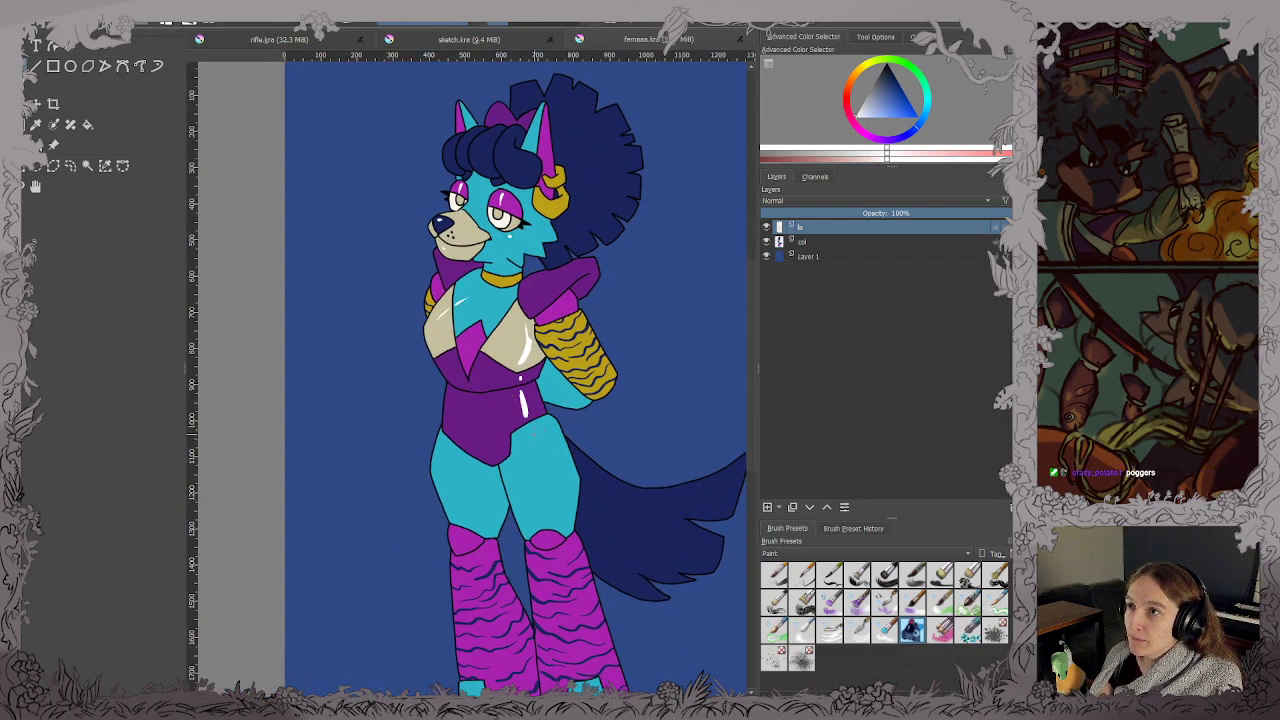
pyautogui.moveTo(545, 465); pyautogui.dragTo(556, 527)
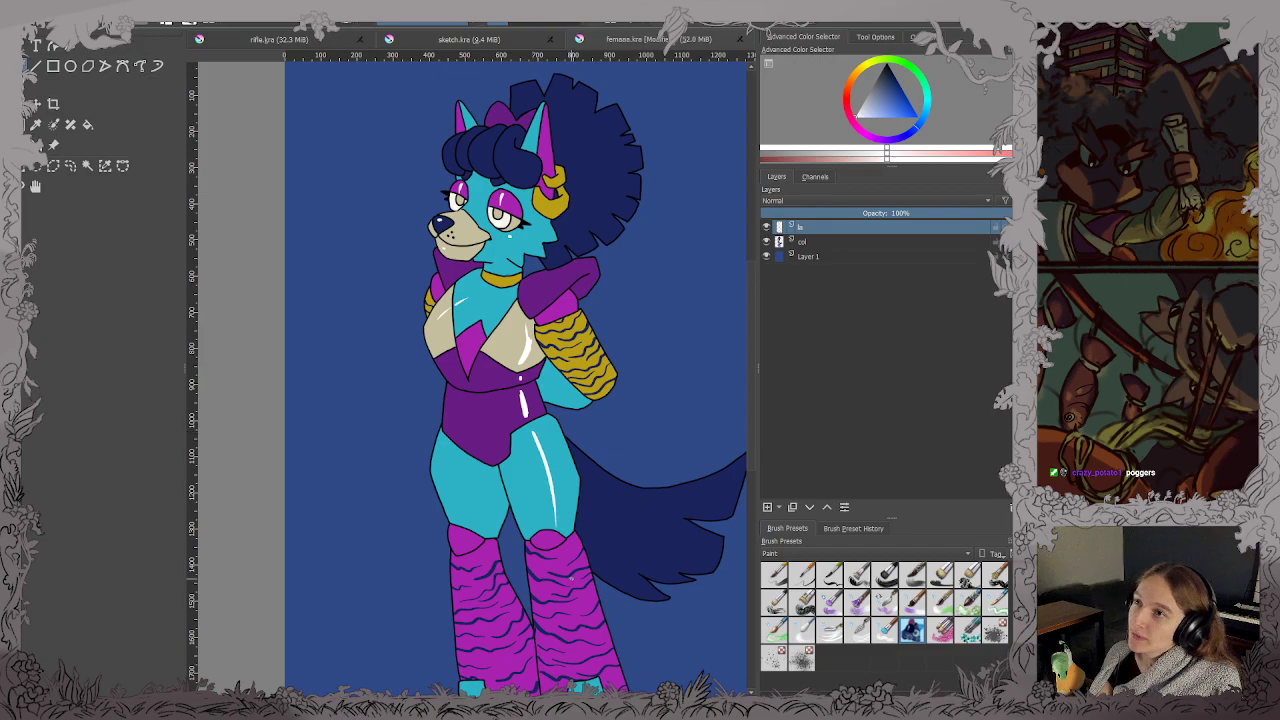
# Paint a slanted white highlight streak along the striped gold armband on the larger arm, redoing the first attempt.
pyautogui.scroll(4, 370, 333)
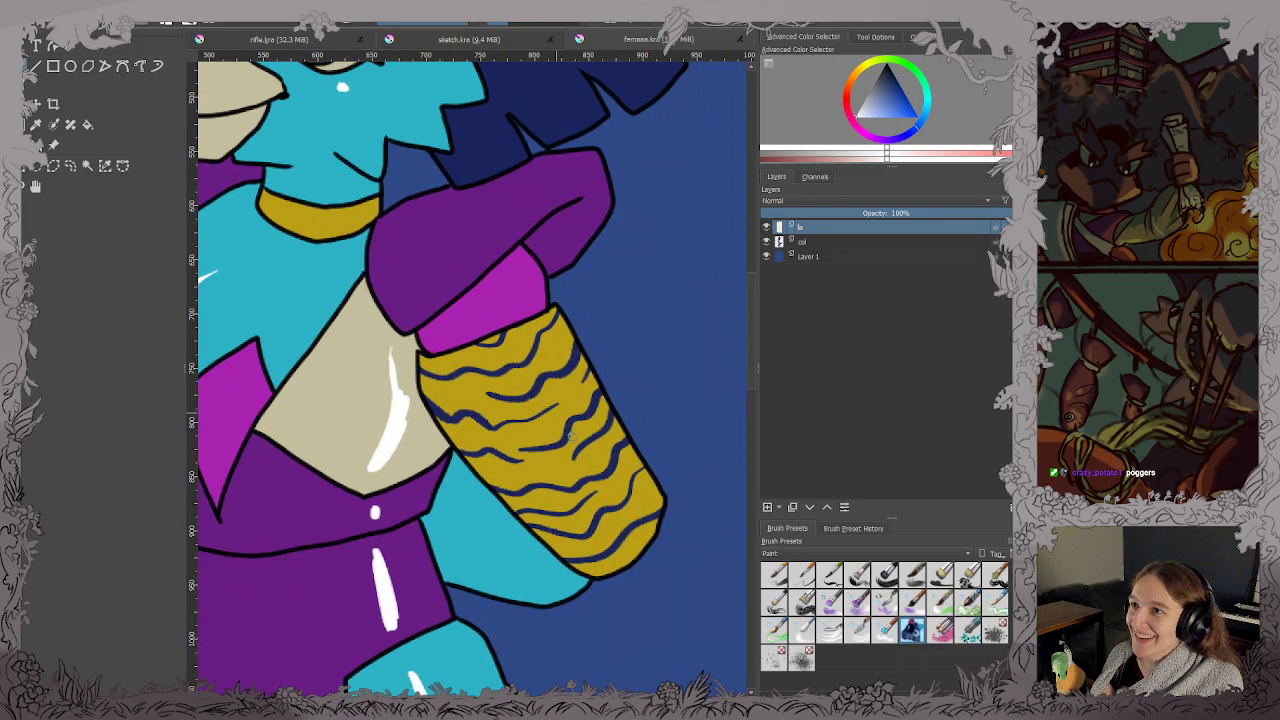
pyautogui.moveTo(538, 372); pyautogui.dragTo(622, 482)
pyautogui.scroll(-3, 648, 538)
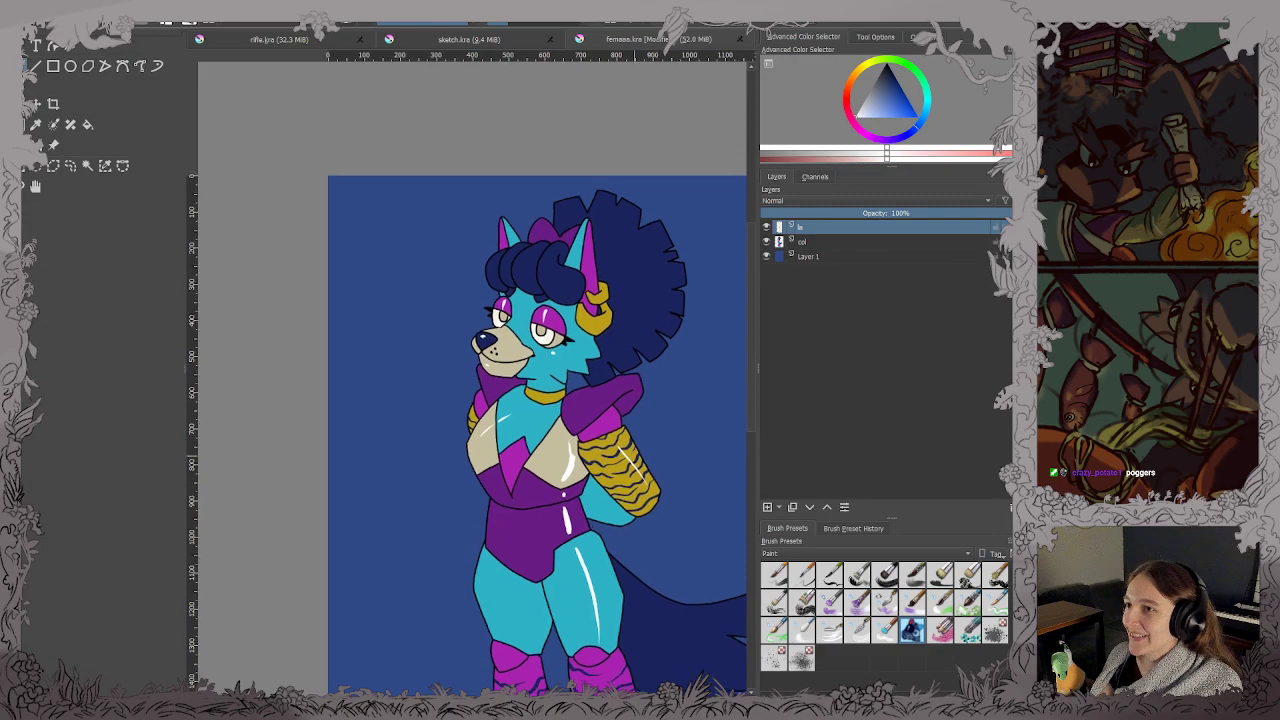
pyautogui.scroll(1, 684, 516)
pyautogui.moveTo(650, 374); pyautogui.dragTo(602, 322)
pyautogui.hotkey('ctrl', 'z')
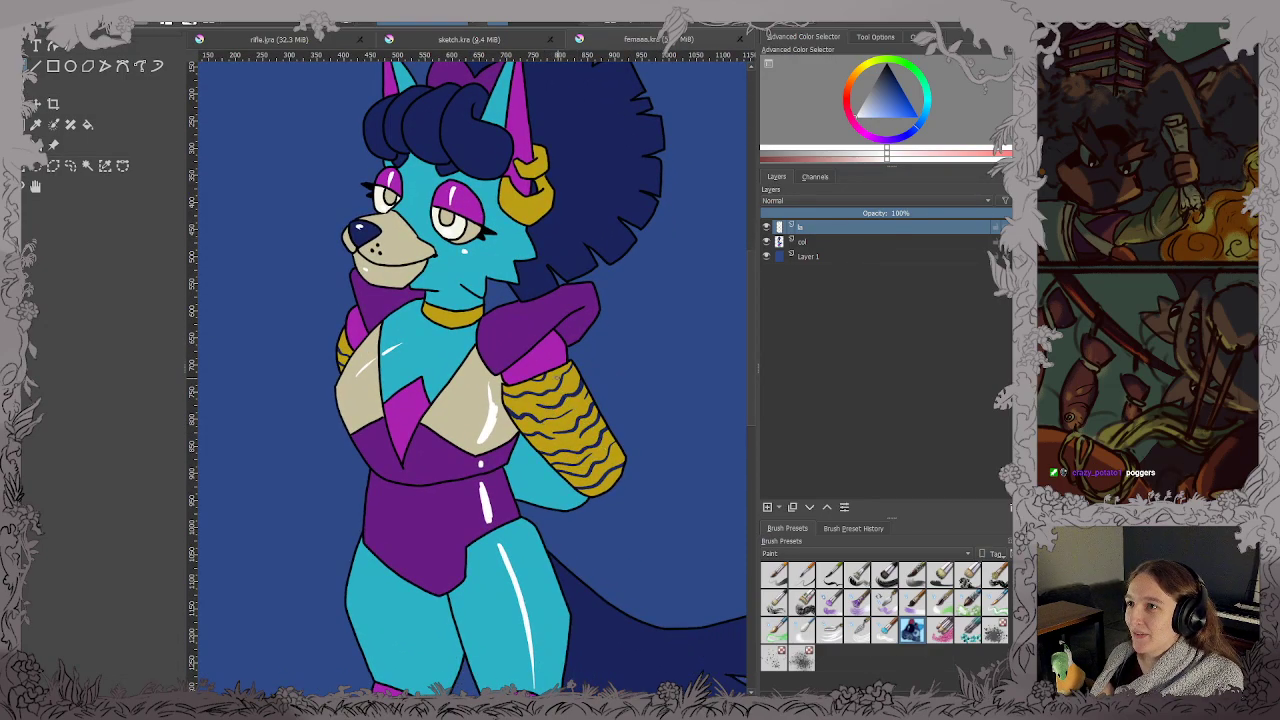
pyautogui.moveTo(565, 392); pyautogui.dragTo(597, 455)
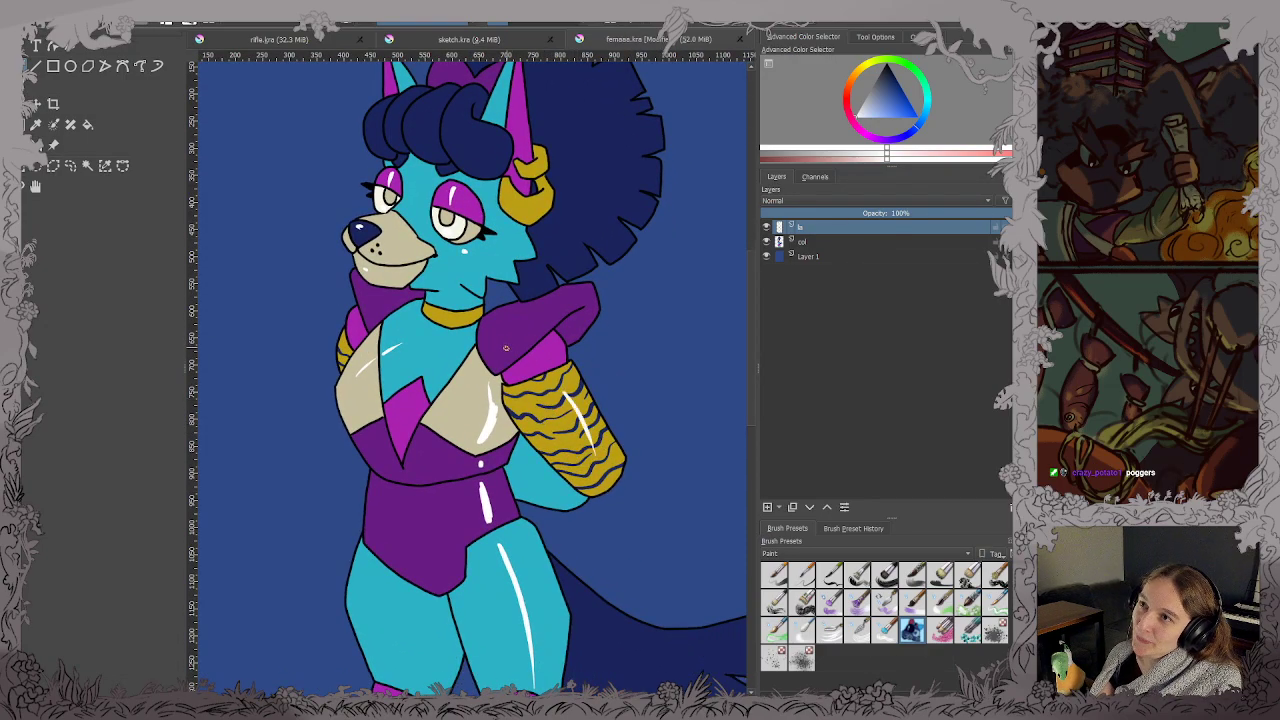
# Paint a diagonal white streak on the purple shoulder sleeve and a small highlight on the large gold earring.
pyautogui.moveTo(506, 349); pyautogui.dragTo(556, 322)
pyautogui.hotkey('ctrl', 'z')
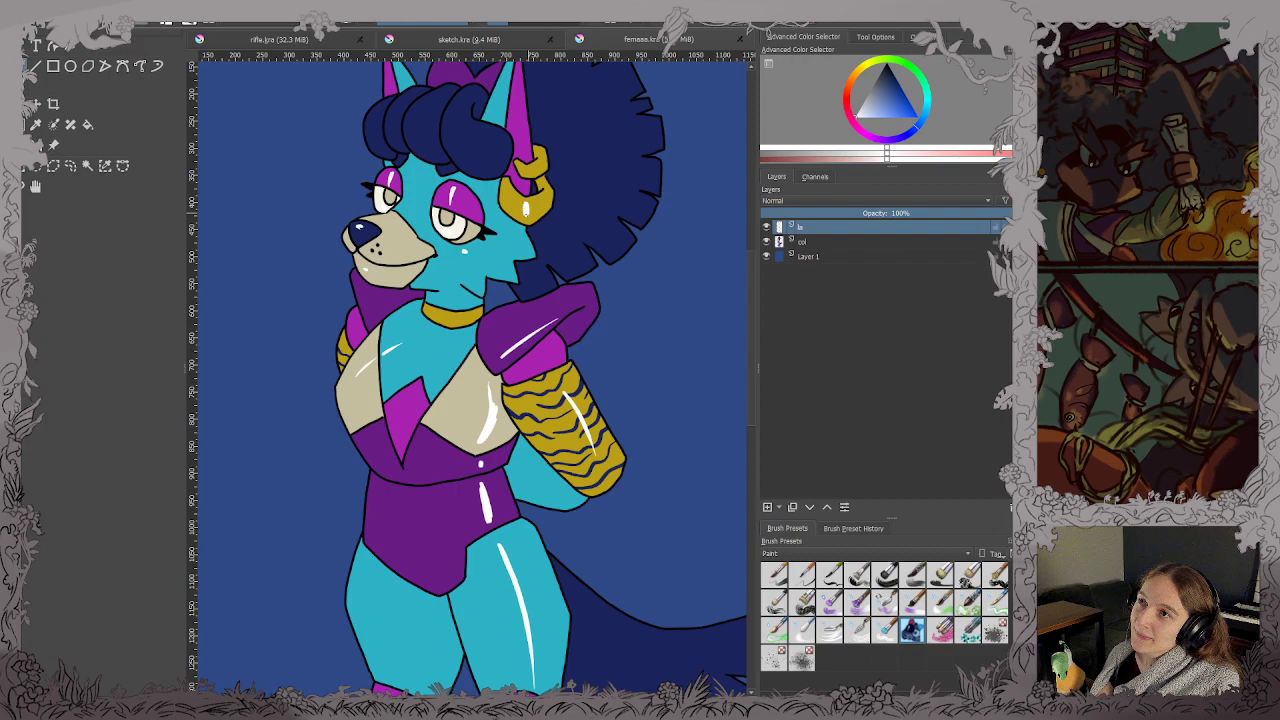
pyautogui.moveTo(526, 213); pyautogui.dragTo(526, 205)
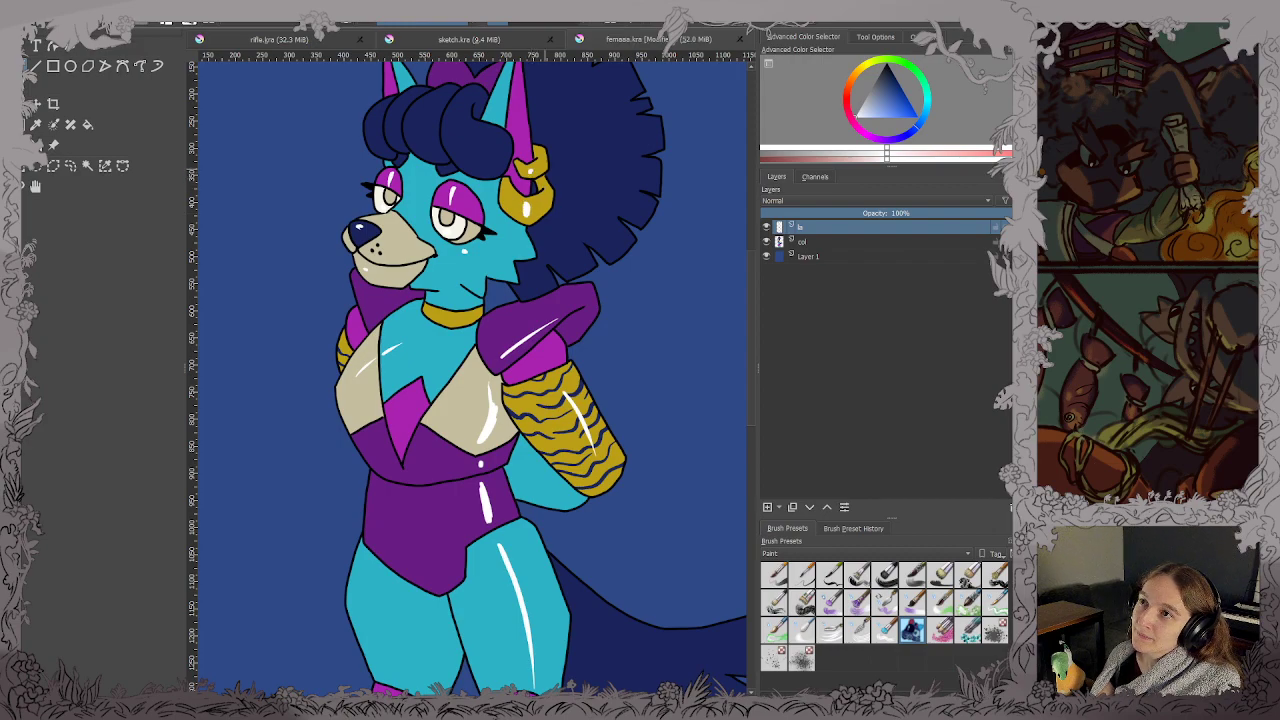
# Paint a long white streak down the front magenta leg warmer and small highlight dots on both knees.
pyautogui.scroll(-3, 547, 173)
pyautogui.scroll(4, 551, 315)
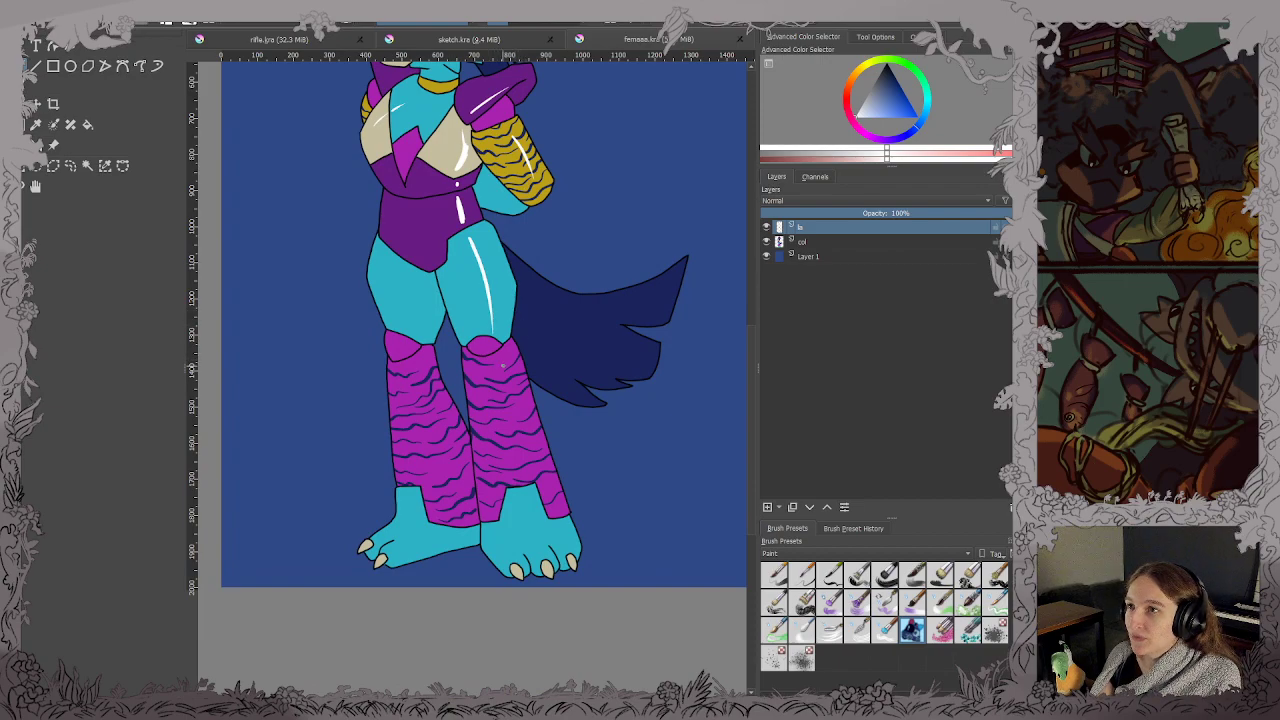
pyautogui.moveTo(500, 364); pyautogui.dragTo(534, 464)
pyautogui.hotkey('ctrl', 'z')
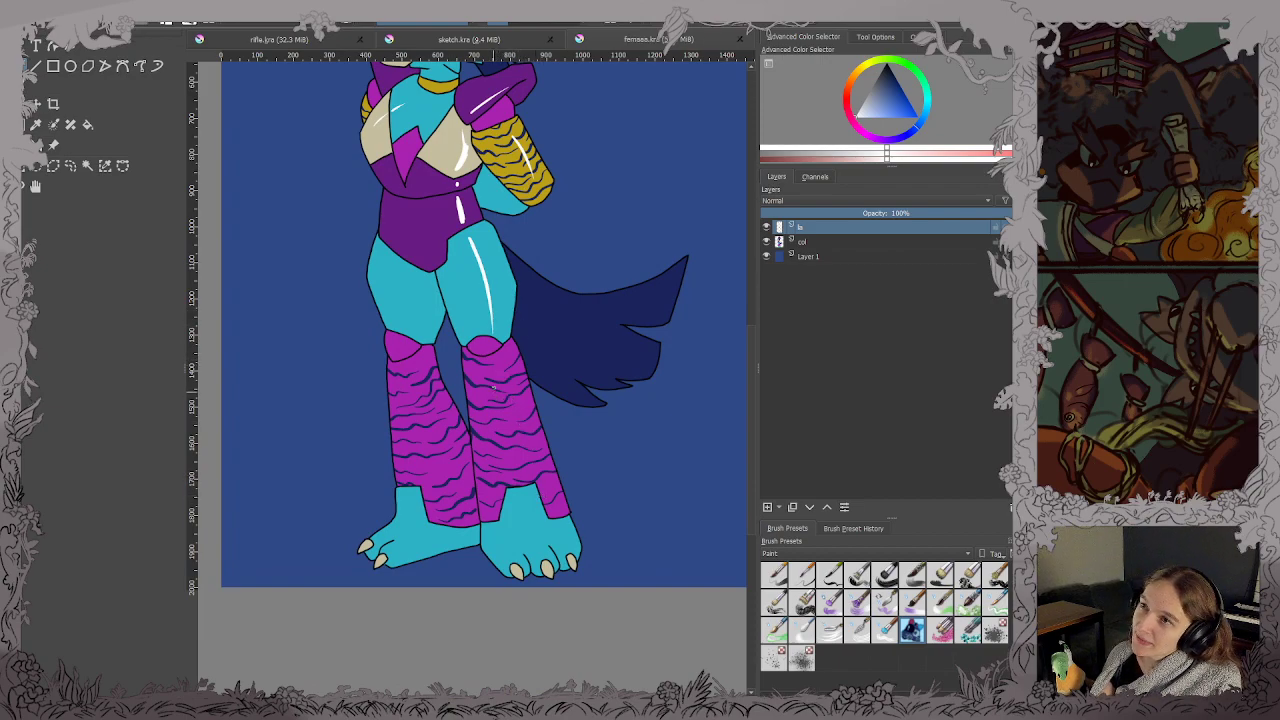
pyautogui.hotkey('ctrl', 'shift', 'z')
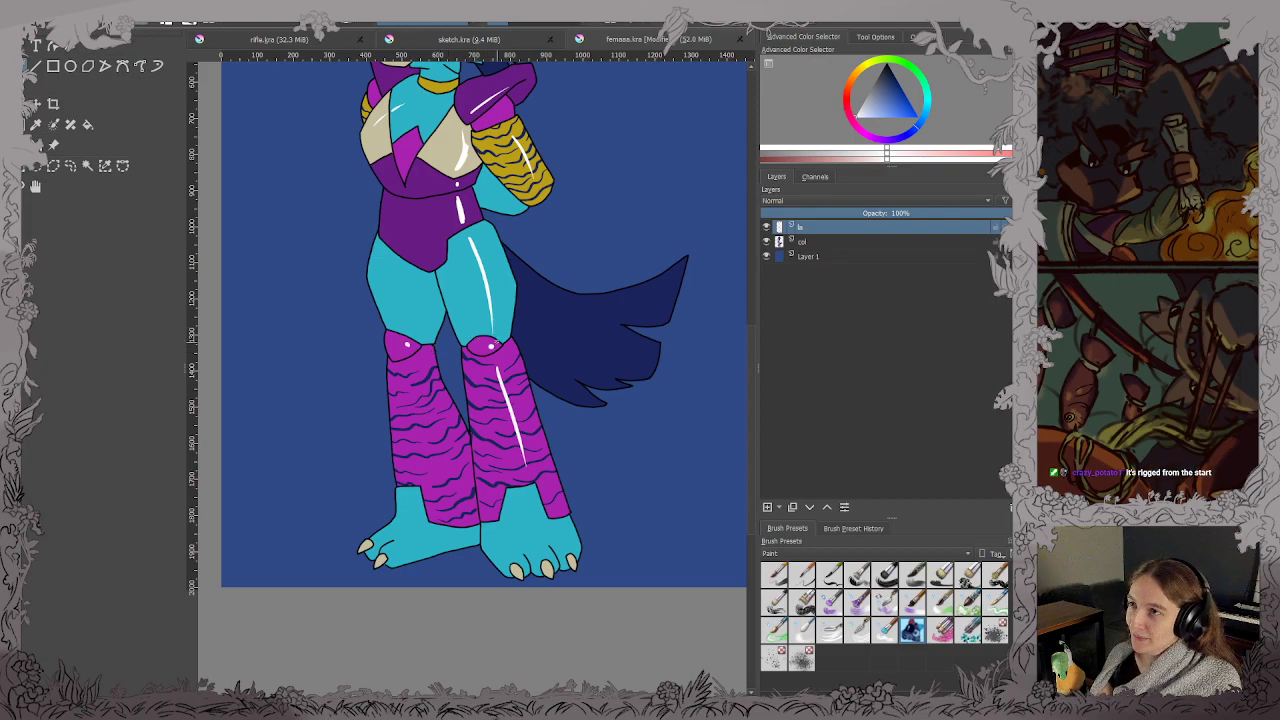
# Paint a thin white streak along the cyan arm beneath the gold armband and a highlight dot on the magenta upper sleeve.
pyautogui.scroll(-2, 496, 342)
pyautogui.moveTo(494, 340); pyautogui.dragTo(502, 422)
pyautogui.scroll(3, 486, 324)
pyautogui.moveTo(496, 336); pyautogui.dragTo(516, 380)
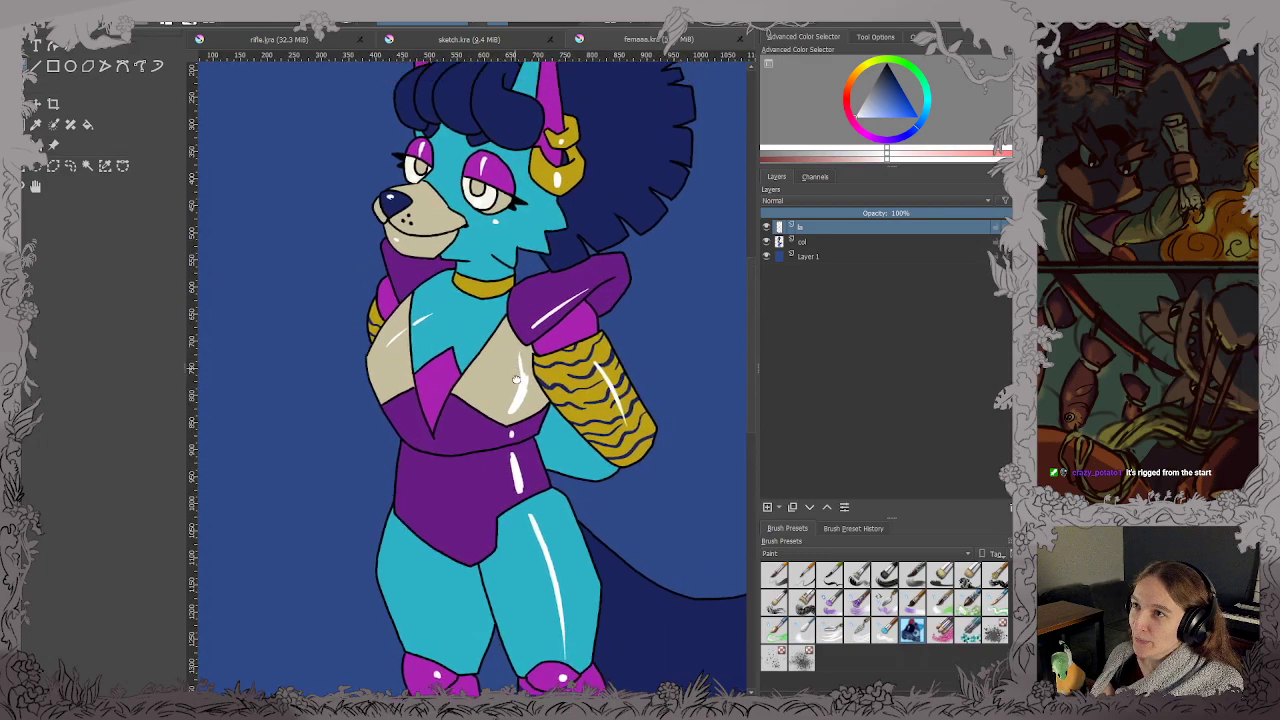
pyautogui.scroll(4, 516, 379)
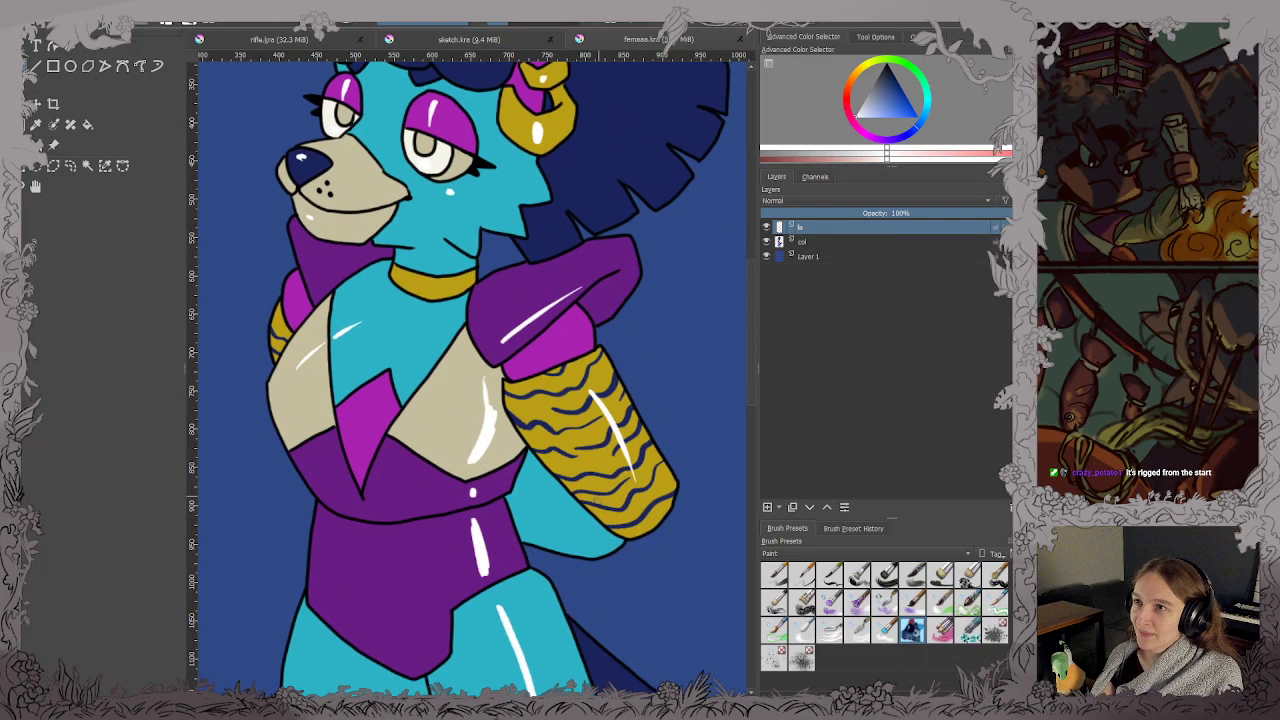
pyautogui.moveTo(530, 529); pyautogui.dragTo(598, 544)
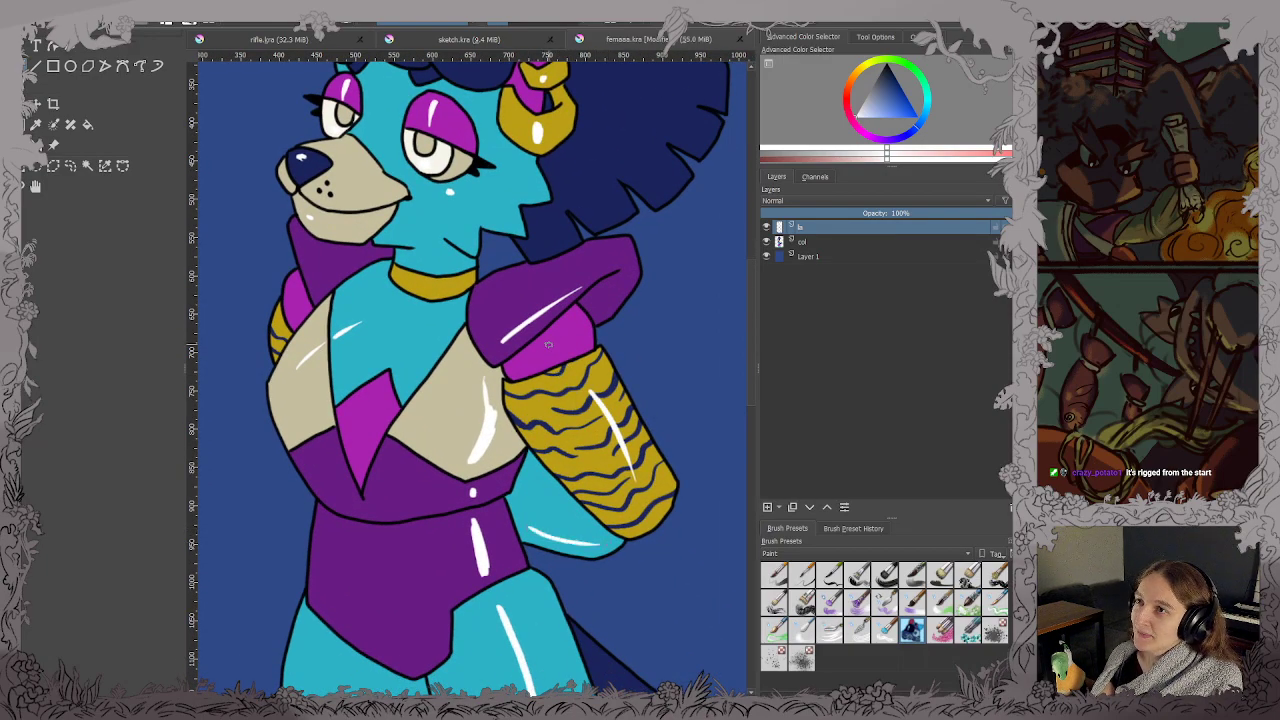
pyautogui.scroll(-3, 571, 338)
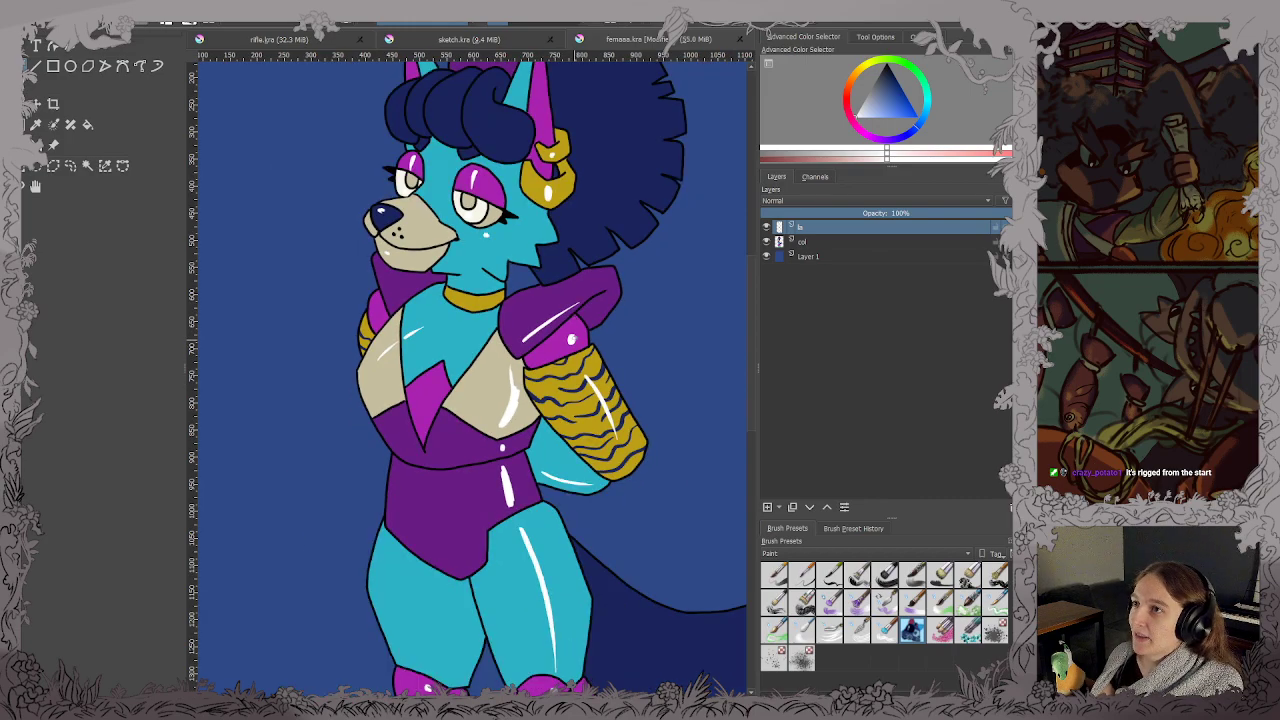
pyautogui.scroll(3, 509, 321)
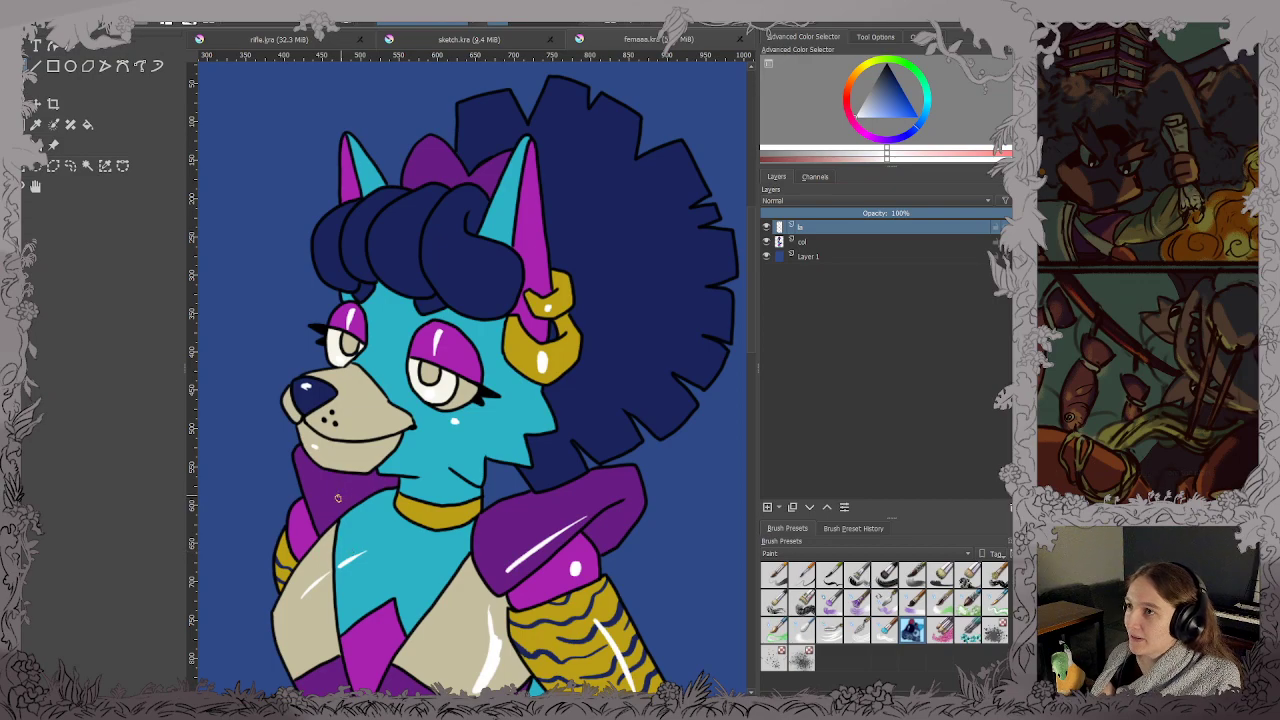
# Paint a short white streak on the purple collar below the jaw and a highlight dot on the gold necklace.
pyautogui.moveTo(330, 515); pyautogui.dragTo(317, 482)
pyautogui.scroll(-3, 316, 467)
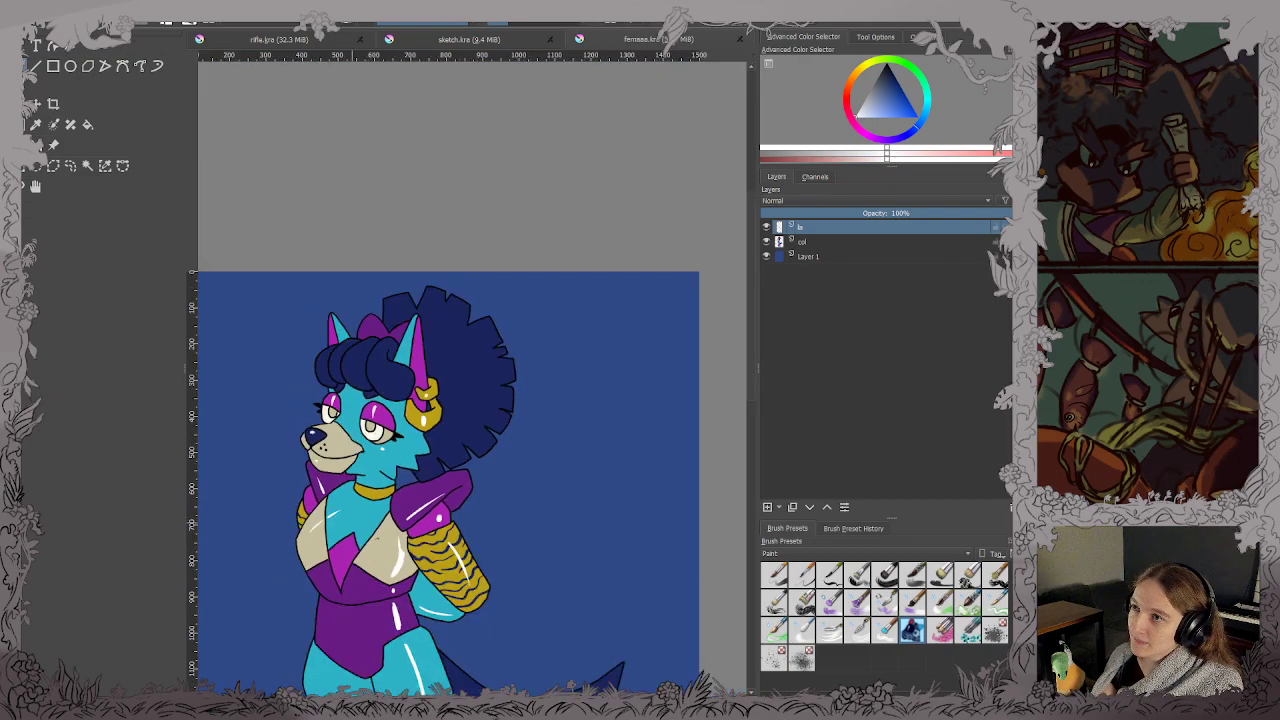
pyautogui.scroll(4, 331, 618)
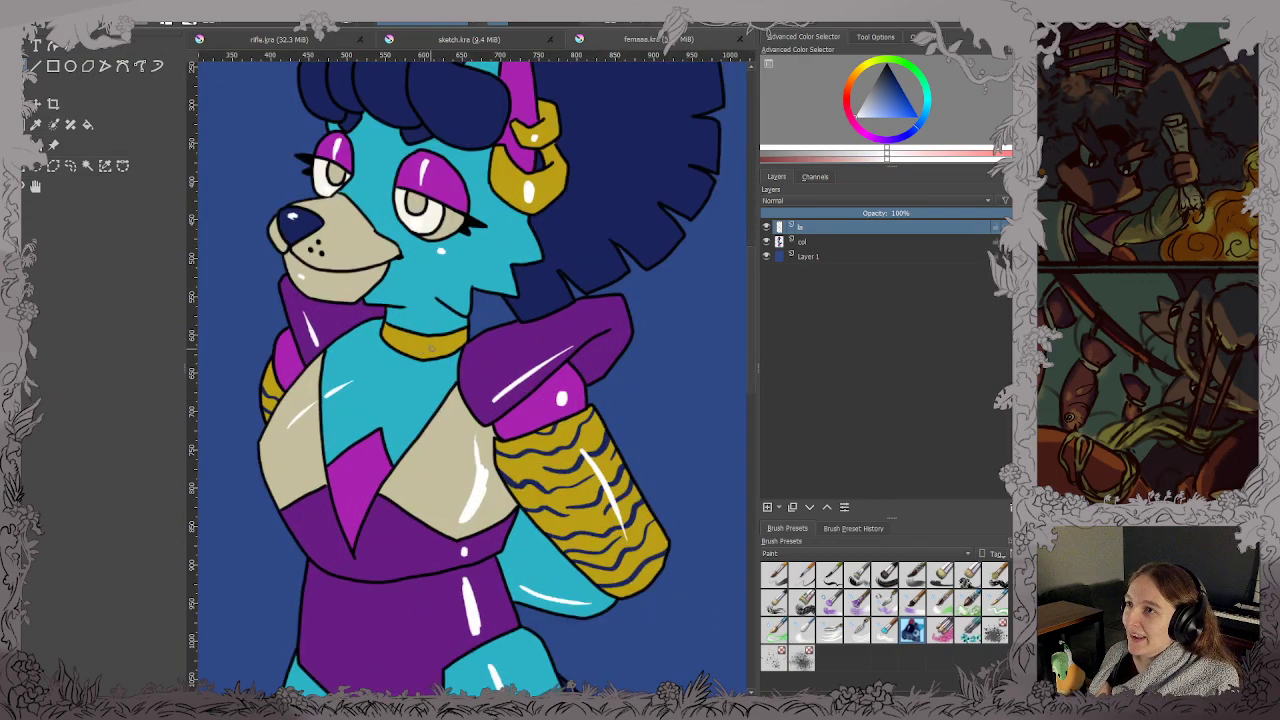
pyautogui.click(438, 347)
pyautogui.scroll(-1, 440, 347)
pyautogui.moveTo(478, 359); pyautogui.dragTo(572, 335)
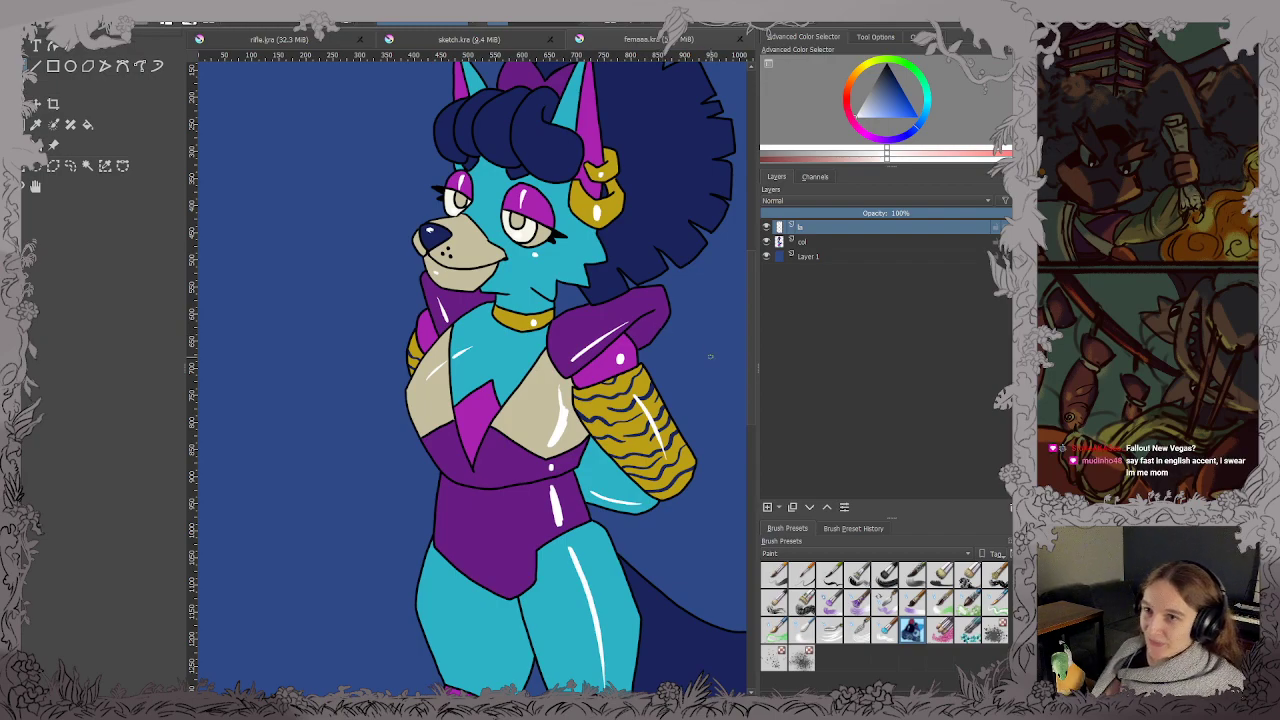
# Check the colour layer's visibility, then add a new paint layer and place it directly above the col layer.
pyautogui.press('-')
pyautogui.press('-')
pyautogui.press('-')
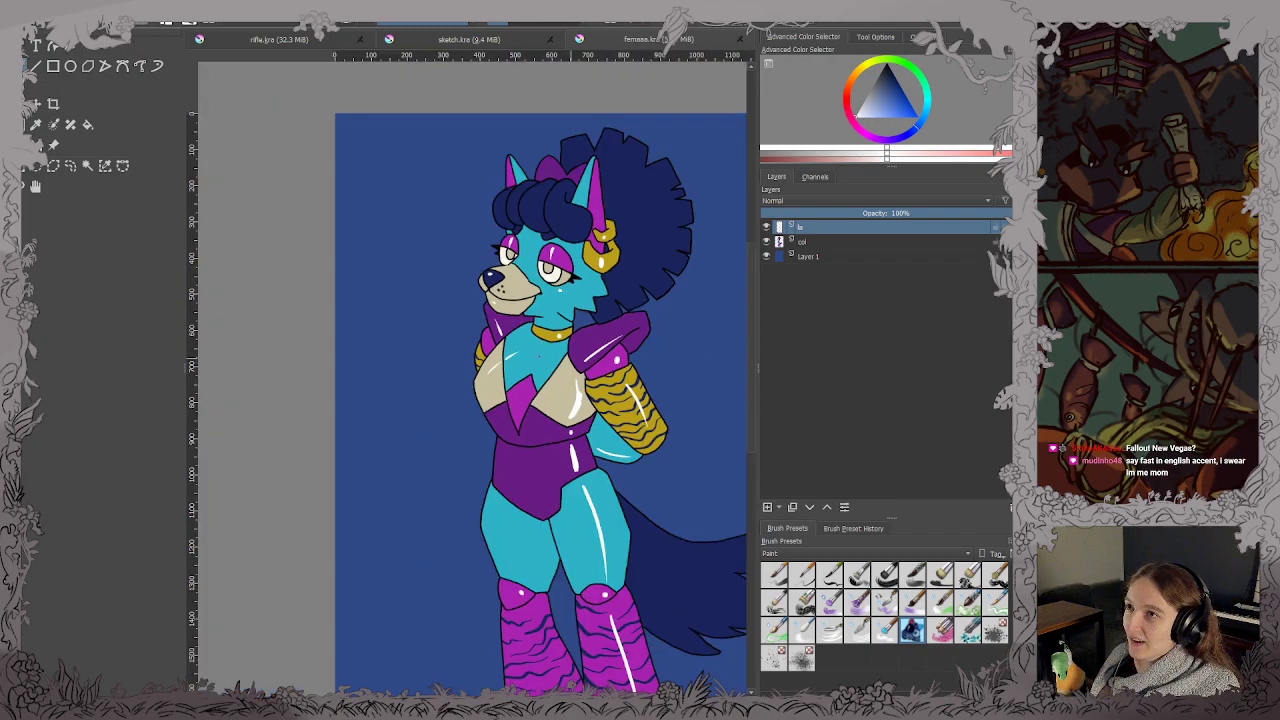
pyautogui.click(767, 241)
pyautogui.click(767, 241)
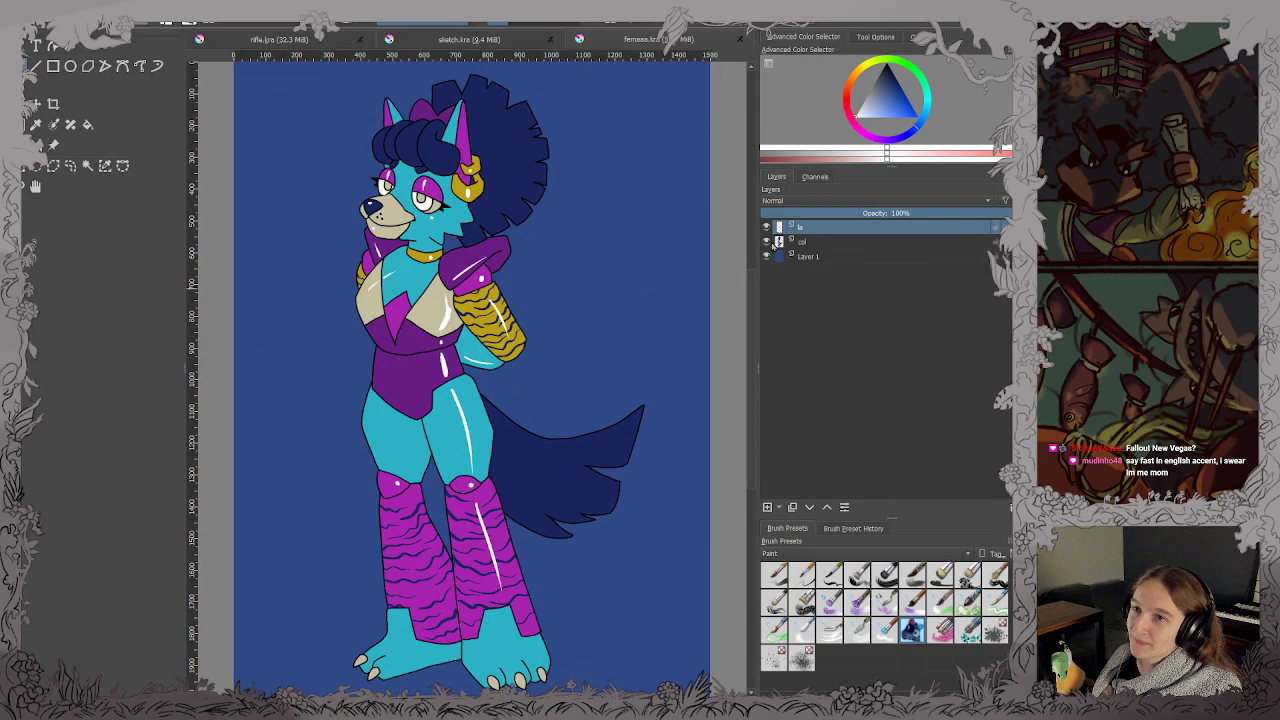
pyautogui.click(809, 245)
pyautogui.click(815, 257)
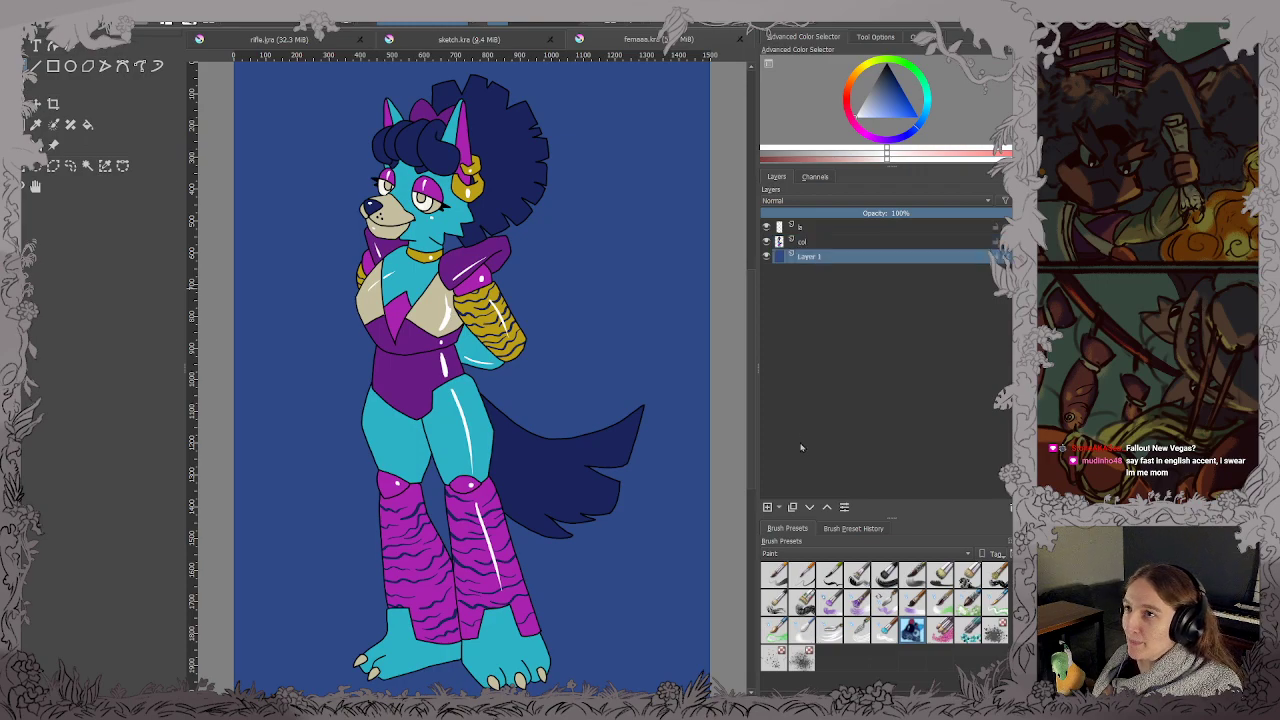
pyautogui.click(767, 507)
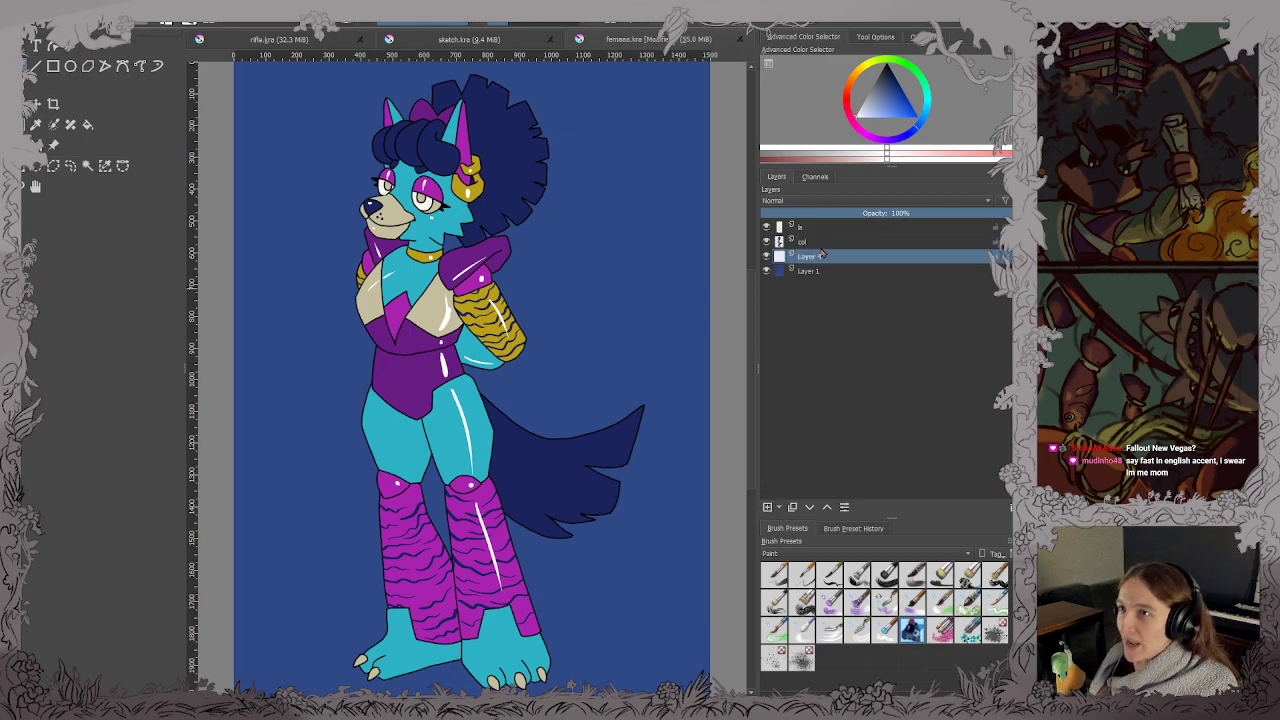
pyautogui.moveTo(818, 258); pyautogui.dragTo(830, 241)
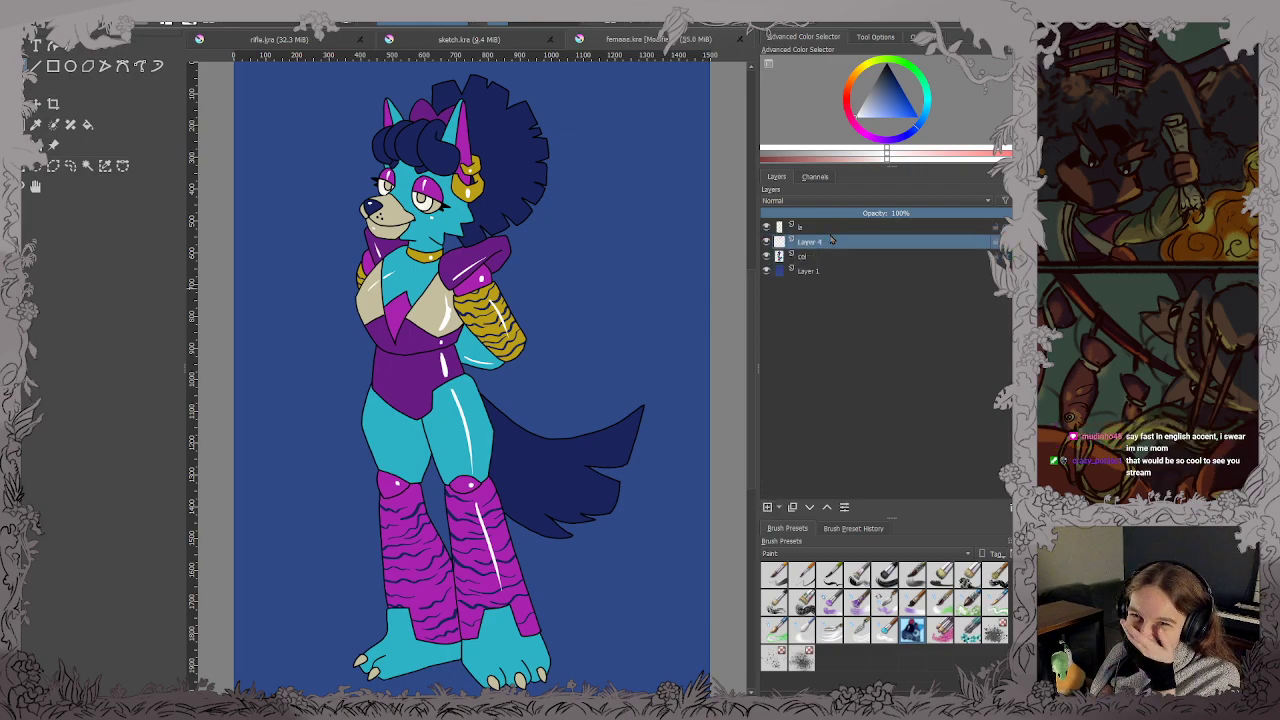
# Hide the line-art layer and briefly toggle the col layer off and on to check the flat colours.
pyautogui.click(766, 228)
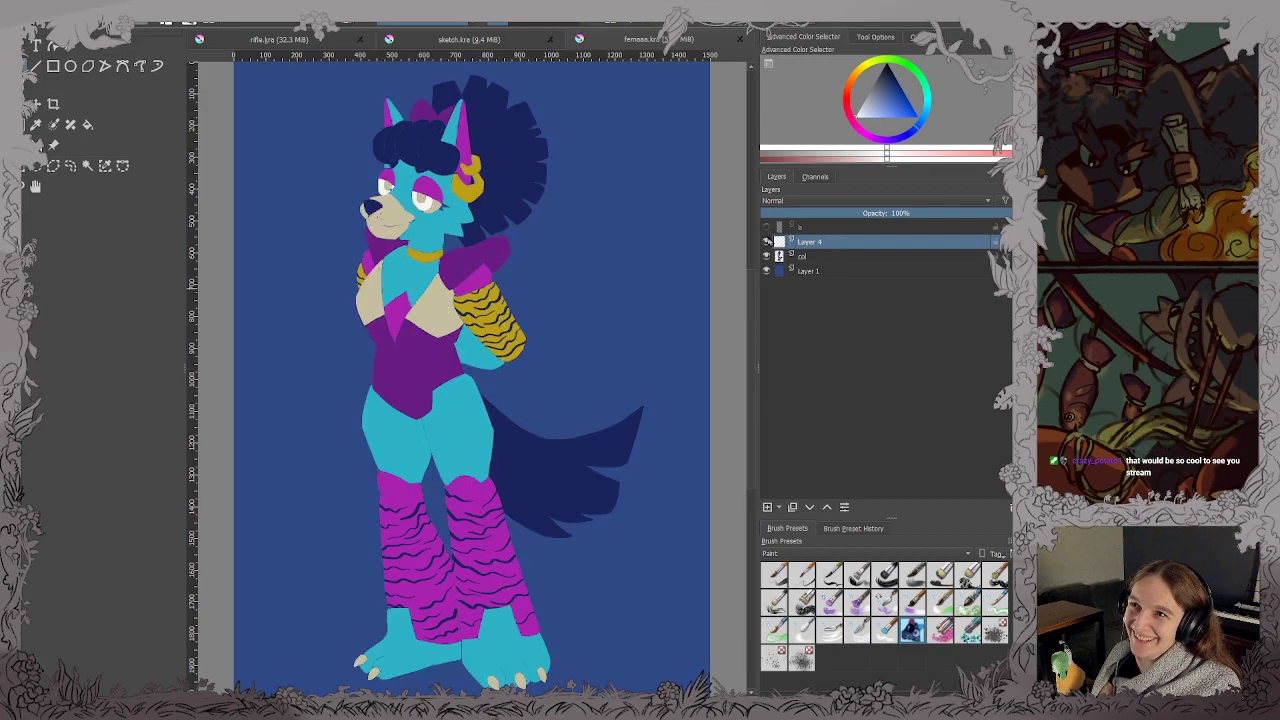
pyautogui.click(766, 256)
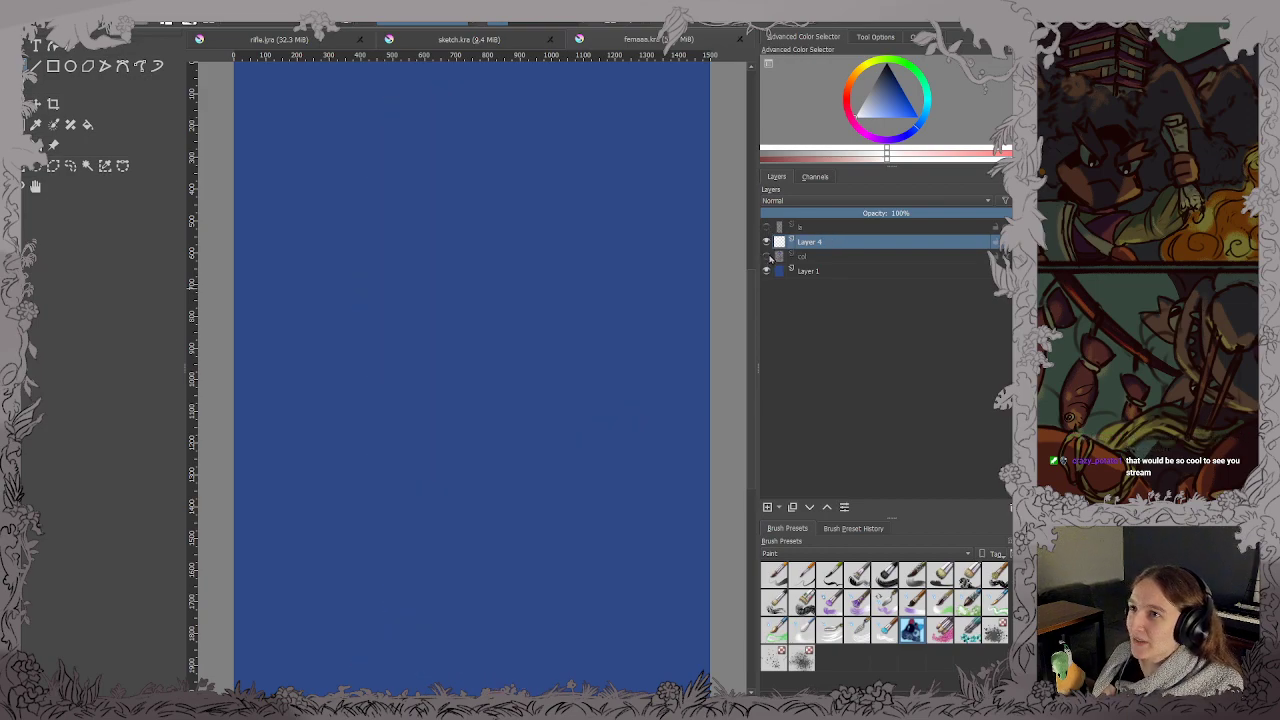
pyautogui.click(766, 256)
# Select the cyan face, neck, chest and the small patch beside the far eye with the contiguous selection tool.
pyautogui.click(88, 166)
pyautogui.scroll(3, 395, 262)
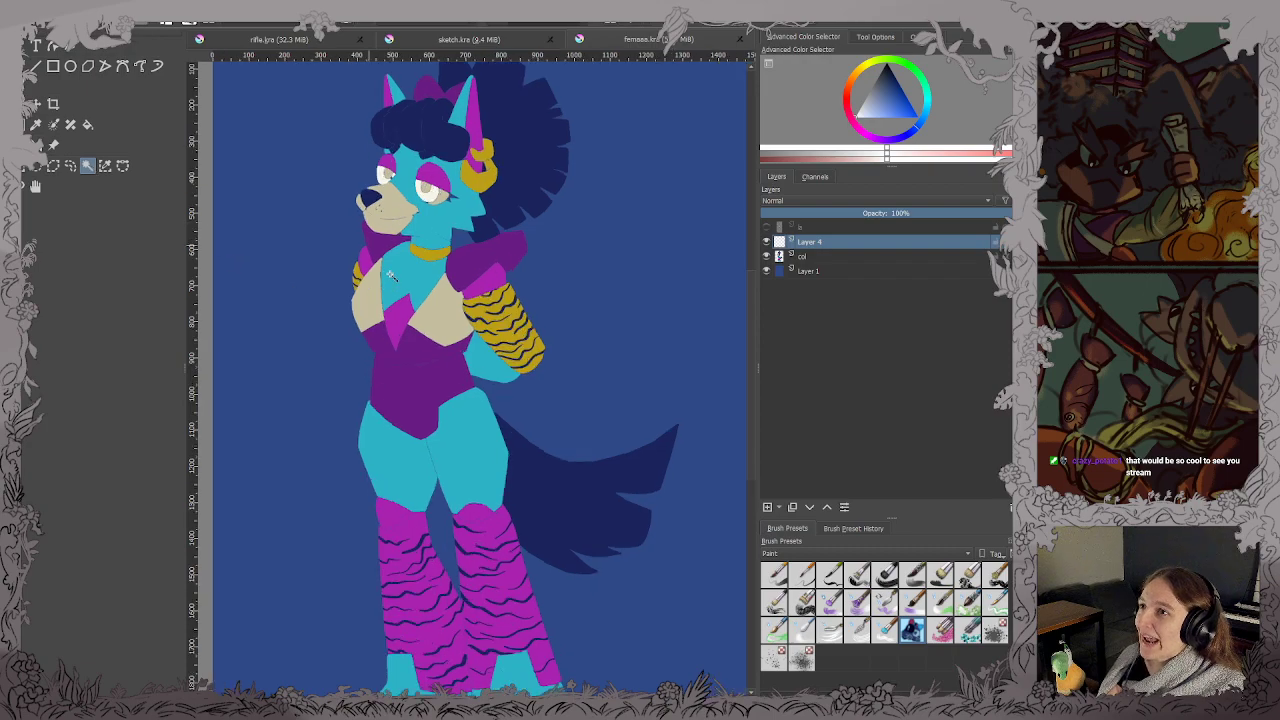
pyautogui.moveTo(428, 210); pyautogui.dragTo(420, 292)
pyautogui.click(470, 255)
pyautogui.click(508, 327)
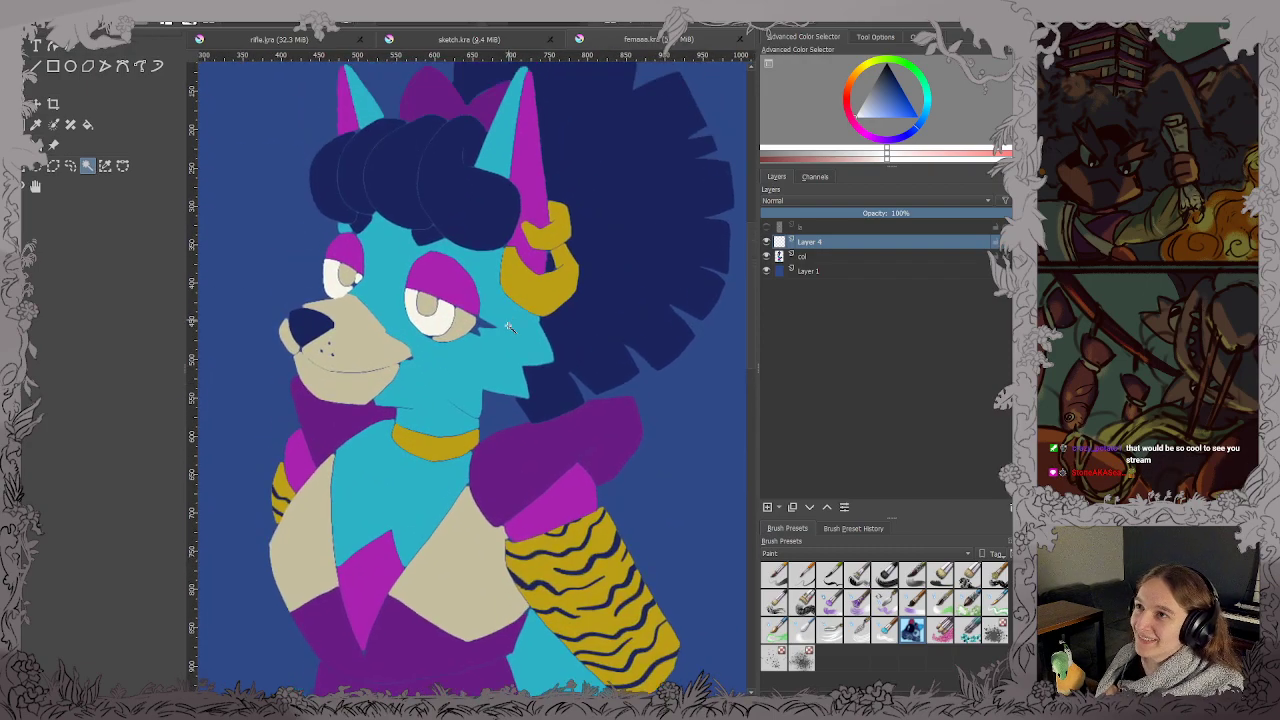
pyautogui.click(463, 362)
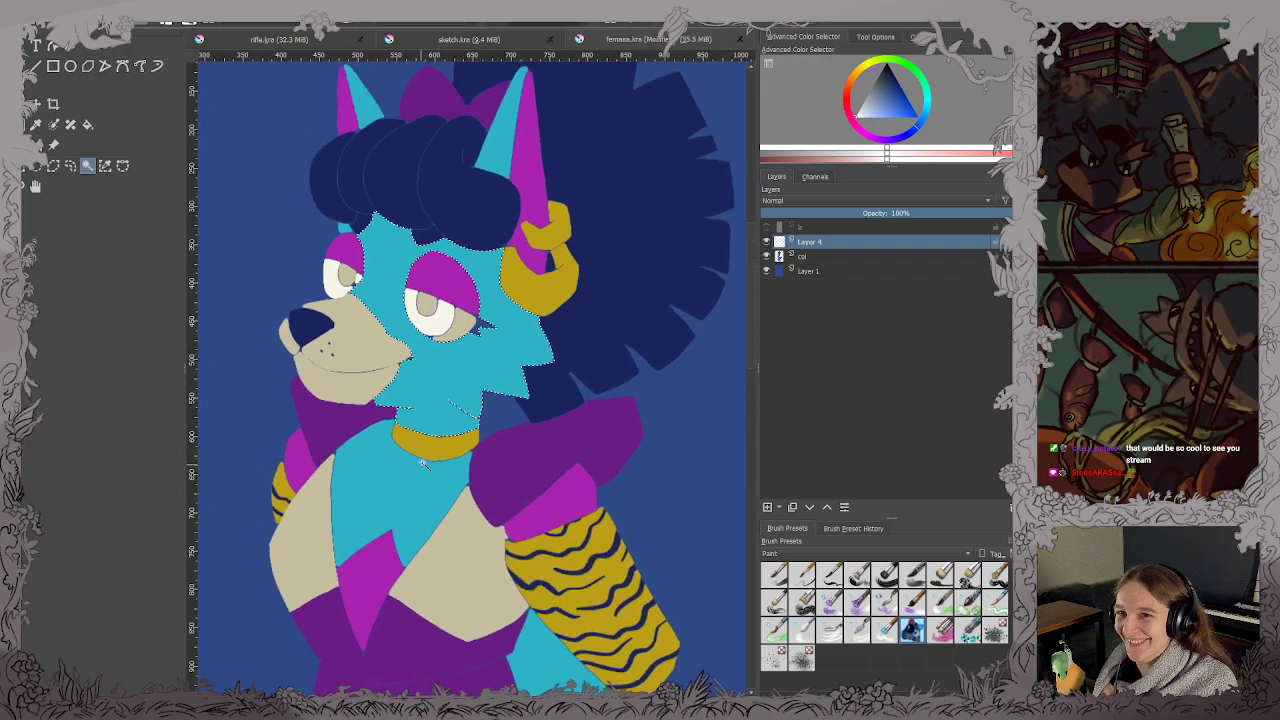
pyautogui.keyDown('shift'); pyautogui.click(428, 470); pyautogui.keyUp('shift')
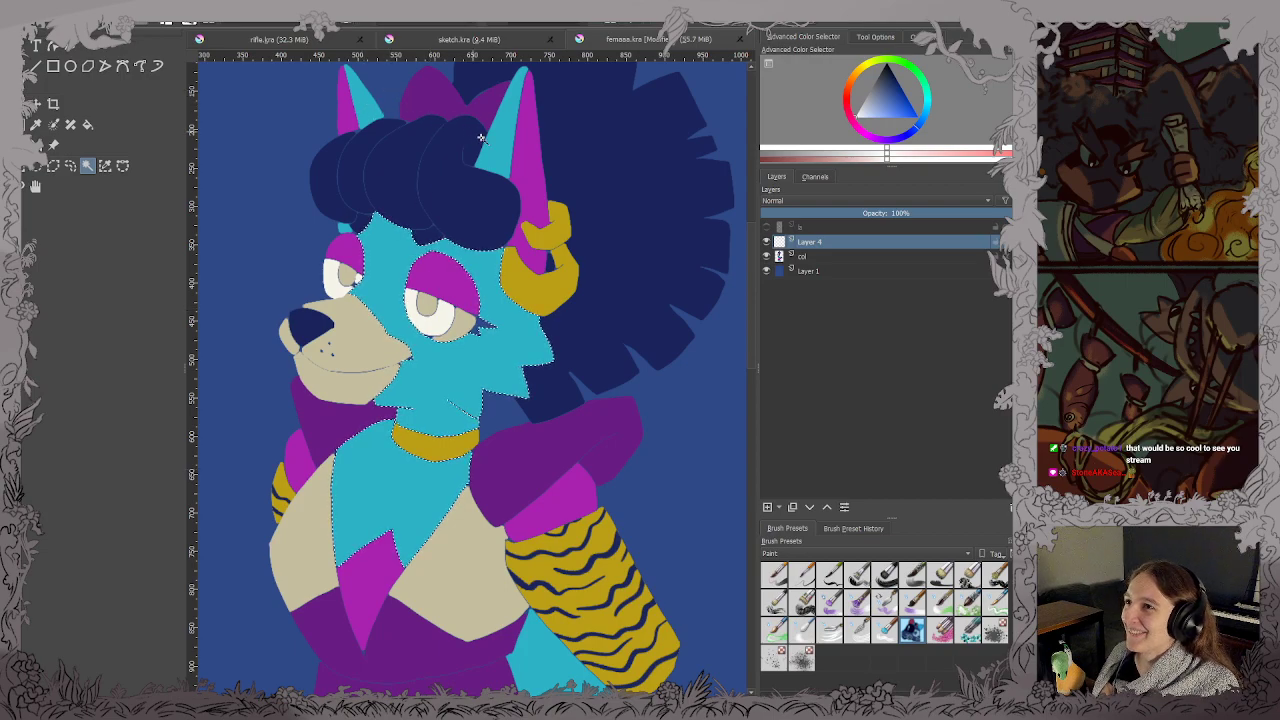
pyautogui.scroll(5, 366, 208)
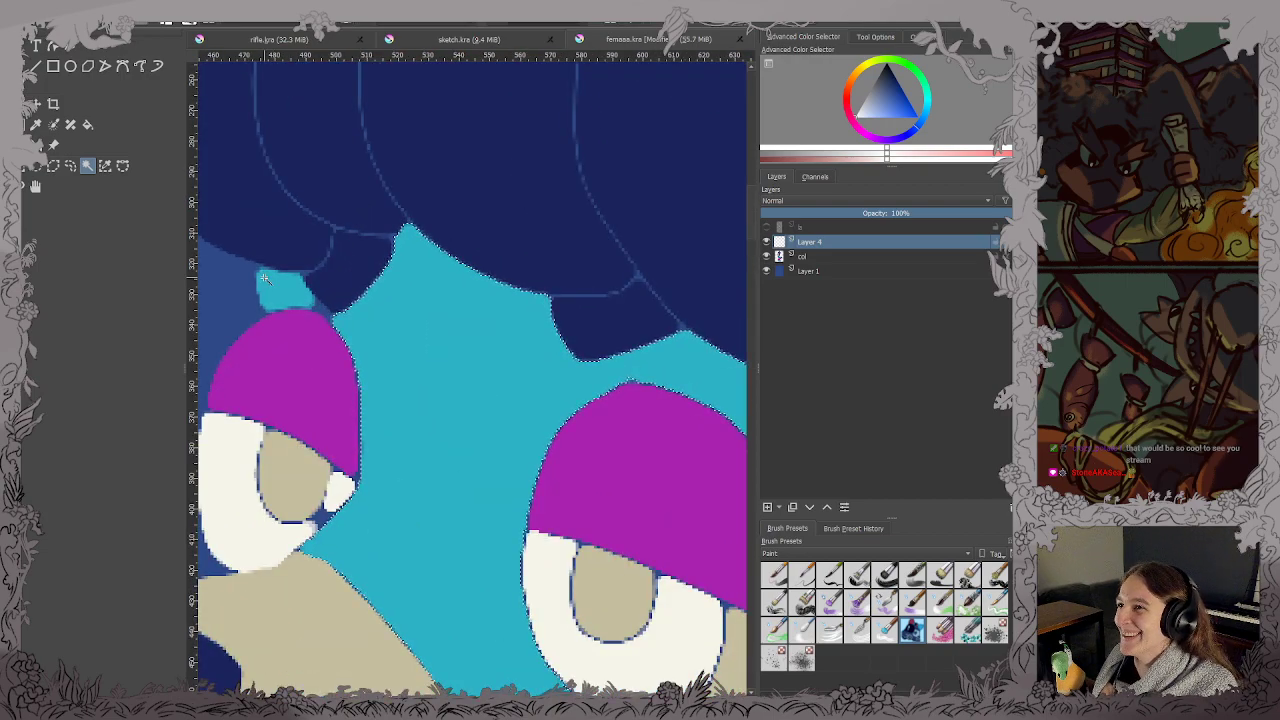
pyautogui.press('b')
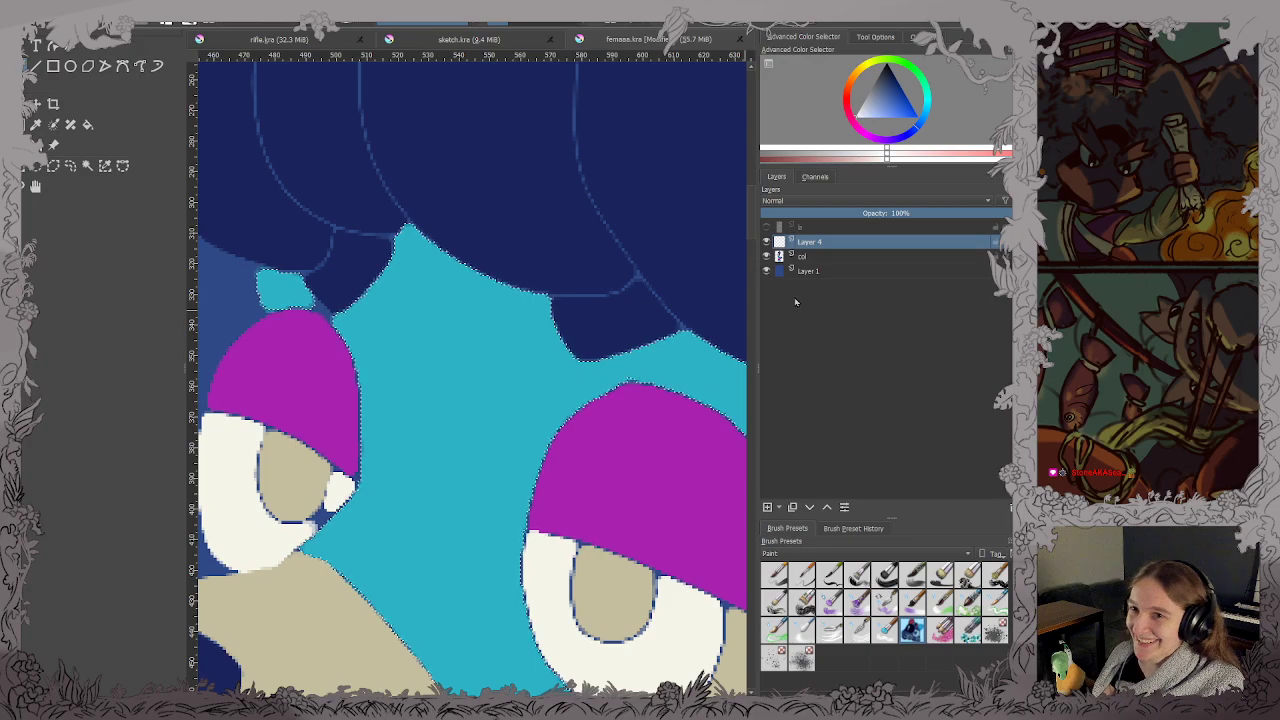
# Save the drawing and briefly show the line-art layer to check the cyan body areas against it.
pyautogui.hotkey('ctrl', 's')
pyautogui.click(767, 227)
pyautogui.scroll(-5, 620, 365)
pyautogui.moveTo(620, 365); pyautogui.dragTo(525, 84)
pyautogui.click(87, 165)
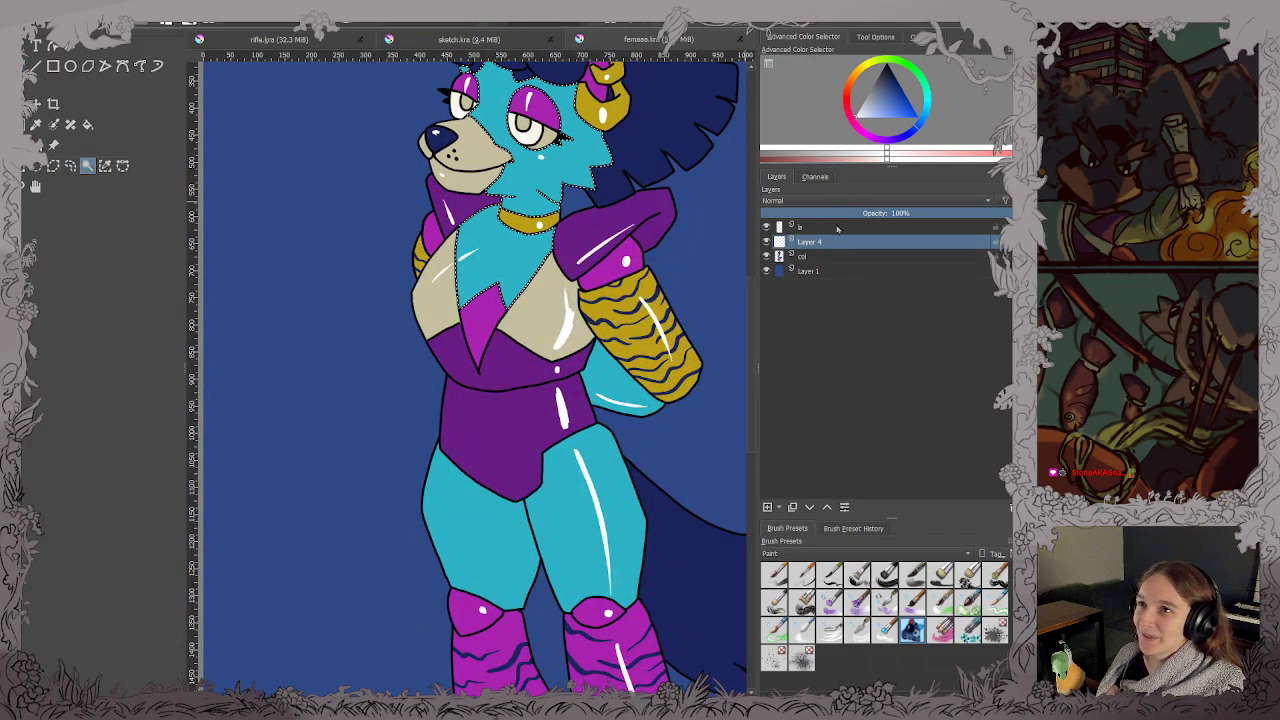
pyautogui.click(767, 227)
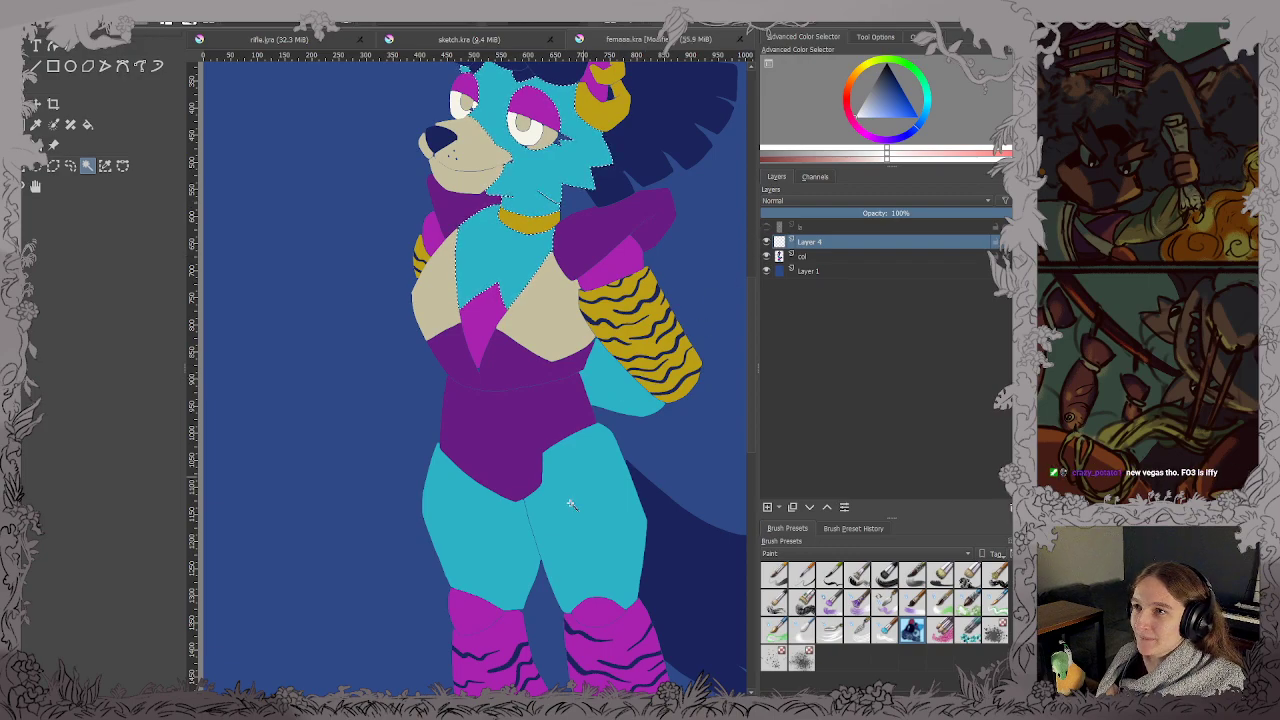
# Extend the selection to the cyan ears, forearm, thighs and feet, and show the line-art layer again.
pyautogui.scroll(-2, 520, 418)
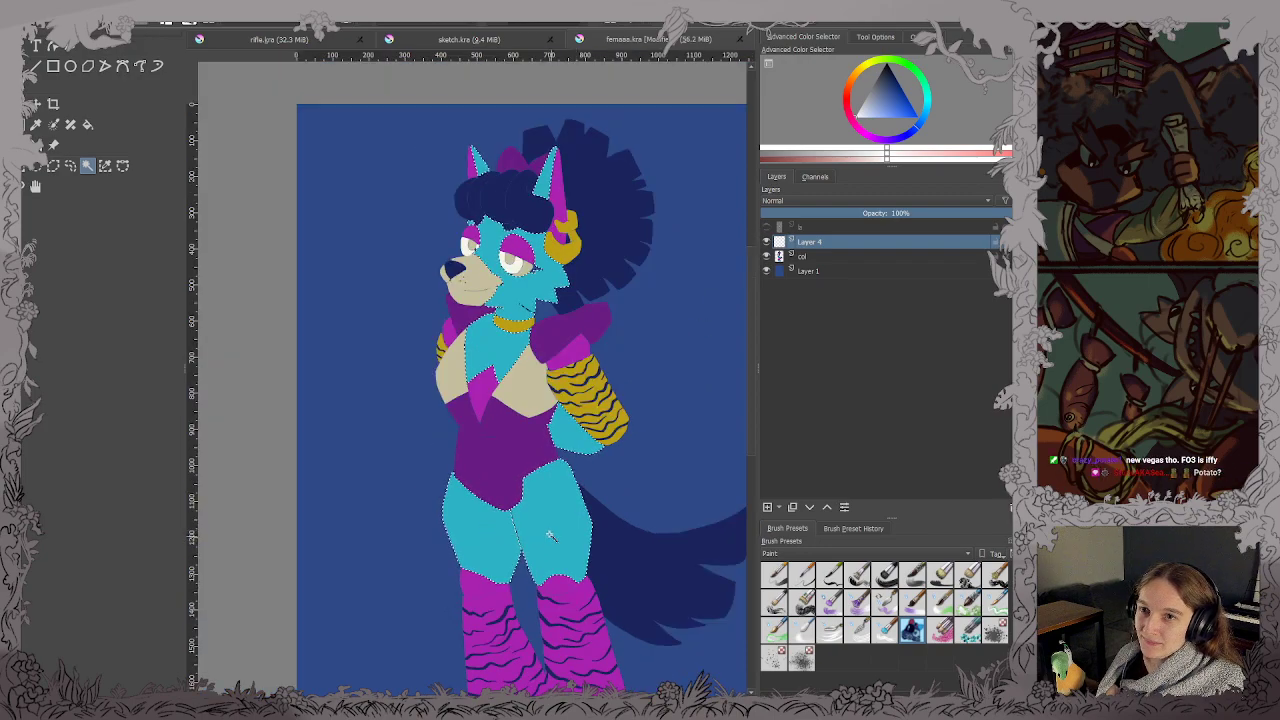
pyautogui.scroll(-3, 520, 418)
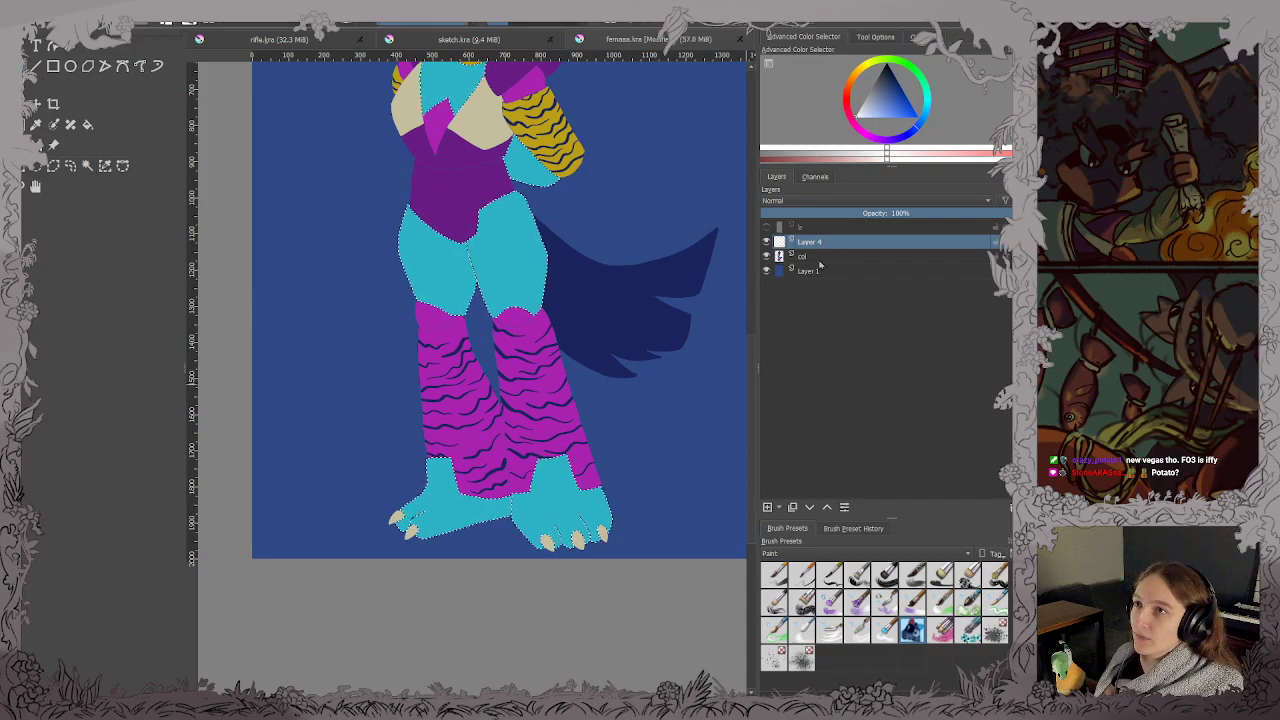
pyautogui.click(767, 227)
pyautogui.scroll(-2, 560, 231)
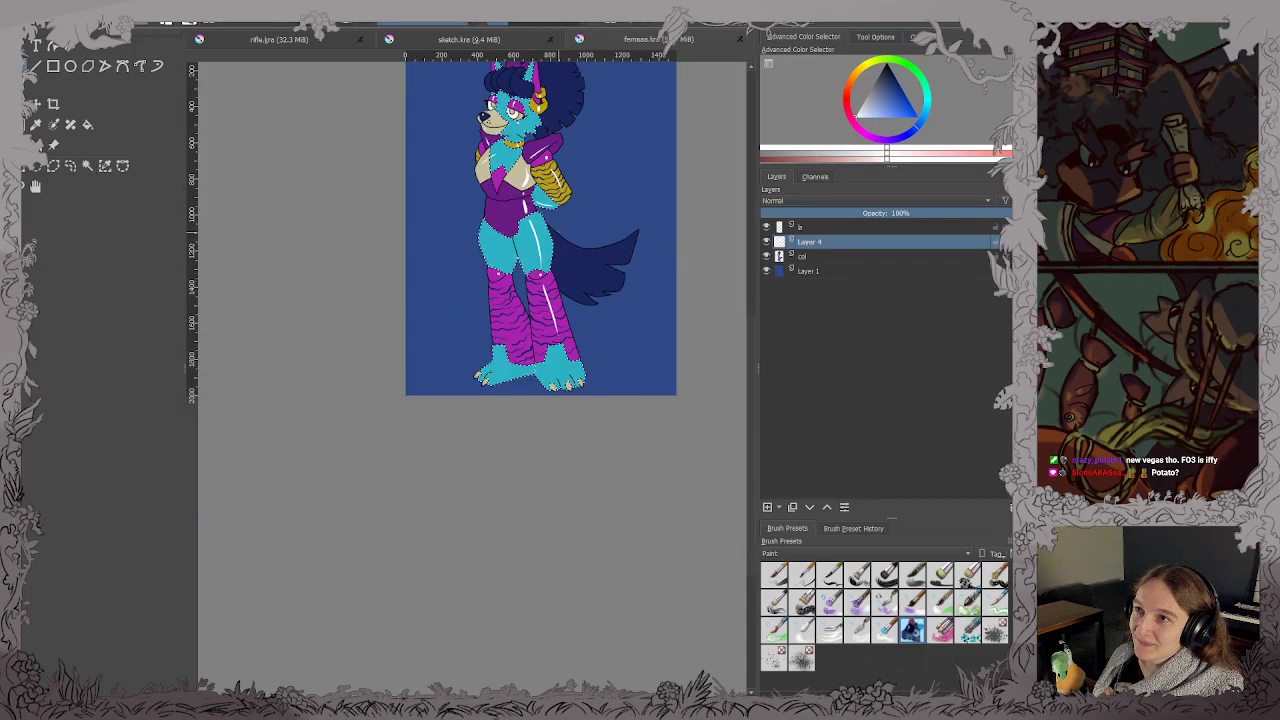
pyautogui.press('2')
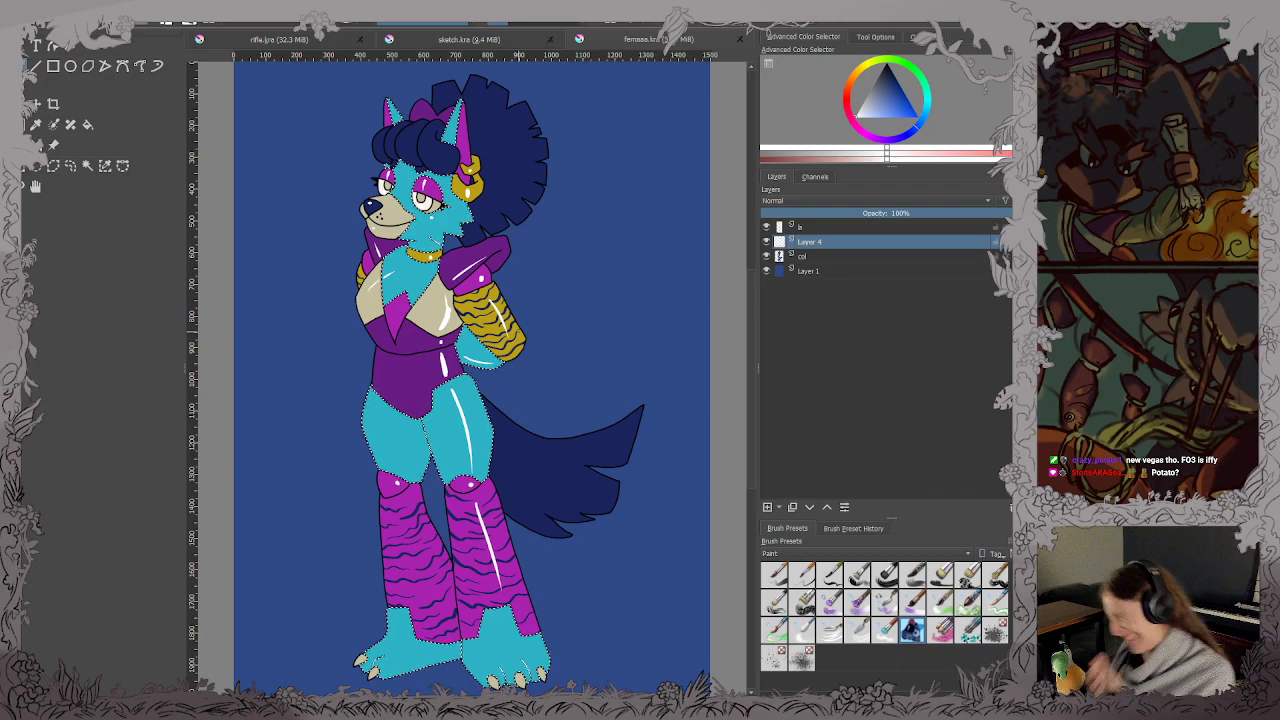
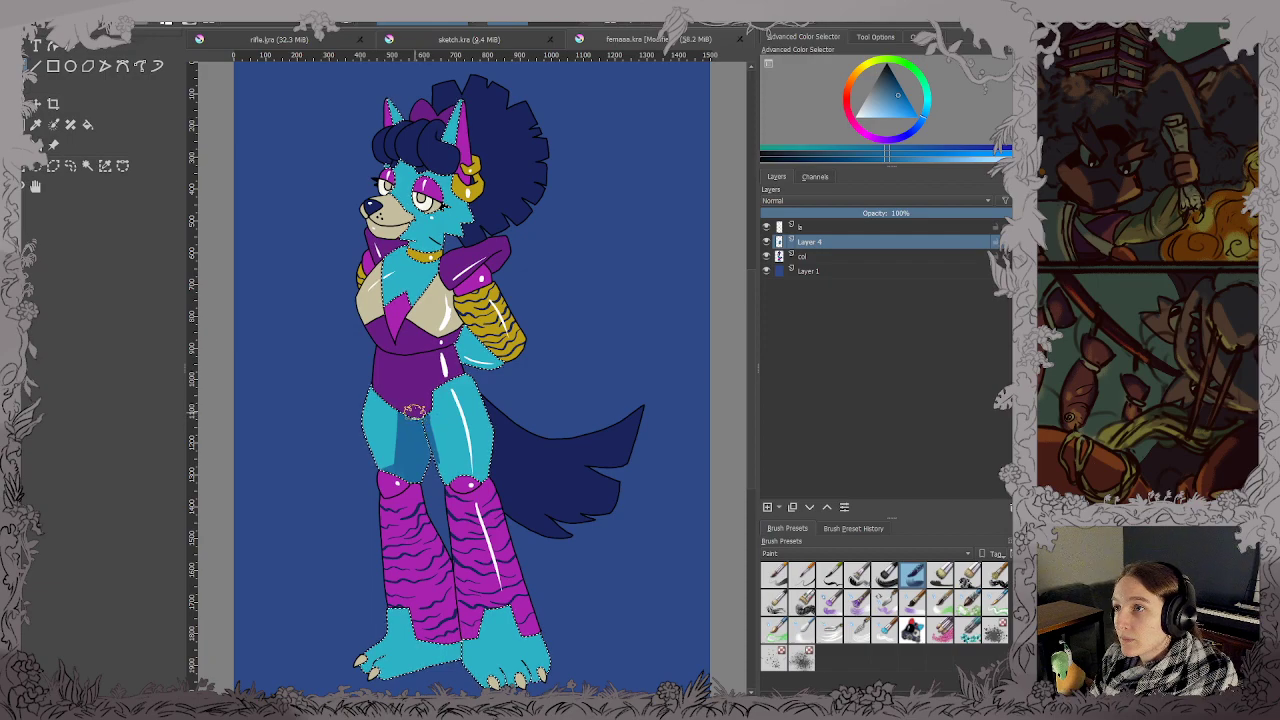
# Paint darker blue shading inside the selection along both thighs' edges and over the forearm below the gold armband.
pyautogui.scroll(3, 425, 420)
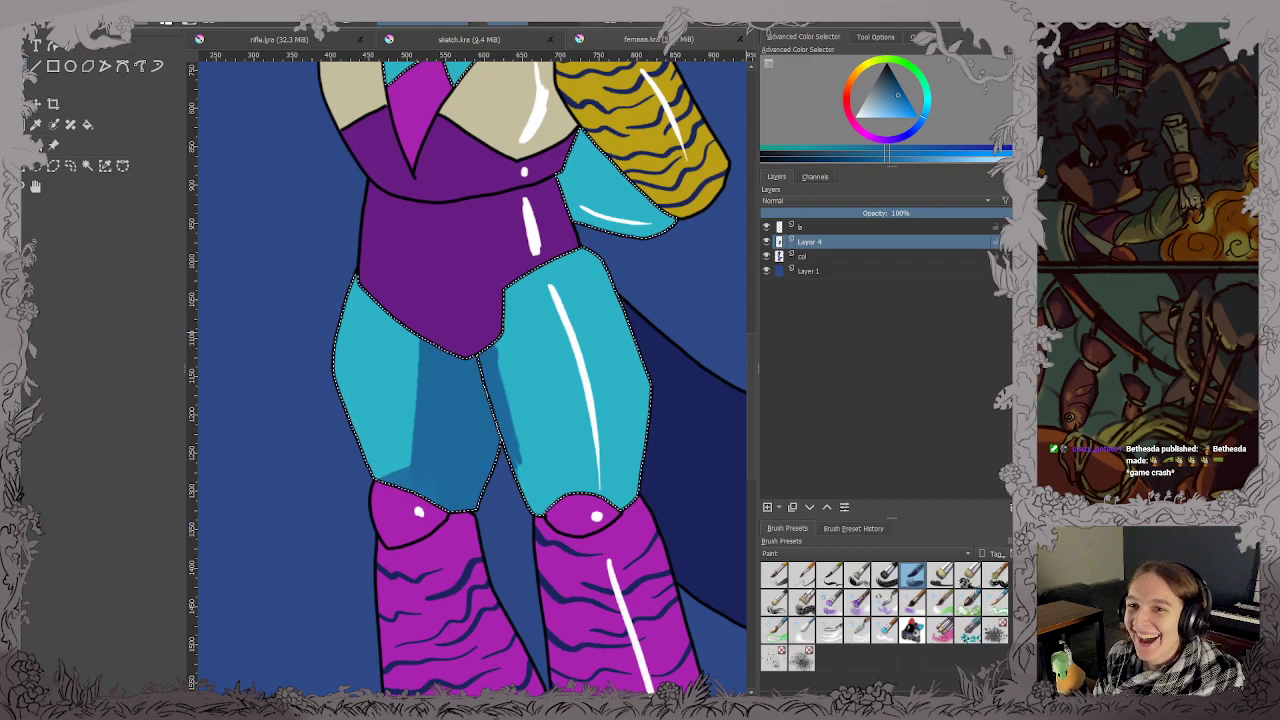
pyautogui.scroll(-1, 722, 478)
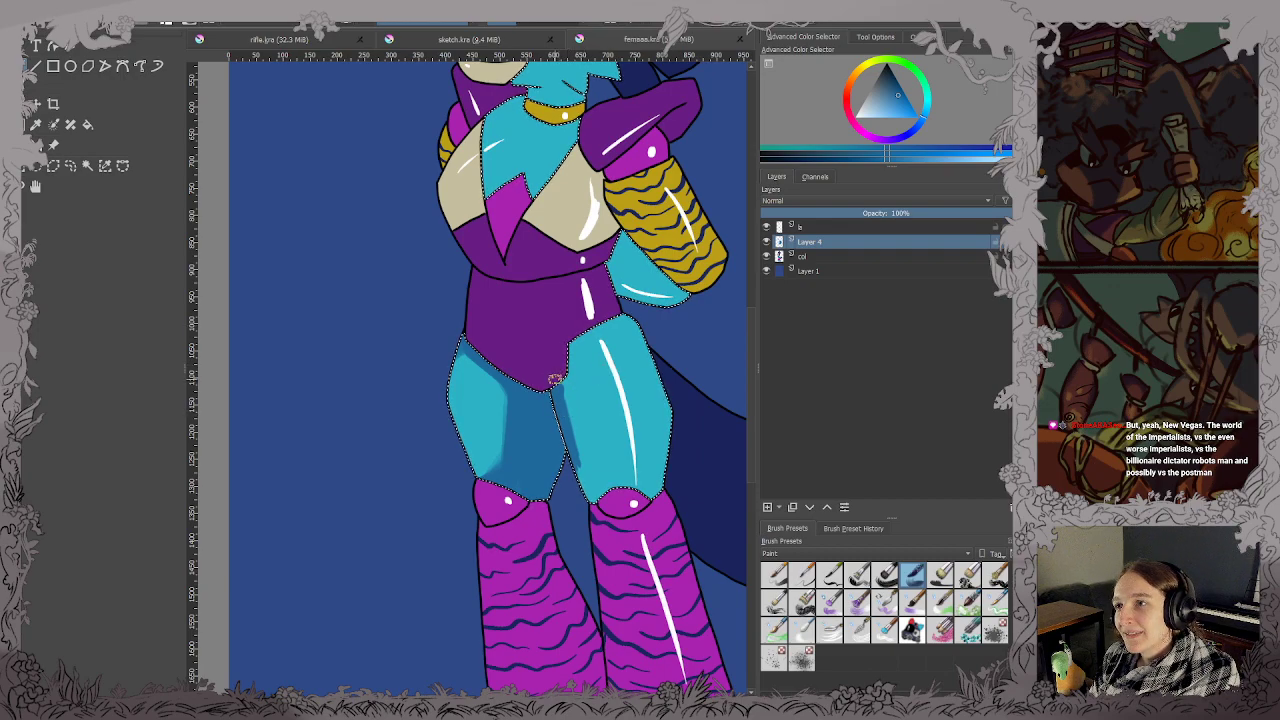
pyautogui.moveTo(576, 484); pyautogui.dragTo(549, 416)
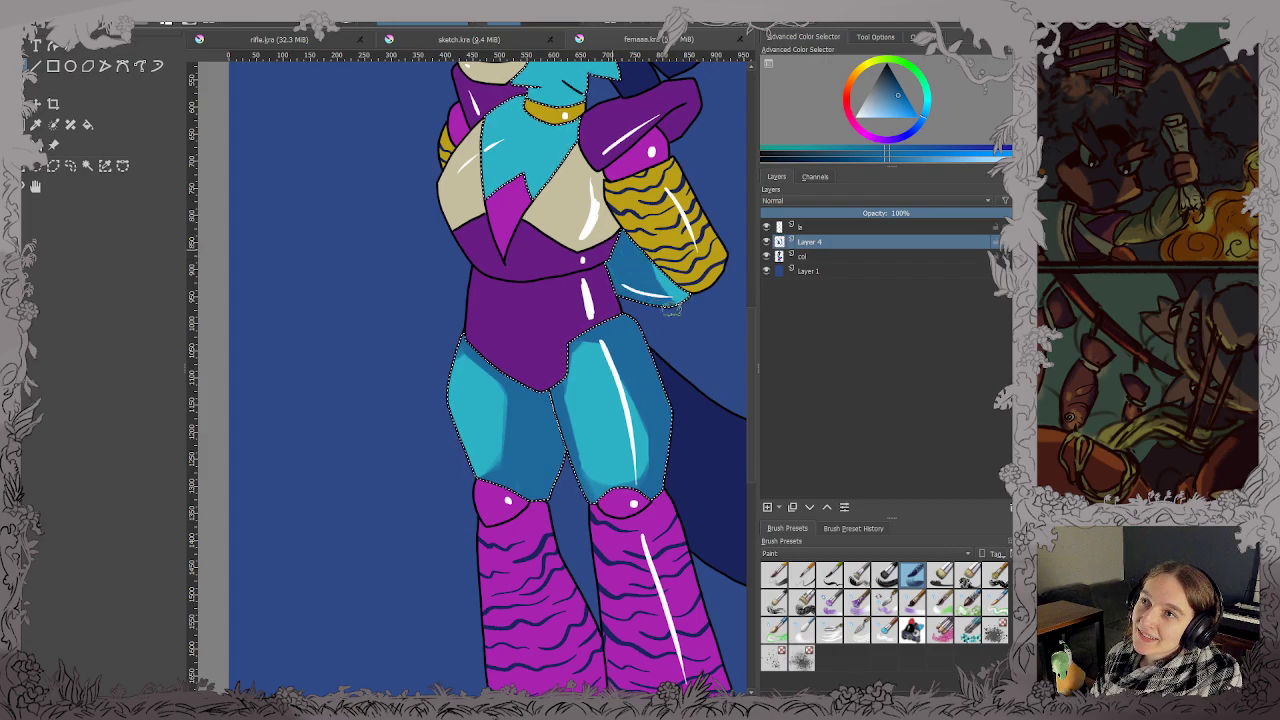
# Shade the rear foot's heel and the front foot's toes and outer edge in darker blue, and save the drawing.
pyautogui.scroll(-3, 690, 278)
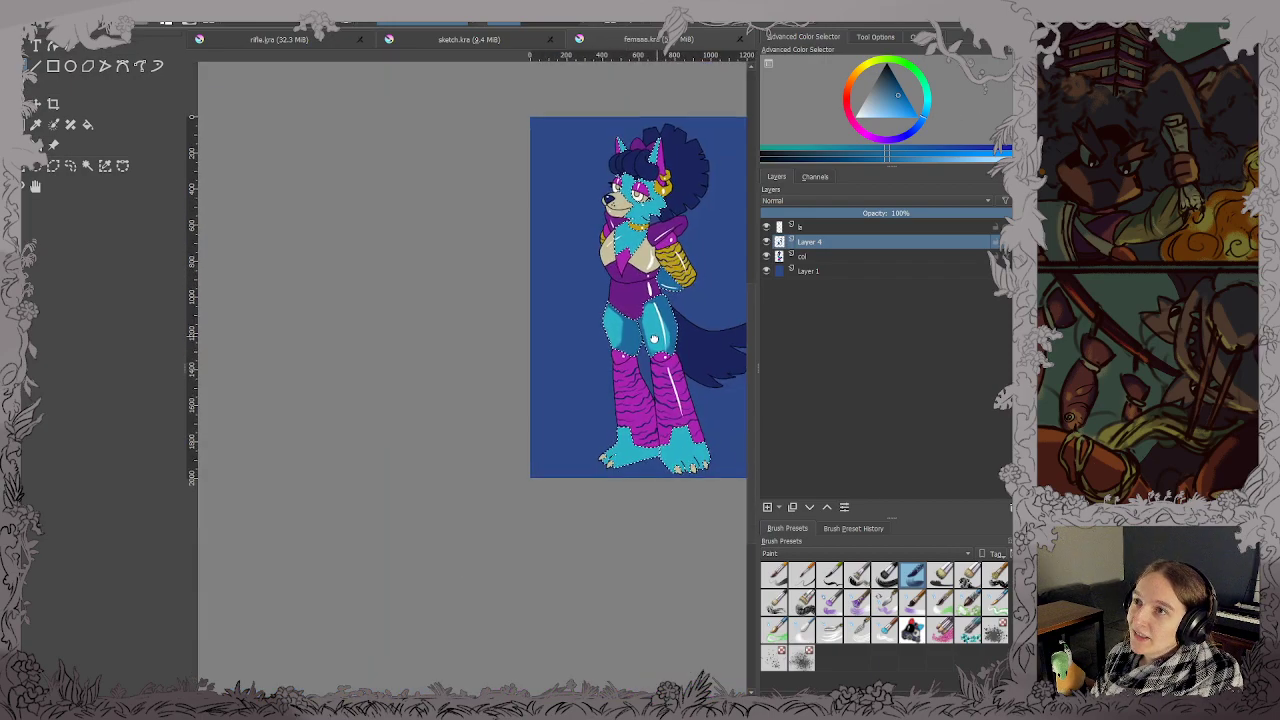
pyautogui.scroll(3, 655, 383)
pyautogui.moveTo(641, 437); pyautogui.dragTo(495, 329)
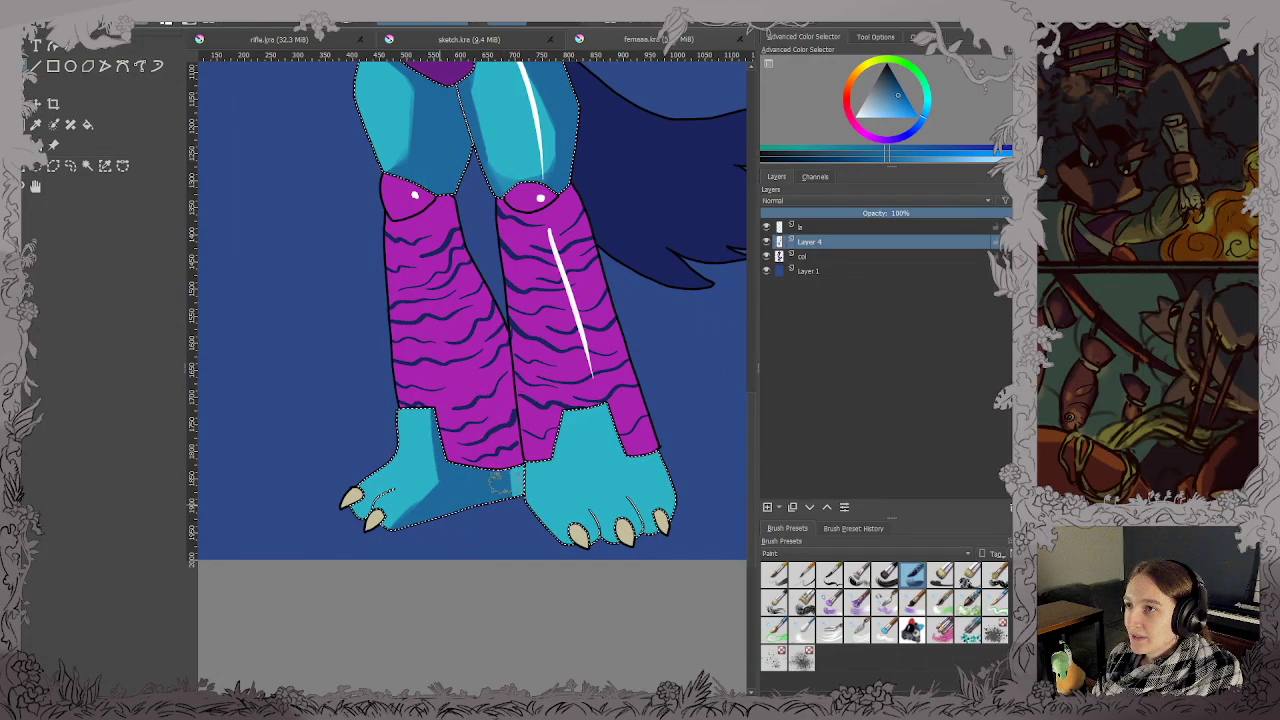
pyautogui.moveTo(499, 483); pyautogui.dragTo(512, 485)
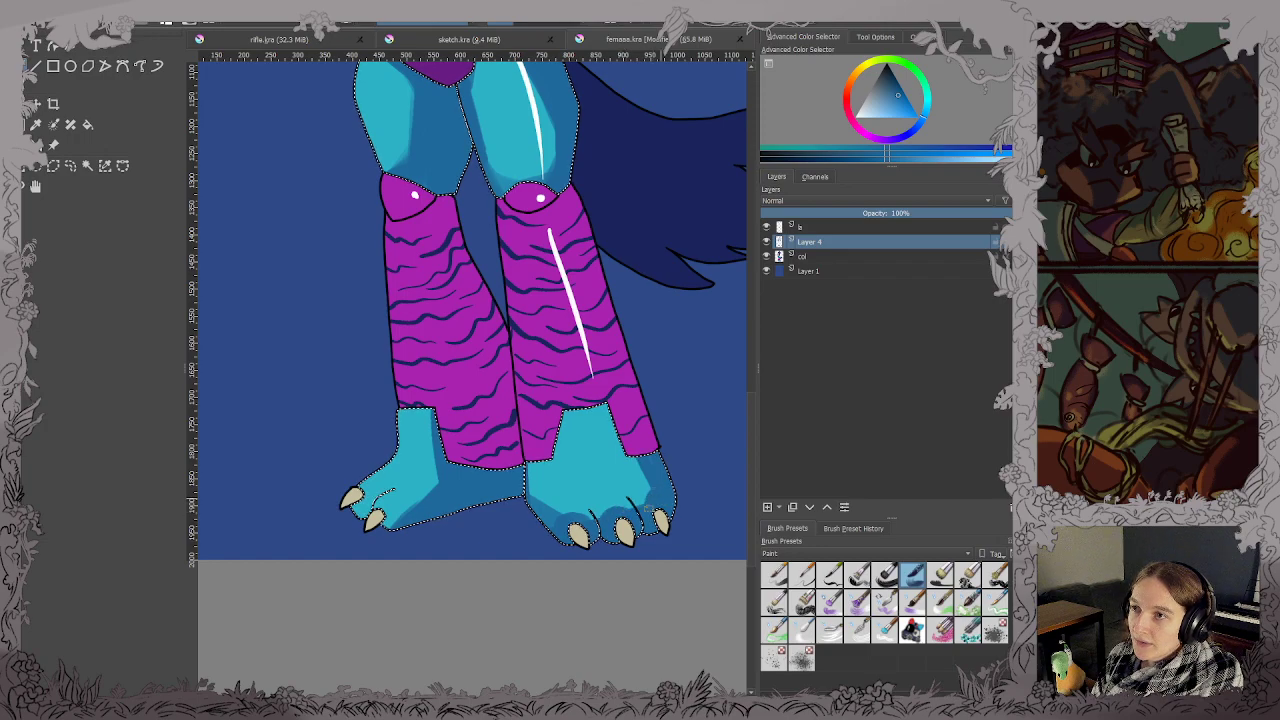
pyautogui.hotkey('ctrl', 's')
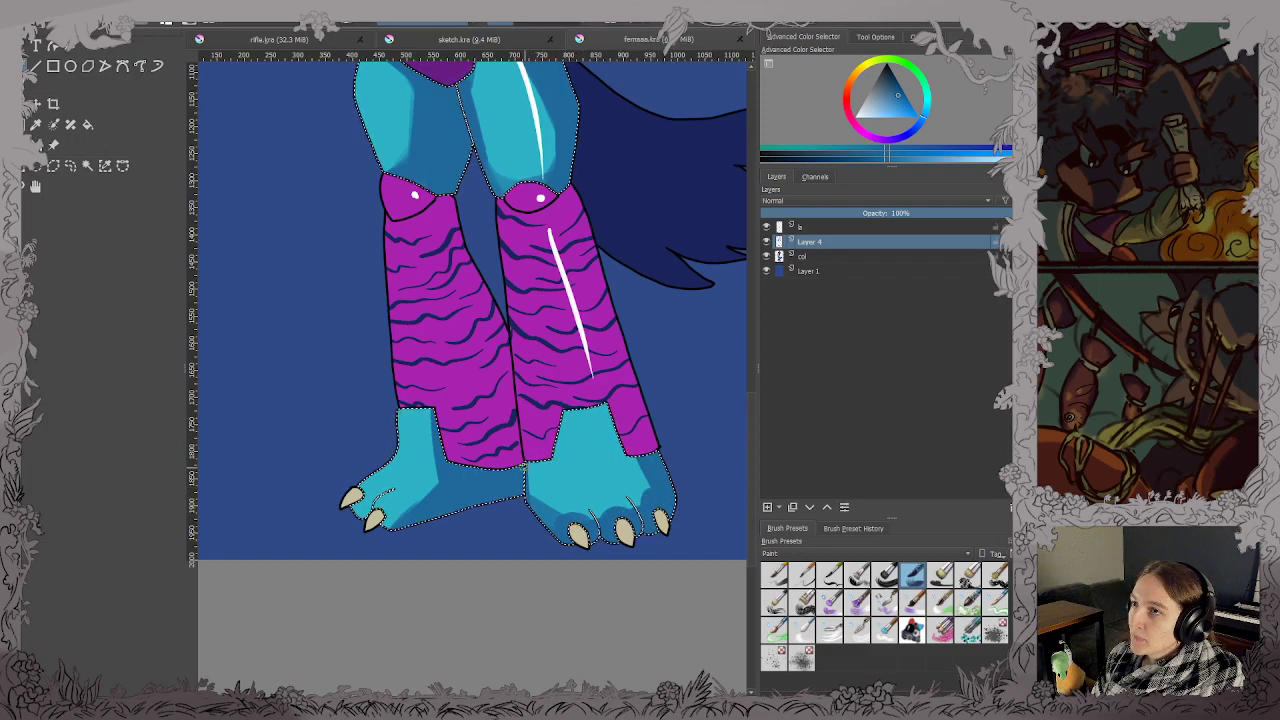
# Paint darker blue shadows on both ankles just below the magenta leggings' hems, saving the drawing.
pyautogui.hotkey('ctrl', 'shift', 'a')
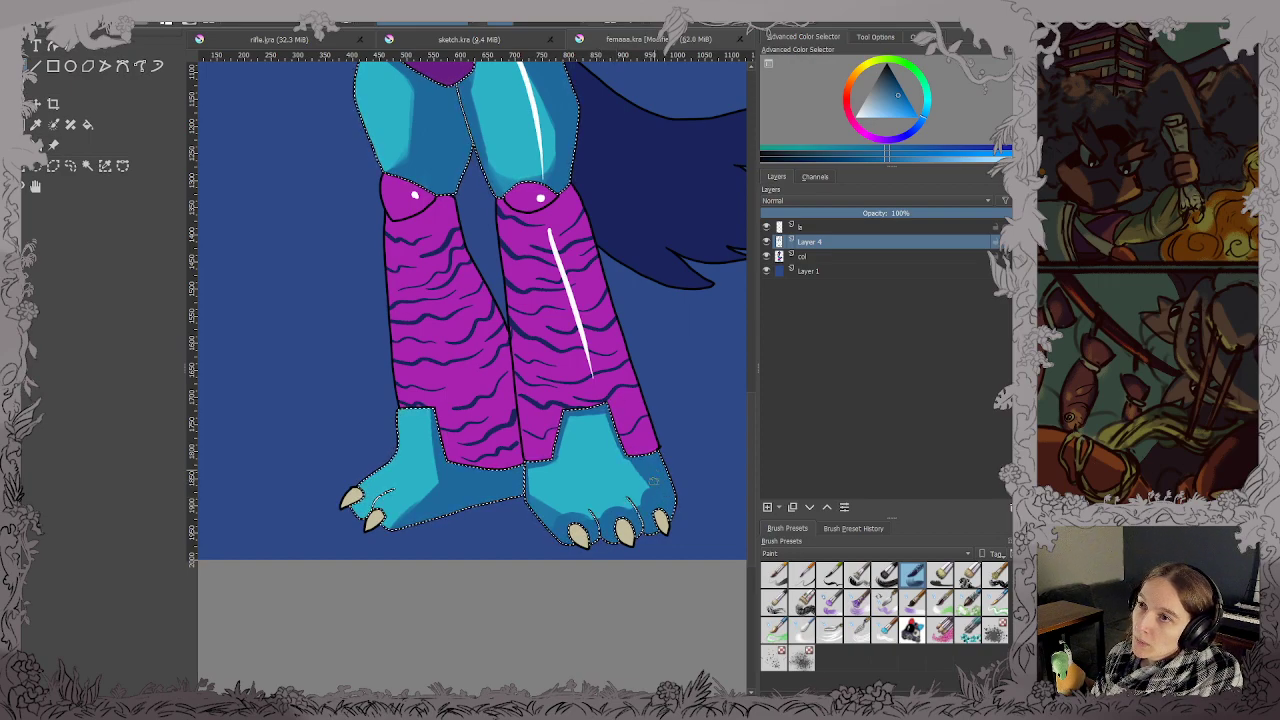
pyautogui.hotkey('ctrl', 's')
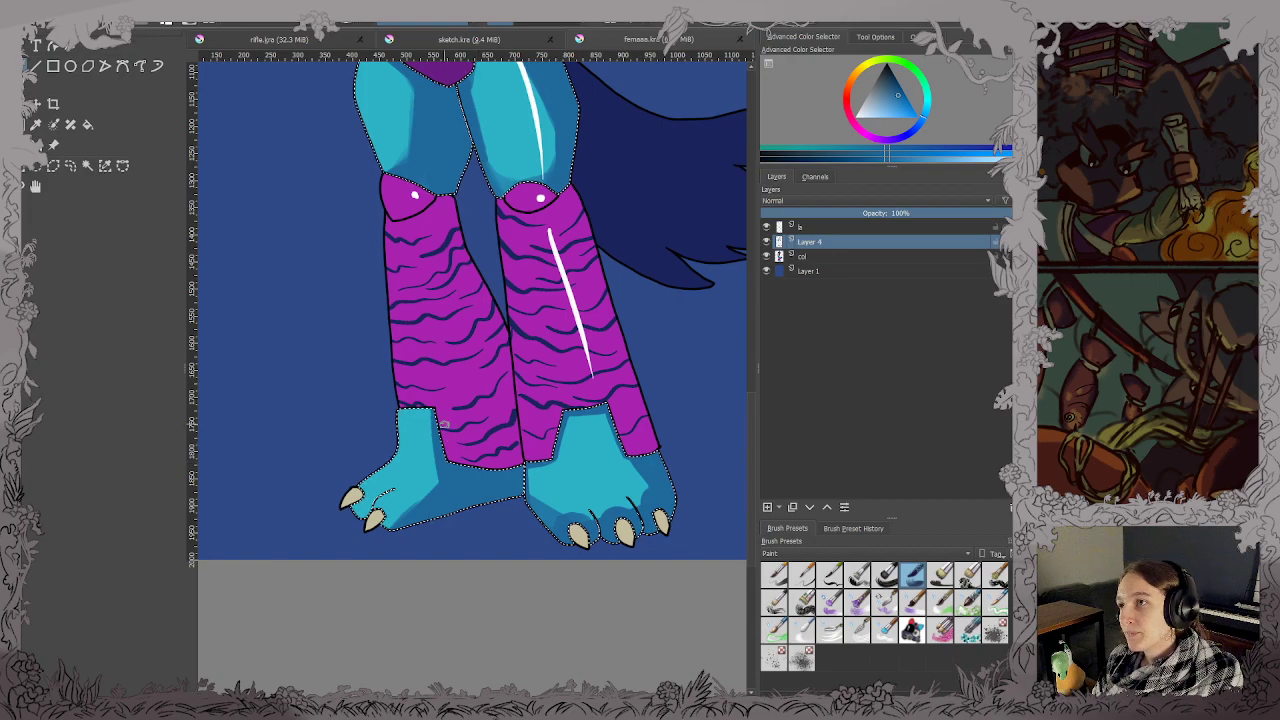
pyautogui.moveTo(455, 422); pyautogui.dragTo(415, 405)
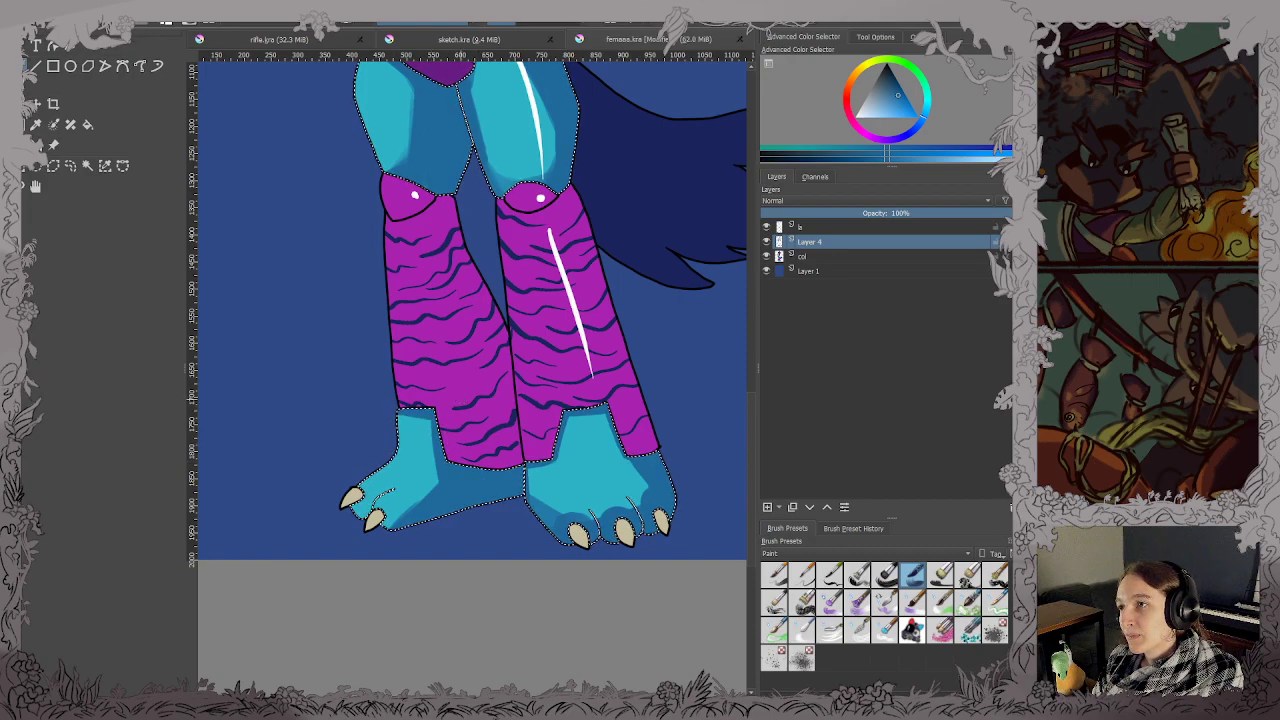
# Add darker blue shading around the toes and along the underside of the rear foot.
pyautogui.scroll(-1, 460, 399)
pyautogui.scroll(1, 476, 300)
pyautogui.moveTo(421, 490); pyautogui.dragTo(369, 369)
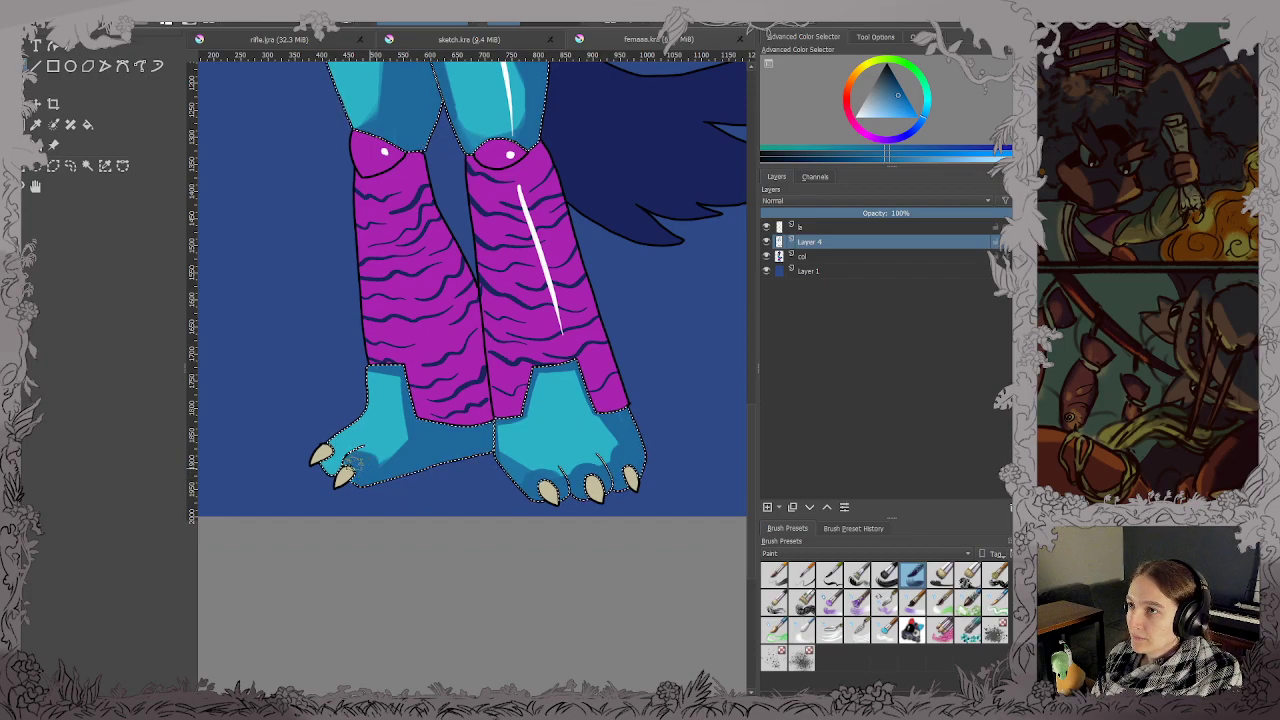
pyautogui.click(414, 449)
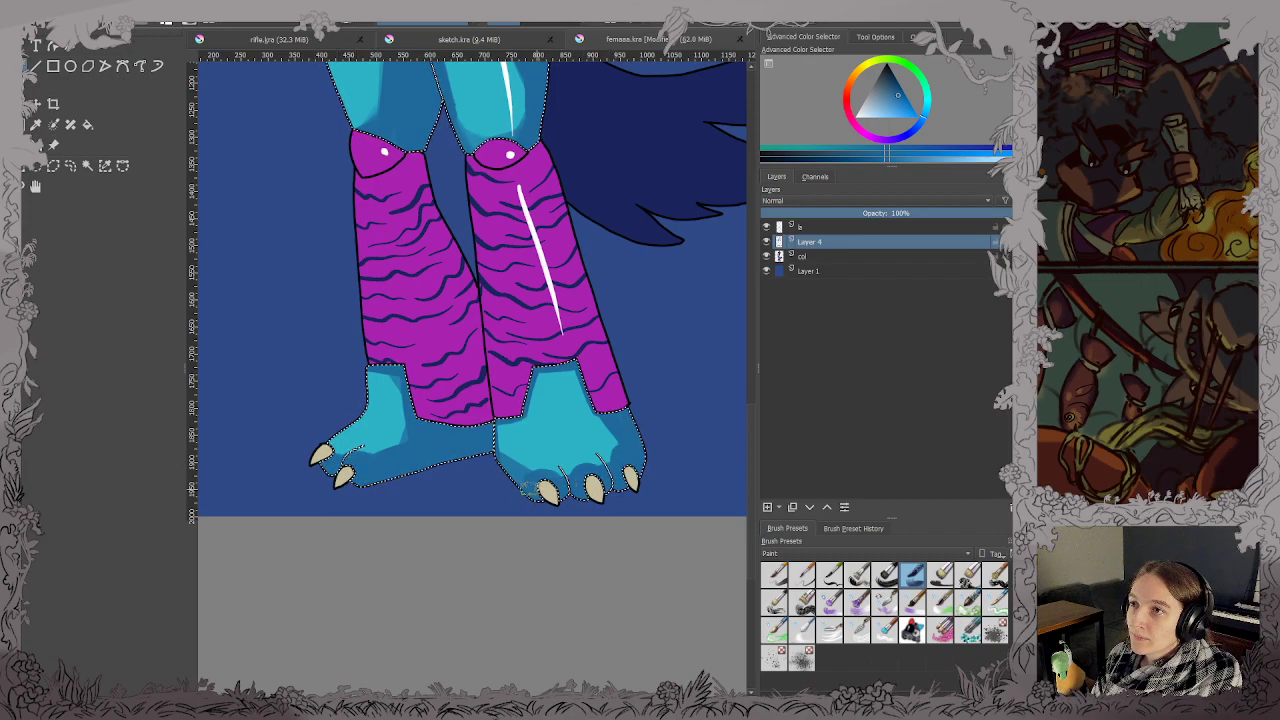
# Paint darker blue shadows on the neck under the jaw and on the upper chest below the gold necklace.
pyautogui.scroll(10, 645, 460)
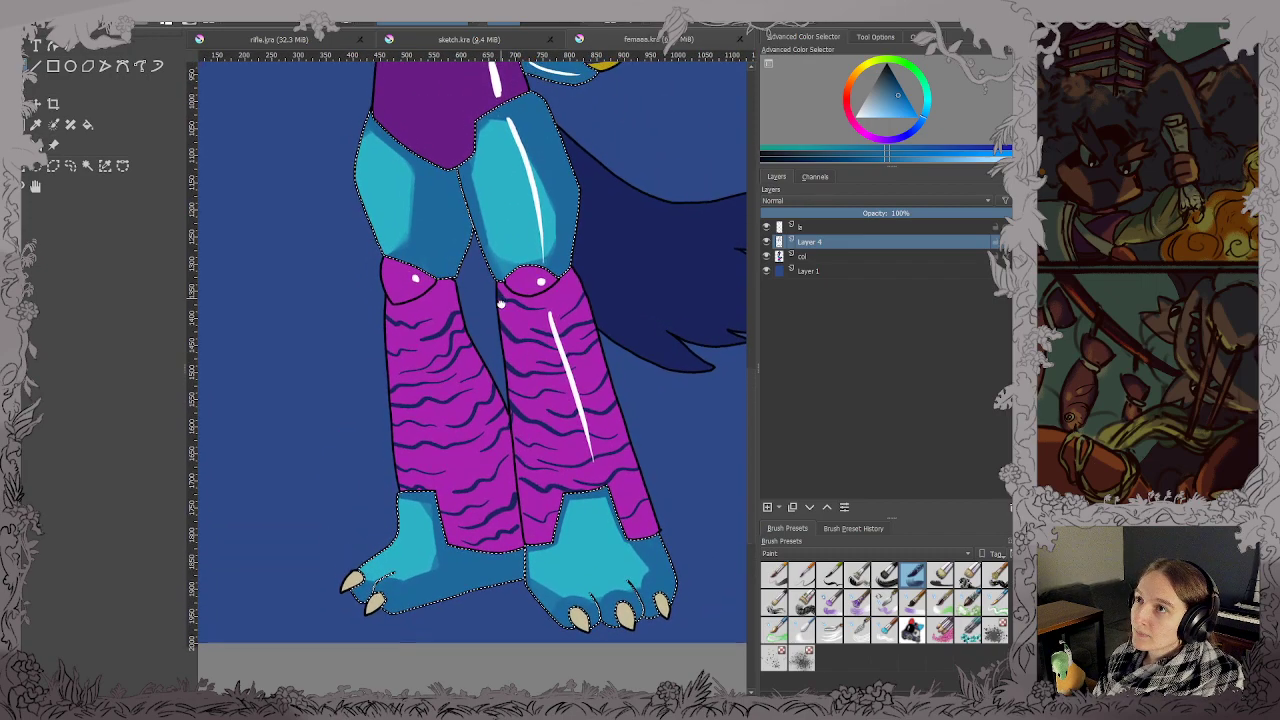
pyautogui.scroll(2, 474, 294)
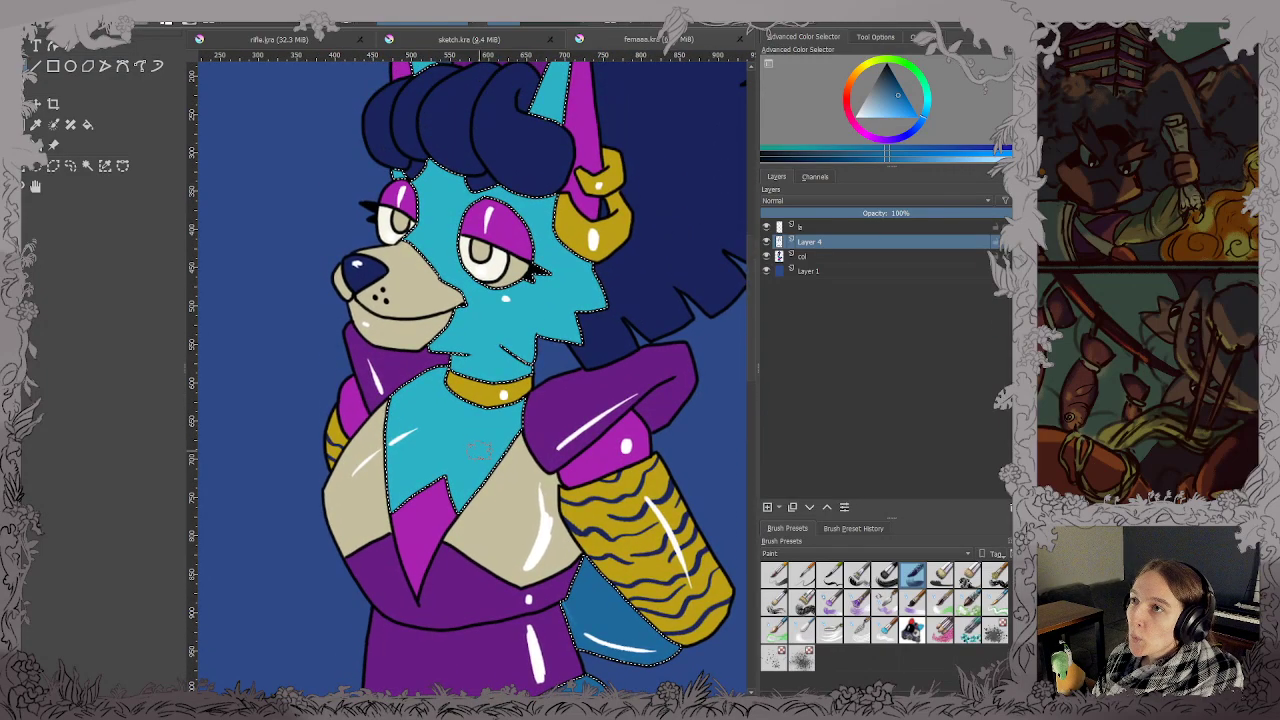
pyautogui.moveTo(418, 348)
pyautogui.mouseDown()
pyautogui.moveTo(470, 369)
pyautogui.moveTo(442, 364)
pyautogui.moveTo(440, 336)
pyautogui.moveTo(595, 370)
pyautogui.moveTo(435, 364)
pyautogui.moveTo(538, 455)
pyautogui.moveTo(465, 401)
pyautogui.moveTo(450, 369)
pyautogui.moveTo(495, 373)
pyautogui.moveTo(410, 360)
pyautogui.mouseUp()
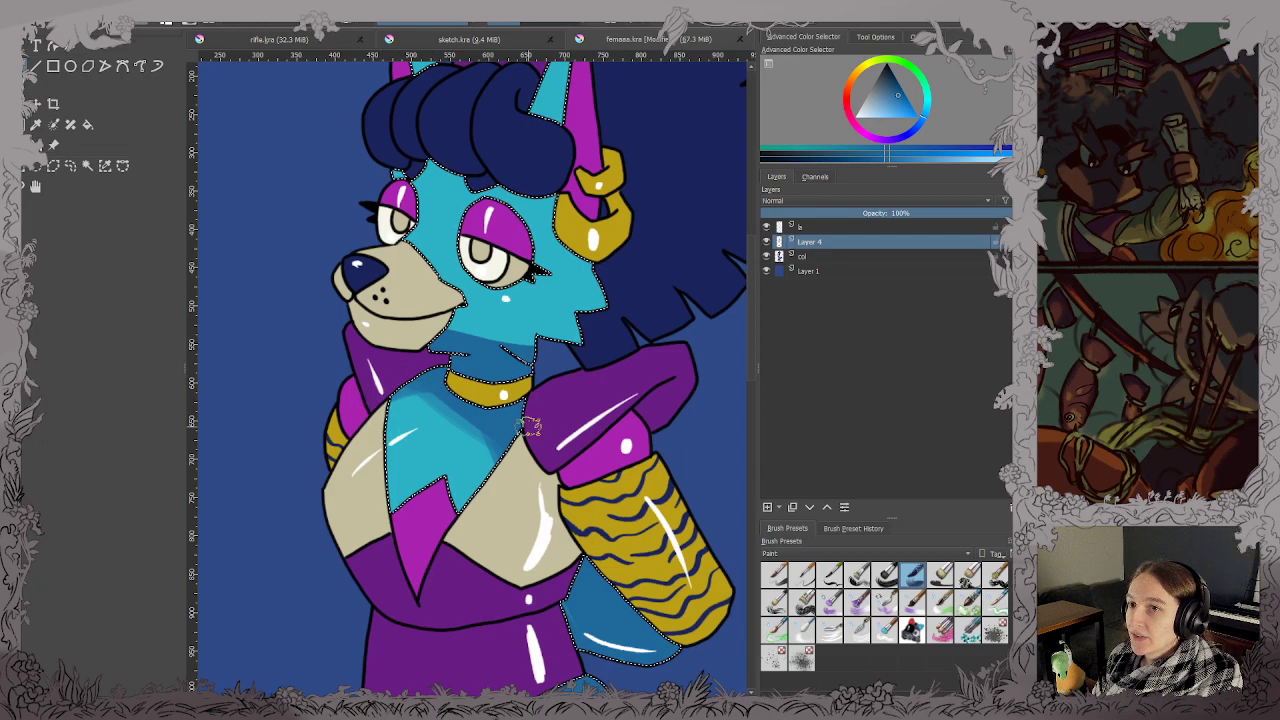
# Shade the forehead under the hair, the temple and the area beside the near eye in darker blue, saving the drawing.
pyautogui.scroll(1, 563, 370)
pyautogui.scroll(4, 562, 368)
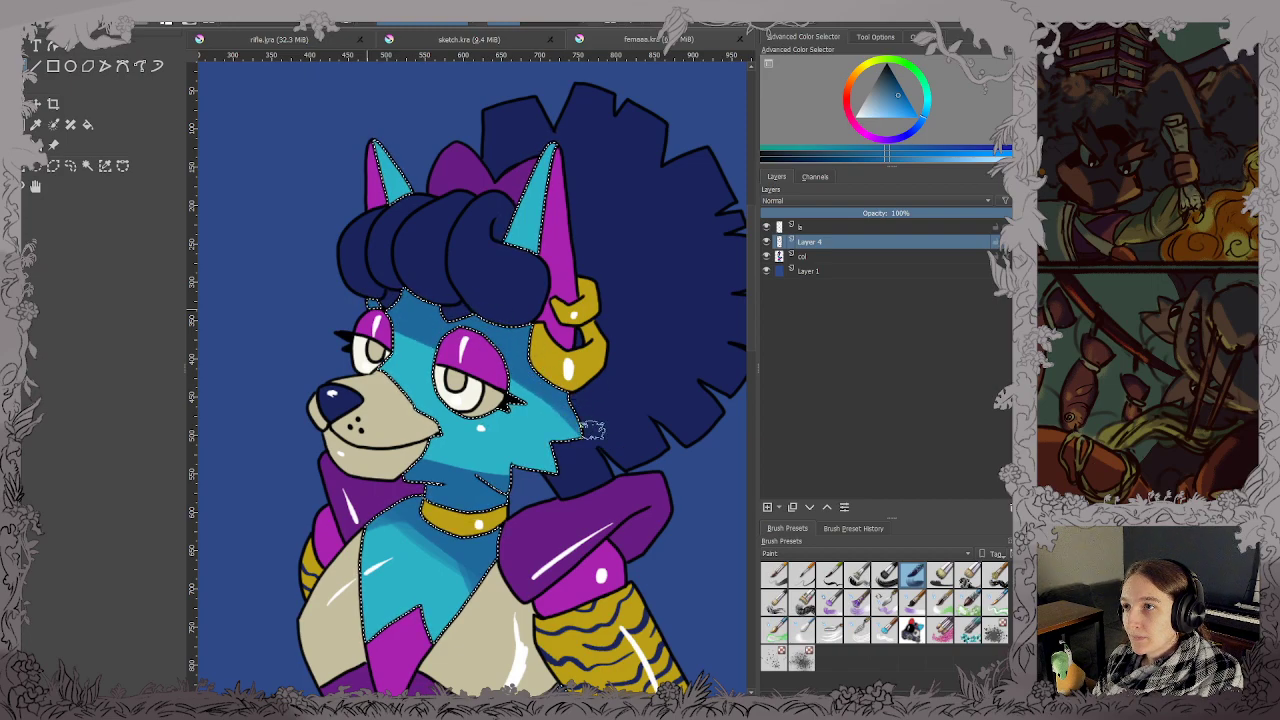
pyautogui.moveTo(592, 432); pyautogui.dragTo(430, 352)
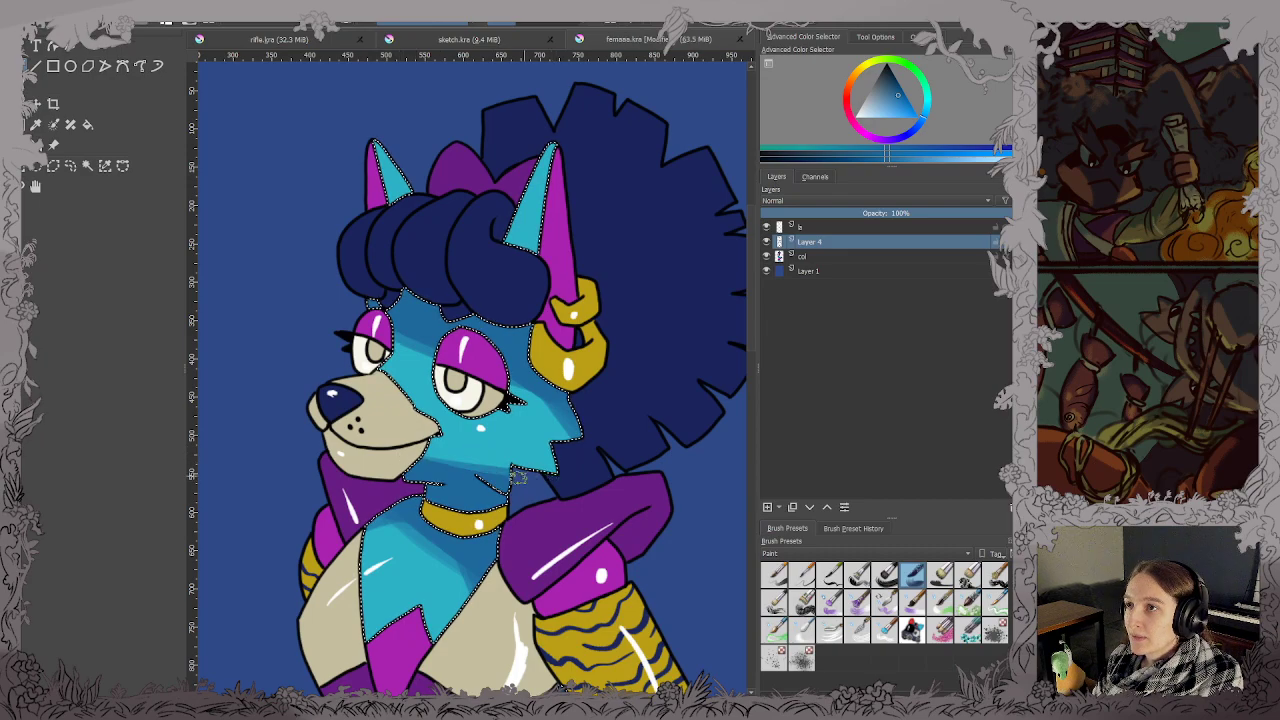
pyautogui.hotkey('ctrl', 's')
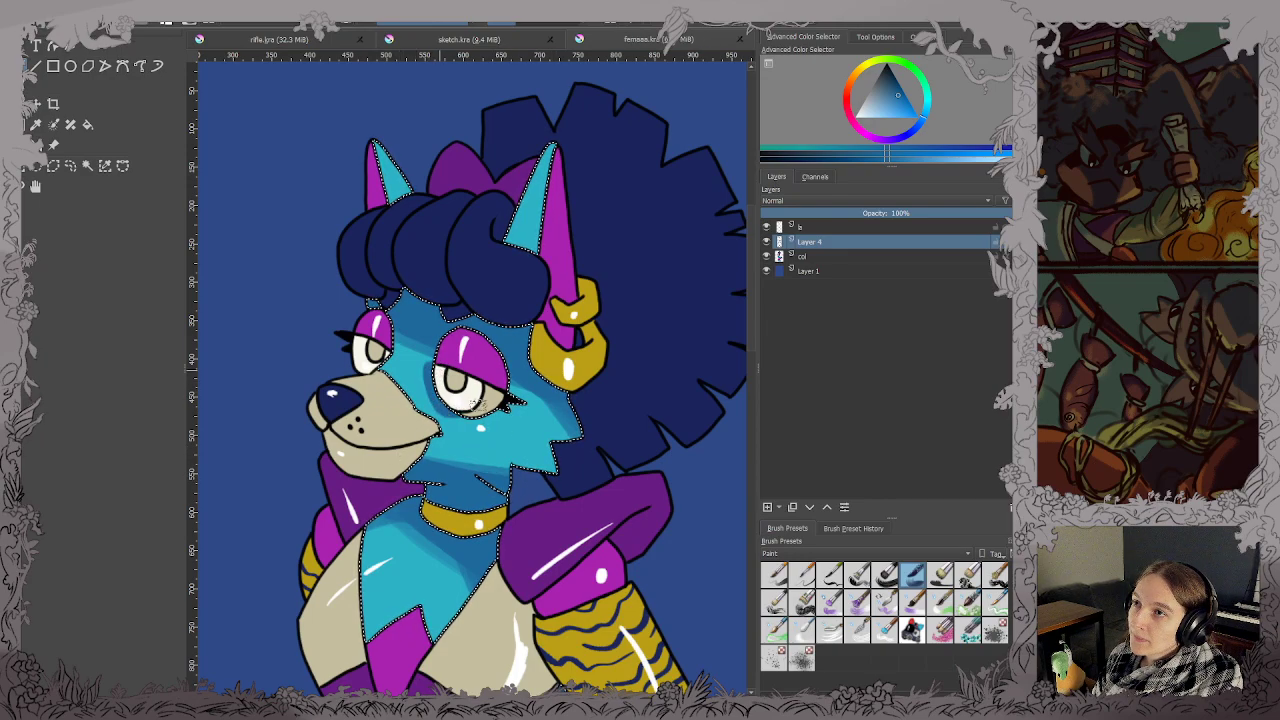
pyautogui.moveTo(430, 393); pyautogui.dragTo(425, 335)
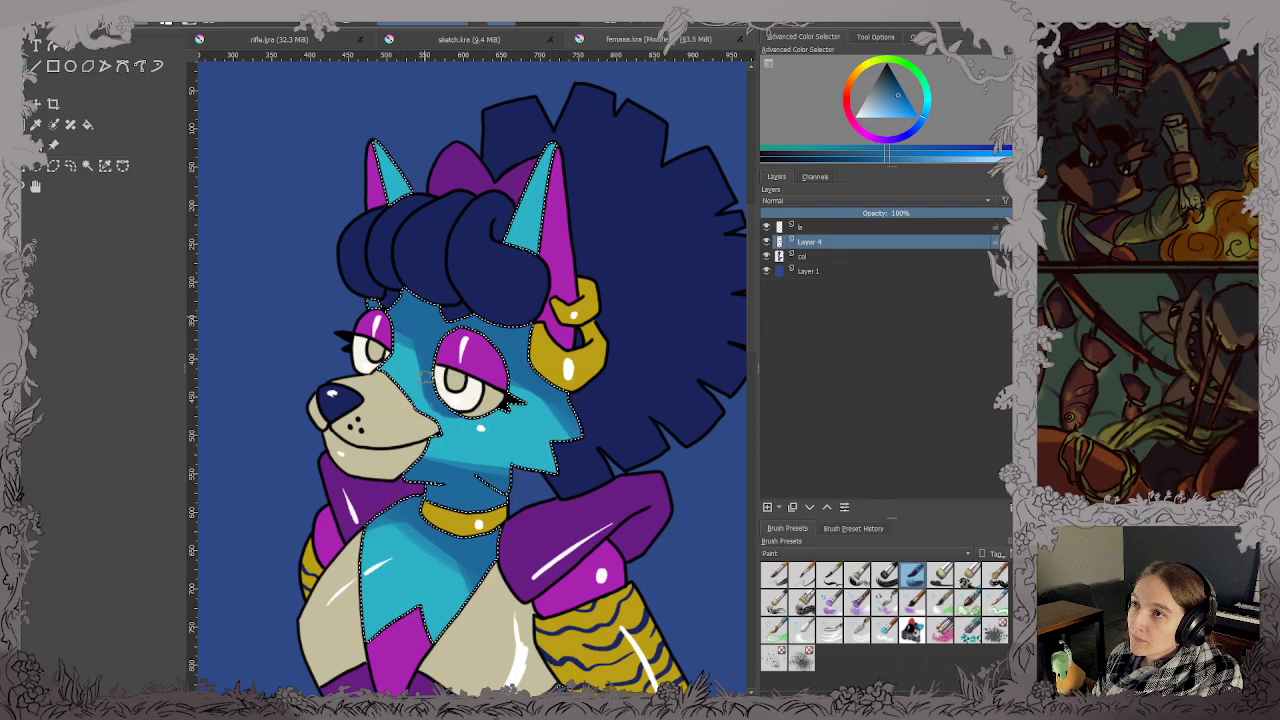
# Paint darker blue shading on the lower cyan part of the far ear.
pyautogui.scroll(-3, 435, 280)
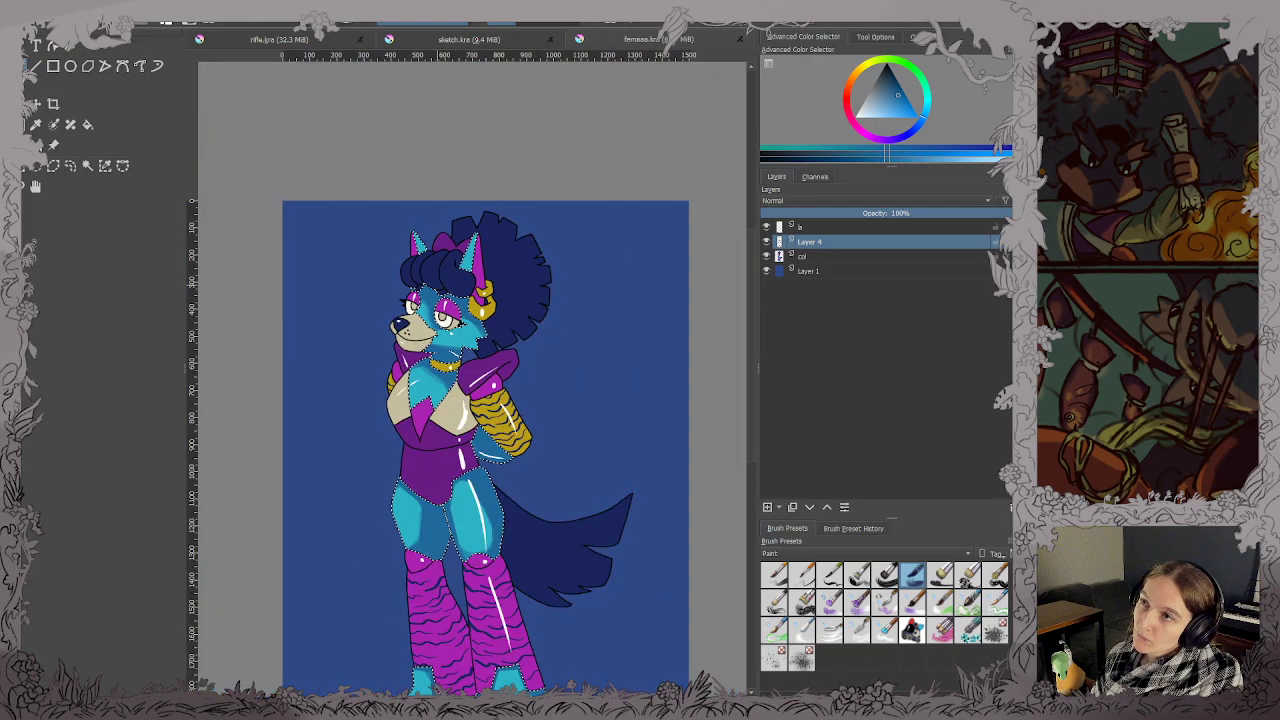
pyautogui.scroll(4, 436, 282)
pyautogui.moveTo(462, 262); pyautogui.dragTo(481, 296)
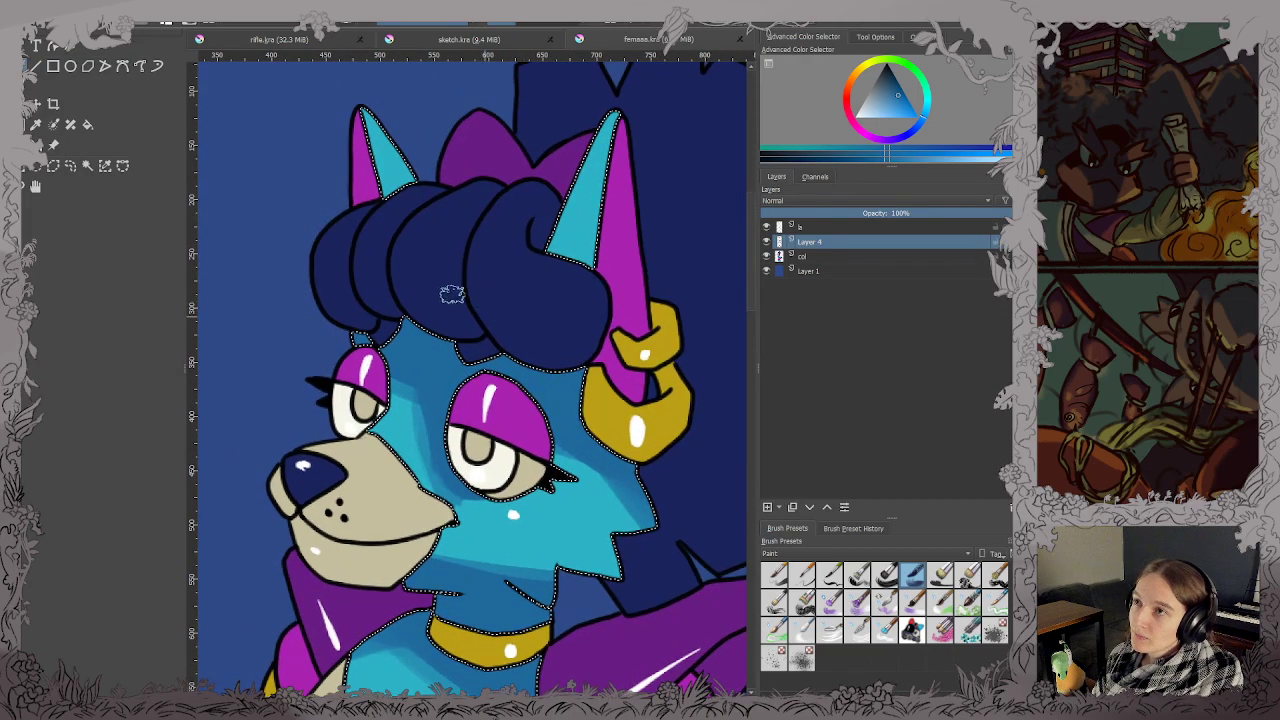
pyautogui.moveTo(350, 198); pyautogui.dragTo(337, 135)
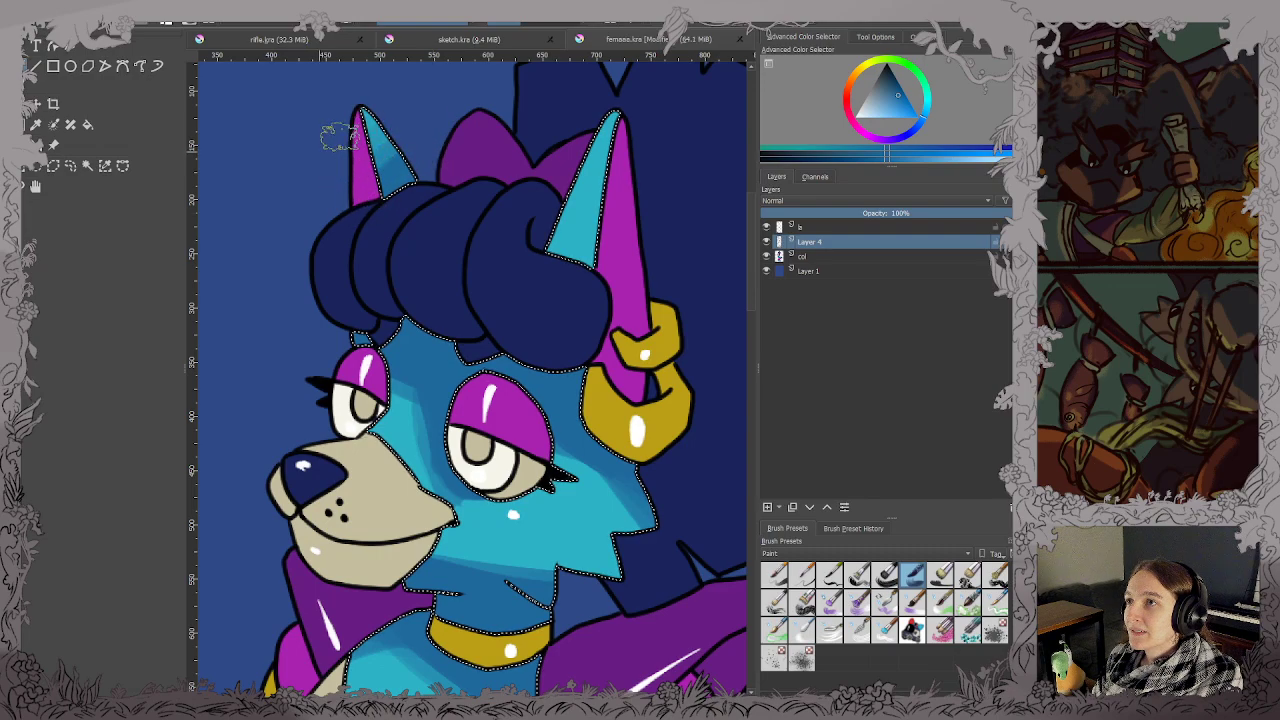
# Paint darker blue shading on the lower cyan part of the near ear.
pyautogui.moveTo(560, 269)
pyautogui.mouseDown()
pyautogui.moveTo(601, 283)
pyautogui.moveTo(602, 225)
pyautogui.mouseUp()
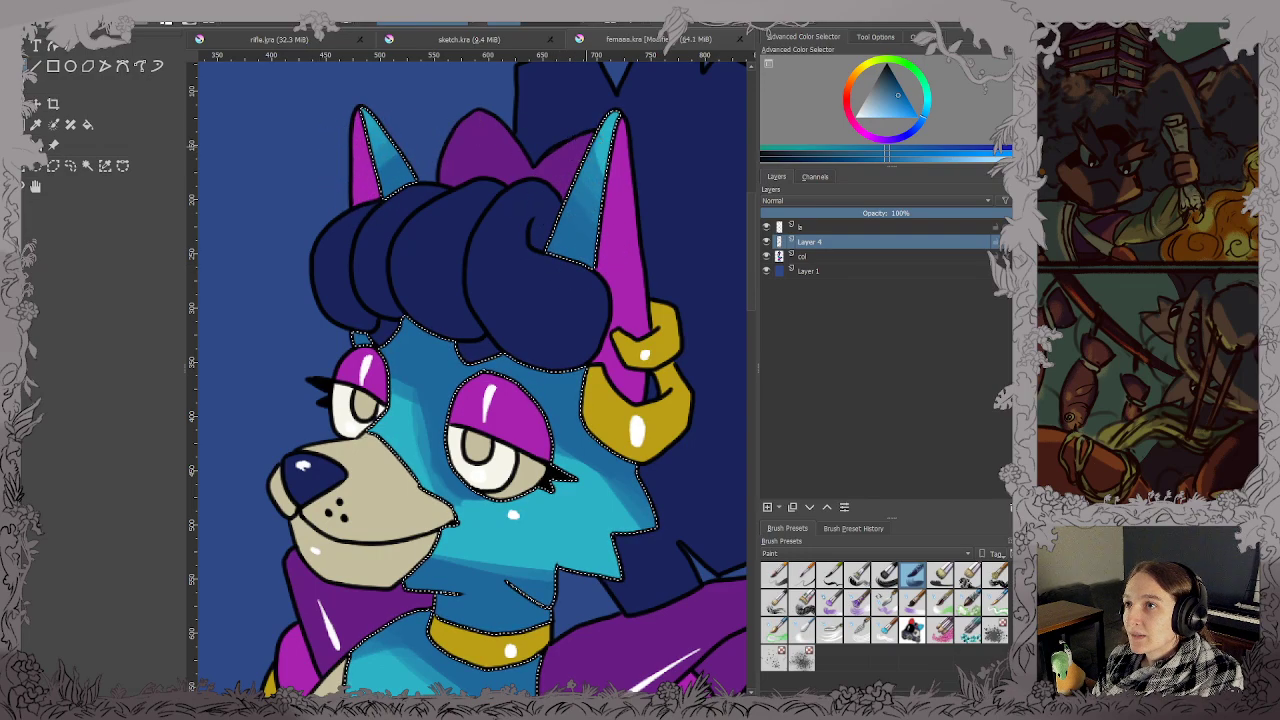
# Choose a slightly lighter blue and paint reflected light along the inner side of the far thigh, inside its shadow.
pyautogui.scroll(-3, 597, 240)
pyautogui.scroll(1, 600, 340)
pyautogui.moveTo(605, 376); pyautogui.dragTo(556, 288)
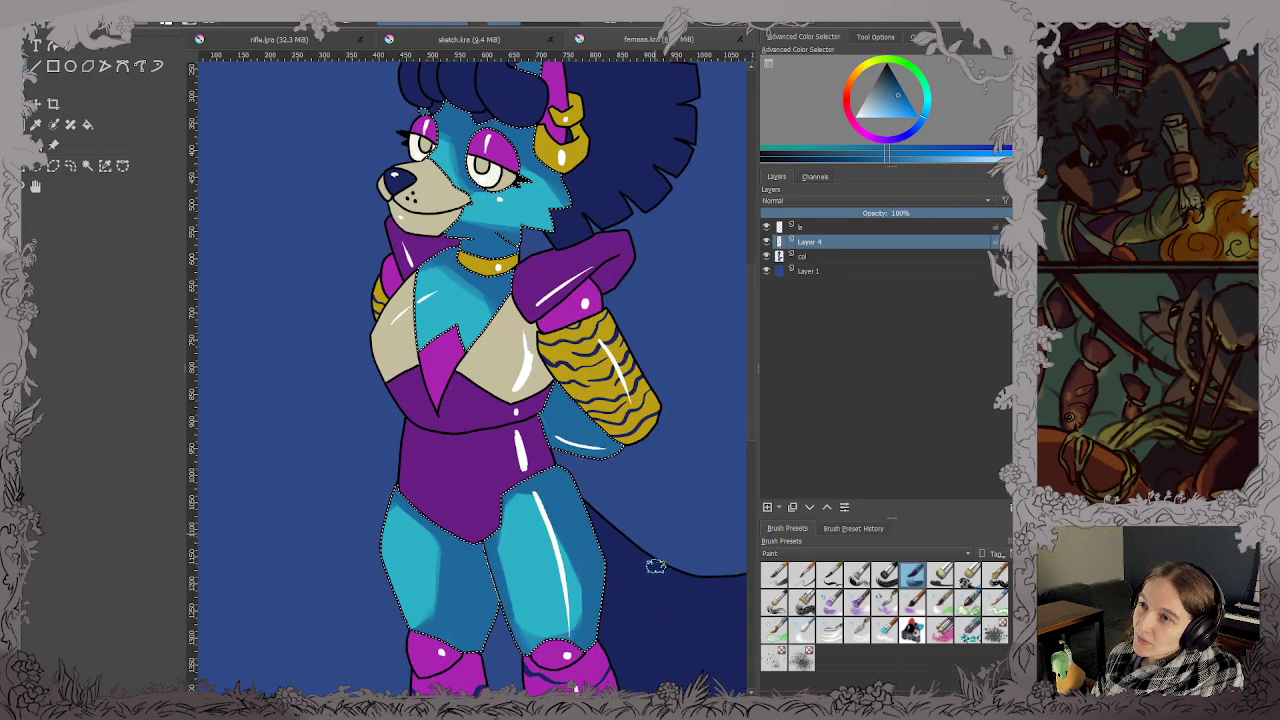
pyautogui.click(898, 99)
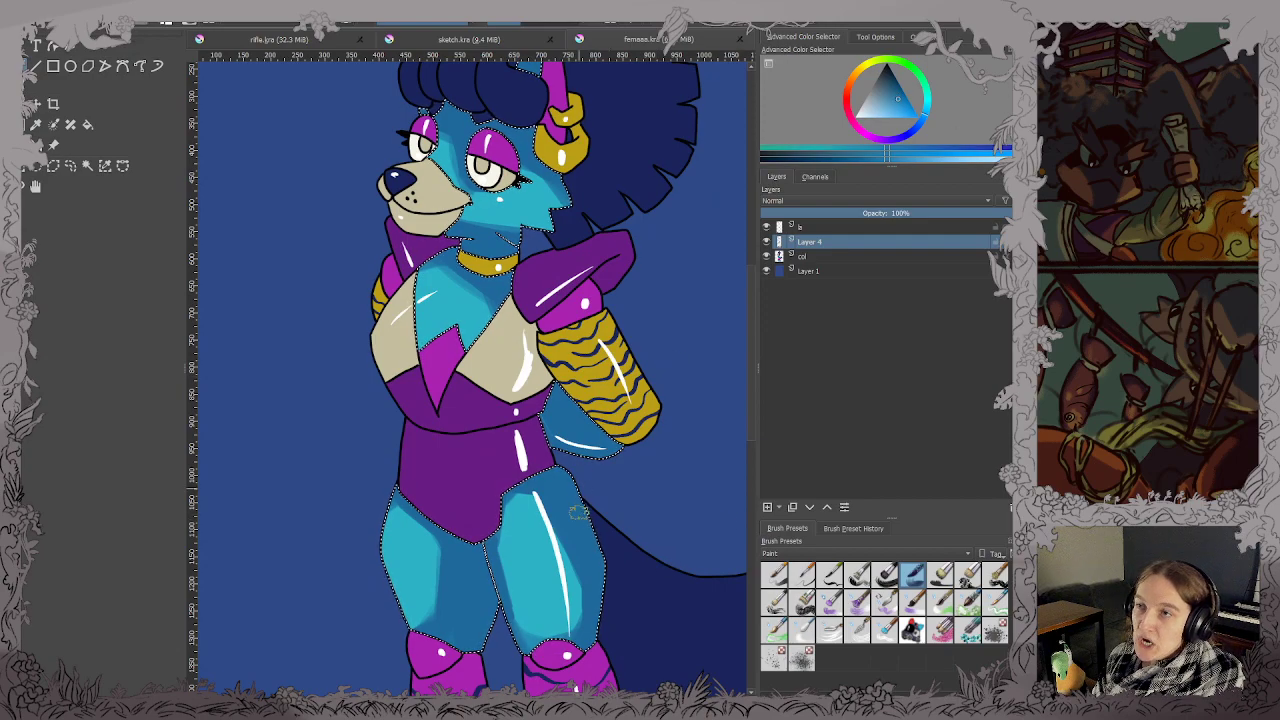
pyautogui.moveTo(576, 514); pyautogui.dragTo(518, 368)
pyautogui.scroll(2, 323, 486)
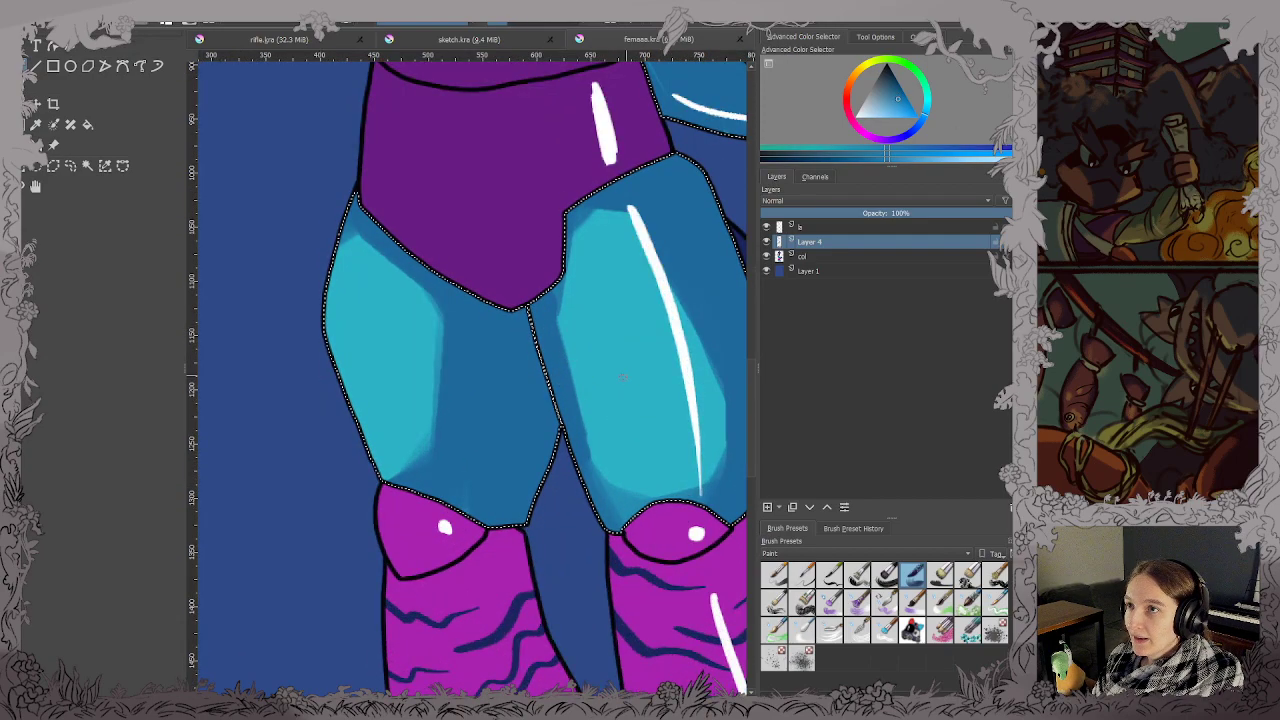
pyautogui.moveTo(524, 316)
pyautogui.mouseDown()
pyautogui.moveTo(511, 483)
pyautogui.moveTo(538, 399)
pyautogui.moveTo(553, 430)
pyautogui.mouseUp()
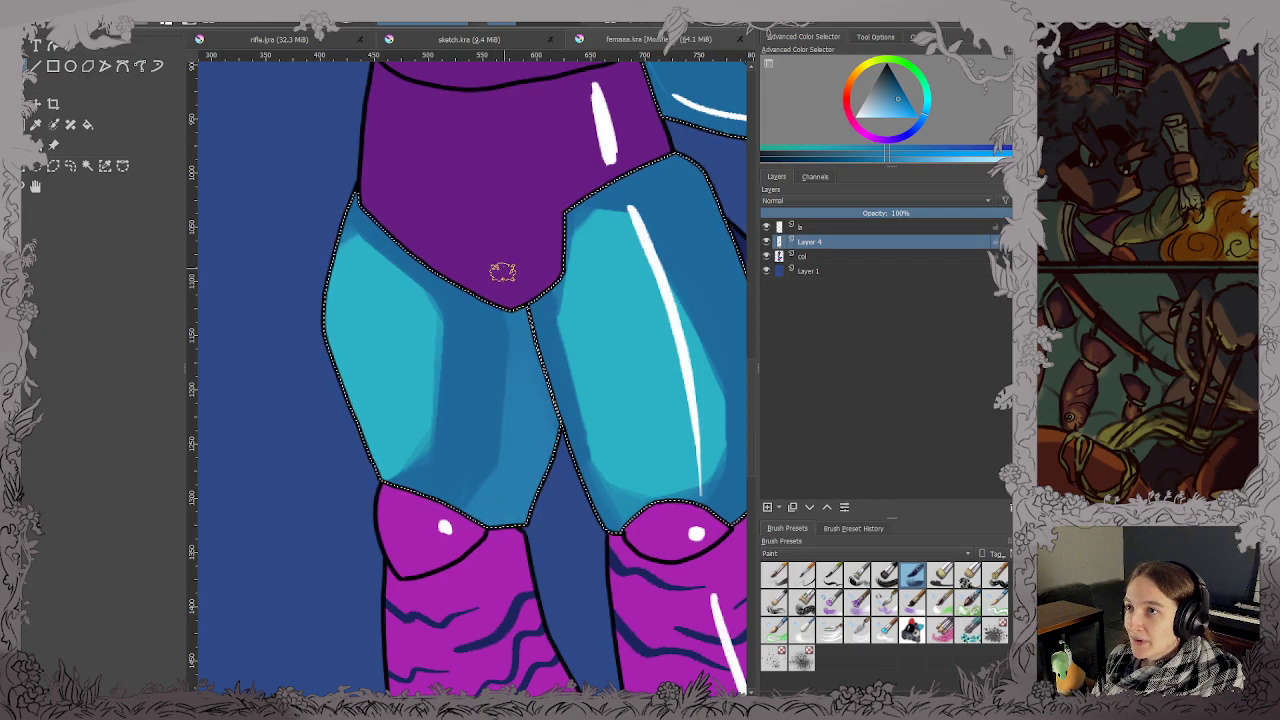
pyautogui.moveTo(503, 300)
pyautogui.mouseDown()
pyautogui.moveTo(514, 446)
pyautogui.moveTo(462, 505)
pyautogui.mouseUp()
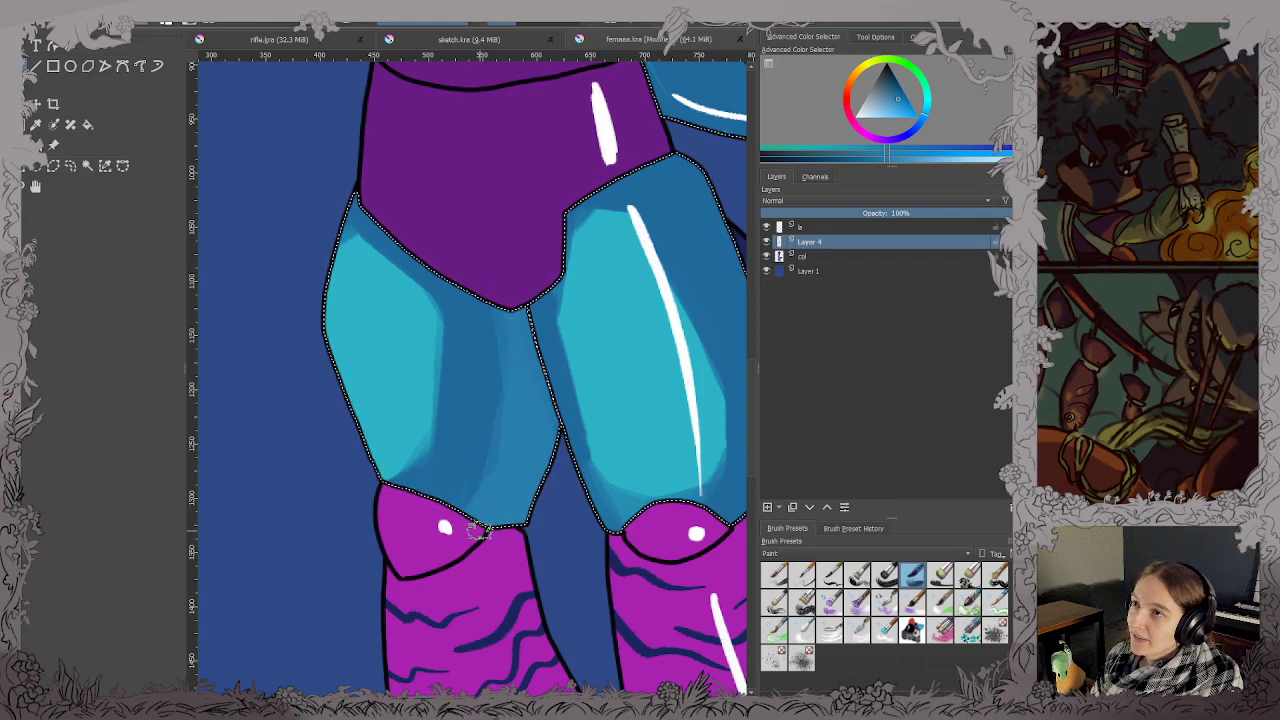
# Paint the lighter blue along the outer edge of the near thigh's shadow, from the hip down to the knee.
pyautogui.scroll(-1, 482, 529)
pyautogui.scroll(1, 520, 473)
pyautogui.moveTo(520, 473); pyautogui.dragTo(303, 488)
pyautogui.moveTo(450, 216)
pyautogui.mouseDown()
pyautogui.moveTo(407, 208)
pyautogui.moveTo(481, 256)
pyautogui.moveTo(444, 215)
pyautogui.mouseUp()
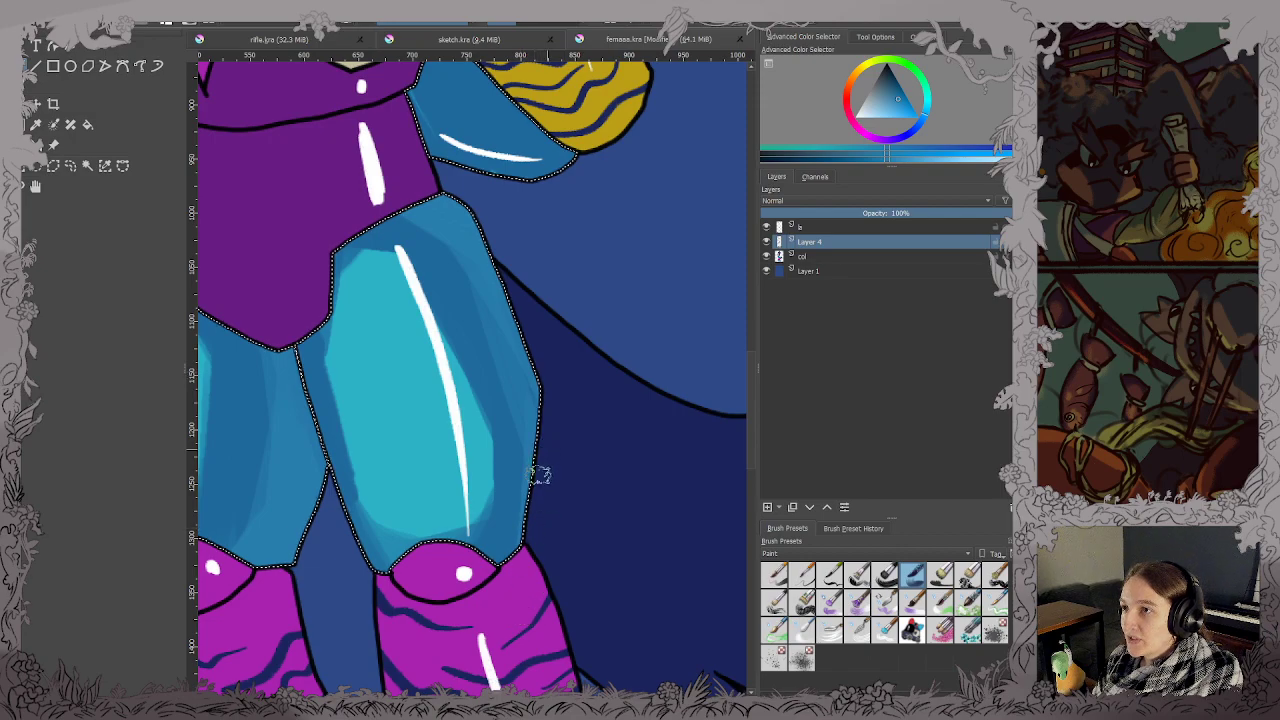
# Add the lighter blue within the shadows of both feet, along the rear sole and heel and around the front toes.
pyautogui.scroll(-3, 543, 537)
pyautogui.scroll(1, 543, 539)
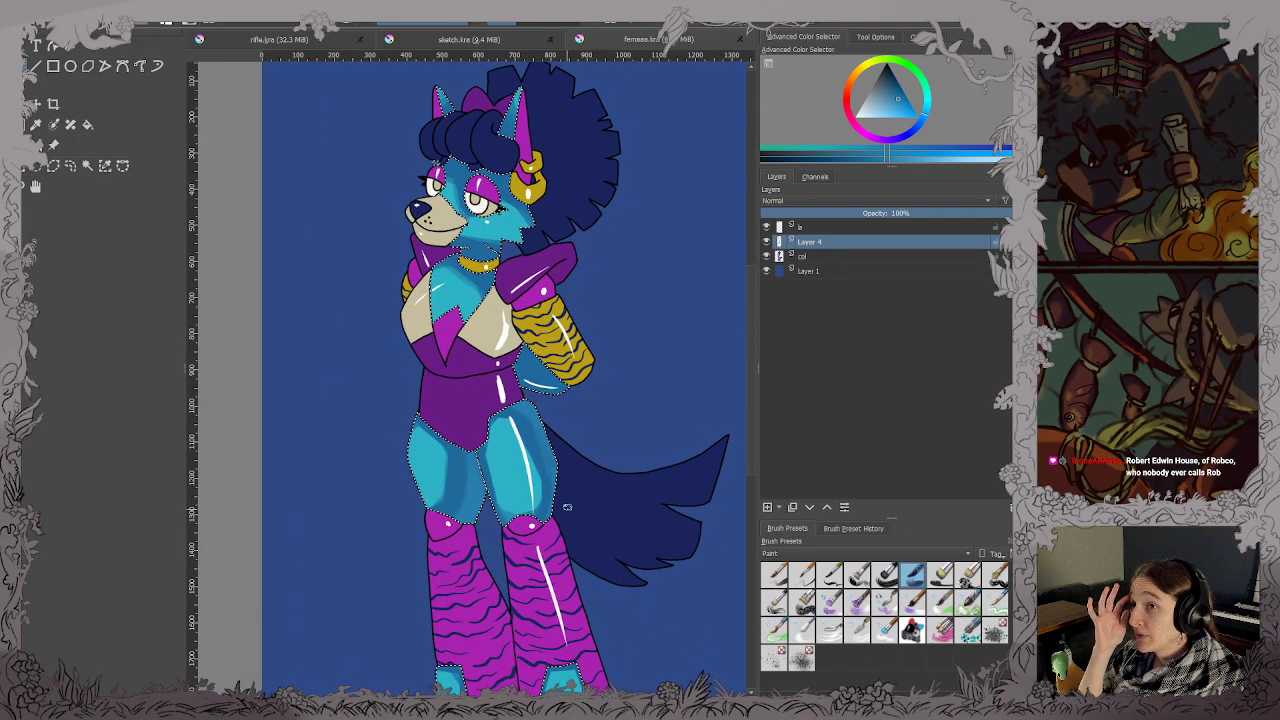
pyautogui.scroll(2, 538, 507)
pyautogui.scroll(1, 538, 507)
pyautogui.moveTo(538, 507); pyautogui.dragTo(538, 262)
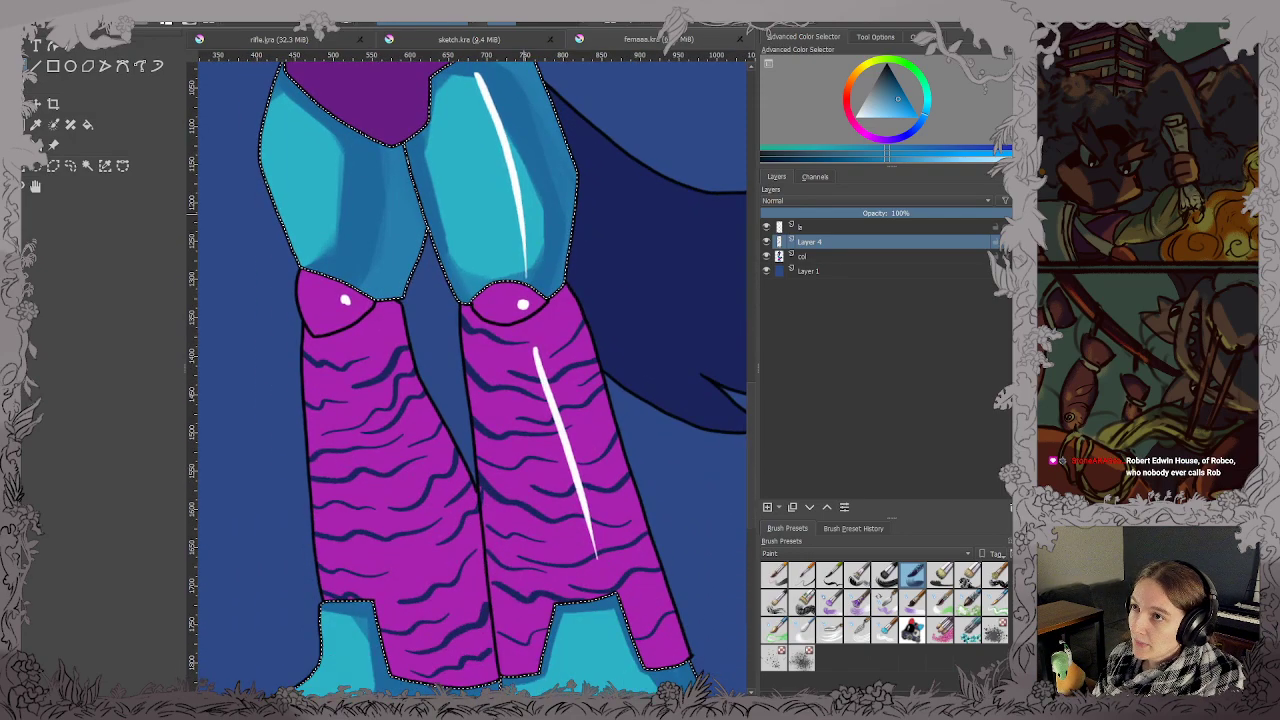
pyautogui.moveTo(560, 589); pyautogui.dragTo(529, 326)
pyautogui.moveTo(520, 440); pyautogui.dragTo(583, 481)
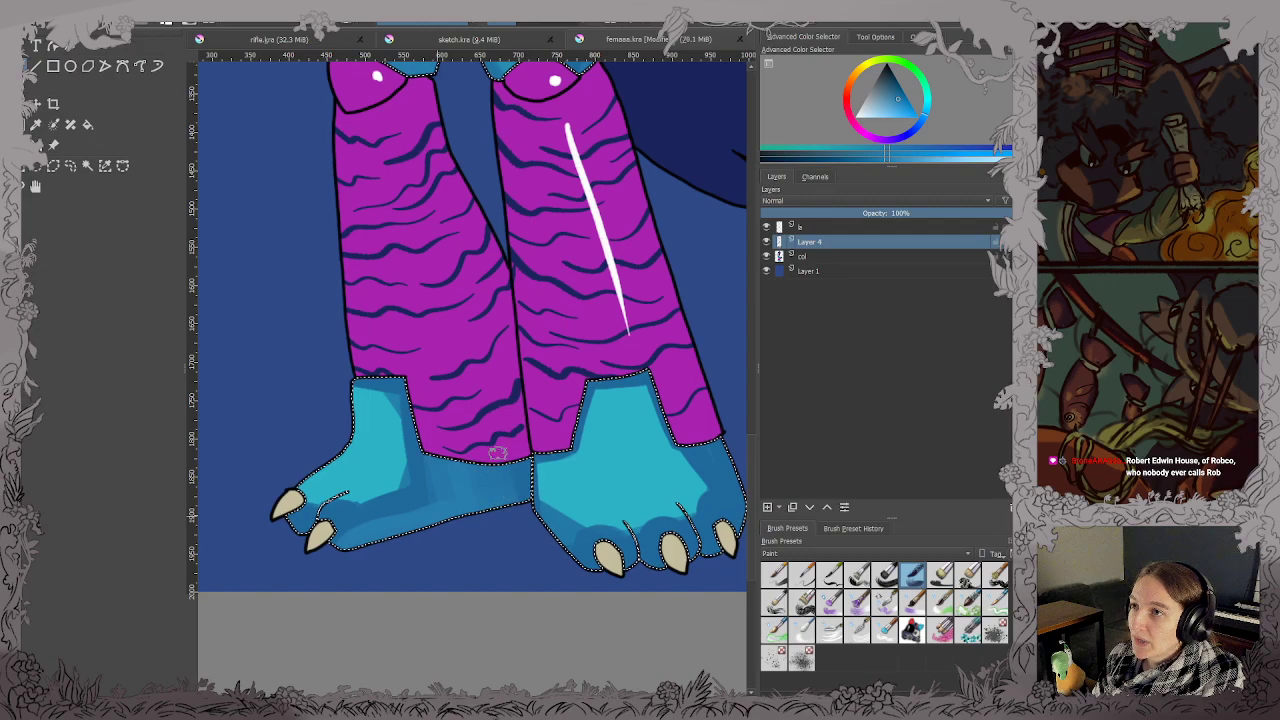
pyautogui.moveTo(538, 432); pyautogui.dragTo(330, 466)
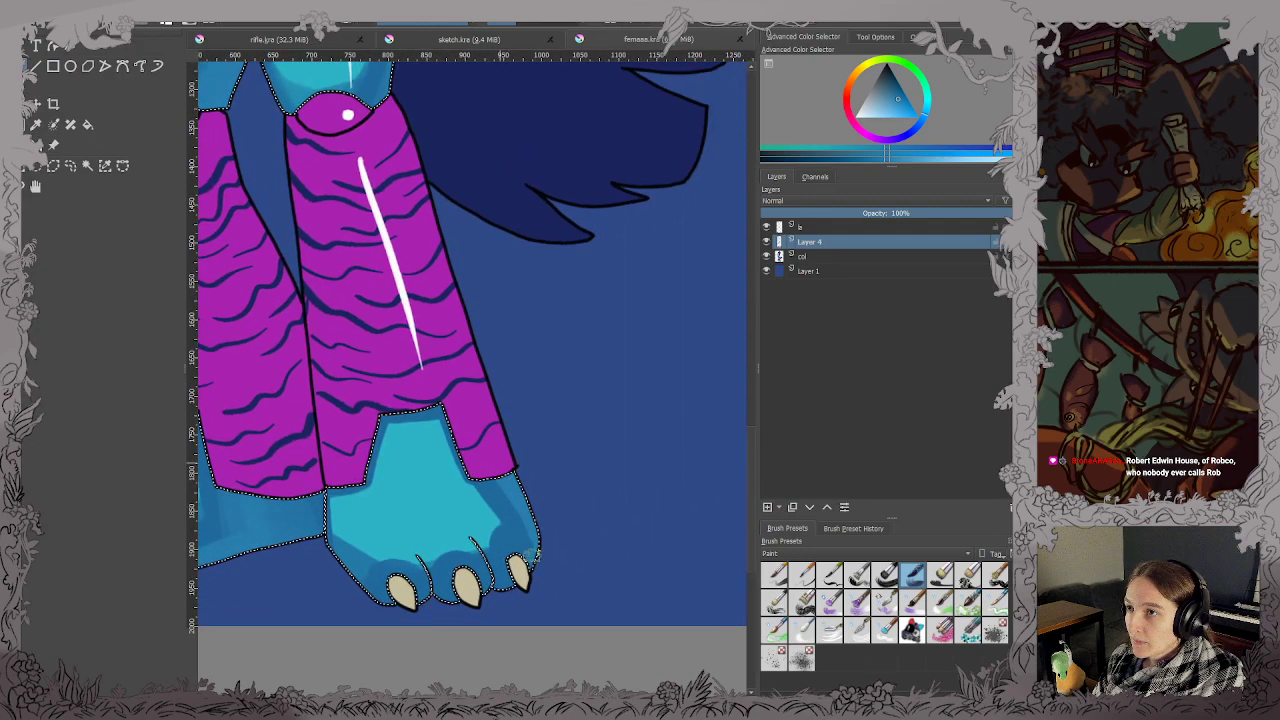
# Paint the lighter blue along the lower edge of the bare arm below the gold striped sleeve and save the drawing.
pyautogui.scroll(-1, 514, 572)
pyautogui.scroll(-1, 514, 588)
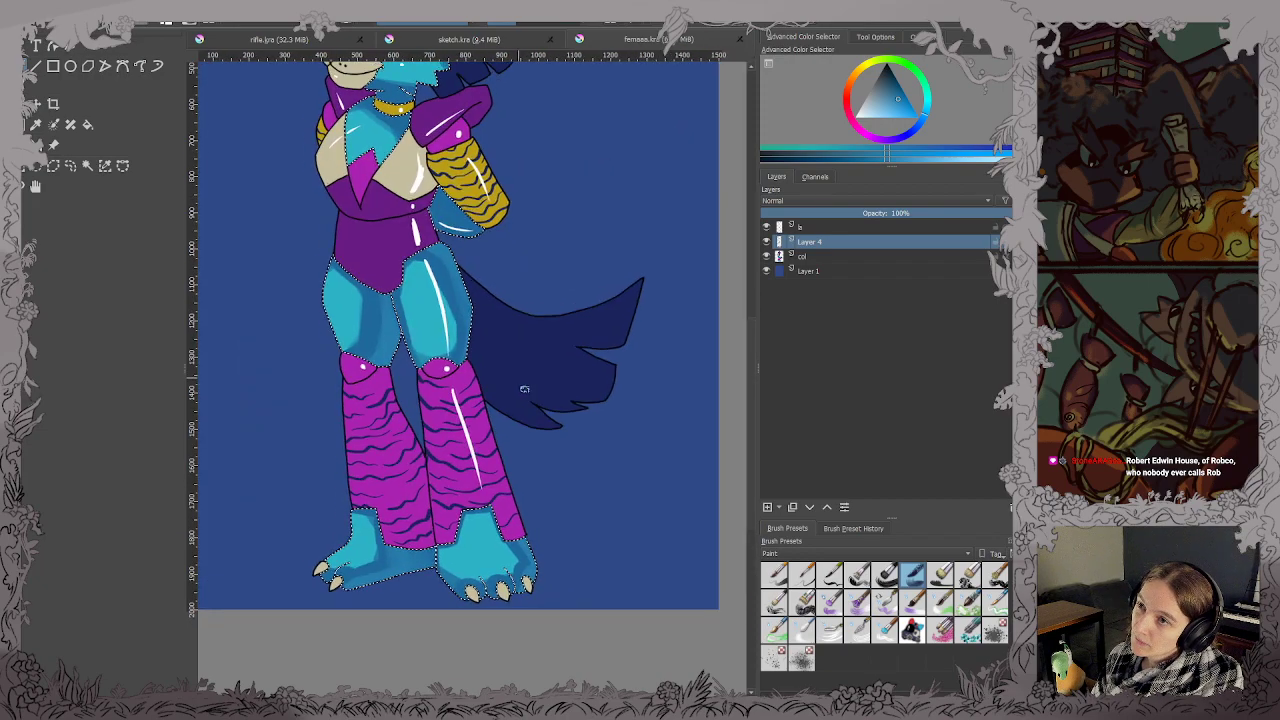
pyautogui.moveTo(400, 108); pyautogui.dragTo(498, 302)
pyautogui.scroll(1, 498, 302)
pyautogui.scroll(1, 506, 424)
pyautogui.moveTo(506, 424); pyautogui.dragTo(536, 634)
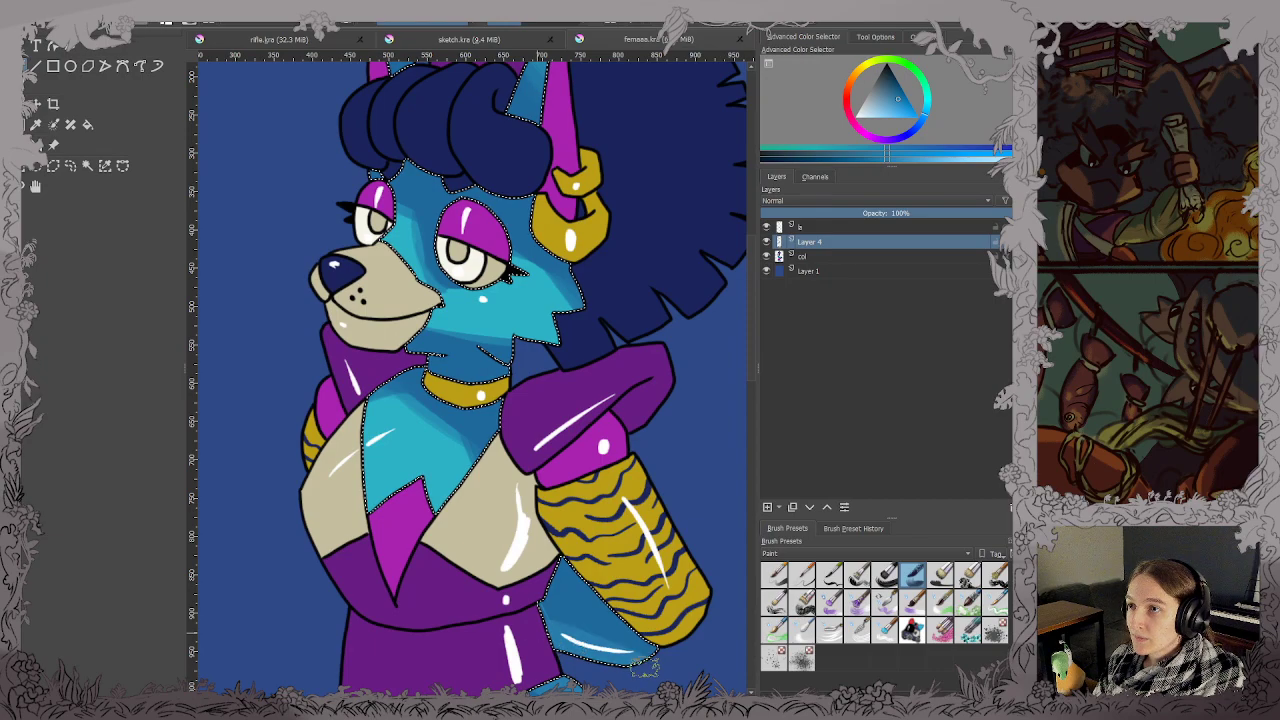
pyautogui.moveTo(640, 660)
pyautogui.mouseDown()
pyautogui.moveTo(600, 632)
pyautogui.moveTo(640, 628)
pyautogui.mouseUp()
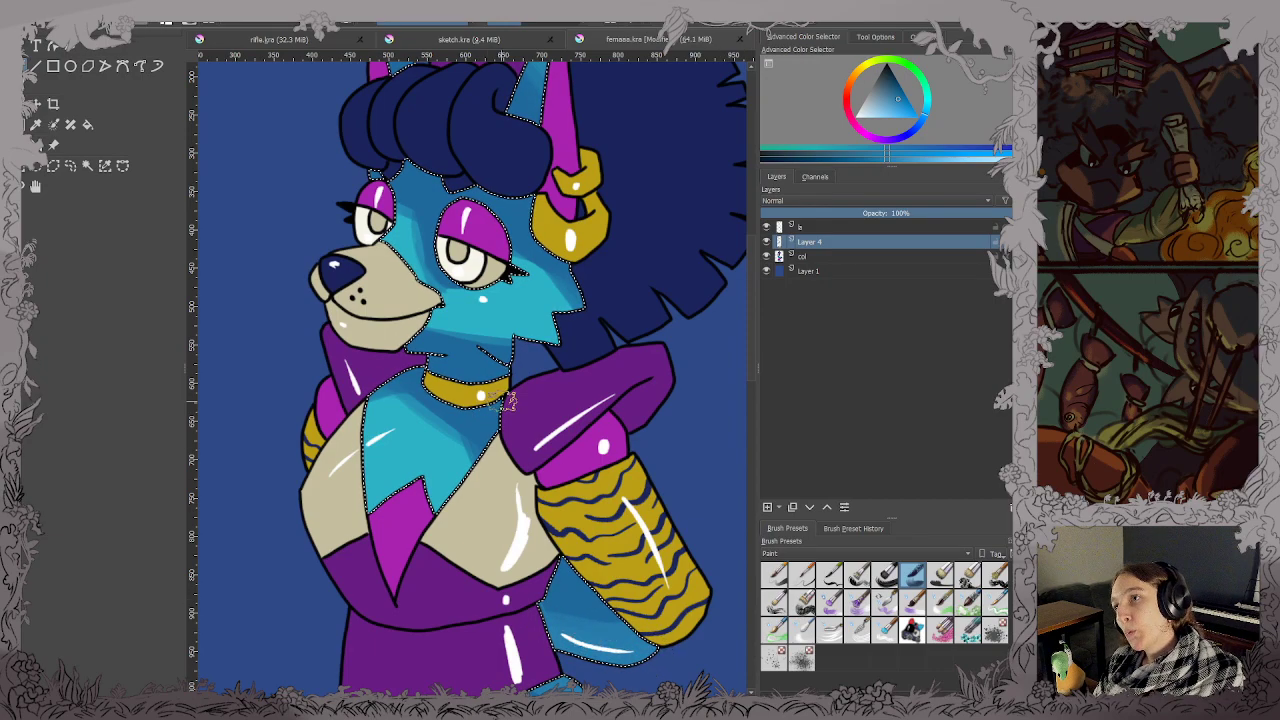
pyautogui.hotkey('ctrl', 's')
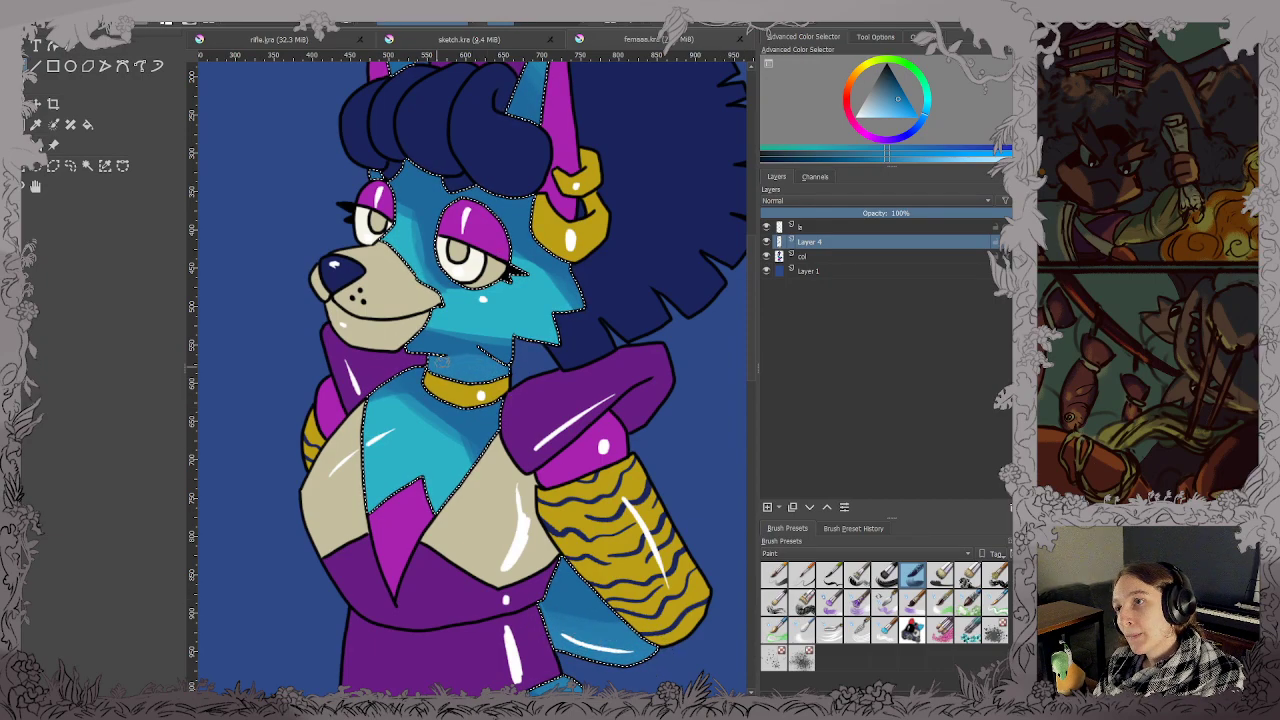
# Paint lighter blue on the neck above the necklace and on the forehead above the near eye, undoing unwanted strokes.
pyautogui.moveTo(483, 361); pyautogui.dragTo(506, 345)
pyautogui.hotkey('ctrl', 'z')
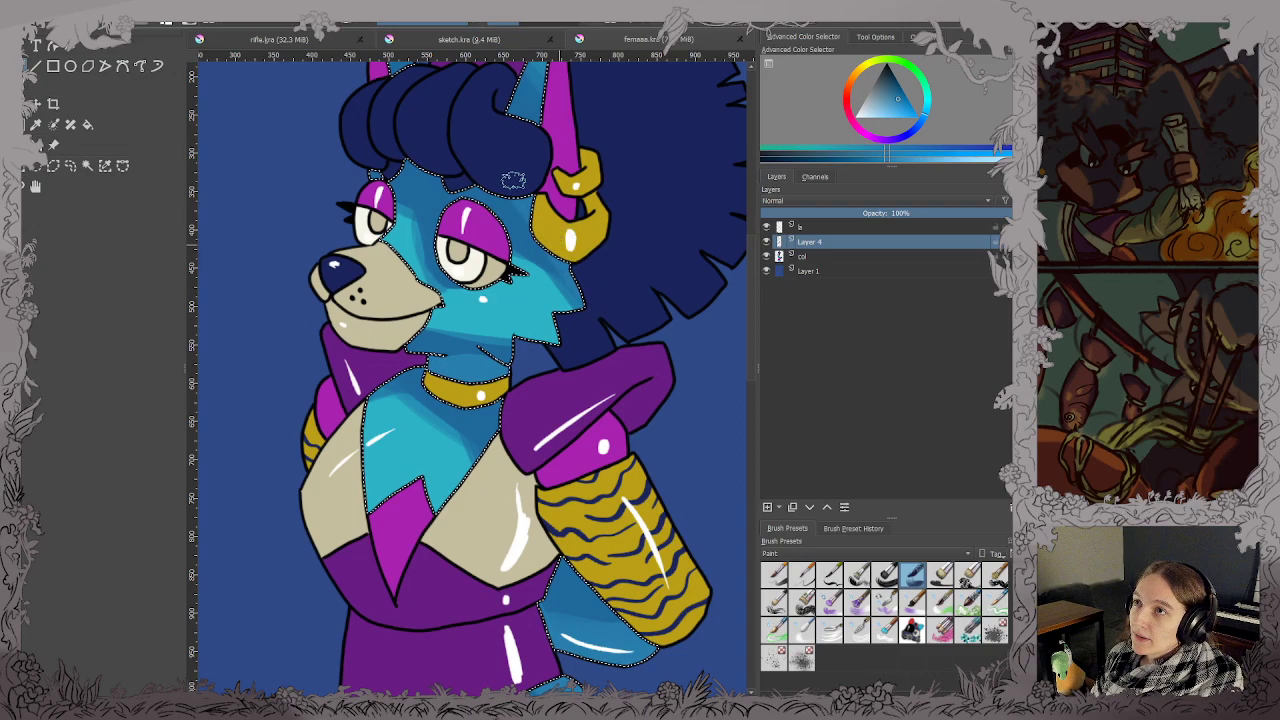
pyautogui.moveTo(518, 183); pyautogui.dragTo(523, 351)
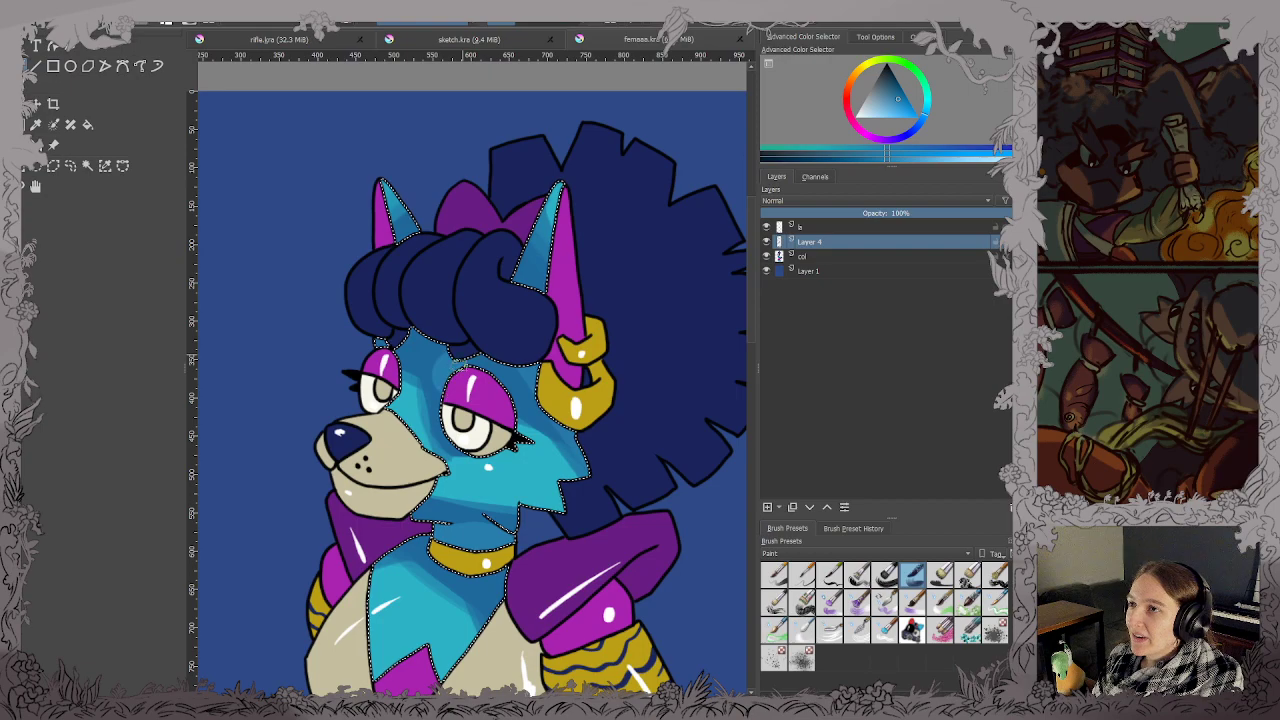
pyautogui.moveTo(461, 353); pyautogui.dragTo(500, 311)
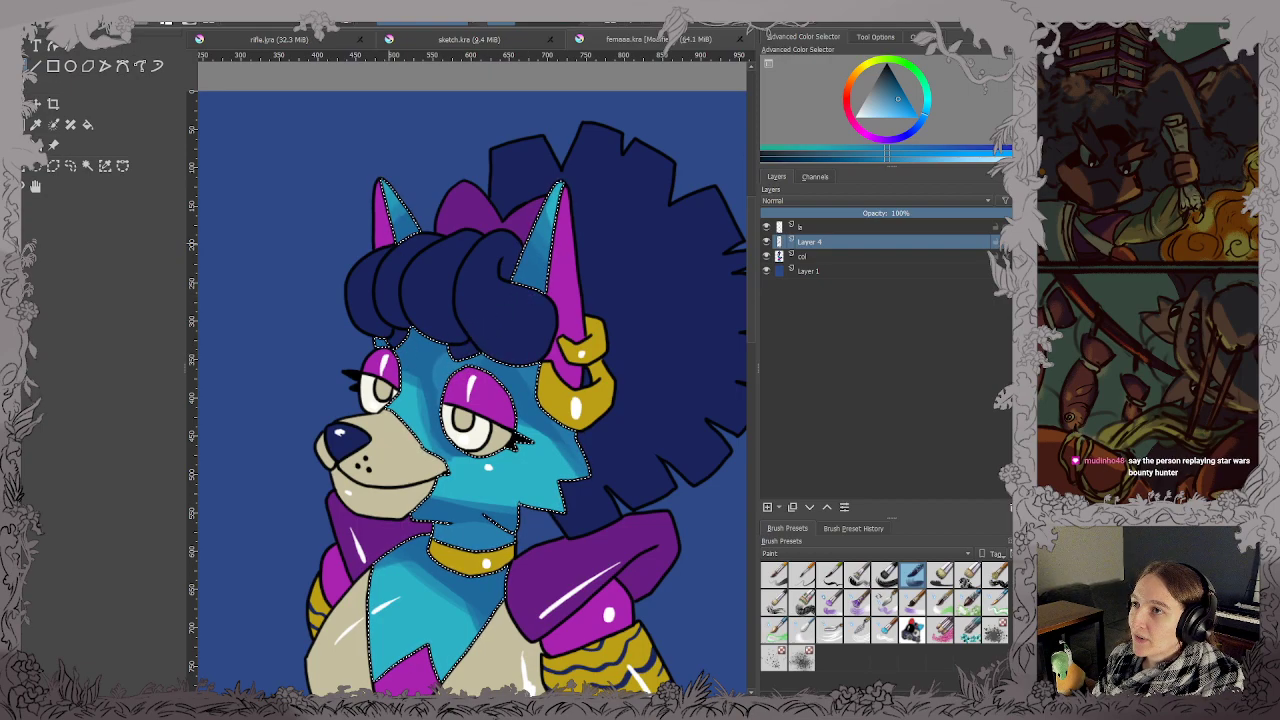
pyautogui.hotkey('ctrl', 'z')
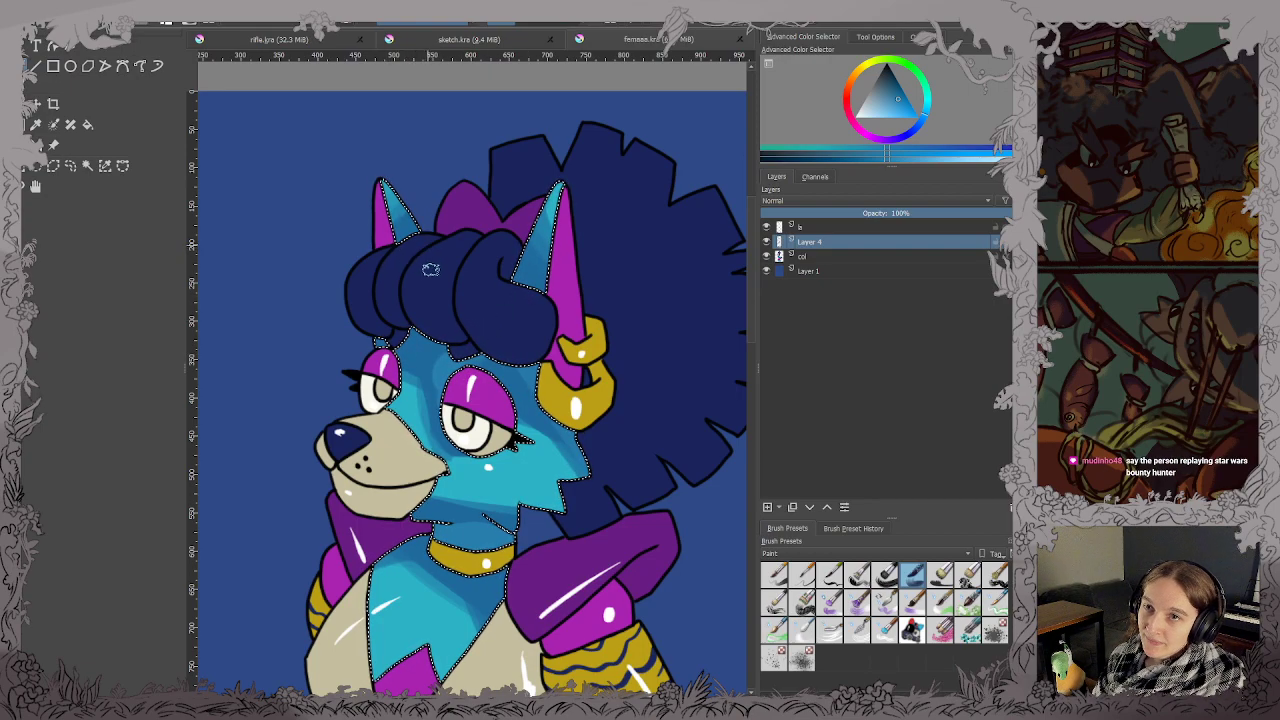
# Examine the blue shading on the head and upper body, briefly clearing the selection and restoring it.
pyautogui.scroll(-1, 430, 287)
pyautogui.moveTo(435, 345); pyautogui.dragTo(439, 371)
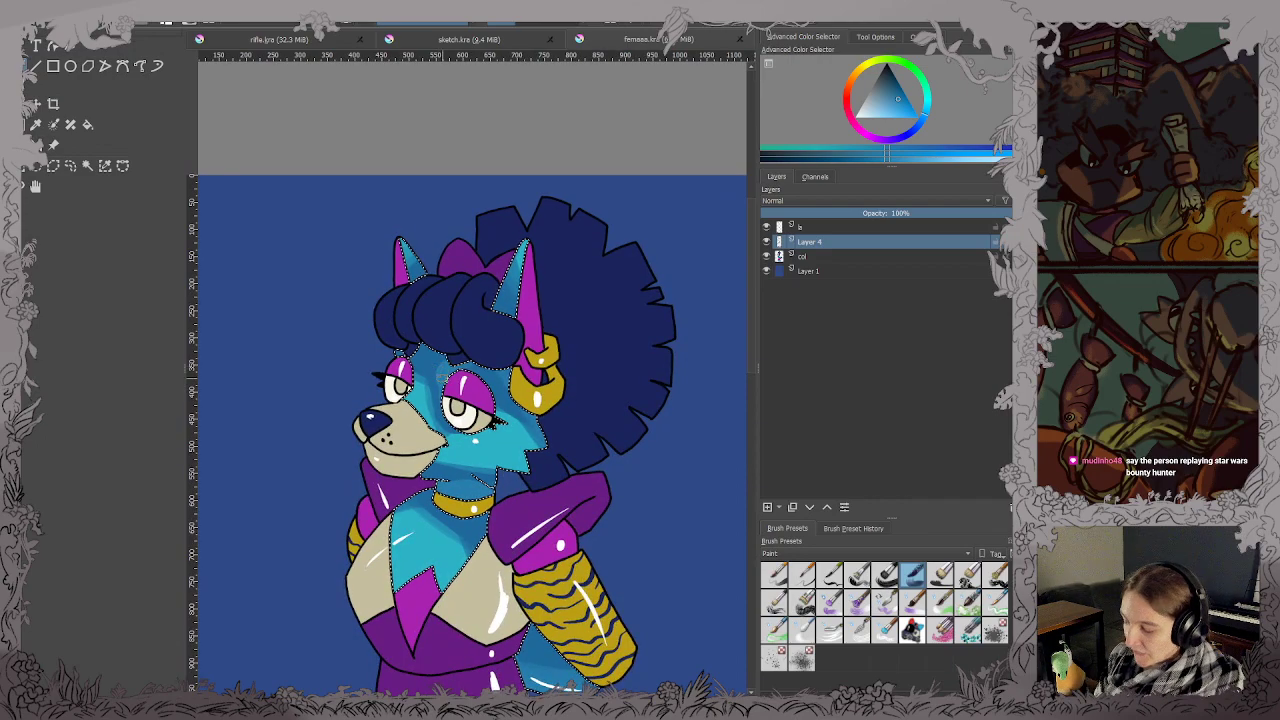
pyautogui.scroll(-2, 440, 367)
pyautogui.scroll(4, 465, 388)
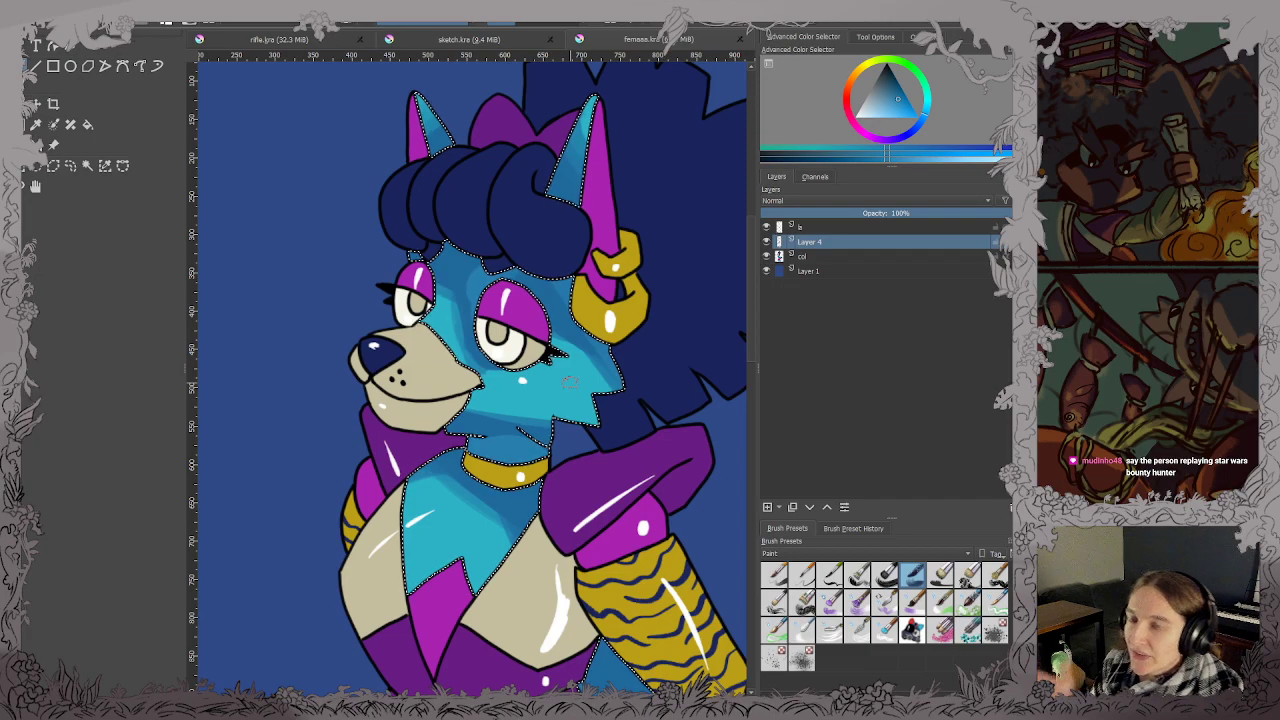
pyautogui.scroll(-1, 567, 380)
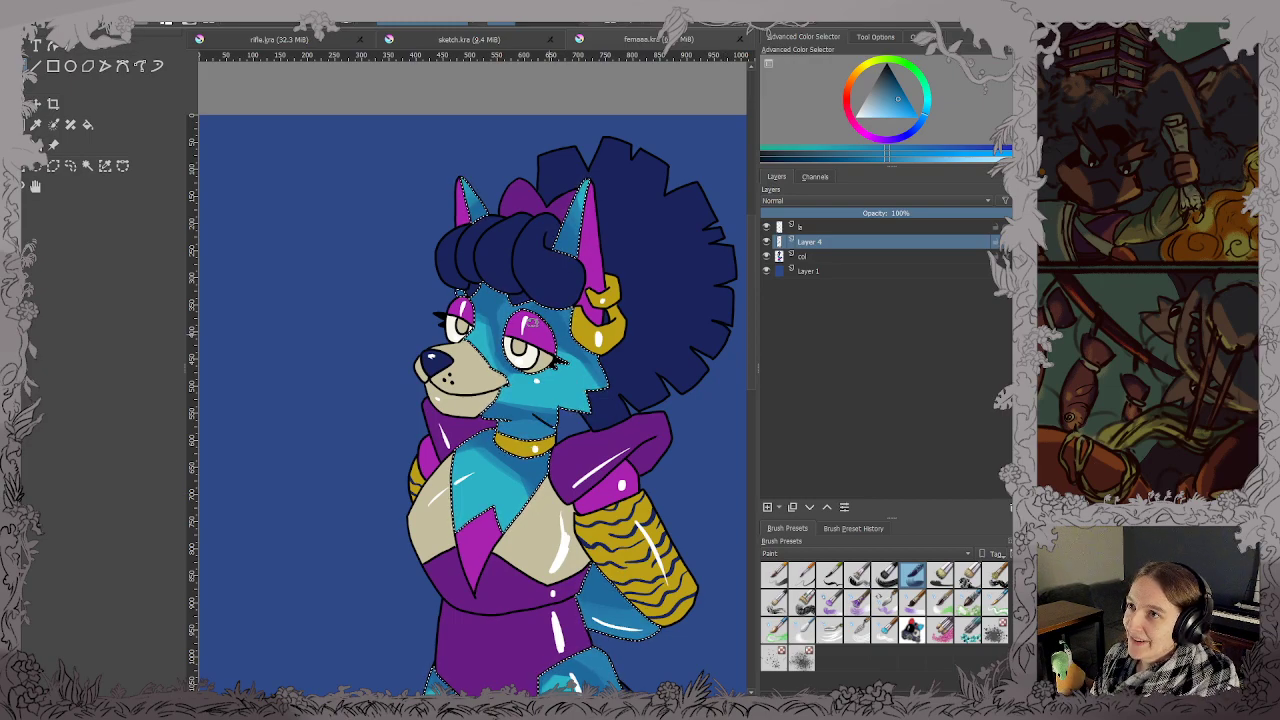
pyautogui.moveTo(532, 322); pyautogui.dragTo(444, 334)
pyautogui.hotkey('ctrl', 'shift', 'a')
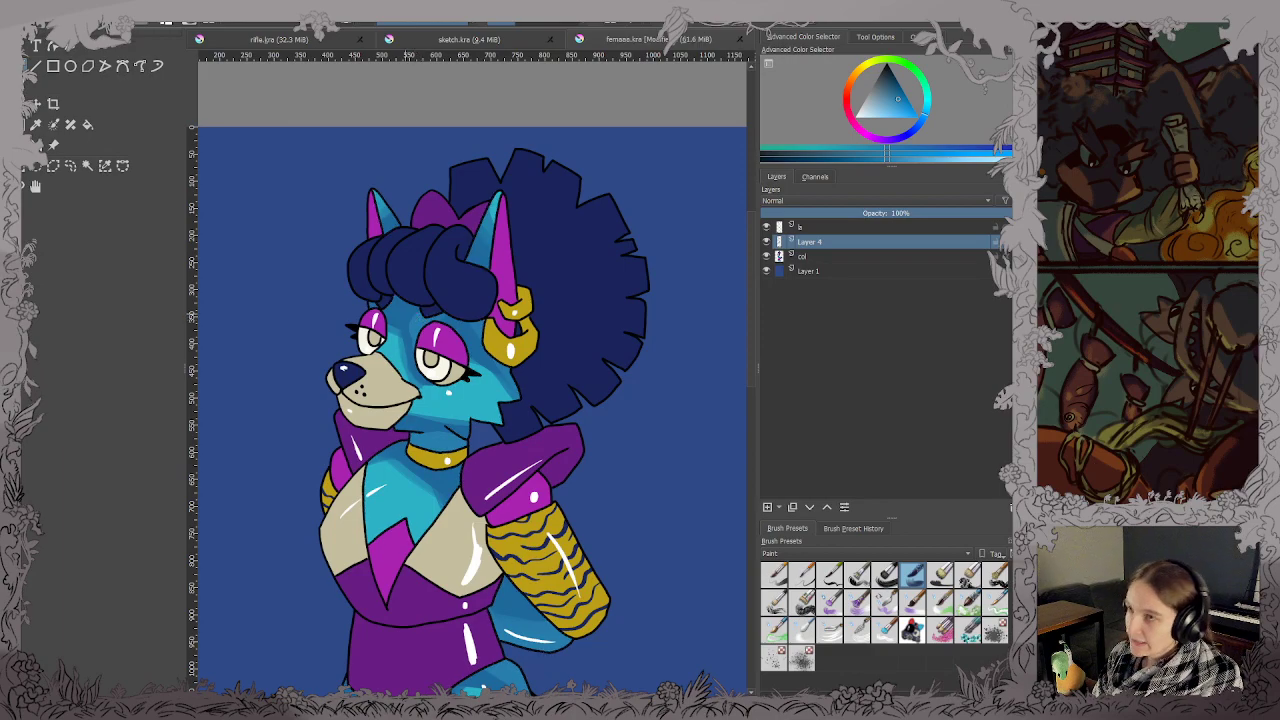
pyautogui.hotkey('ctrl', 'z')
# Sample the face's cyan, shift it to a brighter, greener cyan and paint a round highlight on the cheek below the near eye.
pyautogui.keyDown('ctrl'); pyautogui.click(501, 405); pyautogui.keyUp('ctrl')
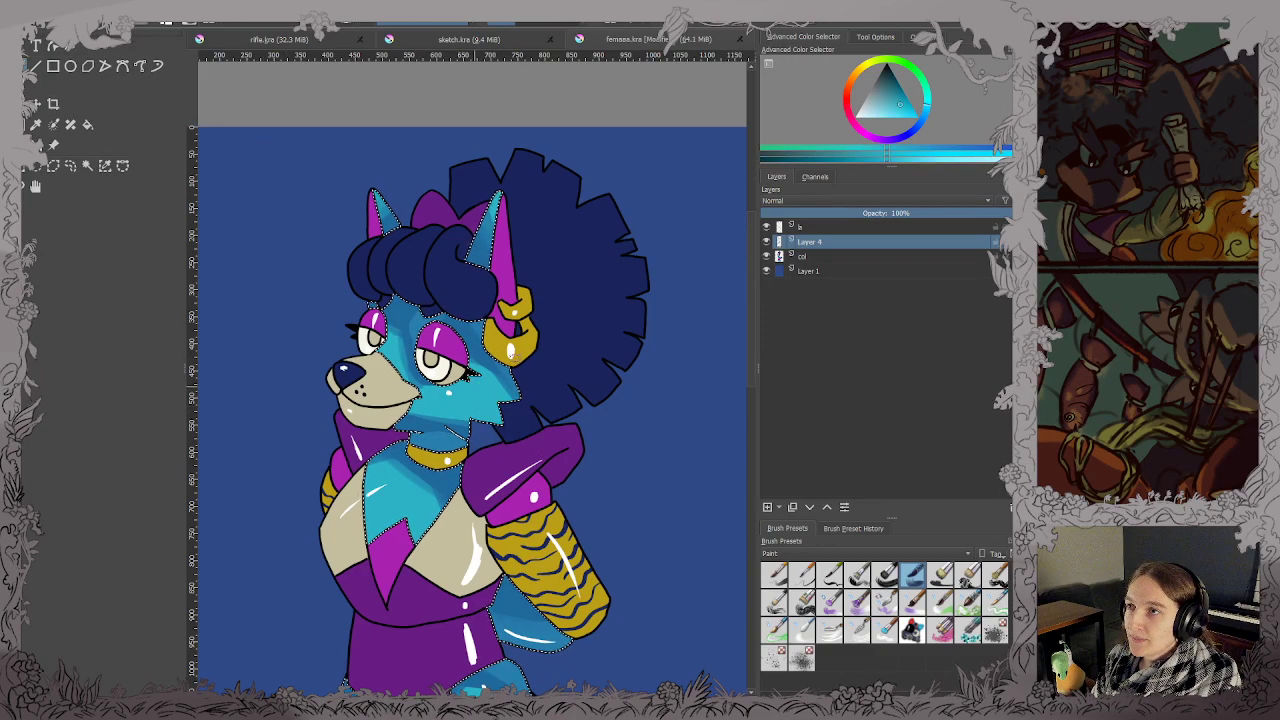
pyautogui.click(927, 101)
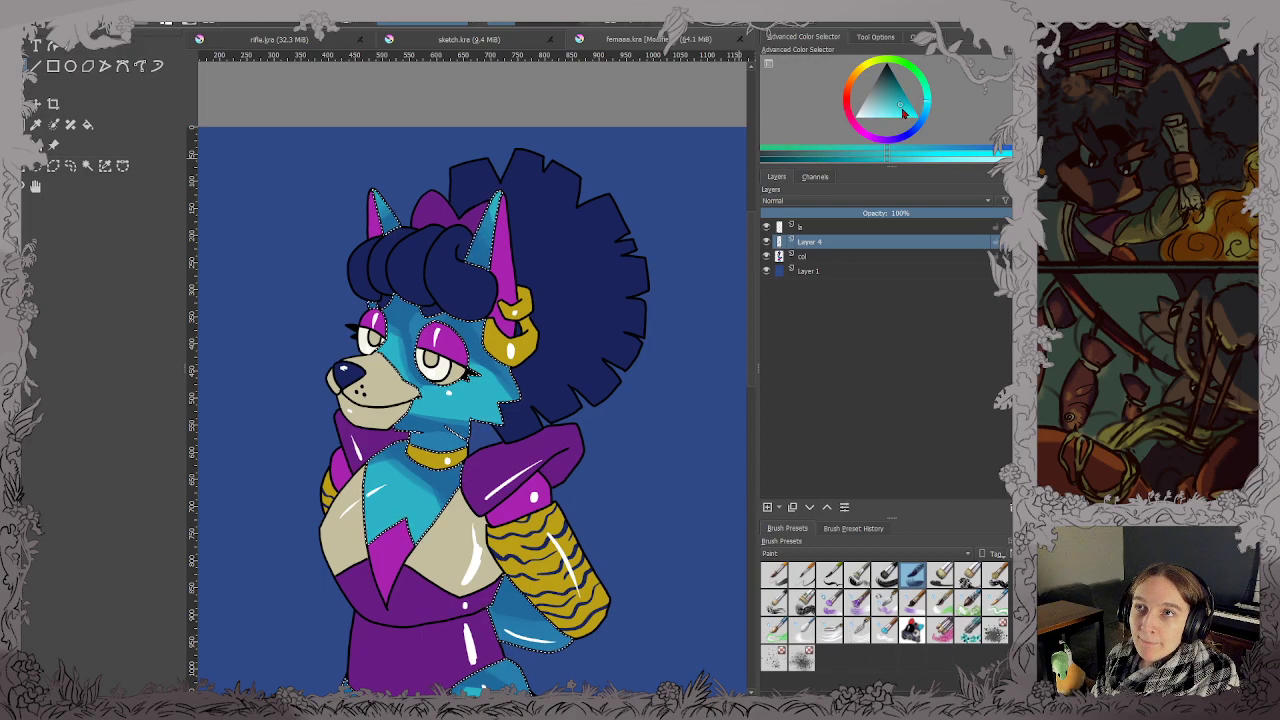
pyautogui.scroll(4, 381, 385)
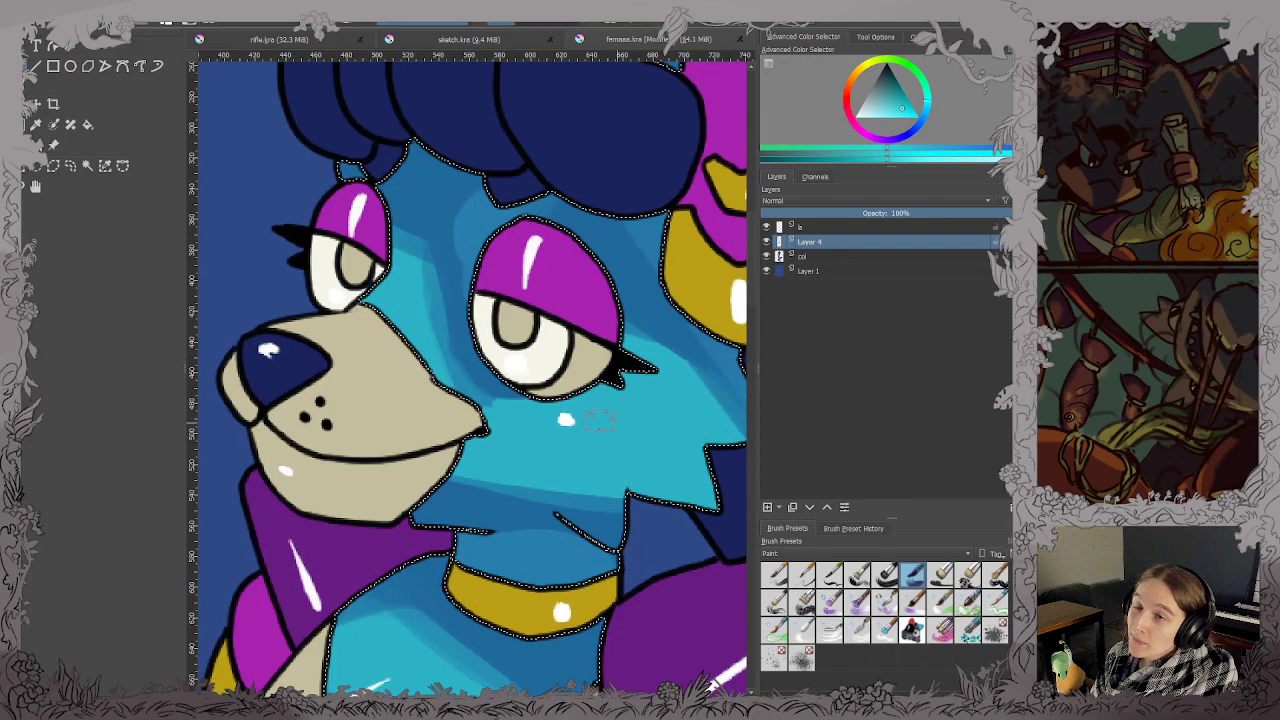
pyautogui.moveTo(594, 420)
pyautogui.mouseDown()
pyautogui.moveTo(560, 419)
pyautogui.moveTo(605, 442)
pyautogui.moveTo(590, 400)
pyautogui.mouseUp()
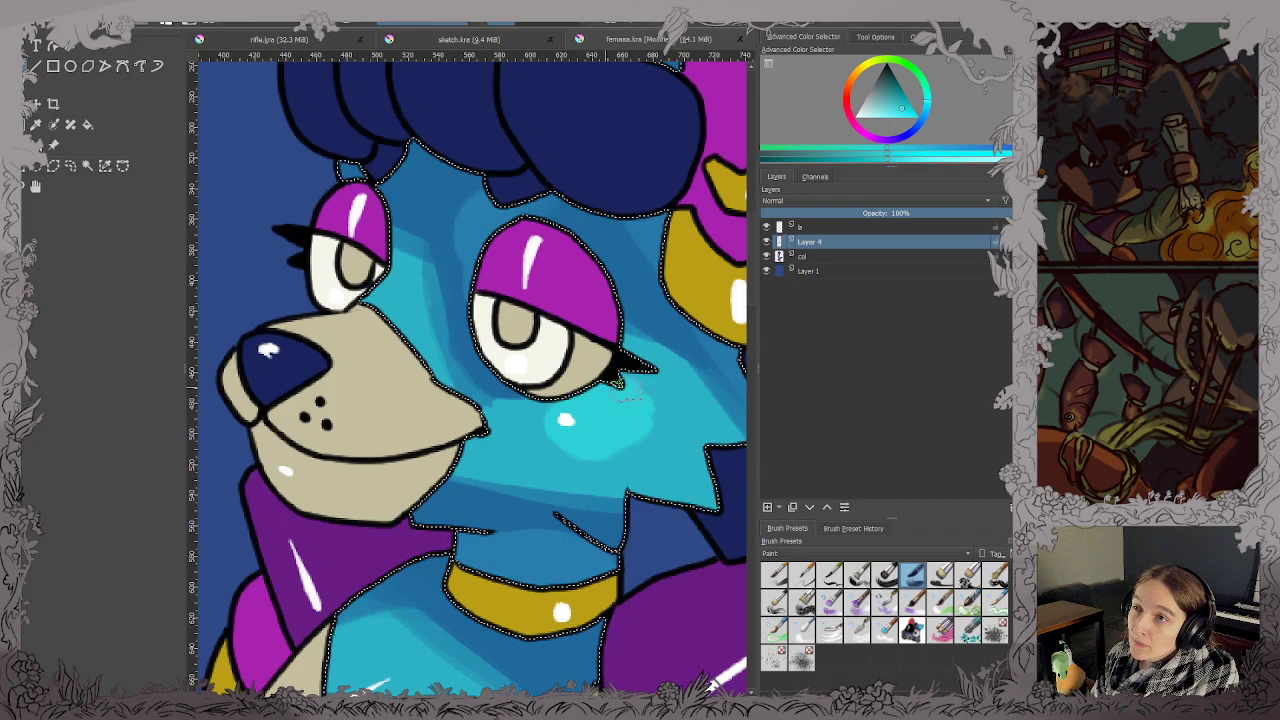
# Paint a bright cyan highlight down the far side of the chest, around the white shine mark.
pyautogui.scroll(-4, 595, 400)
pyautogui.scroll(3, 636, 443)
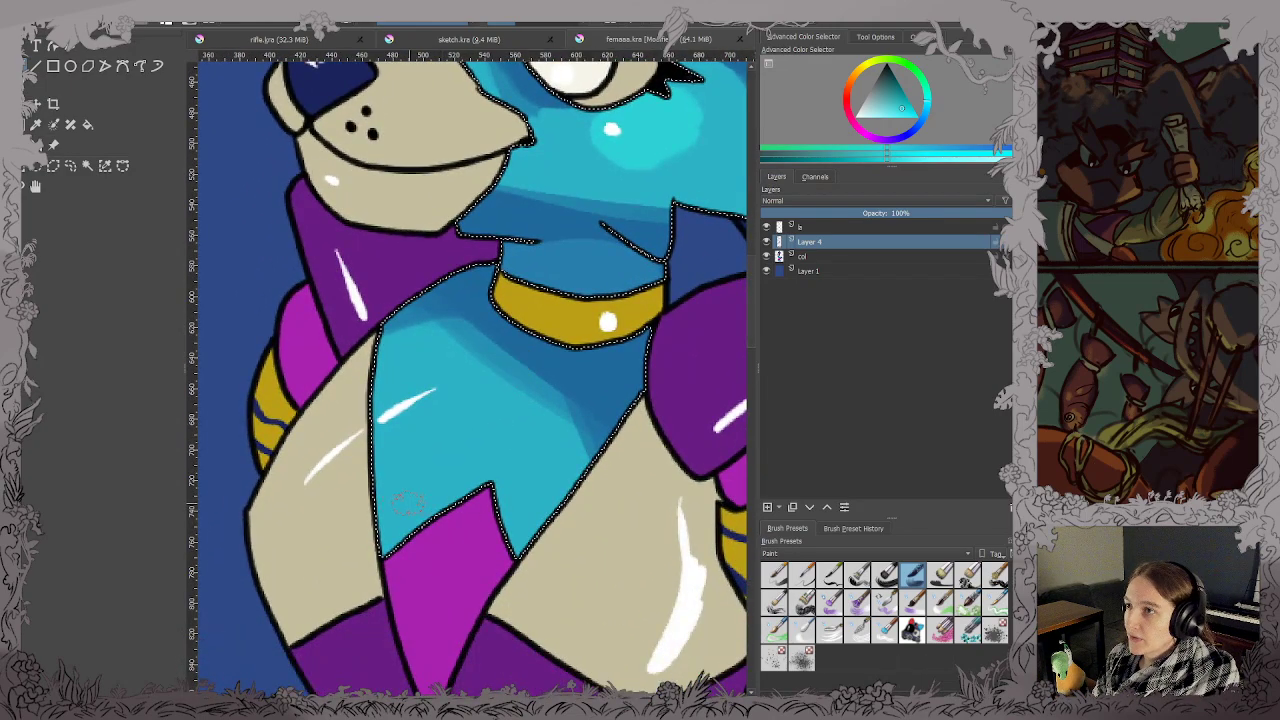
pyautogui.moveTo(352, 528)
pyautogui.mouseDown()
pyautogui.moveTo(403, 380)
pyautogui.moveTo(349, 570)
pyautogui.mouseUp()
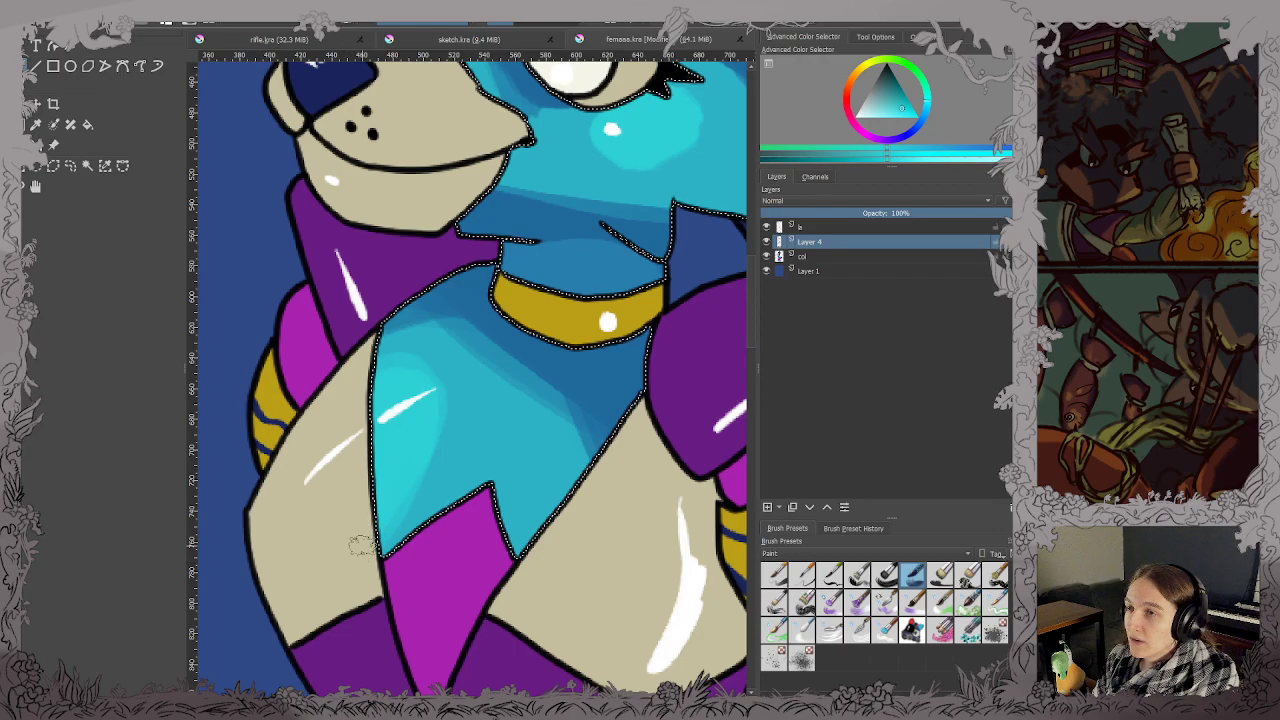
# Paint bright cyan highlights on the upper fronts of both thighs, undoing an unwanted stroke on the far one.
pyautogui.scroll(-3, 406, 527)
pyautogui.moveTo(449, 519); pyautogui.dragTo(489, 325)
pyautogui.scroll(-1, 585, 465)
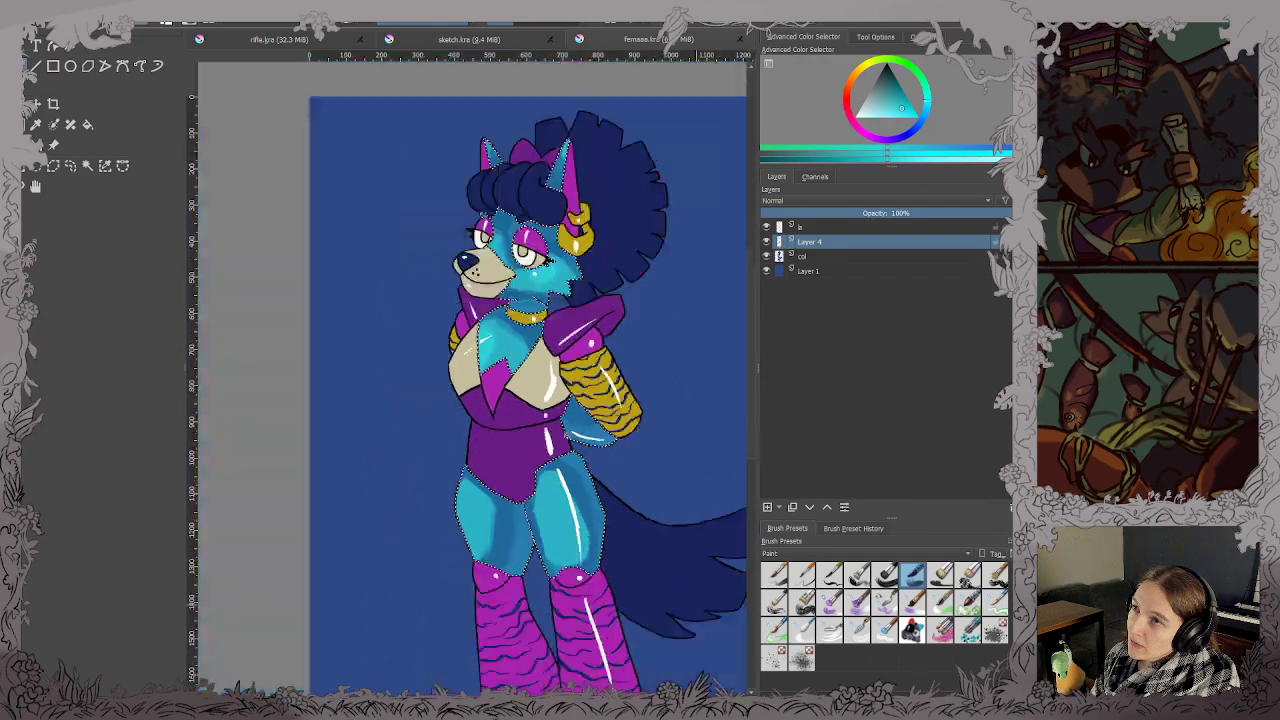
pyautogui.moveTo(560, 550); pyautogui.dragTo(490, 428)
pyautogui.scroll(3, 545, 535)
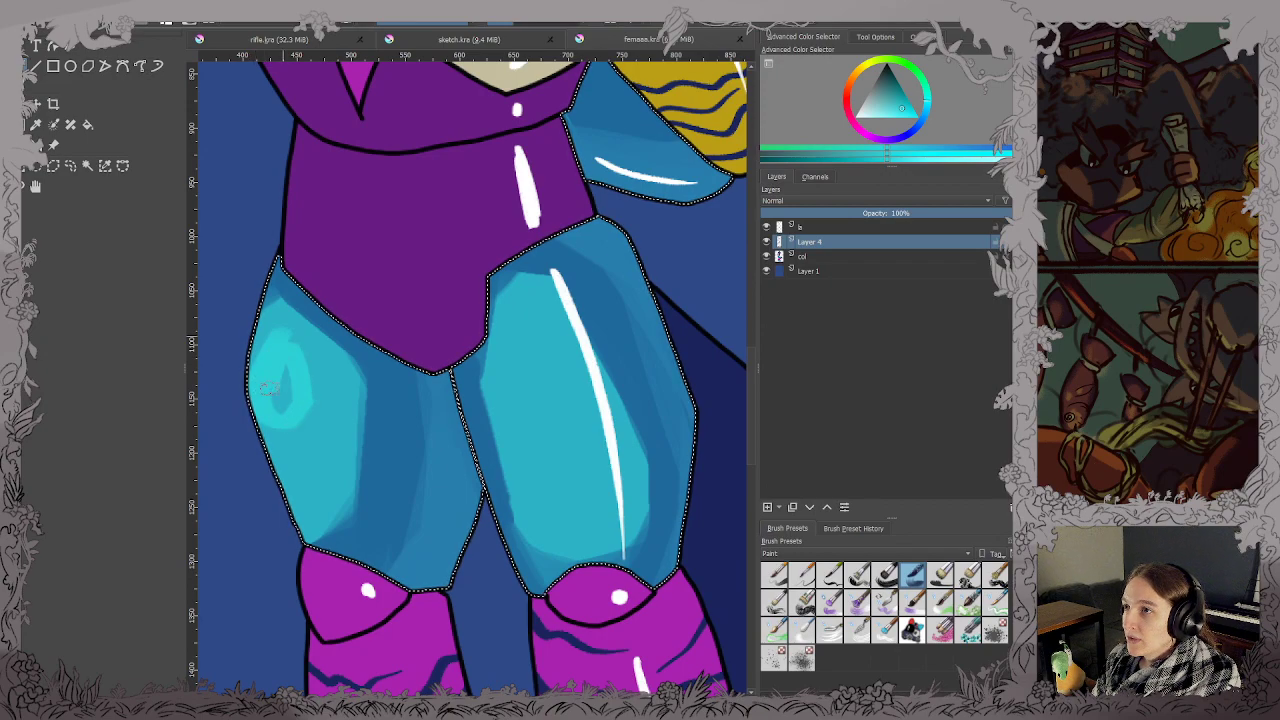
pyautogui.hotkey('ctrl', 'z')
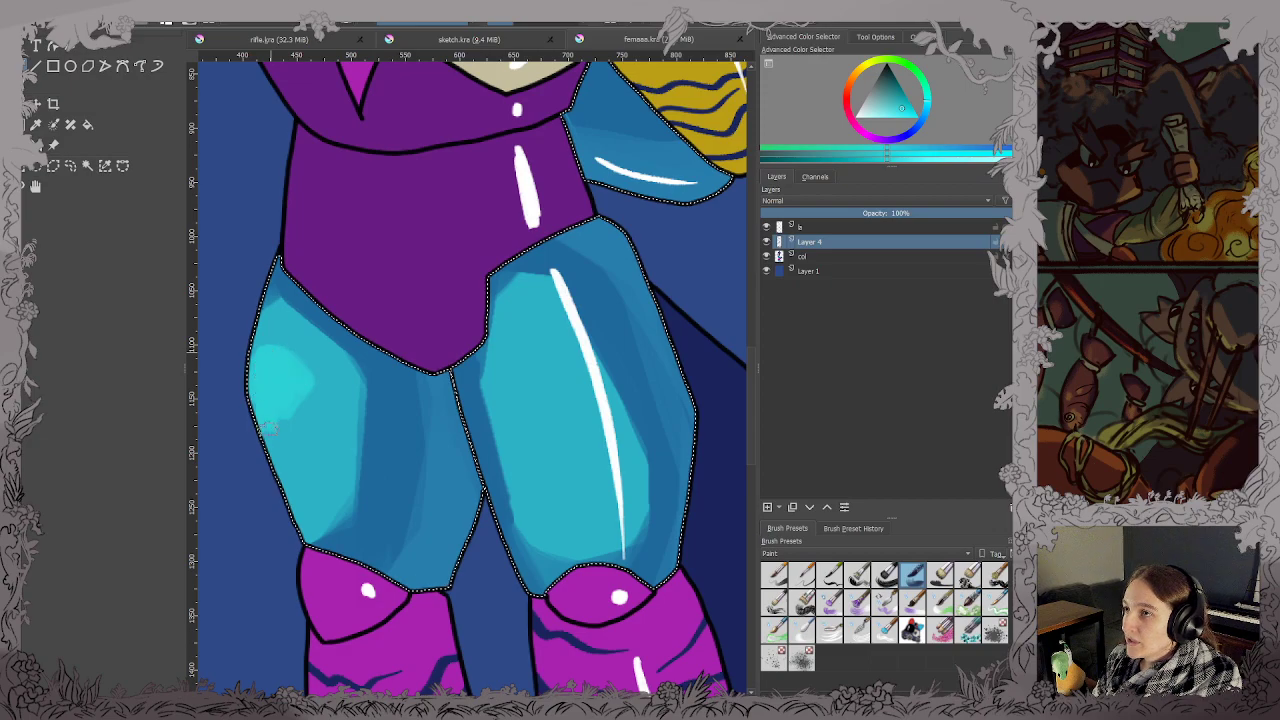
pyautogui.moveTo(284, 415); pyautogui.dragTo(322, 370)
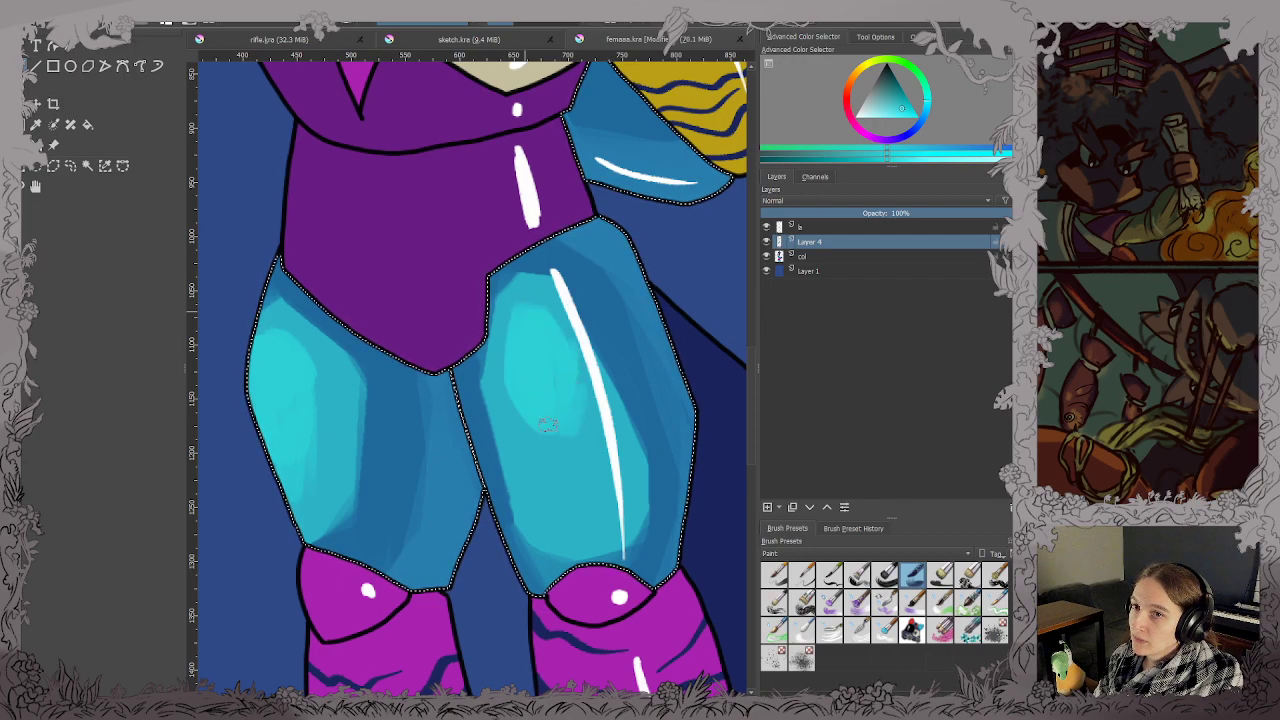
# Paint bright cyan highlights on the front of the far foot and above the three toes of the near foot.
pyautogui.scroll(-5, 573, 394)
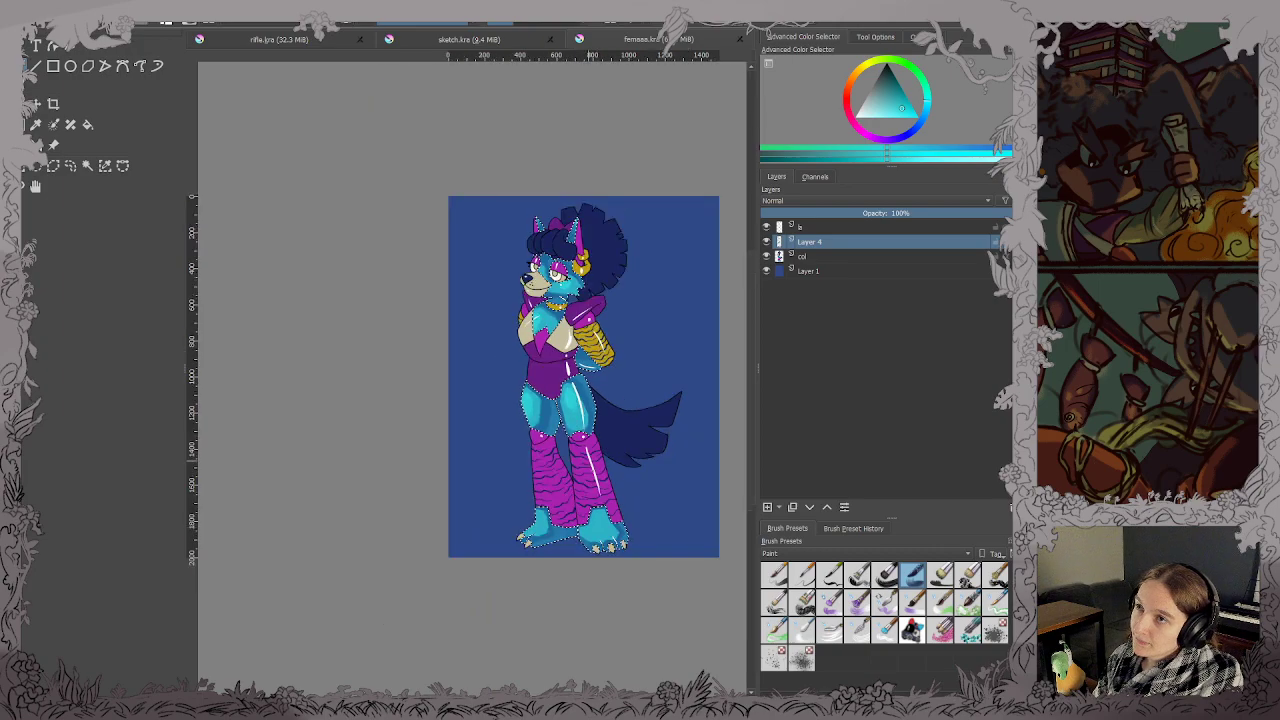
pyautogui.scroll(4, 593, 523)
pyautogui.moveTo(460, 576); pyautogui.dragTo(433, 515)
pyautogui.scroll(1, 454, 505)
pyautogui.scroll(-1, 452, 506)
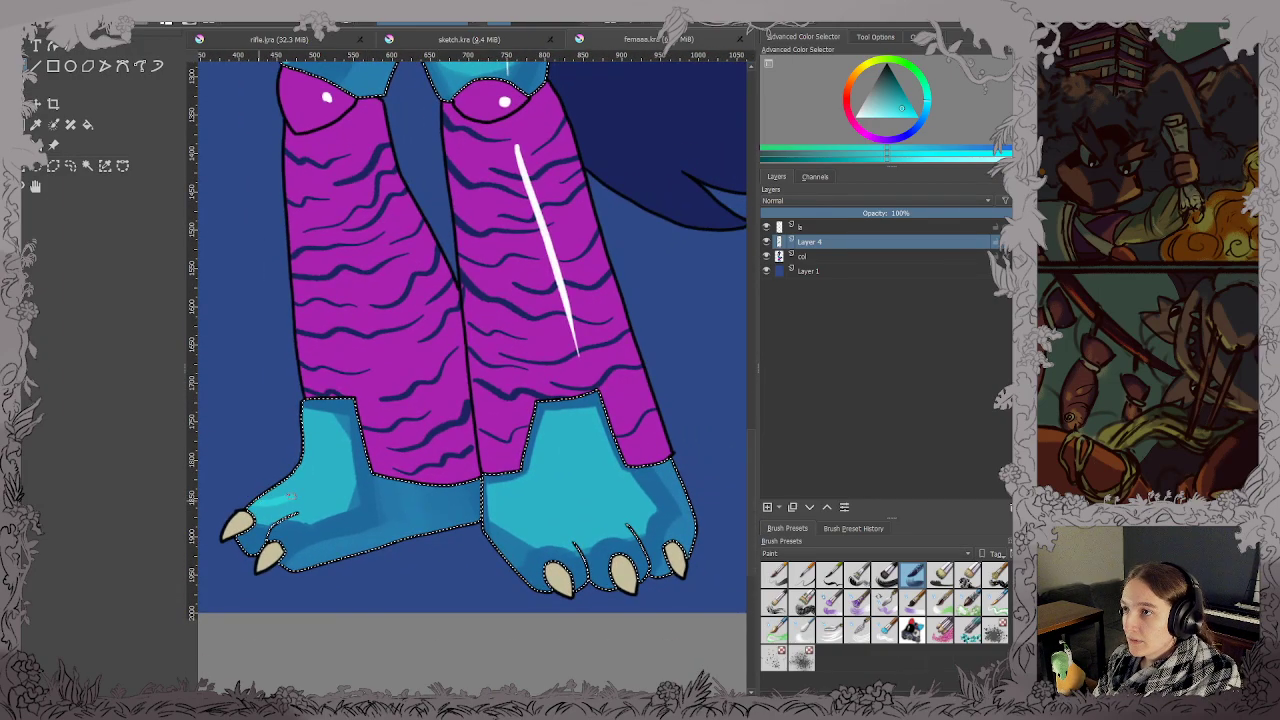
pyautogui.moveTo(305, 468); pyautogui.dragTo(300, 488)
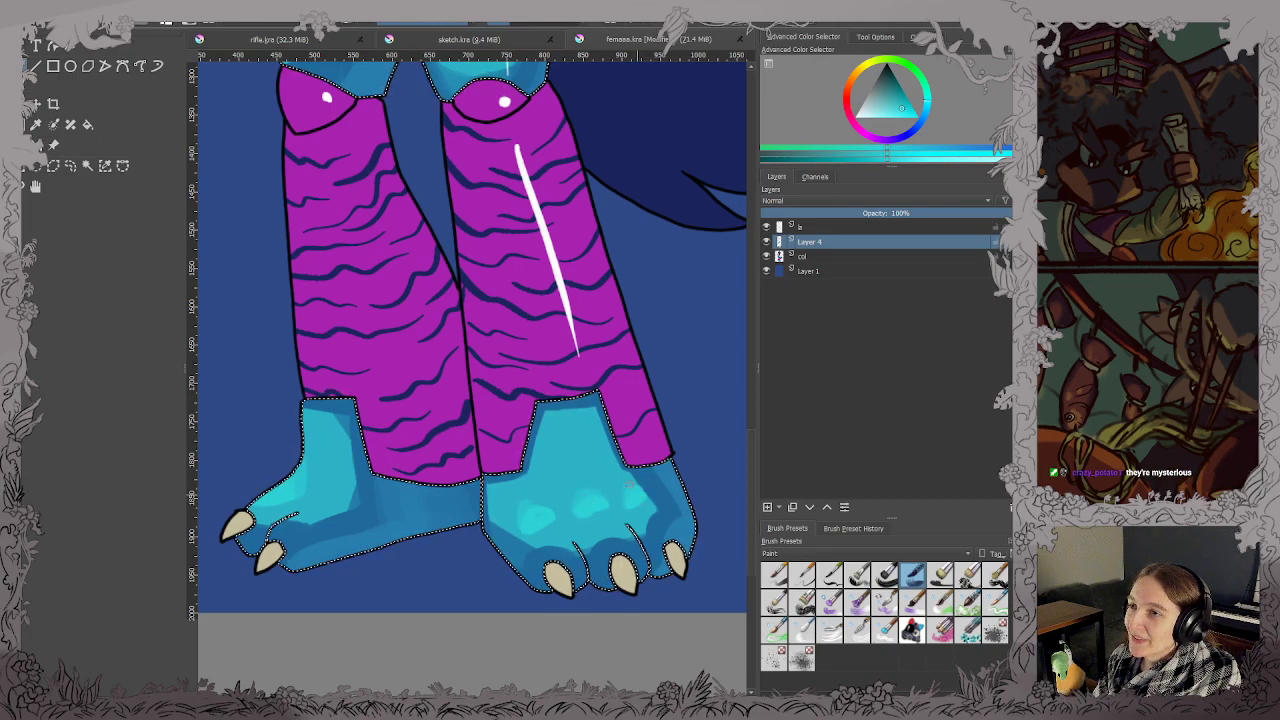
pyautogui.press('2')
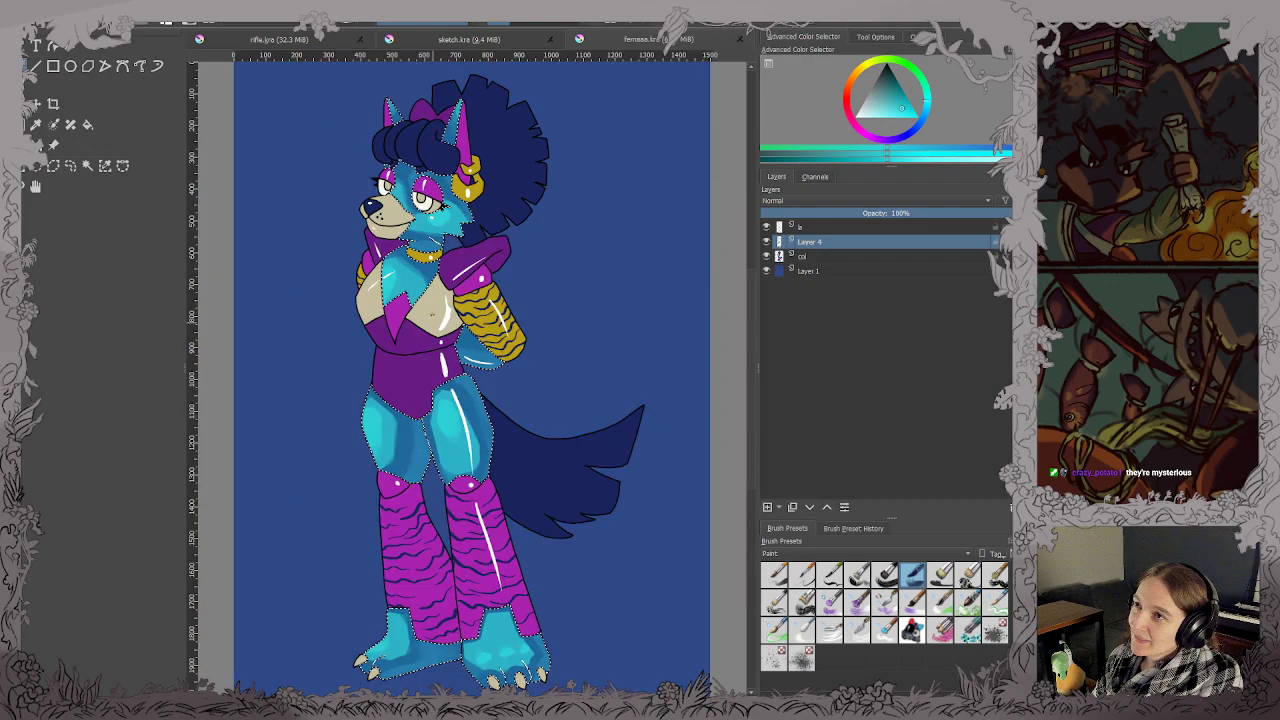
# Paint thin bright cyan rim light along the edges of the blue fur on both ears.
pyautogui.scroll(2, 440, 301)
pyautogui.moveTo(440, 301); pyautogui.dragTo(476, 362)
pyautogui.scroll(4, 548, 165)
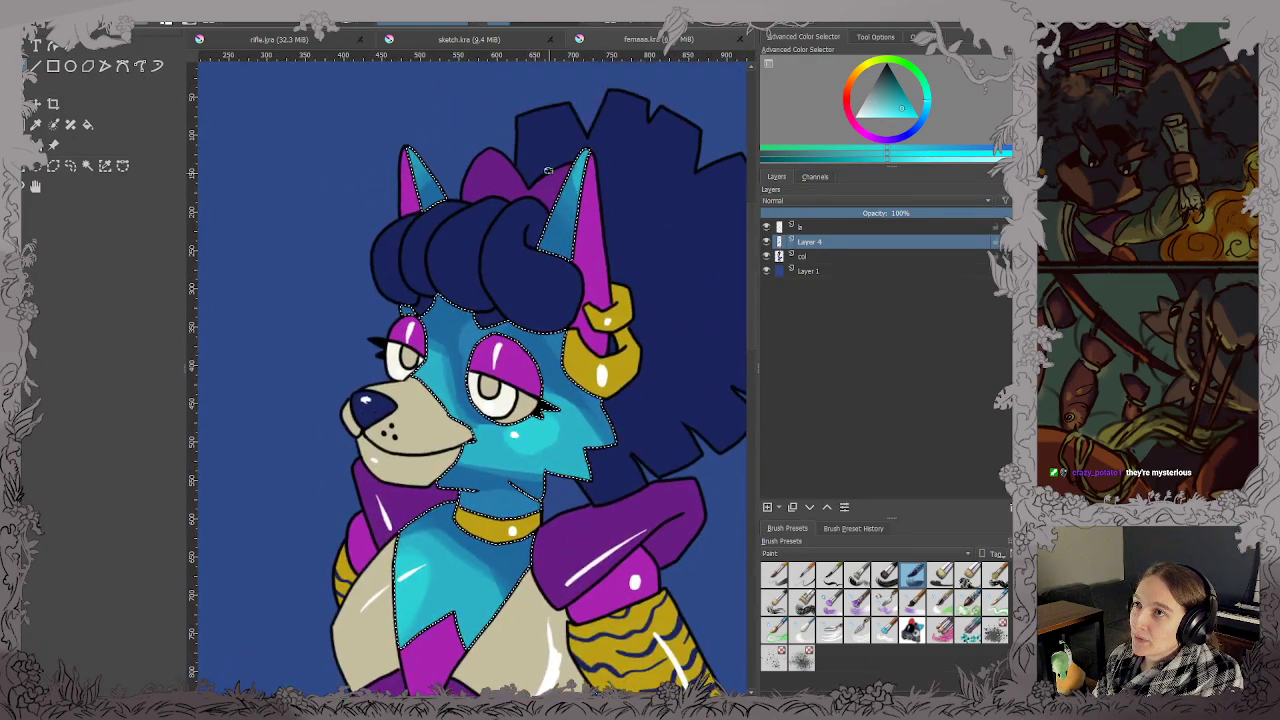
pyautogui.scroll(2, 548, 165)
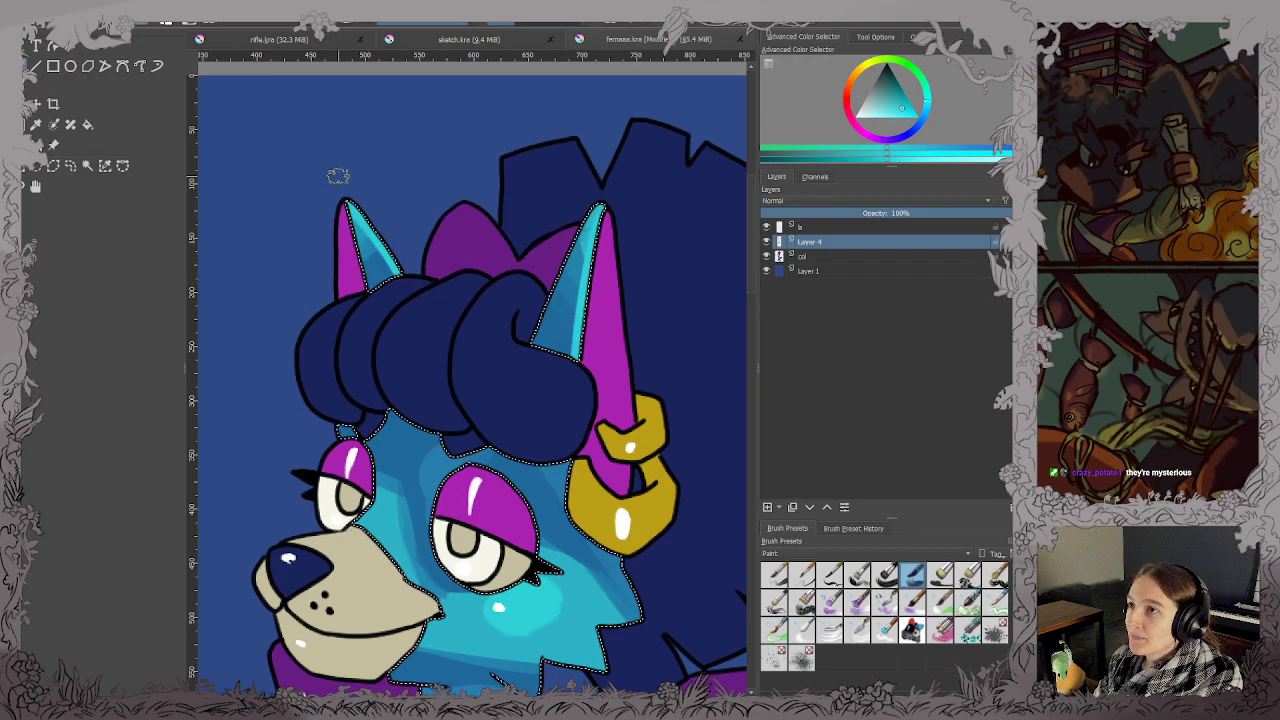
# Paint thin bright cyan rim light along the jagged cheek fur, the neck and the upper edge of the blue chest.
pyautogui.moveTo(461, 370); pyautogui.dragTo(447, 322)
pyautogui.scroll(-4, 478, 374)
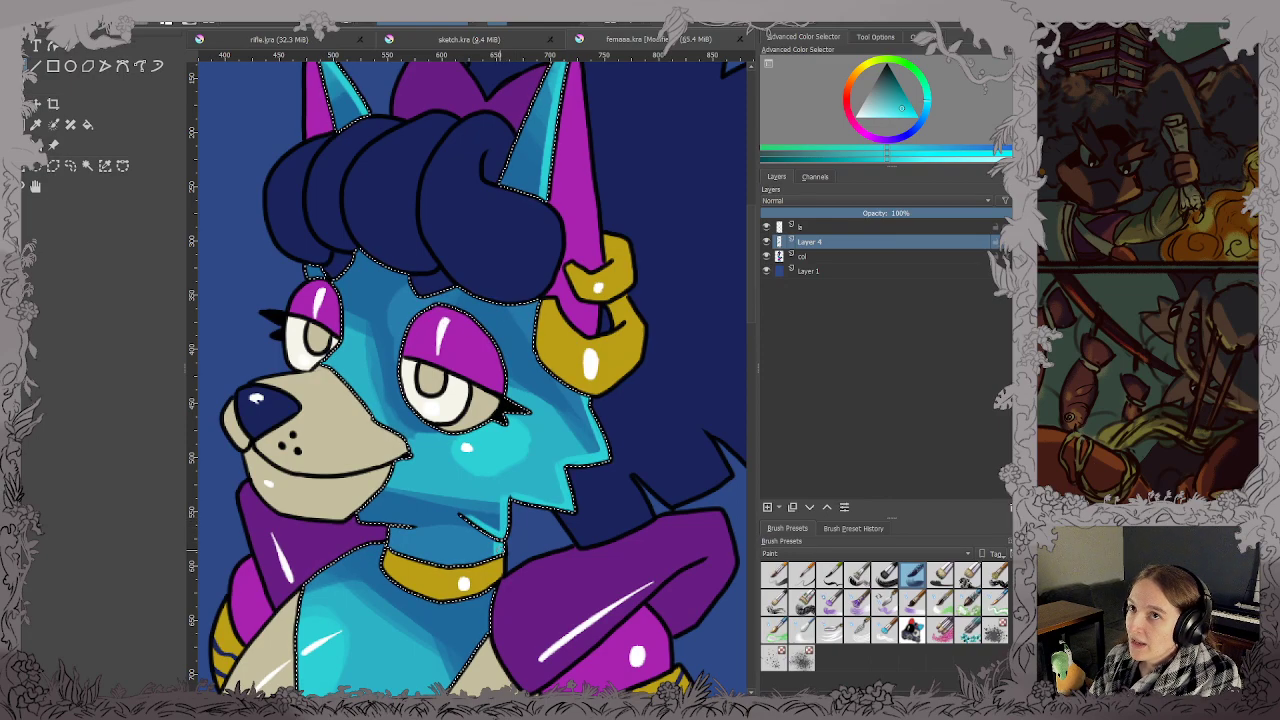
pyautogui.moveTo(505, 550); pyautogui.dragTo(554, 380)
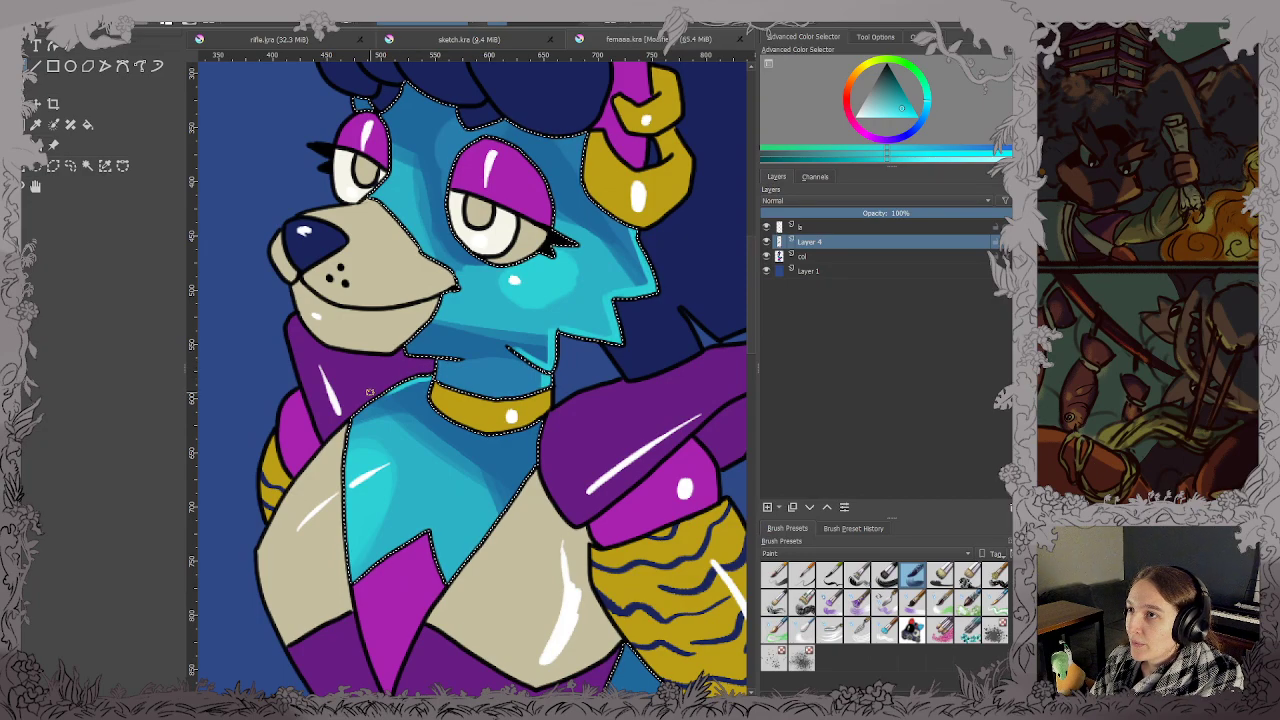
pyautogui.scroll(-3, 370, 391)
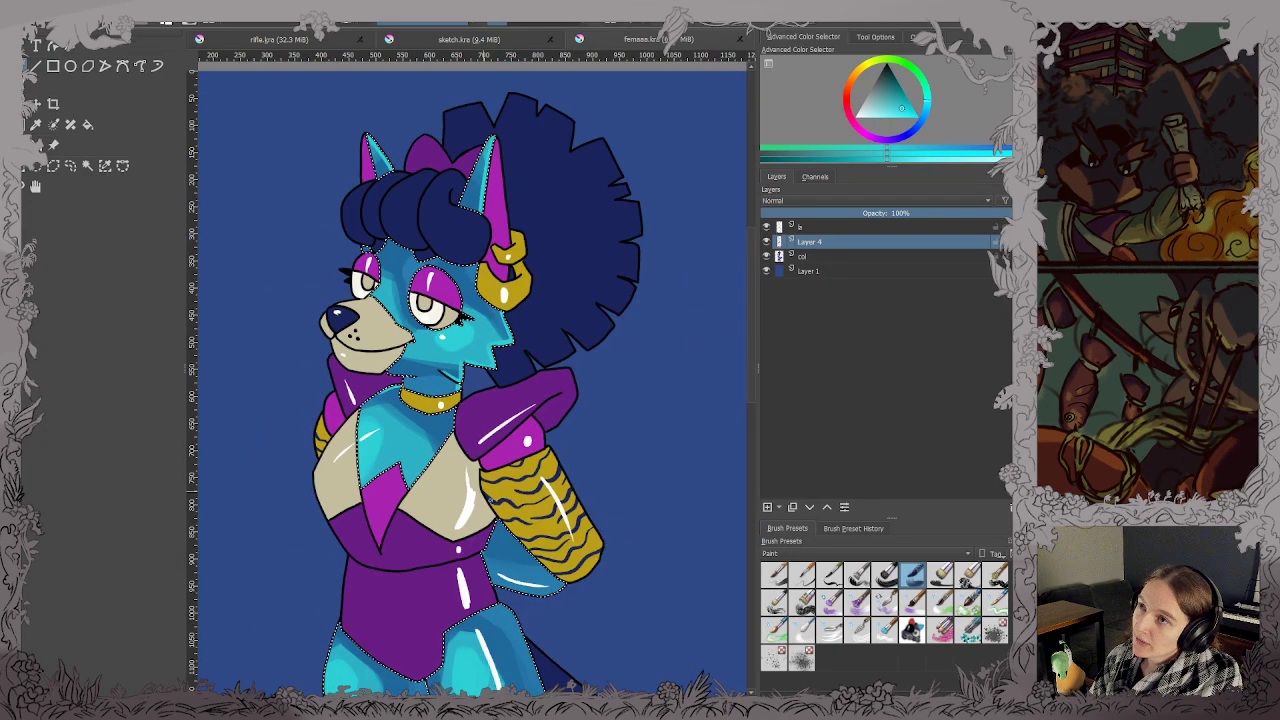
# Paint a thin bright cyan rim along the underside of the blue arm area below the yellow striped sleeve.
pyautogui.moveTo(490, 500); pyautogui.dragTo(494, 403)
pyautogui.scroll(2, 583, 517)
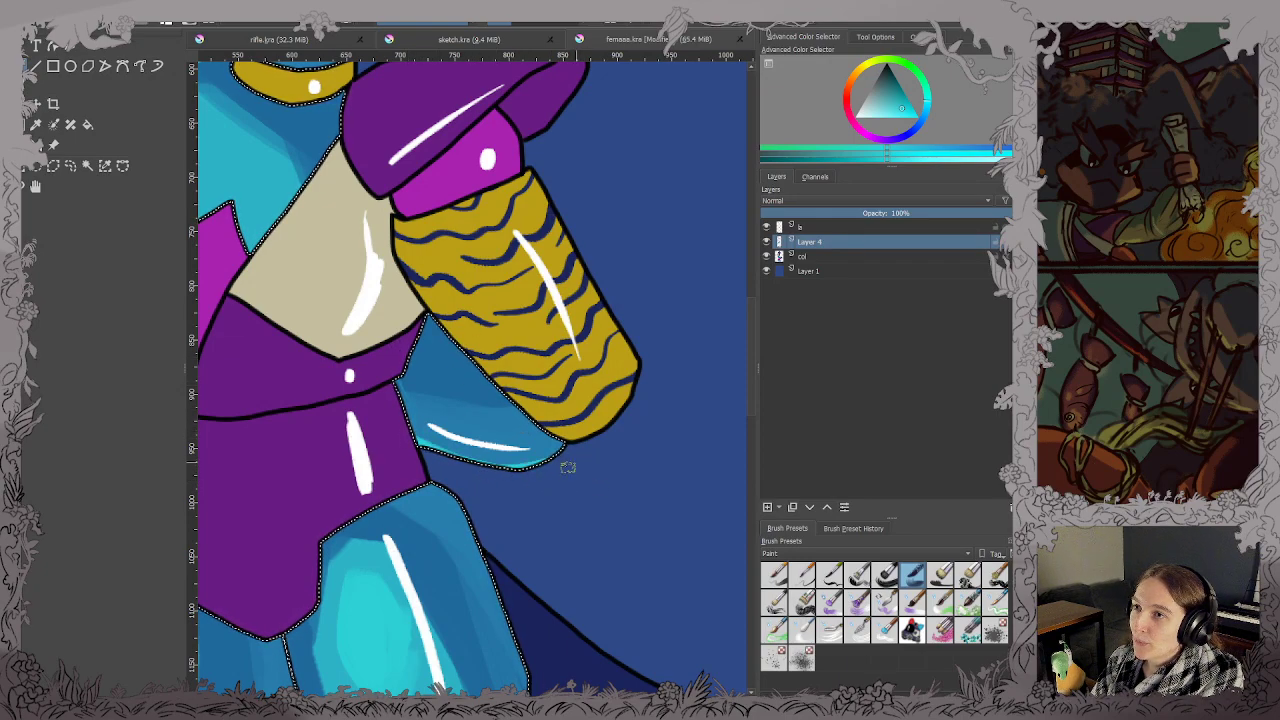
pyautogui.scroll(-2, 567, 467)
pyautogui.scroll(-2, 595, 452)
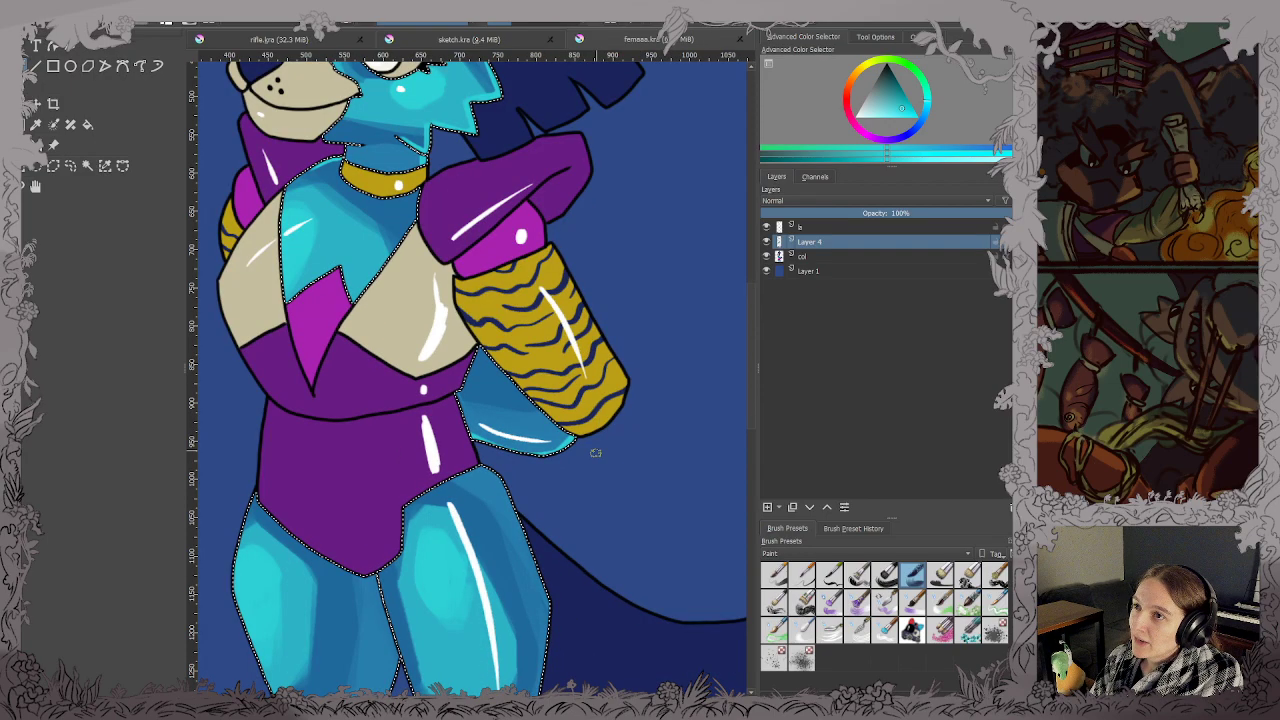
# Paint bright cyan rim light down the near thigh's outer edge and along the far thigh's lower inner edge.
pyautogui.scroll(-5, 595, 452)
pyautogui.scroll(2, 620, 352)
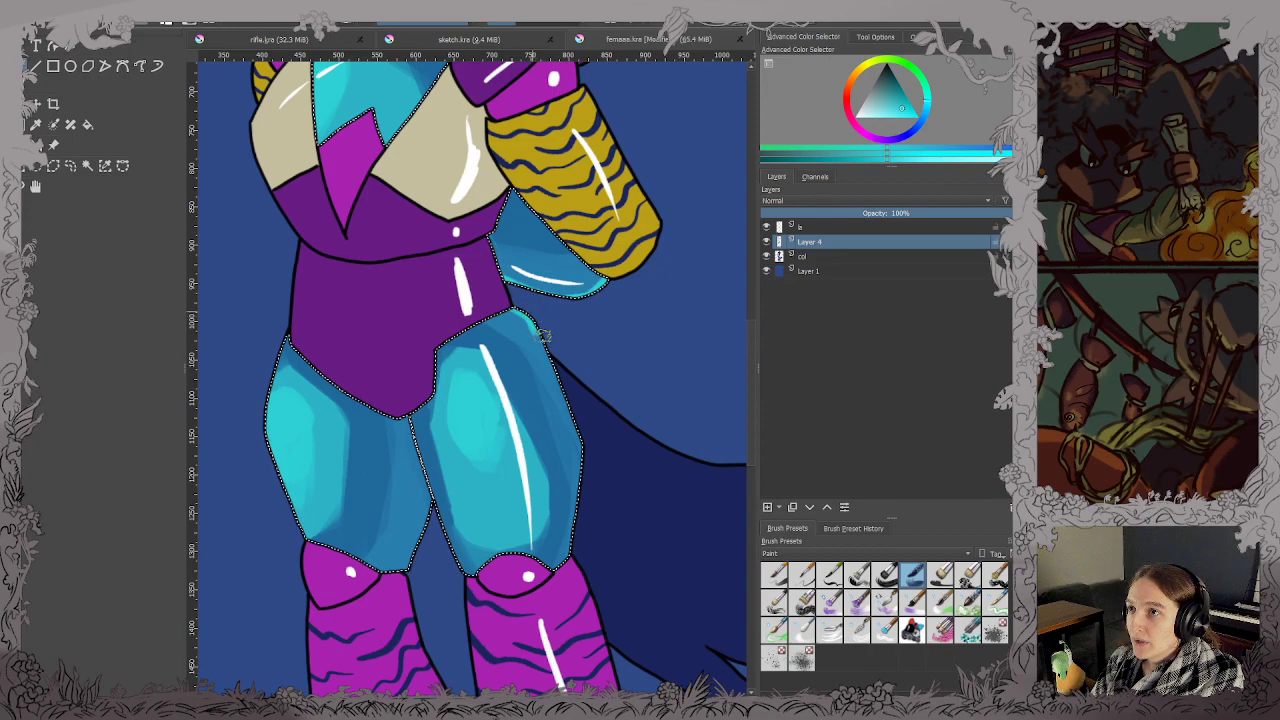
pyautogui.moveTo(543, 336)
pyautogui.mouseDown()
pyautogui.moveTo(604, 519)
pyautogui.moveTo(598, 465)
pyautogui.moveTo(583, 429)
pyautogui.moveTo(595, 522)
pyautogui.mouseUp()
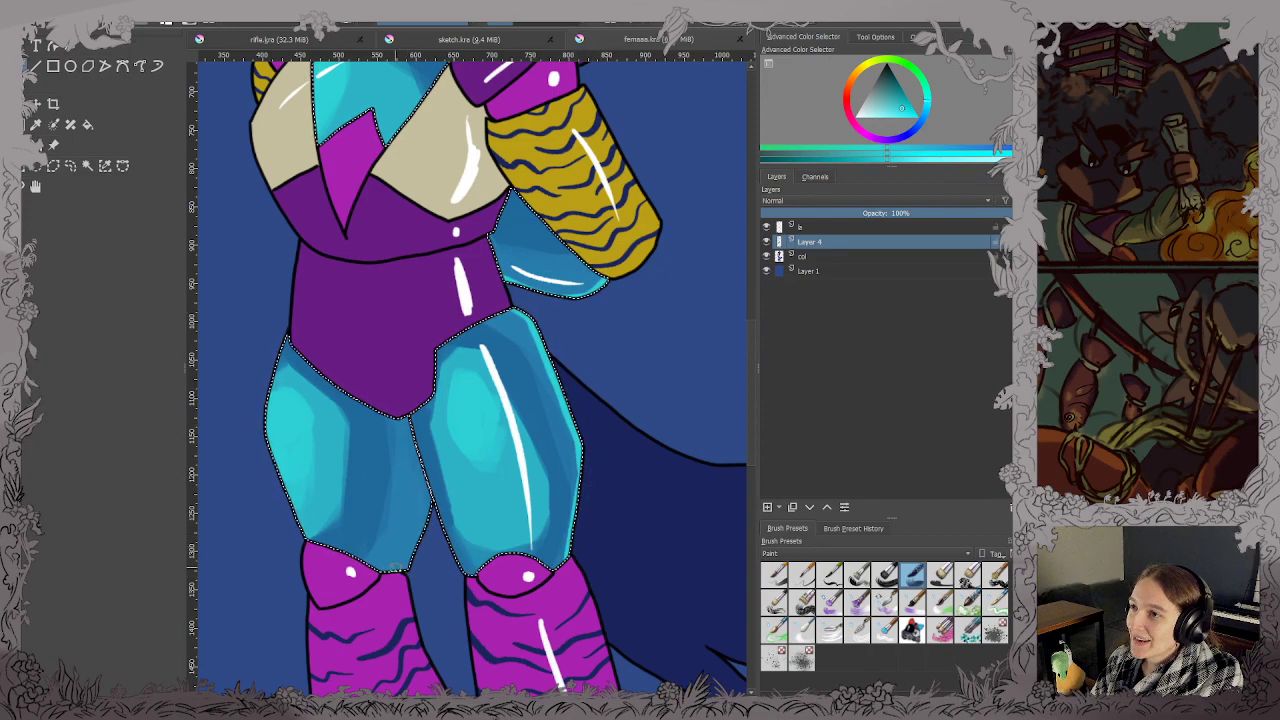
pyautogui.moveTo(396, 567); pyautogui.dragTo(414, 565)
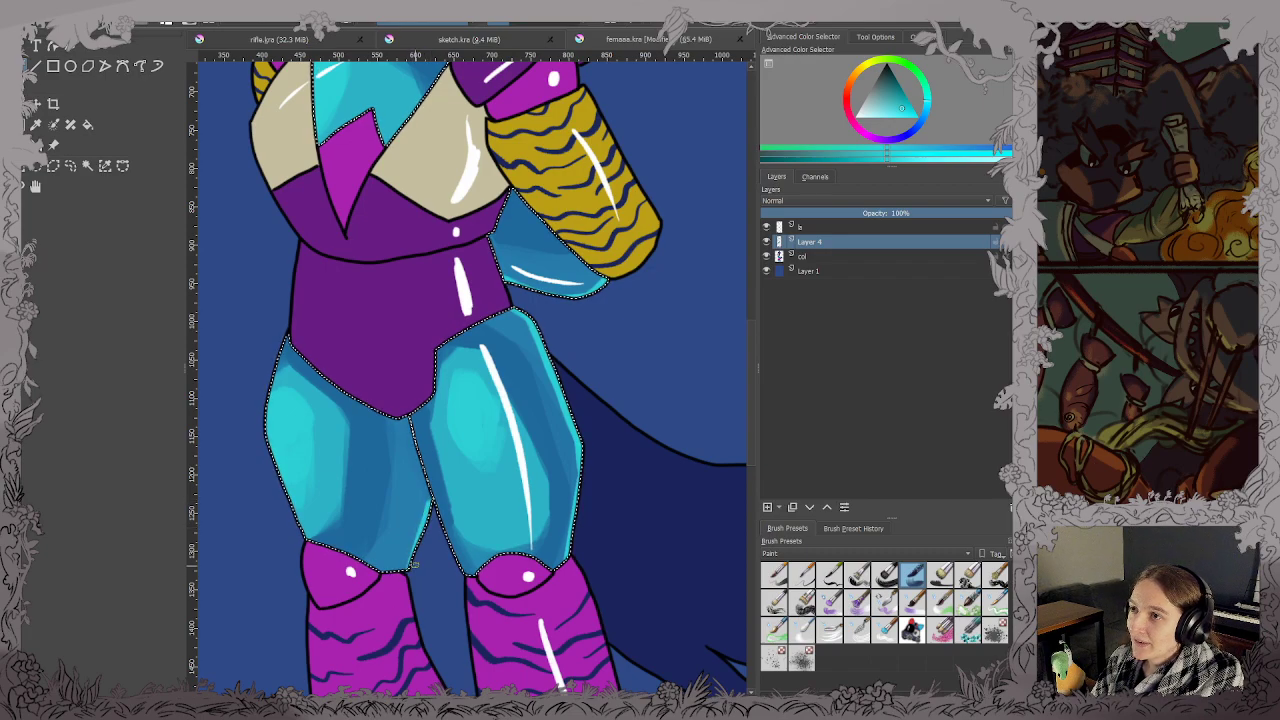
# Paint bright cyan rim light along the near foot's outer and inner edges and the undersides of its toes.
pyautogui.scroll(-4, 414, 565)
pyautogui.scroll(3, 521, 531)
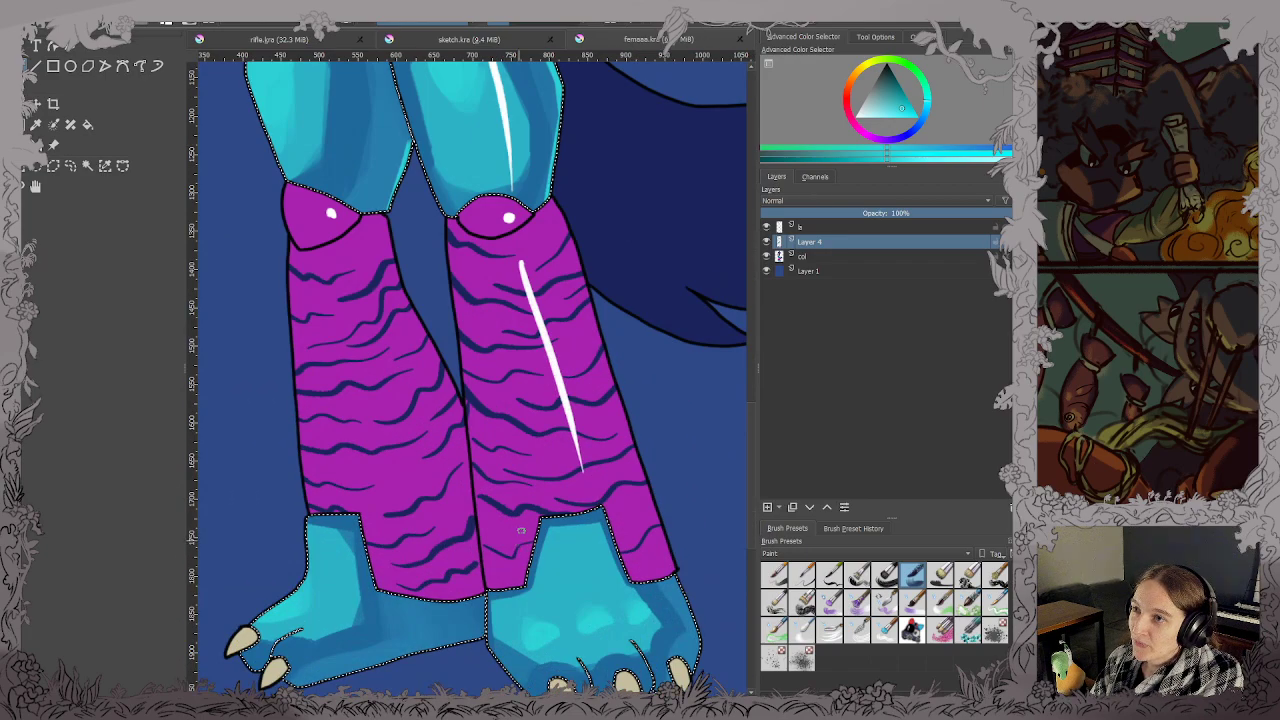
pyautogui.scroll(2, 520, 530)
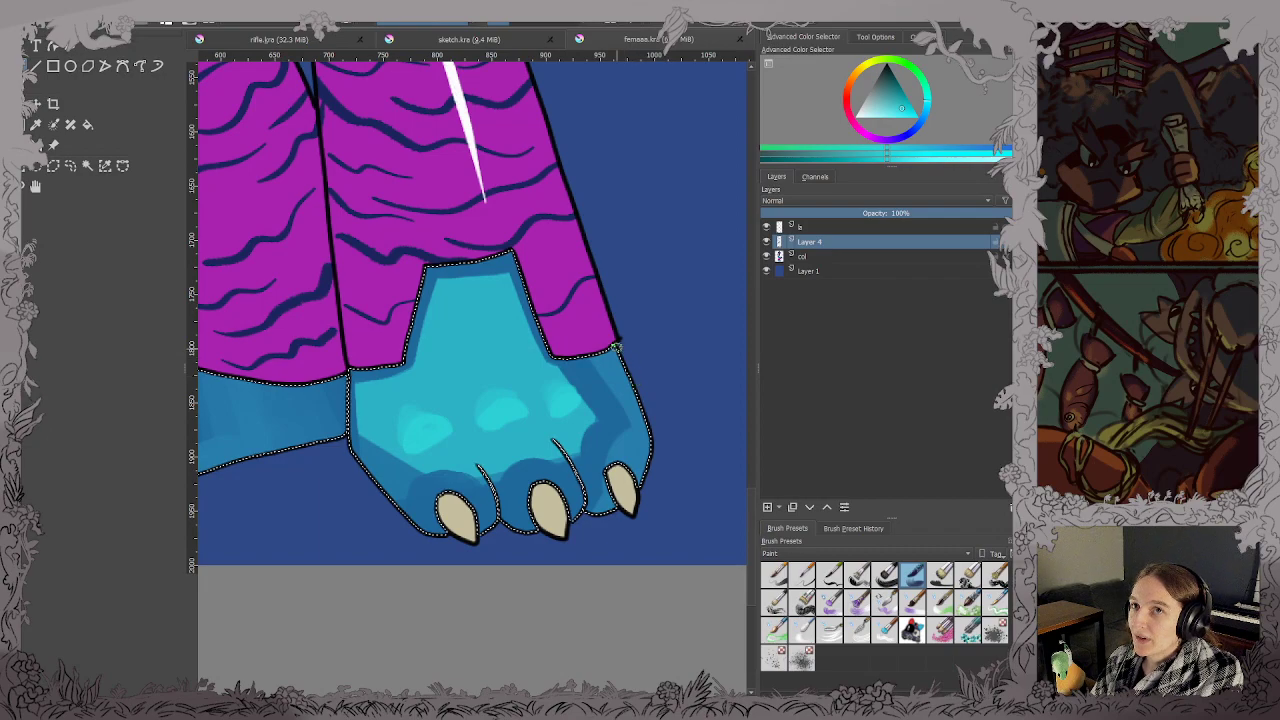
pyautogui.moveTo(617, 345); pyautogui.dragTo(645, 470)
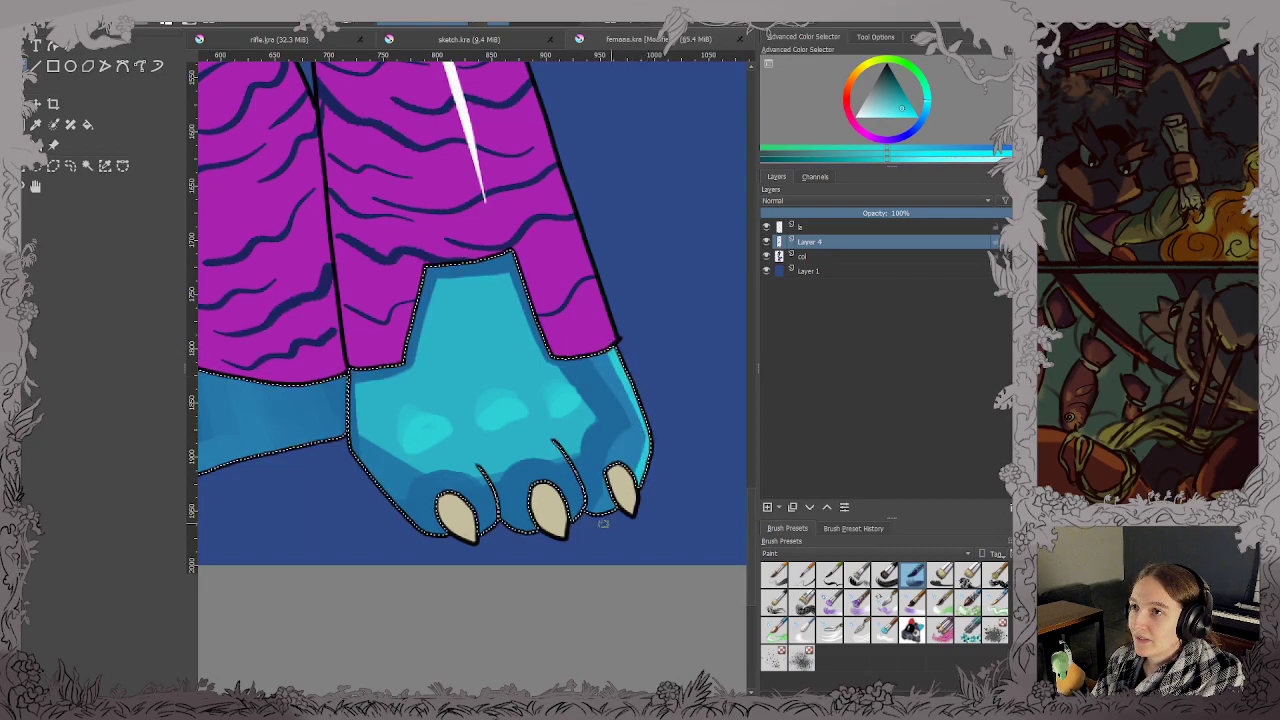
pyautogui.moveTo(356, 460); pyautogui.dragTo(443, 533)
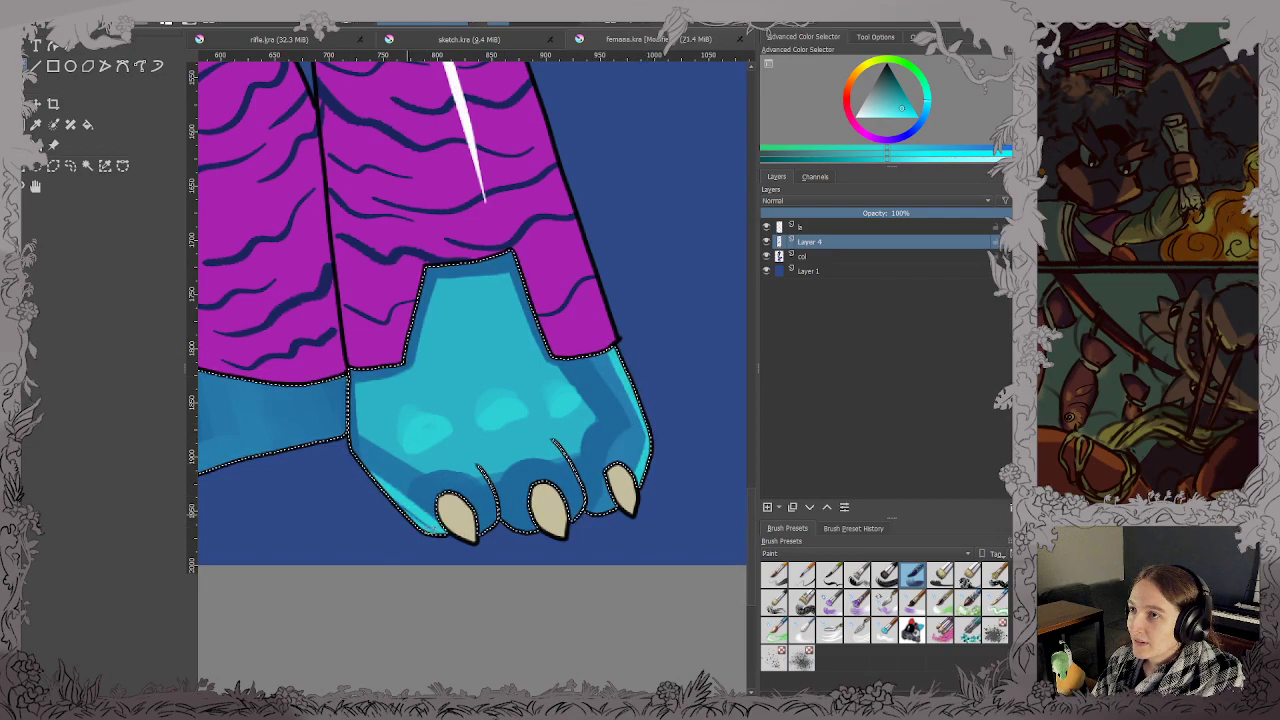
pyautogui.moveTo(612, 510)
pyautogui.mouseDown()
pyautogui.moveTo(566, 526)
pyautogui.moveTo(500, 522)
pyautogui.mouseUp()
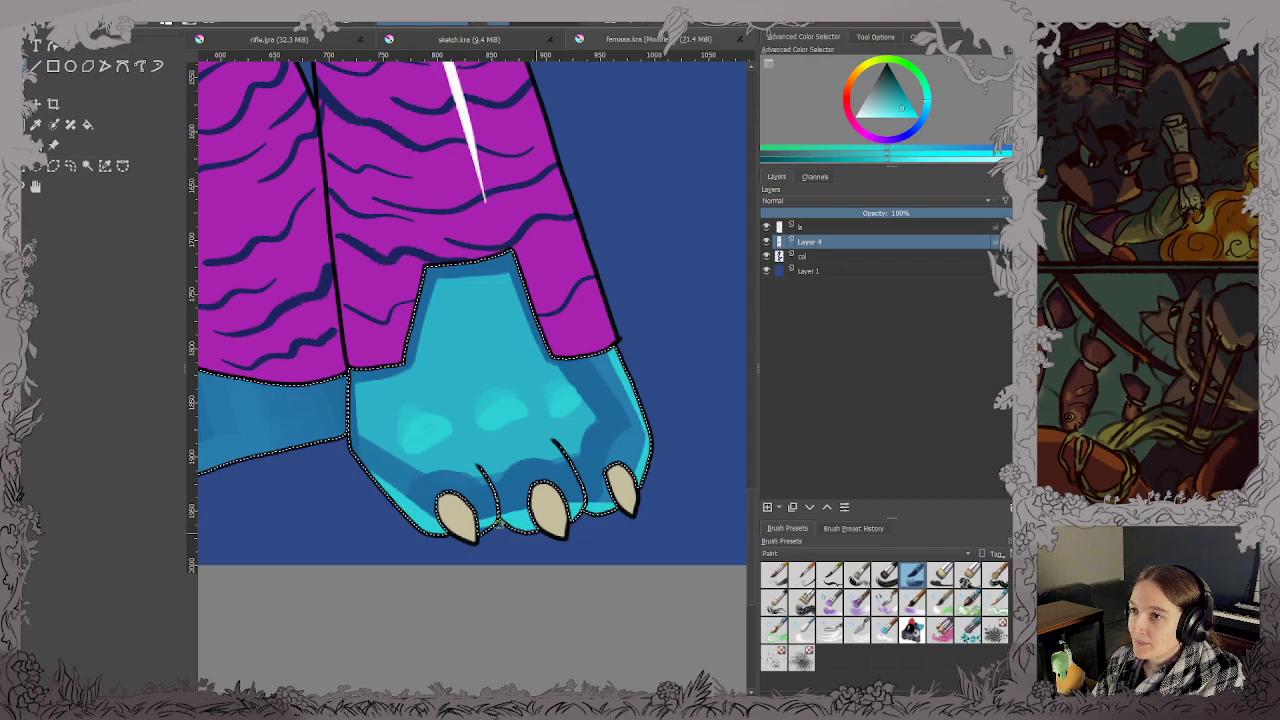
# Paint a bright cyan rim along the sole of the far foot and up its heel.
pyautogui.scroll(-2, 486, 366)
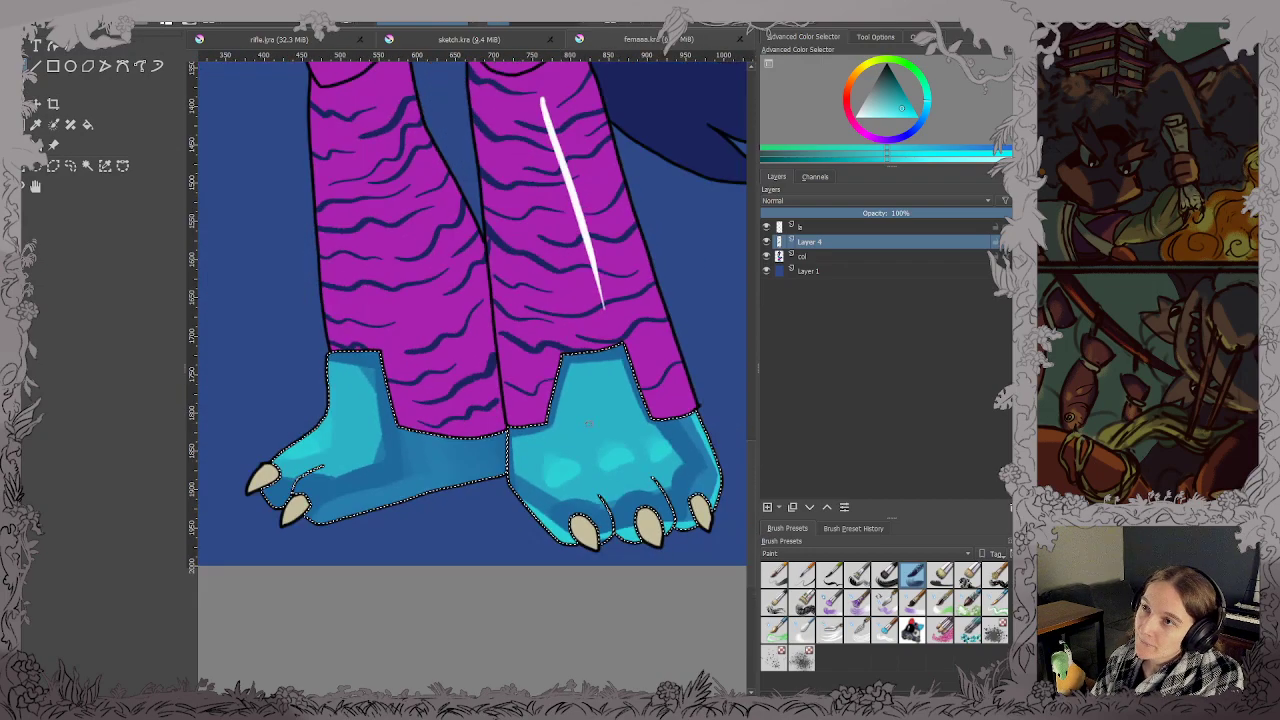
pyautogui.scroll(3, 425, 470)
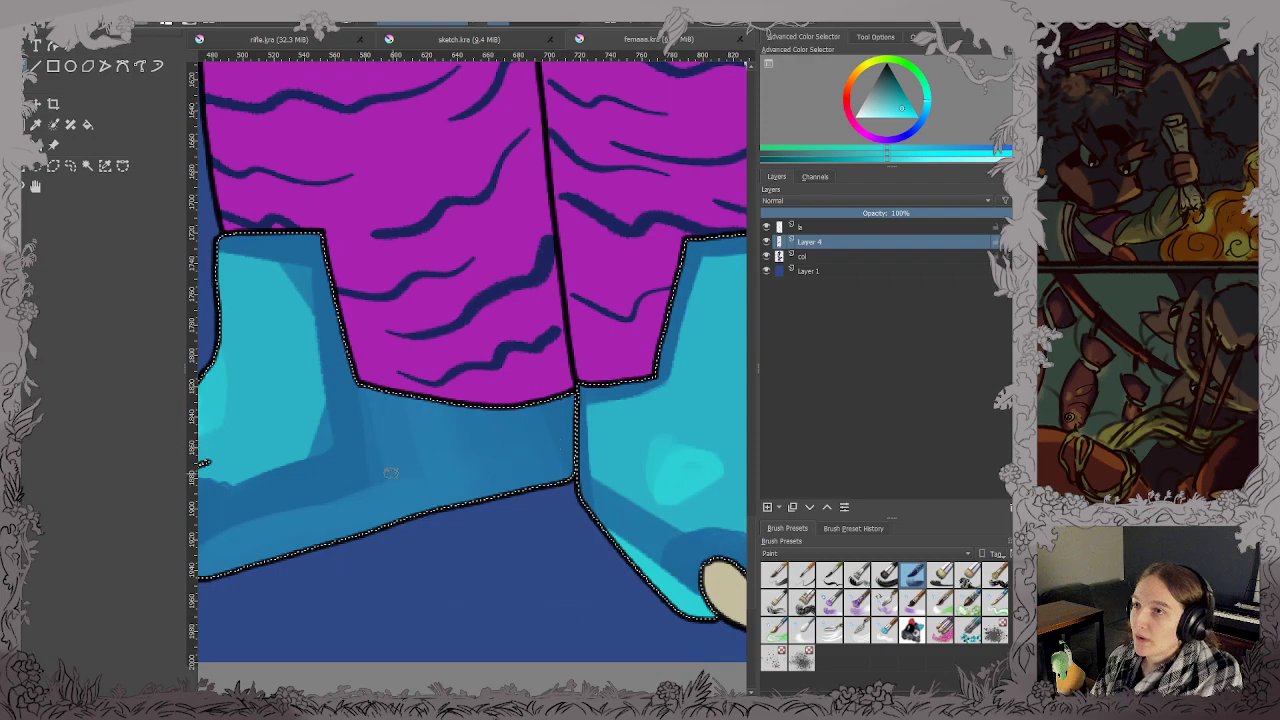
pyautogui.scroll(-3, 391, 472)
pyautogui.scroll(2, 327, 577)
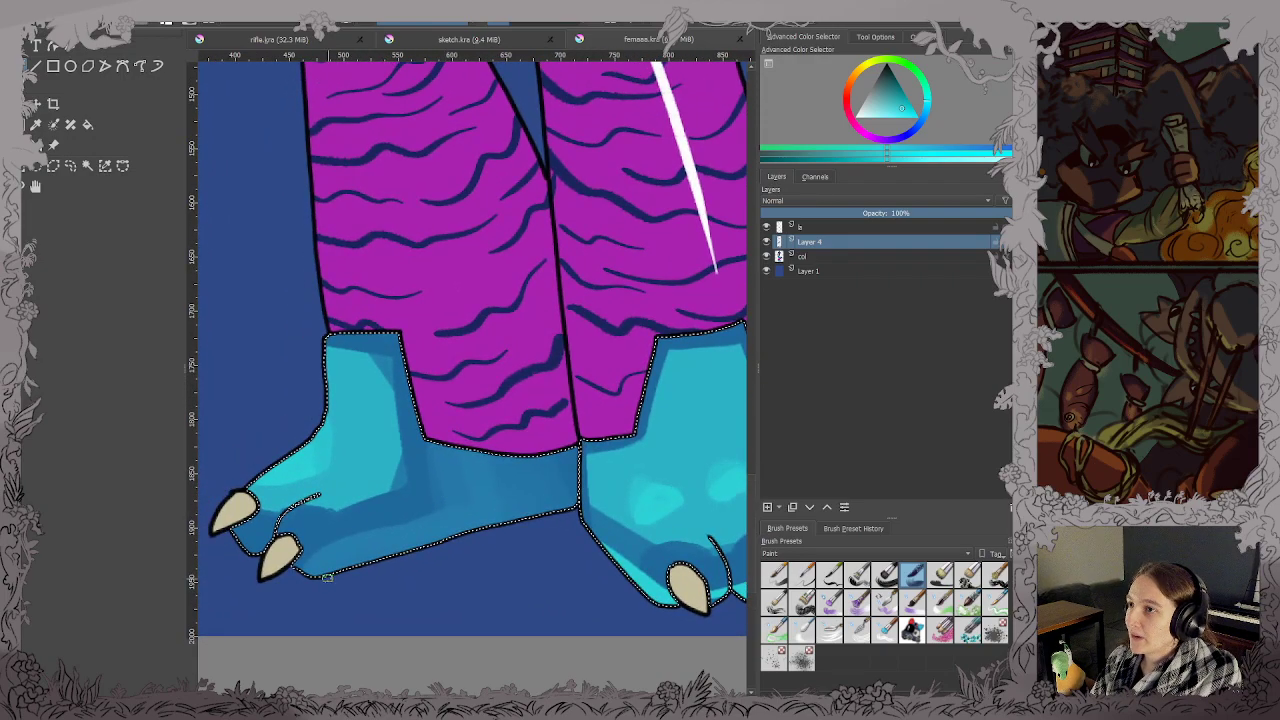
pyautogui.moveTo(312, 572)
pyautogui.mouseDown()
pyautogui.moveTo(560, 500)
pyautogui.moveTo(550, 504)
pyautogui.moveTo(568, 477)
pyautogui.moveTo(567, 507)
pyautogui.moveTo(566, 452)
pyautogui.mouseUp()
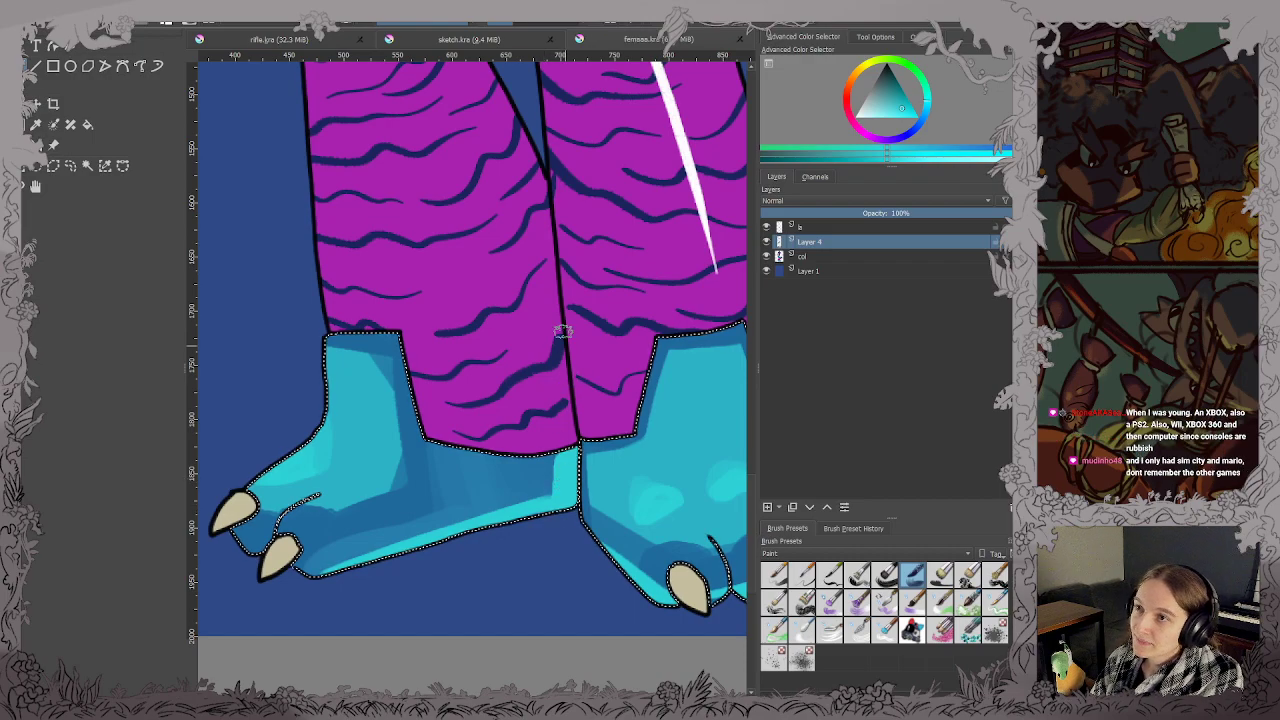
# Clear the selection around the blue fur areas.
pyautogui.scroll(-5, 562, 331)
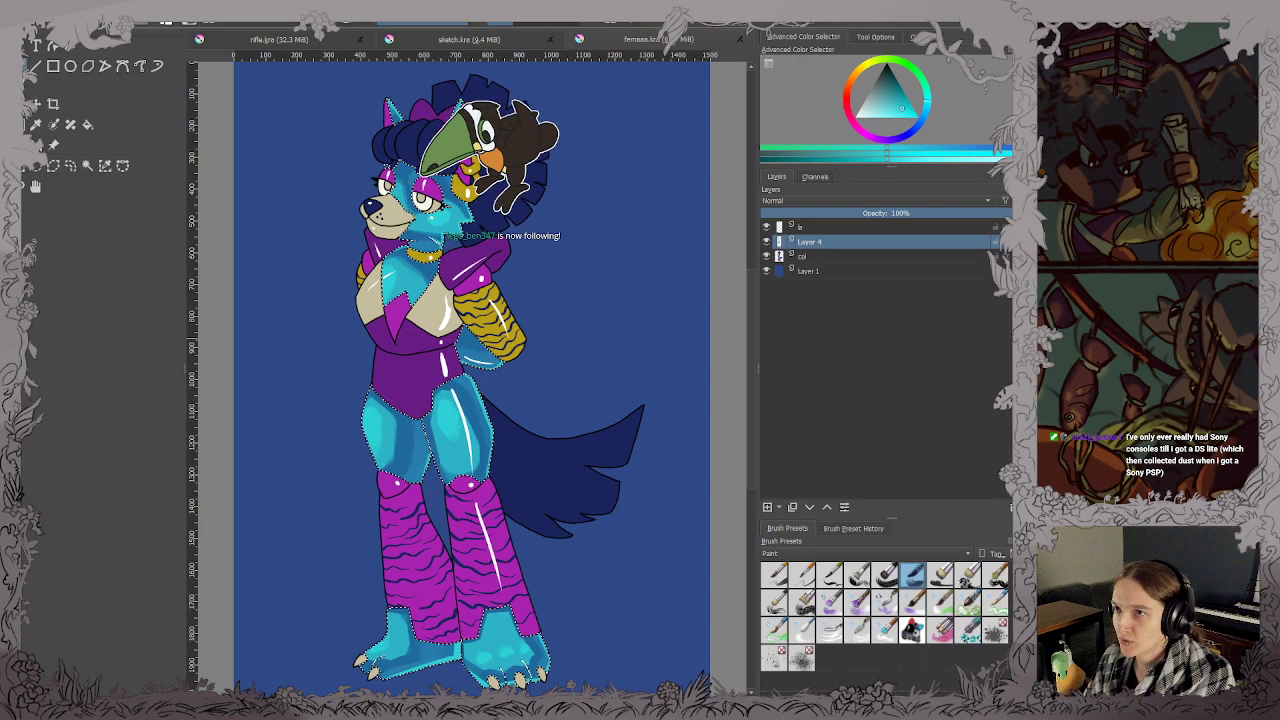
pyautogui.scroll(3, 458, 140)
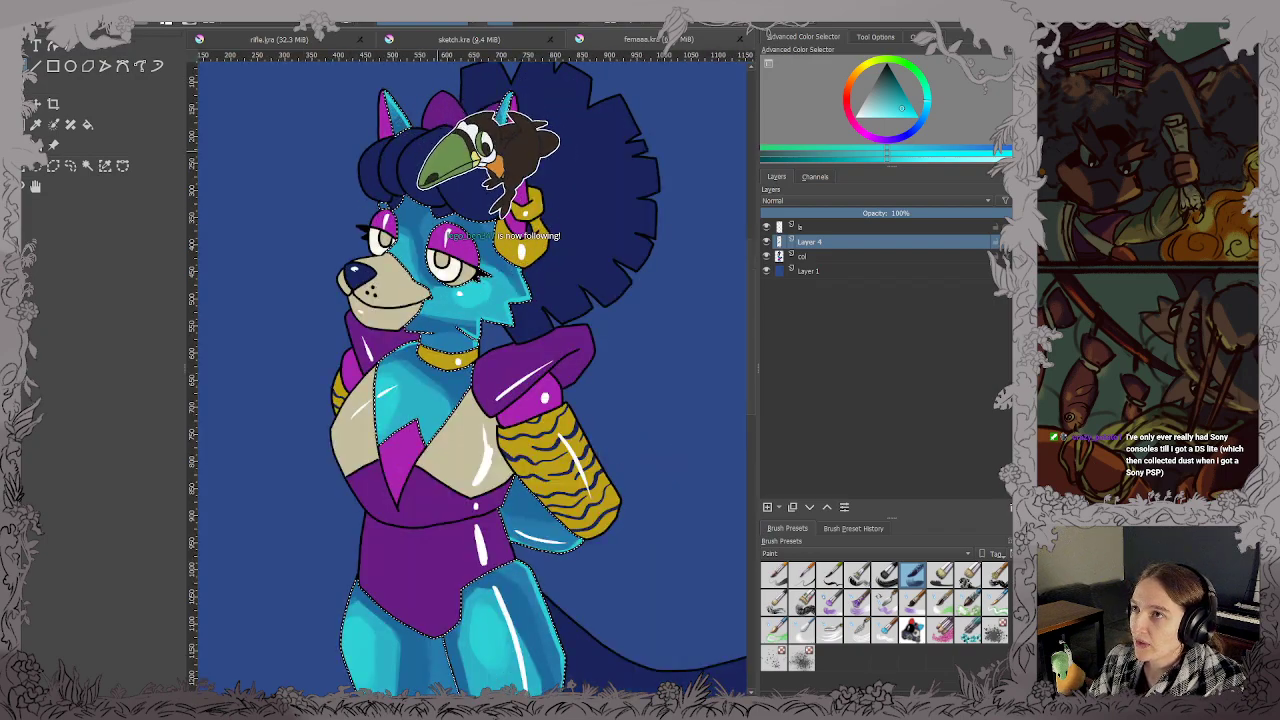
pyautogui.moveTo(450, 188); pyautogui.dragTo(488, 300)
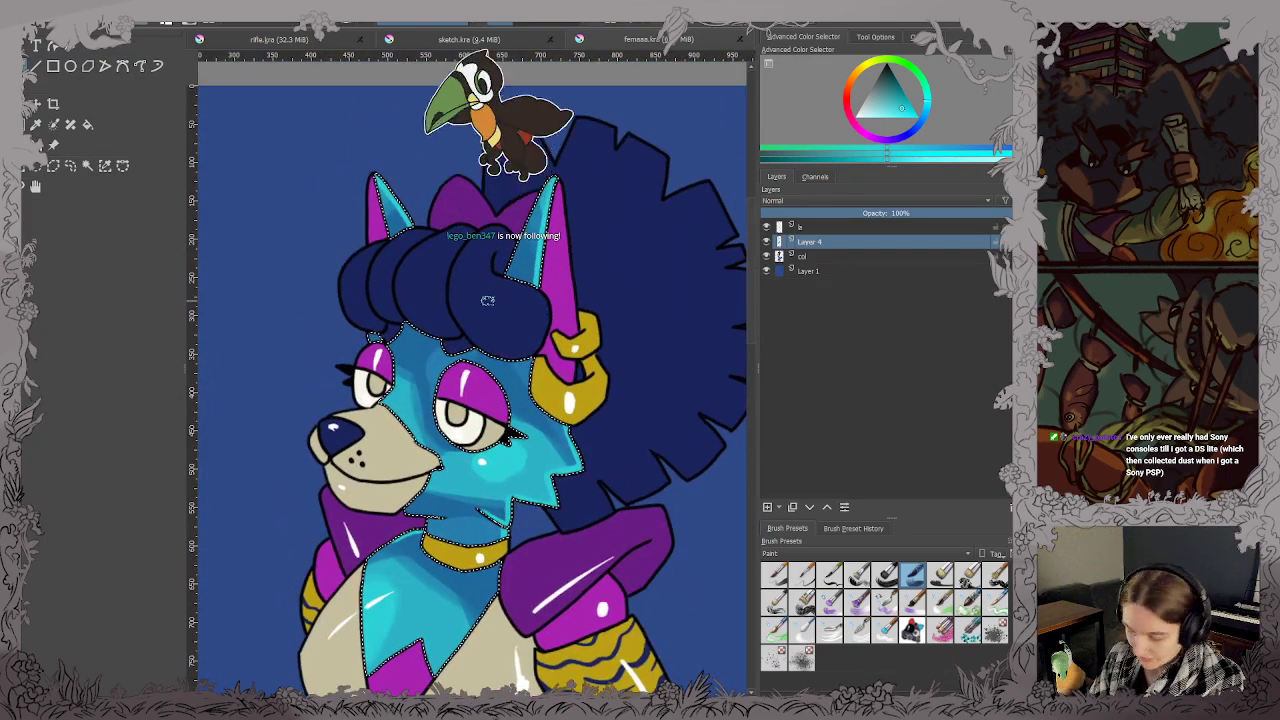
pyautogui.hotkey('ctrl', 'shift', 'a')
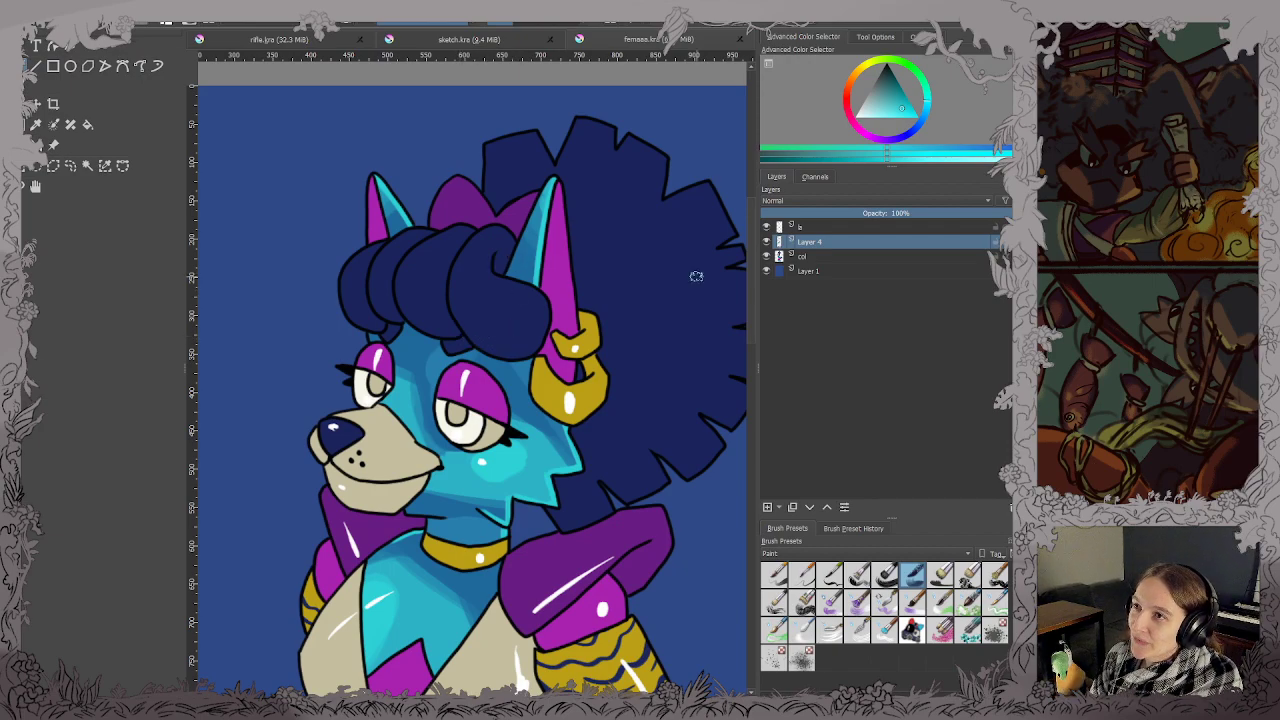
# Hide the line art layer and Layer 4, and make the flat colour layer col active for contiguous selection.
pyautogui.click(766, 227)
pyautogui.click(87, 165)
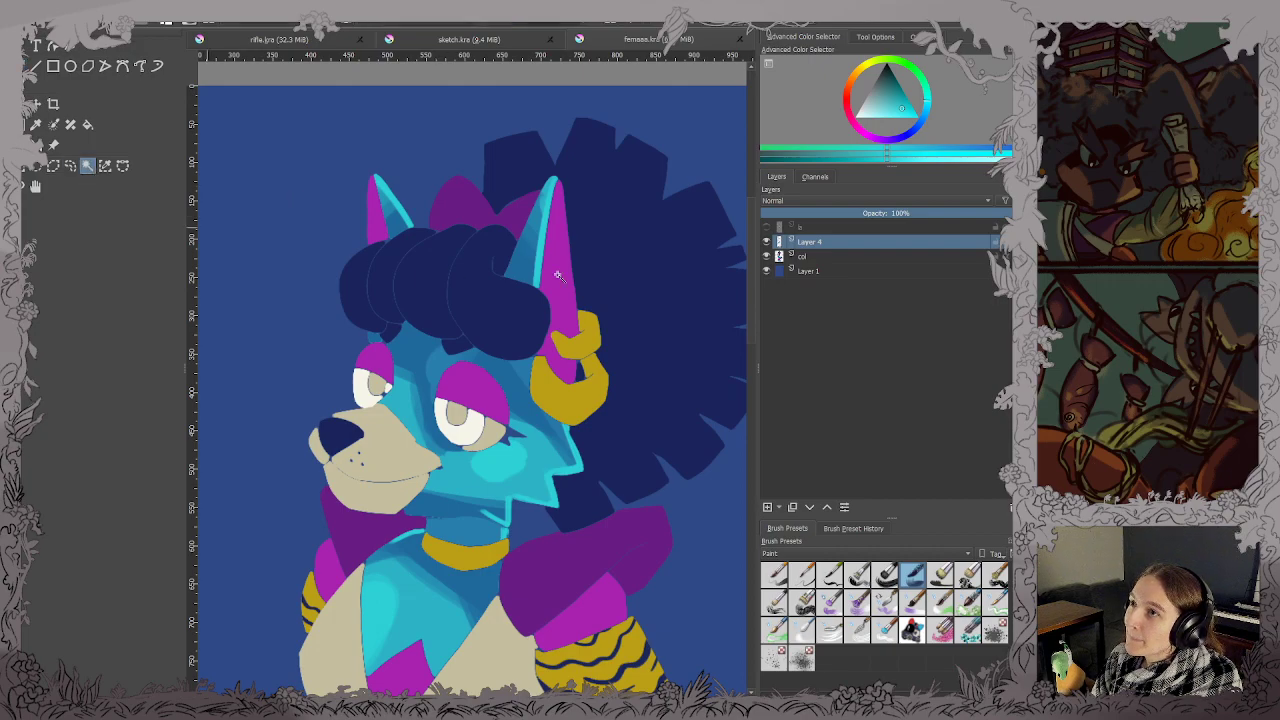
pyautogui.click(766, 256)
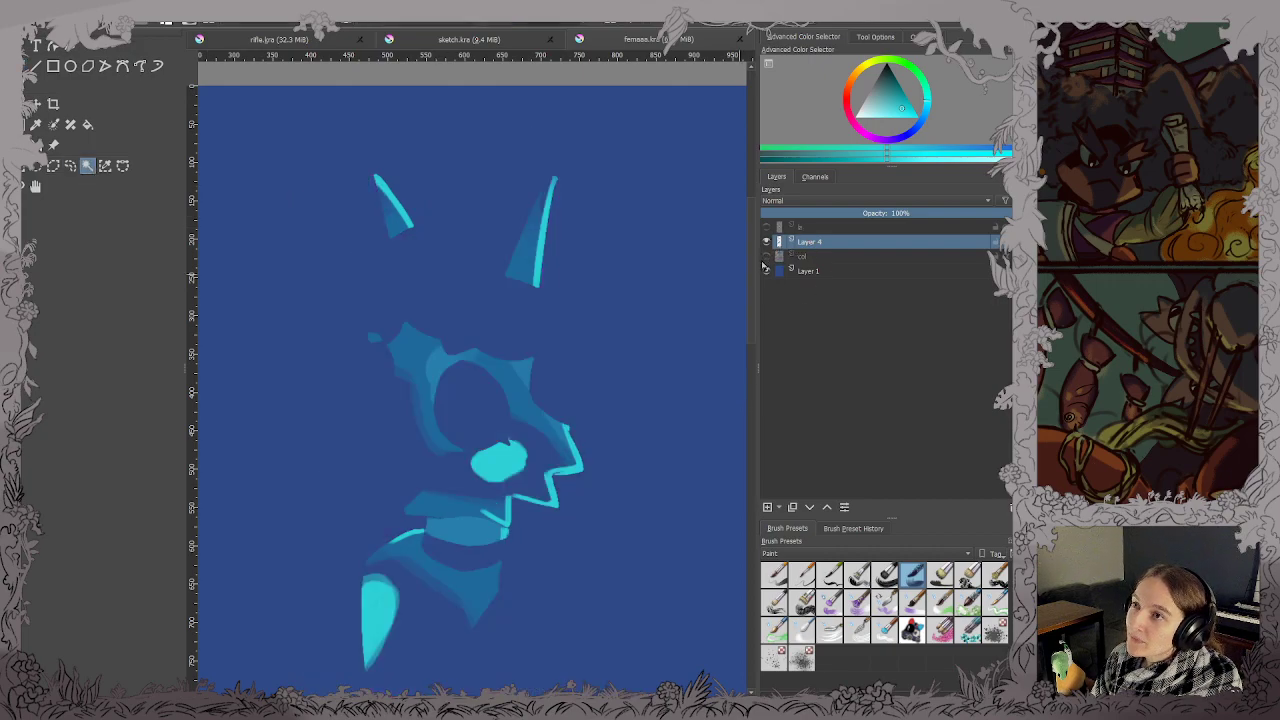
pyautogui.click(766, 256)
pyautogui.click(766, 241)
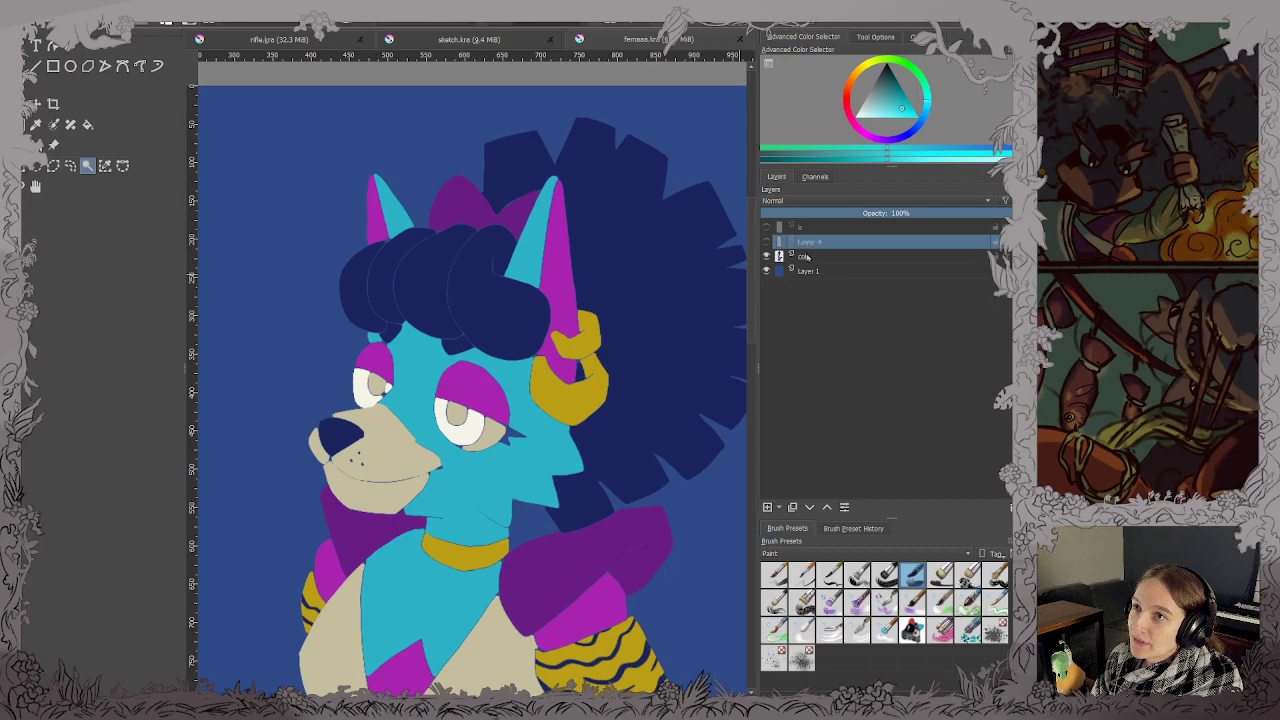
pyautogui.click(804, 257)
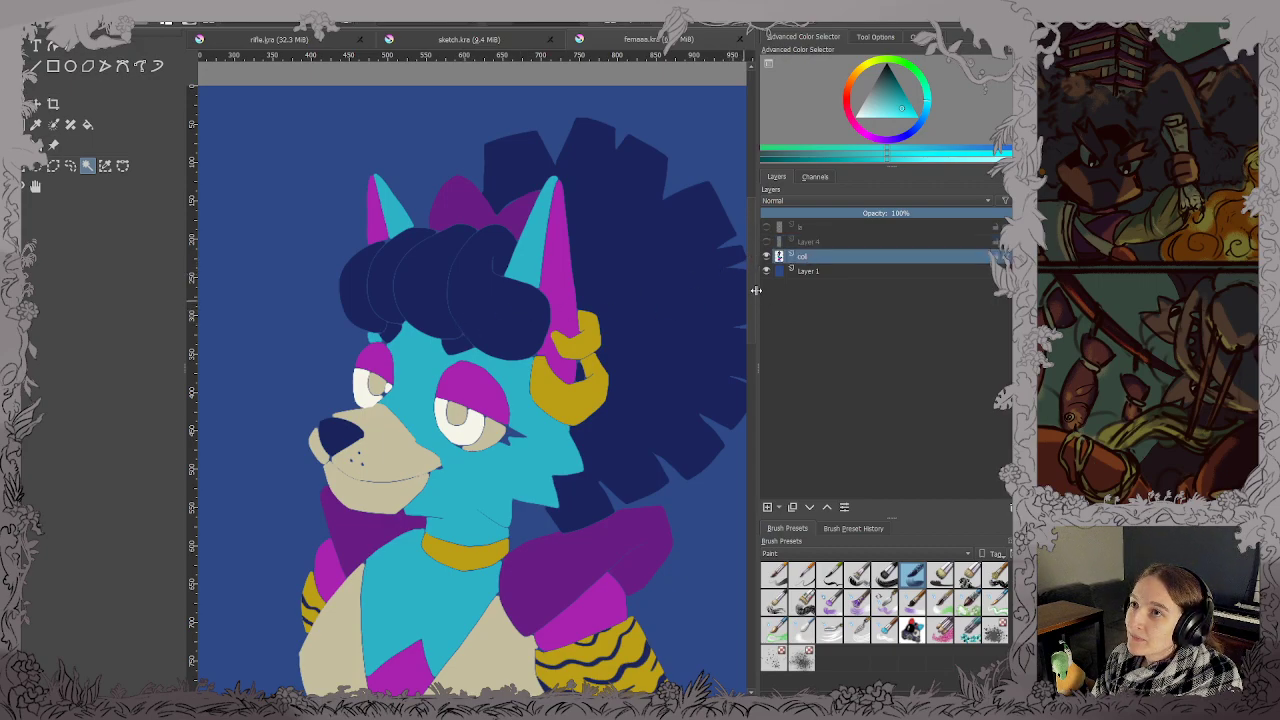
# Hide Layer 1 and select the magenta eyelids, inner ears, arms, chest marking, knees and striped lower legs on the flat colour layer.
pyautogui.scroll(-5, 580, 425)
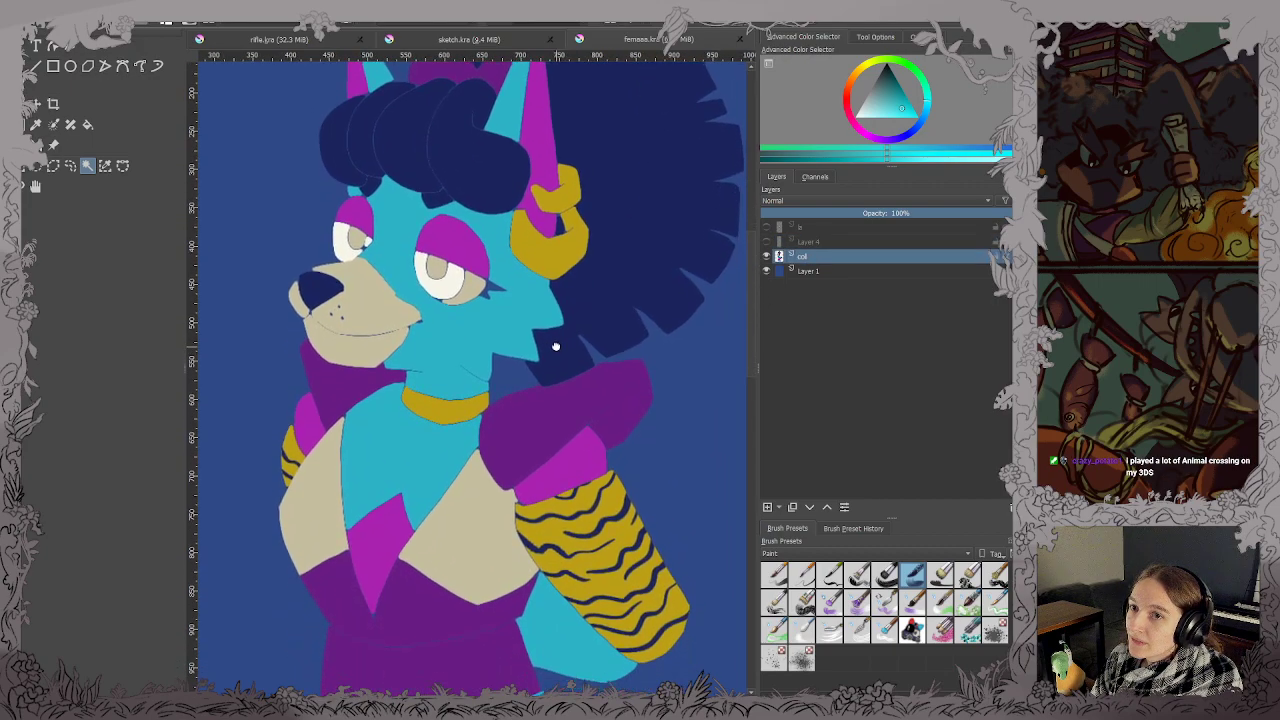
pyautogui.scroll(-2, 580, 425)
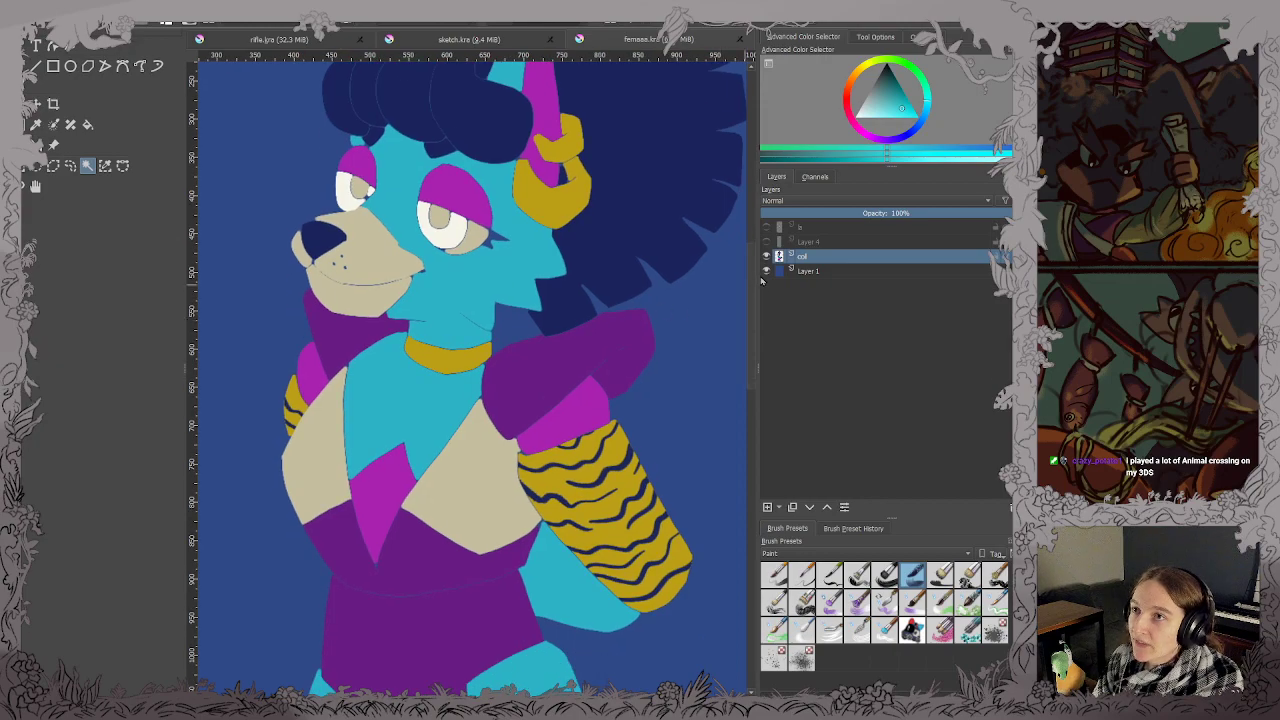
pyautogui.click(767, 271)
pyautogui.moveTo(606, 369); pyautogui.dragTo(577, 425)
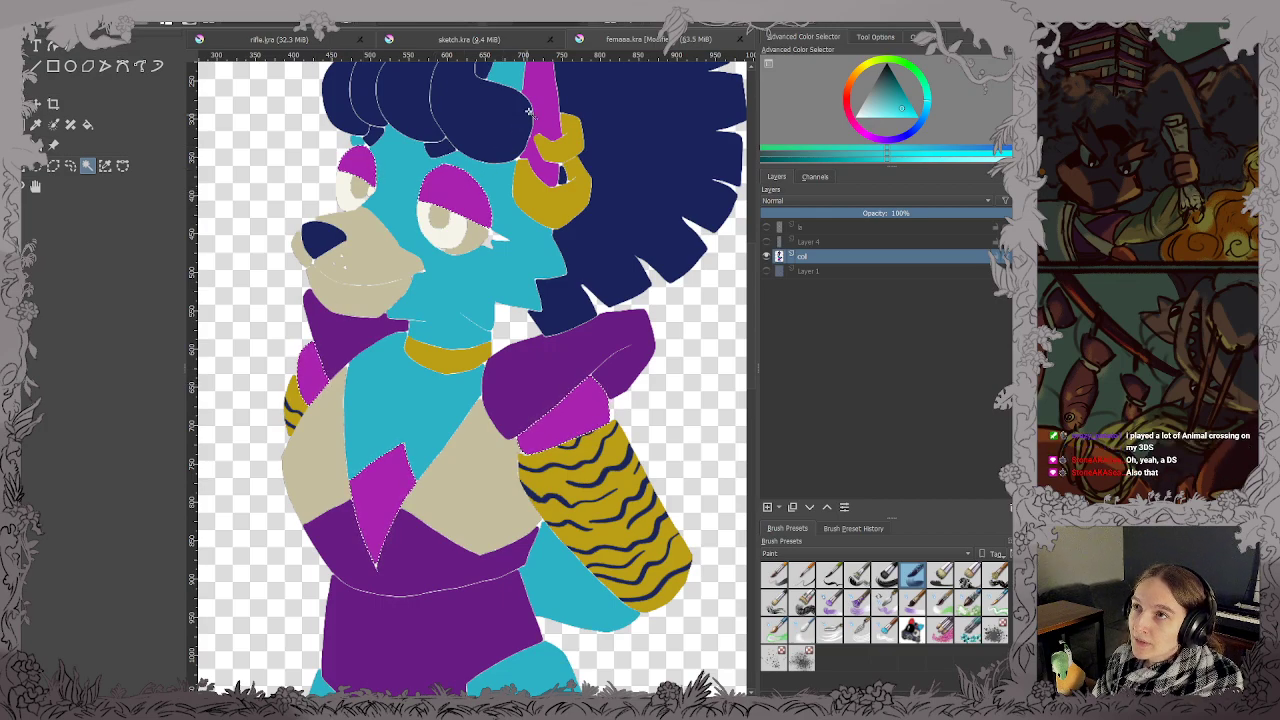
pyautogui.scroll(5, 530, 140)
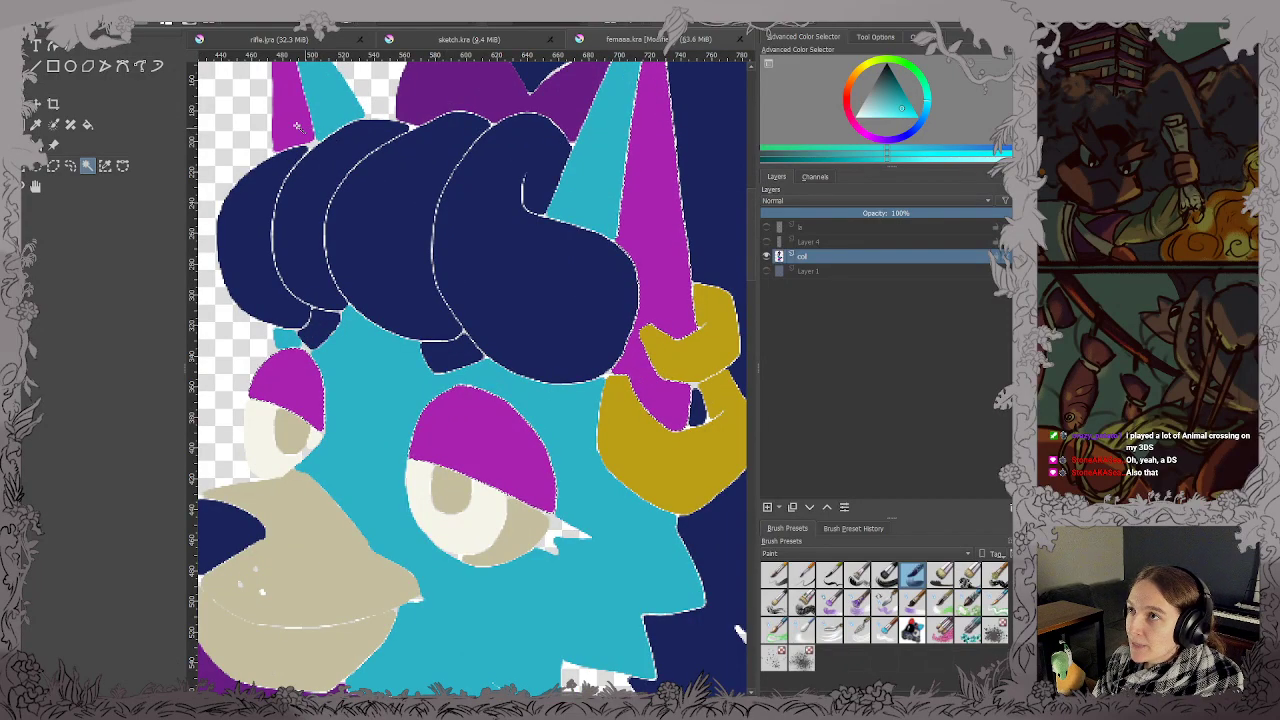
pyautogui.scroll(-2, 426, 255)
pyautogui.scroll(-2, 426, 255)
pyautogui.moveTo(537, 475); pyautogui.dragTo(589, 206)
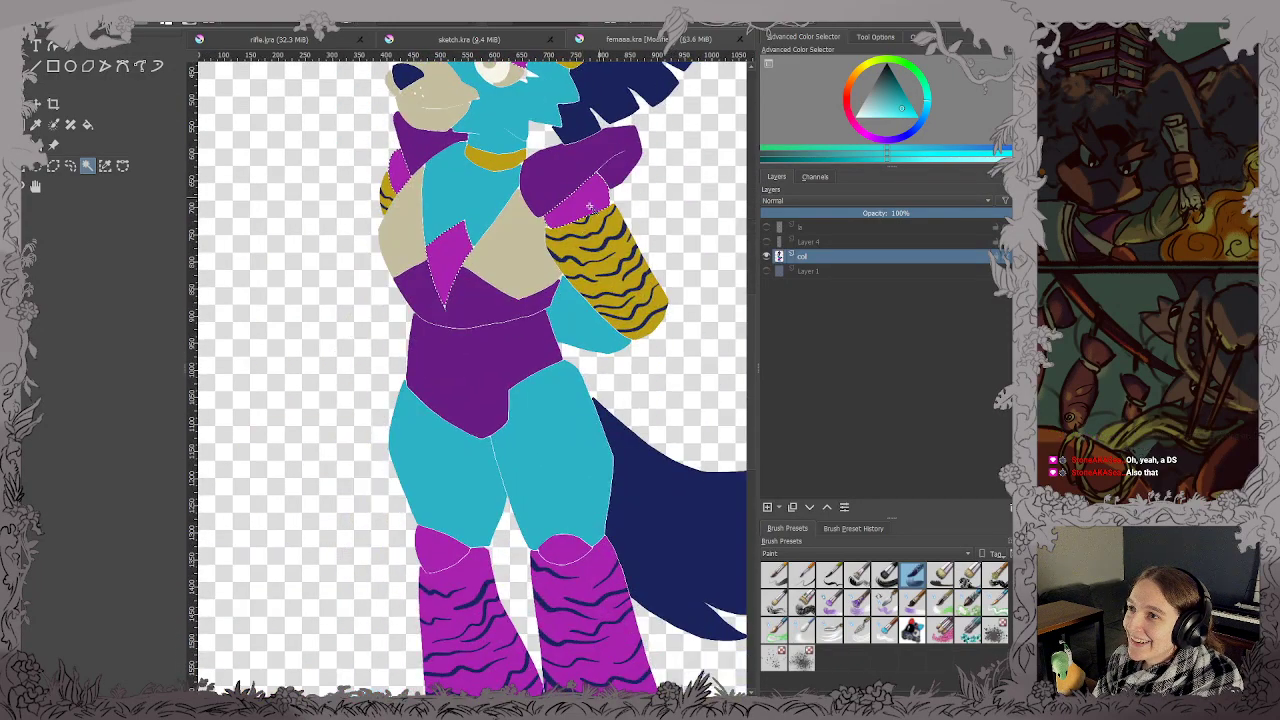
pyautogui.moveTo(528, 411); pyautogui.dragTo(465, 220)
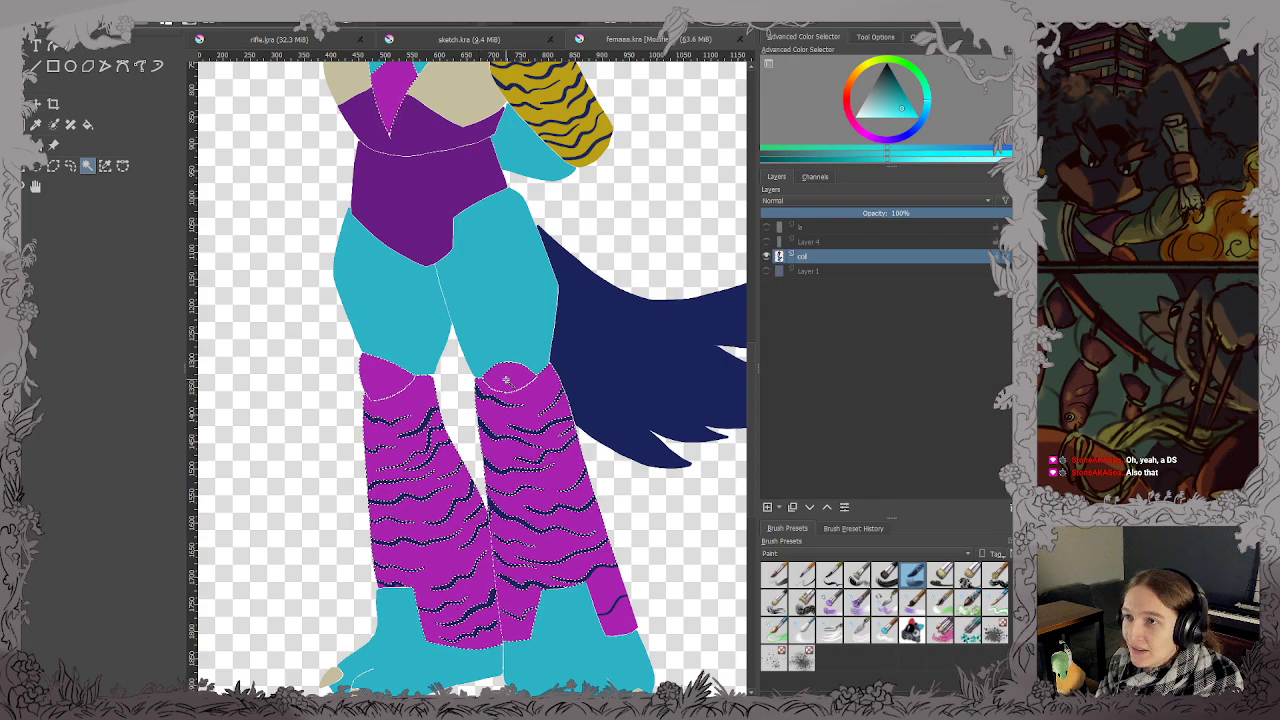
# Show Layer 1, Layer 4 and the line art layer again, and make Layer 4 active.
pyautogui.click(766, 271)
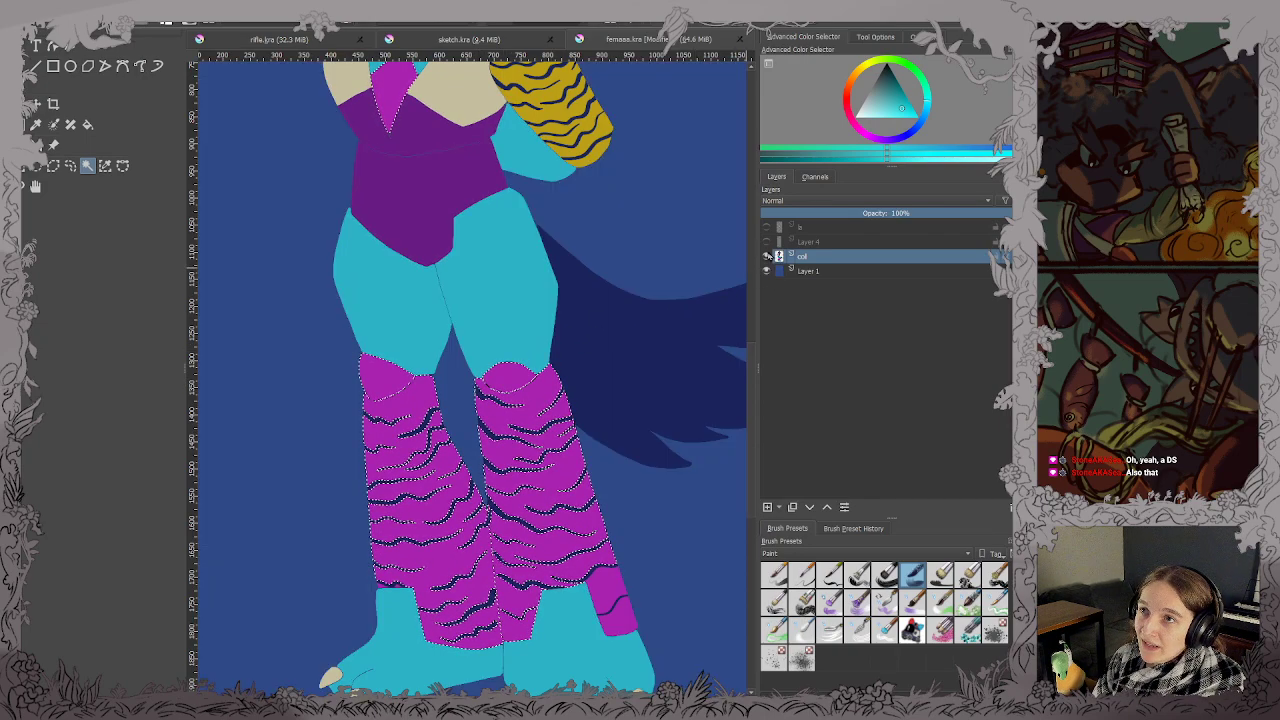
pyautogui.click(766, 241)
pyautogui.click(766, 227)
pyautogui.click(808, 242)
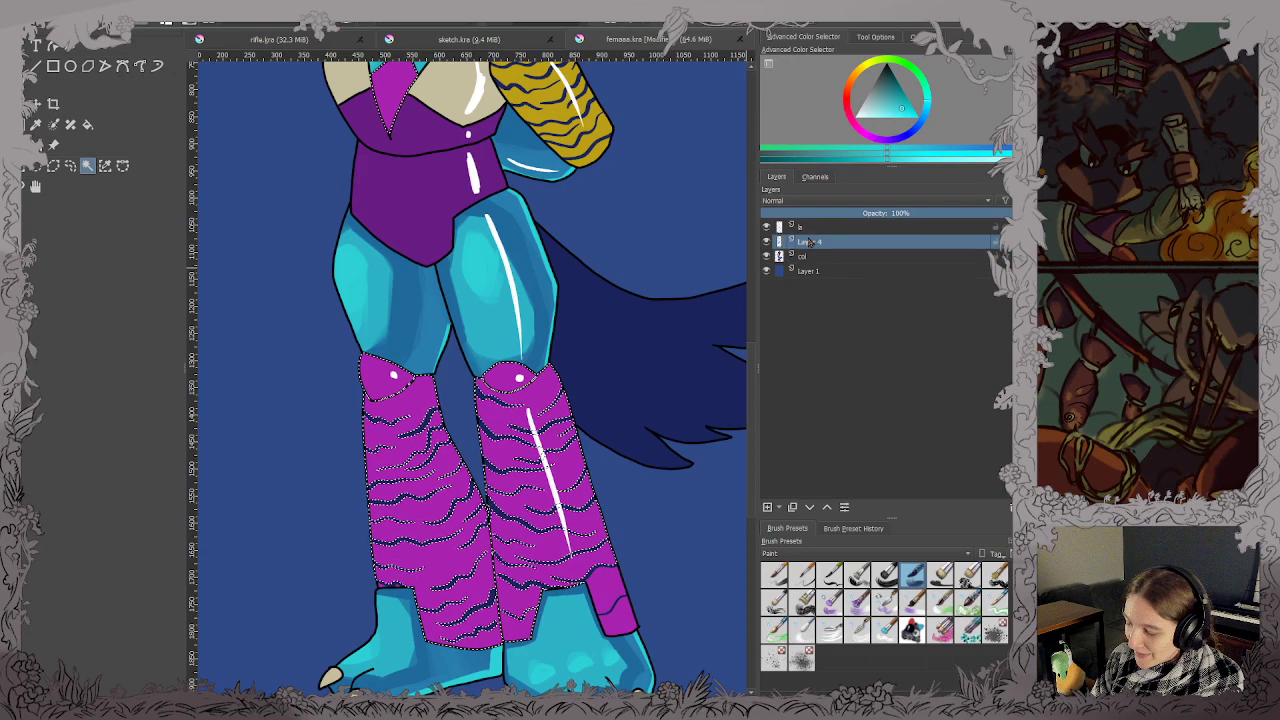
# Compare the drawing with Layer 4 and the col layer hidden and shown, and clear the selection of the magenta areas.
pyautogui.click(766, 242)
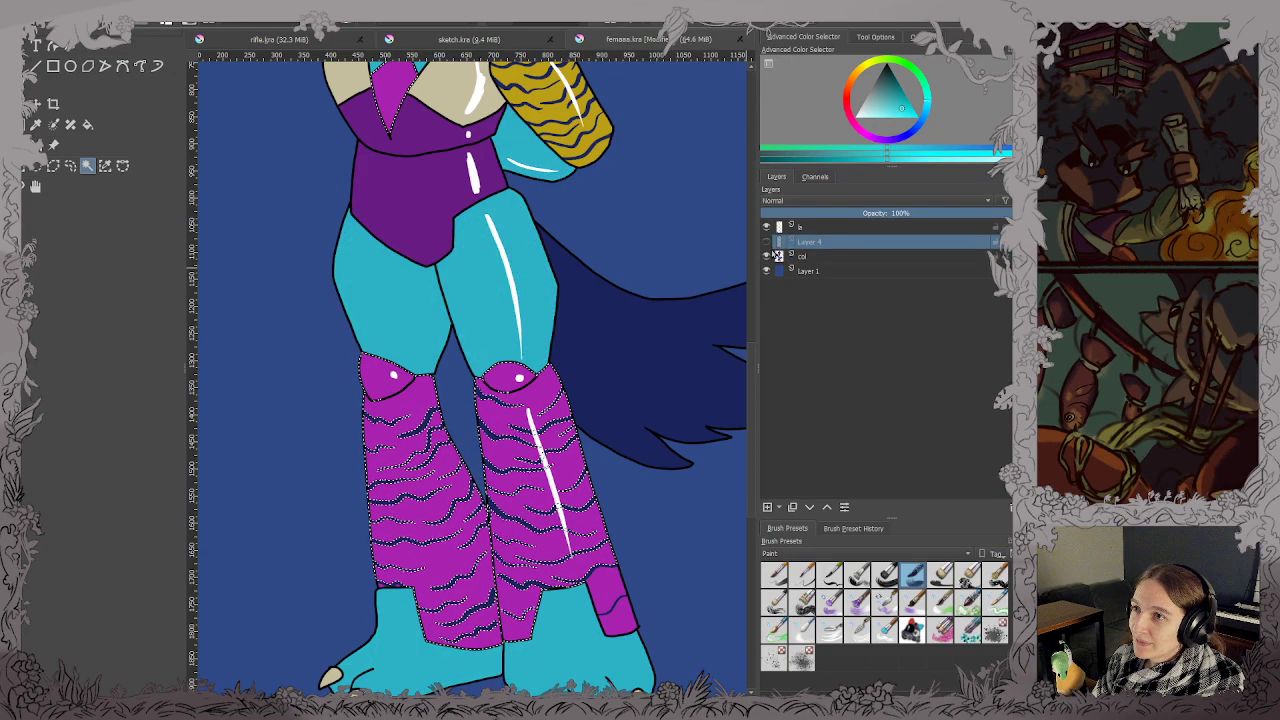
pyautogui.click(770, 256)
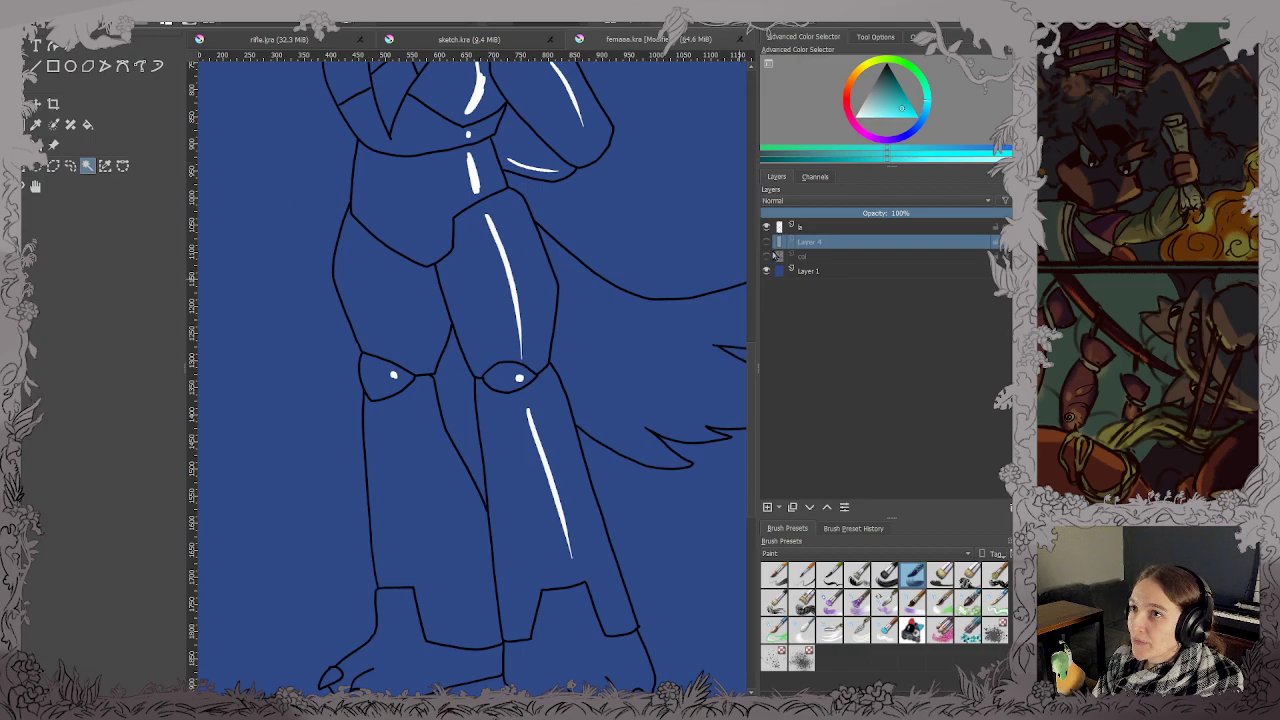
pyautogui.click(767, 256)
pyautogui.click(766, 242)
pyautogui.click(766, 242)
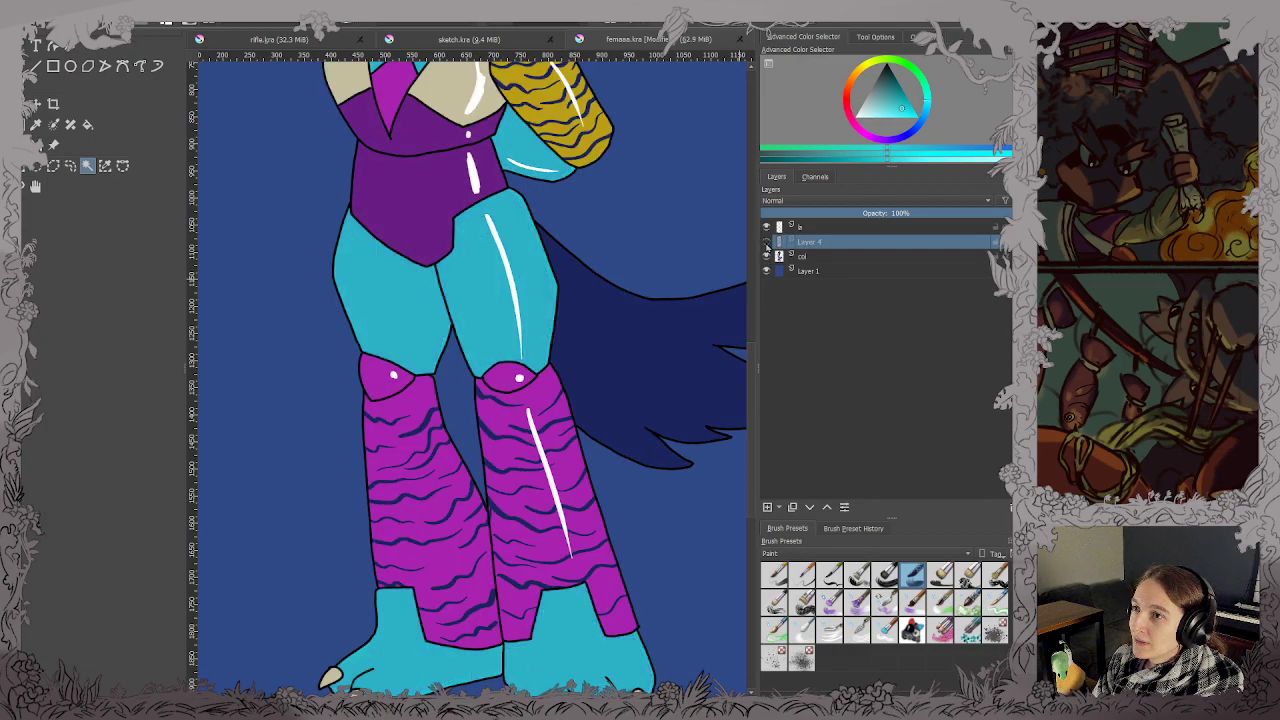
pyautogui.click(766, 242)
pyautogui.click(766, 242)
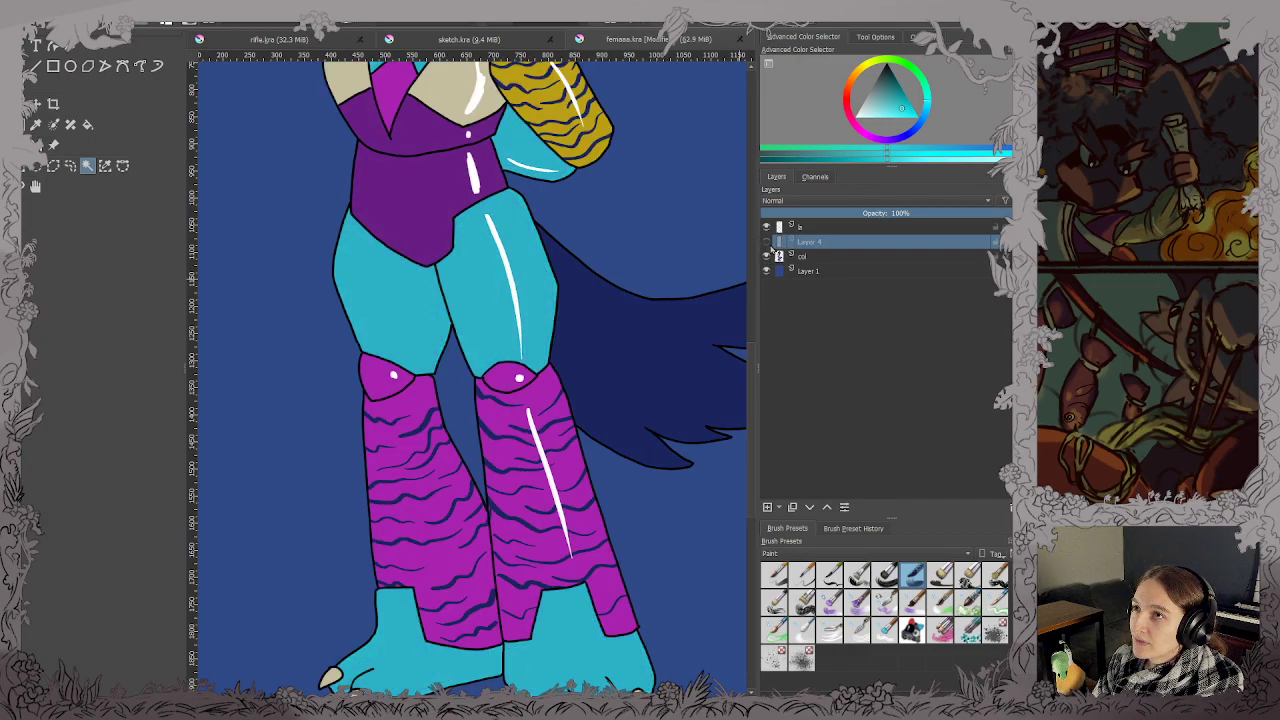
pyautogui.click(766, 242)
# Hide the col layer and select both lower legs and both kneecaps within their outlines.
pyautogui.click(767, 256)
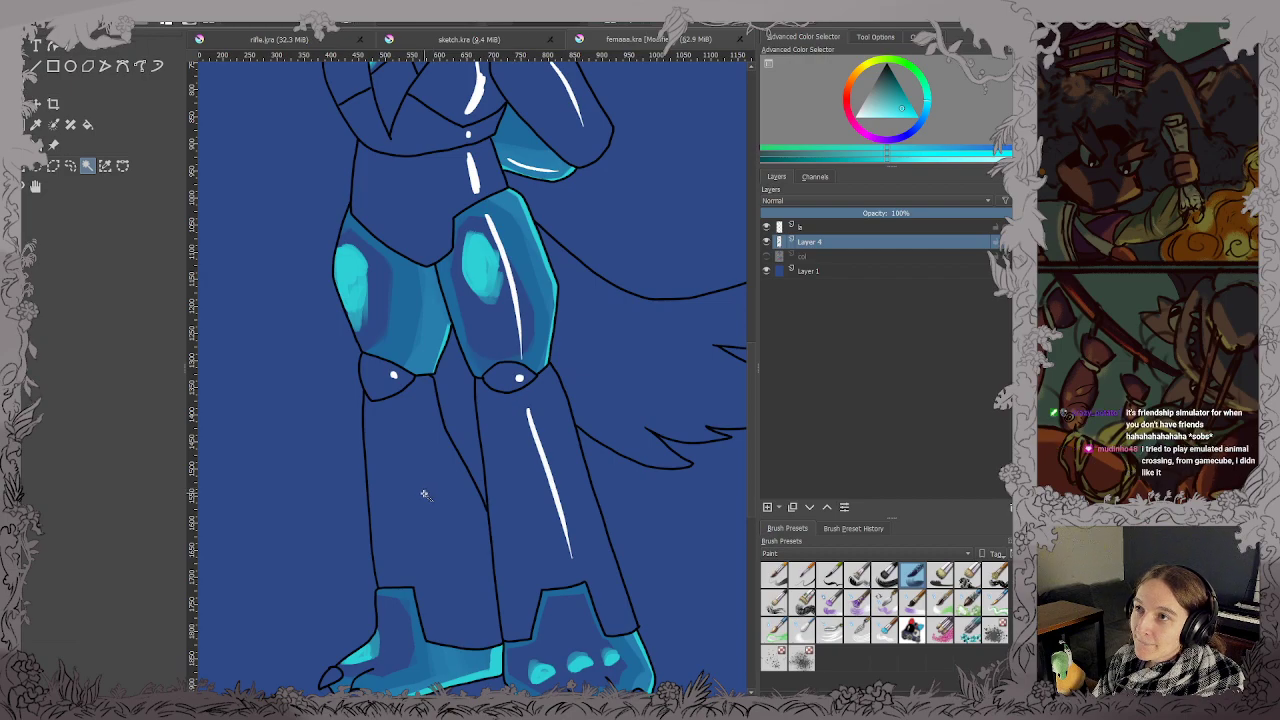
pyautogui.click(395, 401)
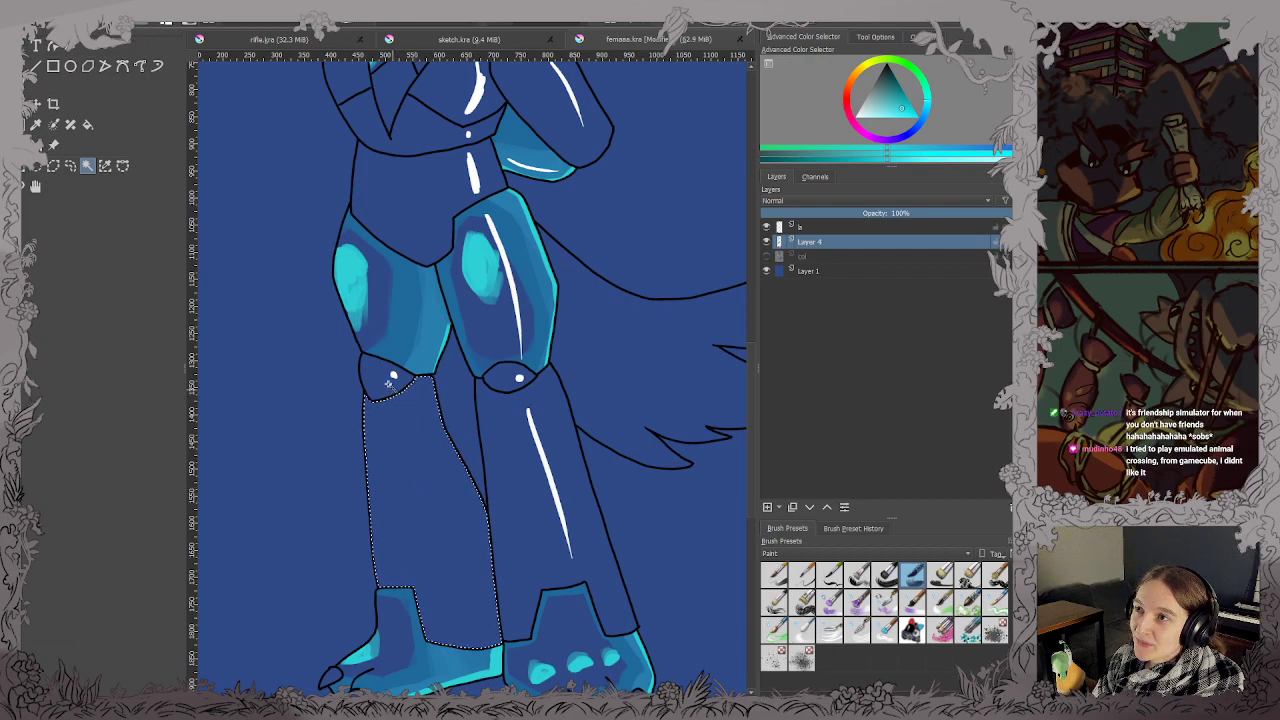
pyautogui.keyDown('shift'); pyautogui.click(507, 407); pyautogui.keyUp('shift')
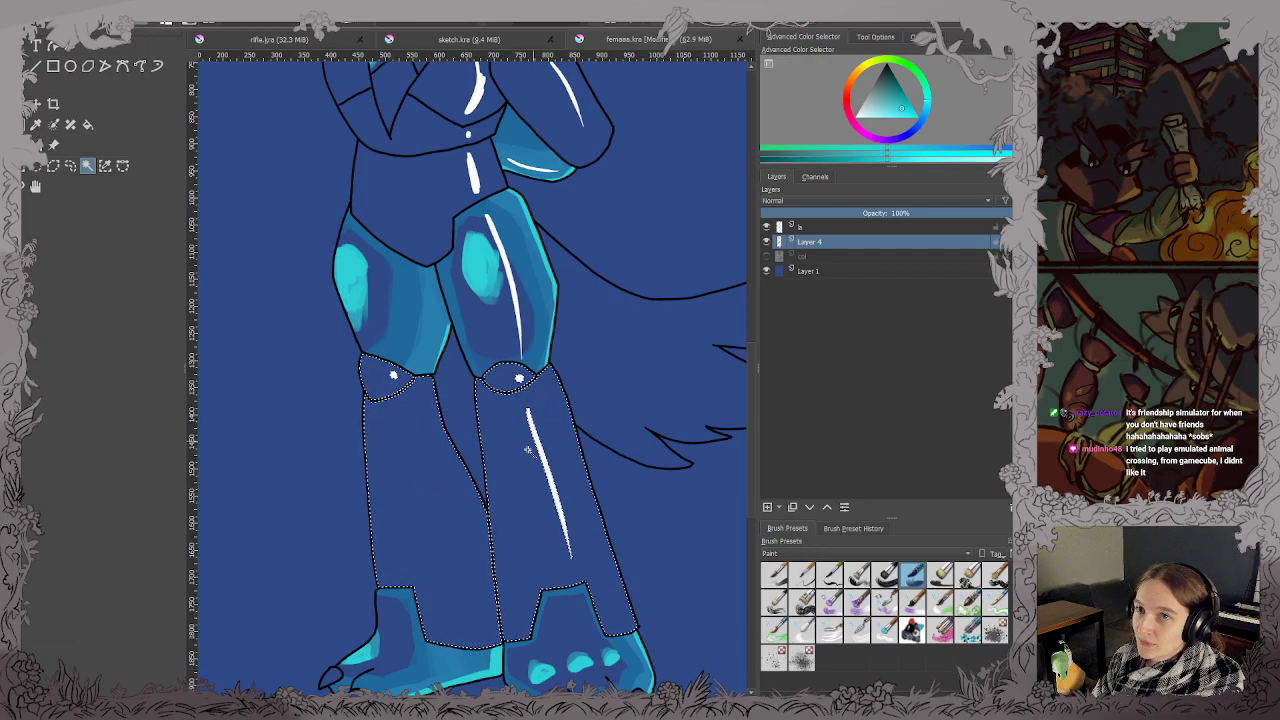
# Check the magenta areas of the upper body with the col layer shown, hide it again and make Layer 4 active.
pyautogui.click(770, 256)
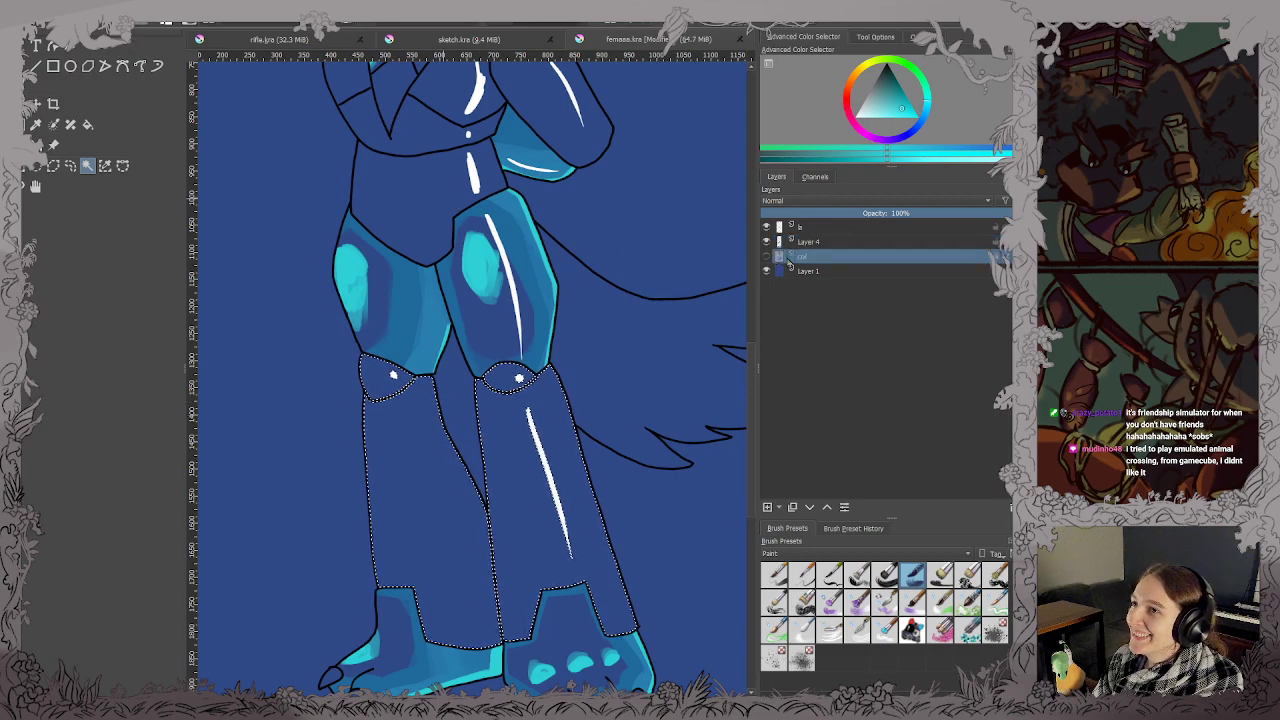
pyautogui.moveTo(695, 252); pyautogui.dragTo(690, 448)
pyautogui.moveTo(470, 199); pyautogui.dragTo(537, 414)
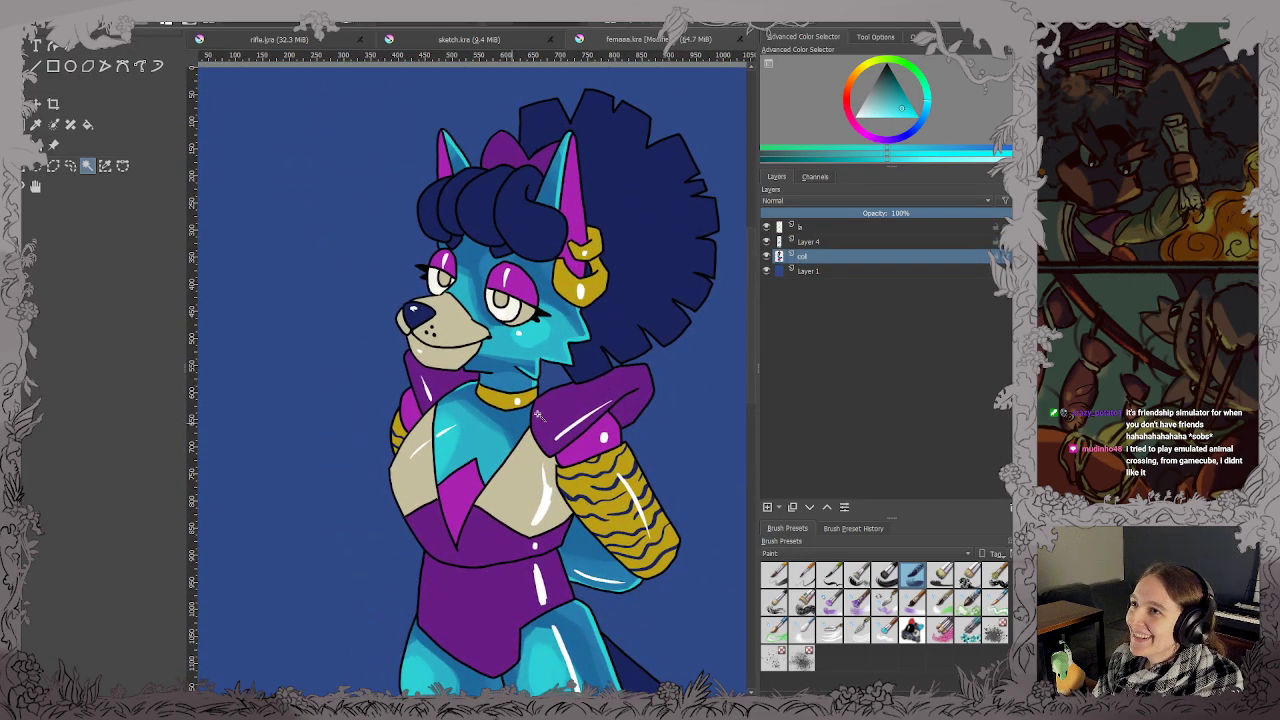
pyautogui.click(767, 256)
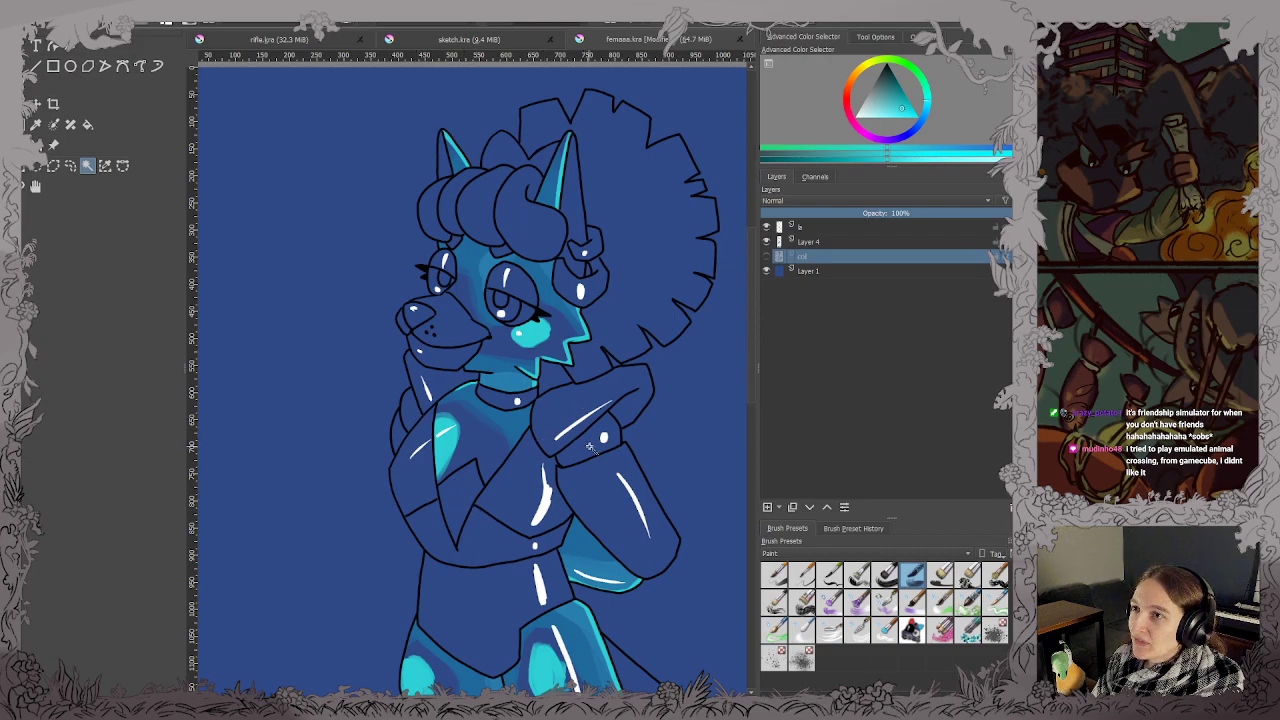
pyautogui.click(781, 242)
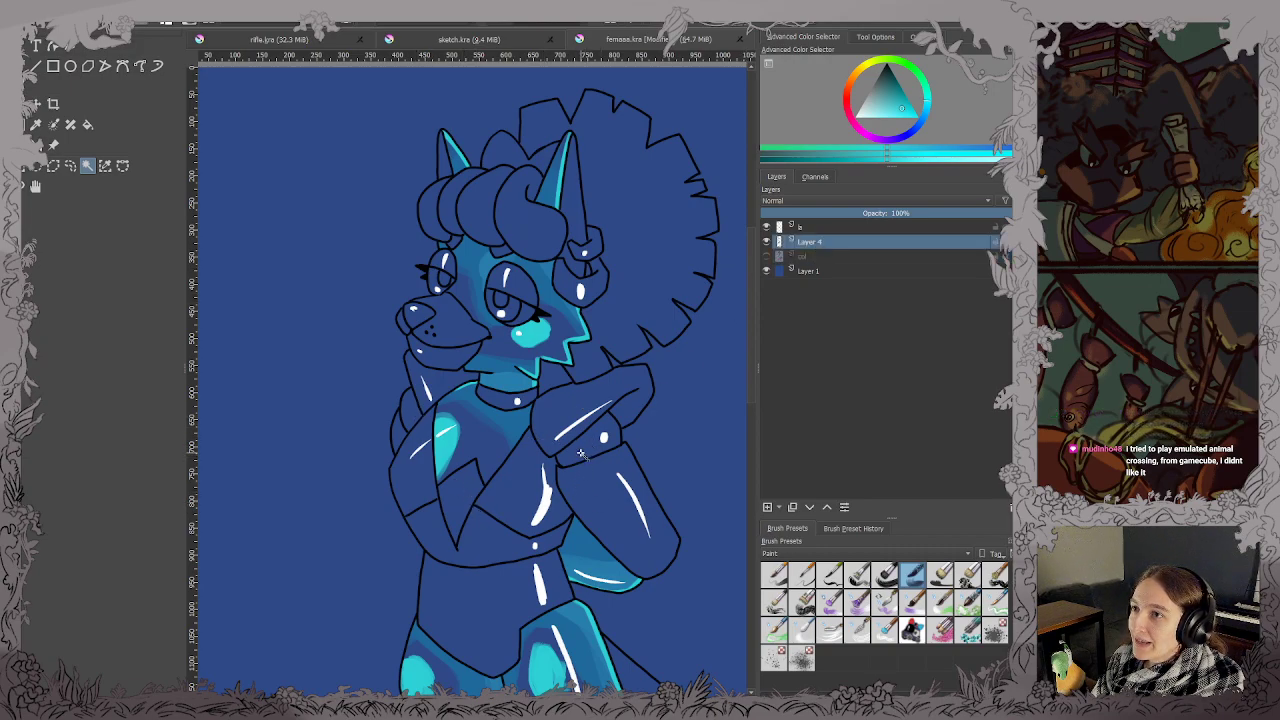
# Select the magenta areas of the character, including the chest diamond, arm cuffs, inner ears and eyelids, checking against the col layer's colours.
pyautogui.click(491, 480)
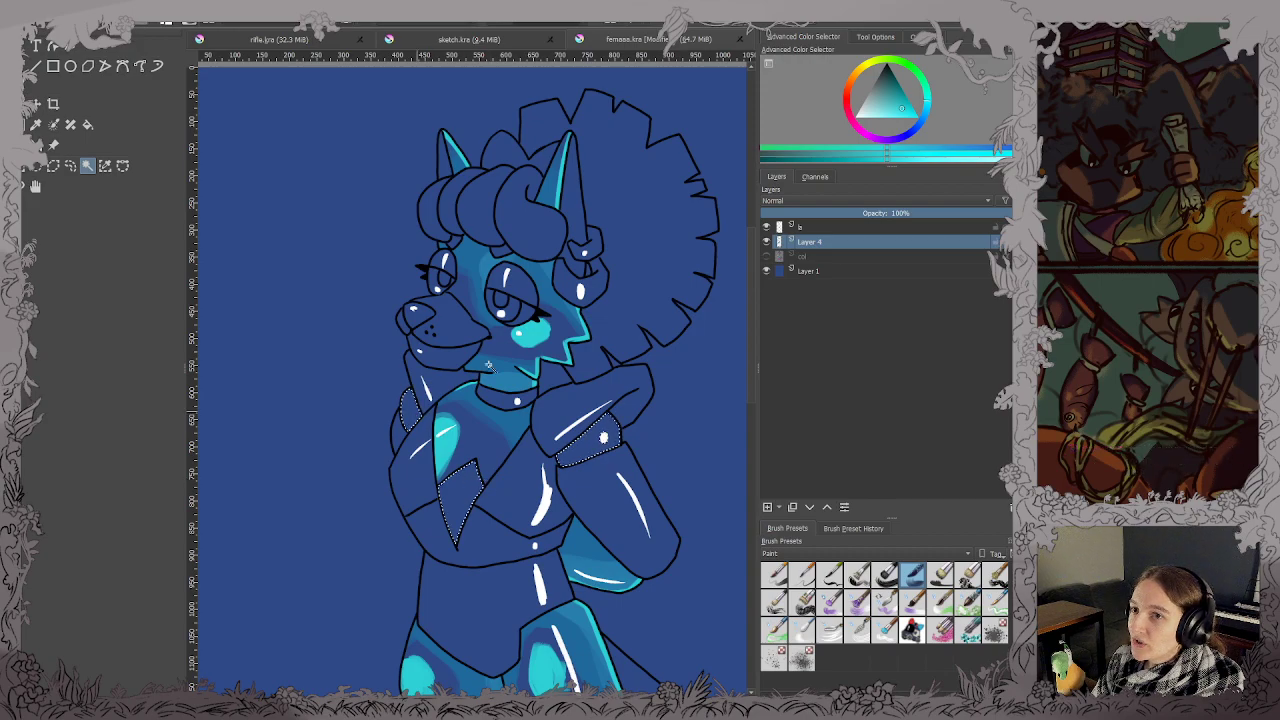
pyautogui.click(766, 256)
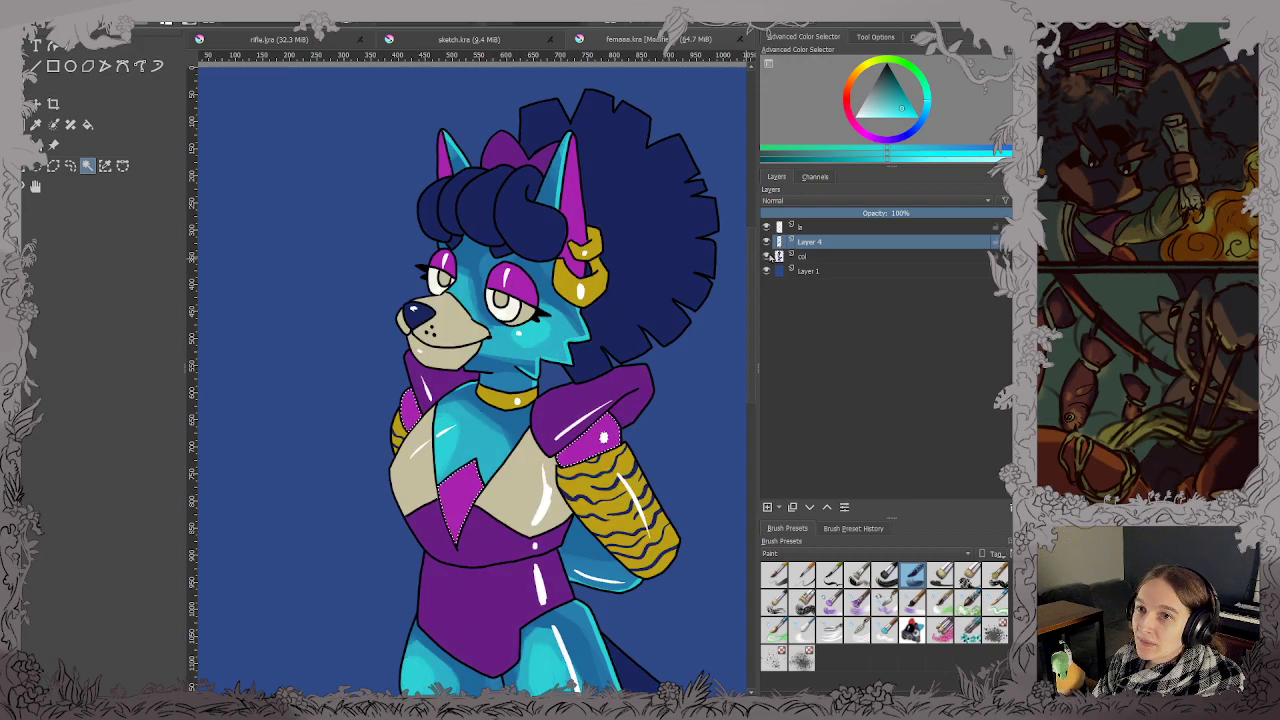
pyautogui.click(766, 256)
pyautogui.scroll(3, 515, 200)
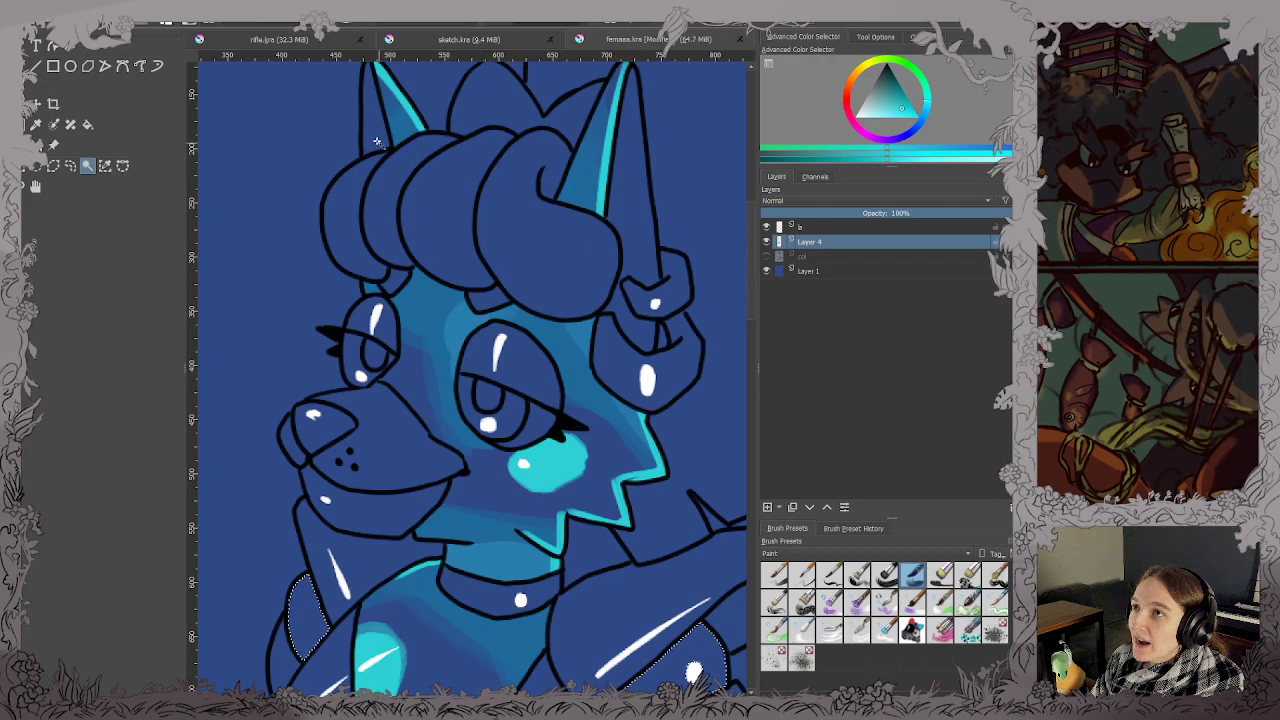
pyautogui.keyDown('shift'); pyautogui.click(626, 318); pyautogui.keyUp('shift')
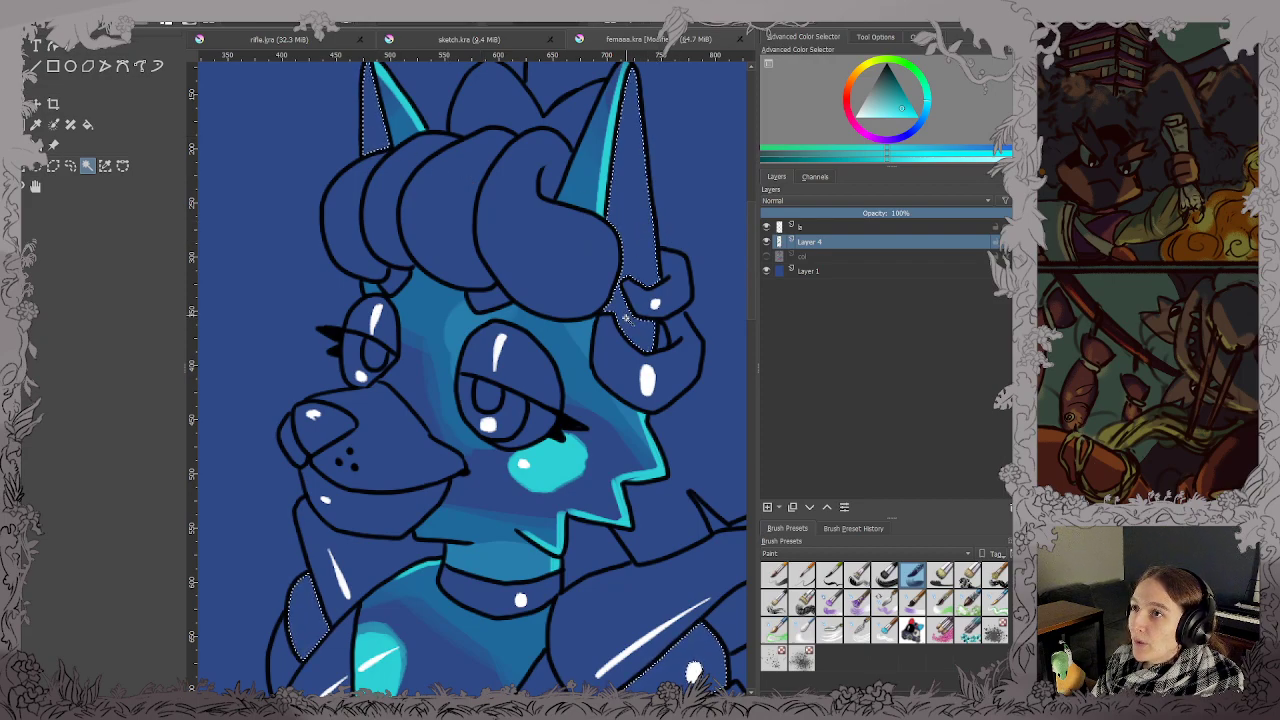
pyautogui.keyDown('shift'); pyautogui.click(530, 368); pyautogui.keyUp('shift')
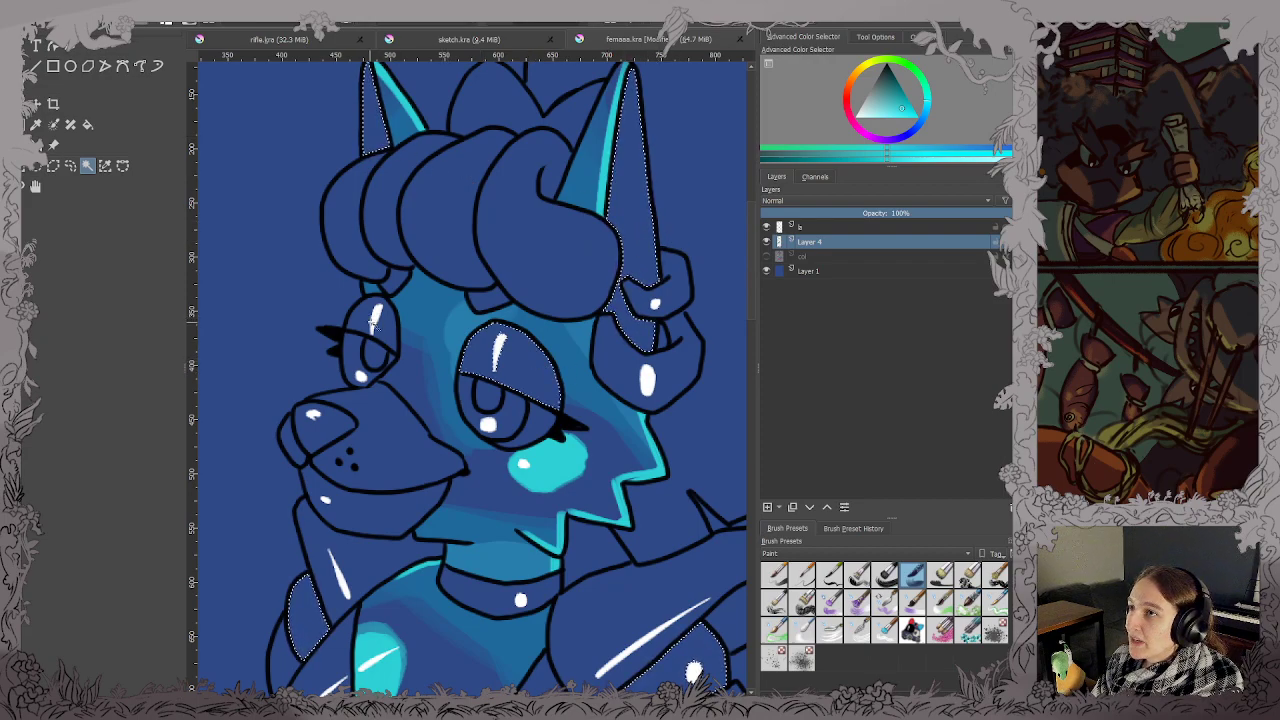
pyautogui.click(766, 256)
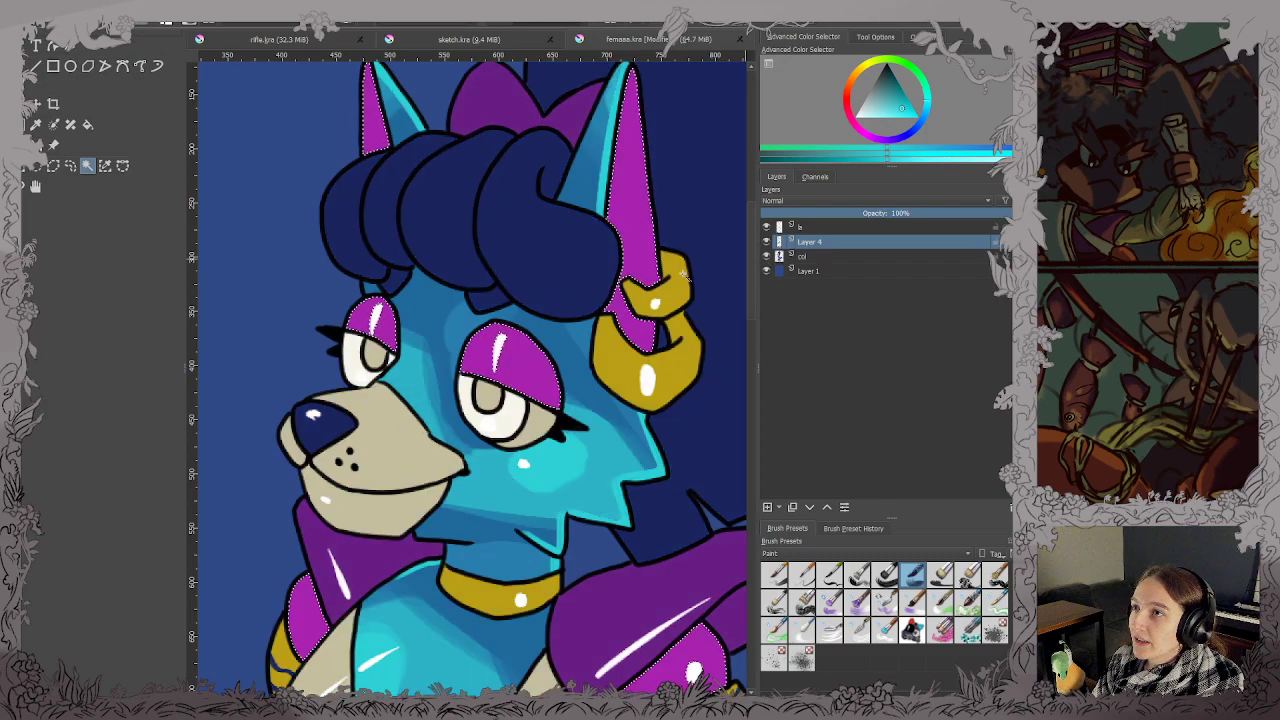
# Sample the eyelid's magenta, darken it to a muted purple, and paint a shadow on the outer side of the larger eyelid.
pyautogui.scroll(-5, 619, 313)
pyautogui.moveTo(626, 314); pyautogui.dragTo(607, 296)
pyautogui.press('b')
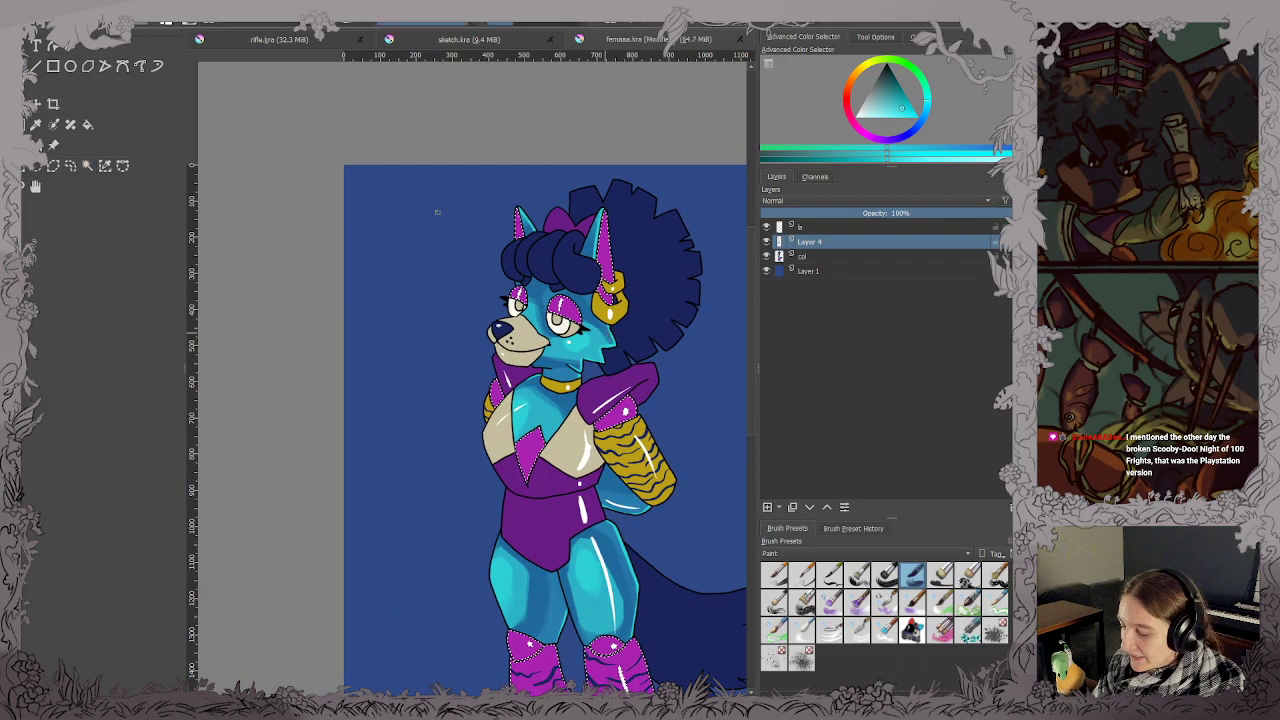
pyautogui.press('2')
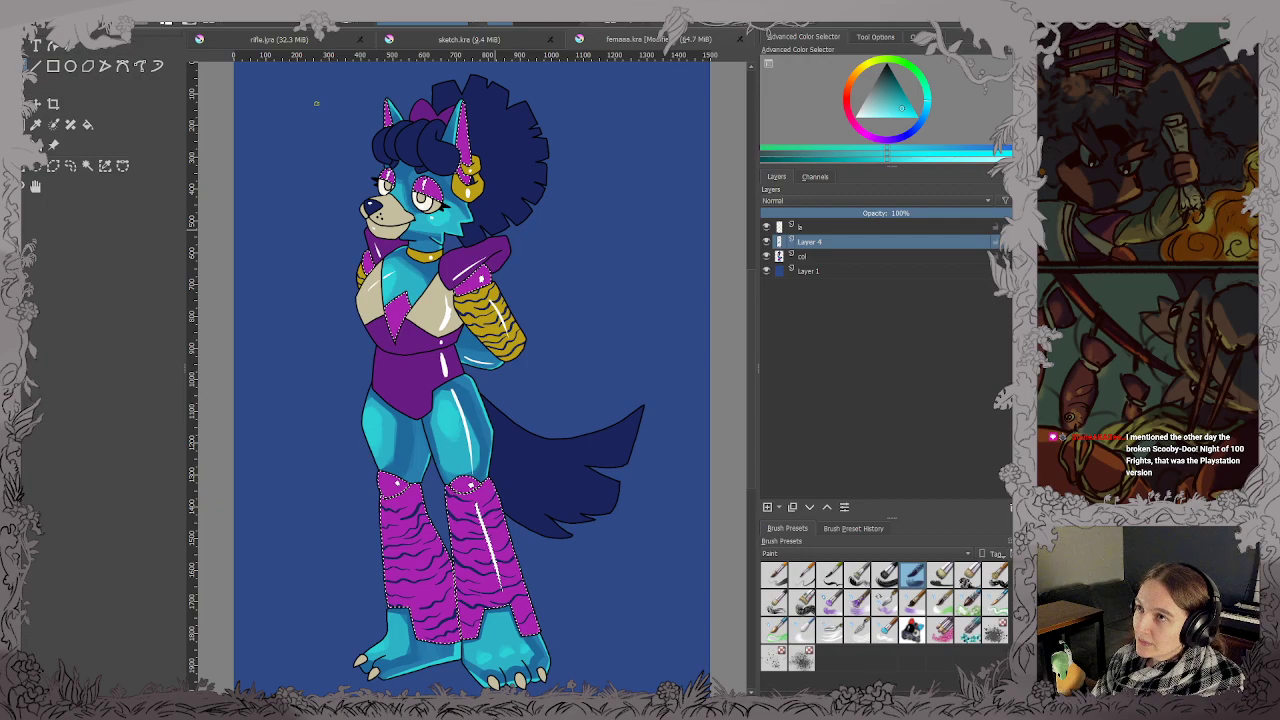
pyautogui.scroll(5, 493, 291)
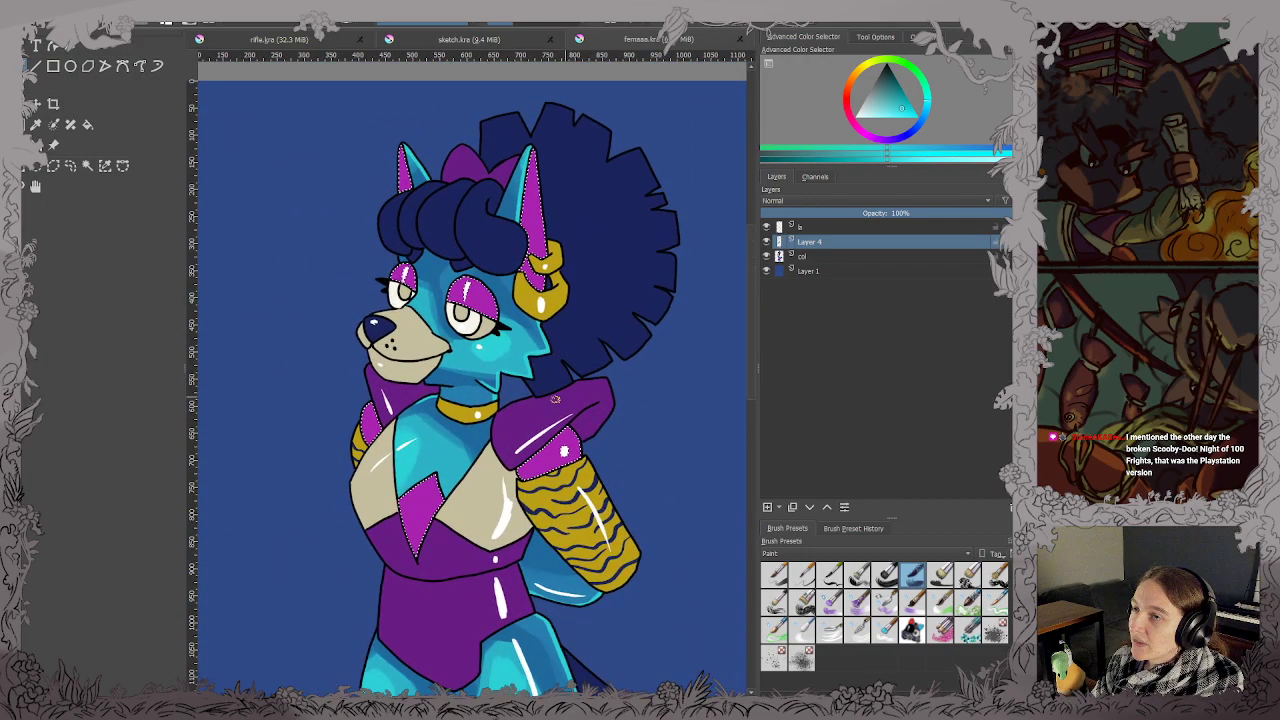
pyautogui.moveTo(494, 291); pyautogui.dragTo(547, 357)
pyautogui.keyDown('ctrl'); pyautogui.click(508, 340); pyautogui.keyUp('ctrl')
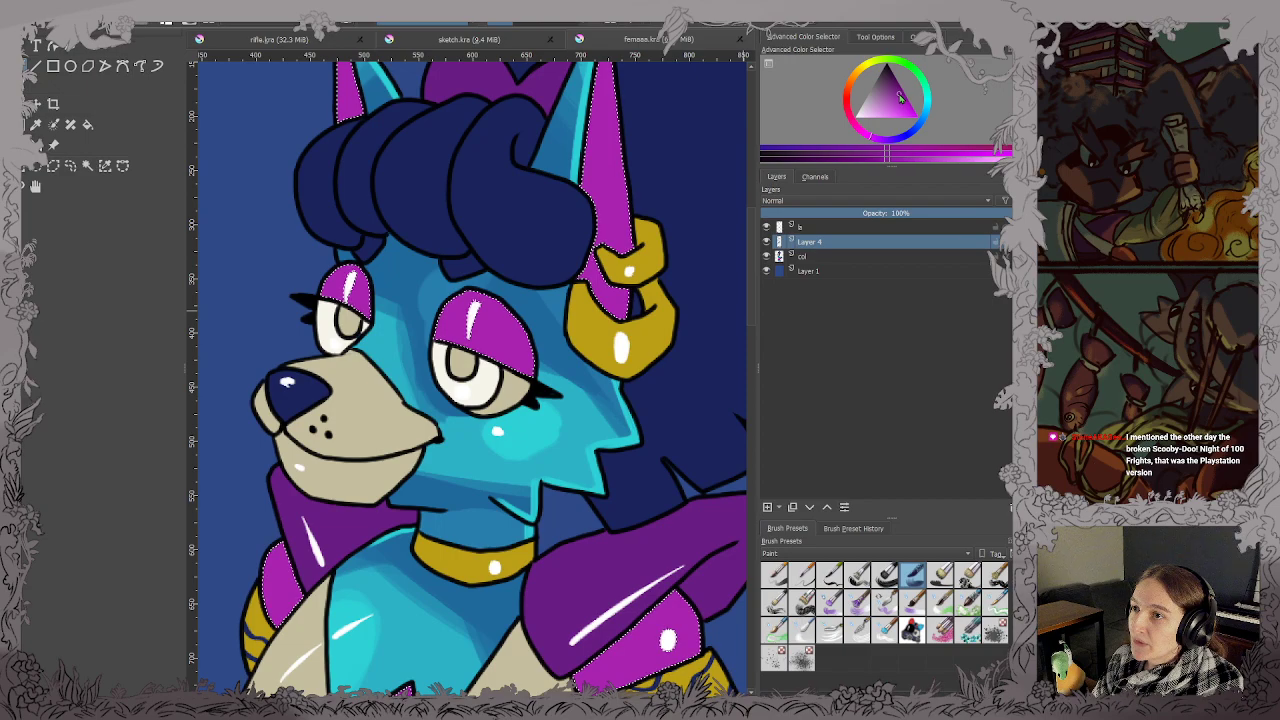
pyautogui.scroll(-2, 635, 332)
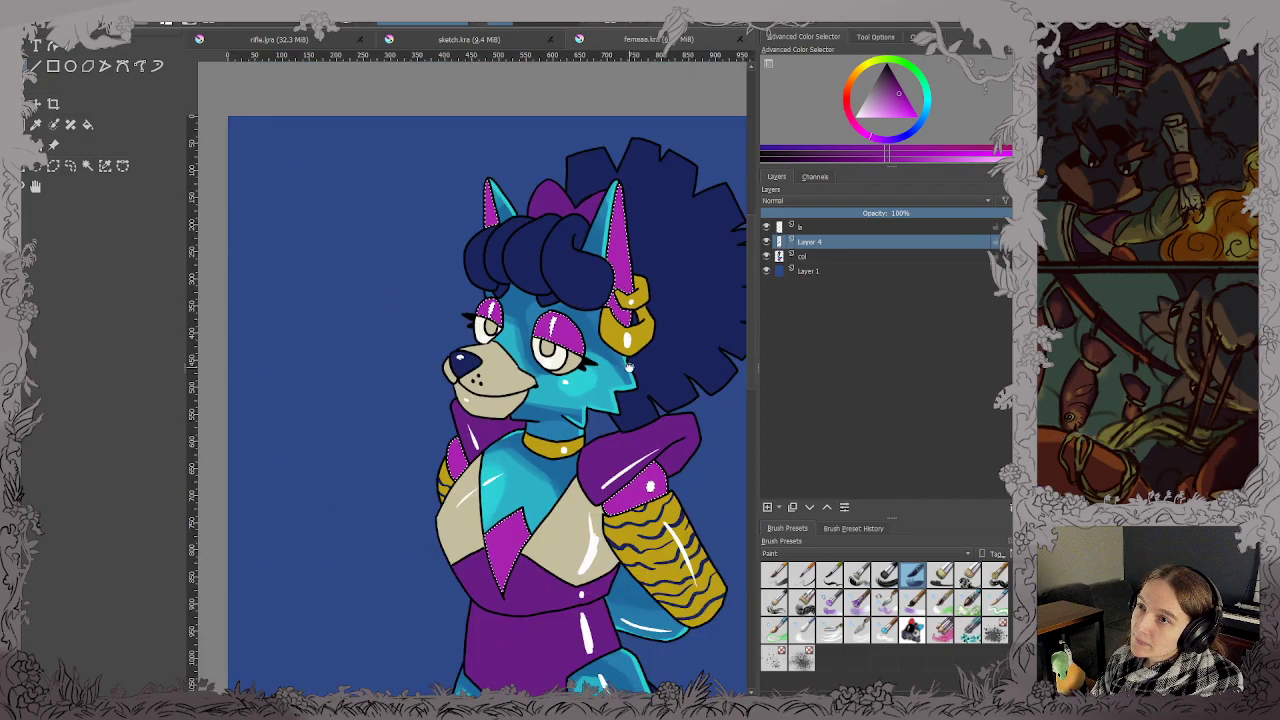
pyautogui.moveTo(630, 300); pyautogui.dragTo(549, 244)
pyautogui.scroll(1, 549, 244)
pyautogui.scroll(2, 549, 243)
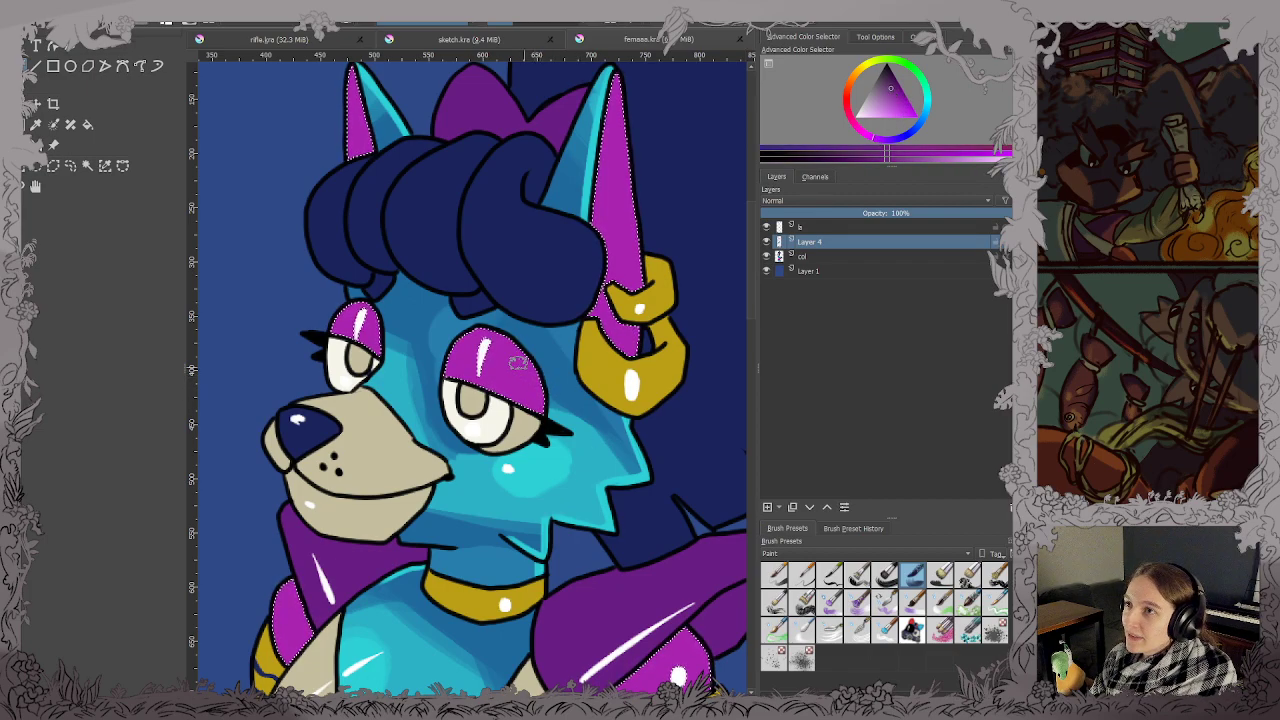
pyautogui.moveTo(506, 416); pyautogui.dragTo(506, 424)
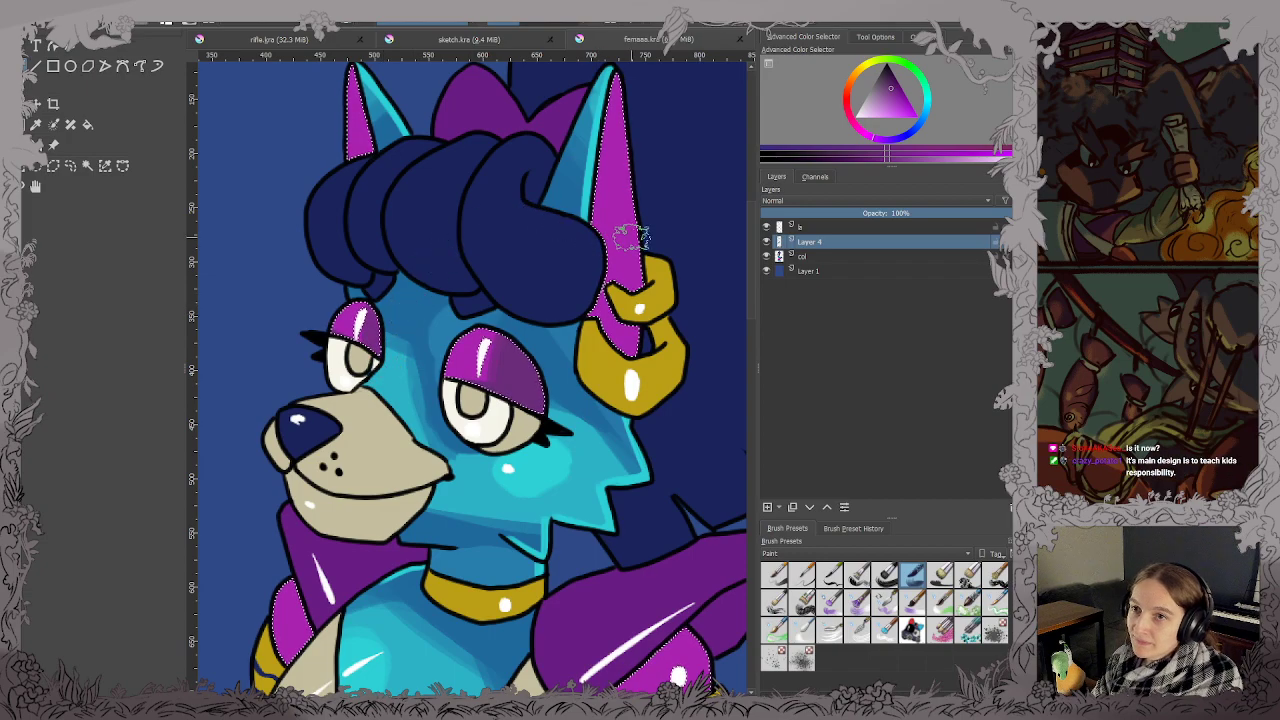
# Paint the magenta insides of both ears with the muted purple shadow colour.
pyautogui.moveTo(630, 252); pyautogui.dragTo(619, 372)
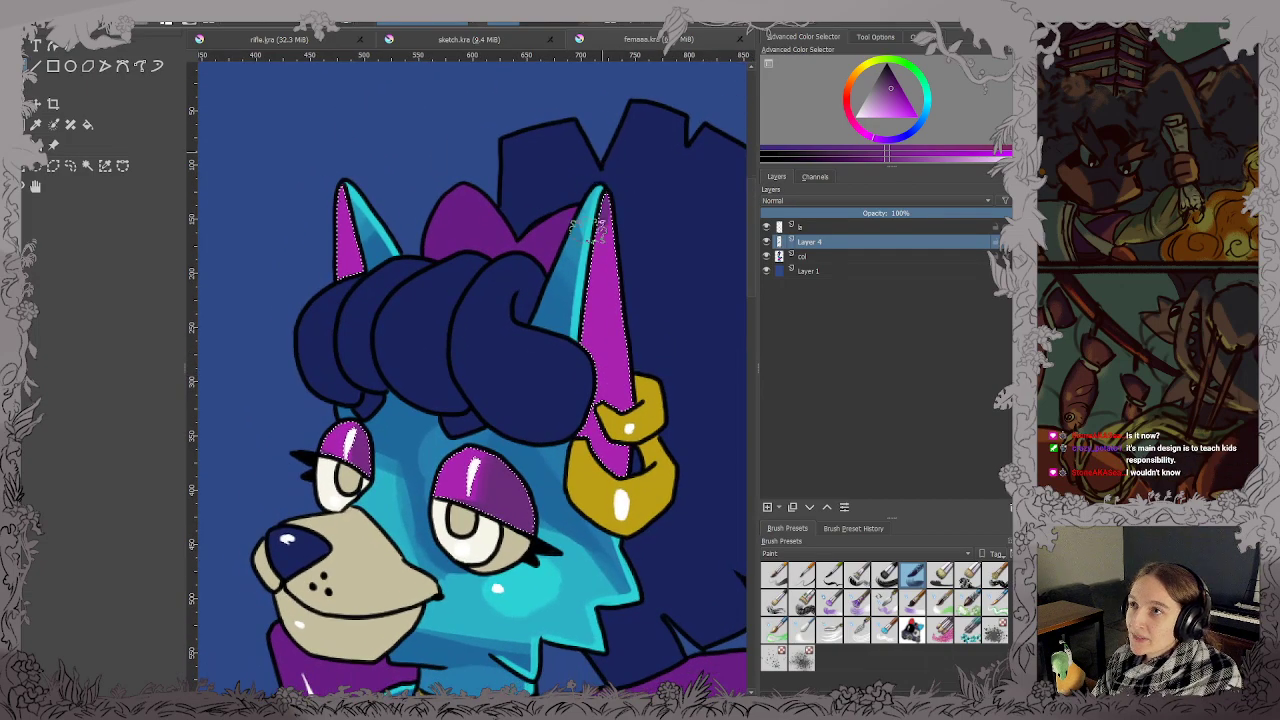
pyautogui.moveTo(588, 230)
pyautogui.mouseDown()
pyautogui.moveTo(631, 235)
pyautogui.moveTo(660, 349)
pyautogui.moveTo(609, 393)
pyautogui.moveTo(584, 450)
pyautogui.moveTo(622, 382)
pyautogui.mouseUp()
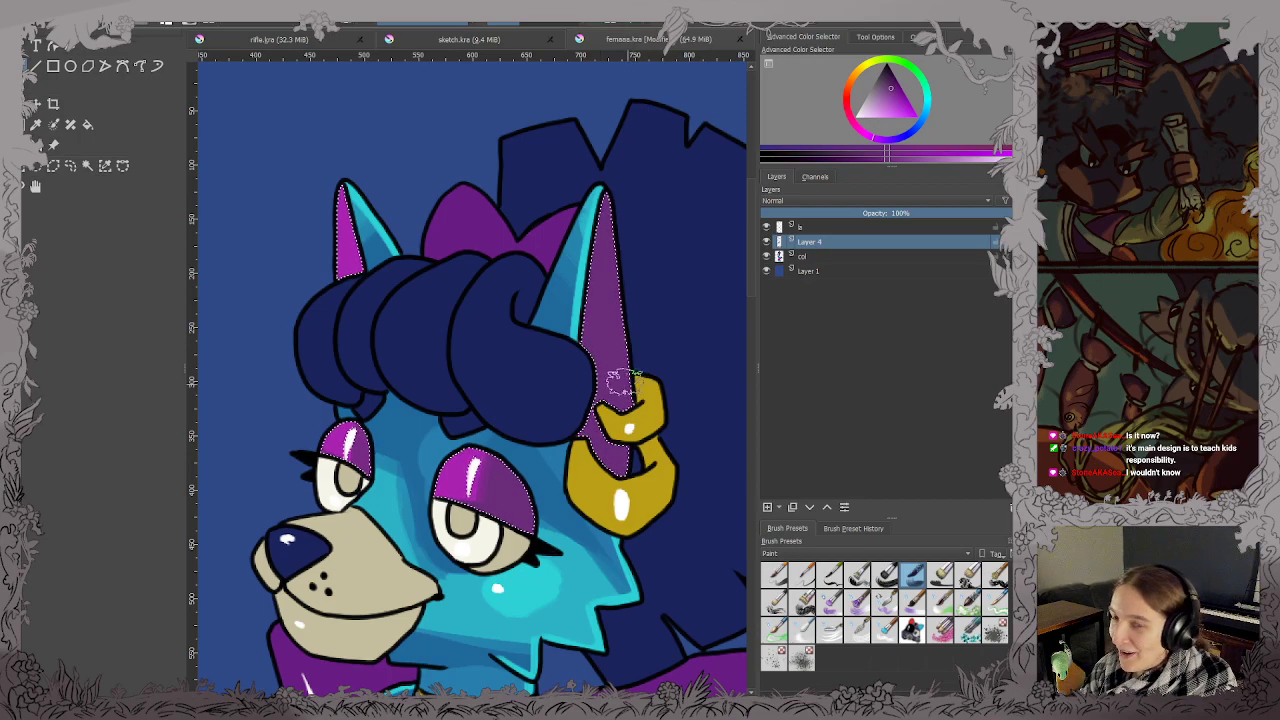
pyautogui.moveTo(340, 185); pyautogui.dragTo(350, 265)
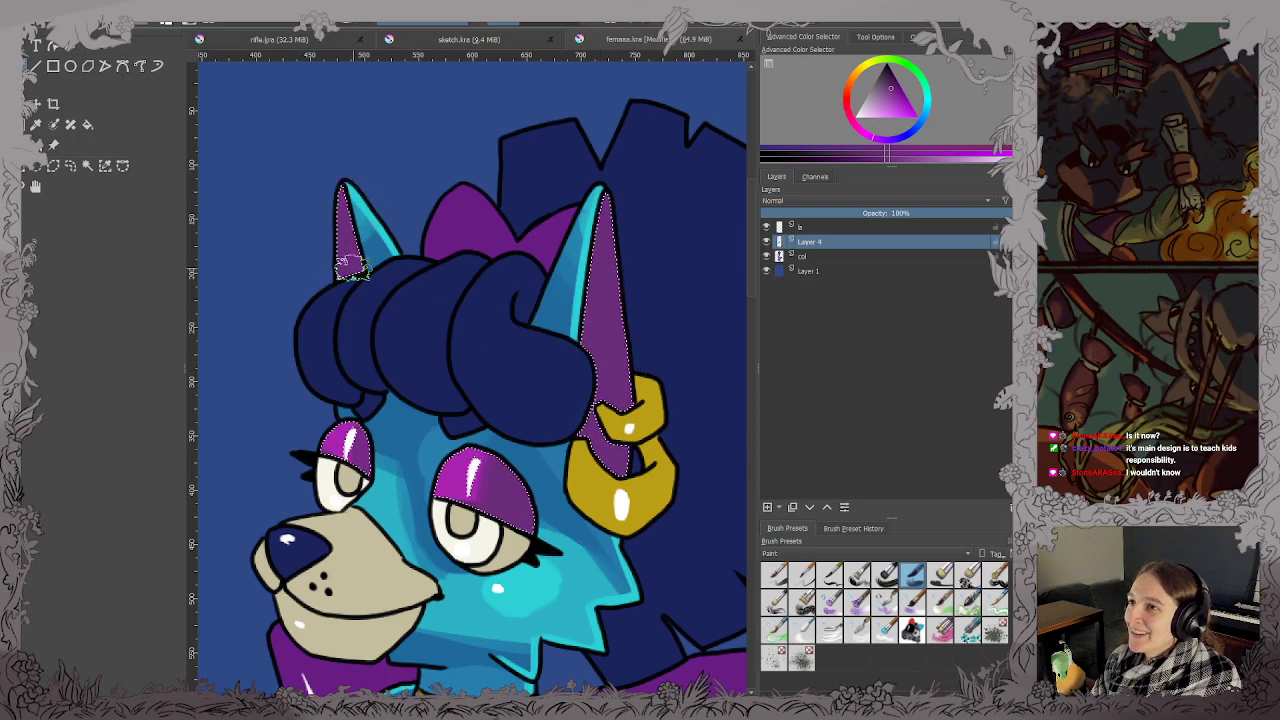
# Shade both arm cuffs and the lower part of the chest diamond with the muted purple.
pyautogui.scroll(-1, 355, 264)
pyautogui.moveTo(510, 576); pyautogui.dragTo(557, 314)
pyautogui.scroll(1, 596, 382)
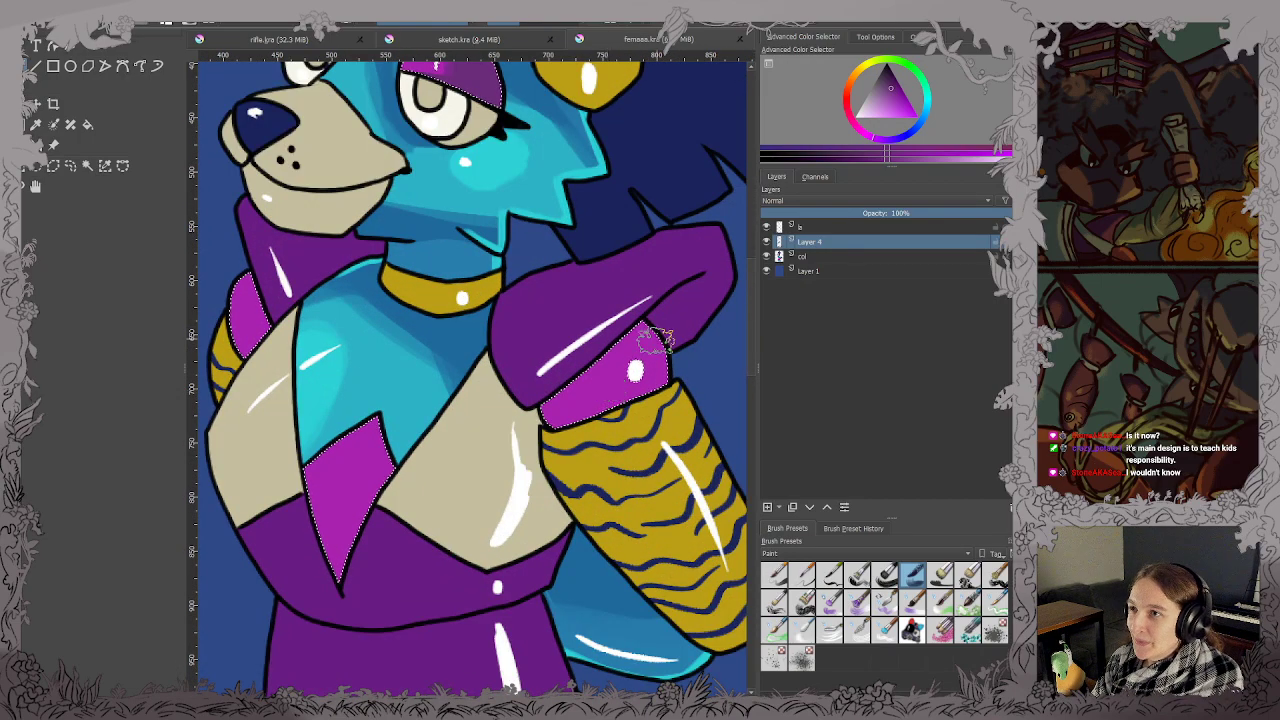
pyautogui.moveTo(656, 340)
pyautogui.mouseDown()
pyautogui.moveTo(525, 406)
pyautogui.moveTo(665, 316)
pyautogui.moveTo(590, 348)
pyautogui.moveTo(654, 344)
pyautogui.moveTo(589, 342)
pyautogui.moveTo(622, 356)
pyautogui.moveTo(637, 383)
pyautogui.moveTo(684, 363)
pyautogui.moveTo(627, 368)
pyautogui.moveTo(630, 413)
pyautogui.moveTo(615, 365)
pyautogui.mouseUp()
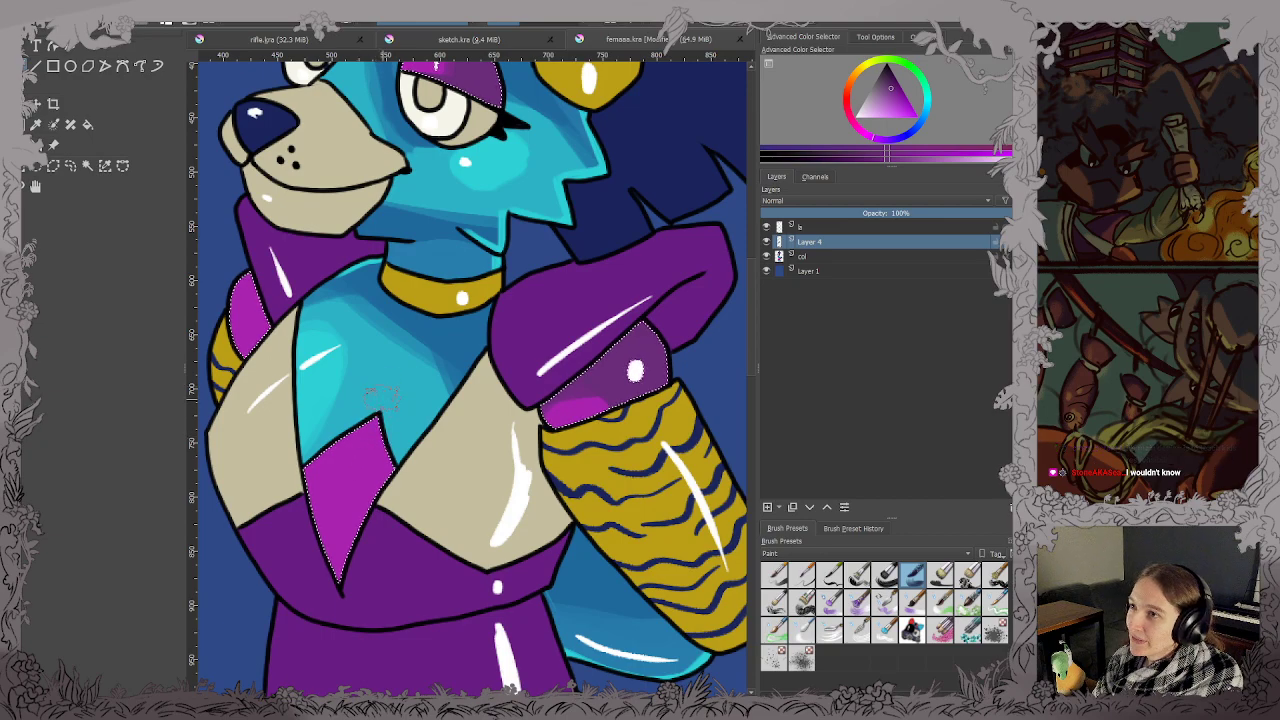
pyautogui.moveTo(349, 491)
pyautogui.mouseDown()
pyautogui.moveTo(320, 483)
pyautogui.moveTo(320, 503)
pyautogui.moveTo(353, 508)
pyautogui.moveTo(350, 552)
pyautogui.mouseUp()
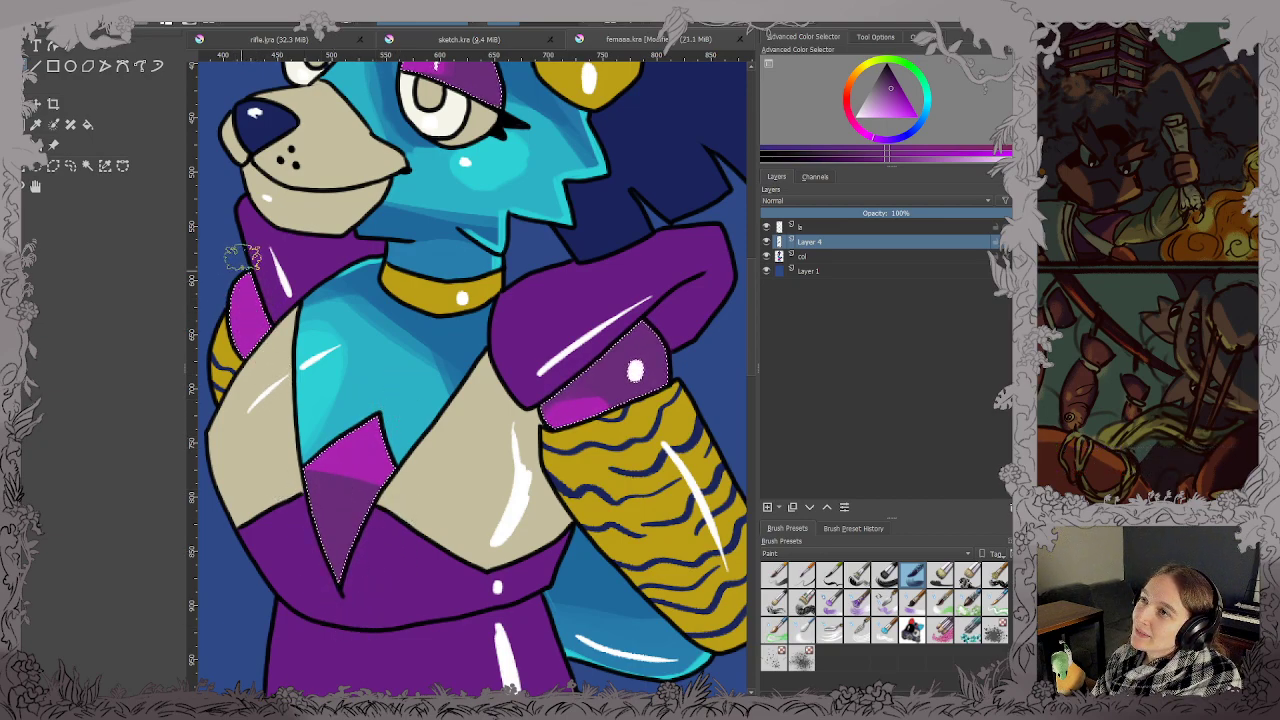
pyautogui.press('-')
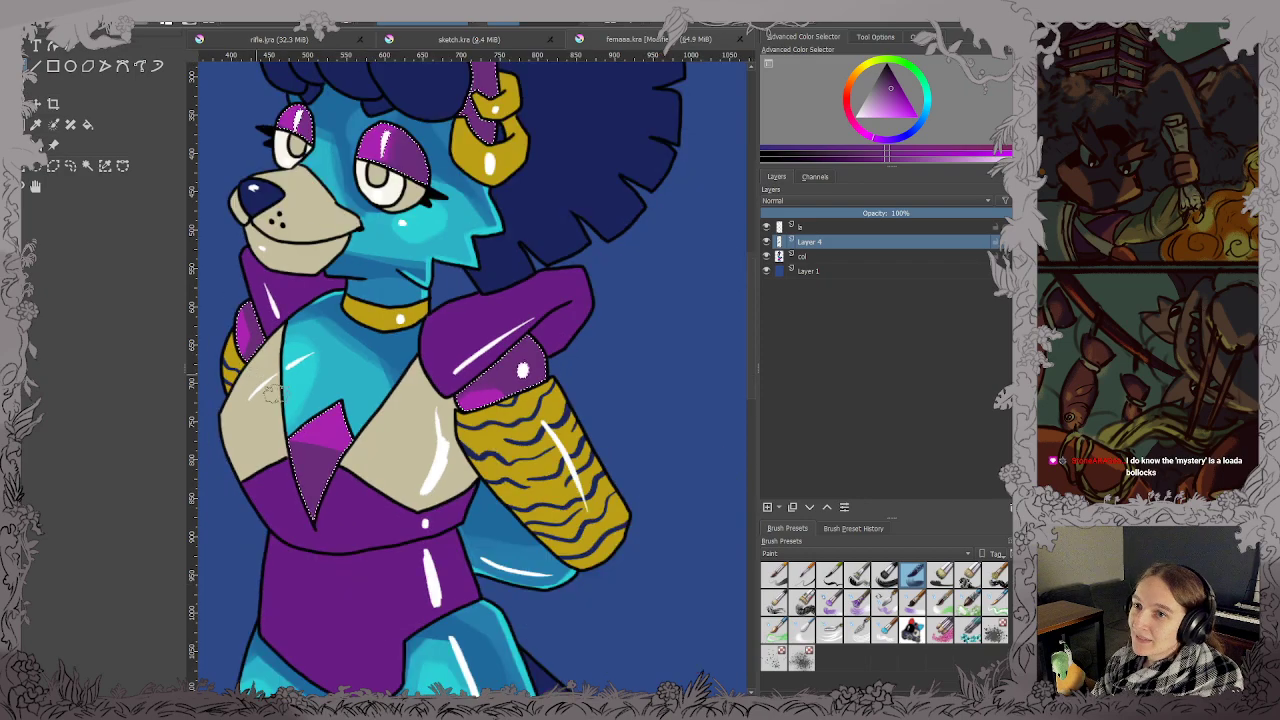
# Paint muted purple shadows down both striped leg warmers and along the edges of the knee pads, leaving lit magenta strips.
pyautogui.scroll(-10, 270, 393)
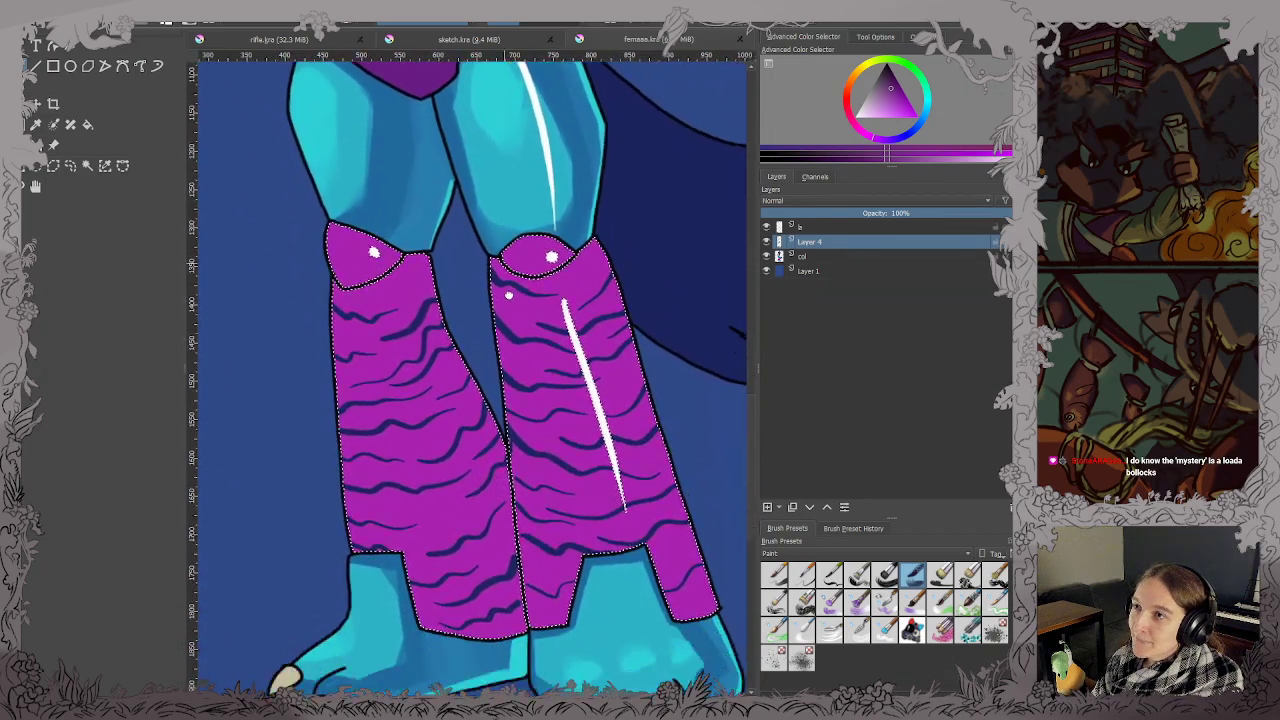
pyautogui.scroll(-2, 508, 295)
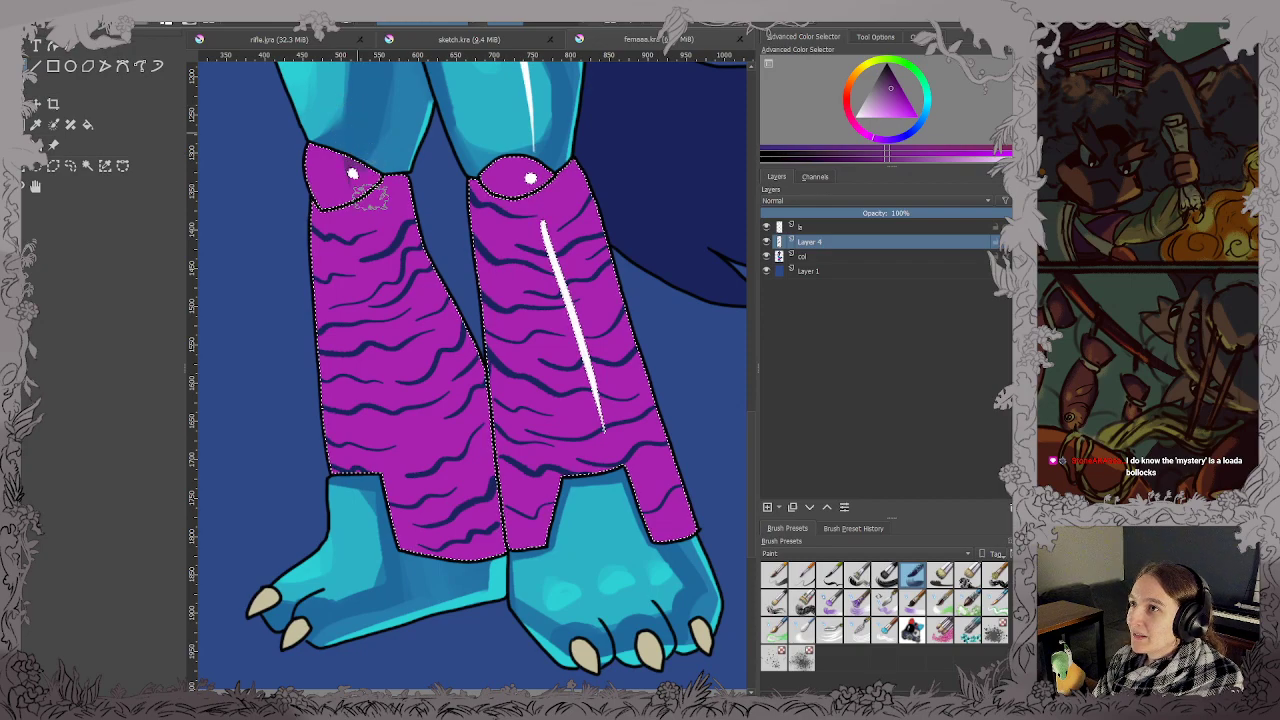
pyautogui.moveTo(370, 197)
pyautogui.mouseDown()
pyautogui.moveTo(423, 291)
pyautogui.moveTo(443, 234)
pyautogui.mouseUp()
pyautogui.hotkey('ctrl', 'z')
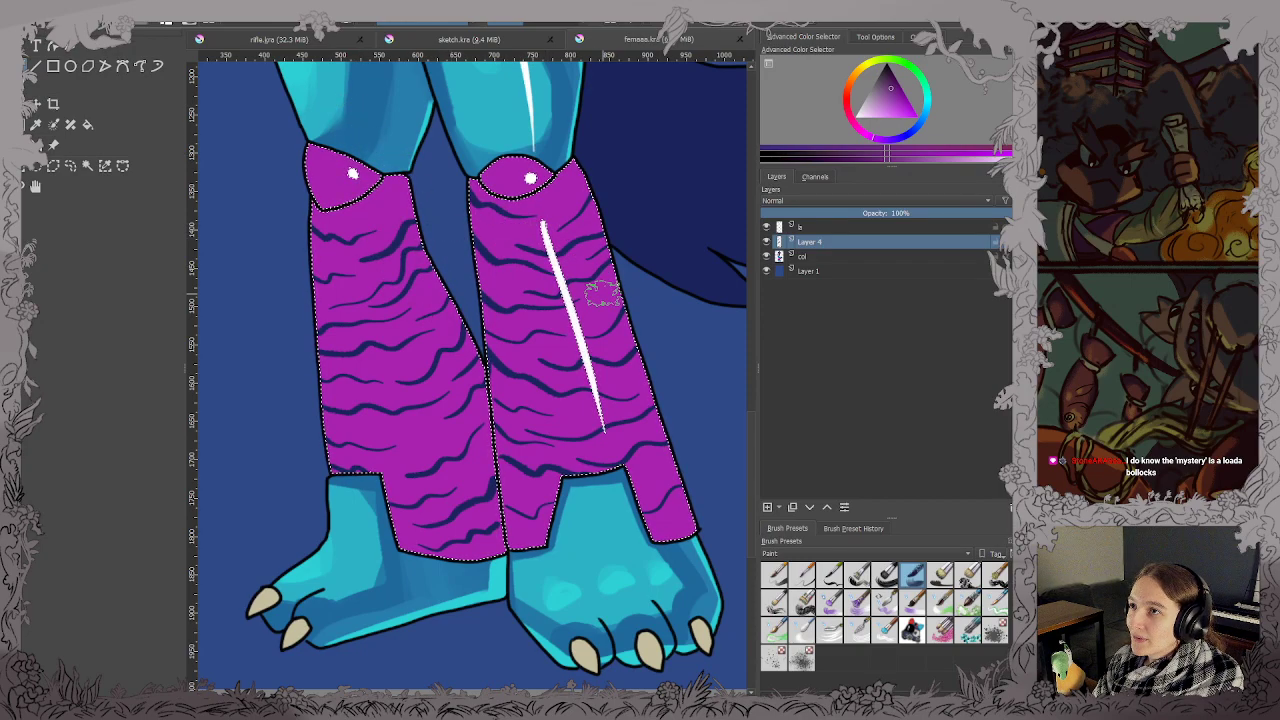
pyautogui.moveTo(425, 289); pyautogui.dragTo(445, 323)
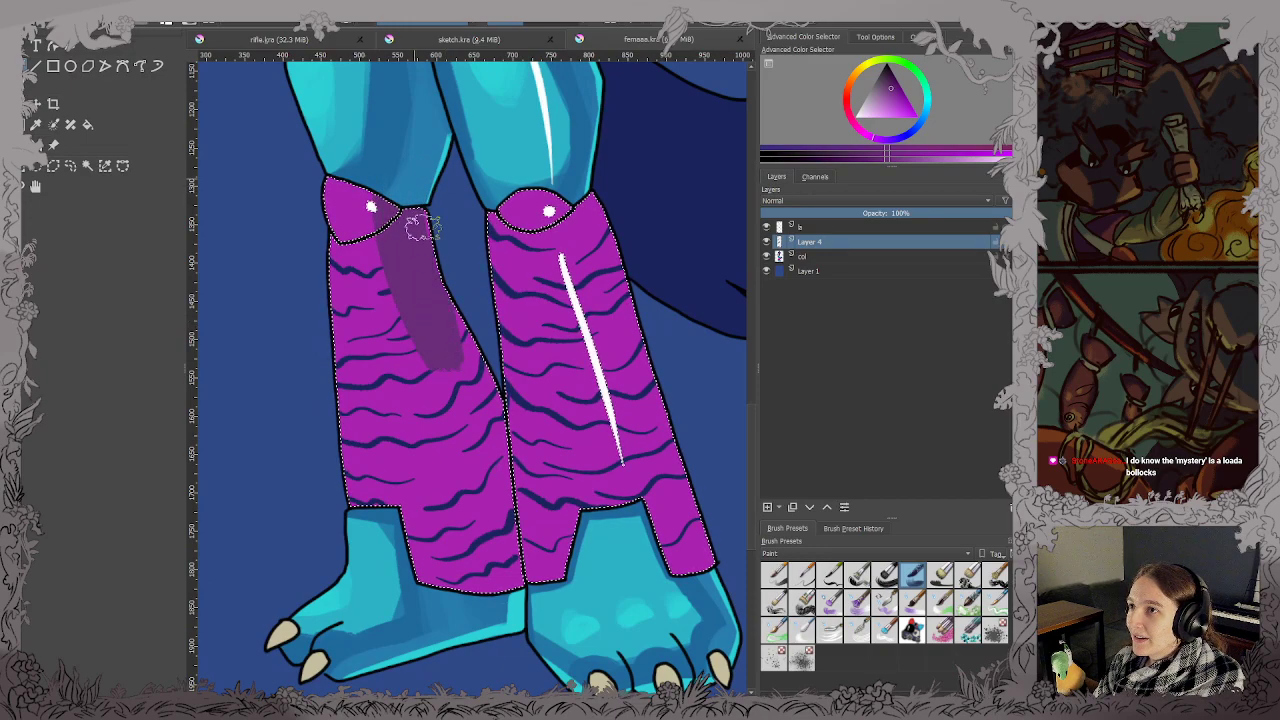
pyautogui.moveTo(415, 228)
pyautogui.mouseDown()
pyautogui.moveTo(454, 305)
pyautogui.moveTo(480, 550)
pyautogui.mouseUp()
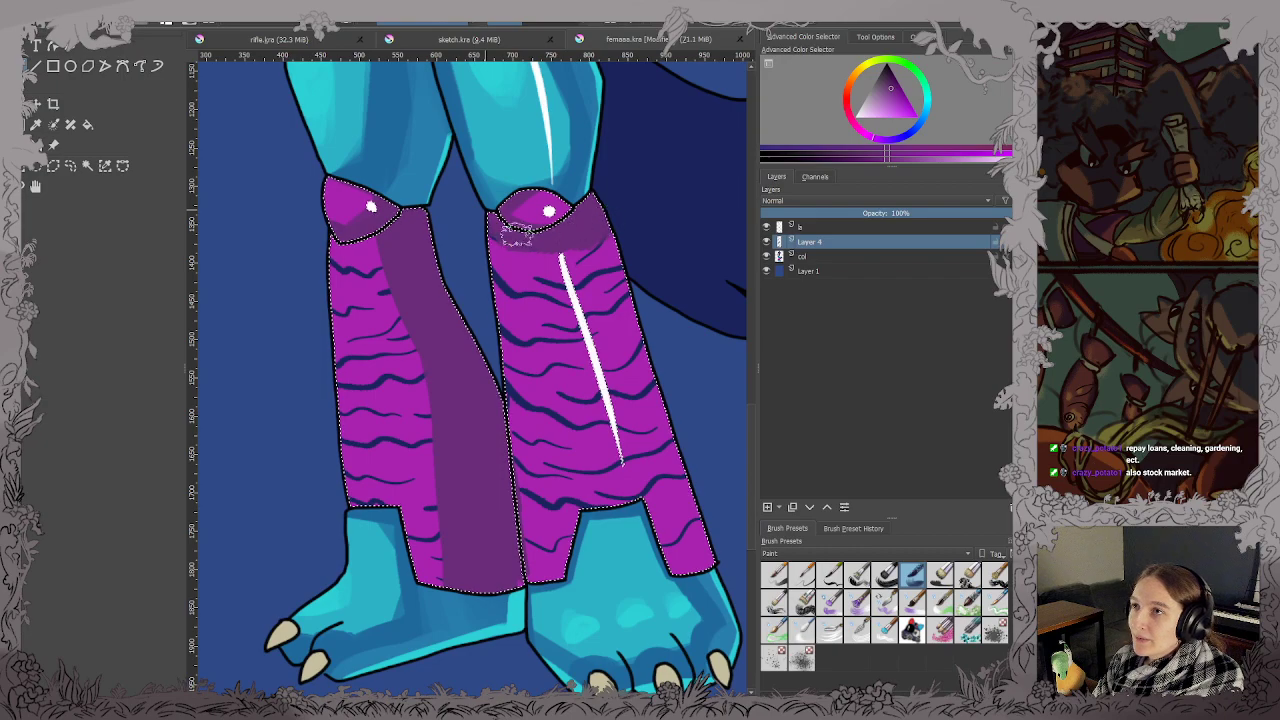
pyautogui.moveTo(632, 296)
pyautogui.mouseDown()
pyautogui.moveTo(622, 341)
pyautogui.moveTo(645, 510)
pyautogui.mouseUp()
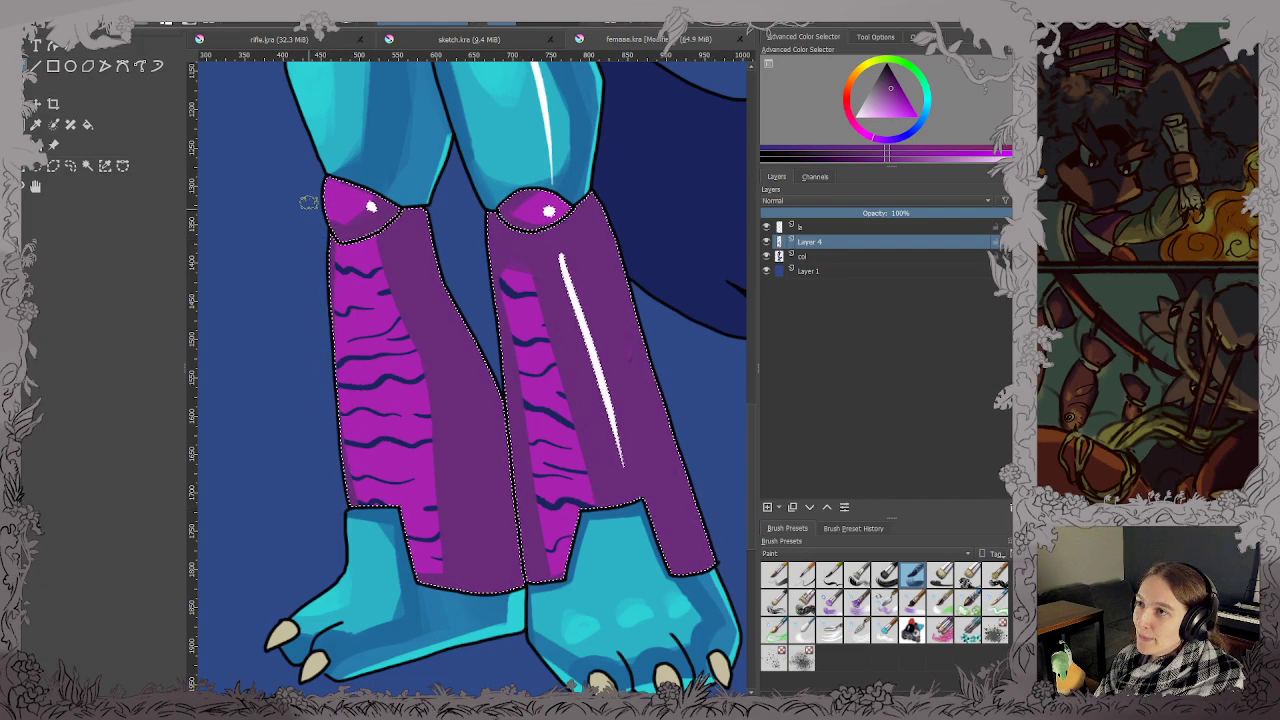
# Grow the selection of the magenta areas slightly so its edges reach under the line art.
pyautogui.scroll(-5, 330, 198)
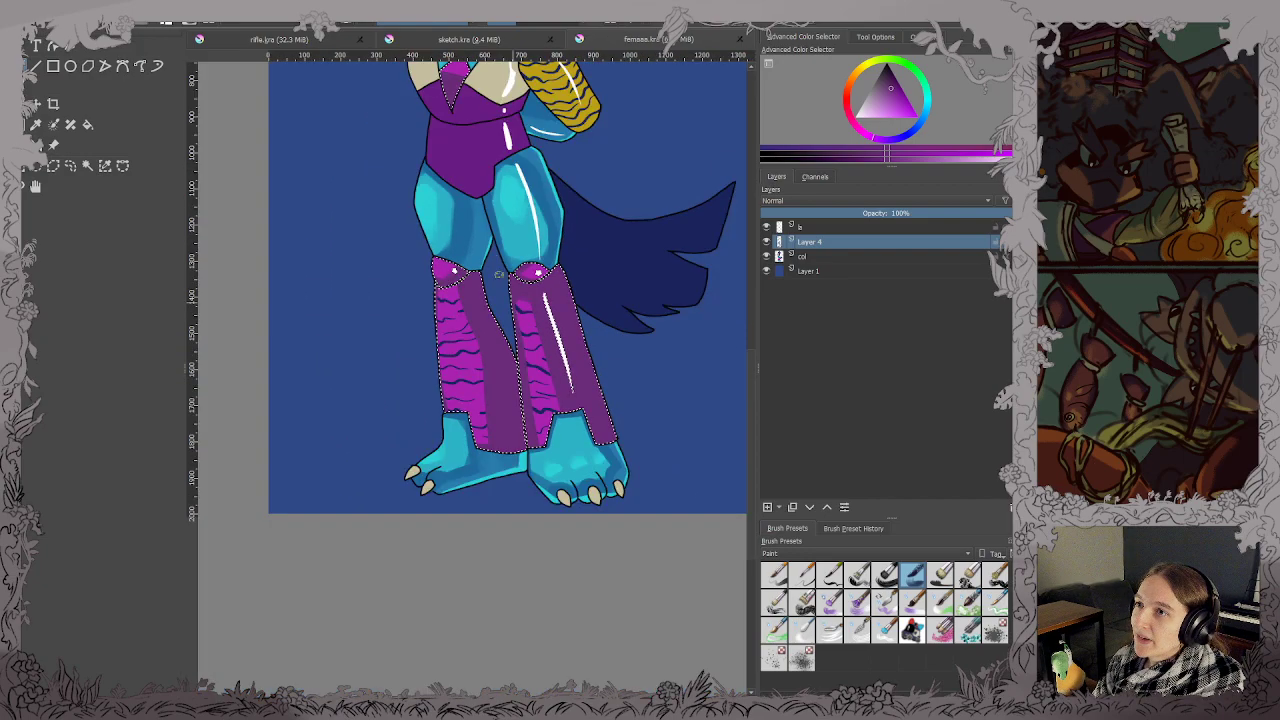
pyautogui.scroll(4, 521, 318)
pyautogui.scroll(-5, 521, 318)
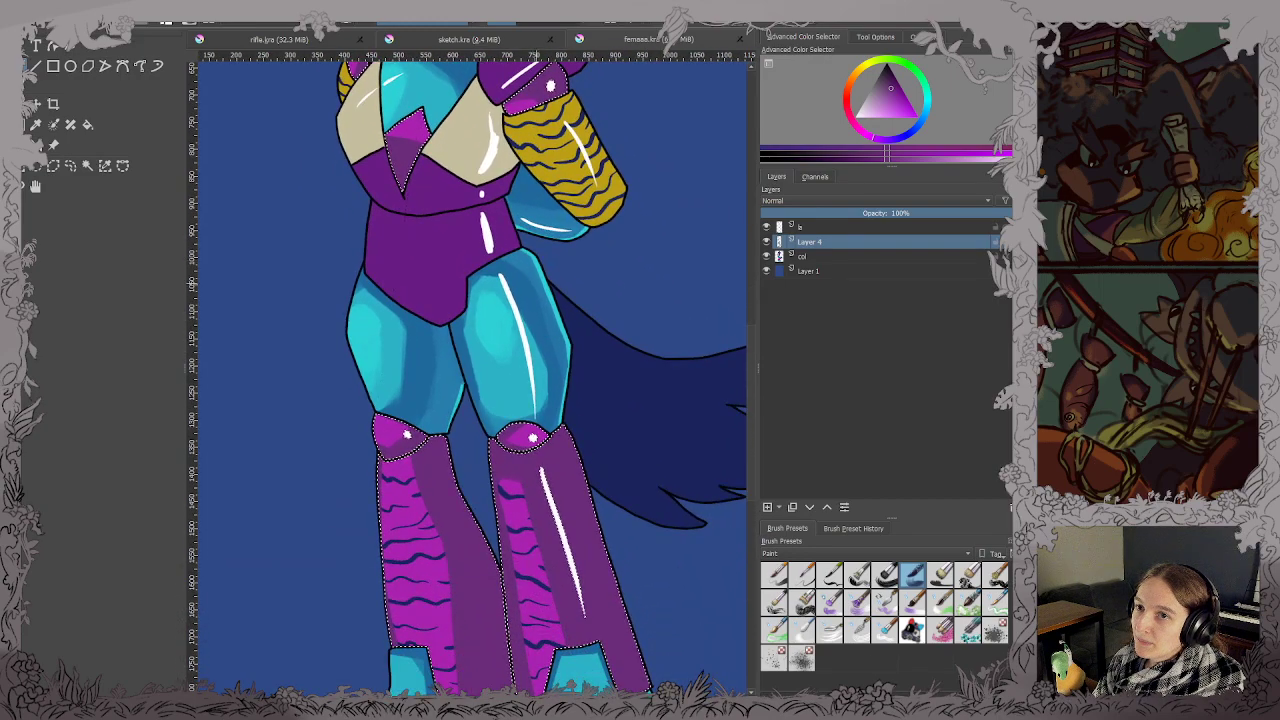
pyautogui.scroll(10, 578, 314)
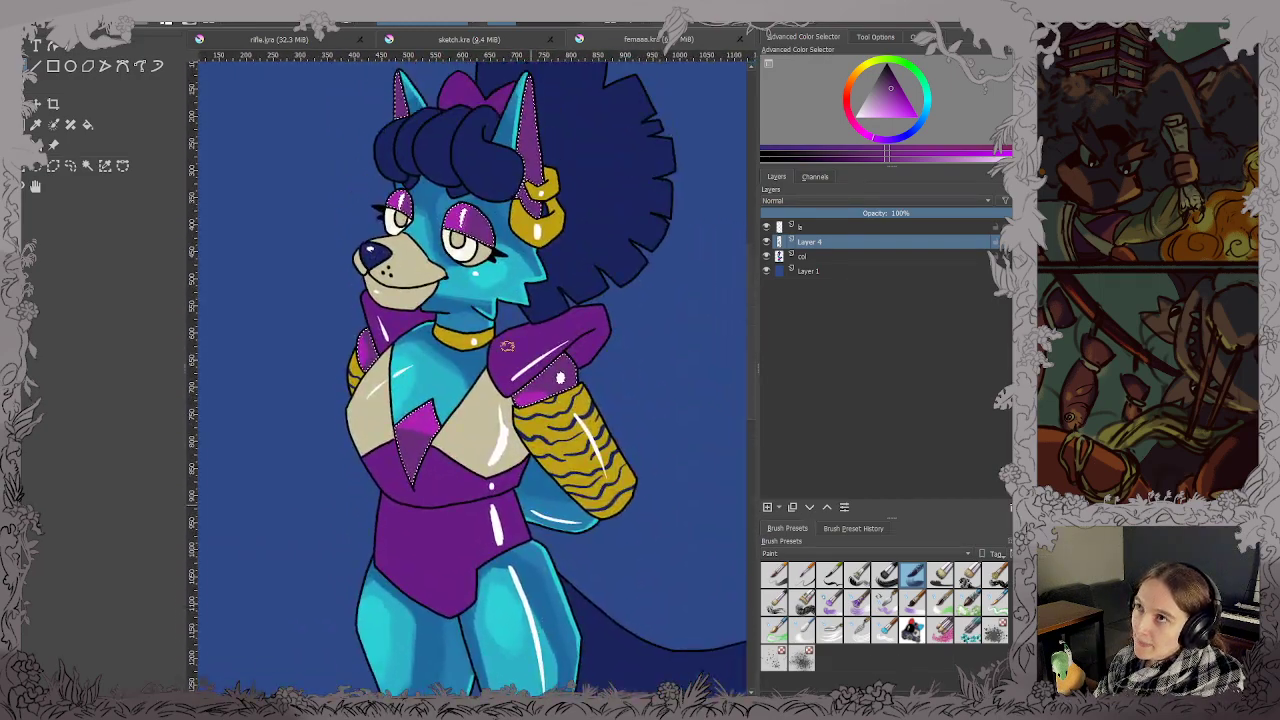
pyautogui.scroll(-4, 522, 259)
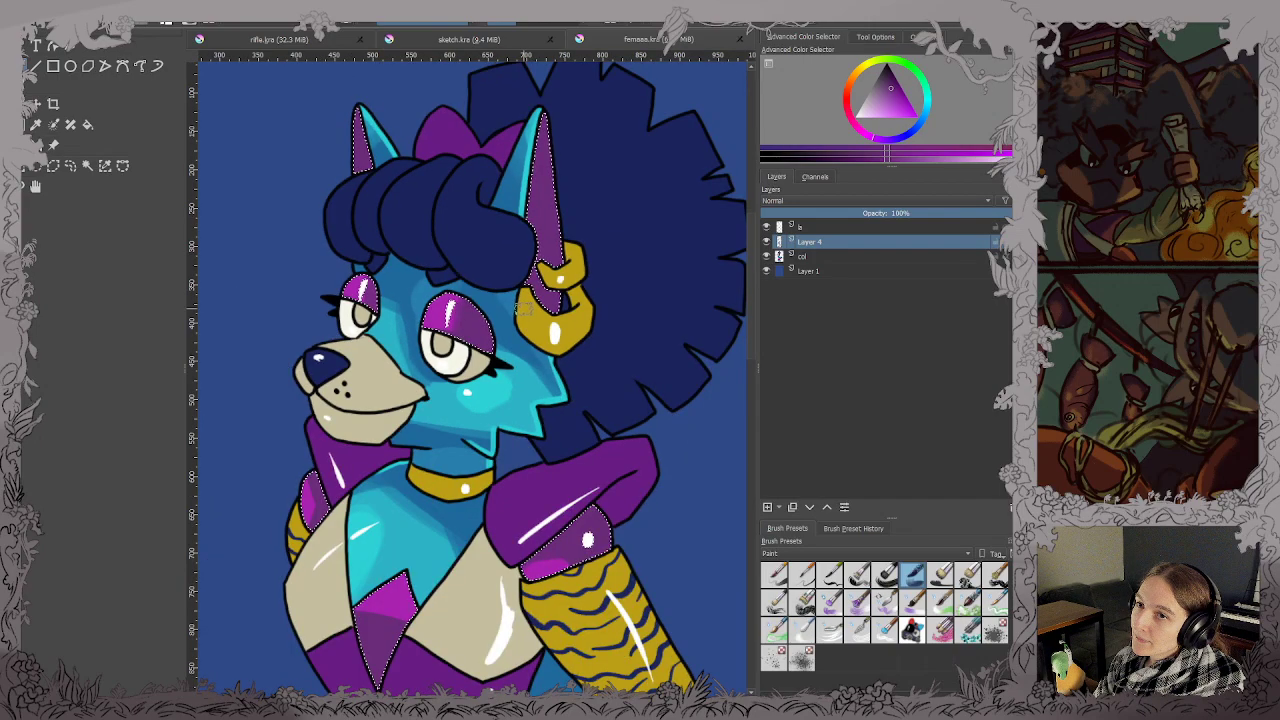
pyautogui.scroll(2, 528, 270)
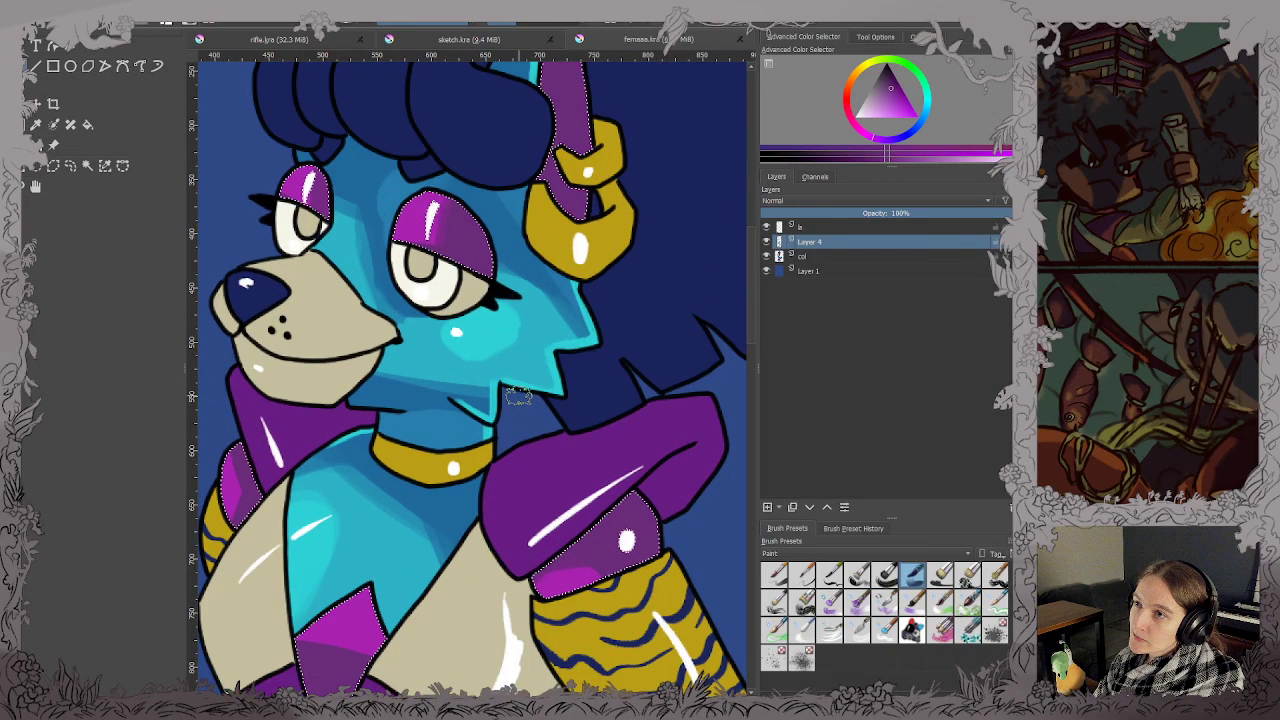
pyautogui.scroll(-4, 515, 210)
pyautogui.click(515, 203)
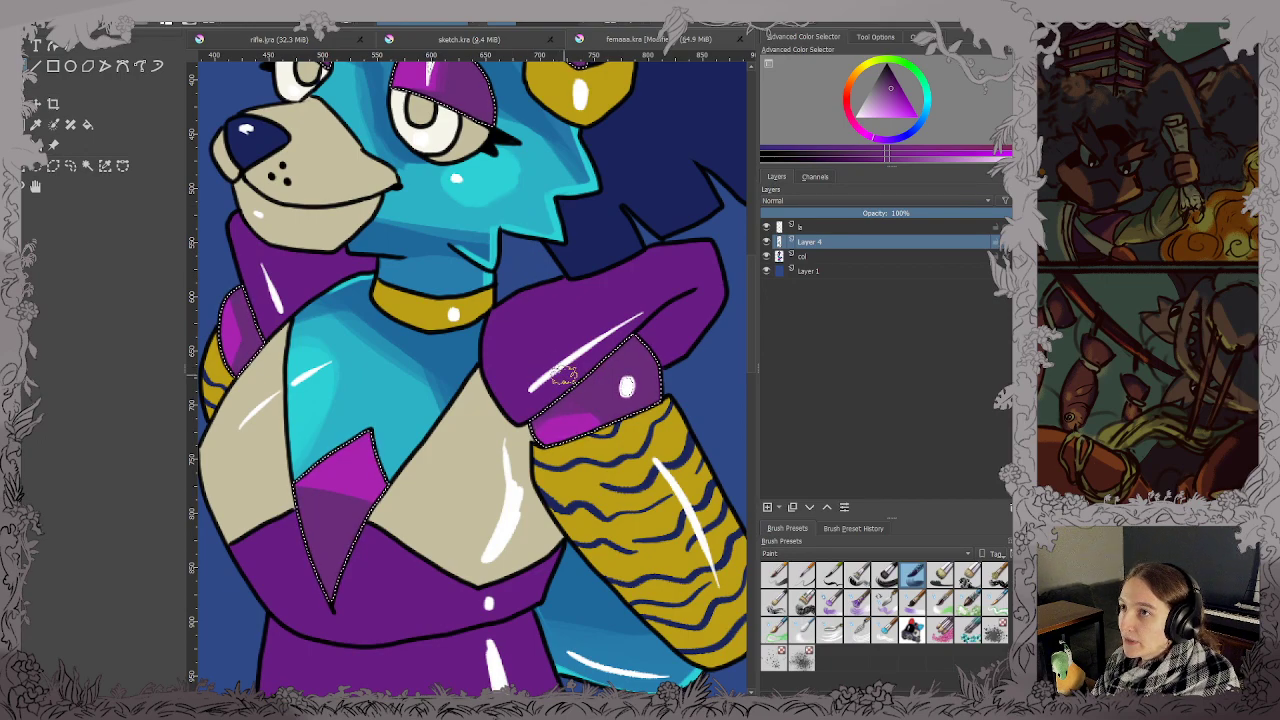
# Paint over the leftover magenta fringe along the outline and around the white highlight on the near arm cuff with shadow purple.
pyautogui.scroll(4, 563, 375)
pyautogui.moveTo(640, 366); pyautogui.dragTo(585, 389)
pyautogui.scroll(3, 569, 391)
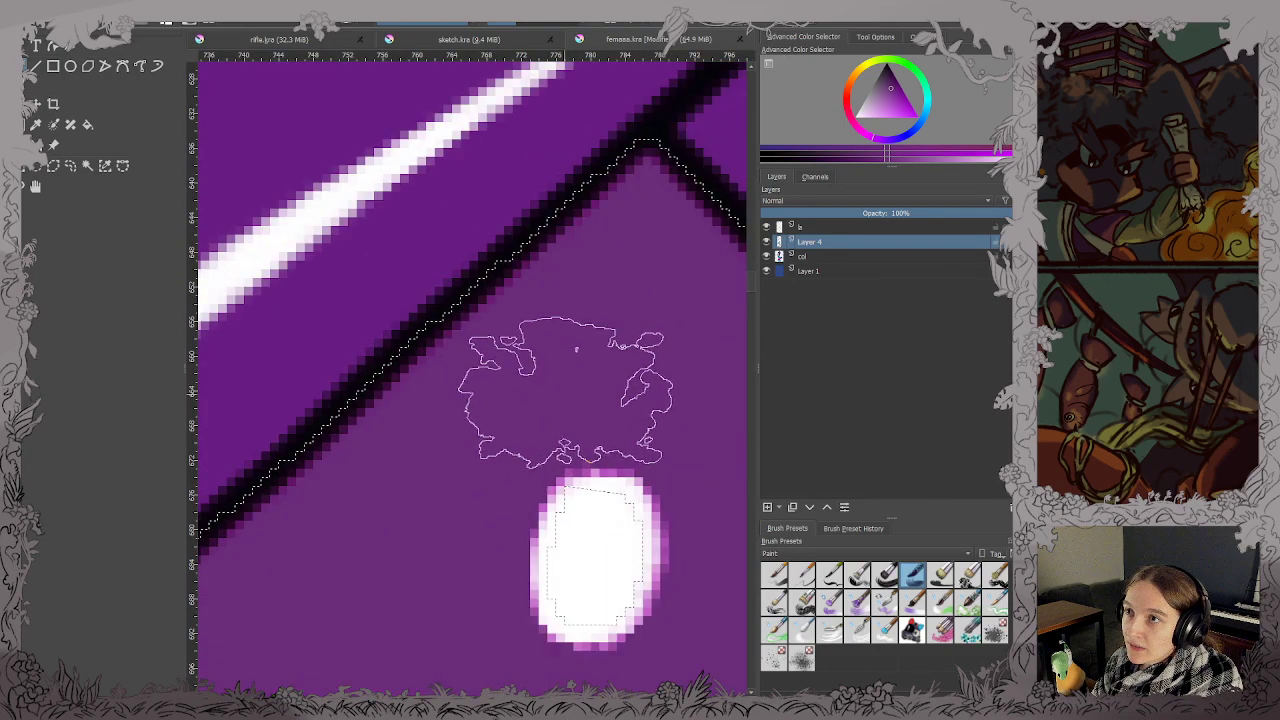
pyautogui.scroll(-2, 560, 391)
pyautogui.scroll(-5, 548, 392)
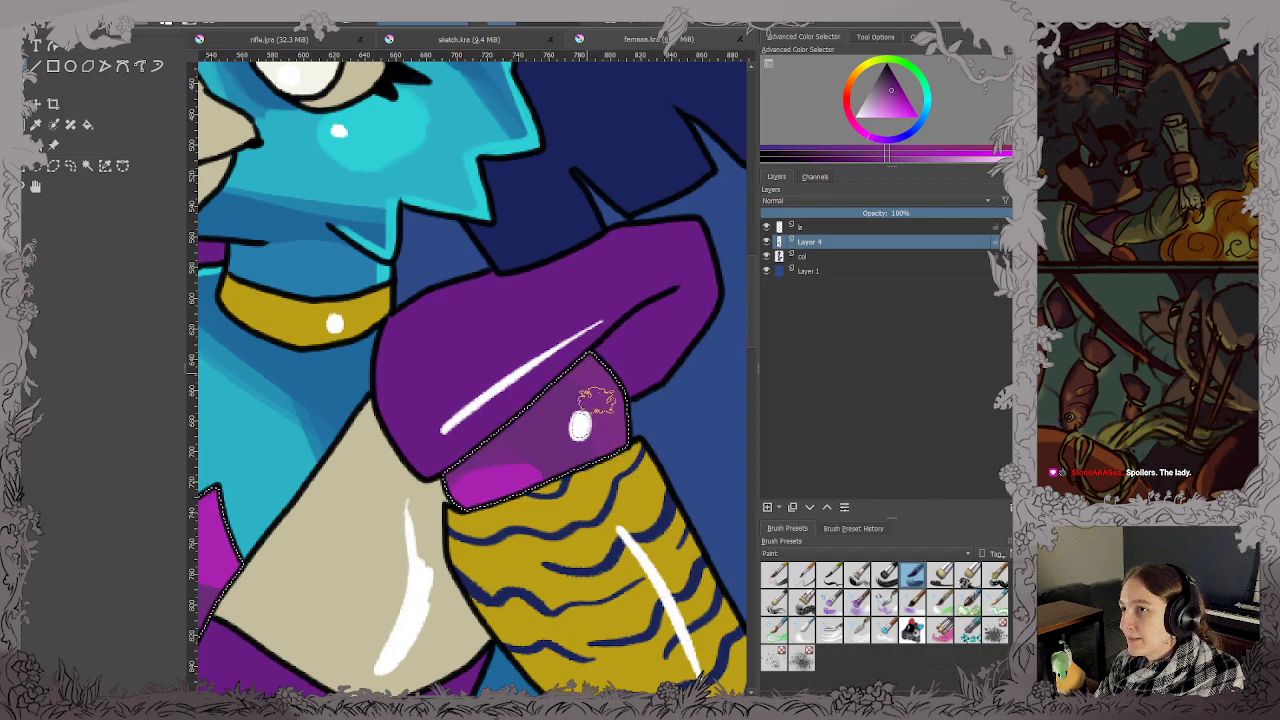
pyautogui.scroll(-4, 500, 408)
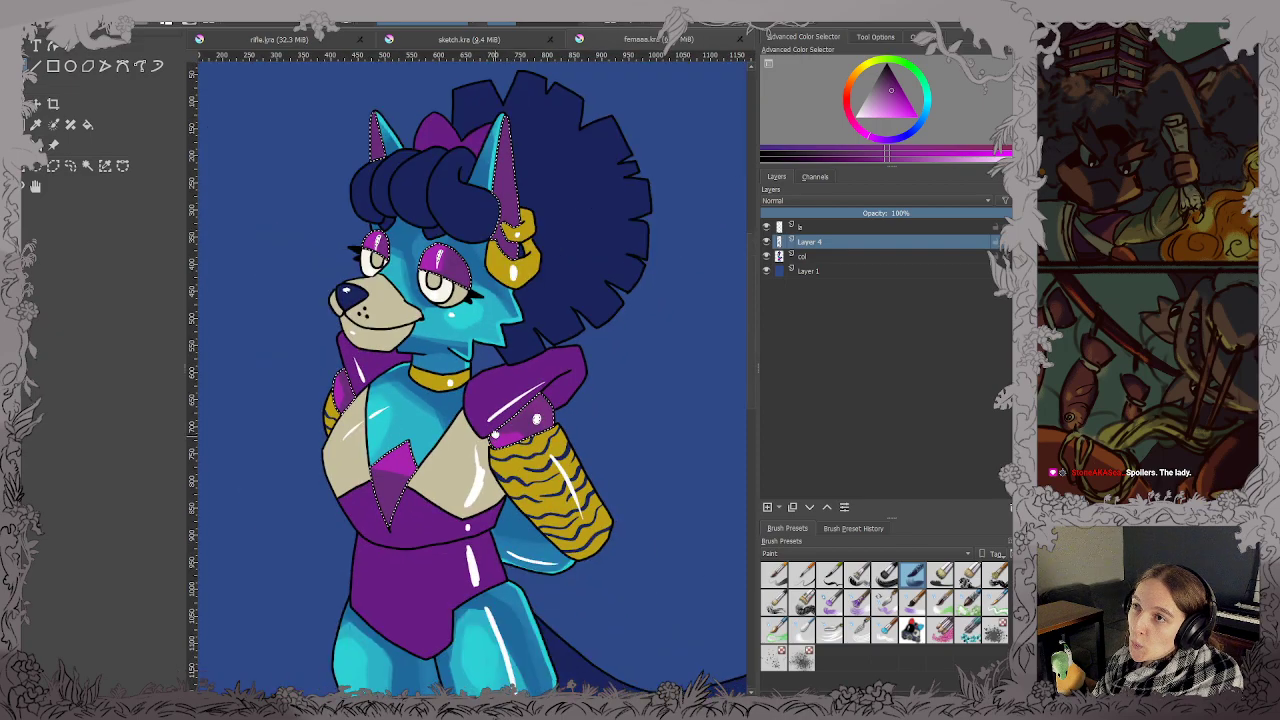
# Touch up the shadow purple along the edges of the near knee pad and save the drawing.
pyautogui.scroll(1, 495, 436)
pyautogui.moveTo(526, 680); pyautogui.dragTo(485, 62)
pyautogui.moveTo(514, 279); pyautogui.dragTo(562, 203)
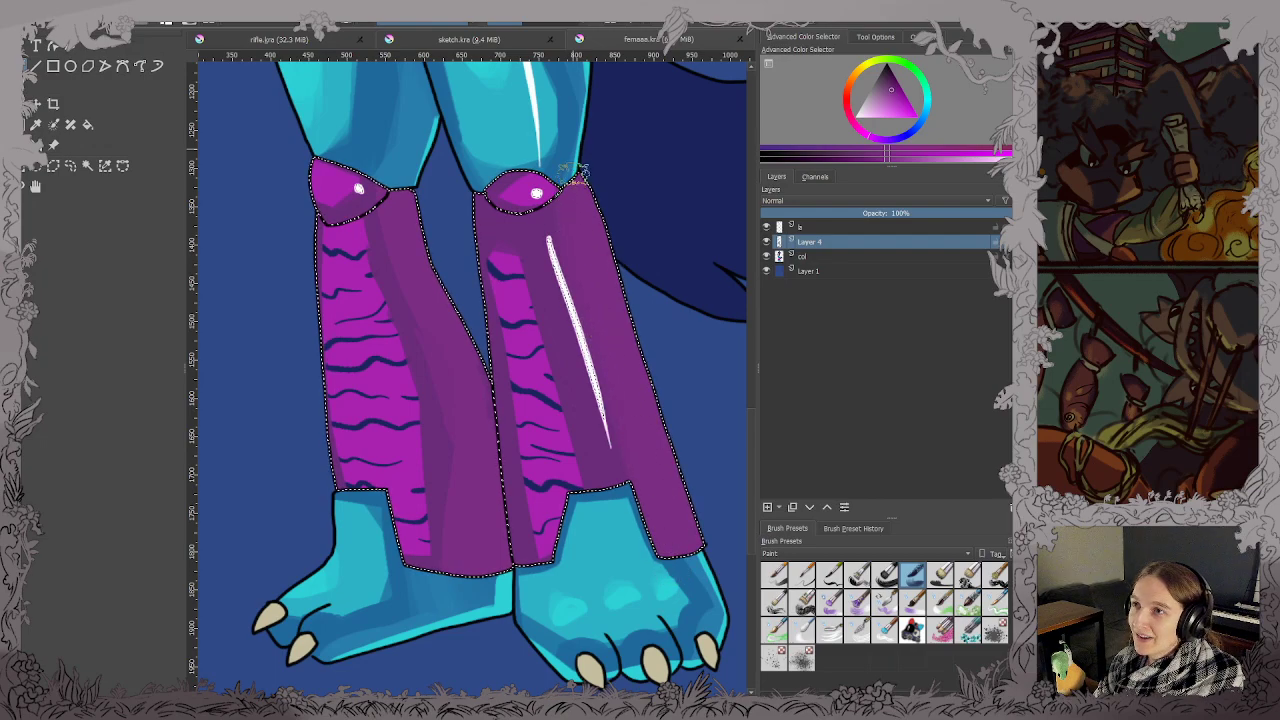
pyautogui.moveTo(573, 174); pyautogui.dragTo(547, 199)
pyautogui.hotkey('ctrl', 's')
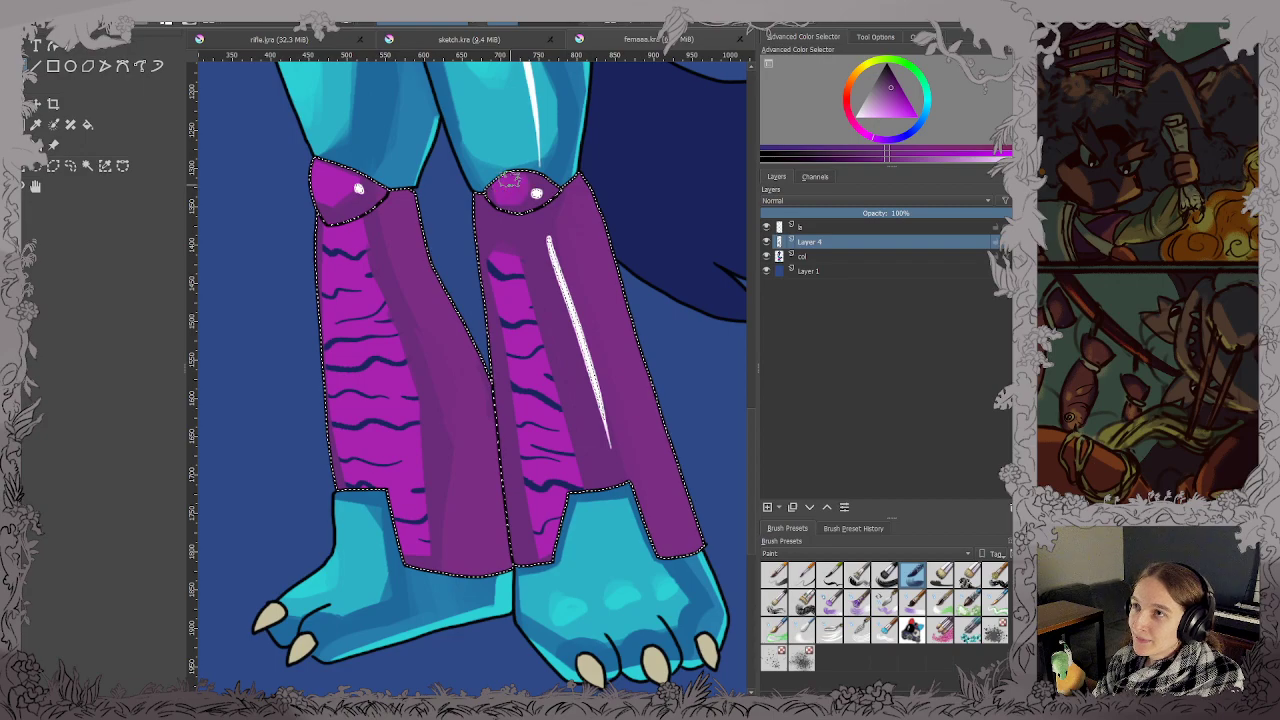
pyautogui.moveTo(497, 190); pyautogui.dragTo(510, 192)
pyautogui.hotkey('ctrl', 's')
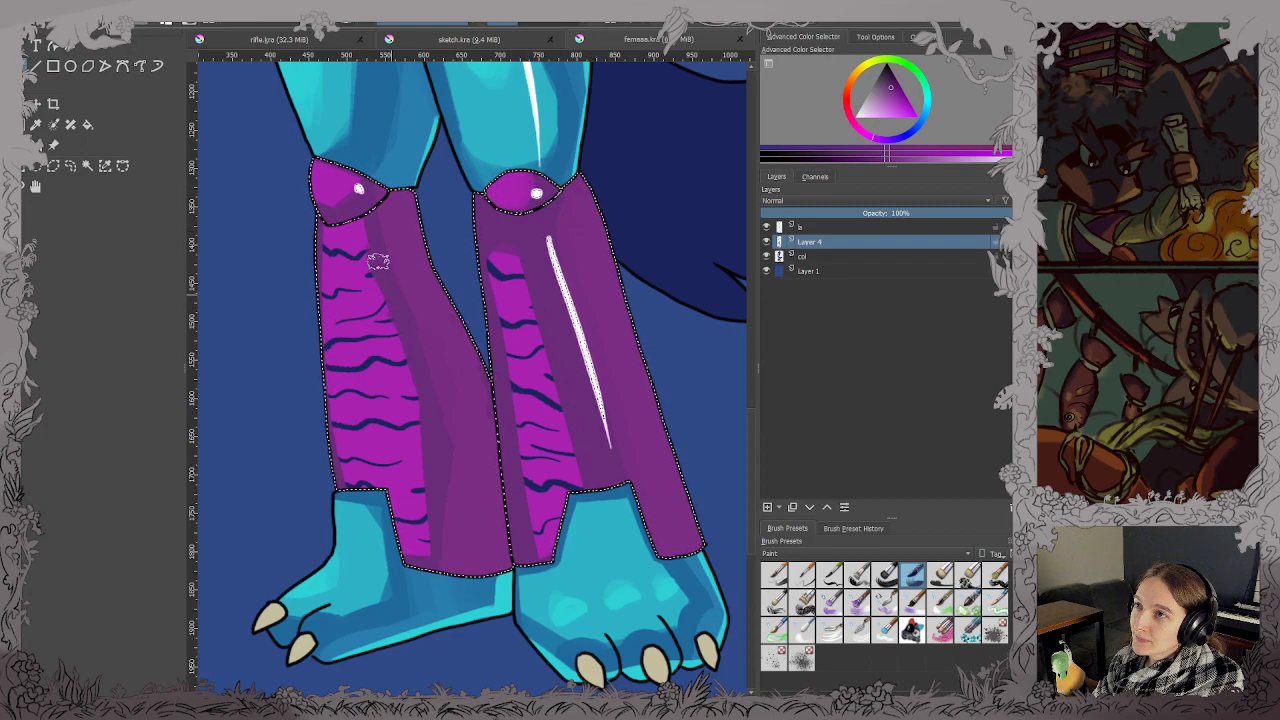
# Paint shadow purple across the top of the far leg warmer just below its knee pad, and save.
pyautogui.moveTo(379, 277); pyautogui.dragTo(359, 233)
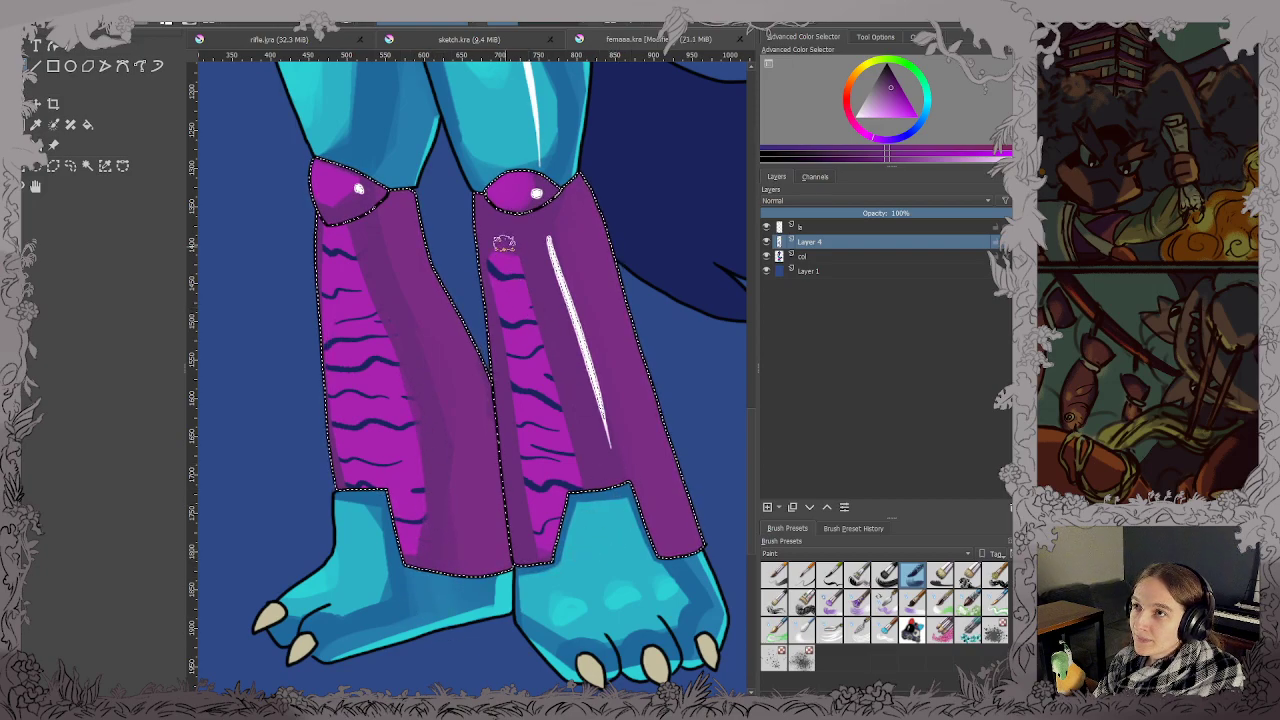
pyautogui.hotkey('ctrl', 's')
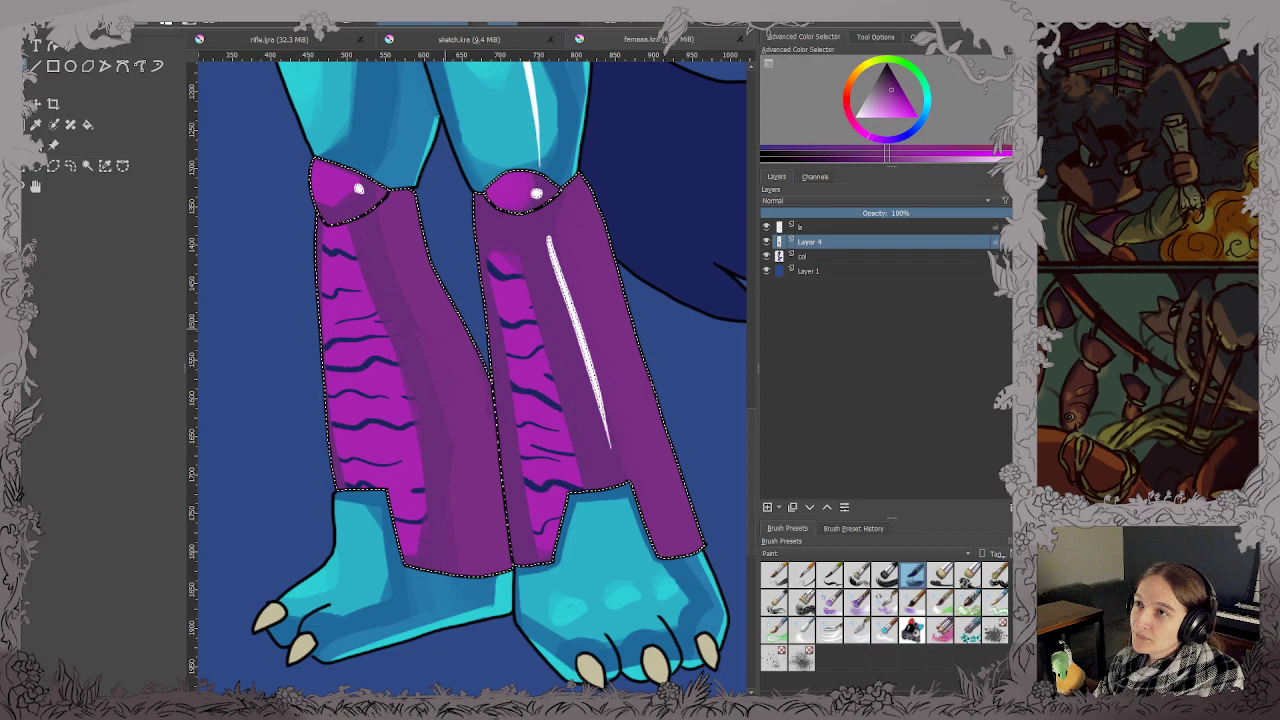
pyautogui.moveTo(376, 211); pyautogui.dragTo(374, 194)
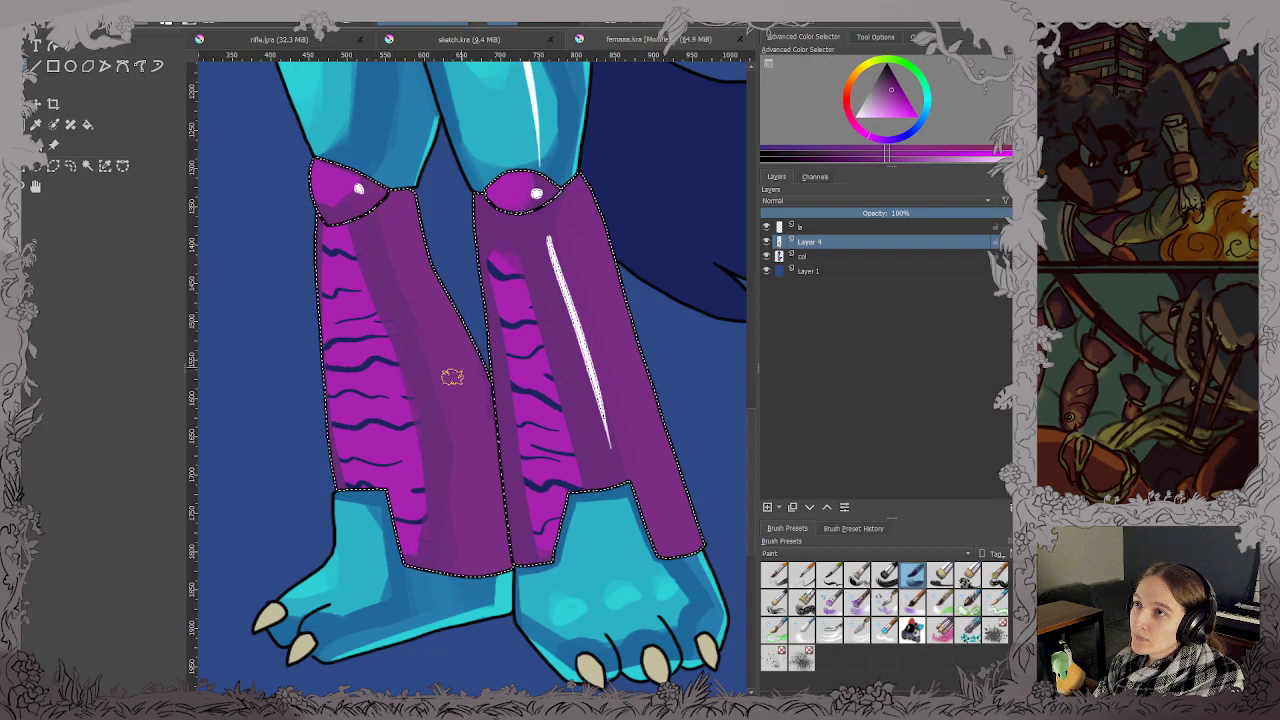
# Sample the chest diamond's shadow purple, touch up the shadow at the diamond's outer edge, and save.
pyautogui.scroll(-3, 475, 580)
pyautogui.moveTo(495, 261); pyautogui.dragTo(504, 406)
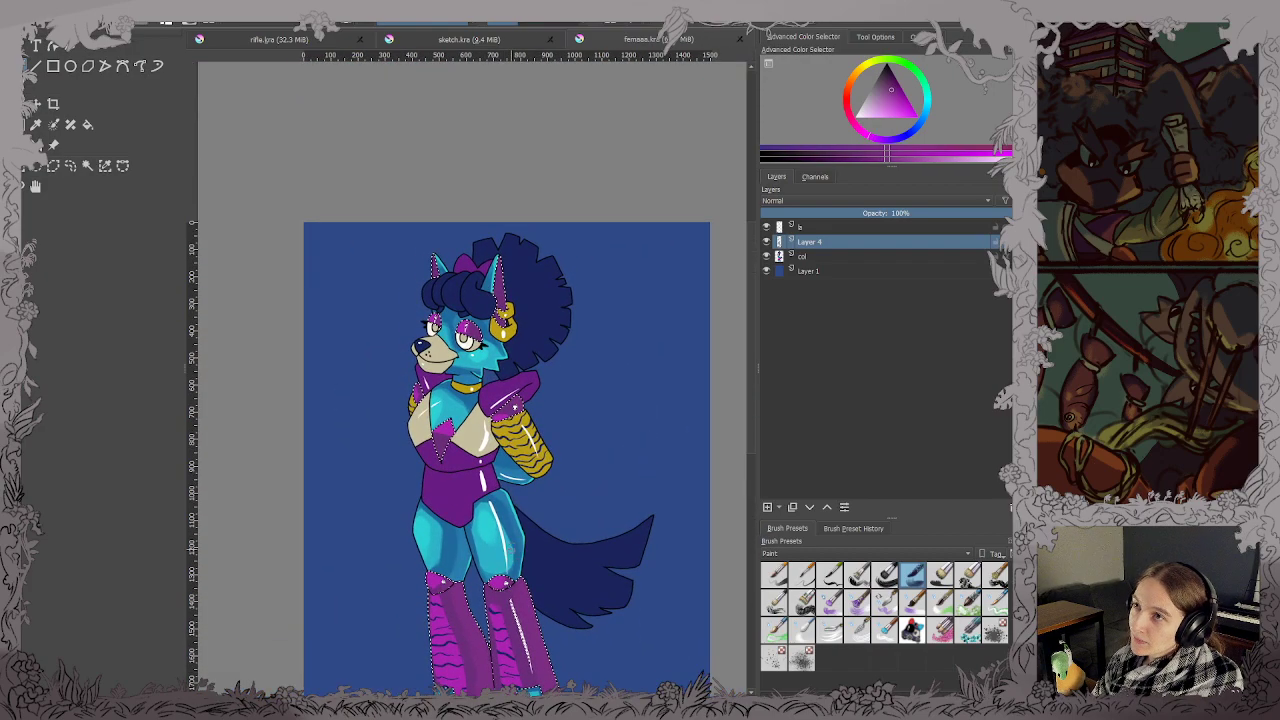
pyautogui.scroll(5, 504, 406)
pyautogui.scroll(-1, 369, 397)
pyautogui.moveTo(369, 397); pyautogui.dragTo(492, 432)
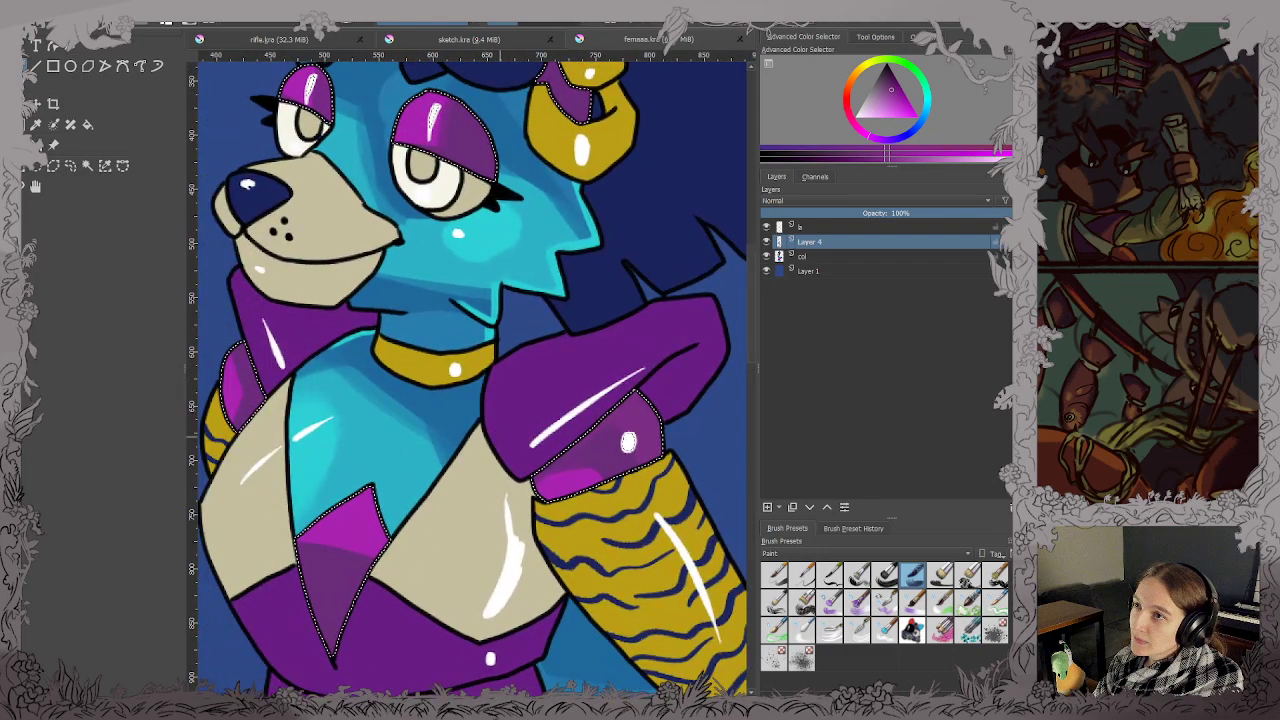
pyautogui.moveTo(292, 488); pyautogui.dragTo(360, 473)
pyautogui.keyDown('ctrl'); pyautogui.click(404, 586); pyautogui.keyUp('ctrl')
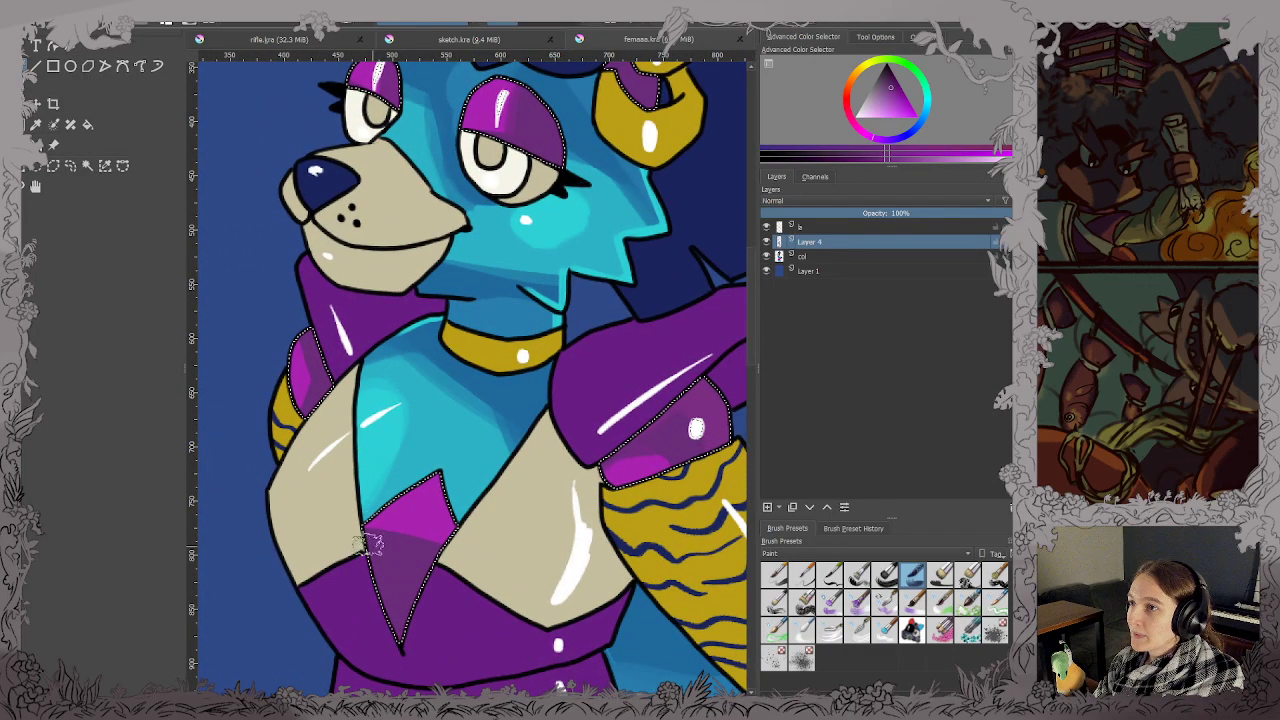
pyautogui.moveTo(366, 543)
pyautogui.mouseDown()
pyautogui.moveTo(535, 610)
pyautogui.moveTo(371, 529)
pyautogui.mouseUp()
pyautogui.hotkey('ctrl', 's')
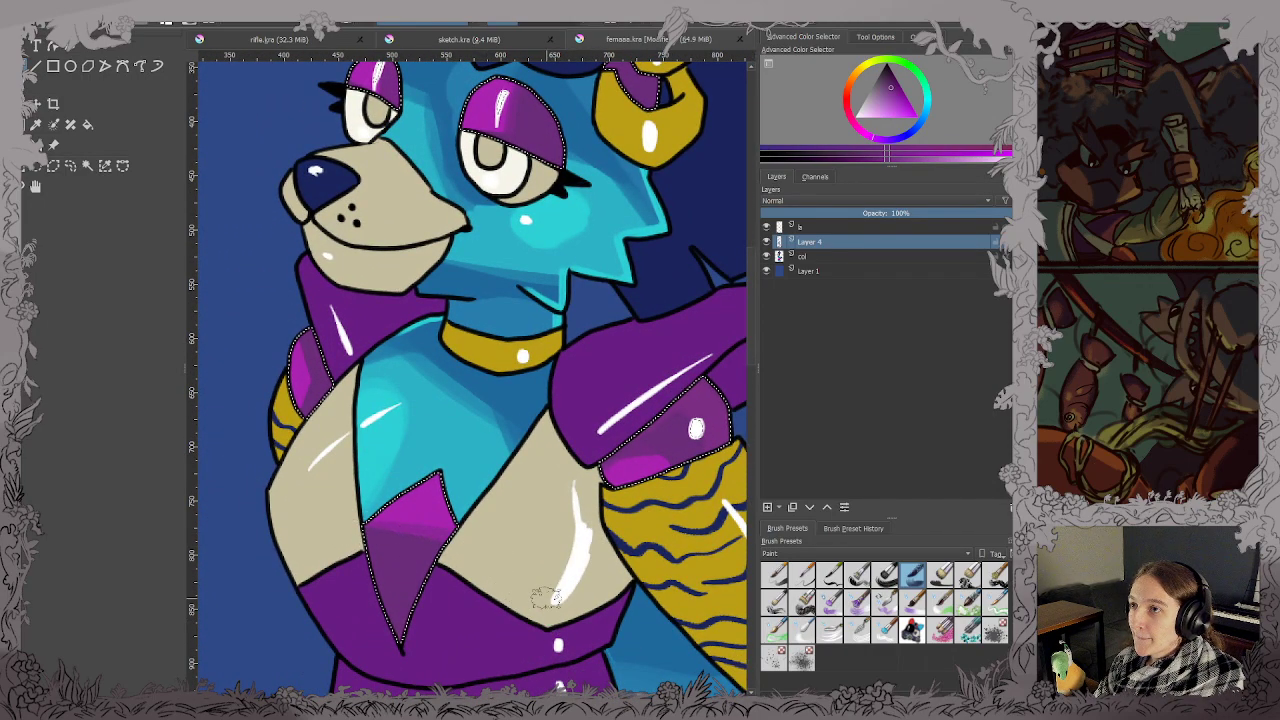
# Clear the selection of the magenta areas and save the drawing.
pyautogui.moveTo(500, 420); pyautogui.dragTo(453, 590)
pyautogui.moveTo(385, 448); pyautogui.dragTo(423, 485)
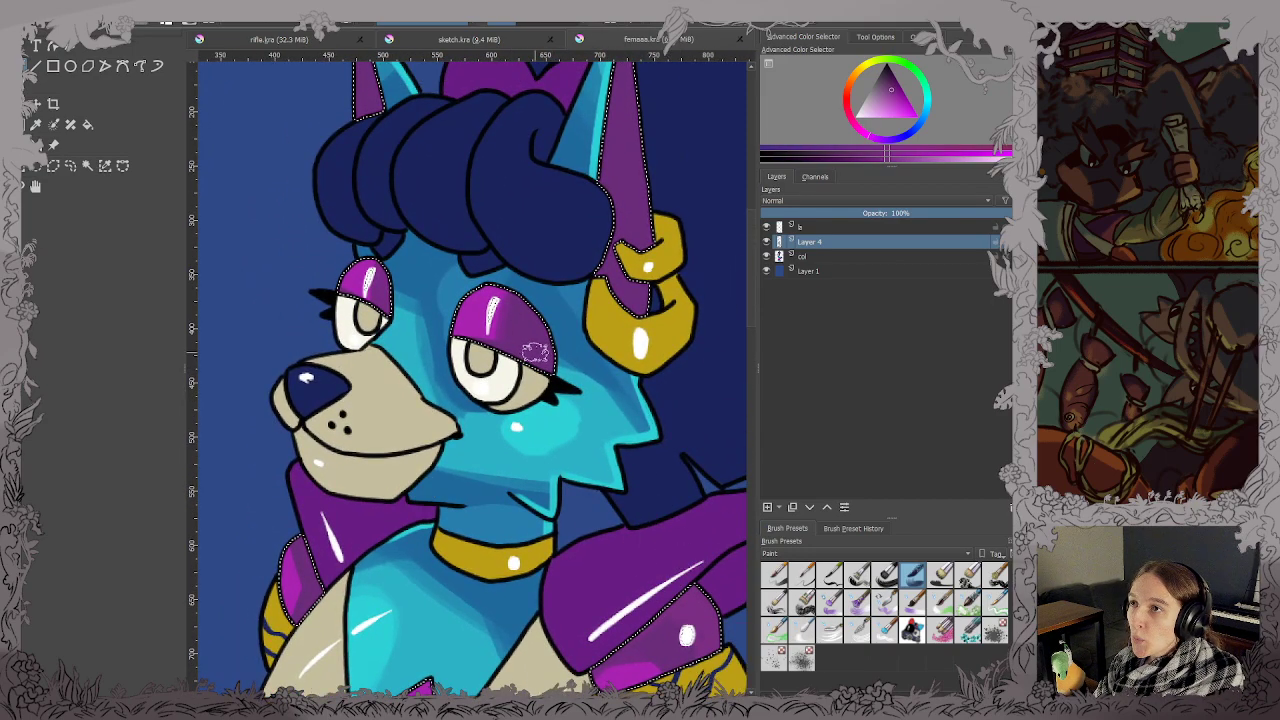
pyautogui.moveTo(548, 365); pyautogui.dragTo(537, 431)
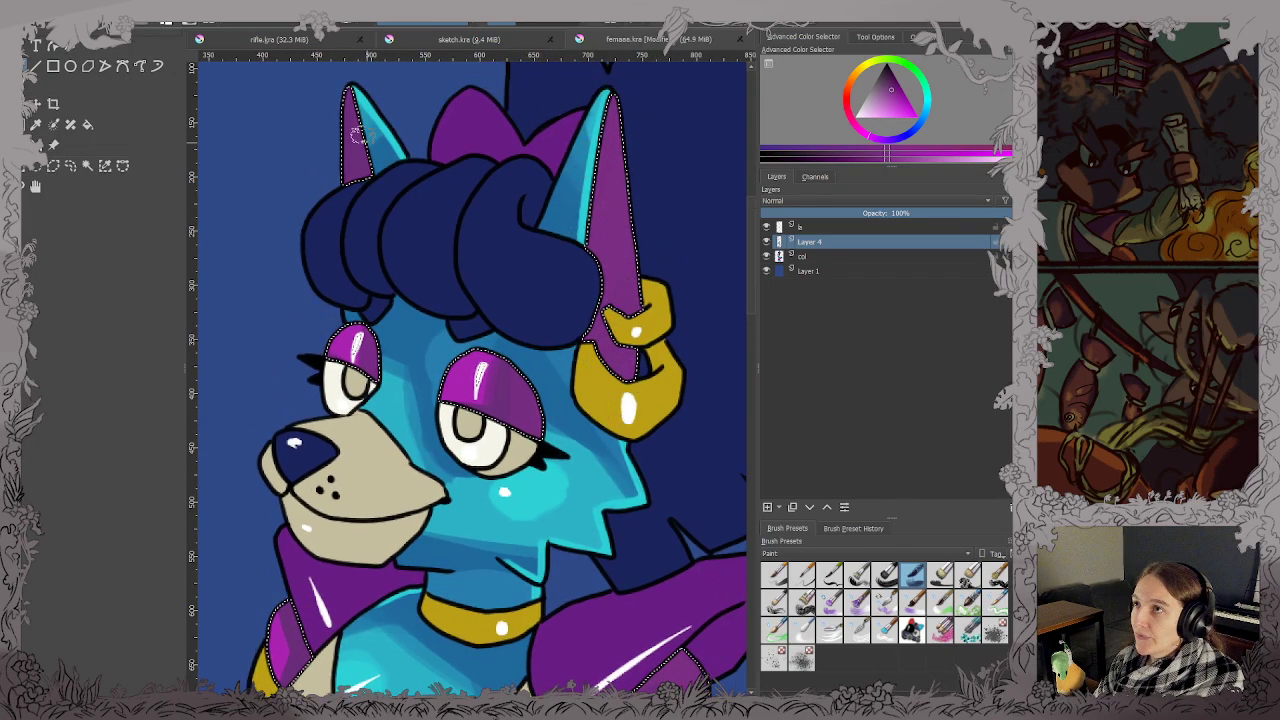
pyautogui.hotkey('ctrl', 'shift', 'a')
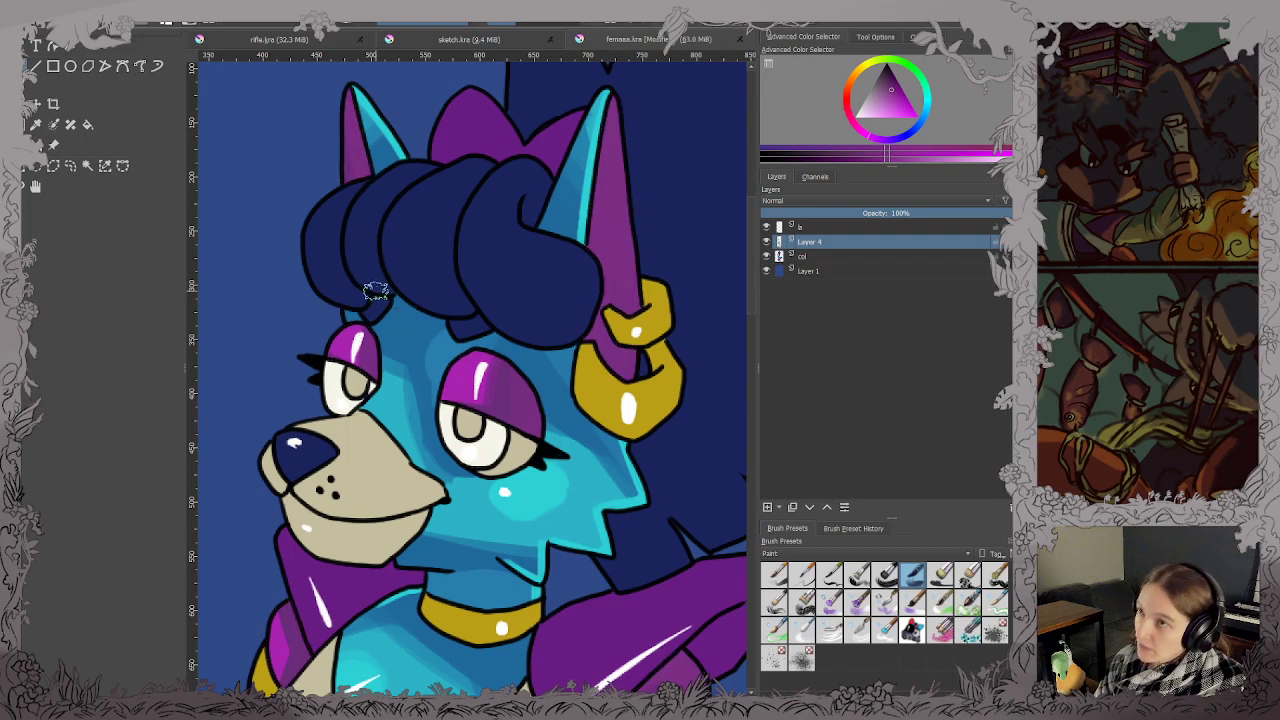
pyautogui.press('2')
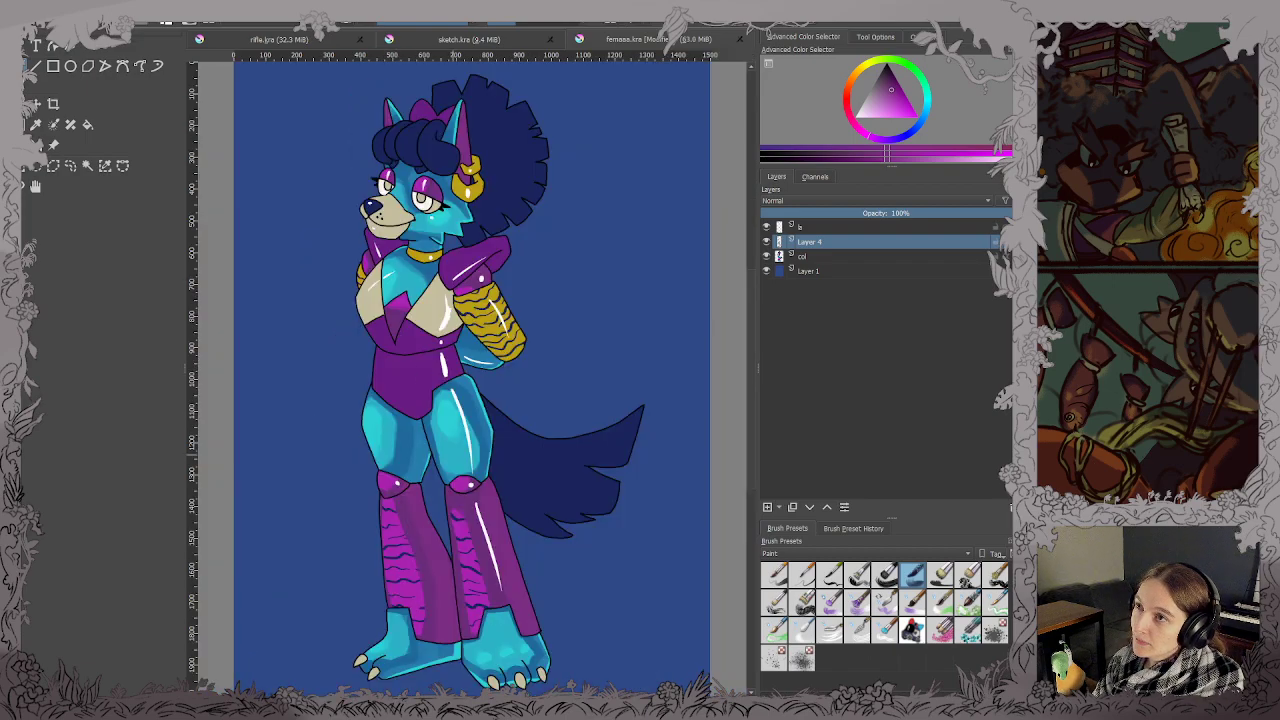
pyautogui.hotkey('ctrl', 's')
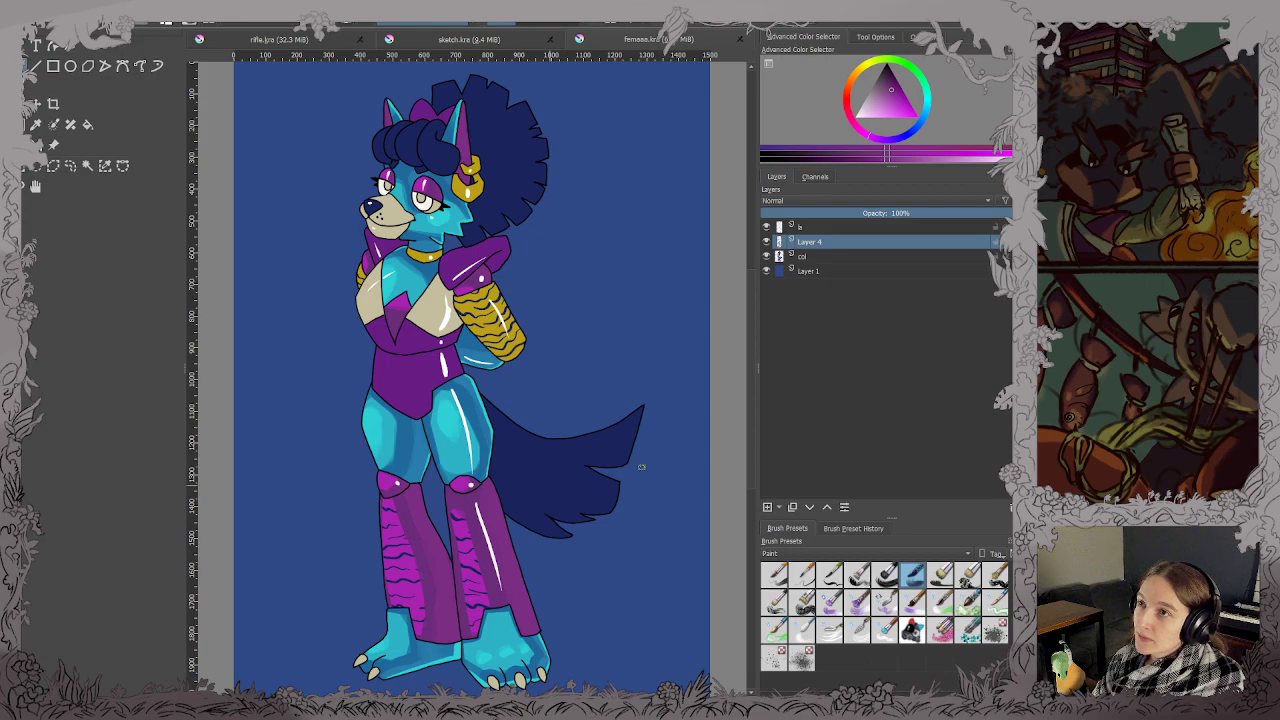
# Hide and show the line art, col and Layer 4 layers in turn to examine the shading.
pyautogui.click(766, 228)
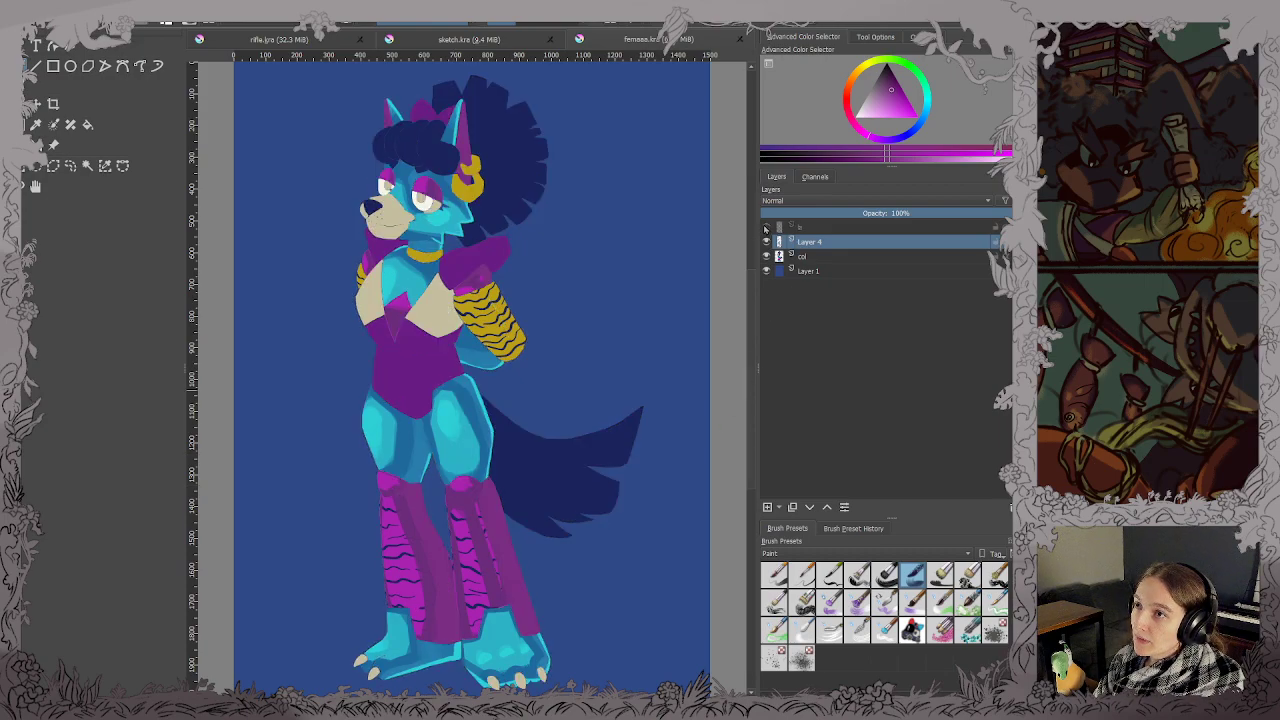
pyautogui.click(766, 228)
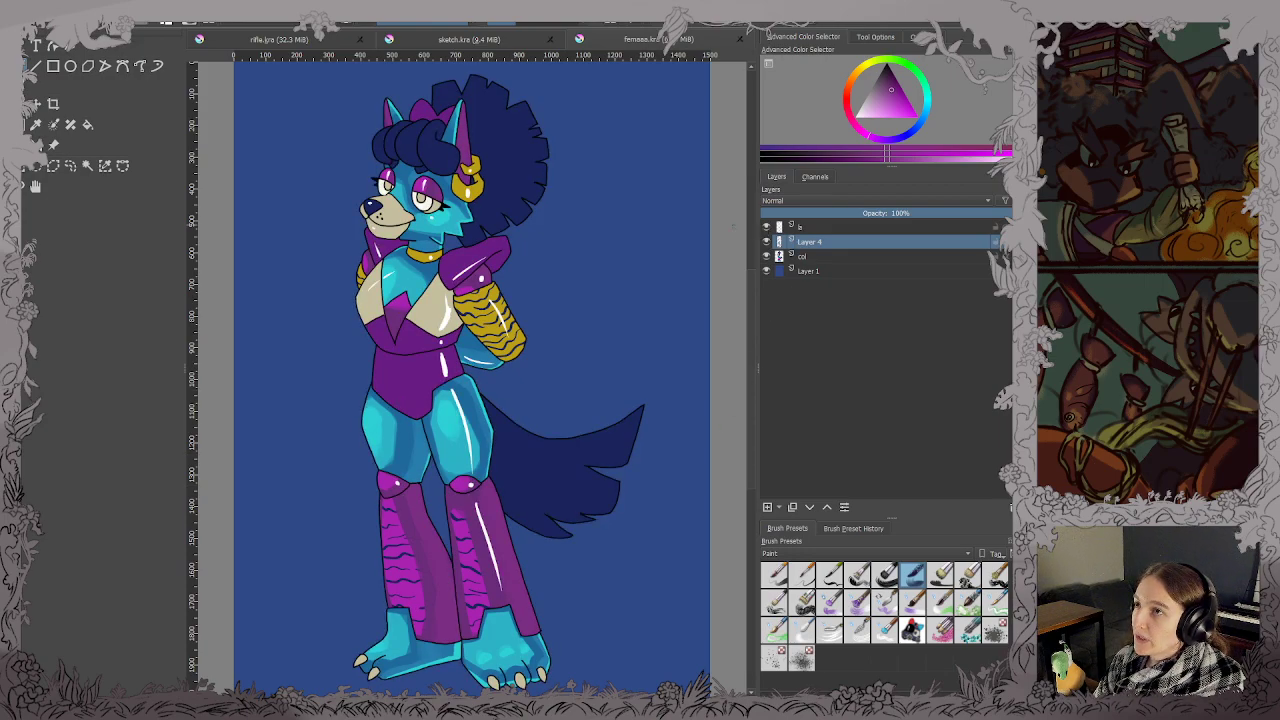
pyautogui.scroll(4, 398, 240)
pyautogui.moveTo(410, 232); pyautogui.dragTo(416, 388)
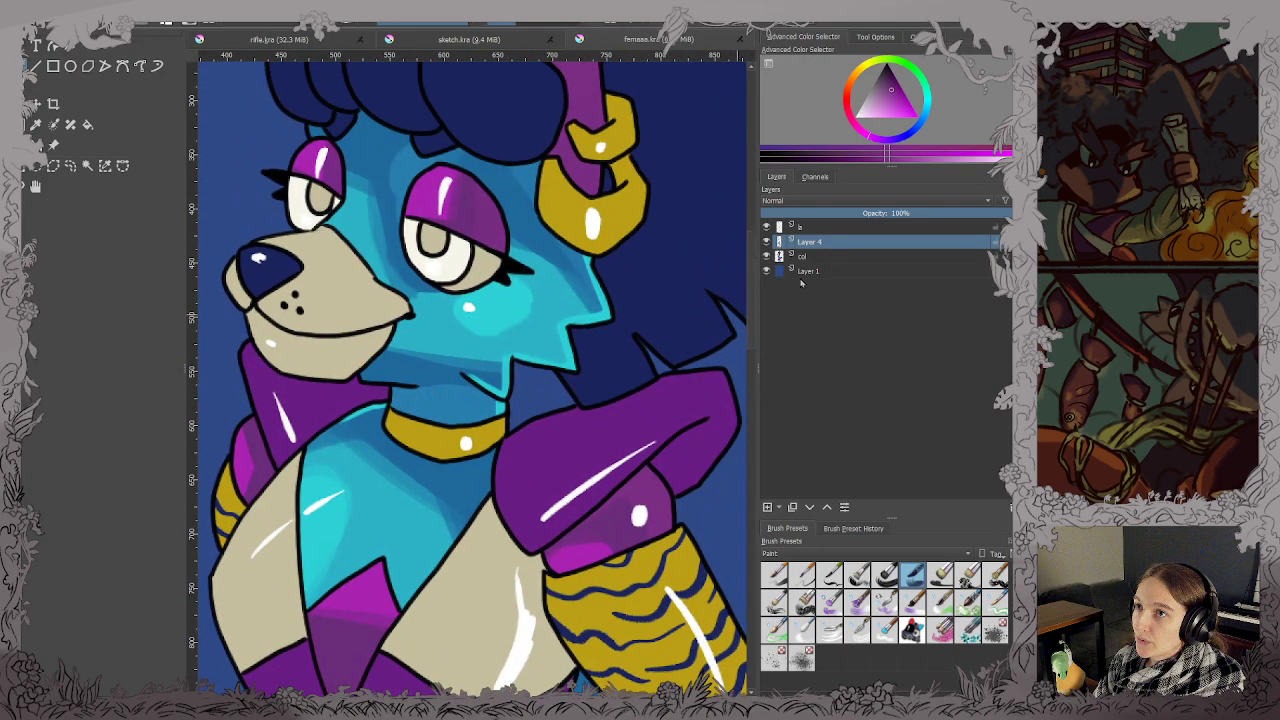
pyautogui.click(767, 256)
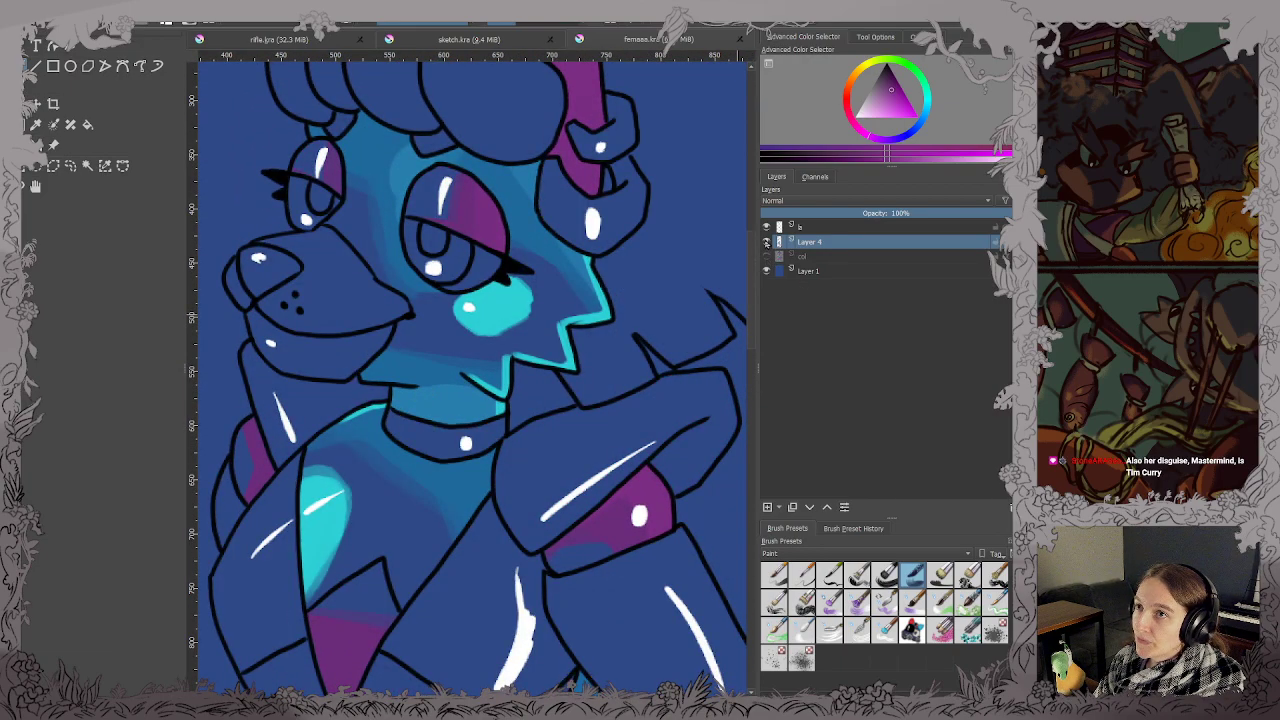
pyautogui.click(767, 256)
pyautogui.click(767, 242)
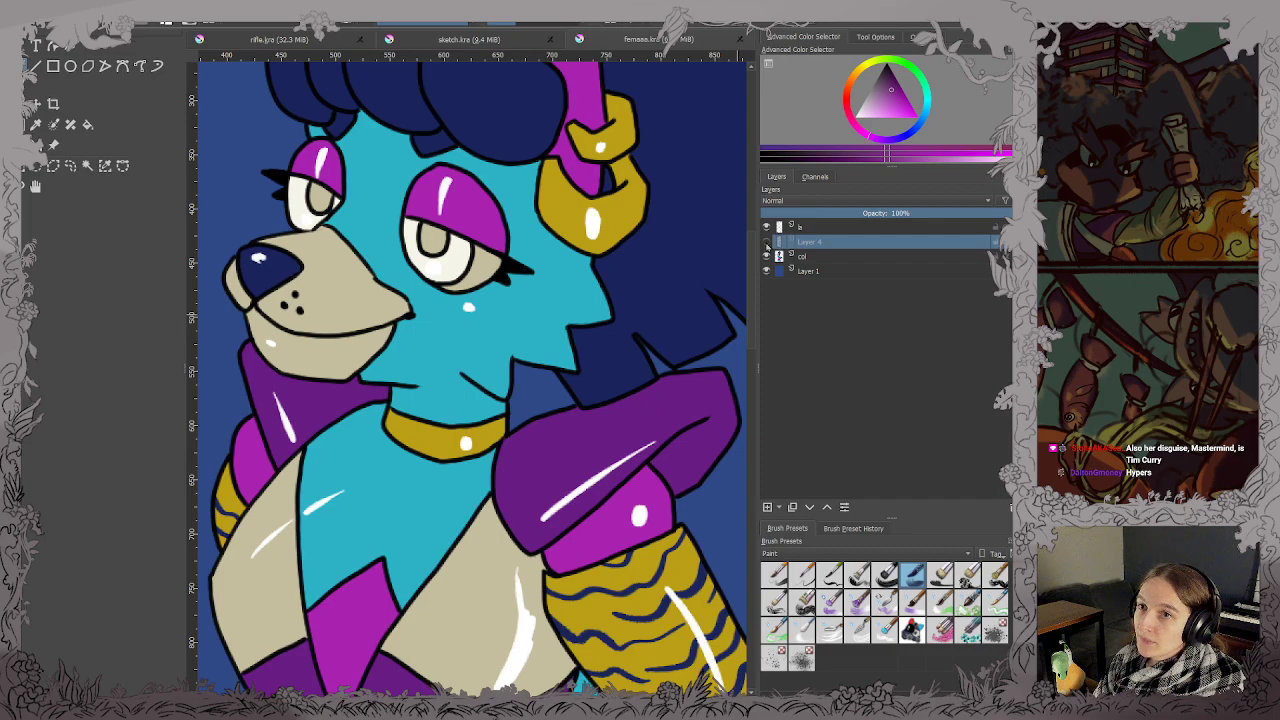
pyautogui.click(767, 242)
pyautogui.click(767, 256)
pyautogui.click(767, 227)
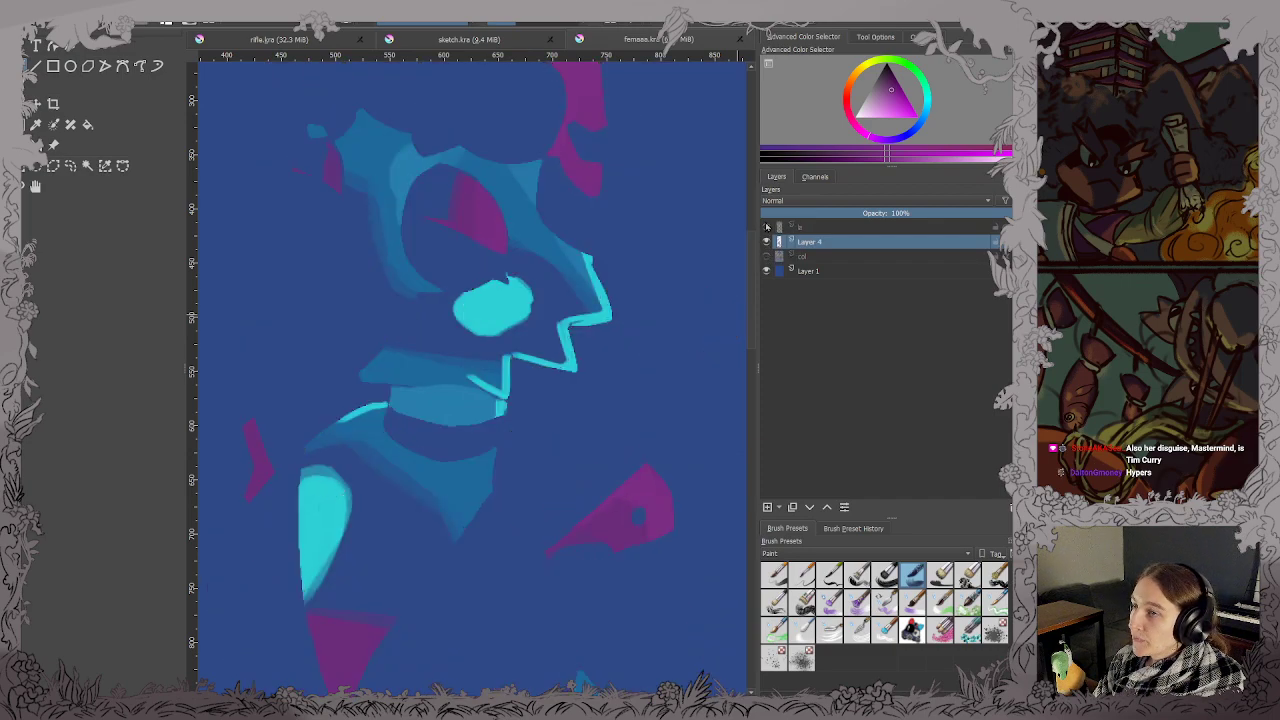
pyautogui.click(767, 227)
pyautogui.click(767, 256)
# Hide the line art layer and select the yellow earrings, collar and striped sleeves by colour.
pyautogui.click(767, 227)
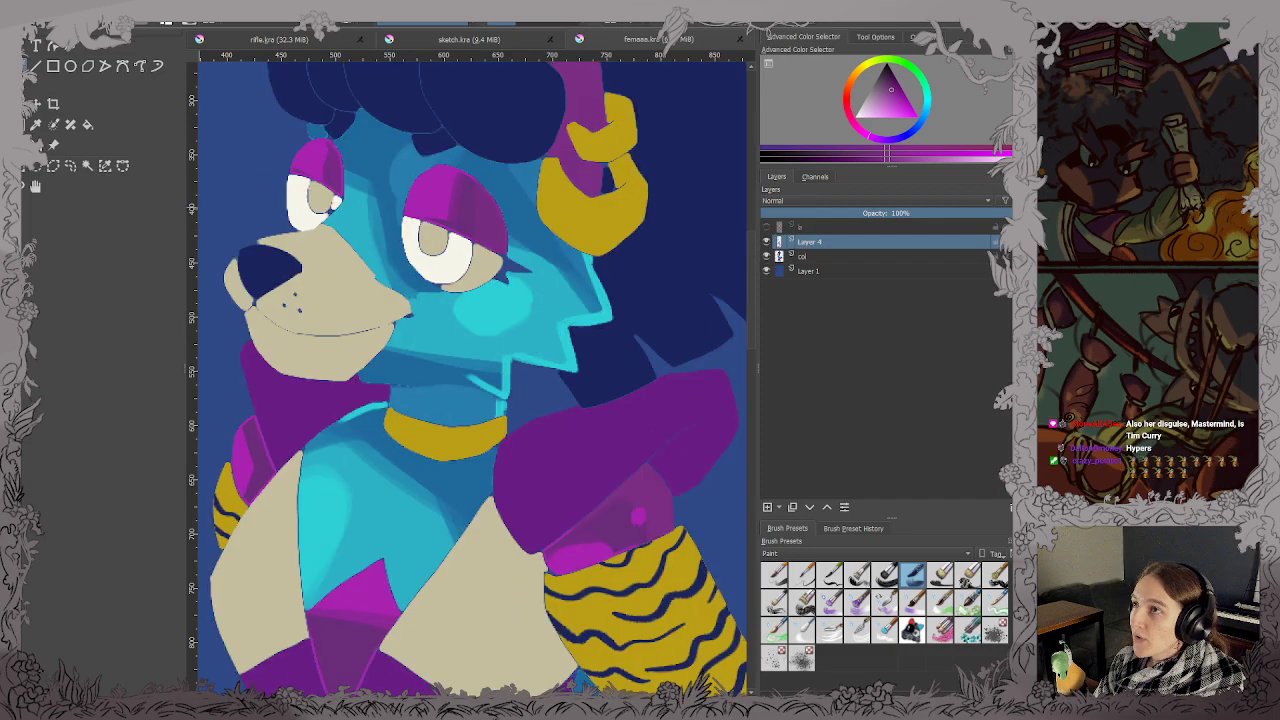
pyautogui.click(88, 166)
pyautogui.scroll(-1, 377, 379)
pyautogui.moveTo(484, 329); pyautogui.dragTo(530, 350)
pyautogui.click(324, 482)
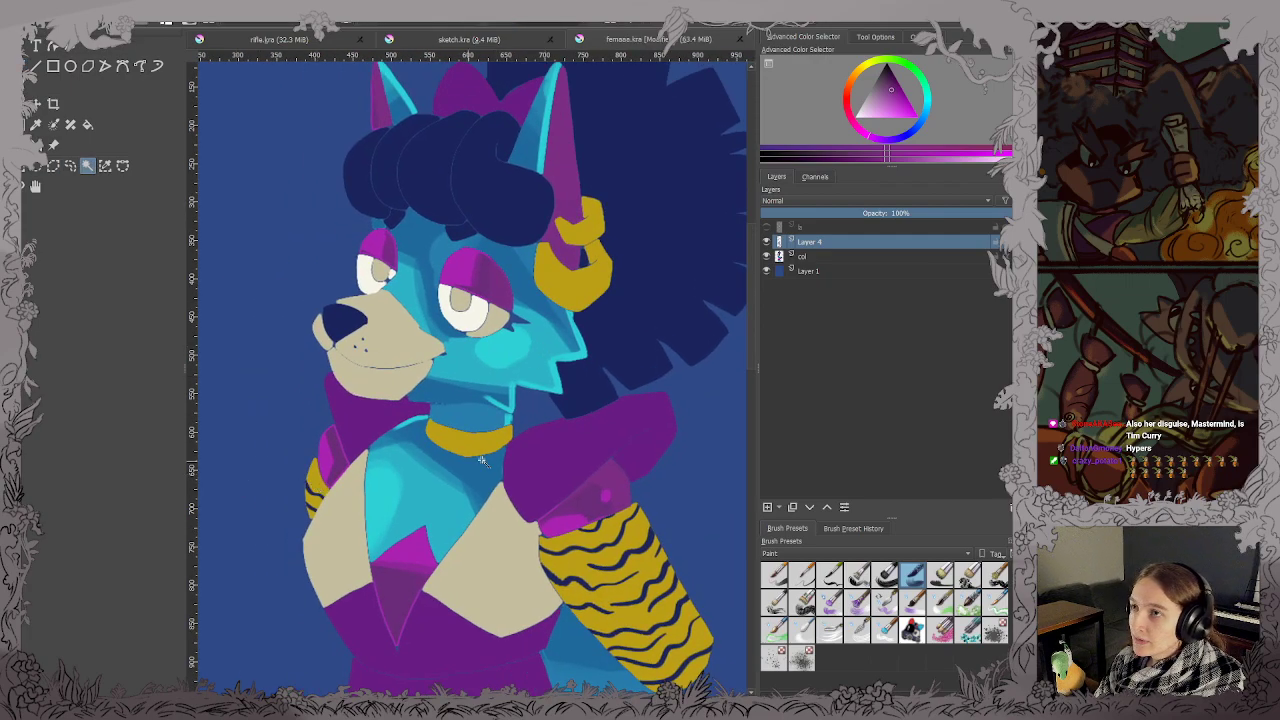
pyautogui.click(572, 284)
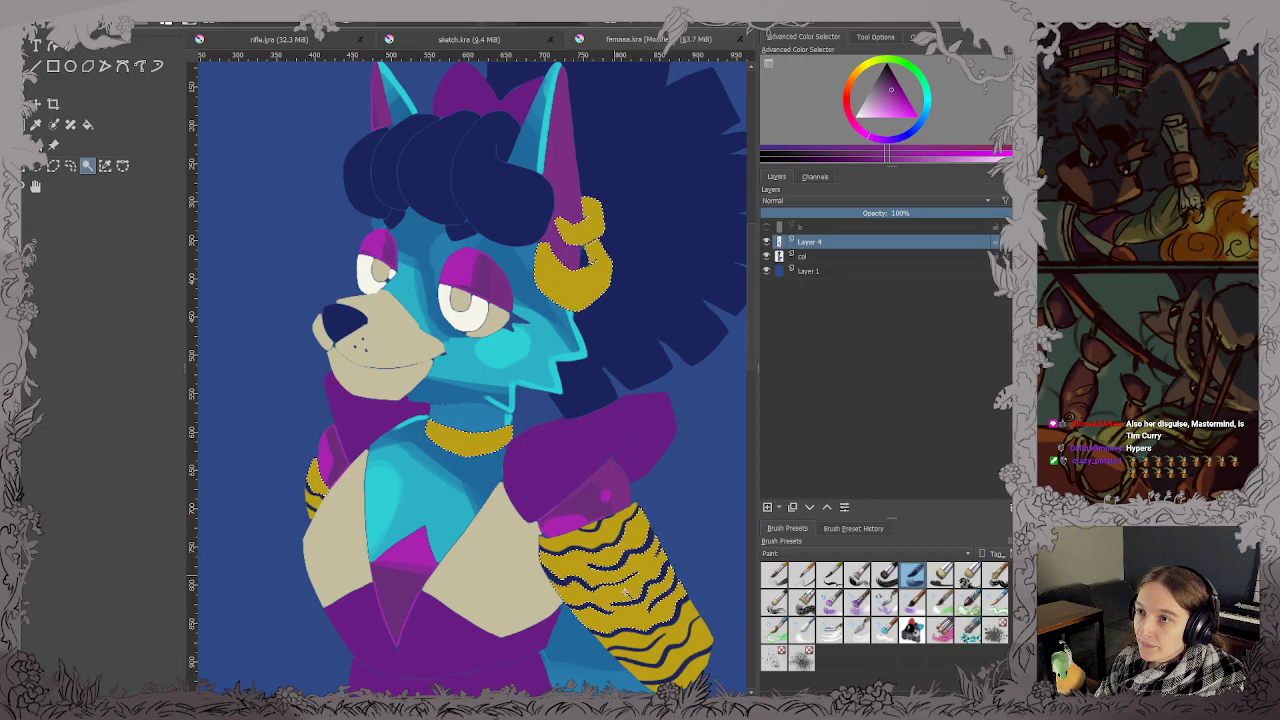
# Add the missed yellow pieces between the near sleeve's stripes to the selection and show the line art again.
pyautogui.scroll(3, 590, 500)
pyautogui.scroll(2, 590, 486)
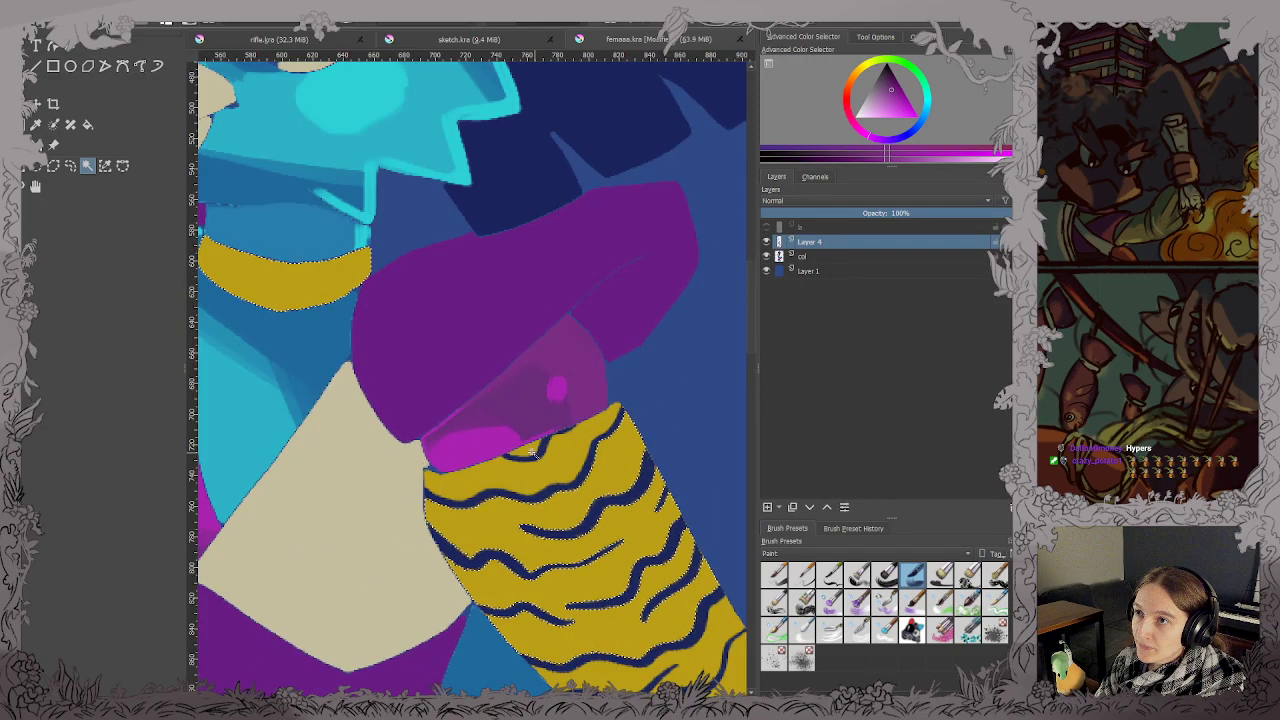
pyautogui.moveTo(650, 640); pyautogui.dragTo(535, 422)
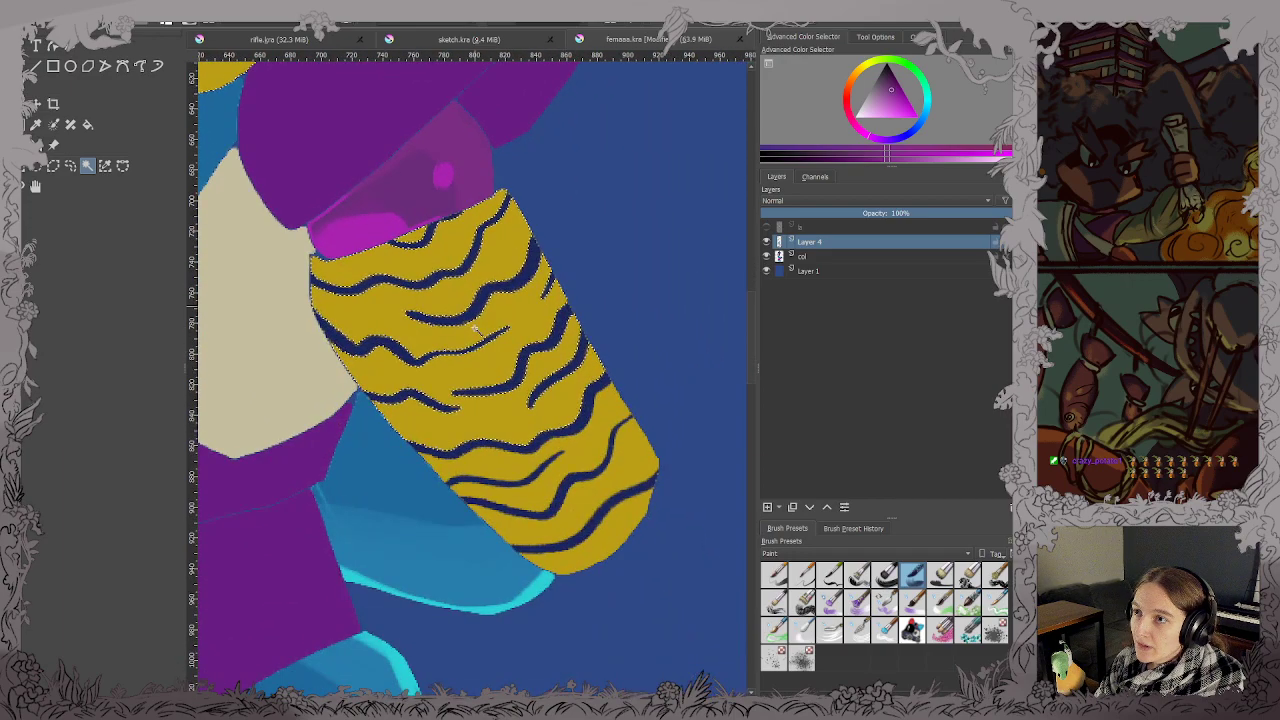
pyautogui.scroll(1, 535, 422)
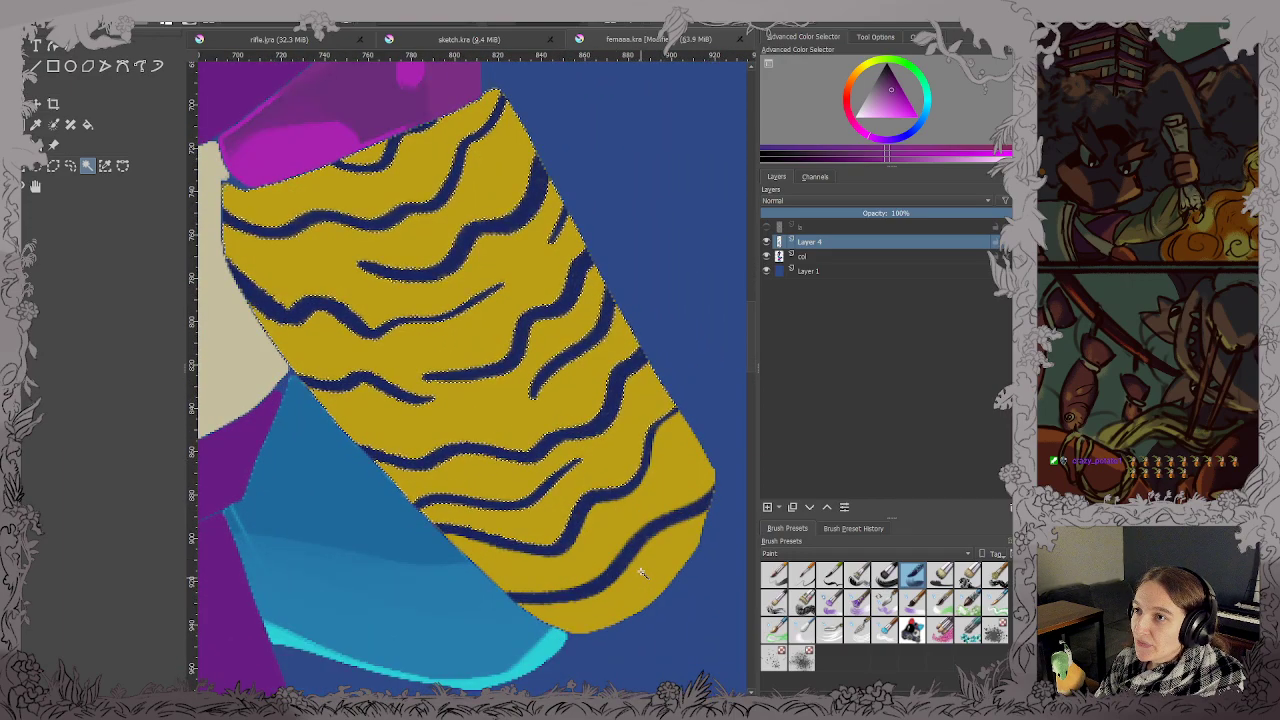
pyautogui.scroll(-2, 607, 481)
pyautogui.moveTo(564, 558); pyautogui.dragTo(632, 246)
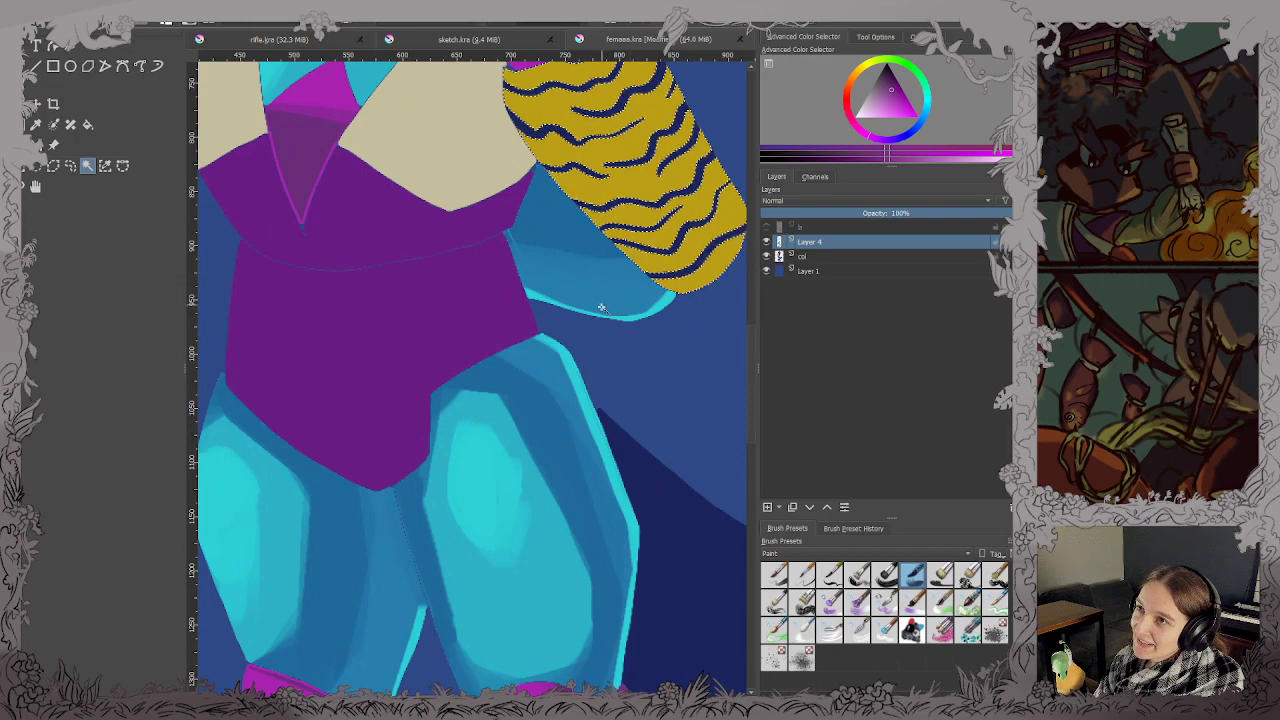
pyautogui.scroll(-2, 600, 306)
pyautogui.scroll(-1, 601, 410)
pyautogui.moveTo(601, 590); pyautogui.dragTo(601, 262)
pyautogui.scroll(1, 600, 262)
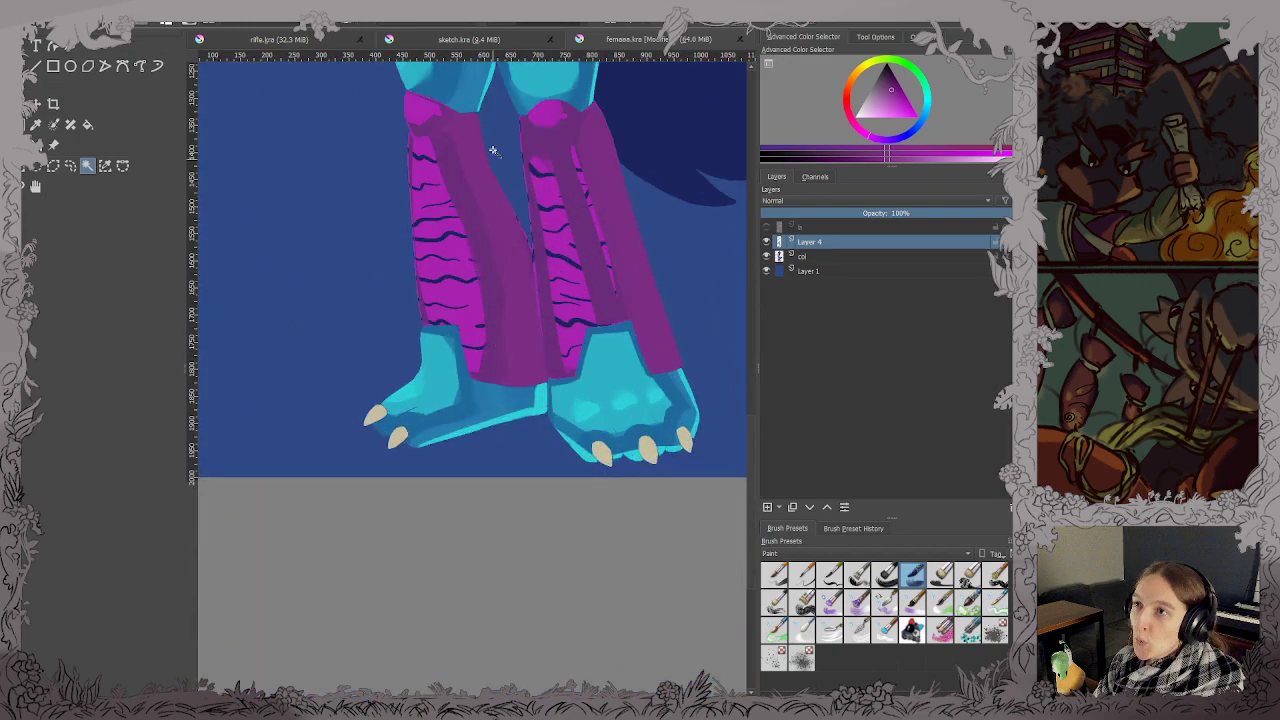
pyautogui.moveTo(491, 149); pyautogui.dragTo(449, 478)
pyautogui.moveTo(447, 200); pyautogui.dragTo(437, 474)
pyautogui.scroll(2, 424, 222)
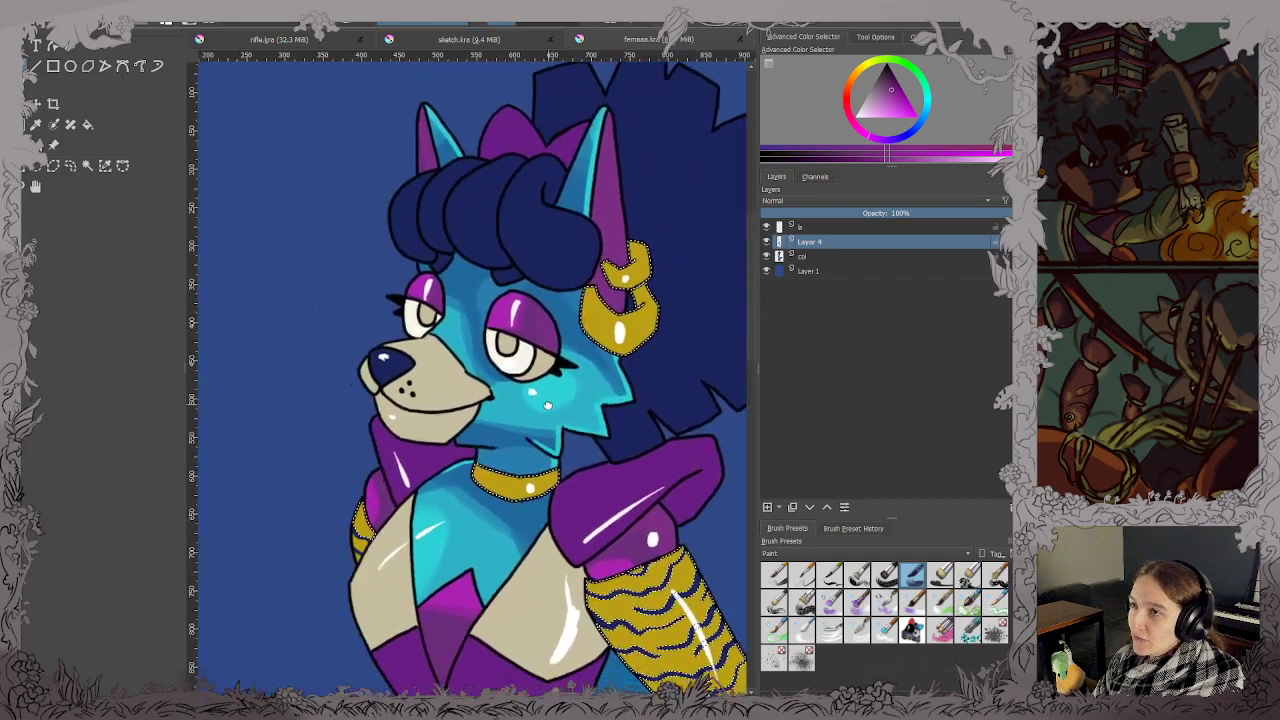
# Shade the upper earring and one side of the large earring with a darker orange mixed from the sampled gold, and save.
pyautogui.moveTo(548, 405); pyautogui.dragTo(535, 428)
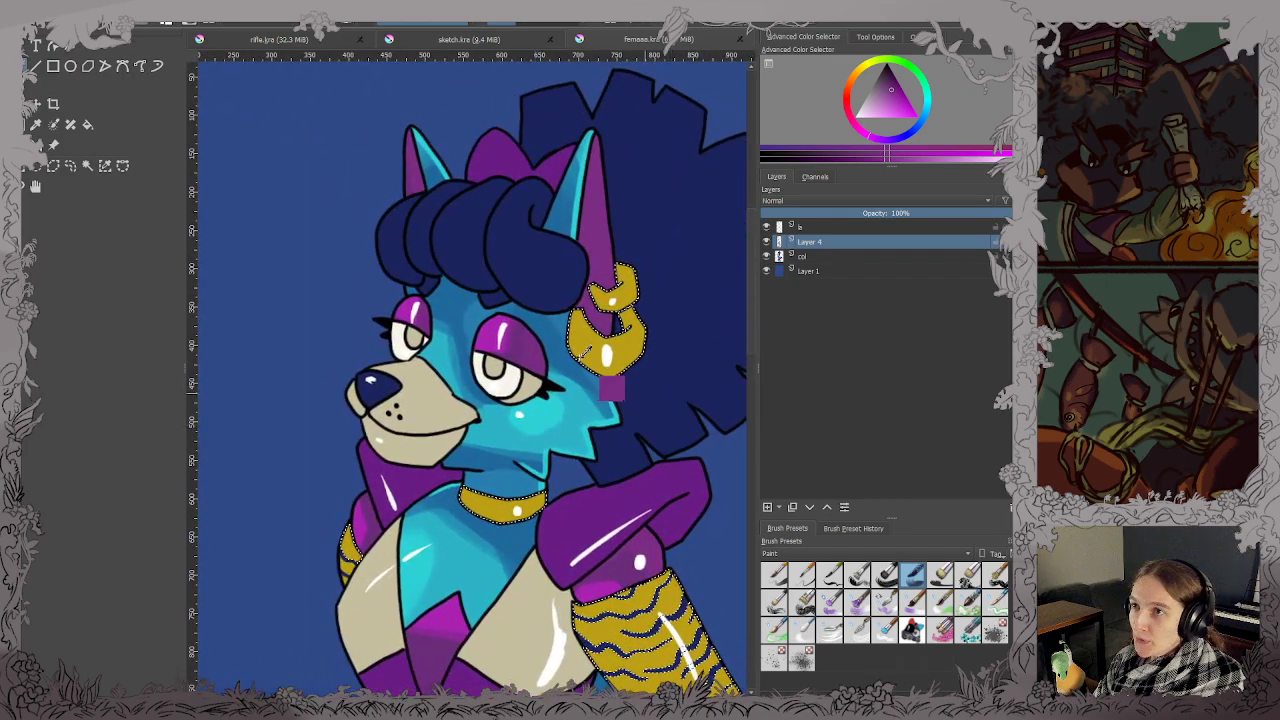
pyautogui.keyDown('ctrl'); pyautogui.click(583, 350); pyautogui.keyUp('ctrl')
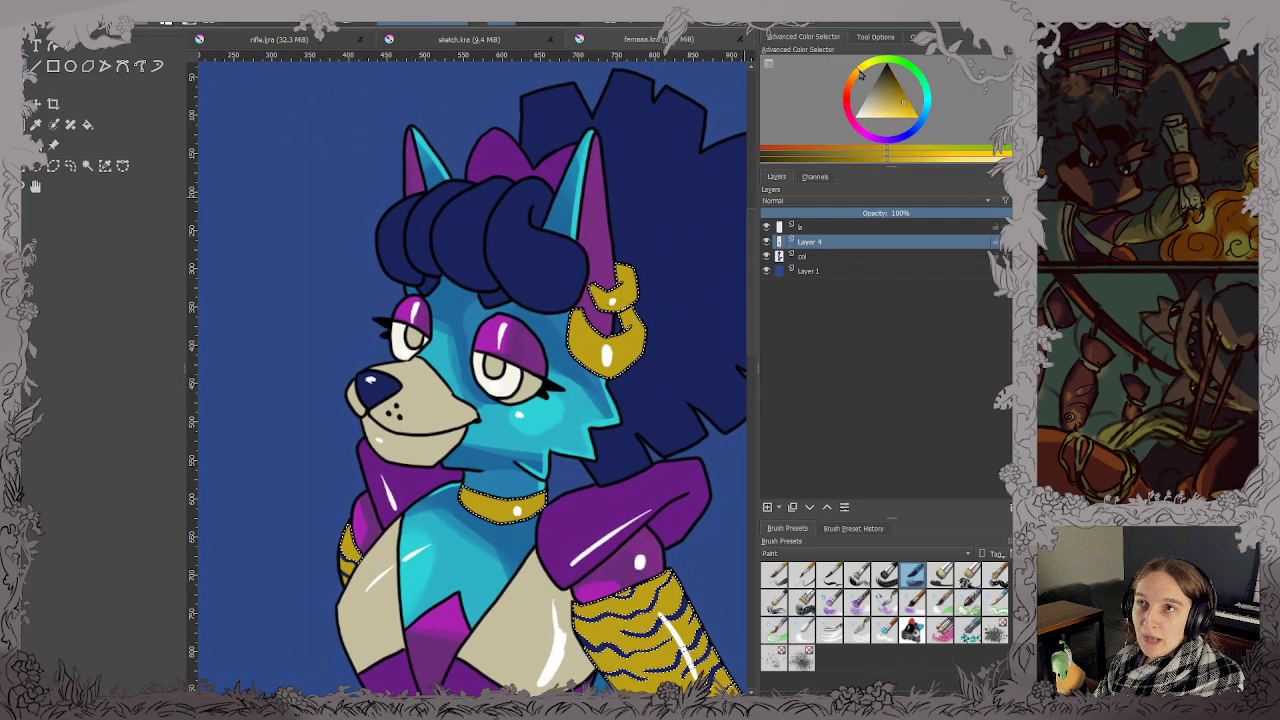
pyautogui.moveTo(896, 95); pyautogui.dragTo(901, 99)
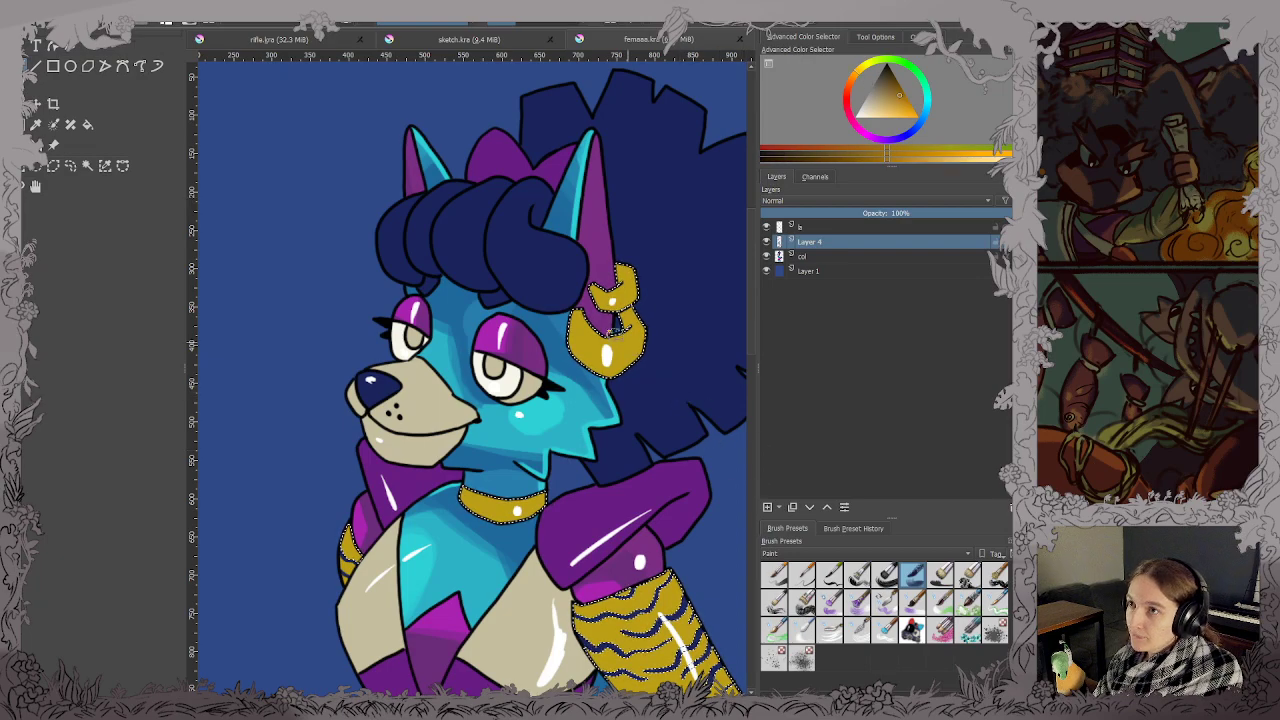
pyautogui.moveTo(624, 329); pyautogui.dragTo(630, 318)
pyautogui.moveTo(628, 283); pyautogui.dragTo(607, 273)
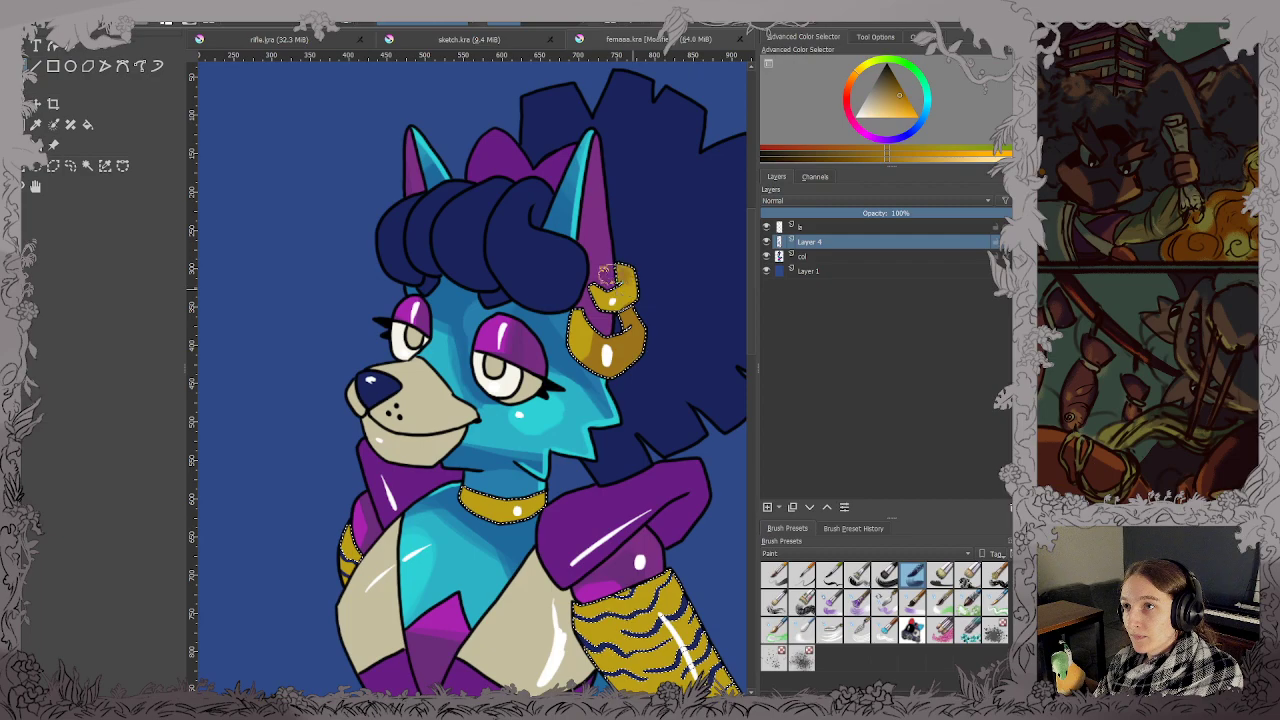
pyautogui.hotkey('ctrl', 's')
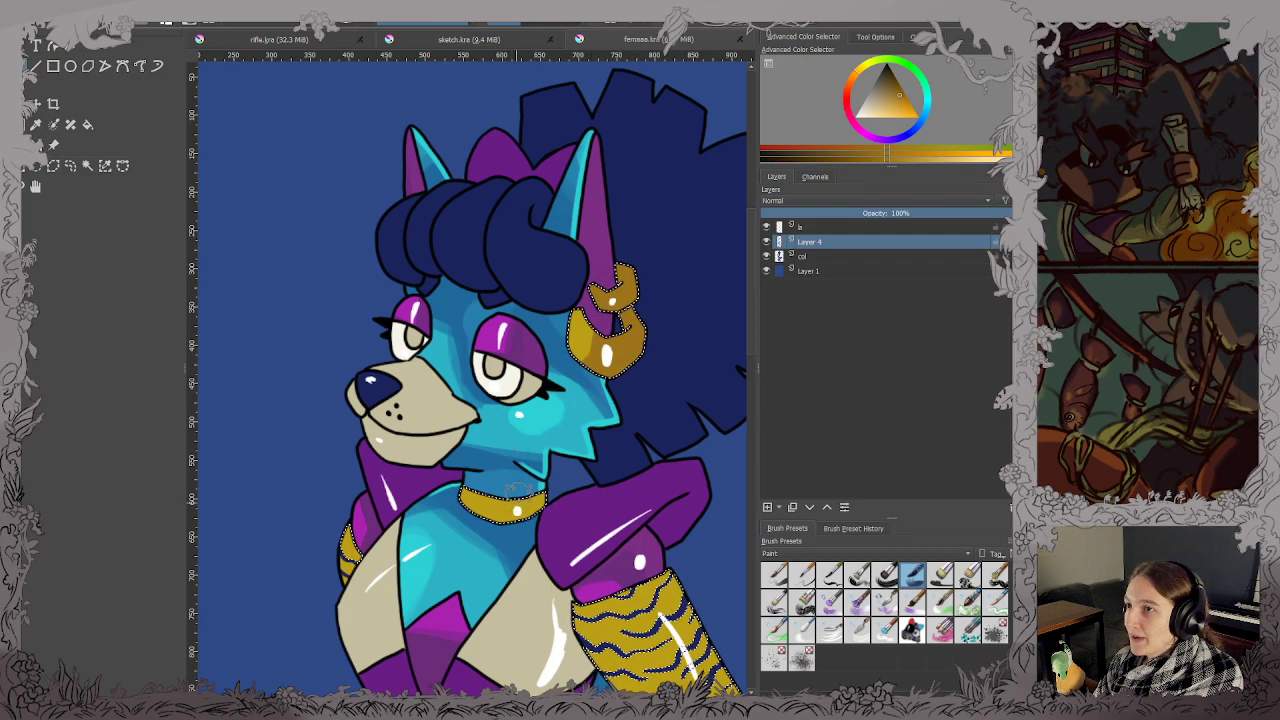
# Shade the collar and both striped sleeves with the darker orange, and save.
pyautogui.moveTo(505, 488)
pyautogui.mouseDown()
pyautogui.moveTo(486, 536)
pyautogui.moveTo(478, 481)
pyautogui.mouseUp()
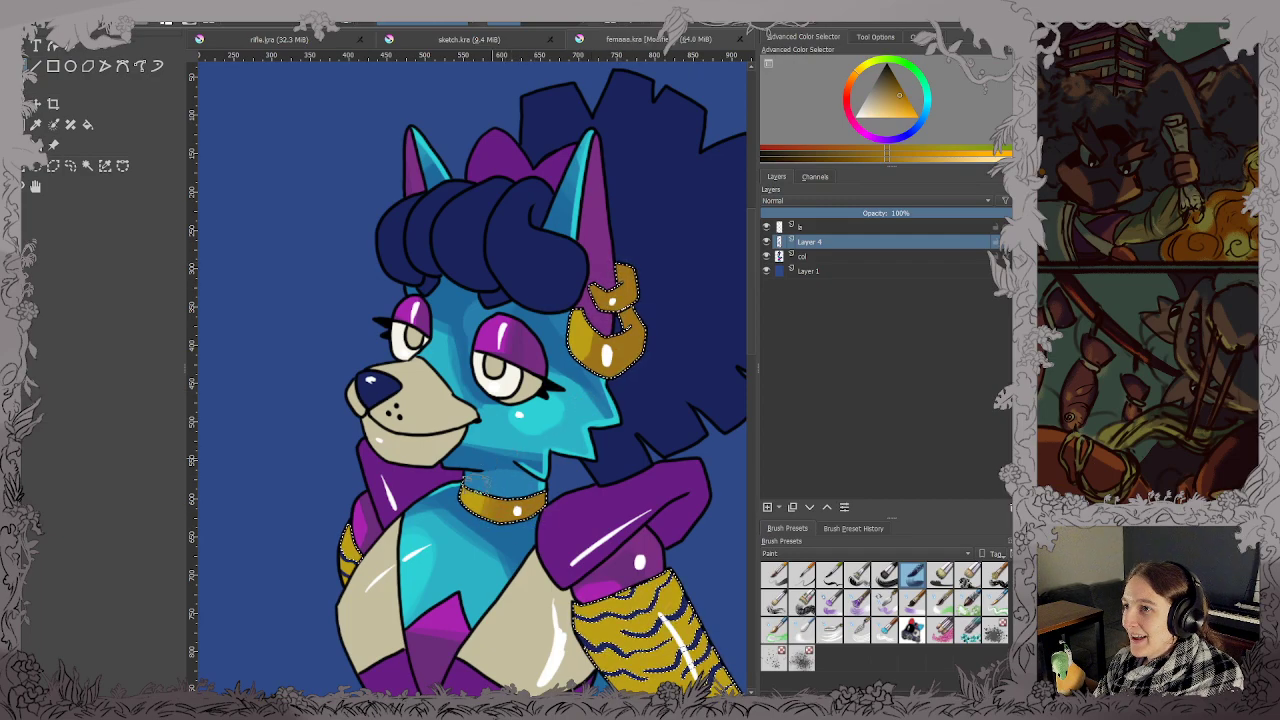
pyautogui.hotkey('ctrl', 's')
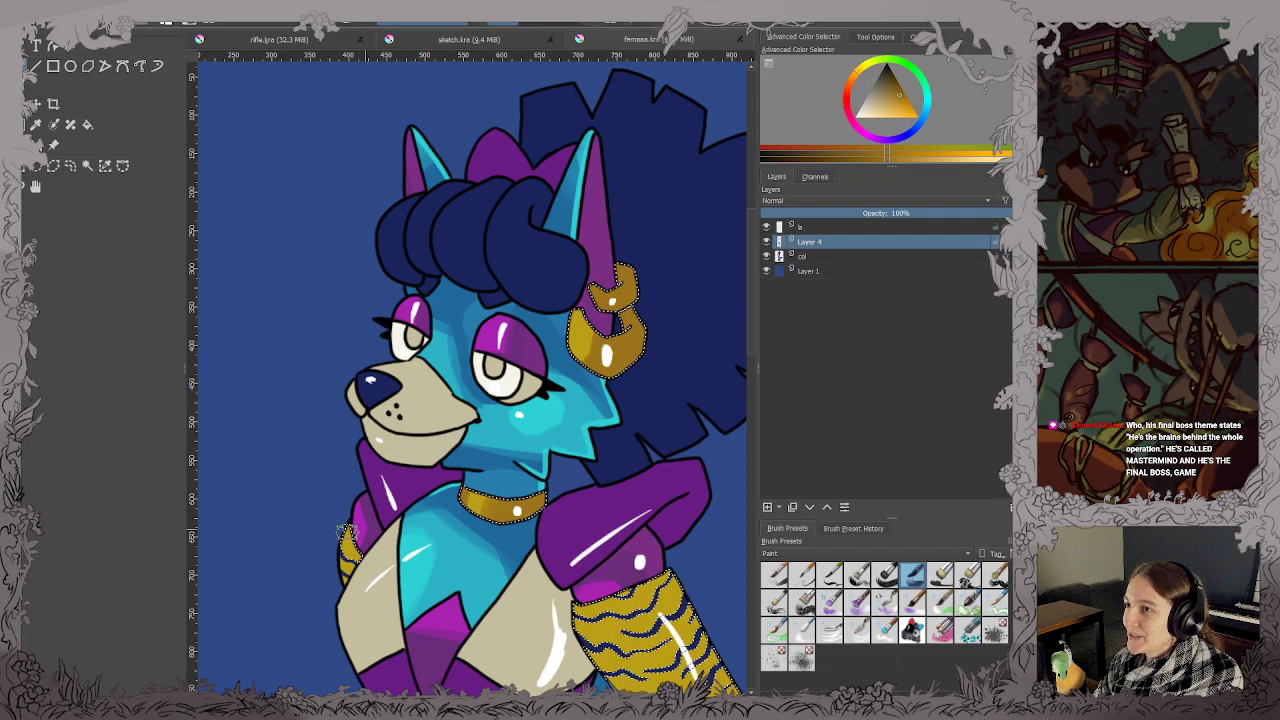
pyautogui.moveTo(417, 609)
pyautogui.mouseDown()
pyautogui.moveTo(363, 561)
pyautogui.moveTo(293, 436)
pyautogui.mouseUp()
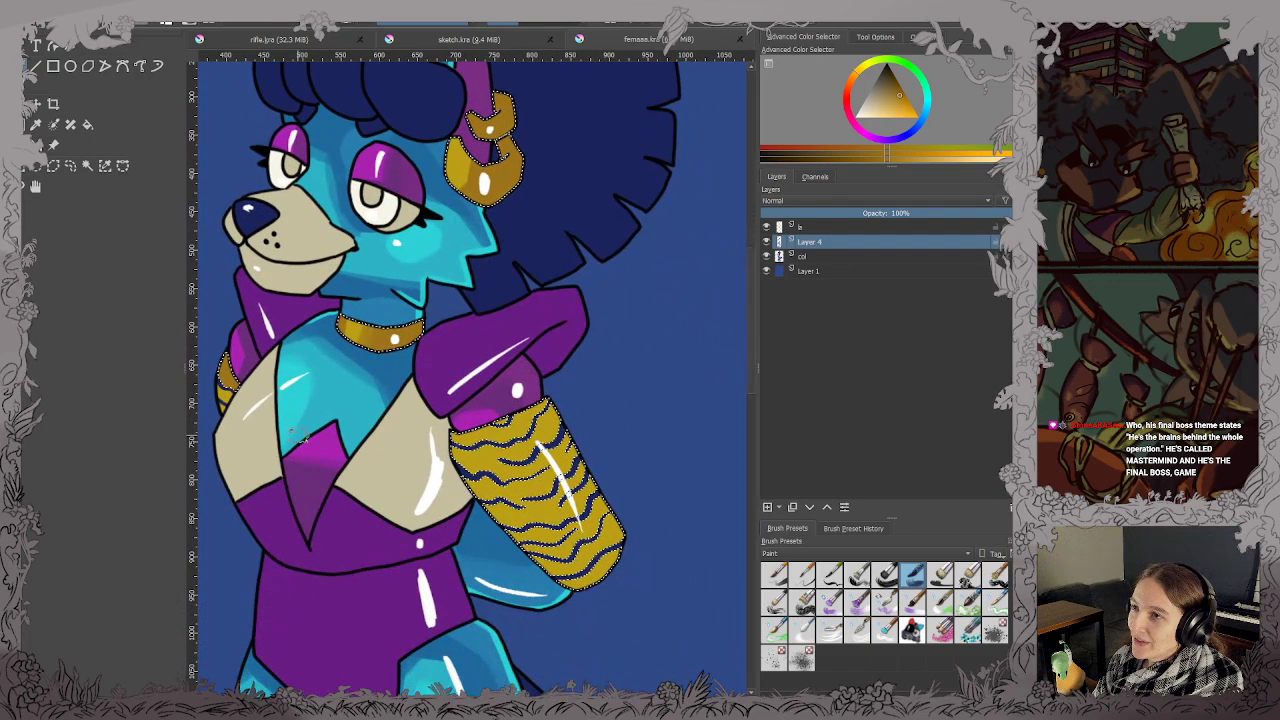
pyautogui.moveTo(515, 405)
pyautogui.mouseDown()
pyautogui.moveTo(600, 571)
pyautogui.moveTo(583, 606)
pyautogui.mouseUp()
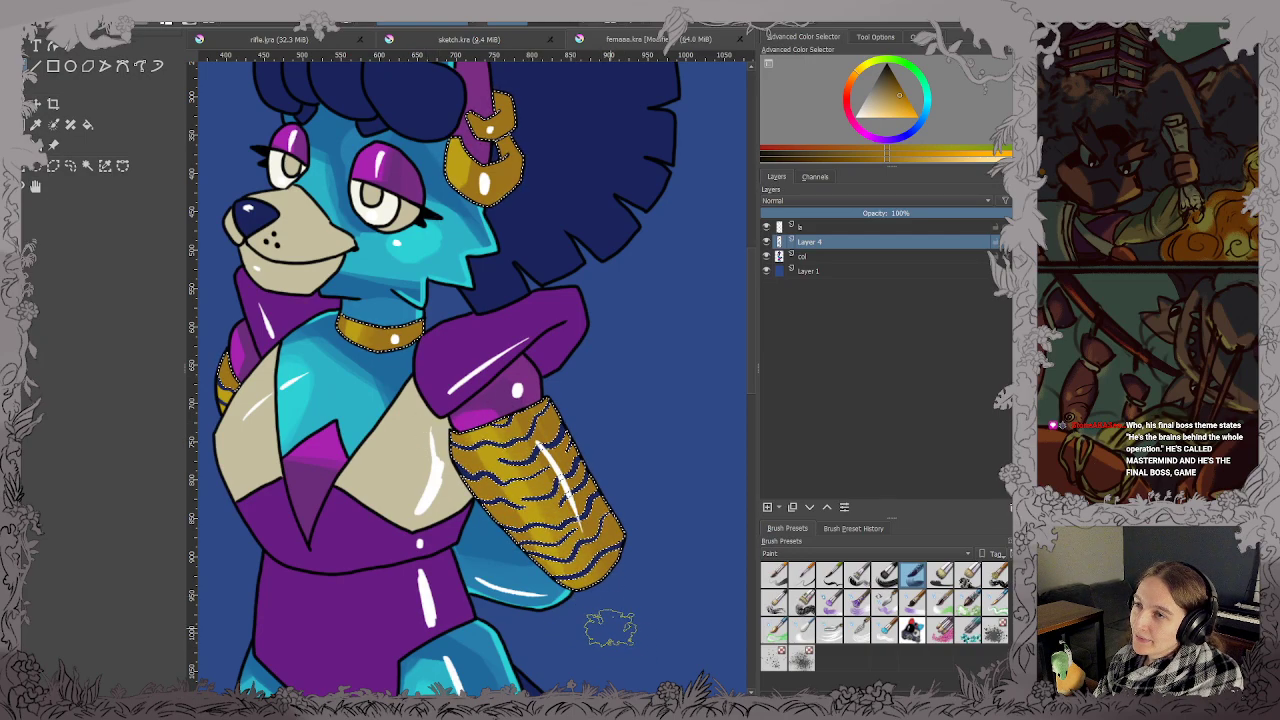
pyautogui.scroll(-2, 608, 625)
pyautogui.hotkey('ctrl', 's')
# Extend the darker orange shading around the upper part of the near striped sleeve and save.
pyautogui.moveTo(560, 508); pyautogui.dragTo(554, 451)
pyautogui.scroll(3, 542, 451)
pyautogui.scroll(-2, 530, 395)
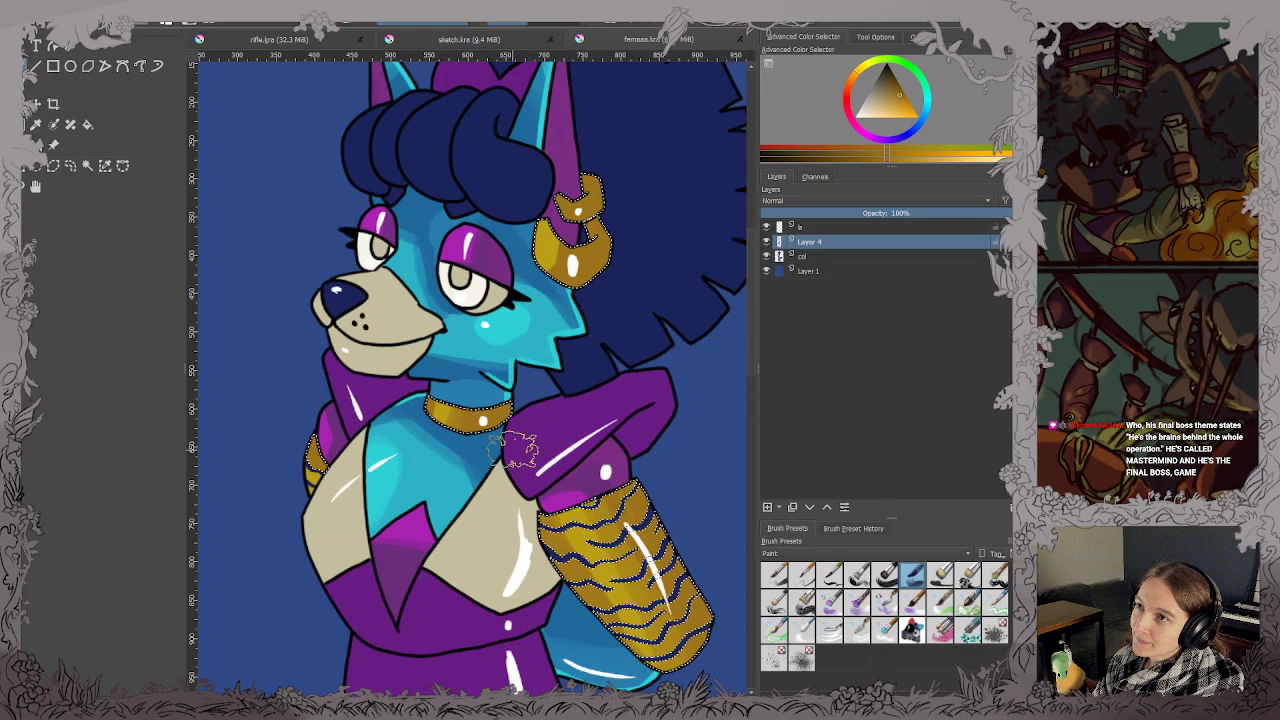
pyautogui.scroll(2, 526, 430)
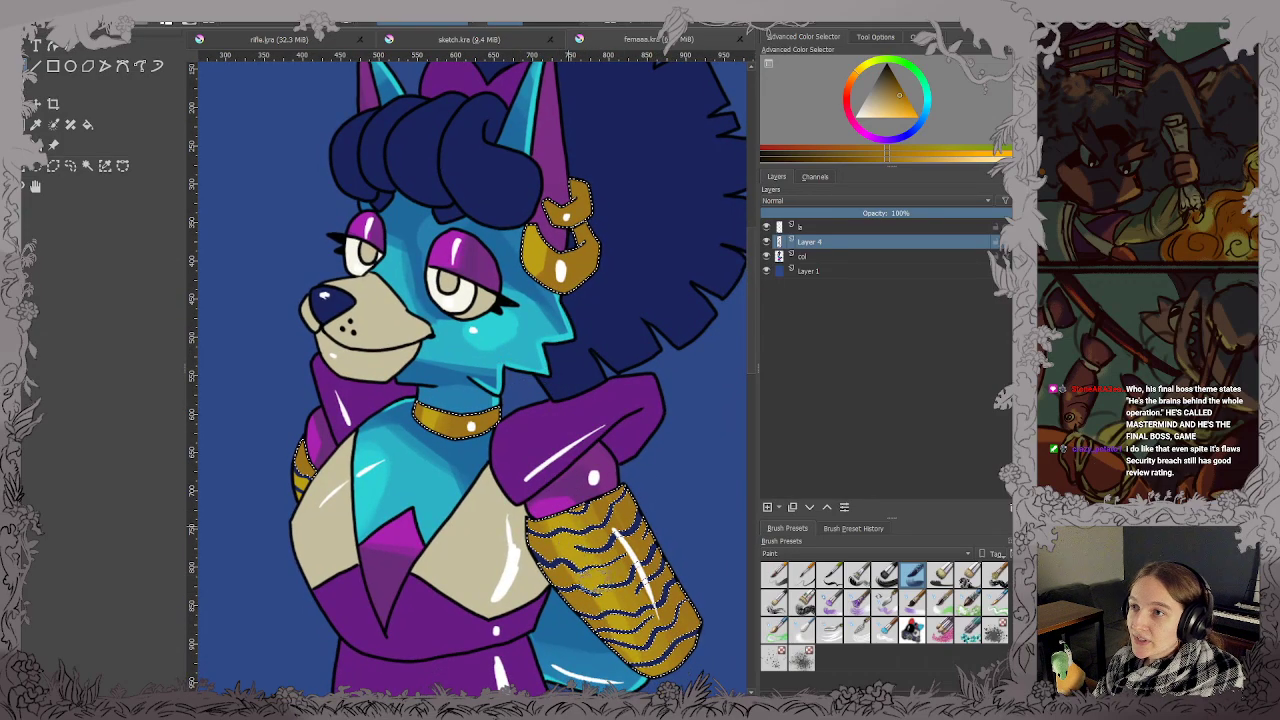
pyautogui.click(558, 510)
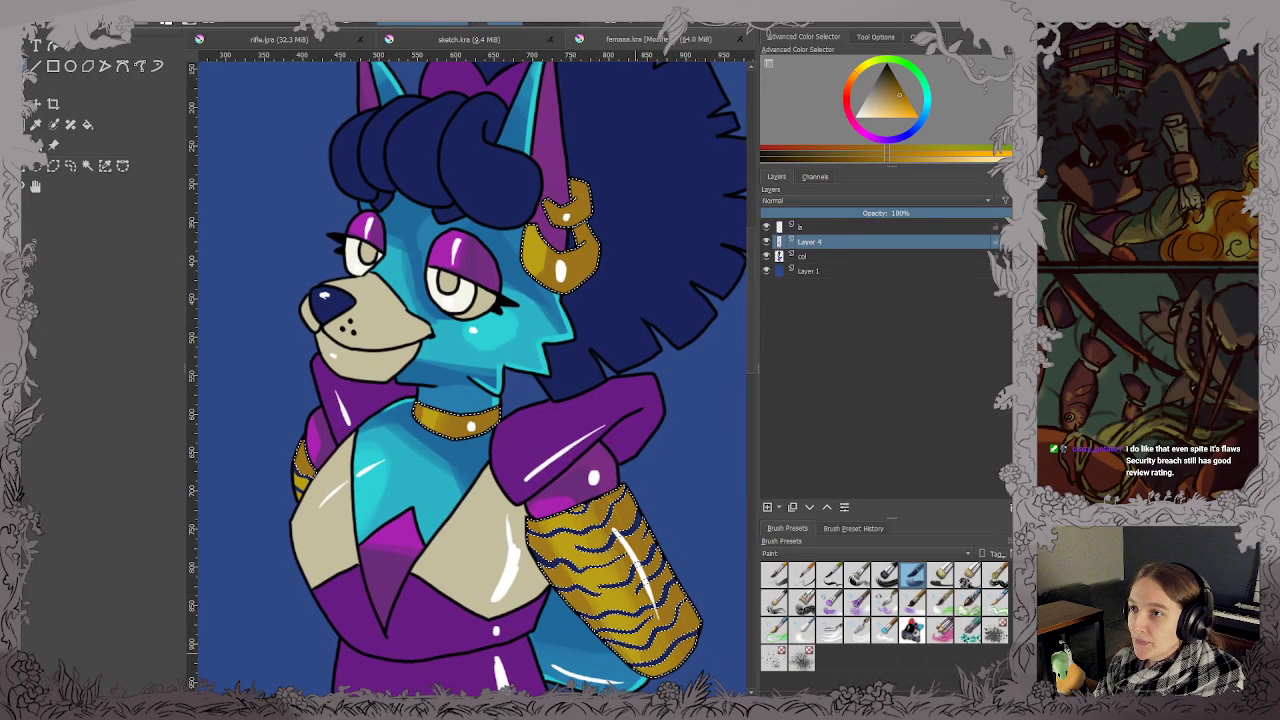
pyautogui.hotkey('ctrl', 's')
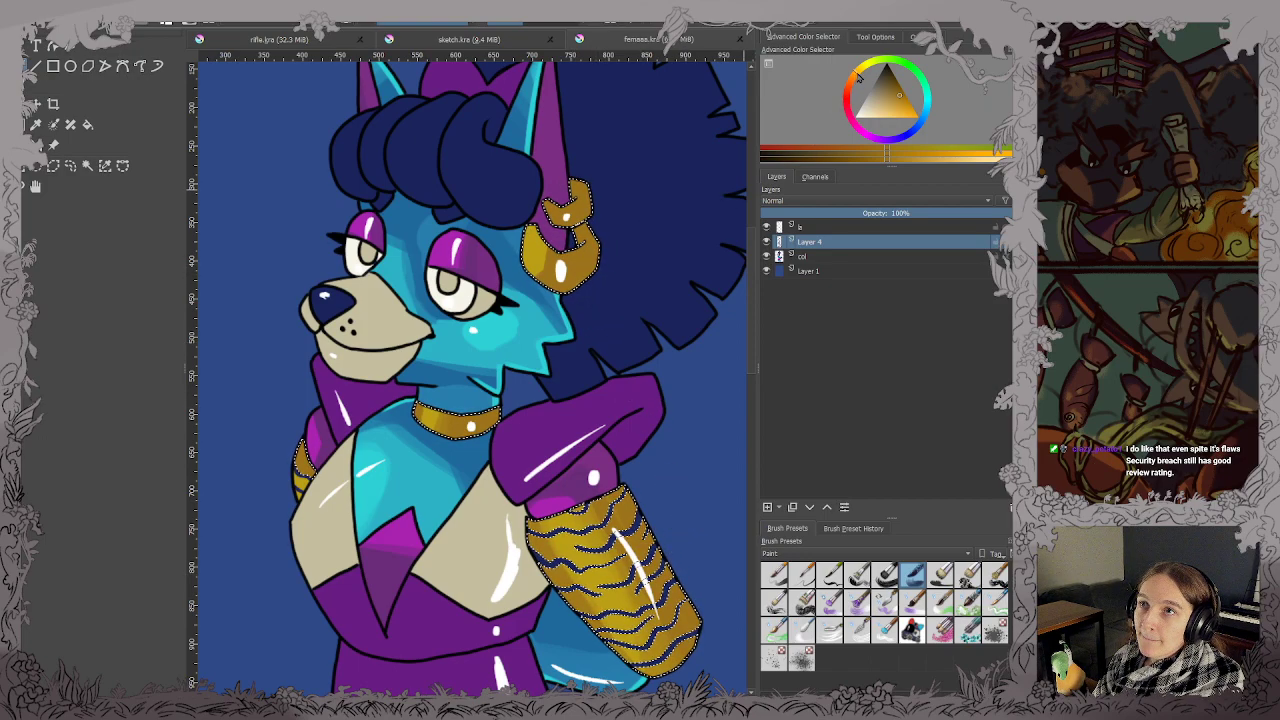
# Choose a slightly brighter orange, touch up the shading on the gold jewellery and sleeves, and save.
pyautogui.click(904, 103)
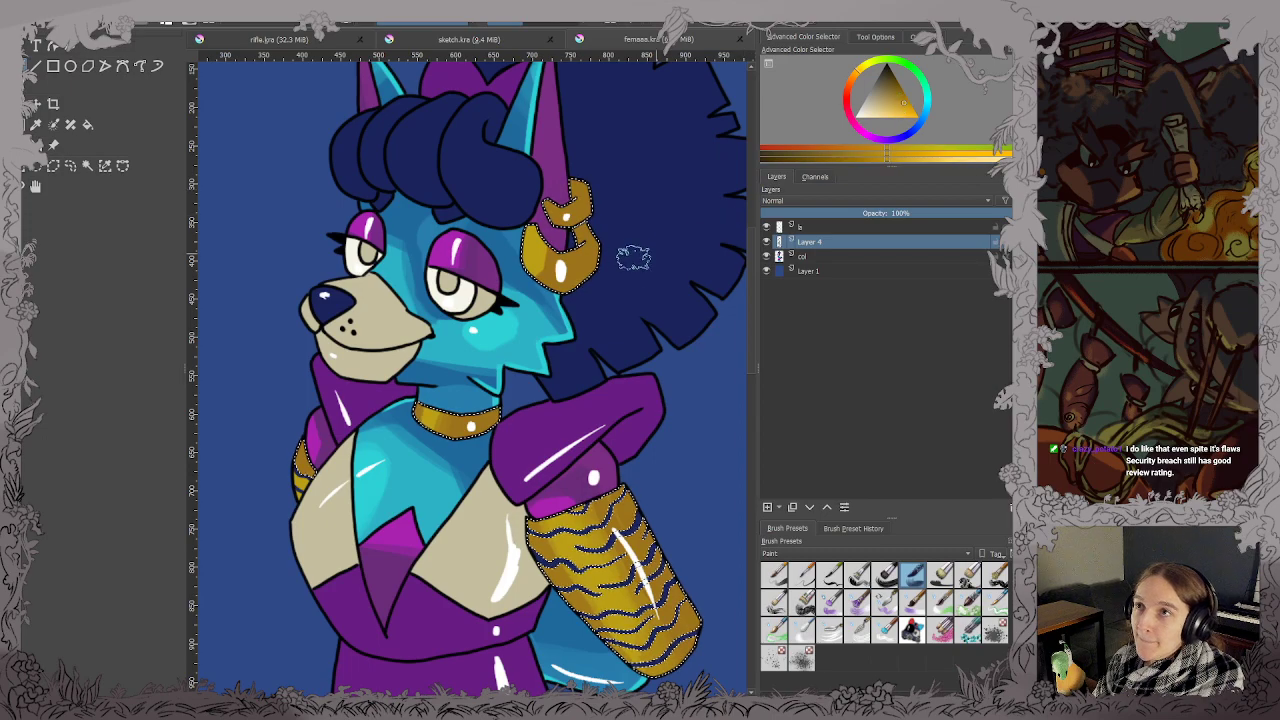
pyautogui.moveTo(594, 234); pyautogui.dragTo(606, 247)
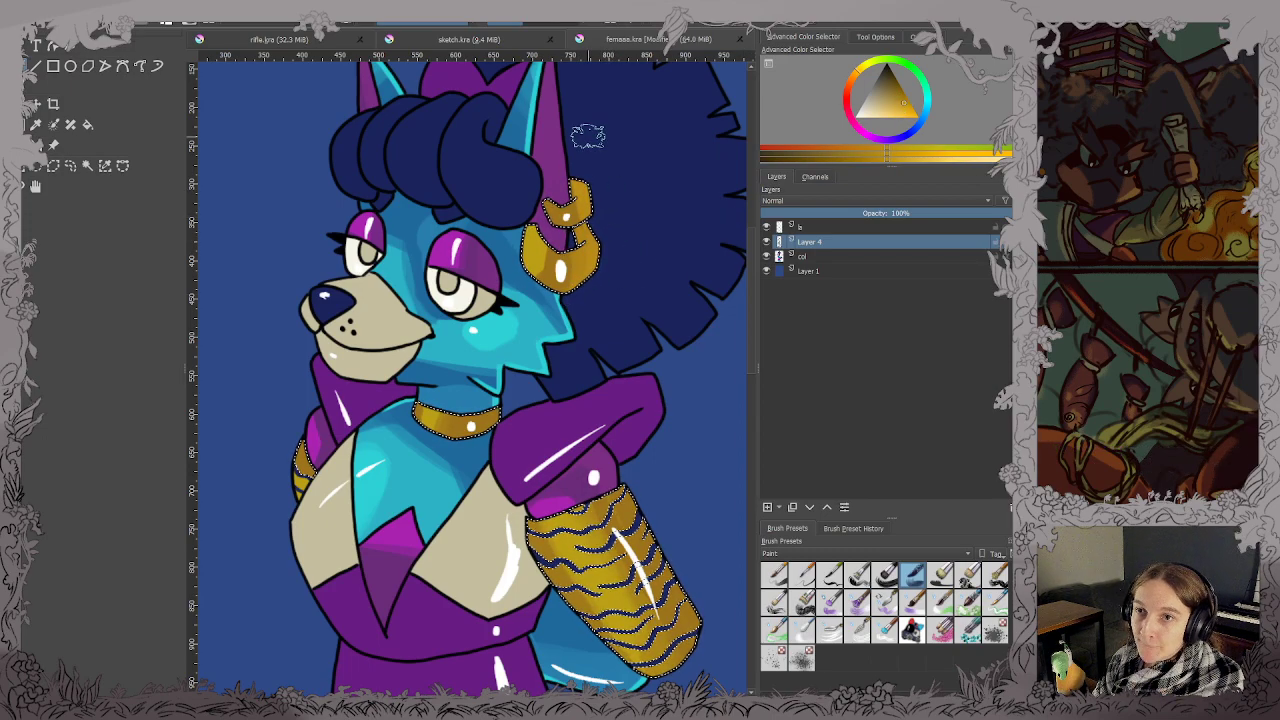
pyautogui.hotkey('ctrl', 's')
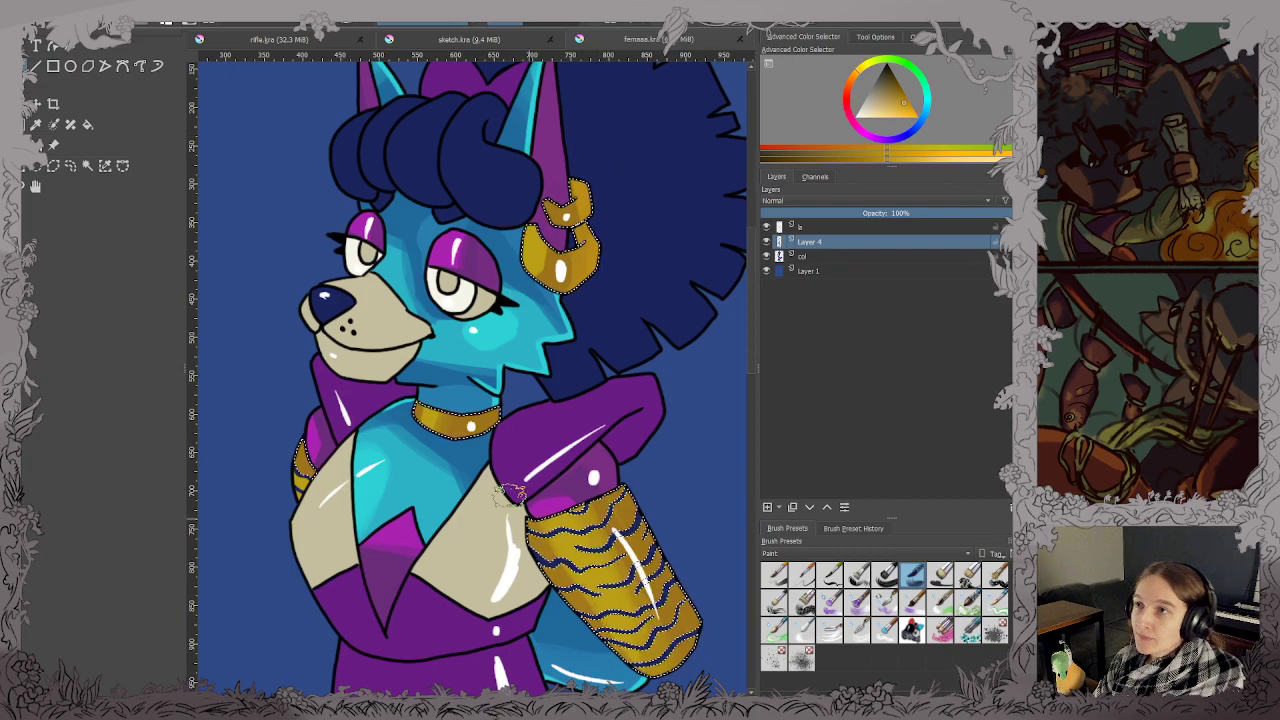
pyautogui.click(470, 455)
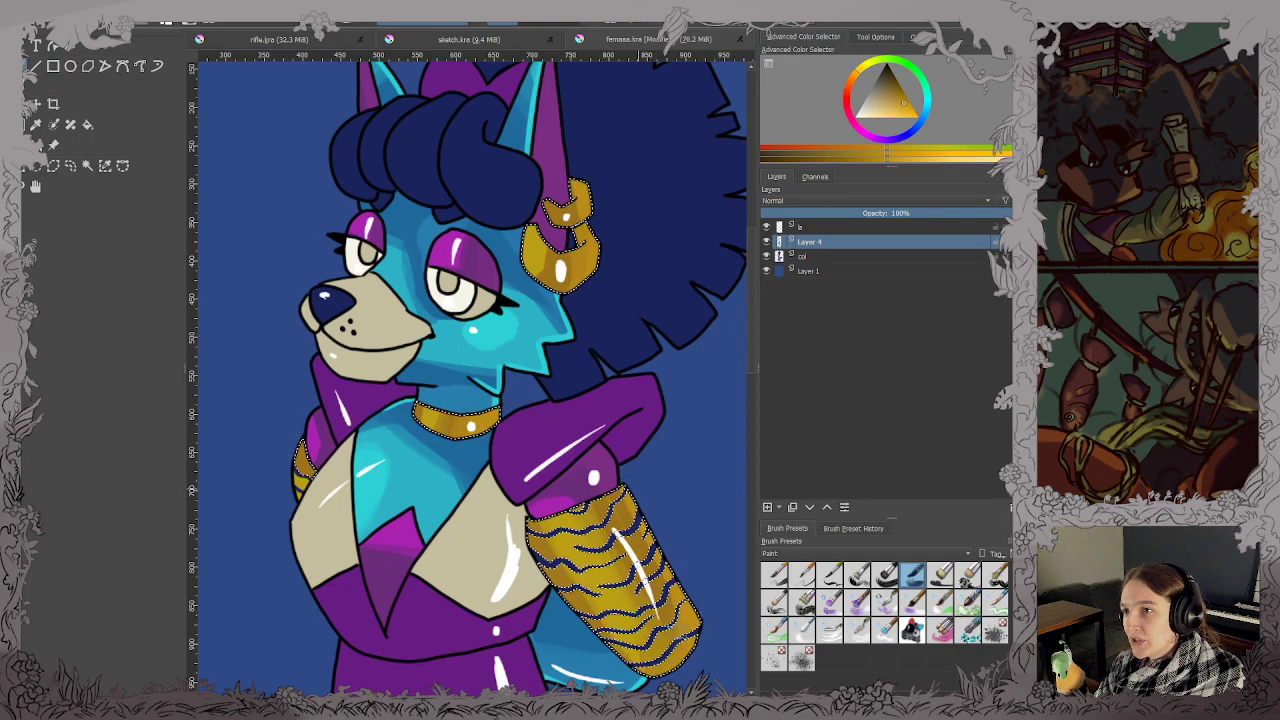
pyautogui.hotkey('ctrl', 's')
# Examine the finished gold shading against the whole figure and check down to the striped legs.
pyautogui.press('-')
pyautogui.press('-')
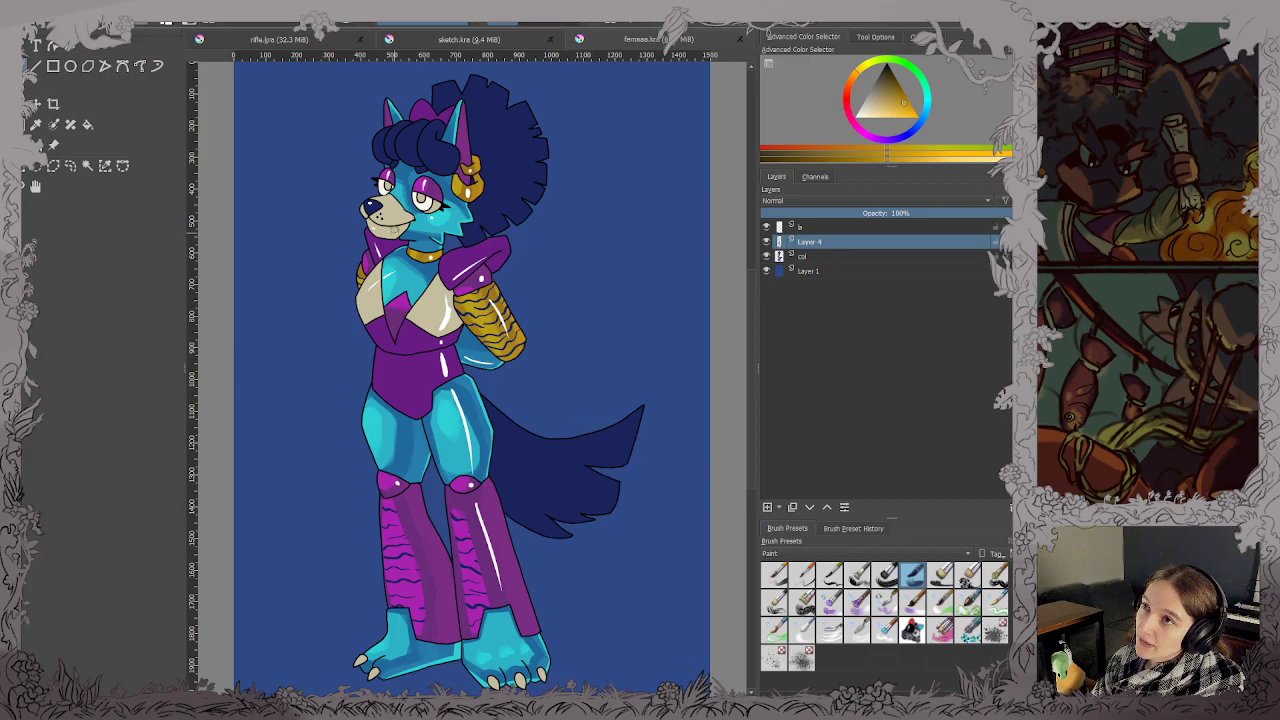
pyautogui.press('+')
pyautogui.press('+')
pyautogui.press('+')
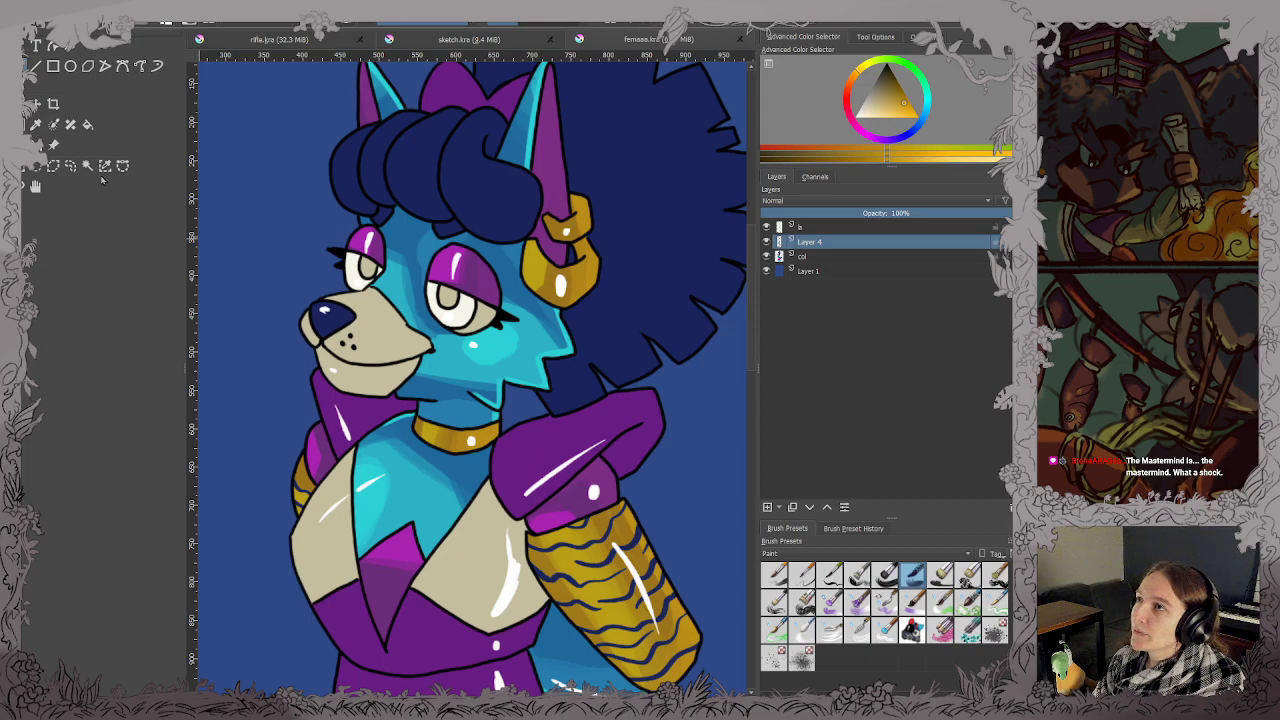
pyautogui.scroll(-1, 533, 255)
pyautogui.moveTo(535, 300); pyautogui.dragTo(538, 167)
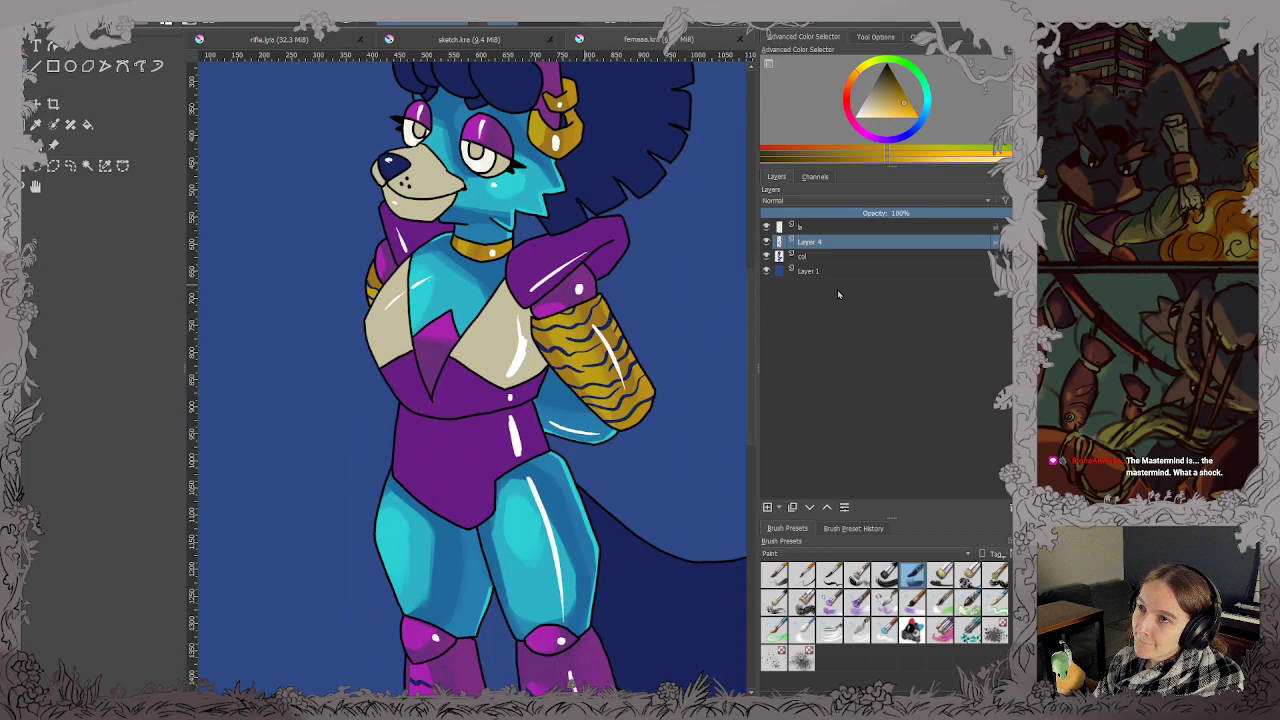
pyautogui.scroll(-3, 598, 429)
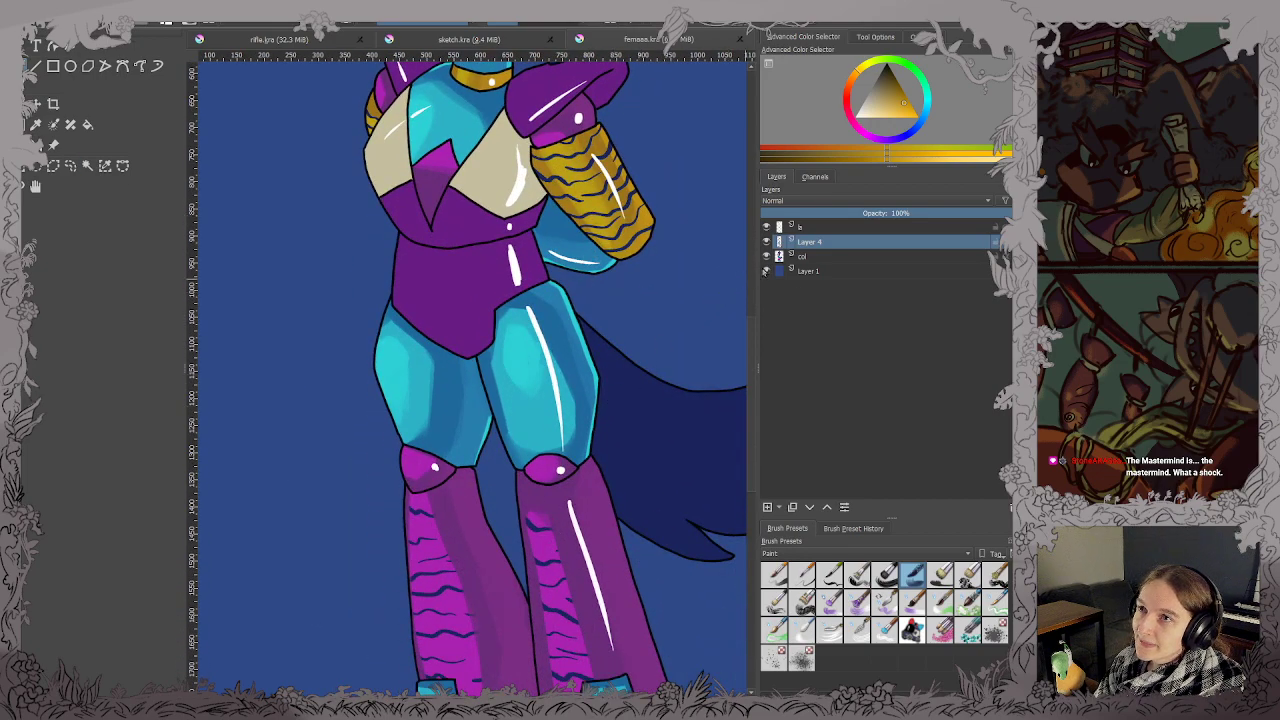
# Hide Layer 4 and the line art, and make the col layer active for contiguous selection around the striped legs.
pyautogui.click(766, 241)
pyautogui.scroll(-2, 490, 500)
pyautogui.scroll(2, 452, 460)
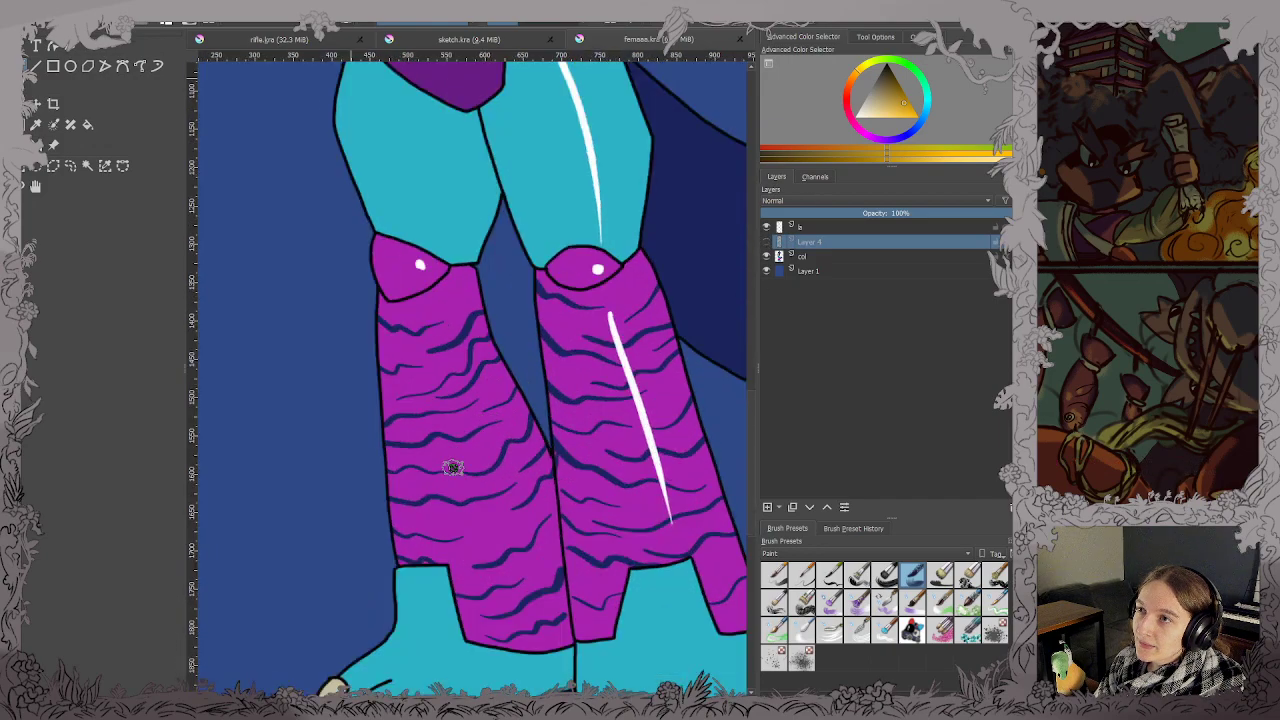
pyautogui.click(87, 165)
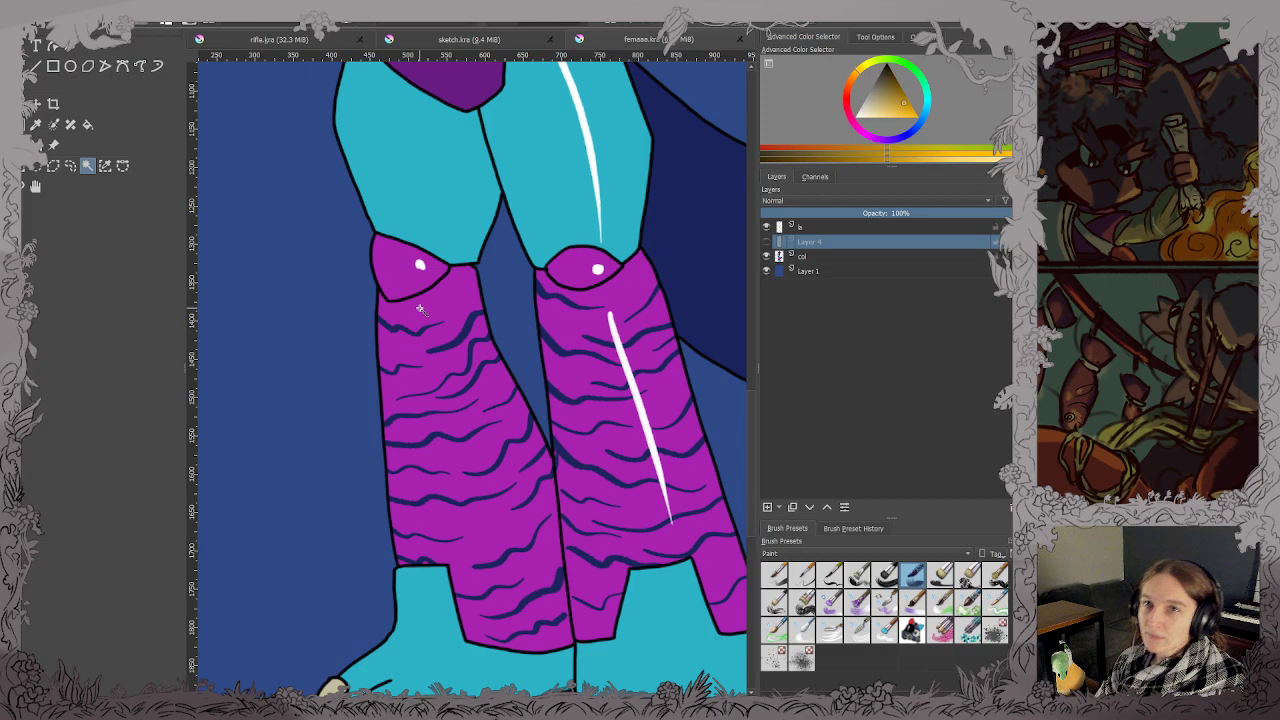
pyautogui.scroll(1, 400, 334)
pyautogui.moveTo(440, 353); pyautogui.dragTo(401, 281)
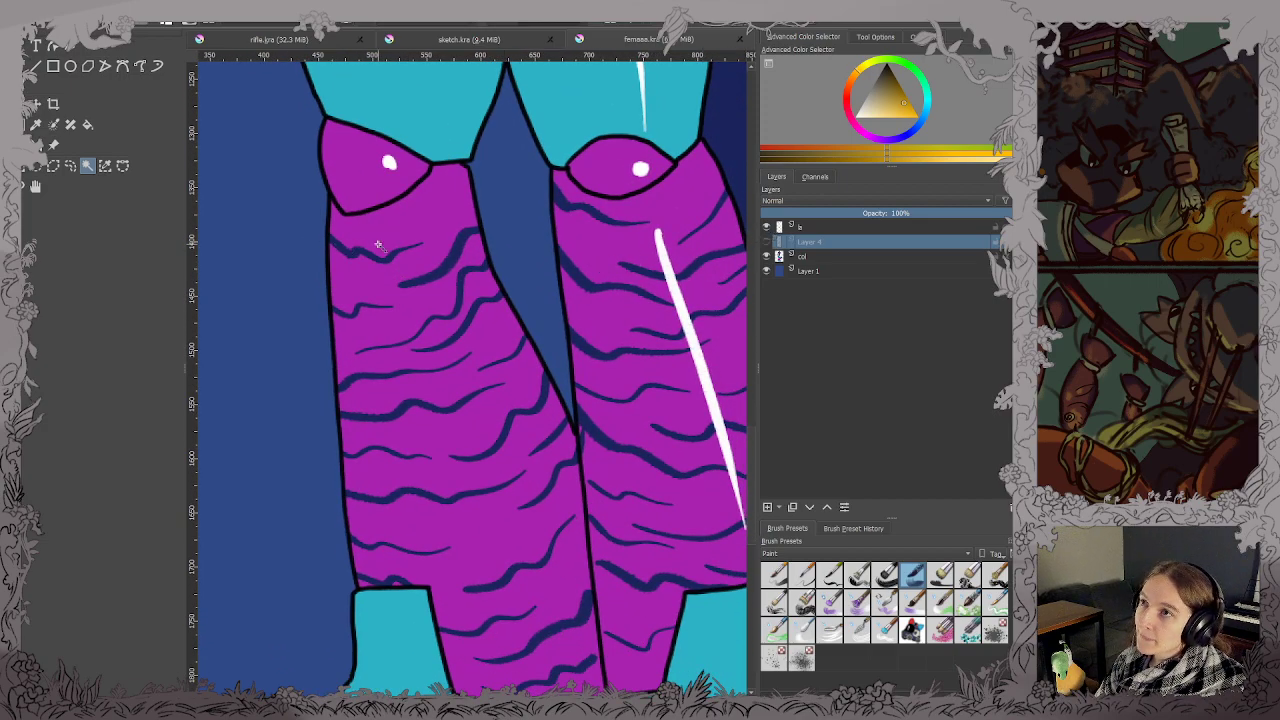
pyautogui.click(767, 227)
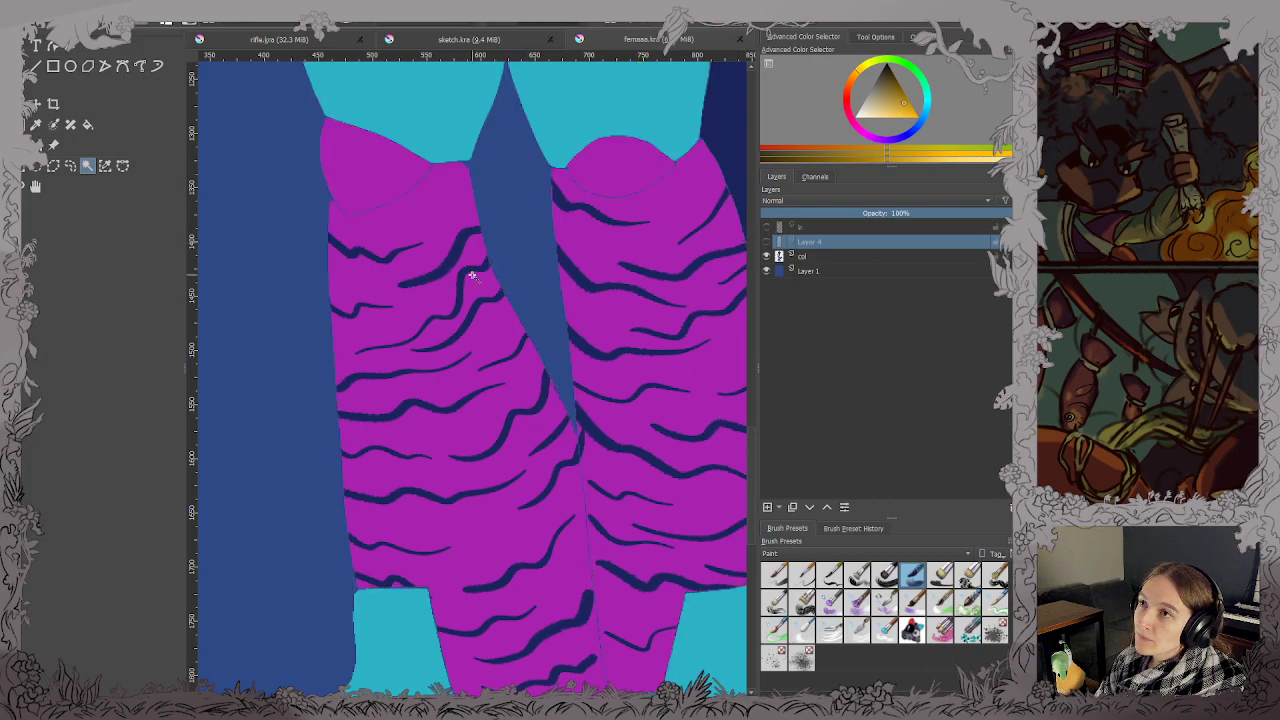
pyautogui.click(772, 256)
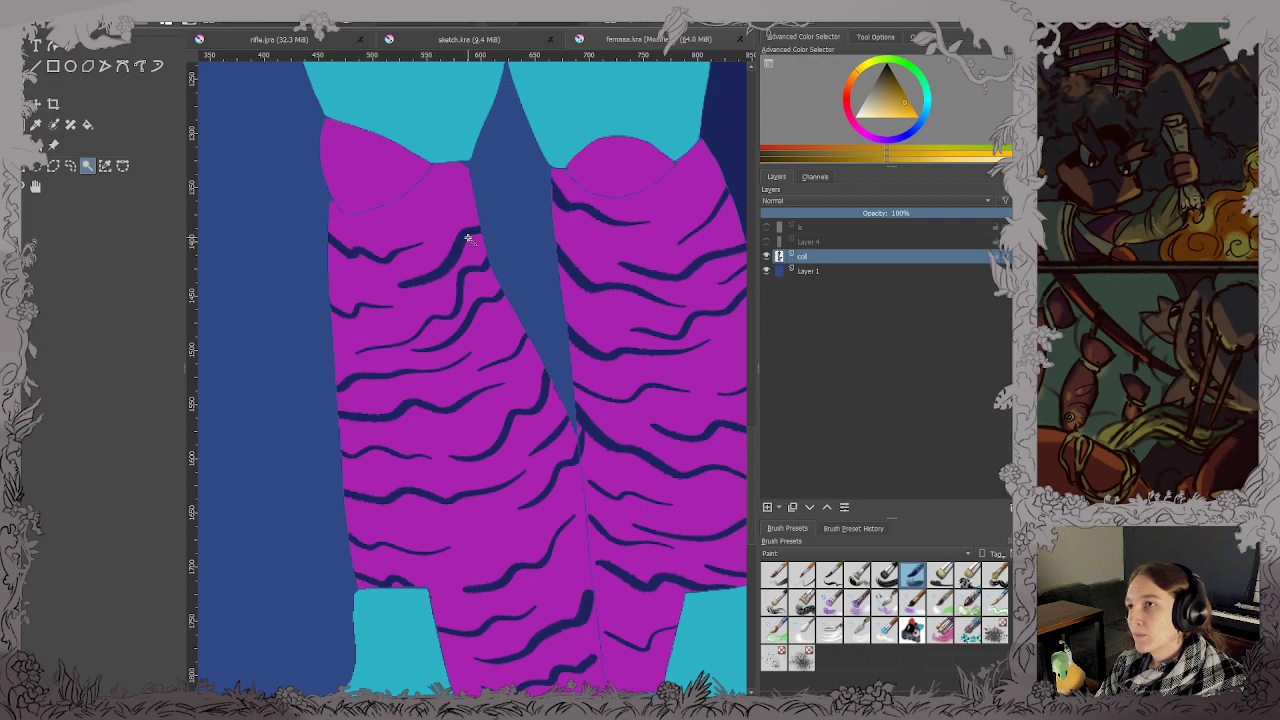
# Select the dark blue stripes on both magenta legs, adding the separate ones near the inner edges and feet.
pyautogui.hotkey('ctrl', 'z')
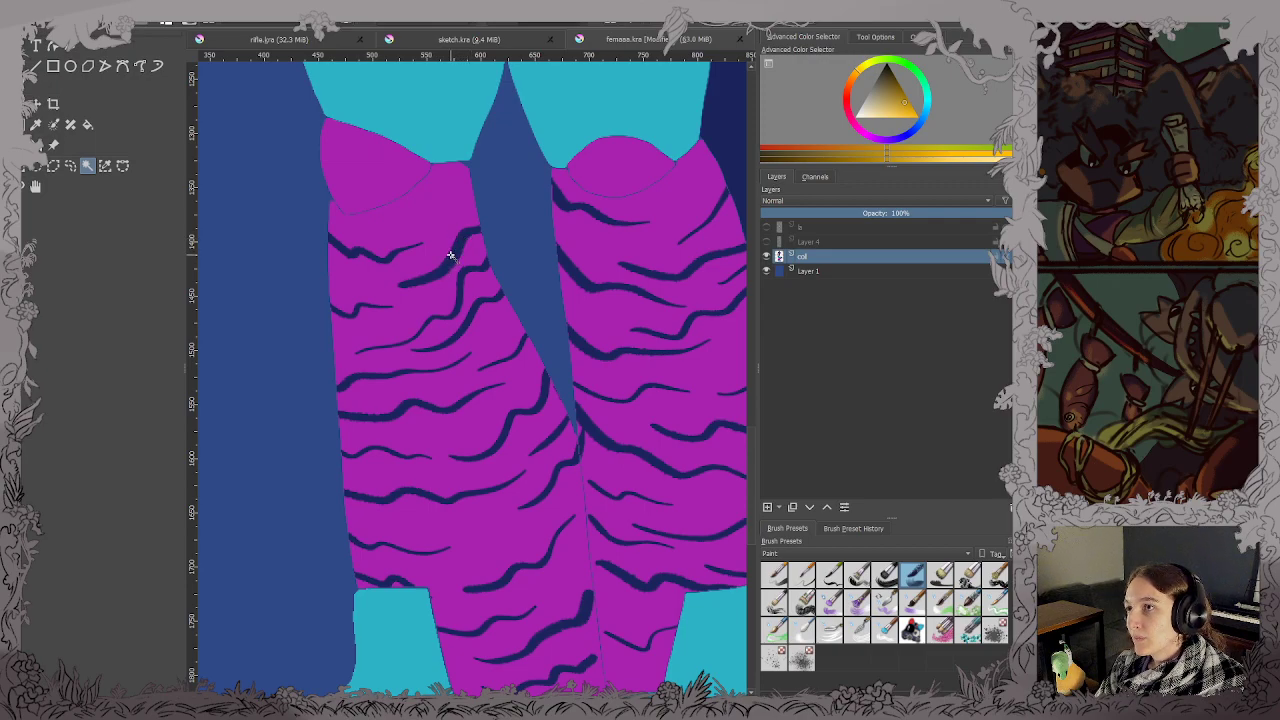
pyautogui.click(450, 256)
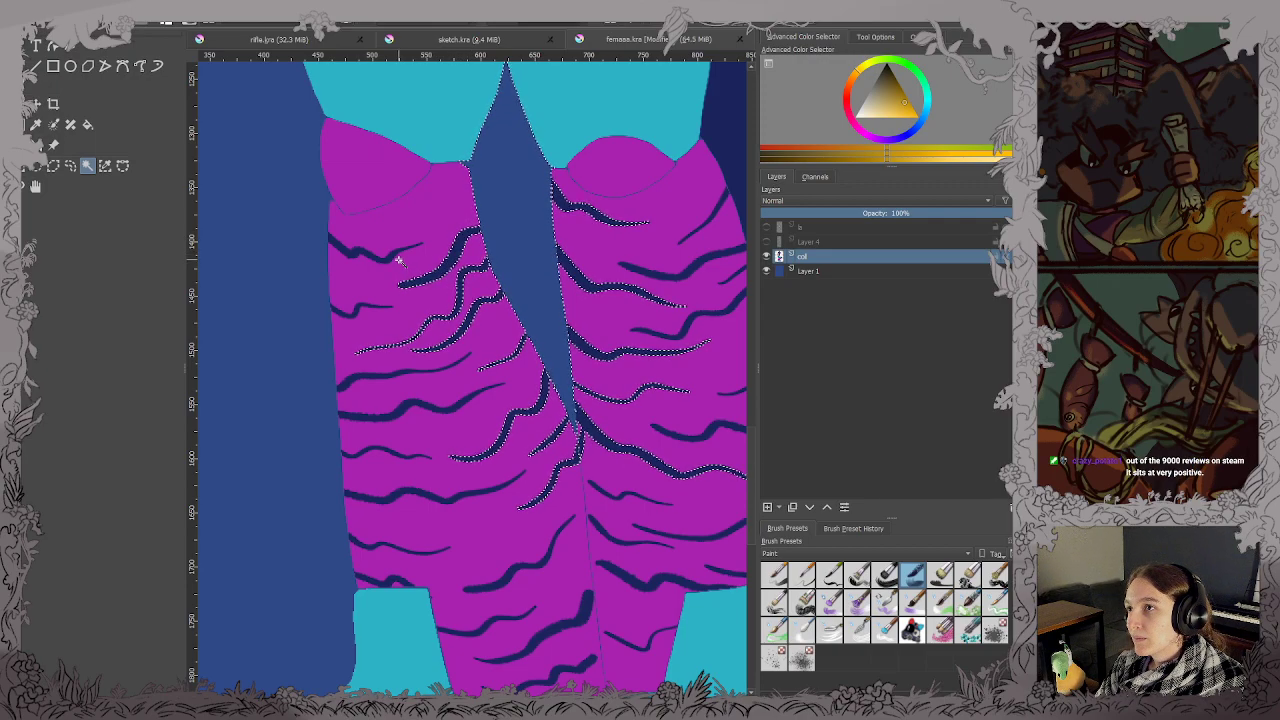
pyautogui.keyDown('shift'); pyautogui.click(277, 271); pyautogui.keyUp('shift')
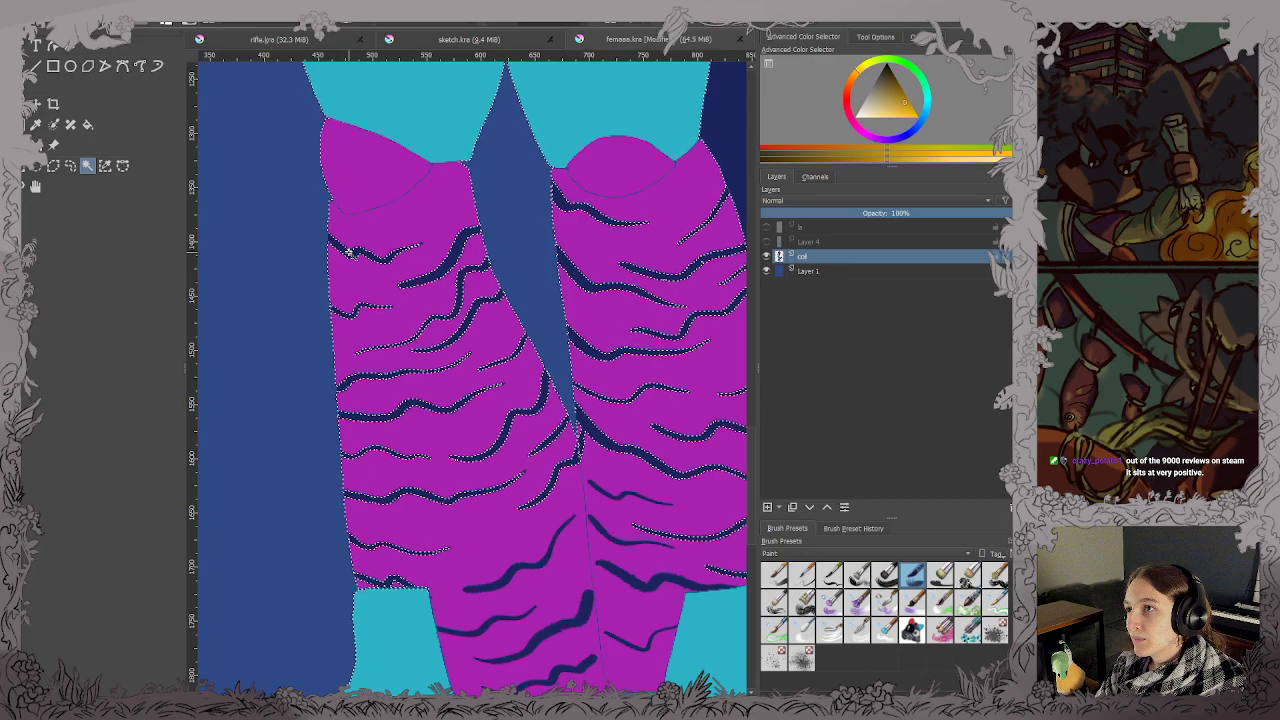
pyautogui.scroll(-1, 551, 286)
pyautogui.moveTo(557, 297); pyautogui.dragTo(533, 301)
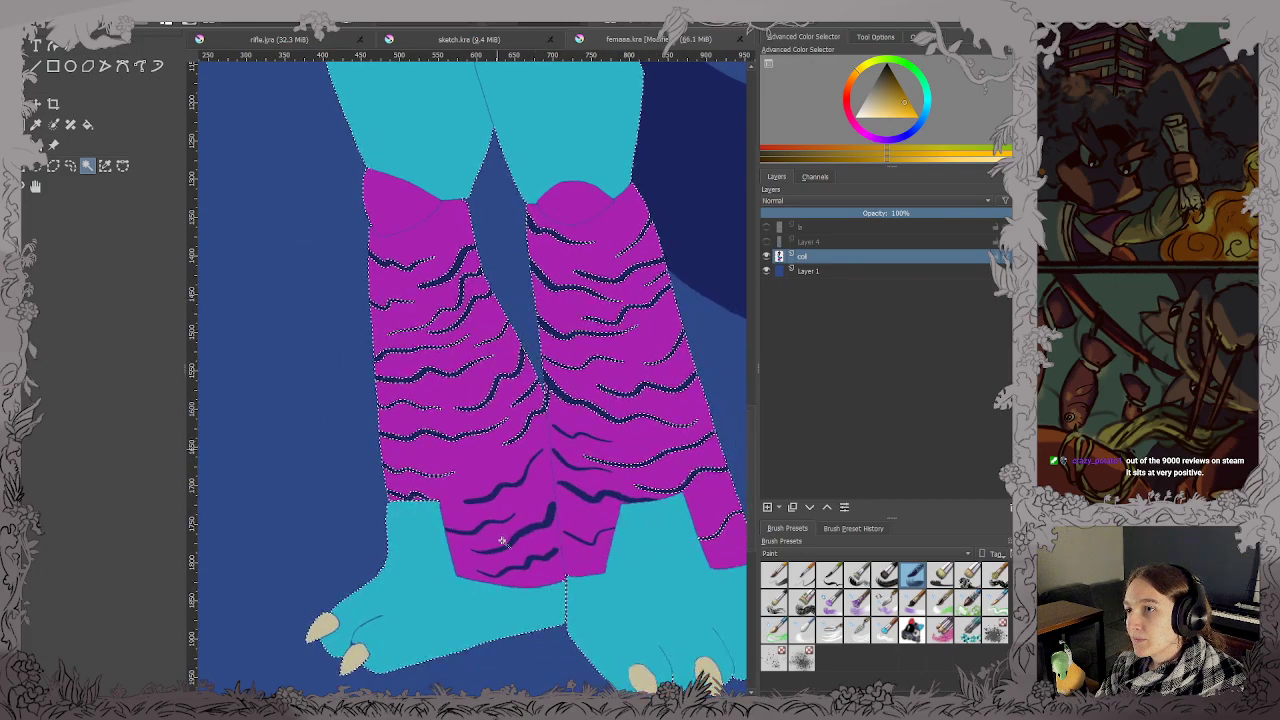
pyautogui.scroll(5, 502, 541)
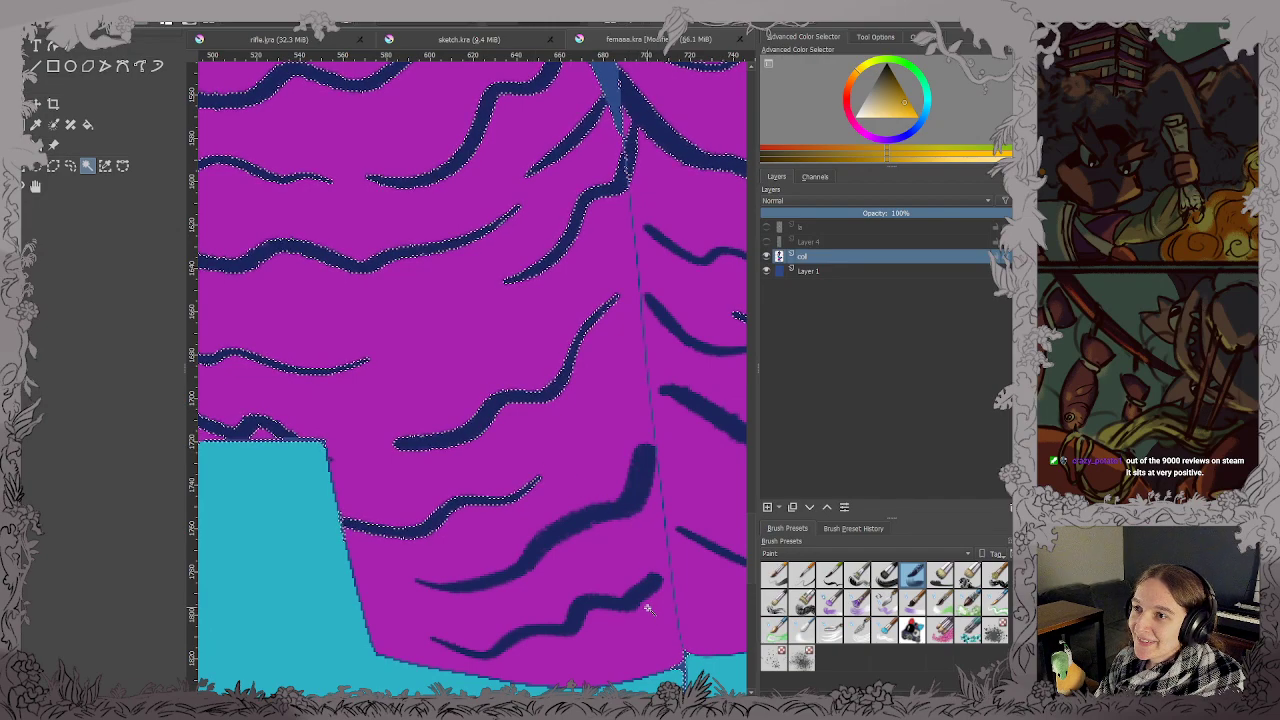
pyautogui.moveTo(706, 555)
pyautogui.mouseDown()
pyautogui.moveTo(637, 486)
pyautogui.moveTo(560, 457)
pyautogui.moveTo(536, 474)
pyautogui.mouseUp()
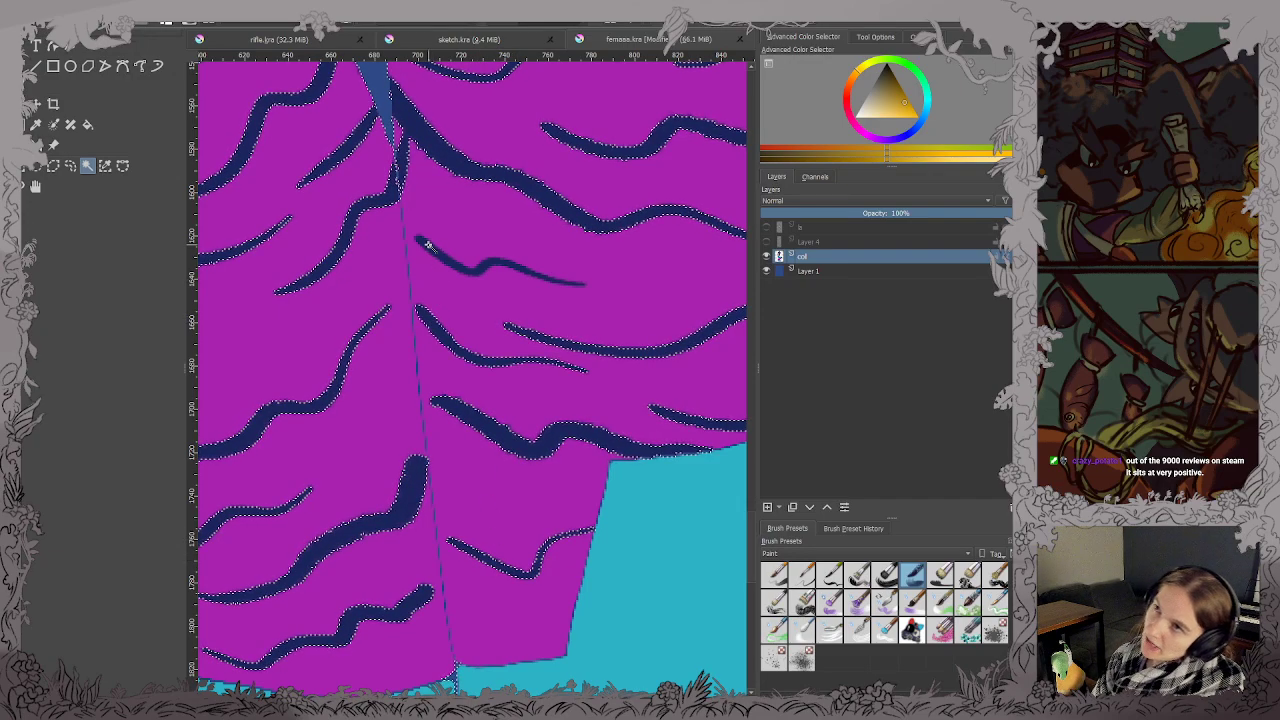
pyautogui.moveTo(640, 314); pyautogui.dragTo(340, 365)
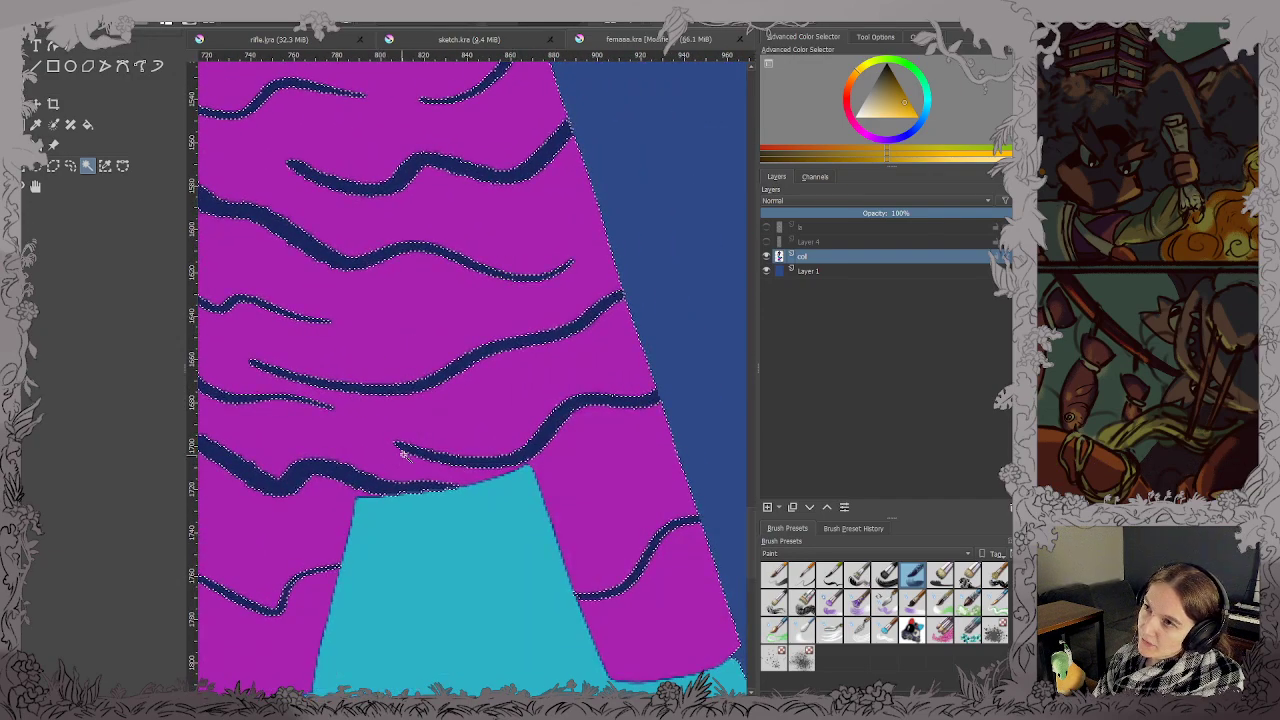
# Show Layer 4 and the line art again, and make Layer 4 active with the Fill tool.
pyautogui.scroll(-5, 531, 220)
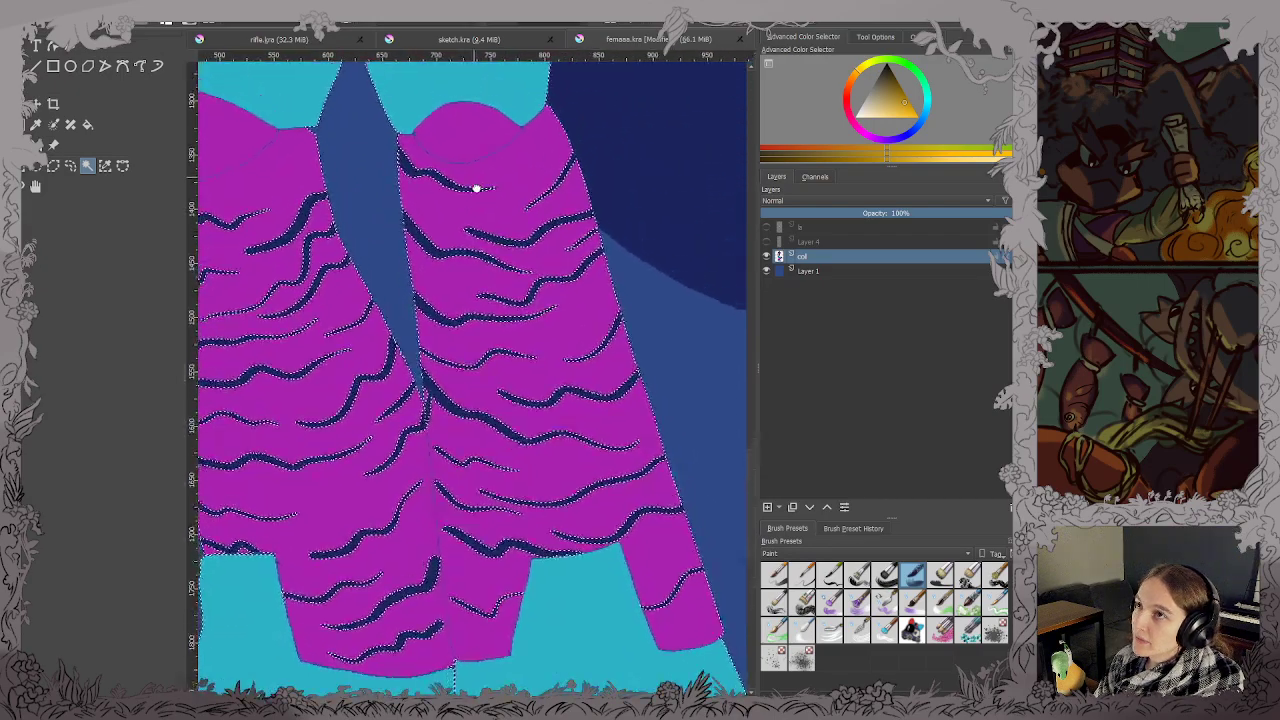
pyautogui.moveTo(477, 187); pyautogui.dragTo(512, 337)
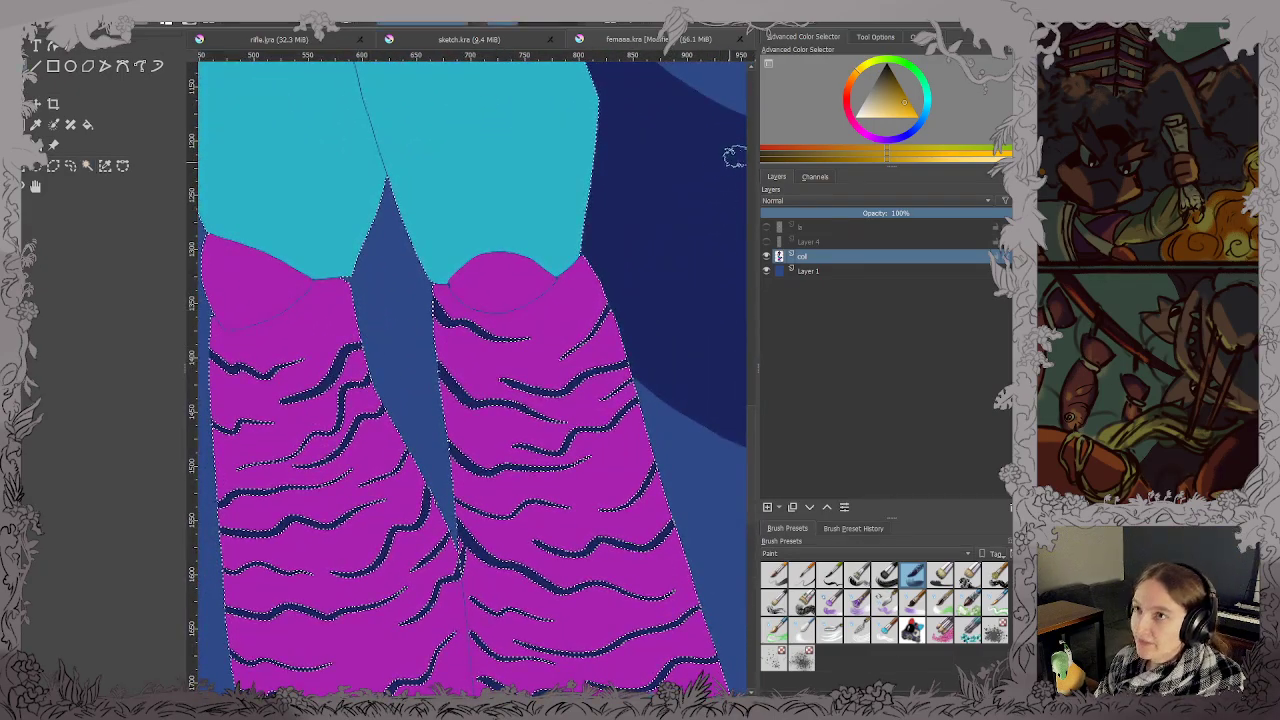
pyautogui.click(766, 241)
pyautogui.click(766, 227)
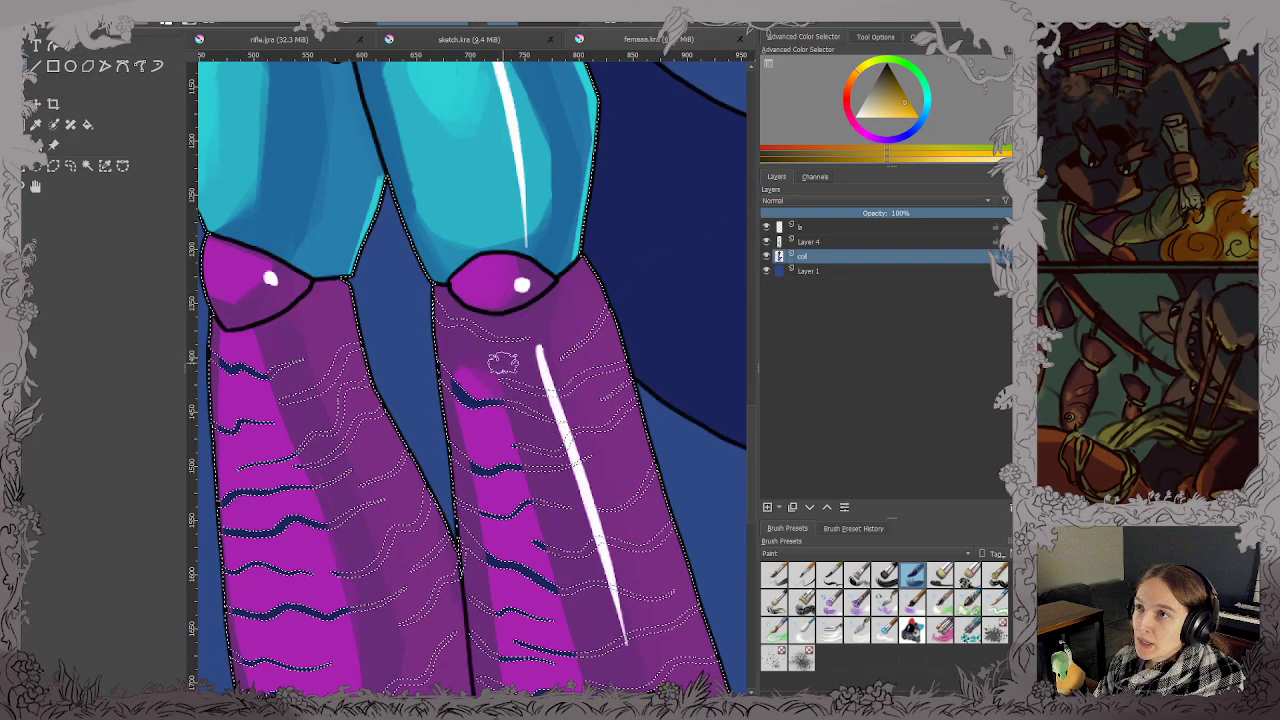
pyautogui.scroll(-2, 503, 362)
pyautogui.press('f')
pyautogui.moveTo(505, 365); pyautogui.dragTo(514, 492)
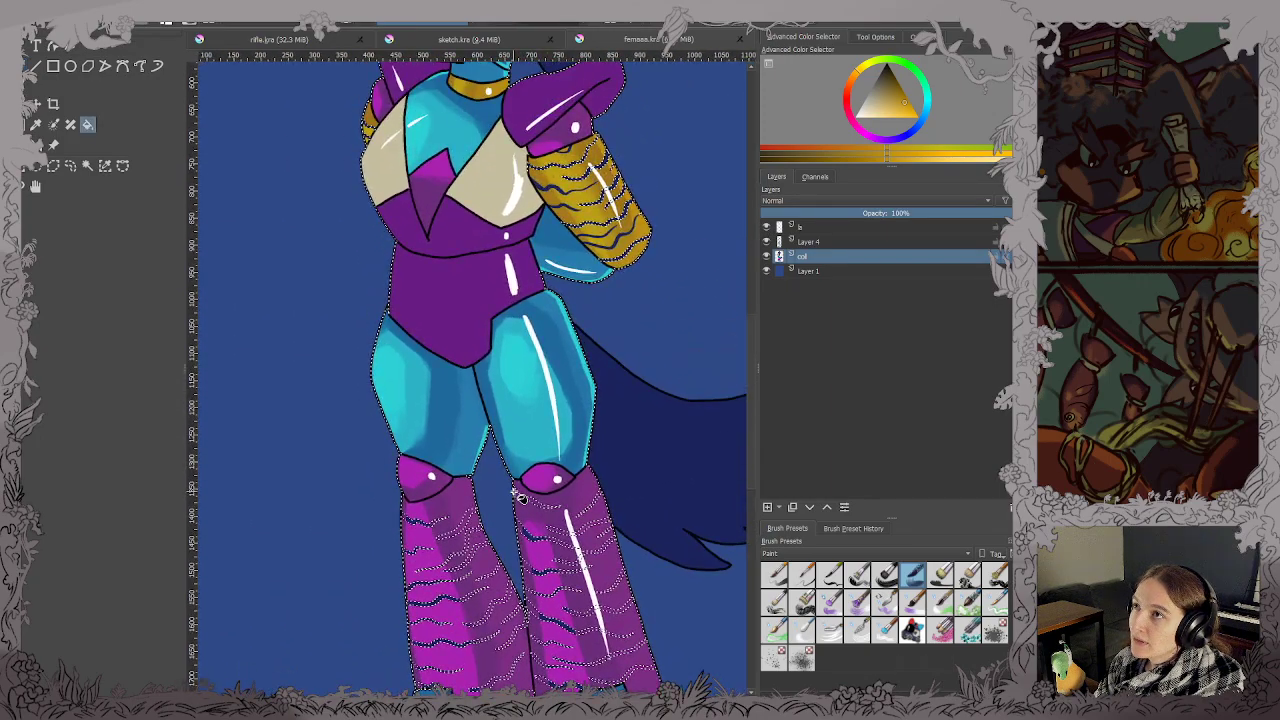
pyautogui.click(808, 228)
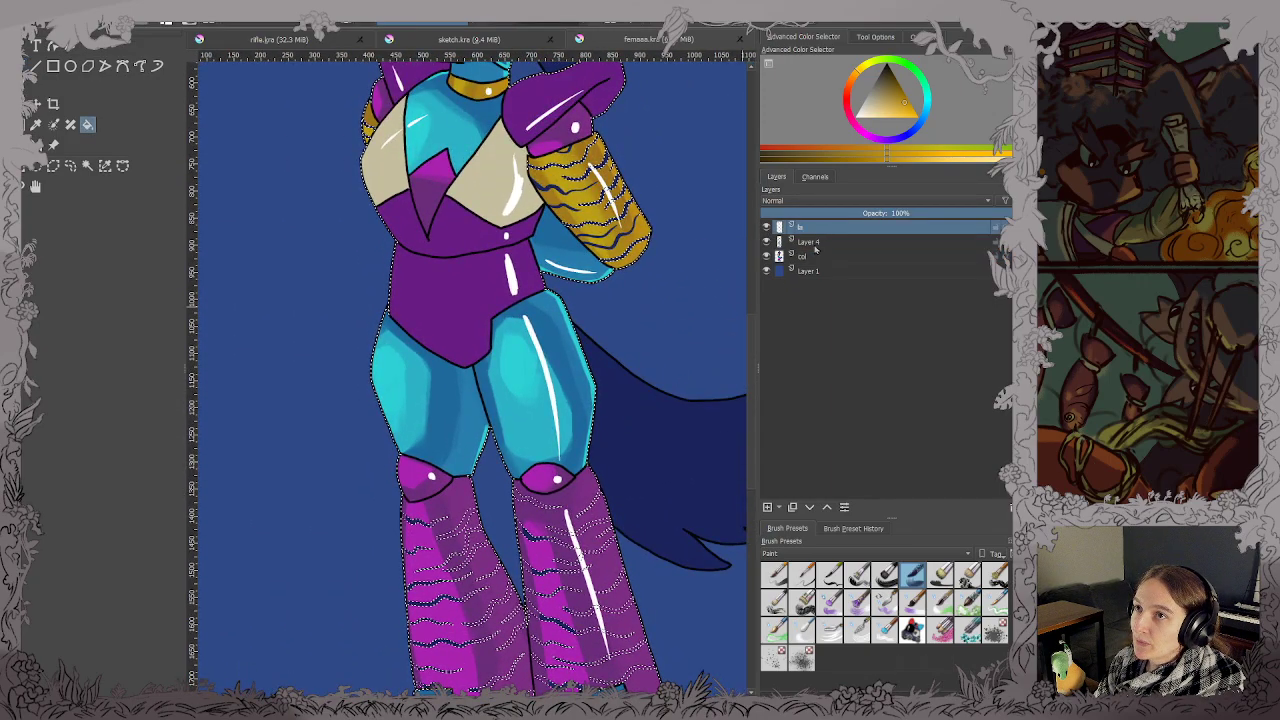
pyautogui.click(813, 243)
# Try to fill the selected leg stripes on Layer 4 with the current orange.
pyautogui.click(420, 521)
pyautogui.hotkey('ctrl', 'z')
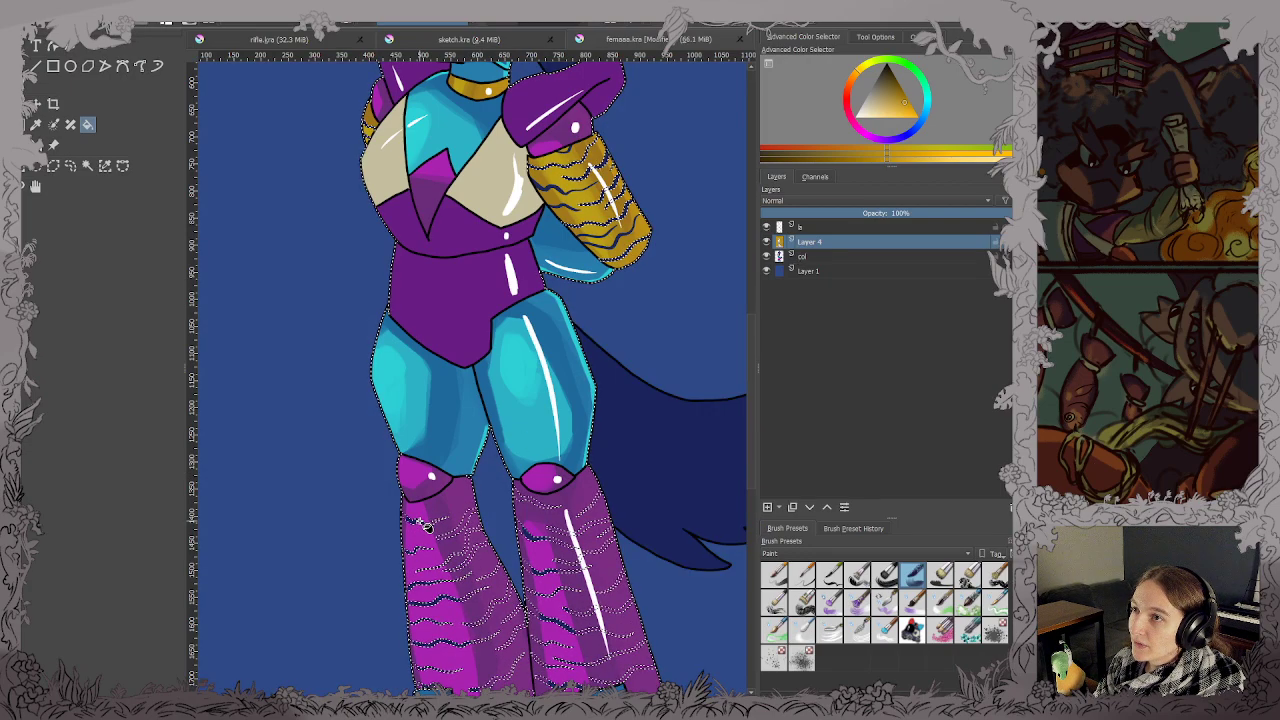
pyautogui.scroll(-1, 429, 524)
pyautogui.moveTo(439, 524); pyautogui.dragTo(431, 495)
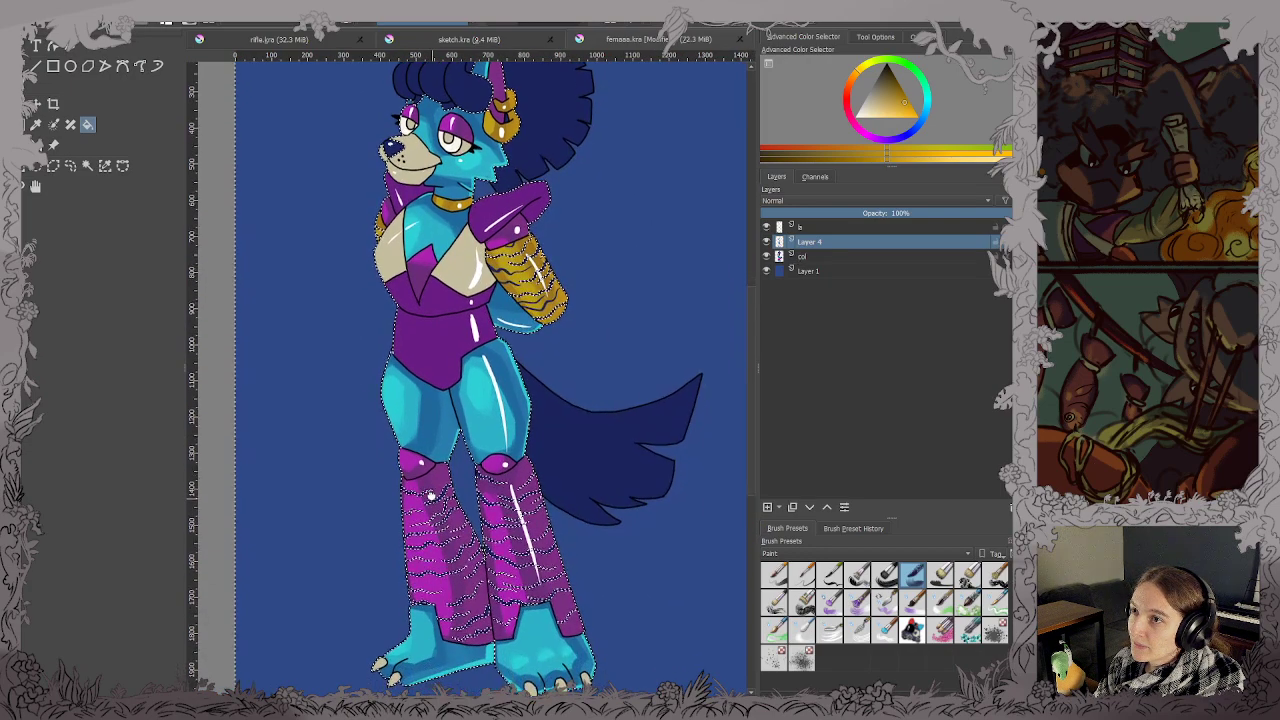
# Clear the selection around the leg stripes and hide the line art.
pyautogui.hotkey('ctrl', 'shift', 'a')
pyautogui.press('b')
pyautogui.press('2')
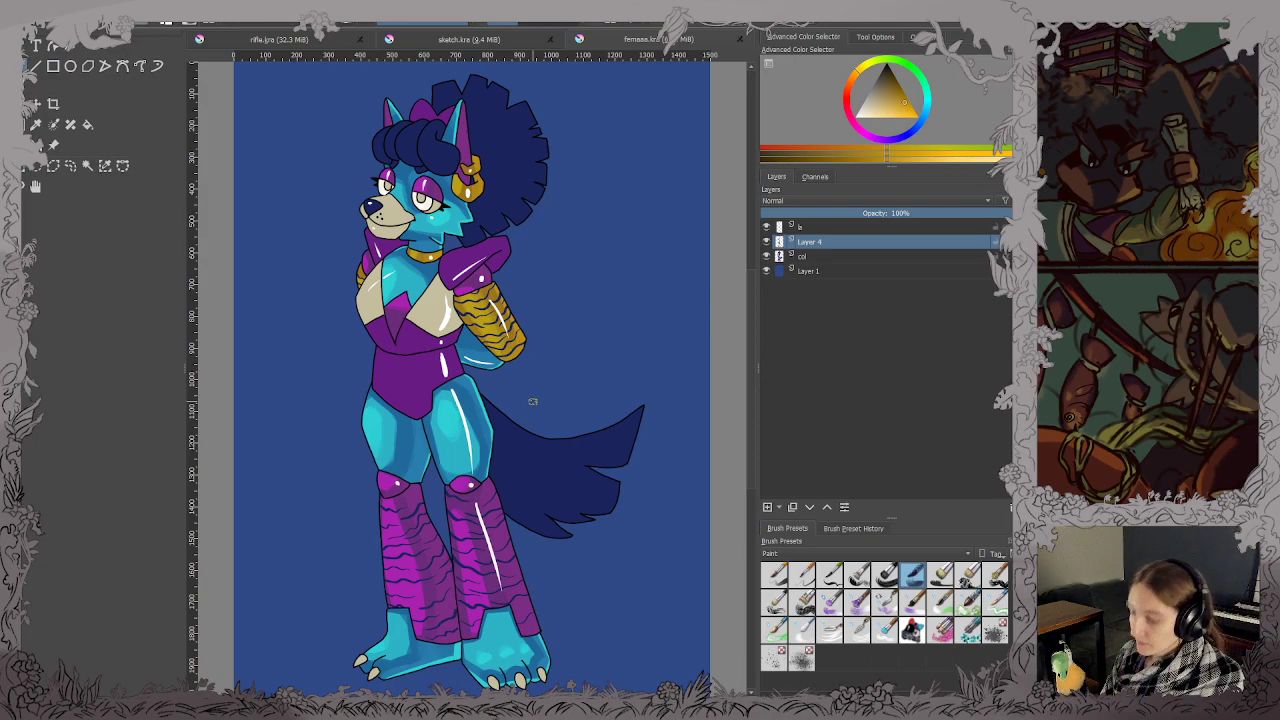
pyautogui.click(767, 227)
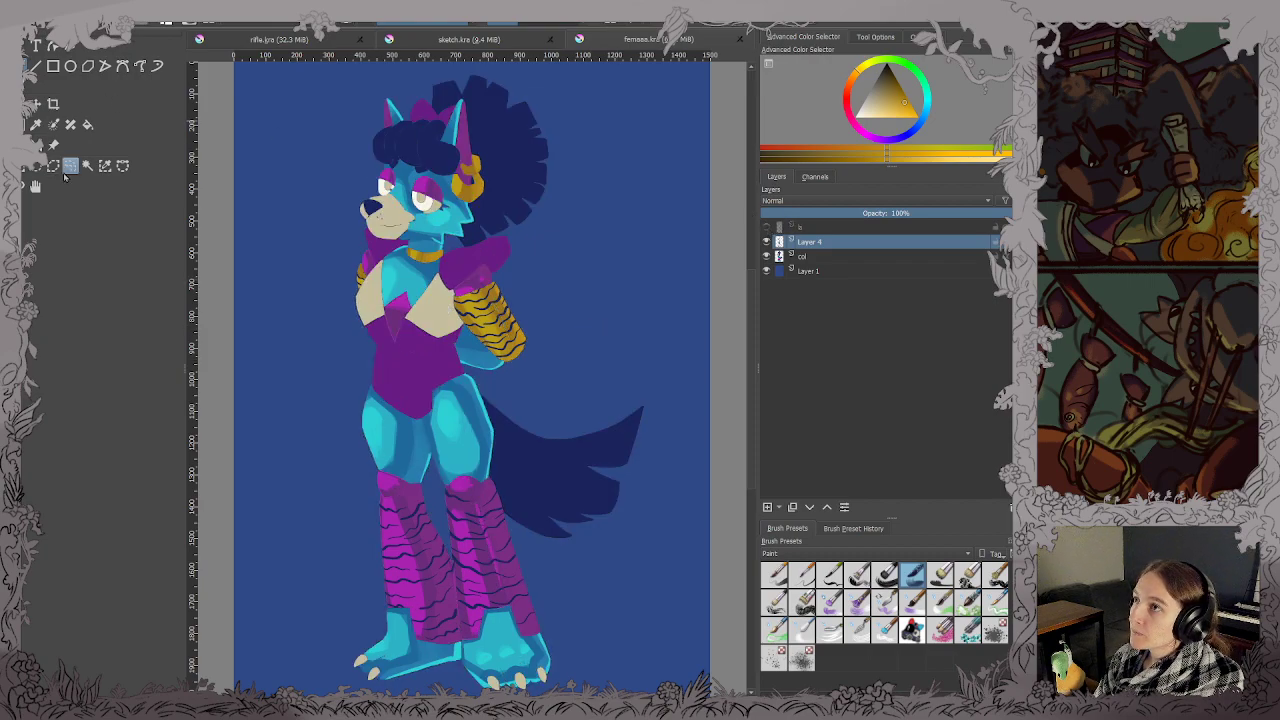
# Select the beige muzzle, the beige areas of both eyes and the two beige chest panels by contiguous colour.
pyautogui.scroll(3, 328, 213)
pyautogui.moveTo(650, 322); pyautogui.dragTo(488, 313)
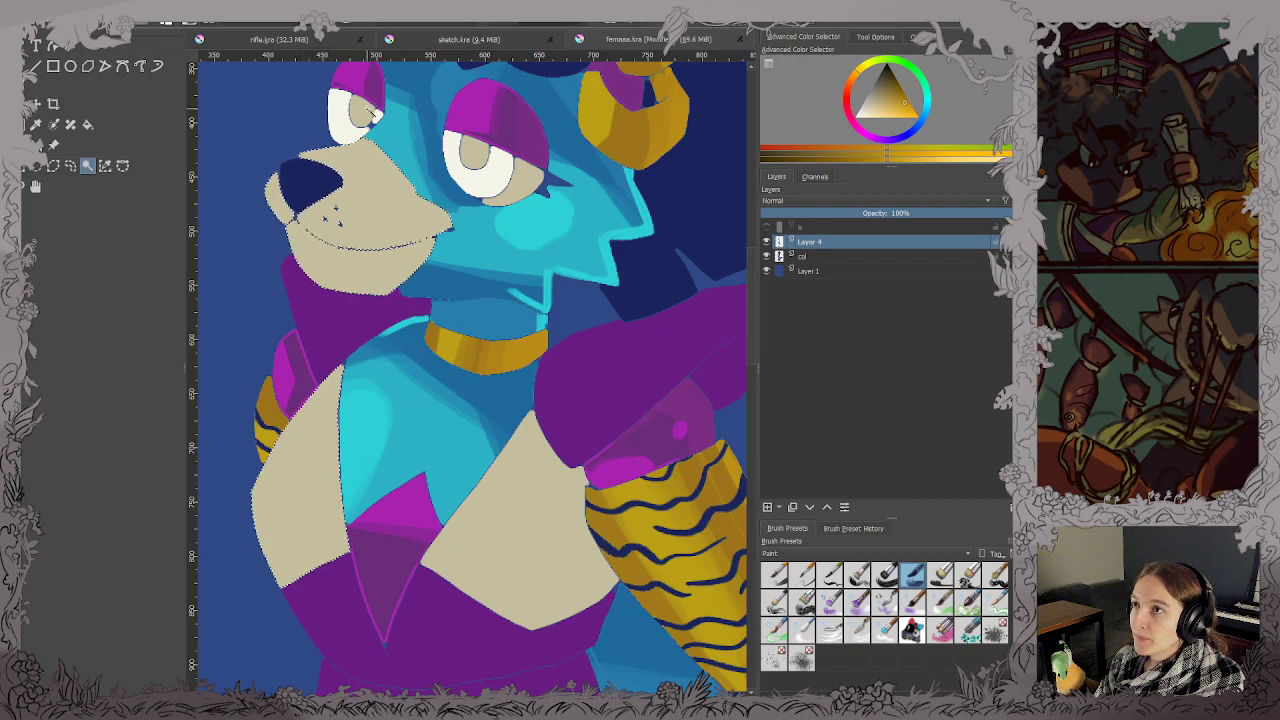
pyautogui.keyDown('shift'); pyautogui.click(318, 458); pyautogui.keyUp('shift')
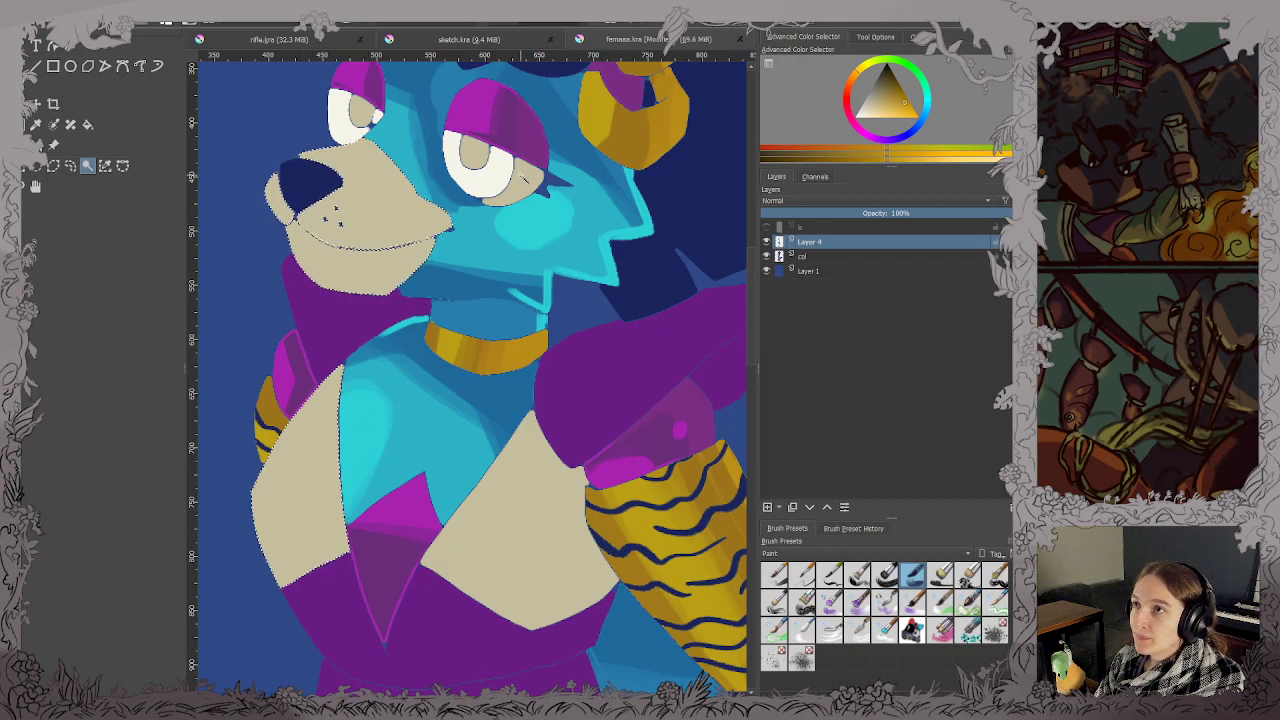
pyautogui.keyDown('shift'); pyautogui.click(505, 510); pyautogui.keyUp('shift')
pyautogui.scroll(-2, 505, 509)
pyautogui.moveTo(505, 509); pyautogui.dragTo(463, 369)
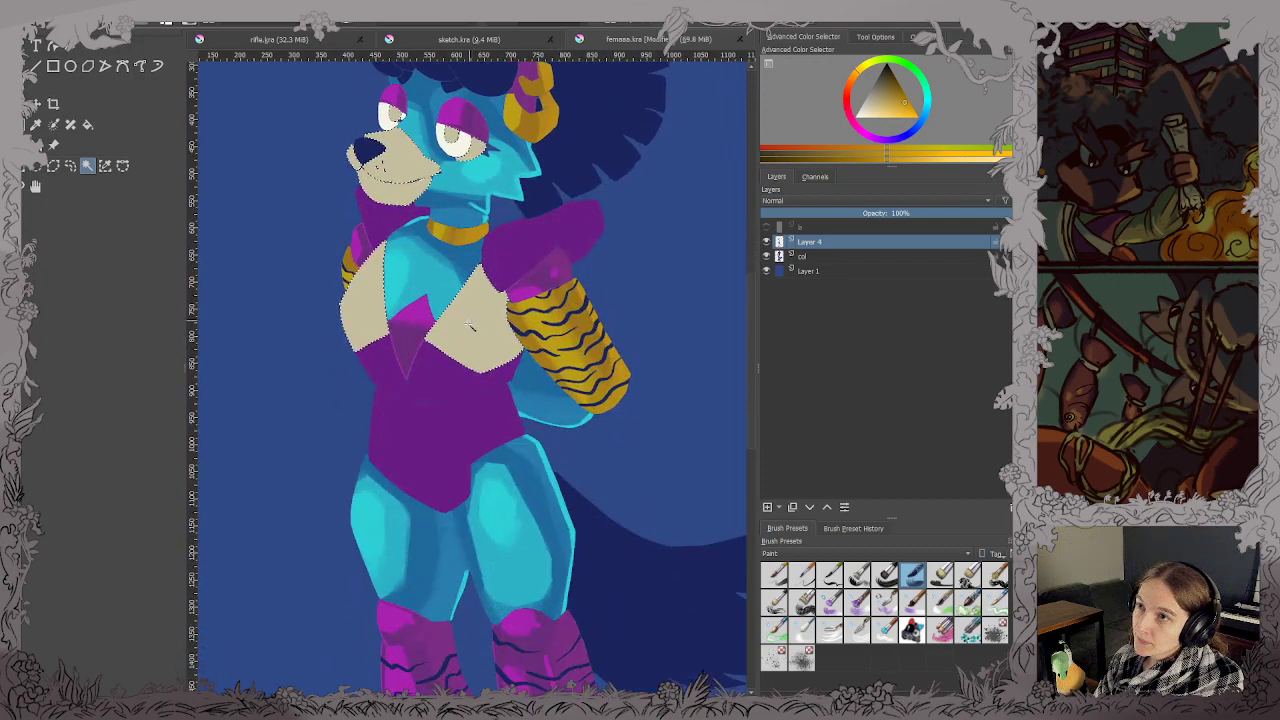
pyautogui.press('b')
pyautogui.scroll(-2, 463, 368)
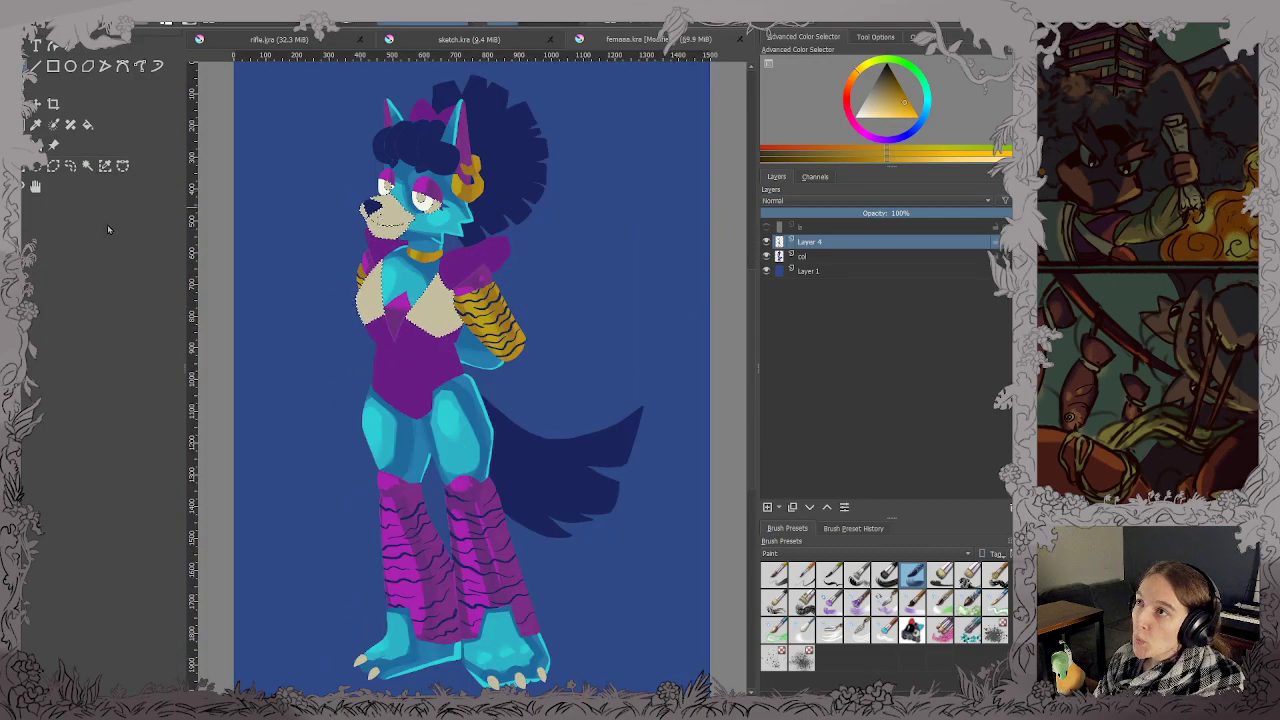
# Add the beige claws on both feet to the contiguous selection.
pyautogui.click(86, 166)
pyautogui.scroll(-3, 451, 486)
pyautogui.scroll(5, 451, 486)
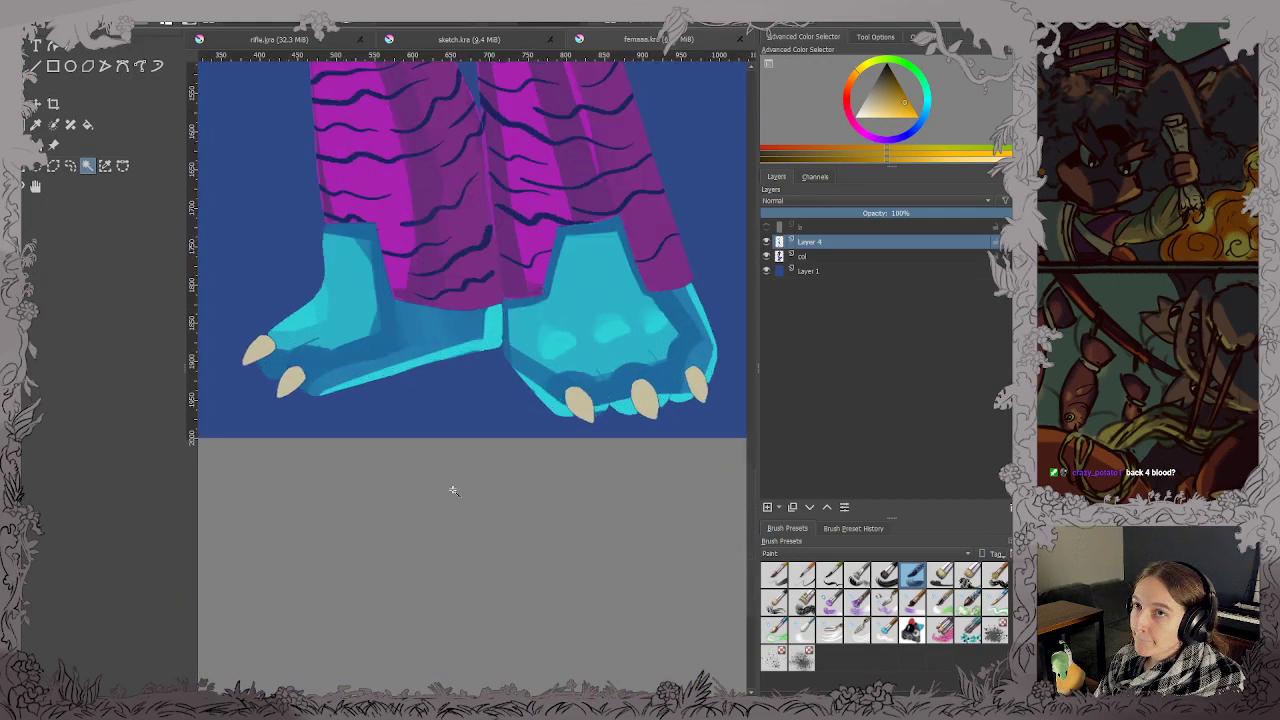
pyautogui.moveTo(323, 366); pyautogui.dragTo(598, 468)
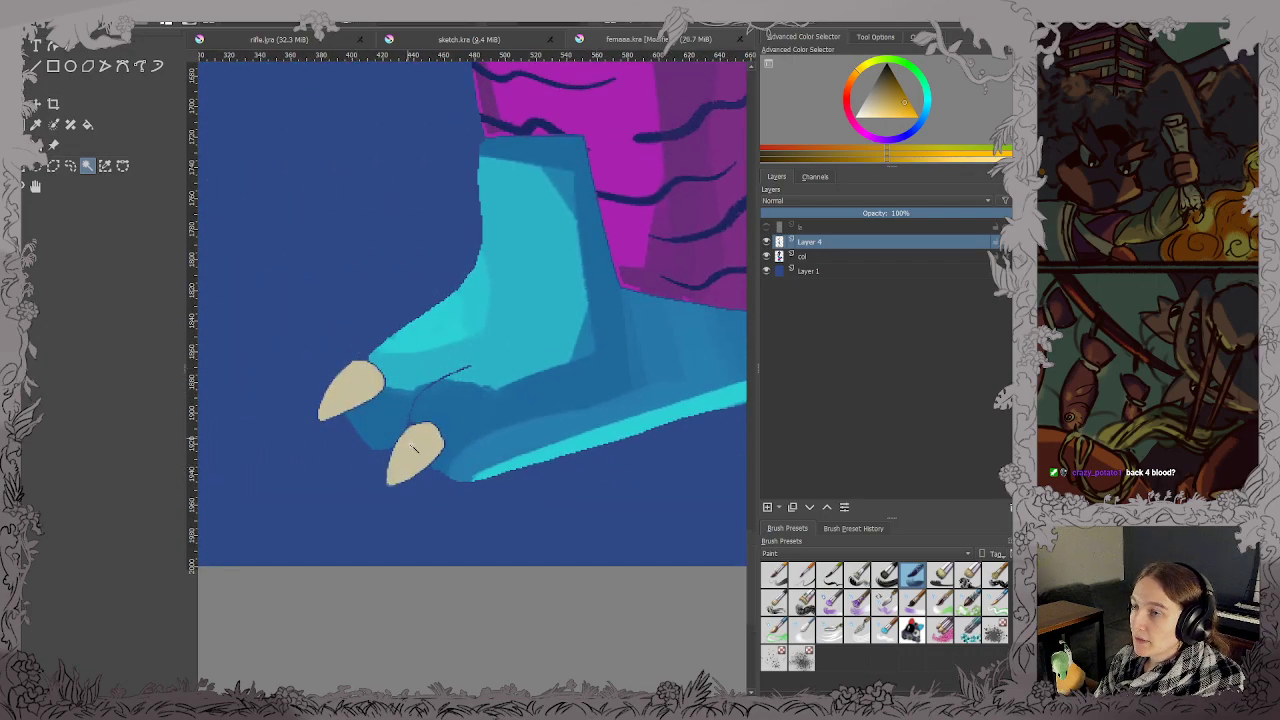
pyautogui.moveTo(652, 433); pyautogui.dragTo(460, 469)
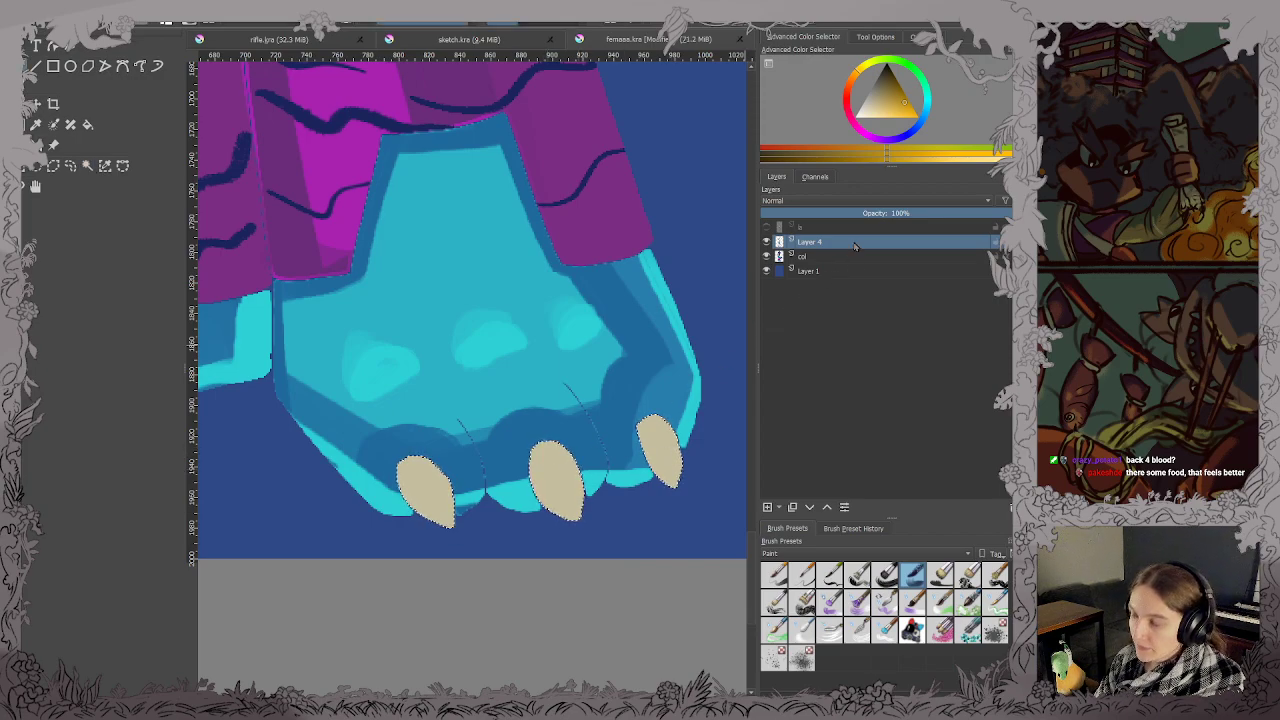
# Show the line art again and set the brush colour to a darker, muted shade of the beige.
pyautogui.click(766, 226)
pyautogui.scroll(-5, 491, 251)
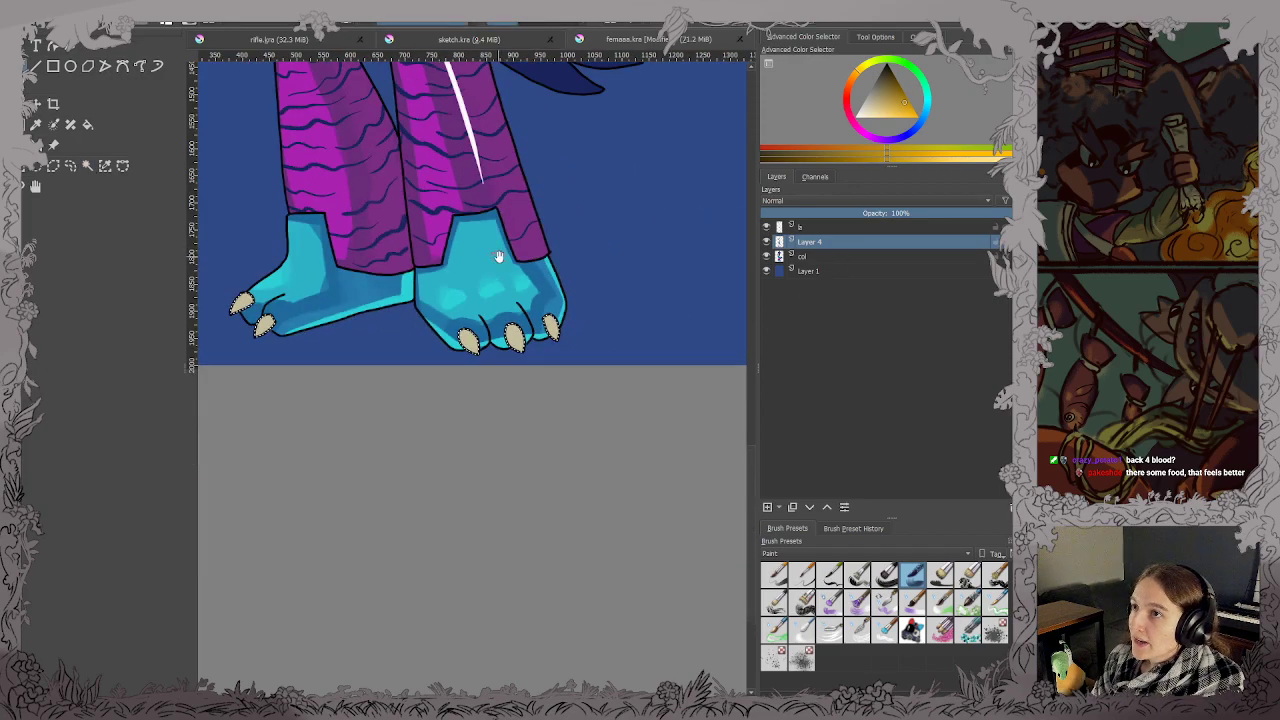
pyautogui.scroll(5, 430, 200)
pyautogui.scroll(-5, 430, 194)
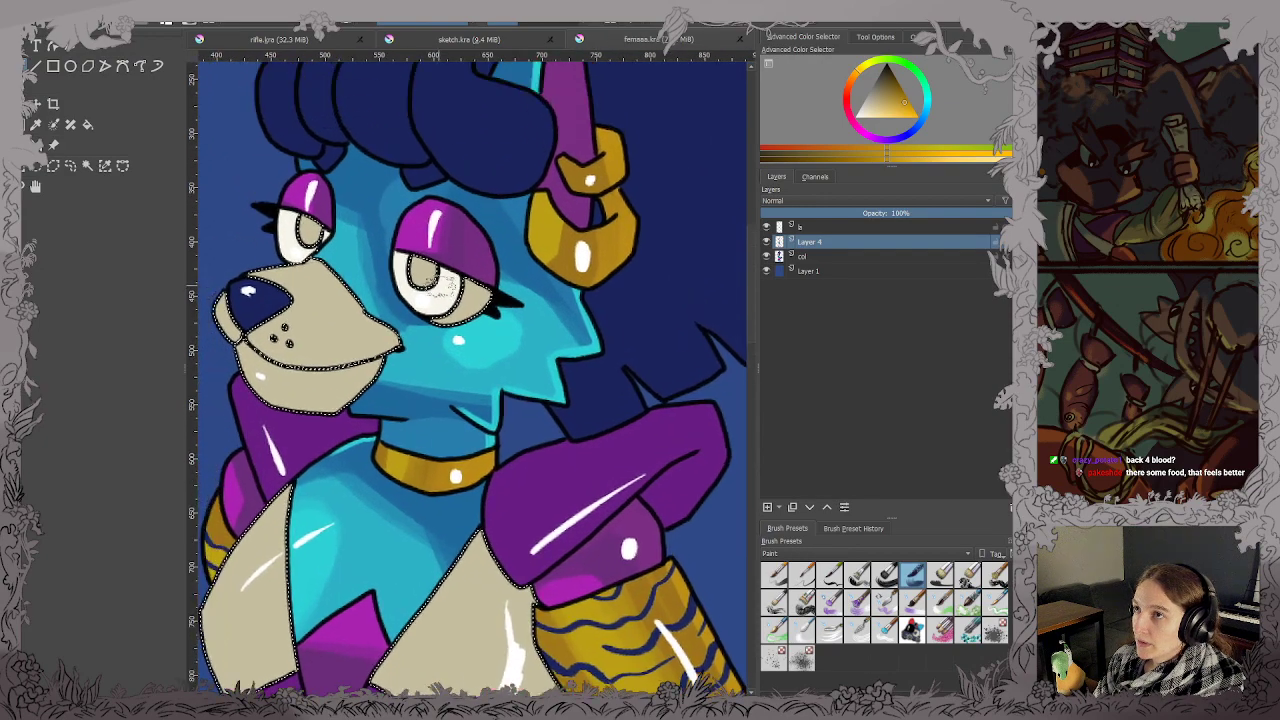
pyautogui.scroll(5, 430, 194)
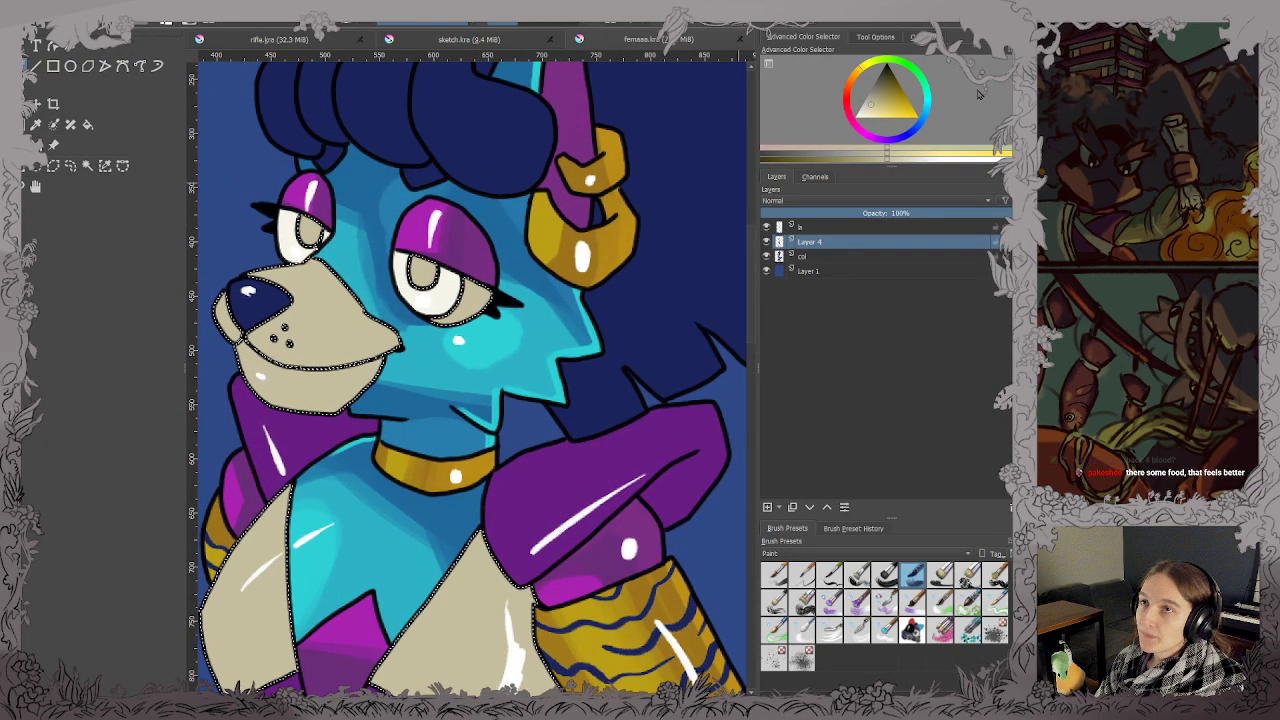
pyautogui.click(858, 75)
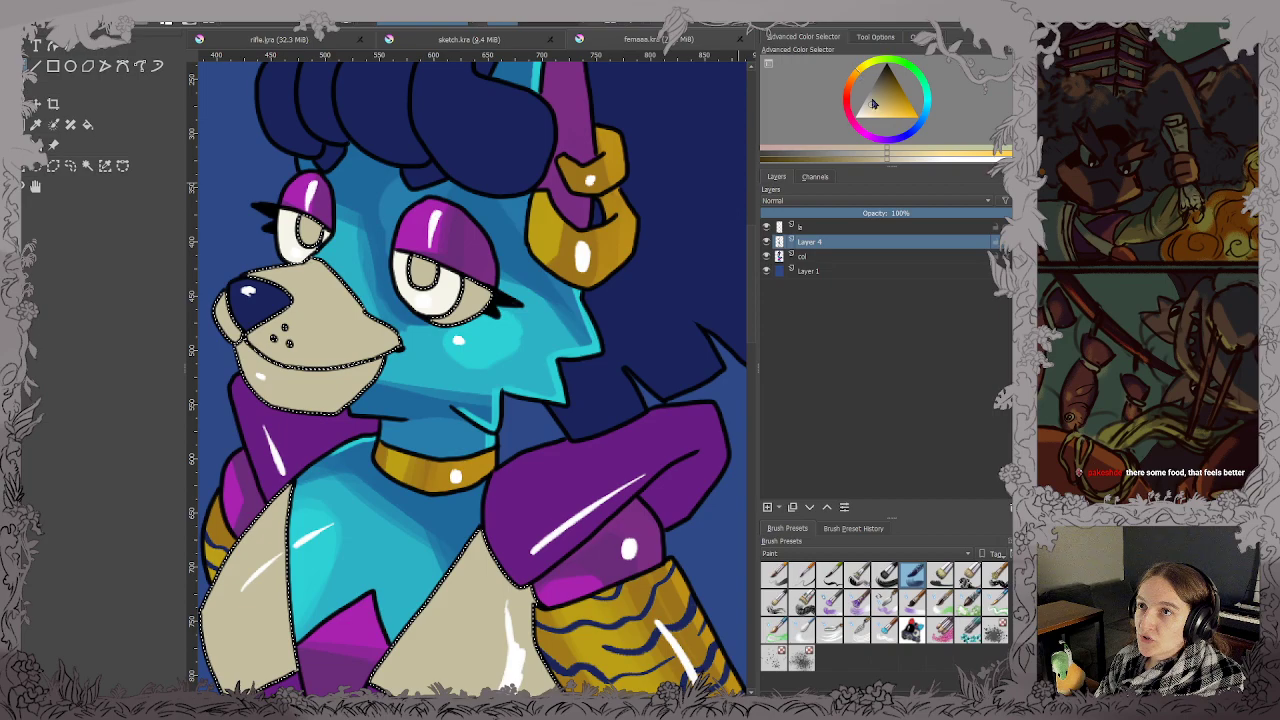
pyautogui.click(879, 95)
# Paint the darker beige shadow inside the selected parts of both eyes on Layer 4.
pyautogui.scroll(-3, 650, 230)
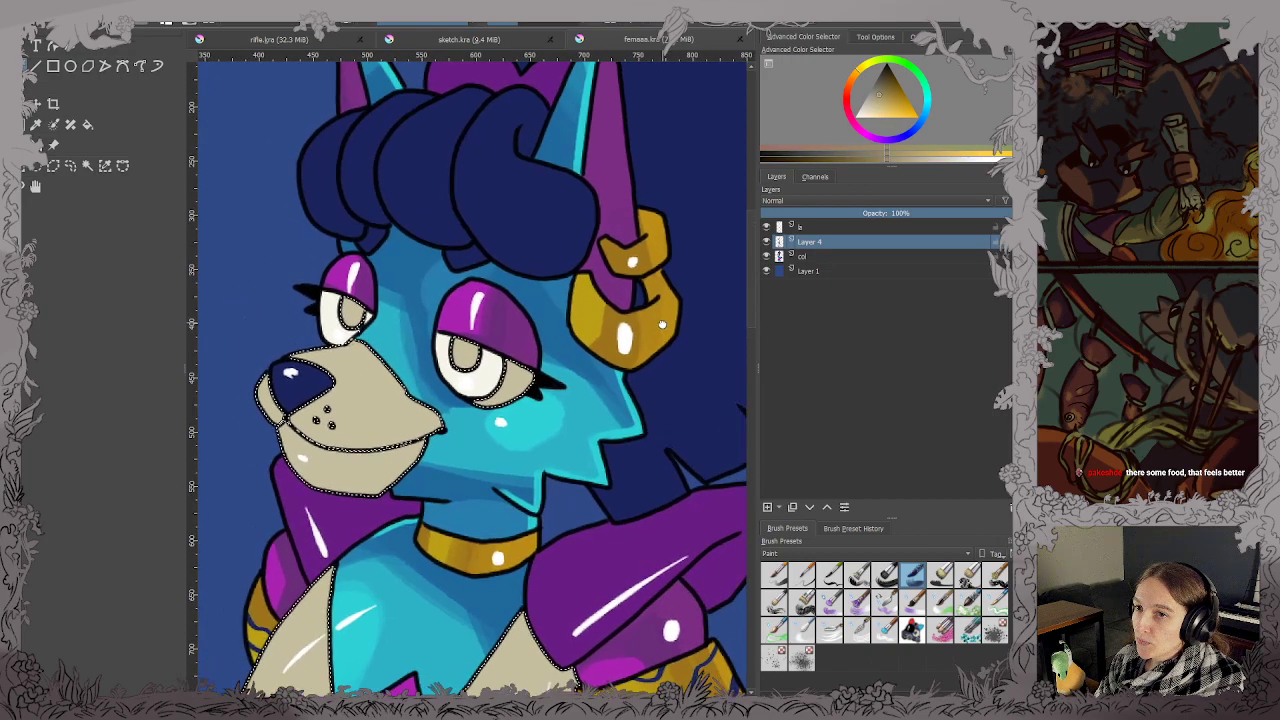
pyautogui.scroll(3, 690, 235)
pyautogui.scroll(-3, 655, 248)
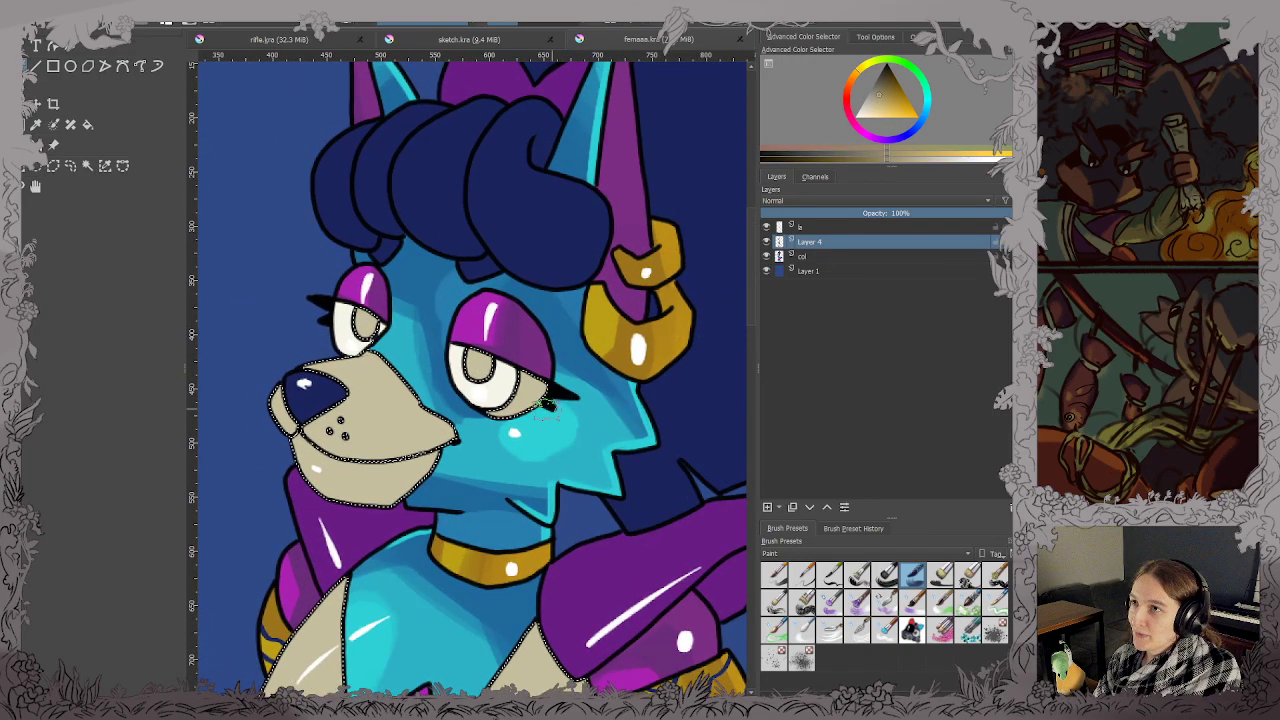
pyautogui.scroll(3, 470, 340)
pyautogui.scroll(-3, 470, 340)
pyautogui.scroll(3, 345, 300)
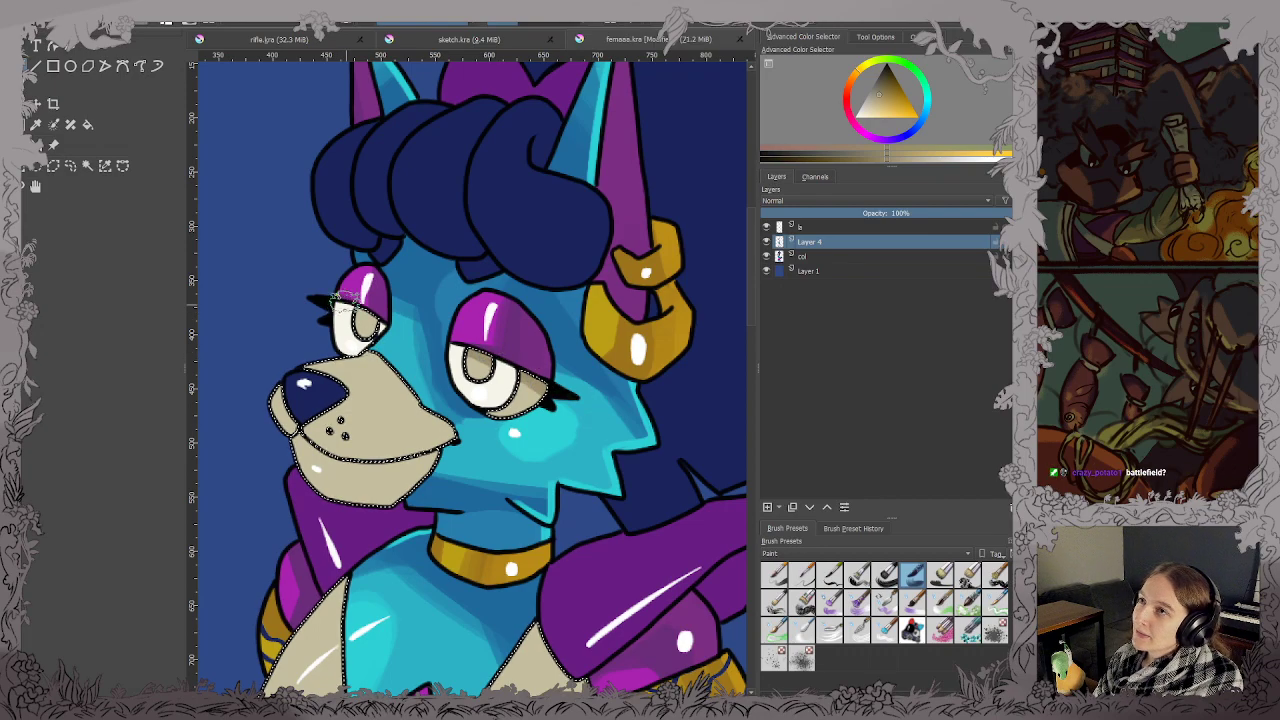
pyautogui.scroll(-3, 375, 297)
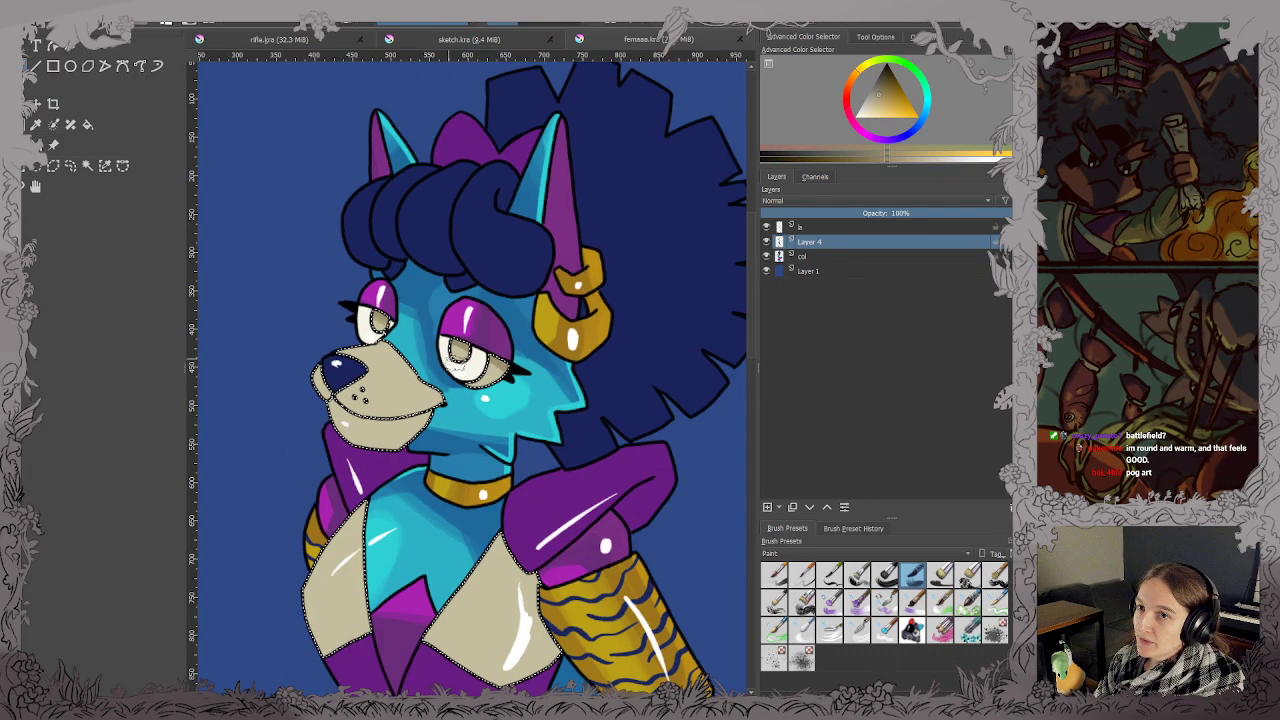
pyautogui.scroll(4, 485, 343)
pyautogui.scroll(-3, 485, 343)
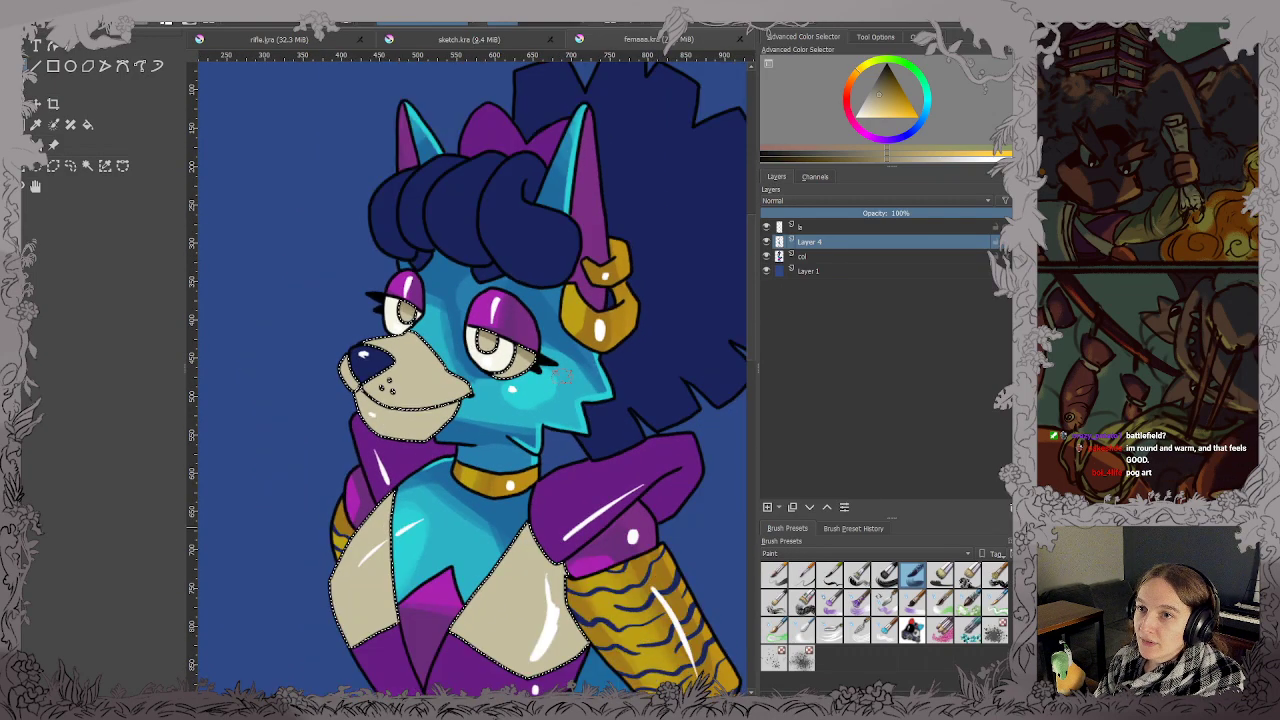
# Paint darker beige shadows on the muzzle and along the lower parts of both chest panels.
pyautogui.scroll(2, 480, 345)
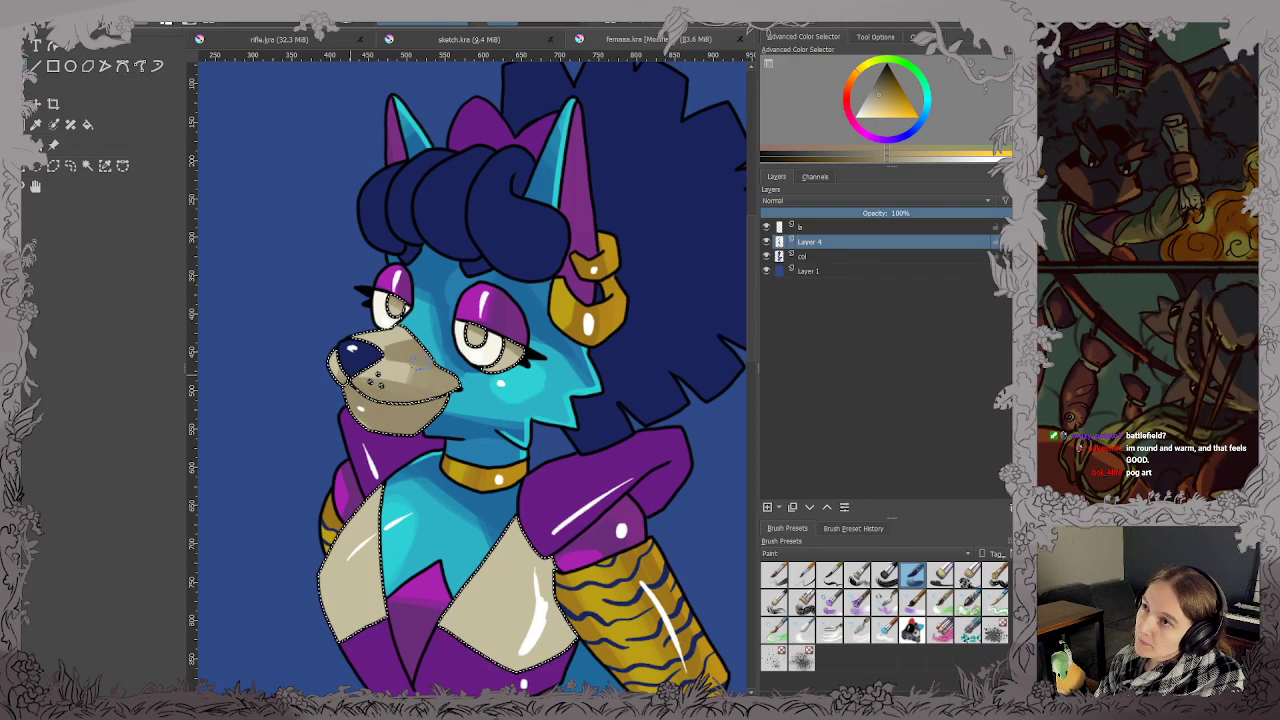
pyautogui.moveTo(397, 420); pyautogui.dragTo(389, 341)
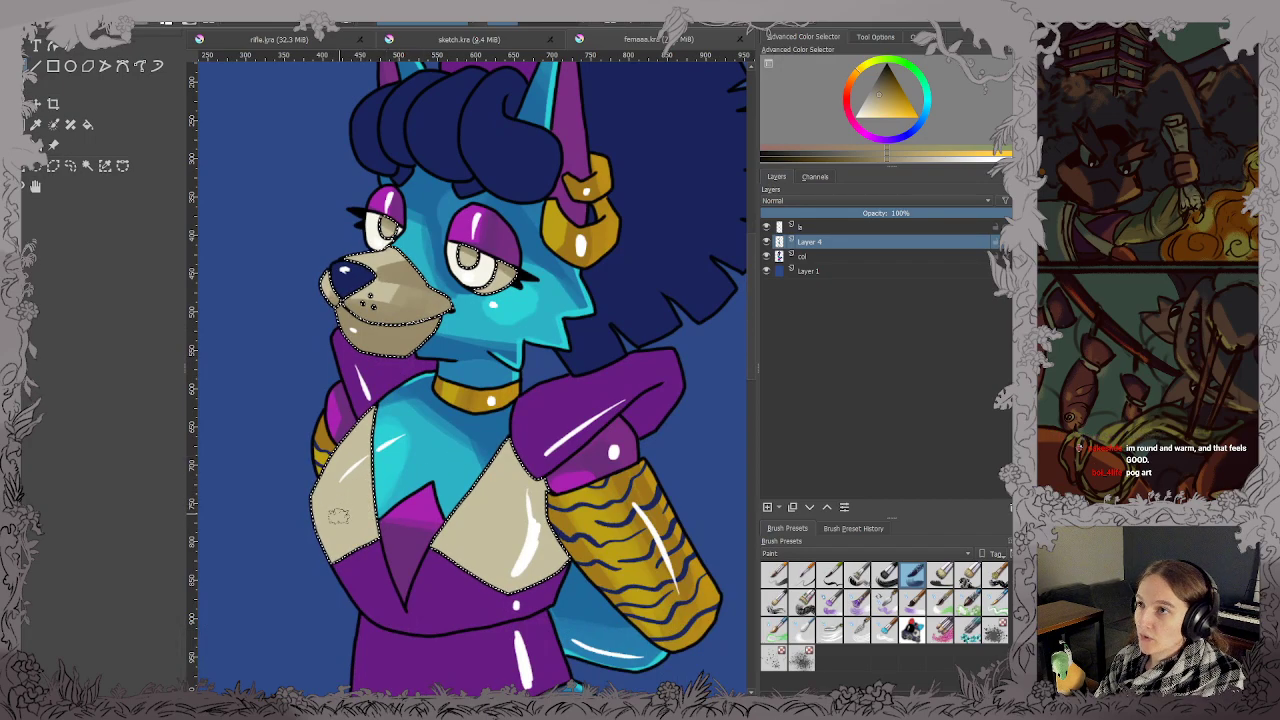
pyautogui.moveTo(338, 516)
pyautogui.mouseDown()
pyautogui.moveTo(366, 543)
pyautogui.moveTo(343, 530)
pyautogui.moveTo(355, 543)
pyautogui.moveTo(420, 533)
pyautogui.mouseUp()
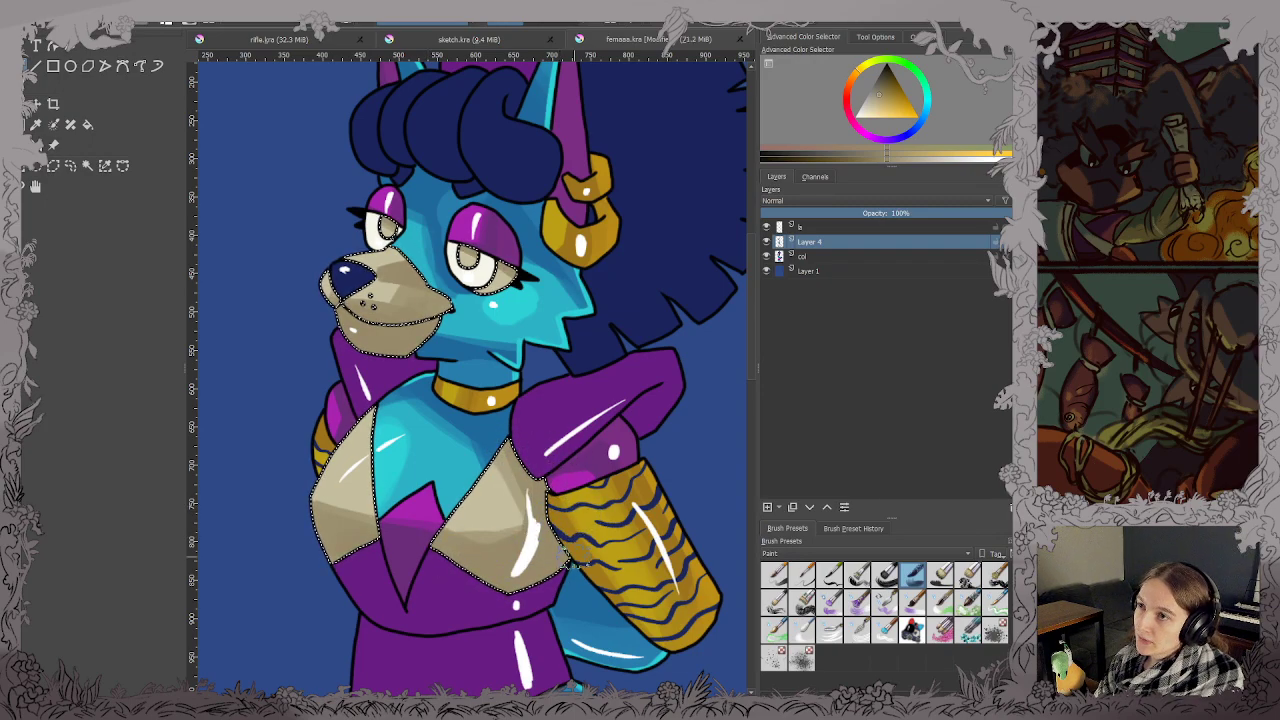
# Shade one side of each claw on both feet with the darker beige.
pyautogui.scroll(-3, 585, 500)
pyautogui.moveTo(586, 481); pyautogui.dragTo(523, 241)
pyautogui.moveTo(551, 468); pyautogui.dragTo(549, 319)
pyautogui.scroll(4, 444, 530)
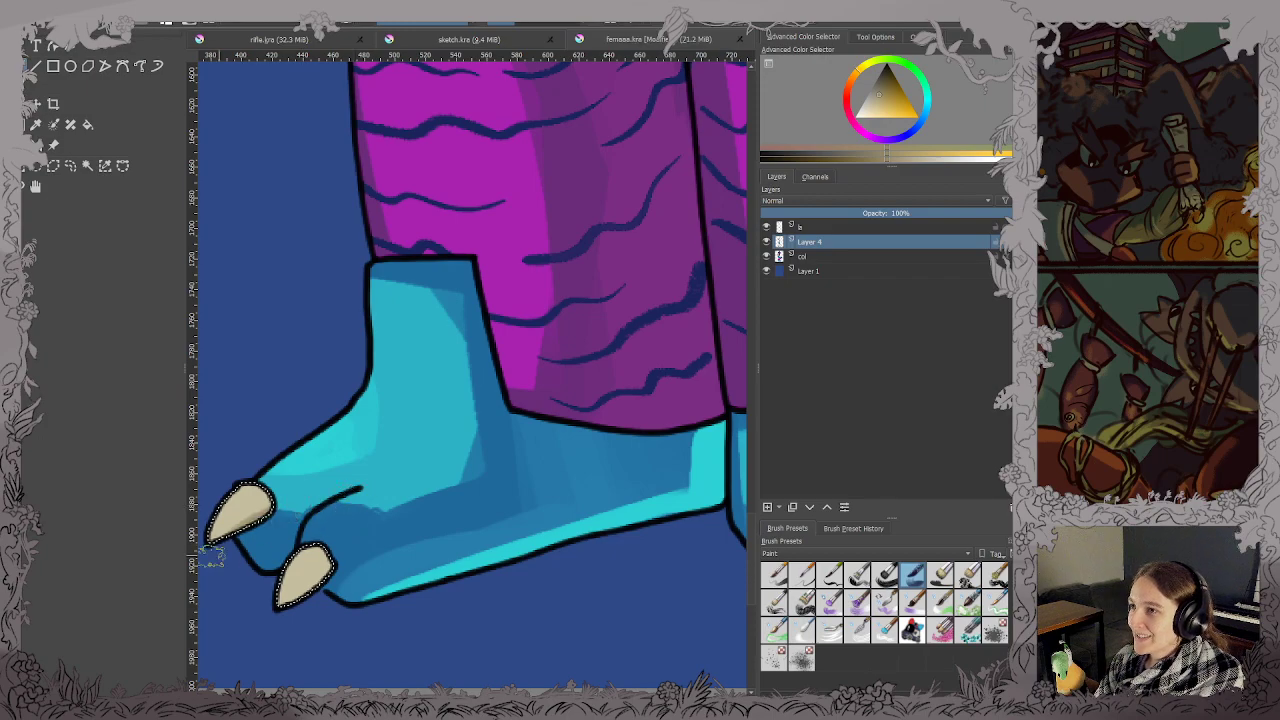
pyautogui.moveTo(211, 554); pyautogui.dragTo(228, 530)
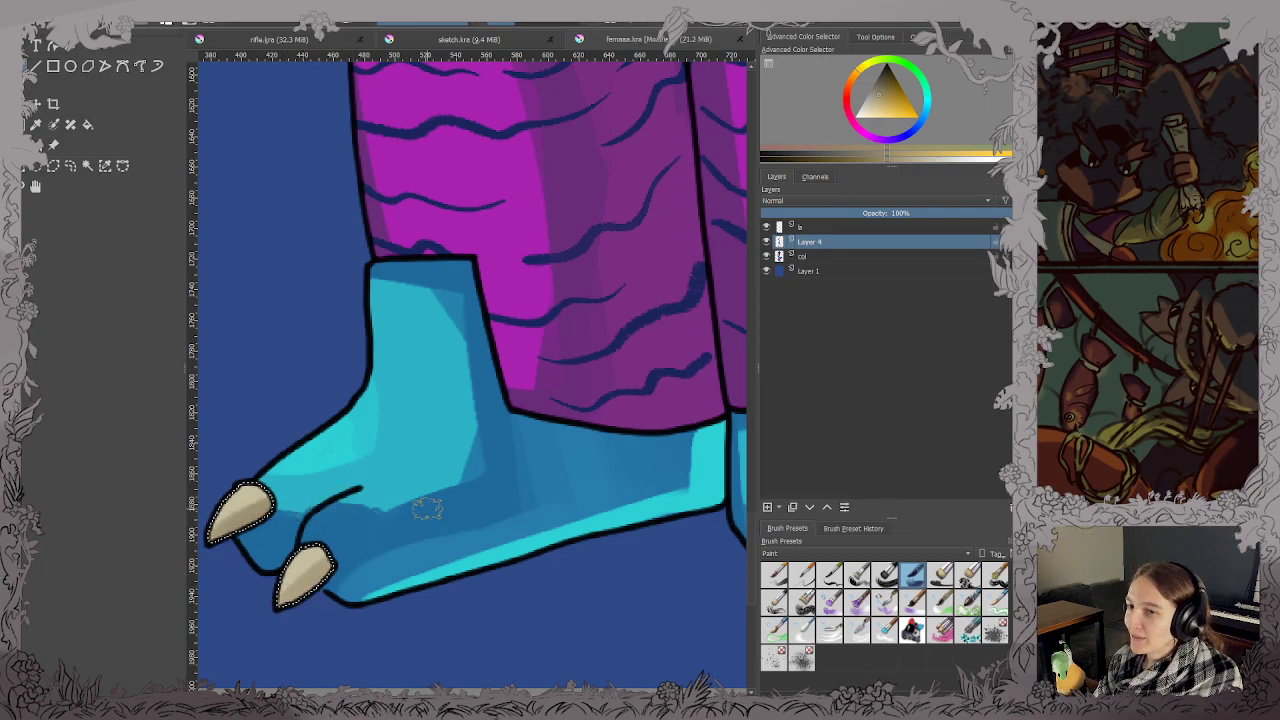
pyautogui.scroll(-5, 430, 508)
pyautogui.scroll(2, 511, 501)
pyautogui.scroll(3, 511, 501)
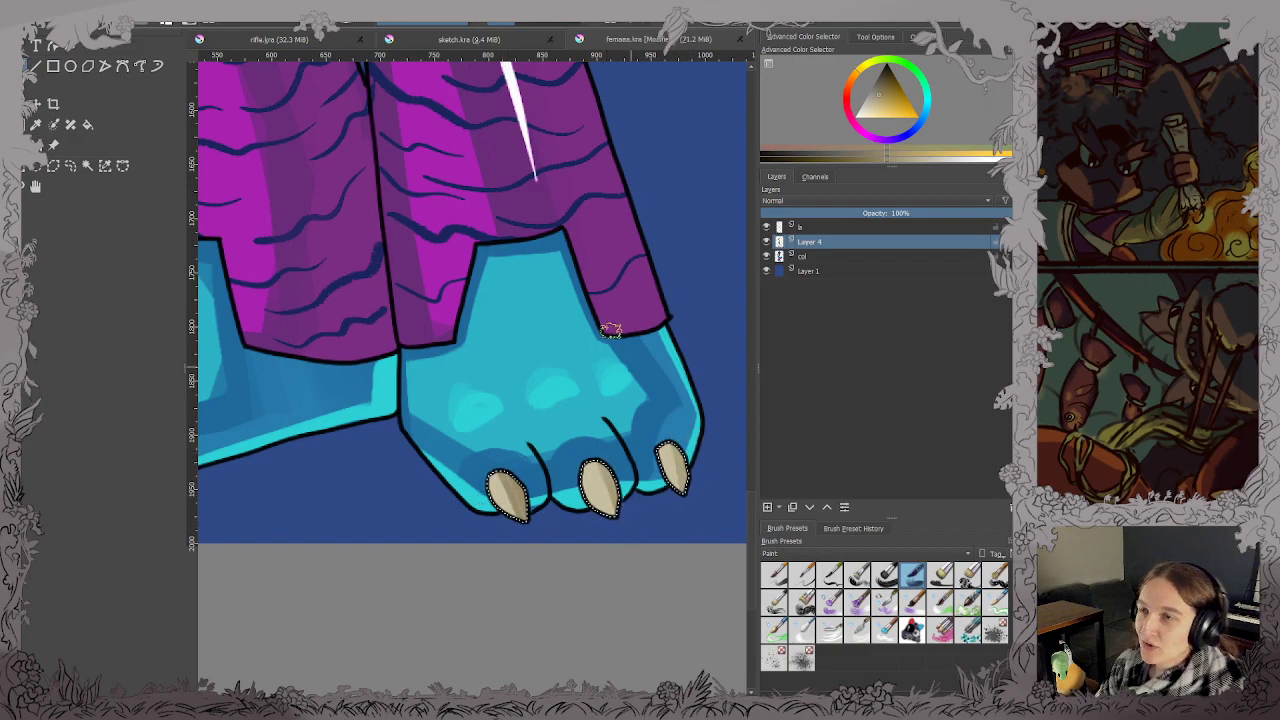
# Pick a slightly lighter beige mid-tone and paint it over the shading of the muzzle and chest panels.
pyautogui.scroll(-2, 585, 378)
pyautogui.moveTo(600, 433); pyautogui.dragTo(560, 628)
pyautogui.moveTo(440, 70); pyautogui.dragTo(522, 405)
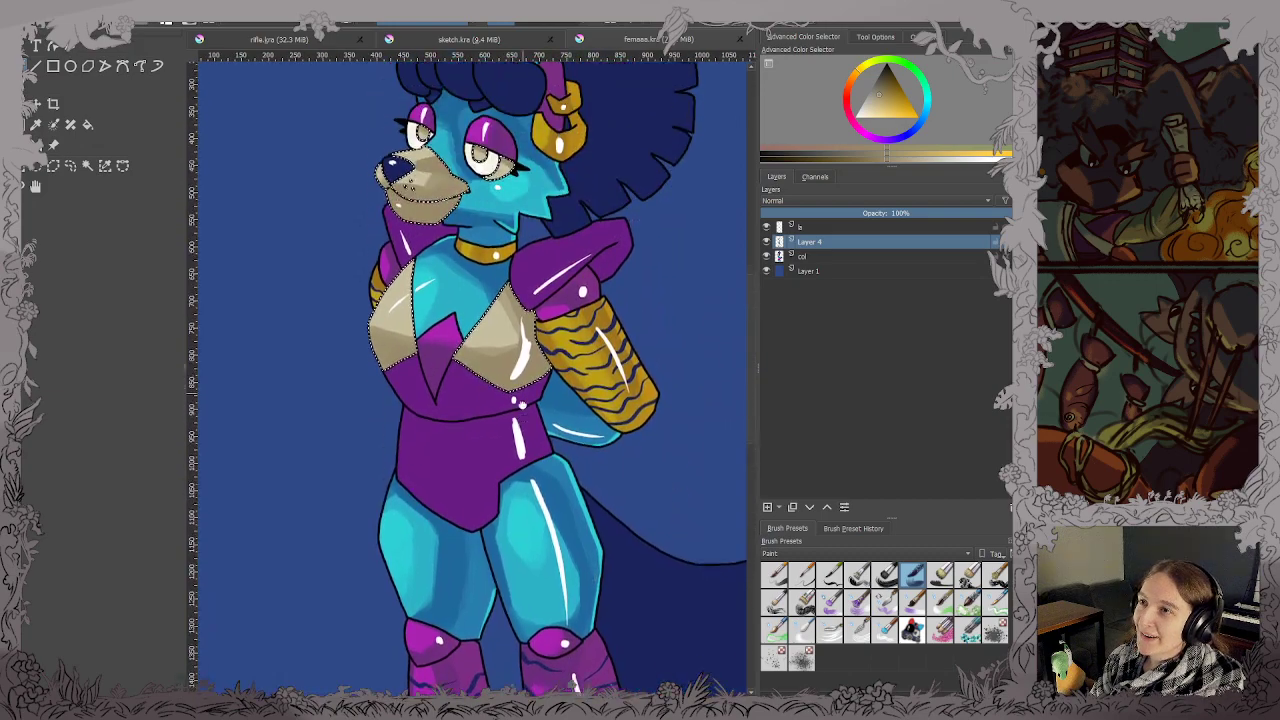
pyautogui.scroll(4, 432, 248)
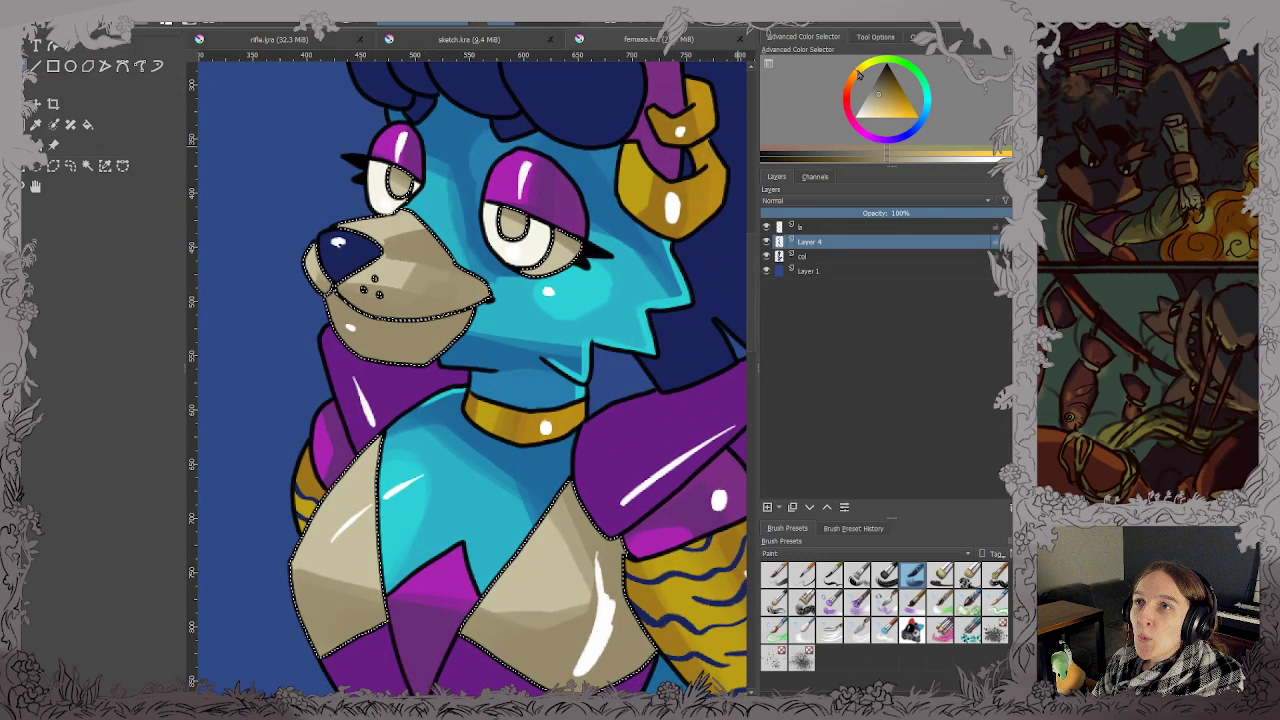
pyautogui.click(882, 104)
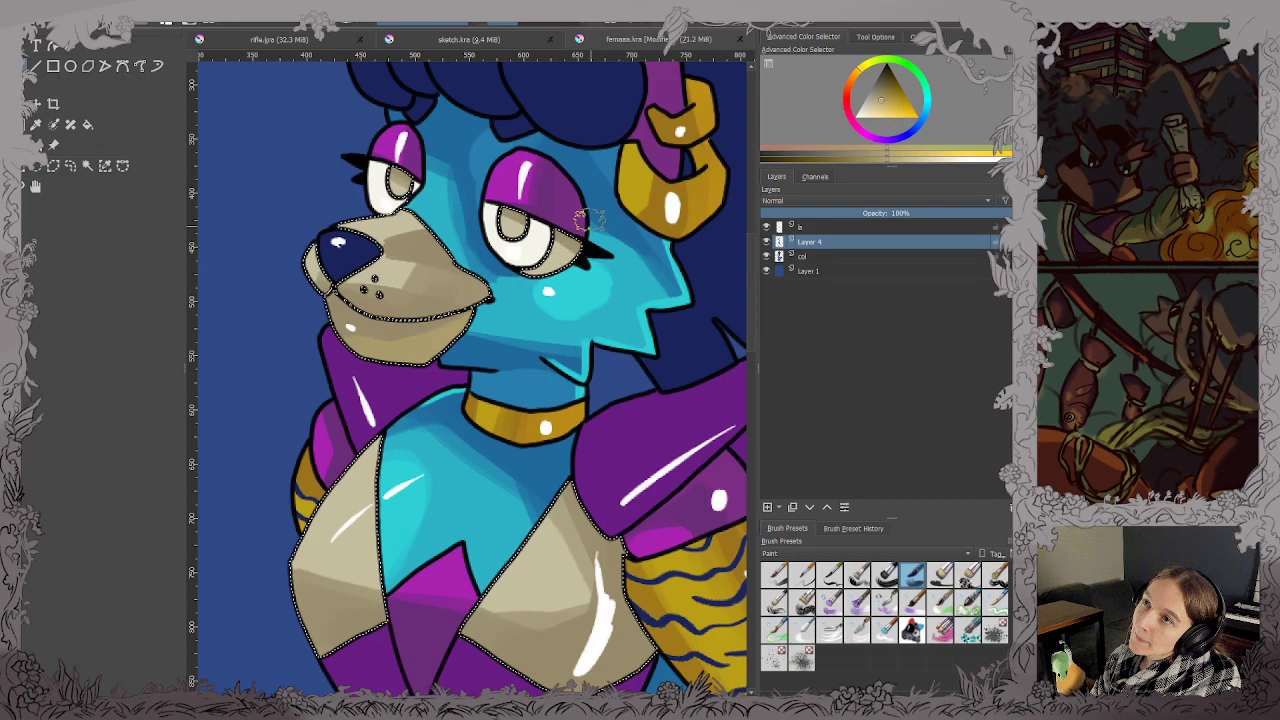
pyautogui.scroll(-1, 565, 245)
pyautogui.moveTo(527, 402); pyautogui.dragTo(480, 388)
pyautogui.scroll(-1, 480, 388)
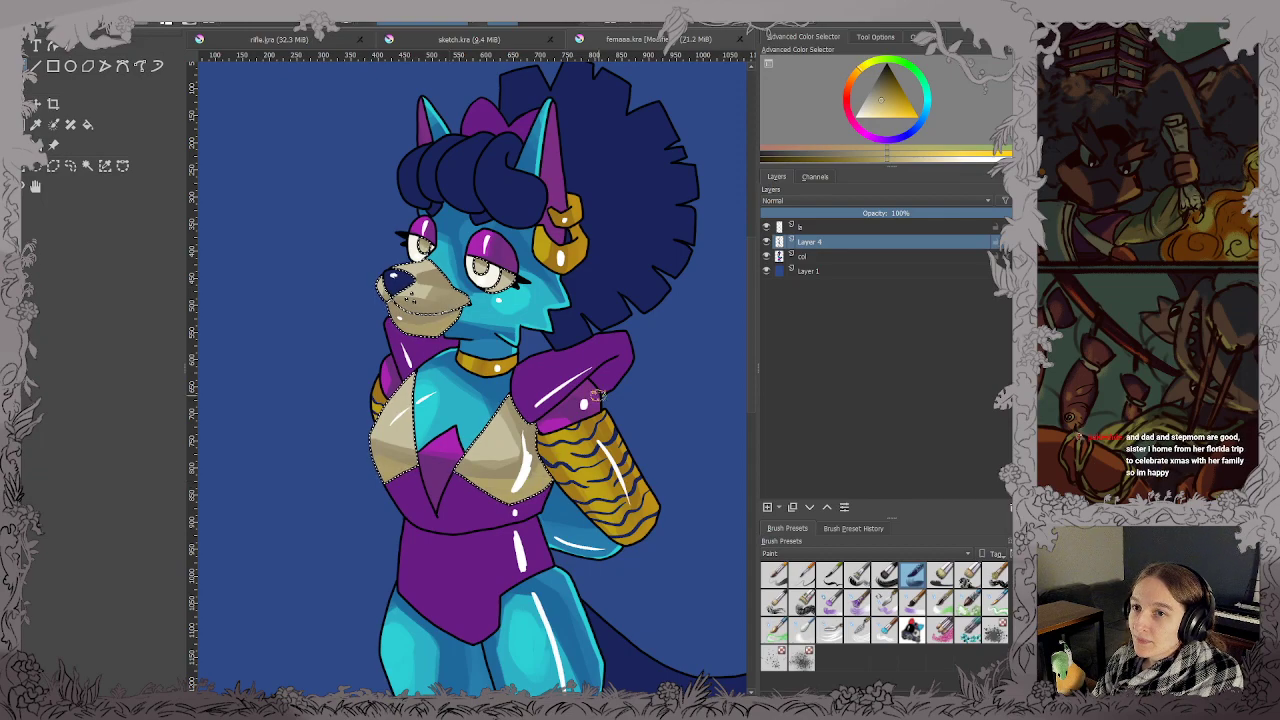
# Paint the beige mid-tone on the claws of both feet.
pyautogui.scroll(-3, 640, 420)
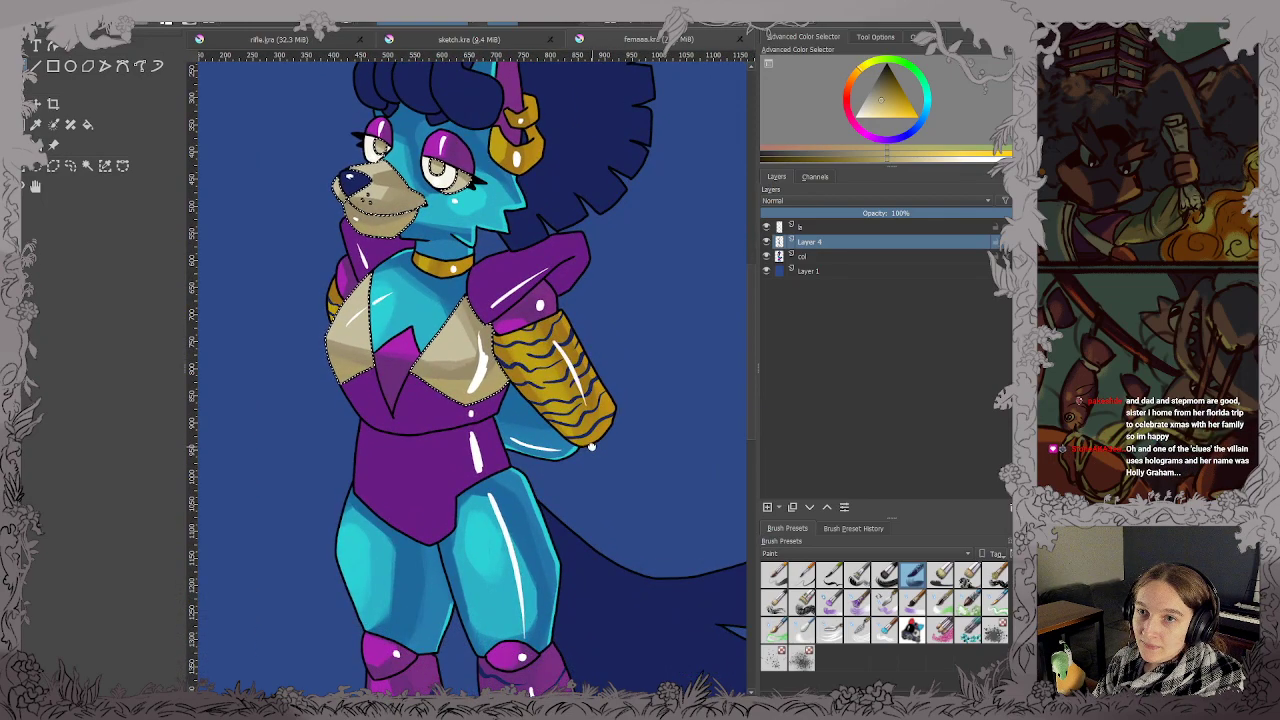
pyautogui.scroll(-2, 606, 330)
pyautogui.scroll(1, 531, 543)
pyautogui.moveTo(531, 549); pyautogui.dragTo(481, 218)
pyautogui.moveTo(514, 429); pyautogui.dragTo(557, 372)
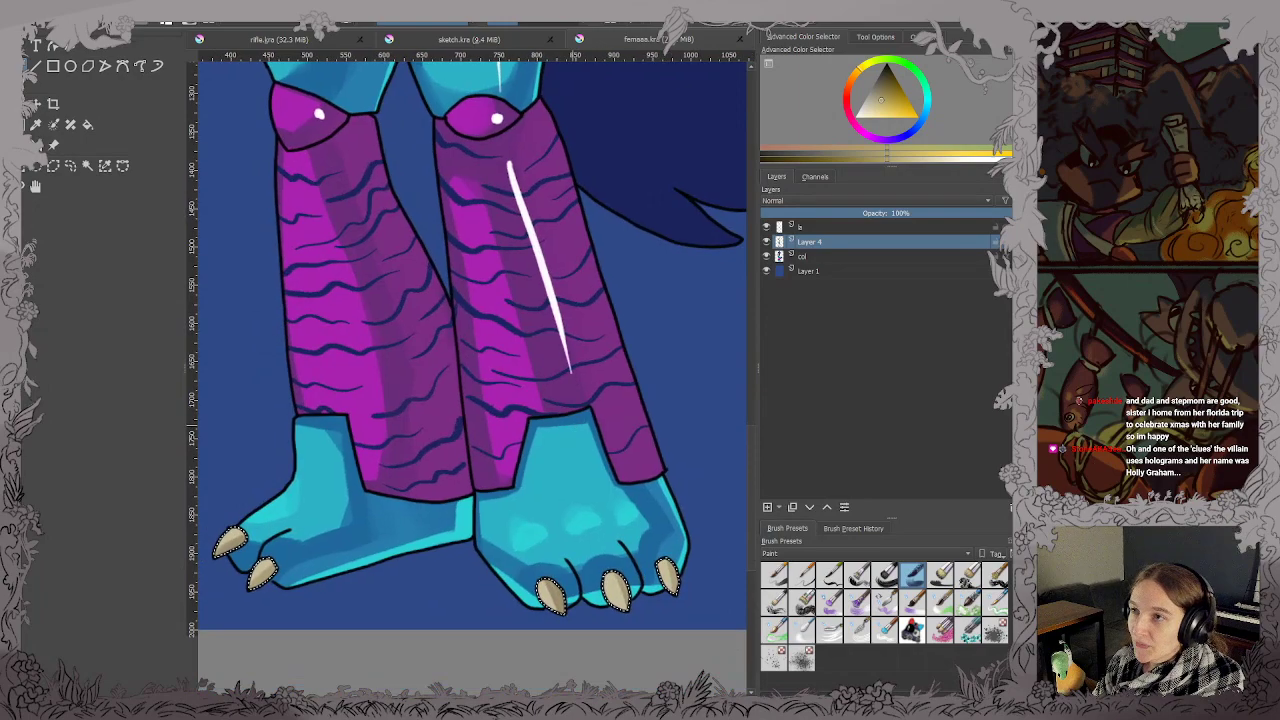
pyautogui.moveTo(229, 633); pyautogui.dragTo(257, 633)
pyautogui.scroll(-1, 256, 632)
pyautogui.scroll(3, 256, 632)
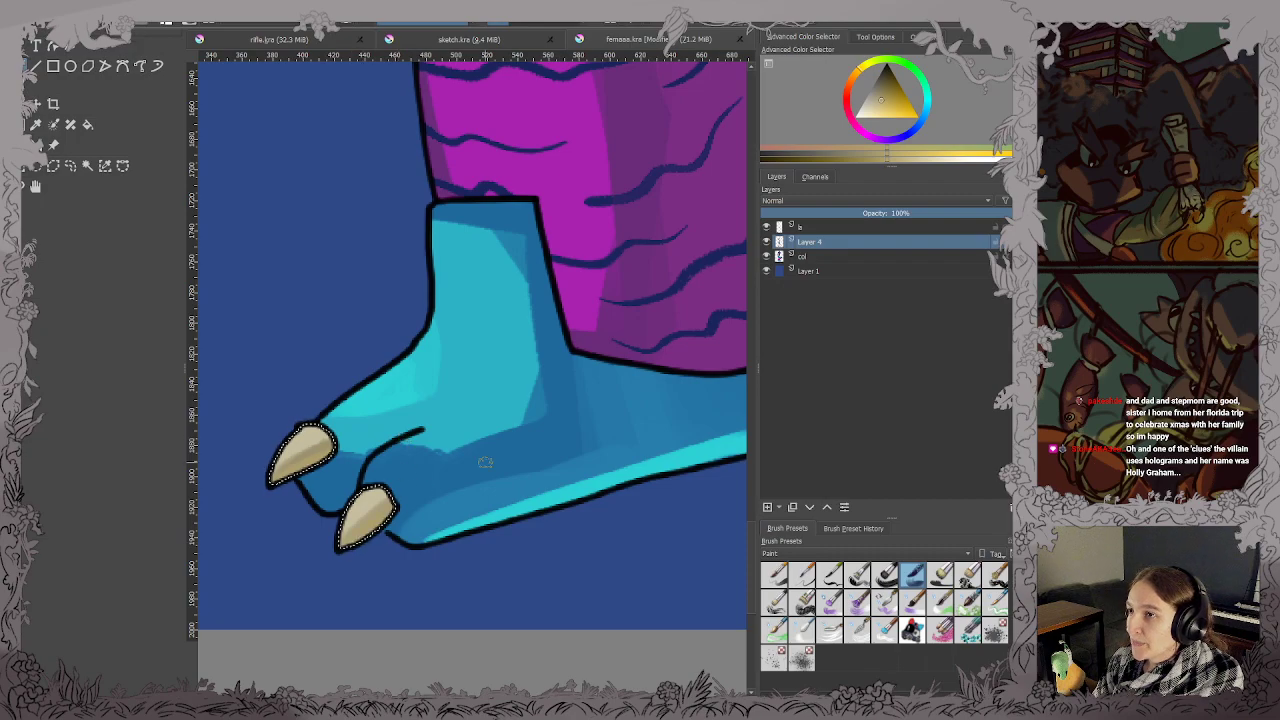
pyautogui.scroll(-2, 483, 462)
pyautogui.moveTo(507, 459); pyautogui.dragTo(220, 448)
pyautogui.scroll(2, 574, 471)
pyautogui.moveTo(276, 486); pyautogui.dragTo(483, 406)
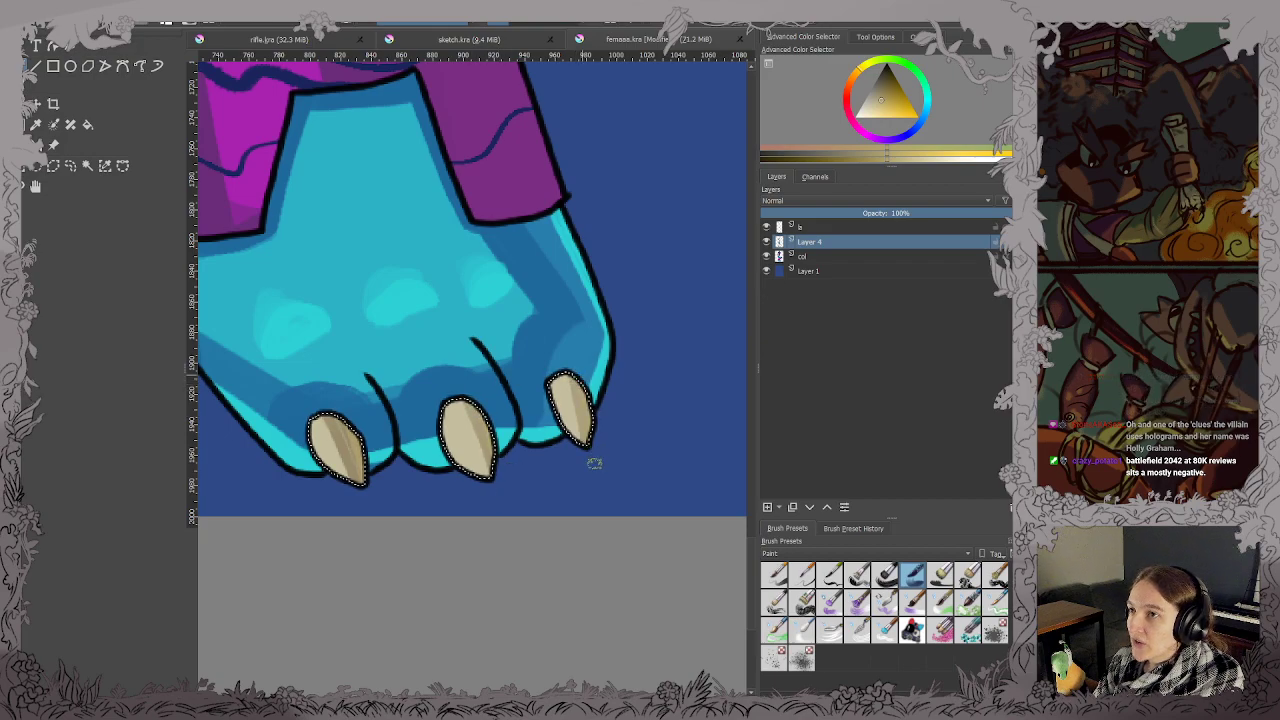
pyautogui.scroll(-1, 535, 318)
pyautogui.moveTo(458, 191); pyautogui.dragTo(504, 467)
pyautogui.scroll(4, 503, 467)
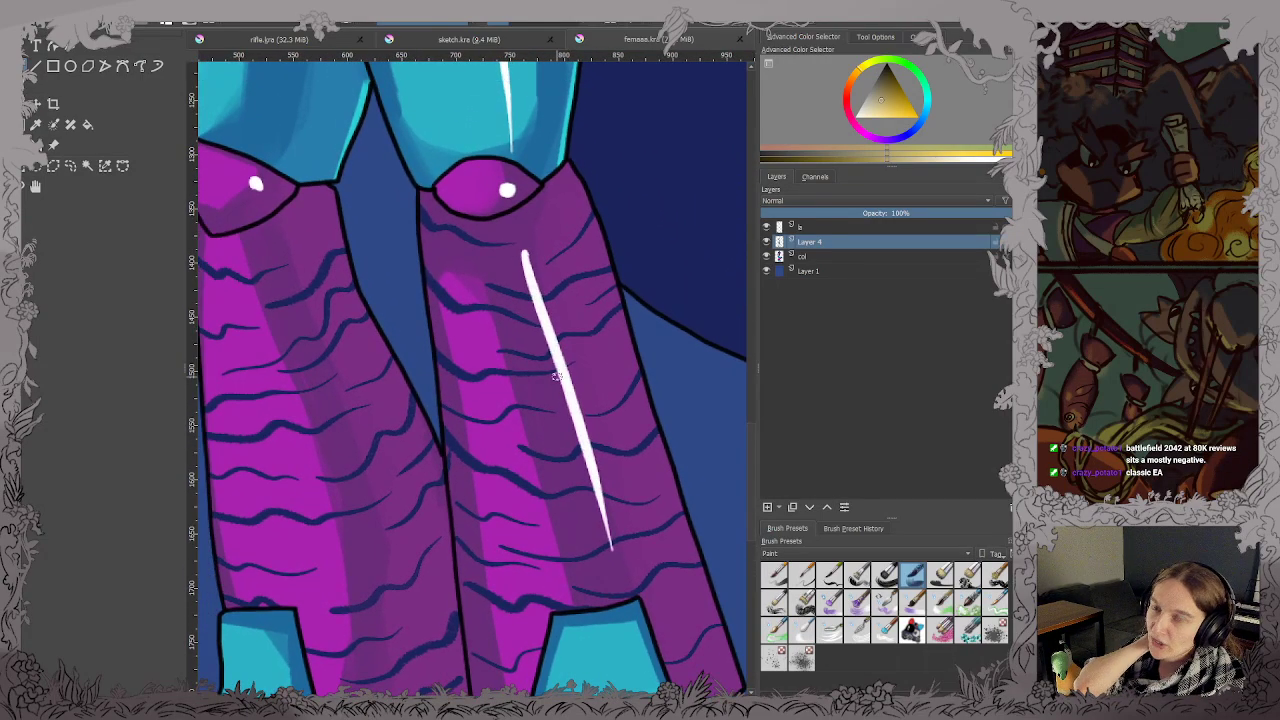
pyautogui.press('2')
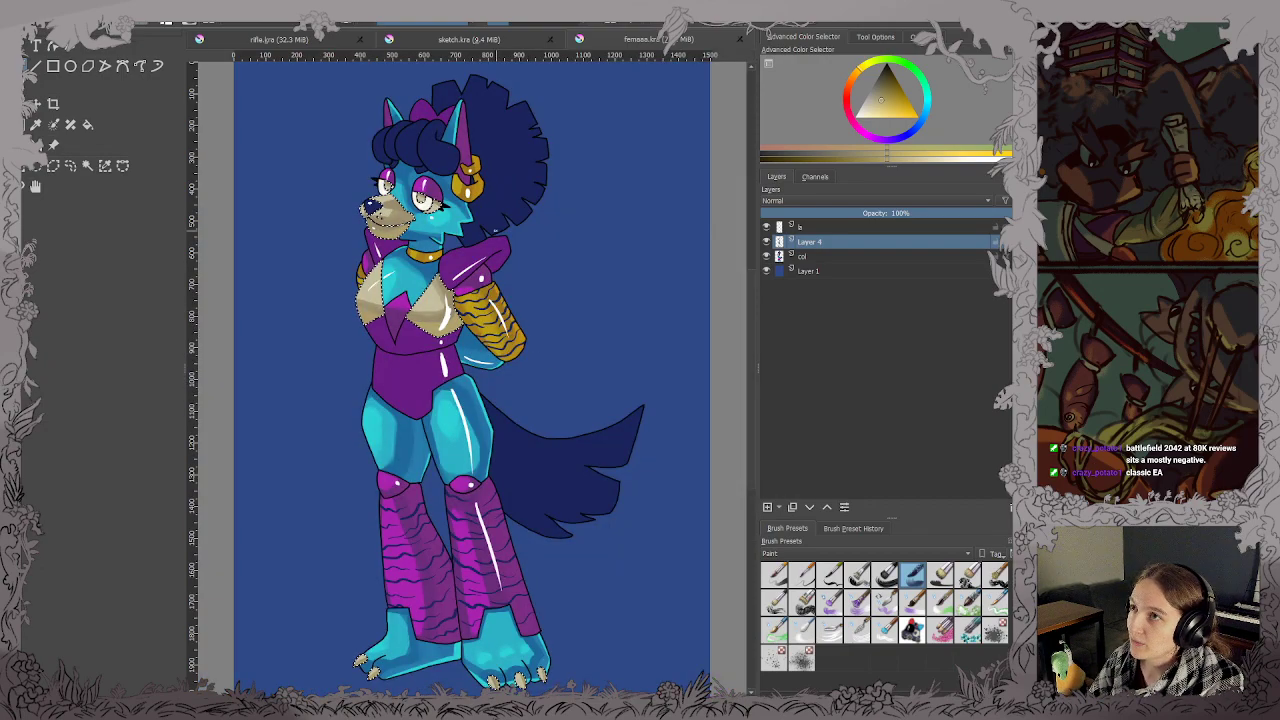
pyautogui.scroll(4, 472, 186)
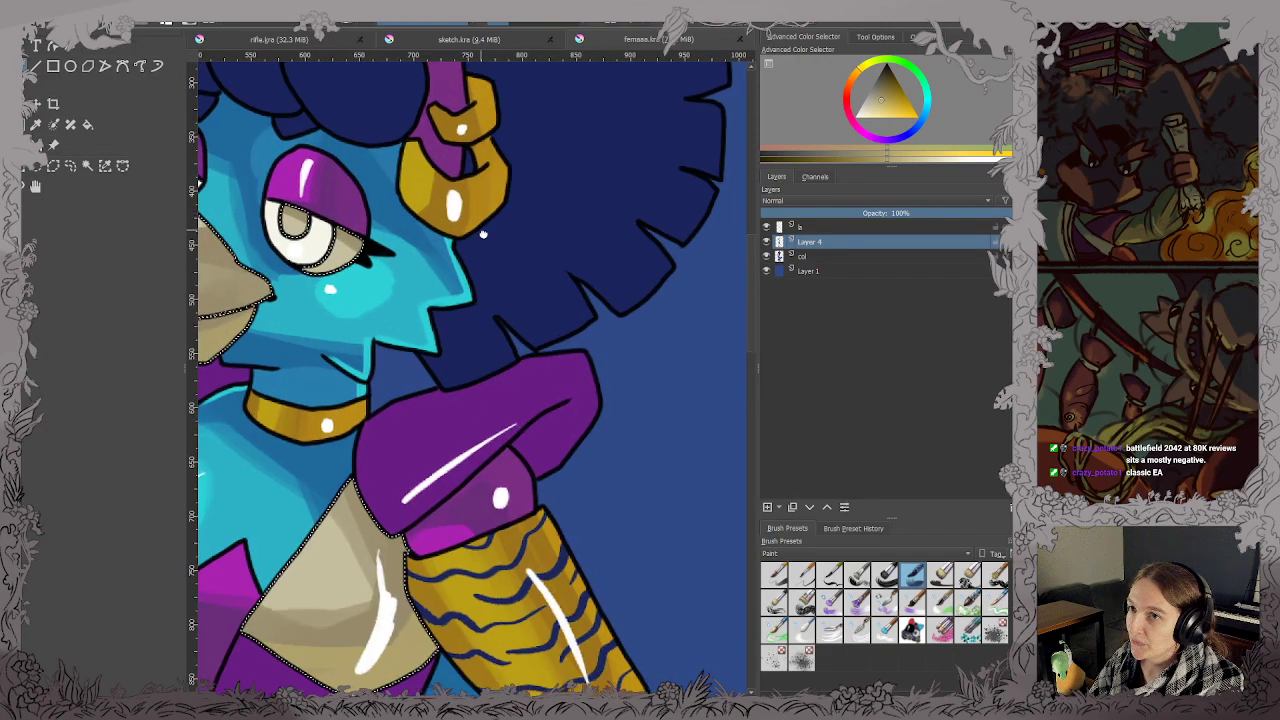
# Clear the selection around the beige parts and bring the whole character into view.
pyautogui.moveTo(433, 274); pyautogui.dragTo(530, 309)
pyautogui.scroll(-1, 518, 309)
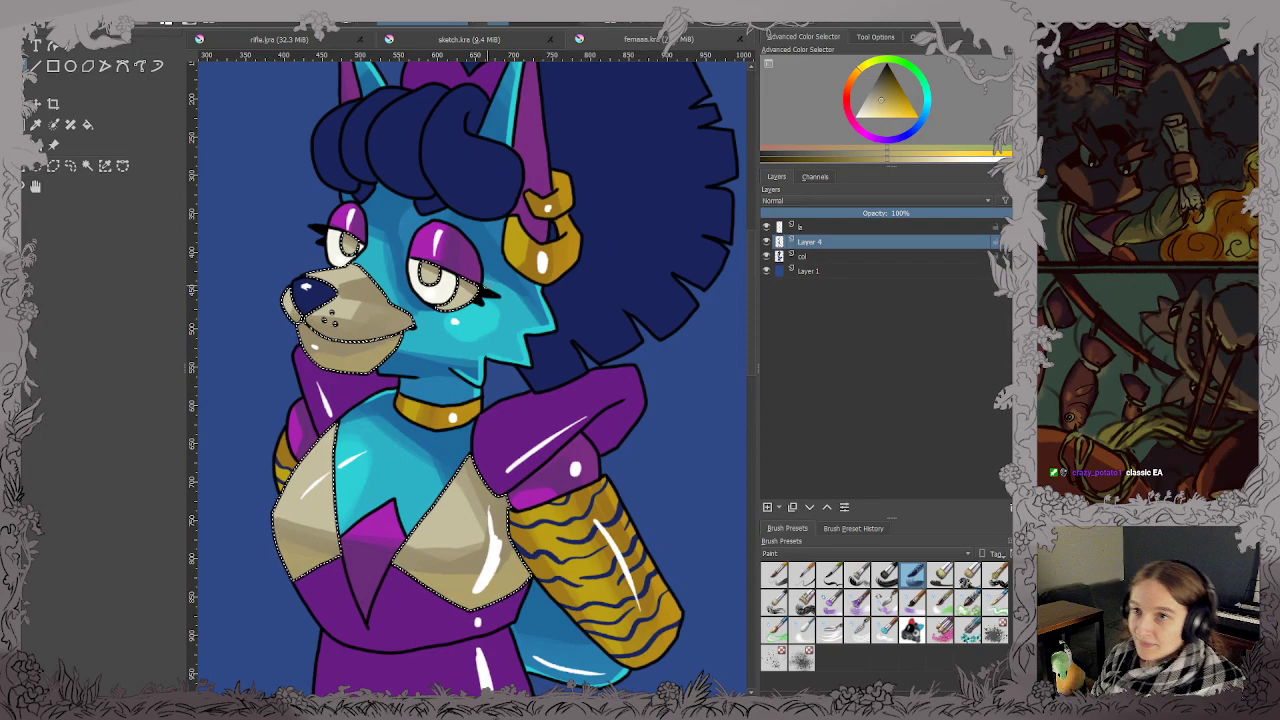
pyautogui.scroll(-1, 466, 344)
pyautogui.moveTo(474, 408); pyautogui.dragTo(498, 424)
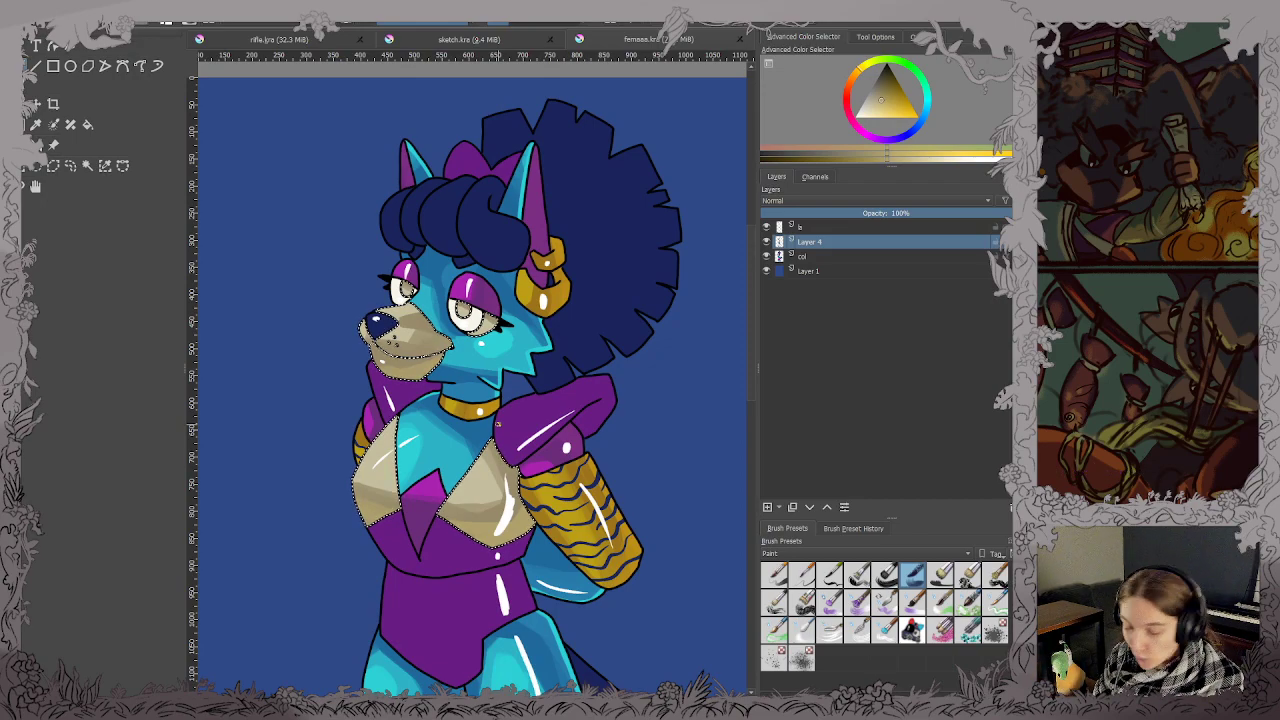
pyautogui.hotkey('ctrl', 'shift', 'a')
pyautogui.press('-')
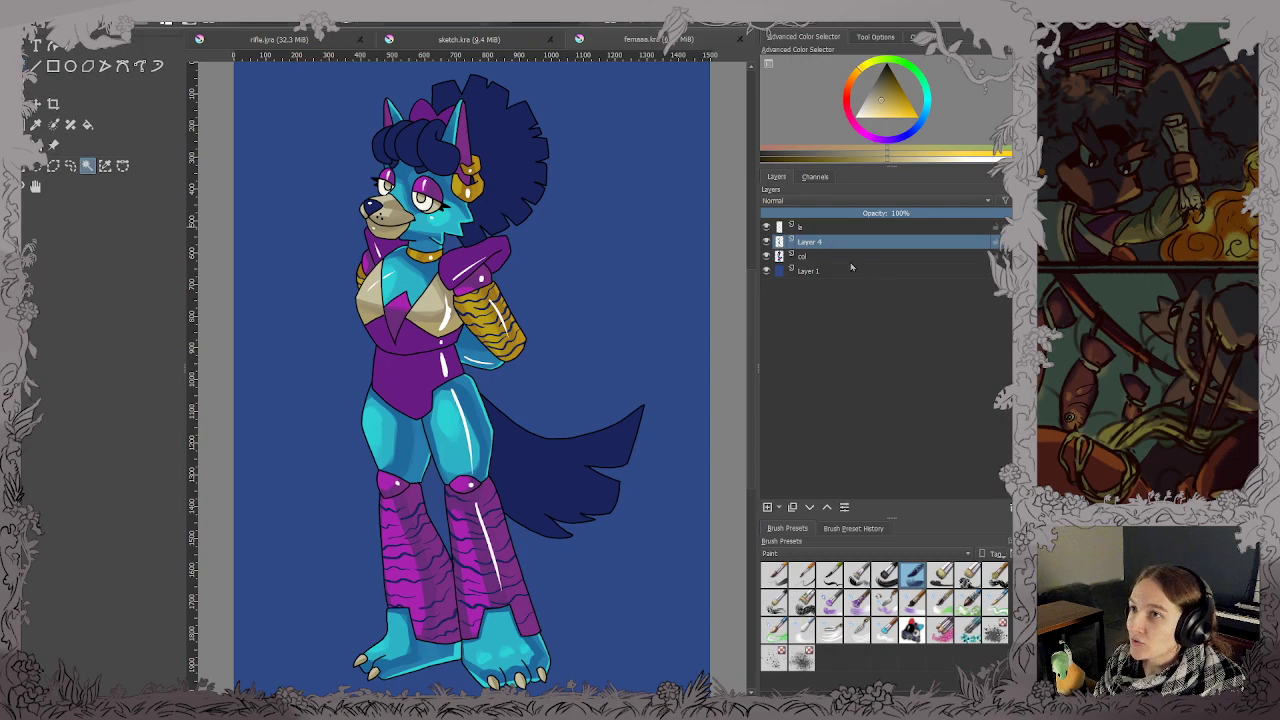
# Compare the character with and without the shading on Layer 4, leaving the layer visible.
pyautogui.click(767, 243)
pyautogui.press('+')
pyautogui.press('+')
pyautogui.press('+')
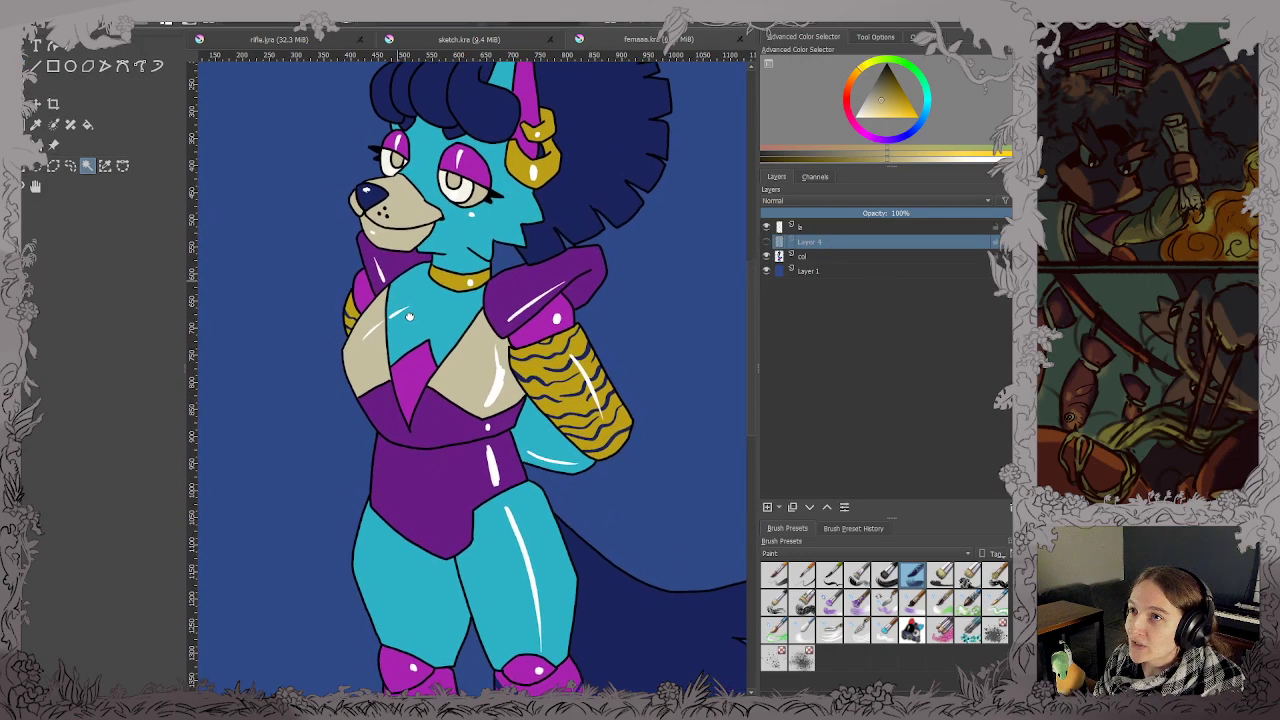
pyautogui.scroll(-2, 566, 261)
pyautogui.press('2')
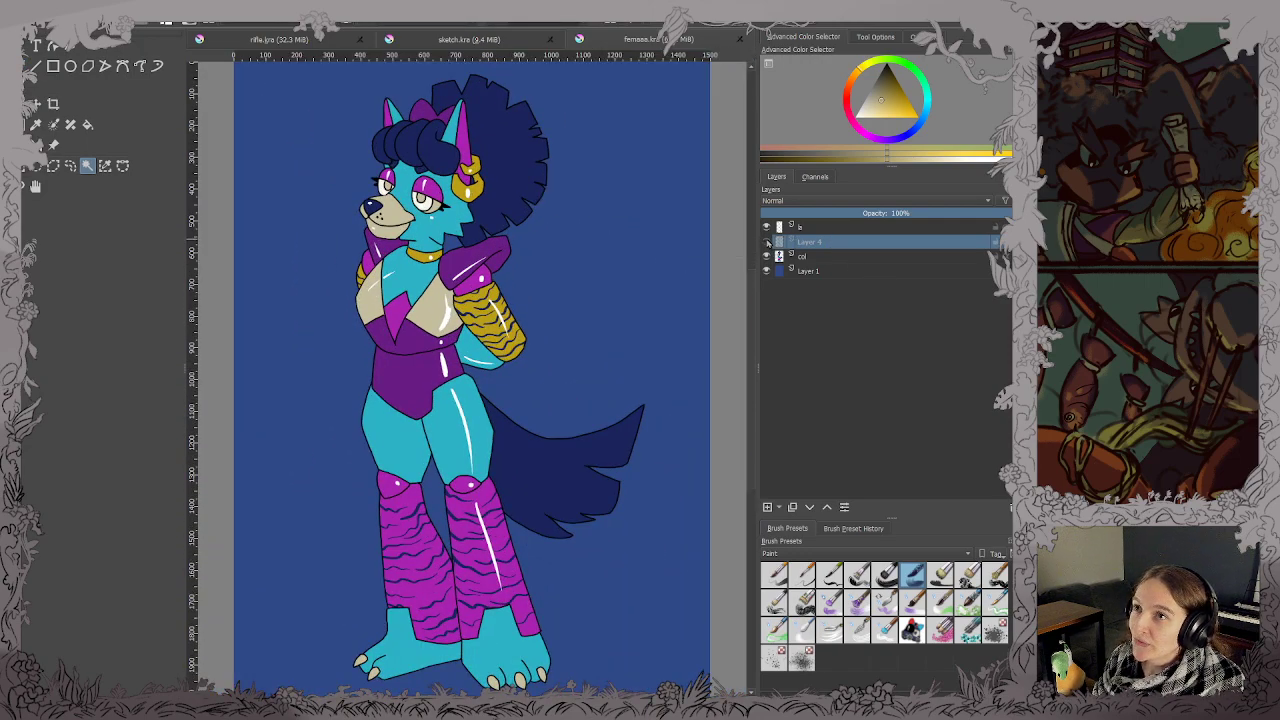
pyautogui.click(767, 243)
pyautogui.click(767, 243)
pyautogui.click(767, 243)
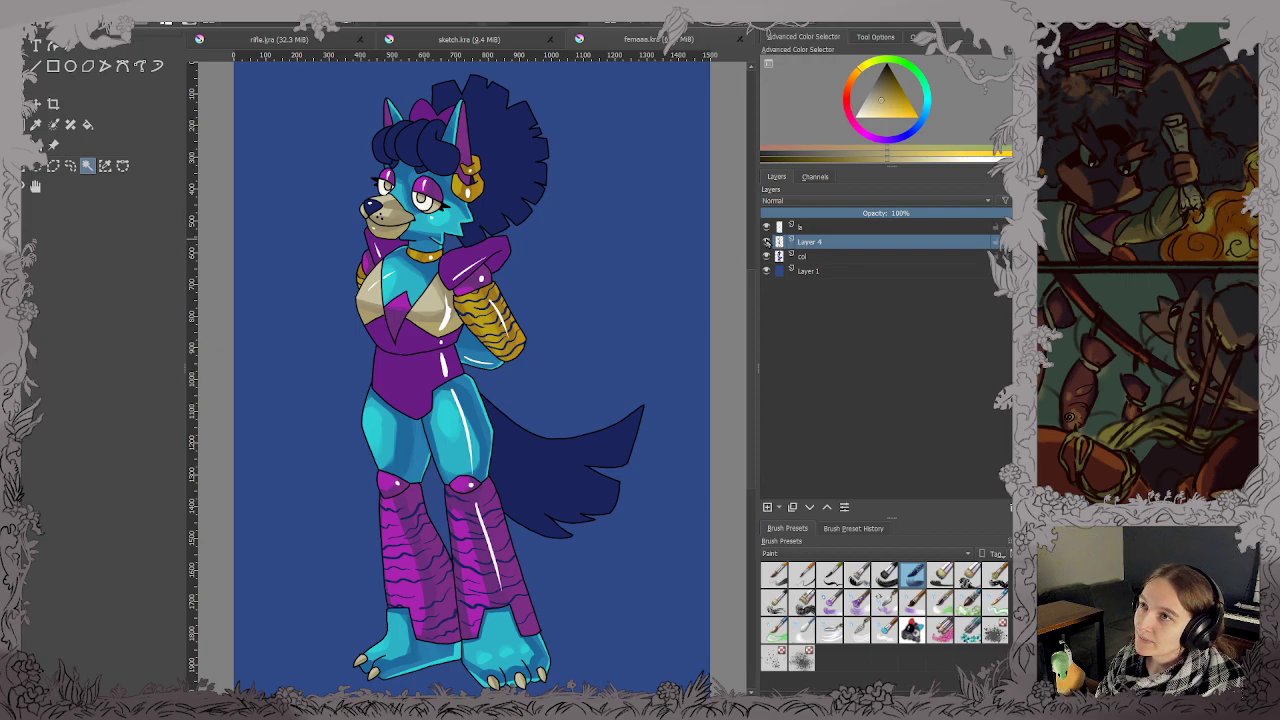
pyautogui.press('+')
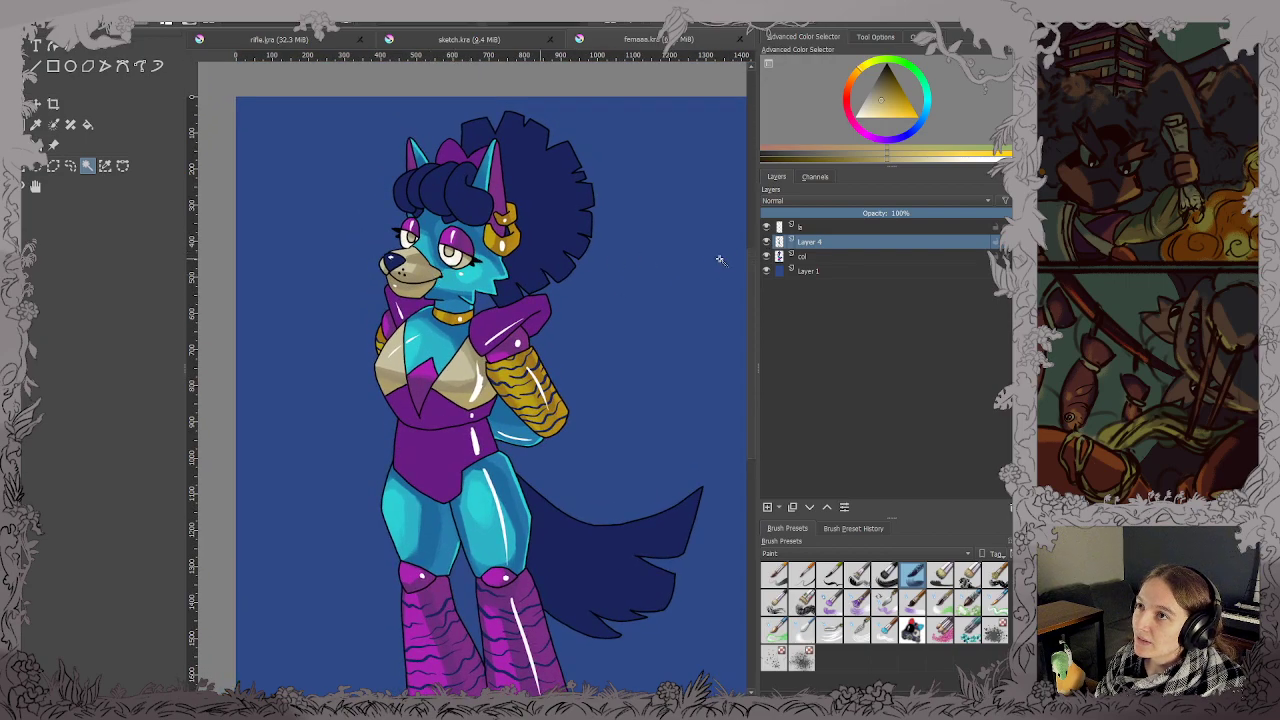
# Select the navy hair, nose and tail while the line art and background layers are temporarily hidden.
pyautogui.click(767, 229)
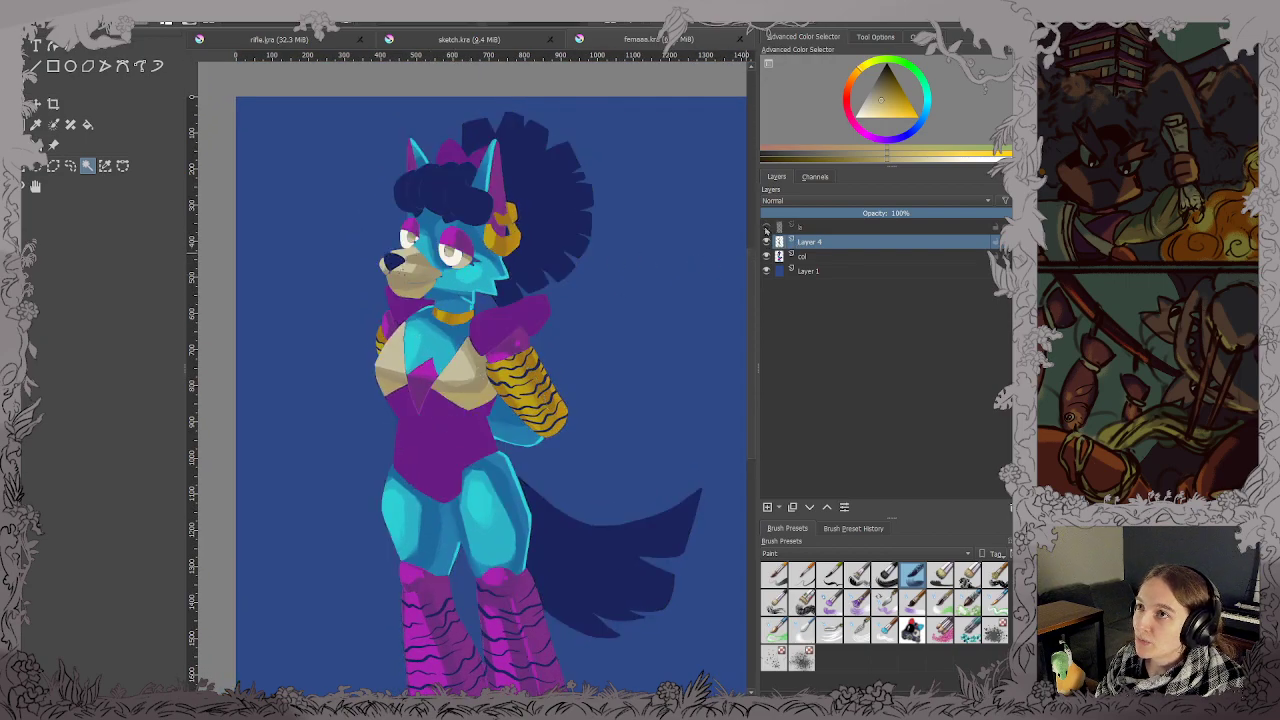
pyautogui.click(767, 272)
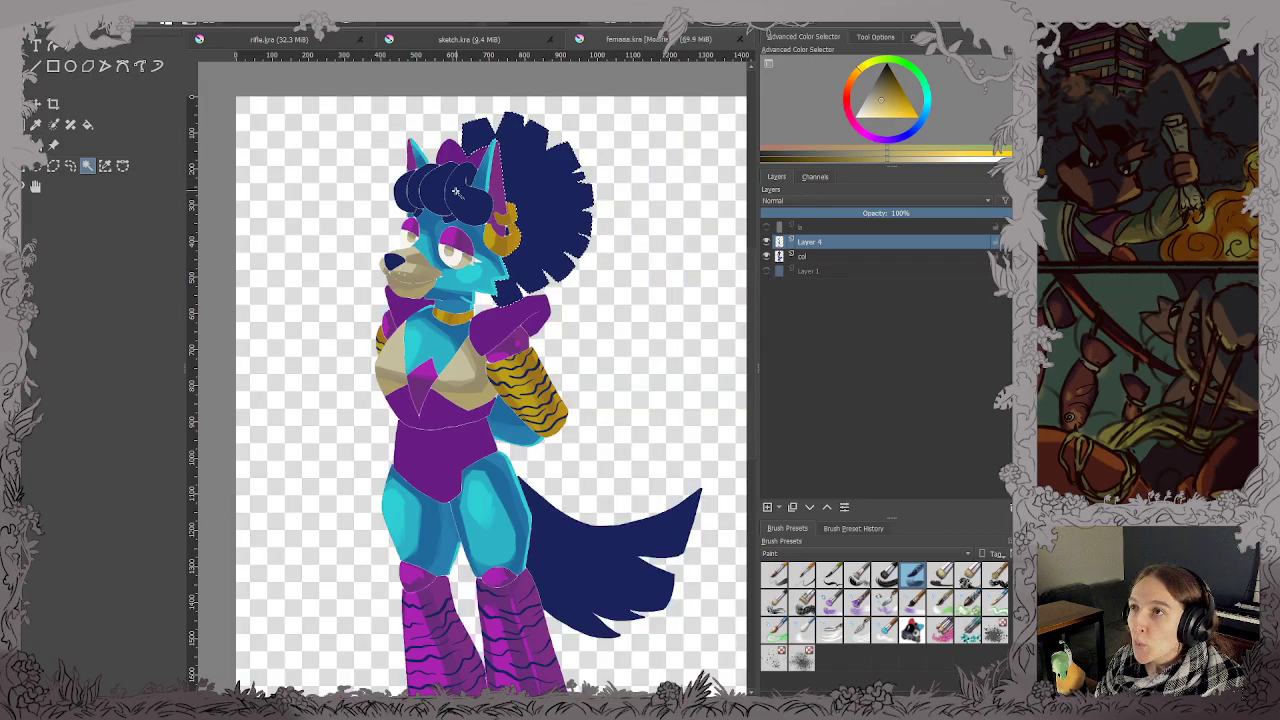
pyautogui.scroll(3, 406, 222)
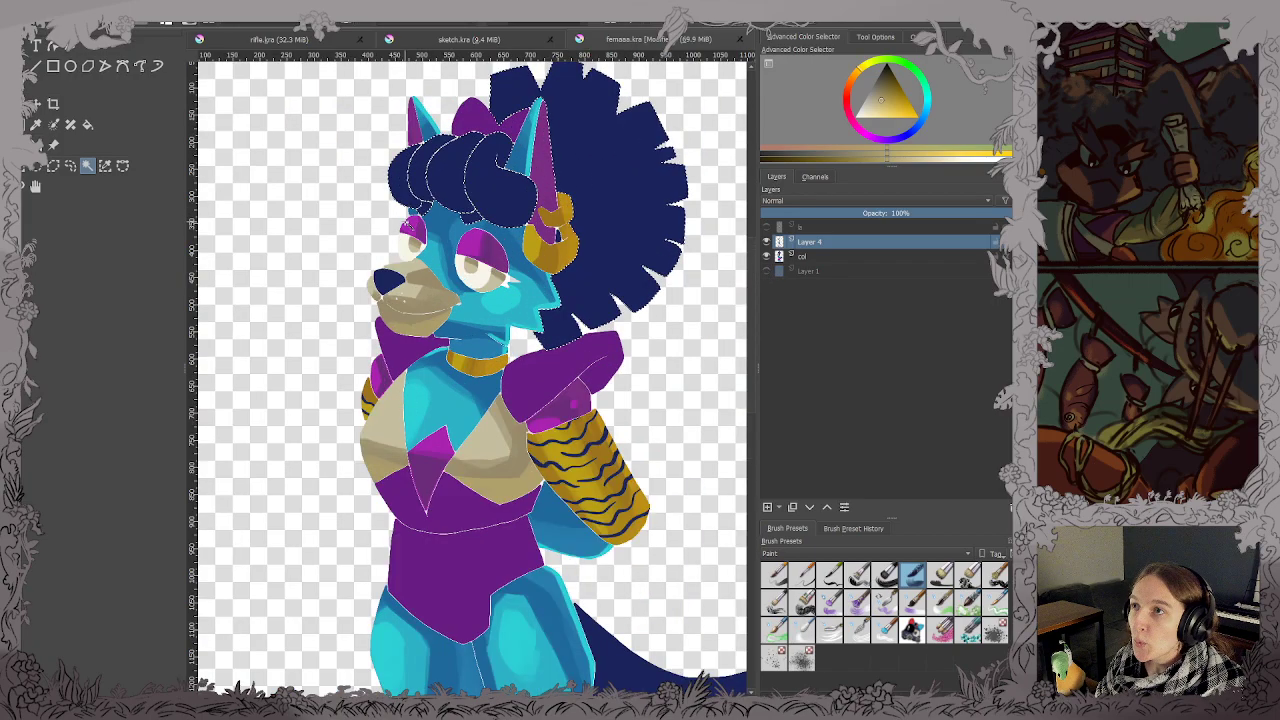
pyautogui.scroll(-4, 381, 331)
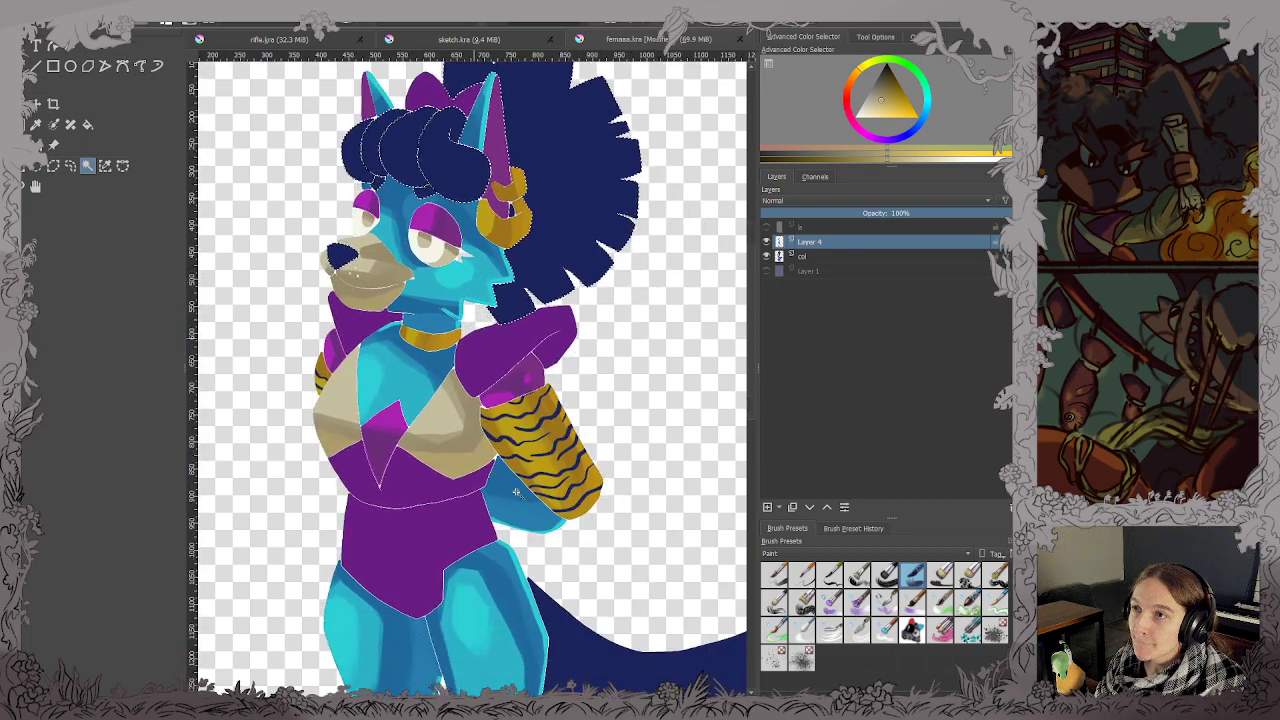
pyautogui.scroll(-3, 576, 640)
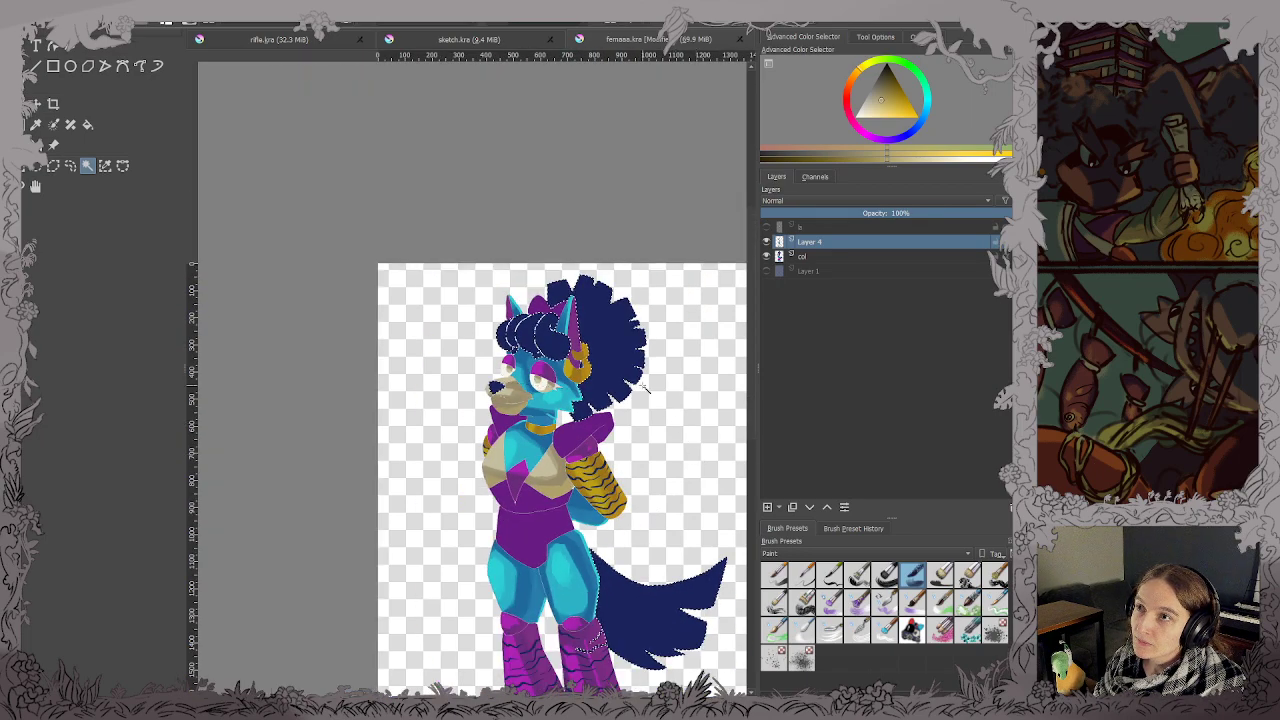
pyautogui.scroll(2, 615, 550)
pyautogui.moveTo(617, 554); pyautogui.dragTo(545, 464)
pyautogui.click(766, 227)
pyautogui.click(766, 270)
# Sample the hair's navy, choose a darker shade, paint shadows over the front curls and afro, and save the file.
pyautogui.moveTo(470, 210); pyautogui.dragTo(495, 506)
pyautogui.scroll(1, 482, 285)
pyautogui.press('b')
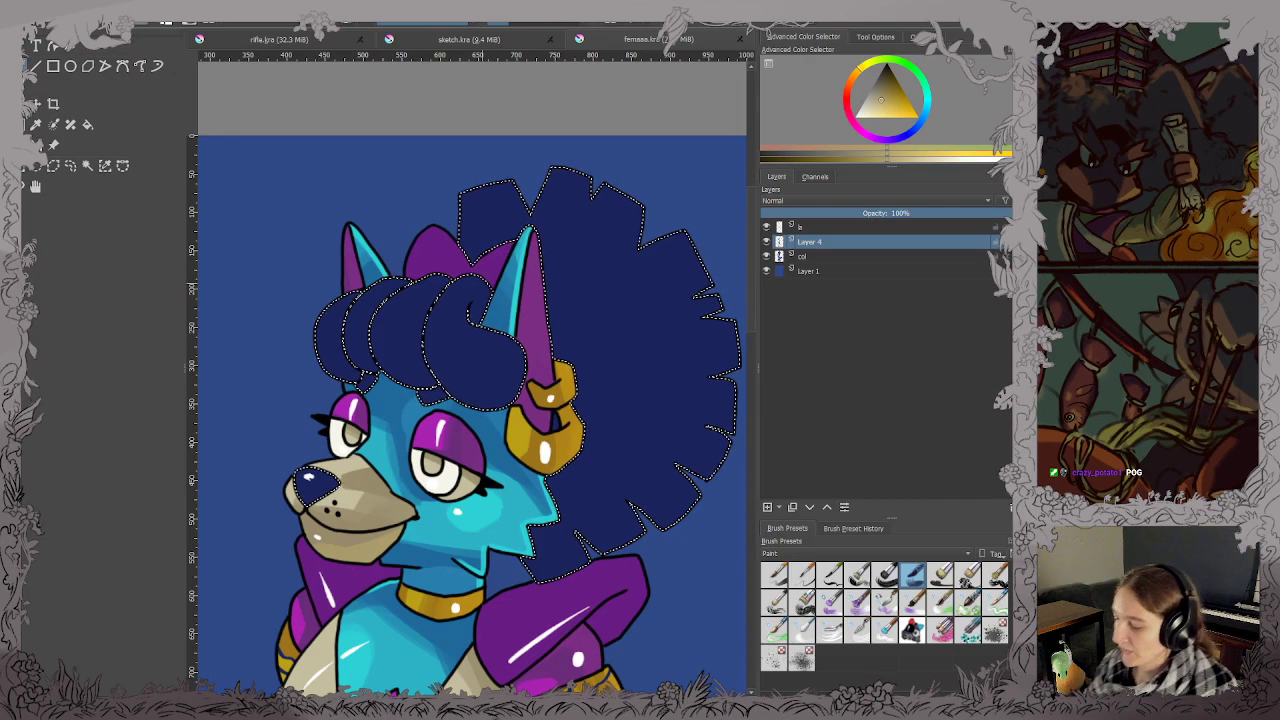
pyautogui.keyDown('ctrl'); pyautogui.click(495, 348); pyautogui.keyUp('ctrl')
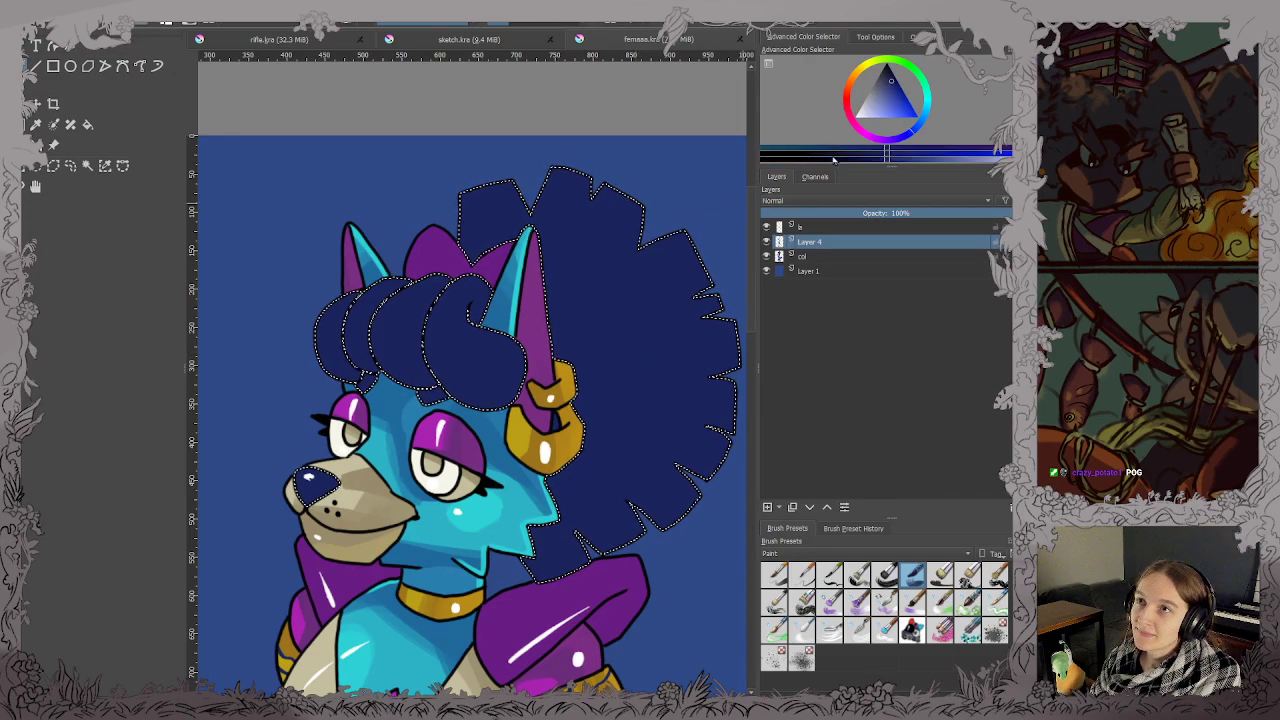
pyautogui.click(889, 75)
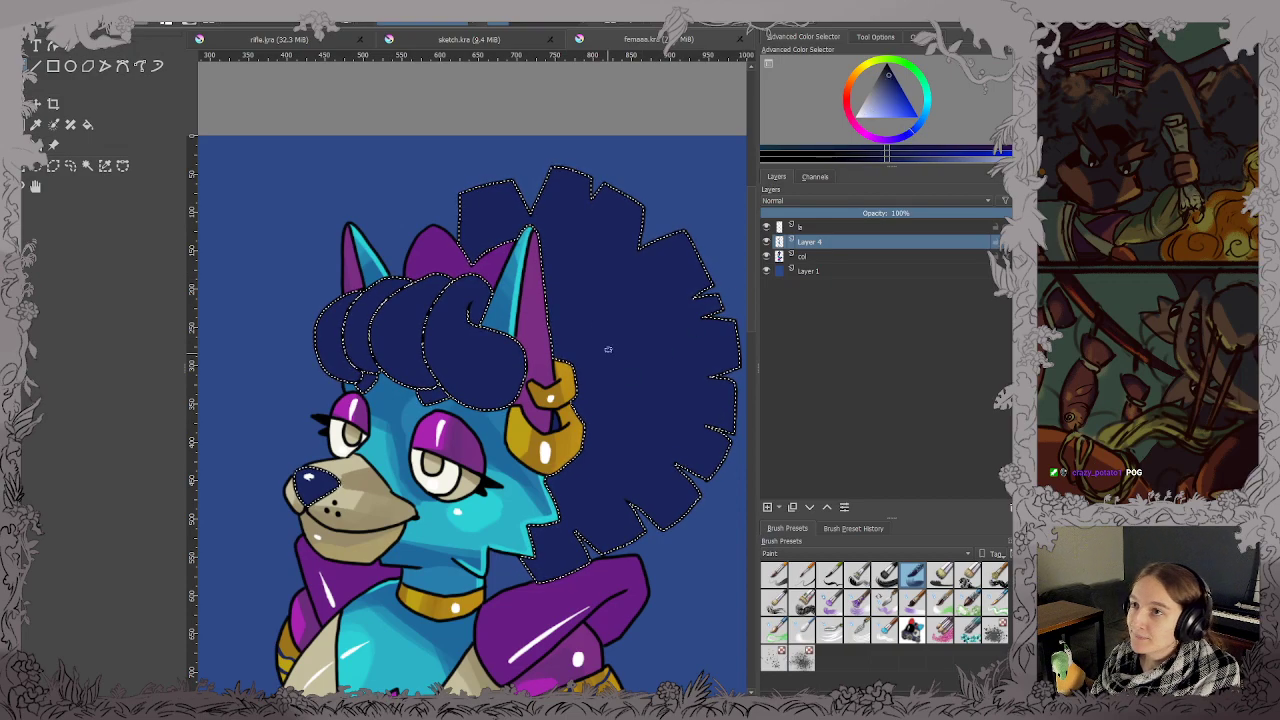
pyautogui.moveTo(435, 333)
pyautogui.mouseDown()
pyautogui.moveTo(308, 353)
pyautogui.moveTo(506, 394)
pyautogui.moveTo(389, 374)
pyautogui.moveTo(349, 349)
pyautogui.moveTo(505, 348)
pyautogui.moveTo(393, 344)
pyautogui.moveTo(492, 346)
pyautogui.moveTo(449, 350)
pyautogui.moveTo(387, 271)
pyautogui.mouseUp()
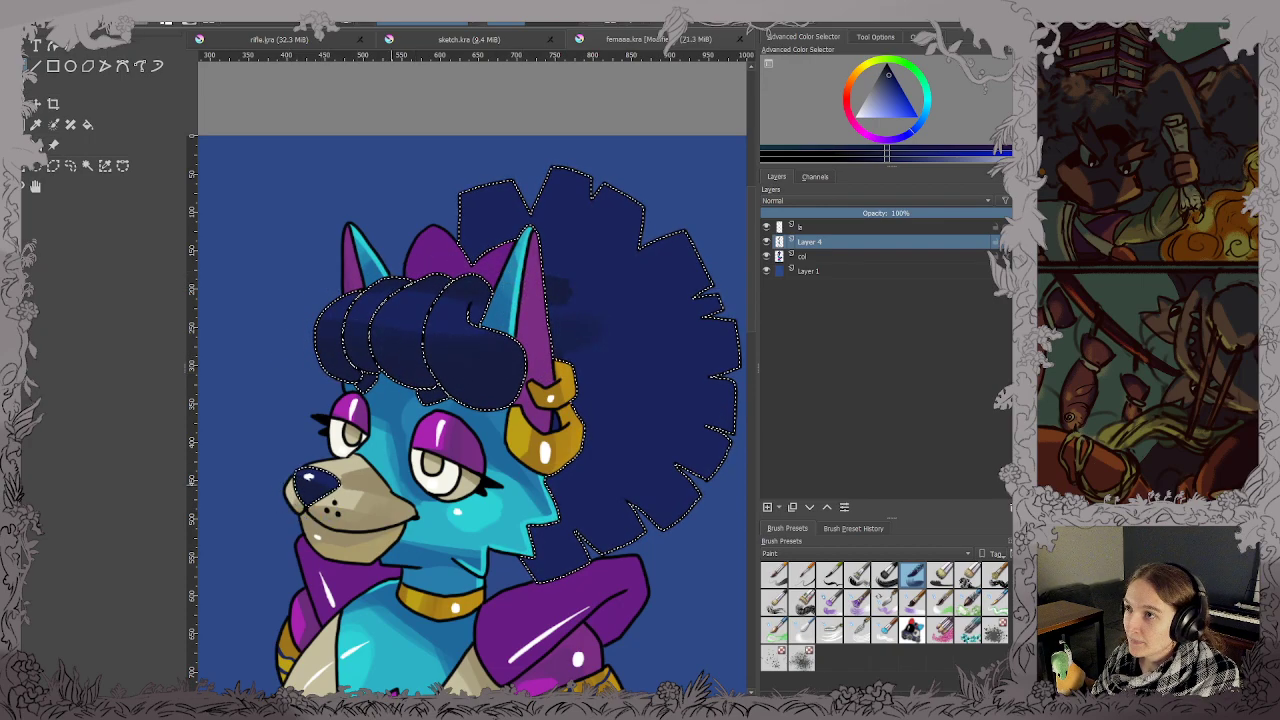
pyautogui.hotkey('ctrl', 's')
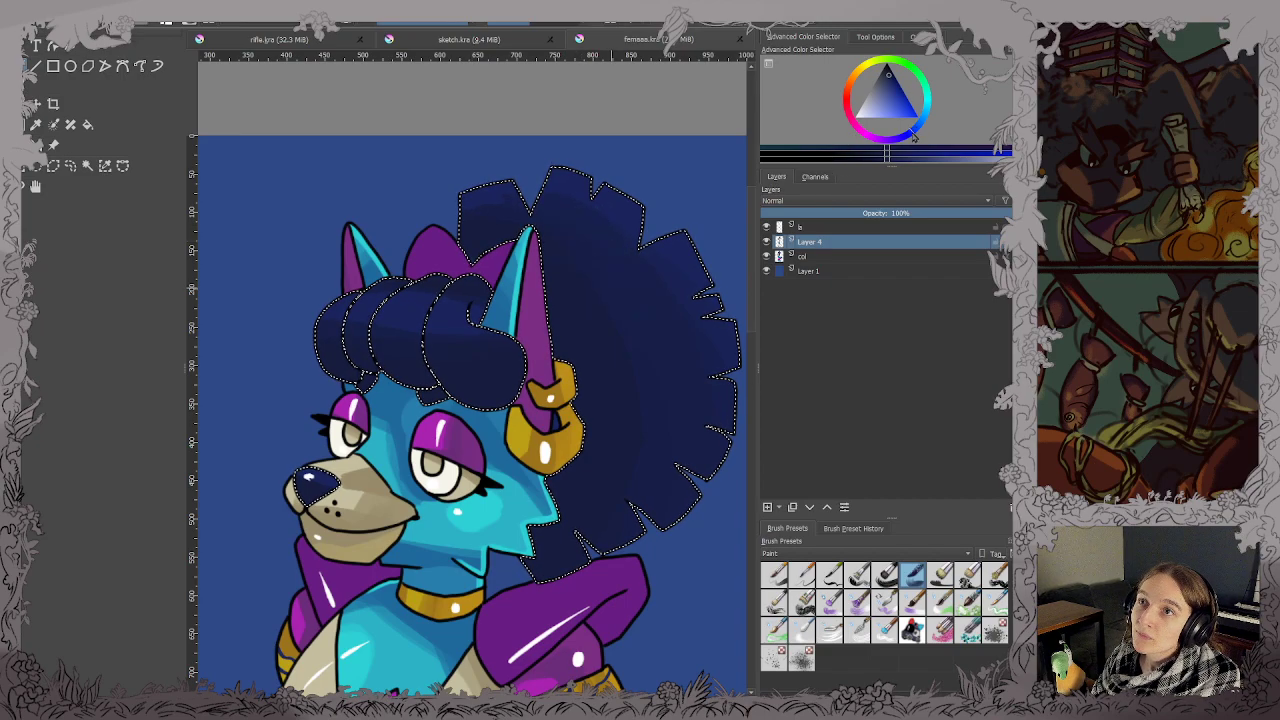
# Choose a slightly more purple dark blue and paint small curved hair strokes across the front curls and afro, saving the file along the way.
pyautogui.click(887, 80)
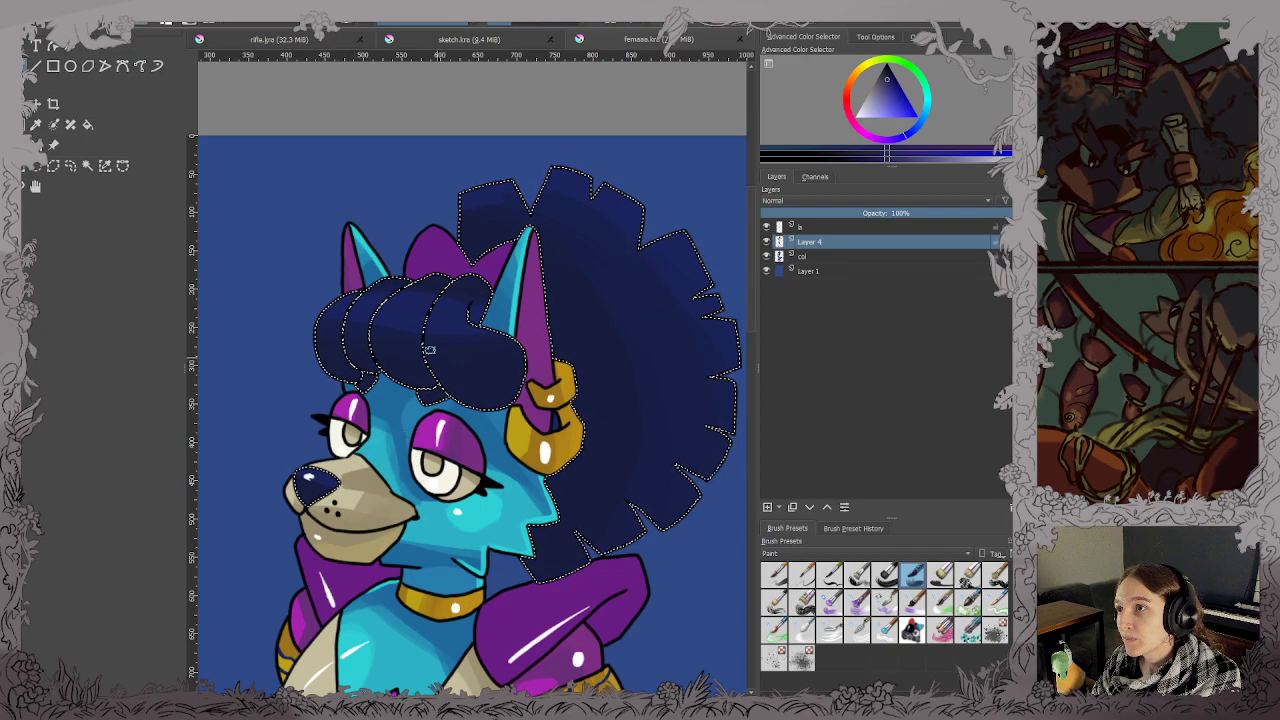
pyautogui.moveTo(429, 349)
pyautogui.mouseDown()
pyautogui.moveTo(478, 348)
pyautogui.moveTo(469, 379)
pyautogui.mouseUp()
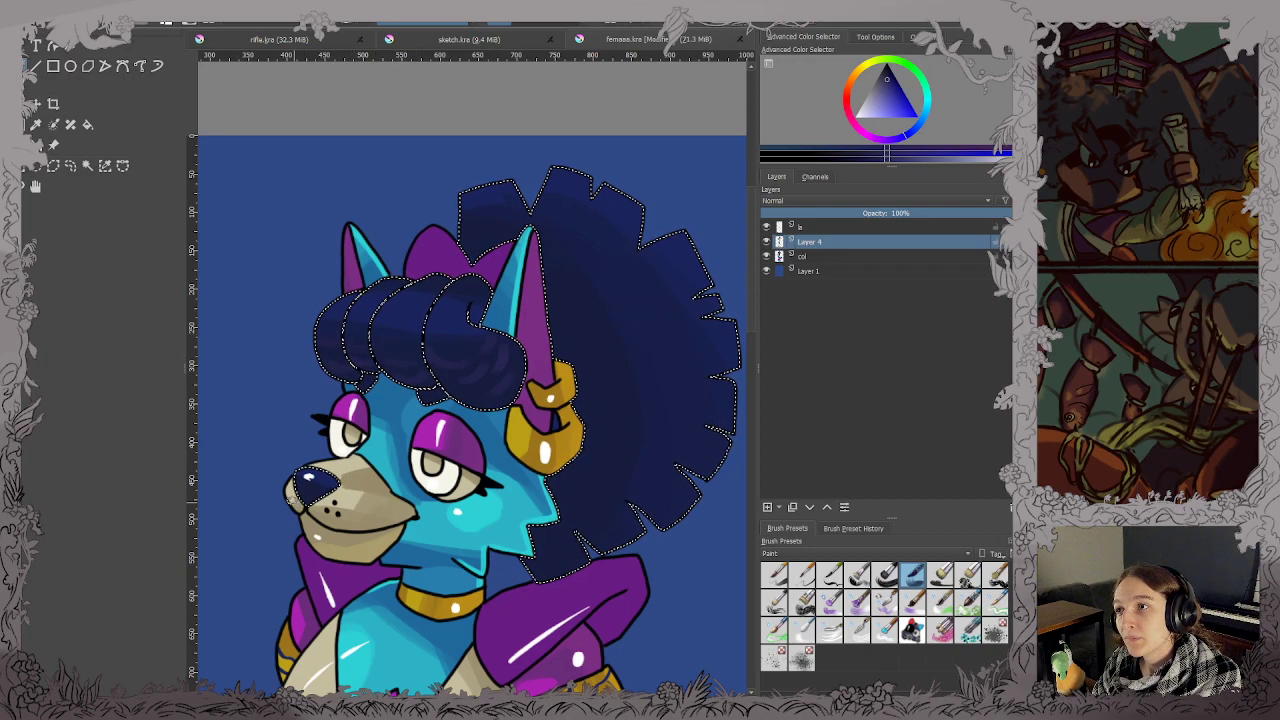
pyautogui.hotkey('ctrl', 's')
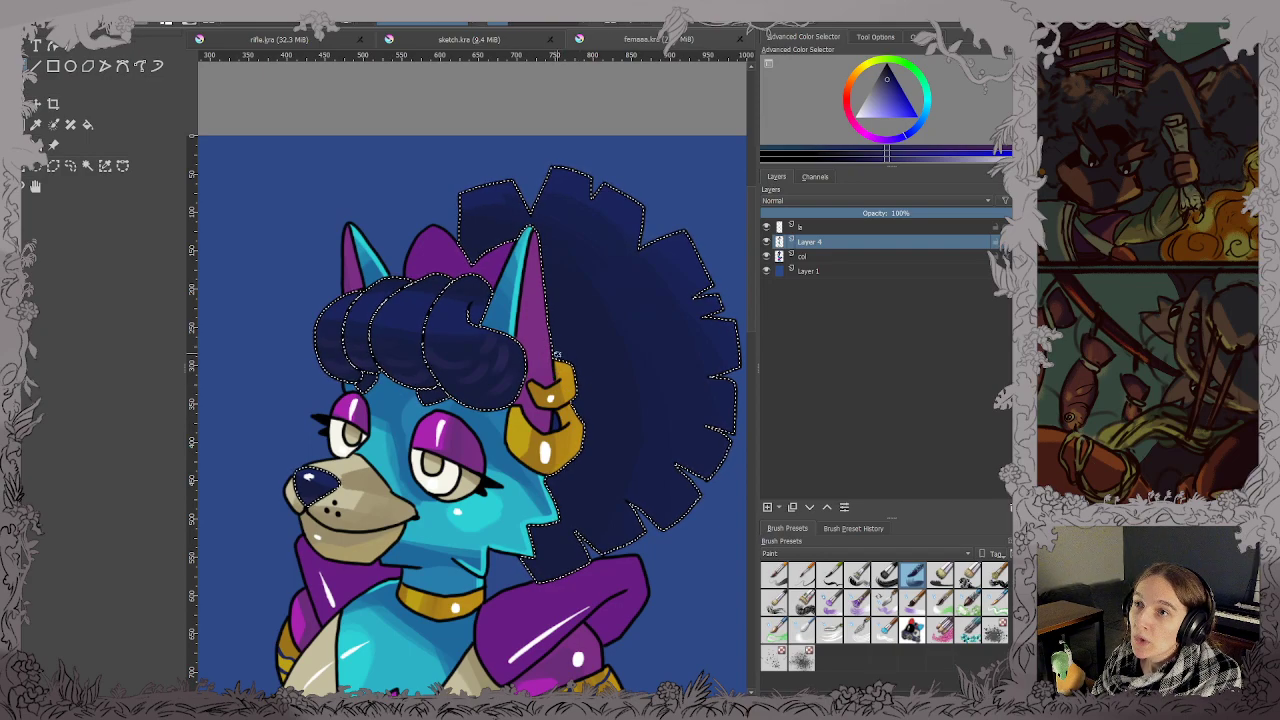
pyautogui.moveTo(568, 347); pyautogui.dragTo(579, 367)
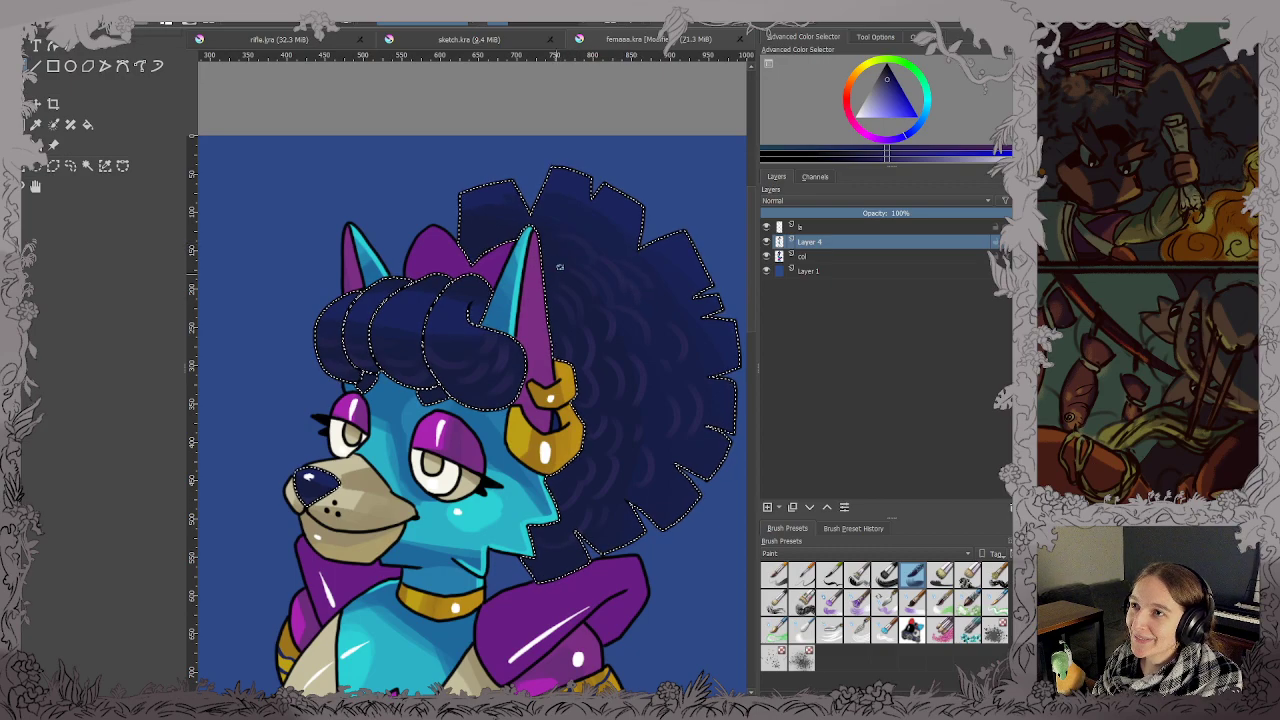
# Sample the navy from the front curls, paint more strokes into the hair and save the file.
pyautogui.keyDown('ctrl'); pyautogui.click(448, 317); pyautogui.keyUp('ctrl')
pyautogui.click(454, 343)
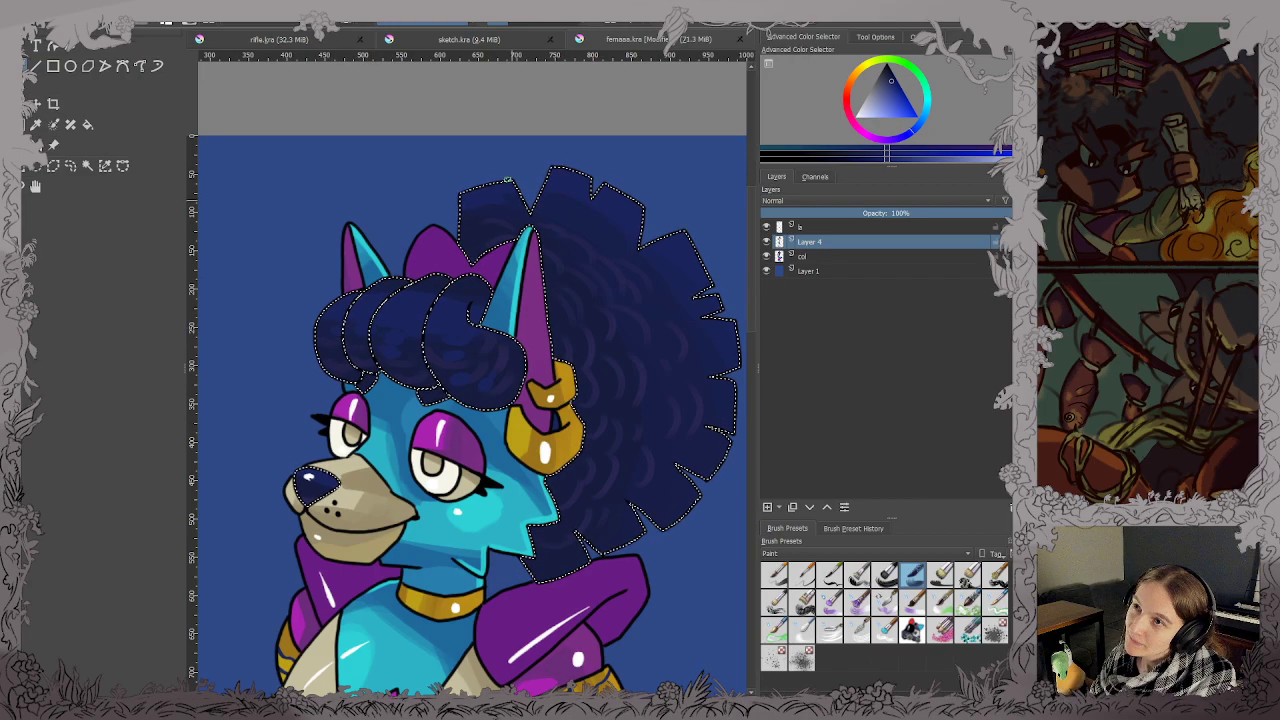
pyautogui.hotkey('ctrl', 's')
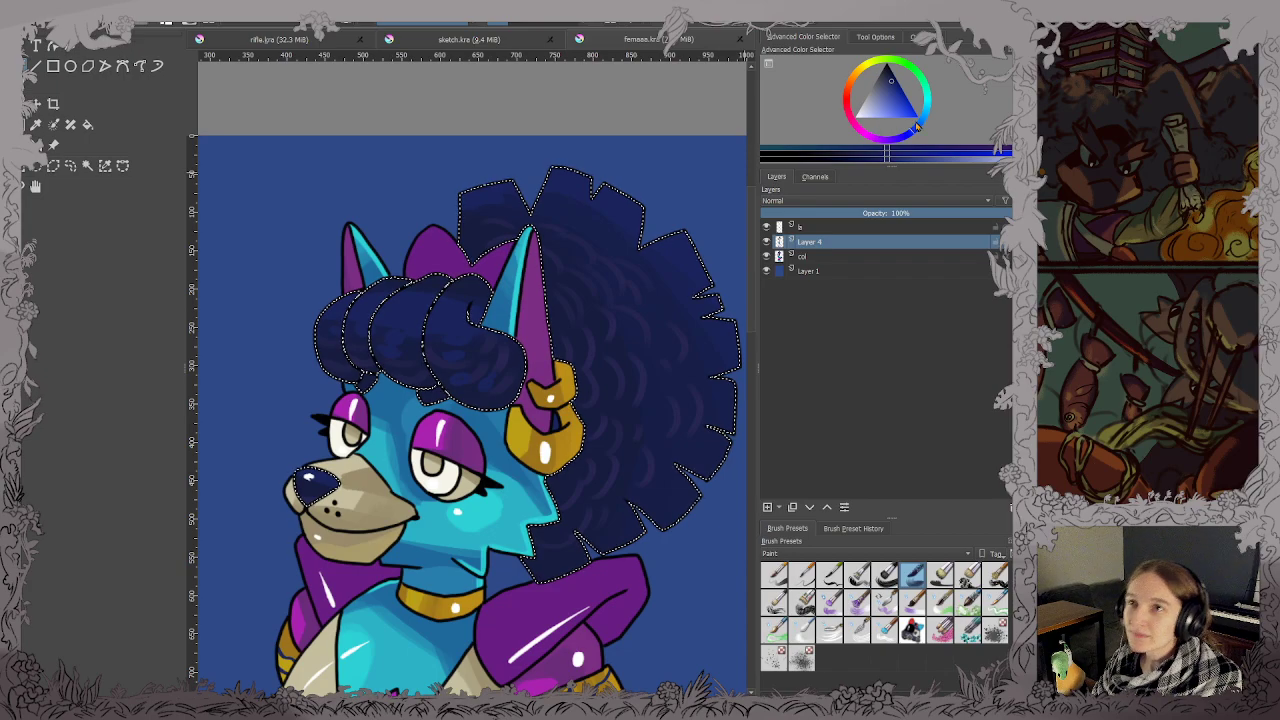
# Choose a lighter, less purple blue and dab small highlights onto each of the front curls.
pyautogui.click(891, 86)
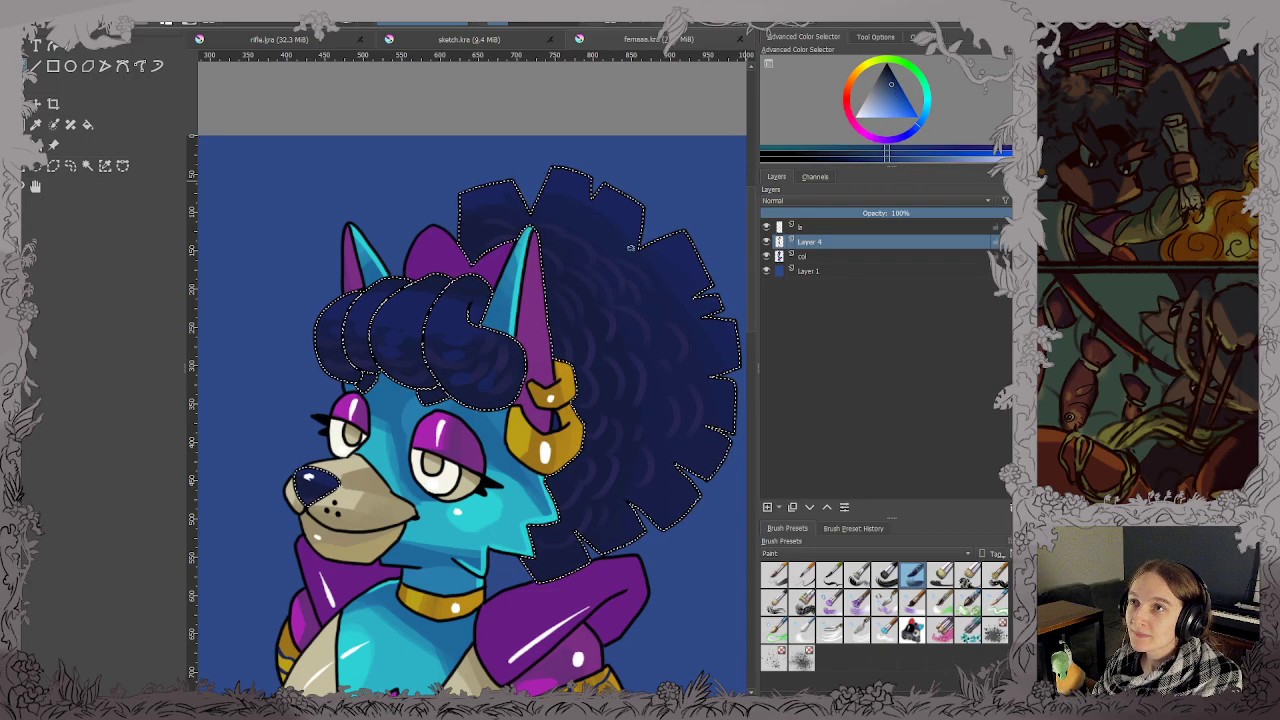
pyautogui.moveTo(397, 329); pyautogui.dragTo(403, 318)
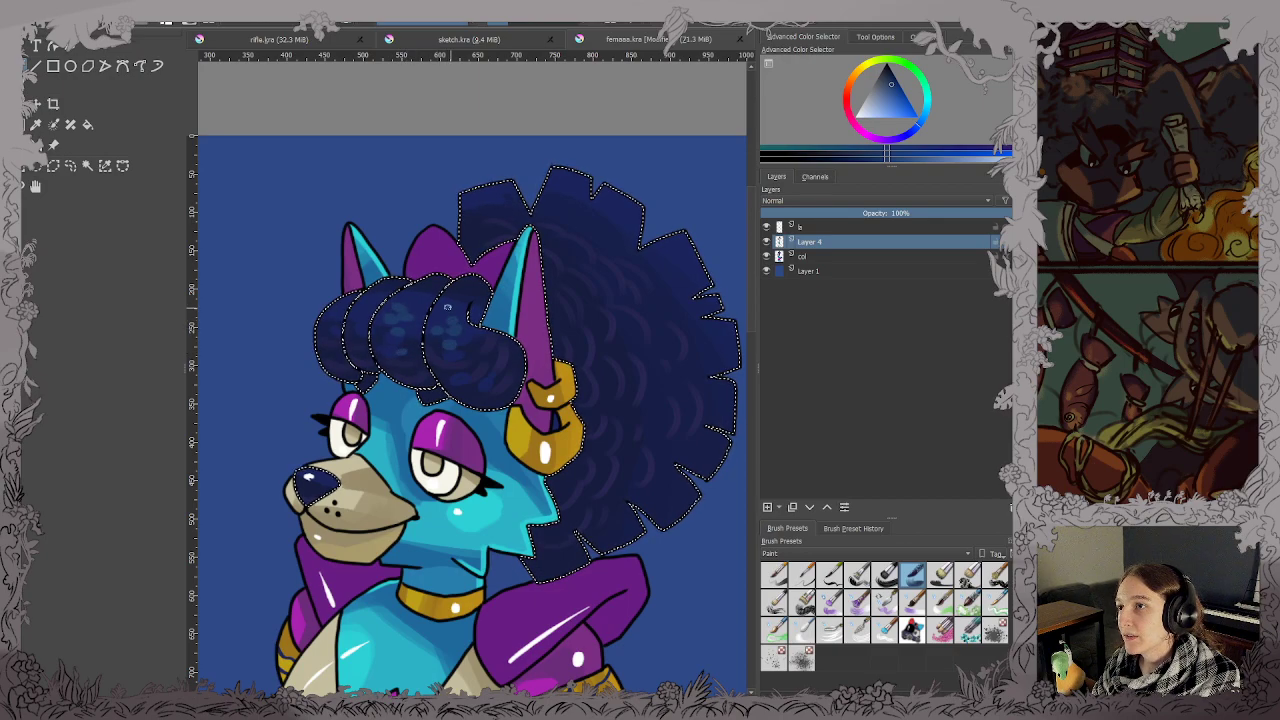
pyautogui.moveTo(461, 362); pyautogui.dragTo(476, 374)
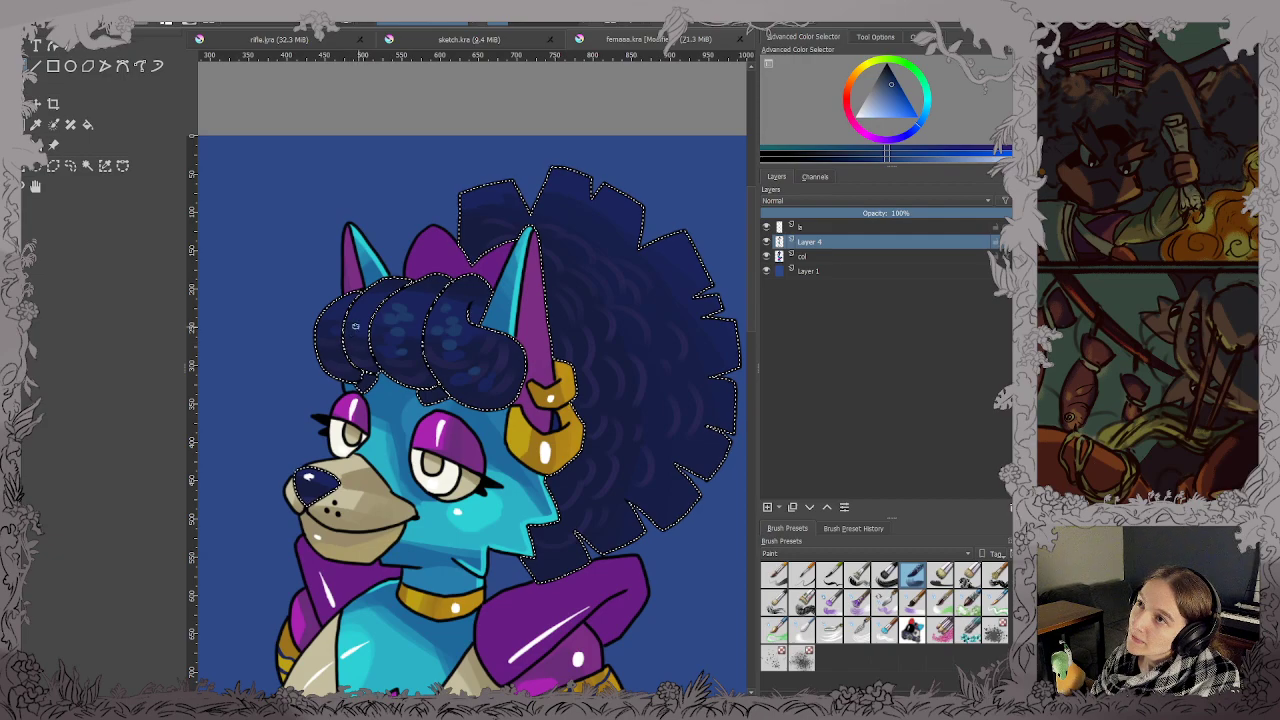
pyautogui.moveTo(360, 326); pyautogui.dragTo(365, 337)
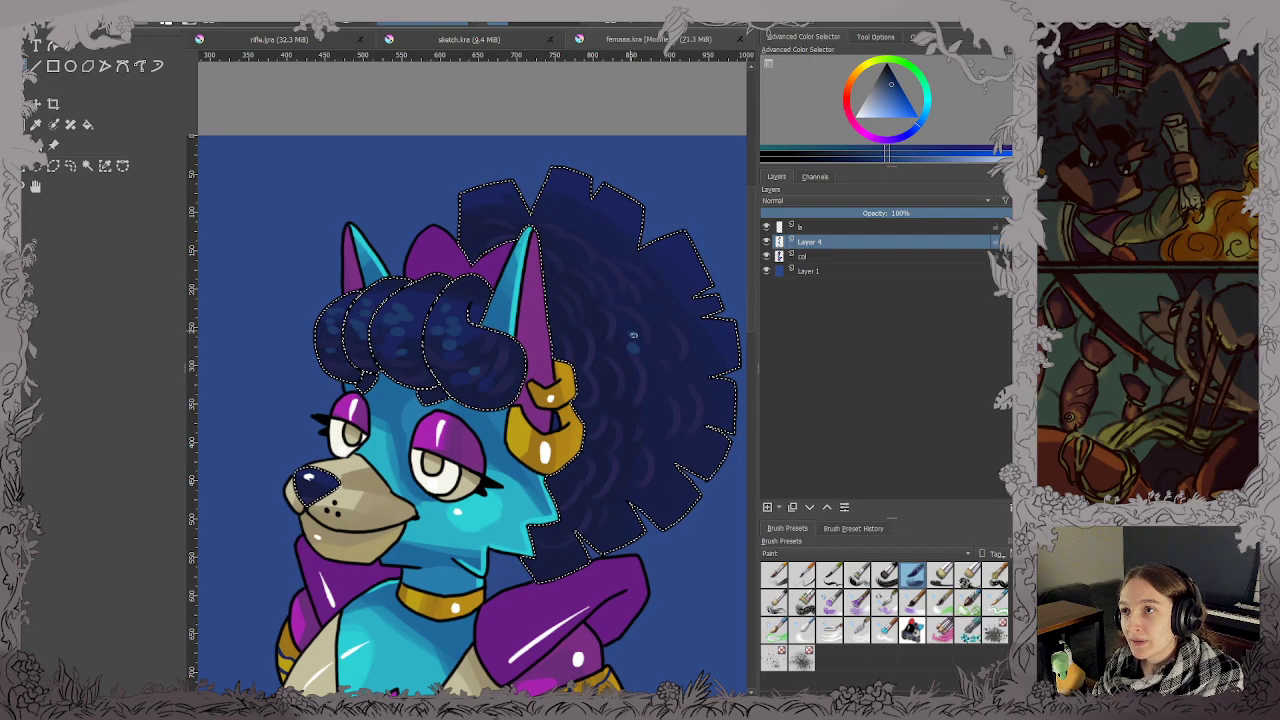
# Dab scattered clusters of the lighter blue highlights across the large afro behind the ear.
pyautogui.click(655, 350)
pyautogui.click(618, 351)
pyautogui.click(676, 268)
pyautogui.click(678, 282)
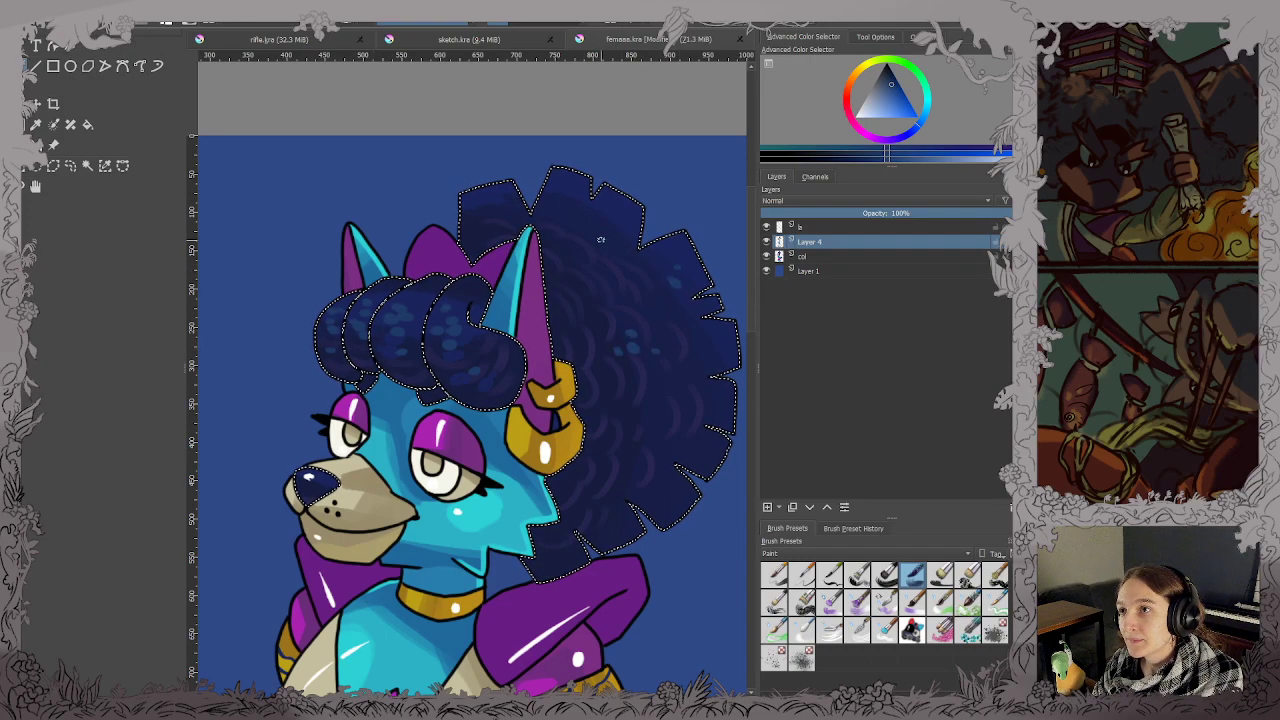
pyautogui.click(602, 241)
pyautogui.click(603, 243)
pyautogui.click(614, 236)
pyautogui.click(614, 224)
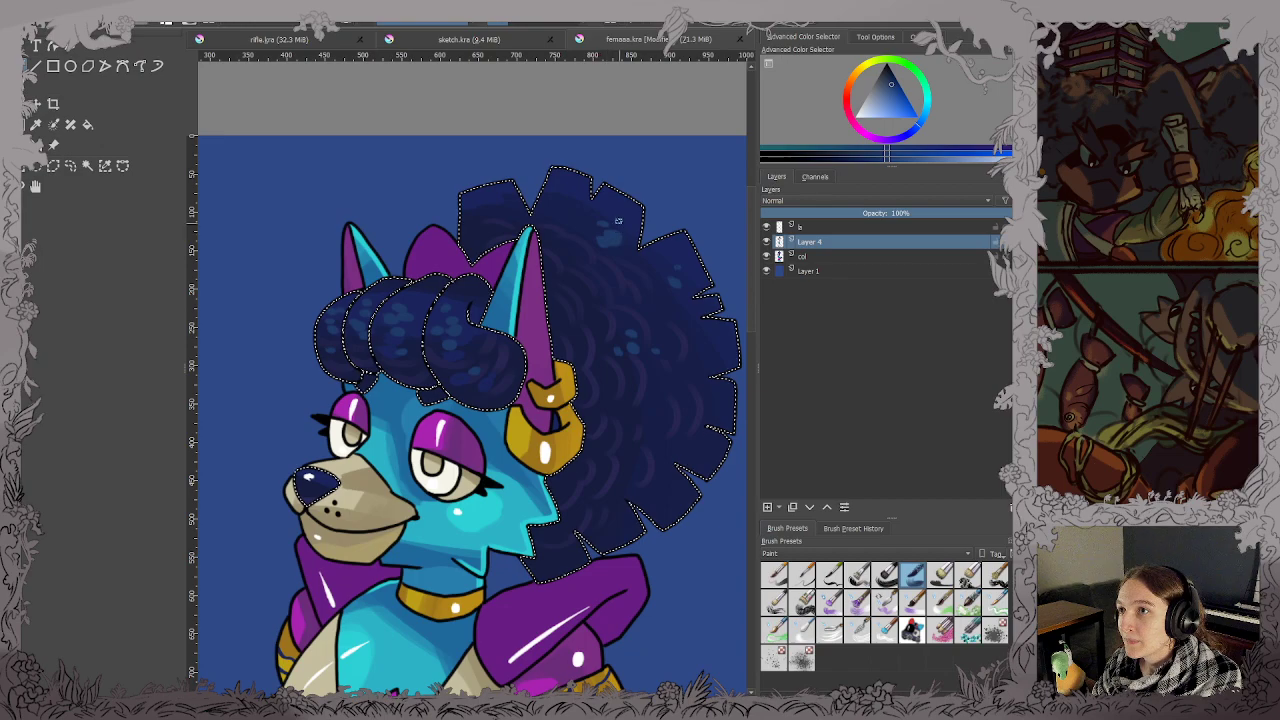
pyautogui.click(654, 432)
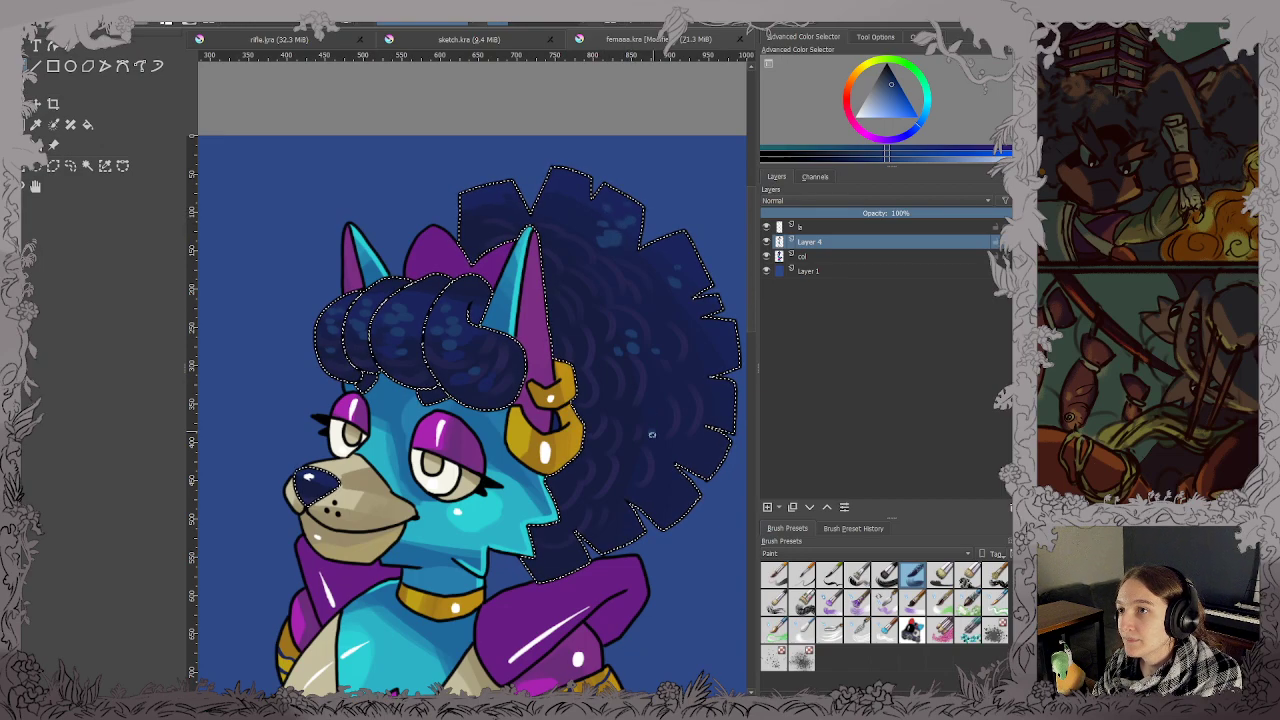
pyautogui.click(649, 413)
pyautogui.click(641, 428)
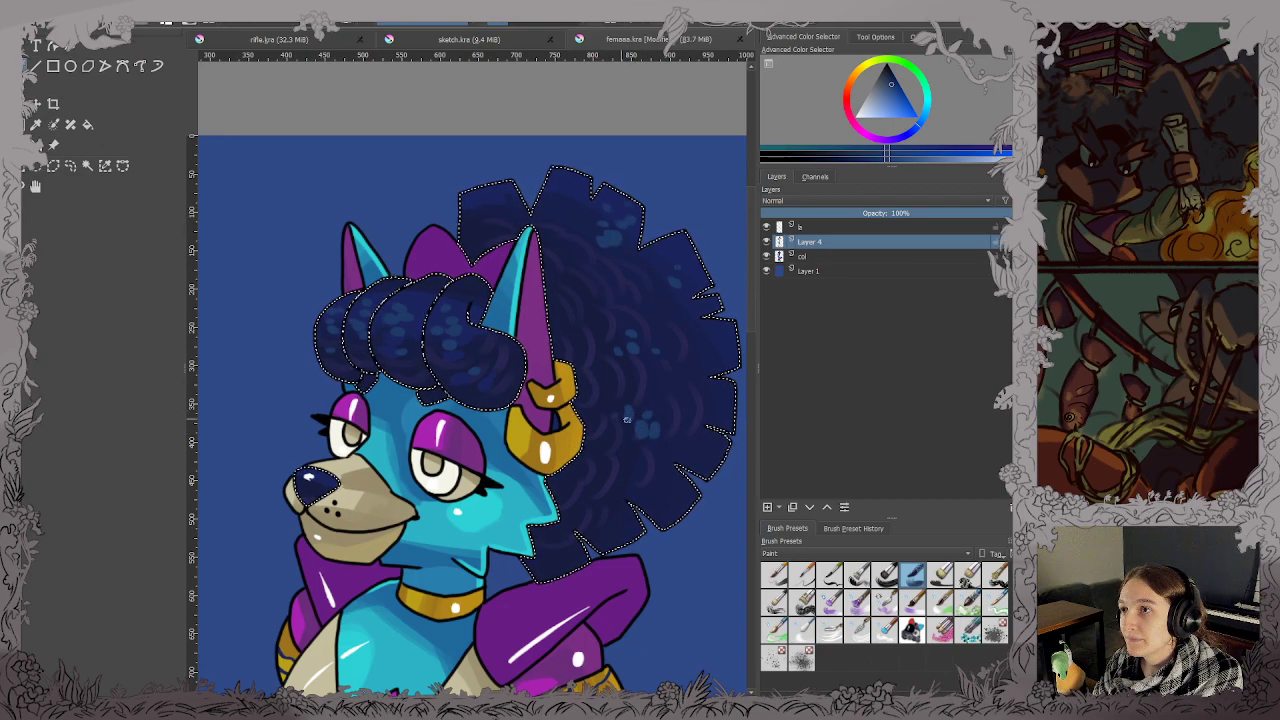
pyautogui.click(648, 456)
pyautogui.click(591, 496)
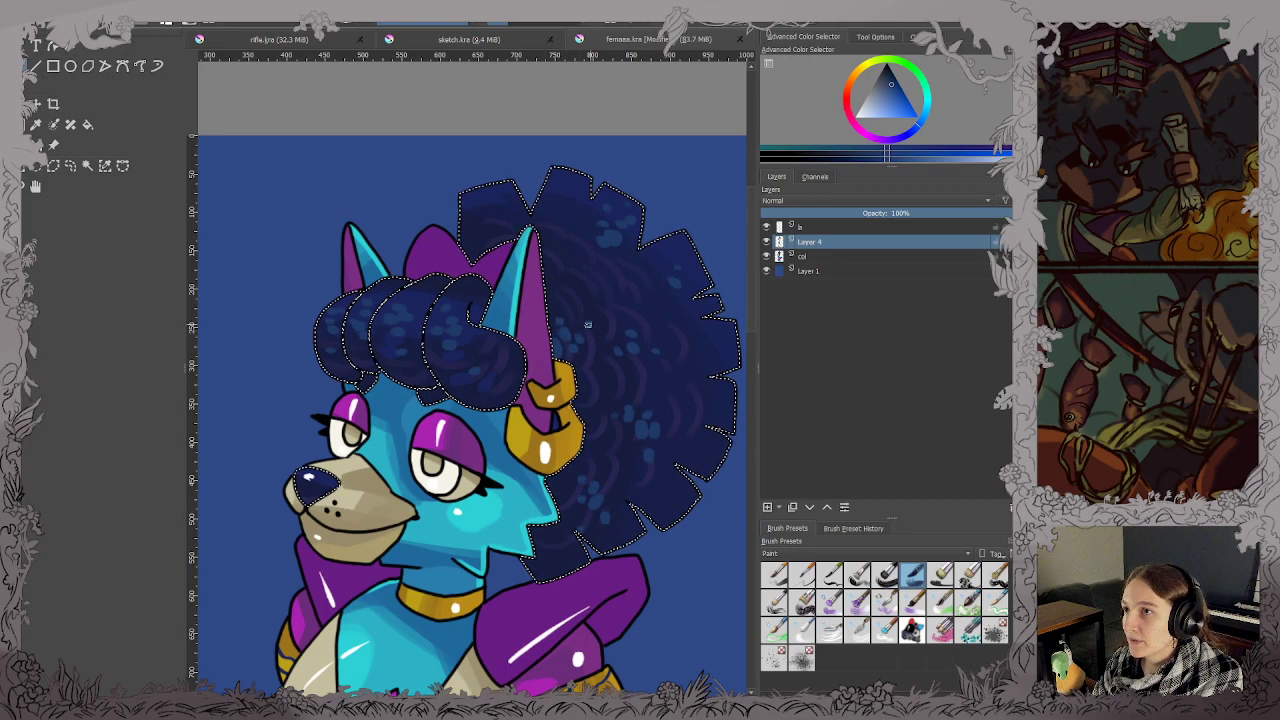
# Check the whole character without the selection outline and restore the hair, nose and tail selection.
pyautogui.hotkey('ctrl', 'shift', 'a')
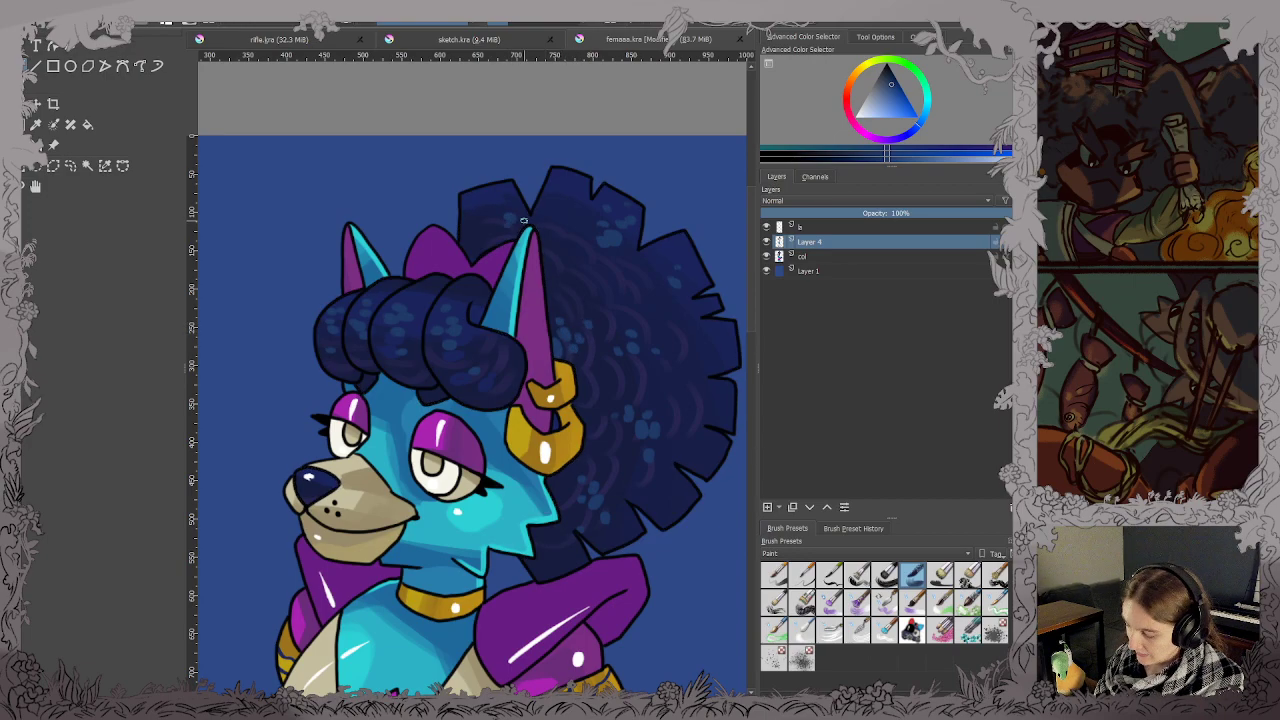
pyautogui.press('2')
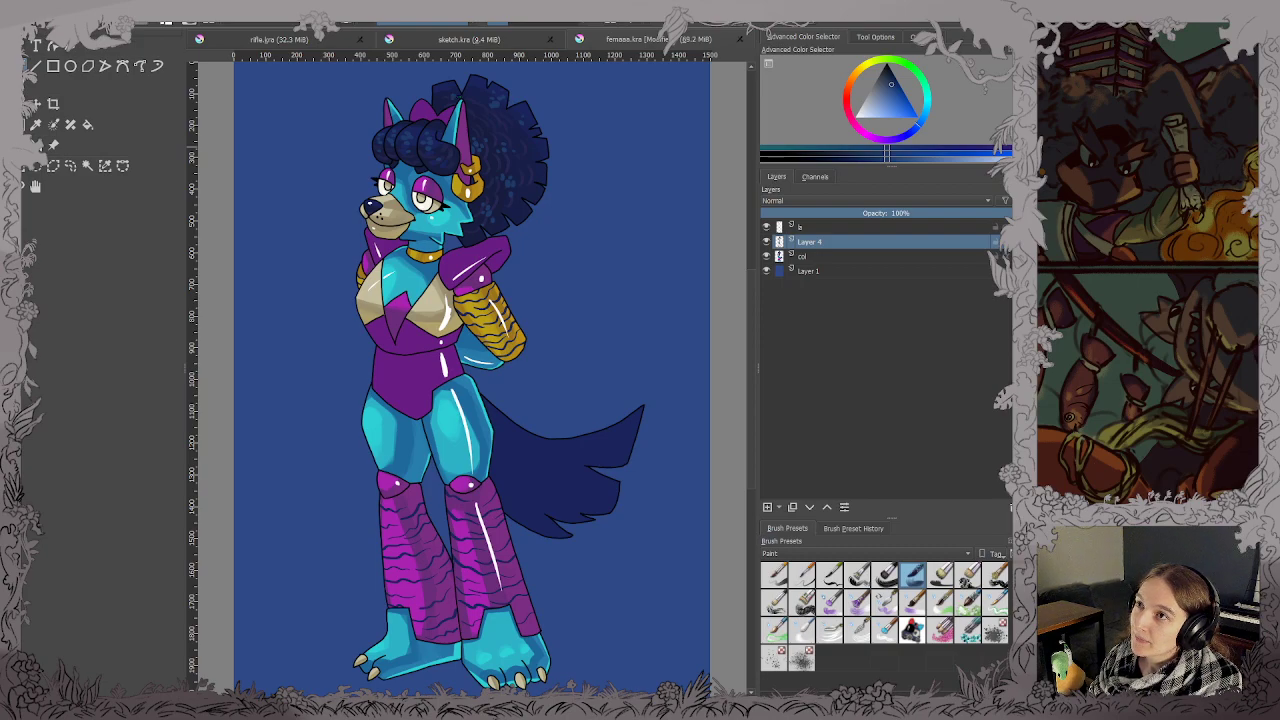
pyautogui.hotkey('ctrl', 'shift', 'd')
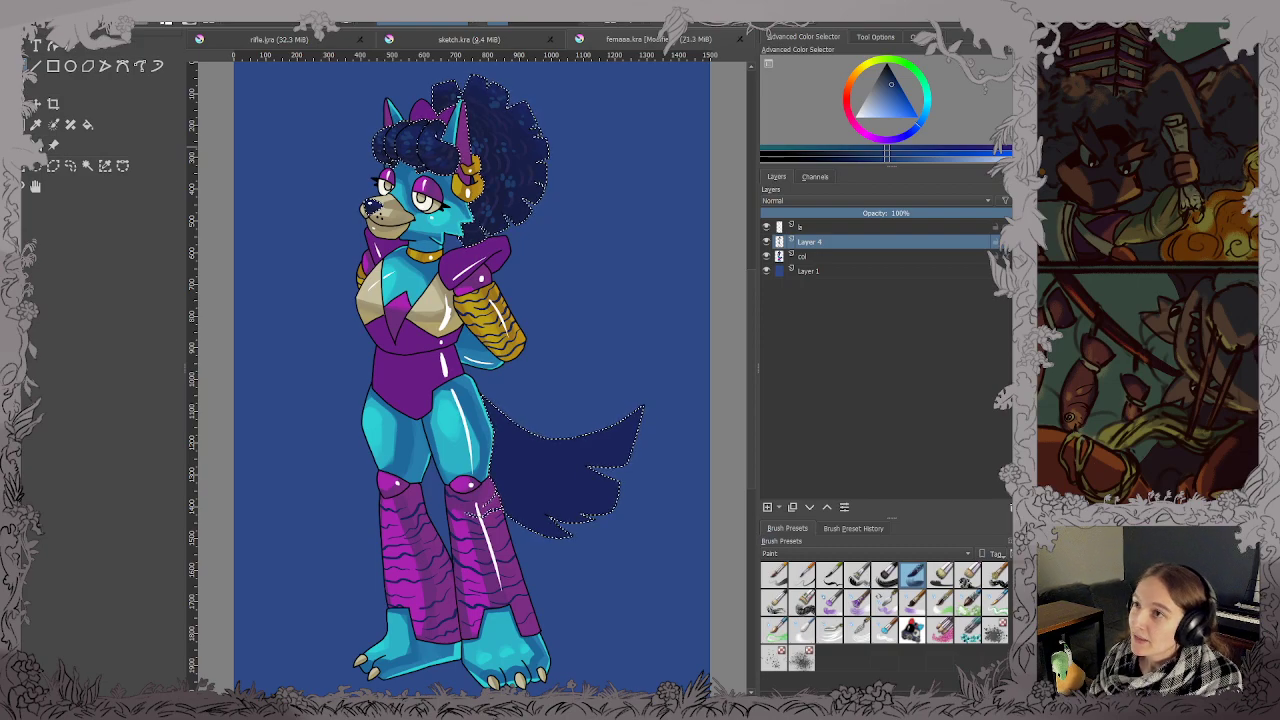
# Sample a dark navy from the front curls and paint vertical shading strokes across the tail.
pyautogui.scroll(3, 585, 378)
pyautogui.moveTo(560, 337); pyautogui.dragTo(566, 440)
pyautogui.scroll(-2, 526, 251)
pyautogui.scroll(3, 485, 250)
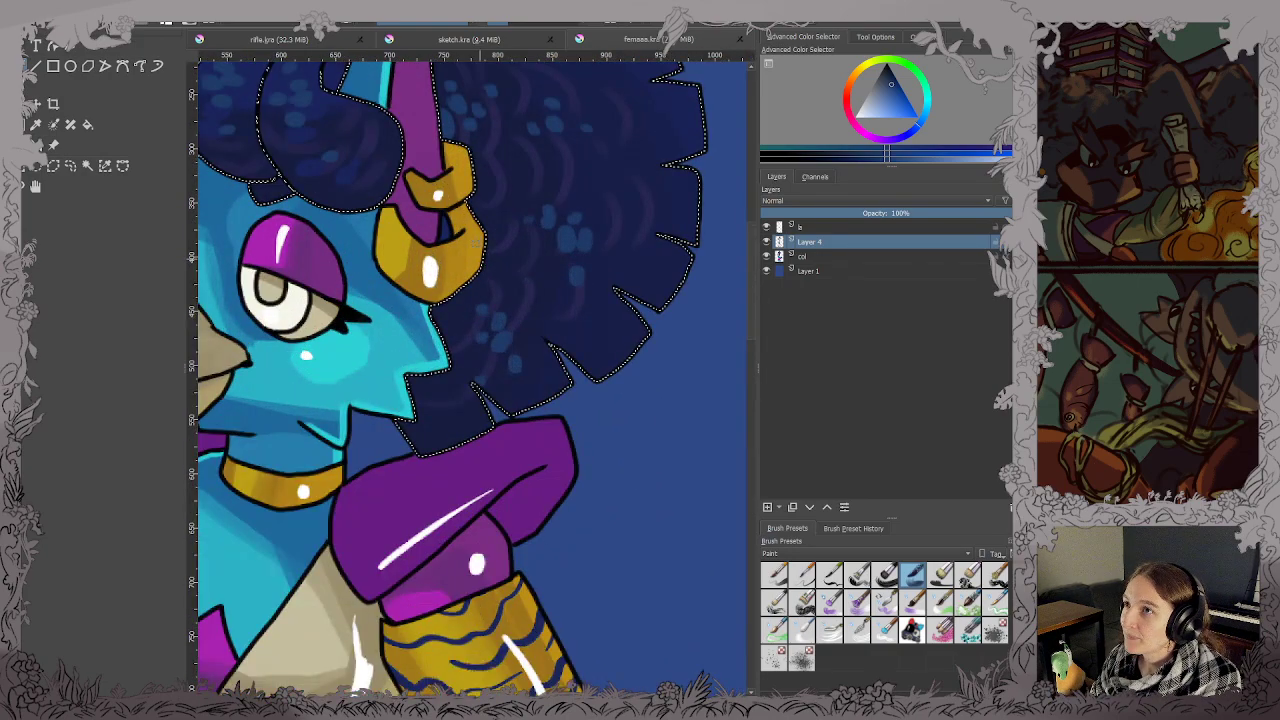
pyautogui.scroll(3, 474, 241)
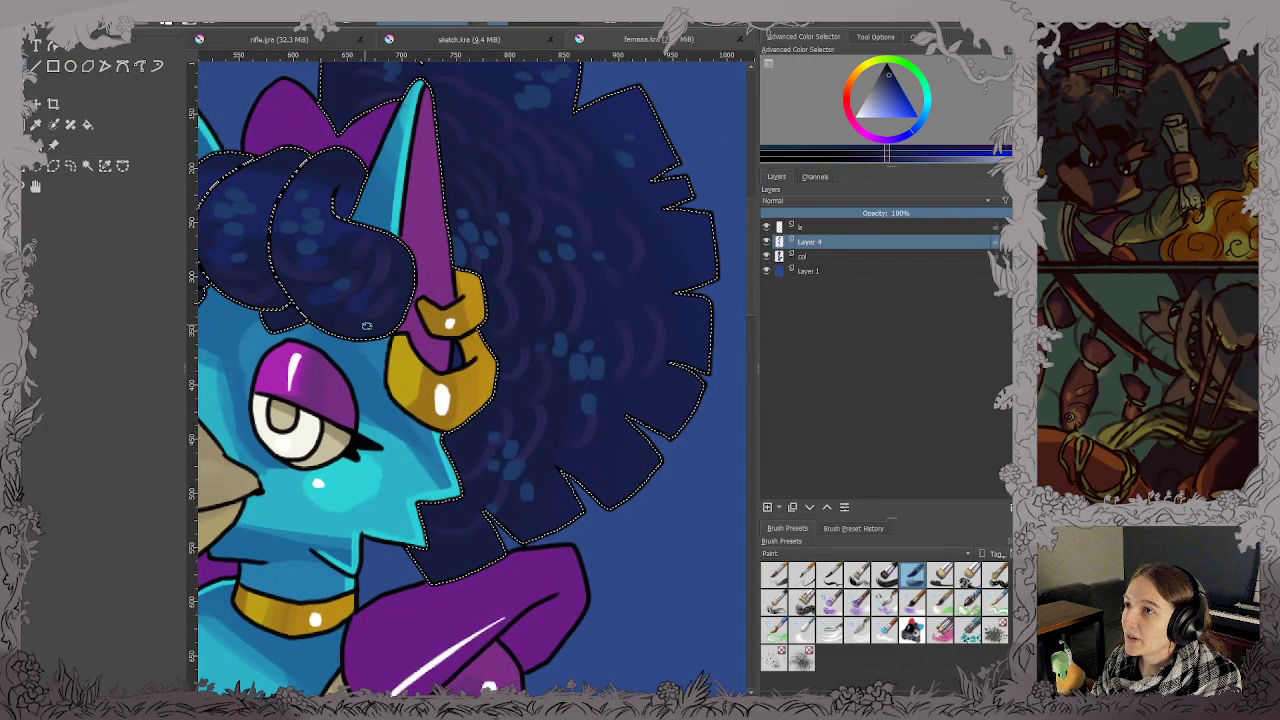
pyautogui.scroll(-4, 367, 326)
pyautogui.scroll(6, 543, 411)
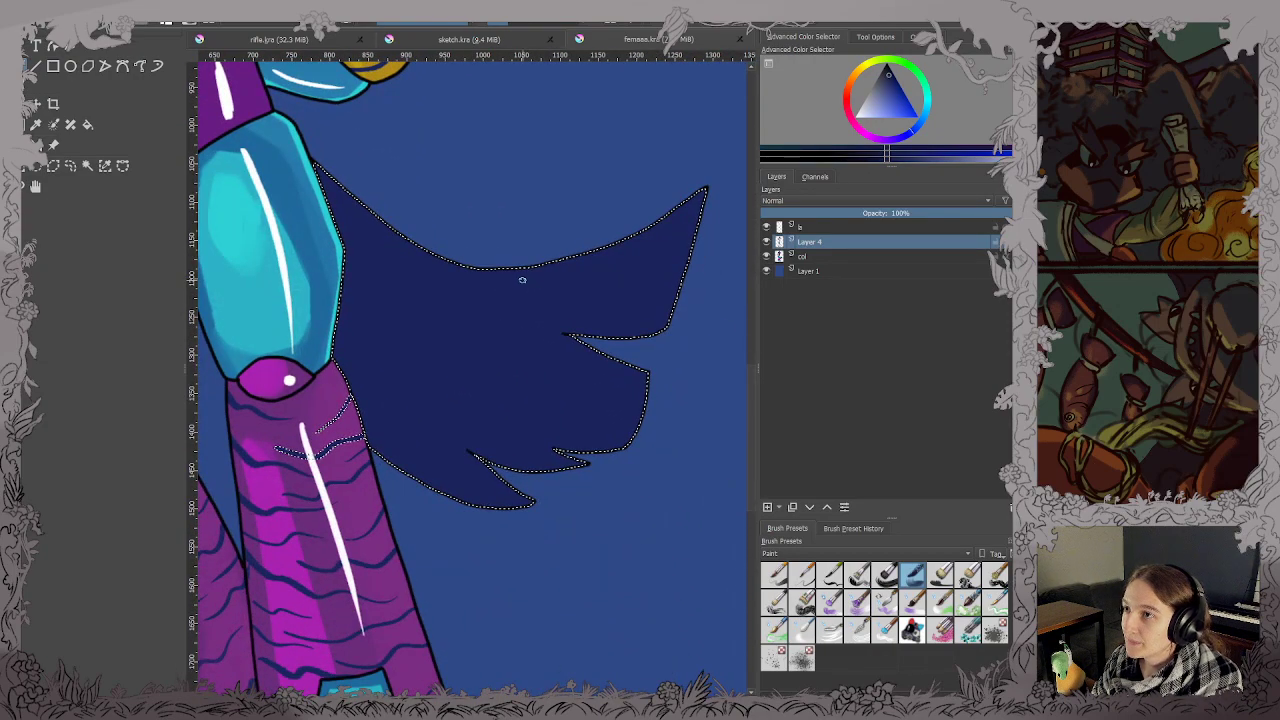
pyautogui.moveTo(397, 334)
pyautogui.mouseDown()
pyautogui.moveTo(323, 245)
pyautogui.moveTo(310, 155)
pyautogui.moveTo(423, 493)
pyautogui.moveTo(479, 508)
pyautogui.moveTo(638, 424)
pyautogui.mouseUp()
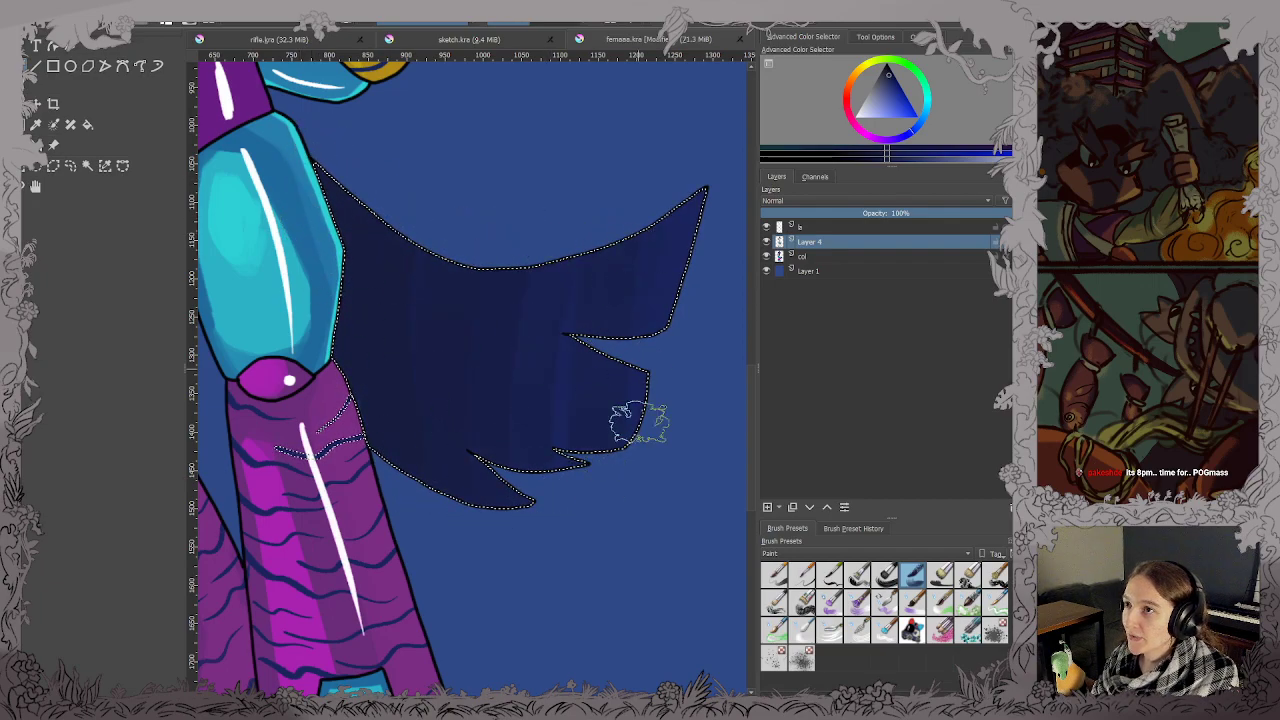
pyautogui.moveTo(565, 293); pyautogui.dragTo(619, 683)
# Sample a purplish navy from the afro and brush it over the base of the tail.
pyautogui.moveTo(432, 232); pyautogui.dragTo(648, 563)
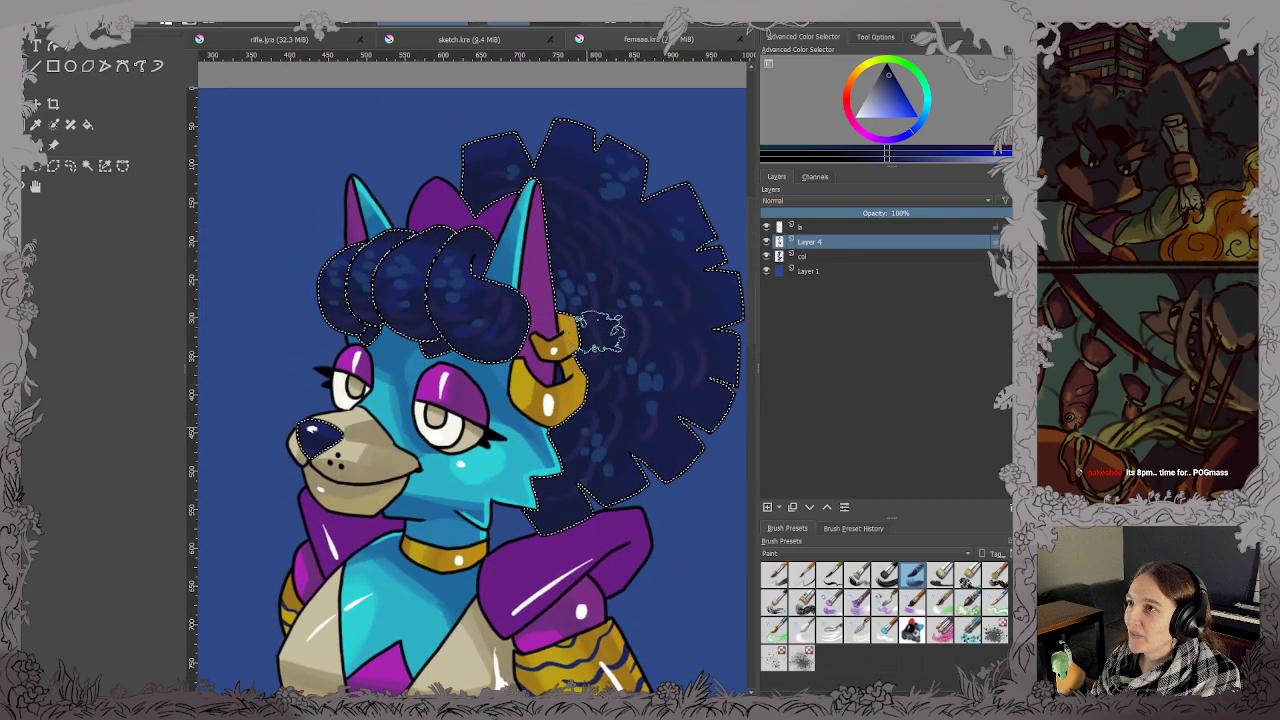
pyautogui.scroll(3, 600, 333)
pyautogui.scroll(-3, 563, 266)
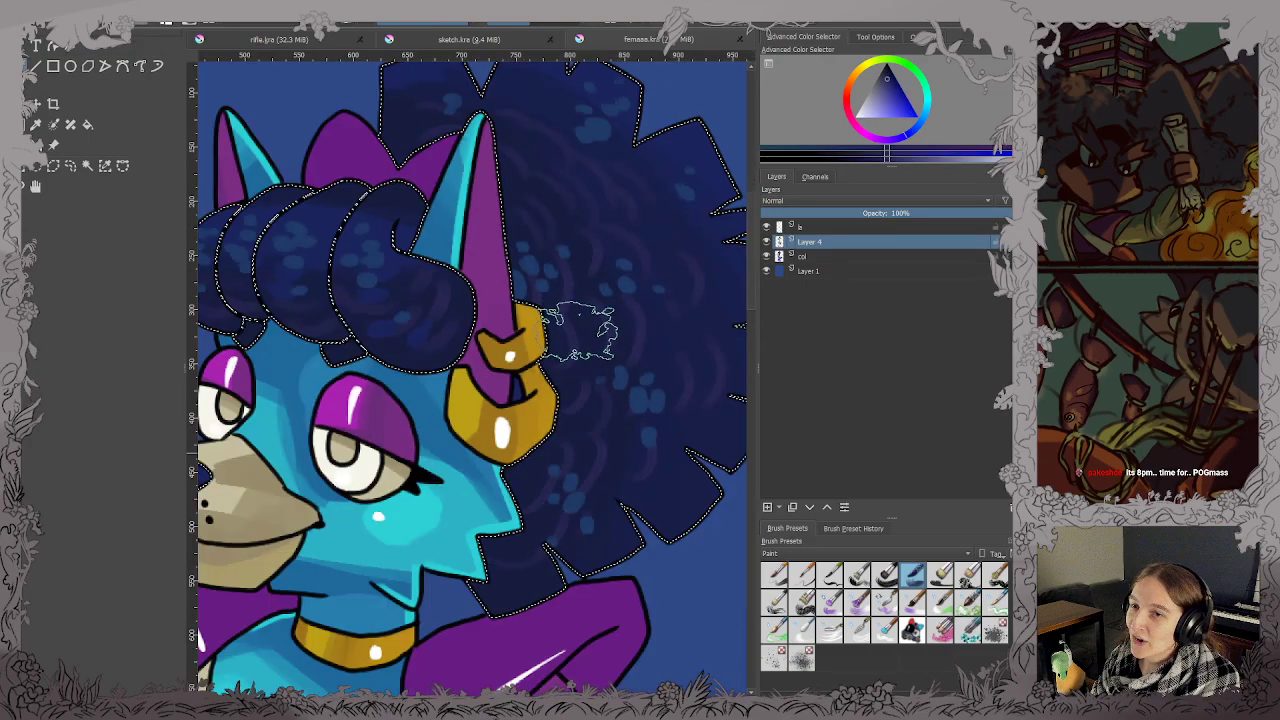
pyautogui.moveTo(577, 330); pyautogui.dragTo(390, 66)
pyautogui.scroll(-2, 385, 86)
pyautogui.scroll(1, 440, 480)
pyautogui.moveTo(460, 491); pyautogui.dragTo(463, 460)
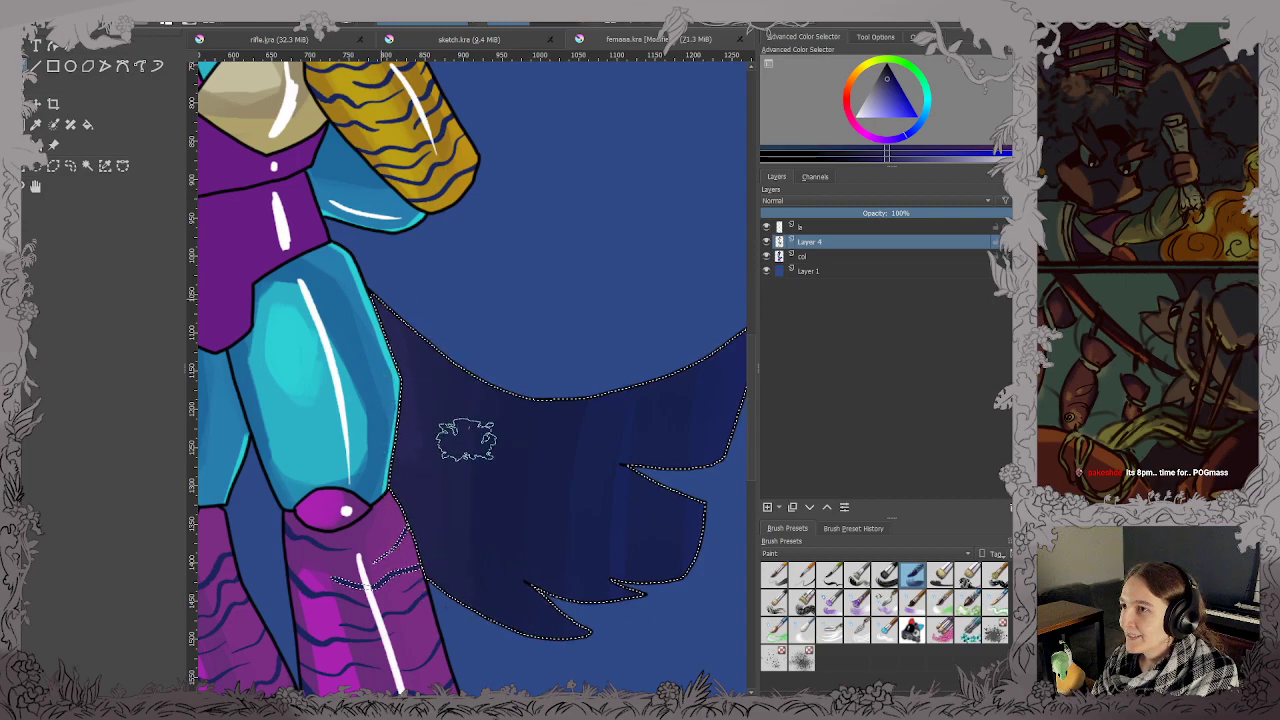
# Clear the hair, nose and tail selection and check the whole character.
pyautogui.scroll(5, 514, 220)
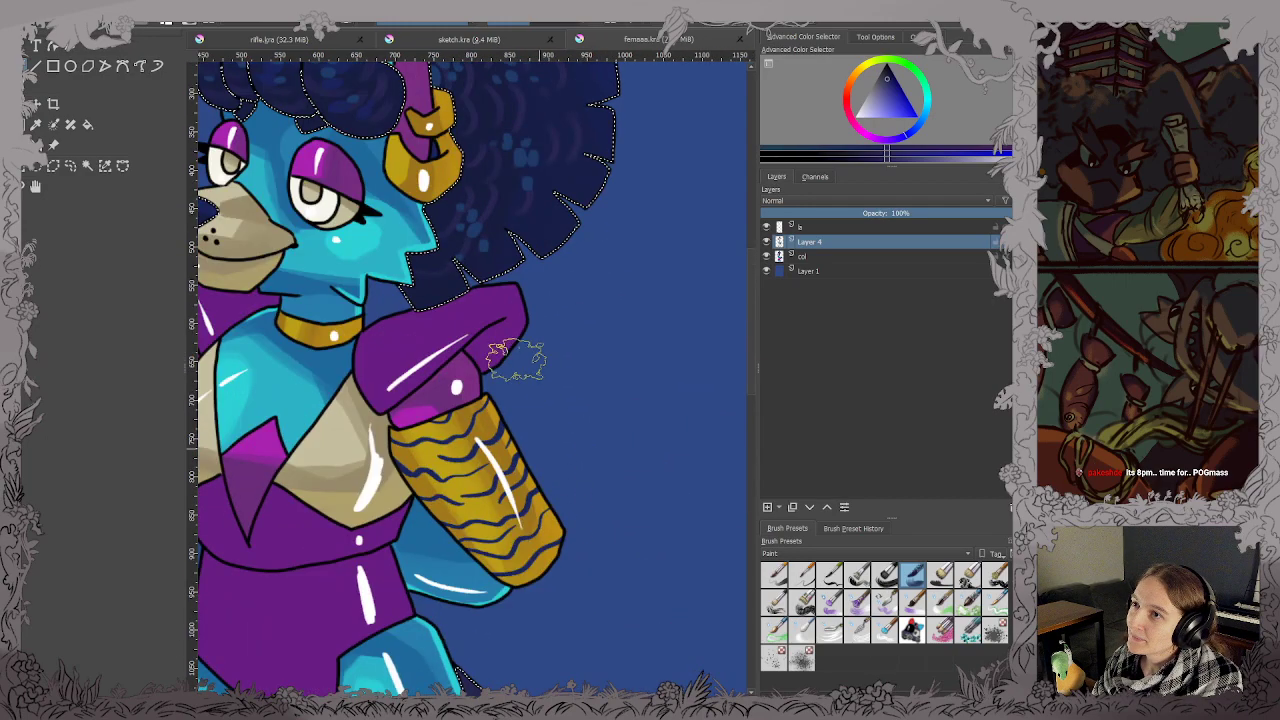
pyautogui.scroll(-2, 515, 358)
pyautogui.scroll(-1, 600, 371)
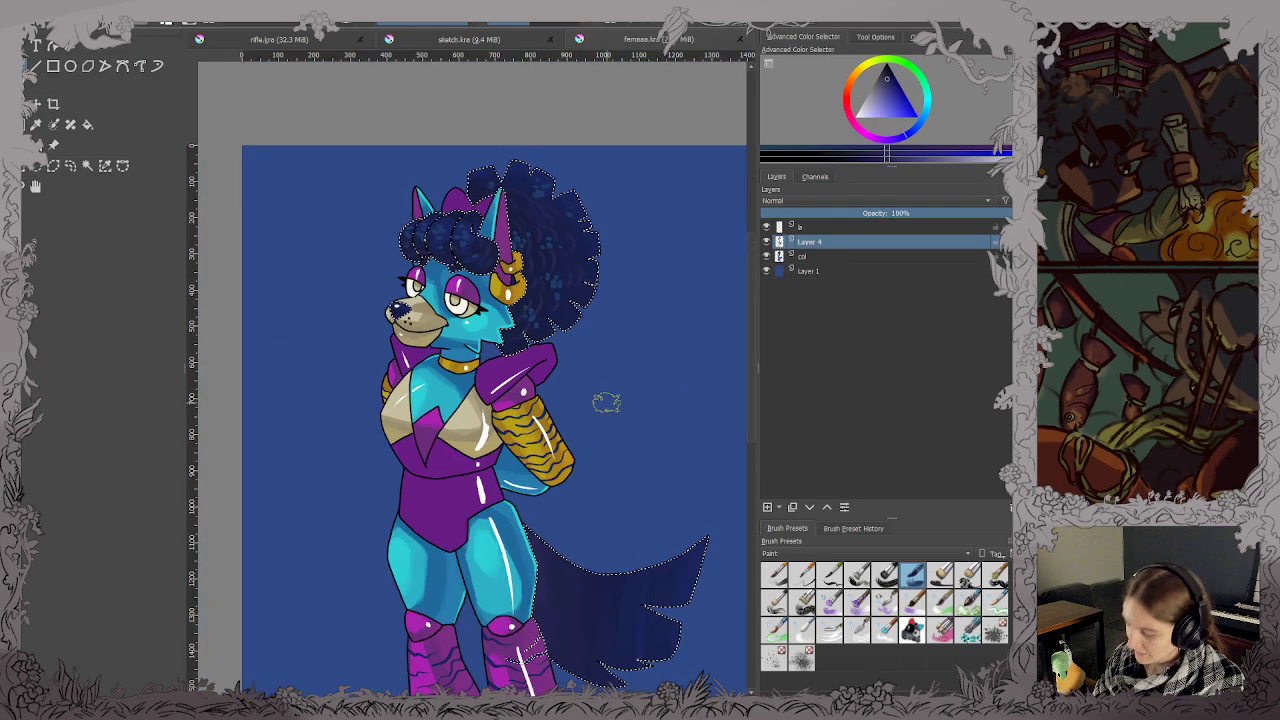
pyautogui.hotkey('ctrl', 'shift', 'a')
pyautogui.scroll(-1, 555, 288)
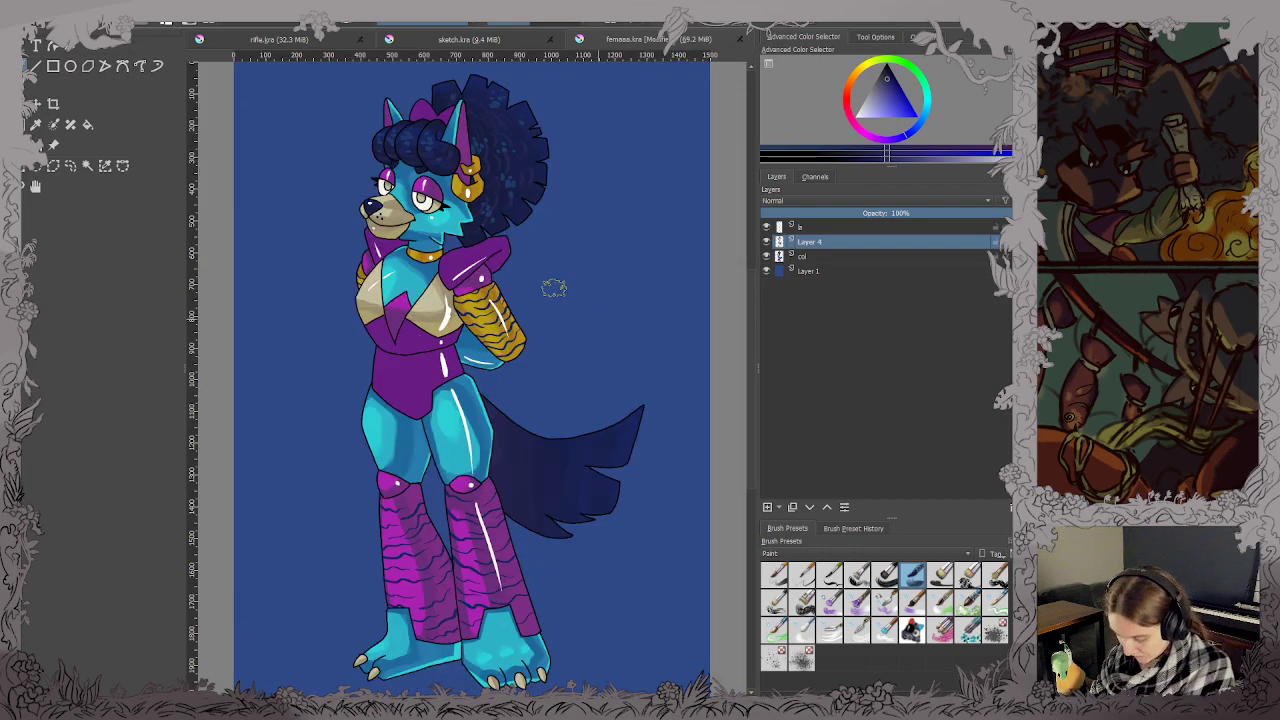
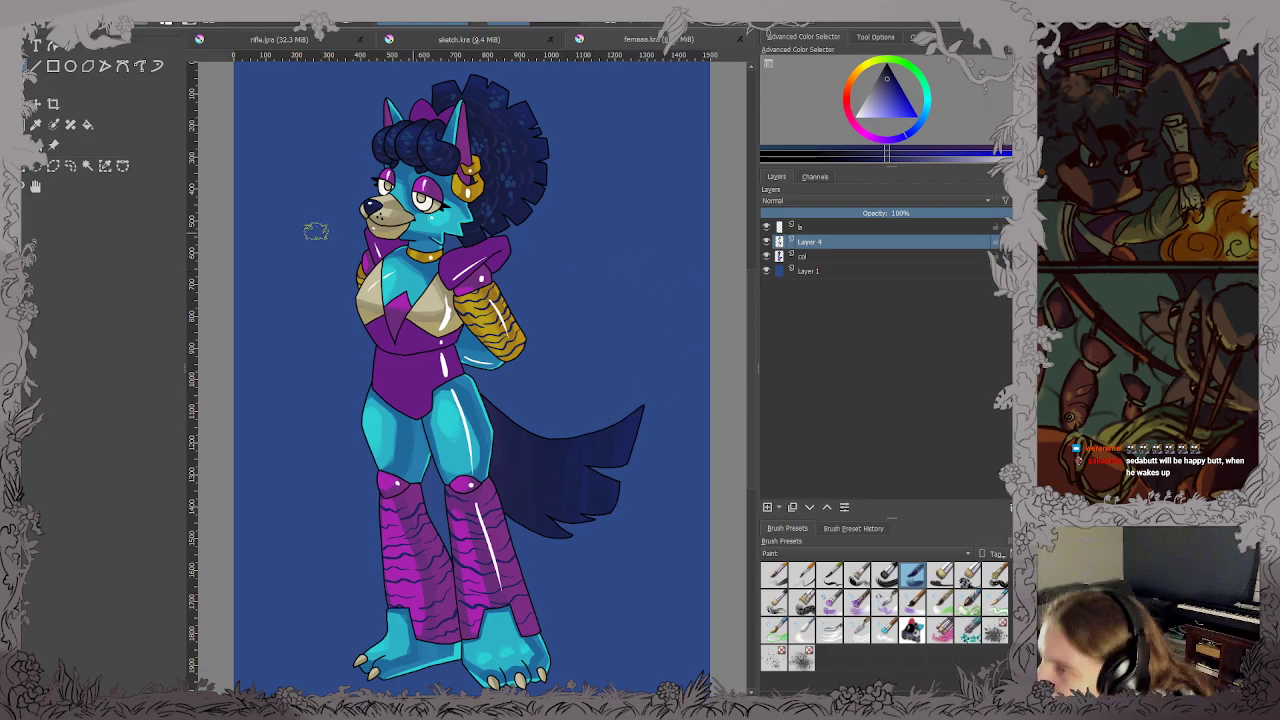
# Inspect the shading up close and as a whole, comparing it with the col layer hidden and shown.
pyautogui.scroll(3, 391, 249)
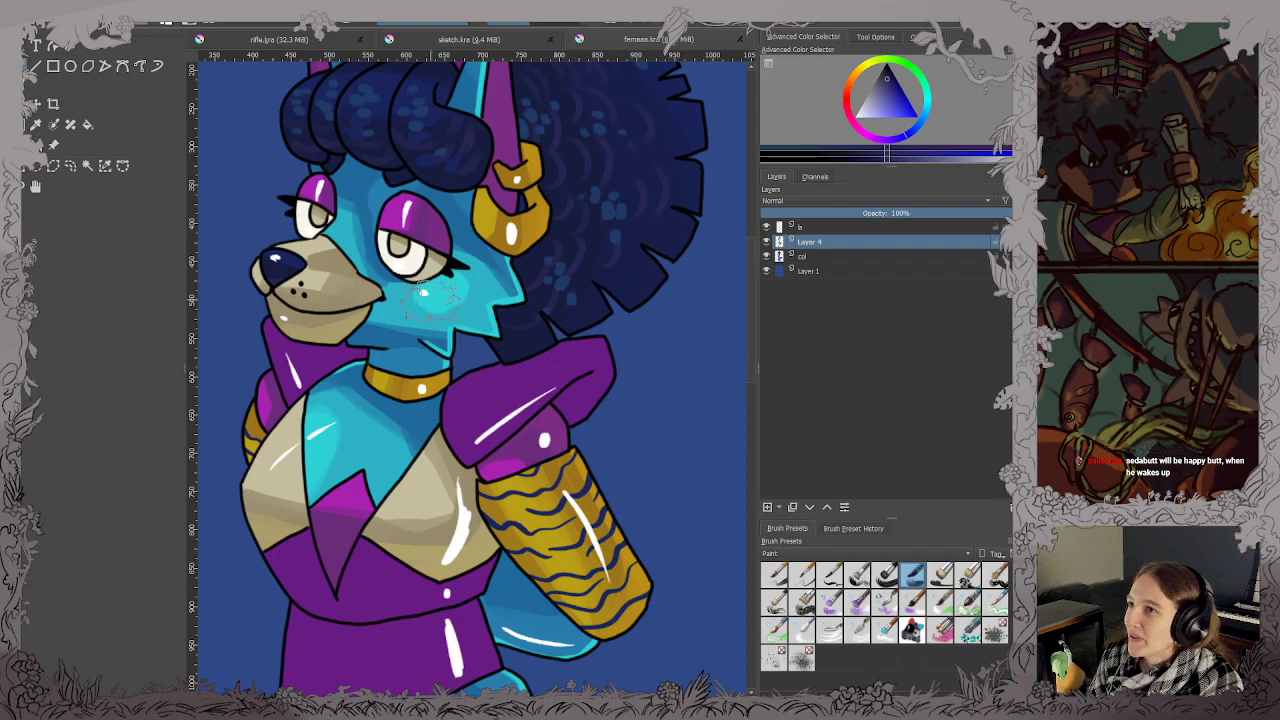
pyautogui.moveTo(458, 378); pyautogui.dragTo(502, 412)
pyautogui.scroll(-2, 512, 392)
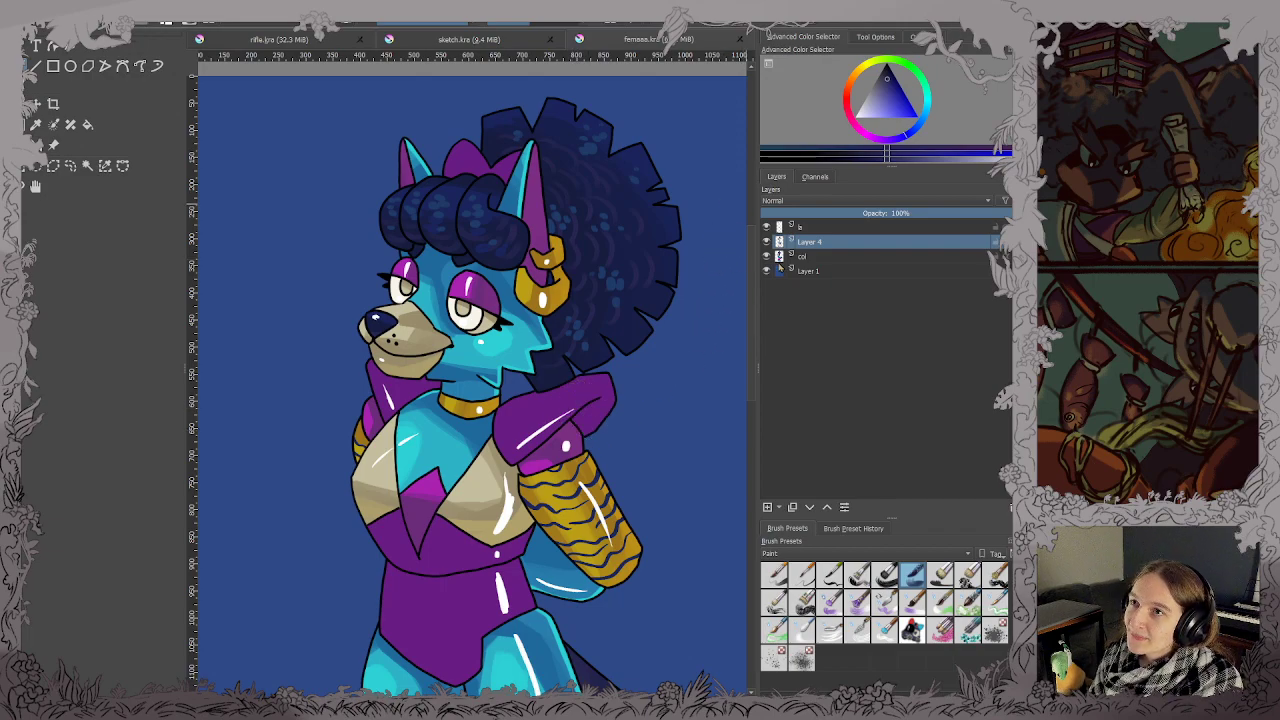
pyautogui.click(767, 256)
pyautogui.scroll(-1, 575, 397)
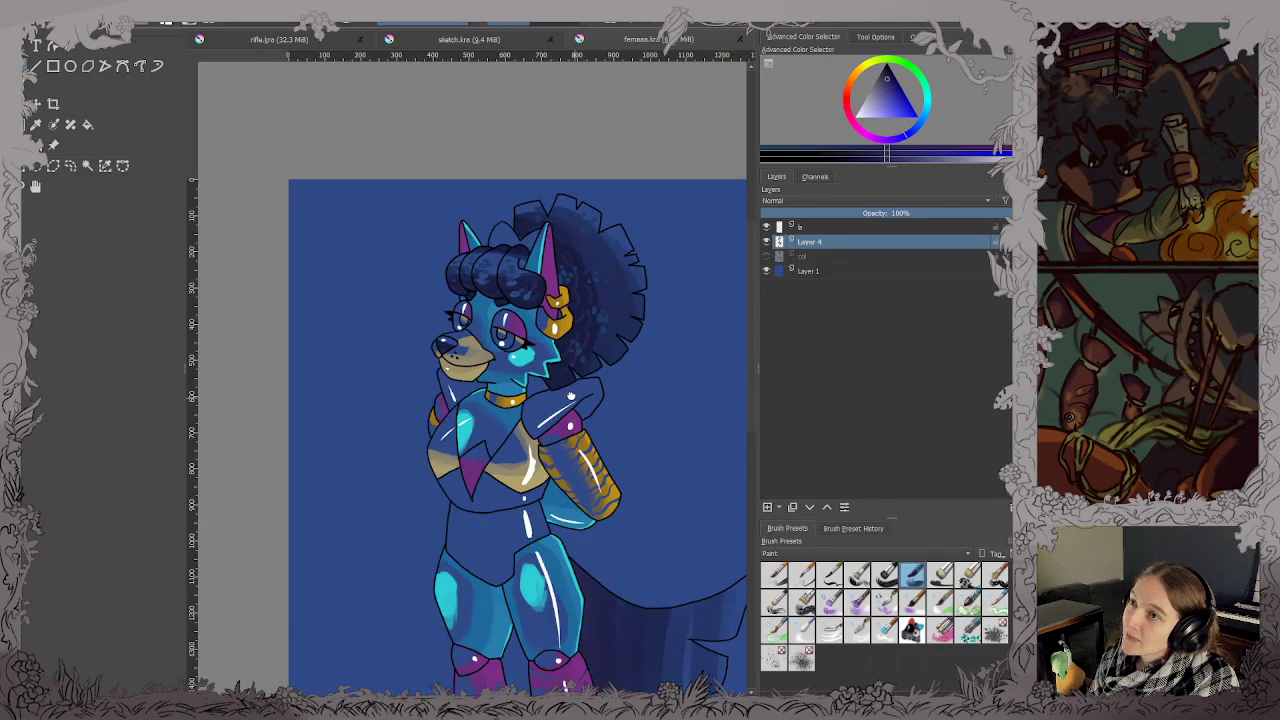
pyautogui.scroll(-1, 548, 363)
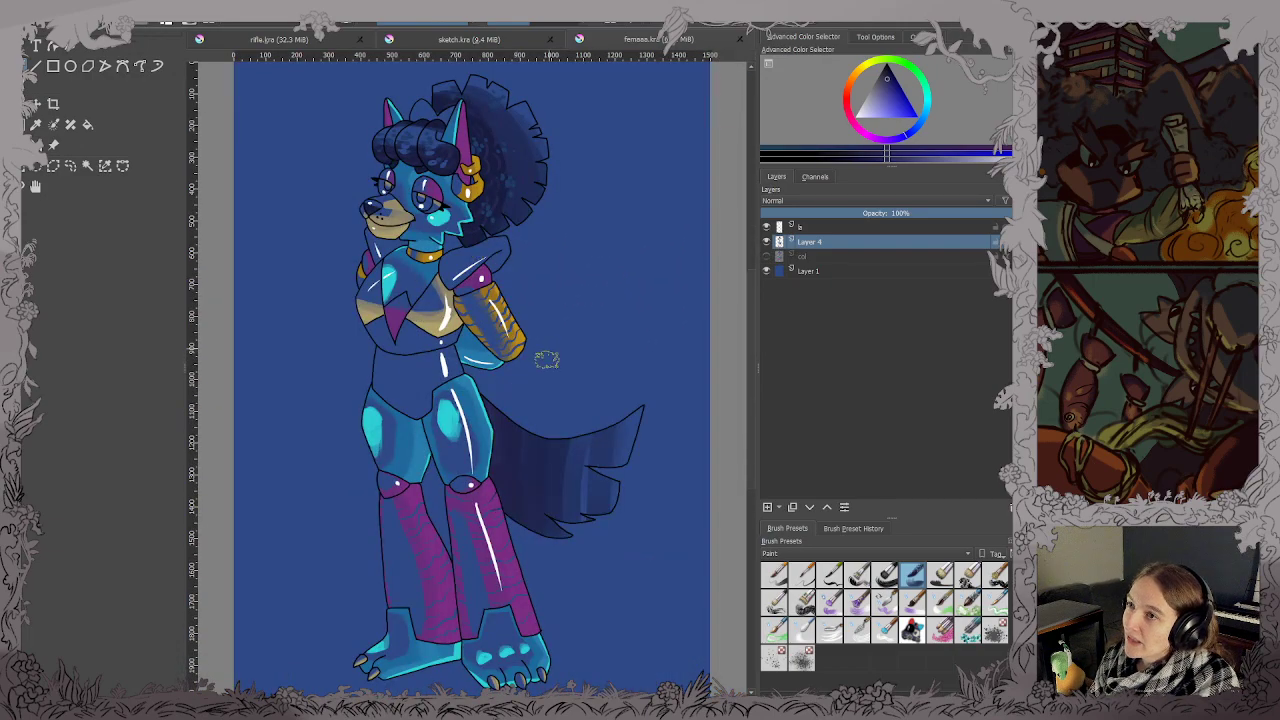
pyautogui.click(767, 257)
pyautogui.click(767, 257)
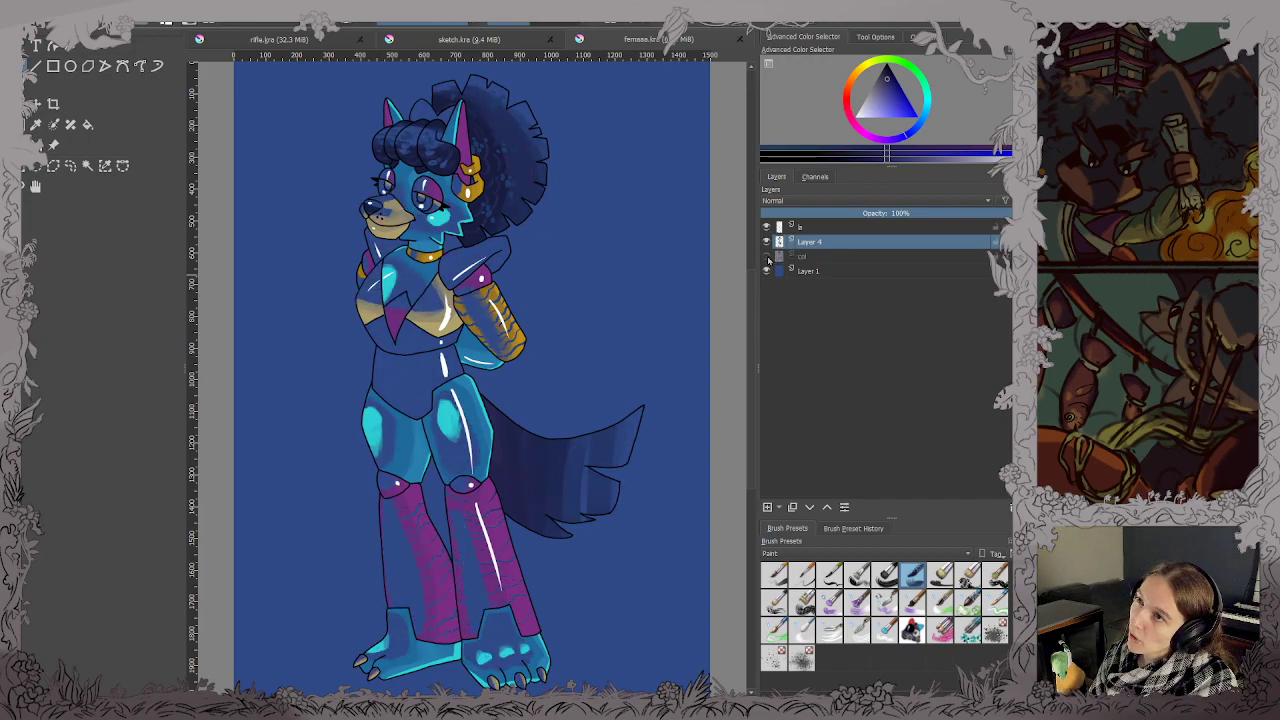
pyautogui.click(767, 257)
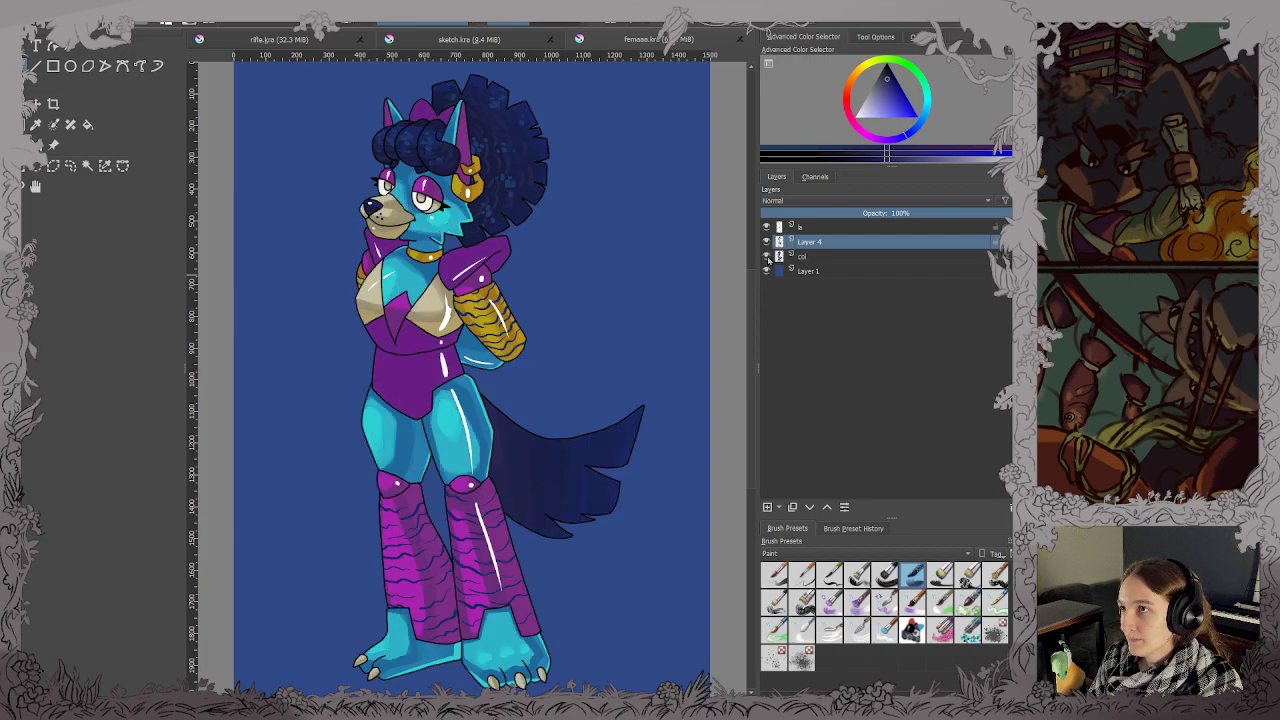
# Hide Layer 4 and the line art layer, and make the col layer active for contiguous selection.
pyautogui.click(767, 242)
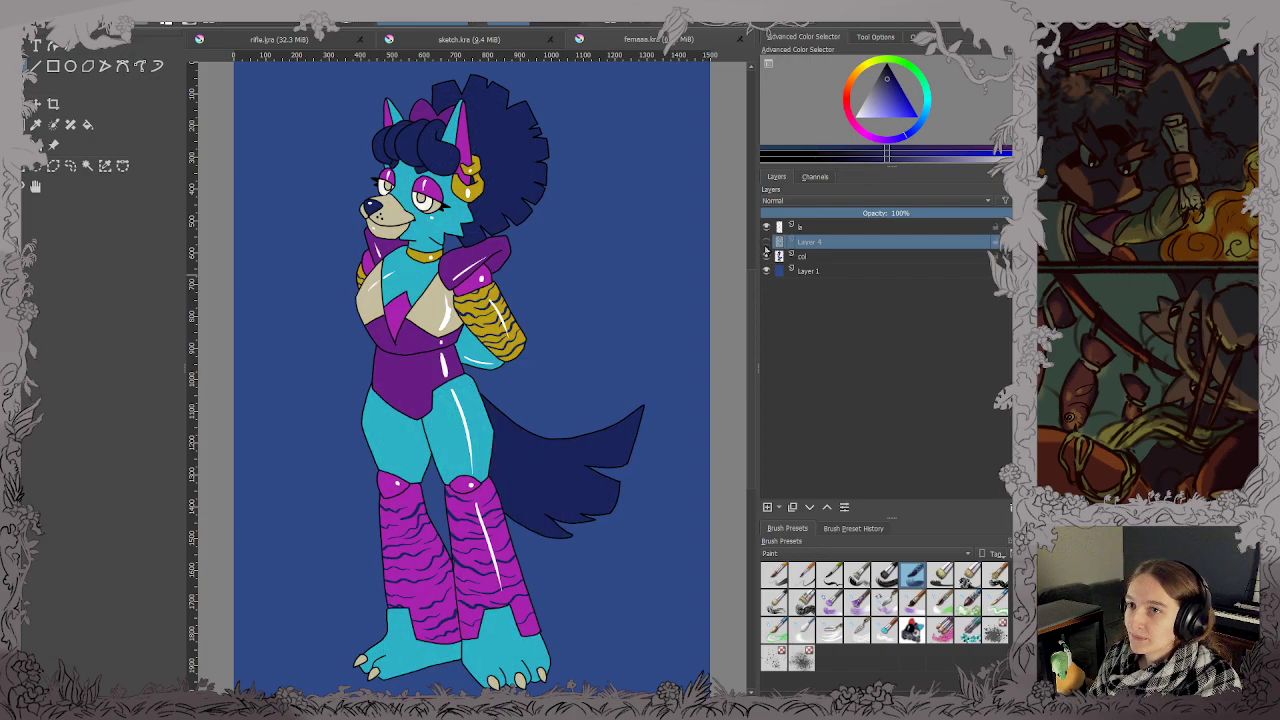
pyautogui.click(87, 165)
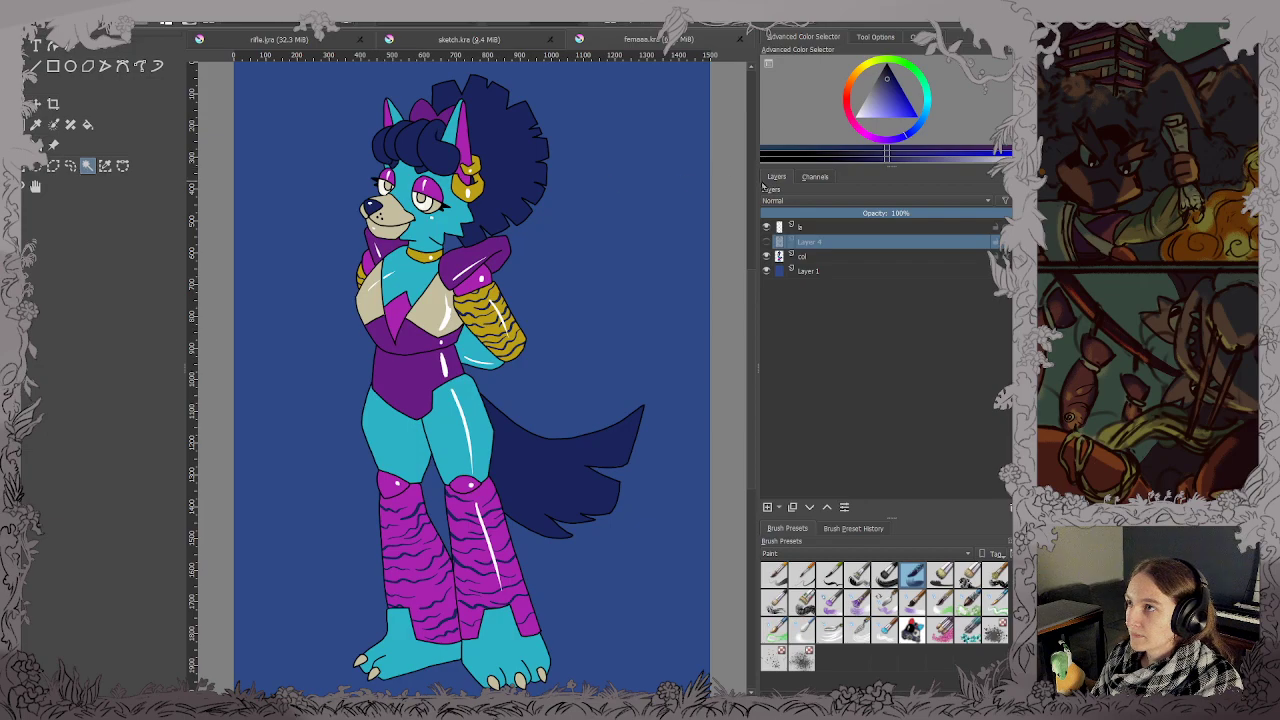
pyautogui.click(767, 227)
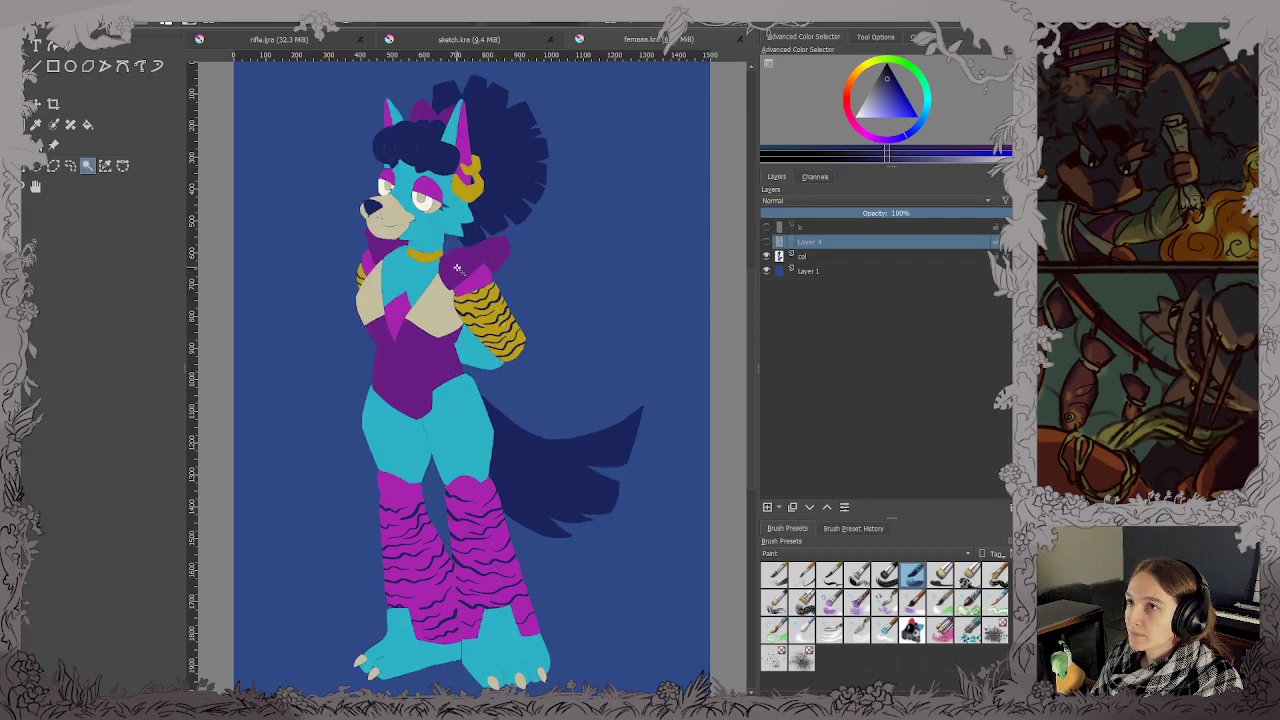
pyautogui.click(815, 256)
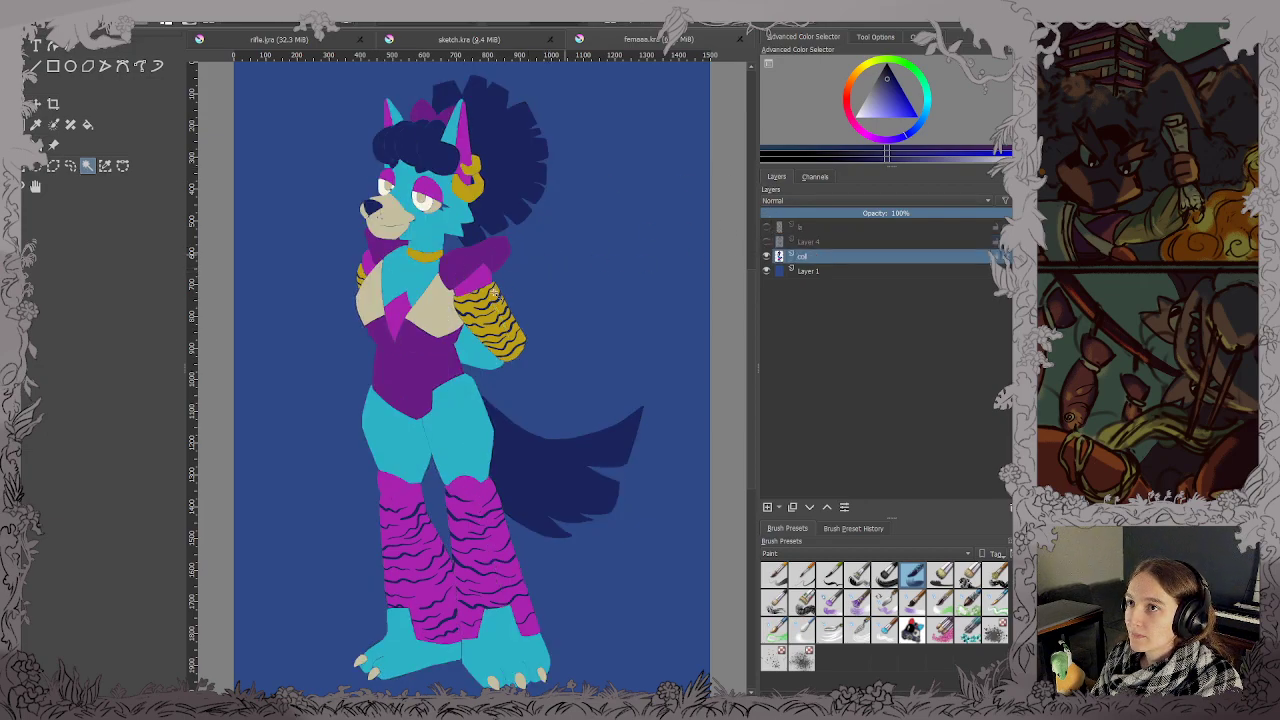
# Select the dark purple areas: the bodysuit, the collar and shoulder pieces, and the shapes on the head between the ears.
pyautogui.click(407, 375)
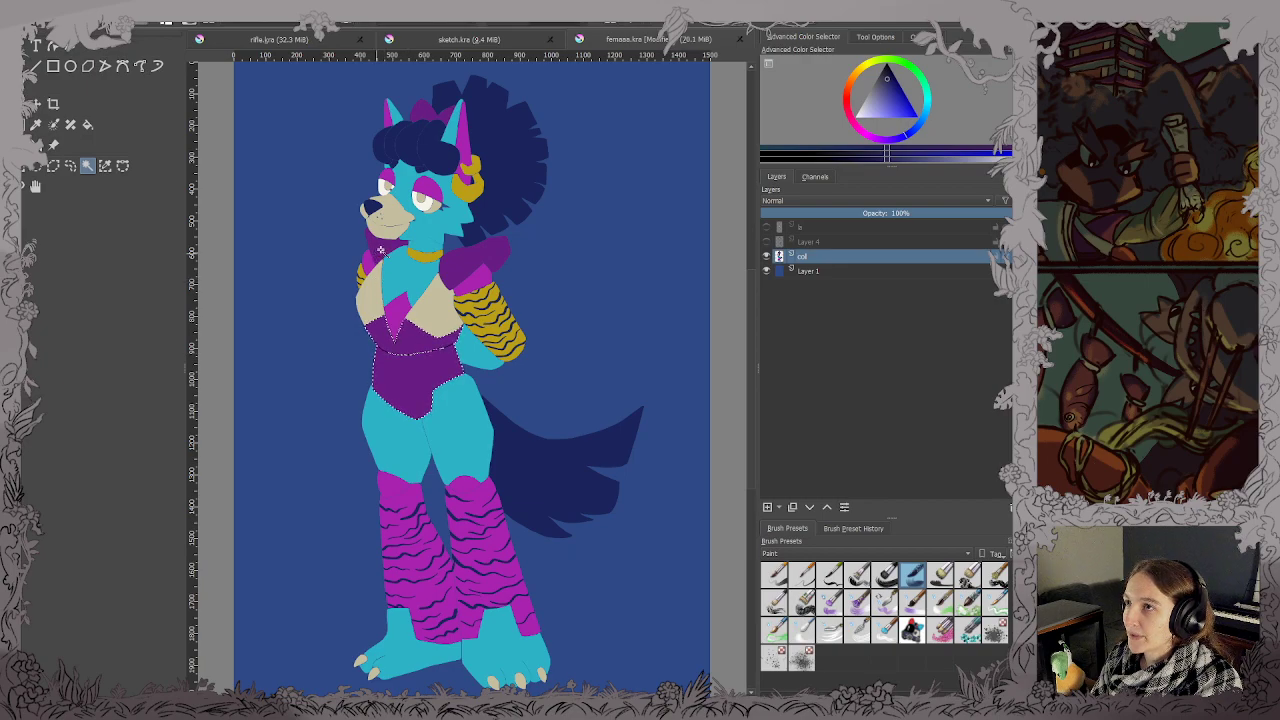
pyautogui.keyDown('shift'); pyautogui.click(493, 255); pyautogui.keyUp('shift')
pyautogui.scroll(3, 428, 133)
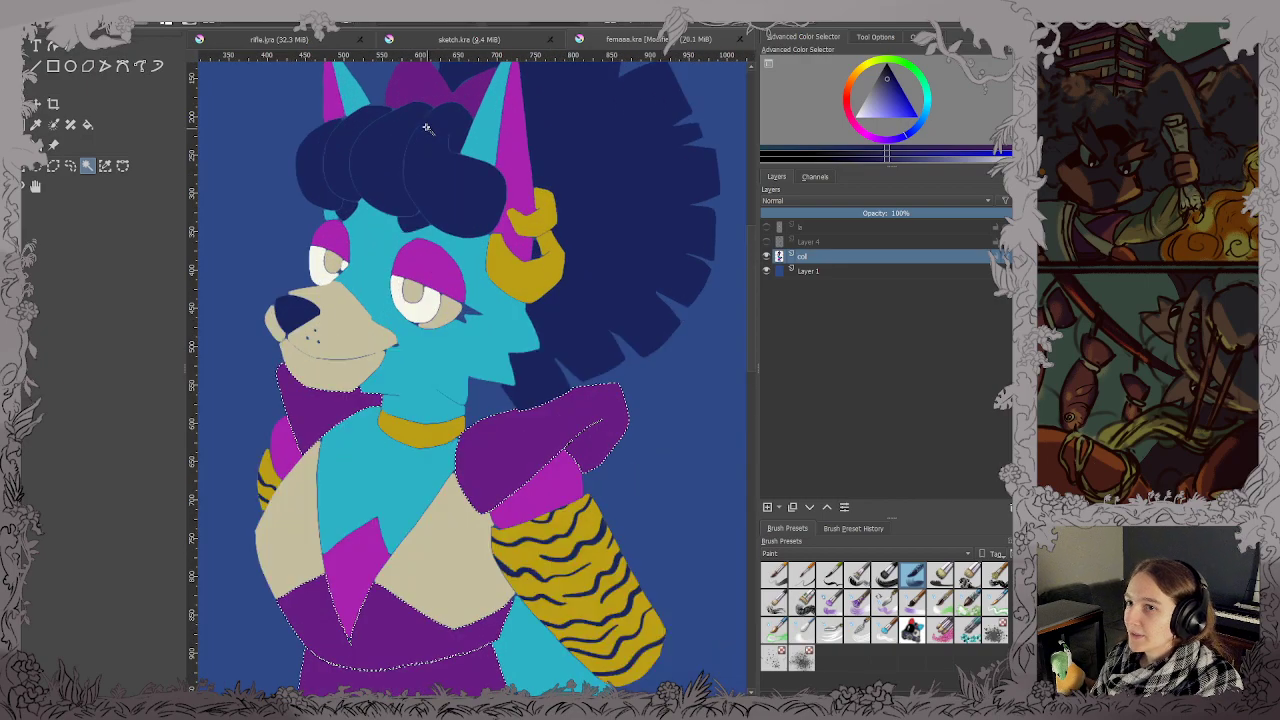
pyautogui.moveTo(337, 132); pyautogui.dragTo(358, 258)
pyautogui.scroll(3, 357, 258)
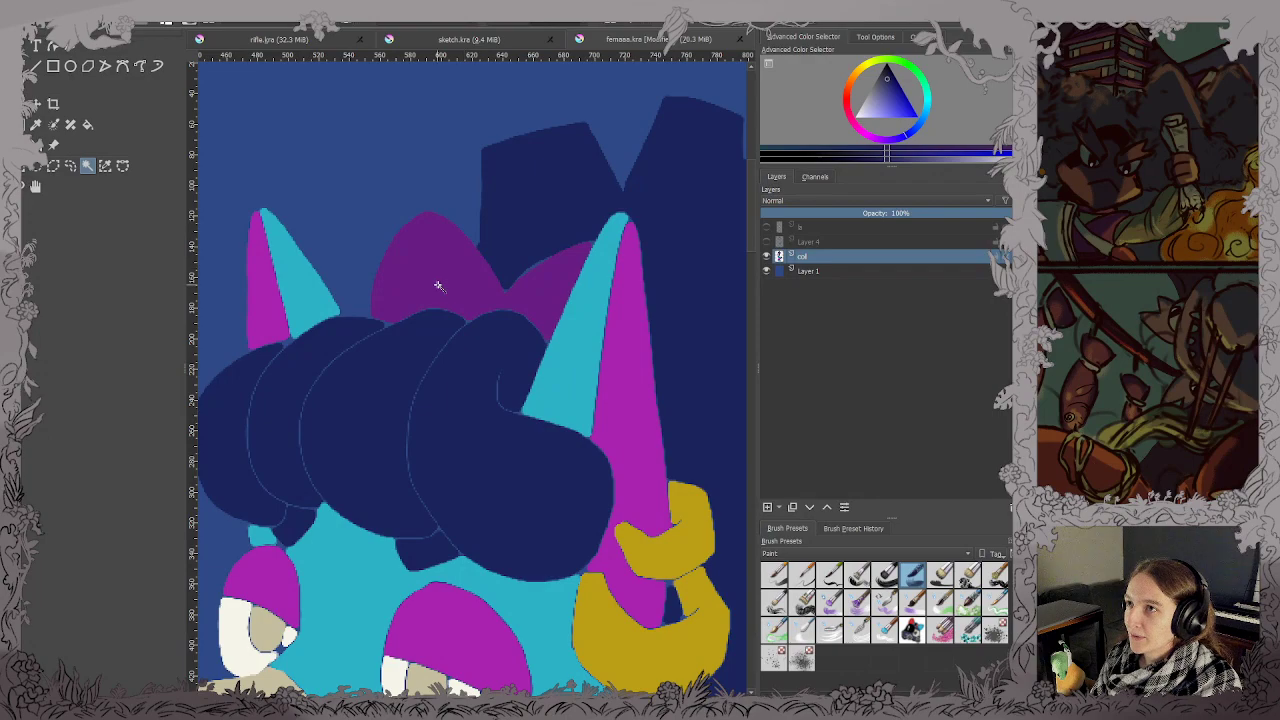
pyautogui.scroll(-5, 437, 286)
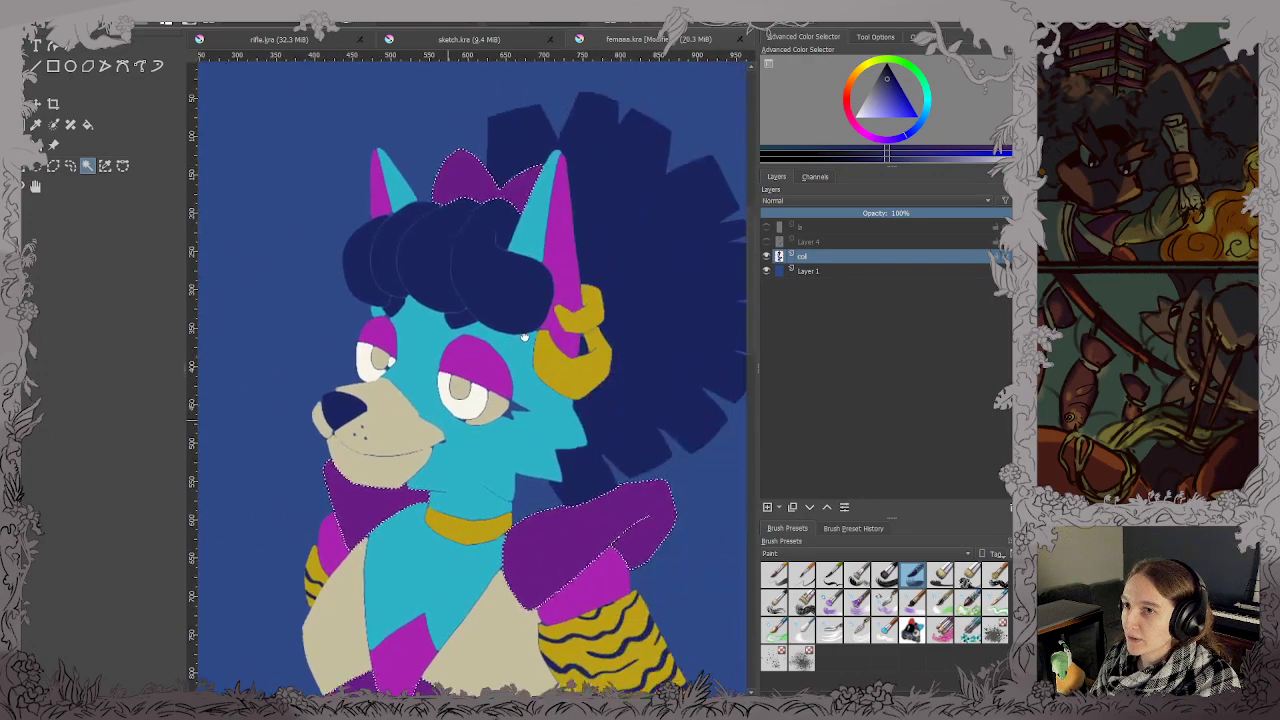
pyautogui.scroll(-4, 566, 334)
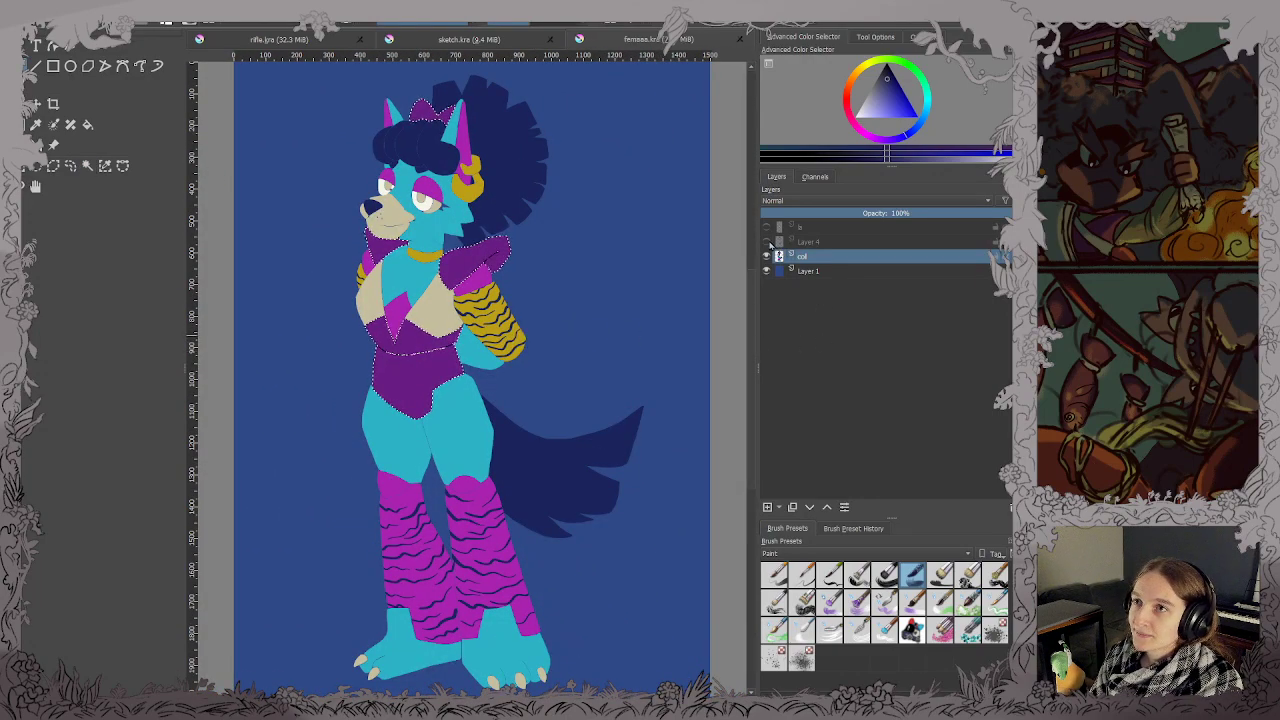
# Show Layer 4 and the line art layer again, and make Layer 4 active.
pyautogui.click(766, 241)
pyautogui.click(766, 227)
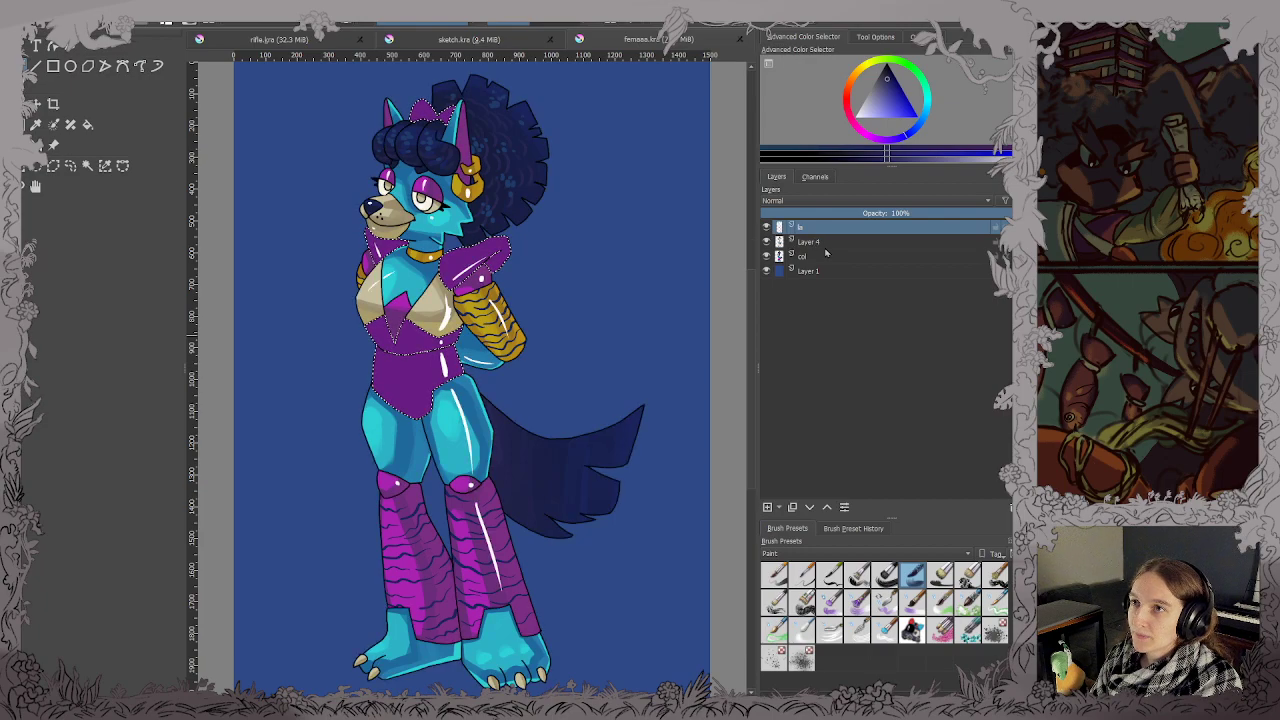
pyautogui.click(818, 242)
# Sample the dark purple from the shoulder piece and shift it to a darker, bluer violet.
pyautogui.scroll(3, 503, 251)
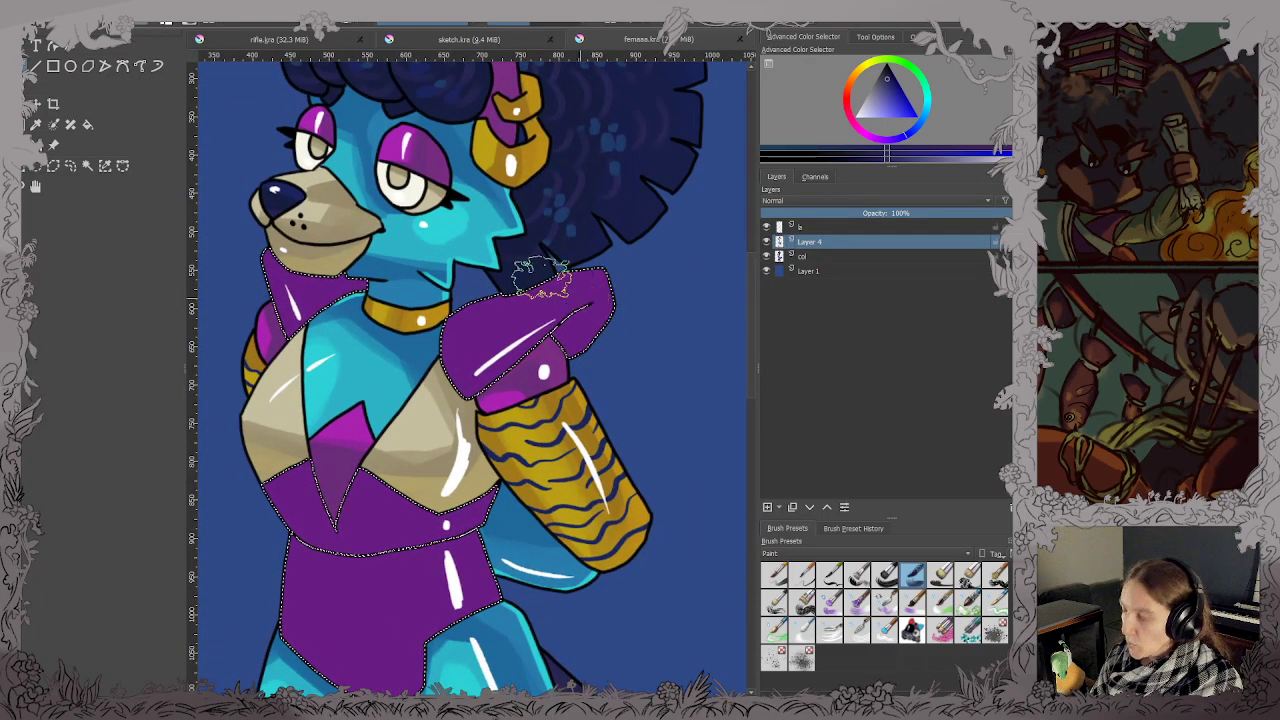
pyautogui.keyDown('ctrl'); pyautogui.click(503, 305); pyautogui.keyUp('ctrl')
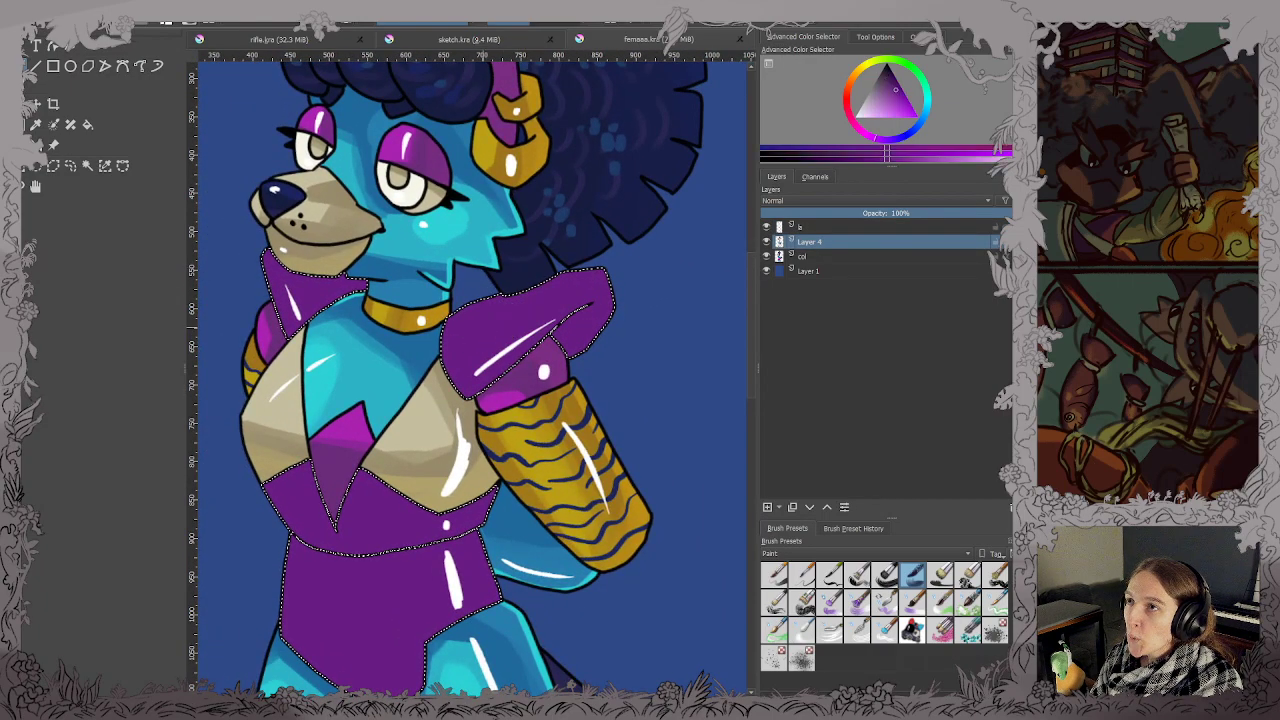
pyautogui.click(894, 88)
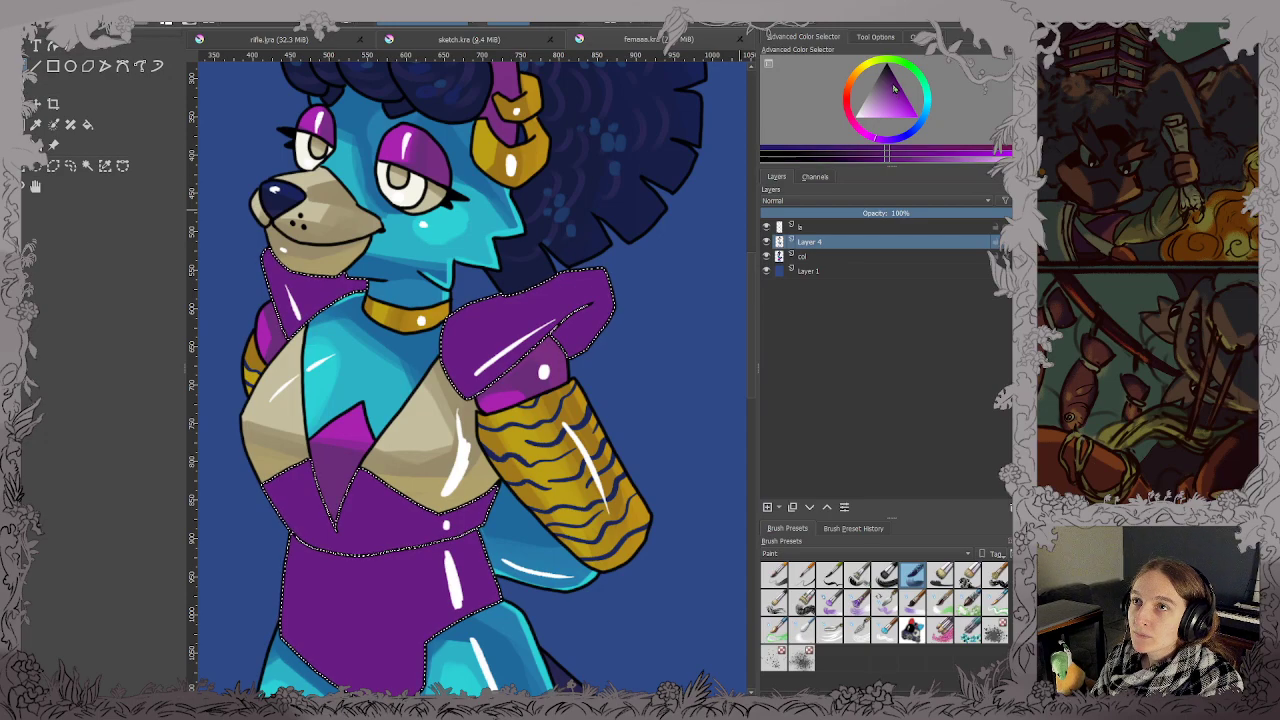
pyautogui.click(885, 141)
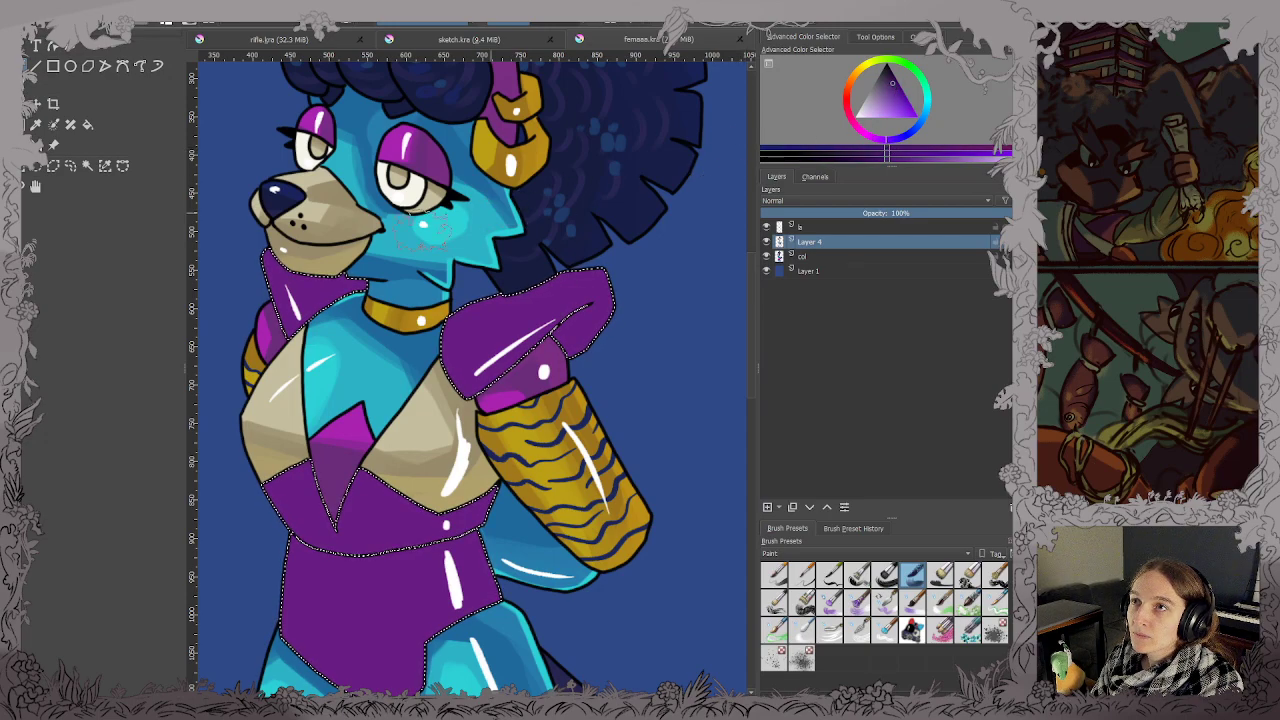
# Paint violet shadows on the shoulder piece, the band under the bust and the side of the bodysuit, saving the file.
pyautogui.moveTo(420, 228); pyautogui.dragTo(444, 234)
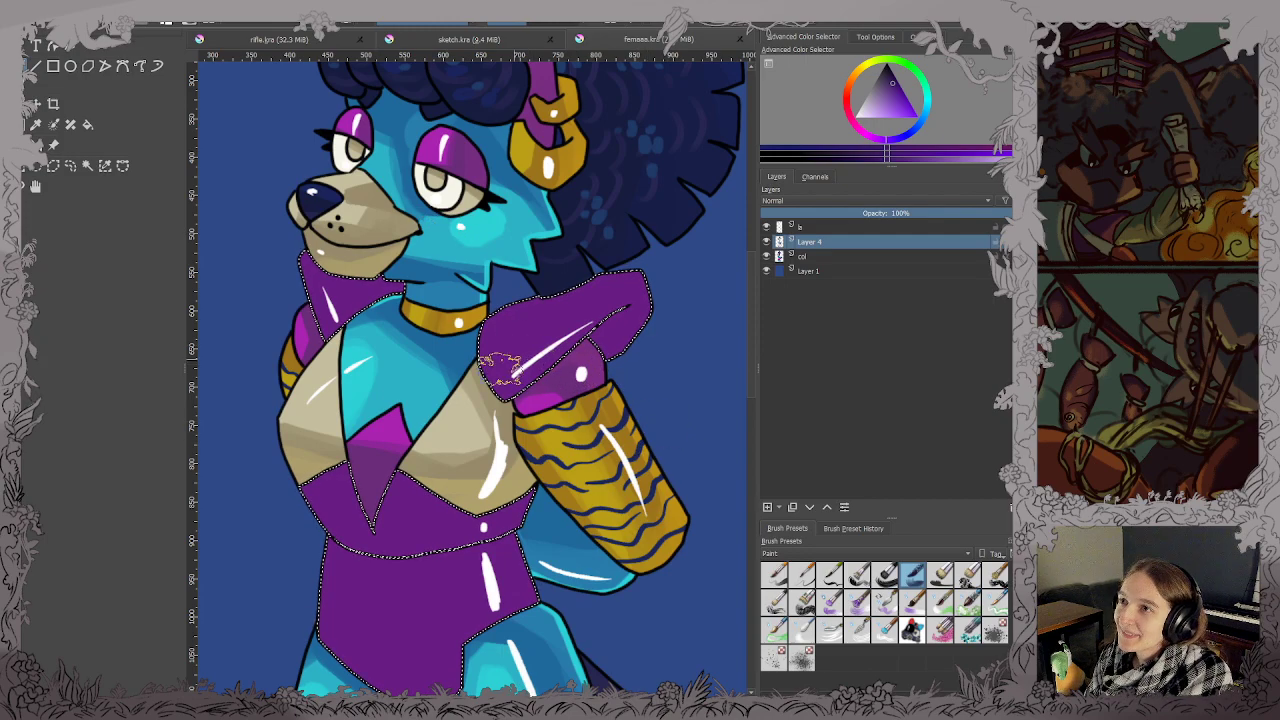
pyautogui.hotkey('ctrl', 'z')
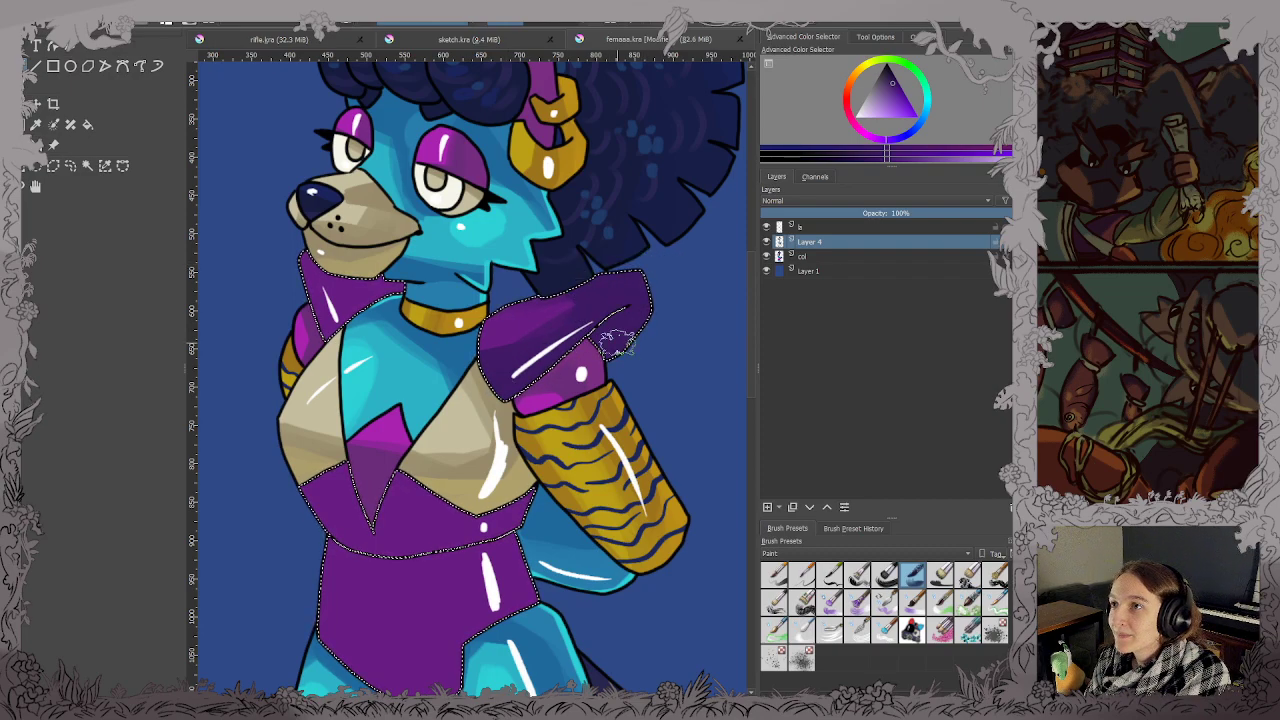
pyautogui.hotkey('ctrl', 's')
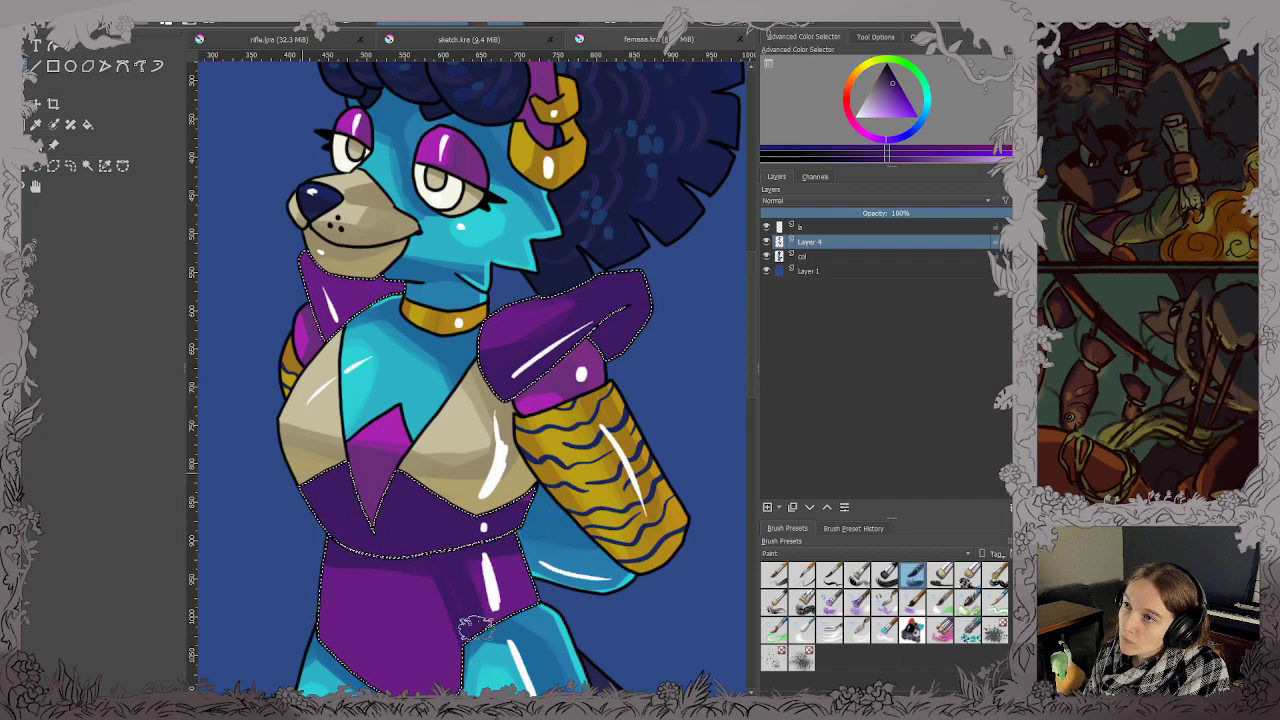
pyautogui.moveTo(535, 630)
pyautogui.mouseDown()
pyautogui.moveTo(548, 492)
pyautogui.moveTo(625, 325)
pyautogui.moveTo(625, 341)
pyautogui.moveTo(585, 335)
pyautogui.mouseUp()
pyautogui.hotkey('ctrl', 's')
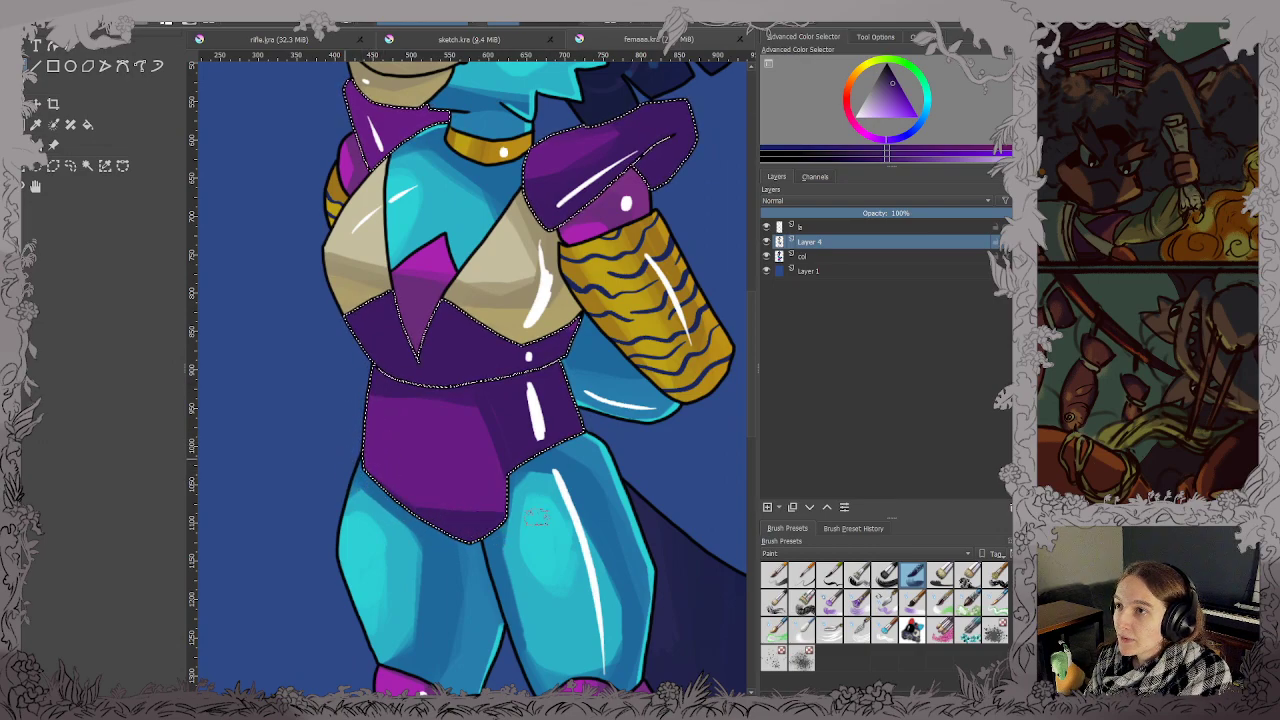
# Paint violet shadows along the bodysuit's lower edge and across its waist beneath the band under the bust.
pyautogui.moveTo(449, 529); pyautogui.dragTo(557, 478)
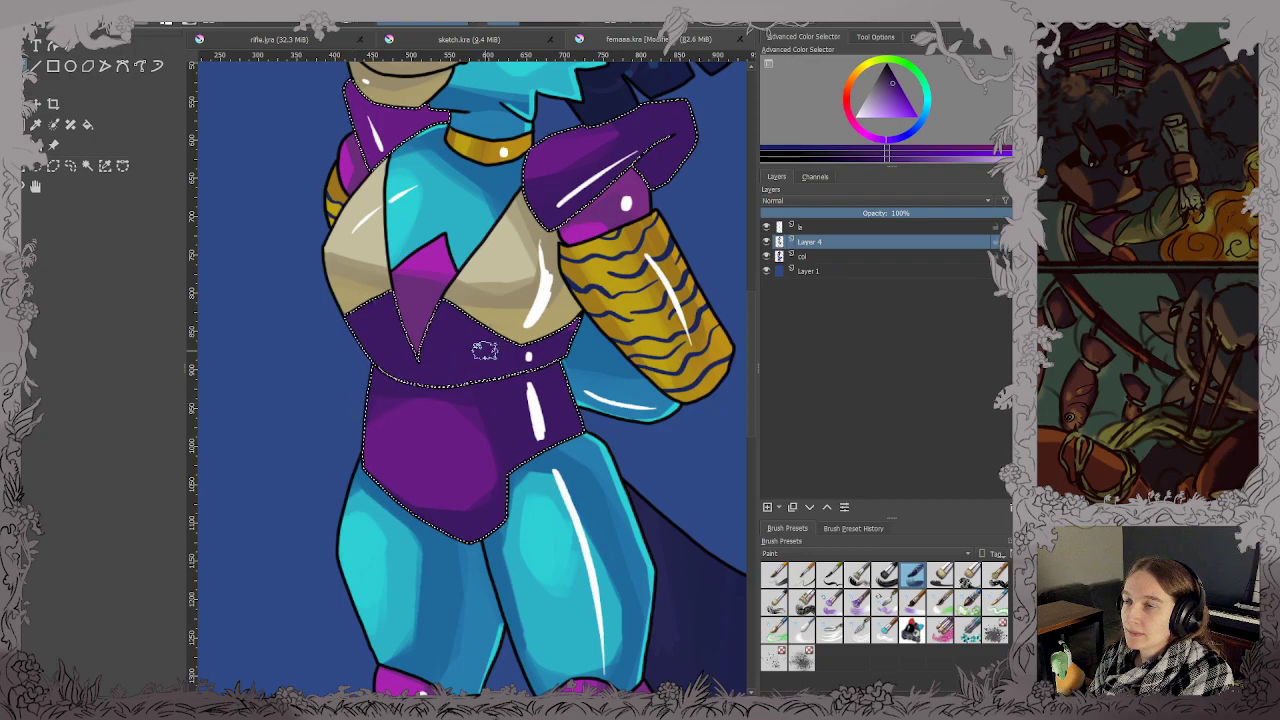
pyautogui.scroll(-2, 487, 348)
pyautogui.scroll(2, 487, 348)
pyautogui.moveTo(493, 352); pyautogui.dragTo(502, 383)
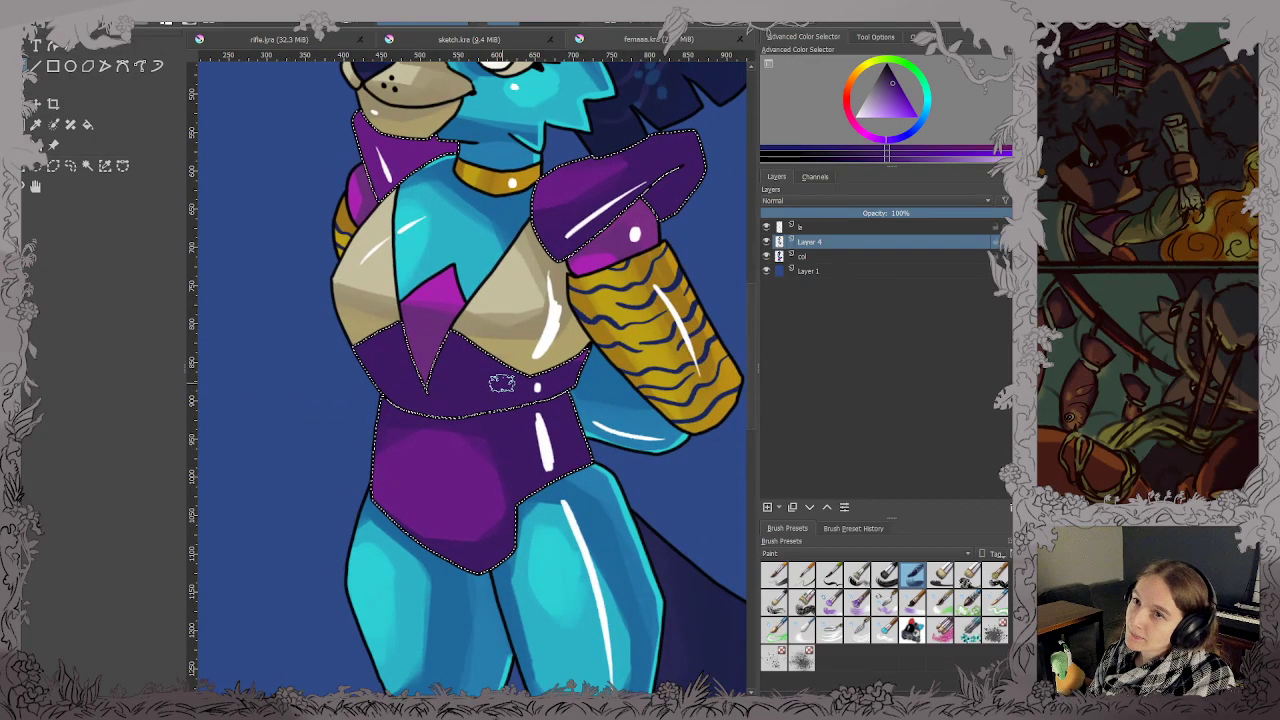
pyautogui.moveTo(420, 420); pyautogui.dragTo(469, 431)
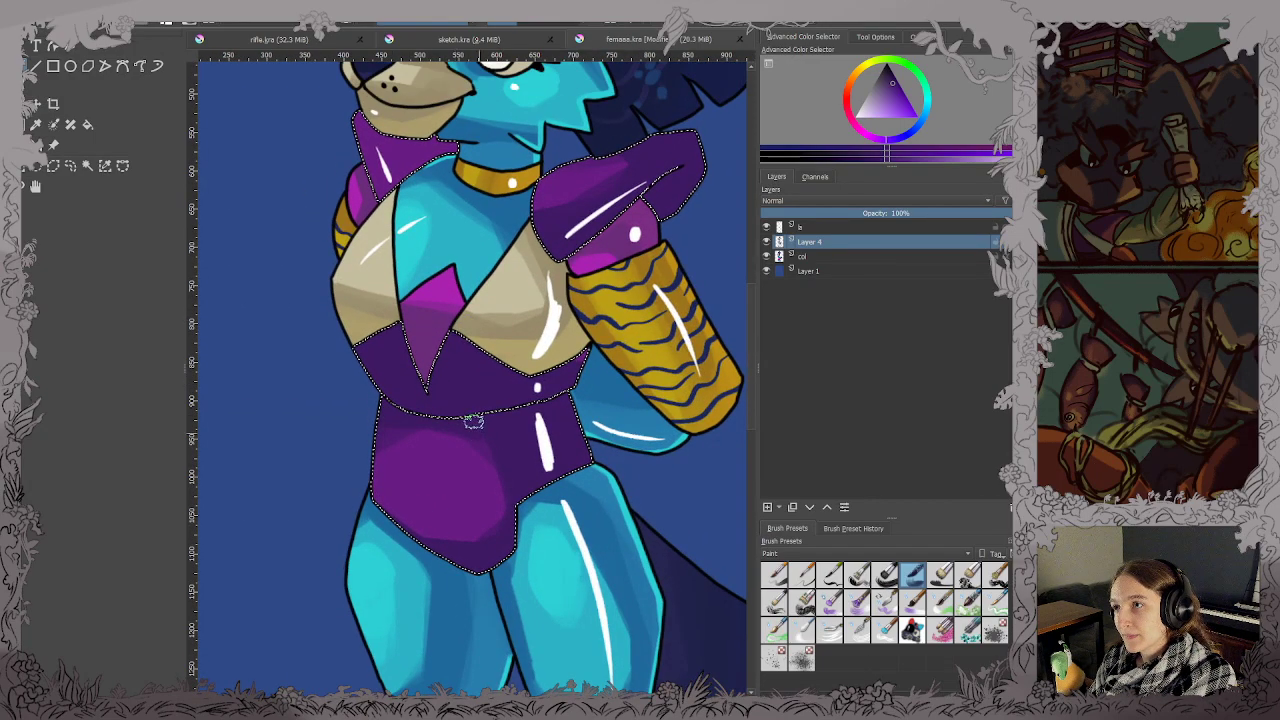
pyautogui.scroll(-2, 514, 497)
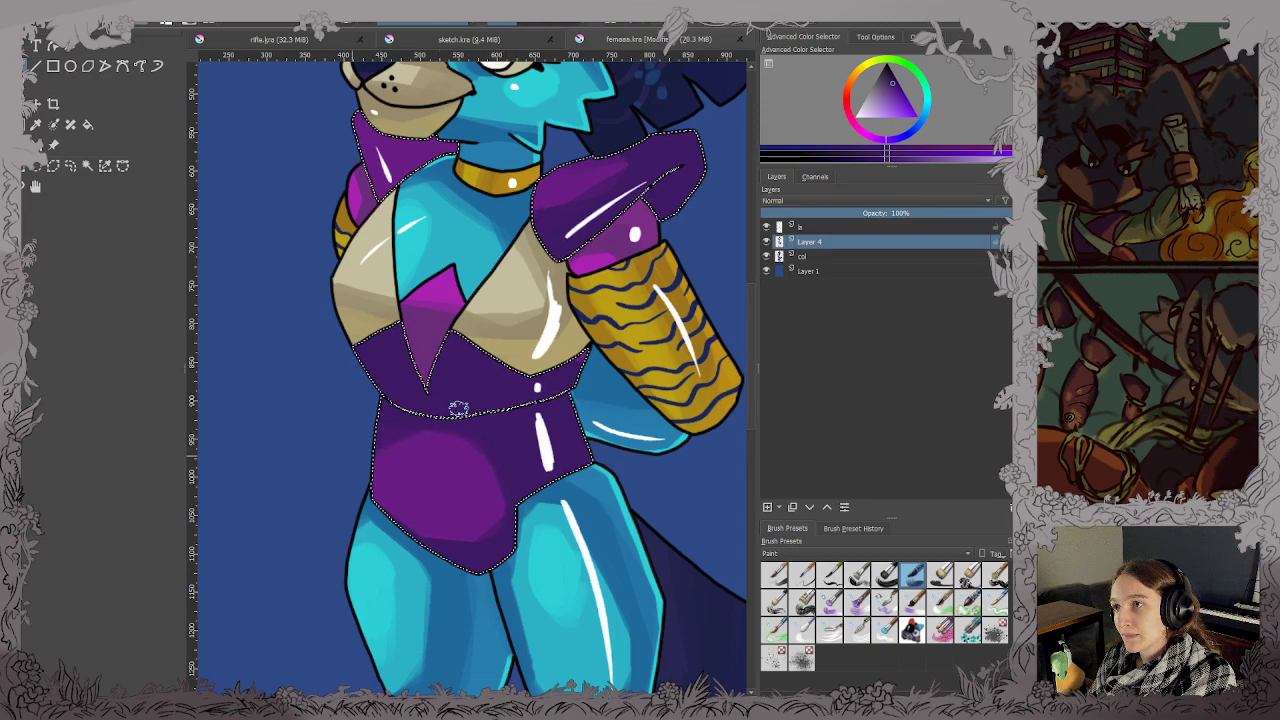
pyautogui.scroll(-1, 520, 380)
# Paint violet shadows on the purple bow shape between the ears.
pyautogui.moveTo(511, 381); pyautogui.dragTo(516, 585)
pyautogui.scroll(1, 512, 429)
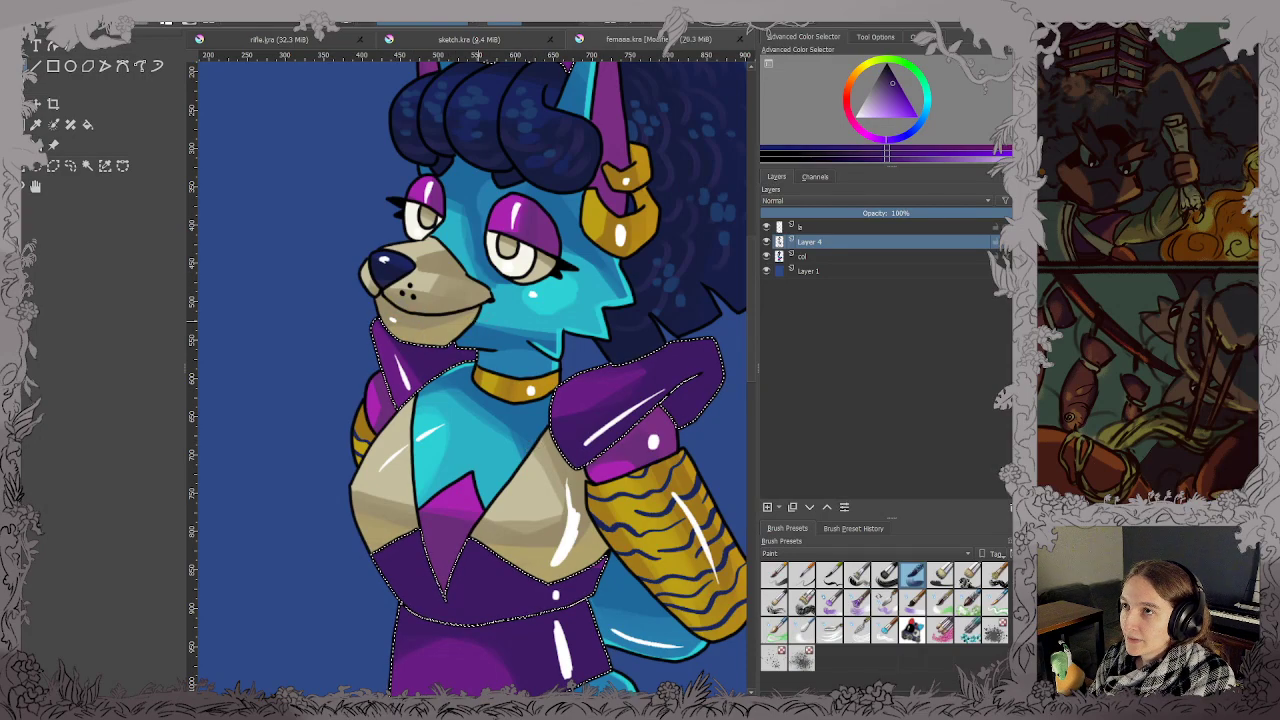
pyautogui.moveTo(478, 263); pyautogui.dragTo(414, 387)
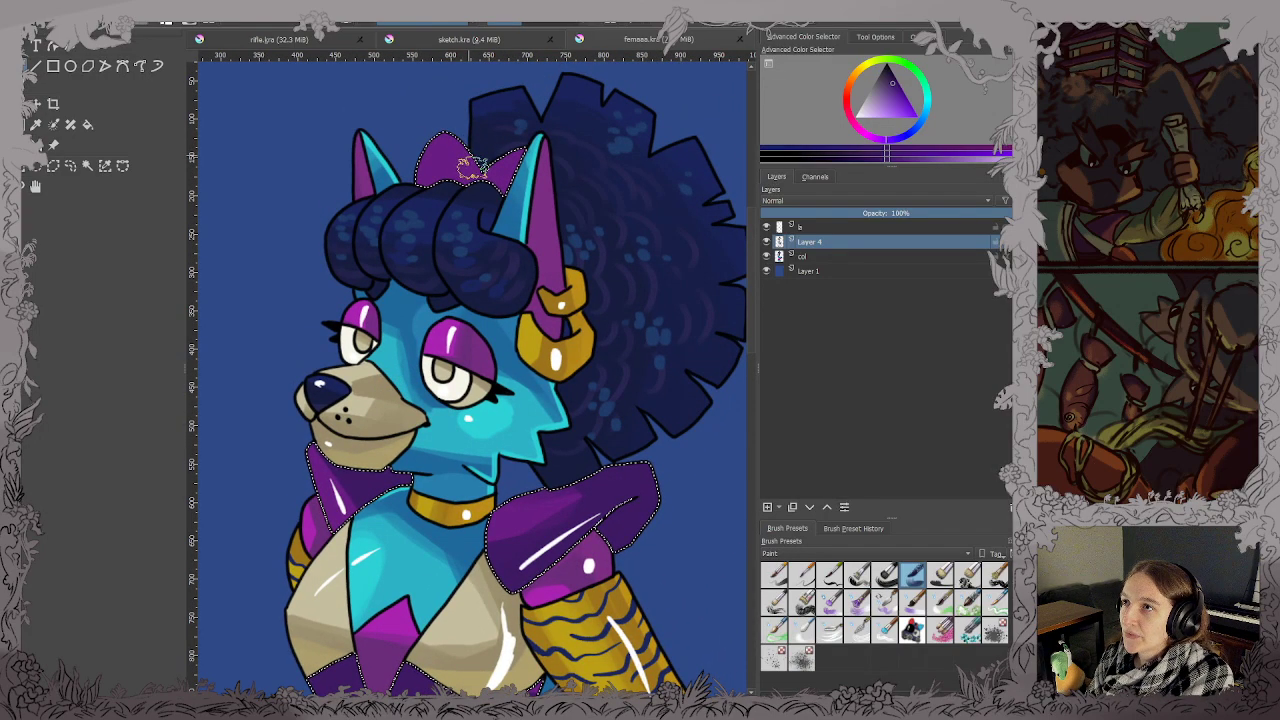
pyautogui.moveTo(514, 129); pyautogui.dragTo(511, 214)
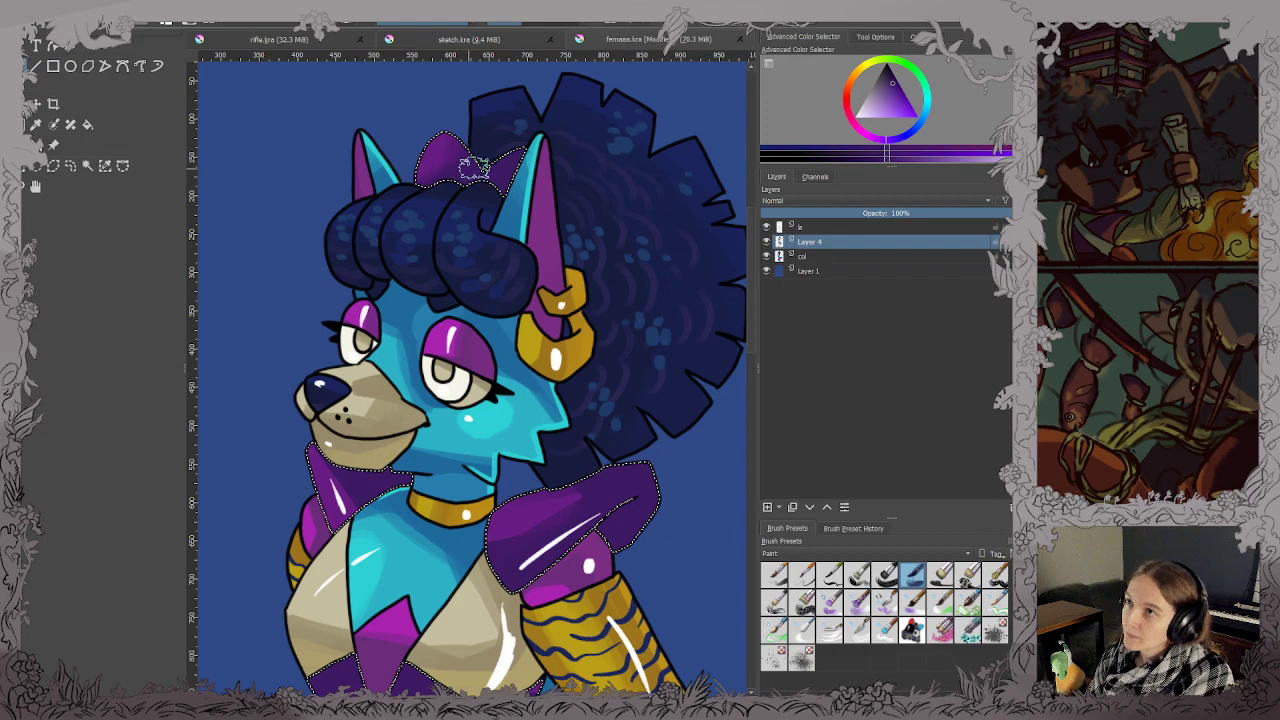
# Paint a slightly redder purple as reflected light on the tail side of the band and bodysuit and on the shoulder piece's fold.
pyautogui.scroll(-1, 474, 172)
pyautogui.moveTo(467, 542); pyautogui.dragTo(505, 408)
pyautogui.scroll(2, 499, 421)
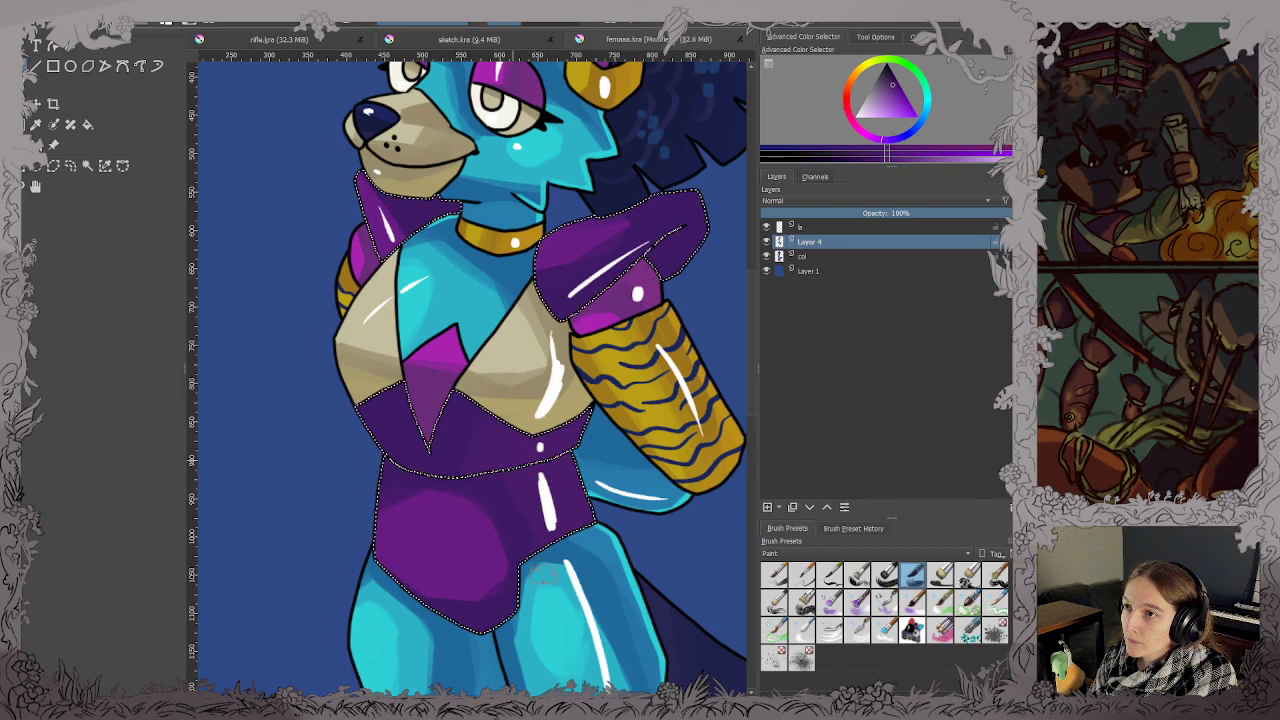
pyautogui.moveTo(533, 466); pyautogui.dragTo(494, 626)
pyautogui.scroll(2, 592, 427)
pyautogui.moveTo(592, 427); pyautogui.dragTo(380, 491)
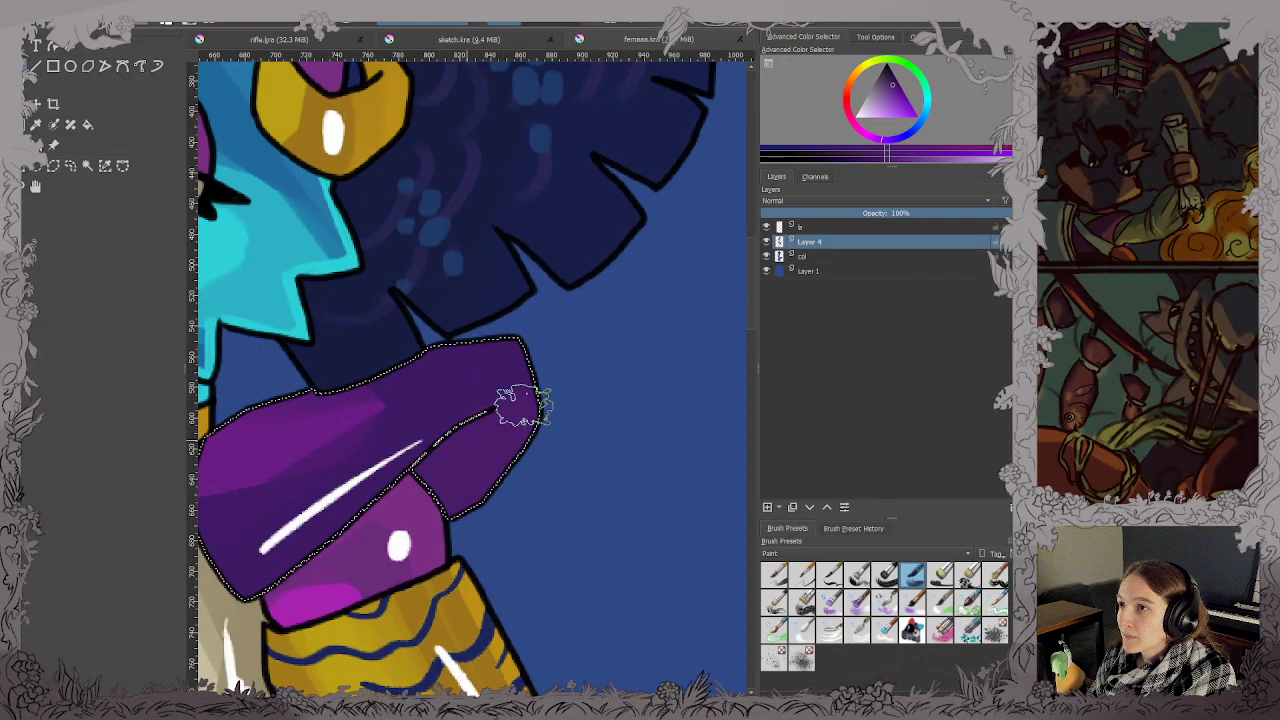
pyautogui.scroll(-3, 260, 560)
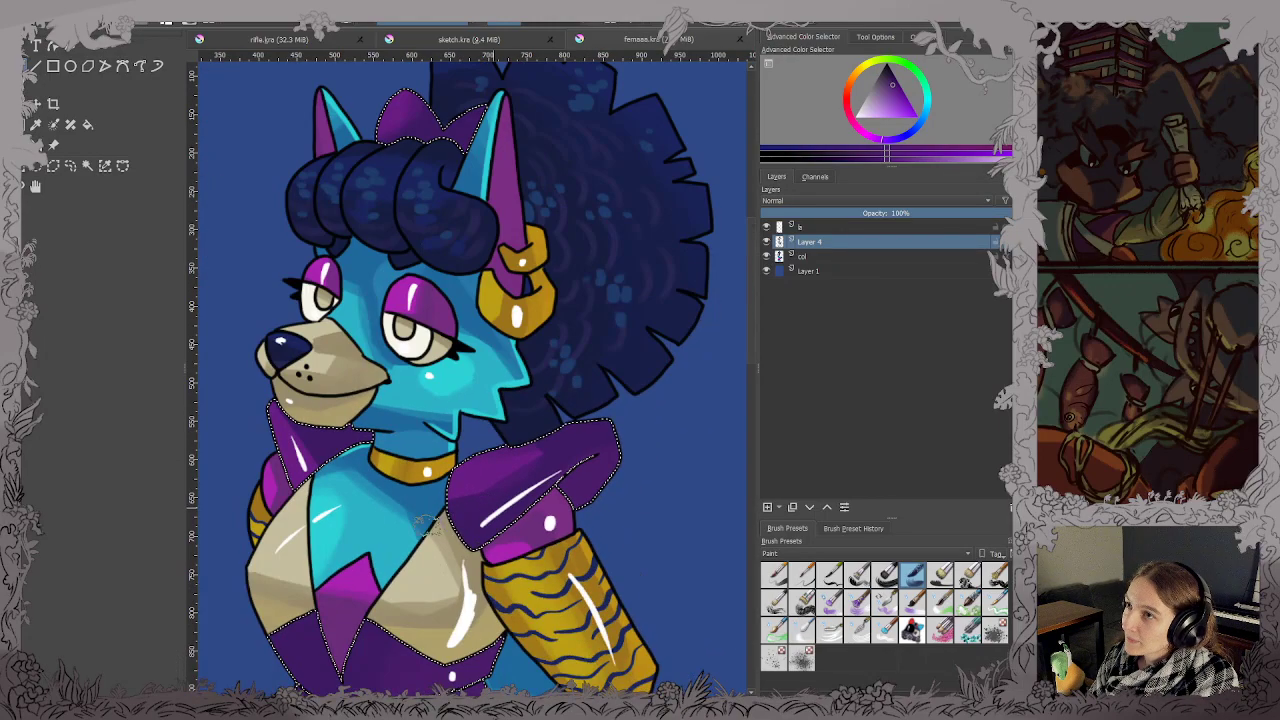
pyautogui.scroll(3, 440, 465)
pyautogui.moveTo(441, 465); pyautogui.dragTo(298, 573)
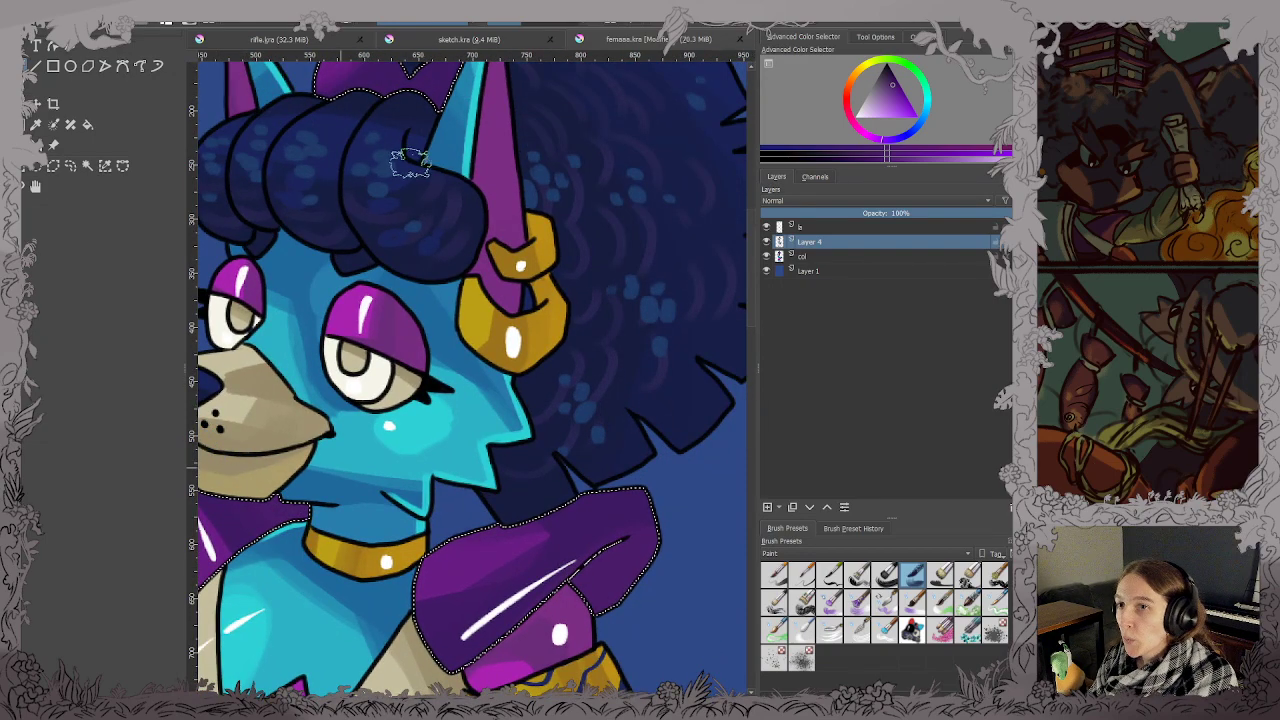
# Add the redder purple to the bow shape between the ears, and restore the selection of the outfit areas.
pyautogui.moveTo(409, 163)
pyautogui.mouseDown()
pyautogui.moveTo(526, 354)
pyautogui.moveTo(569, 475)
pyautogui.mouseUp()
pyautogui.scroll(1, 603, 511)
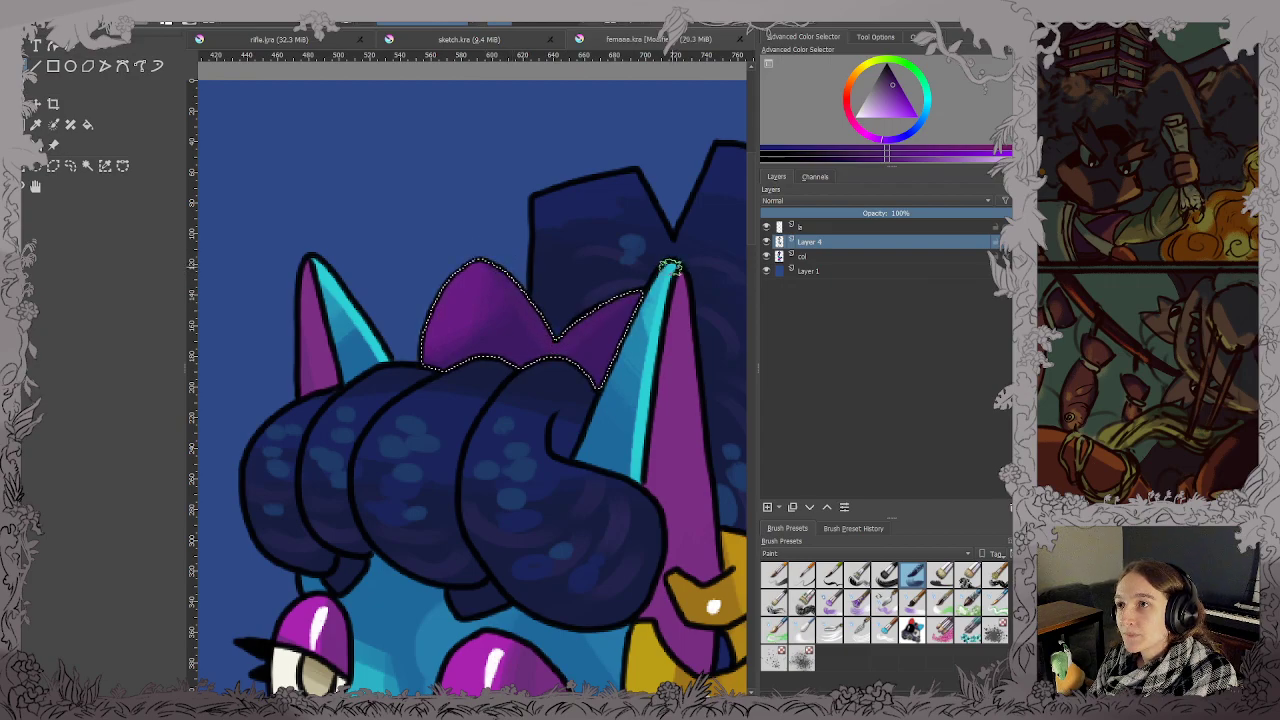
pyautogui.moveTo(538, 338)
pyautogui.mouseDown()
pyautogui.moveTo(551, 394)
pyautogui.moveTo(653, 265)
pyautogui.mouseUp()
pyautogui.press('2')
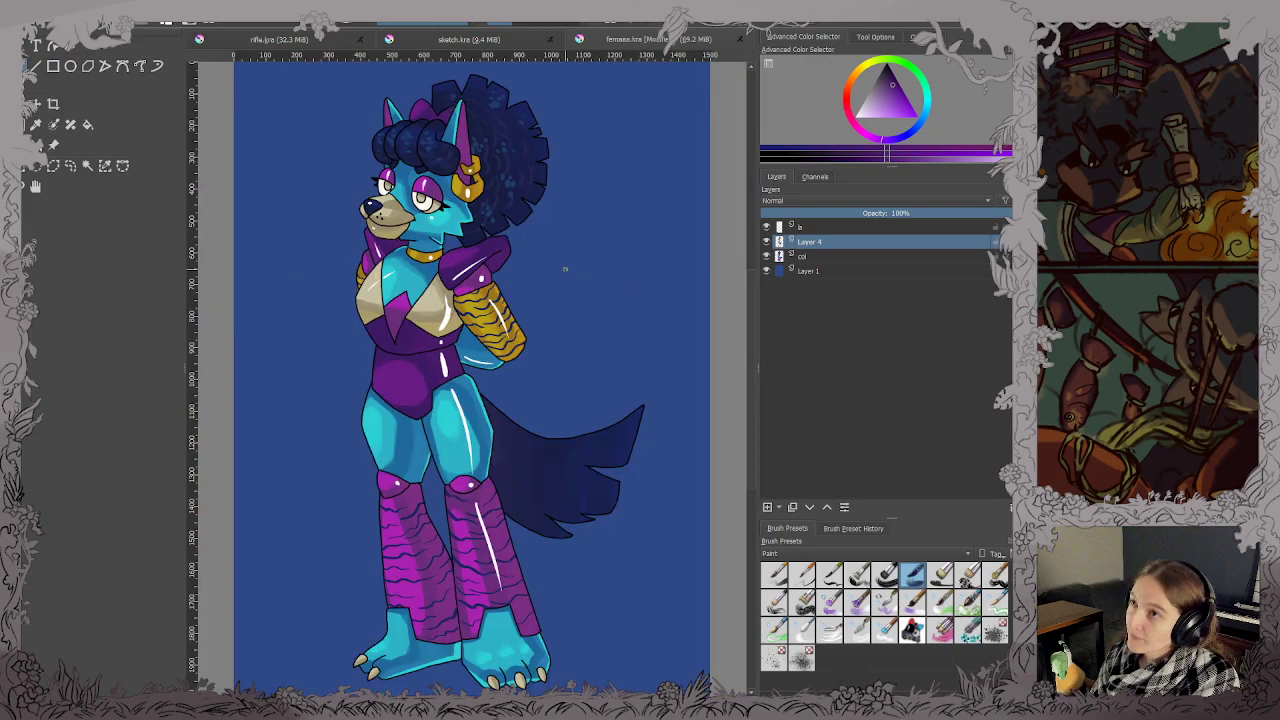
pyautogui.hotkey('ctrl', 'z')
# Sample the base purple from the bodysuit's belly and shift it to a lighter, pinker purple.
pyautogui.scroll(3, 362, 398)
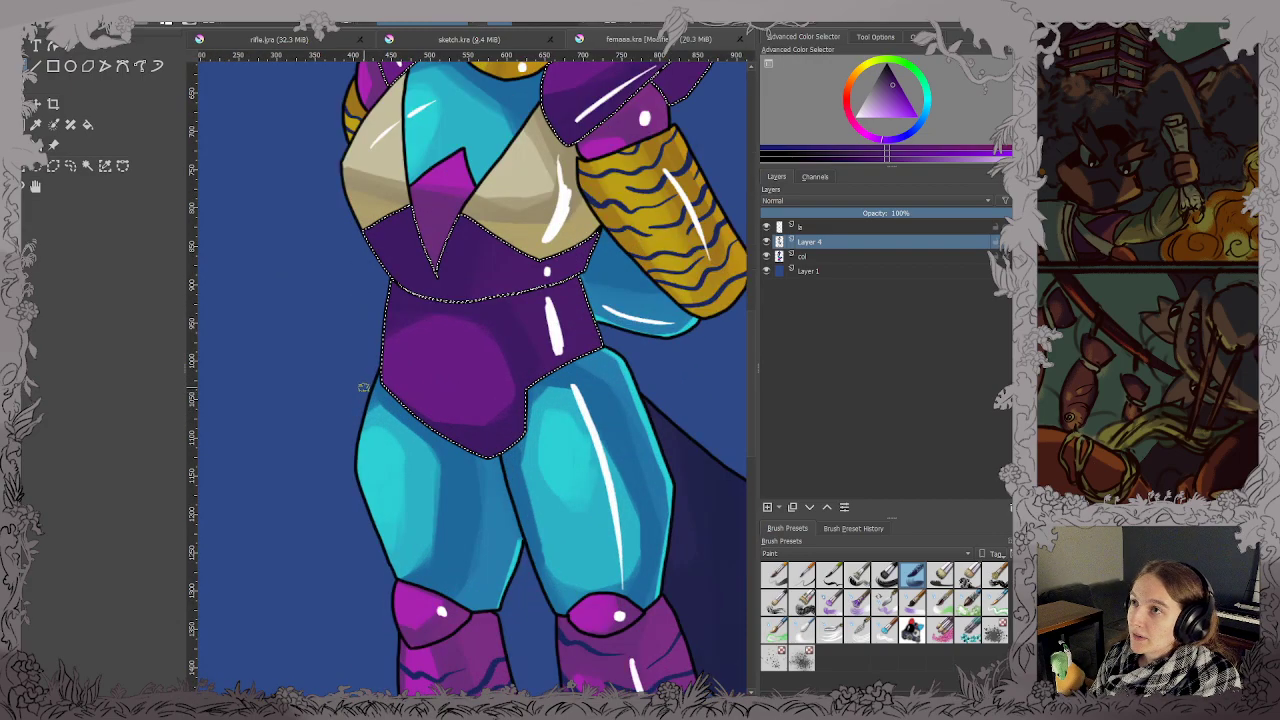
pyautogui.moveTo(363, 386); pyautogui.dragTo(379, 428)
pyautogui.keyDown('ctrl'); pyautogui.click(474, 418); pyautogui.keyUp('ctrl')
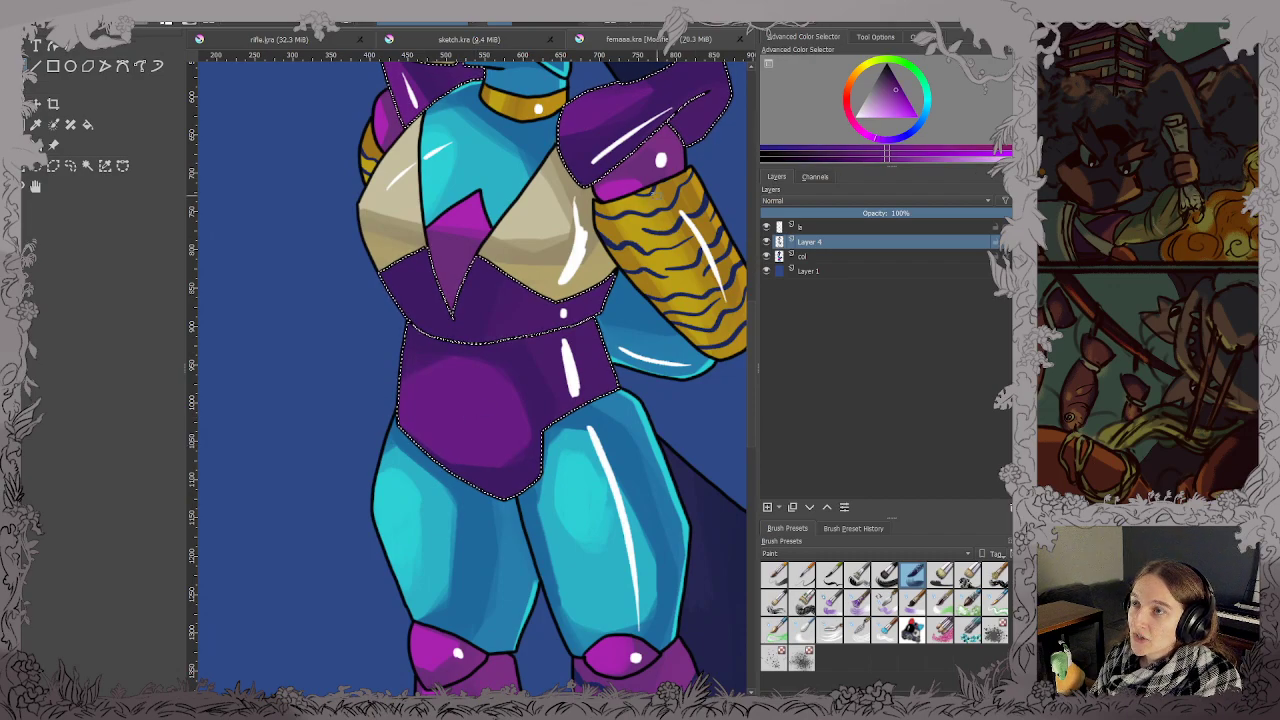
pyautogui.moveTo(474, 418); pyautogui.dragTo(462, 475)
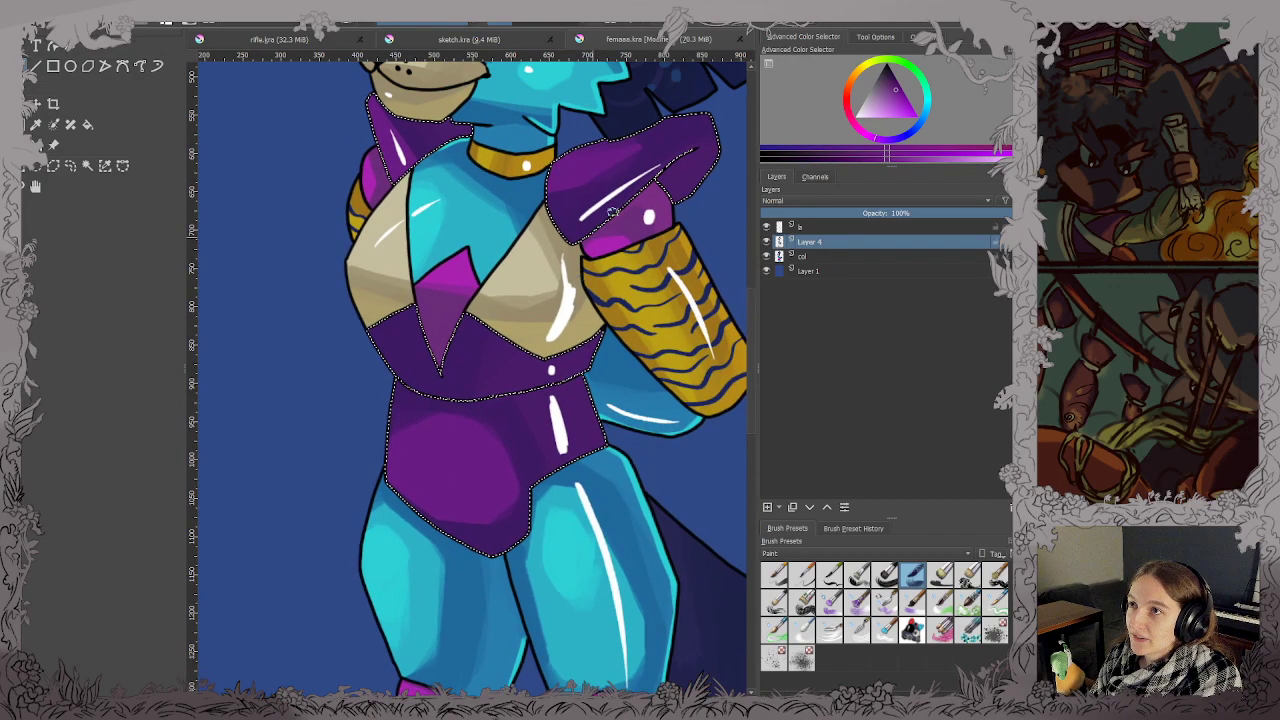
pyautogui.click(894, 96)
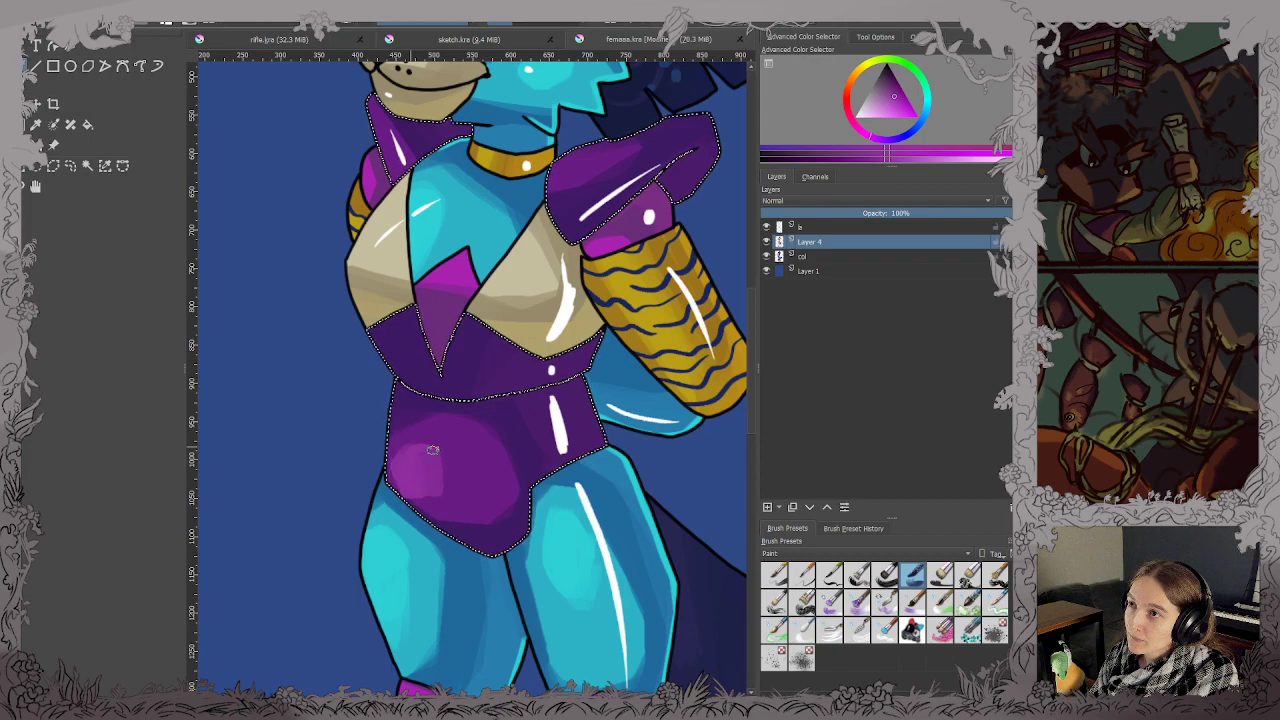
# Paint a light purple highlight on the snout side of the bodysuit's belly and trim it with the sampled base purple.
pyautogui.keyDown('ctrl'); pyautogui.click(442, 452); pyautogui.keyUp('ctrl')
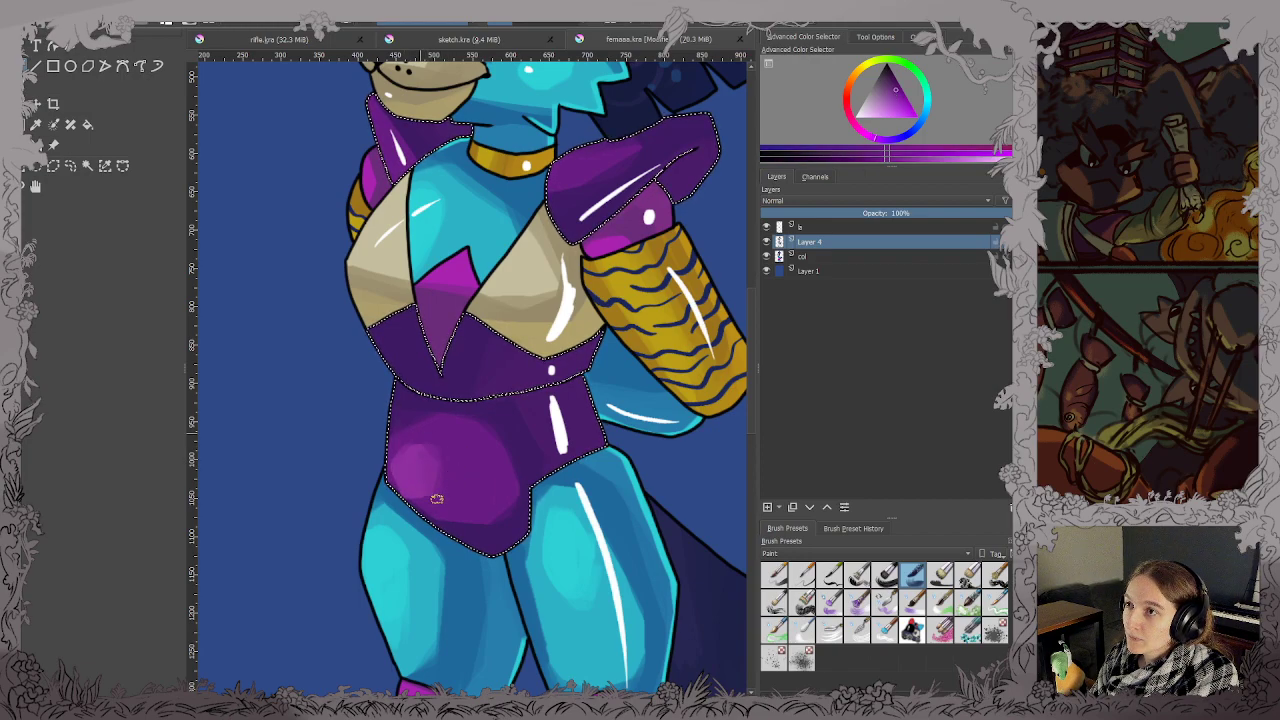
pyautogui.moveTo(437, 499); pyautogui.dragTo(389, 474)
pyautogui.keyDown('ctrl'); pyautogui.click(414, 477); pyautogui.keyUp('ctrl')
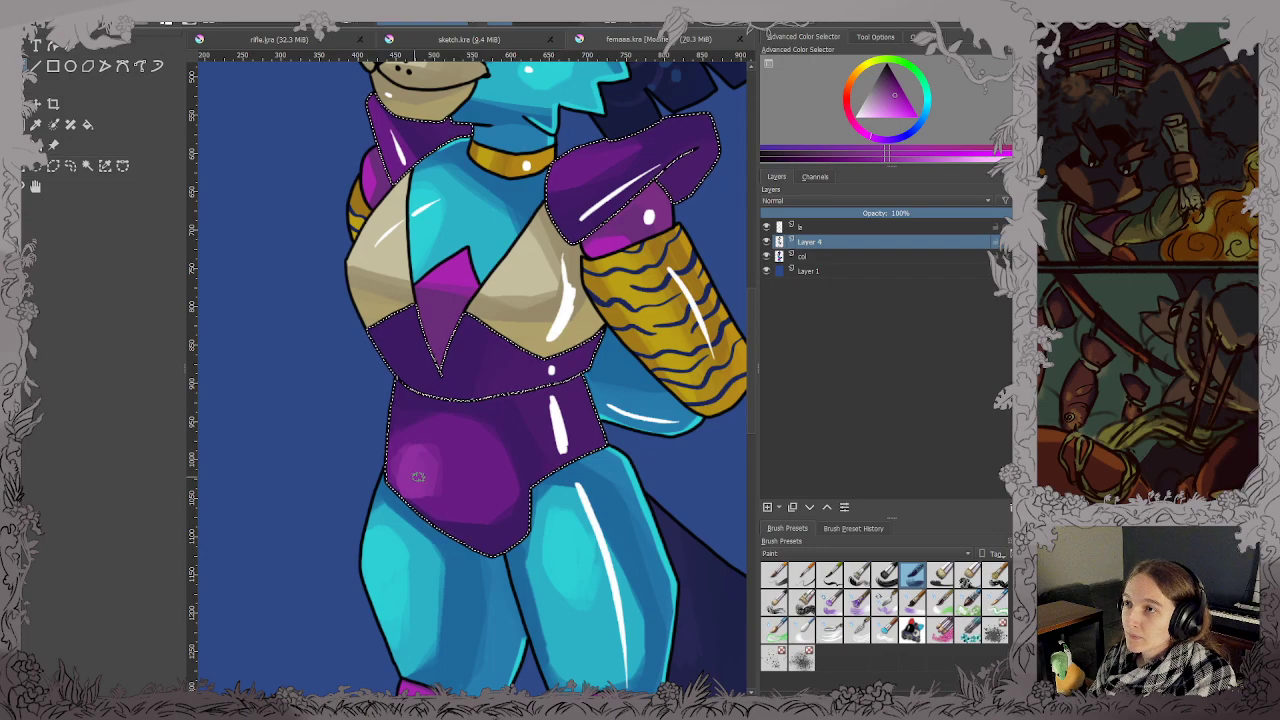
pyautogui.scroll(-2, 508, 490)
pyautogui.moveTo(508, 490); pyautogui.dragTo(534, 435)
pyautogui.scroll(-1, 526, 400)
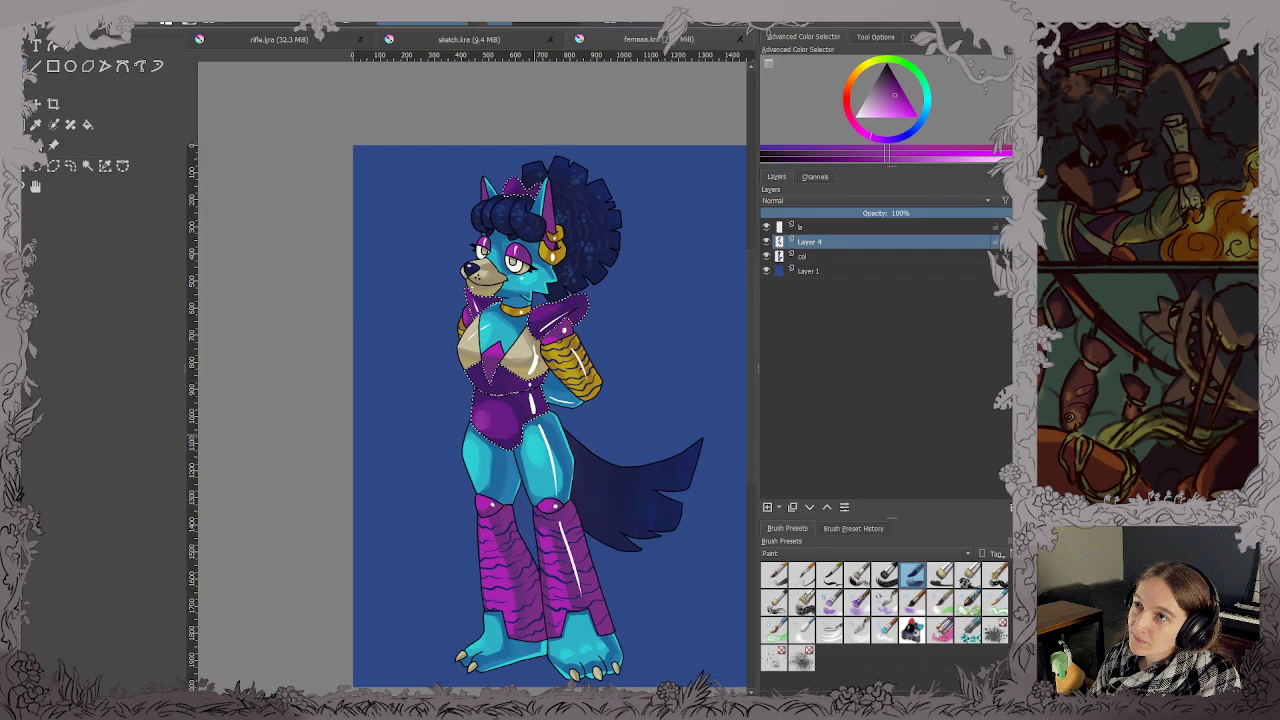
pyautogui.scroll(5, 495, 415)
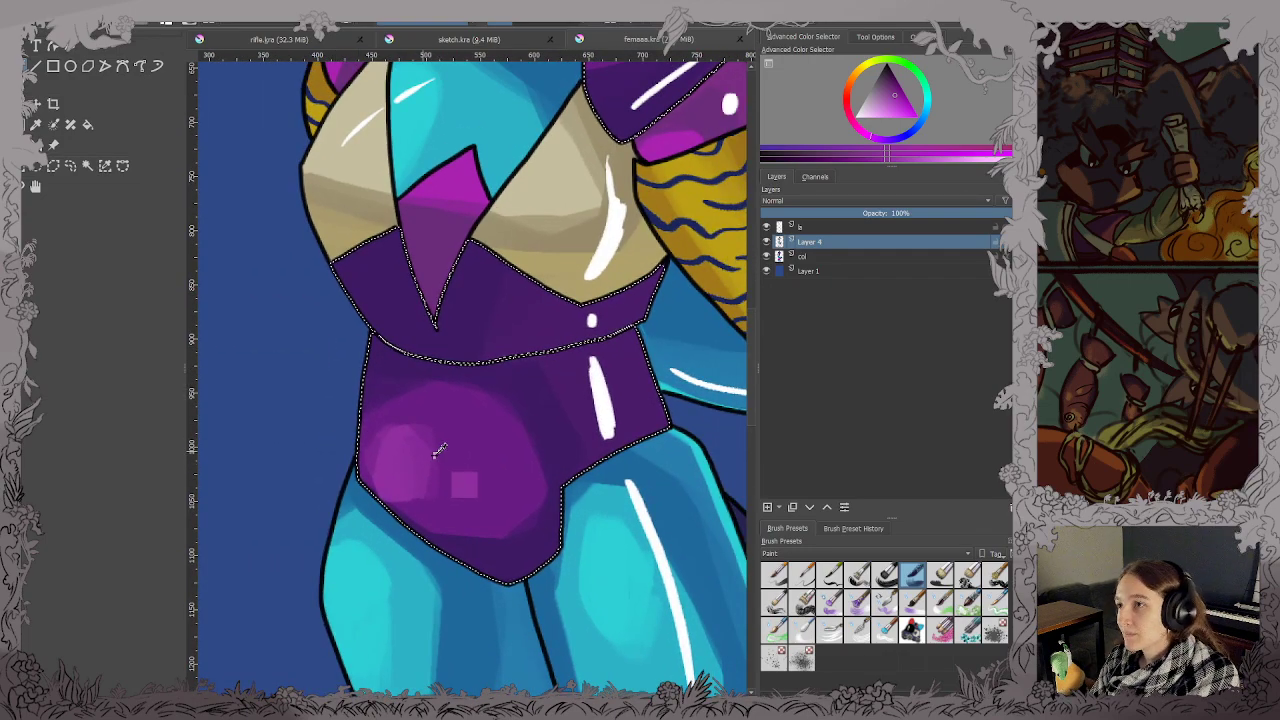
pyautogui.keyDown('ctrl'); pyautogui.click(437, 452); pyautogui.keyUp('ctrl')
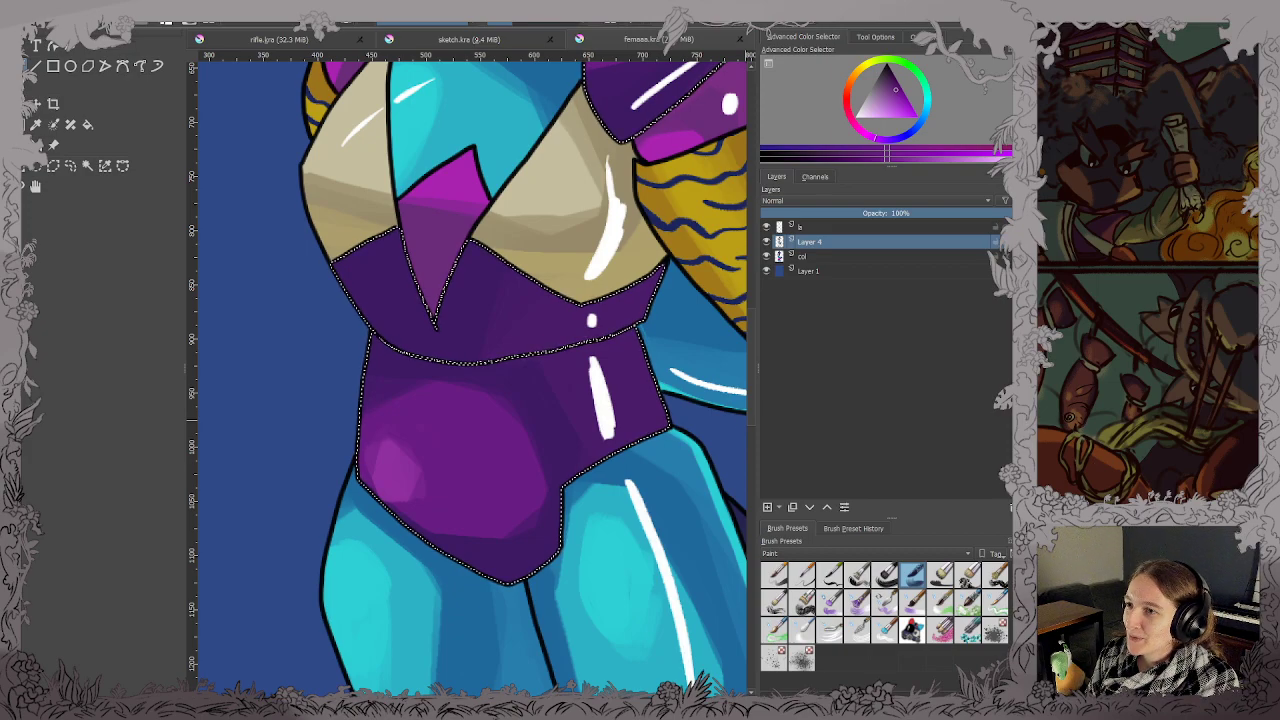
# Sample the highlight purple from the bodysuit and paint it on the underside fold of the shoulder piece.
pyautogui.scroll(10, 514, 409)
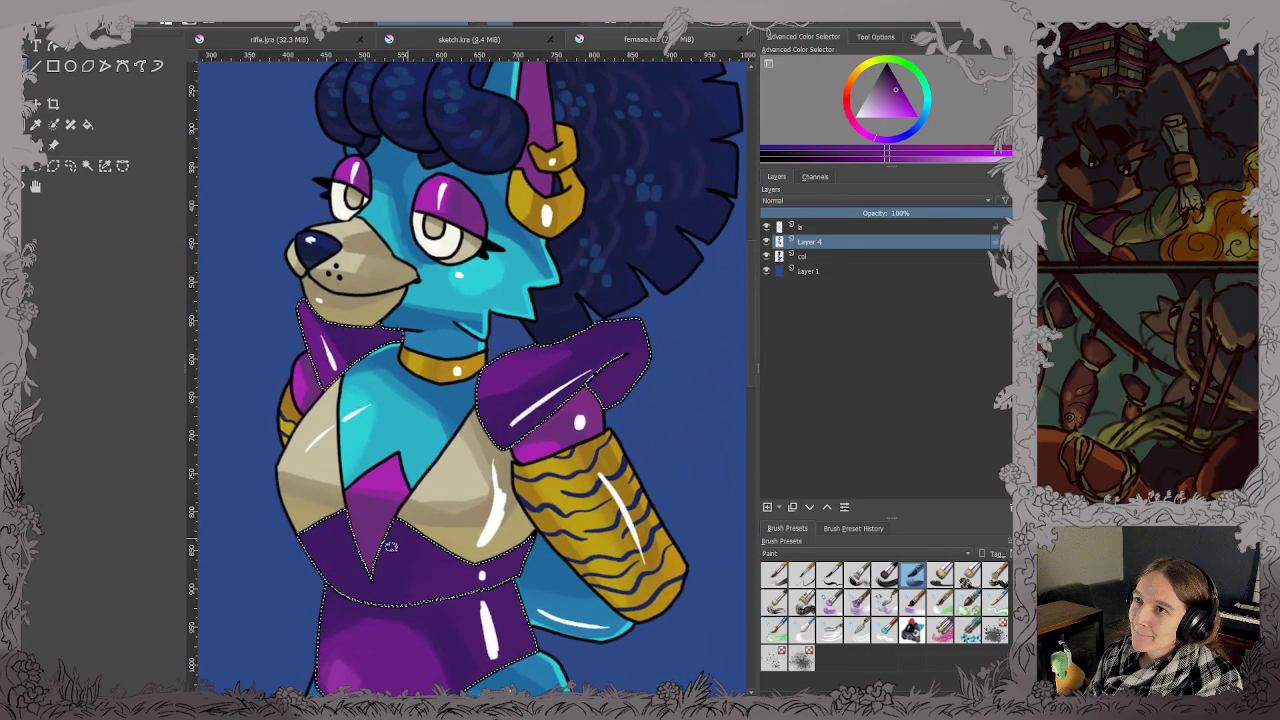
pyautogui.hotkey('ctrl', '+')
pyautogui.moveTo(330, 620); pyautogui.dragTo(365, 443)
pyautogui.keyDown('ctrl'); pyautogui.click(334, 627); pyautogui.keyUp('ctrl')
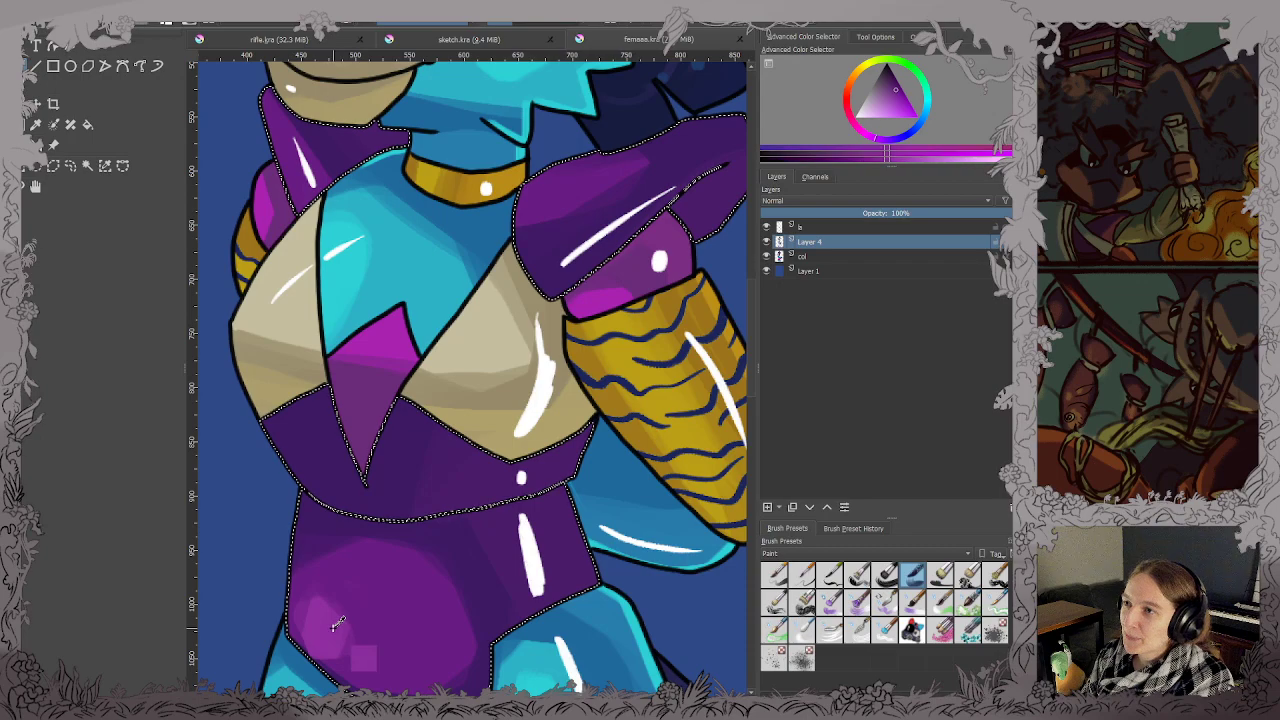
pyautogui.moveTo(680, 152); pyautogui.dragTo(545, 399)
pyautogui.scroll(2, 472, 448)
pyautogui.scroll(-1, 477, 494)
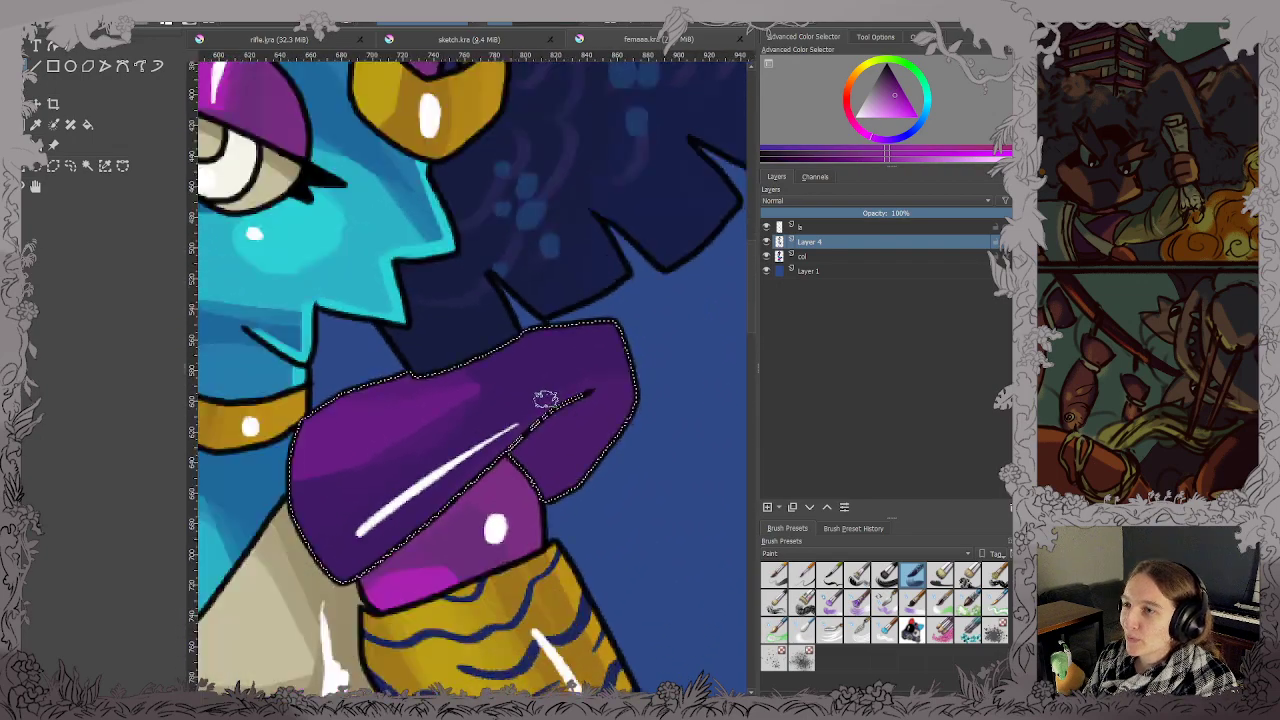
pyautogui.scroll(4, 545, 398)
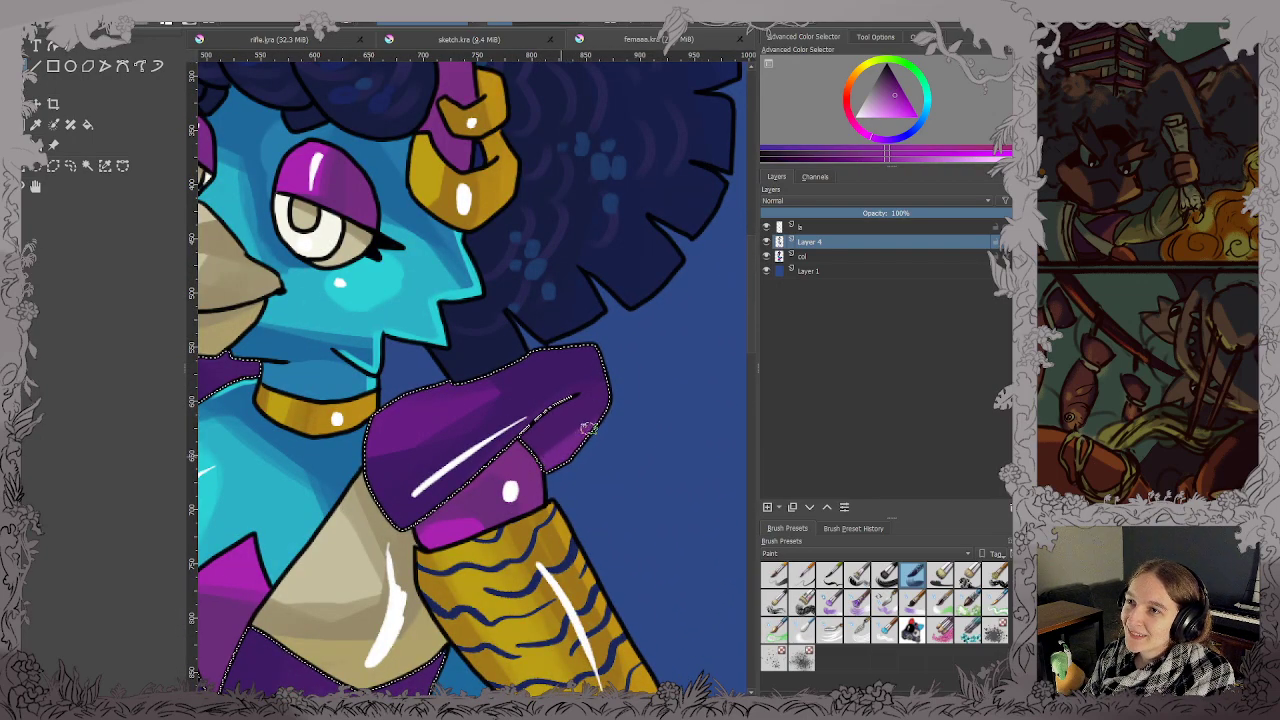
# Paint light purple edge light along the tail side of the bodysuit and band and near the bodysuit's lower point, saving the file.
pyautogui.scroll(-2, 589, 428)
pyautogui.scroll(-6, 634, 349)
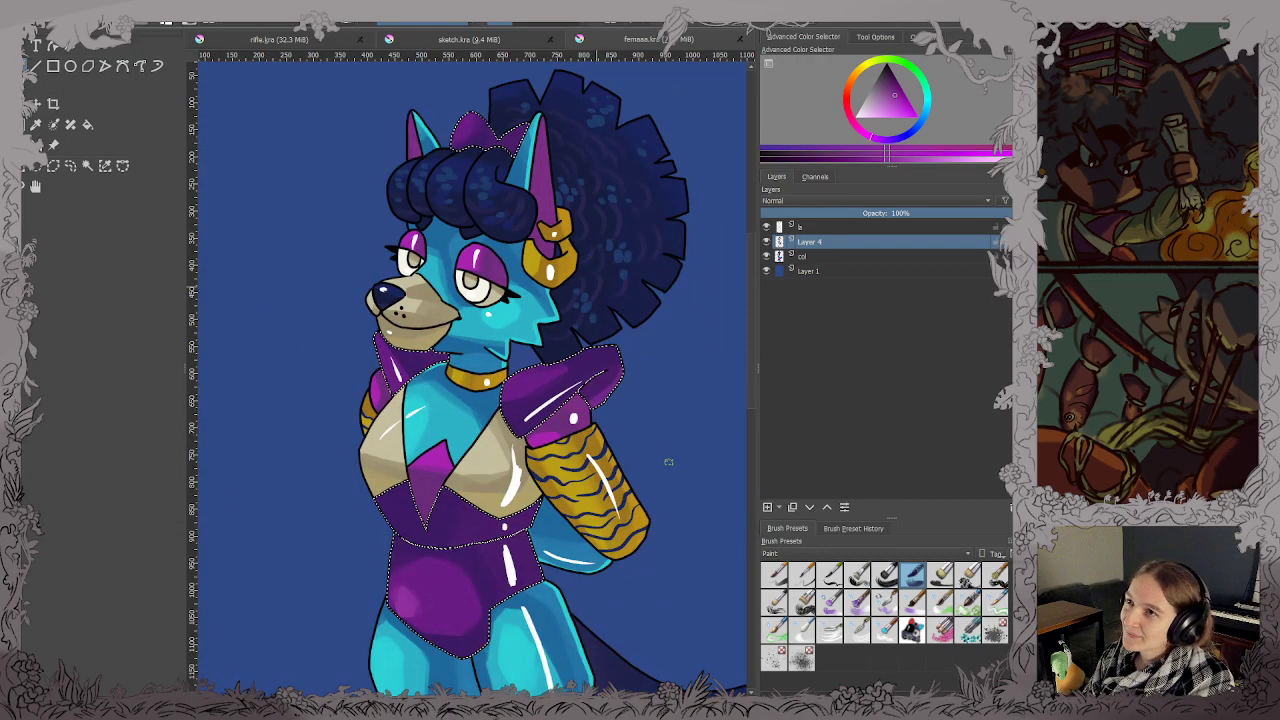
pyautogui.scroll(-8, 668, 461)
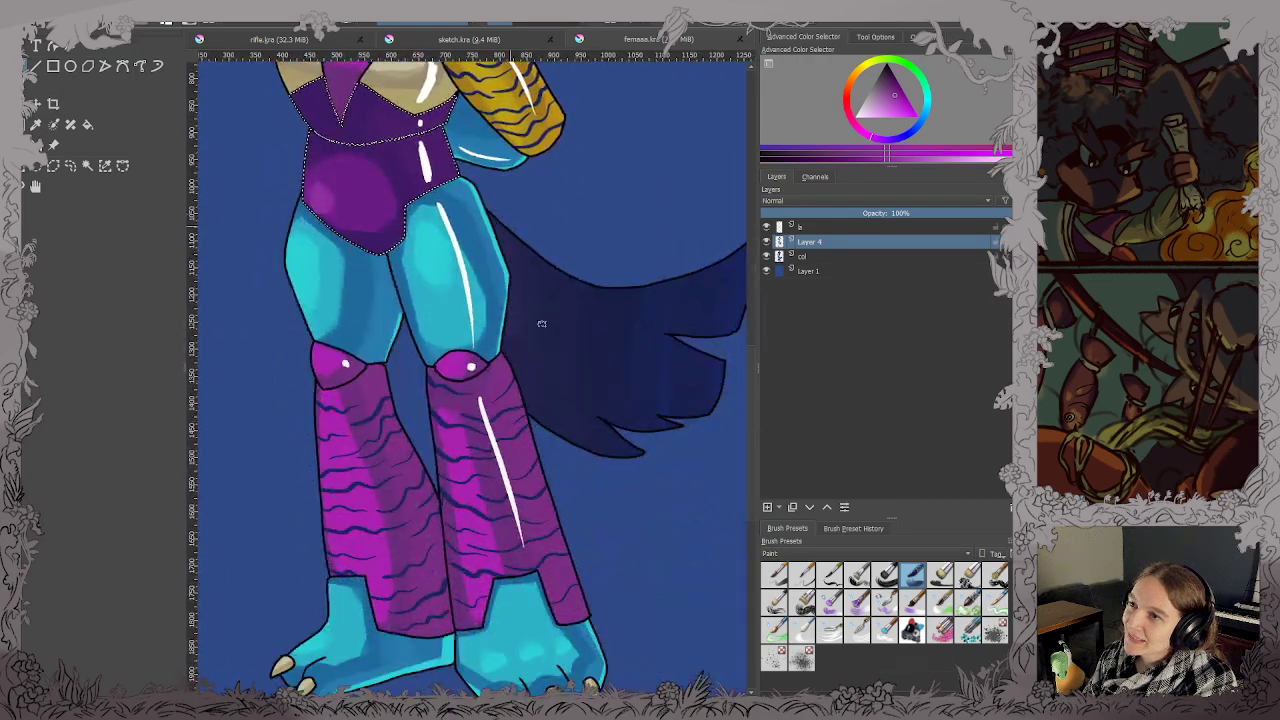
pyautogui.scroll(8, 541, 323)
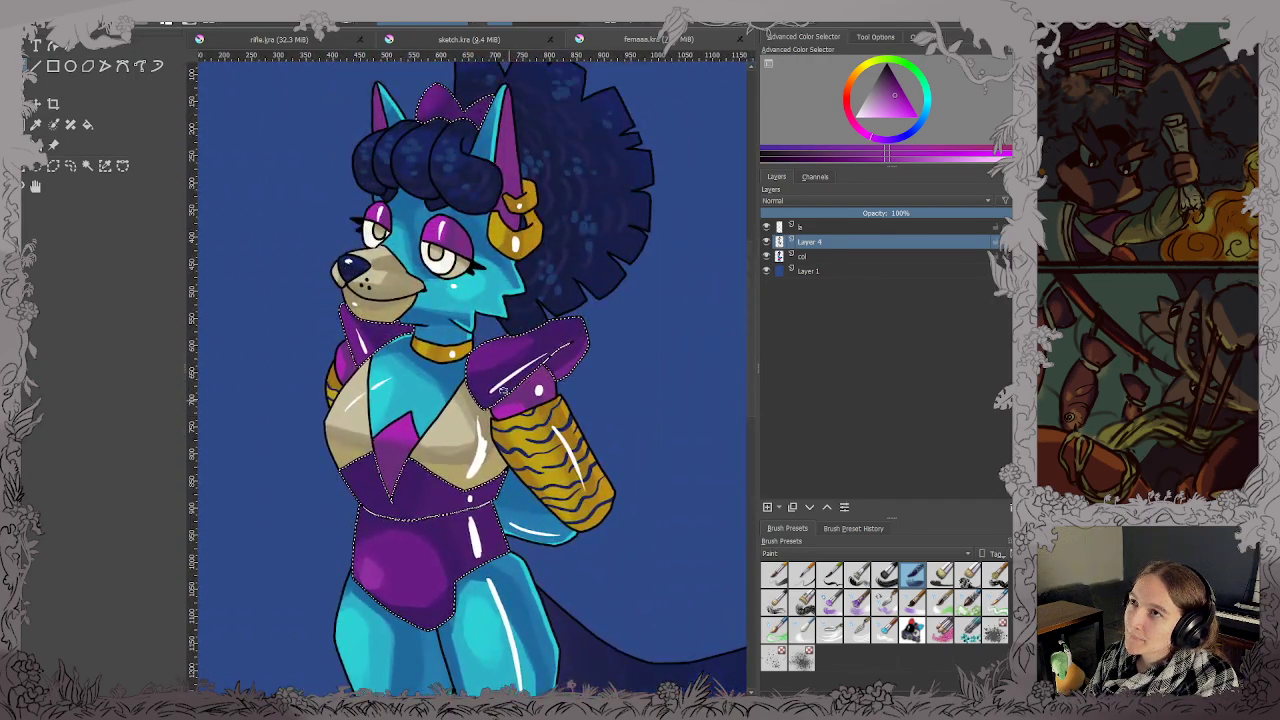
pyautogui.scroll(2, 503, 388)
pyautogui.scroll(-2, 465, 261)
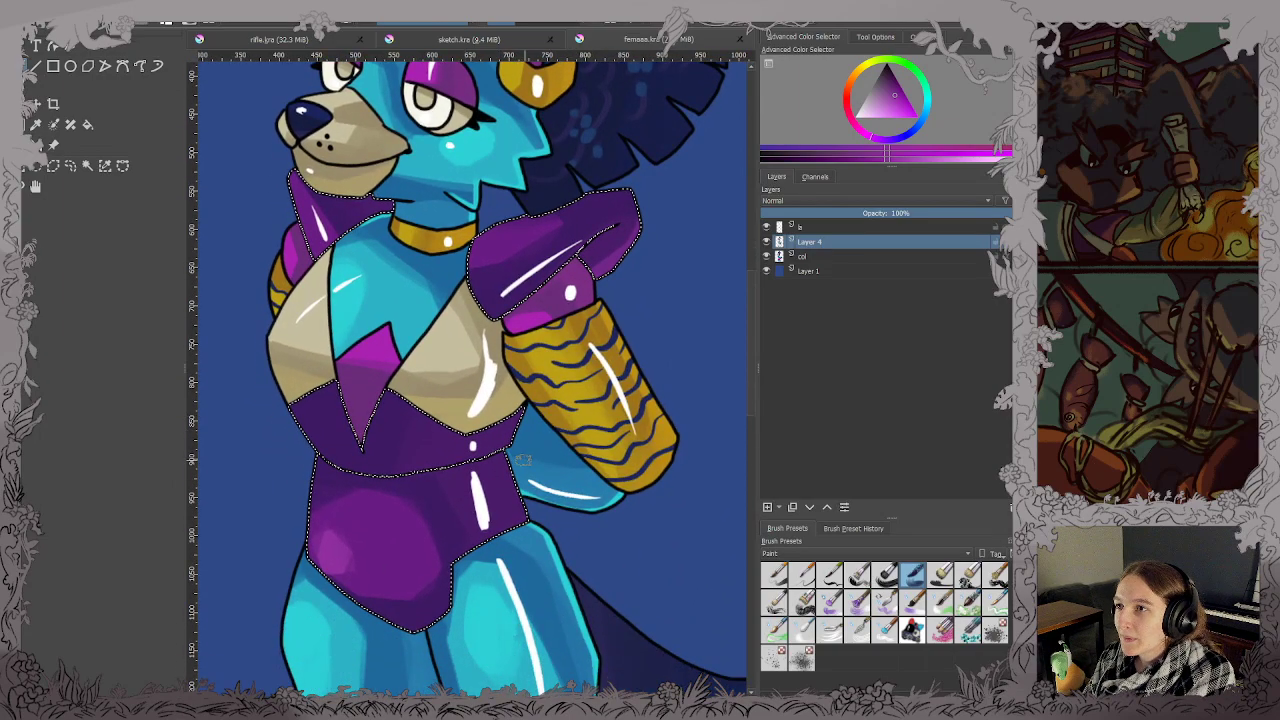
pyautogui.moveTo(509, 470); pyautogui.dragTo(524, 518)
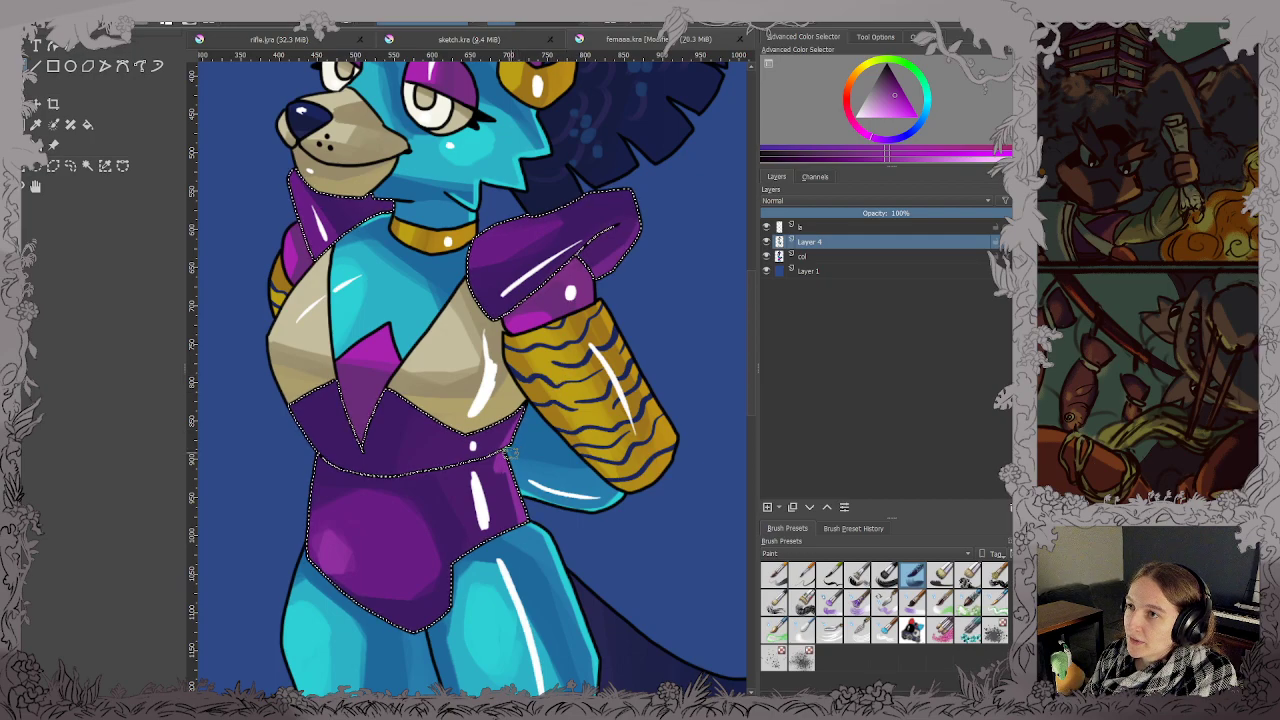
pyautogui.hotkey('ctrl', 's')
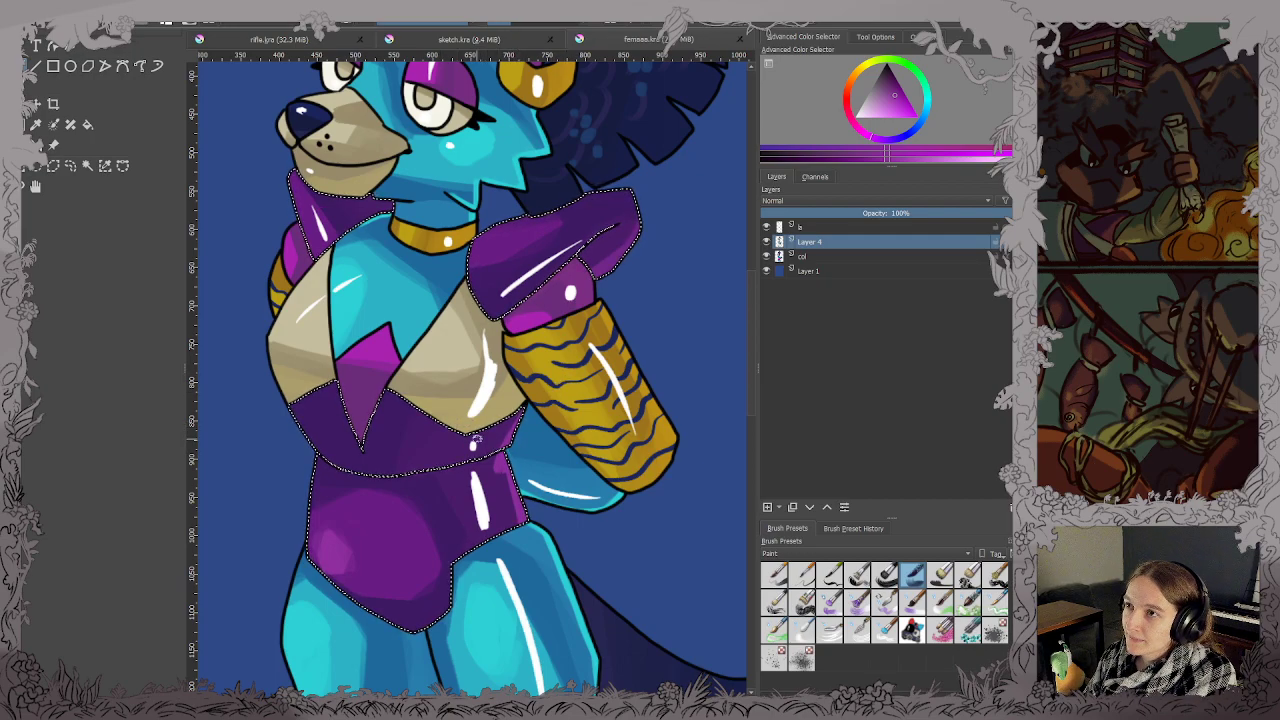
pyautogui.click(486, 454)
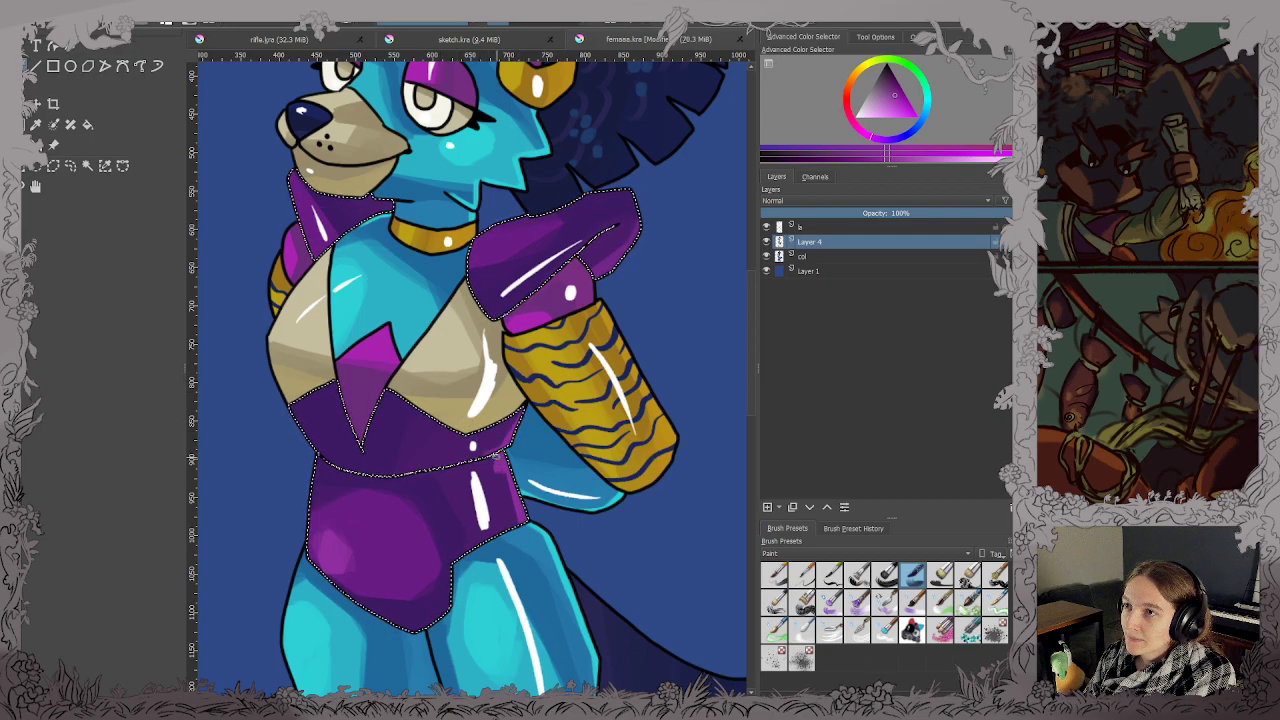
pyautogui.hotkey('ctrl', 's')
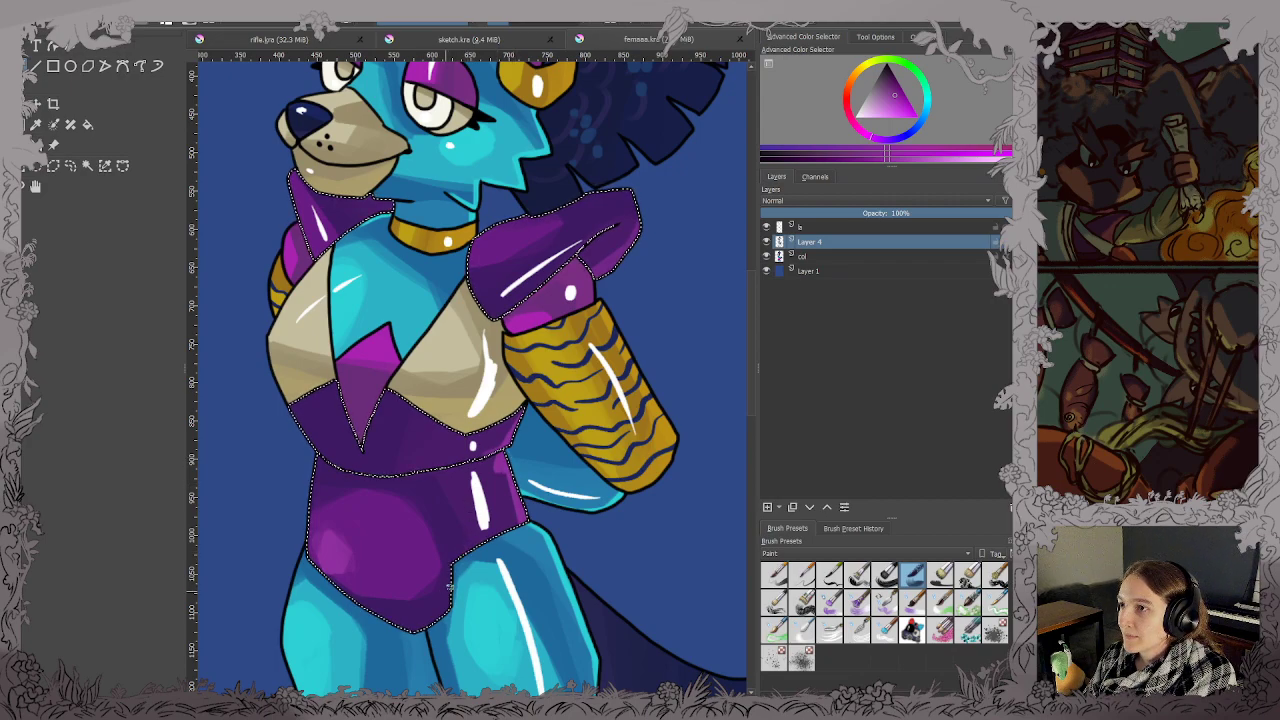
pyautogui.moveTo(453, 586); pyautogui.dragTo(434, 621)
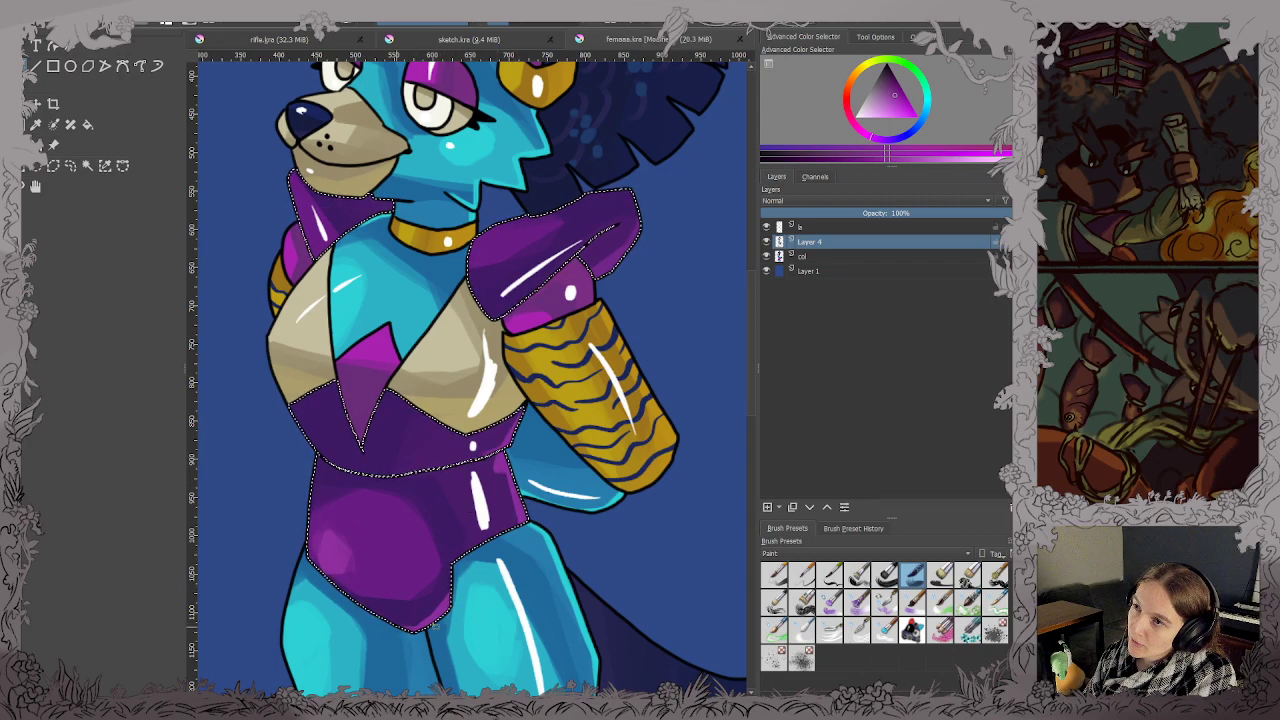
# Clear the selection around the purple outfit and save the shaded wolf drawing.
pyautogui.moveTo(265, 241); pyautogui.dragTo(285, 329)
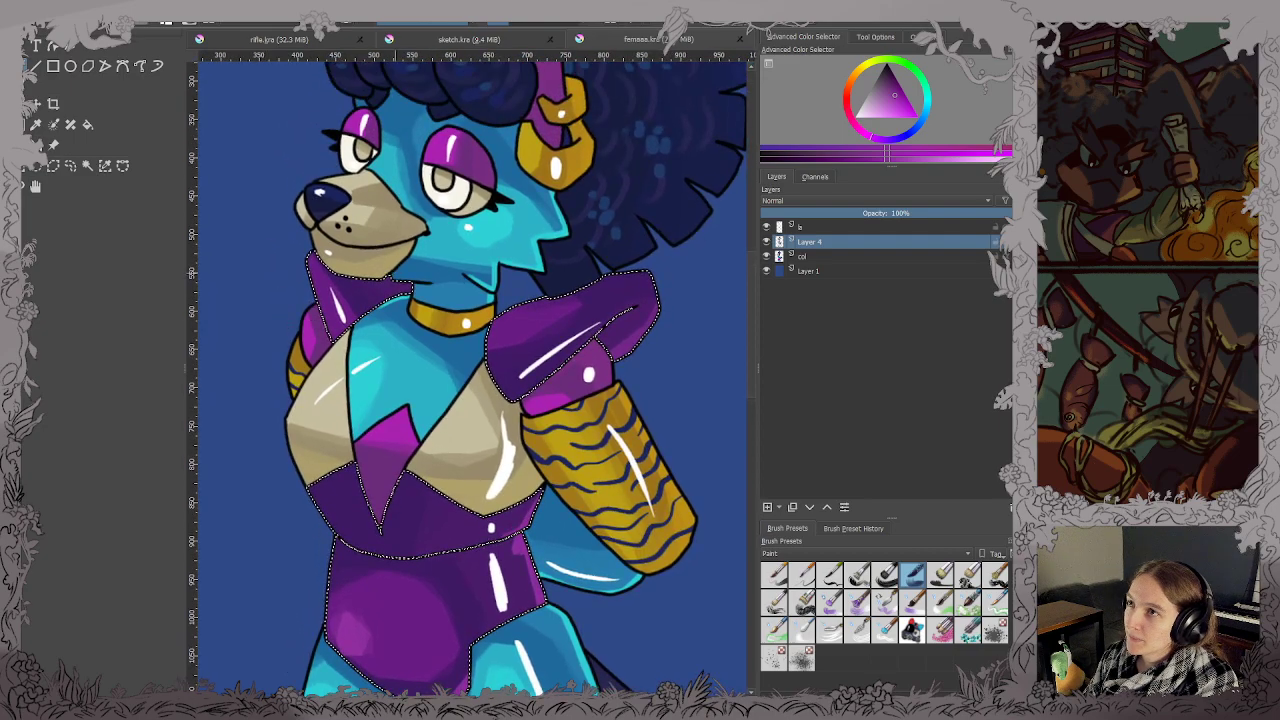
pyautogui.moveTo(361, 307); pyautogui.dragTo(381, 411)
pyautogui.scroll(2, 380, 411)
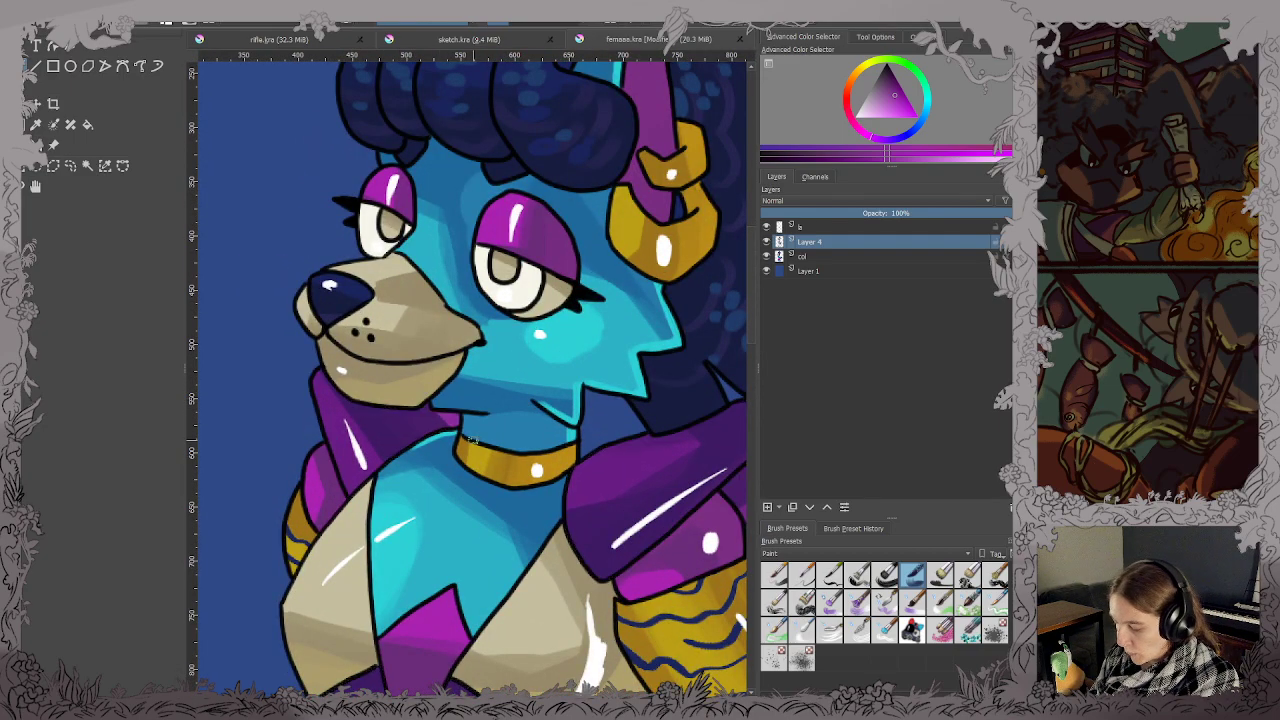
pyautogui.scroll(-3, 434, 396)
pyautogui.hotkey('ctrl', 's')
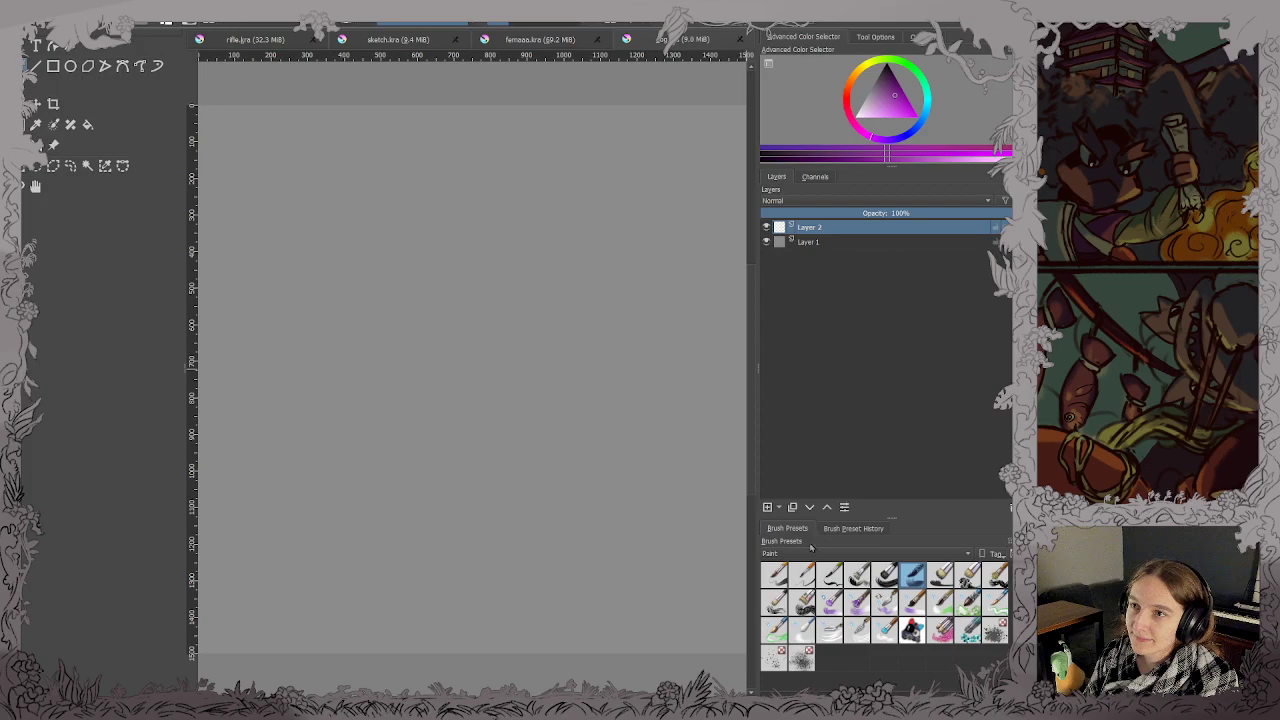
# Set up a small, soft black brush from the Digital presets for sketching on Layer 2 of the blank grey document.
pyautogui.click(790, 507)
pyautogui.click(848, 581)
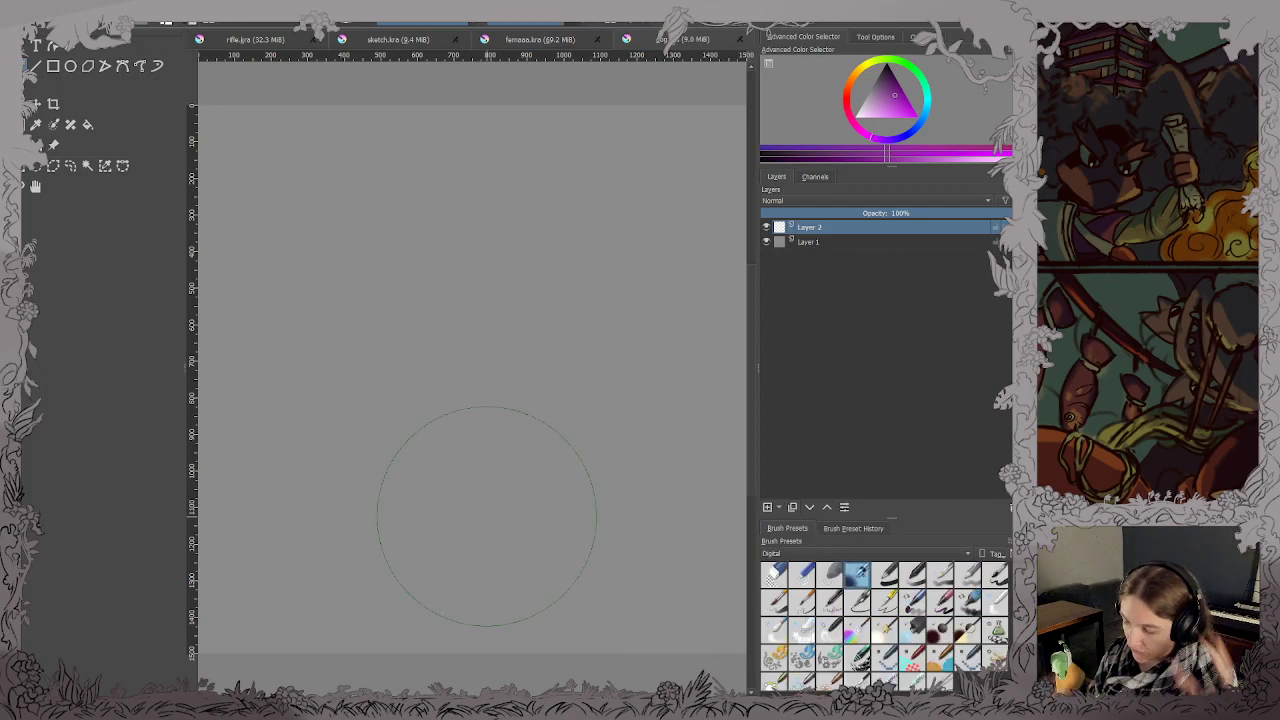
pyautogui.press('d')
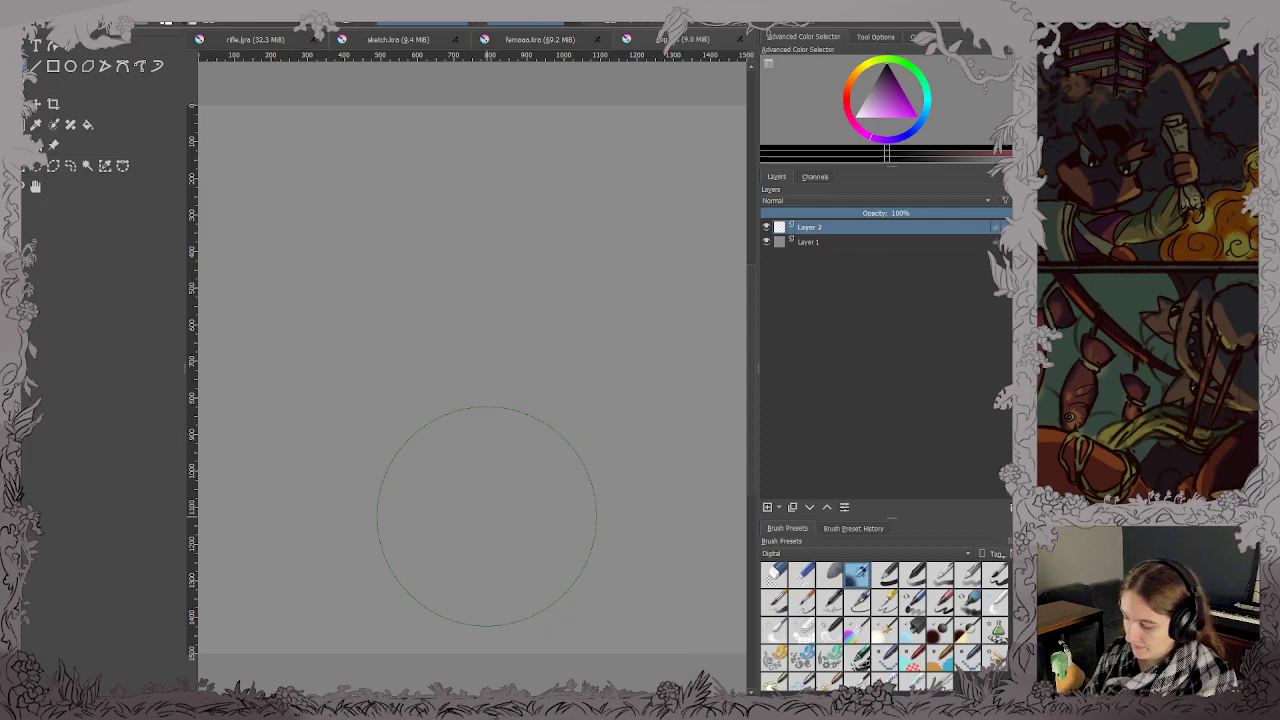
pyautogui.press('/')
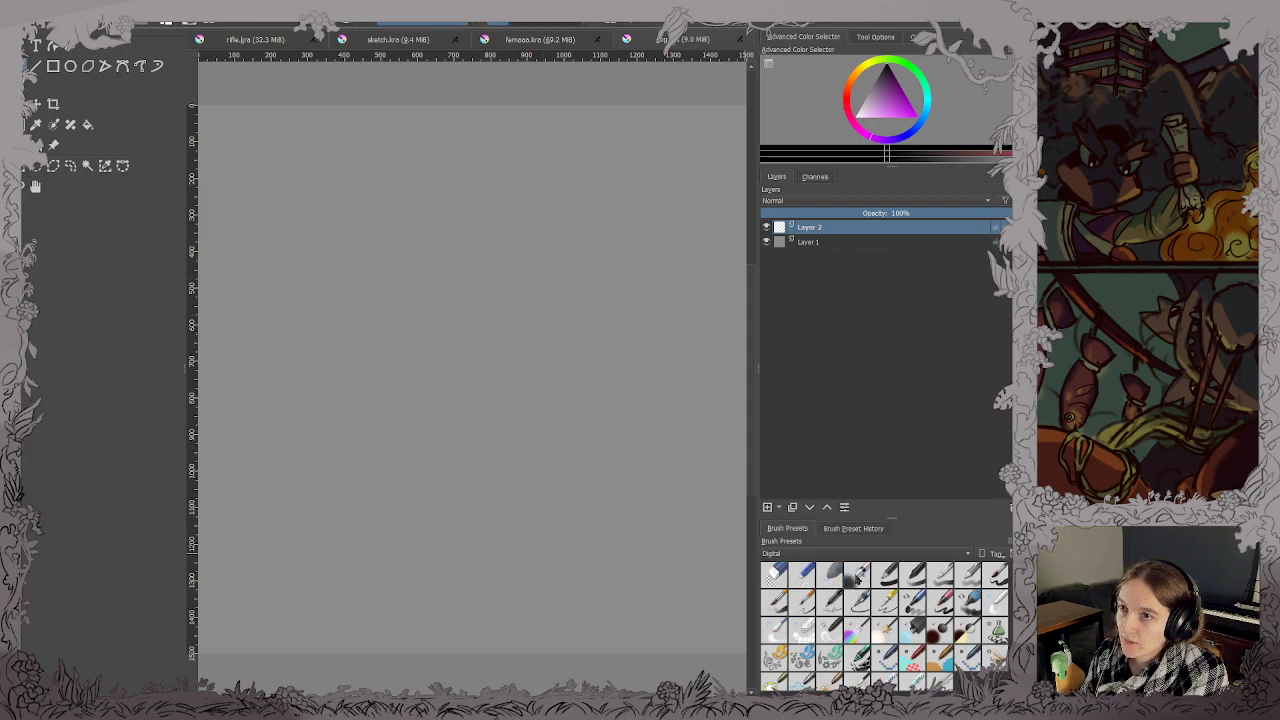
pyautogui.click(857, 575)
pyautogui.keyDown('shift'); pyautogui.moveTo(468, 461); pyautogui.dragTo(270, 430); pyautogui.keyUp('shift')
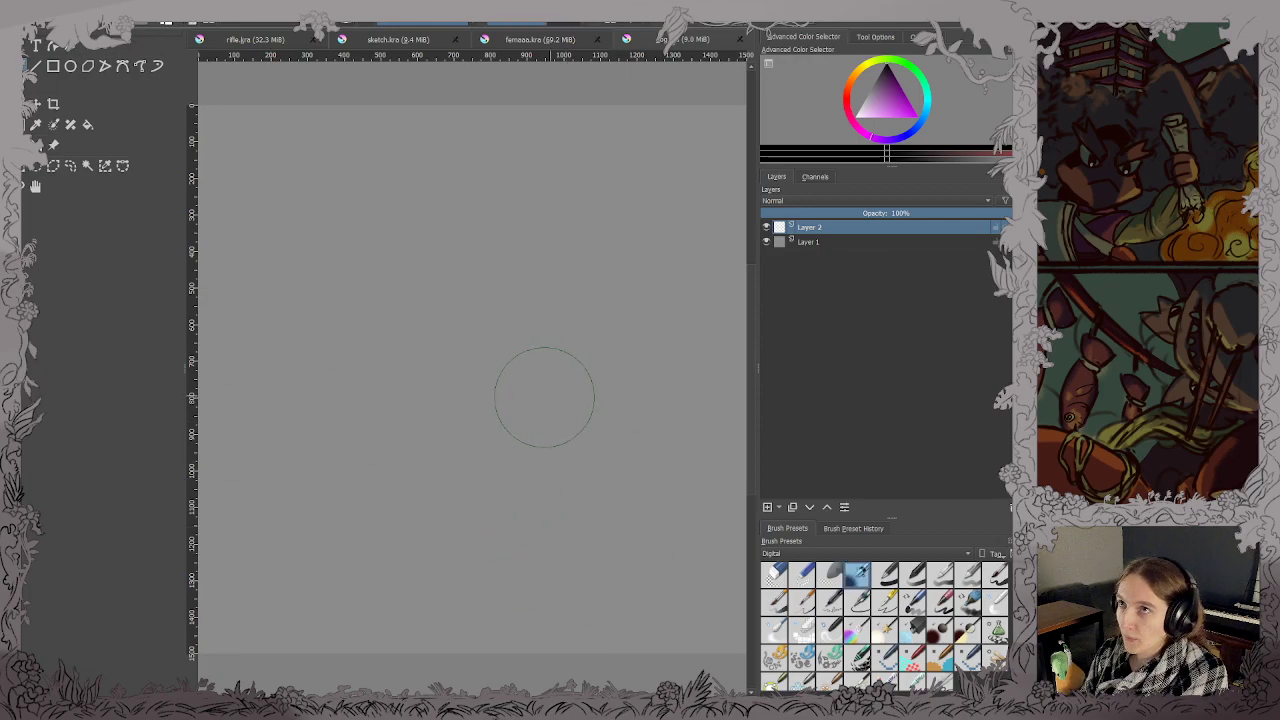
pyautogui.keyDown('shift'); pyautogui.moveTo(525, 406); pyautogui.dragTo(448, 406); pyautogui.keyUp('shift')
pyautogui.press('[')
pyautogui.press('[')
pyautogui.press('[')
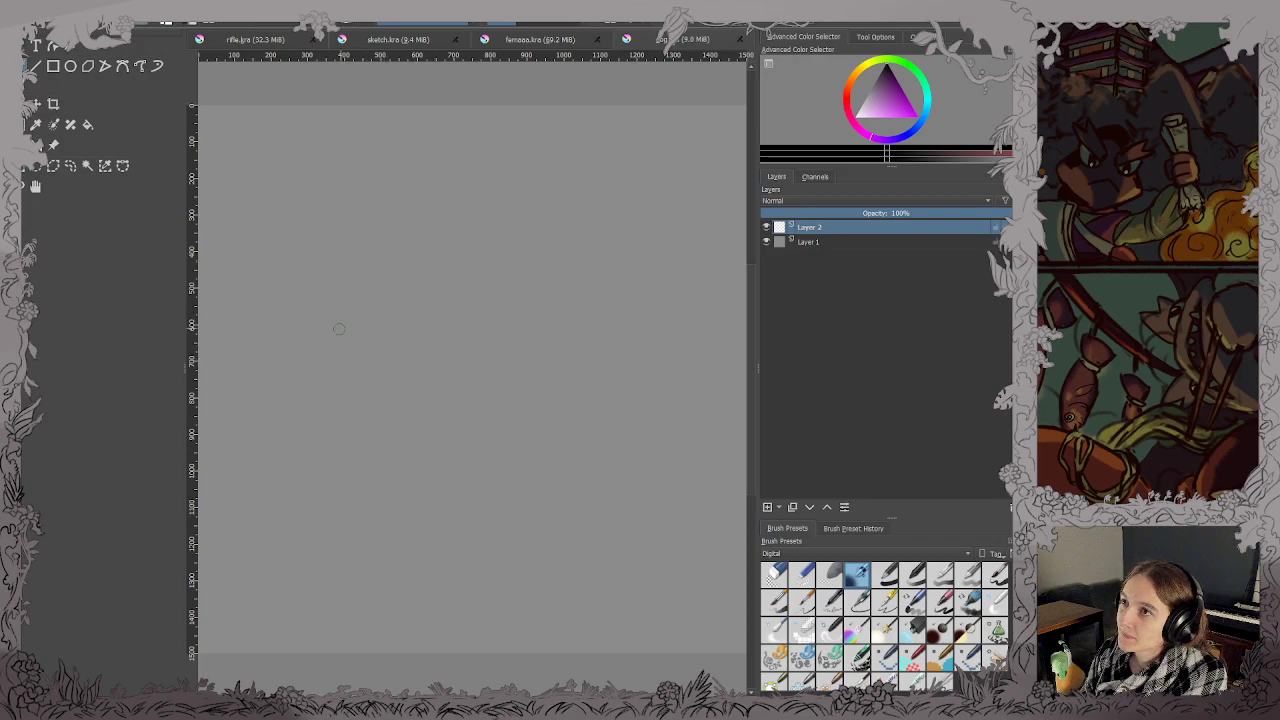
pyautogui.moveTo(288, 400)
pyautogui.mouseDown()
pyautogui.moveTo(392, 269)
pyautogui.moveTo(432, 272)
pyautogui.mouseUp()
pyautogui.hotkey('ctrl', 'z')
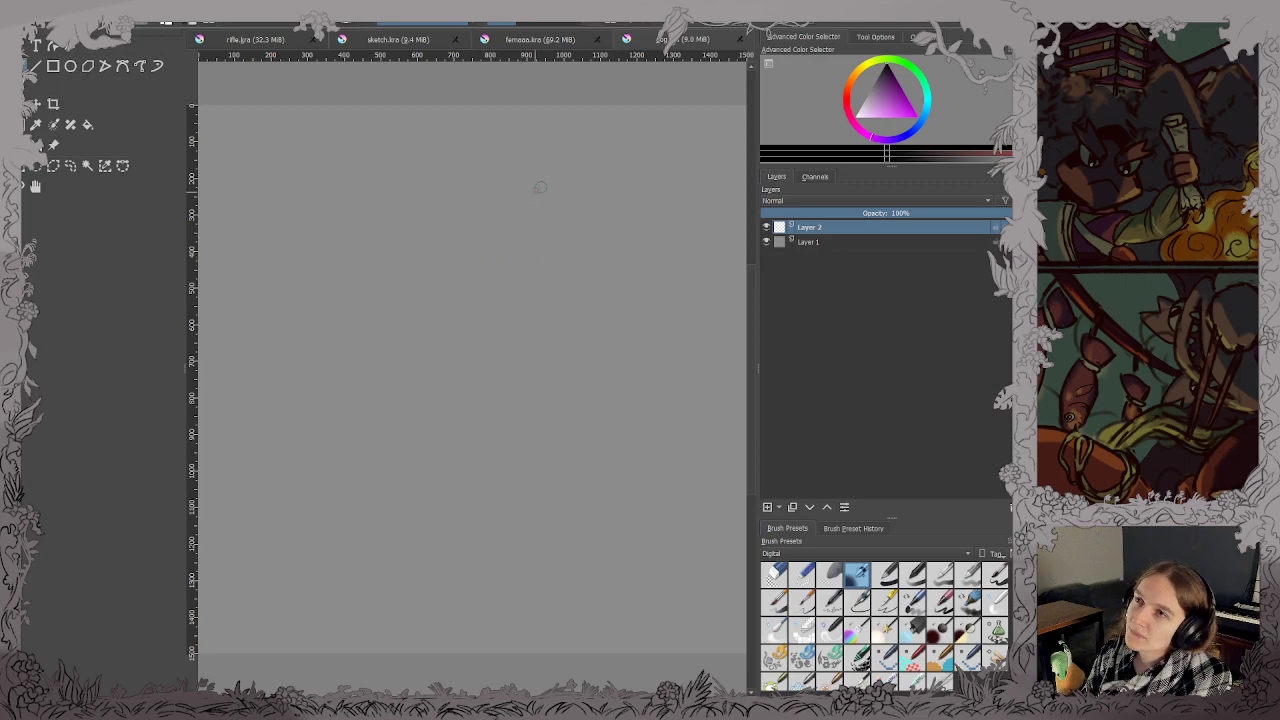
pyautogui.moveTo(535, 188)
pyautogui.mouseDown()
pyautogui.moveTo(610, 177)
pyautogui.moveTo(513, 225)
pyautogui.moveTo(517, 270)
pyautogui.moveTo(542, 304)
pyautogui.moveTo(606, 318)
pyautogui.mouseUp()
pyautogui.hotkey('ctrl', 'z')
pyautogui.hotkey('ctrl', 'z')
pyautogui.hotkey('ctrl', 'z')
pyautogui.hotkey('ctrl', 'z')
pyautogui.hotkey('ctrl', 'z')
pyautogui.hotkey('ctrl', 'z')
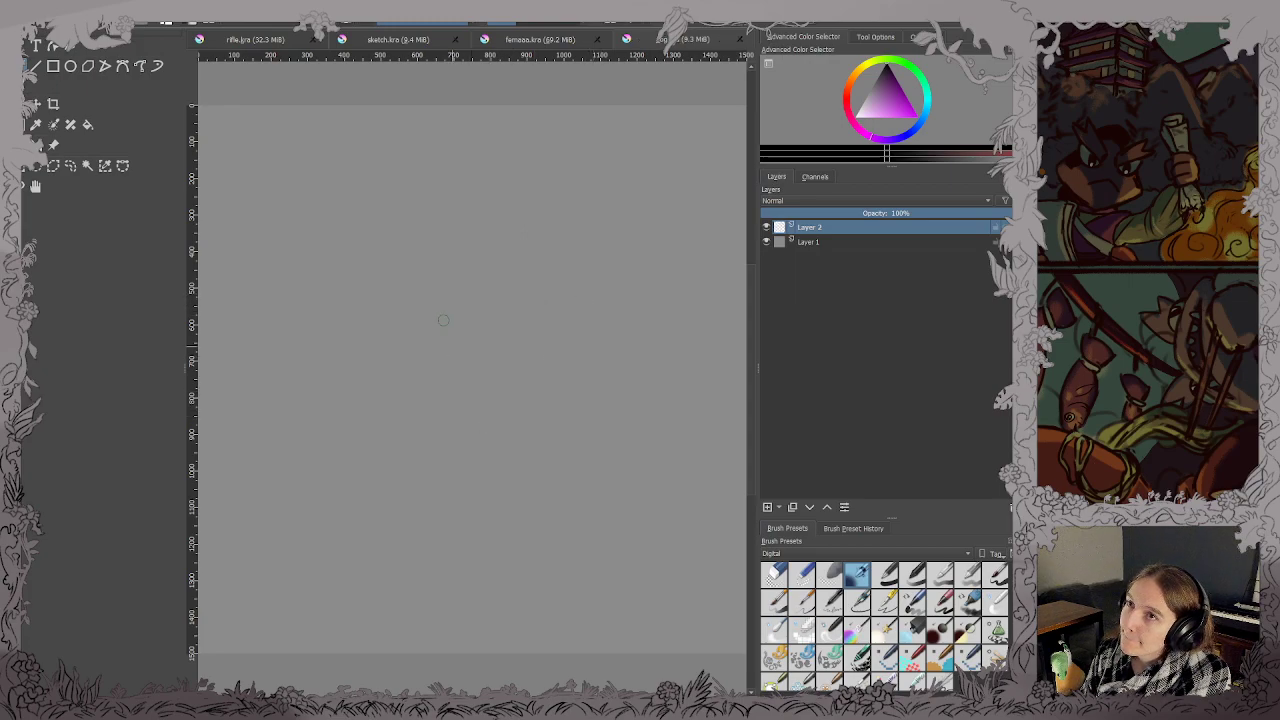
# Sketch a running dog's back and belly curves, its domed head, a large oval eye with pupil, and a rounded snout.
pyautogui.moveTo(265, 420)
pyautogui.mouseDown()
pyautogui.moveTo(335, 401)
pyautogui.moveTo(390, 436)
pyautogui.mouseUp()
pyautogui.moveTo(263, 480)
pyautogui.mouseDown()
pyautogui.moveTo(304, 524)
pyautogui.moveTo(394, 558)
pyautogui.moveTo(471, 500)
pyautogui.mouseUp()
pyautogui.moveTo(400, 430)
pyautogui.mouseDown()
pyautogui.moveTo(461, 356)
pyautogui.moveTo(507, 365)
pyautogui.mouseUp()
pyautogui.moveTo(518, 379); pyautogui.dragTo(536, 423)
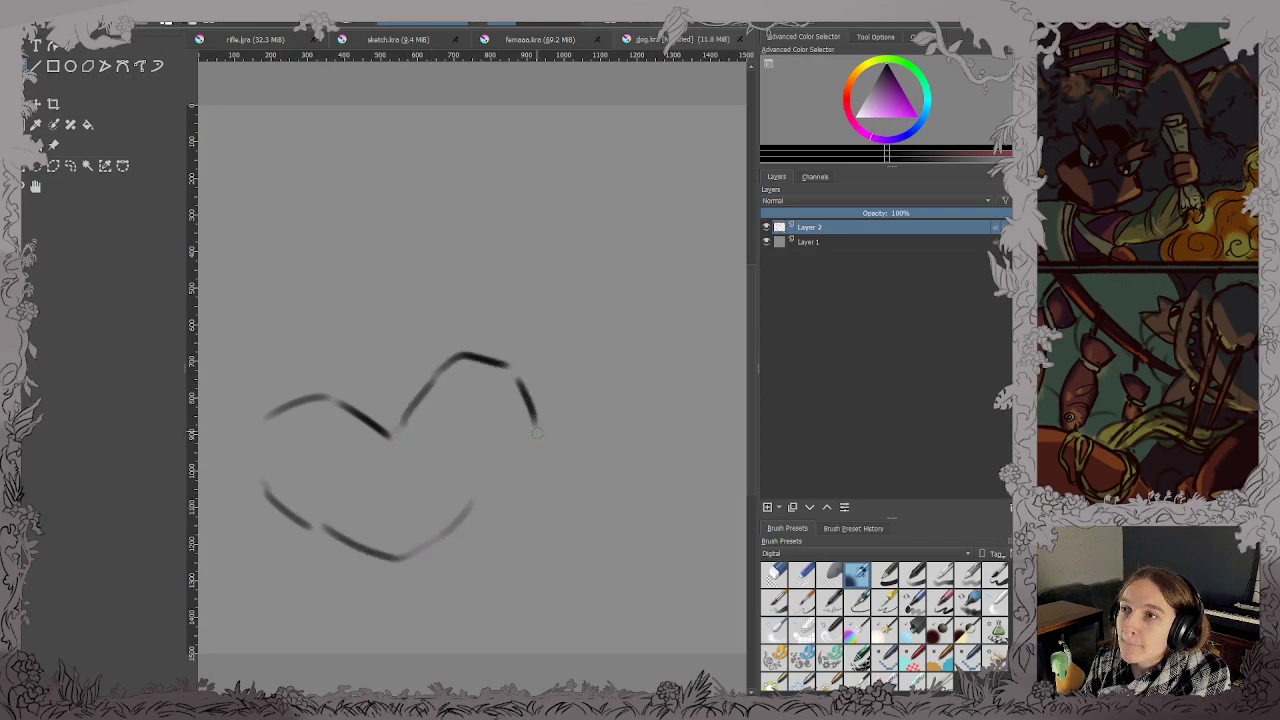
pyautogui.moveTo(466, 483)
pyautogui.mouseDown()
pyautogui.moveTo(486, 484)
pyautogui.moveTo(550, 428)
pyautogui.mouseUp()
pyautogui.moveTo(512, 377)
pyautogui.mouseDown()
pyautogui.moveTo(541, 361)
pyautogui.moveTo(591, 401)
pyautogui.moveTo(567, 432)
pyautogui.moveTo(591, 411)
pyautogui.moveTo(488, 384)
pyautogui.moveTo(522, 400)
pyautogui.mouseUp()
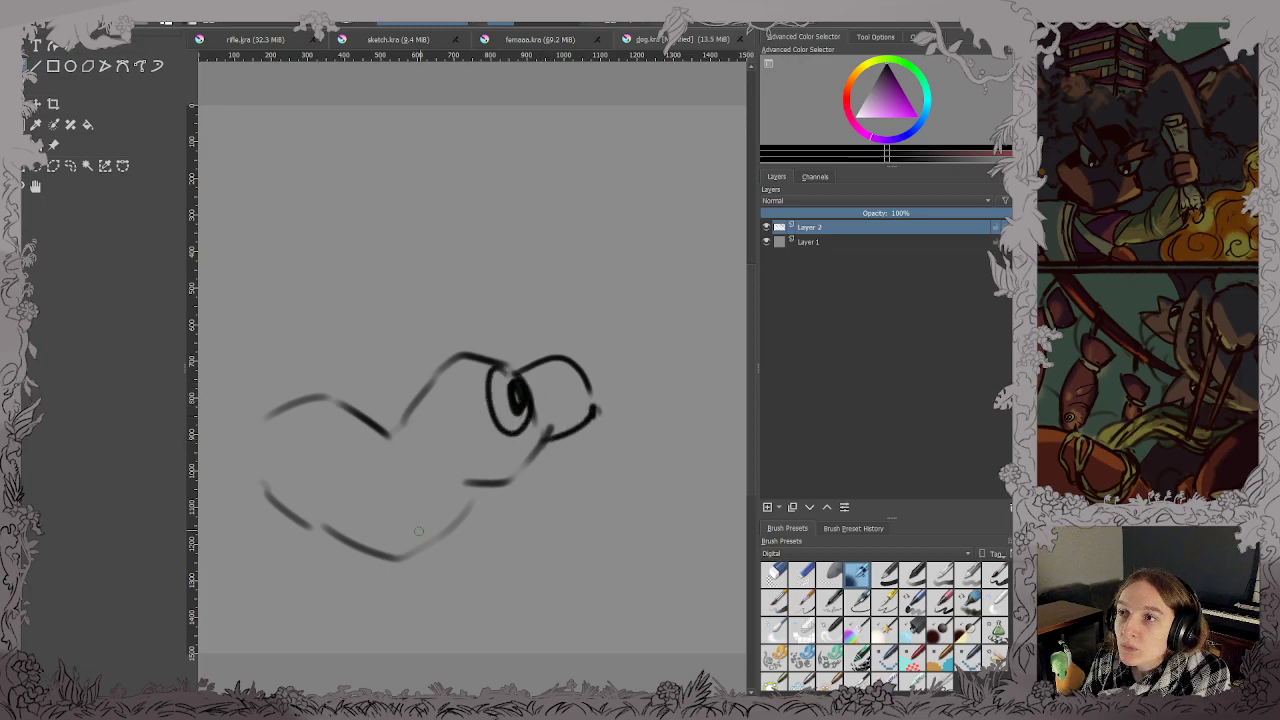
# Redraw the dog's nose tip, mouth line and lower jaw with a small open mouth, and save the file.
pyautogui.moveTo(575, 448); pyautogui.dragTo(552, 441)
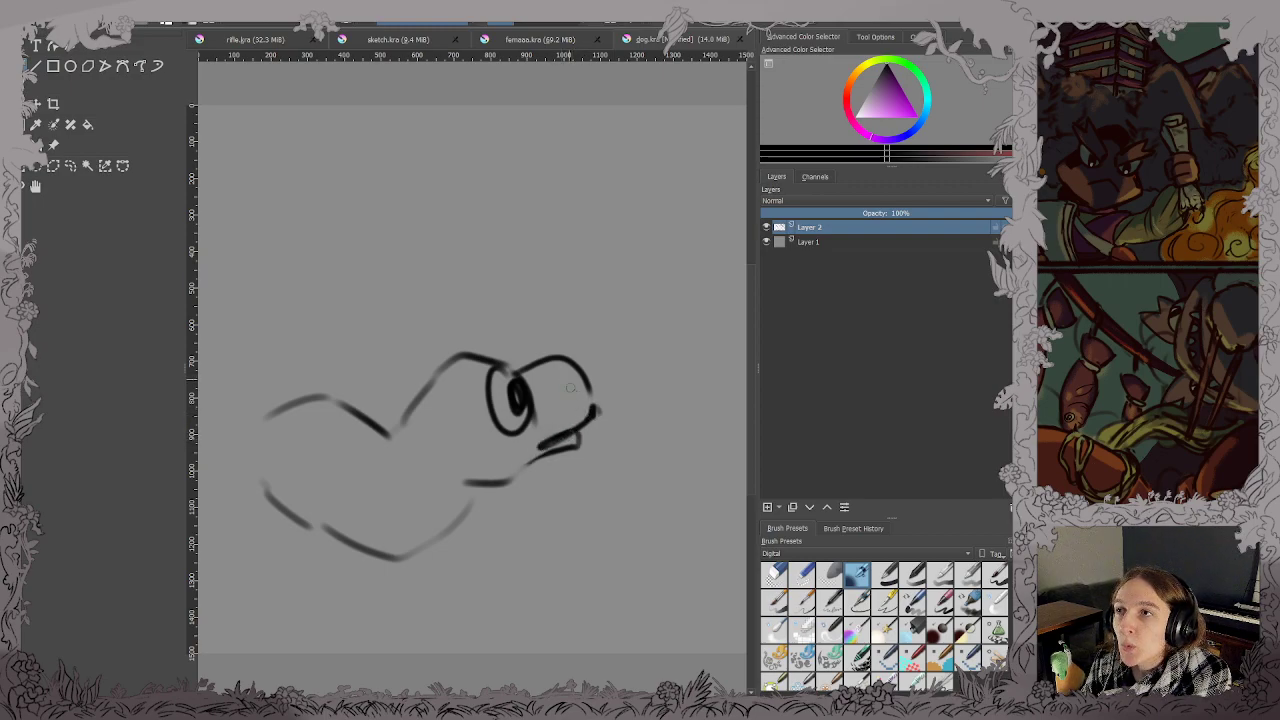
pyautogui.moveTo(572, 385)
pyautogui.mouseDown()
pyautogui.moveTo(591, 402)
pyautogui.moveTo(576, 371)
pyautogui.mouseUp()
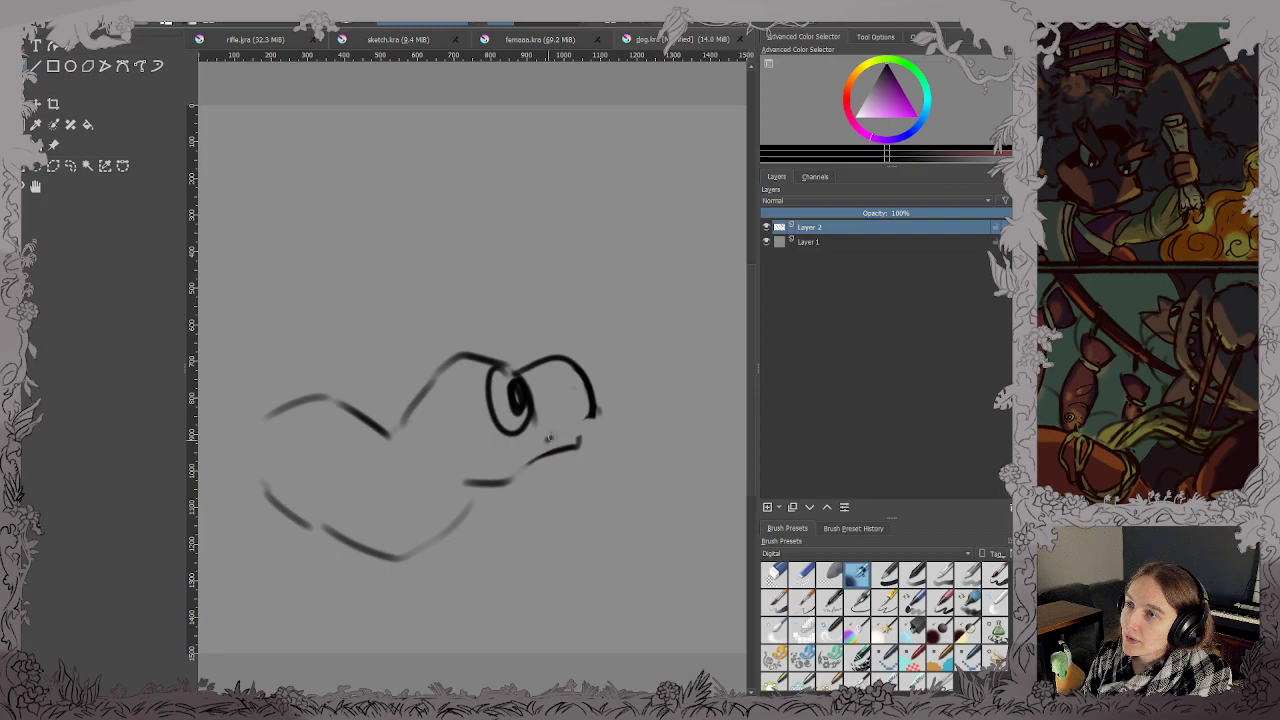
pyautogui.moveTo(588, 417); pyautogui.dragTo(597, 400)
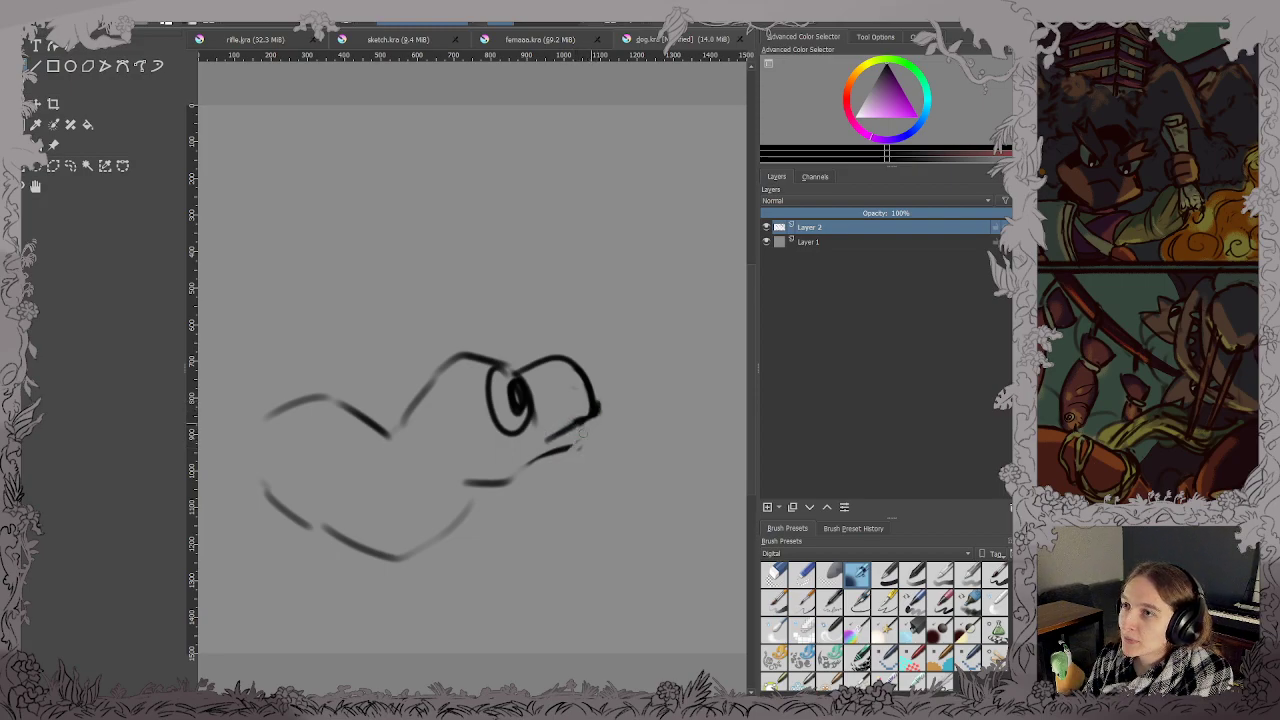
pyautogui.moveTo(582, 422)
pyautogui.mouseDown()
pyautogui.moveTo(591, 400)
pyautogui.moveTo(562, 452)
pyautogui.moveTo(592, 420)
pyautogui.moveTo(545, 452)
pyautogui.moveTo(578, 429)
pyautogui.moveTo(565, 437)
pyautogui.moveTo(584, 444)
pyautogui.moveTo(582, 430)
pyautogui.moveTo(590, 440)
pyautogui.moveTo(572, 456)
pyautogui.moveTo(580, 431)
pyautogui.mouseUp()
pyautogui.hotkey('ctrl', 's')
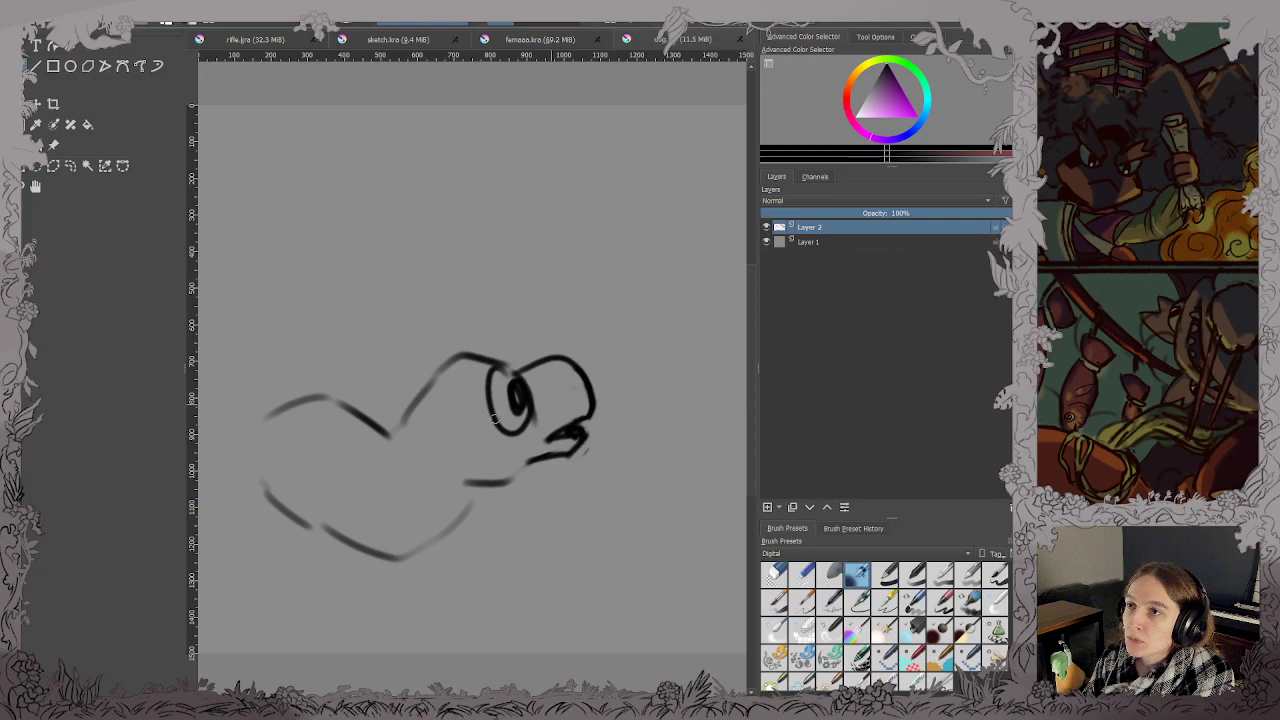
# Draw the dog's two ears swept backwards and a curved shoulder on the chest.
pyautogui.moveTo(434, 389)
pyautogui.mouseDown()
pyautogui.moveTo(361, 401)
pyautogui.moveTo(386, 453)
pyautogui.moveTo(452, 433)
pyautogui.moveTo(468, 402)
pyautogui.mouseUp()
pyautogui.moveTo(452, 354)
pyautogui.mouseDown()
pyautogui.moveTo(384, 326)
pyautogui.moveTo(372, 385)
pyautogui.moveTo(467, 360)
pyautogui.mouseUp()
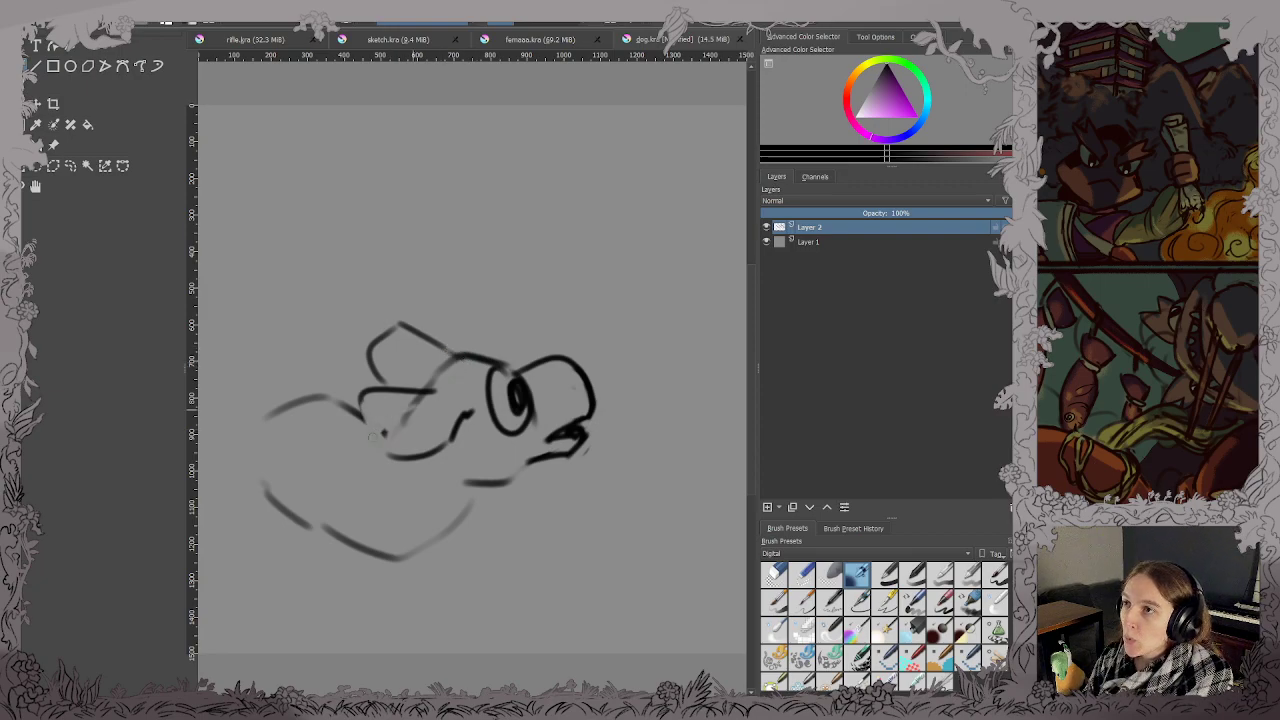
pyautogui.moveTo(372, 437)
pyautogui.mouseDown()
pyautogui.moveTo(414, 408)
pyautogui.moveTo(386, 436)
pyautogui.moveTo(358, 437)
pyautogui.moveTo(397, 448)
pyautogui.mouseUp()
pyautogui.moveTo(365, 535)
pyautogui.mouseDown()
pyautogui.moveTo(435, 549)
pyautogui.moveTo(403, 488)
pyautogui.moveTo(478, 583)
pyautogui.mouseUp()
pyautogui.moveTo(441, 536)
pyautogui.mouseDown()
pyautogui.moveTo(484, 567)
pyautogui.moveTo(467, 578)
pyautogui.moveTo(471, 605)
pyautogui.mouseUp()
pyautogui.moveTo(468, 508); pyautogui.dragTo(503, 530)
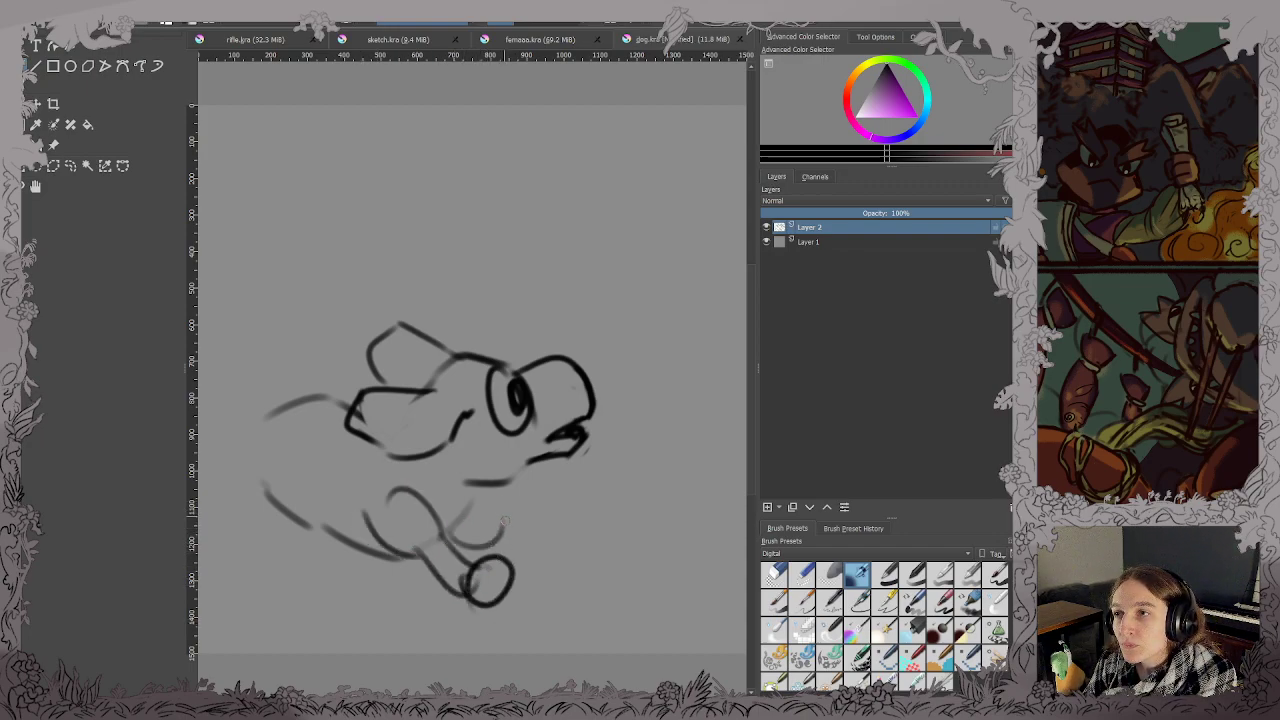
pyautogui.hotkey('ctrl', 'z')
pyautogui.hotkey('ctrl', 'z')
pyautogui.hotkey('ctrl', 'z')
pyautogui.hotkey('ctrl', 'z')
pyautogui.hotkey('ctrl', 'z')
pyautogui.hotkey('ctrl', 'z')
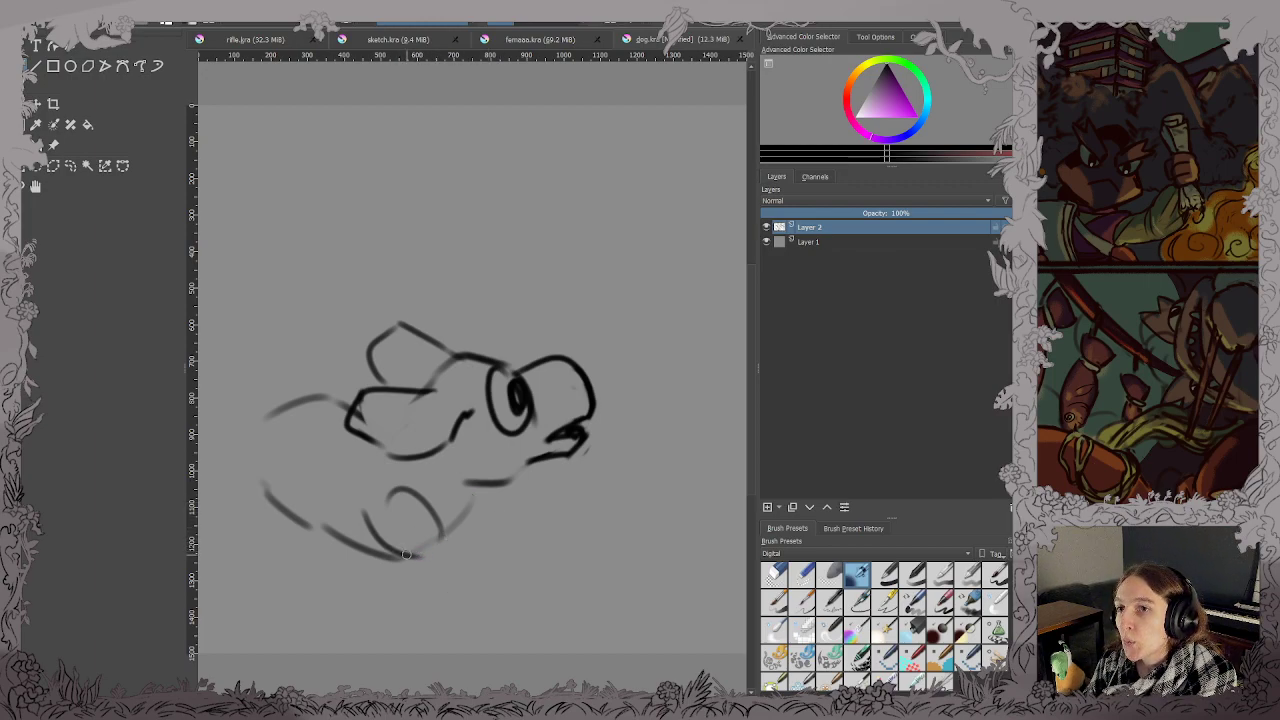
# Sketch both forelegs reaching forward from the chest, each with an oval paw, and redraw the upper paw closer to the body.
pyautogui.moveTo(402, 543); pyautogui.dragTo(501, 599)
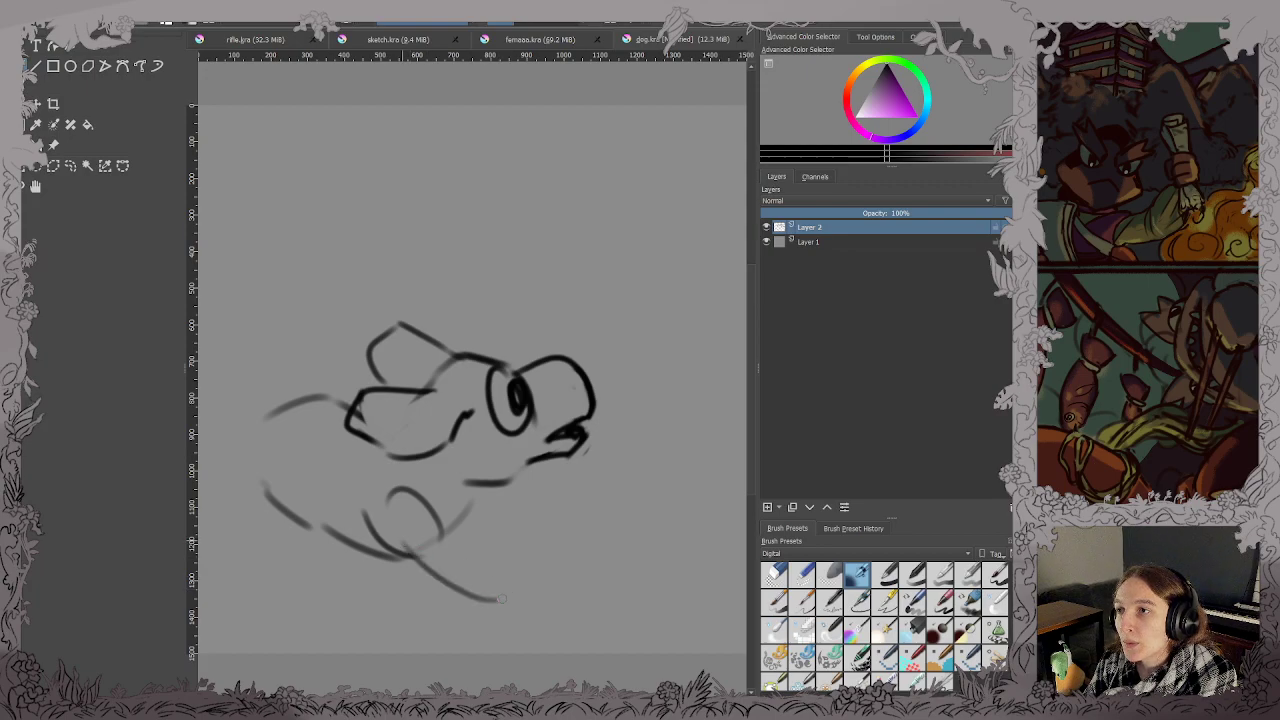
pyautogui.moveTo(472, 517); pyautogui.dragTo(546, 521)
pyautogui.moveTo(497, 606)
pyautogui.mouseDown()
pyautogui.moveTo(489, 590)
pyautogui.moveTo(536, 586)
pyautogui.mouseUp()
pyautogui.hotkey('ctrl', 'z')
pyautogui.moveTo(558, 490); pyautogui.dragTo(536, 546)
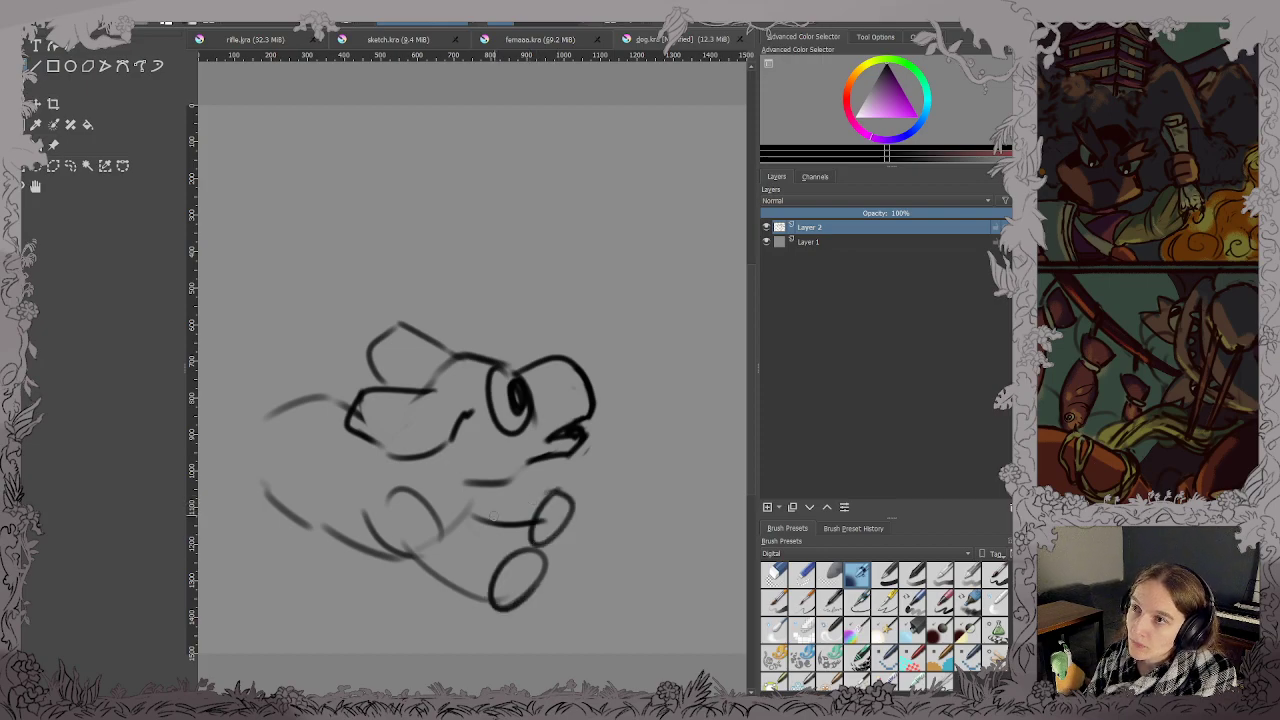
pyautogui.hotkey('ctrl', 'z')
pyautogui.moveTo(550, 496)
pyautogui.mouseDown()
pyautogui.moveTo(573, 495)
pyautogui.moveTo(538, 519)
pyautogui.moveTo(530, 500)
pyautogui.moveTo(562, 500)
pyautogui.moveTo(545, 488)
pyautogui.mouseUp()
pyautogui.hotkey('ctrl', 'z')
pyautogui.moveTo(462, 519); pyautogui.dragTo(528, 535)
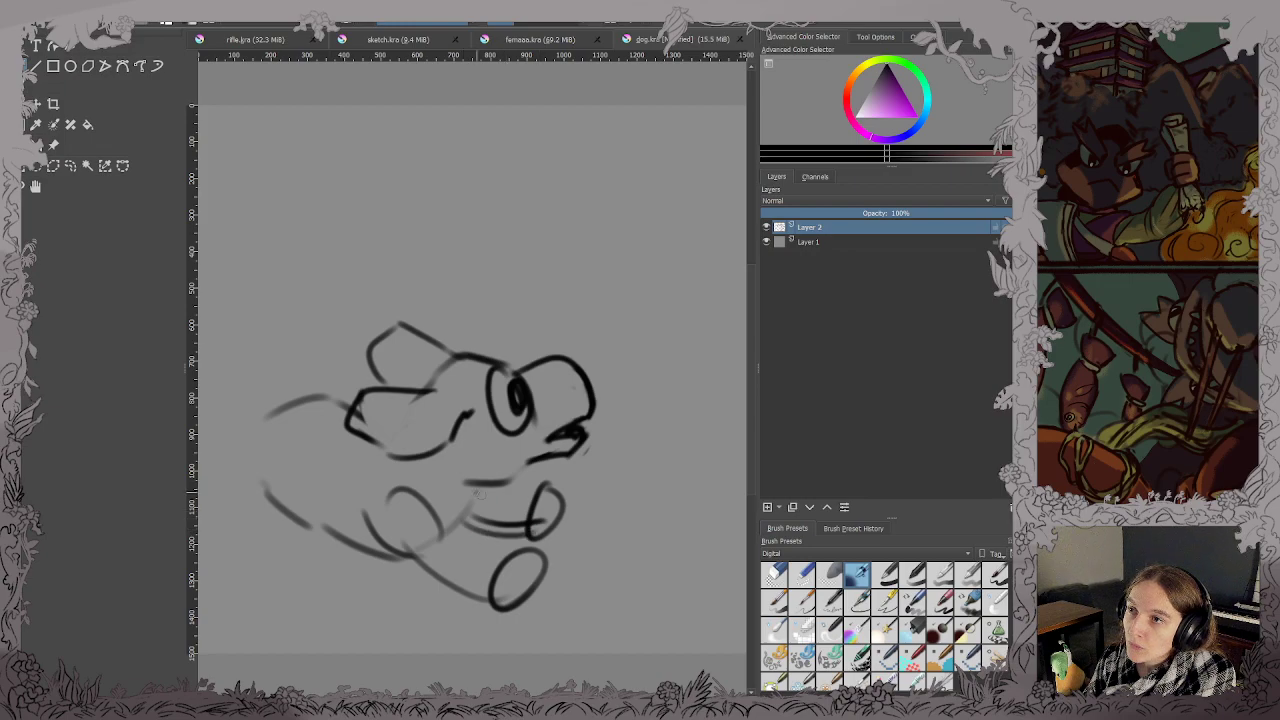
# Add the second contour to both forelegs, erase the overlapping lines at the paws, and mark a toe on the lower paw.
pyautogui.moveTo(478, 493); pyautogui.dragTo(538, 505)
pyautogui.moveTo(405, 555); pyautogui.dragTo(484, 605)
pyautogui.moveTo(441, 538)
pyautogui.mouseDown()
pyautogui.moveTo(502, 574)
pyautogui.moveTo(450, 582)
pyautogui.moveTo(482, 600)
pyautogui.moveTo(492, 590)
pyautogui.mouseUp()
pyautogui.moveTo(494, 531); pyautogui.dragTo(546, 512)
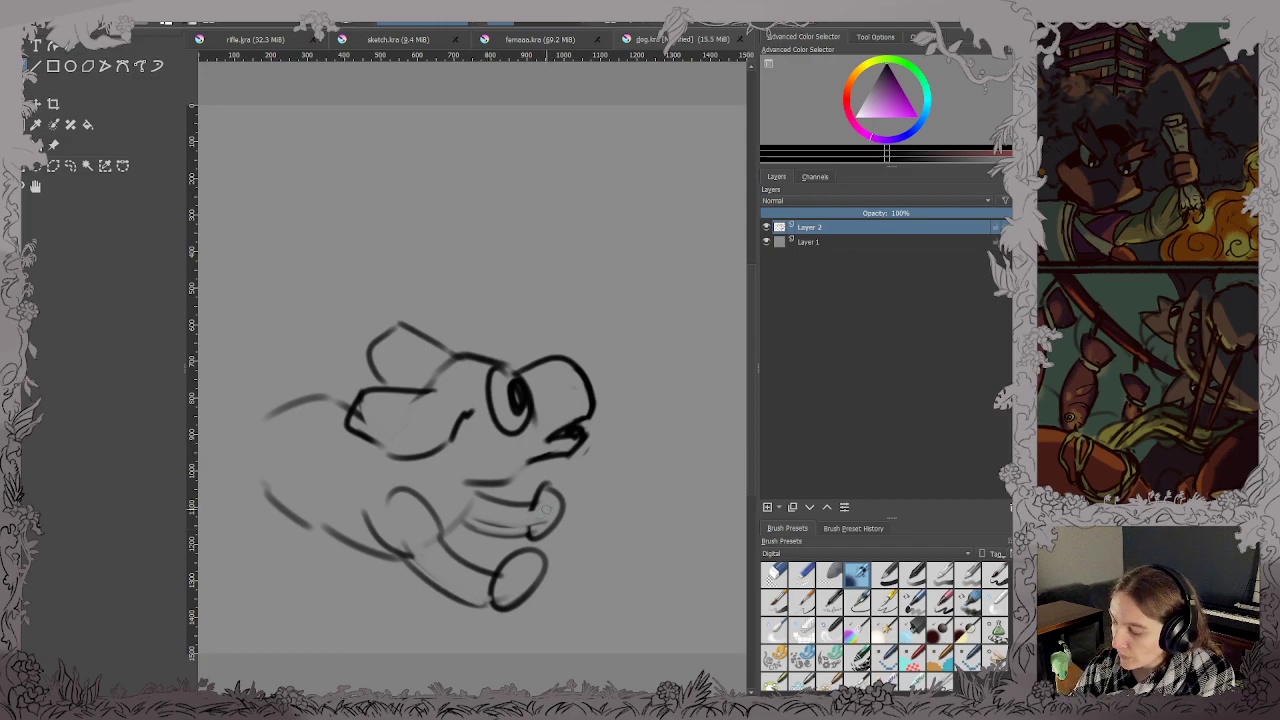
pyautogui.moveTo(524, 514)
pyautogui.mouseDown()
pyautogui.moveTo(548, 482)
pyautogui.moveTo(518, 530)
pyautogui.moveTo(483, 522)
pyautogui.moveTo(530, 535)
pyautogui.moveTo(558, 523)
pyautogui.moveTo(529, 504)
pyautogui.moveTo(557, 487)
pyautogui.moveTo(567, 514)
pyautogui.moveTo(567, 499)
pyautogui.moveTo(539, 496)
pyautogui.moveTo(566, 484)
pyautogui.moveTo(555, 502)
pyautogui.moveTo(539, 488)
pyautogui.moveTo(527, 502)
pyautogui.moveTo(554, 484)
pyautogui.moveTo(567, 512)
pyautogui.mouseUp()
pyautogui.press('e')
pyautogui.press('e')
pyautogui.press('e')
pyautogui.moveTo(498, 566)
pyautogui.mouseDown()
pyautogui.moveTo(495, 612)
pyautogui.moveTo(536, 586)
pyautogui.moveTo(512, 572)
pyautogui.moveTo(532, 592)
pyautogui.mouseUp()
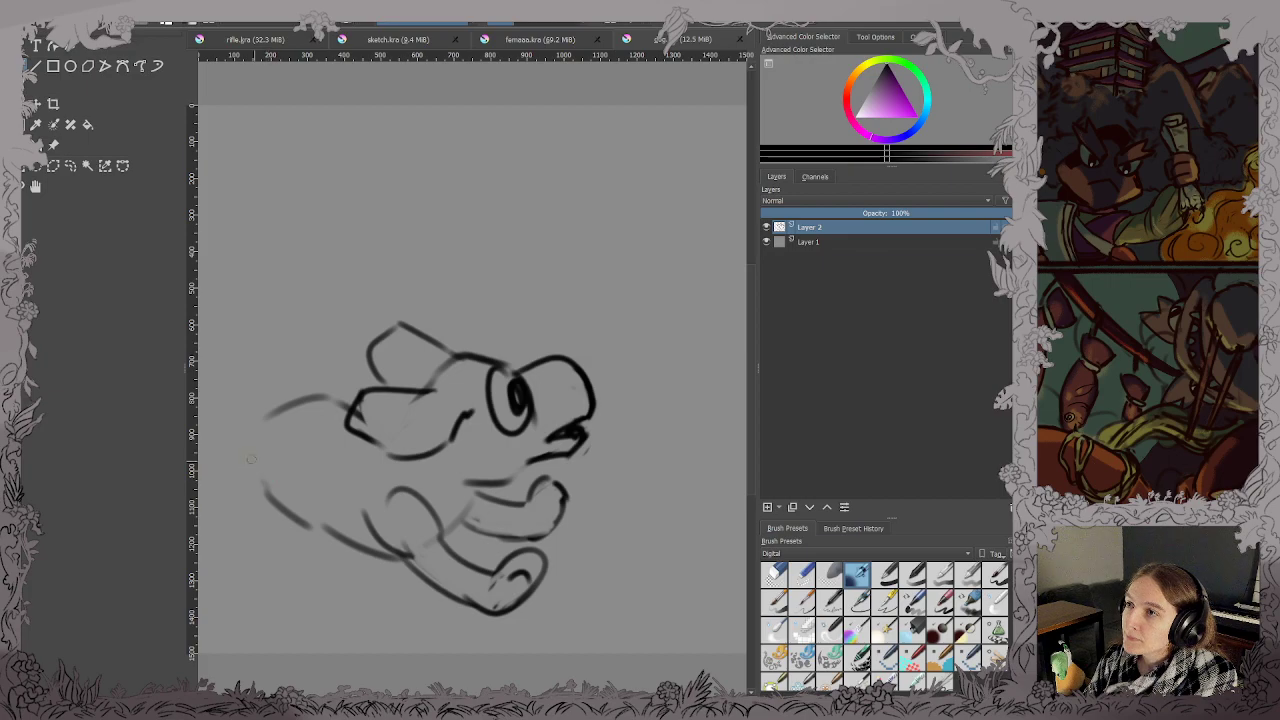
# Draw a large oval haunch at the dog's rear and a long oval hind foot below it.
pyautogui.moveTo(250, 462)
pyautogui.mouseDown()
pyautogui.moveTo(275, 438)
pyautogui.moveTo(256, 492)
pyautogui.mouseUp()
pyautogui.hotkey('ctrl', 'z')
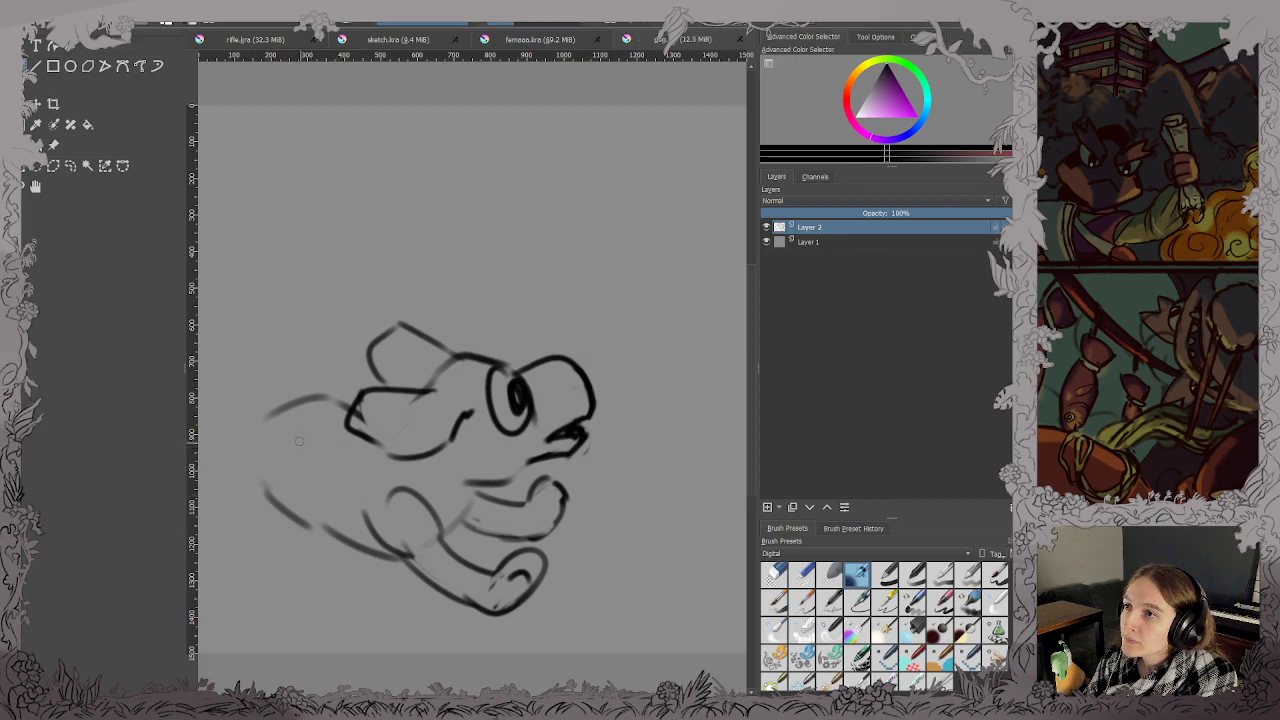
pyautogui.moveTo(285, 405)
pyautogui.mouseDown()
pyautogui.moveTo(341, 489)
pyautogui.moveTo(280, 412)
pyautogui.mouseUp()
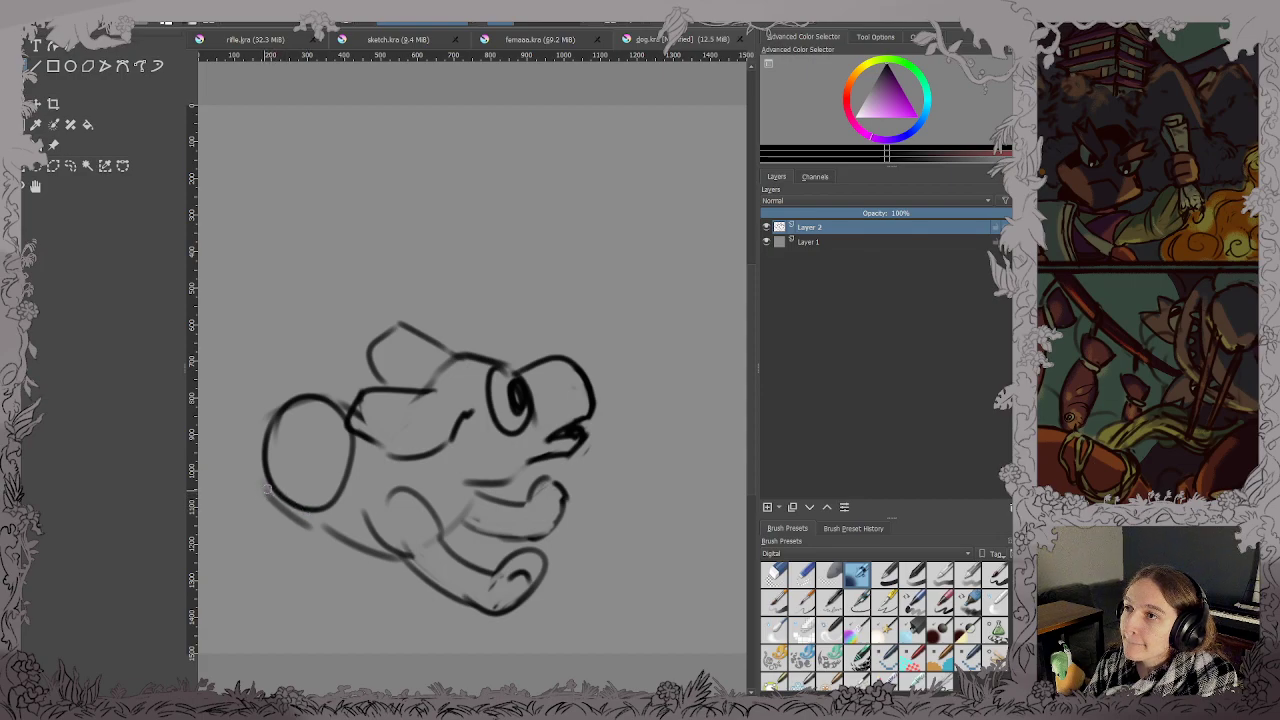
pyautogui.moveTo(267, 490)
pyautogui.mouseDown()
pyautogui.moveTo(273, 547)
pyautogui.moveTo(325, 545)
pyautogui.moveTo(288, 505)
pyautogui.mouseUp()
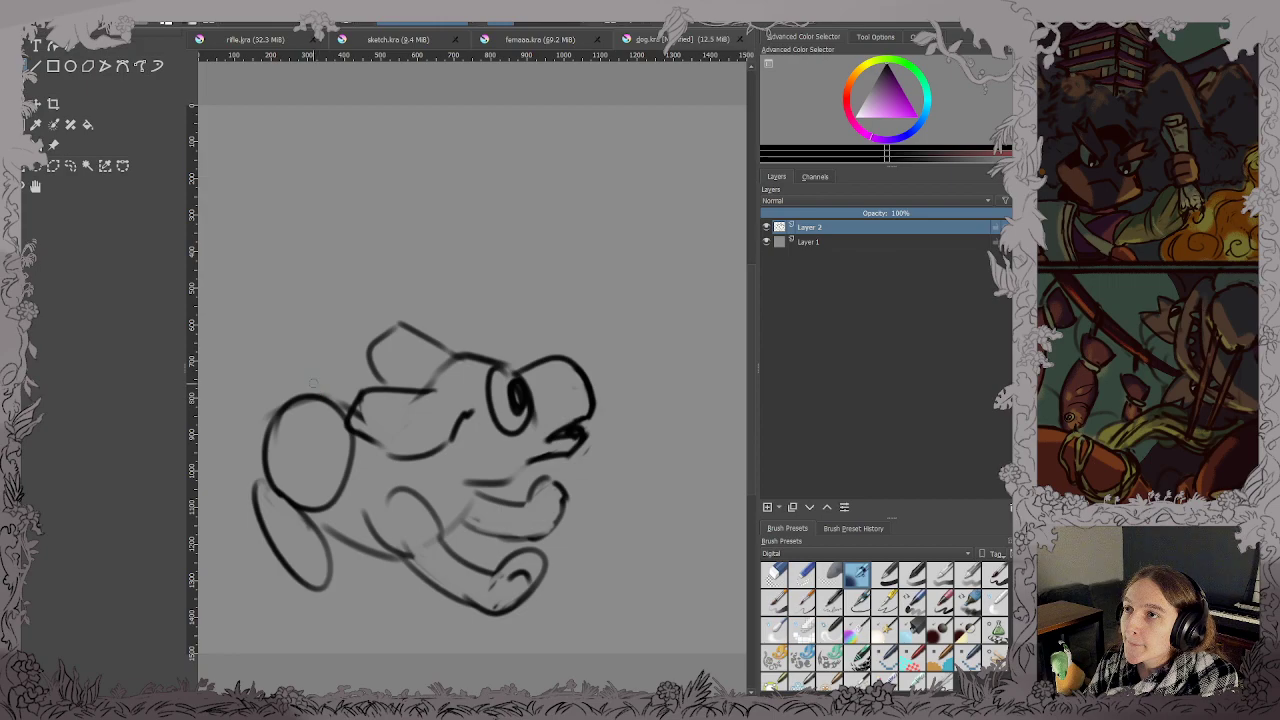
# Scale the whole dog sketch down to roughly 60 percent near the canvas's lower part.
pyautogui.hotkey('ctrl', 't')
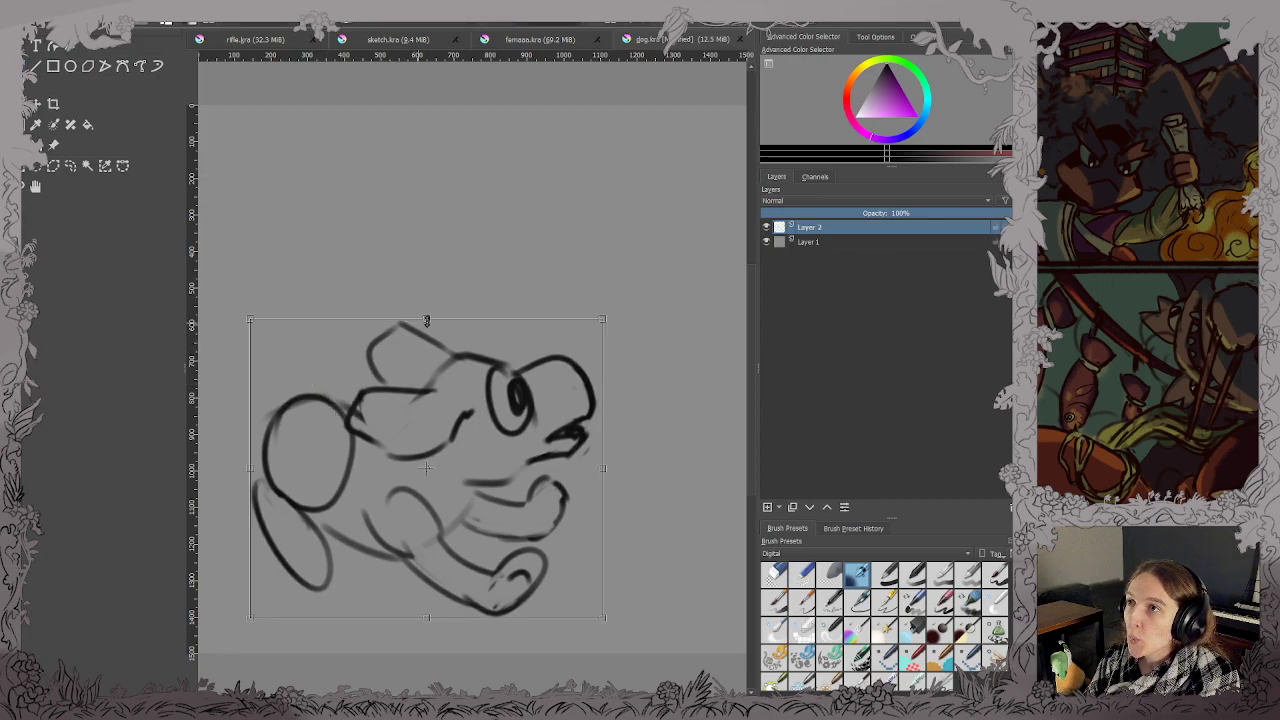
pyautogui.moveTo(427, 321)
pyautogui.mouseDown()
pyautogui.moveTo(431, 434)
pyautogui.moveTo(440, 429)
pyautogui.moveTo(400, 431)
pyautogui.mouseUp()
pyautogui.press('Return')
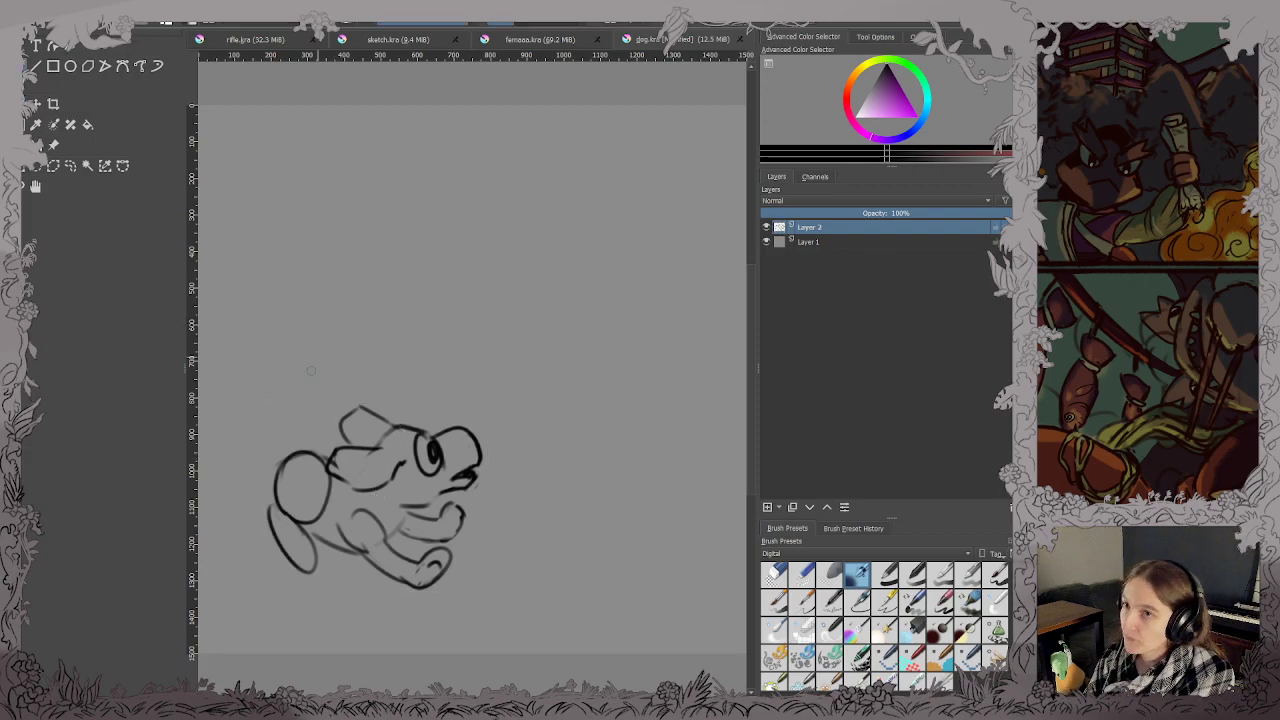
# Draw a bushy, pointed tail sweeping up and back from the haunch, with a jagged underside.
pyautogui.moveTo(230, 364)
pyautogui.mouseDown()
pyautogui.moveTo(291, 390)
pyautogui.moveTo(315, 430)
pyautogui.mouseUp()
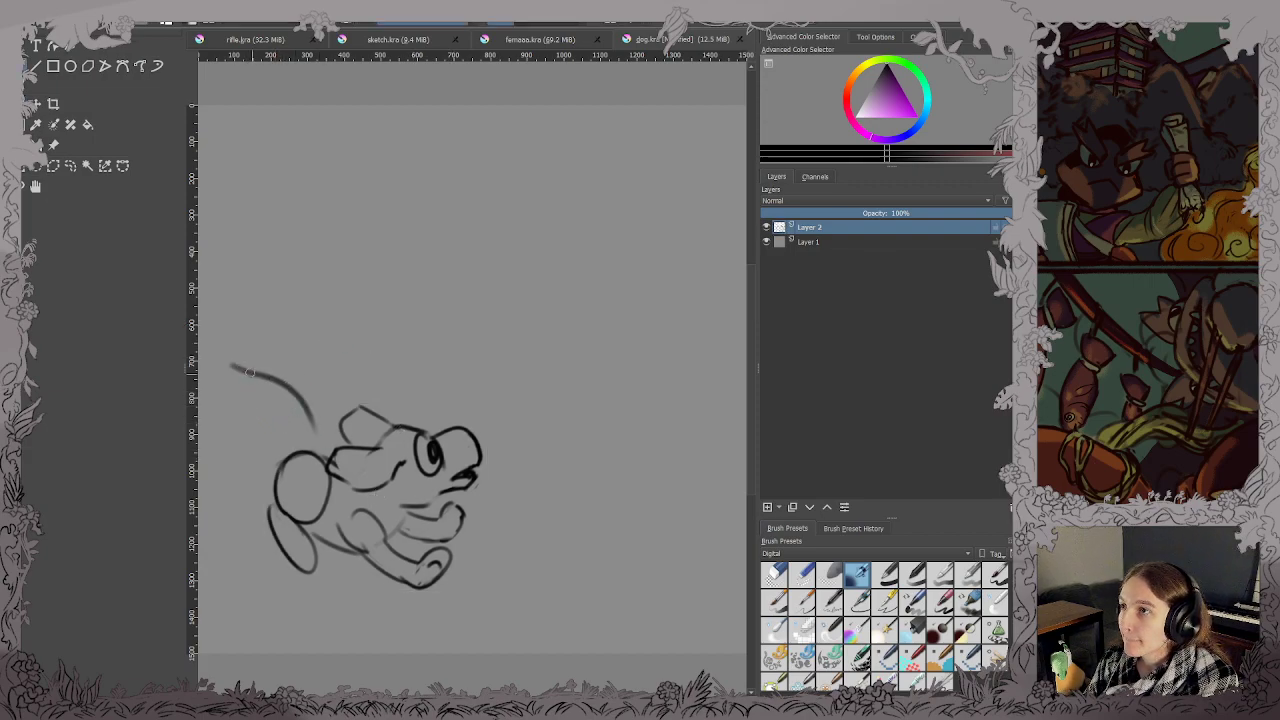
pyautogui.hotkey('ctrl', 'z')
pyautogui.moveTo(240, 363); pyautogui.dragTo(316, 450)
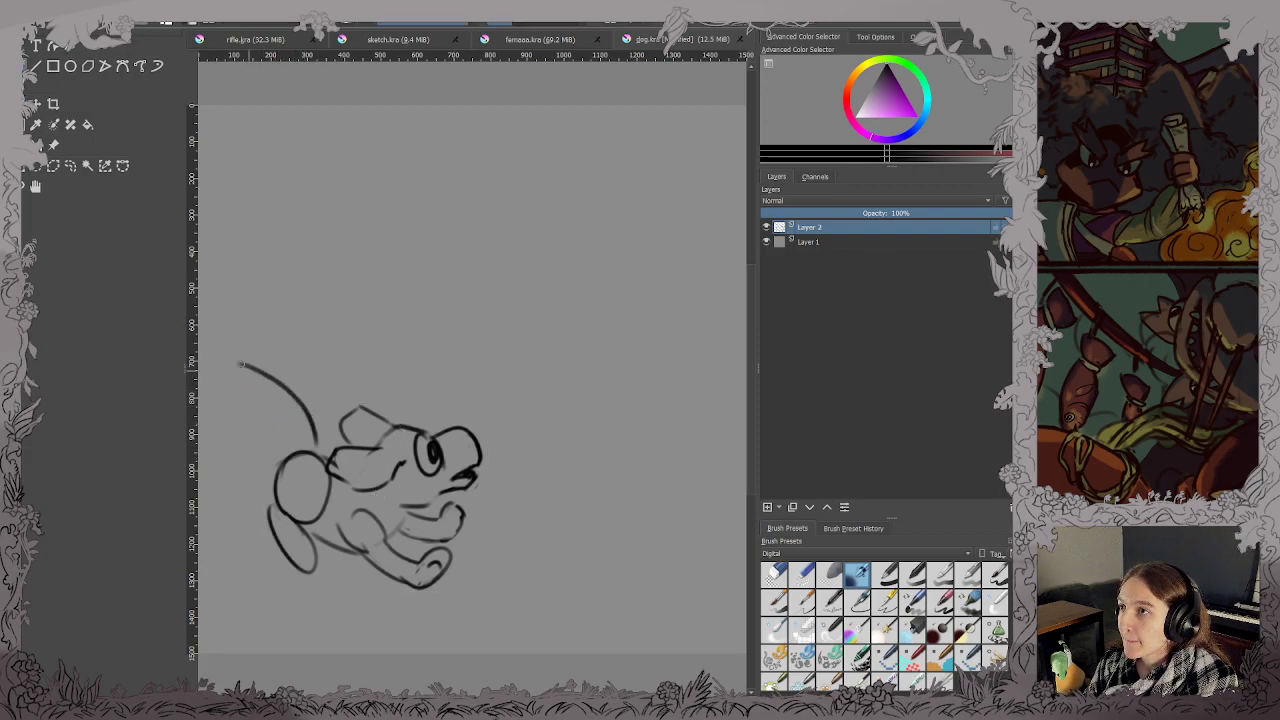
pyautogui.moveTo(232, 360)
pyautogui.mouseDown()
pyautogui.moveTo(282, 446)
pyautogui.moveTo(324, 466)
pyautogui.mouseUp()
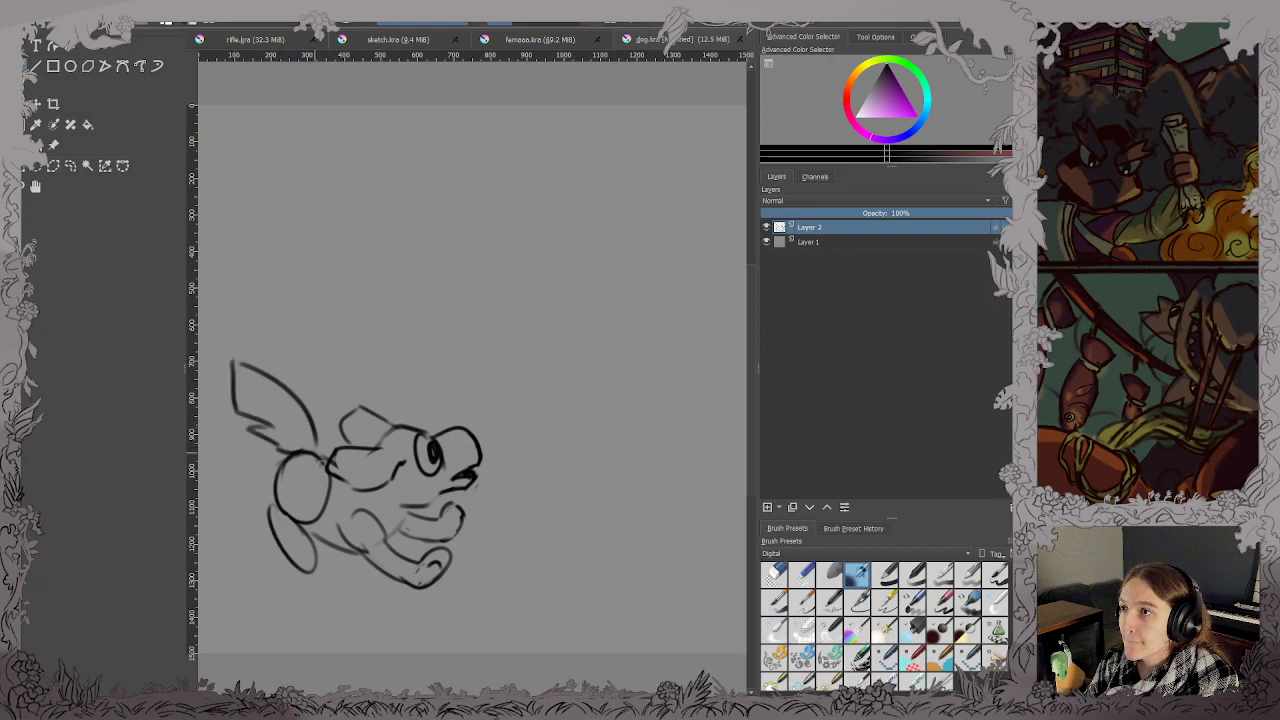
# Draw toe lines on the hind foot and both front paws, and save the file.
pyautogui.moveTo(297, 563); pyautogui.dragTo(316, 570)
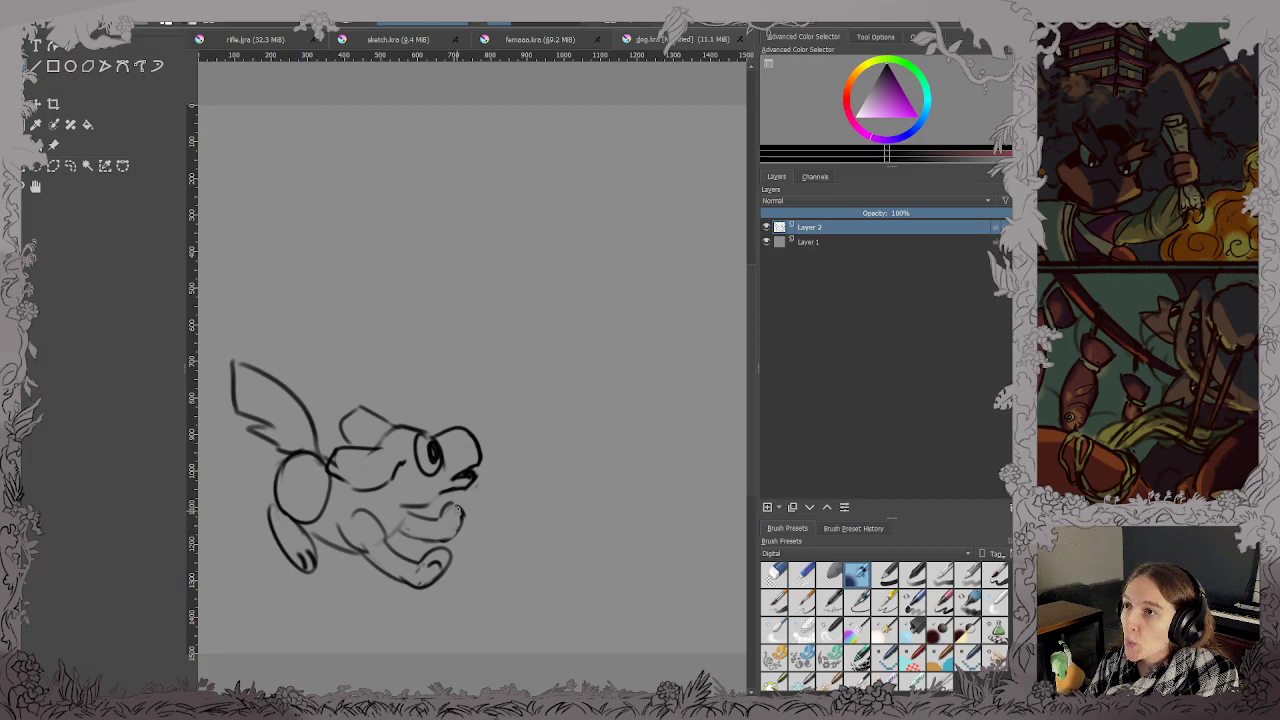
pyautogui.moveTo(458, 508)
pyautogui.mouseDown()
pyautogui.moveTo(434, 574)
pyautogui.moveTo(452, 566)
pyautogui.mouseUp()
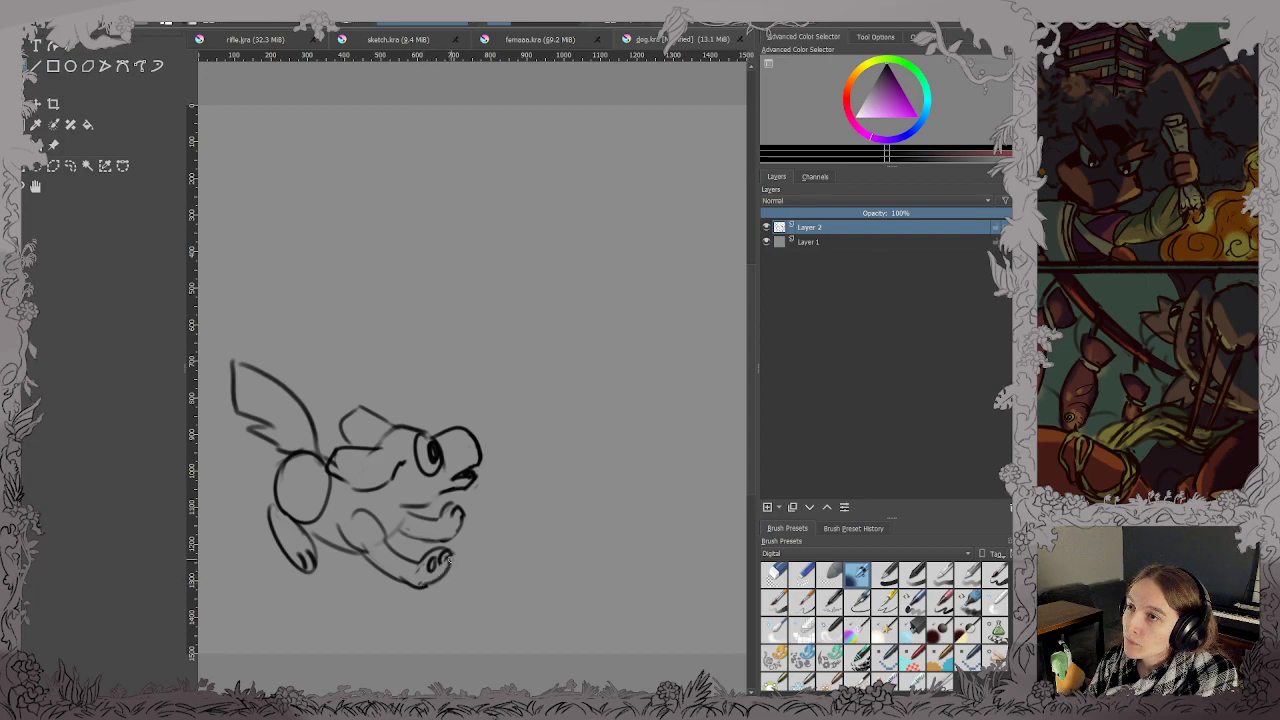
pyautogui.moveTo(446, 558); pyautogui.dragTo(452, 574)
pyautogui.hotkey('ctrl', 's')
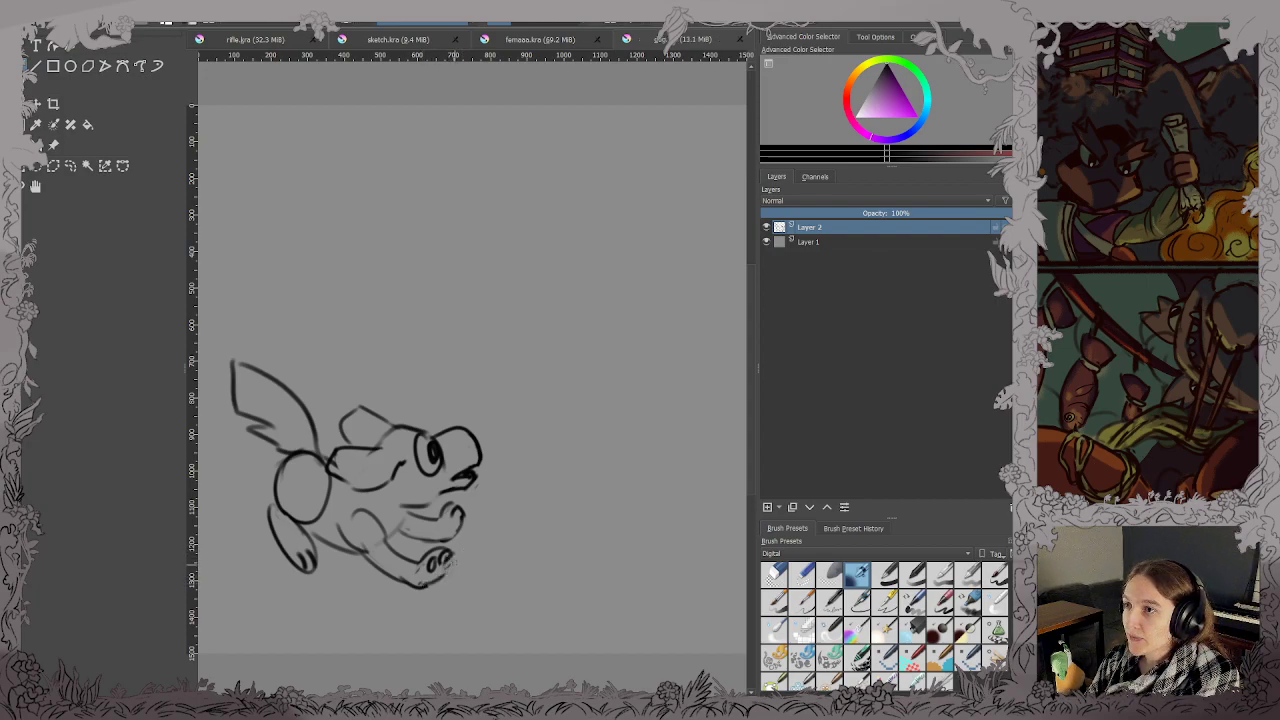
# Darken the toes on the dog's near front paw, erase the haunch outline overlapping the hind foot, and save the file.
pyautogui.moveTo(446, 558); pyautogui.dragTo(446, 574)
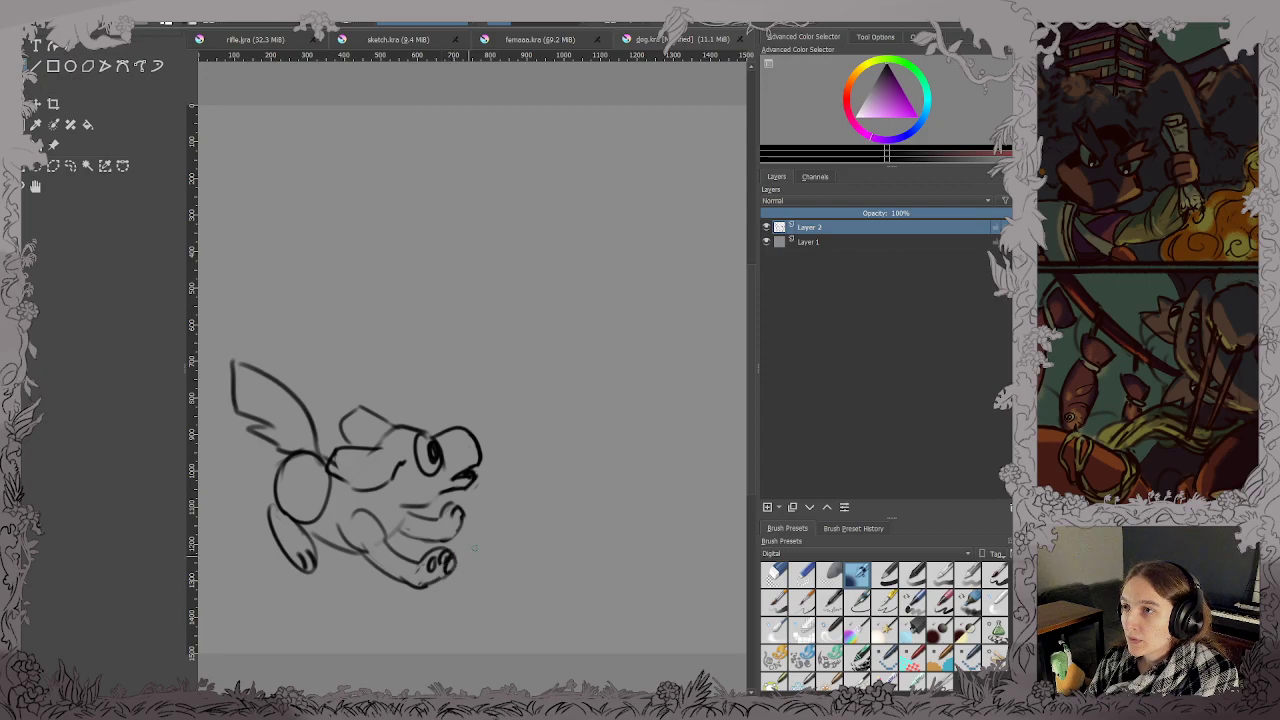
pyautogui.hotkey('ctrl', 's')
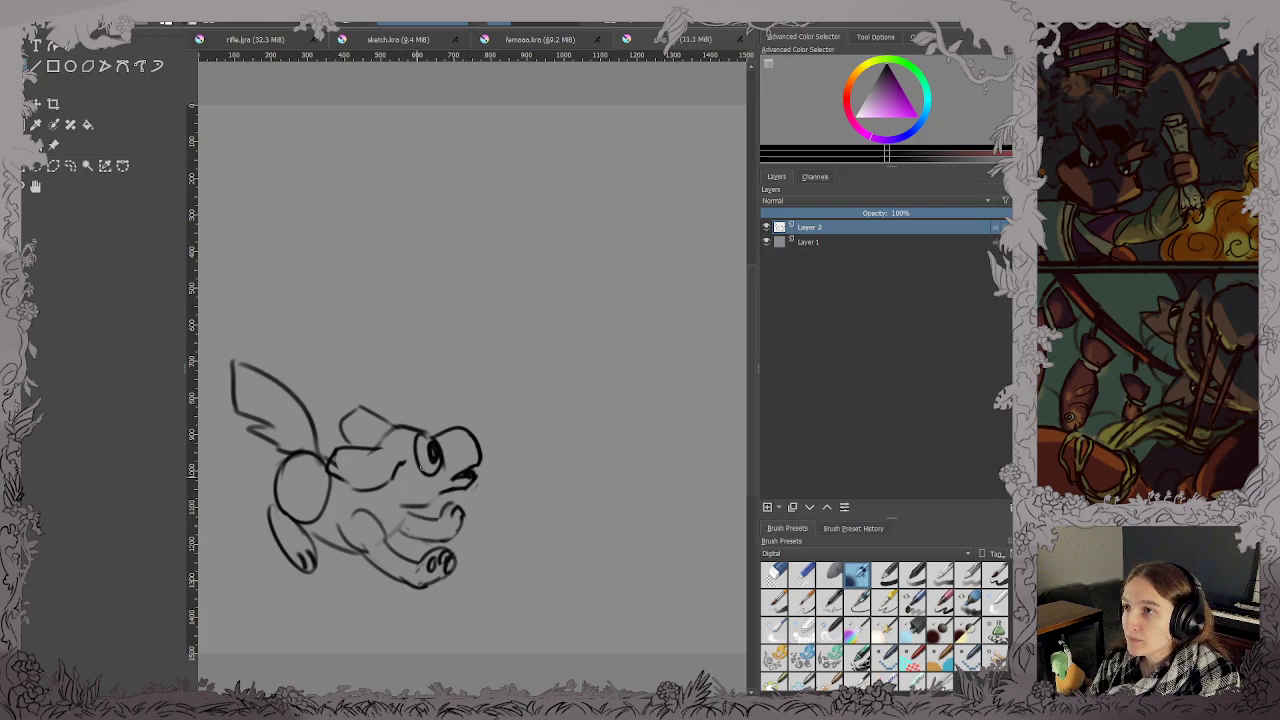
pyautogui.moveTo(341, 468); pyautogui.dragTo(331, 465)
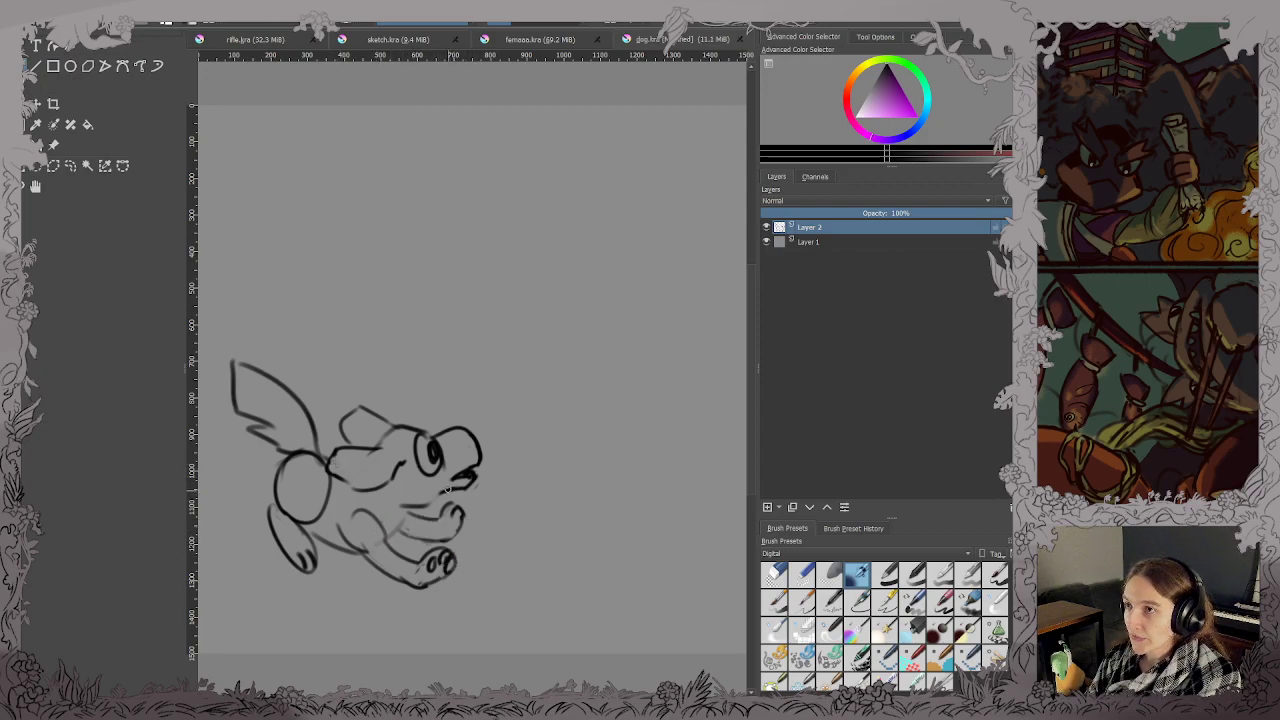
pyautogui.hotkey('ctrl', 's')
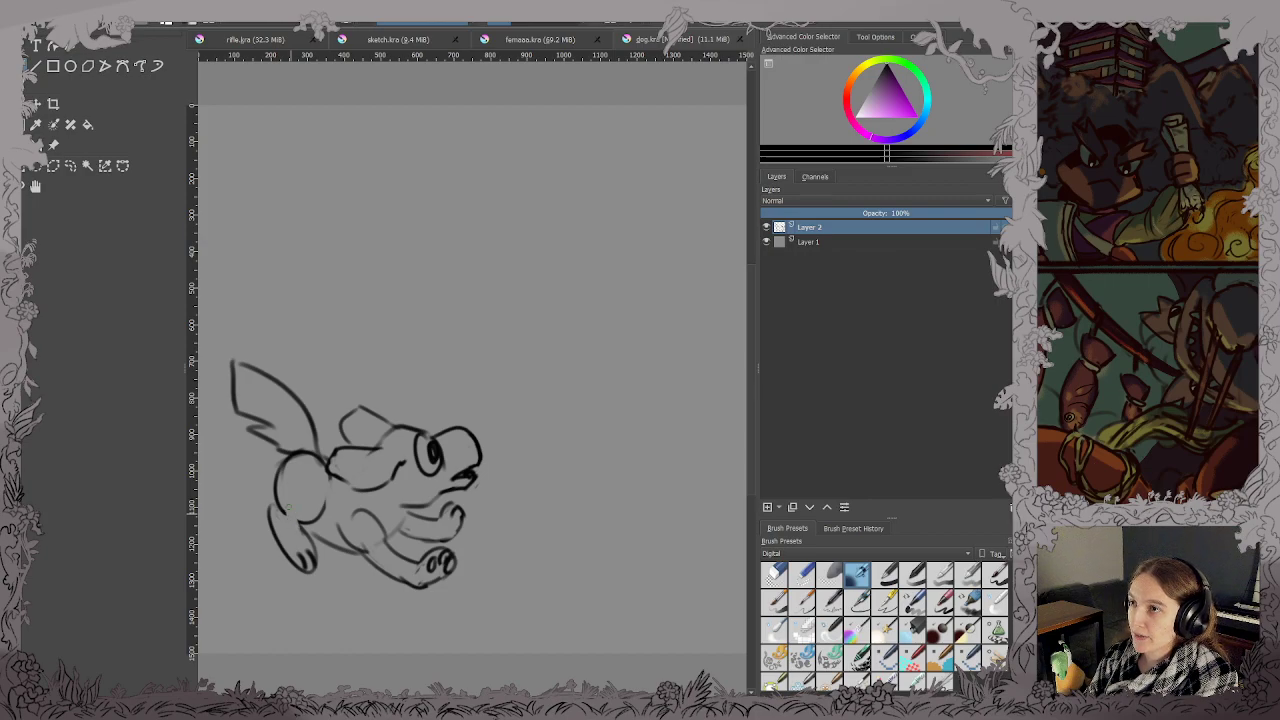
# Redraw the dog's belly line in a curve from the hind leg to the front leg, and save the file.
pyautogui.hotkey('ctrl', 's')
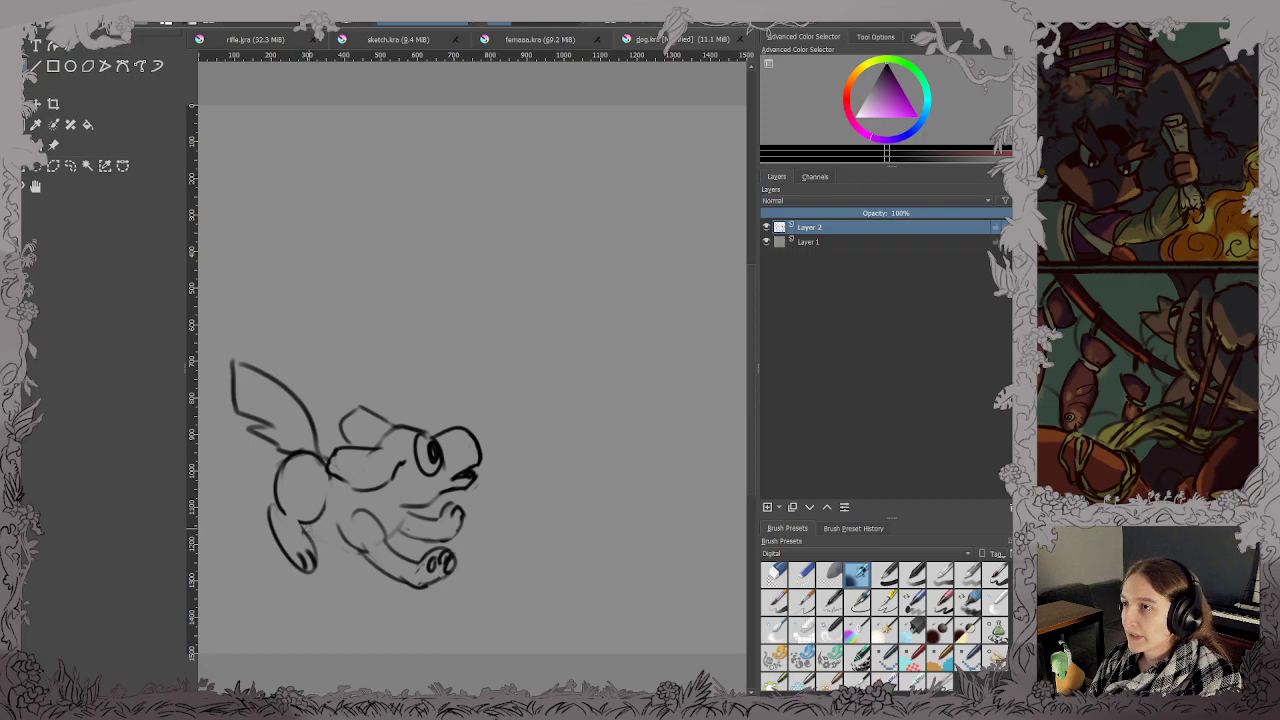
pyautogui.moveTo(303, 524)
pyautogui.mouseDown()
pyautogui.moveTo(356, 552)
pyautogui.moveTo(406, 518)
pyautogui.mouseUp()
pyautogui.hotkey('ctrl', 's')
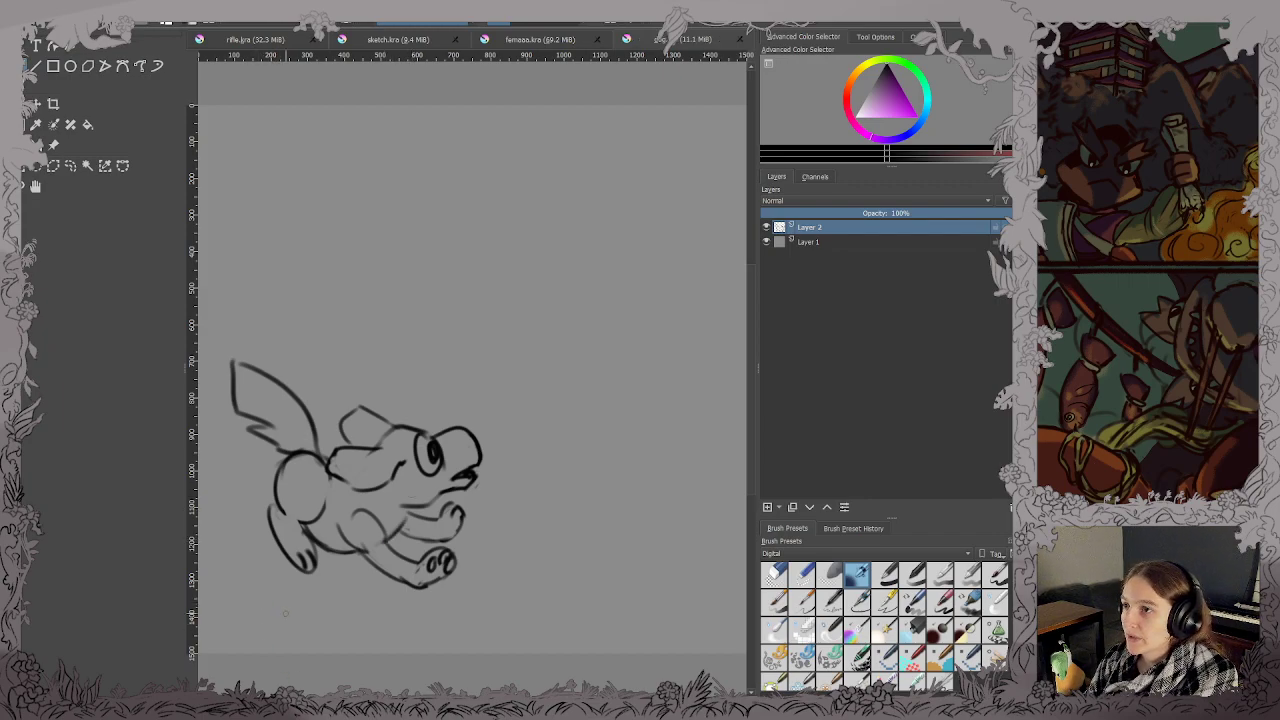
pyautogui.moveTo(390, 590)
pyautogui.mouseDown()
pyautogui.moveTo(420, 567)
pyautogui.moveTo(440, 585)
pyautogui.moveTo(430, 556)
pyautogui.moveTo(450, 556)
pyautogui.moveTo(452, 574)
pyautogui.moveTo(424, 577)
pyautogui.moveTo(418, 556)
pyautogui.moveTo(437, 547)
pyautogui.moveTo(438, 572)
pyautogui.mouseUp()
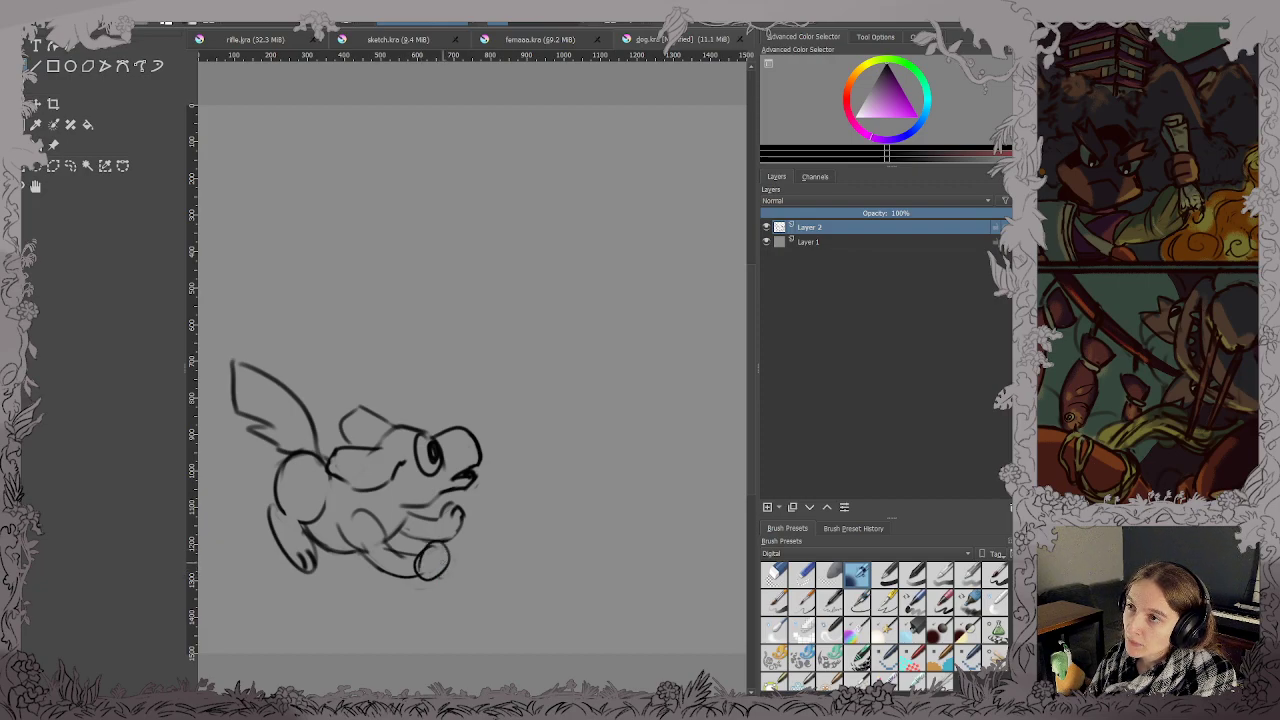
pyautogui.hotkey('ctrl', 'z')
pyautogui.hotkey('ctrl', 'z')
pyautogui.hotkey('ctrl', 'z')
pyautogui.hotkey('ctrl', 'z')
pyautogui.hotkey('ctrl', 'z')
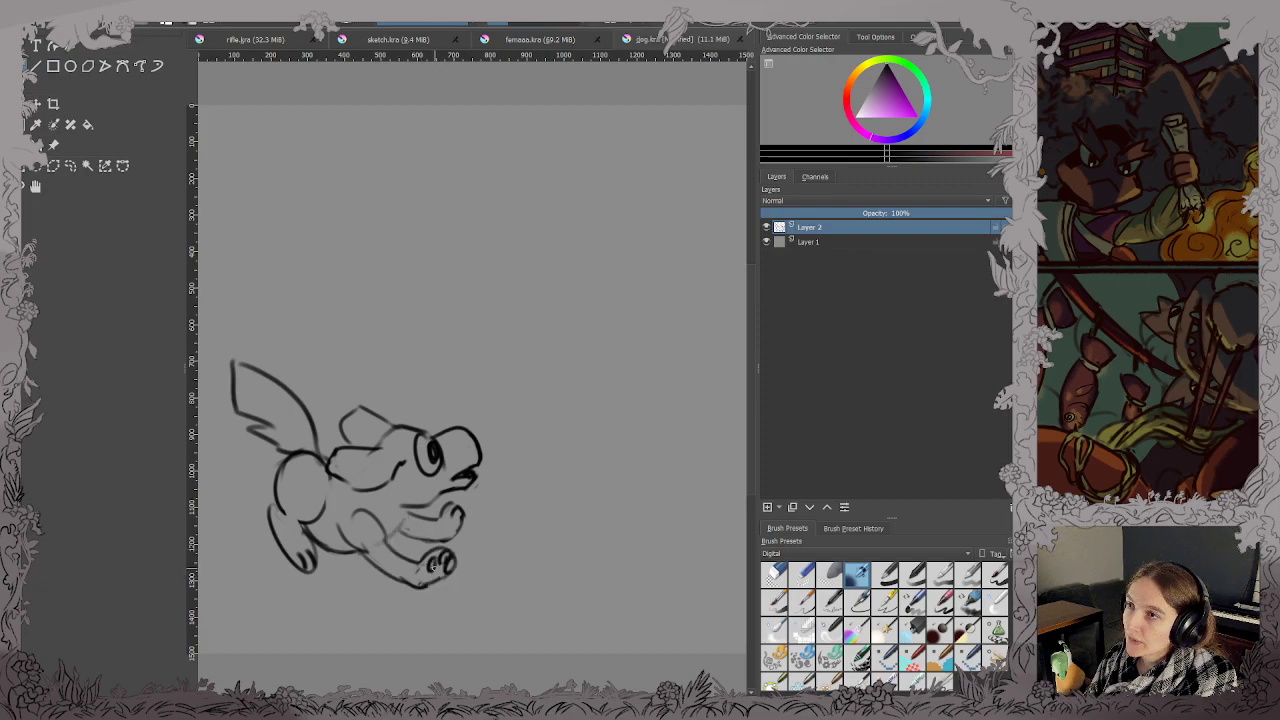
pyautogui.hotkey('ctrl', 'z')
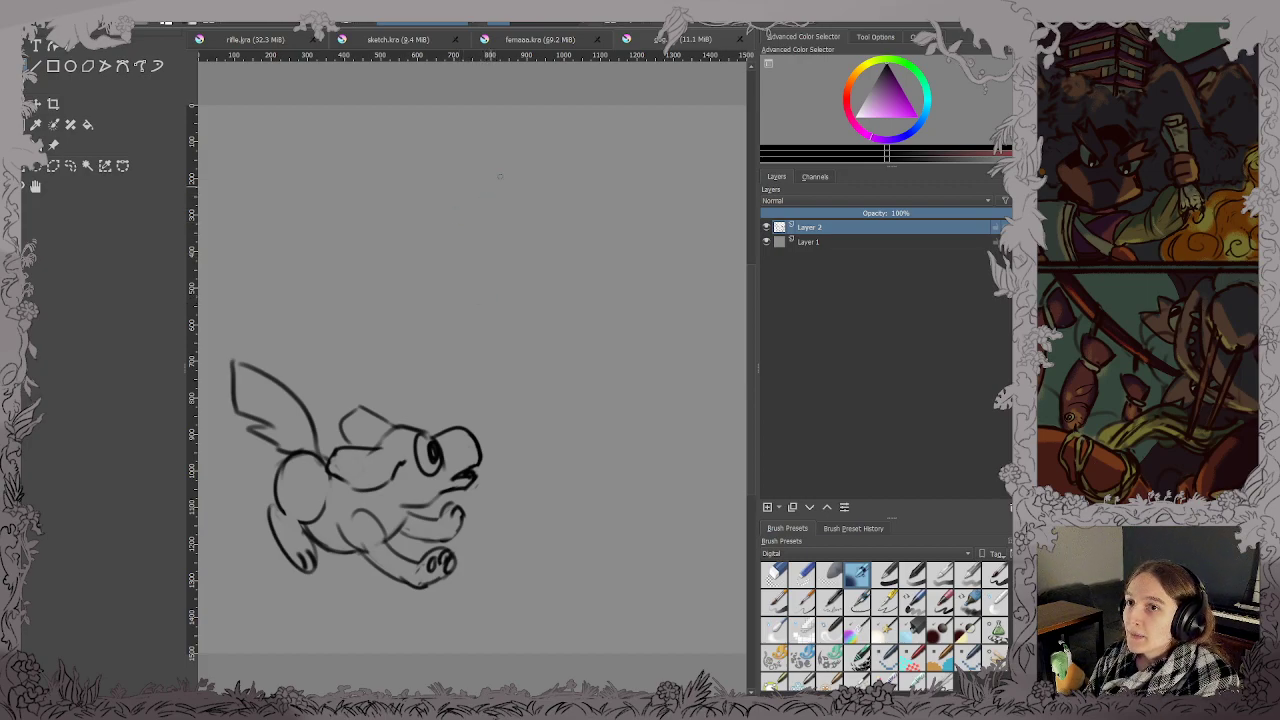
pyautogui.moveTo(545, 170)
pyautogui.mouseDown()
pyautogui.moveTo(490, 167)
pyautogui.moveTo(483, 214)
pyautogui.moveTo(522, 256)
pyautogui.mouseUp()
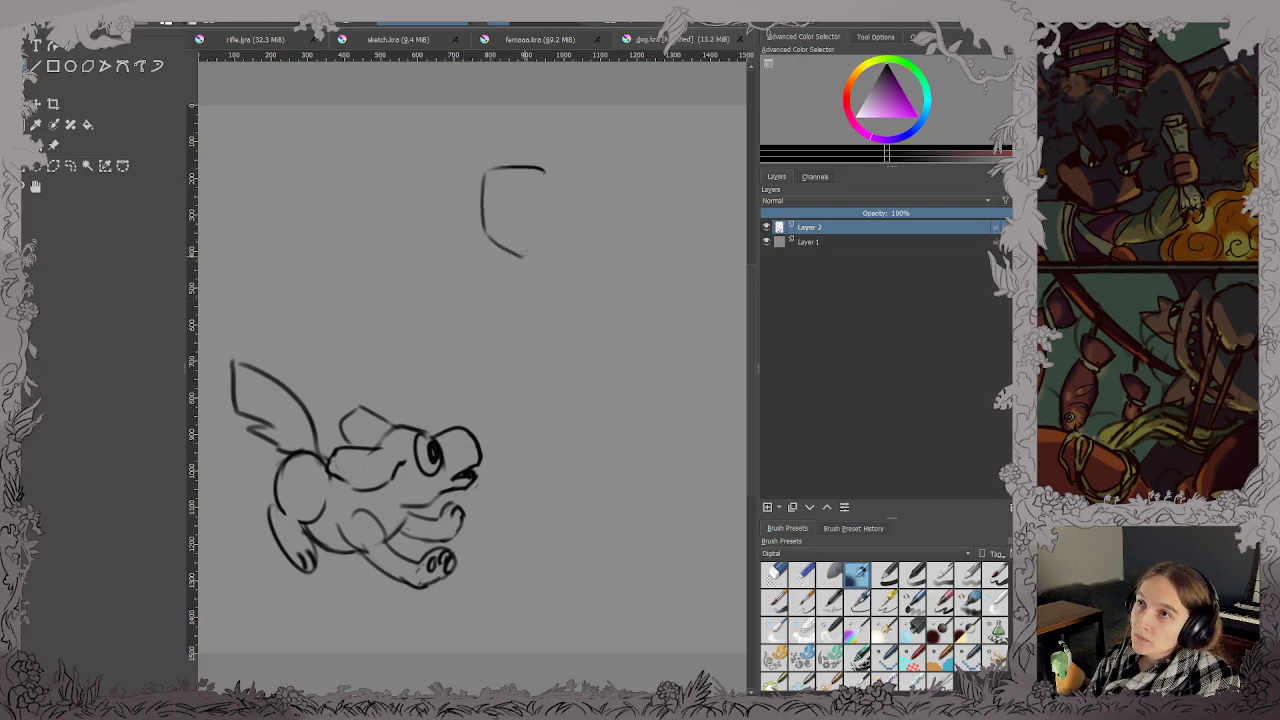
pyautogui.hotkey('ctrl', 'z')
pyautogui.hotkey('ctrl', 'z')
pyautogui.hotkey('ctrl', 'z')
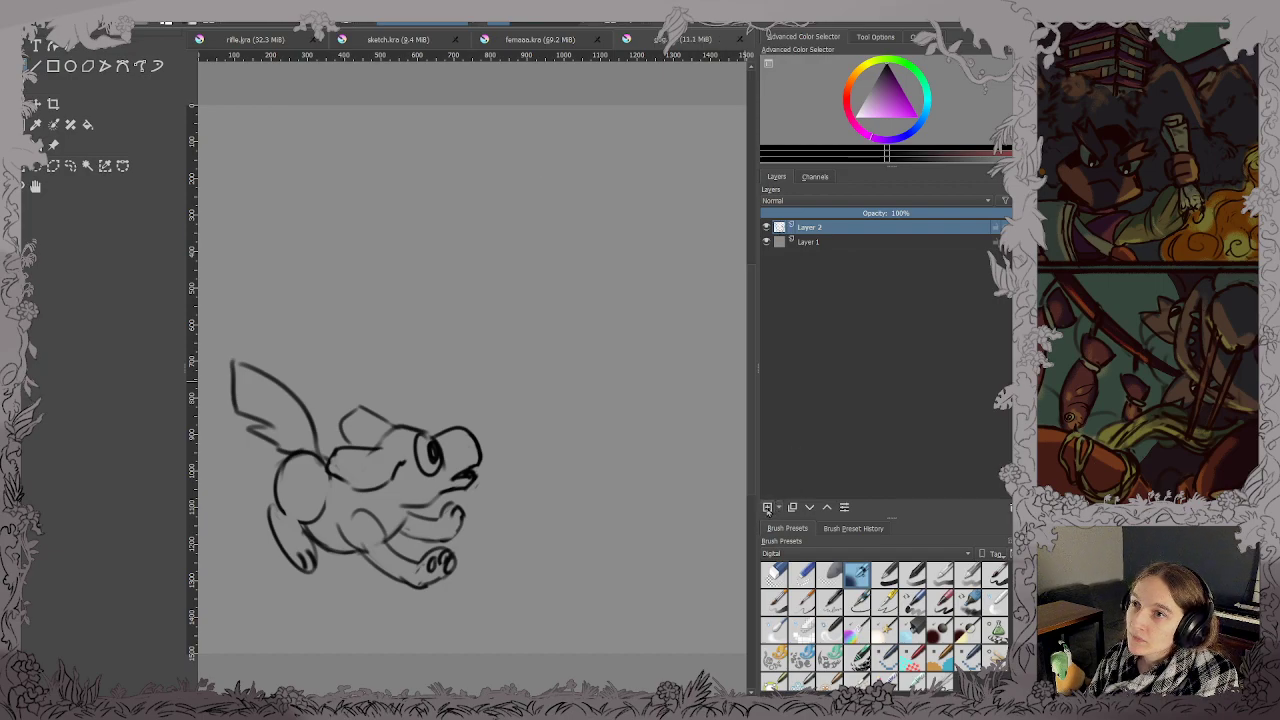
# Add a new layer and sketch a second character's round head and angular torso with a centre line, above and ahead of the dog.
pyautogui.click(767, 507)
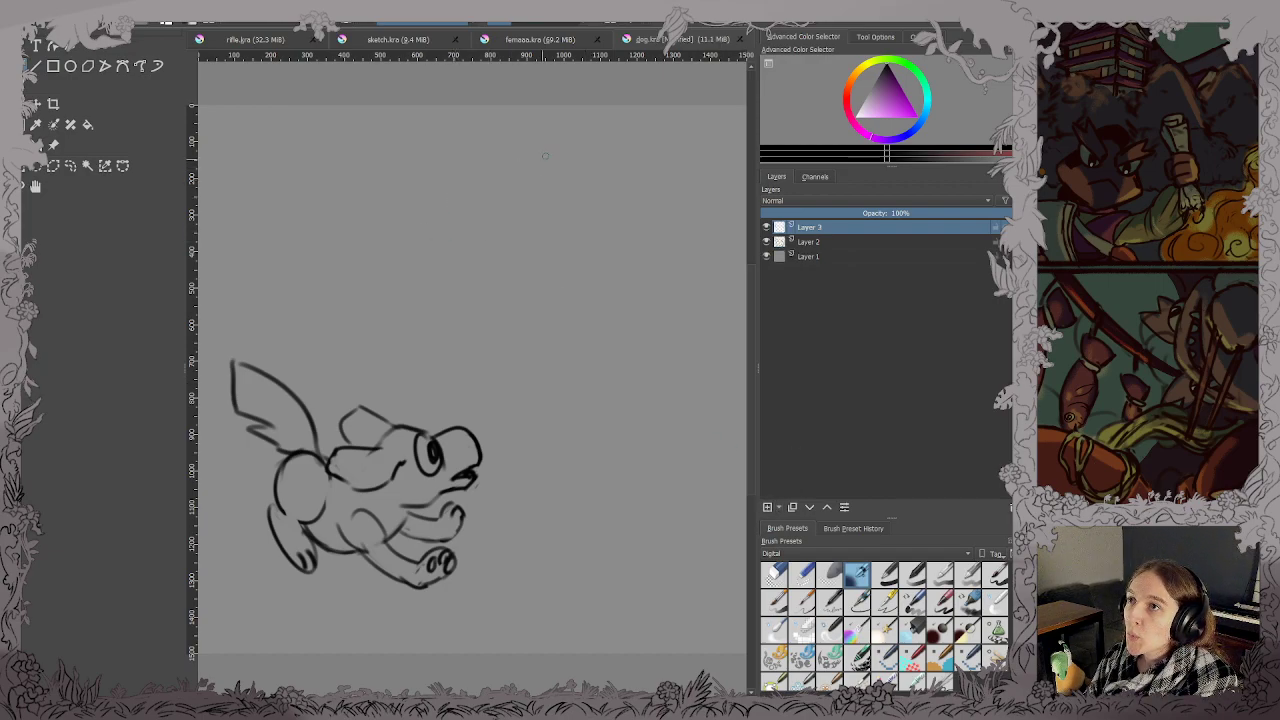
pyautogui.moveTo(545, 155)
pyautogui.mouseDown()
pyautogui.moveTo(585, 224)
pyautogui.moveTo(548, 153)
pyautogui.mouseUp()
pyautogui.moveTo(557, 248); pyautogui.dragTo(548, 398)
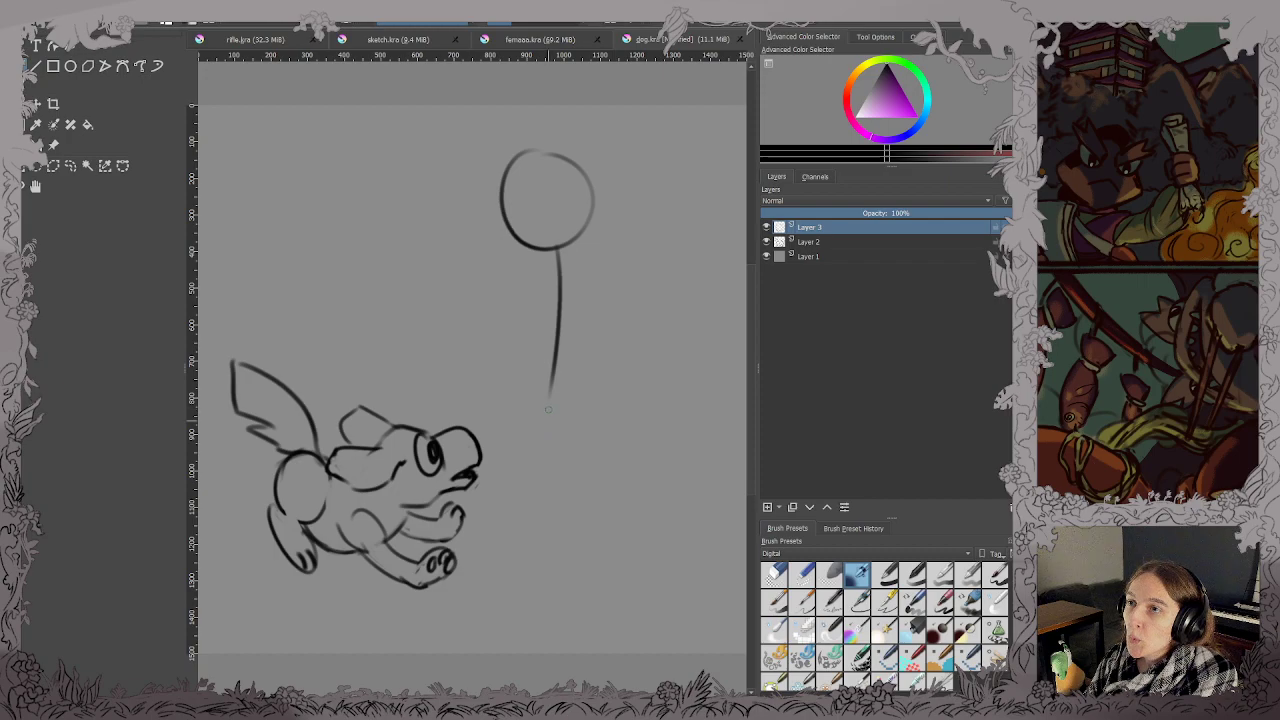
pyautogui.moveTo(533, 268)
pyautogui.mouseDown()
pyautogui.moveTo(587, 290)
pyautogui.moveTo(503, 347)
pyautogui.moveTo(552, 400)
pyautogui.mouseUp()
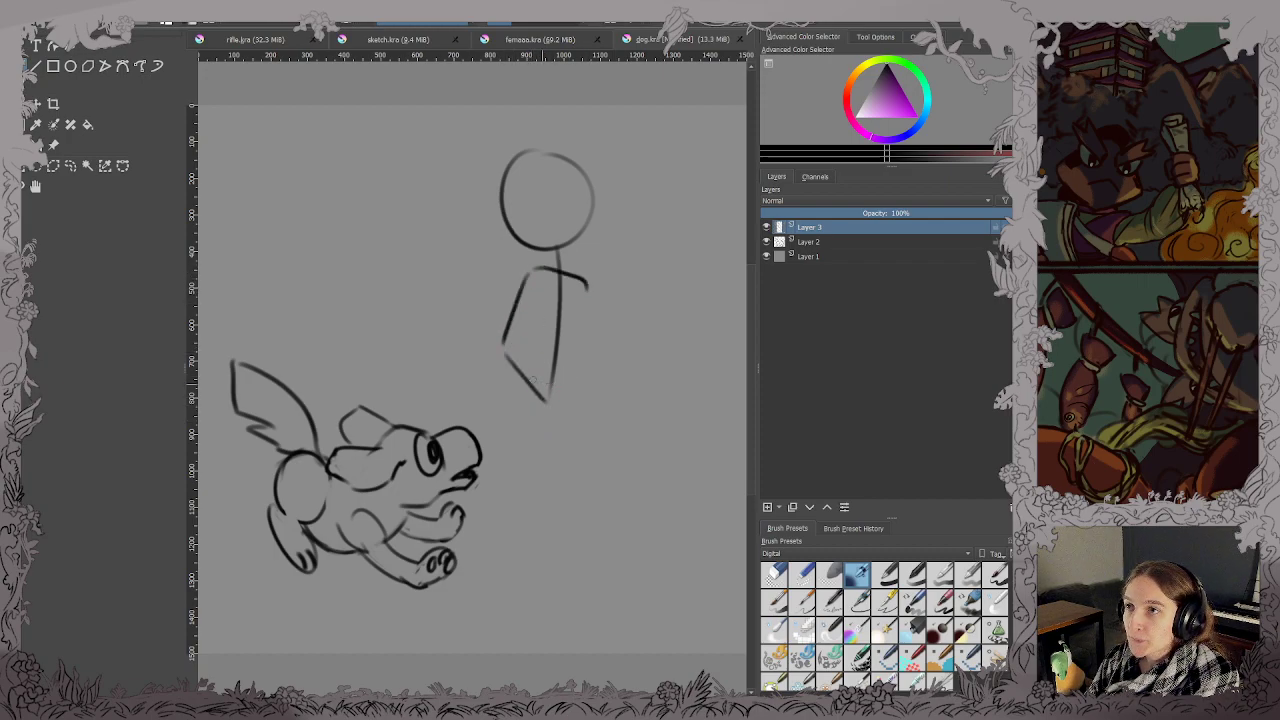
pyautogui.moveTo(505, 352)
pyautogui.mouseDown()
pyautogui.moveTo(594, 357)
pyautogui.moveTo(585, 284)
pyautogui.mouseUp()
# Draw two bulging oval eyes with pupils on top of the head, a frowning mouth, and raised arcs above the eyes.
pyautogui.moveTo(496, 153)
pyautogui.mouseDown()
pyautogui.moveTo(484, 165)
pyautogui.moveTo(537, 150)
pyautogui.moveTo(534, 138)
pyautogui.moveTo(540, 170)
pyautogui.mouseUp()
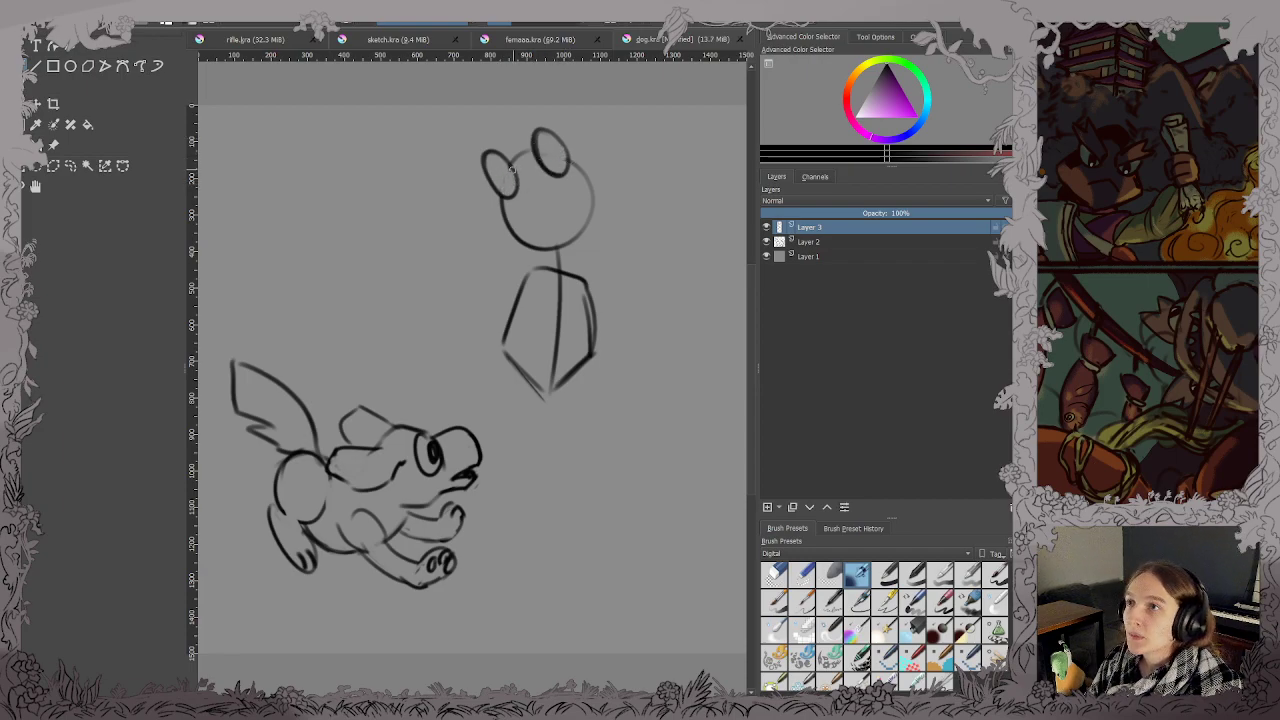
pyautogui.moveTo(504, 170)
pyautogui.mouseDown()
pyautogui.moveTo(510, 190)
pyautogui.moveTo(500, 175)
pyautogui.moveTo(553, 160)
pyautogui.mouseUp()
pyautogui.moveTo(528, 213); pyautogui.dragTo(567, 206)
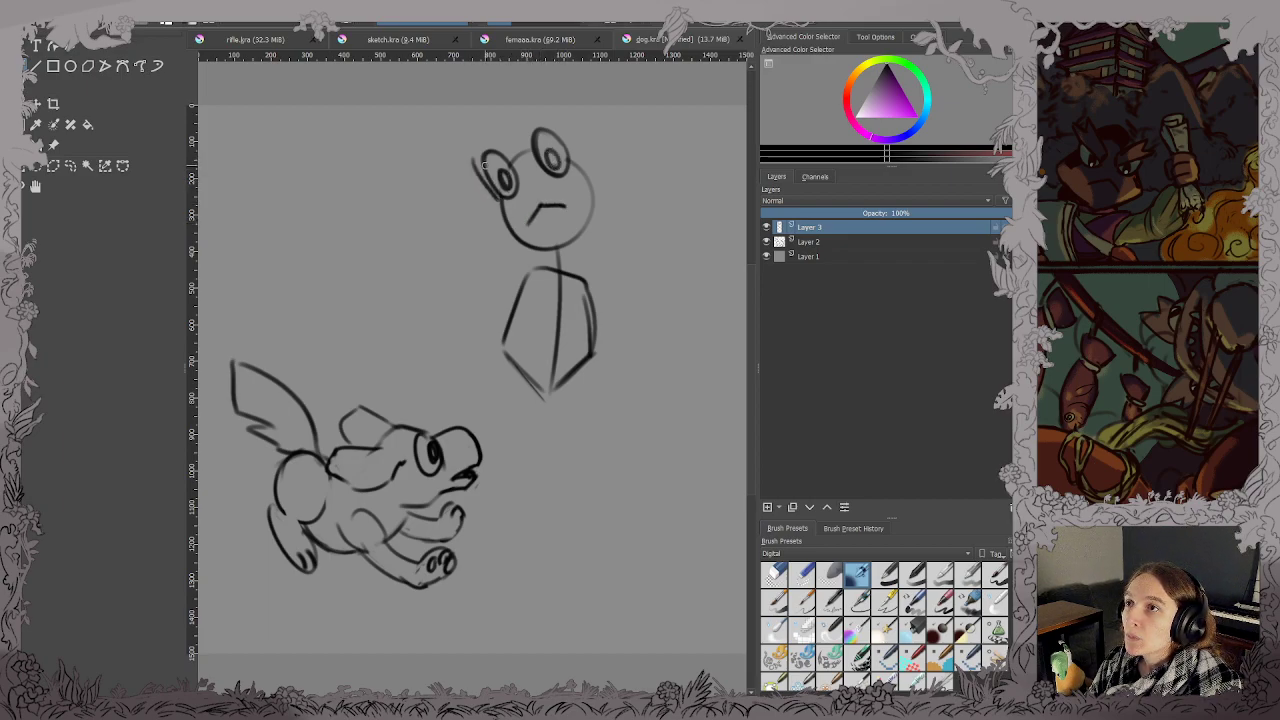
pyautogui.moveTo(476, 166)
pyautogui.mouseDown()
pyautogui.moveTo(512, 152)
pyautogui.moveTo(530, 117)
pyautogui.moveTo(556, 140)
pyautogui.moveTo(546, 117)
pyautogui.mouseUp()
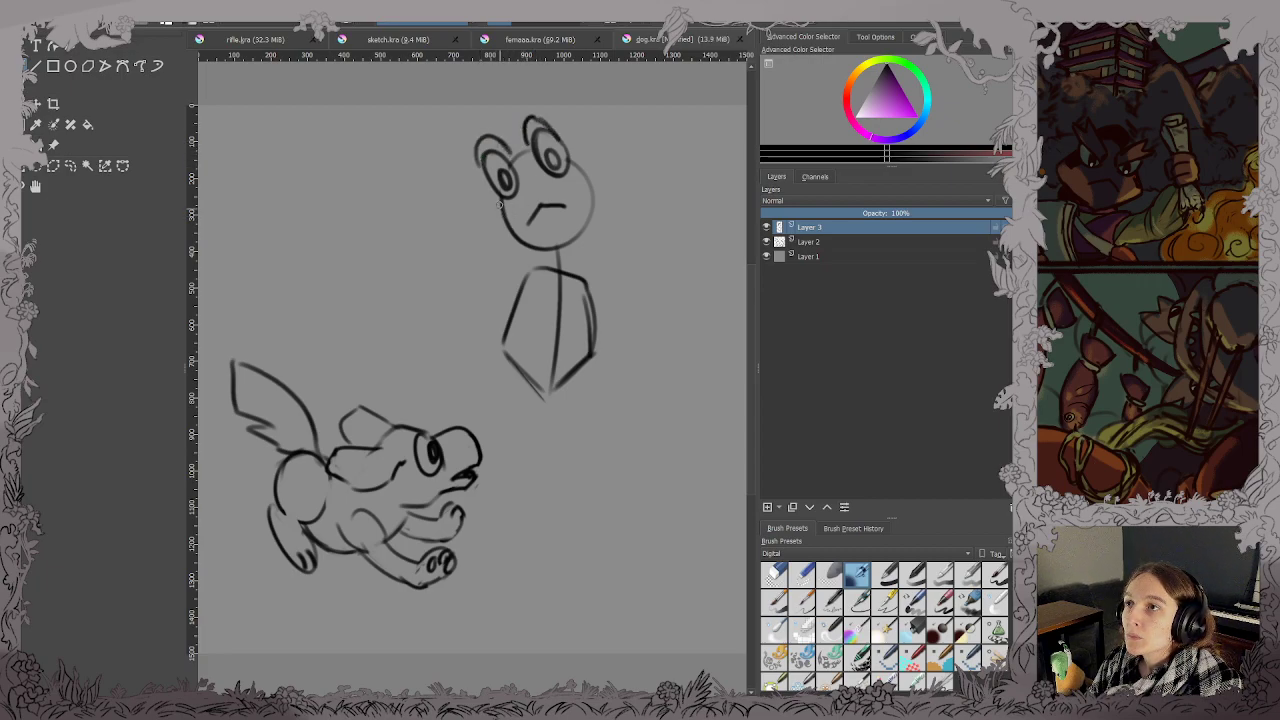
# Fade the round head outline and redraw it with straighter cheeks and a jaw tapering to the neck.
pyautogui.moveTo(499, 203)
pyautogui.mouseDown()
pyautogui.moveTo(518, 240)
pyautogui.moveTo(546, 256)
pyautogui.moveTo(590, 222)
pyautogui.mouseUp()
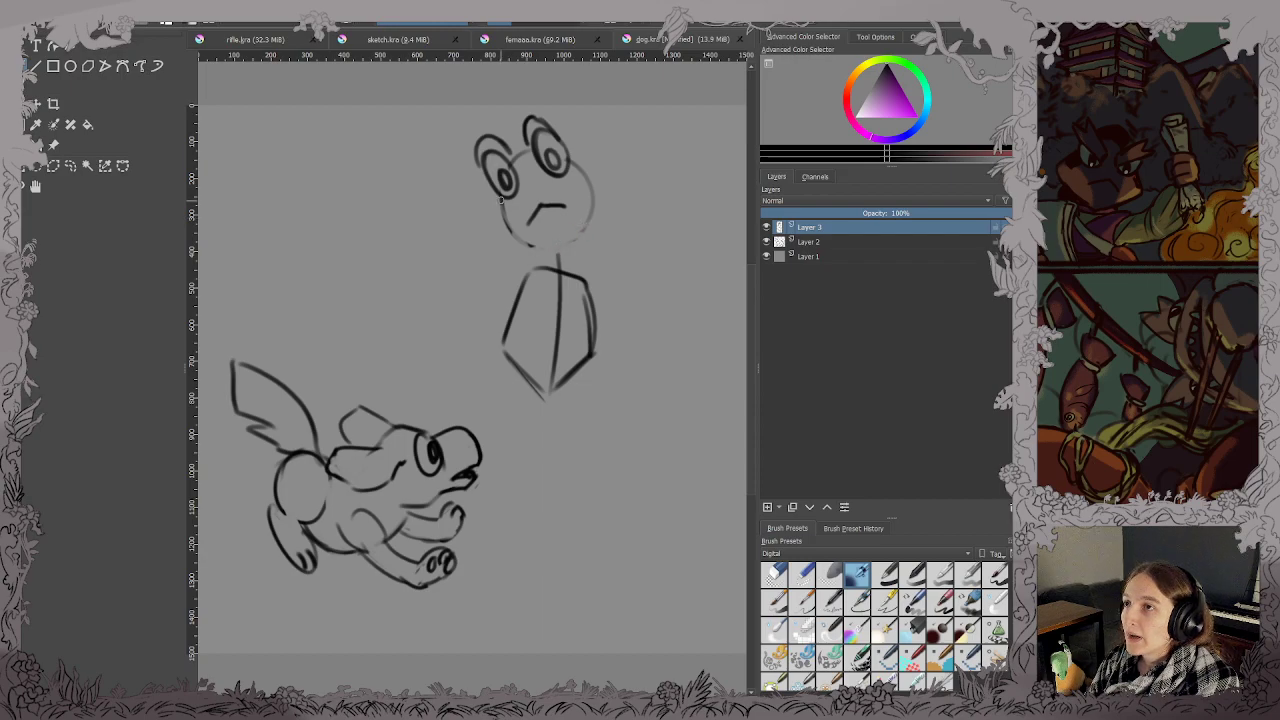
pyautogui.moveTo(492, 192); pyautogui.dragTo(515, 236)
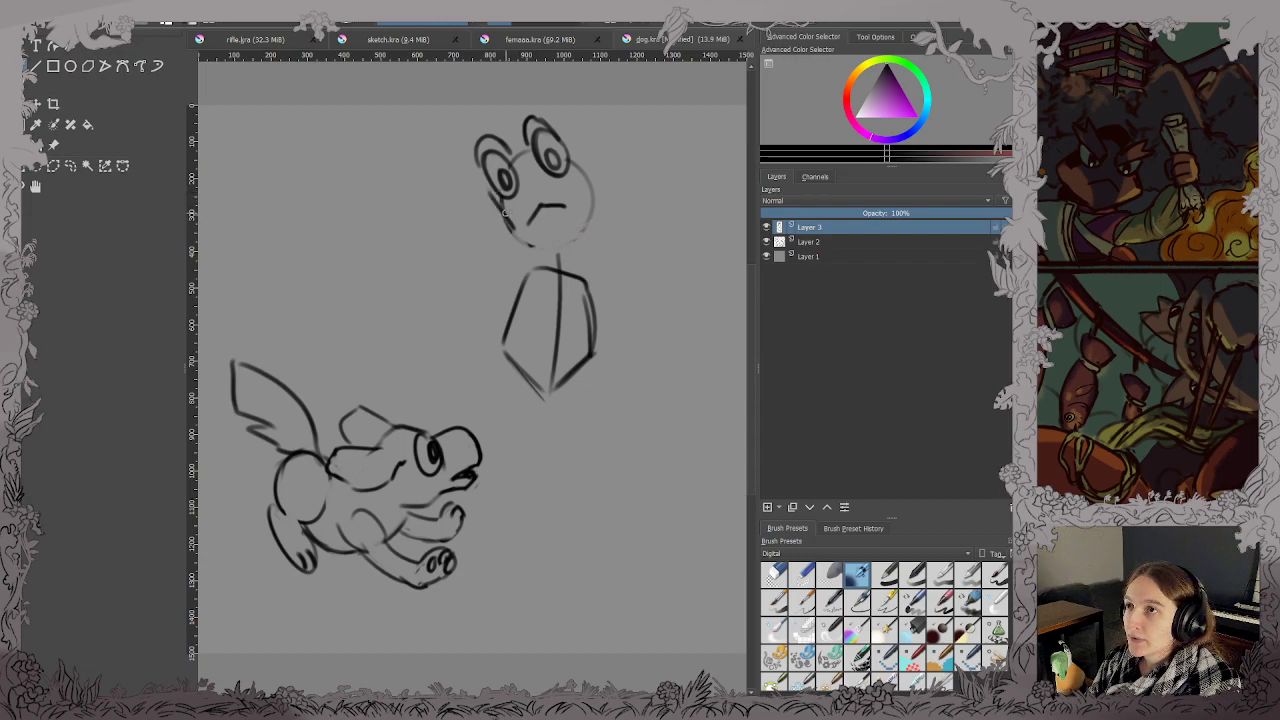
pyautogui.hotkey('ctrl', 'z')
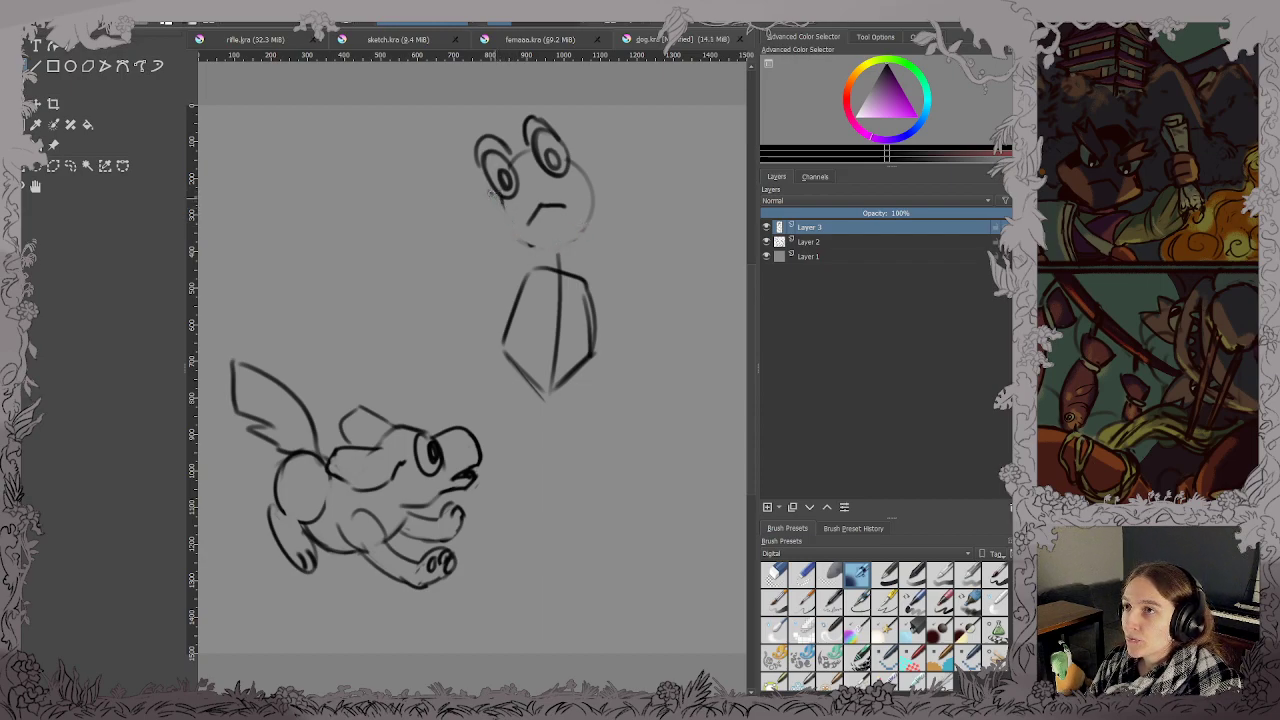
pyautogui.moveTo(490, 192)
pyautogui.mouseDown()
pyautogui.moveTo(512, 236)
pyautogui.moveTo(576, 254)
pyautogui.moveTo(593, 203)
pyautogui.mouseUp()
pyautogui.moveTo(573, 161)
pyautogui.mouseDown()
pyautogui.moveTo(592, 196)
pyautogui.moveTo(568, 255)
pyautogui.moveTo(510, 246)
pyautogui.moveTo(504, 210)
pyautogui.moveTo(510, 236)
pyautogui.mouseUp()
pyautogui.moveTo(509, 233)
pyautogui.mouseDown()
pyautogui.moveTo(557, 256)
pyautogui.moveTo(572, 243)
pyautogui.moveTo(546, 271)
pyautogui.moveTo(578, 278)
pyautogui.moveTo(579, 264)
pyautogui.moveTo(623, 251)
pyautogui.moveTo(643, 303)
pyautogui.moveTo(636, 288)
pyautogui.mouseUp()
# Transform the new character so its head sits upright above the leaning torso, check the sketch mirrored, and save the file.
pyautogui.hotkey('ctrl', 't')
pyautogui.moveTo(578, 229); pyautogui.dragTo(604, 253)
pyautogui.press('Return')
pyautogui.press('m')
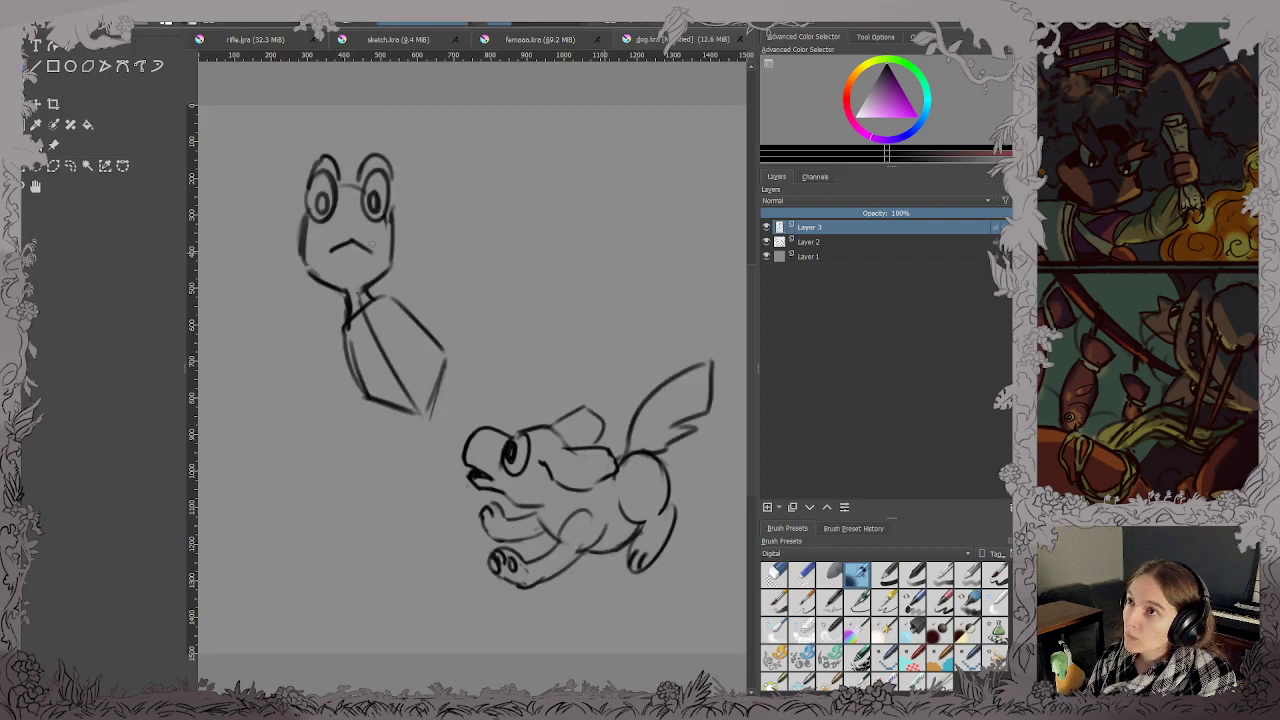
pyautogui.press('m')
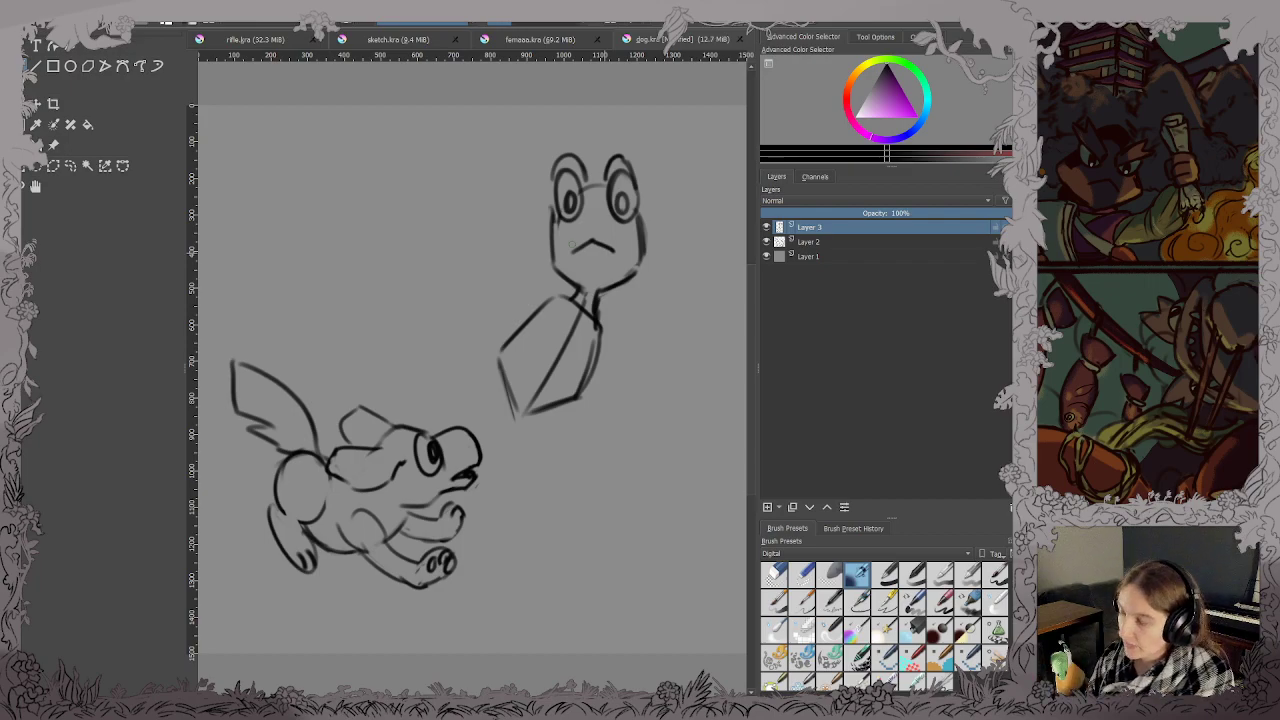
pyautogui.hotkey('ctrl', 's')
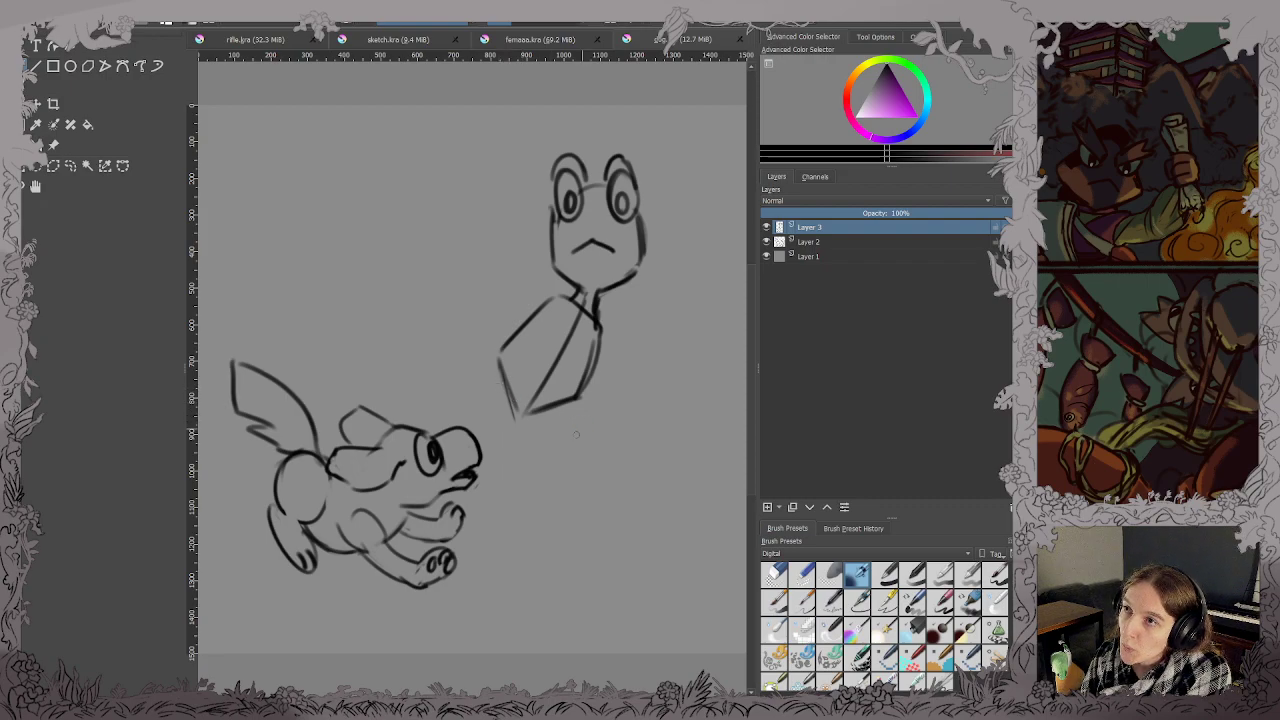
# Draw two bent legs under the character's torso, each ending in a long, rounded foot.
pyautogui.moveTo(490, 395)
pyautogui.mouseDown()
pyautogui.moveTo(507, 438)
pyautogui.moveTo(555, 429)
pyautogui.moveTo(543, 457)
pyautogui.mouseUp()
pyautogui.moveTo(500, 370)
pyautogui.mouseDown()
pyautogui.moveTo(561, 430)
pyautogui.moveTo(548, 372)
pyautogui.moveTo(578, 318)
pyautogui.moveTo(588, 336)
pyautogui.moveTo(560, 388)
pyautogui.moveTo(552, 448)
pyautogui.moveTo(508, 406)
pyautogui.moveTo(484, 526)
pyautogui.mouseUp()
pyautogui.hotkey('ctrl', 'z')
pyautogui.hotkey('ctrl', 'z')
pyautogui.moveTo(549, 450)
pyautogui.mouseDown()
pyautogui.moveTo(523, 520)
pyautogui.moveTo(589, 556)
pyautogui.moveTo(525, 514)
pyautogui.mouseUp()
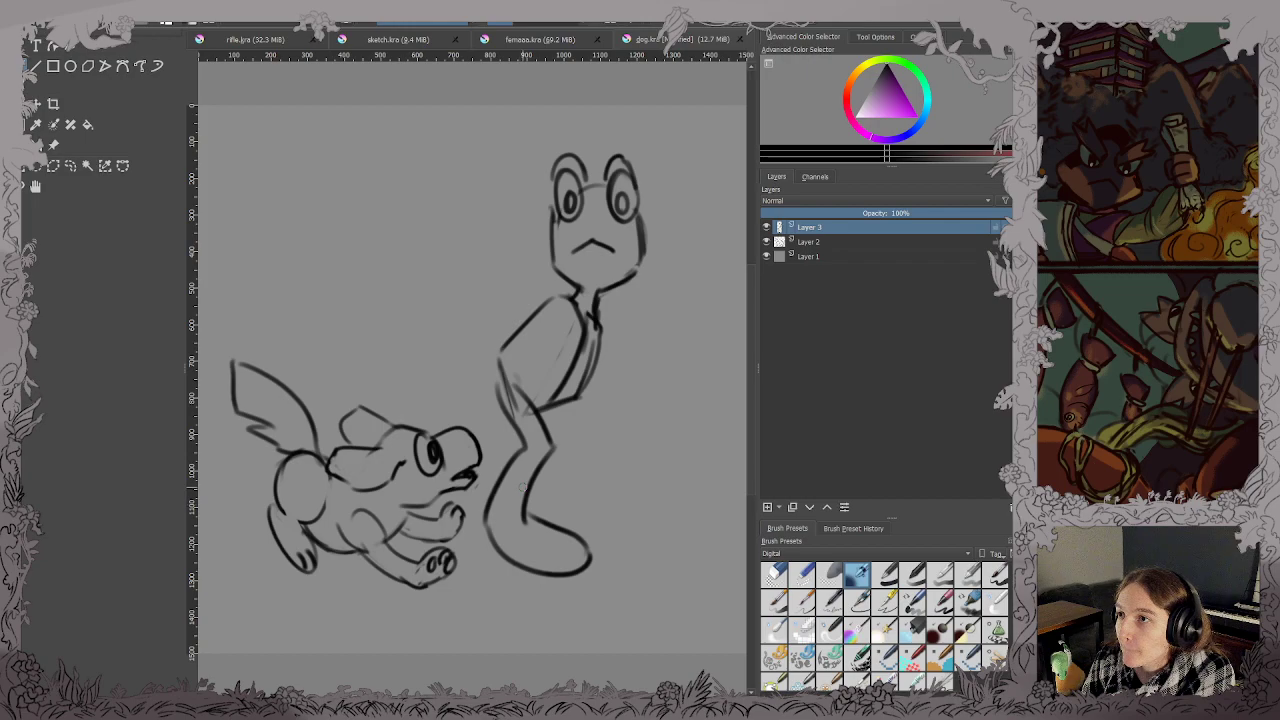
pyautogui.moveTo(573, 401)
pyautogui.mouseDown()
pyautogui.moveTo(579, 433)
pyautogui.moveTo(590, 416)
pyautogui.moveTo(563, 422)
pyautogui.moveTo(571, 487)
pyautogui.moveTo(650, 510)
pyautogui.mouseUp()
pyautogui.hotkey('ctrl', 'z')
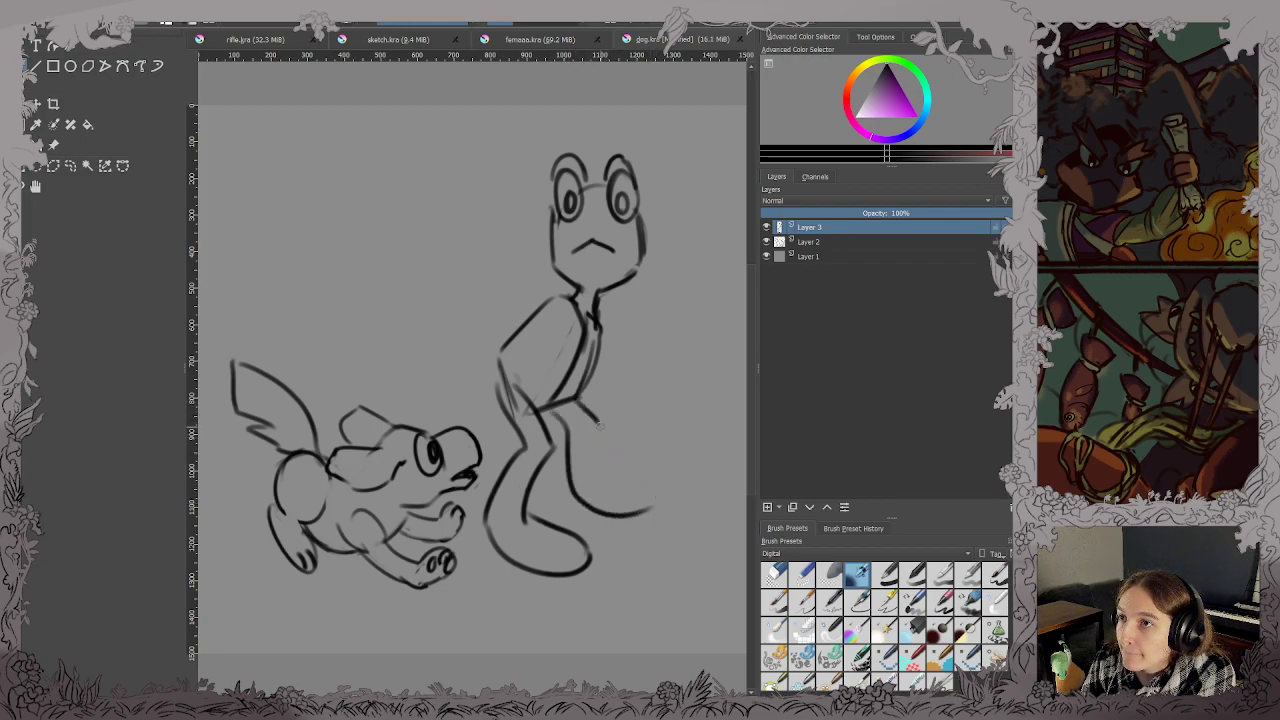
pyautogui.moveTo(598, 420)
pyautogui.mouseDown()
pyautogui.moveTo(608, 465)
pyautogui.moveTo(643, 479)
pyautogui.moveTo(622, 514)
pyautogui.mouseUp()
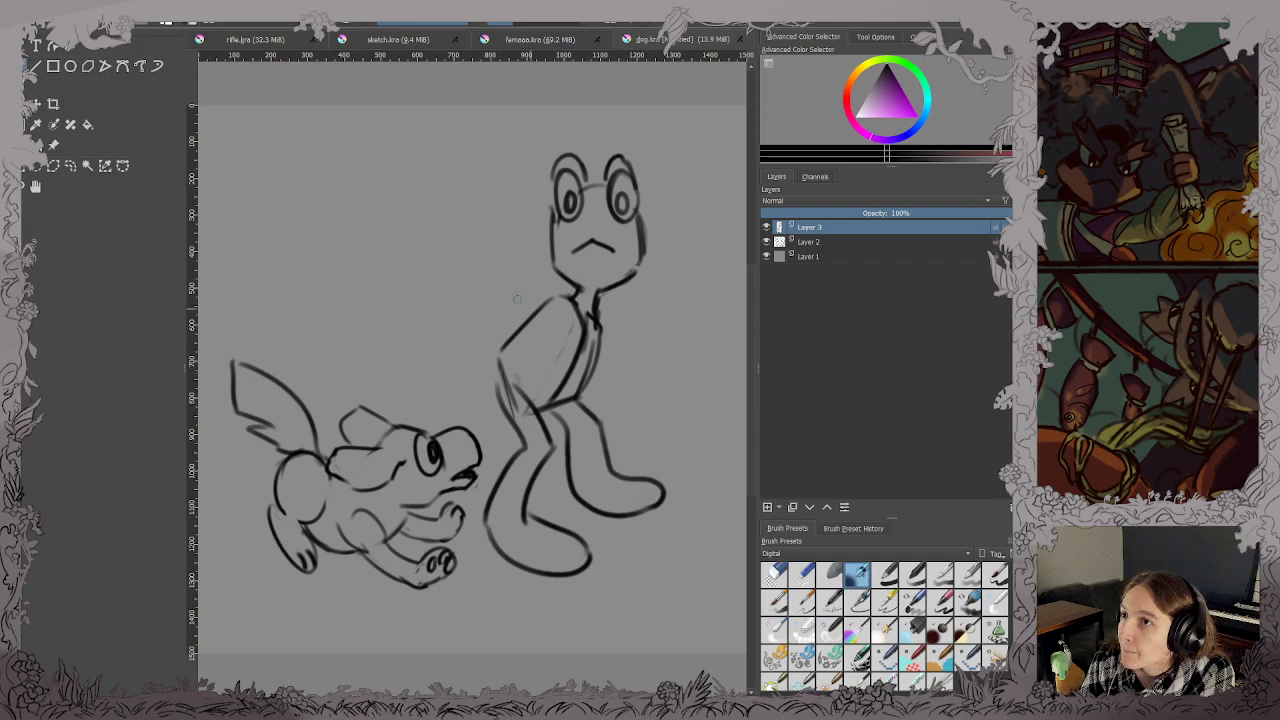
# Draw both arms stretched out sideways from the shoulders, with the longer one reaching up over the dog.
pyautogui.moveTo(412, 238); pyautogui.dragTo(545, 288)
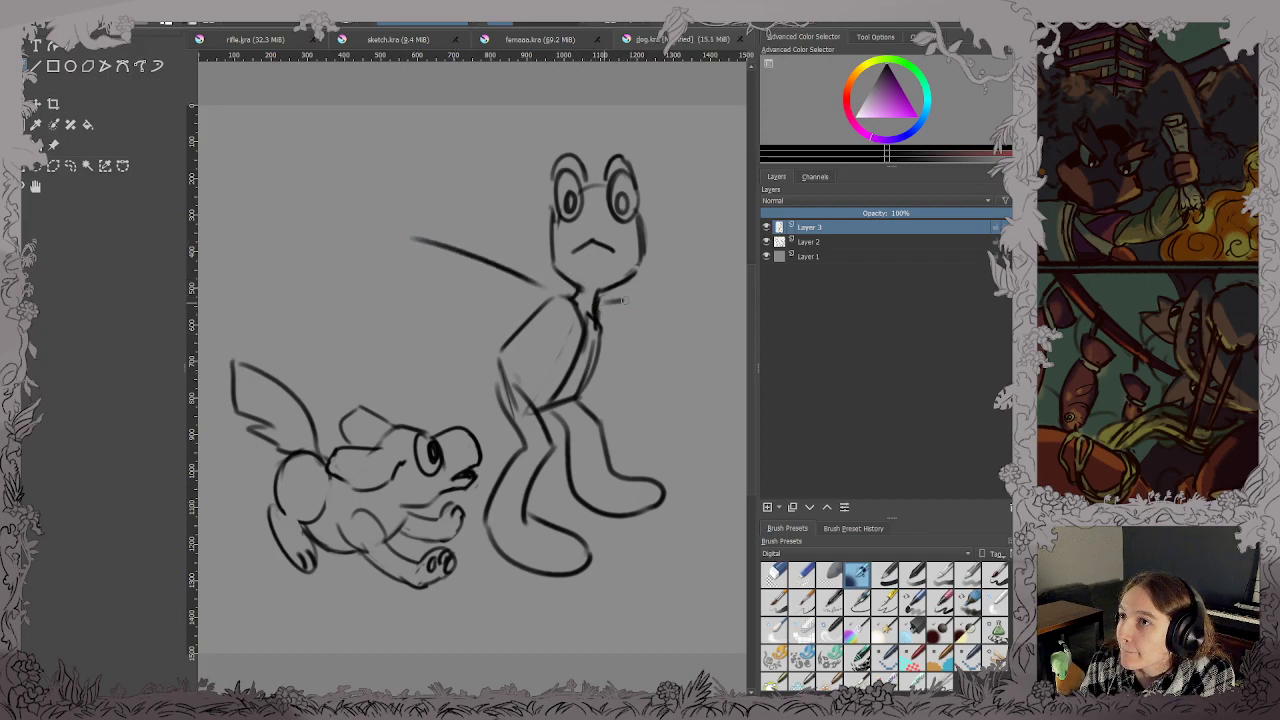
pyautogui.moveTo(624, 300); pyautogui.dragTo(672, 307)
pyautogui.moveTo(400, 274); pyautogui.dragTo(505, 311)
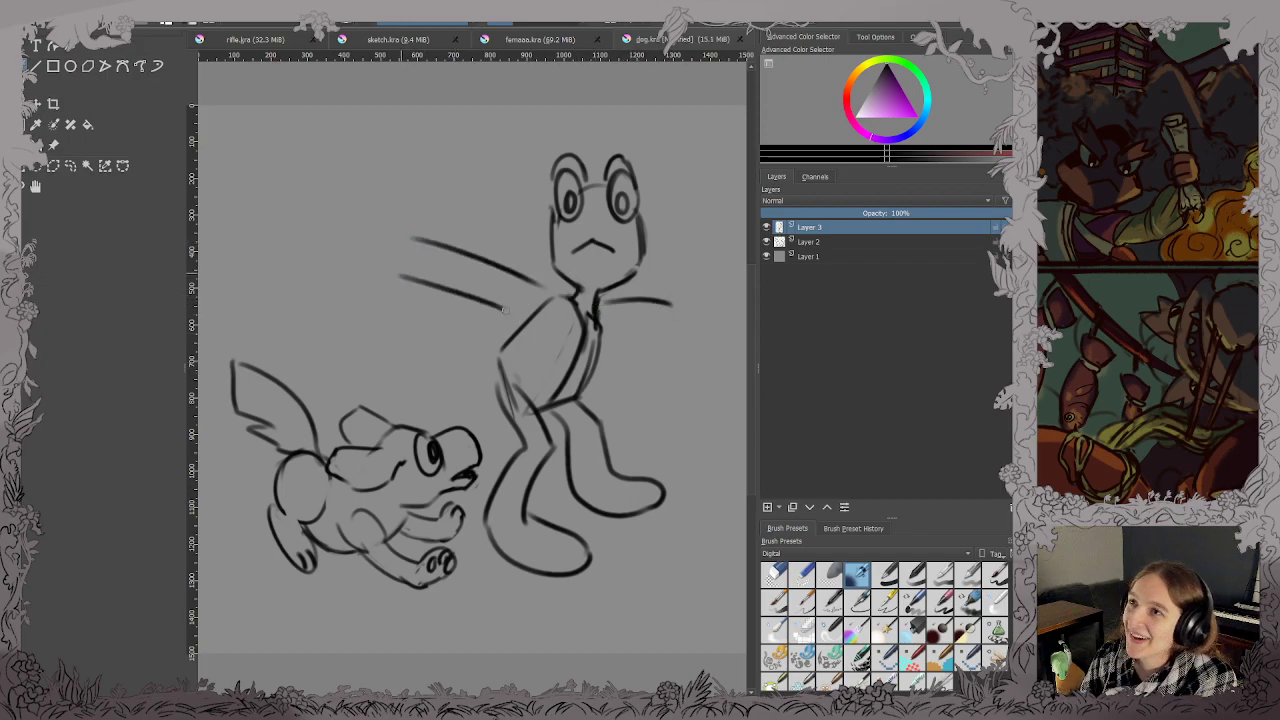
pyautogui.hotkey('ctrl', 'z')
pyautogui.moveTo(404, 272)
pyautogui.mouseDown()
pyautogui.moveTo(541, 308)
pyautogui.moveTo(674, 320)
pyautogui.mouseUp()
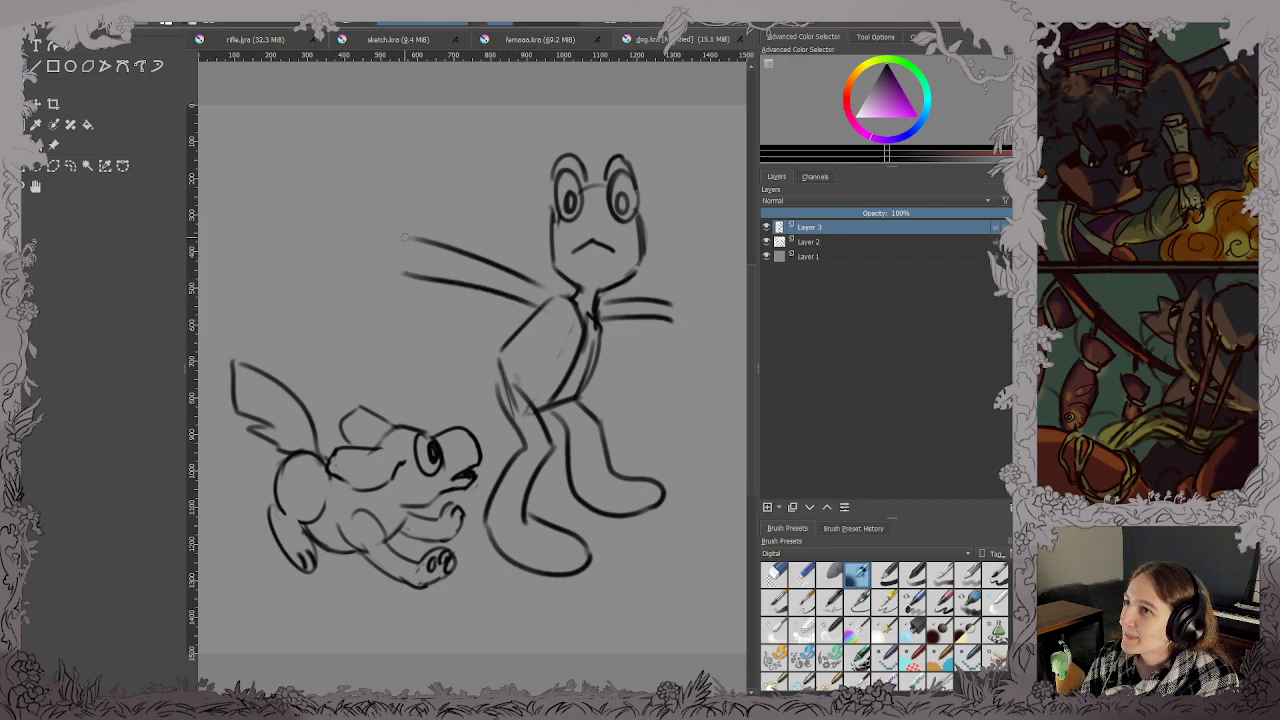
pyautogui.moveTo(408, 237)
pyautogui.mouseDown()
pyautogui.moveTo(350, 229)
pyautogui.moveTo(376, 250)
pyautogui.moveTo(352, 261)
pyautogui.moveTo(406, 277)
pyautogui.mouseUp()
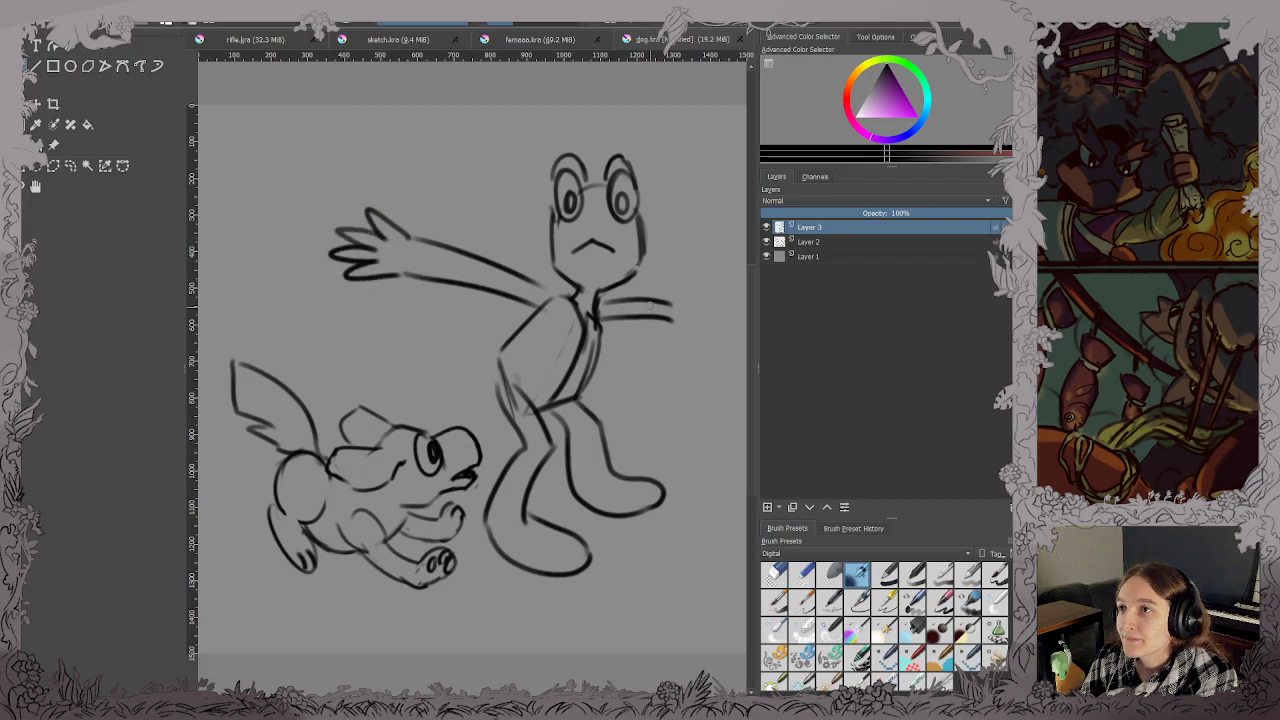
pyautogui.hotkey('ctrl', 'z')
pyautogui.hotkey('ctrl', 'z')
pyautogui.hotkey('ctrl', 'z')
pyautogui.hotkey('ctrl', 'z')
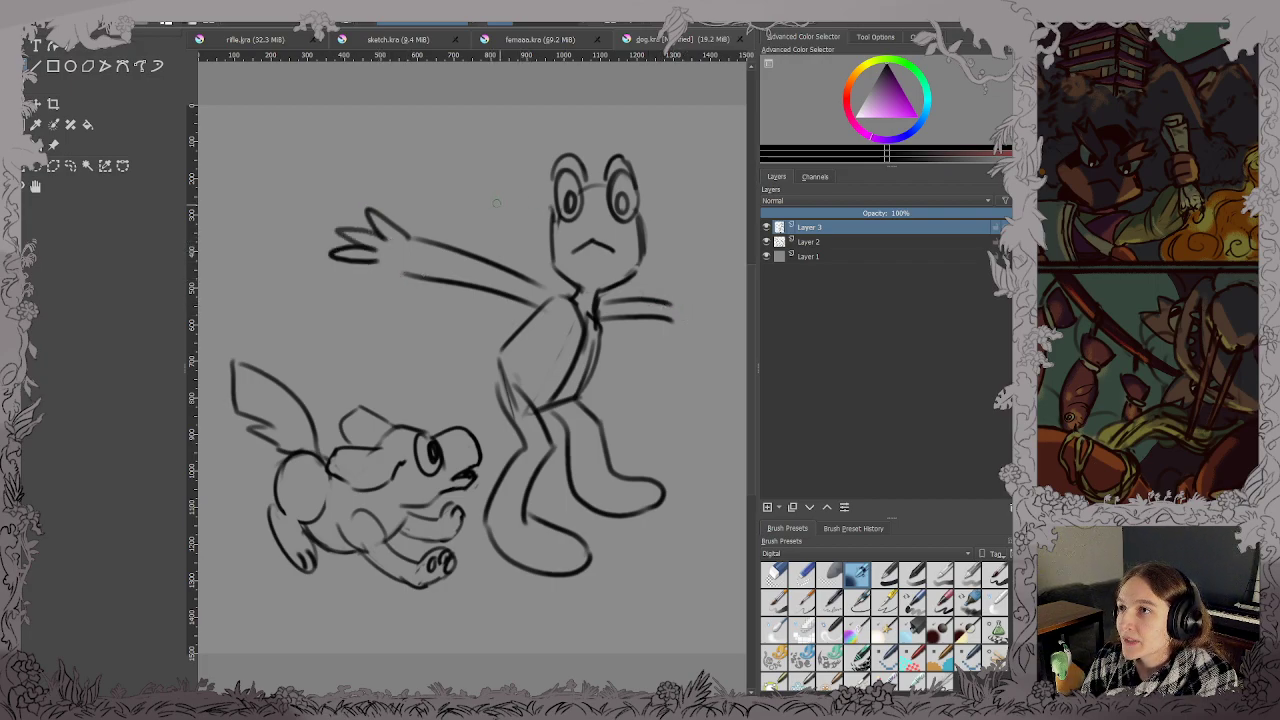
# Draw rounded palms at the ends of both of the character's arms.
pyautogui.moveTo(400, 266)
pyautogui.mouseDown()
pyautogui.moveTo(362, 222)
pyautogui.moveTo(354, 262)
pyautogui.mouseUp()
pyautogui.moveTo(660, 292)
pyautogui.mouseDown()
pyautogui.moveTo(685, 280)
pyautogui.moveTo(678, 320)
pyautogui.mouseUp()
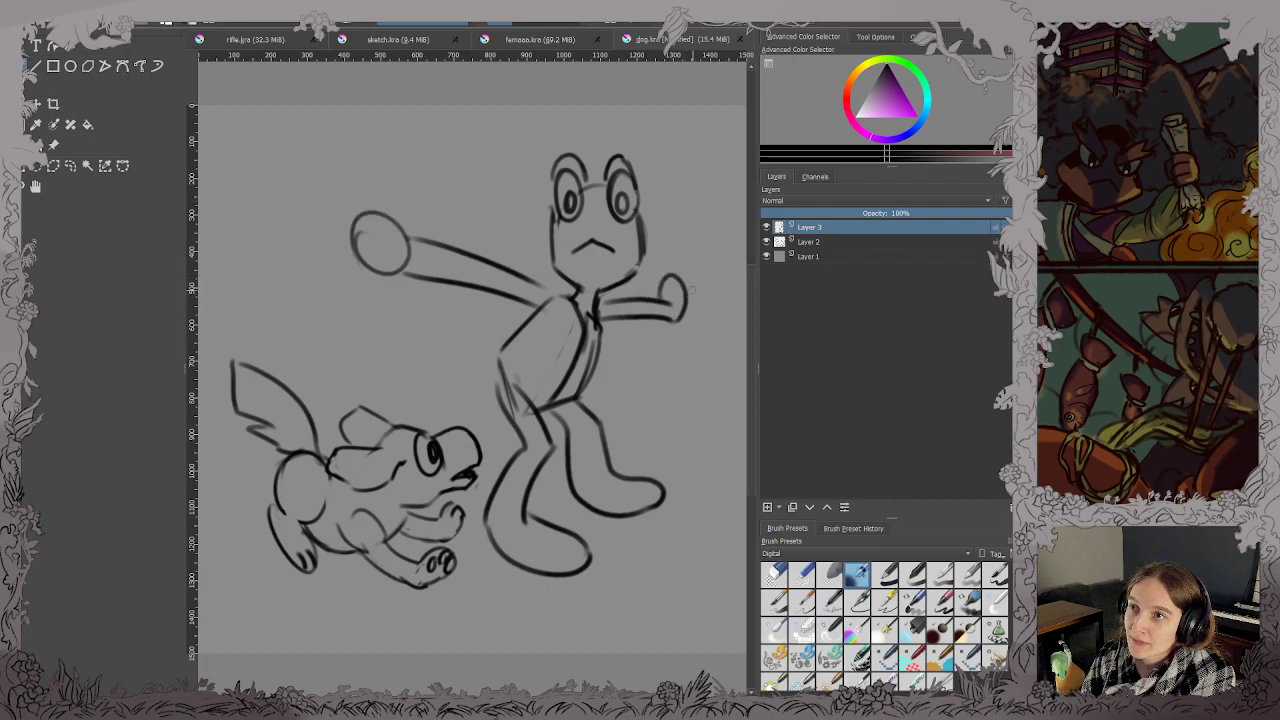
pyautogui.moveTo(354, 198)
pyautogui.mouseDown()
pyautogui.moveTo(360, 250)
pyautogui.moveTo(368, 206)
pyautogui.moveTo(356, 248)
pyautogui.moveTo(374, 214)
pyautogui.moveTo(407, 236)
pyautogui.moveTo(388, 208)
pyautogui.moveTo(412, 242)
pyautogui.moveTo(390, 268)
pyautogui.mouseUp()
pyautogui.hotkey('ctrl', 'z')
pyautogui.press('e')
pyautogui.press('e')
# Add a thumb and finger guide lines to the palm above the dog, and fingers with a thumb to the other hand.
pyautogui.moveTo(341, 226)
pyautogui.mouseDown()
pyautogui.moveTo(386, 270)
pyautogui.moveTo(388, 254)
pyautogui.mouseUp()
pyautogui.moveTo(386, 206)
pyautogui.mouseDown()
pyautogui.moveTo(398, 252)
pyautogui.moveTo(430, 212)
pyautogui.moveTo(404, 262)
pyautogui.mouseUp()
pyautogui.moveTo(686, 299)
pyautogui.mouseDown()
pyautogui.moveTo(714, 310)
pyautogui.moveTo(678, 318)
pyautogui.moveTo(656, 259)
pyautogui.moveTo(682, 282)
pyautogui.moveTo(690, 265)
pyautogui.moveTo(694, 301)
pyautogui.moveTo(665, 277)
pyautogui.moveTo(683, 270)
pyautogui.moveTo(688, 282)
pyautogui.moveTo(659, 257)
pyautogui.moveTo(663, 282)
pyautogui.moveTo(676, 250)
pyautogui.moveTo(690, 304)
pyautogui.mouseUp()
pyautogui.hotkey('ctrl', 'z')
pyautogui.hotkey('ctrl', 'z')
pyautogui.hotkey('ctrl', 'z')
pyautogui.hotkey('ctrl', 'z')
pyautogui.hotkey('ctrl', 'z')
pyautogui.hotkey('ctrl', 'z')
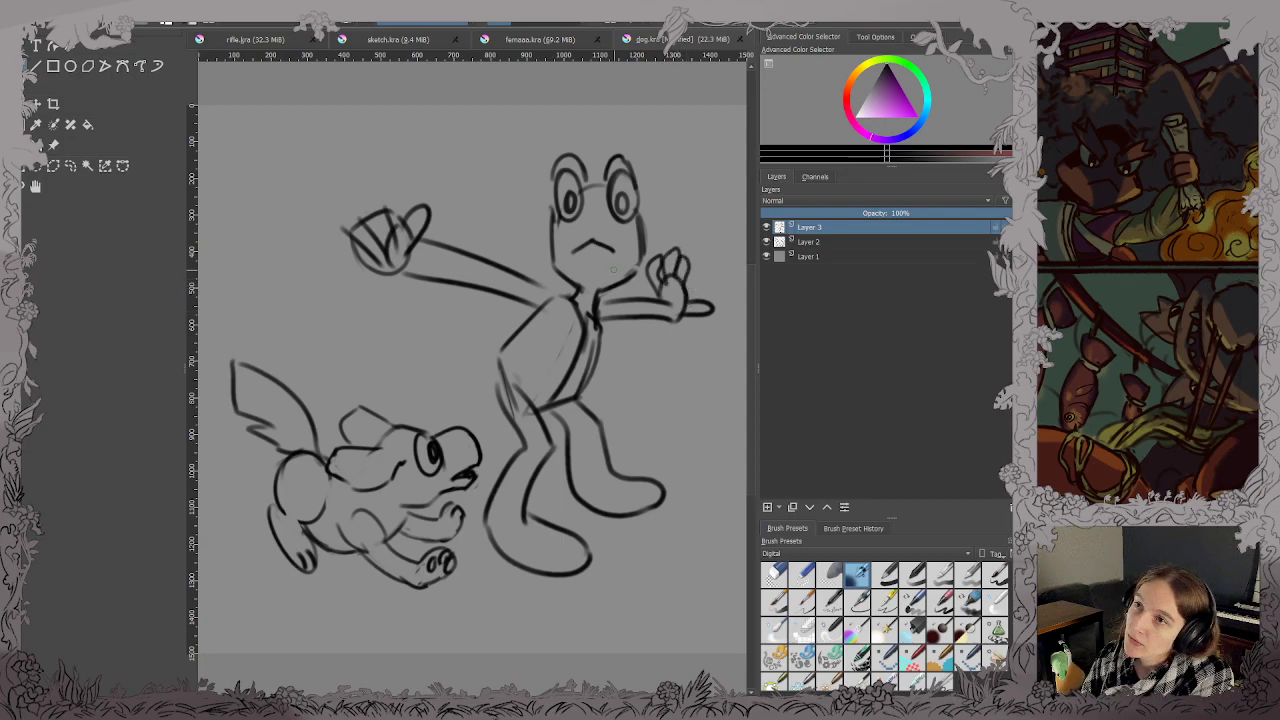
# Draw splayed, curled fingers on the hand reaching over the dog, and save the file.
pyautogui.moveTo(322, 206)
pyautogui.mouseDown()
pyautogui.moveTo(308, 240)
pyautogui.moveTo(344, 230)
pyautogui.moveTo(354, 210)
pyautogui.moveTo(327, 209)
pyautogui.moveTo(362, 222)
pyautogui.moveTo(336, 200)
pyautogui.moveTo(347, 204)
pyautogui.mouseUp()
pyautogui.hotkey('ctrl', 'z')
pyautogui.moveTo(339, 183)
pyautogui.mouseDown()
pyautogui.moveTo(363, 209)
pyautogui.moveTo(335, 181)
pyautogui.moveTo(371, 217)
pyautogui.moveTo(393, 200)
pyautogui.moveTo(362, 194)
pyautogui.moveTo(398, 207)
pyautogui.mouseUp()
pyautogui.press('e')
pyautogui.press('e')
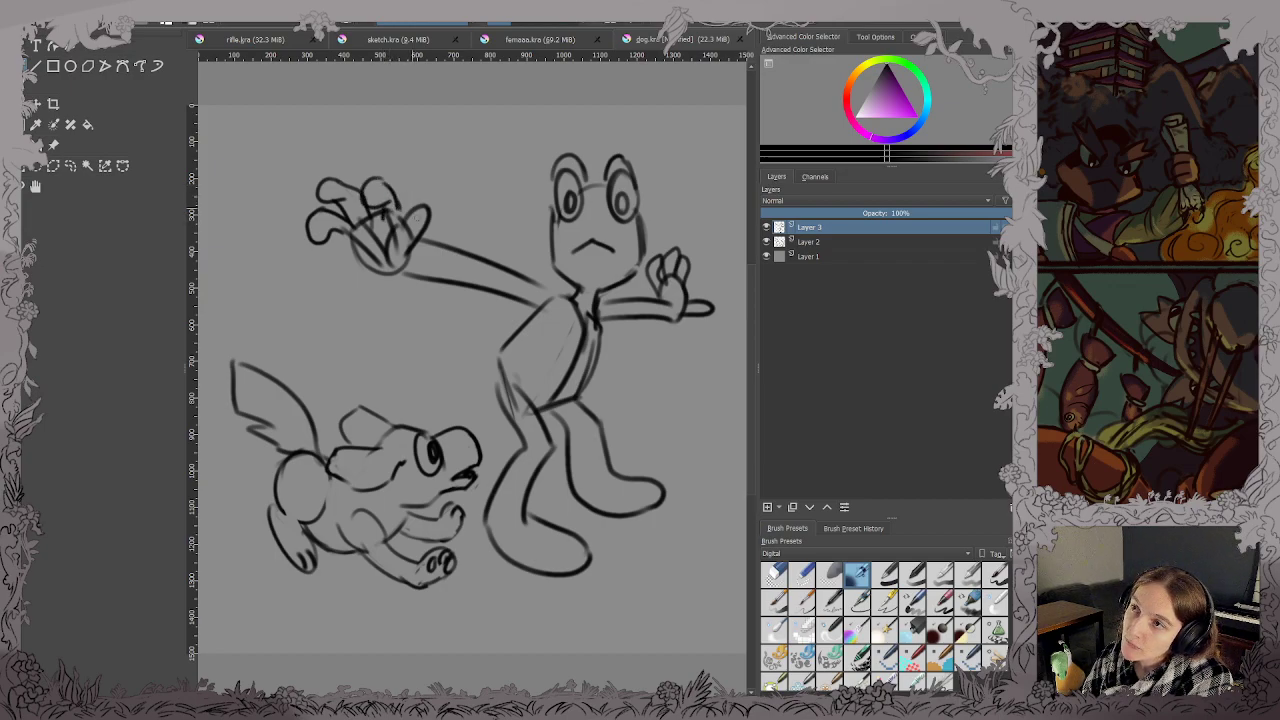
pyautogui.hotkey('ctrl', 's')
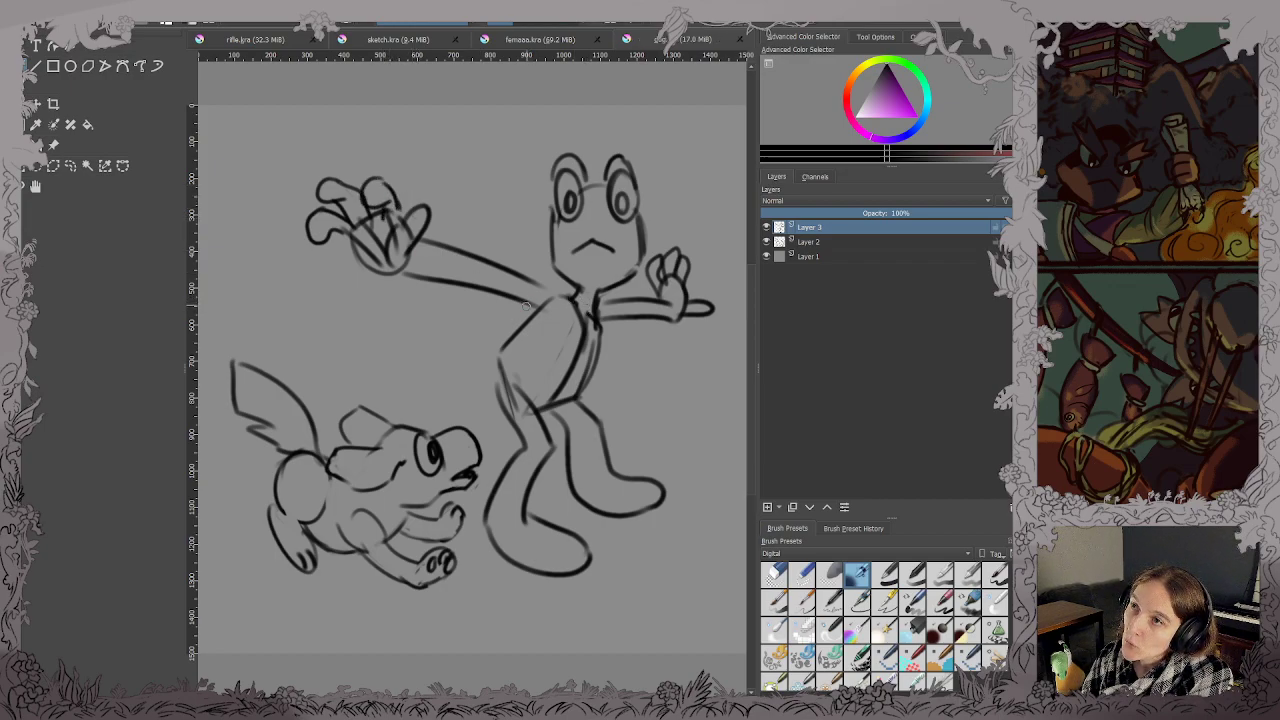
# Join the longer arm to the shoulder, sketch collar lines on the character's chest, and save the file.
pyautogui.moveTo(552, 302)
pyautogui.mouseDown()
pyautogui.moveTo(528, 328)
pyautogui.moveTo(553, 299)
pyautogui.mouseUp()
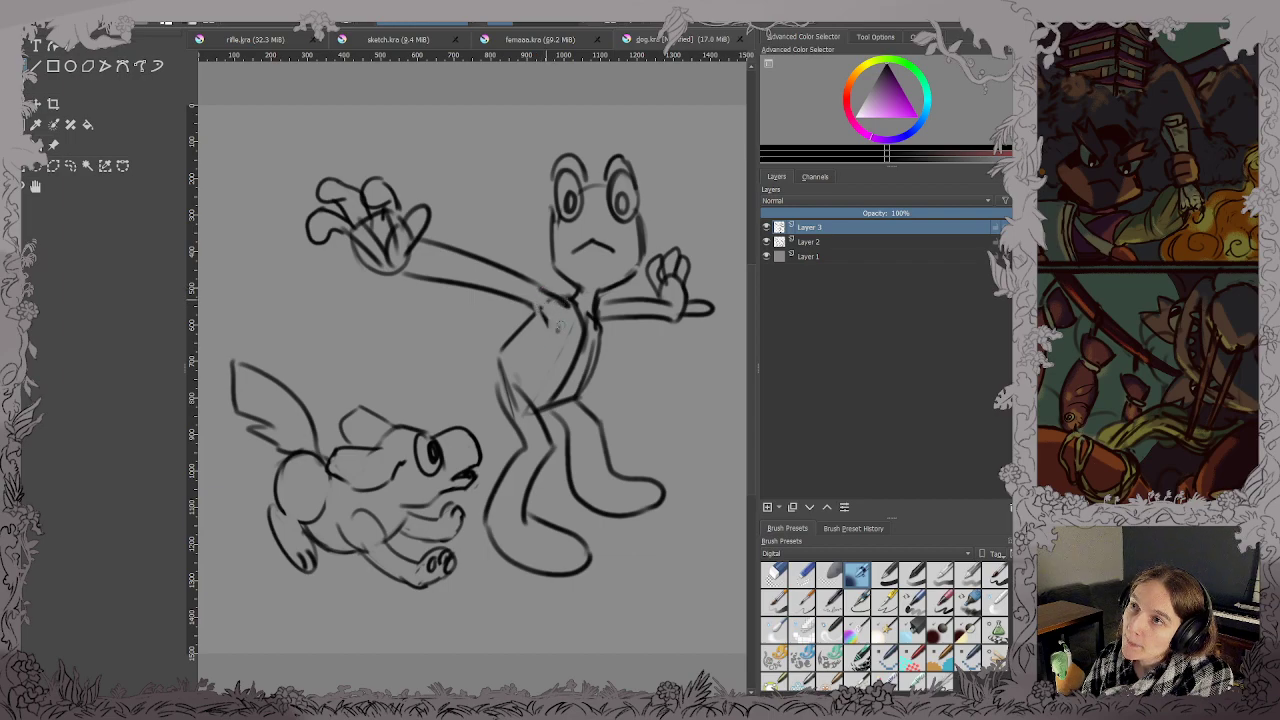
pyautogui.hotkey('ctrl', 's')
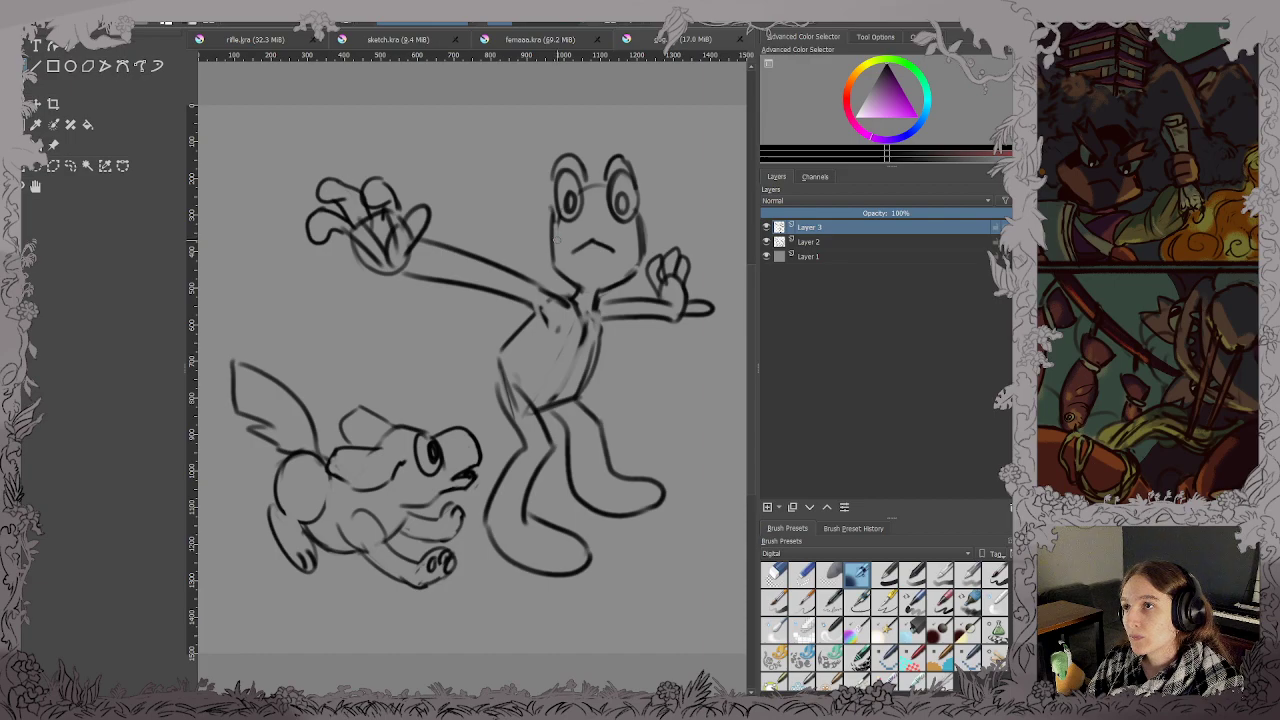
pyautogui.click(564, 233)
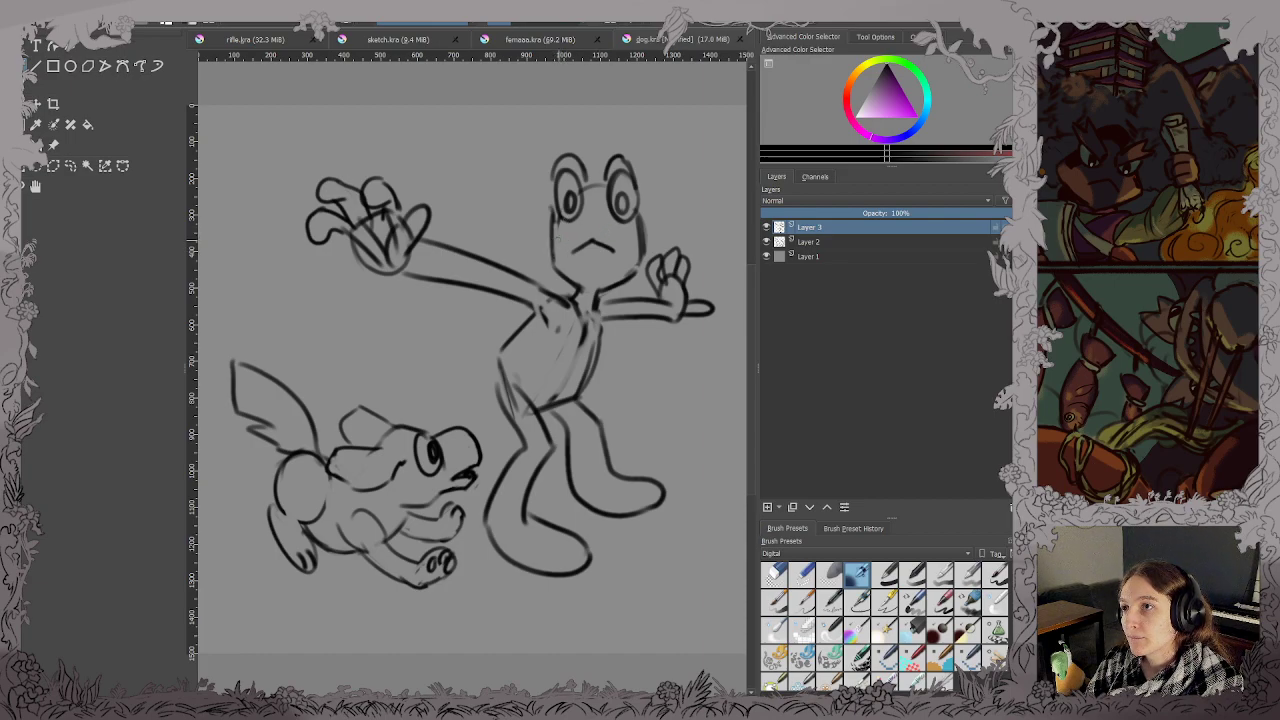
pyautogui.moveTo(551, 244); pyautogui.dragTo(636, 242)
pyautogui.hotkey('ctrl', 'z')
pyautogui.hotkey('ctrl', 'z')
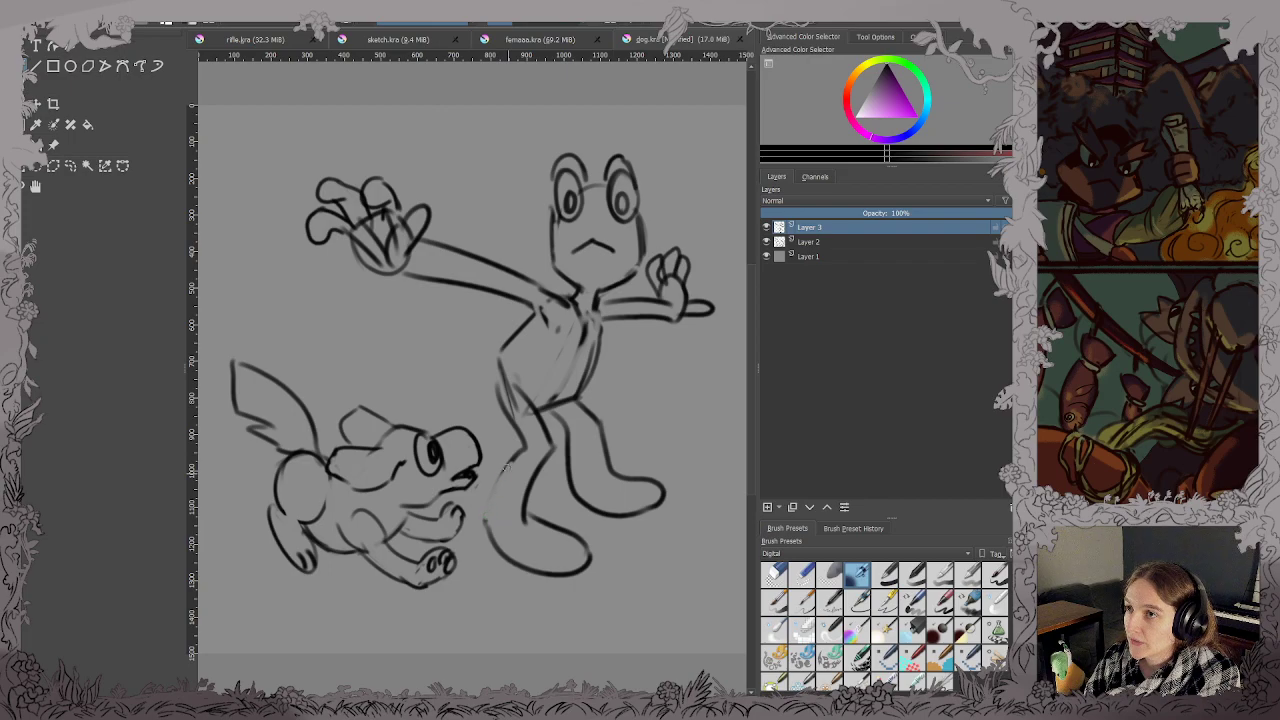
# Draw trouser hems above both feet and a curved waistline across the torso, strengthen the hip outline, and save the file.
pyautogui.moveTo(510, 460)
pyautogui.mouseDown()
pyautogui.moveTo(476, 520)
pyautogui.moveTo(486, 531)
pyautogui.moveTo(530, 521)
pyautogui.moveTo(524, 488)
pyautogui.mouseUp()
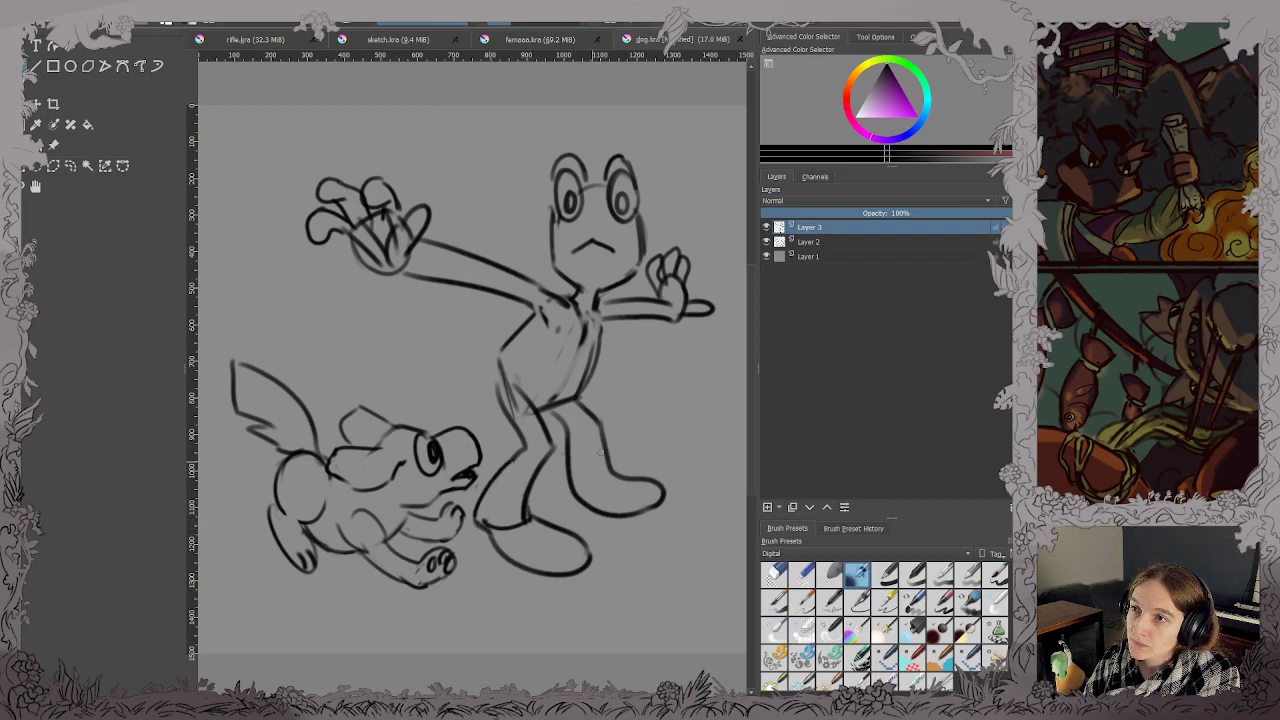
pyautogui.moveTo(598, 420); pyautogui.dragTo(610, 474)
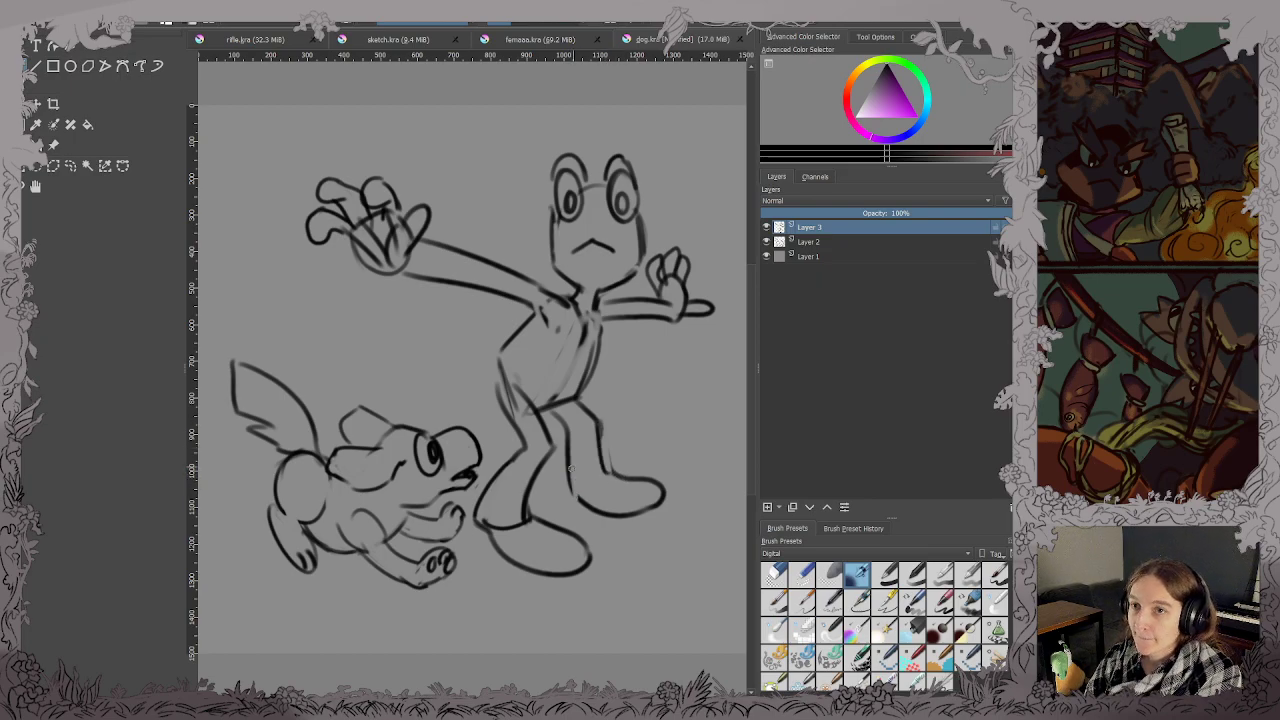
pyautogui.moveTo(567, 475)
pyautogui.mouseDown()
pyautogui.moveTo(588, 500)
pyautogui.moveTo(610, 452)
pyautogui.moveTo(600, 440)
pyautogui.mouseUp()
pyautogui.moveTo(498, 352)
pyautogui.mouseDown()
pyautogui.moveTo(556, 393)
pyautogui.moveTo(584, 380)
pyautogui.mouseUp()
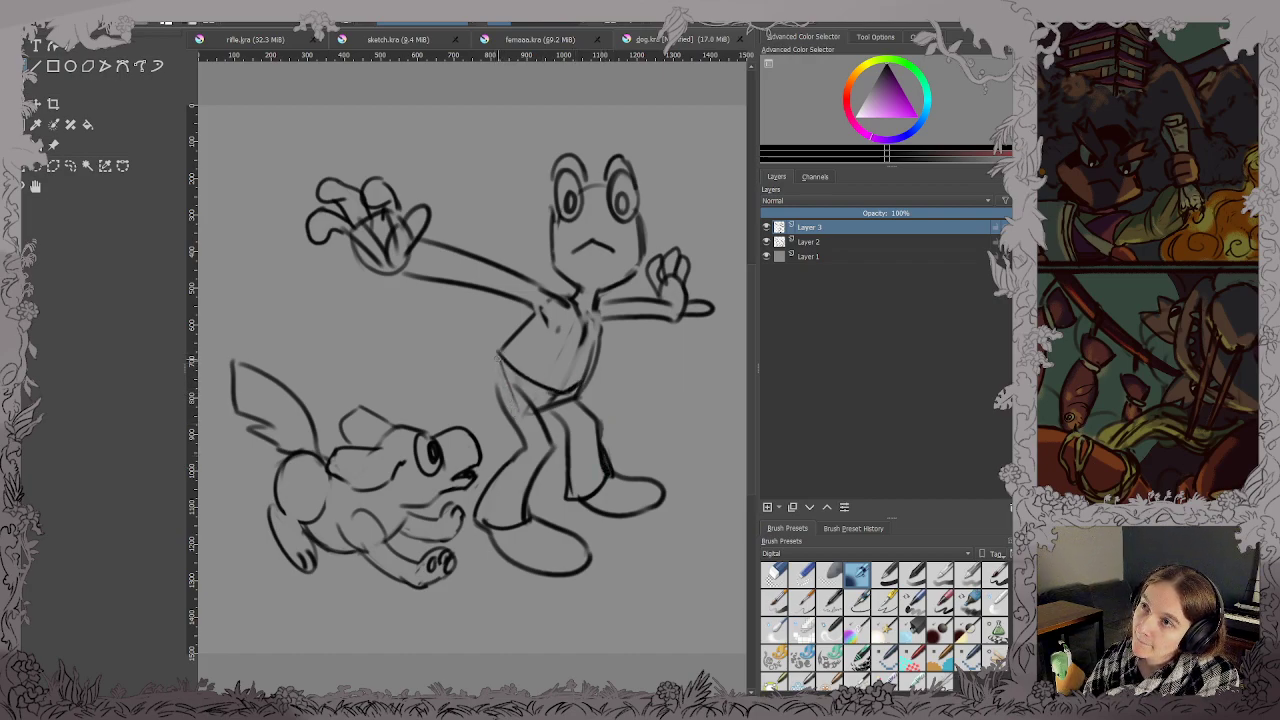
pyautogui.moveTo(498, 392); pyautogui.dragTo(496, 358)
pyautogui.hotkey('ctrl', 's')
# Erase the arm lines near the wrist above the dog and draw a folded sleeve cuff there.
pyautogui.moveTo(443, 239); pyautogui.dragTo(424, 289)
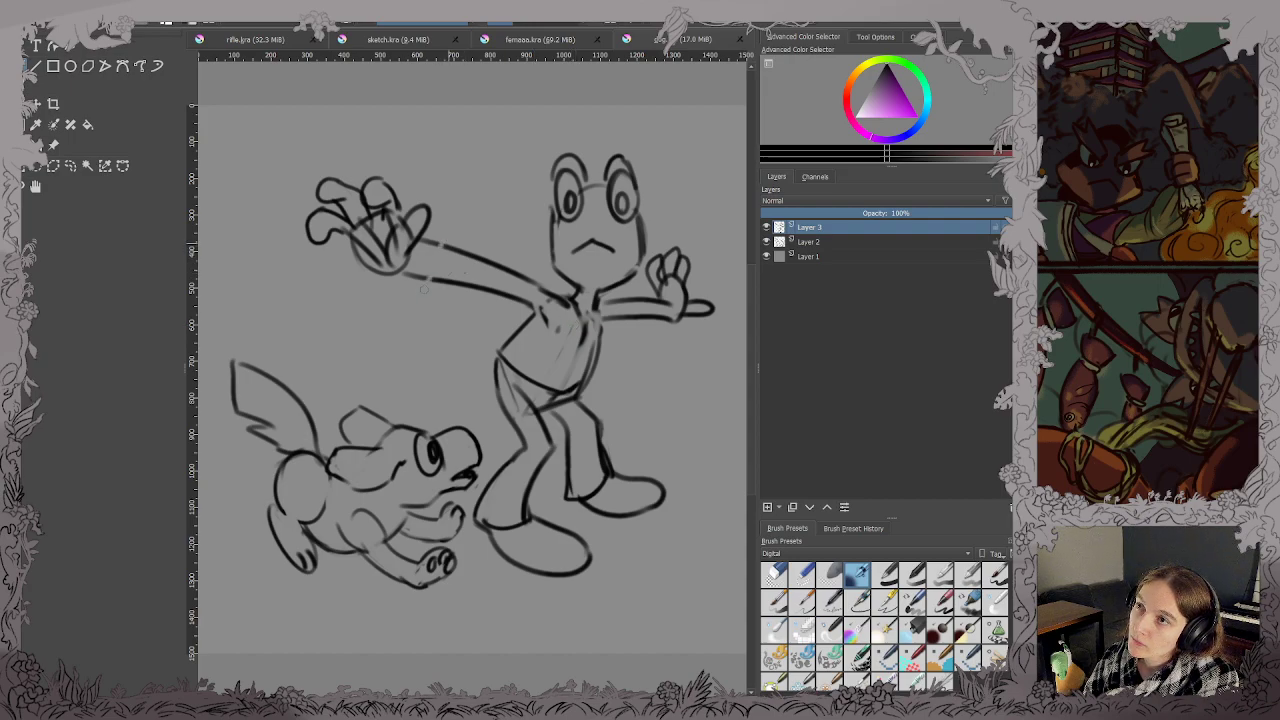
pyautogui.moveTo(434, 246); pyautogui.dragTo(436, 282)
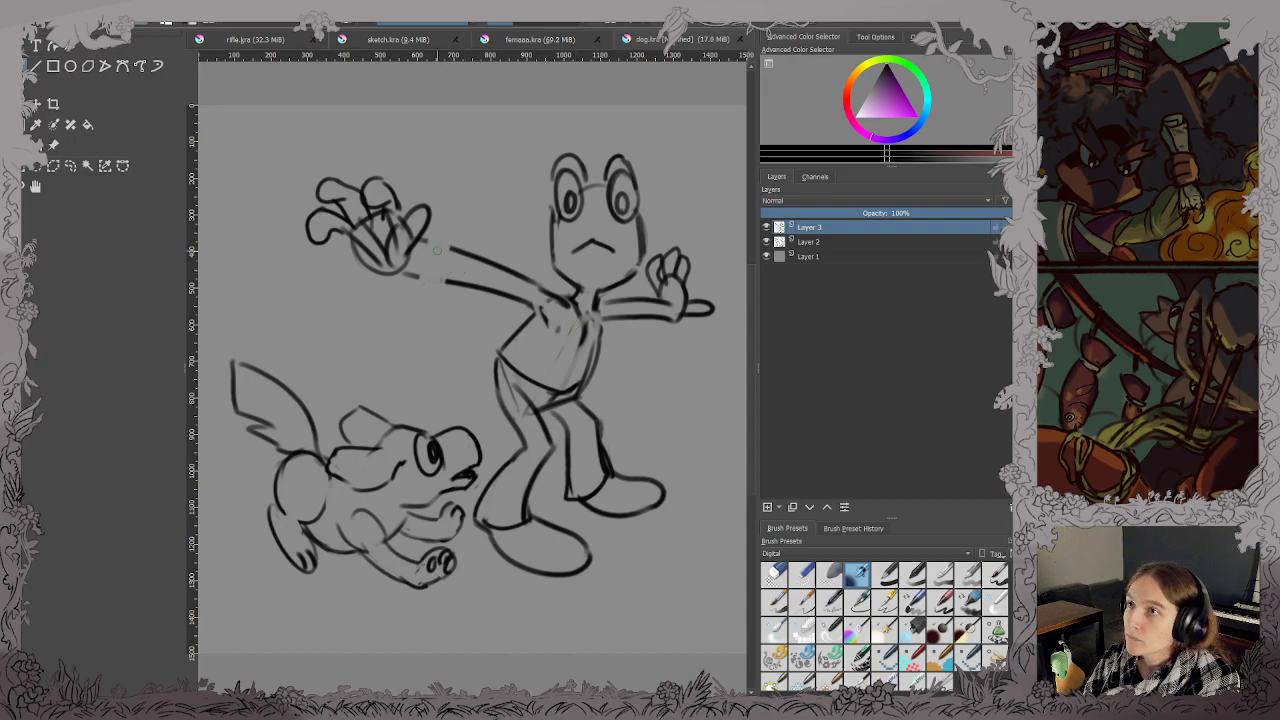
pyautogui.moveTo(432, 238)
pyautogui.mouseDown()
pyautogui.moveTo(427, 282)
pyautogui.moveTo(407, 300)
pyautogui.moveTo(458, 279)
pyautogui.moveTo(422, 234)
pyautogui.mouseUp()
pyautogui.press('e')
pyautogui.moveTo(450, 281)
pyautogui.mouseDown()
pyautogui.moveTo(410, 300)
pyautogui.moveTo(456, 291)
pyautogui.mouseUp()
pyautogui.press('e')
pyautogui.moveTo(428, 306); pyautogui.dragTo(446, 298)
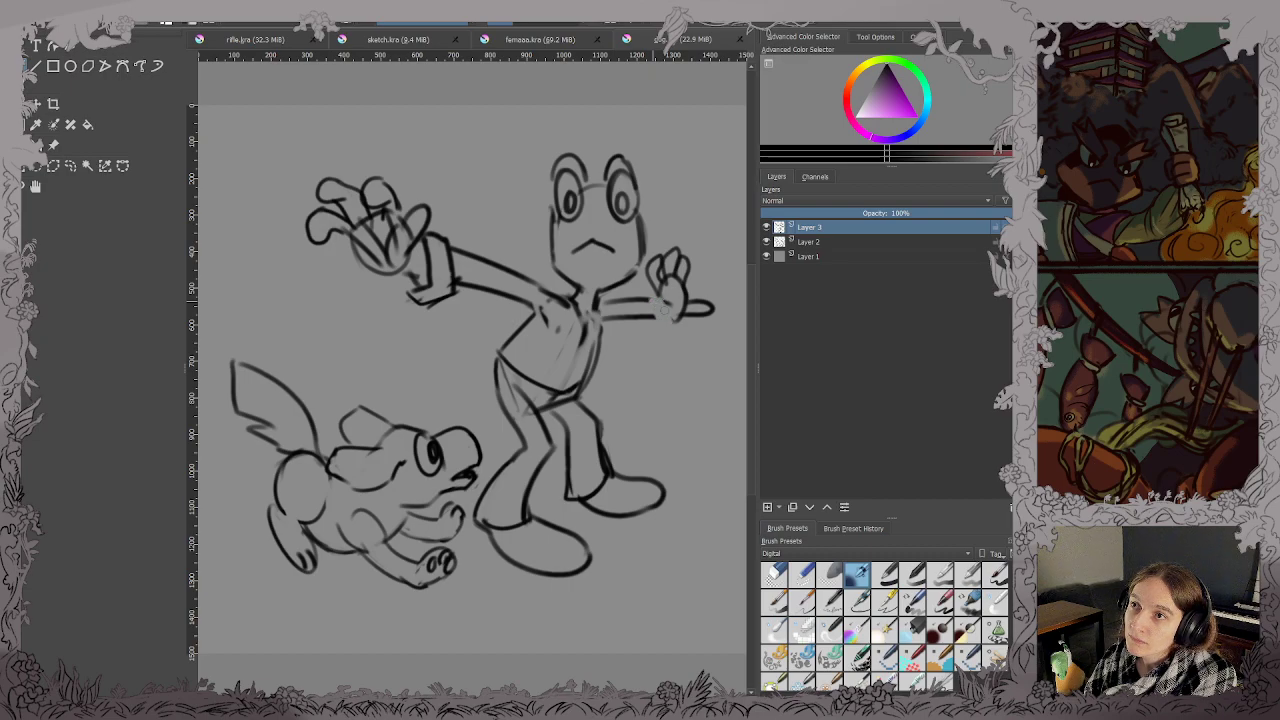
# Add a cuff at the shorter arm's wrist and redraw the undersides of both sleeves with wavy folds.
pyautogui.moveTo(650, 299)
pyautogui.mouseDown()
pyautogui.moveTo(673, 323)
pyautogui.moveTo(656, 327)
pyautogui.mouseUp()
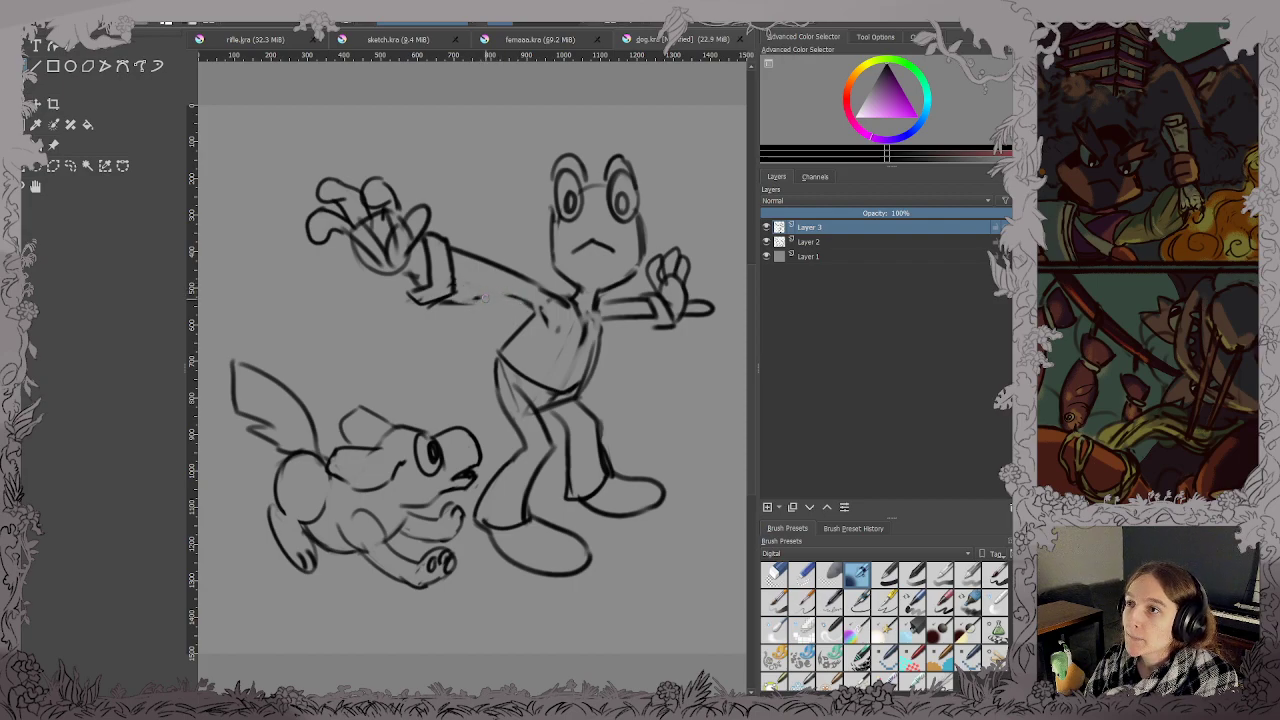
pyautogui.moveTo(470, 300); pyautogui.dragTo(545, 318)
pyautogui.moveTo(624, 318); pyautogui.dragTo(656, 322)
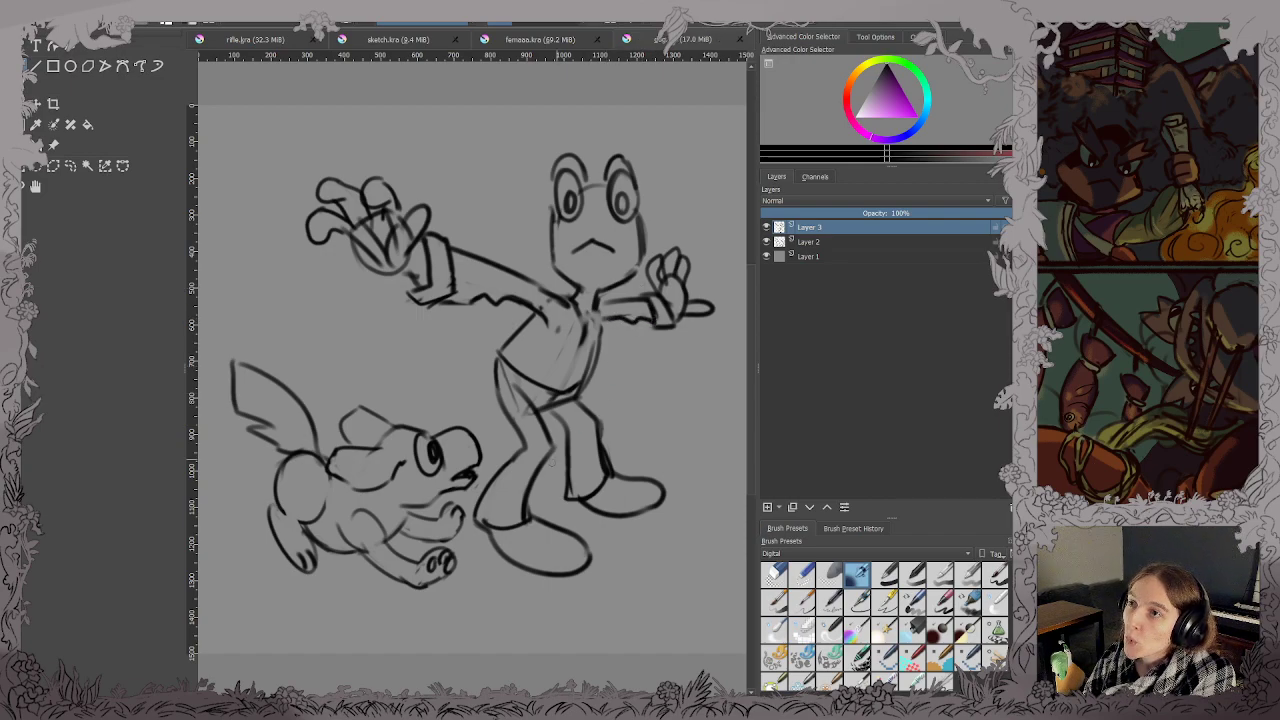
# Redraw the leg nearest the dog as a wide trouser leg with a bent knee, erase its rounded foot, and save the file.
pyautogui.moveTo(502, 390)
pyautogui.mouseDown()
pyautogui.moveTo(524, 457)
pyautogui.moveTo(527, 446)
pyautogui.moveTo(480, 510)
pyautogui.mouseUp()
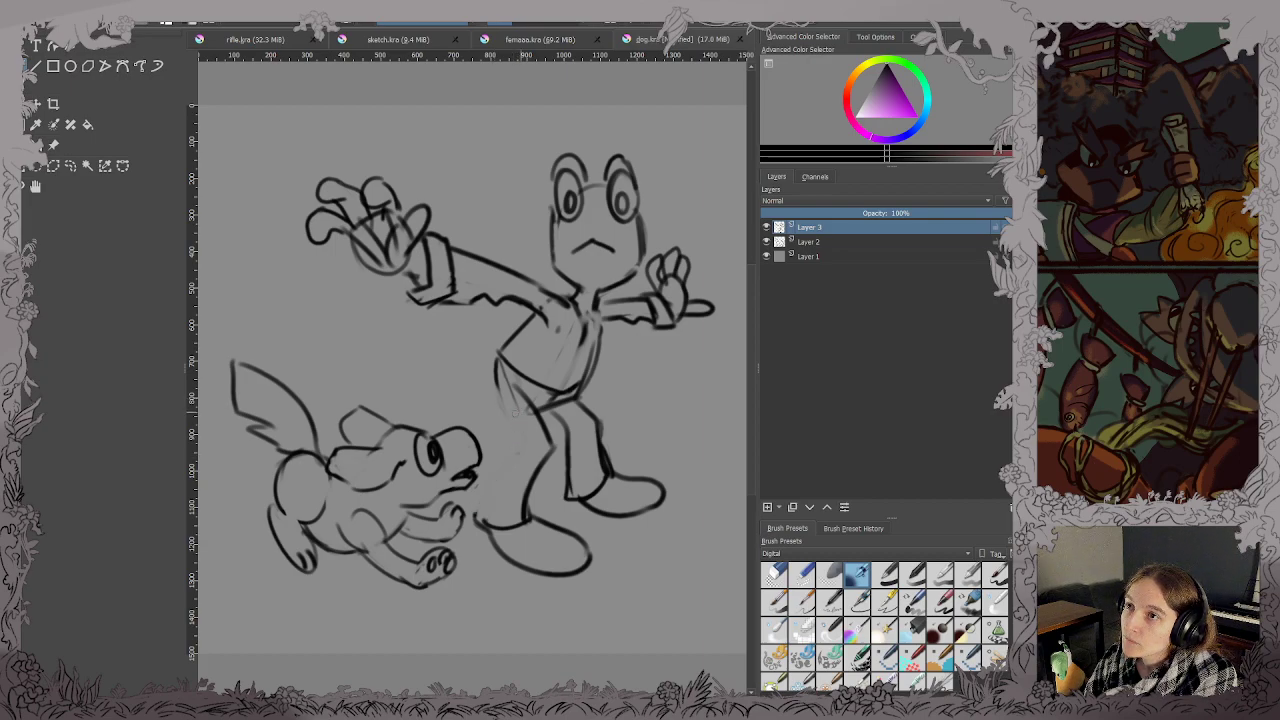
pyautogui.moveTo(500, 378)
pyautogui.mouseDown()
pyautogui.moveTo(510, 446)
pyautogui.moveTo(486, 468)
pyautogui.moveTo(474, 515)
pyautogui.mouseUp()
pyautogui.moveTo(543, 476)
pyautogui.mouseDown()
pyautogui.moveTo(537, 462)
pyautogui.moveTo(535, 518)
pyautogui.moveTo(498, 550)
pyautogui.moveTo(588, 541)
pyautogui.mouseUp()
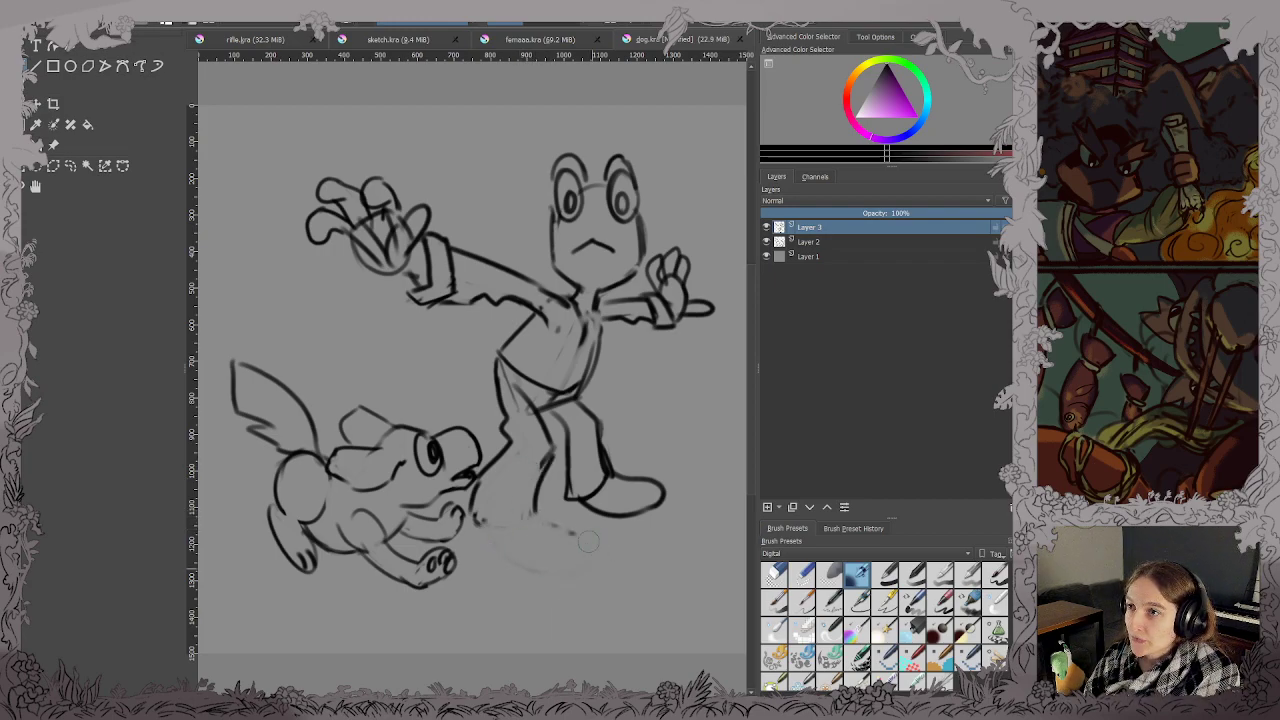
pyautogui.hotkey('ctrl', 's')
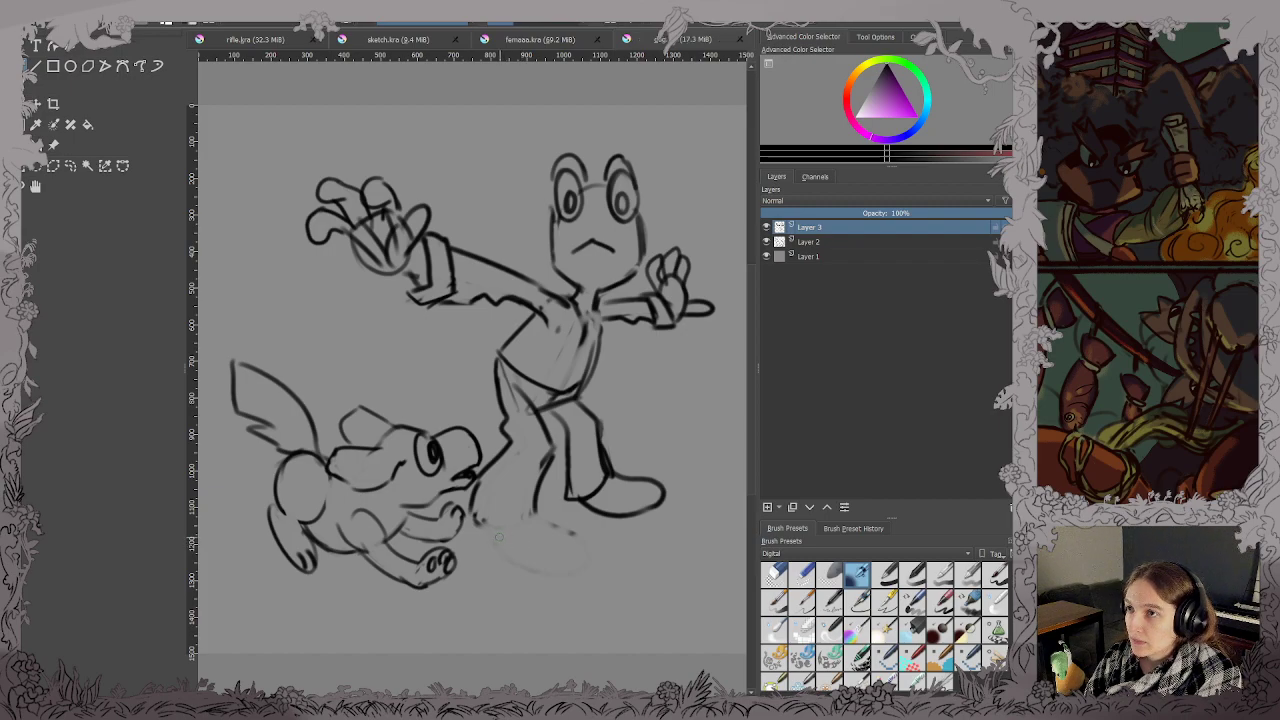
pyautogui.moveTo(476, 512)
pyautogui.mouseDown()
pyautogui.moveTo(488, 550)
pyautogui.moveTo(538, 585)
pyautogui.mouseUp()
pyautogui.moveTo(530, 510); pyautogui.dragTo(606, 578)
pyautogui.hotkey('ctrl', 'z')
pyautogui.hotkey('ctrl', 'z')
pyautogui.moveTo(476, 518)
pyautogui.mouseDown()
pyautogui.moveTo(505, 570)
pyautogui.moveTo(570, 582)
pyautogui.mouseUp()
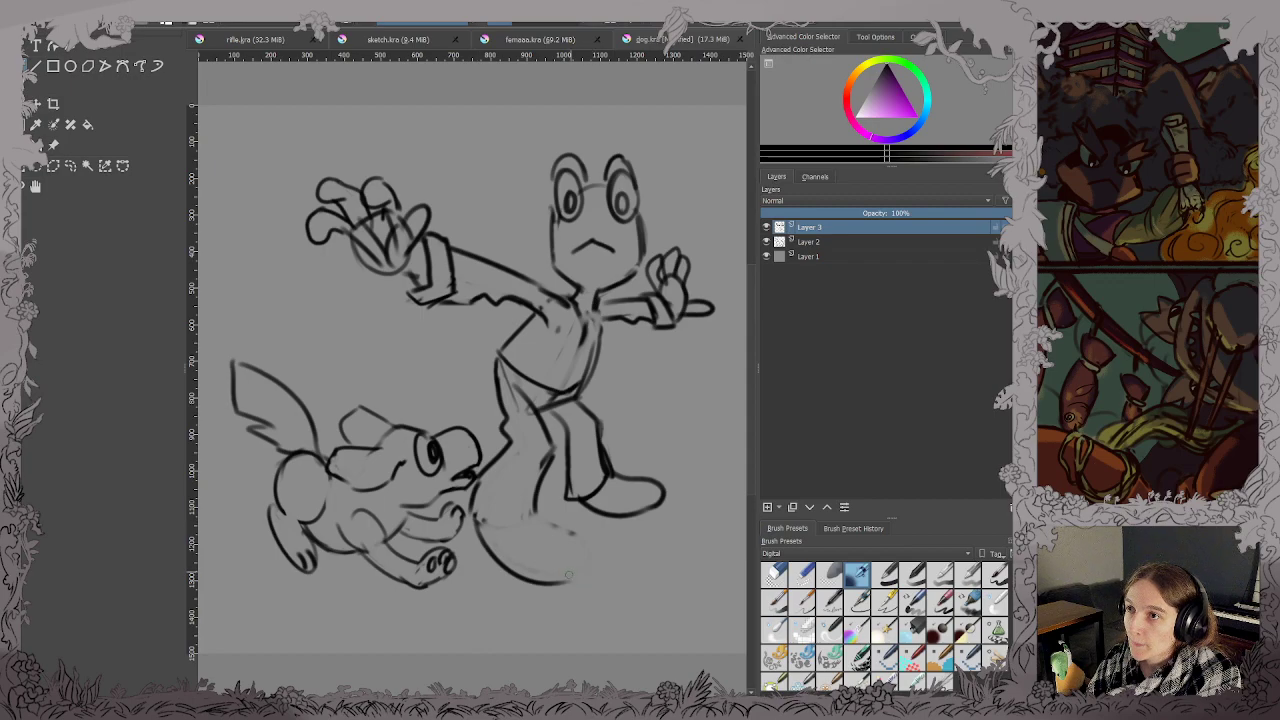
pyautogui.moveTo(532, 512); pyautogui.dragTo(610, 568)
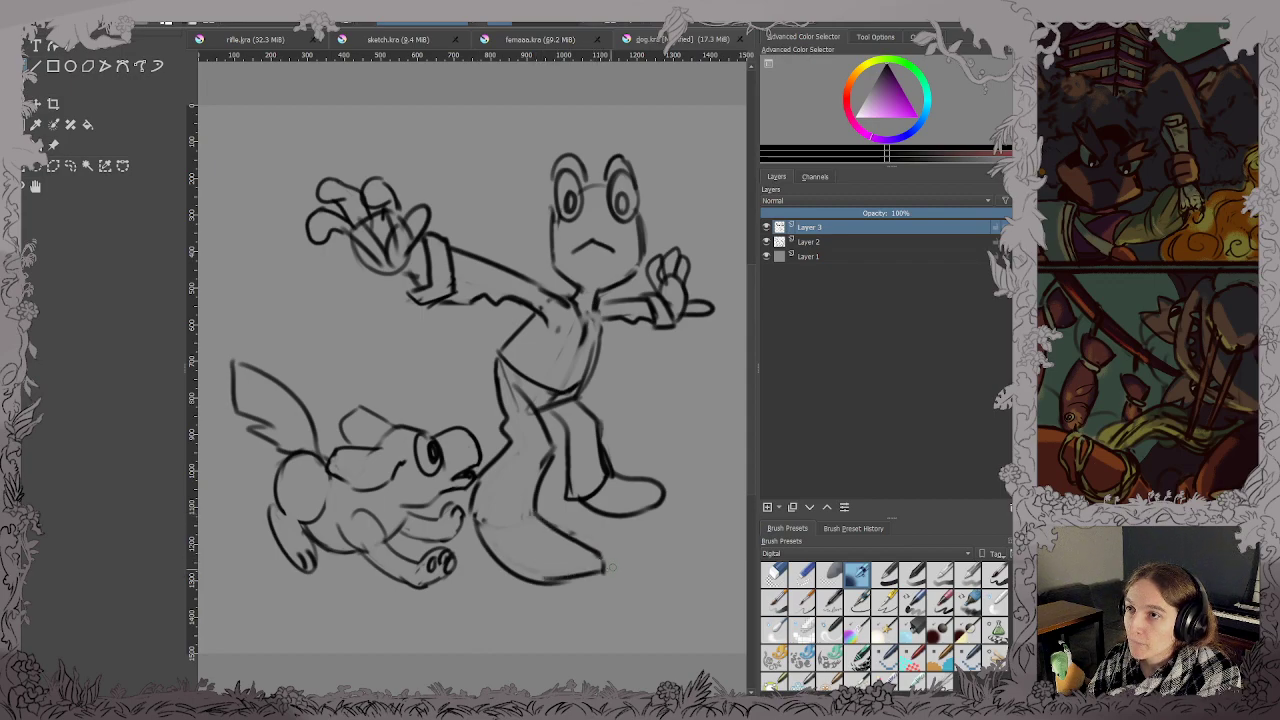
pyautogui.hotkey('ctrl', 'z')
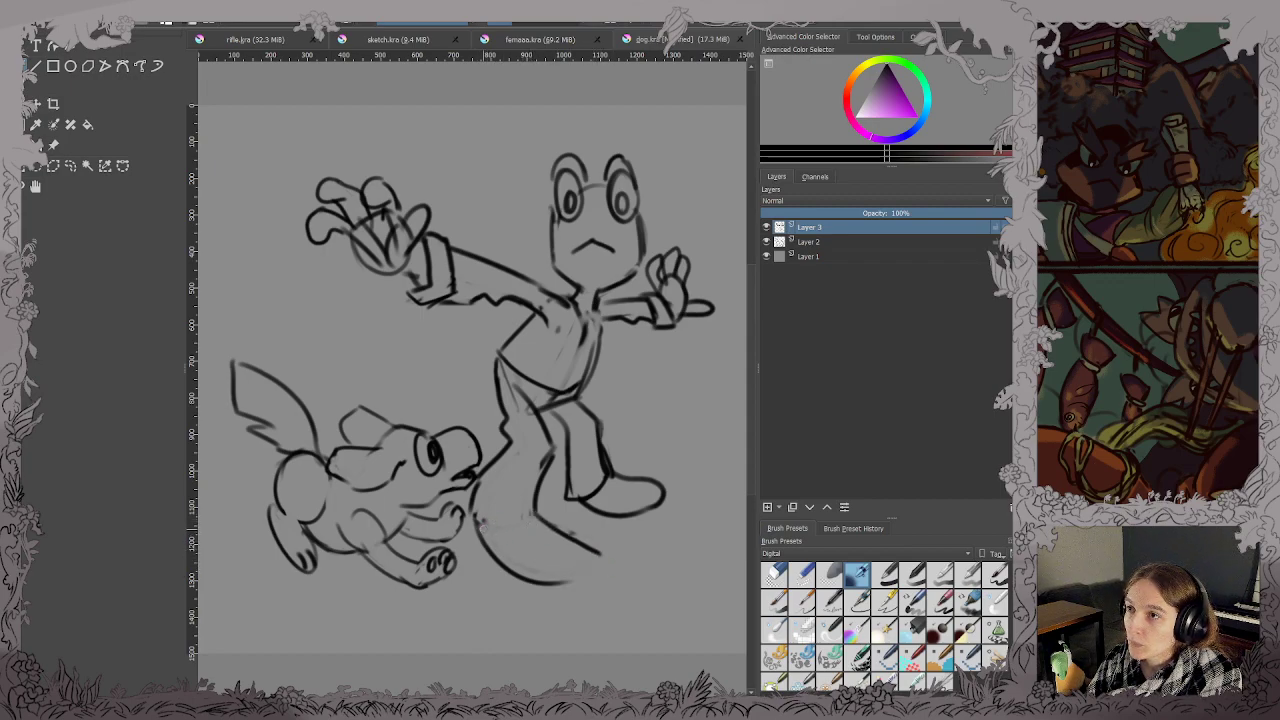
pyautogui.hotkey('ctrl', 'z')
pyautogui.hotkey('ctrl', 'z')
# Draw an angular, pointed shoe on the near leg, replace the far leg's rounded foot with a matching shoe, and save the file.
pyautogui.moveTo(474, 523)
pyautogui.mouseDown()
pyautogui.moveTo(586, 583)
pyautogui.moveTo(610, 573)
pyautogui.mouseUp()
pyautogui.moveTo(532, 507); pyautogui.dragTo(609, 575)
pyautogui.press('e')
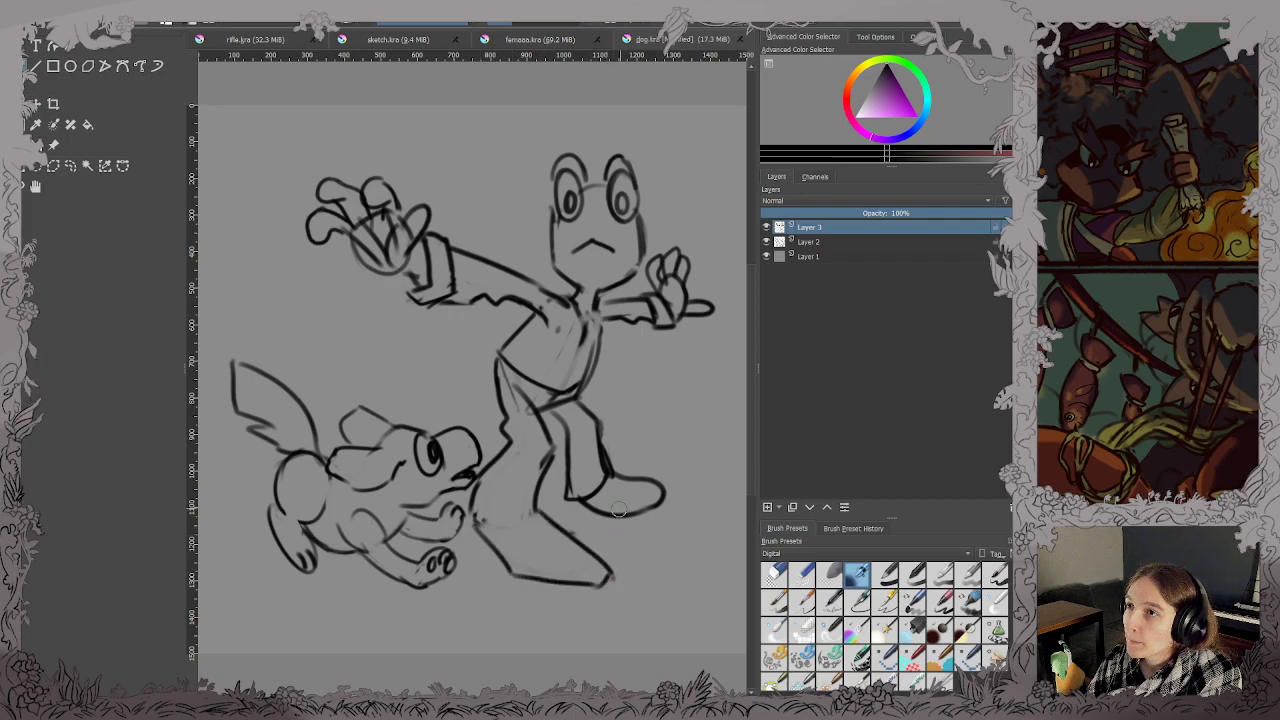
pyautogui.moveTo(619, 509)
pyautogui.mouseDown()
pyautogui.moveTo(642, 508)
pyautogui.moveTo(637, 489)
pyautogui.moveTo(662, 502)
pyautogui.moveTo(615, 512)
pyautogui.mouseUp()
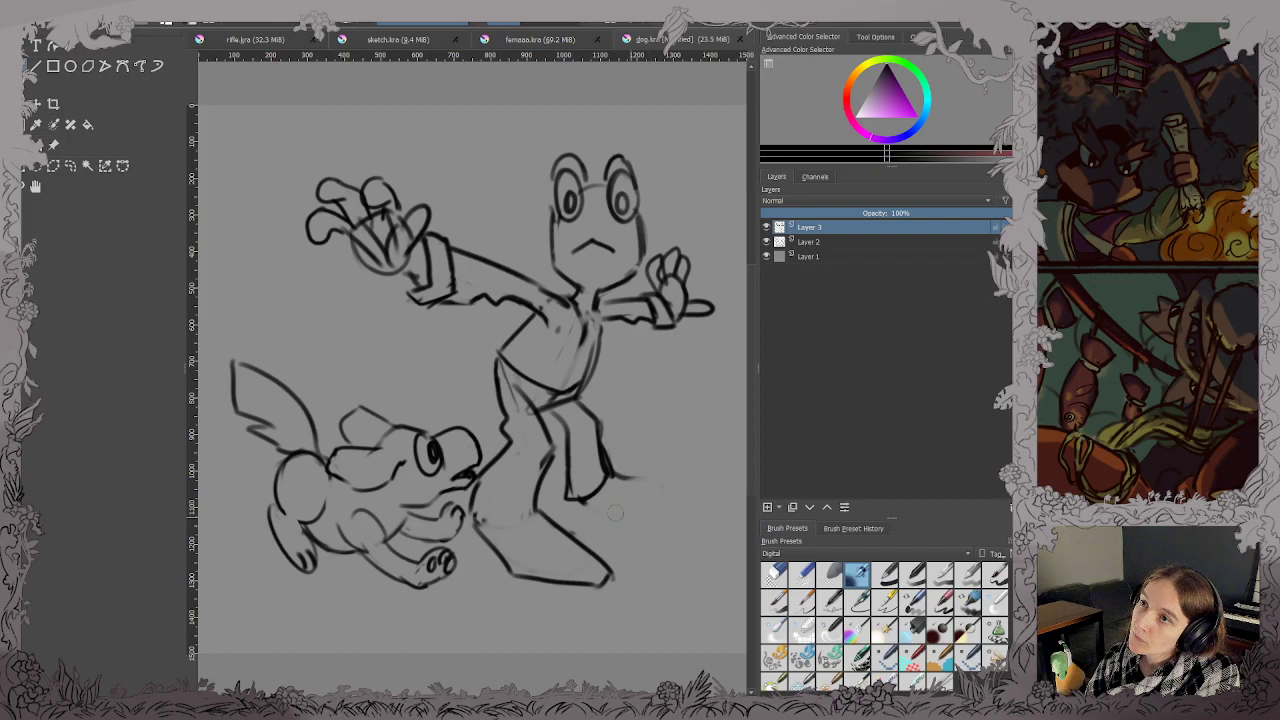
pyautogui.hotkey('ctrl', 's')
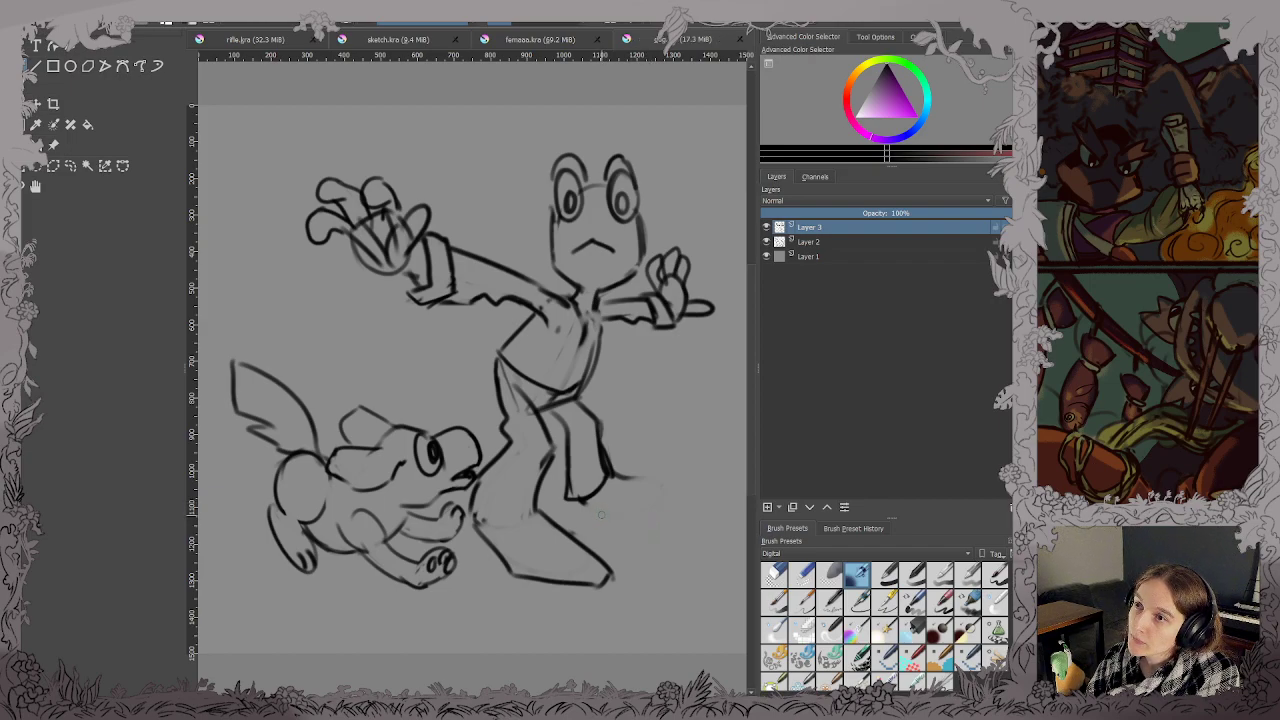
pyautogui.moveTo(583, 501)
pyautogui.mouseDown()
pyautogui.moveTo(642, 522)
pyautogui.moveTo(688, 499)
pyautogui.moveTo(636, 480)
pyautogui.moveTo(687, 497)
pyautogui.mouseUp()
pyautogui.hotkey('ctrl', 's')
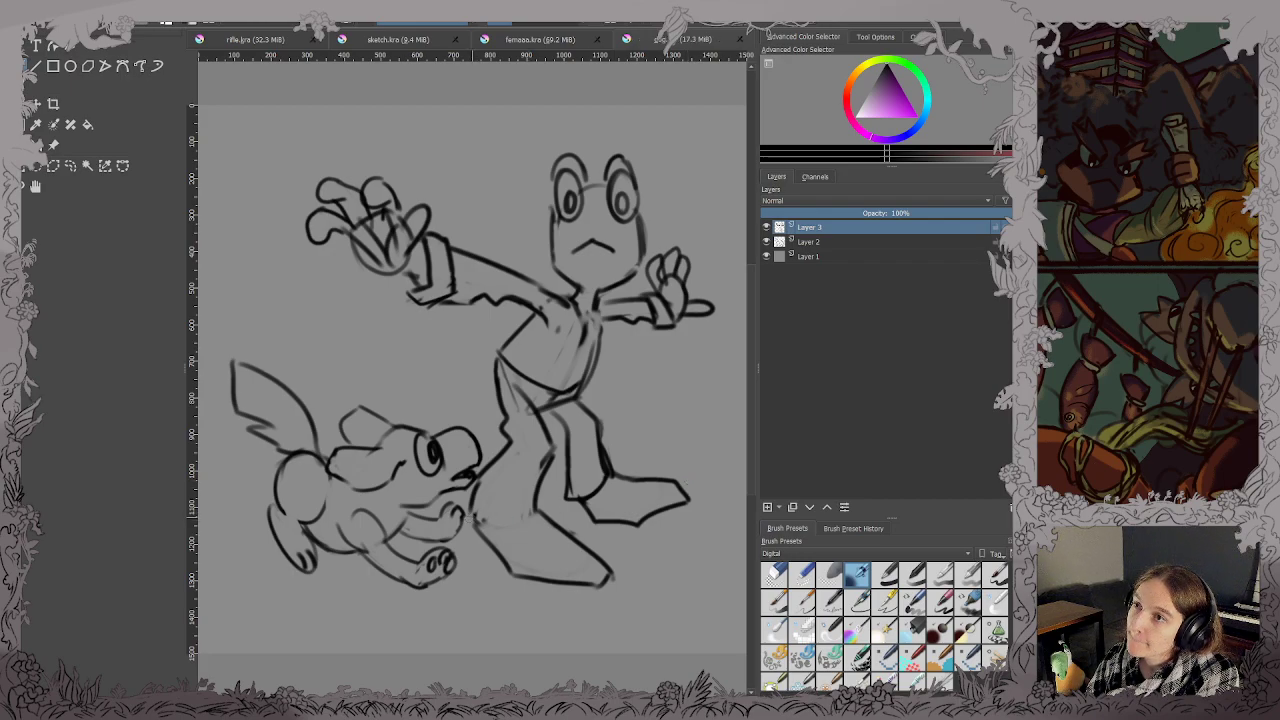
# Draw a flared hem across the bottom of the near trouser leg, extending toward the dog's paw, and save the file.
pyautogui.moveTo(468, 515); pyautogui.dragTo(532, 514)
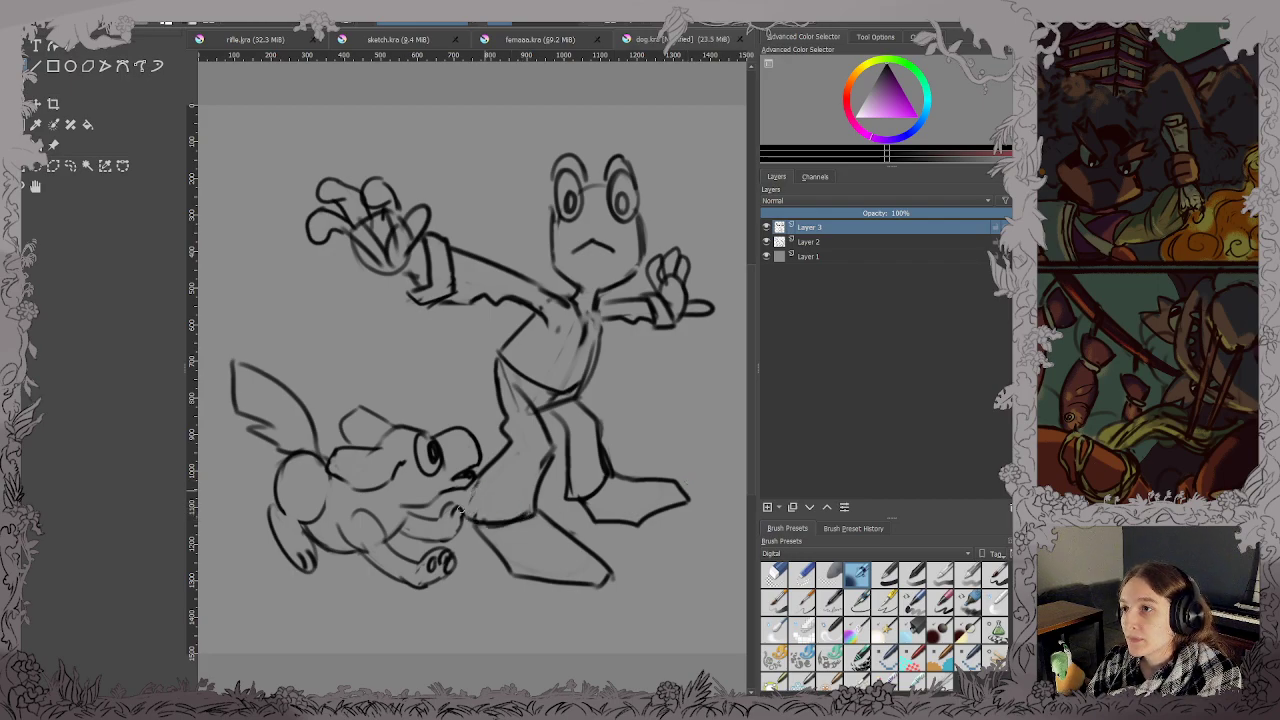
pyautogui.moveTo(476, 482); pyautogui.dragTo(452, 510)
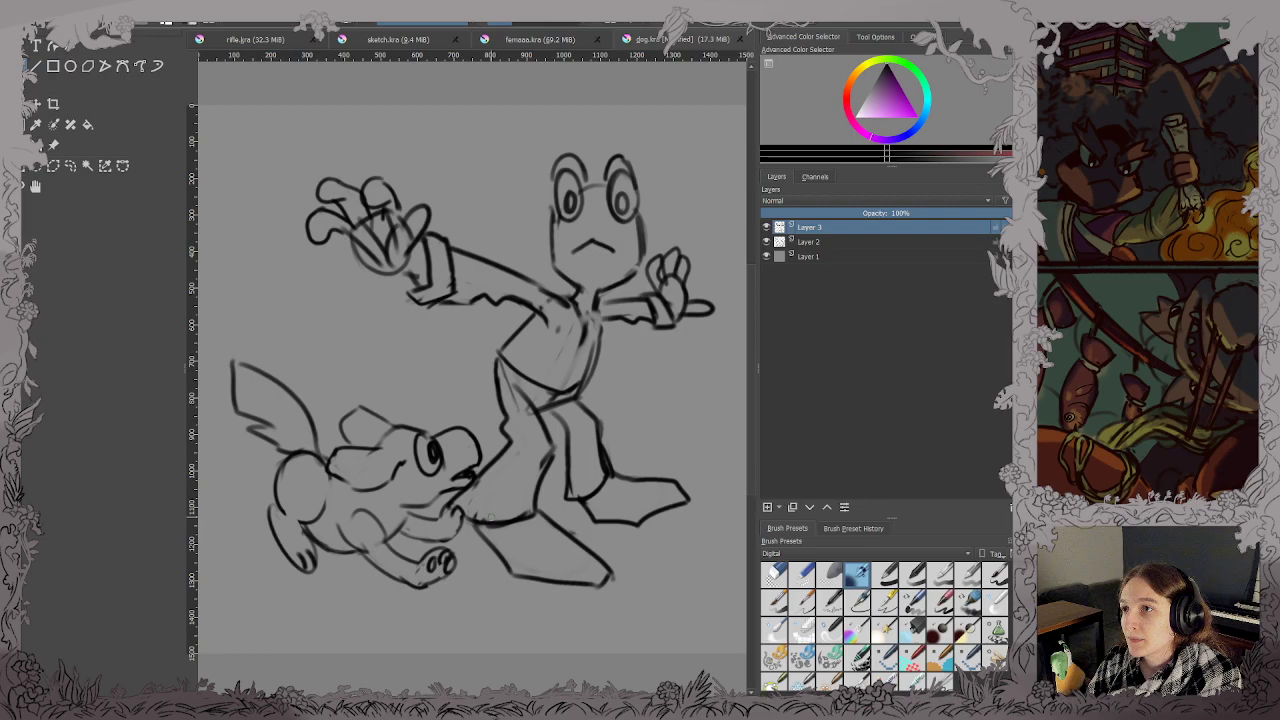
pyautogui.hotkey('ctrl', 's')
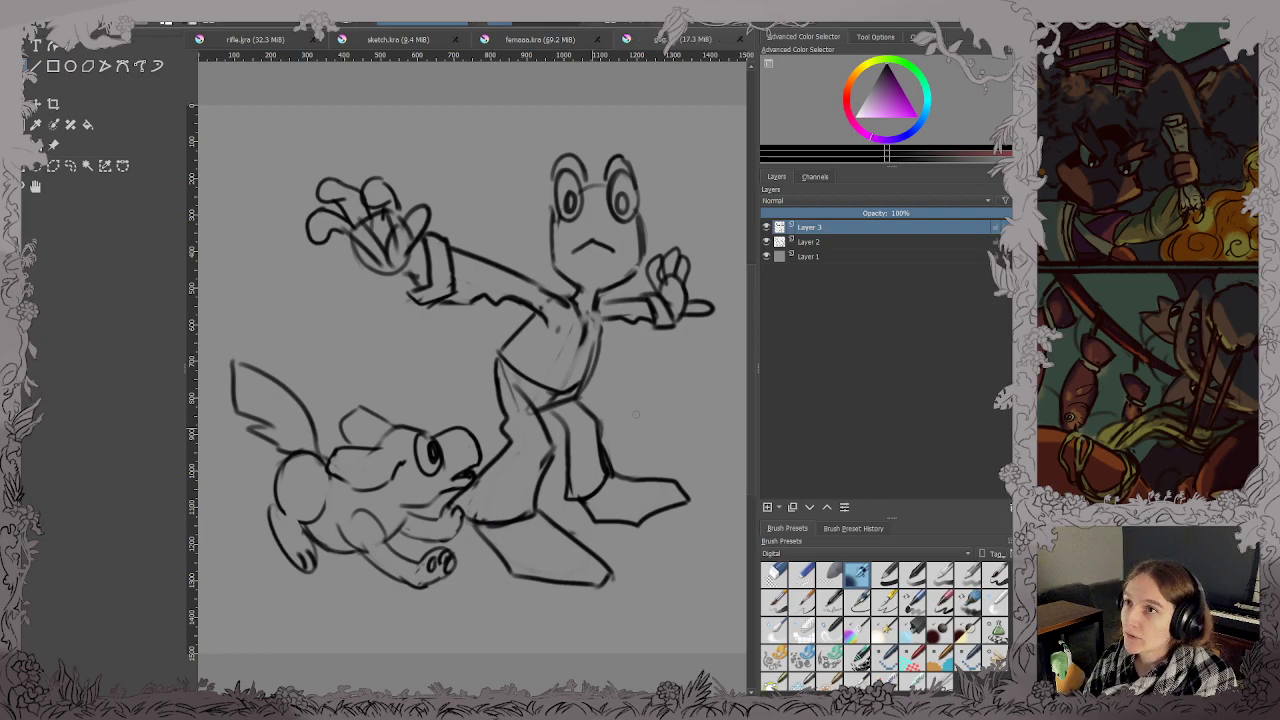
# Move the dog on Layer 2 upward so it leaps just below the character's outstretched hand.
pyautogui.click(808, 242)
pyautogui.hotkey('ctrl', 't')
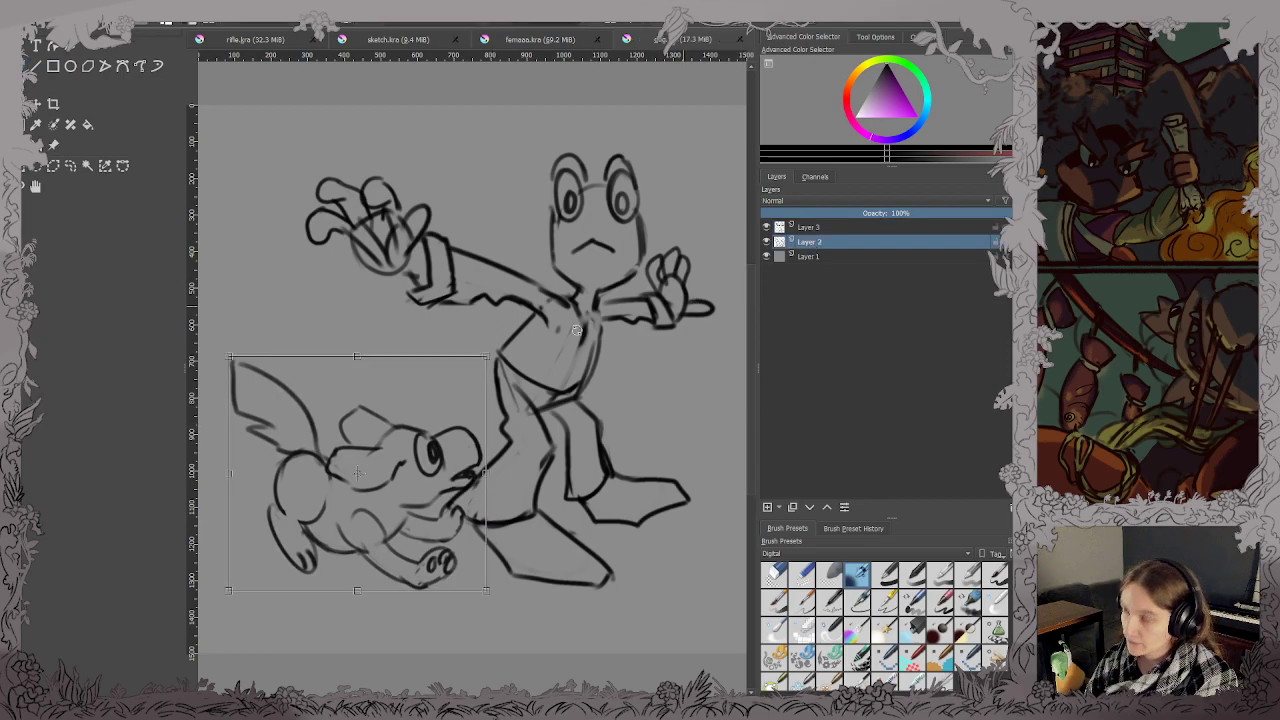
pyautogui.moveTo(496, 445); pyautogui.dragTo(391, 360)
pyautogui.hotkey('ctrl', 'z')
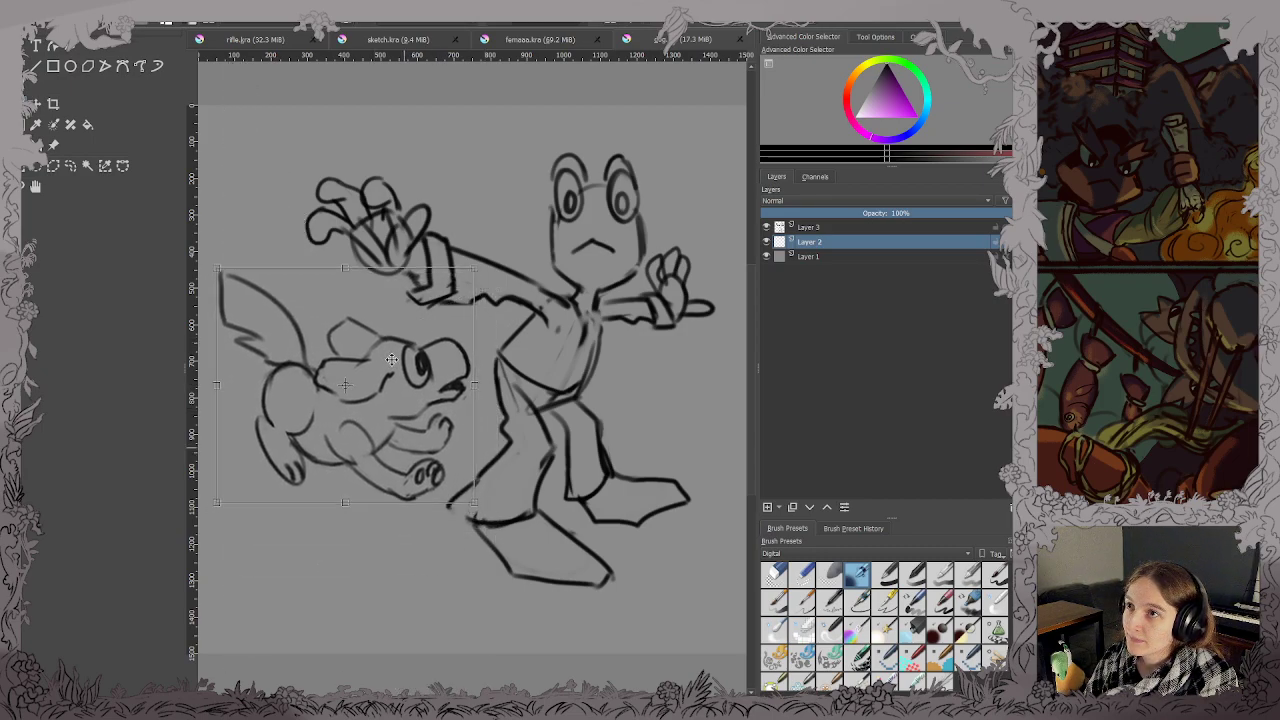
pyautogui.press('Return')
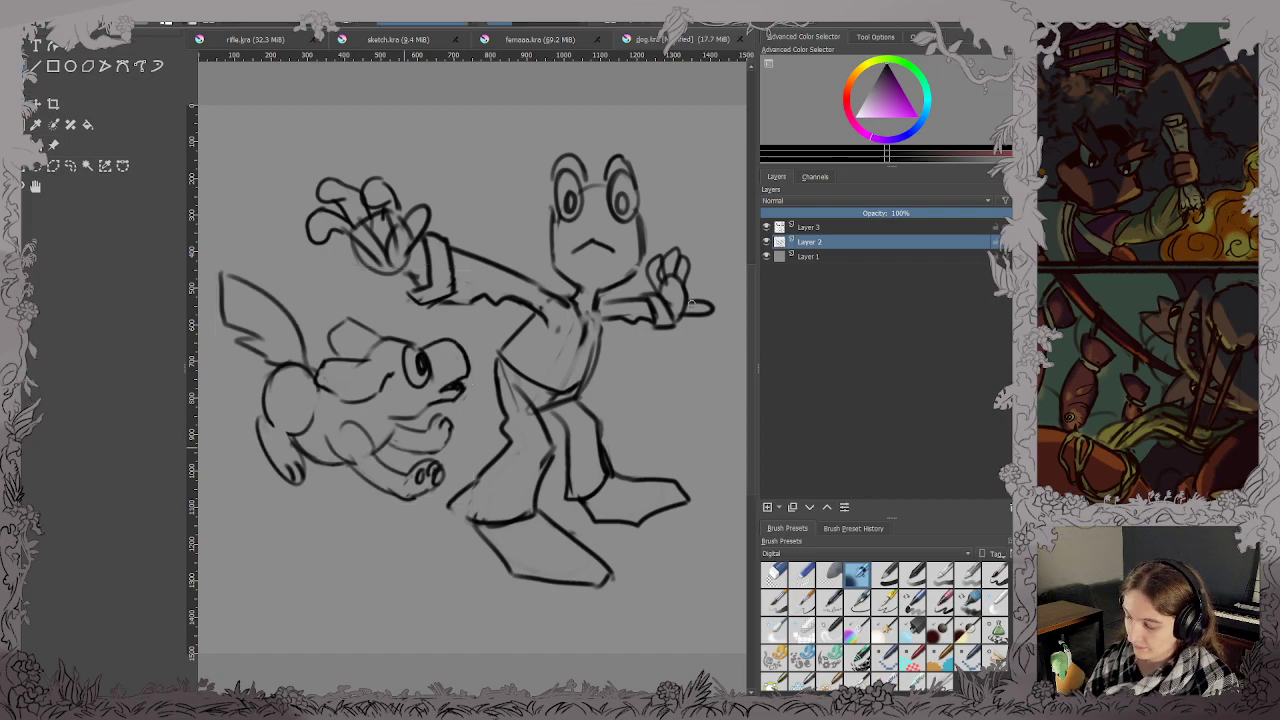
# Mirror the canvas view, save the file, and make Layer 3 active again.
pyautogui.press('m')
pyautogui.hotkey('ctrl', 's')
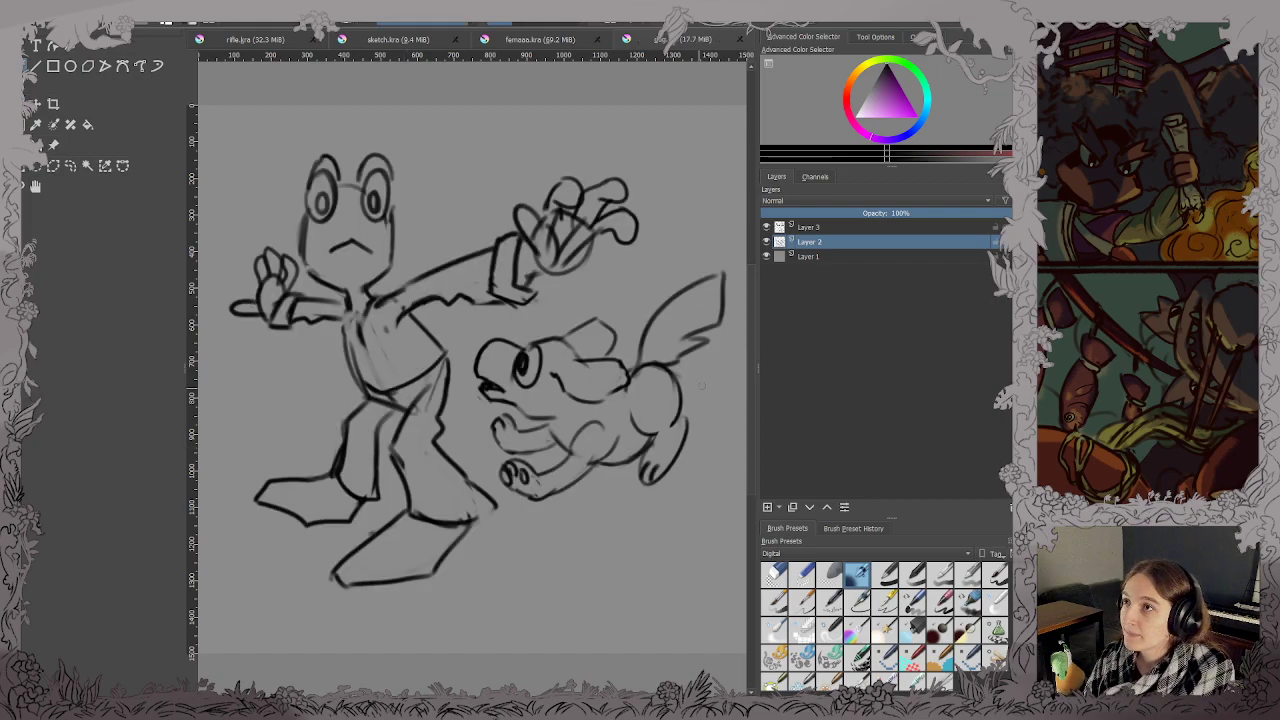
pyautogui.press('pageup')
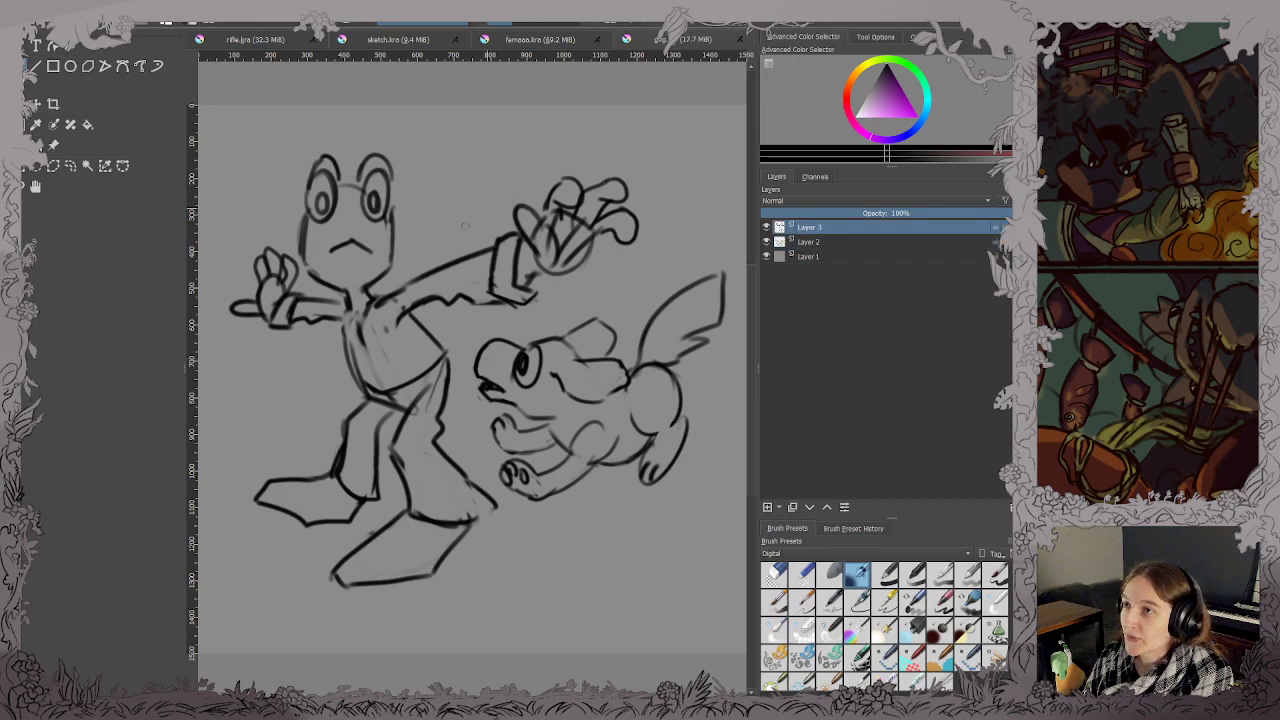
pyautogui.moveTo(280, 213)
pyautogui.mouseDown()
pyautogui.moveTo(299, 216)
pyautogui.moveTo(276, 210)
pyautogui.mouseUp()
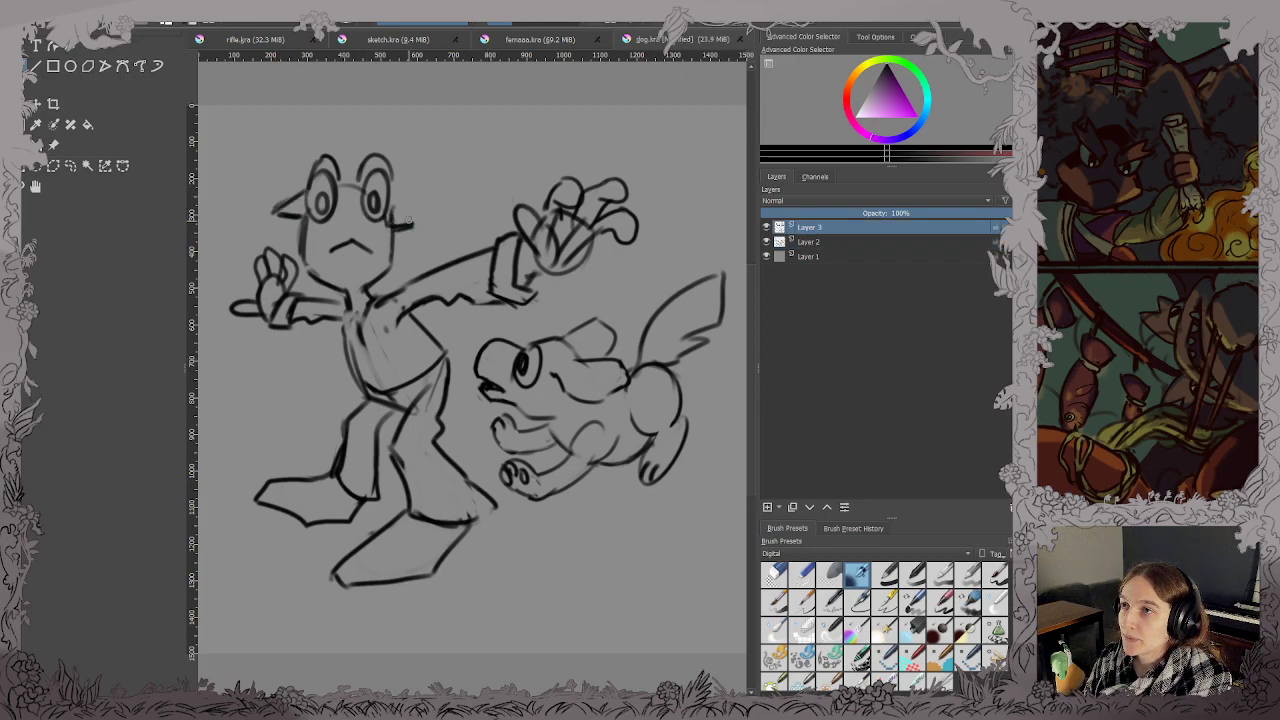
pyautogui.hotkey('ctrl', 'z')
pyautogui.hotkey('ctrl', 'z')
# Draw ears on both sides of the character's head and a short outline across the top between the eyes.
pyautogui.moveTo(268, 198)
pyautogui.mouseDown()
pyautogui.moveTo(300, 211)
pyautogui.moveTo(260, 190)
pyautogui.moveTo(302, 168)
pyautogui.mouseUp()
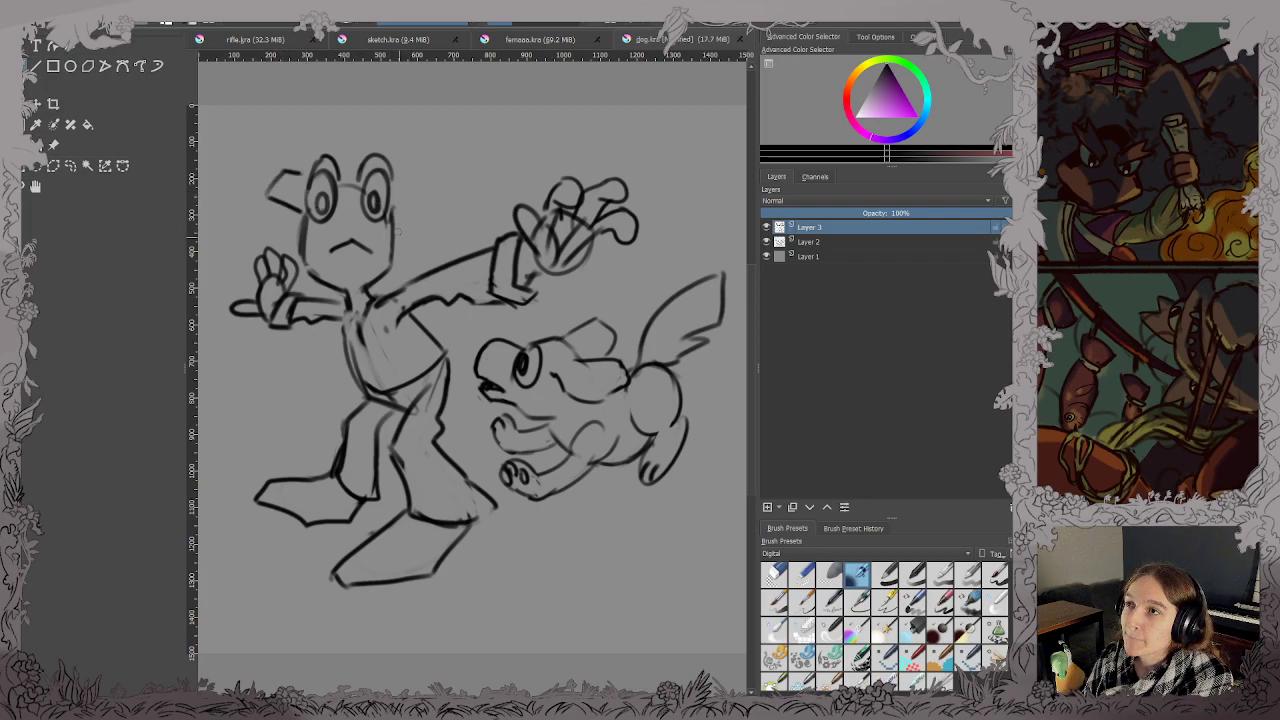
pyautogui.moveTo(392, 232); pyautogui.dragTo(422, 220)
pyautogui.moveTo(317, 168)
pyautogui.mouseDown()
pyautogui.moveTo(340, 155)
pyautogui.moveTo(392, 164)
pyautogui.moveTo(390, 181)
pyautogui.mouseUp()
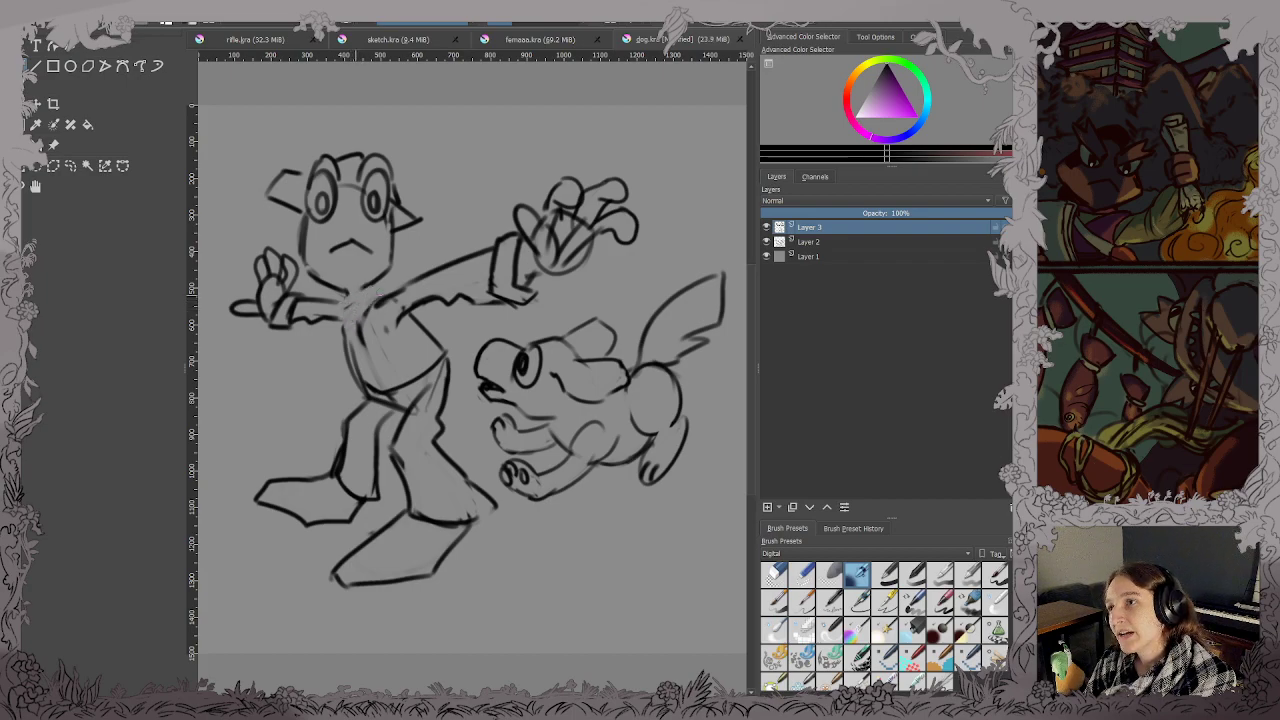
# Clear the neck lines and draw a bow tie under the character's chin.
pyautogui.moveTo(338, 304)
pyautogui.mouseDown()
pyautogui.moveTo(344, 328)
pyautogui.moveTo(368, 281)
pyautogui.moveTo(378, 288)
pyautogui.mouseUp()
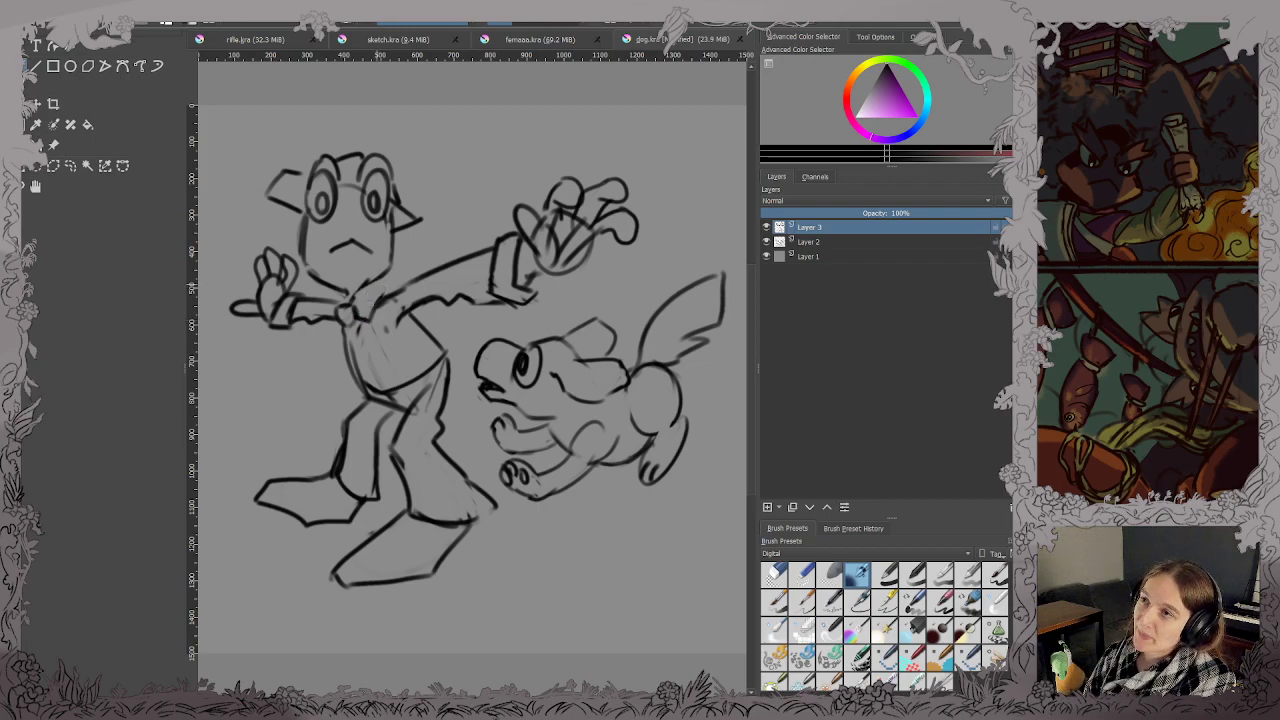
pyautogui.moveTo(358, 296)
pyautogui.mouseDown()
pyautogui.moveTo(381, 280)
pyautogui.moveTo(382, 300)
pyautogui.moveTo(346, 295)
pyautogui.moveTo(358, 310)
pyautogui.mouseUp()
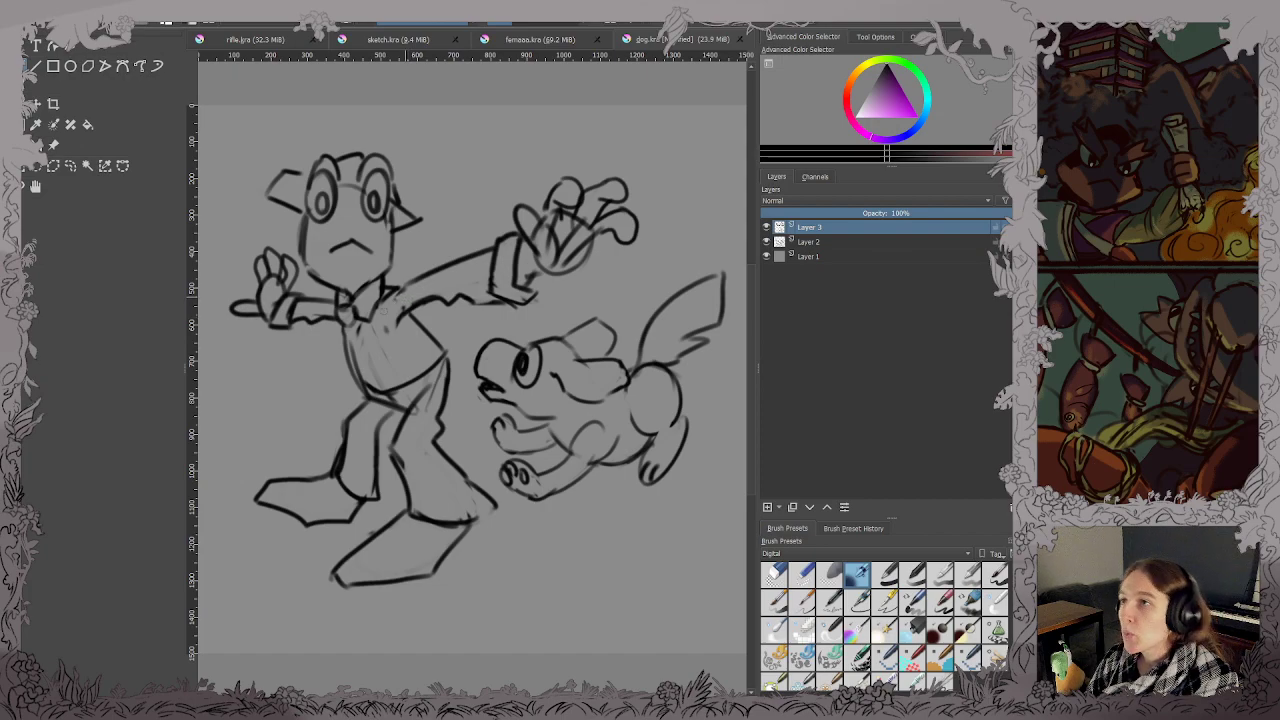
# Draw jagged jacket-front lines across the character's chest and a pointed coat flap above the outstretched arm.
pyautogui.hotkey('ctrl', 's')
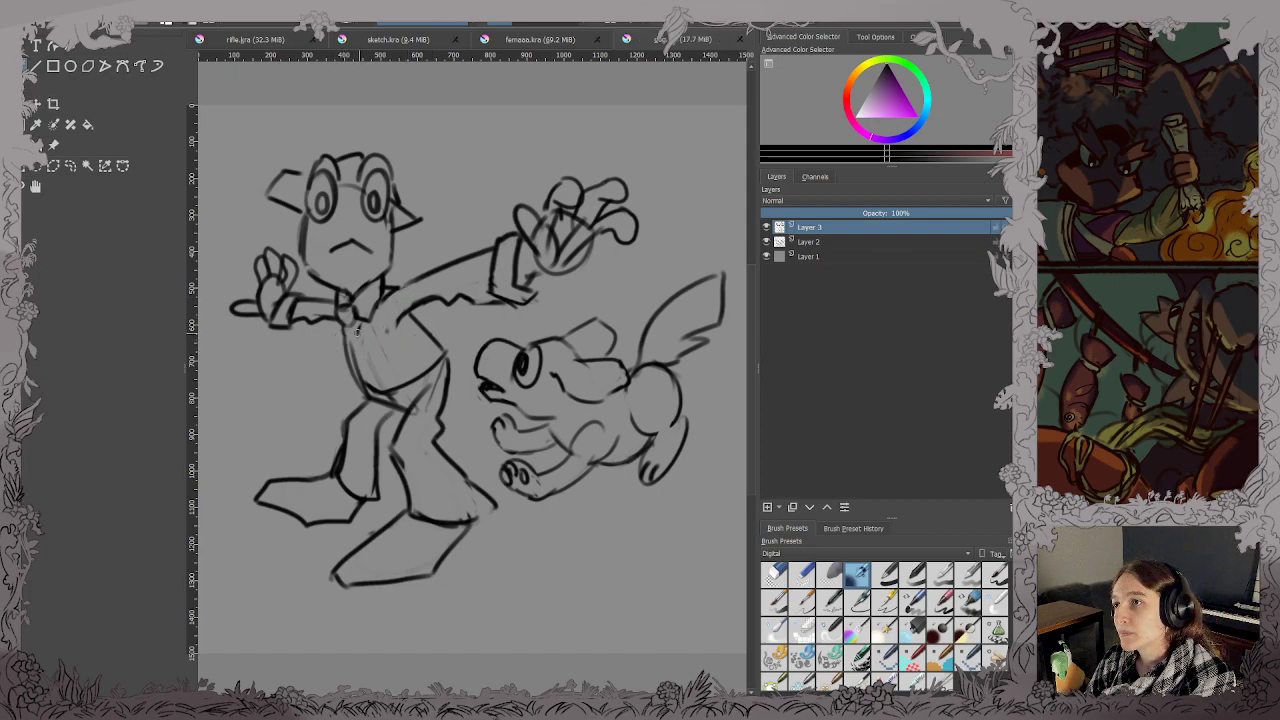
pyautogui.moveTo(350, 330)
pyautogui.mouseDown()
pyautogui.moveTo(446, 322)
pyautogui.moveTo(430, 303)
pyautogui.mouseUp()
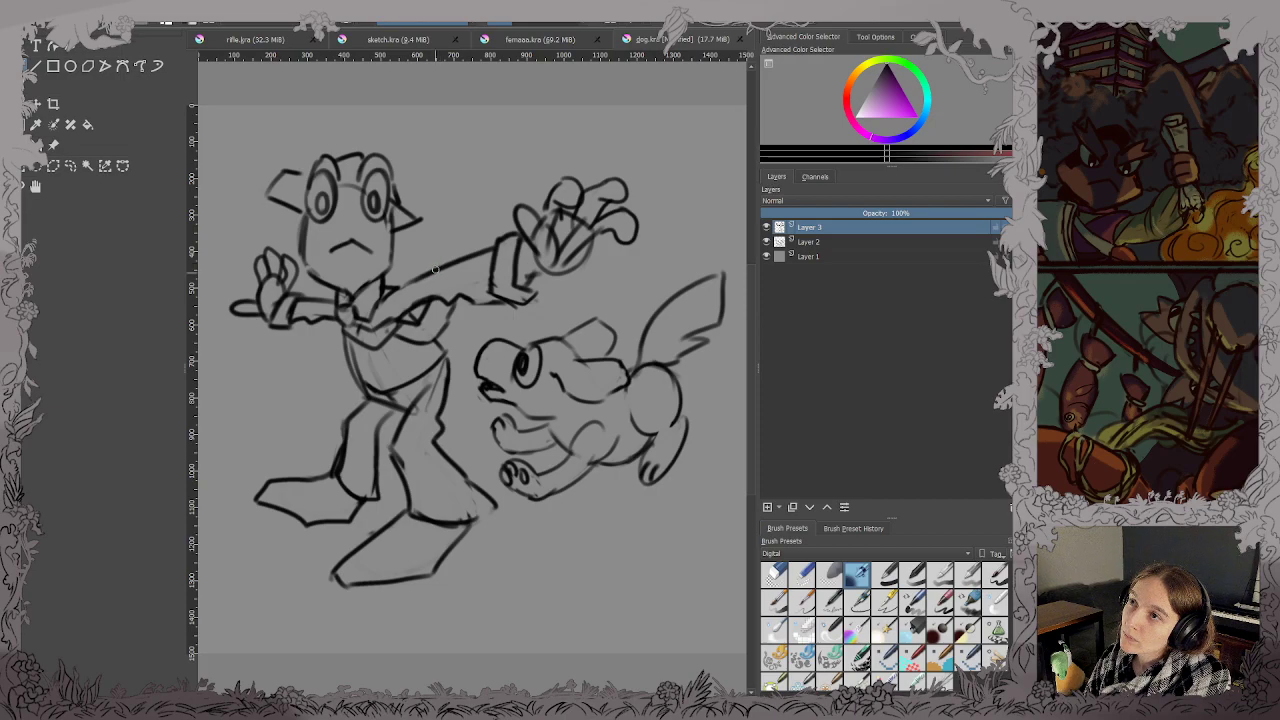
pyautogui.moveTo(432, 268); pyautogui.dragTo(466, 244)
pyautogui.moveTo(456, 305)
pyautogui.mouseDown()
pyautogui.moveTo(448, 316)
pyautogui.moveTo(467, 298)
pyautogui.mouseUp()
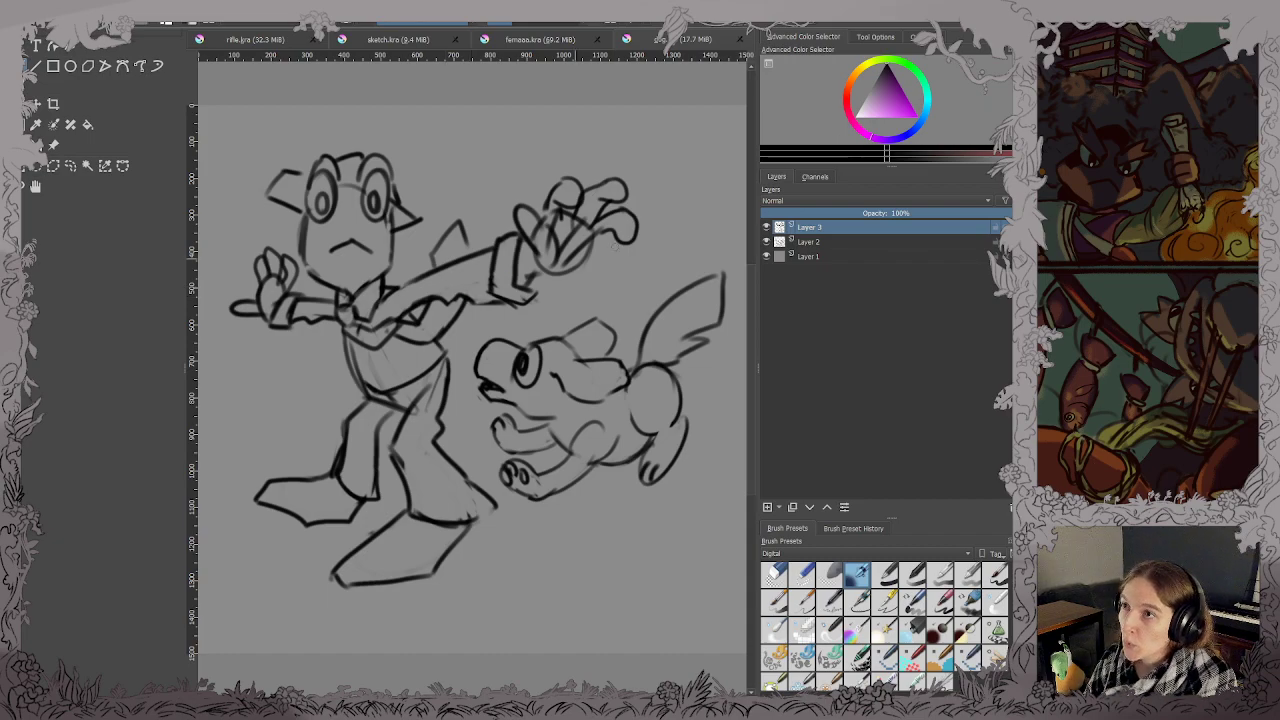
# Enlarge the dog on Layer 2 and move it down to the lower part of the canvas.
pyautogui.press('pagedown')
pyautogui.hotkey('ctrl', 't')
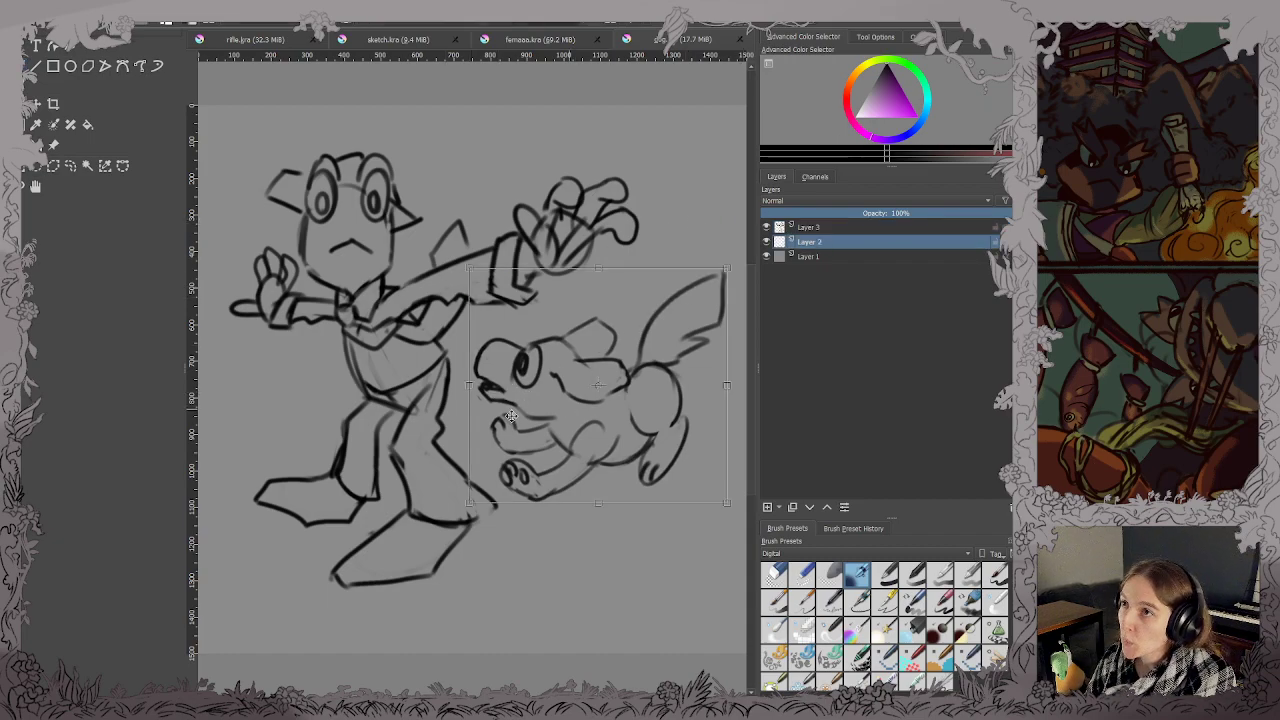
pyautogui.moveTo(470, 503); pyautogui.dragTo(373, 590)
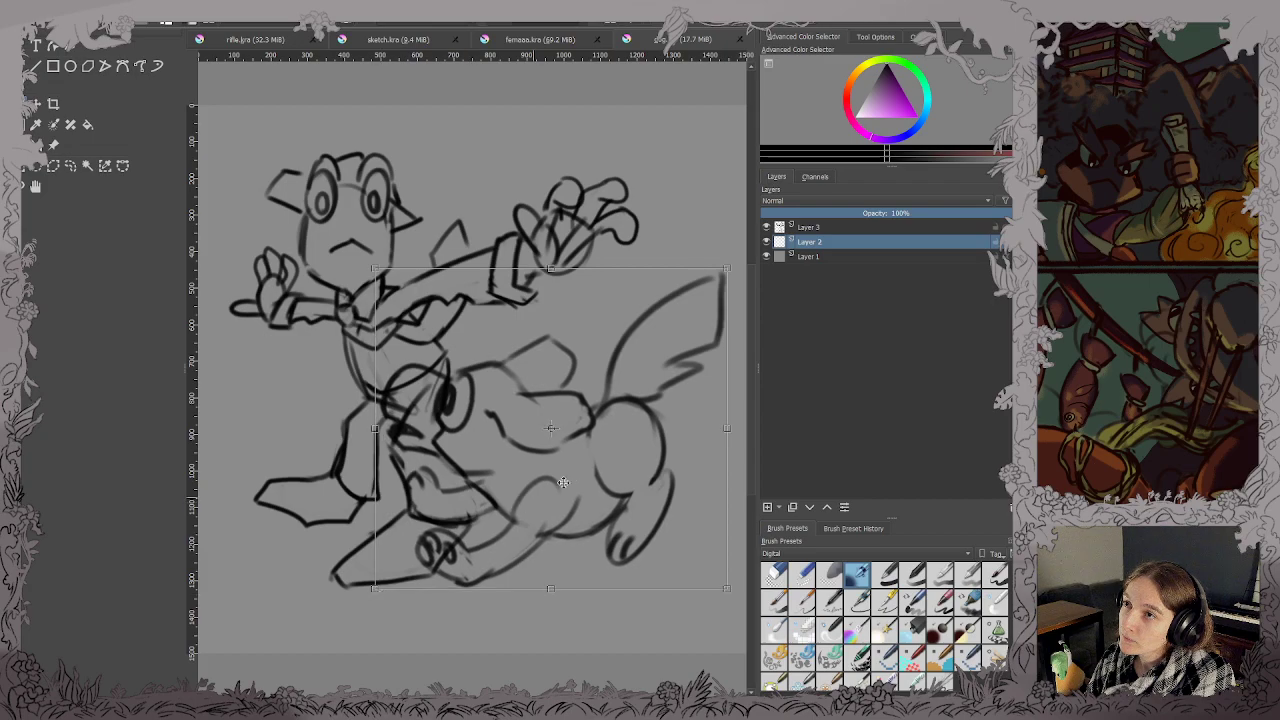
pyautogui.moveTo(580, 479); pyautogui.dragTo(588, 532)
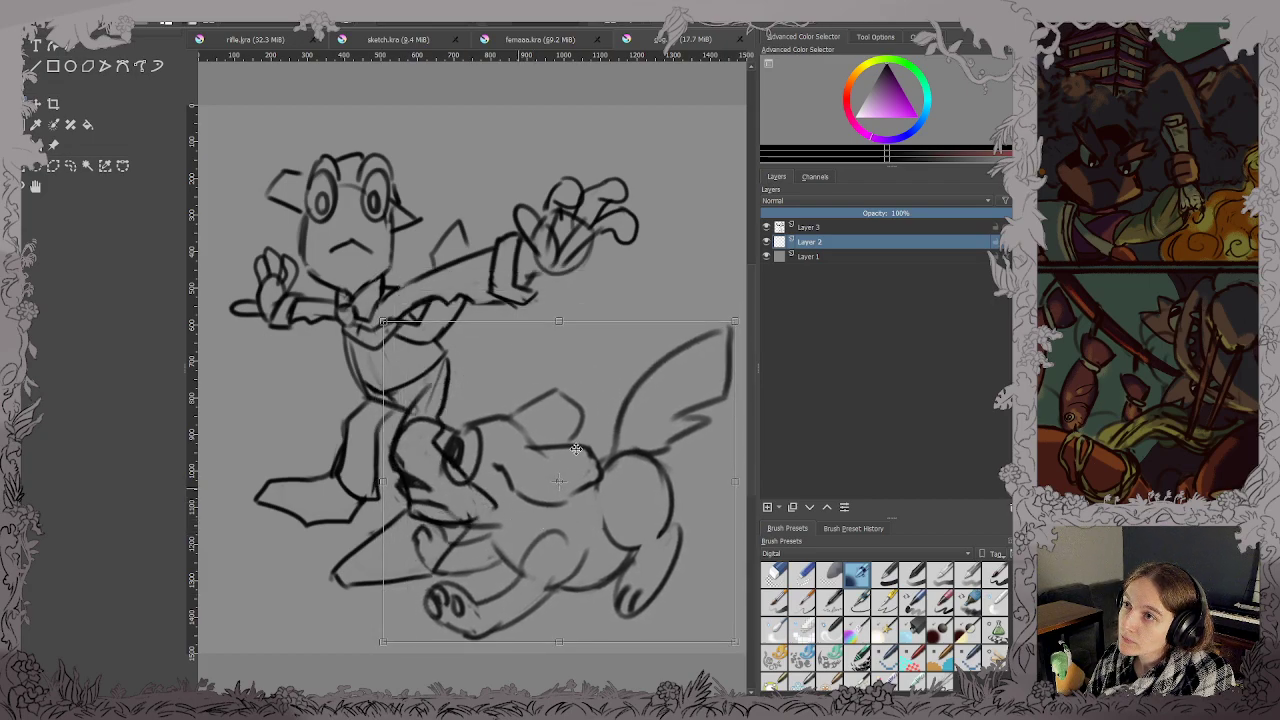
# Rotate the character on Layer 3 clockwise, scale it down slightly above the dog, and save the file.
pyautogui.click(808, 227)
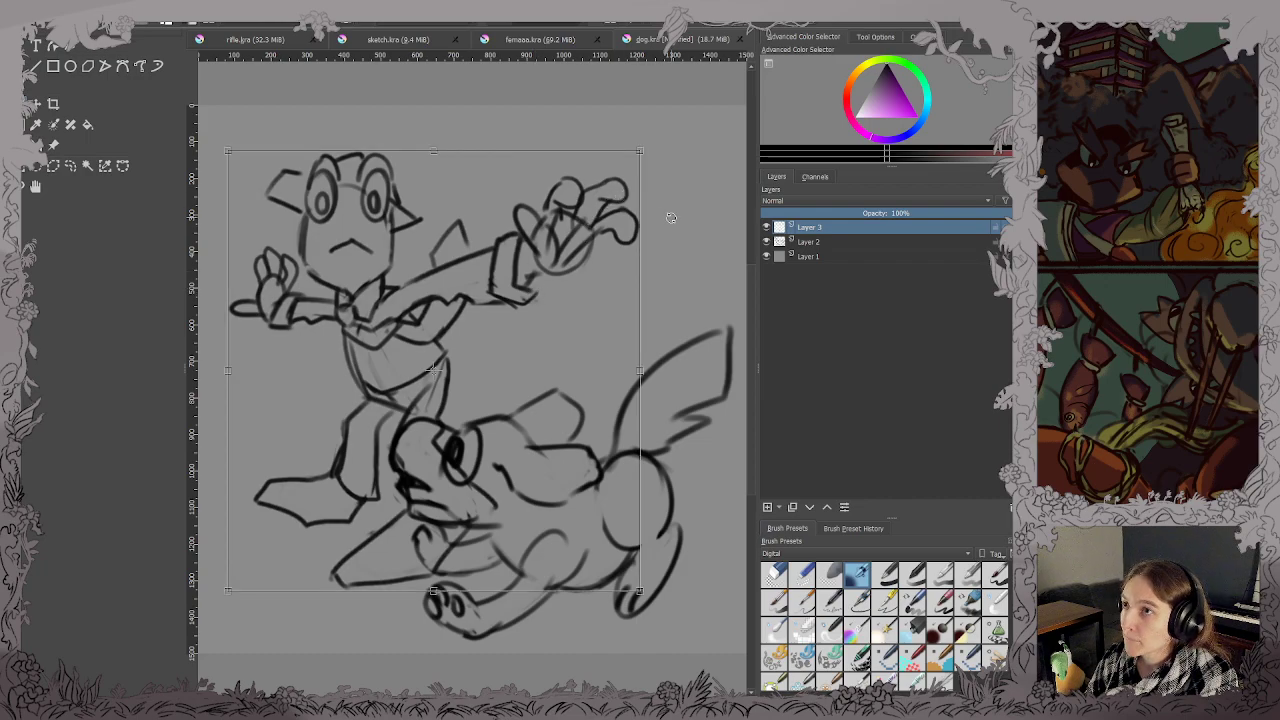
pyautogui.moveTo(670, 218); pyautogui.dragTo(716, 354)
pyautogui.moveTo(636, 304); pyautogui.dragTo(596, 292)
pyautogui.scroll(-2, 569, 286)
pyautogui.scroll(2, 568, 287)
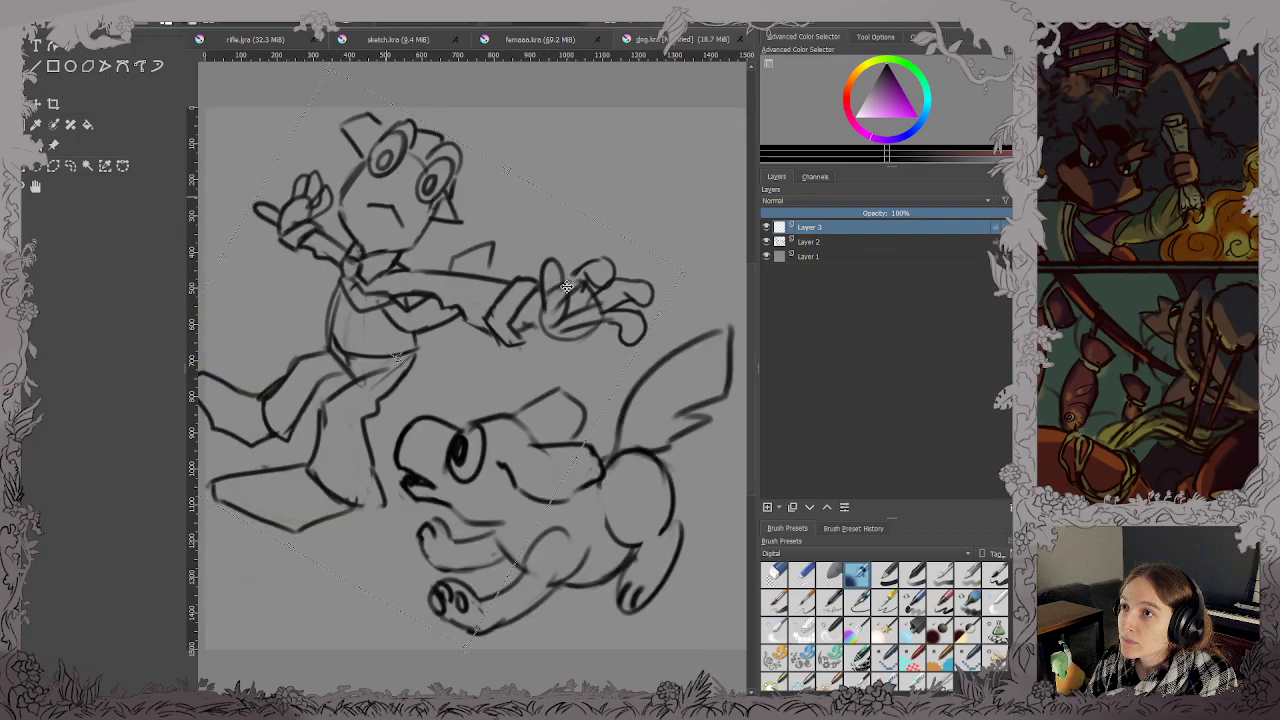
pyautogui.moveTo(324, 76); pyautogui.dragTo(342, 118)
pyautogui.moveTo(388, 163); pyautogui.dragTo(380, 143)
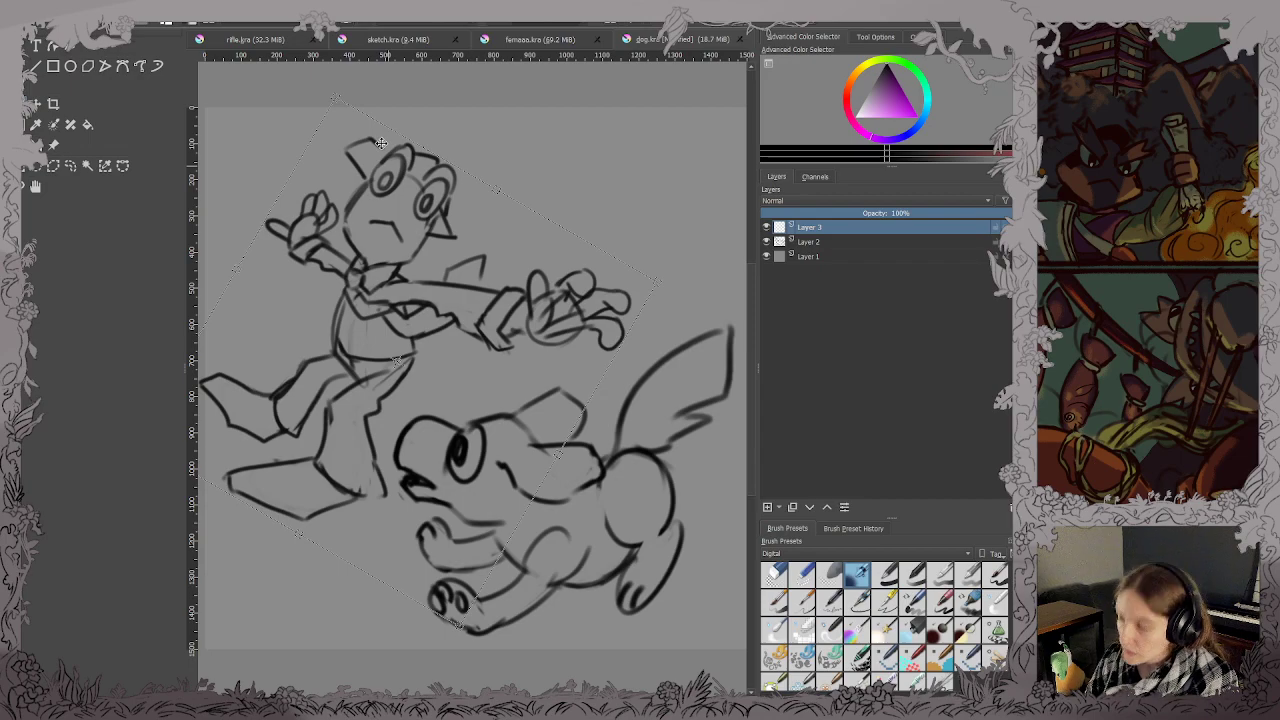
pyautogui.press('b')
pyautogui.hotkey('ctrl', 's')
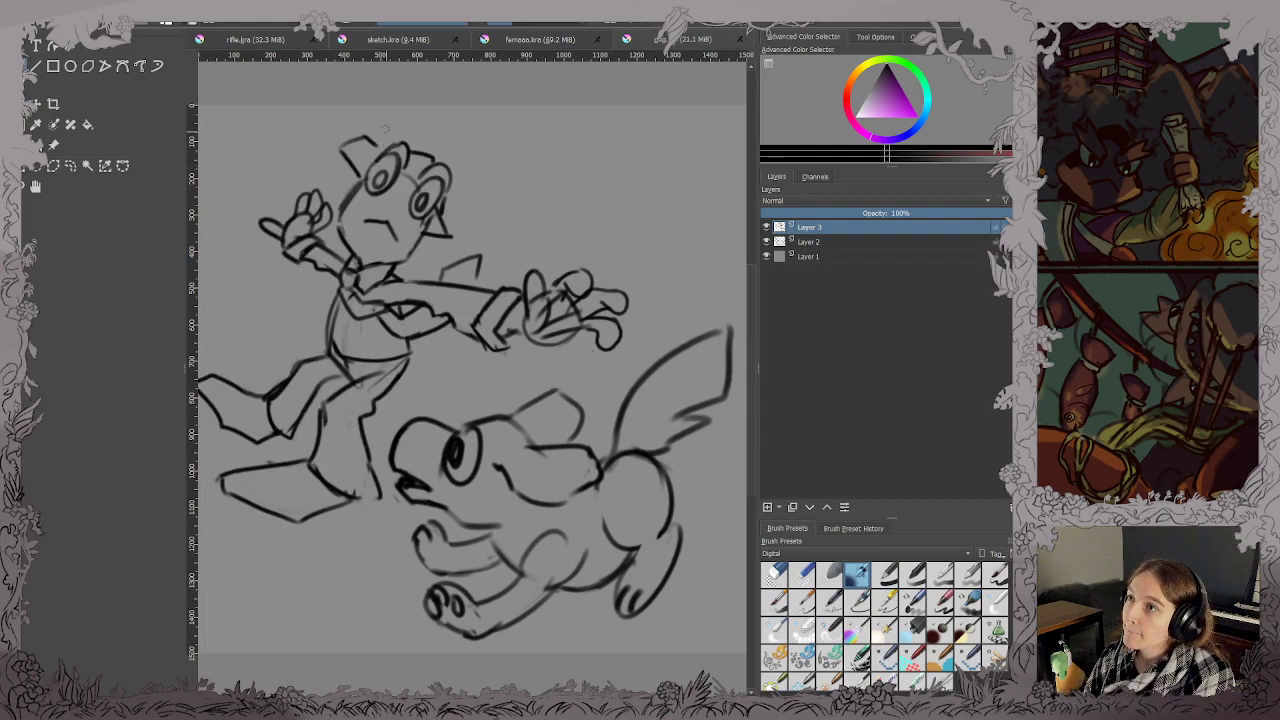
# Shrink the character on Layer 3 a little more, fine-tune its rotation and position, and save the file.
pyautogui.moveTo(369, 131)
pyautogui.mouseDown()
pyautogui.moveTo(398, 147)
pyautogui.moveTo(384, 149)
pyautogui.mouseUp()
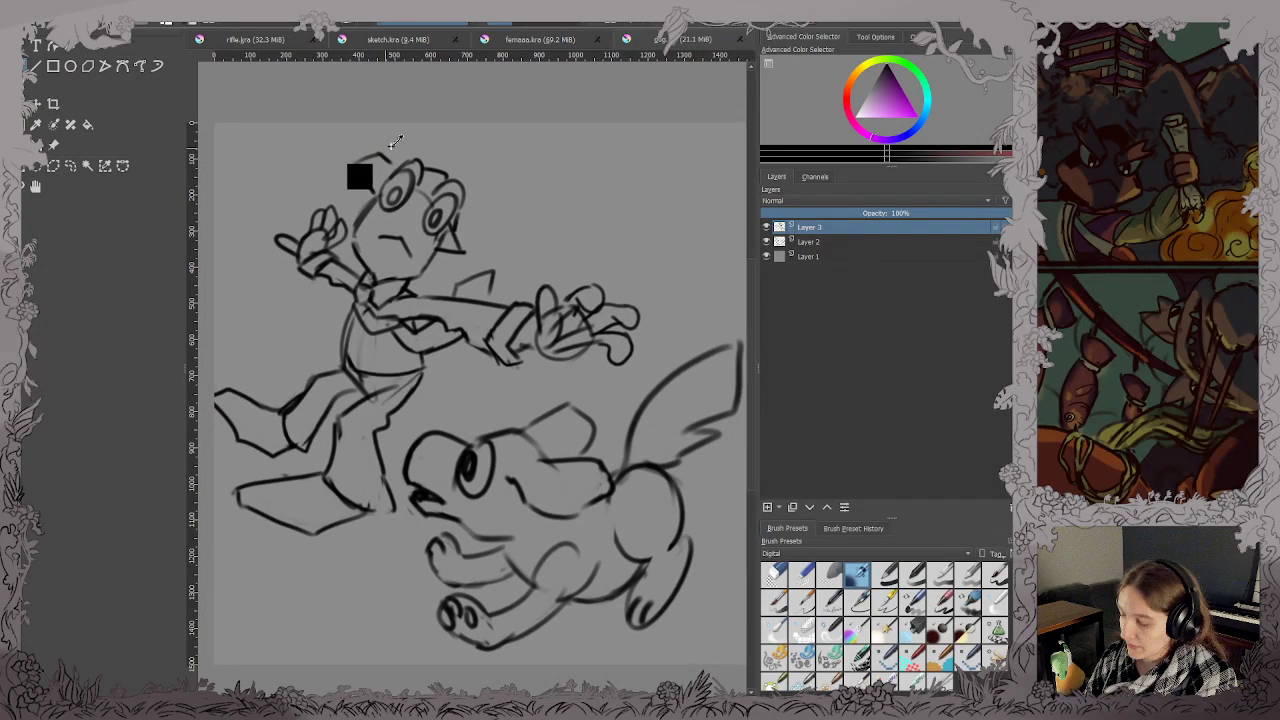
pyautogui.hotkey('ctrl', 't')
pyautogui.moveTo(301, 361); pyautogui.dragTo(361, 350)
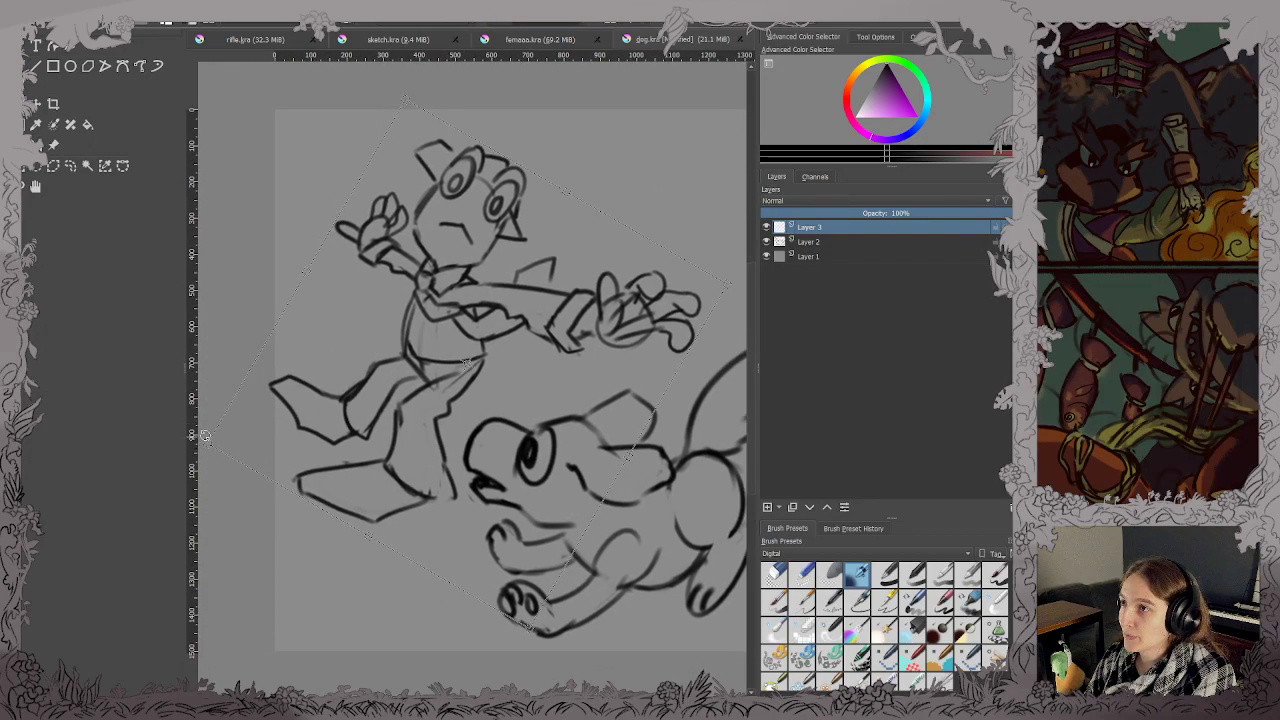
pyautogui.moveTo(209, 443); pyautogui.dragTo(225, 445)
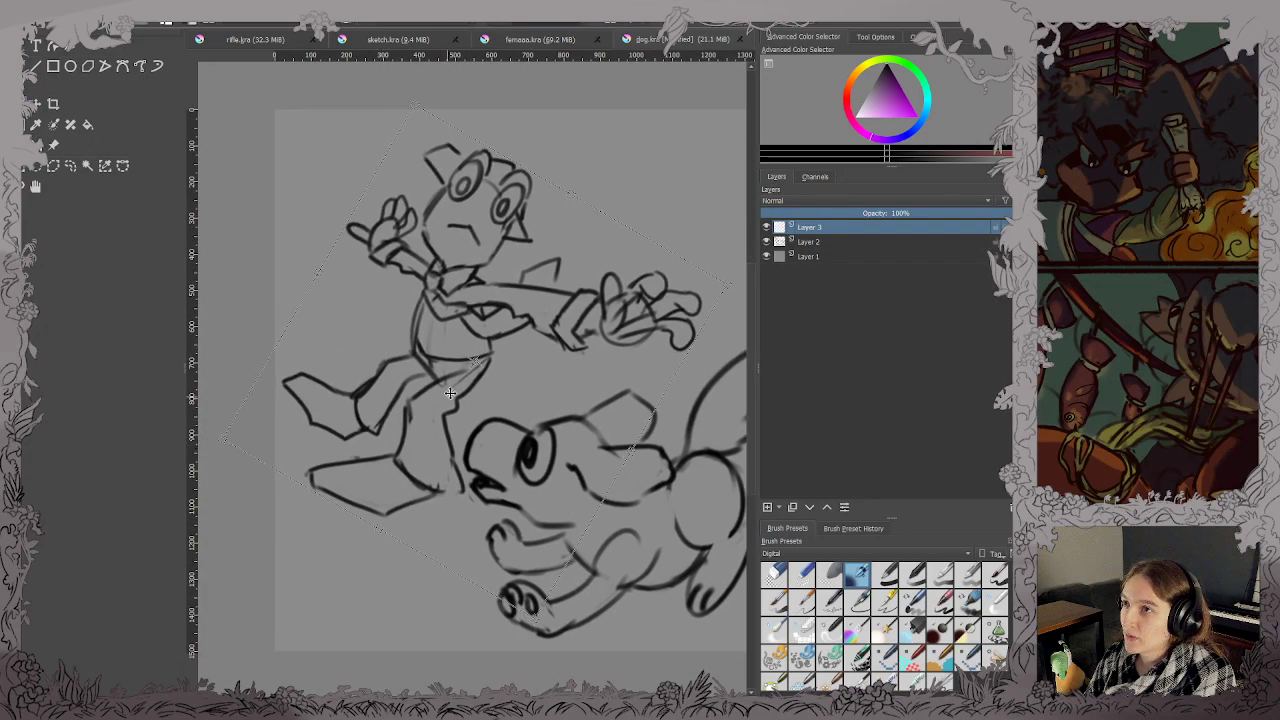
pyautogui.moveTo(628, 188); pyautogui.dragTo(627, 215)
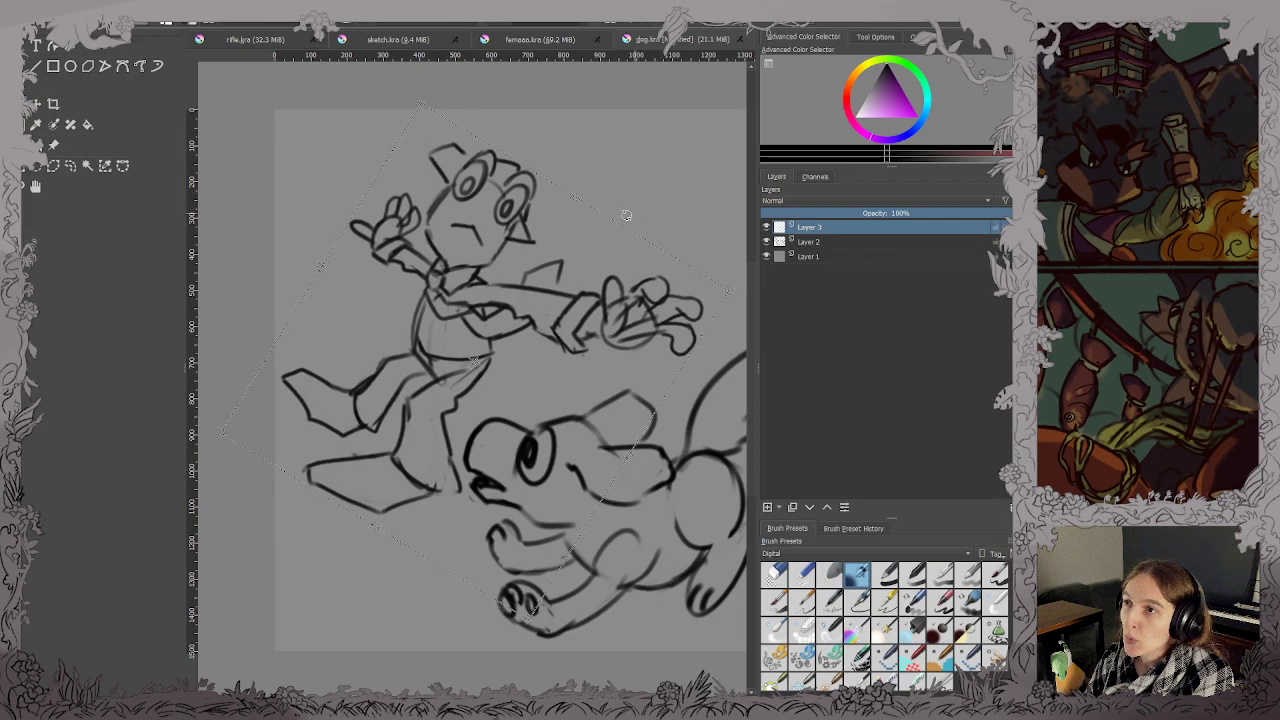
pyautogui.moveTo(608, 277); pyautogui.dragTo(606, 272)
pyautogui.press('b')
pyautogui.press('2')
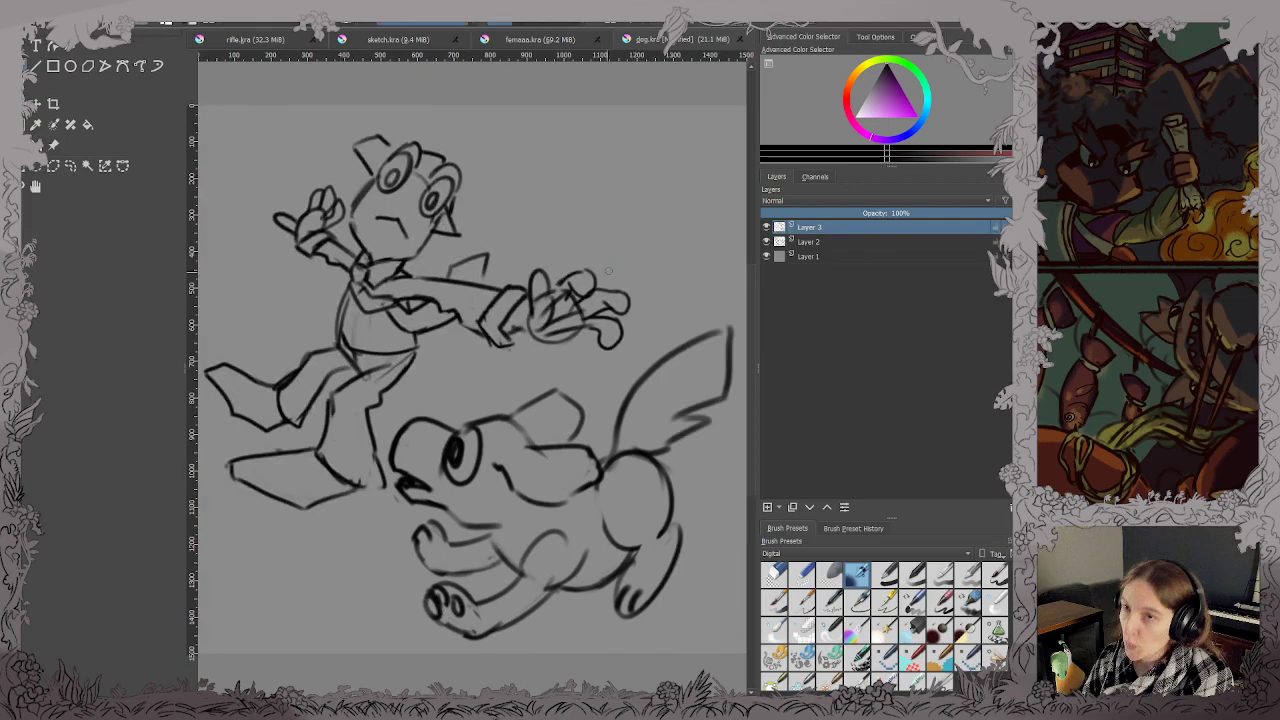
pyautogui.hotkey('ctrl', 's')
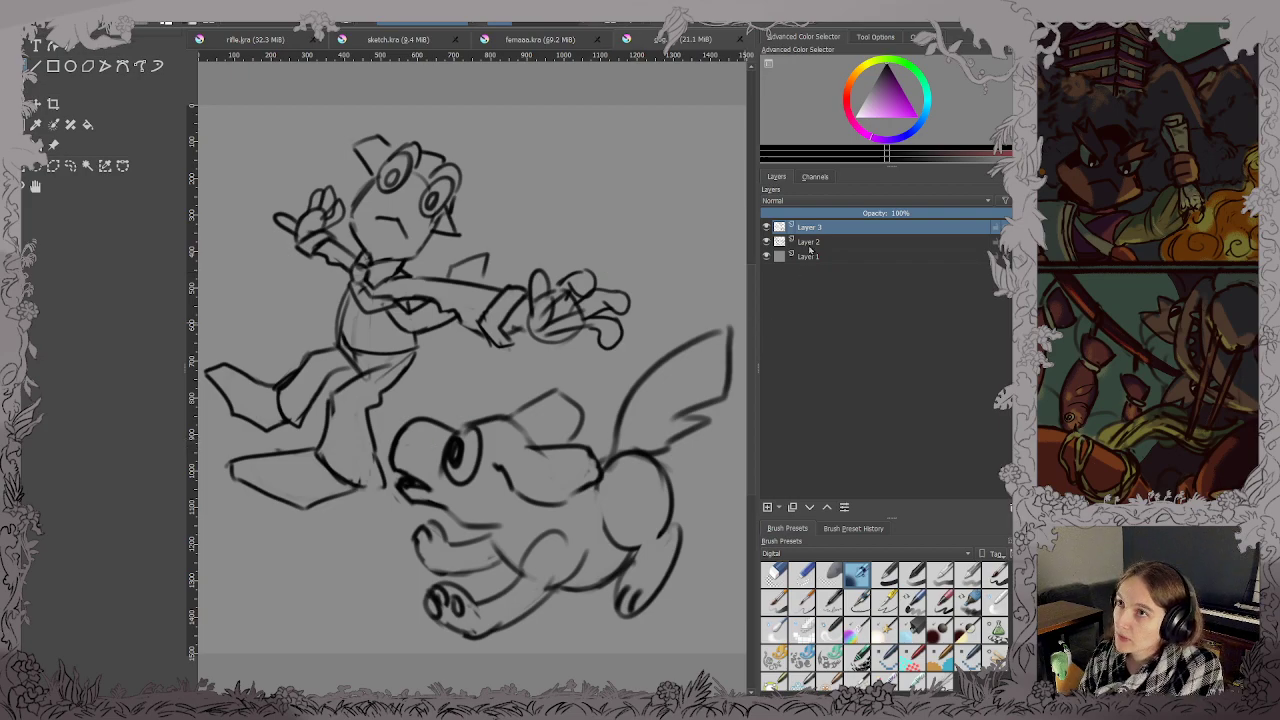
# Merge Layer 3 down into Layer 2, redraw the dog's pupil smaller with a highlight, and save the file.
pyautogui.hotkey('ctrl', 'e')
pyautogui.moveTo(464, 446); pyautogui.dragTo(460, 452)
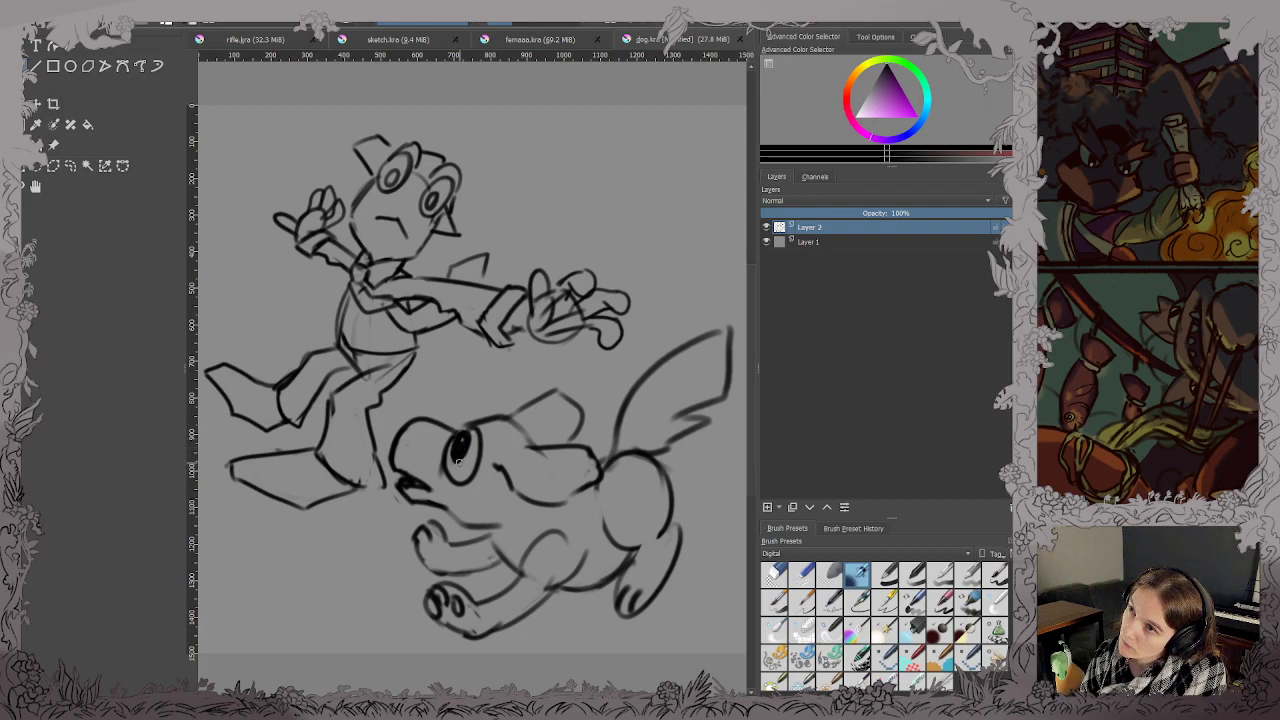
pyautogui.hotkey('ctrl', 'z')
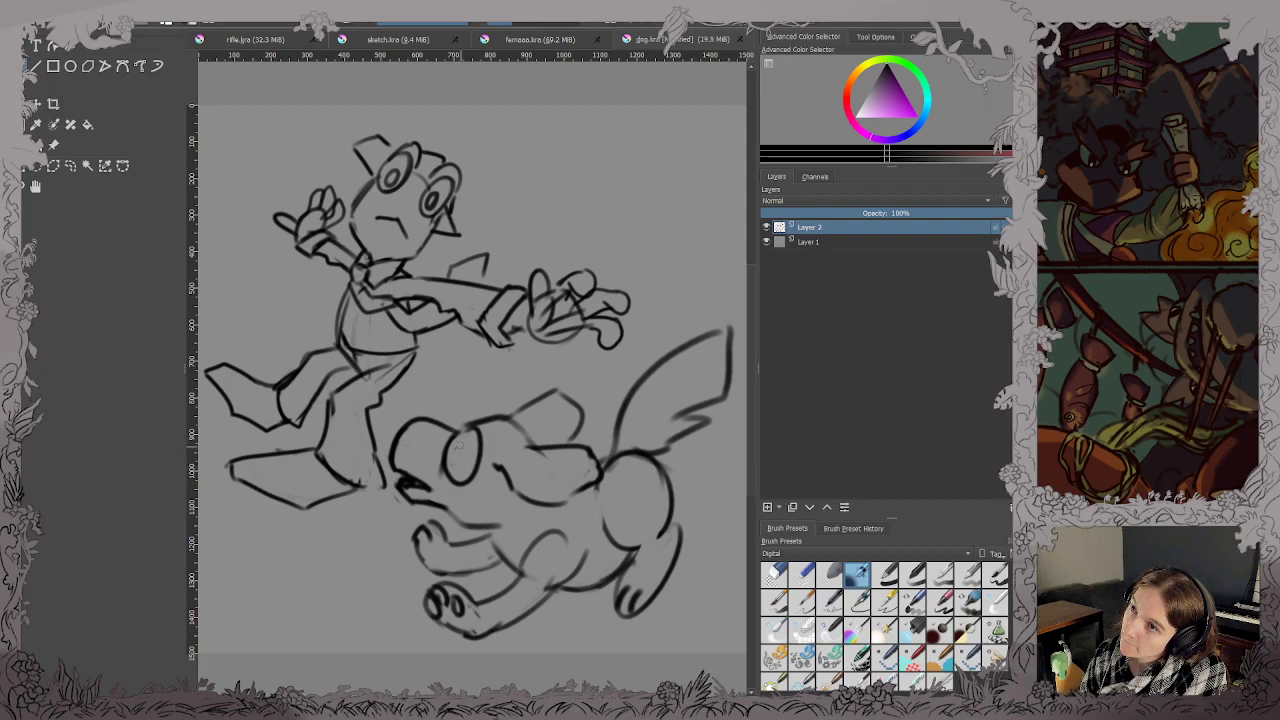
pyautogui.moveTo(458, 438)
pyautogui.mouseDown()
pyautogui.moveTo(458, 456)
pyautogui.moveTo(460, 437)
pyautogui.mouseUp()
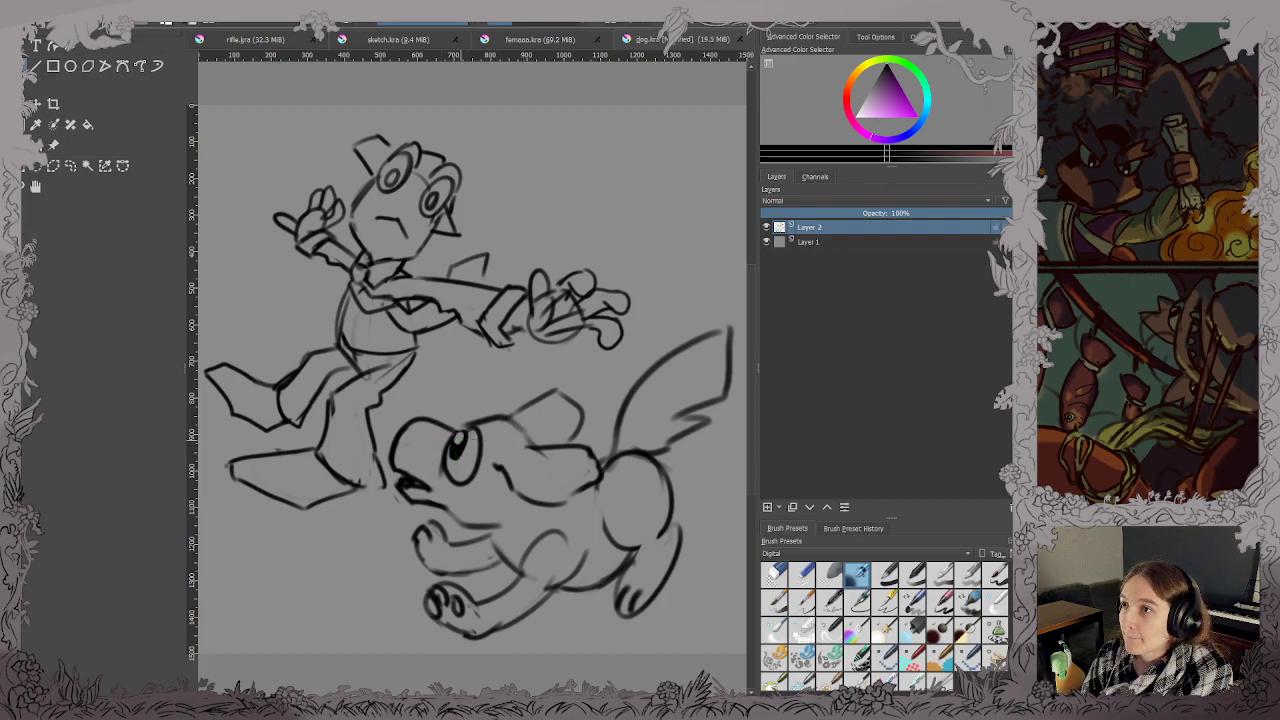
pyautogui.hotkey('ctrl', 's')
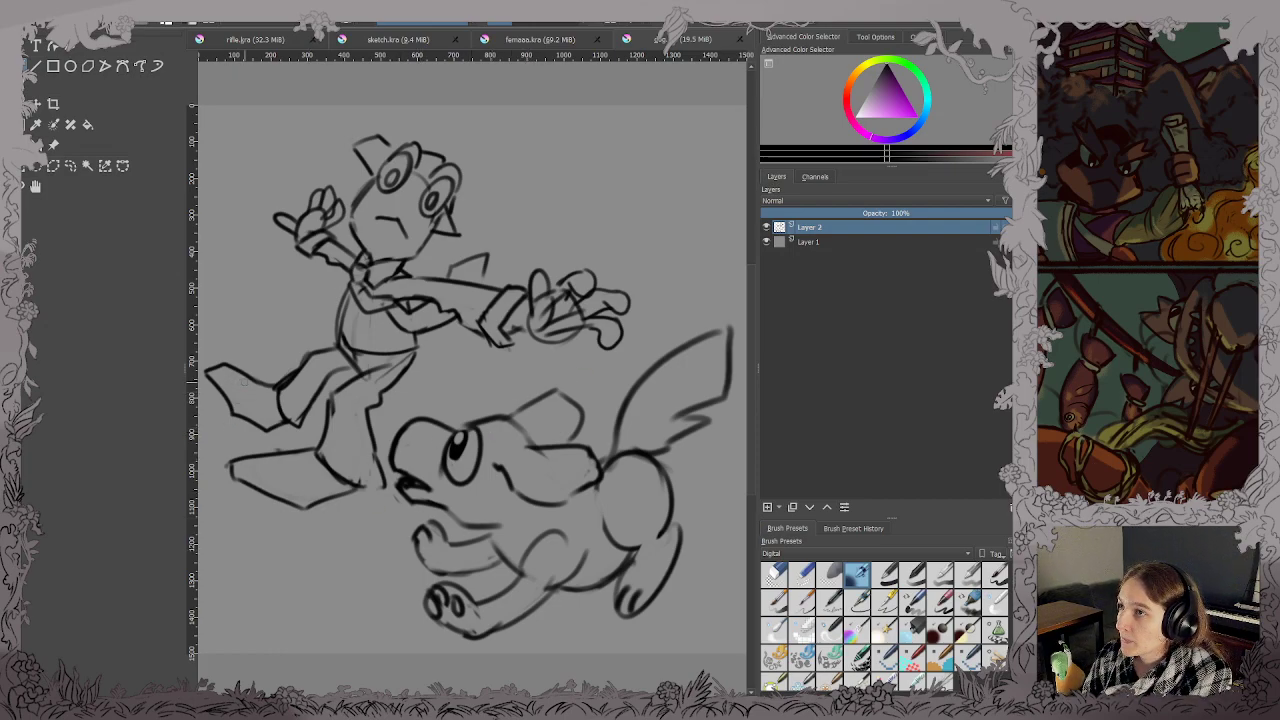
# Draw inner contour lines on both of the character's shoes and save the file.
pyautogui.click(262, 409)
pyautogui.moveTo(250, 378); pyautogui.dragTo(238, 414)
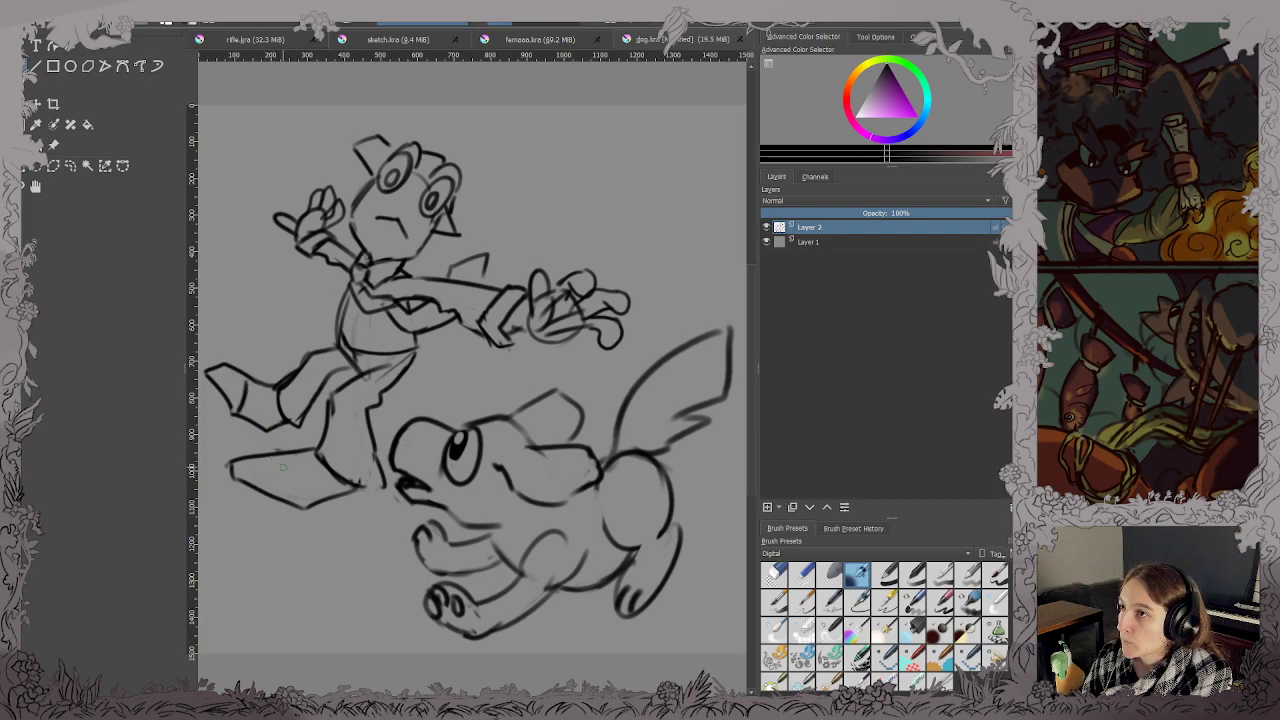
pyautogui.moveTo(270, 455)
pyautogui.mouseDown()
pyautogui.moveTo(289, 490)
pyautogui.moveTo(325, 460)
pyautogui.moveTo(298, 486)
pyautogui.moveTo(340, 478)
pyautogui.mouseUp()
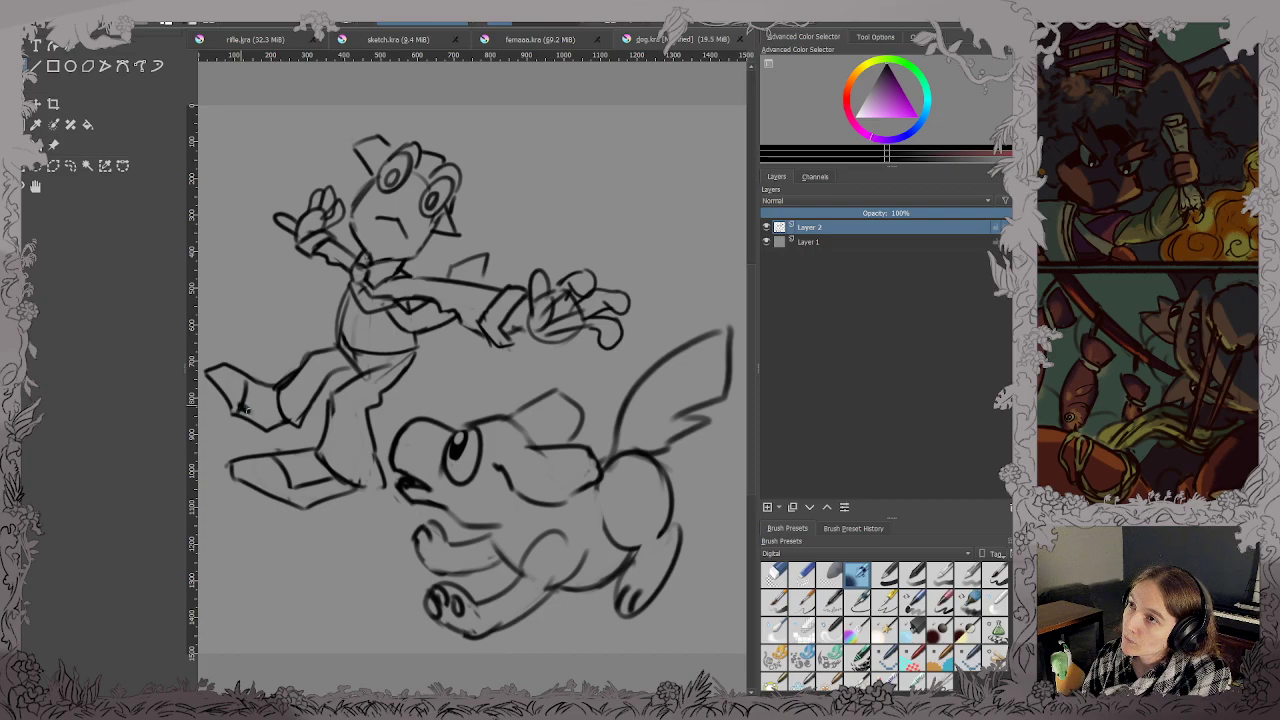
pyautogui.moveTo(252, 406); pyautogui.dragTo(290, 418)
pyautogui.hotkey('ctrl', 's')
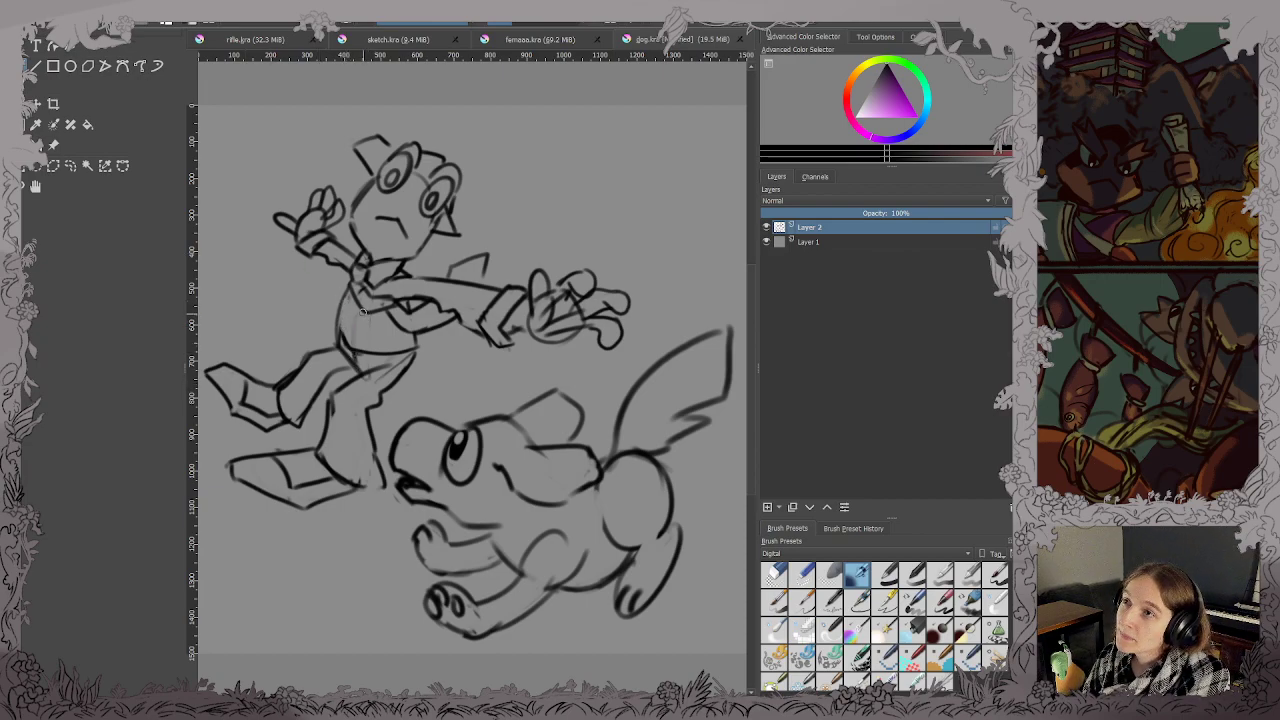
# Draw the side and curved lower edge of the character's vest at the waist and save the file.
pyautogui.moveTo(350, 316)
pyautogui.mouseDown()
pyautogui.moveTo(378, 337)
pyautogui.moveTo(340, 334)
pyautogui.moveTo(409, 344)
pyautogui.mouseUp()
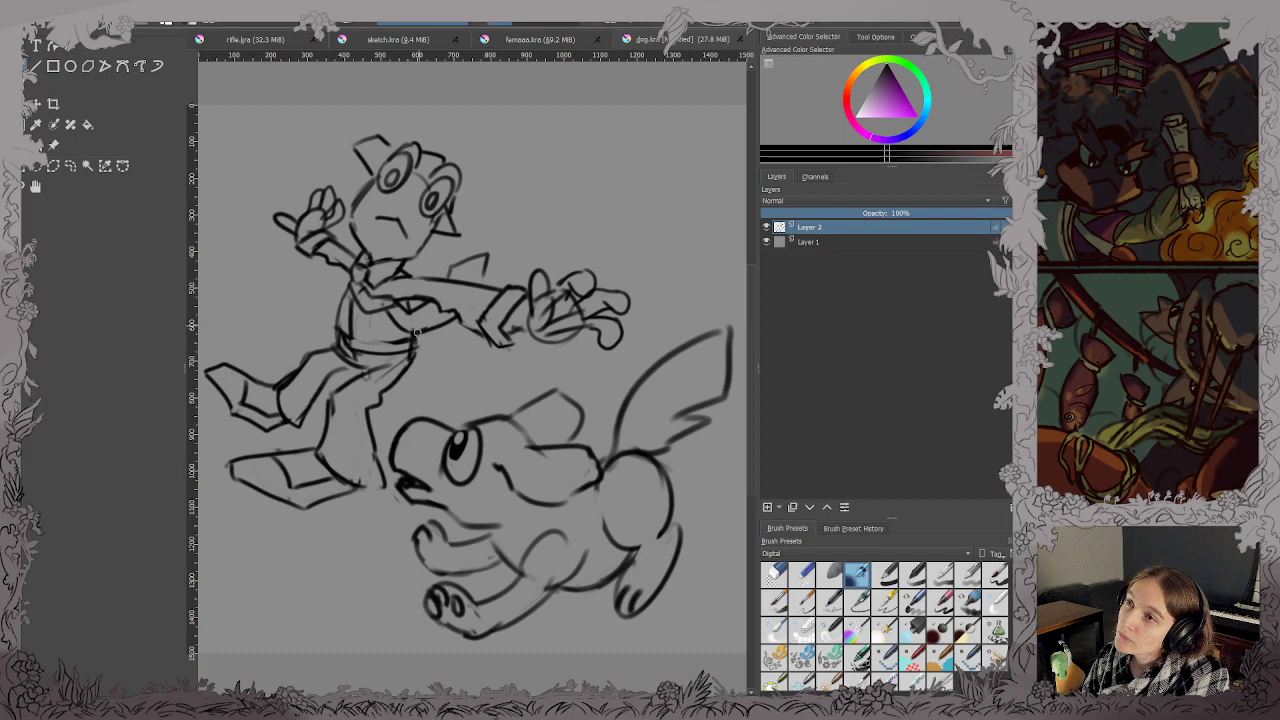
pyautogui.moveTo(348, 349); pyautogui.dragTo(410, 338)
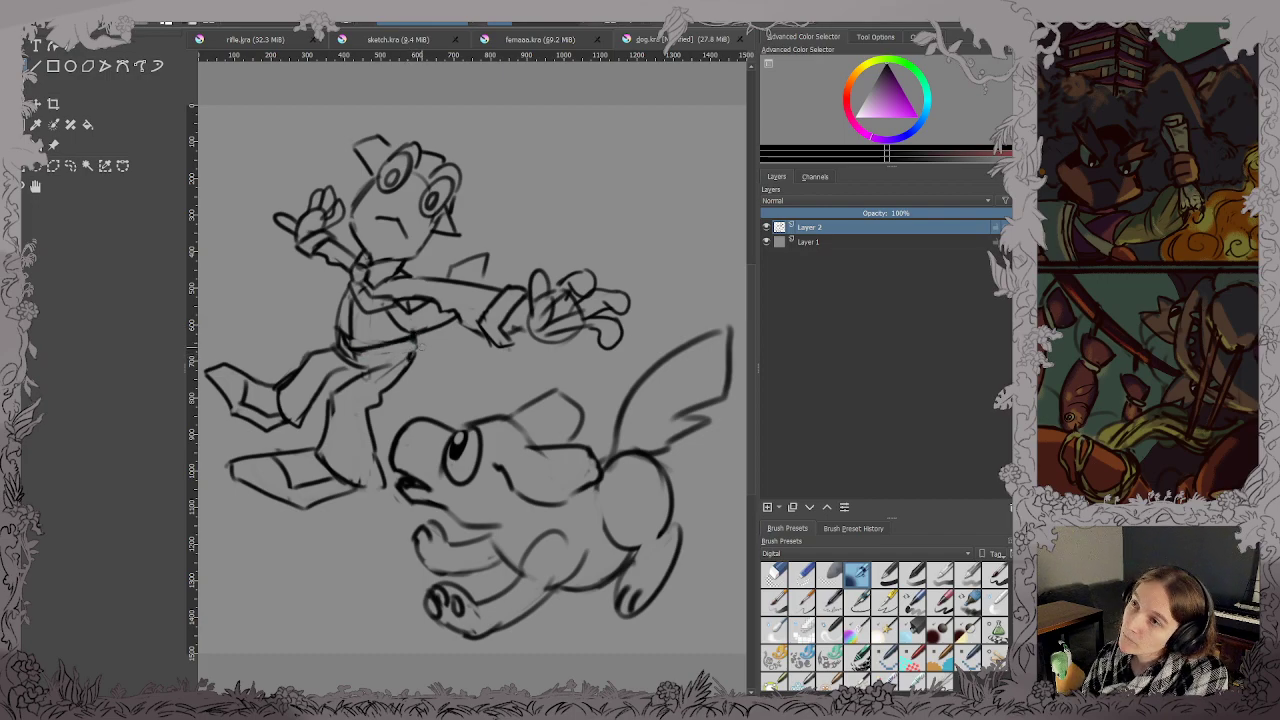
pyautogui.hotkey('ctrl', 's')
# Mirror the canvas view, redraw the palm and cuff of the character's outstretched hand, and save the file.
pyautogui.press('m')
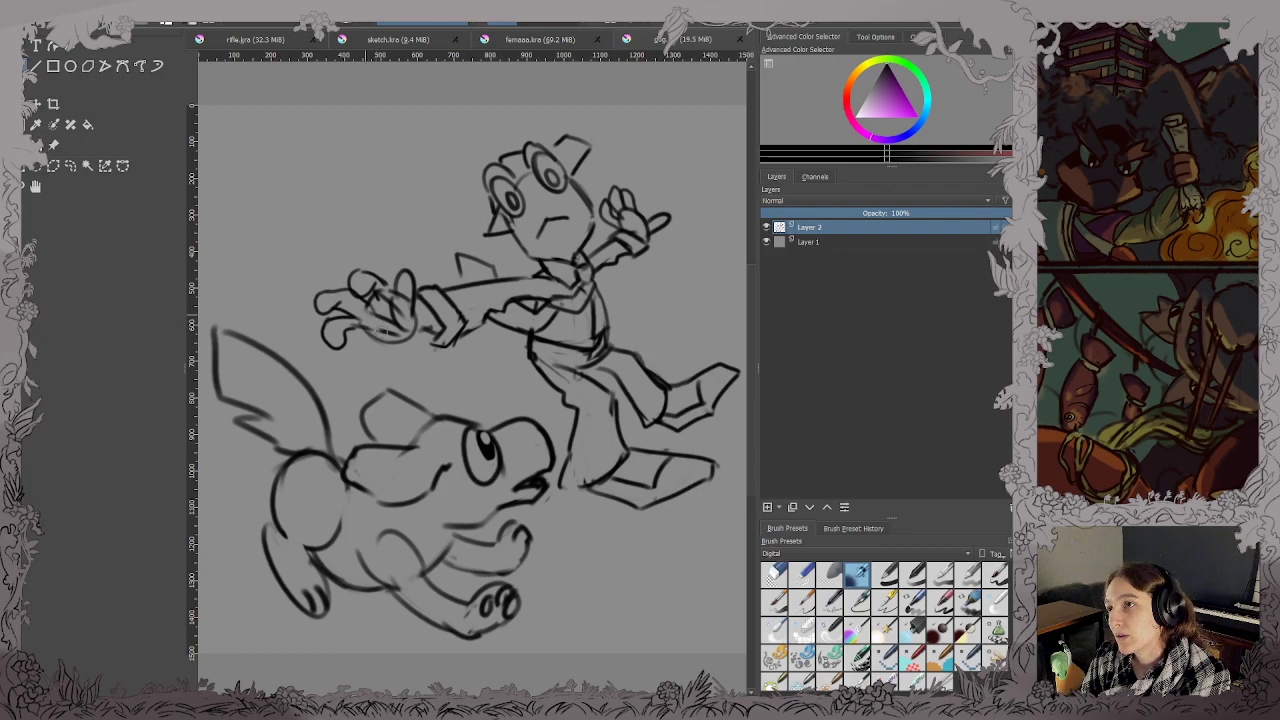
pyautogui.moveTo(393, 336)
pyautogui.mouseDown()
pyautogui.moveTo(405, 333)
pyautogui.moveTo(363, 328)
pyautogui.moveTo(380, 346)
pyautogui.moveTo(412, 342)
pyautogui.moveTo(414, 310)
pyautogui.moveTo(444, 325)
pyautogui.moveTo(426, 344)
pyautogui.moveTo(448, 330)
pyautogui.moveTo(426, 335)
pyautogui.mouseUp()
pyautogui.hotkey('ctrl', 's')
pyautogui.hotkey('ctrl', 's')
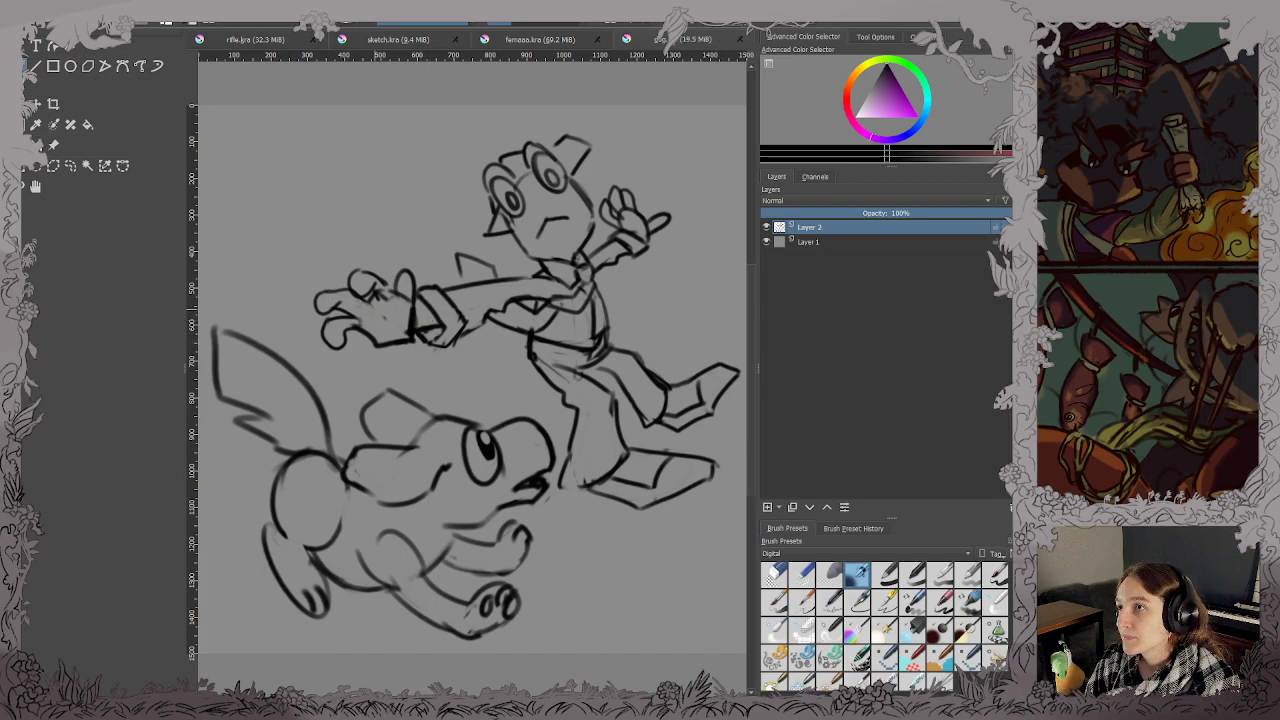
pyautogui.moveTo(341, 291)
pyautogui.mouseDown()
pyautogui.moveTo(322, 295)
pyautogui.moveTo(340, 290)
pyautogui.mouseUp()
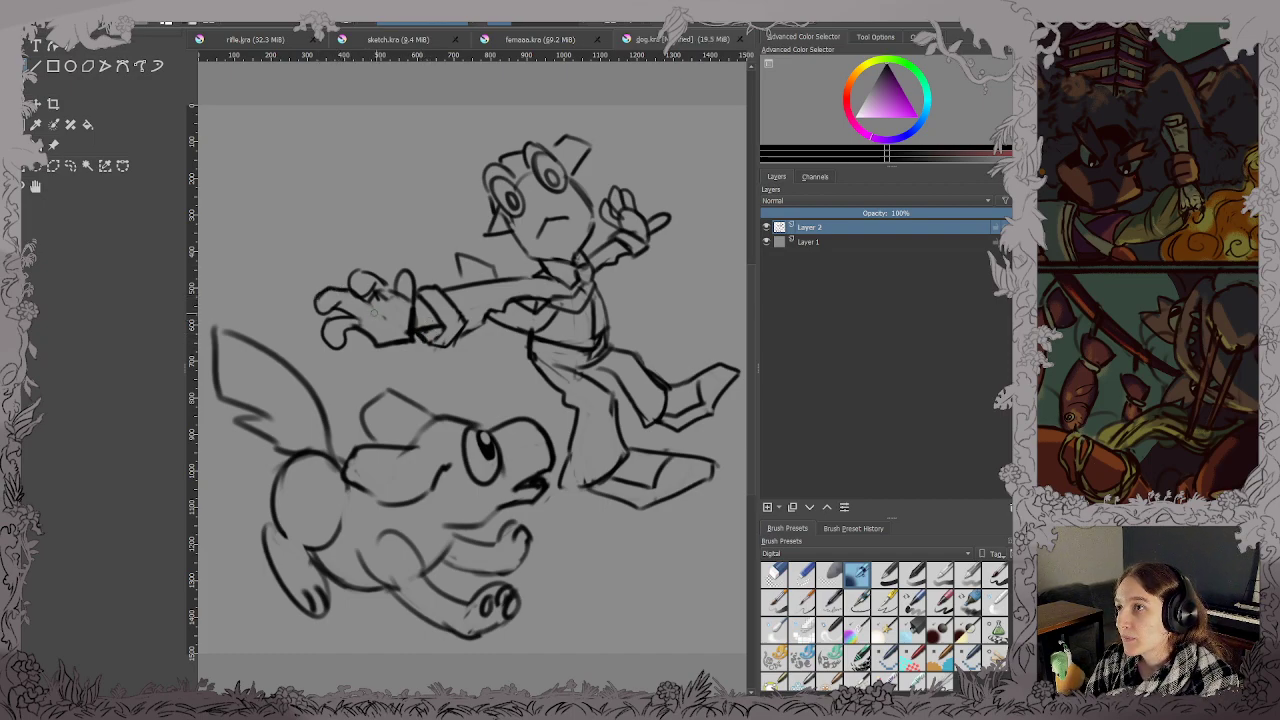
pyautogui.hotkey('ctrl', 's')
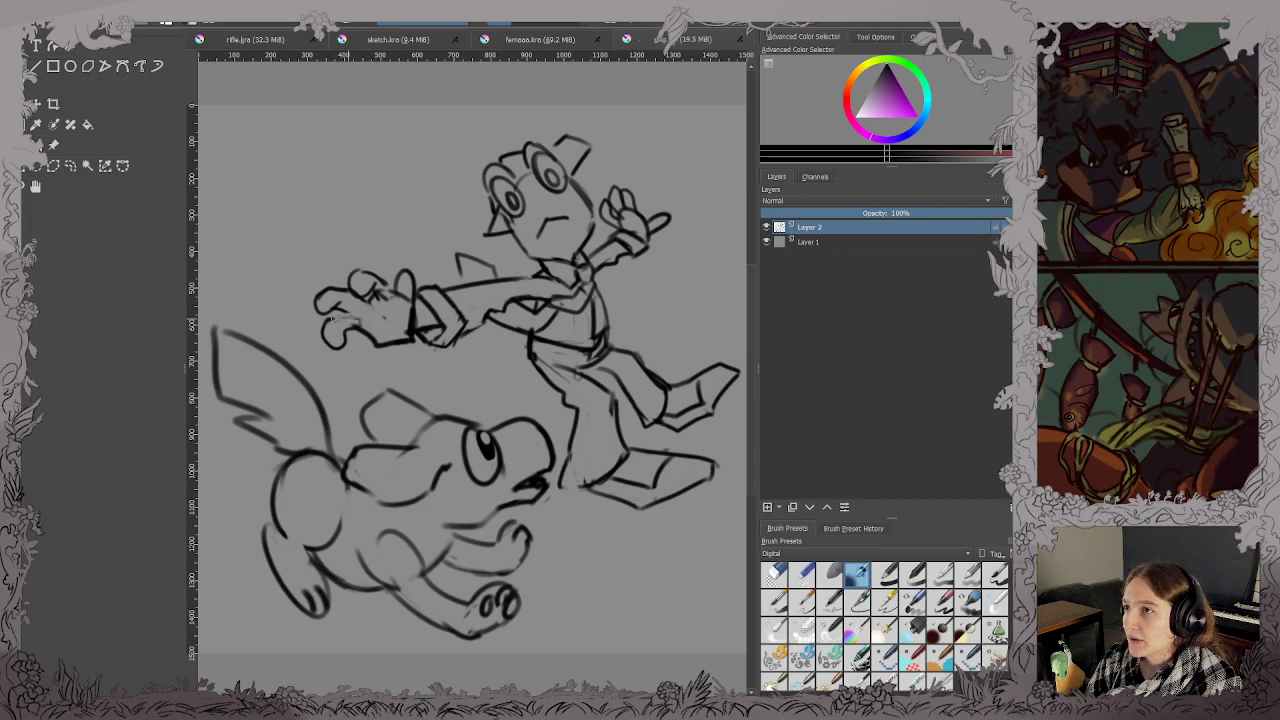
pyautogui.moveTo(352, 318); pyautogui.dragTo(334, 312)
pyautogui.hotkey('ctrl', 'z')
pyautogui.hotkey('ctrl', 'z')
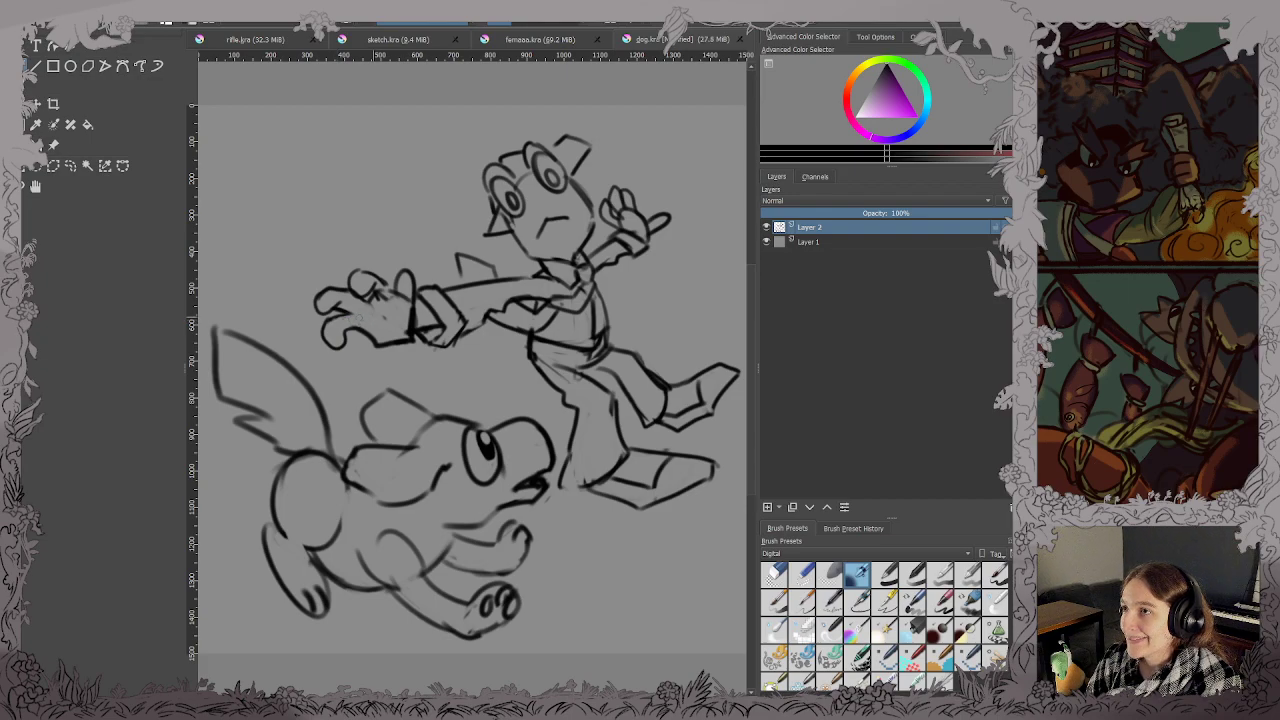
# Clean up the stray lines between the outstretched hand's fingers, redraw the knuckle edge, and add a thumb line across the palm.
pyautogui.moveTo(376, 295); pyautogui.dragTo(380, 296)
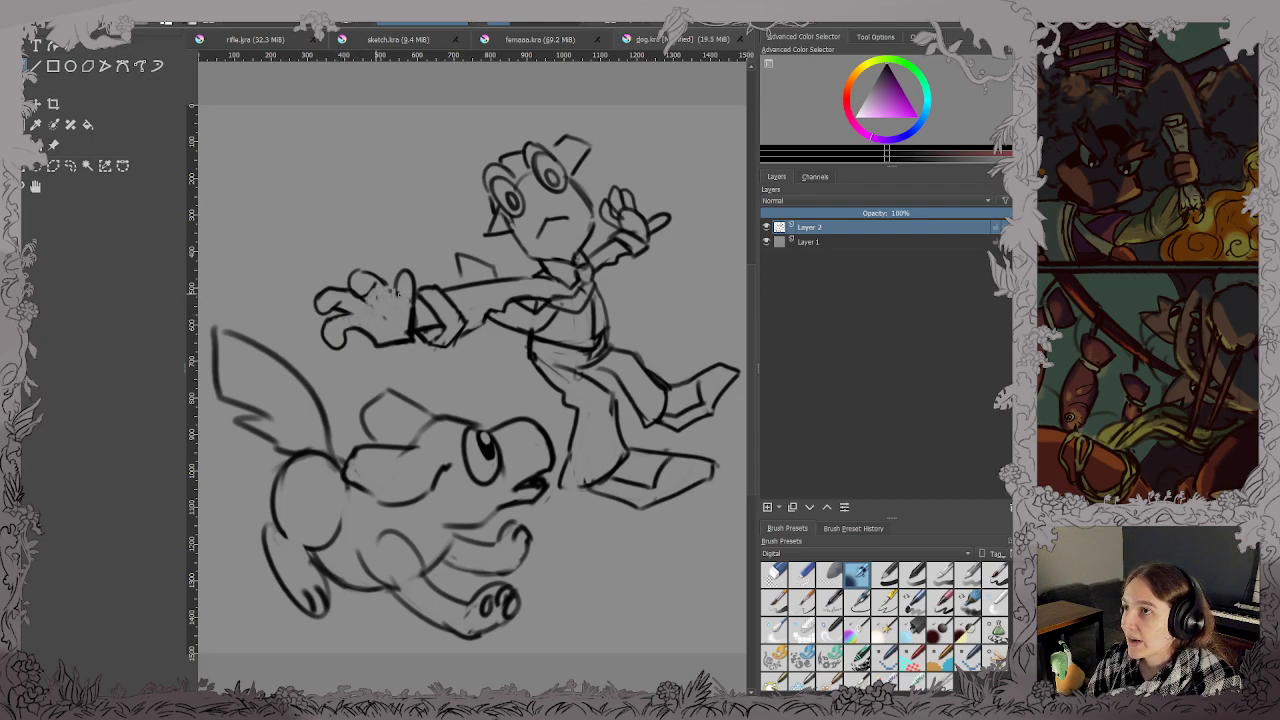
pyautogui.moveTo(384, 284)
pyautogui.mouseDown()
pyautogui.moveTo(394, 297)
pyautogui.moveTo(399, 283)
pyautogui.mouseUp()
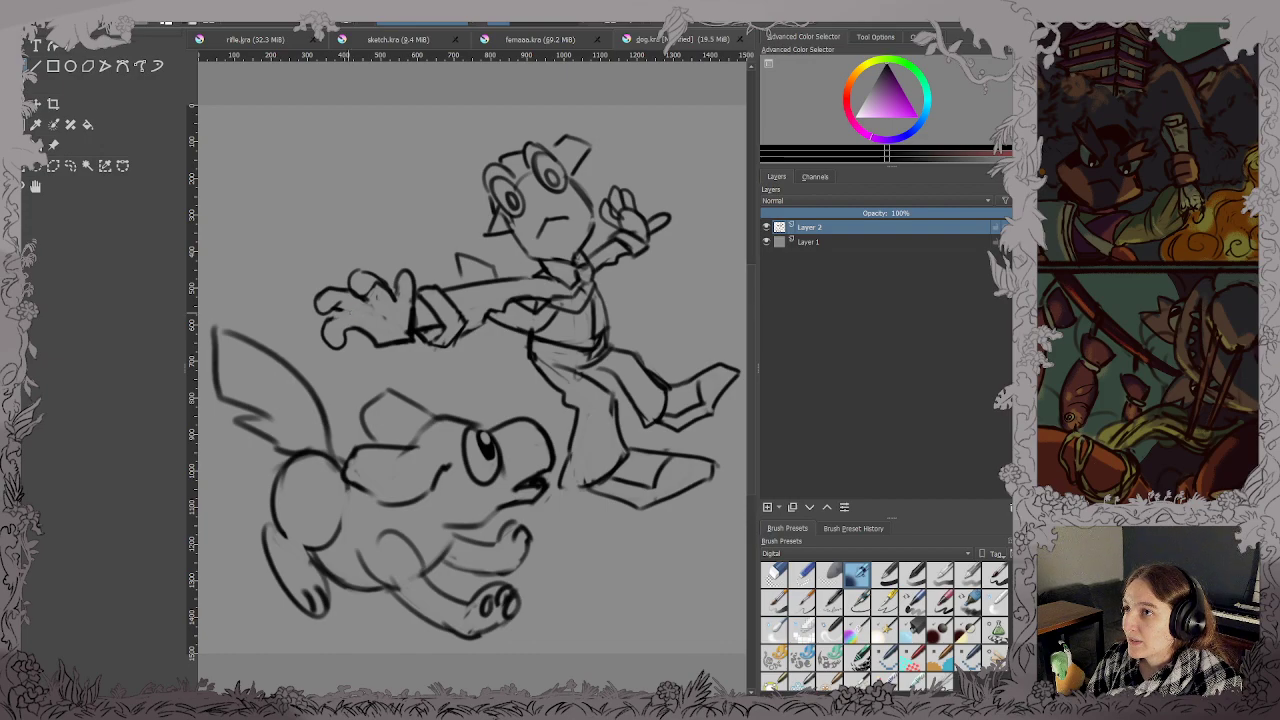
pyautogui.hotkey('ctrl', 's')
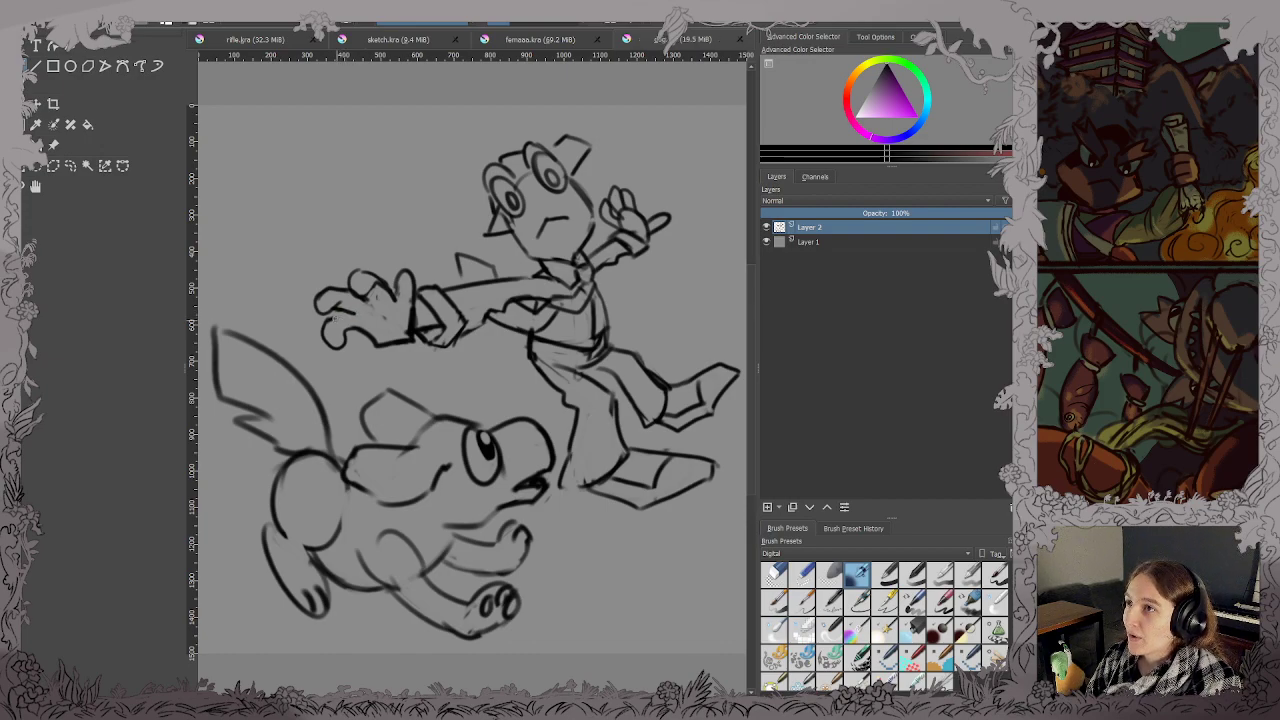
pyautogui.hotkey('ctrl', 'z')
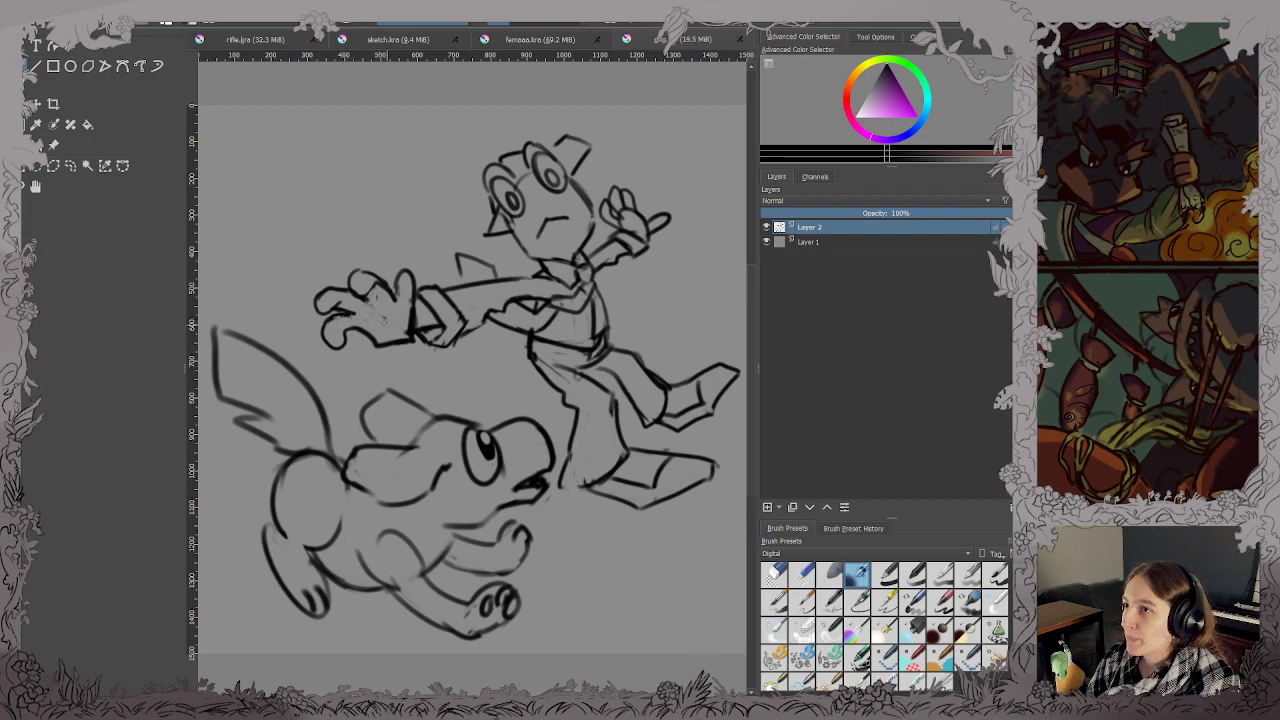
pyautogui.moveTo(374, 306); pyautogui.dragTo(386, 341)
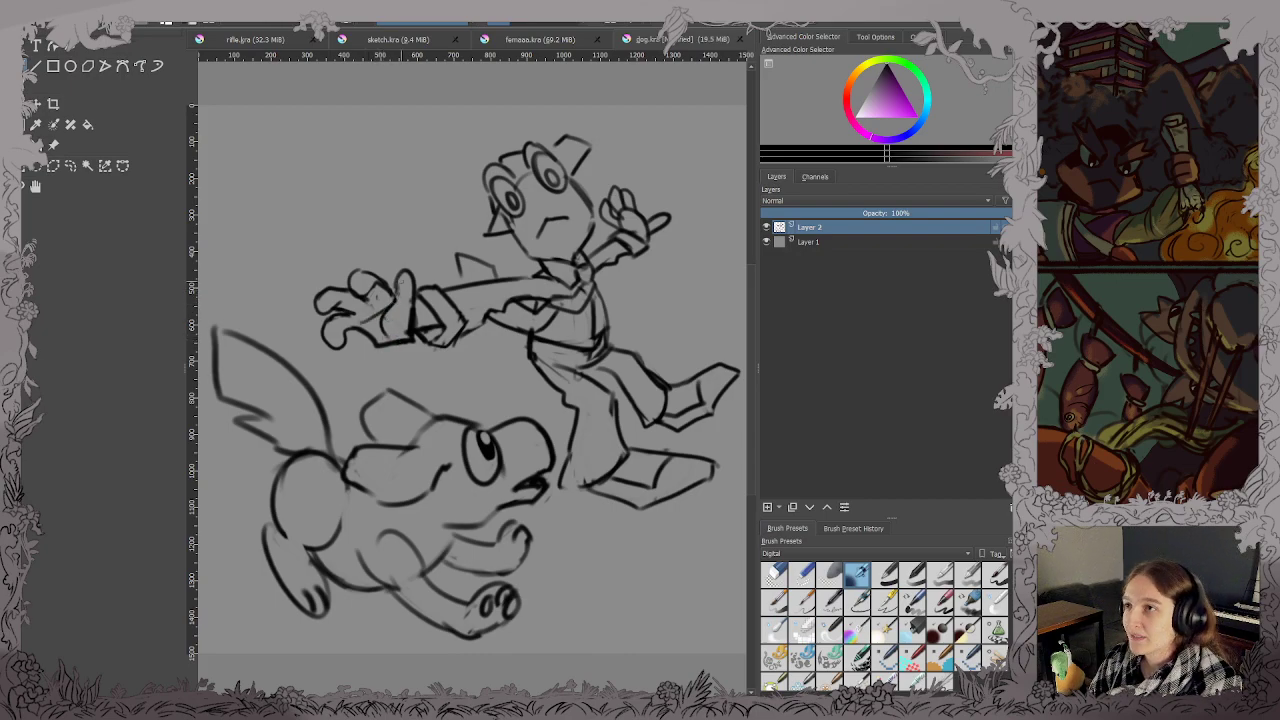
# Add a short line at the base of the fingers on the character's raised hand and save the file.
pyautogui.hotkey('ctrl', 's')
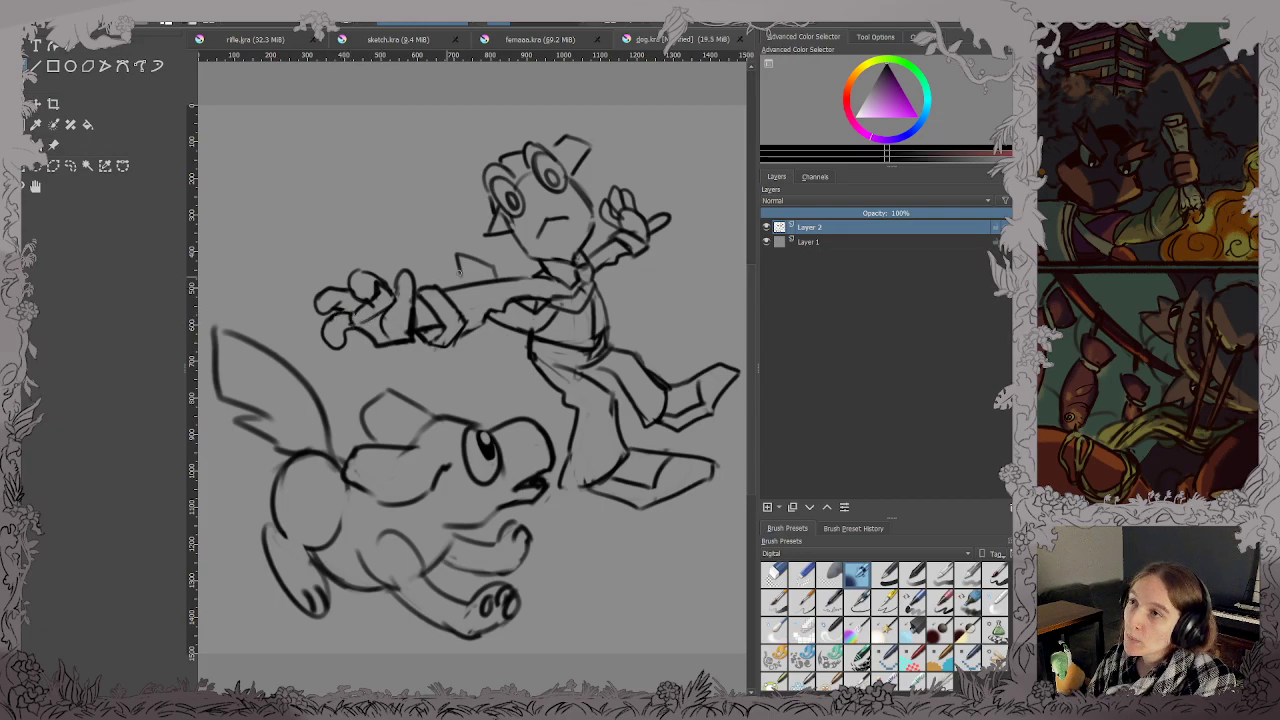
pyautogui.hotkey('ctrl', 's')
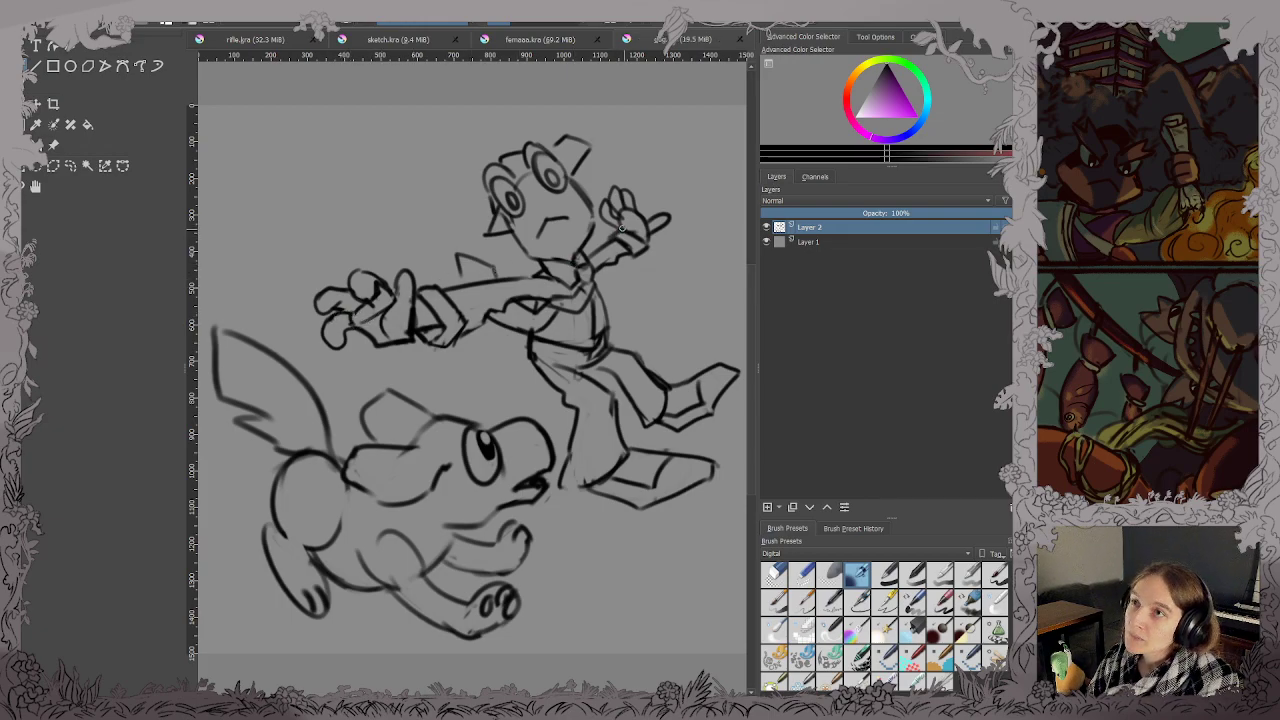
pyautogui.moveTo(630, 210); pyautogui.dragTo(636, 234)
pyautogui.hotkey('ctrl', 's')
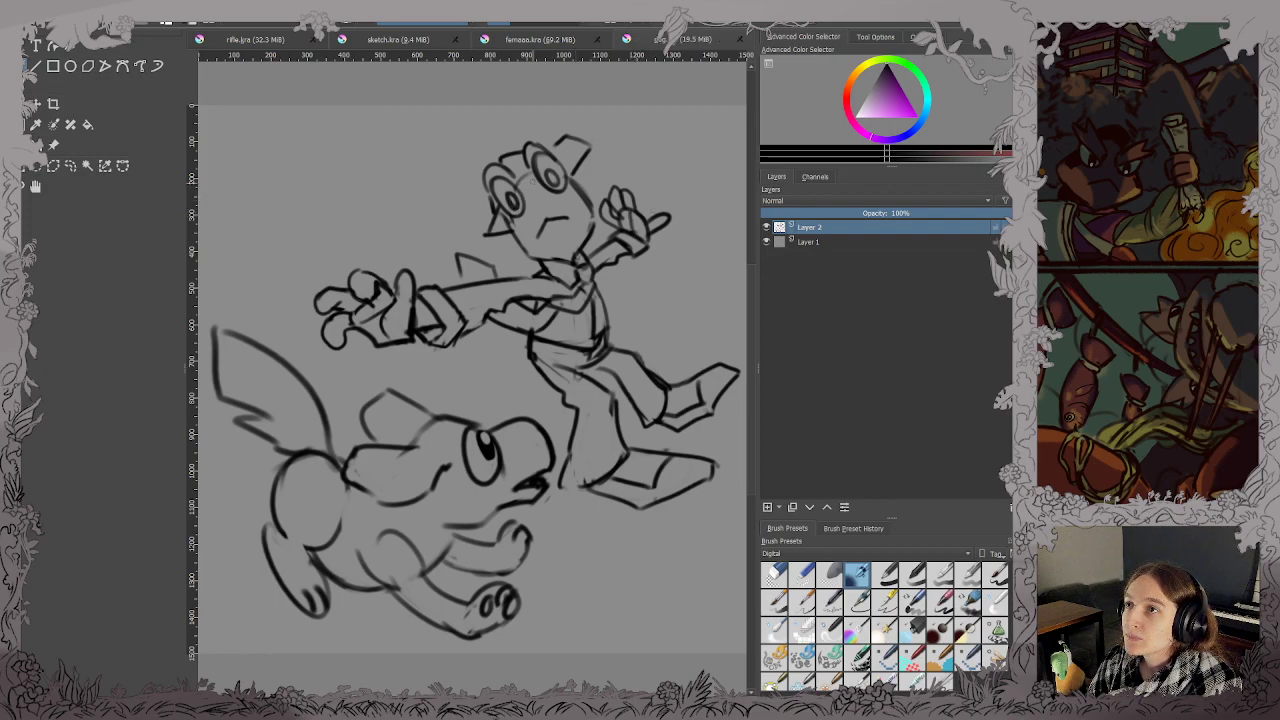
# Draw slanted upper lids across both of the character's eyes, redraw the frown as an open angular mouth, and save the file.
pyautogui.moveTo(516, 191); pyautogui.dragTo(528, 176)
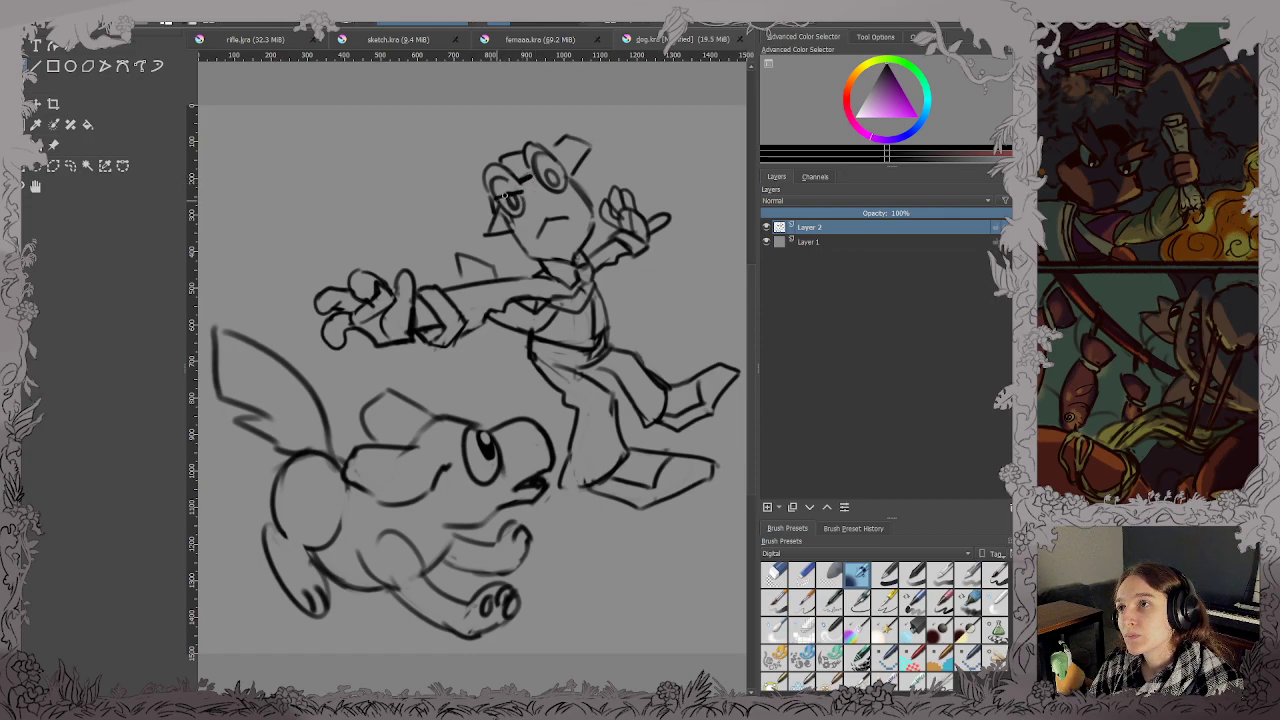
pyautogui.moveTo(545, 175); pyautogui.dragTo(557, 157)
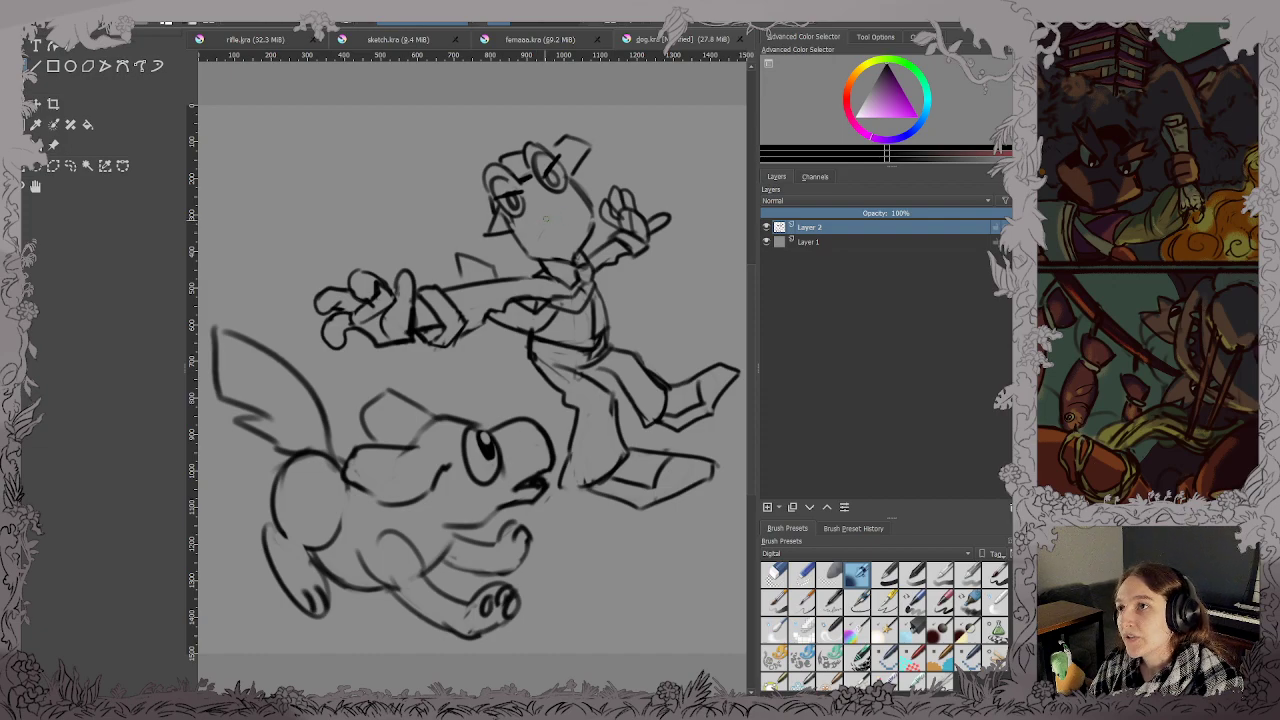
pyautogui.moveTo(546, 216)
pyautogui.mouseDown()
pyautogui.moveTo(535, 238)
pyautogui.moveTo(577, 214)
pyautogui.mouseUp()
pyautogui.hotkey('ctrl', 's')
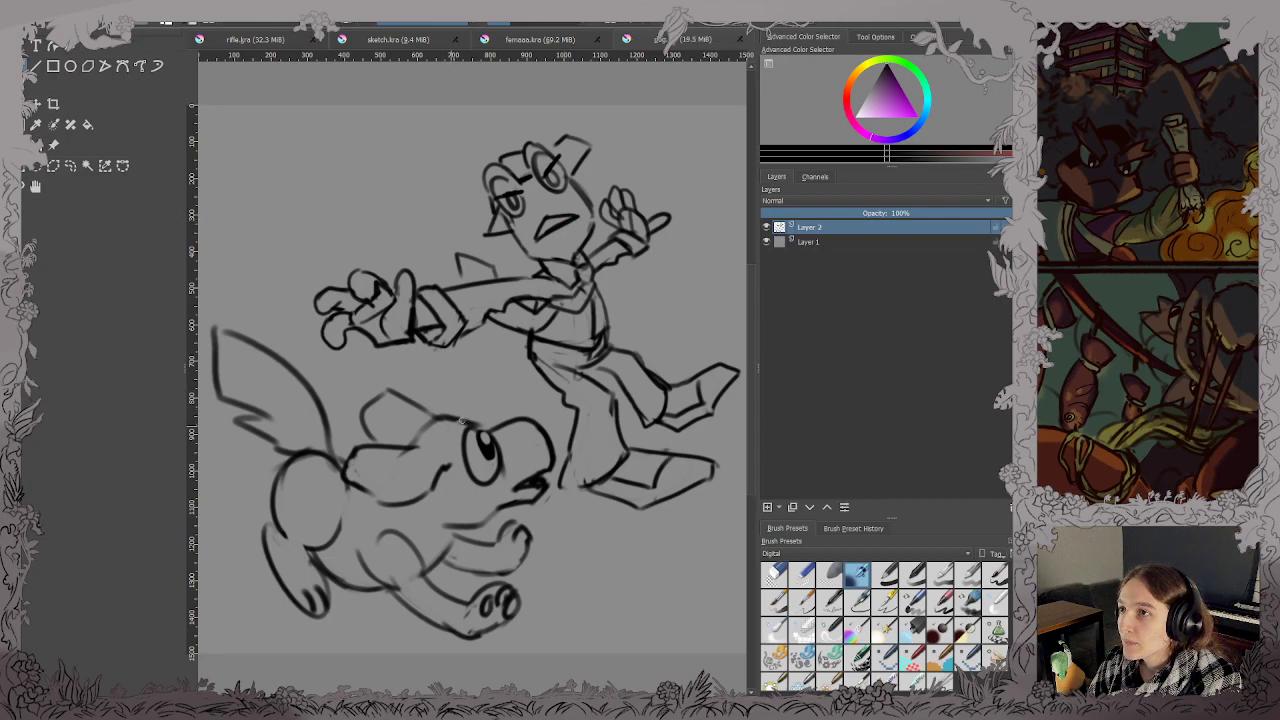
pyautogui.press('w')
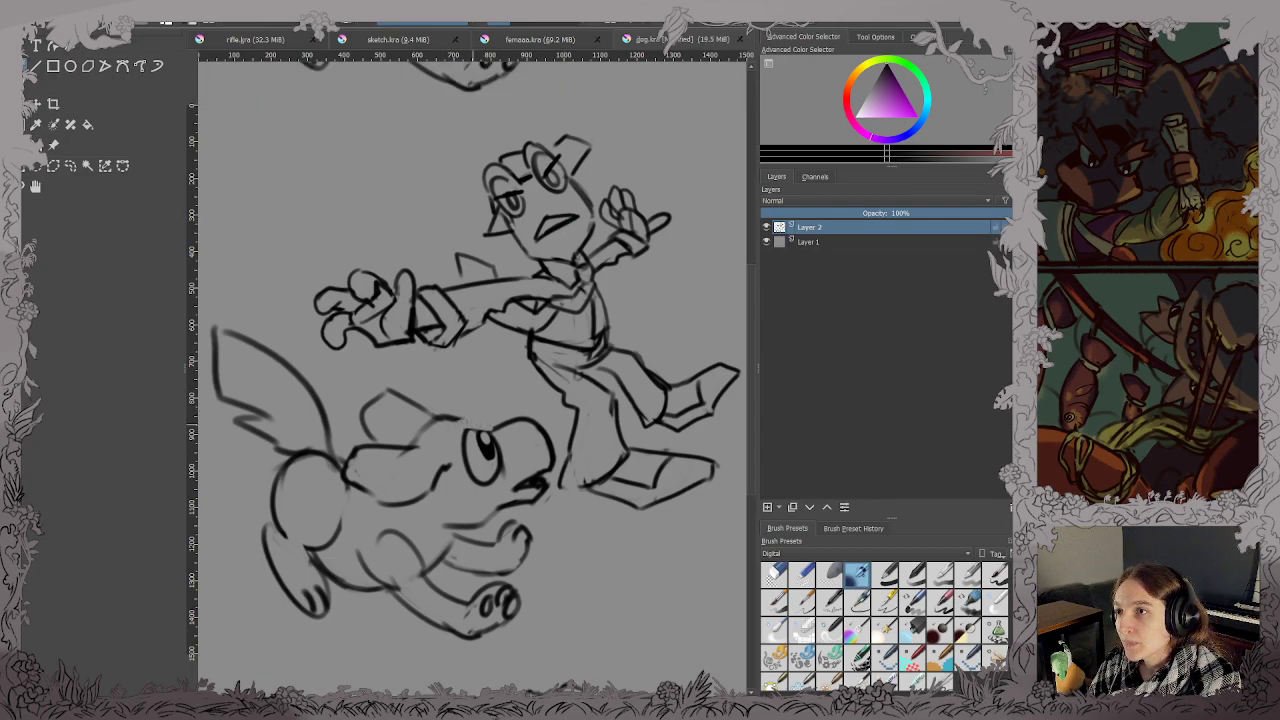
# Save the drawing and lower the opacity of sketch layer Layer 2 to 21%.
pyautogui.press('w')
pyautogui.moveTo(455, 420)
pyautogui.mouseDown()
pyautogui.moveTo(475, 422)
pyautogui.moveTo(492, 456)
pyautogui.mouseUp()
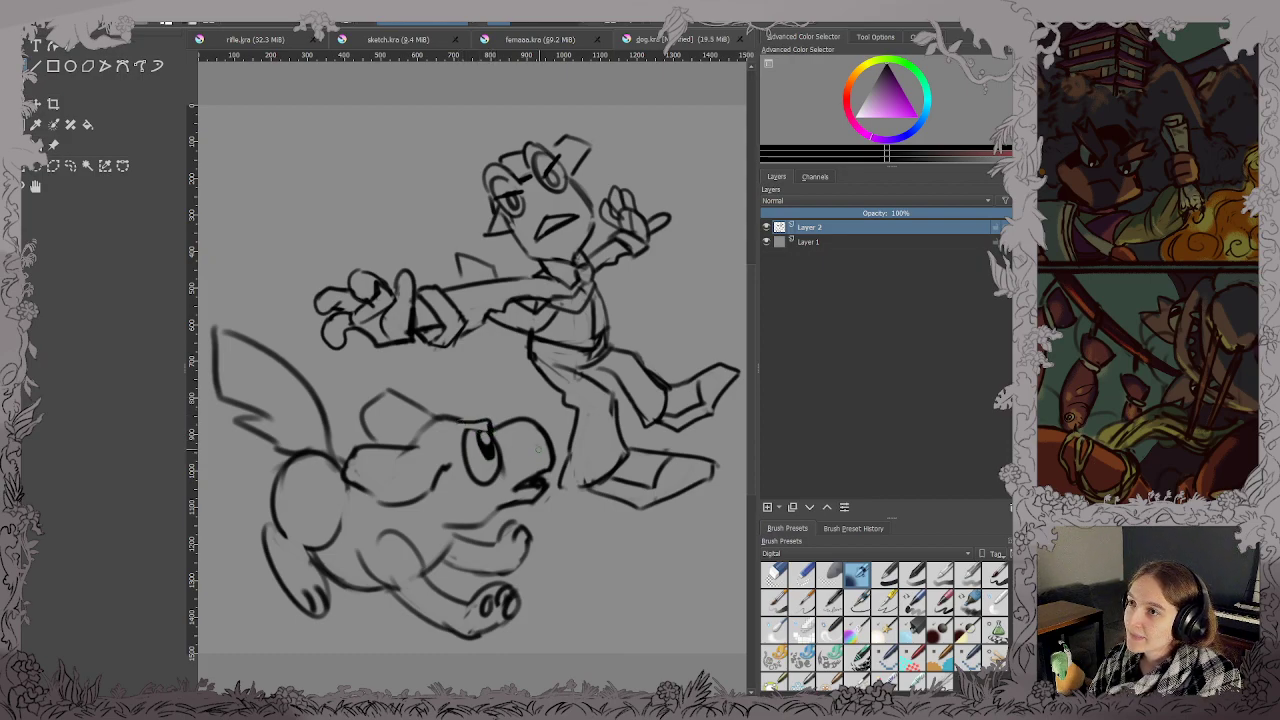
pyautogui.hotkey('ctrl', 's')
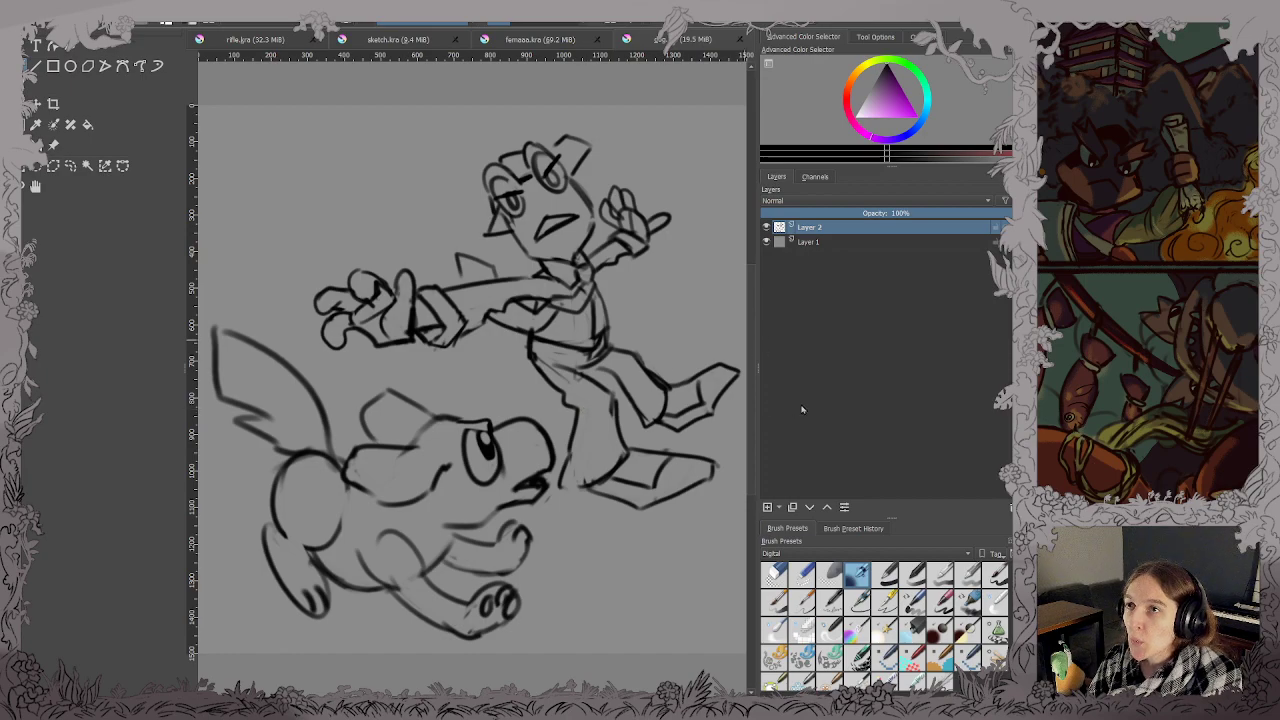
pyautogui.click(813, 213)
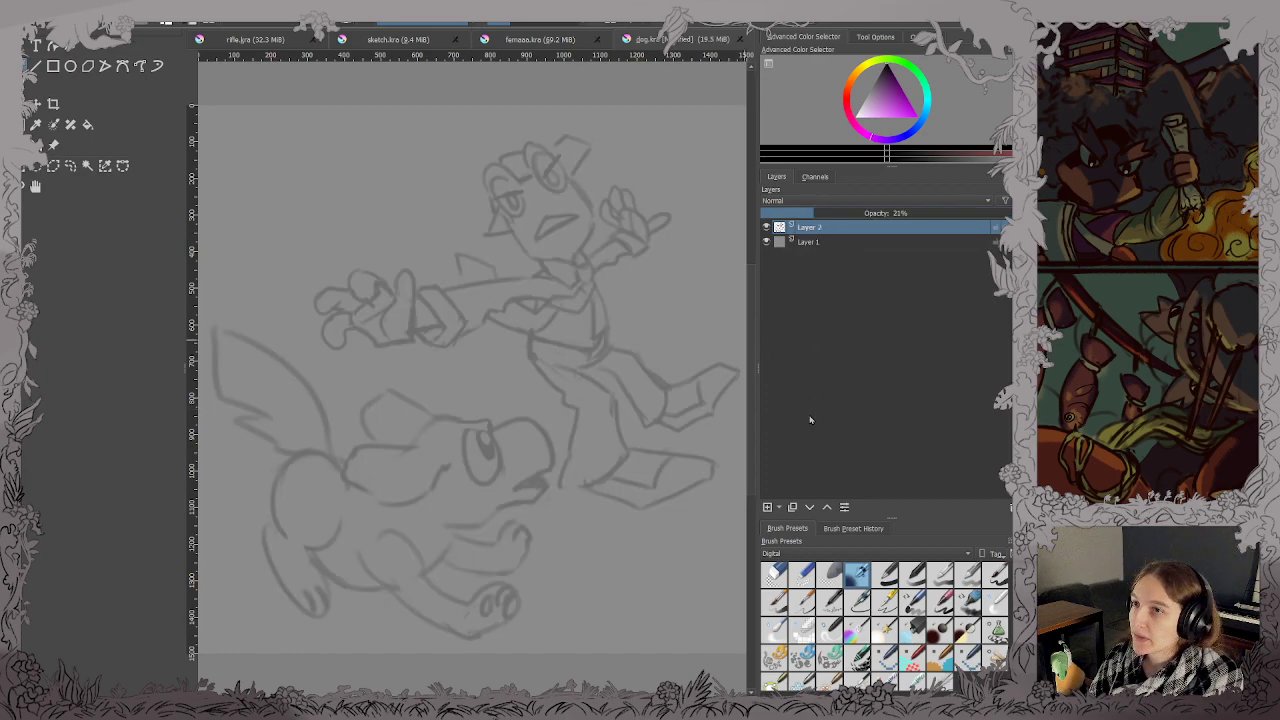
# Add a new layer above the faded sketch, choose an inking brush from the Sketch presets, and save the file.
pyautogui.click(767, 507)
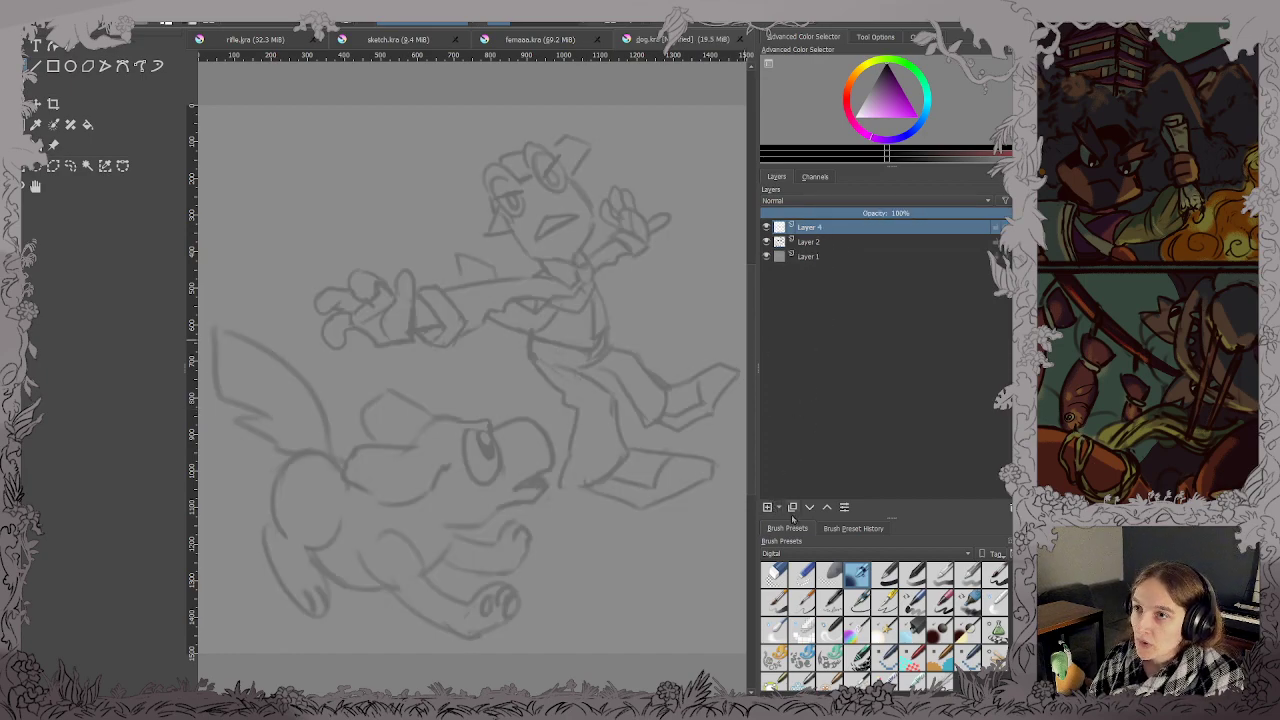
pyautogui.click(782, 629)
pyautogui.click(939, 632)
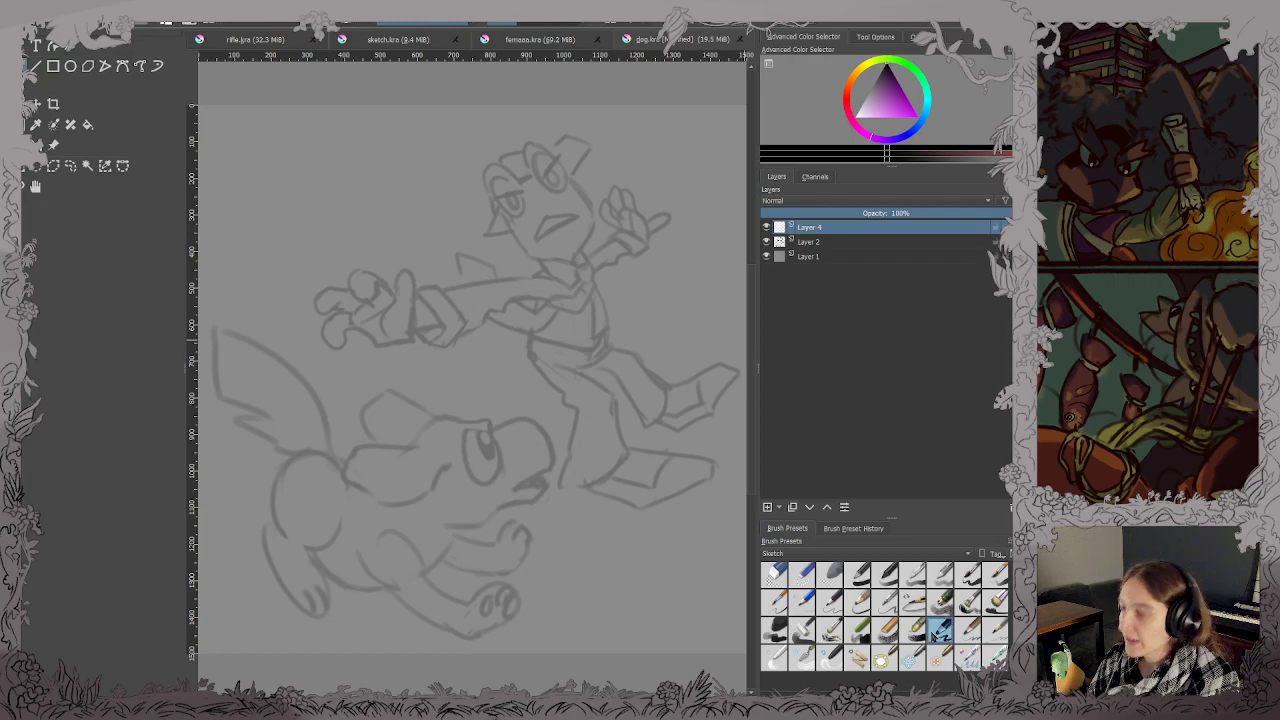
pyautogui.hotkey('ctrl', 's')
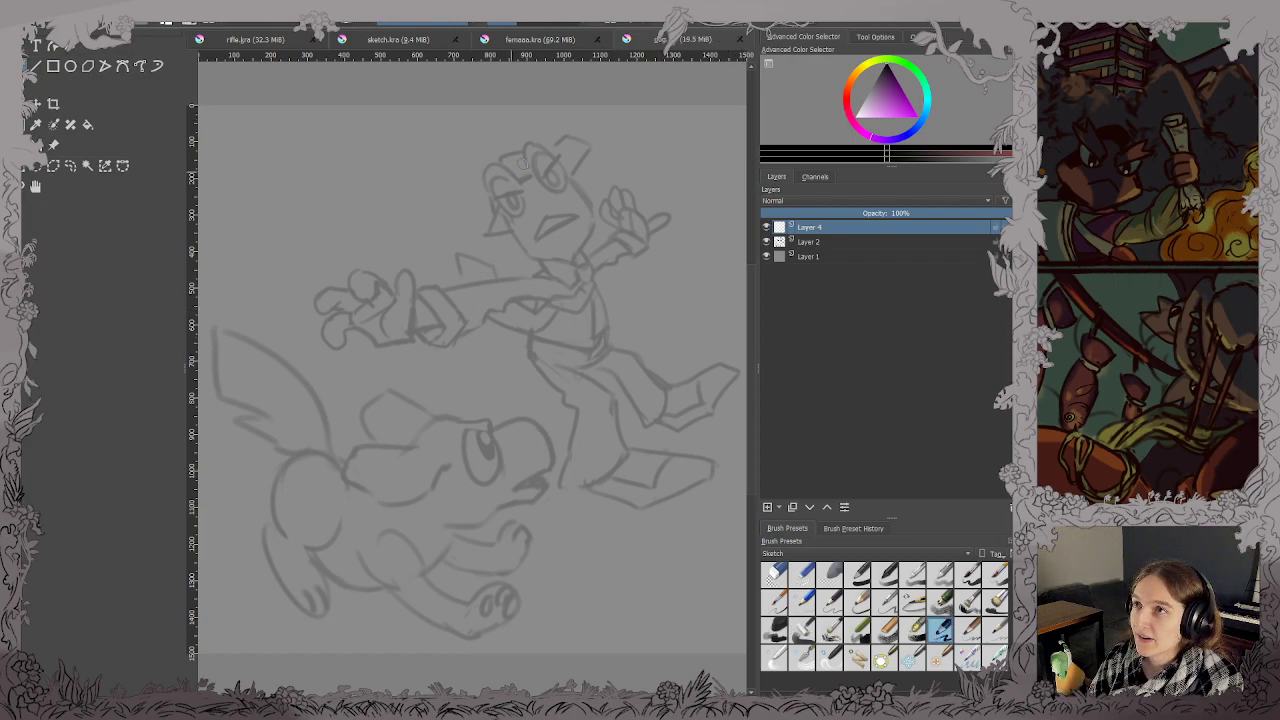
# Rename the new line art layer as la and save the file.
pyautogui.scroll(2, 570, 242)
pyautogui.doubleClick(809, 227)
pyautogui.write('la')
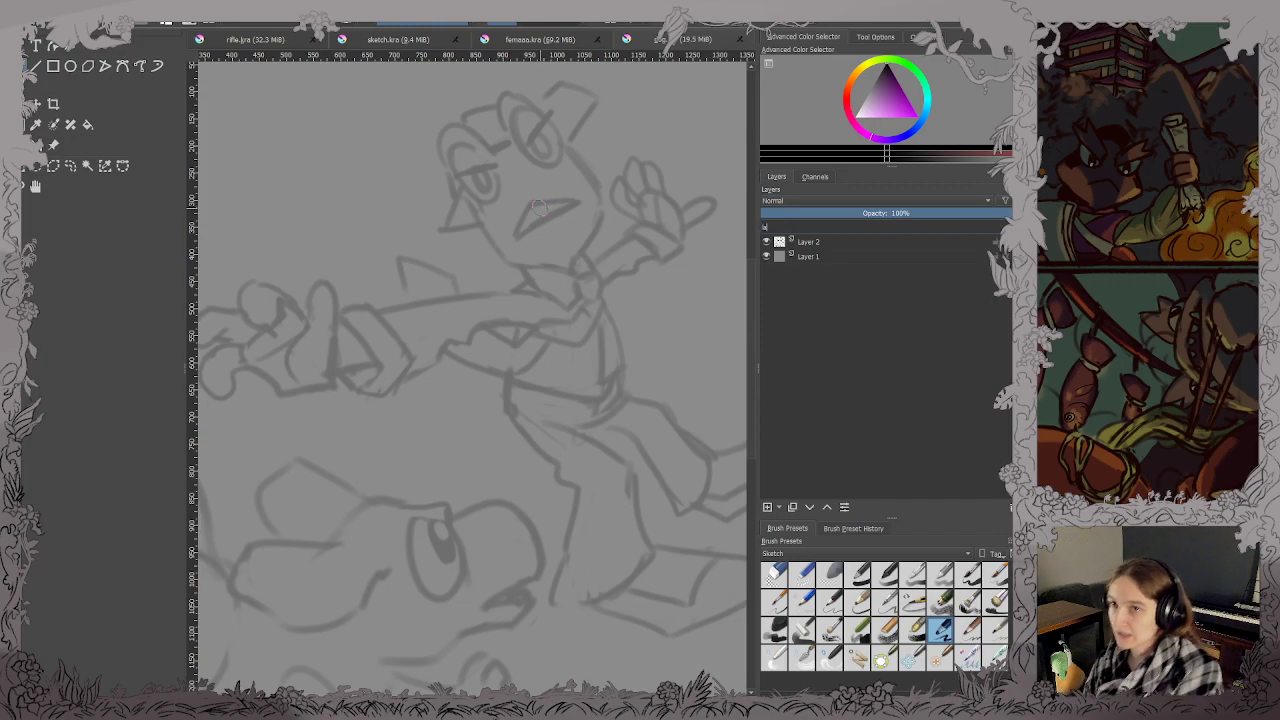
pyautogui.press('Return')
pyautogui.hotkey('ctrl', 's')
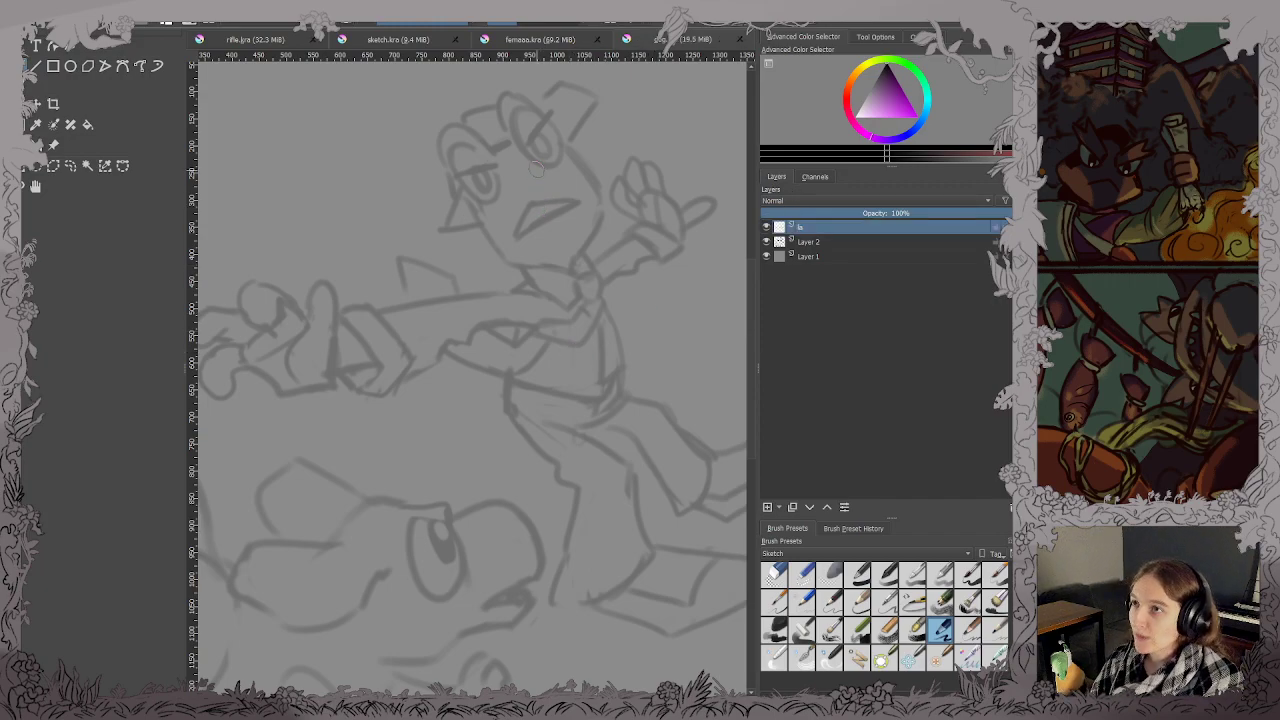
# Ink the standing character's lower eye as a tilted oval with an eyelid line across its middle.
pyautogui.scroll(4, 535, 170)
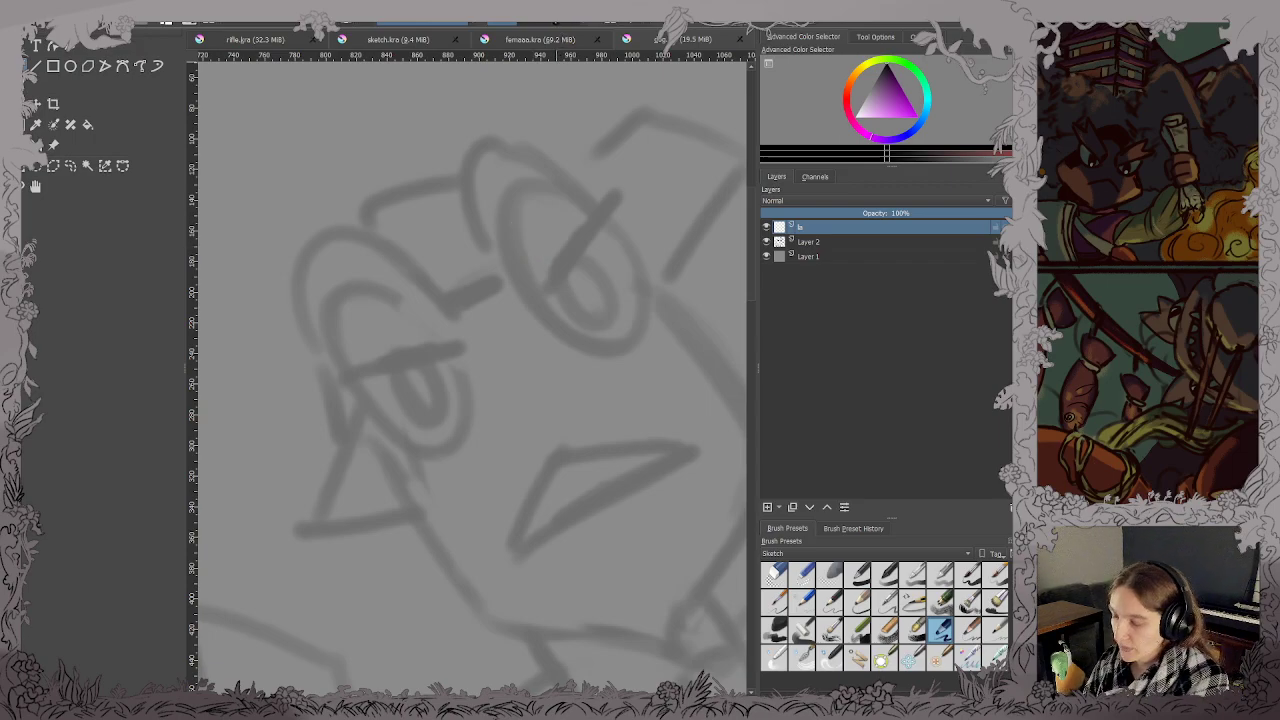
pyautogui.scroll(2, 324, 284)
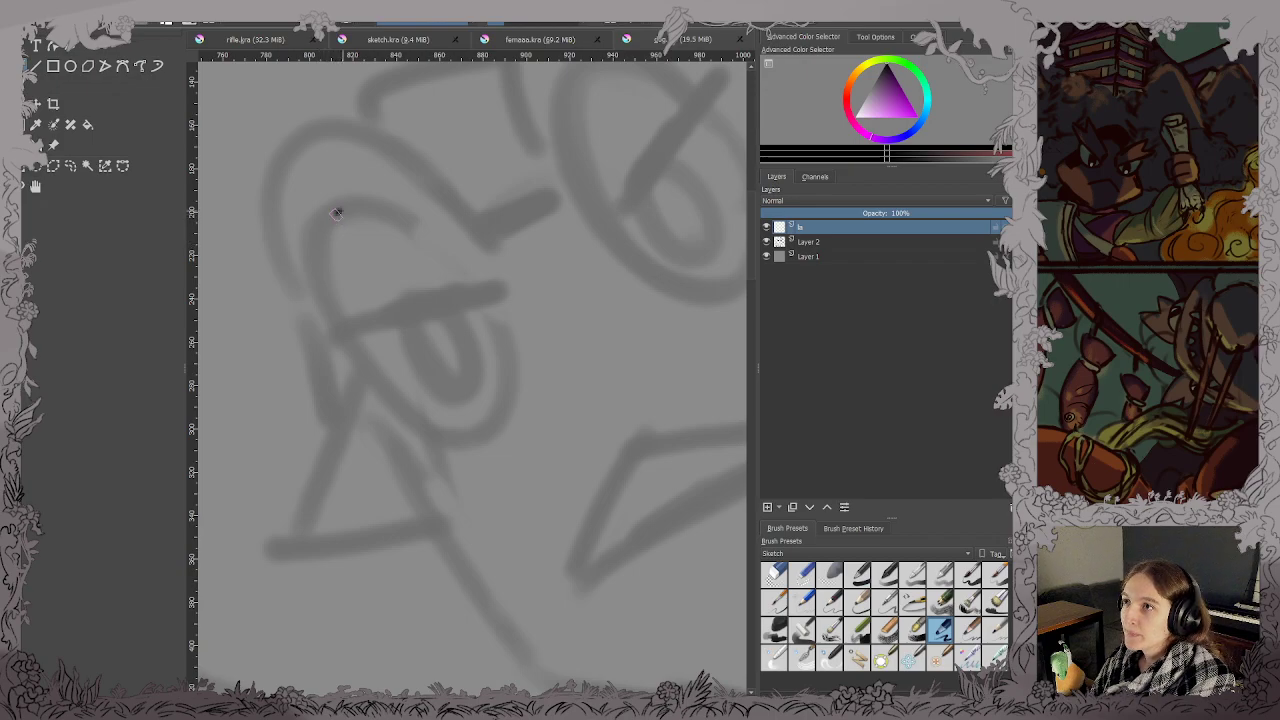
pyautogui.moveTo(338, 210)
pyautogui.mouseDown()
pyautogui.moveTo(315, 255)
pyautogui.moveTo(344, 348)
pyautogui.mouseUp()
pyautogui.hotkey('ctrl', 'z')
pyautogui.moveTo(346, 212)
pyautogui.mouseDown()
pyautogui.moveTo(324, 258)
pyautogui.moveTo(335, 309)
pyautogui.moveTo(394, 400)
pyautogui.moveTo(426, 428)
pyautogui.moveTo(468, 436)
pyautogui.moveTo(498, 414)
pyautogui.moveTo(502, 334)
pyautogui.moveTo(451, 247)
pyautogui.moveTo(356, 209)
pyautogui.moveTo(326, 250)
pyautogui.mouseUp()
pyautogui.moveTo(345, 334); pyautogui.dragTo(484, 305)
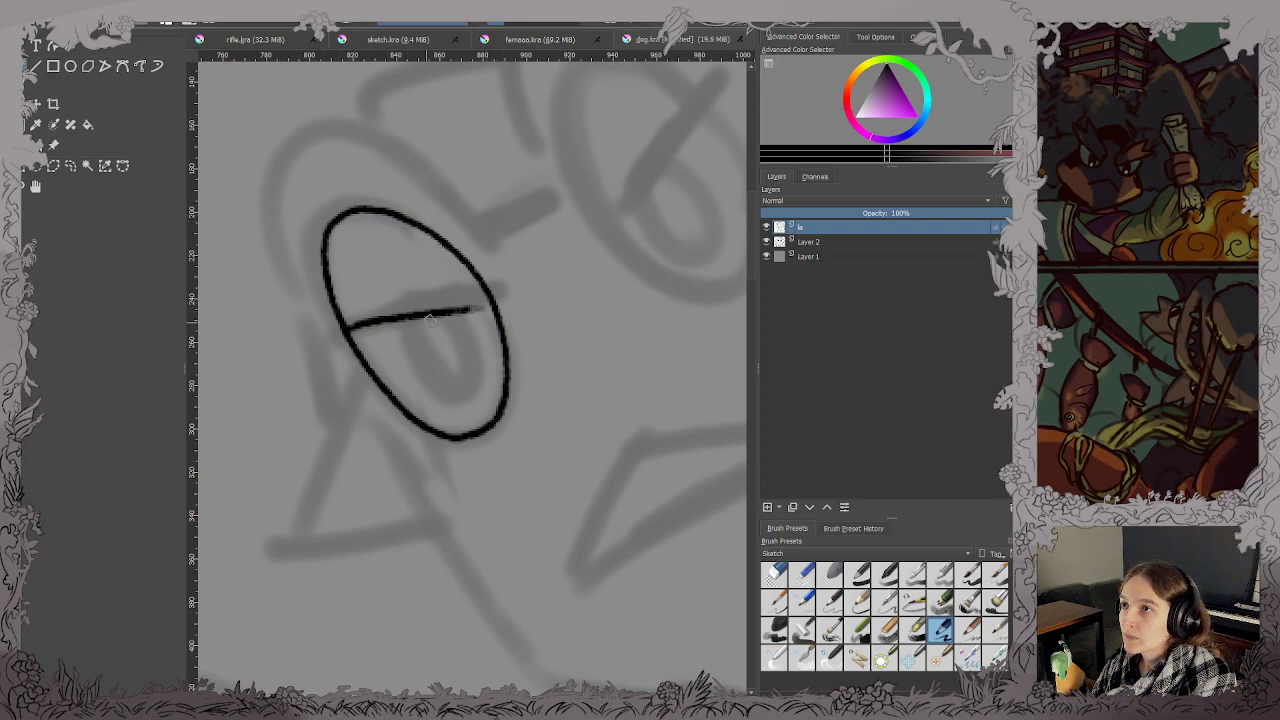
pyautogui.hotkey('ctrl', 'z')
pyautogui.moveTo(350, 334)
pyautogui.mouseDown()
pyautogui.moveTo(517, 300)
pyautogui.moveTo(449, 443)
pyautogui.mouseUp()
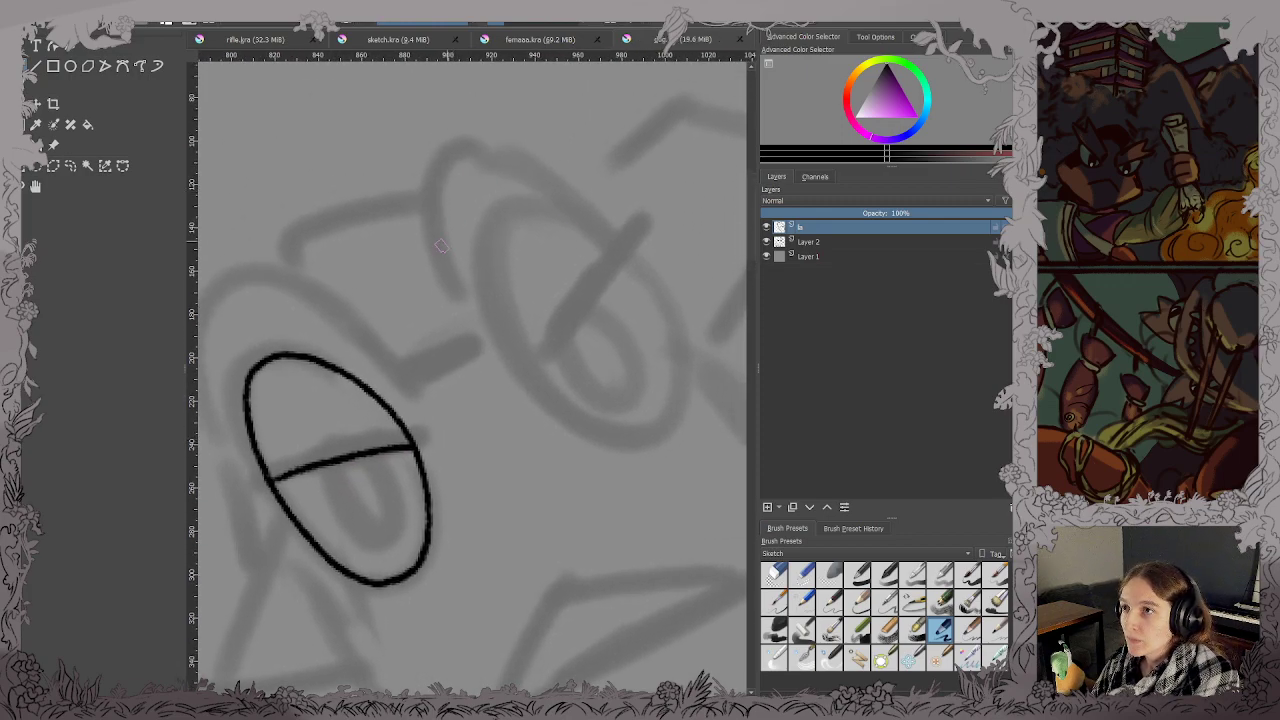
# Ink the character's upper eye as a tilted oval with a steep eyelid line, and save the drawing.
pyautogui.moveTo(501, 213)
pyautogui.mouseDown()
pyautogui.moveTo(481, 277)
pyautogui.moveTo(494, 326)
pyautogui.moveTo(541, 402)
pyautogui.moveTo(630, 446)
pyautogui.moveTo(671, 432)
pyautogui.moveTo(678, 362)
pyautogui.moveTo(652, 297)
pyautogui.moveTo(557, 206)
pyautogui.moveTo(497, 214)
pyautogui.mouseUp()
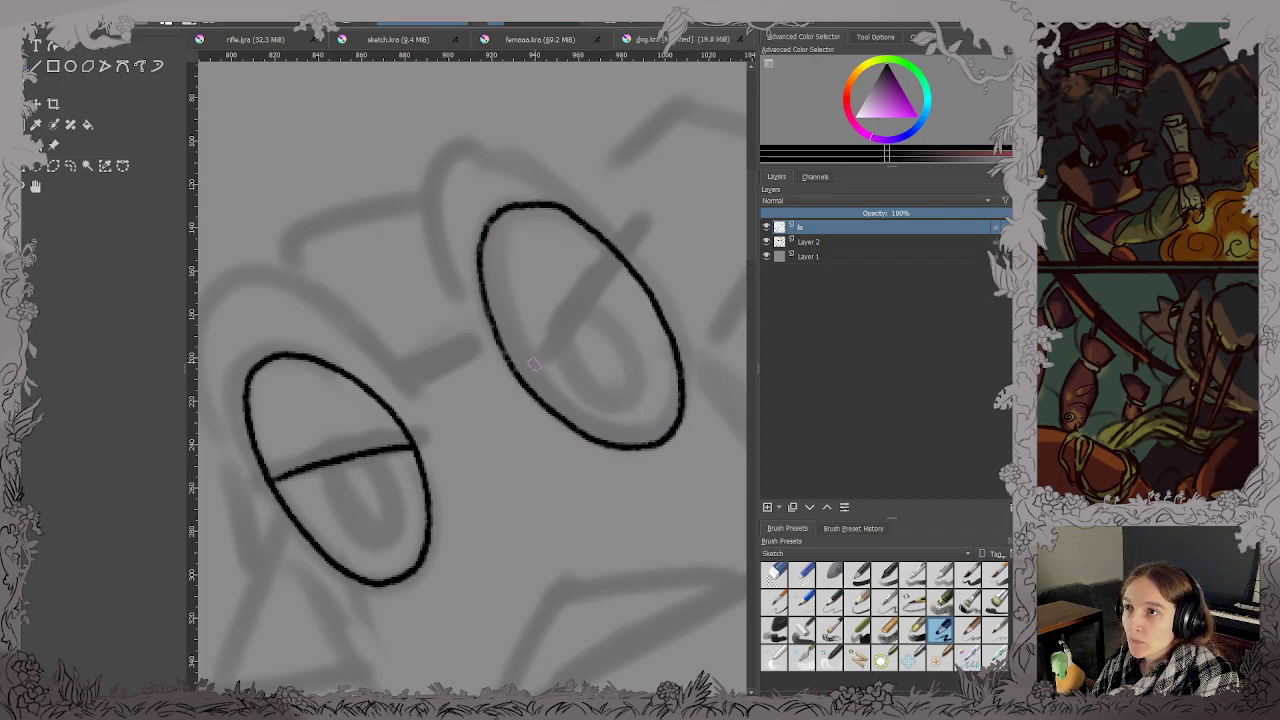
pyautogui.moveTo(529, 385); pyautogui.dragTo(609, 254)
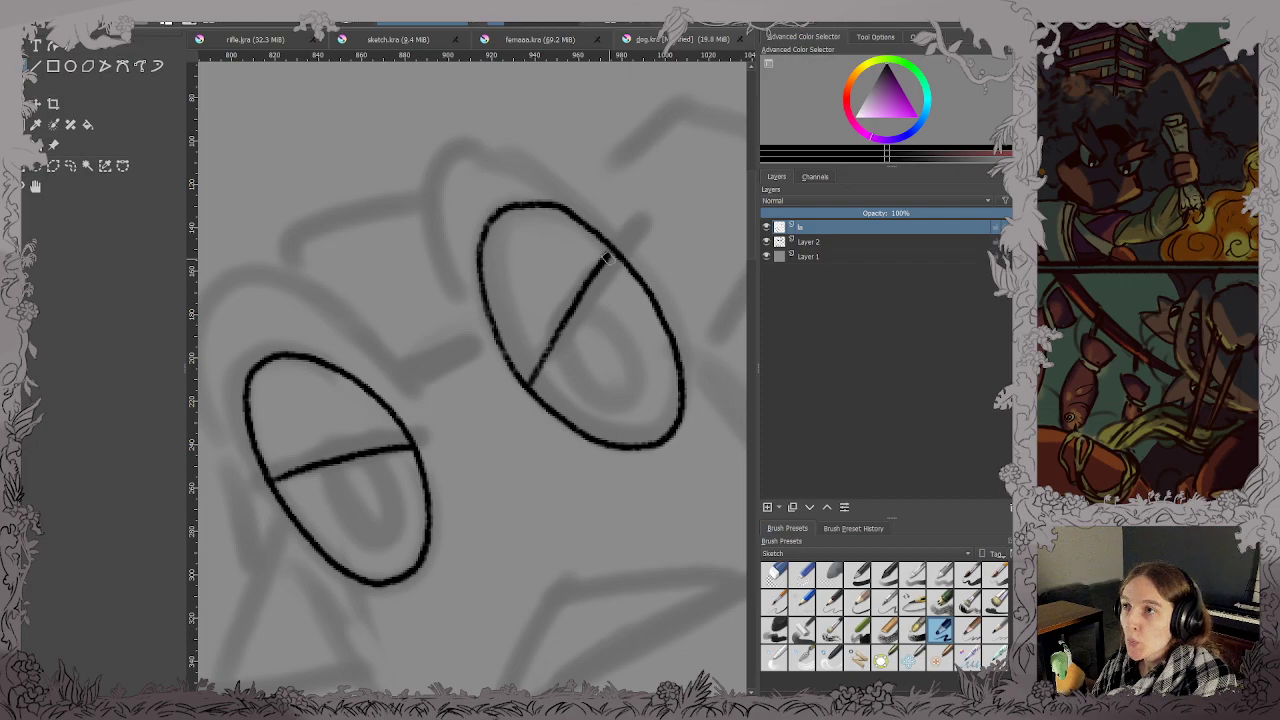
pyautogui.hotkey('ctrl', 's')
# Ink the brow ridges over both eyes and the angular outline of the head down to the flat chin.
pyautogui.scroll(-2, 609, 257)
pyautogui.moveTo(609, 328); pyautogui.dragTo(453, 256)
pyautogui.scroll(2, 452, 256)
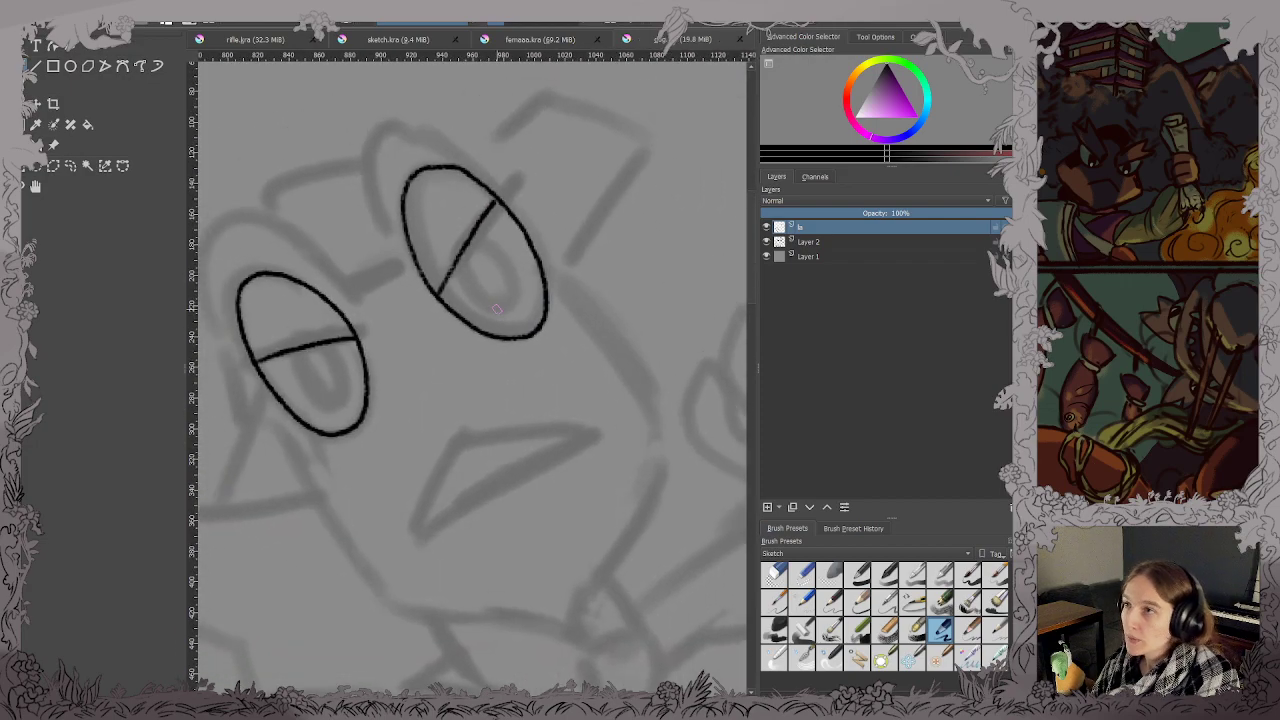
pyautogui.moveTo(272, 354)
pyautogui.mouseDown()
pyautogui.moveTo(300, 378)
pyautogui.moveTo(316, 368)
pyautogui.moveTo(272, 378)
pyautogui.moveTo(243, 316)
pyautogui.moveTo(238, 256)
pyautogui.moveTo(292, 228)
pyautogui.moveTo(386, 292)
pyautogui.moveTo(432, 272)
pyautogui.moveTo(420, 270)
pyautogui.moveTo(396, 182)
pyautogui.moveTo(429, 139)
pyautogui.moveTo(494, 159)
pyautogui.moveTo(602, 282)
pyautogui.mouseUp()
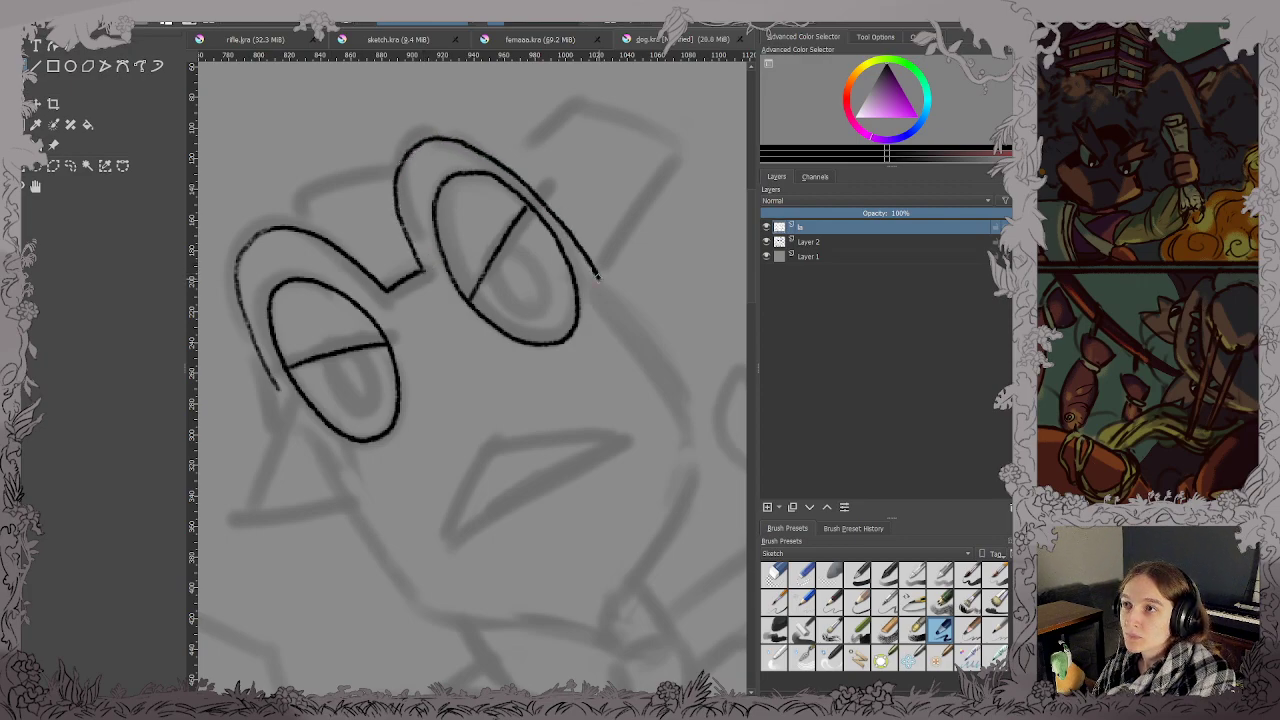
pyautogui.scroll(-2, 600, 230)
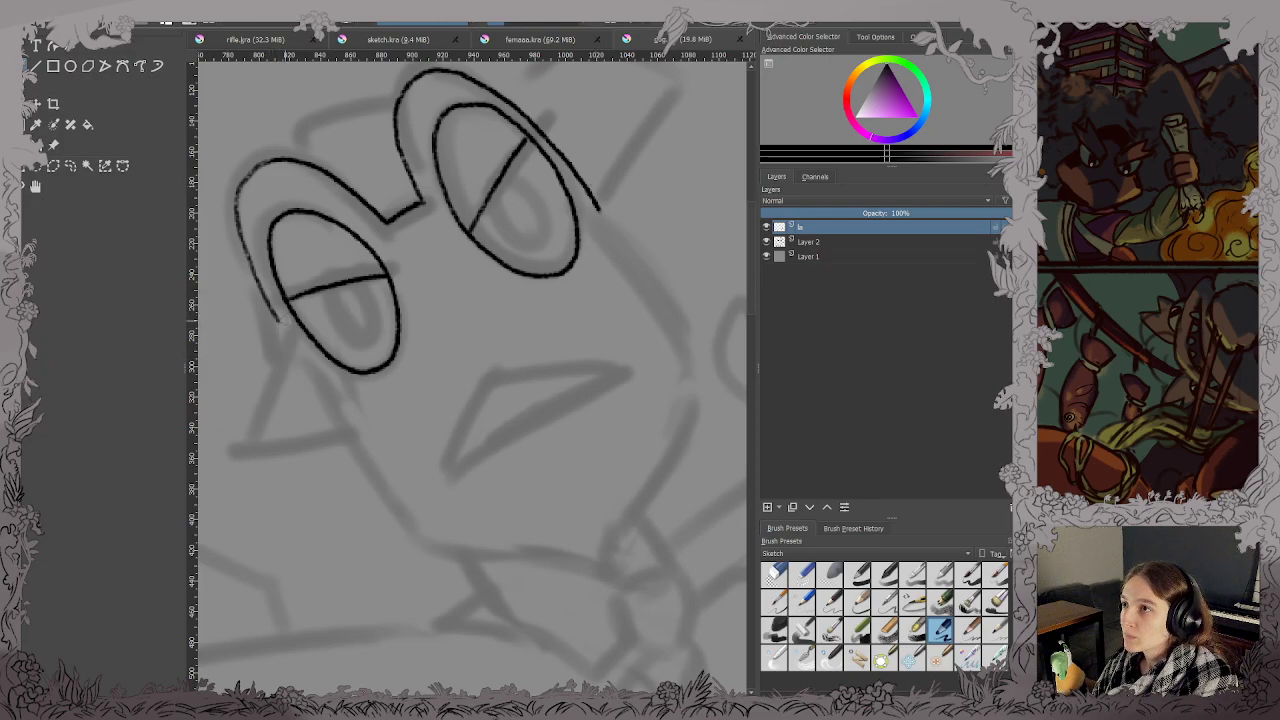
pyautogui.moveTo(277, 318)
pyautogui.mouseDown()
pyautogui.moveTo(383, 480)
pyautogui.moveTo(446, 546)
pyautogui.moveTo(617, 545)
pyautogui.mouseUp()
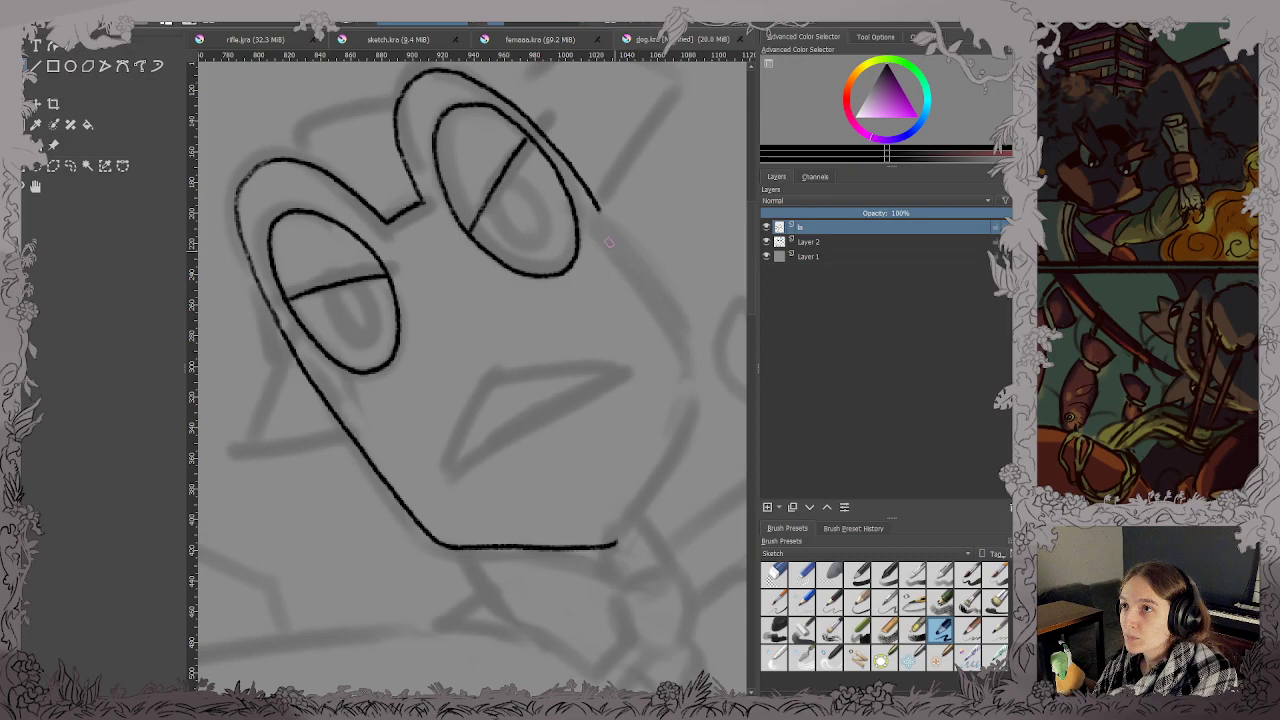
pyautogui.moveTo(597, 205)
pyautogui.mouseDown()
pyautogui.moveTo(693, 347)
pyautogui.moveTo(700, 396)
pyautogui.moveTo(620, 530)
pyautogui.mouseUp()
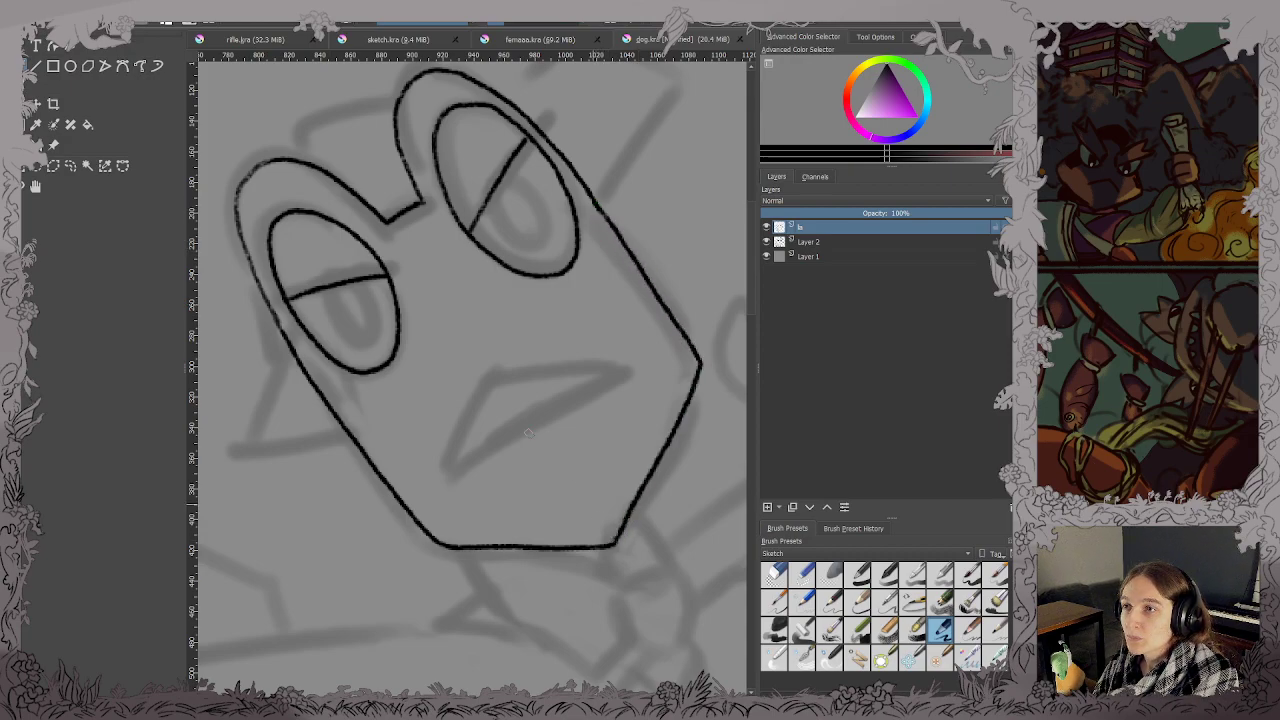
# Ink the open triangular mouth and the pointed shape sticking out of the cheek below the lower eye.
pyautogui.moveTo(489, 375)
pyautogui.mouseDown()
pyautogui.moveTo(443, 469)
pyautogui.moveTo(618, 384)
pyautogui.mouseUp()
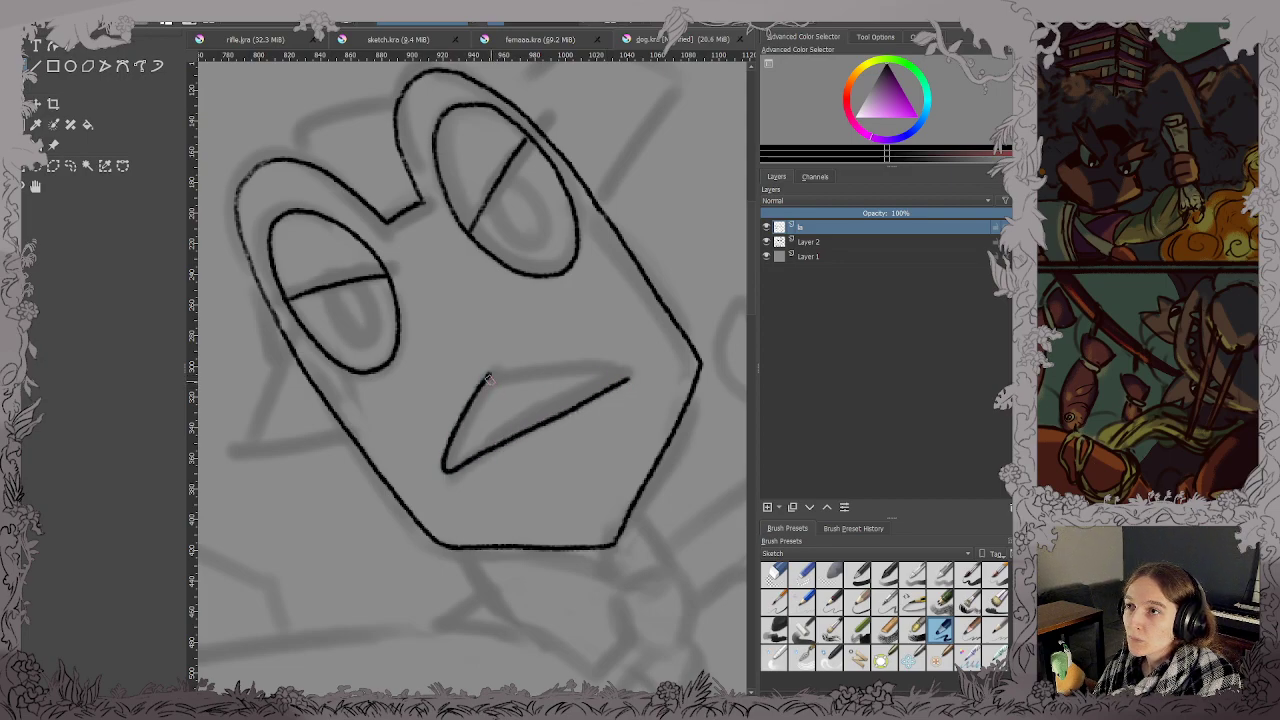
pyautogui.moveTo(489, 374); pyautogui.dragTo(626, 378)
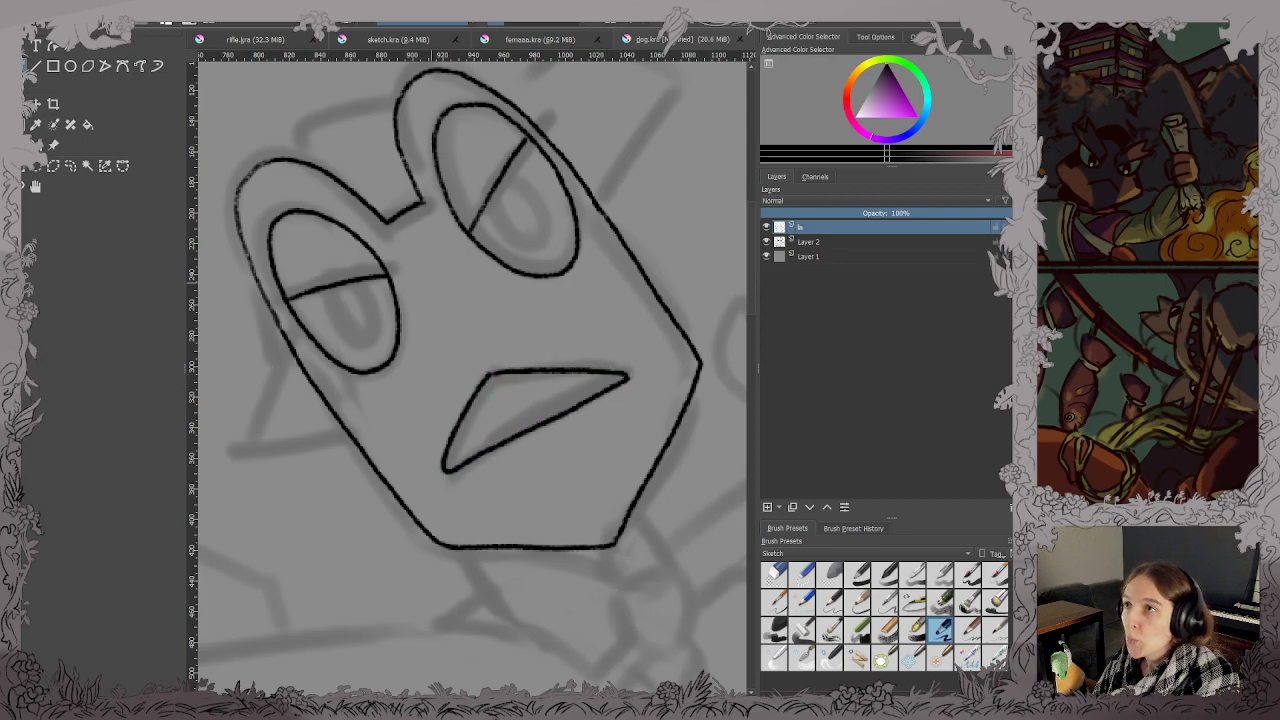
pyautogui.moveTo(290, 348)
pyautogui.mouseDown()
pyautogui.moveTo(249, 446)
pyautogui.moveTo(356, 428)
pyautogui.mouseUp()
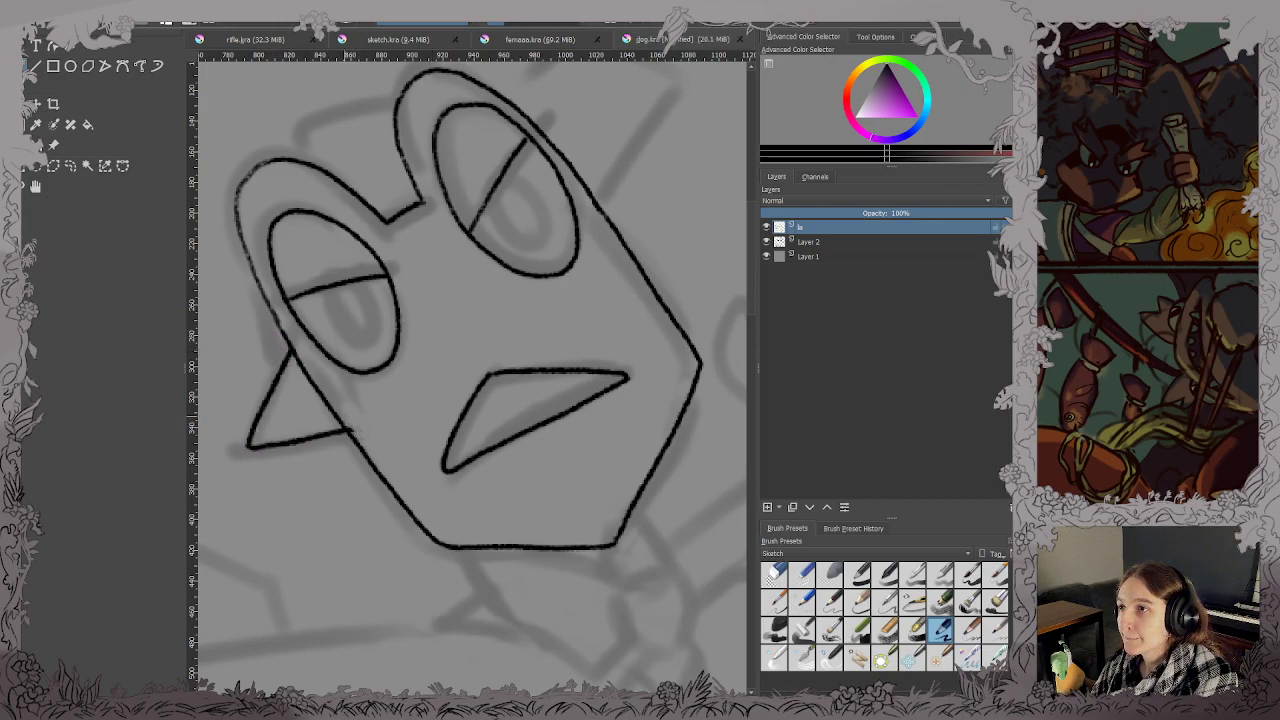
# Ink the top of the head between the brows and the angular shape projecting behind the upper eye.
pyautogui.scroll(-3, 371, 407)
pyautogui.scroll(3, 428, 287)
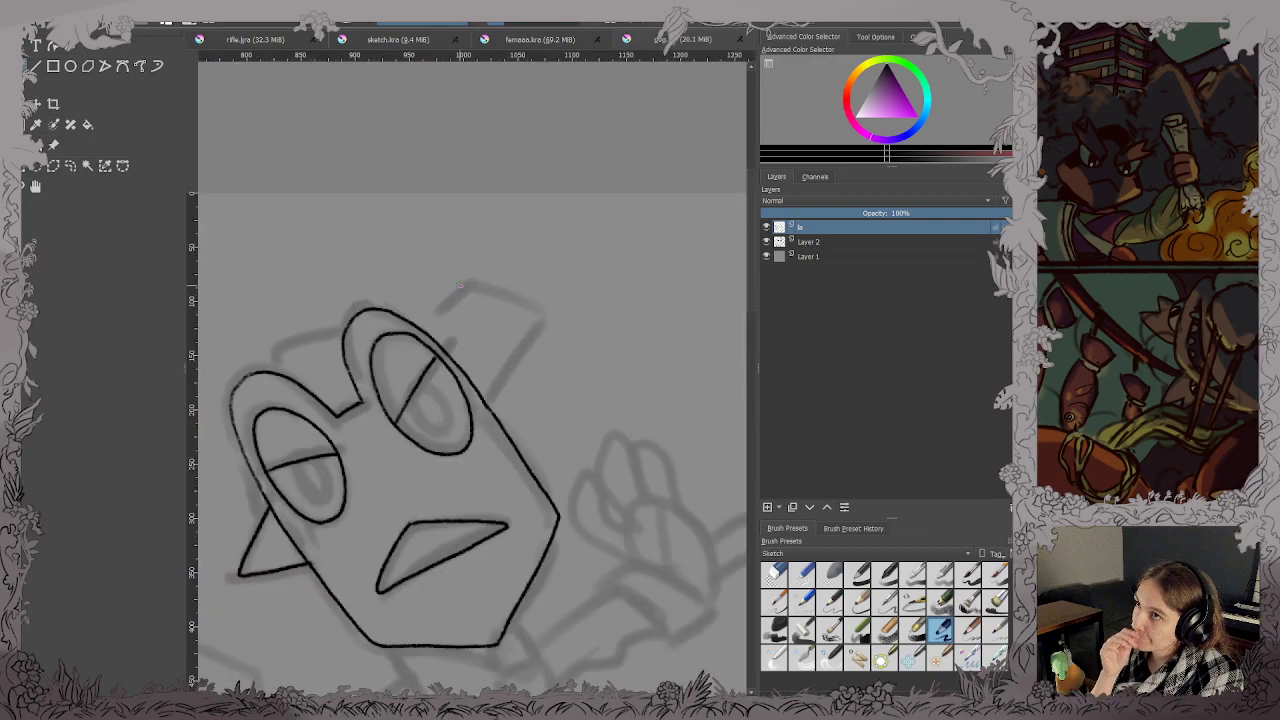
pyautogui.moveTo(468, 281); pyautogui.dragTo(551, 261)
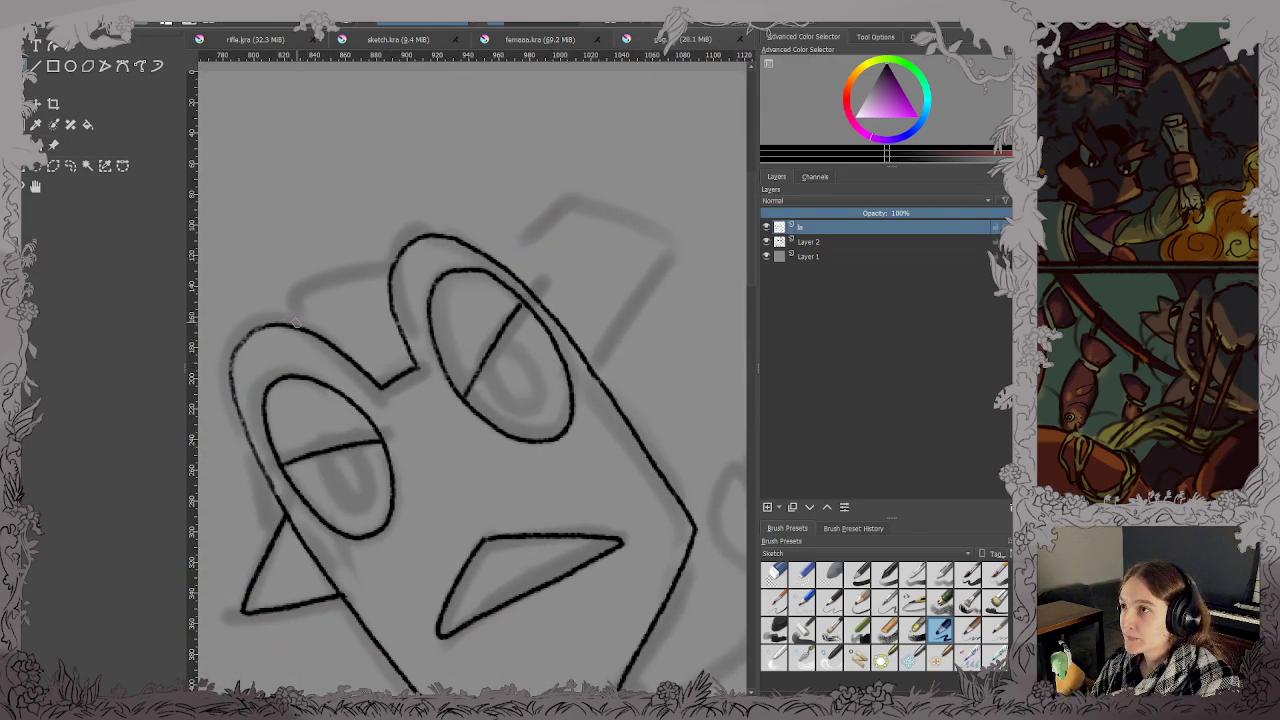
pyautogui.moveTo(290, 322)
pyautogui.mouseDown()
pyautogui.moveTo(292, 292)
pyautogui.moveTo(390, 271)
pyautogui.mouseUp()
pyautogui.moveTo(506, 262)
pyautogui.mouseDown()
pyautogui.moveTo(572, 204)
pyautogui.moveTo(650, 238)
pyautogui.moveTo(660, 268)
pyautogui.moveTo(594, 366)
pyautogui.moveTo(559, 258)
pyautogui.moveTo(604, 224)
pyautogui.mouseUp()
# Ink an inner line inside the open mouth, parallel to its lower edge.
pyautogui.scroll(-2, 600, 354)
pyautogui.scroll(2, 605, 232)
pyautogui.scroll(2, 603, 196)
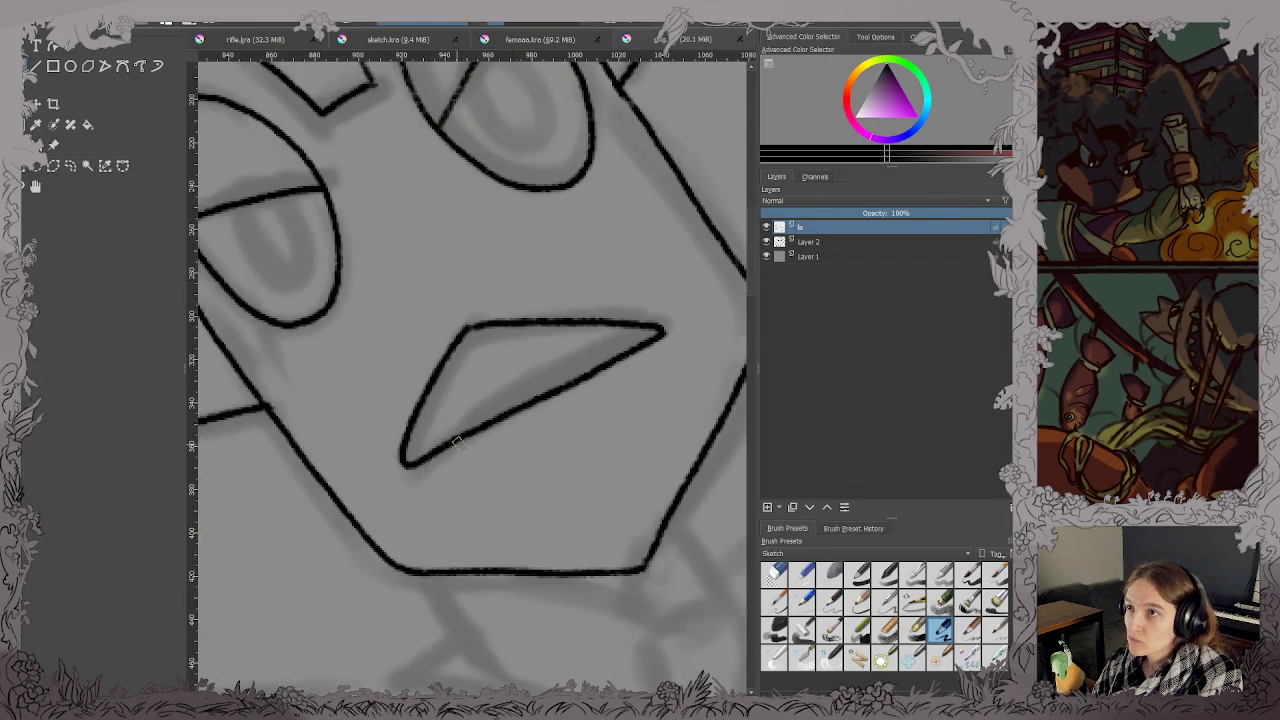
pyautogui.moveTo(424, 408); pyautogui.dragTo(592, 344)
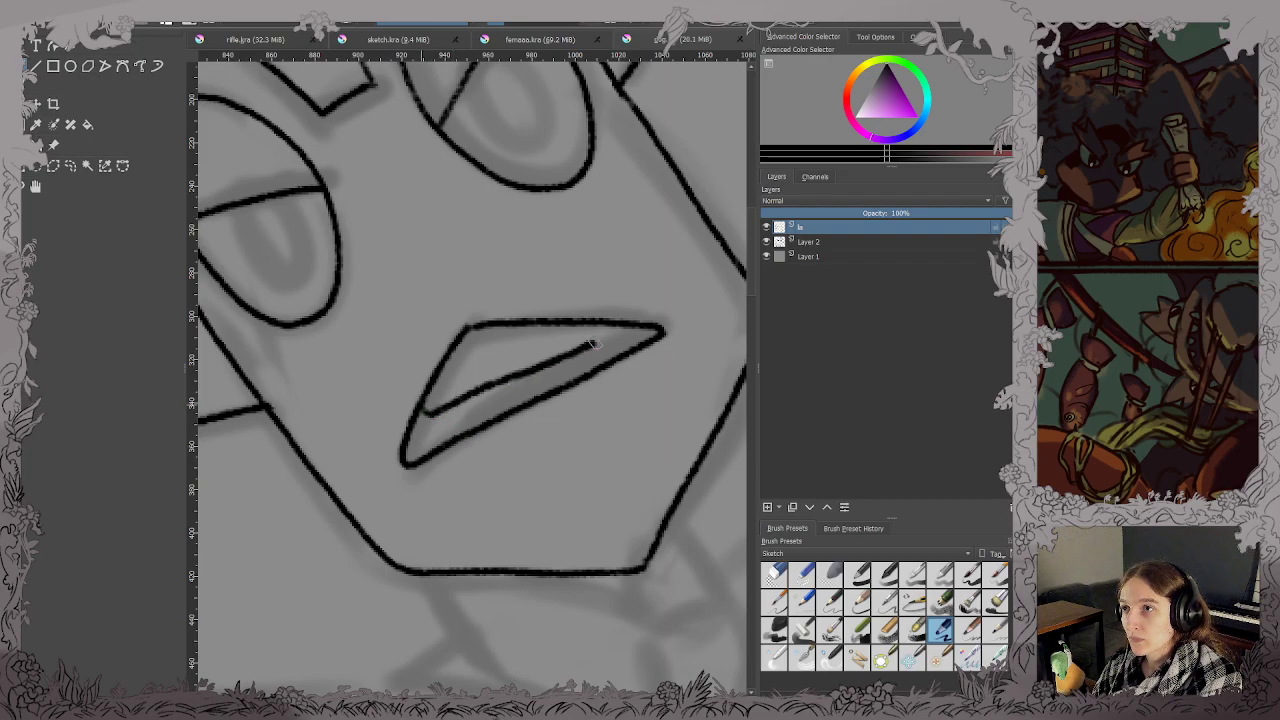
pyautogui.scroll(-4, 608, 330)
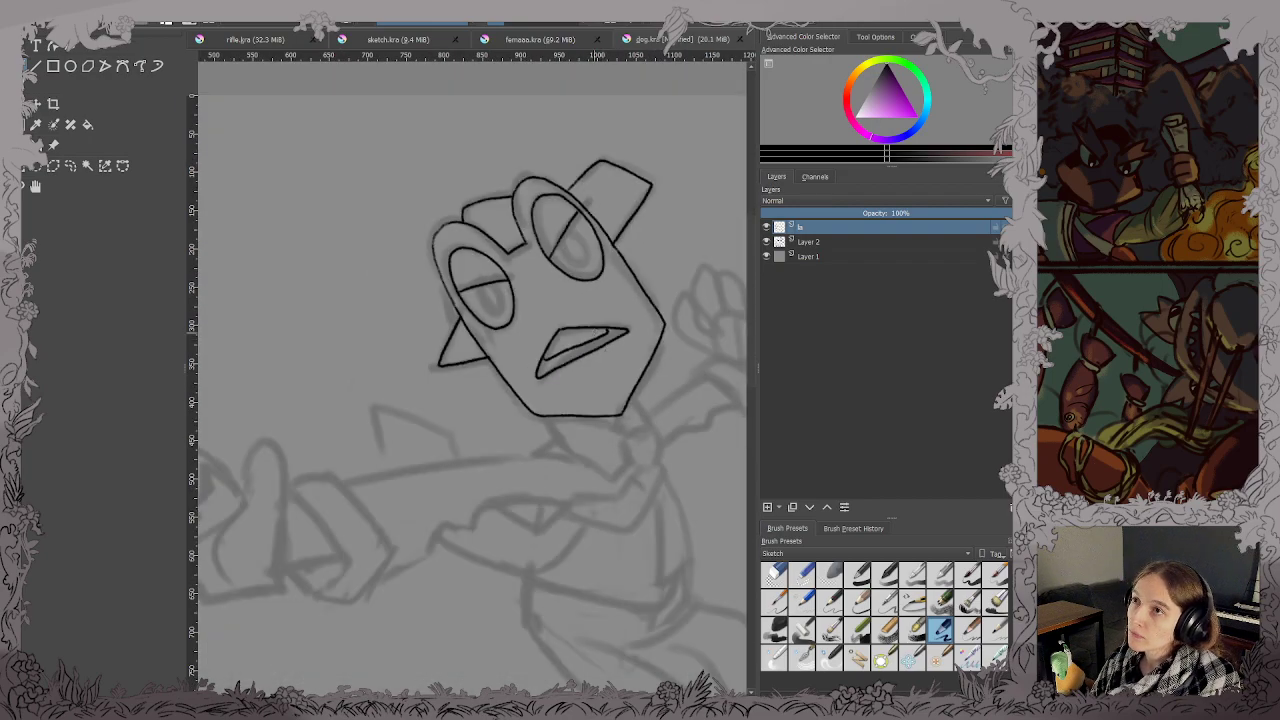
# Ink the two outermost fingers of the character's outstretched hand with angular contours over the sketch.
pyautogui.moveTo(571, 460); pyautogui.dragTo(624, 362)
pyautogui.scroll(2, 540, 400)
pyautogui.moveTo(352, 442); pyautogui.dragTo(614, 339)
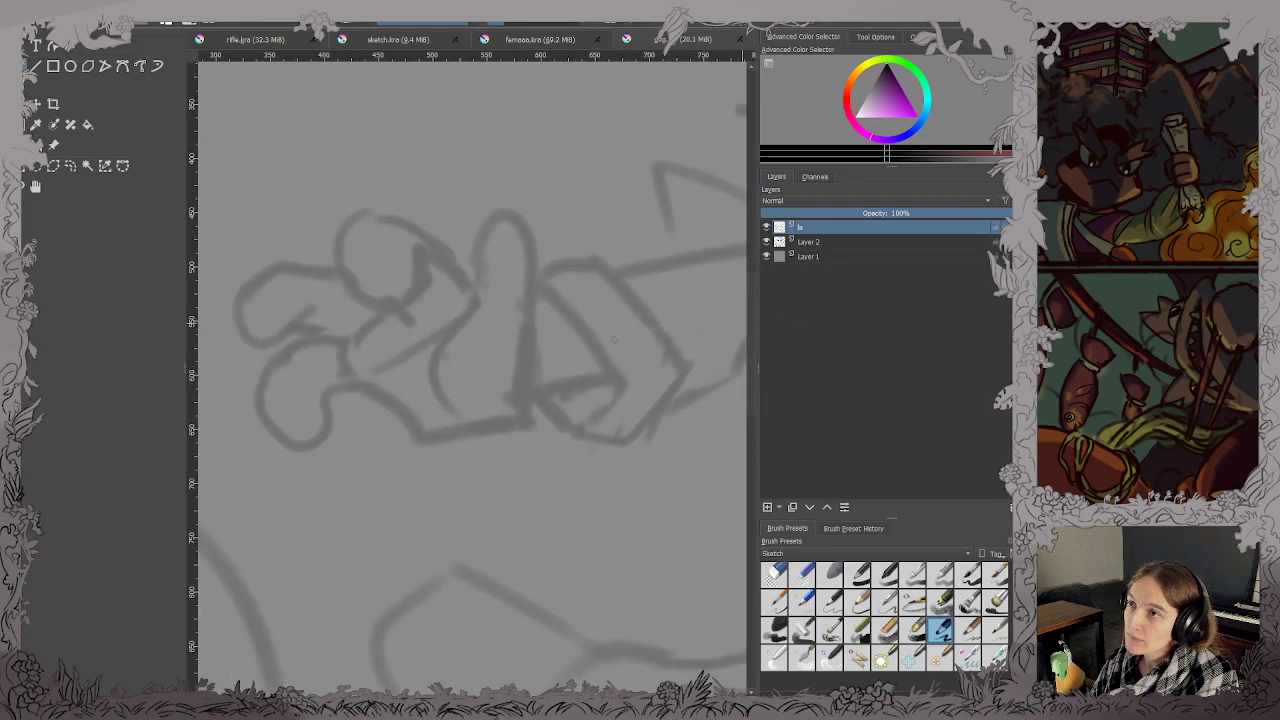
pyautogui.scroll(1, 290, 395)
pyautogui.moveTo(404, 376); pyautogui.dragTo(458, 424)
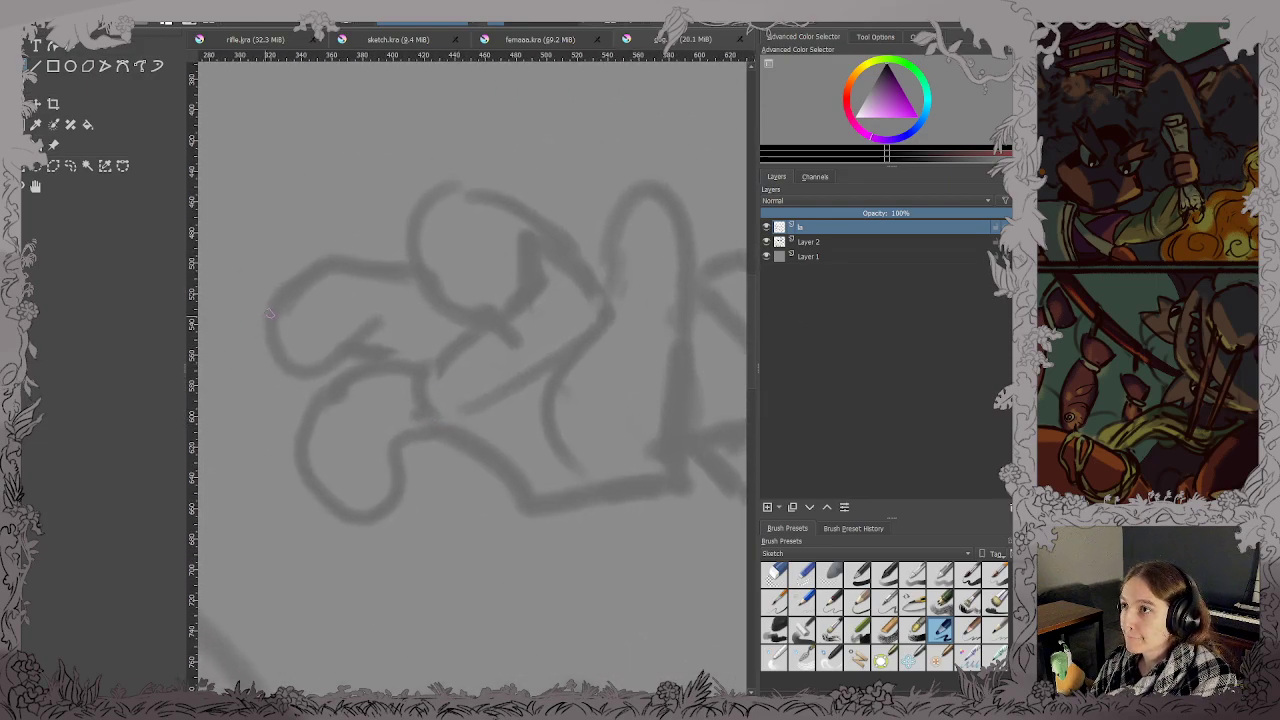
pyautogui.moveTo(266, 305)
pyautogui.mouseDown()
pyautogui.moveTo(273, 357)
pyautogui.moveTo(310, 369)
pyautogui.moveTo(380, 325)
pyautogui.mouseUp()
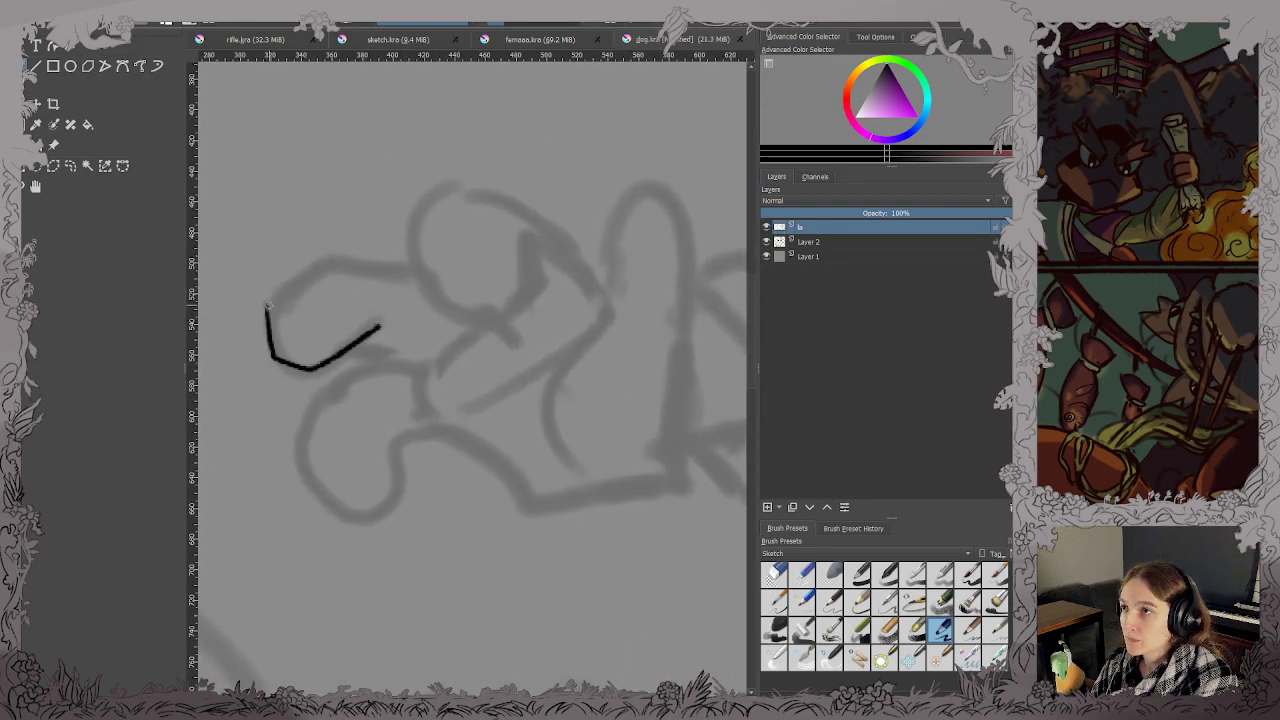
pyautogui.moveTo(268, 300)
pyautogui.mouseDown()
pyautogui.moveTo(340, 262)
pyautogui.moveTo(410, 270)
pyautogui.mouseUp()
pyautogui.moveTo(360, 335)
pyautogui.mouseDown()
pyautogui.moveTo(412, 360)
pyautogui.moveTo(347, 379)
pyautogui.moveTo(314, 435)
pyautogui.moveTo(340, 500)
pyautogui.moveTo(401, 496)
pyautogui.moveTo(398, 446)
pyautogui.moveTo(445, 432)
pyautogui.mouseUp()
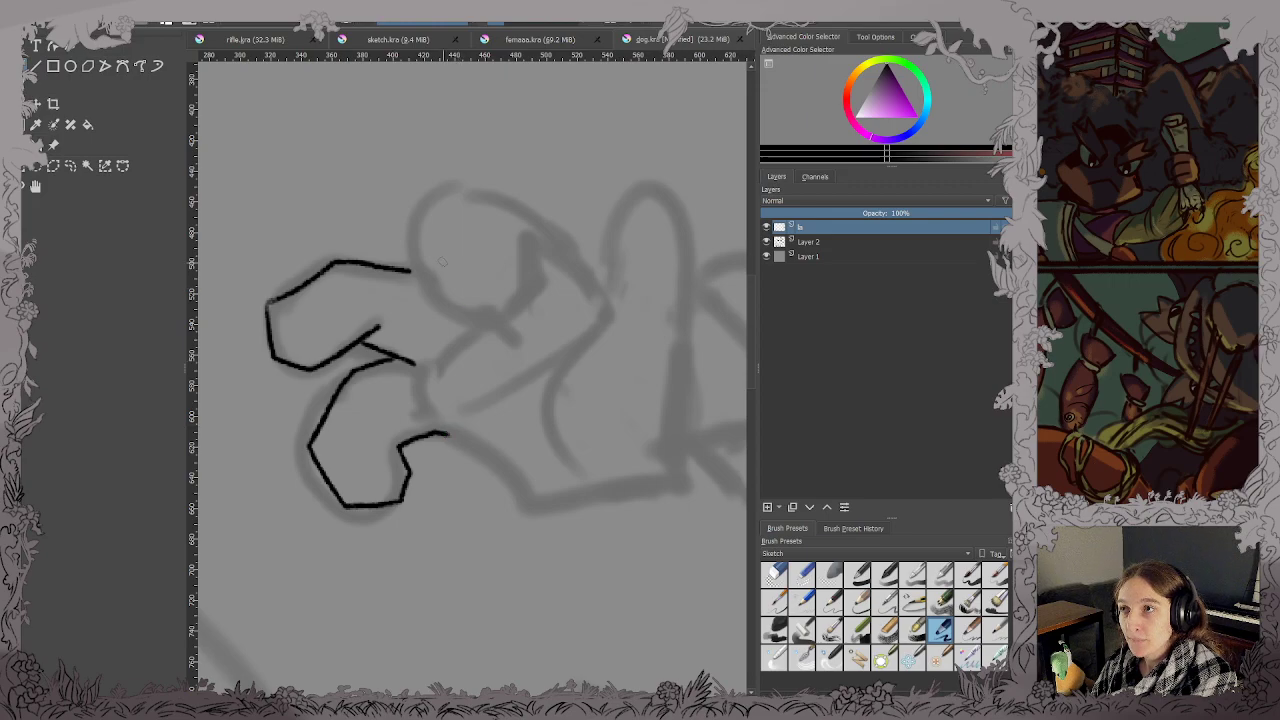
# Ink the upper curled finger, the palm's lower edge and the raised thumb of the outstretched hand.
pyautogui.moveTo(410, 235)
pyautogui.mouseDown()
pyautogui.moveTo(428, 302)
pyautogui.moveTo(479, 327)
pyautogui.moveTo(526, 297)
pyautogui.moveTo(522, 245)
pyautogui.mouseUp()
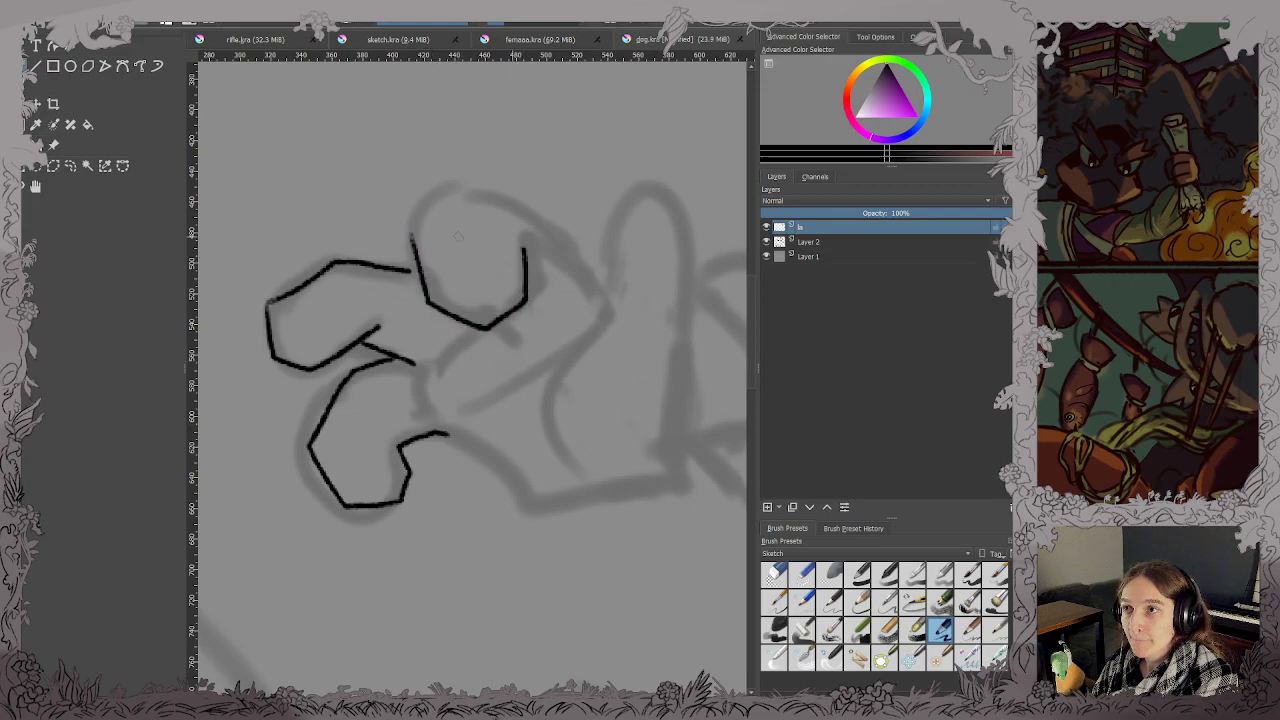
pyautogui.moveTo(410, 236)
pyautogui.mouseDown()
pyautogui.moveTo(445, 190)
pyautogui.moveTo(525, 208)
pyautogui.moveTo(578, 262)
pyautogui.moveTo(602, 313)
pyautogui.mouseUp()
pyautogui.moveTo(432, 432)
pyautogui.mouseDown()
pyautogui.moveTo(543, 495)
pyautogui.moveTo(668, 484)
pyautogui.moveTo(680, 373)
pyautogui.mouseUp()
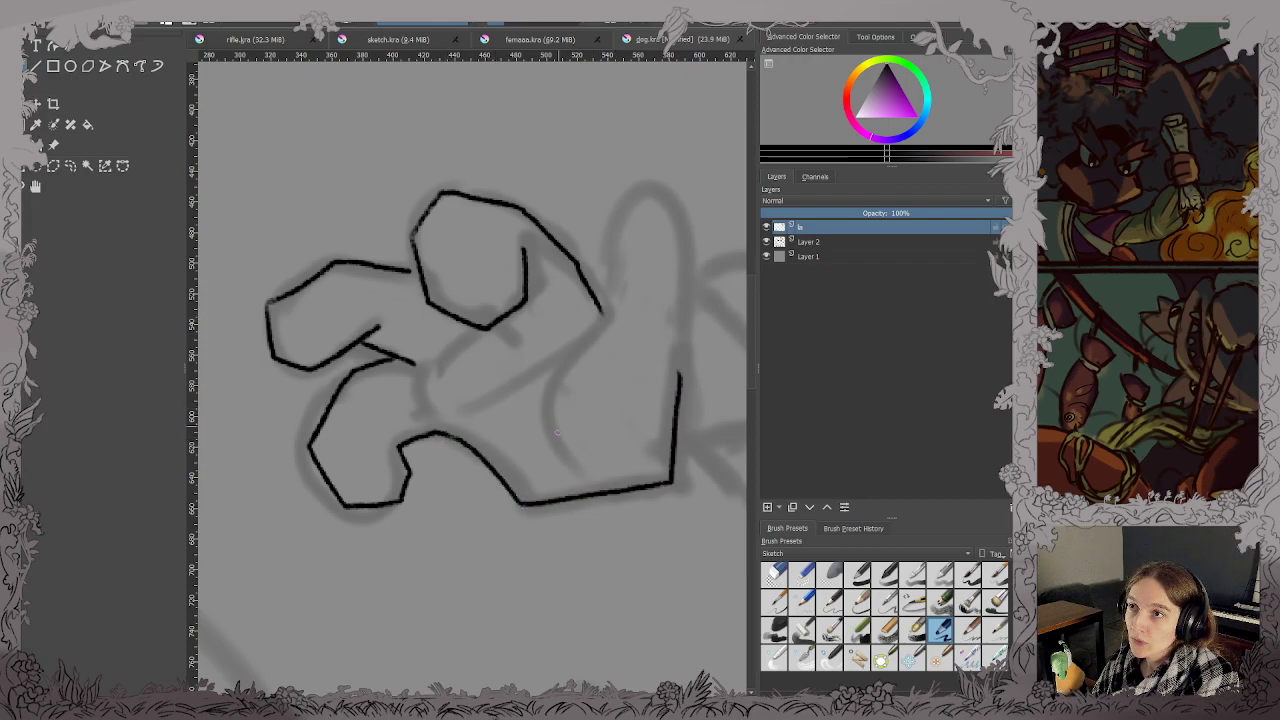
pyautogui.moveTo(557, 432)
pyautogui.mouseDown()
pyautogui.moveTo(572, 343)
pyautogui.moveTo(615, 306)
pyautogui.moveTo(615, 224)
pyautogui.moveTo(665, 194)
pyautogui.moveTo(691, 231)
pyautogui.moveTo(673, 399)
pyautogui.moveTo(692, 411)
pyautogui.moveTo(657, 398)
pyautogui.moveTo(477, 414)
pyautogui.mouseUp()
# Ink the angular folded cuff directly behind the outstretched hand, including its inner opening and outer contour.
pyautogui.scroll(-2, 673, 397)
pyautogui.scroll(2, 555, 408)
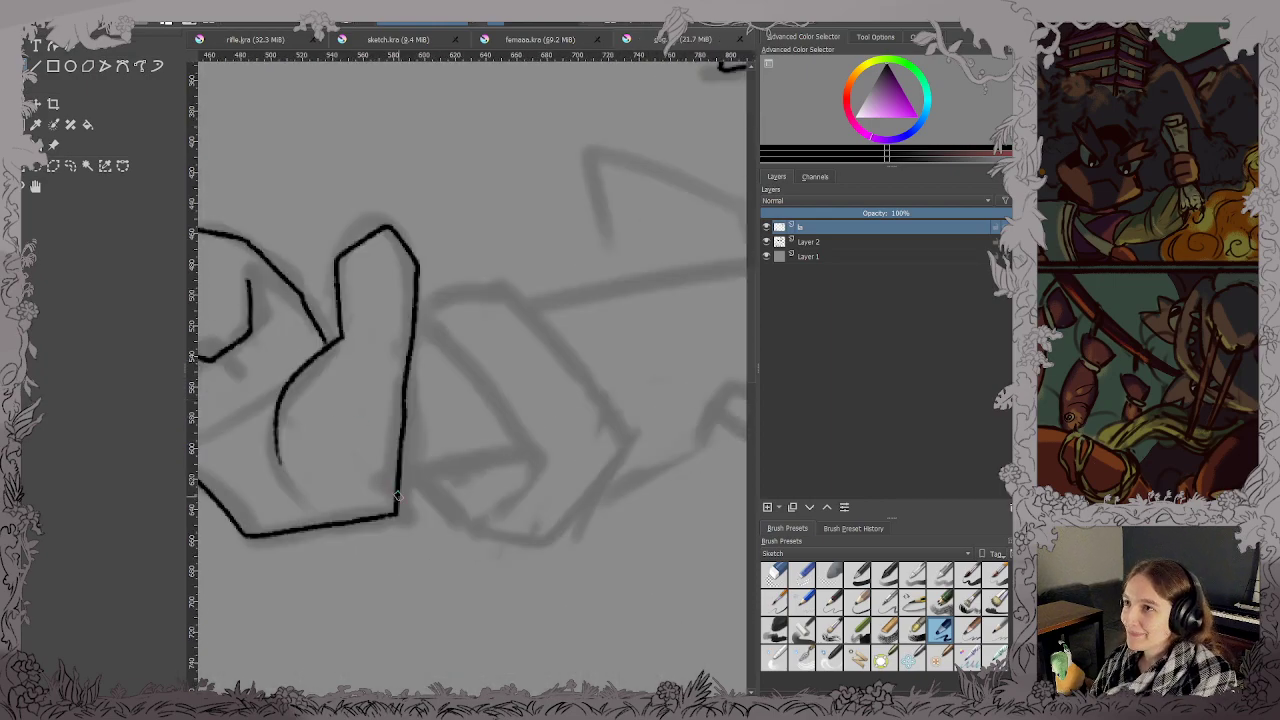
pyautogui.moveTo(400, 478); pyautogui.dragTo(530, 456)
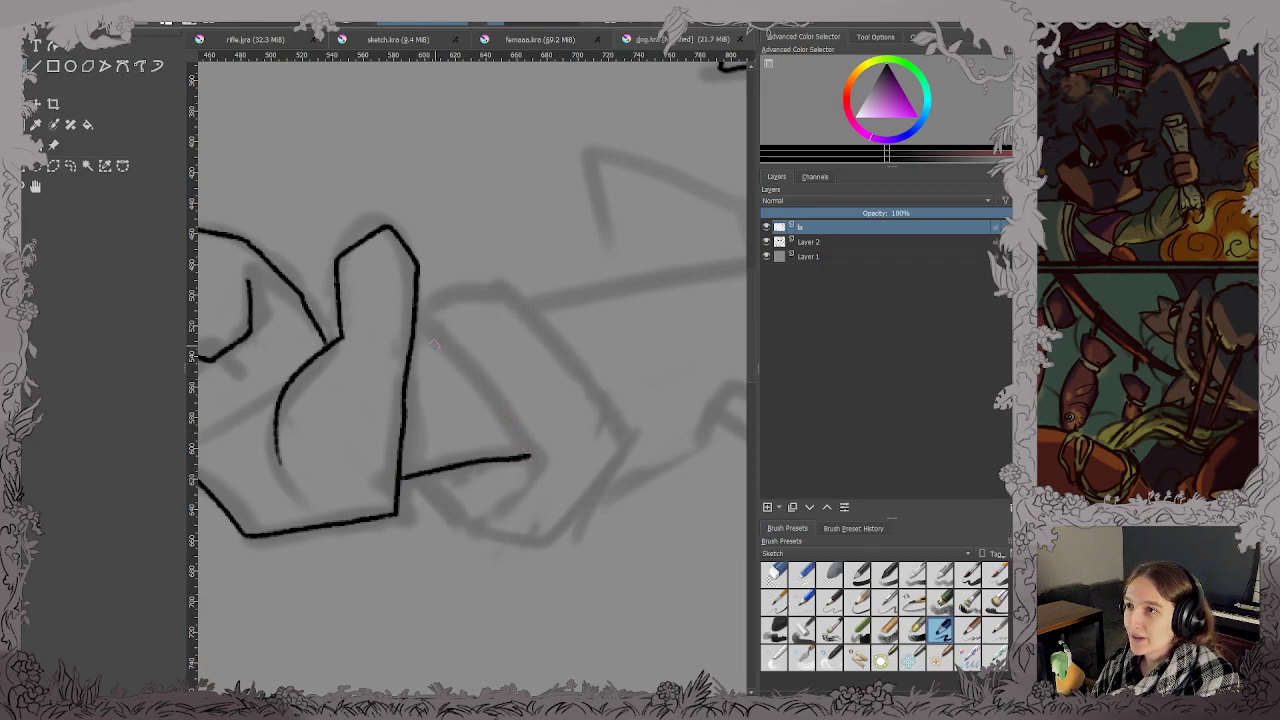
pyautogui.hotkey('ctrl', 'z')
pyautogui.moveTo(400, 478); pyautogui.dragTo(527, 453)
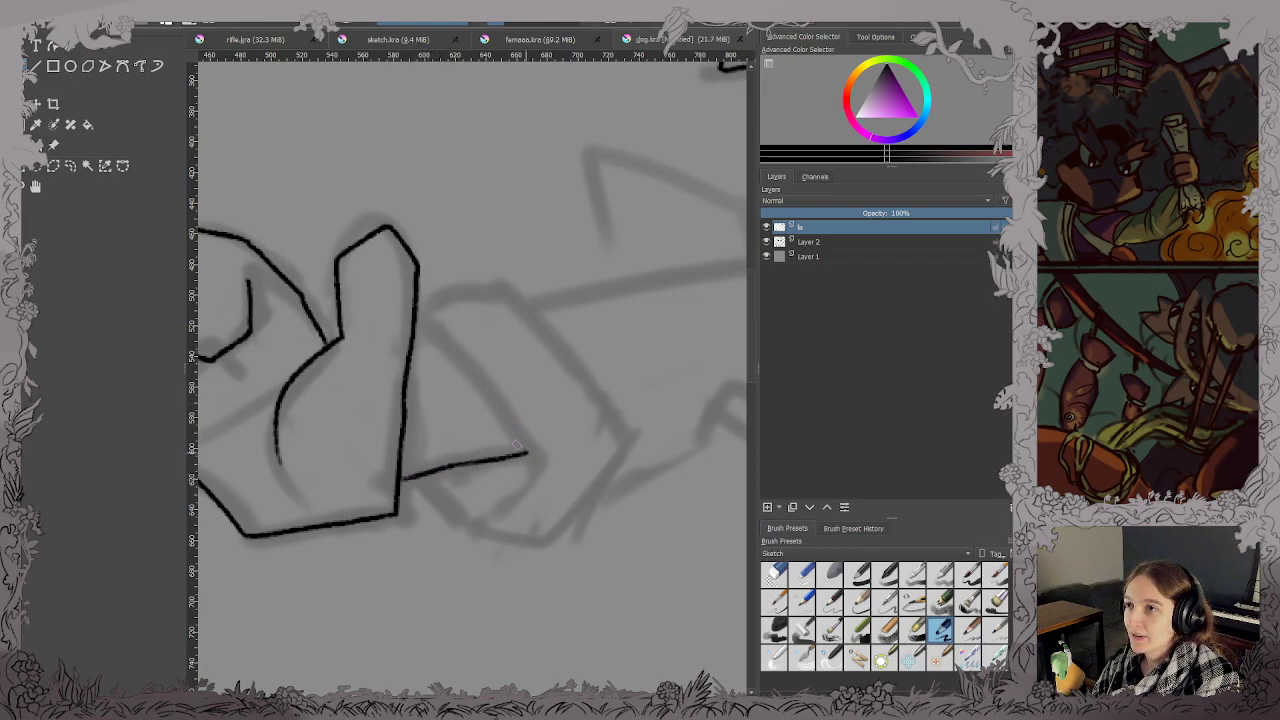
pyautogui.moveTo(418, 325)
pyautogui.mouseDown()
pyautogui.moveTo(531, 455)
pyautogui.moveTo(512, 495)
pyautogui.mouseUp()
pyautogui.moveTo(412, 480)
pyautogui.mouseDown()
pyautogui.moveTo(463, 532)
pyautogui.moveTo(542, 551)
pyautogui.moveTo(625, 452)
pyautogui.mouseUp()
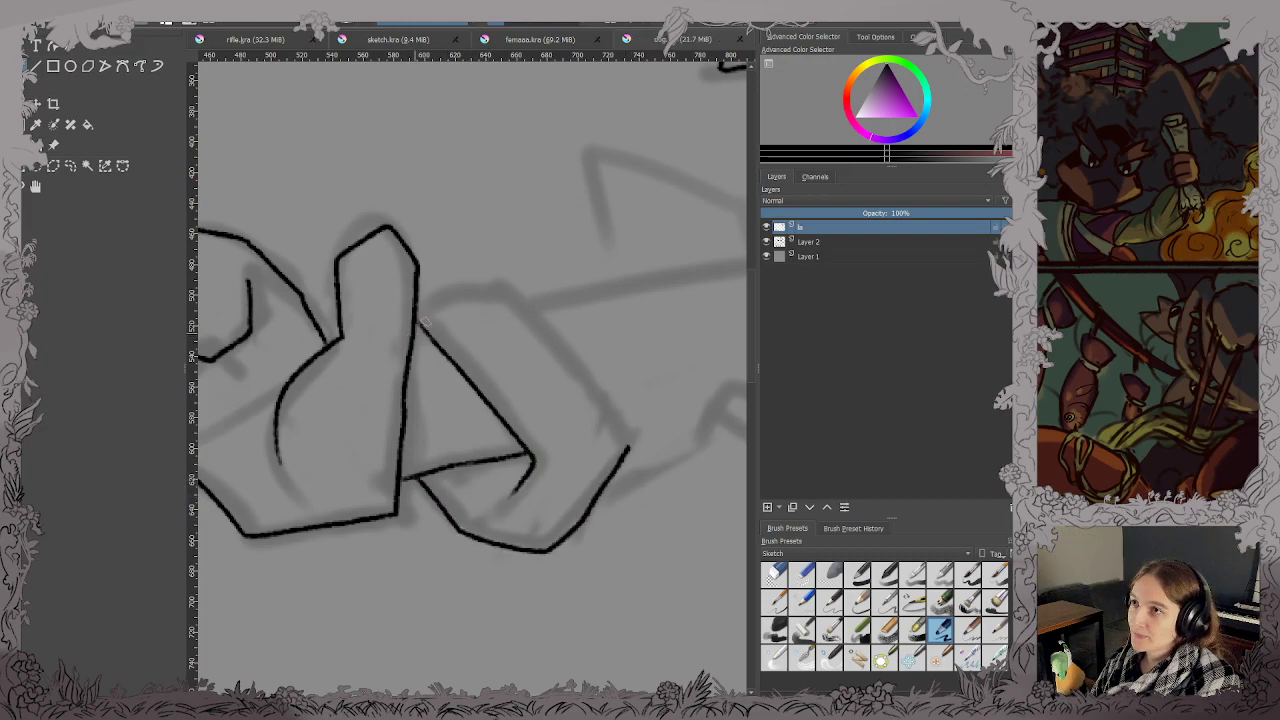
pyautogui.moveTo(420, 300)
pyautogui.mouseDown()
pyautogui.moveTo(505, 288)
pyautogui.moveTo(614, 405)
pyautogui.moveTo(622, 447)
pyautogui.mouseUp()
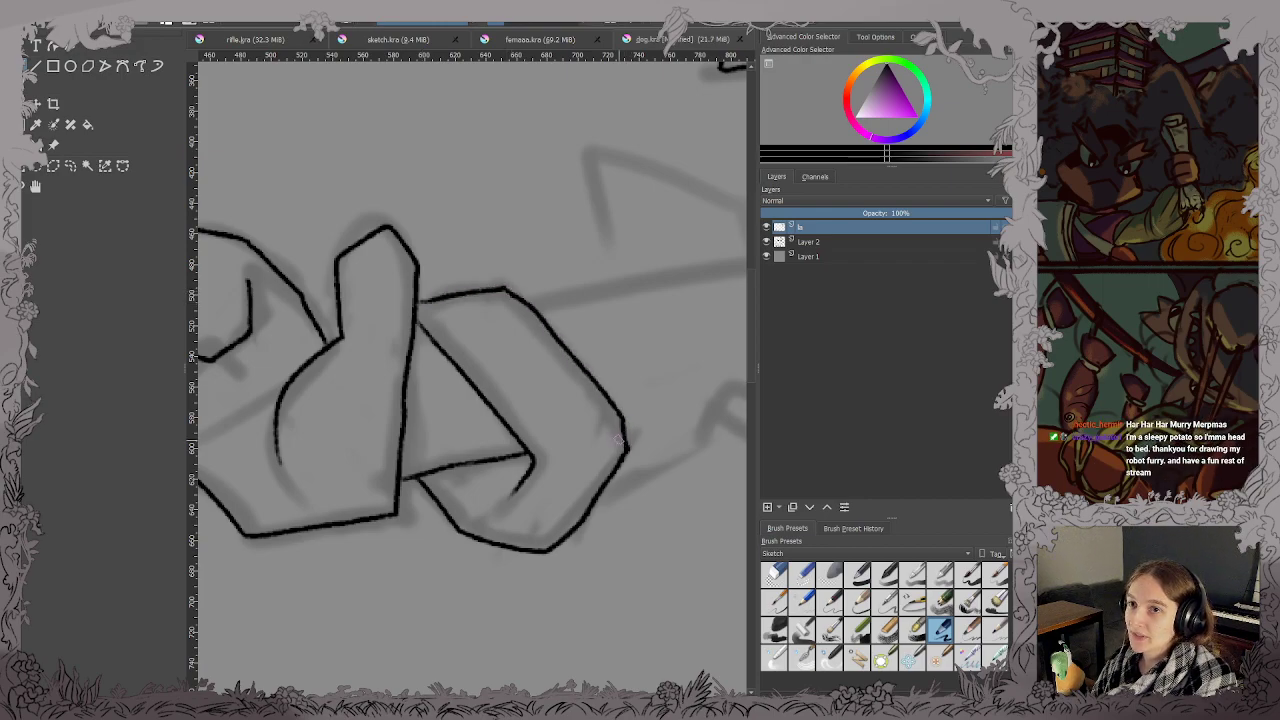
# Ink the long upper edge and the jagged lower edge of the outstretched arm from the cuff to the shoulder.
pyautogui.moveTo(651, 357); pyautogui.dragTo(589, 391)
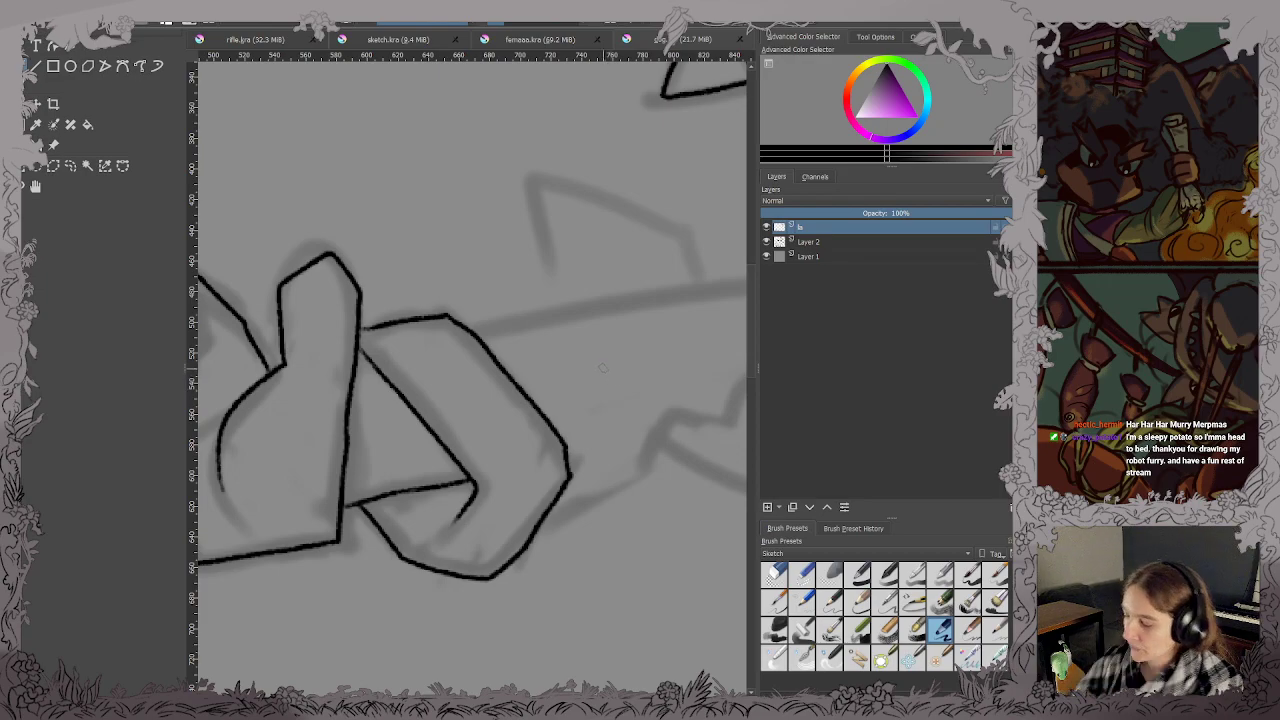
pyautogui.moveTo(600, 367); pyautogui.dragTo(490, 428)
pyautogui.scroll(-1, 557, 407)
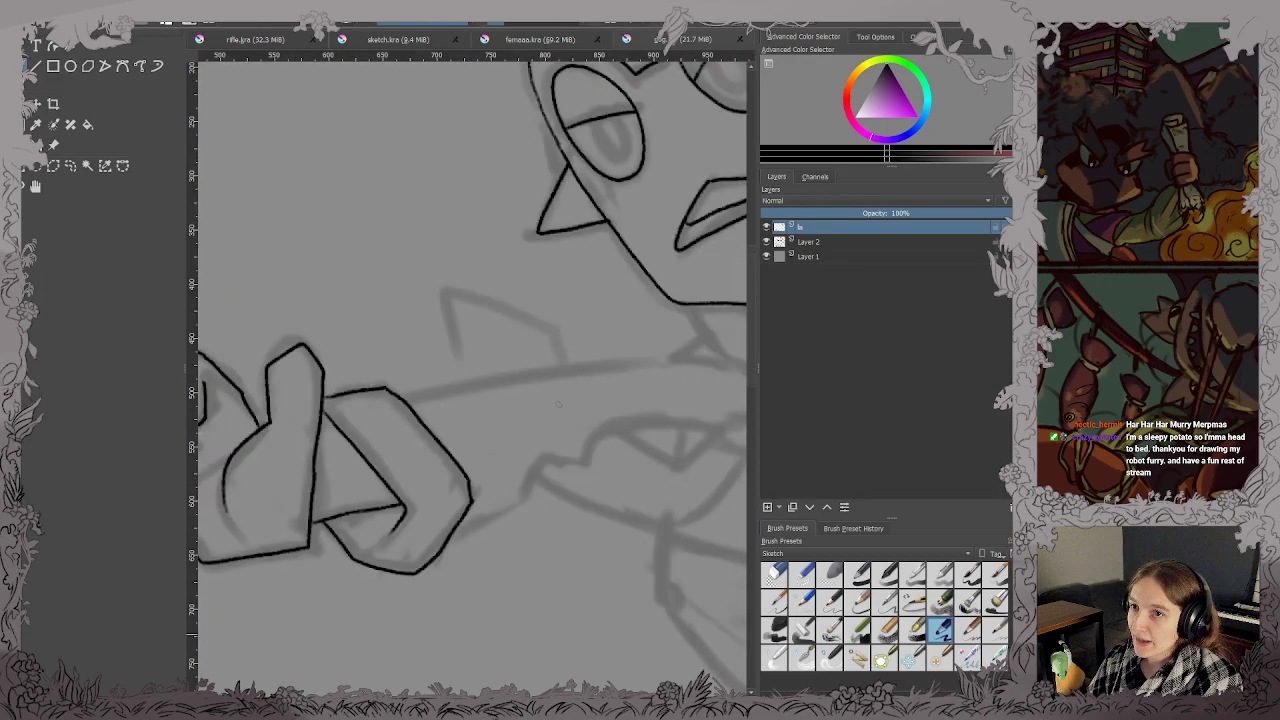
pyautogui.moveTo(571, 403); pyautogui.dragTo(525, 393)
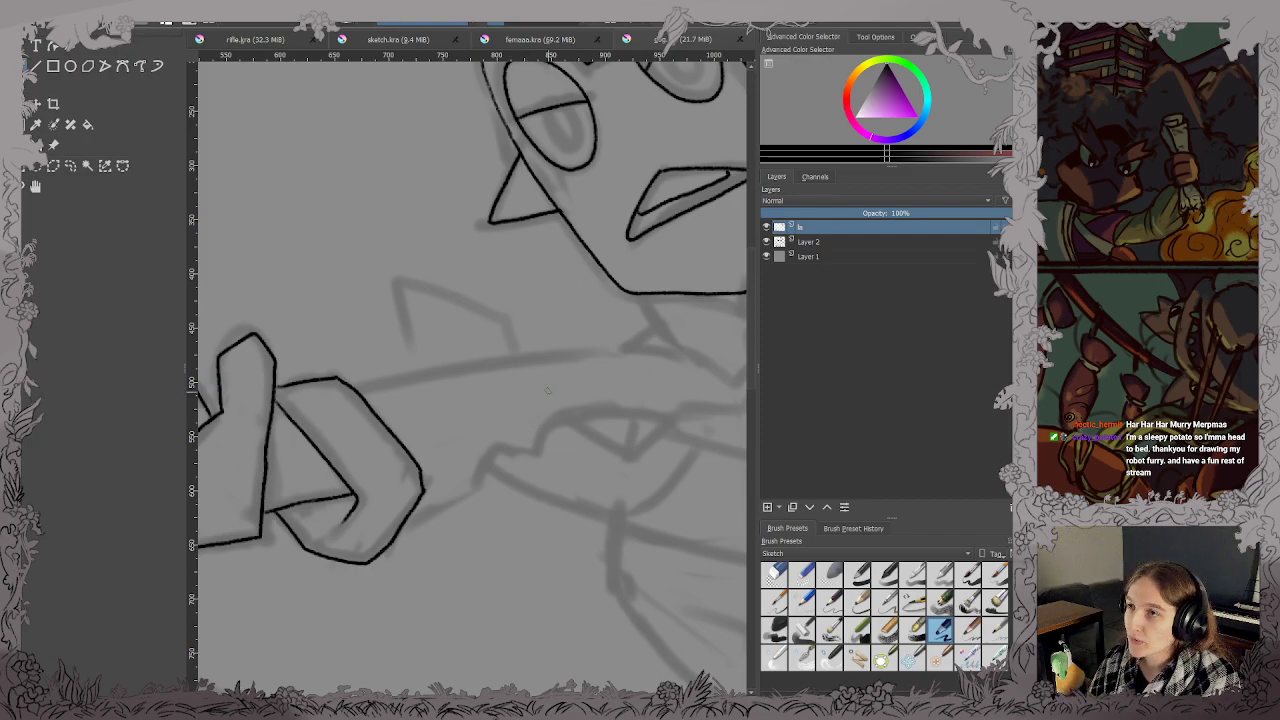
pyautogui.scroll(3, 547, 390)
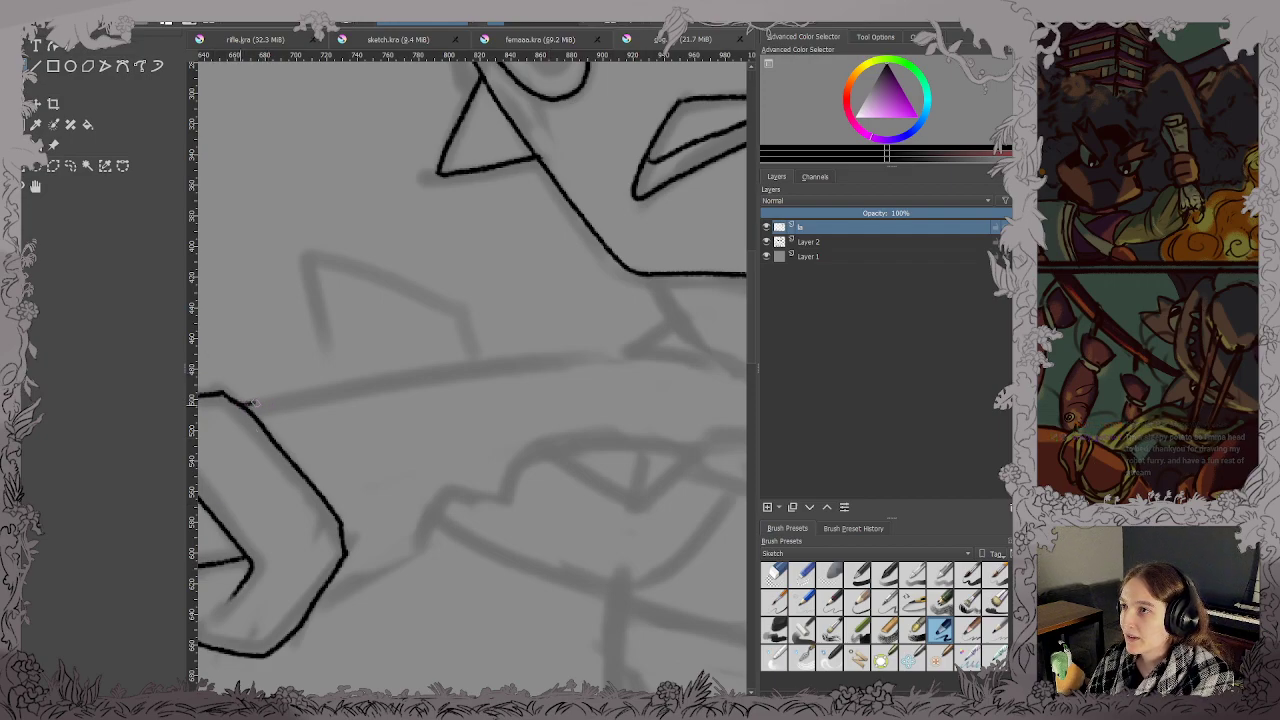
pyautogui.moveTo(250, 403); pyautogui.dragTo(650, 361)
pyautogui.hotkey('ctrl', 'z')
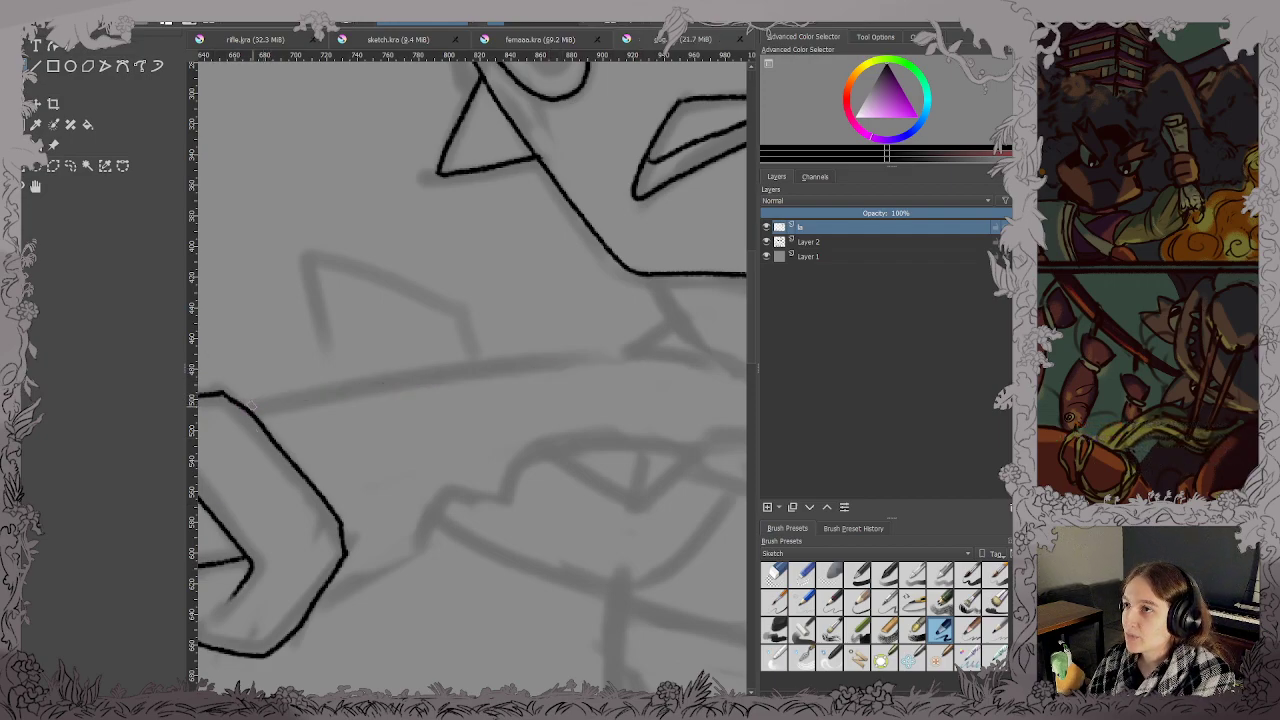
pyautogui.moveTo(242, 407); pyautogui.dragTo(680, 348)
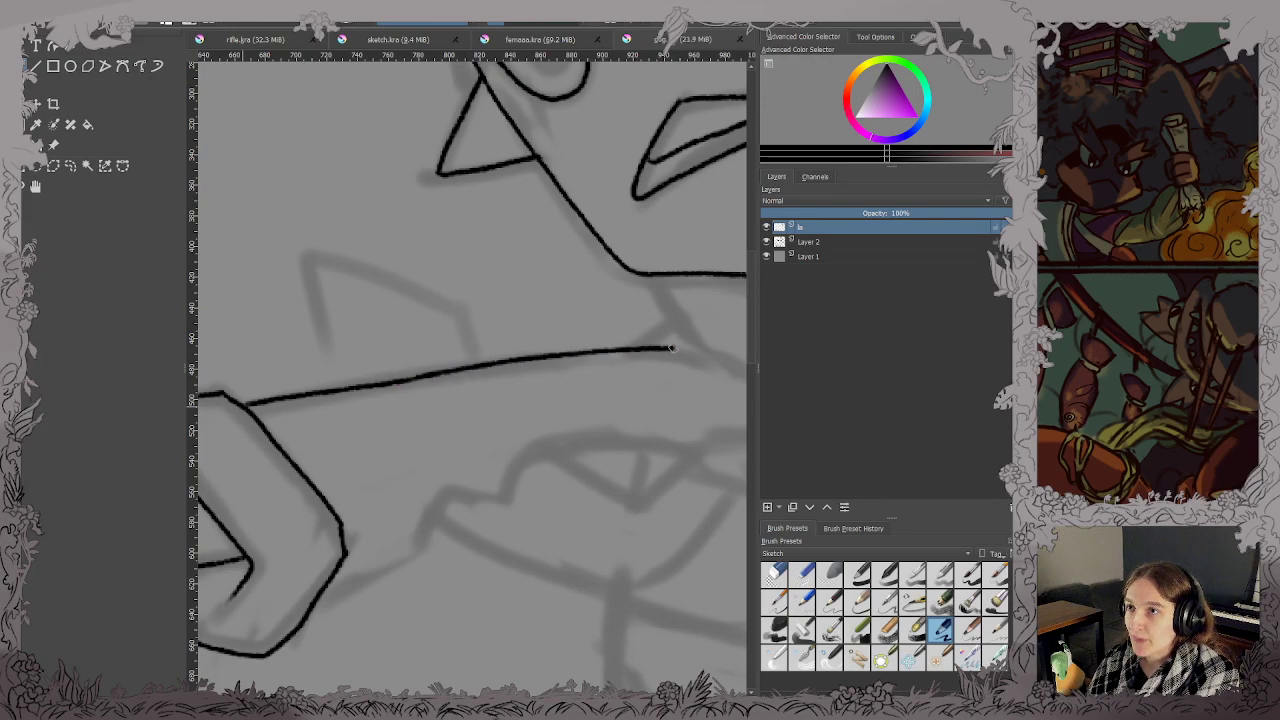
pyautogui.moveTo(310, 610)
pyautogui.mouseDown()
pyautogui.moveTo(412, 558)
pyautogui.moveTo(448, 492)
pyautogui.moveTo(600, 438)
pyautogui.moveTo(690, 440)
pyautogui.moveTo(540, 435)
pyautogui.moveTo(426, 469)
pyautogui.mouseUp()
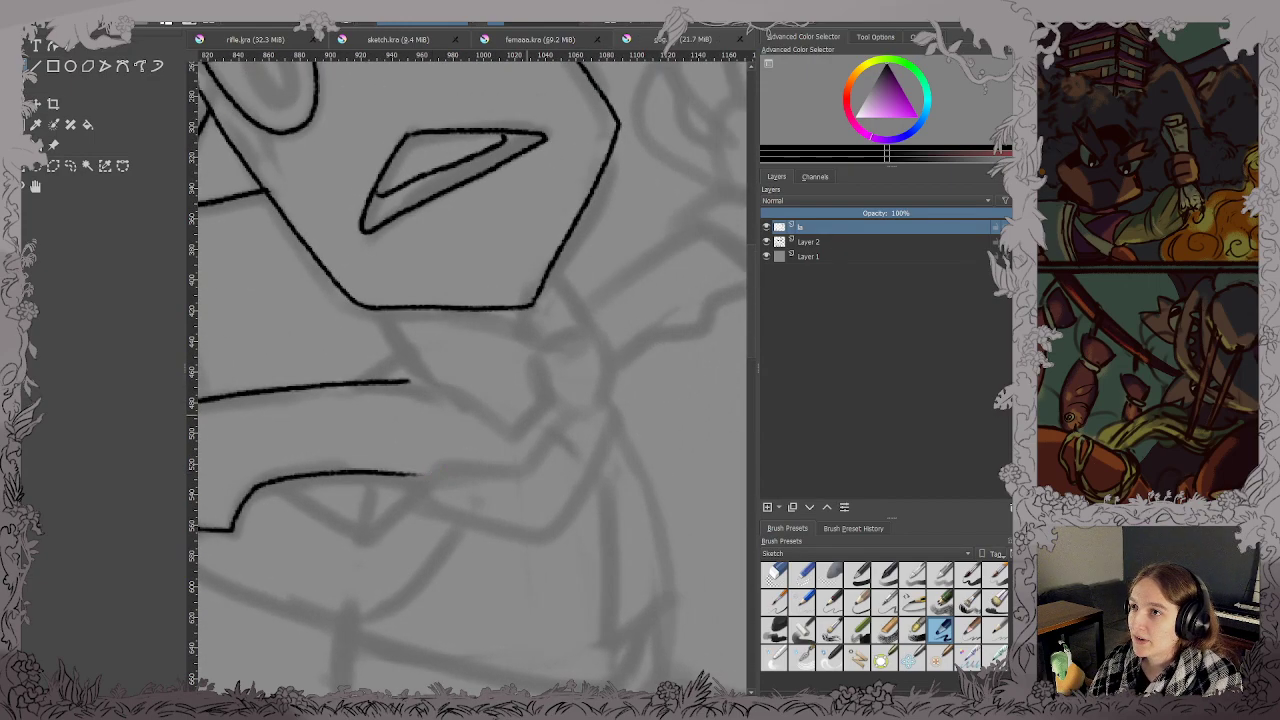
# Ink the angular scarf wrapped under the character's chin, coming to a point over the chest.
pyautogui.scroll(-2, 508, 390)
pyautogui.moveTo(503, 404)
pyautogui.mouseDown()
pyautogui.moveTo(543, 388)
pyautogui.moveTo(508, 427)
pyautogui.mouseUp()
pyautogui.scroll(6, 543, 388)
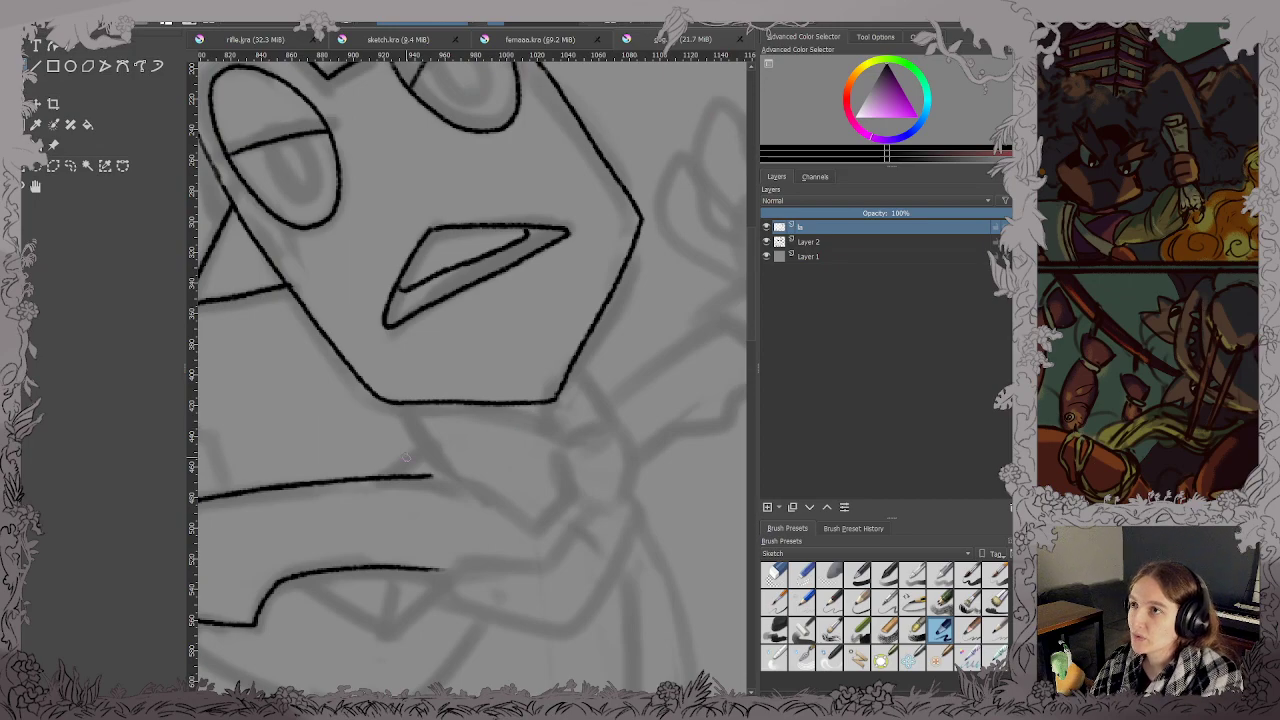
pyautogui.scroll(2, 406, 457)
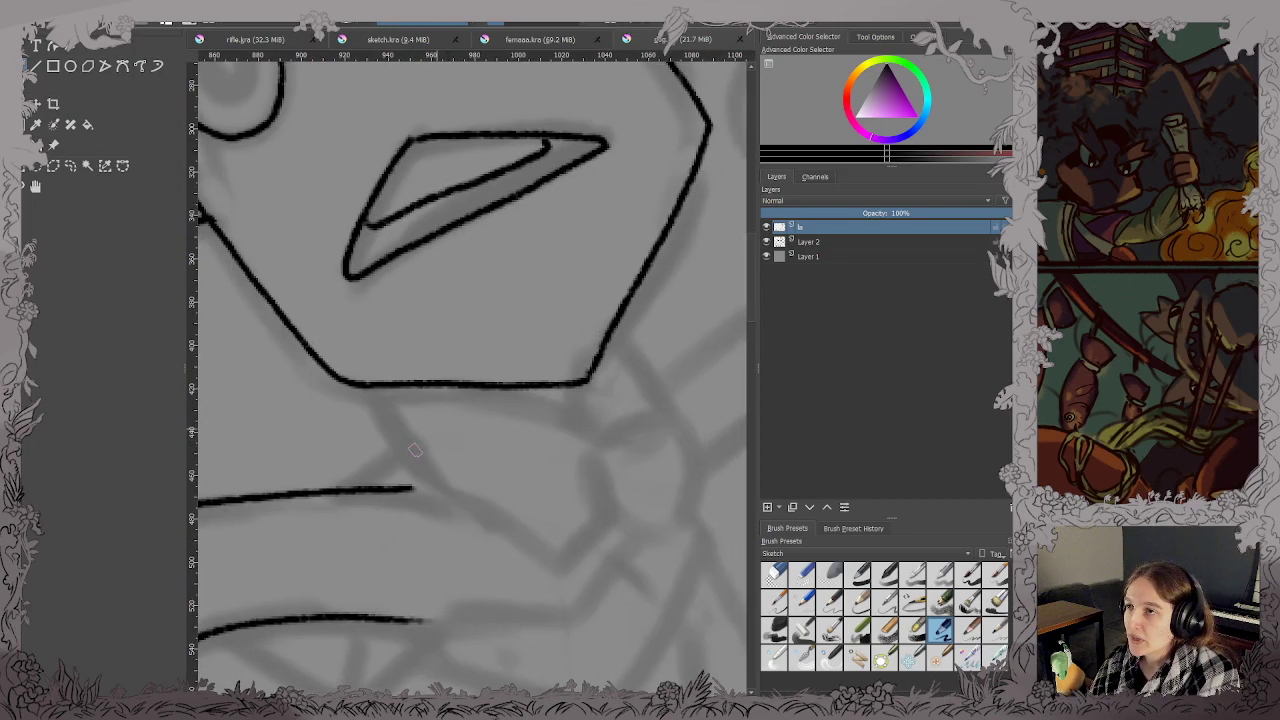
pyautogui.moveTo(377, 397)
pyautogui.mouseDown()
pyautogui.moveTo(406, 487)
pyautogui.moveTo(590, 548)
pyautogui.mouseUp()
pyautogui.hotkey('ctrl', 'z')
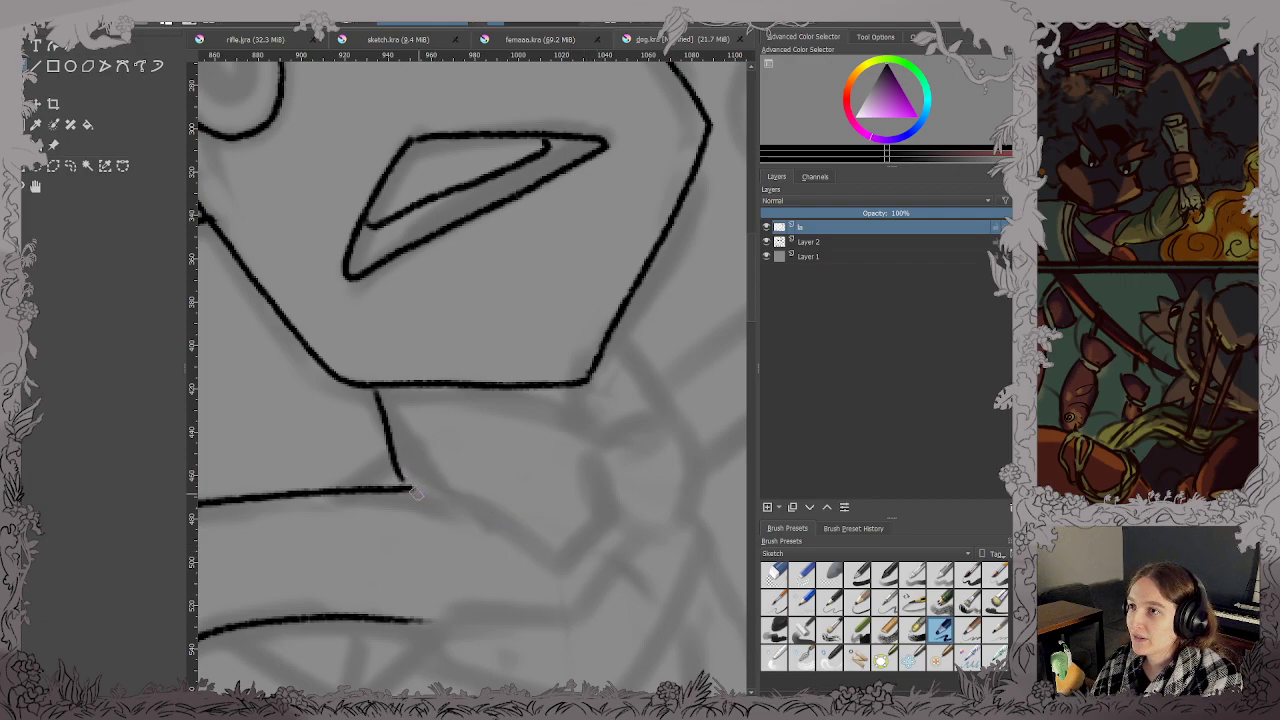
pyautogui.moveTo(400, 480)
pyautogui.mouseDown()
pyautogui.moveTo(550, 566)
pyautogui.moveTo(600, 516)
pyautogui.moveTo(583, 420)
pyautogui.mouseUp()
pyautogui.moveTo(476, 389); pyautogui.dragTo(585, 433)
pyautogui.hotkey('ctrl', 'z')
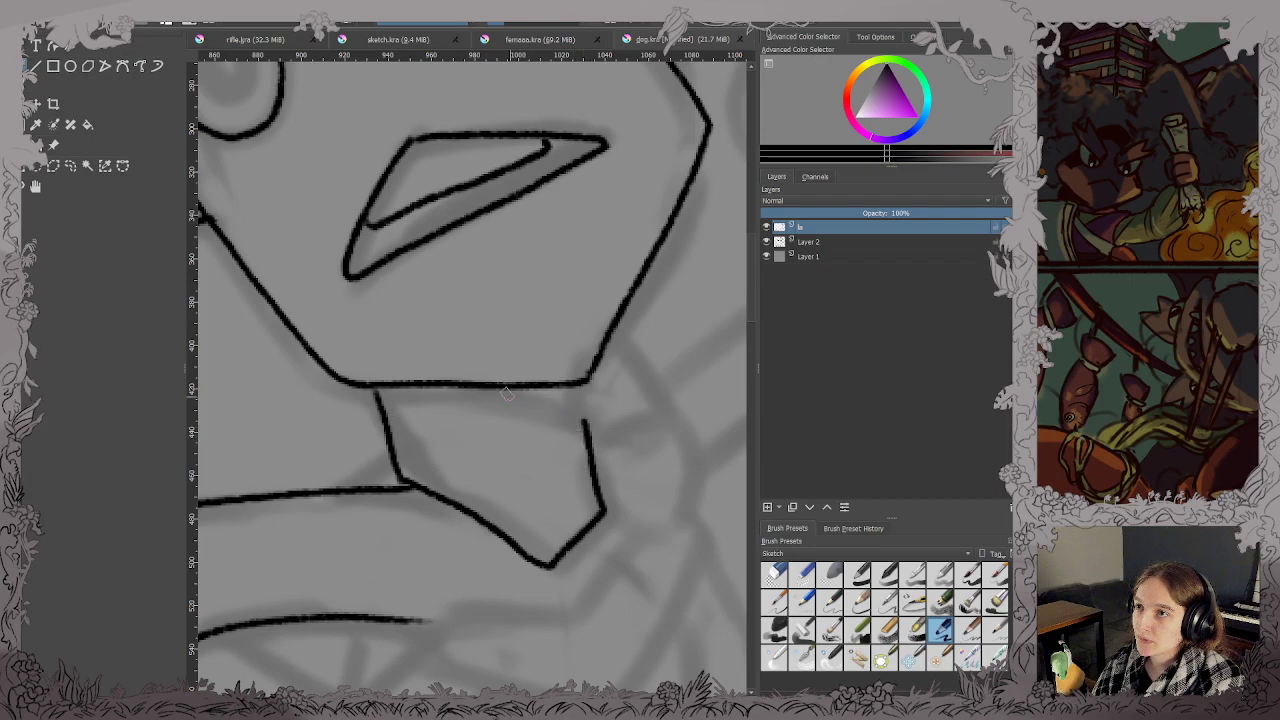
pyautogui.moveTo(486, 389)
pyautogui.mouseDown()
pyautogui.moveTo(588, 426)
pyautogui.moveTo(578, 383)
pyautogui.moveTo(439, 433)
pyautogui.moveTo(451, 471)
pyautogui.moveTo(505, 467)
pyautogui.mouseUp()
pyautogui.hotkey('ctrl', 'z')
# Ink the small rounded knot on the side of the scarf below the jaw.
pyautogui.scroll(-1, 576, 367)
pyautogui.scroll(2, 430, 462)
pyautogui.scroll(-2, 476, 416)
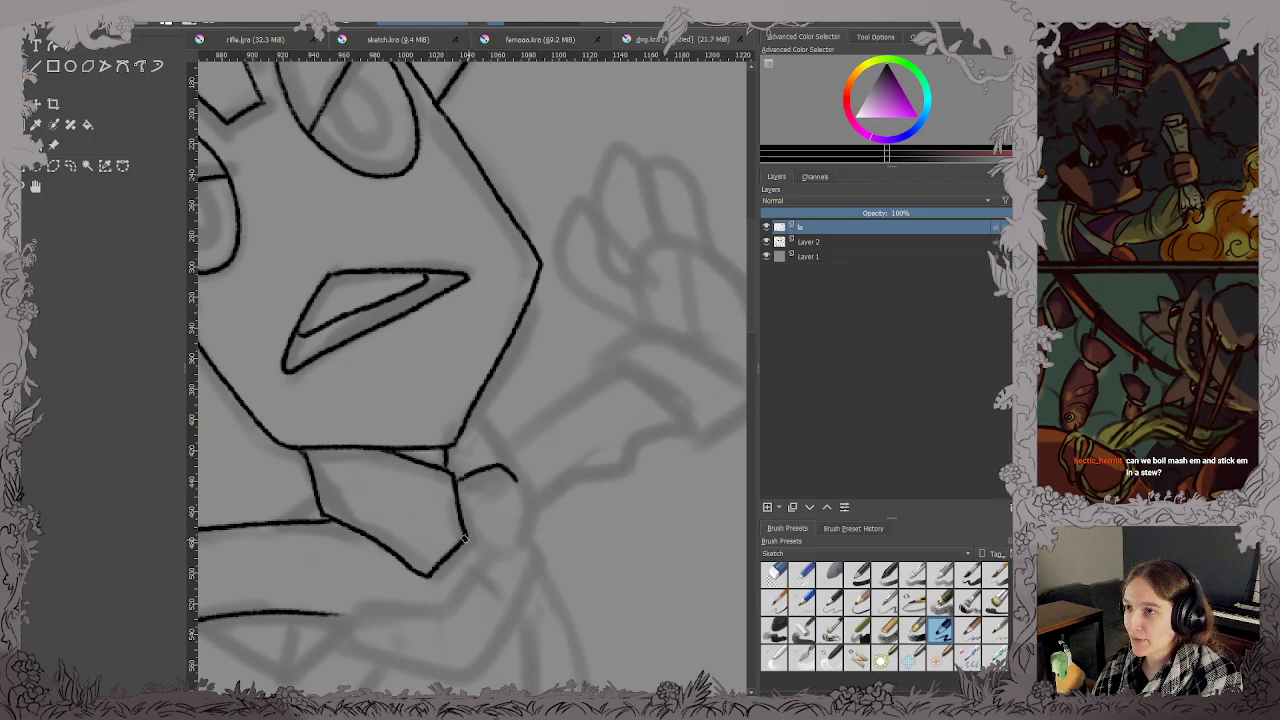
pyautogui.moveTo(467, 541)
pyautogui.mouseDown()
pyautogui.moveTo(507, 546)
pyautogui.moveTo(527, 530)
pyautogui.moveTo(518, 479)
pyautogui.mouseUp()
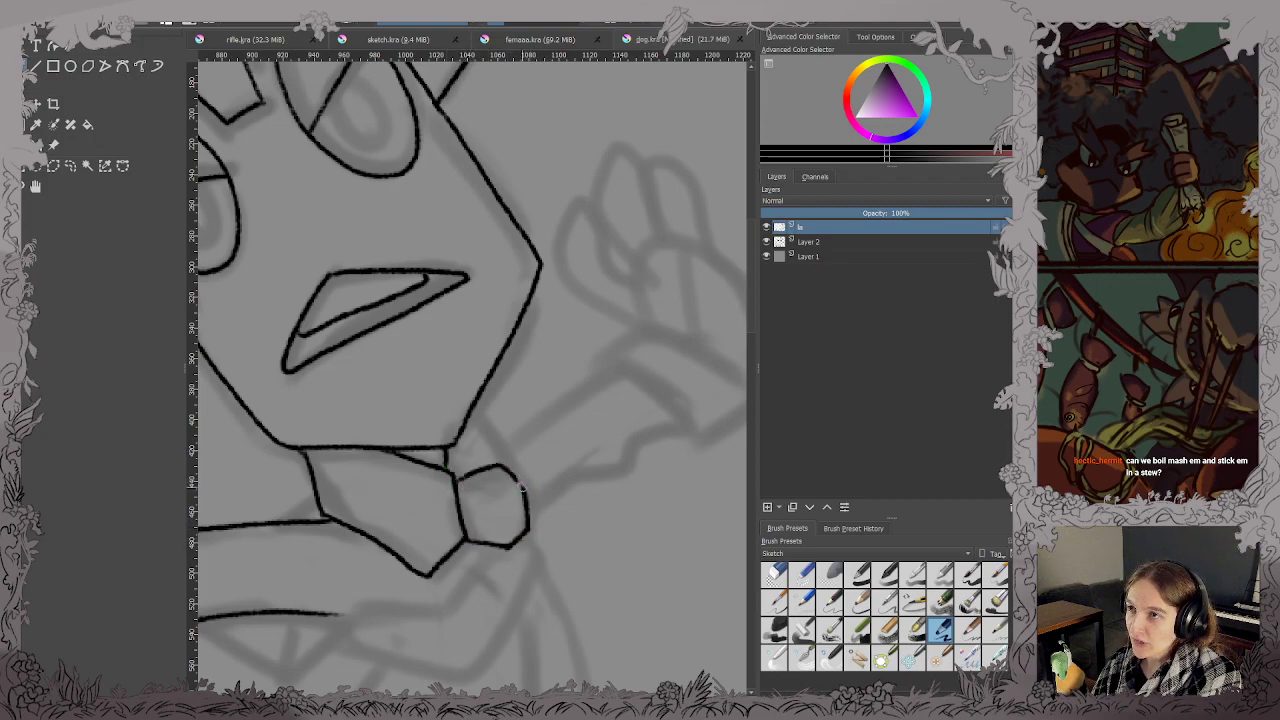
pyautogui.scroll(-1, 503, 467)
pyautogui.moveTo(500, 540); pyautogui.dragTo(520, 503)
# Ink the sagging curve beneath the outstretched arm and the angular band running from its V-shaped notch up to the scarf knot.
pyautogui.scroll(2, 520, 503)
pyautogui.moveTo(423, 653)
pyautogui.mouseDown()
pyautogui.moveTo(522, 468)
pyautogui.moveTo(589, 408)
pyautogui.mouseUp()
pyautogui.scroll(-1, 565, 403)
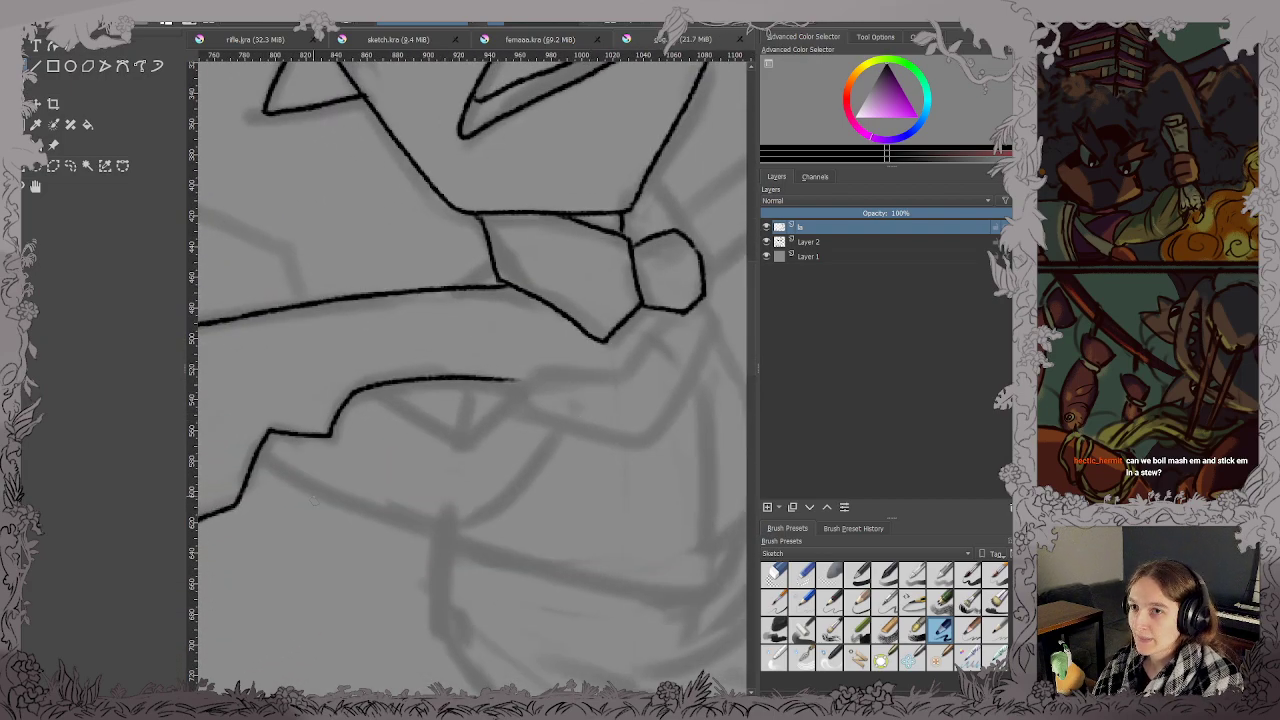
pyautogui.moveTo(255, 455)
pyautogui.mouseDown()
pyautogui.moveTo(421, 521)
pyautogui.moveTo(480, 511)
pyautogui.moveTo(548, 445)
pyautogui.mouseUp()
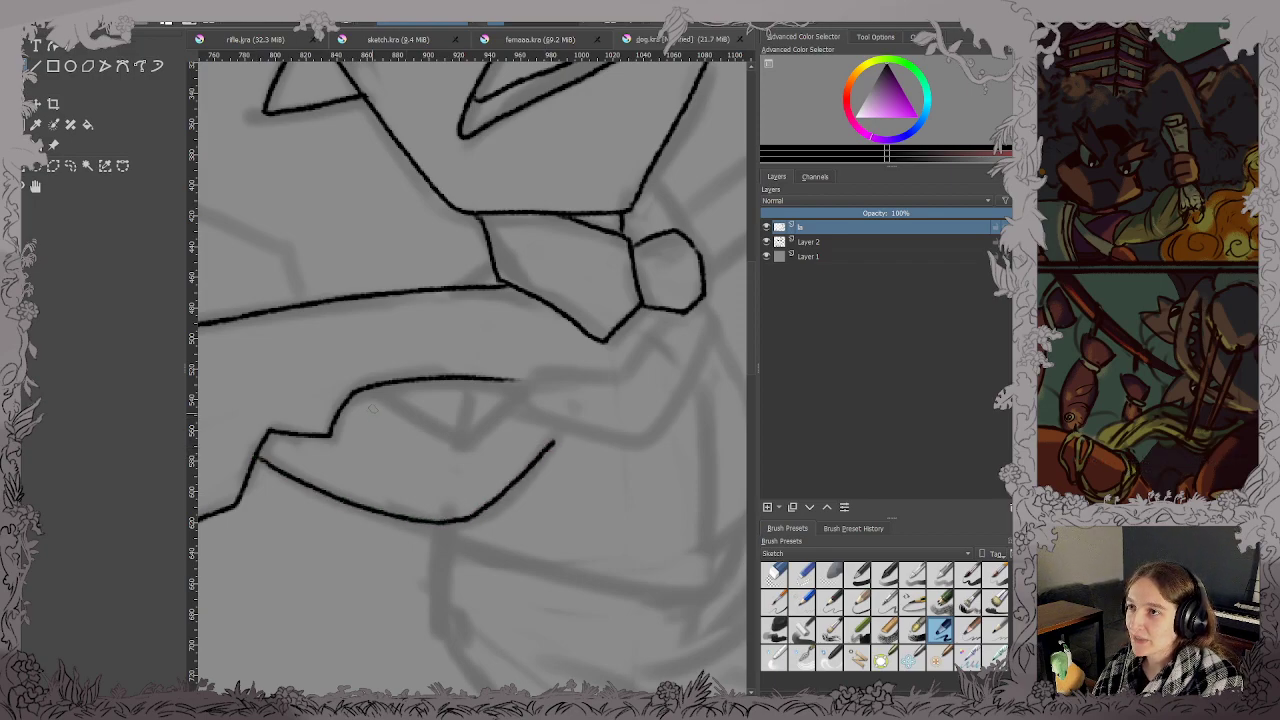
pyautogui.moveTo(378, 388)
pyautogui.mouseDown()
pyautogui.moveTo(464, 443)
pyautogui.moveTo(545, 371)
pyautogui.moveTo(638, 367)
pyautogui.moveTo(623, 371)
pyautogui.moveTo(660, 315)
pyautogui.mouseUp()
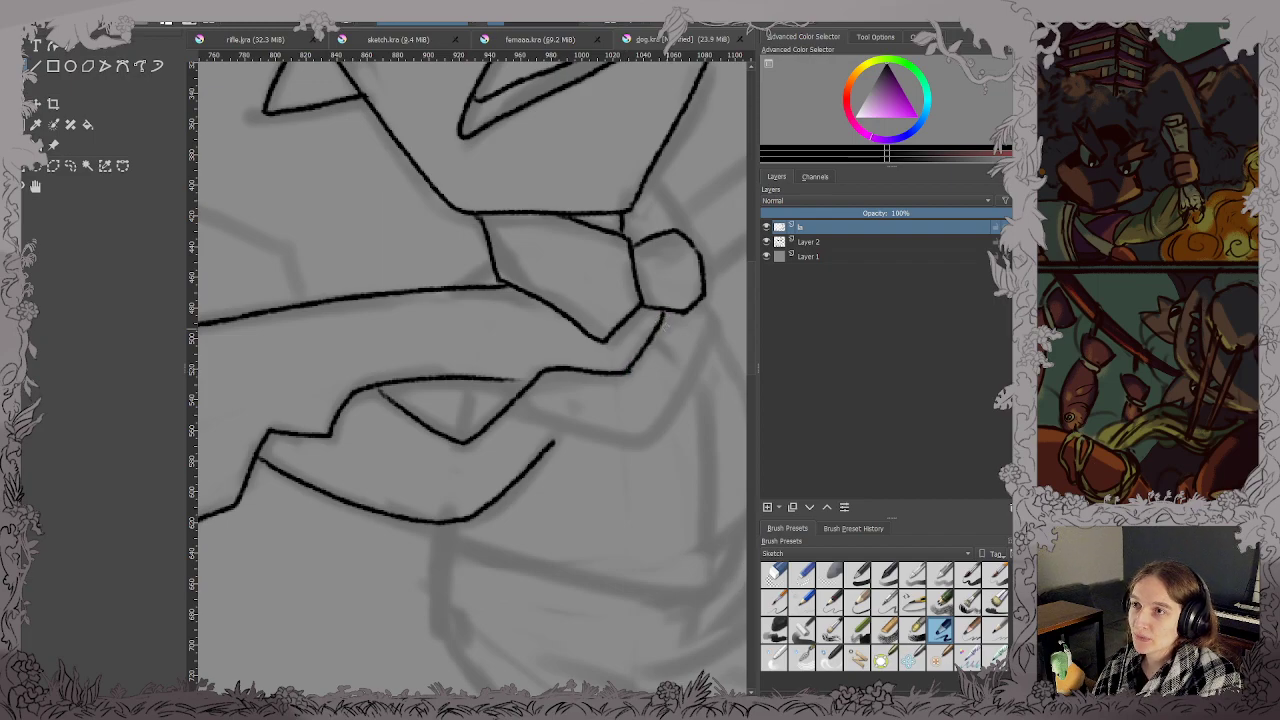
pyautogui.moveTo(510, 415)
pyautogui.mouseDown()
pyautogui.moveTo(625, 440)
pyautogui.moveTo(680, 405)
pyautogui.moveTo(712, 332)
pyautogui.moveTo(697, 305)
pyautogui.mouseUp()
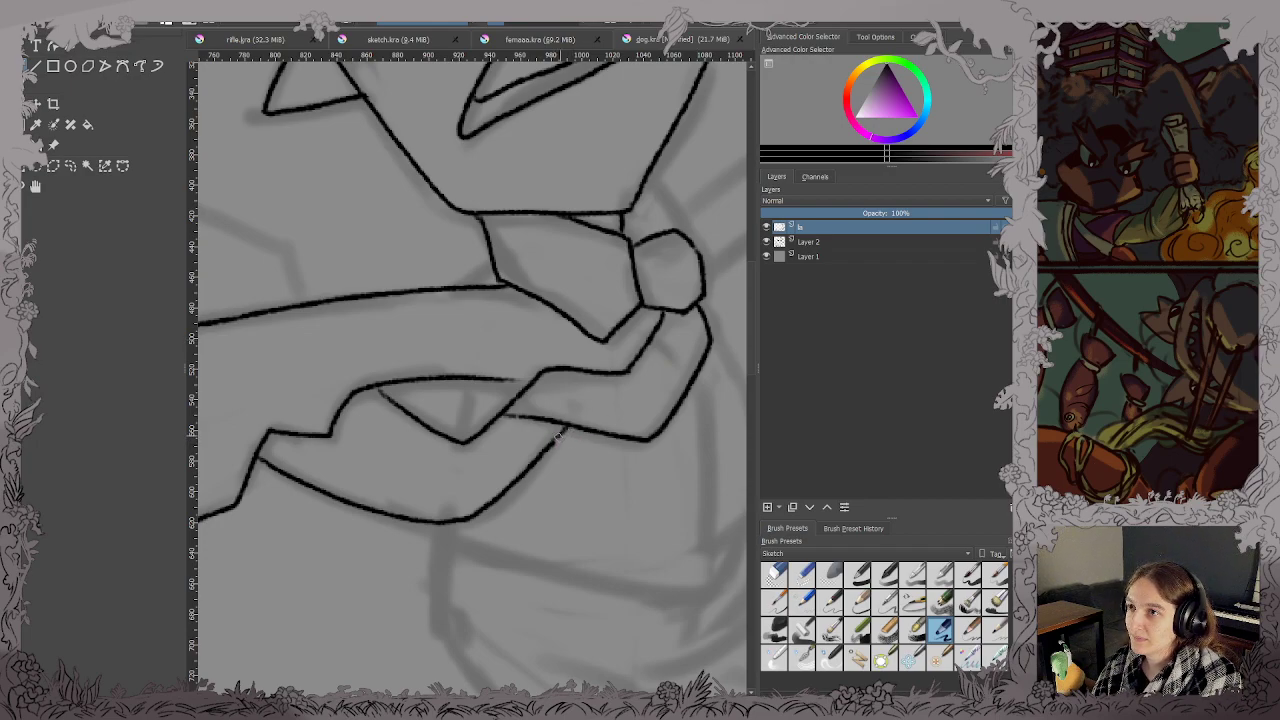
# Ink the angular spike rising from the upper edge of the outstretched arm and save the drawing.
pyautogui.scroll(1, 561, 435)
pyautogui.scroll(-2, 563, 435)
pyautogui.moveTo(491, 411); pyautogui.dragTo(507, 459)
pyautogui.scroll(1, 340, 353)
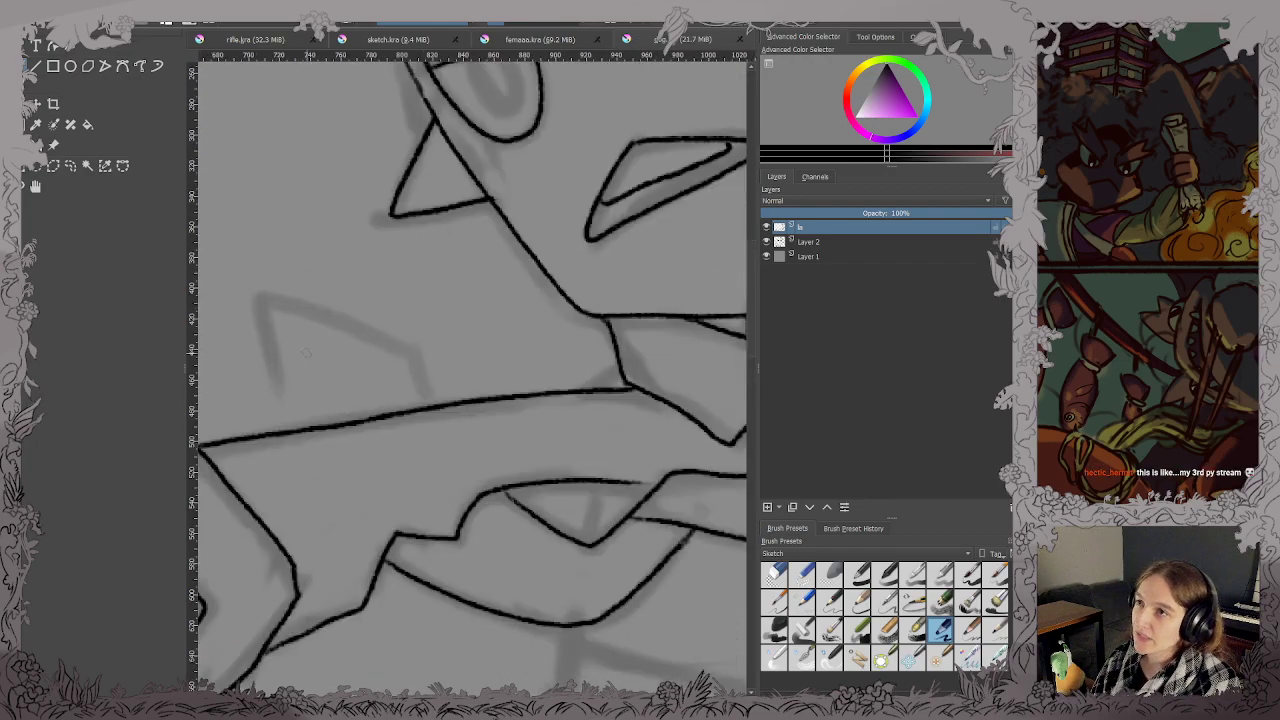
pyautogui.scroll(1, 360, 353)
pyautogui.moveTo(361, 355); pyautogui.dragTo(502, 420)
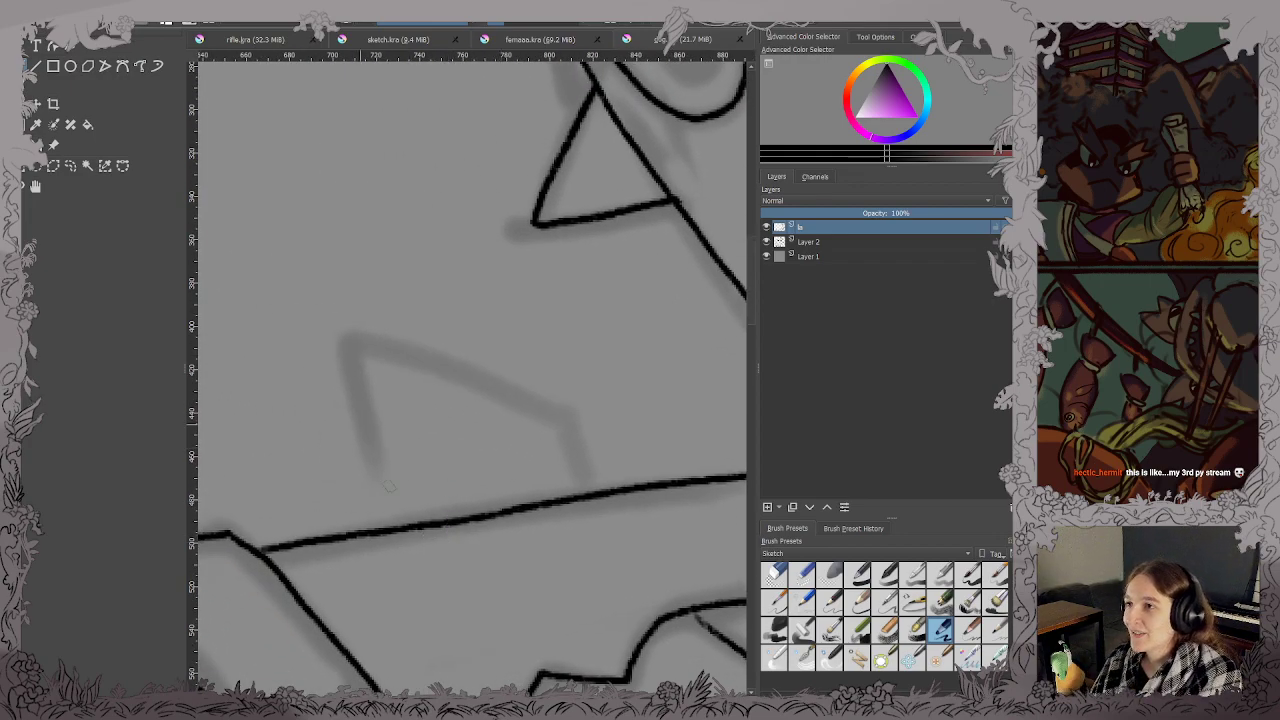
pyautogui.moveTo(383, 527)
pyautogui.mouseDown()
pyautogui.moveTo(362, 360)
pyautogui.moveTo(393, 530)
pyautogui.mouseUp()
pyautogui.hotkey('ctrl', 'z')
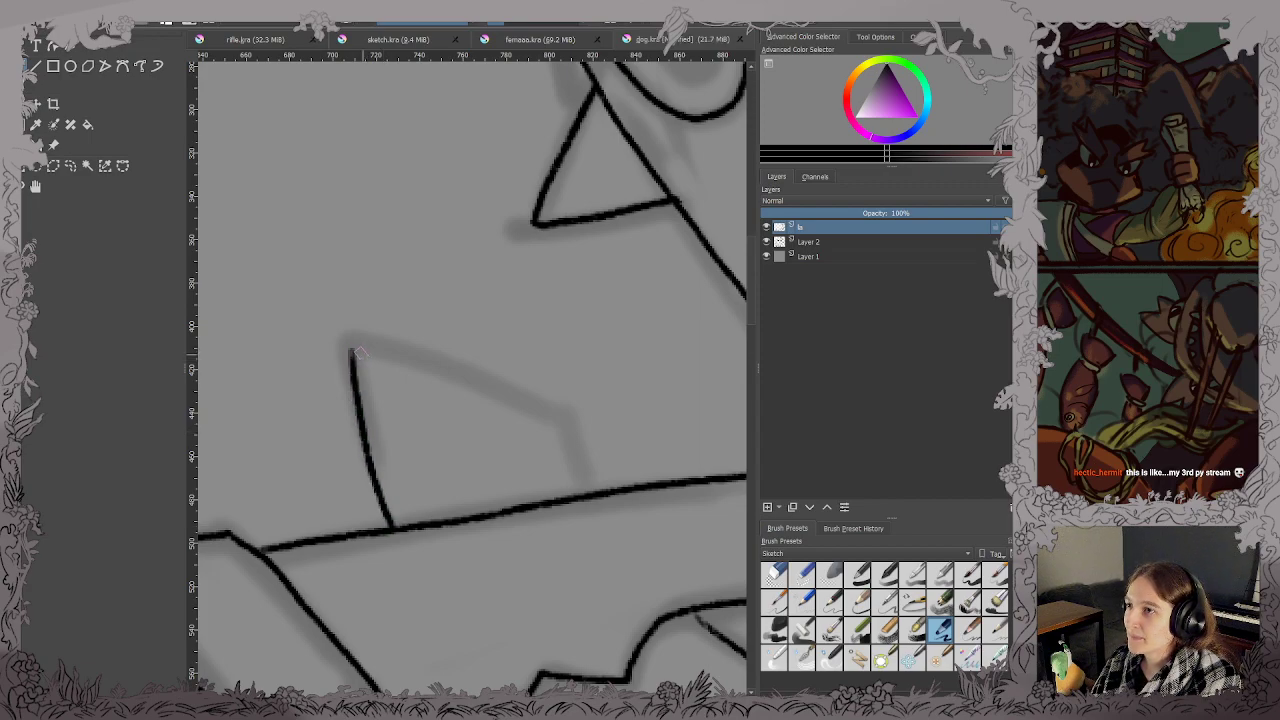
pyautogui.moveTo(352, 342)
pyautogui.mouseDown()
pyautogui.moveTo(480, 366)
pyautogui.moveTo(586, 412)
pyautogui.mouseUp()
pyautogui.hotkey('ctrl', 'z')
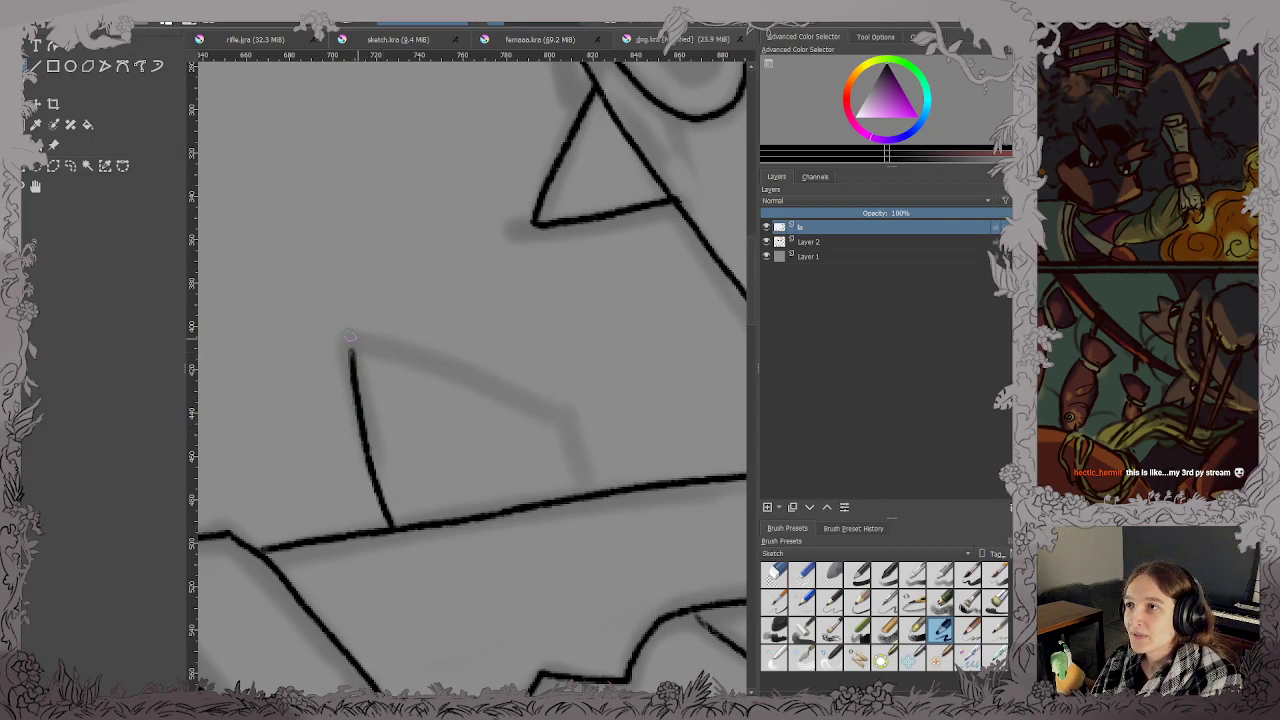
pyautogui.moveTo(352, 342)
pyautogui.mouseDown()
pyautogui.moveTo(531, 389)
pyautogui.moveTo(575, 420)
pyautogui.moveTo(602, 493)
pyautogui.mouseUp()
pyautogui.scroll(-3, 585, 378)
pyautogui.moveTo(651, 390); pyautogui.dragTo(498, 398)
pyautogui.hotkey('ctrl', 's')
# Ink the short slanted line joining the side of the jaw to the scarf knot.
pyautogui.scroll(3, 585, 399)
pyautogui.scroll(-1, 600, 347)
pyautogui.scroll(1, 428, 443)
pyautogui.moveTo(620, 320); pyautogui.dragTo(337, 490)
pyautogui.scroll(1, 428, 443)
pyautogui.moveTo(347, 431); pyautogui.dragTo(422, 562)
pyautogui.scroll(-2, 634, 318)
pyautogui.moveTo(634, 318)
pyautogui.mouseDown()
pyautogui.moveTo(608, 389)
pyautogui.moveTo(376, 506)
pyautogui.moveTo(456, 360)
pyautogui.mouseUp()
pyautogui.scroll(1, 376, 506)
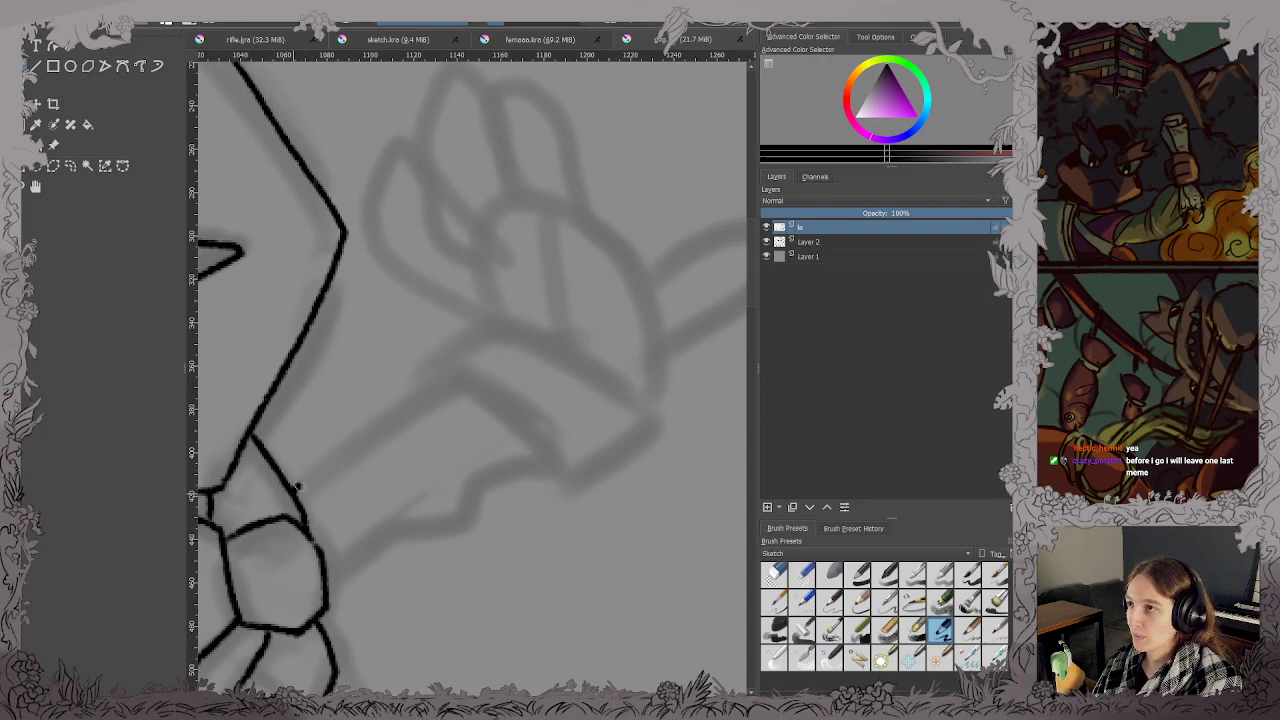
# Ink the raised arm's straight upper edge and jagged lower edge, plus the folded cuff at its wrist.
pyautogui.moveTo(296, 490)
pyautogui.mouseDown()
pyautogui.moveTo(451, 385)
pyautogui.moveTo(524, 409)
pyautogui.moveTo(555, 458)
pyautogui.mouseUp()
pyautogui.moveTo(335, 578)
pyautogui.mouseDown()
pyautogui.moveTo(384, 535)
pyautogui.moveTo(457, 525)
pyautogui.moveTo(497, 465)
pyautogui.moveTo(550, 450)
pyautogui.mouseUp()
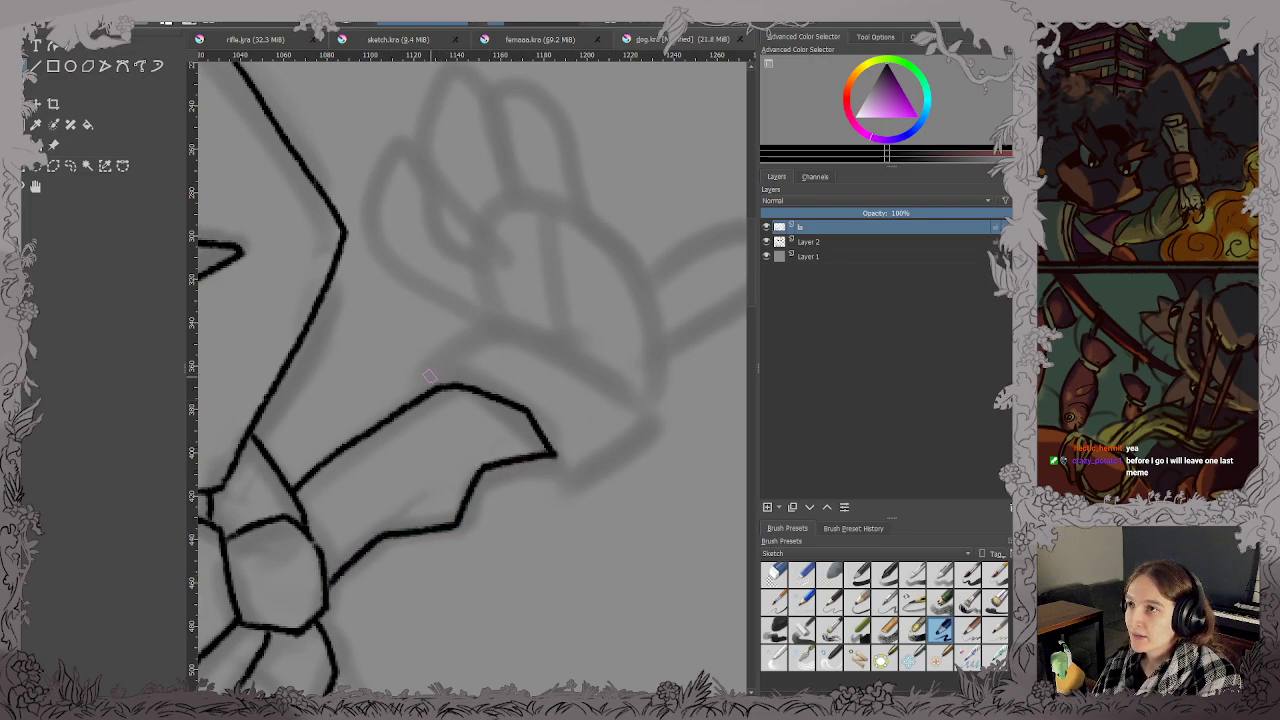
pyautogui.moveTo(428, 385)
pyautogui.mouseDown()
pyautogui.moveTo(432, 365)
pyautogui.moveTo(488, 325)
pyautogui.moveTo(627, 395)
pyautogui.moveTo(641, 432)
pyautogui.mouseUp()
pyautogui.moveTo(517, 464)
pyautogui.mouseDown()
pyautogui.moveTo(566, 487)
pyautogui.moveTo(609, 472)
pyautogui.moveTo(640, 428)
pyautogui.mouseUp()
# Ink the three upright fingers of the raised hand and the start of the palm's outer edge.
pyautogui.scroll(4, 560, 434)
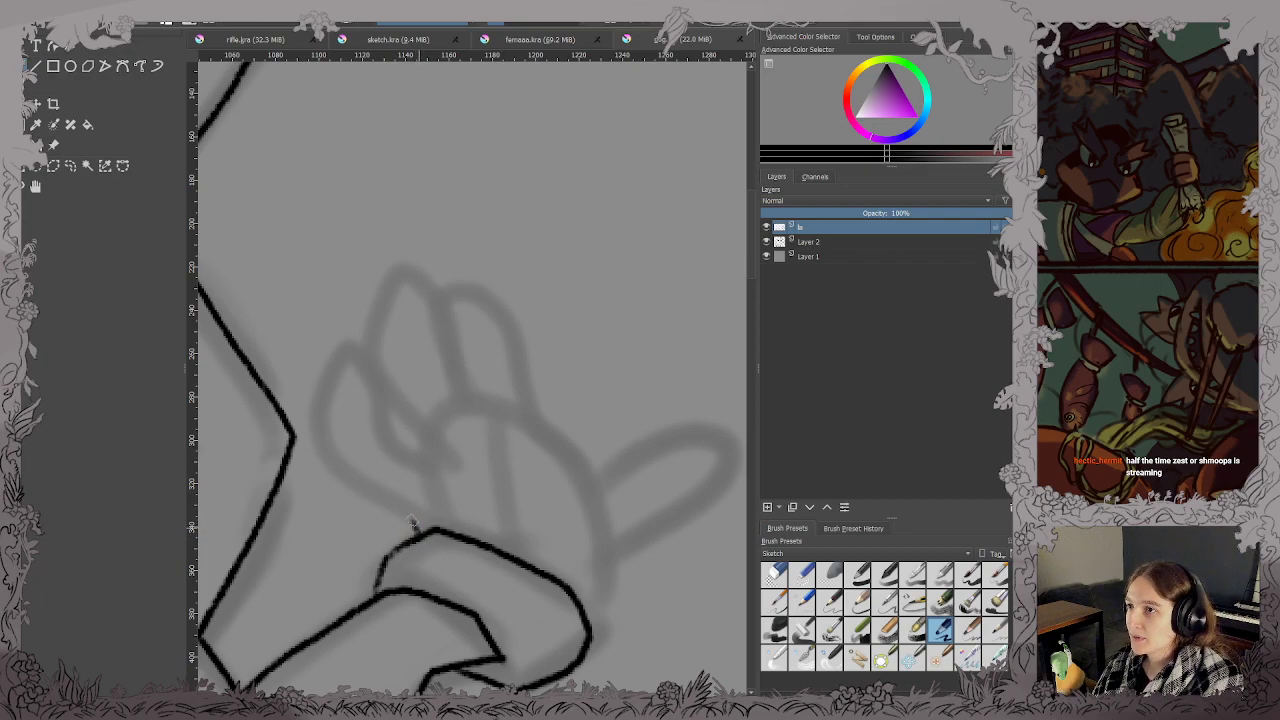
pyautogui.moveTo(412, 524)
pyautogui.mouseDown()
pyautogui.moveTo(340, 475)
pyautogui.moveTo(333, 398)
pyautogui.moveTo(349, 361)
pyautogui.moveTo(374, 375)
pyautogui.moveTo(407, 453)
pyautogui.moveTo(426, 456)
pyautogui.moveTo(381, 375)
pyautogui.moveTo(390, 313)
pyautogui.moveTo(415, 288)
pyautogui.moveTo(455, 390)
pyautogui.moveTo(455, 310)
pyautogui.moveTo(502, 302)
pyautogui.moveTo(533, 344)
pyautogui.moveTo(545, 422)
pyautogui.moveTo(579, 500)
pyautogui.mouseUp()
pyautogui.hotkey('ctrl', 'z')
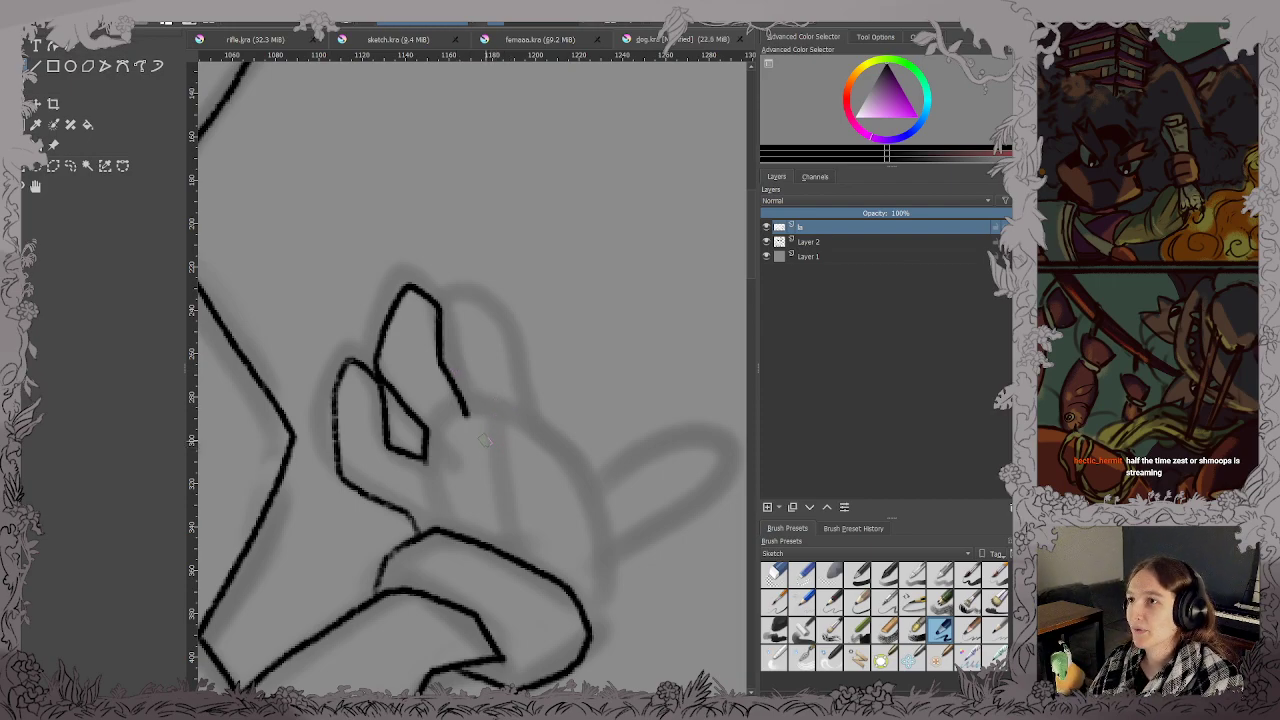
pyautogui.moveTo(465, 410)
pyautogui.mouseDown()
pyautogui.moveTo(479, 297)
pyautogui.moveTo(524, 294)
pyautogui.moveTo(541, 414)
pyautogui.moveTo(580, 478)
pyautogui.mouseUp()
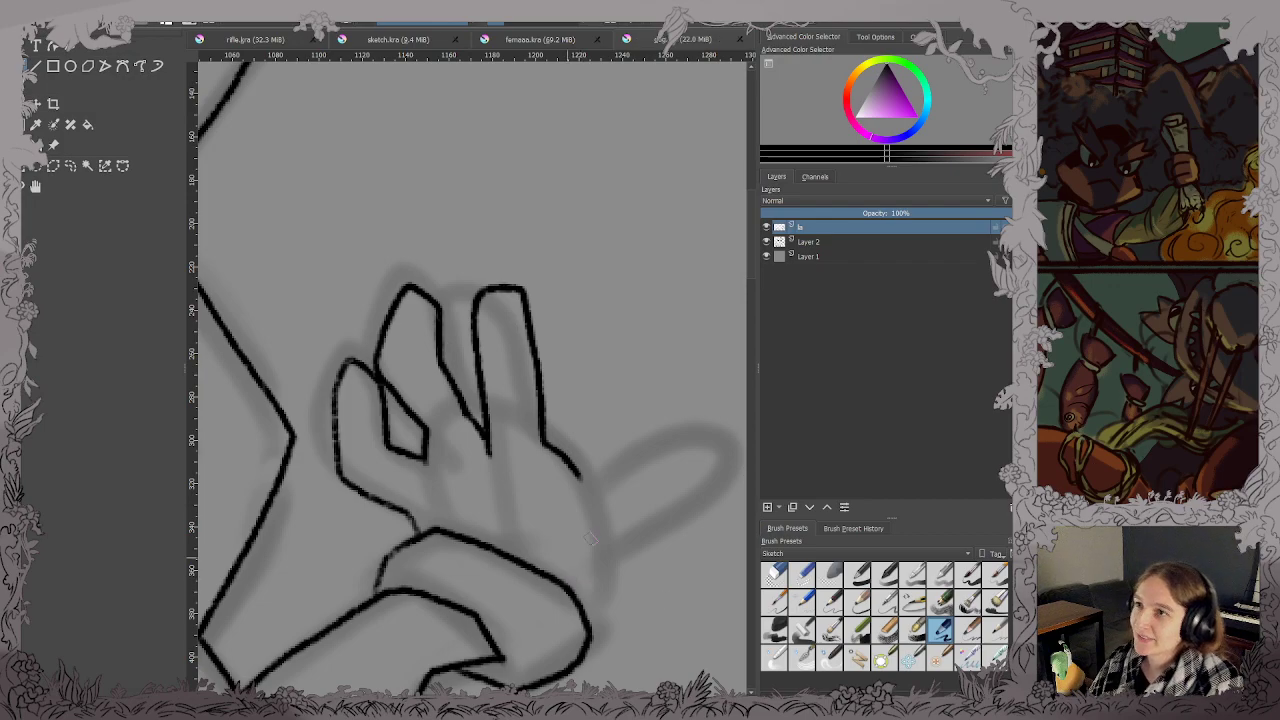
# Ink the raised hand's thumb, joining it to the palm's outer edge and the wrist cuff.
pyautogui.moveTo(668, 588); pyautogui.dragTo(557, 516)
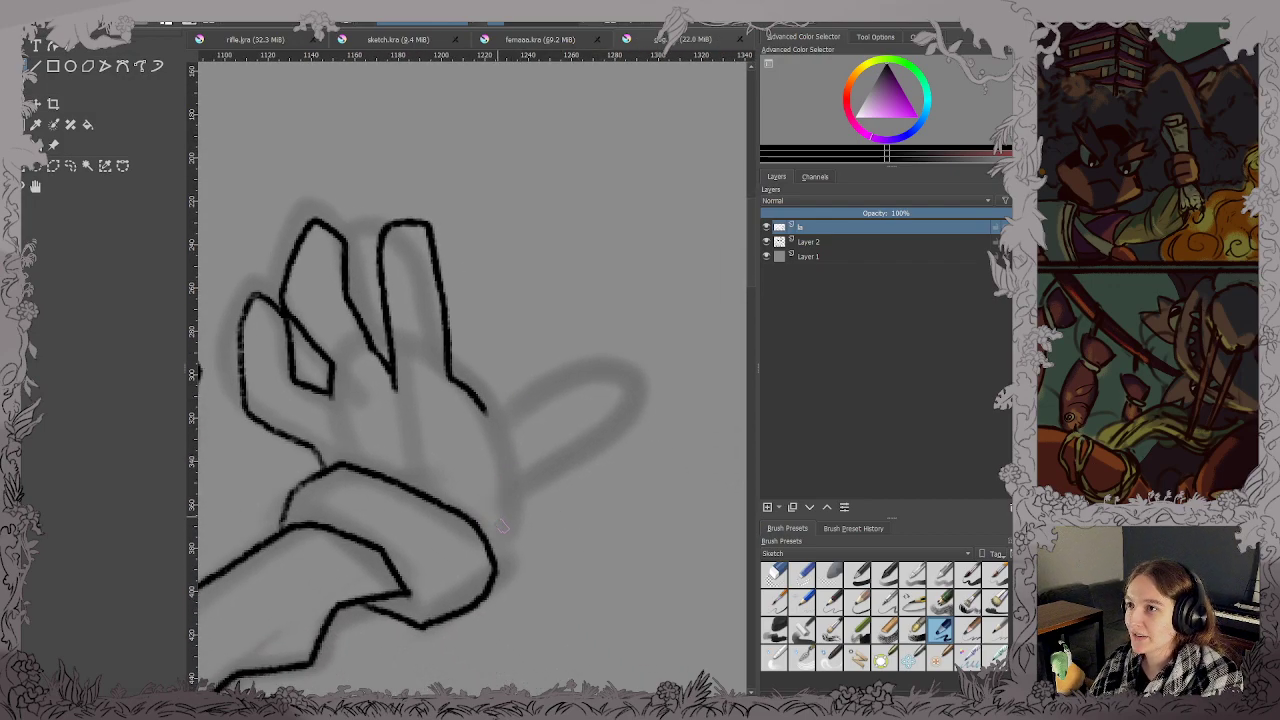
pyautogui.moveTo(495, 565)
pyautogui.mouseDown()
pyautogui.moveTo(543, 490)
pyautogui.moveTo(620, 435)
pyautogui.mouseUp()
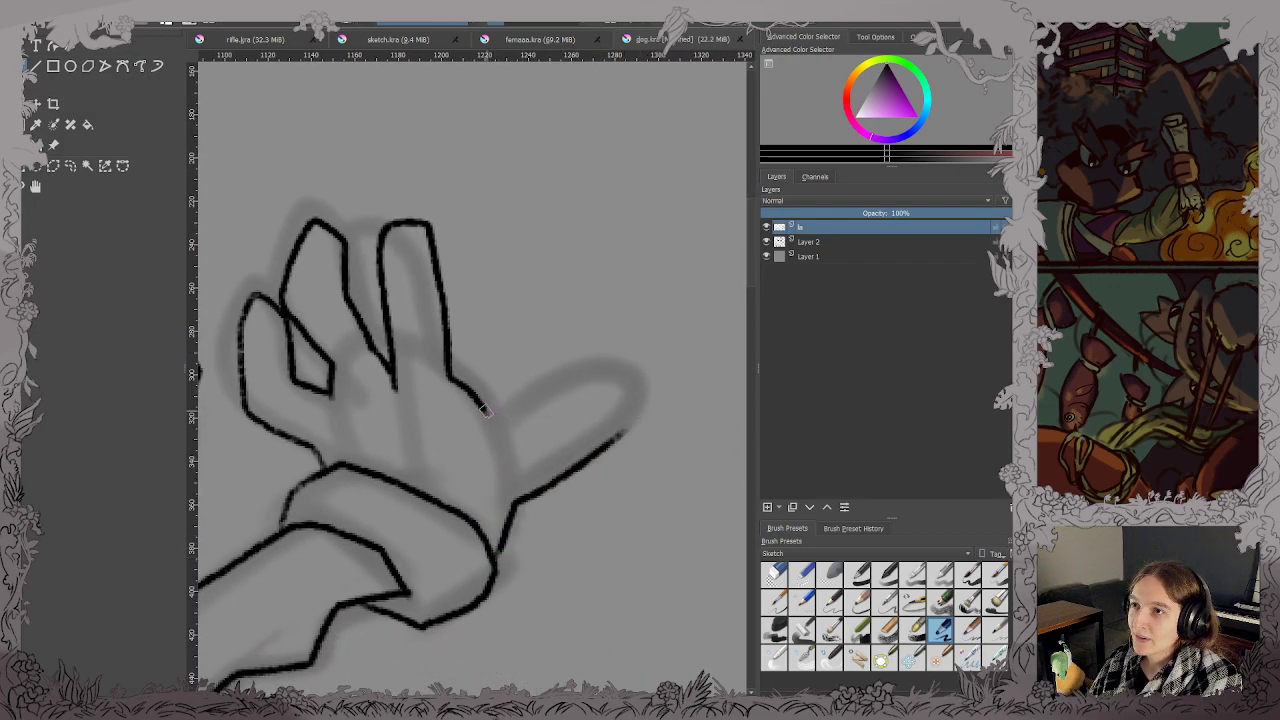
pyautogui.hotkey('ctrl', 'z')
pyautogui.moveTo(497, 560)
pyautogui.mouseDown()
pyautogui.moveTo(557, 471)
pyautogui.moveTo(618, 420)
pyautogui.mouseUp()
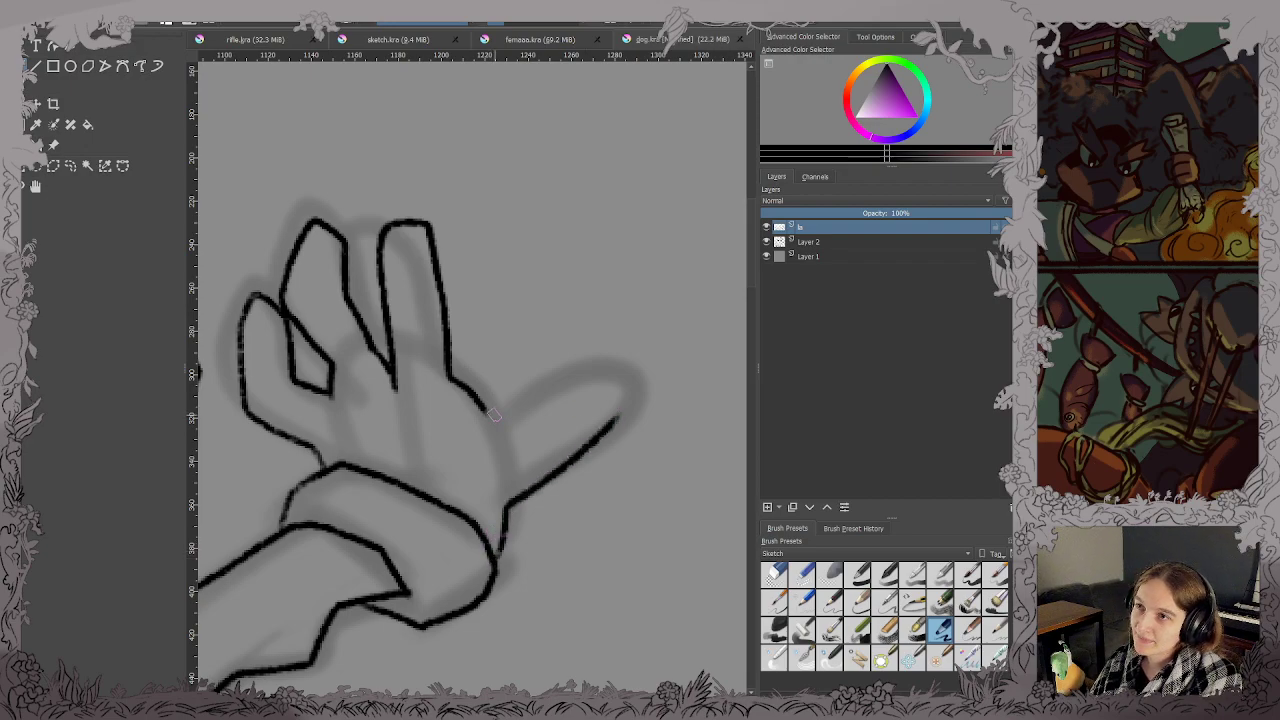
pyautogui.moveTo(493, 414)
pyautogui.mouseDown()
pyautogui.moveTo(510, 416)
pyautogui.moveTo(565, 372)
pyautogui.moveTo(644, 378)
pyautogui.moveTo(611, 429)
pyautogui.mouseUp()
pyautogui.hotkey('ctrl', 'z')
pyautogui.hotkey('ctrl', 'z')
pyautogui.hotkey('ctrl', 'z')
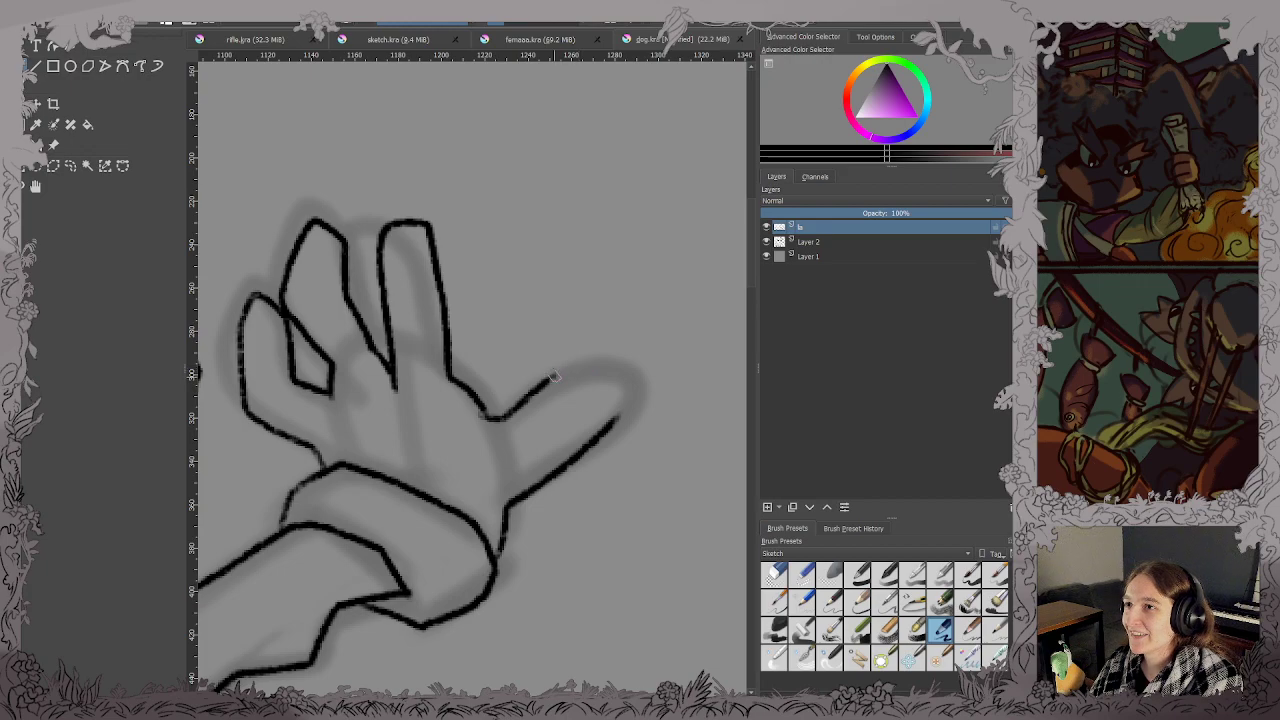
pyautogui.moveTo(553, 376)
pyautogui.mouseDown()
pyautogui.moveTo(624, 377)
pyautogui.moveTo(584, 447)
pyautogui.mouseUp()
pyautogui.scroll(-3, 584, 447)
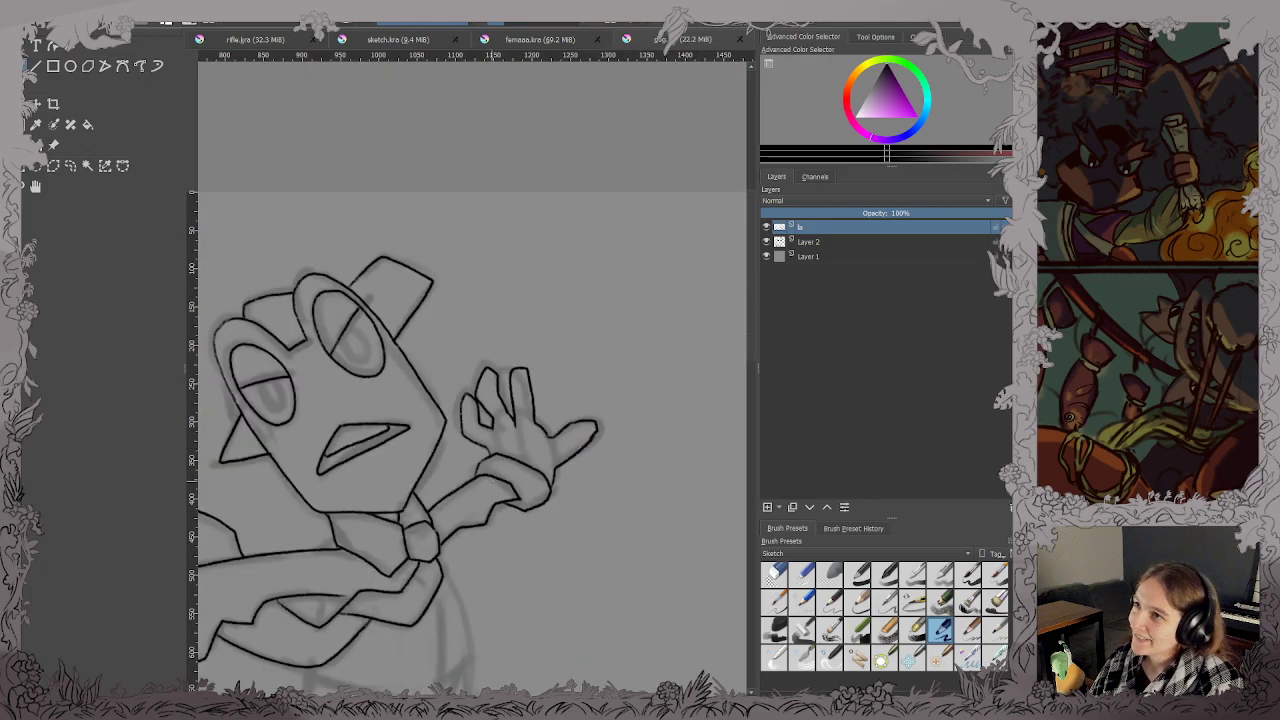
pyautogui.moveTo(480, 519); pyautogui.dragTo(565, 425)
pyautogui.scroll(-1, 560, 420)
pyautogui.moveTo(566, 497); pyautogui.dragTo(560, 490)
pyautogui.scroll(-4, 560, 490)
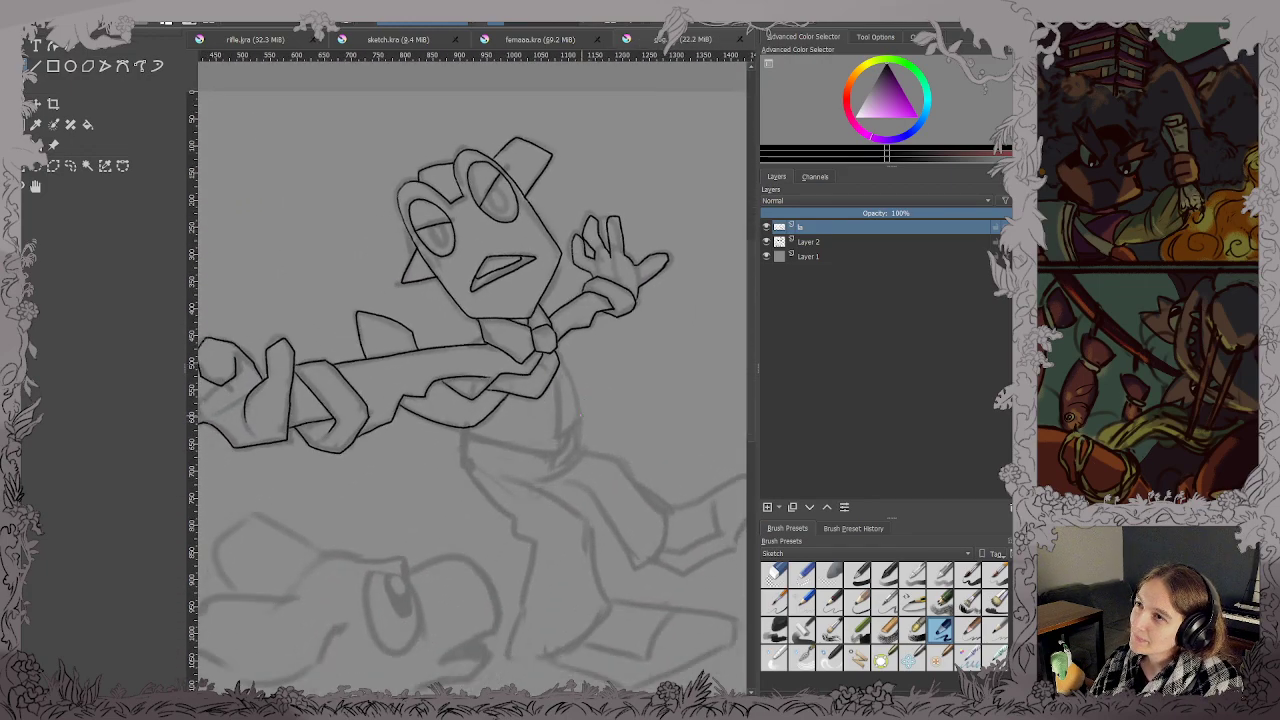
pyautogui.scroll(5, 545, 448)
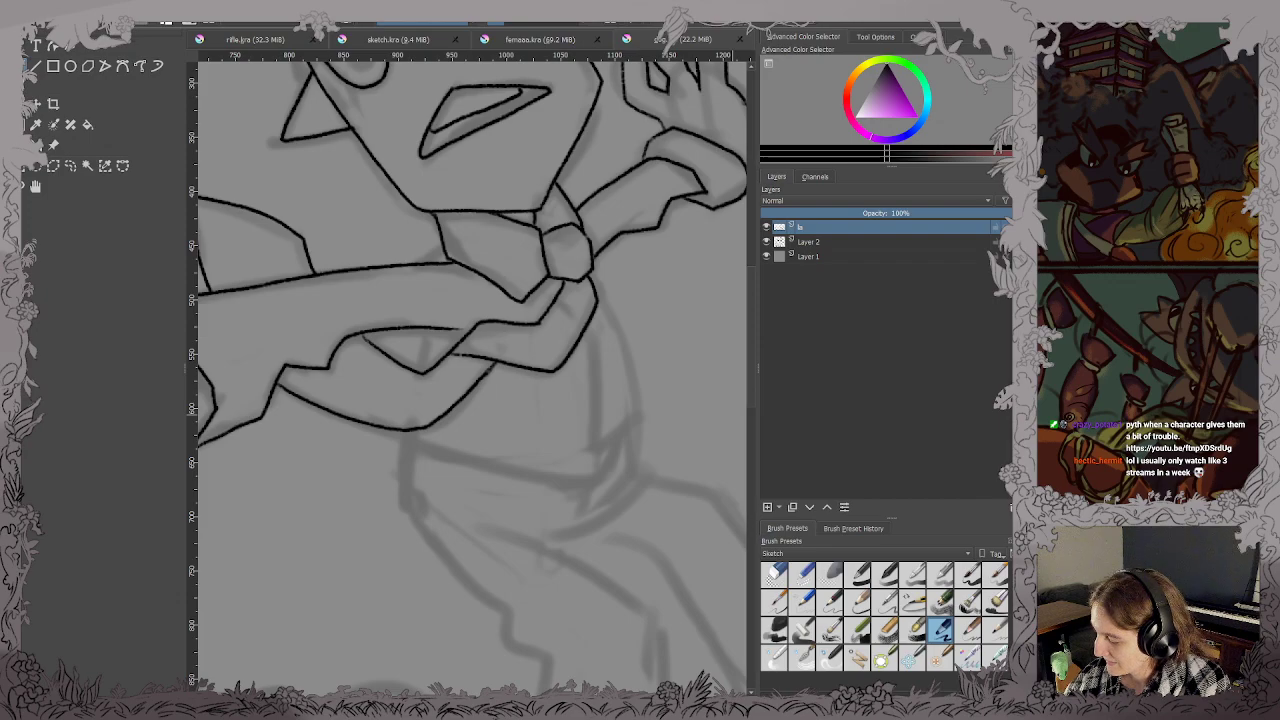
# Switch to the browser, replay the short YouTube video, and return to the drawing.
pyautogui.hotkey('alt', 'Tab')
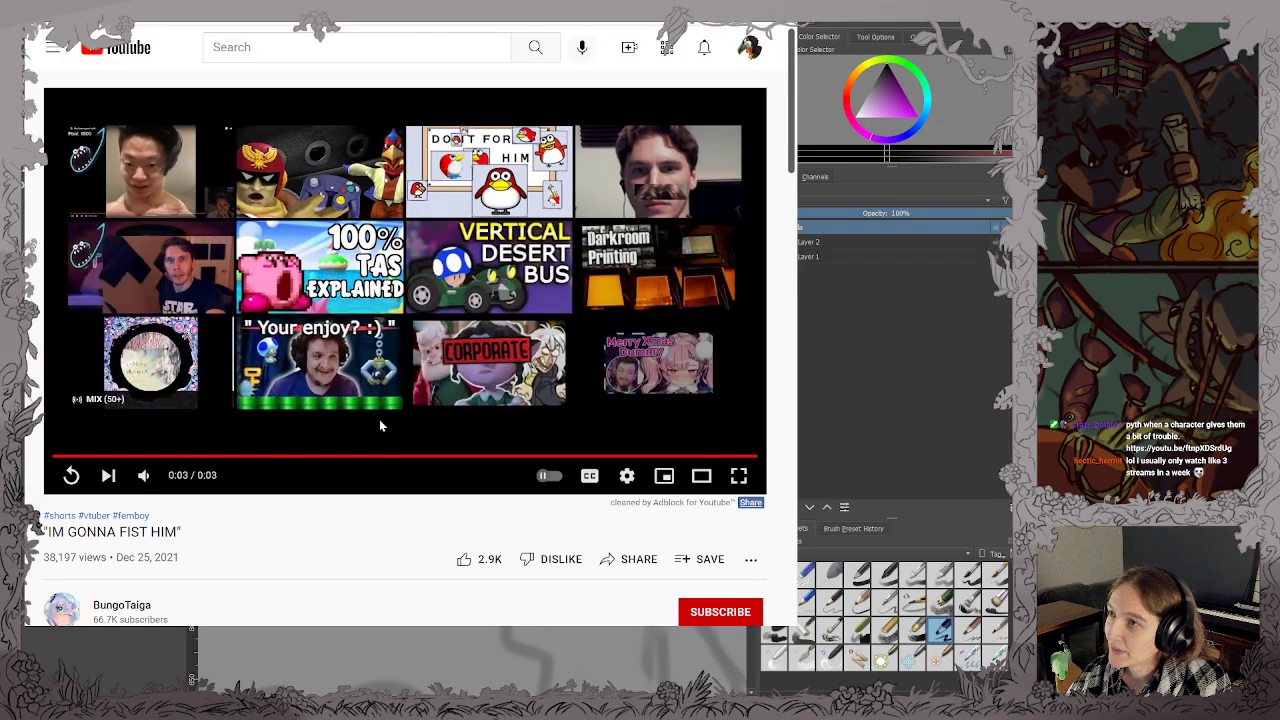
pyautogui.click(71, 475)
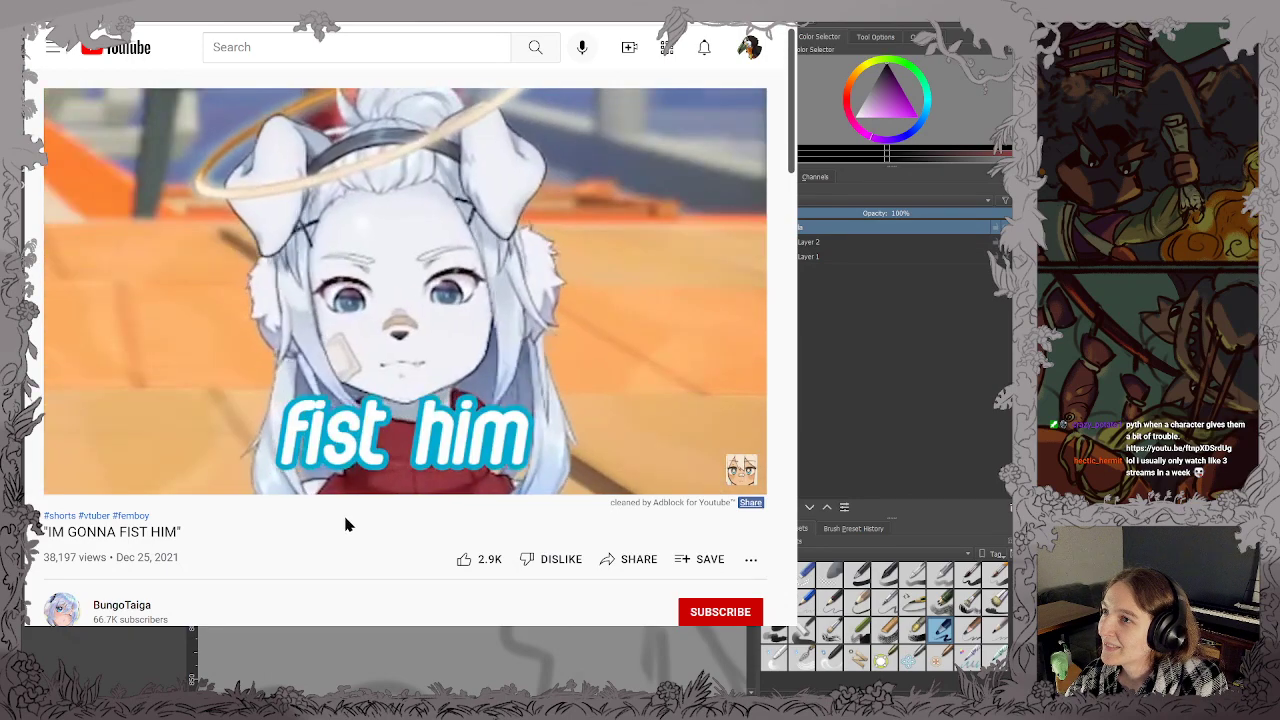
pyautogui.hotkey('alt', 'Tab')
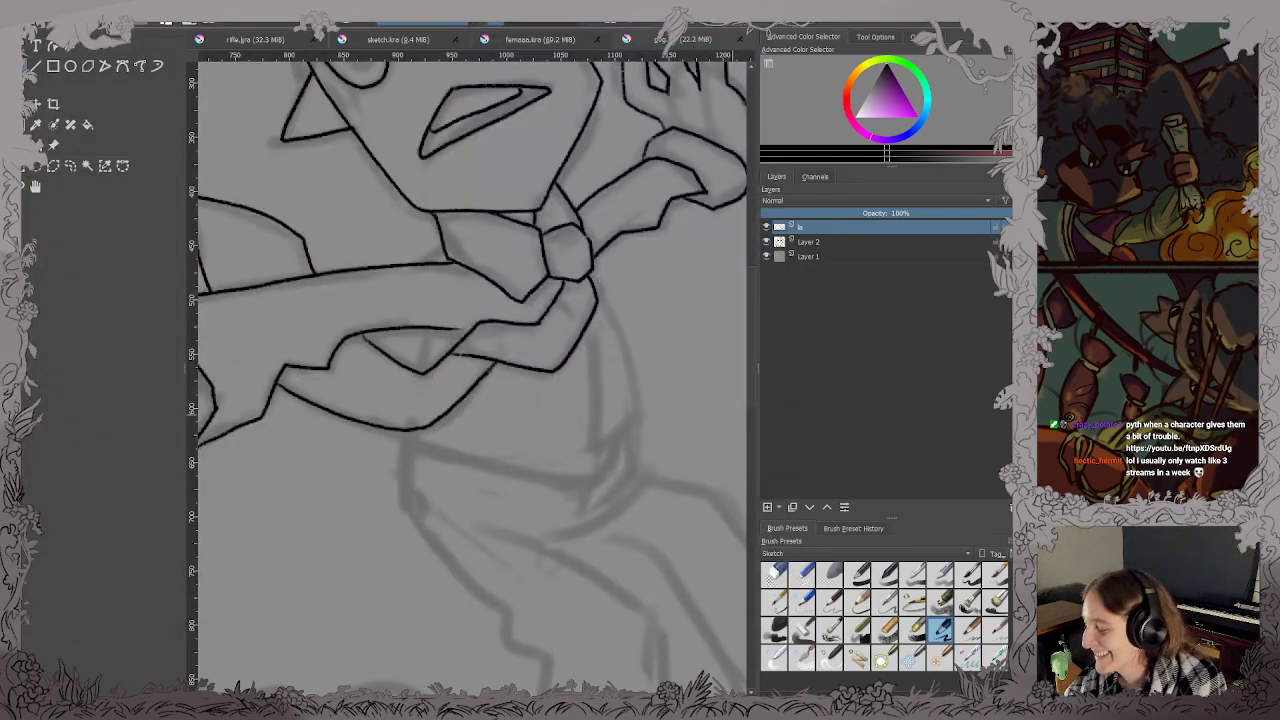
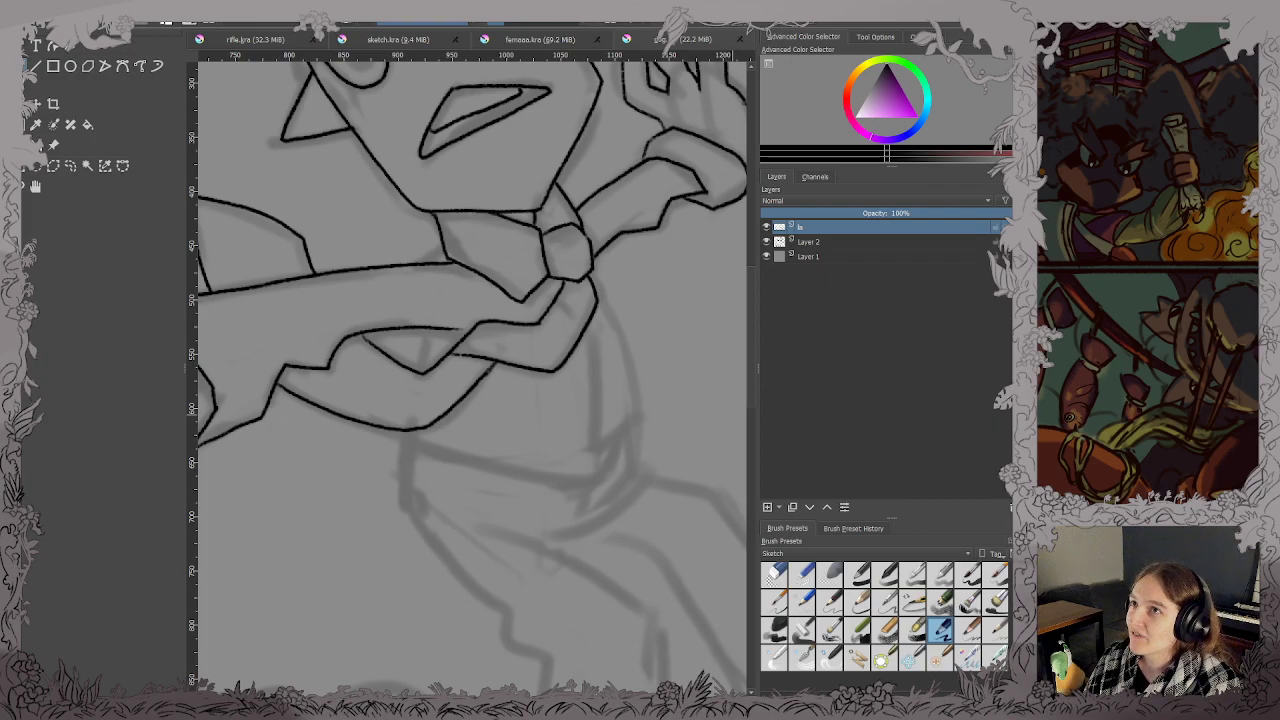
# Ink the torso's front and back edges down to the curved hip, plus the short slanted line in the gap under the outstretched arm.
pyautogui.scroll(3, 530, 418)
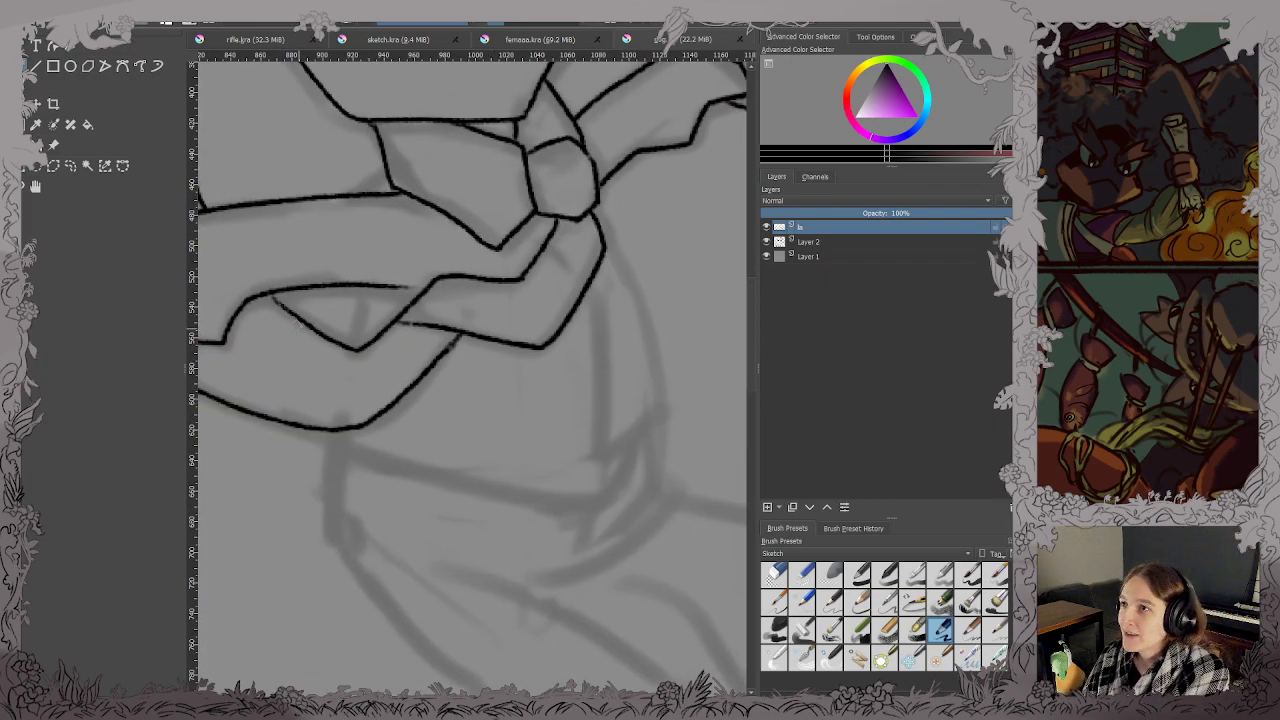
pyautogui.moveTo(367, 291); pyautogui.dragTo(349, 343)
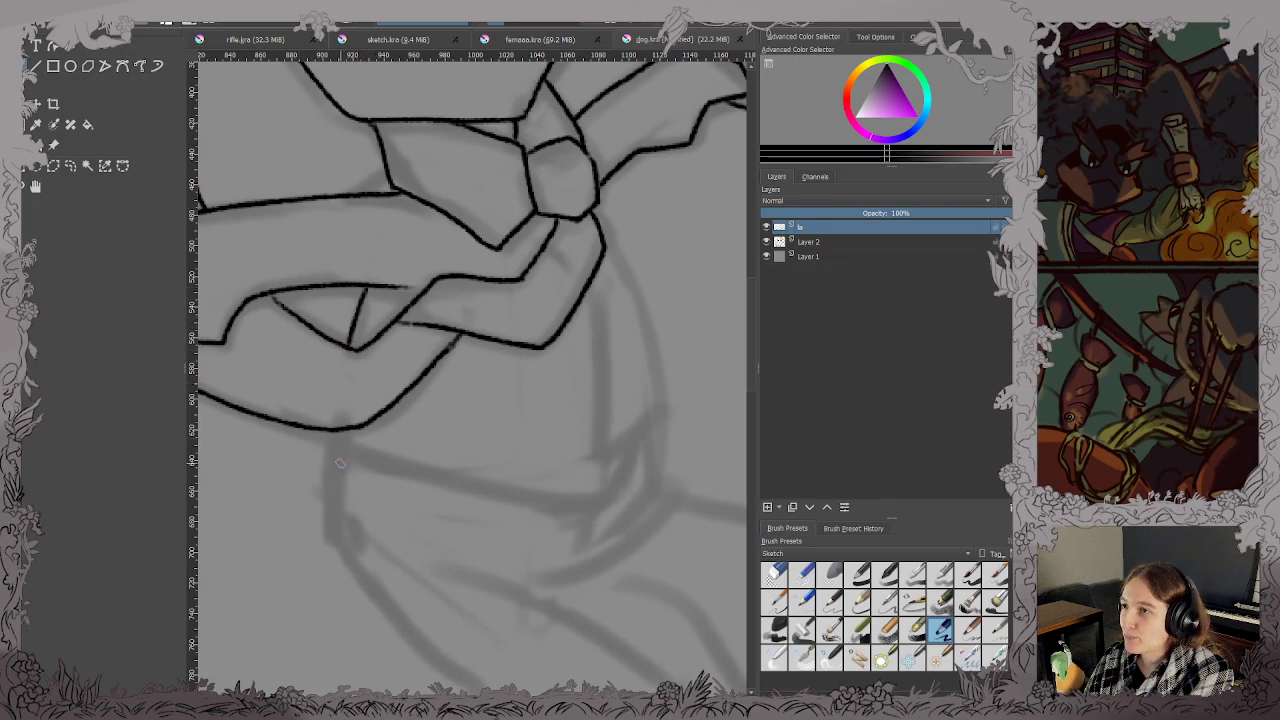
pyautogui.moveTo(336, 433)
pyautogui.mouseDown()
pyautogui.moveTo(330, 545)
pyautogui.moveTo(410, 630)
pyautogui.mouseUp()
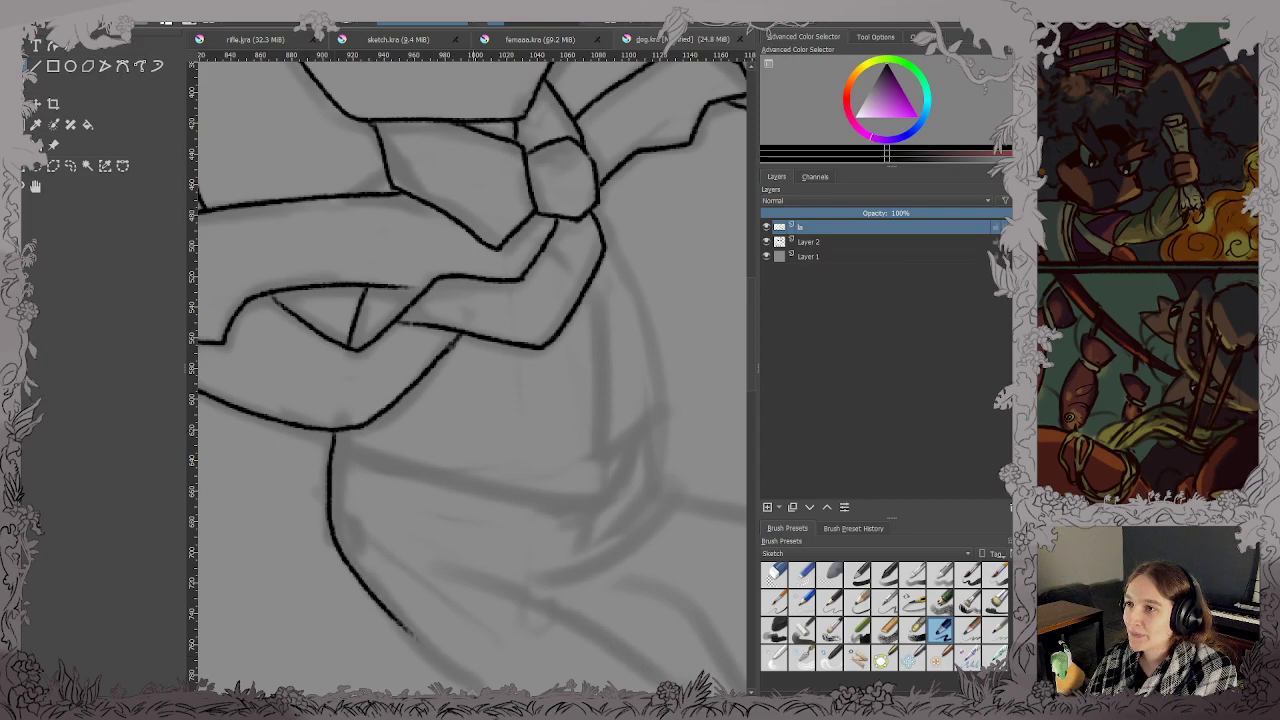
pyautogui.moveTo(600, 200)
pyautogui.mouseDown()
pyautogui.moveTo(660, 358)
pyautogui.moveTo(654, 528)
pyautogui.mouseUp()
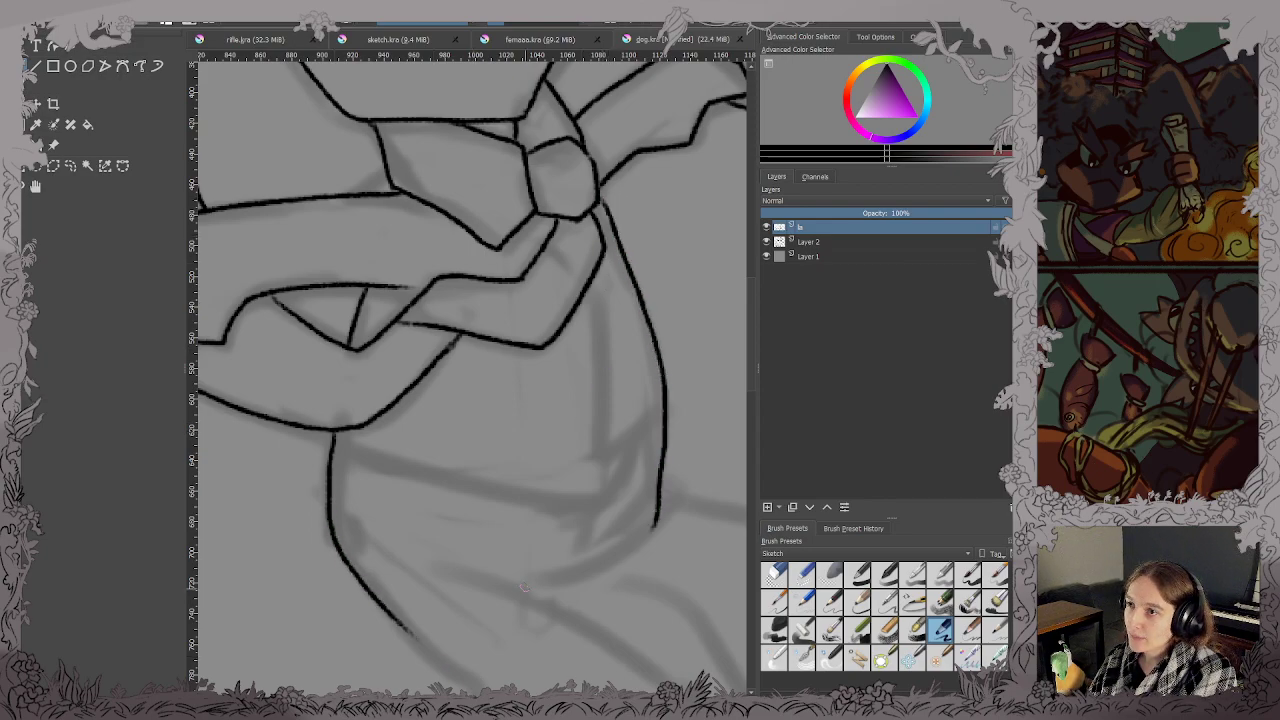
pyautogui.moveTo(506, 583)
pyautogui.mouseDown()
pyautogui.moveTo(575, 569)
pyautogui.moveTo(664, 505)
pyautogui.mouseUp()
pyautogui.hotkey('ctrl', 'z')
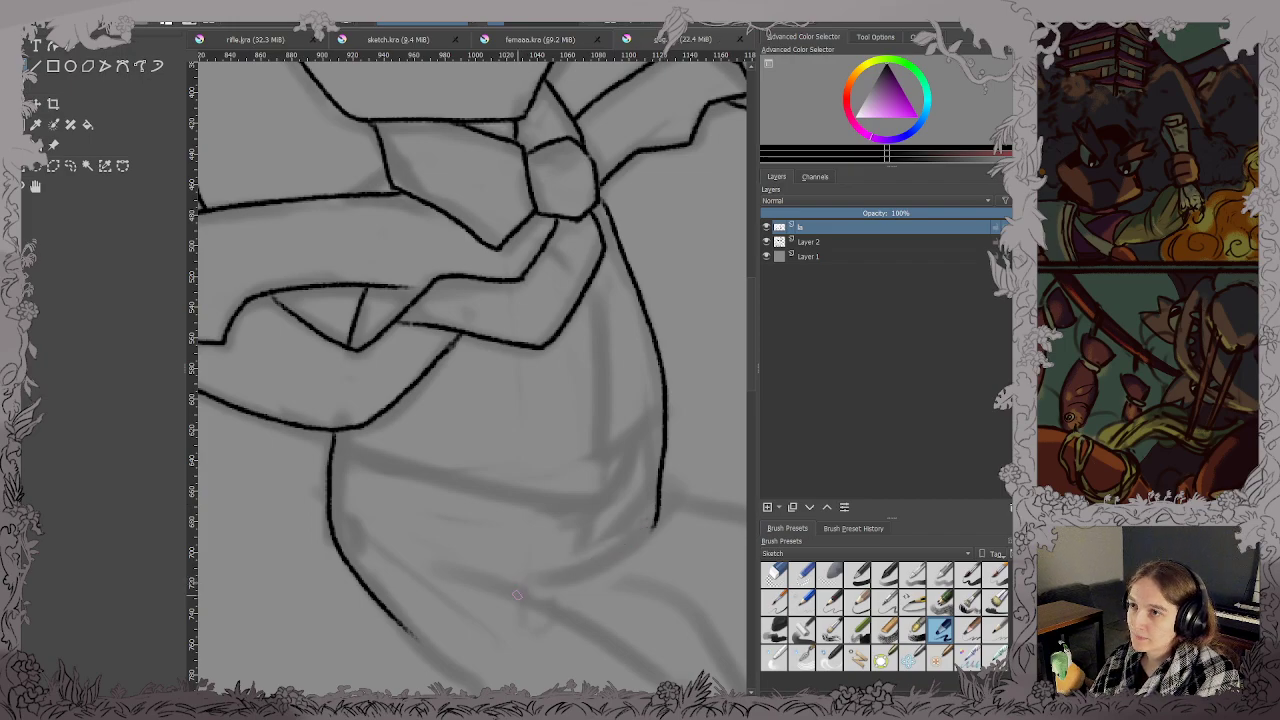
pyautogui.moveTo(519, 585)
pyautogui.mouseDown()
pyautogui.moveTo(630, 550)
pyautogui.moveTo(658, 524)
pyautogui.moveTo(574, 477)
pyautogui.mouseUp()
# Ink the two roughly parallel curved lines of the waistband across the lower torso.
pyautogui.scroll(-5, 625, 503)
pyautogui.scroll(4, 562, 462)
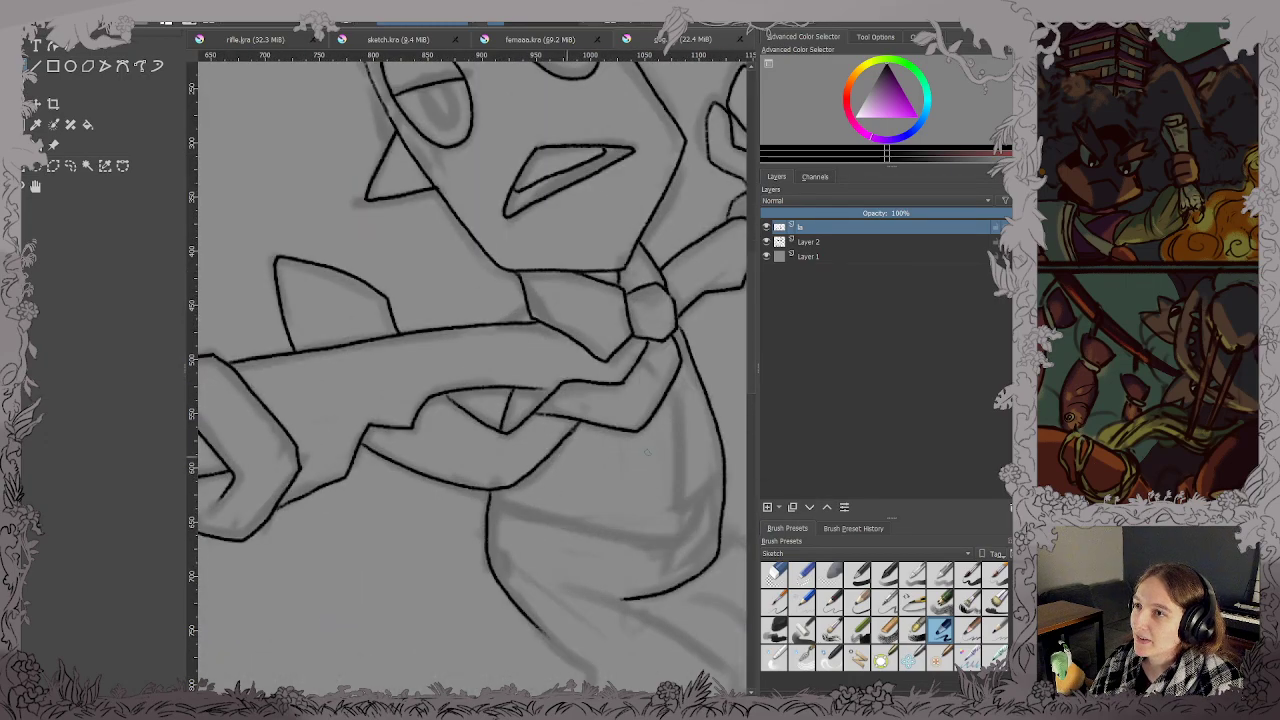
pyautogui.moveTo(643, 448); pyautogui.dragTo(479, 441)
pyautogui.scroll(2, 488, 438)
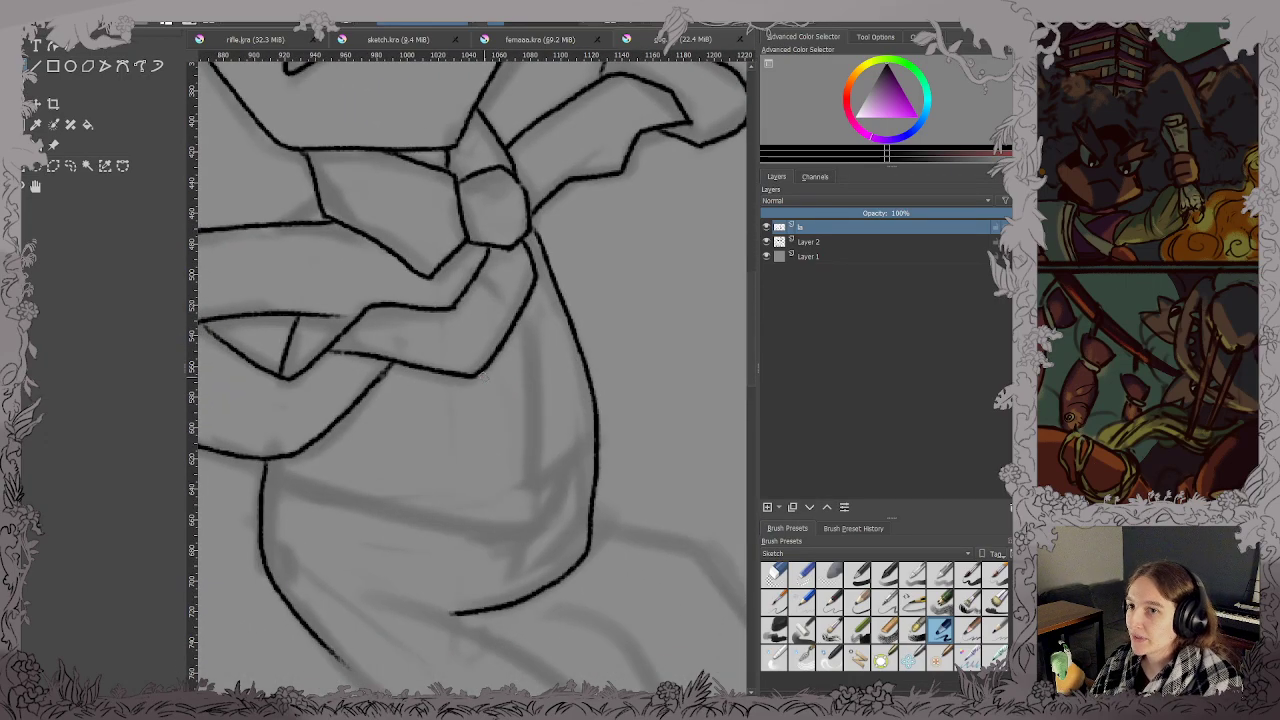
pyautogui.moveTo(264, 468)
pyautogui.mouseDown()
pyautogui.moveTo(447, 527)
pyautogui.moveTo(559, 507)
pyautogui.moveTo(598, 458)
pyautogui.mouseUp()
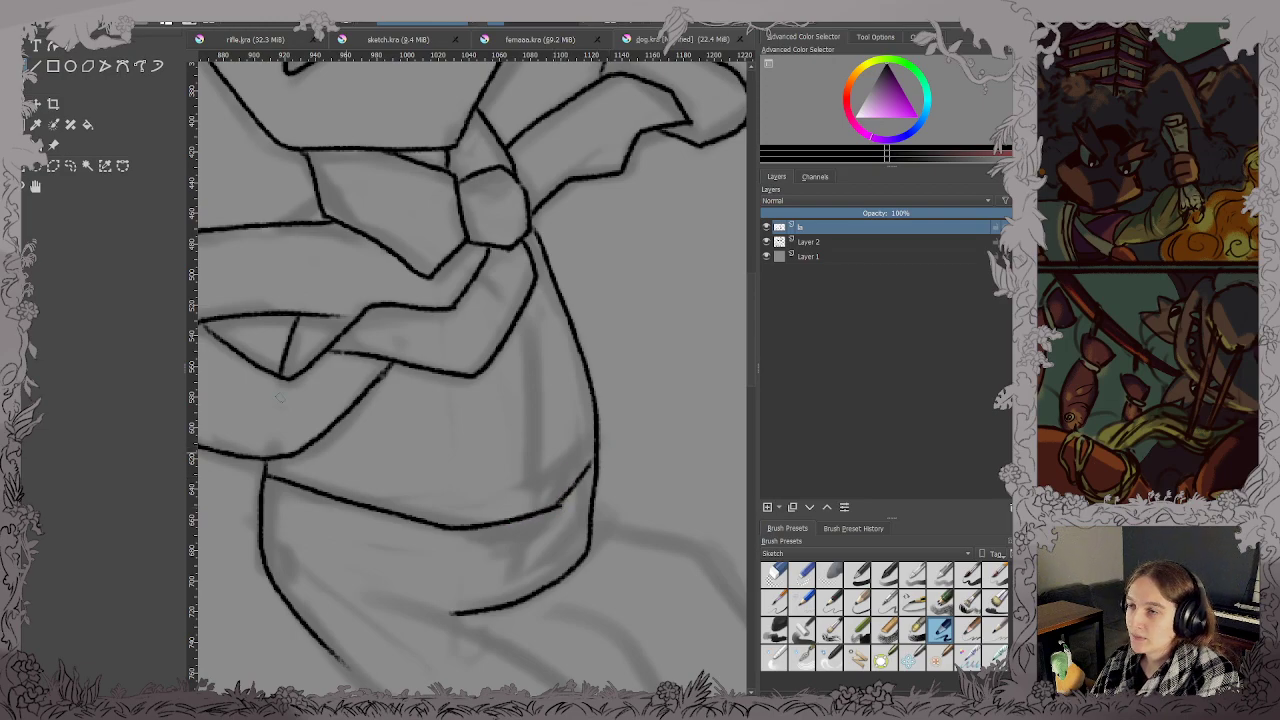
pyautogui.moveTo(268, 500)
pyautogui.mouseDown()
pyautogui.moveTo(346, 535)
pyautogui.moveTo(506, 554)
pyautogui.mouseUp()
pyautogui.hotkey('ctrl', 'z')
pyautogui.moveTo(268, 497)
pyautogui.mouseDown()
pyautogui.moveTo(415, 549)
pyautogui.moveTo(500, 551)
pyautogui.moveTo(563, 543)
pyautogui.moveTo(598, 488)
pyautogui.mouseUp()
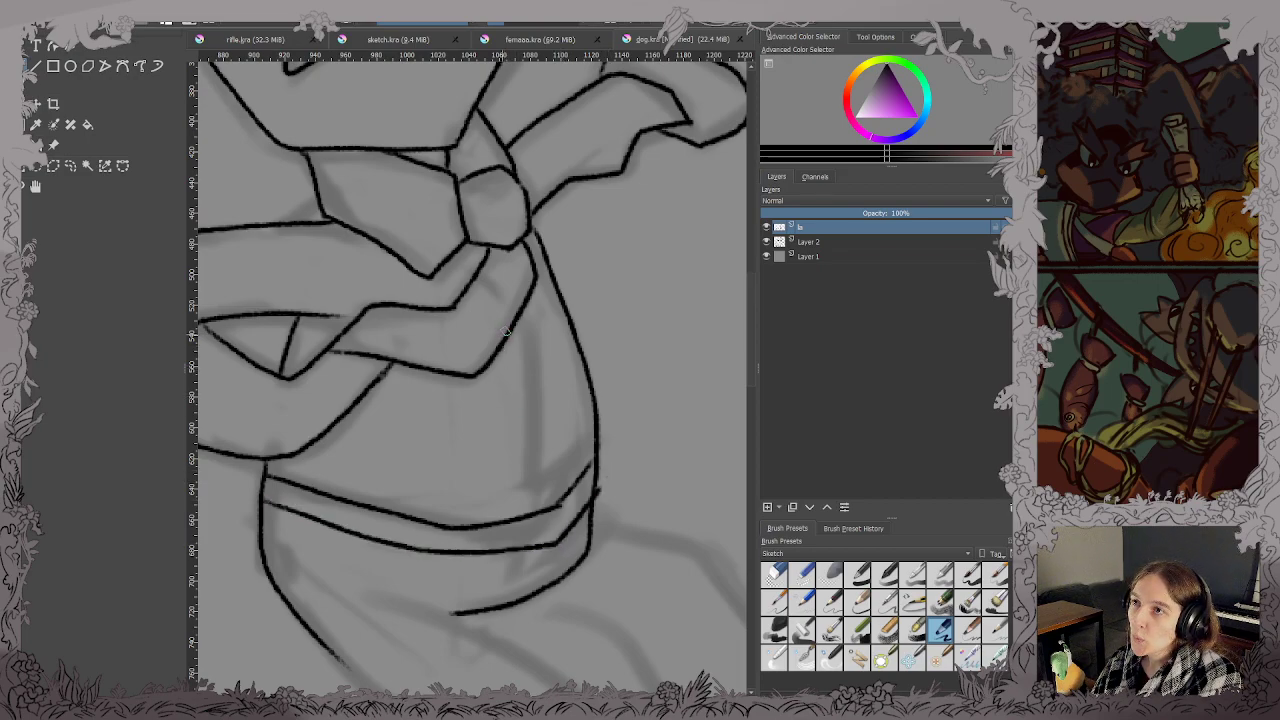
# Ink the gently curved vertical line on the torso from the scarf's edge down to the waistband.
pyautogui.moveTo(516, 316); pyautogui.dragTo(524, 518)
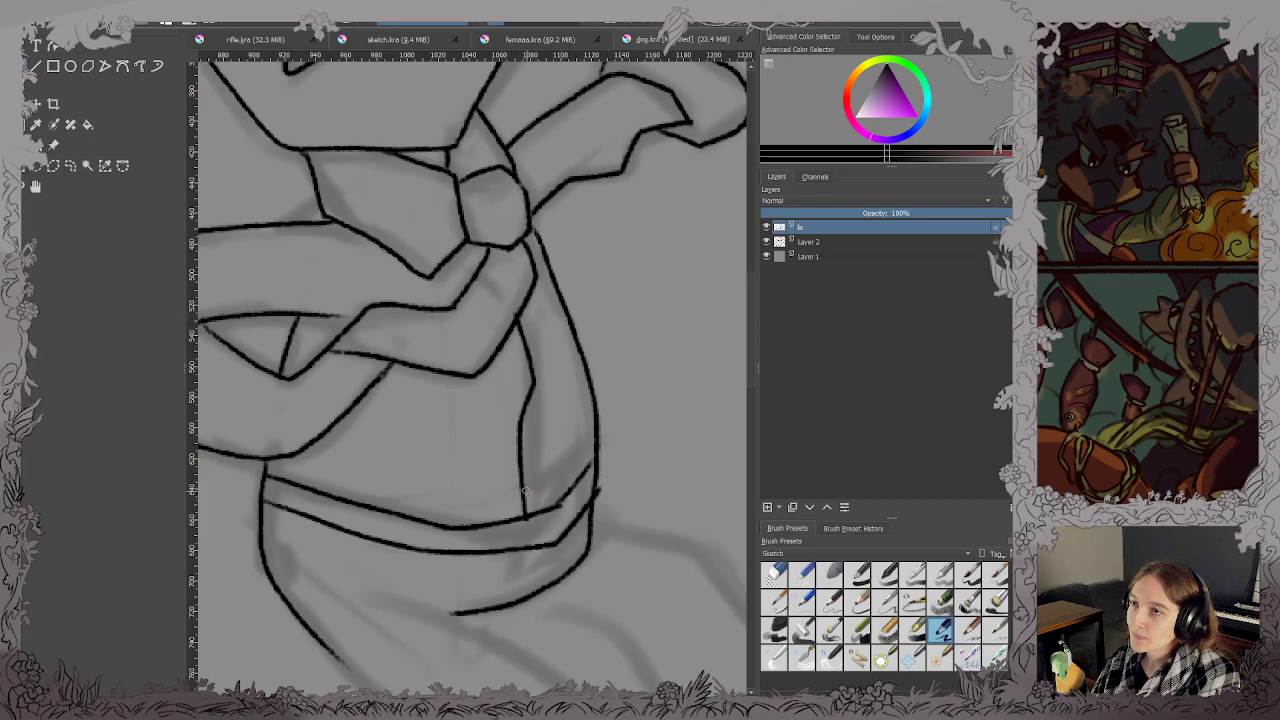
pyautogui.hotkey('ctrl', 'z')
pyautogui.moveTo(517, 308)
pyautogui.mouseDown()
pyautogui.moveTo(534, 476)
pyautogui.moveTo(537, 434)
pyautogui.mouseUp()
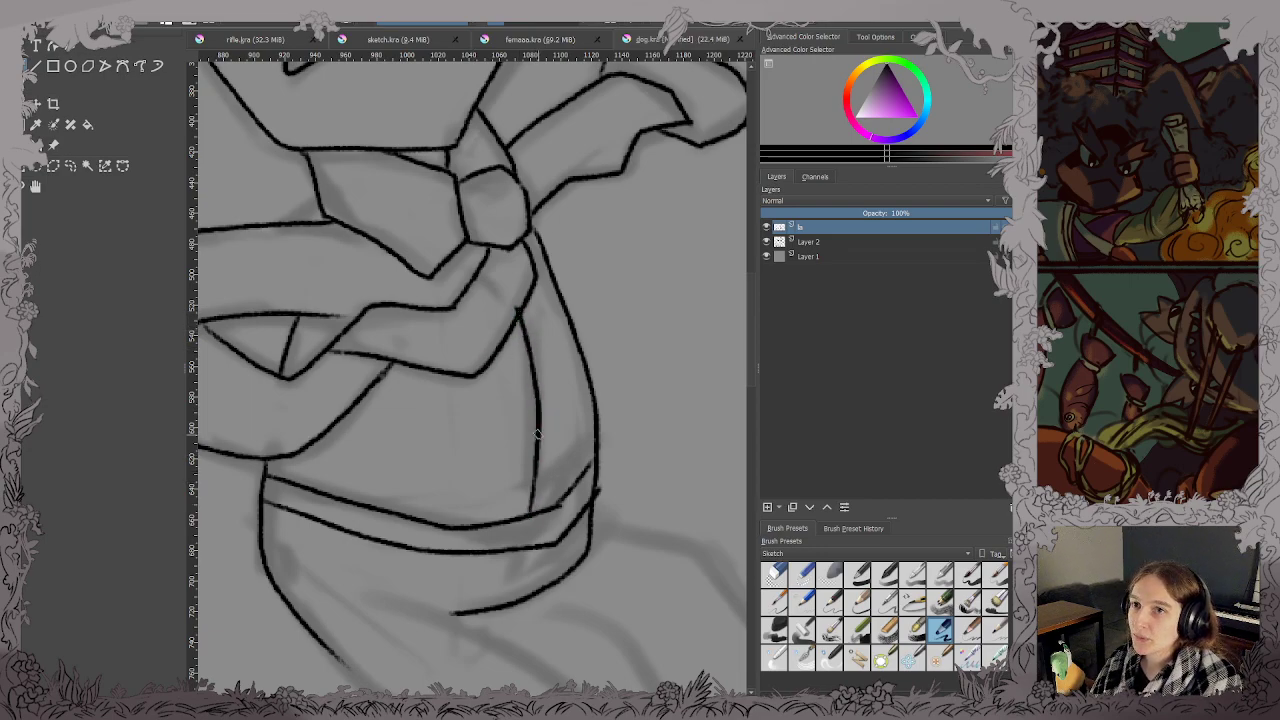
pyautogui.hotkey('ctrl', 'z')
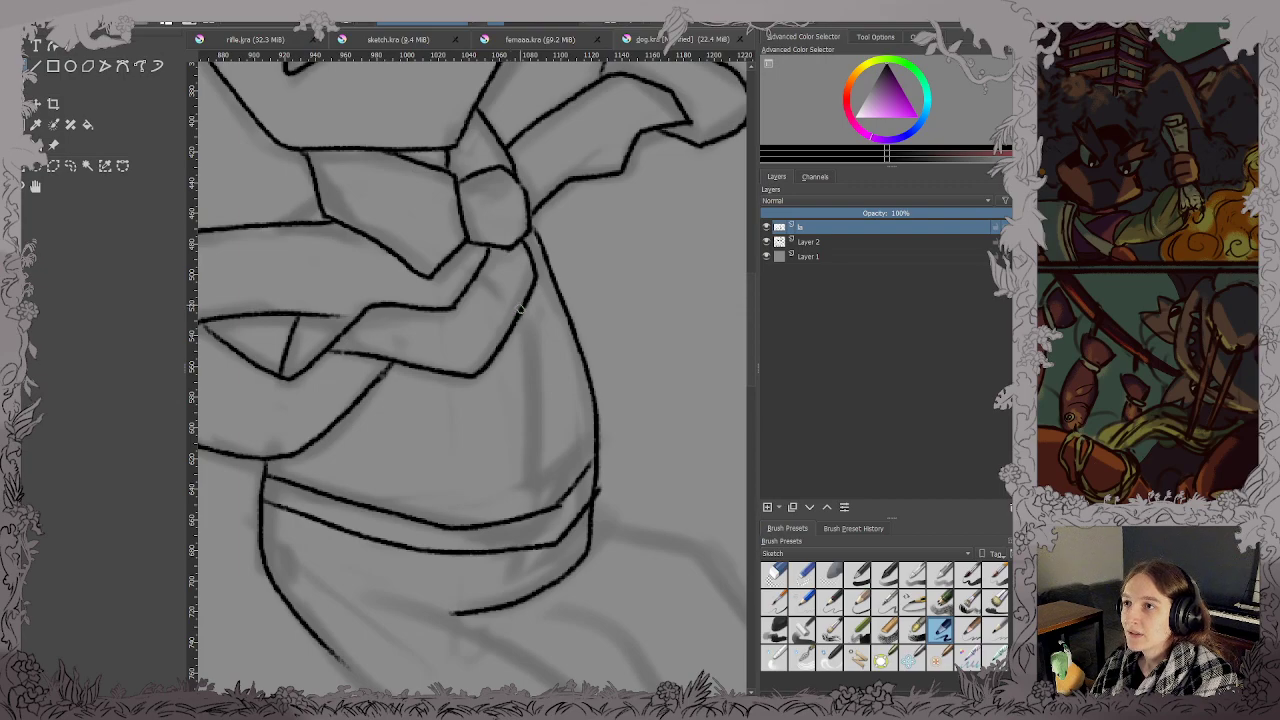
pyautogui.moveTo(519, 310); pyautogui.dragTo(541, 492)
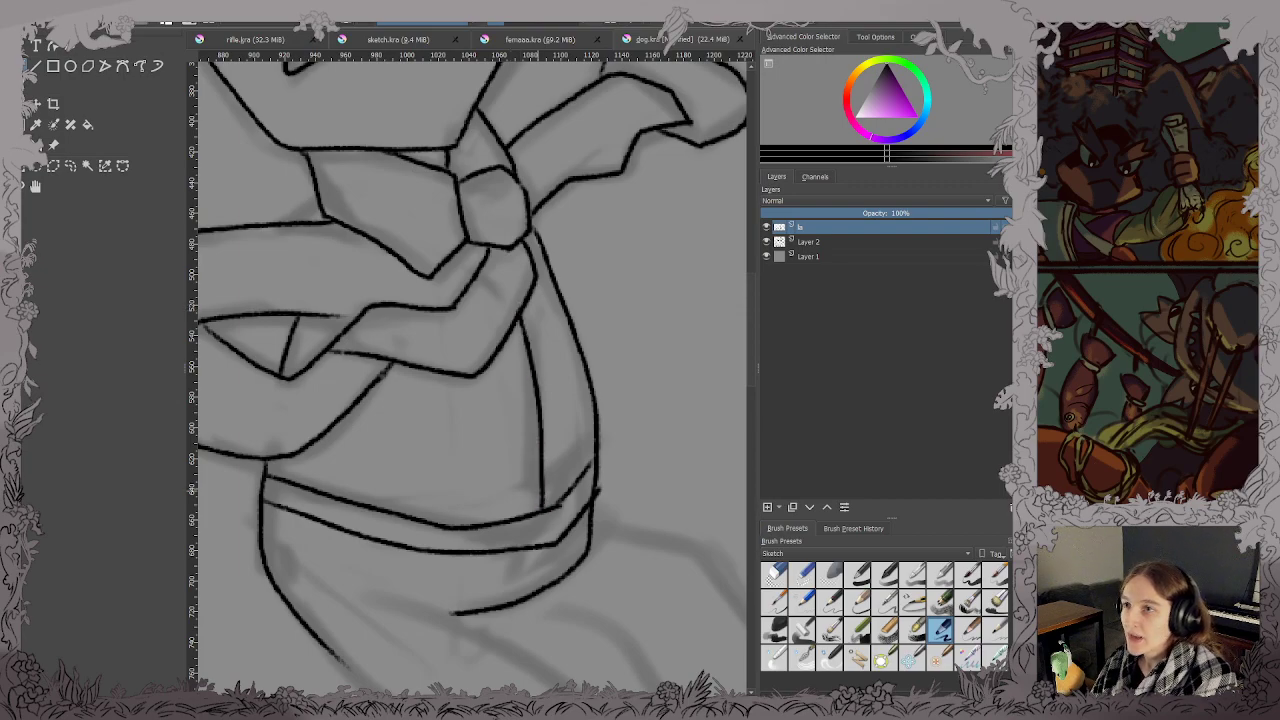
# Ink the lower trouser leg's stepped front edge, flared hem and back edge up to the hip, and save the drawing.
pyautogui.scroll(-2, 537, 482)
pyautogui.moveTo(617, 435); pyautogui.dragTo(564, 278)
pyautogui.moveTo(500, 531)
pyautogui.mouseDown()
pyautogui.moveTo(465, 291)
pyautogui.moveTo(572, 372)
pyautogui.moveTo(554, 291)
pyautogui.mouseUp()
pyautogui.scroll(2, 465, 291)
pyautogui.scroll(-1, 583, 342)
pyautogui.scroll(1, 538, 346)
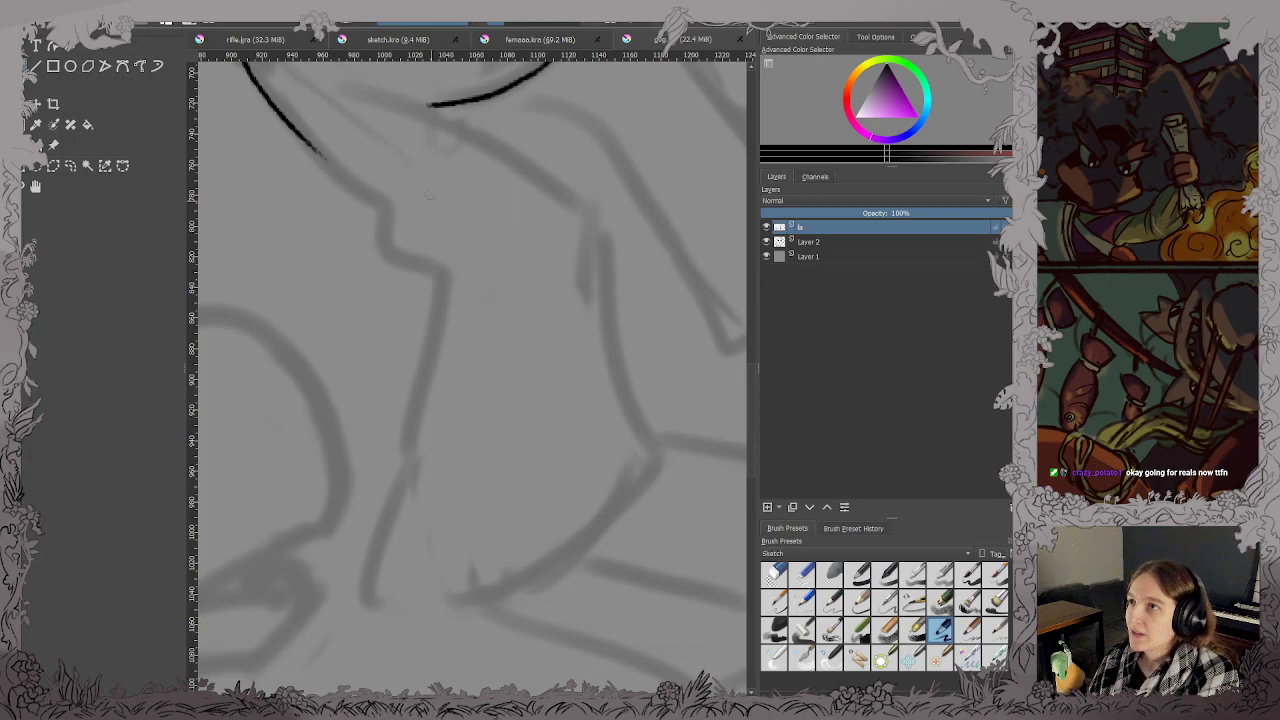
pyautogui.moveTo(302, 133)
pyautogui.mouseDown()
pyautogui.moveTo(337, 166)
pyautogui.moveTo(375, 248)
pyautogui.moveTo(420, 268)
pyautogui.moveTo(431, 300)
pyautogui.moveTo(363, 583)
pyautogui.moveTo(466, 606)
pyautogui.moveTo(603, 543)
pyautogui.moveTo(655, 478)
pyautogui.mouseUp()
pyautogui.hotkey('ctrl', 's')
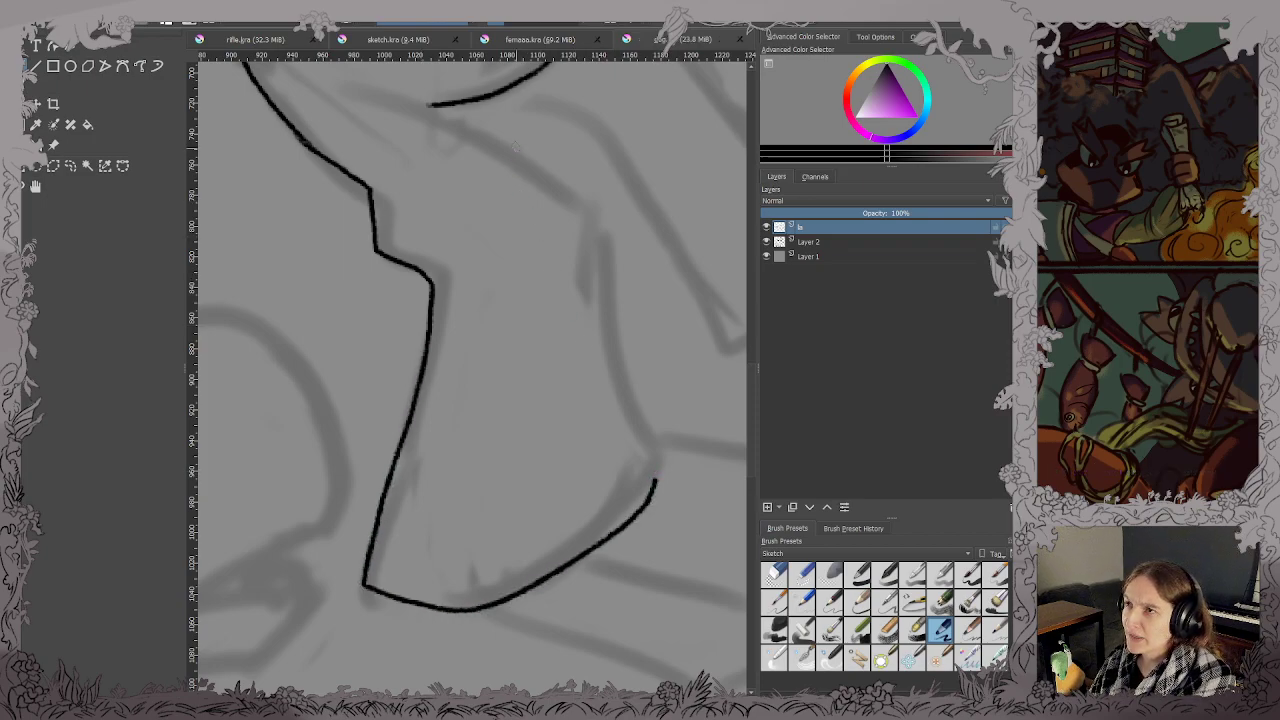
pyautogui.moveTo(434, 104)
pyautogui.mouseDown()
pyautogui.moveTo(592, 216)
pyautogui.moveTo(657, 490)
pyautogui.mouseUp()
# Ink the extended back trouser leg's lower edge, rounded hem and upper edge up to the hip.
pyautogui.moveTo(701, 328); pyautogui.dragTo(448, 604)
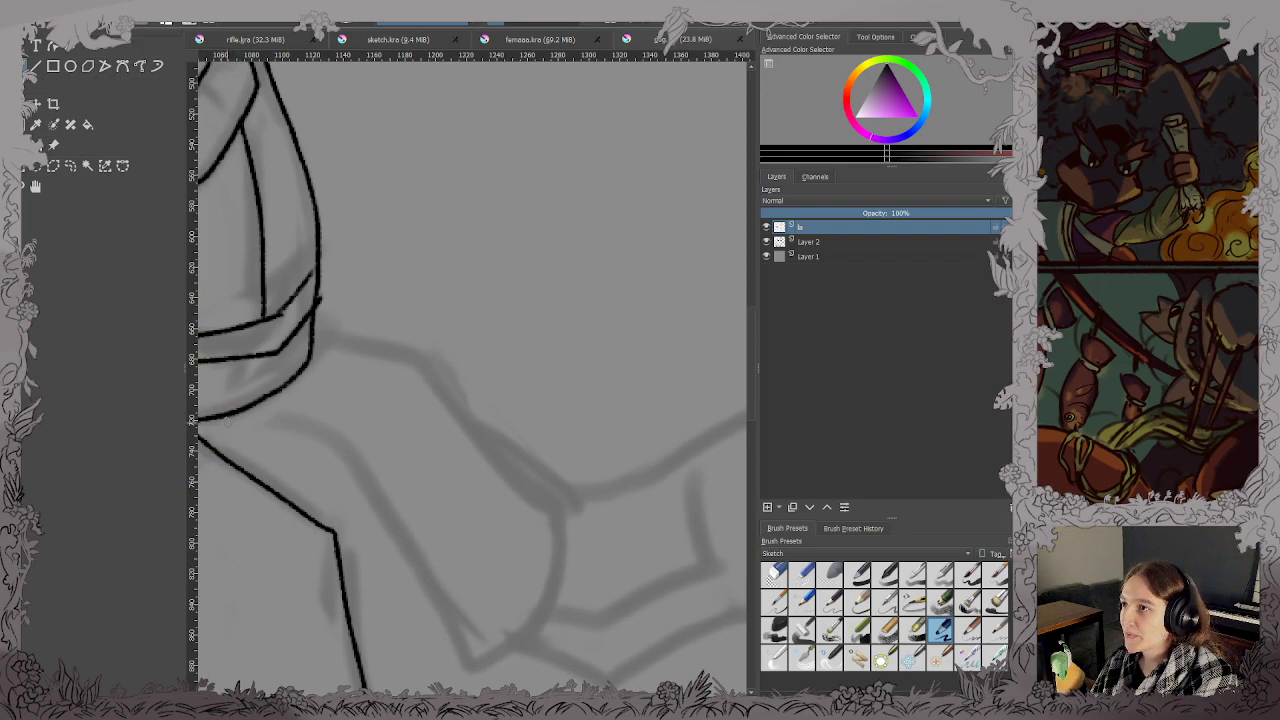
pyautogui.moveTo(198, 420)
pyautogui.mouseDown()
pyautogui.moveTo(326, 432)
pyautogui.moveTo(444, 632)
pyautogui.moveTo(514, 648)
pyautogui.moveTo(571, 536)
pyautogui.moveTo(570, 498)
pyautogui.mouseUp()
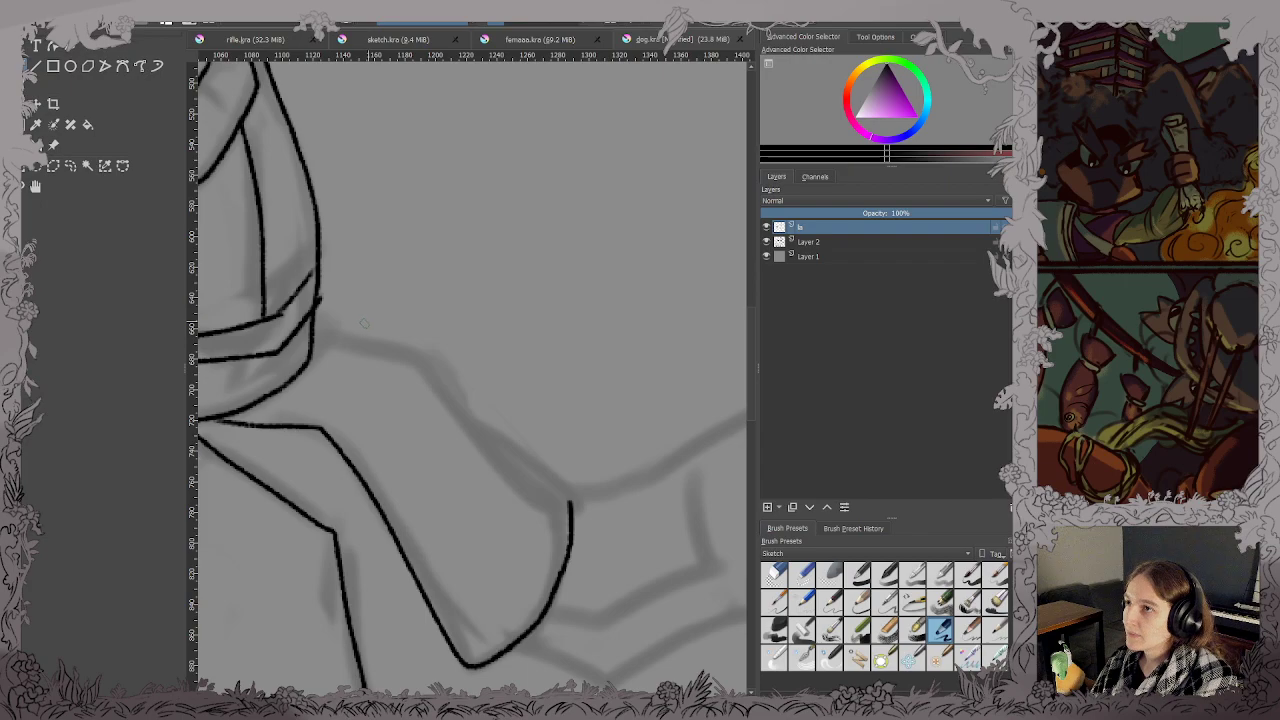
pyautogui.moveTo(430, 346)
pyautogui.mouseDown()
pyautogui.moveTo(455, 405)
pyautogui.moveTo(558, 486)
pyautogui.mouseUp()
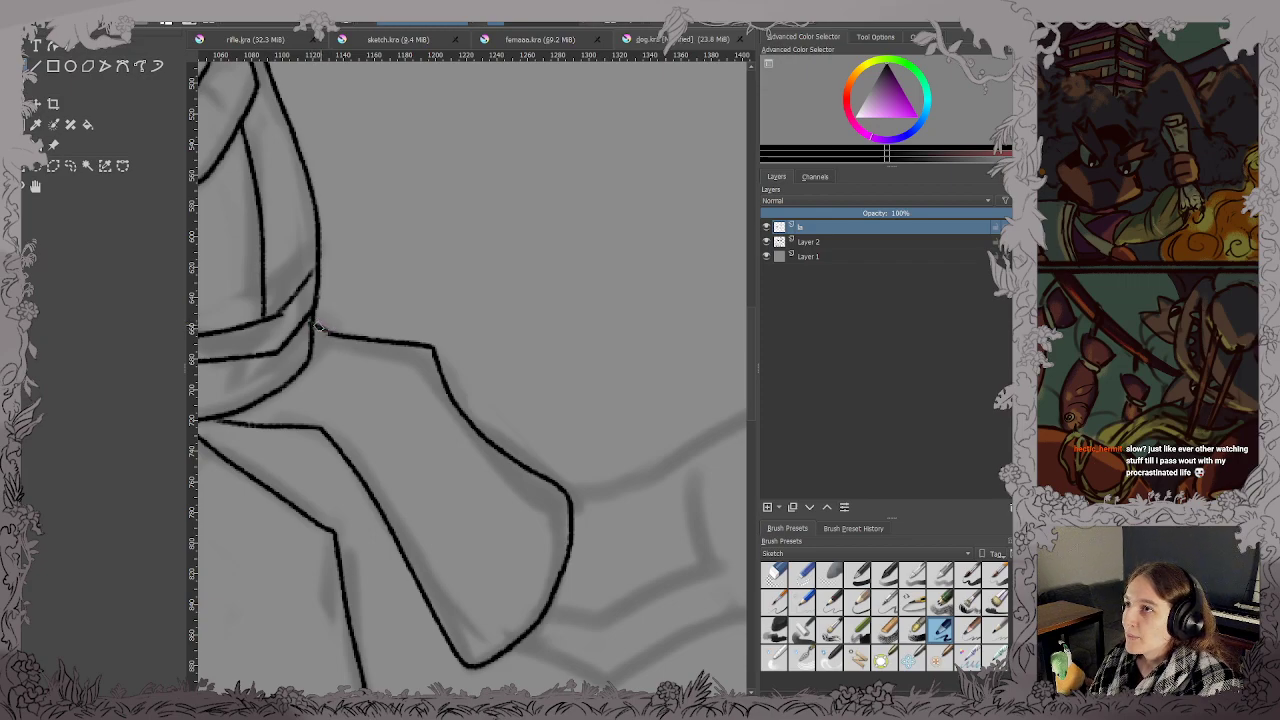
pyautogui.scroll(-1, 320, 326)
pyautogui.moveTo(610, 472)
pyautogui.mouseDown()
pyautogui.moveTo(428, 398)
pyautogui.moveTo(509, 426)
pyautogui.moveTo(466, 477)
pyautogui.moveTo(378, 430)
pyautogui.mouseUp()
pyautogui.scroll(1, 428, 398)
pyautogui.scroll(1, 390, 399)
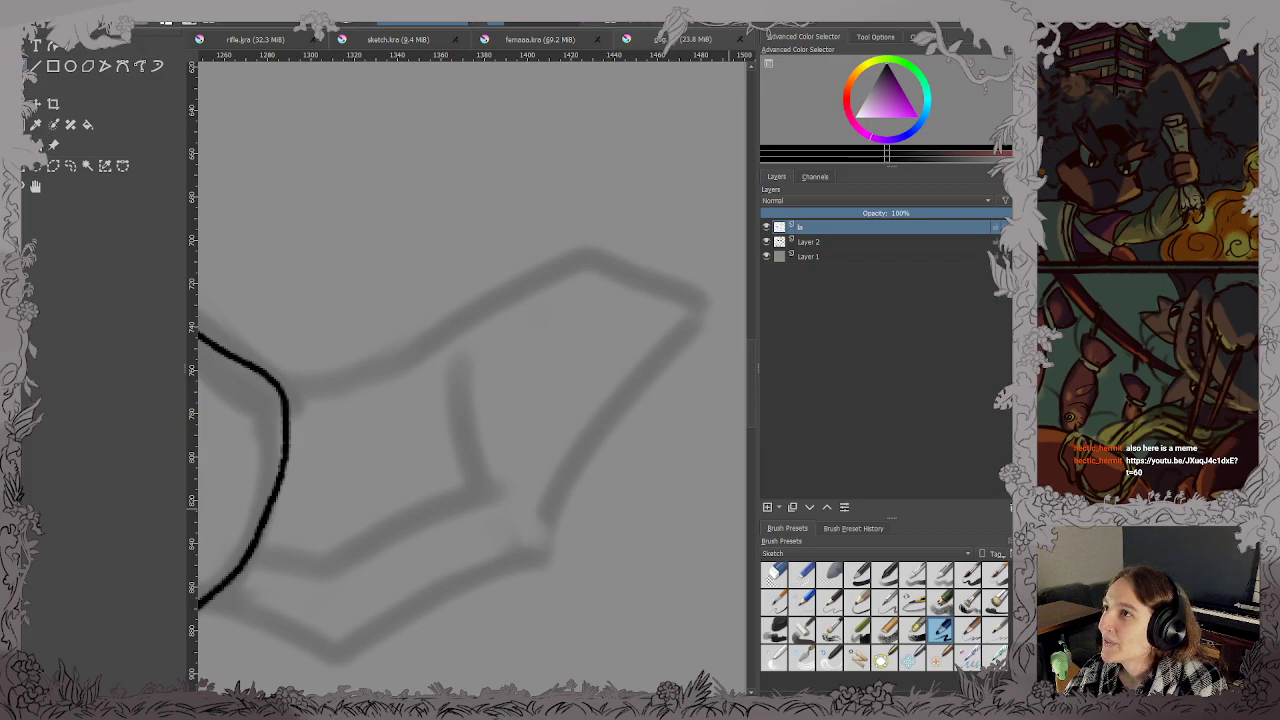
# In the browser, skip the Lord of the Rings clip to 1:12, resume the Ty the Tasmanian Tiger music video, and return to the drawing.
pyautogui.hotkey('alt', 'Tab')
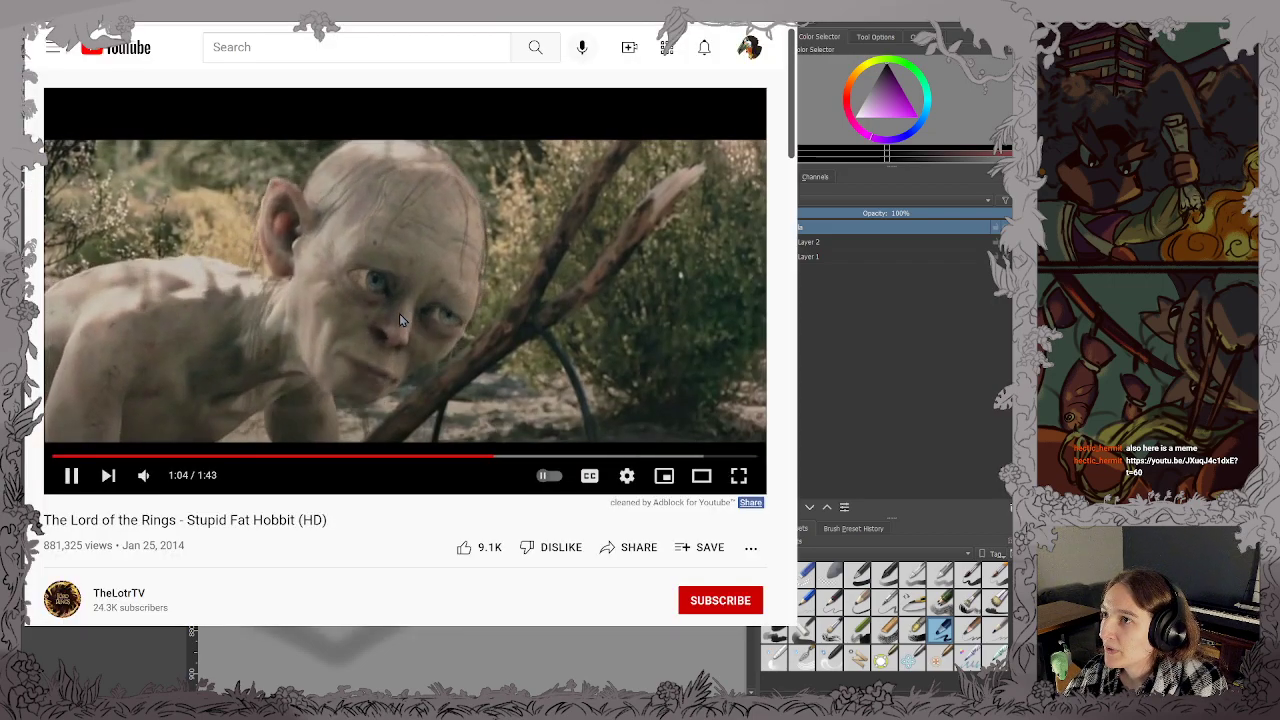
pyautogui.click(399, 314)
pyautogui.moveTo(508, 456); pyautogui.dragTo(547, 457)
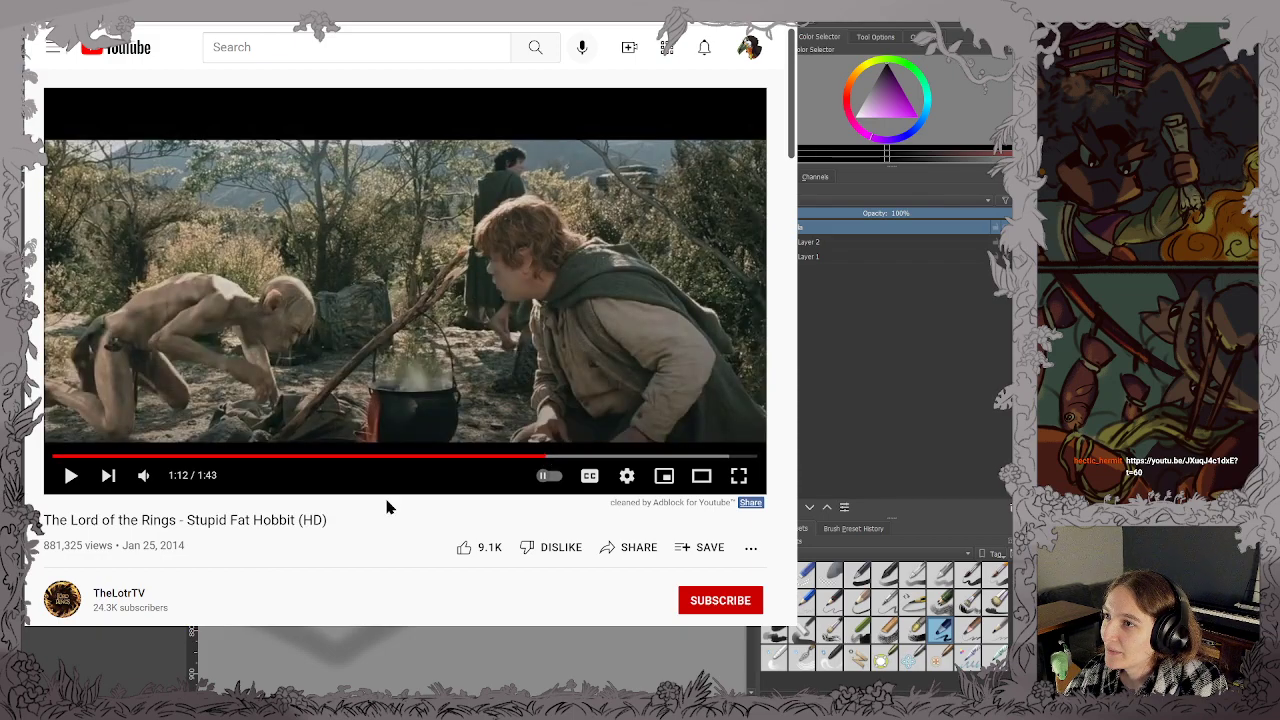
pyautogui.scroll(-3, 389, 500)
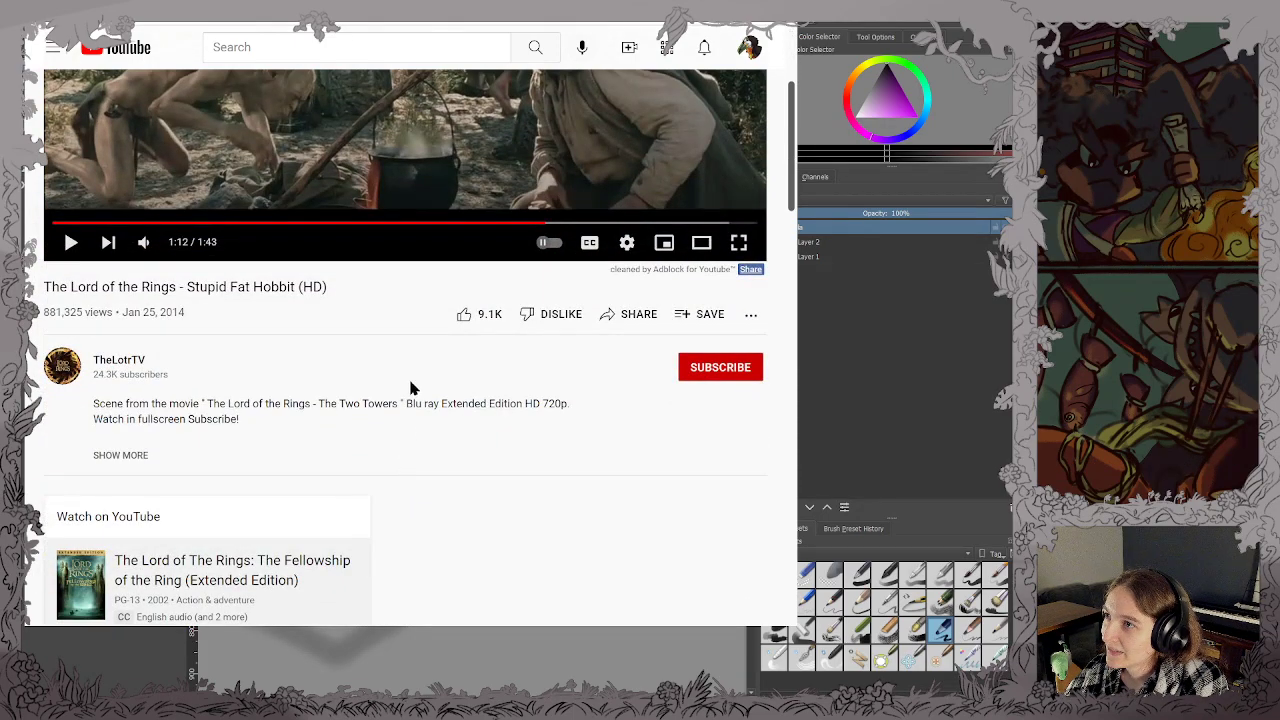
pyautogui.hotkey('alt', 'Tab')
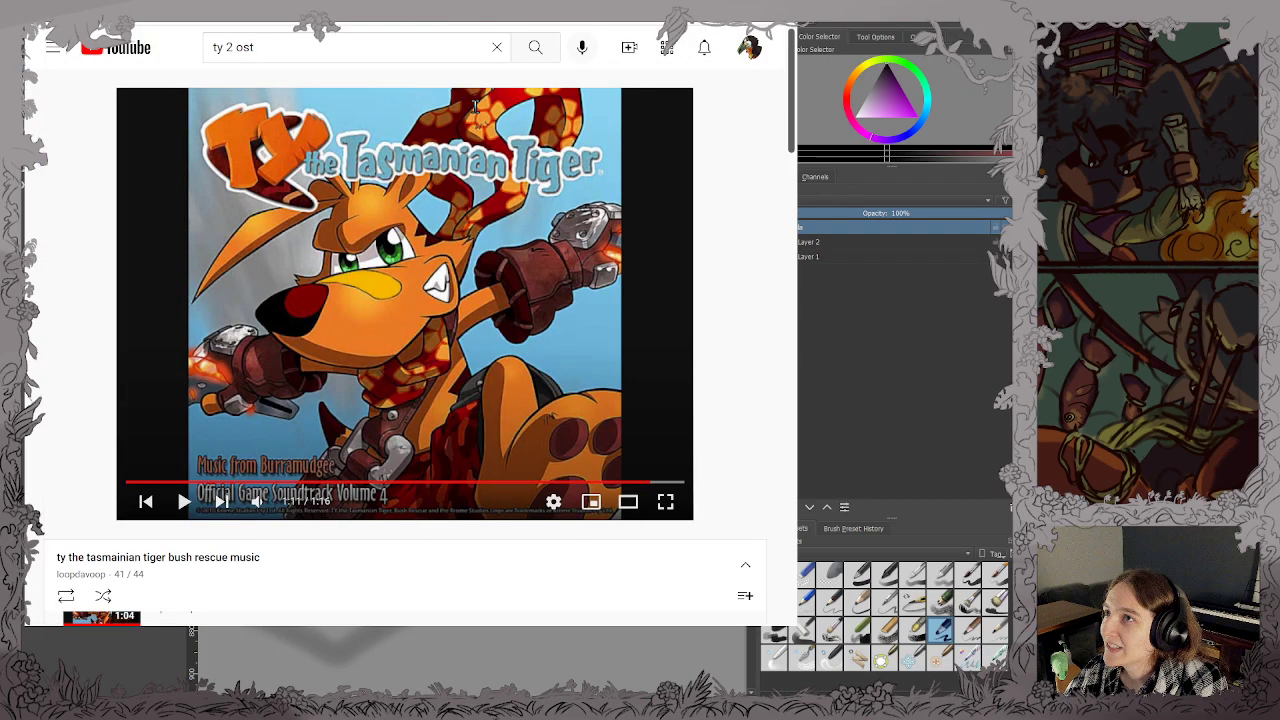
pyautogui.click(493, 236)
pyautogui.hotkey('alt', 'Tab')
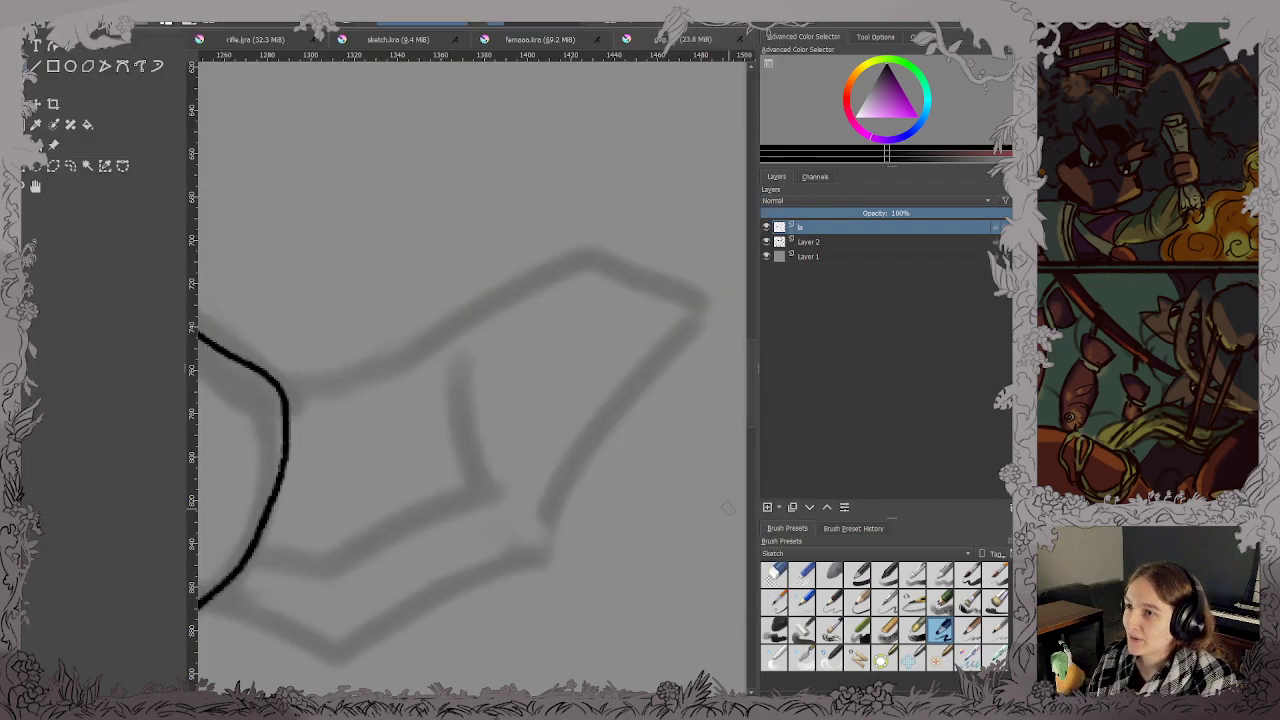
# Ink the outer outline of the extended back foot, from the trouser hem along the angled sole, around the toe and back along the top.
pyautogui.moveTo(586, 459); pyautogui.dragTo(606, 430)
pyautogui.scroll(-1, 598, 431)
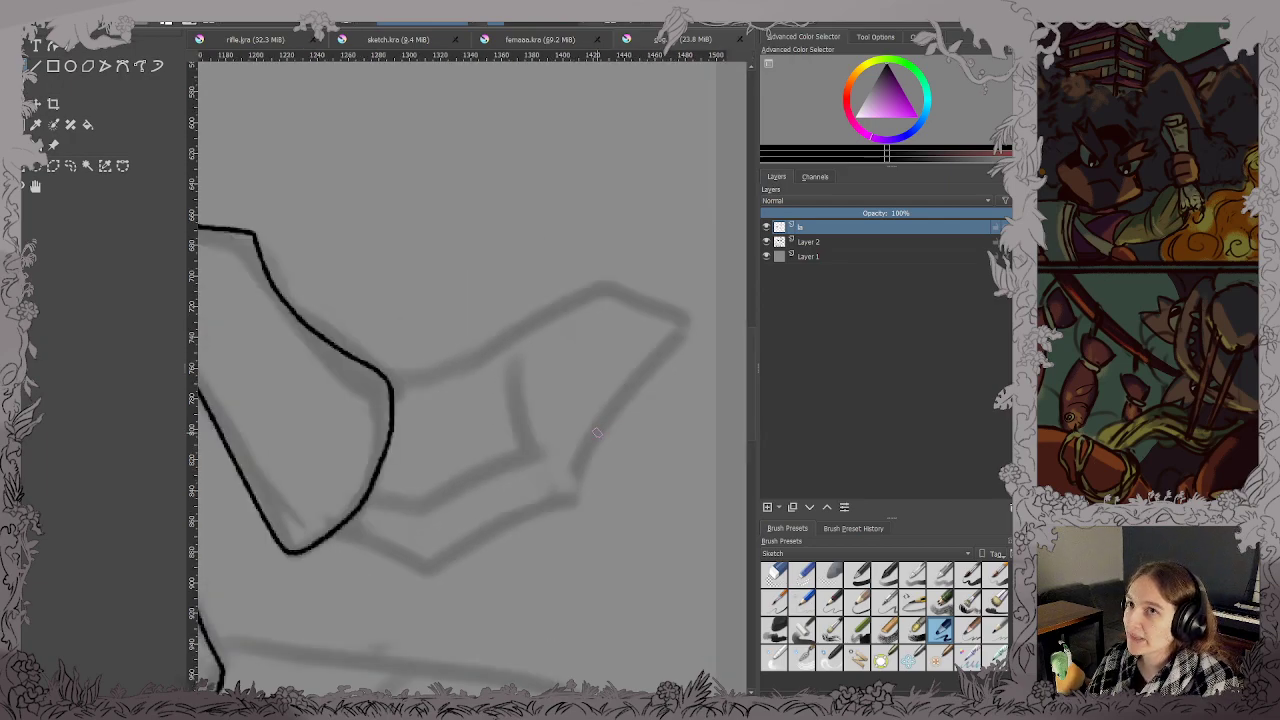
pyautogui.scroll(1, 598, 432)
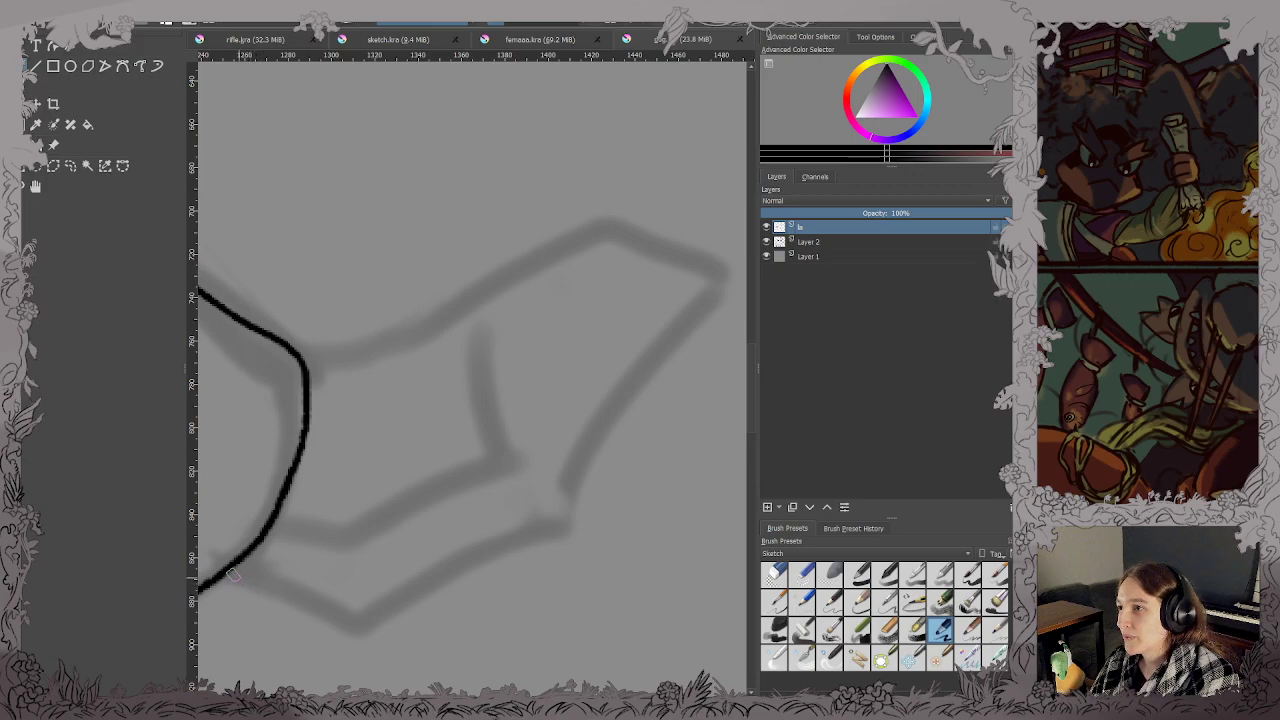
pyautogui.moveTo(230, 574)
pyautogui.mouseDown()
pyautogui.moveTo(341, 627)
pyautogui.moveTo(548, 516)
pyautogui.mouseUp()
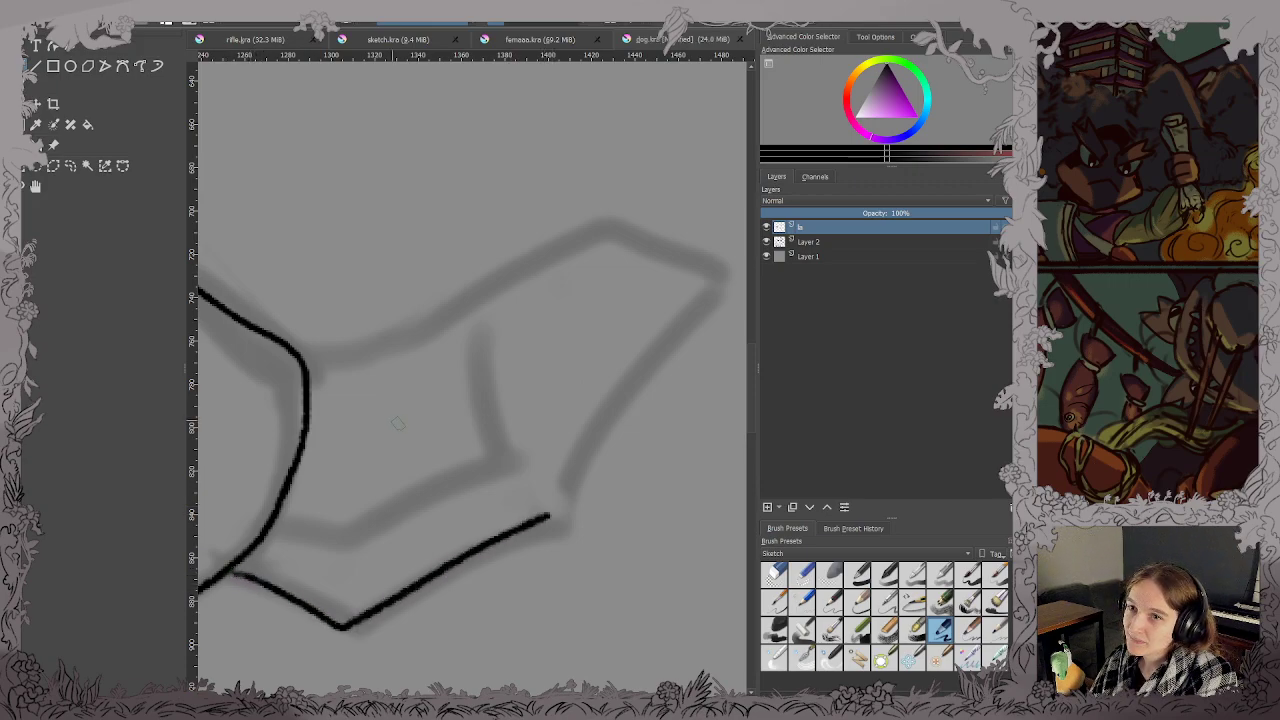
pyautogui.moveTo(306, 358); pyautogui.dragTo(505, 287)
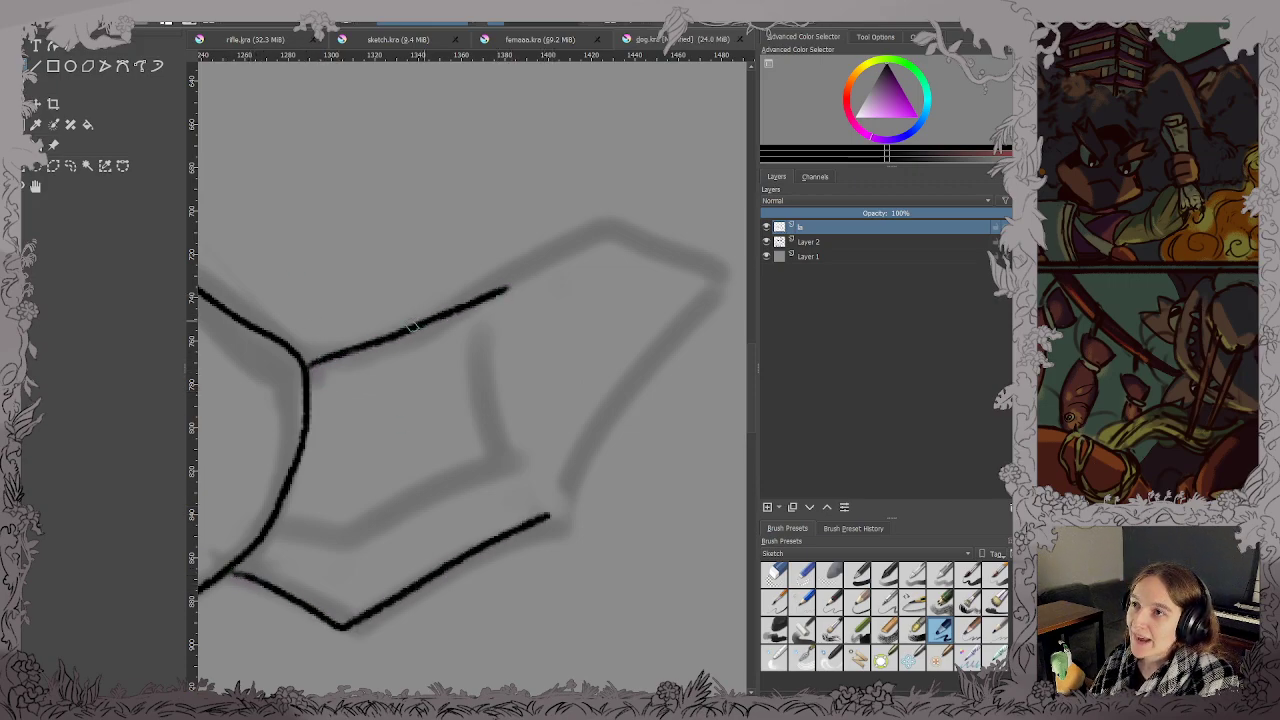
pyautogui.hotkey('ctrl', 'z')
pyautogui.moveTo(305, 355)
pyautogui.mouseDown()
pyautogui.moveTo(461, 320)
pyautogui.moveTo(448, 318)
pyautogui.moveTo(528, 265)
pyautogui.moveTo(631, 233)
pyautogui.moveTo(603, 232)
pyautogui.moveTo(705, 270)
pyautogui.mouseUp()
pyautogui.hotkey('ctrl', 'z')
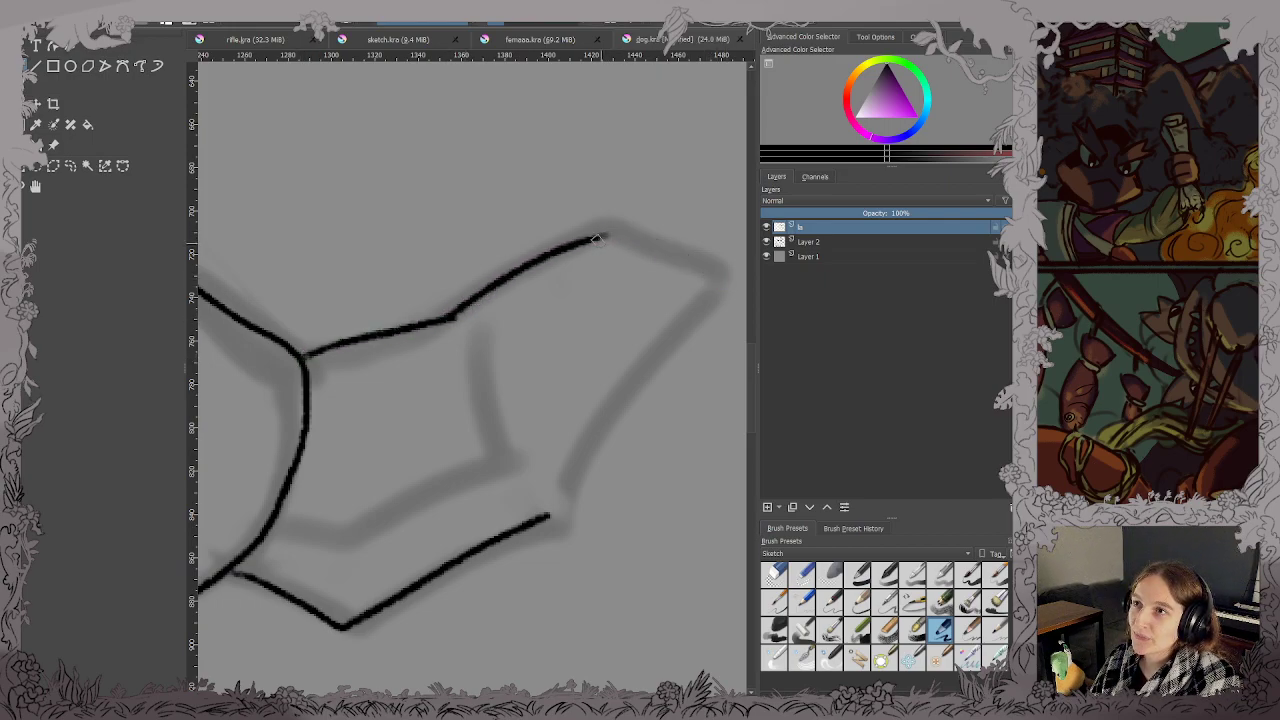
pyautogui.moveTo(600, 233)
pyautogui.mouseDown()
pyautogui.moveTo(681, 250)
pyautogui.moveTo(725, 277)
pyautogui.moveTo(567, 506)
pyautogui.moveTo(537, 521)
pyautogui.mouseUp()
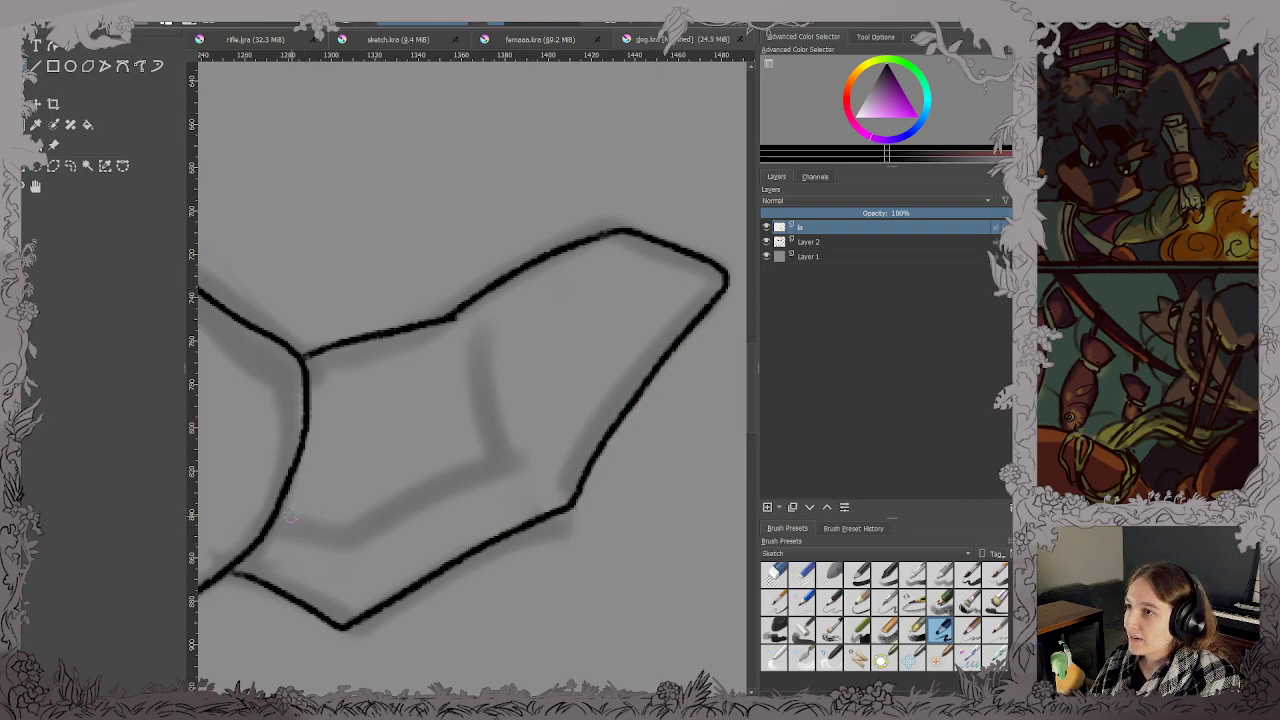
# Ink the back shoe's inner opening with an angled line parallel to the sole and a short cross line up to the top edge.
pyautogui.moveTo(290, 517)
pyautogui.mouseDown()
pyautogui.moveTo(353, 527)
pyautogui.moveTo(522, 432)
pyautogui.mouseUp()
pyautogui.hotkey('ctrl', 'z')
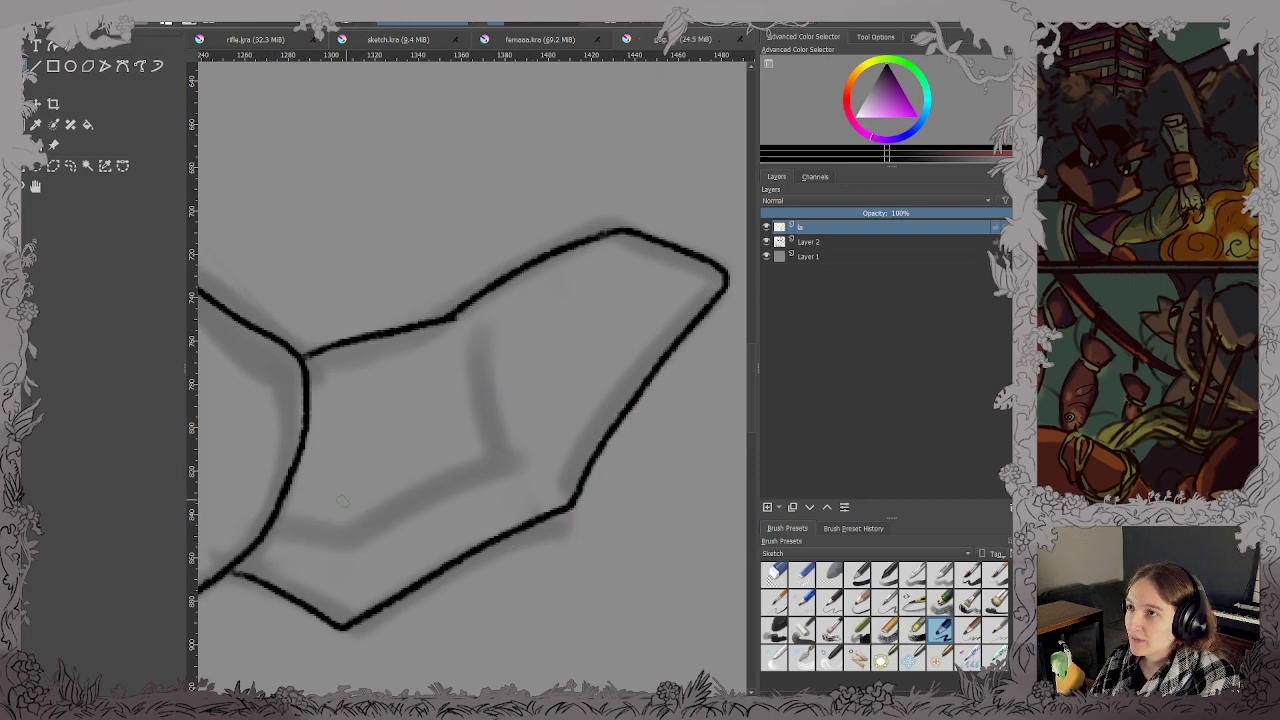
pyautogui.moveTo(280, 517)
pyautogui.mouseDown()
pyautogui.moveTo(341, 531)
pyautogui.moveTo(515, 453)
pyautogui.mouseUp()
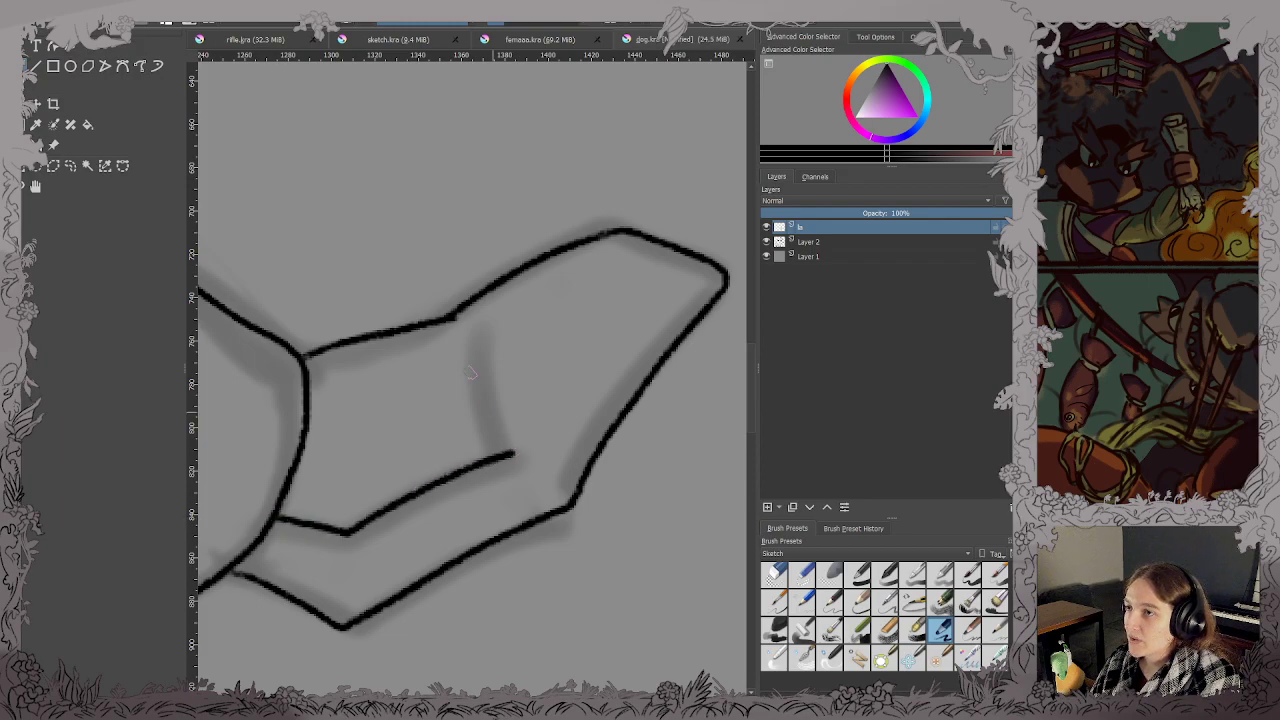
pyautogui.moveTo(458, 317)
pyautogui.mouseDown()
pyautogui.moveTo(512, 455)
pyautogui.moveTo(574, 315)
pyautogui.mouseUp()
# Ink the lower shoe's angled sole line from the trouser hem to the toe, and its short upright toe edge.
pyautogui.scroll(-3, 503, 446)
pyautogui.scroll(2, 476, 522)
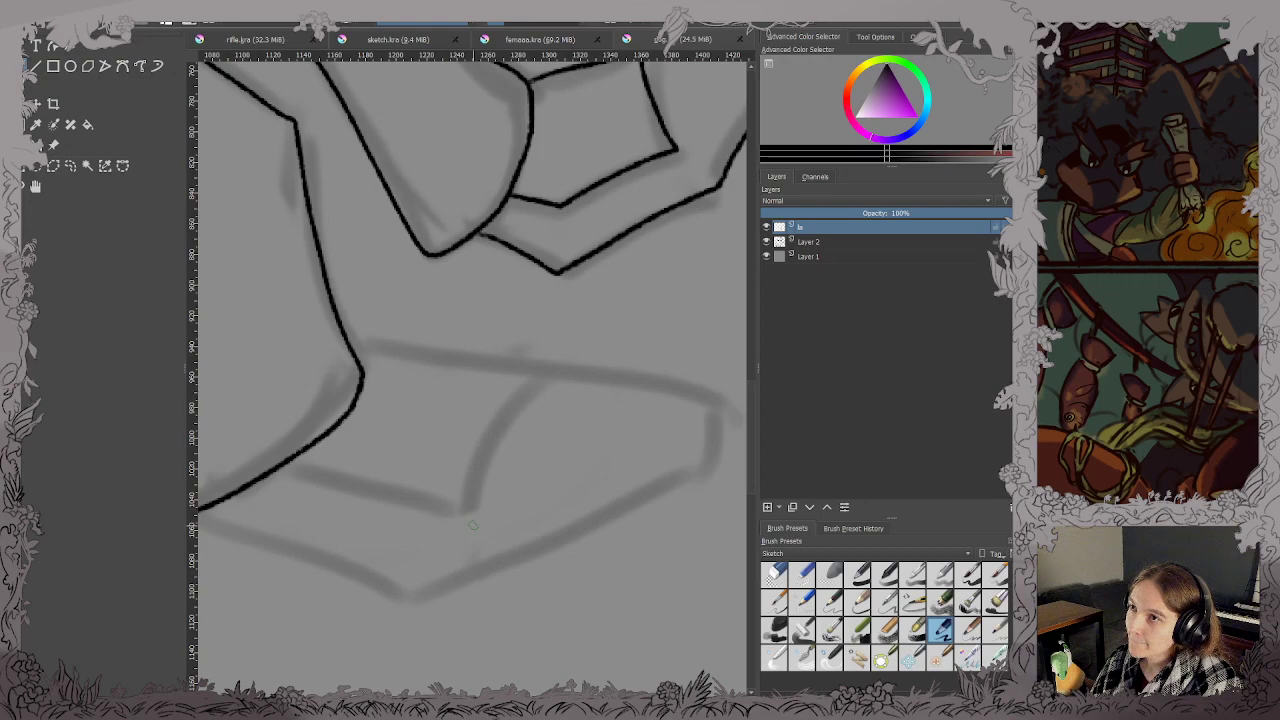
pyautogui.scroll(-1, 477, 522)
pyautogui.moveTo(476, 522); pyautogui.dragTo(484, 527)
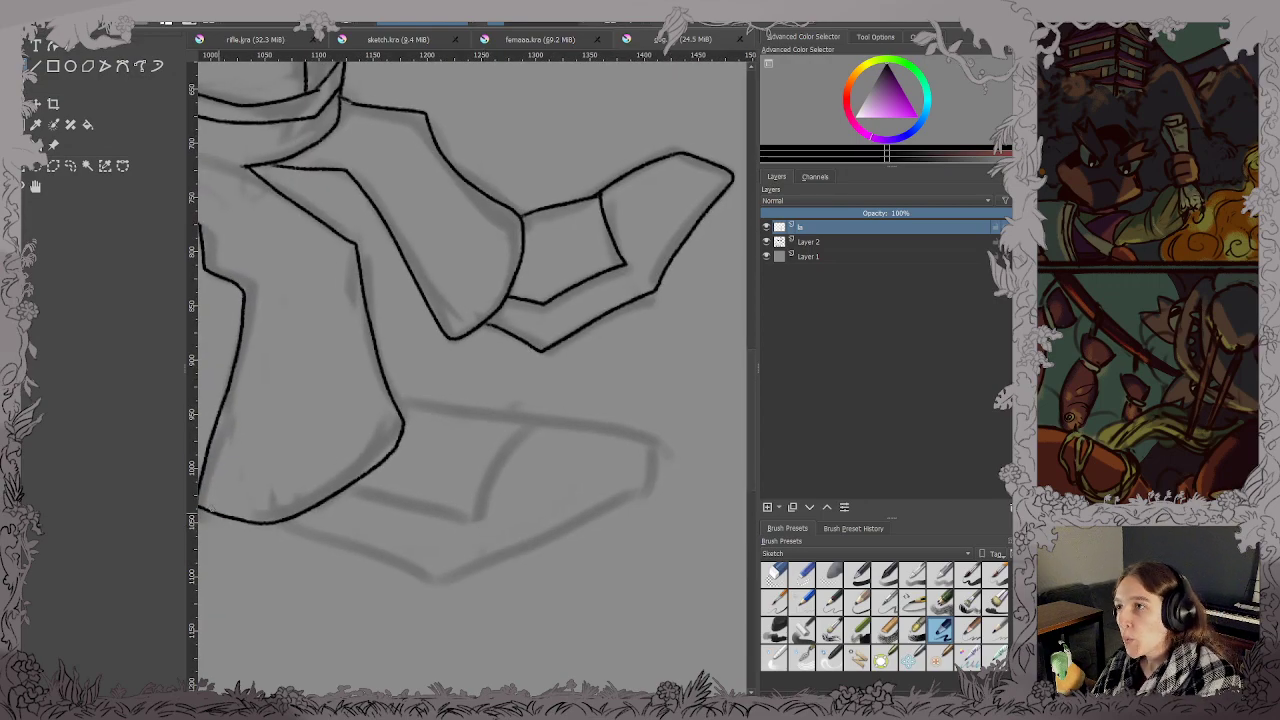
pyautogui.moveTo(298, 527)
pyautogui.mouseDown()
pyautogui.moveTo(433, 584)
pyautogui.moveTo(637, 500)
pyautogui.moveTo(644, 437)
pyautogui.mouseUp()
pyautogui.scroll(1, 495, 418)
pyautogui.moveTo(494, 416); pyautogui.dragTo(440, 452)
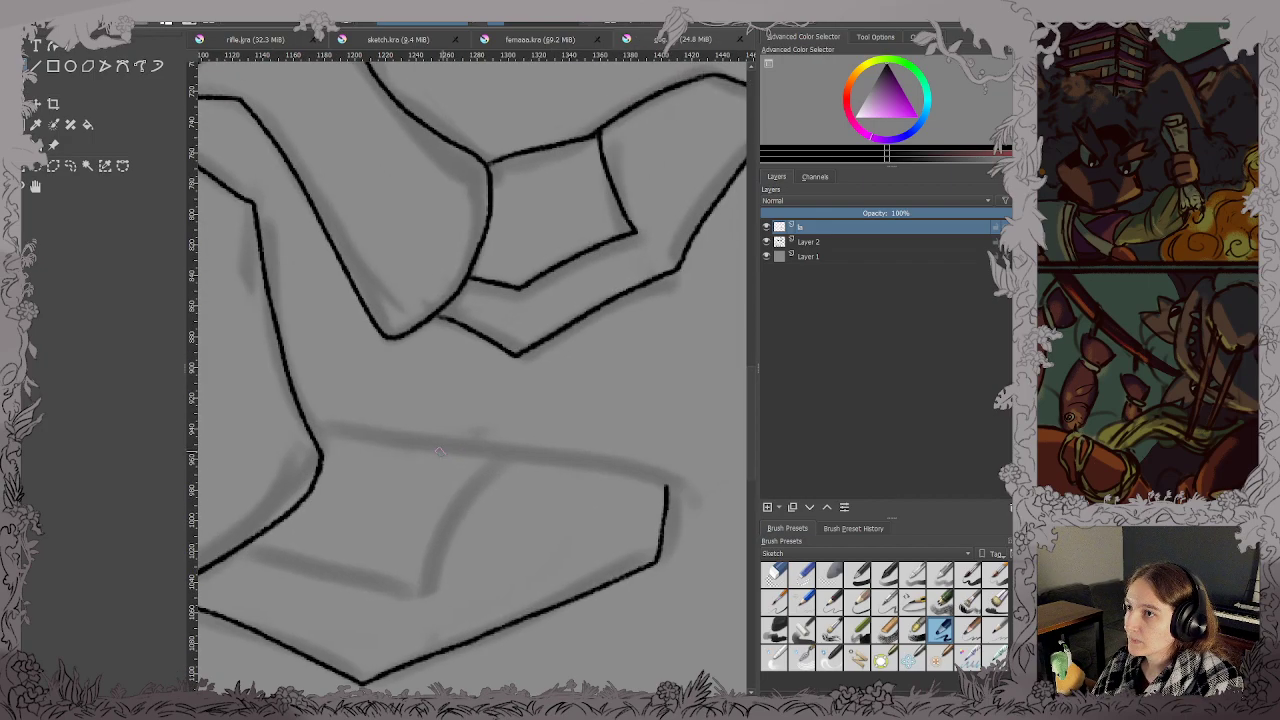
# Ink the lower shoe's top edge from the trouser hem to the toe, plus the inner opening's lower edge and curved cross line.
pyautogui.moveTo(318, 444); pyautogui.dragTo(572, 472)
pyautogui.hotkey('ctrl', 'z')
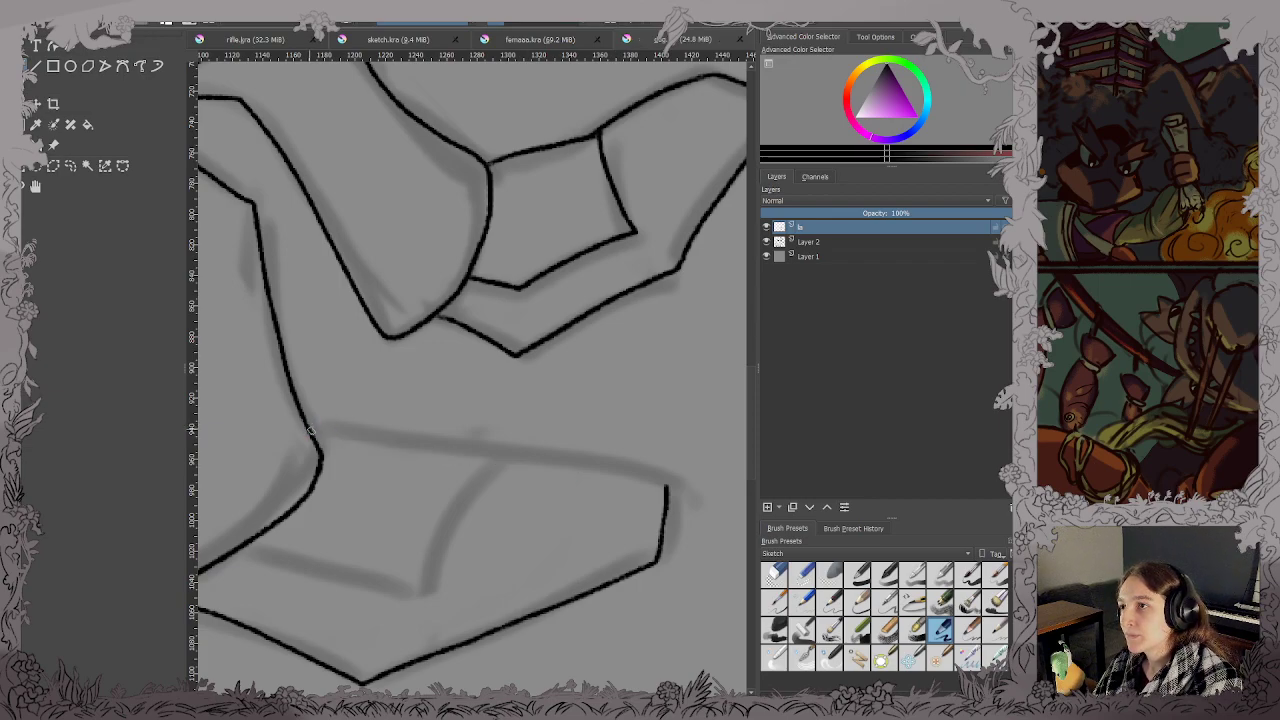
pyautogui.moveTo(310, 431); pyautogui.dragTo(667, 481)
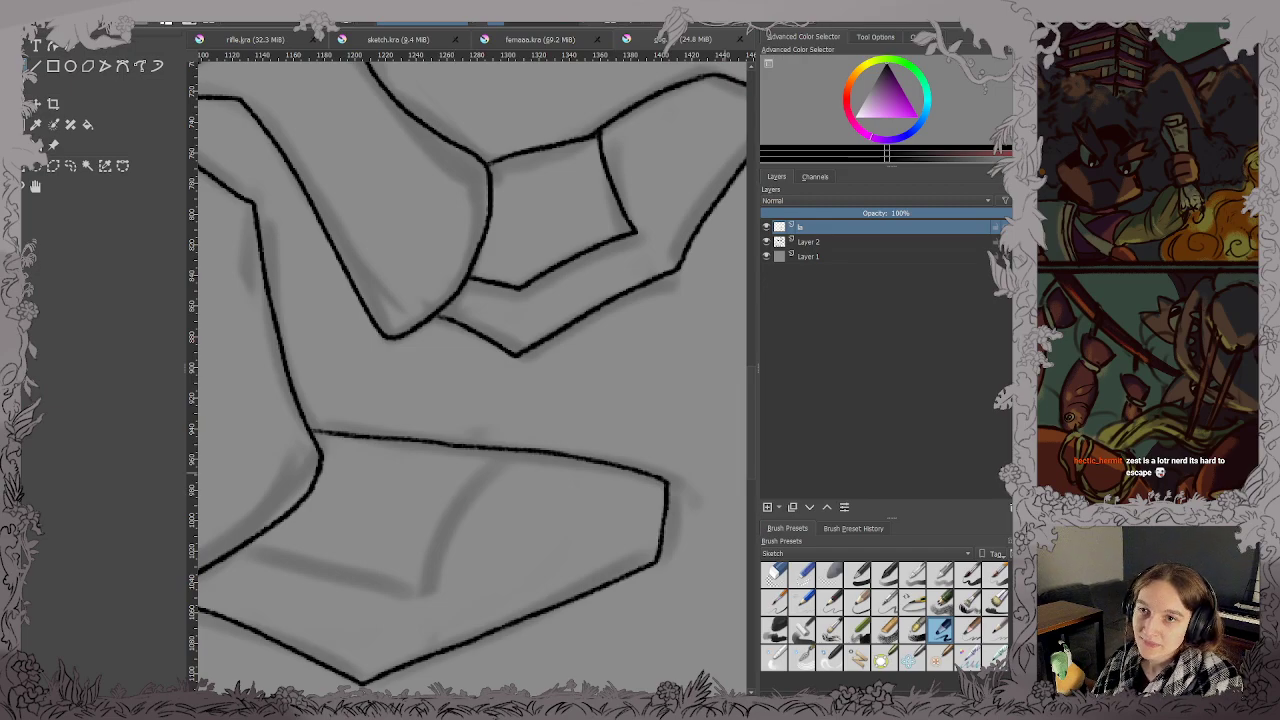
pyautogui.scroll(4, 550, 580)
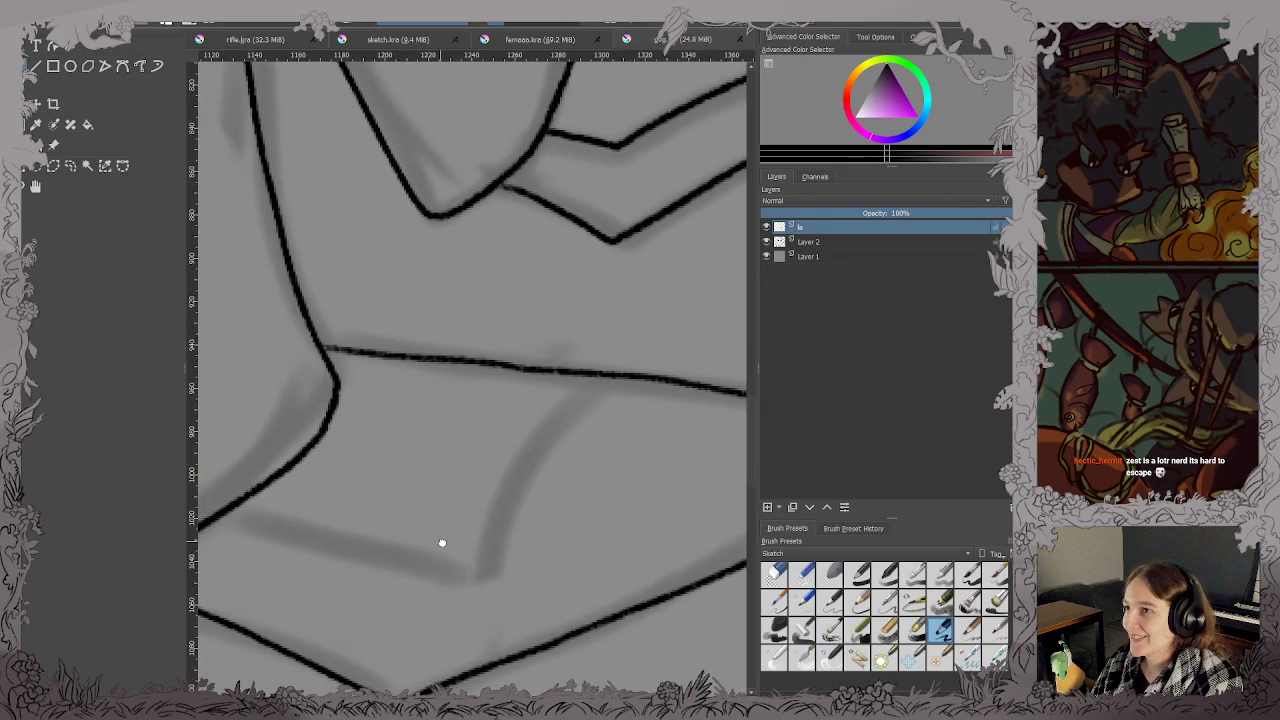
pyautogui.moveTo(256, 500)
pyautogui.mouseDown()
pyautogui.moveTo(510, 564)
pyautogui.moveTo(556, 463)
pyautogui.moveTo(630, 366)
pyautogui.mouseUp()
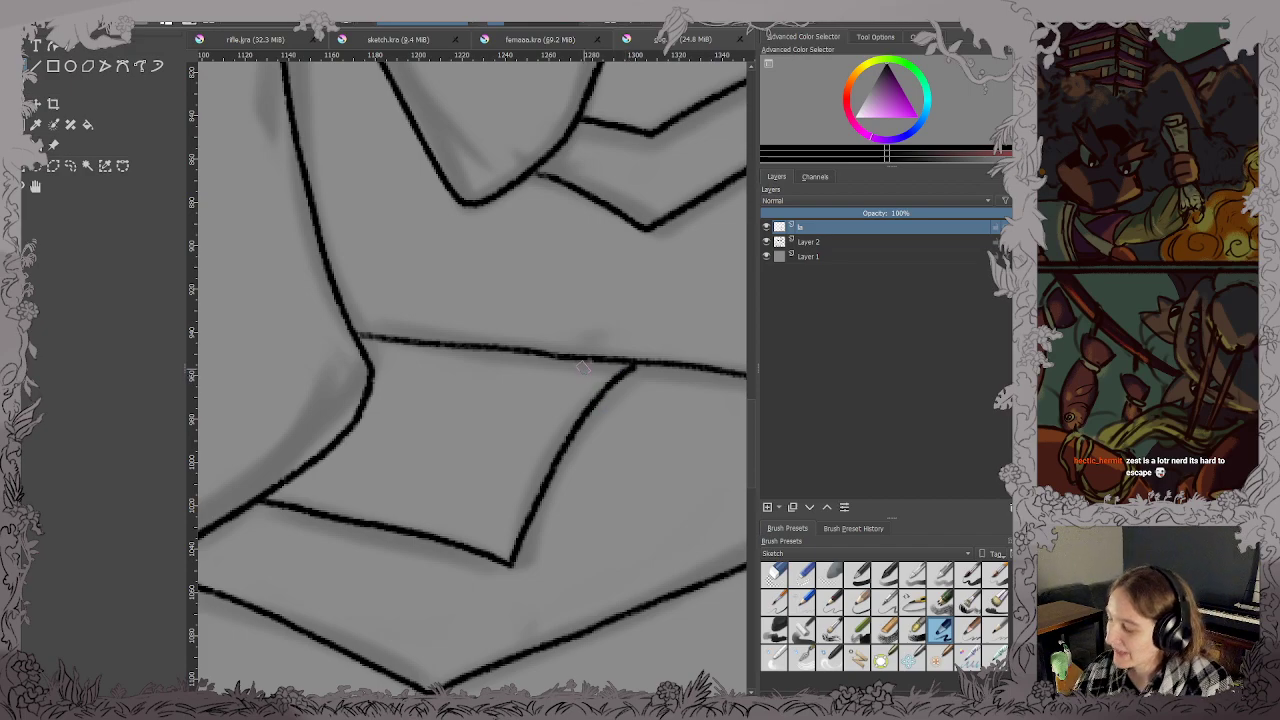
# Ink the slanted upper lid line of the dog's eye with a short upright tick at its muzzle end.
pyautogui.scroll(-3, 557, 369)
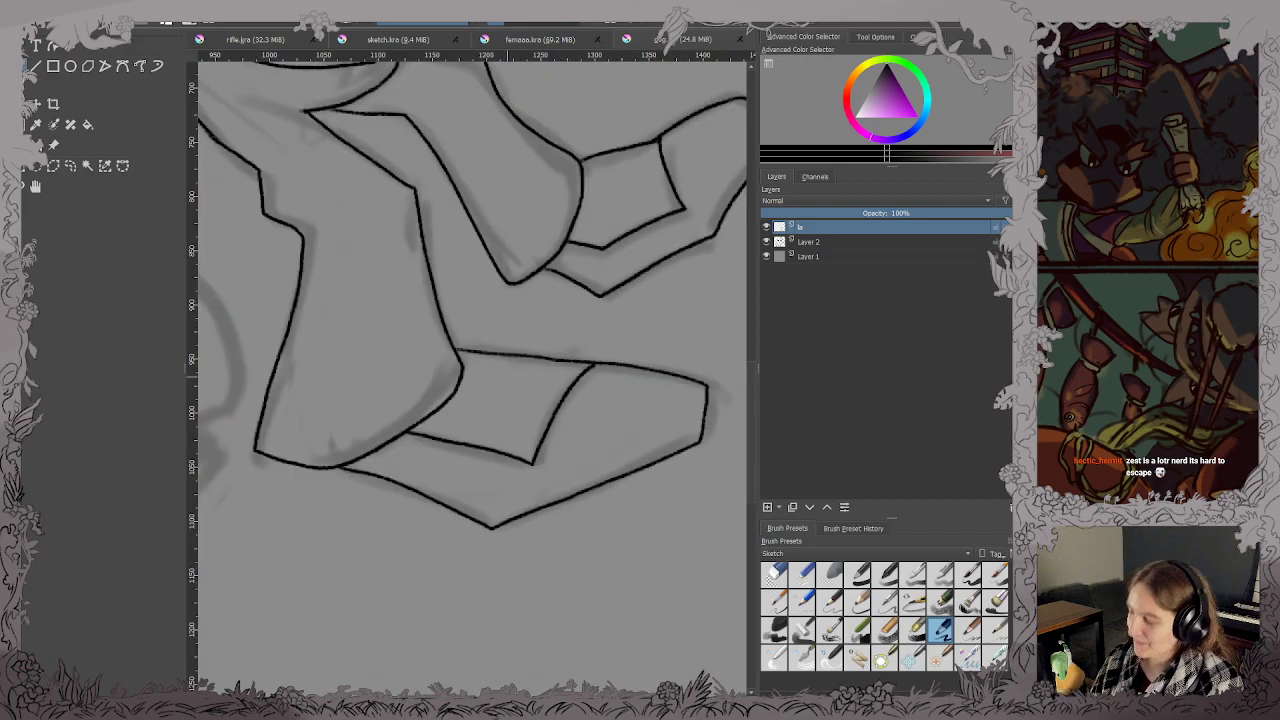
pyautogui.moveTo(509, 384); pyautogui.dragTo(612, 388)
pyautogui.moveTo(435, 388); pyautogui.dragTo(639, 309)
pyautogui.scroll(2, 481, 291)
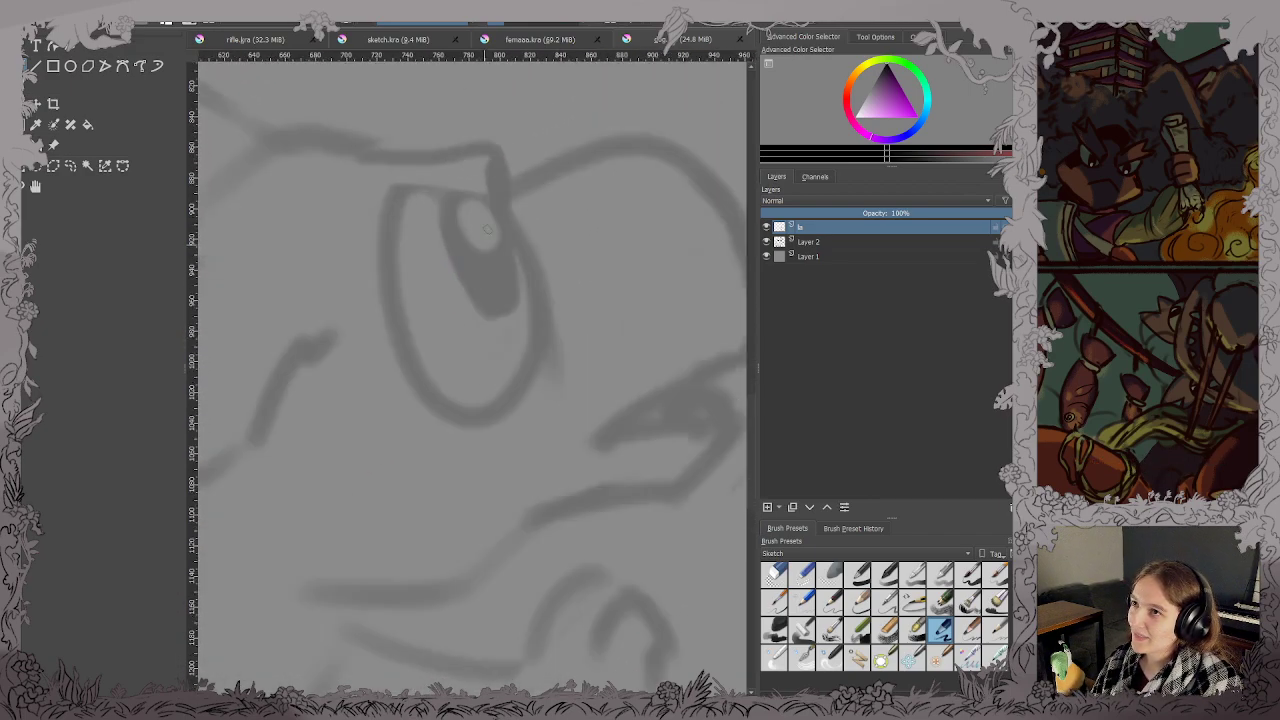
pyautogui.moveTo(498, 204); pyautogui.dragTo(597, 284)
pyautogui.scroll(-1, 592, 284)
pyautogui.scroll(3, 590, 283)
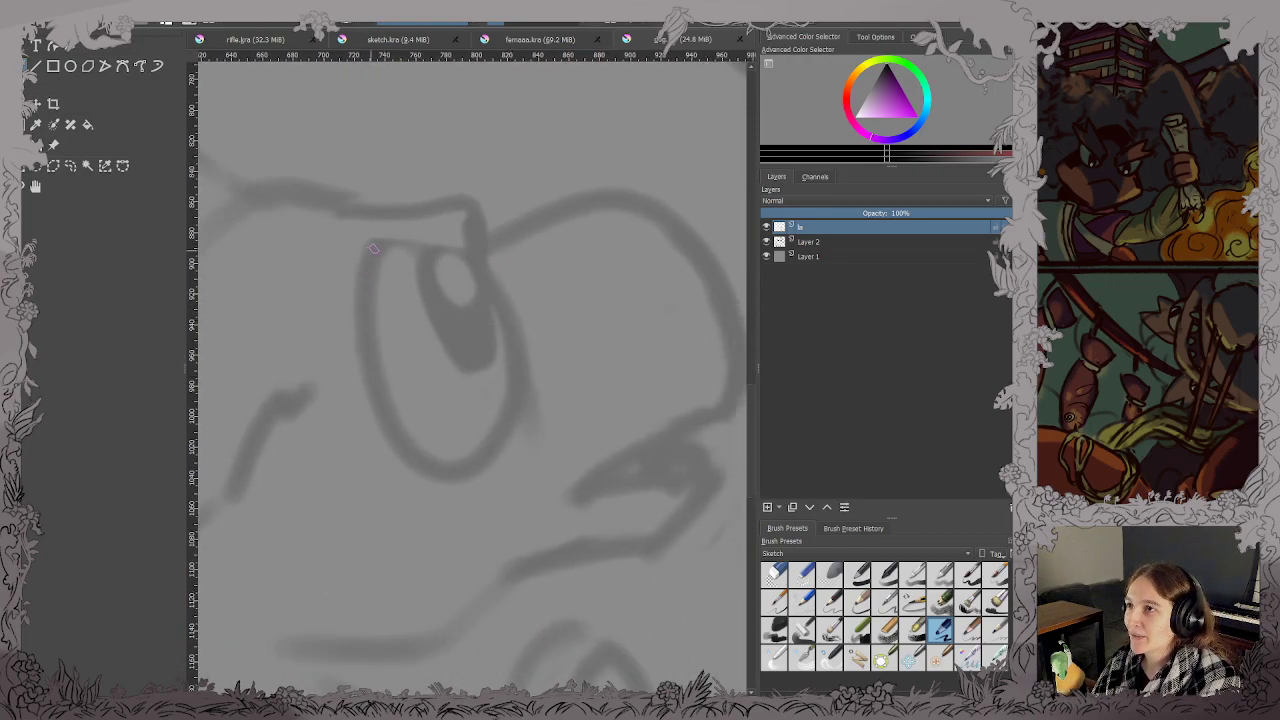
pyautogui.moveTo(372, 248); pyautogui.dragTo(506, 271)
pyautogui.hotkey('ctrl', 'z')
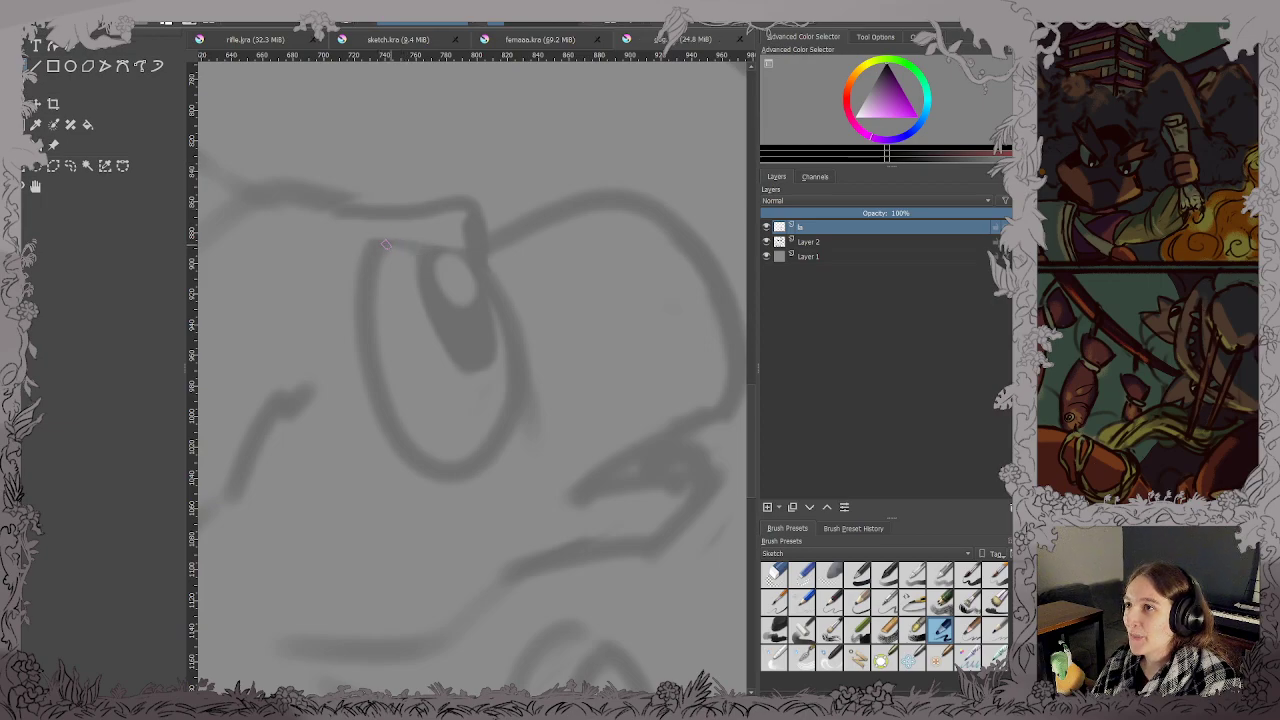
pyautogui.moveTo(380, 248)
pyautogui.mouseDown()
pyautogui.moveTo(486, 268)
pyautogui.moveTo(489, 232)
pyautogui.mouseUp()
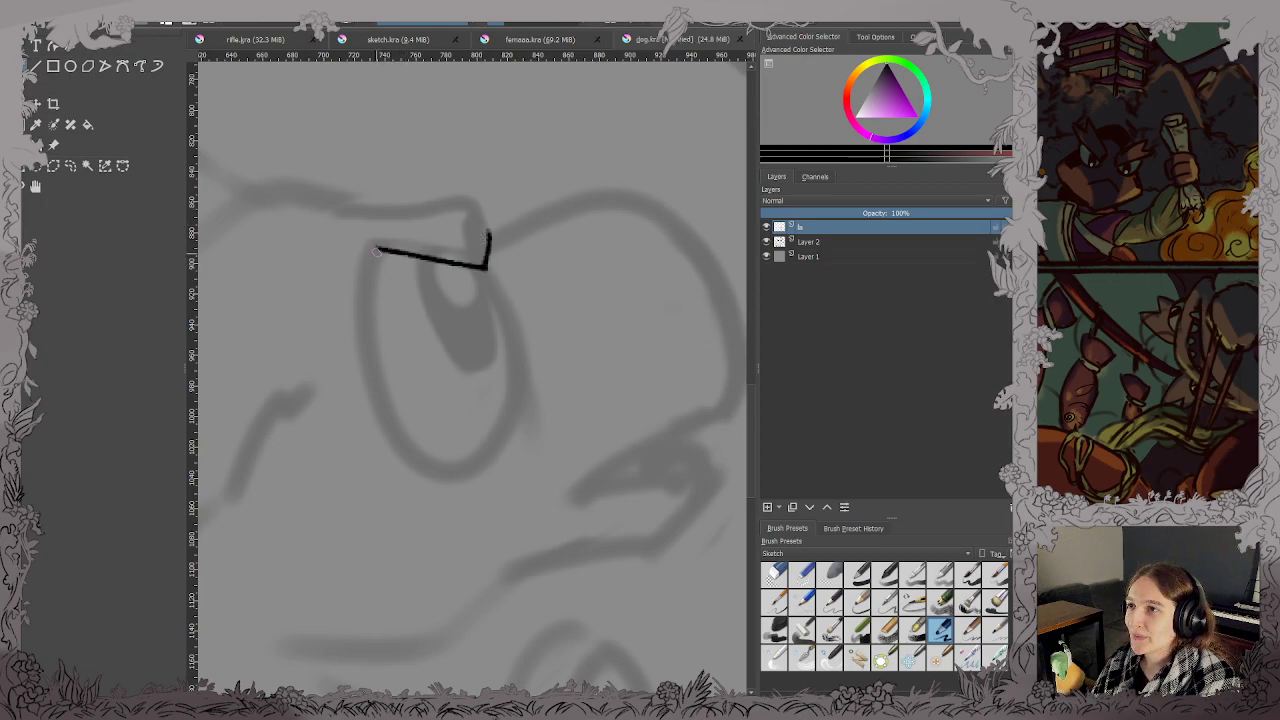
# Ink the dog's tall rounded eye outline below the lid, with the pupil and its small highlight inside.
pyautogui.moveTo(376, 250)
pyautogui.mouseDown()
pyautogui.moveTo(374, 410)
pyautogui.moveTo(422, 471)
pyautogui.moveTo(455, 475)
pyautogui.moveTo(490, 458)
pyautogui.moveTo(519, 414)
pyautogui.moveTo(517, 351)
pyautogui.moveTo(490, 286)
pyautogui.mouseUp()
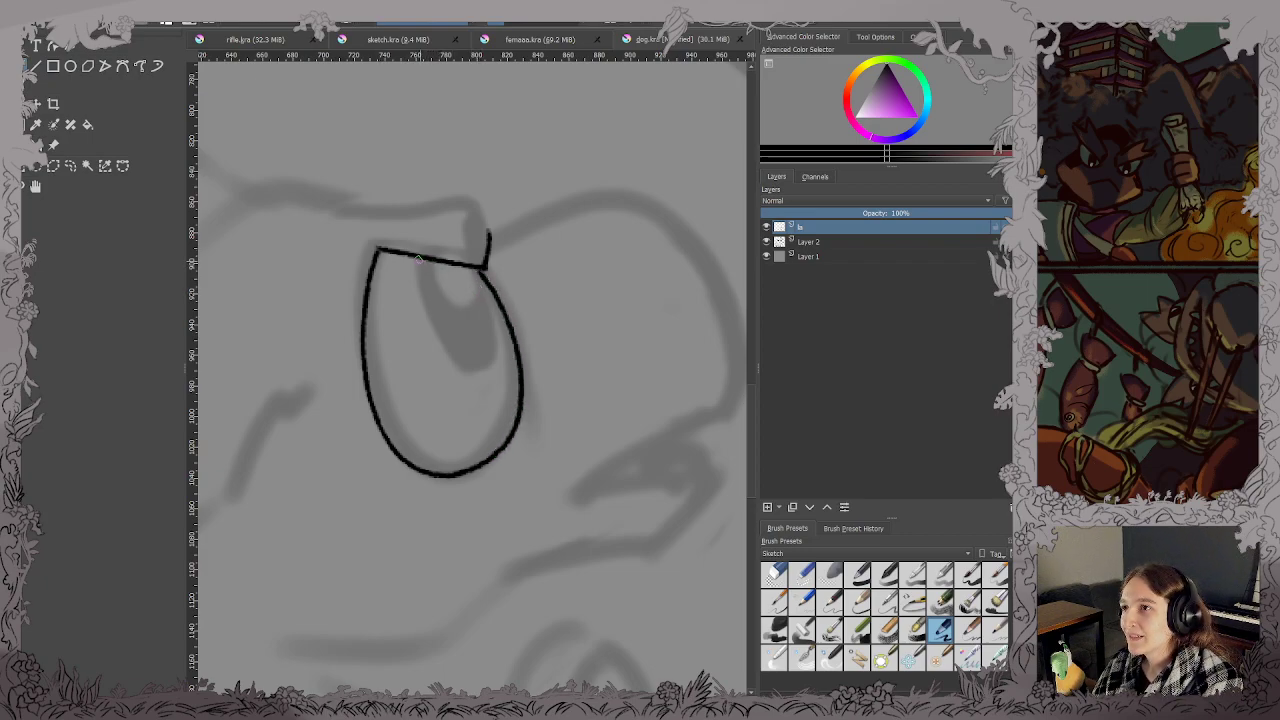
pyautogui.moveTo(418, 262)
pyautogui.mouseDown()
pyautogui.moveTo(444, 343)
pyautogui.moveTo(466, 364)
pyautogui.moveTo(487, 360)
pyautogui.moveTo(504, 328)
pyautogui.moveTo(484, 261)
pyautogui.moveTo(439, 293)
pyautogui.moveTo(463, 311)
pyautogui.moveTo(481, 278)
pyautogui.mouseUp()
pyautogui.scroll(-2, 510, 322)
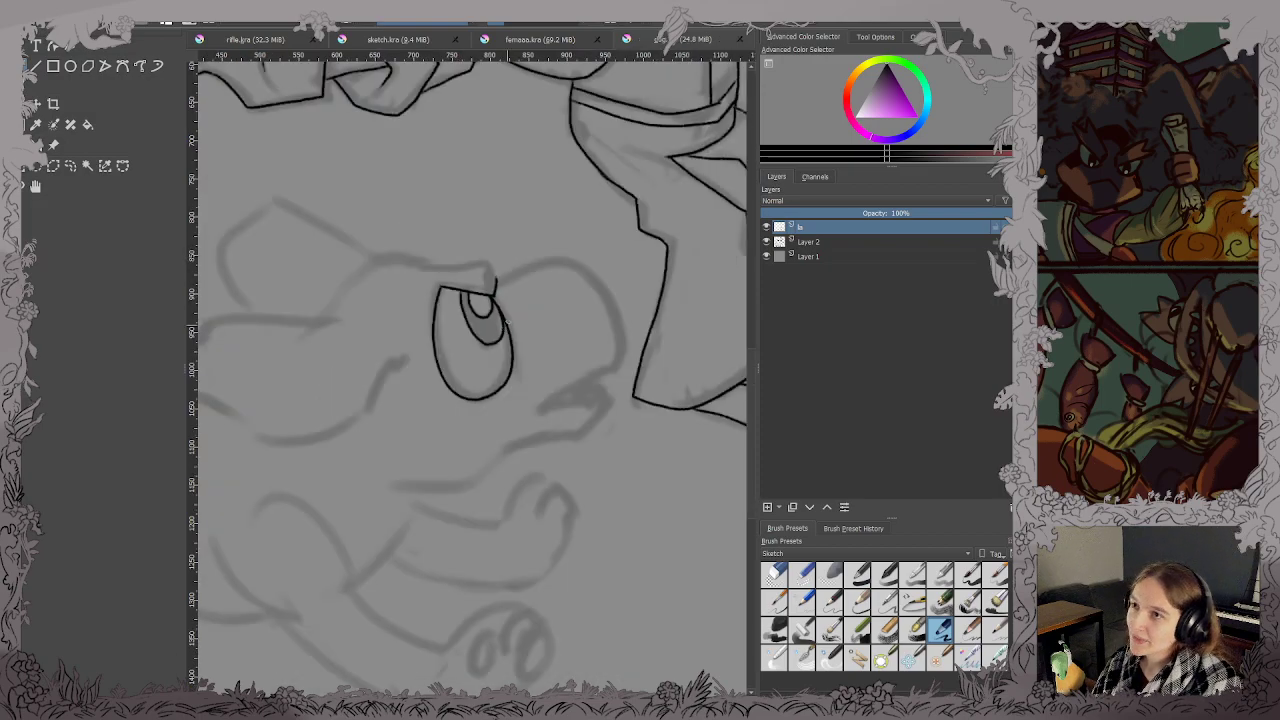
# Ink the dog's brow ridge above the eye, bending down to meet the lid's end, and save the drawing.
pyautogui.scroll(2, 548, 306)
pyautogui.moveTo(494, 331); pyautogui.dragTo(474, 345)
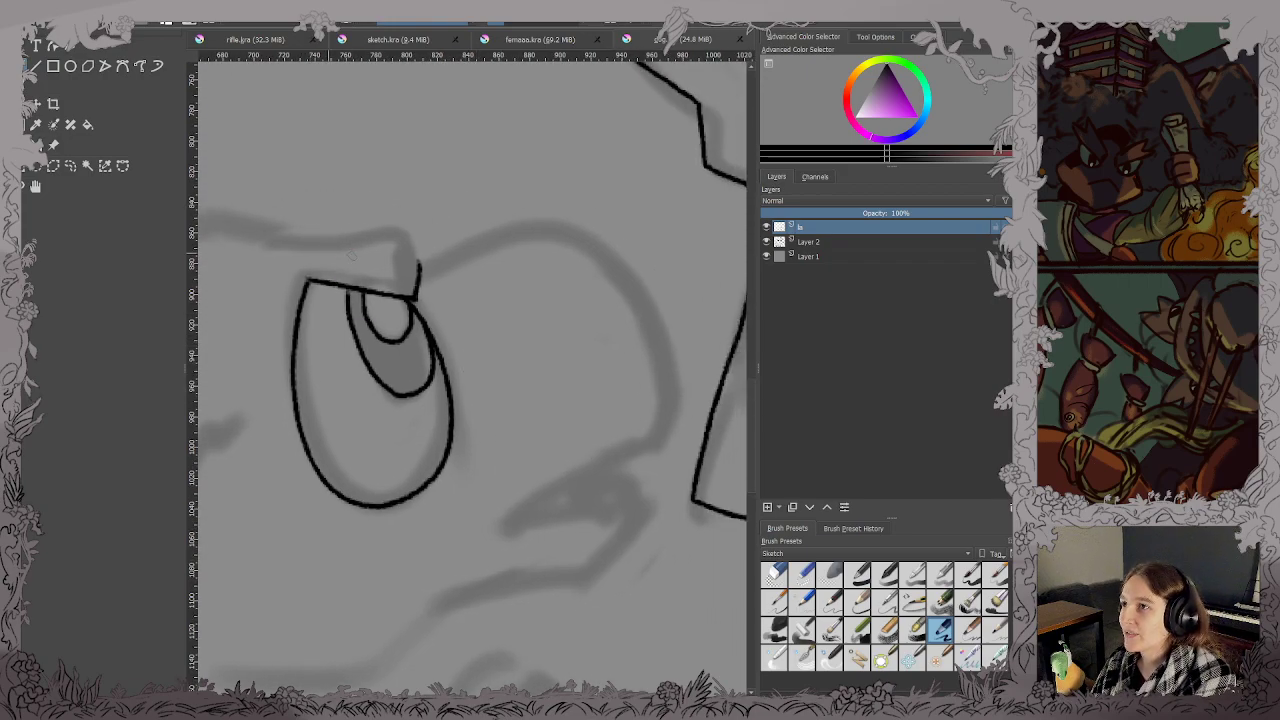
pyautogui.moveTo(303, 238)
pyautogui.mouseDown()
pyautogui.moveTo(395, 226)
pyautogui.moveTo(418, 276)
pyautogui.mouseUp()
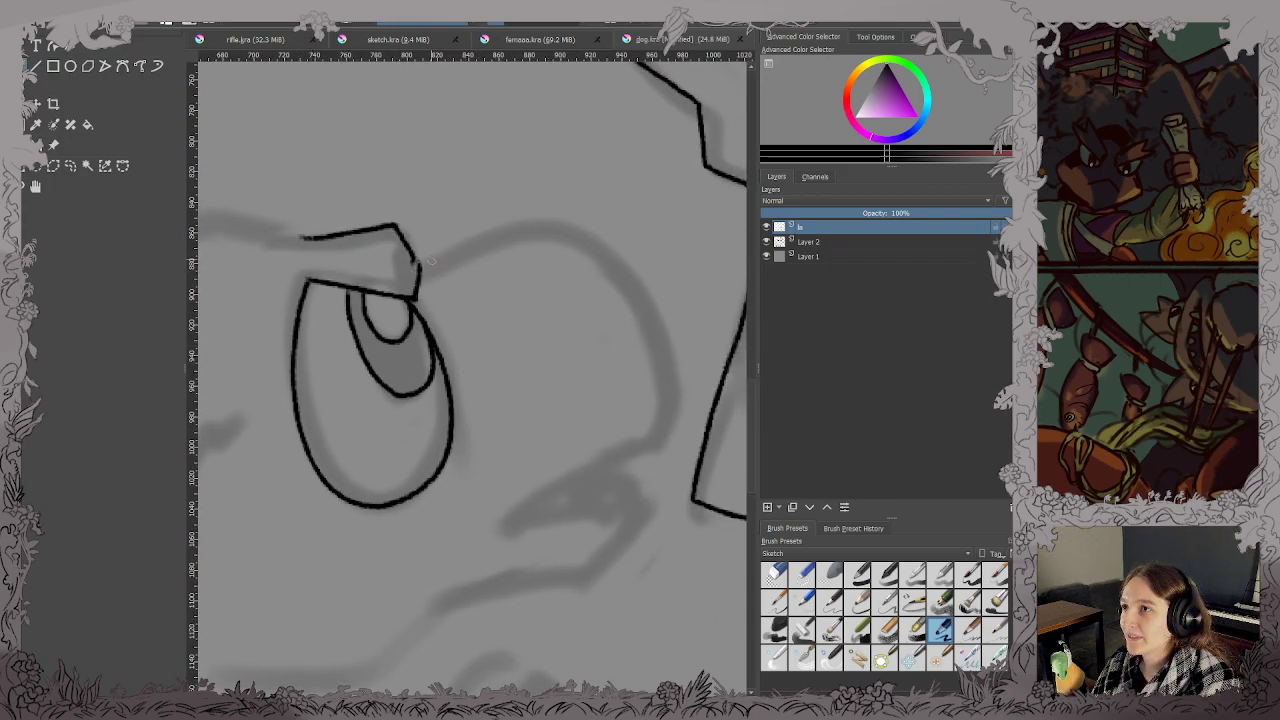
pyautogui.hotkey('ctrl', 'z')
pyautogui.moveTo(394, 226); pyautogui.dragTo(420, 270)
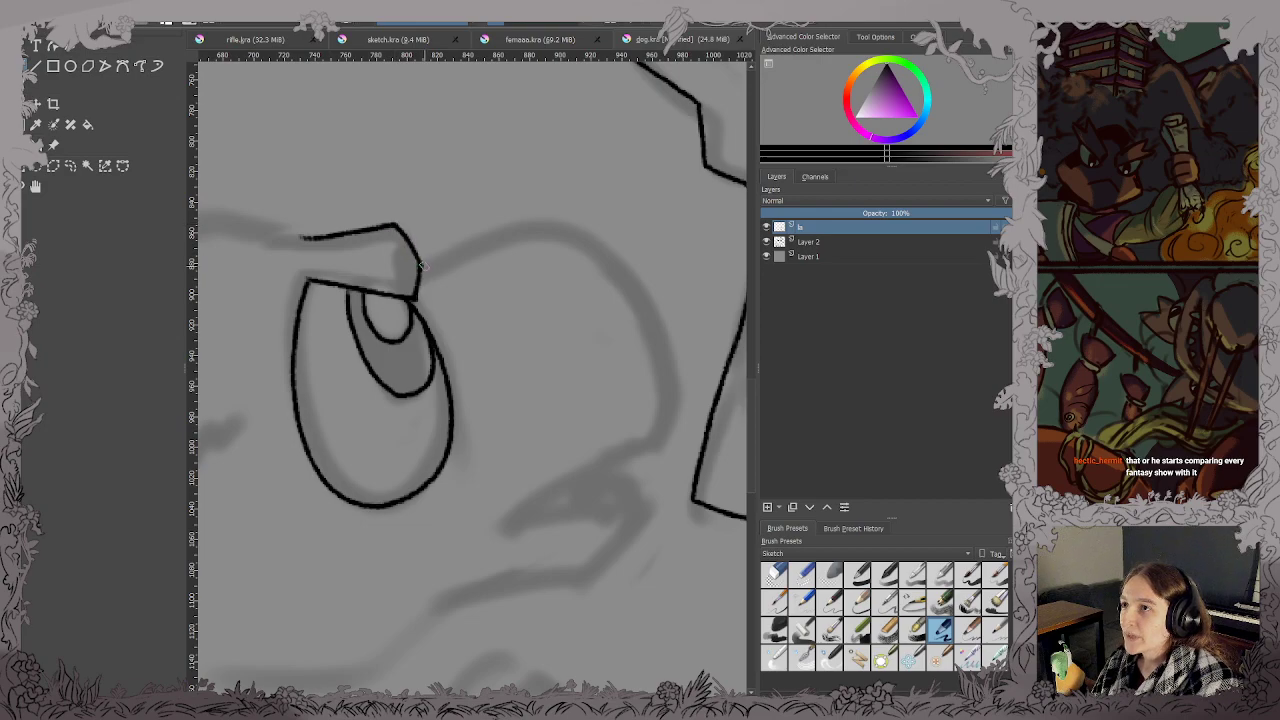
pyautogui.hotkey('ctrl', 's')
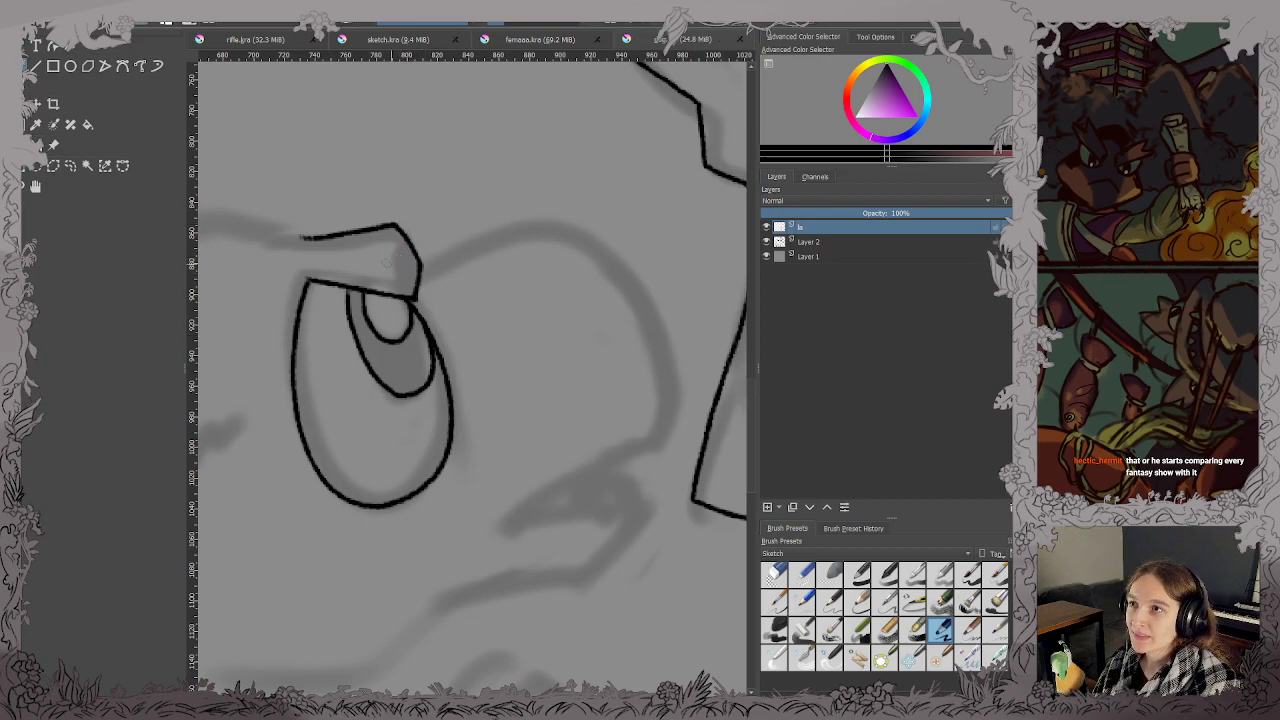
# Ink the dog's muzzle from the brow over the rounded snout, and along the upper lip to the mouth corner.
pyautogui.moveTo(420, 264); pyautogui.dragTo(531, 221)
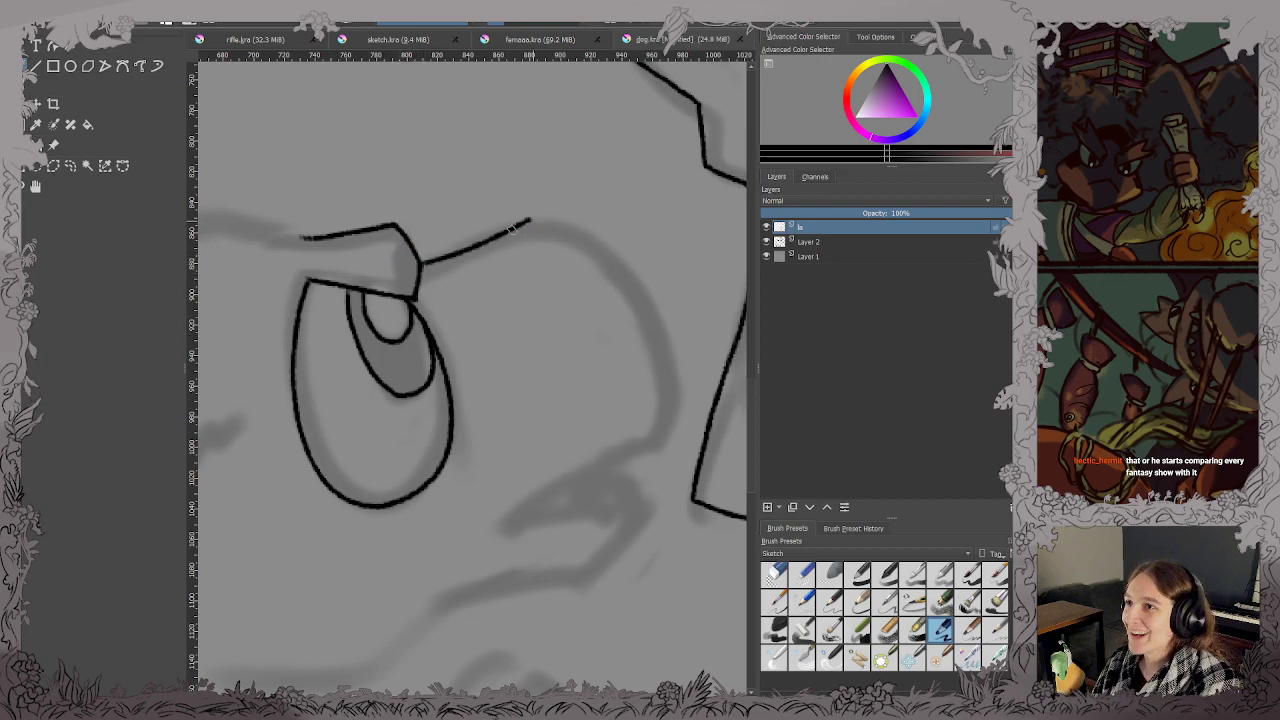
pyautogui.hotkey('ctrl', 'z')
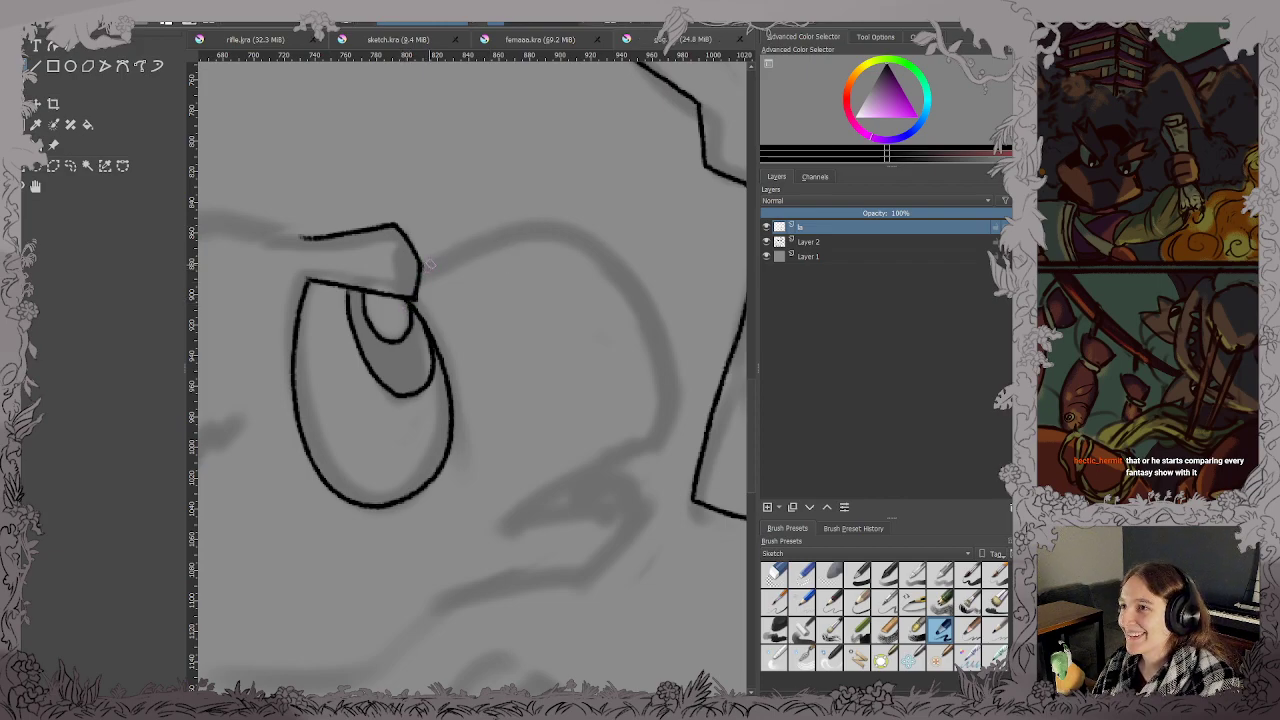
pyautogui.moveTo(422, 262)
pyautogui.mouseDown()
pyautogui.moveTo(534, 231)
pyautogui.moveTo(520, 230)
pyautogui.moveTo(582, 233)
pyautogui.moveTo(672, 388)
pyautogui.moveTo(625, 466)
pyautogui.moveTo(648, 442)
pyautogui.mouseUp()
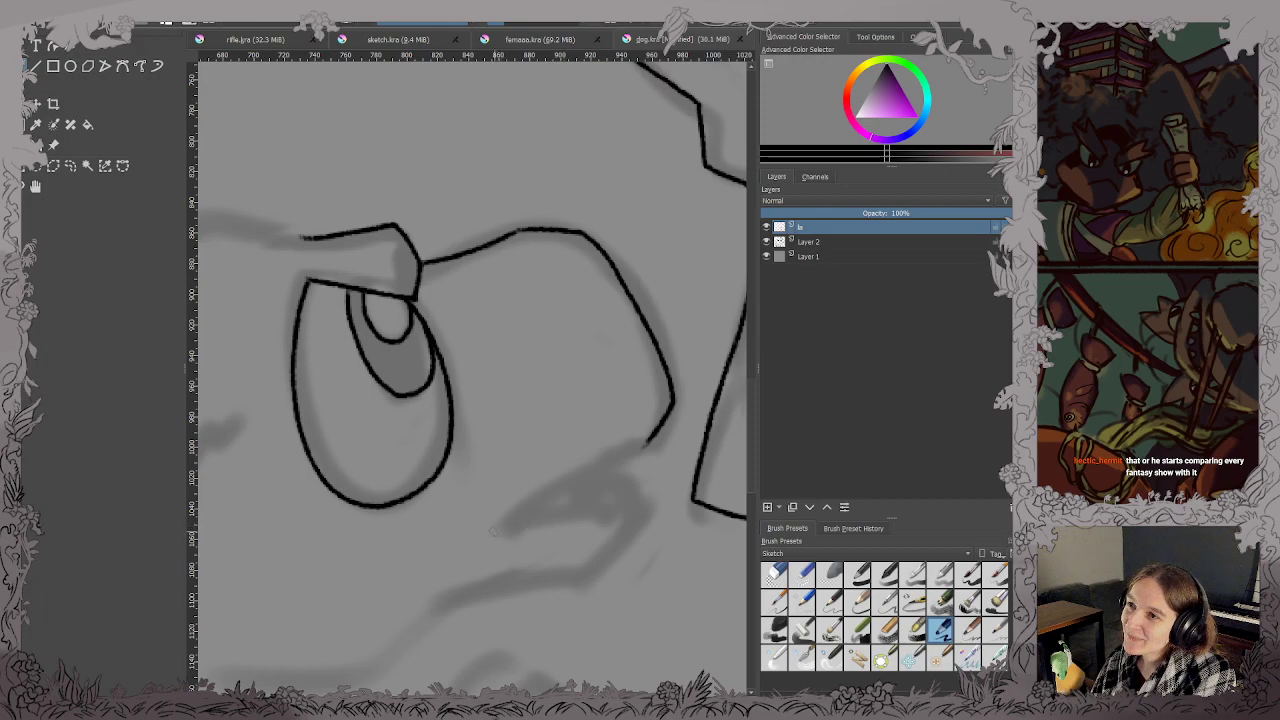
pyautogui.moveTo(496, 532)
pyautogui.mouseDown()
pyautogui.moveTo(609, 451)
pyautogui.moveTo(569, 469)
pyautogui.moveTo(660, 418)
pyautogui.mouseUp()
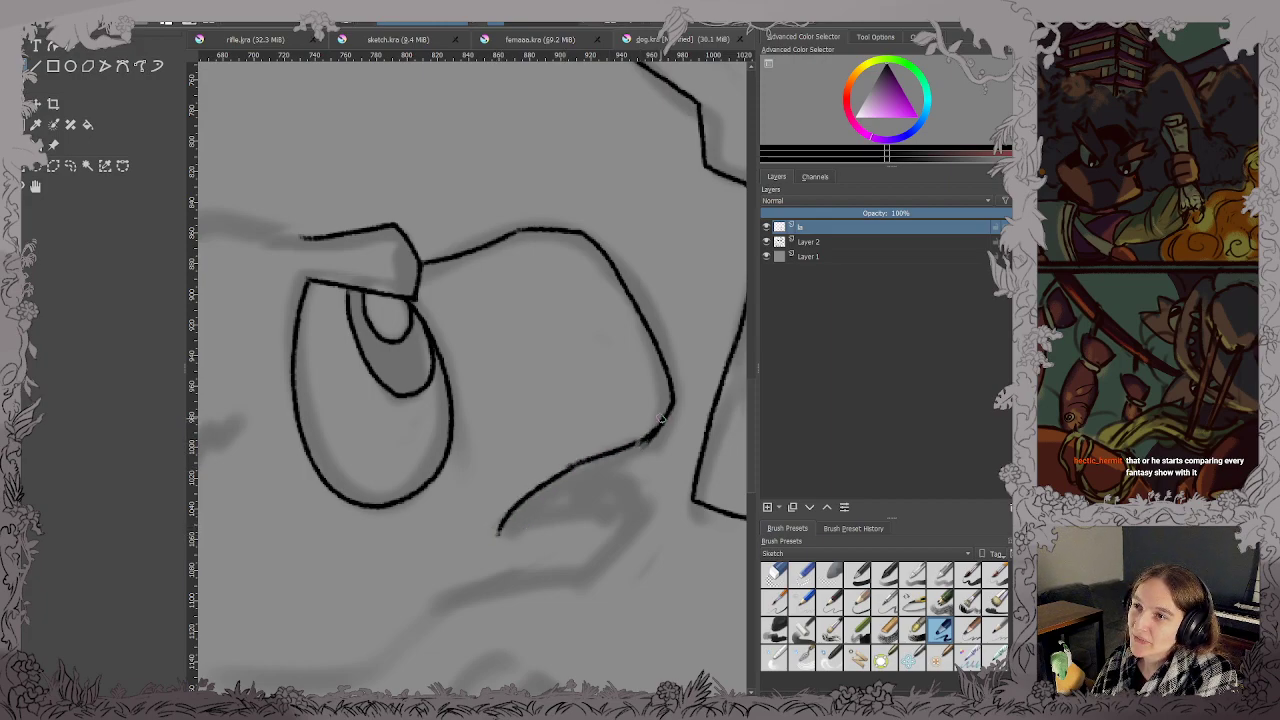
# Ink the lower and front edges of the dog's open mouth and add small pointed teeth along its upper and lower edges.
pyautogui.moveTo(498, 533)
pyautogui.mouseDown()
pyautogui.moveTo(624, 520)
pyautogui.moveTo(638, 505)
pyautogui.moveTo(609, 464)
pyautogui.moveTo(616, 475)
pyautogui.moveTo(640, 442)
pyautogui.mouseUp()
pyautogui.hotkey('ctrl', 'z')
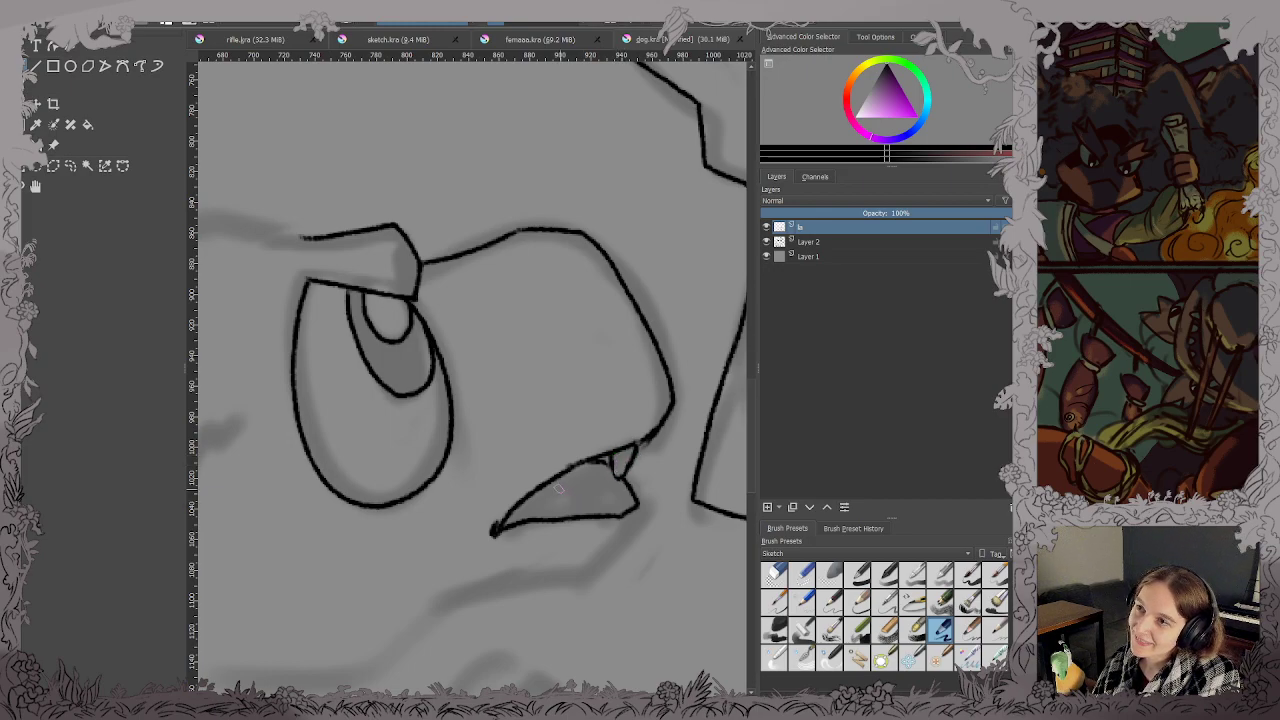
pyautogui.moveTo(558, 488)
pyautogui.mouseDown()
pyautogui.moveTo(571, 478)
pyautogui.moveTo(607, 512)
pyautogui.mouseUp()
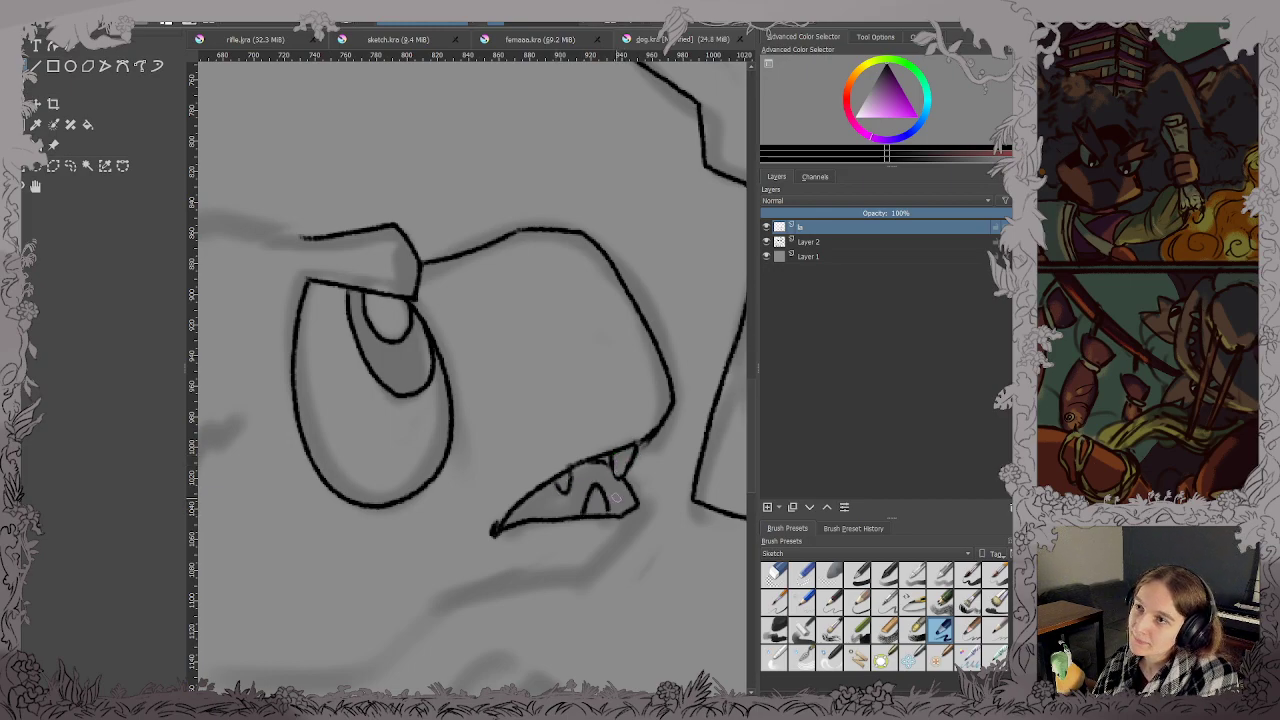
# Ink the dog's lower jaw from the throat forward to a small pointed chin and up to the front of the mouth.
pyautogui.scroll(-3, 616, 497)
pyautogui.moveTo(604, 449); pyautogui.dragTo(525, 421)
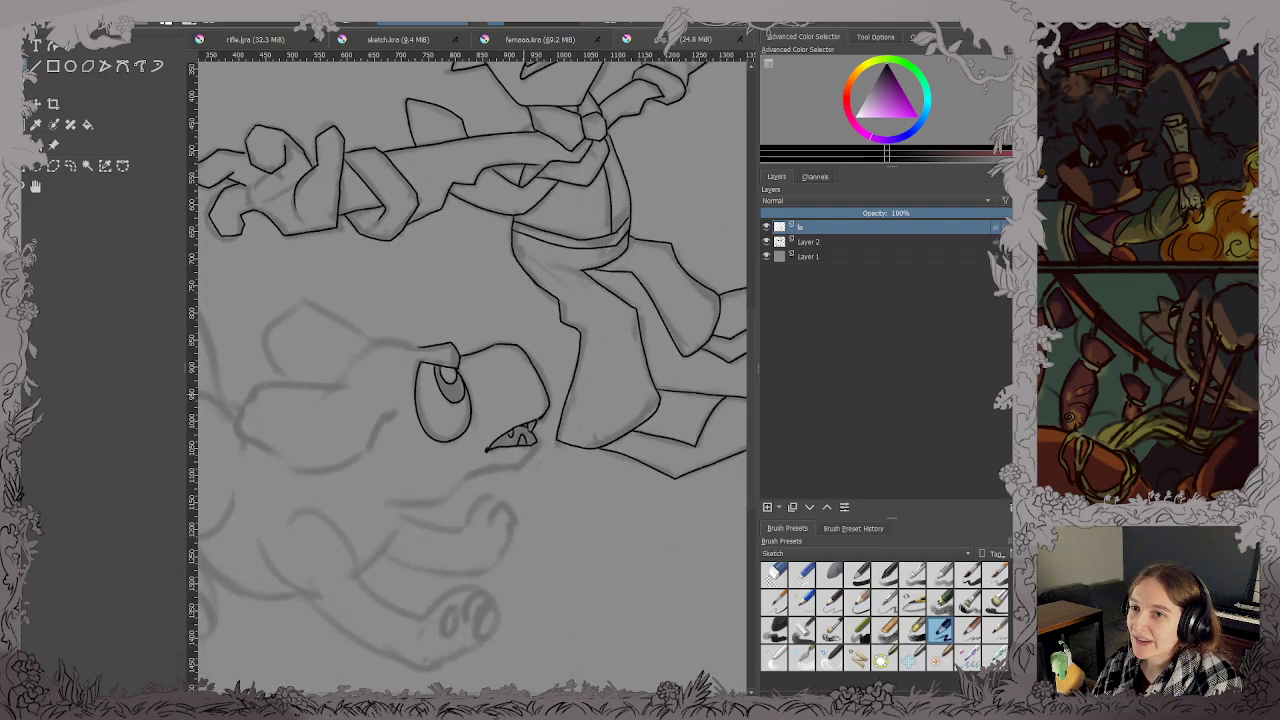
pyautogui.scroll(3, 445, 516)
pyautogui.moveTo(429, 454); pyautogui.dragTo(439, 532)
pyautogui.scroll(-2, 438, 533)
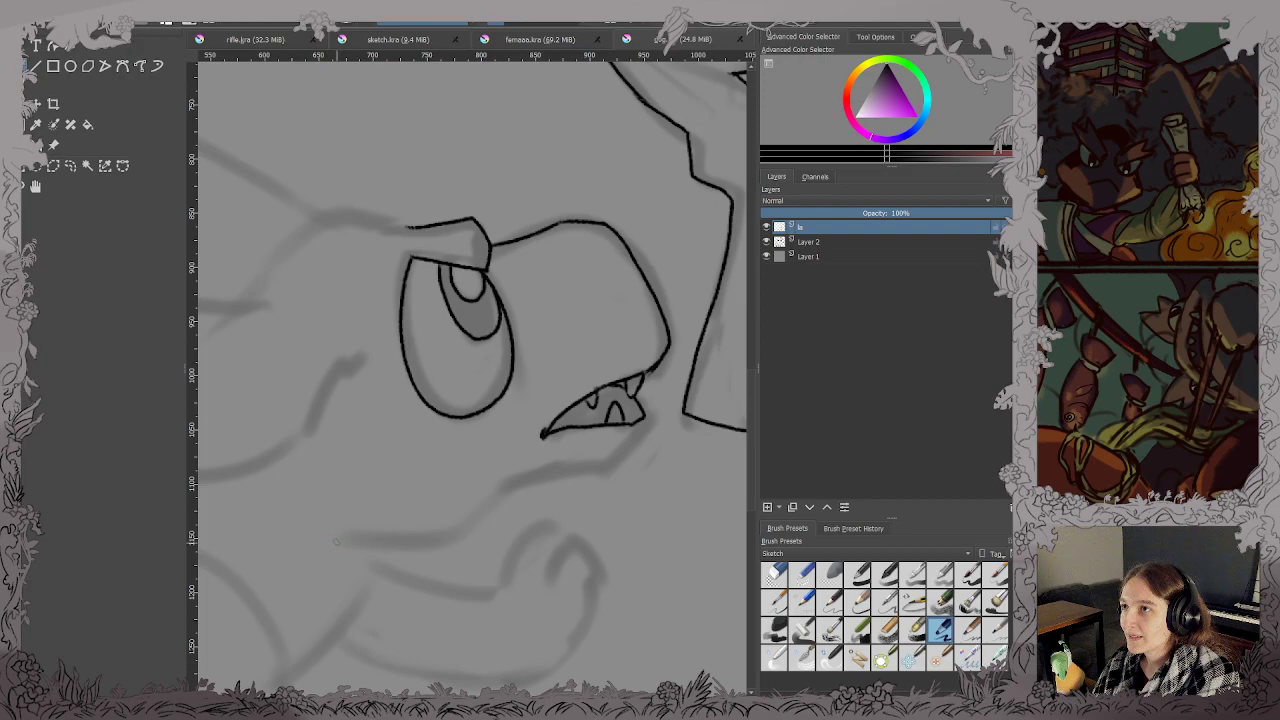
pyautogui.moveTo(346, 541)
pyautogui.mouseDown()
pyautogui.moveTo(458, 537)
pyautogui.moveTo(516, 488)
pyautogui.moveTo(549, 483)
pyautogui.moveTo(538, 480)
pyautogui.moveTo(621, 477)
pyautogui.moveTo(636, 443)
pyautogui.mouseUp()
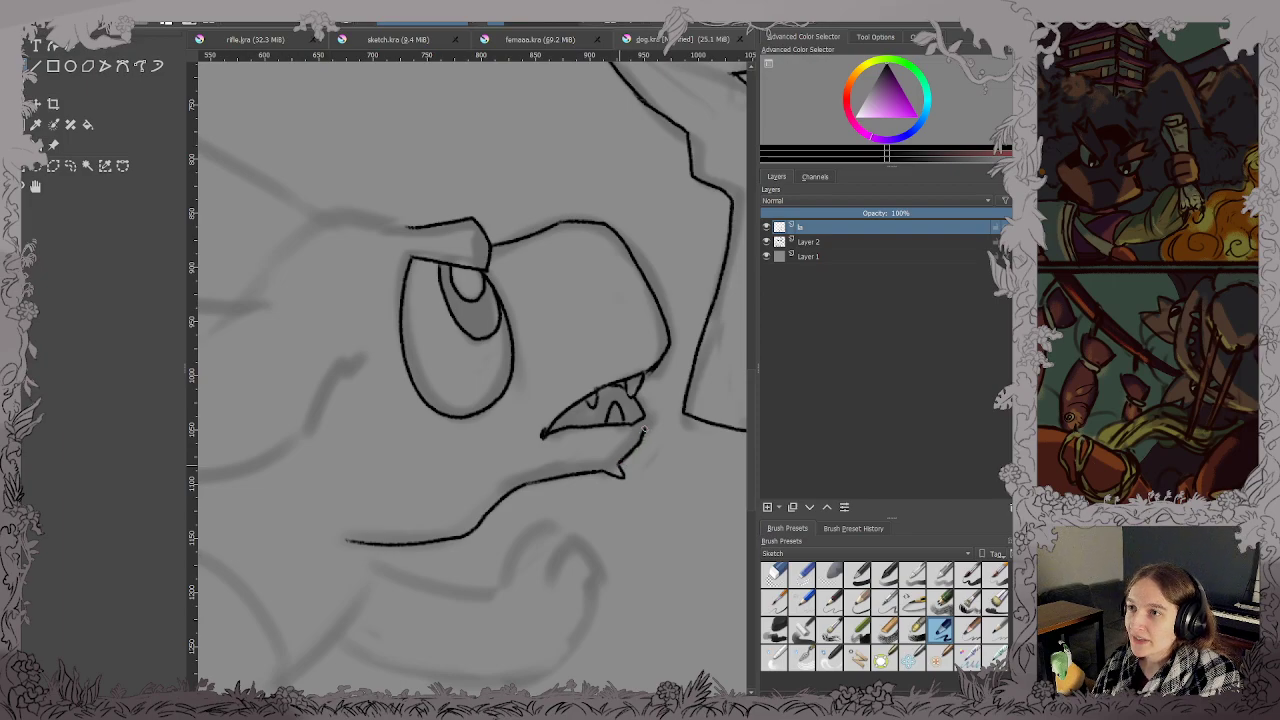
# Ink the dog's near floppy ear from its upper edge around the angular tip and along the underside to the cheek.
pyautogui.moveTo(494, 386); pyautogui.dragTo(690, 437)
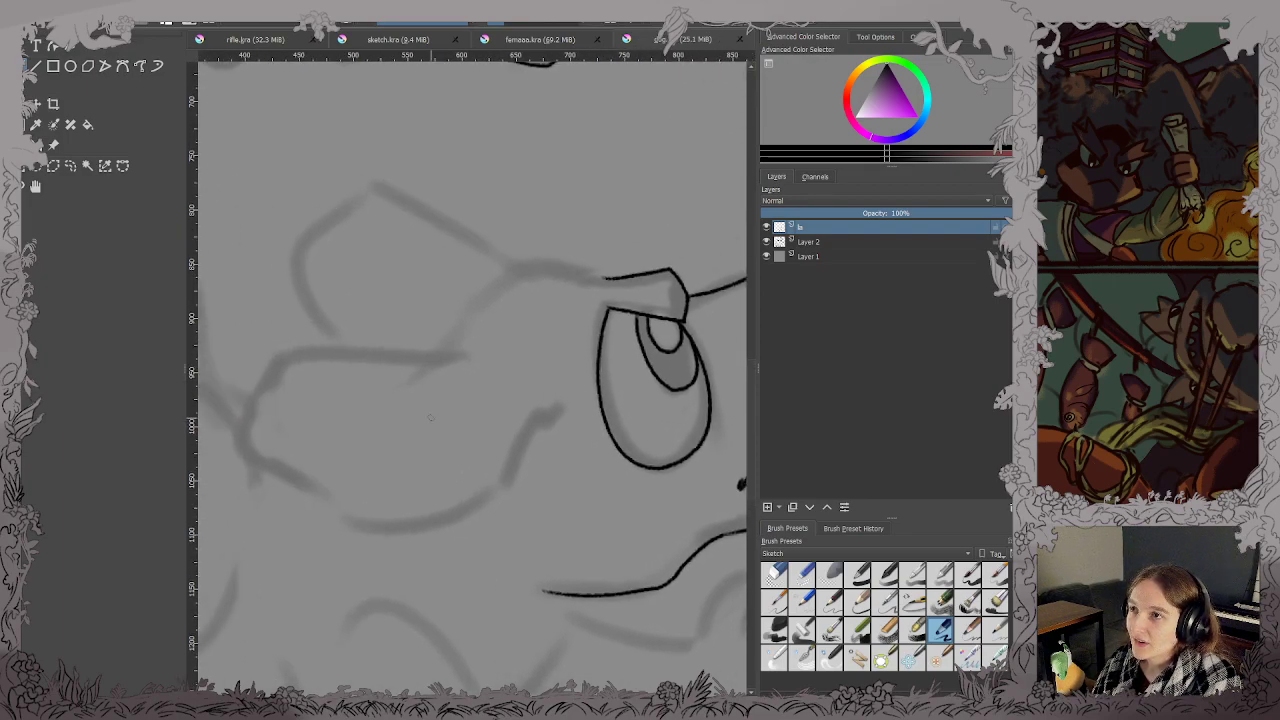
pyautogui.scroll(1, 446, 424)
pyautogui.moveTo(447, 426); pyautogui.dragTo(540, 438)
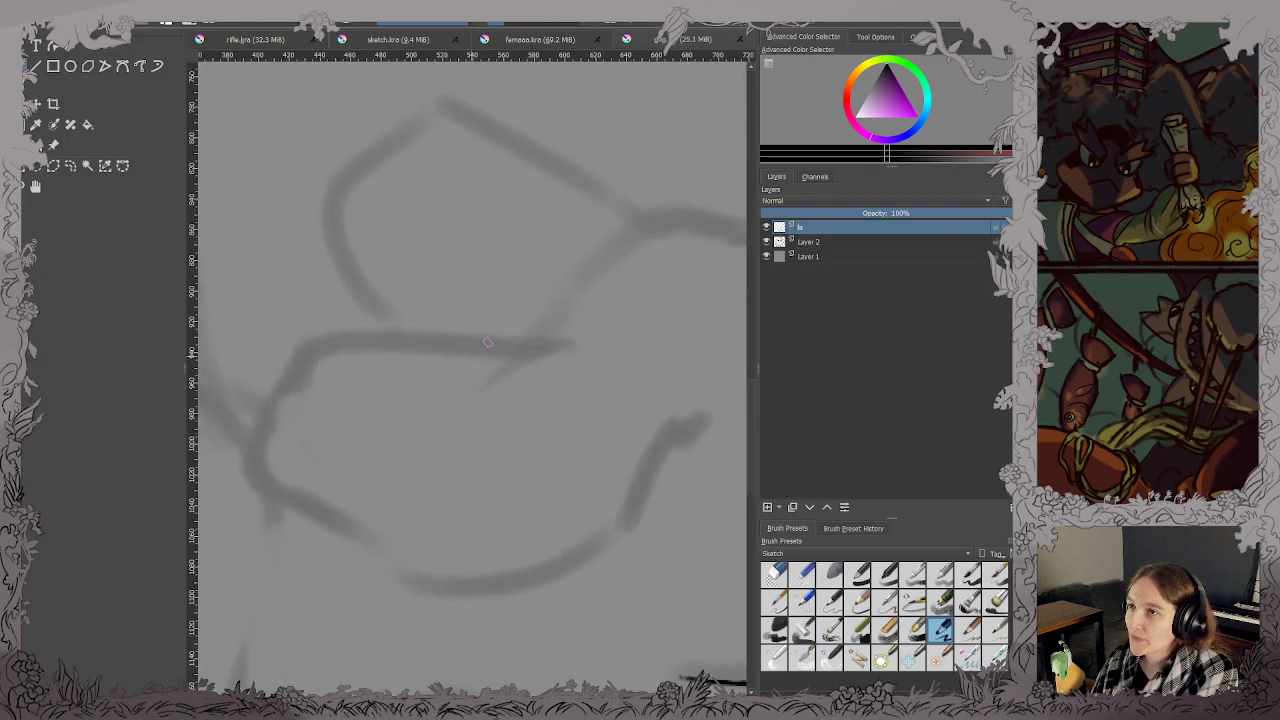
pyautogui.moveTo(560, 338)
pyautogui.mouseDown()
pyautogui.moveTo(306, 348)
pyautogui.moveTo(254, 477)
pyautogui.moveTo(407, 581)
pyautogui.moveTo(520, 583)
pyautogui.moveTo(600, 560)
pyautogui.moveTo(646, 509)
pyautogui.moveTo(665, 446)
pyautogui.moveTo(695, 435)
pyautogui.mouseUp()
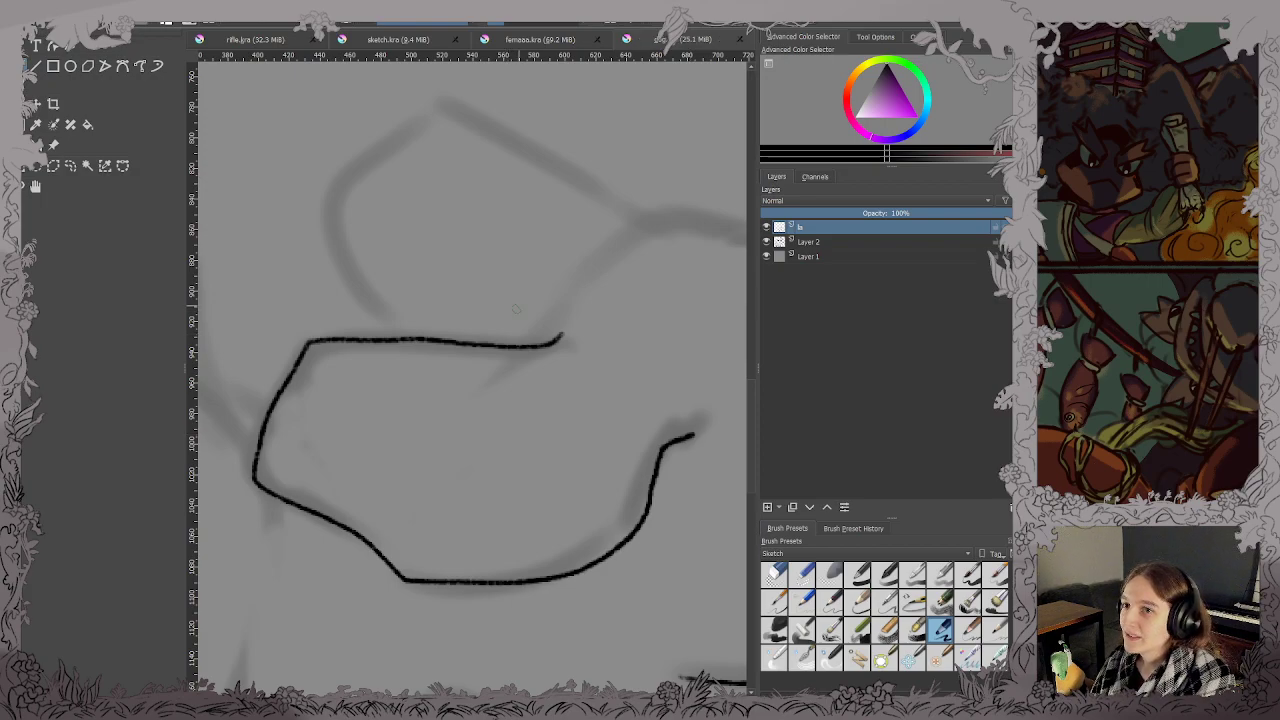
# Ink the top of the dog's head from the near ear's base up to the brow ridge, and save the drawing.
pyautogui.moveTo(660, 329)
pyautogui.mouseDown()
pyautogui.moveTo(434, 469)
pyautogui.moveTo(550, 508)
pyautogui.mouseUp()
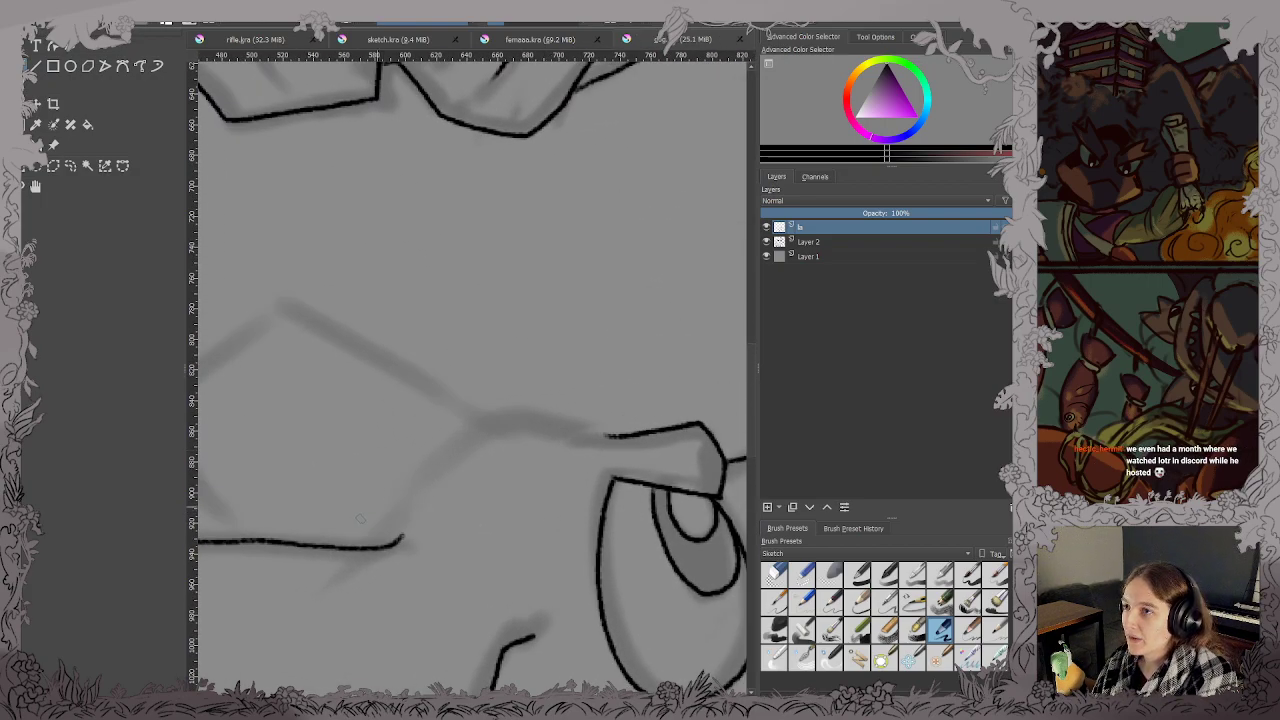
pyautogui.moveTo(375, 548)
pyautogui.mouseDown()
pyautogui.moveTo(452, 438)
pyautogui.moveTo(533, 425)
pyautogui.moveTo(614, 437)
pyautogui.mouseUp()
pyautogui.hotkey('ctrl', 's')
# Ink the dog's far ear, from the near ear's upper edge around a blunt peak and down to the head.
pyautogui.moveTo(443, 395); pyautogui.dragTo(587, 419)
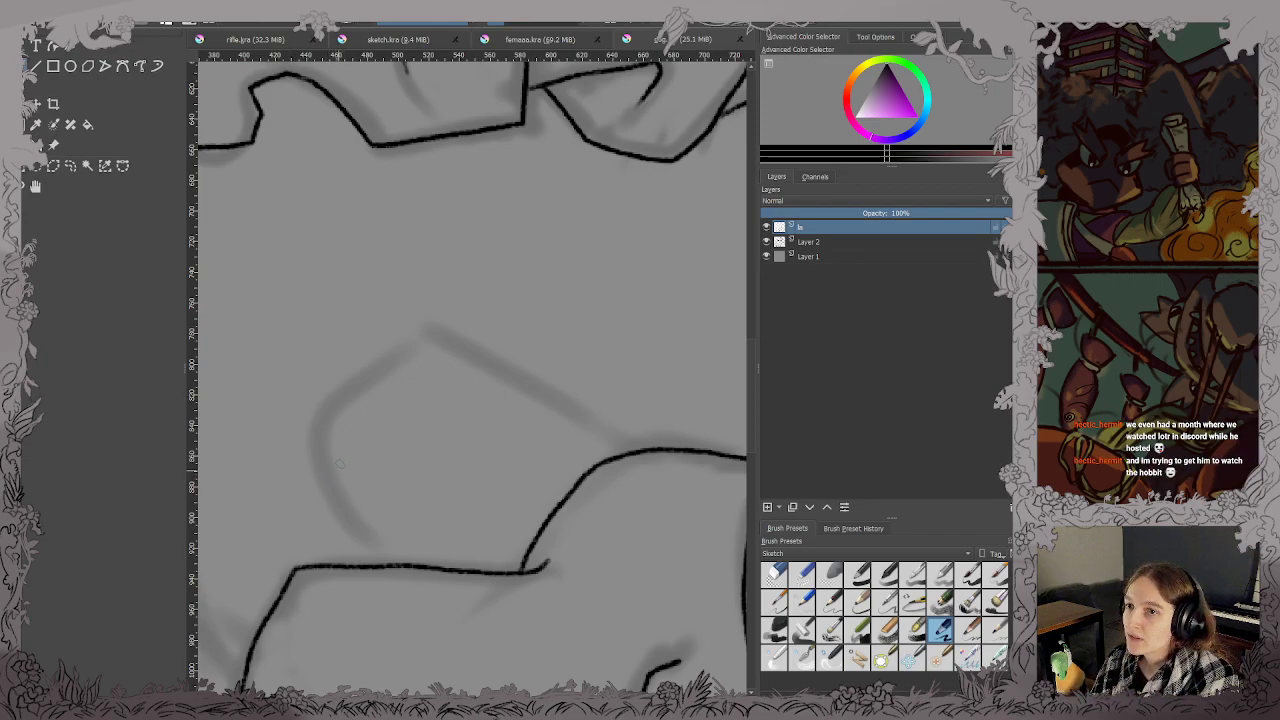
pyautogui.moveTo(318, 418)
pyautogui.mouseDown()
pyautogui.moveTo(322, 466)
pyautogui.moveTo(368, 546)
pyautogui.mouseUp()
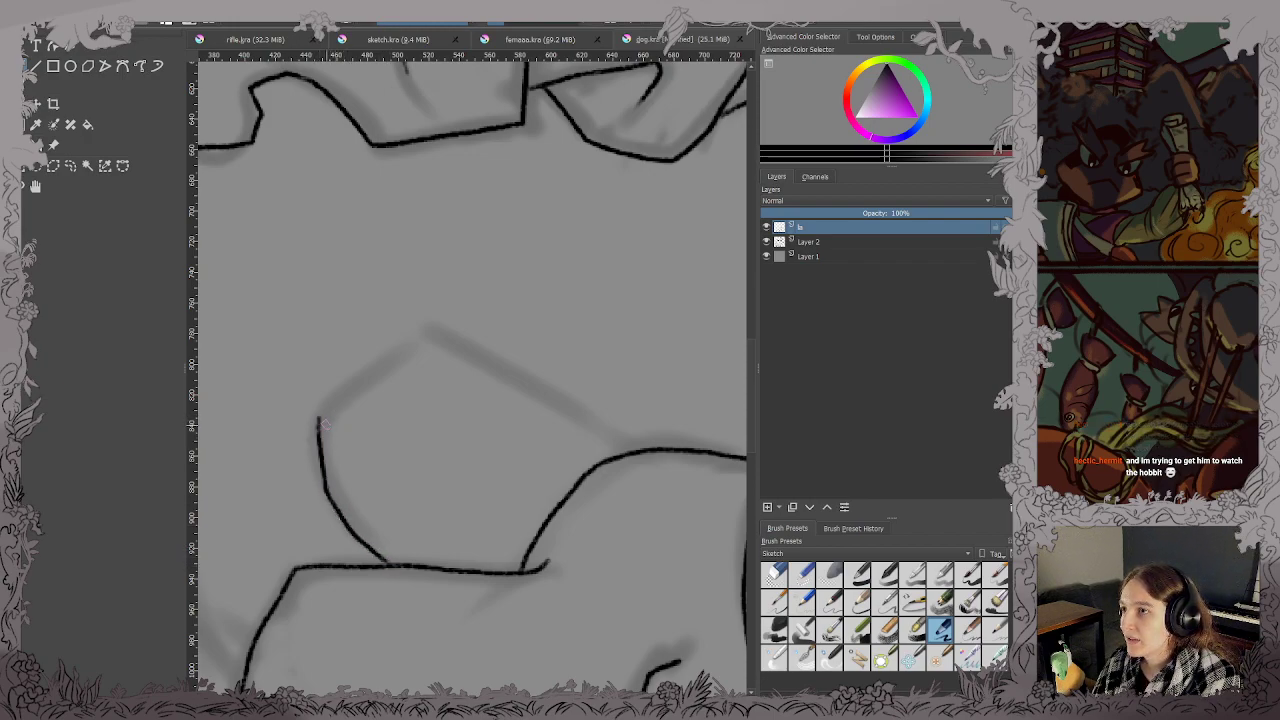
pyautogui.moveTo(318, 418)
pyautogui.mouseDown()
pyautogui.moveTo(430, 336)
pyautogui.moveTo(588, 418)
pyautogui.mouseUp()
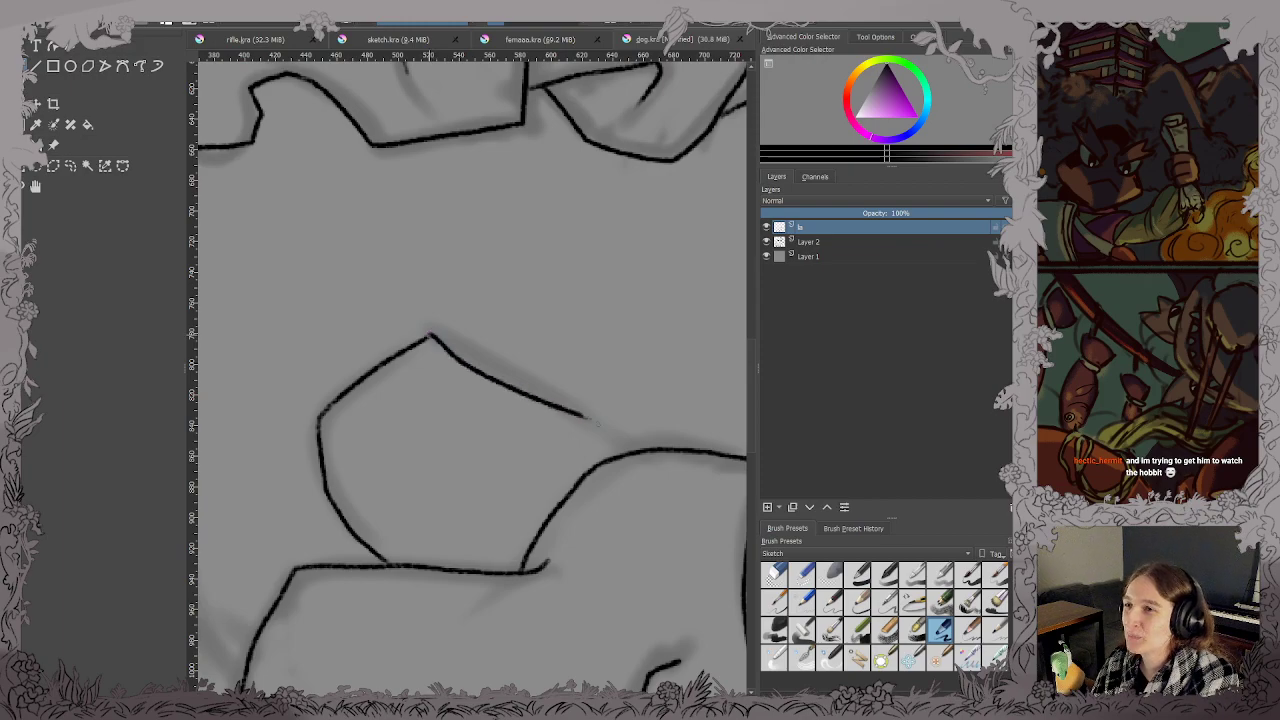
pyautogui.hotkey('ctrl', 'z')
pyautogui.moveTo(430, 337)
pyautogui.mouseDown()
pyautogui.moveTo(480, 346)
pyautogui.moveTo(592, 424)
pyautogui.mouseUp()
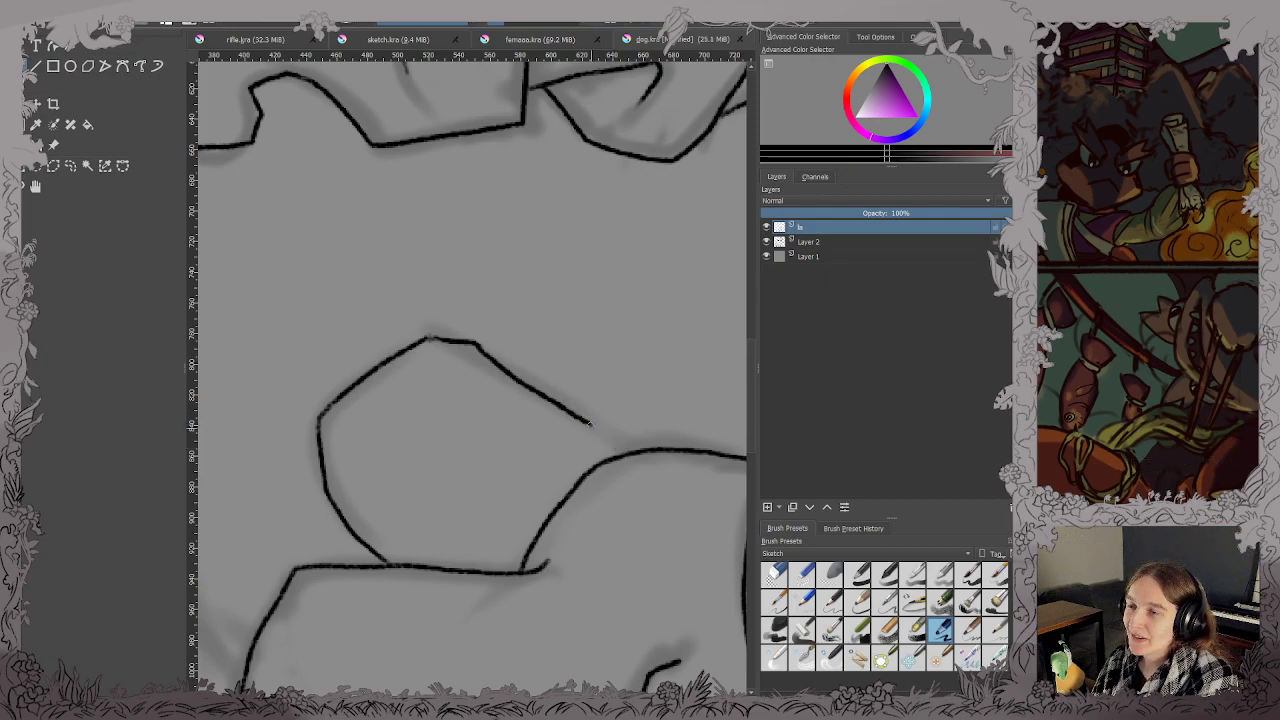
pyautogui.moveTo(590, 424); pyautogui.dragTo(614, 449)
# Ink the dog's chest below the throat as a curved line with jagged fur tufts.
pyautogui.scroll(-3, 595, 434)
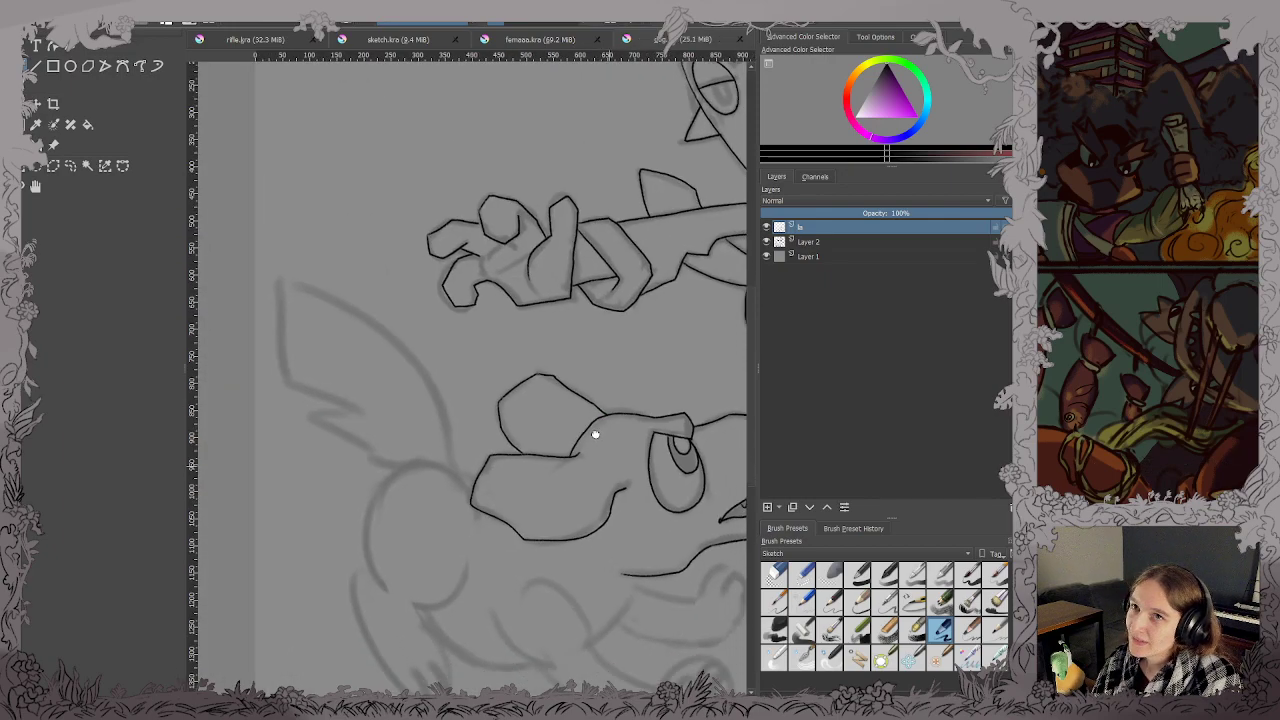
pyautogui.scroll(8, 595, 434)
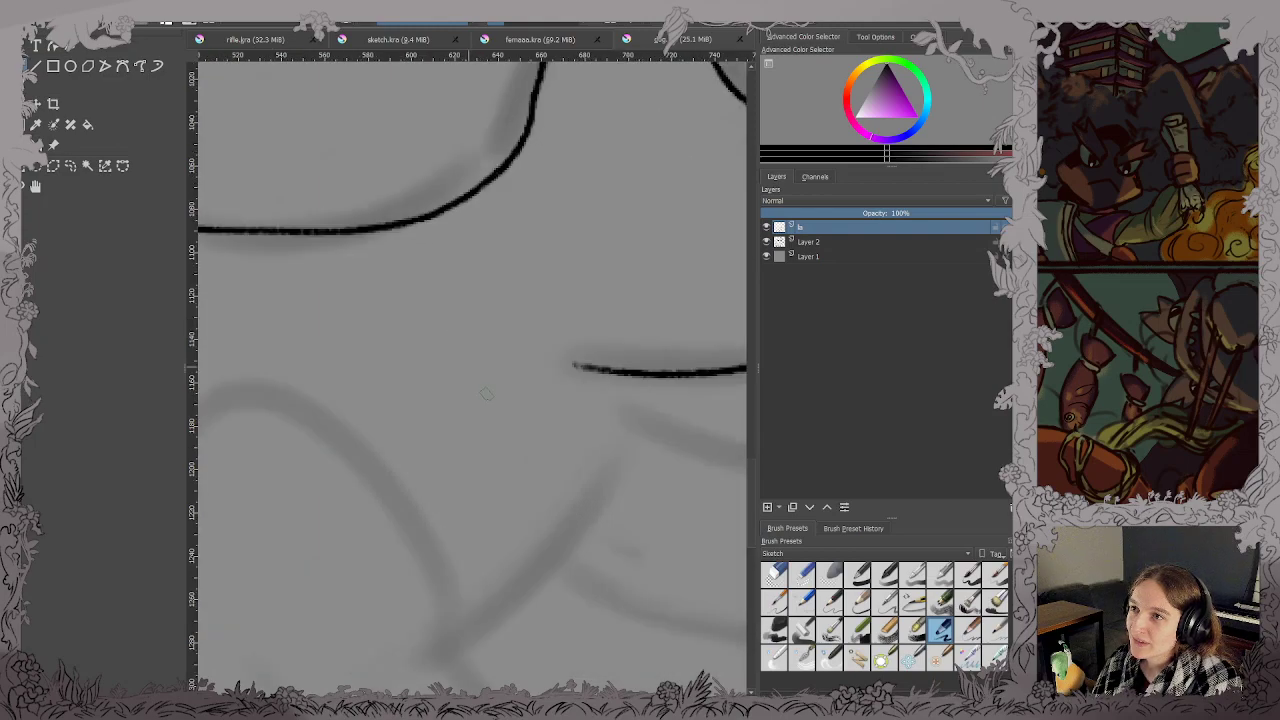
pyautogui.scroll(-2, 487, 394)
pyautogui.scroll(1, 534, 403)
pyautogui.moveTo(540, 420)
pyautogui.mouseDown()
pyautogui.moveTo(489, 379)
pyautogui.moveTo(517, 422)
pyautogui.mouseUp()
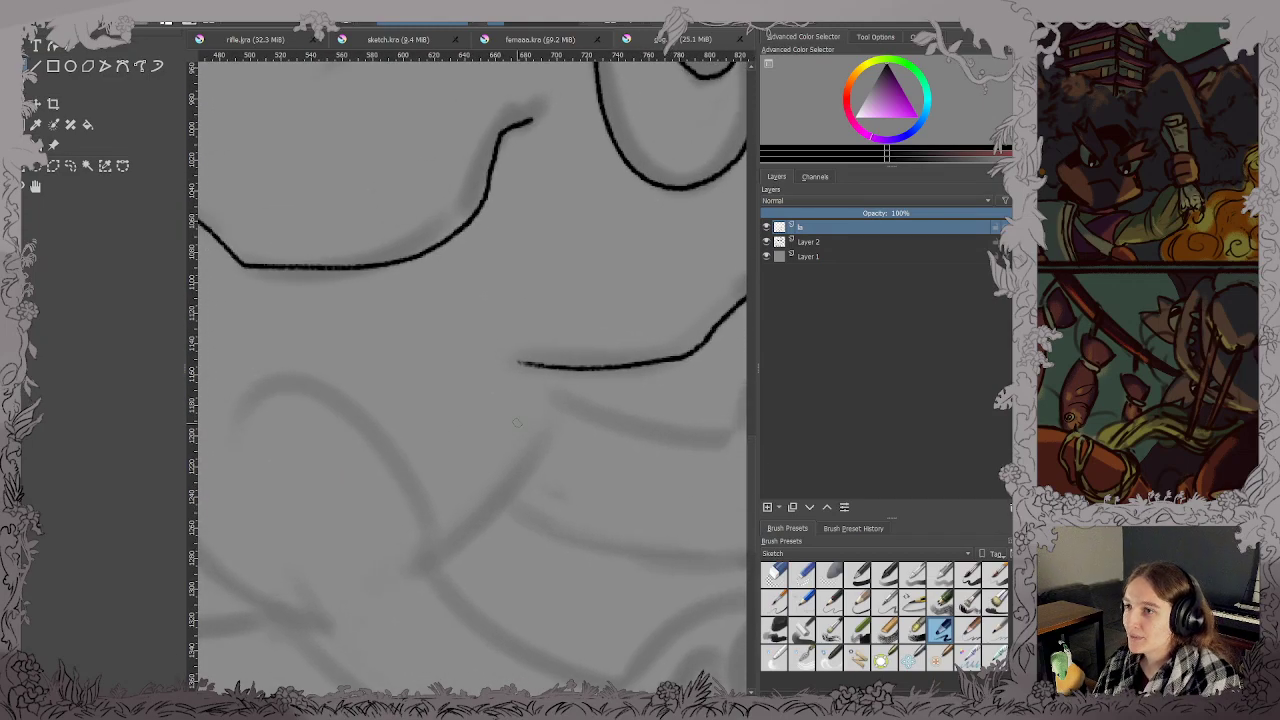
pyautogui.moveTo(438, 563)
pyautogui.mouseDown()
pyautogui.moveTo(508, 480)
pyautogui.moveTo(512, 526)
pyautogui.moveTo(546, 472)
pyautogui.moveTo(553, 422)
pyautogui.moveTo(539, 434)
pyautogui.moveTo(560, 471)
pyautogui.moveTo(582, 421)
pyautogui.moveTo(553, 369)
pyautogui.moveTo(393, 434)
pyautogui.moveTo(423, 448)
pyautogui.moveTo(483, 369)
pyautogui.mouseUp()
# Ink the dog's far raised foreleg from the chest fur forward, with a rounded paw and a curved toe line.
pyautogui.scroll(-3, 554, 374)
pyautogui.scroll(2, 596, 378)
pyautogui.scroll(2, 429, 441)
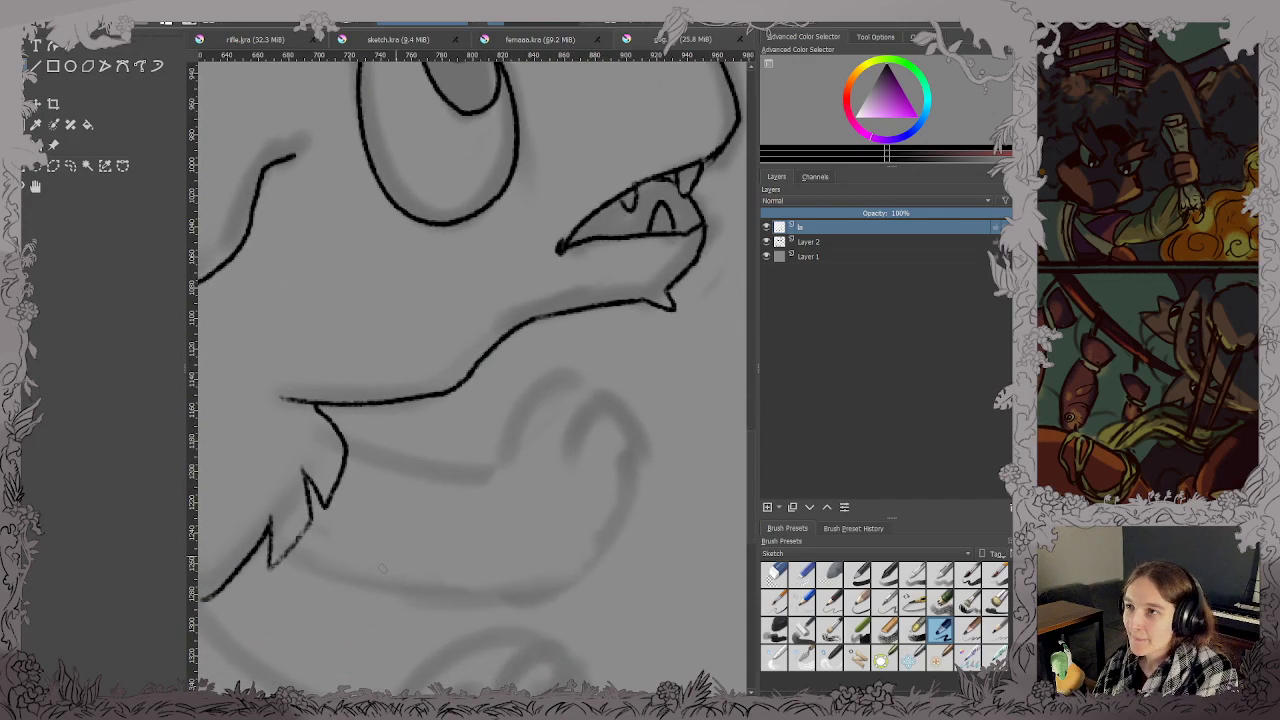
pyautogui.moveTo(268, 562)
pyautogui.mouseDown()
pyautogui.moveTo(308, 527)
pyautogui.moveTo(396, 595)
pyautogui.moveTo(534, 596)
pyautogui.moveTo(612, 562)
pyautogui.moveTo(633, 478)
pyautogui.mouseUp()
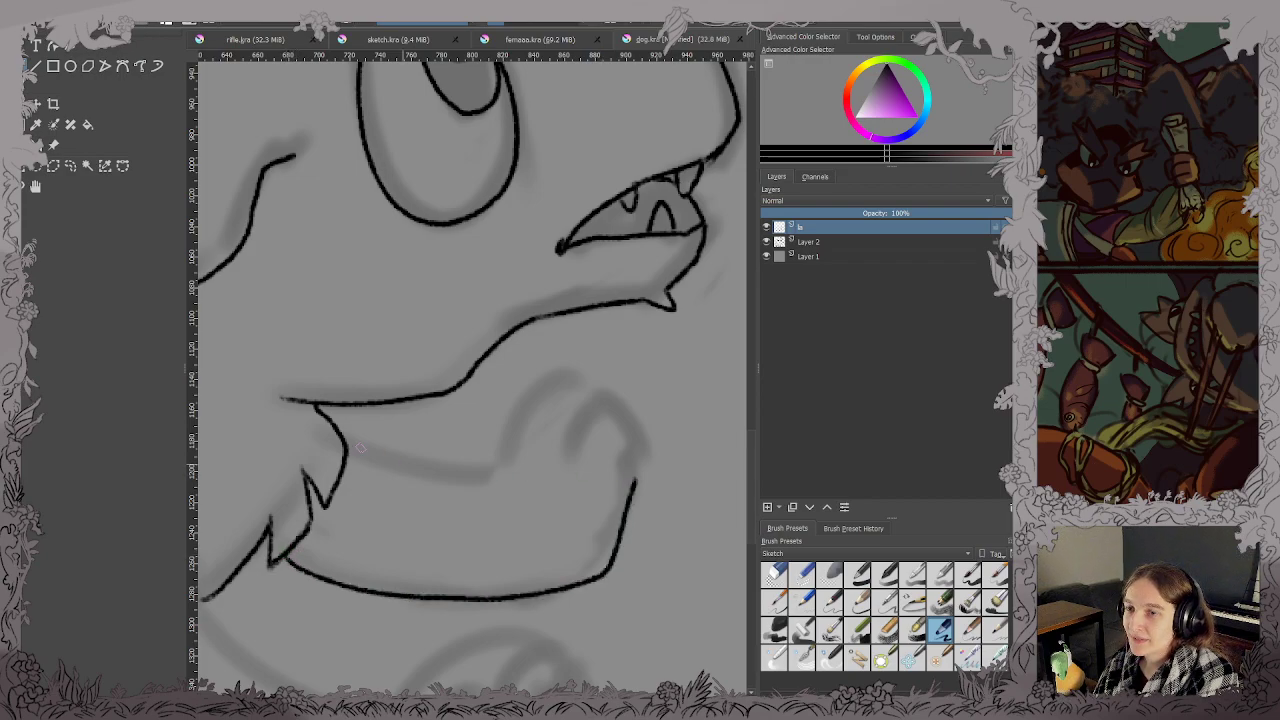
pyautogui.moveTo(349, 447)
pyautogui.mouseDown()
pyautogui.moveTo(485, 469)
pyautogui.moveTo(555, 390)
pyautogui.moveTo(599, 393)
pyautogui.mouseUp()
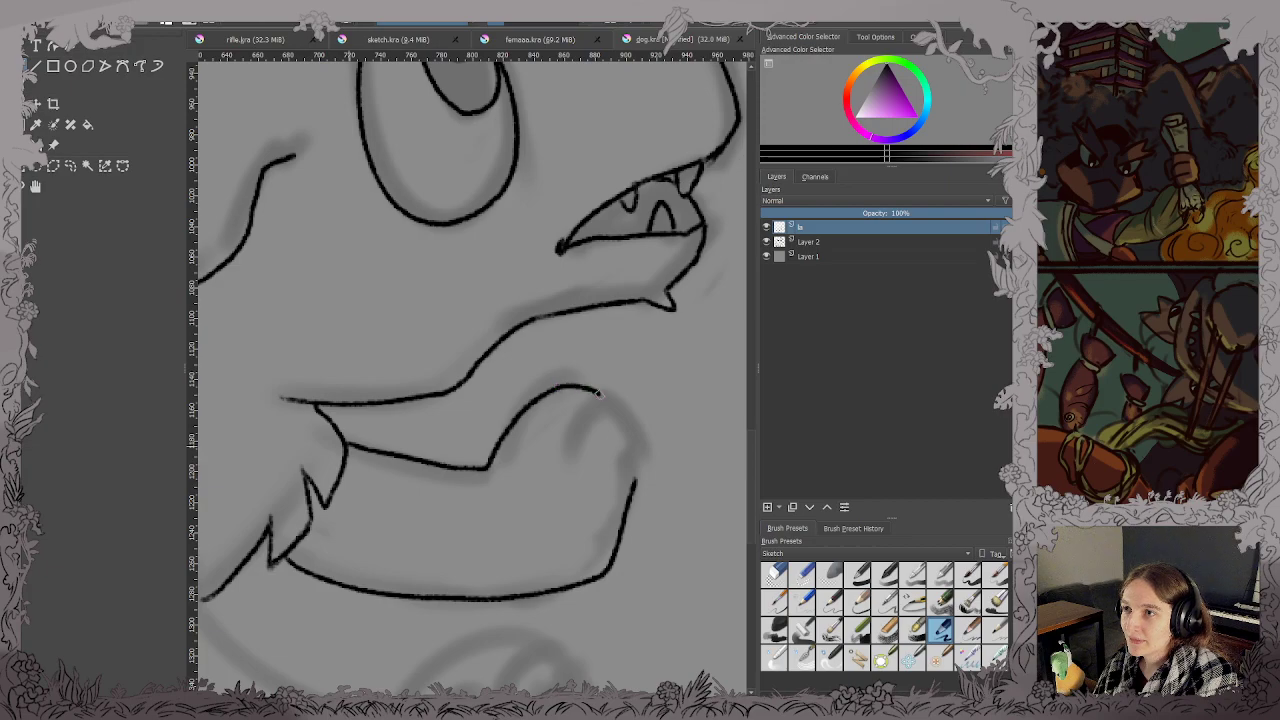
pyautogui.moveTo(574, 437)
pyautogui.mouseDown()
pyautogui.moveTo(603, 398)
pyautogui.moveTo(633, 409)
pyautogui.moveTo(646, 438)
pyautogui.mouseUp()
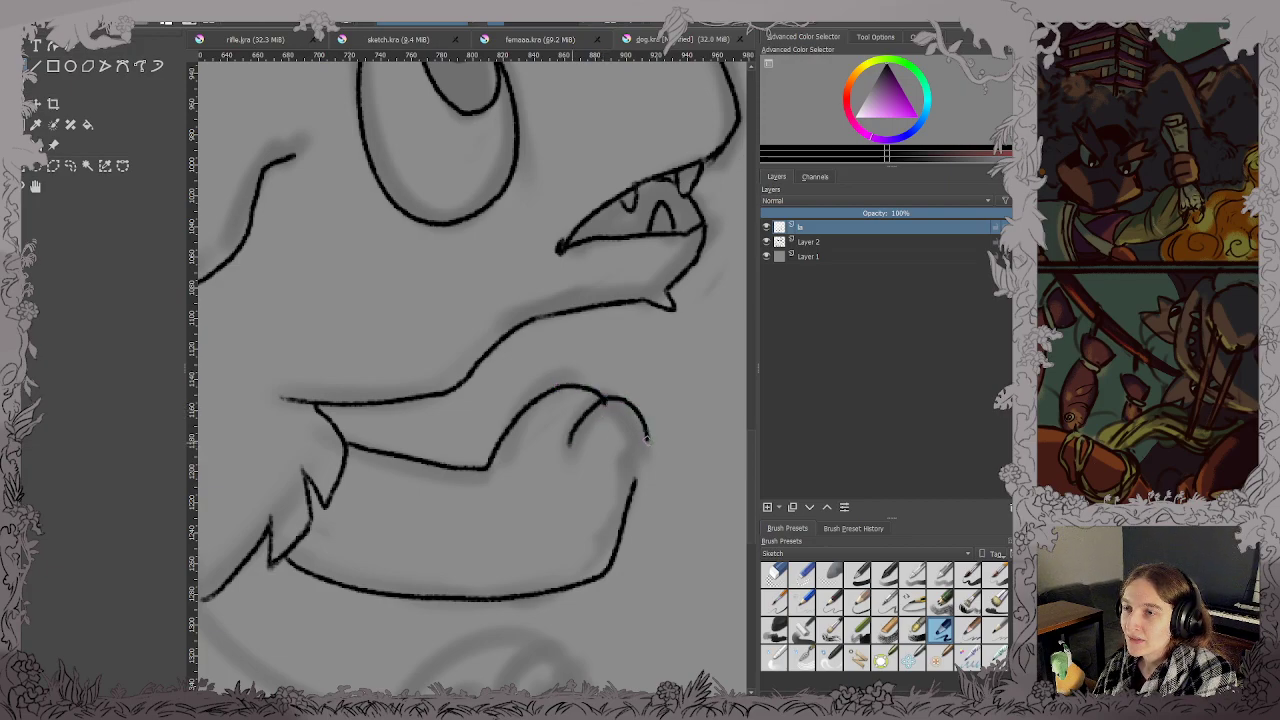
pyautogui.hotkey('ctrl', 'z')
pyautogui.moveTo(569, 451)
pyautogui.mouseDown()
pyautogui.moveTo(612, 400)
pyautogui.moveTo(642, 440)
pyautogui.moveTo(640, 488)
pyautogui.moveTo(686, 320)
pyautogui.mouseUp()
pyautogui.moveTo(642, 423)
pyautogui.mouseDown()
pyautogui.moveTo(671, 340)
pyautogui.moveTo(776, 318)
pyautogui.mouseUp()
# Ink the underside and upper edge of the dog's near foreleg, from the shoulder toward the paw.
pyautogui.scroll(-1, 703, 335)
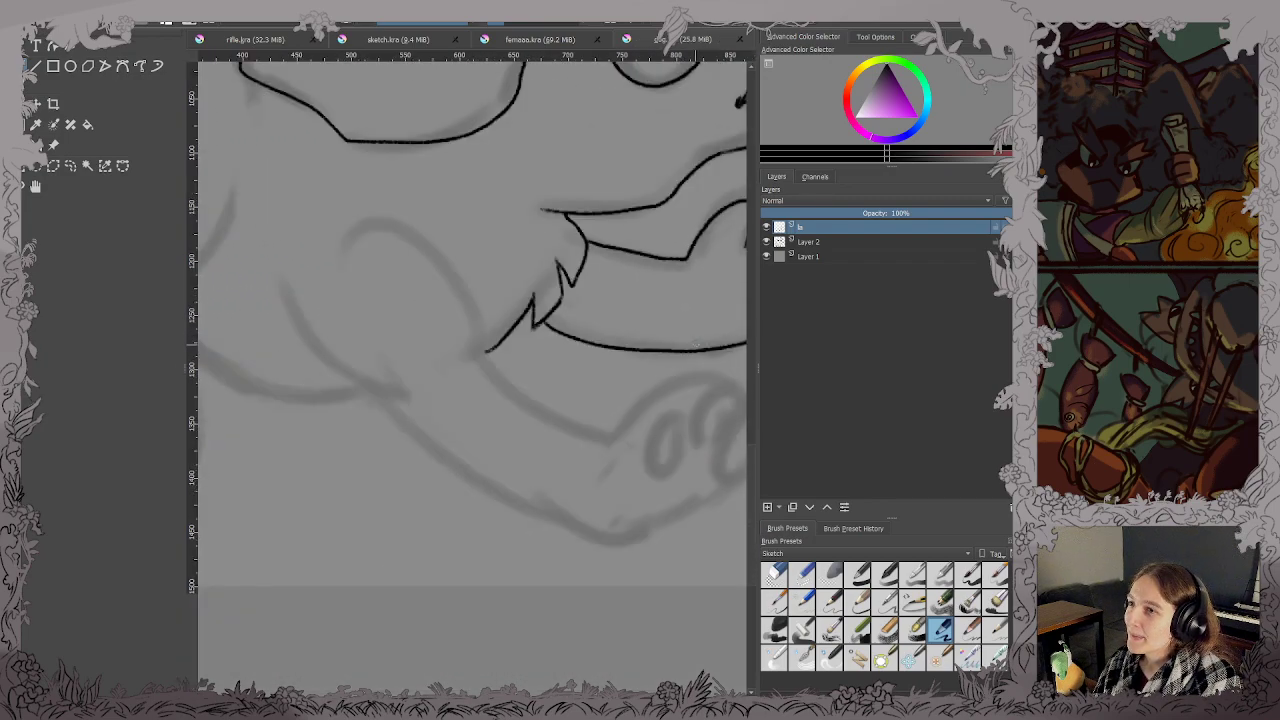
pyautogui.moveTo(694, 347); pyautogui.dragTo(650, 385)
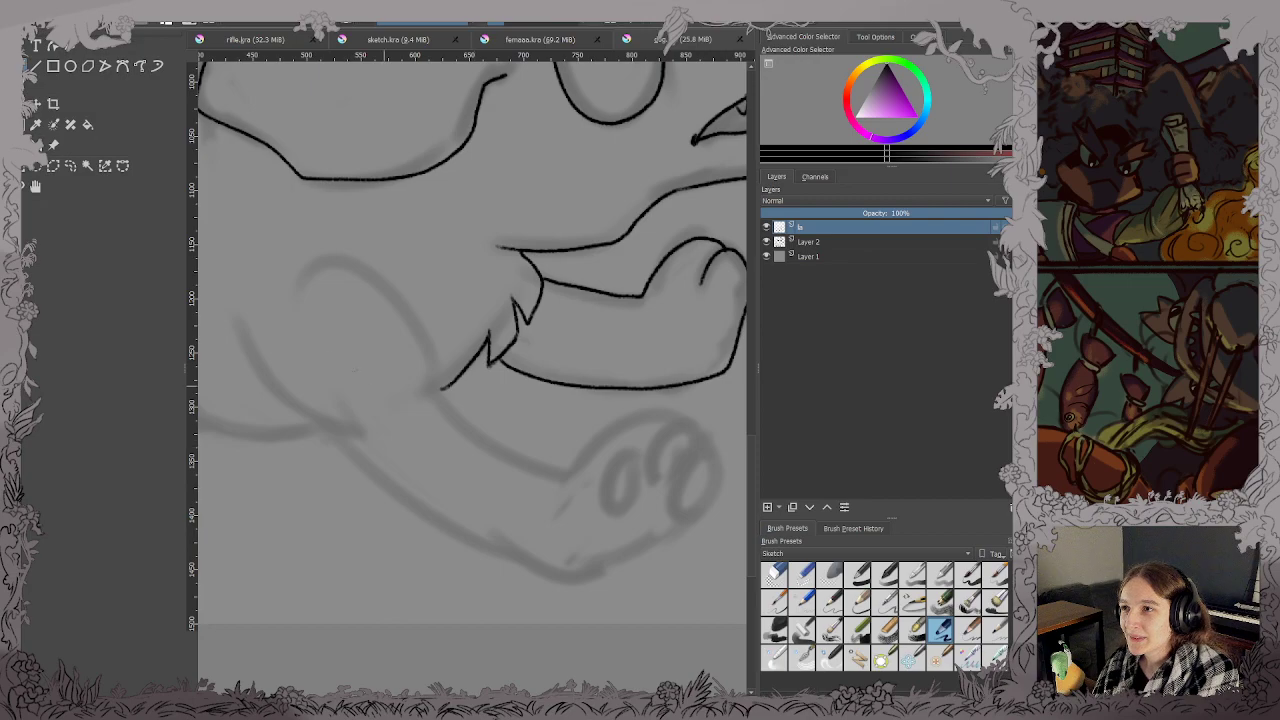
pyautogui.moveTo(235, 343)
pyautogui.mouseDown()
pyautogui.moveTo(261, 403)
pyautogui.moveTo(326, 470)
pyautogui.mouseUp()
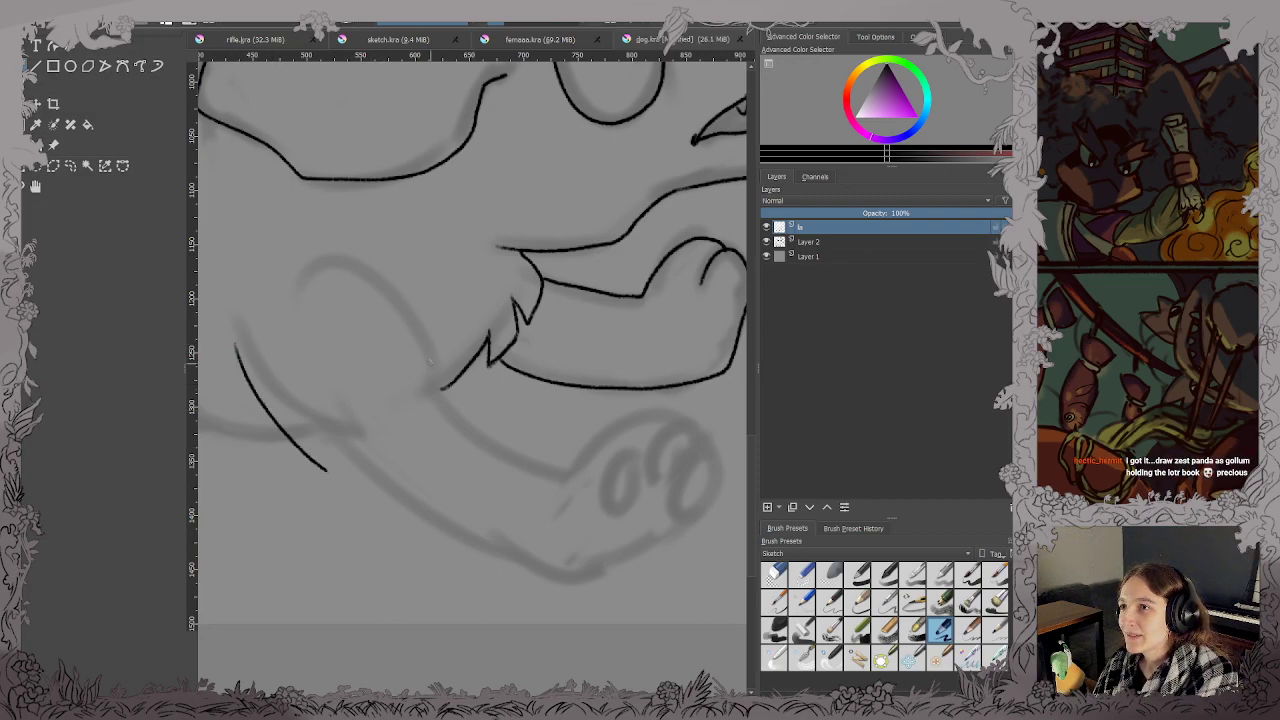
pyautogui.hotkey('ctrl', 'z')
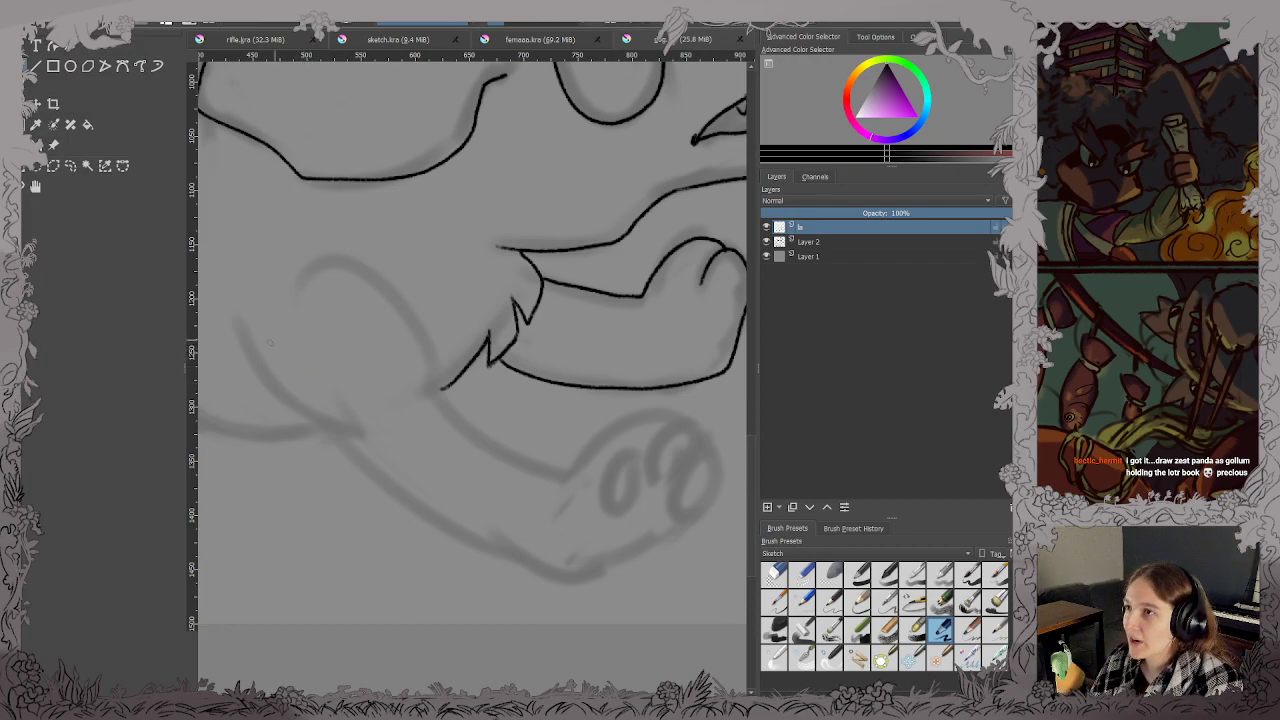
pyautogui.moveTo(254, 350)
pyautogui.mouseDown()
pyautogui.moveTo(340, 455)
pyautogui.moveTo(438, 524)
pyautogui.moveTo(520, 569)
pyautogui.moveTo(576, 576)
pyautogui.moveTo(632, 559)
pyautogui.mouseUp()
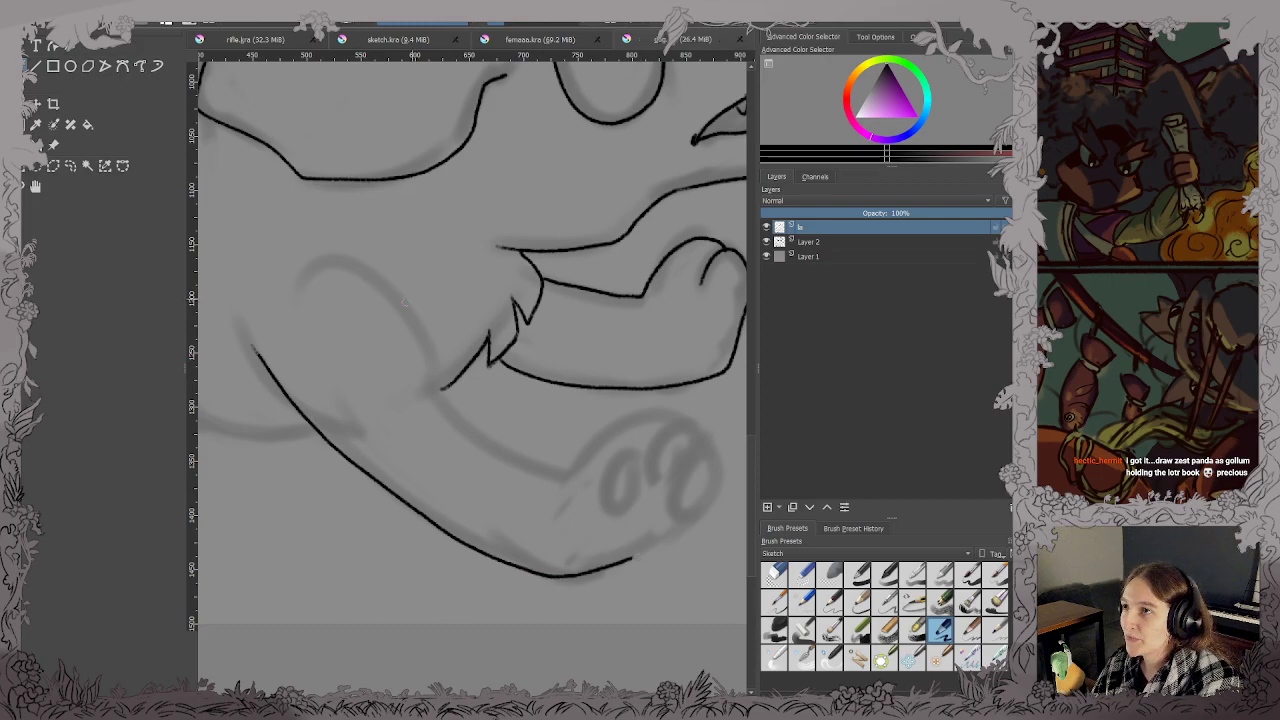
pyautogui.moveTo(392, 295)
pyautogui.mouseDown()
pyautogui.moveTo(471, 431)
pyautogui.moveTo(553, 469)
pyautogui.moveTo(595, 471)
pyautogui.moveTo(420, 439)
pyautogui.mouseUp()
# Ink the top of the dog's near paw from the wrist over the rounded first toe.
pyautogui.scroll(2, 600, 474)
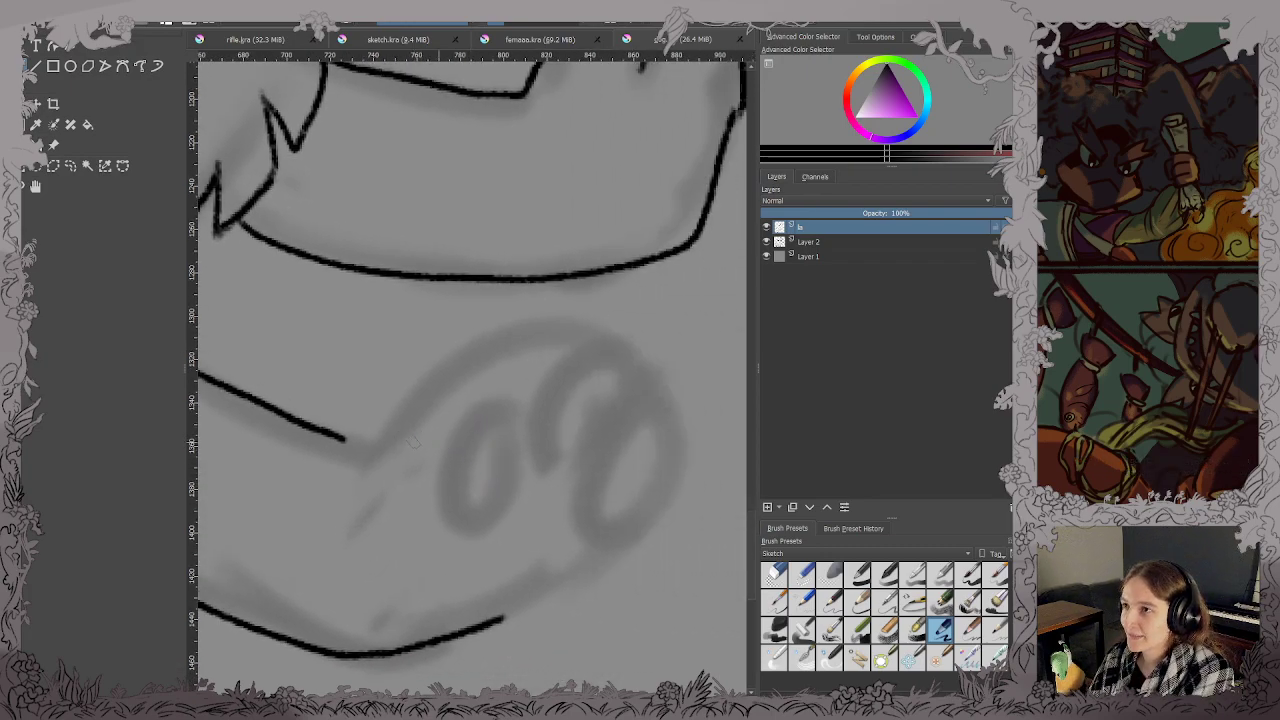
pyautogui.moveTo(350, 438)
pyautogui.mouseDown()
pyautogui.moveTo(428, 362)
pyautogui.moveTo(514, 333)
pyautogui.mouseUp()
pyautogui.hotkey('ctrl', 'z')
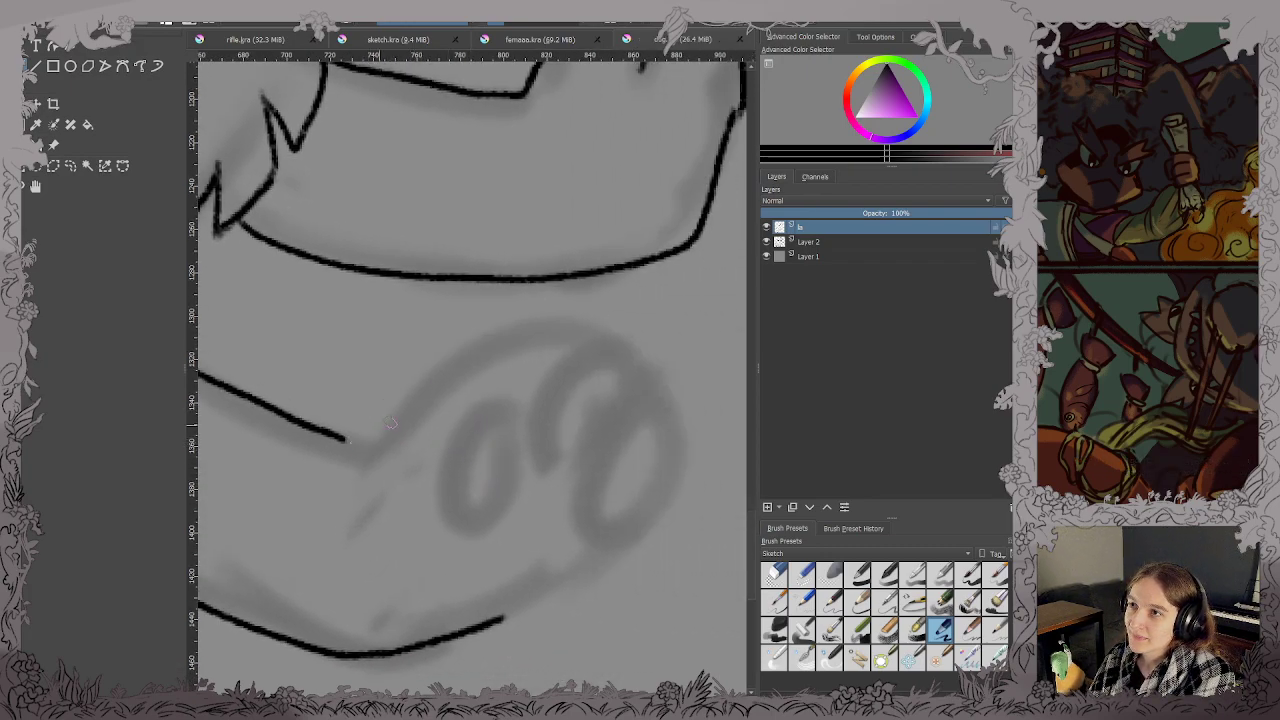
pyautogui.moveTo(344, 442)
pyautogui.mouseDown()
pyautogui.moveTo(391, 432)
pyautogui.moveTo(468, 348)
pyautogui.moveTo(534, 364)
pyautogui.mouseUp()
pyautogui.moveTo(458, 503); pyautogui.dragTo(533, 362)
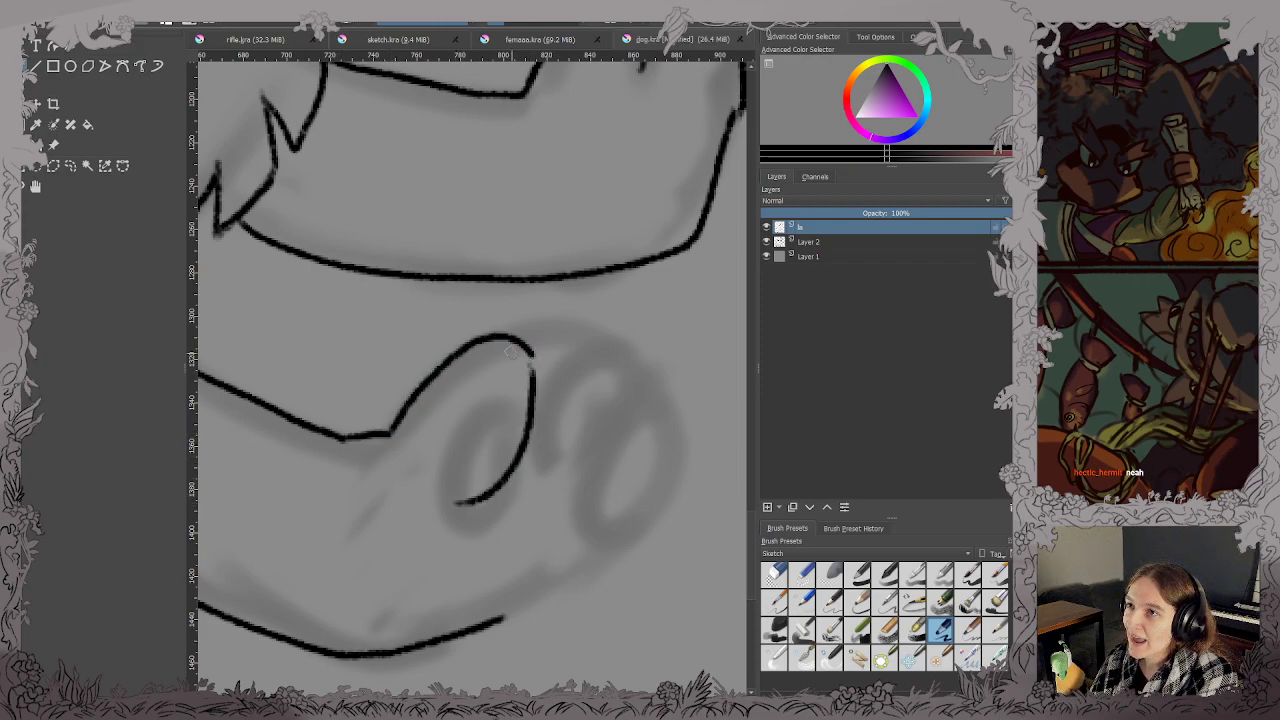
pyautogui.hotkey('ctrl', 'z')
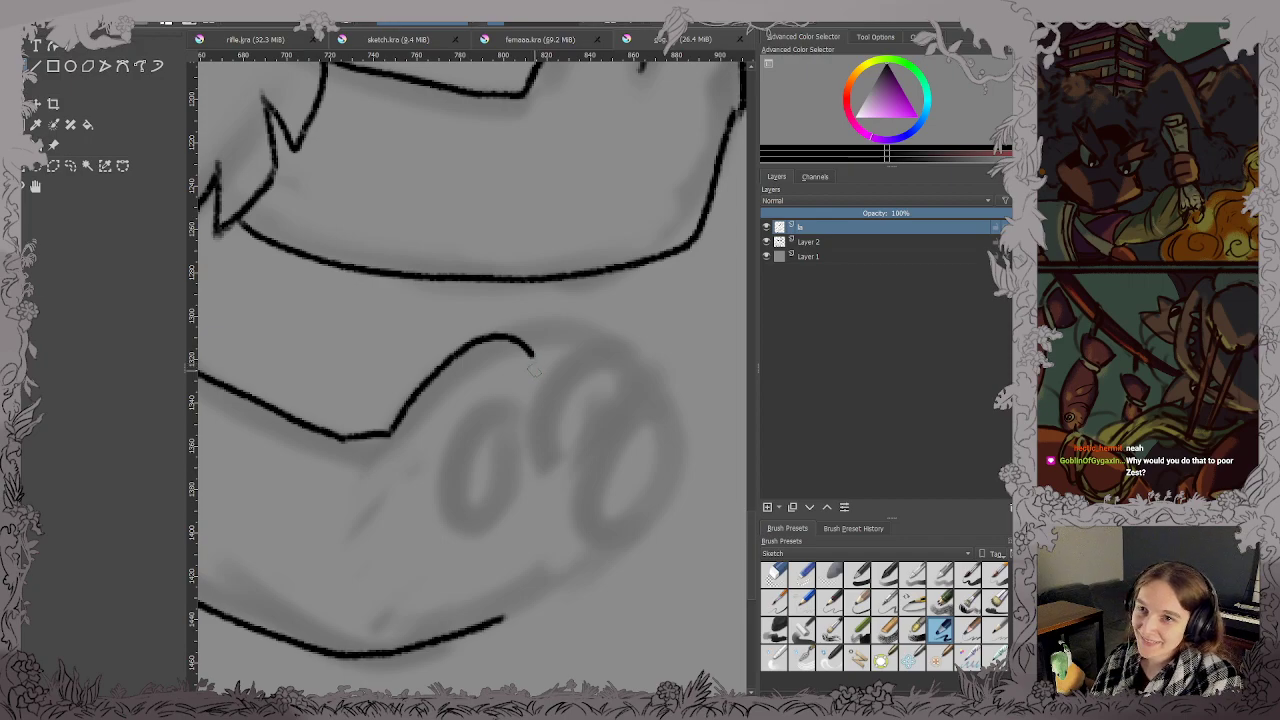
pyautogui.moveTo(532, 352)
pyautogui.mouseDown()
pyautogui.moveTo(536, 399)
pyautogui.moveTo(461, 498)
pyautogui.moveTo(533, 354)
pyautogui.mouseUp()
pyautogui.hotkey('ctrl', 'z')
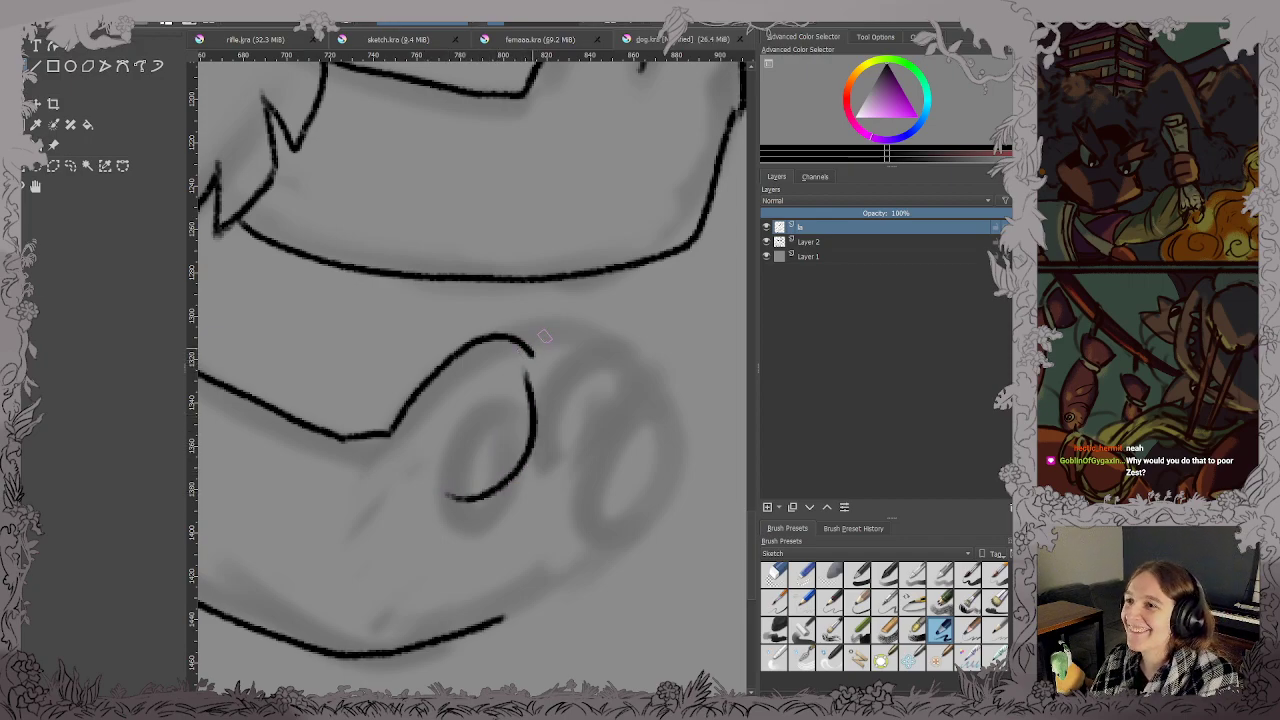
pyautogui.hotkey('ctrl', 'z')
pyautogui.moveTo(455, 491); pyautogui.dragTo(466, 474)
pyautogui.hotkey('ctrl', 'z')
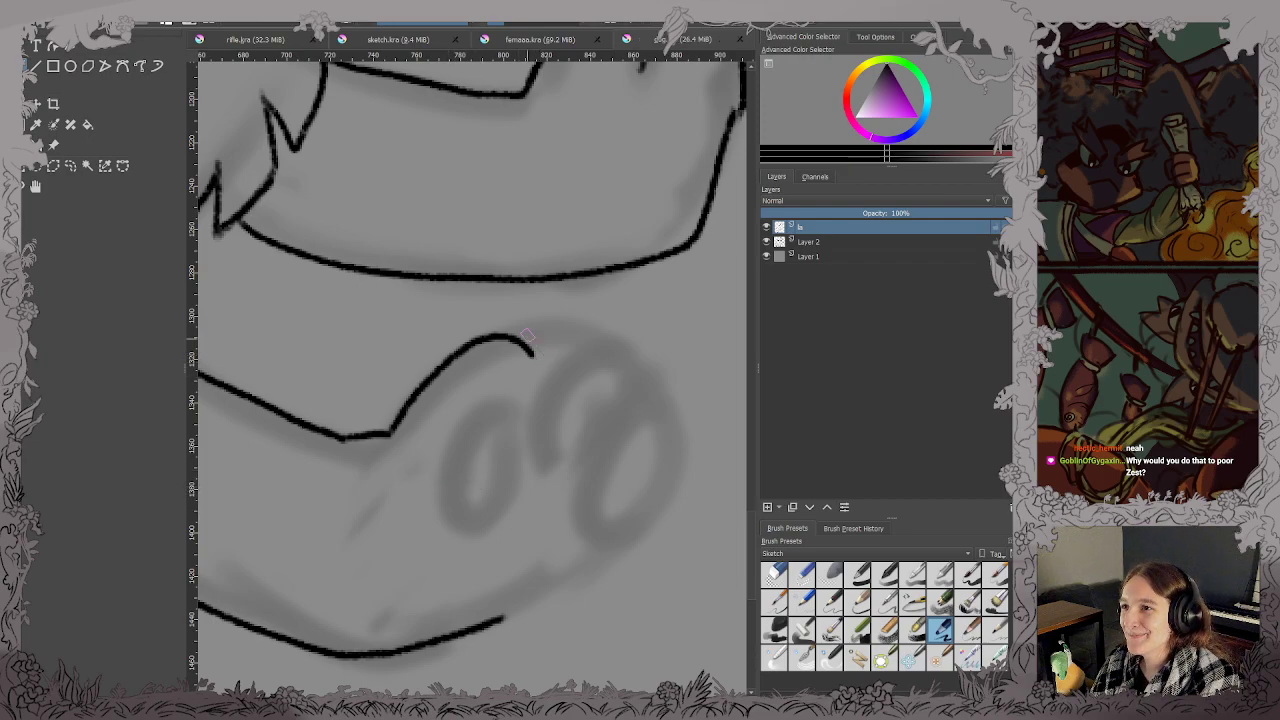
# Ink the overlapping curved toes of the dog's near paw and join the last one to the foreleg's underside.
pyautogui.moveTo(533, 352)
pyautogui.mouseDown()
pyautogui.moveTo(505, 483)
pyautogui.moveTo(576, 323)
pyautogui.moveTo(560, 498)
pyautogui.mouseUp()
pyautogui.moveTo(632, 368)
pyautogui.mouseDown()
pyautogui.moveTo(665, 378)
pyautogui.moveTo(560, 580)
pyautogui.mouseUp()
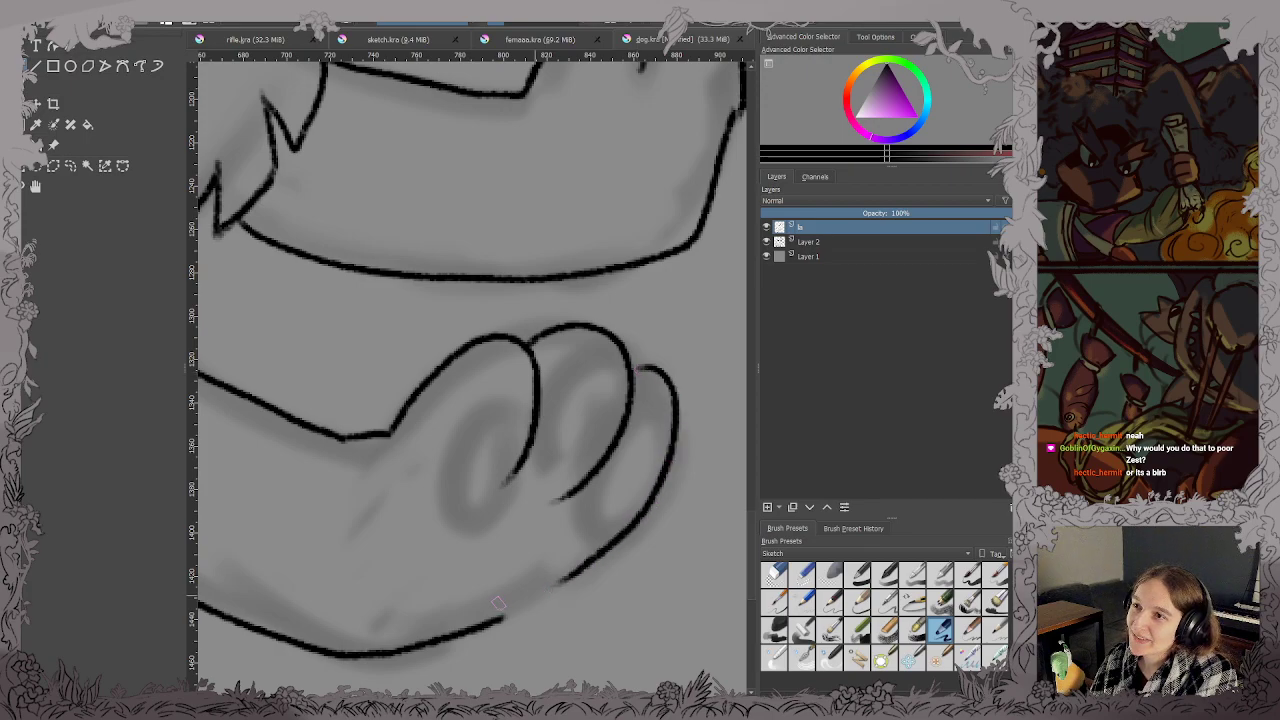
pyautogui.moveTo(498, 620); pyautogui.dragTo(630, 535)
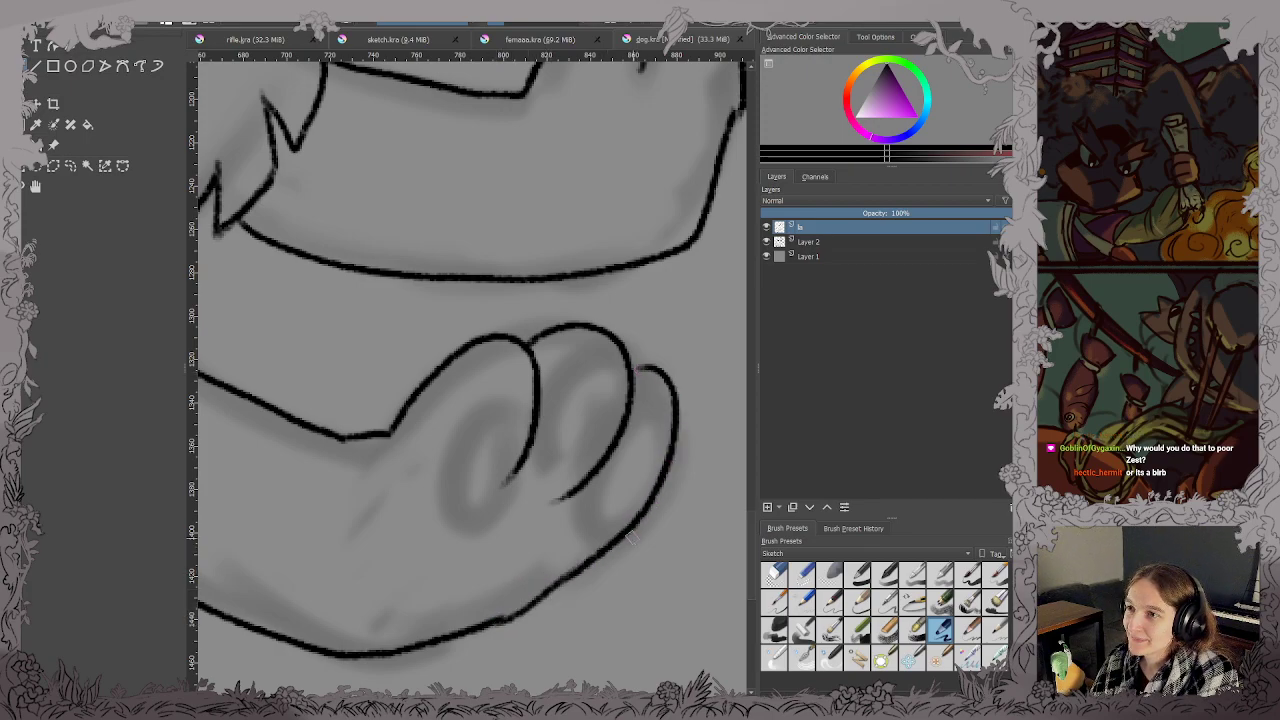
pyautogui.hotkey('ctrl', 'z')
pyautogui.moveTo(498, 619); pyautogui.dragTo(608, 548)
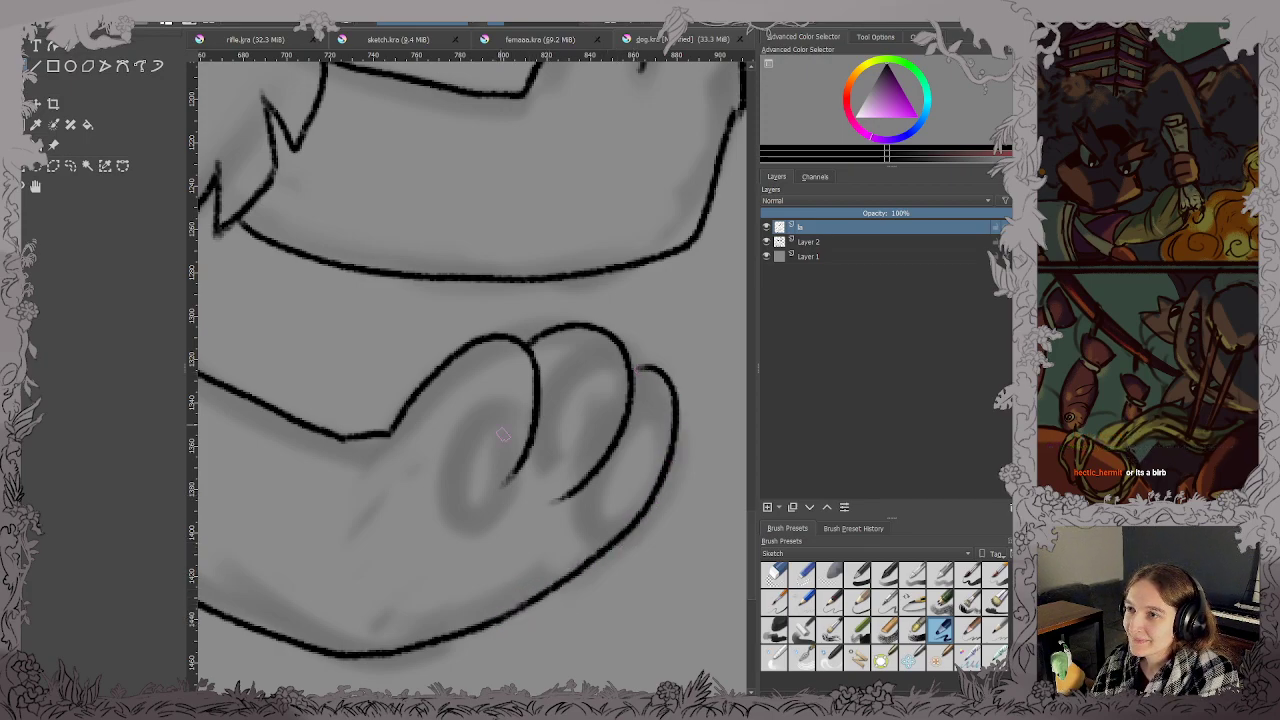
# Ink three upright ovals inside the toes of the dog's near paw, one per toe.
pyautogui.moveTo(524, 378)
pyautogui.mouseDown()
pyautogui.moveTo(508, 348)
pyautogui.moveTo(531, 441)
pyautogui.mouseUp()
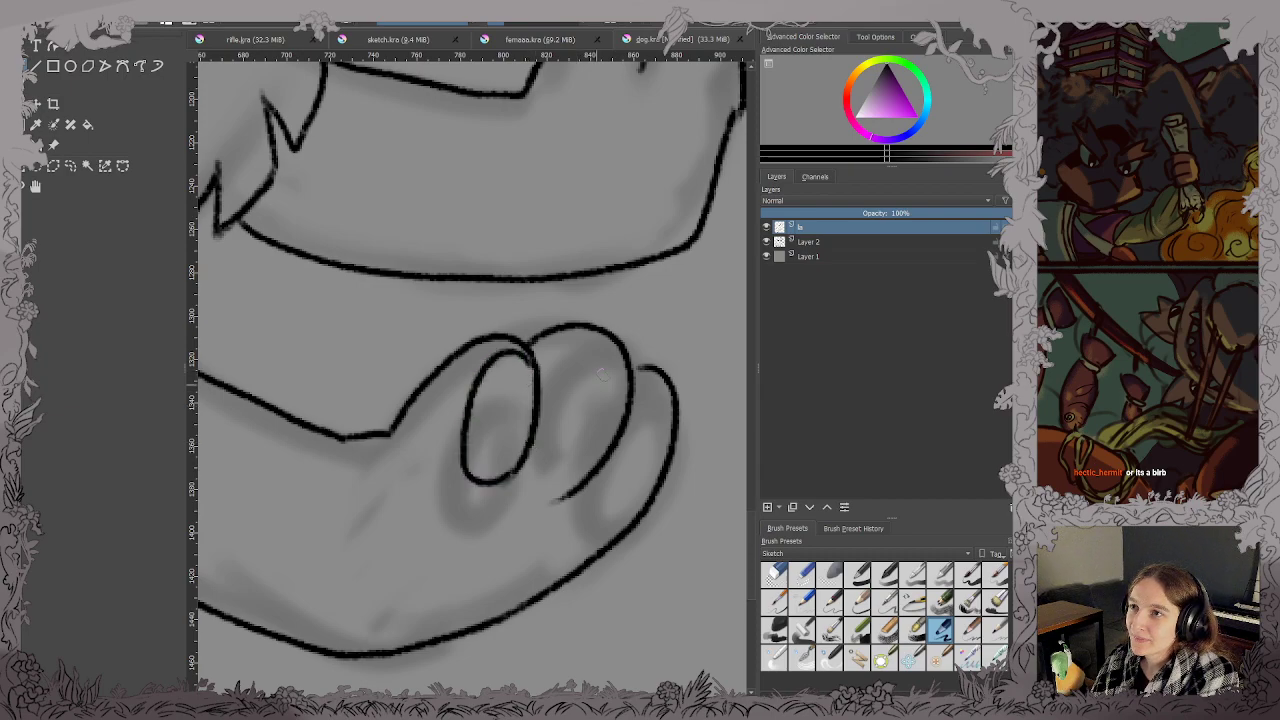
pyautogui.moveTo(627, 362)
pyautogui.mouseDown()
pyautogui.moveTo(560, 390)
pyautogui.moveTo(605, 467)
pyautogui.moveTo(626, 528)
pyautogui.mouseUp()
pyautogui.moveTo(628, 382); pyautogui.dragTo(670, 424)
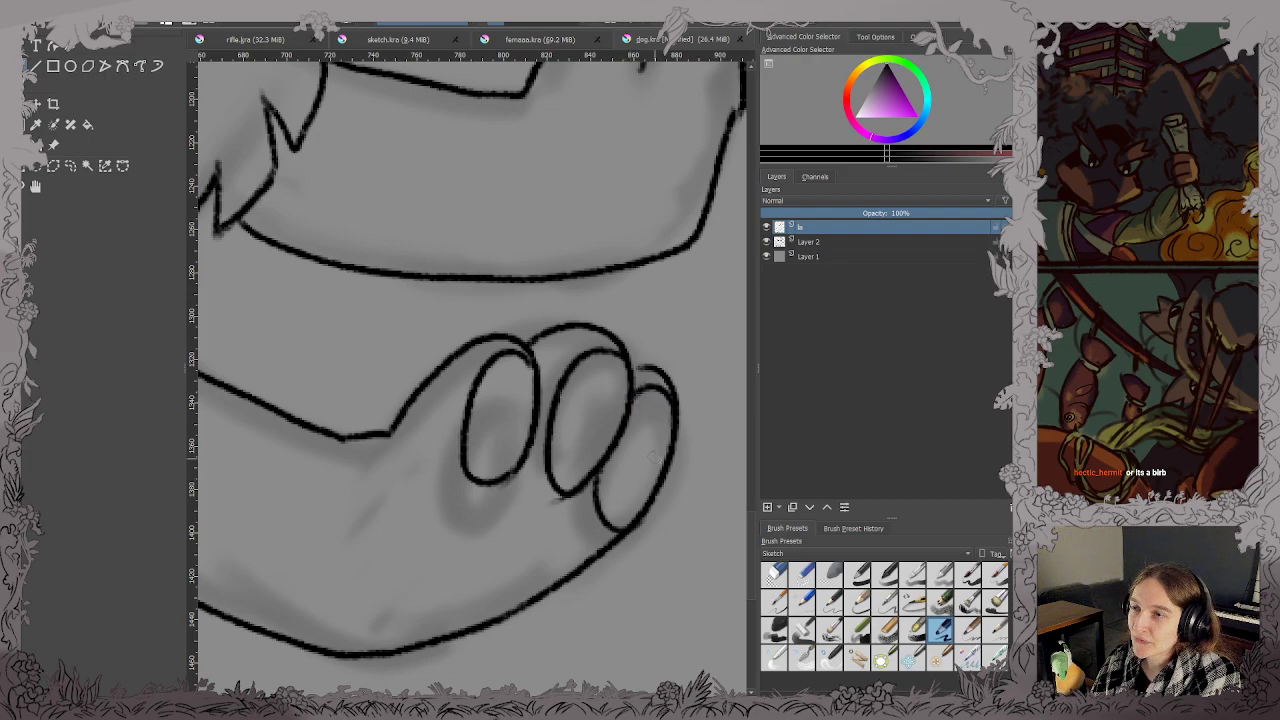
# Review the inked lines of the dog's head and paws, and of the cartoon character's face and body.
pyautogui.scroll(-3, 650, 462)
pyautogui.moveTo(620, 463); pyautogui.dragTo(562, 430)
pyautogui.scroll(3, 606, 497)
pyautogui.scroll(-2, 556, 488)
pyautogui.moveTo(548, 150); pyautogui.dragTo(359, 510)
pyautogui.scroll(2, 554, 280)
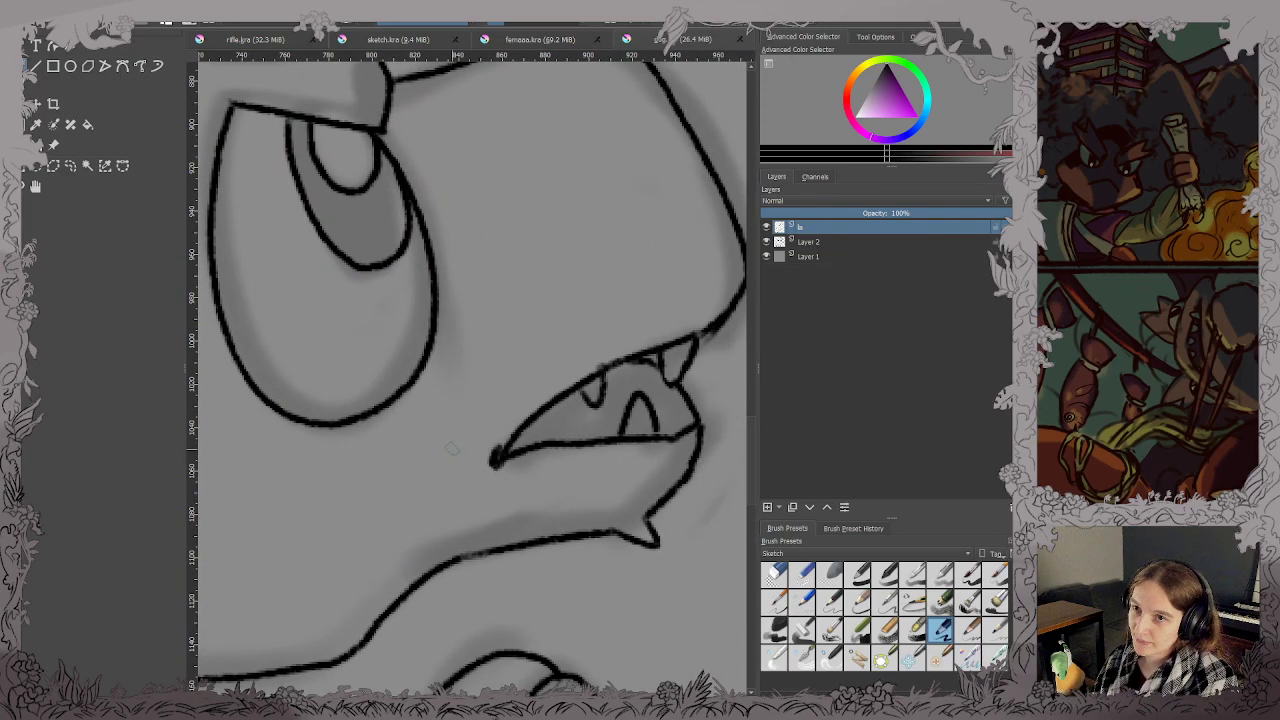
pyautogui.scroll(-2, 452, 449)
pyautogui.scroll(-2, 512, 346)
pyautogui.moveTo(512, 346); pyautogui.dragTo(446, 628)
pyautogui.scroll(3, 437, 201)
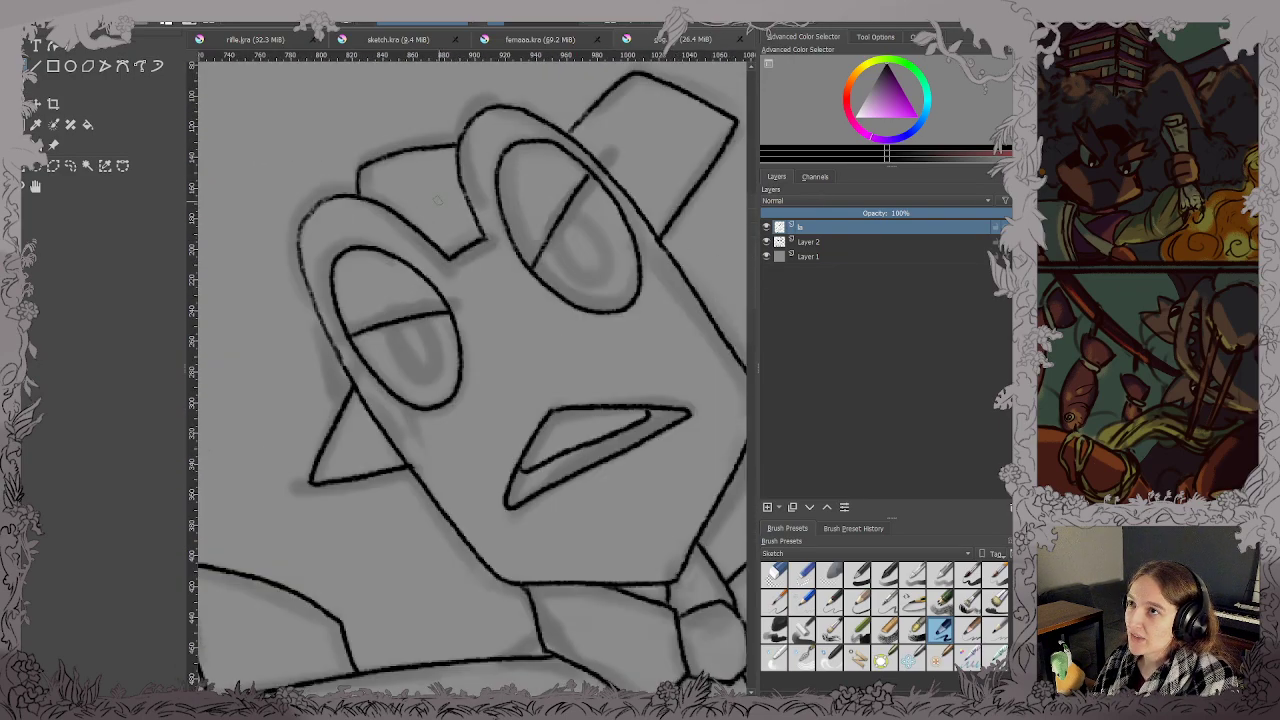
pyautogui.moveTo(470, 289); pyautogui.dragTo(433, 285)
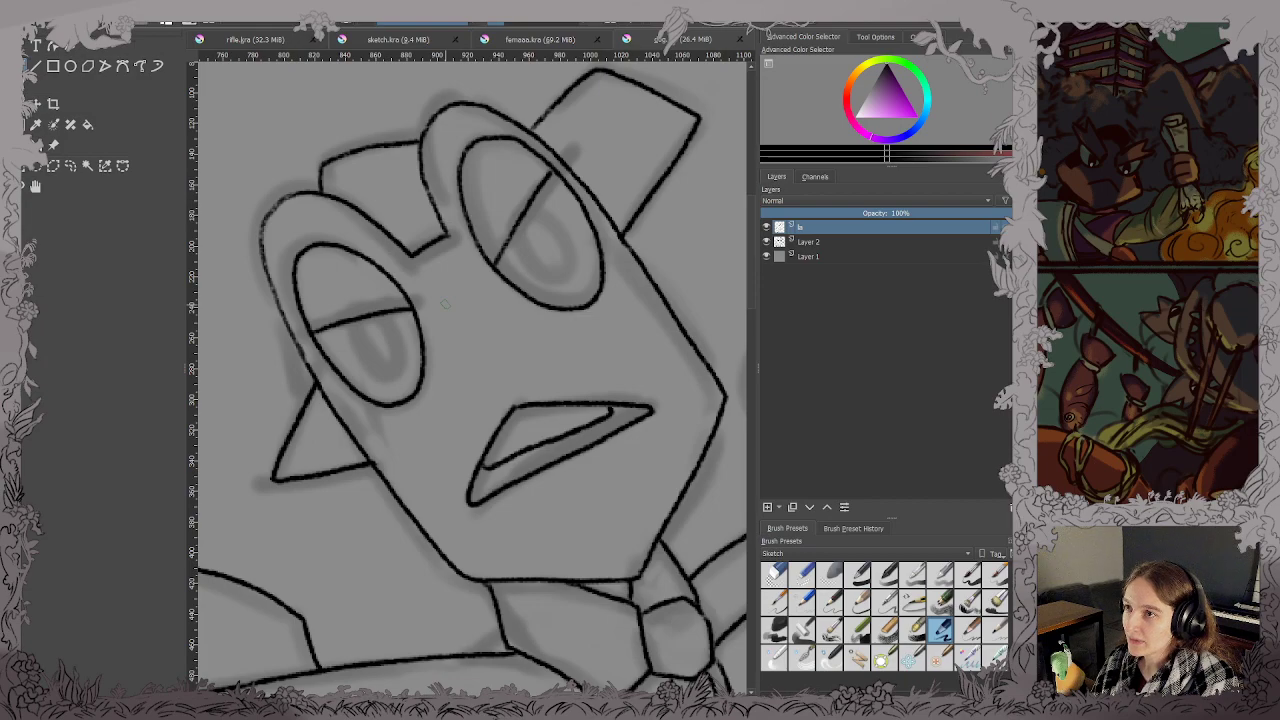
pyautogui.scroll(-3, 446, 304)
pyautogui.moveTo(517, 448); pyautogui.dragTo(563, 246)
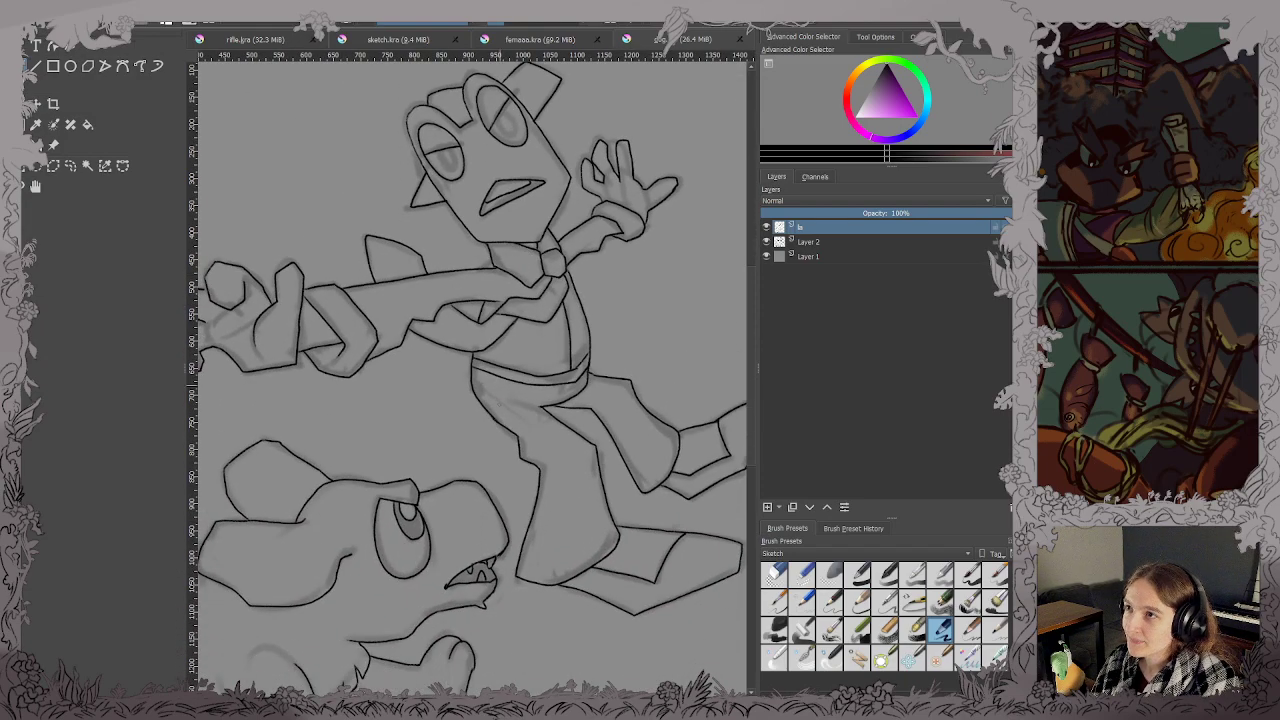
# Ink the missing crease between the fingers of the character's outstretched hand and close the small gap at the upper finger.
pyautogui.moveTo(526, 363); pyautogui.dragTo(607, 321)
pyautogui.scroll(4, 400, 210)
pyautogui.moveTo(409, 266); pyautogui.dragTo(578, 285)
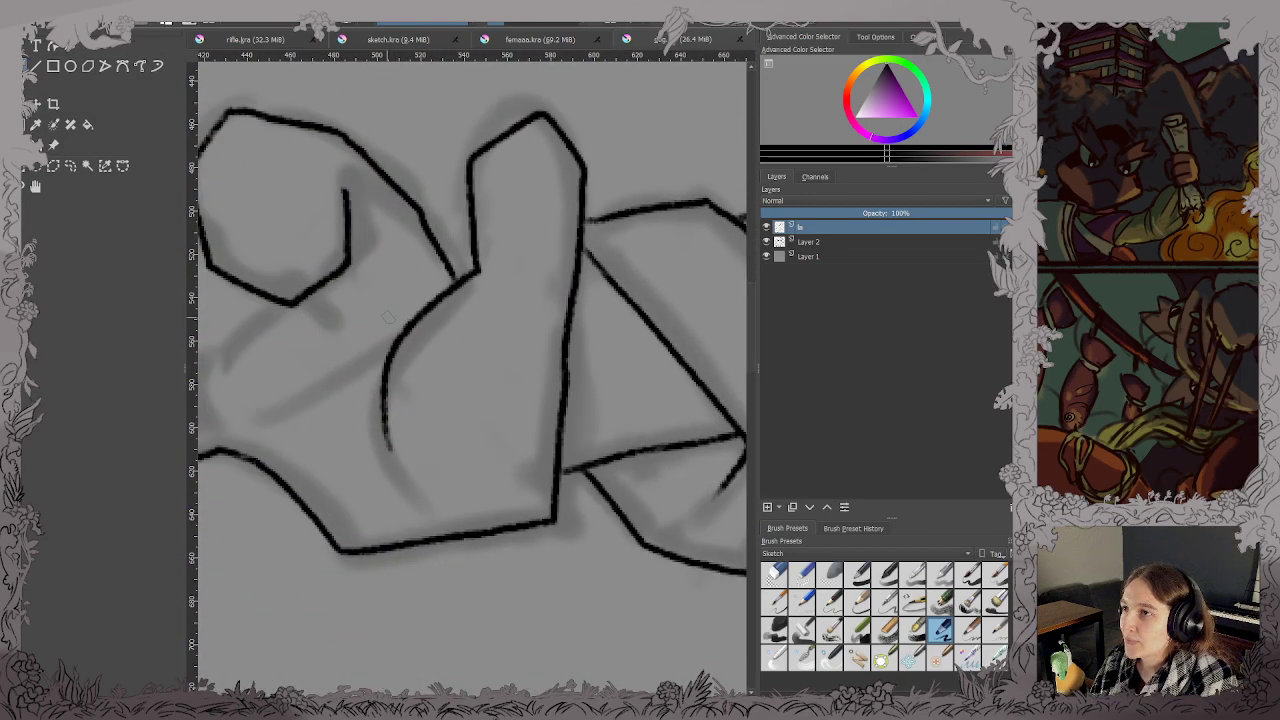
pyautogui.moveTo(389, 294); pyautogui.dragTo(658, 275)
pyautogui.moveTo(478, 381)
pyautogui.mouseDown()
pyautogui.moveTo(494, 331)
pyautogui.moveTo(567, 285)
pyautogui.mouseUp()
pyautogui.moveTo(450, 201); pyautogui.dragTo(469, 197)
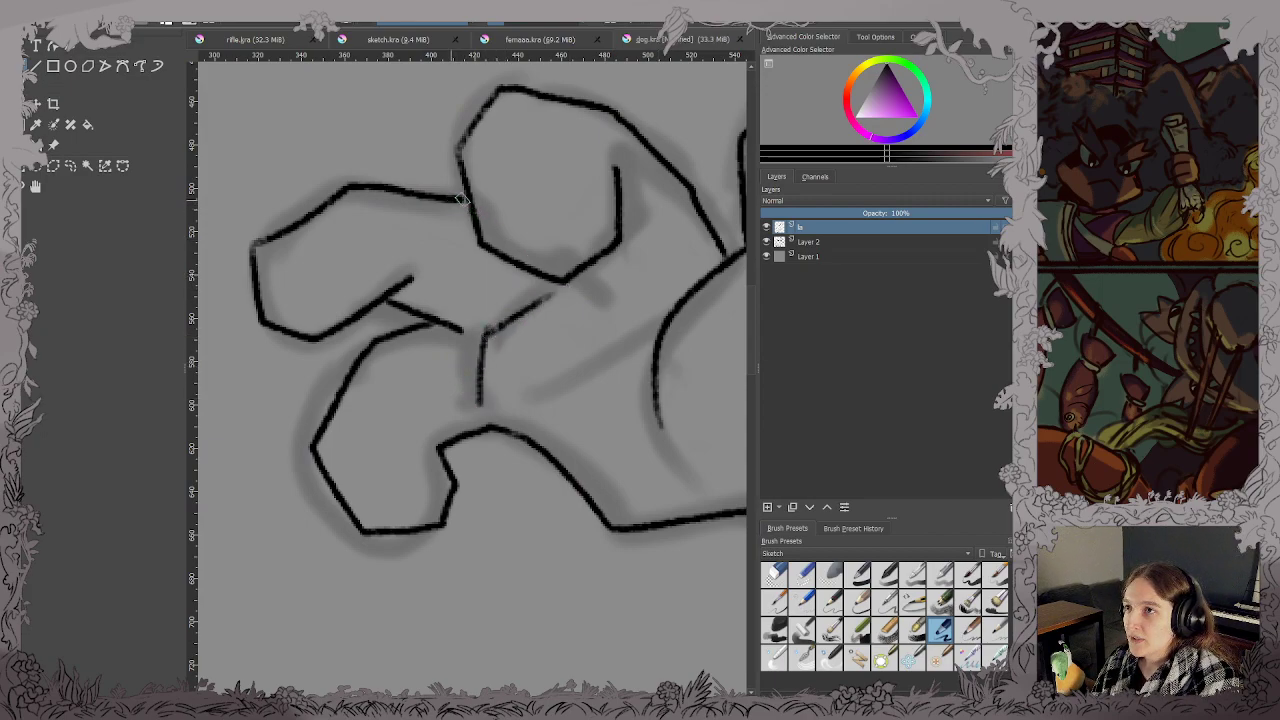
# Ink the rounded pad beneath the toe ovals of the dog's near front paw.
pyautogui.moveTo(557, 387)
pyautogui.mouseDown()
pyautogui.moveTo(654, 354)
pyautogui.moveTo(412, 106)
pyautogui.mouseUp()
pyautogui.scroll(-3, 680, 349)
pyautogui.moveTo(446, 348); pyautogui.dragTo(394, 178)
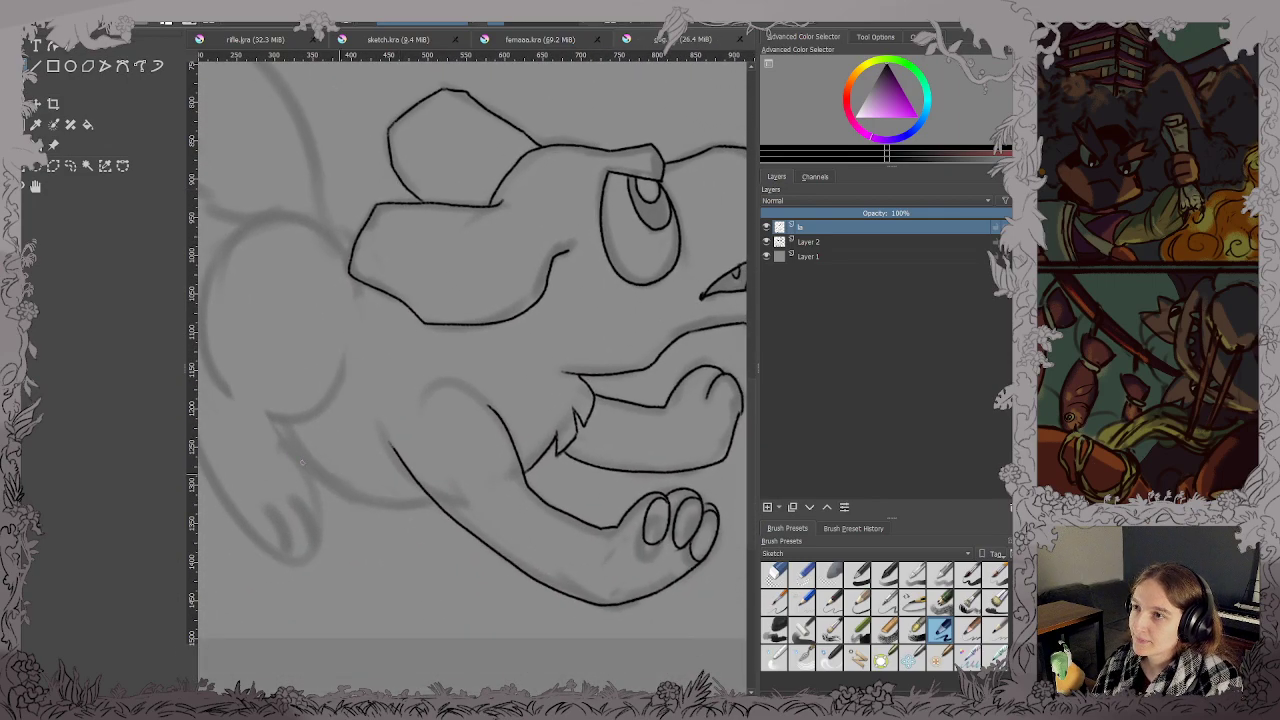
pyautogui.scroll(1, 453, 415)
pyautogui.moveTo(453, 415); pyautogui.dragTo(200, 234)
pyautogui.scroll(1, 529, 403)
pyautogui.moveTo(580, 413); pyautogui.dragTo(561, 408)
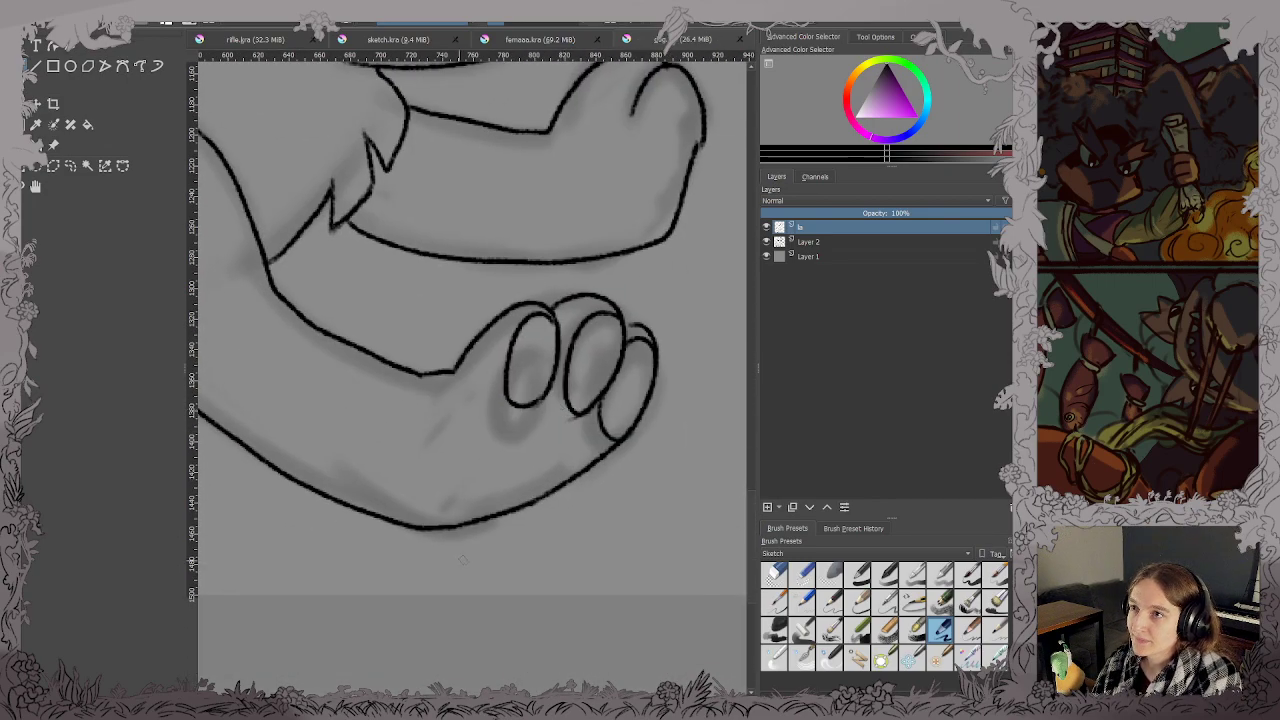
pyautogui.click(584, 422)
# Ink the rear curve of the dog's haunch with two jagged fur tufts, and save the drawing.
pyautogui.moveTo(486, 500)
pyautogui.mouseDown()
pyautogui.moveTo(482, 512)
pyautogui.moveTo(568, 440)
pyautogui.moveTo(585, 468)
pyautogui.moveTo(750, 508)
pyautogui.mouseUp()
pyautogui.scroll(-2, 584, 445)
pyautogui.scroll(2, 310, 322)
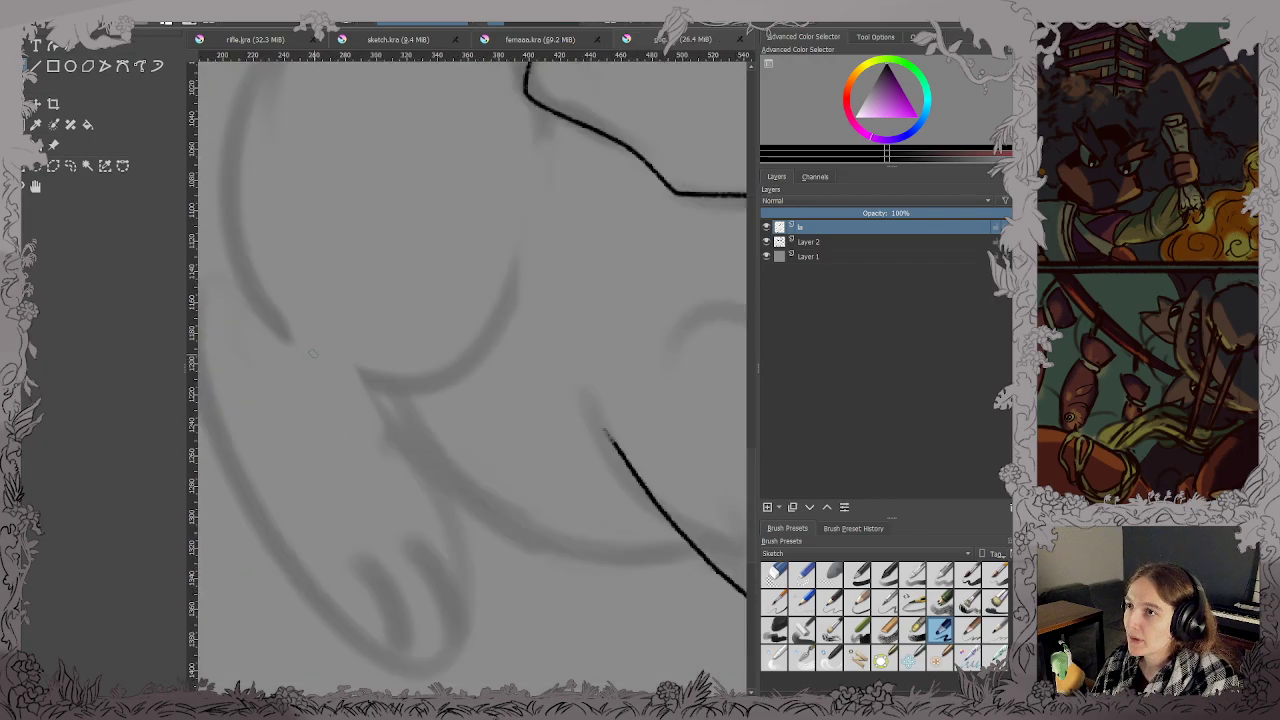
pyautogui.moveTo(342, 346)
pyautogui.mouseDown()
pyautogui.moveTo(400, 382)
pyautogui.moveTo(424, 451)
pyautogui.mouseUp()
pyautogui.scroll(-3, 401, 382)
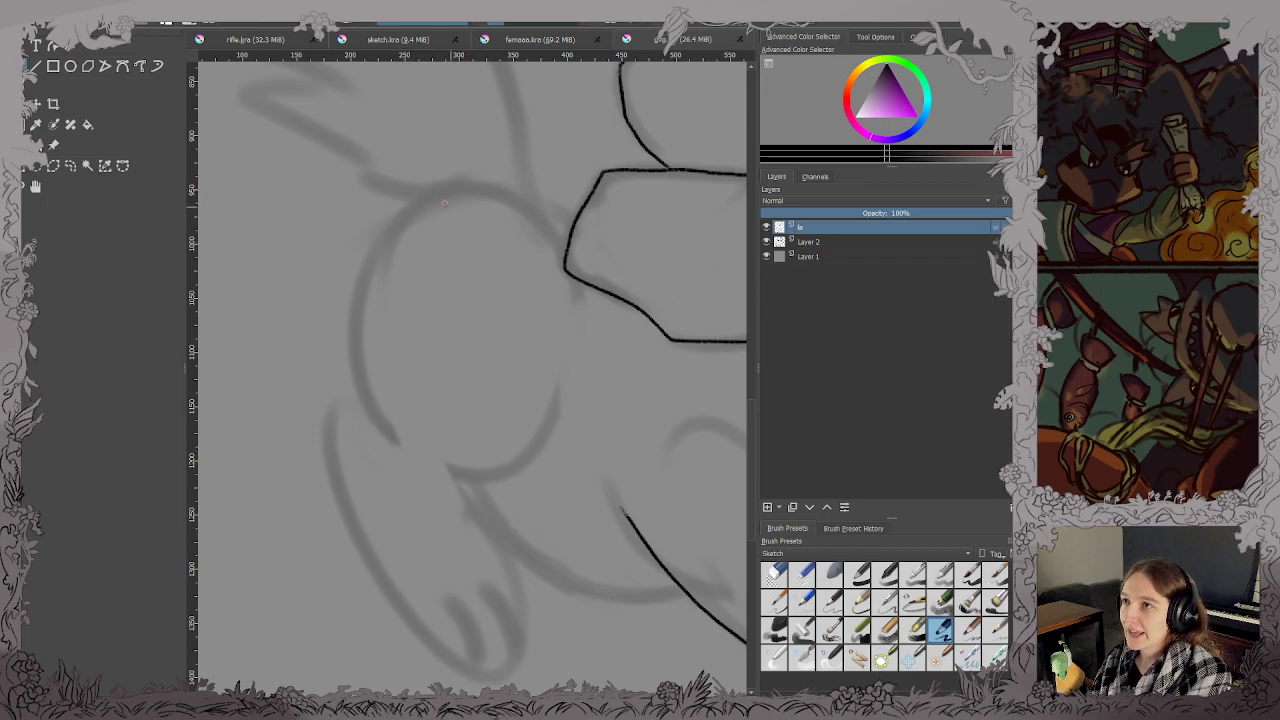
pyautogui.moveTo(444, 203)
pyautogui.mouseDown()
pyautogui.moveTo(376, 242)
pyautogui.moveTo(344, 333)
pyautogui.moveTo(381, 430)
pyautogui.moveTo(336, 410)
pyautogui.moveTo(329, 443)
pyautogui.moveTo(387, 580)
pyautogui.moveTo(456, 672)
pyautogui.moveTo(470, 659)
pyautogui.moveTo(473, 612)
pyautogui.mouseUp()
pyautogui.hotkey('ctrl', 'z')
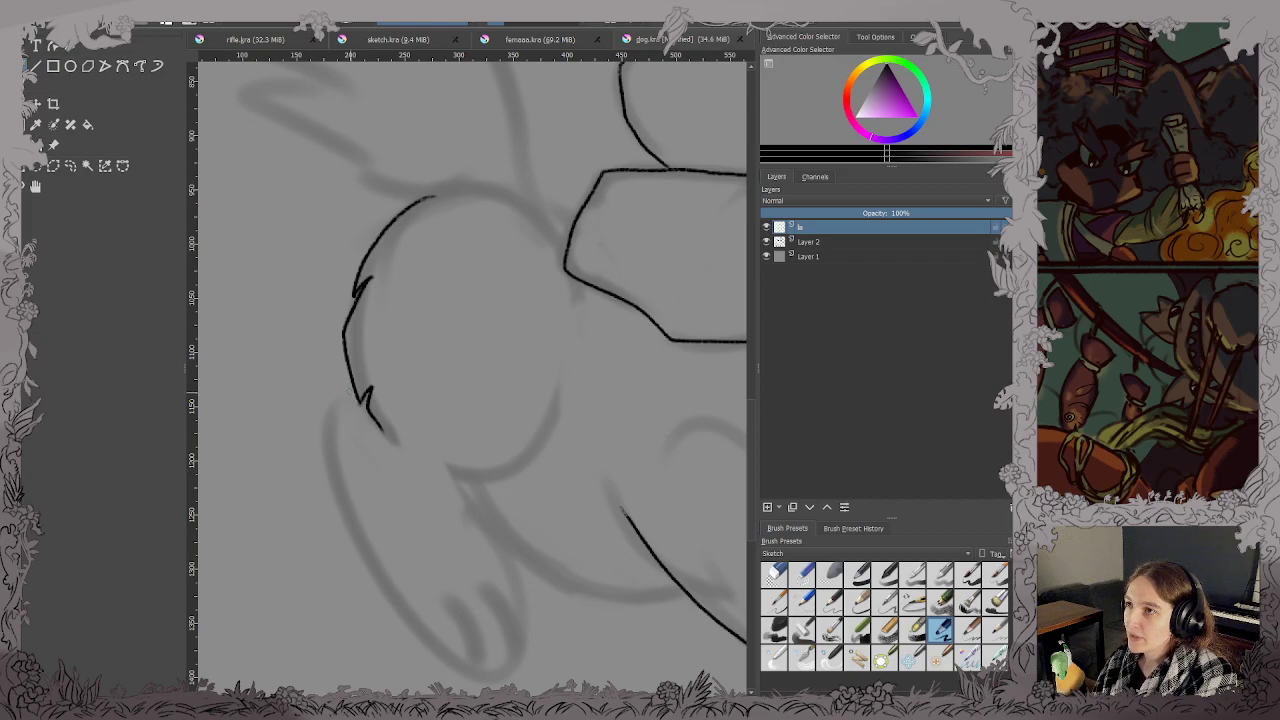
pyautogui.hotkey('ctrl', 'z')
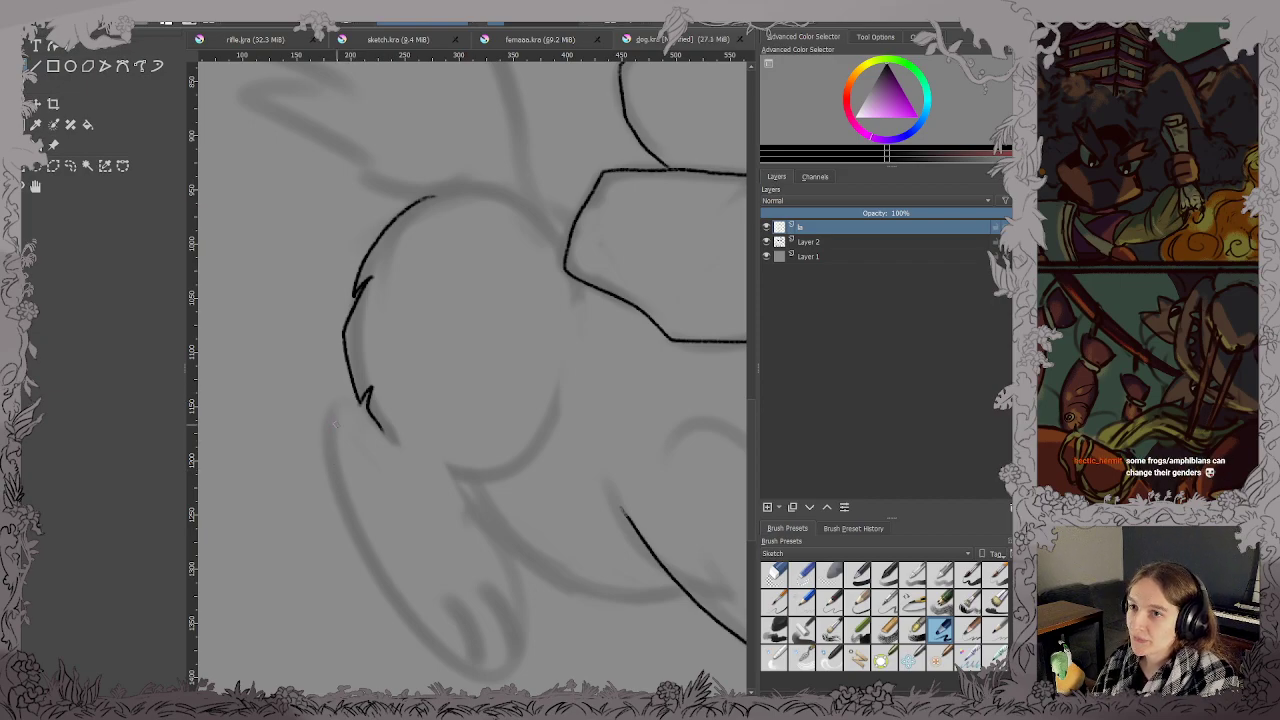
pyautogui.hotkey('ctrl', 's')
# Ink the outer edge of the dog's hind leg from the haunch down and around the three toes.
pyautogui.scroll(1, 376, 428)
pyautogui.moveTo(376, 428); pyautogui.dragTo(310, 270)
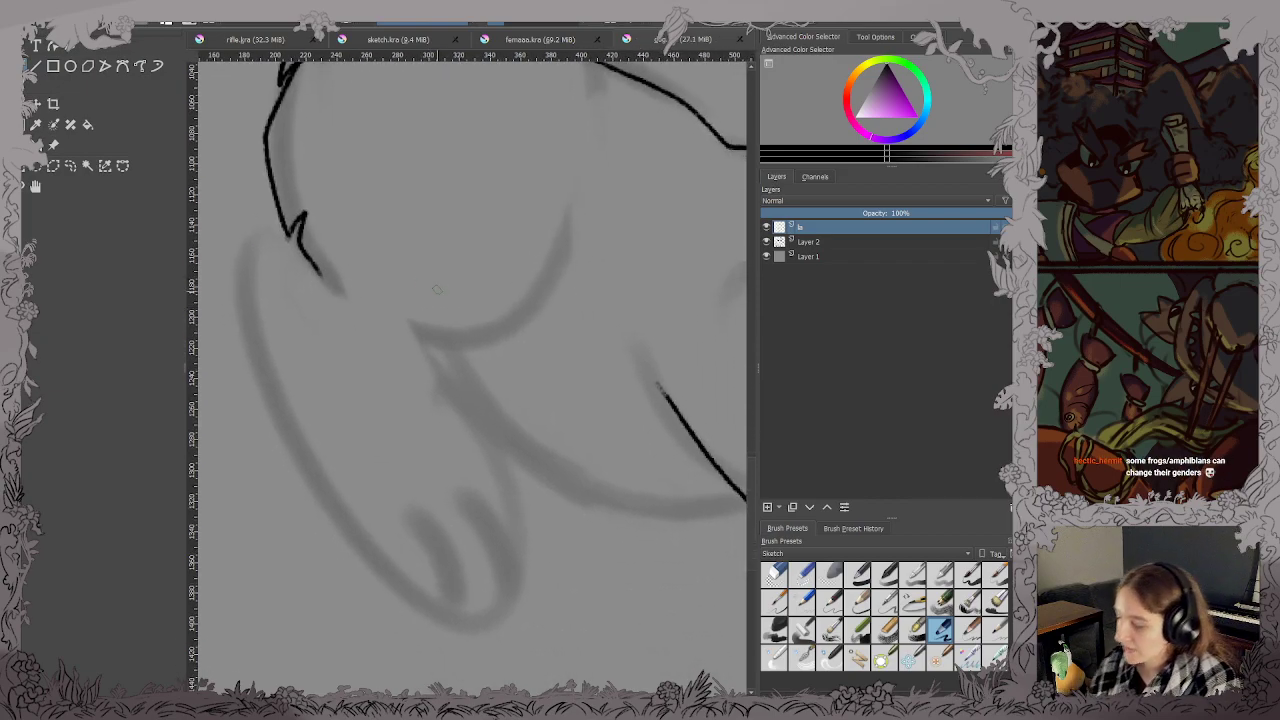
pyautogui.moveTo(444, 288); pyautogui.dragTo(500, 288)
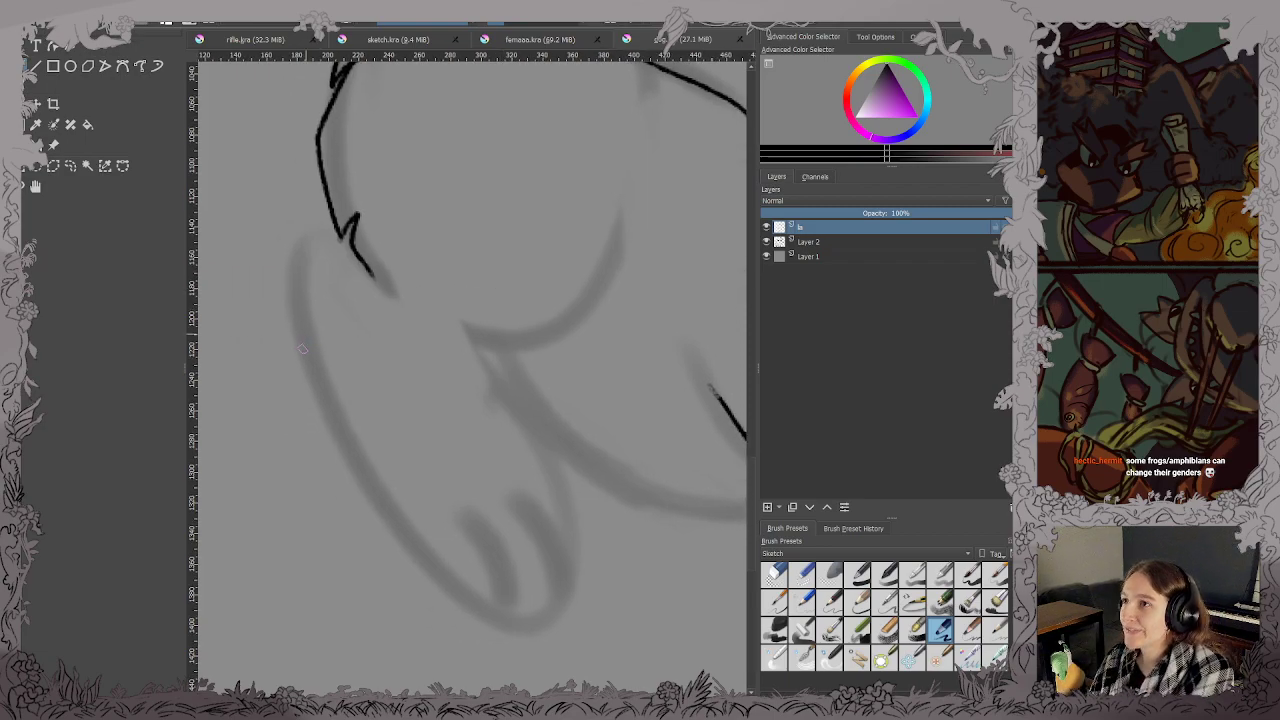
pyautogui.moveTo(330, 210)
pyautogui.mouseDown()
pyautogui.moveTo(289, 300)
pyautogui.moveTo(302, 390)
pyautogui.mouseUp()
pyautogui.hotkey('ctrl', 'z')
pyautogui.moveTo(330, 206)
pyautogui.mouseDown()
pyautogui.moveTo(301, 303)
pyautogui.moveTo(334, 440)
pyautogui.moveTo(413, 556)
pyautogui.moveTo(482, 606)
pyautogui.moveTo(472, 506)
pyautogui.mouseUp()
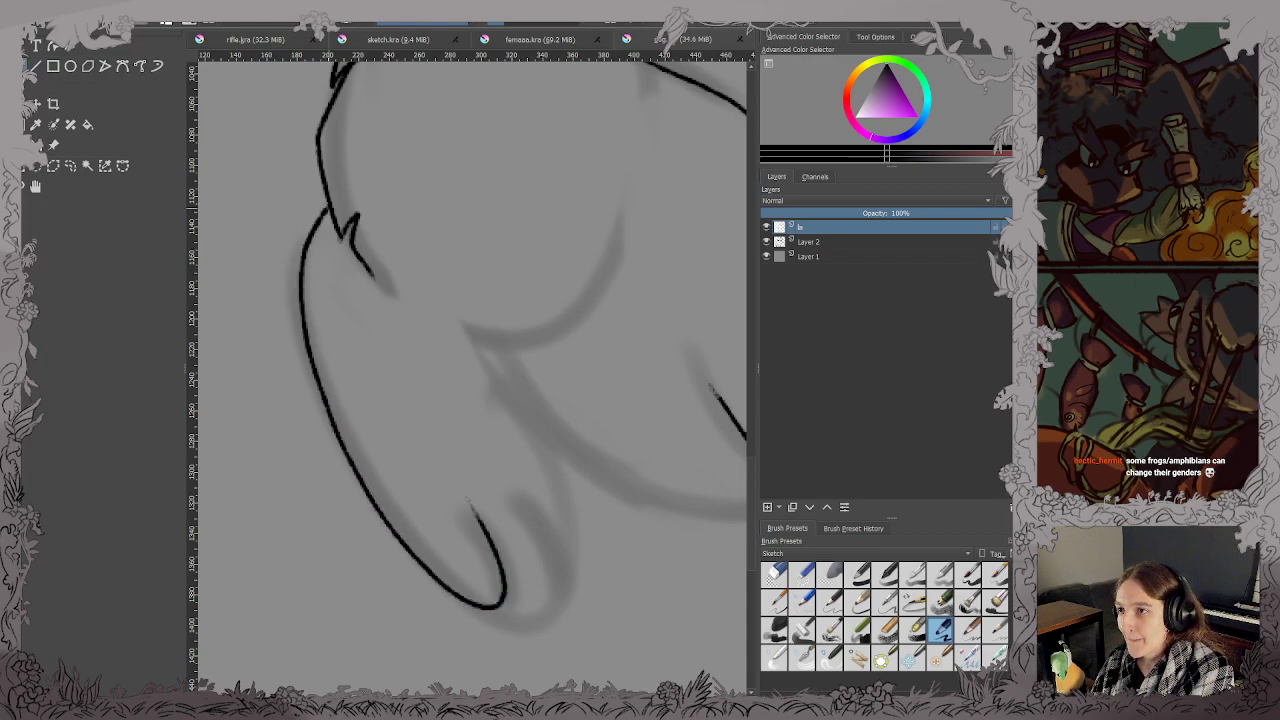
pyautogui.moveTo(499, 606)
pyautogui.mouseDown()
pyautogui.moveTo(557, 590)
pyautogui.moveTo(521, 517)
pyautogui.mouseUp()
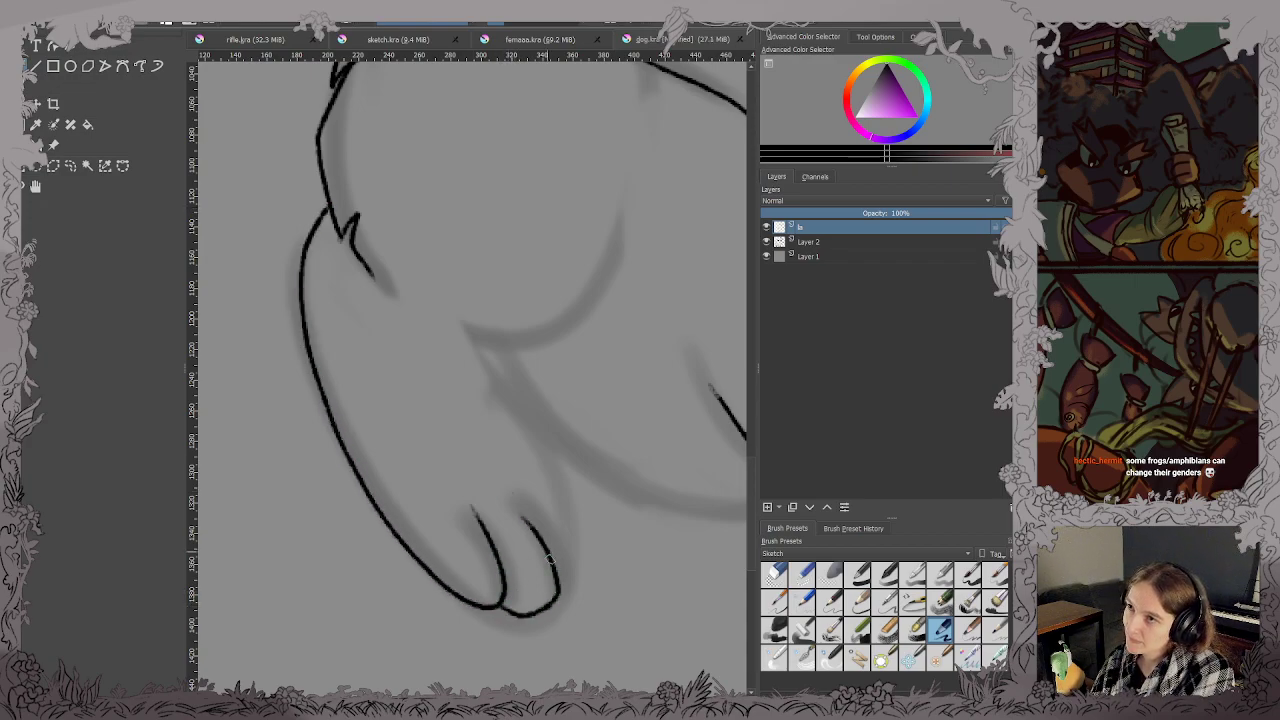
pyautogui.moveTo(560, 590)
pyautogui.mouseDown()
pyautogui.moveTo(581, 540)
pyautogui.moveTo(556, 500)
pyautogui.mouseUp()
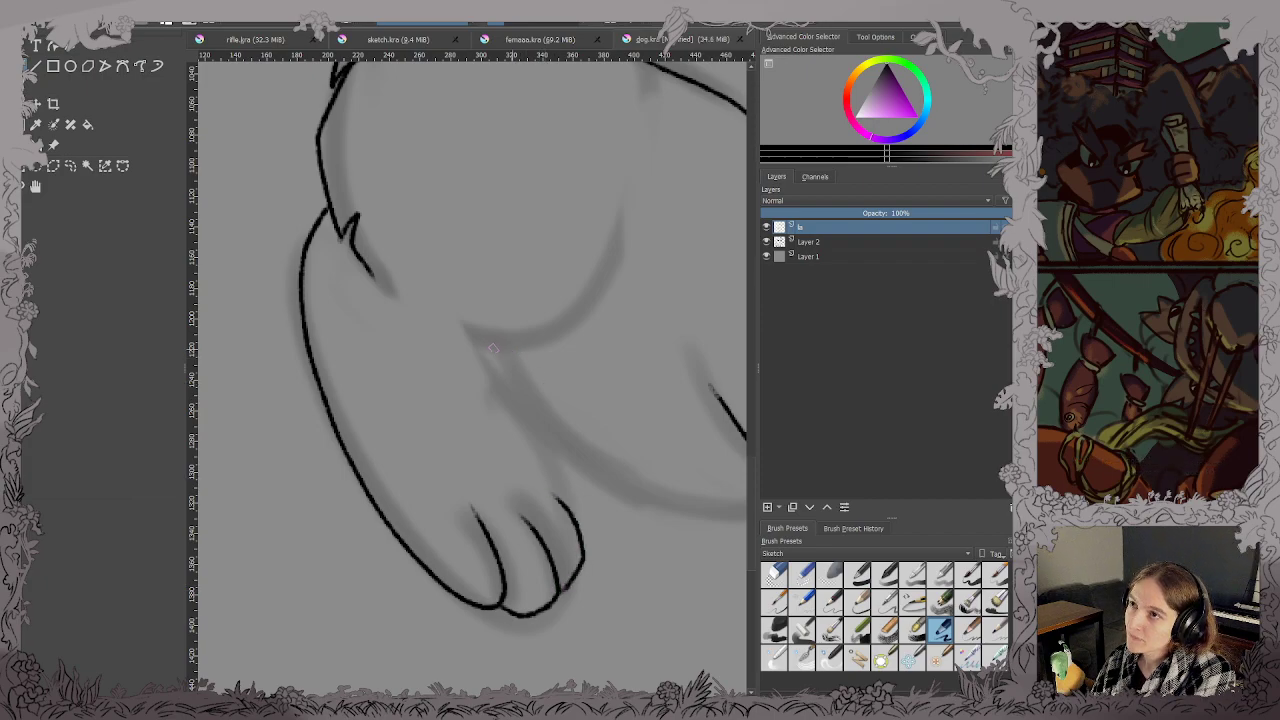
# Ink the inner edge of the dog's hind leg from under the haunch to the last toe, and save the drawing.
pyautogui.moveTo(476, 340); pyautogui.dragTo(562, 500)
pyautogui.hotkey('ctrl', 'z')
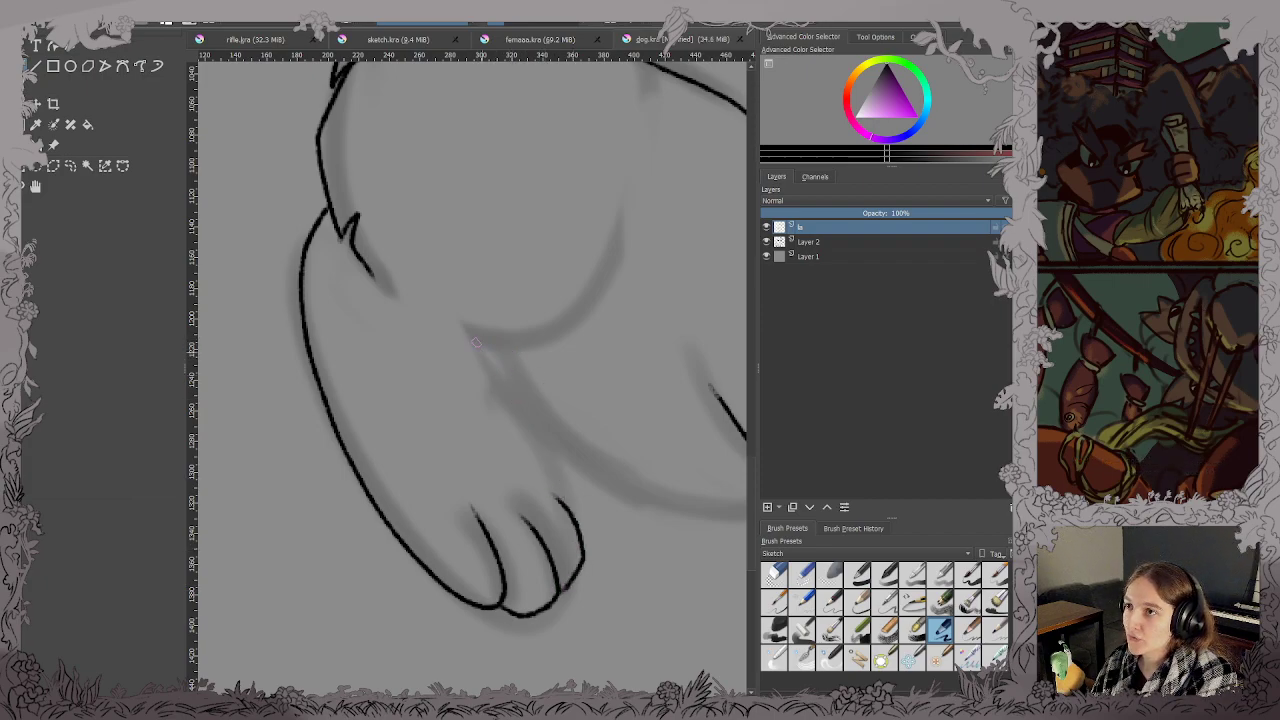
pyautogui.moveTo(476, 342); pyautogui.dragTo(556, 506)
pyautogui.hotkey('ctrl', 'z')
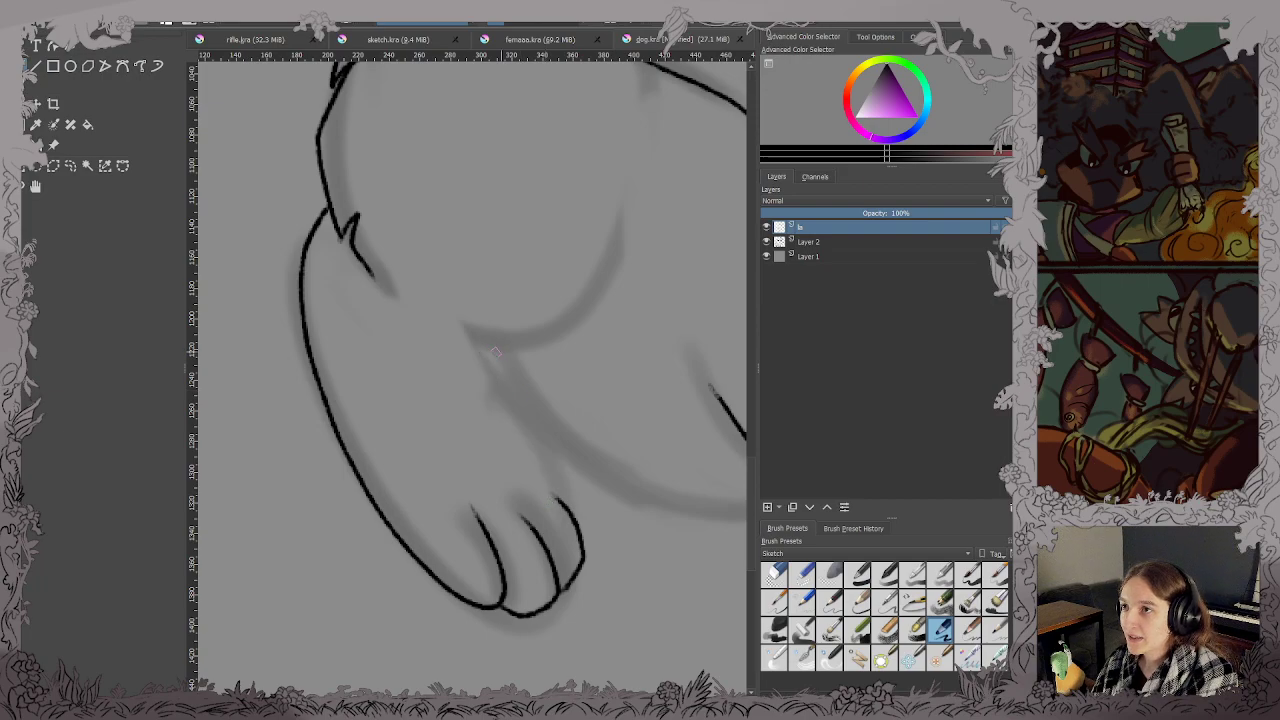
pyautogui.moveTo(478, 344); pyautogui.dragTo(566, 506)
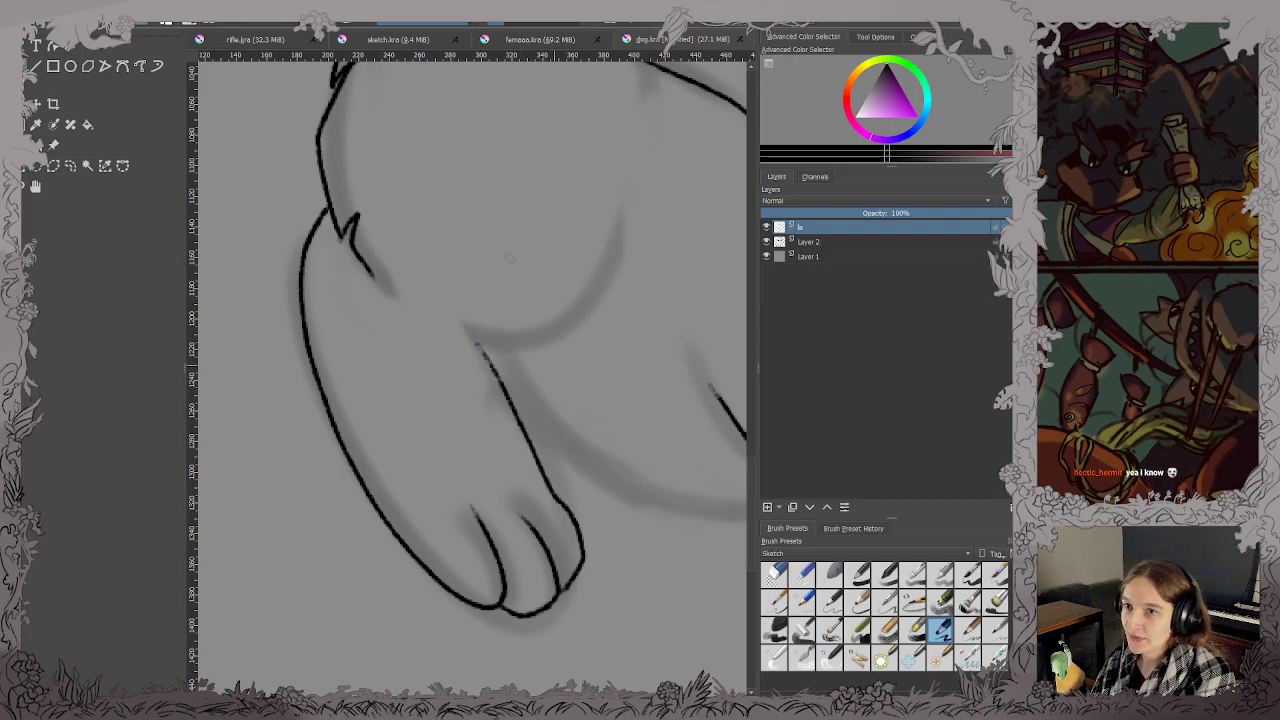
pyautogui.hotkey('ctrl', 's')
# Ink the haunch's curved underside and the dog's belly line with jagged fur tufts up to the near foreleg.
pyautogui.moveTo(490, 266)
pyautogui.mouseDown()
pyautogui.moveTo(426, 480)
pyautogui.moveTo(262, 428)
pyautogui.moveTo(429, 367)
pyautogui.mouseUp()
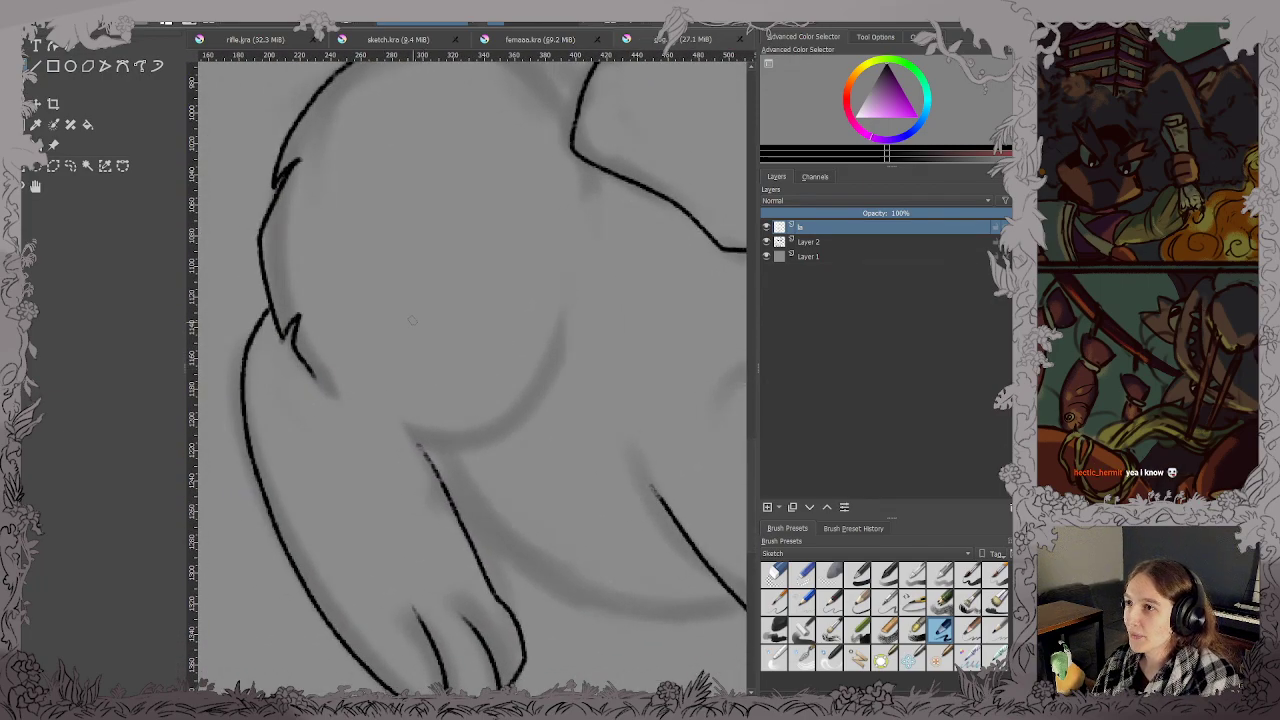
pyautogui.moveTo(400, 438); pyautogui.dragTo(530, 414)
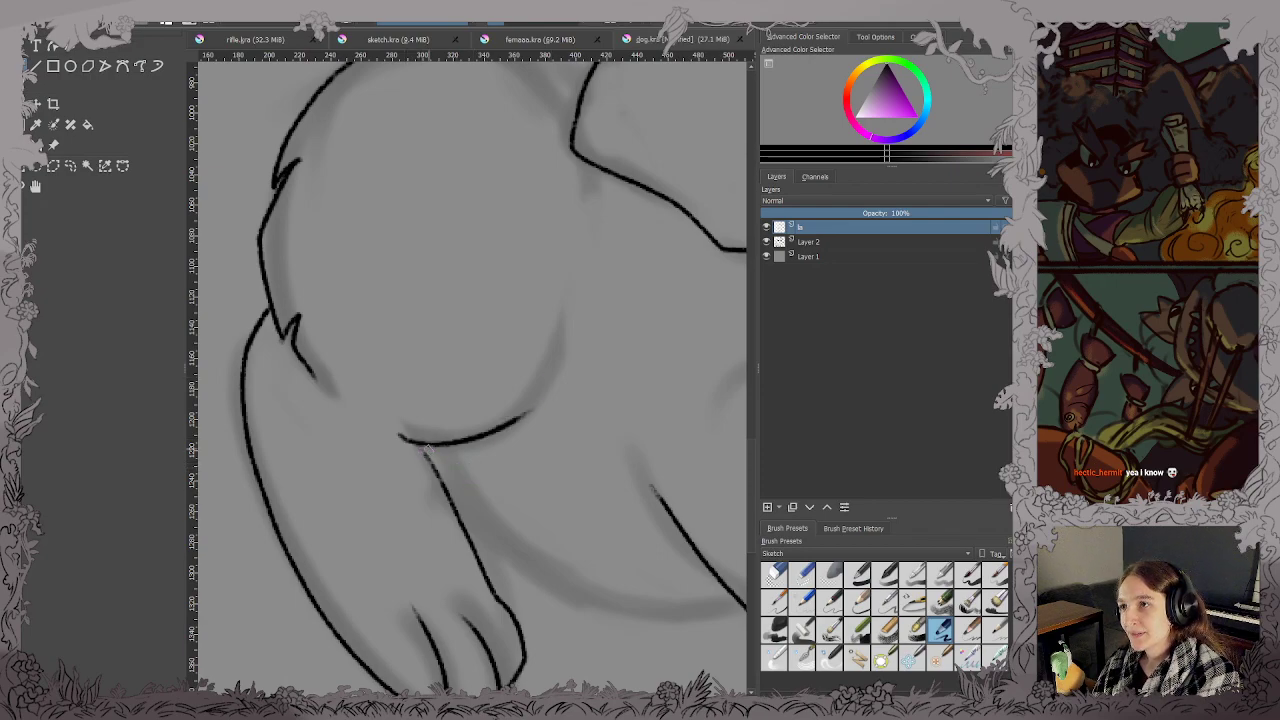
pyautogui.moveTo(440, 442); pyautogui.dragTo(360, 296)
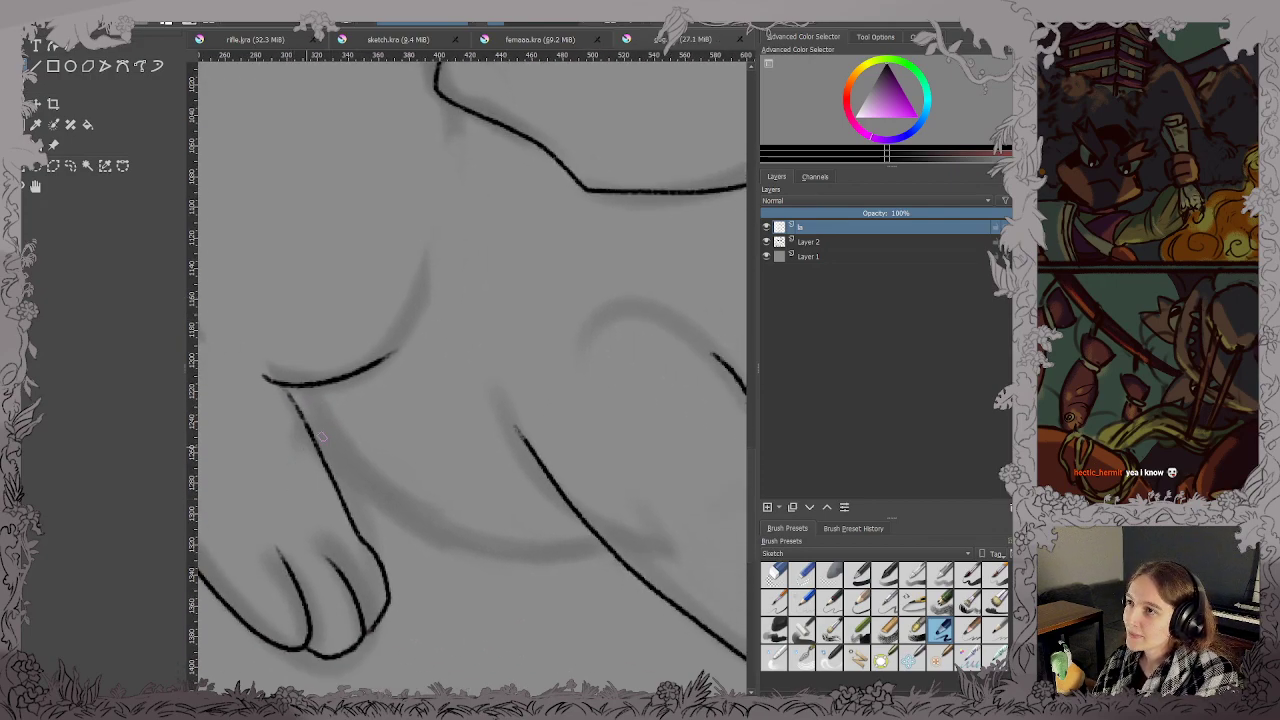
pyautogui.moveTo(312, 440)
pyautogui.mouseDown()
pyautogui.moveTo(396, 480)
pyautogui.moveTo(368, 500)
pyautogui.moveTo(462, 551)
pyautogui.moveTo(550, 541)
pyautogui.moveTo(553, 575)
pyautogui.moveTo(608, 548)
pyautogui.mouseUp()
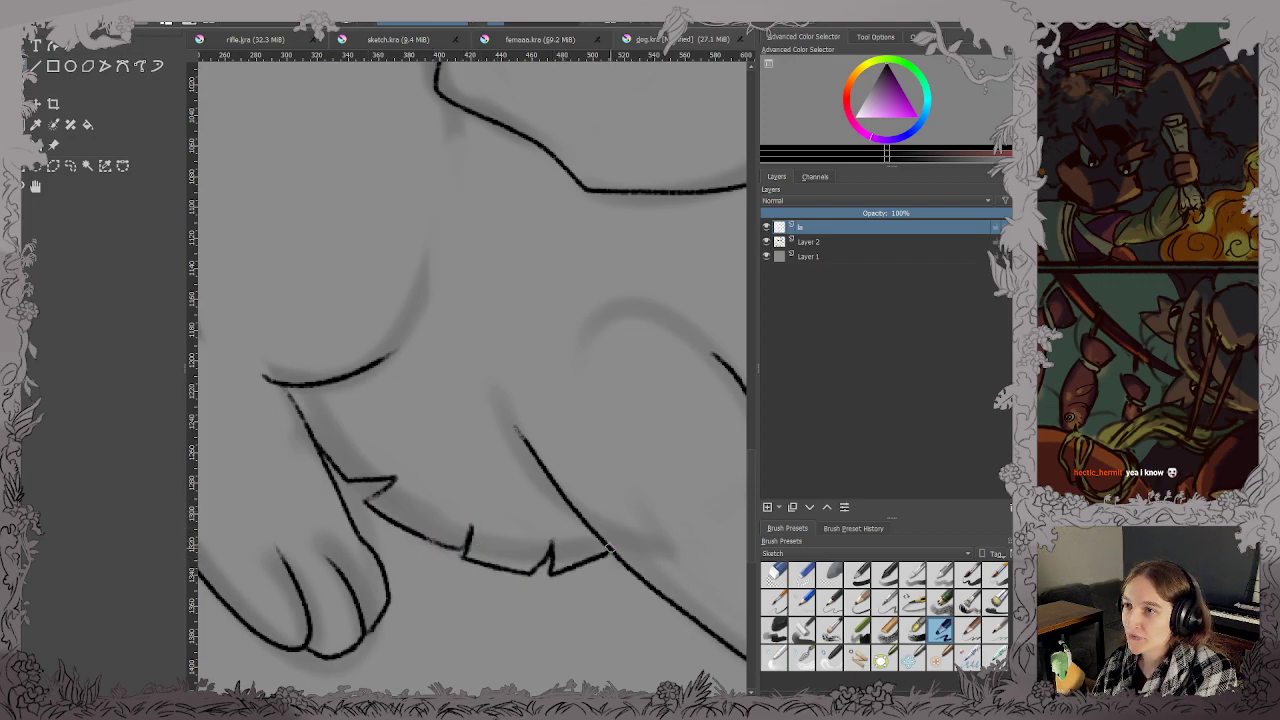
# Ink the top of the dog's rump and the pointed fur tufts along the back up to the ear, and save the drawing.
pyautogui.scroll(-1, 554, 460)
pyautogui.moveTo(410, 125); pyautogui.dragTo(433, 383)
pyautogui.scroll(2, 433, 383)
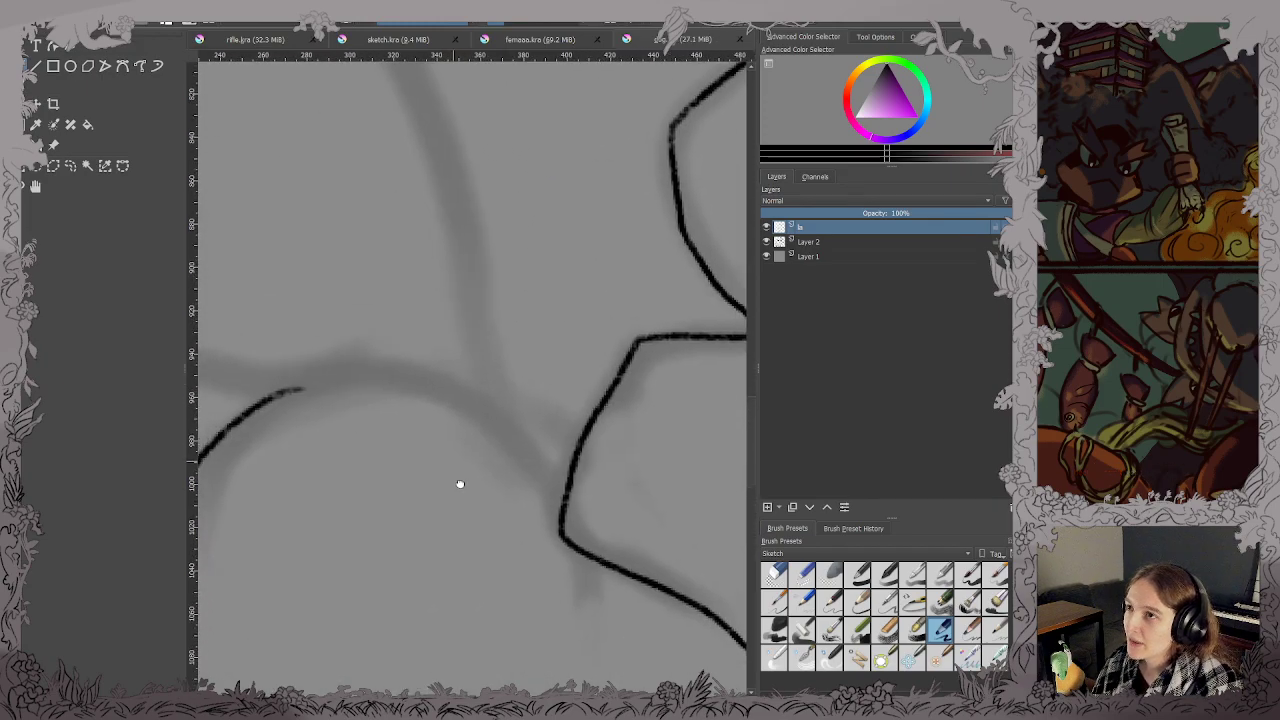
pyautogui.scroll(-1, 460, 486)
pyautogui.moveTo(457, 449); pyautogui.dragTo(558, 546)
pyautogui.moveTo(432, 516)
pyautogui.mouseDown()
pyautogui.moveTo(578, 522)
pyautogui.moveTo(554, 478)
pyautogui.moveTo(596, 496)
pyautogui.moveTo(532, 498)
pyautogui.moveTo(572, 460)
pyautogui.moveTo(630, 510)
pyautogui.mouseUp()
pyautogui.hotkey('ctrl', 'z')
pyautogui.press('e')
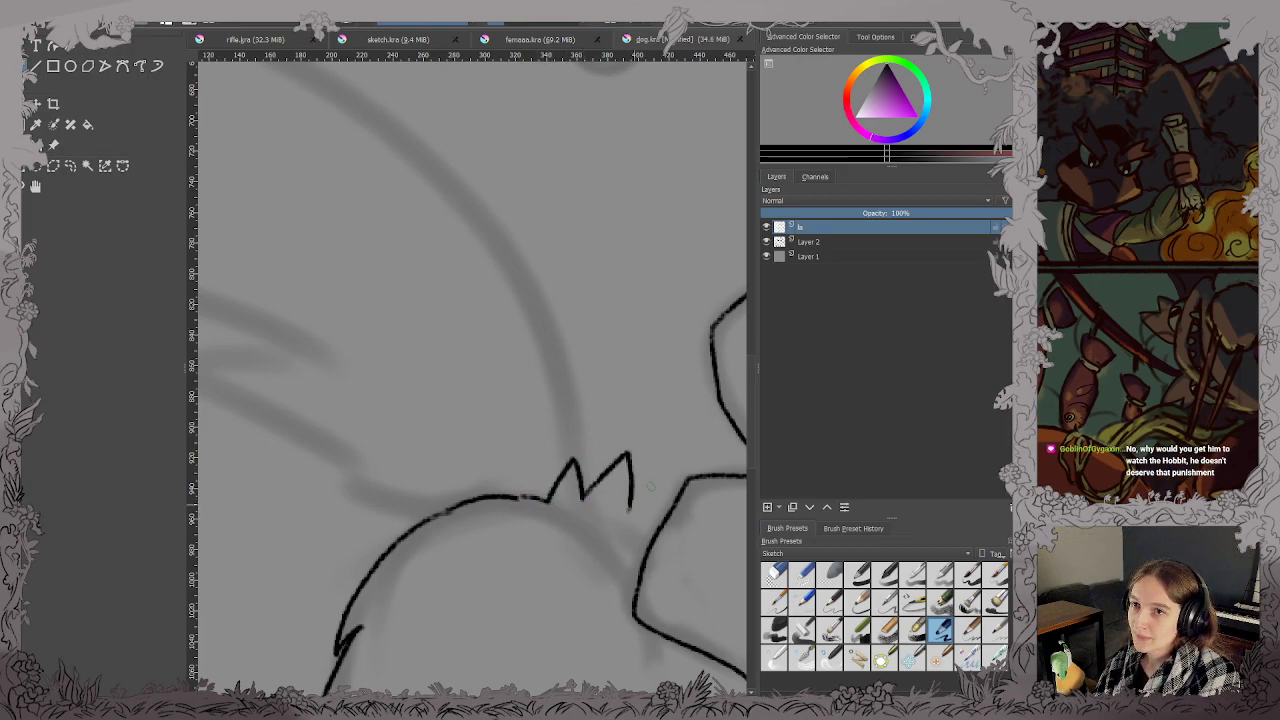
pyautogui.hotkey('ctrl', 's')
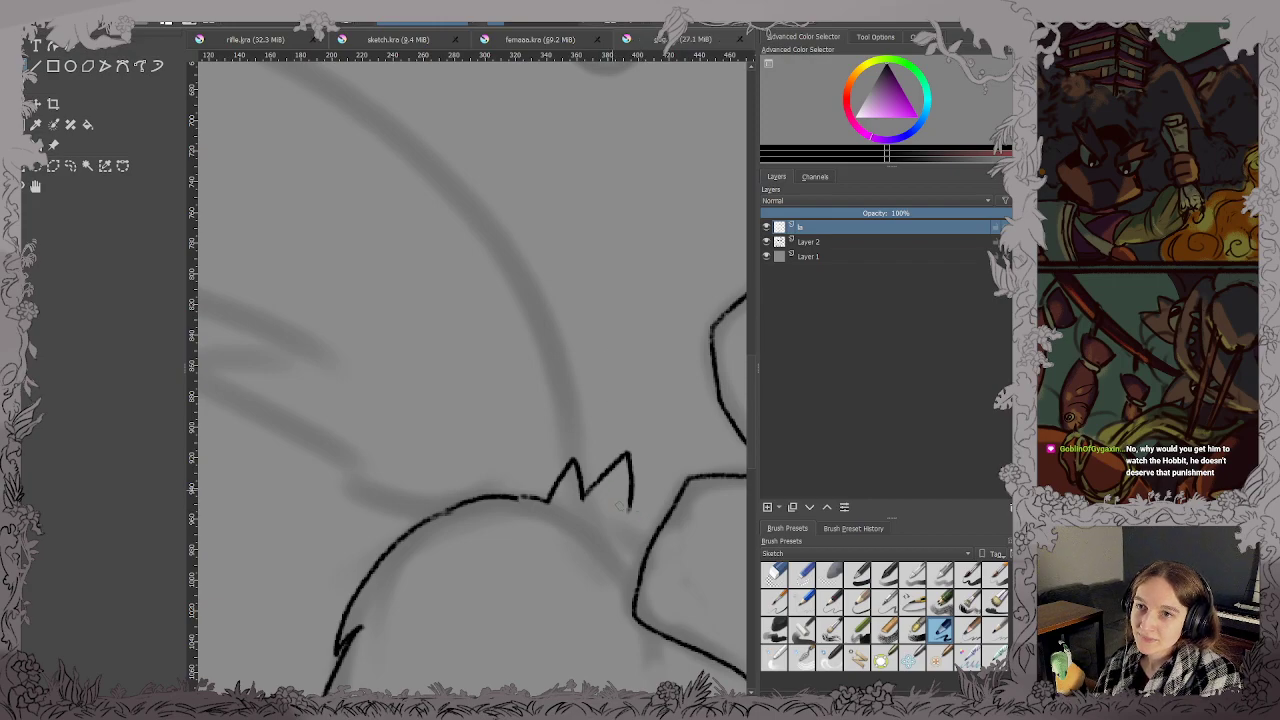
pyautogui.moveTo(628, 505); pyautogui.dragTo(660, 525)
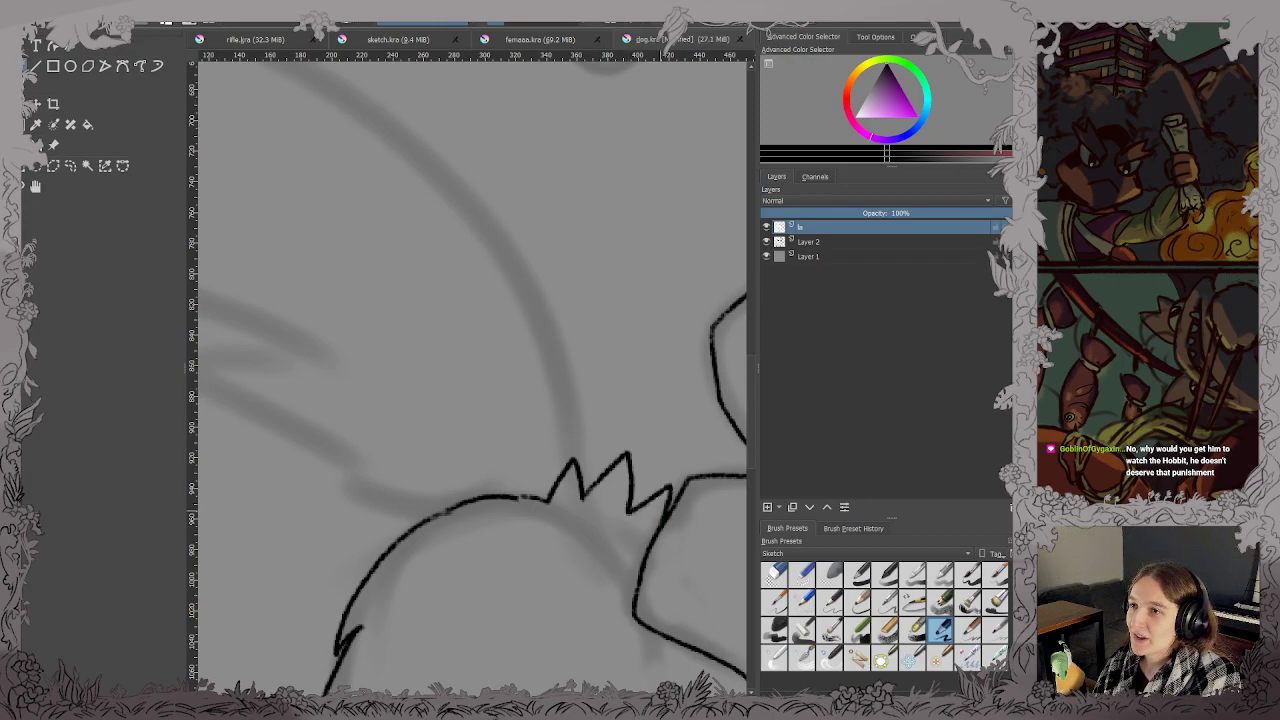
pyautogui.scroll(-4, 657, 503)
pyautogui.moveTo(644, 478); pyautogui.dragTo(546, 429)
pyautogui.hotkey('ctrl', 's')
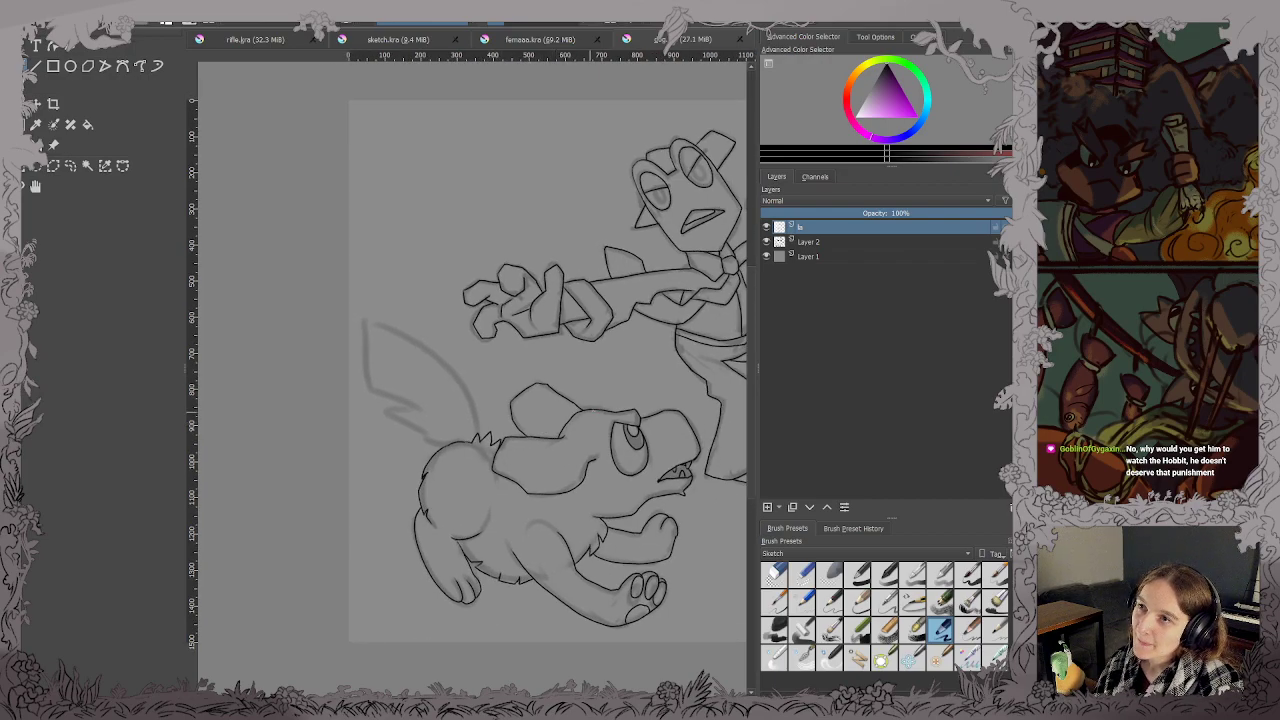
# Ink the dog's tail from its tip down the straight rear edge and along the zigzag underside to the rump.
pyautogui.scroll(2, 518, 412)
pyautogui.moveTo(401, 386); pyautogui.dragTo(546, 431)
pyautogui.scroll(2, 405, 392)
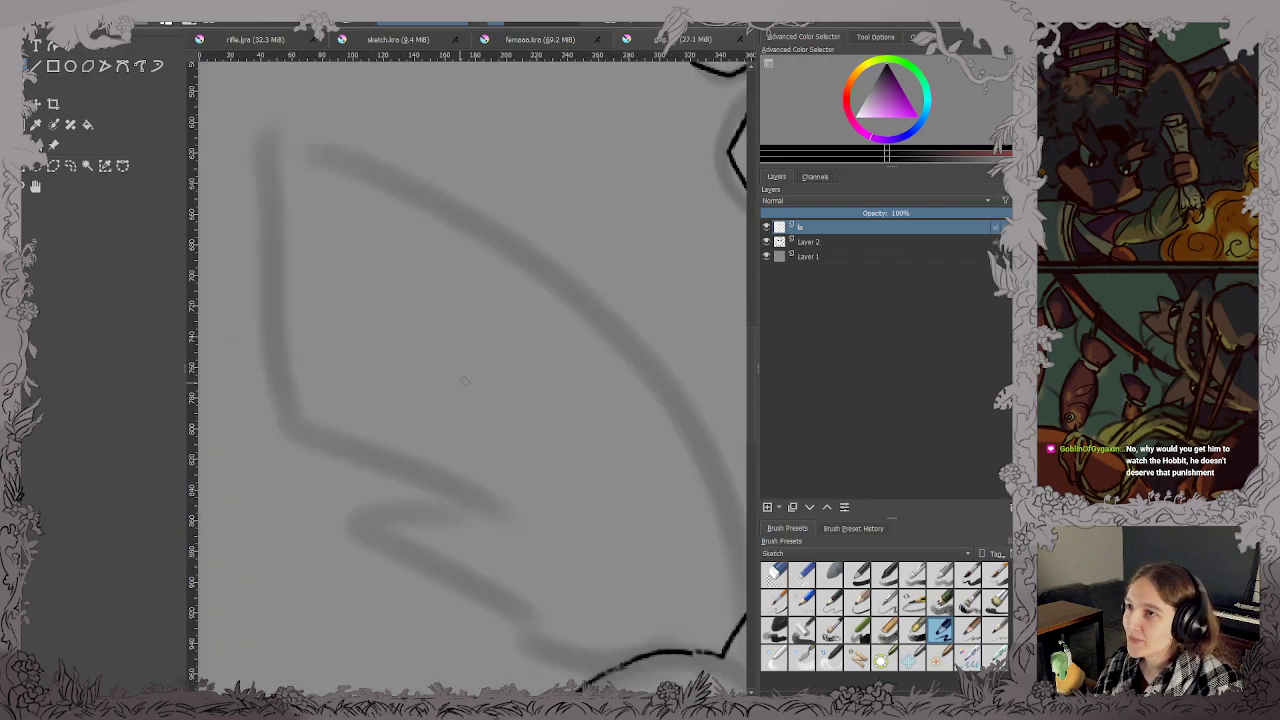
pyautogui.scroll(-1, 469, 395)
pyautogui.moveTo(466, 390); pyautogui.dragTo(450, 388)
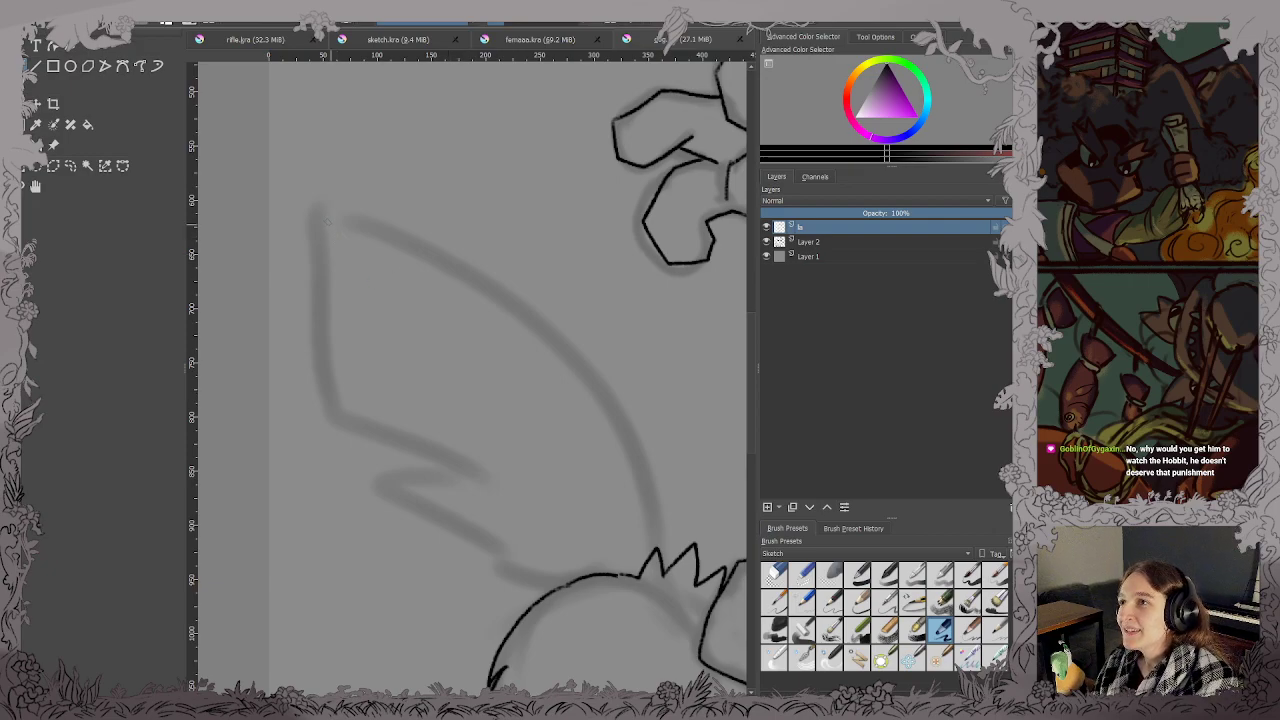
pyautogui.moveTo(315, 209); pyautogui.dragTo(312, 396)
pyautogui.hotkey('ctrl', 'z')
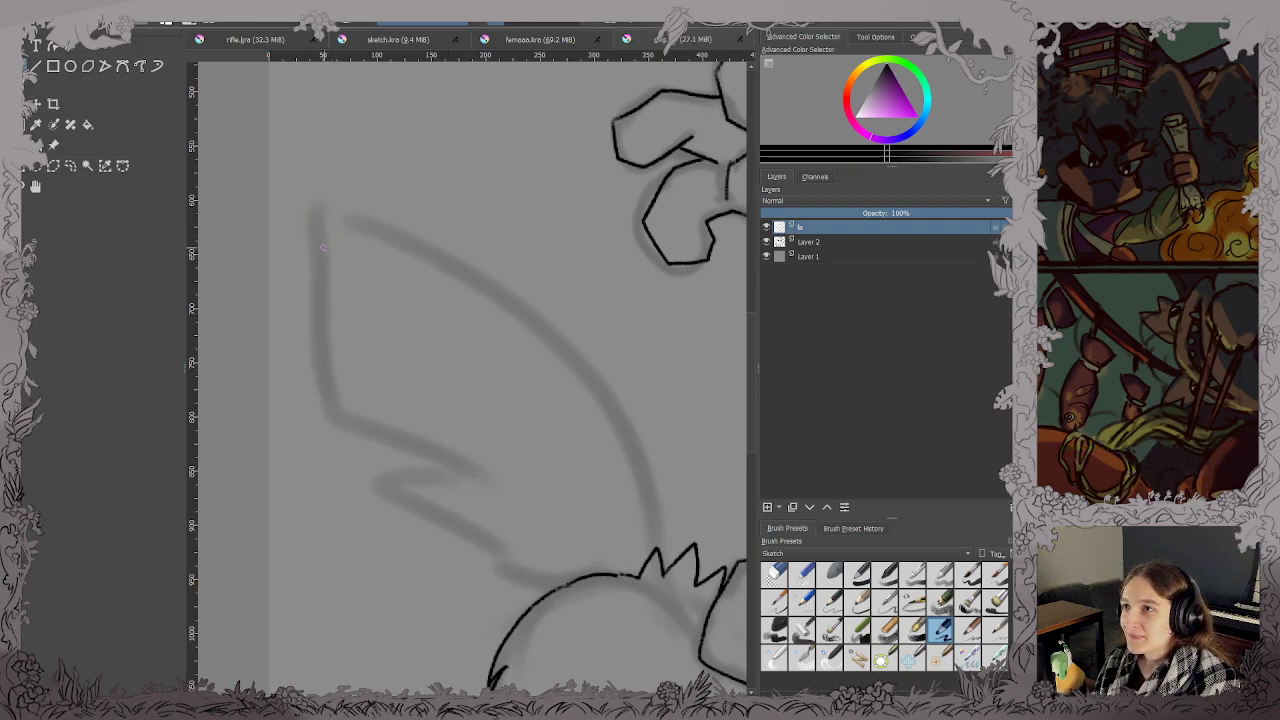
pyautogui.moveTo(316, 213)
pyautogui.mouseDown()
pyautogui.moveTo(321, 410)
pyautogui.moveTo(462, 468)
pyautogui.moveTo(382, 476)
pyautogui.mouseUp()
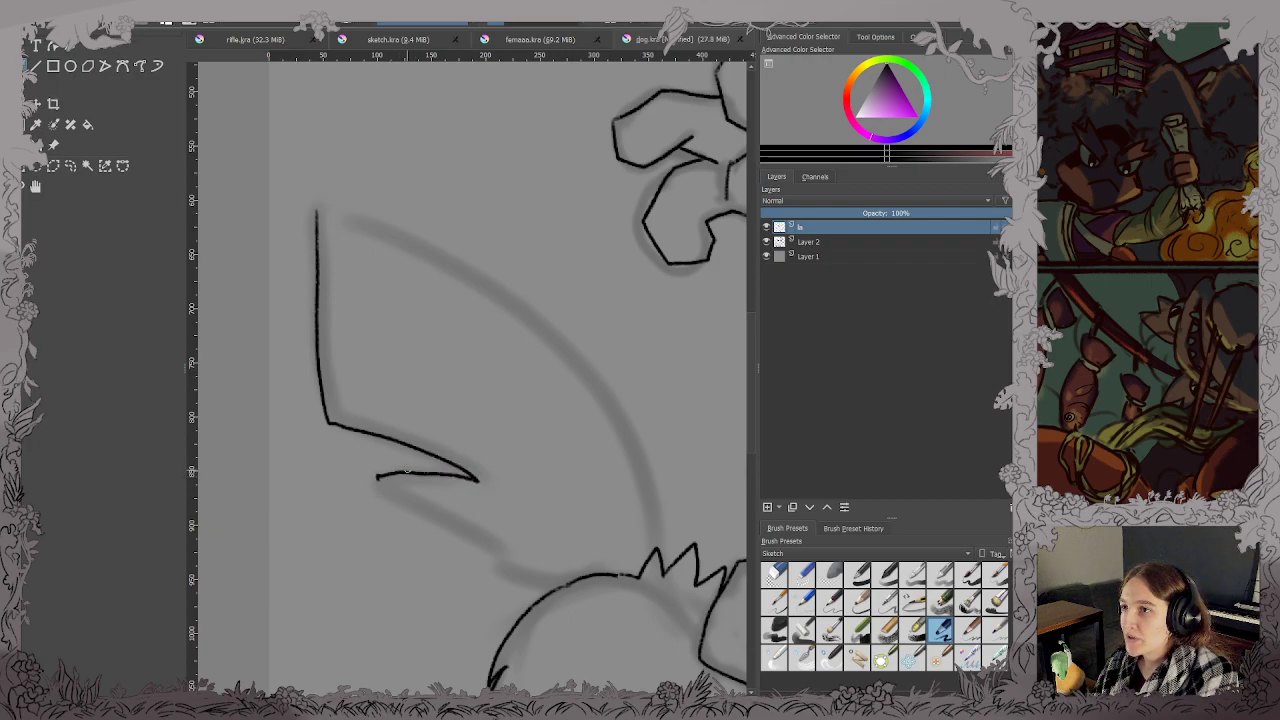
pyautogui.moveTo(405, 502); pyautogui.dragTo(481, 540)
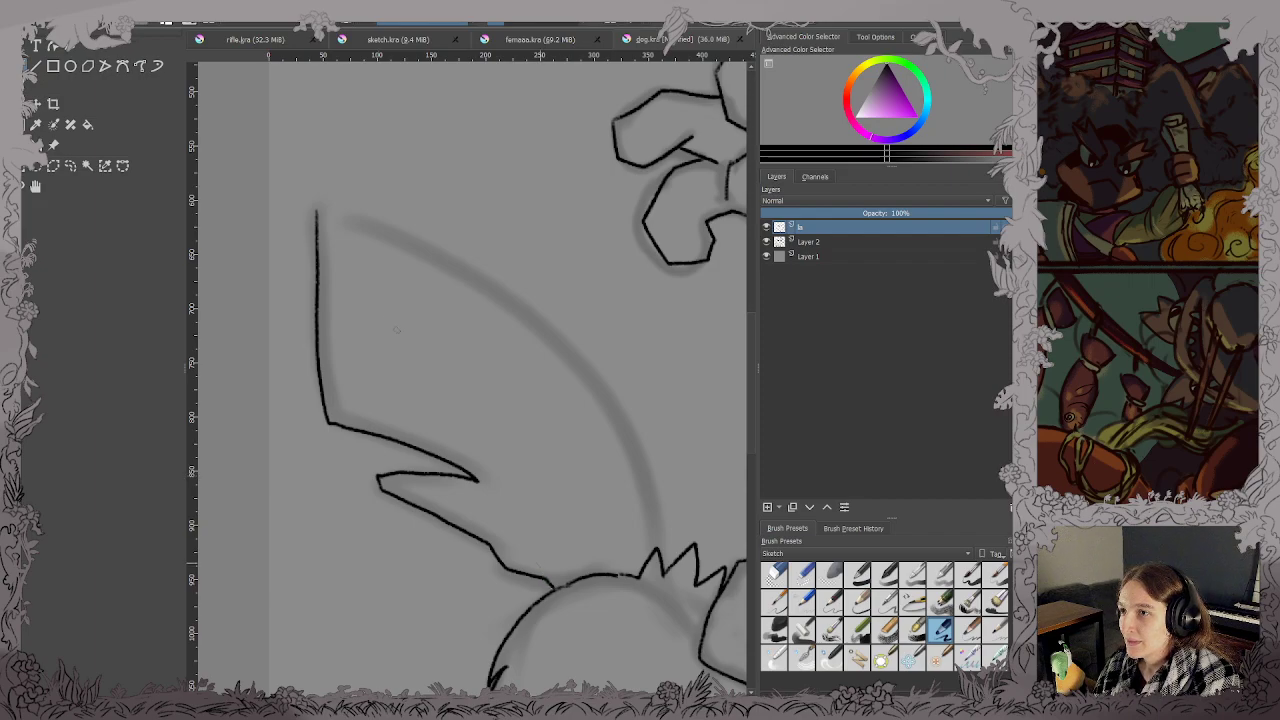
# Ink the long upper curve of the dog's tail from the tip to the back tufts, and save the drawing.
pyautogui.moveTo(317, 209)
pyautogui.mouseDown()
pyautogui.moveTo(466, 263)
pyautogui.moveTo(560, 336)
pyautogui.moveTo(622, 410)
pyautogui.moveTo(660, 553)
pyautogui.mouseUp()
pyautogui.hotkey('ctrl', 's')
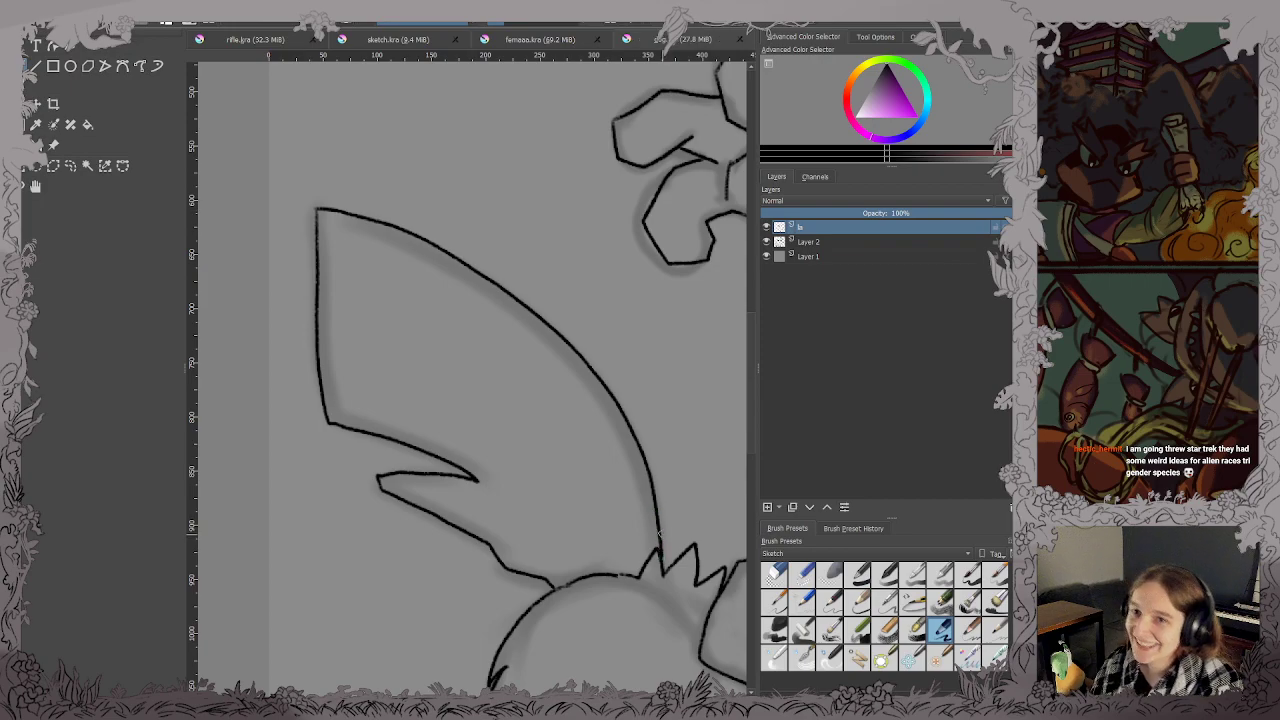
pyautogui.press('2')
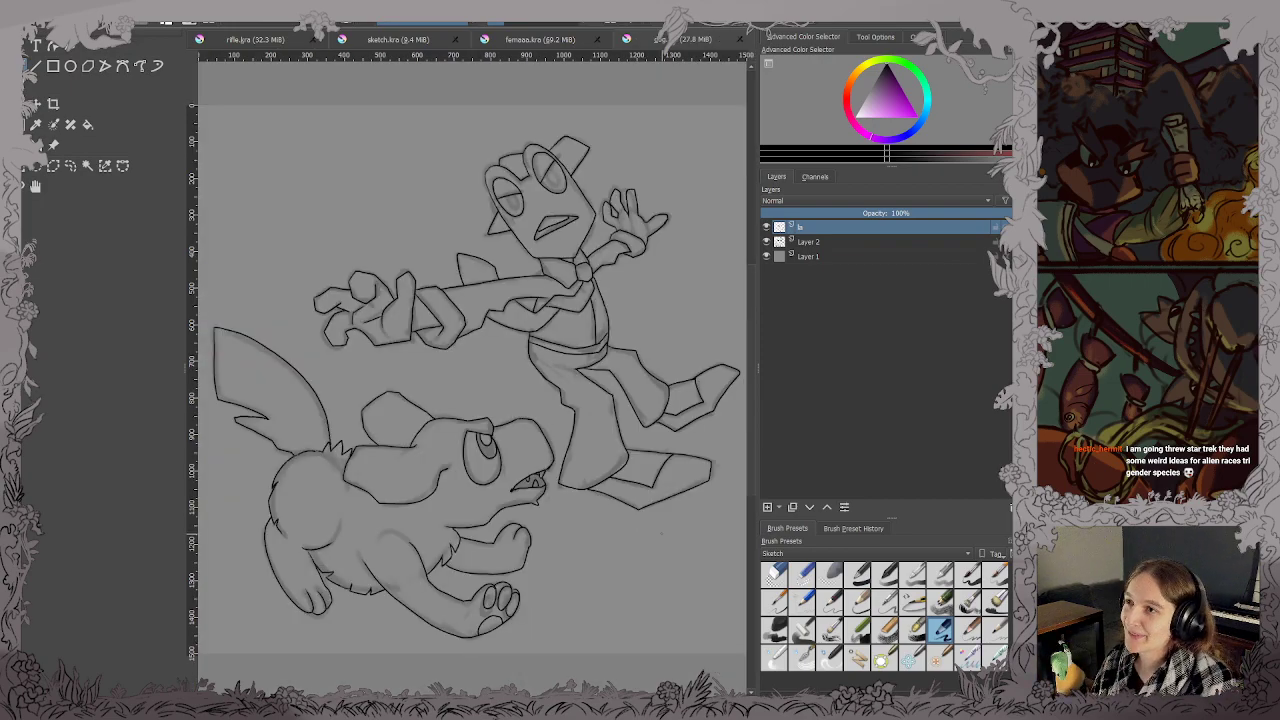
# Raise the opacity of Layer 2 to 100% and clear the whole sketch from that layer.
pyautogui.click(781, 242)
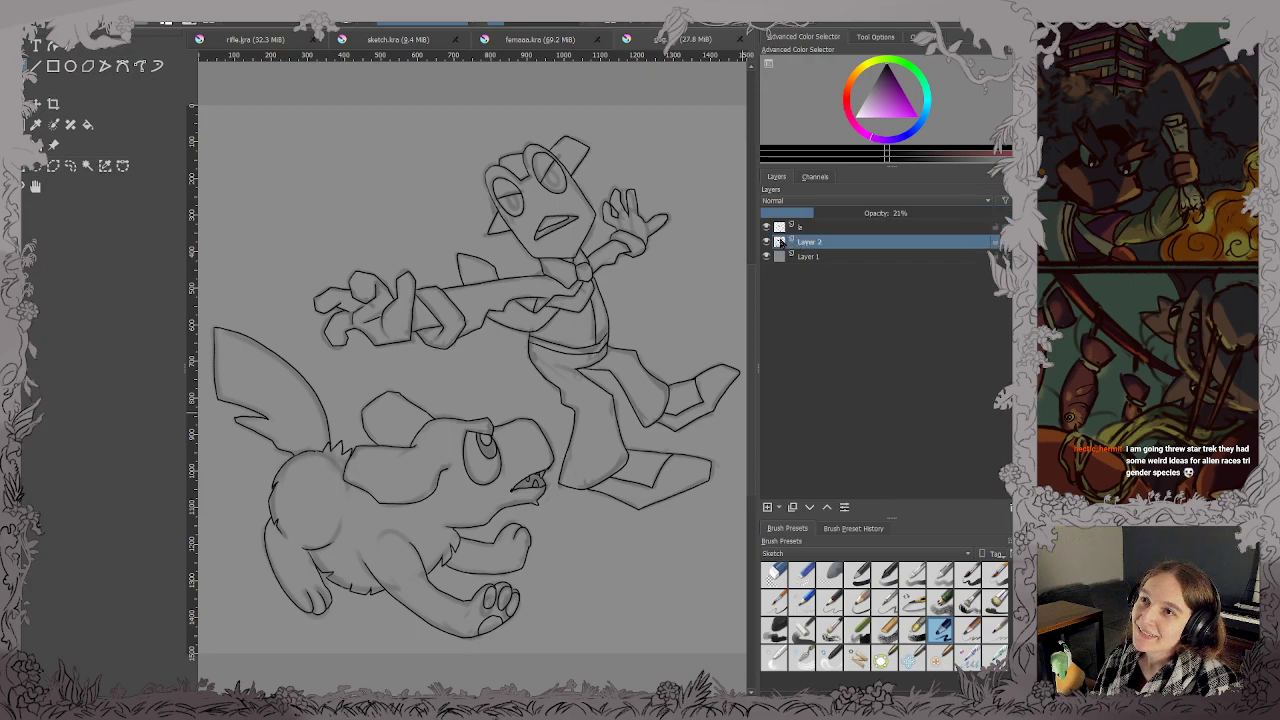
pyautogui.moveTo(823, 216); pyautogui.dragTo(1008, 214)
pyautogui.hotkey('ctrl', 'a')
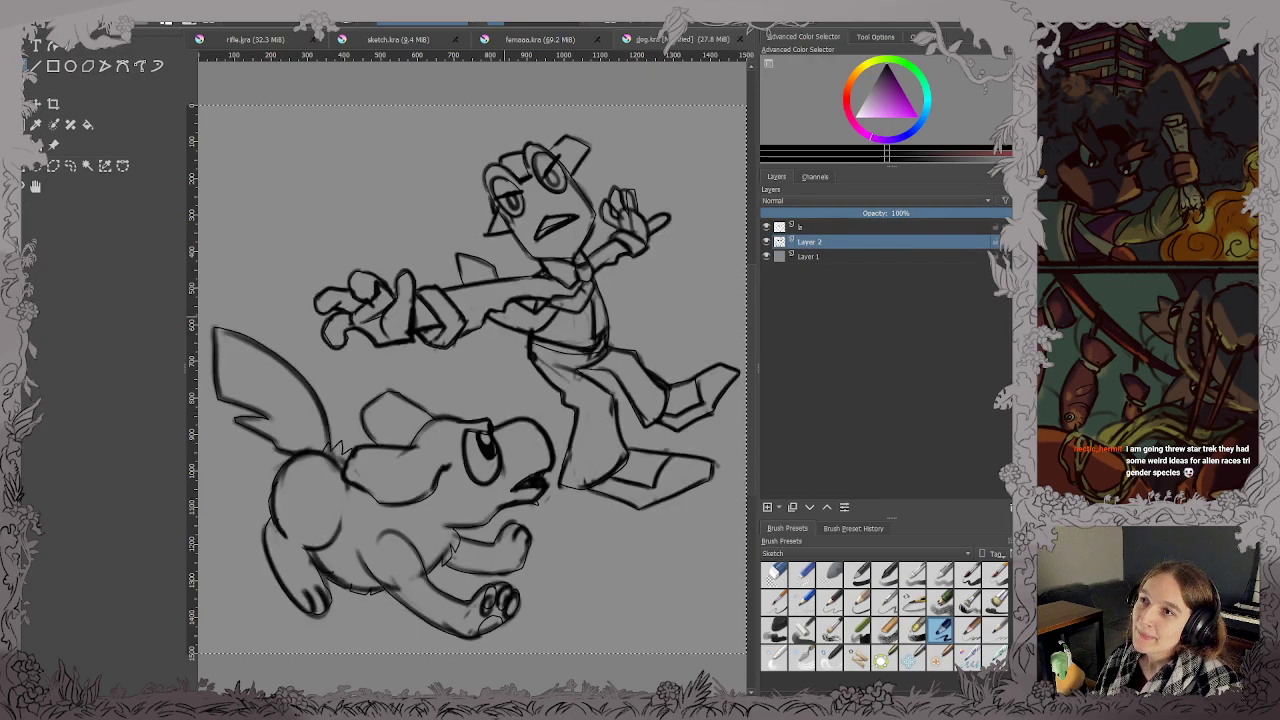
pyautogui.press('Delete')
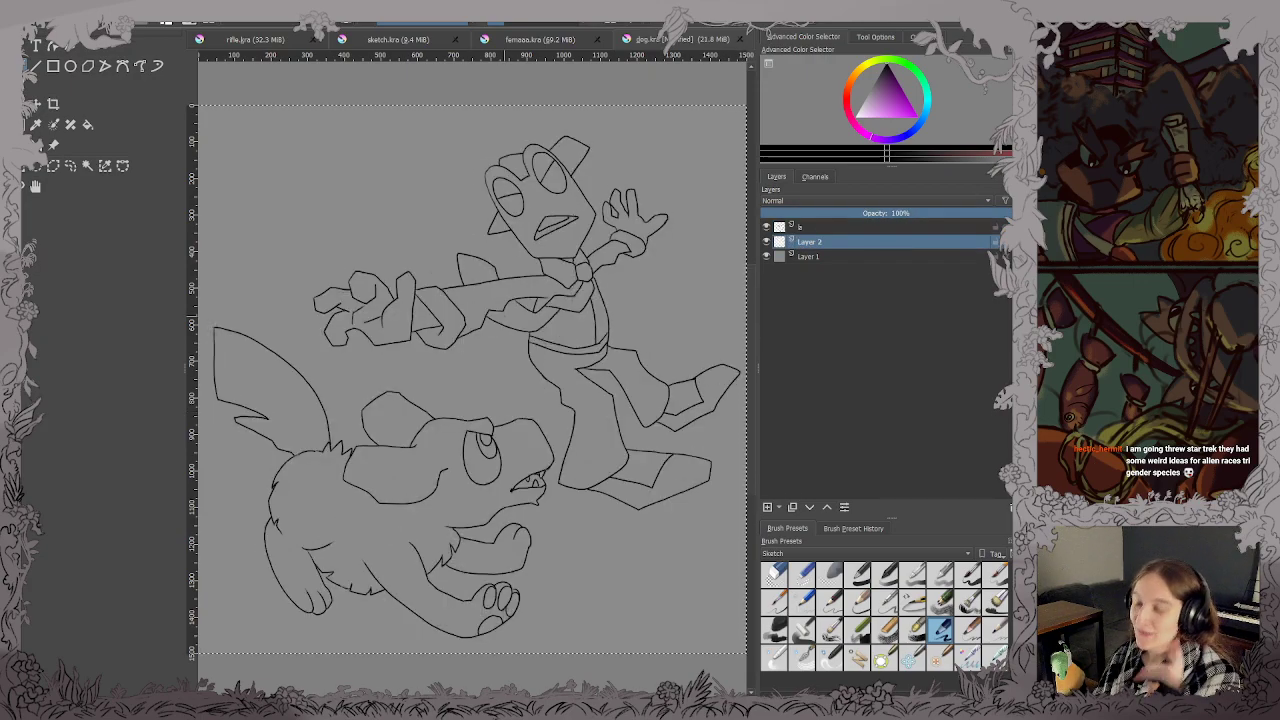
# Clear the active selection and save the drawing.
pyautogui.hotkey('ctrl', 'shift', 'a')
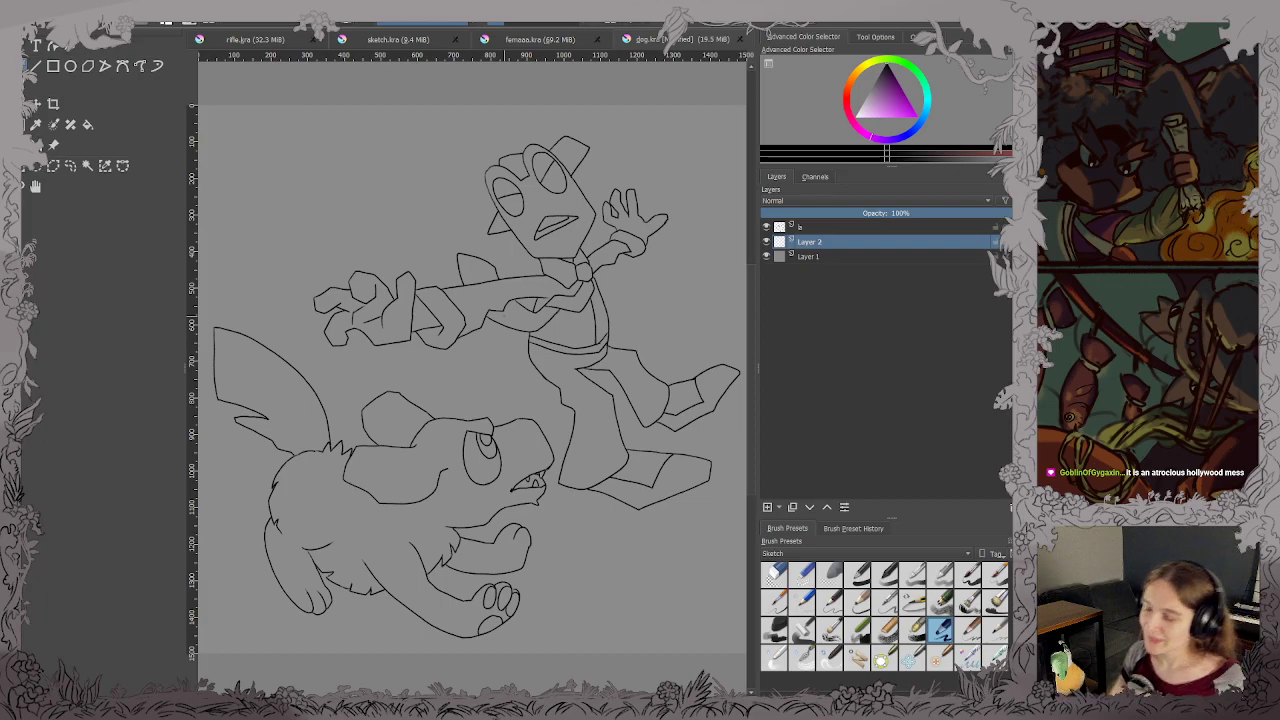
pyautogui.hotkey('ctrl', 's')
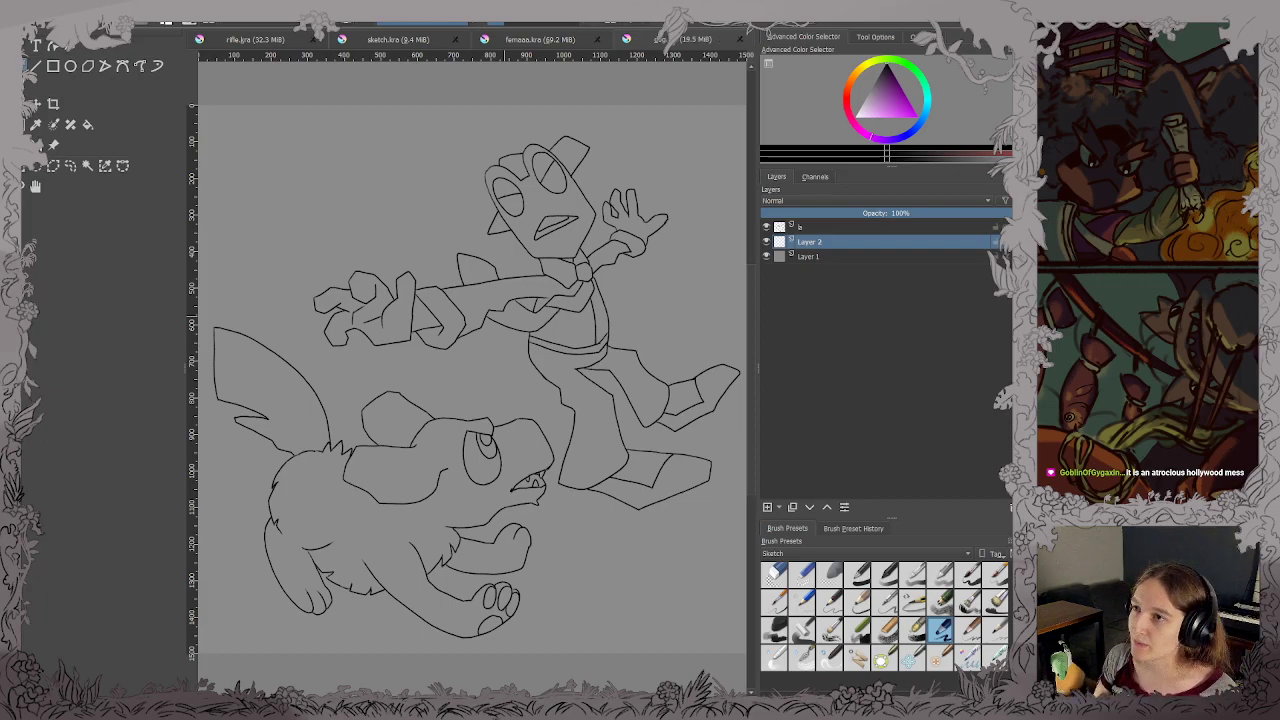
# Set a dark grey as the colour for filling on Layer 2.
pyautogui.click(87, 165)
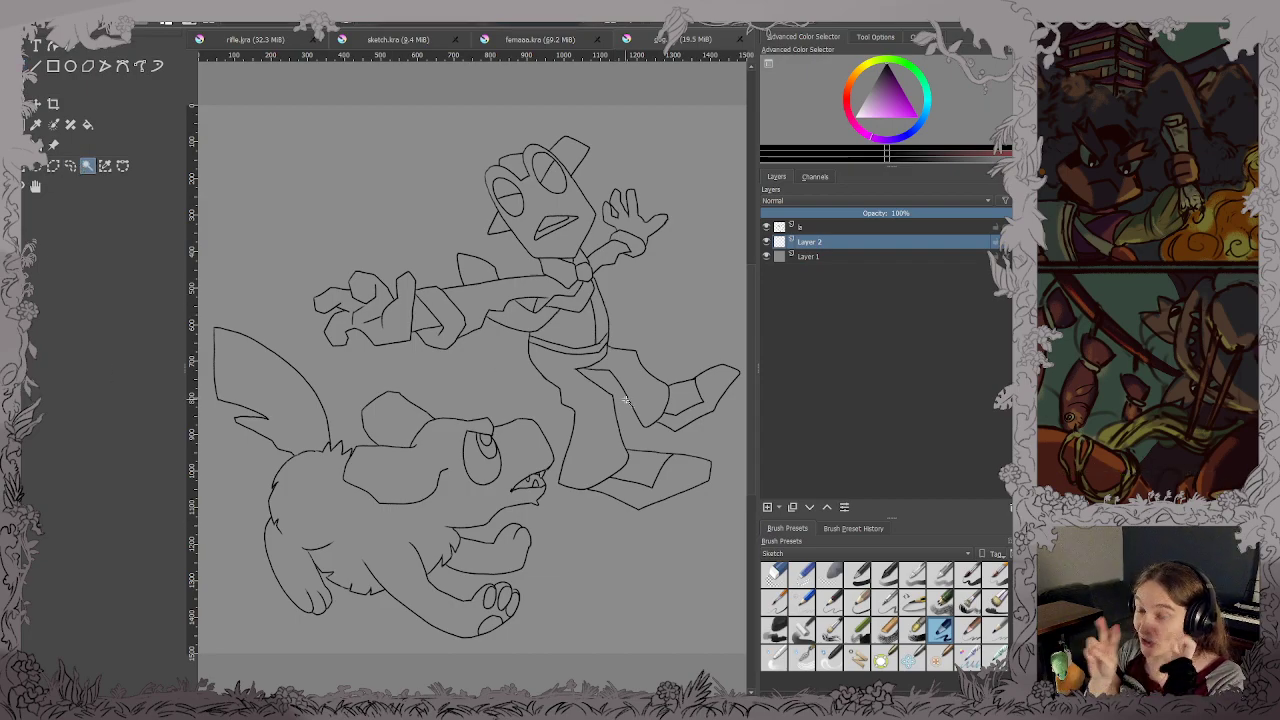
pyautogui.scroll(3, 500, 307)
pyautogui.scroll(-1, 497, 421)
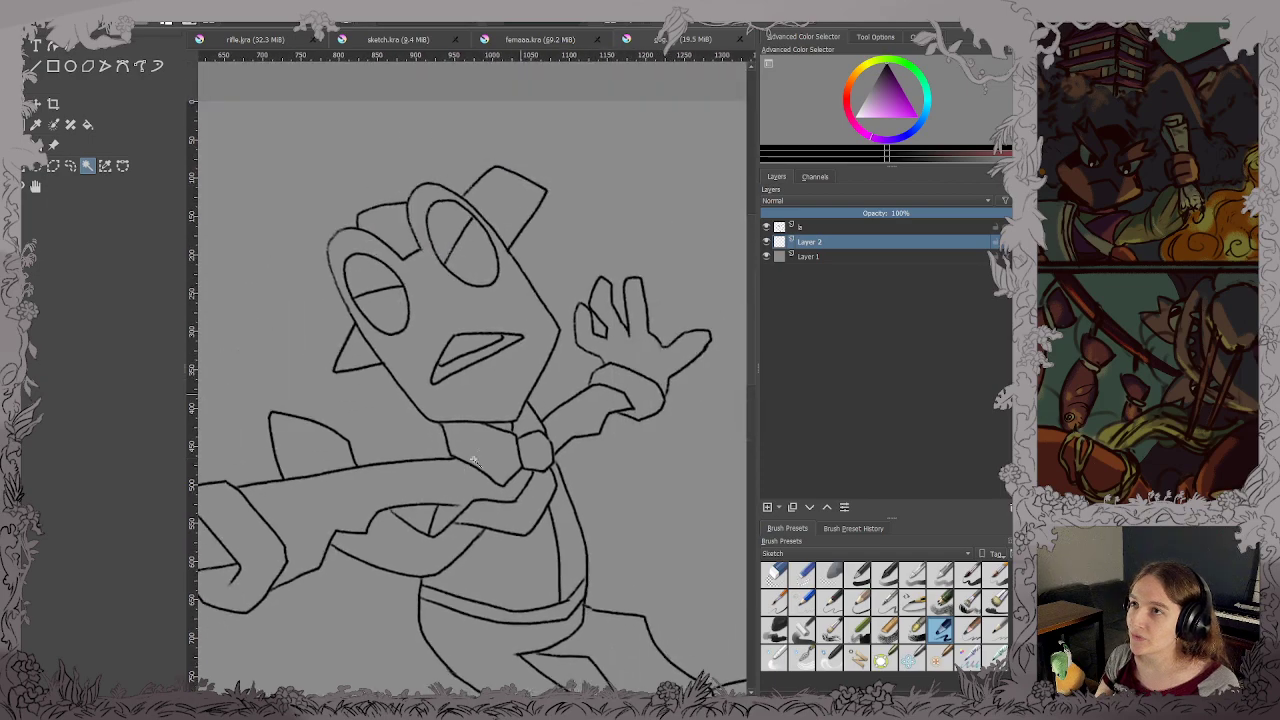
pyautogui.scroll(3, 425, 512)
pyautogui.scroll(-2, 591, 371)
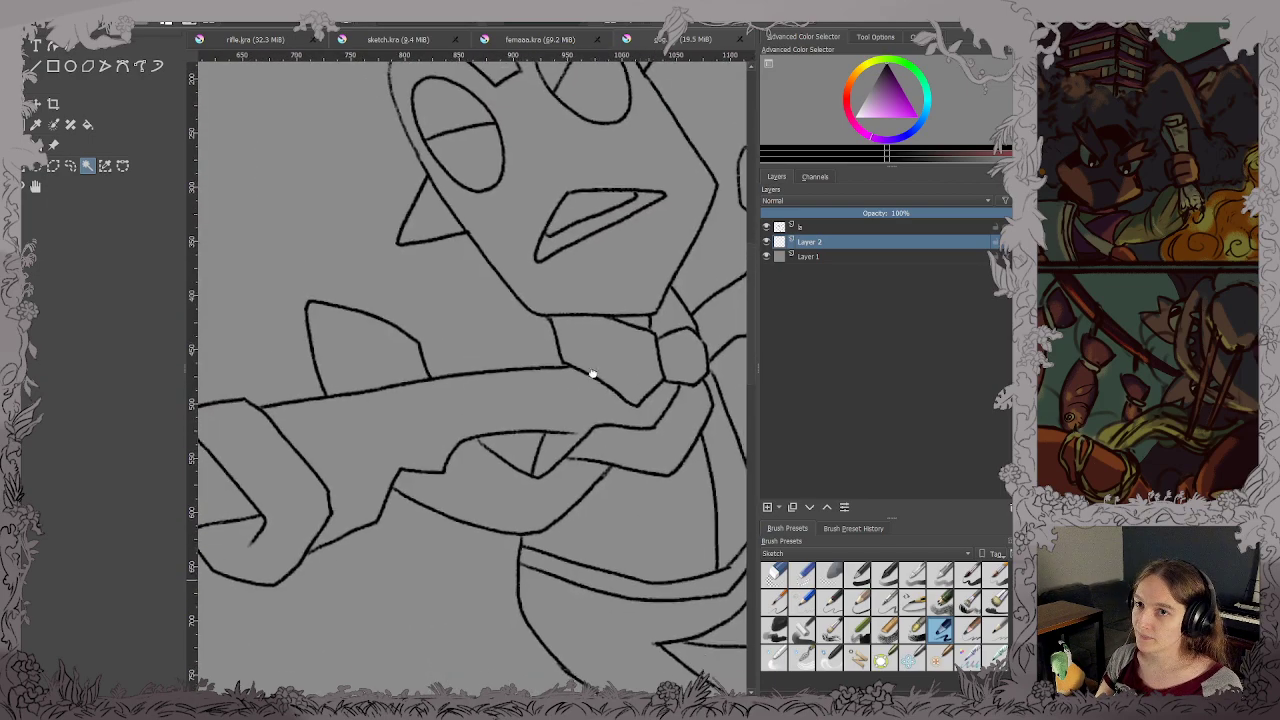
pyautogui.moveTo(620, 290); pyautogui.dragTo(583, 399)
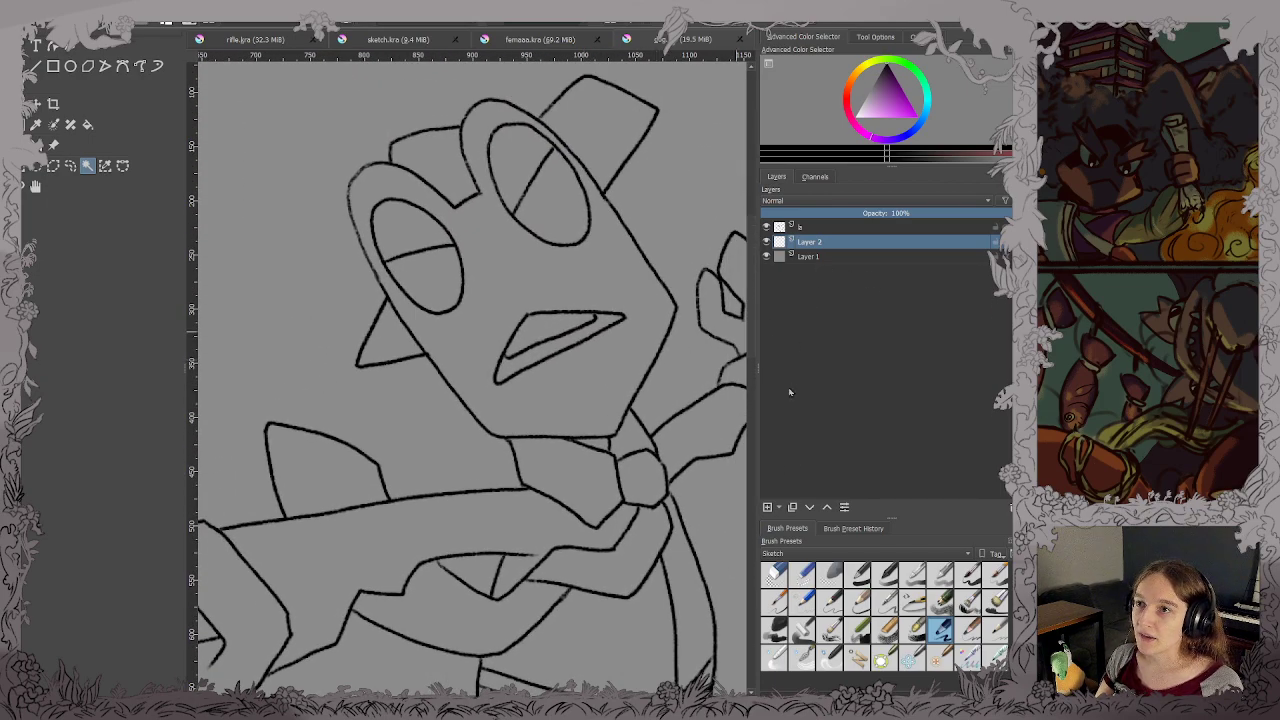
pyautogui.scroll(1, 613, 312)
pyautogui.press('b')
pyautogui.moveTo(603, 234); pyautogui.dragTo(610, 351)
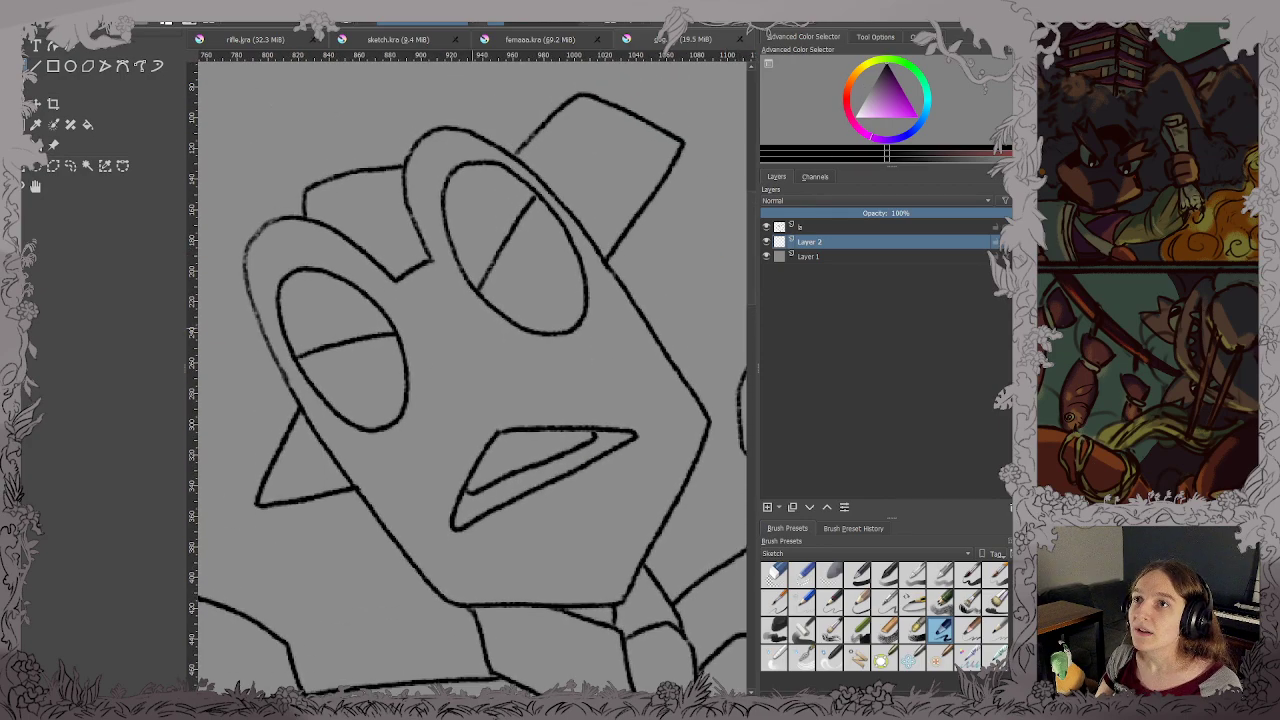
pyautogui.press('f')
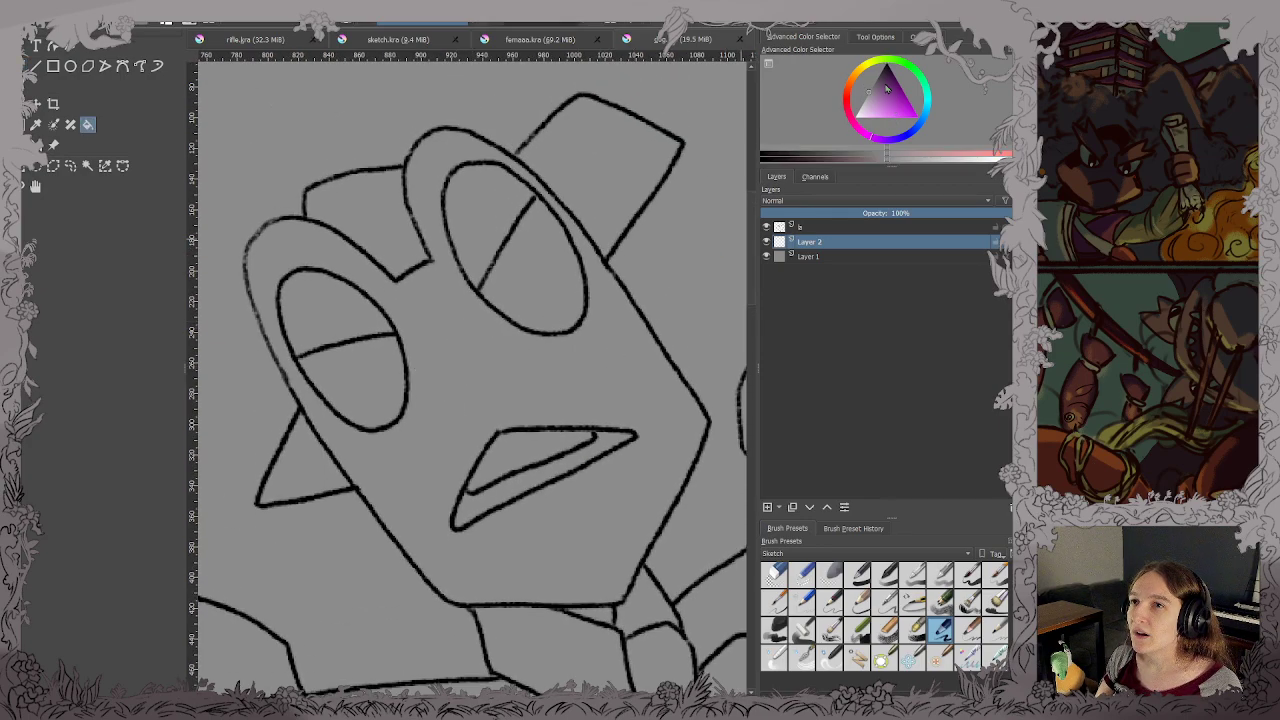
pyautogui.click(873, 75)
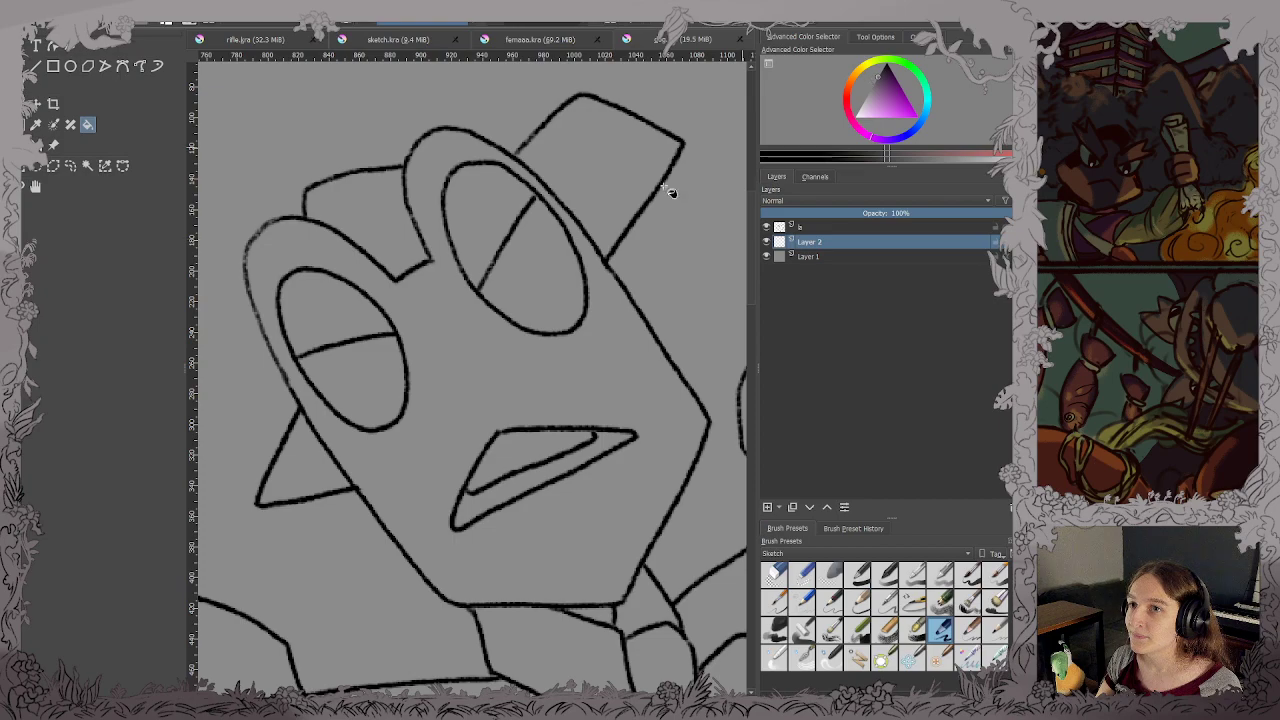
# Switch from the inking brush to a dark pen-style brush preset in the Sketch set.
pyautogui.scroll(1, 460, 232)
pyautogui.scroll(1, 591, 231)
pyautogui.scroll(-2, 457, 366)
pyautogui.scroll(2, 460, 372)
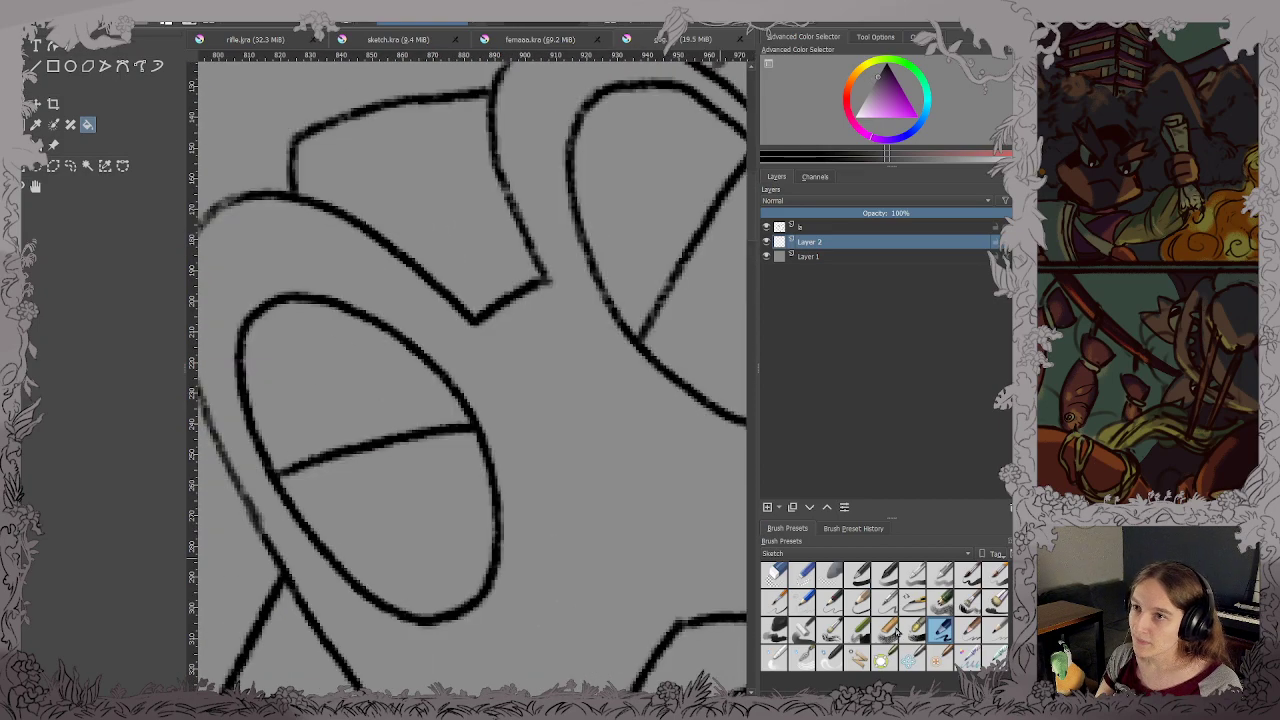
pyautogui.click(855, 572)
pyautogui.moveTo(289, 598)
pyautogui.mouseDown()
pyautogui.moveTo(417, 358)
pyautogui.moveTo(489, 357)
pyautogui.mouseUp()
pyautogui.scroll(1, 428, 378)
pyautogui.press('b')
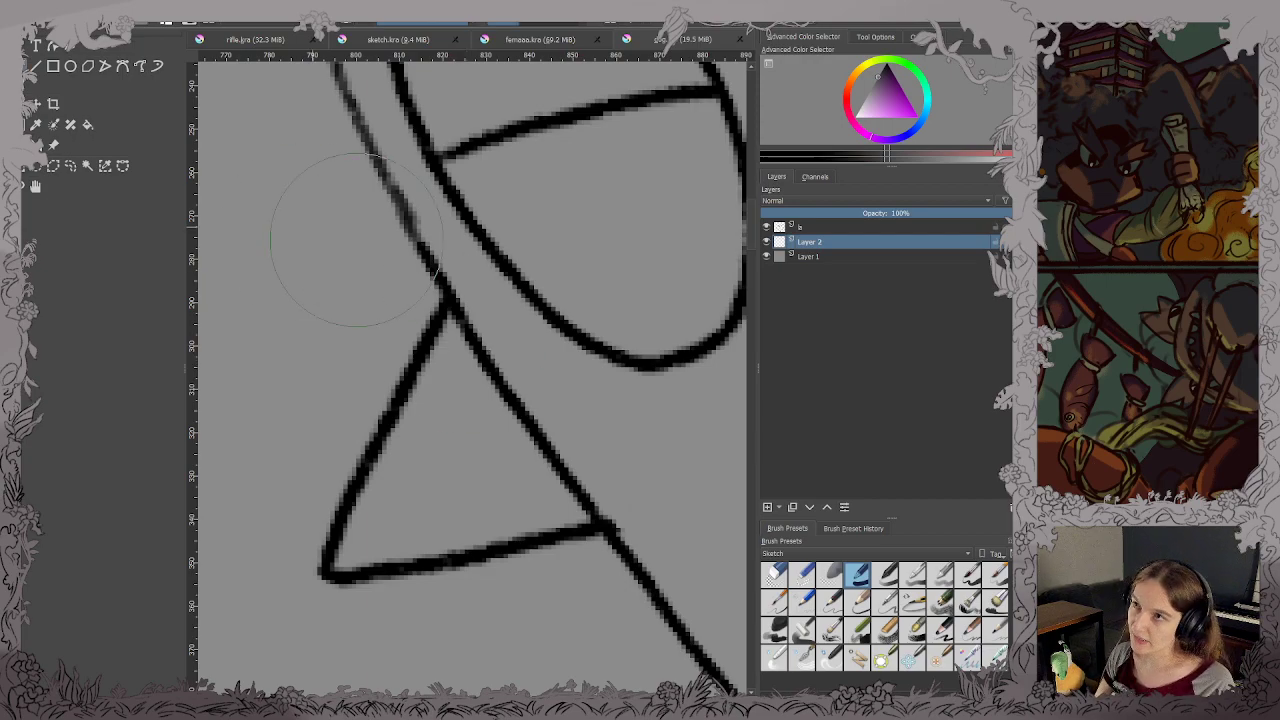
# Hide the grey background layer, Layer 1, and select the whole area outside the two characters.
pyautogui.click(767, 257)
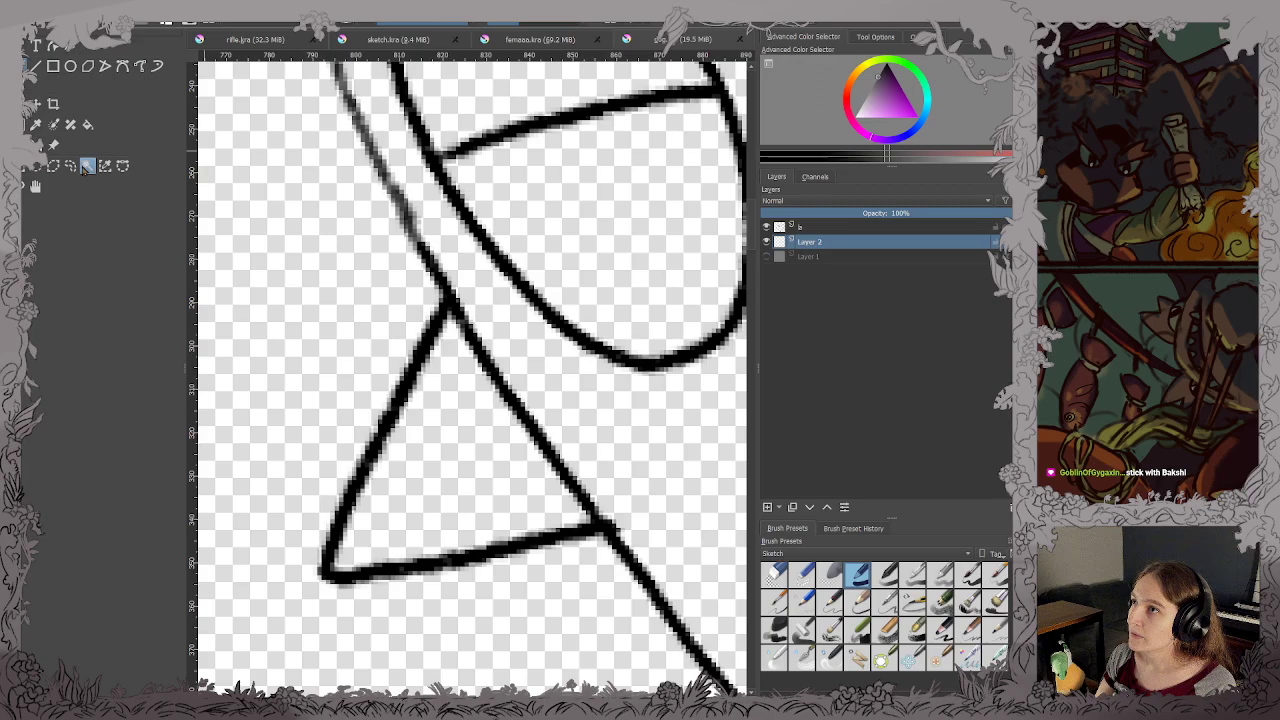
pyautogui.press('-')
pyautogui.press('-')
pyautogui.press('-')
pyautogui.moveTo(437, 398); pyautogui.dragTo(467, 382)
pyautogui.click(331, 361)
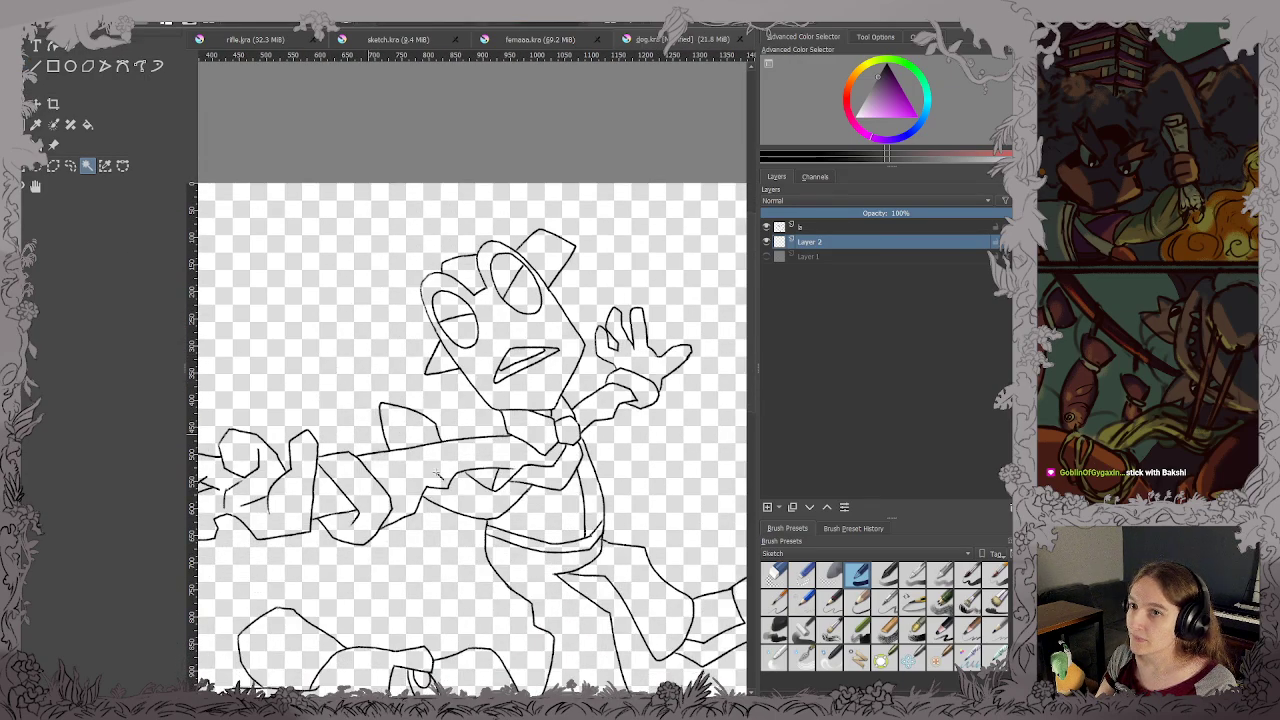
# Try filling the selected area outside the characters with dark grey on Layer 2, and undo the fill.
pyautogui.moveTo(439, 475); pyautogui.dragTo(492, 353)
pyautogui.scroll(-2, 497, 418)
pyautogui.press('f')
pyautogui.click(494, 432)
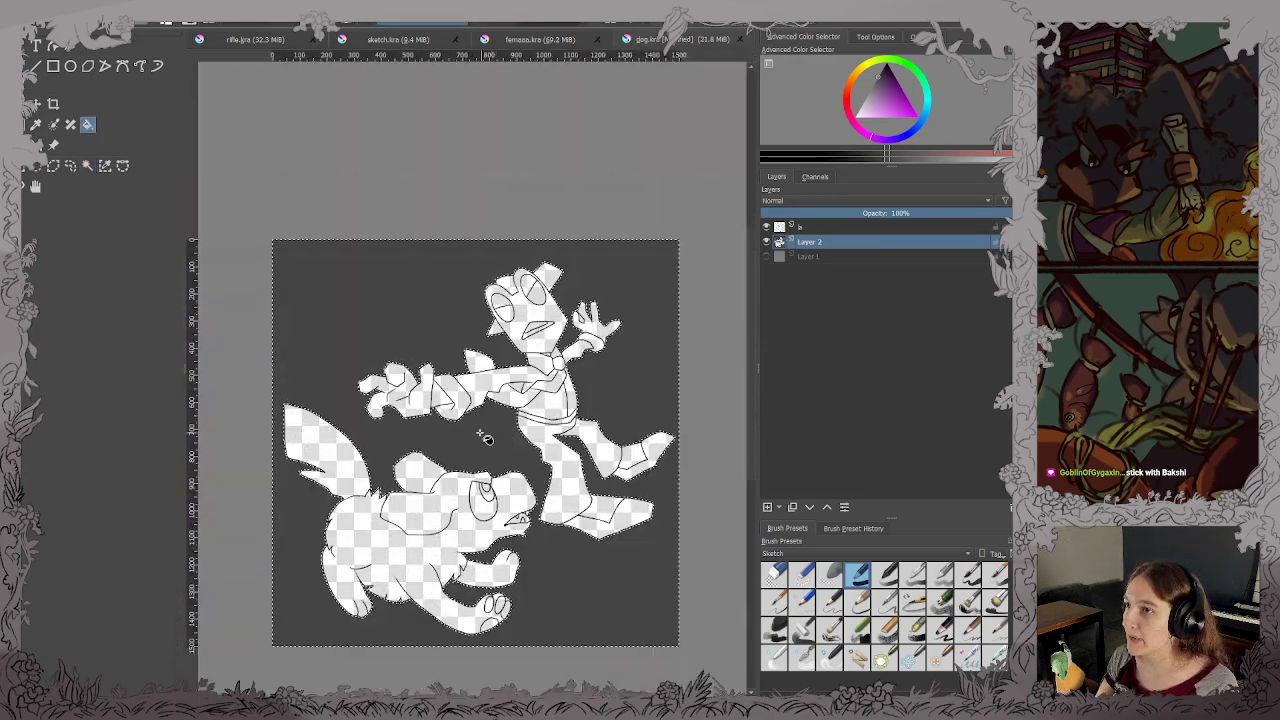
pyautogui.scroll(1, 480, 433)
pyautogui.hotkey('ctrl', 'z')
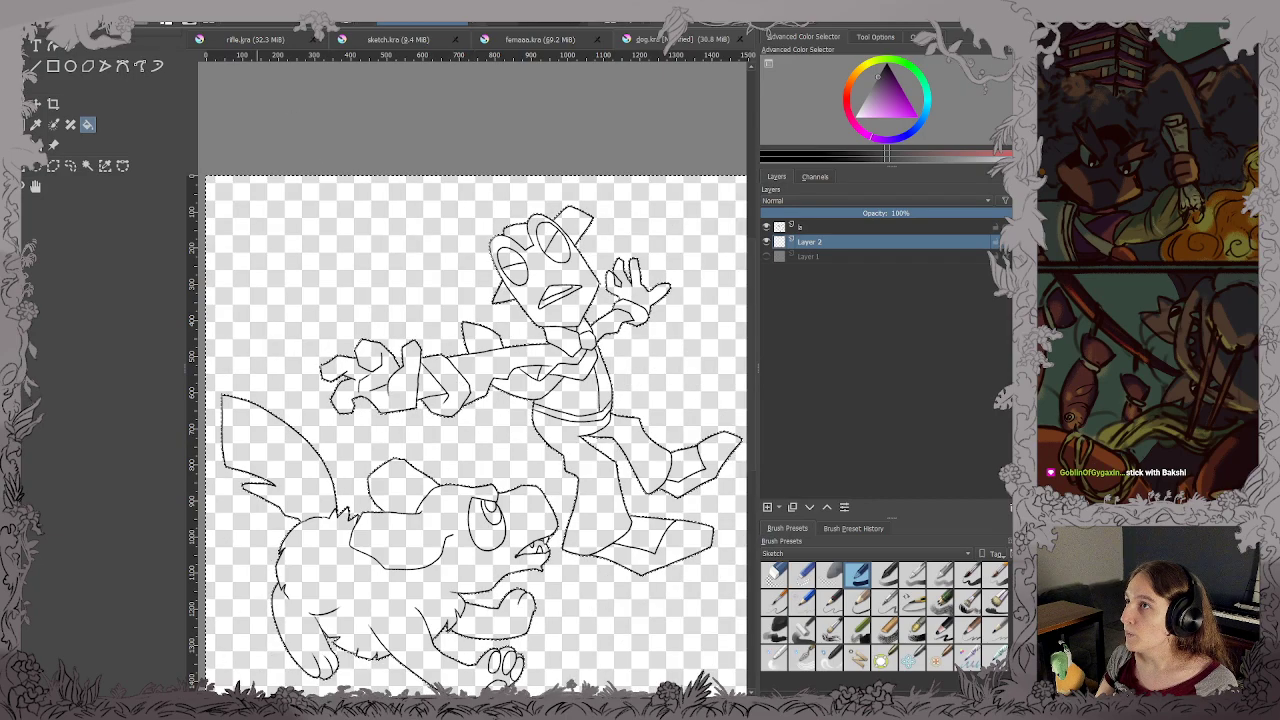
pyautogui.click(318, 207)
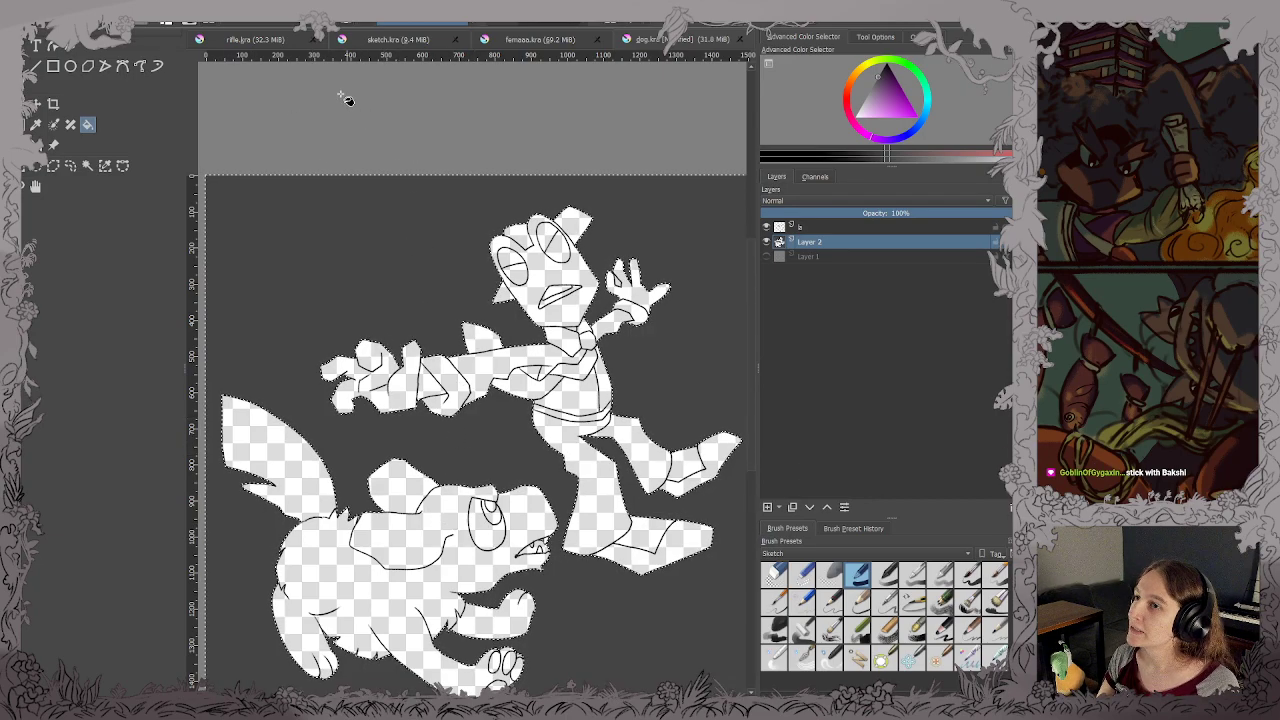
pyautogui.hotkey('ctrl', 'z')
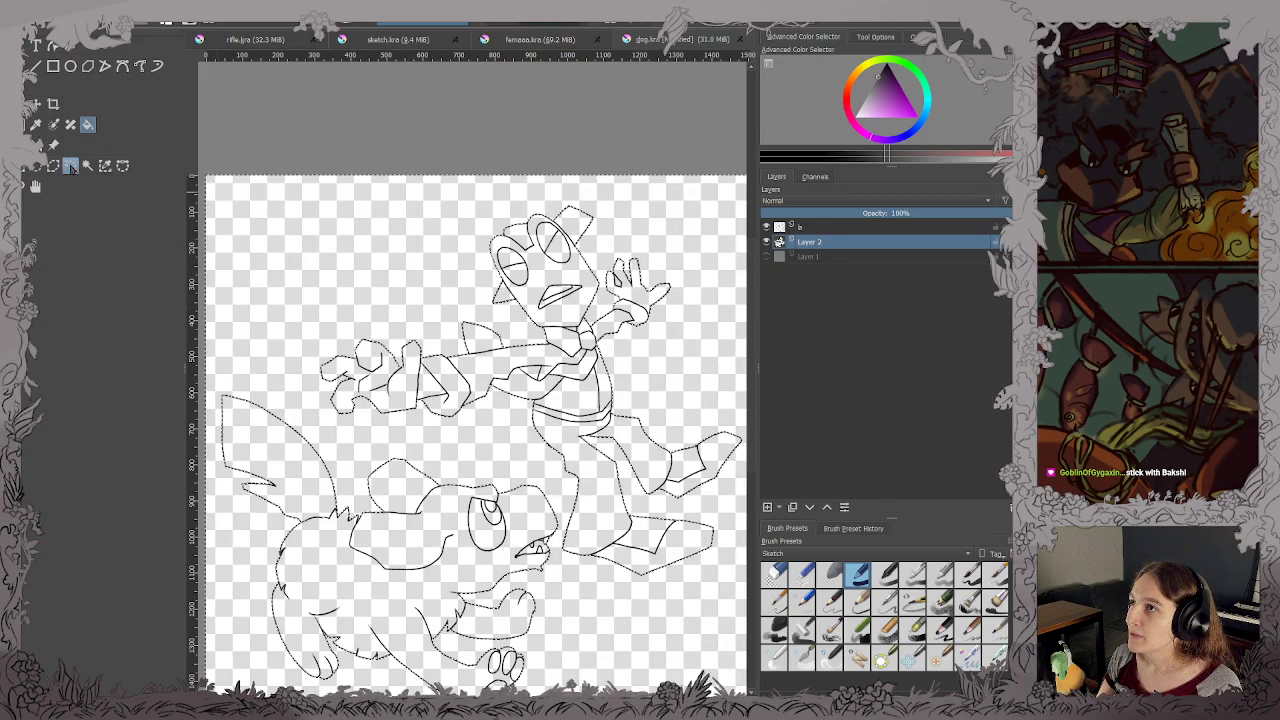
# Add the enclosed gap between the fingers of the raised hand to the selection and fill the surroundings with dark grey.
pyautogui.click(87, 166)
pyautogui.scroll(5, 677, 278)
pyautogui.scroll(3, 497, 320)
pyautogui.moveTo(380, 285); pyautogui.dragTo(805, 379)
pyautogui.press('f')
pyautogui.click(441, 393)
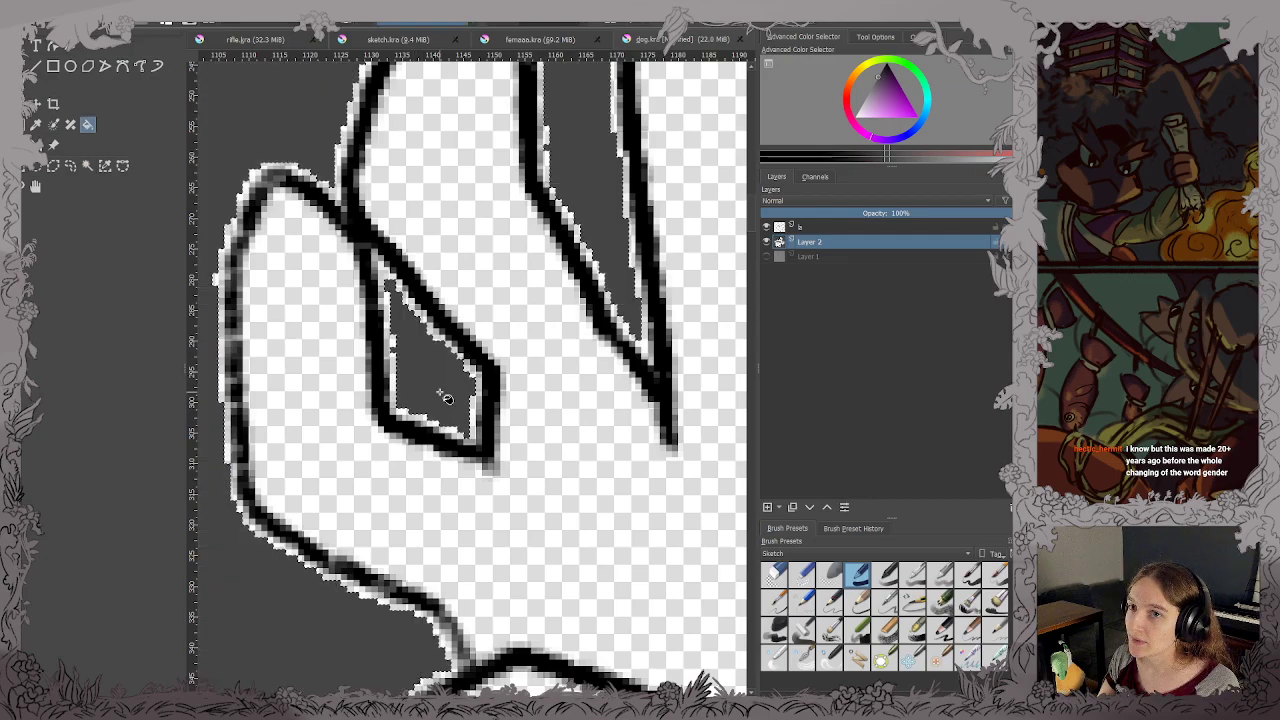
pyautogui.scroll(-5, 443, 396)
pyautogui.moveTo(449, 414); pyautogui.dragTo(591, 274)
pyautogui.scroll(-3, 530, 379)
pyautogui.moveTo(528, 418); pyautogui.dragTo(600, 299)
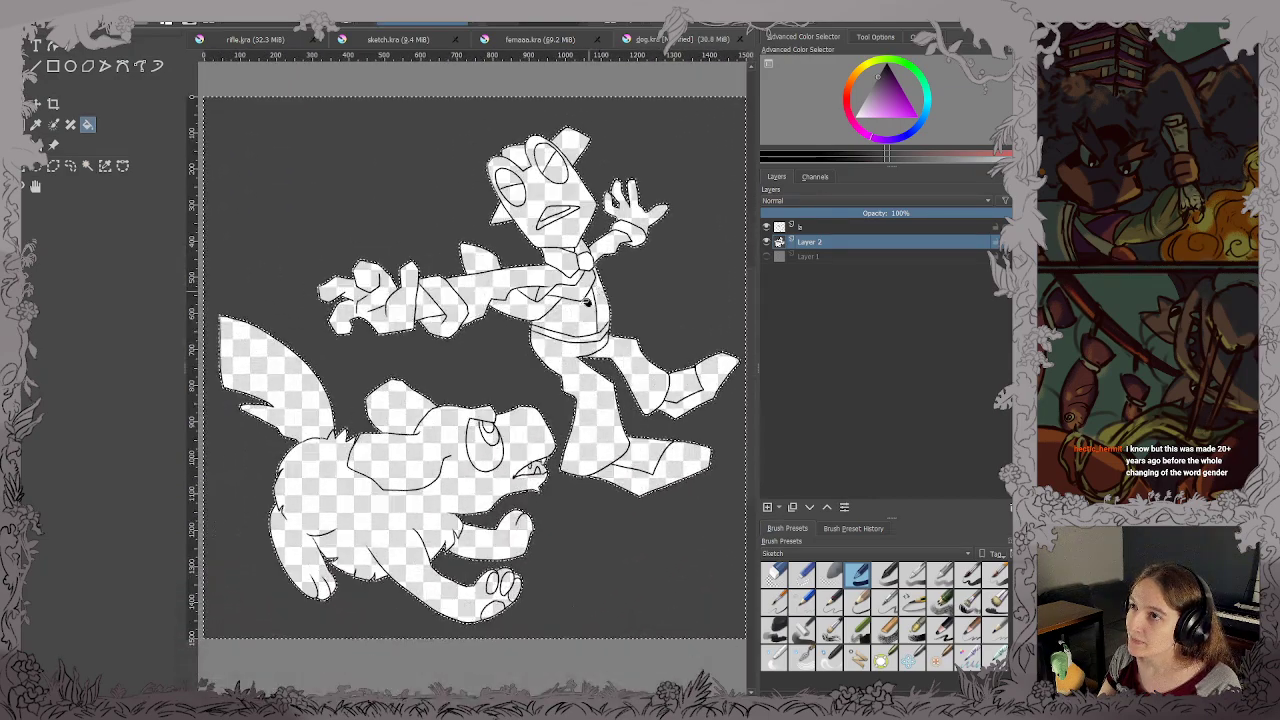
# Add the small triangular gap beneath the outstretched arm to the selection and fill it with dark grey.
pyautogui.press('w')
pyautogui.scroll(4, 452, 261)
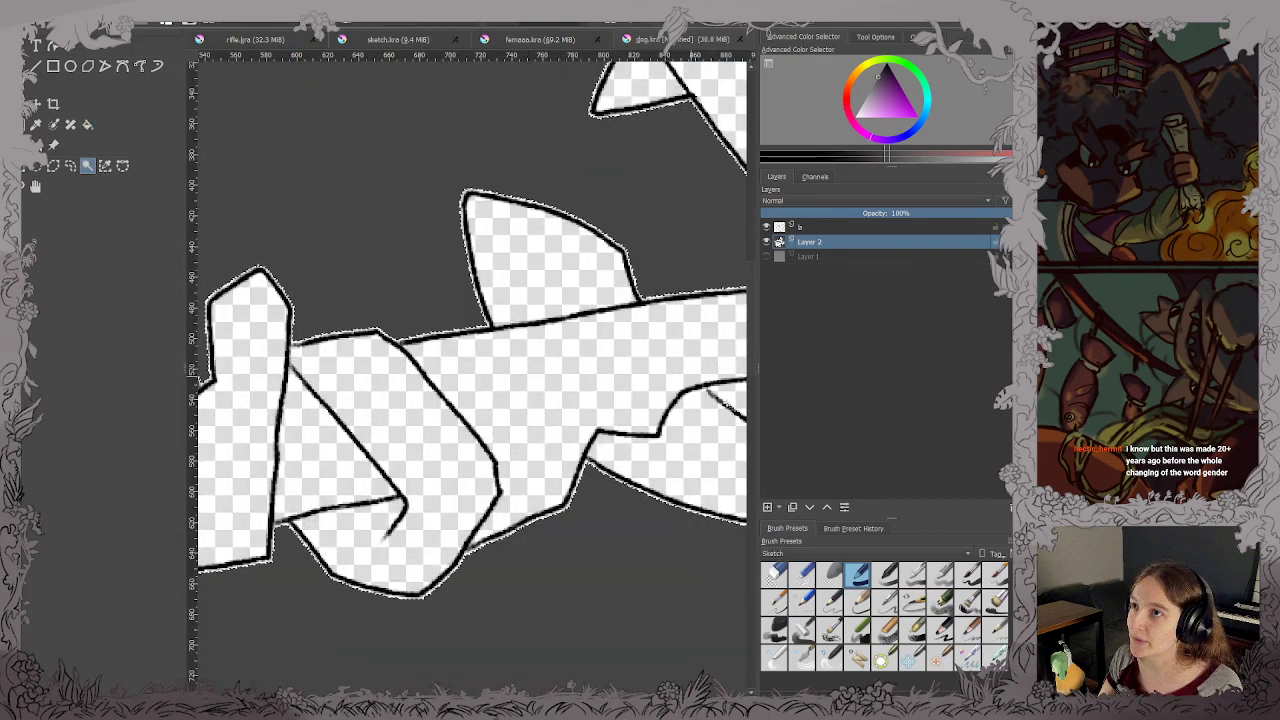
pyautogui.moveTo(742, 378); pyautogui.dragTo(490, 389)
pyautogui.scroll(1, 502, 390)
pyautogui.press('f')
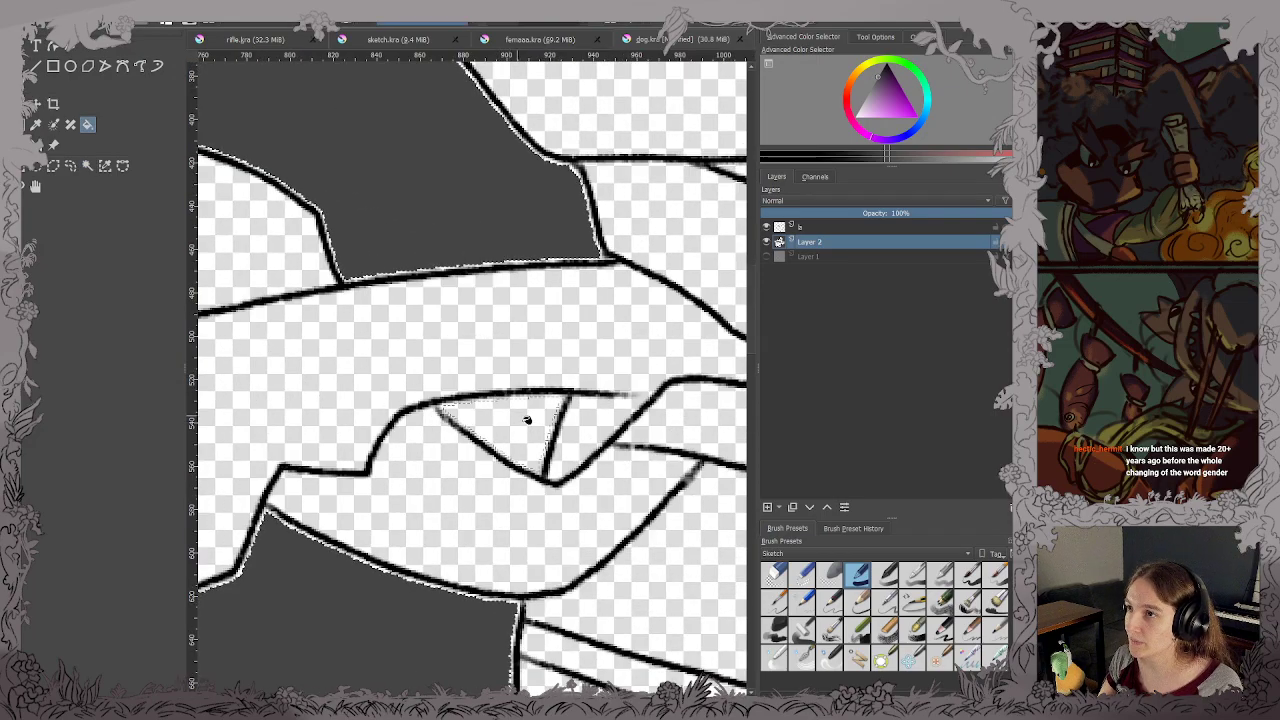
pyautogui.click(515, 425)
pyautogui.scroll(-8, 515, 425)
pyautogui.scroll(3, 450, 490)
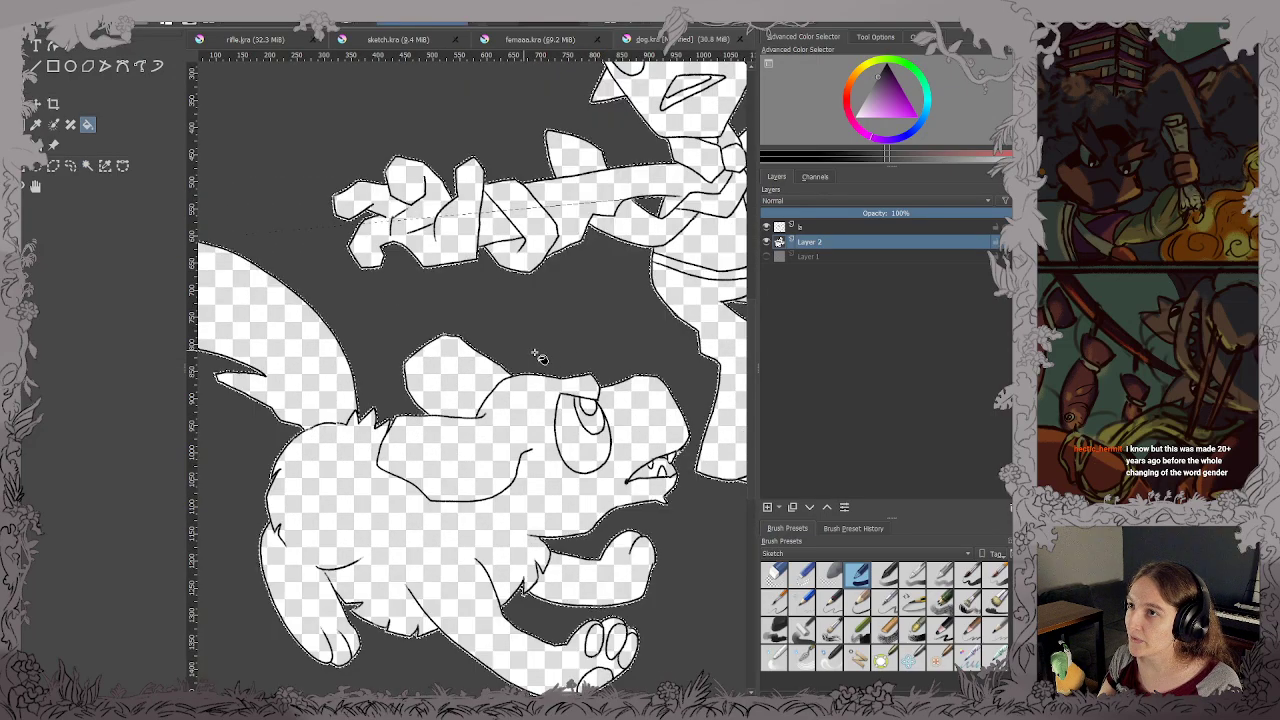
pyautogui.scroll(-1, 566, 346)
pyautogui.moveTo(566, 346); pyautogui.dragTo(527, 408)
# Check both silhouettes in a mirrored view and return to the normal orientation.
pyautogui.press('m')
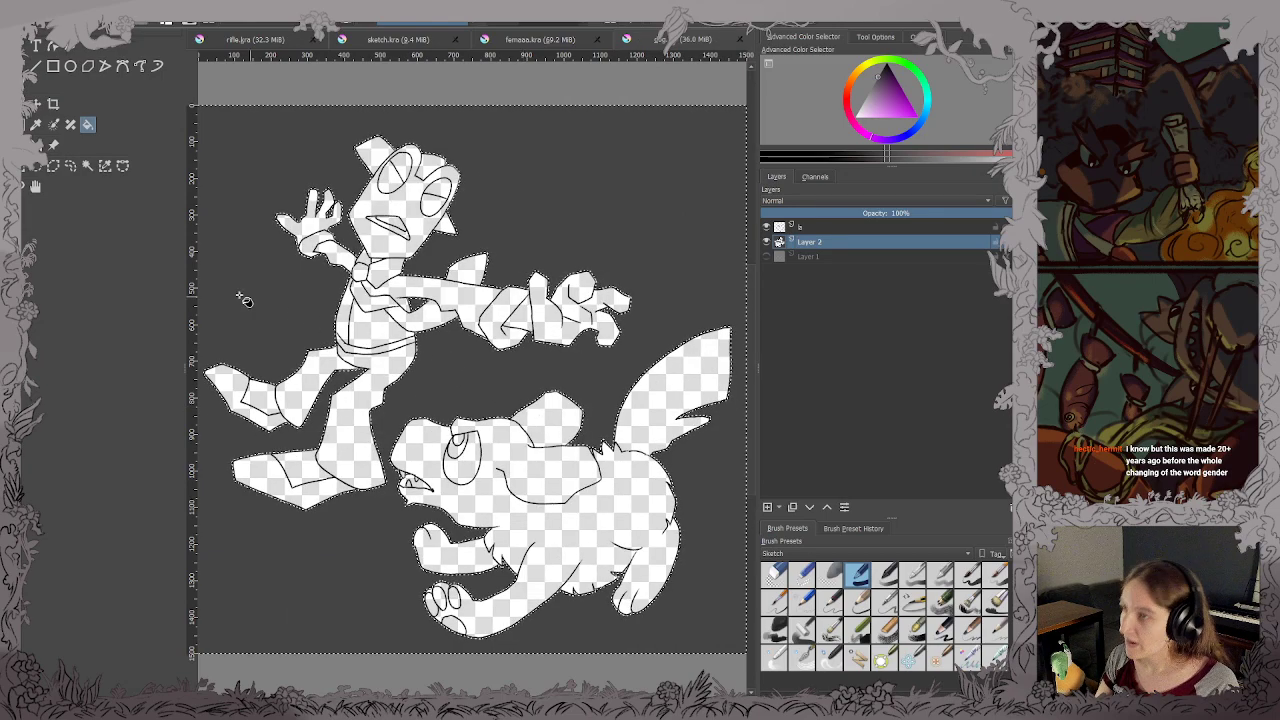
pyautogui.press('m')
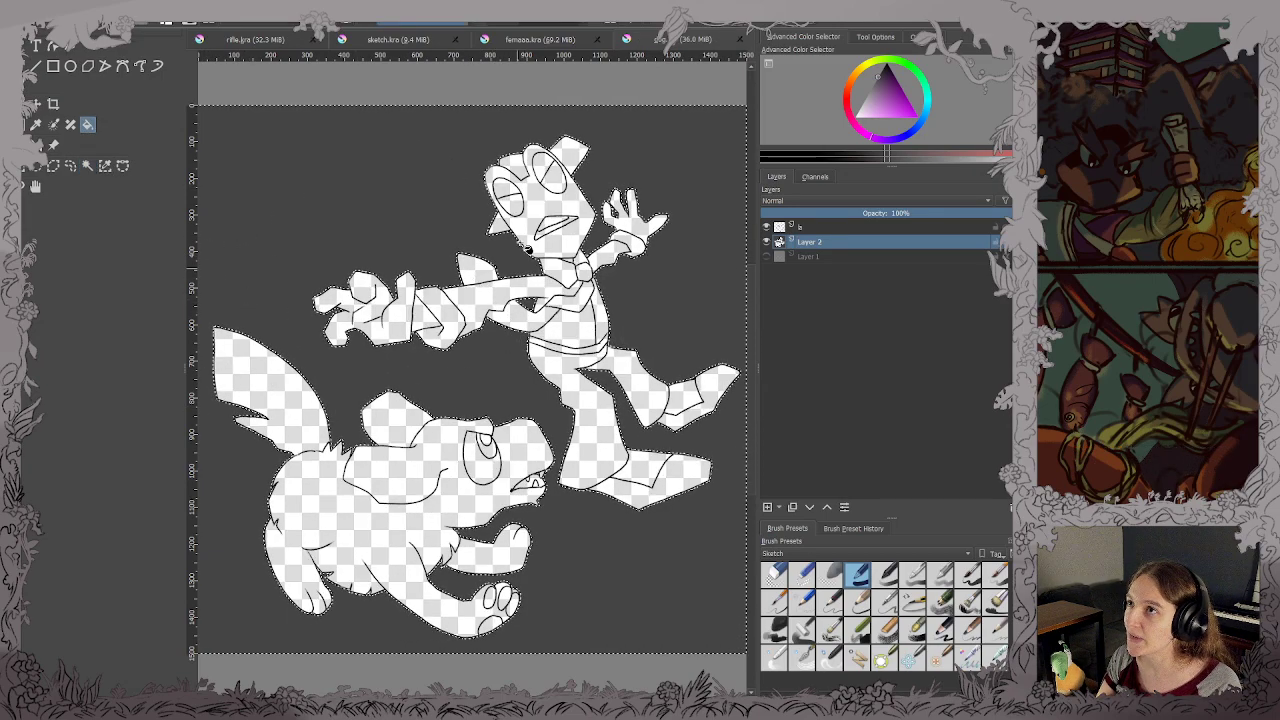
pyautogui.scroll(6, 507, 312)
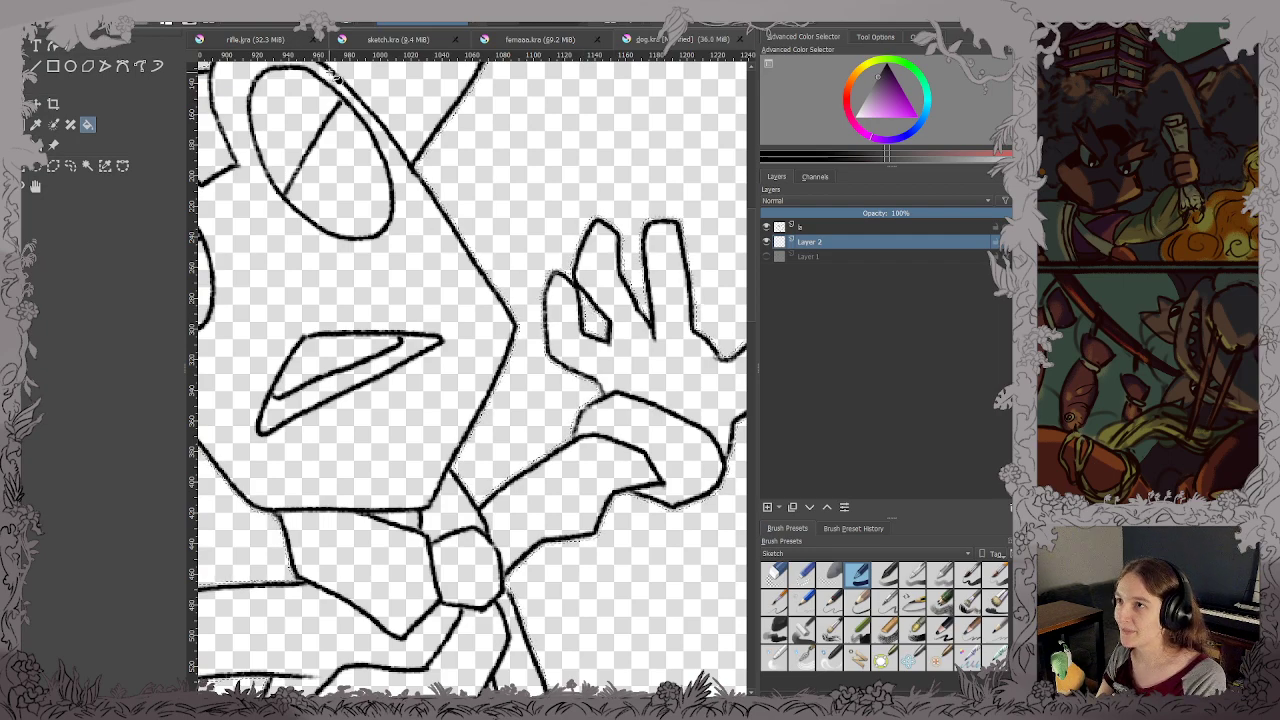
pyautogui.scroll(-5, 536, 280)
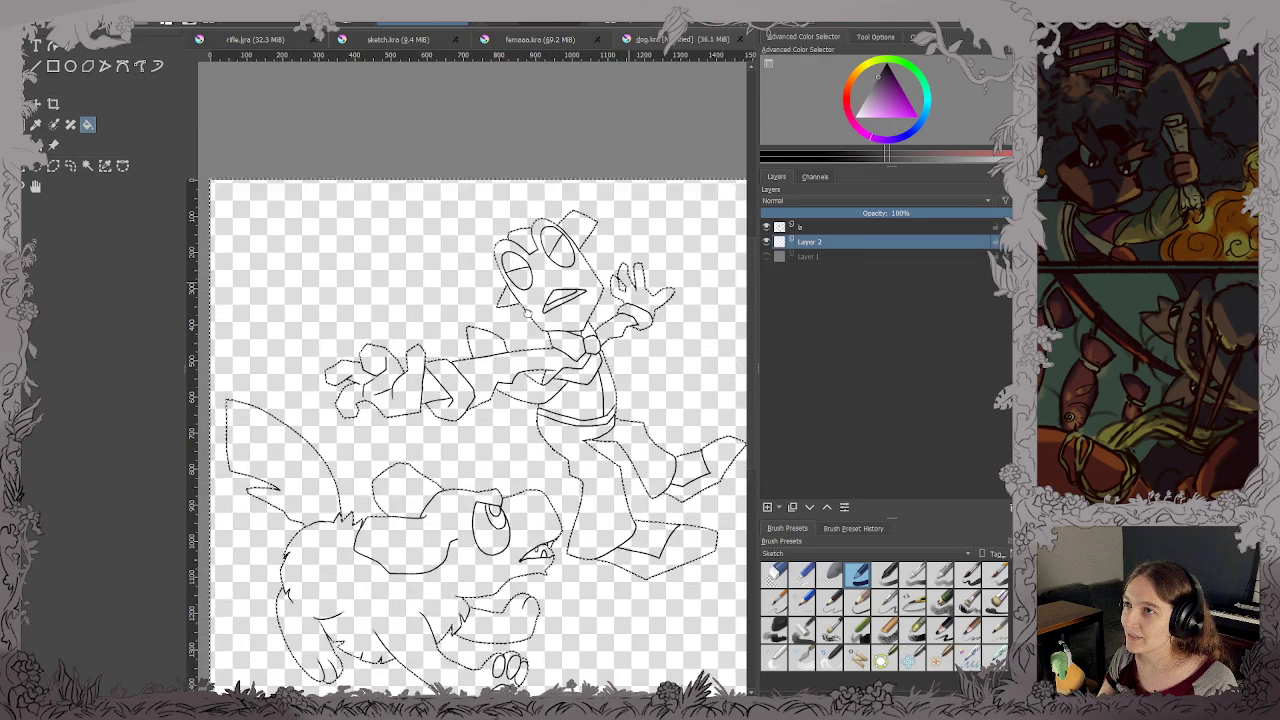
# Try filling the surroundings with dark grey in wrap-around mode, and undo the fill.
pyautogui.moveTo(536, 320); pyautogui.dragTo(551, 311)
pyautogui.press('w')
pyautogui.click(532, 298)
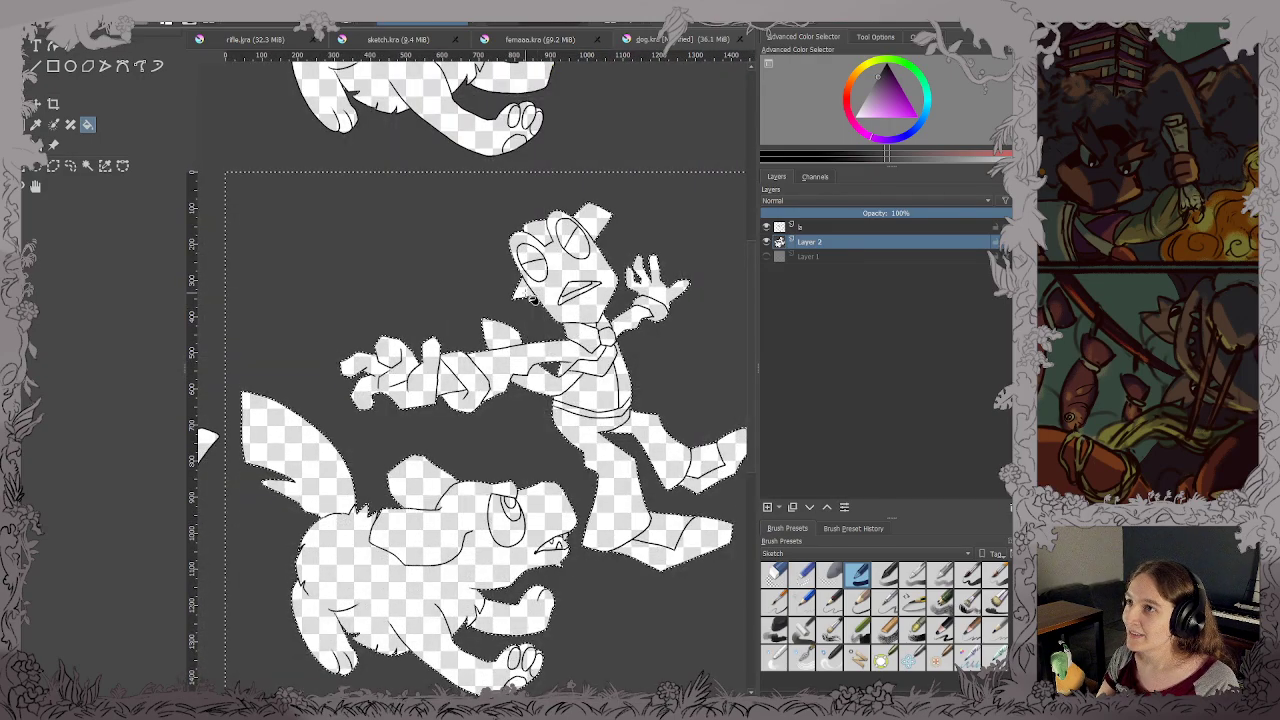
pyautogui.hotkey('ctrl', 'z')
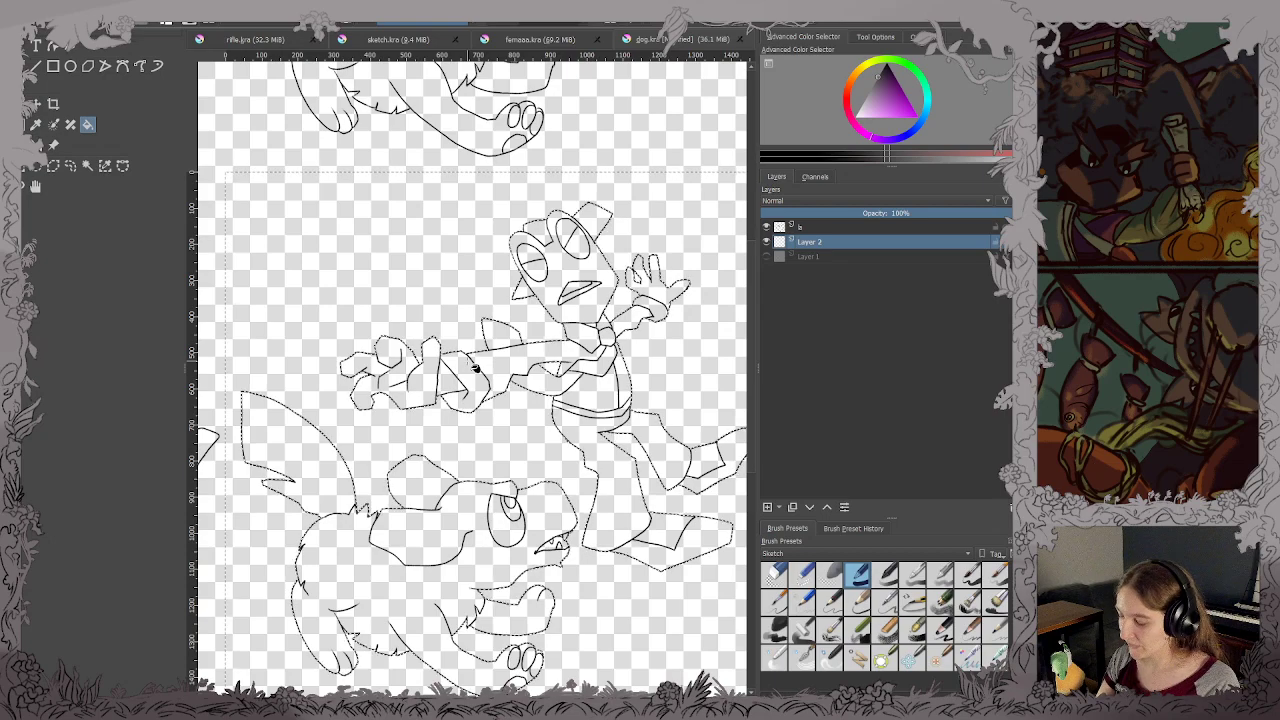
pyautogui.press('w')
# Show Layer 1 again and fill the inverted selection, covering both characters, with dark grey on Layer 2.
pyautogui.scroll(5, 428, 362)
pyautogui.scroll(3, 405, 386)
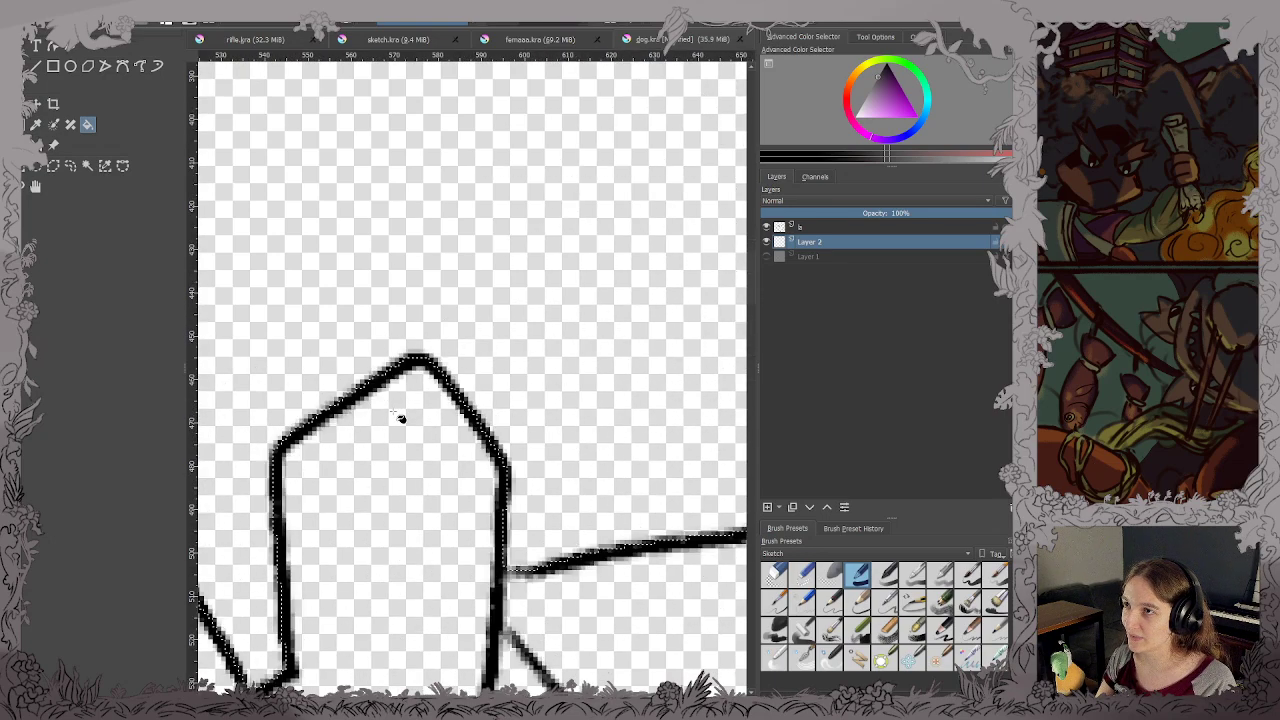
pyautogui.moveTo(314, 419); pyautogui.dragTo(676, 261)
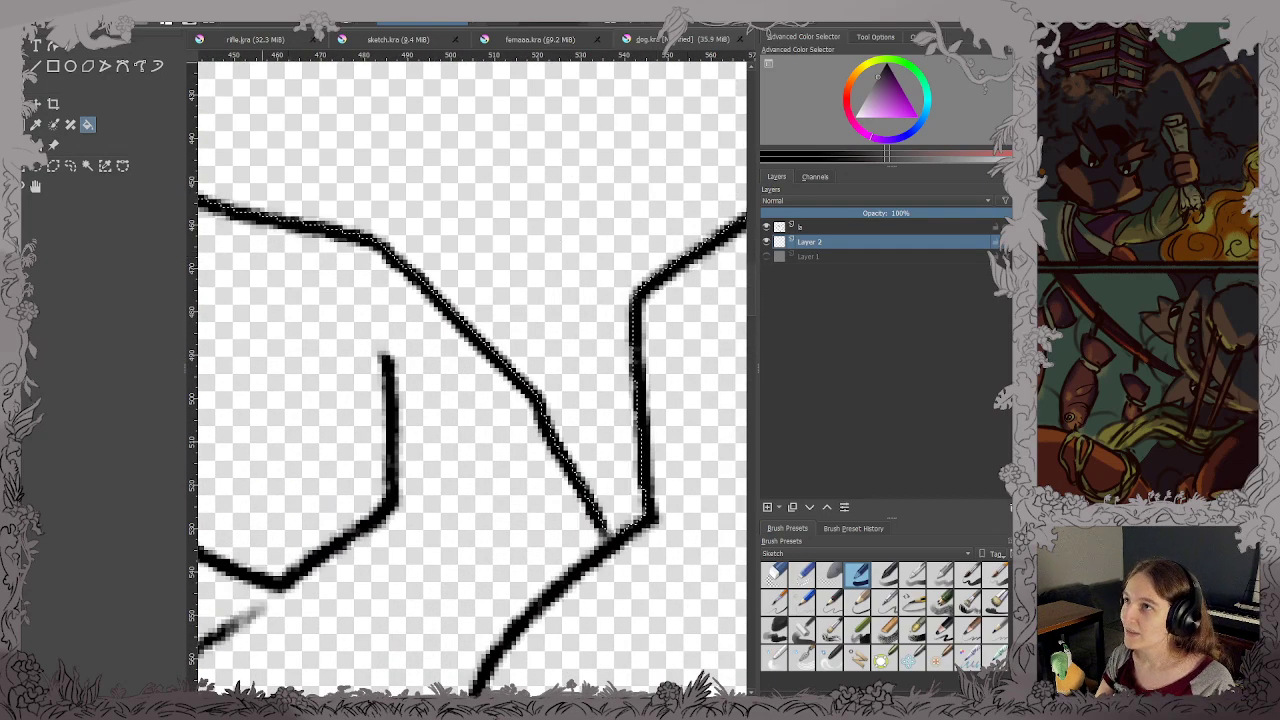
pyautogui.click(767, 257)
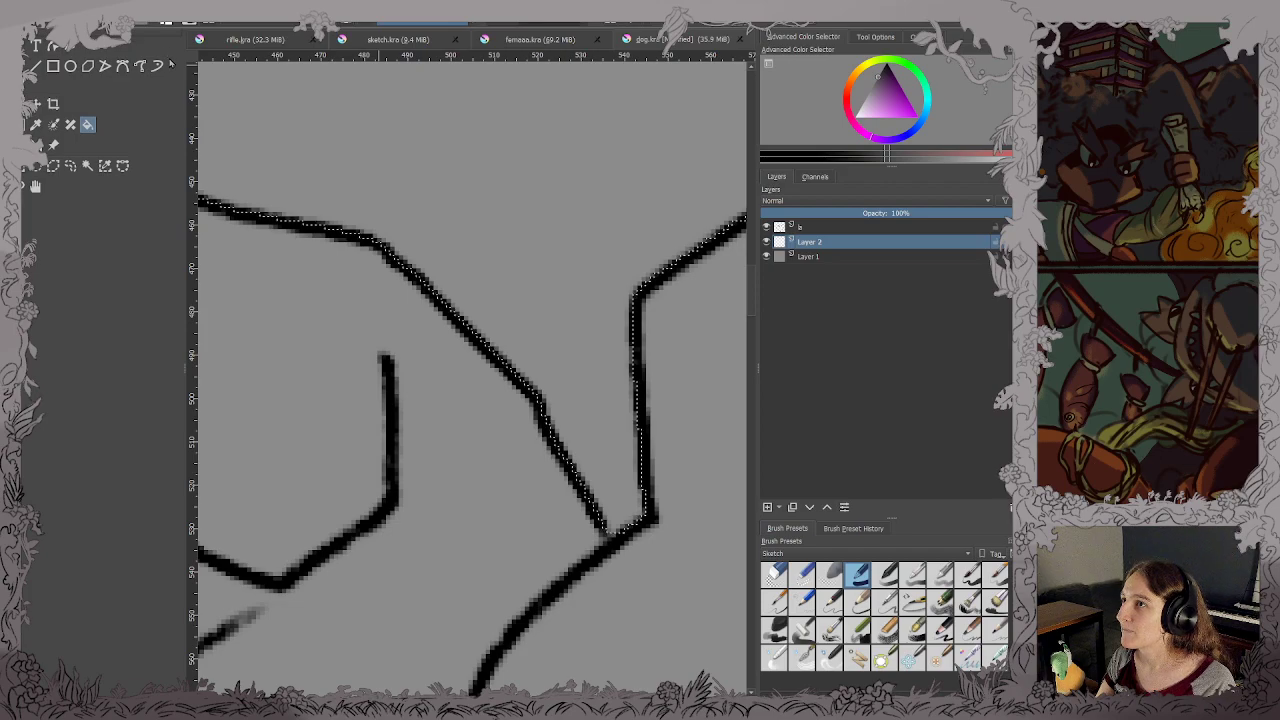
pyautogui.click(565, 360)
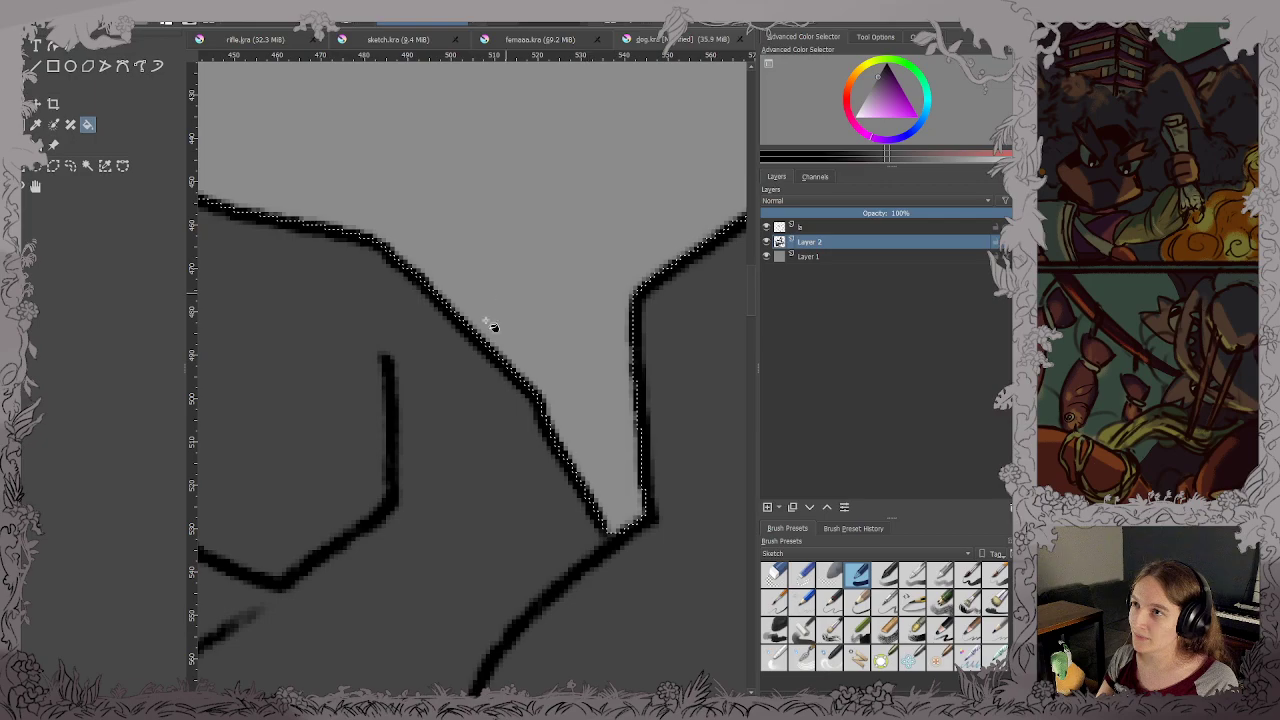
pyautogui.scroll(-6, 488, 325)
pyautogui.moveTo(587, 365); pyautogui.dragTo(458, 291)
pyautogui.scroll(-1, 458, 291)
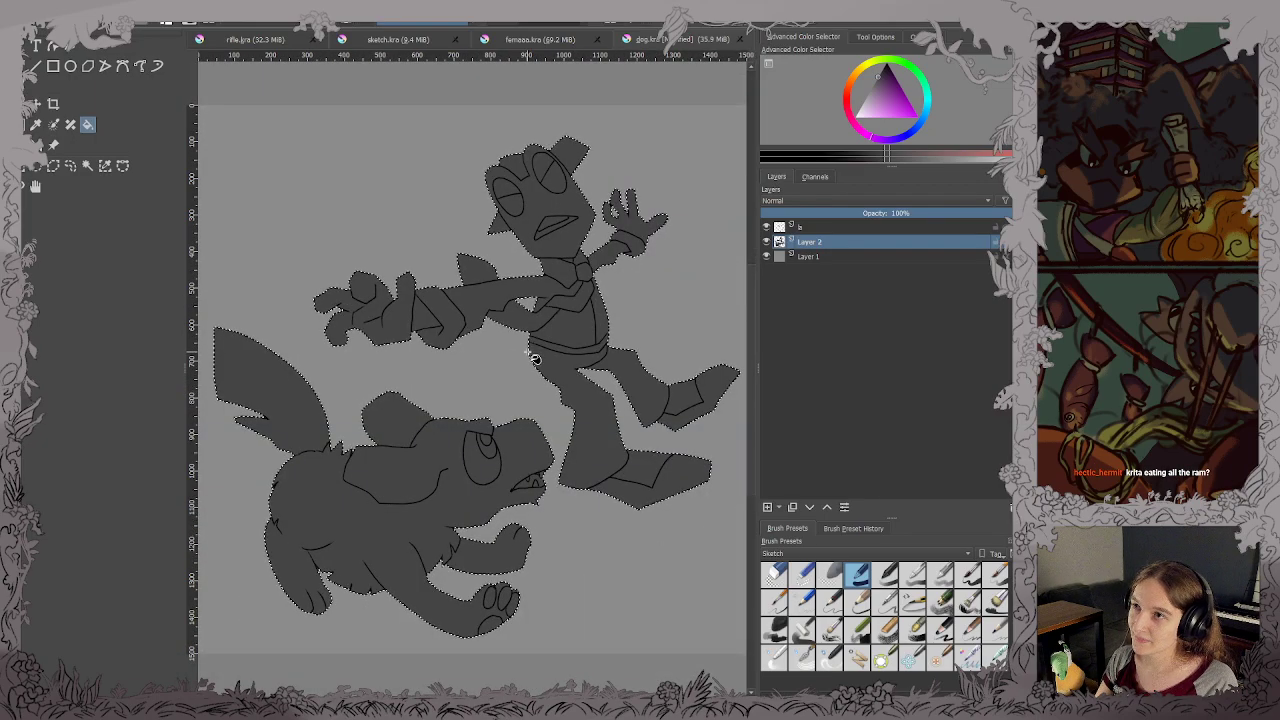
# Paint white rim light along the edges of the outstretched hand's fingers and the top of its cuff on Layer 2, and save the drawing.
pyautogui.press('b')
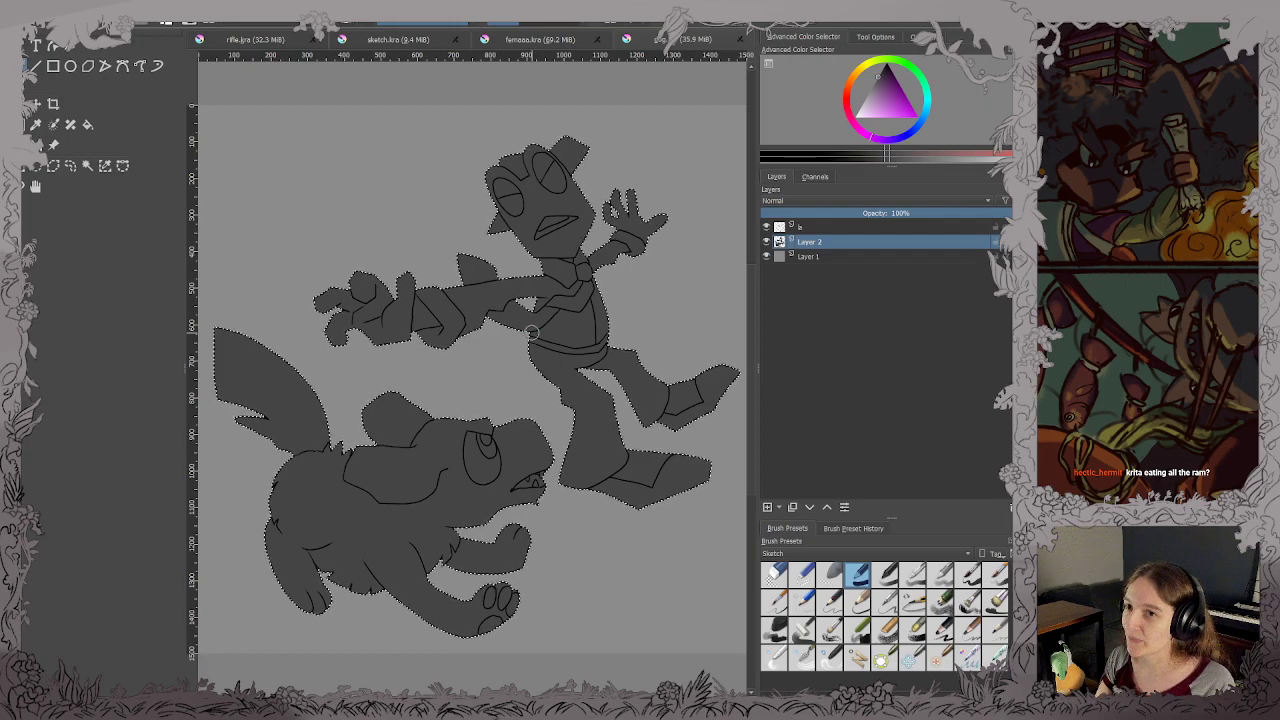
pyautogui.press('x')
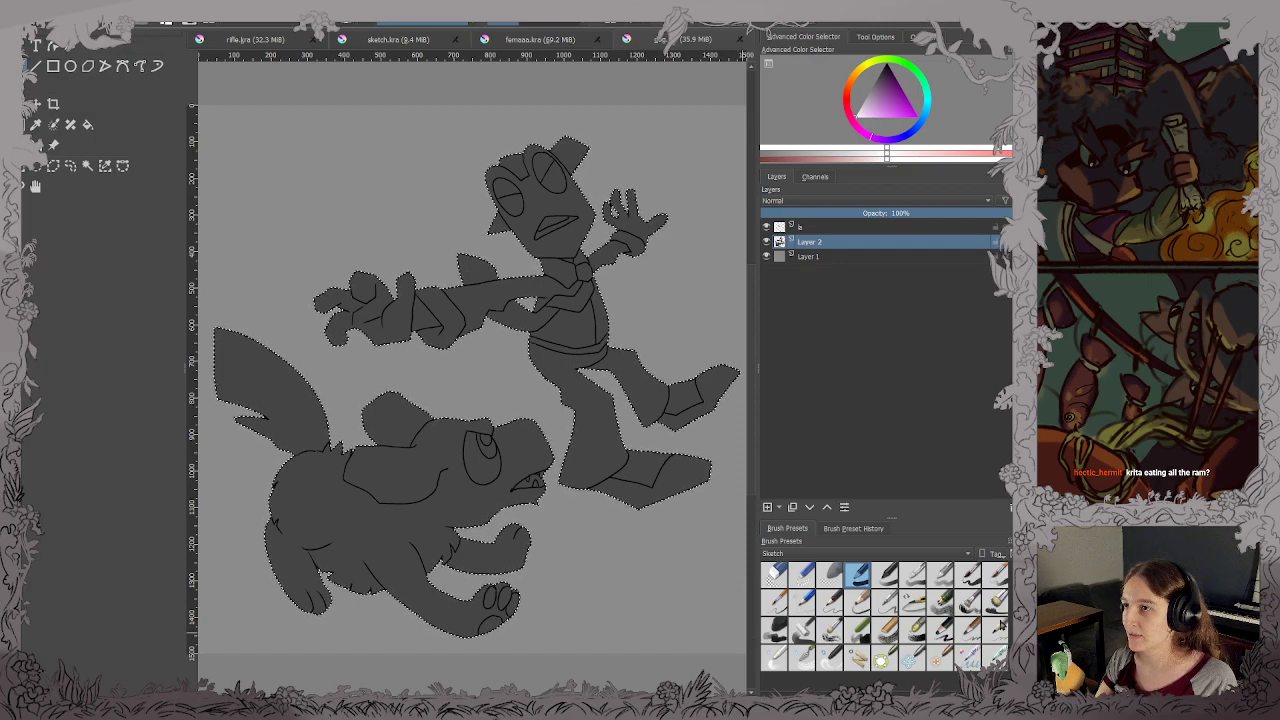
pyautogui.click(940, 629)
pyautogui.moveTo(524, 282)
pyautogui.mouseDown()
pyautogui.moveTo(431, 337)
pyautogui.moveTo(666, 426)
pyautogui.moveTo(510, 430)
pyautogui.mouseUp()
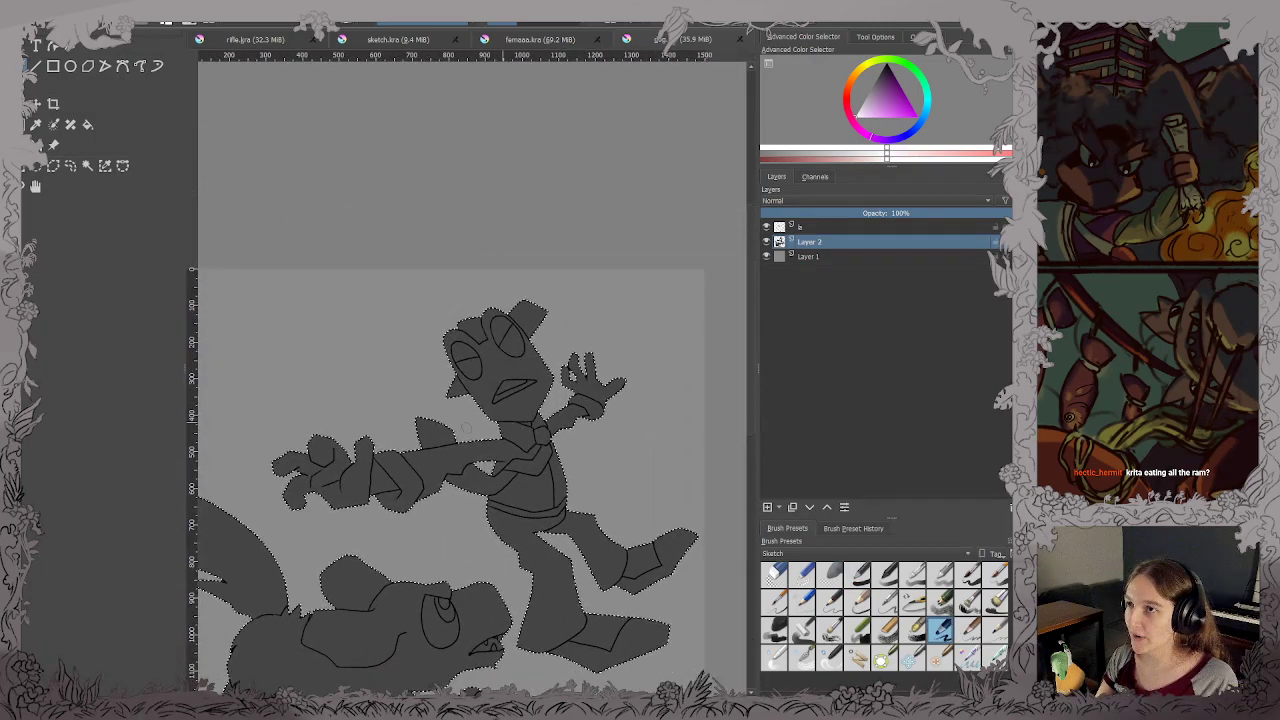
pyautogui.scroll(3, 405, 448)
pyautogui.moveTo(360, 457); pyautogui.dragTo(580, 428)
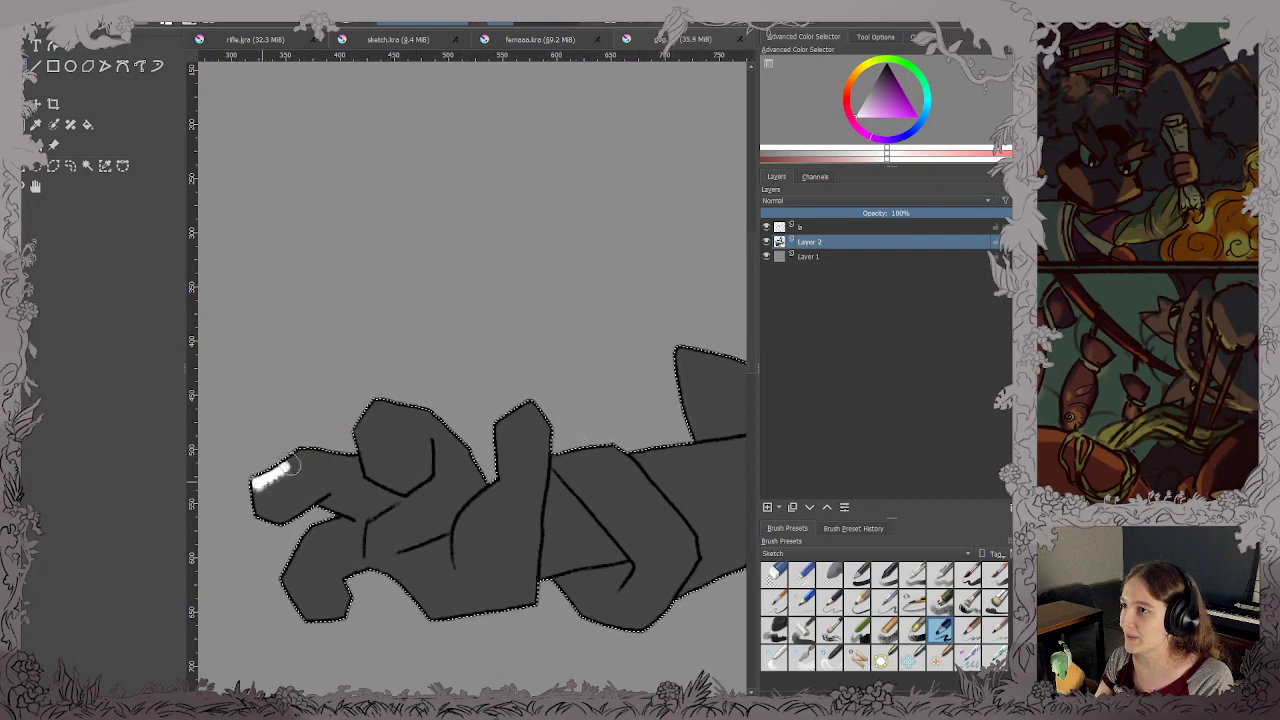
pyautogui.moveTo(318, 452); pyautogui.dragTo(355, 455)
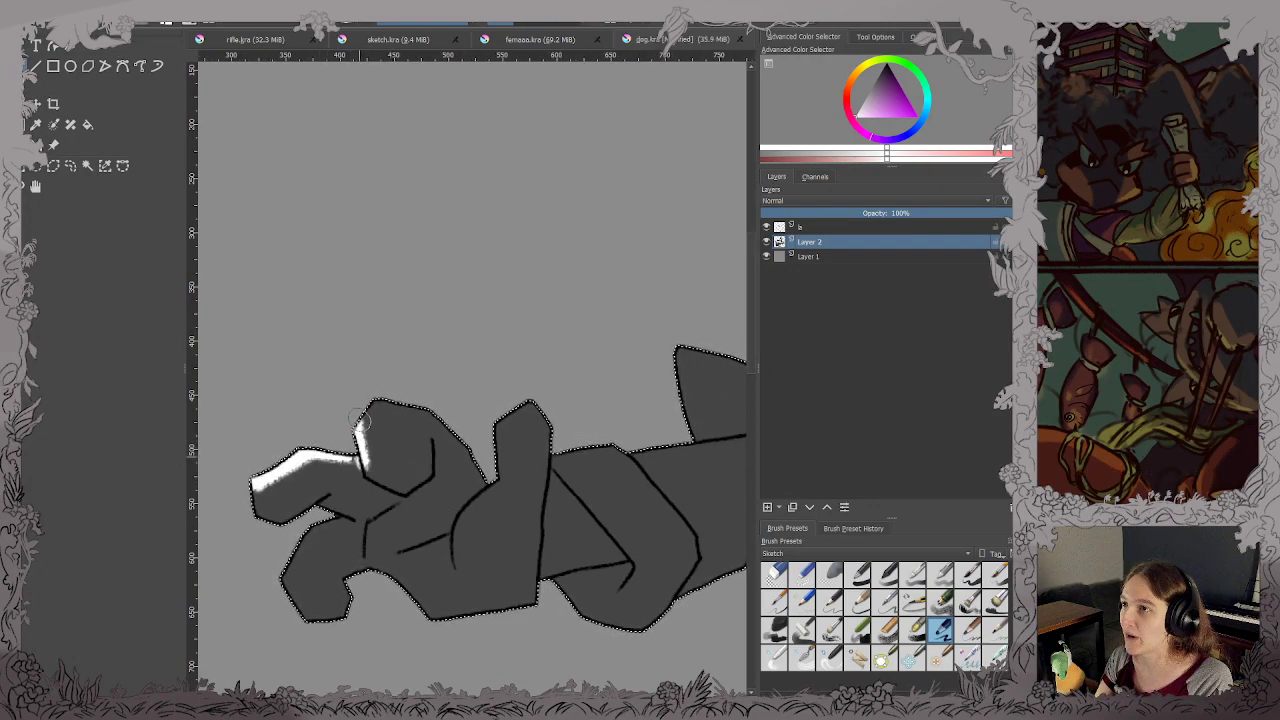
pyautogui.moveTo(372, 408); pyautogui.dragTo(440, 420)
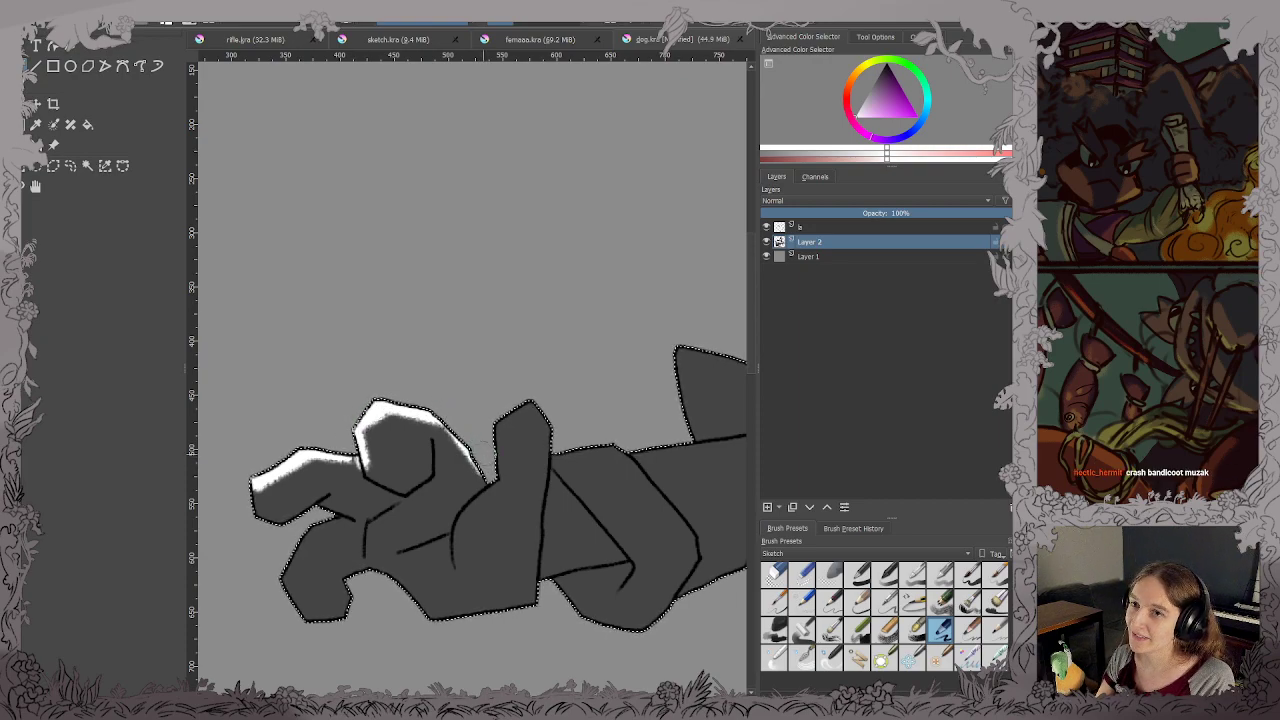
pyautogui.hotkey('ctrl', 's')
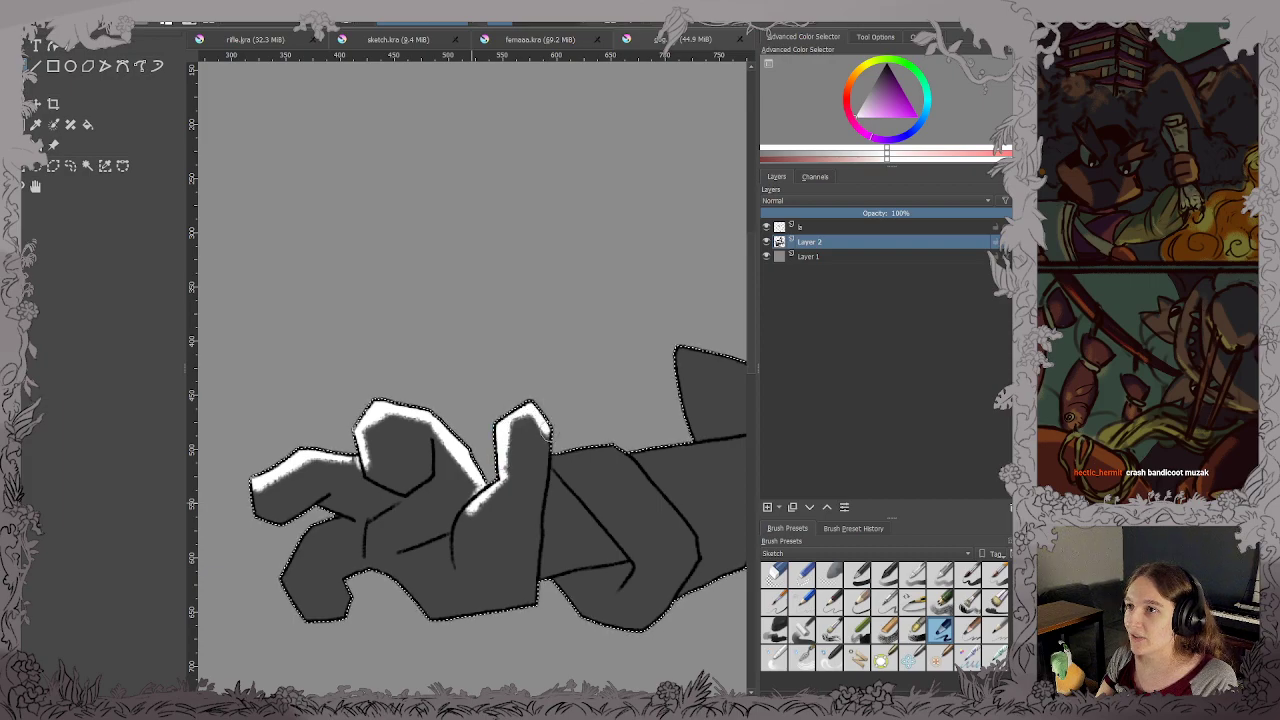
pyautogui.moveTo(543, 500); pyautogui.dragTo(543, 542)
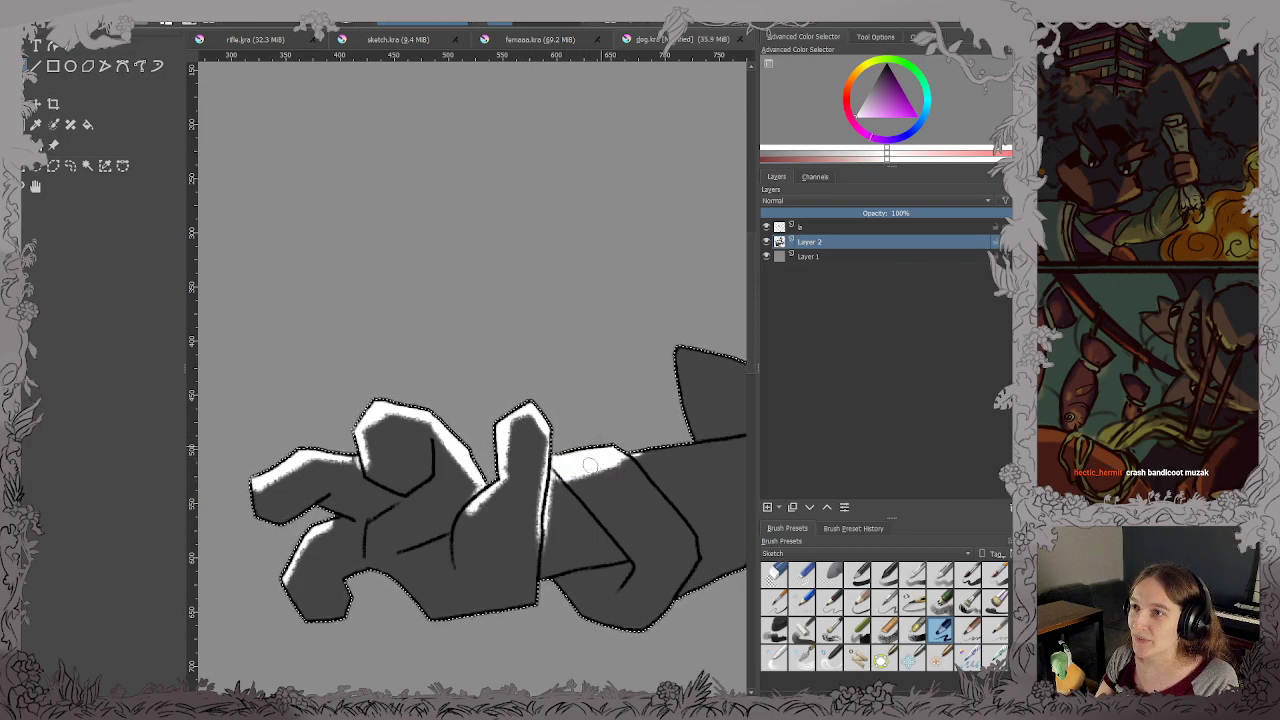
pyautogui.hotkey('ctrl', 's')
# Paint white rim light along the top of the outstretched arm and around the fin behind it, cleaning overspill with dark grey.
pyautogui.moveTo(645, 406); pyautogui.dragTo(426, 423)
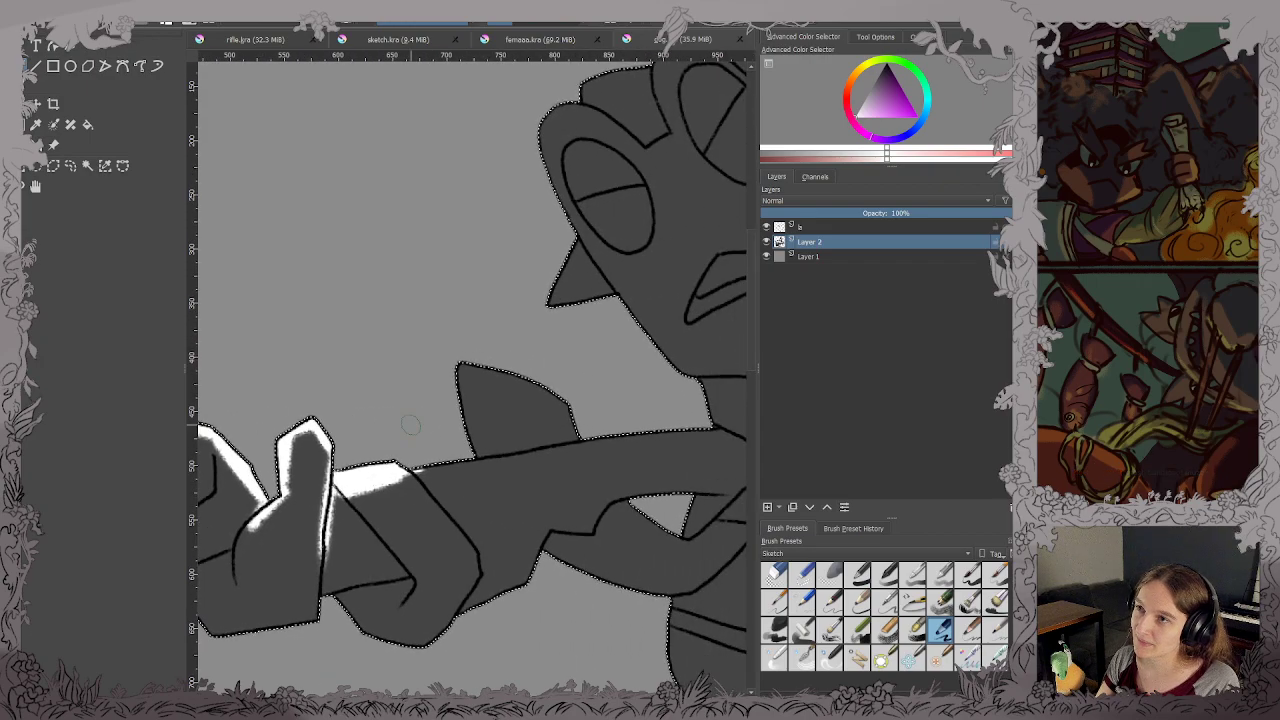
pyautogui.moveTo(650, 432); pyautogui.dragTo(413, 480)
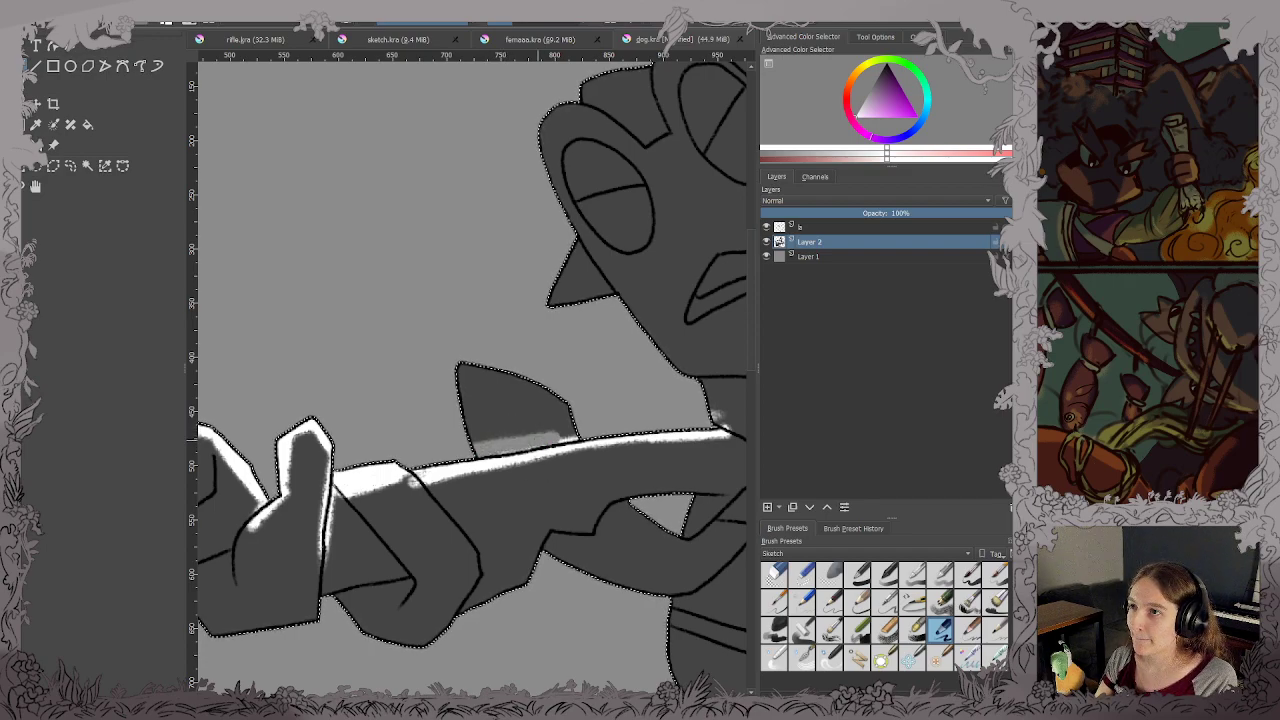
pyautogui.press('x')
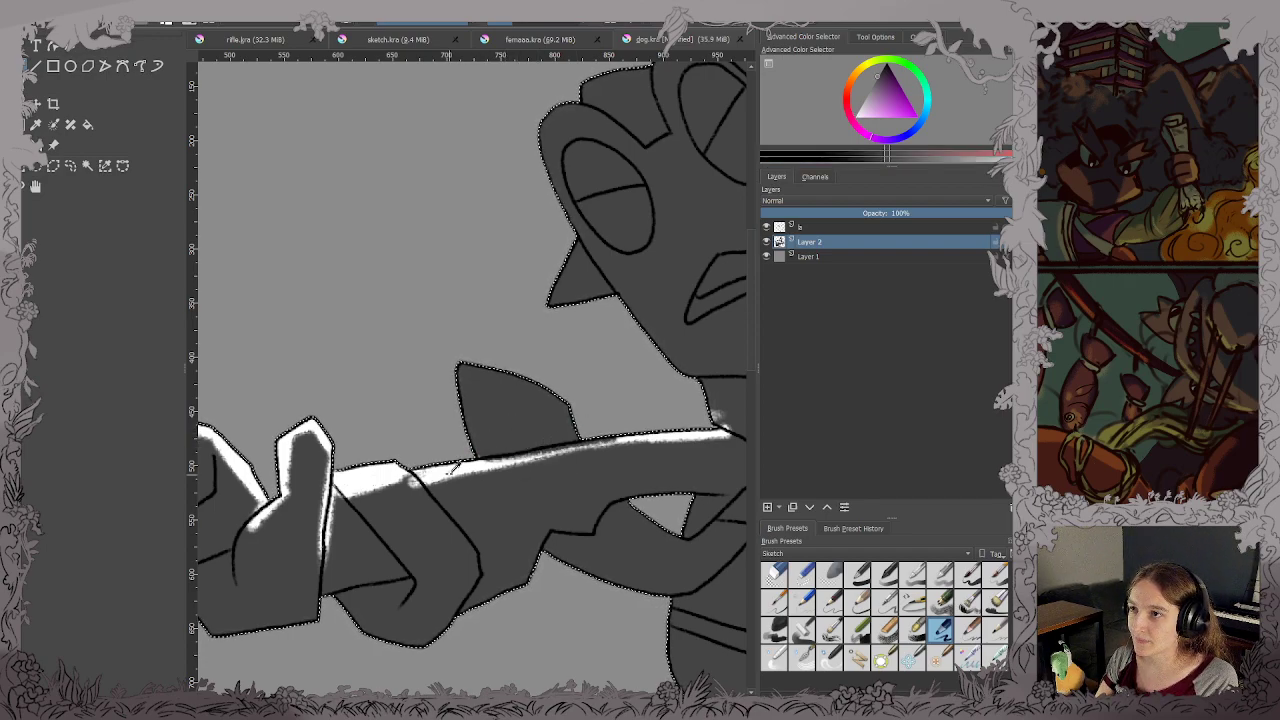
pyautogui.press('x')
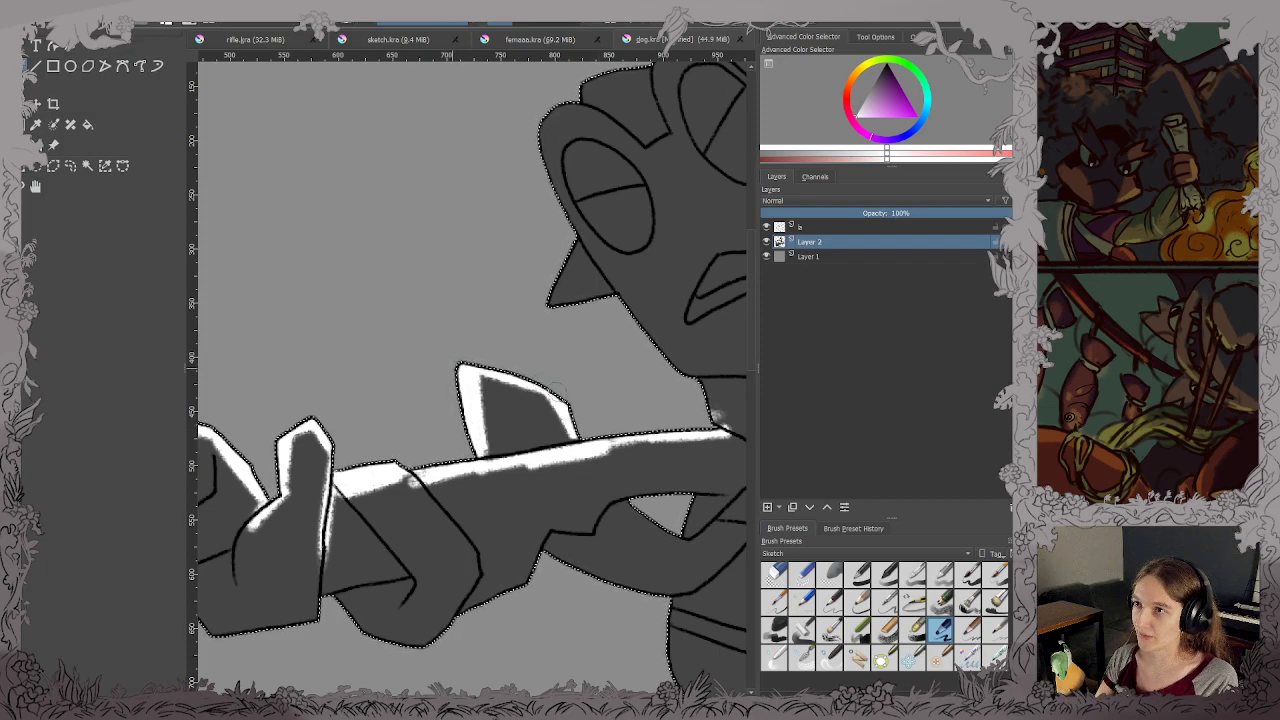
pyautogui.scroll(-4, 580, 405)
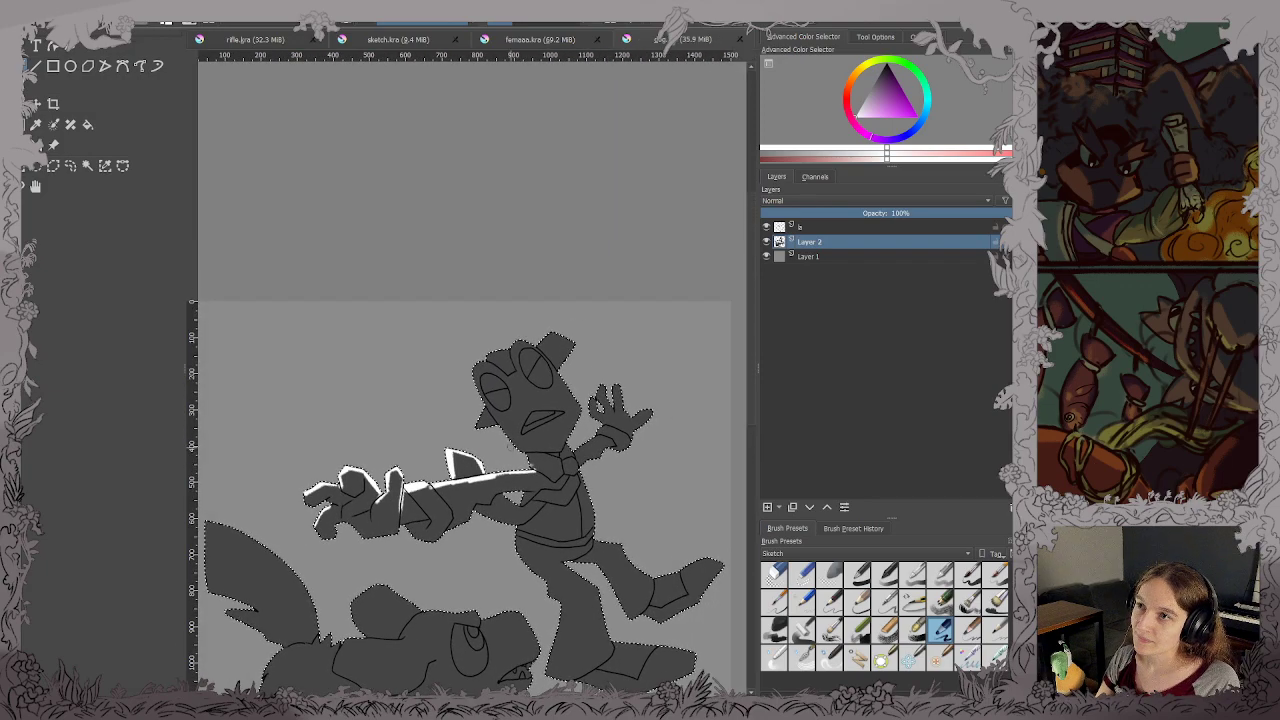
# Paint white rim light along the upper edges of the character's head, the spike beside it, both eye ridges and the hat.
pyautogui.scroll(4, 567, 362)
pyautogui.scroll(2, 520, 365)
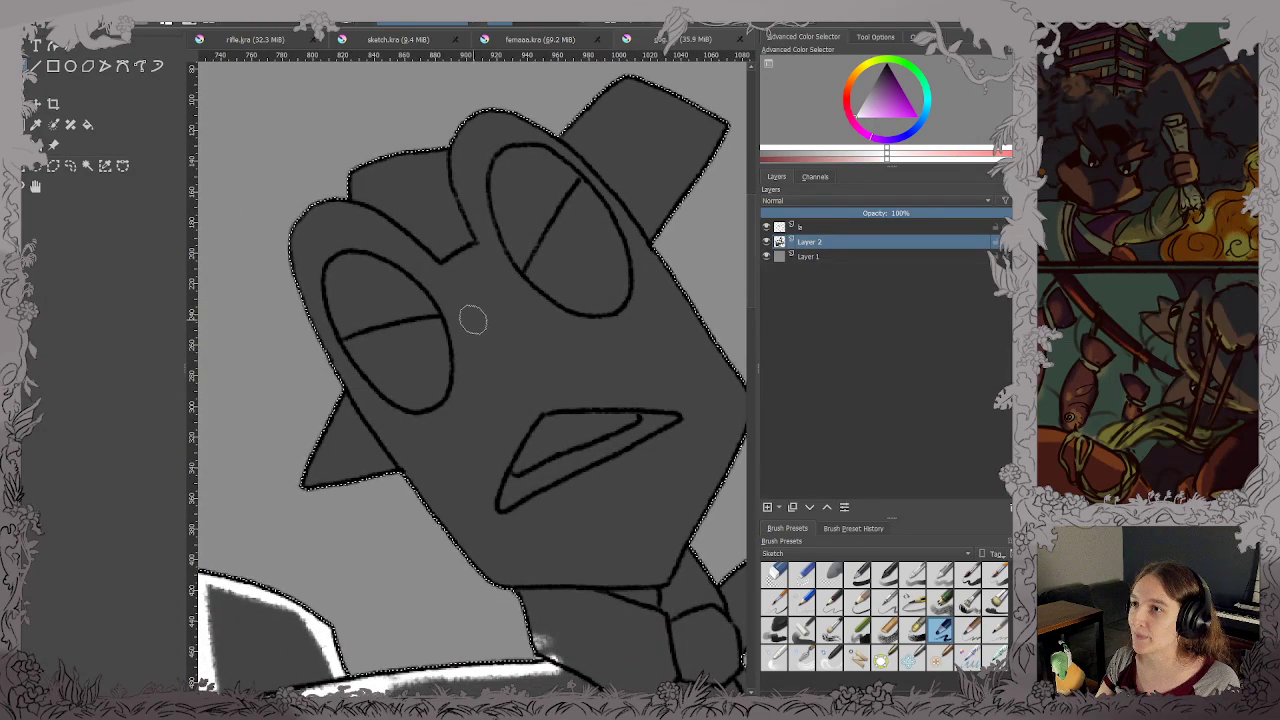
pyautogui.moveTo(310, 482)
pyautogui.mouseDown()
pyautogui.moveTo(350, 405)
pyautogui.moveTo(304, 226)
pyautogui.moveTo(299, 263)
pyautogui.moveTo(318, 206)
pyautogui.moveTo(372, 200)
pyautogui.moveTo(378, 172)
pyautogui.moveTo(462, 140)
pyautogui.moveTo(464, 200)
pyautogui.moveTo(520, 125)
pyautogui.moveTo(583, 138)
pyautogui.moveTo(718, 125)
pyautogui.moveTo(705, 155)
pyautogui.mouseUp()
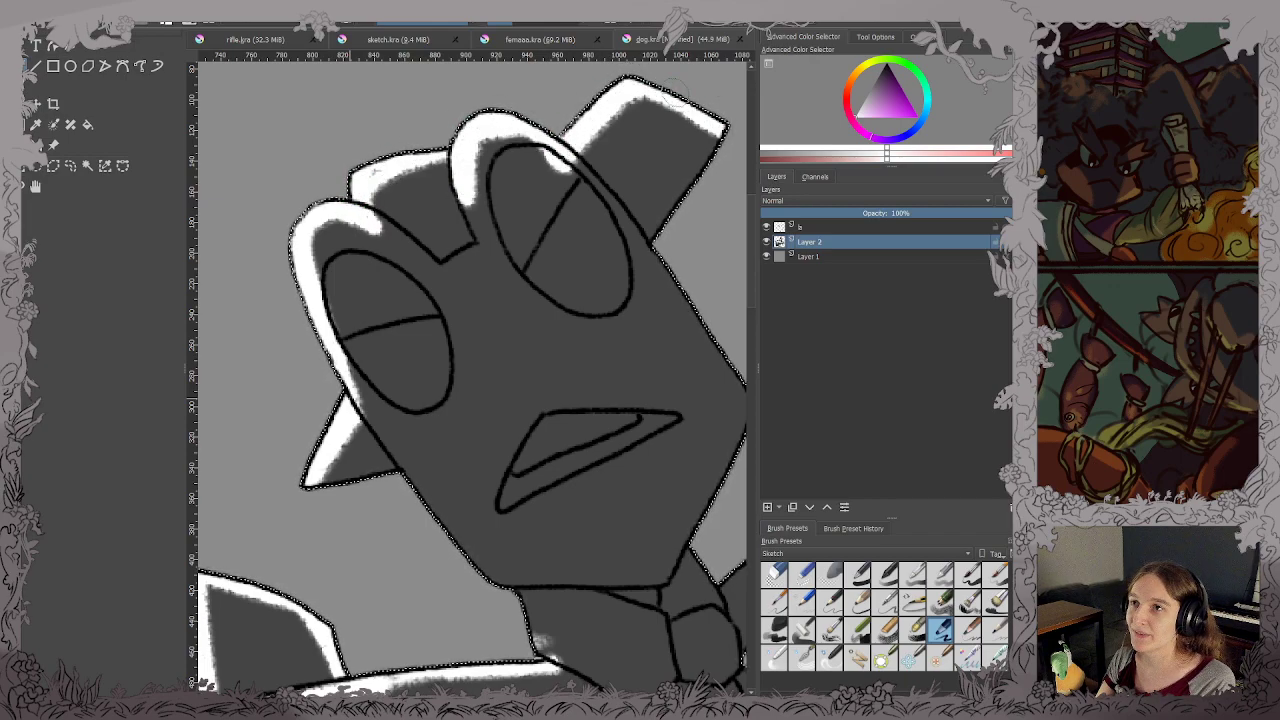
pyautogui.scroll(-2, 643, 252)
pyautogui.moveTo(611, 297); pyautogui.dragTo(477, 271)
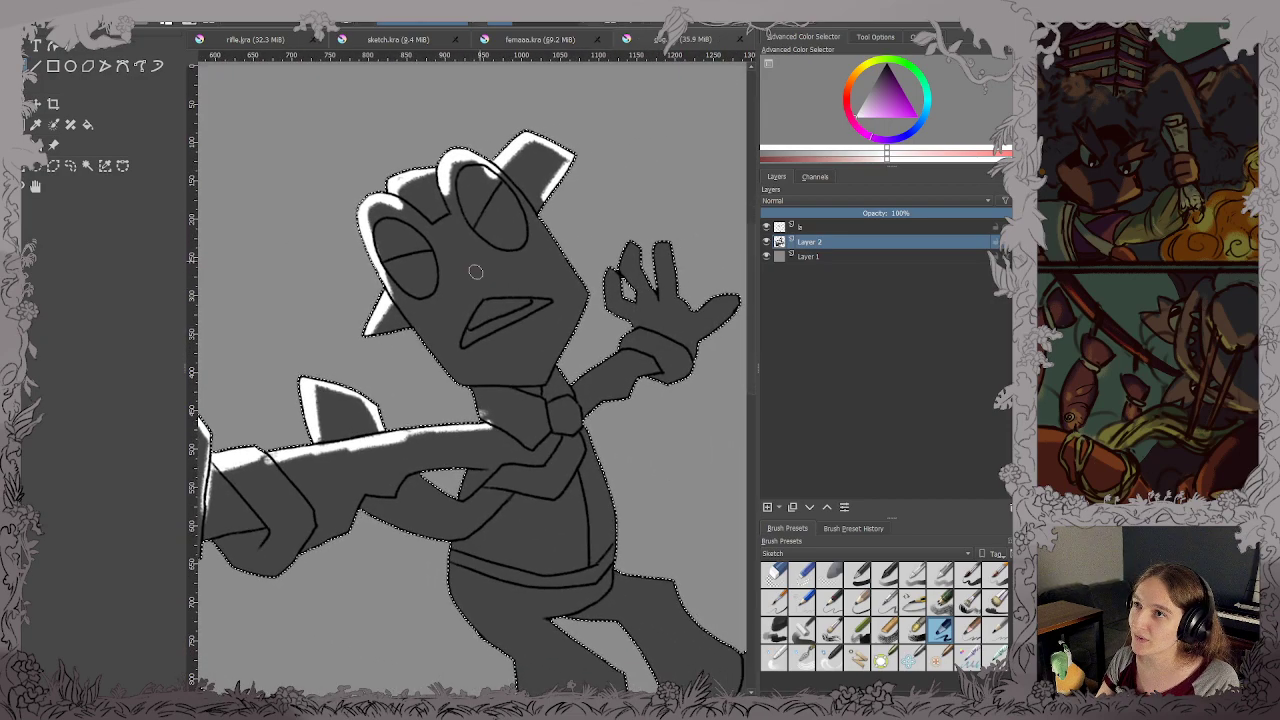
# Paint white rim light along the cheeks, jaw, collar and top of the raised forearm, and whiten the two nearest fingers.
pyautogui.scroll(-3, 478, 271)
pyautogui.scroll(3, 497, 288)
pyautogui.scroll(2, 513, 285)
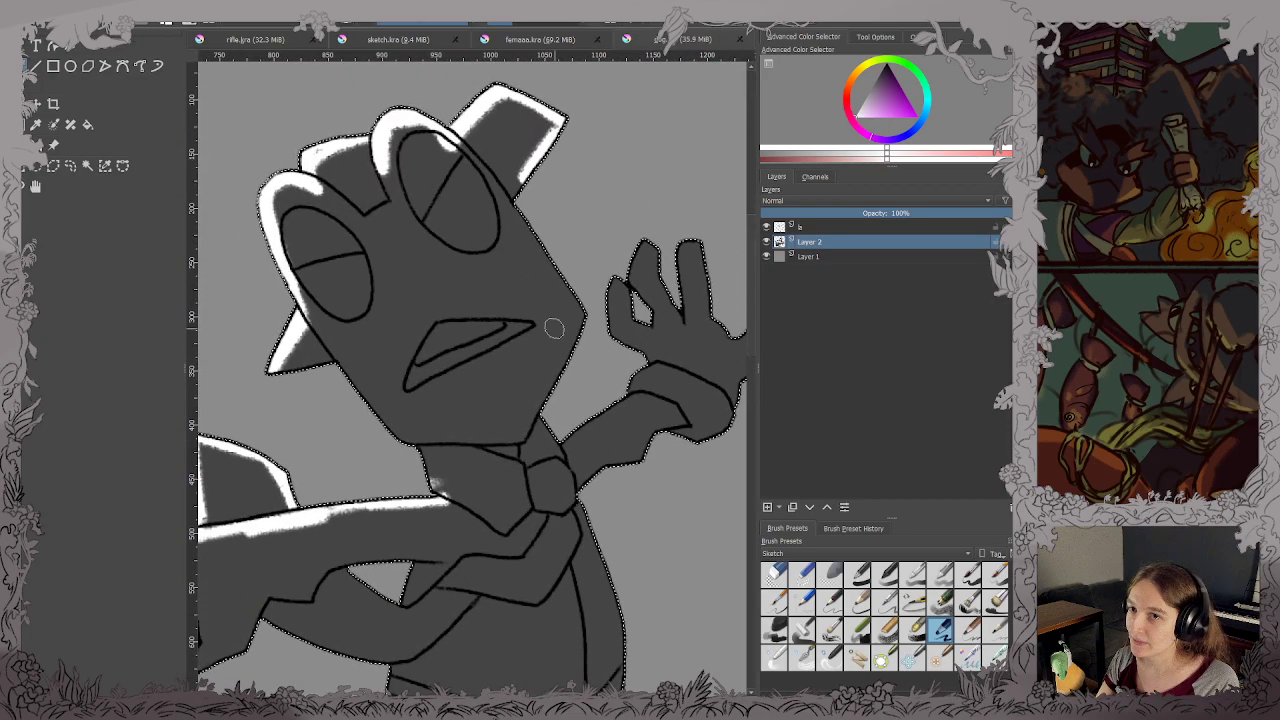
pyautogui.moveTo(516, 198); pyautogui.dragTo(586, 324)
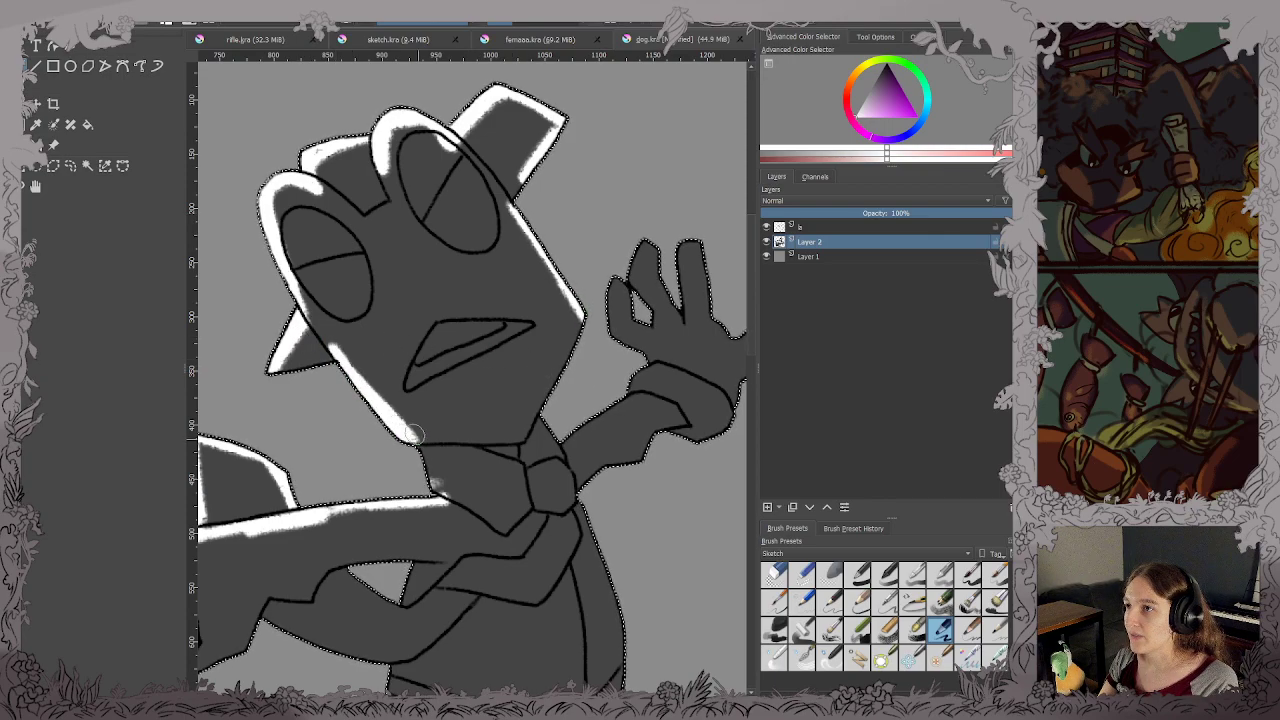
pyautogui.moveTo(337, 360); pyautogui.dragTo(500, 440)
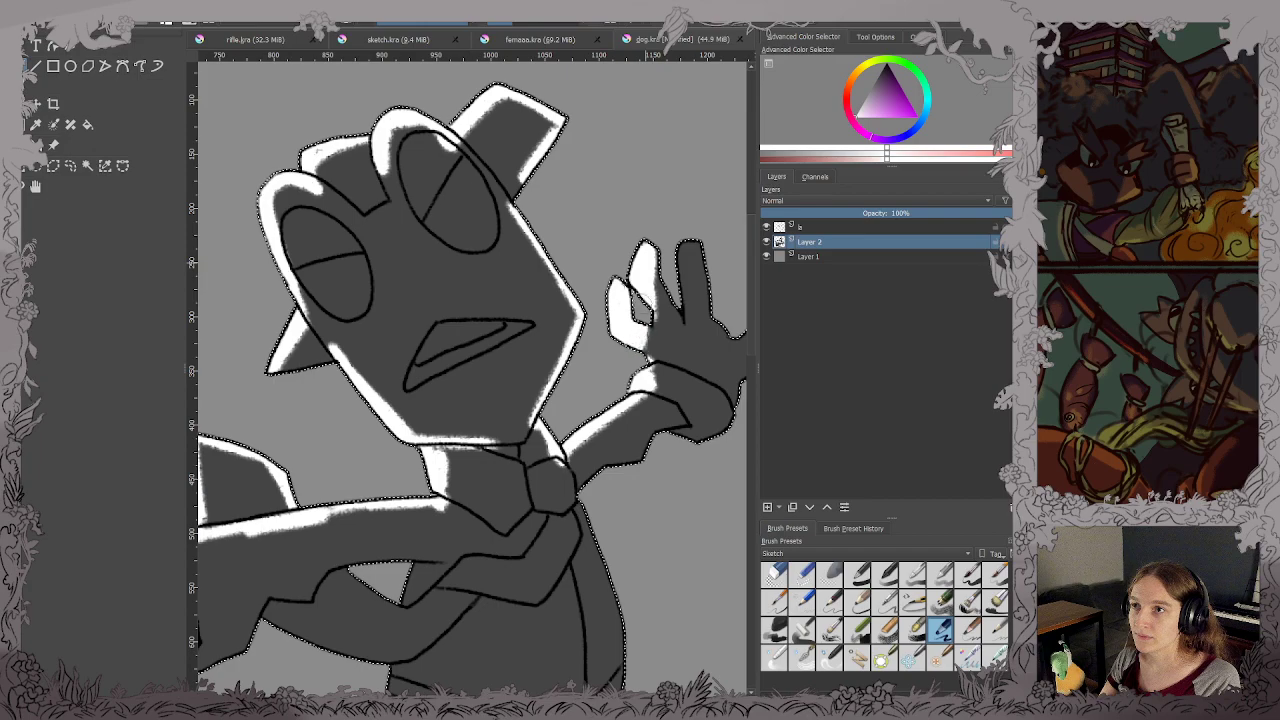
# Extend the white light over the raised palm and along the edge of its middle finger, and save the drawing.
pyautogui.moveTo(648, 312); pyautogui.dragTo(668, 354)
pyautogui.moveTo(686, 250)
pyautogui.mouseDown()
pyautogui.moveTo(688, 330)
pyautogui.moveTo(680, 322)
pyautogui.mouseUp()
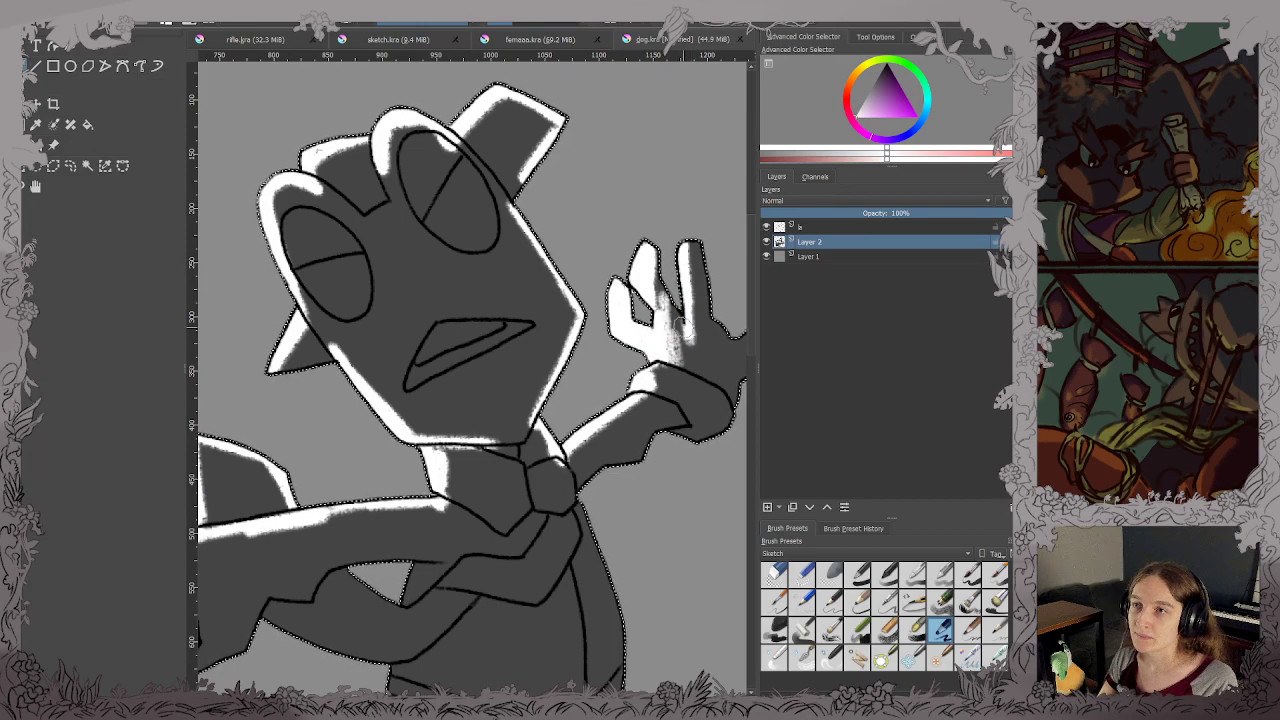
pyautogui.scroll(-2, 672, 314)
pyautogui.hotkey('ctrl', 's')
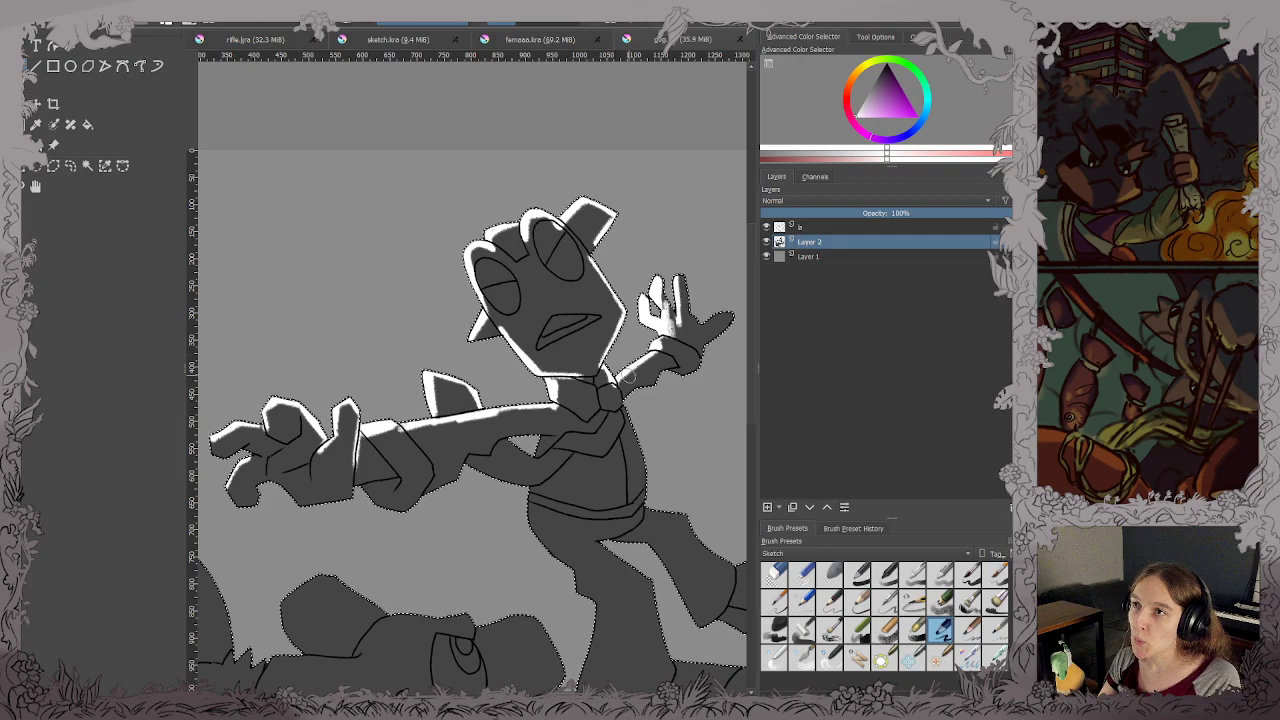
# Try covering the raised hand and forearm with grainy white shading, and paint it back over in sampled dark grey.
pyautogui.moveTo(630, 376); pyautogui.dragTo(718, 325)
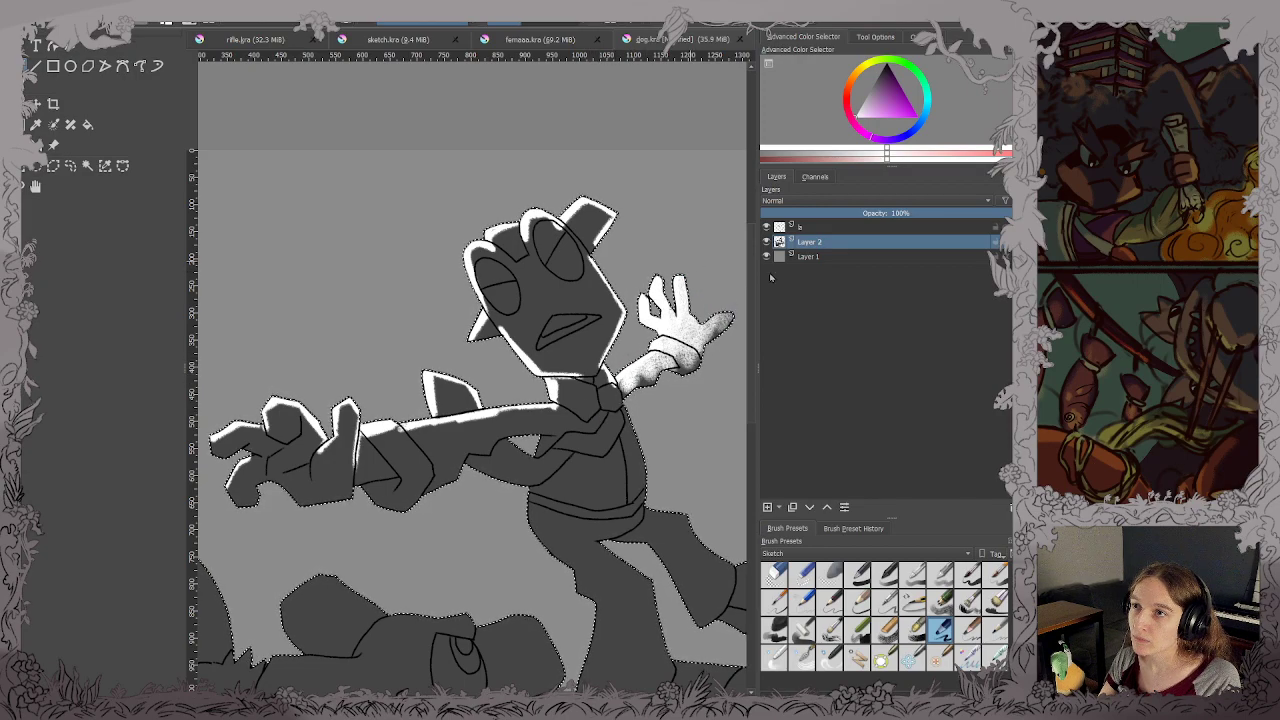
pyautogui.scroll(-1, 626, 370)
pyautogui.moveTo(652, 388); pyautogui.dragTo(613, 351)
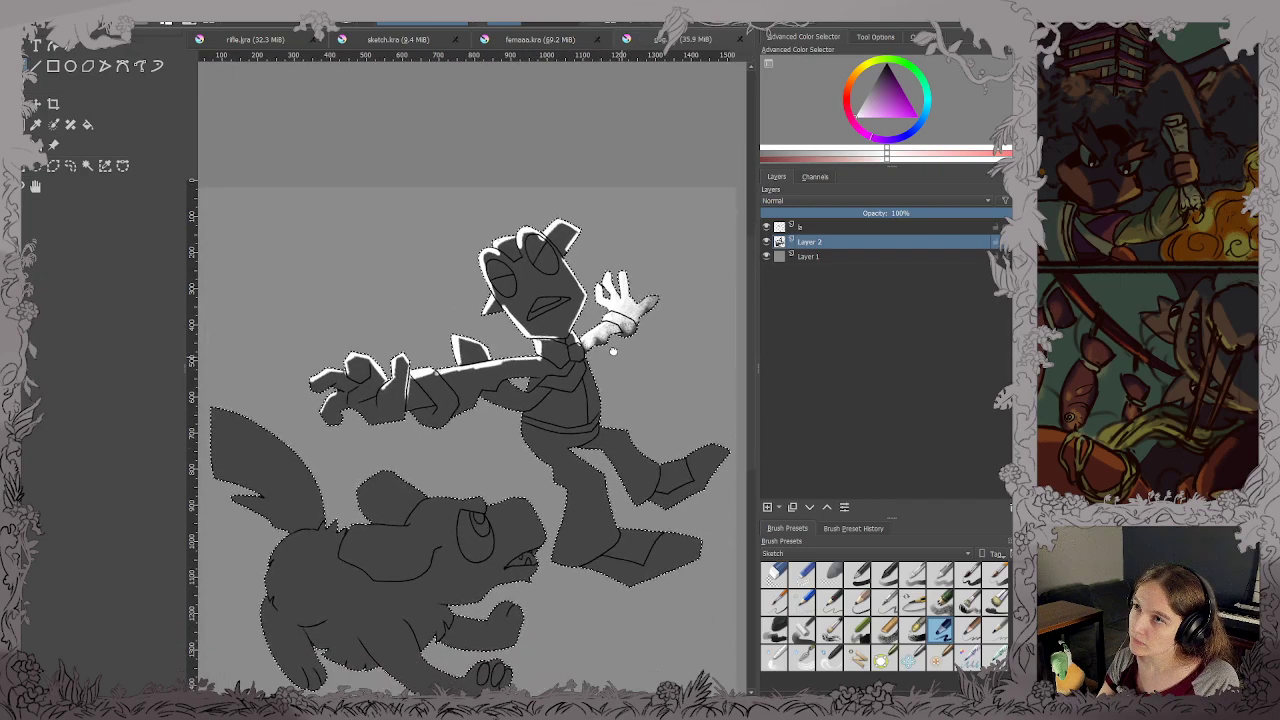
pyautogui.scroll(5, 613, 350)
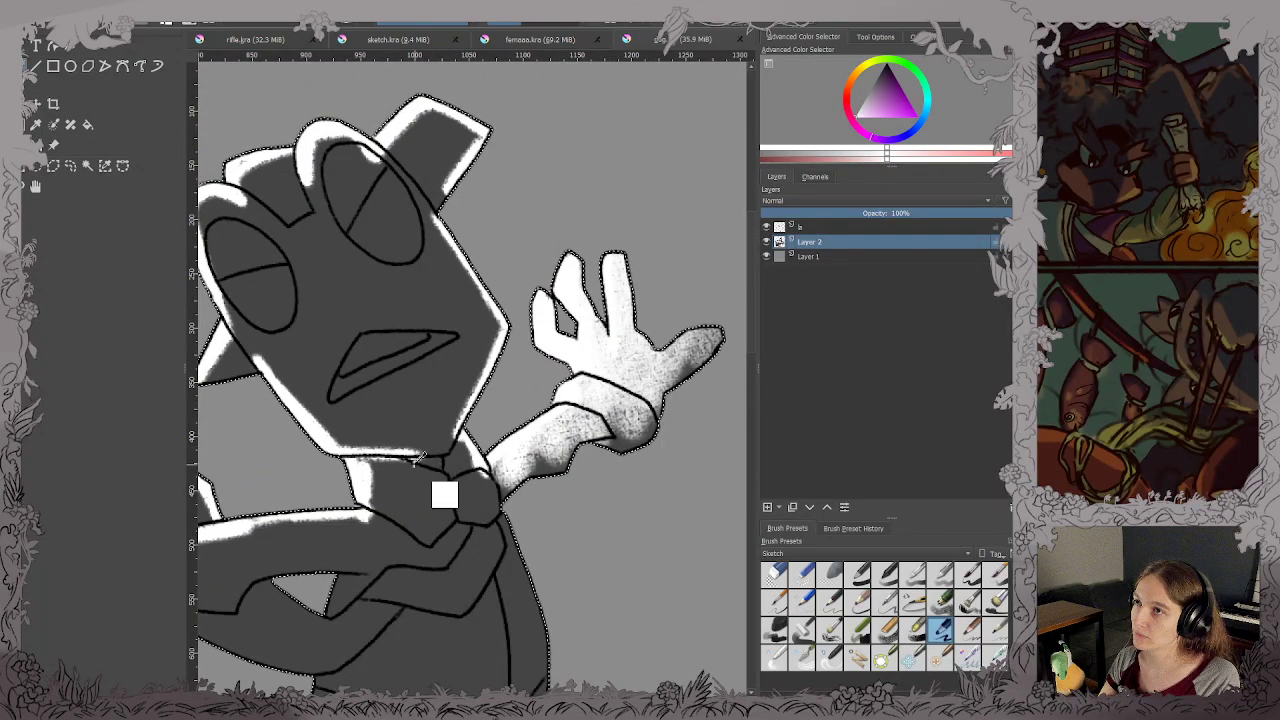
pyautogui.keyDown('ctrl'); pyautogui.click(414, 464); pyautogui.keyUp('ctrl')
pyautogui.moveTo(715, 335)
pyautogui.mouseDown()
pyautogui.moveTo(672, 375)
pyautogui.moveTo(612, 335)
pyautogui.moveTo(522, 462)
pyautogui.mouseUp()
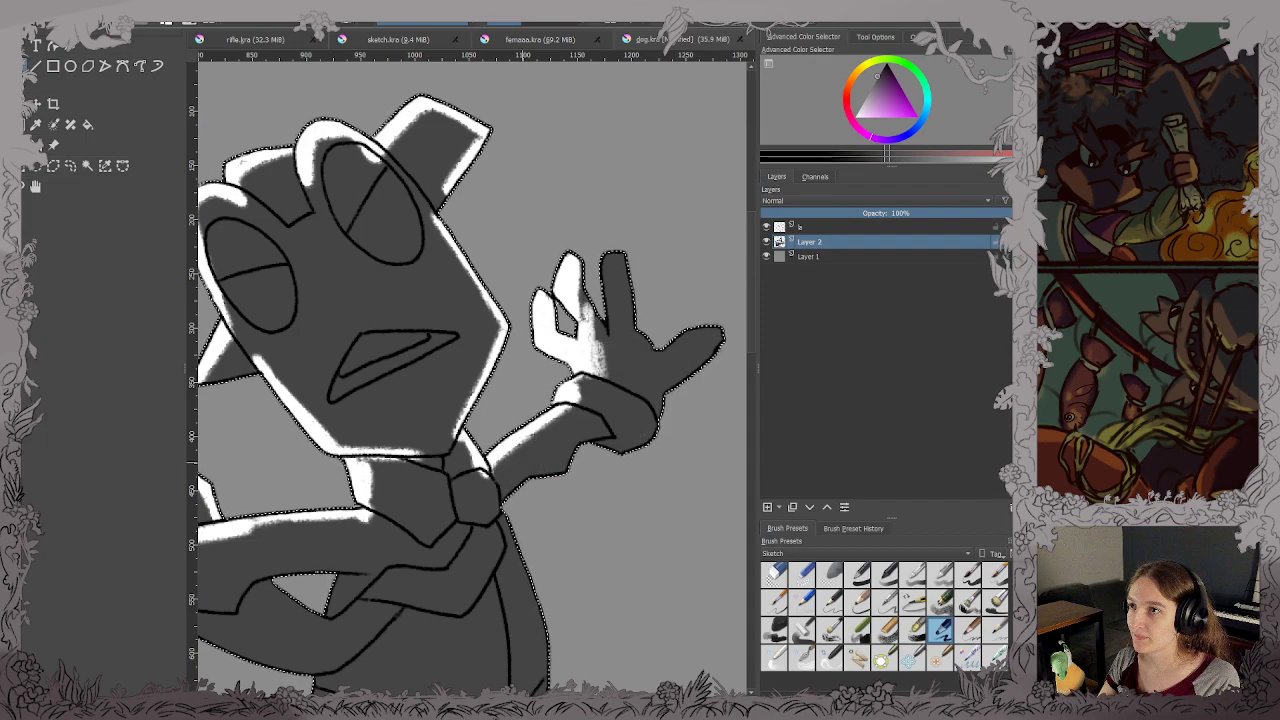
# Repaint the white rim light on the raised hand's middle finger and along the lower edge of its cuff.
pyautogui.keyDown('ctrl'); pyautogui.click(580, 340); pyautogui.keyUp('ctrl')
pyautogui.moveTo(607, 260)
pyautogui.mouseDown()
pyautogui.moveTo(614, 348)
pyautogui.moveTo(712, 326)
pyautogui.moveTo(721, 336)
pyautogui.moveTo(631, 446)
pyautogui.mouseUp()
pyautogui.scroll(-4, 631, 446)
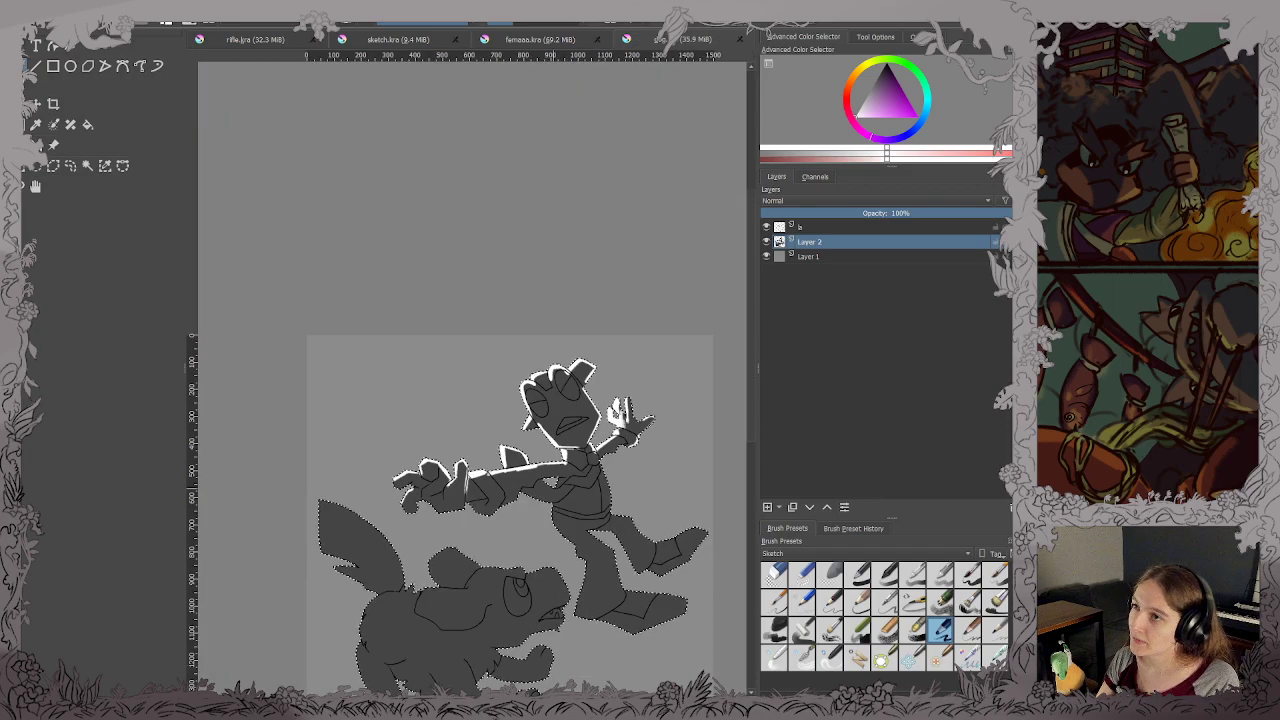
# Paint white rim light along the undersides of the outstretched hand, cuff and arm, and around the triangular gap beneath it.
pyautogui.scroll(4, 566, 488)
pyautogui.moveTo(330, 540); pyautogui.dragTo(635, 453)
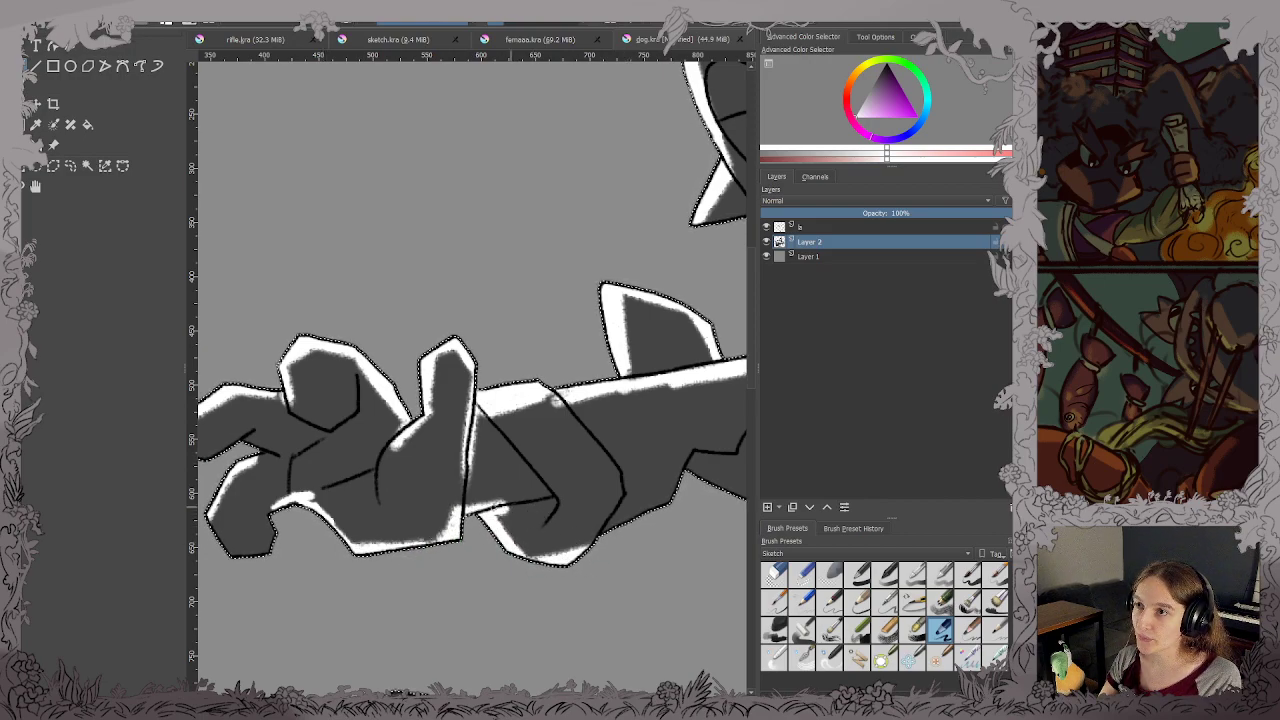
pyautogui.moveTo(571, 483); pyautogui.dragTo(363, 540)
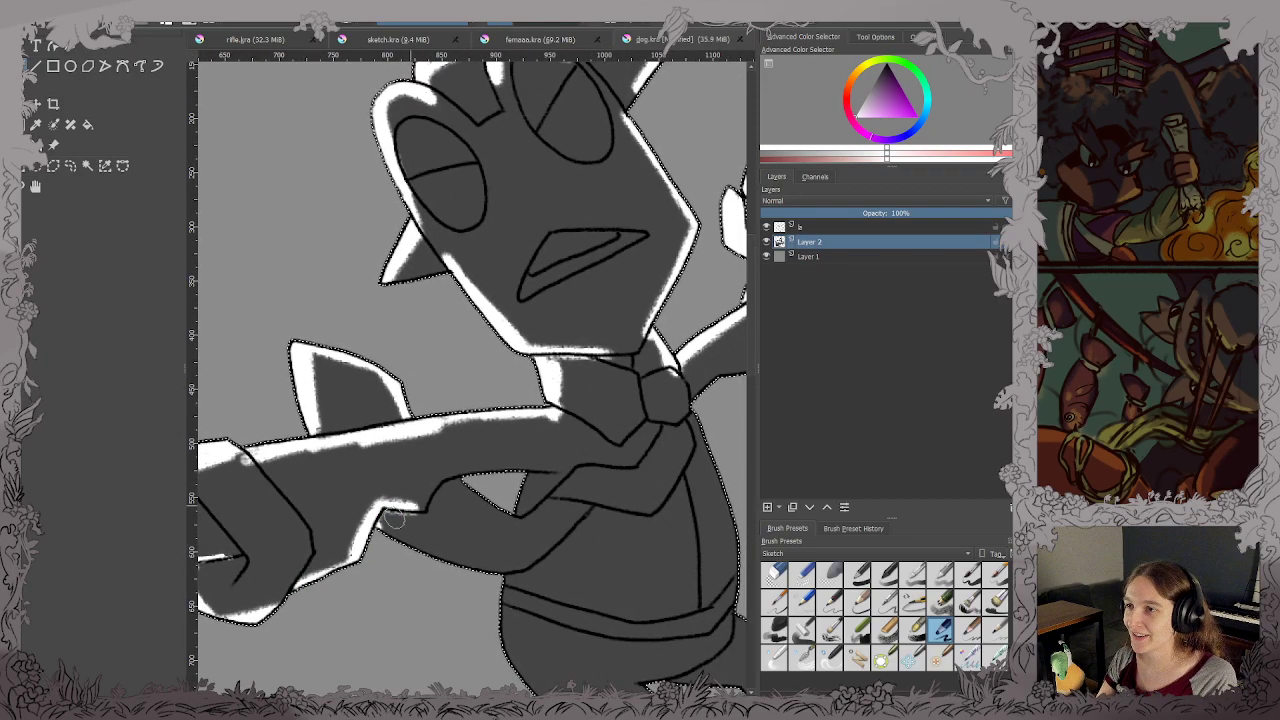
pyautogui.press('x')
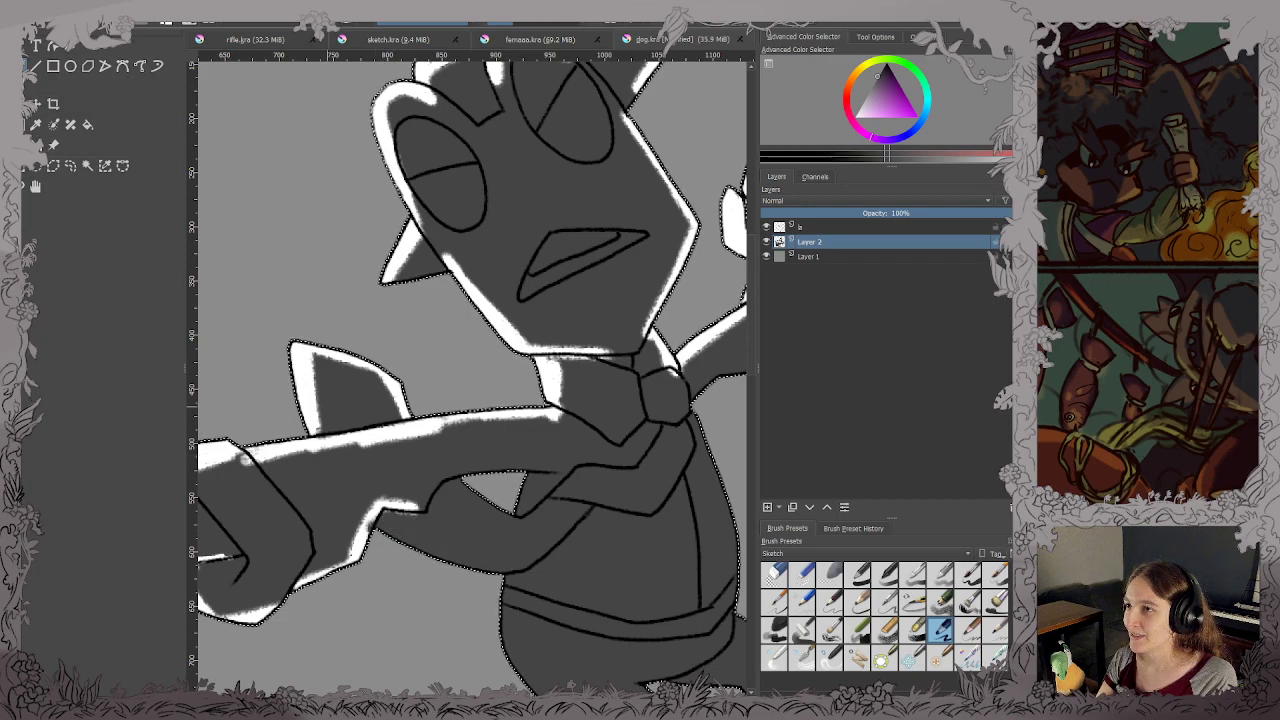
pyautogui.press('x')
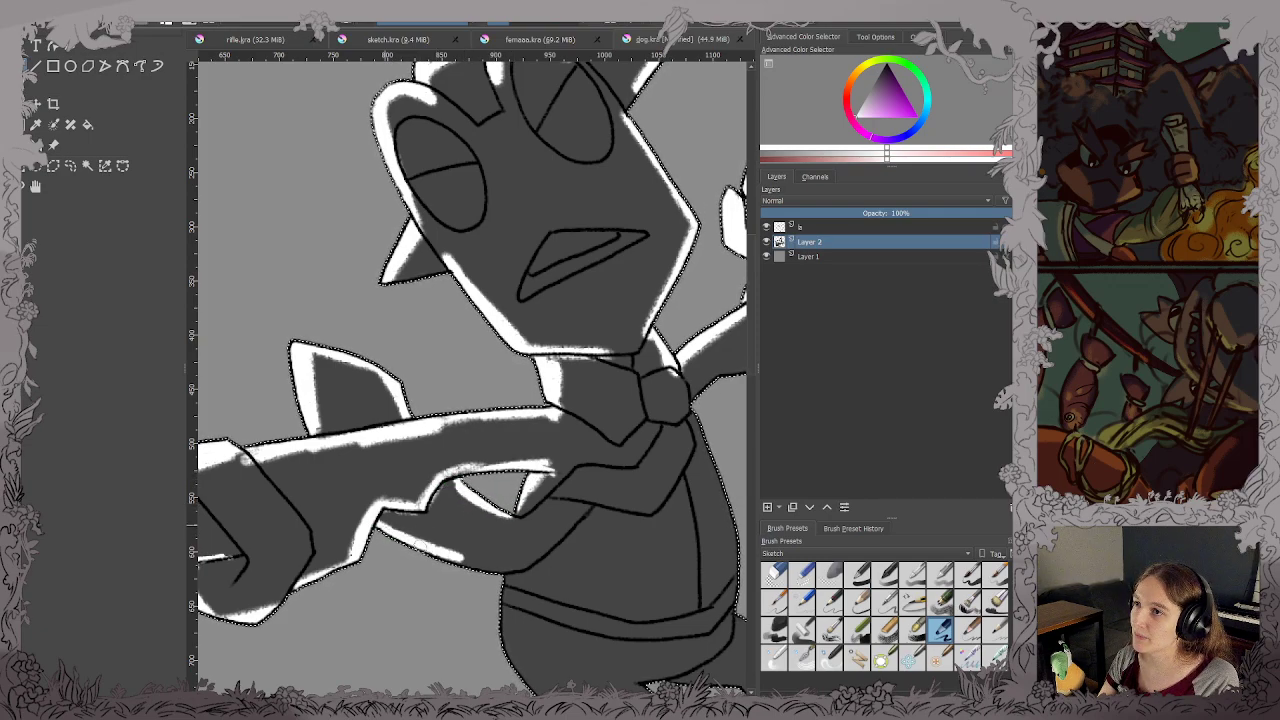
# Paint a white rim light along the upper edge of the tie's tail across the character's chest.
pyautogui.scroll(-2, 538, 546)
pyautogui.moveTo(579, 527); pyautogui.dragTo(556, 511)
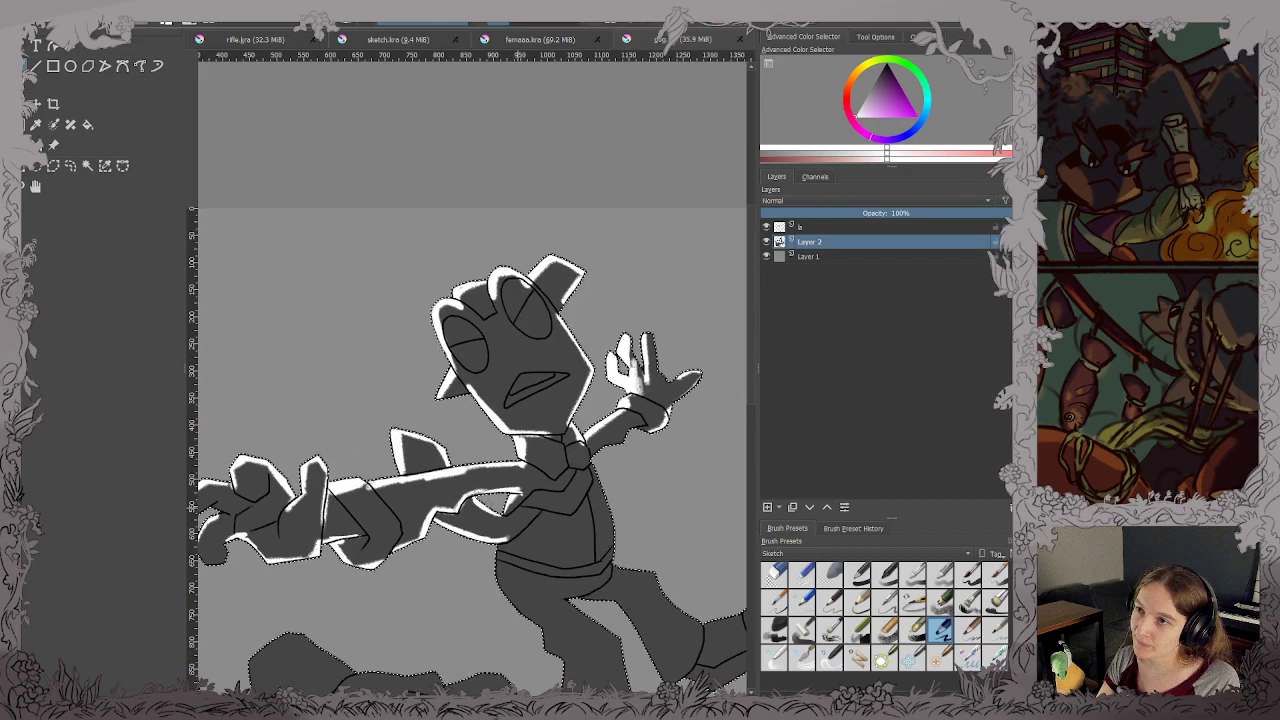
pyautogui.scroll(2, 556, 511)
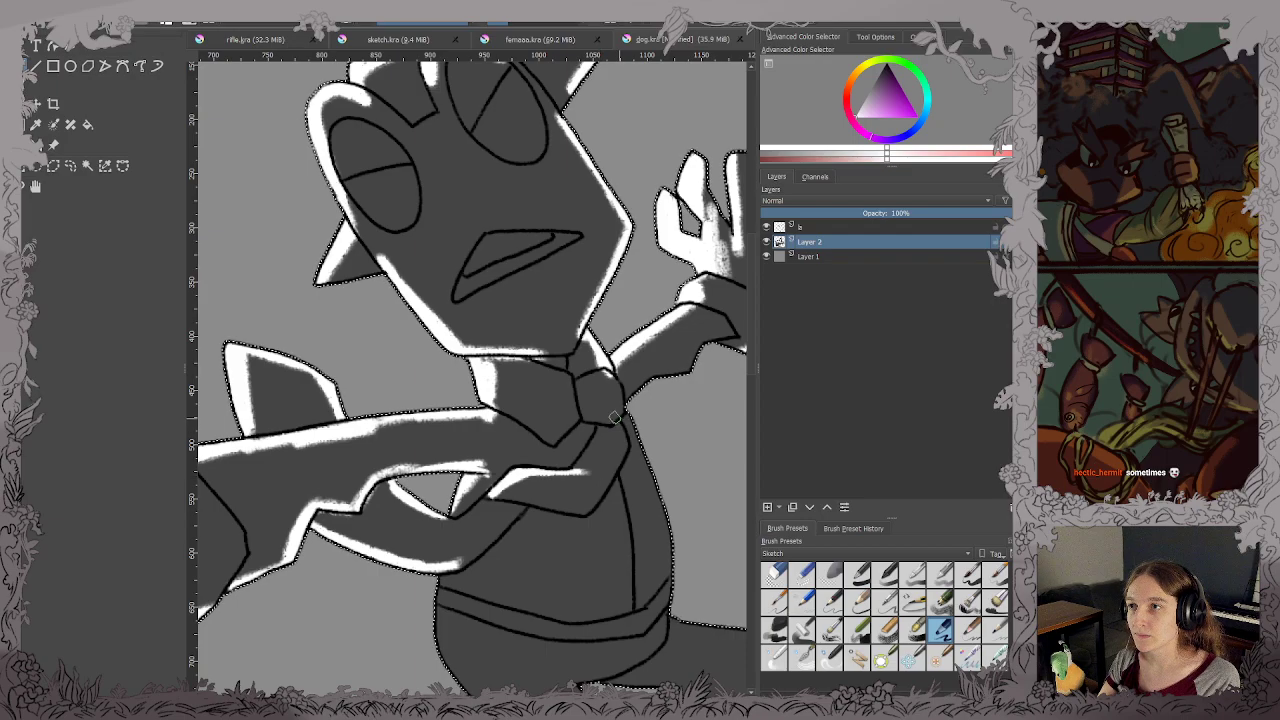
# Paint white rim light down the cartoon character's hip and along the front edge of the standing leg.
pyautogui.scroll(-2, 543, 426)
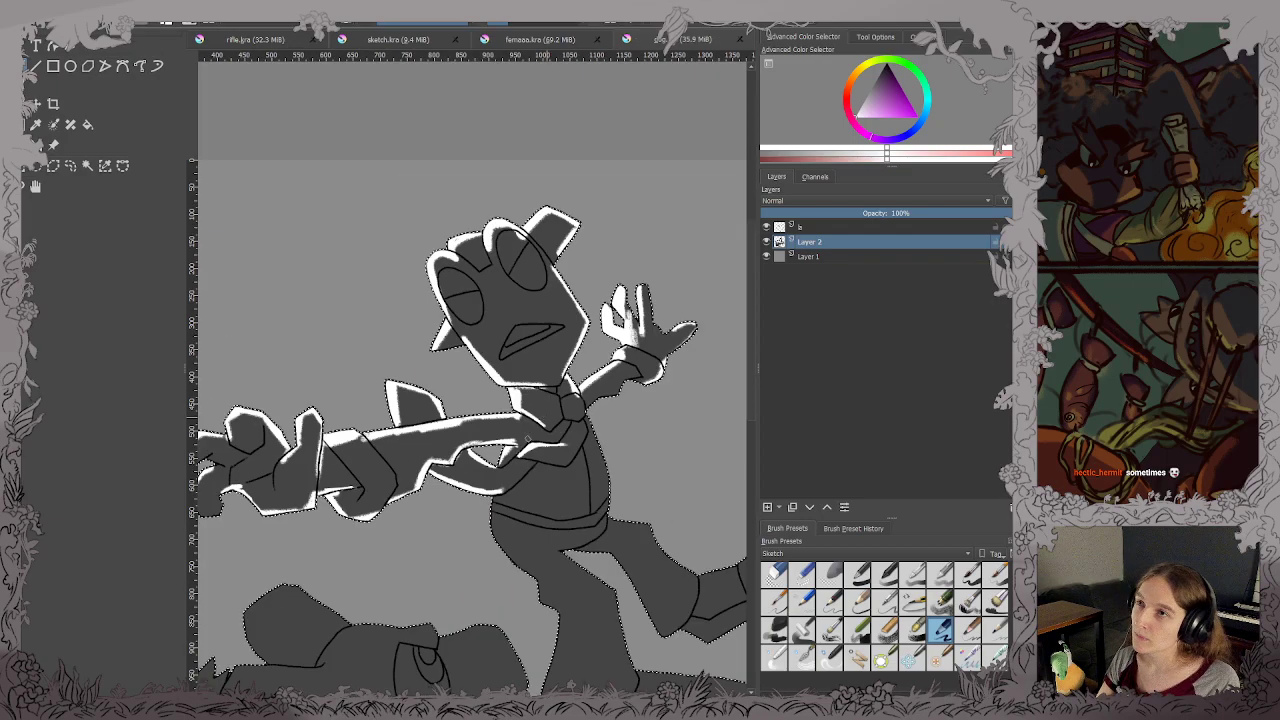
pyautogui.scroll(-2, 560, 430)
pyautogui.scroll(3, 582, 432)
pyautogui.scroll(2, 581, 431)
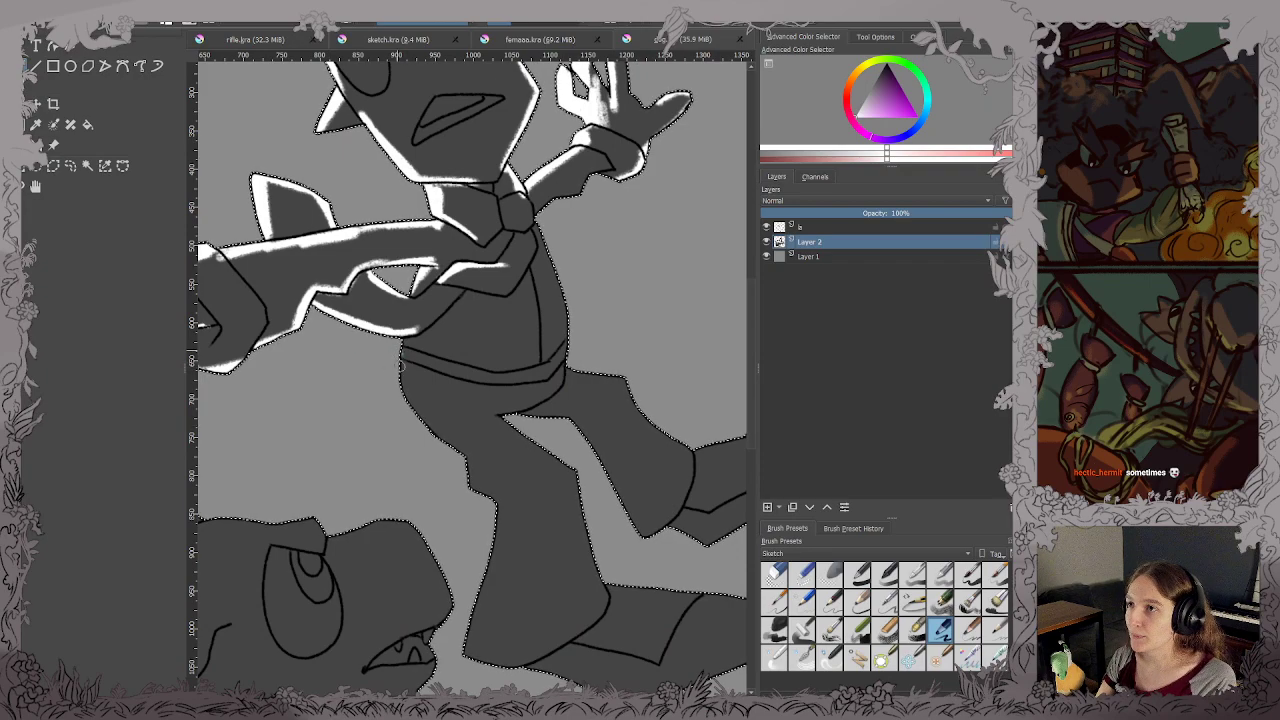
pyautogui.moveTo(404, 341); pyautogui.dragTo(407, 398)
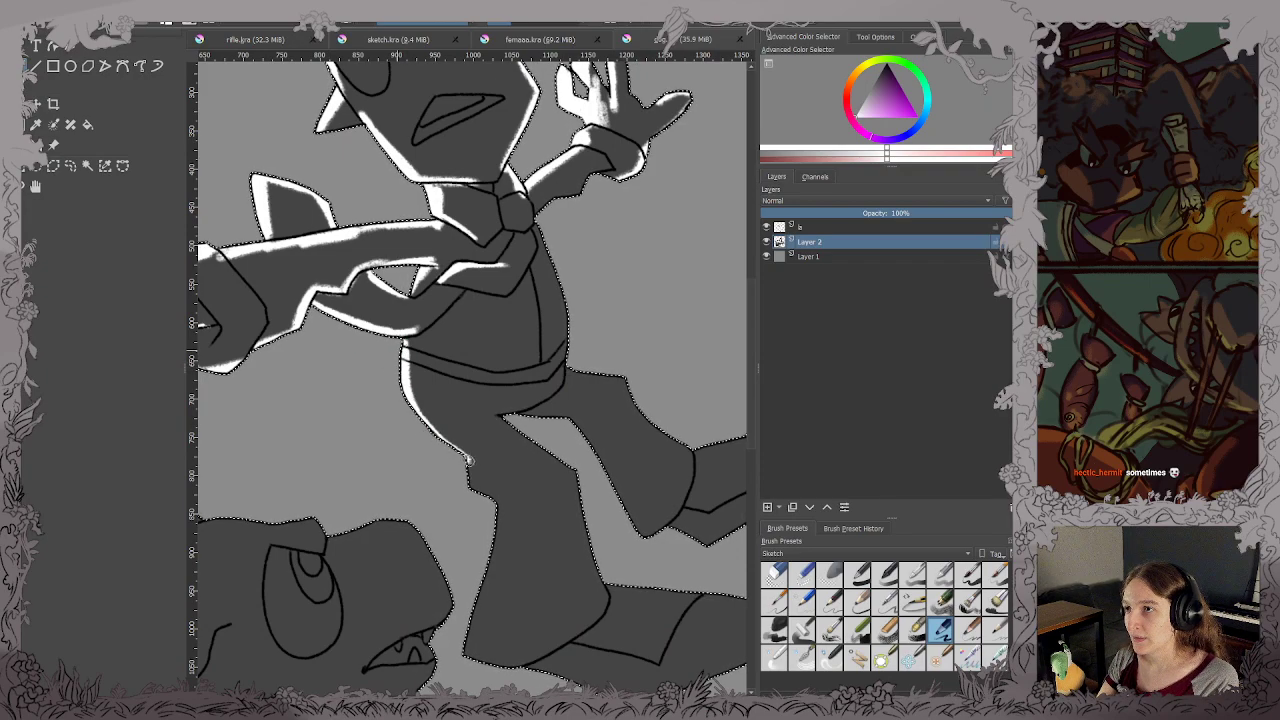
pyautogui.moveTo(497, 501); pyautogui.dragTo(468, 655)
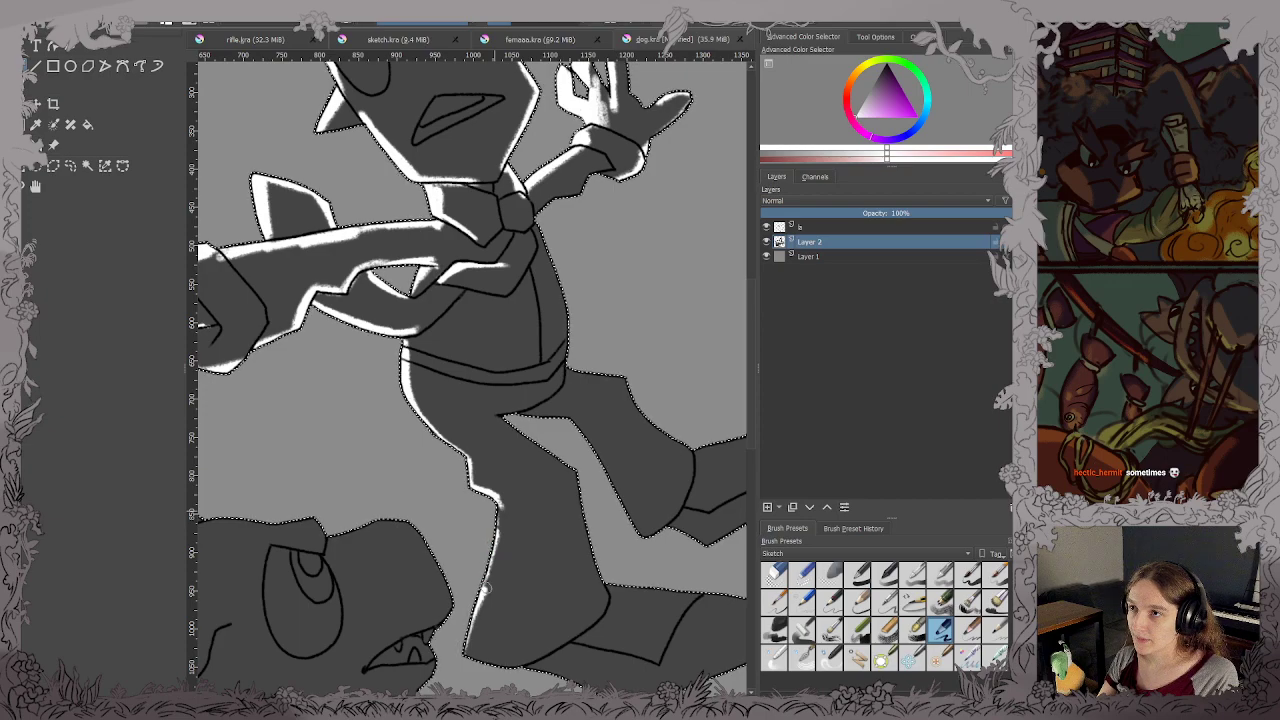
pyautogui.moveTo(489, 578); pyautogui.dragTo(481, 606)
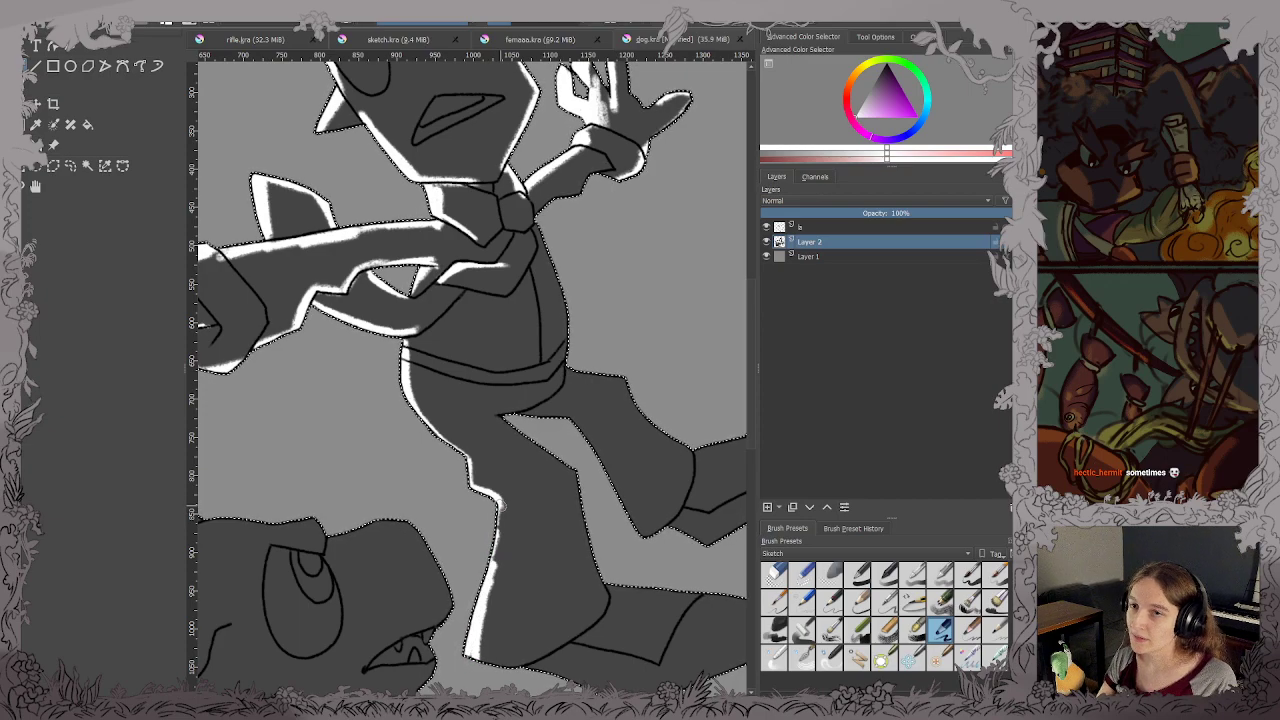
# Paint white rim light along the back edge of the standing leg and the sole and upper edge of its shoe.
pyautogui.scroll(-2, 510, 494)
pyautogui.moveTo(536, 501); pyautogui.dragTo(540, 471)
pyautogui.scroll(1, 545, 472)
pyautogui.scroll(3, 565, 461)
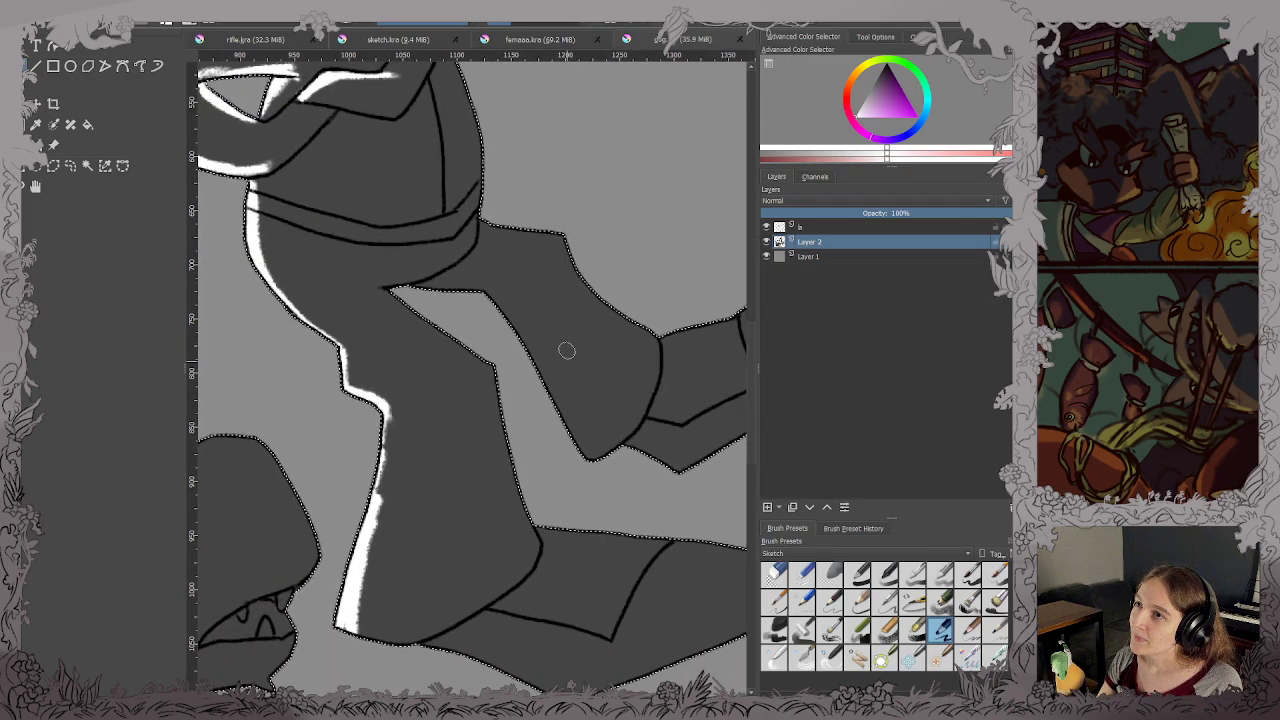
pyautogui.moveTo(386, 291)
pyautogui.mouseDown()
pyautogui.moveTo(495, 373)
pyautogui.moveTo(536, 533)
pyautogui.moveTo(550, 379)
pyautogui.moveTo(430, 245)
pyautogui.mouseUp()
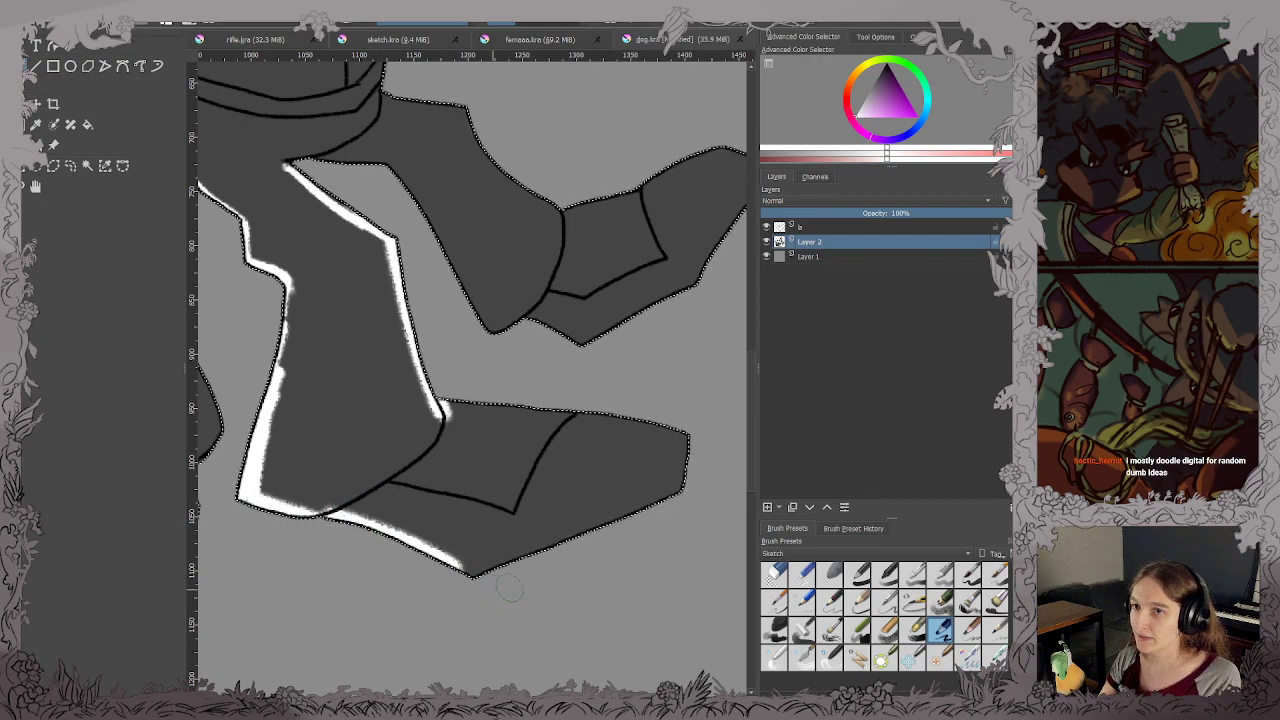
pyautogui.moveTo(465, 570); pyautogui.dragTo(685, 490)
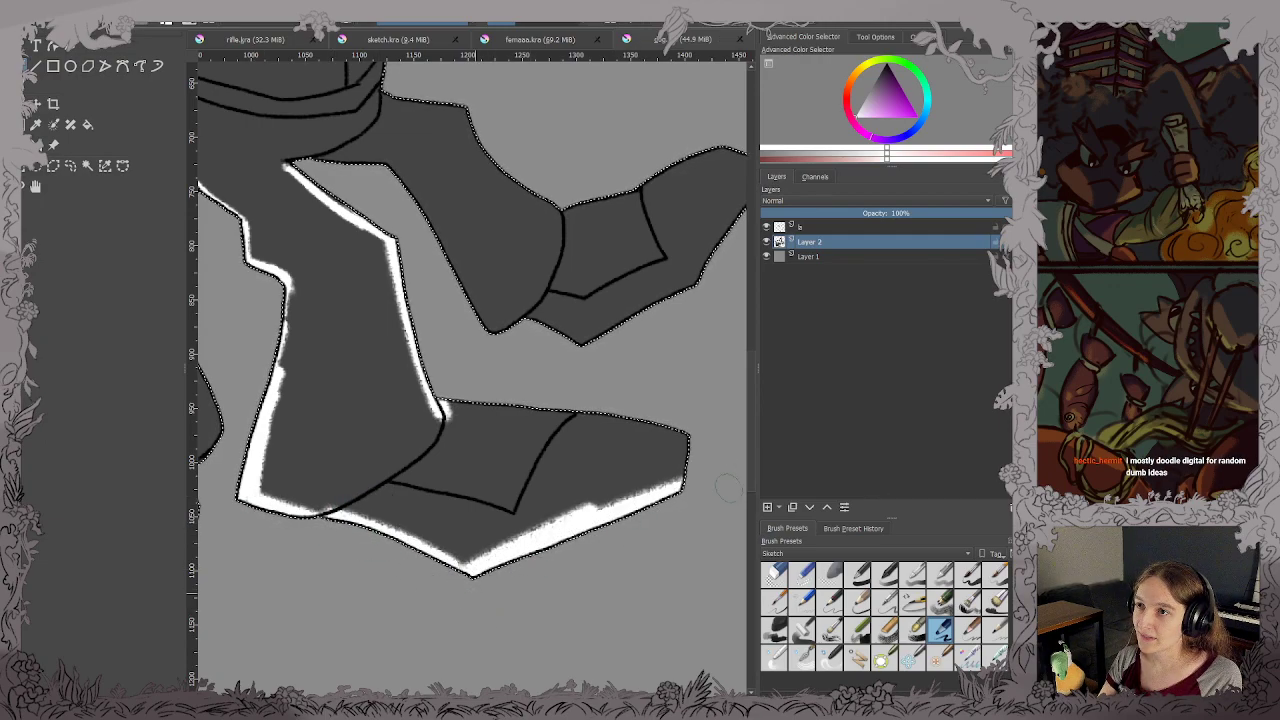
pyautogui.moveTo(479, 416)
pyautogui.mouseDown()
pyautogui.moveTo(526, 410)
pyautogui.moveTo(688, 436)
pyautogui.mouseUp()
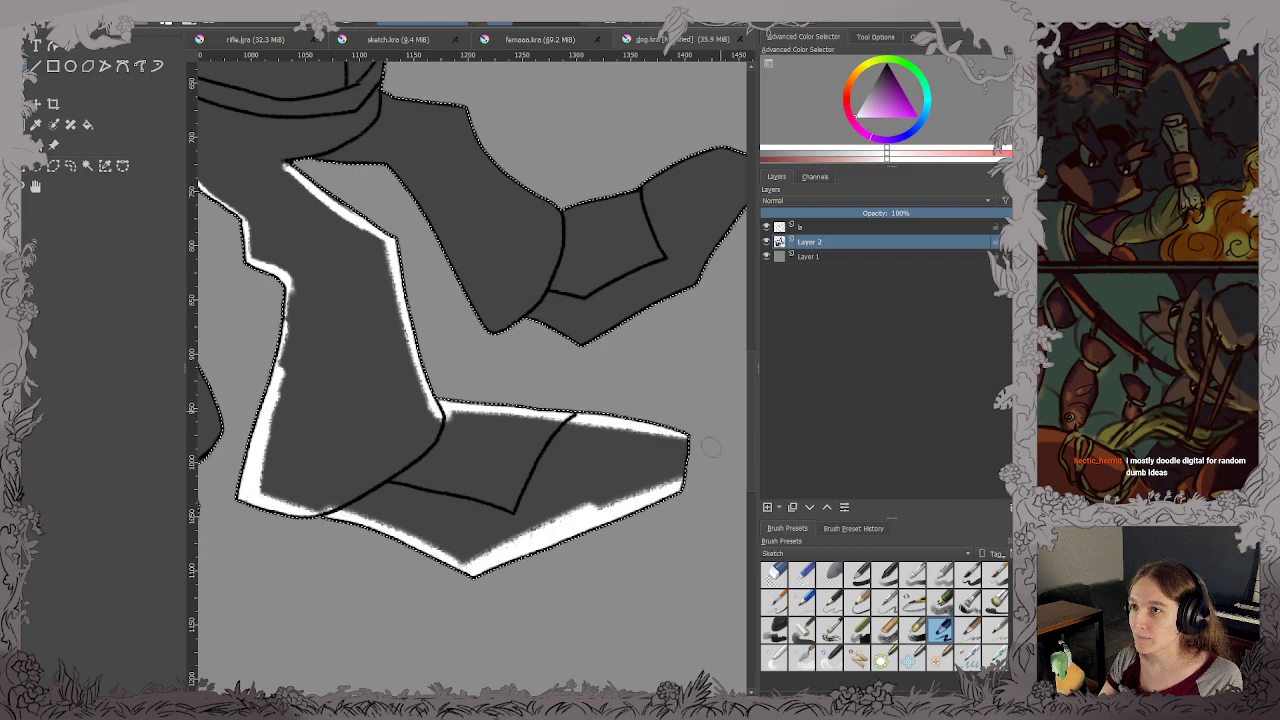
# Paint white rim light along the back of the torso and around both edges of the raised leg and its shoe.
pyautogui.moveTo(591, 318); pyautogui.dragTo(571, 443)
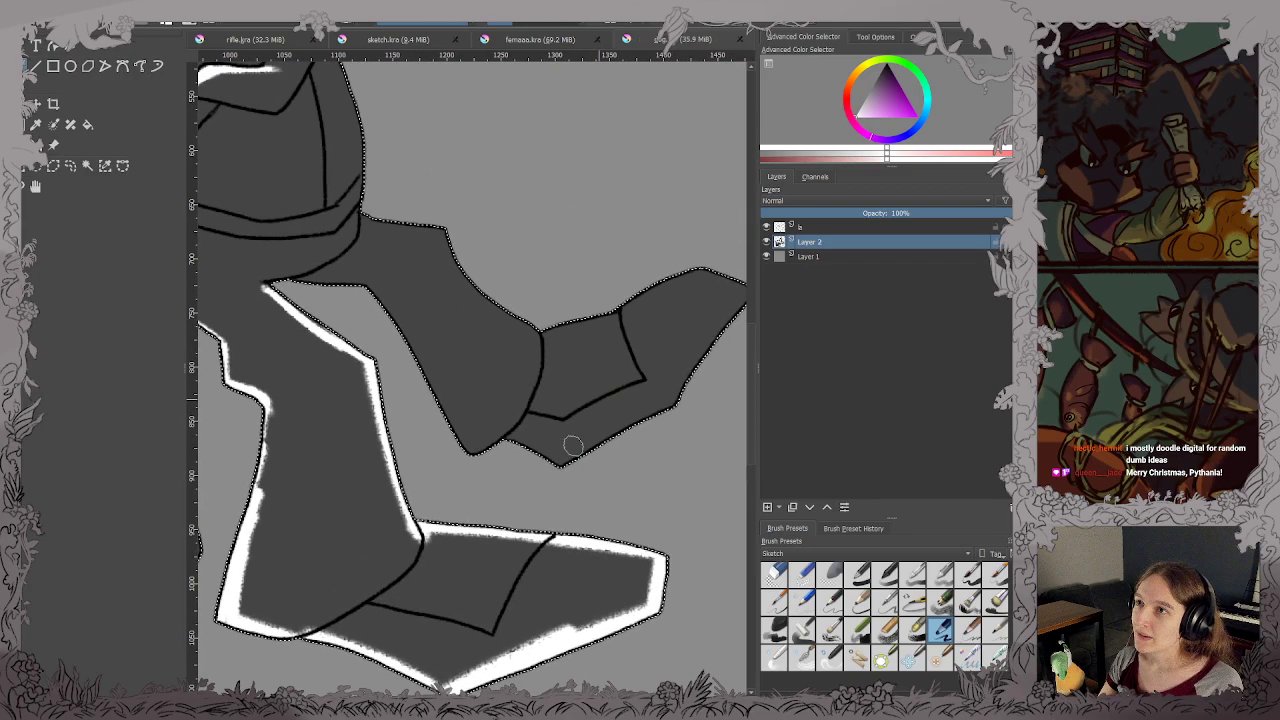
pyautogui.moveTo(483, 372); pyautogui.dragTo(486, 429)
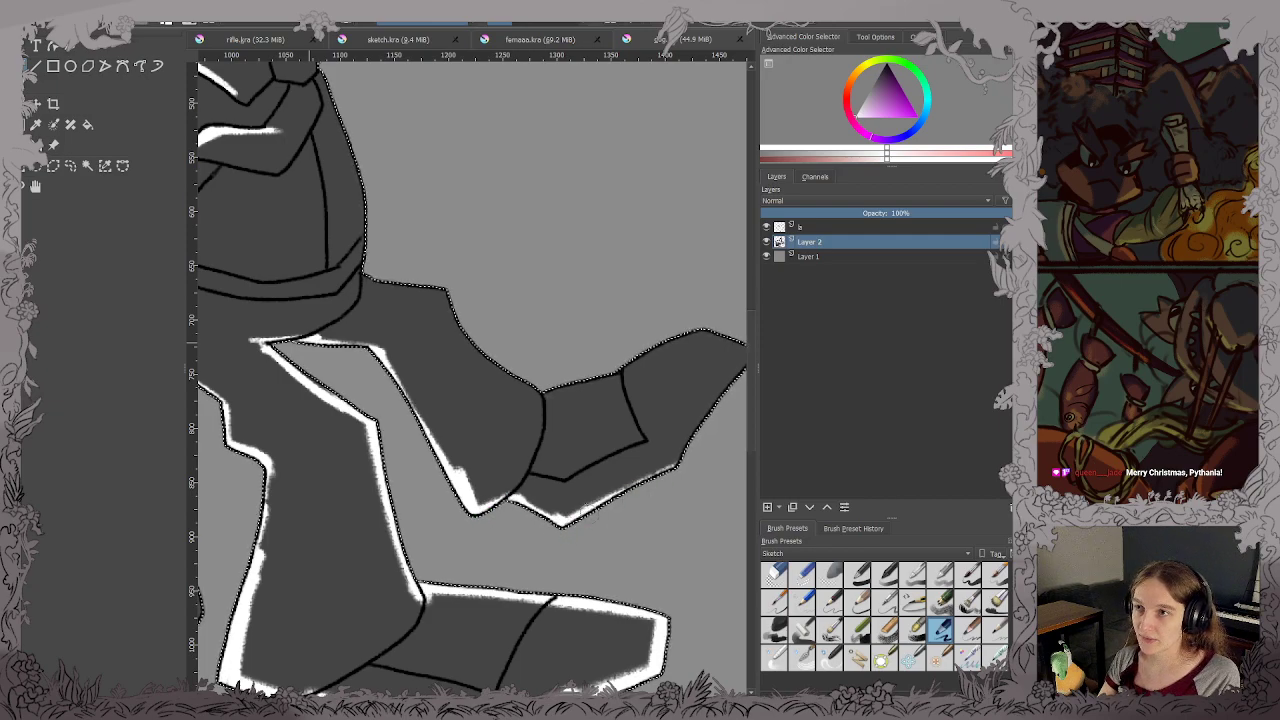
pyautogui.moveTo(663, 324)
pyautogui.mouseDown()
pyautogui.moveTo(590, 421)
pyautogui.moveTo(611, 469)
pyautogui.moveTo(623, 467)
pyautogui.mouseUp()
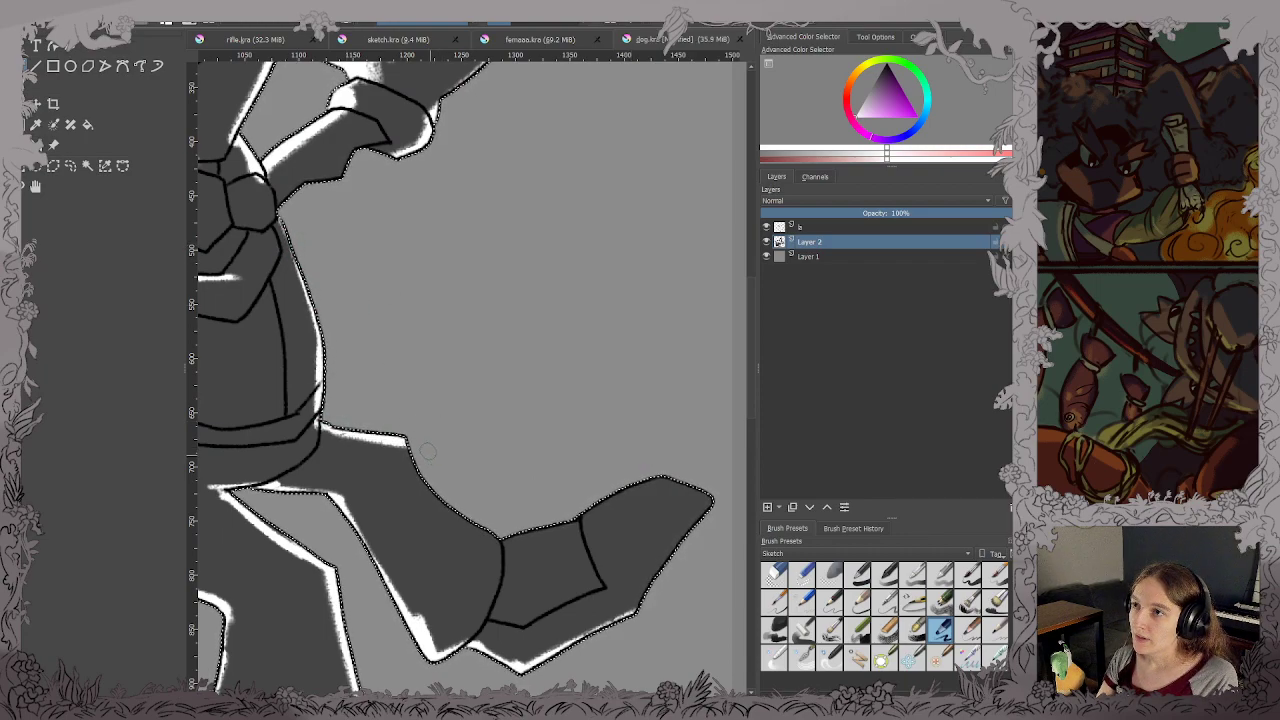
pyautogui.moveTo(408, 443)
pyautogui.mouseDown()
pyautogui.moveTo(440, 497)
pyautogui.moveTo(500, 541)
pyautogui.moveTo(578, 523)
pyautogui.mouseUp()
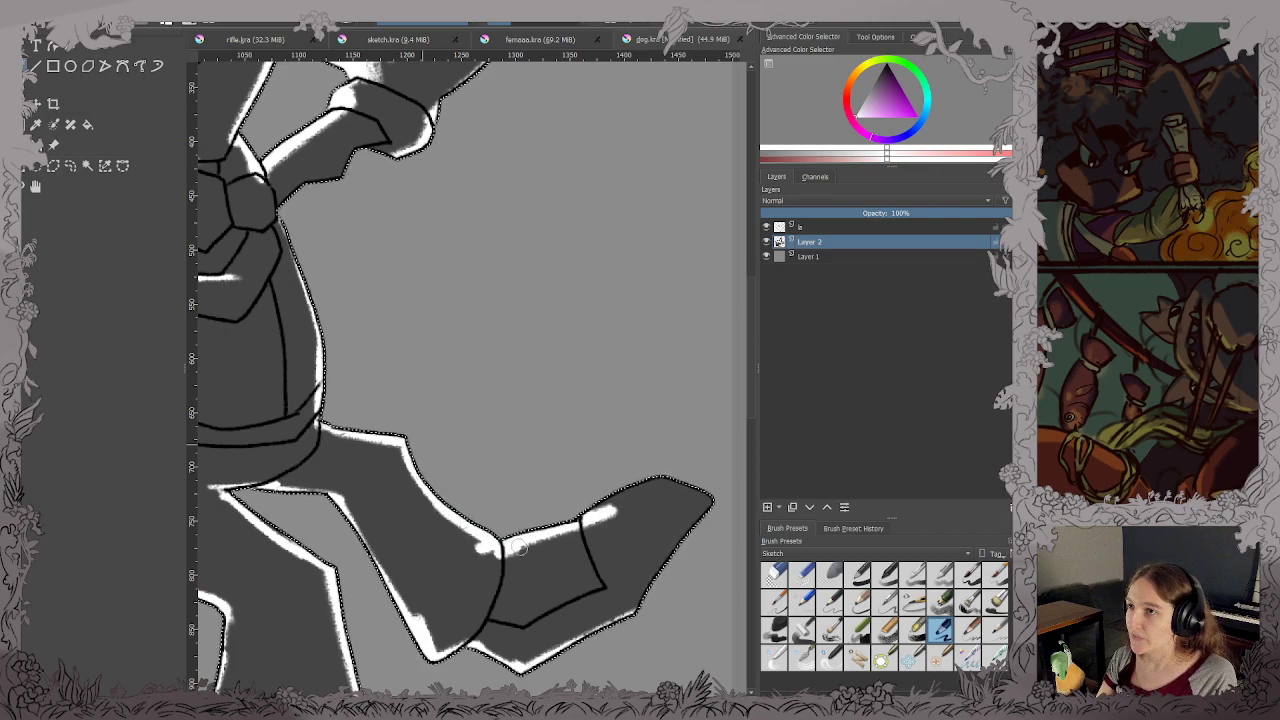
pyautogui.moveTo(485, 548)
pyautogui.mouseDown()
pyautogui.moveTo(578, 523)
pyautogui.moveTo(655, 482)
pyautogui.moveTo(708, 500)
pyautogui.moveTo(600, 630)
pyautogui.mouseUp()
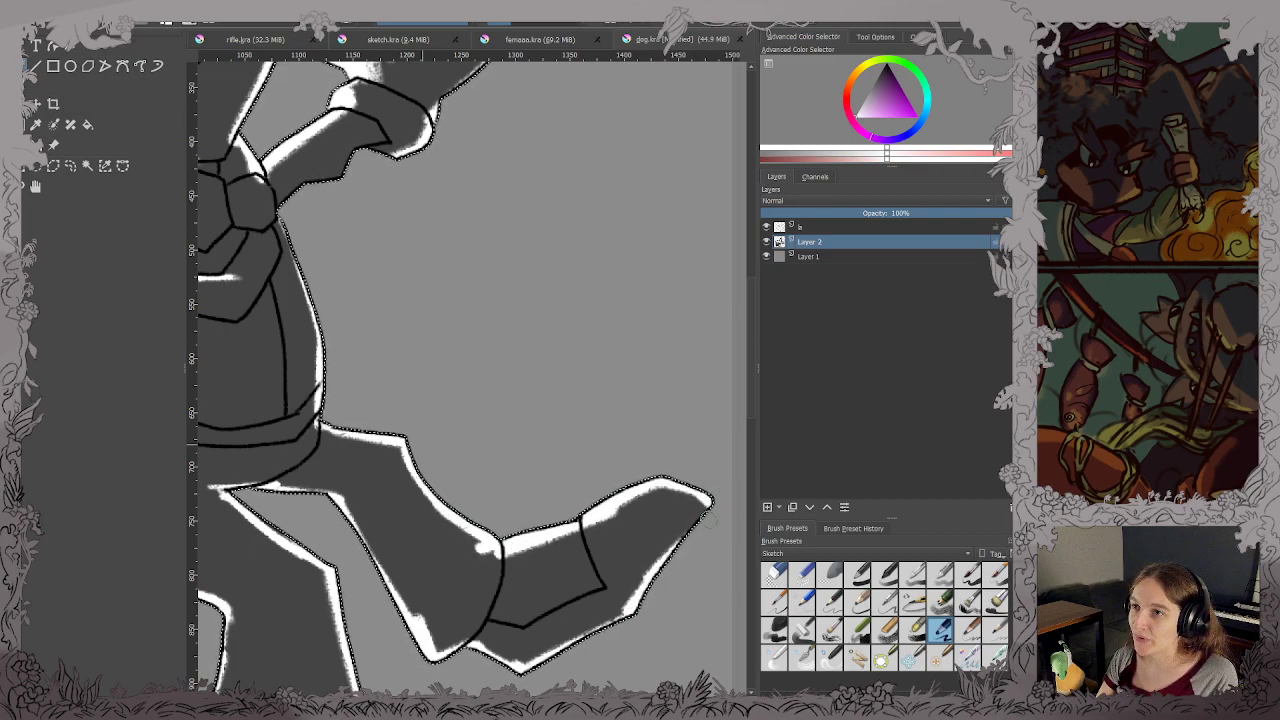
pyautogui.moveTo(708, 505); pyautogui.dragTo(572, 655)
# Paint a small white oval ring as the pupil in each of the cartoon character's eyes.
pyautogui.scroll(-2, 500, 478)
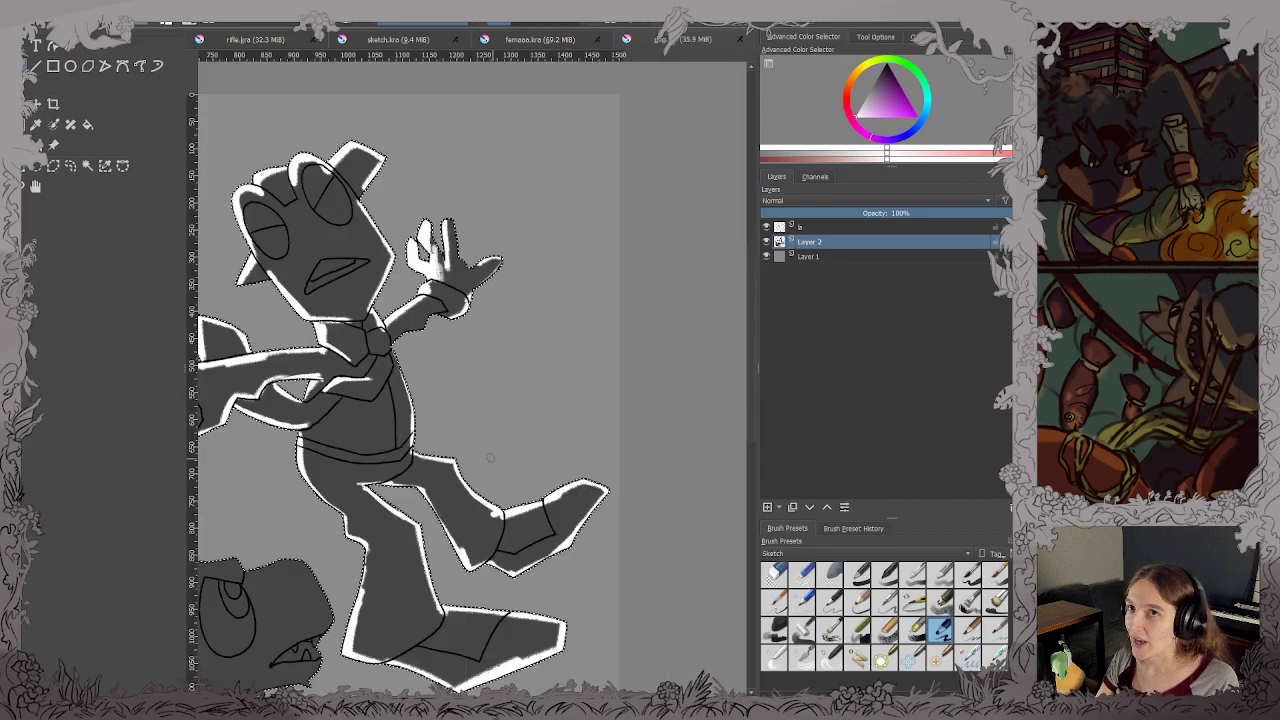
pyautogui.scroll(1, 428, 384)
pyautogui.moveTo(428, 384); pyautogui.dragTo(613, 433)
pyautogui.scroll(-2, 612, 432)
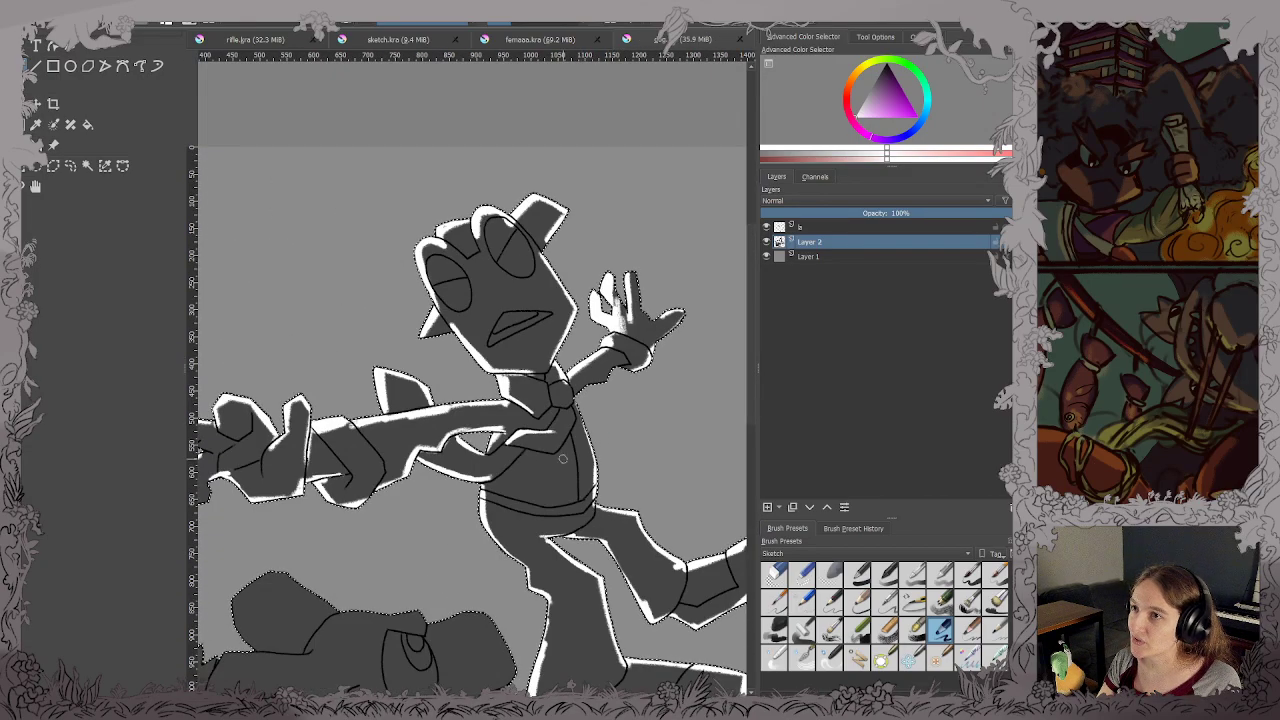
pyautogui.scroll(5, 525, 332)
pyautogui.moveTo(526, 333); pyautogui.dragTo(554, 311)
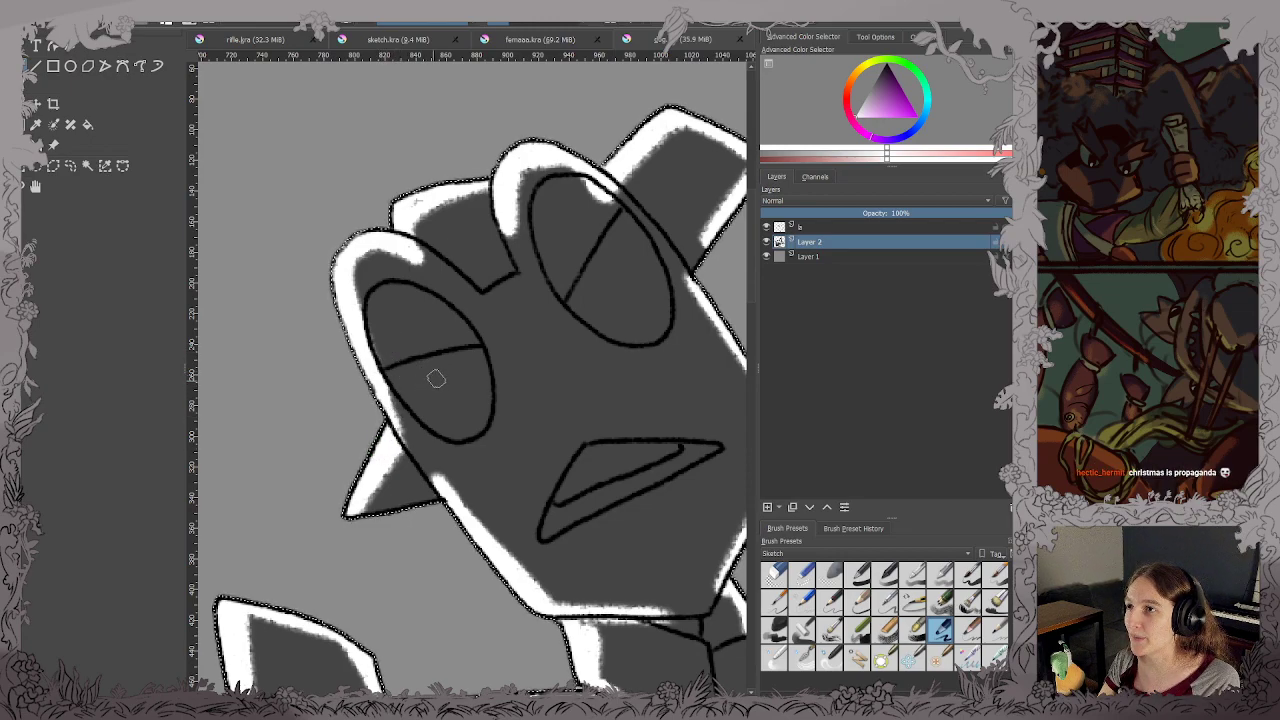
pyautogui.moveTo(440, 358)
pyautogui.mouseDown()
pyautogui.moveTo(428, 395)
pyautogui.moveTo(446, 360)
pyautogui.mouseUp()
pyautogui.moveTo(606, 272)
pyautogui.mouseDown()
pyautogui.moveTo(590, 302)
pyautogui.moveTo(618, 316)
pyautogui.moveTo(626, 284)
pyautogui.mouseUp()
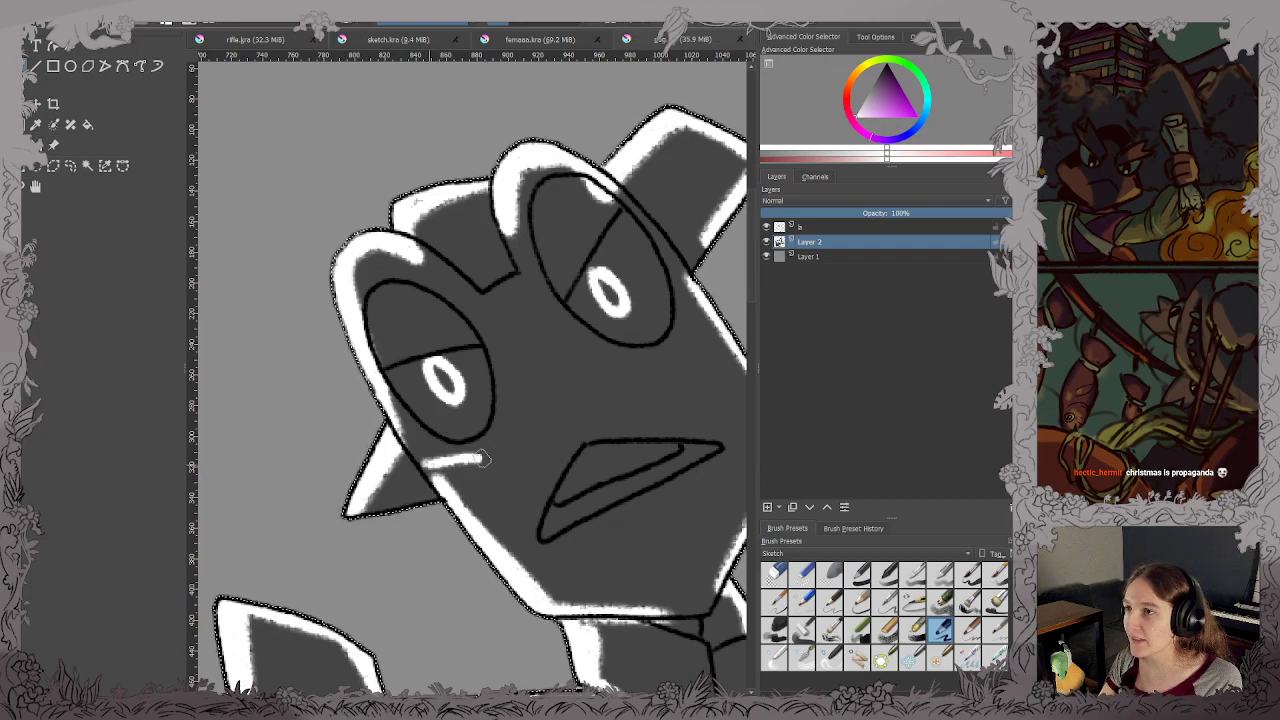
# Paint a solid white pointed patch on each of the character's cheeks, extending inward from the face's edge.
pyautogui.moveTo(482, 460); pyautogui.dragTo(455, 488)
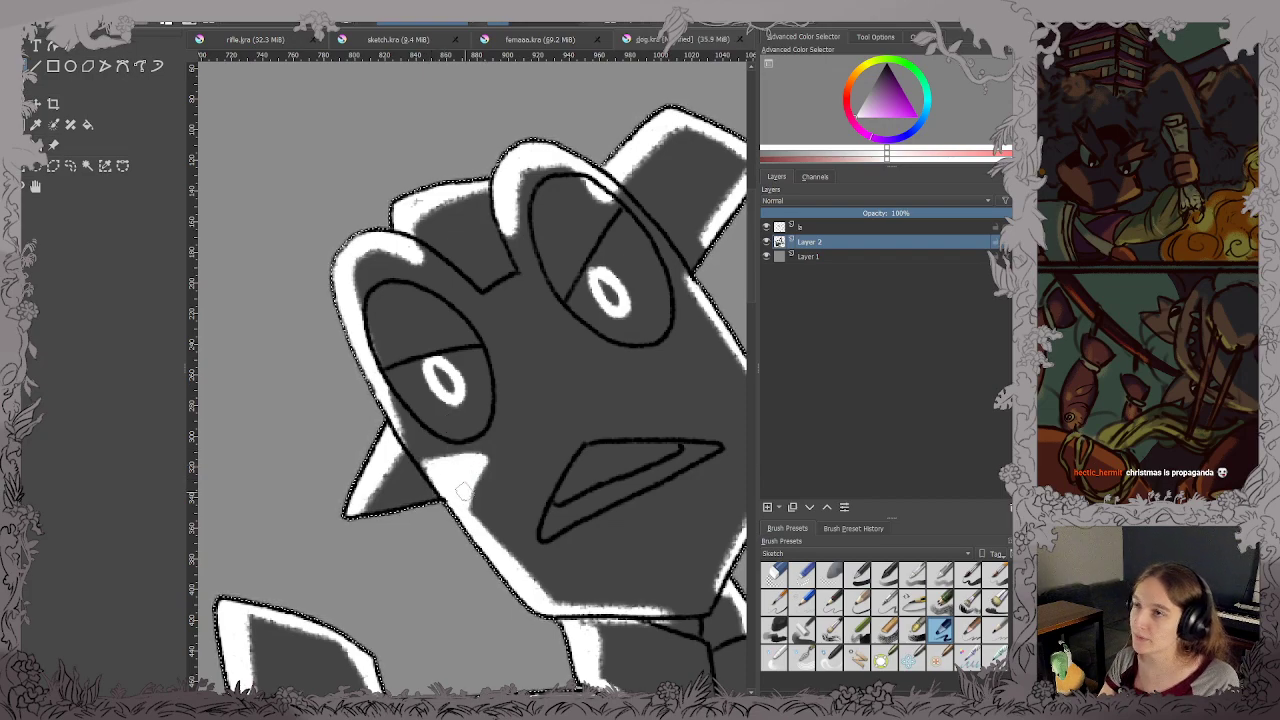
pyautogui.scroll(-2, 458, 491)
pyautogui.scroll(1, 531, 441)
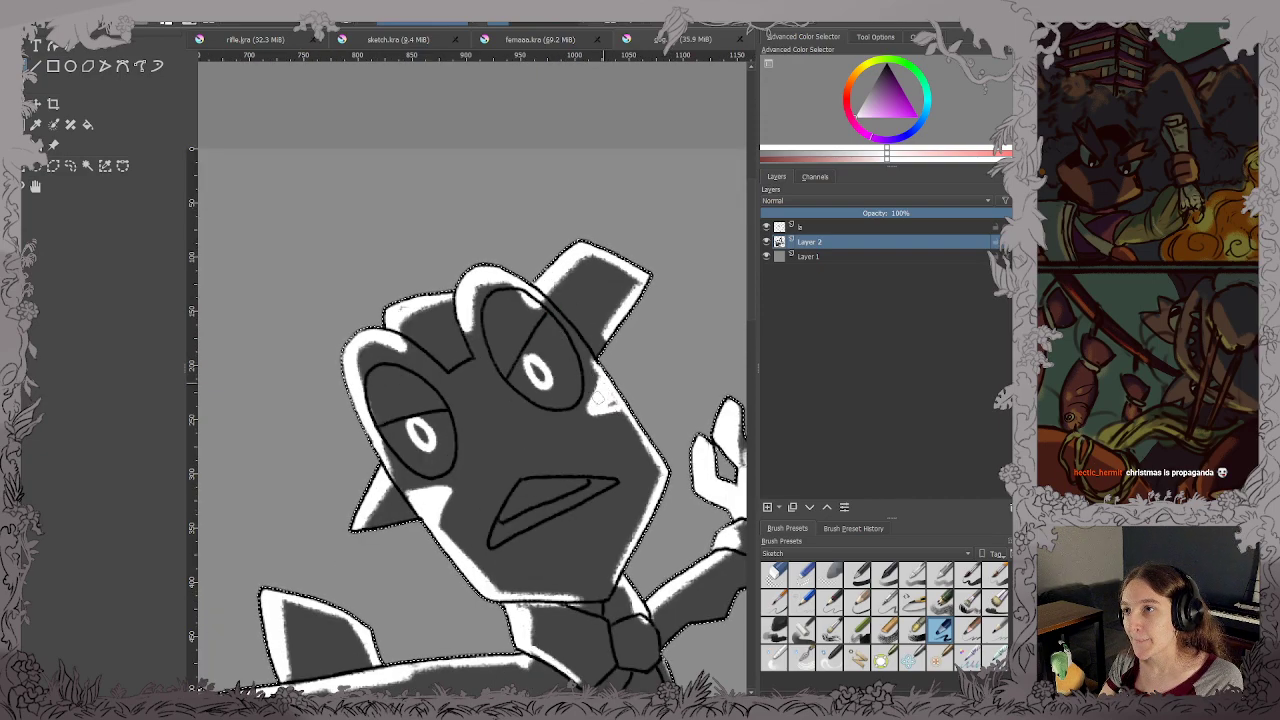
pyautogui.scroll(1, 640, 382)
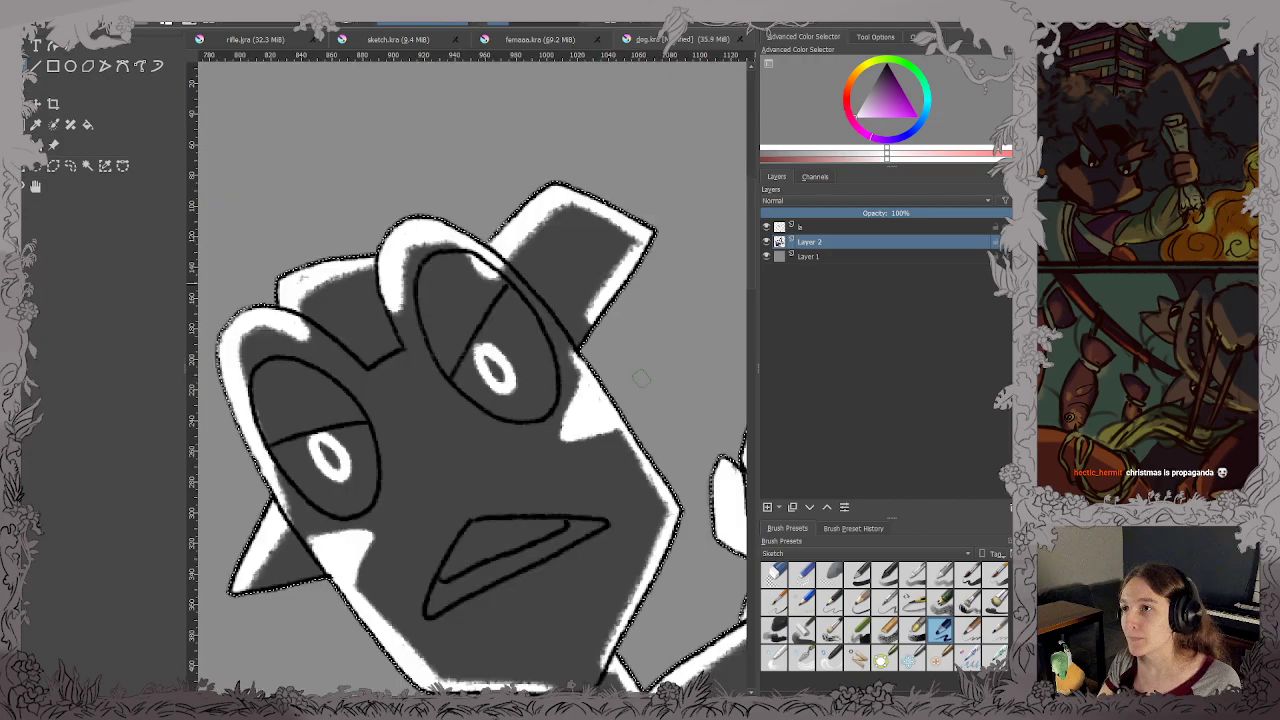
# Paint white rim light along the upper curved edge of the dog's tail down to its base.
pyautogui.scroll(-3, 628, 377)
pyautogui.moveTo(621, 422); pyautogui.dragTo(593, 298)
pyautogui.scroll(-2, 599, 344)
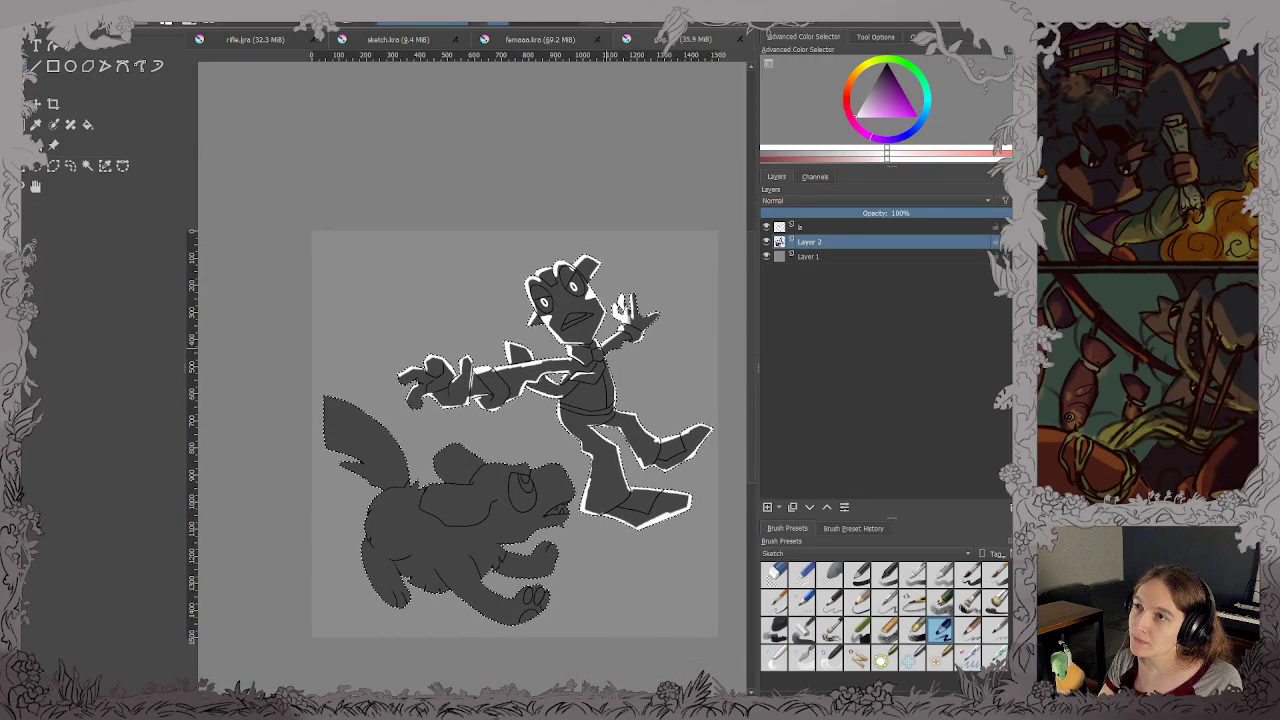
pyautogui.scroll(3, 454, 509)
pyautogui.scroll(-2, 463, 518)
pyautogui.scroll(2, 466, 481)
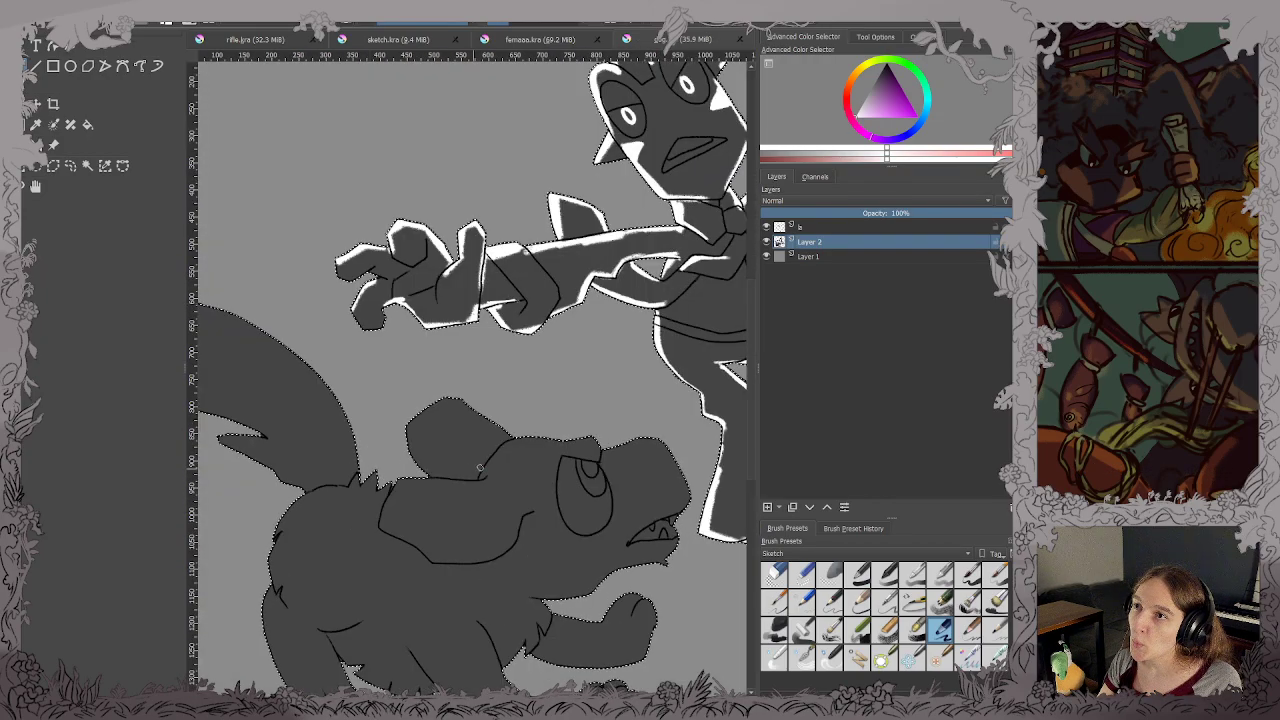
pyautogui.scroll(-2, 466, 481)
pyautogui.moveTo(498, 456); pyautogui.dragTo(492, 455)
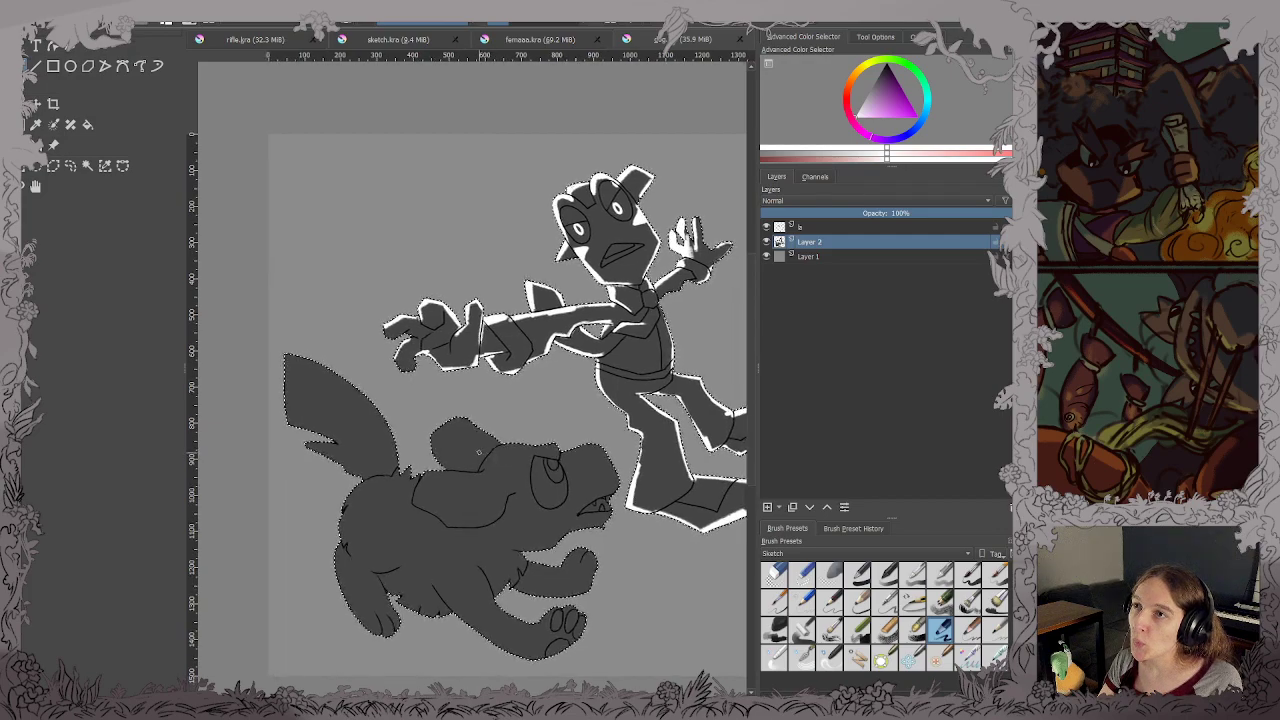
pyautogui.moveTo(285, 355); pyautogui.dragTo(395, 440)
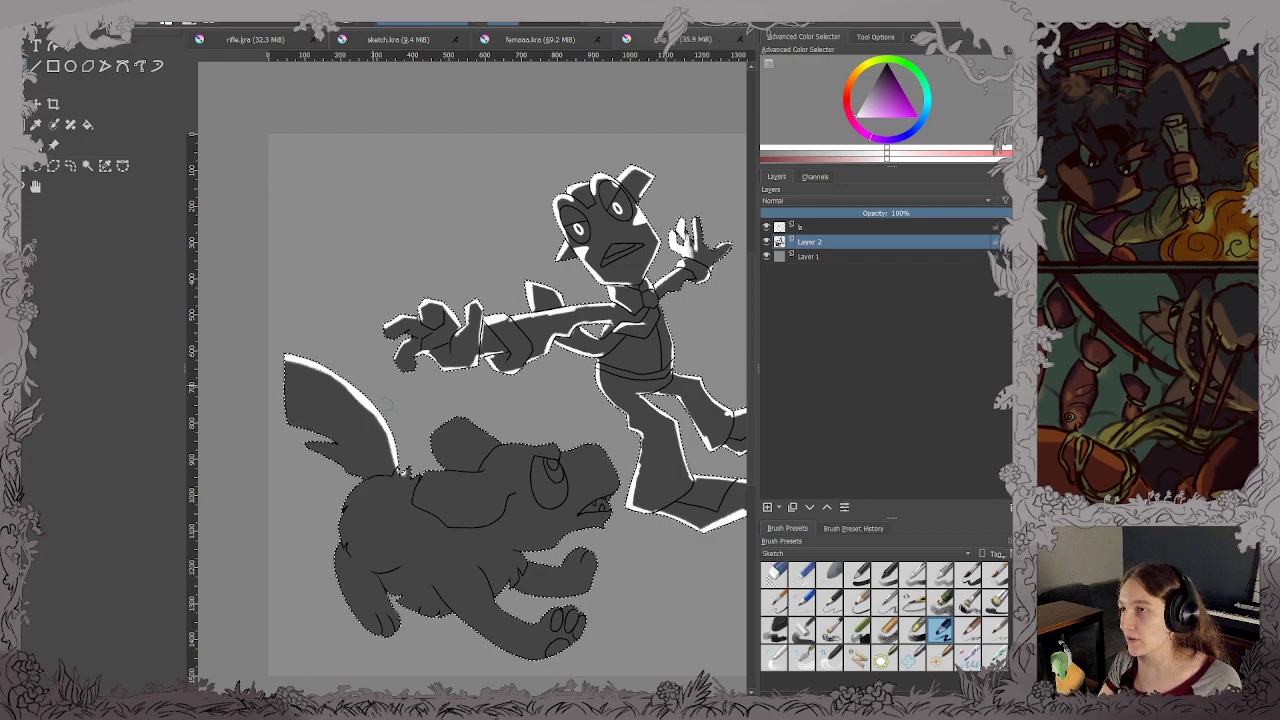
# Paint white rim light along the tail's blunt tip, around its lower notch and in the fur tuft at its base.
pyautogui.scroll(3, 402, 416)
pyautogui.moveTo(430, 427); pyautogui.dragTo(695, 266)
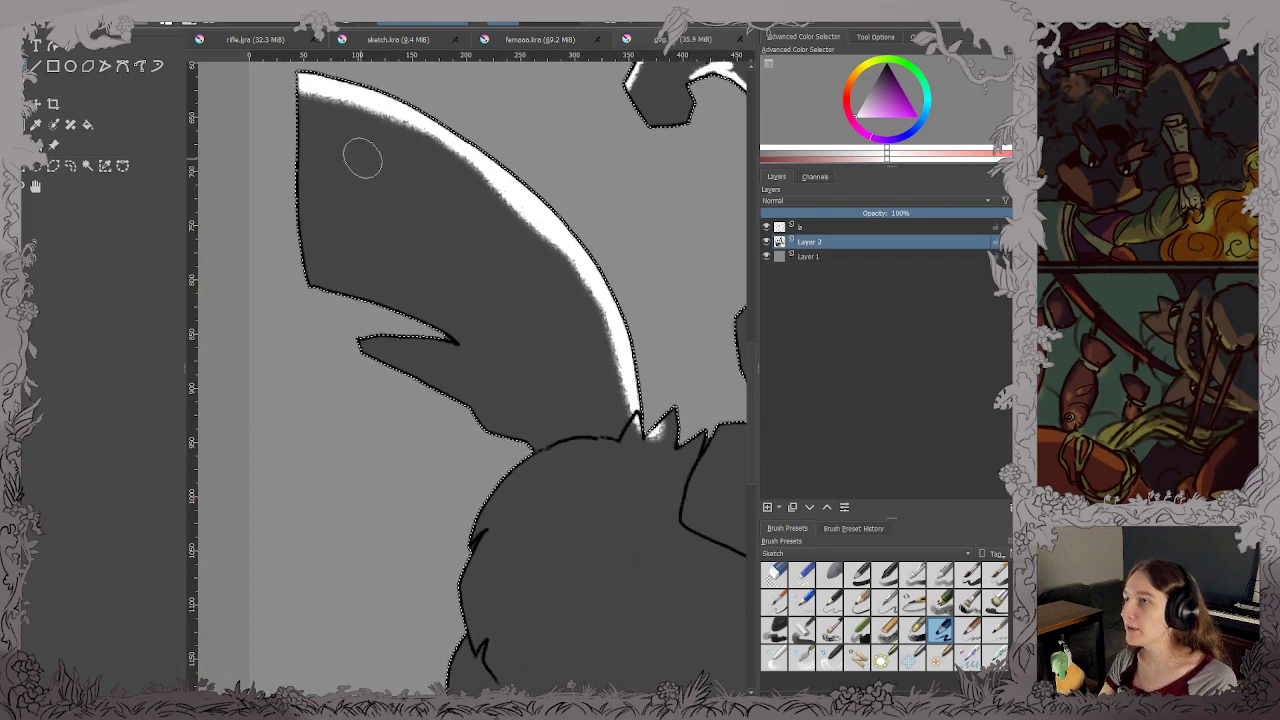
pyautogui.moveTo(308, 80); pyautogui.dragTo(306, 282)
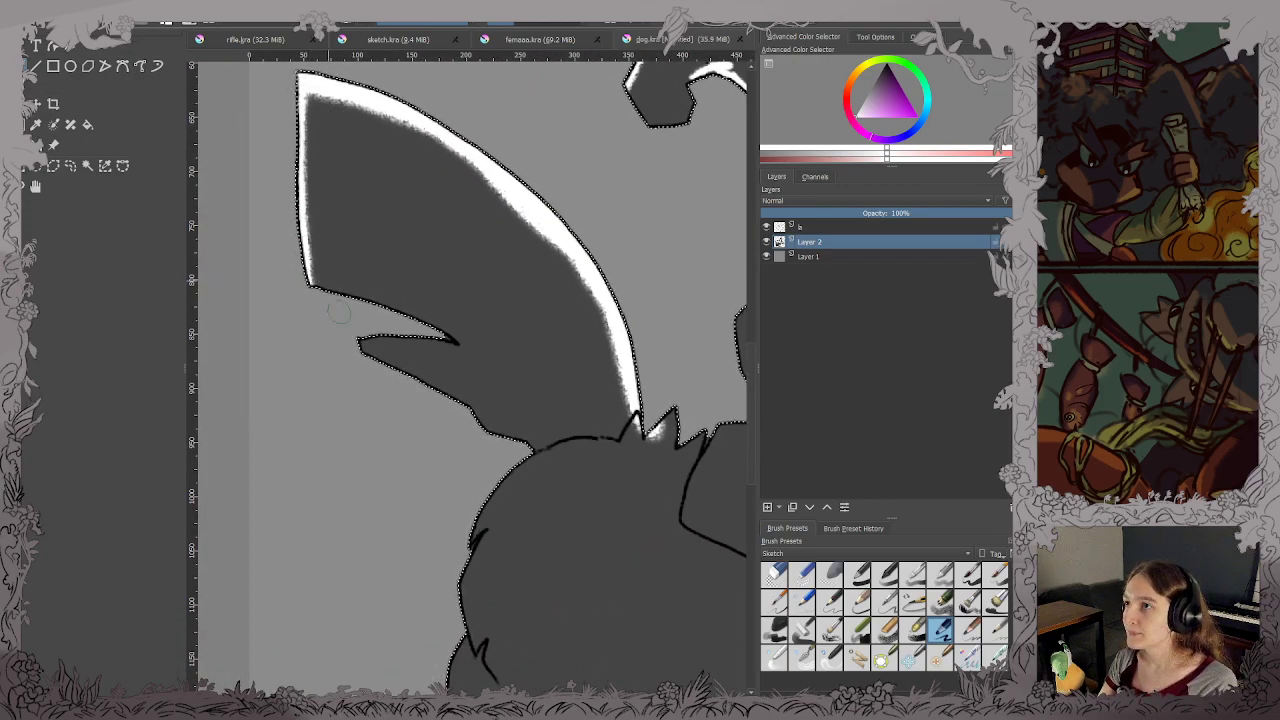
pyautogui.moveTo(440, 318)
pyautogui.mouseDown()
pyautogui.moveTo(405, 320)
pyautogui.moveTo(432, 345)
pyautogui.moveTo(436, 320)
pyautogui.moveTo(312, 287)
pyautogui.mouseUp()
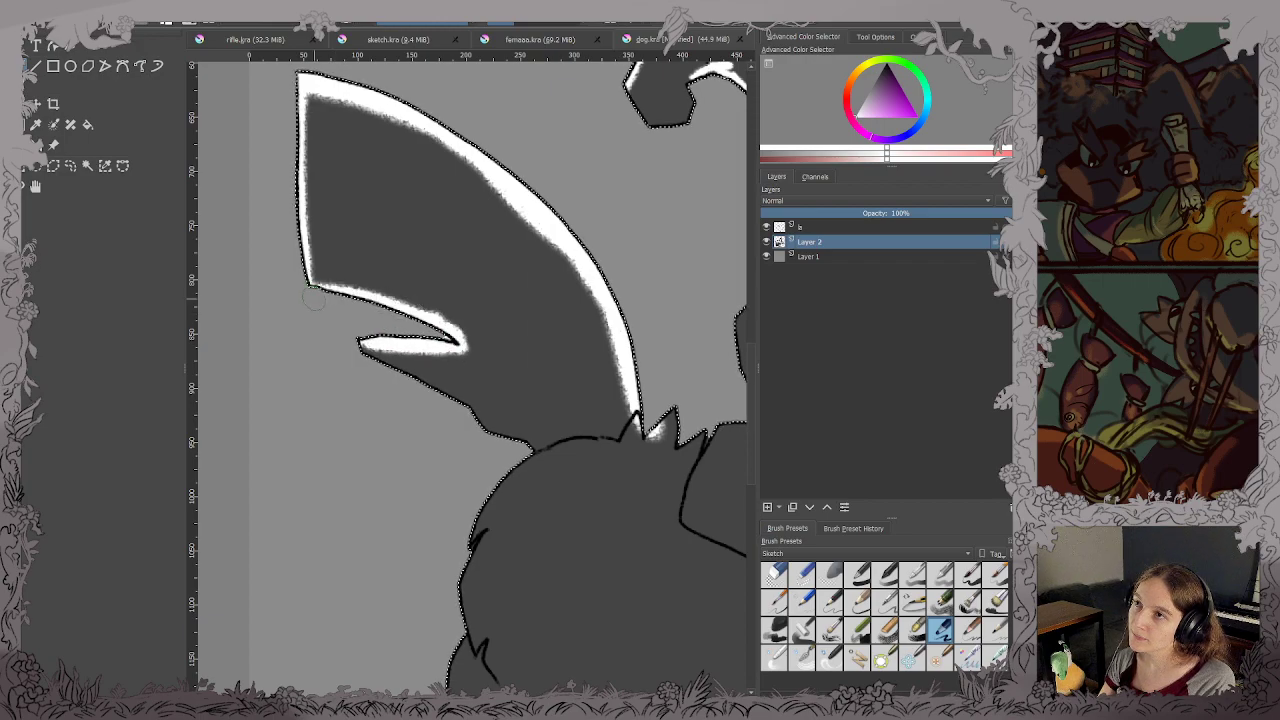
pyautogui.moveTo(398, 366); pyautogui.dragTo(371, 352)
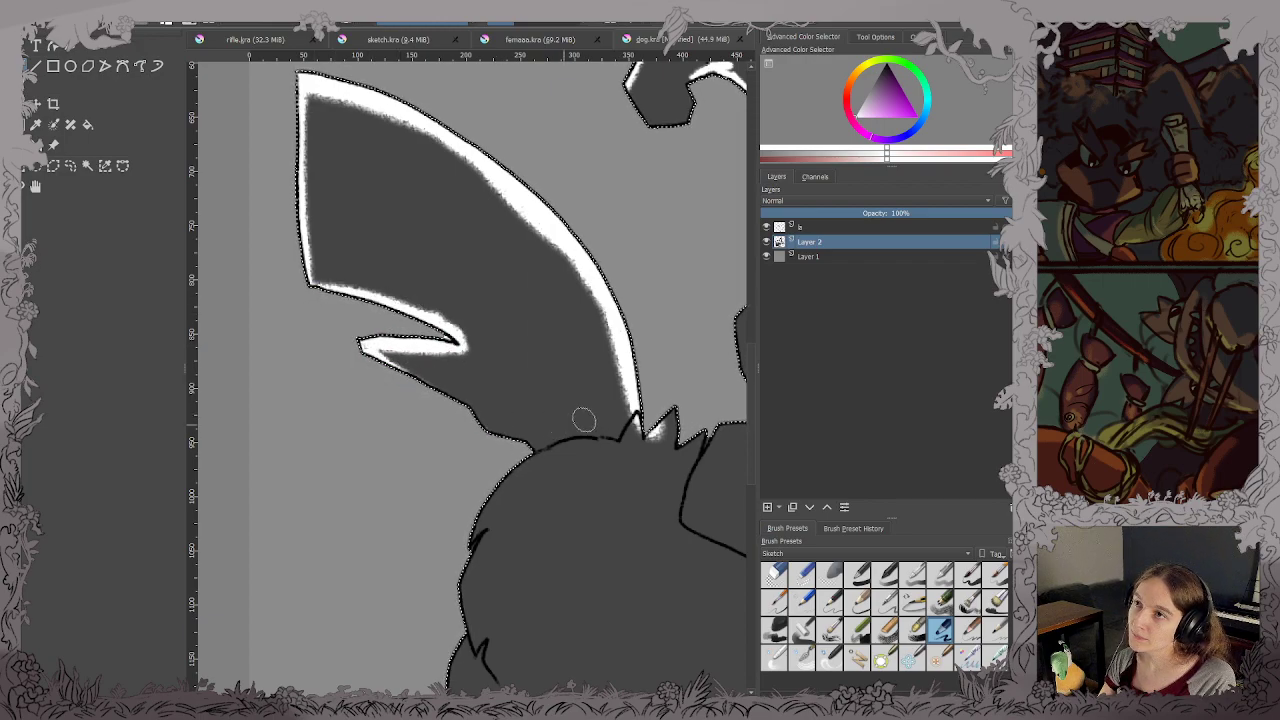
pyautogui.moveTo(636, 416); pyautogui.dragTo(628, 439)
pyautogui.scroll(15, 600, 440)
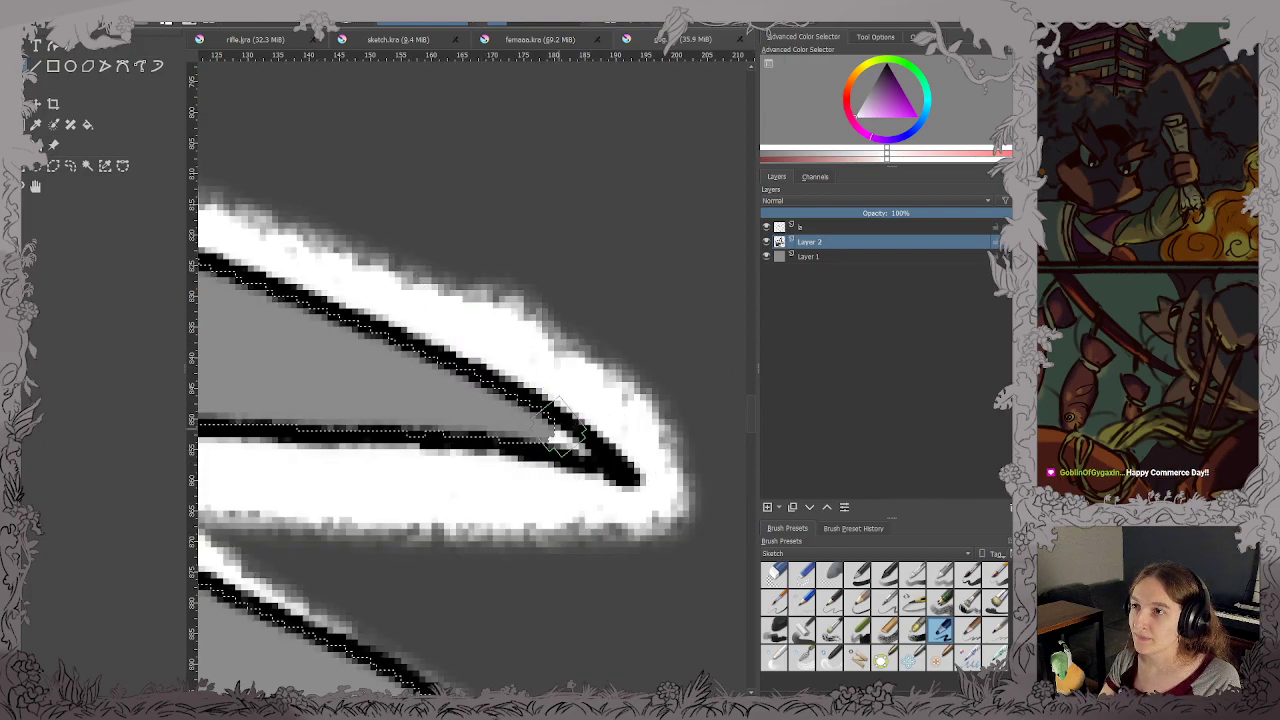
pyautogui.moveTo(562, 434); pyautogui.dragTo(590, 454)
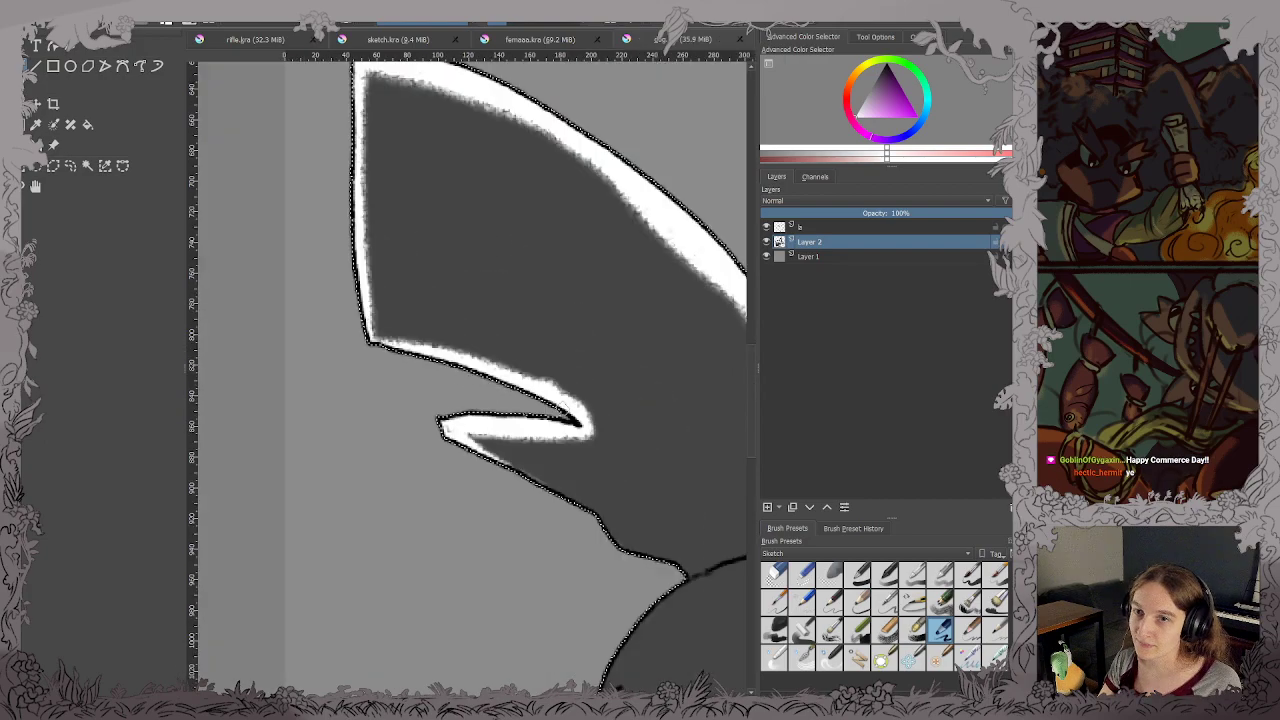
# Paint white rim light along the dog's rump, from the back fur spikes up over to the tail base.
pyautogui.scroll(-10, 610, 450)
pyautogui.scroll(2, 490, 365)
pyautogui.scroll(-1, 526, 397)
pyautogui.moveTo(526, 397); pyautogui.dragTo(477, 354)
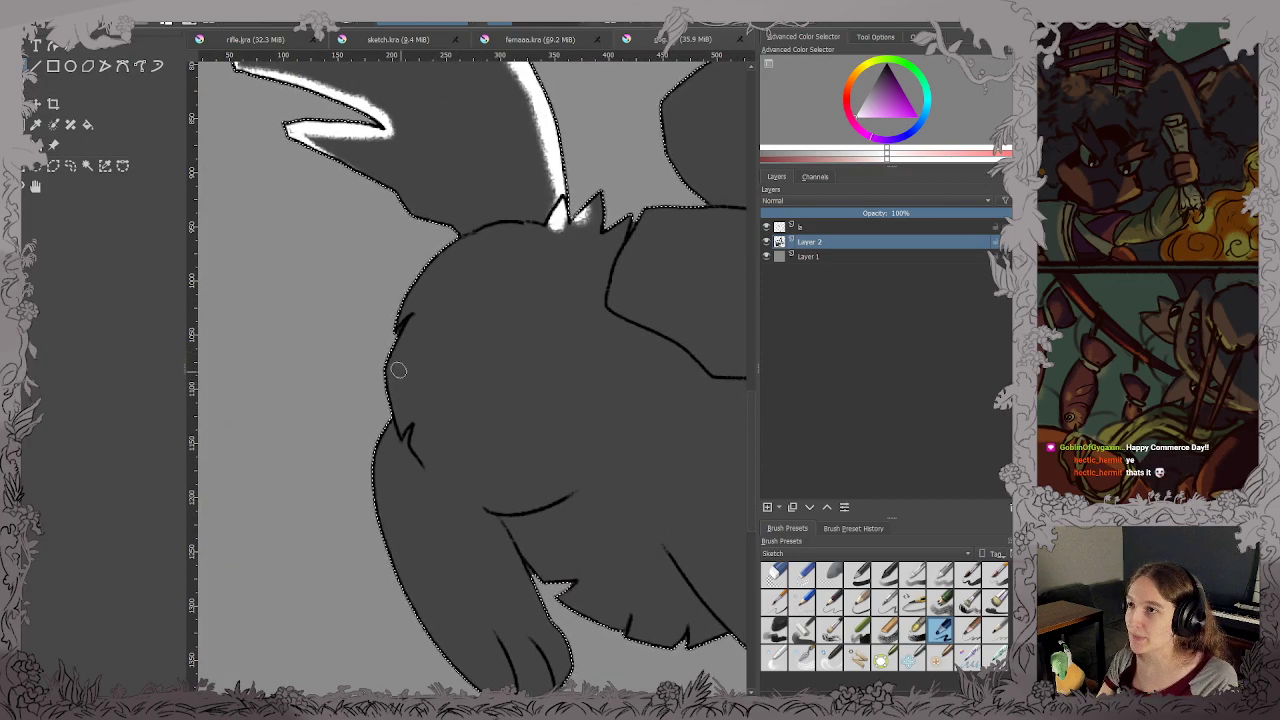
pyautogui.moveTo(396, 343); pyautogui.dragTo(405, 426)
pyautogui.moveTo(393, 327)
pyautogui.mouseDown()
pyautogui.moveTo(461, 238)
pyautogui.moveTo(545, 216)
pyautogui.mouseUp()
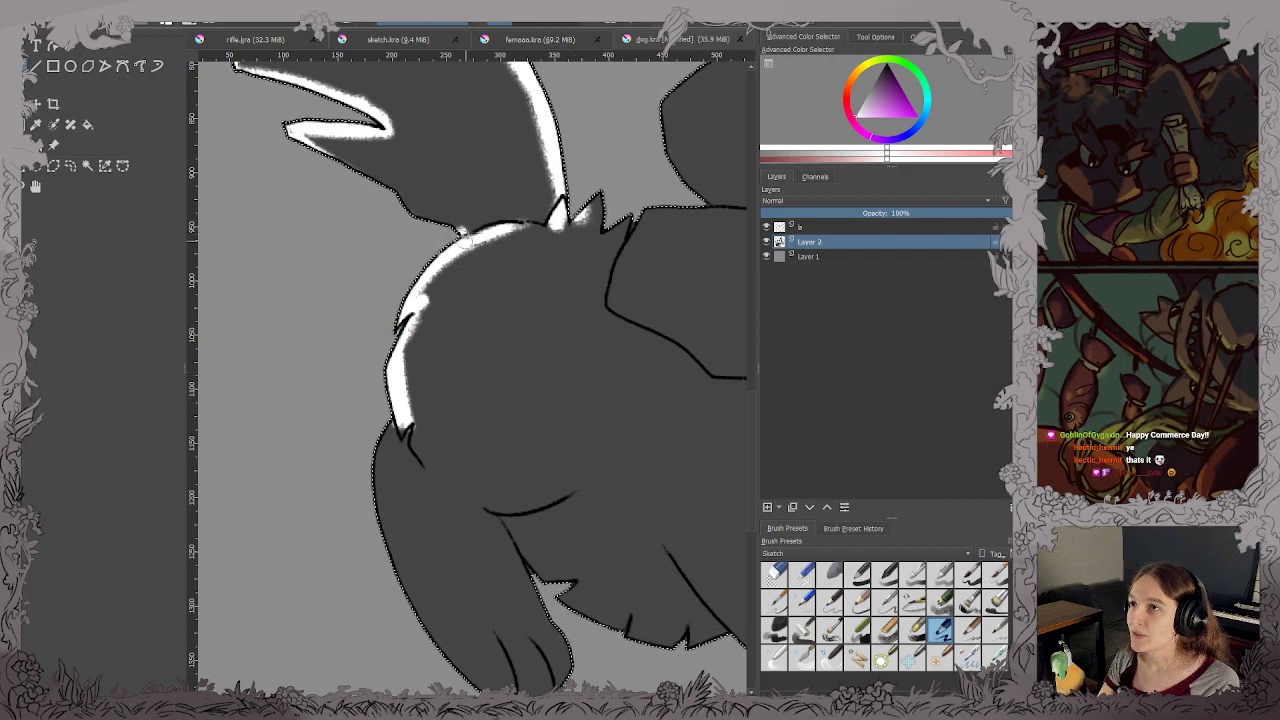
# Paint white rim light along the lower edge of the dog's tail between its base and the notch's point.
pyautogui.moveTo(465, 232); pyautogui.dragTo(360, 176)
pyautogui.moveTo(334, 131); pyautogui.dragTo(441, 391)
pyautogui.scroll(1, 441, 391)
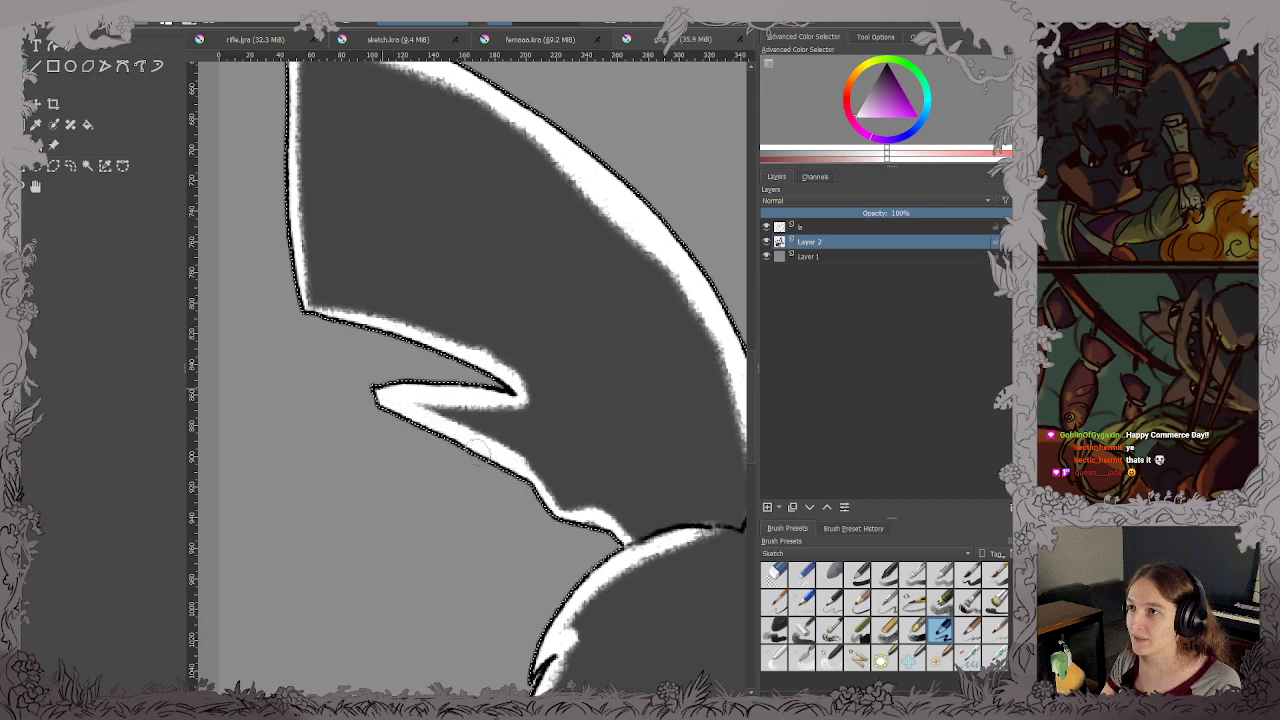
# Paint white rim light along the dog's hind leg, around its paw and in the ragged belly fur.
pyautogui.scroll(-4, 396, 390)
pyautogui.moveTo(461, 407); pyautogui.dragTo(434, 226)
pyautogui.scroll(2, 449, 408)
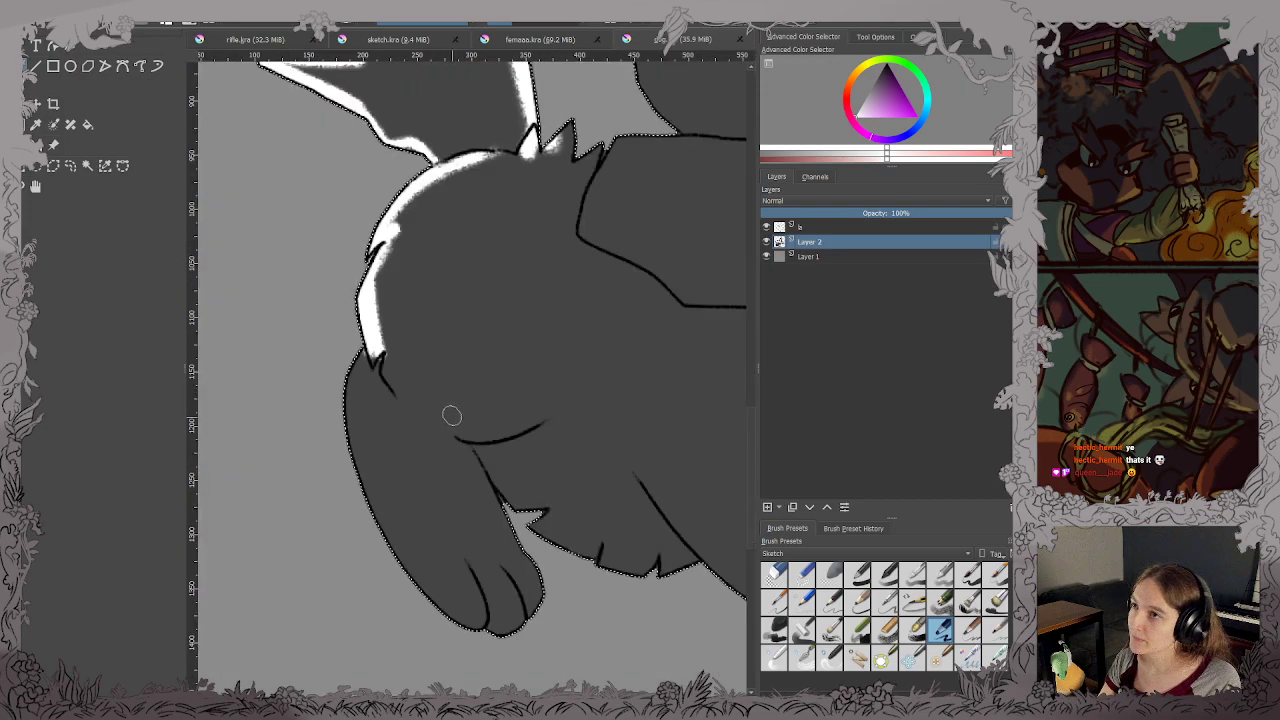
pyautogui.moveTo(451, 414); pyautogui.dragTo(498, 329)
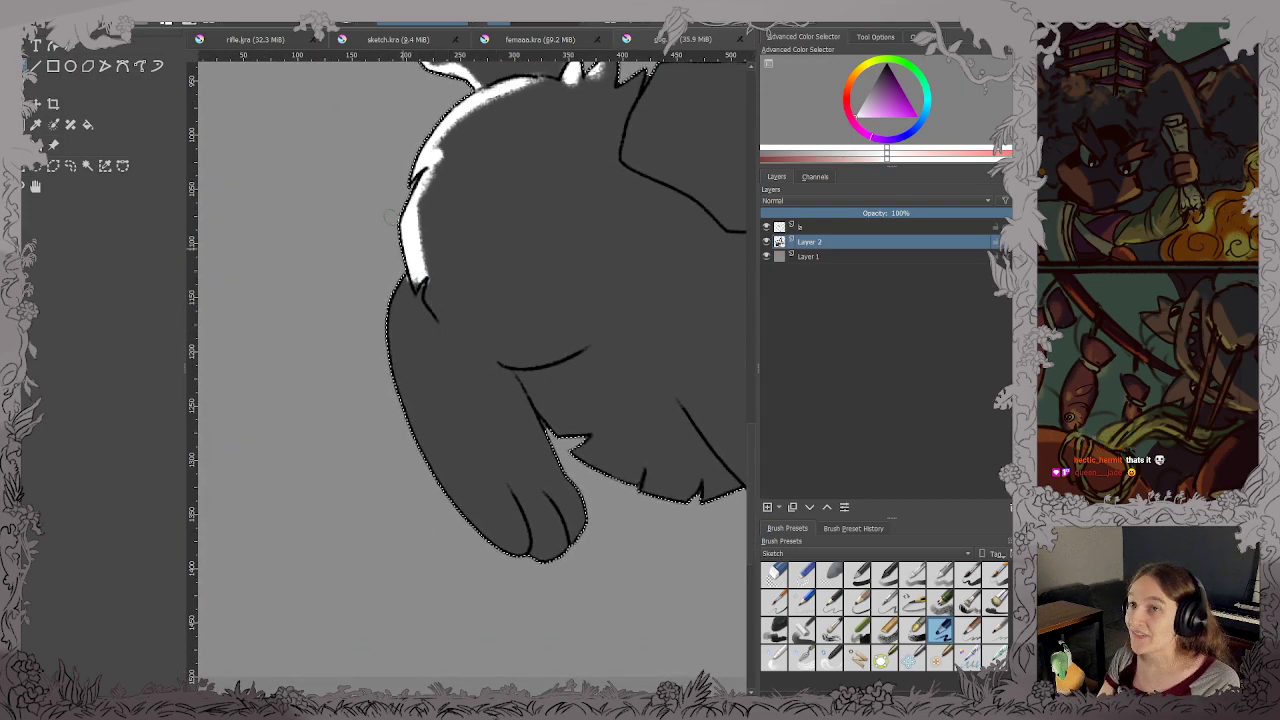
pyautogui.moveTo(408, 282)
pyautogui.mouseDown()
pyautogui.moveTo(385, 361)
pyautogui.moveTo(431, 477)
pyautogui.moveTo(388, 370)
pyautogui.moveTo(448, 497)
pyautogui.moveTo(394, 399)
pyautogui.moveTo(493, 539)
pyautogui.moveTo(526, 554)
pyautogui.moveTo(571, 542)
pyautogui.moveTo(437, 484)
pyautogui.mouseUp()
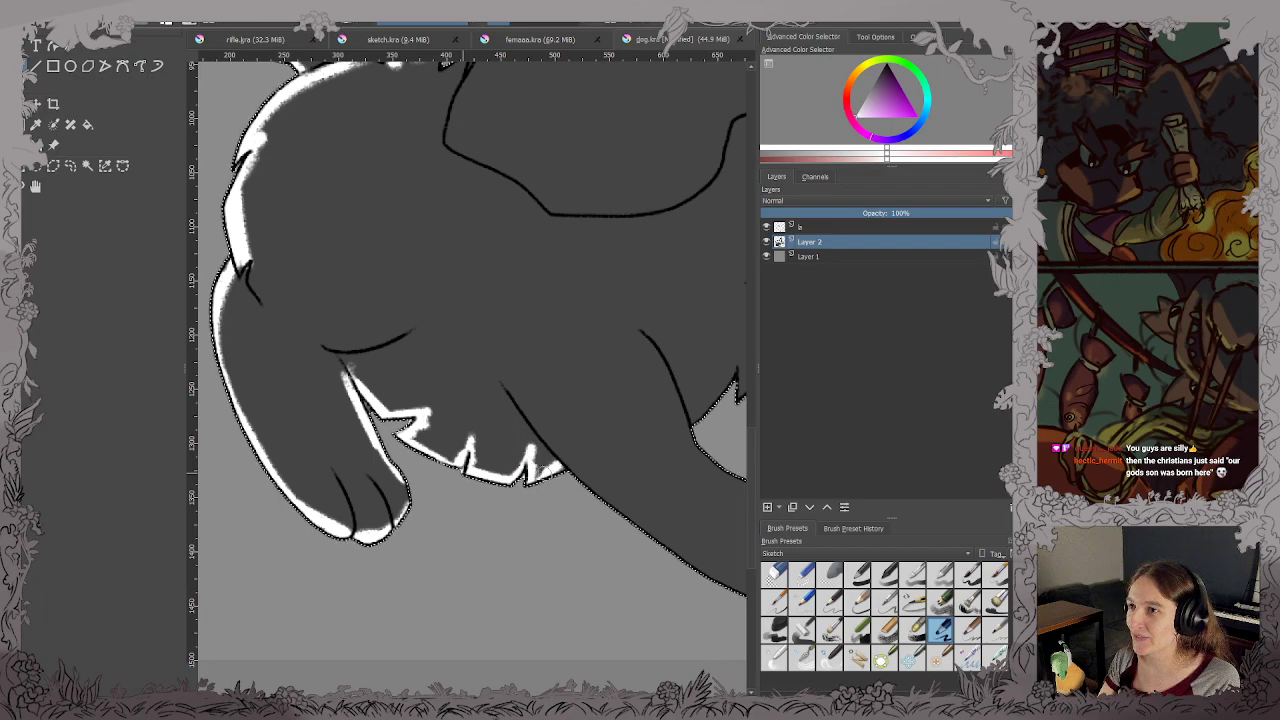
# Paint white along the near front leg's rear edge, trim the overspill above the belly with the sampled dark grey, and save.
pyautogui.moveTo(534, 434); pyautogui.dragTo(634, 520)
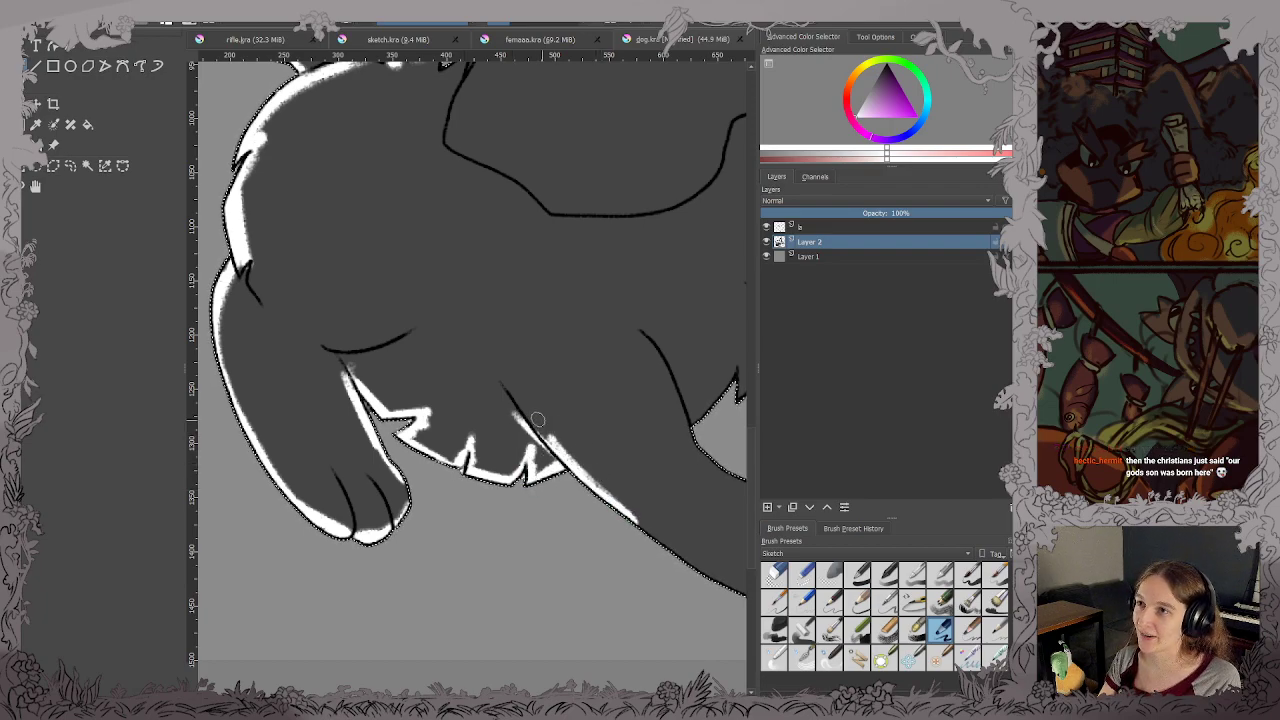
pyautogui.keyDown('ctrl'); pyautogui.click(540, 423); pyautogui.keyUp('ctrl')
pyautogui.moveTo(534, 434); pyautogui.dragTo(520, 427)
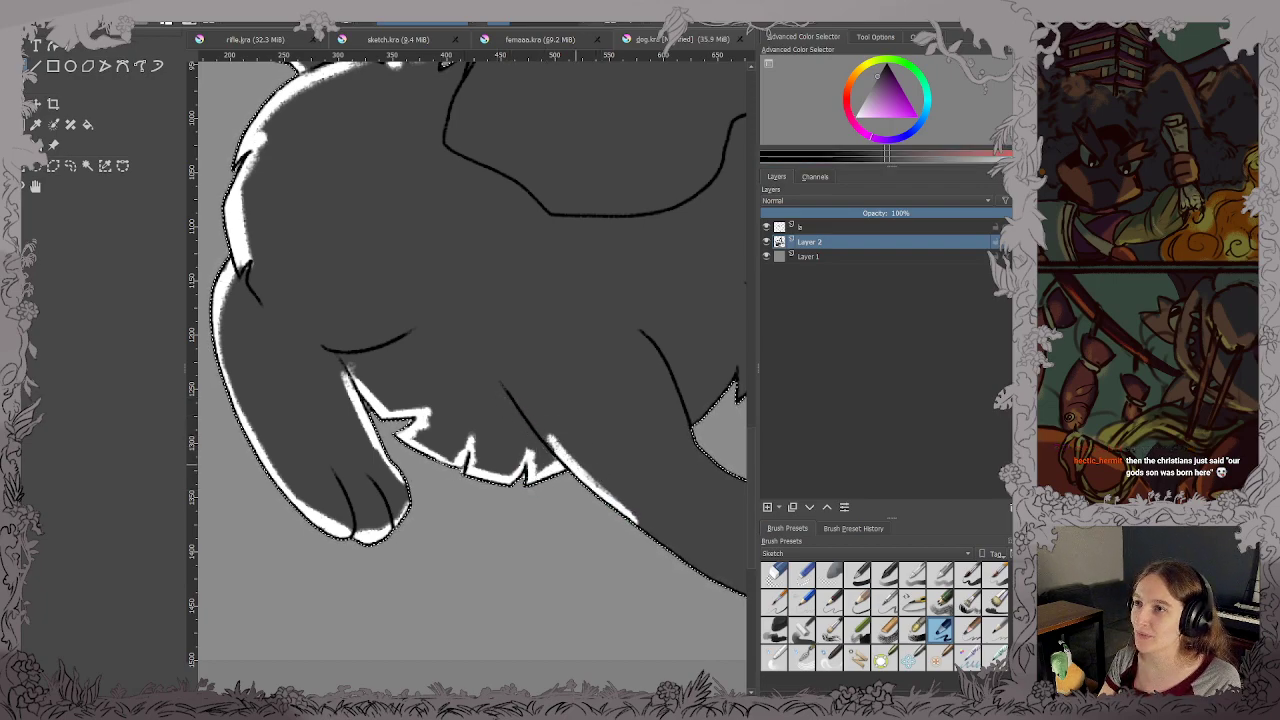
pyautogui.hotkey('ctrl', 's')
# Return to white and paint rim light along both edges of the near front leg and around its paw.
pyautogui.press('x')
pyautogui.scroll(-3, 567, 453)
pyautogui.moveTo(608, 453); pyautogui.dragTo(325, 392)
pyautogui.scroll(3, 534, 461)
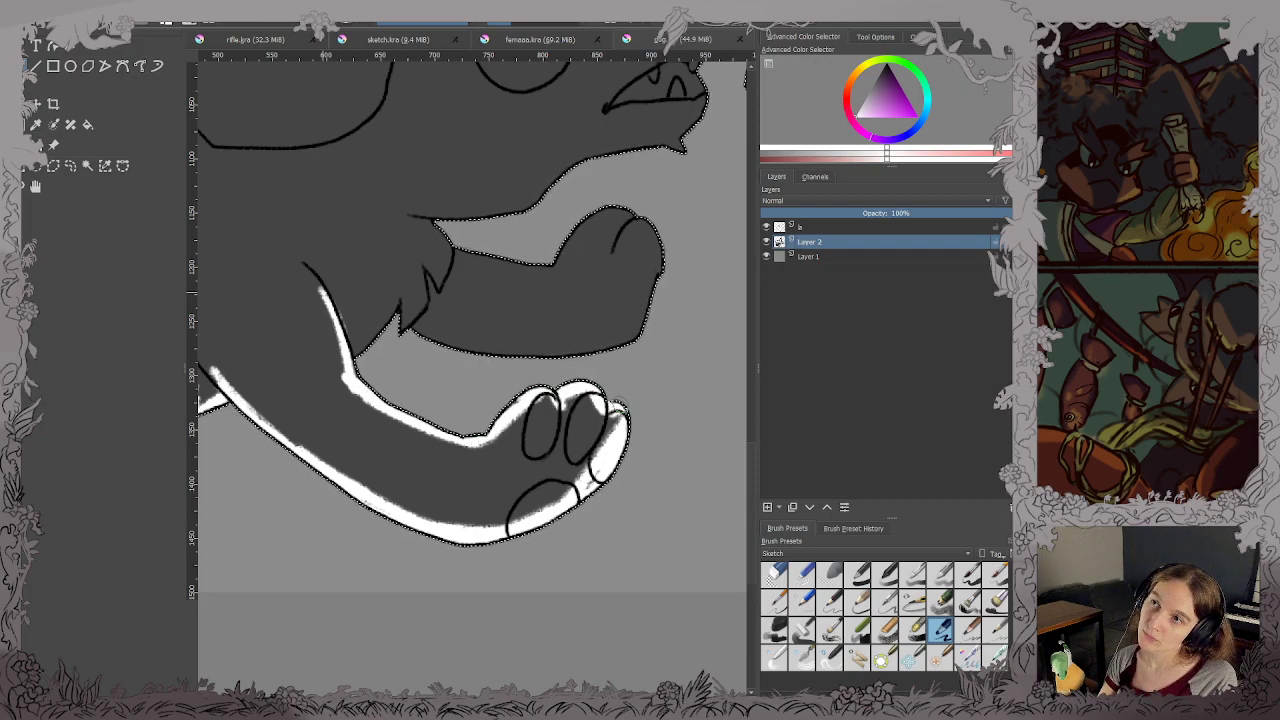
pyautogui.scroll(-2, 621, 449)
pyautogui.moveTo(606, 434); pyautogui.dragTo(557, 537)
pyautogui.scroll(-1, 612, 455)
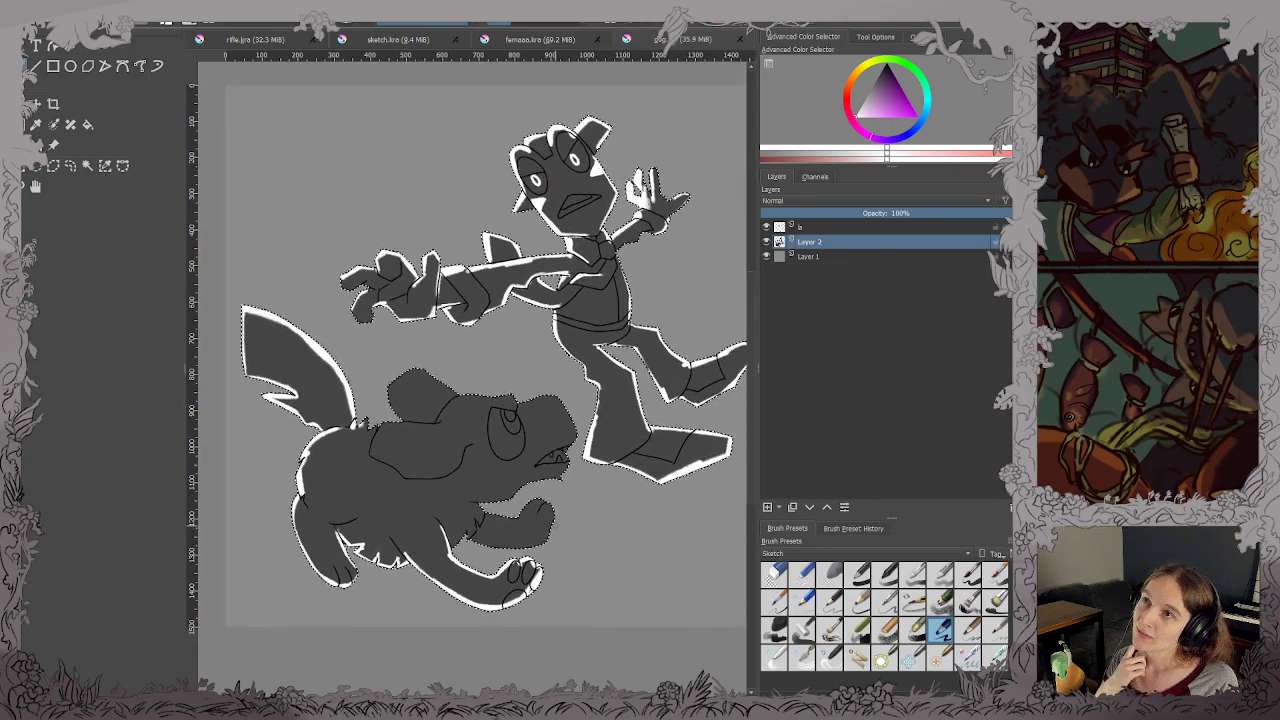
# Paint white rim light on the dog's chest fur, the start of its throat and the underside of the far front leg.
pyautogui.press('+')
pyautogui.press('+')
pyautogui.press('+')
pyautogui.press('+')
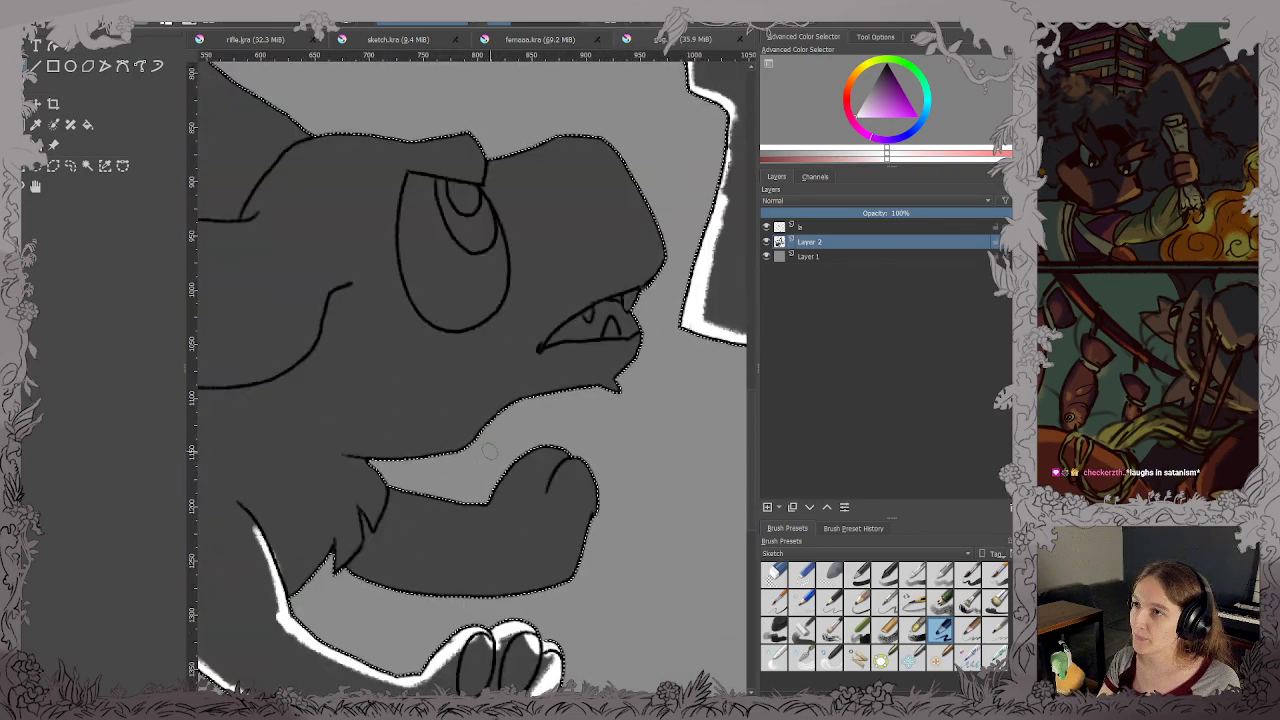
pyautogui.moveTo(519, 466); pyautogui.dragTo(588, 486)
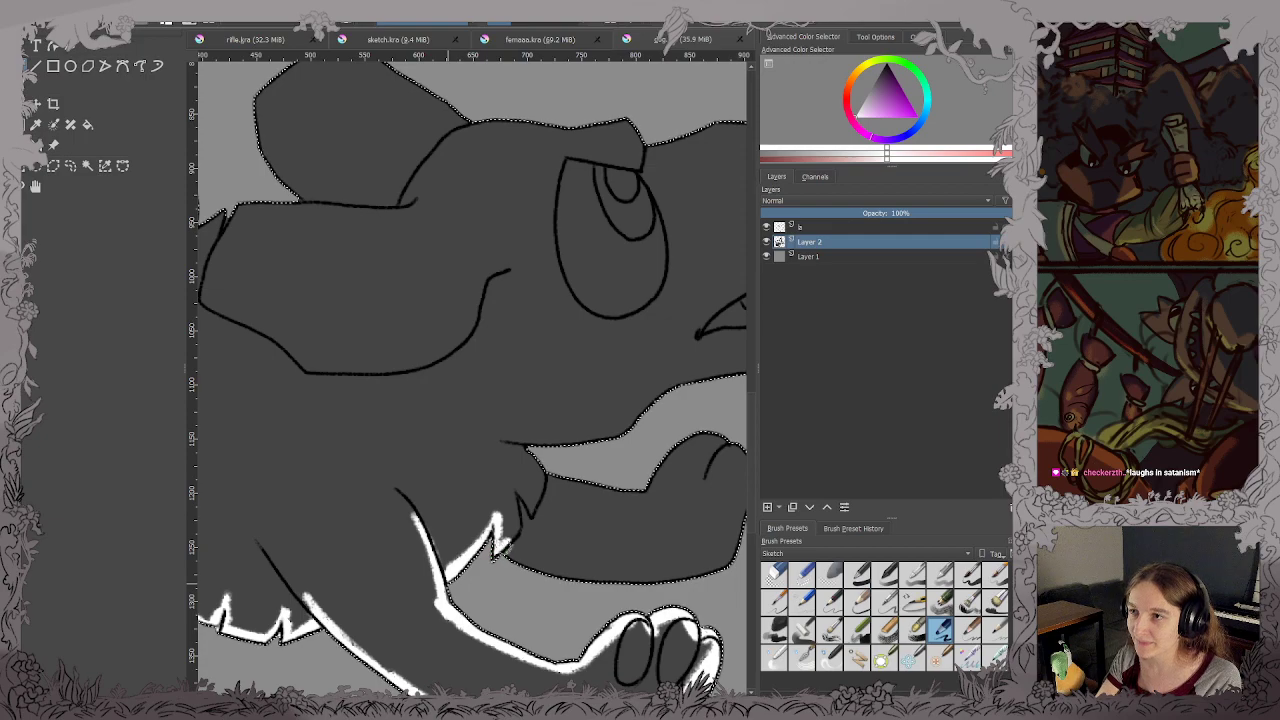
pyautogui.moveTo(455, 578)
pyautogui.mouseDown()
pyautogui.moveTo(513, 488)
pyautogui.moveTo(497, 442)
pyautogui.moveTo(620, 437)
pyautogui.mouseUp()
pyautogui.moveTo(505, 555)
pyautogui.mouseDown()
pyautogui.moveTo(600, 576)
pyautogui.moveTo(728, 568)
pyautogui.mouseUp()
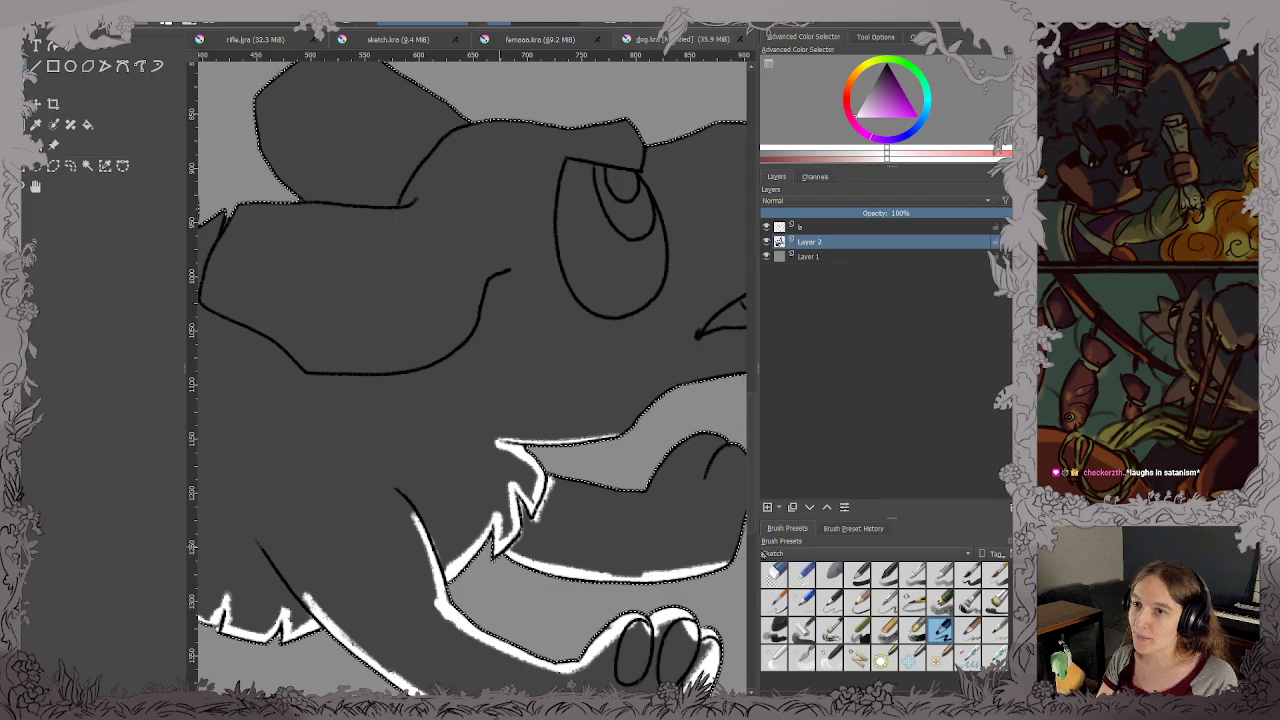
# Paint white rim light along the far front leg's upper edge and paw, the lower jaw and the front of the muzzle.
pyautogui.moveTo(741, 297); pyautogui.dragTo(595, 291)
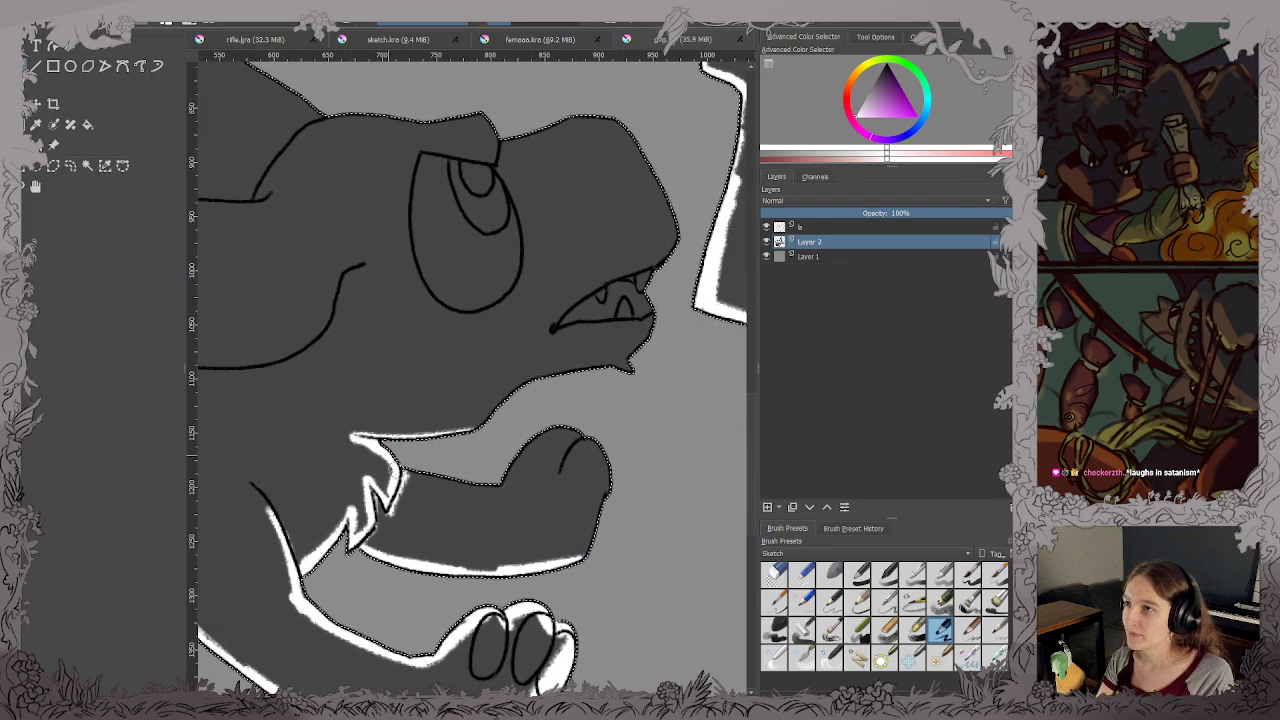
pyautogui.moveTo(404, 474); pyautogui.dragTo(506, 492)
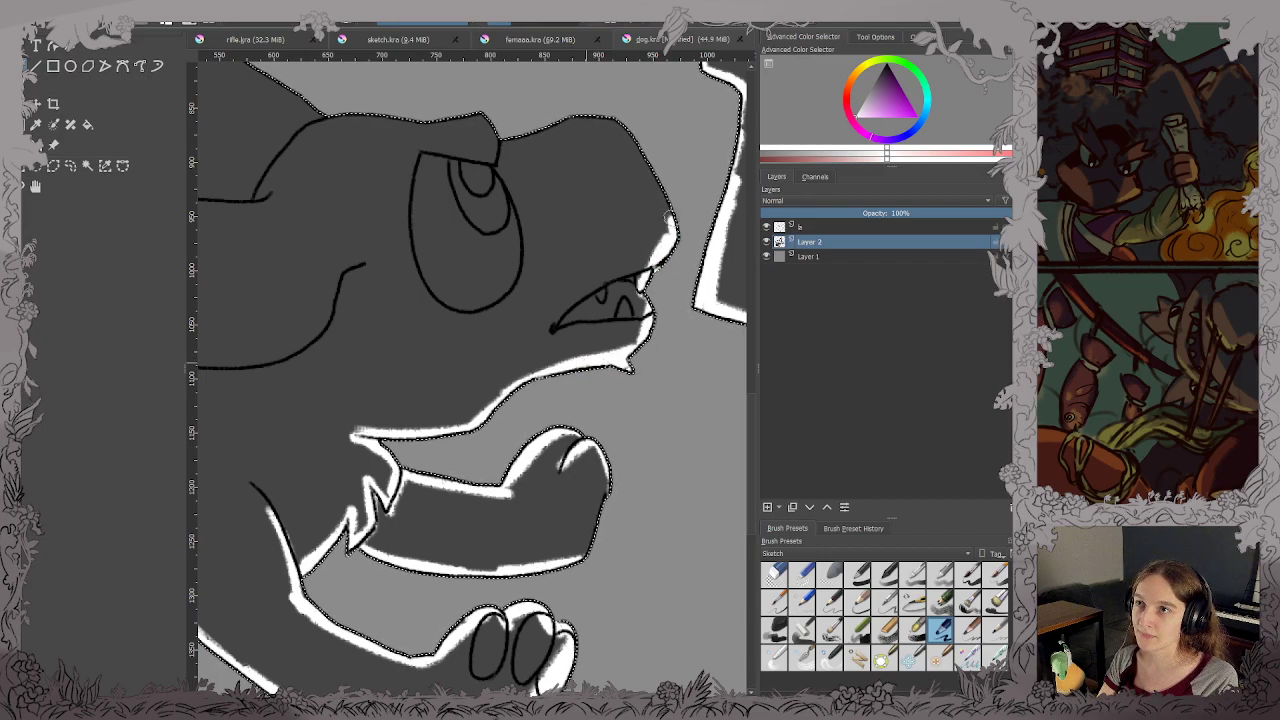
pyautogui.scroll(-2, 608, 118)
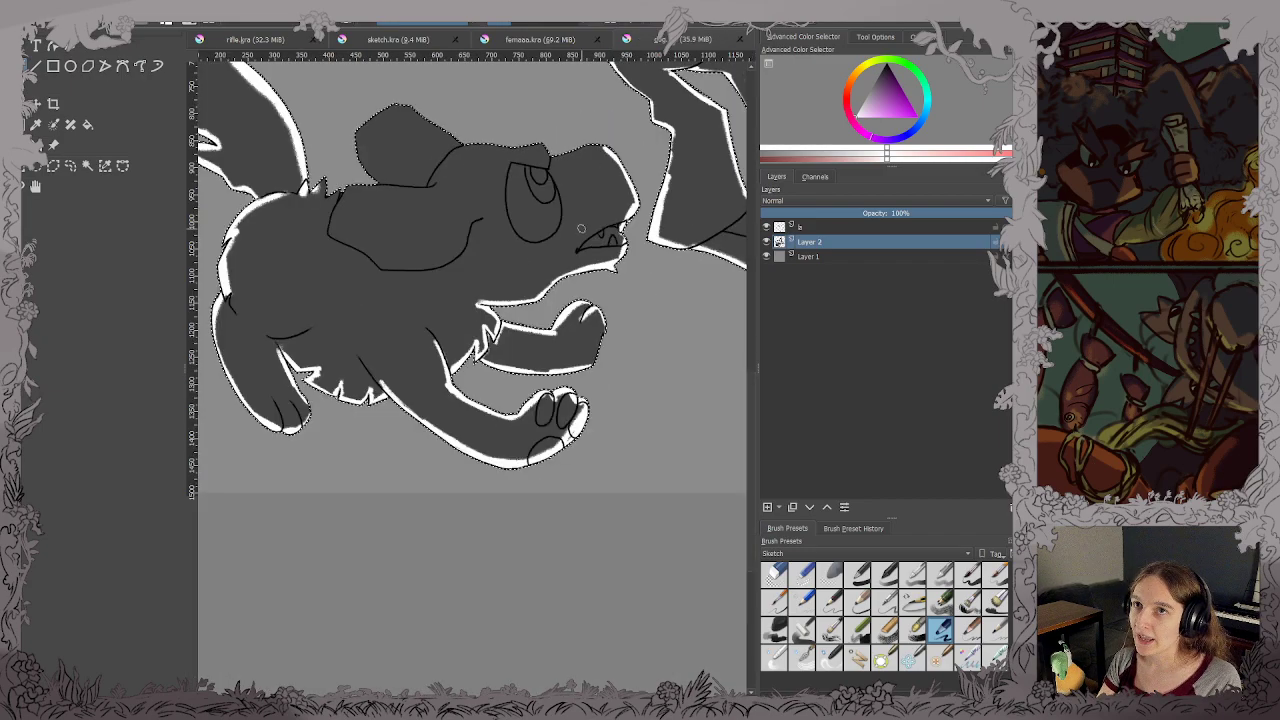
# Examine the white edge light and cheek highlight on the startled character's face, and compare them with the dog's head.
pyautogui.moveTo(608, 118); pyautogui.dragTo(518, 450)
pyautogui.scroll(2, 650, 180)
pyautogui.scroll(4, 616, 126)
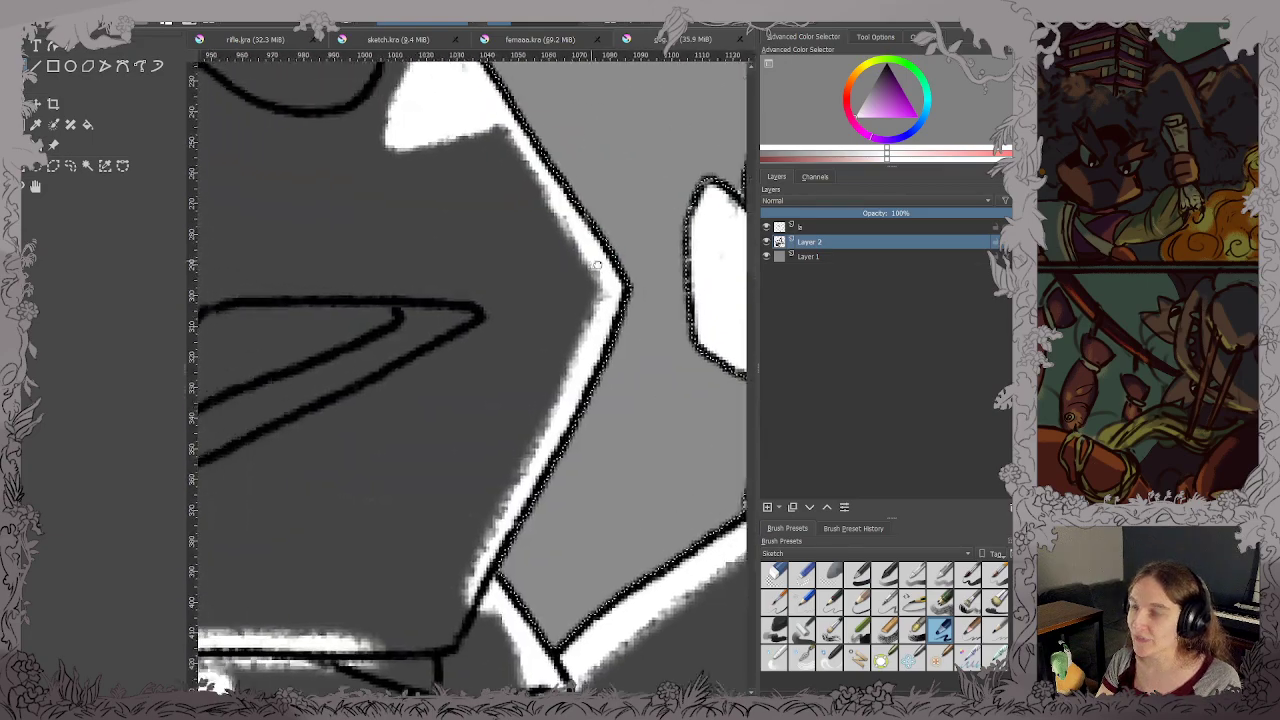
pyautogui.scroll(-6, 652, 309)
pyautogui.moveTo(609, 380); pyautogui.dragTo(603, 72)
pyautogui.scroll(2, 503, 446)
pyautogui.moveTo(503, 446); pyautogui.dragTo(533, 367)
pyautogui.scroll(1, 557, 312)
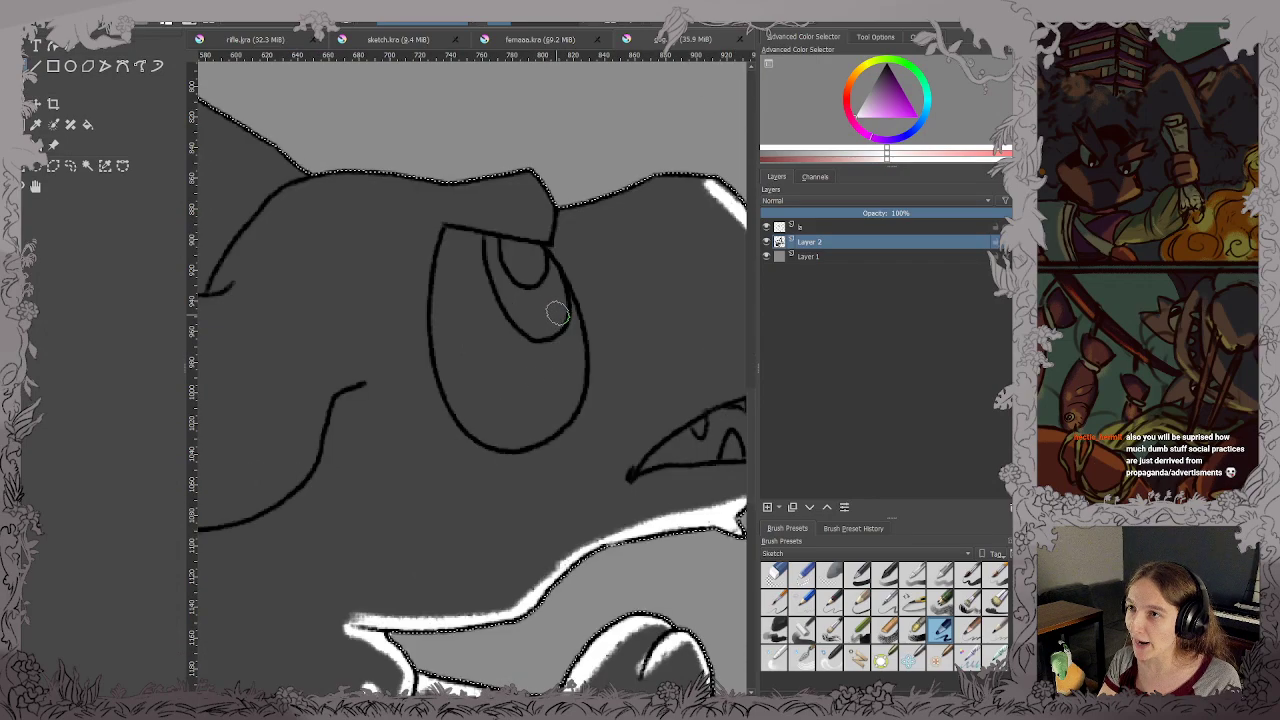
# Paint white rim light around the dog's far ear, along its forehead and brow, and over the top of the muzzle.
pyautogui.moveTo(573, 320); pyautogui.dragTo(491, 423)
pyautogui.scroll(-1, 505, 325)
pyautogui.moveTo(480, 289); pyautogui.dragTo(514, 346)
pyautogui.scroll(5, 511, 345)
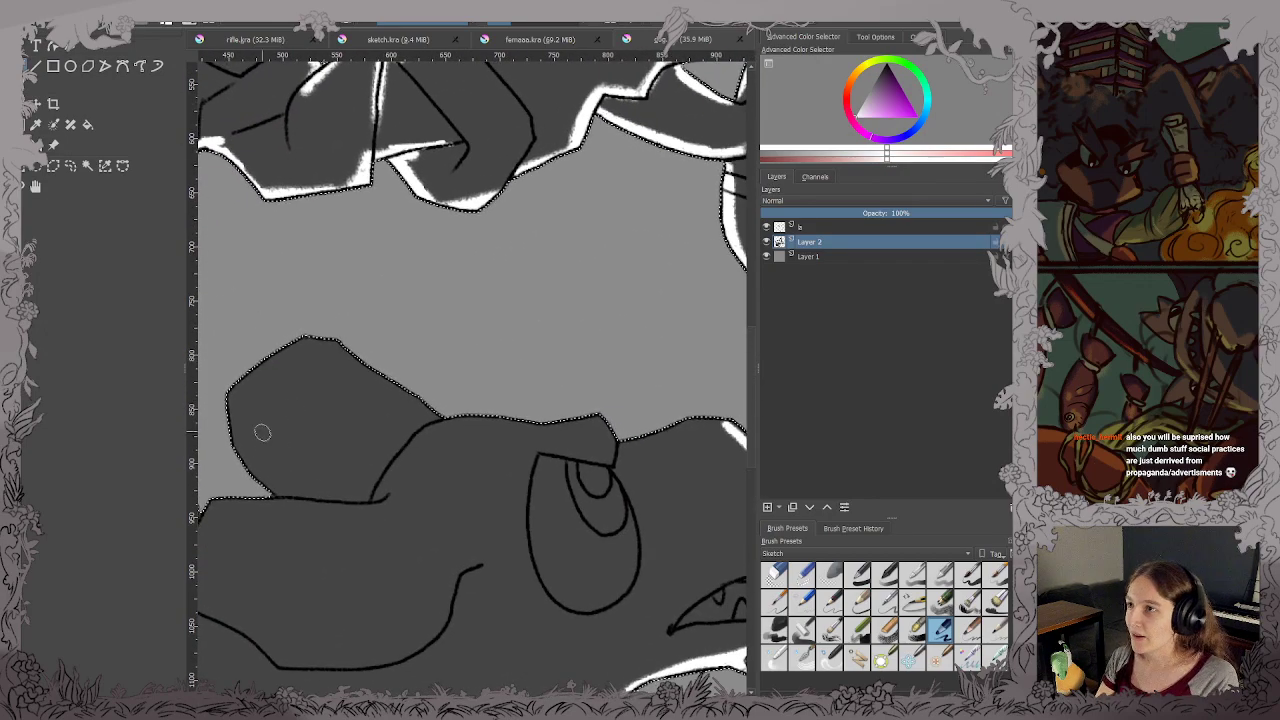
pyautogui.moveTo(278, 494); pyautogui.dragTo(236, 392)
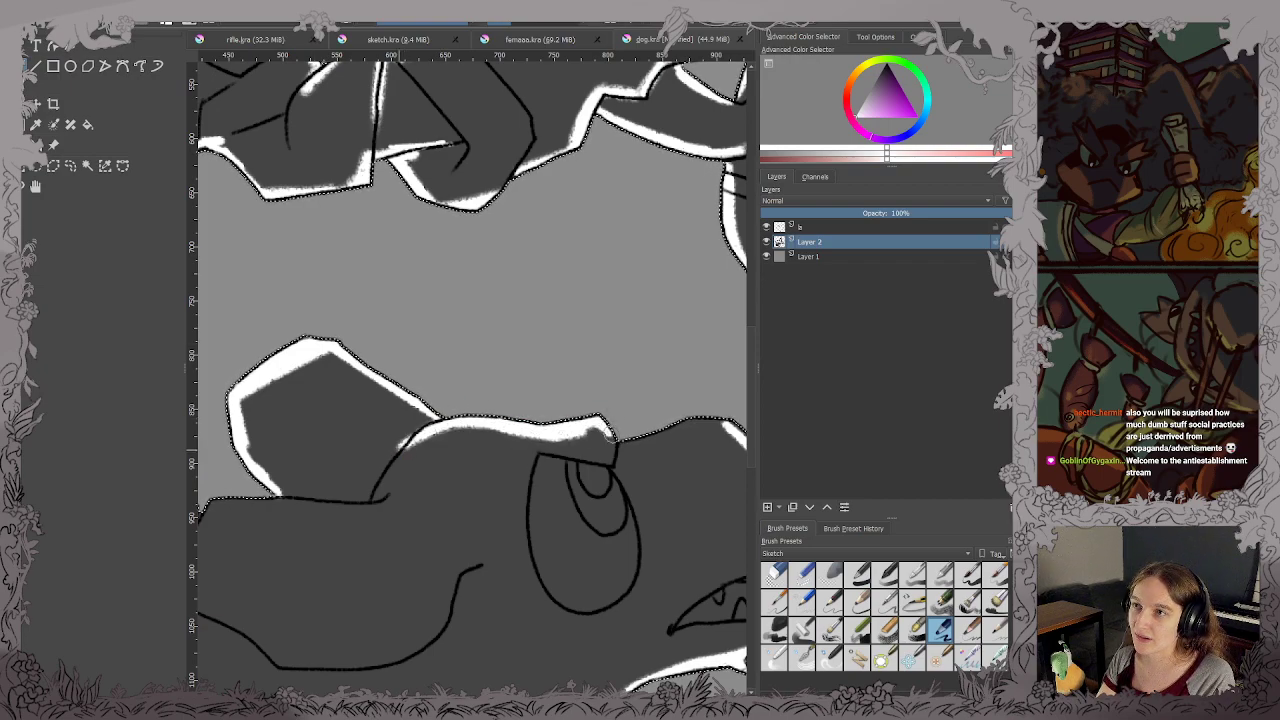
pyautogui.moveTo(620, 464)
pyautogui.mouseDown()
pyautogui.moveTo(641, 427)
pyautogui.moveTo(694, 420)
pyautogui.mouseUp()
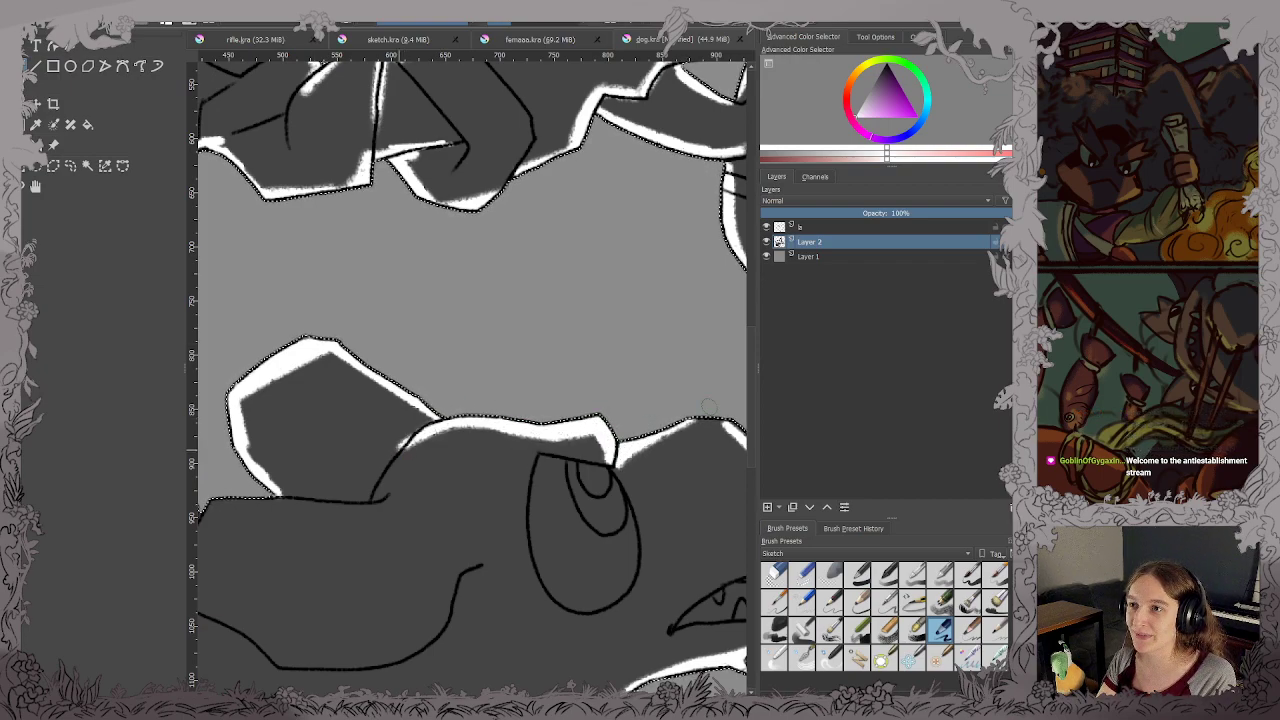
# Sample white from the ear's rim light and fill the innermost circle of the dog's eye with it.
pyautogui.press('x')
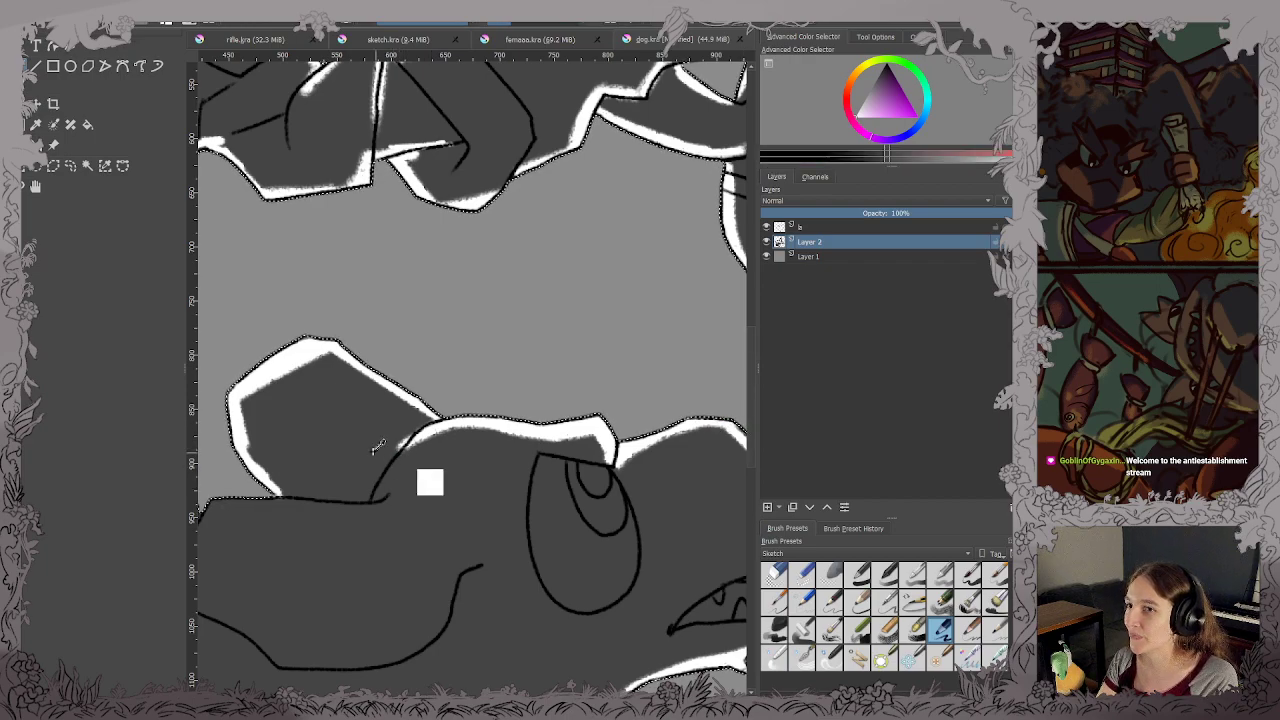
pyautogui.keyDown('ctrl'); pyautogui.click(296, 347); pyautogui.keyUp('ctrl')
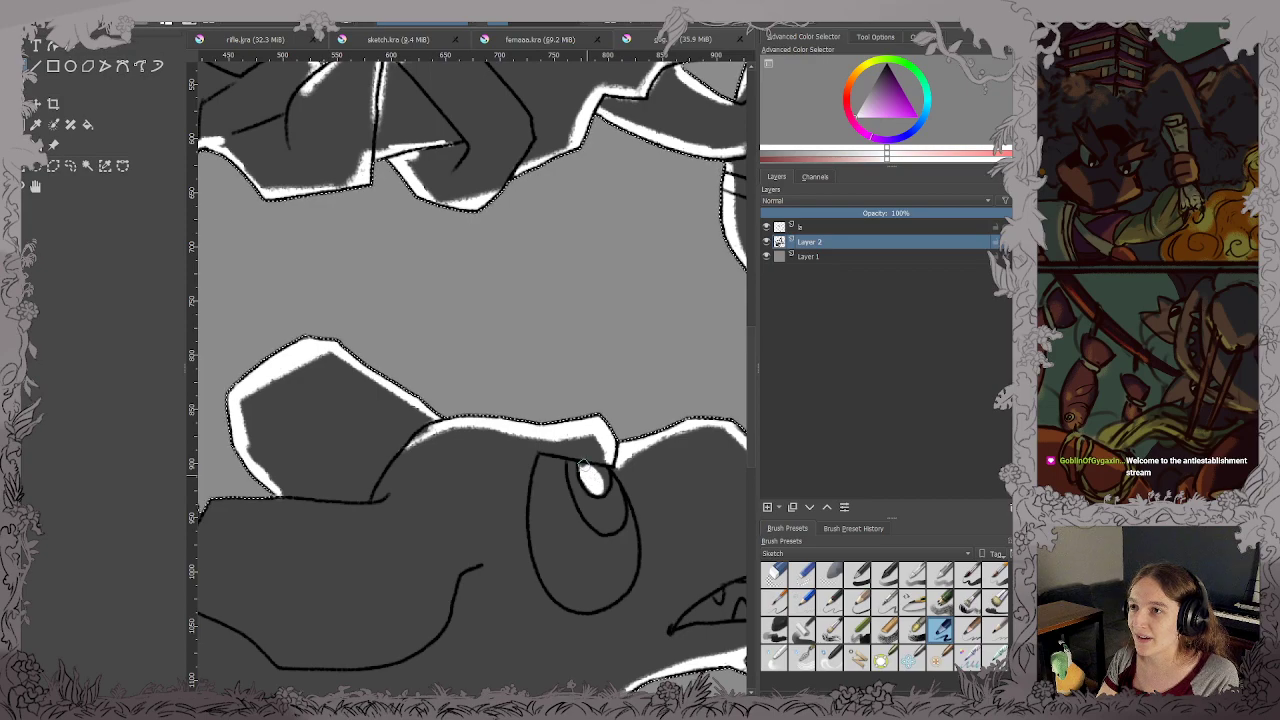
pyautogui.scroll(-1, 590, 472)
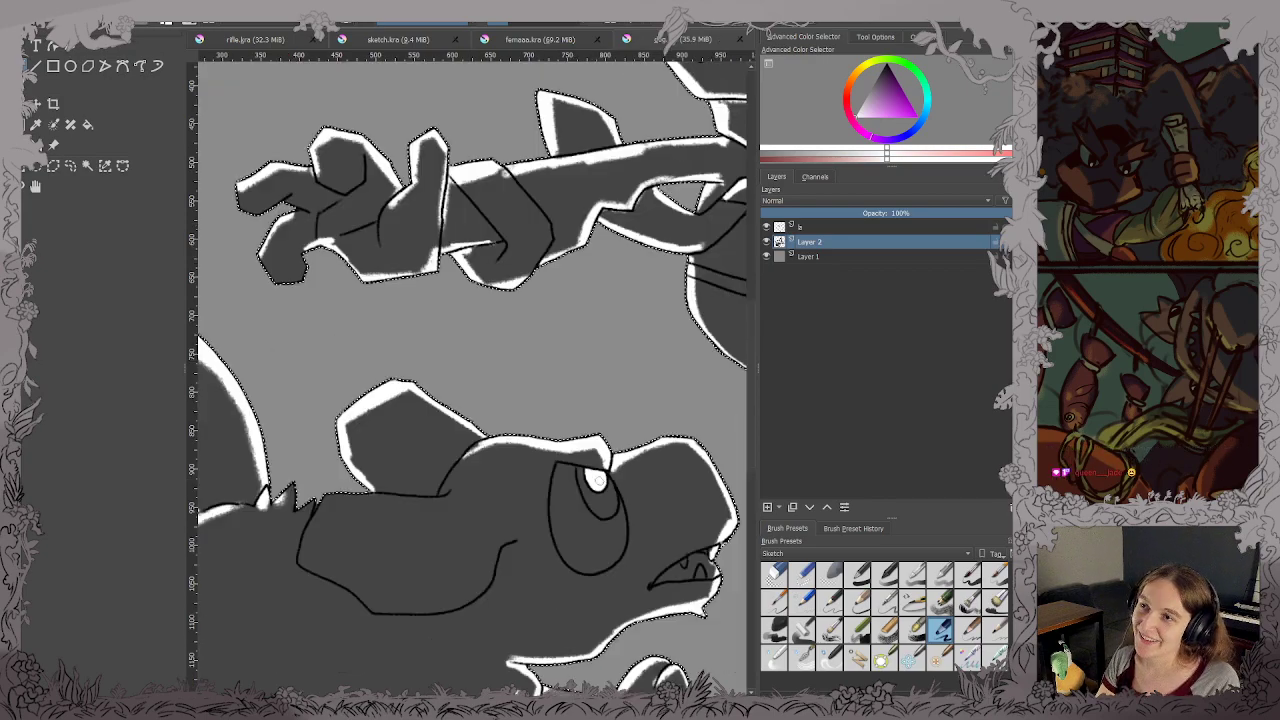
# Paint white light onto the back fur spikes between the dog's tail base and its near ear.
pyautogui.scroll(-3, 437, 494)
pyautogui.scroll(5, 437, 494)
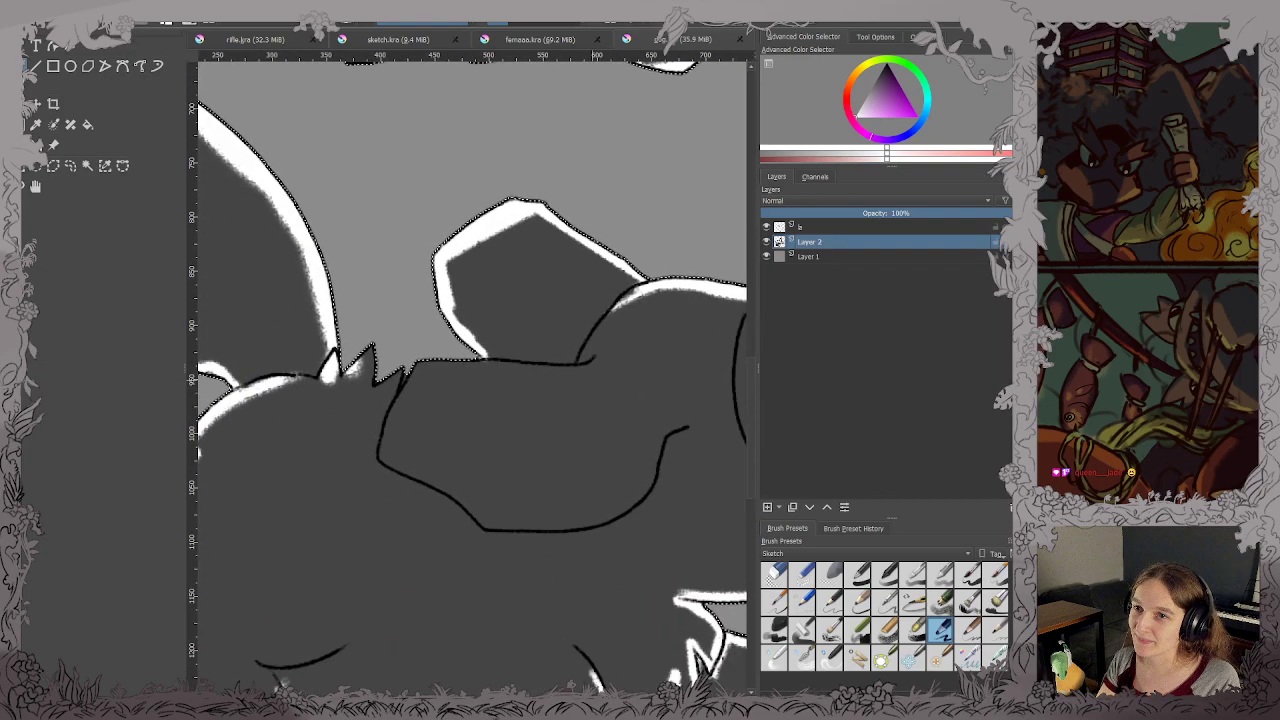
pyautogui.scroll(-1, 562, 392)
pyautogui.moveTo(540, 391); pyautogui.dragTo(564, 413)
pyautogui.scroll(2, 520, 470)
pyautogui.scroll(-1, 594, 424)
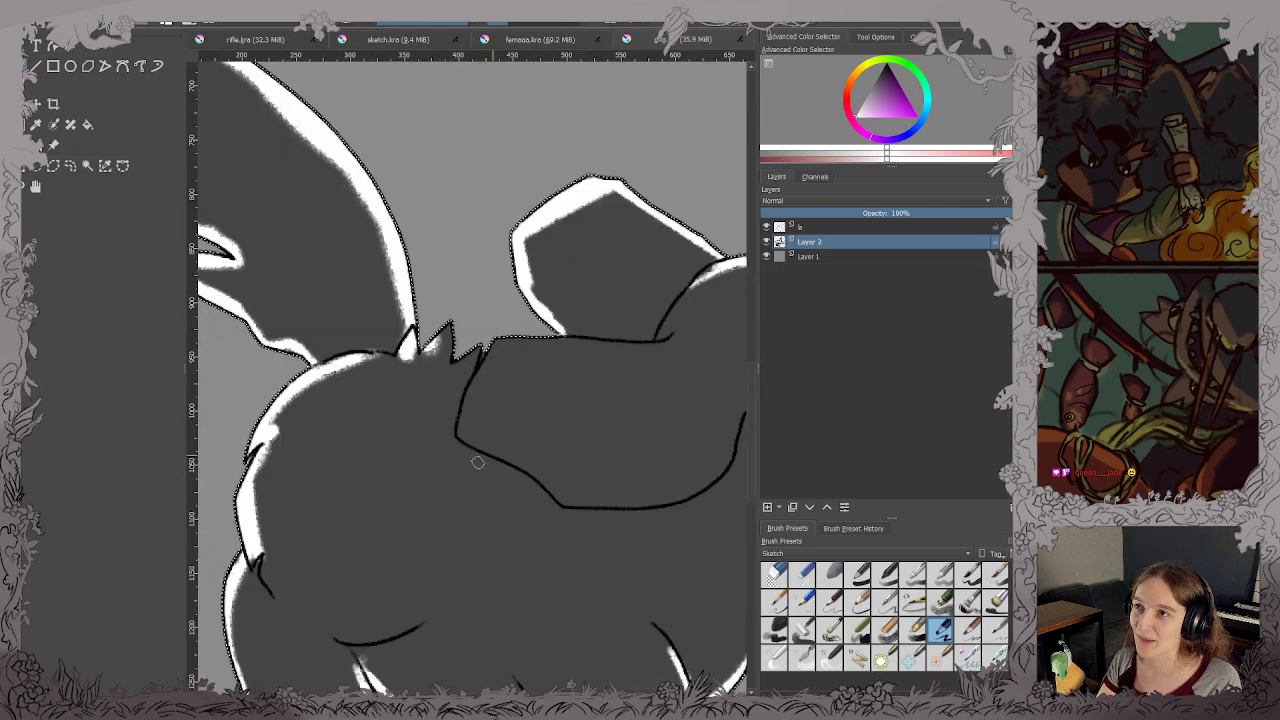
pyautogui.scroll(1, 478, 462)
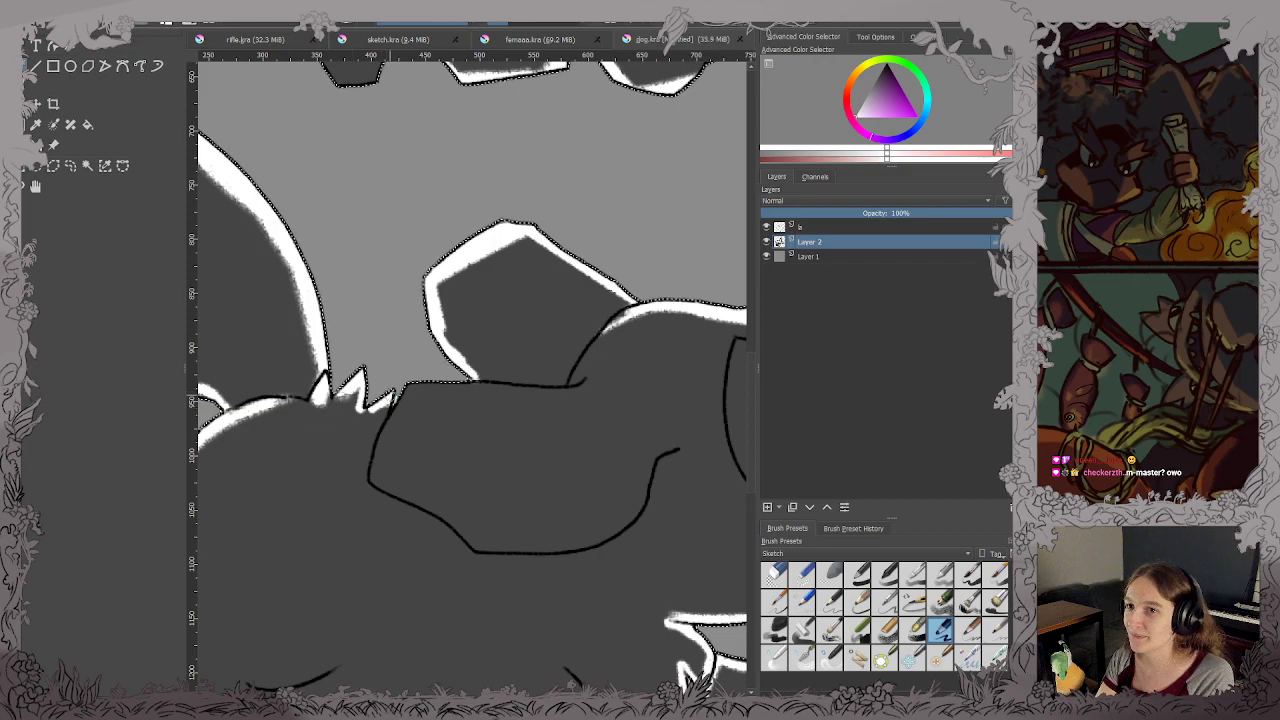
# Paint white rim light along the near ear's tip, upper edge and first part of its lower edge, and save the file.
pyautogui.moveTo(380, 476); pyautogui.dragTo(416, 398)
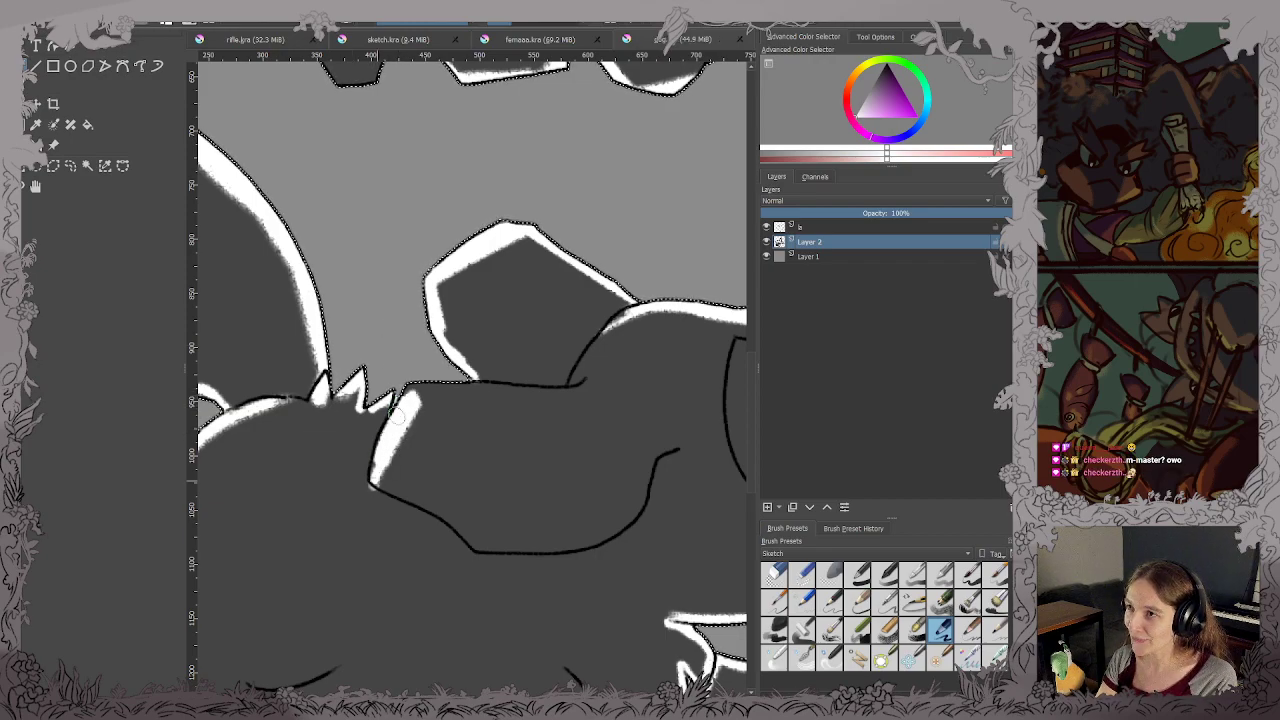
pyautogui.moveTo(515, 388)
pyautogui.mouseDown()
pyautogui.moveTo(581, 392)
pyautogui.moveTo(604, 370)
pyautogui.mouseUp()
pyautogui.moveTo(516, 484); pyautogui.dragTo(457, 471)
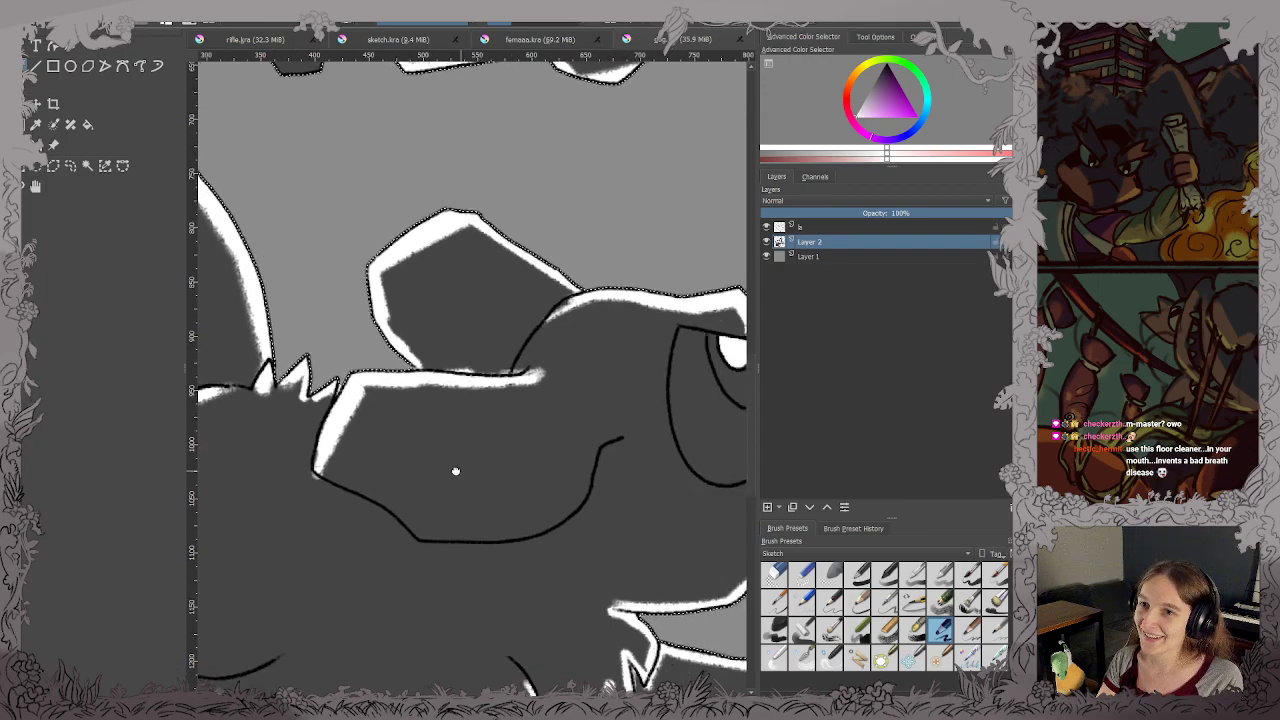
pyautogui.moveTo(316, 462); pyautogui.dragTo(380, 500)
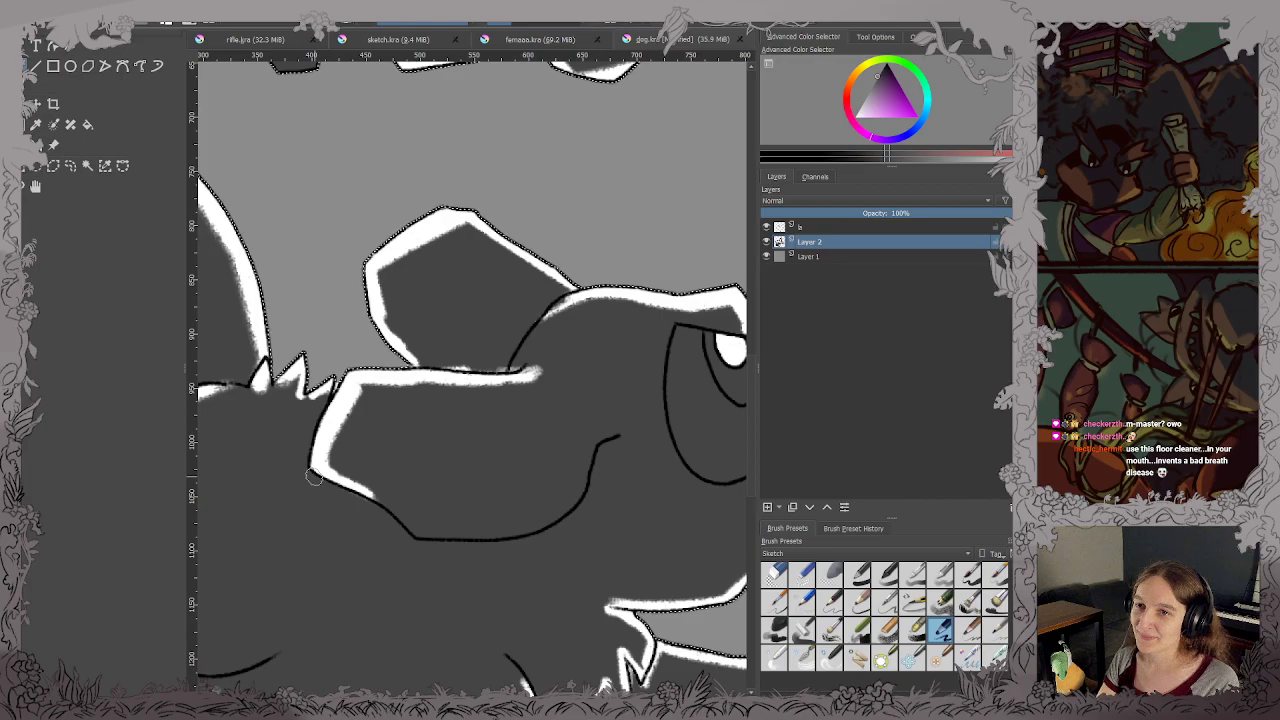
pyautogui.scroll(-3, 378, 469)
pyautogui.moveTo(450, 452); pyautogui.dragTo(464, 452)
pyautogui.hotkey('ctrl', 's')
# Examine the white rim lighting across the dog and the startled character, including the character's face and raised hand.
pyautogui.scroll(4, 463, 452)
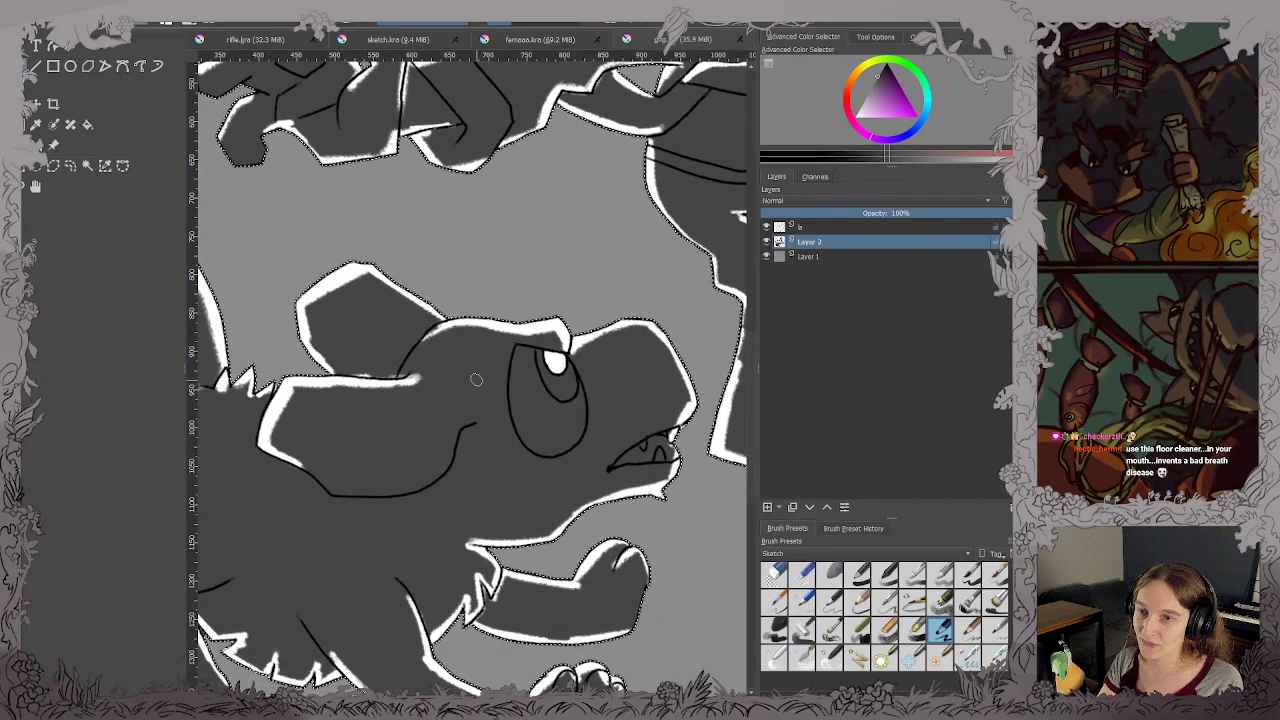
pyautogui.moveTo(491, 381); pyautogui.dragTo(421, 552)
pyautogui.scroll(-3, 502, 397)
pyautogui.scroll(1, 421, 552)
pyautogui.scroll(-2, 542, 232)
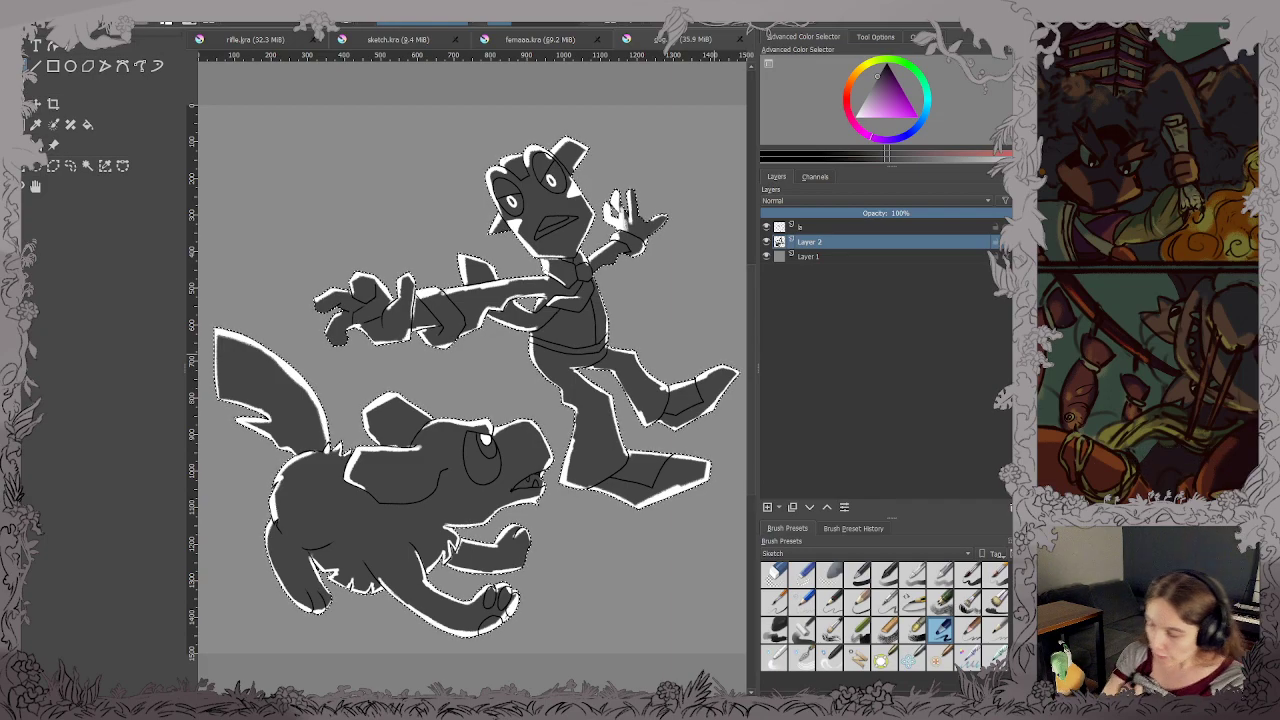
pyautogui.scroll(2, 501, 405)
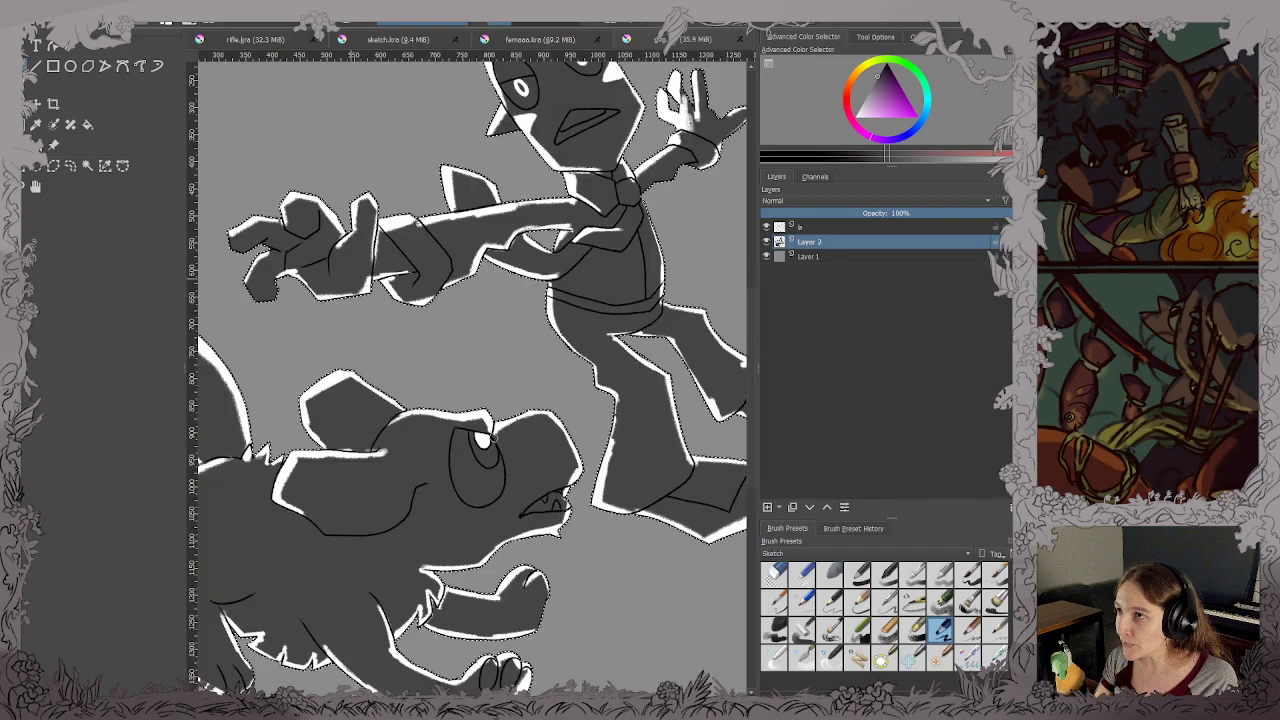
pyautogui.moveTo(500, 330); pyautogui.dragTo(457, 631)
pyautogui.scroll(2, 499, 507)
pyautogui.scroll(1, 499, 507)
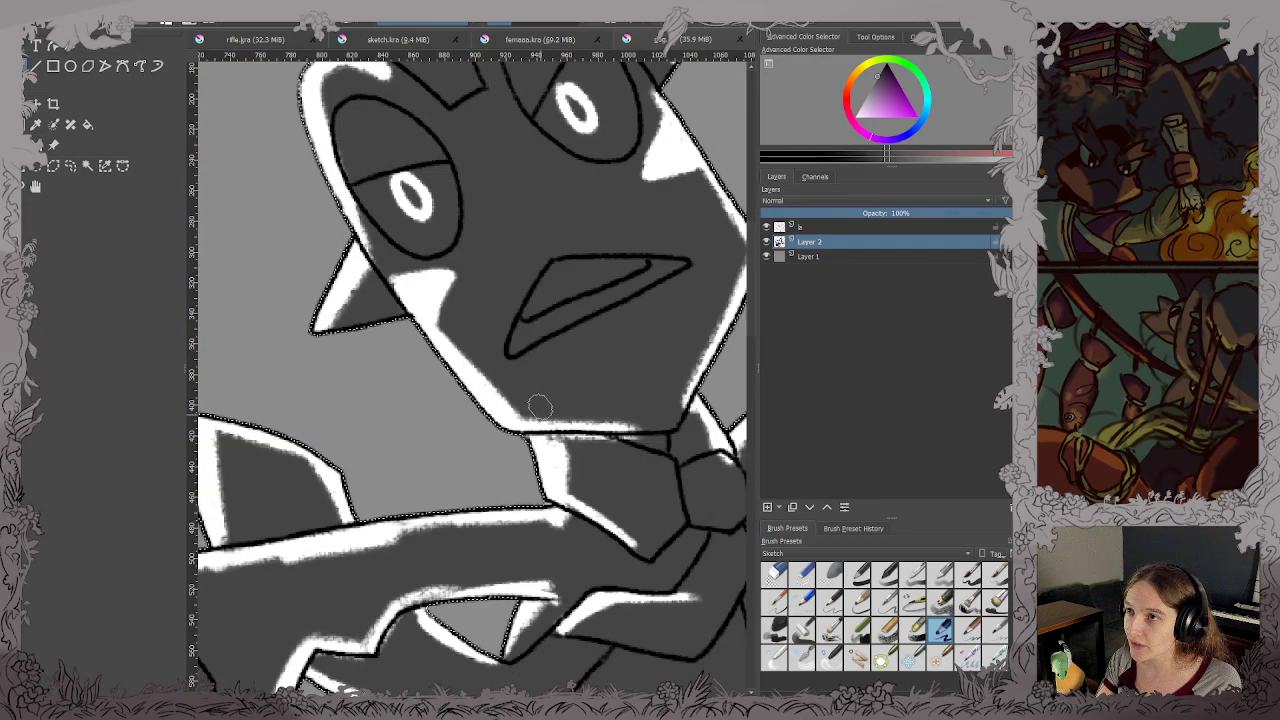
pyautogui.moveTo(488, 323); pyautogui.dragTo(443, 534)
pyautogui.scroll(-2, 463, 583)
pyautogui.scroll(-4, 466, 440)
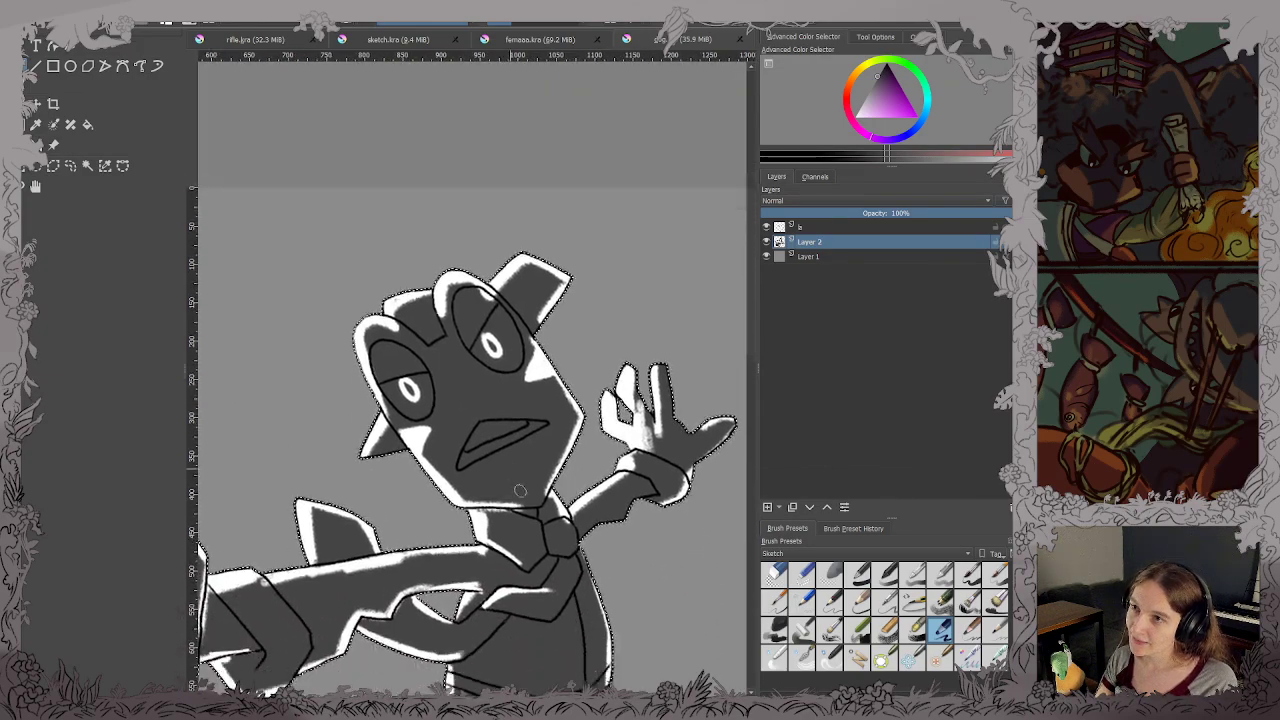
# Hatch soft grey shading down the center of the startled character's face, between the eyes and around the mouth.
pyautogui.scroll(-3, 581, 414)
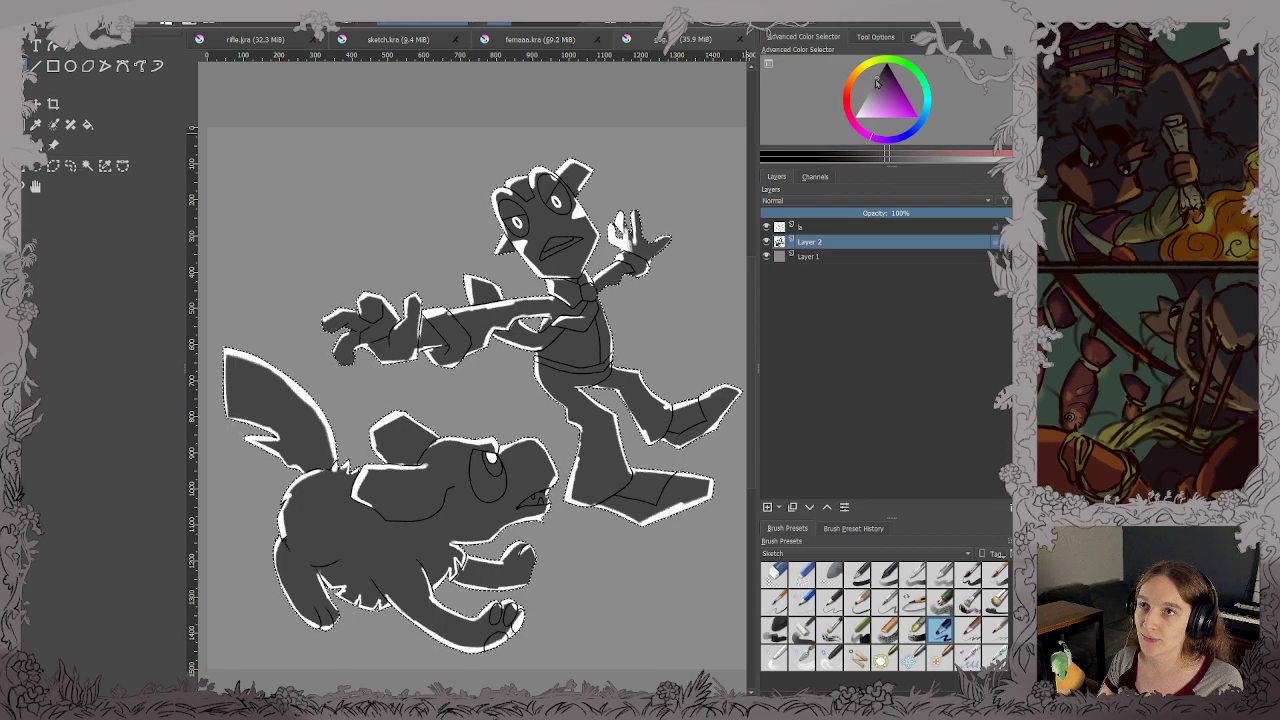
pyautogui.scroll(5, 553, 344)
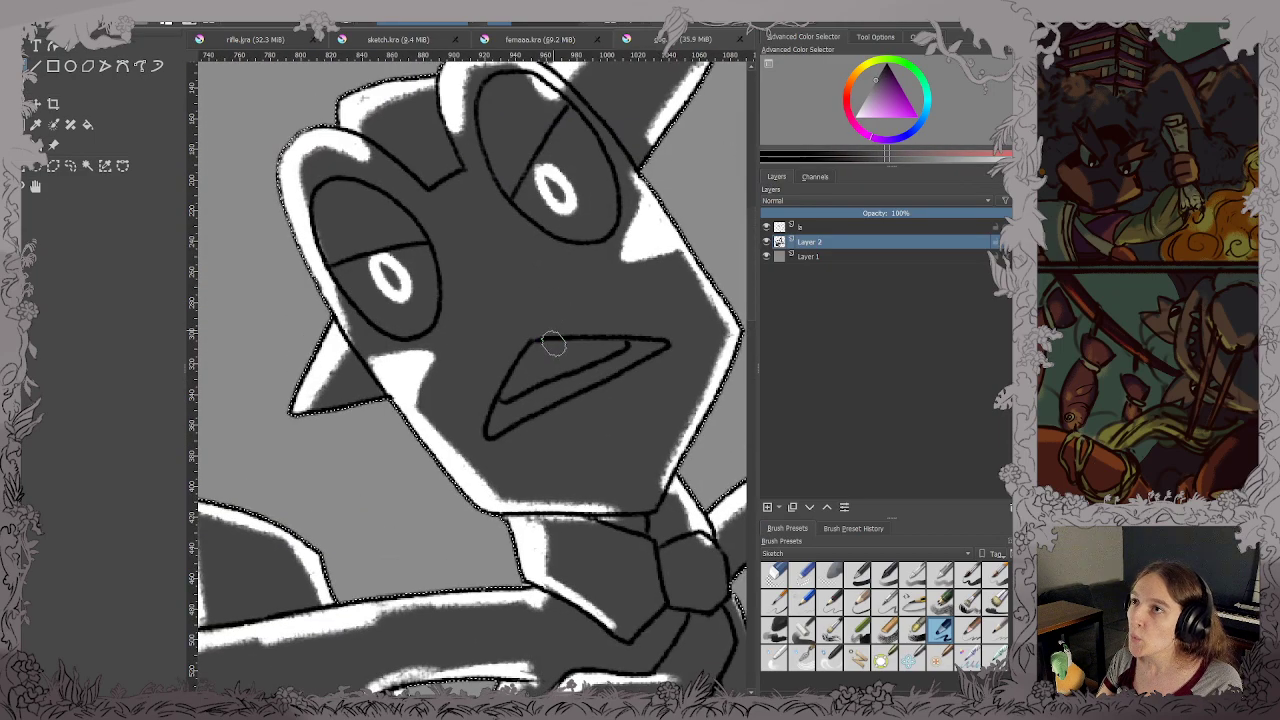
pyautogui.moveTo(466, 243)
pyautogui.mouseDown()
pyautogui.moveTo(474, 319)
pyautogui.moveTo(586, 309)
pyautogui.moveTo(633, 355)
pyautogui.moveTo(611, 421)
pyautogui.moveTo(622, 468)
pyautogui.moveTo(461, 418)
pyautogui.mouseUp()
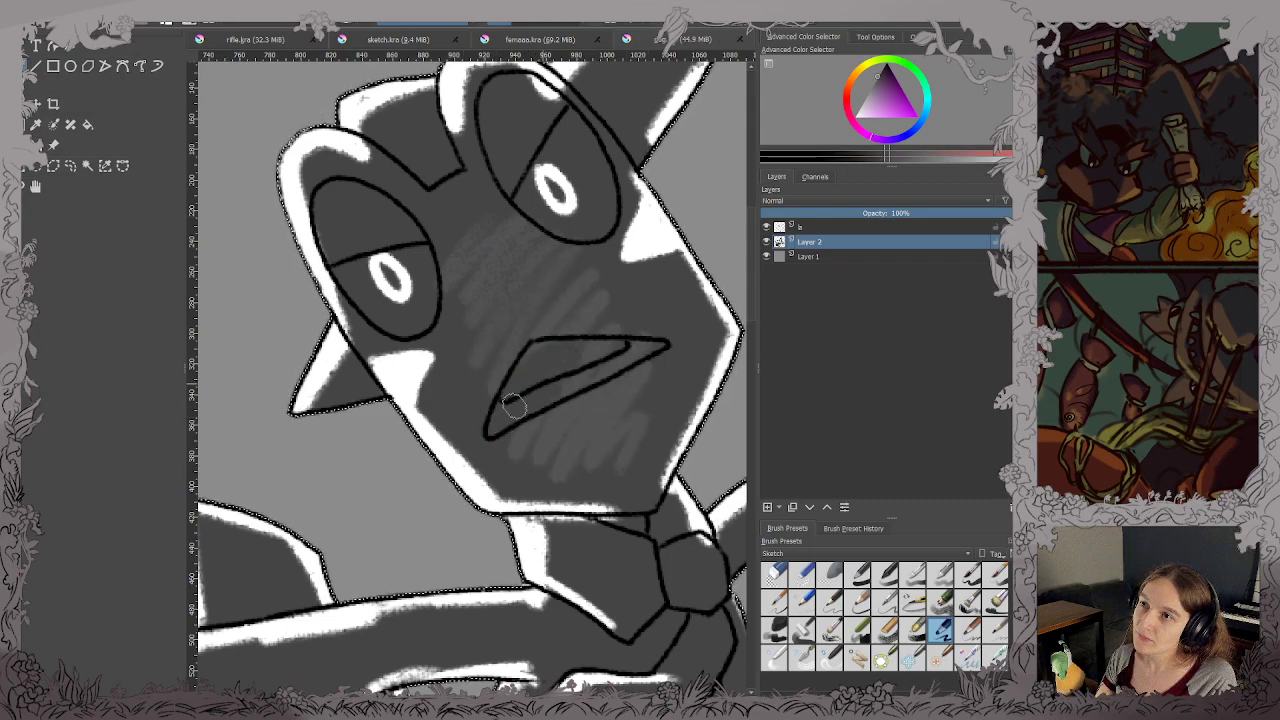
pyautogui.scroll(-2, 571, 369)
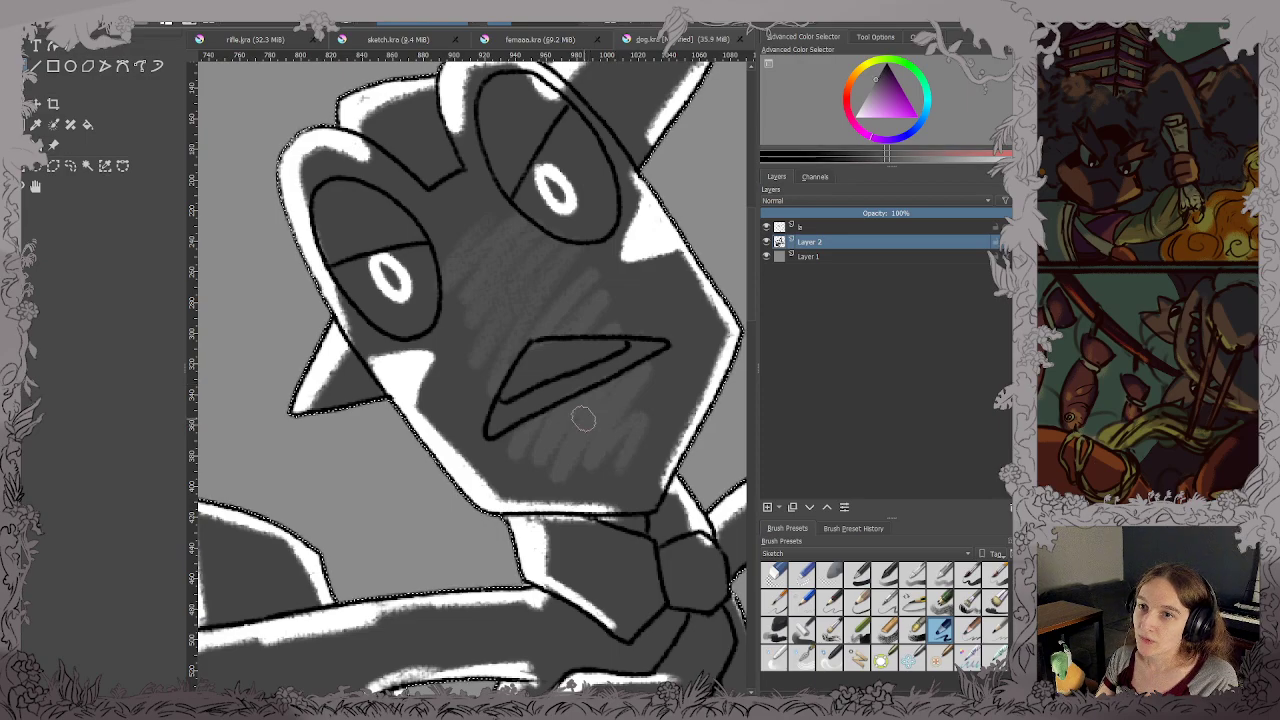
pyautogui.scroll(-3, 585, 418)
pyautogui.scroll(3, 576, 403)
pyautogui.scroll(-4, 535, 350)
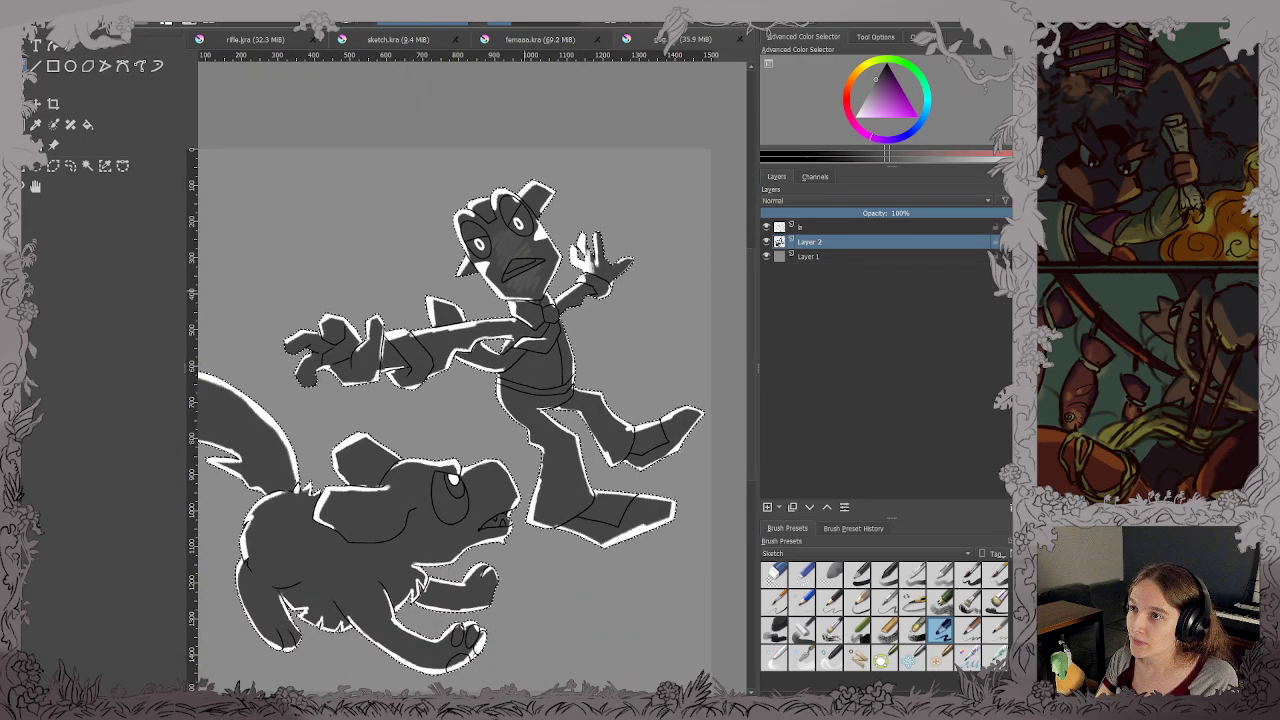
# Brush faint grey shading over the startled character's torso and waistband, undoing an unwanted stroke.
pyautogui.scroll(3, 508, 333)
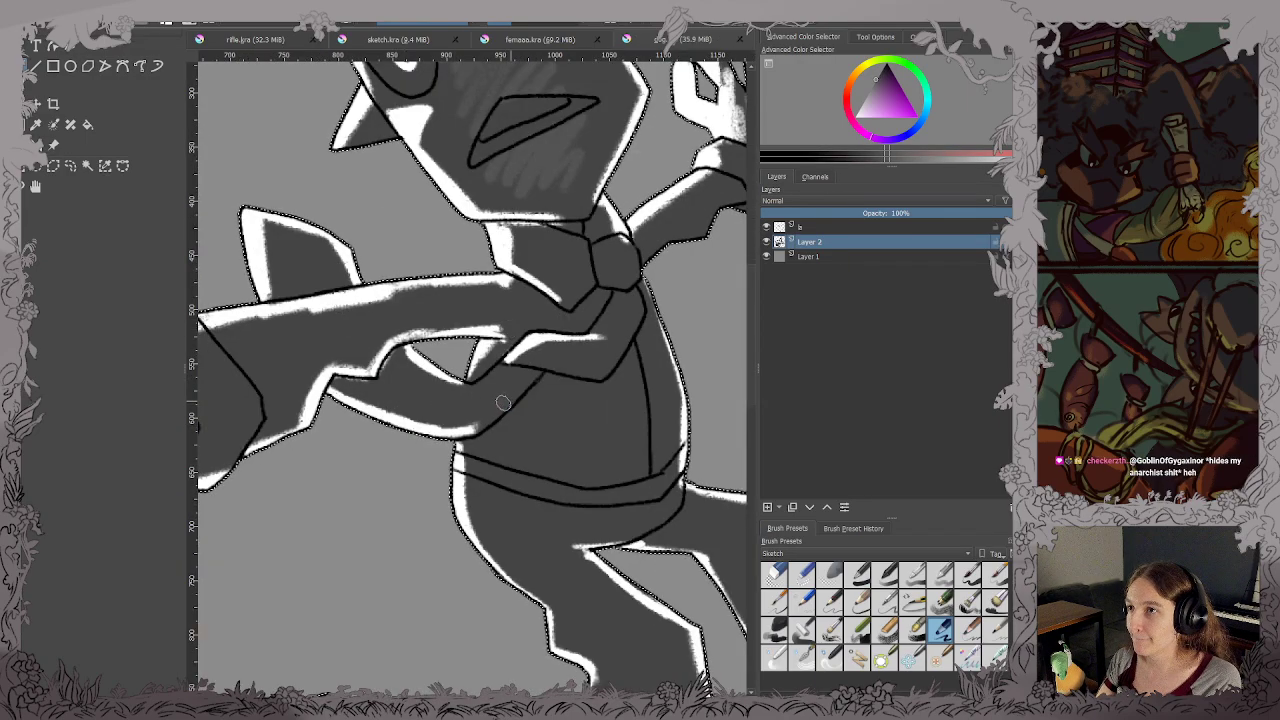
pyautogui.moveTo(542, 382)
pyautogui.mouseDown()
pyautogui.moveTo(543, 411)
pyautogui.moveTo(580, 391)
pyautogui.moveTo(566, 446)
pyautogui.moveTo(534, 391)
pyautogui.moveTo(510, 497)
pyautogui.mouseUp()
pyautogui.hotkey('ctrl', 'z')
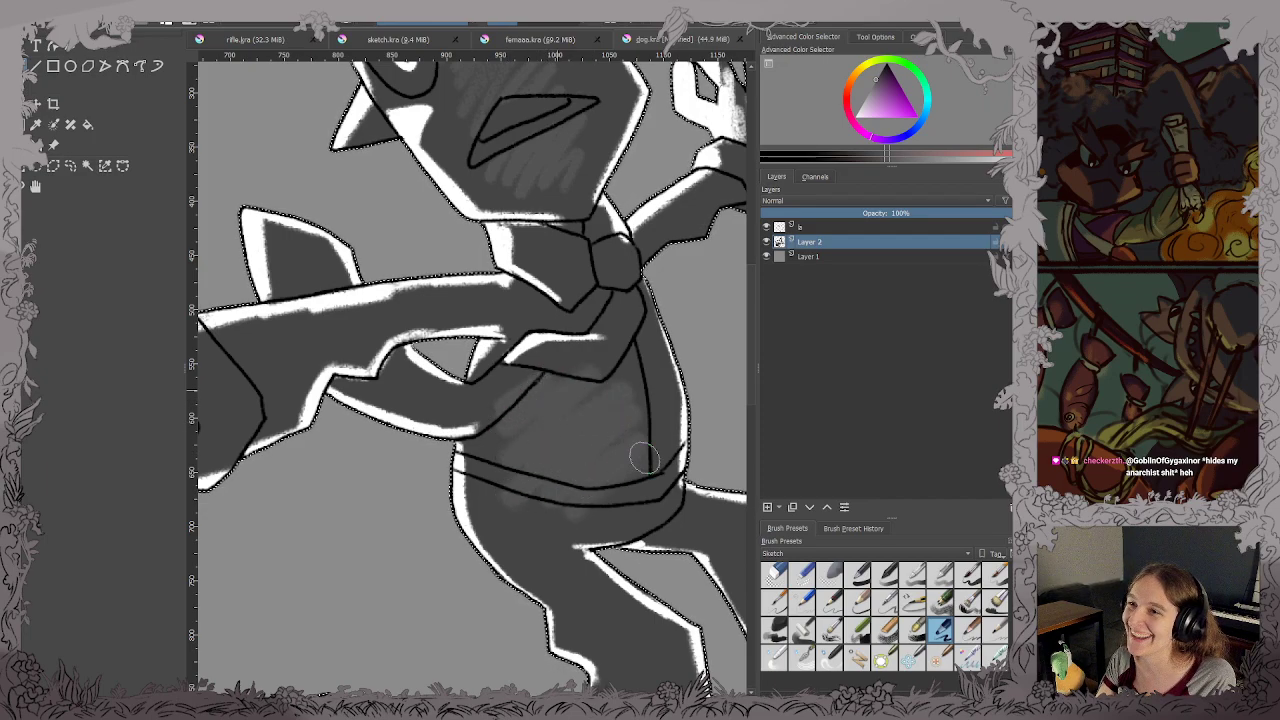
pyautogui.moveTo(644, 458); pyautogui.dragTo(610, 504)
pyautogui.scroll(-3, 634, 336)
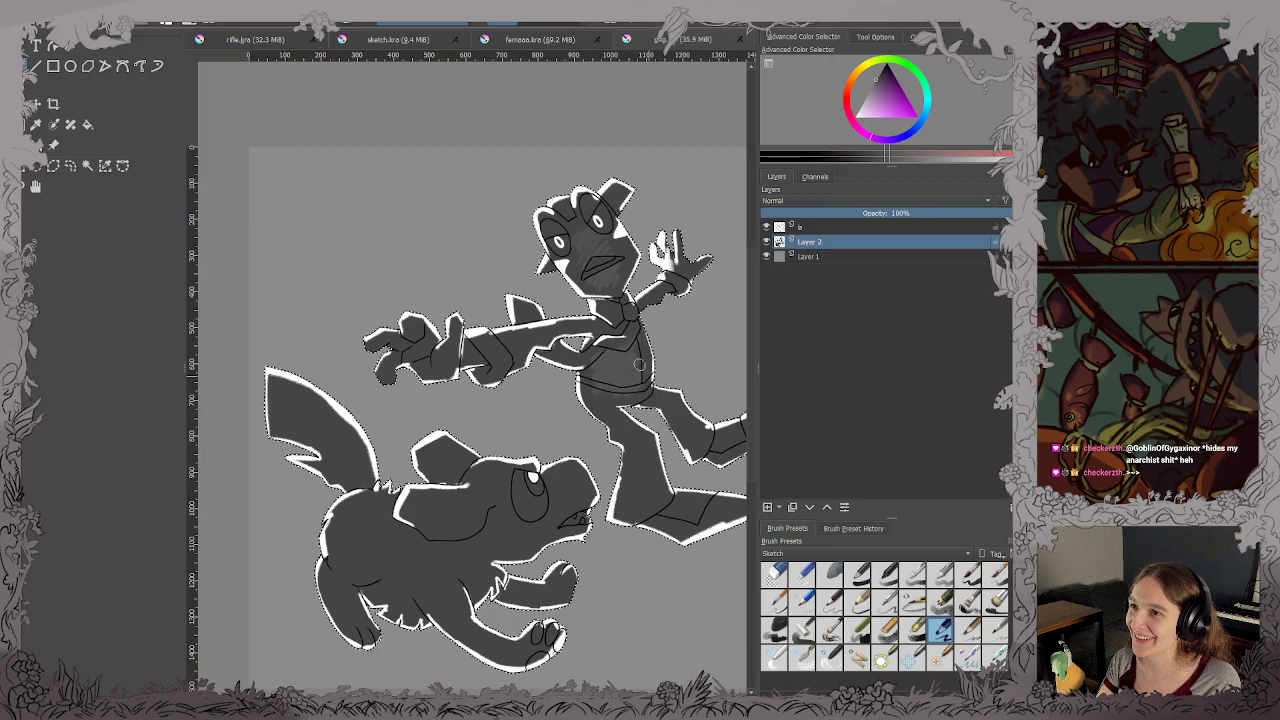
# Brush soft grey shading over the running dog's tail, body, head and legs.
pyautogui.moveTo(457, 482); pyautogui.dragTo(514, 366)
pyautogui.scroll(1, 440, 470)
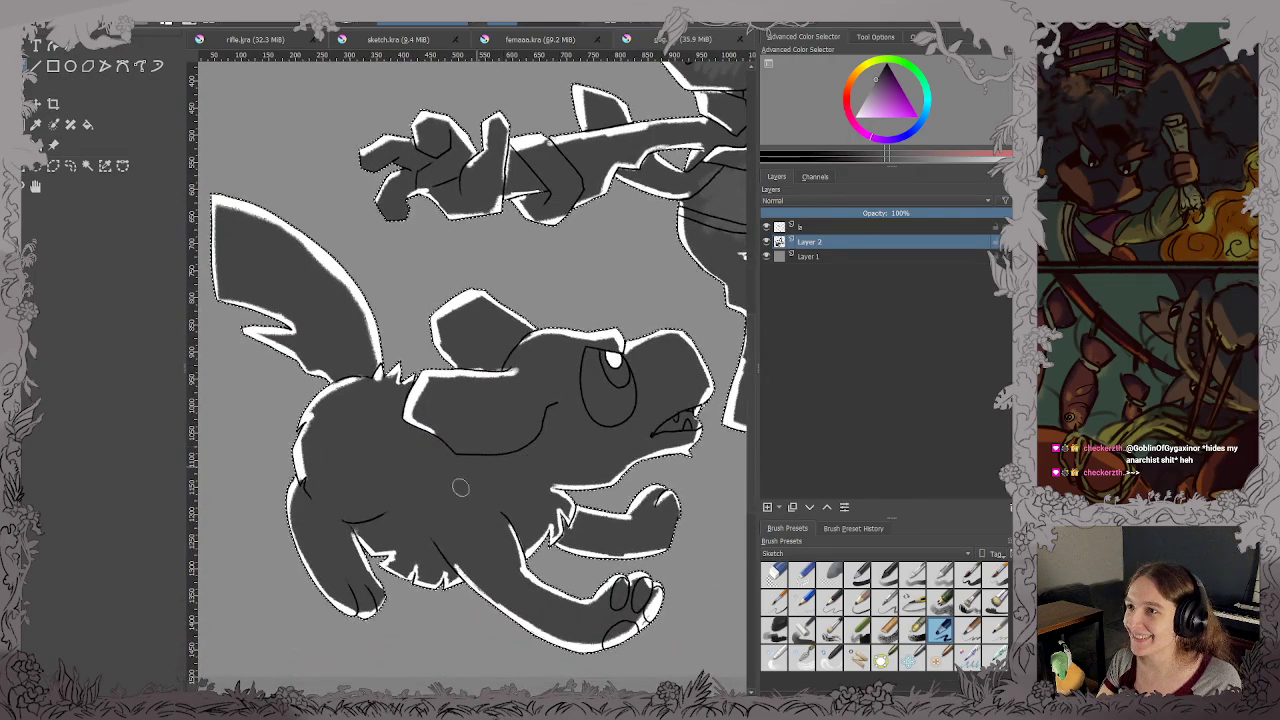
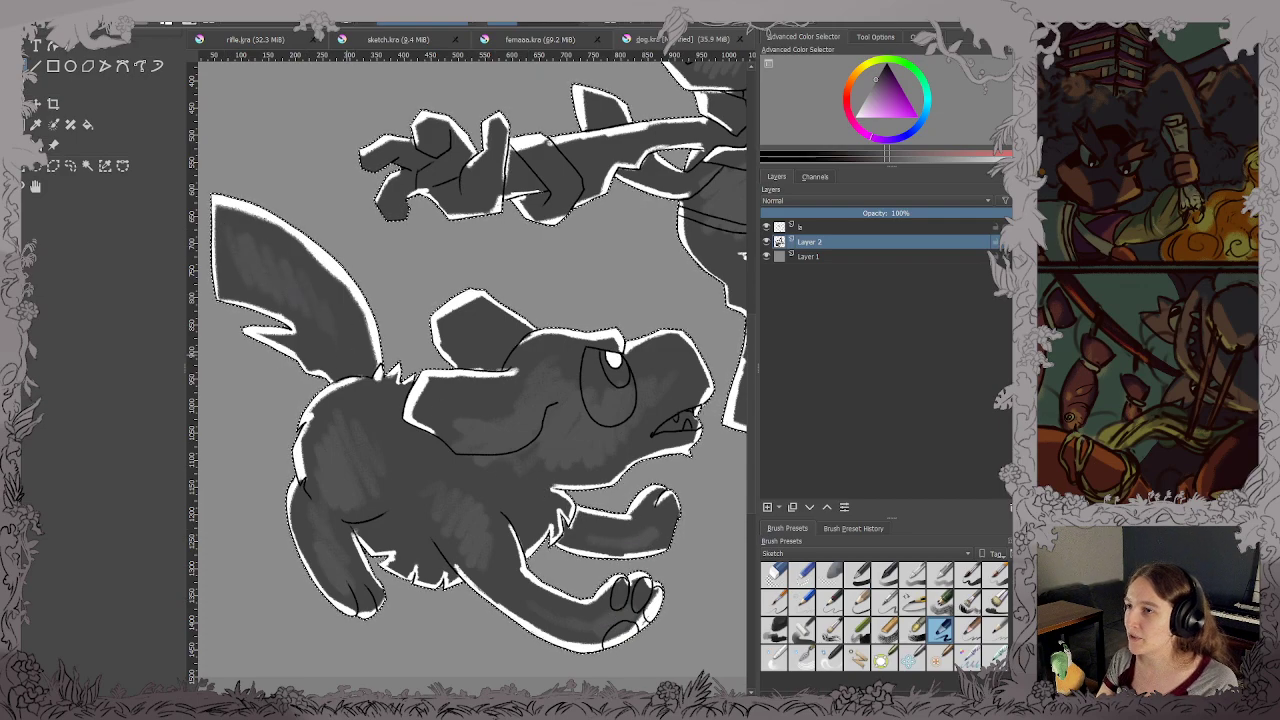
pyautogui.scroll(-2, 437, 339)
# Add soft grey shading to the fingers and palm of the character's outstretched hand, undoing a stray stroke.
pyautogui.scroll(5, 425, 440)
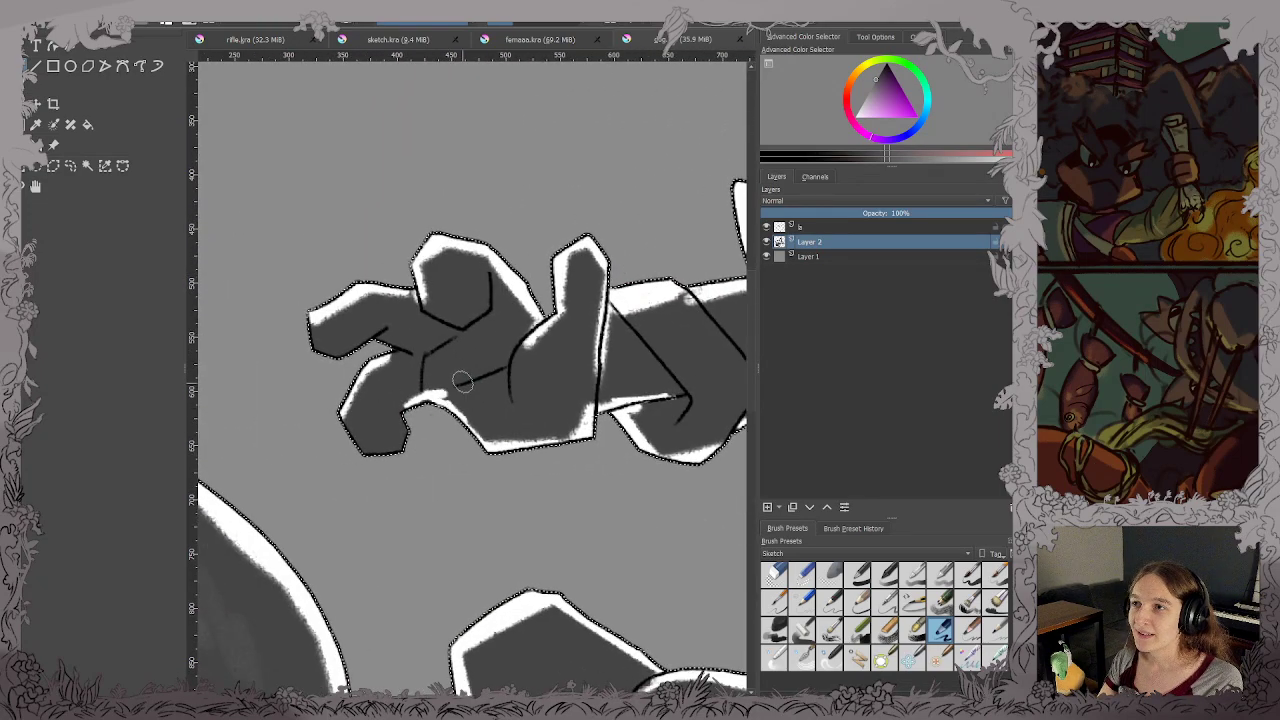
pyautogui.moveTo(457, 282); pyautogui.dragTo(468, 305)
pyautogui.moveTo(397, 322)
pyautogui.mouseDown()
pyautogui.moveTo(447, 355)
pyautogui.moveTo(437, 333)
pyautogui.moveTo(446, 366)
pyautogui.moveTo(508, 371)
pyautogui.moveTo(500, 425)
pyautogui.mouseUp()
pyautogui.hotkey('ctrl', 'z')
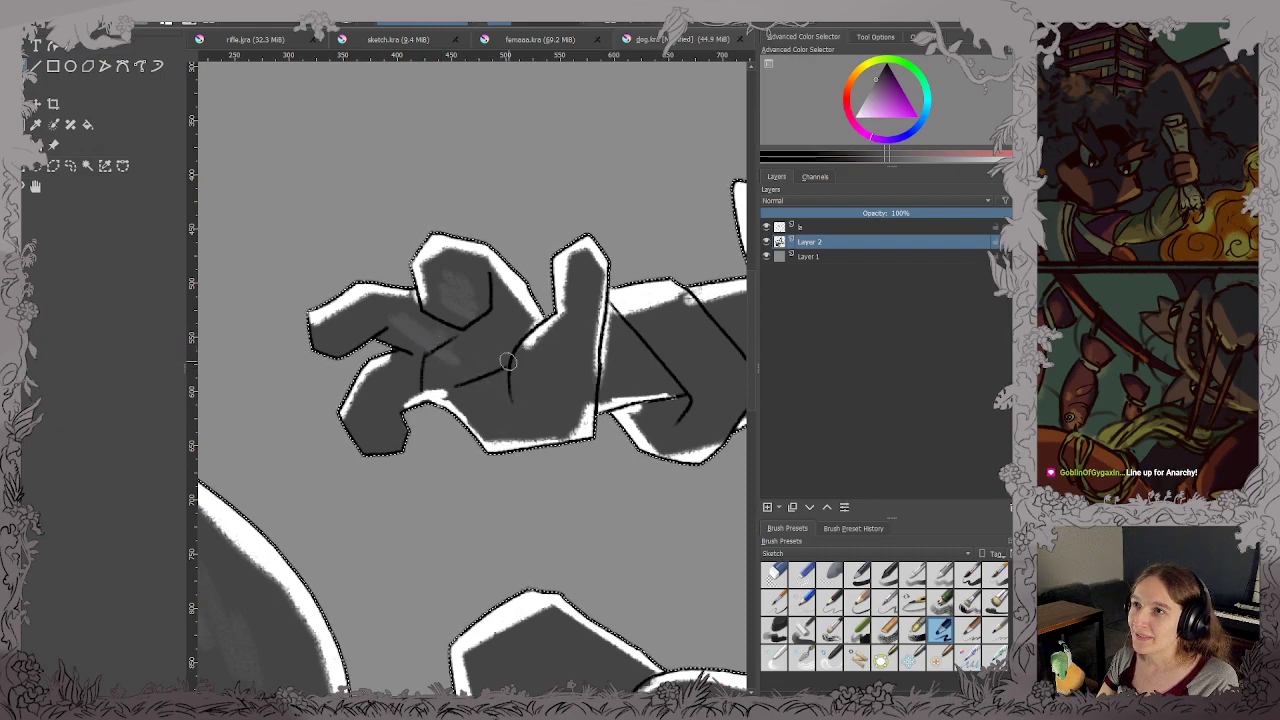
pyautogui.moveTo(508, 371)
pyautogui.mouseDown()
pyautogui.moveTo(477, 374)
pyautogui.moveTo(508, 384)
pyautogui.mouseUp()
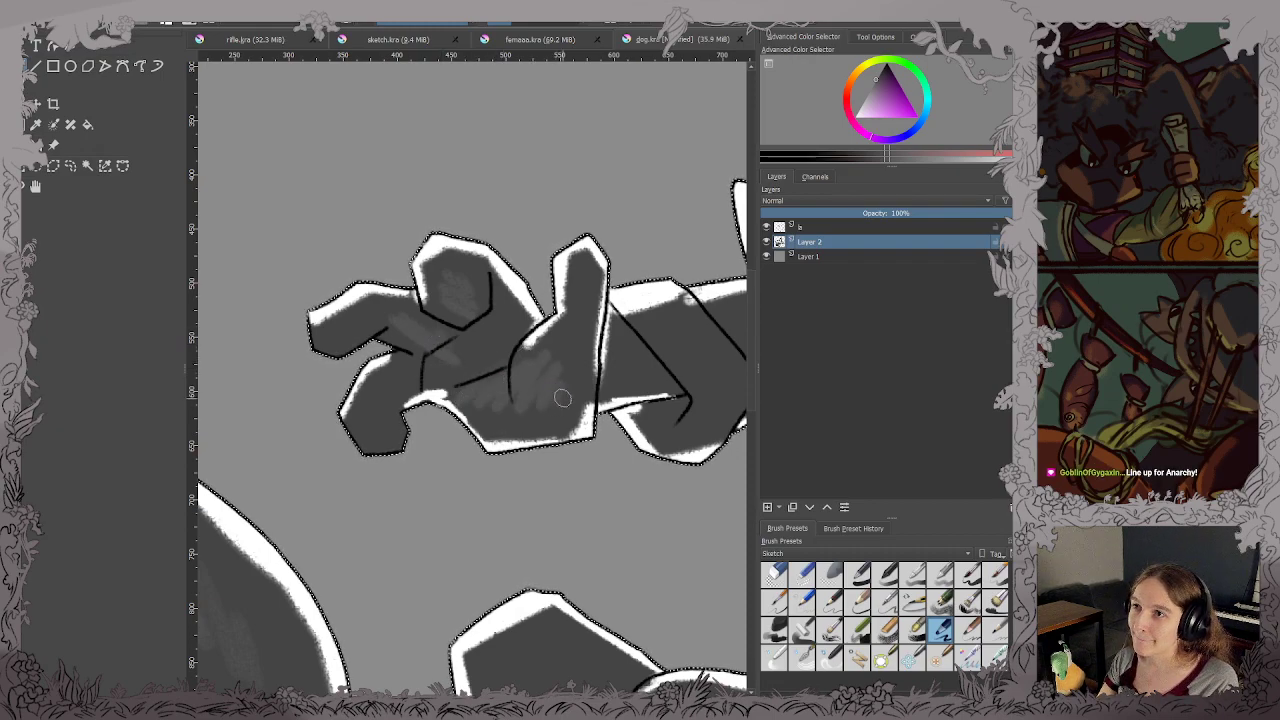
pyautogui.scroll(-2, 508, 383)
# Add soft grey shading to the cuff and forearm of the character's outstretched sleeve.
pyautogui.scroll(1, 512, 465)
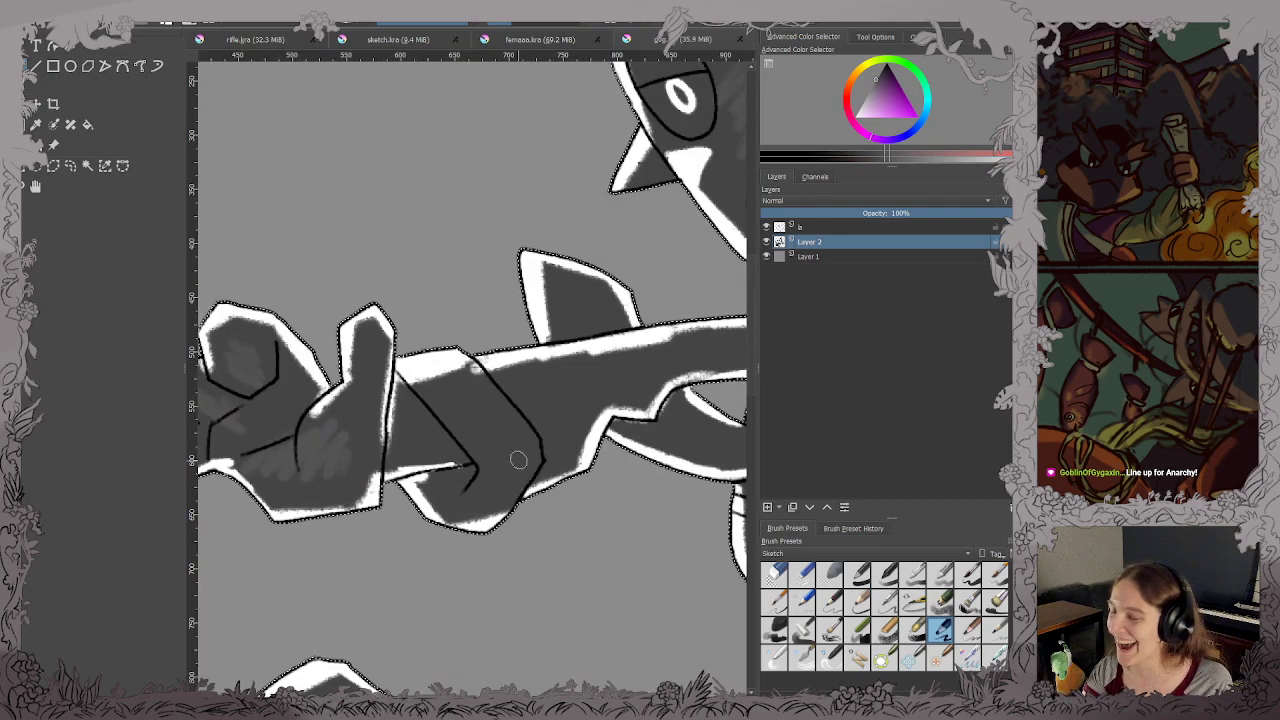
pyautogui.scroll(1, 540, 465)
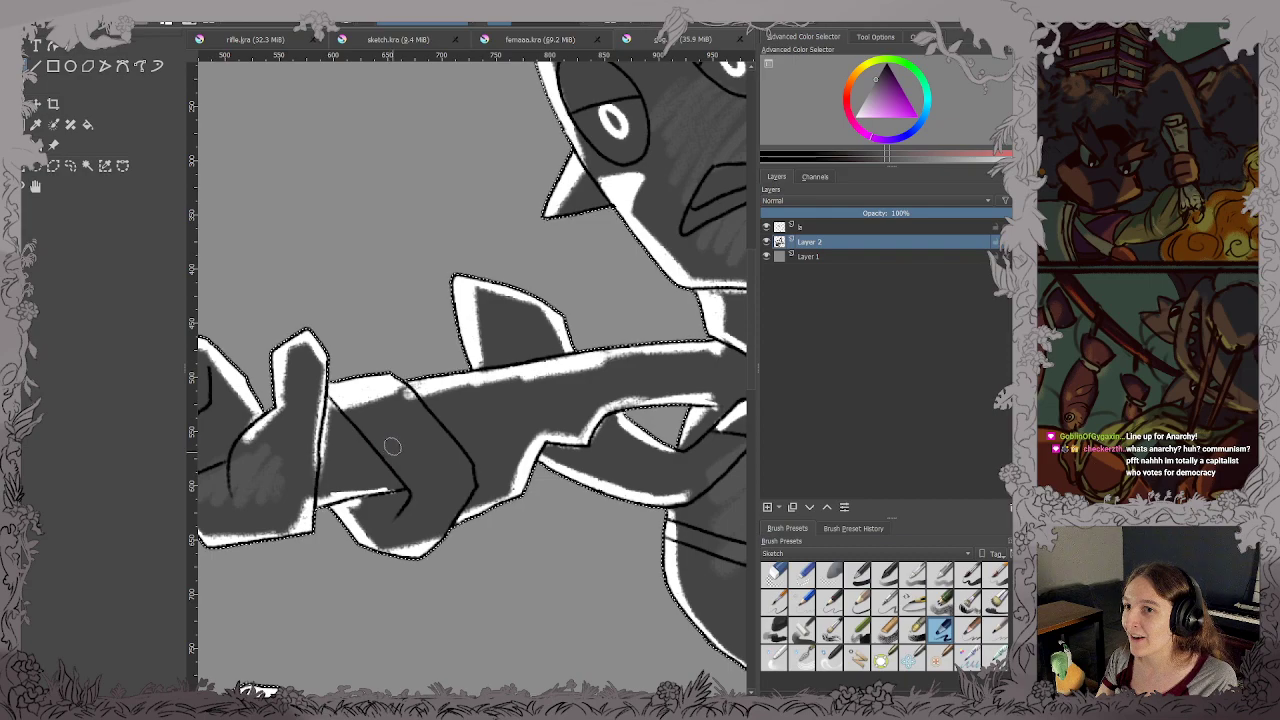
pyautogui.moveTo(398, 447)
pyautogui.mouseDown()
pyautogui.moveTo(420, 487)
pyautogui.moveTo(449, 442)
pyautogui.moveTo(444, 481)
pyautogui.moveTo(475, 453)
pyautogui.moveTo(466, 431)
pyautogui.moveTo(514, 408)
pyautogui.mouseUp()
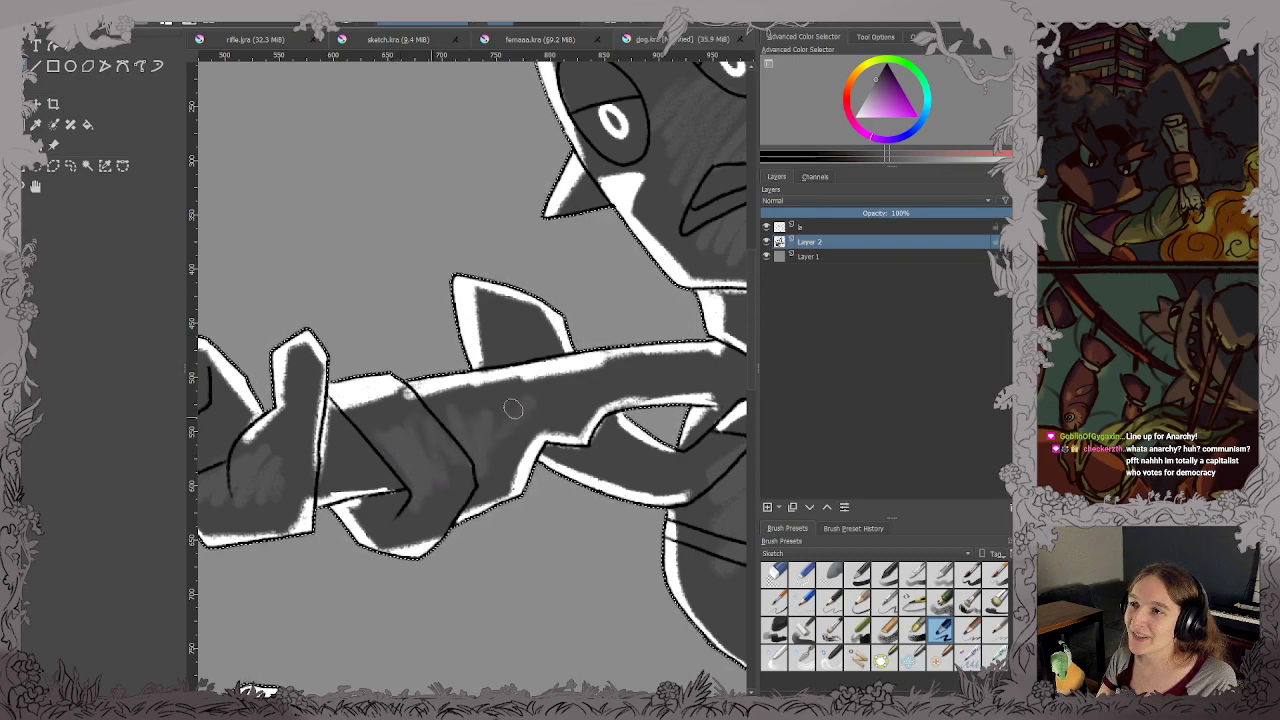
pyautogui.moveTo(348, 440)
pyautogui.mouseDown()
pyautogui.moveTo(366, 446)
pyautogui.moveTo(342, 433)
pyautogui.mouseUp()
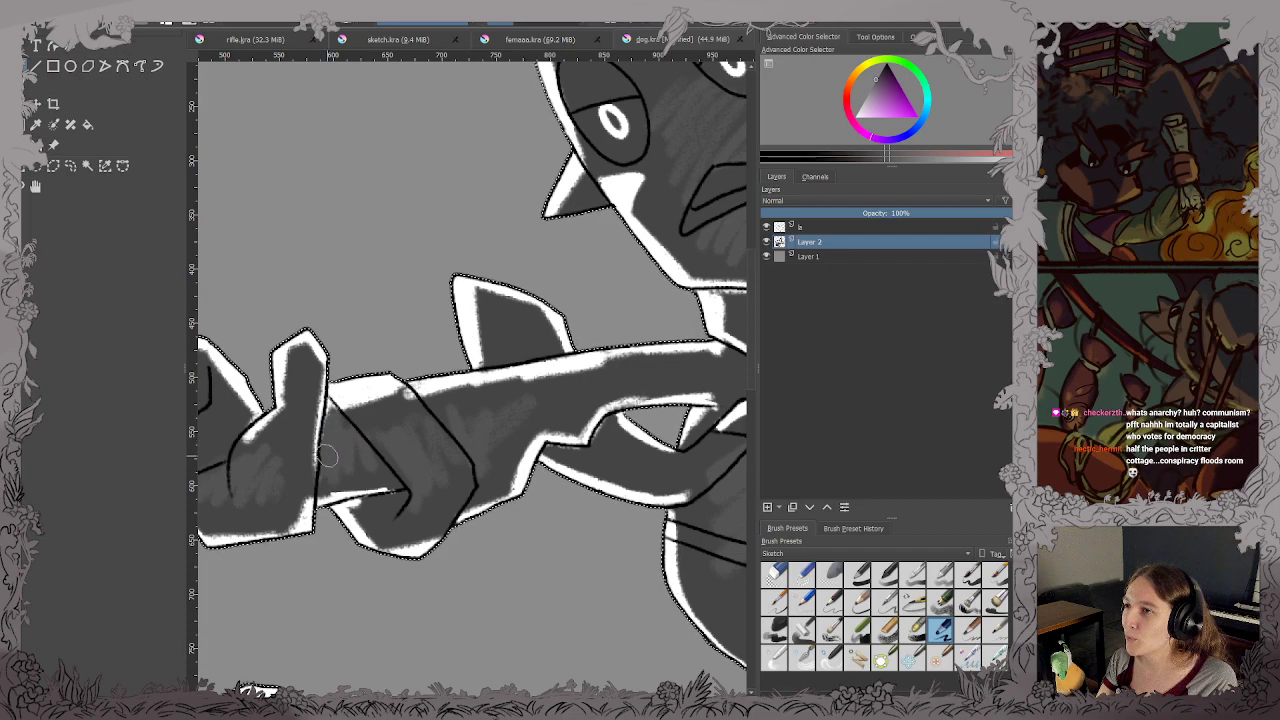
pyautogui.scroll(-2, 300, 452)
# Shade the lower sleeve drape beneath the outstretched arm and the pointed fin above it in soft grey.
pyautogui.scroll(4, 418, 460)
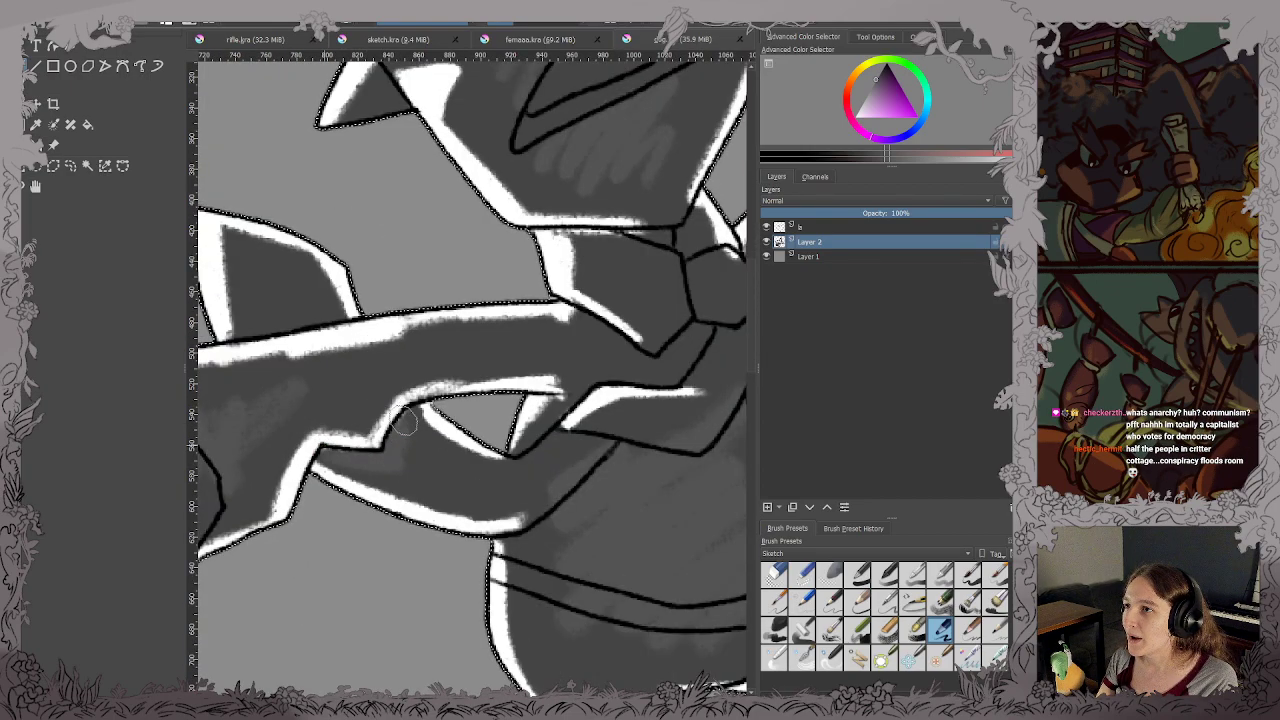
pyautogui.moveTo(408, 440)
pyautogui.mouseDown()
pyautogui.moveTo(423, 477)
pyautogui.moveTo(440, 472)
pyautogui.mouseUp()
pyautogui.moveTo(250, 322)
pyautogui.mouseDown()
pyautogui.moveTo(305, 318)
pyautogui.moveTo(306, 295)
pyautogui.moveTo(261, 262)
pyautogui.mouseUp()
pyautogui.scroll(-2, 340, 240)
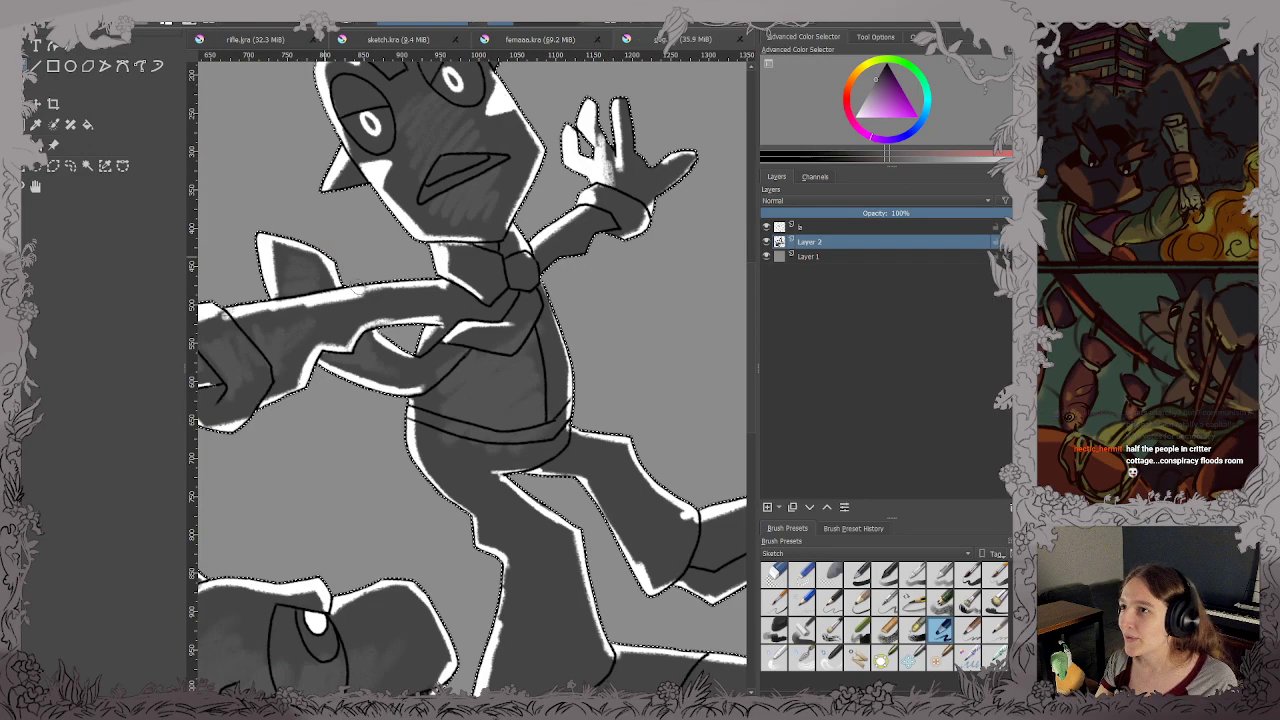
# Brush soft grey shading over the startled character's hips, both trouser legs and shoes.
pyautogui.moveTo(445, 456); pyautogui.dragTo(352, 348)
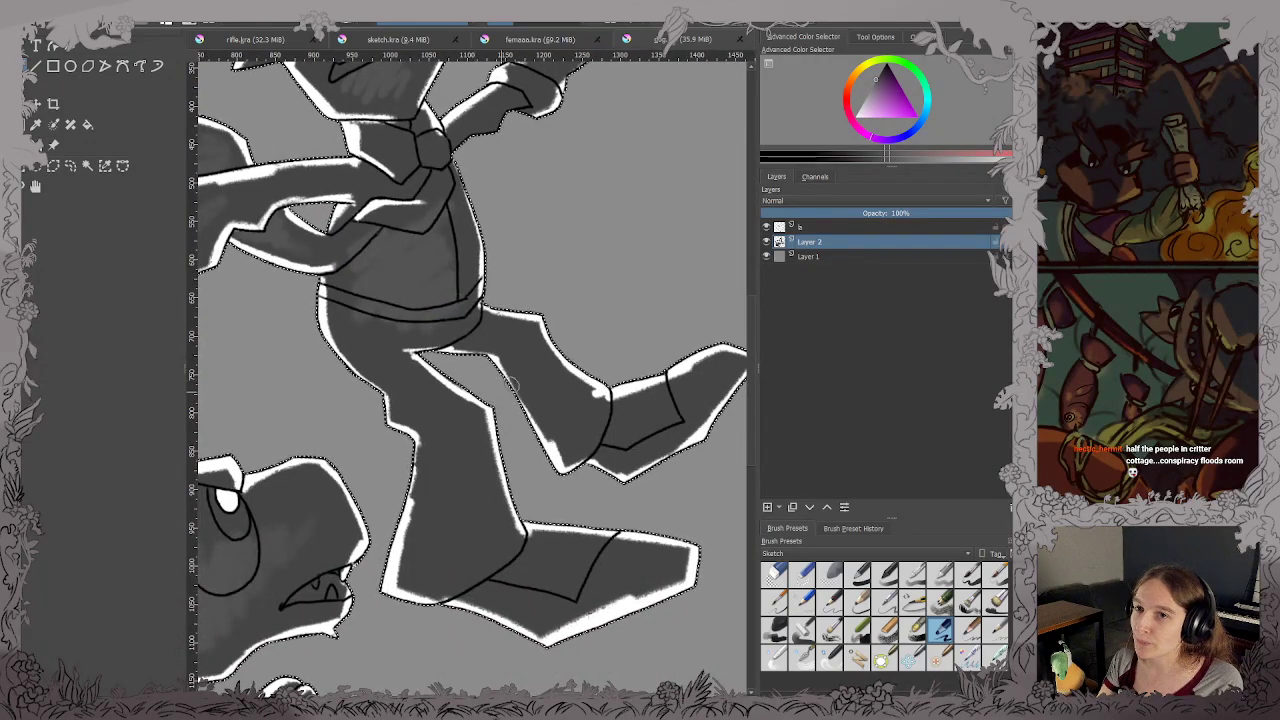
pyautogui.scroll(1, 513, 383)
pyautogui.moveTo(517, 377)
pyautogui.mouseDown()
pyautogui.moveTo(560, 294)
pyautogui.moveTo(559, 346)
pyautogui.mouseUp()
pyautogui.scroll(-1, 560, 294)
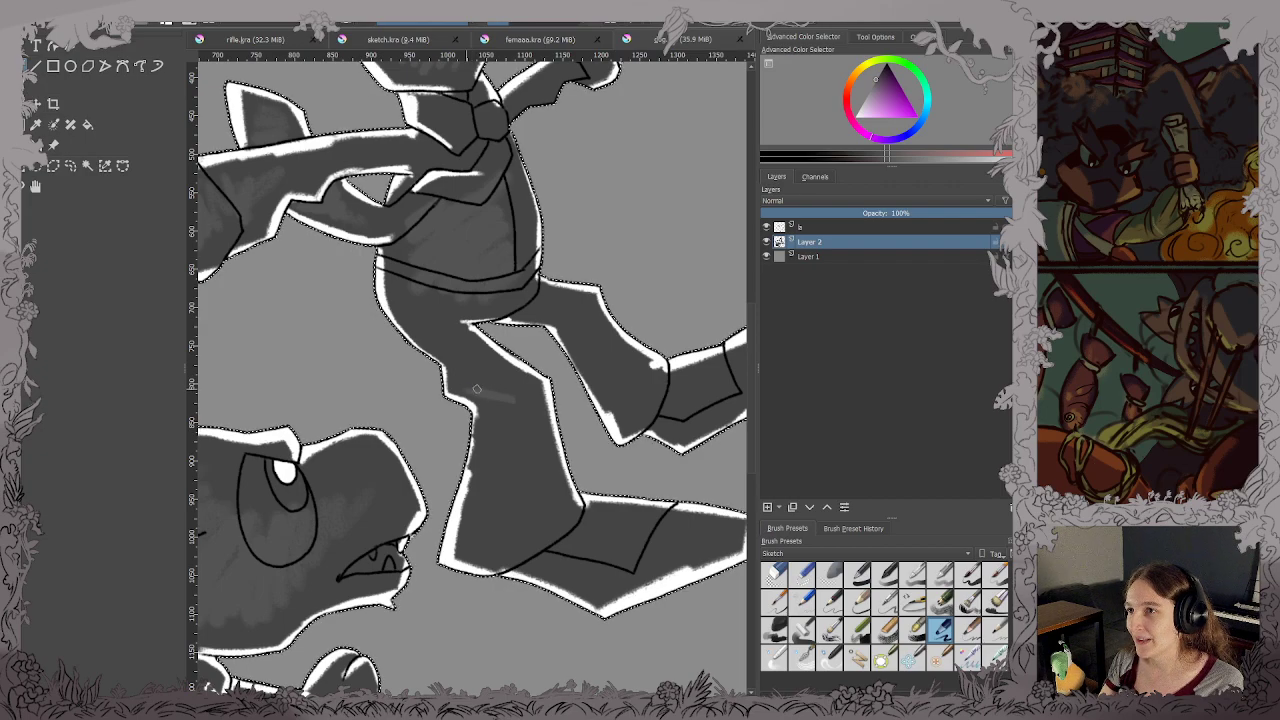
pyautogui.moveTo(524, 395); pyautogui.dragTo(514, 406)
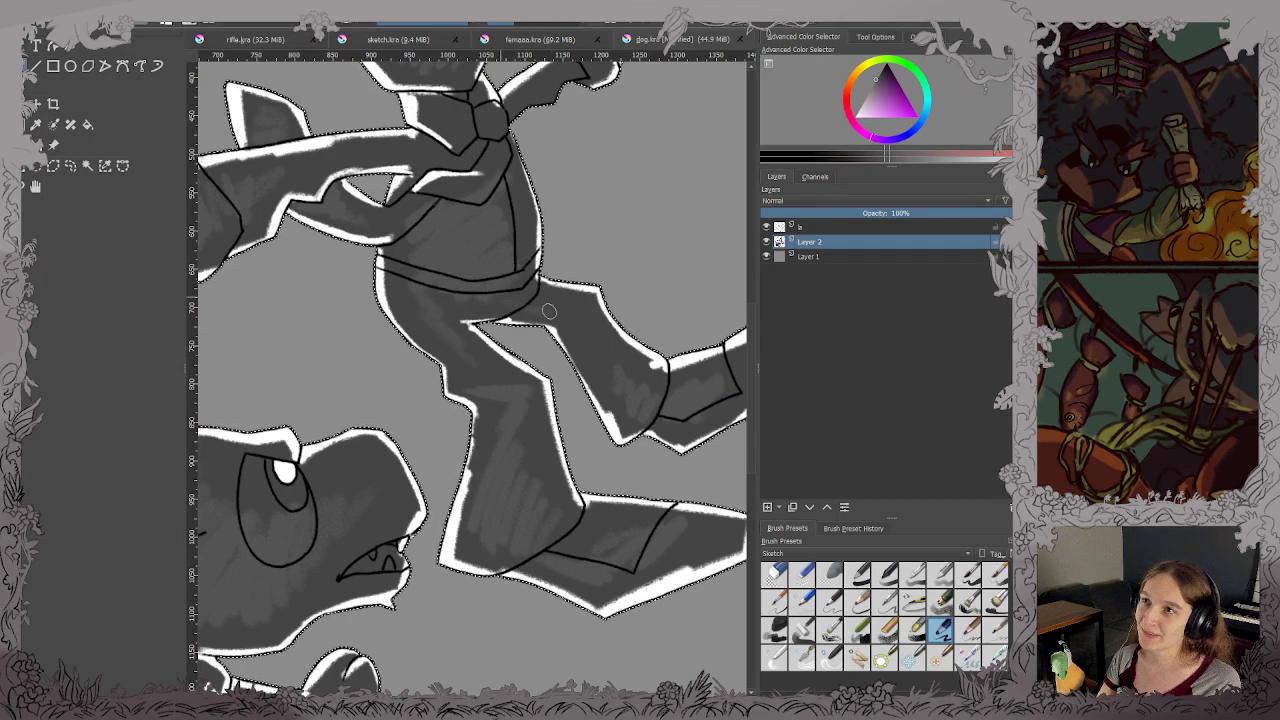
pyautogui.scroll(-1, 565, 309)
# Add soft grey shading to the startled character's collar beside the neckerchief knot.
pyautogui.moveTo(472, 134); pyautogui.dragTo(523, 369)
pyautogui.scroll(3, 523, 369)
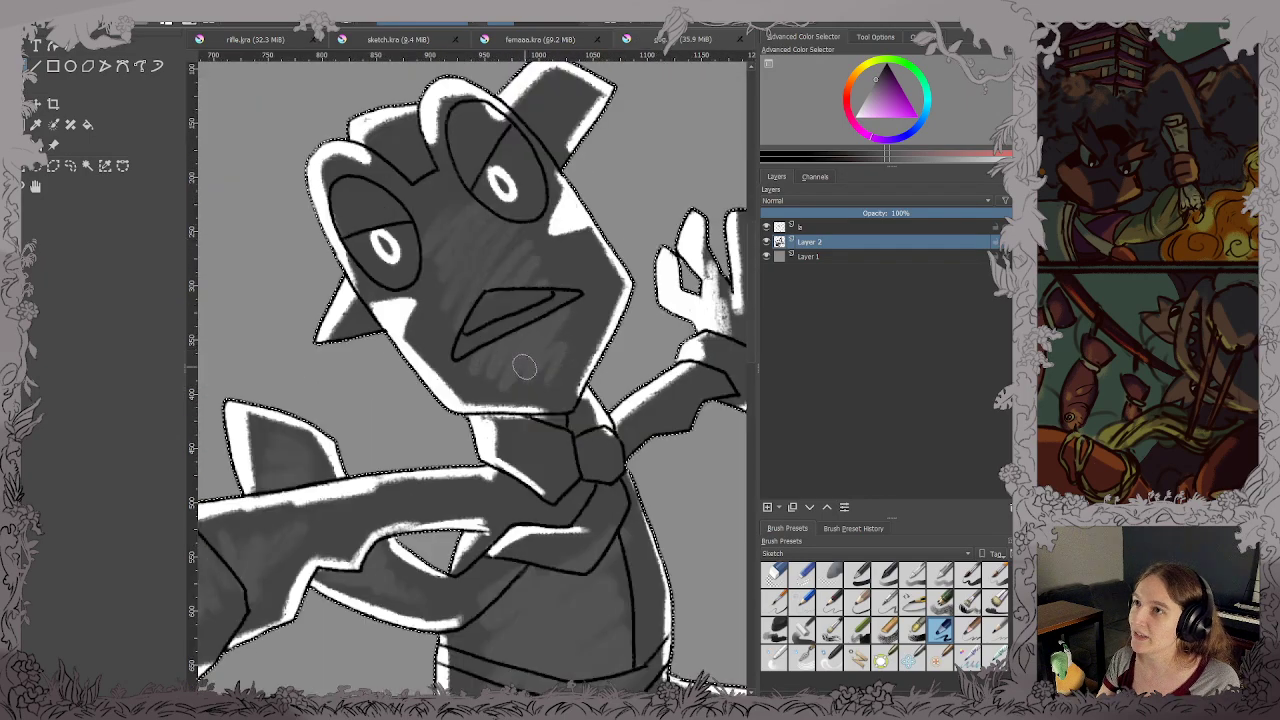
pyautogui.moveTo(586, 432); pyautogui.dragTo(546, 404)
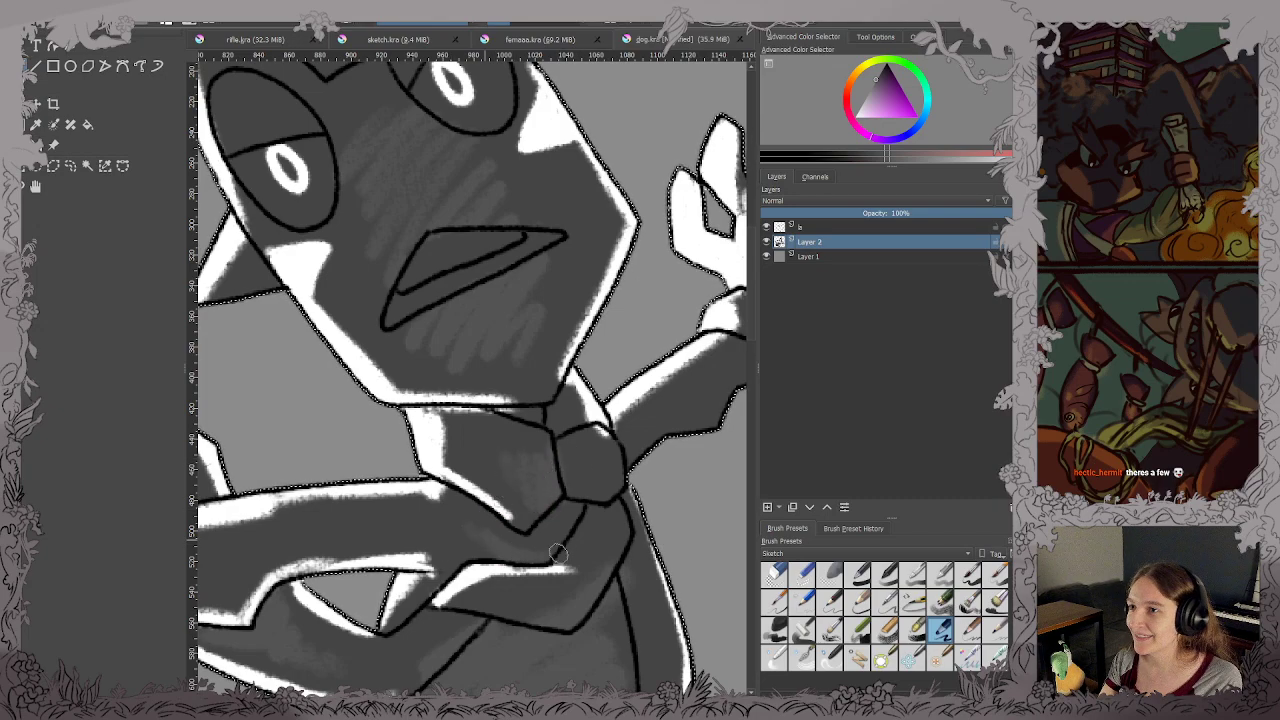
pyautogui.scroll(-2, 547, 512)
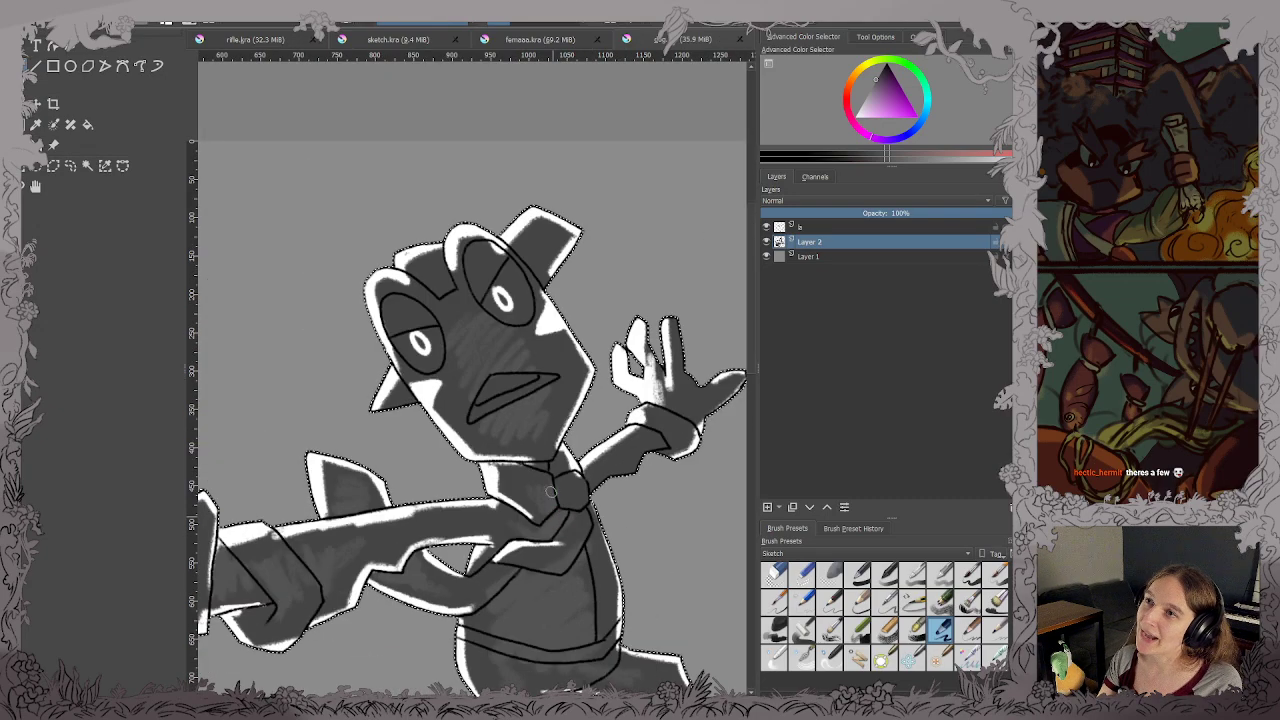
pyautogui.moveTo(547, 512); pyautogui.dragTo(515, 464)
pyautogui.scroll(-1, 432, 443)
pyautogui.moveTo(432, 443); pyautogui.dragTo(439, 273)
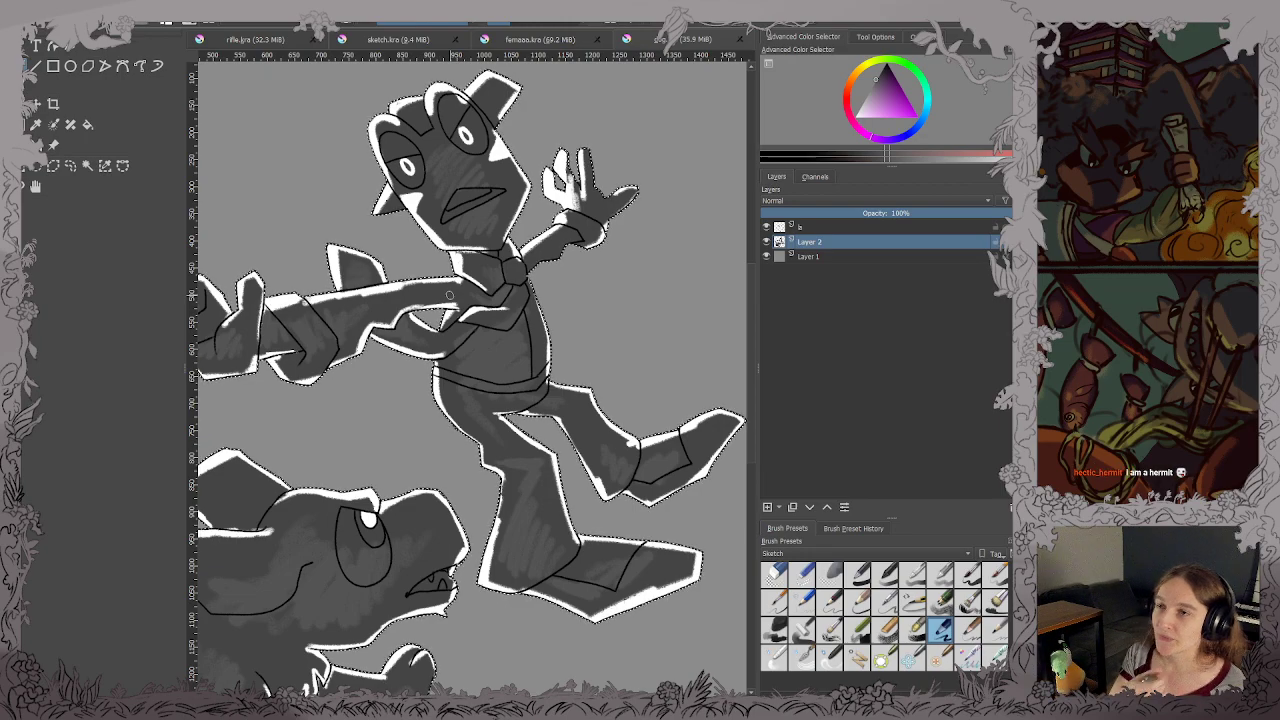
pyautogui.press('2')
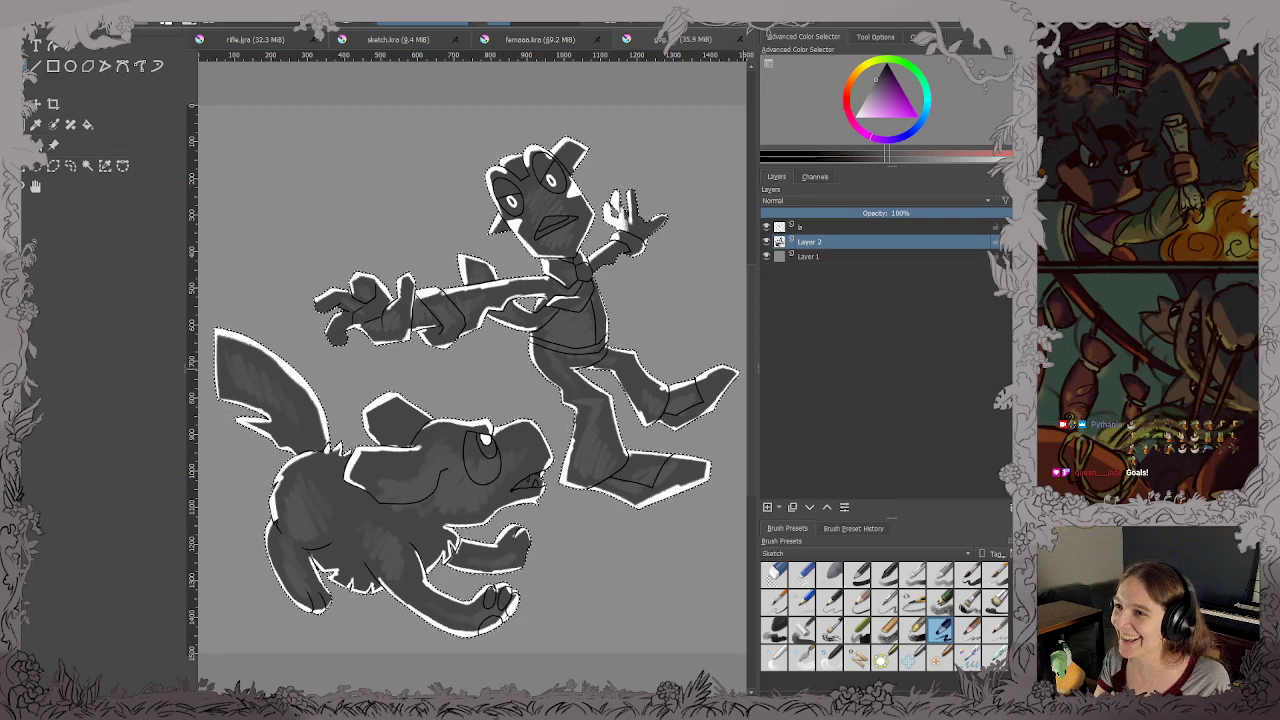
# Try a darker grey shadow directly below the startled character's mouth.
pyautogui.scroll(4, 579, 191)
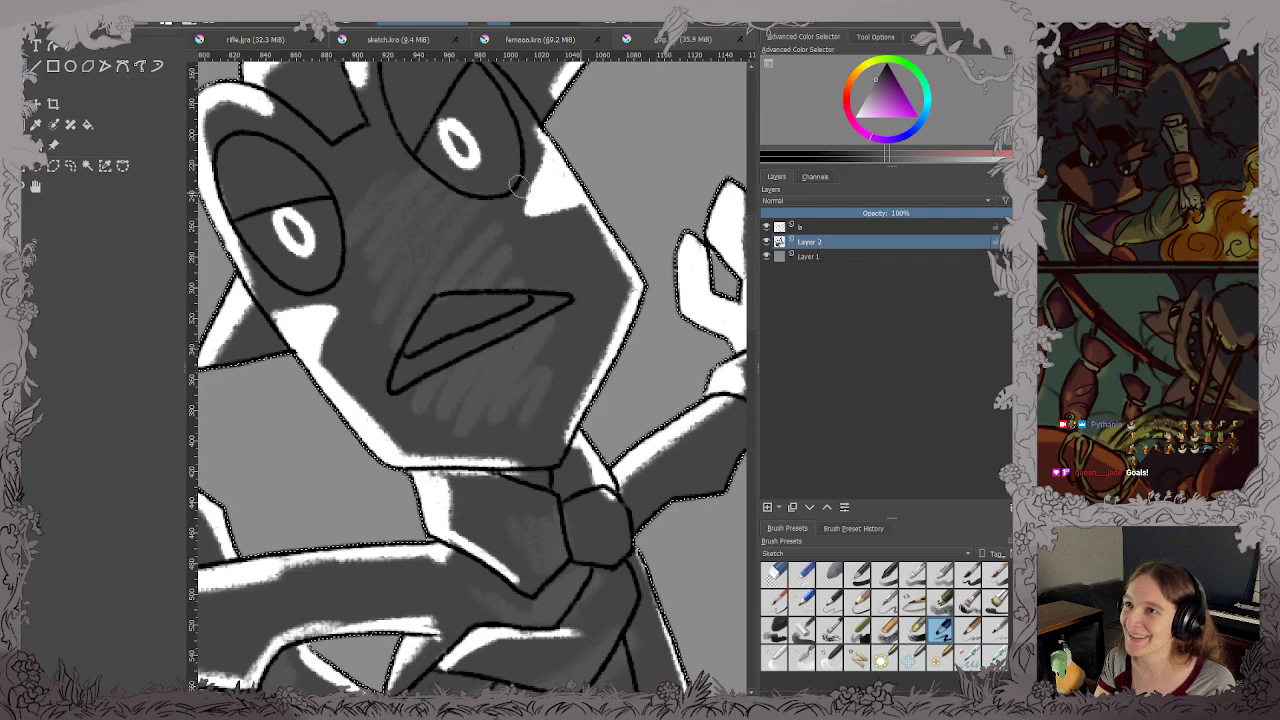
pyautogui.moveTo(398, 197); pyautogui.dragTo(508, 310)
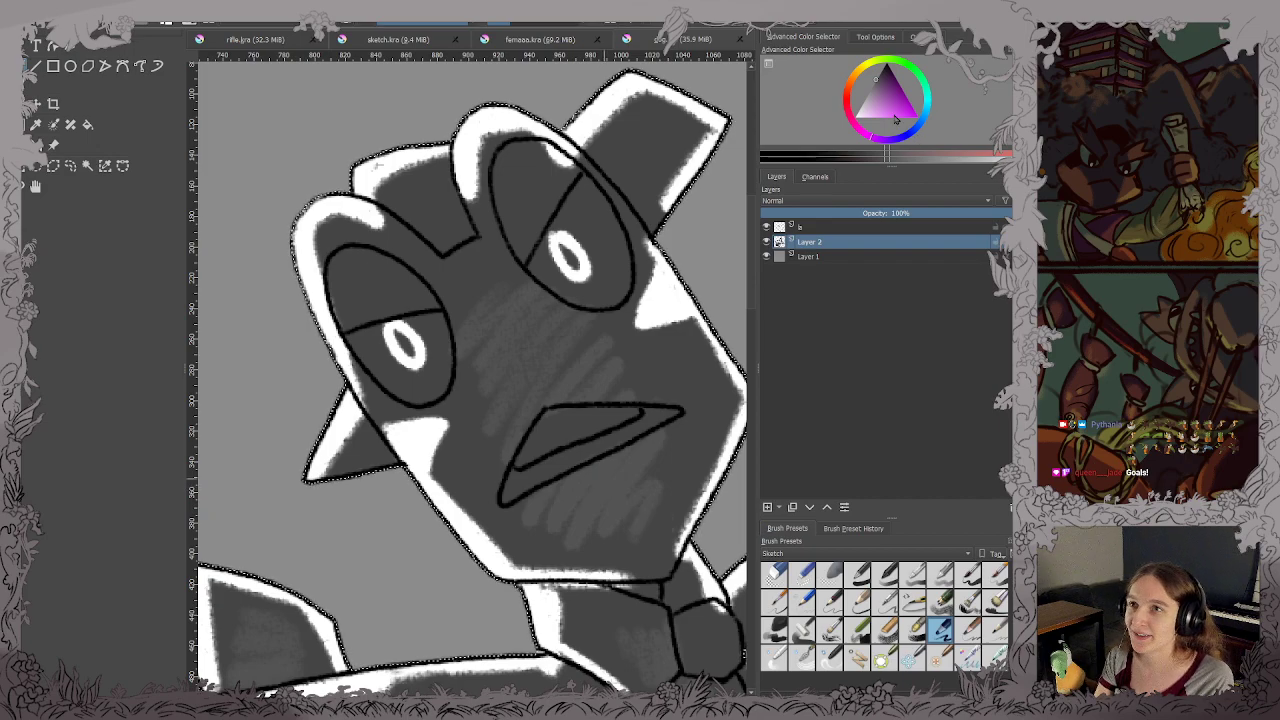
pyautogui.moveTo(879, 89); pyautogui.dragTo(832, 78)
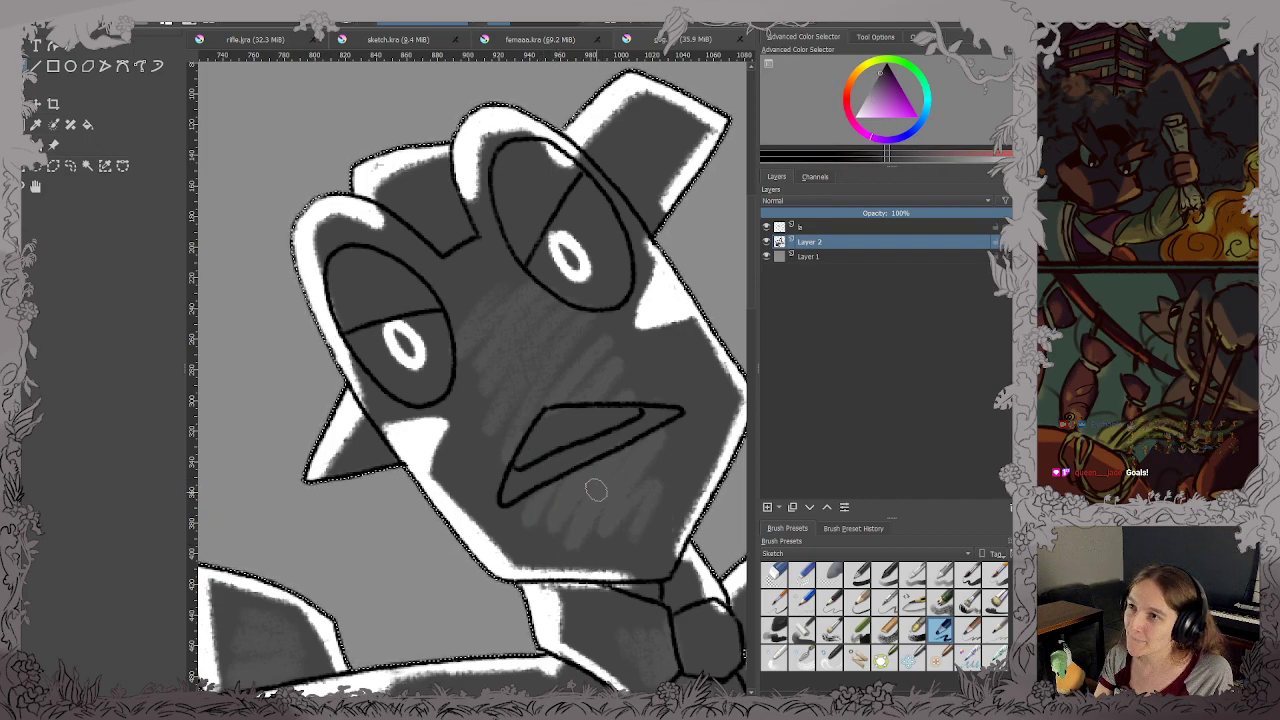
pyautogui.moveTo(590, 480)
pyautogui.mouseDown()
pyautogui.moveTo(575, 485)
pyautogui.moveTo(607, 478)
pyautogui.mouseUp()
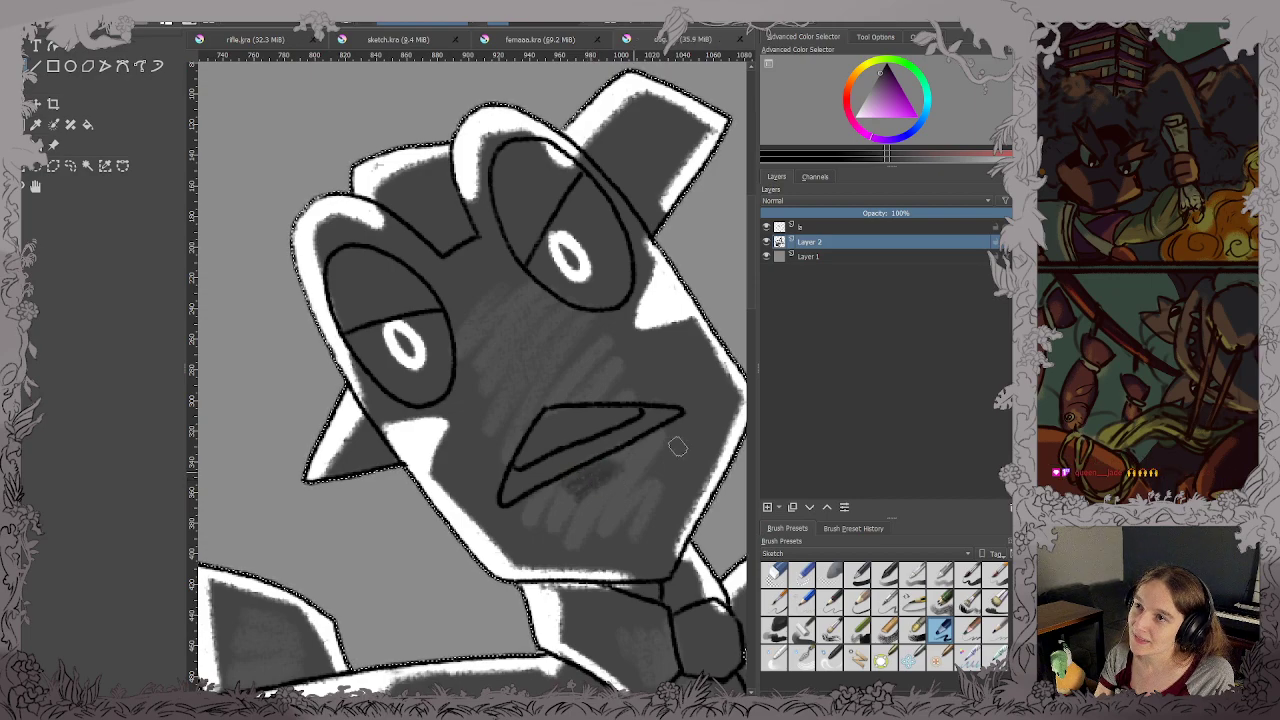
pyautogui.hotkey('ctrl', 'z')
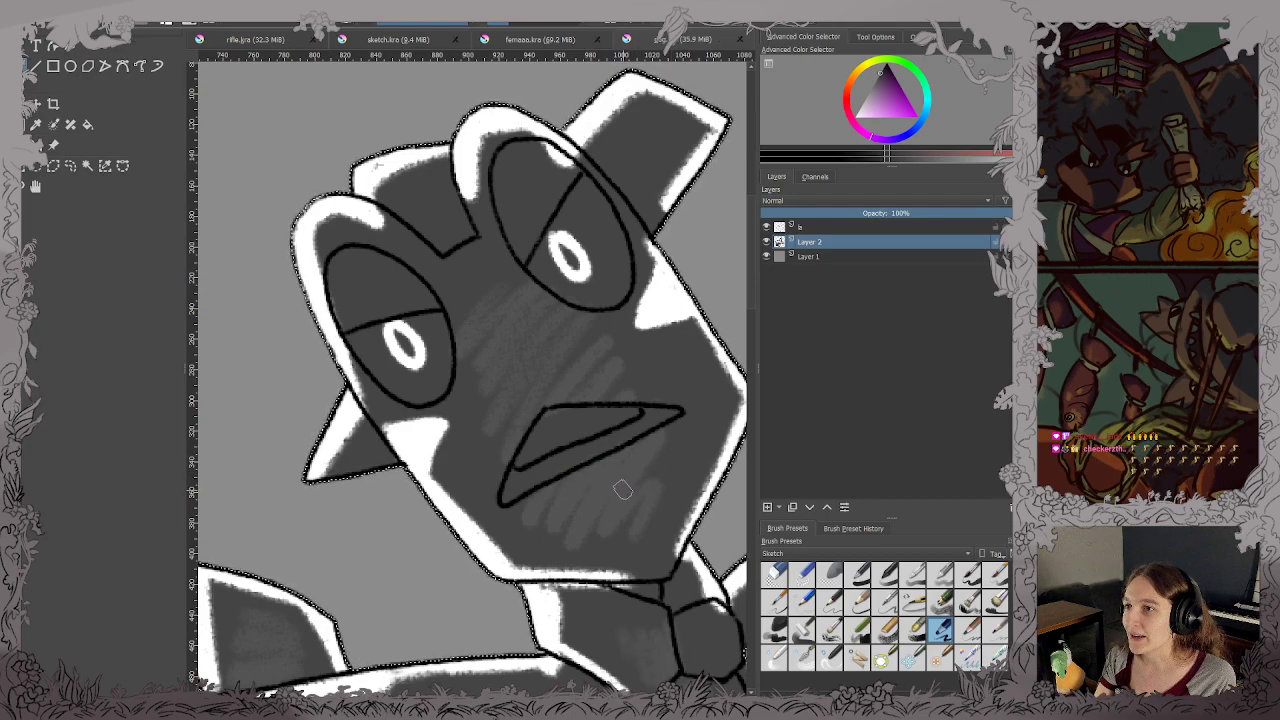
pyautogui.hotkey('ctrl', 'shift', 'z')
pyautogui.hotkey('ctrl', 'z')
# Sample the grey below the character's mouth, choose a lighter grey, and paint a highlight along the mouth's lower edge.
pyautogui.keyDown('ctrl'); pyautogui.click(613, 485); pyautogui.keyUp('ctrl')
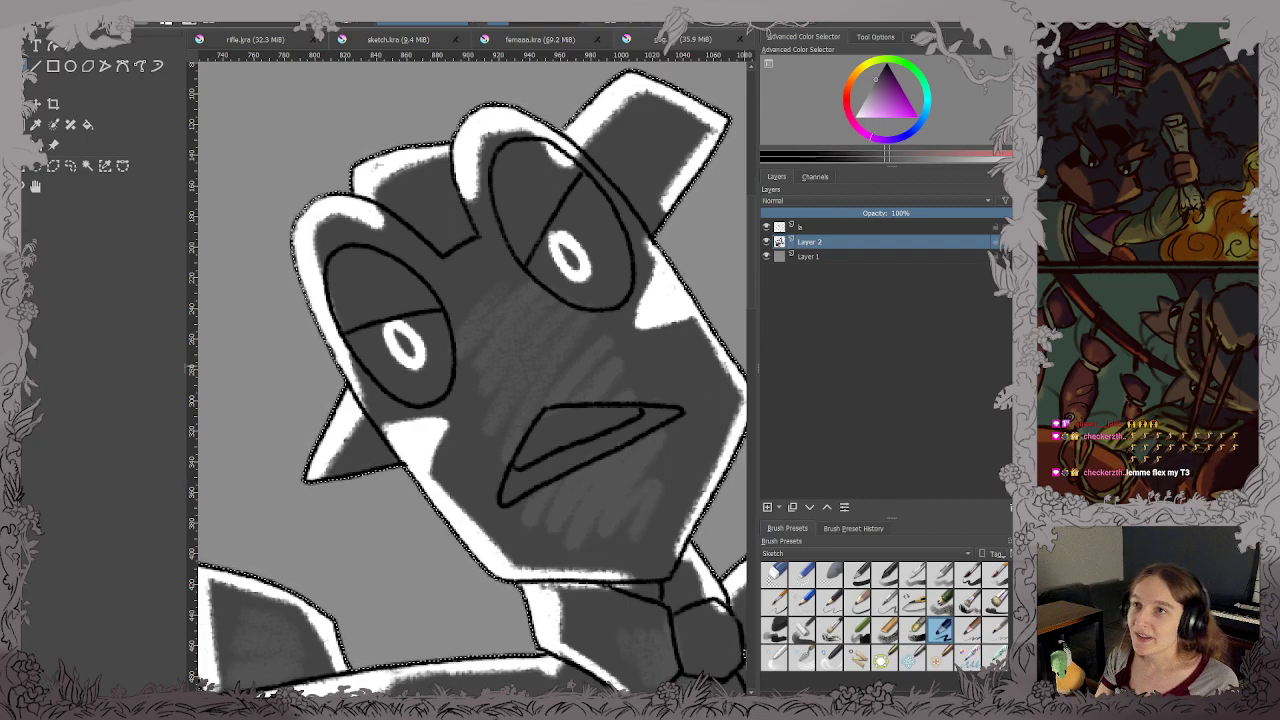
pyautogui.moveTo(873, 107); pyautogui.dragTo(868, 94)
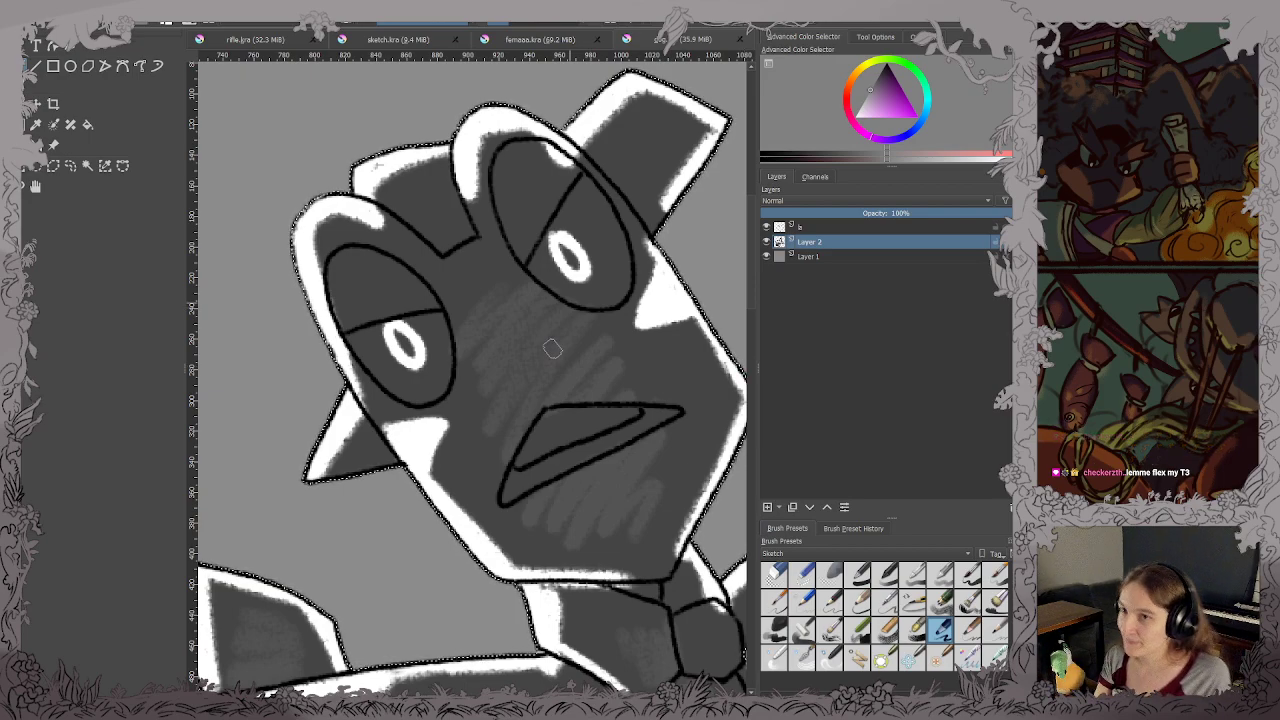
pyautogui.moveTo(571, 481)
pyautogui.mouseDown()
pyautogui.moveTo(634, 450)
pyautogui.moveTo(609, 507)
pyautogui.mouseUp()
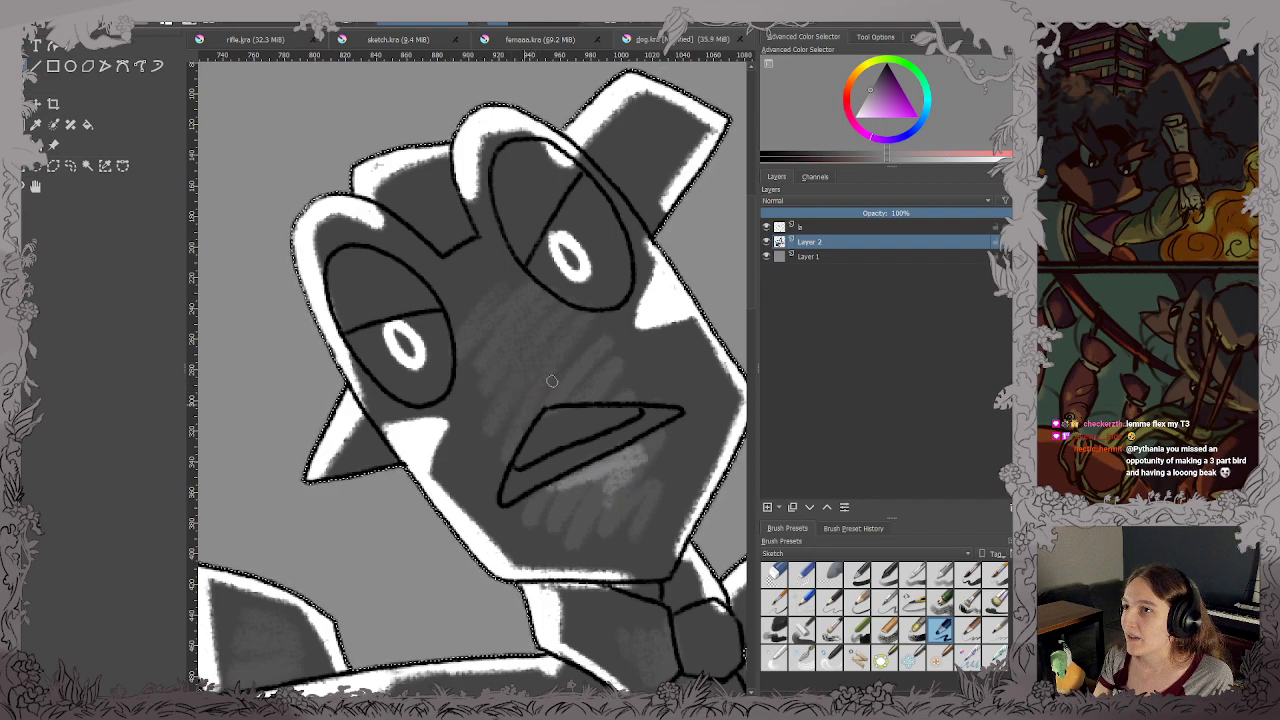
# Brush lighter grey highlights on the startled character's face above the mouth and along the neckerchief below its knot.
pyautogui.moveTo(551, 381)
pyautogui.mouseDown()
pyautogui.moveTo(515, 385)
pyautogui.moveTo(517, 346)
pyautogui.moveTo(538, 350)
pyautogui.mouseUp()
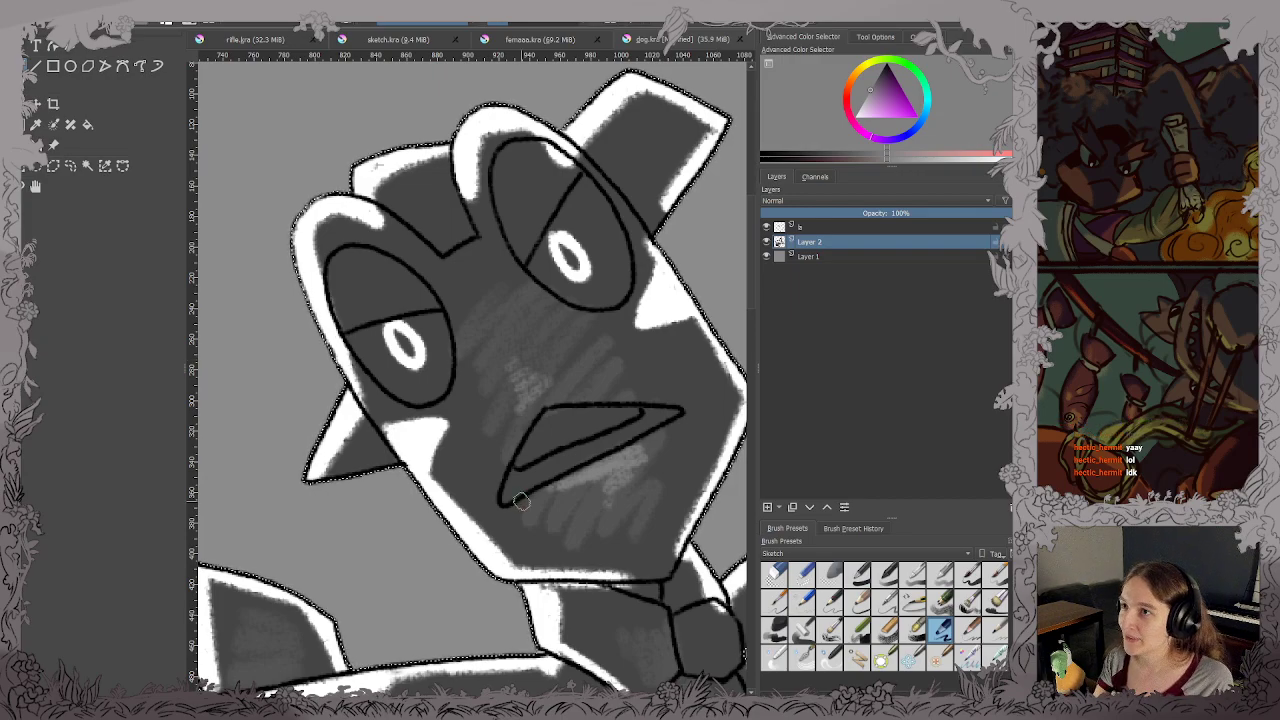
pyautogui.scroll(-3, 521, 501)
pyautogui.moveTo(521, 501); pyautogui.dragTo(523, 356)
pyautogui.scroll(3, 591, 420)
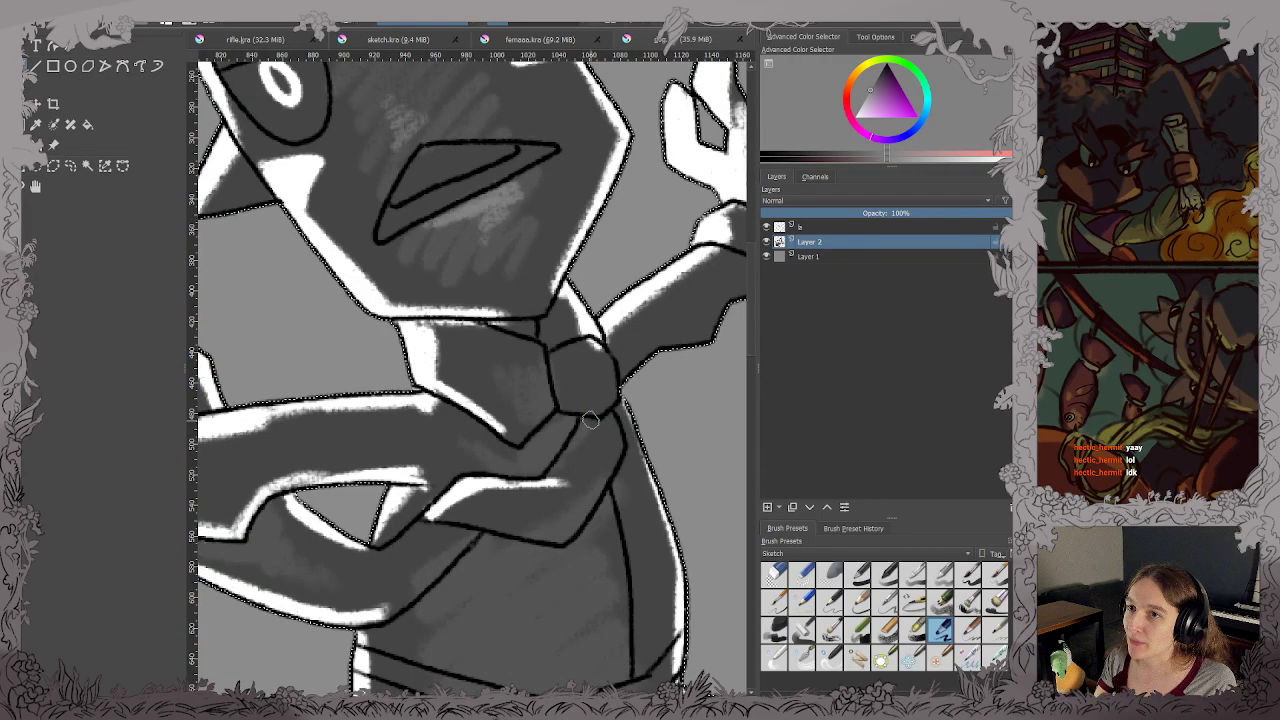
pyautogui.moveTo(591, 420); pyautogui.dragTo(623, 466)
pyautogui.scroll(-1, 623, 466)
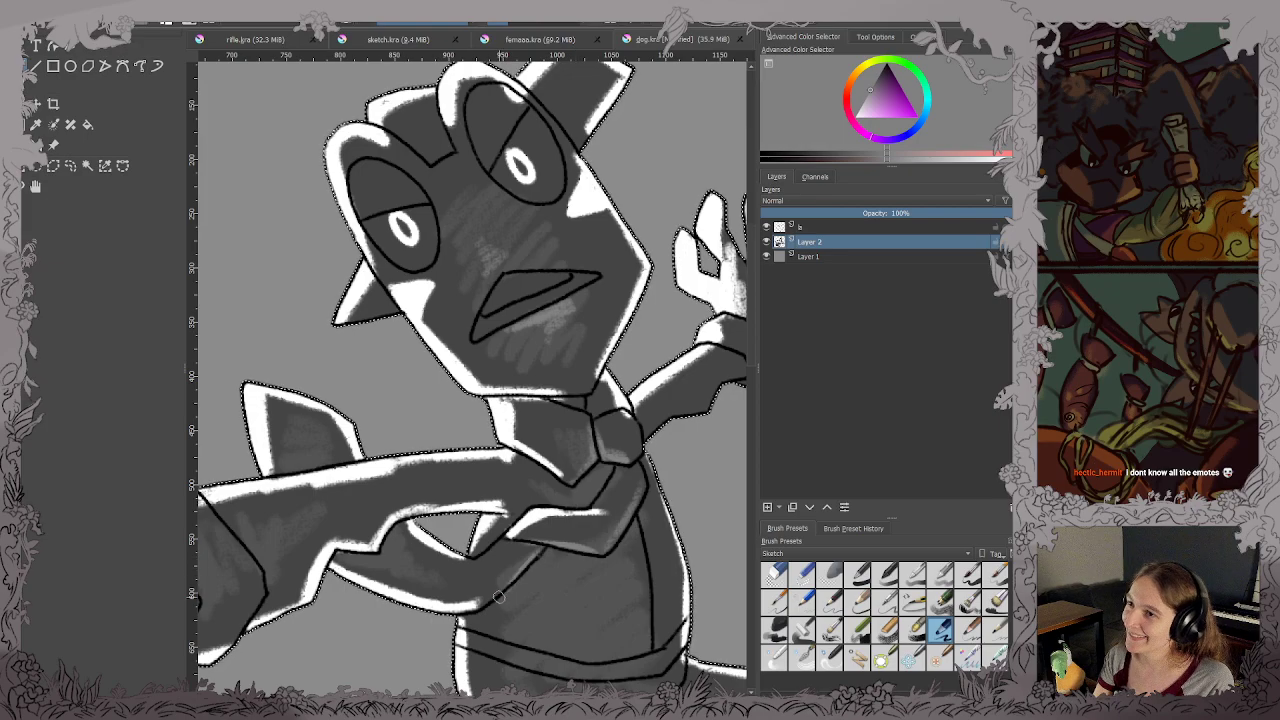
# Paint light grey highlights on the outstretched hand's fingers, the curled finger's lower edge and the palm crease.
pyautogui.scroll(-2, 498, 597)
pyautogui.moveTo(510, 592); pyautogui.dragTo(520, 454)
pyautogui.scroll(1, 510, 440)
pyautogui.scroll(2, 436, 438)
pyautogui.moveTo(424, 424); pyautogui.dragTo(594, 499)
pyautogui.scroll(-1, 473, 434)
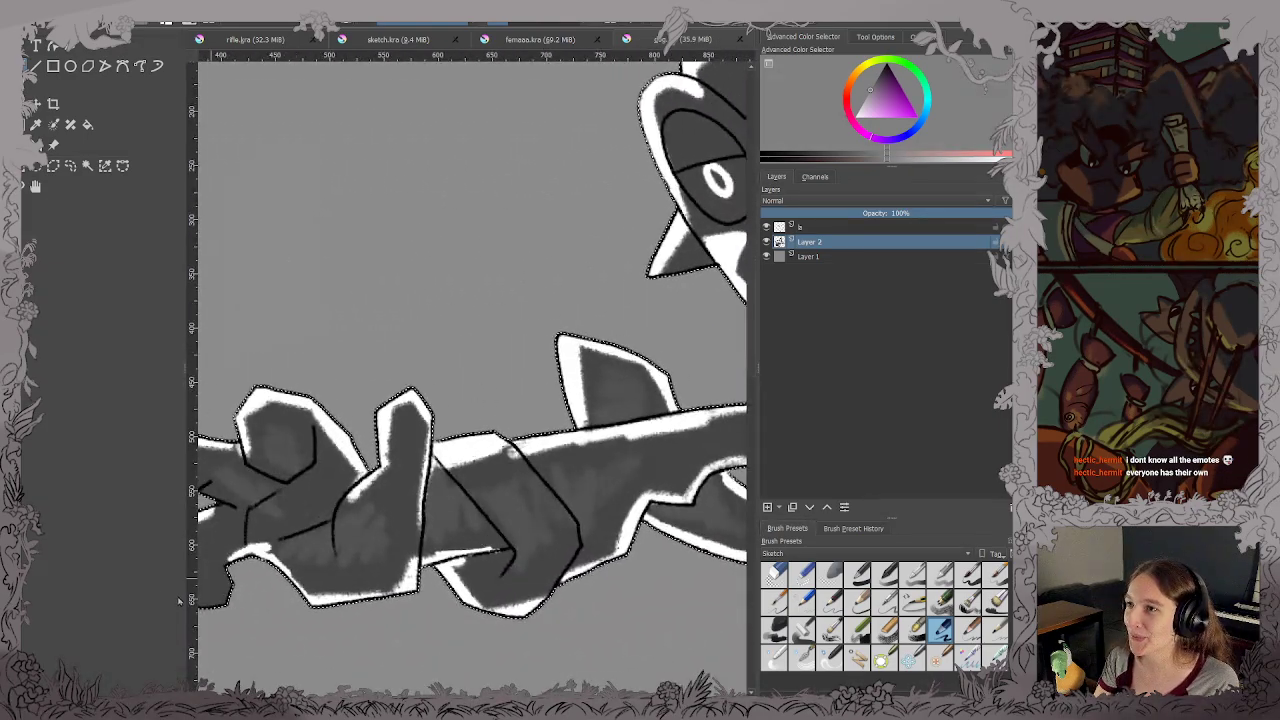
pyautogui.scroll(2, 409, 525)
pyautogui.scroll(-2, 528, 435)
pyautogui.moveTo(411, 531); pyautogui.dragTo(578, 445)
pyautogui.scroll(1, 428, 462)
pyautogui.moveTo(428, 462); pyautogui.dragTo(493, 478)
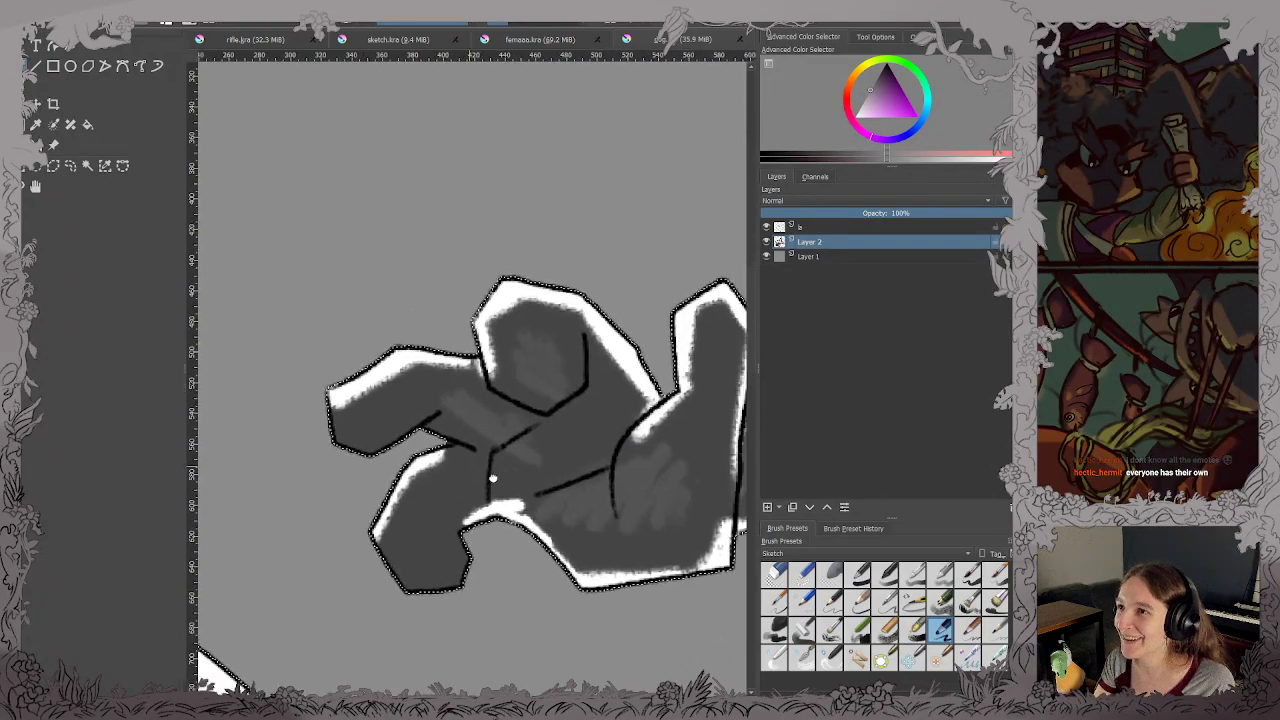
pyautogui.scroll(-2, 492, 479)
pyautogui.scroll(1, 446, 484)
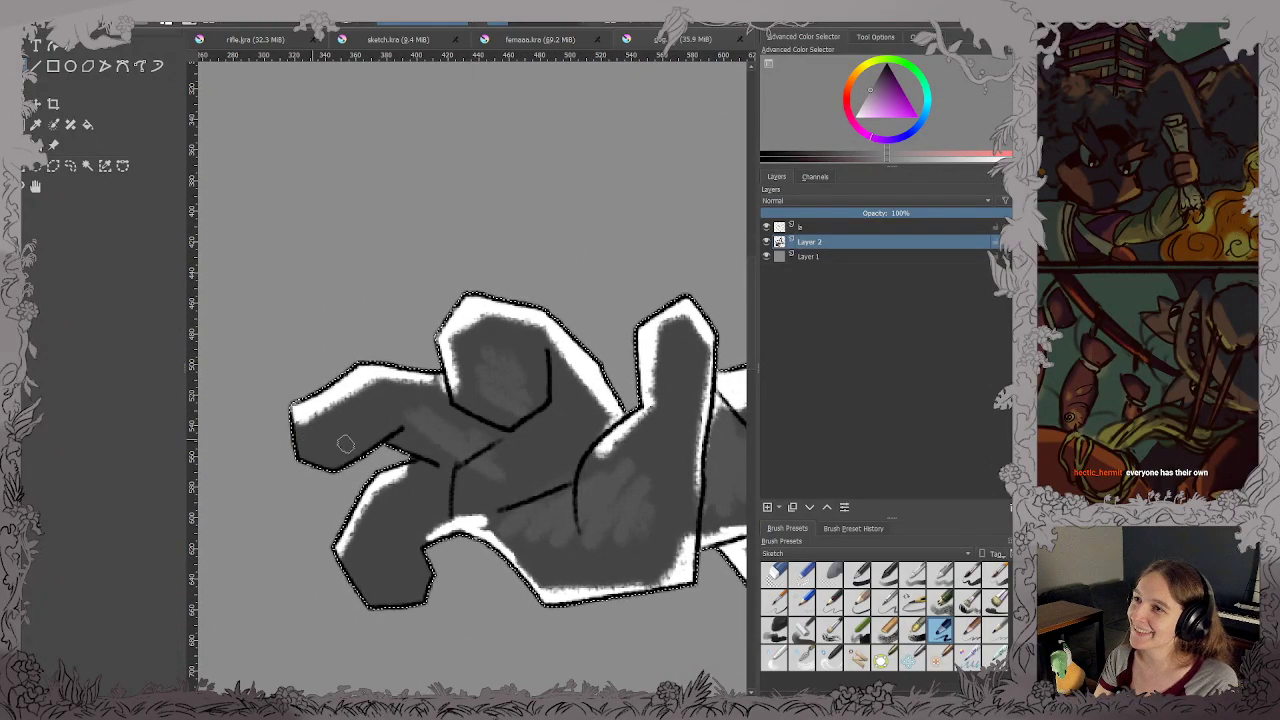
pyautogui.moveTo(413, 414); pyautogui.dragTo(412, 441)
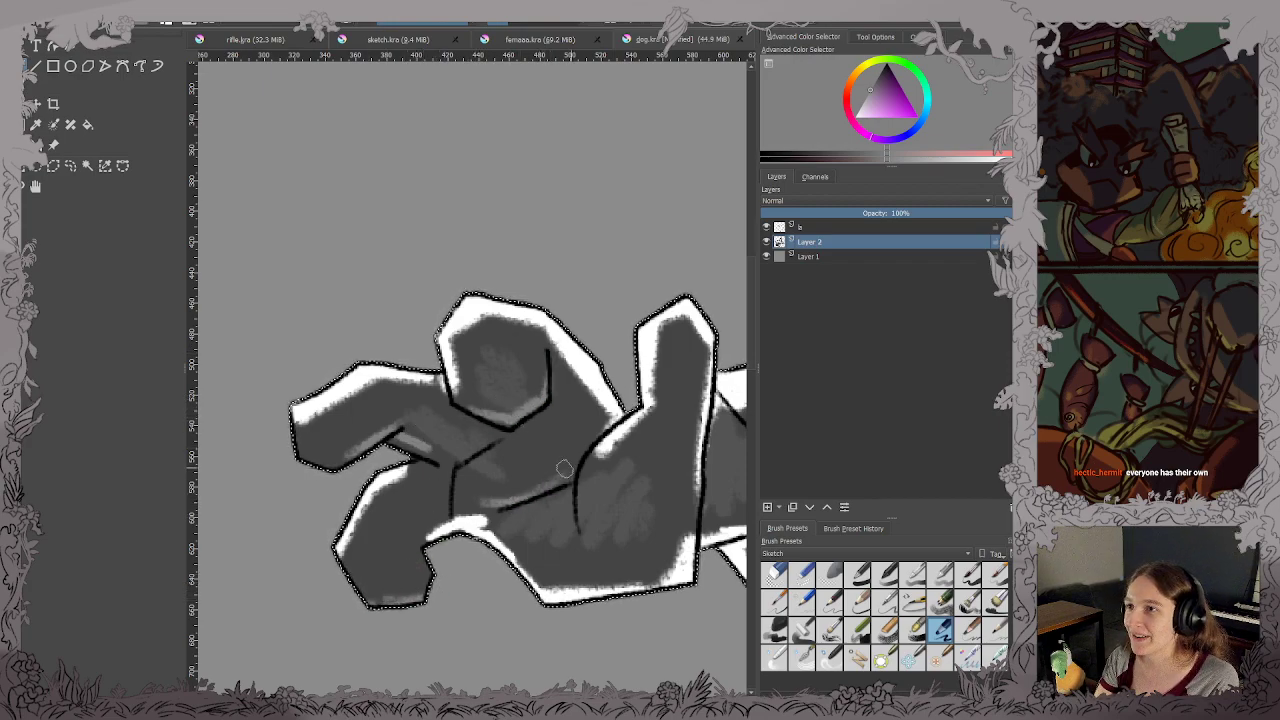
pyautogui.scroll(-2, 609, 423)
pyautogui.moveTo(609, 423); pyautogui.dragTo(532, 374)
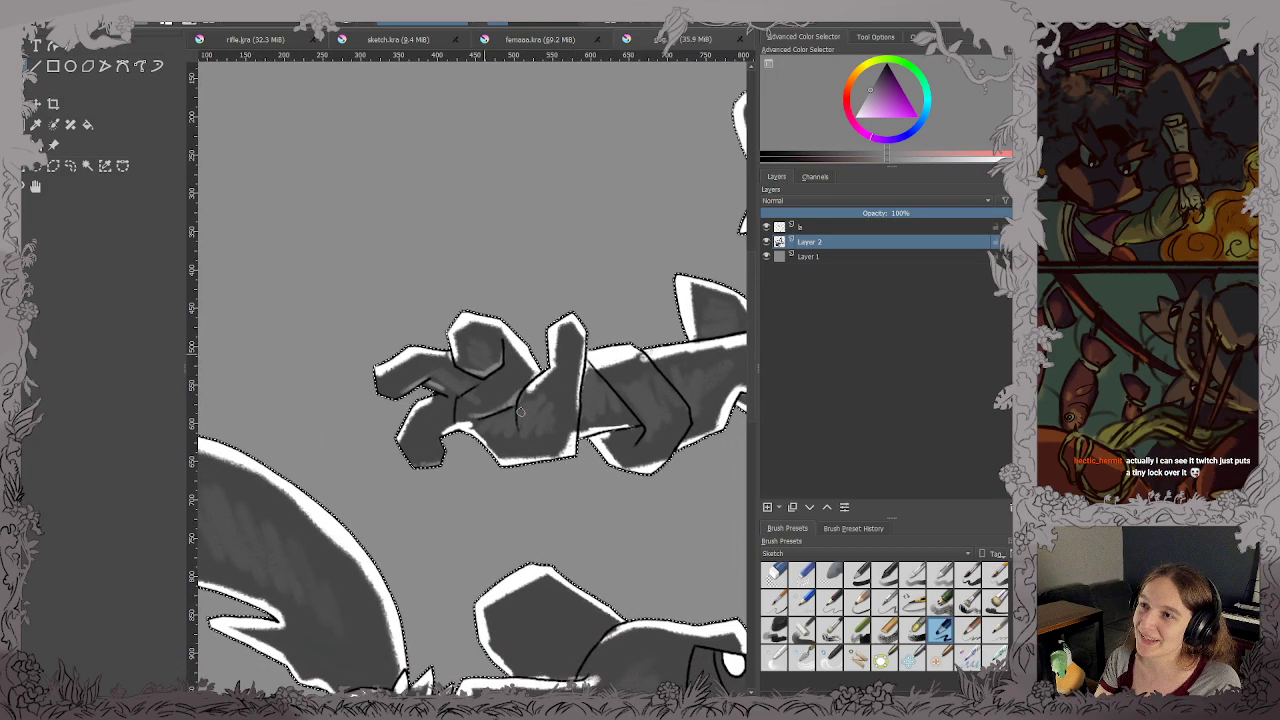
# Add a light grey highlight along the crease at the base of the outstretched hand's thumb.
pyautogui.scroll(3, 535, 403)
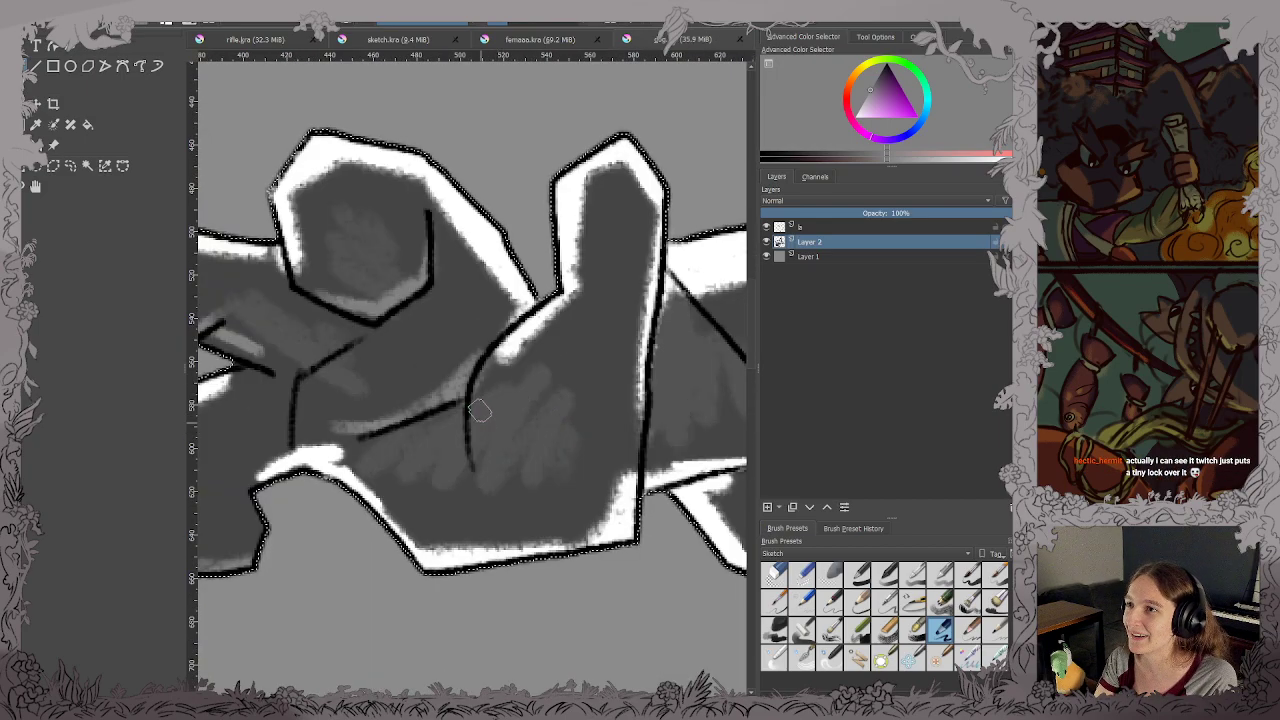
pyautogui.moveTo(470, 400); pyautogui.dragTo(492, 488)
pyautogui.scroll(-5, 448, 451)
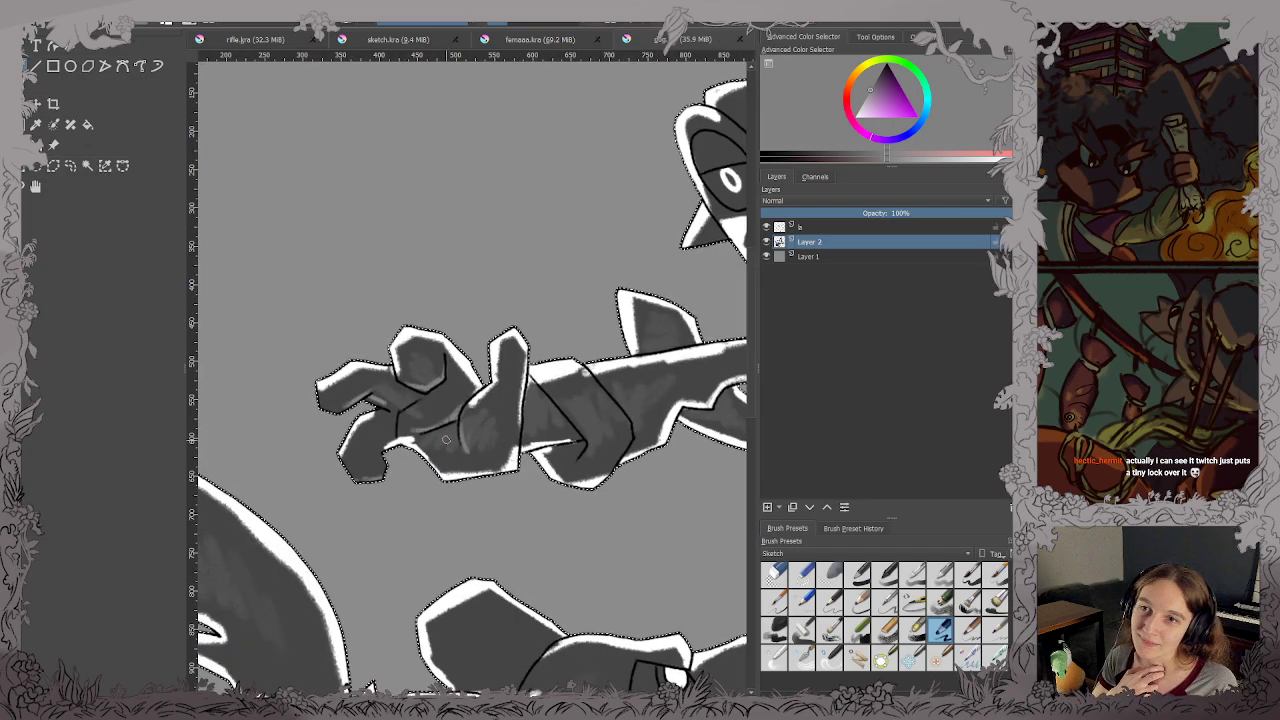
pyautogui.scroll(-5, 490, 466)
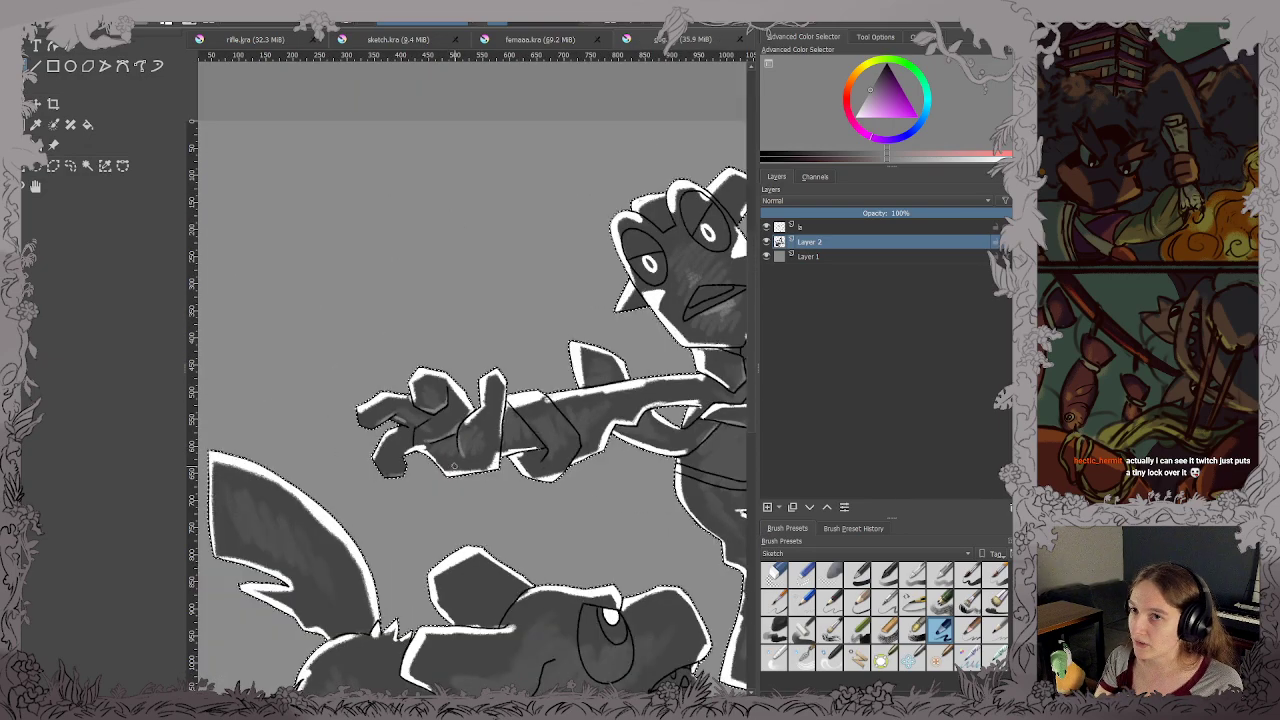
# Brush a soft light grey reflection inside the lower part of the dog's eye.
pyautogui.scroll(6, 587, 416)
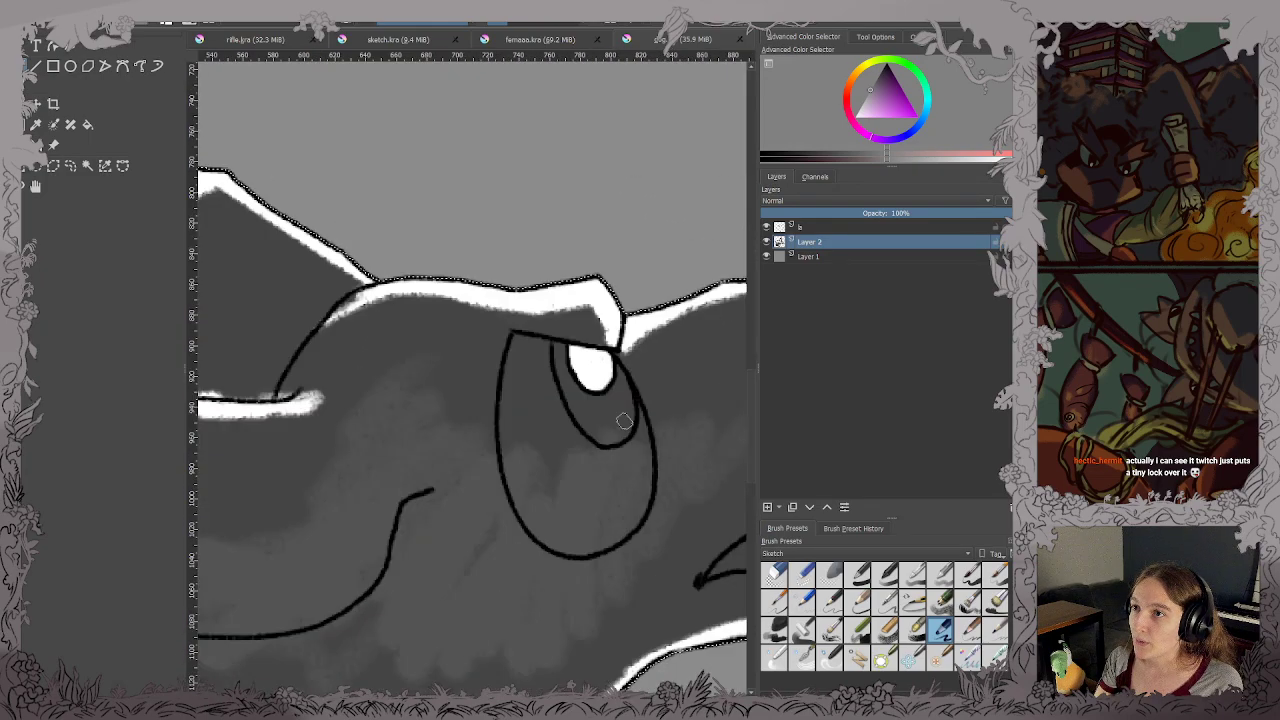
pyautogui.moveTo(587, 416); pyautogui.dragTo(583, 402)
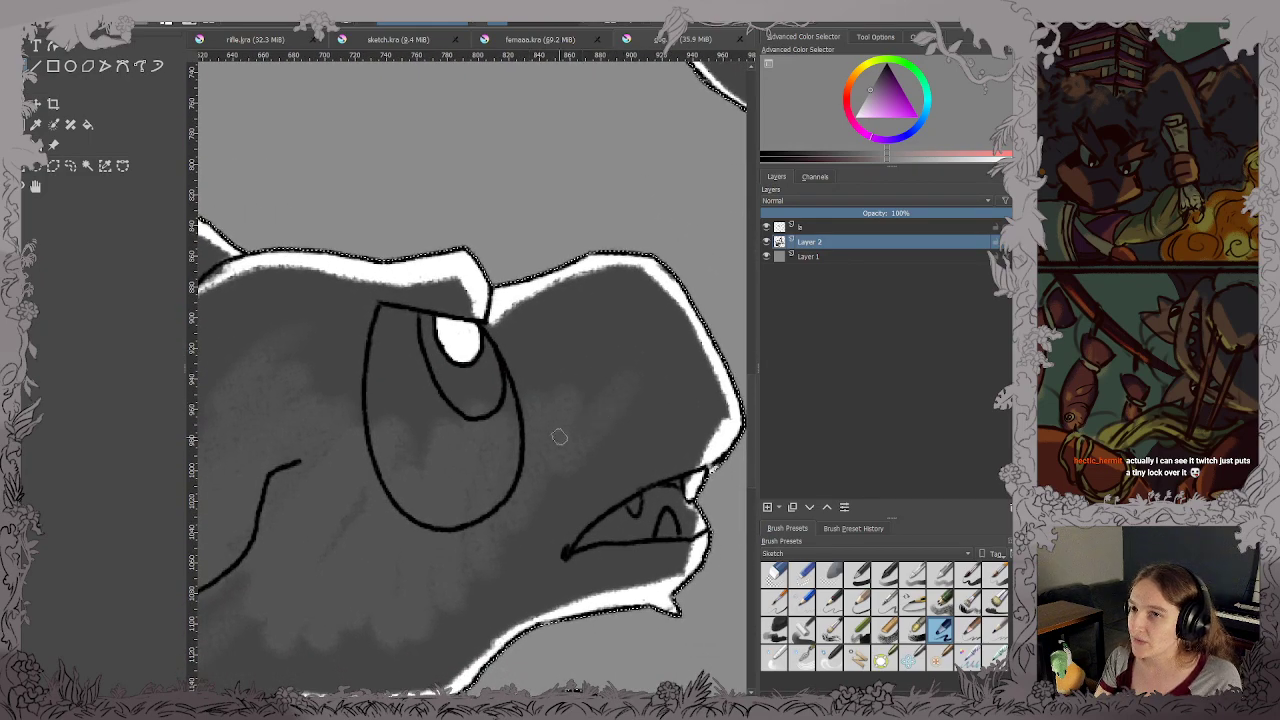
pyautogui.moveTo(502, 380)
pyautogui.mouseDown()
pyautogui.moveTo(518, 470)
pyautogui.moveTo(500, 505)
pyautogui.moveTo(438, 522)
pyautogui.mouseUp()
pyautogui.scroll(-8, 475, 518)
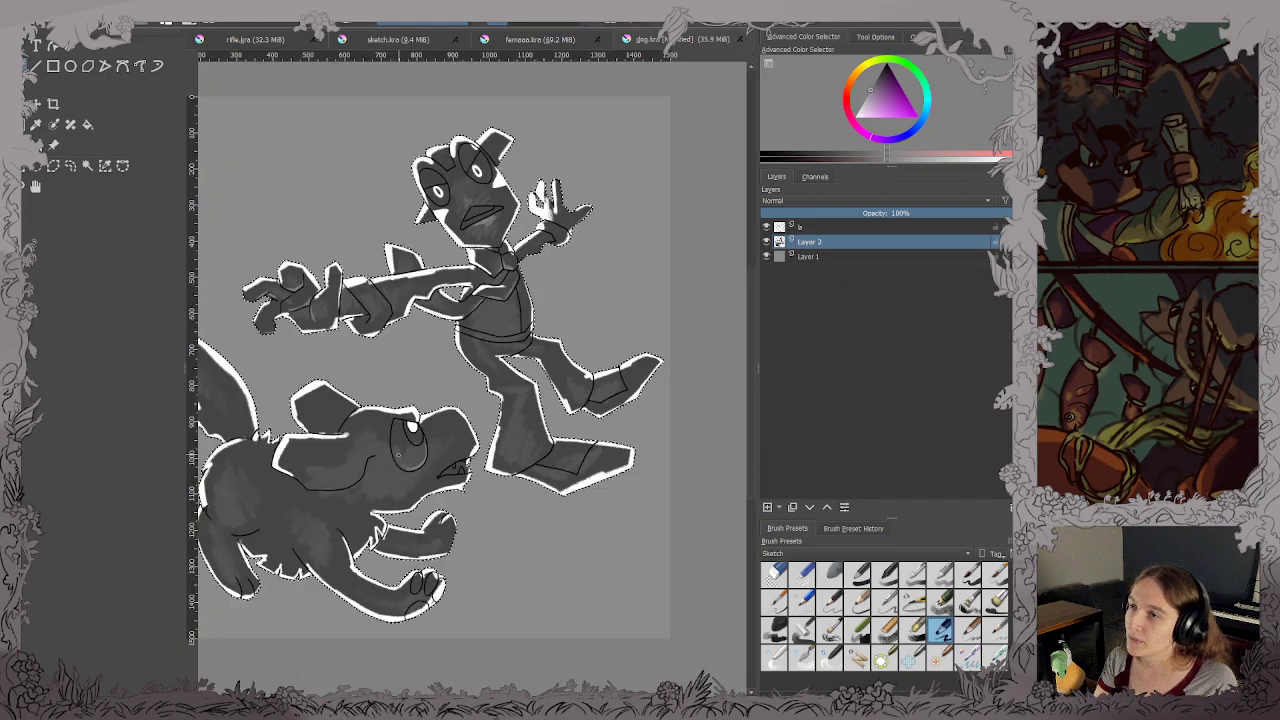
# Paint a light grey highlight along the lower edge of the dog's near ear.
pyautogui.scroll(6, 538, 376)
pyautogui.scroll(-1, 539, 376)
pyautogui.moveTo(539, 376)
pyautogui.mouseDown()
pyautogui.moveTo(584, 438)
pyautogui.moveTo(697, 480)
pyautogui.mouseUp()
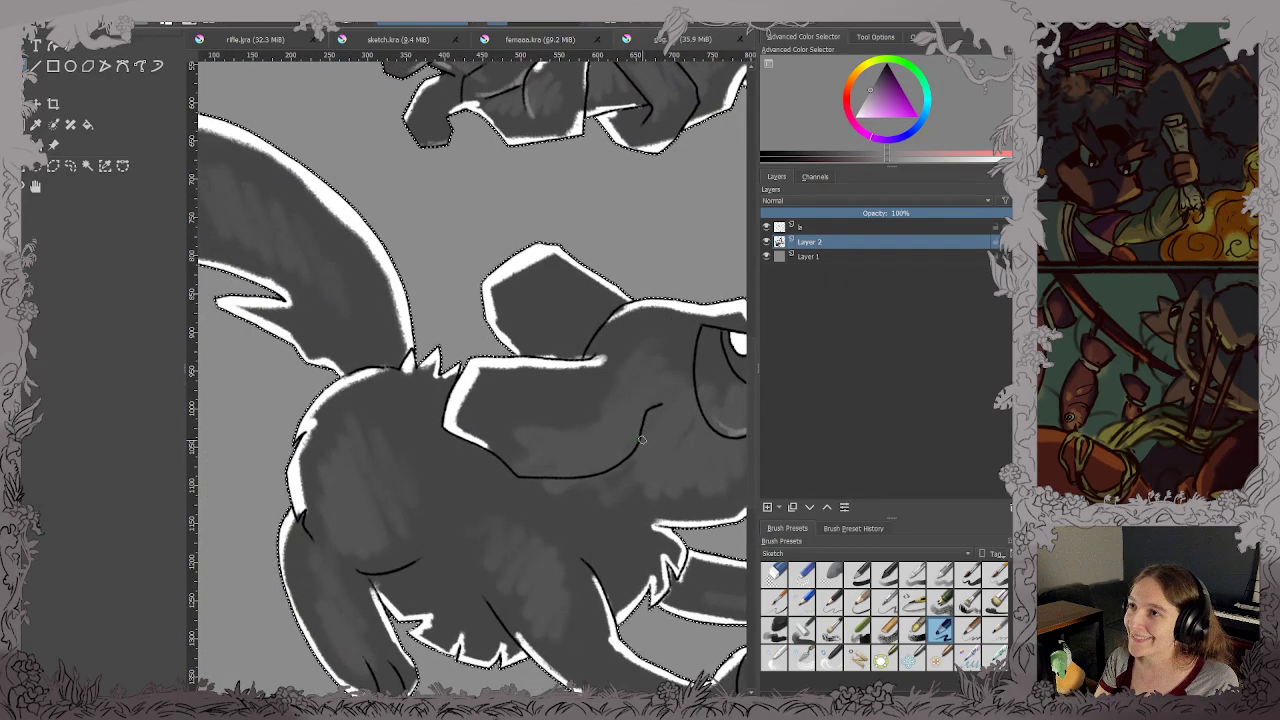
pyautogui.moveTo(550, 478)
pyautogui.mouseDown()
pyautogui.moveTo(614, 469)
pyautogui.moveTo(636, 446)
pyautogui.mouseUp()
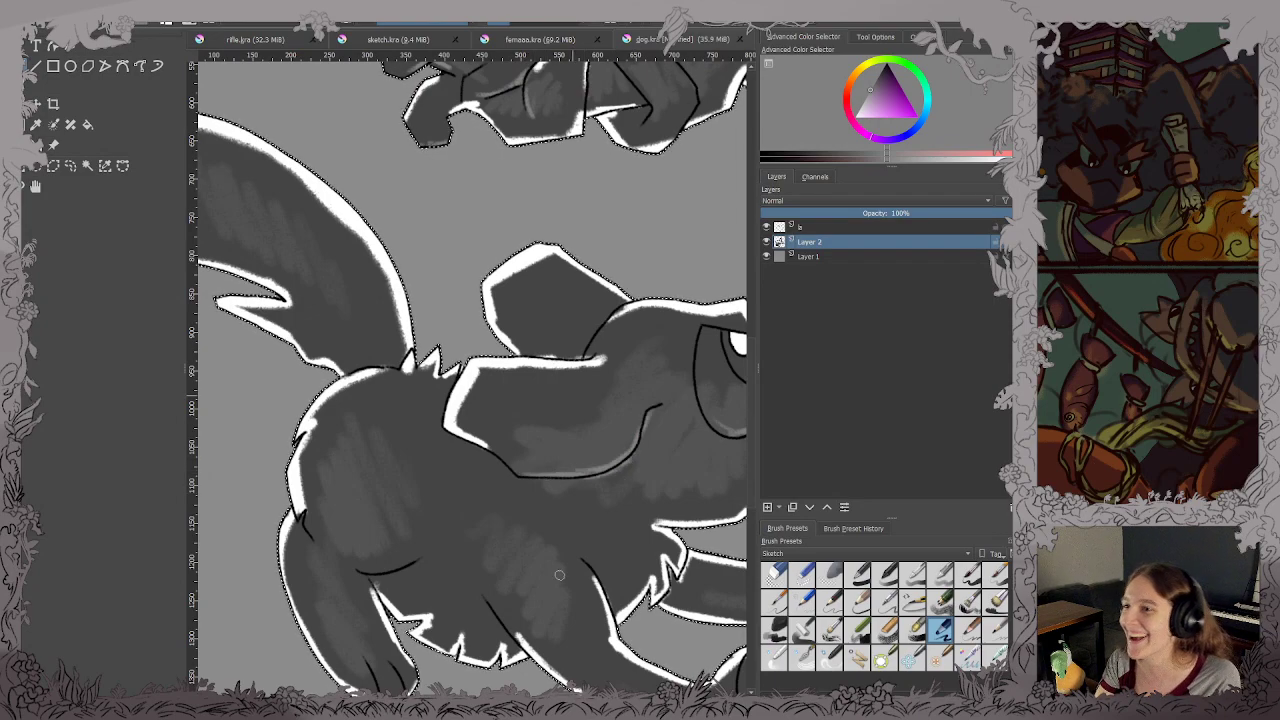
# Save the drawing and brush lighter grey highlights onto the dog's haunch and shoulder.
pyautogui.hotkey('ctrl', 's')
pyautogui.moveTo(338, 548); pyautogui.dragTo(366, 510)
pyautogui.hotkey('ctrl', 's')
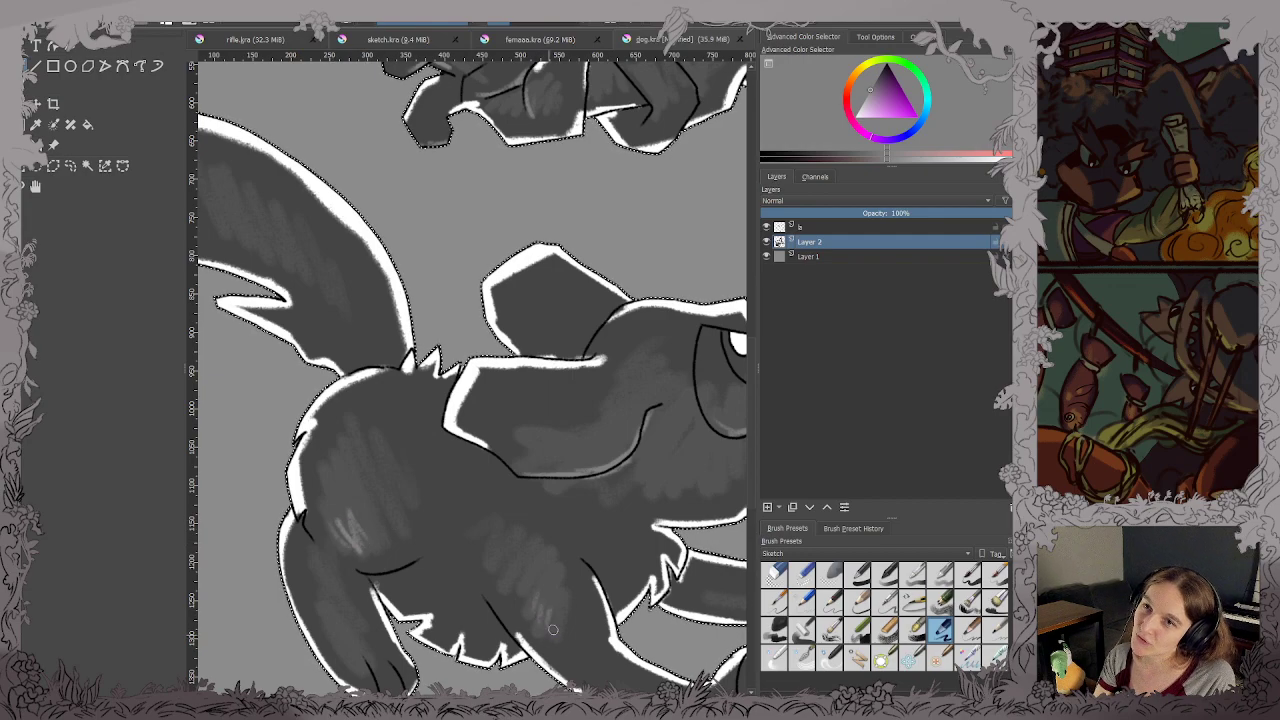
pyautogui.moveTo(597, 512); pyautogui.dragTo(508, 376)
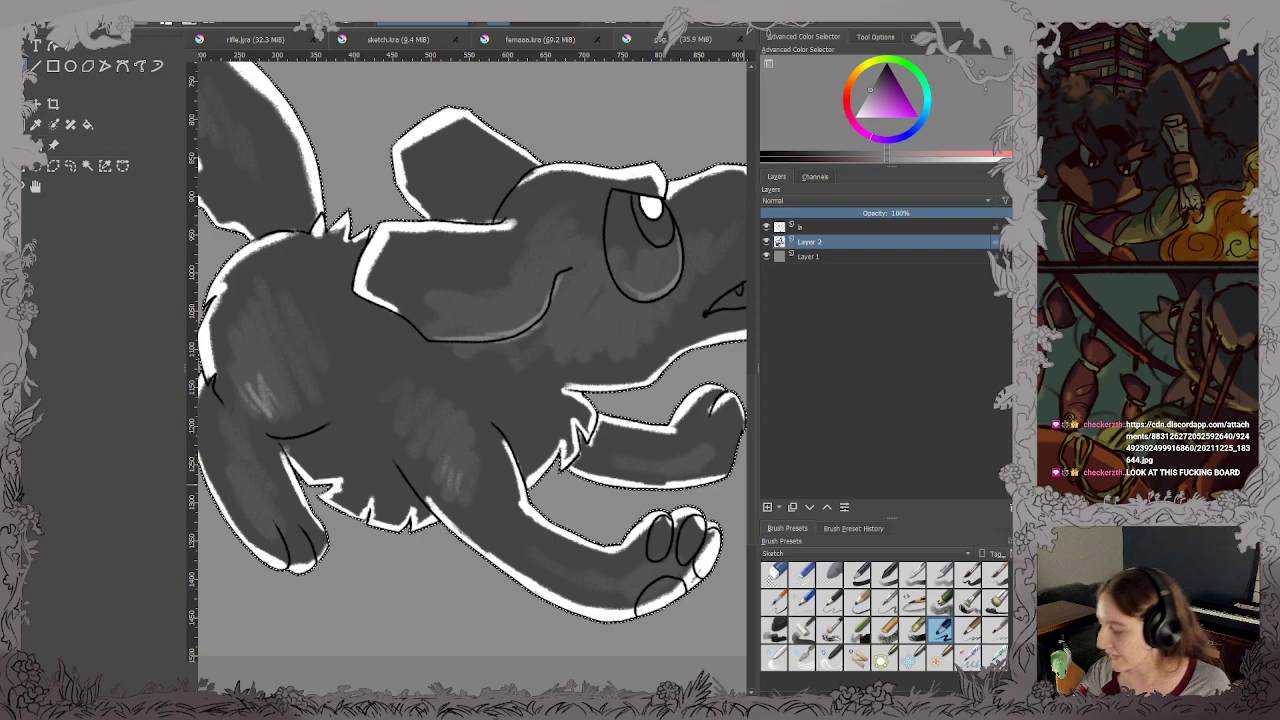
# Switch to the skateboard photo and examine its screaming hand artwork up close.
pyautogui.hotkey('alt', 'Tab')
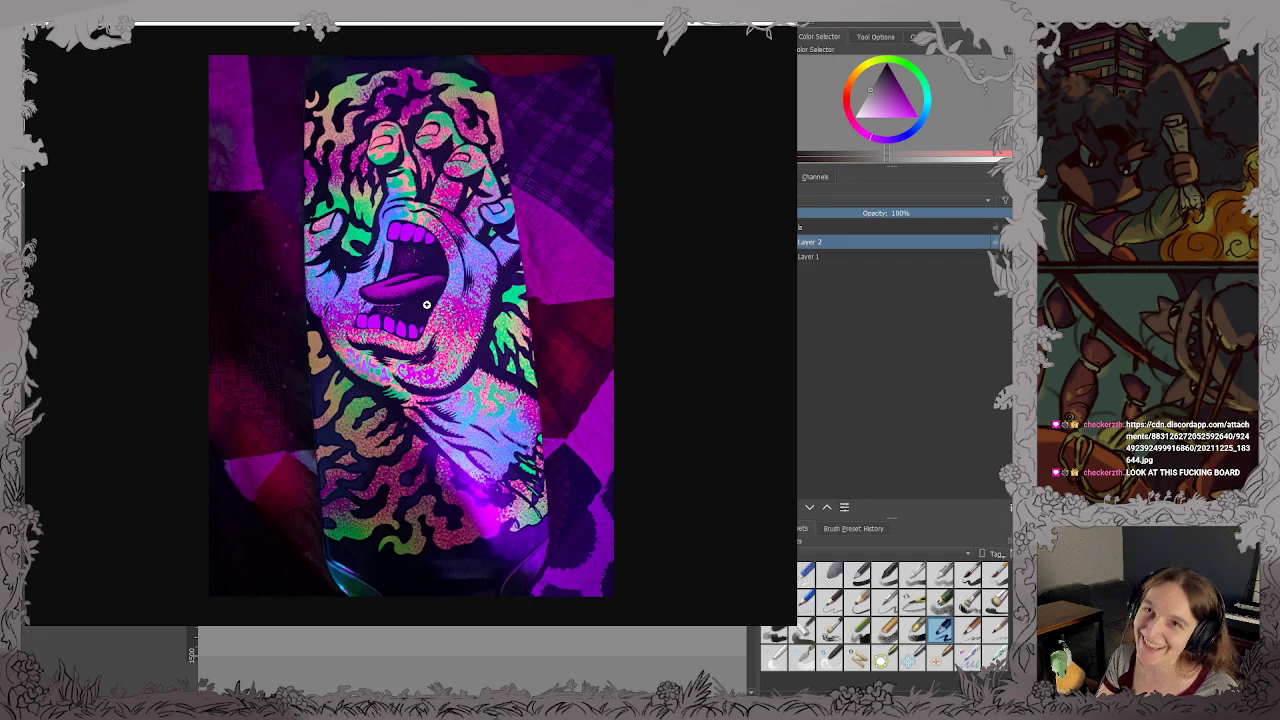
pyautogui.scroll(5, 510, 354)
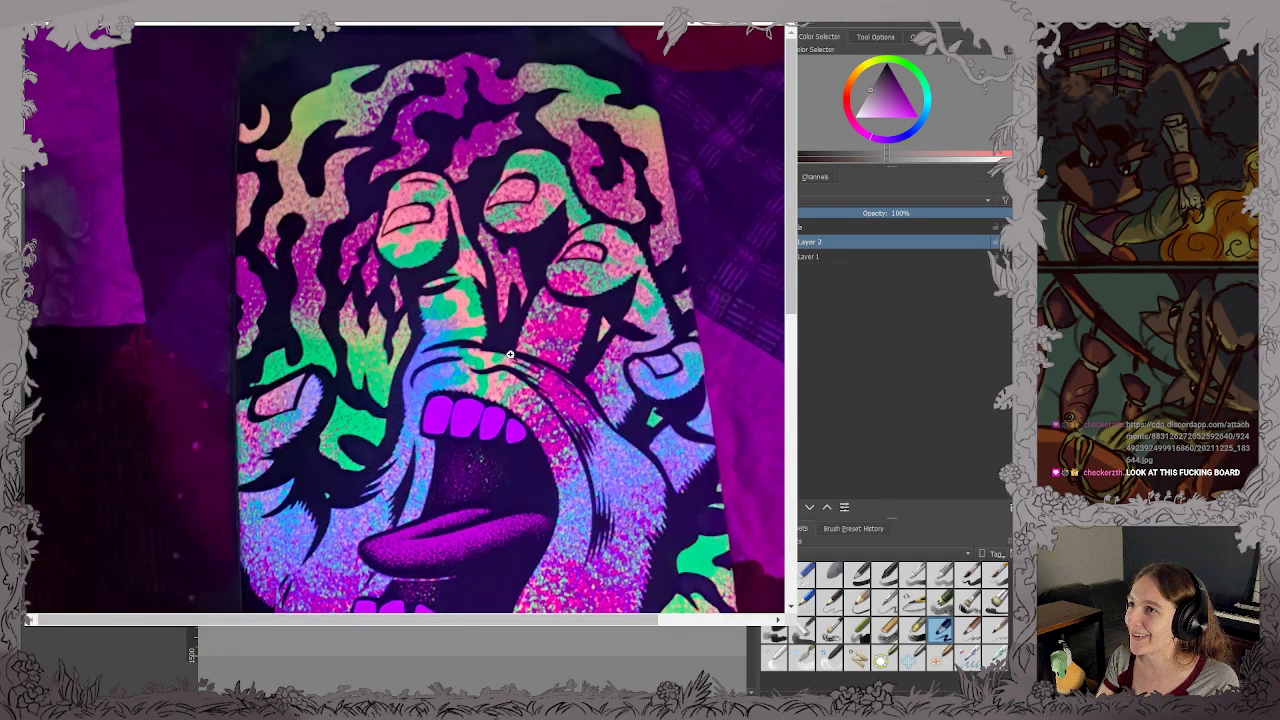
pyautogui.scroll(-6, 533, 262)
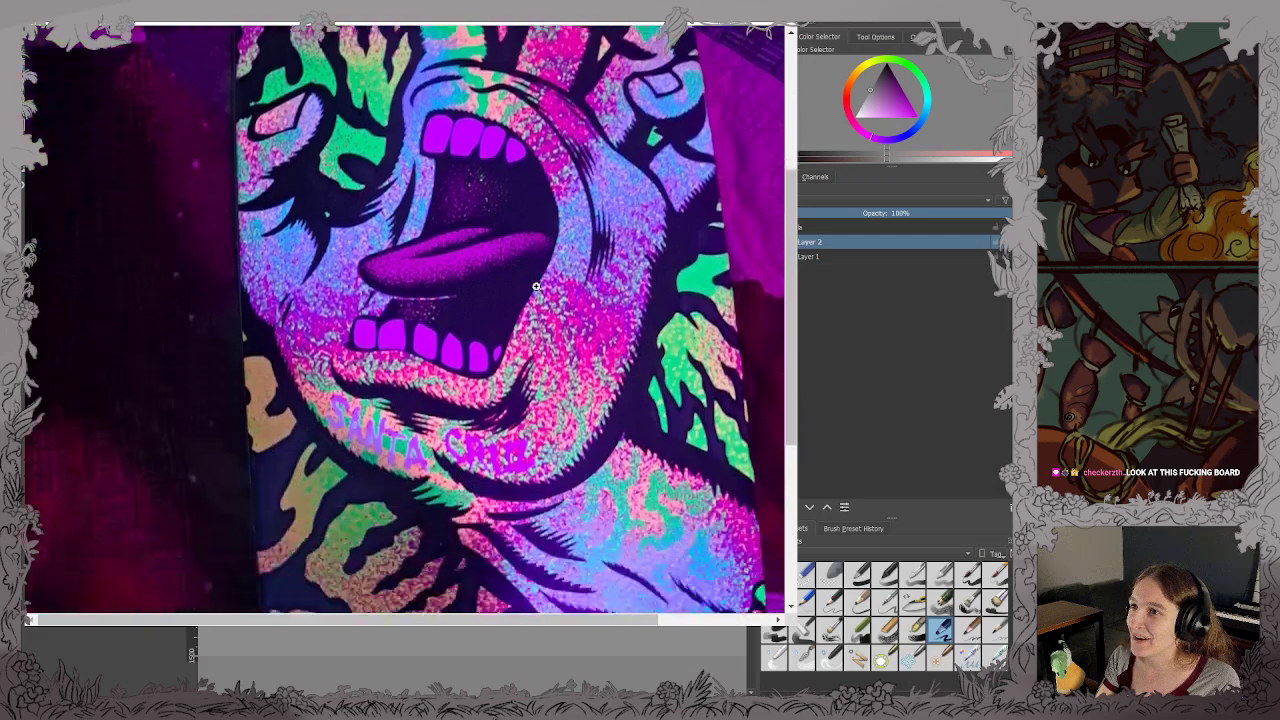
pyautogui.scroll(6, 549, 306)
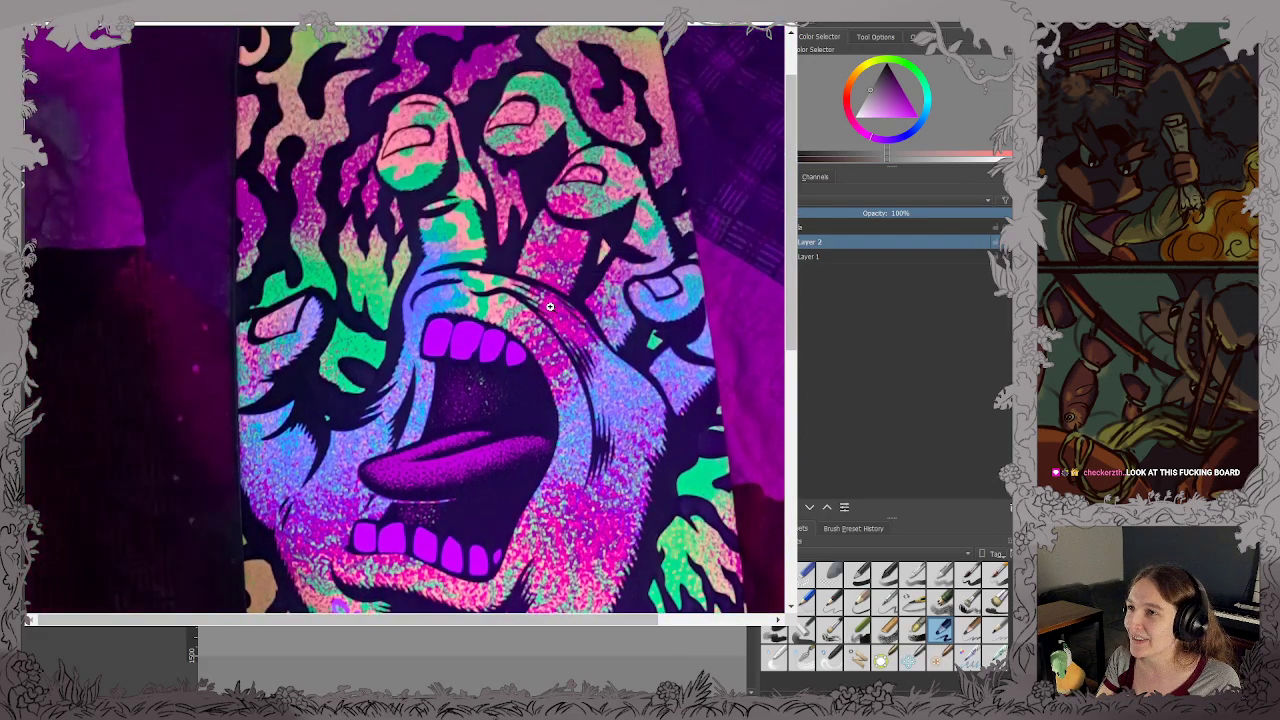
# Examine the blacklit skateboard artwork in the photo, from the screaming hand down to the lower edge of the board.
pyautogui.scroll(-8, 549, 306)
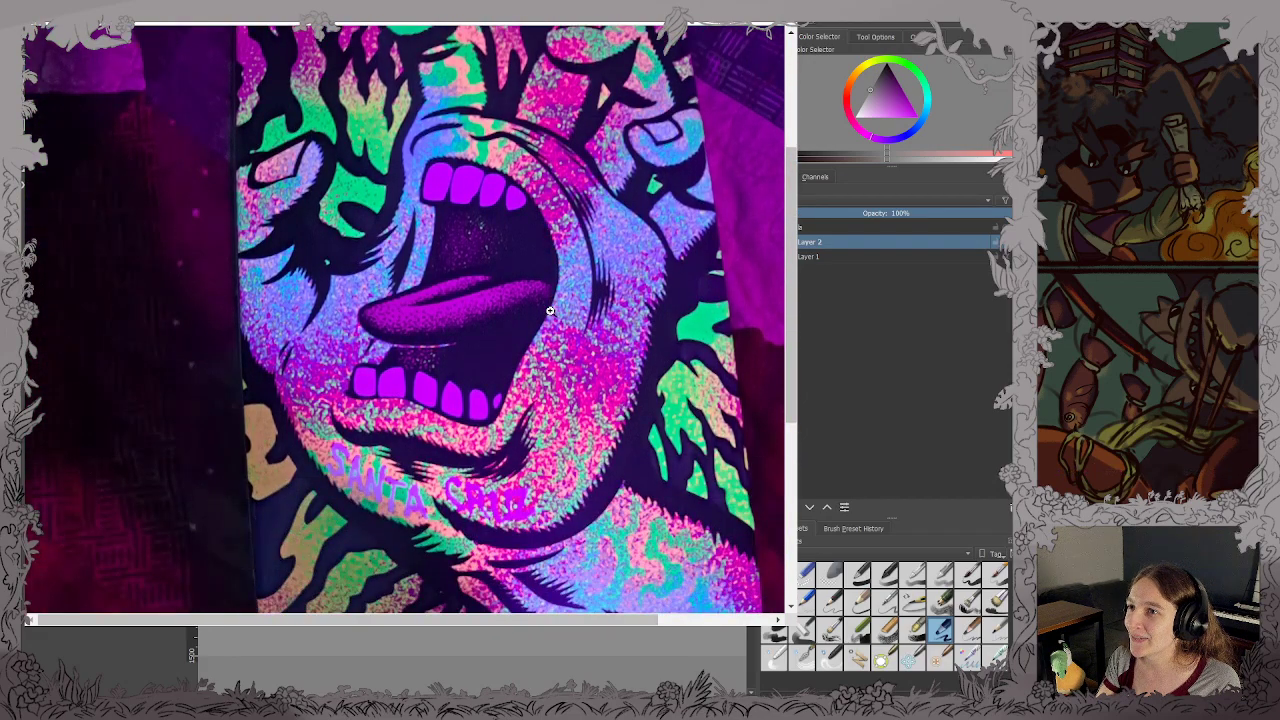
pyautogui.scroll(-1, 504, 571)
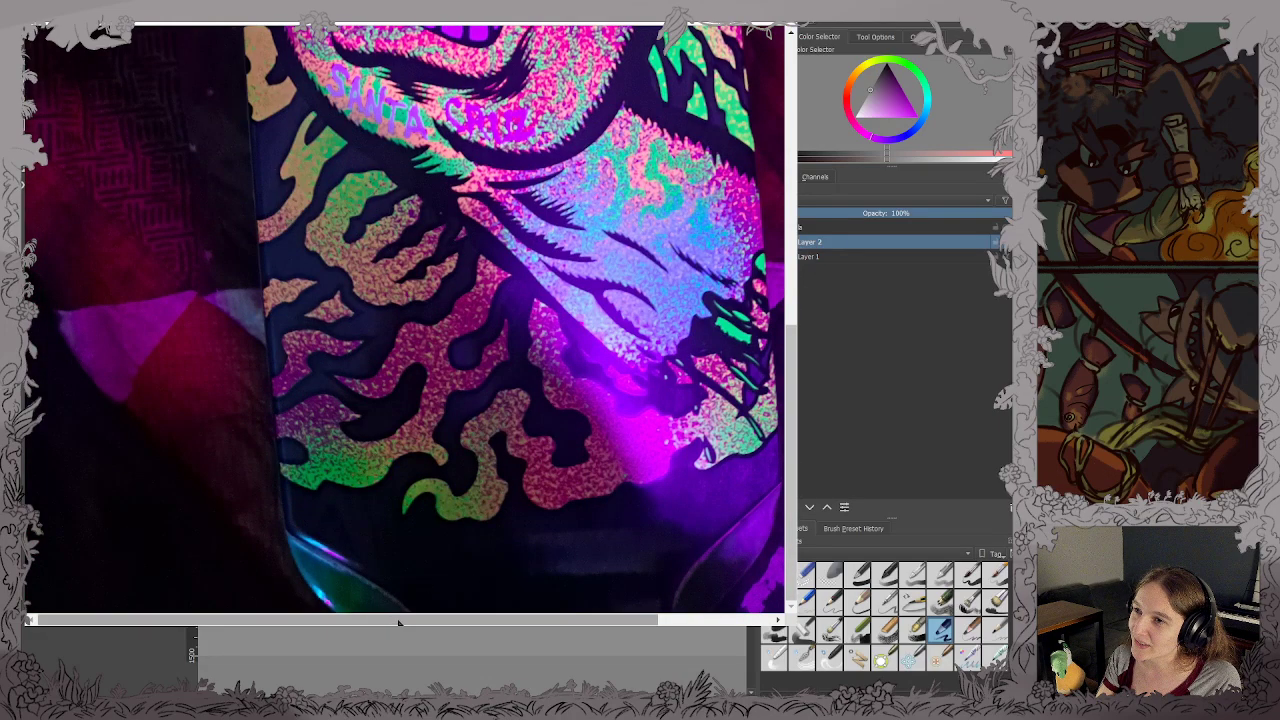
pyautogui.moveTo(401, 620); pyautogui.dragTo(482, 620)
pyautogui.scroll(2, 419, 551)
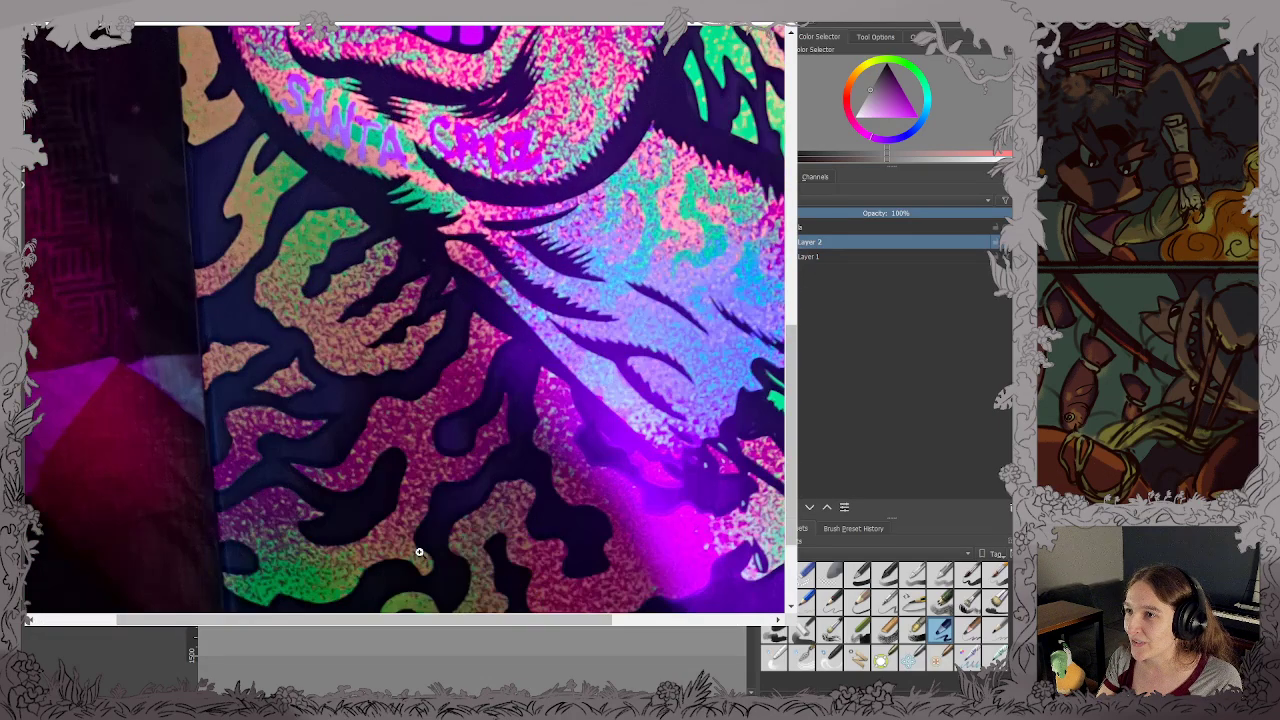
pyautogui.moveTo(418, 620); pyautogui.dragTo(494, 619)
pyautogui.scroll(-1, 426, 452)
pyautogui.scroll(3, 425, 452)
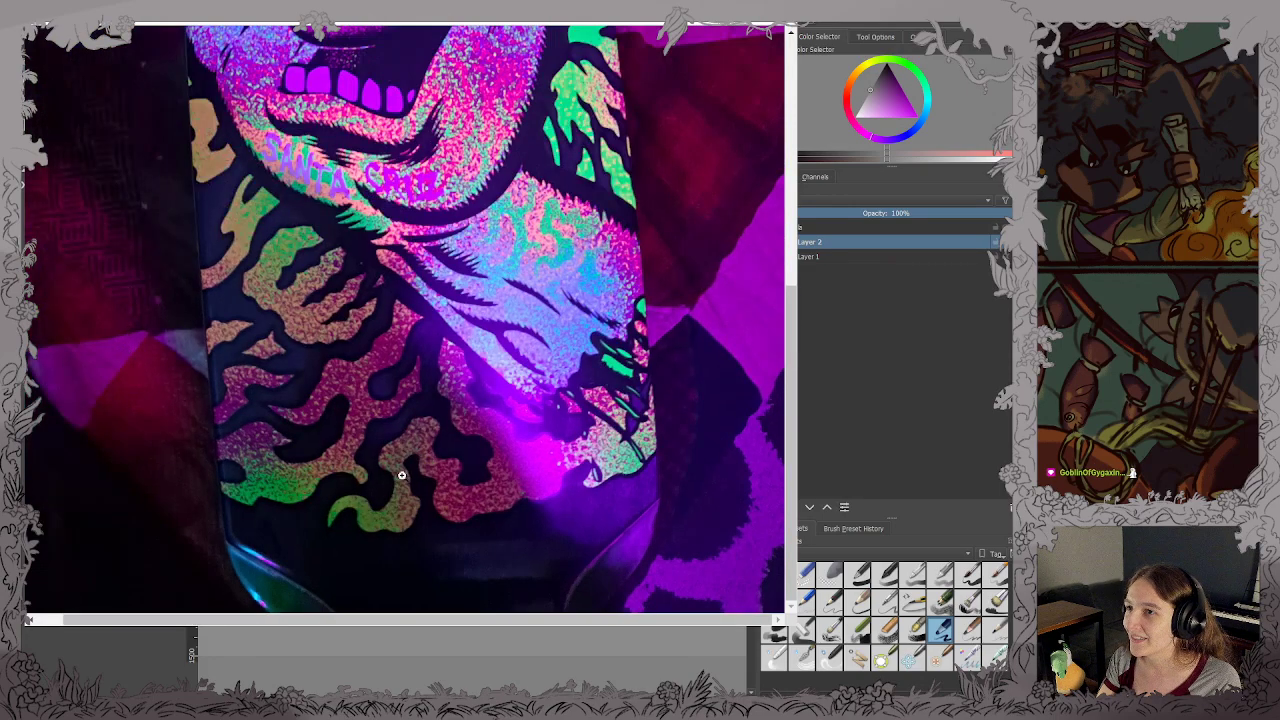
pyautogui.scroll(4, 403, 461)
pyautogui.scroll(-3, 404, 461)
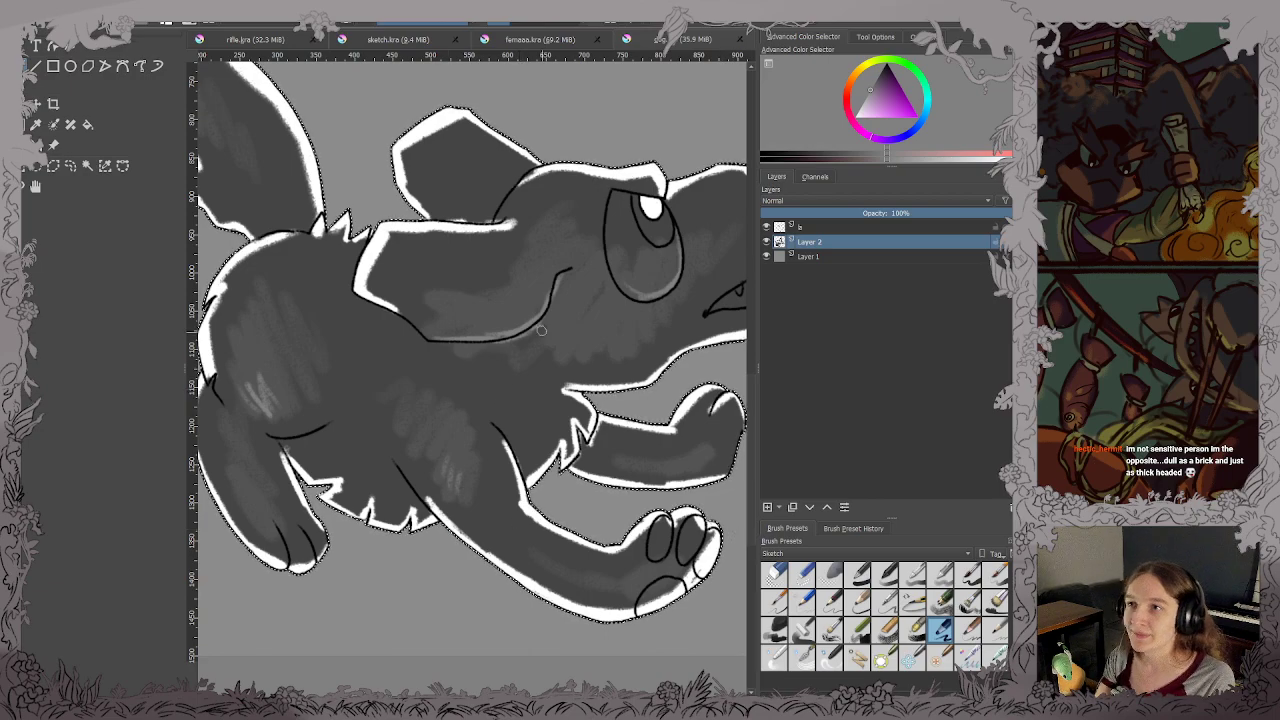
# Brush short, light grey fur strokes onto the dog's cheek below its ear on Layer 2.
pyautogui.moveTo(538, 322); pyautogui.dragTo(552, 342)
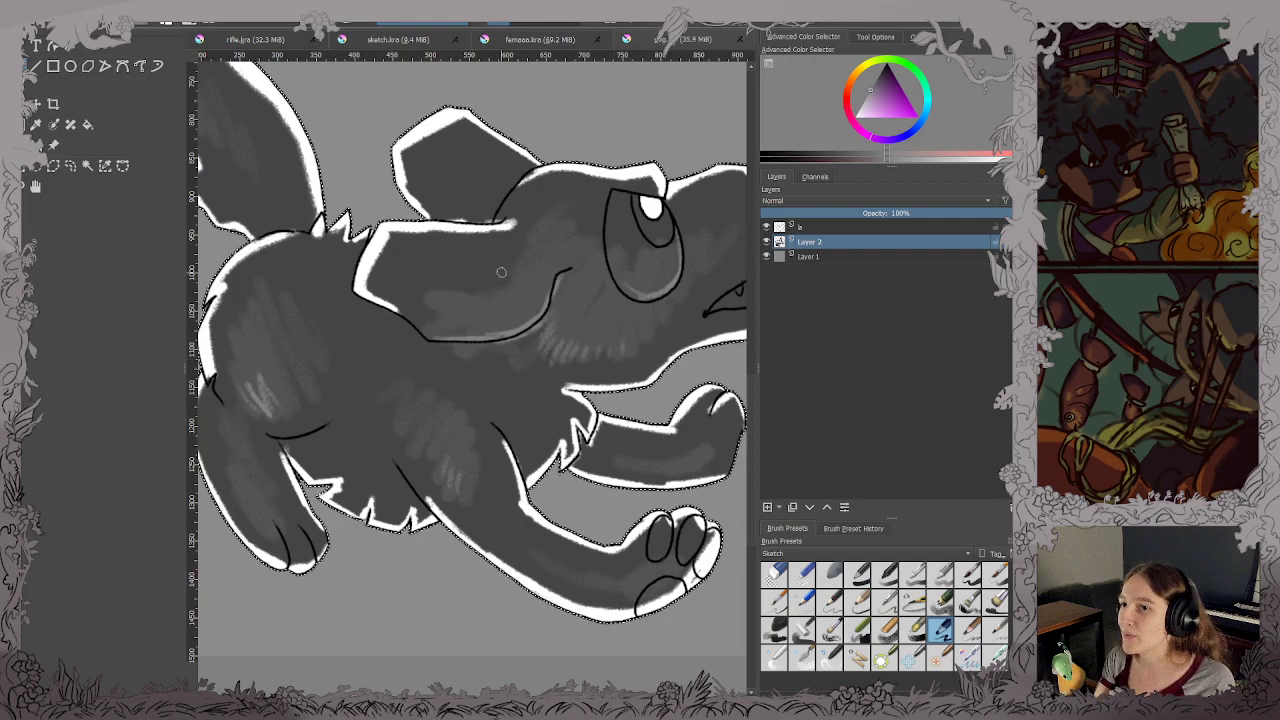
# Brush soft light grey highlights onto the man's upper thigh, belt and the shirt edge above the belt.
pyautogui.scroll(-3, 501, 272)
pyautogui.moveTo(511, 274); pyautogui.dragTo(457, 391)
pyautogui.scroll(1, 457, 391)
pyautogui.scroll(3, 699, 161)
pyautogui.moveTo(699, 161); pyautogui.dragTo(729, 289)
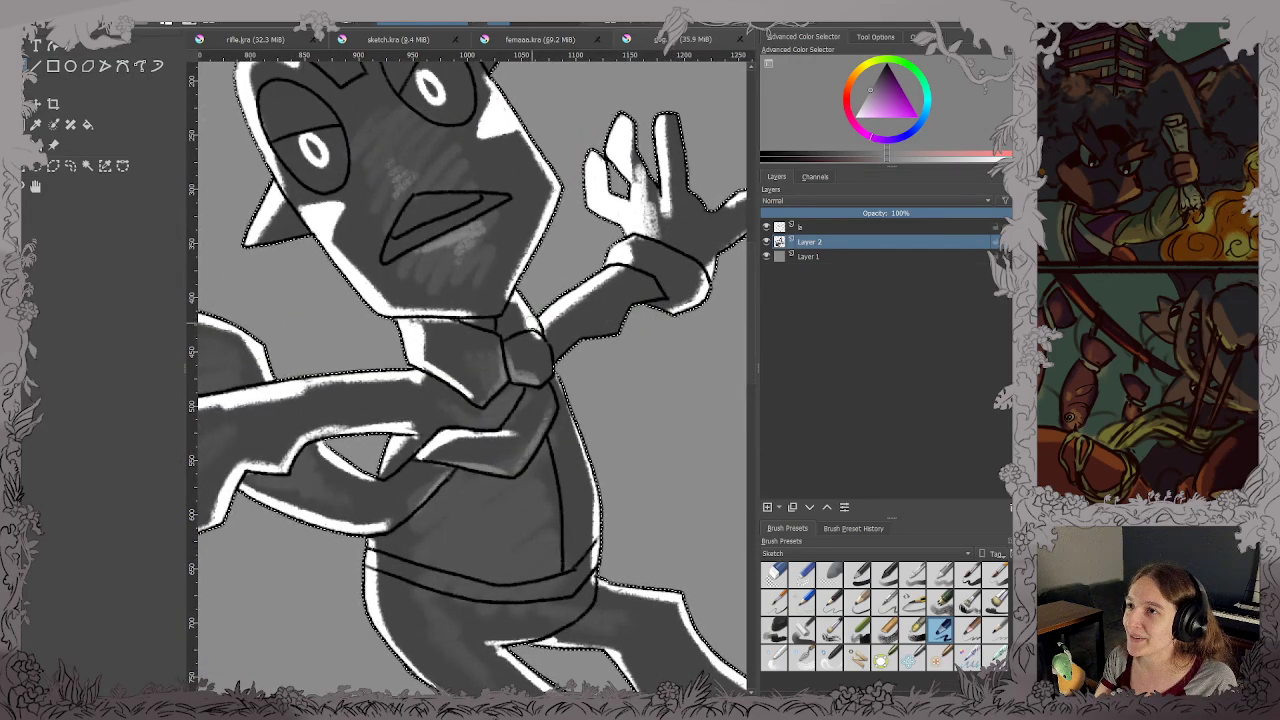
pyautogui.scroll(-5, 450, 350)
pyautogui.scroll(7, 447, 305)
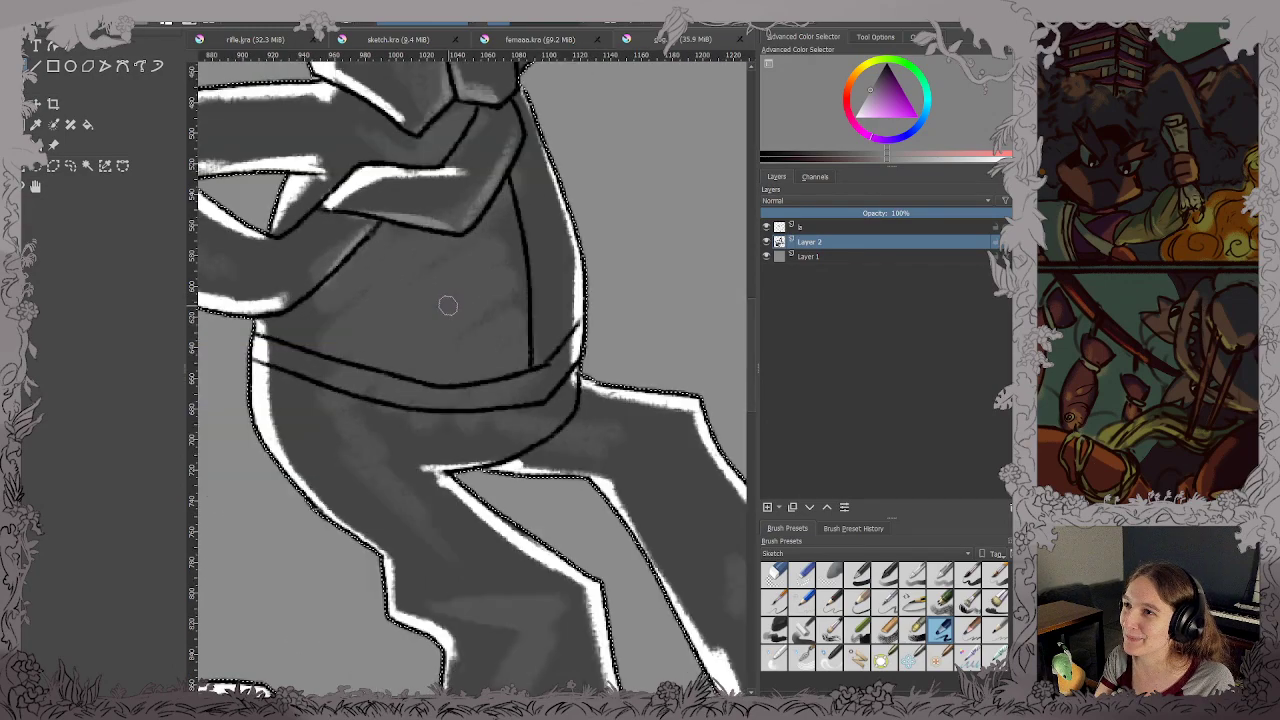
pyautogui.moveTo(447, 305); pyautogui.dragTo(471, 346)
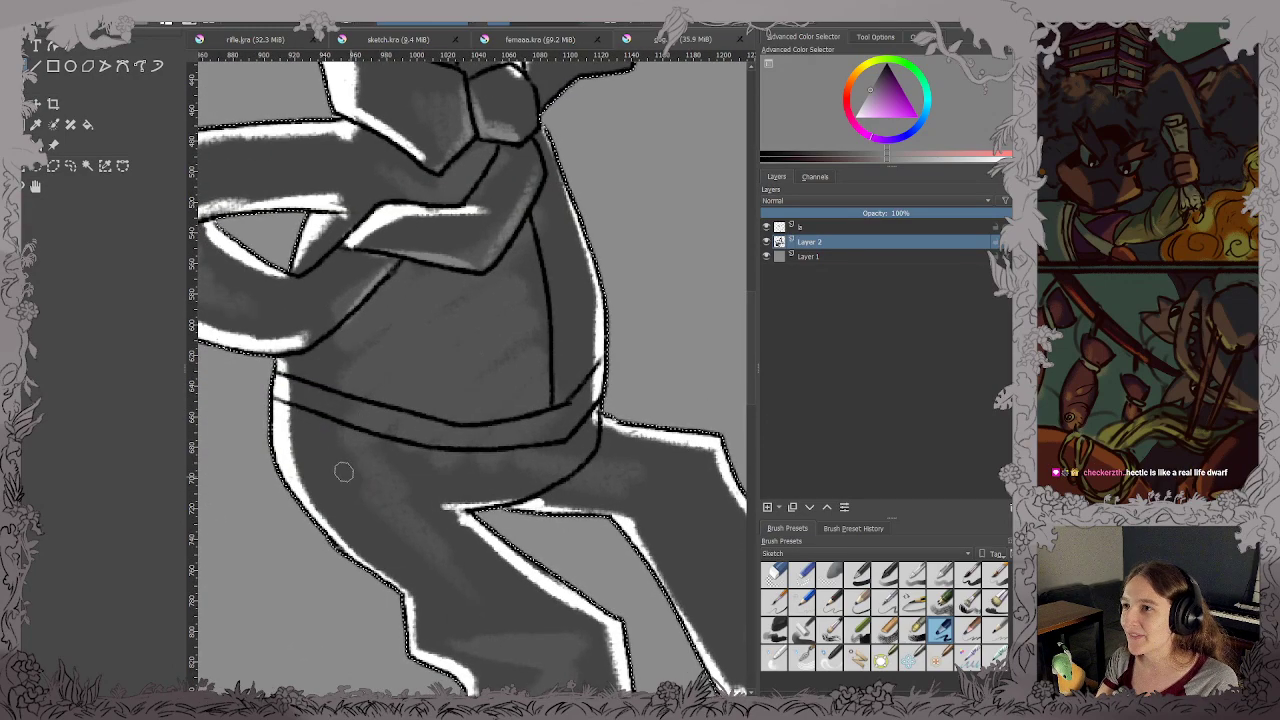
pyautogui.moveTo(344, 466); pyautogui.dragTo(440, 498)
pyautogui.moveTo(360, 421); pyautogui.dragTo(484, 437)
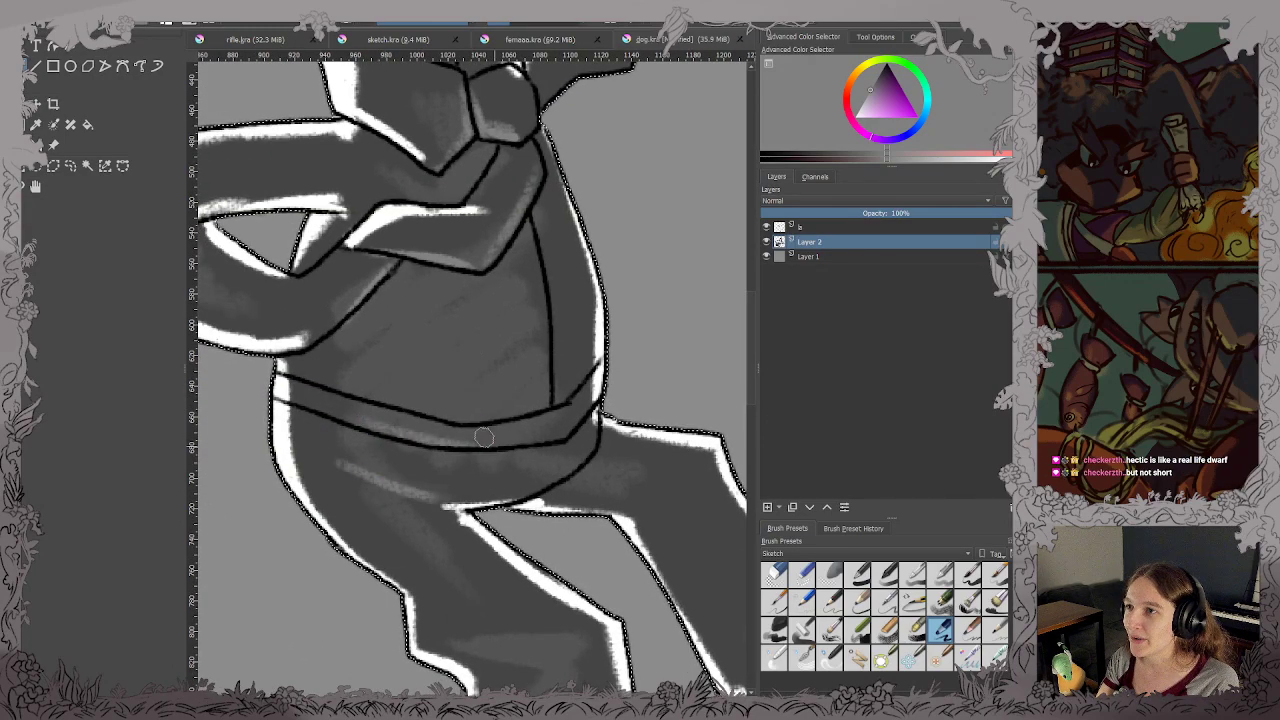
pyautogui.scroll(-2, 468, 395)
pyautogui.scroll(4, 462, 371)
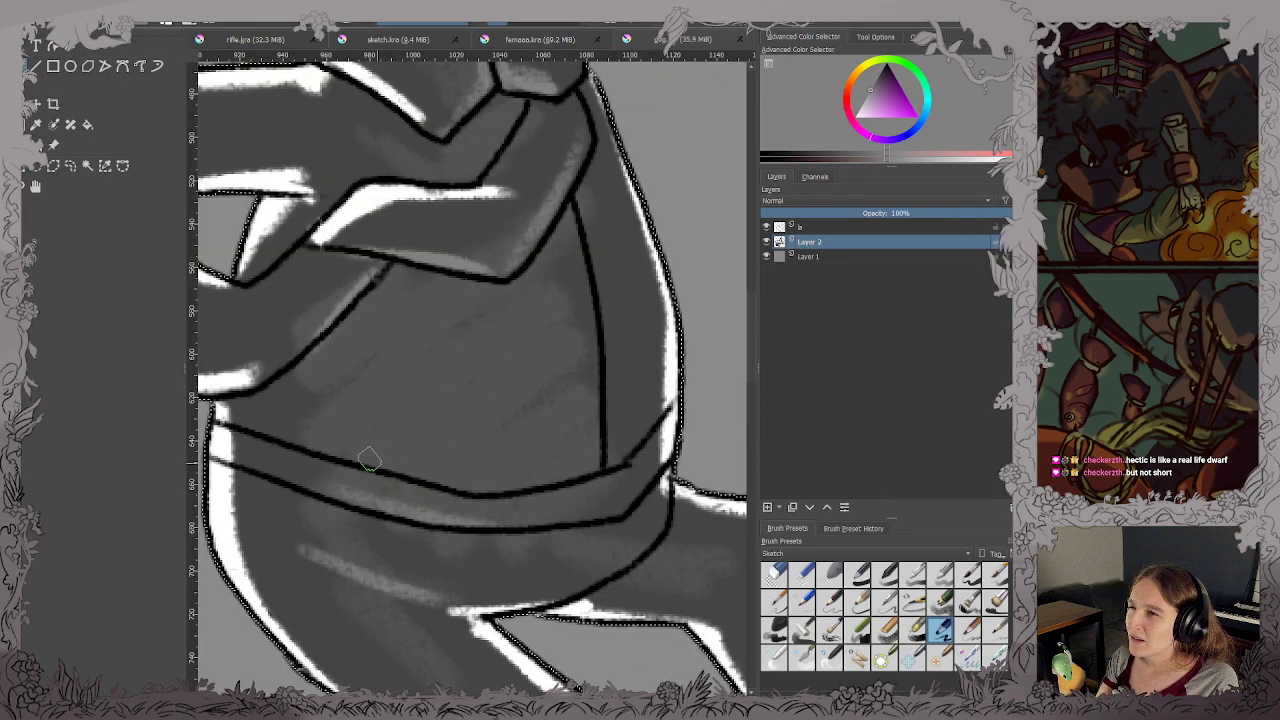
pyautogui.moveTo(368, 458); pyautogui.dragTo(476, 488)
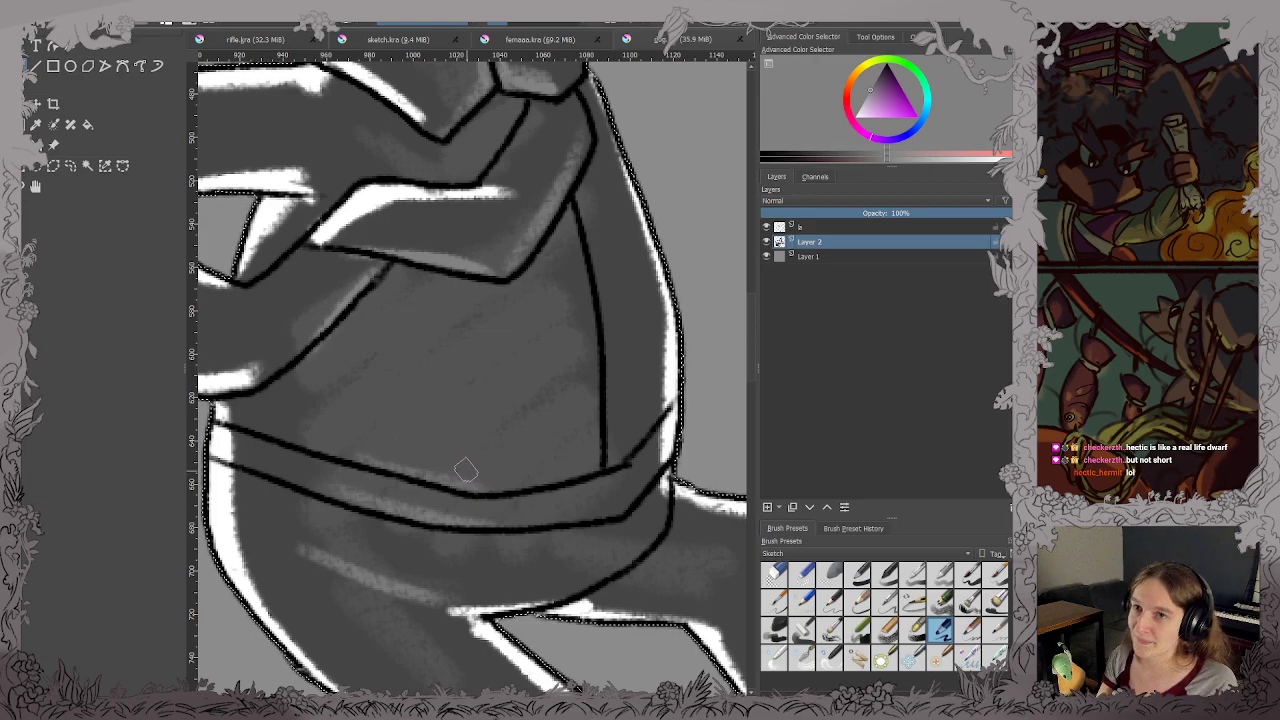
# Review the shading on the man and the dog up close and across the whole canvas.
pyautogui.scroll(-2, 466, 470)
pyautogui.scroll(-1, 462, 469)
pyautogui.moveTo(461, 469); pyautogui.dragTo(568, 297)
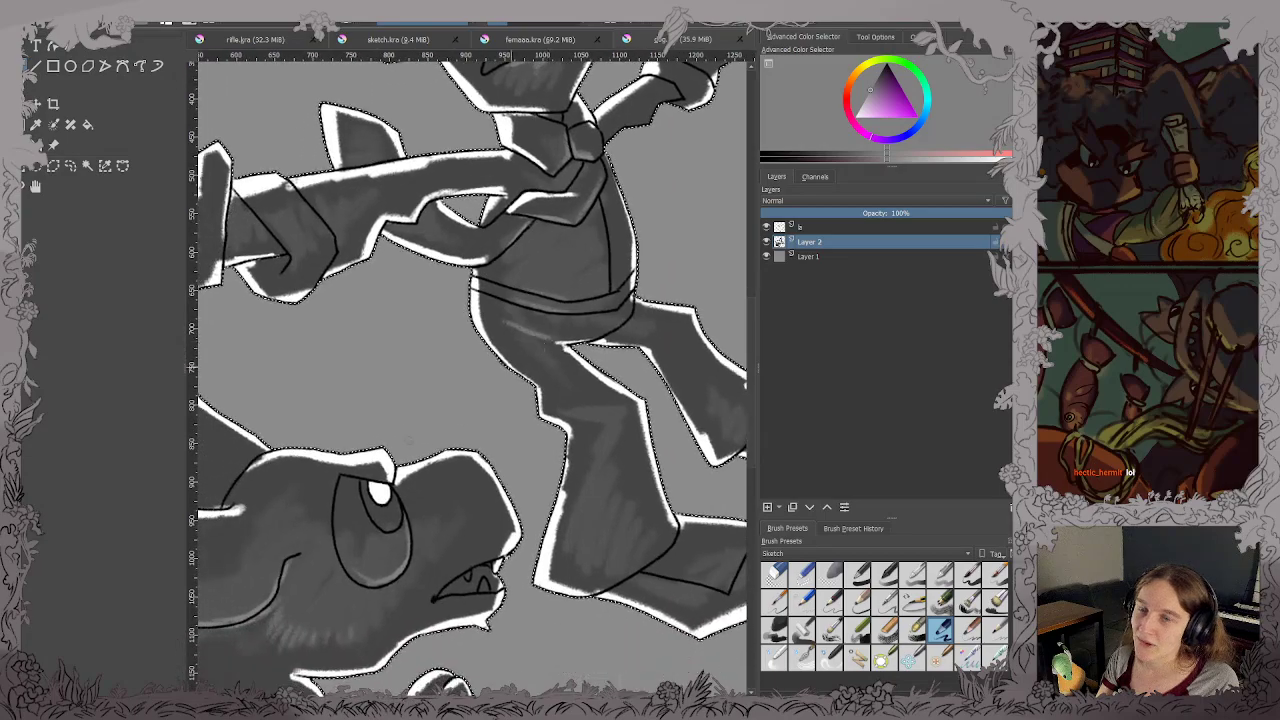
pyautogui.moveTo(357, 525); pyautogui.dragTo(597, 374)
pyautogui.moveTo(470, 418); pyautogui.dragTo(683, 372)
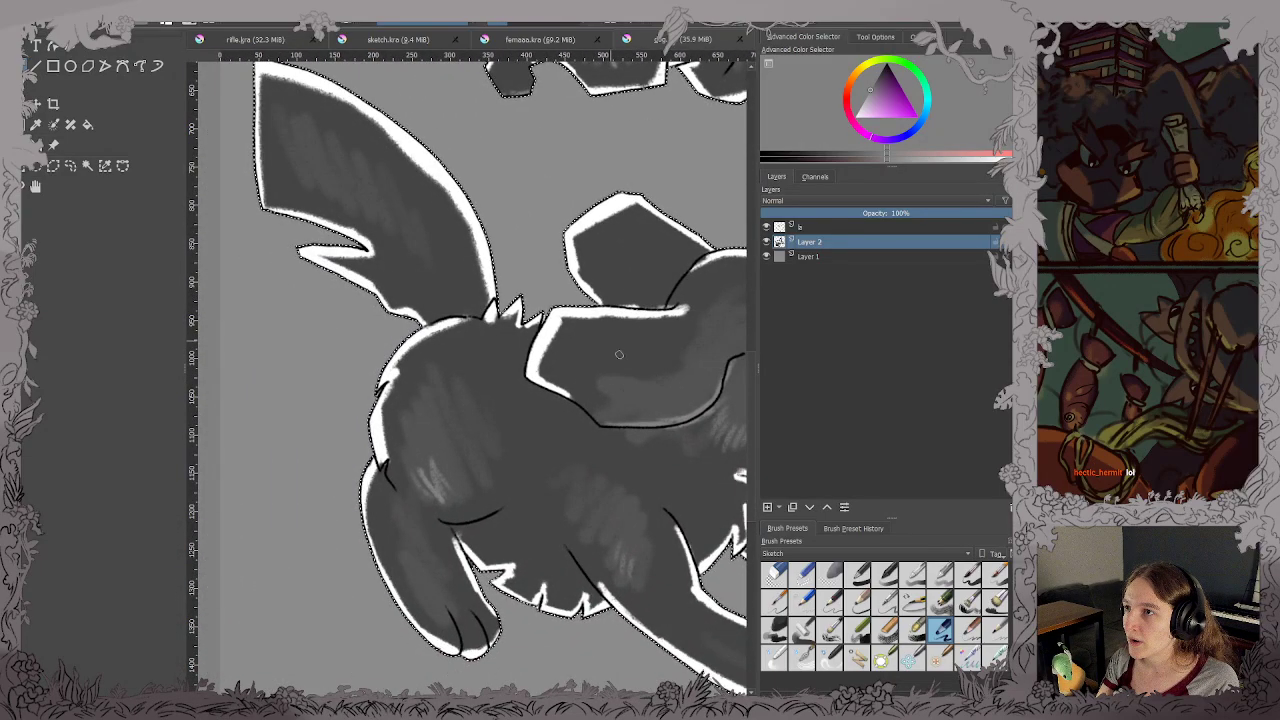
pyautogui.scroll(3, 619, 354)
pyautogui.scroll(-3, 426, 268)
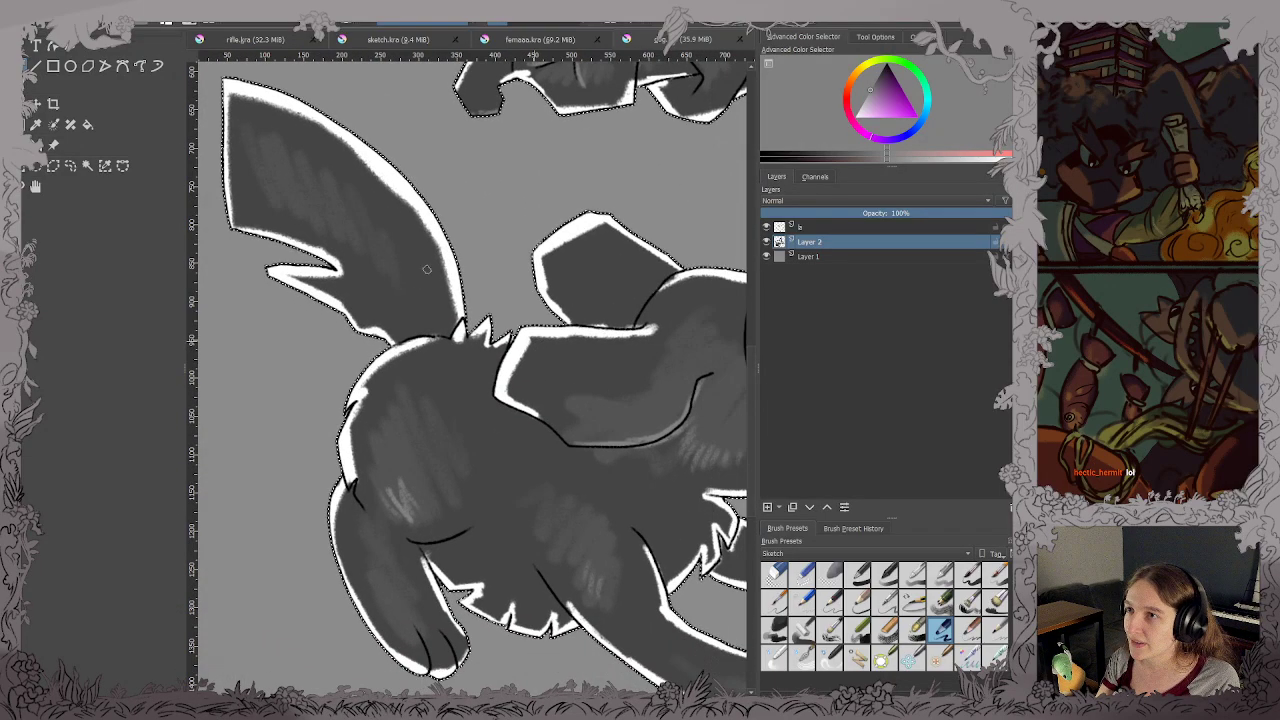
pyautogui.scroll(-4, 426, 268)
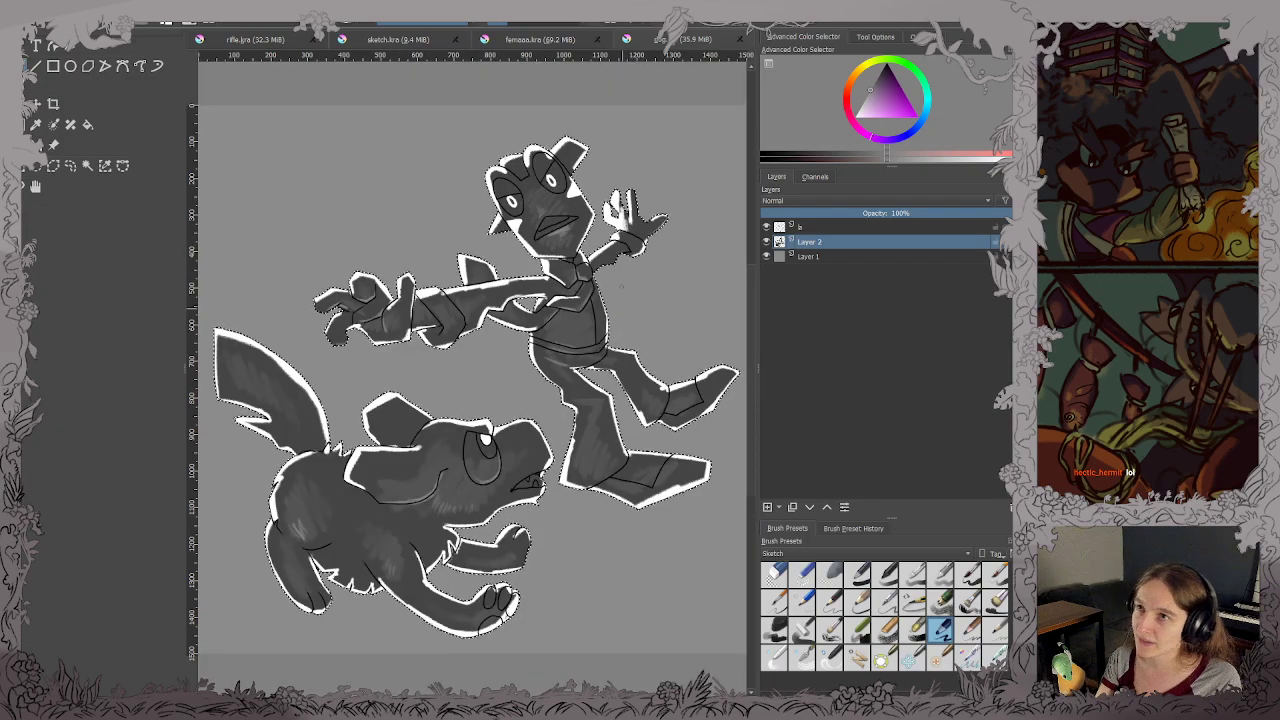
# Fill the Layer 1 background with a darker grey, clear the selection, and save the file.
pyautogui.click(810, 257)
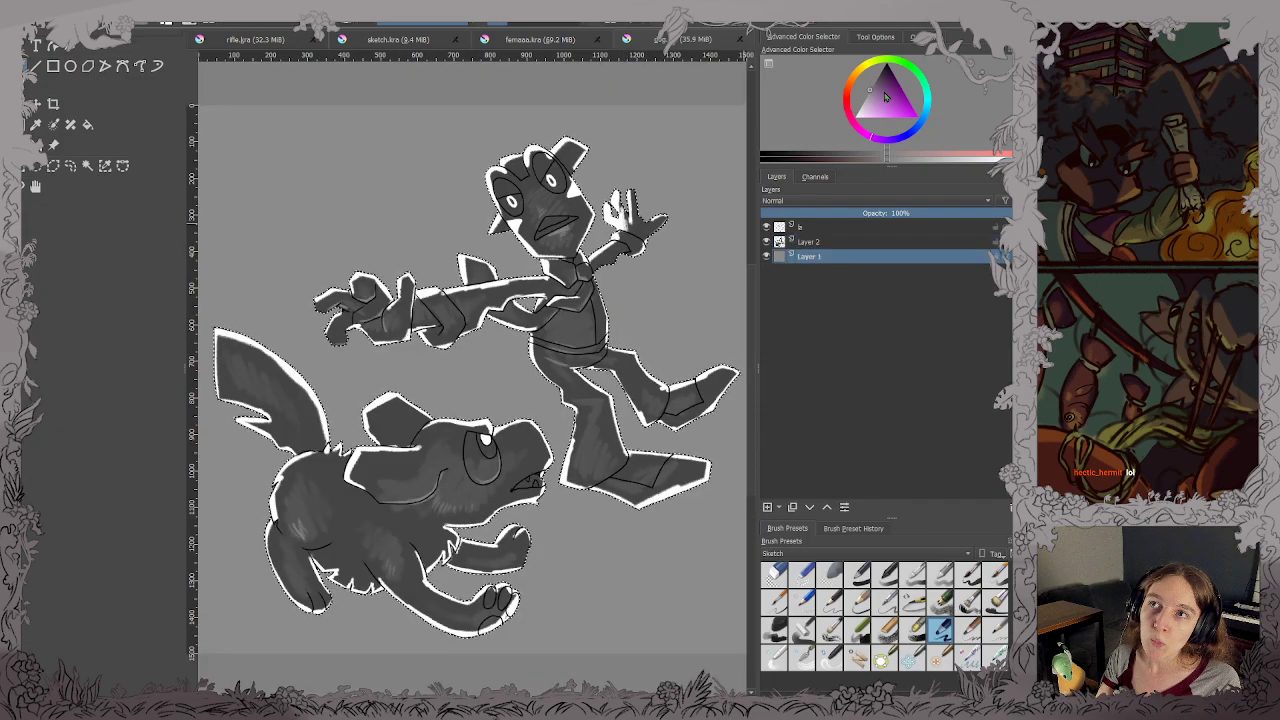
pyautogui.moveTo(882, 96); pyautogui.dragTo(871, 89)
pyautogui.press('f')
pyautogui.click(585, 268)
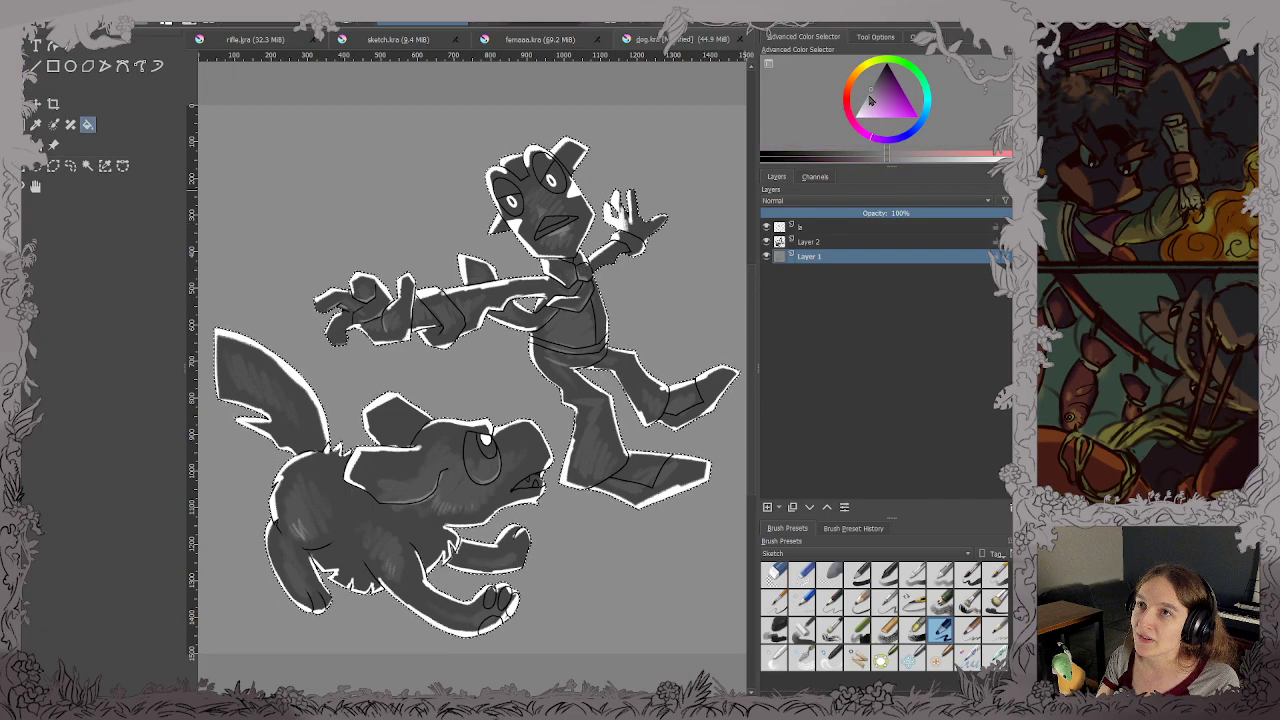
pyautogui.moveTo(870, 90); pyautogui.dragTo(872, 87)
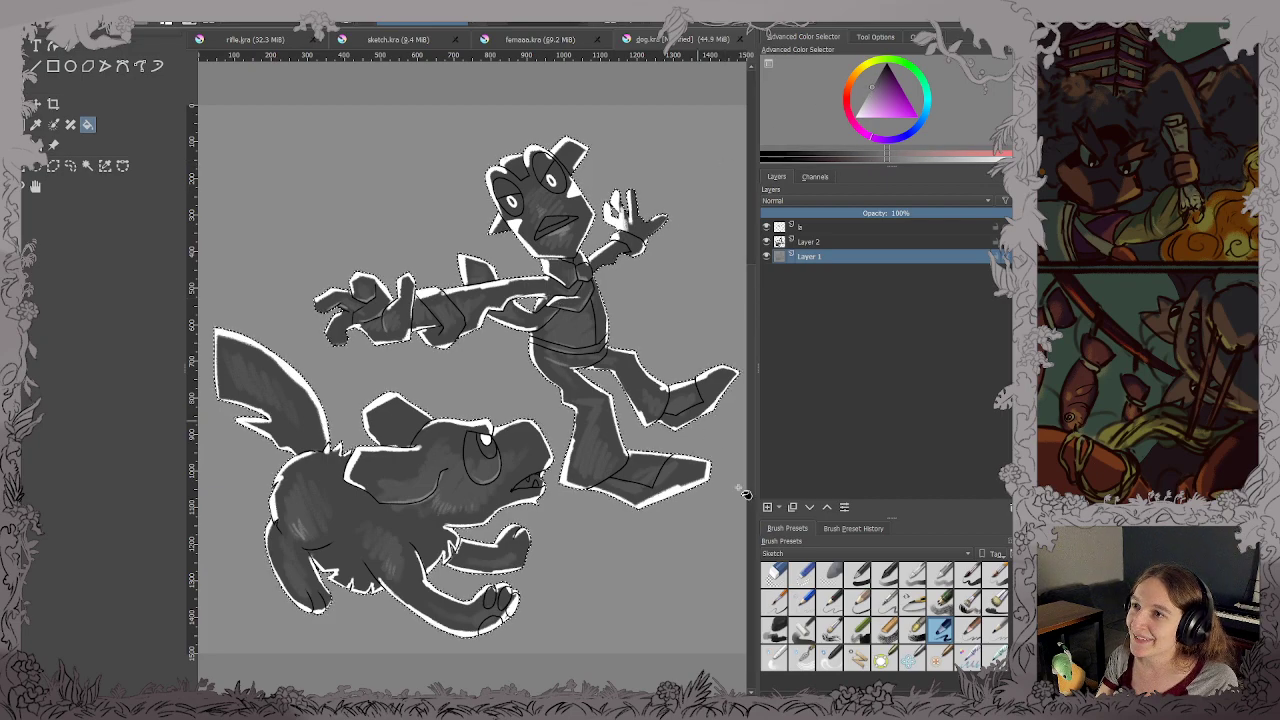
pyautogui.hotkey('ctrl', 'shift', 'a')
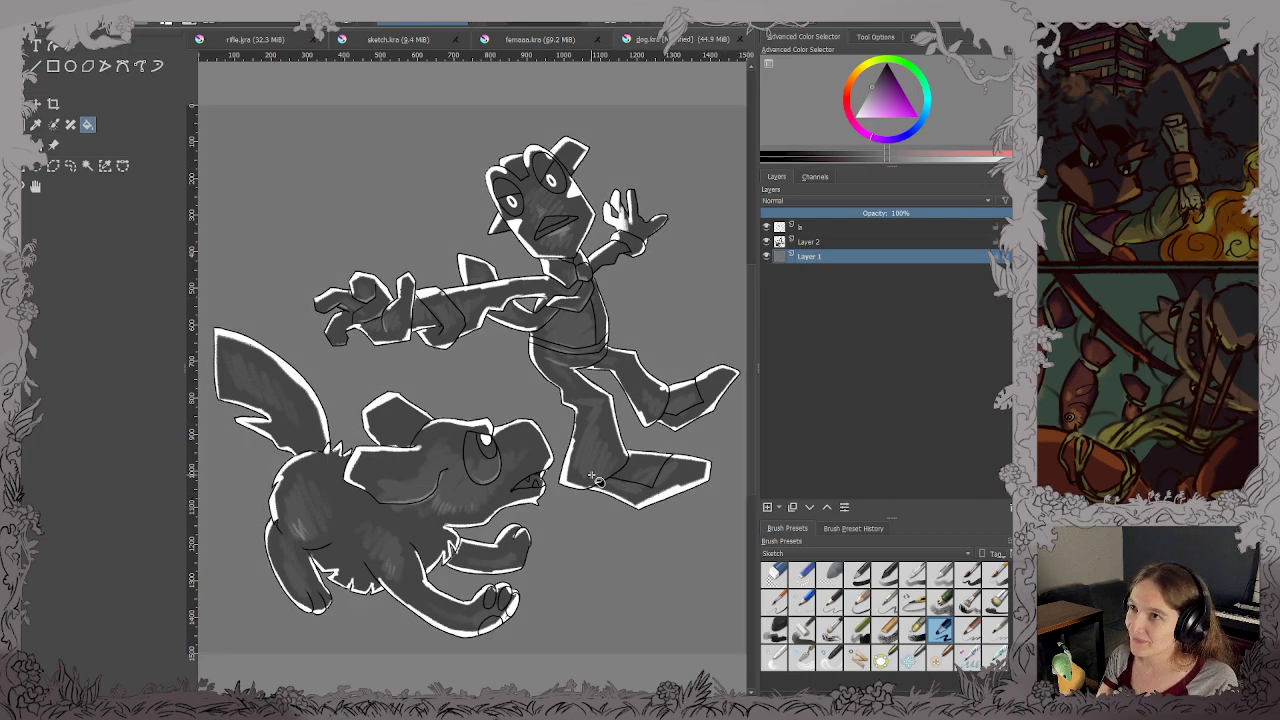
pyautogui.press('b')
pyautogui.hotkey('ctrl', 's')
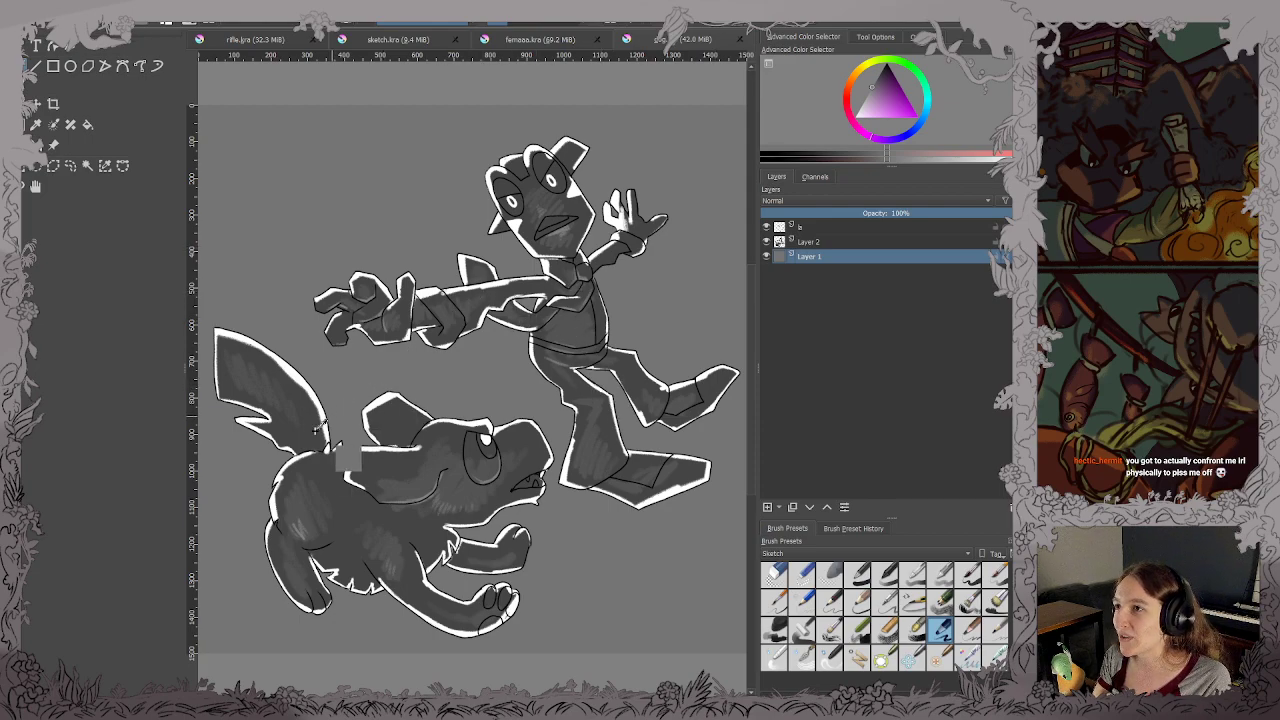
# Sample a dark grey from the dog and block in a curved ground area behind both figures on Layer 1.
pyautogui.keyDown('ctrl'); pyautogui.click(355, 516); pyautogui.keyUp('ctrl')
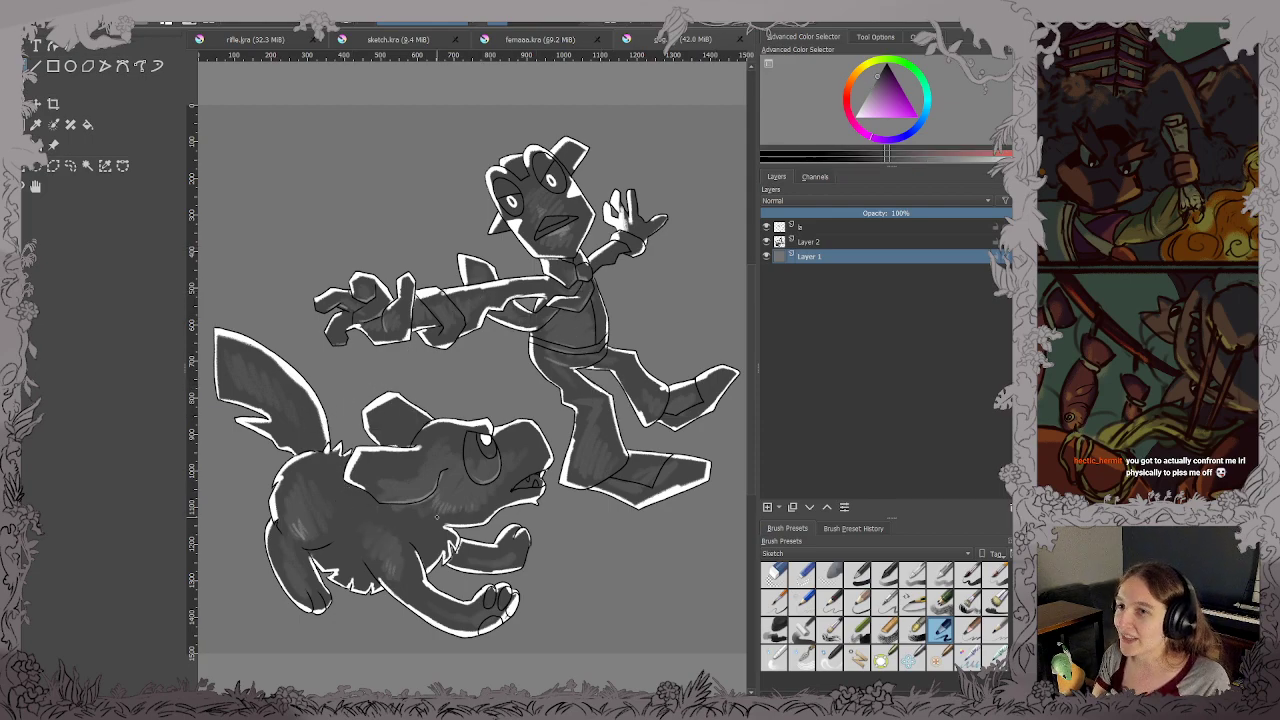
pyautogui.scroll(-1, 466, 470)
pyautogui.moveTo(420, 409); pyautogui.dragTo(416, 430)
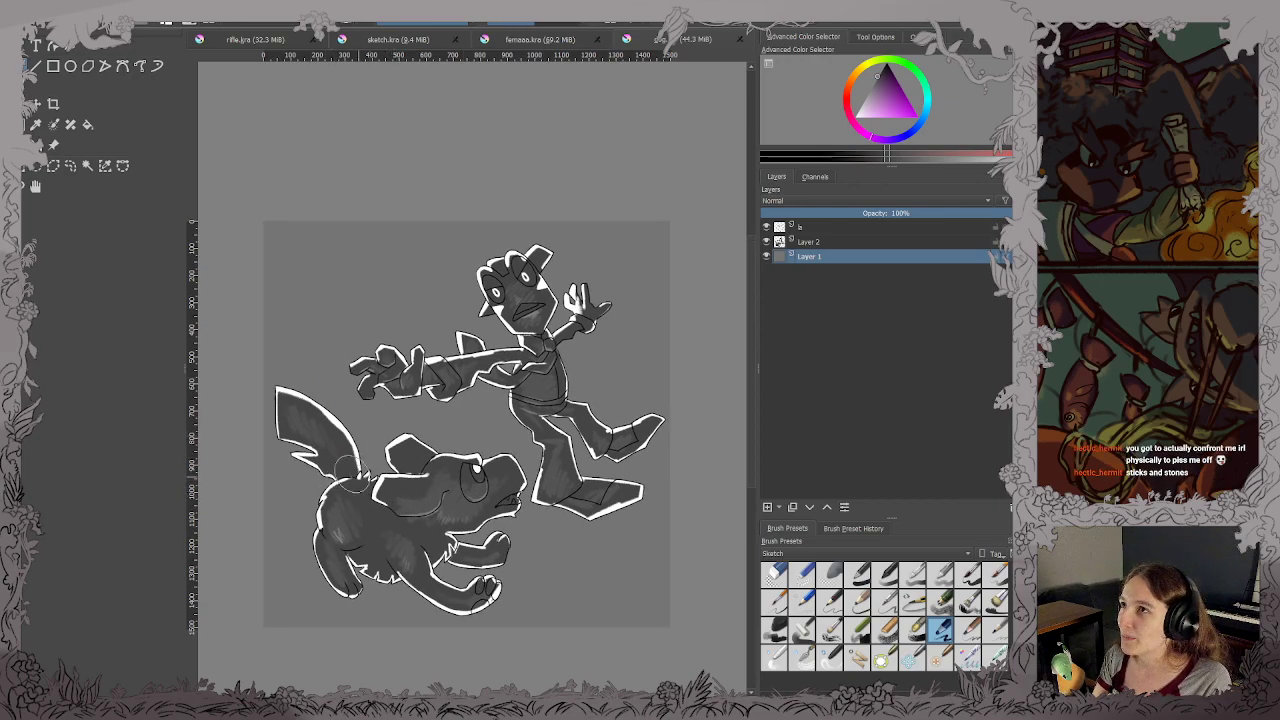
pyautogui.moveTo(291, 415)
pyautogui.mouseDown()
pyautogui.moveTo(255, 322)
pyautogui.moveTo(416, 588)
pyautogui.moveTo(232, 385)
pyautogui.moveTo(332, 550)
pyautogui.moveTo(401, 556)
pyautogui.moveTo(381, 534)
pyautogui.moveTo(257, 481)
pyautogui.moveTo(247, 498)
pyautogui.moveTo(265, 540)
pyautogui.moveTo(382, 603)
pyautogui.moveTo(506, 629)
pyautogui.moveTo(435, 596)
pyautogui.moveTo(392, 595)
pyautogui.moveTo(683, 584)
pyautogui.moveTo(586, 533)
pyautogui.moveTo(443, 507)
pyautogui.moveTo(718, 445)
pyautogui.moveTo(603, 465)
pyautogui.moveTo(683, 443)
pyautogui.moveTo(360, 450)
pyautogui.mouseUp()
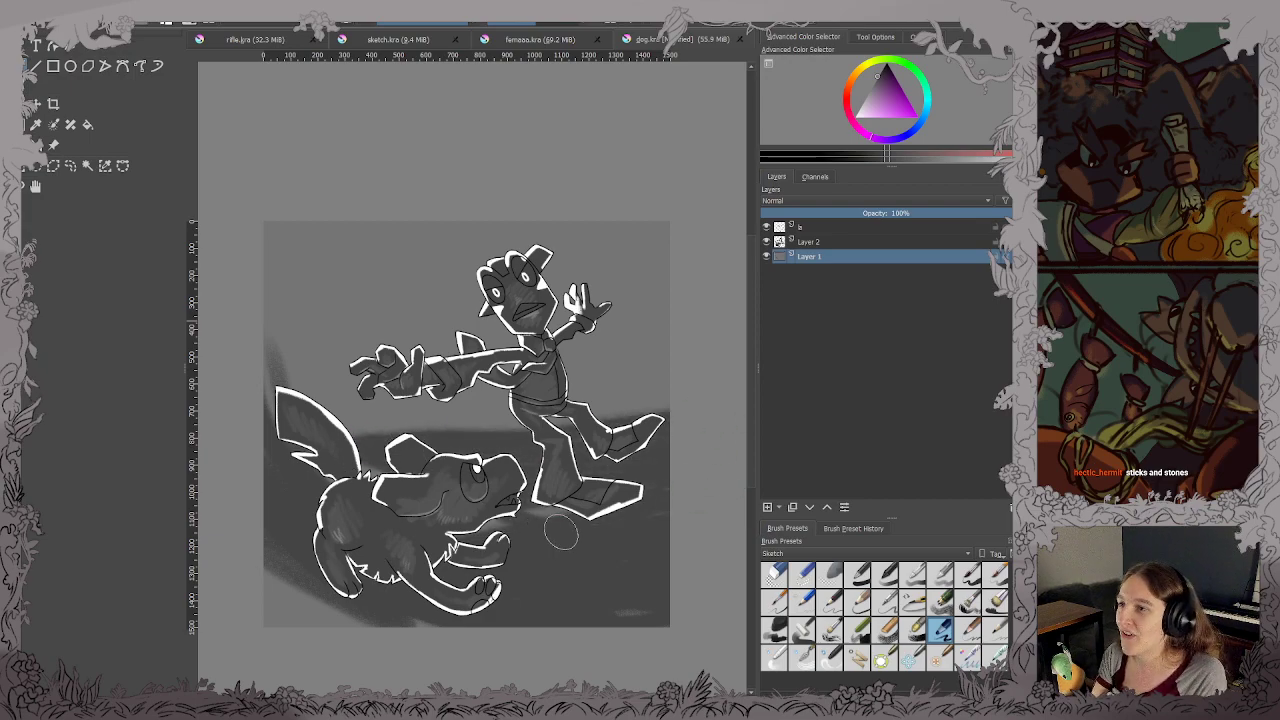
pyautogui.moveTo(280, 378)
pyautogui.mouseDown()
pyautogui.moveTo(504, 441)
pyautogui.moveTo(503, 456)
pyautogui.moveTo(344, 442)
pyautogui.moveTo(210, 335)
pyautogui.moveTo(379, 413)
pyautogui.moveTo(740, 383)
pyautogui.moveTo(524, 428)
pyautogui.moveTo(572, 467)
pyautogui.moveTo(706, 479)
pyautogui.moveTo(549, 563)
pyautogui.moveTo(289, 557)
pyautogui.moveTo(310, 585)
pyautogui.moveTo(524, 623)
pyautogui.moveTo(268, 571)
pyautogui.moveTo(465, 627)
pyautogui.moveTo(658, 596)
pyautogui.mouseUp()
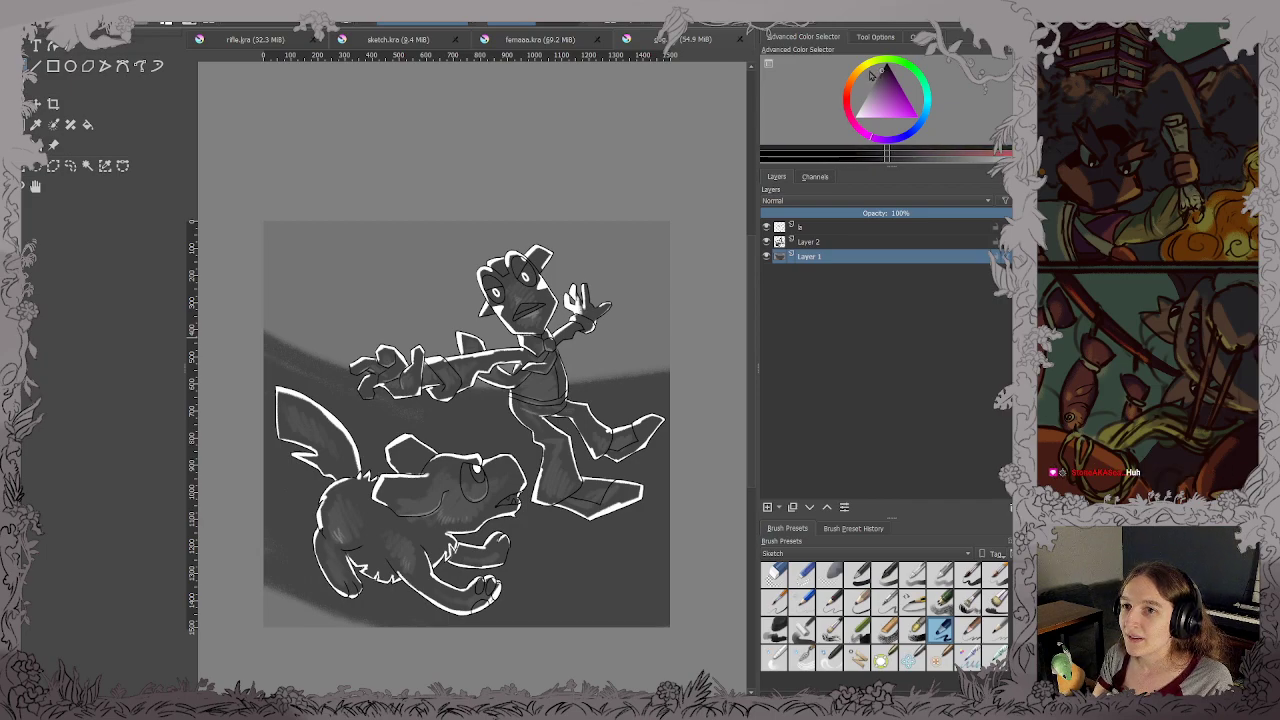
# Paint darker bands along the curved horizon and the ground's lower-left edge, and save the file.
pyautogui.moveTo(264, 570)
pyautogui.mouseDown()
pyautogui.moveTo(405, 622)
pyautogui.moveTo(280, 600)
pyautogui.mouseUp()
pyautogui.moveTo(258, 373)
pyautogui.mouseDown()
pyautogui.moveTo(509, 410)
pyautogui.moveTo(735, 345)
pyautogui.moveTo(575, 390)
pyautogui.mouseUp()
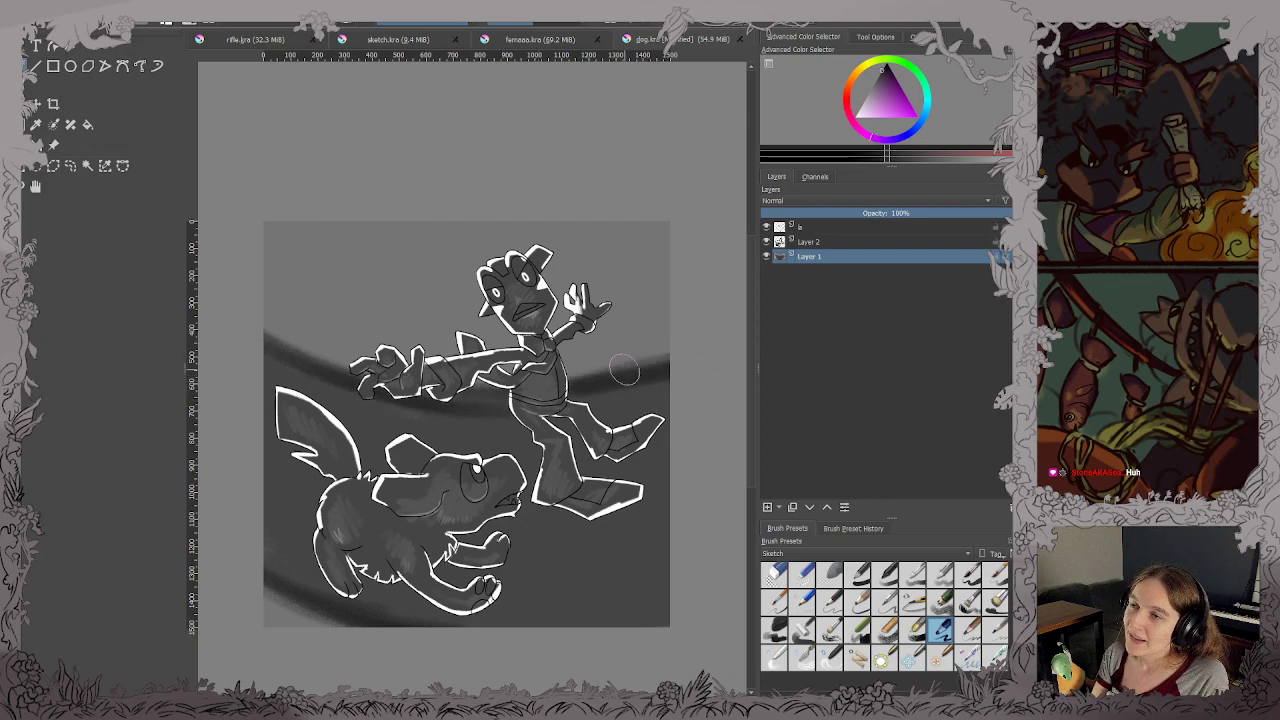
pyautogui.moveTo(278, 594)
pyautogui.mouseDown()
pyautogui.moveTo(352, 625)
pyautogui.moveTo(284, 613)
pyautogui.moveTo(307, 626)
pyautogui.moveTo(401, 618)
pyautogui.mouseUp()
pyautogui.hotkey('ctrl', 's')
# Paint dark shadow areas on the ground around the man's feet and the dog, and save the file.
pyautogui.moveTo(526, 527)
pyautogui.mouseDown()
pyautogui.moveTo(585, 508)
pyautogui.moveTo(596, 487)
pyautogui.moveTo(466, 446)
pyautogui.moveTo(390, 446)
pyautogui.mouseUp()
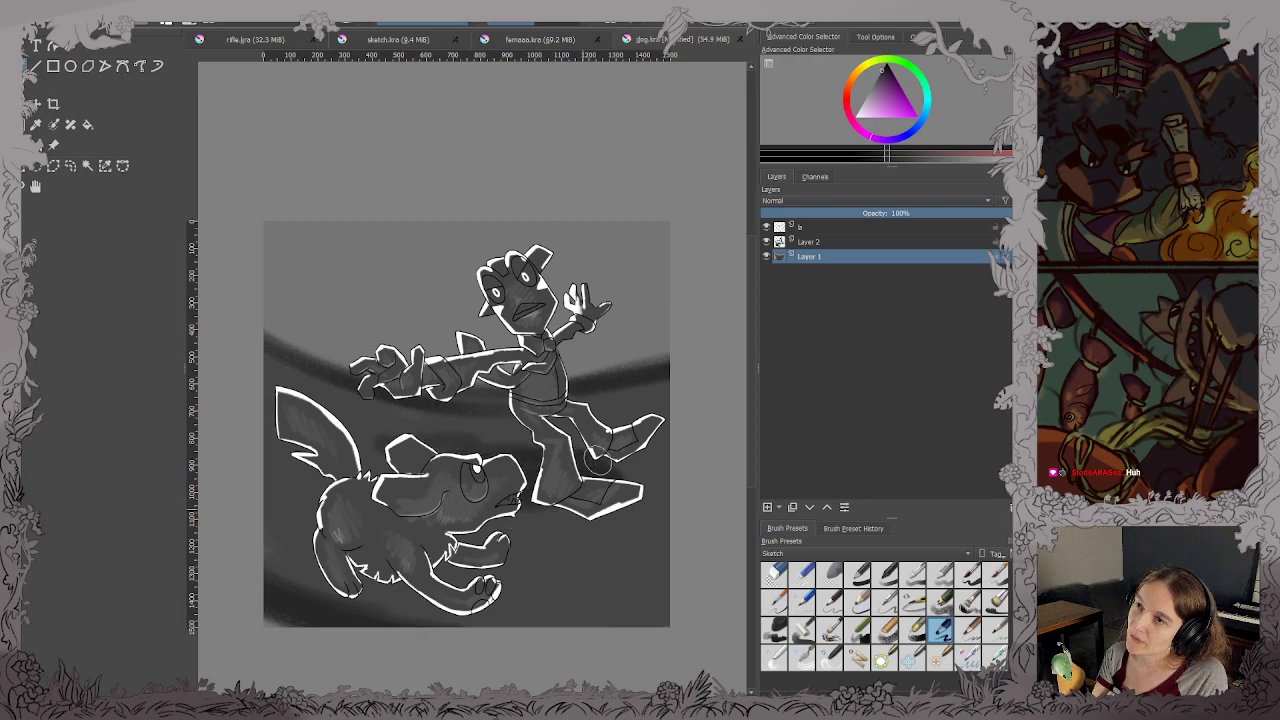
pyautogui.moveTo(598, 460)
pyautogui.mouseDown()
pyautogui.moveTo(657, 452)
pyautogui.moveTo(626, 484)
pyautogui.moveTo(637, 506)
pyautogui.moveTo(600, 503)
pyautogui.moveTo(625, 513)
pyautogui.moveTo(691, 484)
pyautogui.moveTo(578, 486)
pyautogui.moveTo(558, 507)
pyautogui.moveTo(472, 528)
pyautogui.moveTo(363, 598)
pyautogui.moveTo(381, 589)
pyautogui.moveTo(446, 616)
pyautogui.moveTo(406, 618)
pyautogui.moveTo(352, 582)
pyautogui.moveTo(348, 541)
pyautogui.moveTo(378, 544)
pyautogui.moveTo(310, 600)
pyautogui.mouseUp()
pyautogui.moveTo(224, 580)
pyautogui.mouseDown()
pyautogui.moveTo(322, 561)
pyautogui.moveTo(398, 568)
pyautogui.moveTo(322, 566)
pyautogui.moveTo(279, 590)
pyautogui.moveTo(272, 532)
pyautogui.mouseUp()
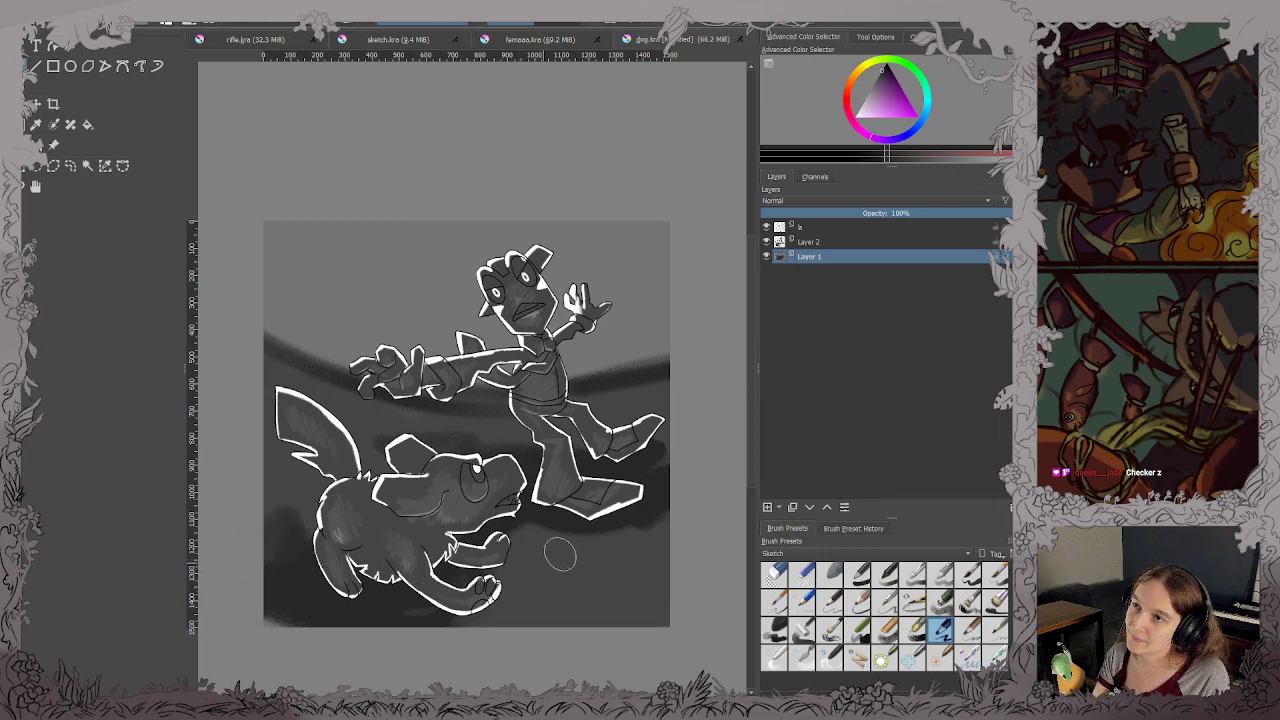
pyautogui.hotkey('ctrl', 's')
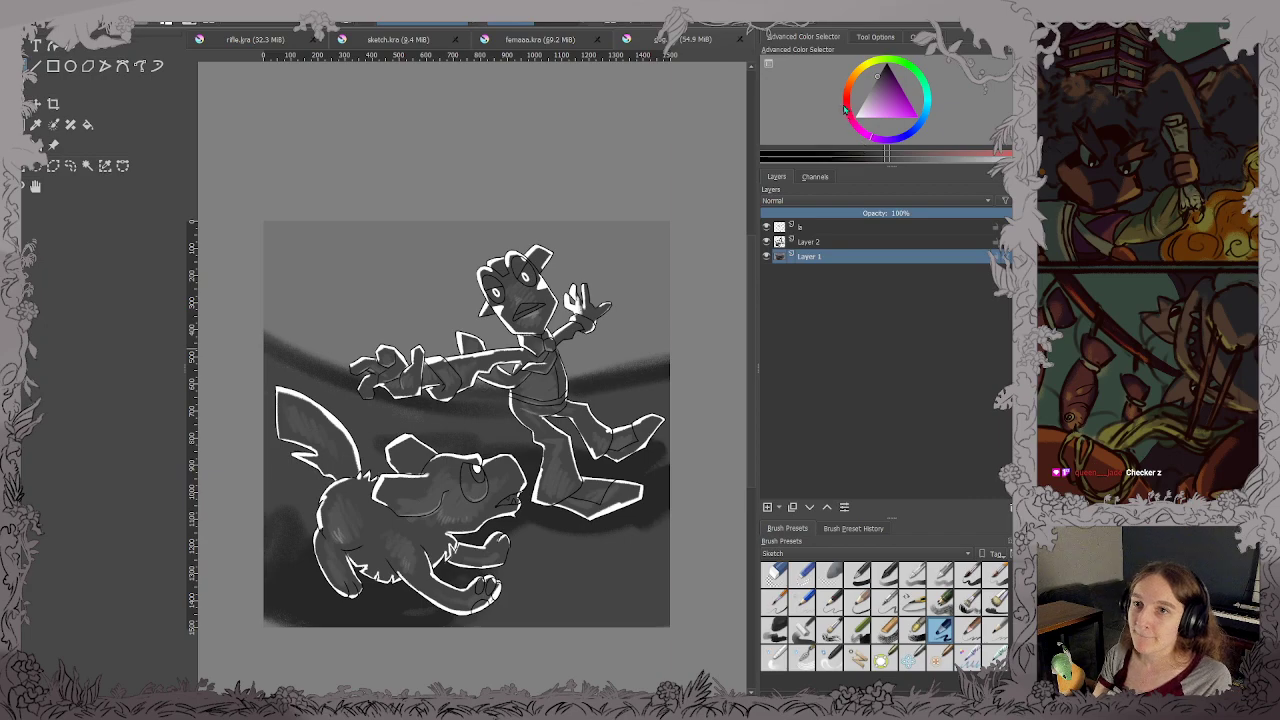
# Choose a lighter grey and brush soft, mottled patches over the ground around both figures.
pyautogui.click(876, 88)
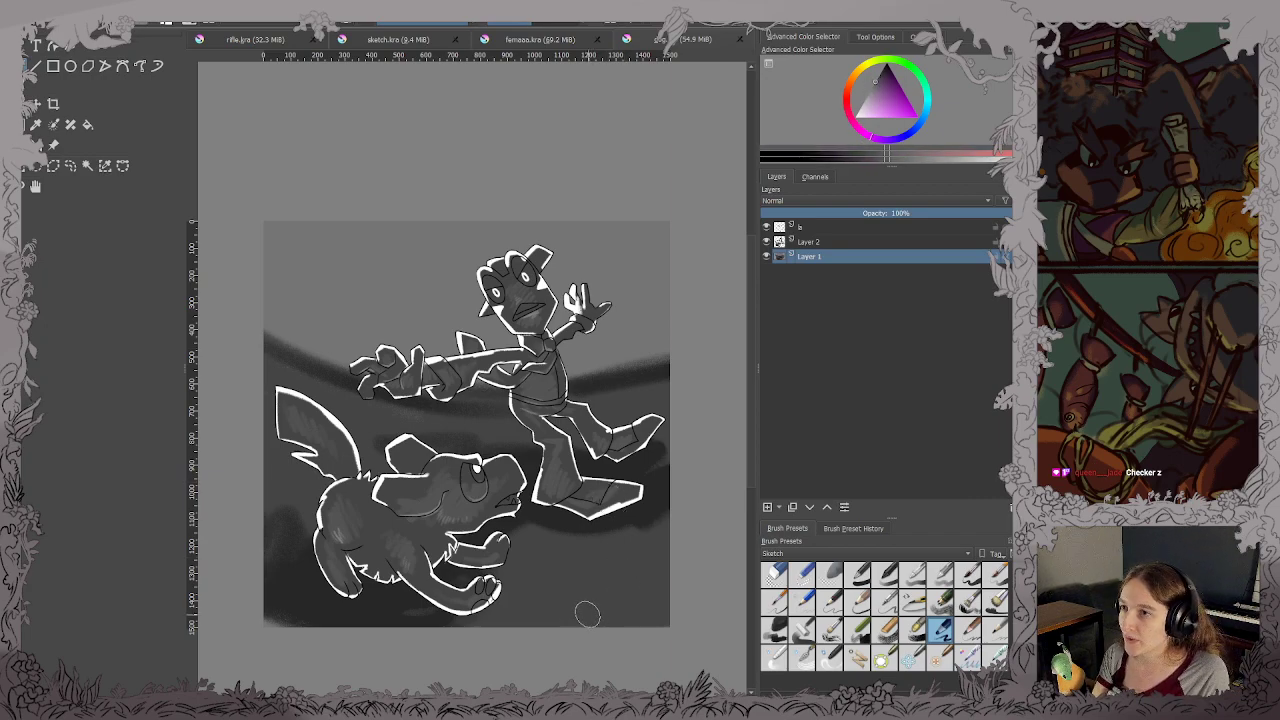
pyautogui.moveTo(562, 545); pyautogui.dragTo(656, 563)
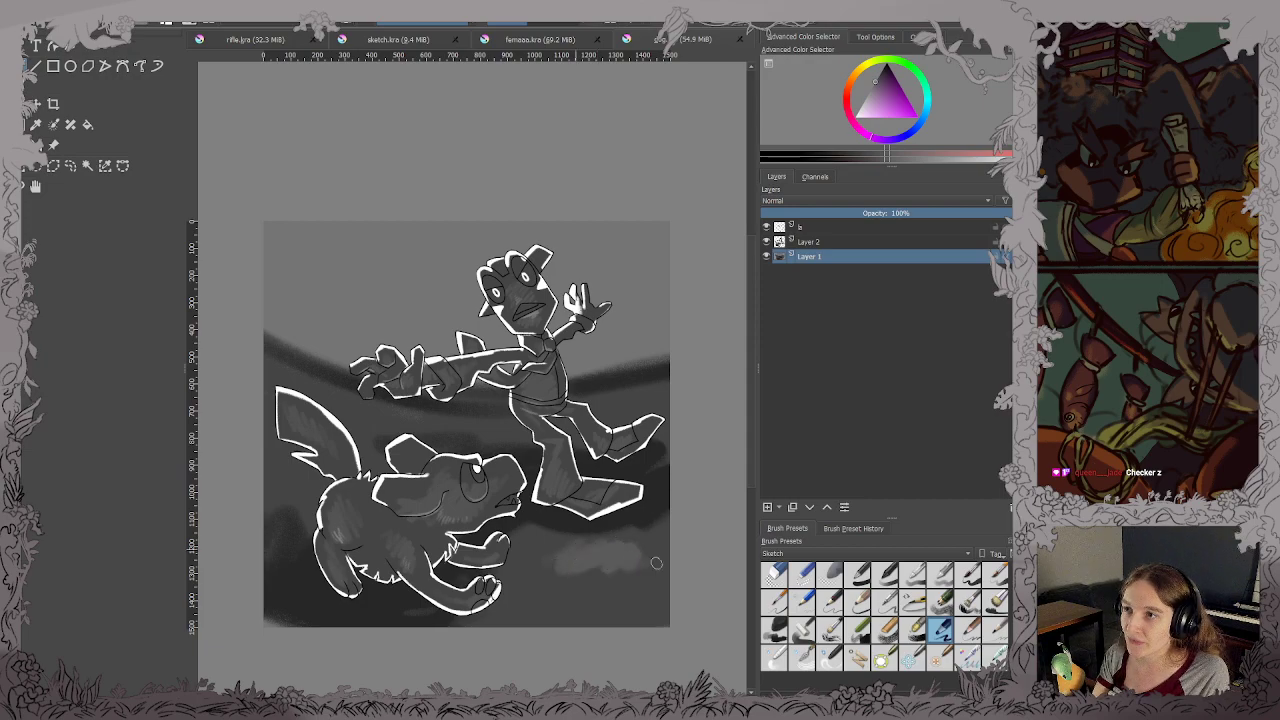
pyautogui.moveTo(490, 592)
pyautogui.mouseDown()
pyautogui.moveTo(567, 595)
pyautogui.moveTo(593, 612)
pyautogui.moveTo(672, 603)
pyautogui.mouseUp()
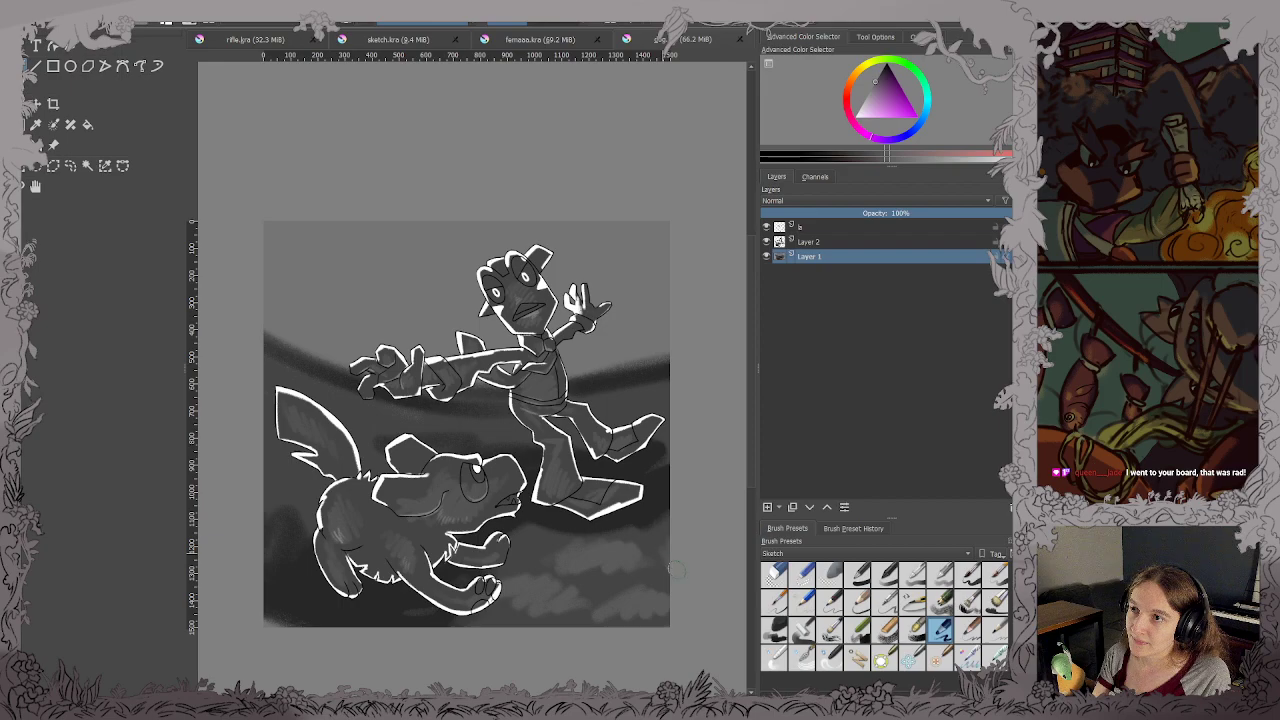
pyautogui.moveTo(557, 566)
pyautogui.mouseDown()
pyautogui.moveTo(514, 542)
pyautogui.moveTo(478, 543)
pyautogui.mouseUp()
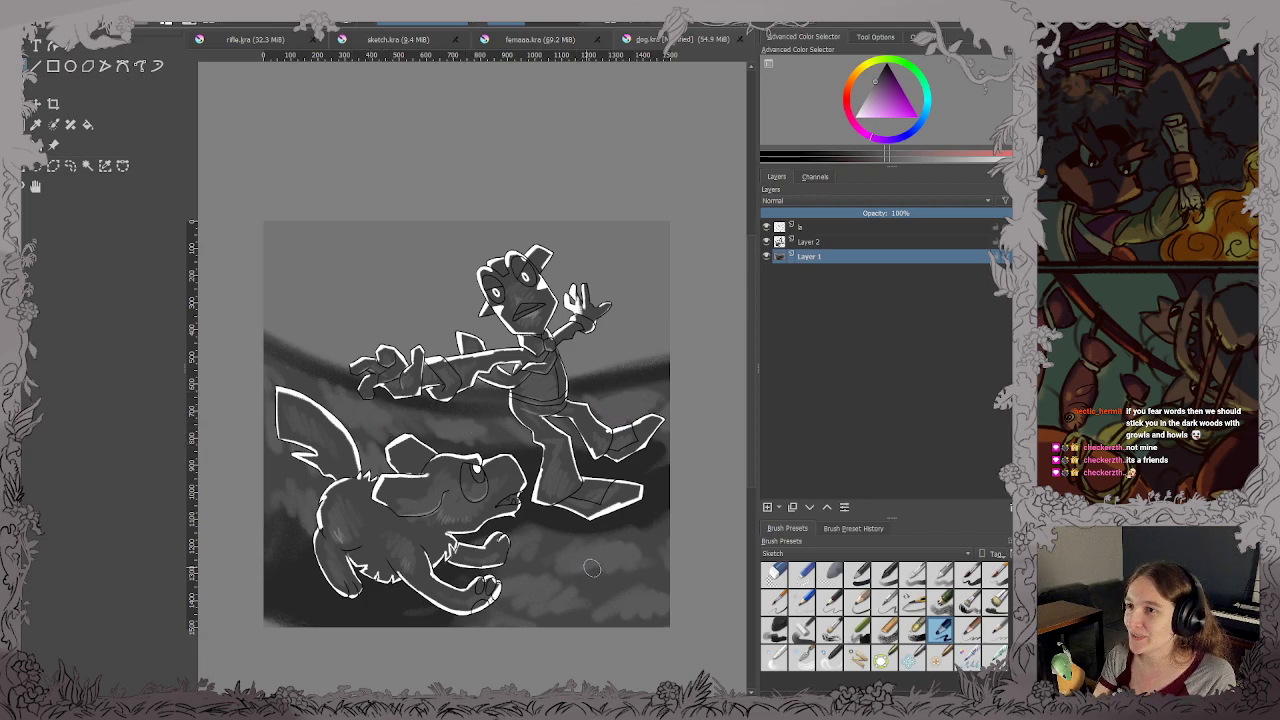
# Sample a dark grey and paint curved dark lines dividing the ground into stone-like blocks around both figures, and save the file.
pyautogui.keyDown('ctrl'); pyautogui.click(566, 521); pyautogui.keyUp('ctrl')
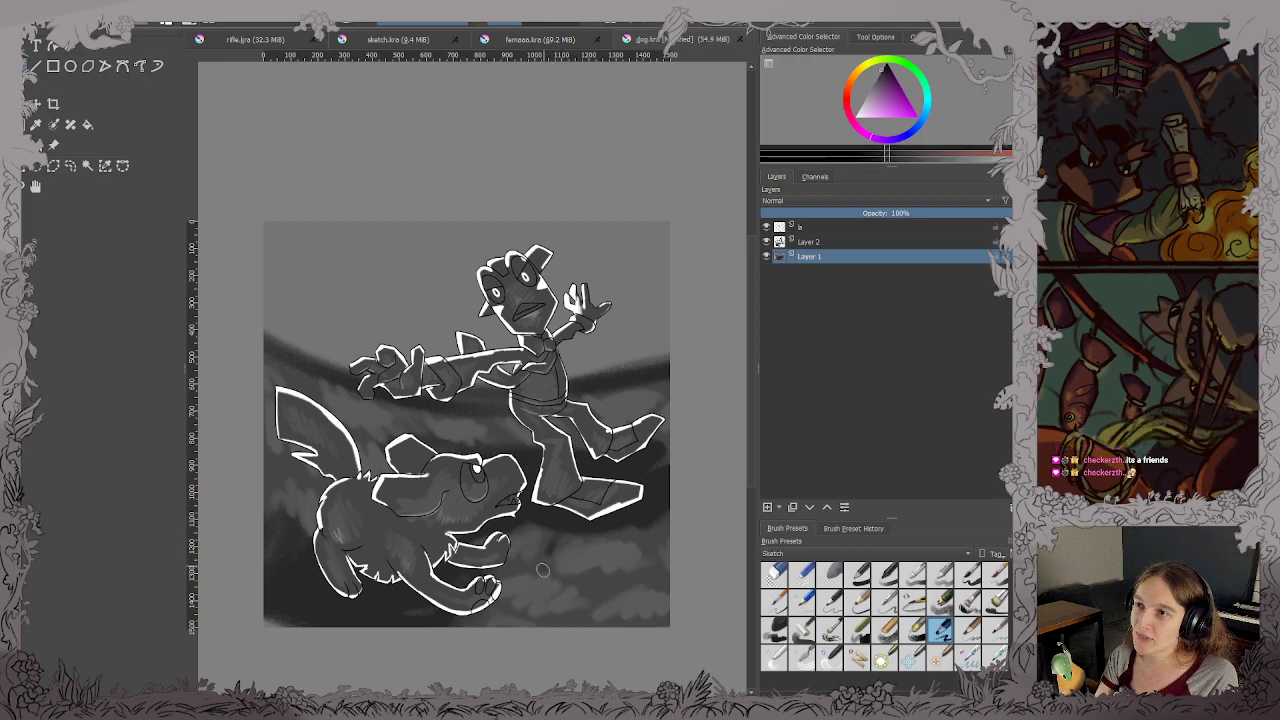
pyautogui.moveTo(508, 560)
pyautogui.mouseDown()
pyautogui.moveTo(658, 582)
pyautogui.moveTo(647, 554)
pyautogui.mouseUp()
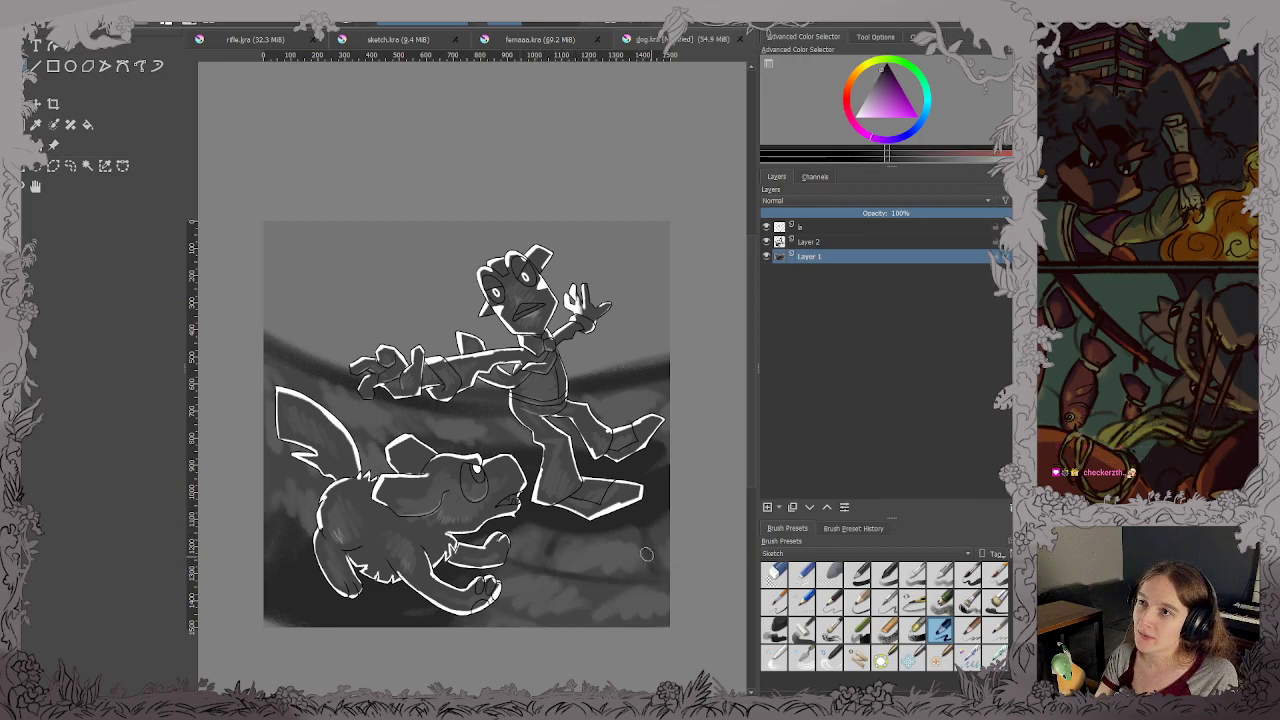
pyautogui.moveTo(507, 589); pyautogui.dragTo(542, 619)
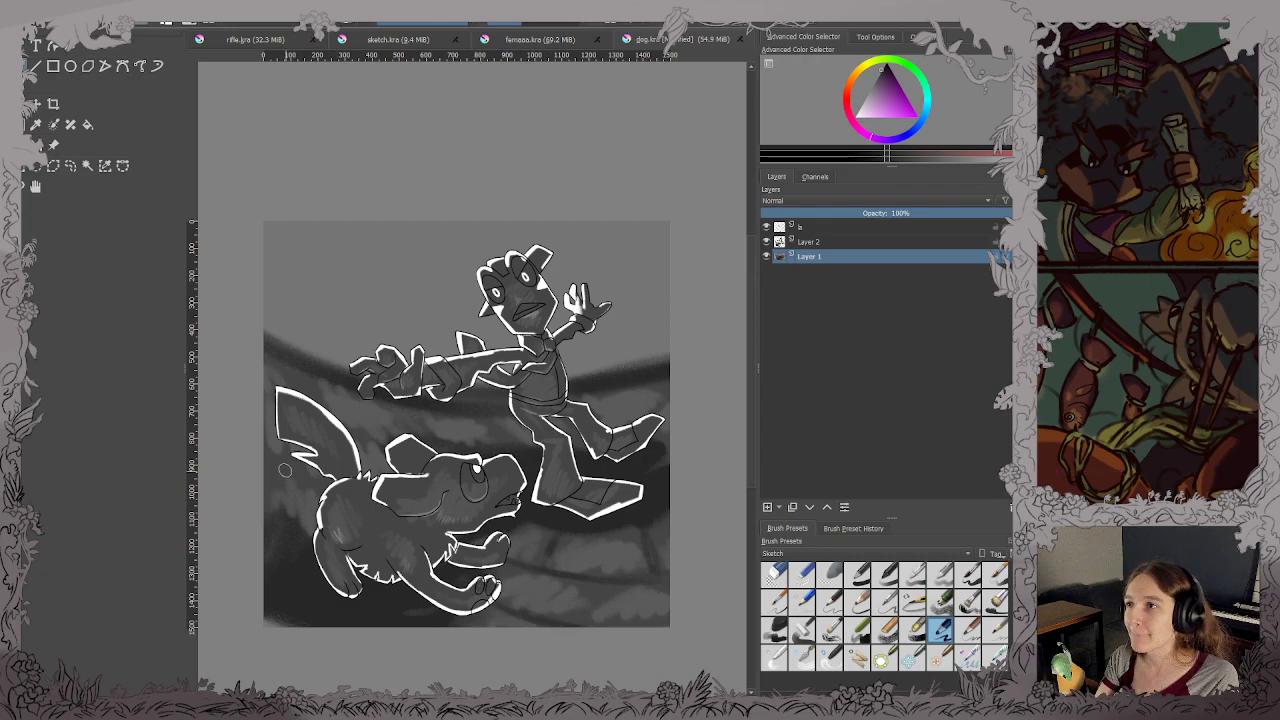
pyautogui.moveTo(334, 490); pyautogui.dragTo(272, 458)
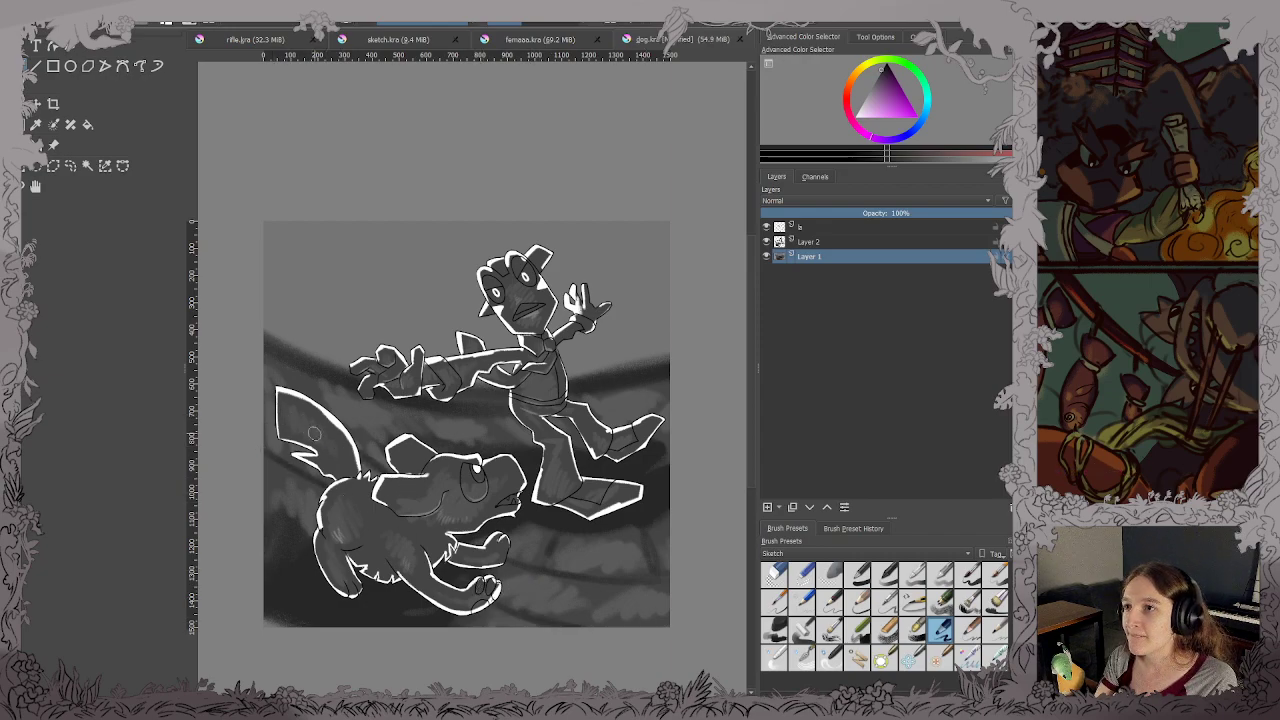
pyautogui.hotkey('ctrl', 's')
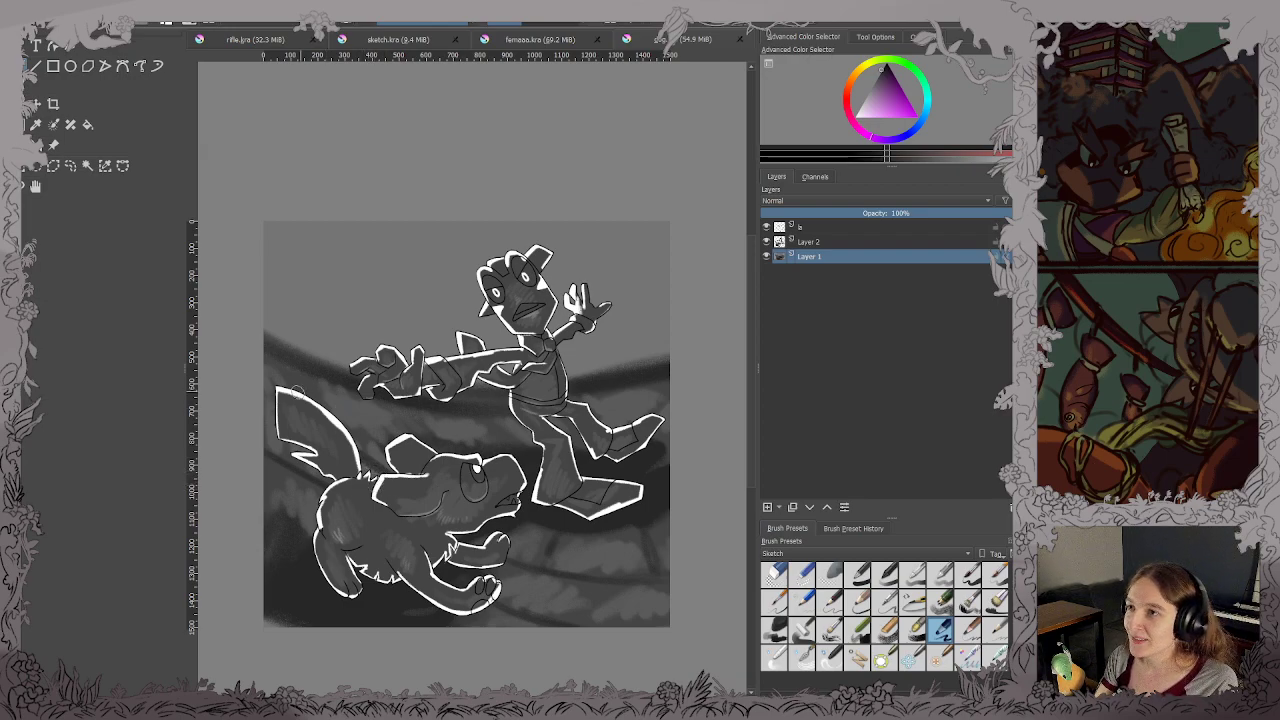
pyautogui.moveTo(382, 440); pyautogui.dragTo(348, 428)
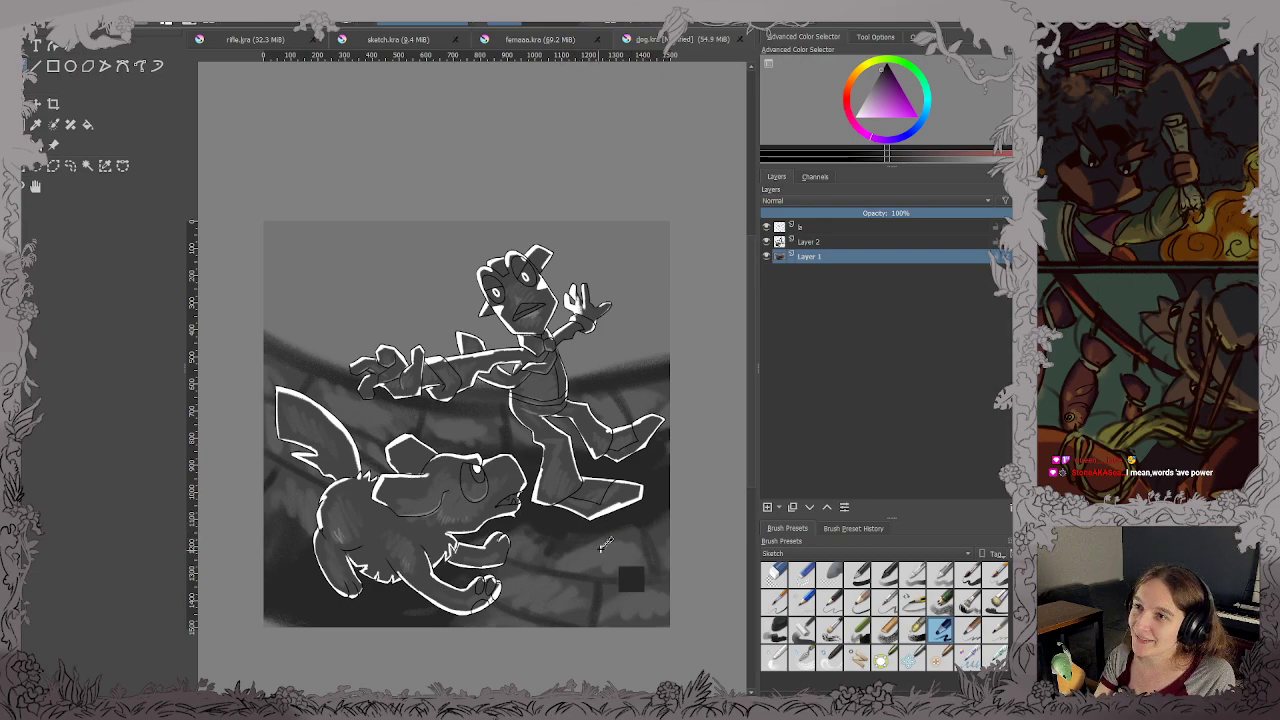
# Sample the ground tone near the man's feet and choose a lighter grey as the brush colour.
pyautogui.keyDown('ctrl'); pyautogui.click(602, 550); pyautogui.keyUp('ctrl')
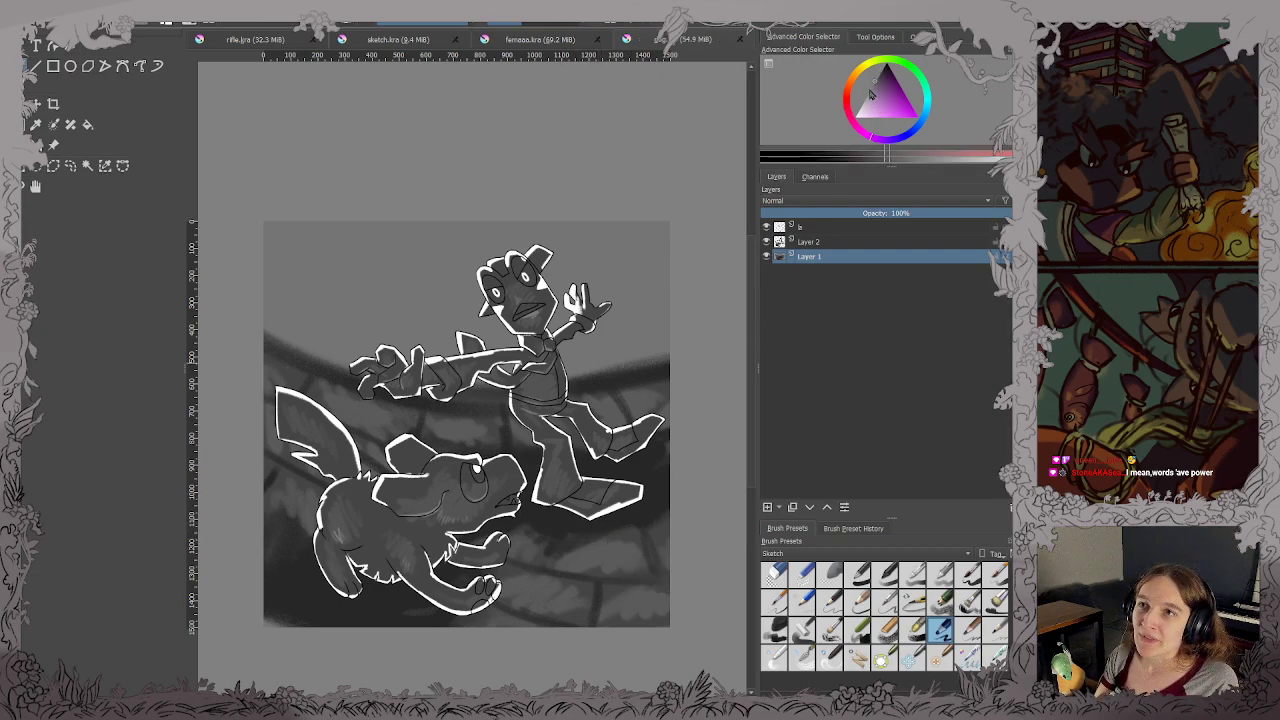
pyautogui.moveTo(868, 91); pyautogui.dragTo(859, 98)
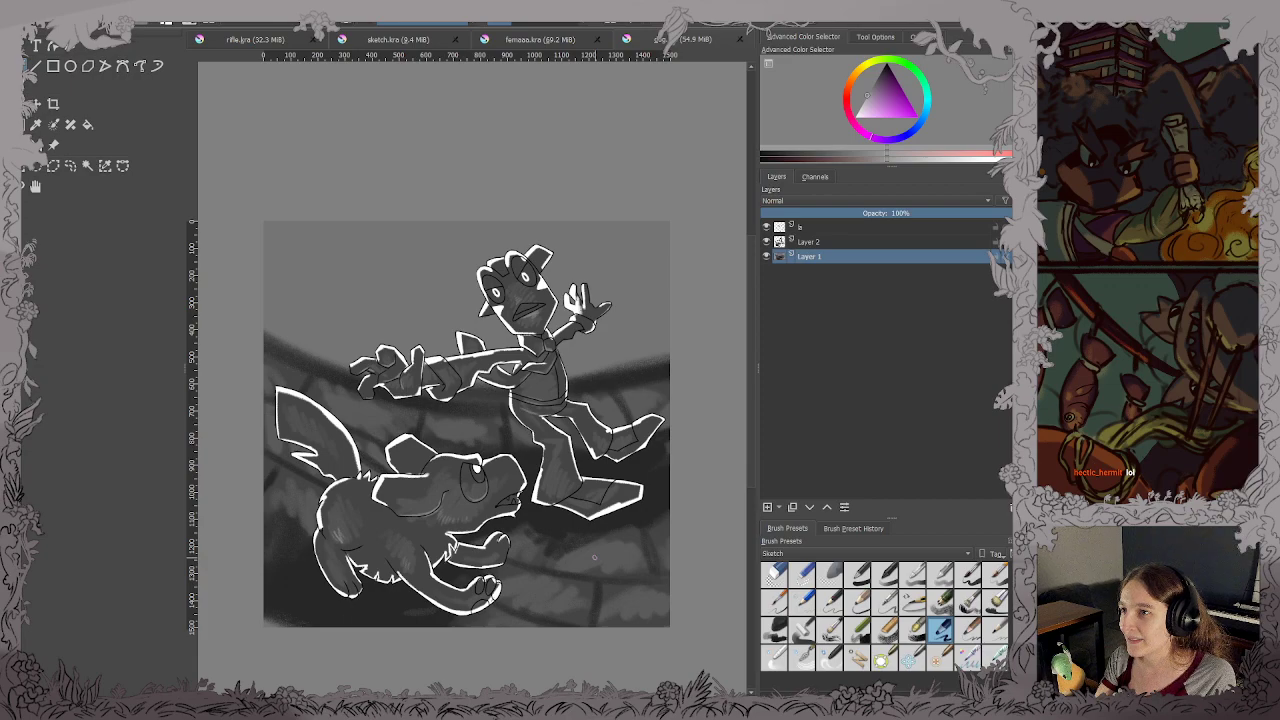
pyautogui.moveTo(594, 557); pyautogui.dragTo(633, 562)
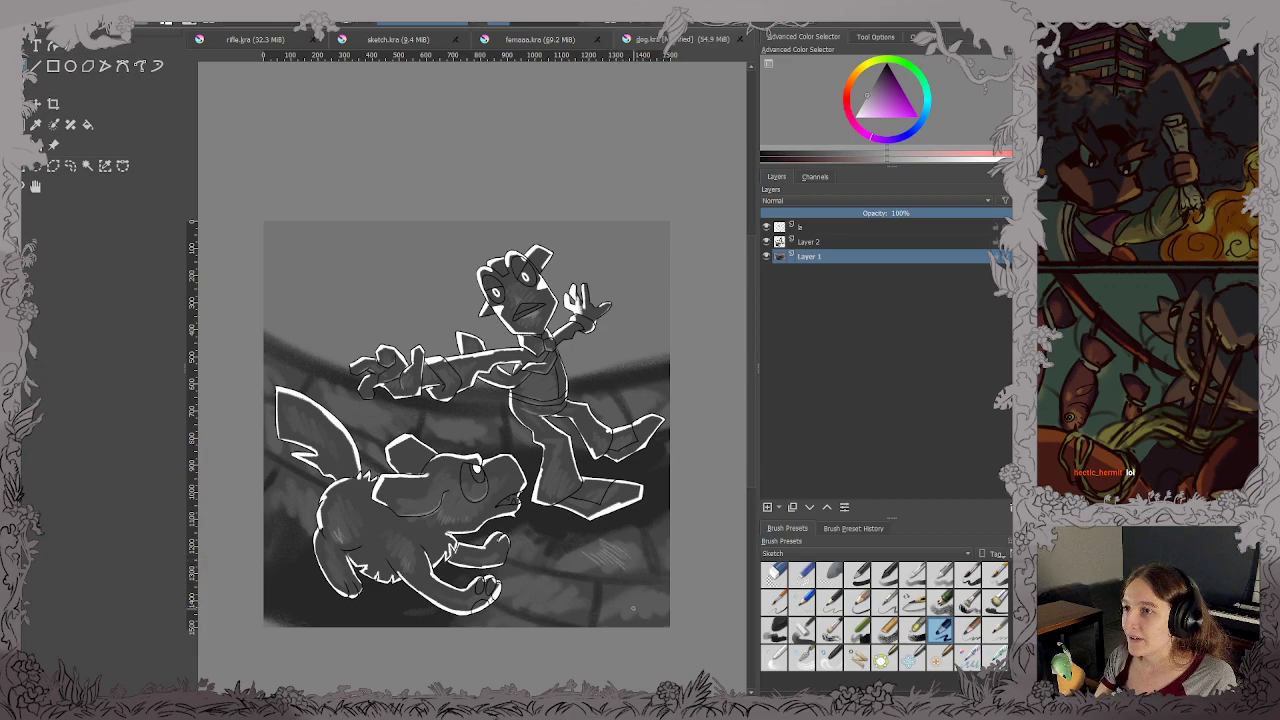
pyautogui.hotkey('ctrl', 'z')
pyautogui.hotkey('ctrl', 'z')
pyautogui.hotkey('ctrl', 'z')
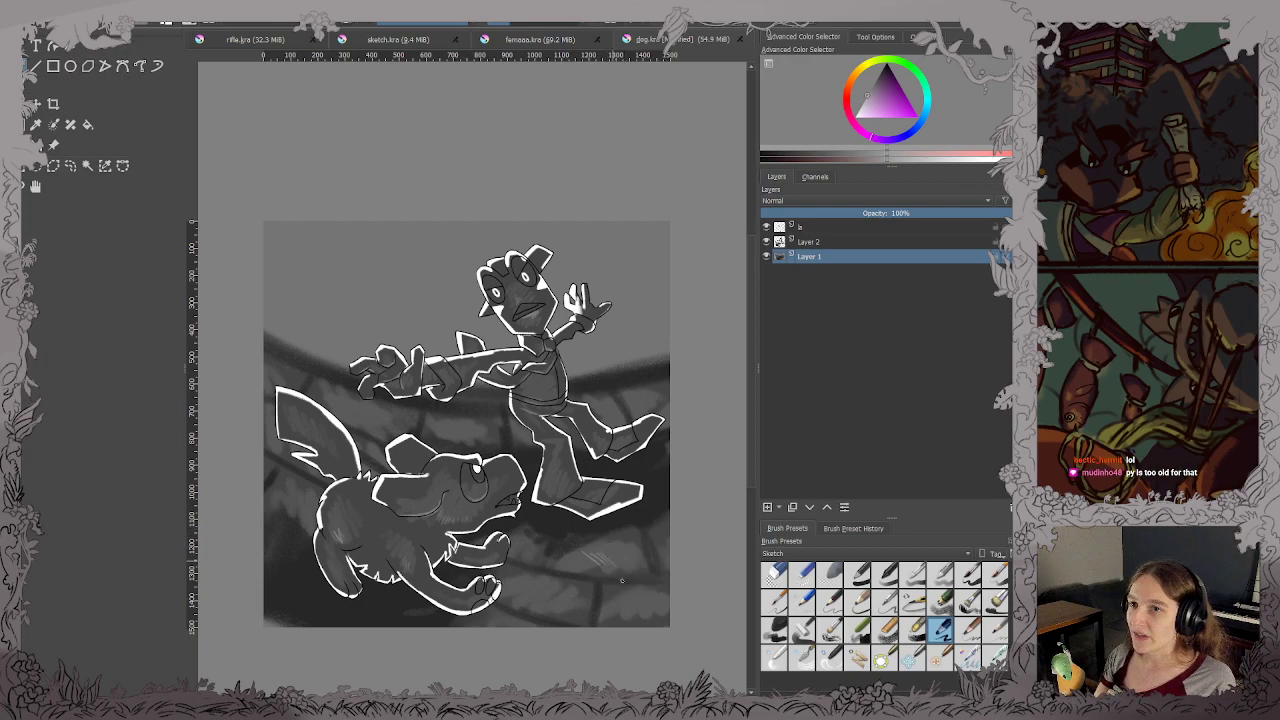
pyautogui.hotkey('ctrl', 'z')
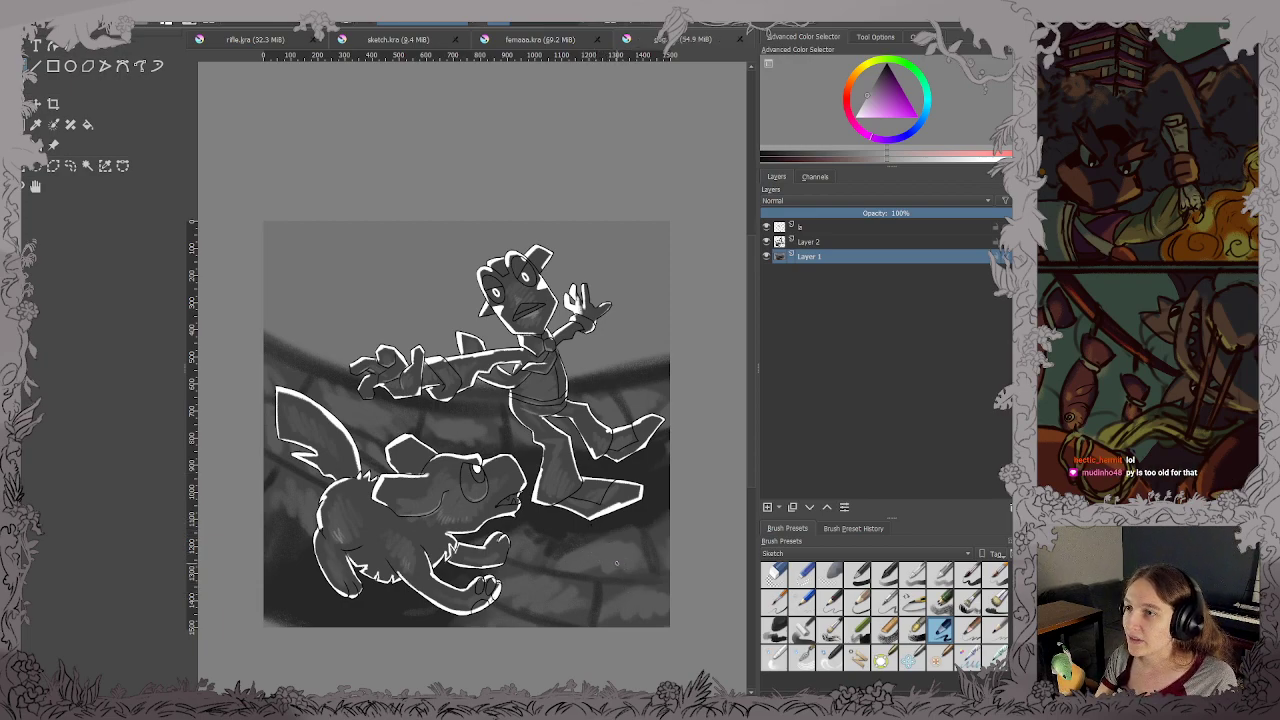
# Brush a few fine light hatching strokes on the ground block below the man's feet, and save the file.
pyautogui.moveTo(605, 550); pyautogui.dragTo(622, 562)
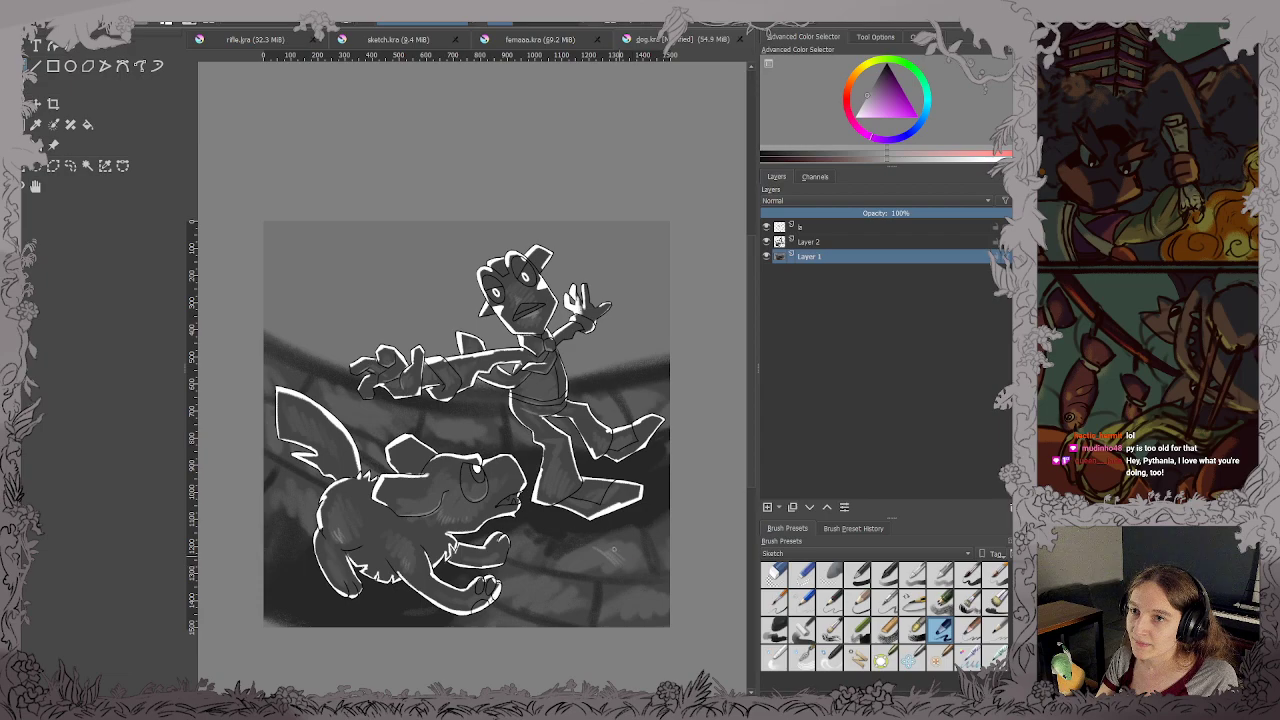
pyautogui.hotkey('ctrl', 's')
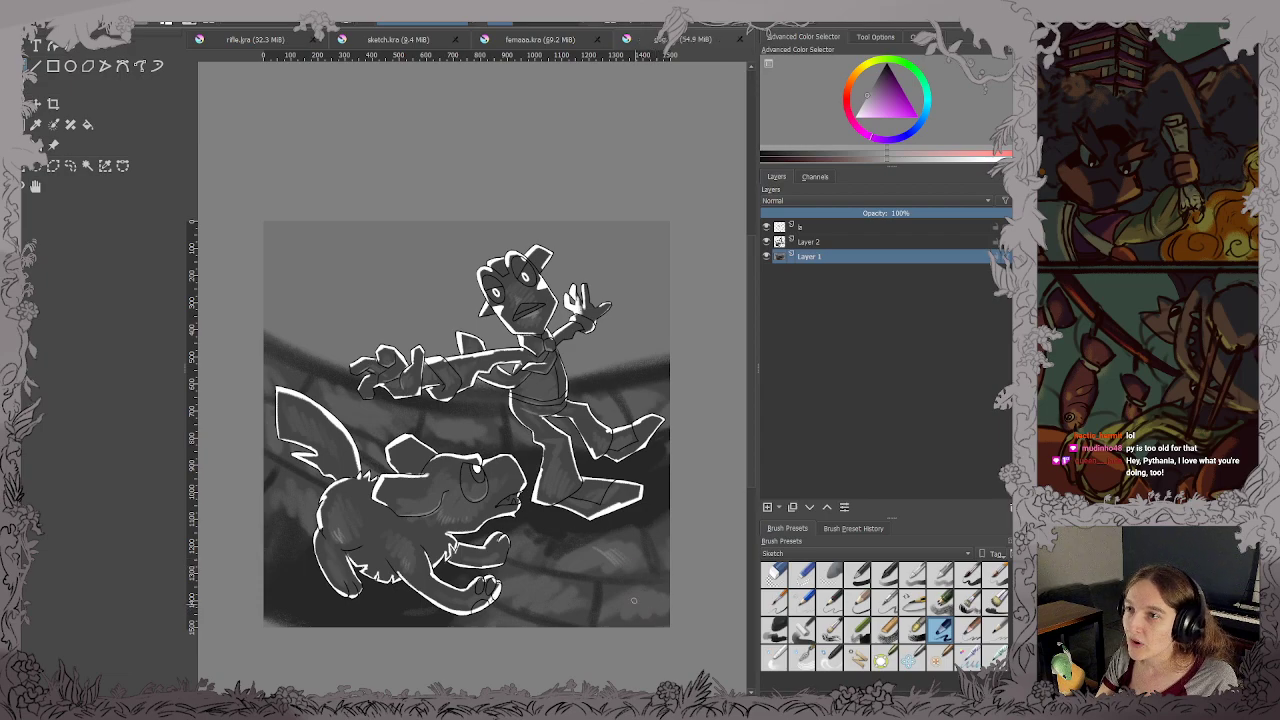
# Move the sketch.kra document ahead of the rifle drawing, look over the other open character drawings, and return to the dog drawing.
pyautogui.click(422, 42)
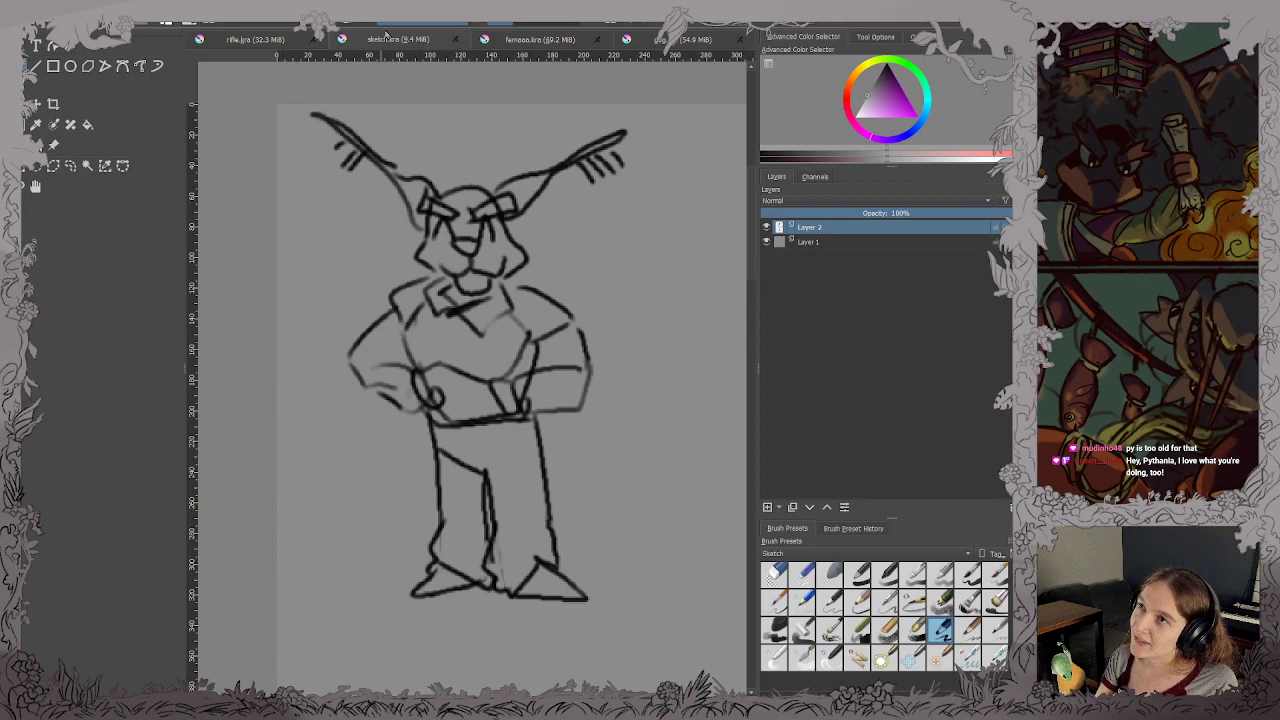
pyautogui.moveTo(392, 40); pyautogui.dragTo(285, 41)
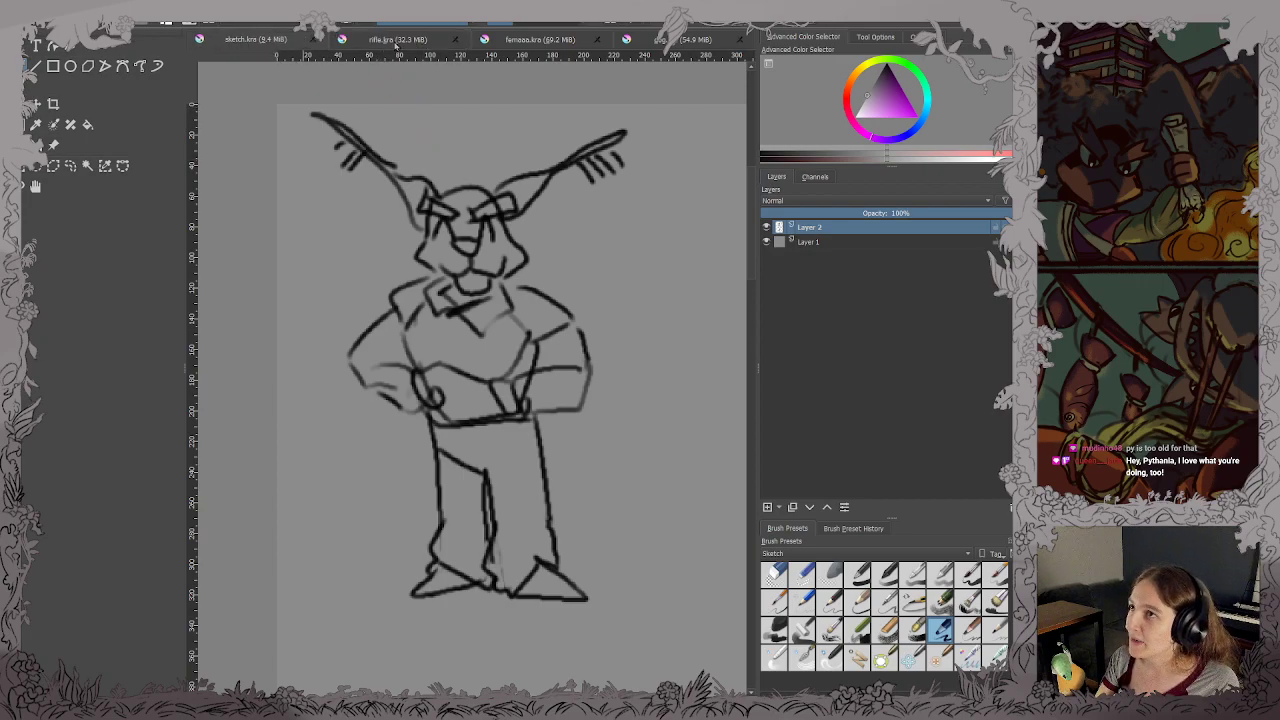
pyautogui.click(405, 40)
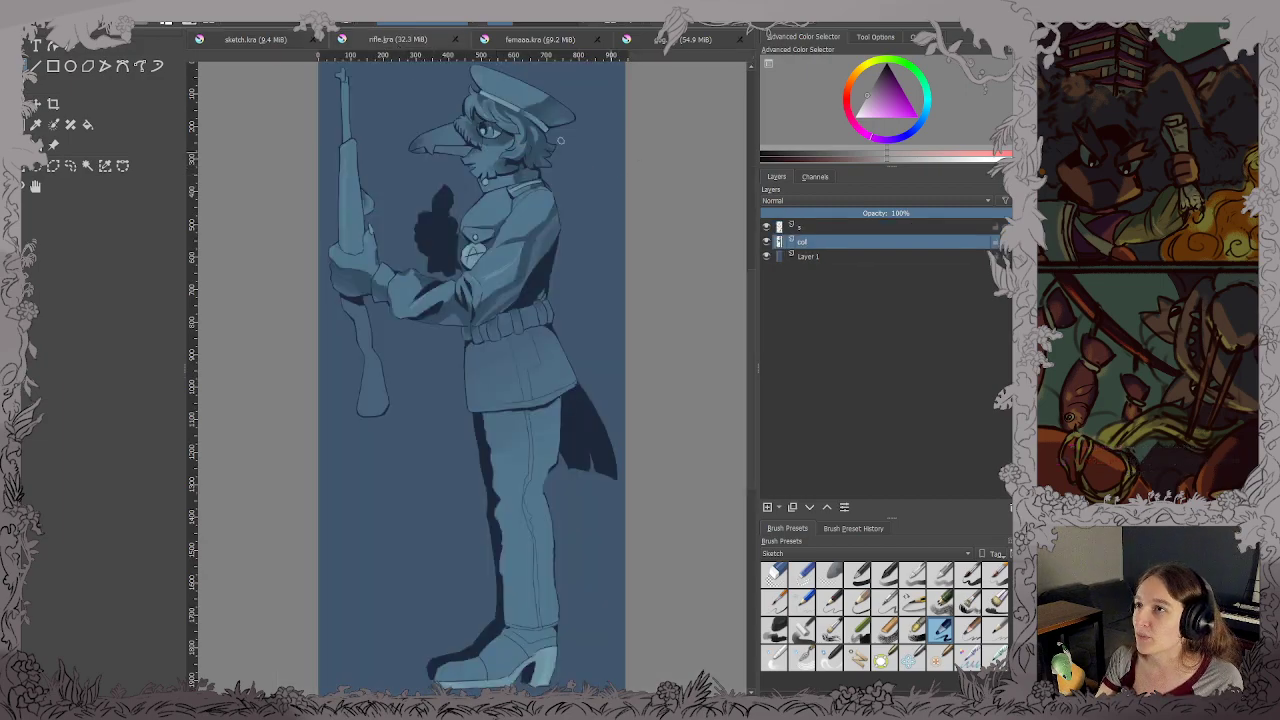
pyautogui.click(553, 45)
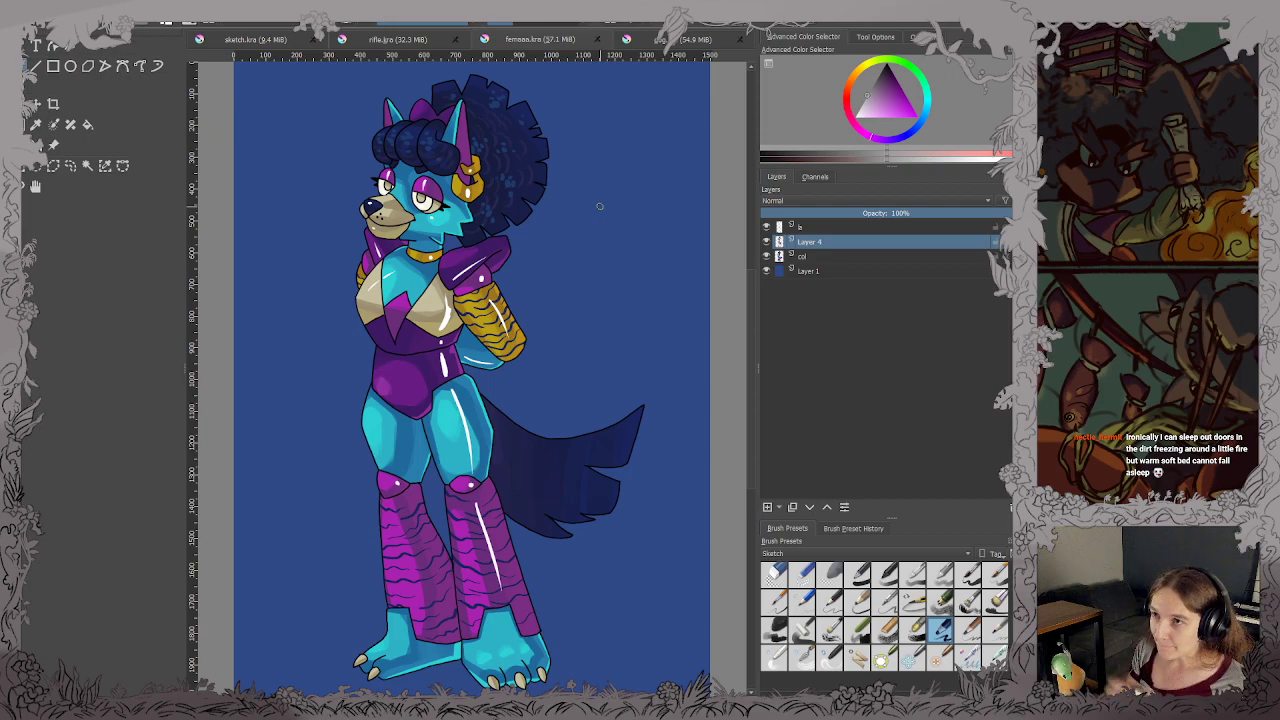
pyautogui.click(648, 40)
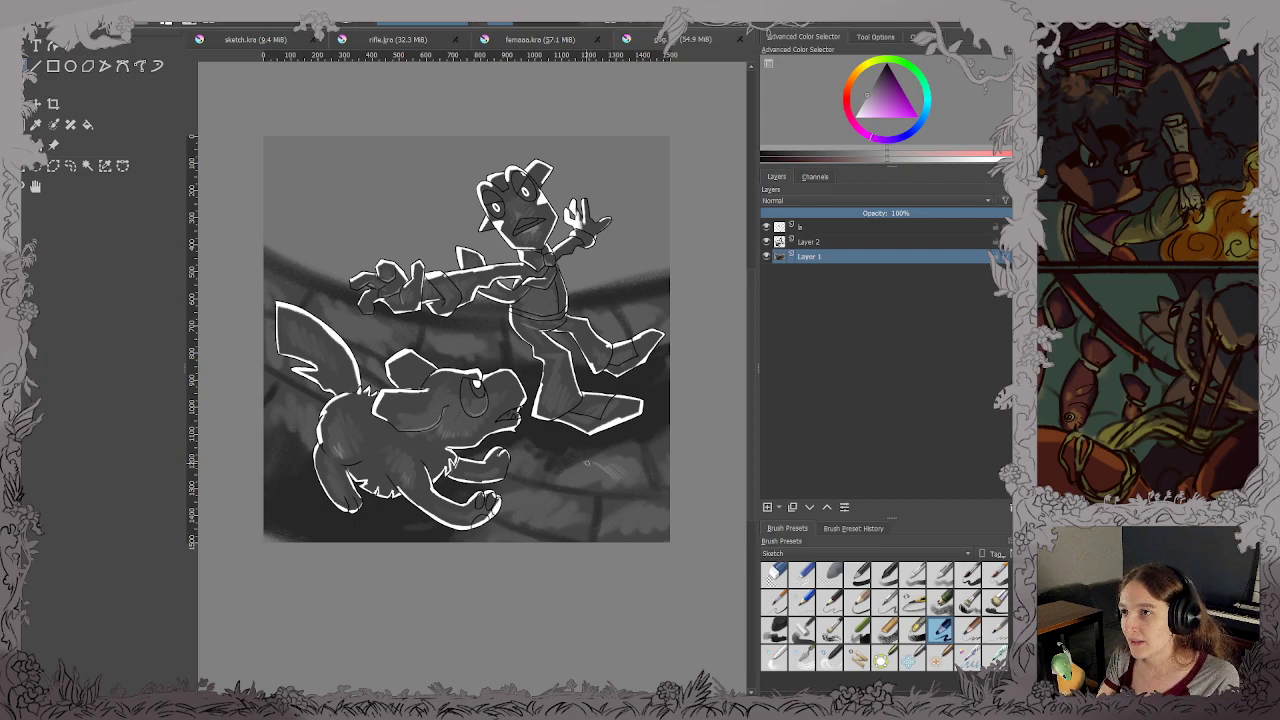
# Add light grey diagonal hatching to the ground blocks below the man's feet and behind the figures, saving the file.
pyautogui.moveTo(591, 464); pyautogui.dragTo(588, 478)
pyautogui.moveTo(528, 510)
pyautogui.mouseDown()
pyautogui.moveTo(573, 528)
pyautogui.moveTo(569, 509)
pyautogui.moveTo(596, 519)
pyautogui.moveTo(664, 515)
pyautogui.mouseUp()
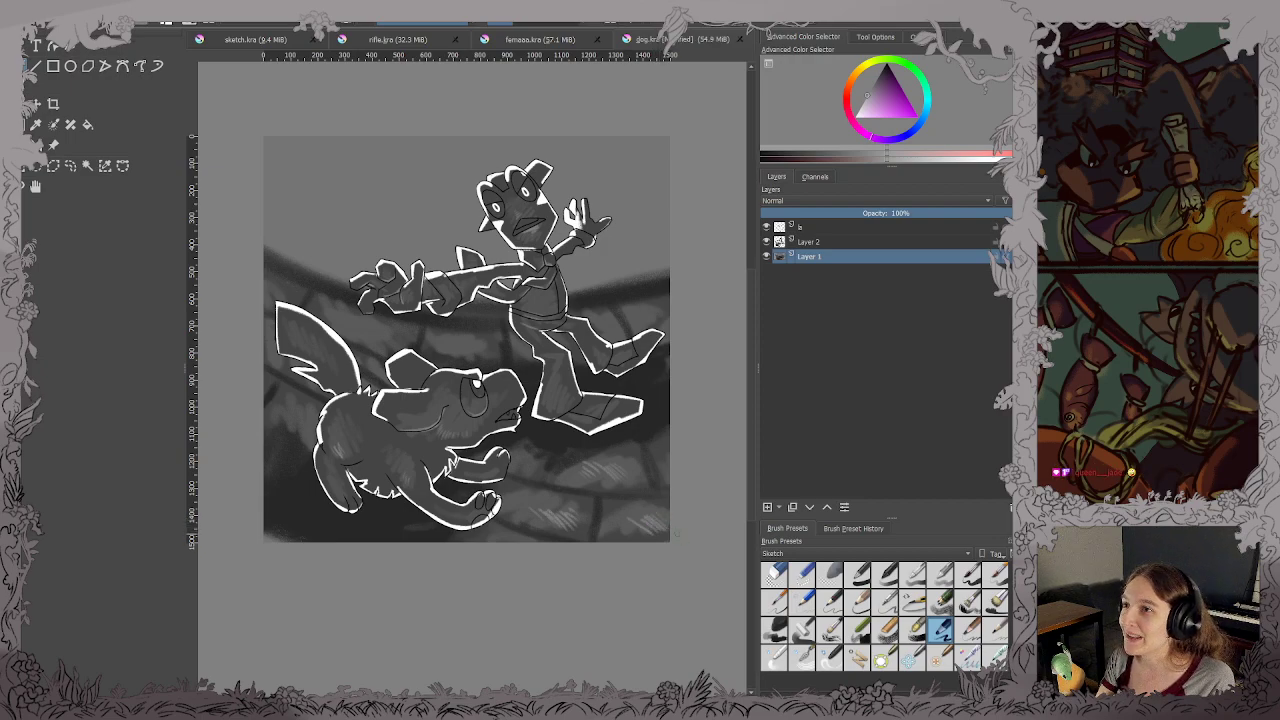
pyautogui.hotkey('ctrl', 's')
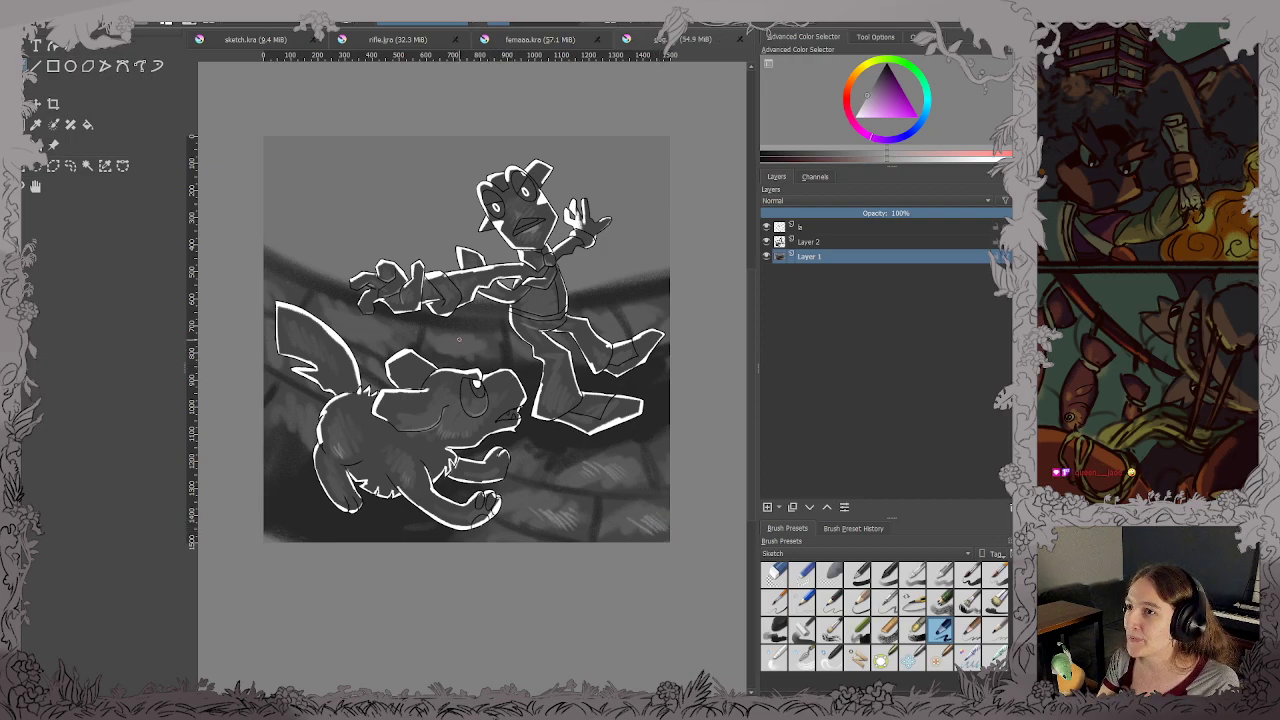
pyautogui.moveTo(455, 352)
pyautogui.mouseDown()
pyautogui.moveTo(472, 338)
pyautogui.moveTo(489, 350)
pyautogui.mouseUp()
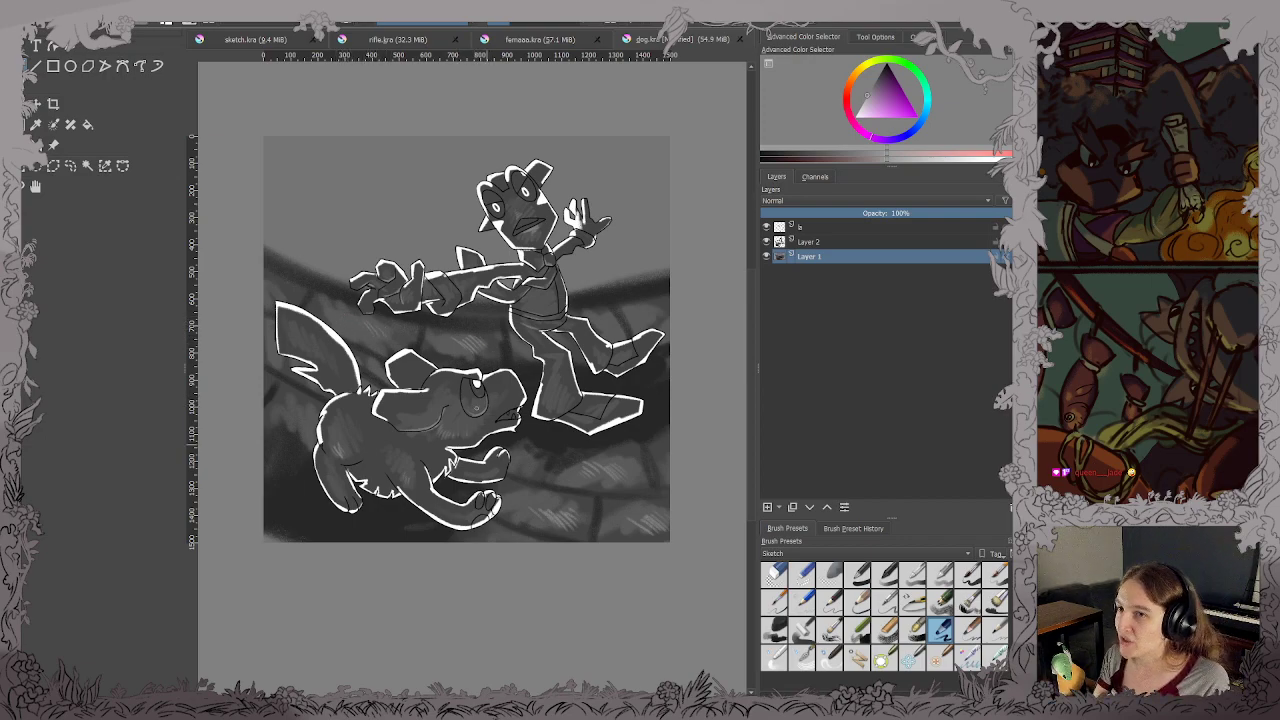
pyautogui.hotkey('ctrl', 's')
pyautogui.moveTo(365, 327)
pyautogui.mouseDown()
pyautogui.moveTo(381, 348)
pyautogui.moveTo(400, 336)
pyautogui.mouseUp()
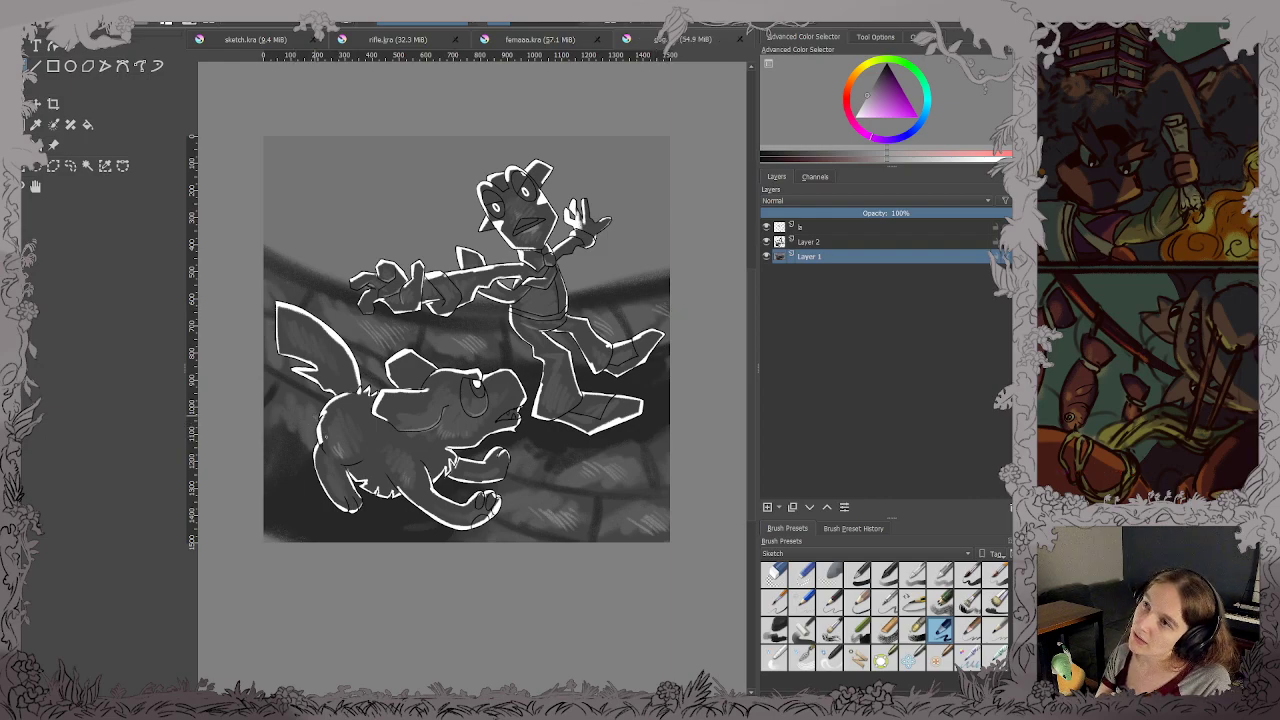
# Sample a dark grey from the horizon and draw a row of small loops along the ground's curved upper edge.
pyautogui.keyDown('ctrl'); pyautogui.click(332, 280); pyautogui.keyUp('ctrl')
pyautogui.moveTo(267, 244); pyautogui.dragTo(336, 278)
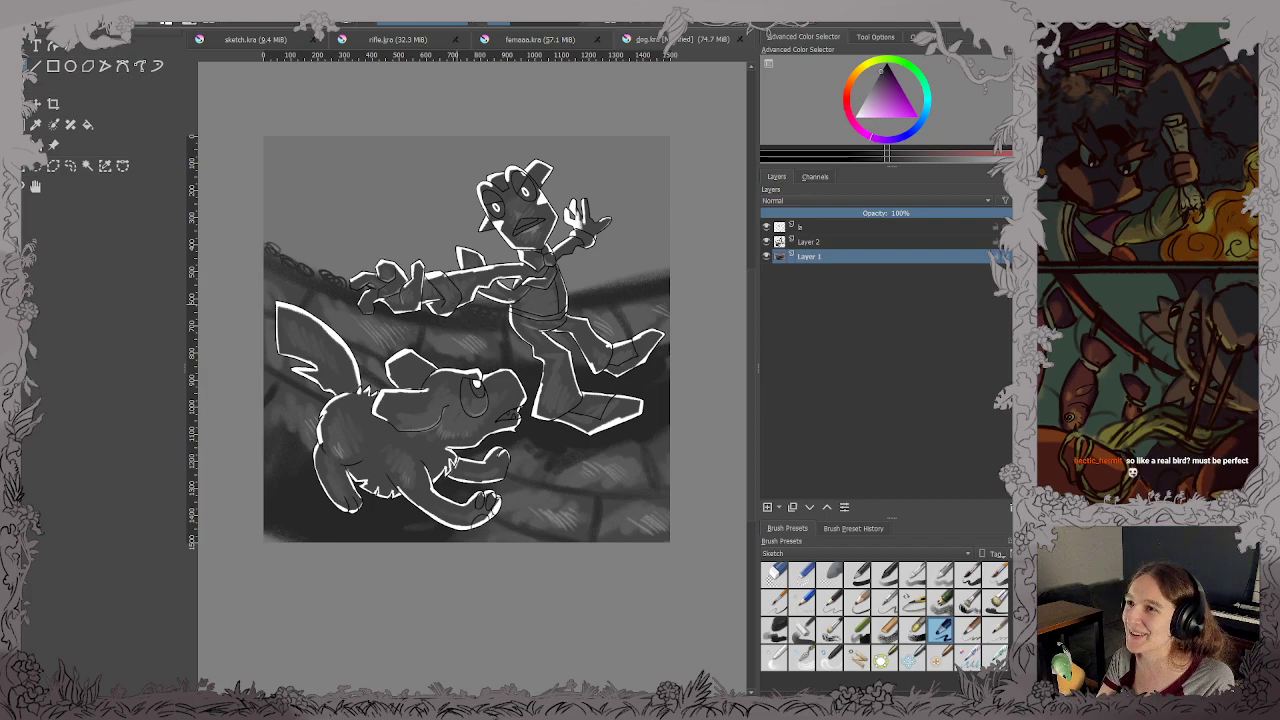
pyautogui.moveTo(576, 288)
pyautogui.mouseDown()
pyautogui.moveTo(654, 278)
pyautogui.moveTo(638, 285)
pyautogui.moveTo(664, 268)
pyautogui.moveTo(637, 273)
pyautogui.mouseUp()
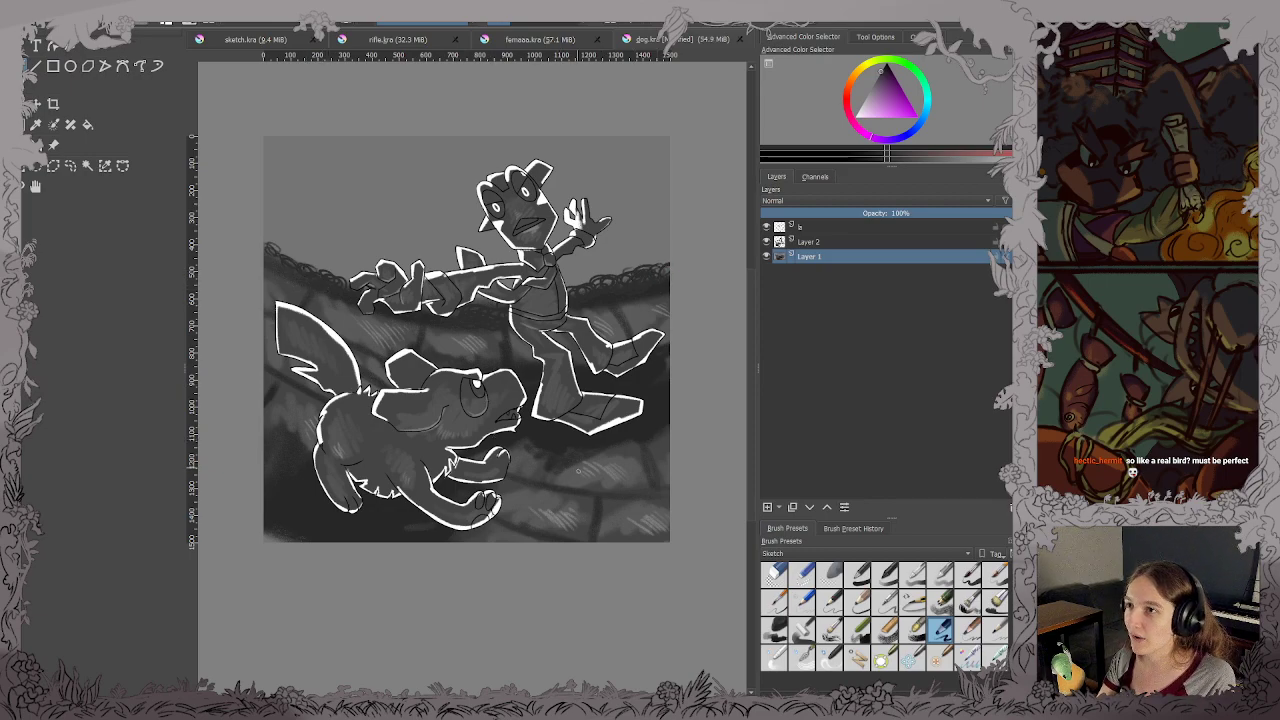
# Draw dark looped swirls on the ground and curling tendrils rising above the man's outstretched arm, and save the file.
pyautogui.moveTo(590, 482)
pyautogui.mouseDown()
pyautogui.moveTo(574, 472)
pyautogui.moveTo(591, 494)
pyautogui.moveTo(582, 464)
pyautogui.mouseUp()
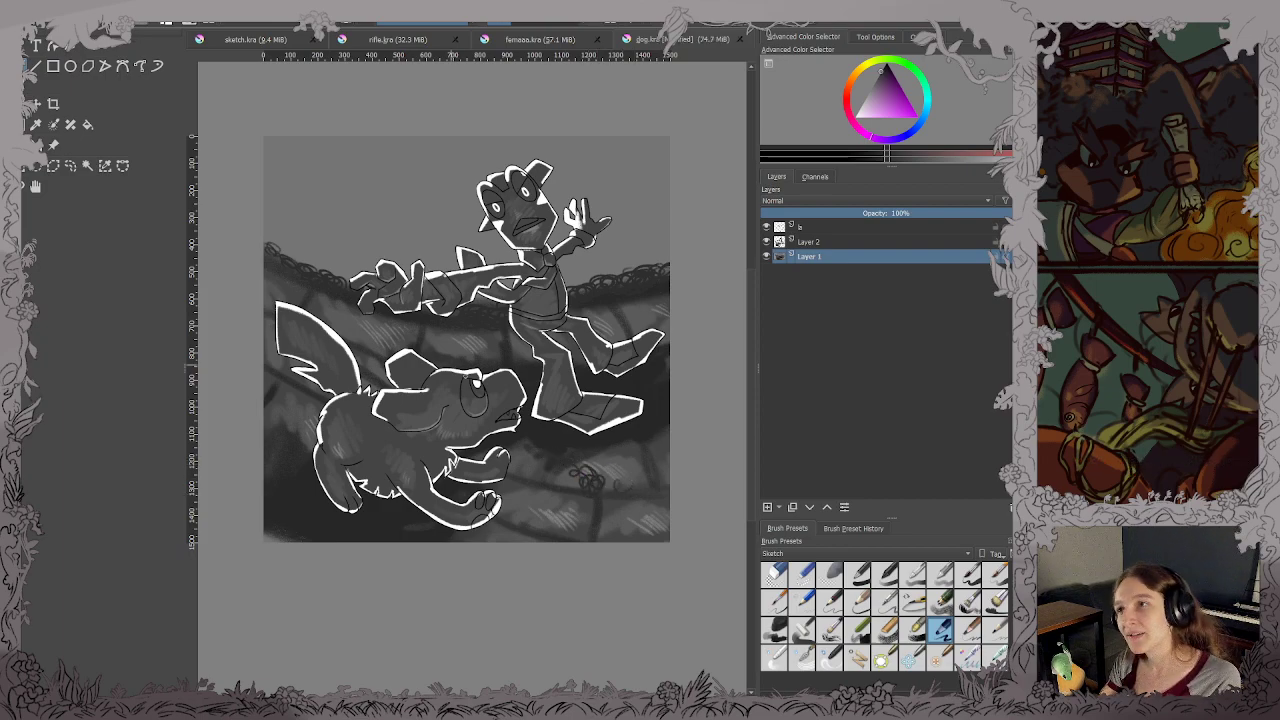
pyautogui.moveTo(460, 355); pyautogui.dragTo(426, 348)
pyautogui.moveTo(400, 336); pyautogui.dragTo(382, 344)
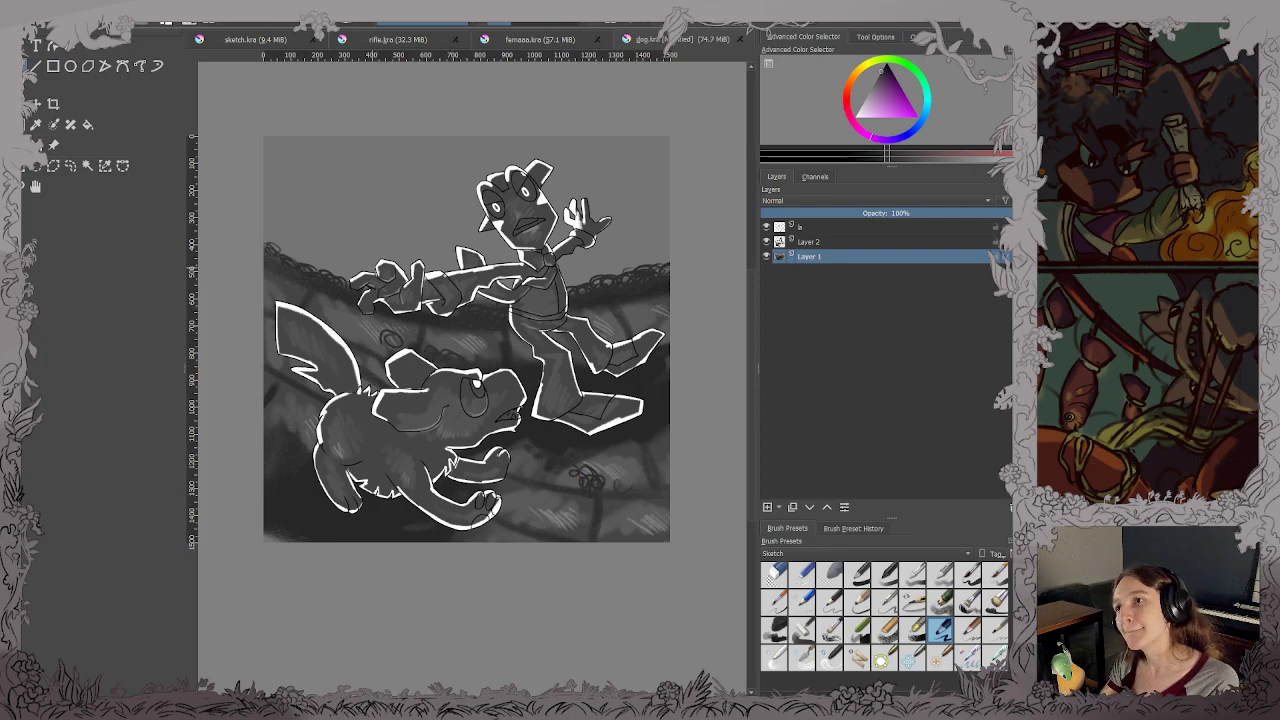
pyautogui.moveTo(384, 258)
pyautogui.mouseDown()
pyautogui.moveTo(376, 250)
pyautogui.moveTo(432, 270)
pyautogui.mouseUp()
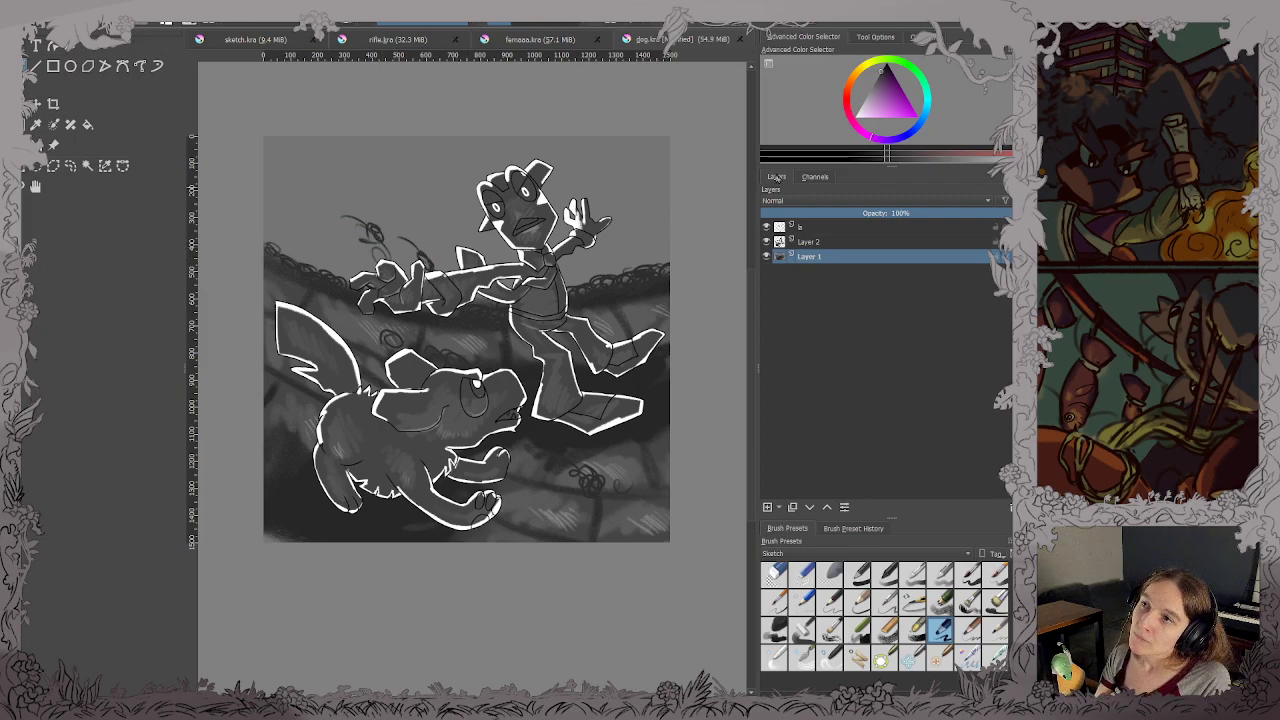
pyautogui.hotkey('ctrl', 's')
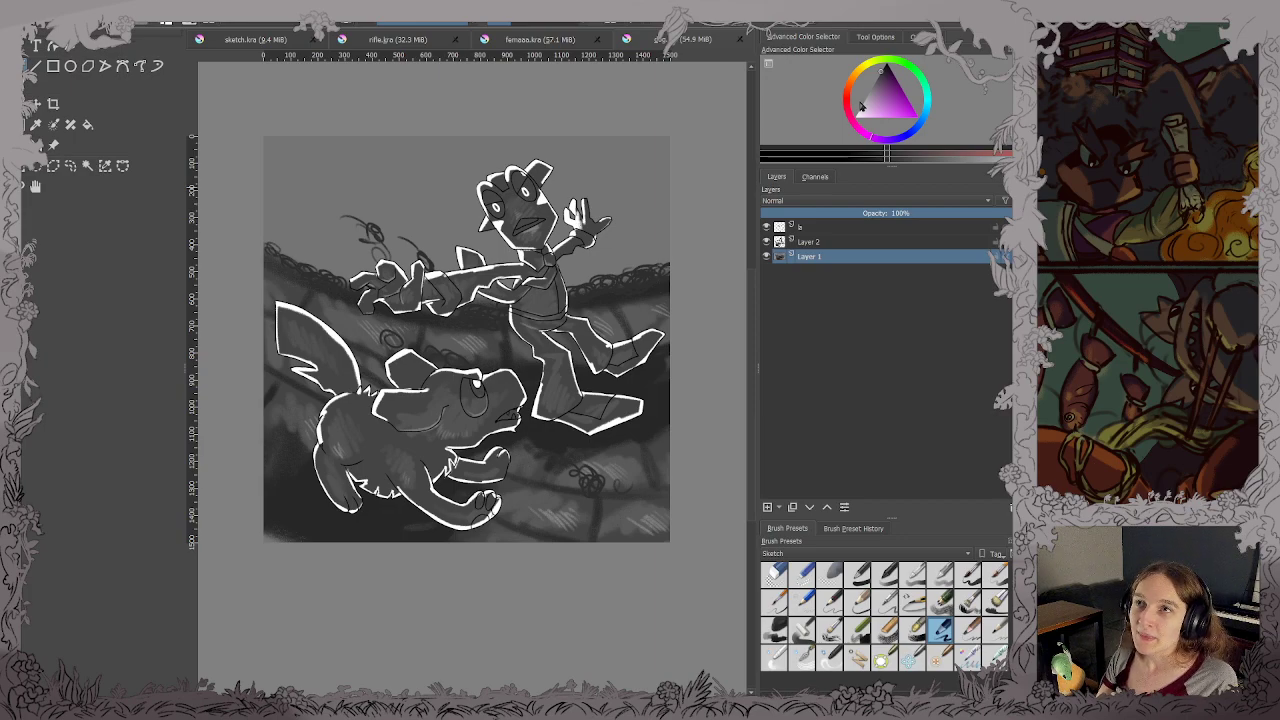
# Choose a light grey and highlight the tops of the horizon loops and the tendril above the man's hand, saving the file.
pyautogui.click(862, 107)
pyautogui.scroll(3, 300, 230)
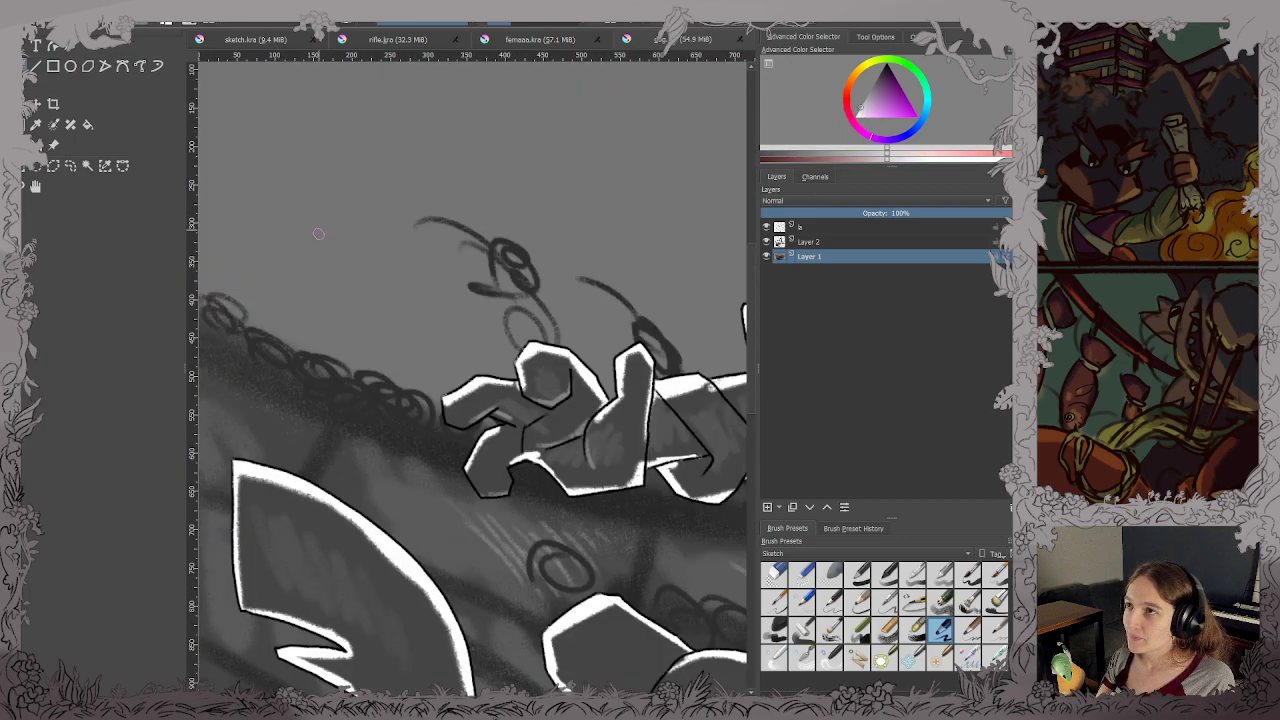
pyautogui.moveTo(318, 234); pyautogui.dragTo(400, 281)
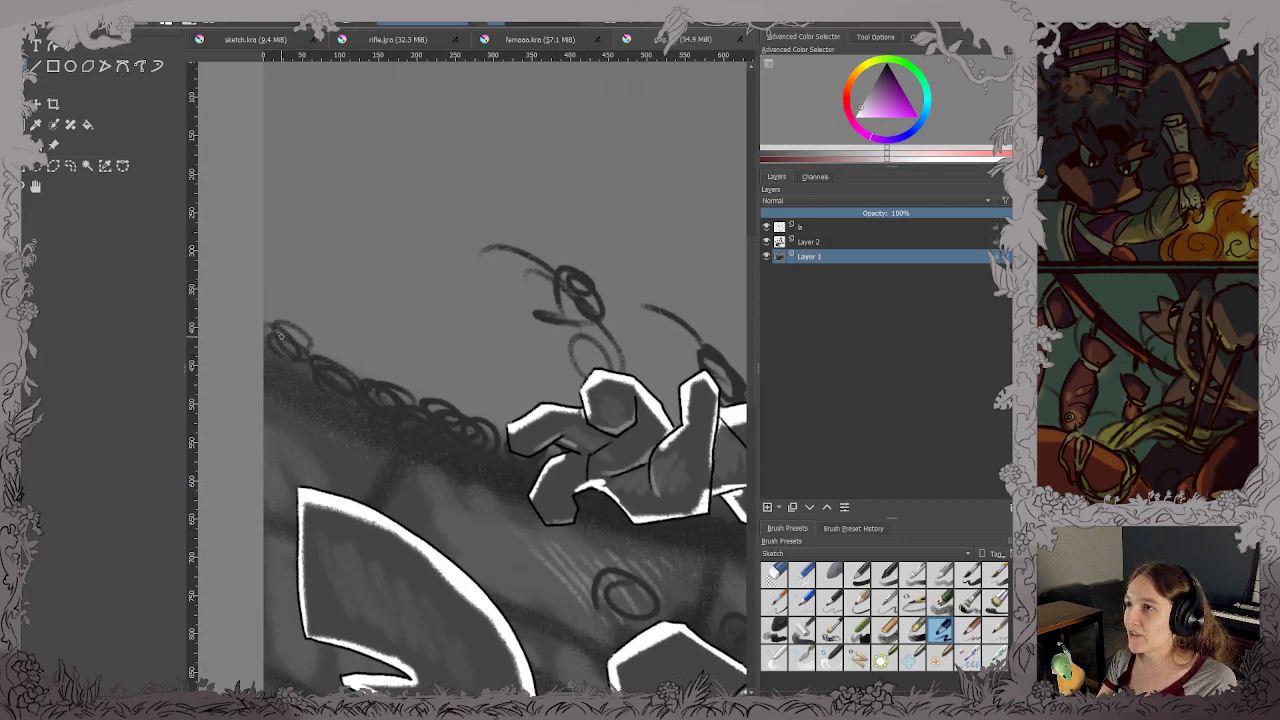
pyautogui.moveTo(274, 329)
pyautogui.mouseDown()
pyautogui.moveTo(322, 354)
pyautogui.moveTo(296, 330)
pyautogui.moveTo(282, 322)
pyautogui.moveTo(358, 386)
pyautogui.moveTo(398, 378)
pyautogui.moveTo(506, 430)
pyautogui.moveTo(500, 446)
pyautogui.moveTo(456, 416)
pyautogui.moveTo(442, 428)
pyautogui.mouseUp()
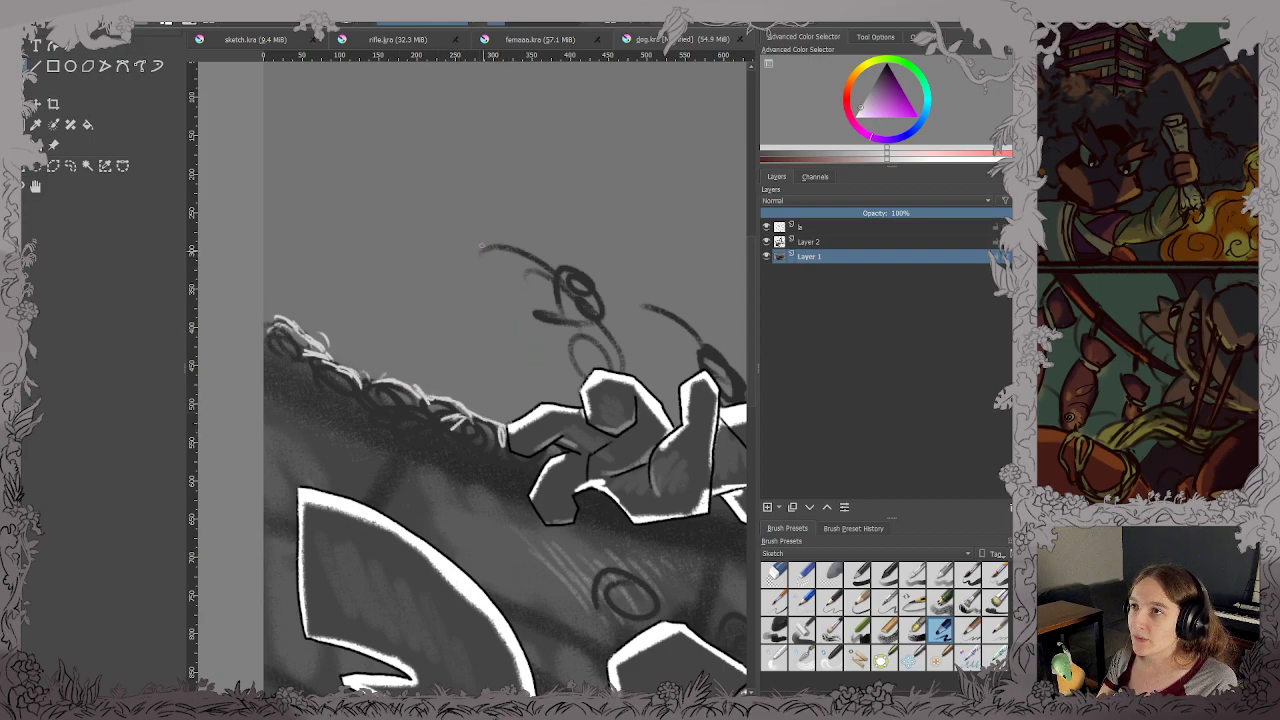
pyautogui.moveTo(478, 240)
pyautogui.mouseDown()
pyautogui.moveTo(539, 243)
pyautogui.moveTo(556, 270)
pyautogui.moveTo(570, 262)
pyautogui.moveTo(608, 298)
pyautogui.mouseUp()
pyautogui.hotkey('ctrl', 's')
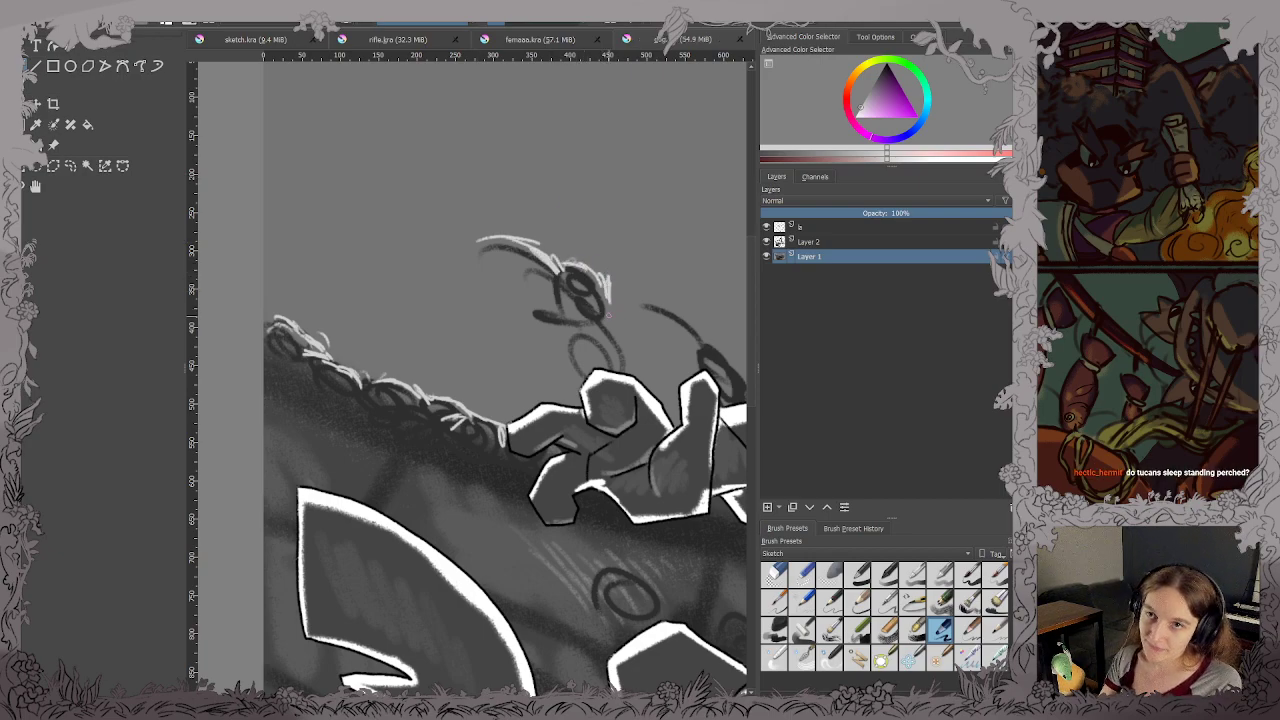
pyautogui.moveTo(606, 286); pyautogui.dragTo(610, 318)
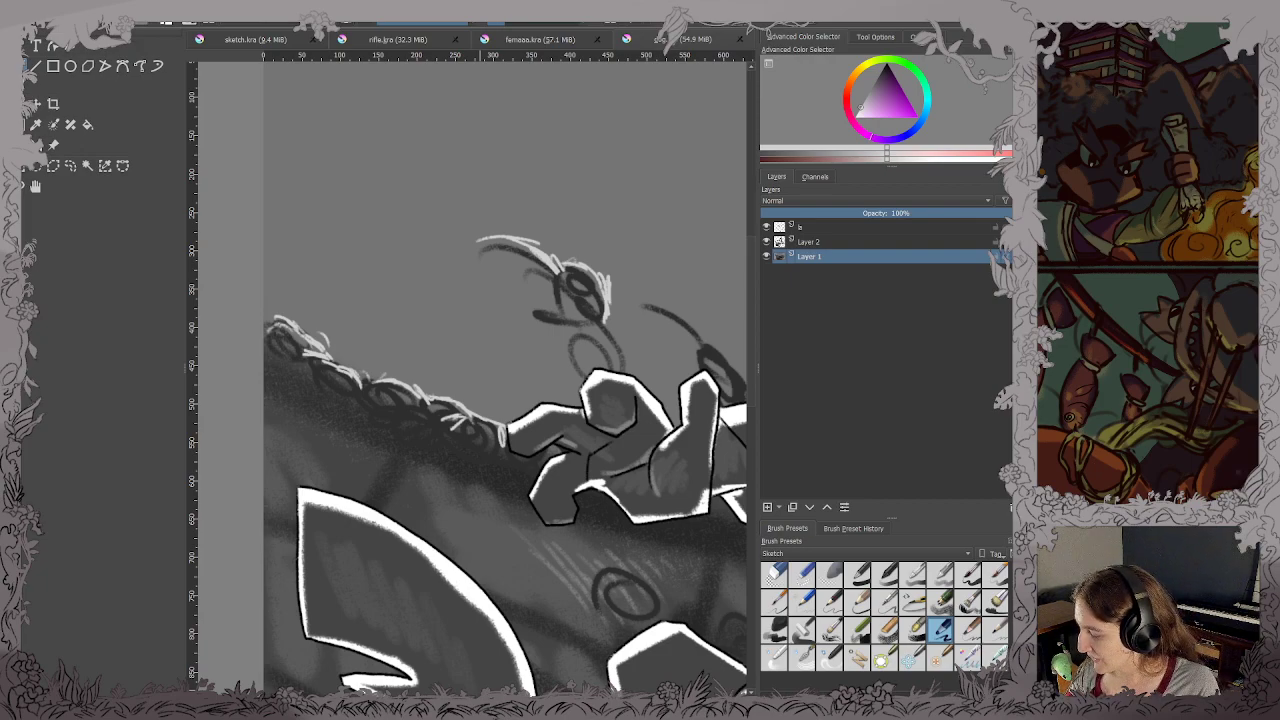
# Switch to the browser, look over the Google Images results for "toucan sleeping", and return to the drawing in Krita.
pyautogui.hotkey('alt', 'Tab')
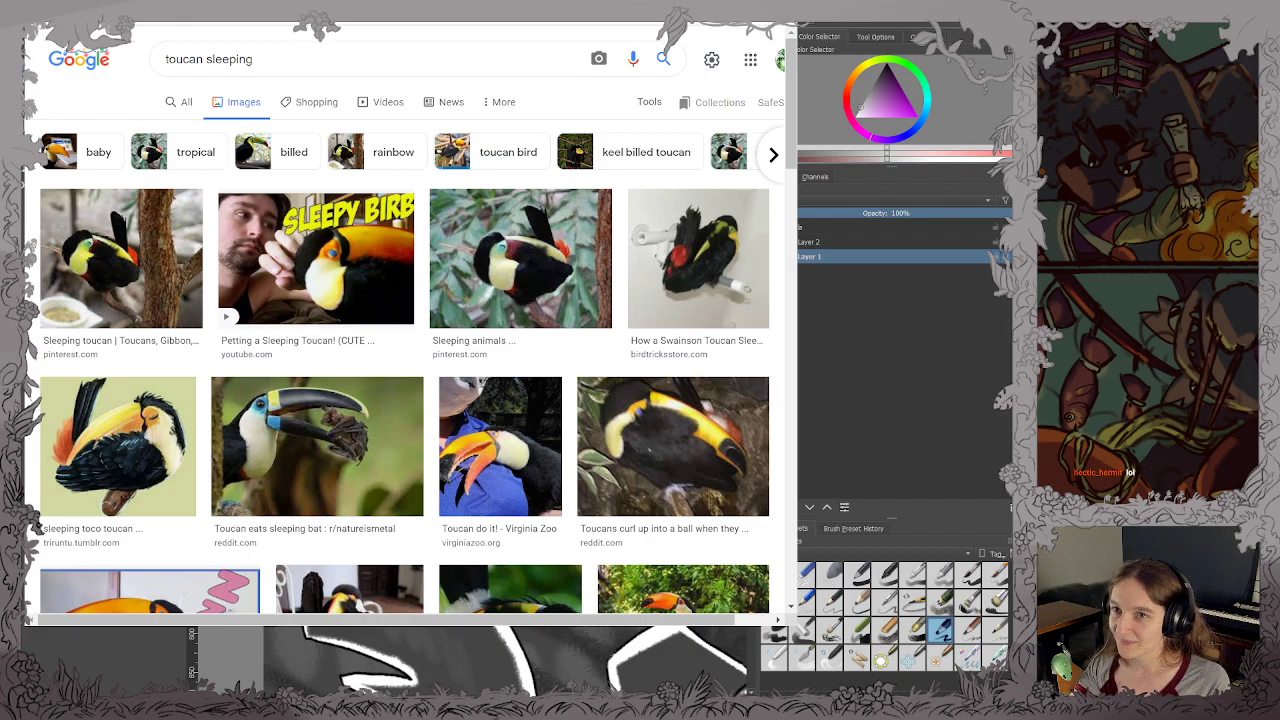
pyautogui.hotkey('alt', 'Tab')
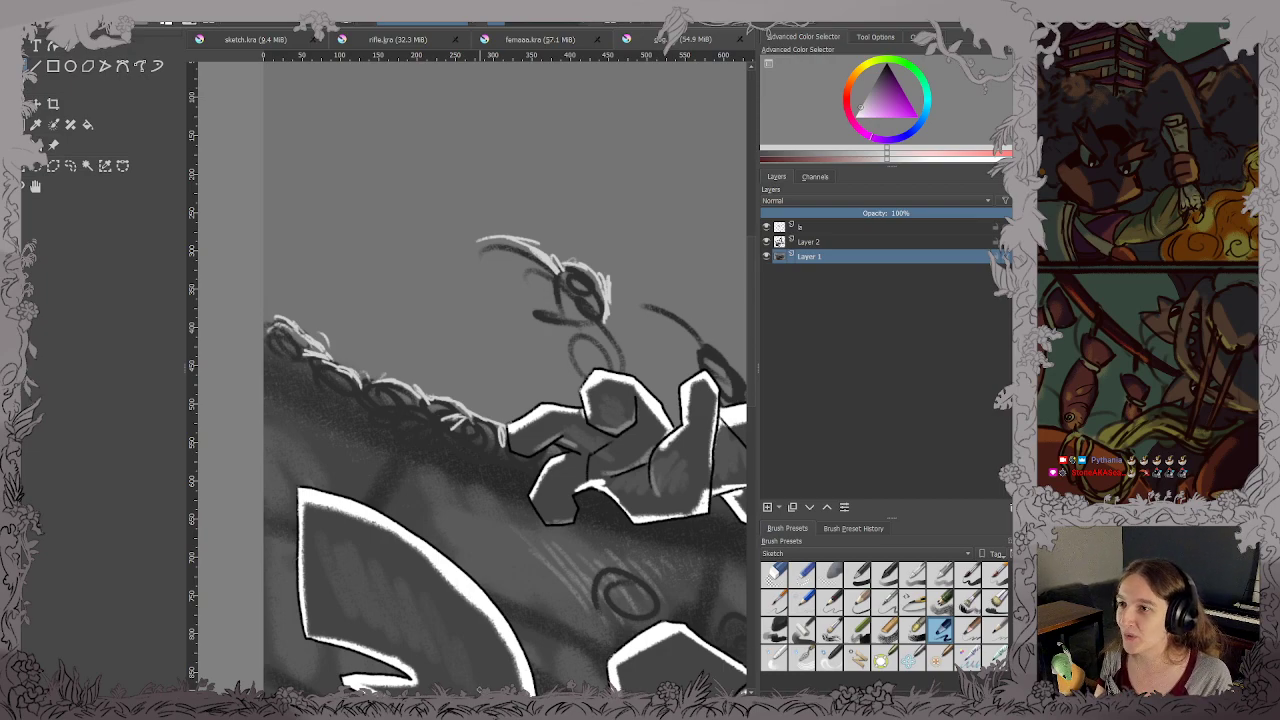
# Highlight the second tendril rising behind the man's outstretched arm with light grey strokes along its outer edge.
pyautogui.scroll(-2, 593, 634)
pyautogui.moveTo(593, 634); pyautogui.dragTo(505, 638)
pyautogui.scroll(2, 572, 578)
pyautogui.moveTo(575, 560); pyautogui.dragTo(517, 620)
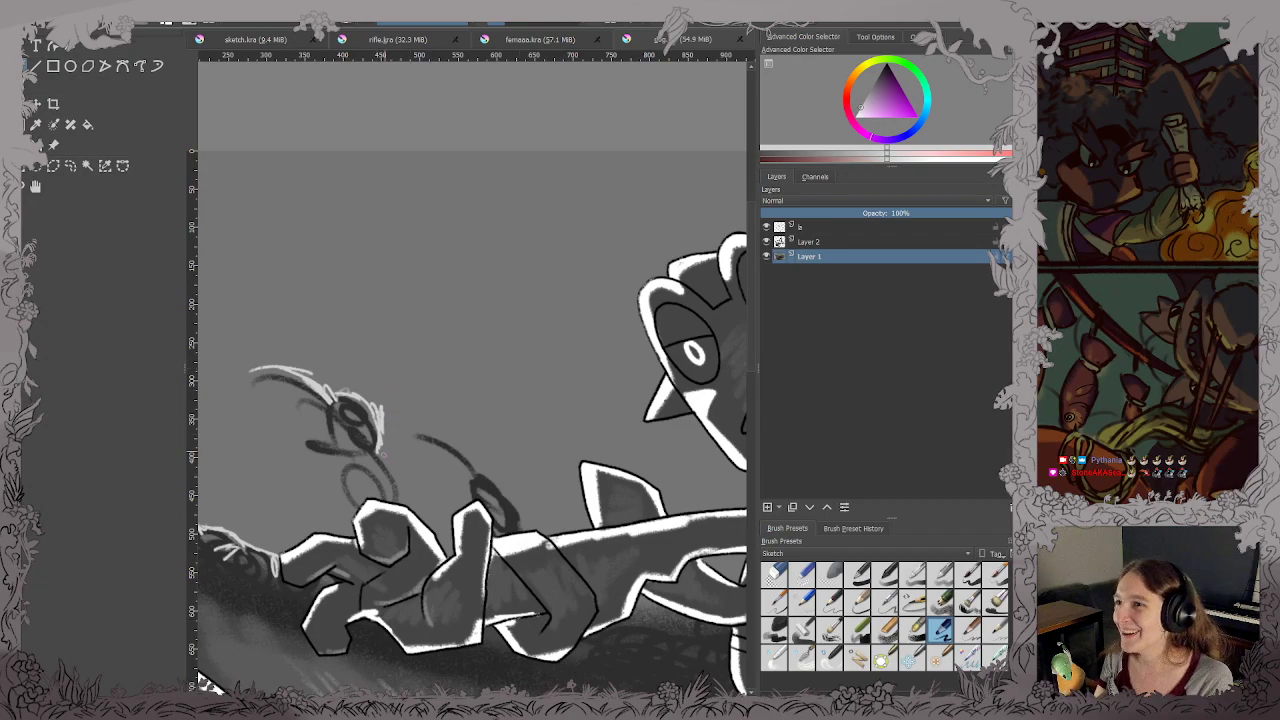
pyautogui.moveTo(378, 453); pyautogui.dragTo(401, 503)
pyautogui.moveTo(418, 434)
pyautogui.mouseDown()
pyautogui.moveTo(504, 490)
pyautogui.moveTo(530, 530)
pyautogui.moveTo(340, 430)
pyautogui.mouseUp()
pyautogui.scroll(-1, 540, 536)
pyautogui.scroll(1, 438, 453)
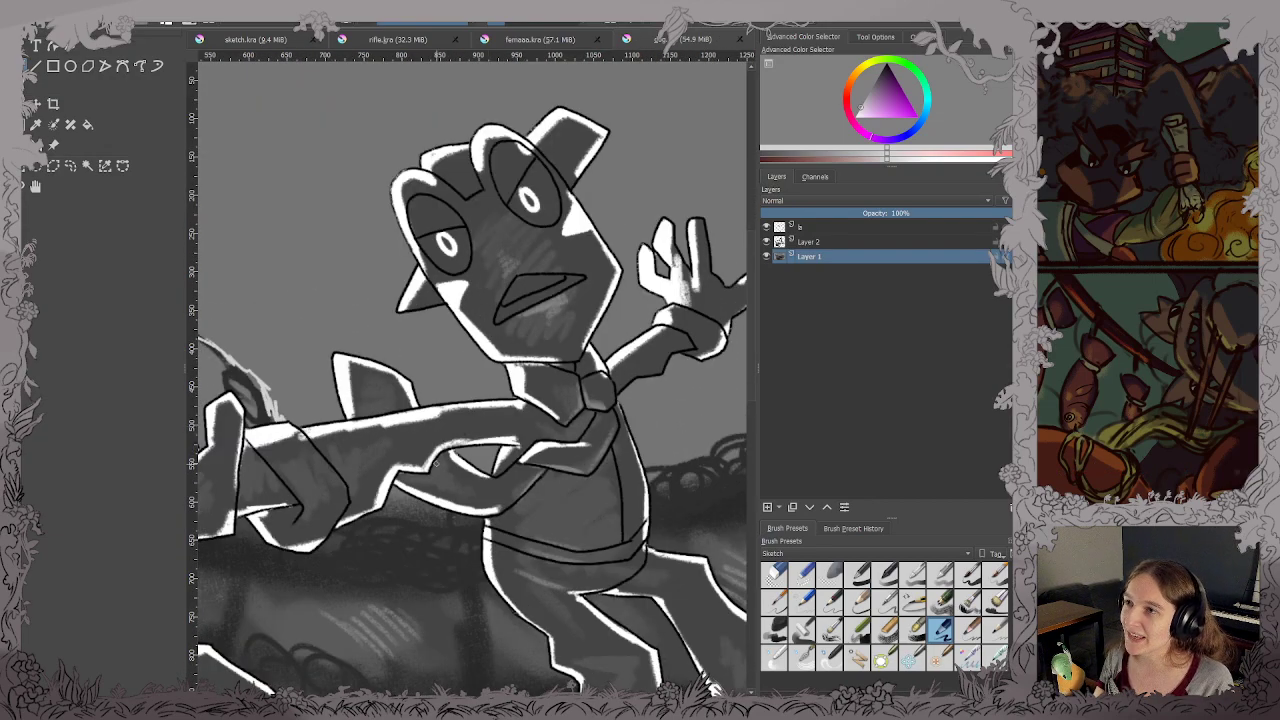
# Add light grey highlights along the horizon loops under the man's arm and behind his back, and save the file.
pyautogui.moveTo(384, 508)
pyautogui.mouseDown()
pyautogui.moveTo(428, 510)
pyautogui.moveTo(487, 482)
pyautogui.moveTo(307, 457)
pyautogui.mouseUp()
pyautogui.moveTo(587, 404); pyautogui.dragTo(472, 445)
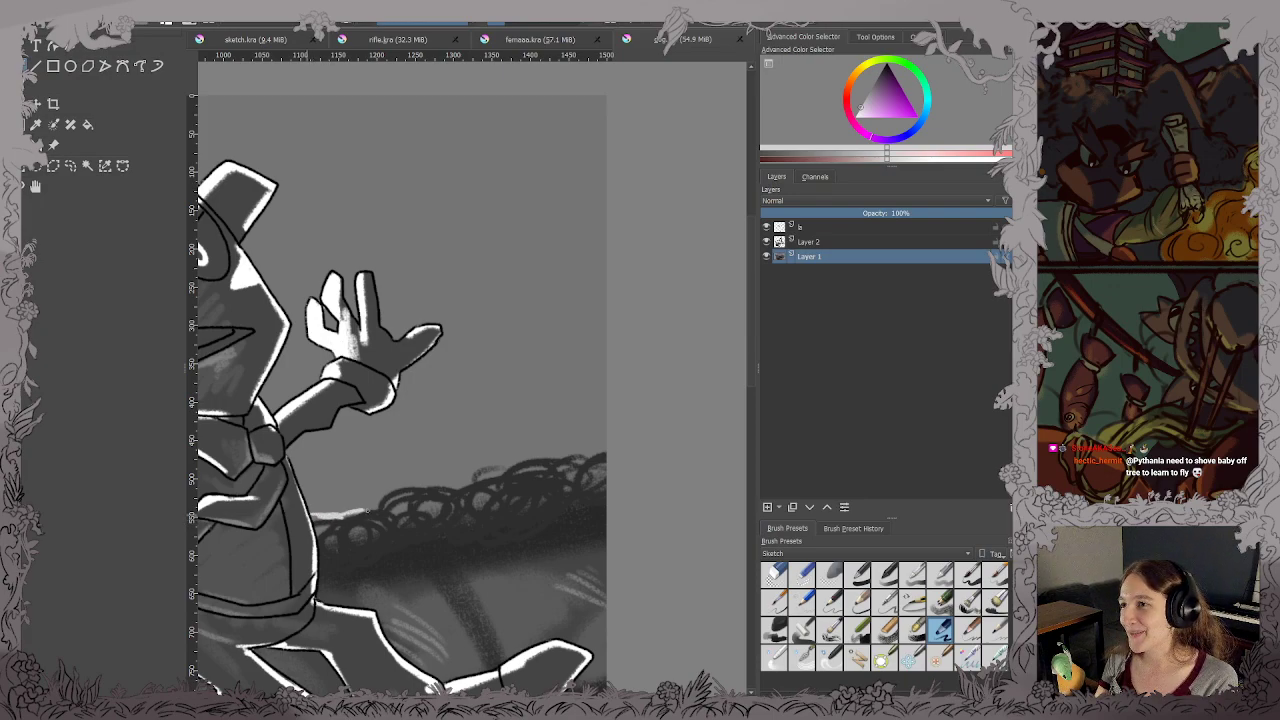
pyautogui.moveTo(378, 508)
pyautogui.mouseDown()
pyautogui.moveTo(392, 487)
pyautogui.moveTo(472, 486)
pyautogui.moveTo(516, 462)
pyautogui.moveTo(585, 458)
pyautogui.mouseUp()
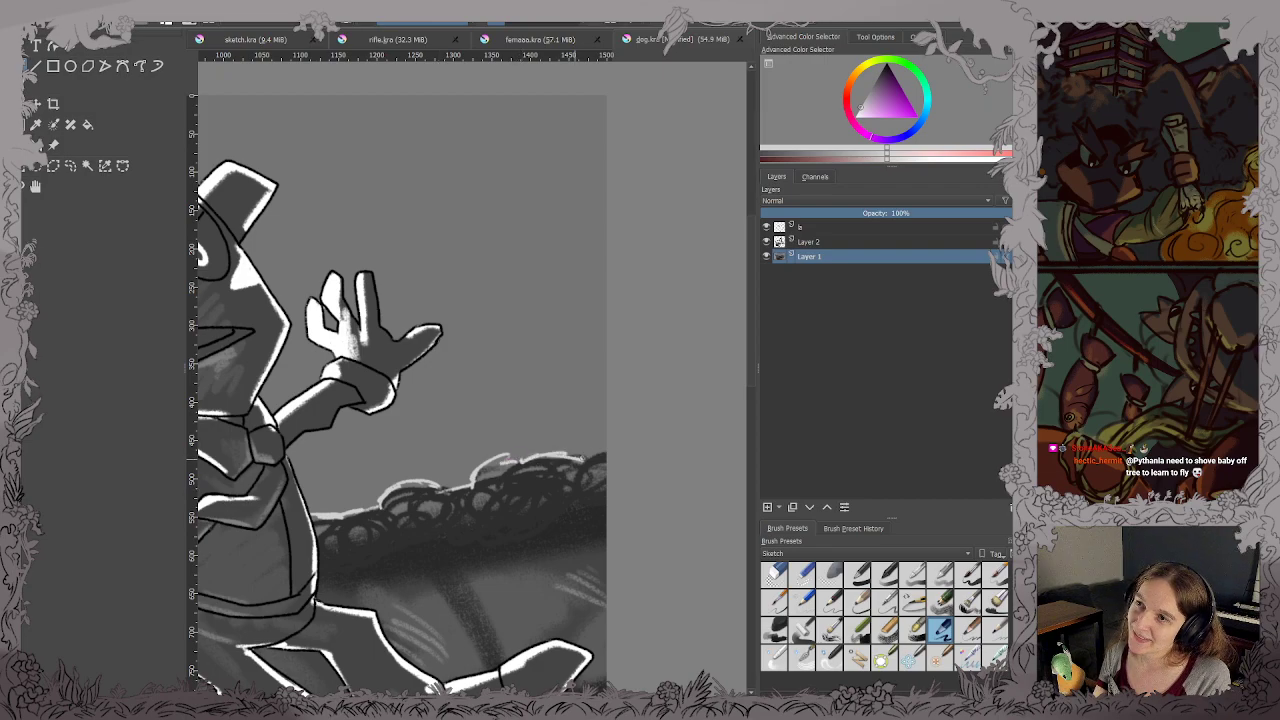
pyautogui.press('2')
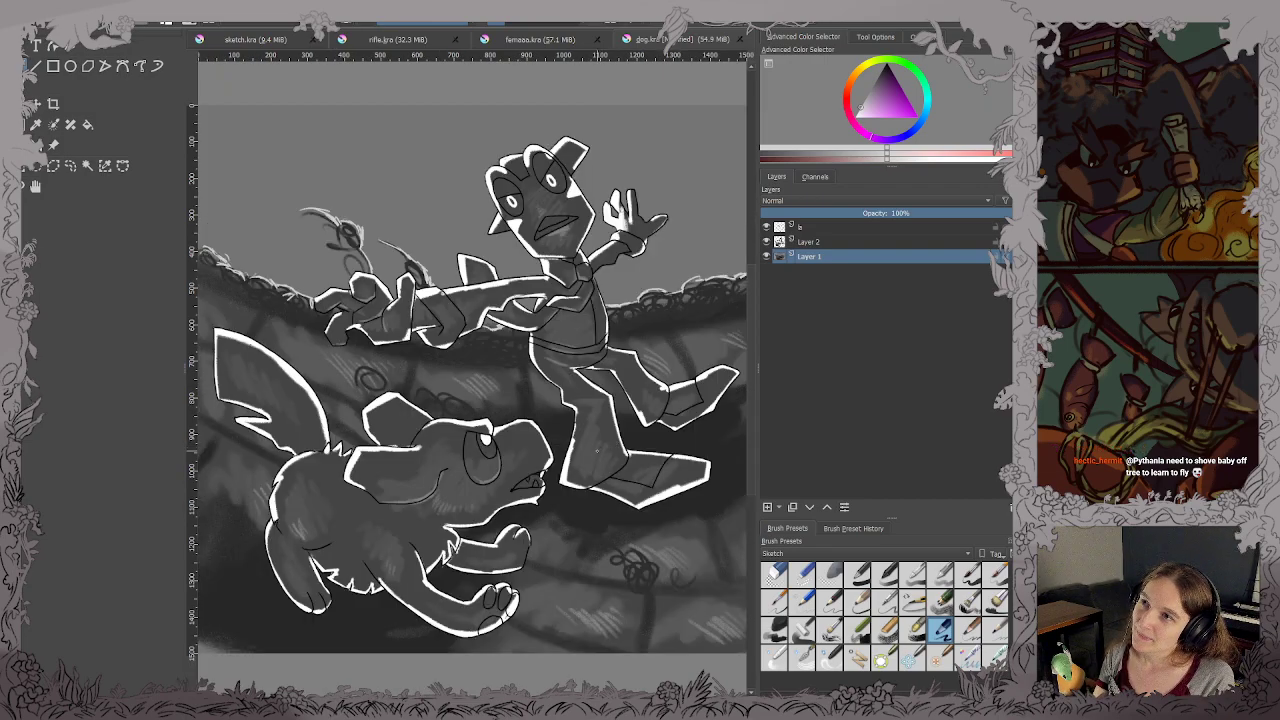
pyautogui.hotkey('ctrl', 's')
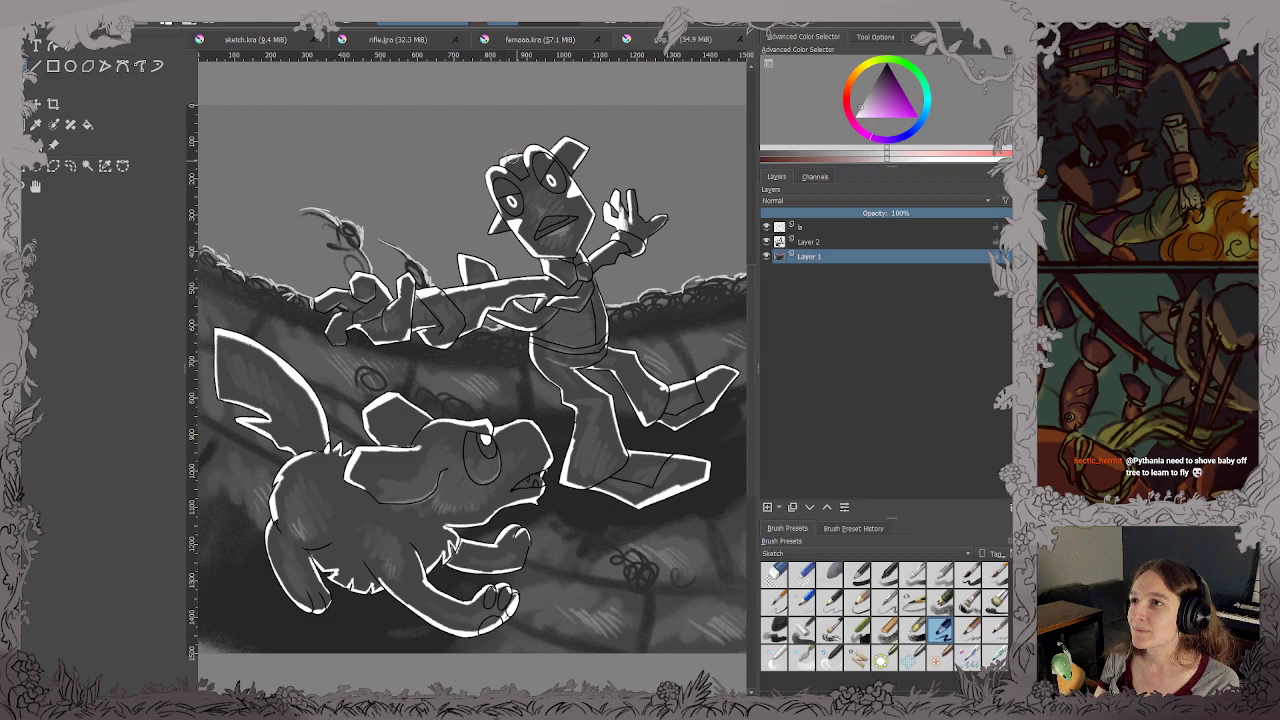
# Try a broad light arc in the sky behind the man's head and undo it.
pyautogui.moveTo(578, 108)
pyautogui.mouseDown()
pyautogui.moveTo(488, 137)
pyautogui.moveTo(560, 115)
pyautogui.moveTo(445, 200)
pyautogui.moveTo(580, 107)
pyautogui.mouseUp()
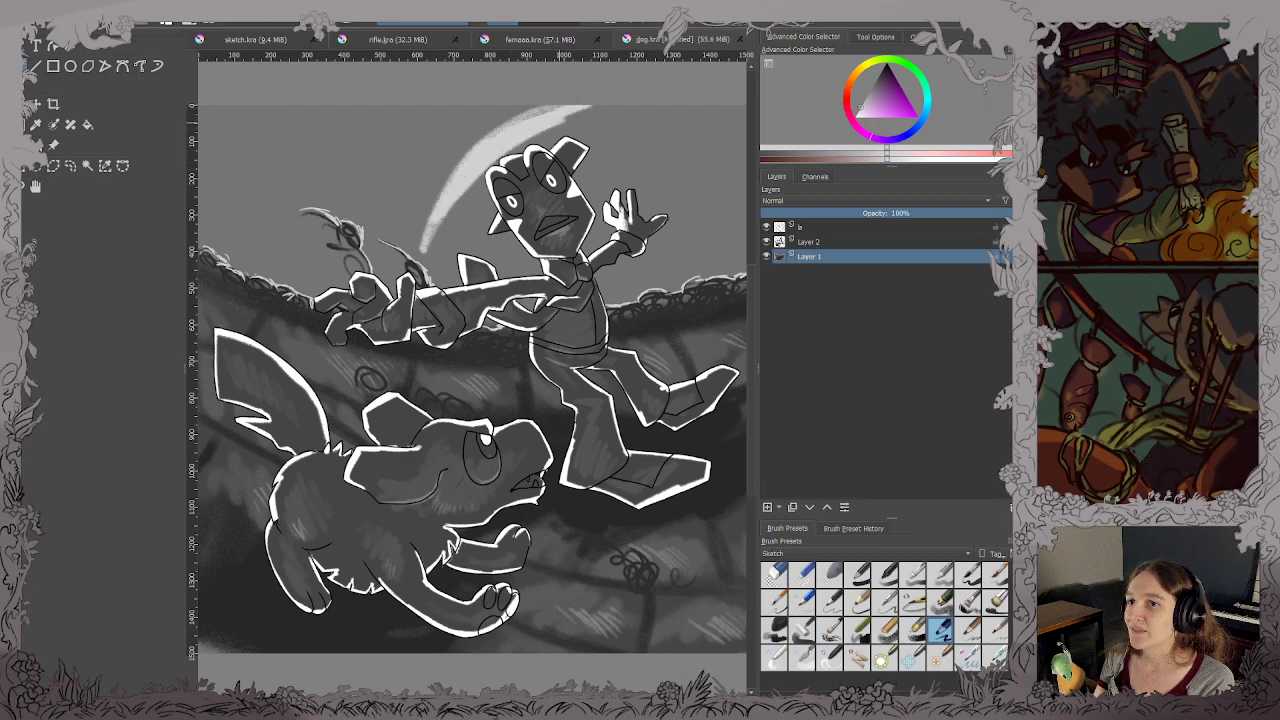
pyautogui.hotkey('ctrl', 'z')
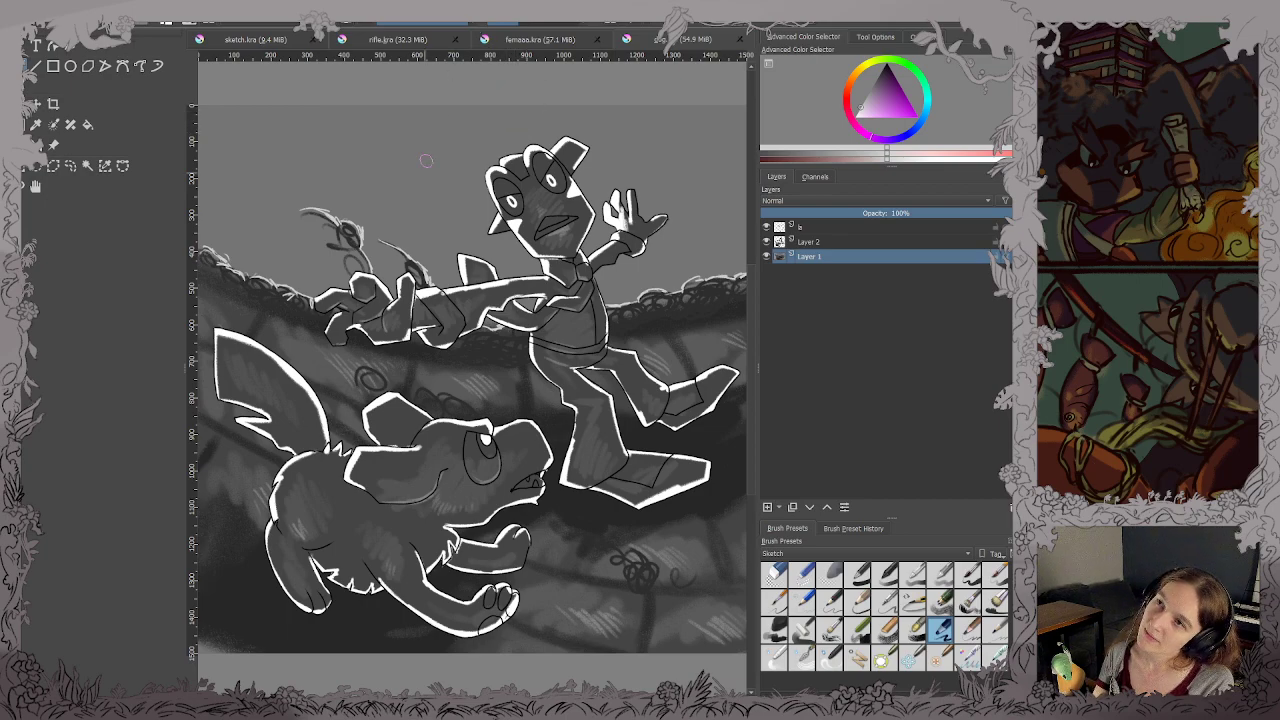
# Swap to the dark colour, select Layer 2, and shade the man's upper face and the dog's ear, forehead and cheek.
pyautogui.press('x')
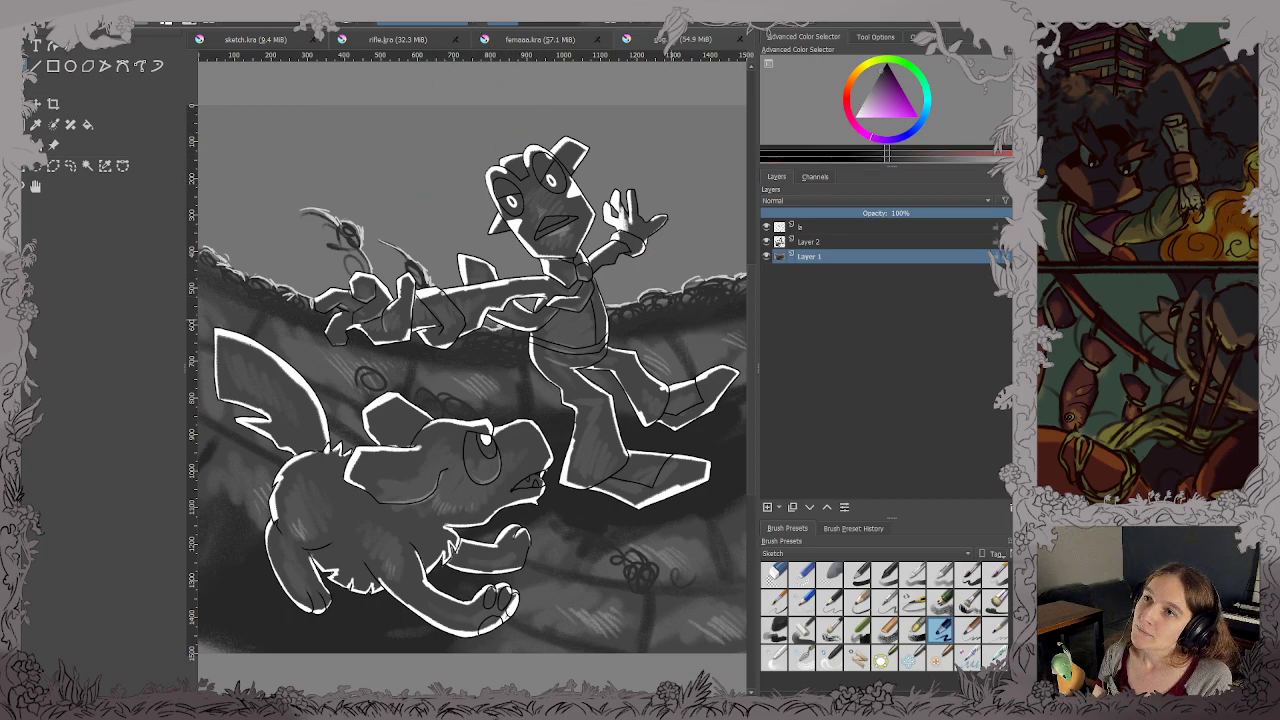
pyautogui.click(809, 244)
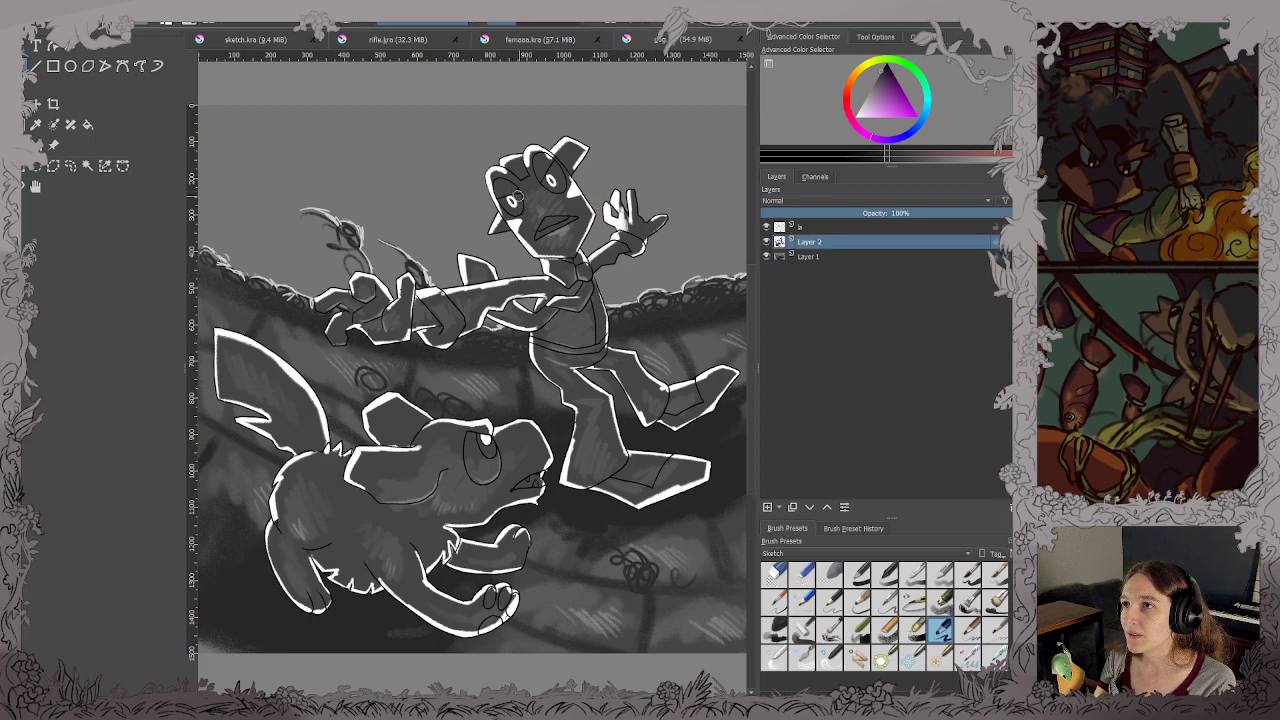
pyautogui.moveTo(518, 189)
pyautogui.mouseDown()
pyautogui.moveTo(518, 174)
pyautogui.moveTo(533, 203)
pyautogui.mouseUp()
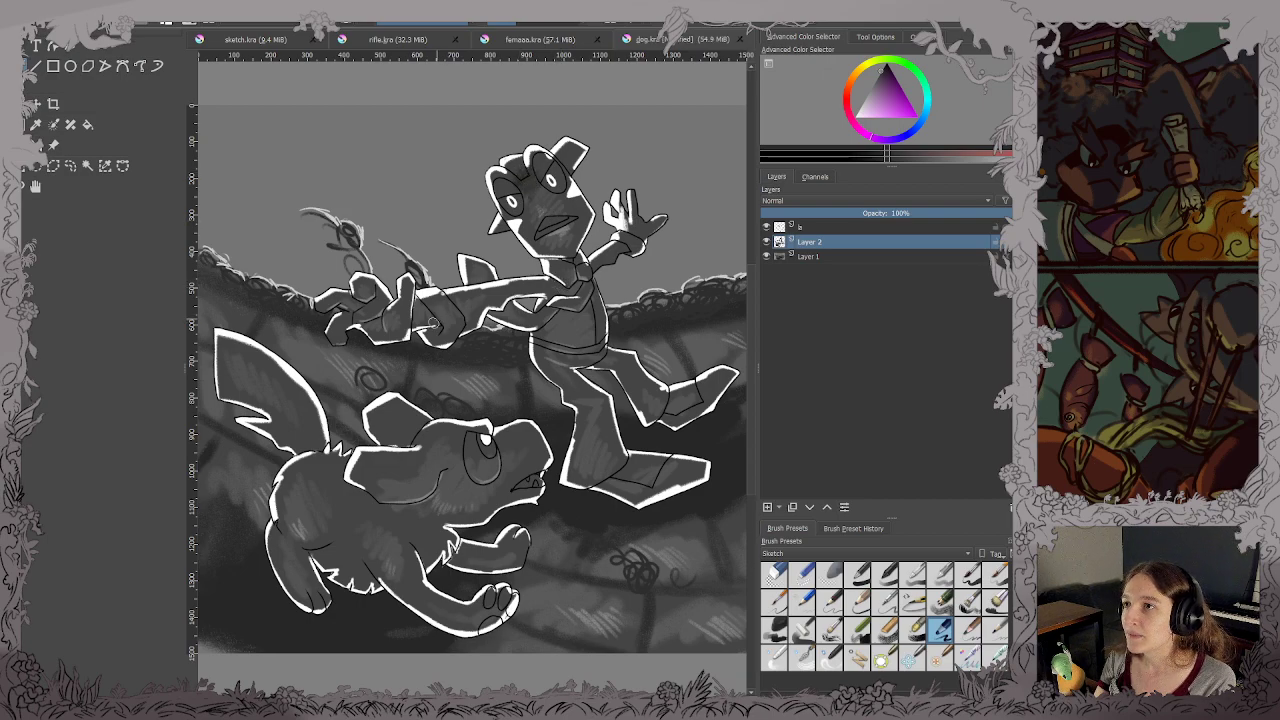
pyautogui.moveTo(374, 476)
pyautogui.mouseDown()
pyautogui.moveTo(420, 467)
pyautogui.moveTo(433, 446)
pyautogui.moveTo(418, 440)
pyautogui.moveTo(452, 440)
pyautogui.moveTo(418, 411)
pyautogui.moveTo(382, 406)
pyautogui.moveTo(422, 424)
pyautogui.mouseUp()
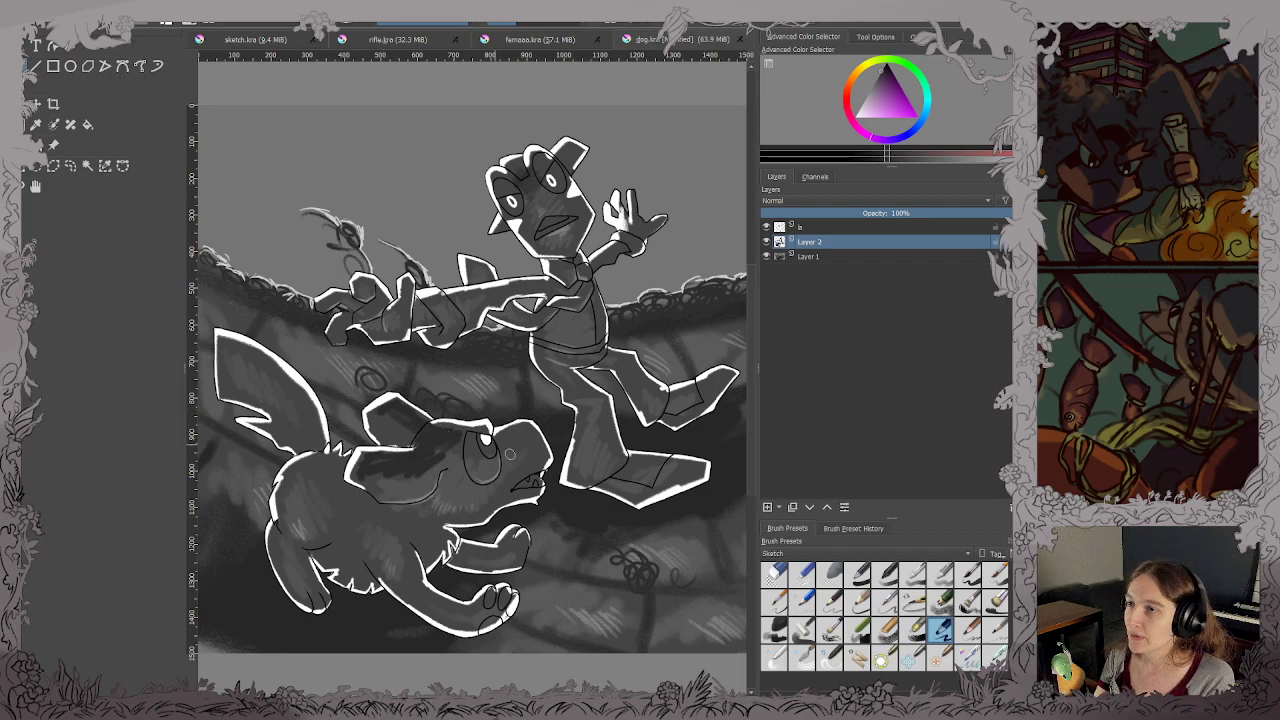
pyautogui.moveTo(521, 434)
pyautogui.mouseDown()
pyautogui.moveTo(491, 457)
pyautogui.moveTo(462, 450)
pyautogui.moveTo(462, 477)
pyautogui.mouseUp()
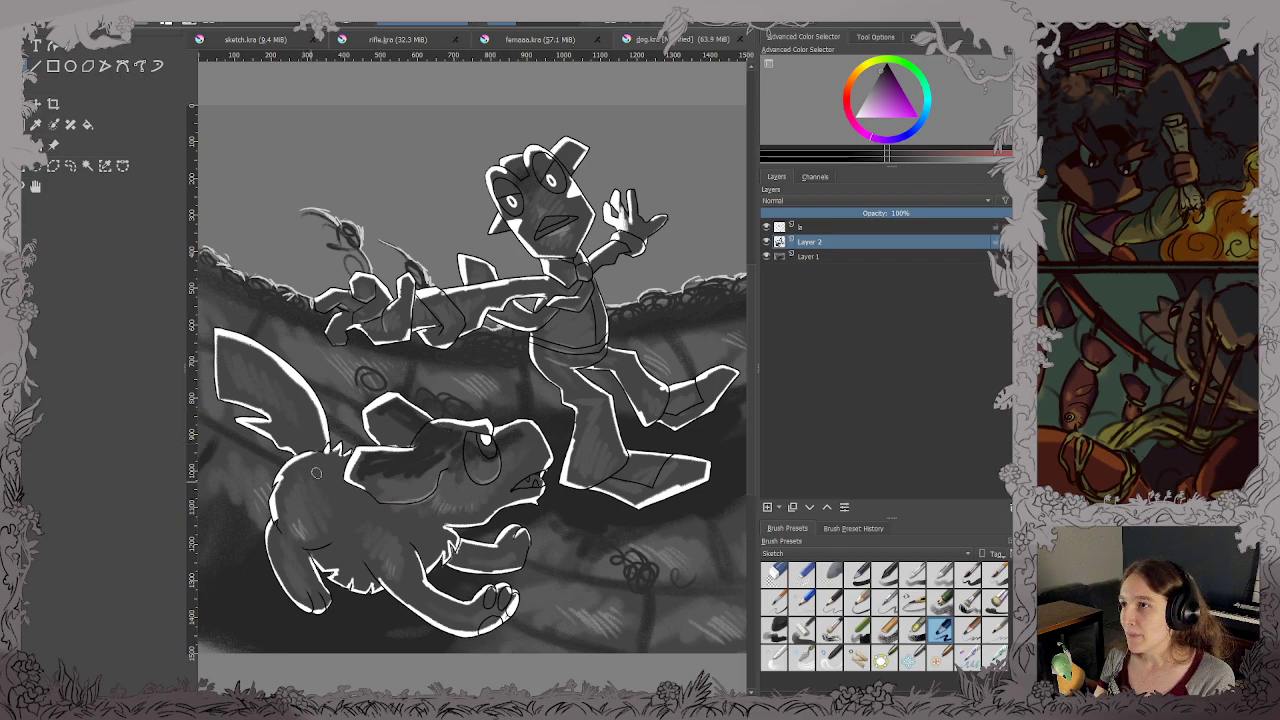
# Paint dark shading strokes on the dog's back, tail and chest.
pyautogui.moveTo(317, 473)
pyautogui.mouseDown()
pyautogui.moveTo(292, 486)
pyautogui.moveTo(325, 475)
pyautogui.moveTo(296, 470)
pyautogui.moveTo(320, 484)
pyautogui.moveTo(287, 499)
pyautogui.moveTo(298, 512)
pyautogui.mouseUp()
pyautogui.moveTo(312, 414)
pyautogui.mouseDown()
pyautogui.moveTo(322, 440)
pyautogui.moveTo(310, 408)
pyautogui.moveTo(258, 366)
pyautogui.moveTo(306, 410)
pyautogui.moveTo(274, 398)
pyautogui.moveTo(309, 449)
pyautogui.mouseUp()
pyautogui.moveTo(248, 366)
pyautogui.mouseDown()
pyautogui.moveTo(261, 377)
pyautogui.moveTo(243, 378)
pyautogui.mouseUp()
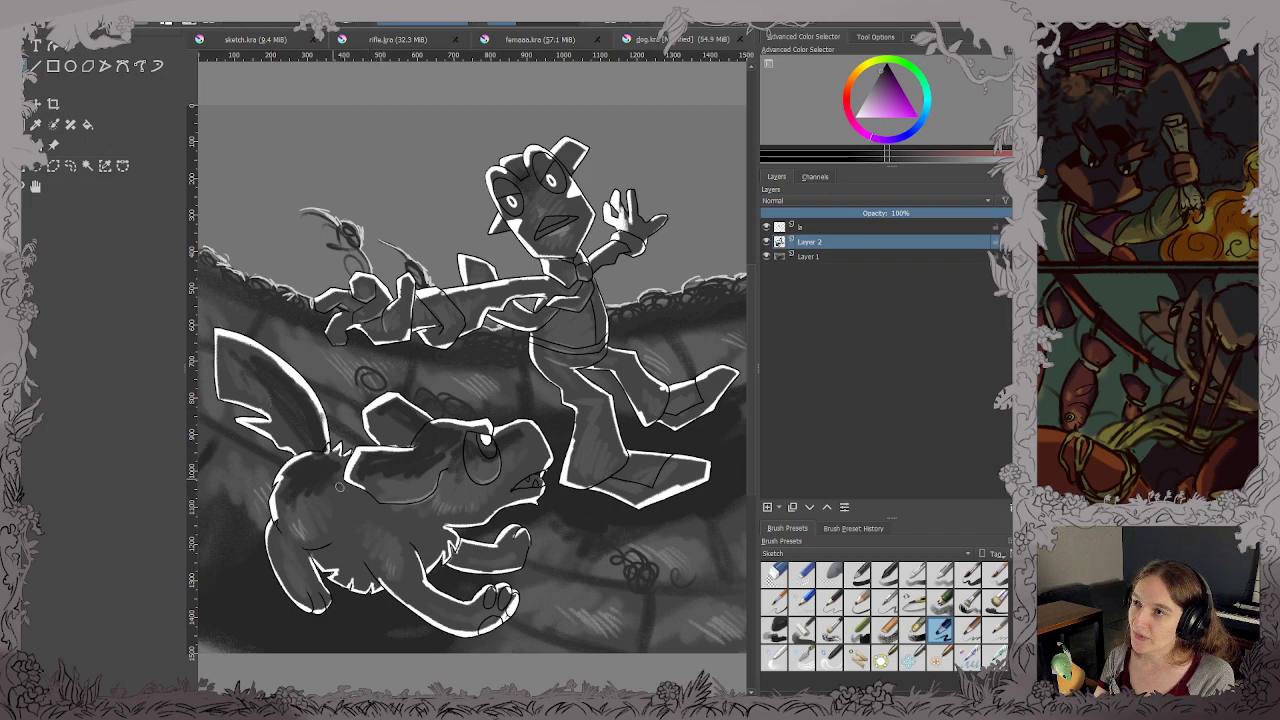
pyautogui.moveTo(340, 486)
pyautogui.mouseDown()
pyautogui.moveTo(403, 502)
pyautogui.moveTo(390, 550)
pyautogui.mouseUp()
pyautogui.hotkey('ctrl', 'z')
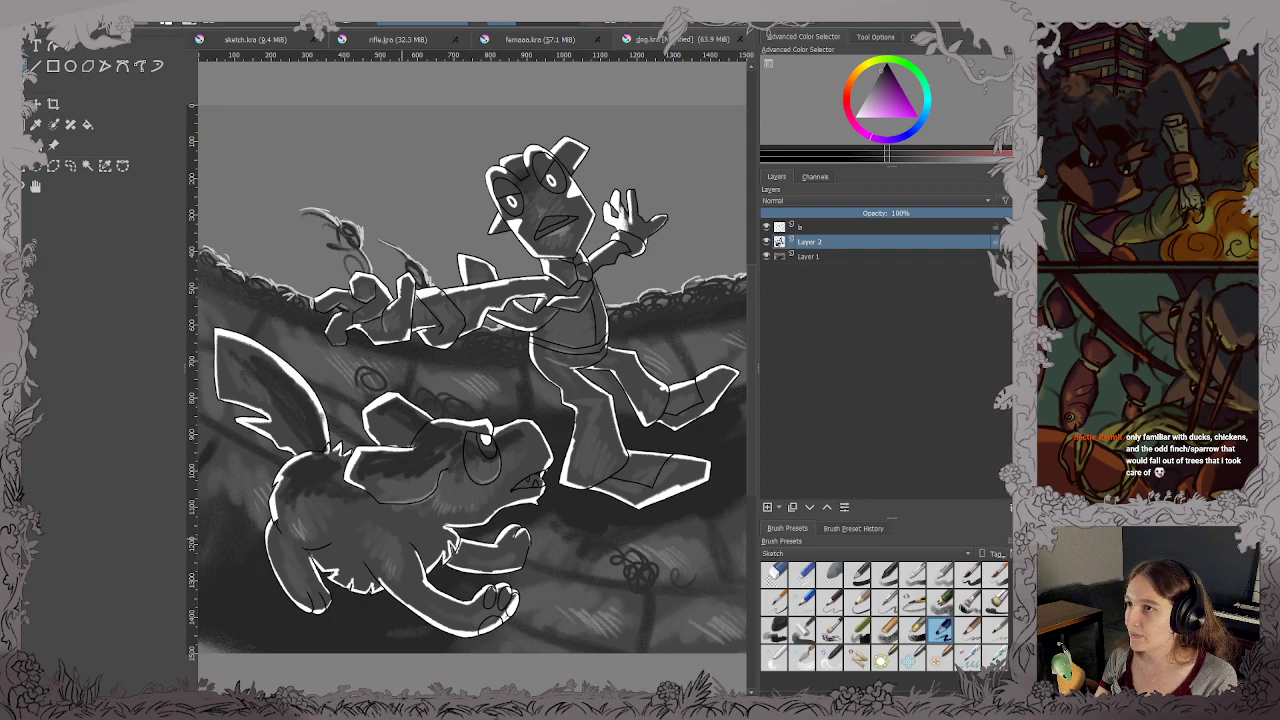
pyautogui.hotkey('ctrl', 'shift', 'z')
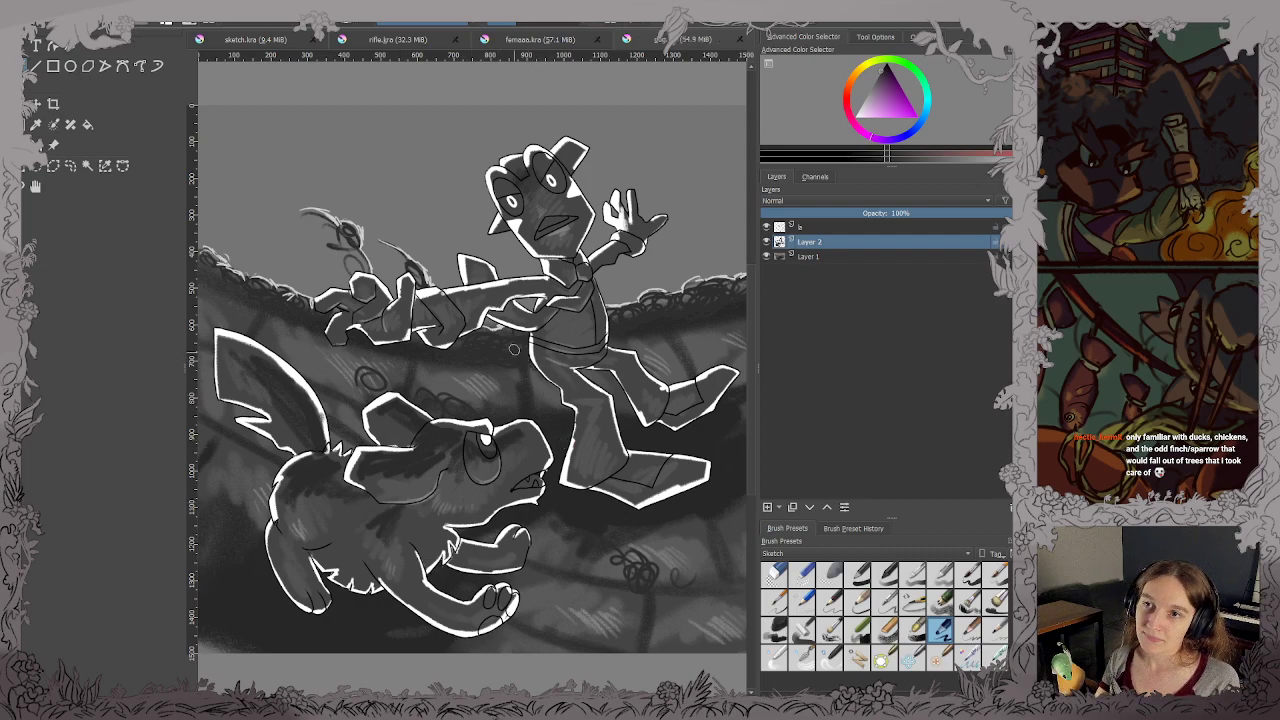
# Shade the man's torso below the arm and darken his face around the mouth and jaw.
pyautogui.scroll(1, 509, 340)
pyautogui.moveTo(507, 334); pyautogui.dragTo(510, 443)
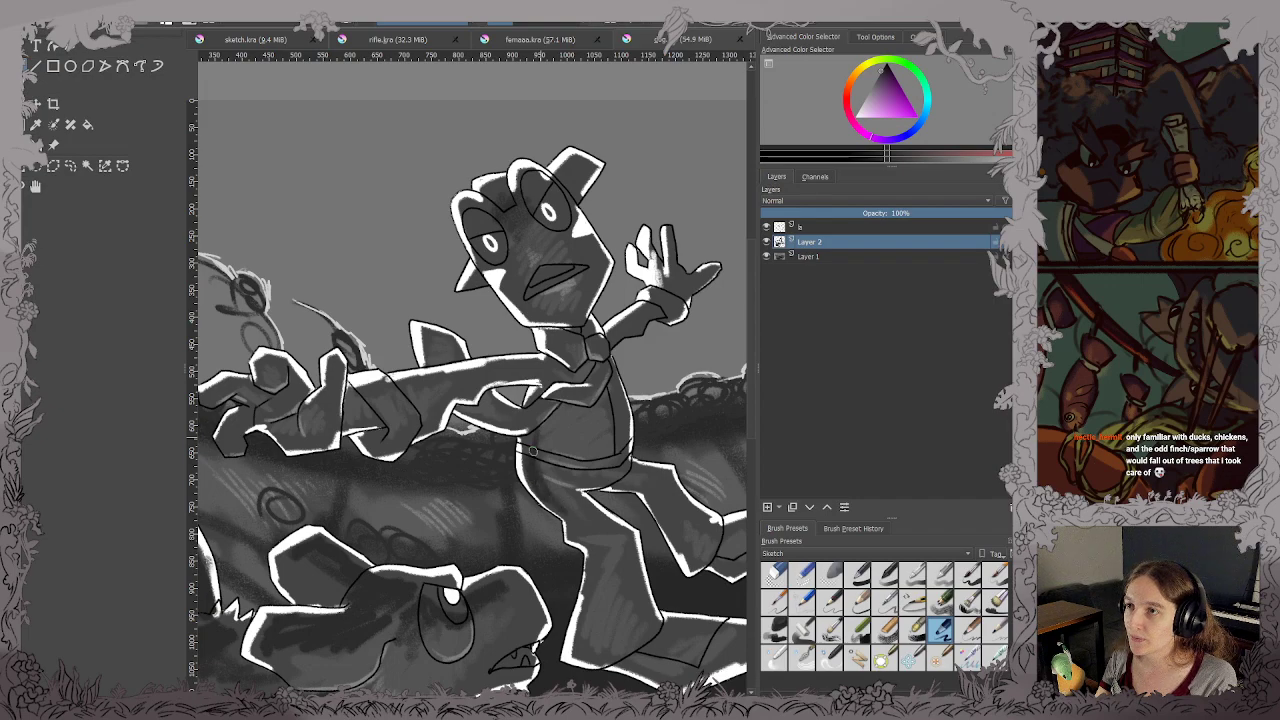
pyautogui.moveTo(533, 452); pyautogui.dragTo(568, 458)
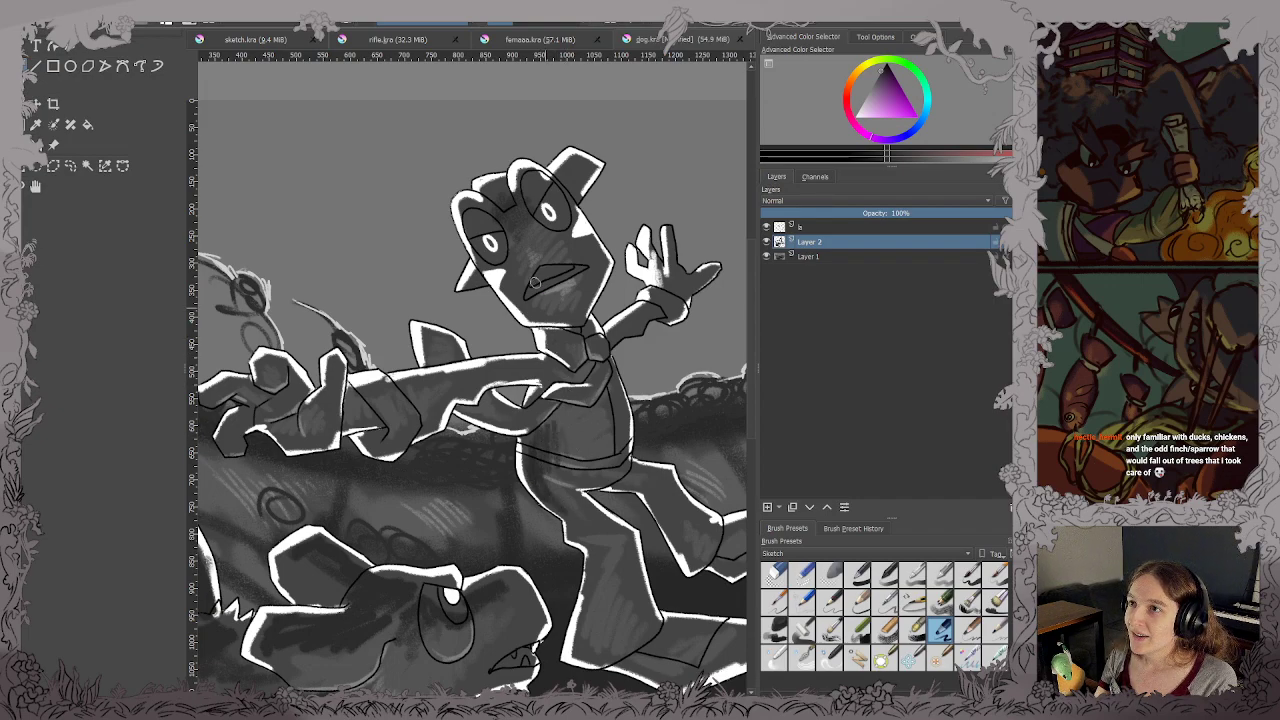
pyautogui.moveTo(535, 283)
pyautogui.mouseDown()
pyautogui.moveTo(545, 318)
pyautogui.moveTo(576, 322)
pyautogui.mouseUp()
pyautogui.moveTo(592, 274)
pyautogui.mouseDown()
pyautogui.moveTo(590, 299)
pyautogui.moveTo(590, 266)
pyautogui.moveTo(570, 275)
pyautogui.moveTo(585, 264)
pyautogui.mouseUp()
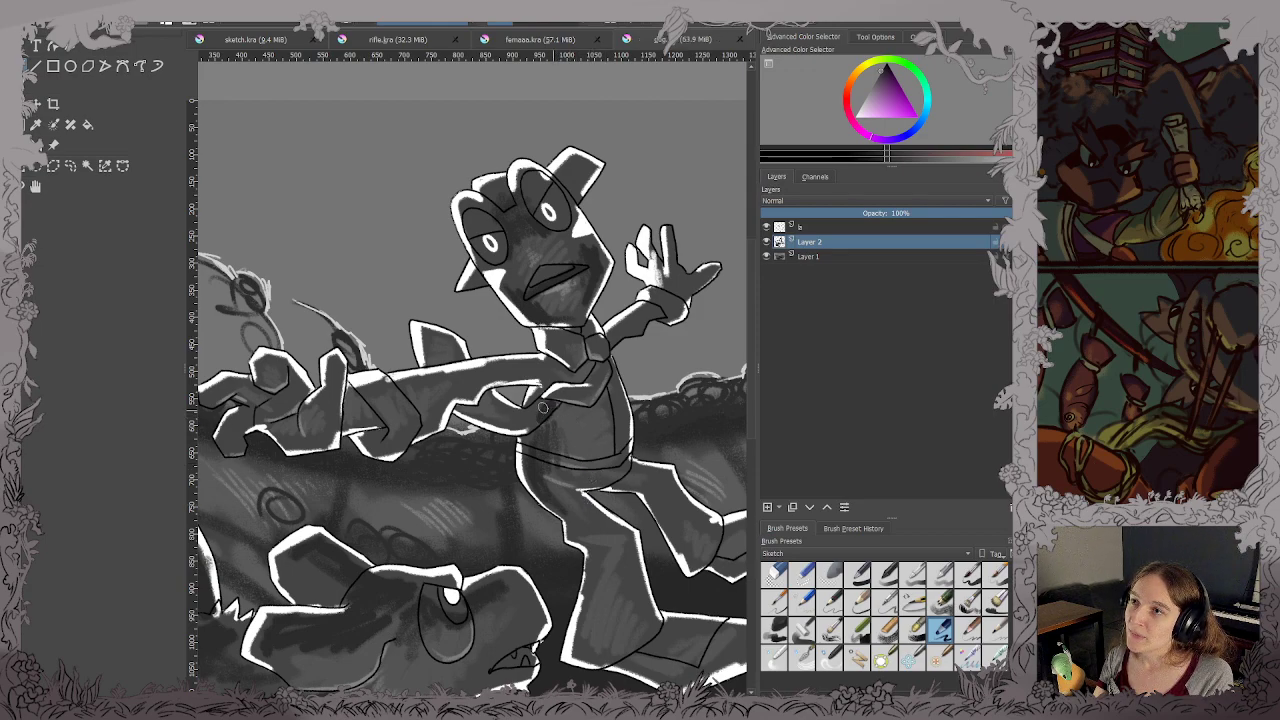
# Paint dark shading along the man's outstretched arm, raised arm and collar.
pyautogui.moveTo(519, 418)
pyautogui.mouseDown()
pyautogui.moveTo(366, 391)
pyautogui.moveTo(423, 378)
pyautogui.moveTo(386, 398)
pyautogui.moveTo(411, 400)
pyautogui.moveTo(467, 374)
pyautogui.moveTo(377, 390)
pyautogui.mouseUp()
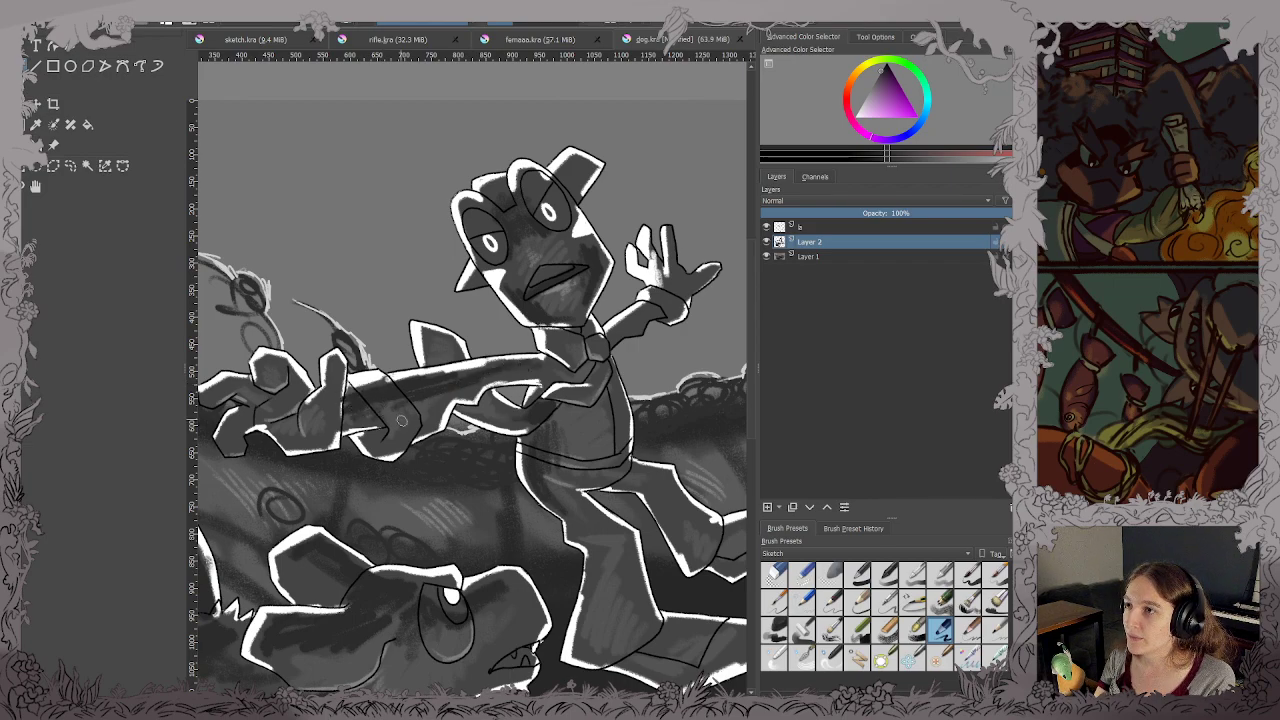
pyautogui.moveTo(604, 338); pyautogui.dragTo(662, 303)
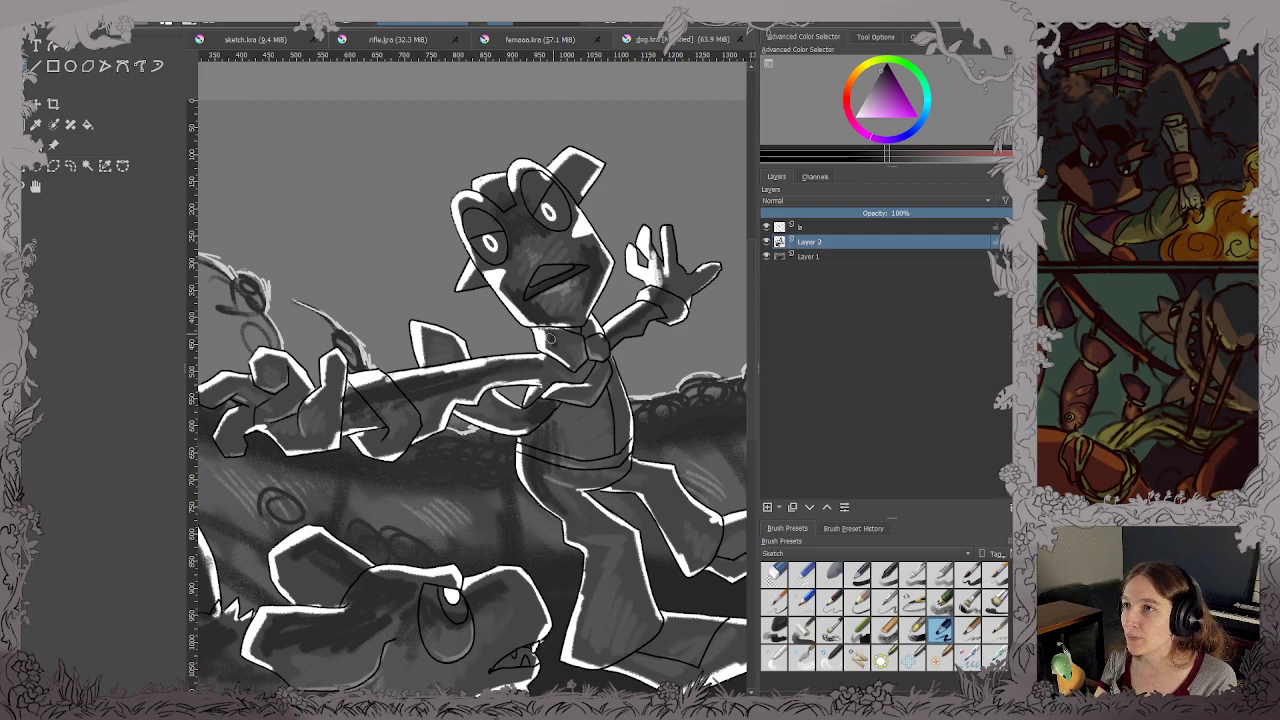
pyautogui.moveTo(554, 339)
pyautogui.mouseDown()
pyautogui.moveTo(570, 358)
pyautogui.moveTo(527, 328)
pyautogui.mouseUp()
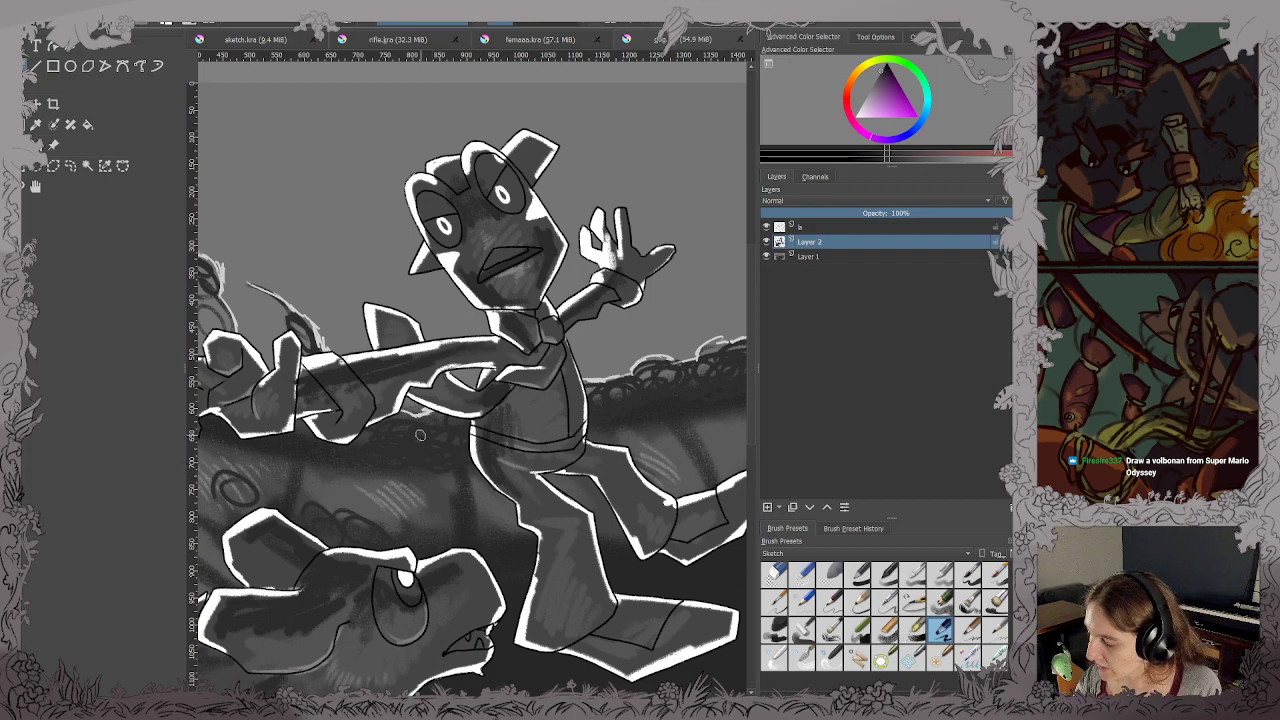
# Shade both of the man's trouser legs and the top of his front shoe with dark strokes.
pyautogui.moveTo(644, 568); pyautogui.dragTo(558, 446)
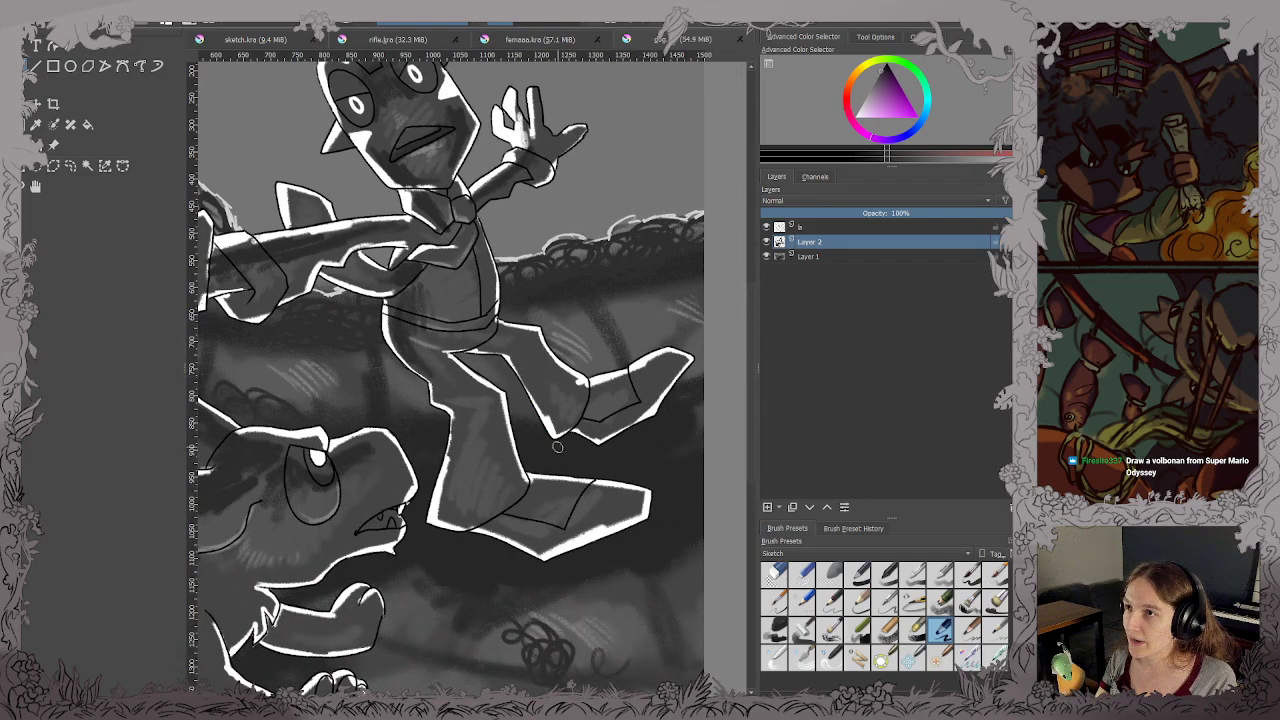
pyautogui.scroll(1, 558, 445)
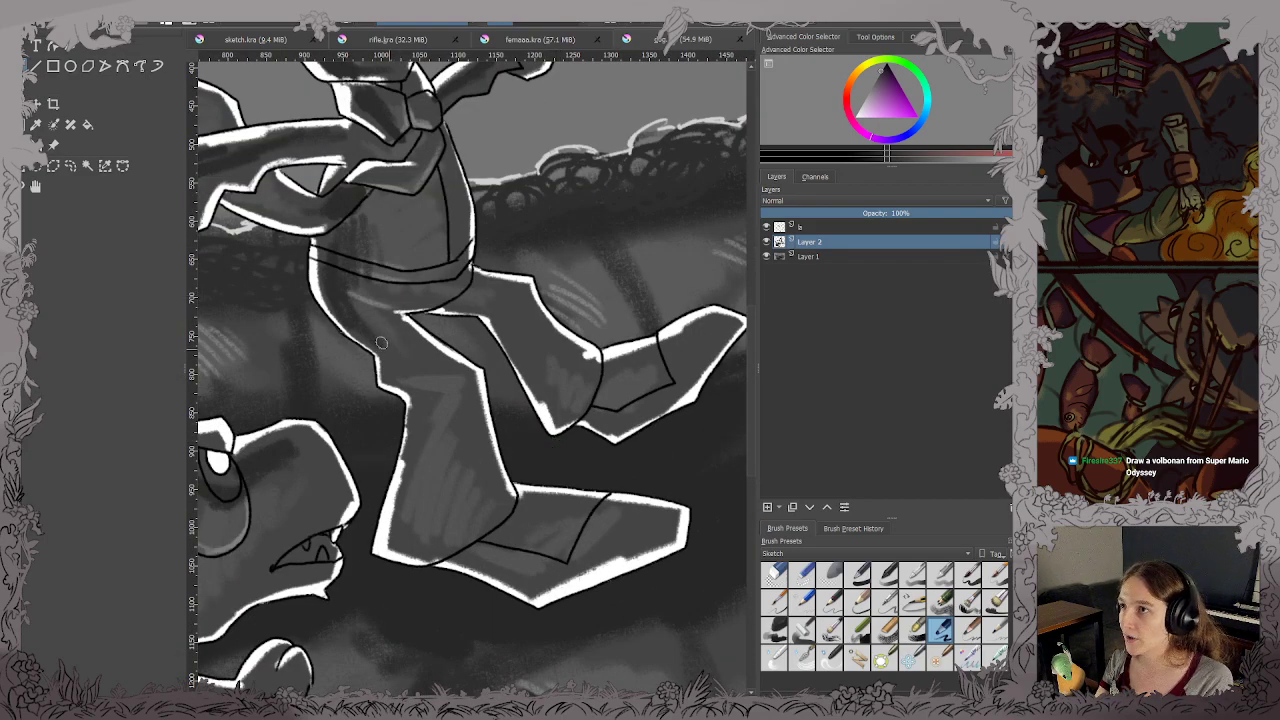
pyautogui.moveTo(392, 346)
pyautogui.mouseDown()
pyautogui.moveTo(420, 379)
pyautogui.moveTo(448, 384)
pyautogui.moveTo(456, 476)
pyautogui.moveTo(417, 402)
pyautogui.moveTo(406, 536)
pyautogui.moveTo(421, 545)
pyautogui.moveTo(411, 529)
pyautogui.moveTo(435, 536)
pyautogui.moveTo(473, 520)
pyautogui.moveTo(471, 468)
pyautogui.moveTo(499, 518)
pyautogui.moveTo(577, 503)
pyautogui.moveTo(595, 545)
pyautogui.mouseUp()
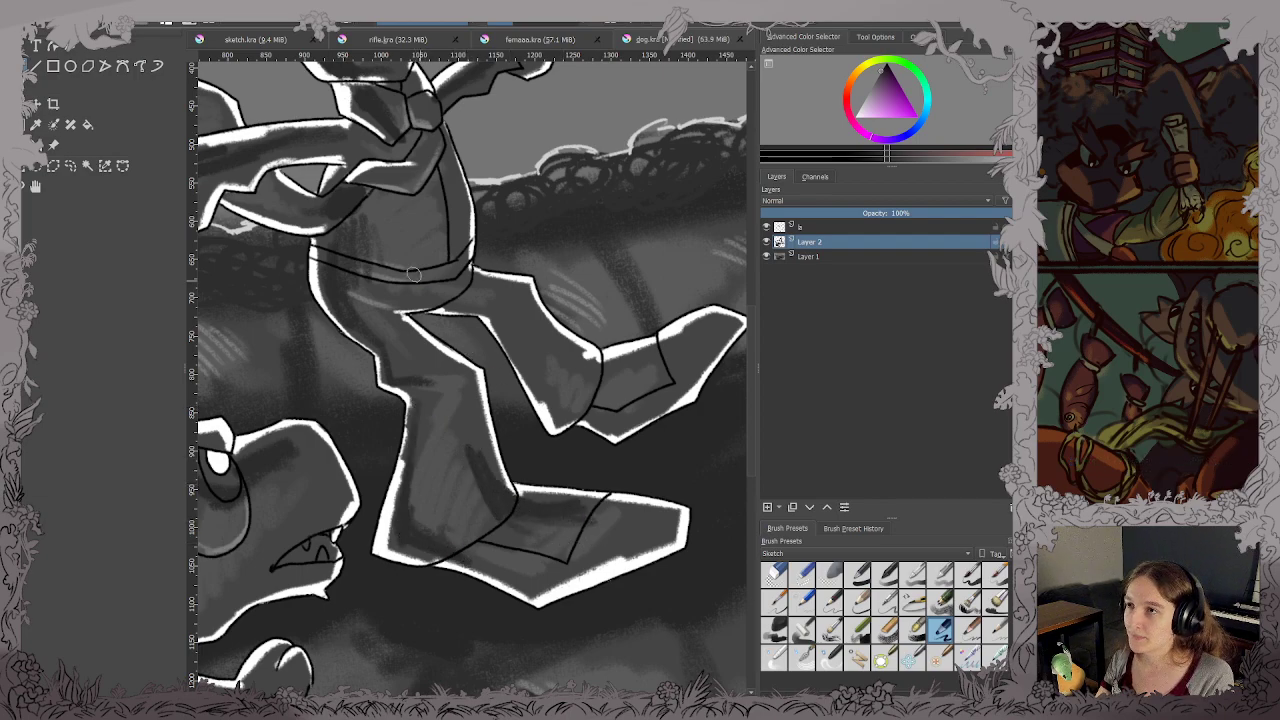
pyautogui.moveTo(442, 305)
pyautogui.mouseDown()
pyautogui.moveTo(520, 345)
pyautogui.moveTo(550, 410)
pyautogui.moveTo(588, 400)
pyautogui.mouseUp()
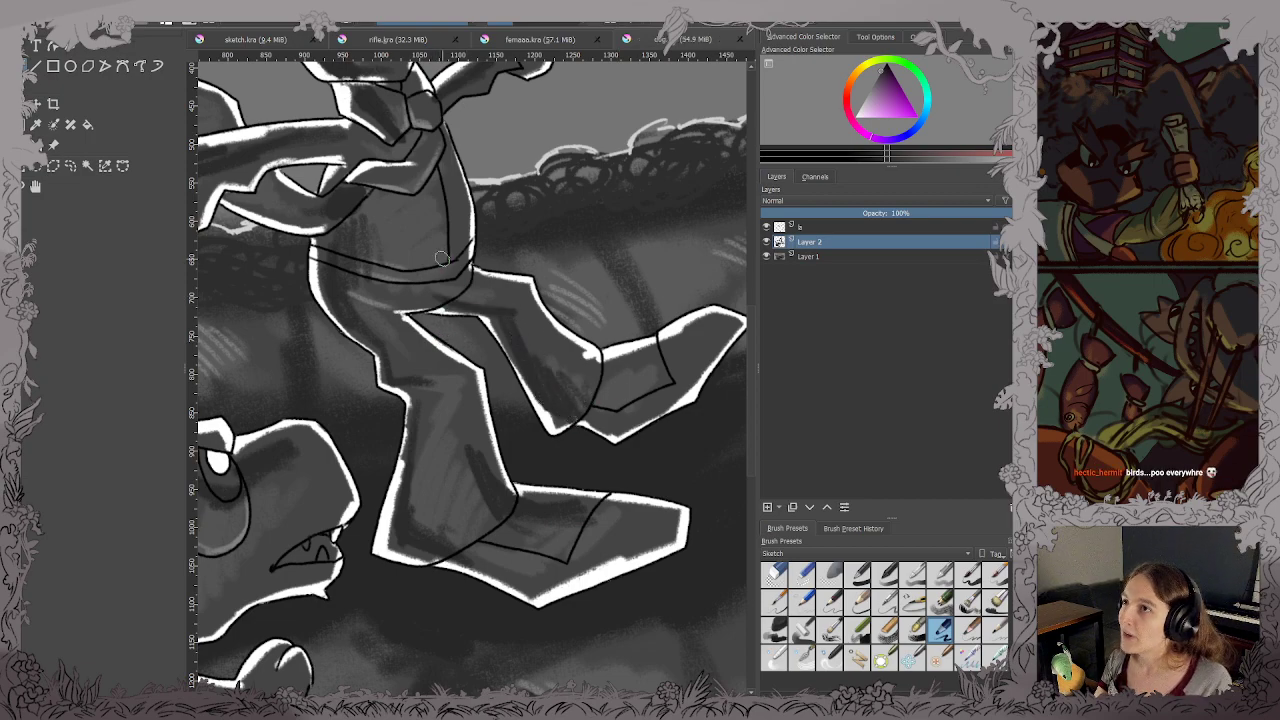
# Darken the man's torso along the front seam of his clothing, and save the file.
pyautogui.moveTo(431, 220); pyautogui.dragTo(483, 362)
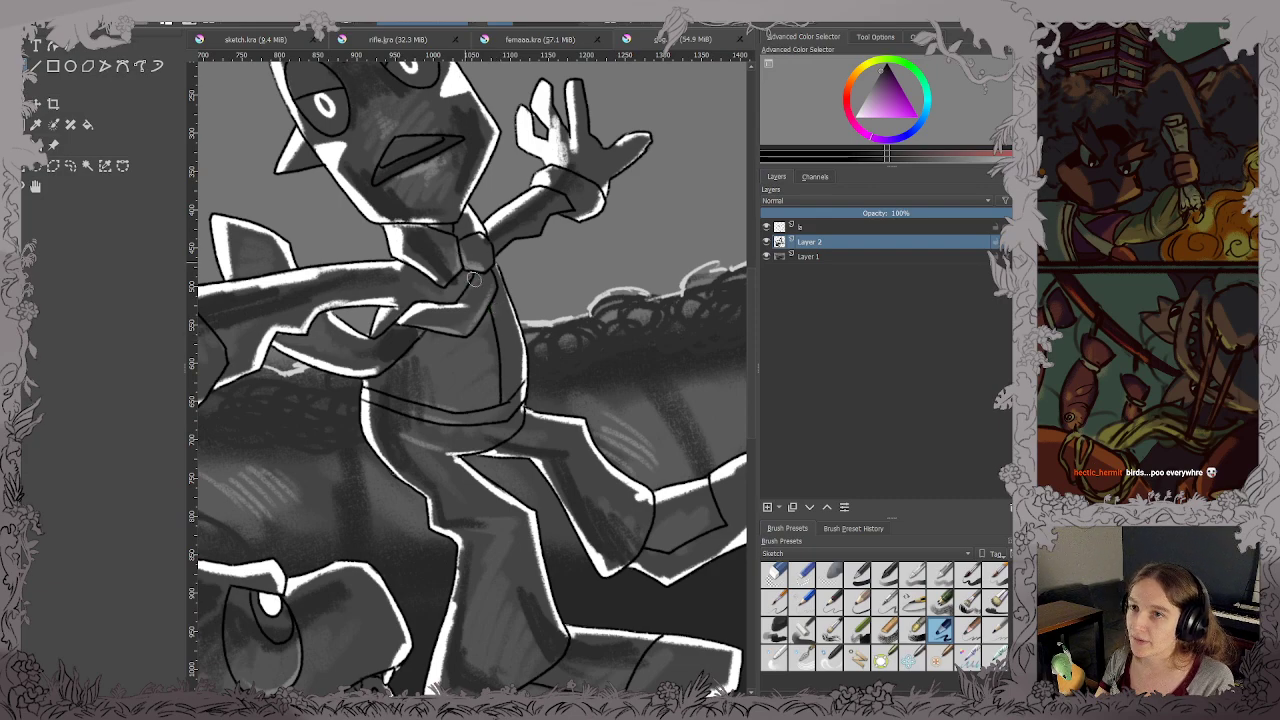
pyautogui.moveTo(491, 303); pyautogui.dragTo(512, 400)
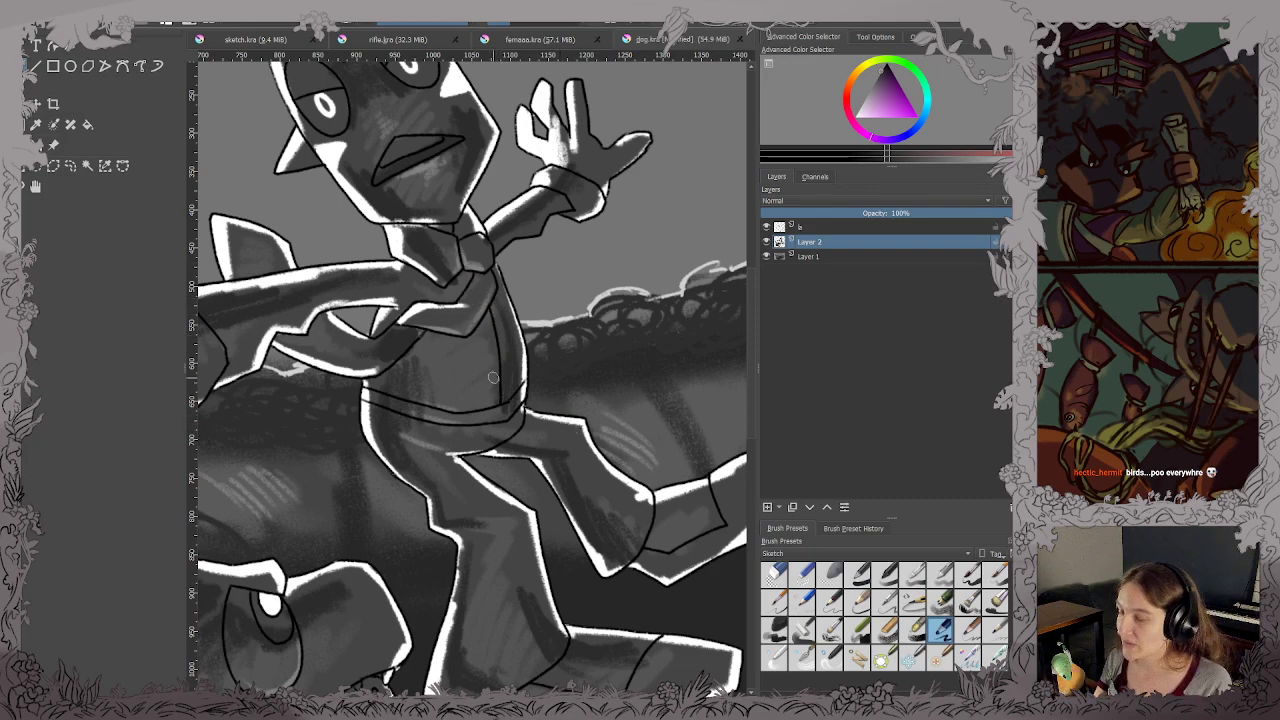
pyautogui.scroll(-2, 500, 373)
pyautogui.hotkey('ctrl', 's')
pyautogui.moveTo(514, 346); pyautogui.dragTo(552, 358)
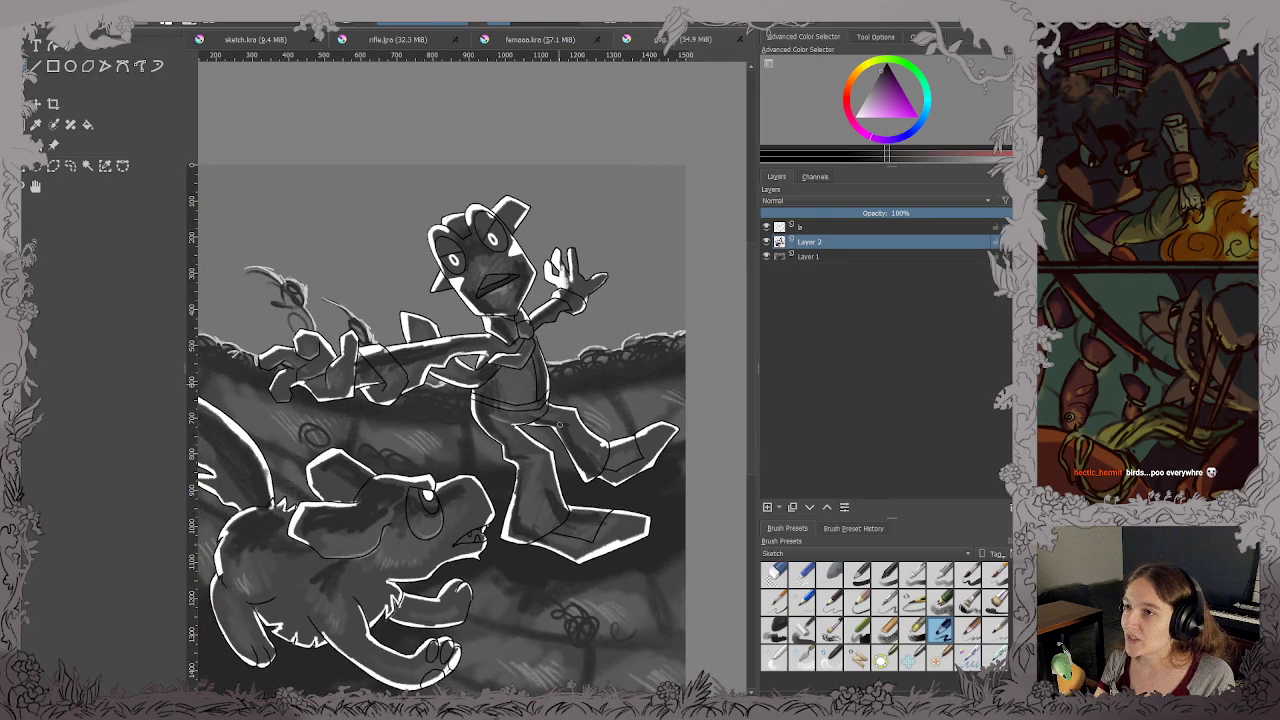
pyautogui.moveTo(482, 431); pyautogui.dragTo(554, 421)
pyautogui.press('2')
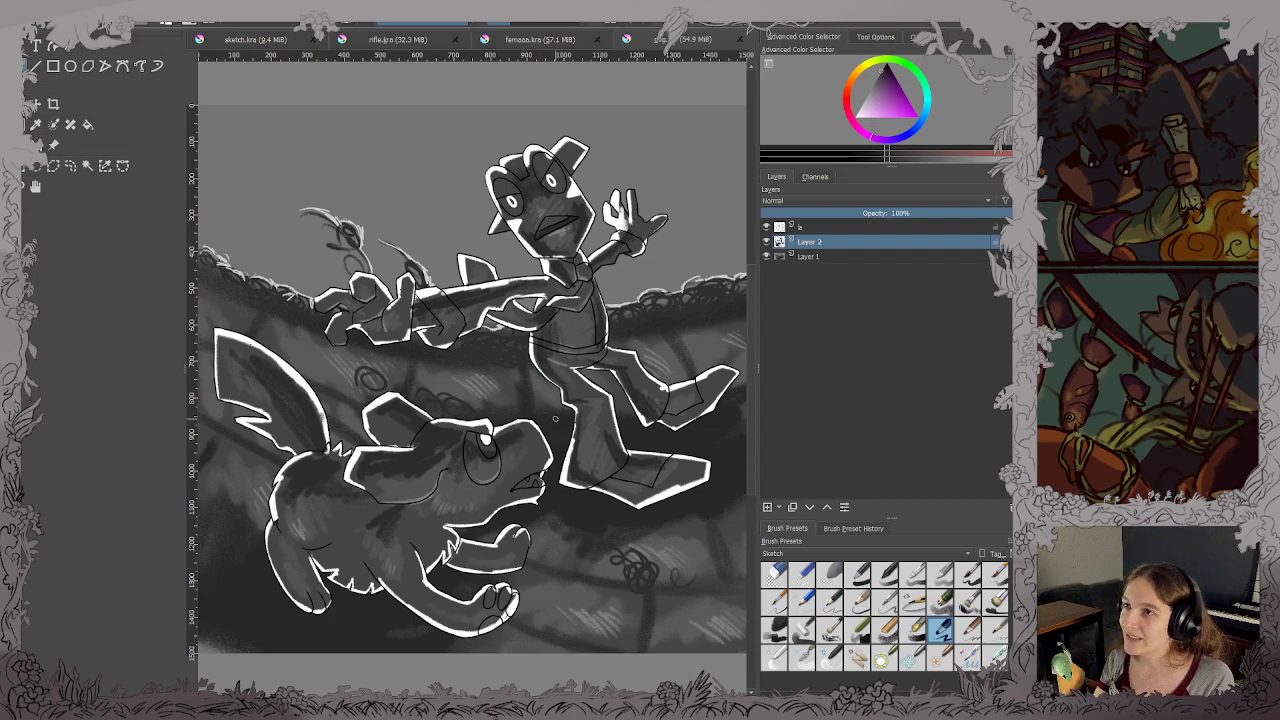
# Shade the inside of the pointed shape rising behind the man's outstretched arm.
pyautogui.scroll(4, 555, 418)
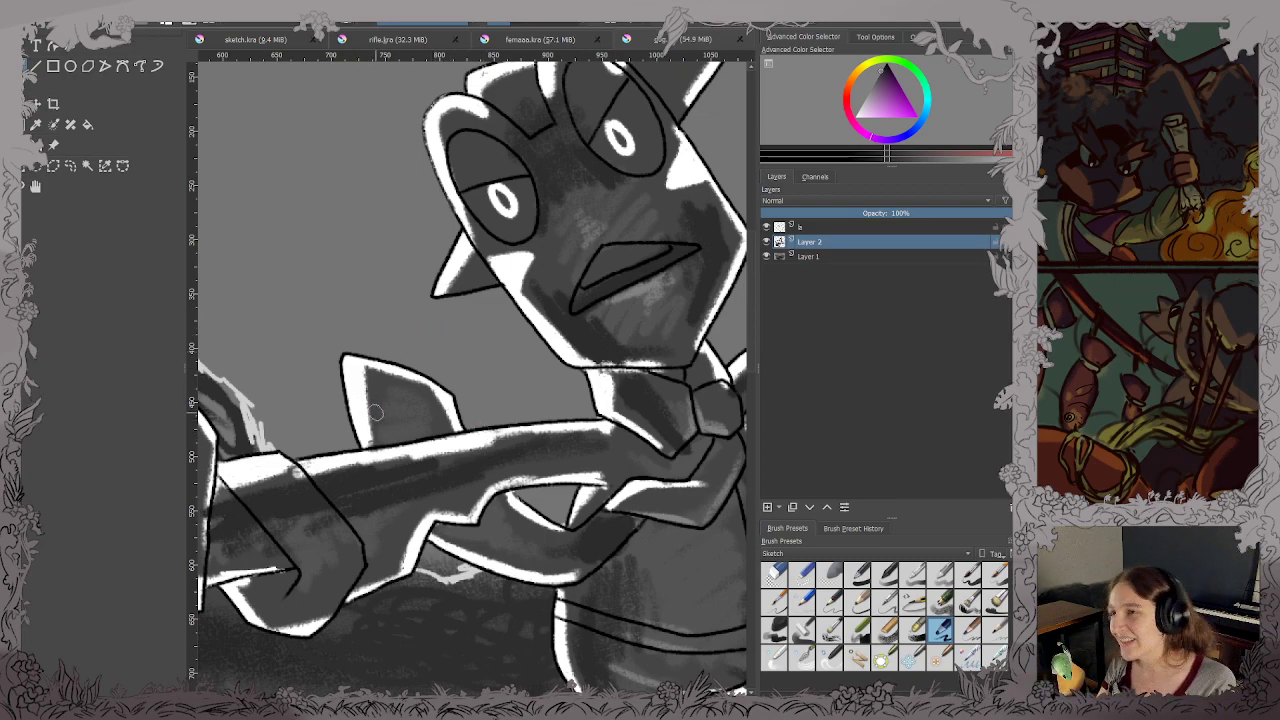
pyautogui.moveTo(380, 388)
pyautogui.mouseDown()
pyautogui.moveTo(400, 388)
pyautogui.moveTo(445, 427)
pyautogui.mouseUp()
pyautogui.scroll(-2, 485, 460)
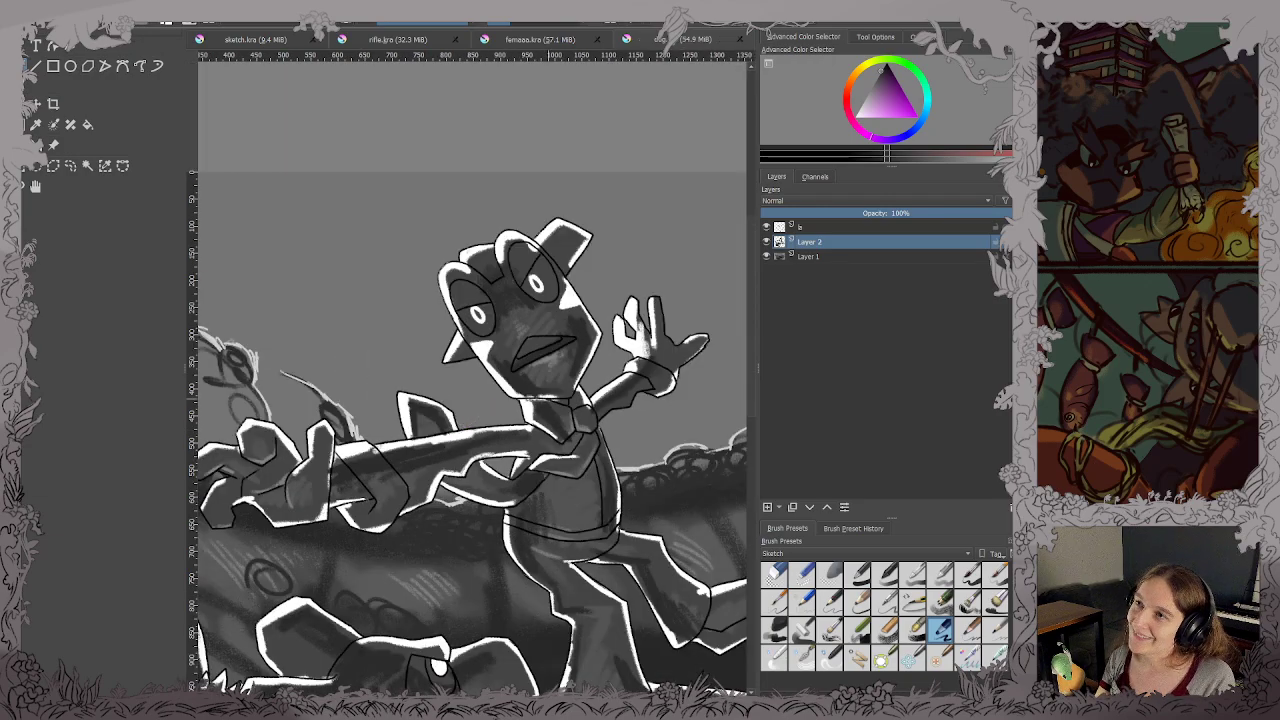
# Darken the man's upper eyelids, the forehead between his eyes and the block-shaped ear behind his head.
pyautogui.scroll(3, 590, 250)
pyautogui.moveTo(328, 334); pyautogui.dragTo(462, 290)
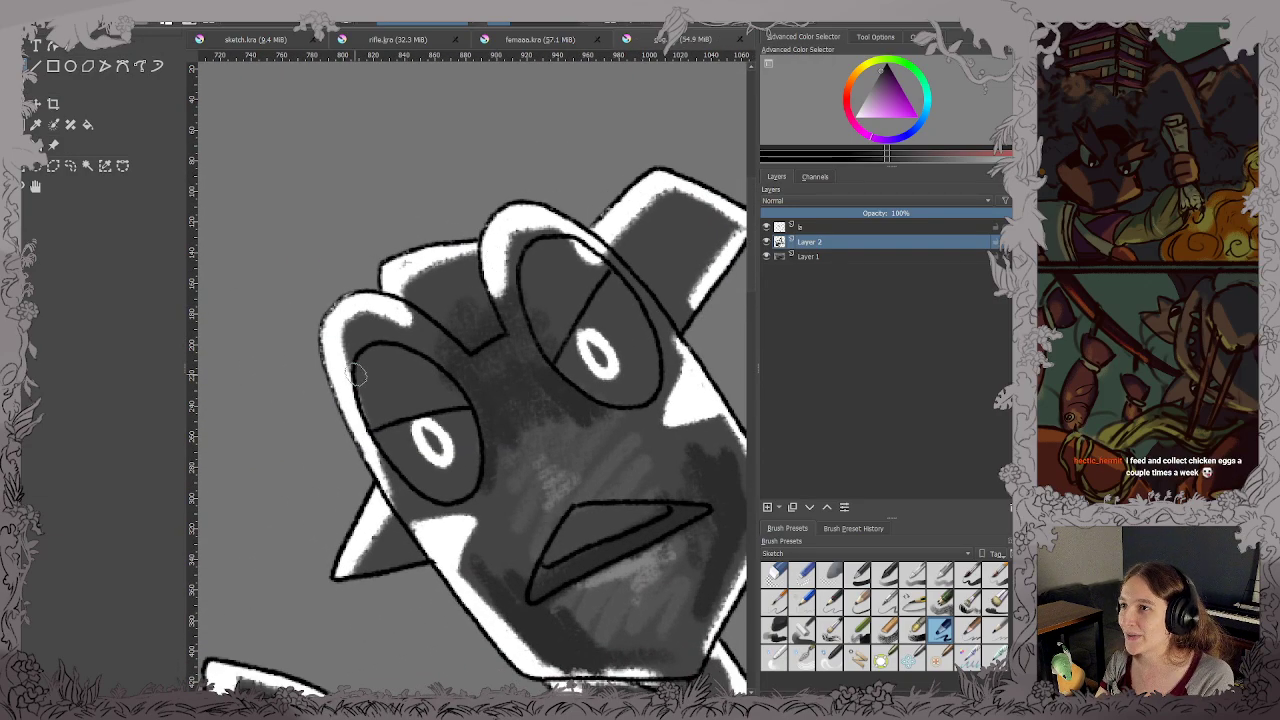
pyautogui.moveTo(375, 345)
pyautogui.mouseDown()
pyautogui.moveTo(371, 394)
pyautogui.moveTo(395, 338)
pyautogui.moveTo(430, 322)
pyautogui.moveTo(425, 296)
pyautogui.moveTo(453, 277)
pyautogui.moveTo(540, 295)
pyautogui.moveTo(529, 251)
pyautogui.moveTo(586, 271)
pyautogui.moveTo(644, 234)
pyautogui.moveTo(638, 266)
pyautogui.mouseUp()
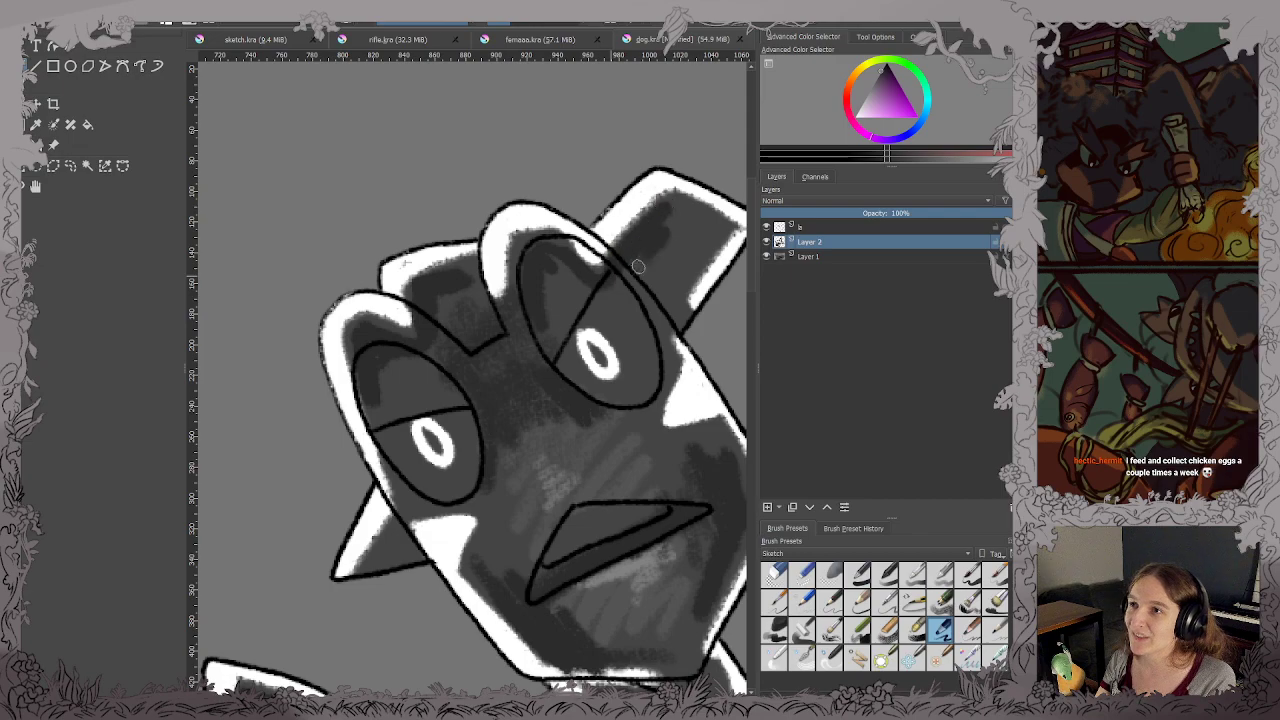
pyautogui.moveTo(397, 462)
pyautogui.mouseDown()
pyautogui.moveTo(369, 556)
pyautogui.moveTo(408, 543)
pyautogui.moveTo(432, 356)
pyautogui.mouseUp()
pyautogui.scroll(-3, 440, 516)
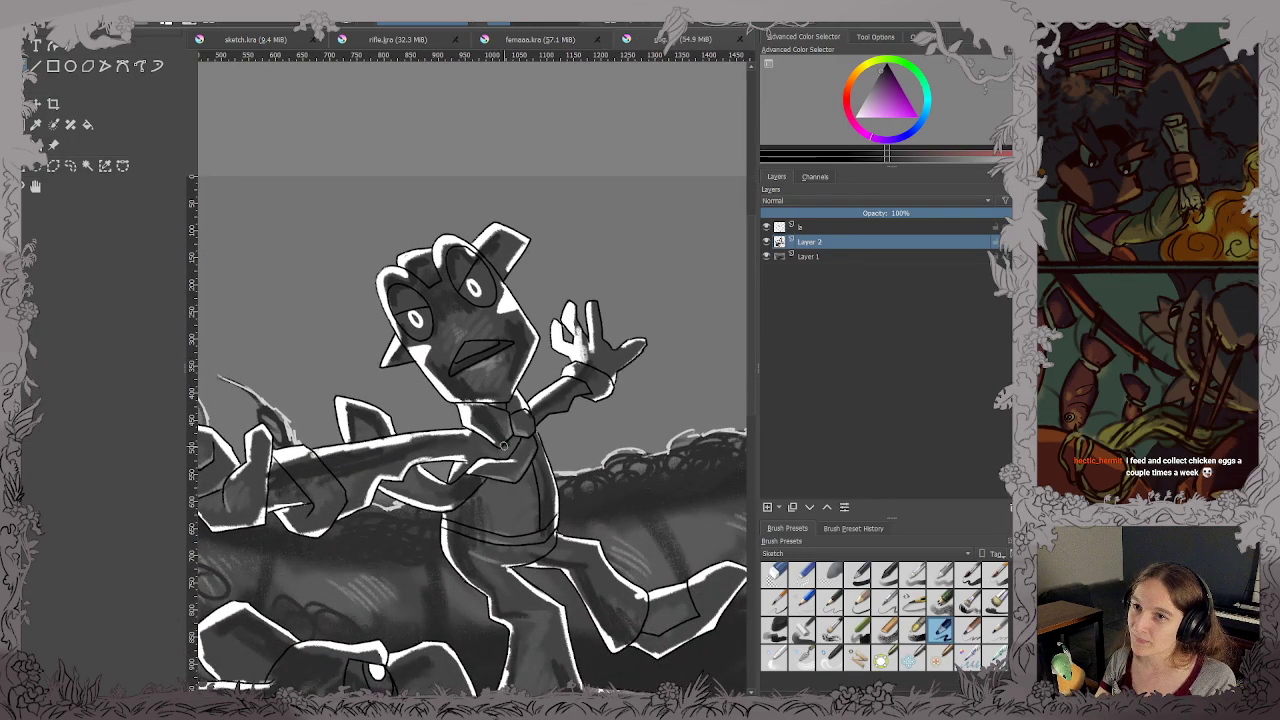
# Darken the man's raised back shoe and the sock area above it with dark strokes.
pyautogui.moveTo(521, 455); pyautogui.dragTo(479, 336)
pyautogui.moveTo(561, 469)
pyautogui.mouseDown()
pyautogui.moveTo(557, 409)
pyautogui.moveTo(559, 430)
pyautogui.mouseUp()
pyautogui.scroll(3, 663, 419)
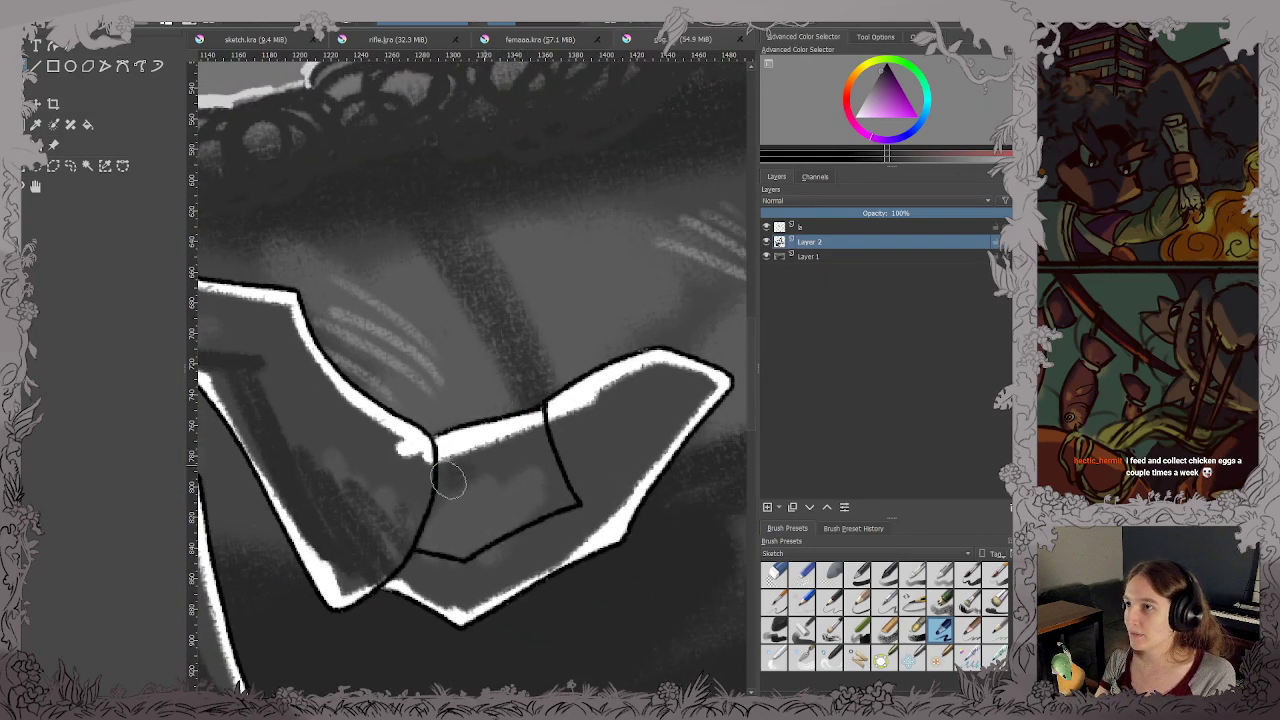
pyautogui.moveTo(448, 482)
pyautogui.mouseDown()
pyautogui.moveTo(644, 400)
pyautogui.moveTo(577, 425)
pyautogui.moveTo(570, 462)
pyautogui.moveTo(623, 447)
pyautogui.moveTo(593, 496)
pyautogui.mouseUp()
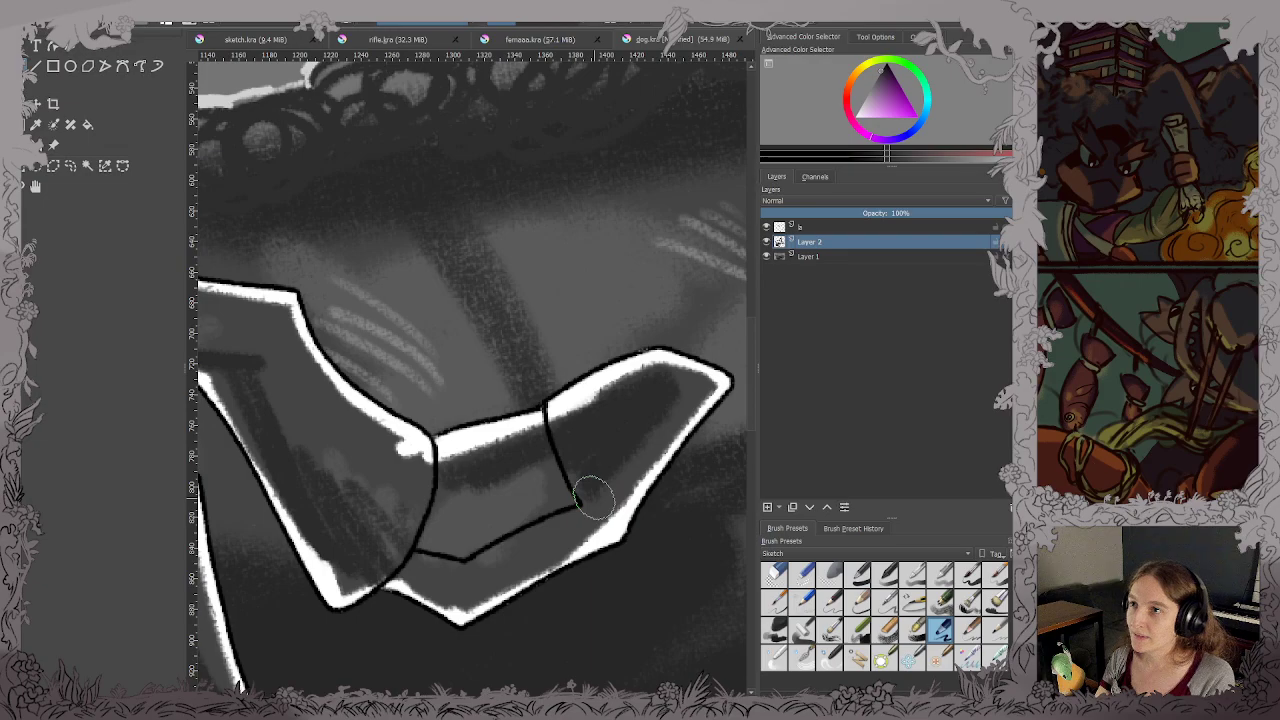
pyautogui.scroll(-4, 592, 496)
pyautogui.moveTo(500, 531)
pyautogui.mouseDown()
pyautogui.moveTo(551, 464)
pyautogui.moveTo(580, 455)
pyautogui.moveTo(597, 466)
pyautogui.moveTo(604, 446)
pyautogui.mouseUp()
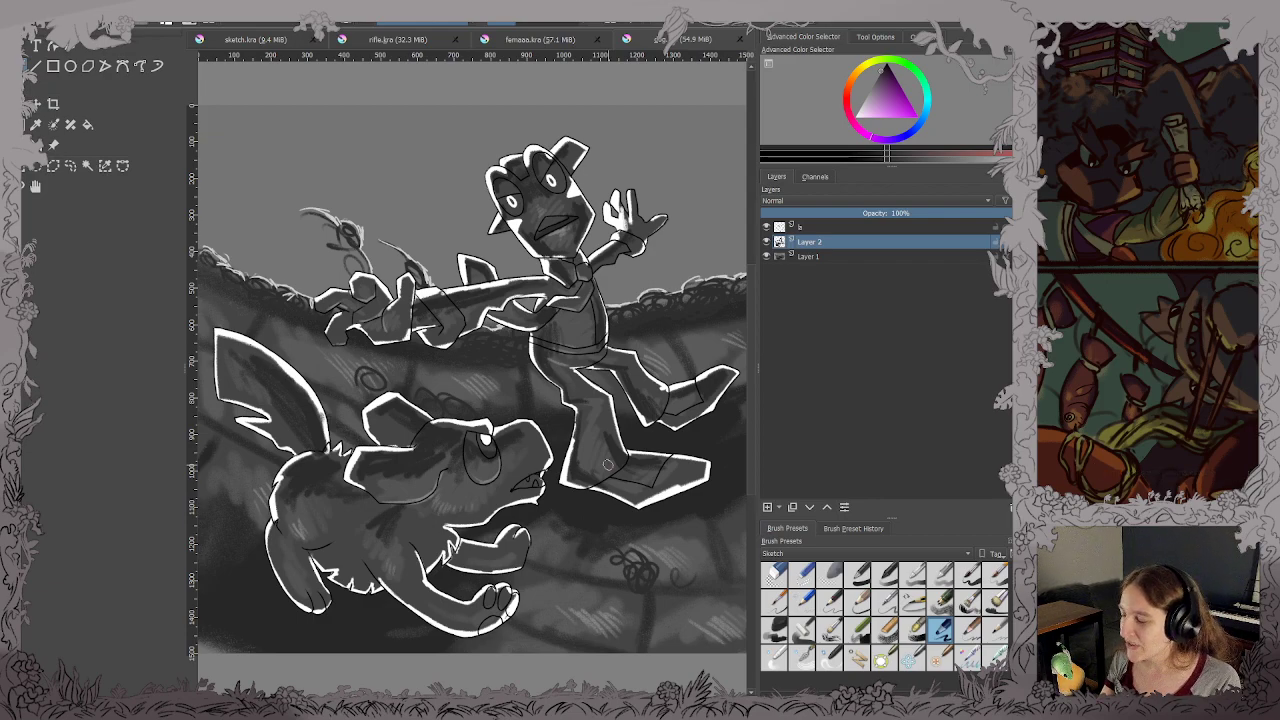
pyautogui.scroll(3, 526, 294)
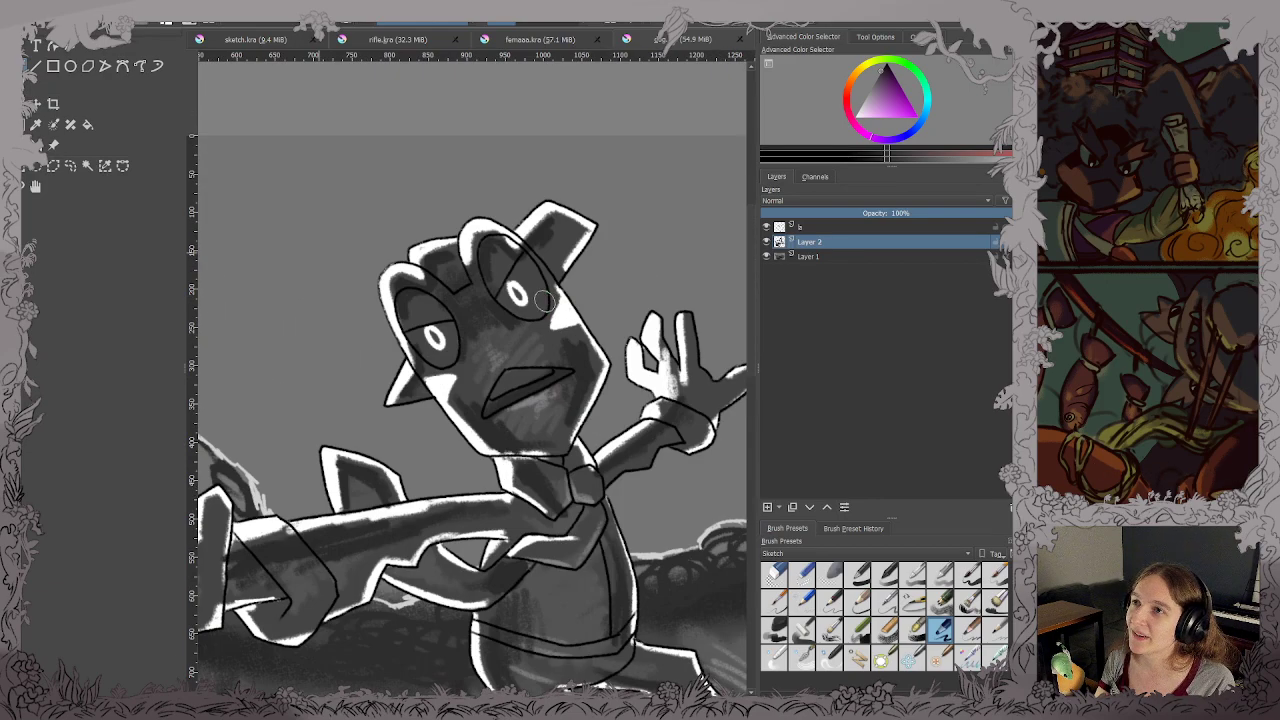
pyautogui.moveTo(541, 321); pyautogui.dragTo(531, 340)
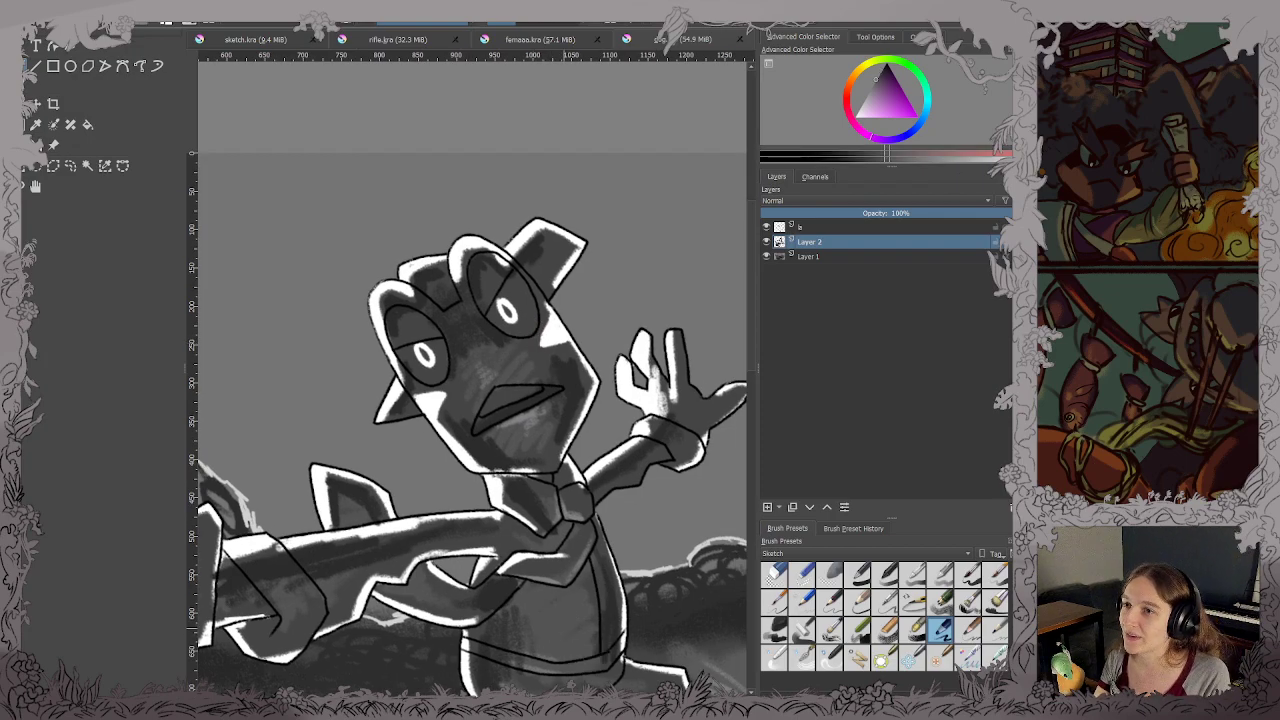
pyautogui.scroll(-5, 551, 457)
pyautogui.moveTo(548, 424); pyautogui.dragTo(564, 418)
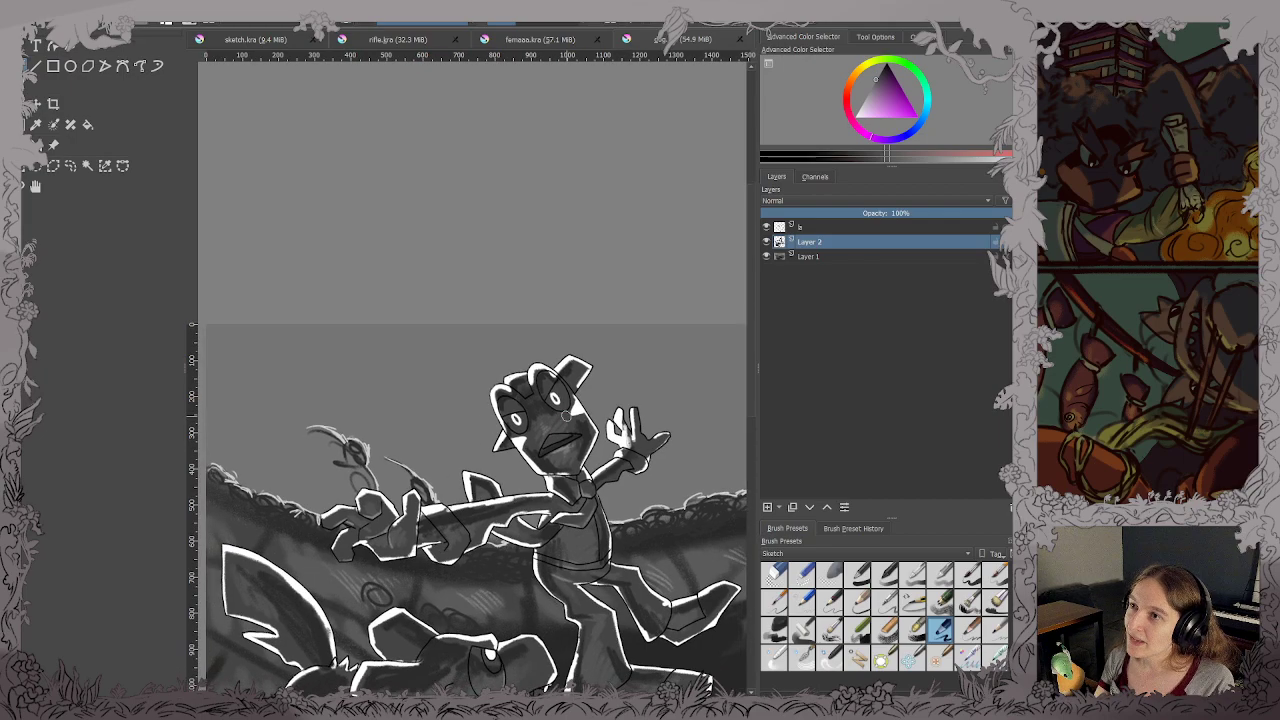
pyautogui.moveTo(649, 466); pyautogui.dragTo(607, 380)
pyautogui.moveTo(605, 305)
pyautogui.mouseDown()
pyautogui.moveTo(625, 250)
pyautogui.moveTo(545, 355)
pyautogui.moveTo(641, 280)
pyautogui.moveTo(585, 372)
pyautogui.moveTo(612, 366)
pyautogui.mouseUp()
pyautogui.hotkey('ctrl', 'z')
# On Layer 1, shade a large dark curved shape in the sky behind the man's raised hand.
pyautogui.click(809, 257)
pyautogui.moveTo(590, 250)
pyautogui.mouseDown()
pyautogui.moveTo(560, 320)
pyautogui.moveTo(620, 250)
pyautogui.moveTo(580, 330)
pyautogui.moveTo(631, 298)
pyautogui.moveTo(595, 273)
pyautogui.moveTo(506, 381)
pyautogui.mouseUp()
pyautogui.moveTo(550, 336)
pyautogui.mouseDown()
pyautogui.moveTo(556, 376)
pyautogui.moveTo(660, 250)
pyautogui.moveTo(577, 383)
pyautogui.moveTo(595, 404)
pyautogui.moveTo(660, 300)
pyautogui.moveTo(700, 356)
pyautogui.mouseUp()
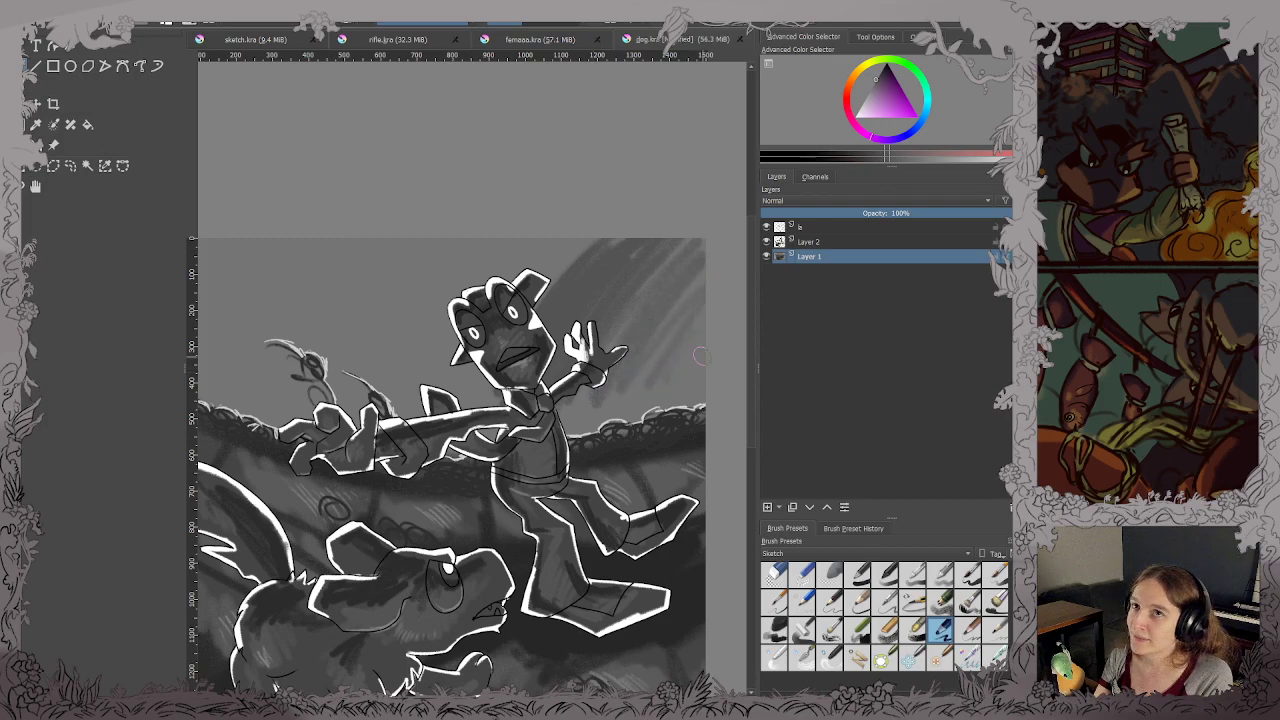
pyautogui.scroll(-2, 509, 392)
pyautogui.moveTo(509, 392); pyautogui.dragTo(562, 420)
pyautogui.scroll(1, 562, 420)
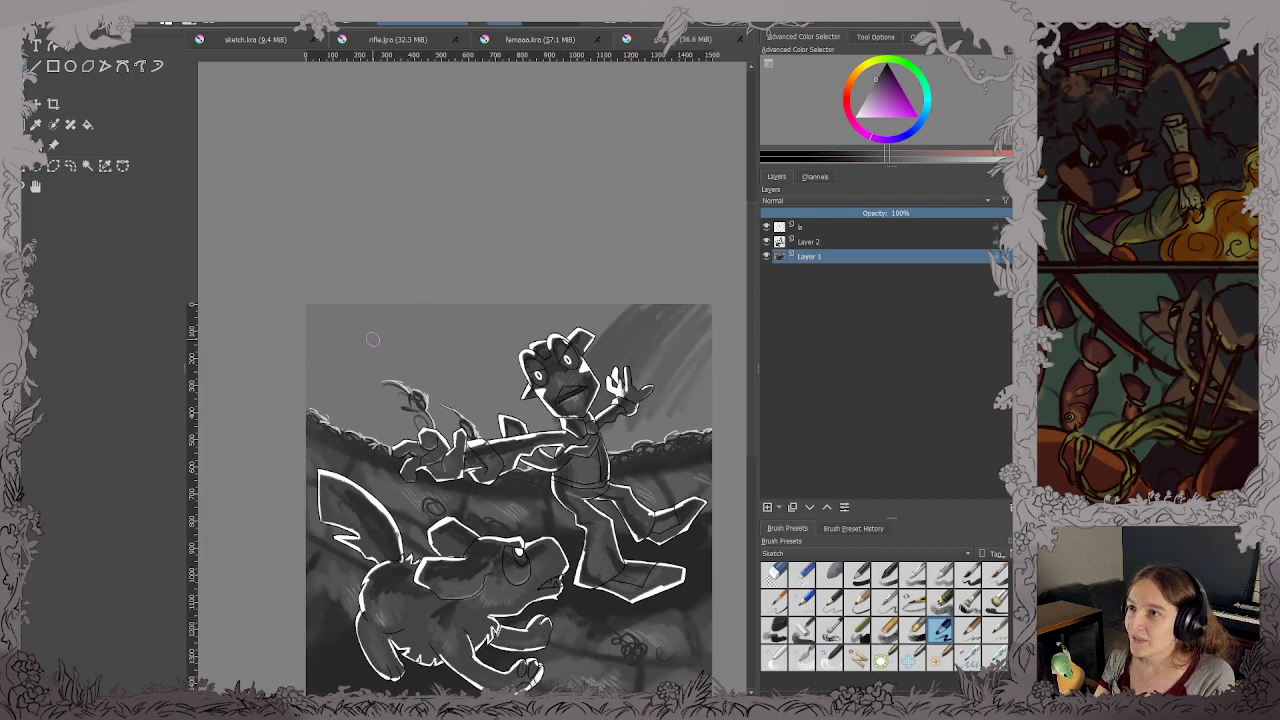
# Shade a dark sloping shape in the sky's upper-left corner and darken the shape behind the raised hand.
pyautogui.moveTo(311, 310)
pyautogui.mouseDown()
pyautogui.moveTo(440, 400)
pyautogui.moveTo(379, 348)
pyautogui.moveTo(352, 360)
pyautogui.moveTo(385, 375)
pyautogui.moveTo(370, 390)
pyautogui.moveTo(340, 360)
pyautogui.moveTo(365, 398)
pyautogui.moveTo(320, 380)
pyautogui.moveTo(368, 420)
pyautogui.moveTo(392, 410)
pyautogui.mouseUp()
pyautogui.hotkey('ctrl', 'z')
pyautogui.moveTo(357, 343)
pyautogui.mouseDown()
pyautogui.moveTo(323, 323)
pyautogui.moveTo(362, 353)
pyautogui.moveTo(358, 400)
pyautogui.moveTo(364, 372)
pyautogui.mouseUp()
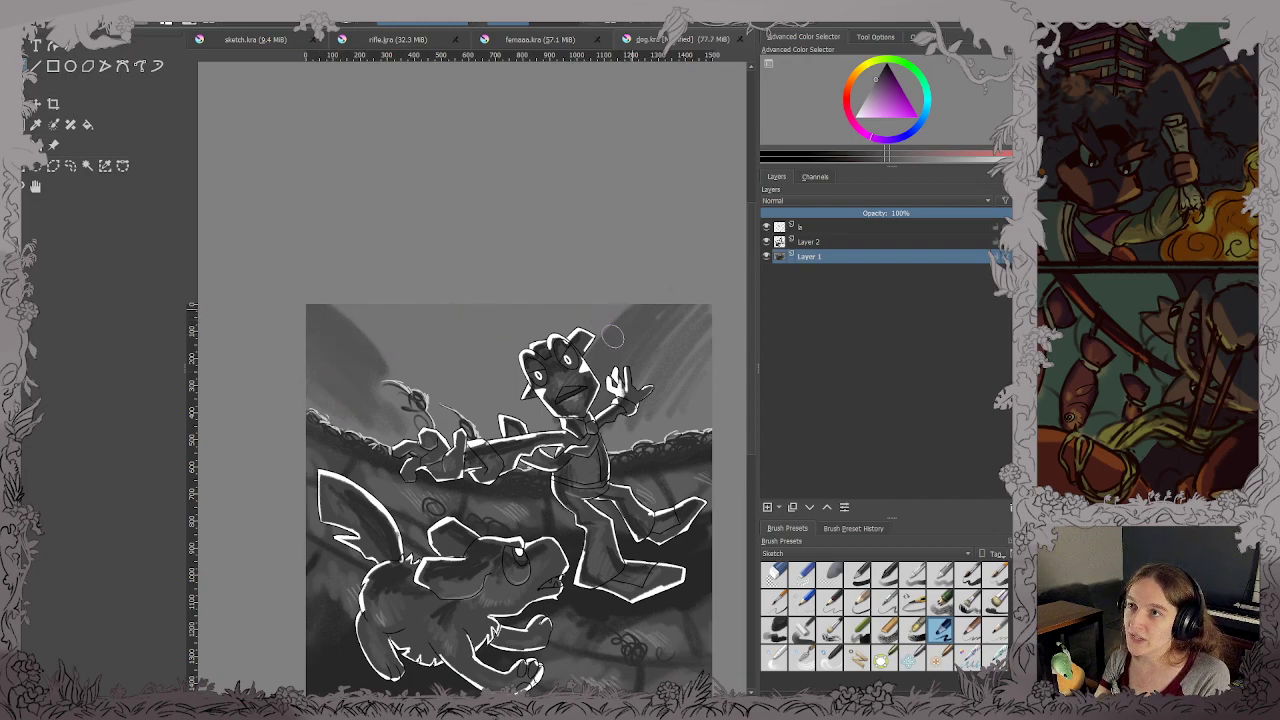
pyautogui.moveTo(613, 338)
pyautogui.mouseDown()
pyautogui.moveTo(681, 310)
pyautogui.moveTo(700, 342)
pyautogui.moveTo(682, 389)
pyautogui.mouseUp()
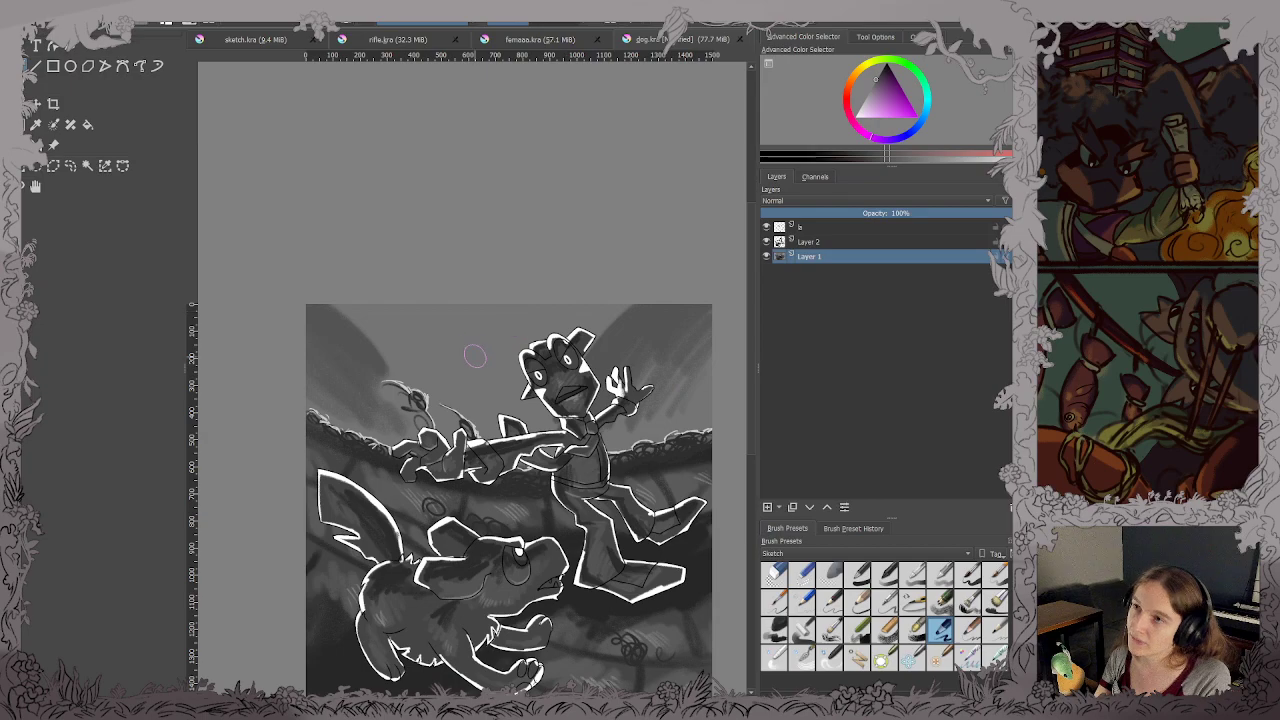
# Paint a mid-grey curved shape in the sky between the plants and the man's head, filling it with sampled tones.
pyautogui.moveTo(418, 367)
pyautogui.mouseDown()
pyautogui.moveTo(440, 372)
pyautogui.moveTo(470, 350)
pyautogui.moveTo(493, 394)
pyautogui.mouseUp()
pyautogui.scroll(3, 513, 383)
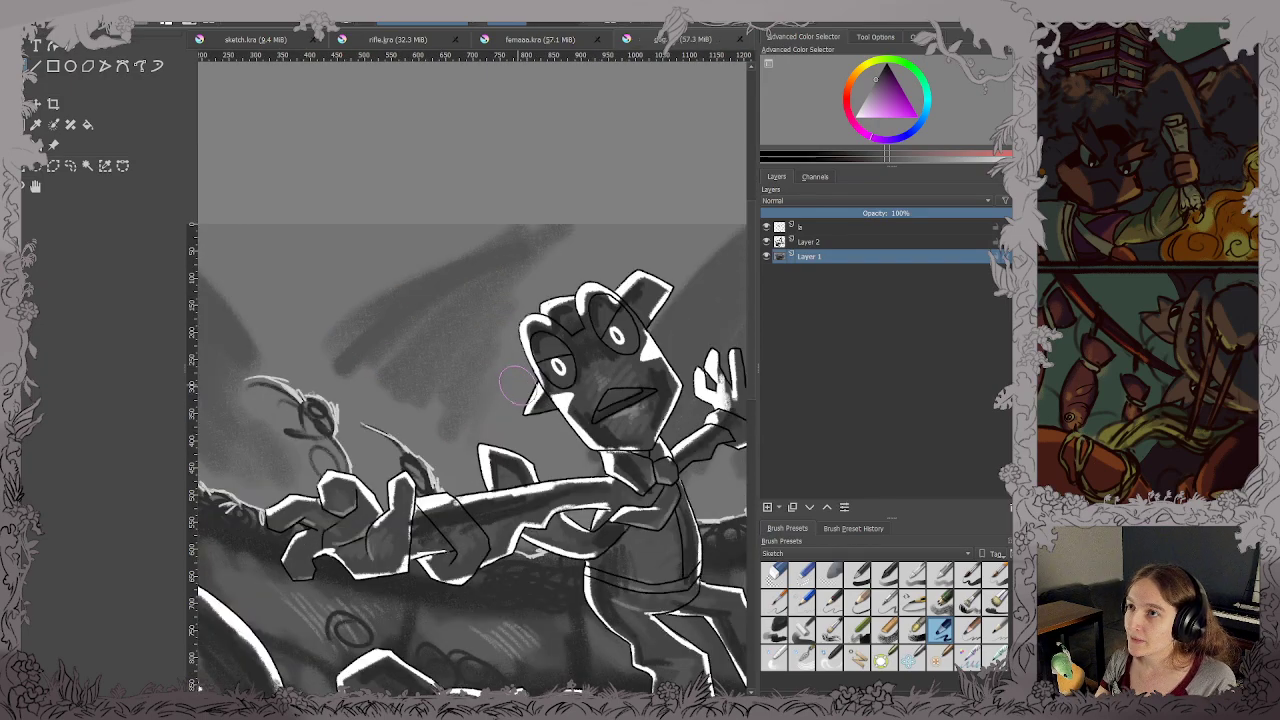
pyautogui.keyDown('ctrl'); pyautogui.click(441, 397); pyautogui.keyUp('ctrl')
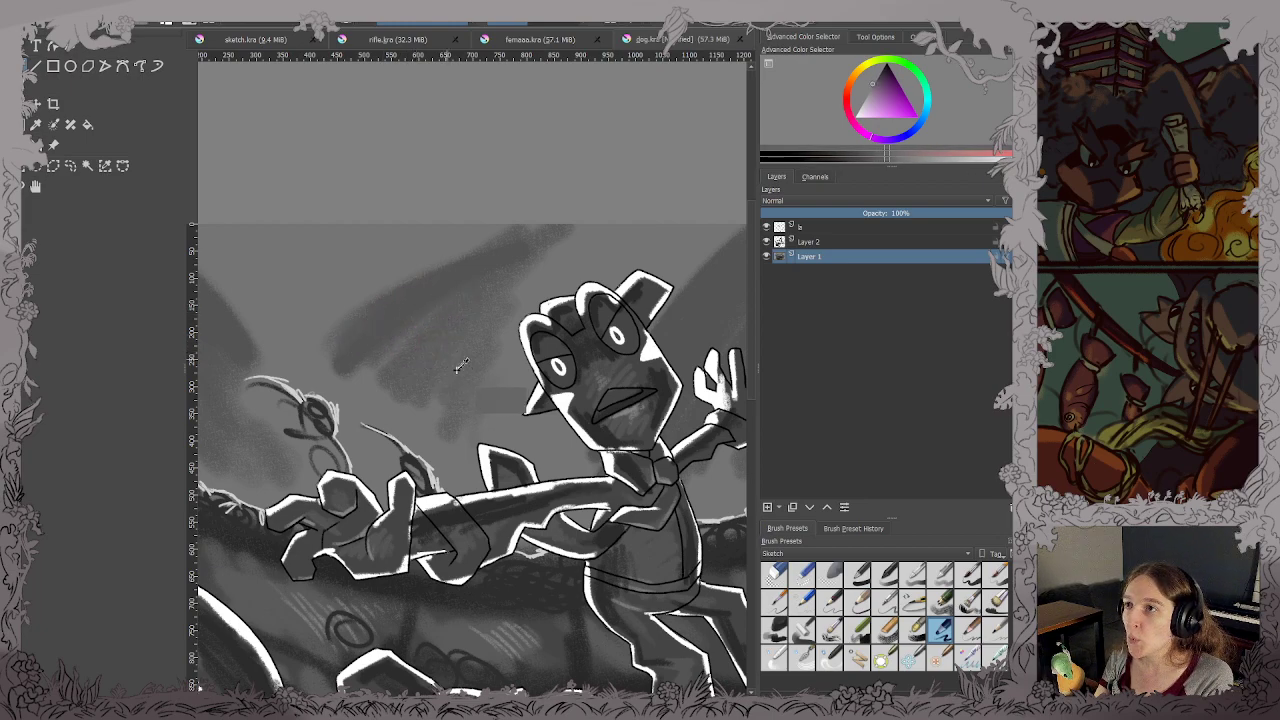
pyautogui.moveTo(366, 351); pyautogui.dragTo(500, 265)
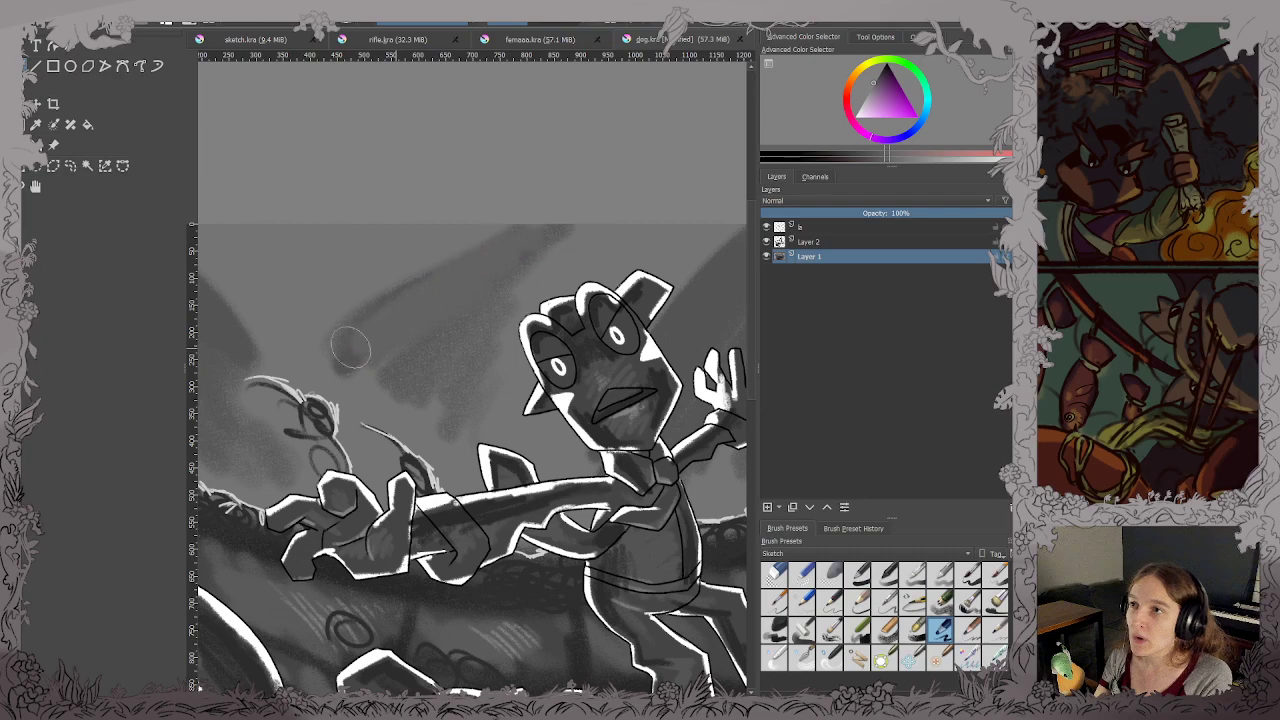
pyautogui.moveTo(584, 234)
pyautogui.mouseDown()
pyautogui.moveTo(546, 297)
pyautogui.moveTo(672, 250)
pyautogui.mouseUp()
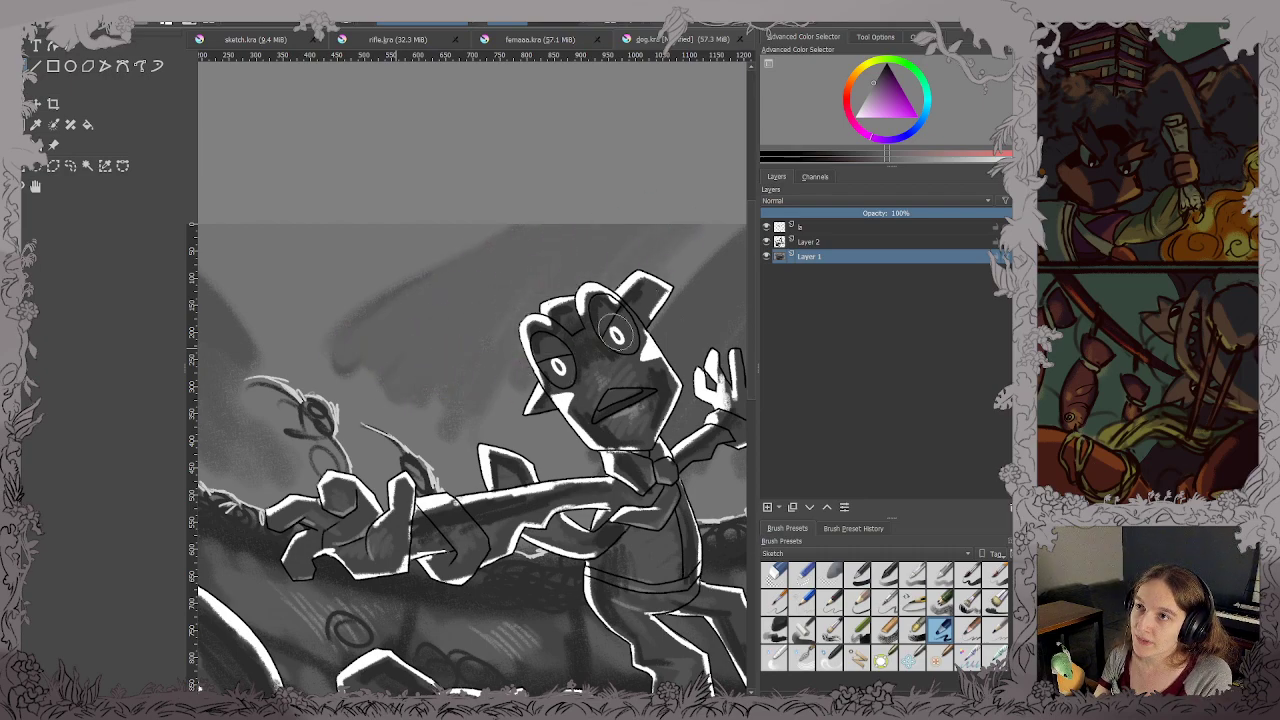
pyautogui.moveTo(450, 416)
pyautogui.mouseDown()
pyautogui.moveTo(375, 355)
pyautogui.moveTo(330, 363)
pyautogui.moveTo(540, 342)
pyautogui.mouseUp()
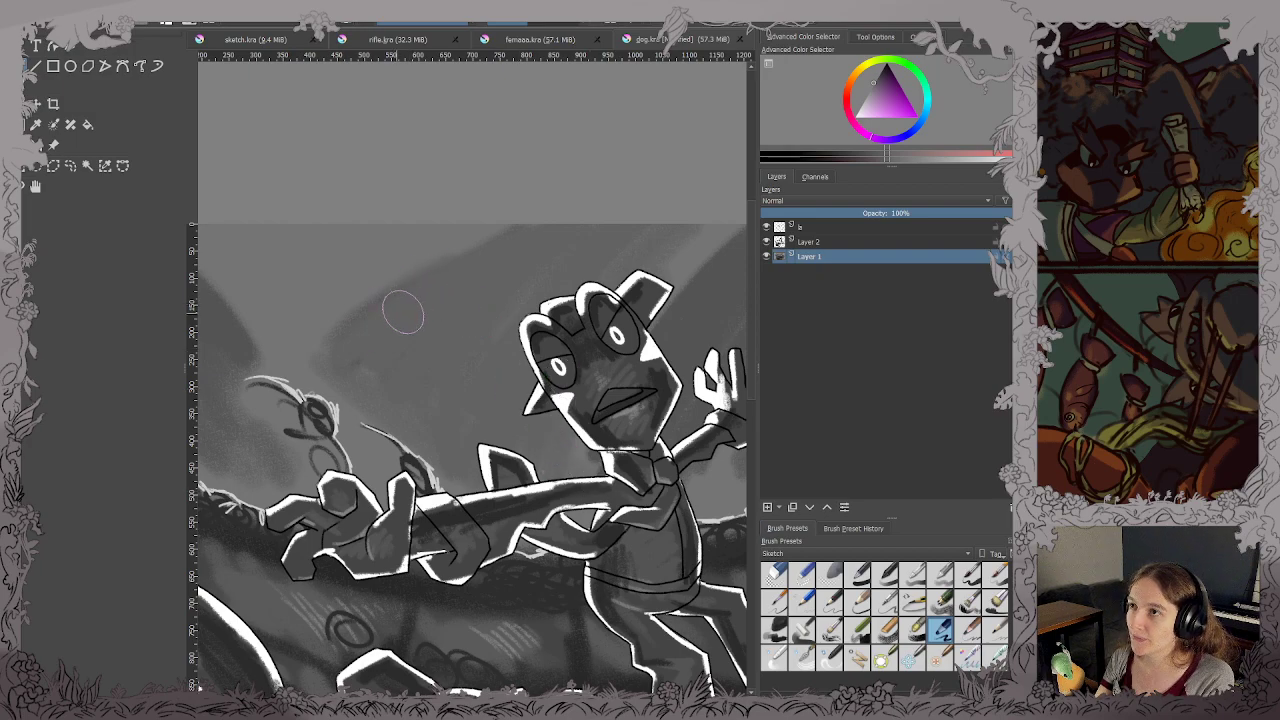
# Reshape the curved outer edge of the middle sky shape using a grey sampled beside it.
pyautogui.keyDown('ctrl'); pyautogui.click(380, 302); pyautogui.keyUp('ctrl')
pyautogui.moveTo(360, 314); pyautogui.dragTo(480, 228)
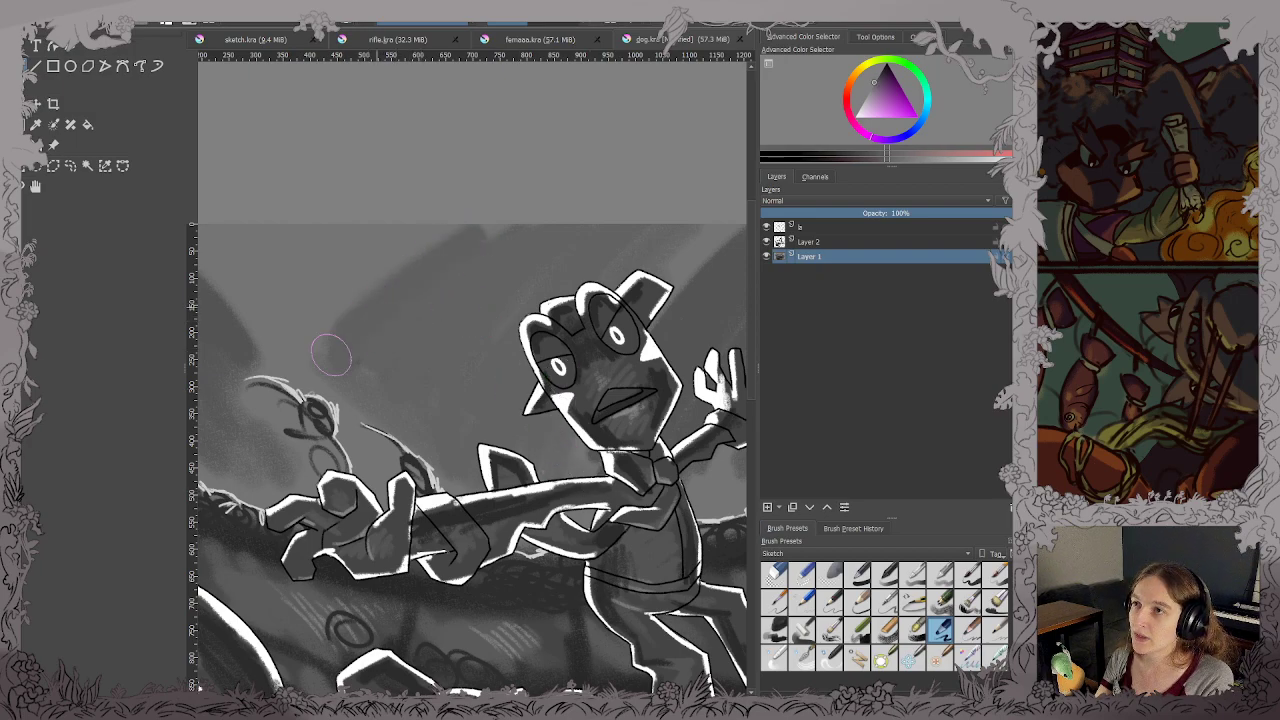
pyautogui.moveTo(334, 355); pyautogui.dragTo(500, 228)
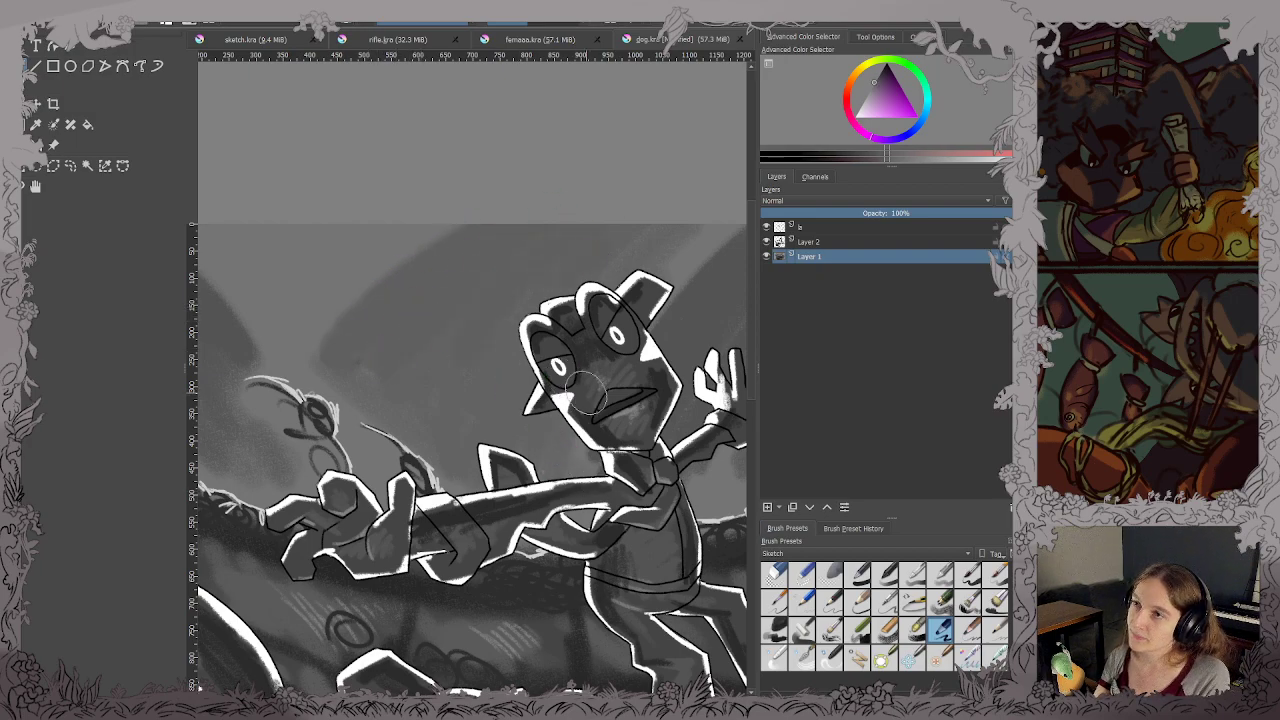
# Smooth the shading of the sky shape around the man's raised hand with soft grey strokes, and save the file.
pyautogui.scroll(-3, 586, 393)
pyautogui.moveTo(598, 366); pyautogui.dragTo(572, 440)
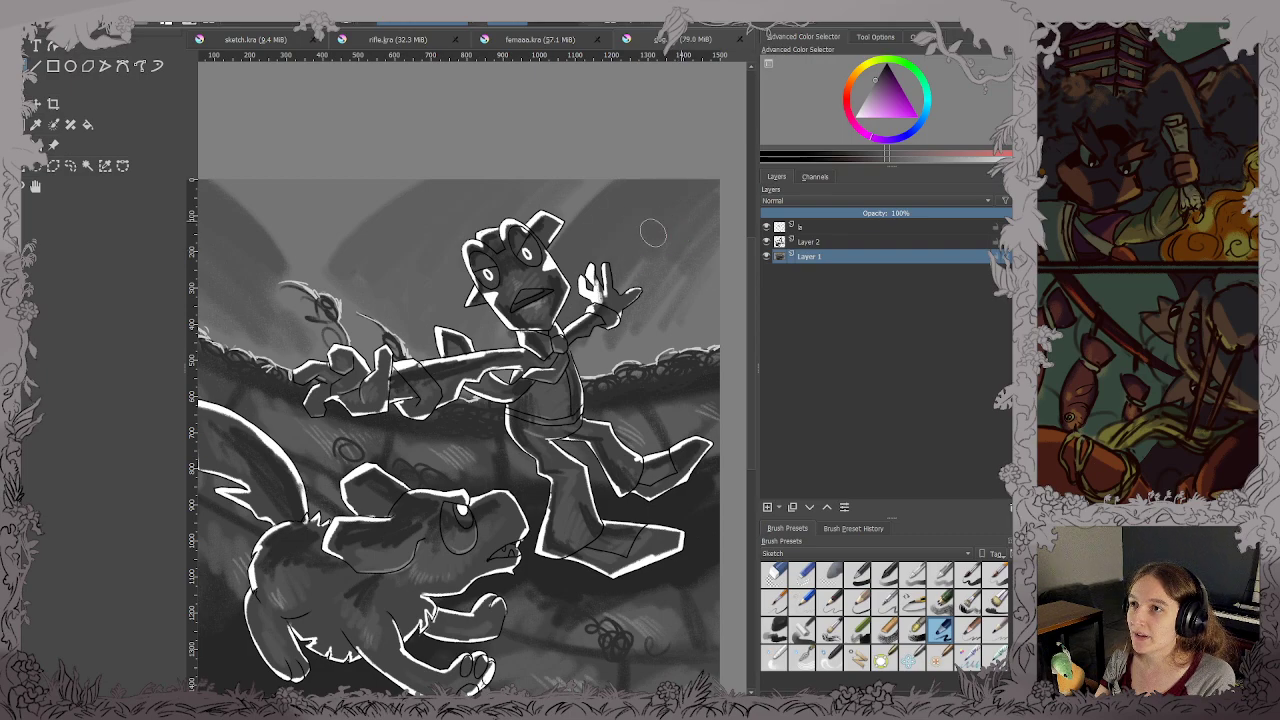
pyautogui.moveTo(645, 268); pyautogui.dragTo(588, 350)
pyautogui.moveTo(690, 250)
pyautogui.mouseDown()
pyautogui.moveTo(628, 342)
pyautogui.moveTo(601, 354)
pyautogui.mouseUp()
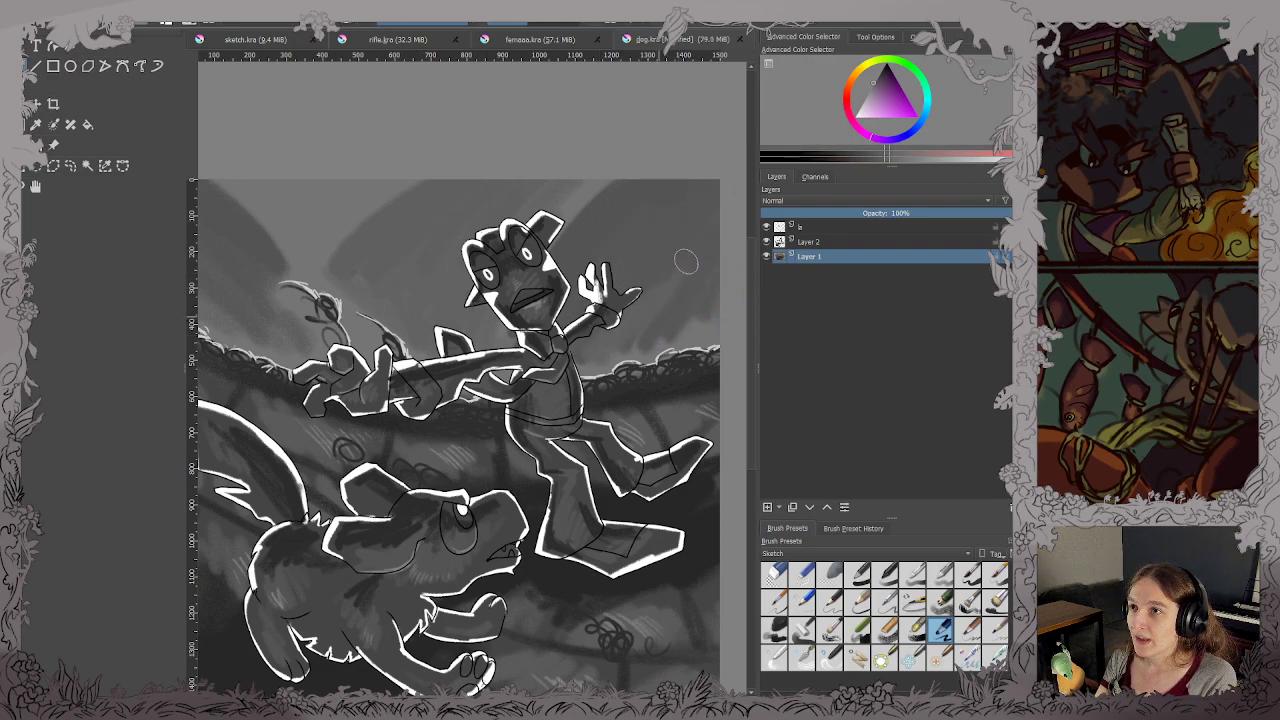
pyautogui.moveTo(687, 262); pyautogui.dragTo(646, 280)
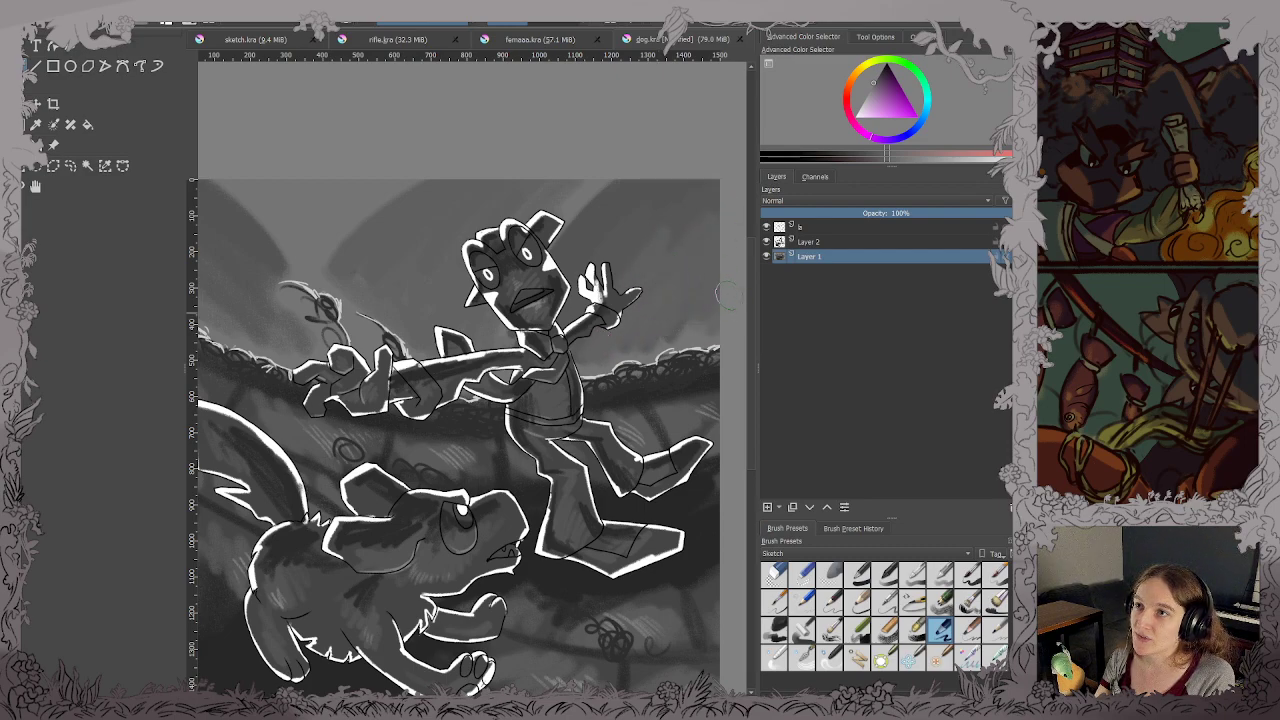
pyautogui.keyDown('ctrl'); pyautogui.click(651, 238); pyautogui.keyUp('ctrl')
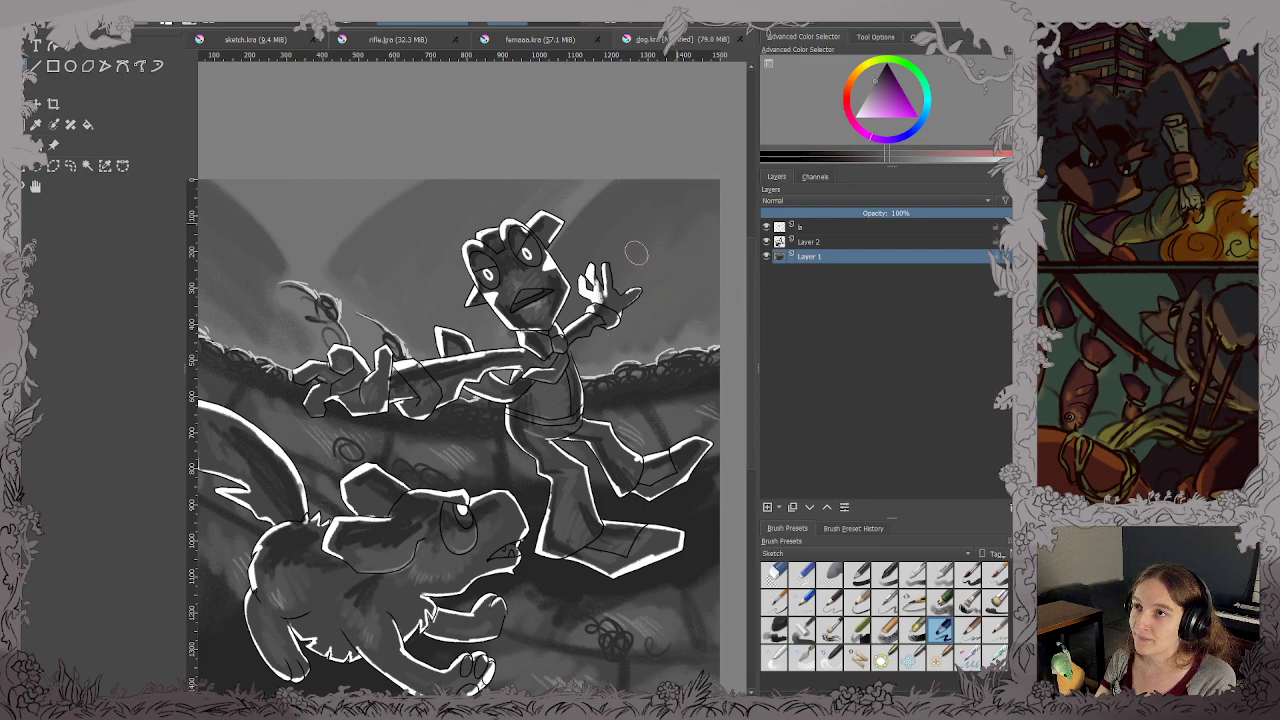
pyautogui.press('2')
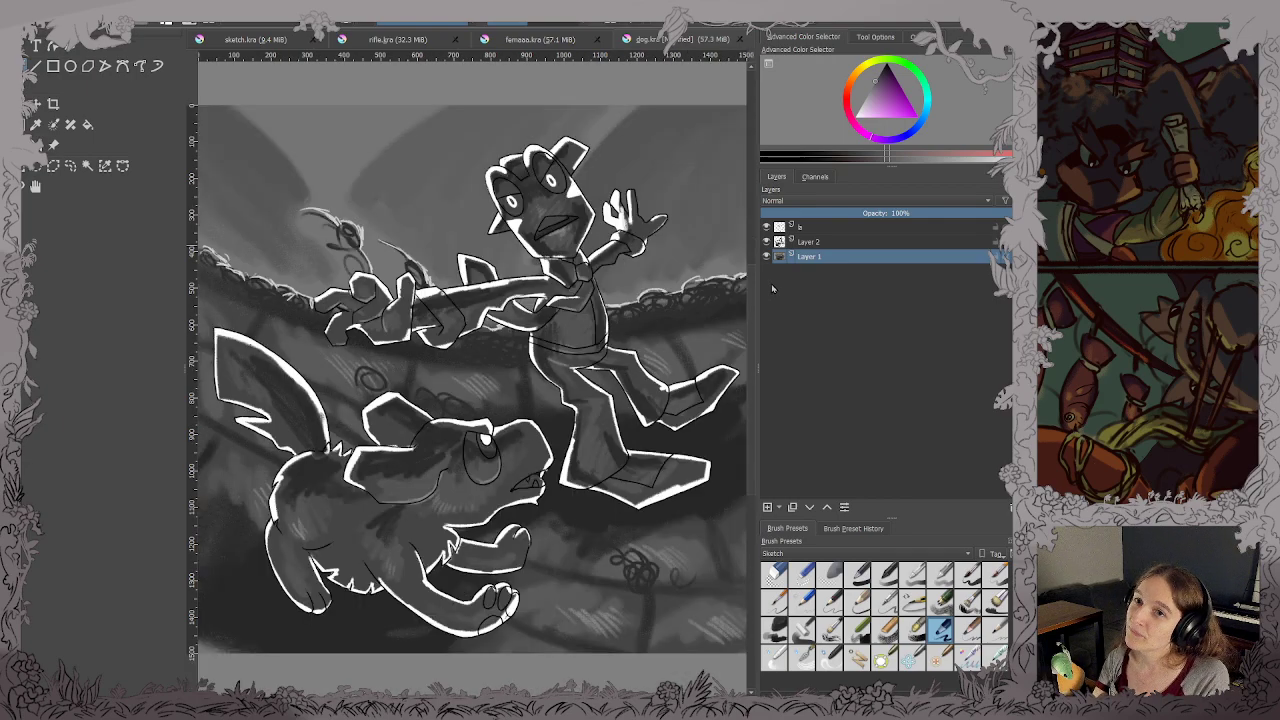
pyautogui.hotkey('ctrl', 's')
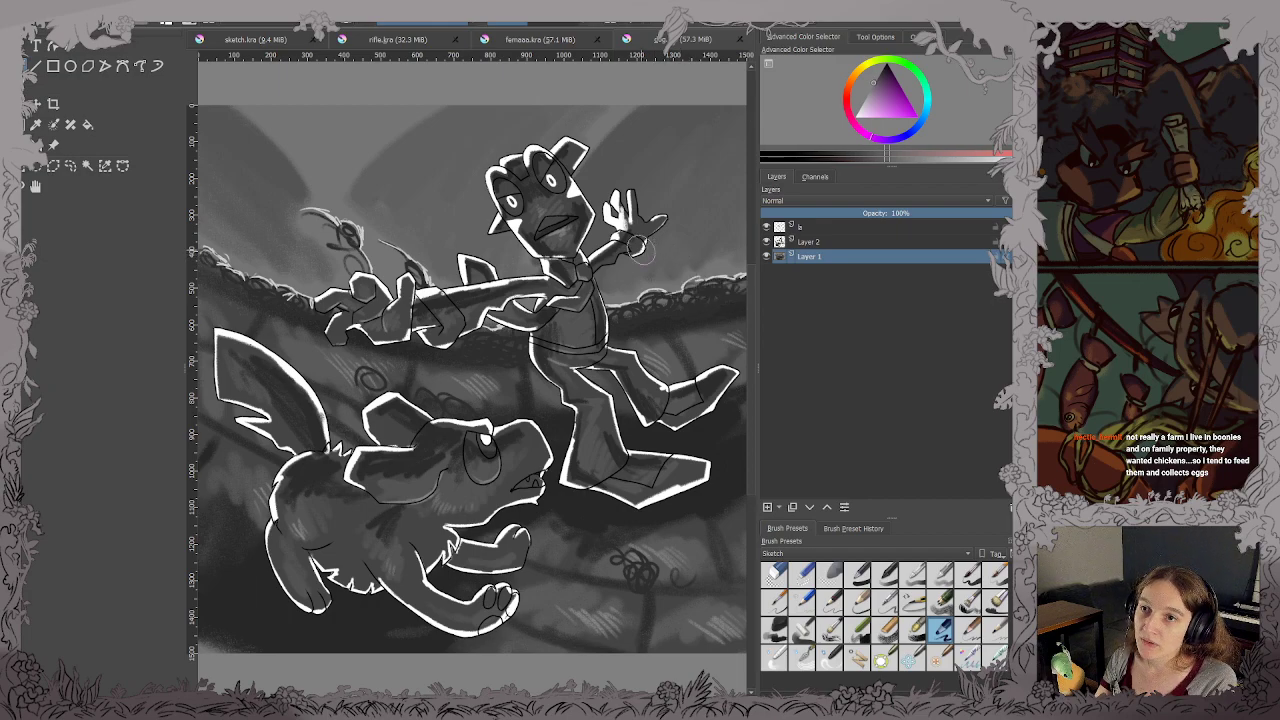
# Fill the light gap between the left and middle sky shapes with darker grey, leaving thin light bands along their edges.
pyautogui.scroll(5, 430, 108)
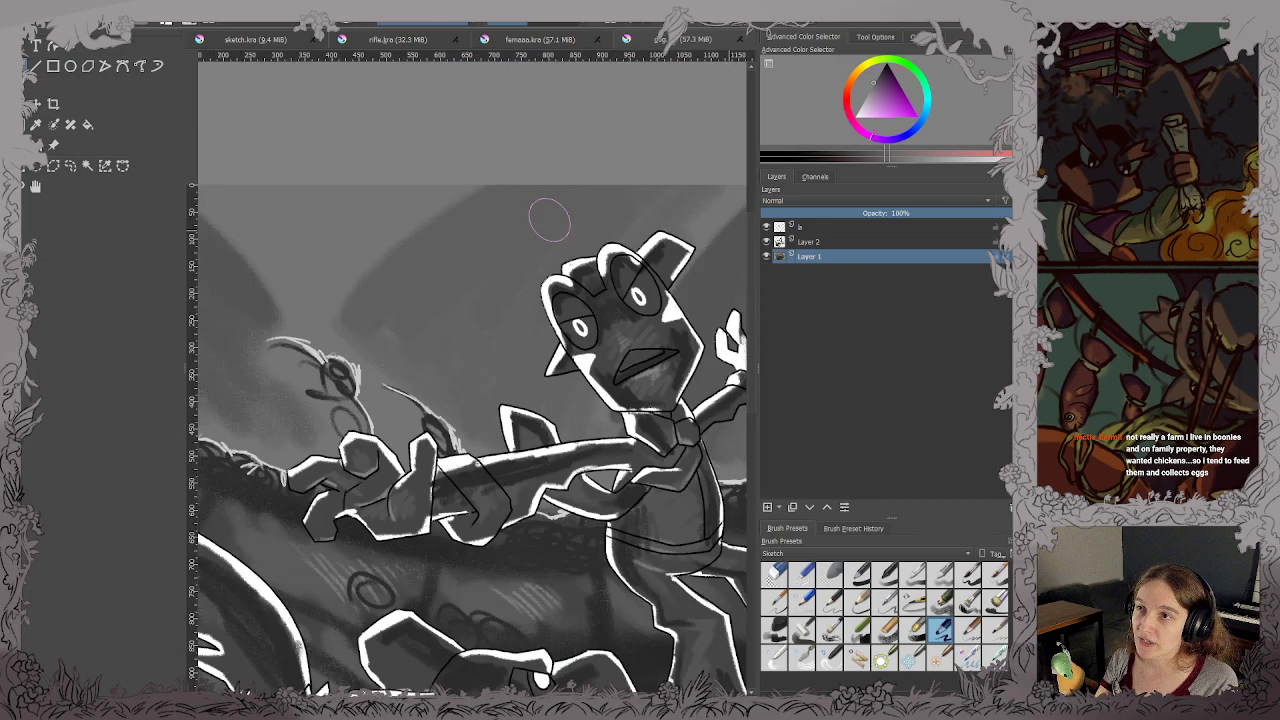
pyautogui.moveTo(543, 343); pyautogui.dragTo(480, 357)
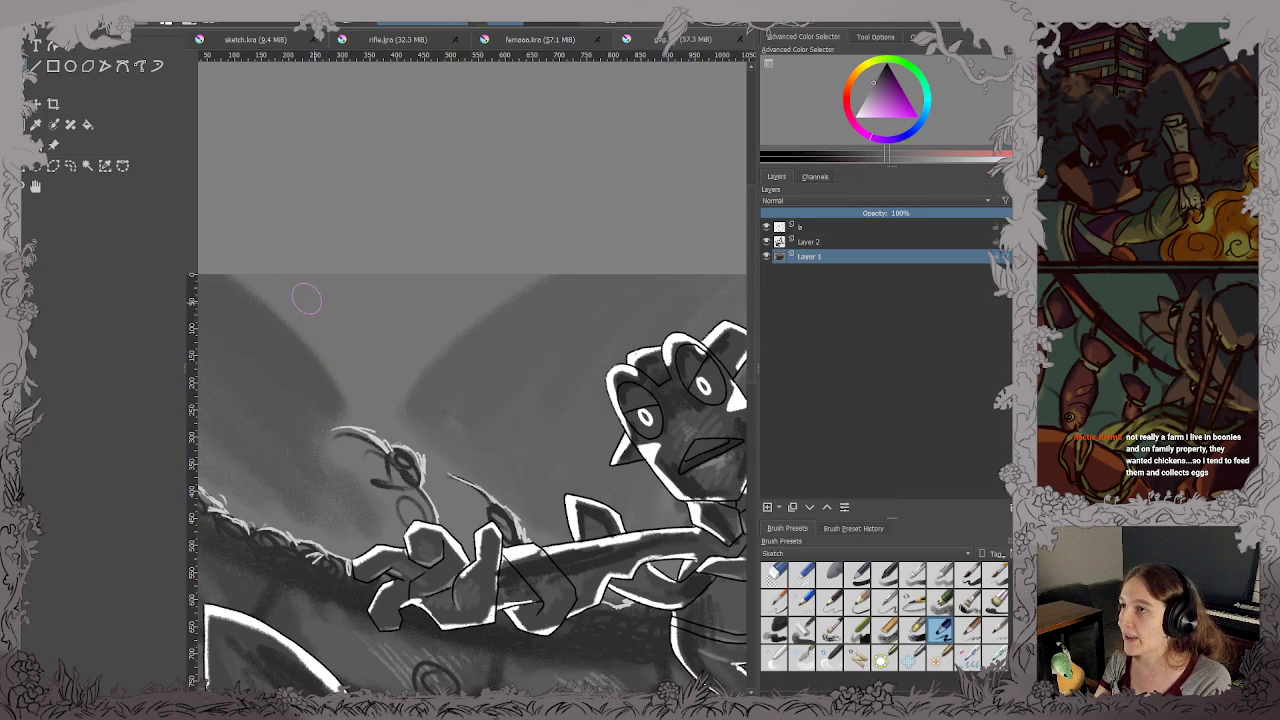
pyautogui.moveTo(320, 330)
pyautogui.mouseDown()
pyautogui.moveTo(354, 376)
pyautogui.moveTo(348, 354)
pyautogui.mouseUp()
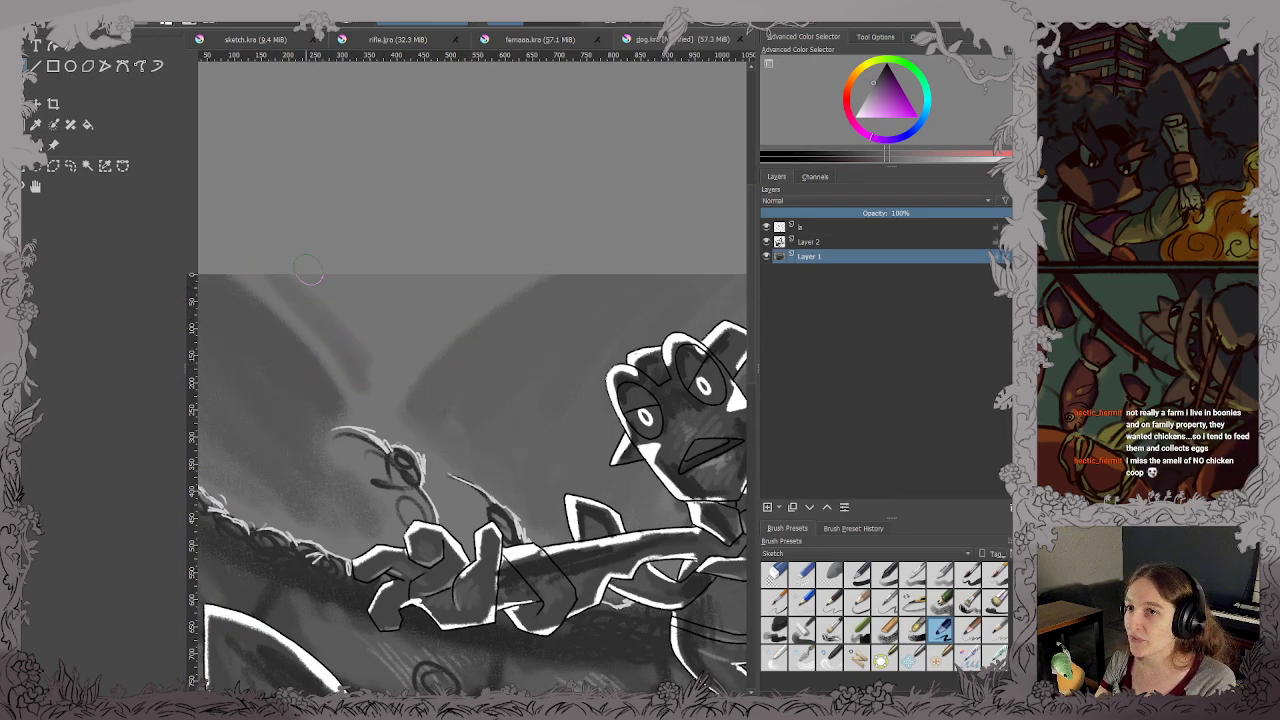
pyautogui.moveTo(309, 270)
pyautogui.mouseDown()
pyautogui.moveTo(377, 370)
pyautogui.moveTo(364, 378)
pyautogui.moveTo(368, 309)
pyautogui.moveTo(414, 326)
pyautogui.moveTo(372, 408)
pyautogui.moveTo(408, 367)
pyautogui.moveTo(432, 284)
pyautogui.moveTo(475, 255)
pyautogui.mouseUp()
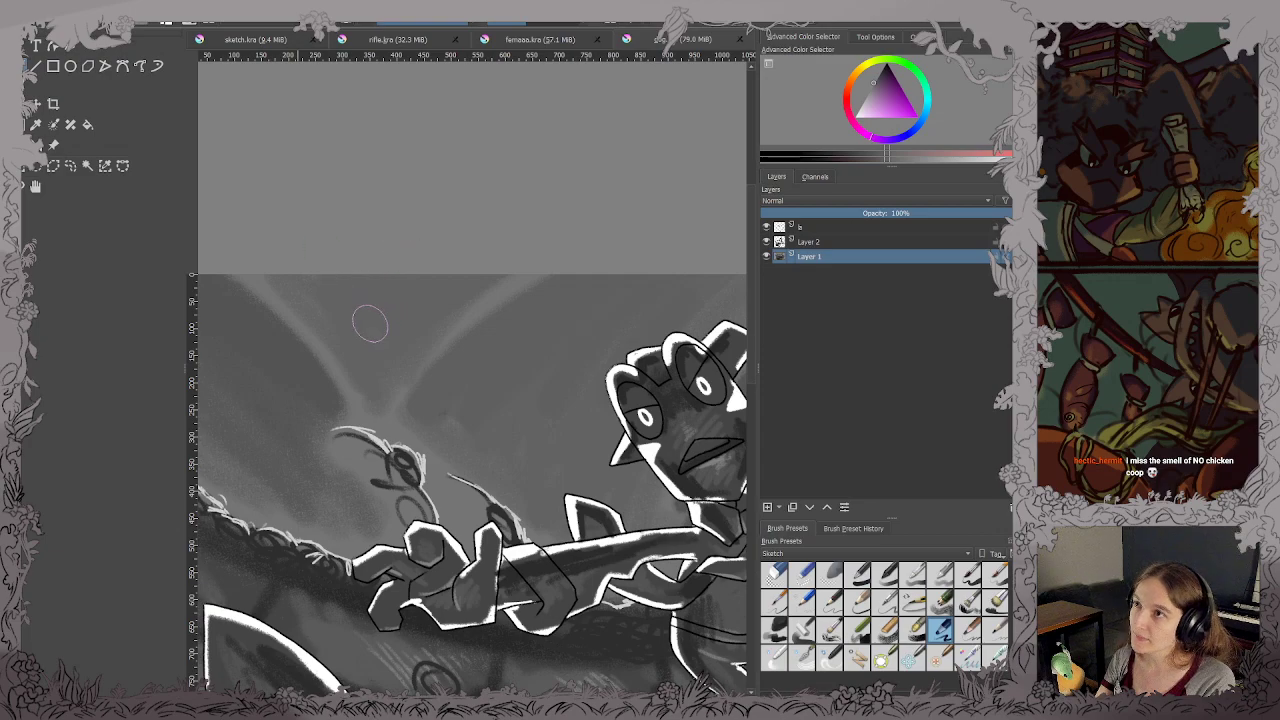
pyautogui.moveTo(331, 313)
pyautogui.mouseDown()
pyautogui.moveTo(294, 297)
pyautogui.moveTo(324, 353)
pyautogui.moveTo(364, 378)
pyautogui.mouseUp()
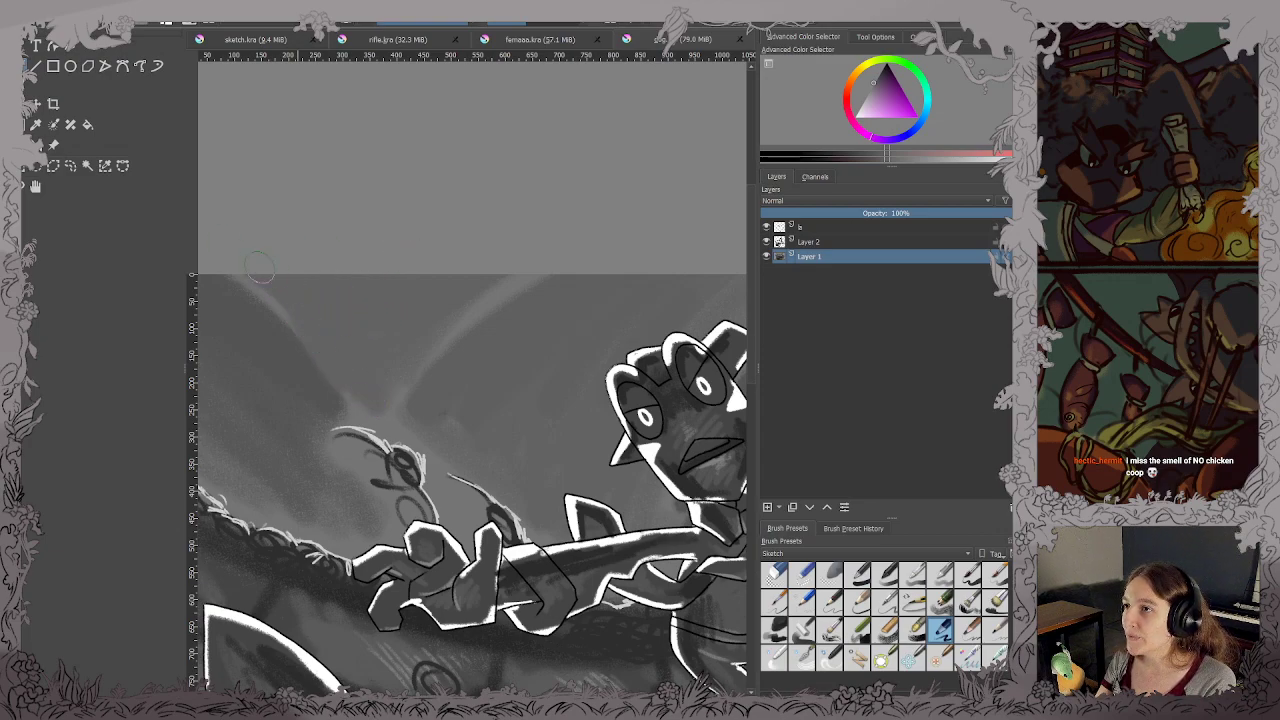
pyautogui.press('2')
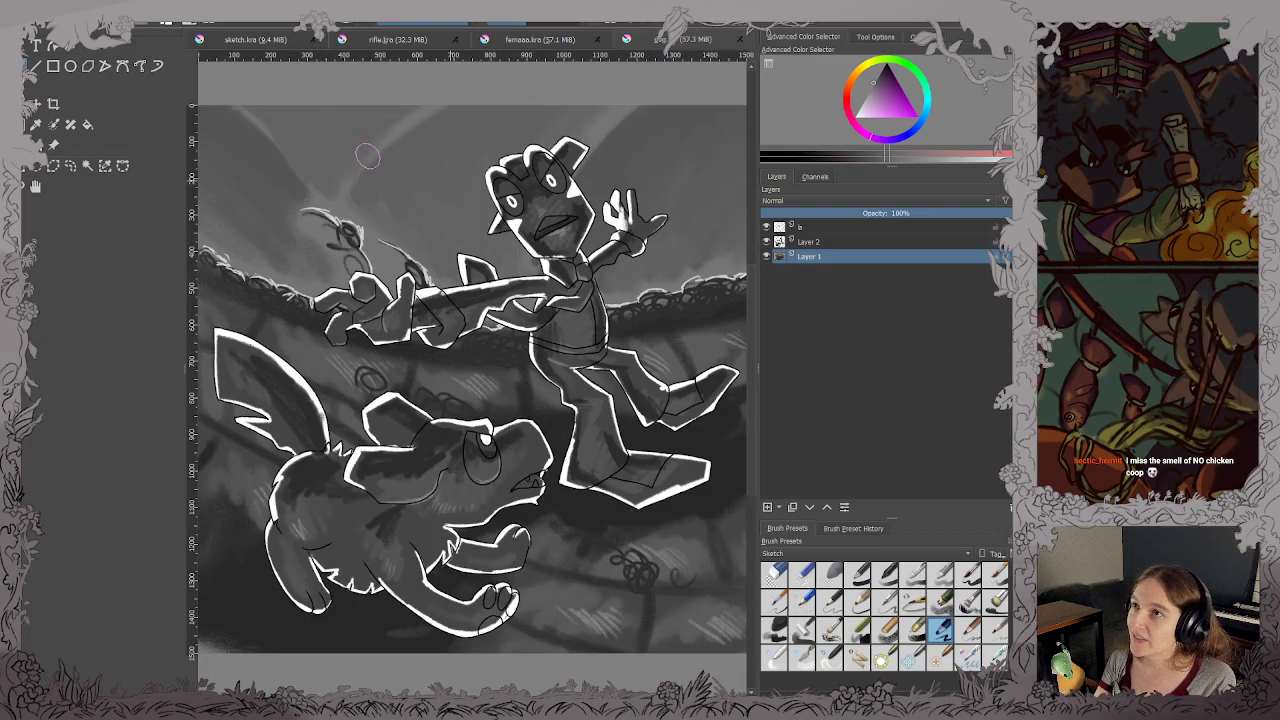
# Redefine the two light bands converging above the plants with a sampled light grey, and save the file.
pyautogui.moveTo(432, 348); pyautogui.dragTo(439, 383)
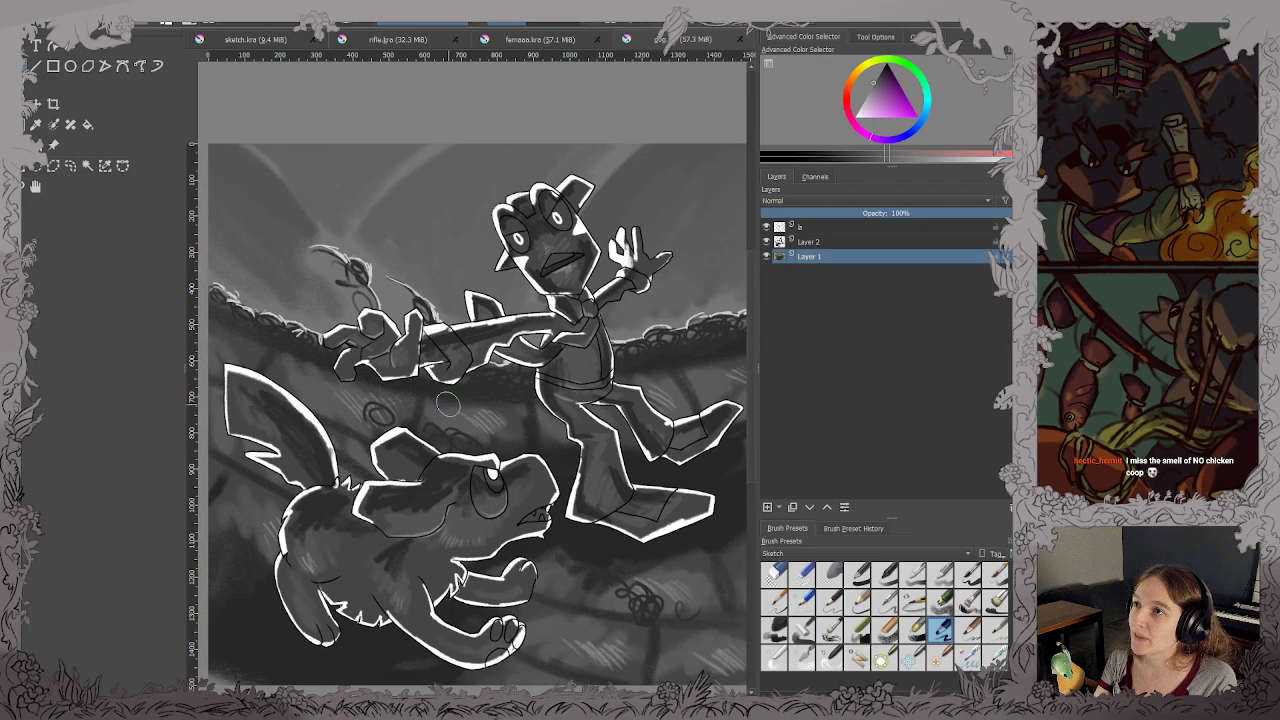
pyautogui.keyDown('ctrl'); pyautogui.click(420, 168); pyautogui.keyUp('ctrl')
pyautogui.moveTo(238, 150); pyautogui.dragTo(326, 230)
pyautogui.moveTo(418, 154); pyautogui.dragTo(344, 238)
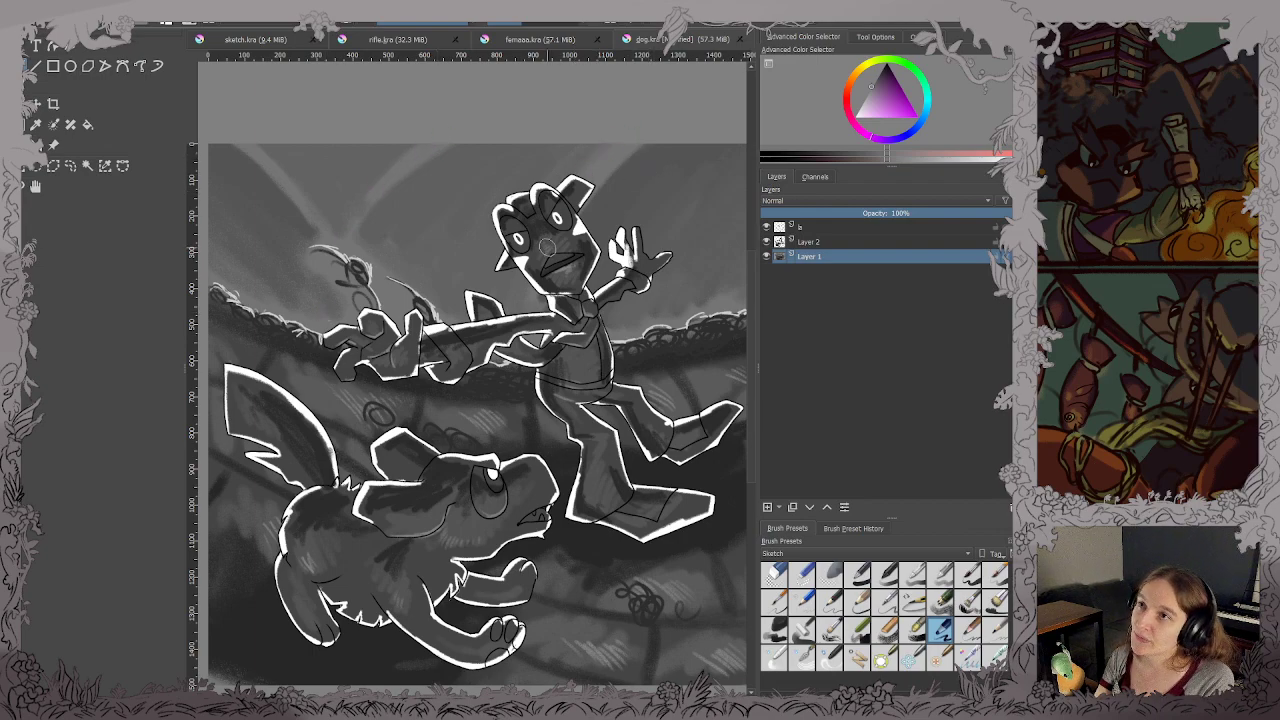
pyautogui.hotkey('ctrl', 's')
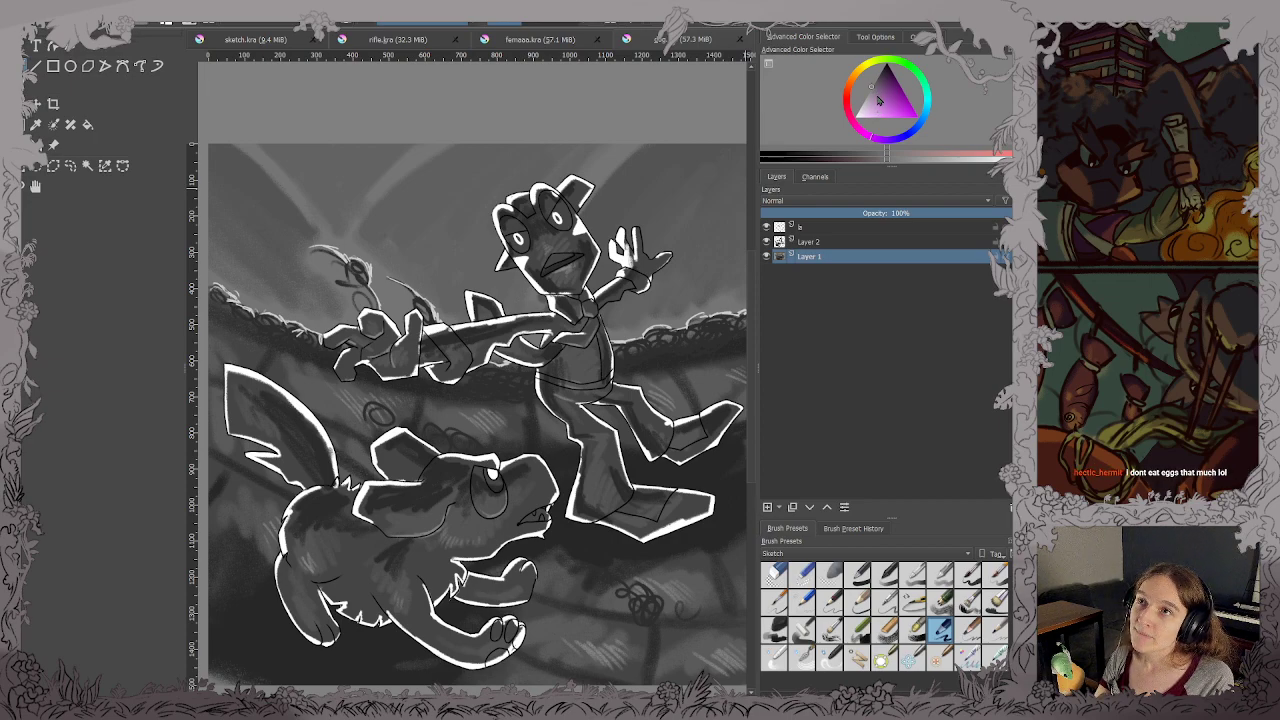
# Strengthen and extend the light bands across the sky with a lighter grey, resampling the grey between the bands to refine their edges.
pyautogui.moveTo(879, 100); pyautogui.dragTo(868, 102)
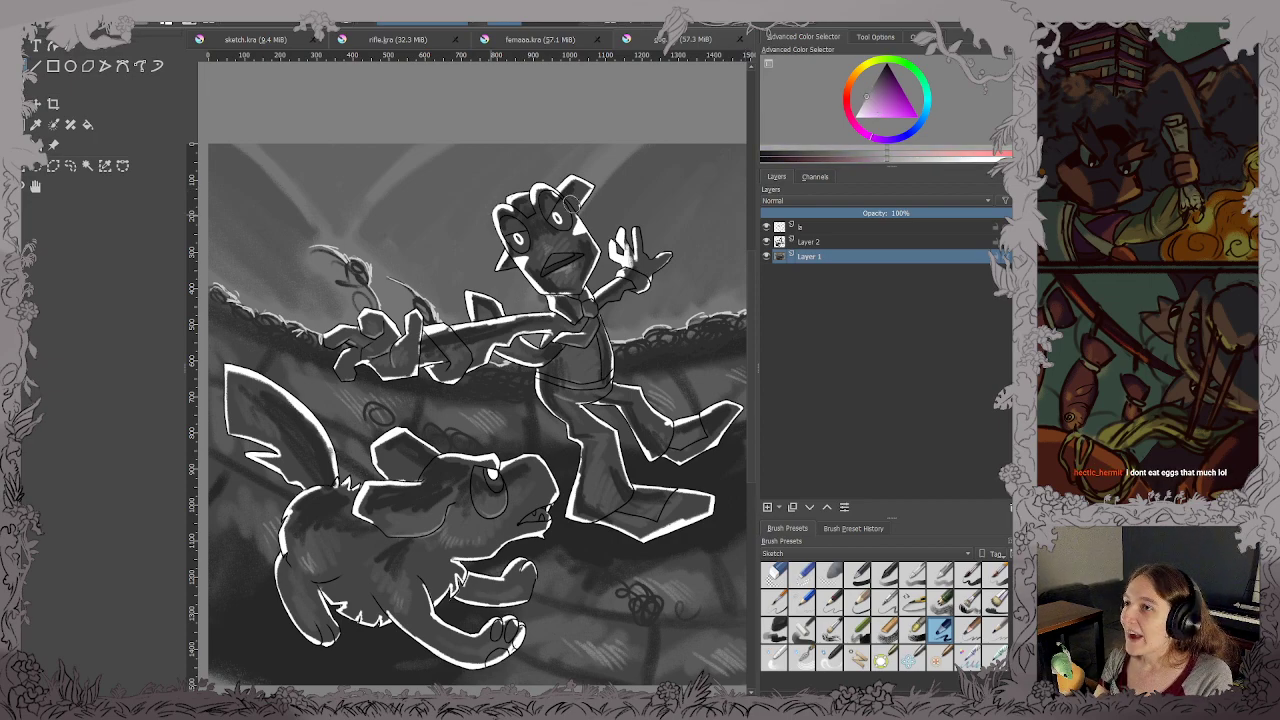
pyautogui.moveTo(636, 154); pyautogui.dragTo(576, 206)
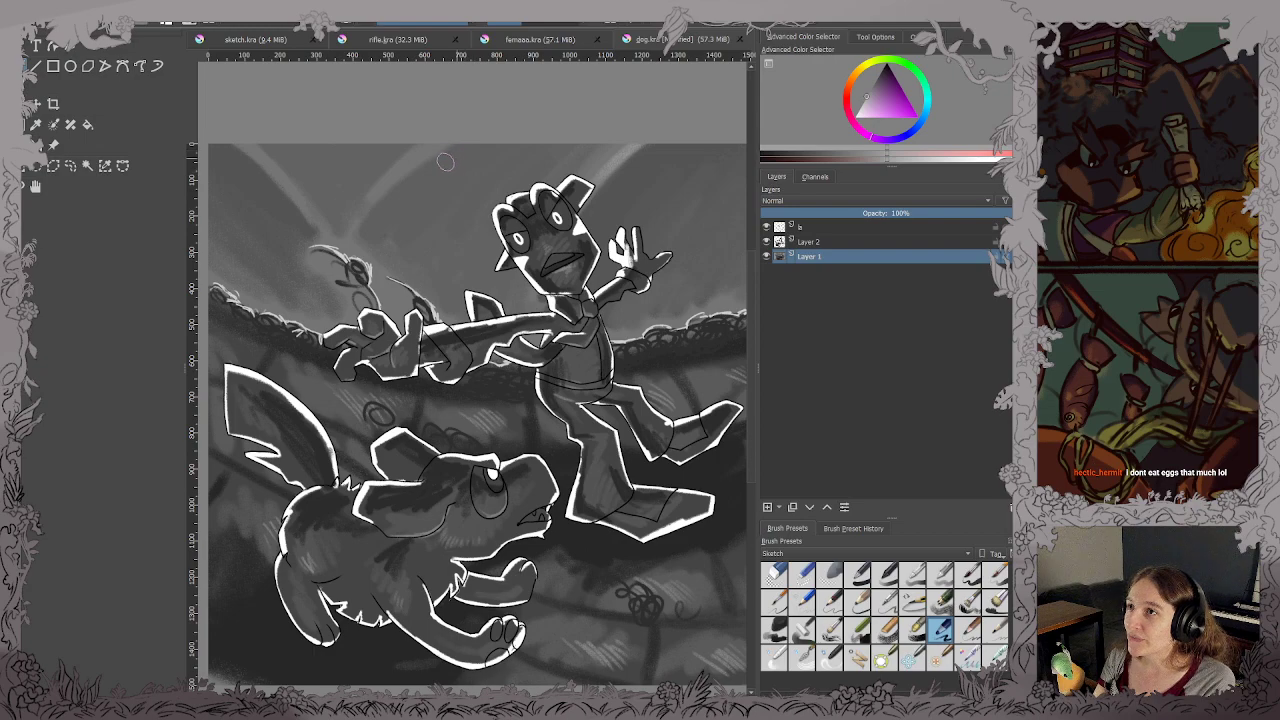
pyautogui.moveTo(445, 161); pyautogui.dragTo(358, 236)
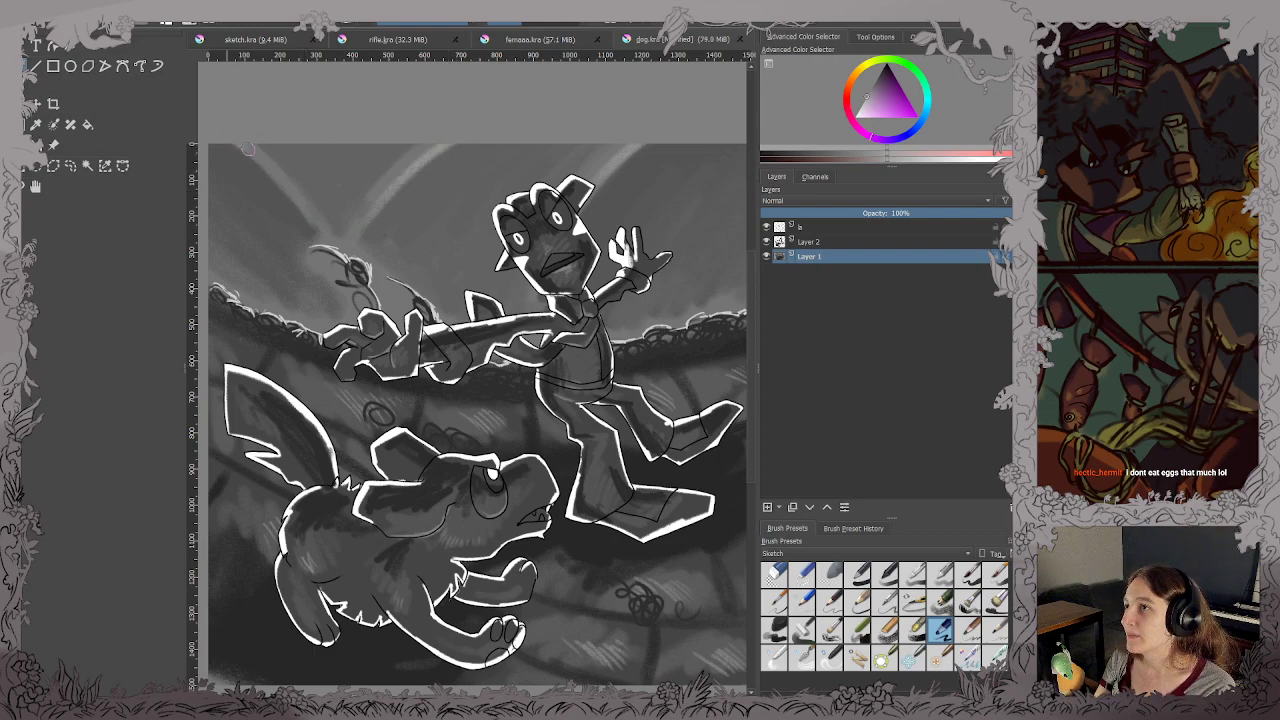
pyautogui.keyDown('ctrl'); pyautogui.click(382, 197); pyautogui.keyUp('ctrl')
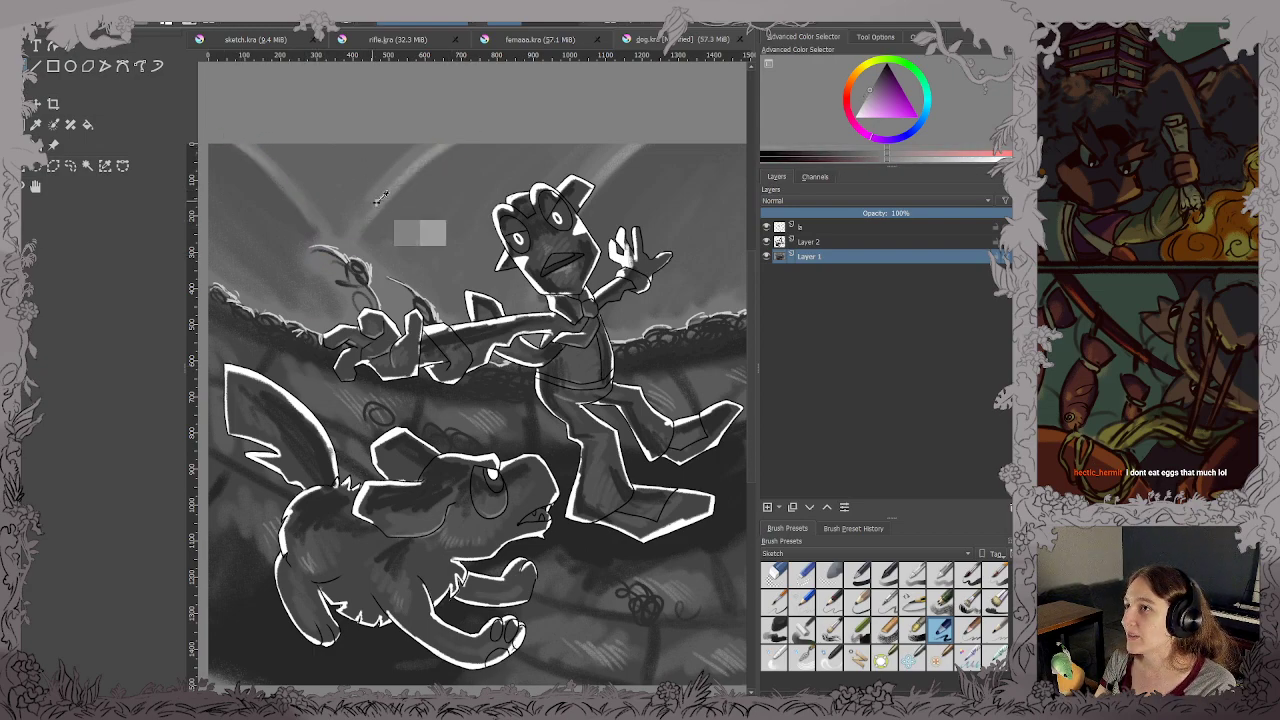
pyautogui.moveTo(349, 243); pyautogui.dragTo(395, 159)
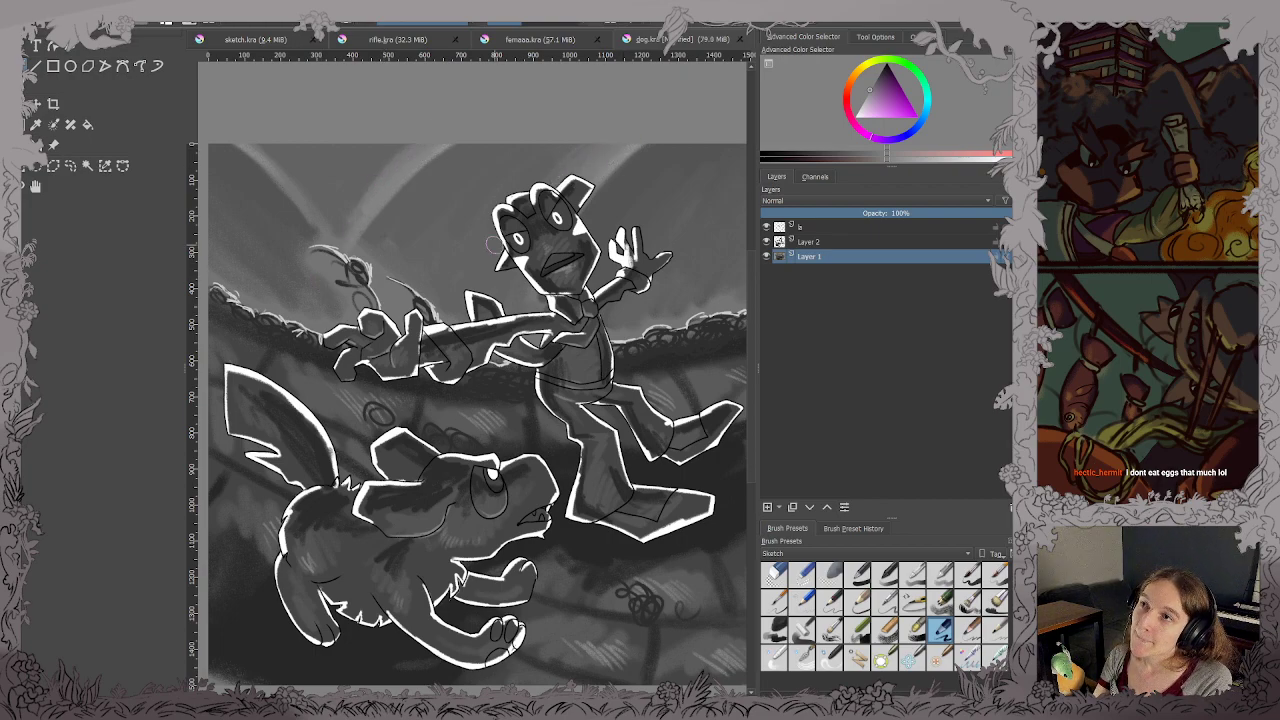
pyautogui.scroll(-1, 487, 207)
pyautogui.scroll(-2, 493, 243)
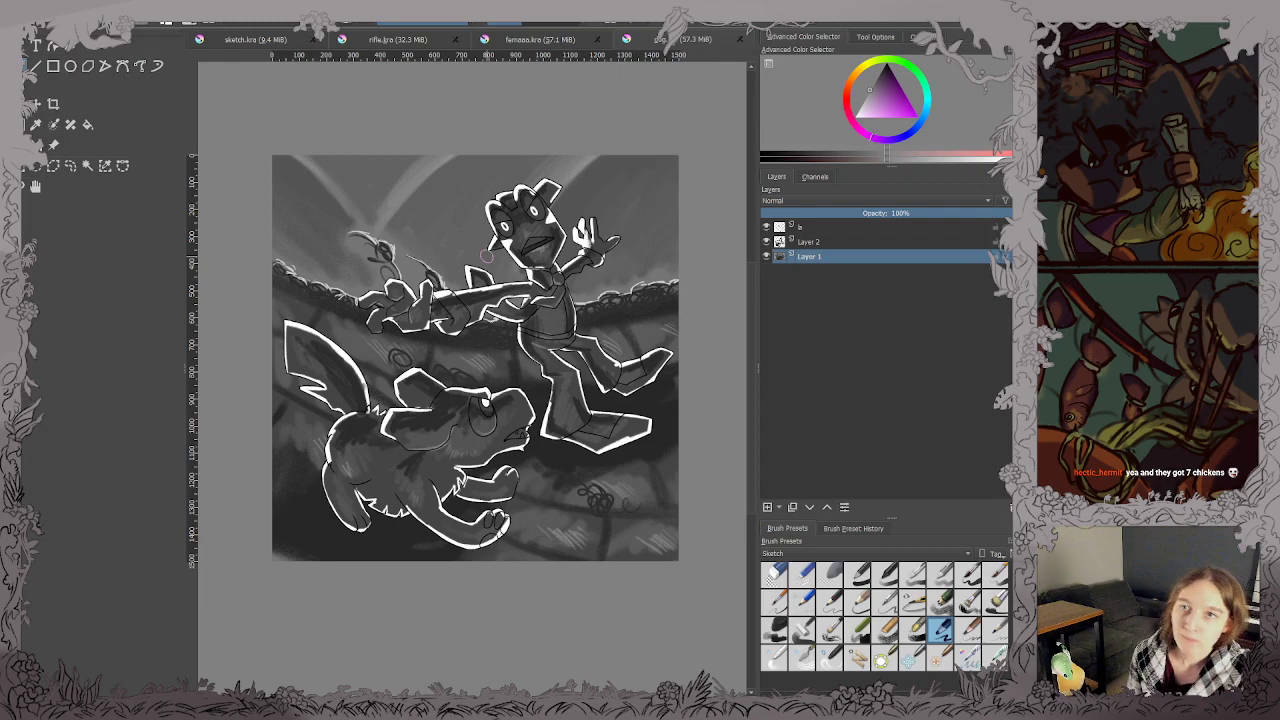
# Look through the open femaaa.kra and rifle.kra drawings, and bring up sketch.kra with its whole canvas in view.
pyautogui.click(510, 38)
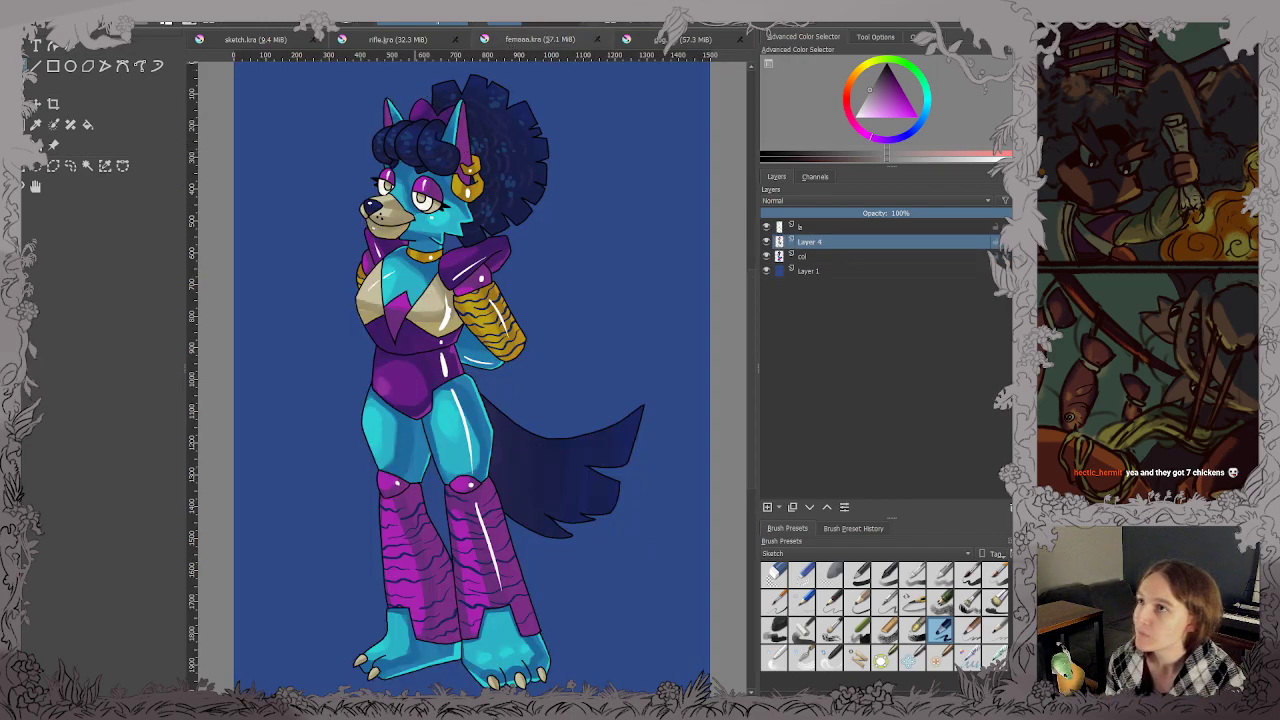
pyautogui.click(397, 40)
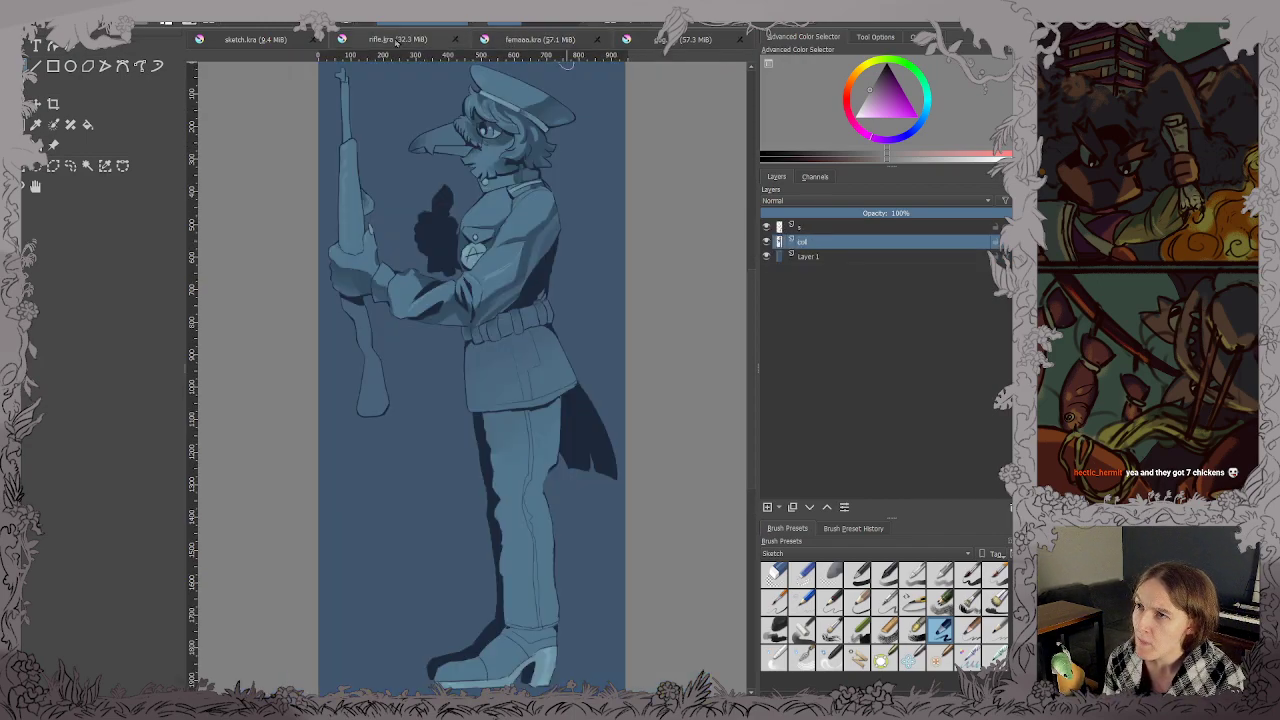
pyautogui.click(266, 40)
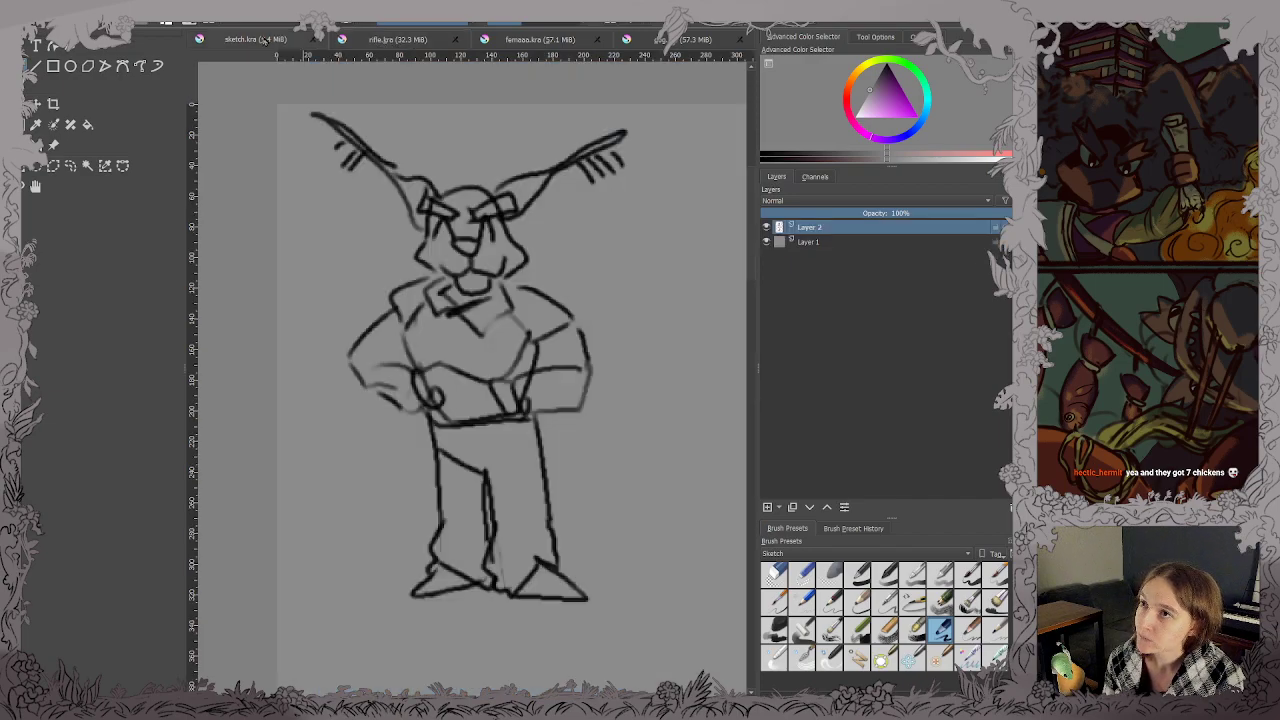
pyautogui.moveTo(450, 243); pyautogui.dragTo(302, 152)
pyautogui.moveTo(400, 195); pyautogui.dragTo(401, 221)
pyautogui.moveTo(588, 224); pyautogui.dragTo(559, 275)
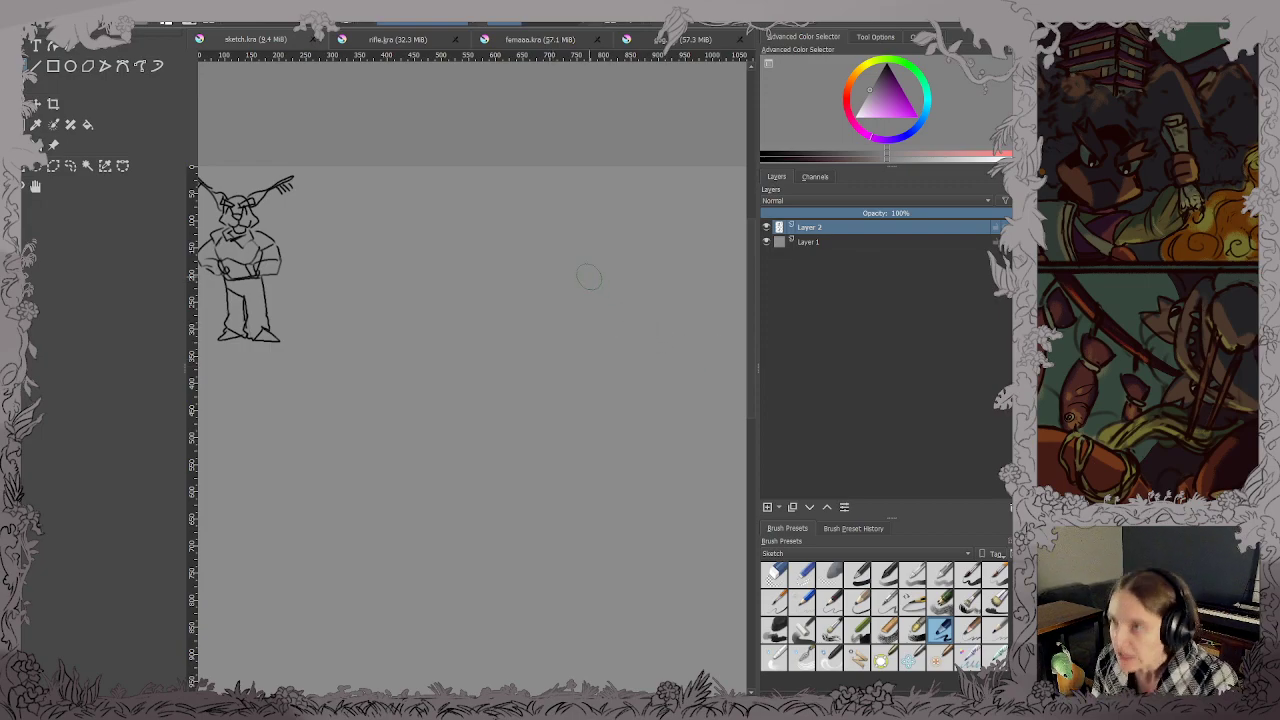
pyautogui.moveTo(588, 274); pyautogui.dragTo(629, 293)
pyautogui.press('-')
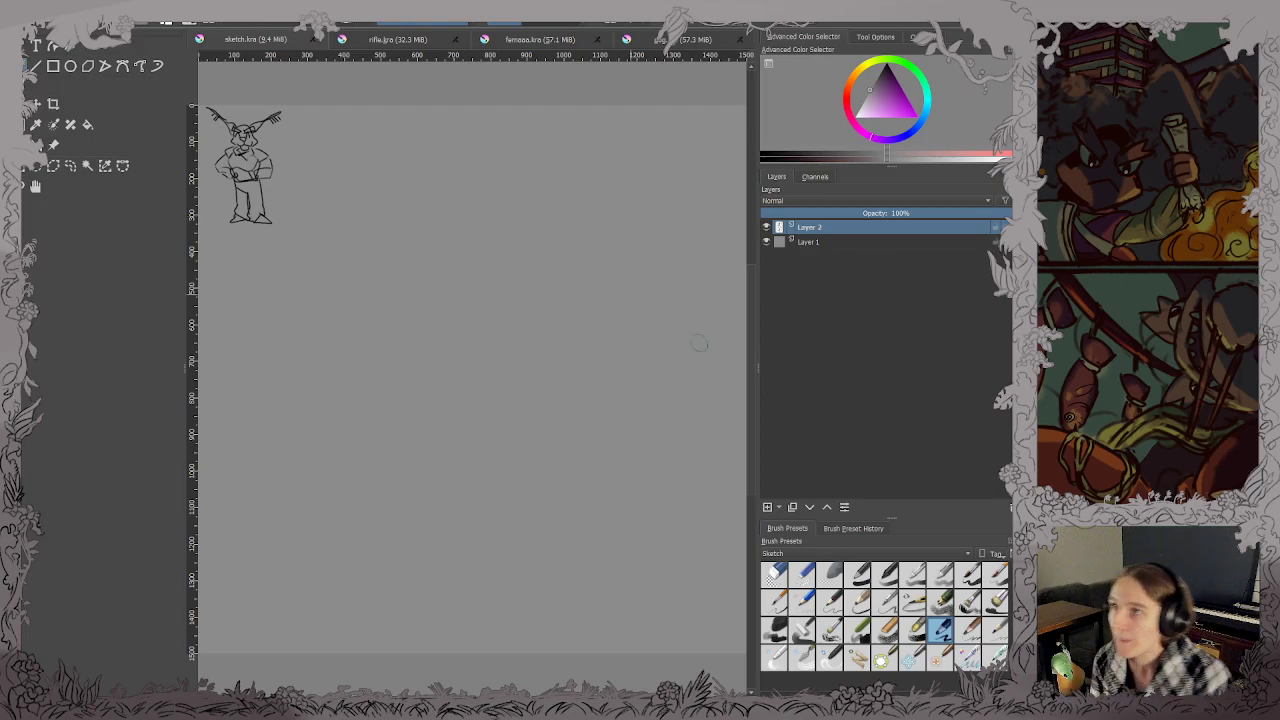
# Switch the brush presets to the Digital set, pick its soft airbrush-like preset, and reduce the brush to a fine line size.
pyautogui.click(783, 556)
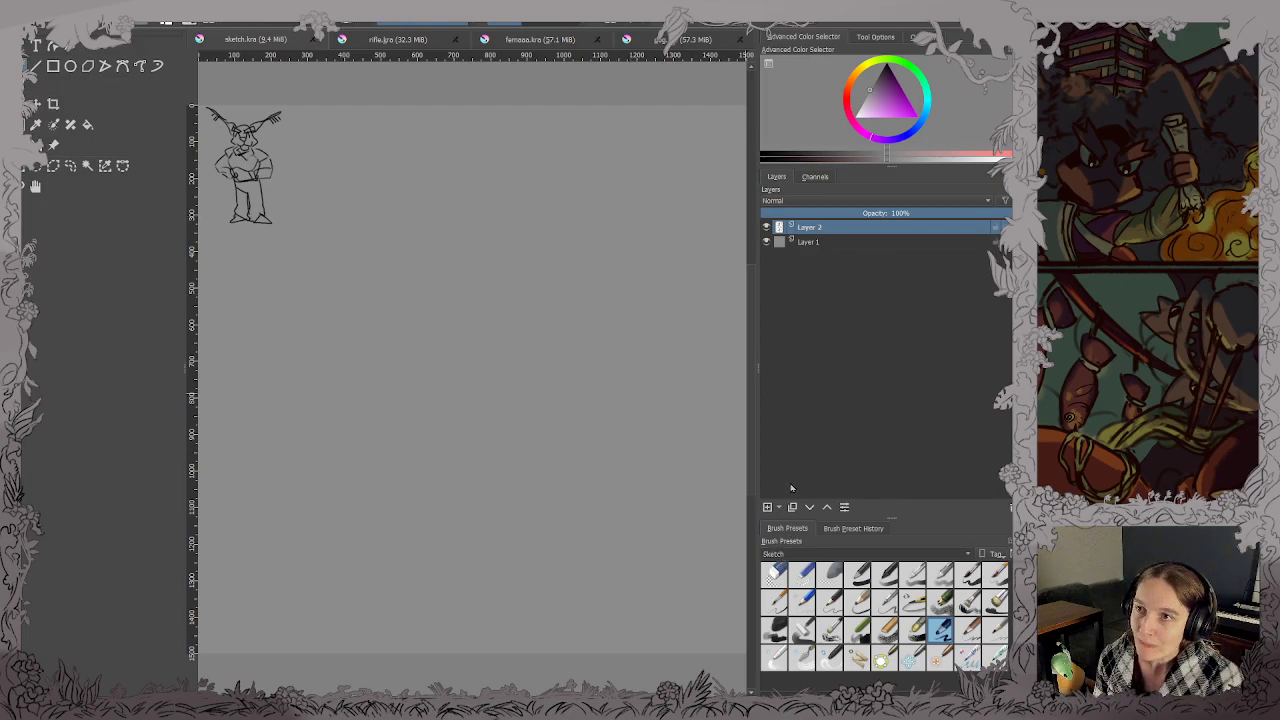
pyautogui.click(795, 489)
pyautogui.click(866, 583)
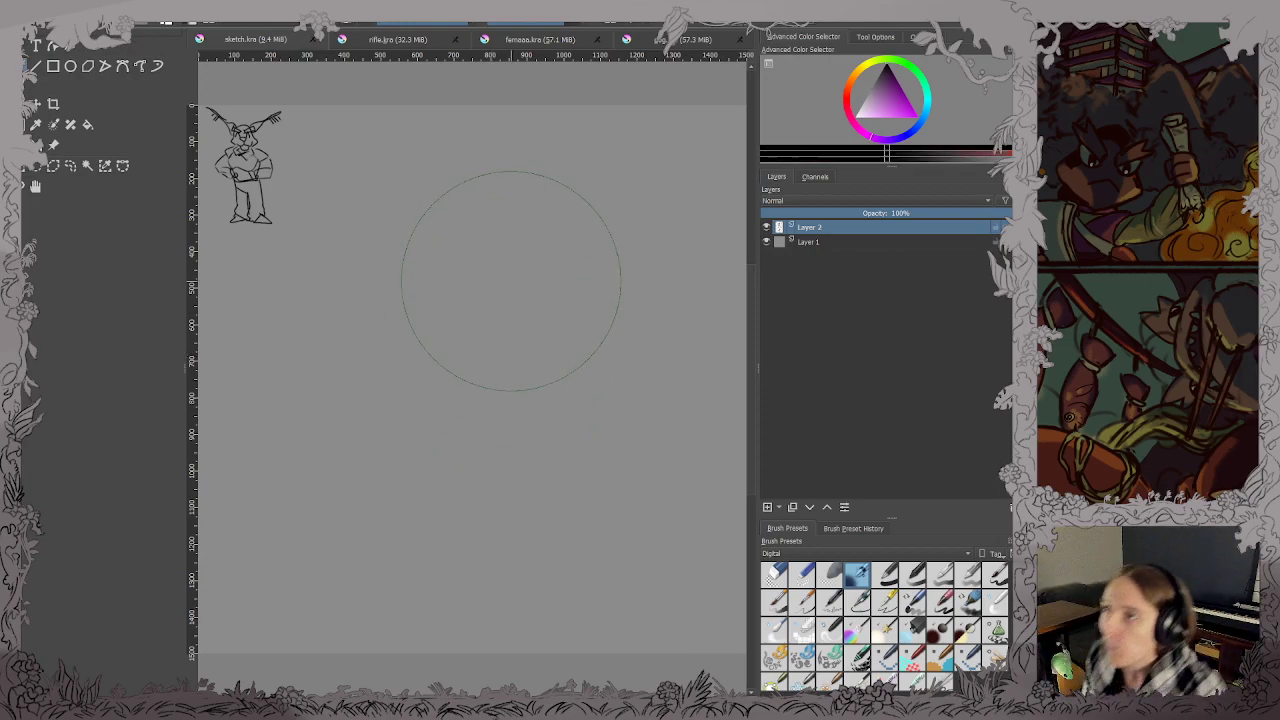
pyautogui.moveTo(462, 313)
pyautogui.mouseDown()
pyautogui.moveTo(422, 319)
pyautogui.moveTo(397, 343)
pyautogui.moveTo(457, 309)
pyautogui.moveTo(356, 300)
pyautogui.mouseUp()
pyautogui.press('[')
pyautogui.press('[')
pyautogui.press('[')
pyautogui.press('[')
pyautogui.press('[')
pyautogui.press('[')
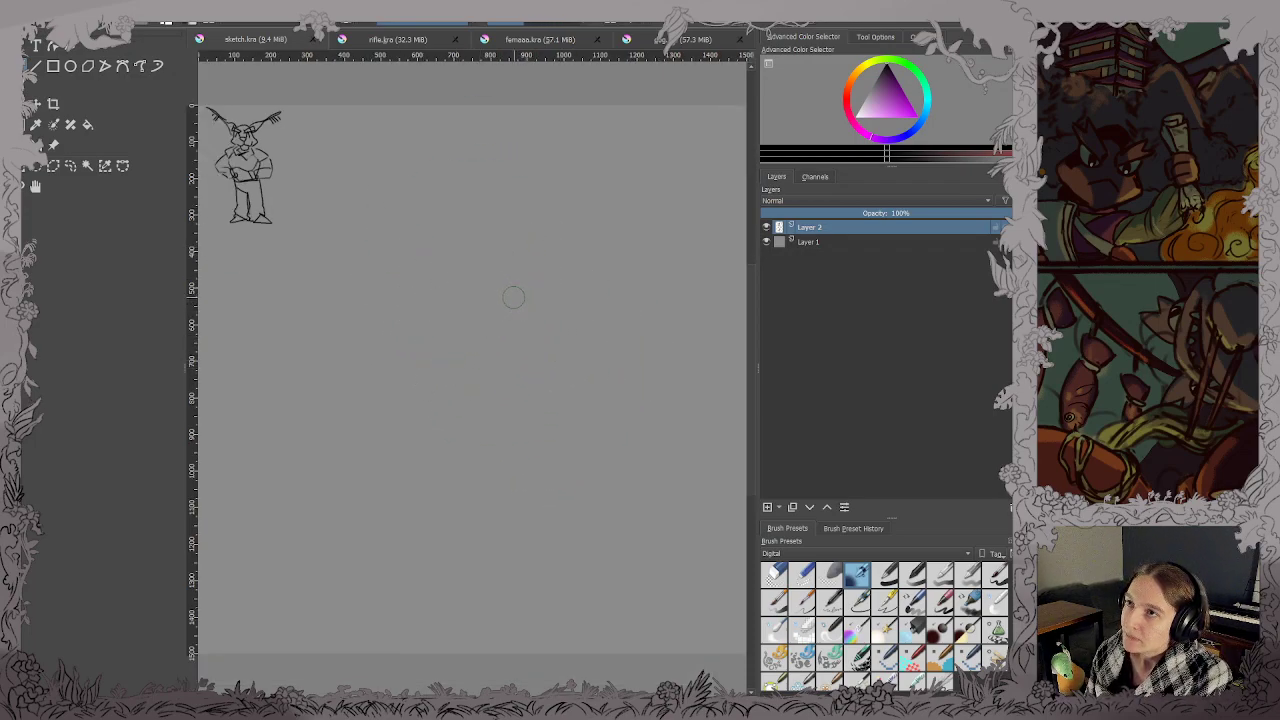
pyautogui.press('[')
pyautogui.press('[')
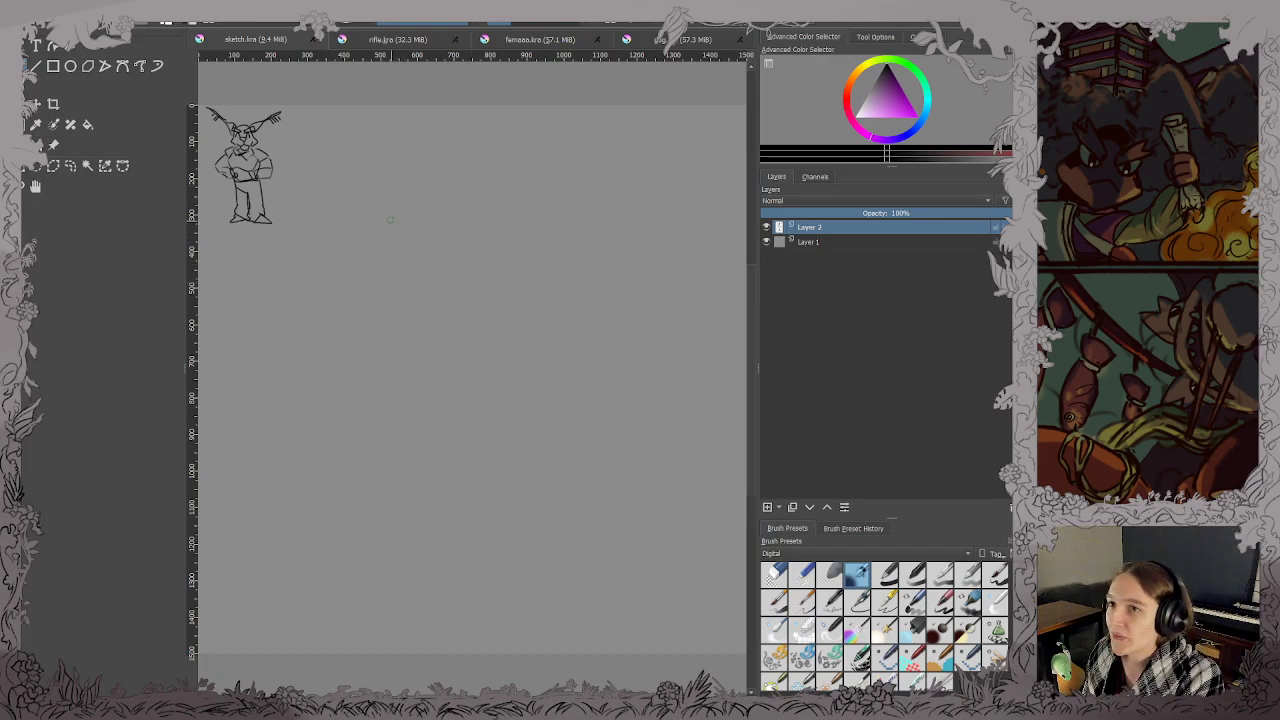
pyautogui.moveTo(386, 212); pyautogui.dragTo(475, 201)
pyautogui.moveTo(385, 213); pyautogui.dragTo(433, 249)
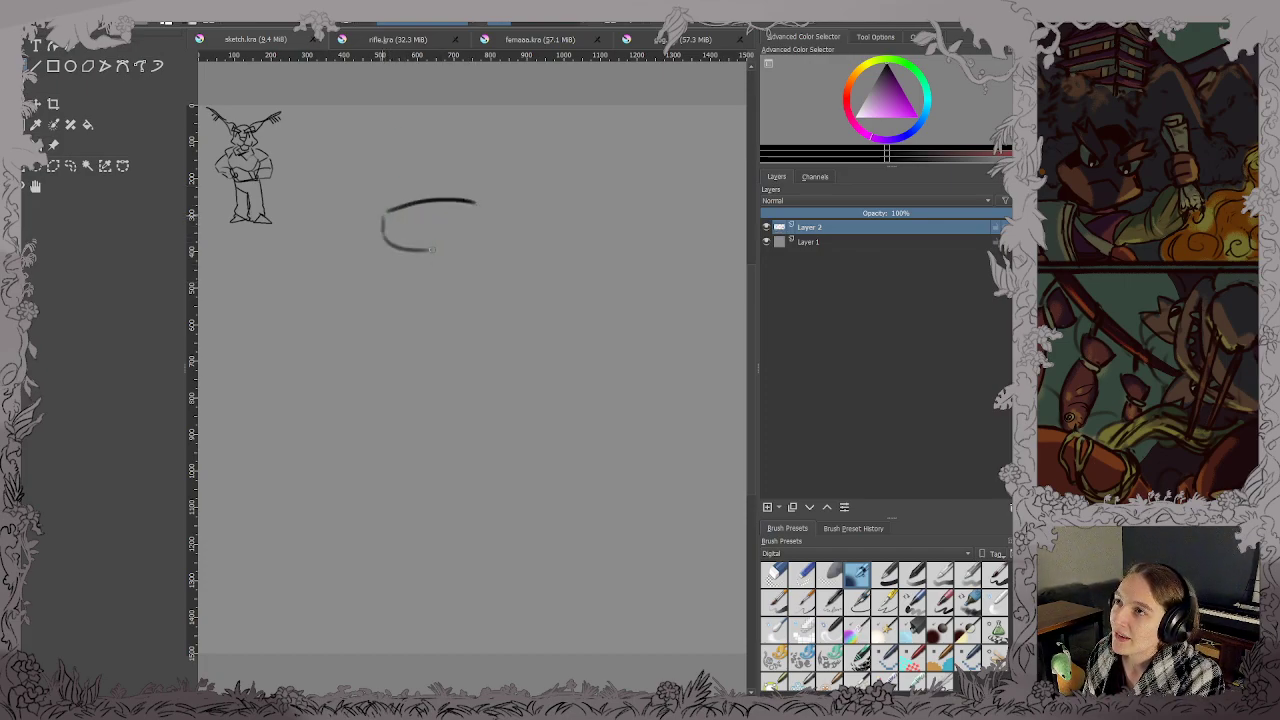
pyautogui.hotkey('ctrl', 'z')
pyautogui.hotkey('ctrl', 'z')
# Add a new layer and sketch the snout, lower jaw and back edge of an angular creature head beside the small figure.
pyautogui.click(767, 507)
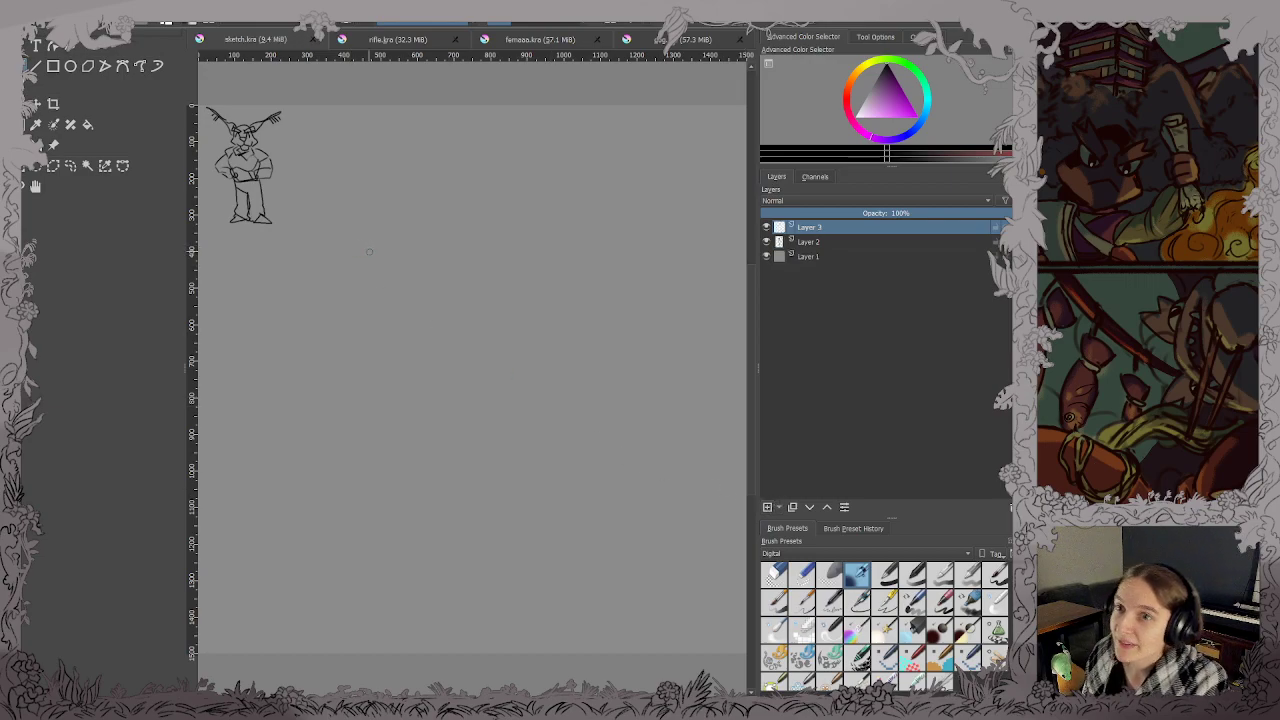
pyautogui.moveTo(345, 240)
pyautogui.mouseDown()
pyautogui.moveTo(434, 201)
pyautogui.moveTo(447, 208)
pyautogui.mouseUp()
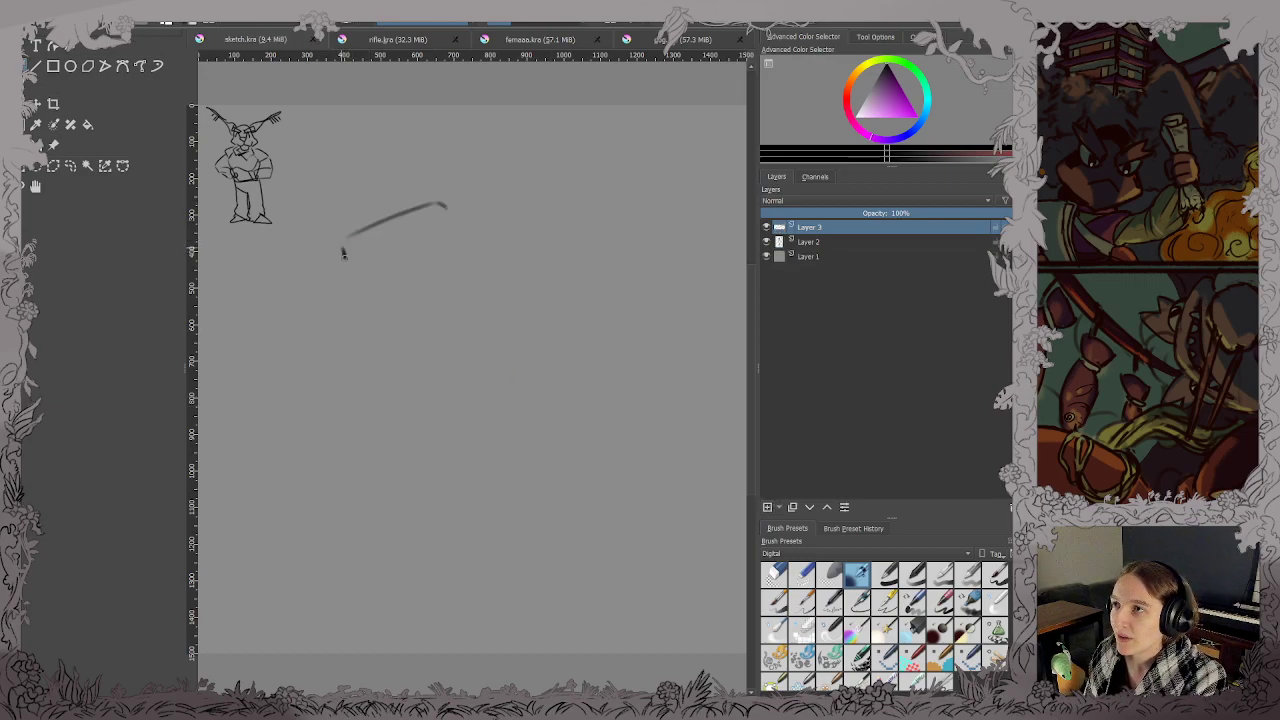
pyautogui.moveTo(343, 252)
pyautogui.mouseDown()
pyautogui.moveTo(371, 278)
pyautogui.moveTo(453, 290)
pyautogui.mouseUp()
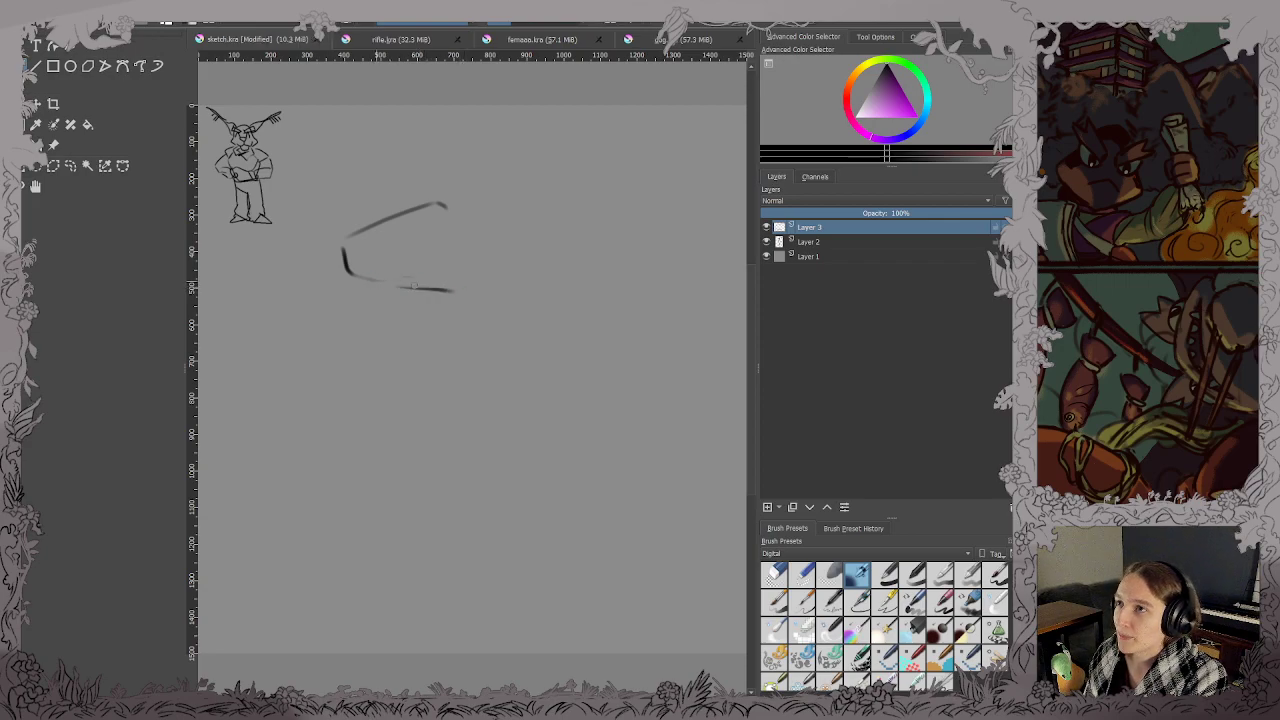
pyautogui.hotkey('ctrl', 'z')
pyautogui.hotkey('ctrl', 'z')
pyautogui.moveTo(344, 277)
pyautogui.mouseDown()
pyautogui.moveTo(446, 290)
pyautogui.moveTo(520, 257)
pyautogui.mouseUp()
# Draw the sloping line from the head's peak down to its back edge, redoing it until it fits, and save the file.
pyautogui.moveTo(440, 205)
pyautogui.mouseDown()
pyautogui.moveTo(522, 229)
pyautogui.moveTo(514, 272)
pyautogui.mouseUp()
pyautogui.hotkey('ctrl', 'z')
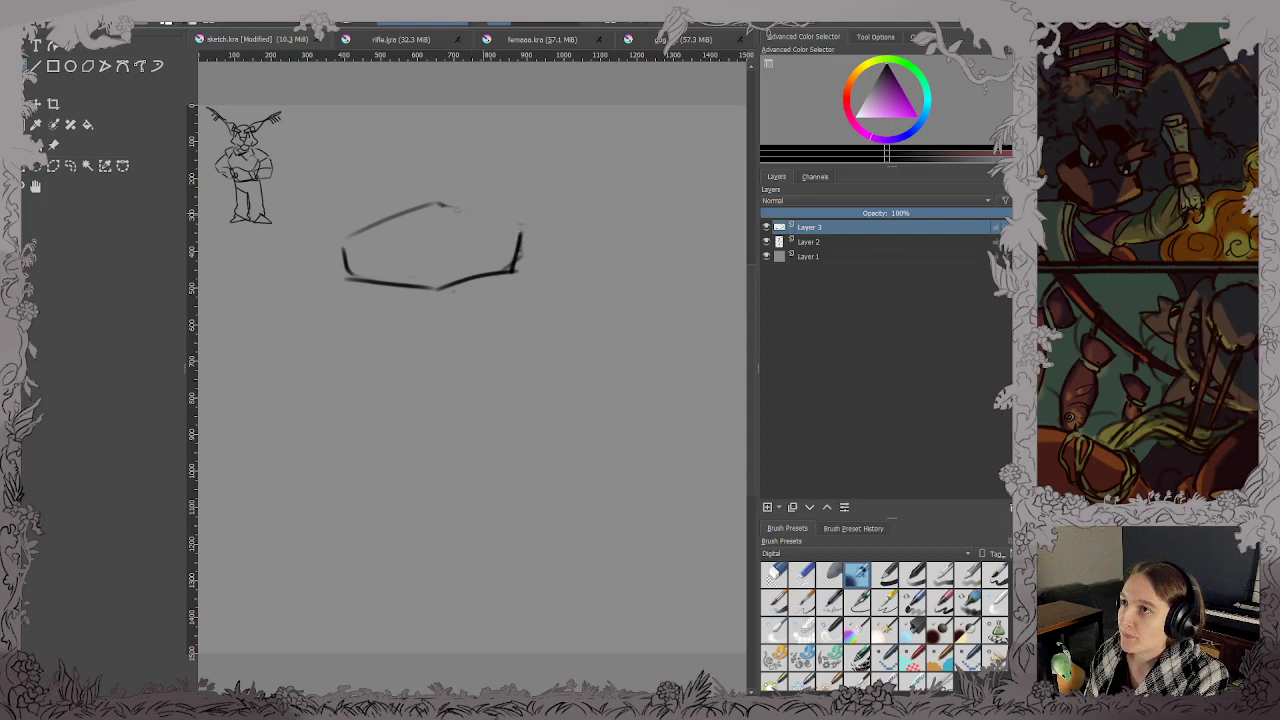
pyautogui.moveTo(437, 203); pyautogui.dragTo(510, 232)
pyautogui.hotkey('ctrl', 'z')
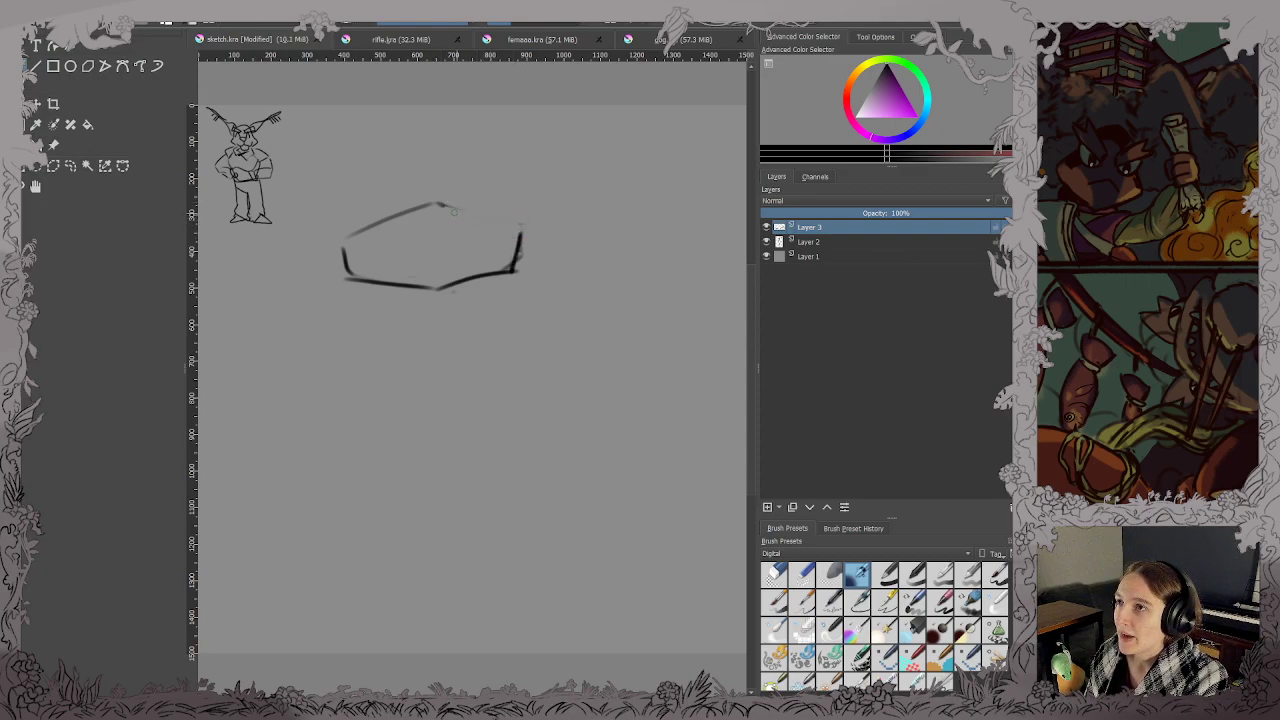
pyautogui.moveTo(440, 205); pyautogui.dragTo(512, 231)
pyautogui.hotkey('ctrl', 'z')
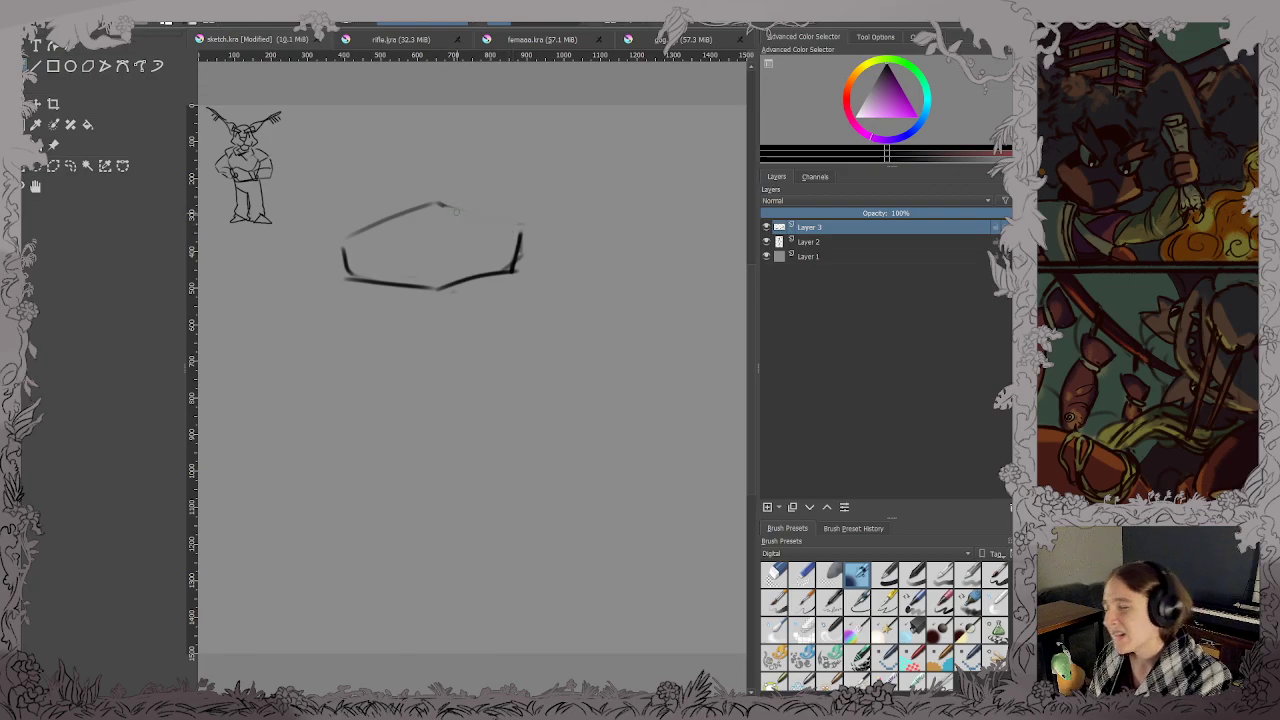
pyautogui.moveTo(437, 203); pyautogui.dragTo(506, 227)
pyautogui.hotkey('ctrl', 's')
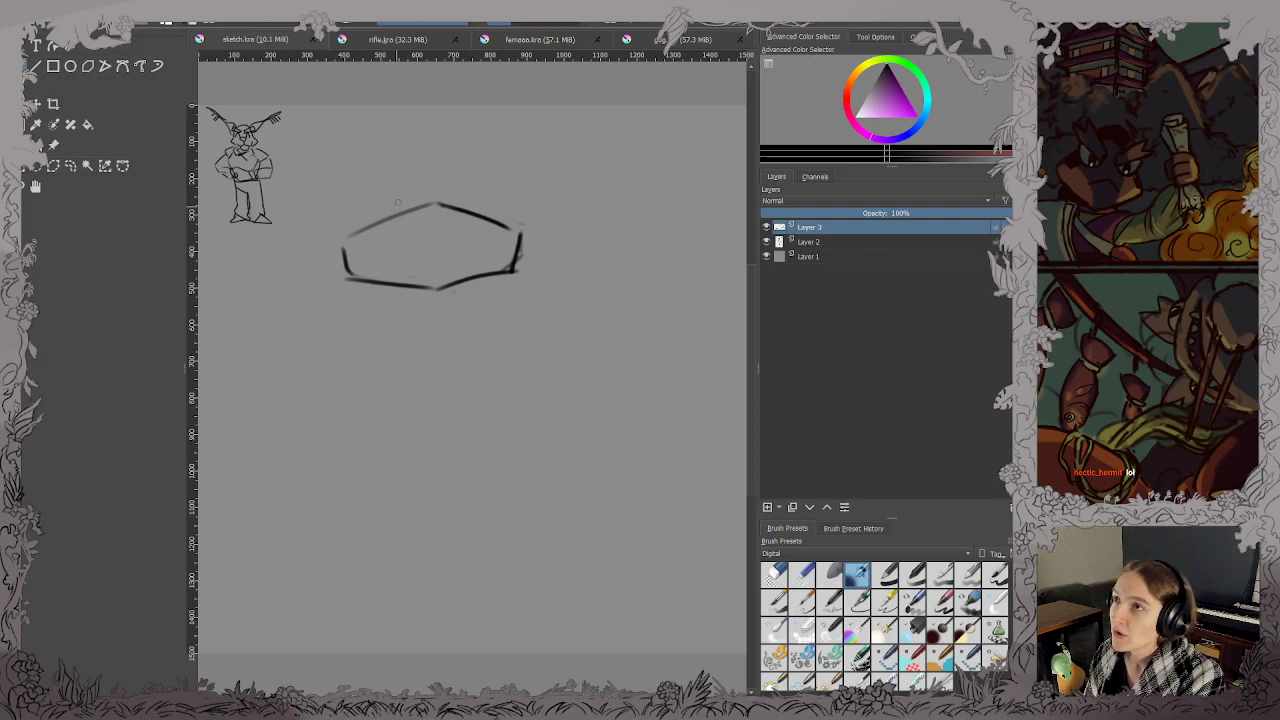
# Draw a large round eye with a dark, highlighted pupil over the brow, add a short mouth line at the snout, and save the file.
pyautogui.moveTo(397, 196)
pyautogui.mouseDown()
pyautogui.moveTo(377, 233)
pyautogui.moveTo(417, 228)
pyautogui.moveTo(381, 233)
pyautogui.mouseUp()
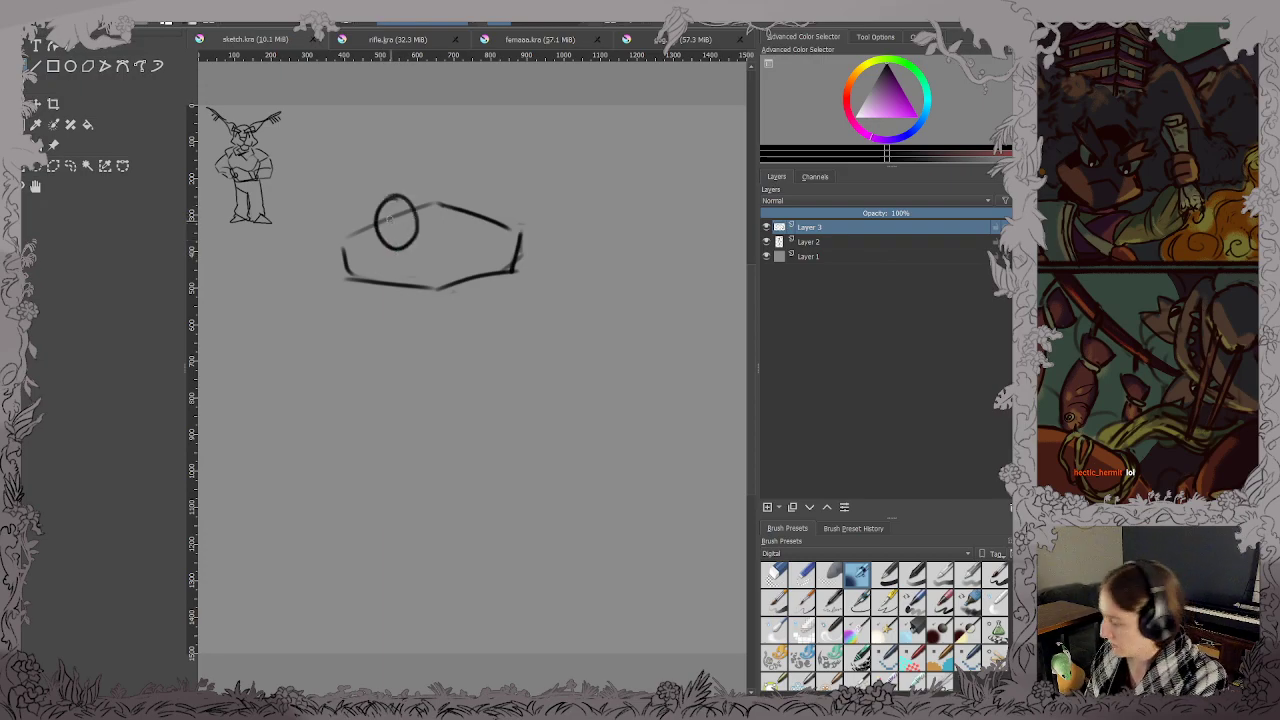
pyautogui.moveTo(383, 214); pyautogui.dragTo(391, 232)
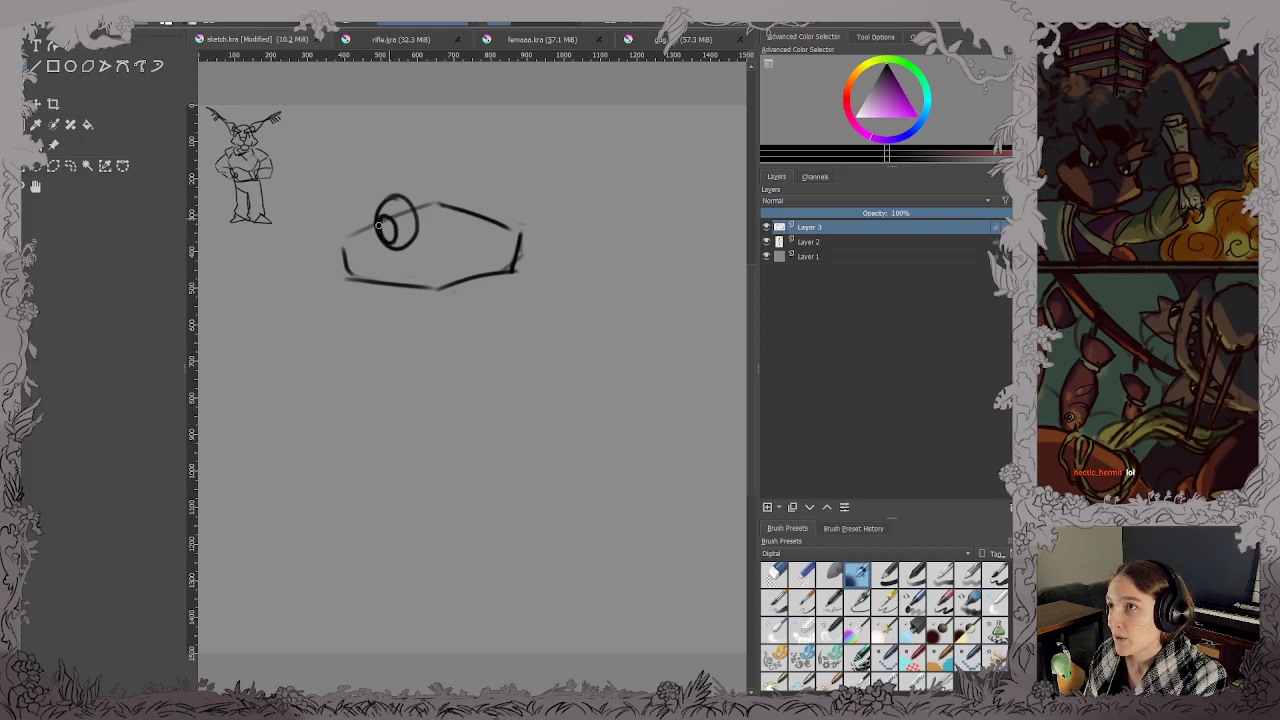
pyautogui.hotkey('ctrl', 'z')
pyautogui.moveTo(391, 229); pyautogui.dragTo(383, 220)
pyautogui.hotkey('ctrl', 's')
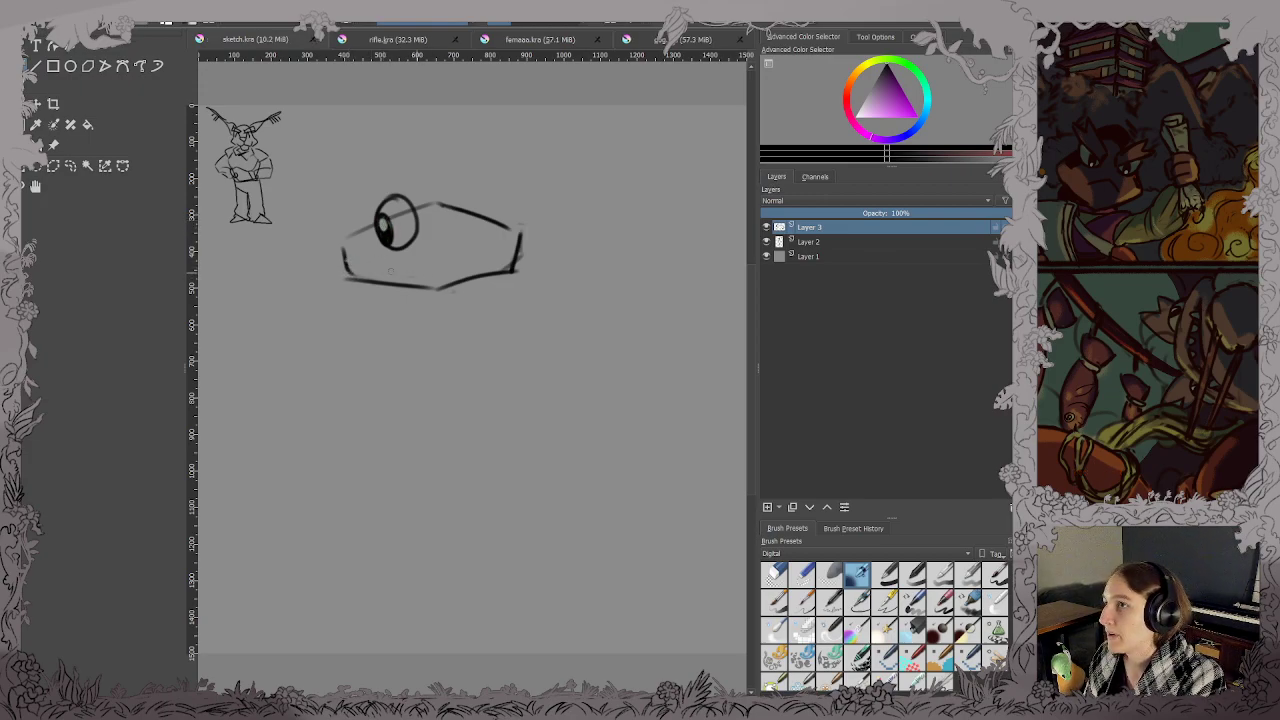
pyautogui.moveTo(346, 258); pyautogui.dragTo(416, 274)
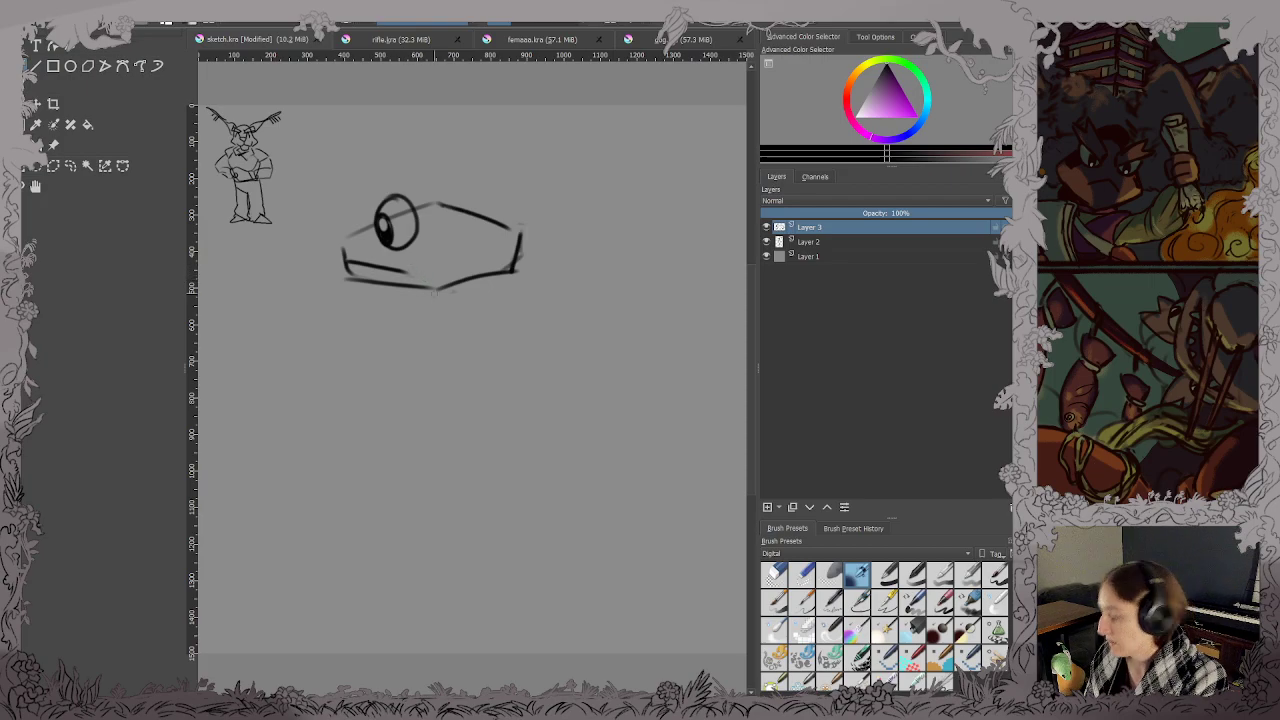
pyautogui.hotkey('ctrl', 's')
# Sketch the inner and outer curves of a long neck sweeping down from under the head.
pyautogui.moveTo(418, 291)
pyautogui.mouseDown()
pyautogui.moveTo(448, 314)
pyautogui.moveTo(481, 373)
pyautogui.moveTo(448, 484)
pyautogui.mouseUp()
pyautogui.hotkey('ctrl', 'z')
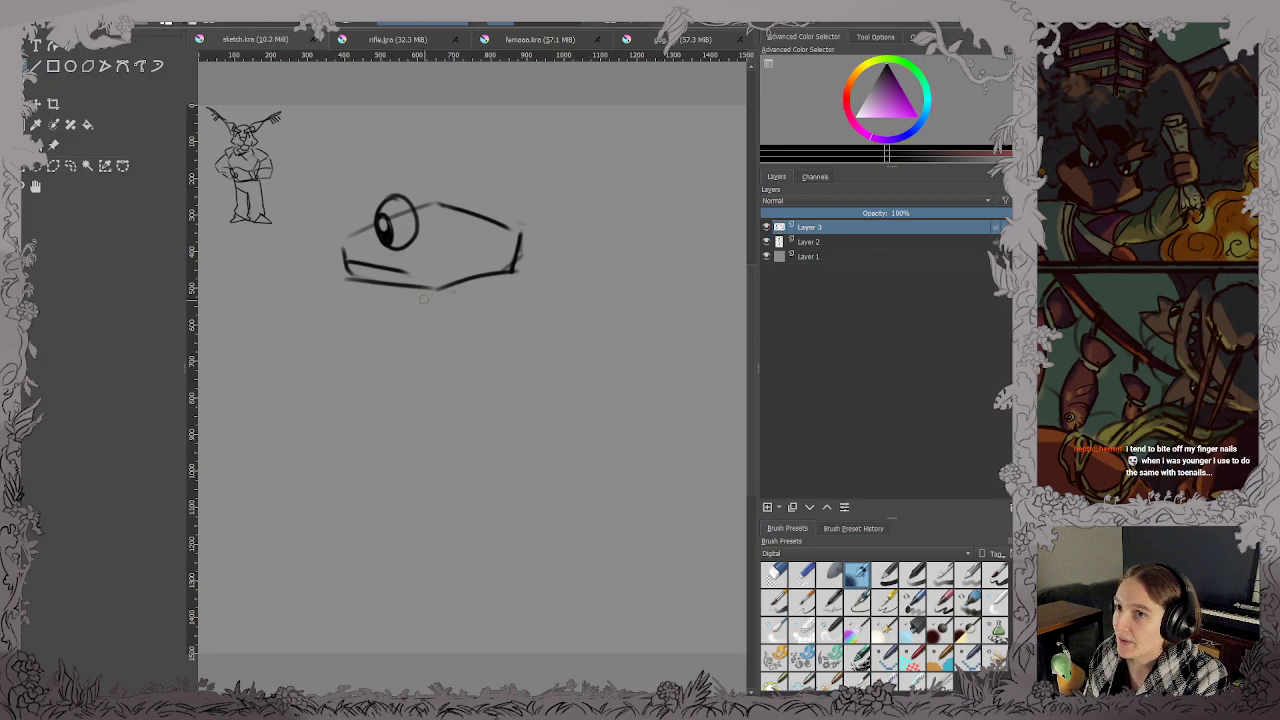
pyautogui.moveTo(409, 290)
pyautogui.mouseDown()
pyautogui.moveTo(497, 392)
pyautogui.moveTo(420, 500)
pyautogui.mouseUp()
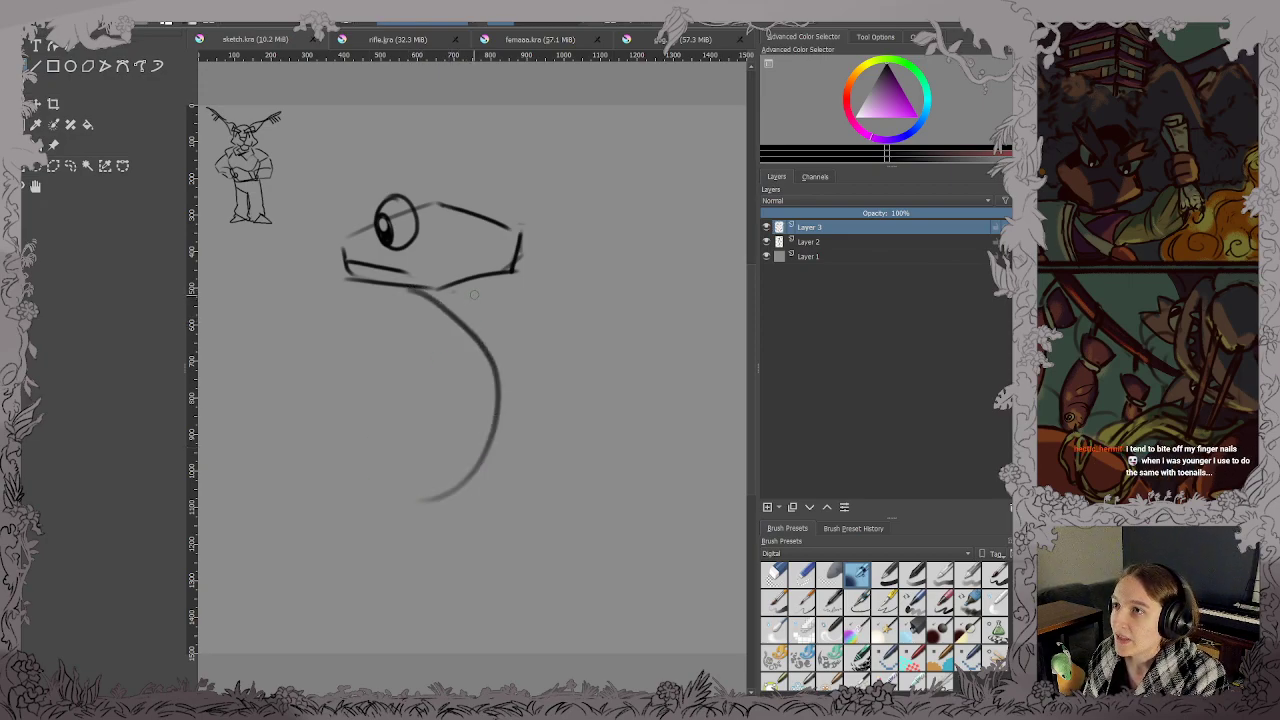
pyautogui.moveTo(492, 282); pyautogui.dragTo(574, 366)
pyautogui.moveTo(535, 318); pyautogui.dragTo(568, 460)
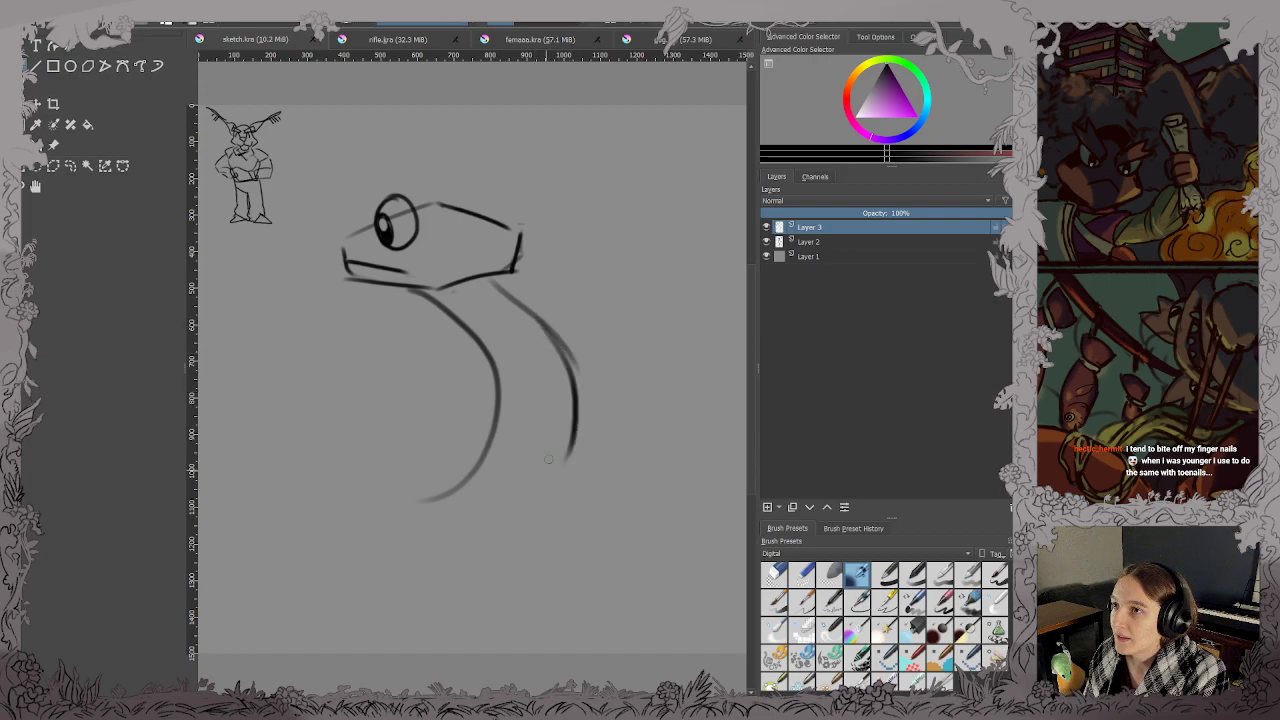
pyautogui.moveTo(560, 379); pyautogui.dragTo(526, 513)
pyautogui.moveTo(578, 458); pyautogui.dragTo(488, 562)
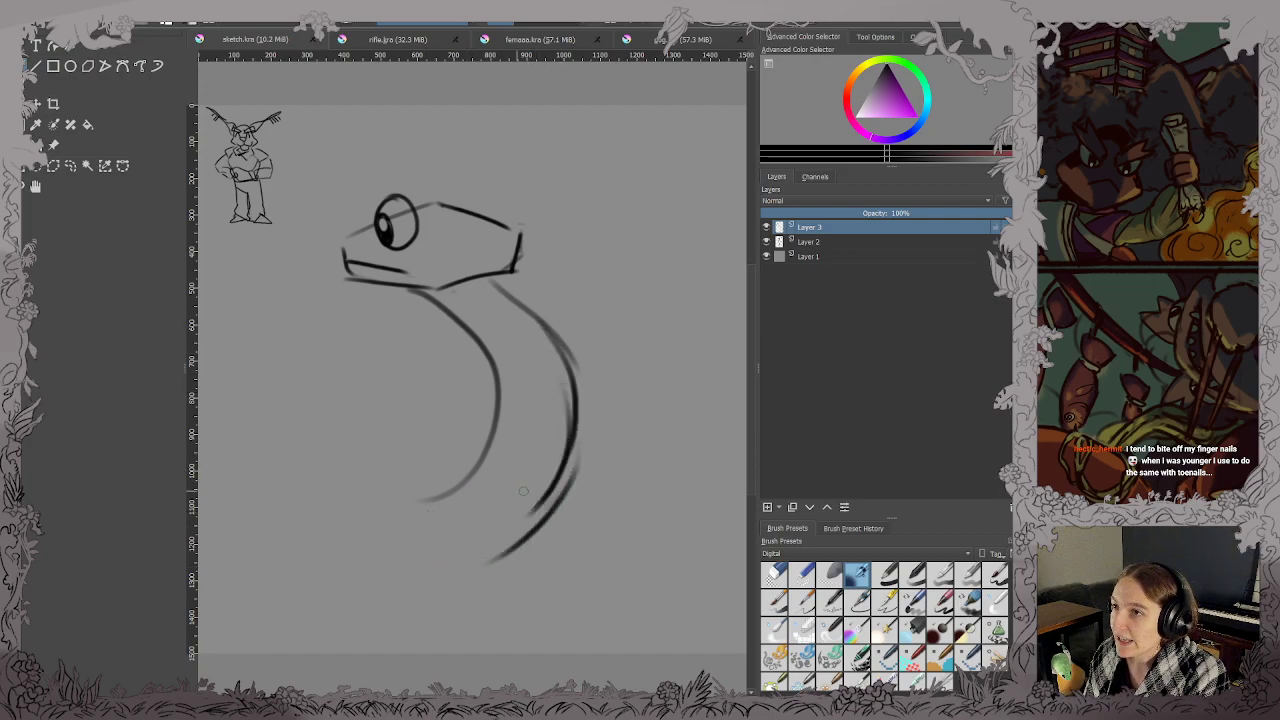
# Erase the rough lower part of the outer neck curve, save, and redraw it as one line bending inward at the base.
pyautogui.press('e')
pyautogui.moveTo(530, 512)
pyautogui.mouseDown()
pyautogui.moveTo(572, 412)
pyautogui.moveTo(553, 503)
pyautogui.moveTo(505, 552)
pyautogui.moveTo(566, 496)
pyautogui.mouseUp()
pyautogui.hotkey('ctrl', 's')
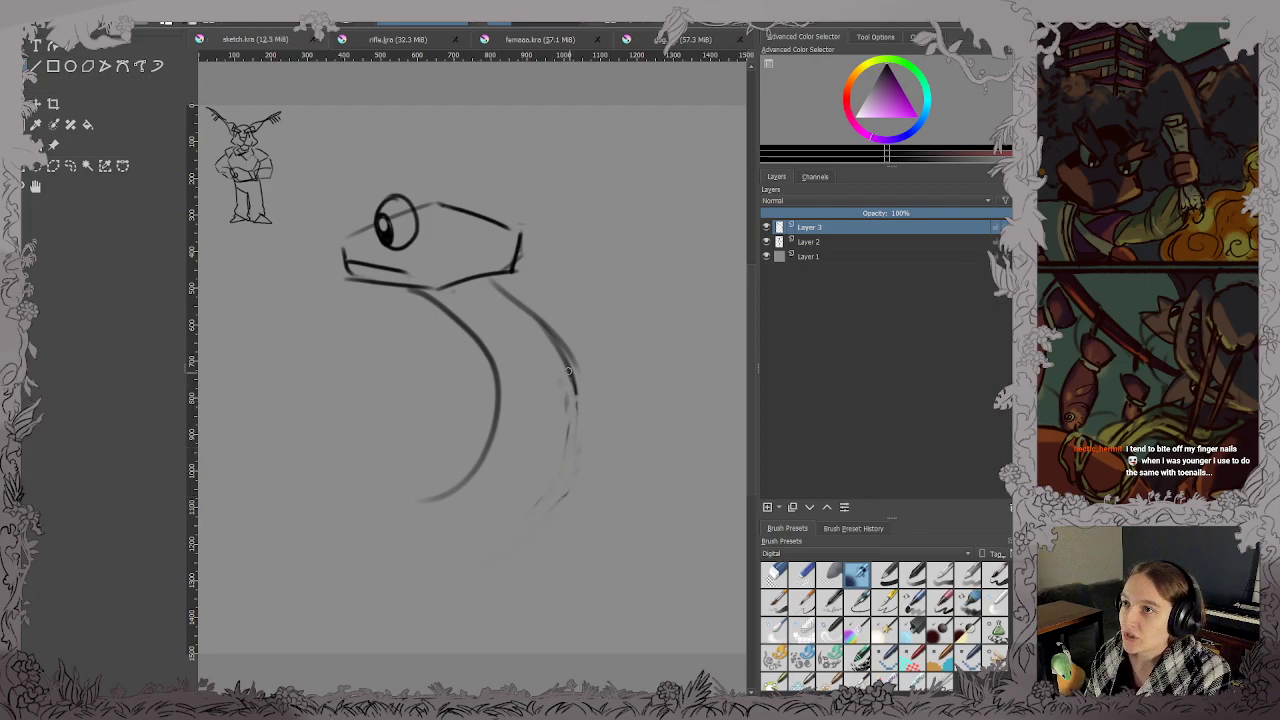
pyautogui.moveTo(570, 368); pyautogui.dragTo(563, 486)
pyautogui.moveTo(576, 405)
pyautogui.mouseDown()
pyautogui.moveTo(498, 568)
pyautogui.moveTo(538, 534)
pyautogui.moveTo(451, 576)
pyautogui.mouseUp()
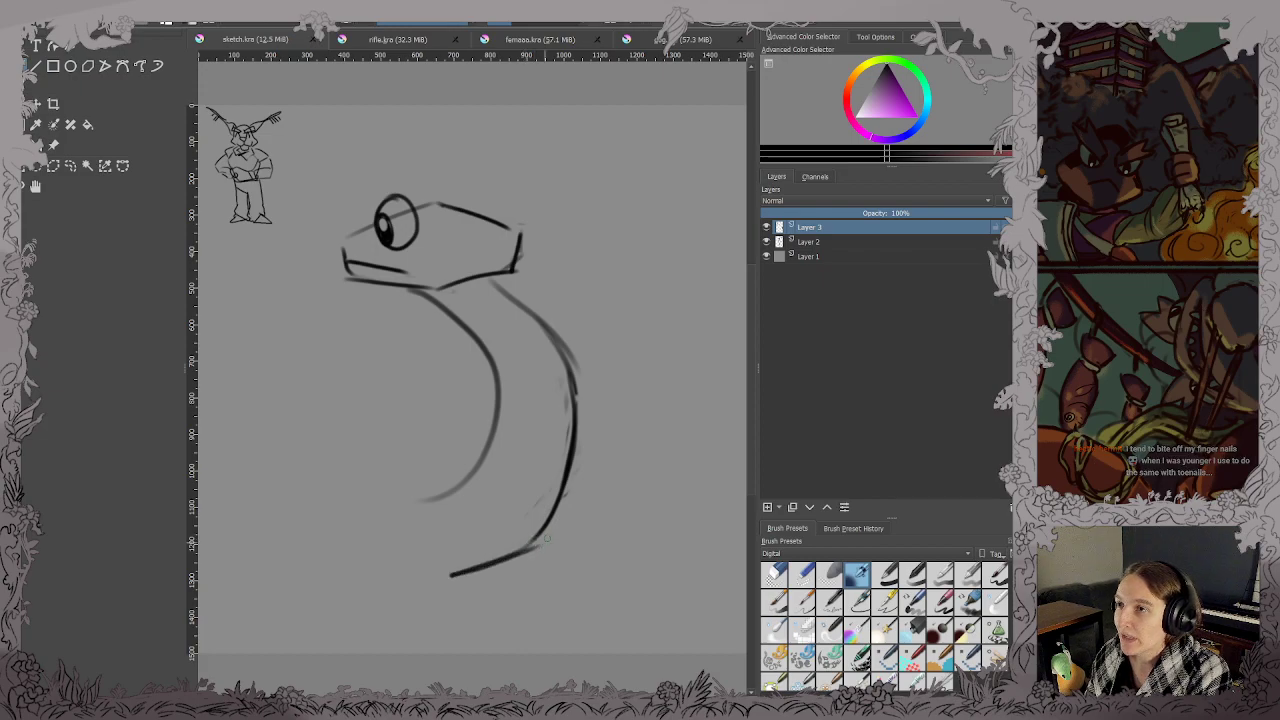
# Extend the outer neck curve into a large round coil meeting the neck, trim the inner curve's end, and start a short tail line.
pyautogui.press('e')
pyautogui.moveTo(535, 538)
pyautogui.mouseDown()
pyautogui.moveTo(509, 557)
pyautogui.moveTo(555, 530)
pyautogui.moveTo(511, 550)
pyautogui.moveTo(566, 499)
pyautogui.moveTo(347, 530)
pyautogui.mouseUp()
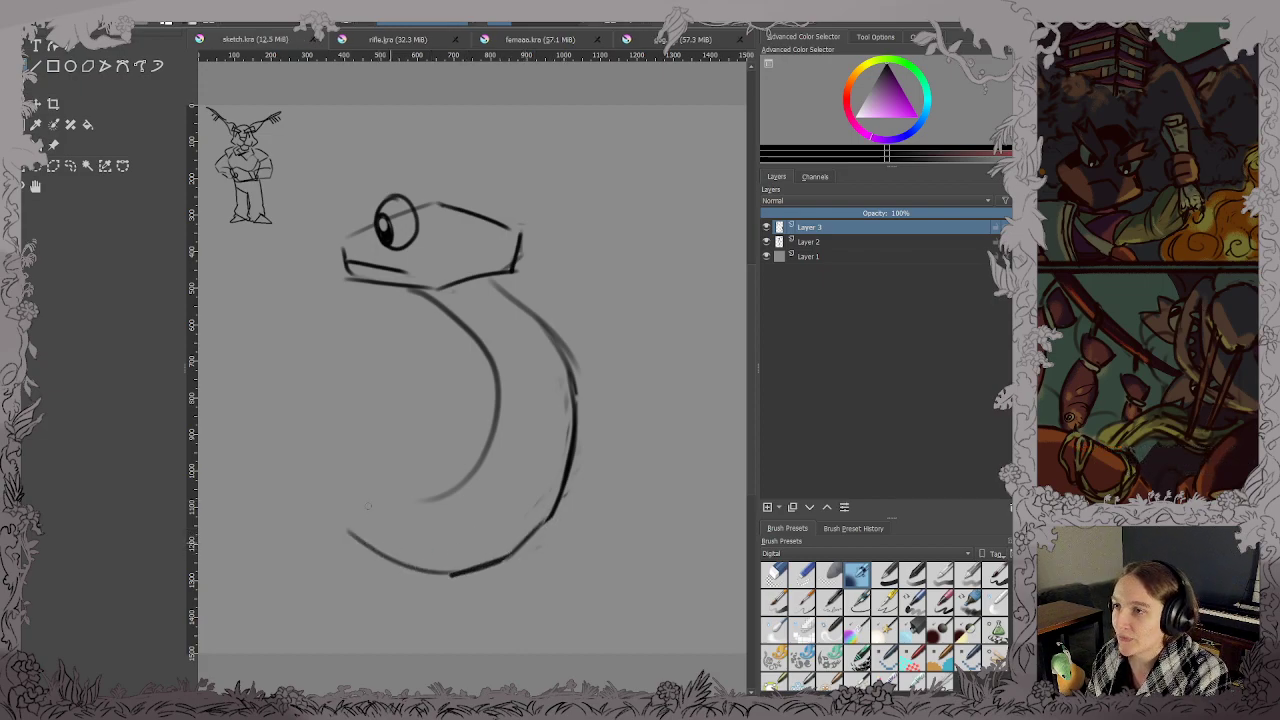
pyautogui.moveTo(410, 502); pyautogui.dragTo(476, 470)
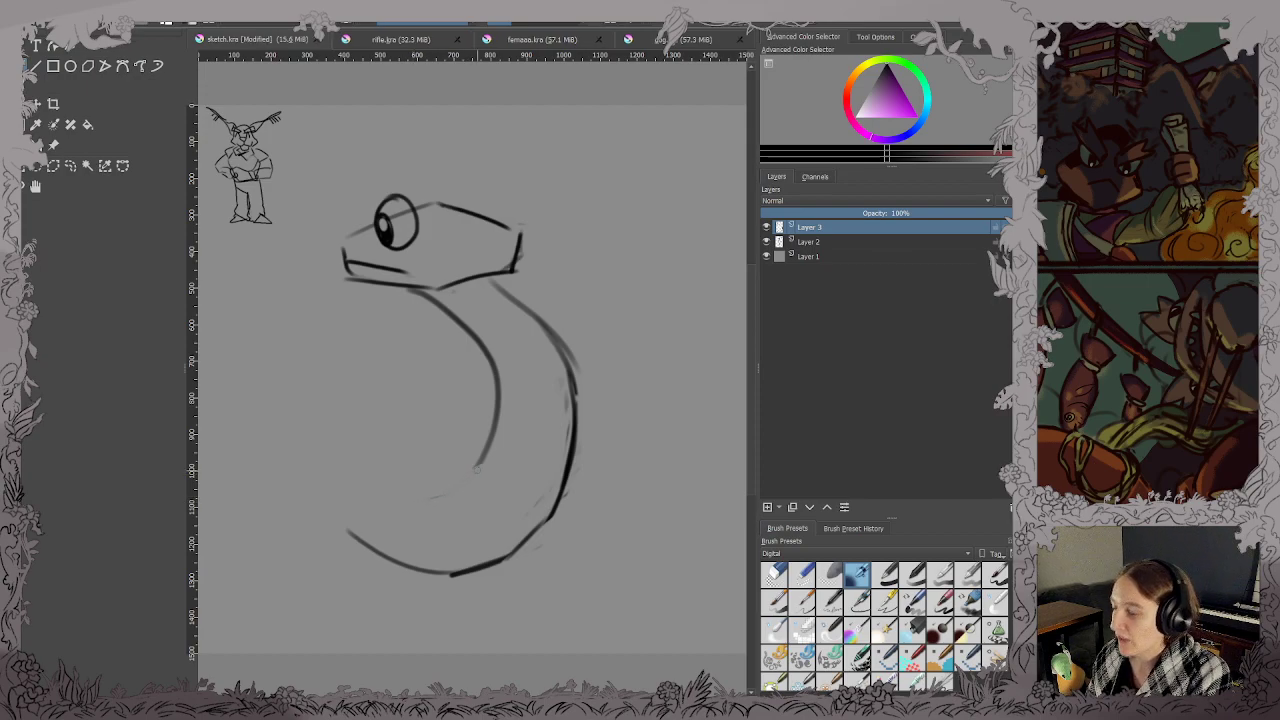
pyautogui.hotkey('ctrl', 's')
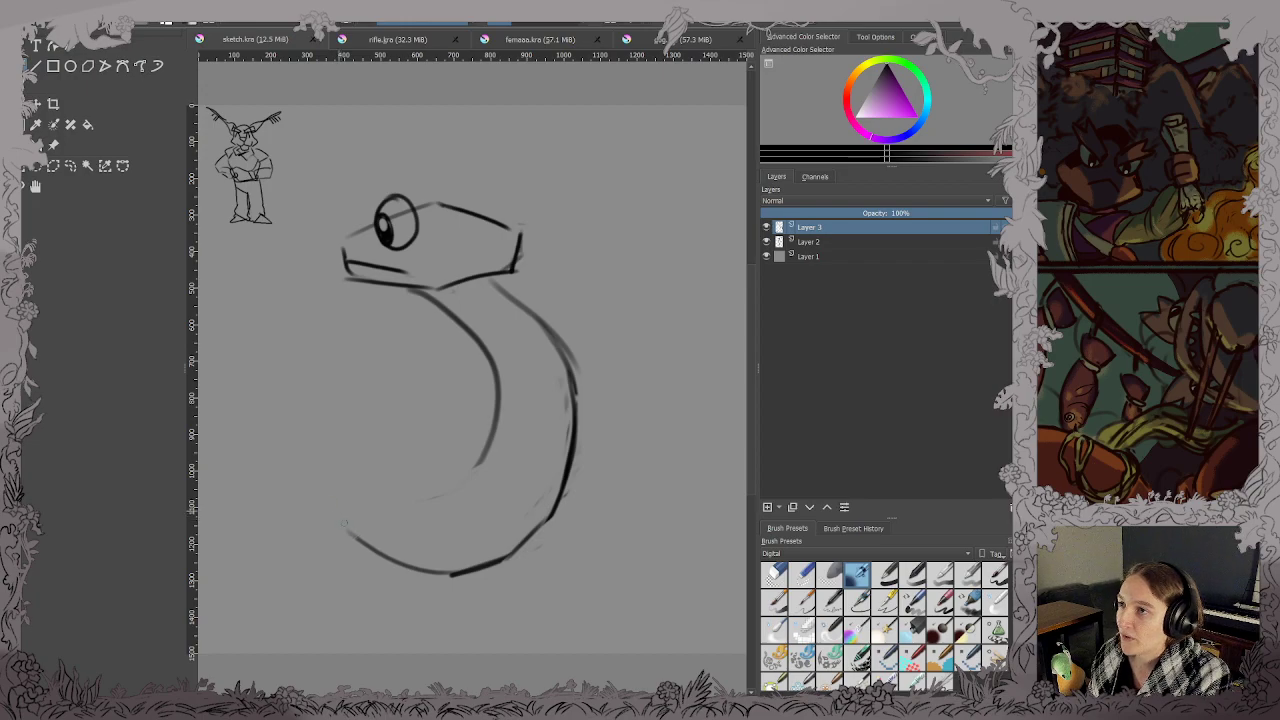
pyautogui.moveTo(343, 522)
pyautogui.mouseDown()
pyautogui.moveTo(361, 411)
pyautogui.moveTo(332, 442)
pyautogui.moveTo(441, 389)
pyautogui.moveTo(414, 377)
pyautogui.moveTo(484, 379)
pyautogui.mouseUp()
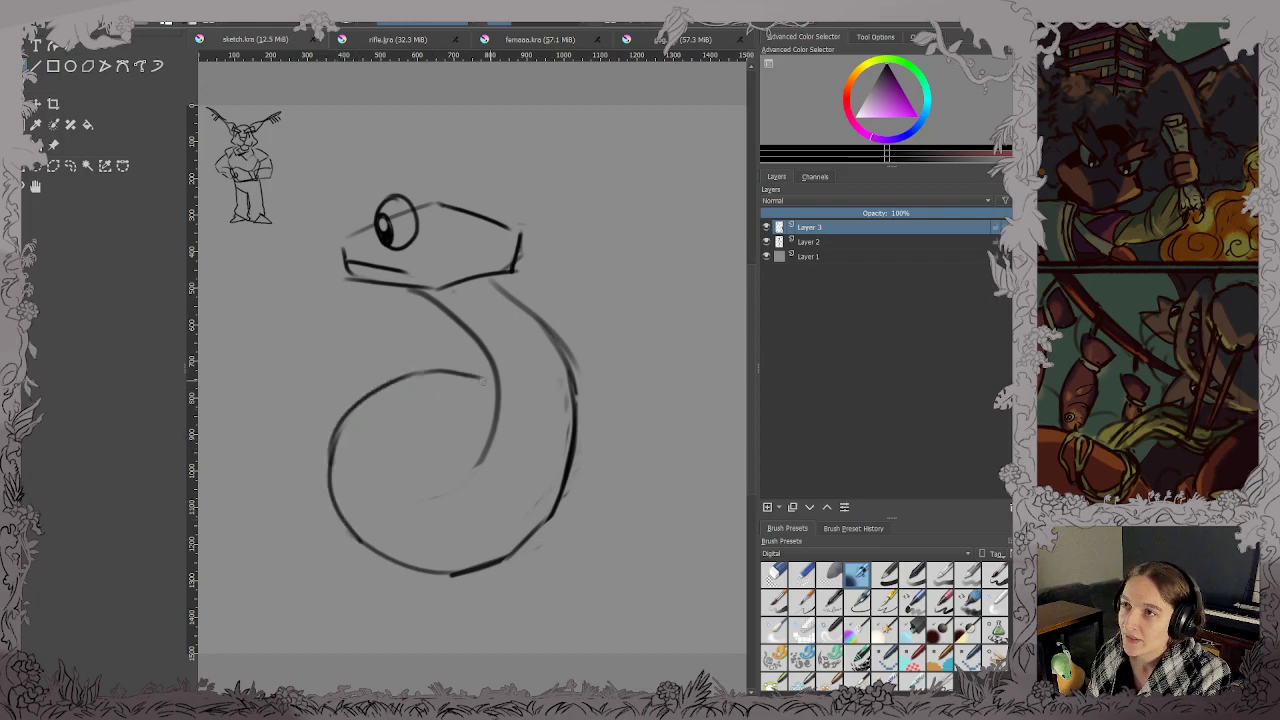
pyautogui.moveTo(582, 387)
pyautogui.mouseDown()
pyautogui.moveTo(676, 370)
pyautogui.moveTo(689, 386)
pyautogui.mouseUp()
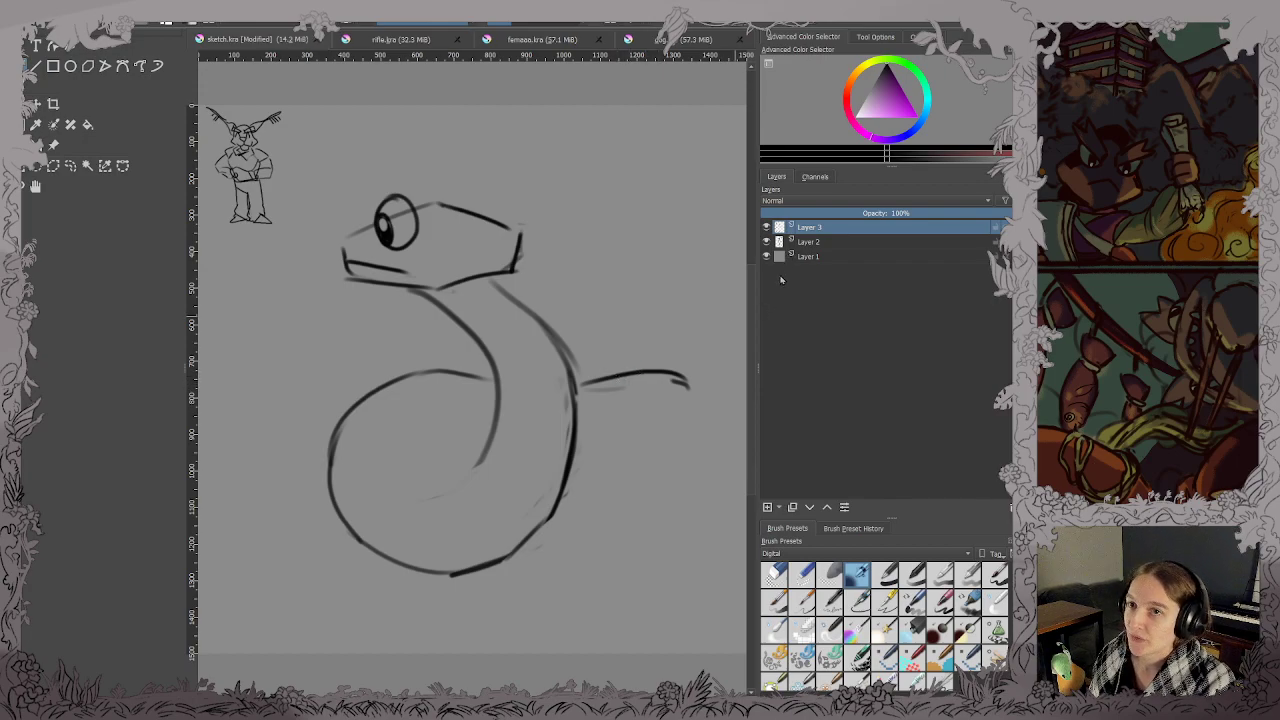
# Hide Layer 2 and shift the creature sketch on Layer 3 to the left, leaving more room behind it.
pyautogui.click(767, 242)
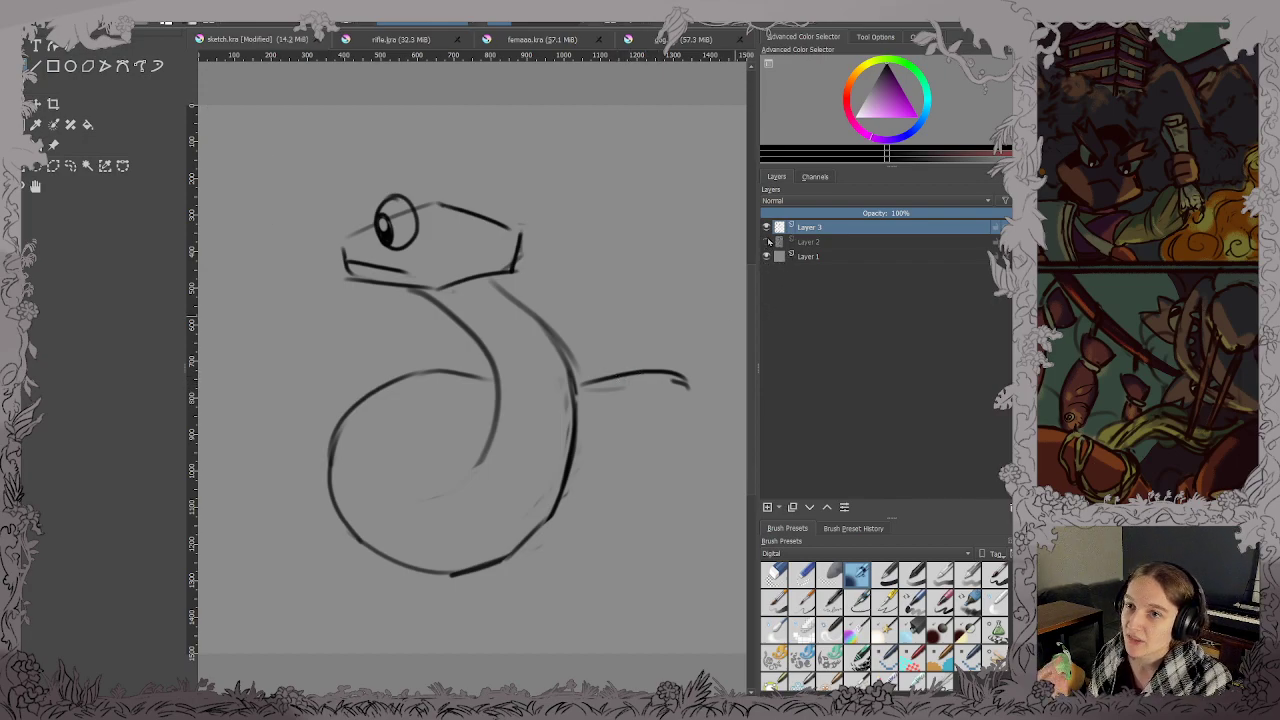
pyautogui.hotkey('ctrl', 't')
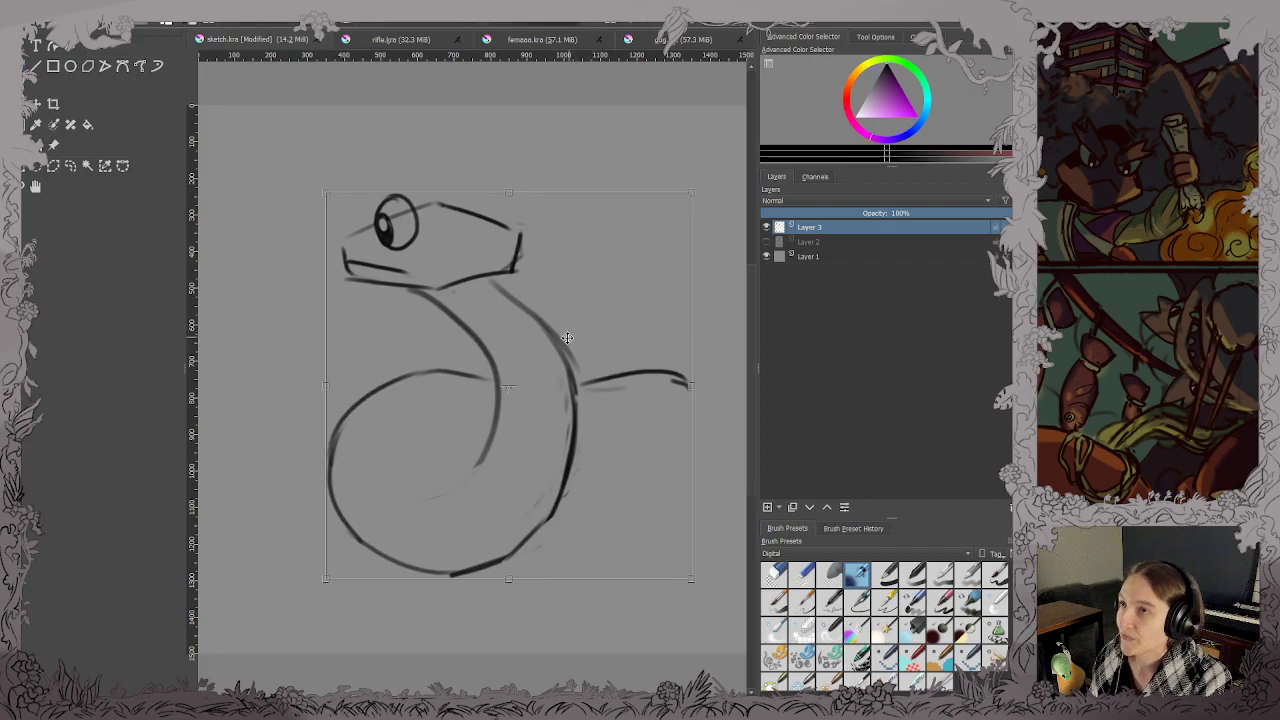
pyautogui.moveTo(567, 338)
pyautogui.mouseDown()
pyautogui.moveTo(545, 368)
pyautogui.moveTo(518, 355)
pyautogui.mouseUp()
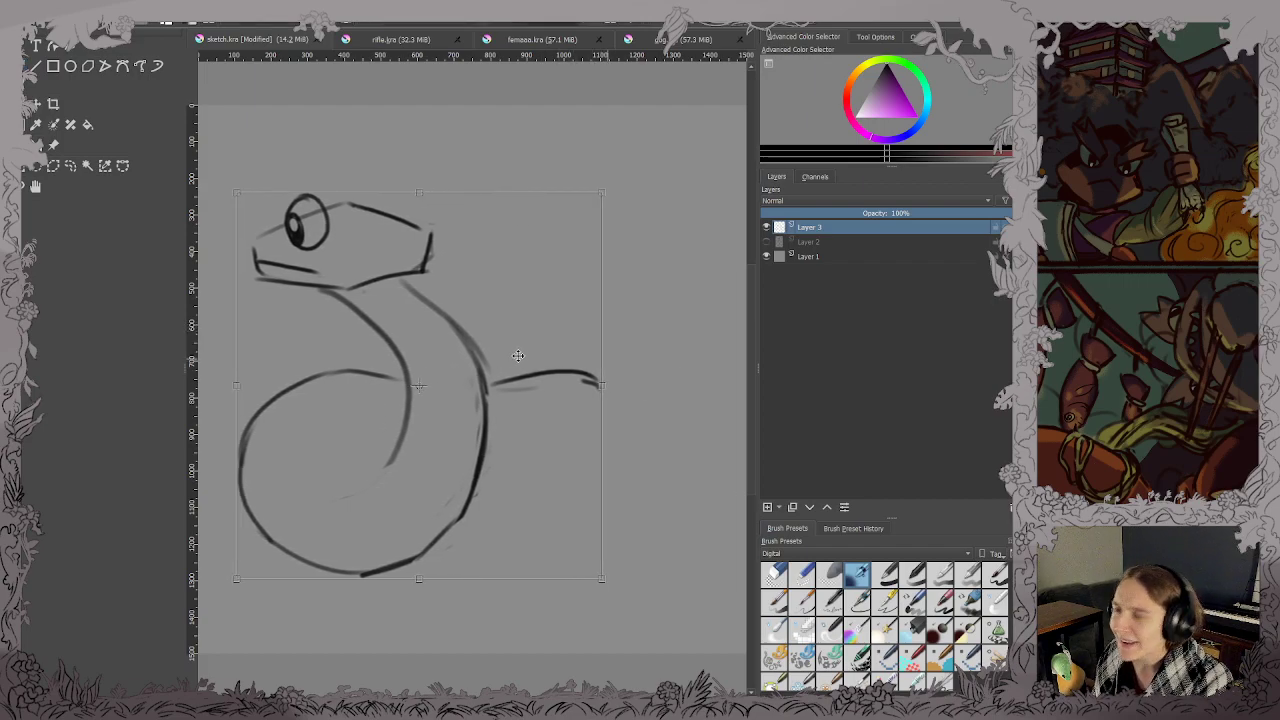
pyautogui.press('Return')
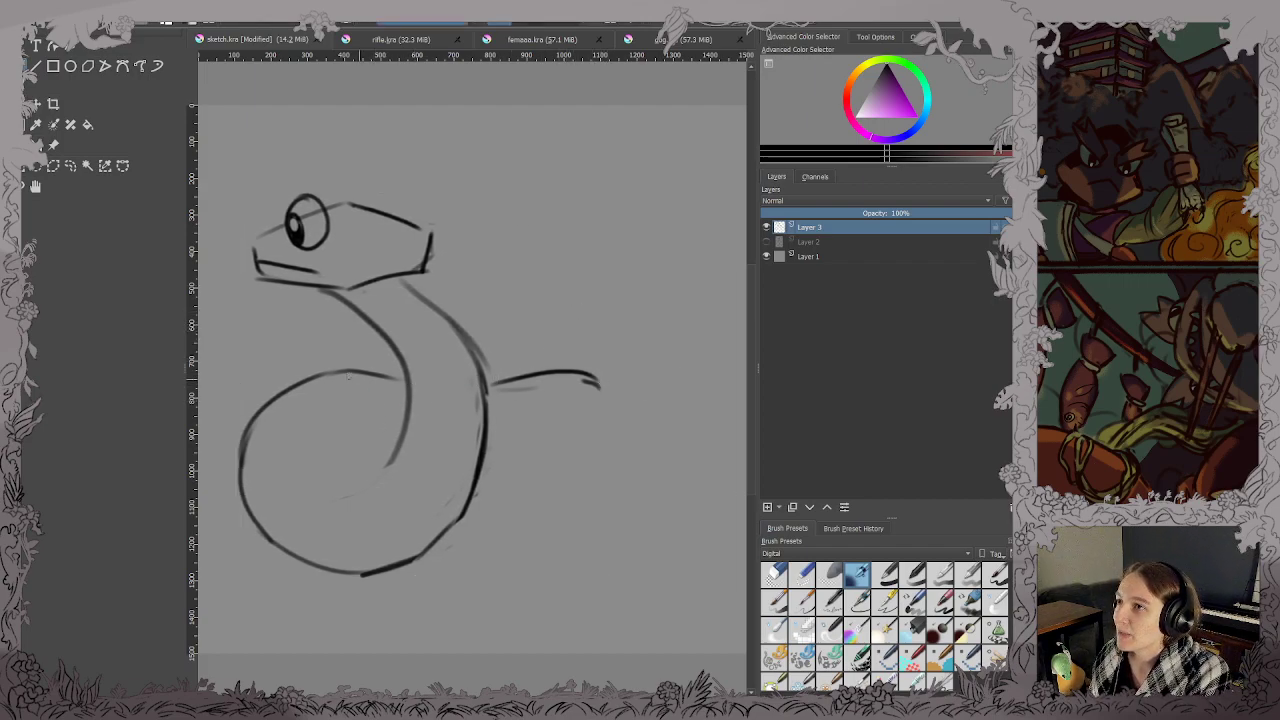
# Erase the coil's upper edge and the short tail line behind the neck, and save the file.
pyautogui.moveTo(396, 378)
pyautogui.mouseDown()
pyautogui.moveTo(341, 365)
pyautogui.moveTo(276, 399)
pyautogui.mouseUp()
pyautogui.moveTo(544, 374)
pyautogui.mouseDown()
pyautogui.moveTo(496, 383)
pyautogui.moveTo(541, 372)
pyautogui.moveTo(597, 383)
pyautogui.mouseUp()
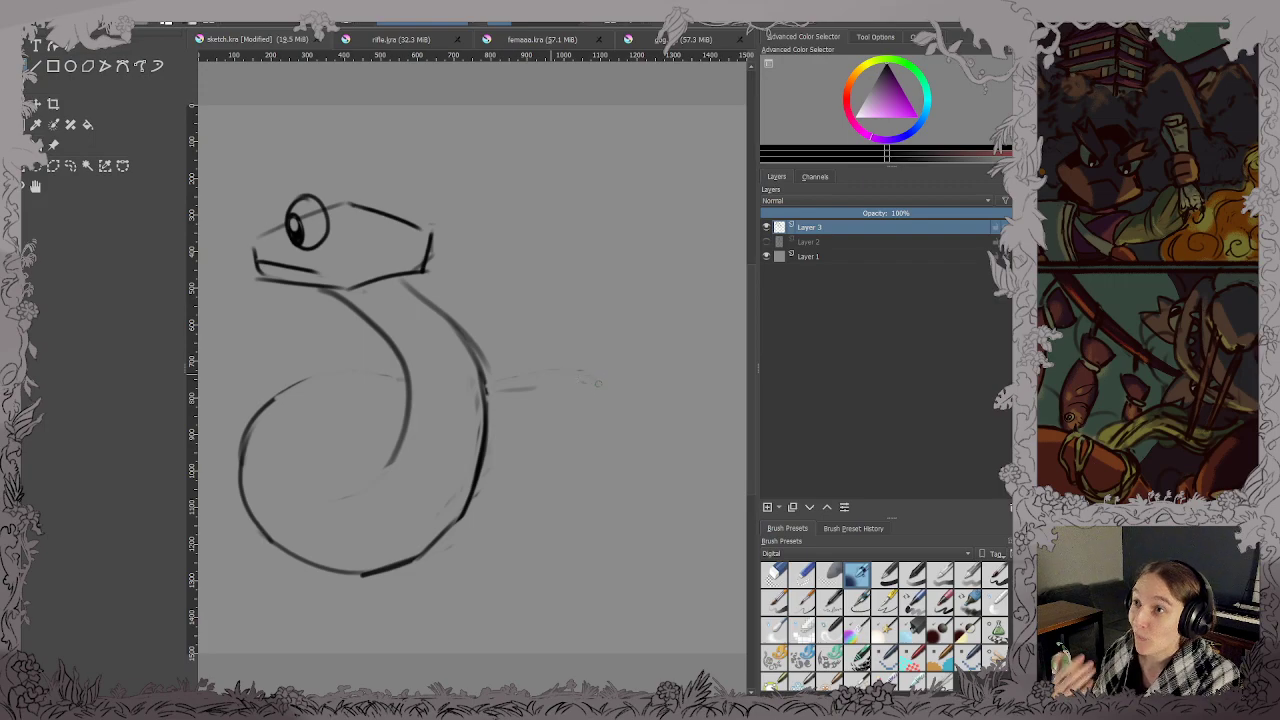
pyautogui.hotkey('ctrl', 's')
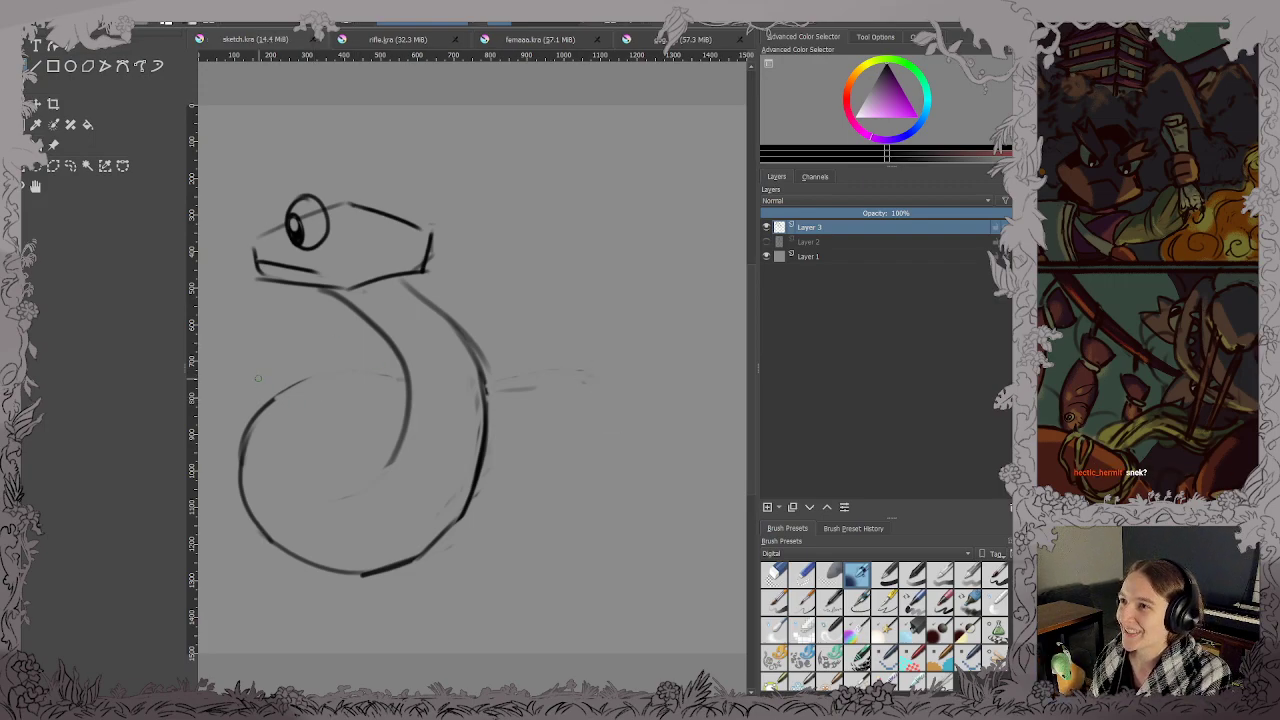
# Redraw the coil's upper edge as a rounded arc that flattens out to meet the neck's inner line.
pyautogui.moveTo(298, 382); pyautogui.dragTo(246, 440)
pyautogui.hotkey('ctrl', 'z')
pyautogui.moveTo(310, 380)
pyautogui.mouseDown()
pyautogui.moveTo(250, 428)
pyautogui.moveTo(246, 450)
pyautogui.mouseUp()
pyautogui.hotkey('ctrl', 'z')
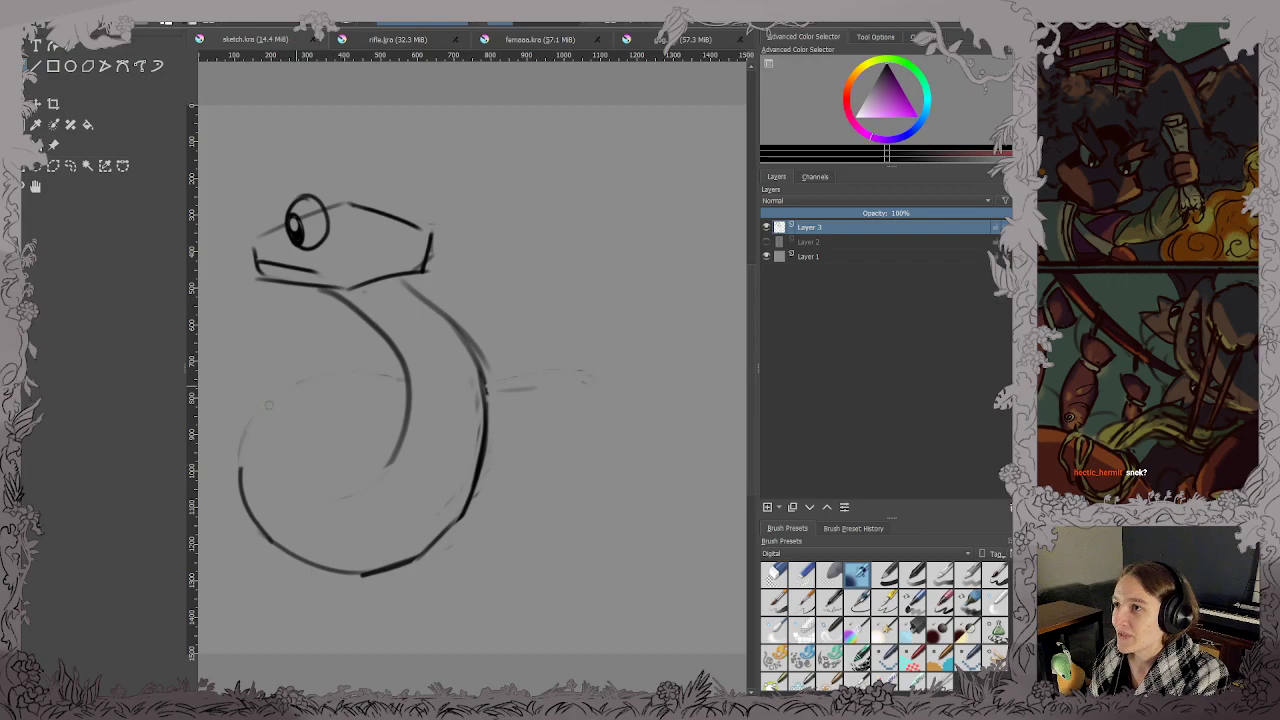
pyautogui.moveTo(239, 468)
pyautogui.mouseDown()
pyautogui.moveTo(314, 374)
pyautogui.moveTo(400, 372)
pyautogui.mouseUp()
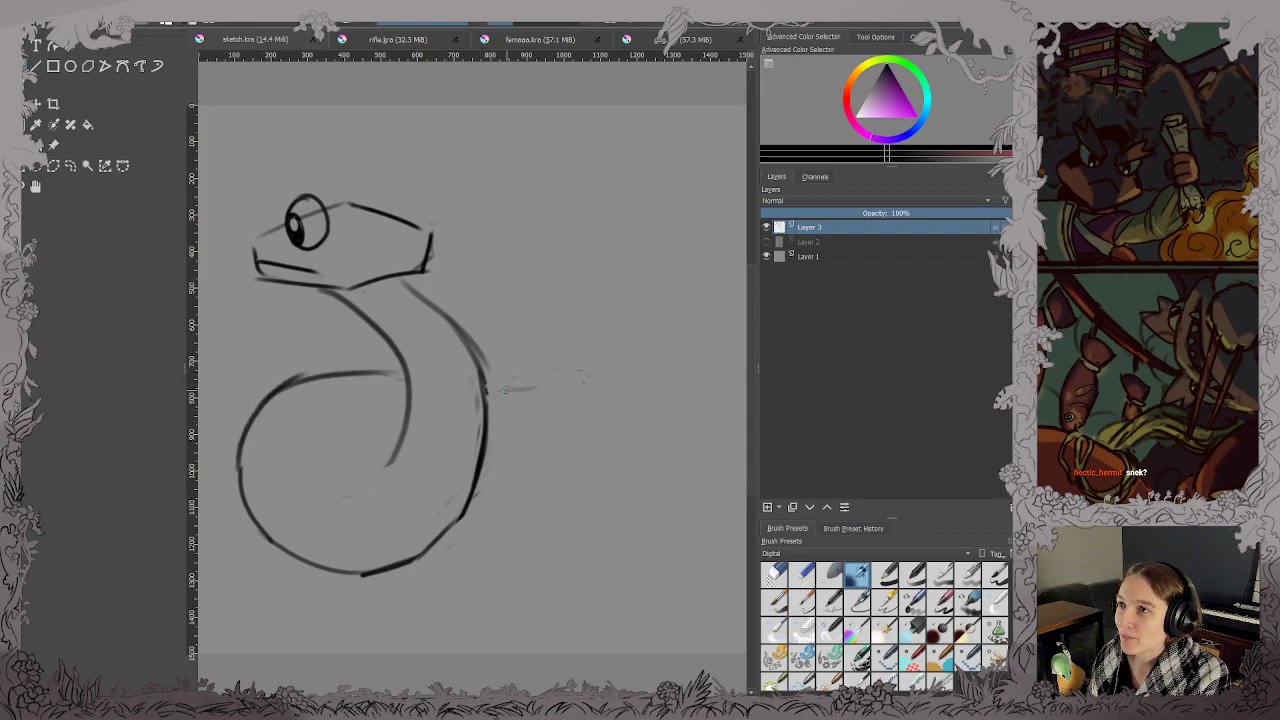
# Sketch the tail's two edges and a small inner curl at the coil's centre, erase the upper edge's outer part, and save.
pyautogui.moveTo(484, 385)
pyautogui.mouseDown()
pyautogui.moveTo(594, 383)
pyautogui.moveTo(693, 343)
pyautogui.mouseUp()
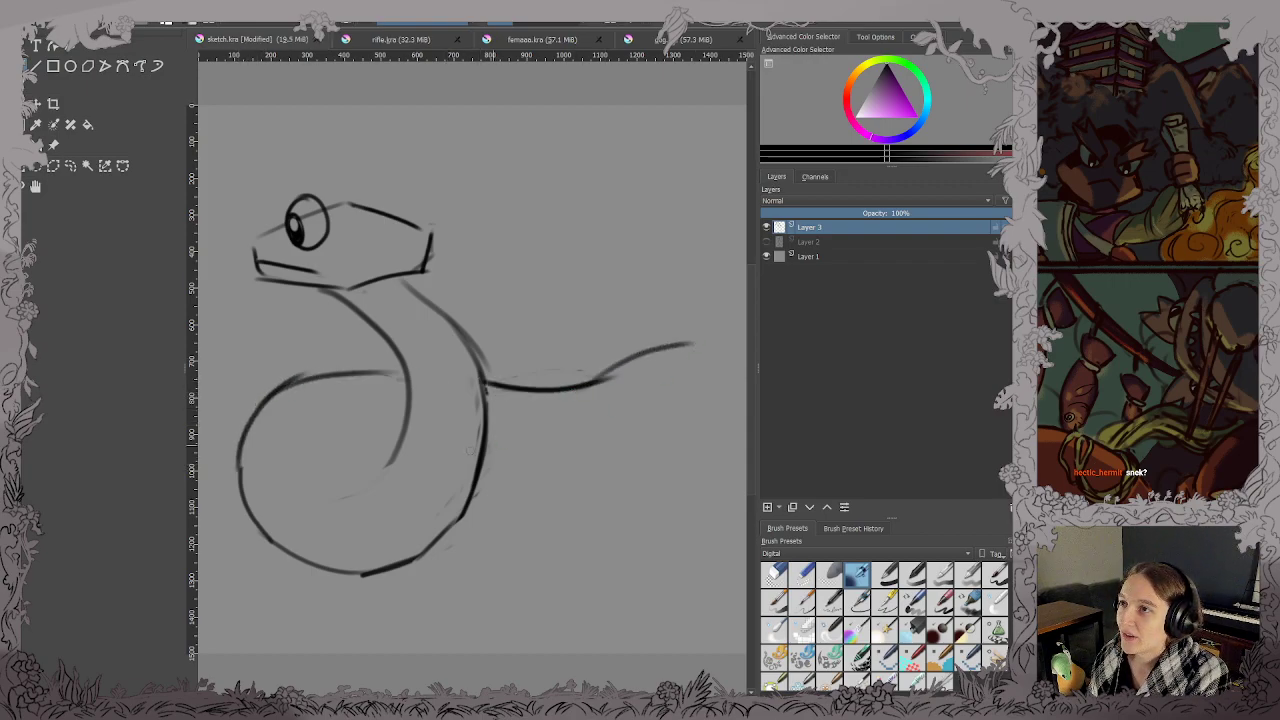
pyautogui.moveTo(389, 466)
pyautogui.mouseDown()
pyautogui.moveTo(349, 475)
pyautogui.moveTo(388, 469)
pyautogui.moveTo(370, 476)
pyautogui.moveTo(346, 452)
pyautogui.moveTo(382, 444)
pyautogui.mouseUp()
pyautogui.moveTo(486, 466); pyautogui.dragTo(600, 432)
pyautogui.moveTo(598, 388)
pyautogui.mouseDown()
pyautogui.moveTo(562, 392)
pyautogui.moveTo(700, 340)
pyautogui.mouseUp()
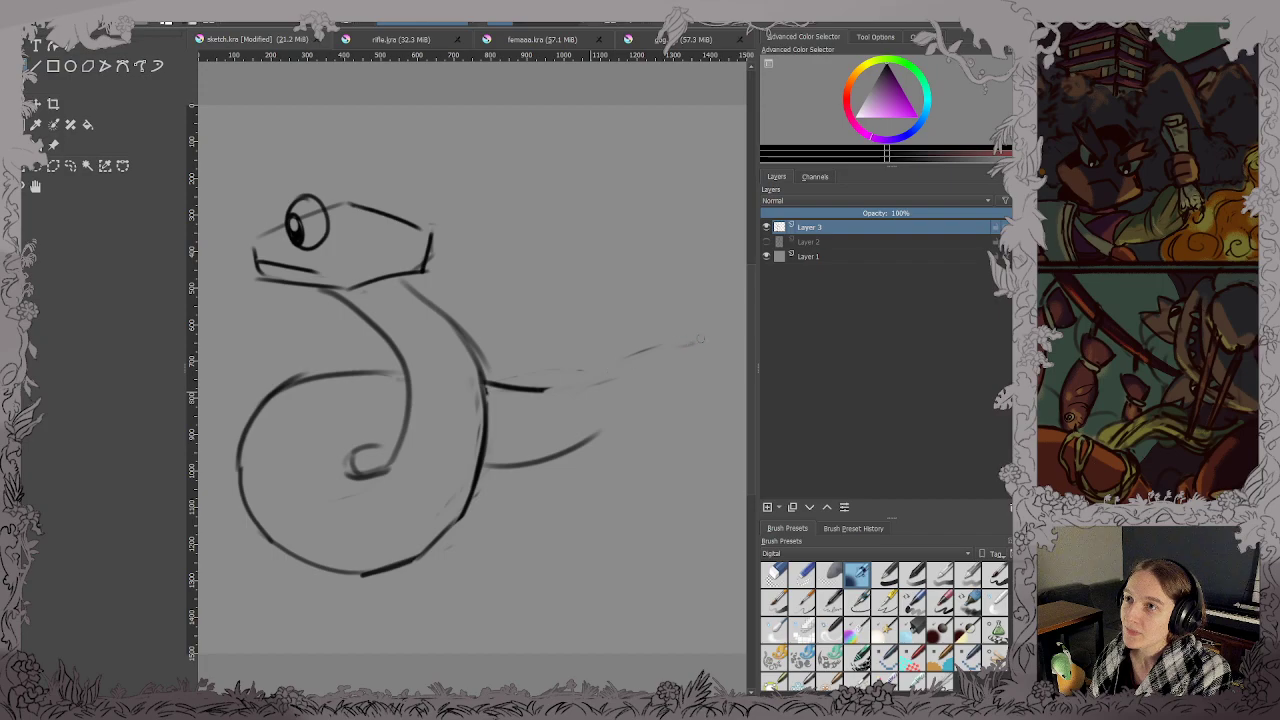
pyautogui.hotkey('ctrl', 's')
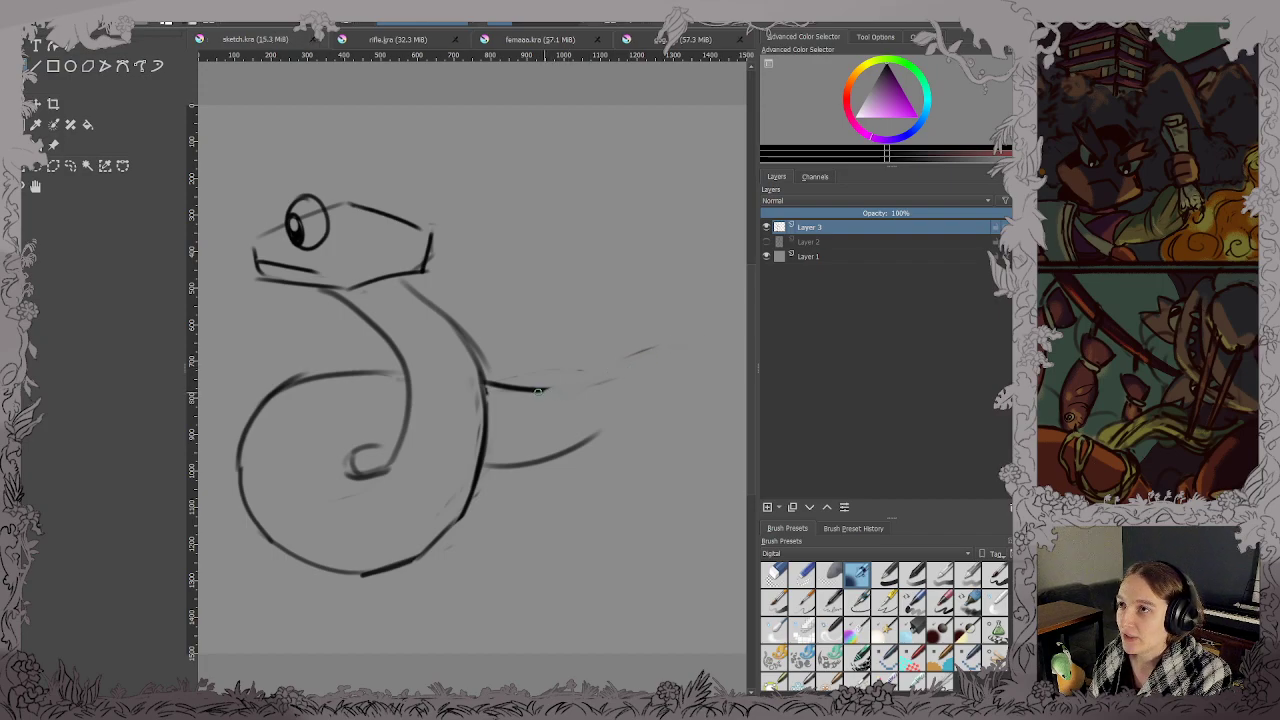
# Redraw the tail's upper edge as a raised wave, extend the lower edge alongside it, and remove the first attempt at the tip.
pyautogui.moveTo(538, 392)
pyautogui.mouseDown()
pyautogui.moveTo(628, 350)
pyautogui.moveTo(668, 358)
pyautogui.moveTo(654, 350)
pyautogui.moveTo(704, 398)
pyautogui.mouseUp()
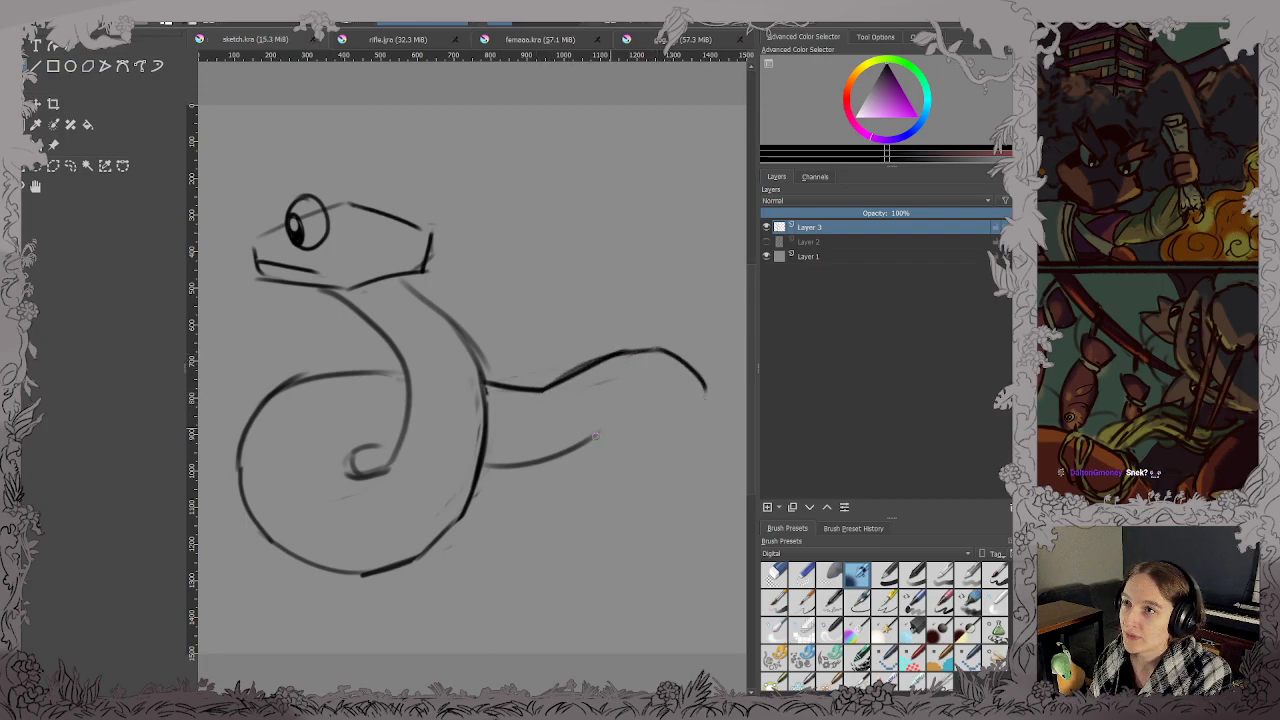
pyautogui.moveTo(595, 437)
pyautogui.mouseDown()
pyautogui.moveTo(654, 393)
pyautogui.moveTo(710, 402)
pyautogui.mouseUp()
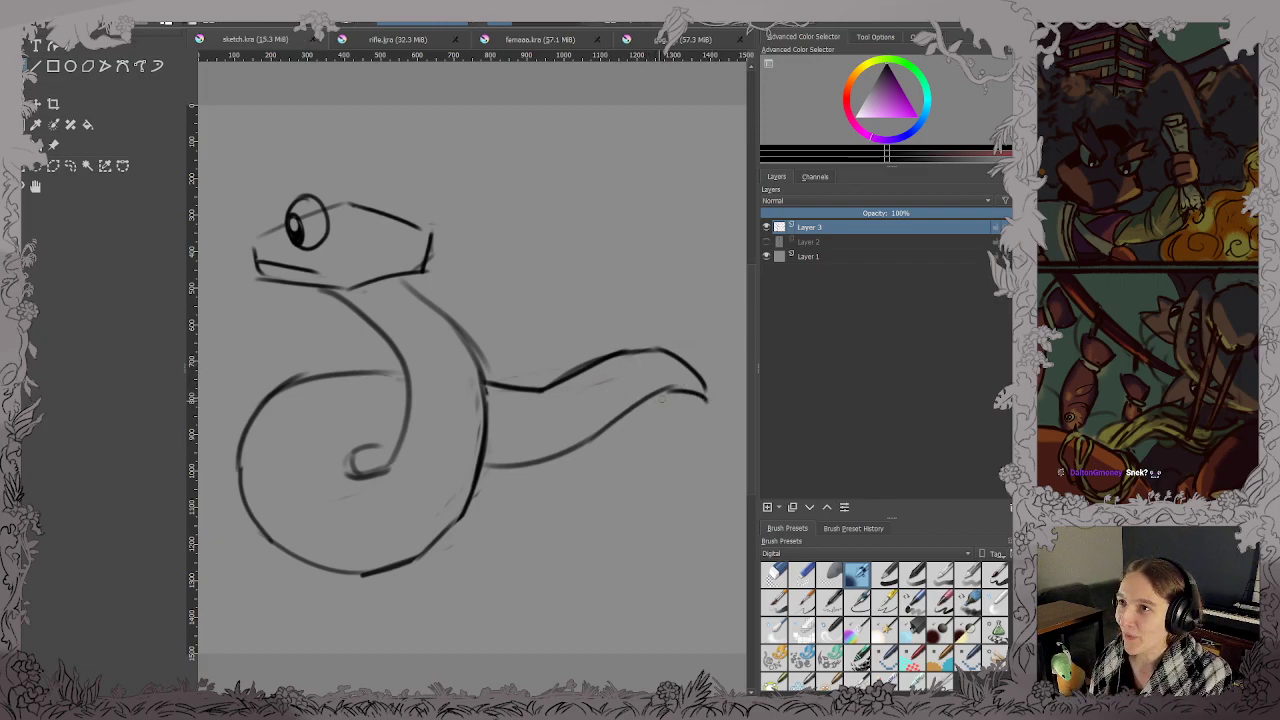
pyautogui.moveTo(645, 399); pyautogui.dragTo(706, 402)
pyautogui.hotkey('ctrl', 'z')
pyautogui.hotkey('ctrl', 'z')
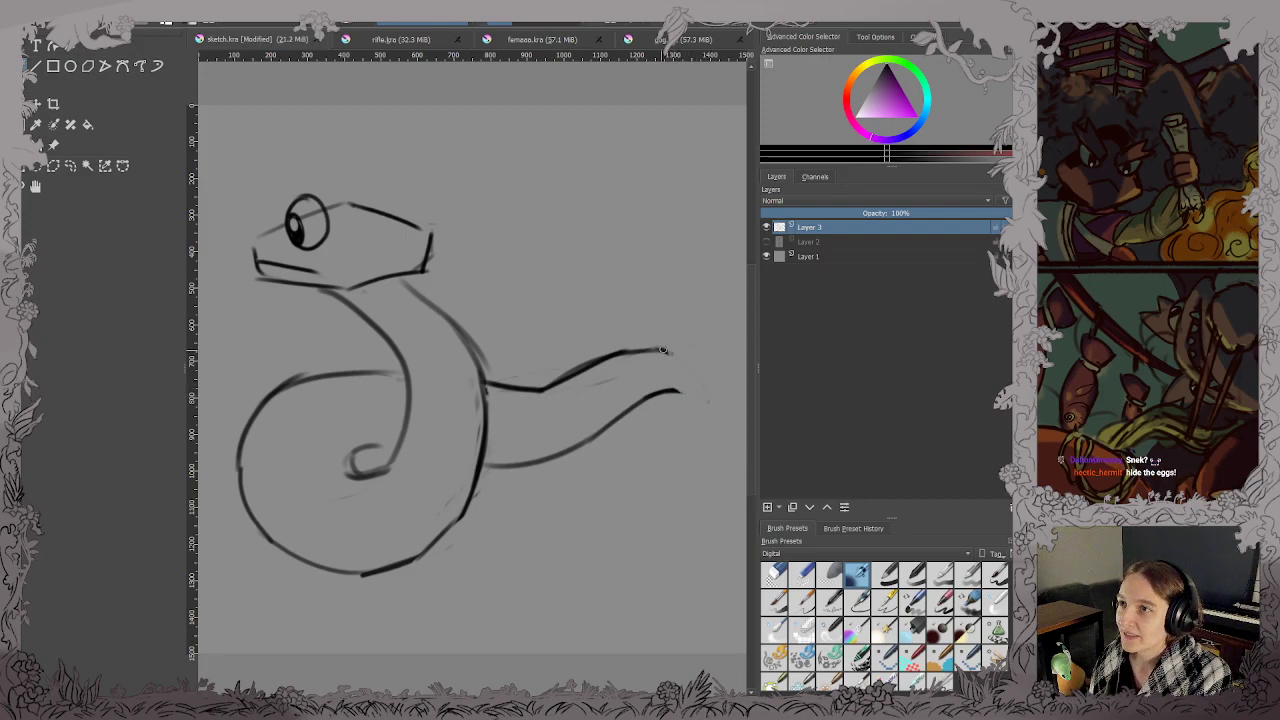
# Draw the tail tip as a downward hook, refine its outer curve, and save the file.
pyautogui.moveTo(668, 350); pyautogui.dragTo(734, 400)
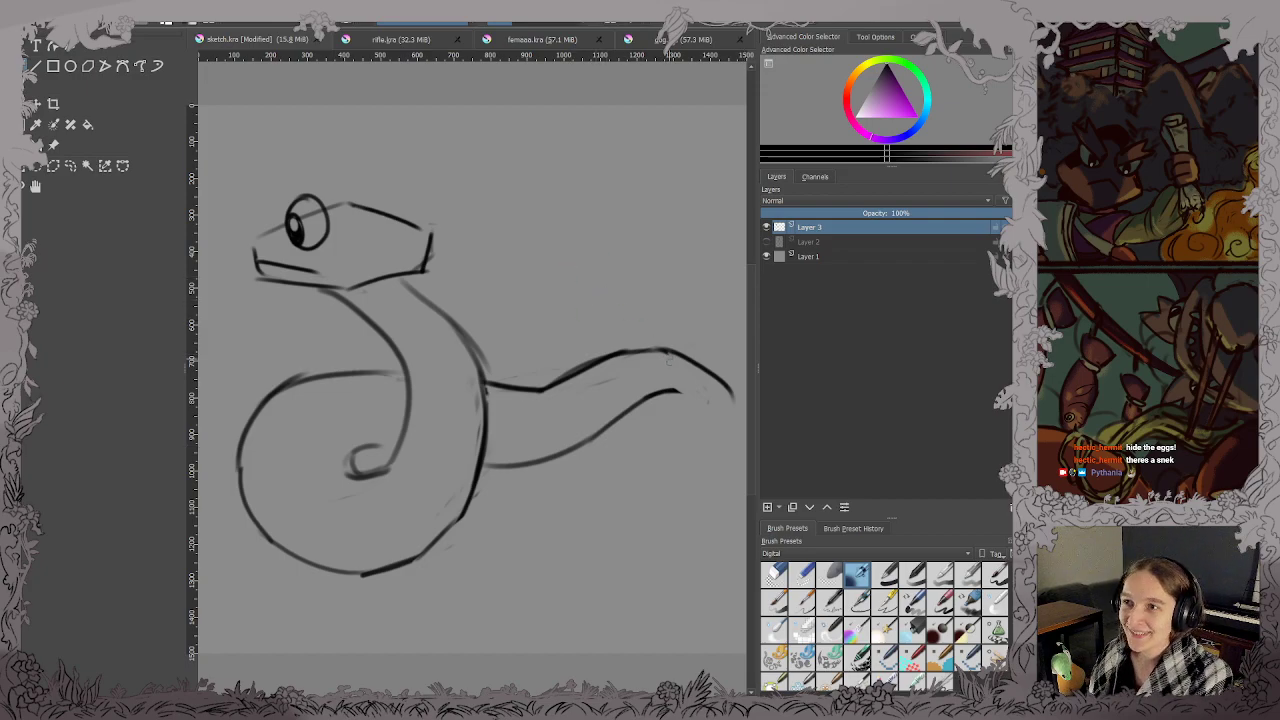
pyautogui.moveTo(668, 392)
pyautogui.mouseDown()
pyautogui.moveTo(706, 430)
pyautogui.moveTo(732, 395)
pyautogui.moveTo(726, 410)
pyautogui.moveTo(728, 383)
pyautogui.moveTo(728, 416)
pyautogui.moveTo(708, 377)
pyautogui.mouseUp()
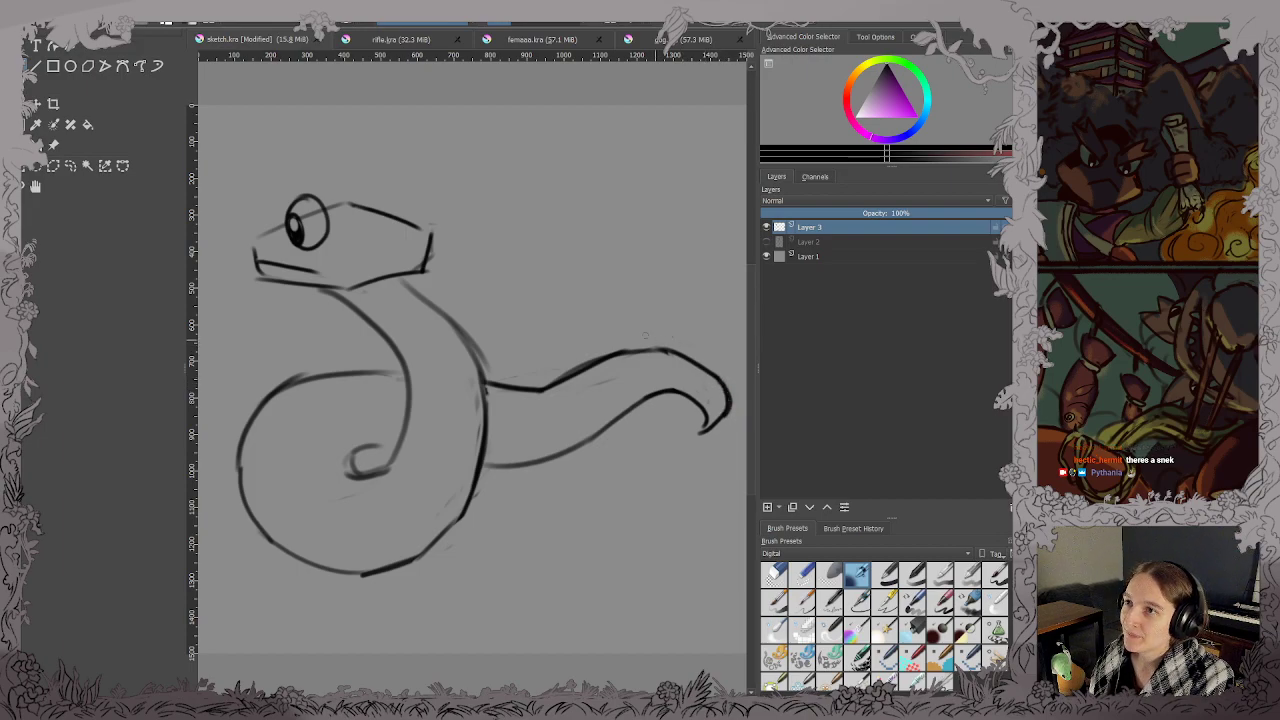
pyautogui.moveTo(646, 345)
pyautogui.mouseDown()
pyautogui.moveTo(668, 352)
pyautogui.moveTo(717, 386)
pyautogui.moveTo(665, 362)
pyautogui.moveTo(681, 364)
pyautogui.moveTo(666, 347)
pyautogui.moveTo(717, 382)
pyautogui.moveTo(722, 427)
pyautogui.moveTo(719, 381)
pyautogui.moveTo(708, 432)
pyautogui.mouseUp()
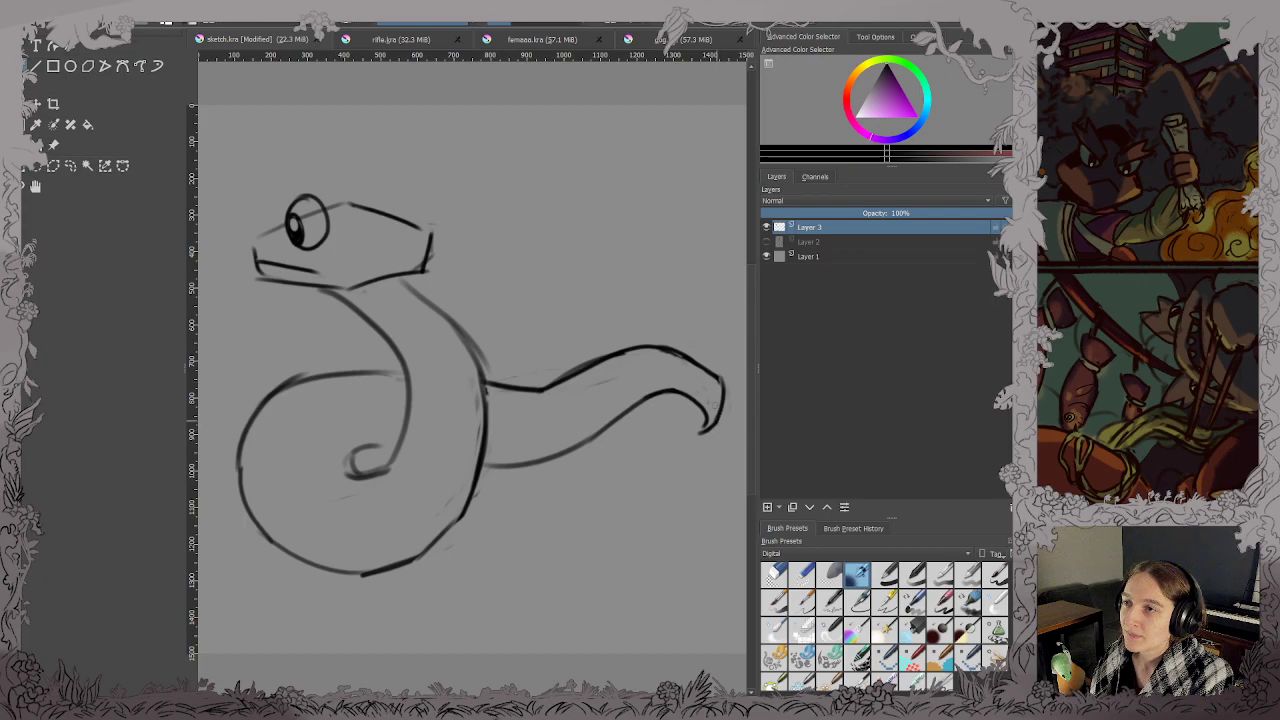
pyautogui.hotkey('ctrl', 's')
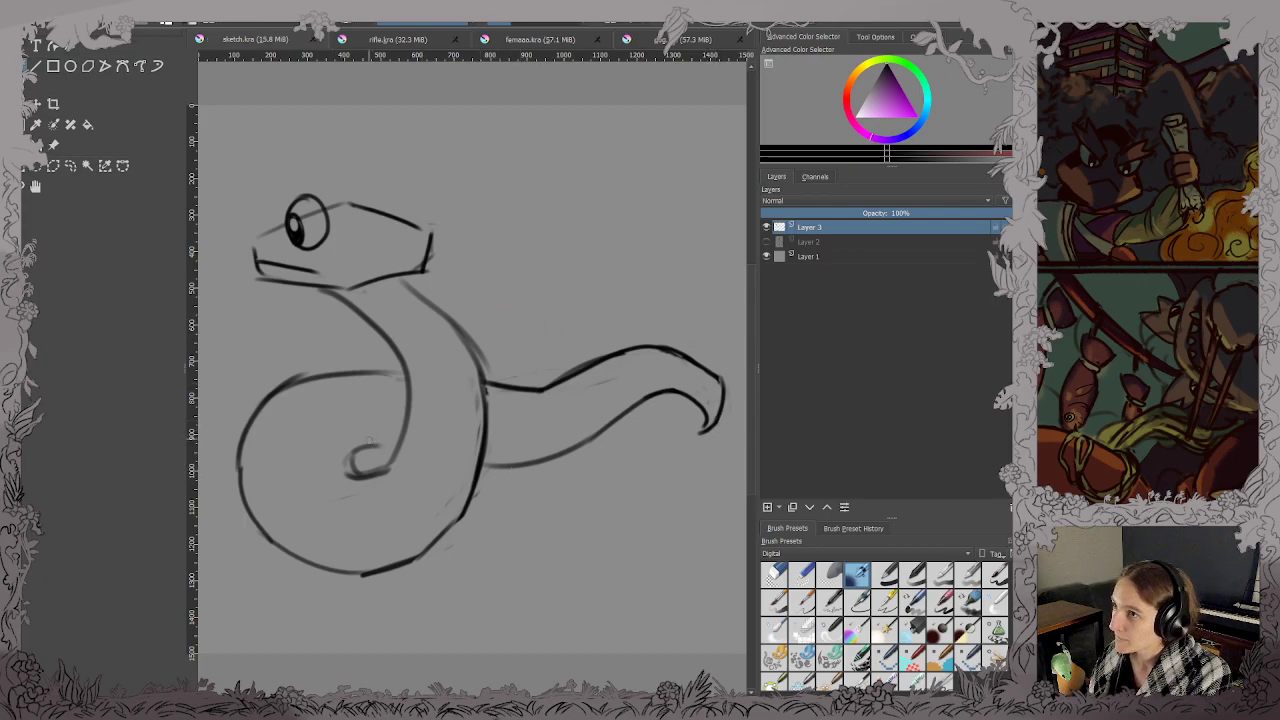
# Close the small loop at the coil's centre, draw a brow ridge sweeping back into a horn above the eye, and save.
pyautogui.moveTo(370, 448); pyautogui.dragTo(394, 460)
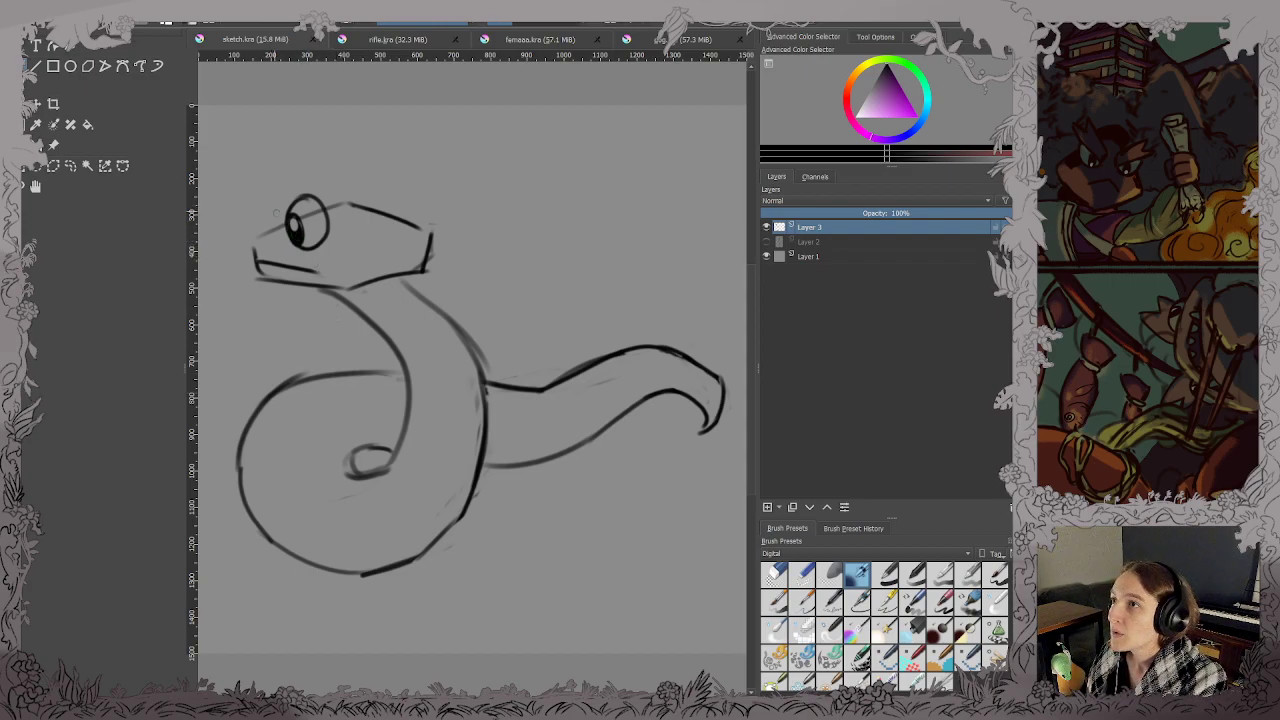
pyautogui.moveTo(281, 193)
pyautogui.mouseDown()
pyautogui.moveTo(279, 232)
pyautogui.moveTo(276, 194)
pyautogui.moveTo(300, 172)
pyautogui.moveTo(285, 180)
pyautogui.moveTo(341, 169)
pyautogui.moveTo(324, 171)
pyautogui.moveTo(395, 122)
pyautogui.moveTo(418, 122)
pyautogui.moveTo(392, 119)
pyautogui.moveTo(425, 120)
pyautogui.moveTo(384, 147)
pyautogui.moveTo(375, 186)
pyautogui.moveTo(325, 214)
pyautogui.mouseUp()
pyautogui.hotkey('ctrl', 'z')
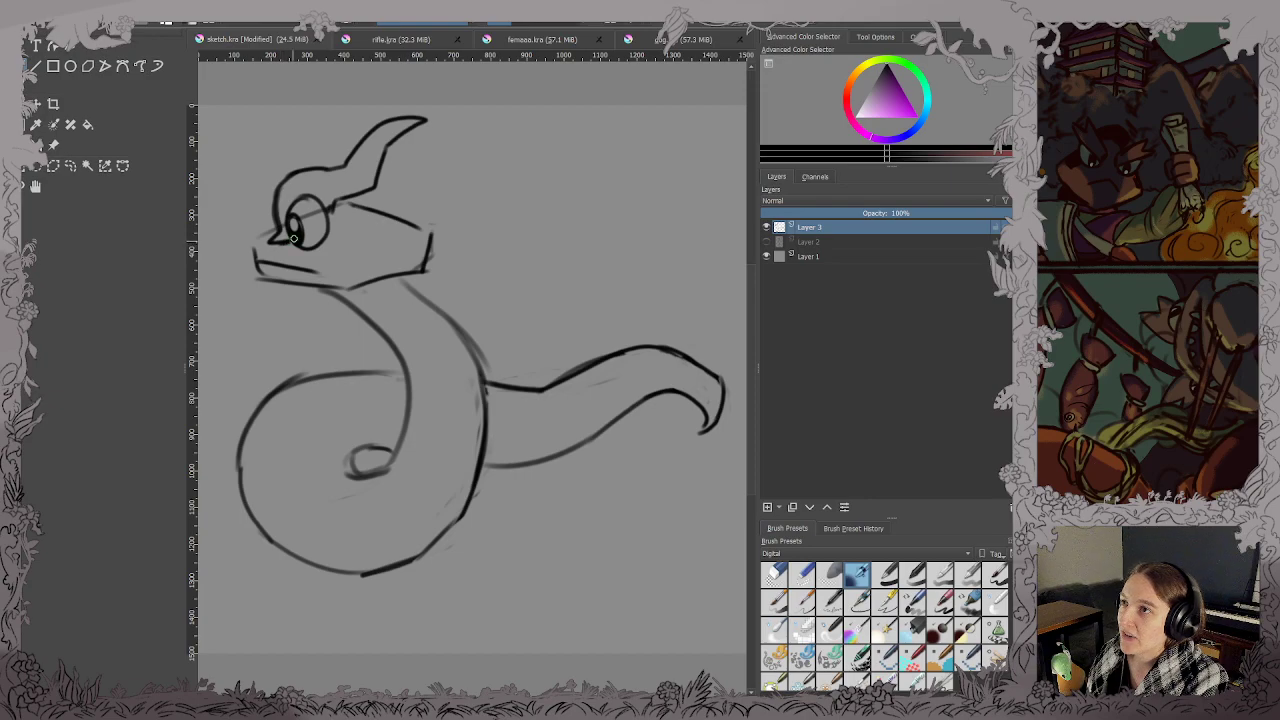
pyautogui.hotkey('ctrl', 's')
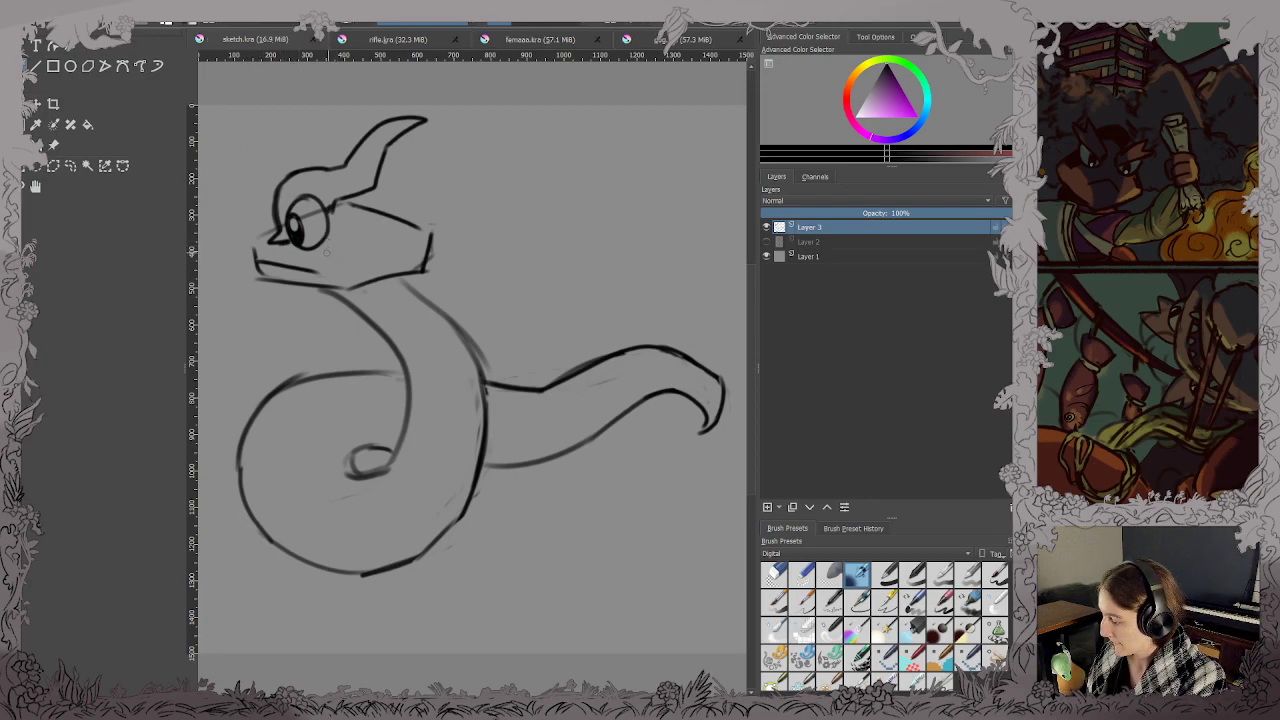
# Add jagged points under the jaw, a pointed second horn in front of the brow, and a dark mark behind the eye, and save.
pyautogui.moveTo(274, 281)
pyautogui.mouseDown()
pyautogui.moveTo(286, 298)
pyautogui.moveTo(322, 288)
pyautogui.mouseUp()
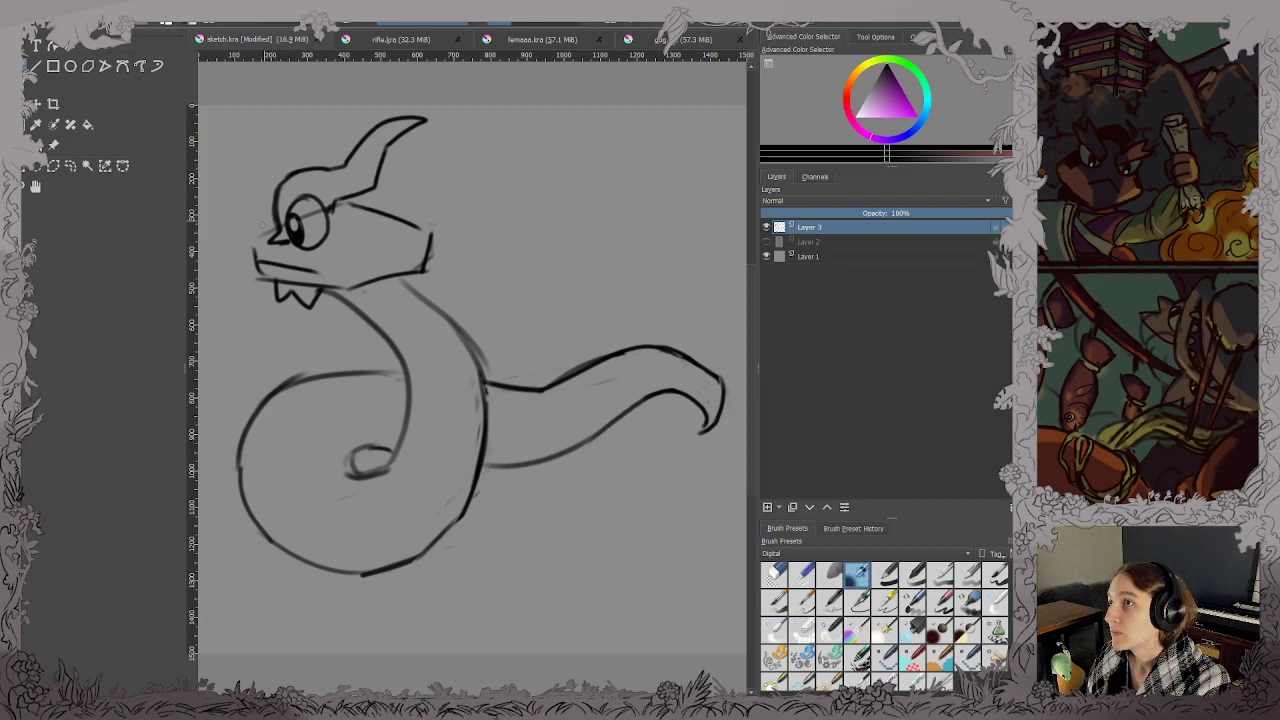
pyautogui.moveTo(264, 238)
pyautogui.mouseDown()
pyautogui.moveTo(220, 158)
pyautogui.moveTo(270, 188)
pyautogui.mouseUp()
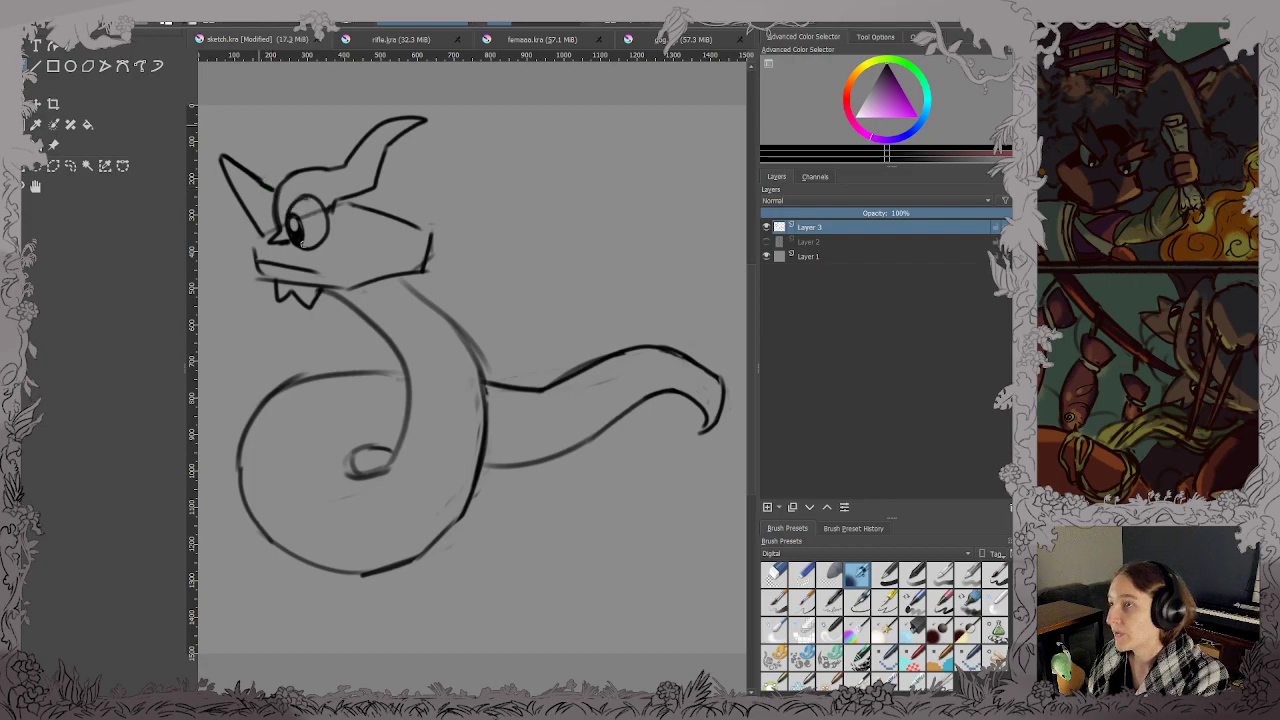
pyautogui.hotkey('ctrl', 's')
pyautogui.moveTo(330, 209)
pyautogui.mouseDown()
pyautogui.moveTo(344, 213)
pyautogui.moveTo(330, 228)
pyautogui.moveTo(342, 219)
pyautogui.mouseUp()
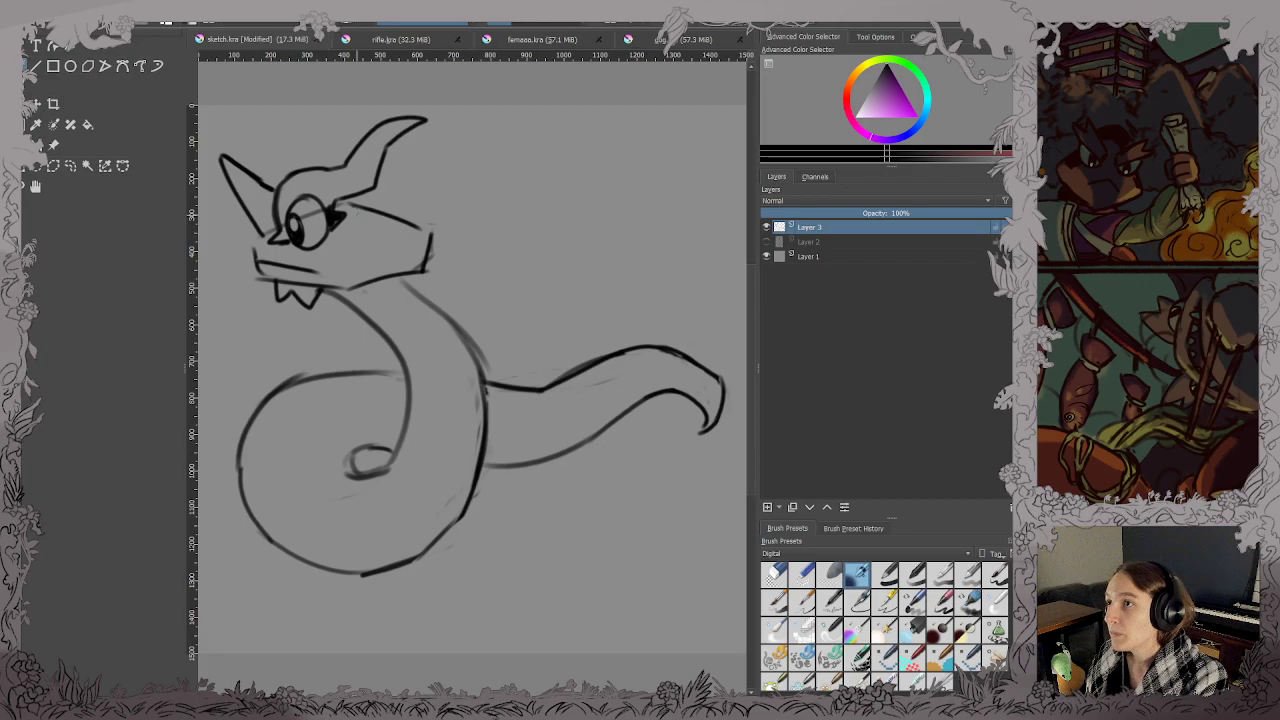
pyautogui.hotkey('ctrl', 's')
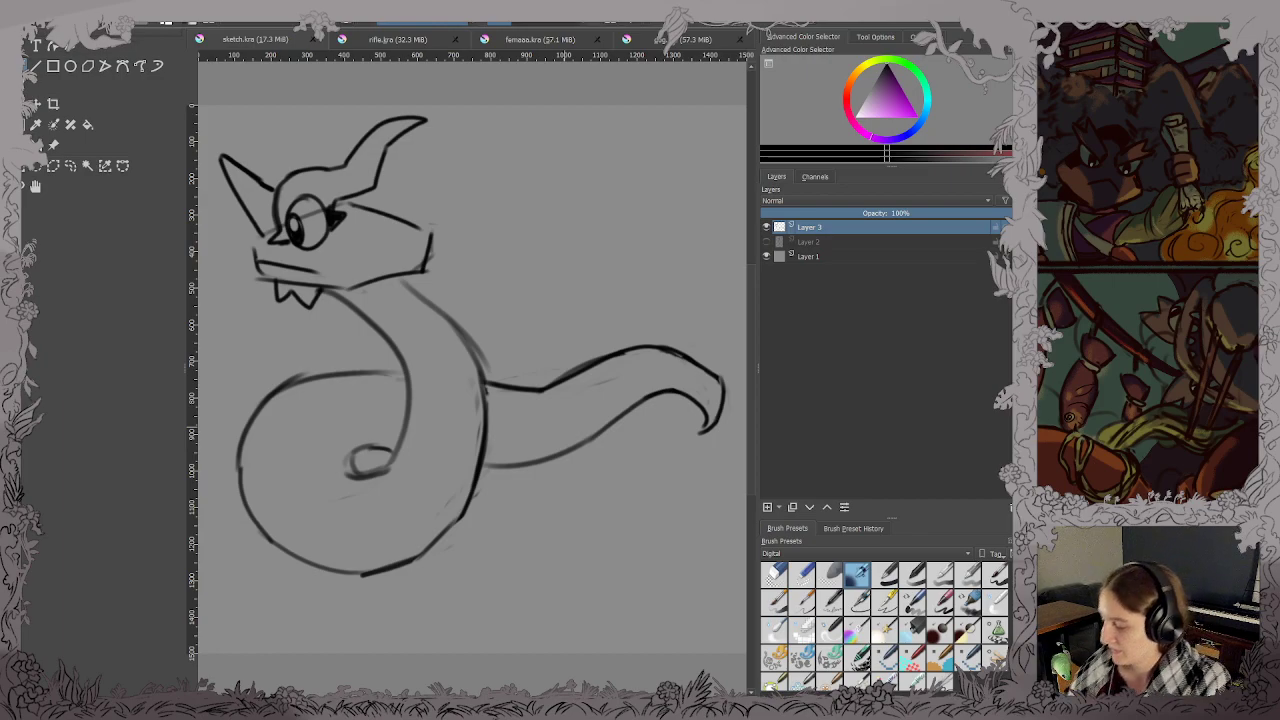
pyautogui.hotkey('alt', 'Tab')
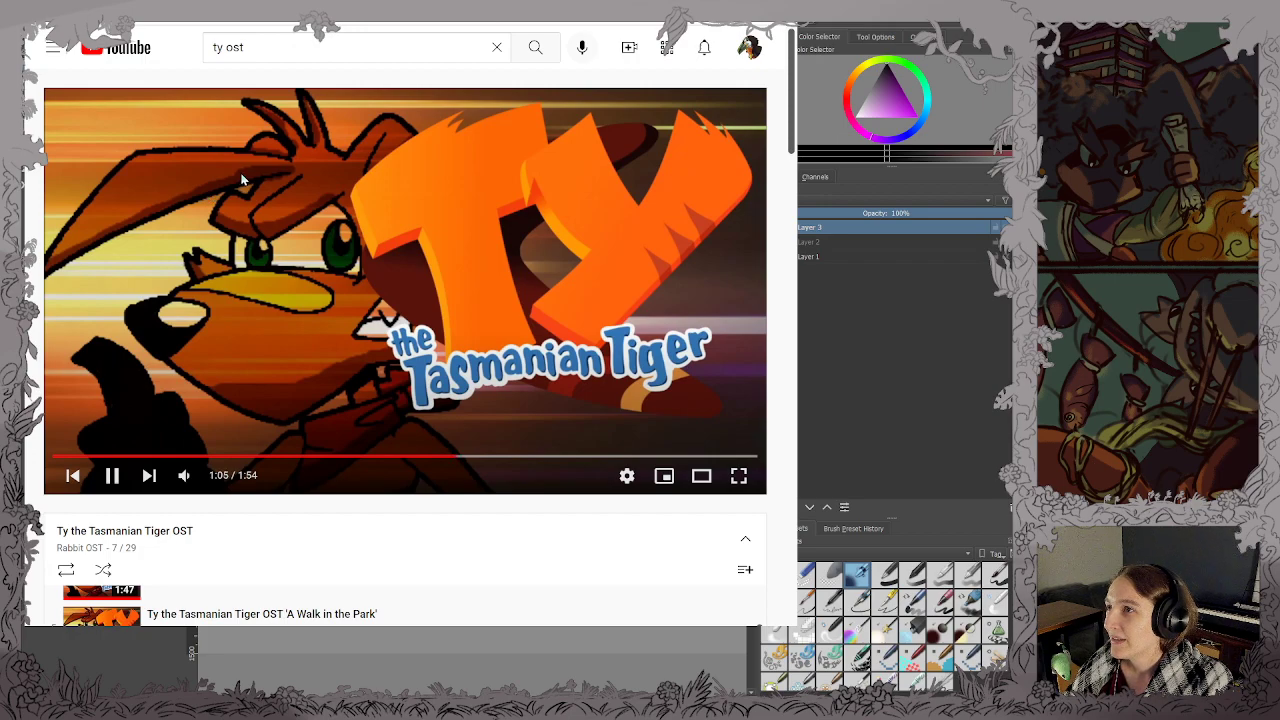
pyautogui.hotkey('alt', 'Tab')
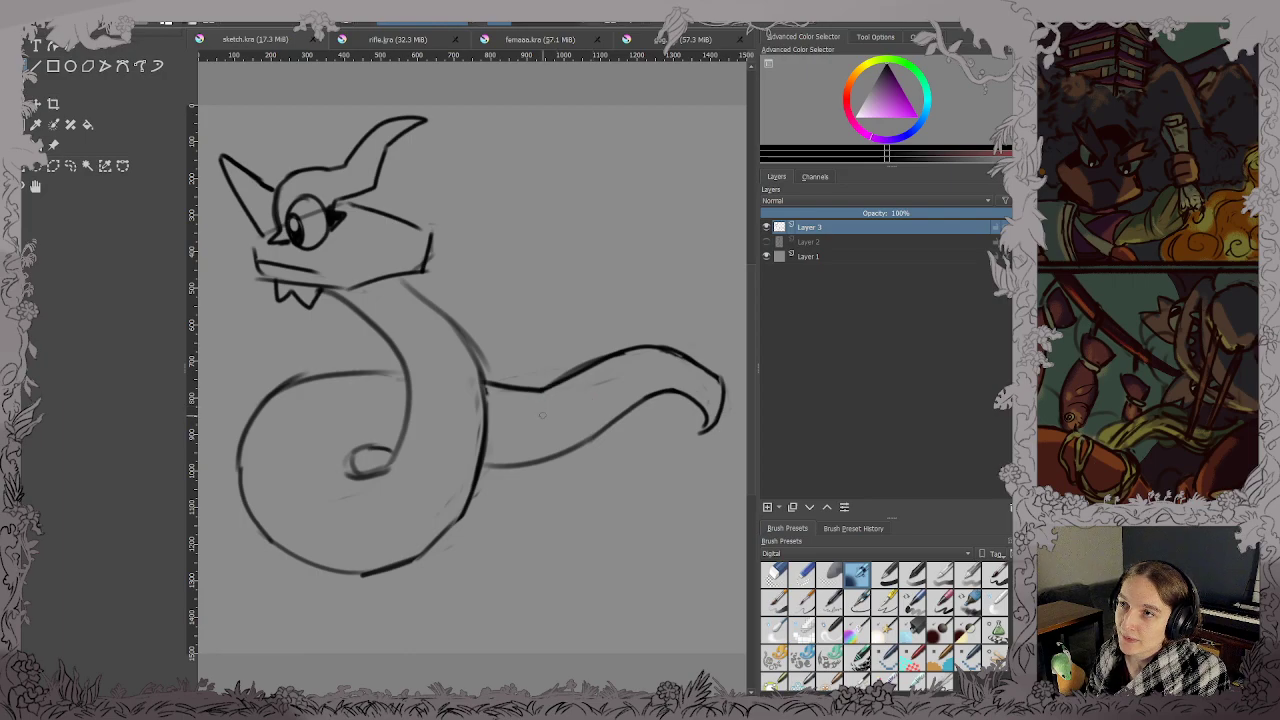
# Draw curved overlapping lines across the base of the tail, erase the outline between them, and save the file.
pyautogui.moveTo(548, 414)
pyautogui.mouseDown()
pyautogui.moveTo(497, 421)
pyautogui.moveTo(556, 410)
pyautogui.mouseUp()
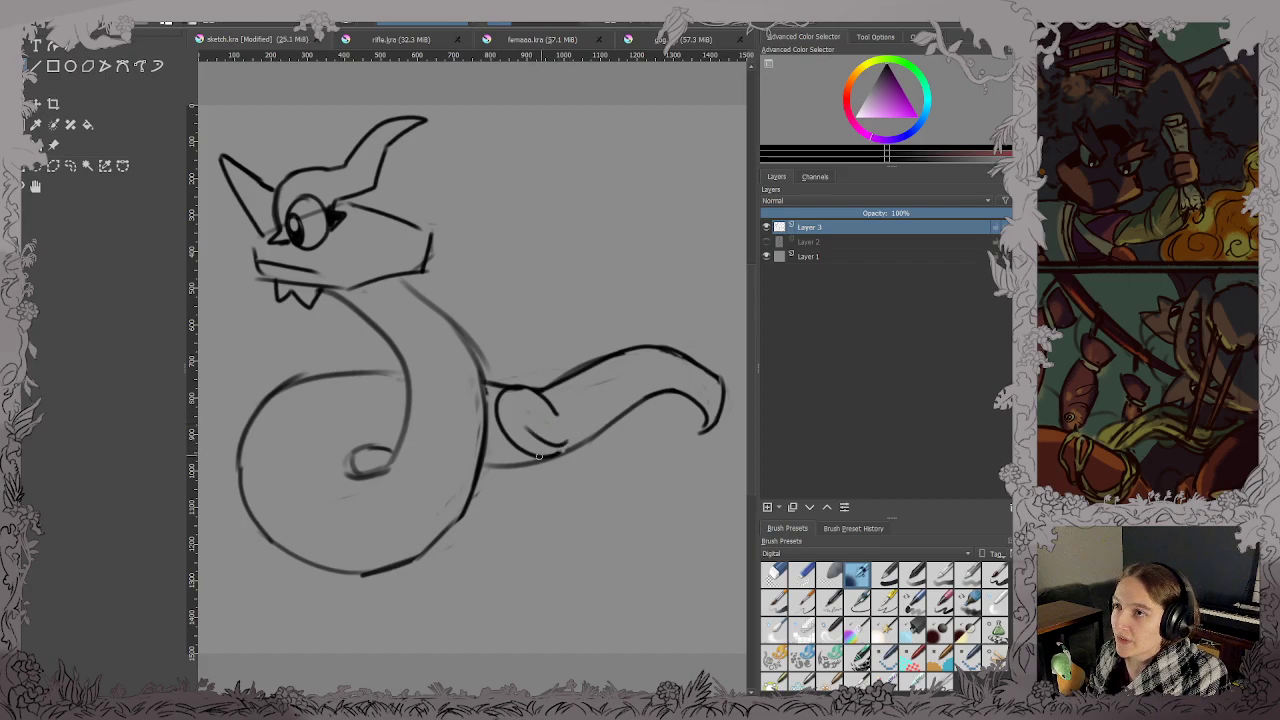
pyautogui.moveTo(537, 409); pyautogui.dragTo(550, 457)
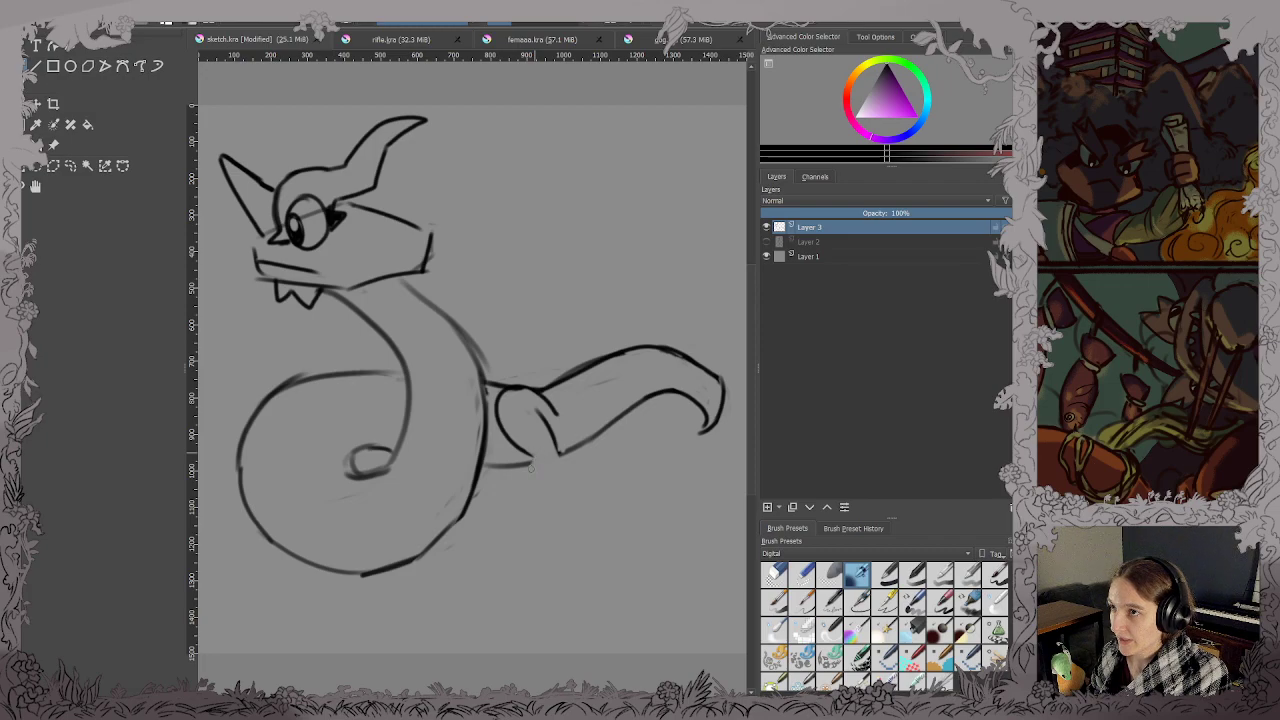
pyautogui.hotkey('ctrl', 's')
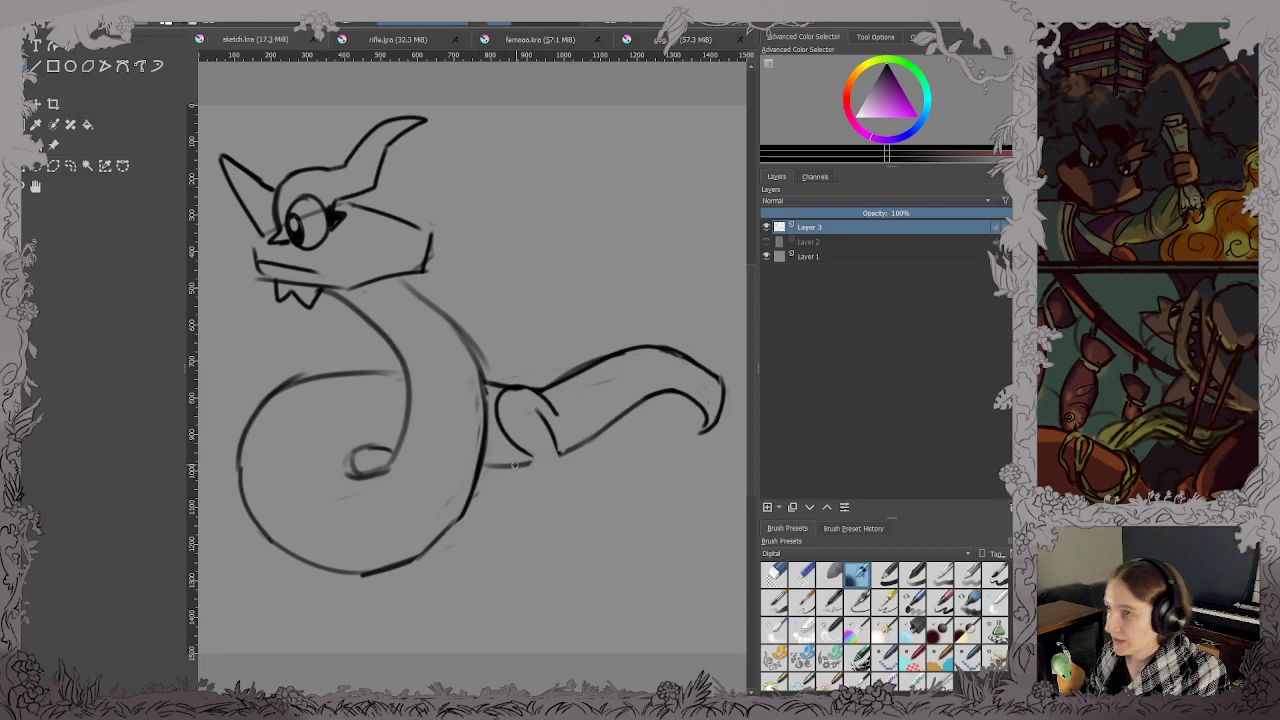
# Draw a short bent hind leg ending in a wedge-shaped foot beneath the base of the tail.
pyautogui.moveTo(530, 457)
pyautogui.mouseDown()
pyautogui.moveTo(509, 514)
pyautogui.moveTo(543, 517)
pyautogui.moveTo(560, 456)
pyautogui.moveTo(496, 507)
pyautogui.moveTo(534, 520)
pyautogui.moveTo(559, 457)
pyautogui.mouseUp()
pyautogui.hotkey('ctrl', 'z')
pyautogui.hotkey('ctrl', 'z')
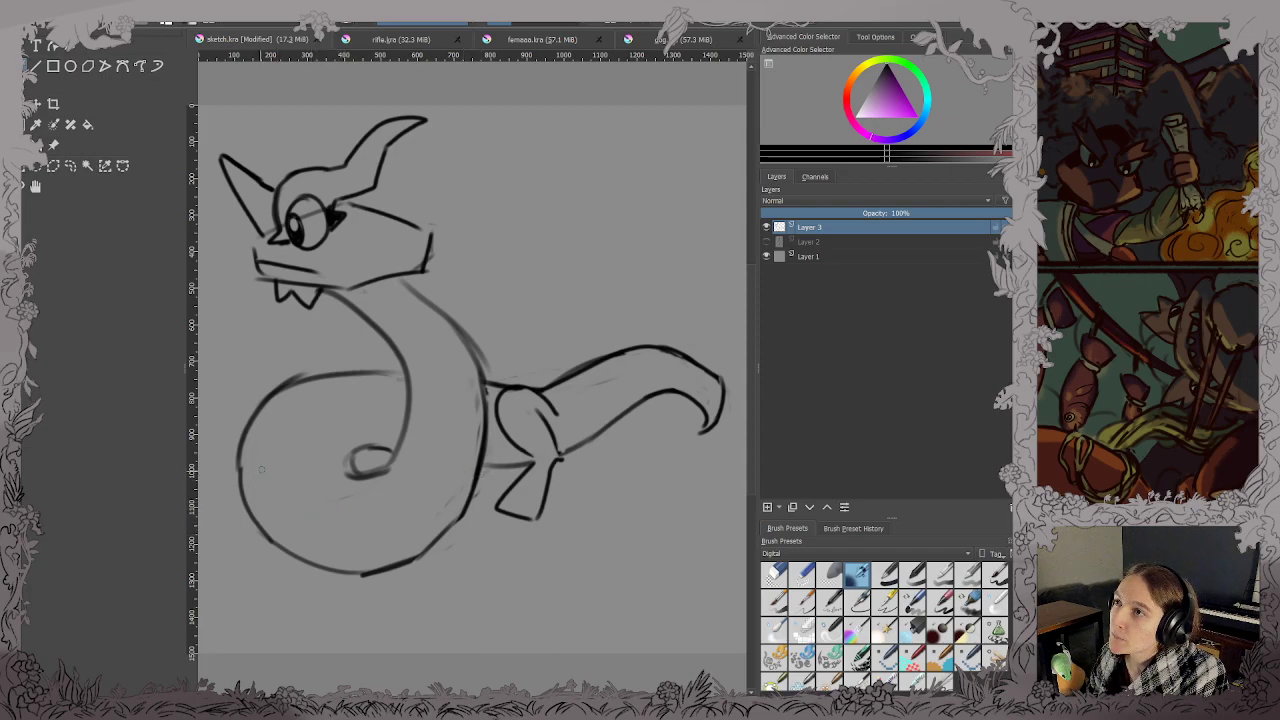
# Draw a front leg with a pointed oval thigh over the coil's lower front edge, and erase the body outline crossing it.
pyautogui.moveTo(249, 487)
pyautogui.mouseDown()
pyautogui.moveTo(296, 496)
pyautogui.moveTo(295, 508)
pyautogui.mouseUp()
pyautogui.moveTo(248, 487)
pyautogui.mouseDown()
pyautogui.moveTo(291, 529)
pyautogui.moveTo(300, 501)
pyautogui.moveTo(245, 585)
pyautogui.mouseUp()
pyautogui.moveTo(262, 542)
pyautogui.mouseDown()
pyautogui.moveTo(276, 583)
pyautogui.moveTo(259, 628)
pyautogui.moveTo(310, 621)
pyautogui.moveTo(270, 568)
pyautogui.mouseUp()
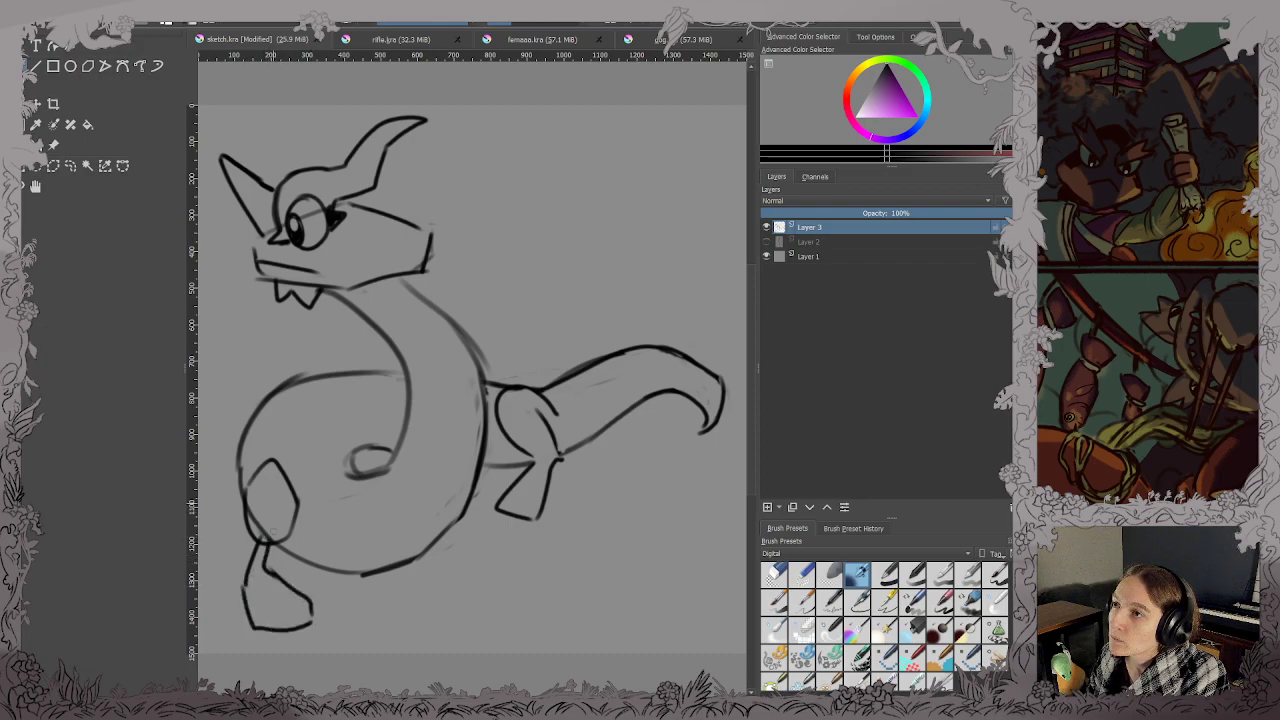
pyautogui.moveTo(262, 524)
pyautogui.mouseDown()
pyautogui.moveTo(258, 555)
pyautogui.moveTo(267, 536)
pyautogui.moveTo(256, 534)
pyautogui.mouseUp()
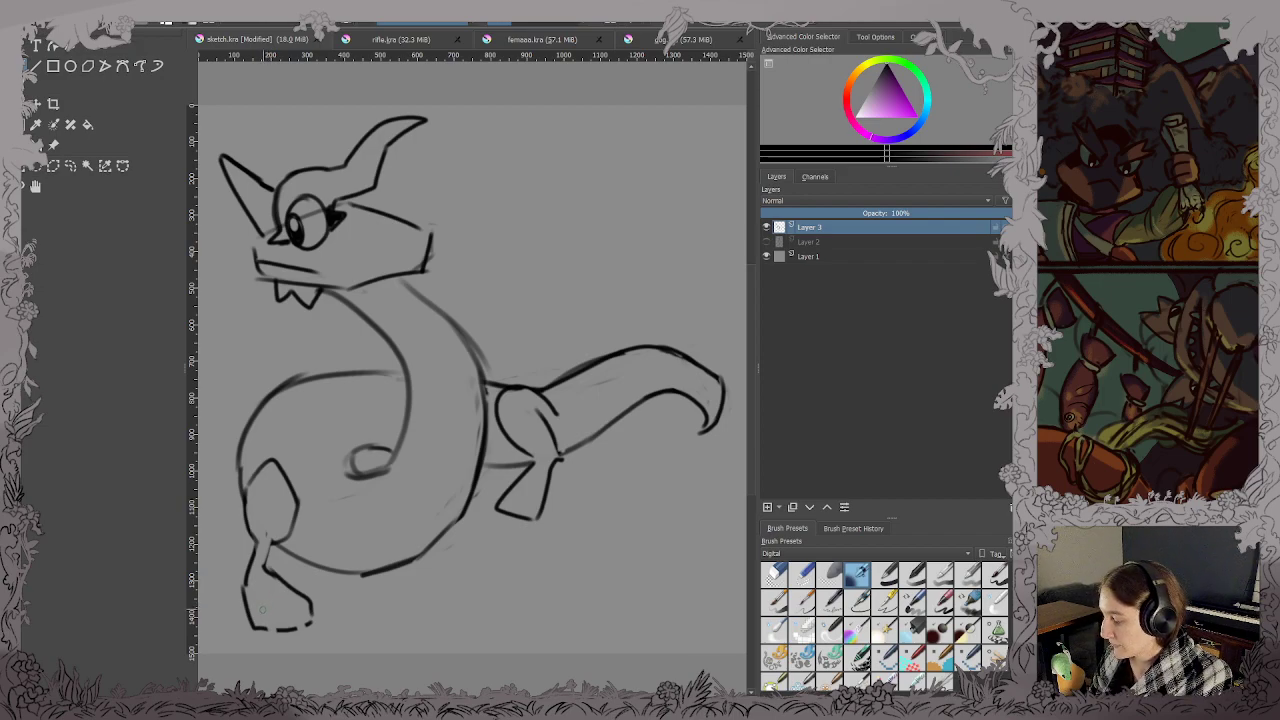
# Break up the front foot's lower edge, draw pointed toes into it, and redraw the foot's upper contour.
pyautogui.moveTo(268, 630)
pyautogui.mouseDown()
pyautogui.moveTo(261, 605)
pyautogui.moveTo(292, 628)
pyautogui.mouseUp()
pyautogui.moveTo(294, 602); pyautogui.dragTo(302, 625)
pyautogui.hotkey('ctrl', 'z')
pyautogui.hotkey('ctrl', 'z')
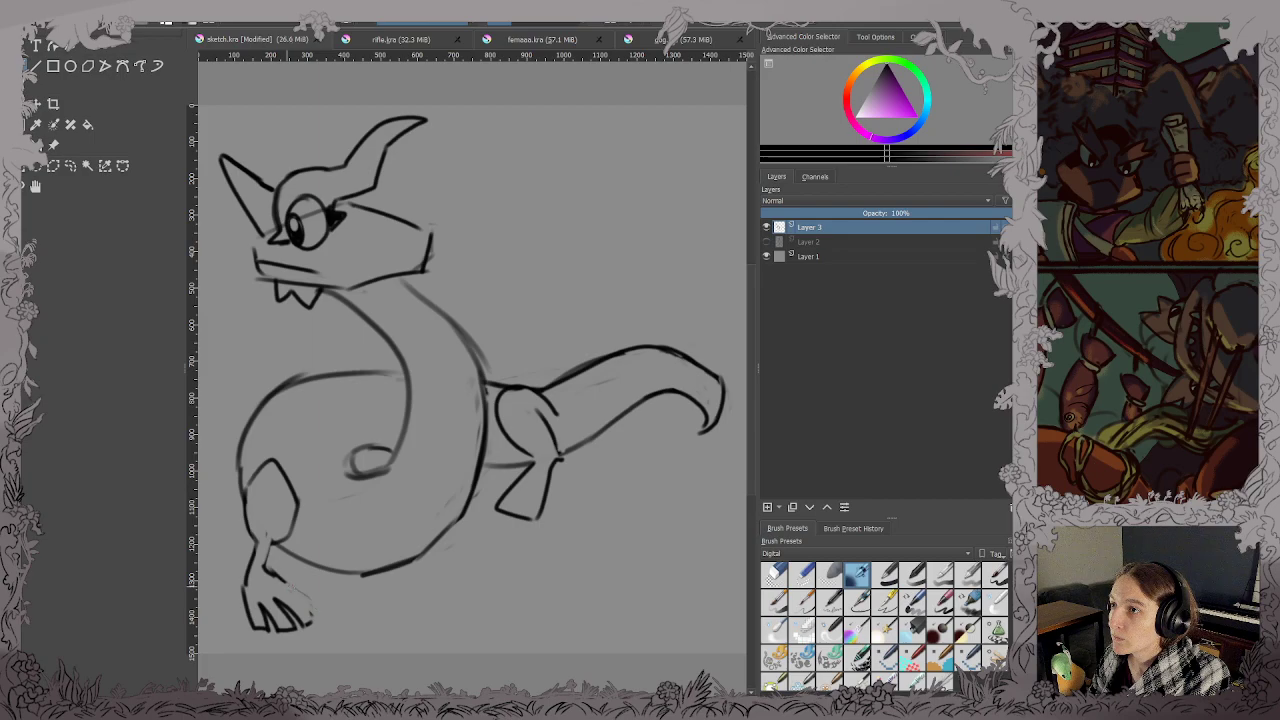
pyautogui.moveTo(276, 578); pyautogui.dragTo(316, 620)
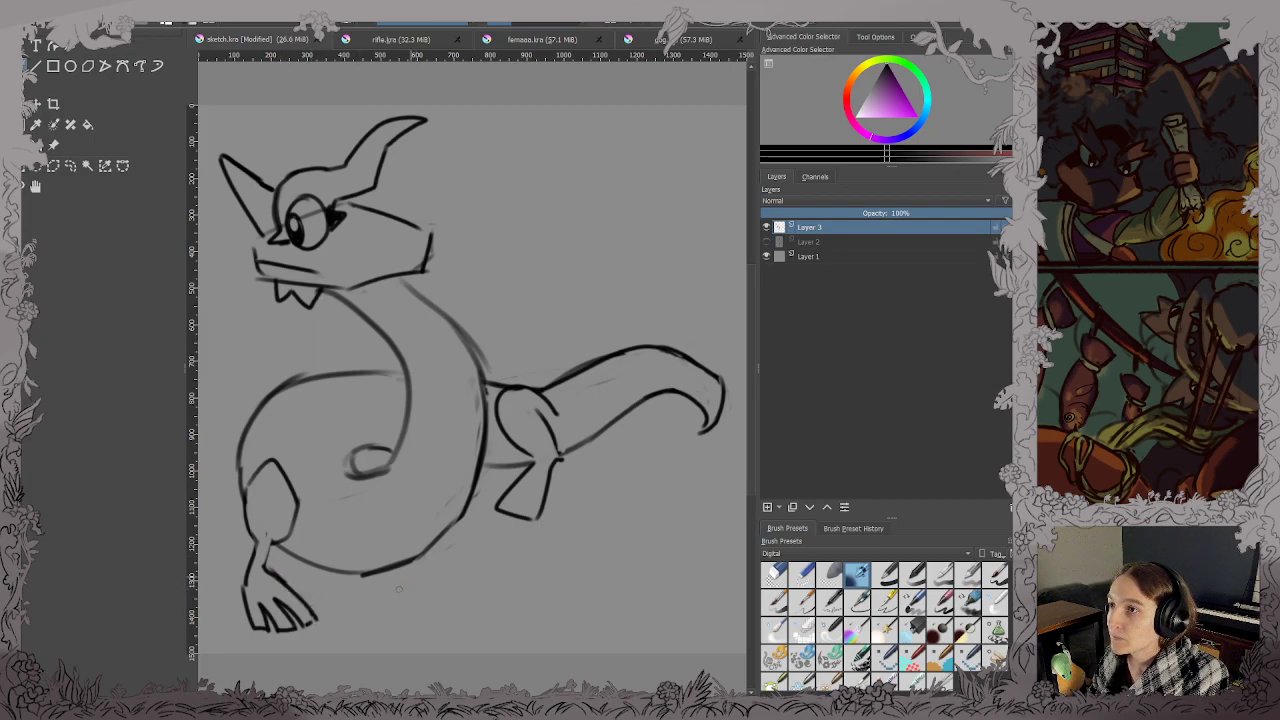
# Draw a second clawed foot under the body, save the file, and split the hind foot into toes.
pyautogui.moveTo(388, 570)
pyautogui.mouseDown()
pyautogui.moveTo(466, 568)
pyautogui.moveTo(424, 547)
pyautogui.moveTo(420, 594)
pyautogui.moveTo(444, 580)
pyautogui.mouseUp()
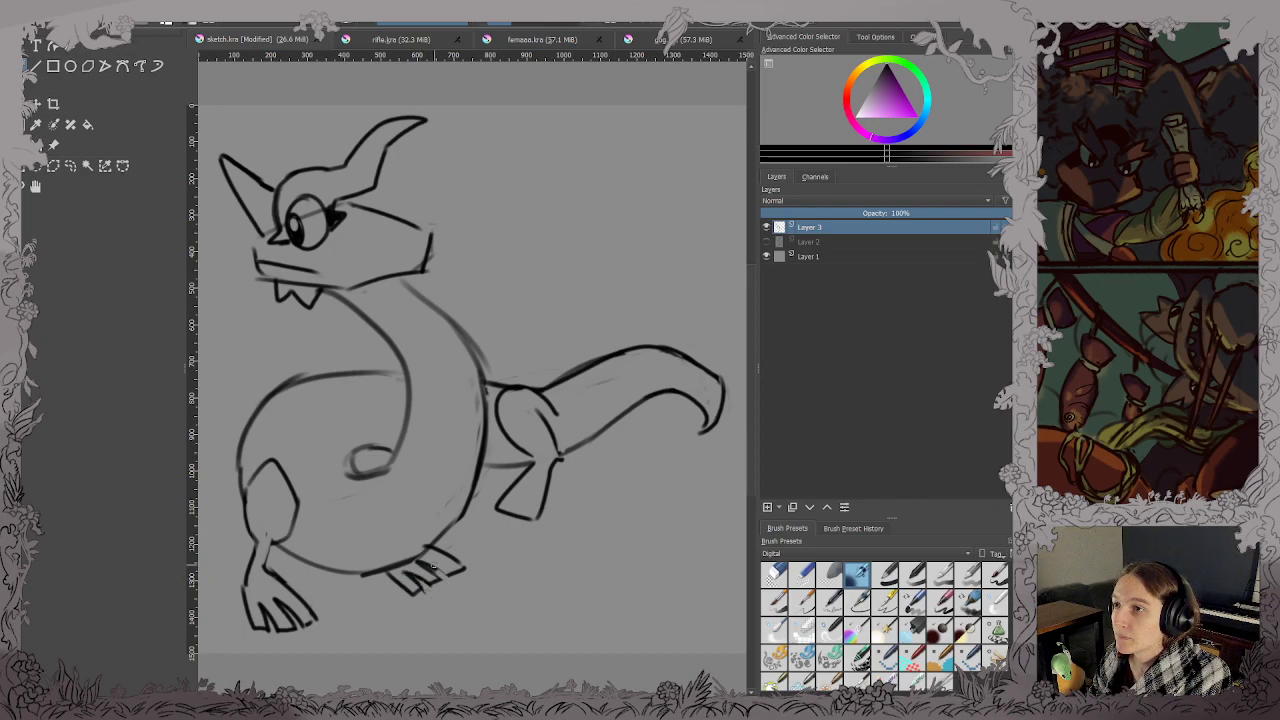
pyautogui.hotkey('ctrl', 's')
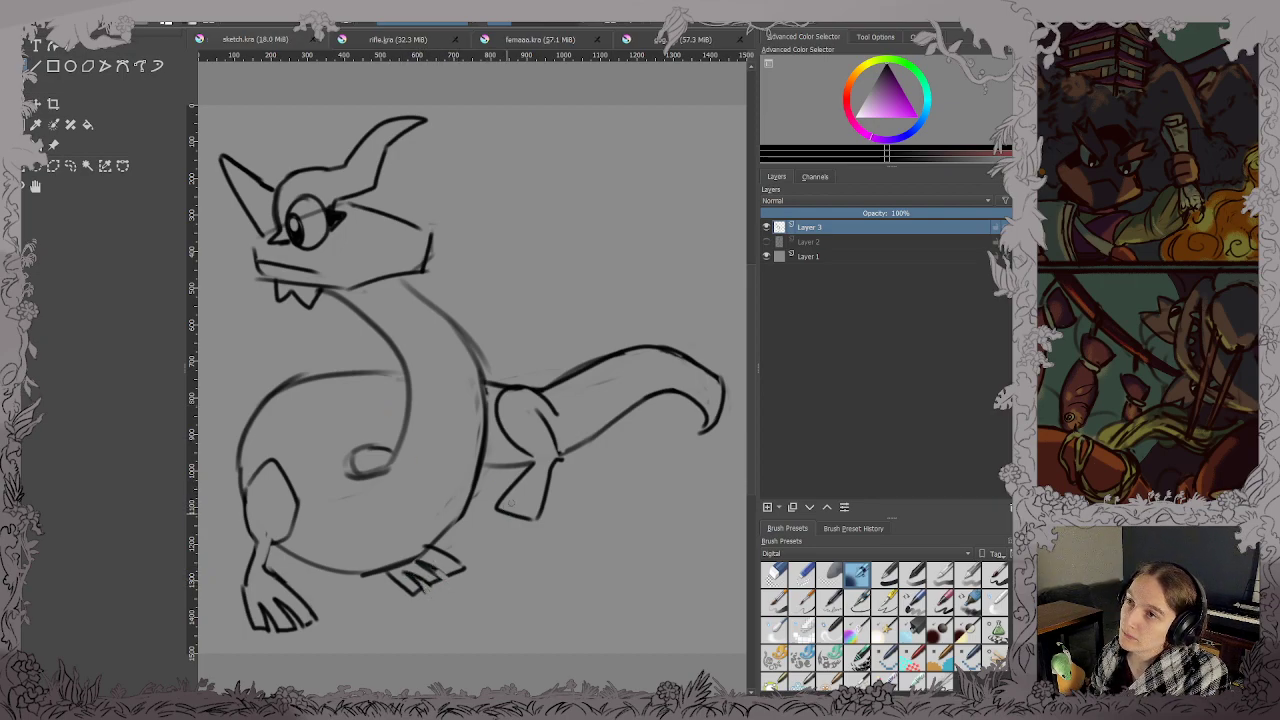
pyautogui.moveTo(521, 490); pyautogui.dragTo(514, 514)
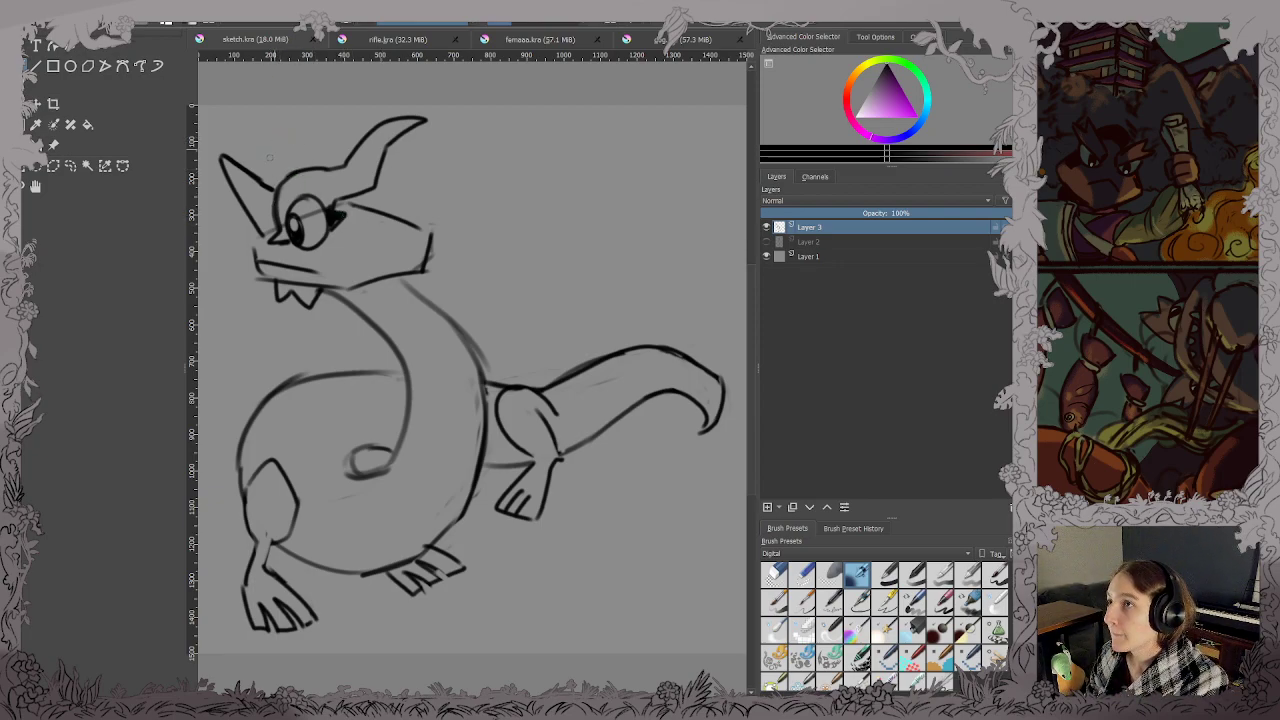
# Scale the whole creature down and place it in the lower middle of the canvas to free space above the head.
pyautogui.moveTo(252, 171); pyautogui.dragTo(297, 104)
pyautogui.hotkey('ctrl', 'z')
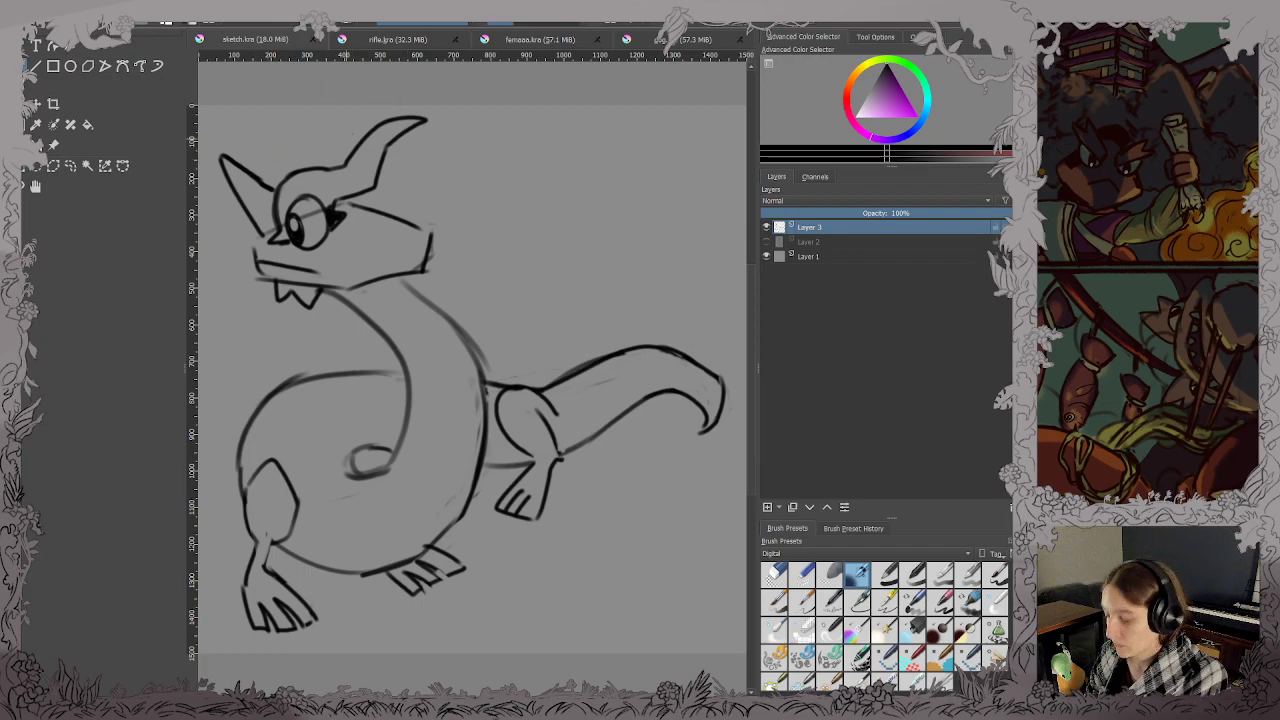
pyautogui.hotkey('ctrl', 't')
pyautogui.moveTo(479, 117)
pyautogui.mouseDown()
pyautogui.moveTo(475, 300)
pyautogui.moveTo(436, 241)
pyautogui.moveTo(436, 5)
pyautogui.mouseUp()
pyautogui.hotkey('ctrl', 'z')
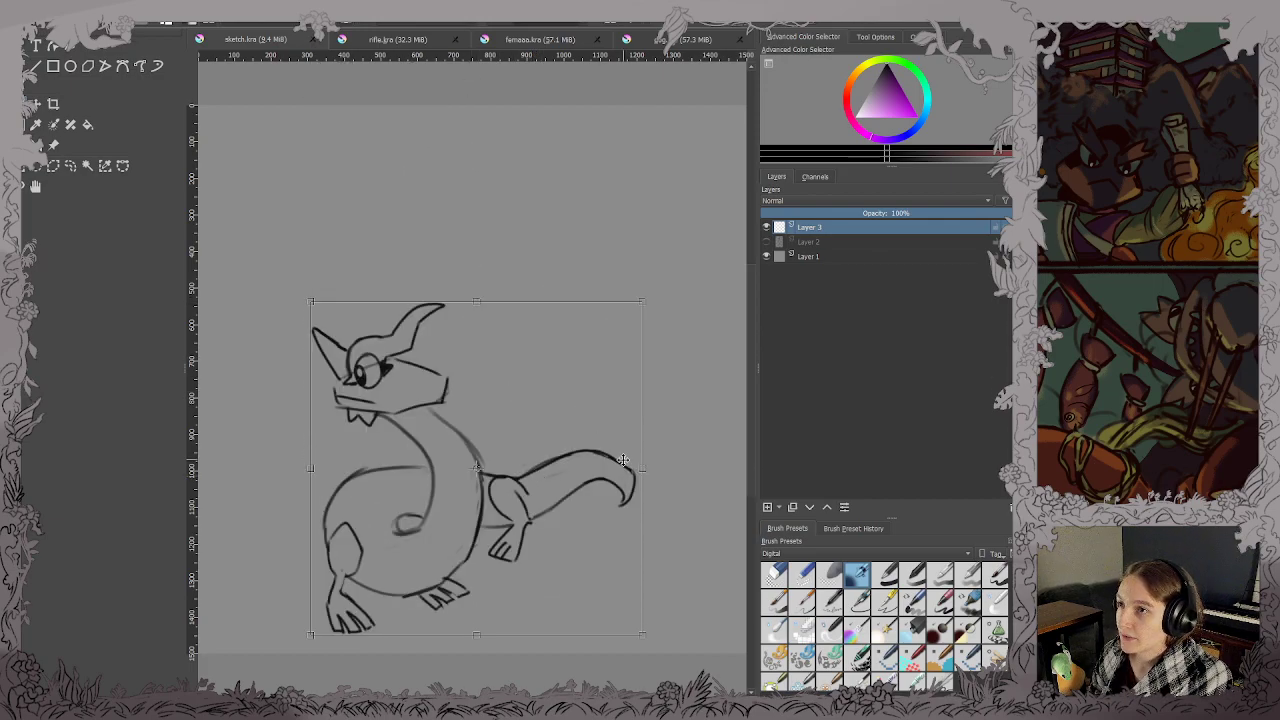
pyautogui.moveTo(641, 467); pyautogui.dragTo(871, 455)
pyautogui.hotkey('ctrl', 'z')
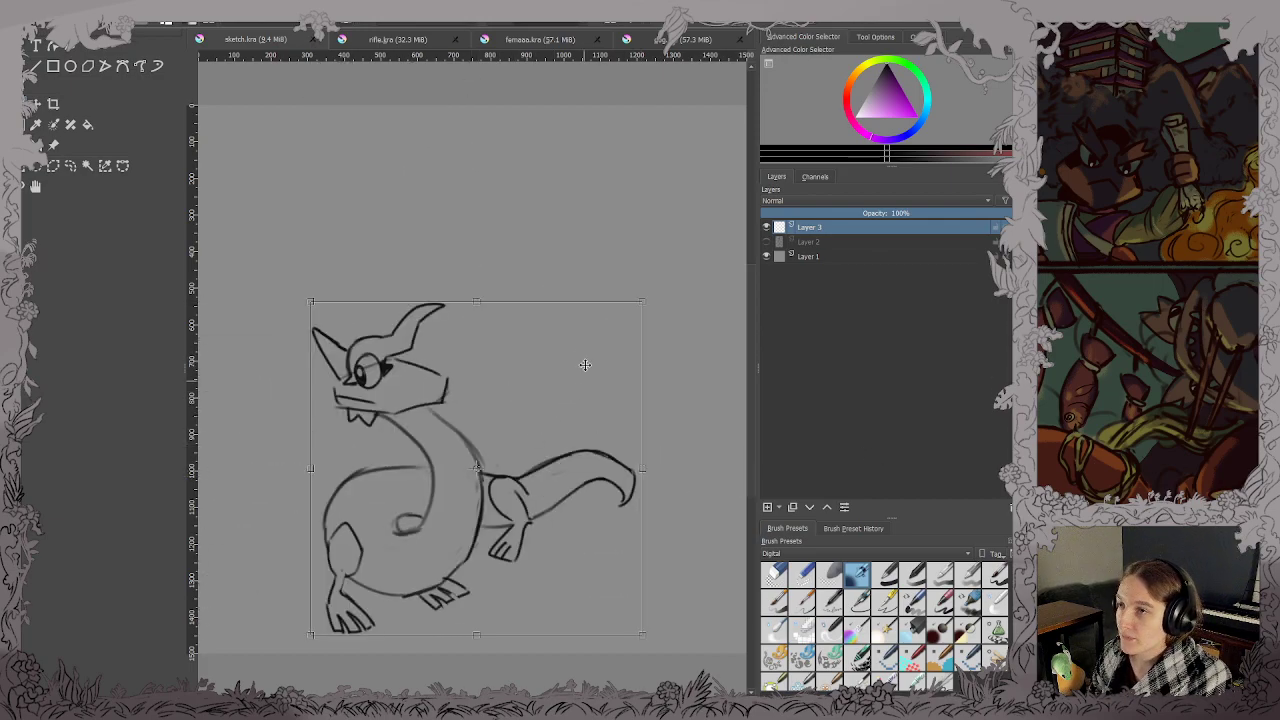
pyautogui.moveTo(543, 249)
pyautogui.mouseDown()
pyautogui.moveTo(443, 523)
pyautogui.moveTo(635, 417)
pyautogui.moveTo(663, 343)
pyautogui.moveTo(560, 600)
pyautogui.moveTo(330, 540)
pyautogui.moveTo(354, 403)
pyautogui.mouseUp()
pyautogui.hotkey('ctrl', 'z')
pyautogui.hotkey('ctrl', 'z')
pyautogui.hotkey('ctrl', 'z')
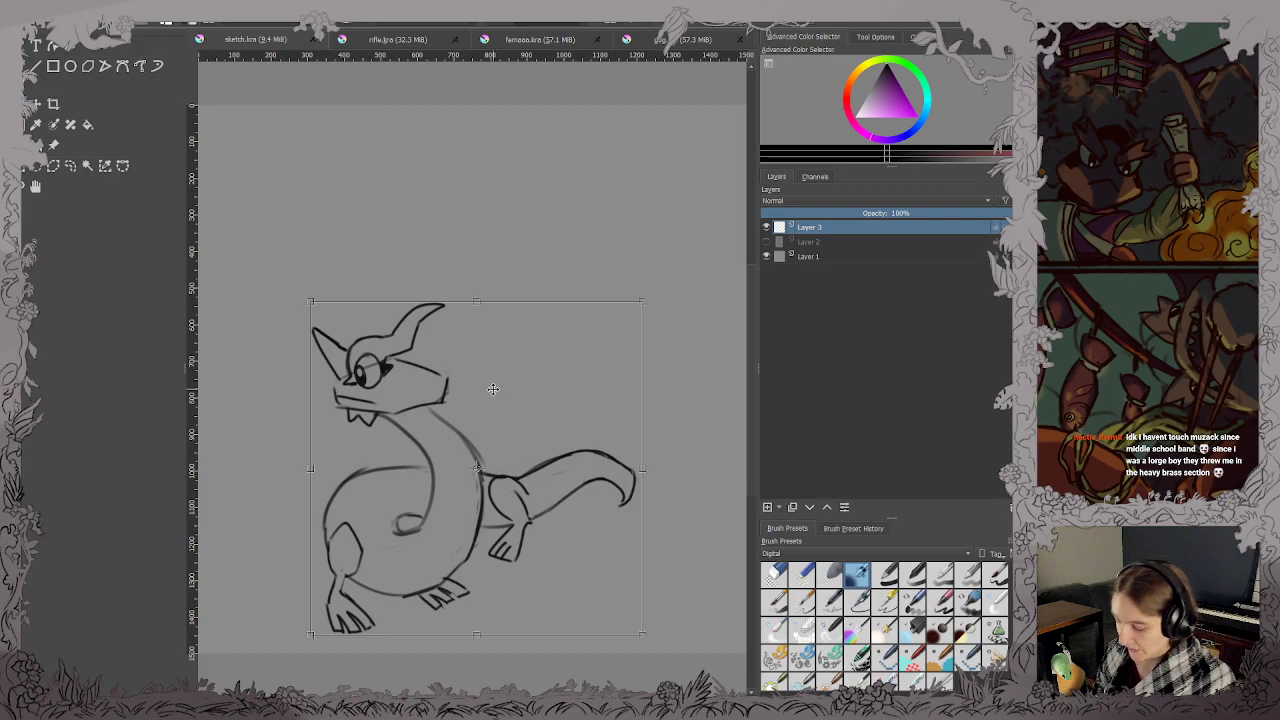
pyautogui.press('Return')
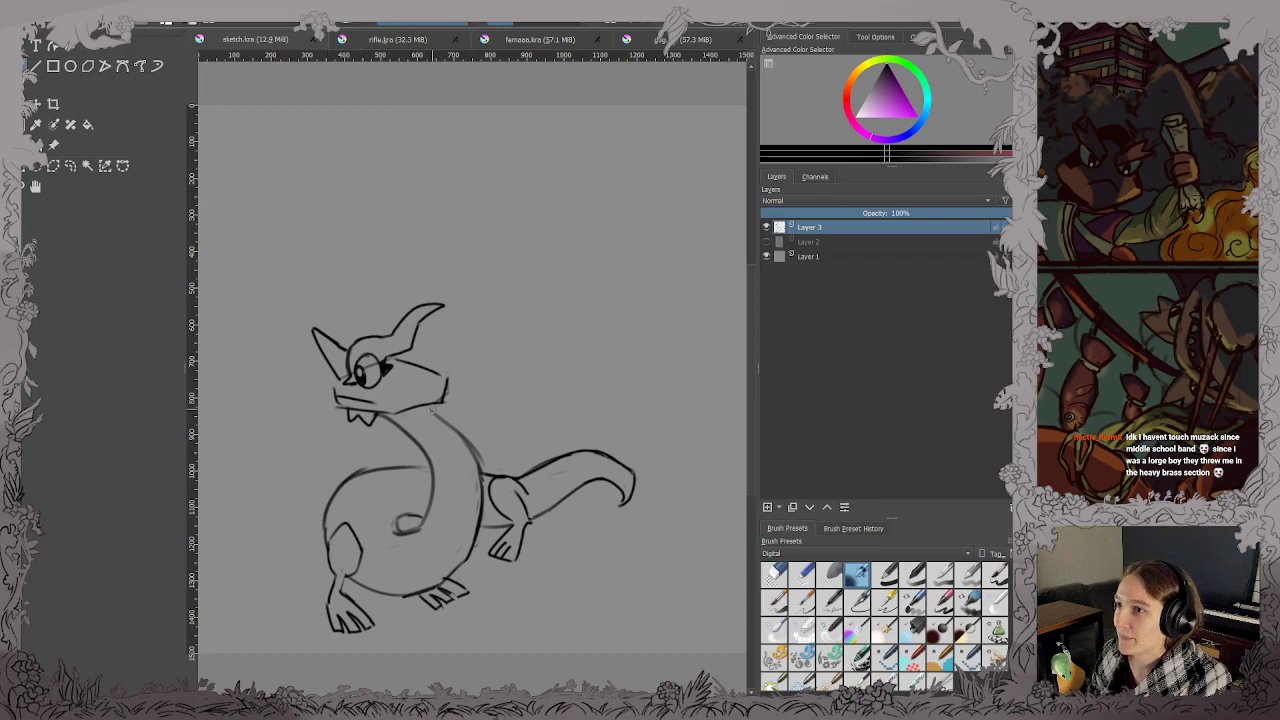
# Draw a large jagged frill of broad spikes from behind the front horn around to the back, and save the file.
pyautogui.scroll(2, 436, 411)
pyautogui.moveTo(450, 411)
pyautogui.mouseDown()
pyautogui.moveTo(488, 372)
pyautogui.moveTo(491, 388)
pyautogui.mouseUp()
pyautogui.scroll(-2, 488, 372)
pyautogui.scroll(2, 509, 469)
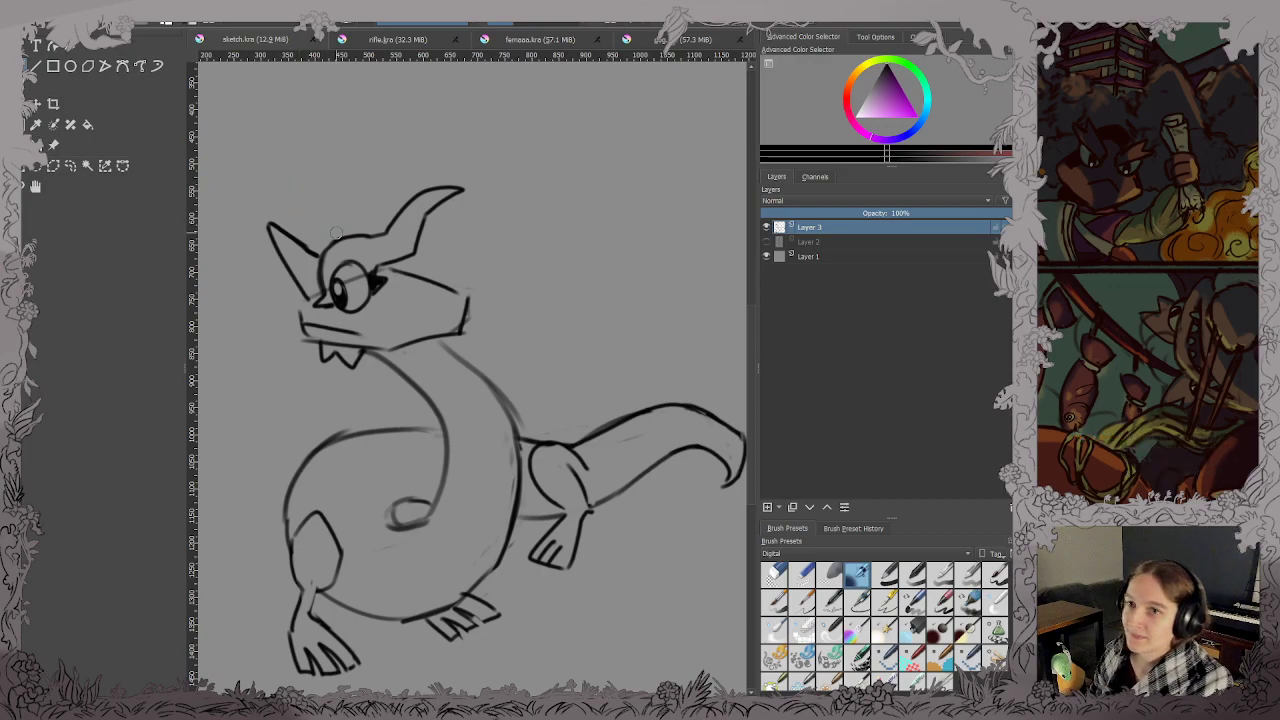
pyautogui.scroll(-1, 324, 224)
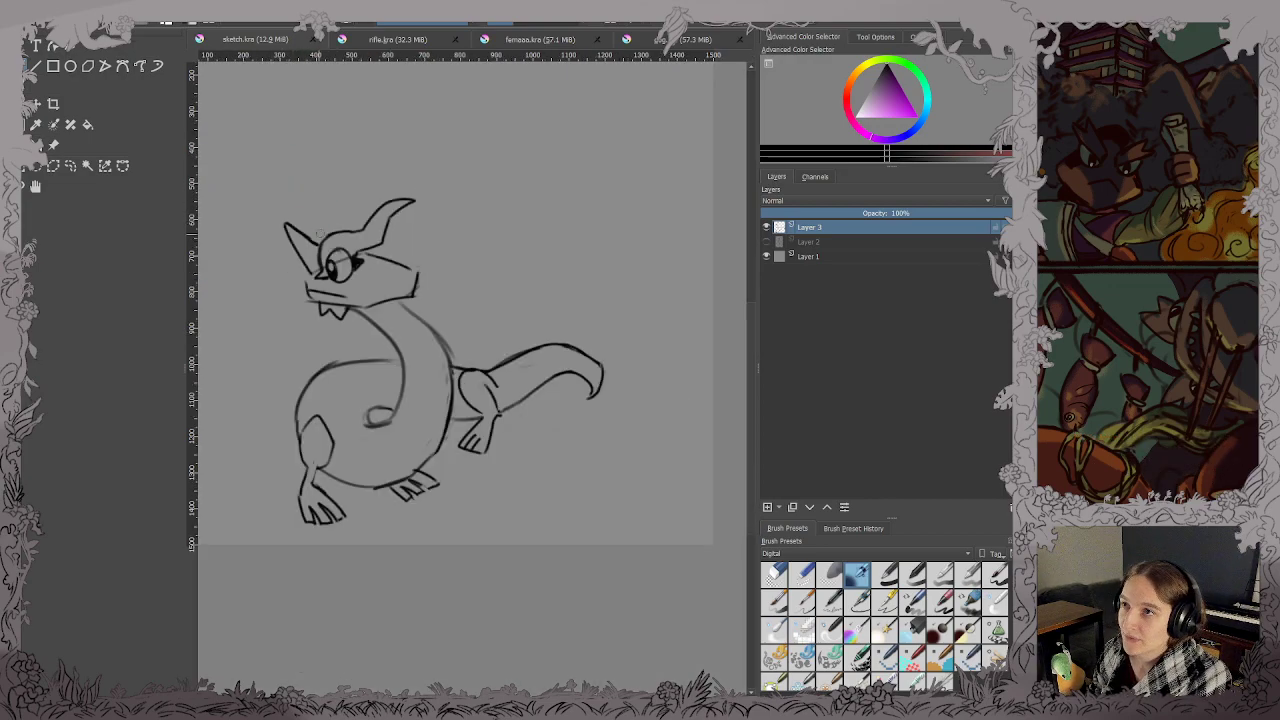
pyautogui.moveTo(400, 222); pyautogui.dragTo(434, 292)
pyautogui.scroll(2, 398, 312)
pyautogui.scroll(-2, 443, 302)
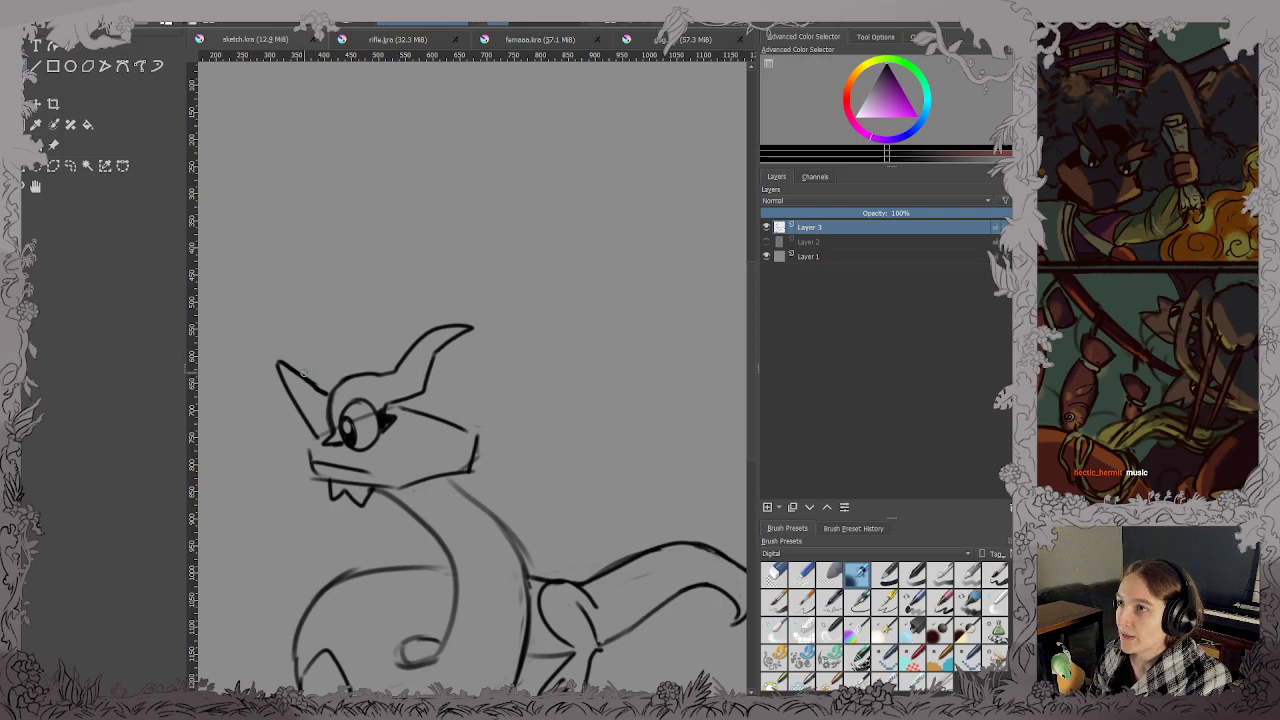
pyautogui.moveTo(305, 377)
pyautogui.mouseDown()
pyautogui.moveTo(297, 282)
pyautogui.moveTo(326, 330)
pyautogui.moveTo(320, 248)
pyautogui.moveTo(375, 205)
pyautogui.moveTo(378, 298)
pyautogui.moveTo(428, 212)
pyautogui.moveTo(457, 230)
pyautogui.moveTo(445, 284)
pyautogui.moveTo(465, 265)
pyautogui.moveTo(549, 262)
pyautogui.moveTo(563, 290)
pyautogui.moveTo(519, 324)
pyautogui.moveTo(612, 309)
pyautogui.moveTo(651, 368)
pyautogui.moveTo(600, 388)
pyautogui.moveTo(685, 378)
pyautogui.moveTo(688, 428)
pyautogui.moveTo(635, 433)
pyautogui.moveTo(402, 172)
pyautogui.moveTo(462, 278)
pyautogui.moveTo(560, 343)
pyautogui.moveTo(631, 338)
pyautogui.moveTo(650, 350)
pyautogui.moveTo(612, 414)
pyautogui.moveTo(558, 400)
pyautogui.moveTo(591, 433)
pyautogui.moveTo(565, 479)
pyautogui.moveTo(540, 444)
pyautogui.moveTo(545, 473)
pyautogui.moveTo(508, 529)
pyautogui.moveTo(539, 490)
pyautogui.moveTo(514, 450)
pyautogui.moveTo(539, 443)
pyautogui.moveTo(542, 485)
pyautogui.moveTo(562, 488)
pyautogui.moveTo(574, 468)
pyautogui.moveTo(552, 442)
pyautogui.moveTo(537, 497)
pyautogui.moveTo(516, 516)
pyautogui.moveTo(538, 462)
pyautogui.moveTo(582, 434)
pyautogui.mouseUp()
pyautogui.hotkey('ctrl', 's')
pyautogui.hotkey('ctrl', 's')
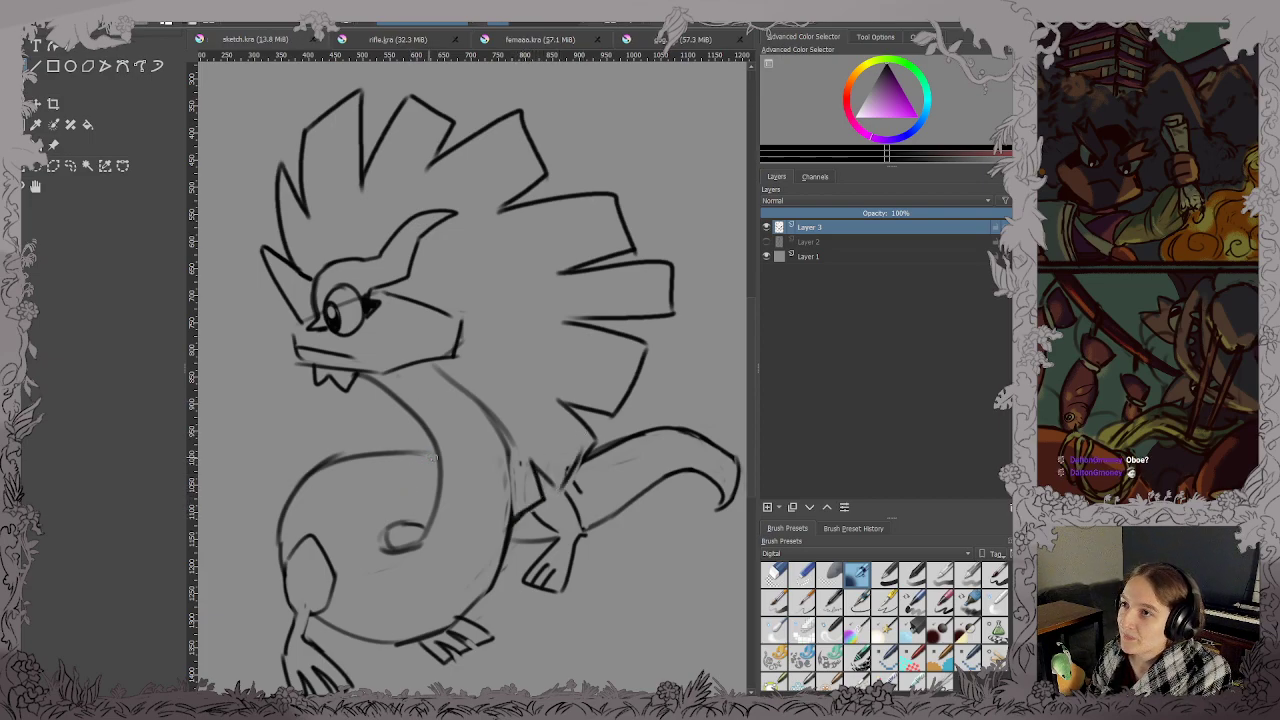
# Try replacing the small loop at the coil's centre with an angular notched shape beside the neck, and save the file.
pyautogui.moveTo(433, 457)
pyautogui.mouseDown()
pyautogui.moveTo(398, 478)
pyautogui.moveTo(384, 518)
pyautogui.moveTo(436, 505)
pyautogui.moveTo(388, 545)
pyautogui.moveTo(428, 526)
pyautogui.moveTo(371, 548)
pyautogui.moveTo(430, 539)
pyautogui.moveTo(424, 550)
pyautogui.mouseUp()
pyautogui.moveTo(345, 503); pyautogui.dragTo(374, 556)
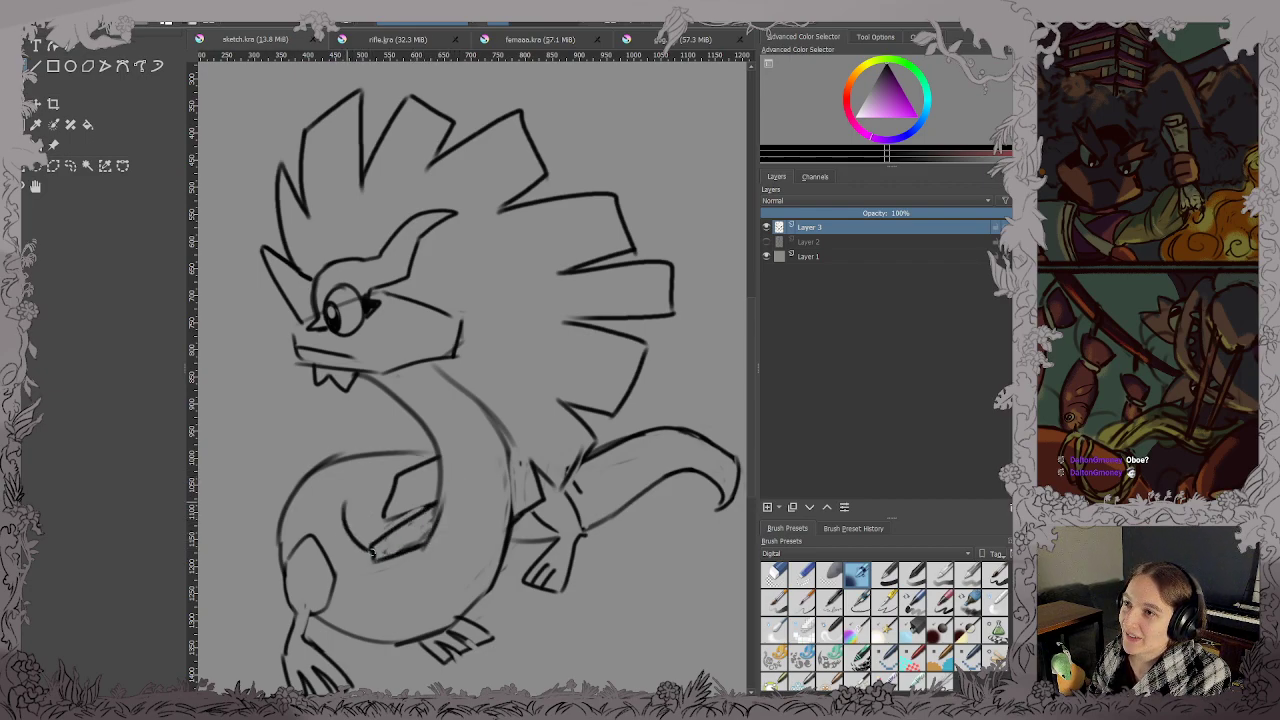
pyautogui.moveTo(376, 482)
pyautogui.mouseDown()
pyautogui.moveTo(340, 512)
pyautogui.moveTo(372, 526)
pyautogui.moveTo(402, 472)
pyautogui.mouseUp()
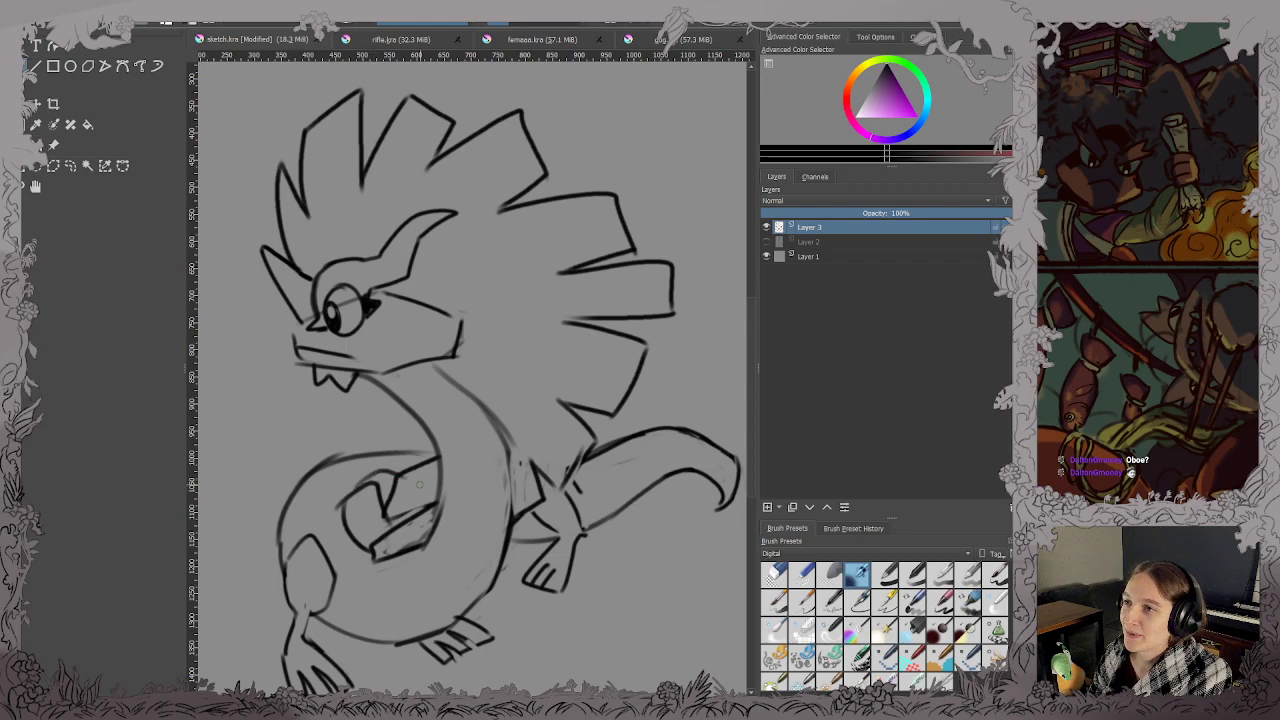
pyautogui.hotkey('ctrl', 's')
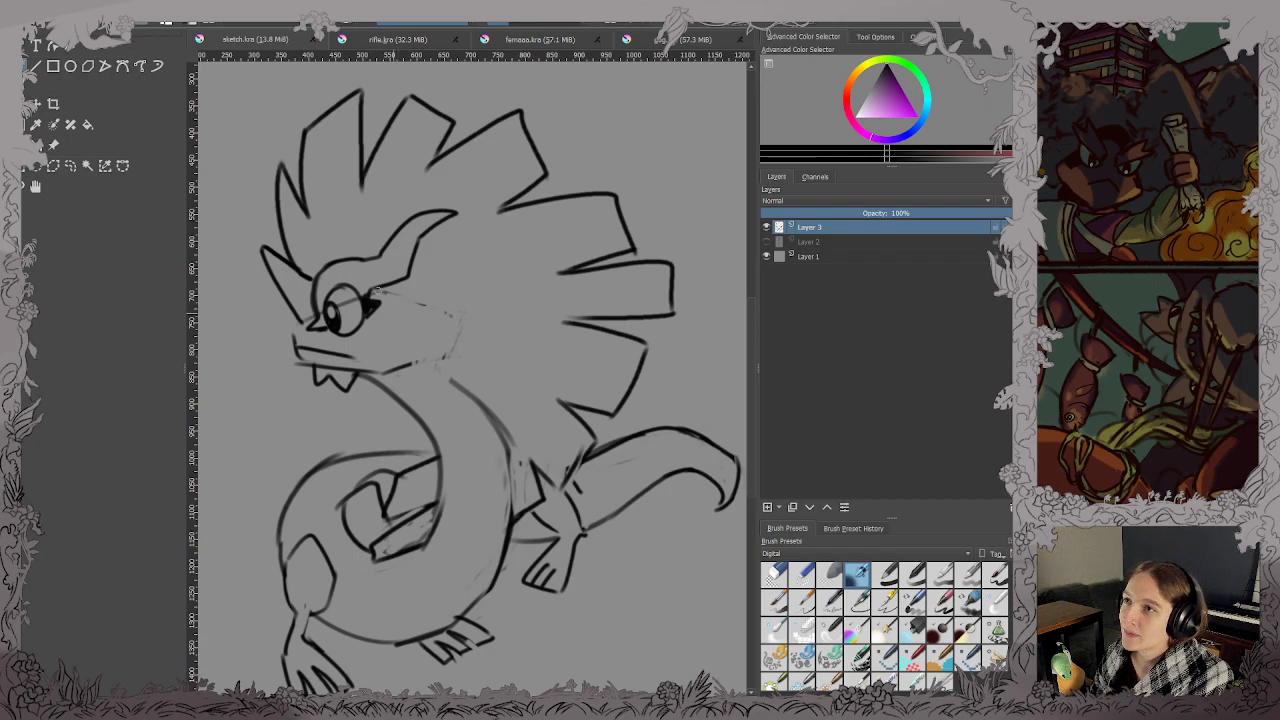
# Try erasing the back of the head and drawing a small jagged cheek frill in its place.
pyautogui.moveTo(380, 296)
pyautogui.mouseDown()
pyautogui.moveTo(442, 392)
pyautogui.moveTo(447, 336)
pyautogui.moveTo(470, 297)
pyautogui.moveTo(512, 308)
pyautogui.moveTo(468, 274)
pyautogui.moveTo(460, 317)
pyautogui.moveTo(442, 331)
pyautogui.mouseUp()
pyautogui.scroll(-3, 437, 292)
pyautogui.press('+')
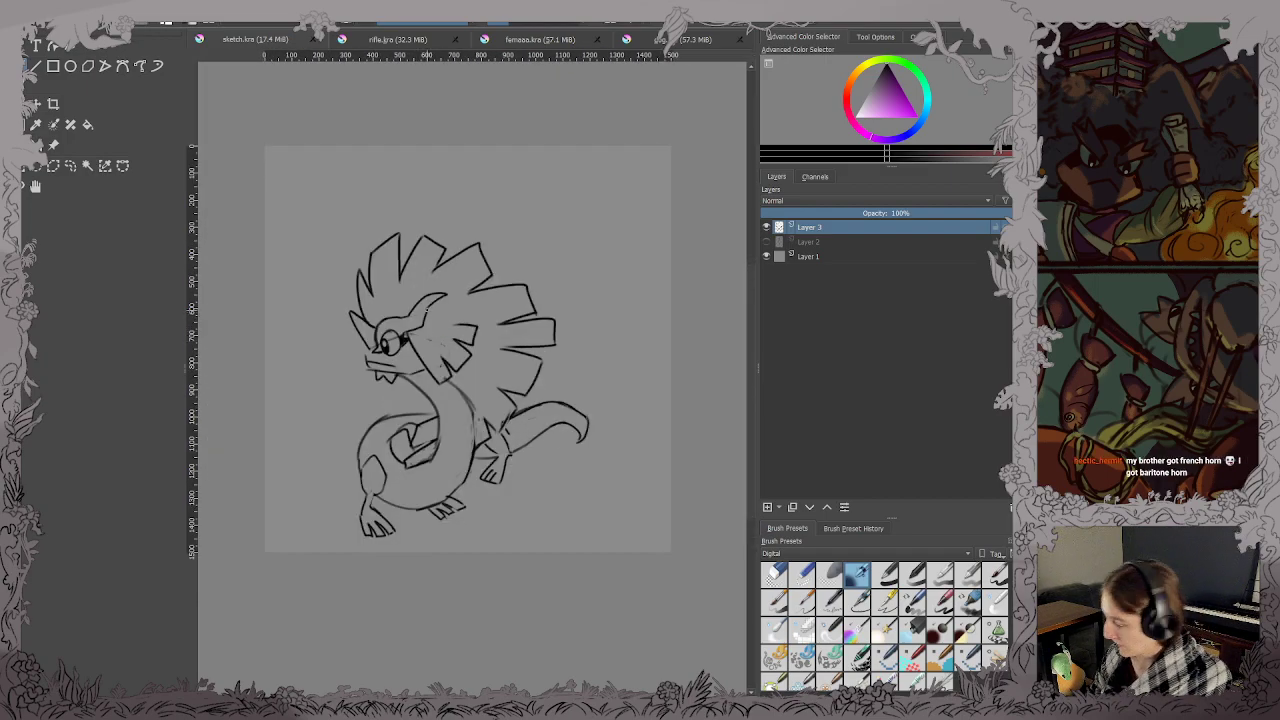
pyautogui.moveTo(460, 285); pyautogui.dragTo(470, 295)
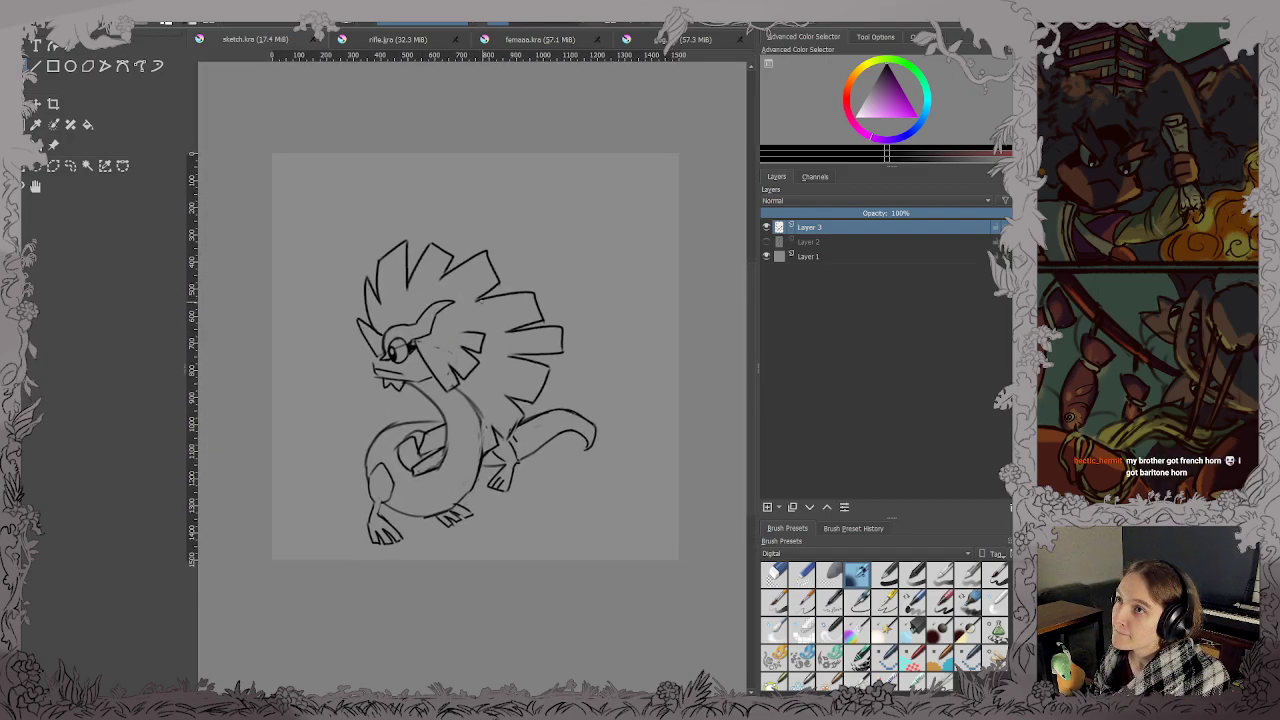
# Undo the cheek frill, the coil shape and most of the large frill, keeping only its first spikes above the front horn.
pyautogui.hotkey('ctrl', 'z')
pyautogui.hotkey('ctrl', 'z')
pyautogui.hotkey('ctrl', 'z')
pyautogui.hotkey('ctrl', 'z')
pyautogui.hotkey('ctrl', 'z')
pyautogui.hotkey('ctrl', 'z')
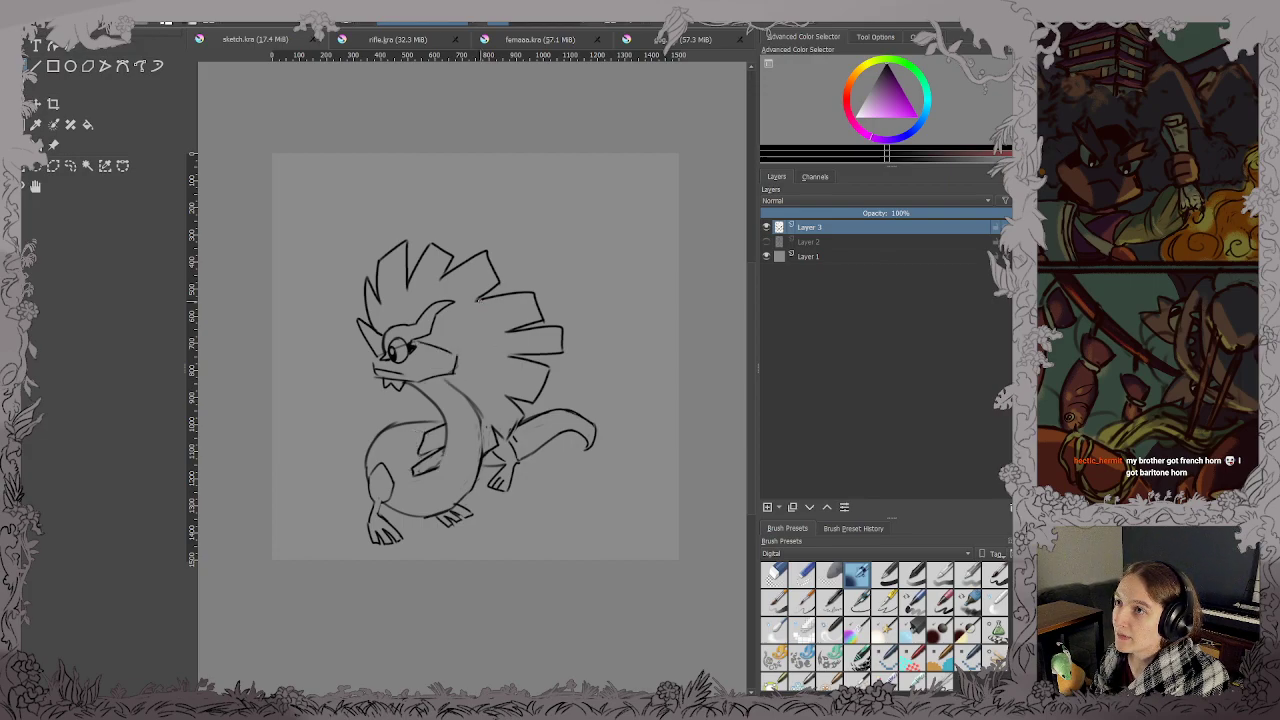
pyautogui.hotkey('ctrl', 'z')
pyautogui.hotkey('ctrl', 'z')
pyautogui.hotkey('ctrl', 'z')
pyautogui.hotkey('ctrl', 'z')
pyautogui.hotkey('ctrl', 'z')
pyautogui.hotkey('ctrl', 'z')
pyautogui.hotkey('ctrl', 'z')
pyautogui.hotkey('ctrl', 'z')
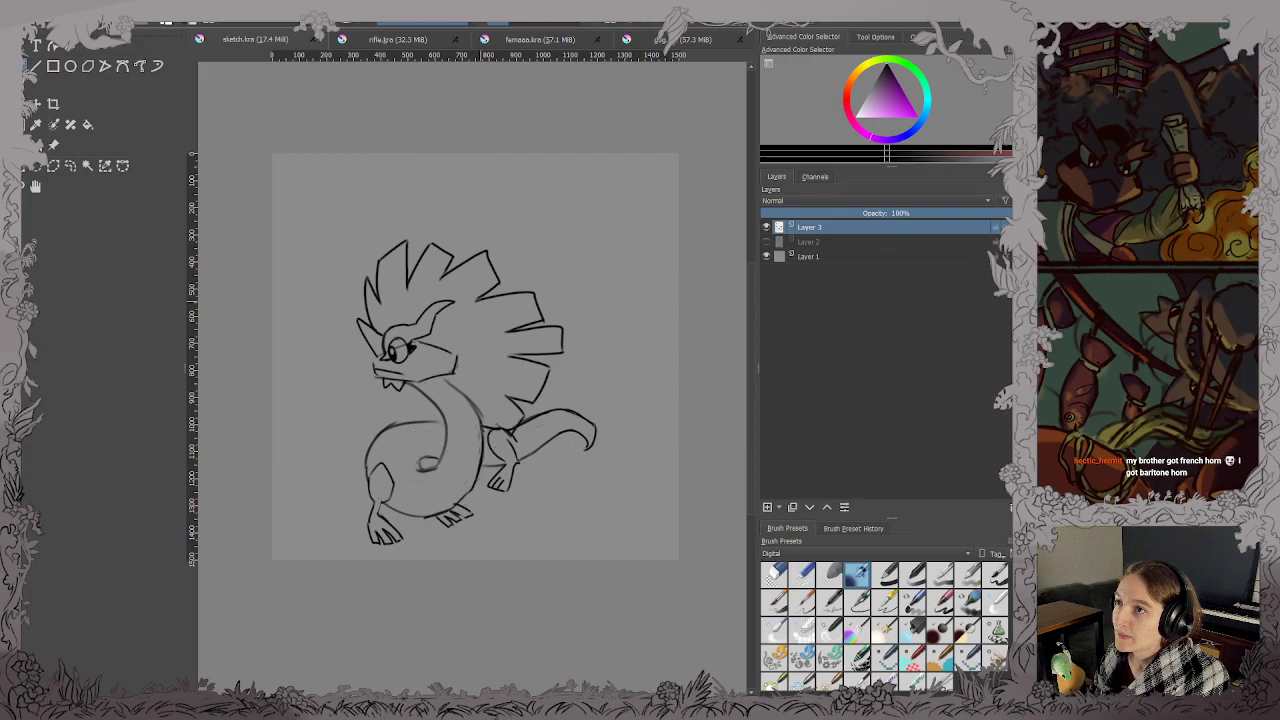
pyautogui.moveTo(520, 420)
pyautogui.mouseDown()
pyautogui.moveTo(561, 364)
pyautogui.moveTo(509, 301)
pyautogui.moveTo(479, 299)
pyautogui.mouseUp()
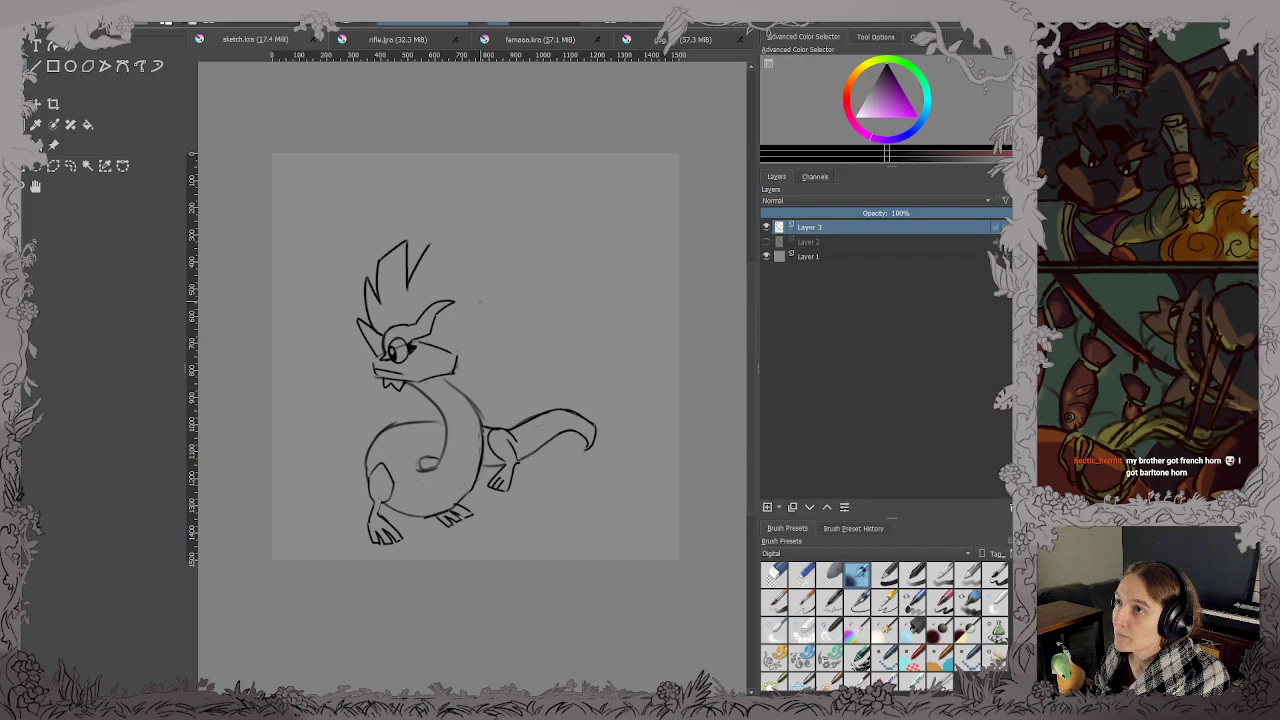
# Draw a flowing mane with a wavy upper line trailing from the head spikes and a wavy lower line from the neck.
pyautogui.scroll(2, 479, 300)
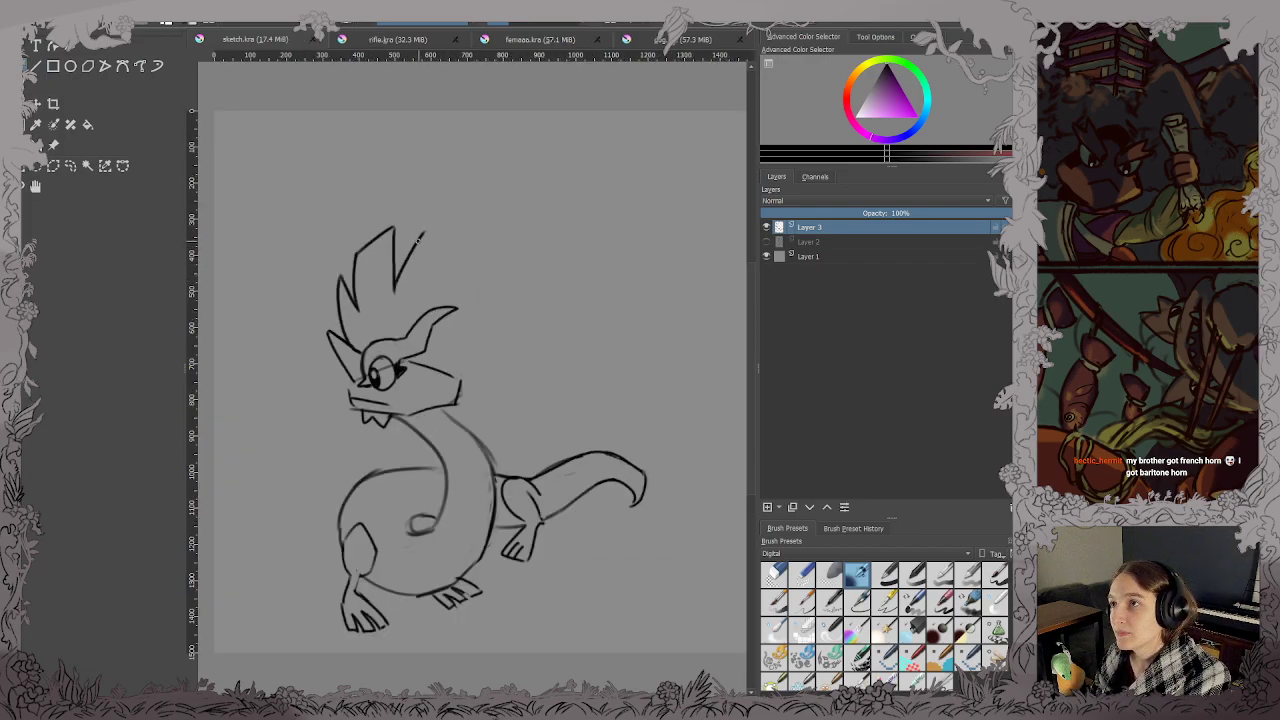
pyautogui.moveTo(420, 237)
pyautogui.mouseDown()
pyautogui.moveTo(513, 185)
pyautogui.moveTo(565, 219)
pyautogui.moveTo(624, 170)
pyautogui.moveTo(642, 200)
pyautogui.mouseUp()
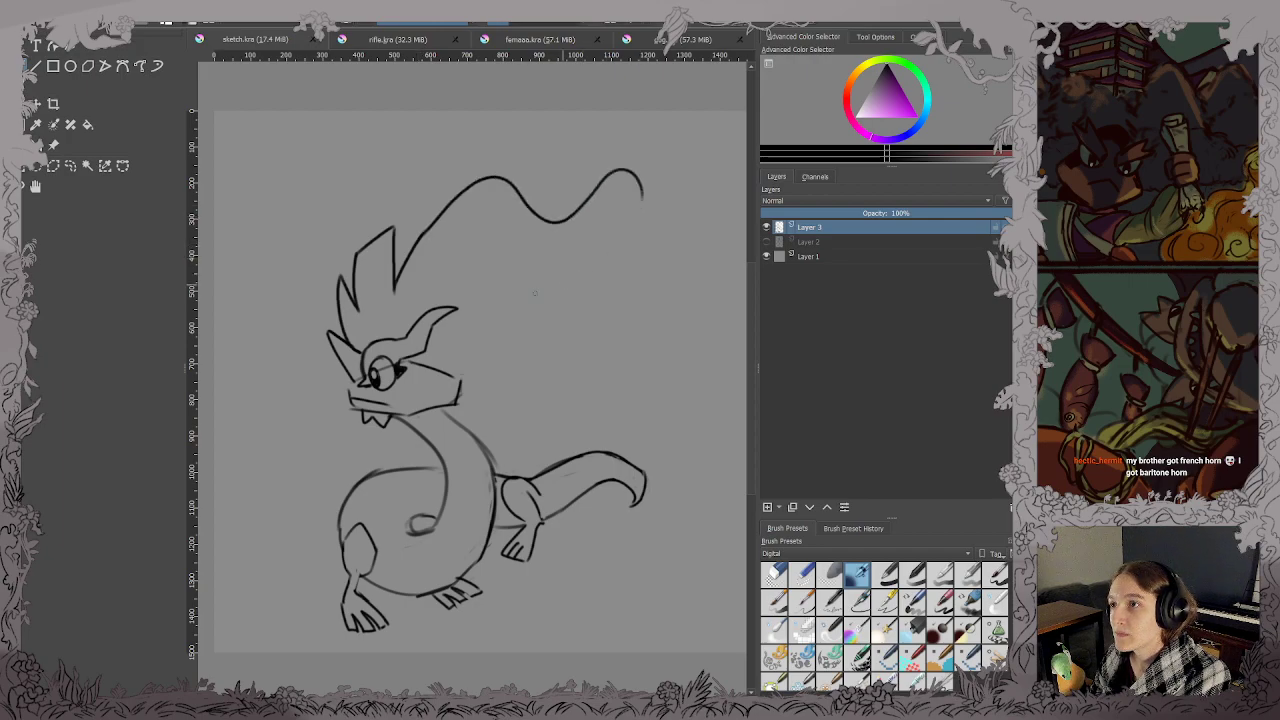
pyautogui.press('e')
pyautogui.moveTo(436, 219)
pyautogui.mouseDown()
pyautogui.moveTo(408, 254)
pyautogui.moveTo(436, 222)
pyautogui.mouseUp()
pyautogui.press('e')
pyautogui.moveTo(402, 264); pyautogui.dragTo(442, 216)
pyautogui.moveTo(492, 462)
pyautogui.mouseDown()
pyautogui.moveTo(526, 427)
pyautogui.moveTo(550, 320)
pyautogui.moveTo(583, 343)
pyautogui.moveTo(682, 212)
pyautogui.moveTo(682, 262)
pyautogui.moveTo(705, 222)
pyautogui.mouseUp()
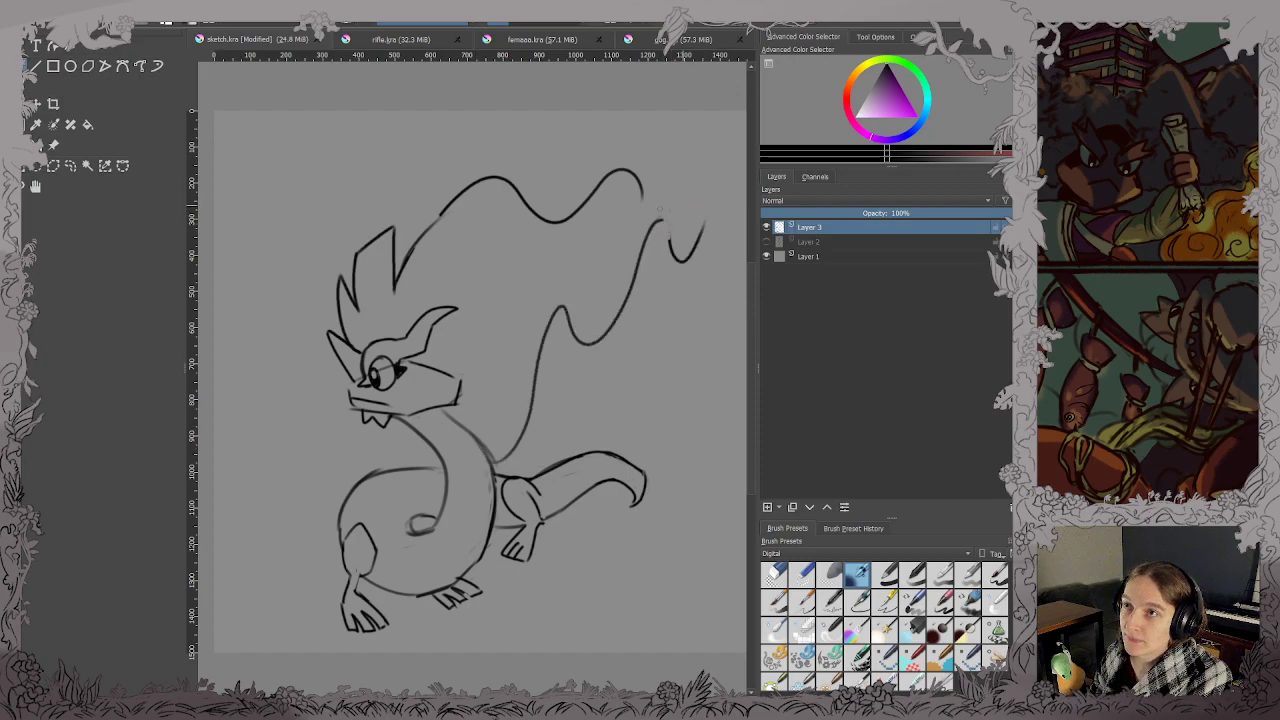
pyautogui.moveTo(650, 222); pyautogui.dragTo(674, 256)
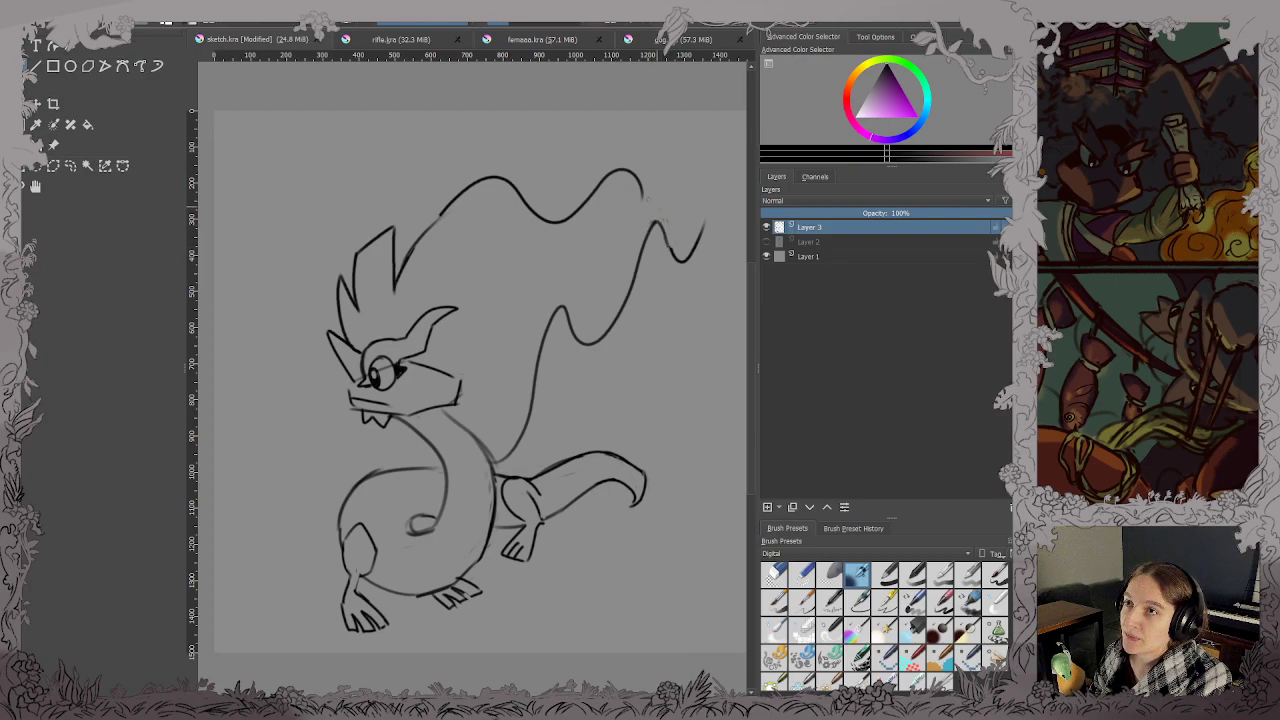
# Join the mane's two wavy lines with a rounded lobe and a small pointed tip at the far end, and save.
pyautogui.moveTo(642, 197)
pyautogui.mouseDown()
pyautogui.moveTo(698, 183)
pyautogui.moveTo(703, 210)
pyautogui.moveTo(712, 197)
pyautogui.mouseUp()
pyautogui.hotkey('ctrl', 'z')
pyautogui.hotkey('ctrl', 'z')
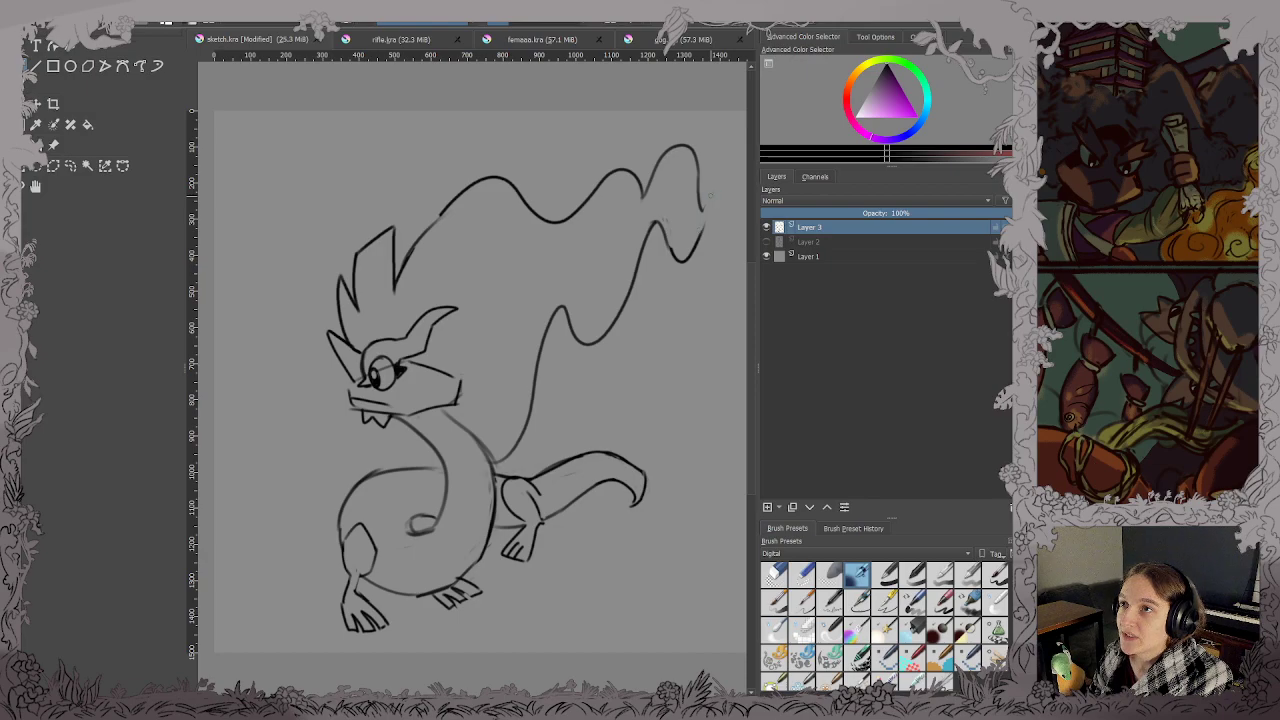
pyautogui.moveTo(716, 178)
pyautogui.mouseDown()
pyautogui.moveTo(690, 251)
pyautogui.moveTo(553, 380)
pyautogui.mouseUp()
pyautogui.hotkey('ctrl', 'z')
pyautogui.hotkey('ctrl', 's')
pyautogui.scroll(3, 688, 232)
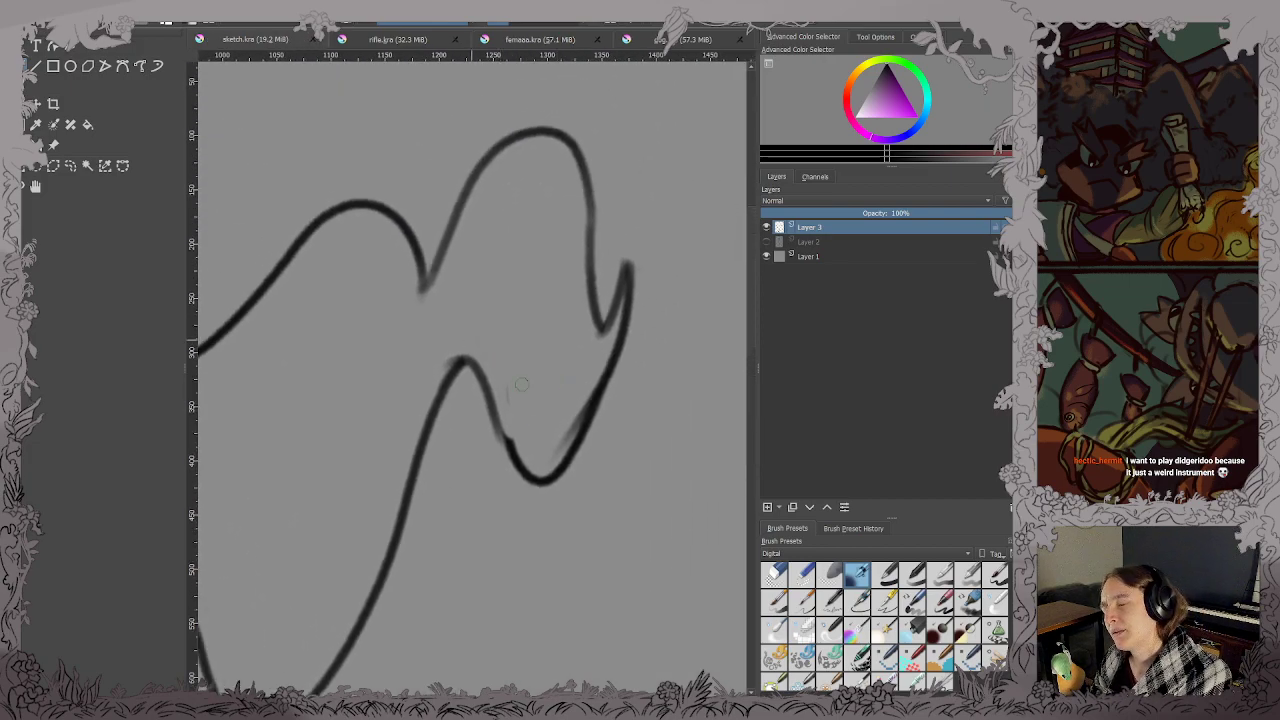
# Clean up stray marks inside the mane's tip and strengthen the lower wave's outline.
pyautogui.moveTo(532, 456)
pyautogui.mouseDown()
pyautogui.moveTo(596, 357)
pyautogui.moveTo(599, 381)
pyautogui.moveTo(608, 374)
pyautogui.moveTo(558, 466)
pyautogui.mouseUp()
pyautogui.scroll(-1, 555, 430)
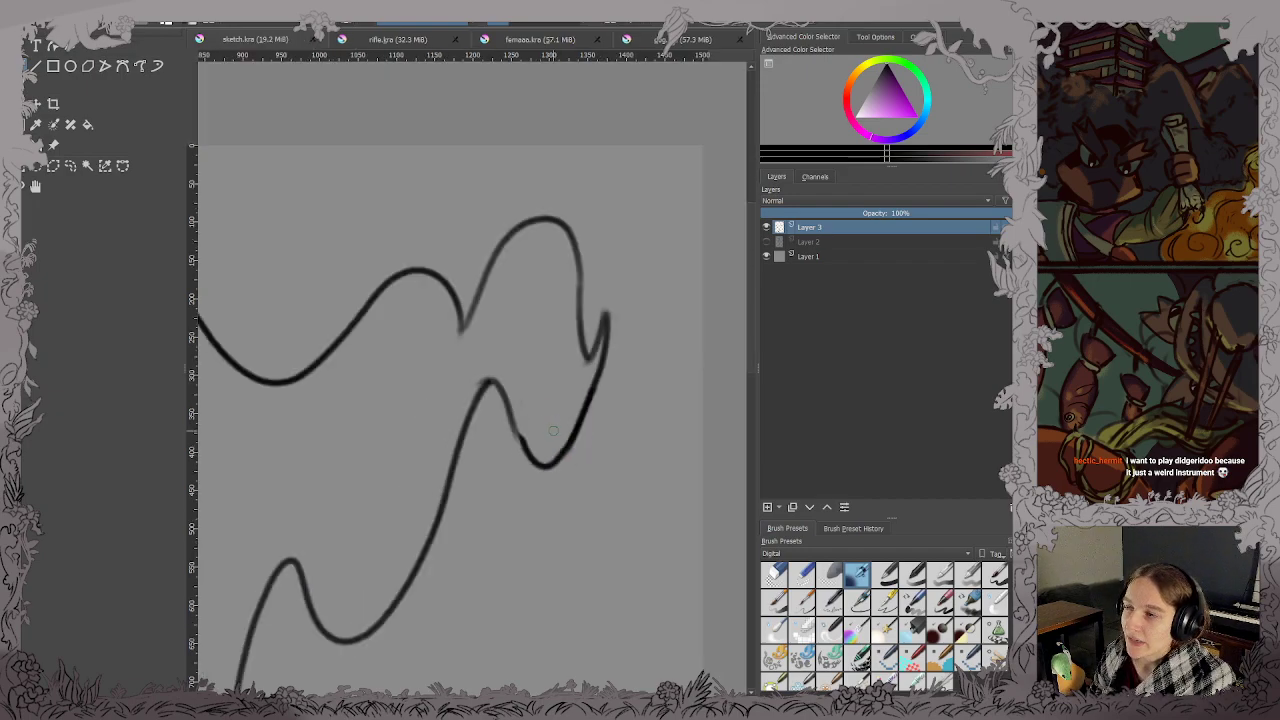
pyautogui.press('2')
pyautogui.scroll(4, 641, 264)
pyautogui.scroll(-3, 314, 614)
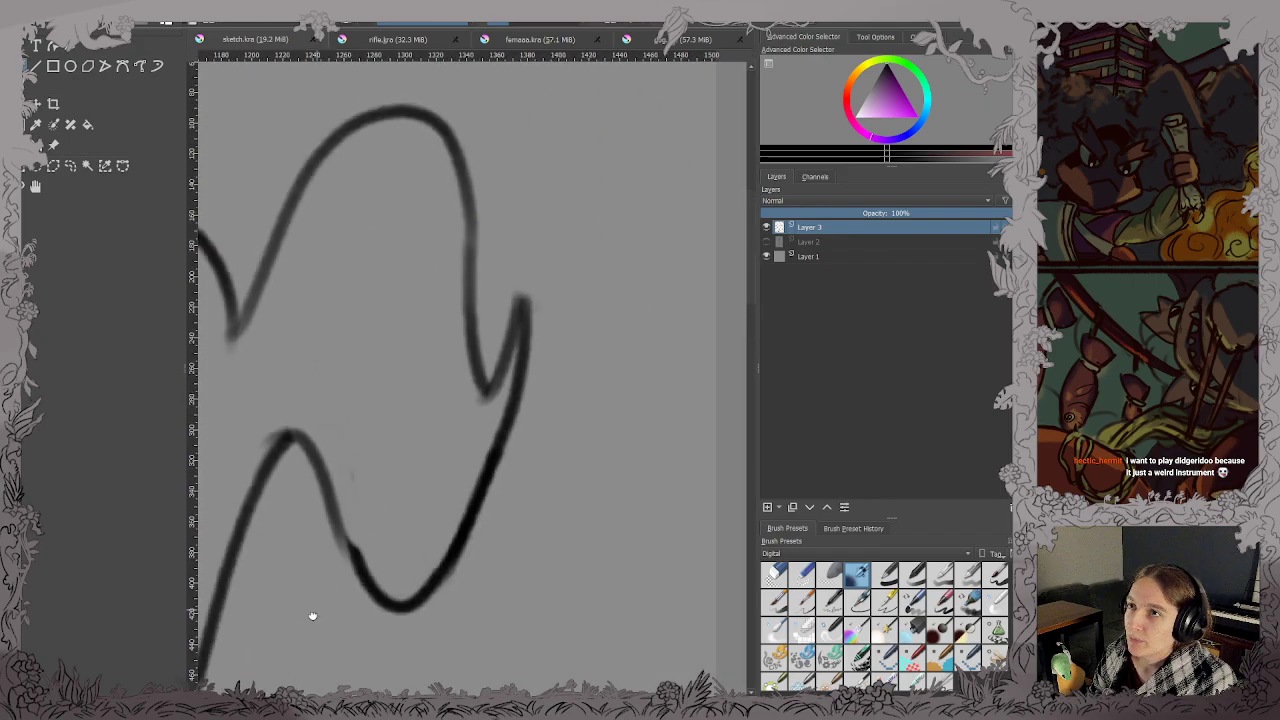
pyautogui.scroll(3, 266, 610)
pyautogui.moveTo(286, 472); pyautogui.dragTo(343, 608)
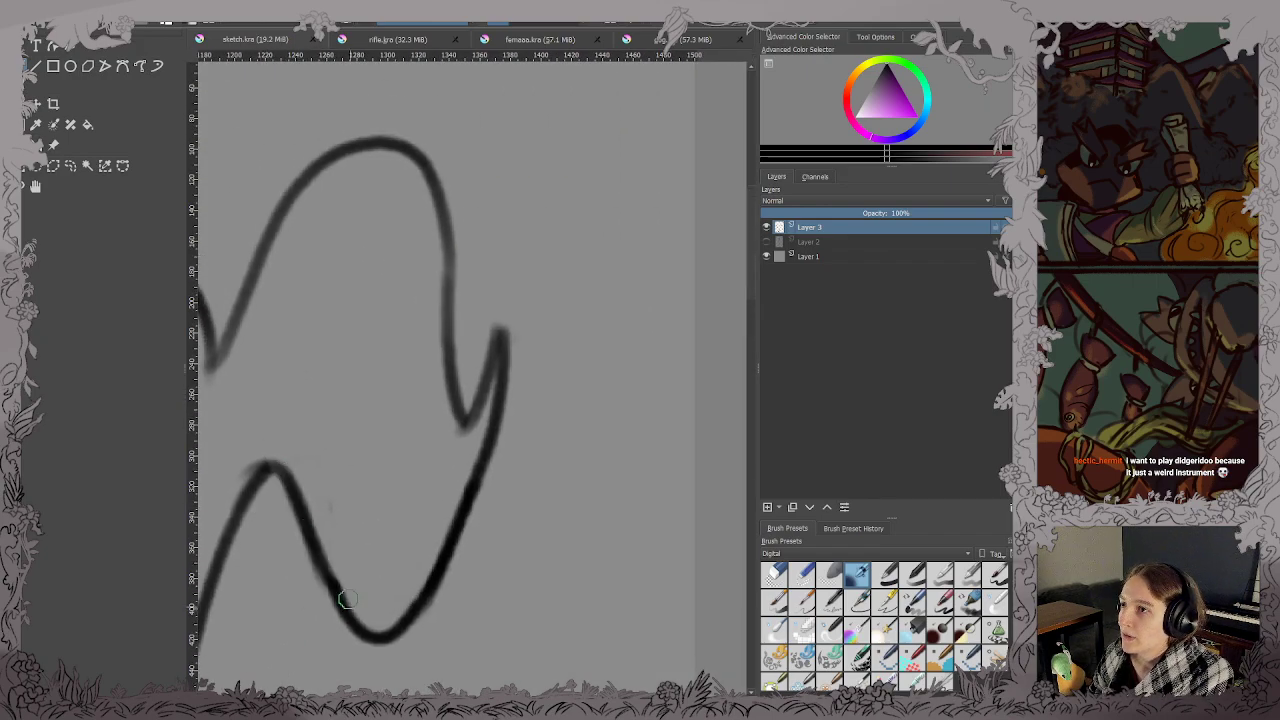
pyautogui.scroll(-3, 290, 484)
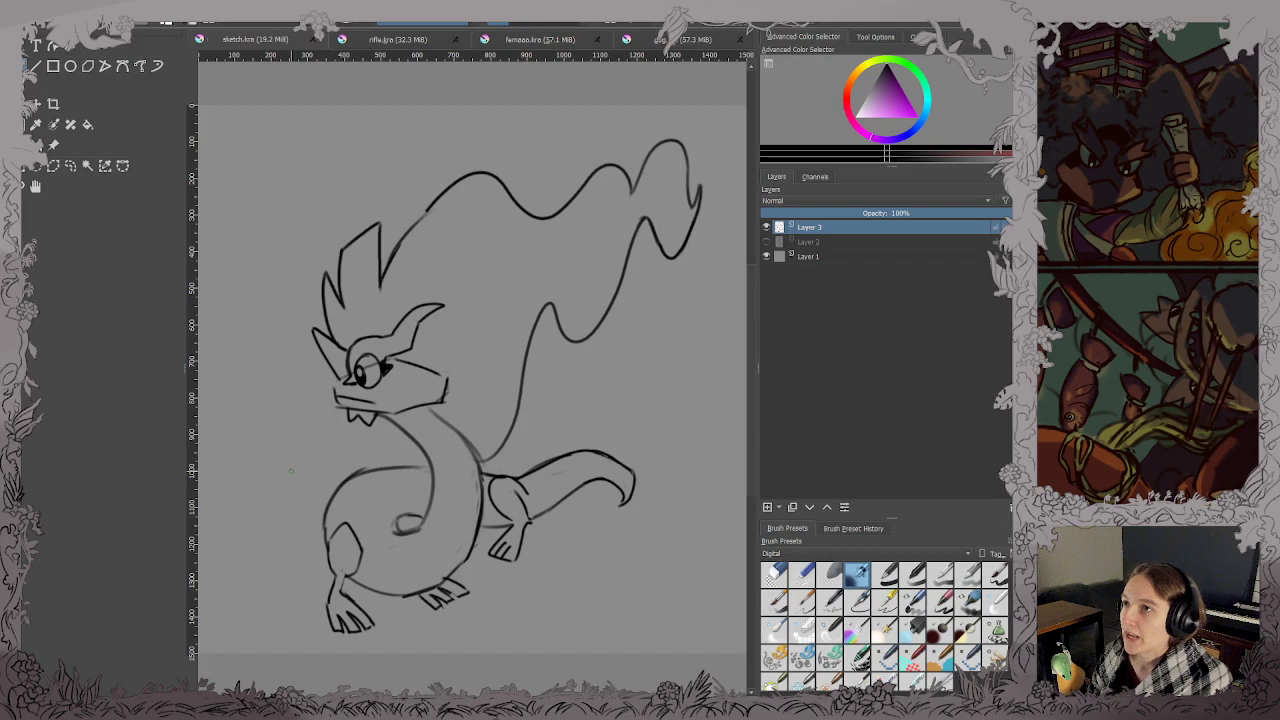
# Darken and smooth the mane's upper line where it rises from the tall head spike to the first crest.
pyautogui.scroll(4, 240, 170)
pyautogui.moveTo(700, 380); pyautogui.dragTo(243, 474)
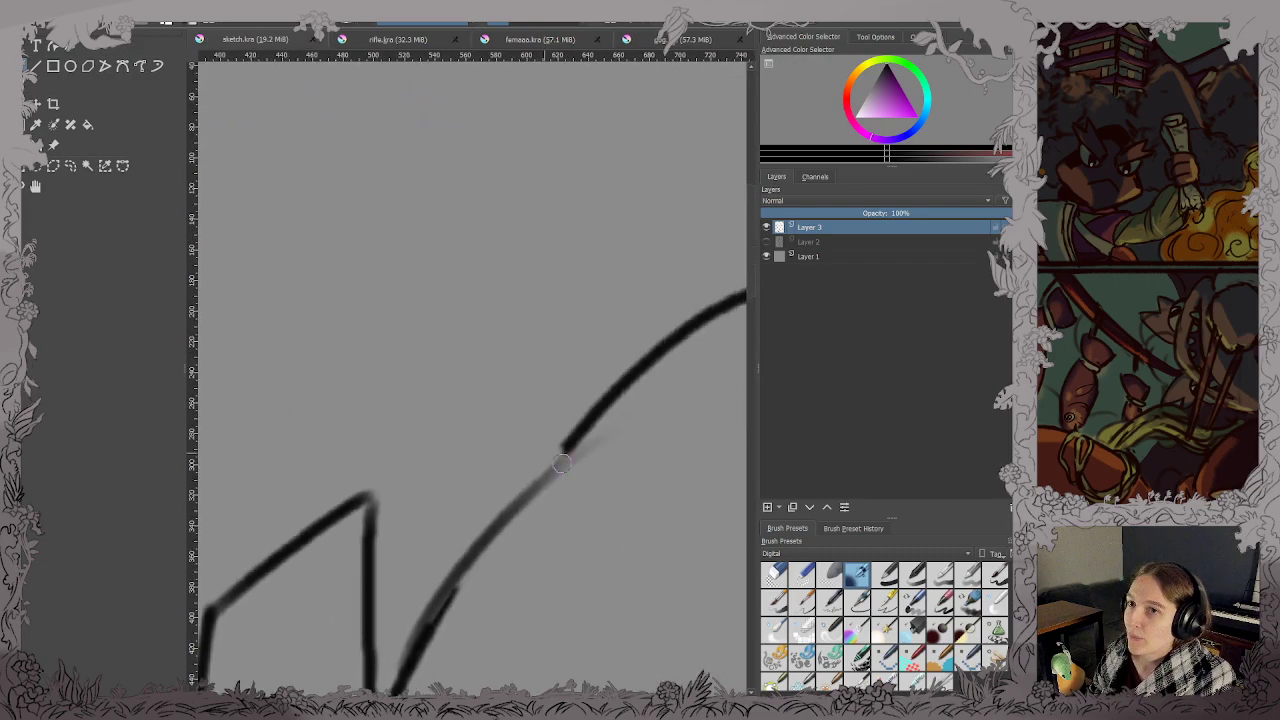
pyautogui.moveTo(567, 447); pyautogui.dragTo(508, 302)
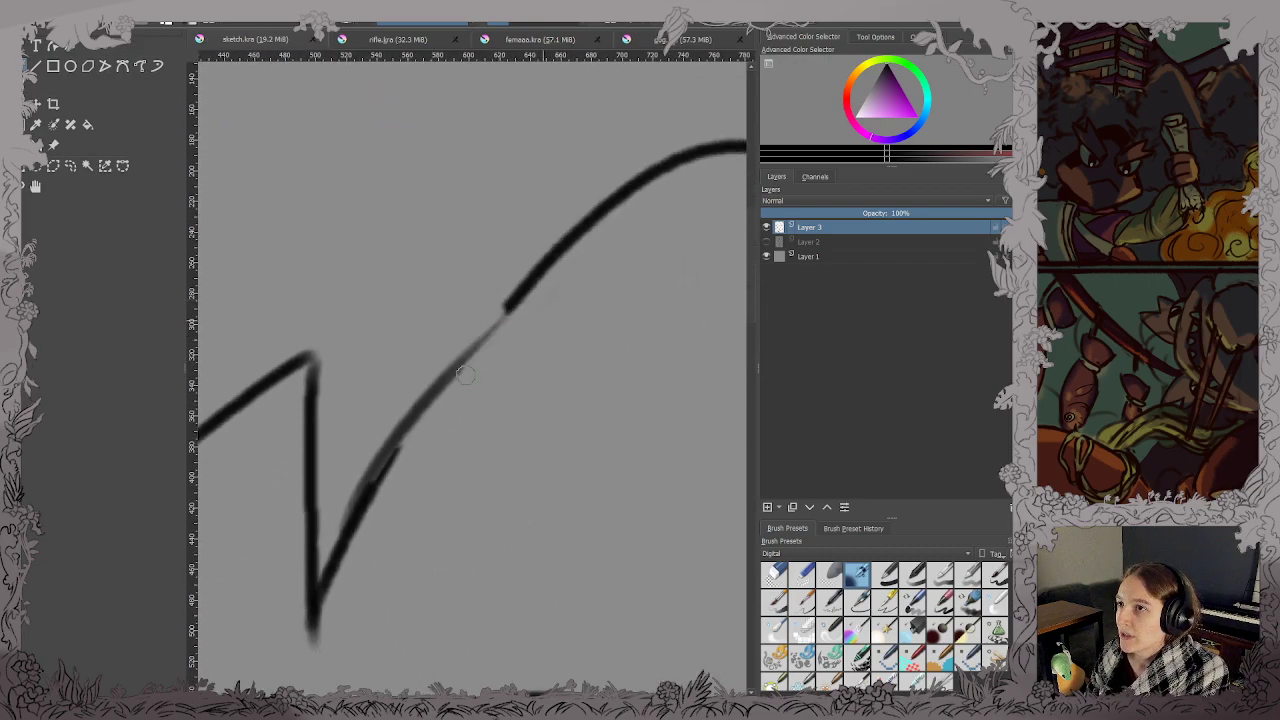
pyautogui.moveTo(388, 451); pyautogui.dragTo(571, 264)
pyautogui.moveTo(495, 316); pyautogui.dragTo(536, 282)
pyautogui.press('2')
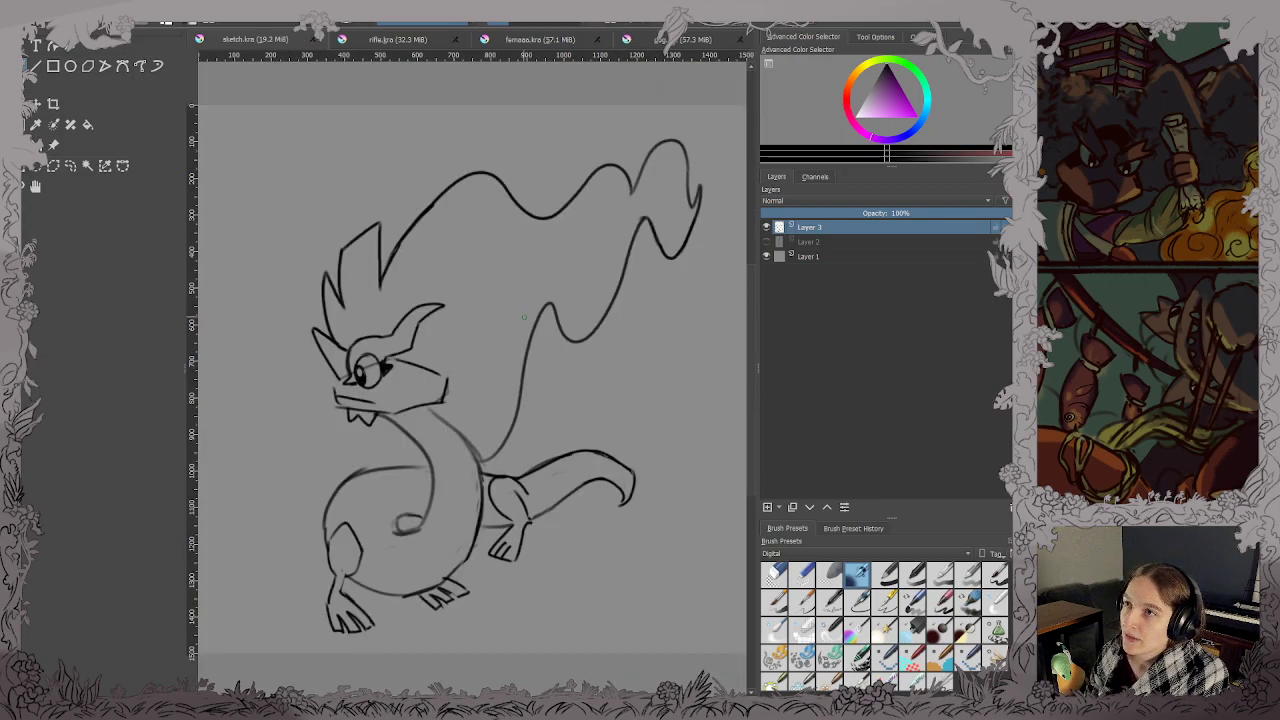
pyautogui.scroll(6, 487, 255)
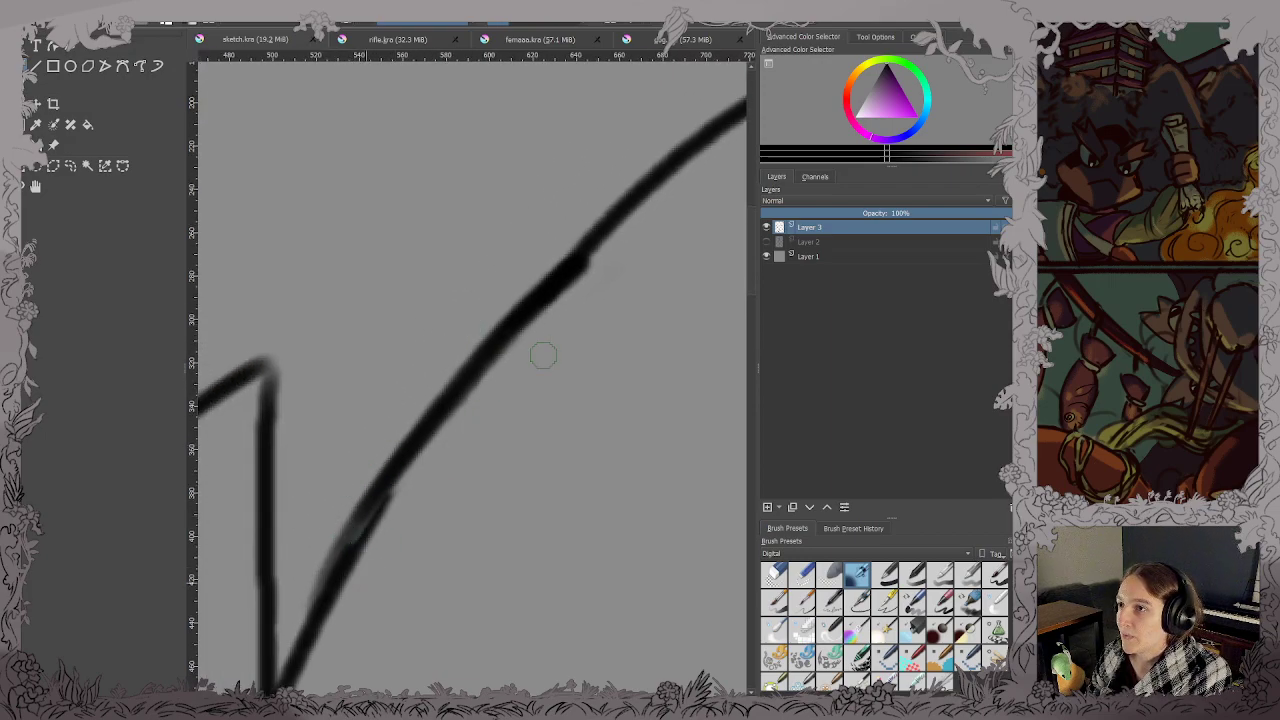
pyautogui.moveTo(606, 257); pyautogui.dragTo(520, 354)
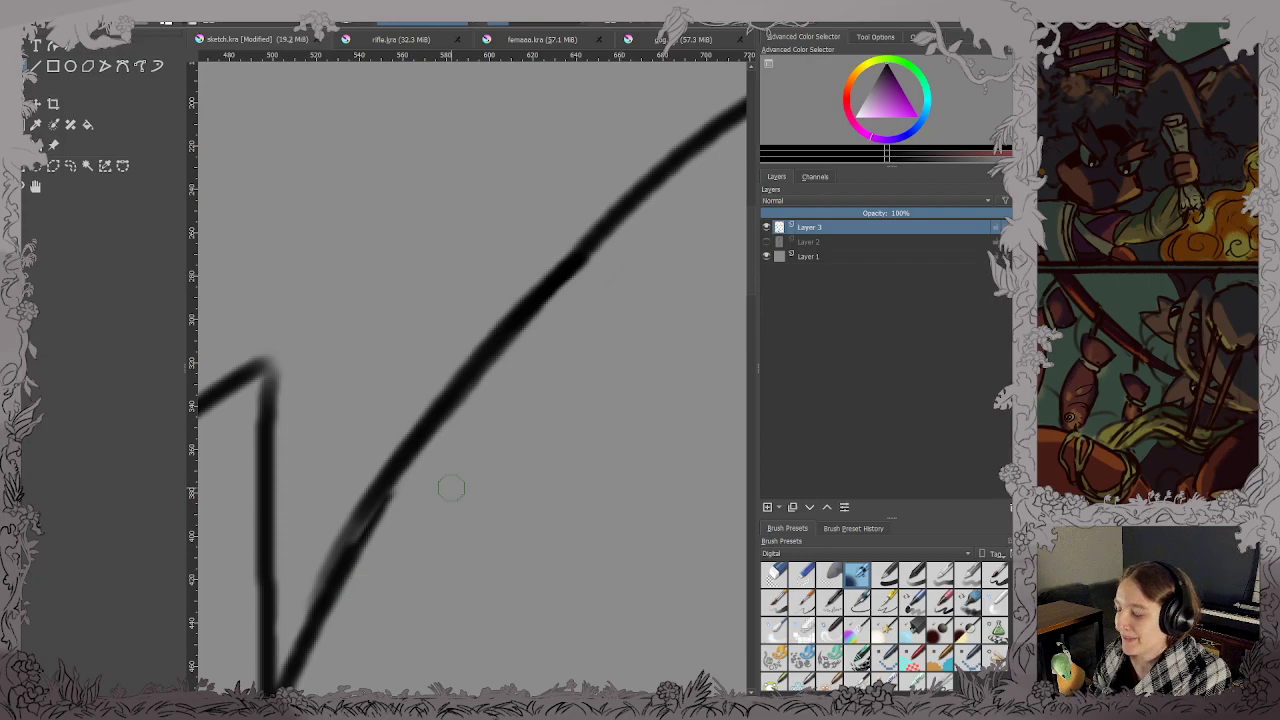
pyautogui.scroll(-6, 449, 491)
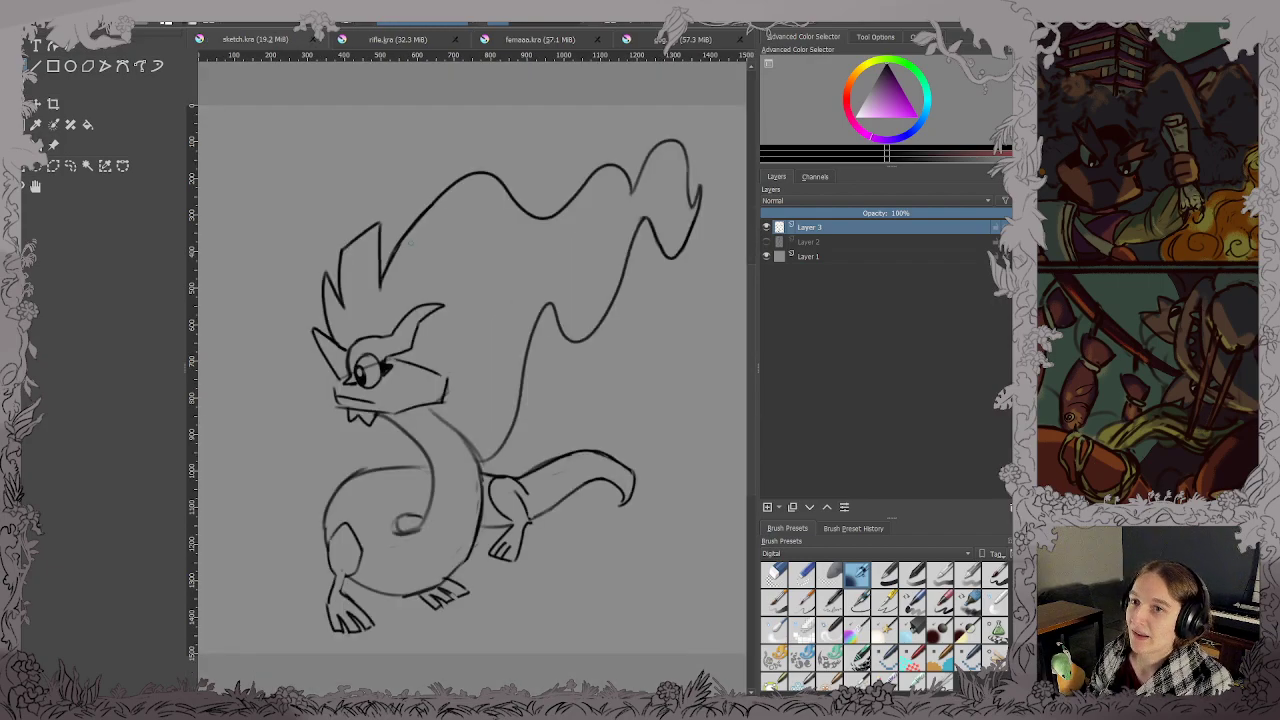
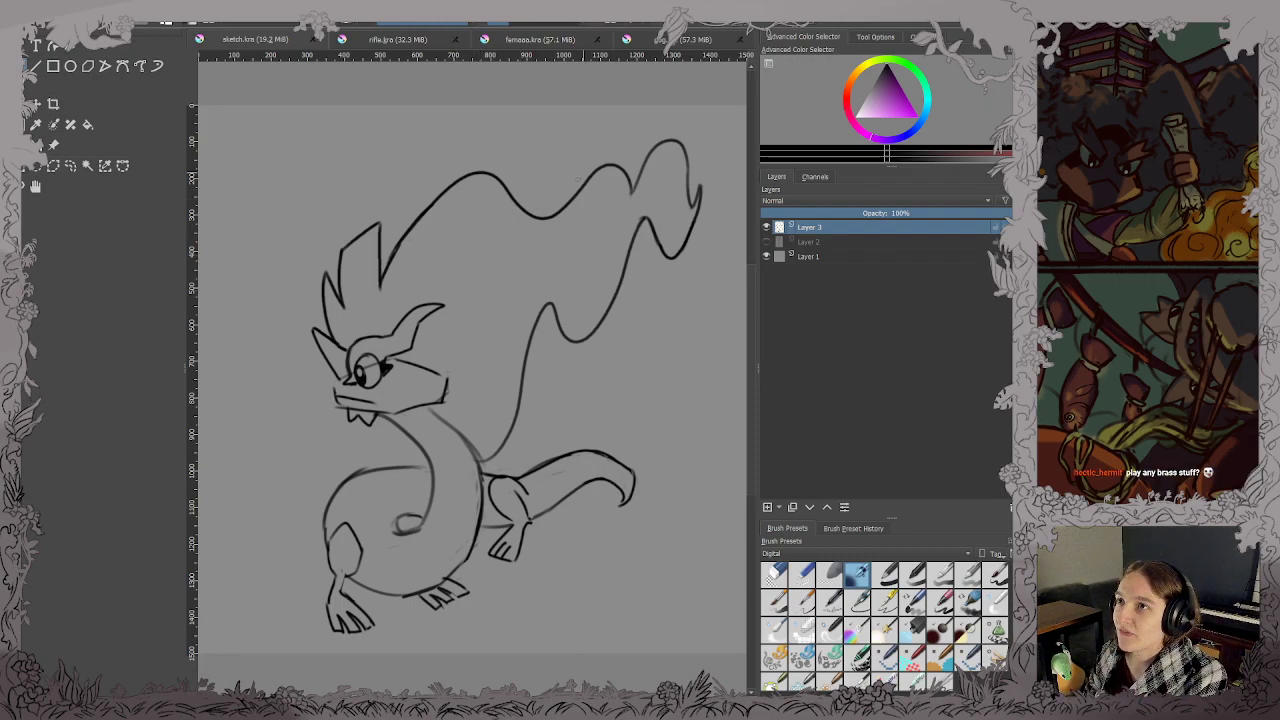
# Erase the second crest of the mane's upper line.
pyautogui.moveTo(553, 214)
pyautogui.mouseDown()
pyautogui.moveTo(604, 163)
pyautogui.moveTo(594, 181)
pyautogui.moveTo(630, 192)
pyautogui.mouseUp()
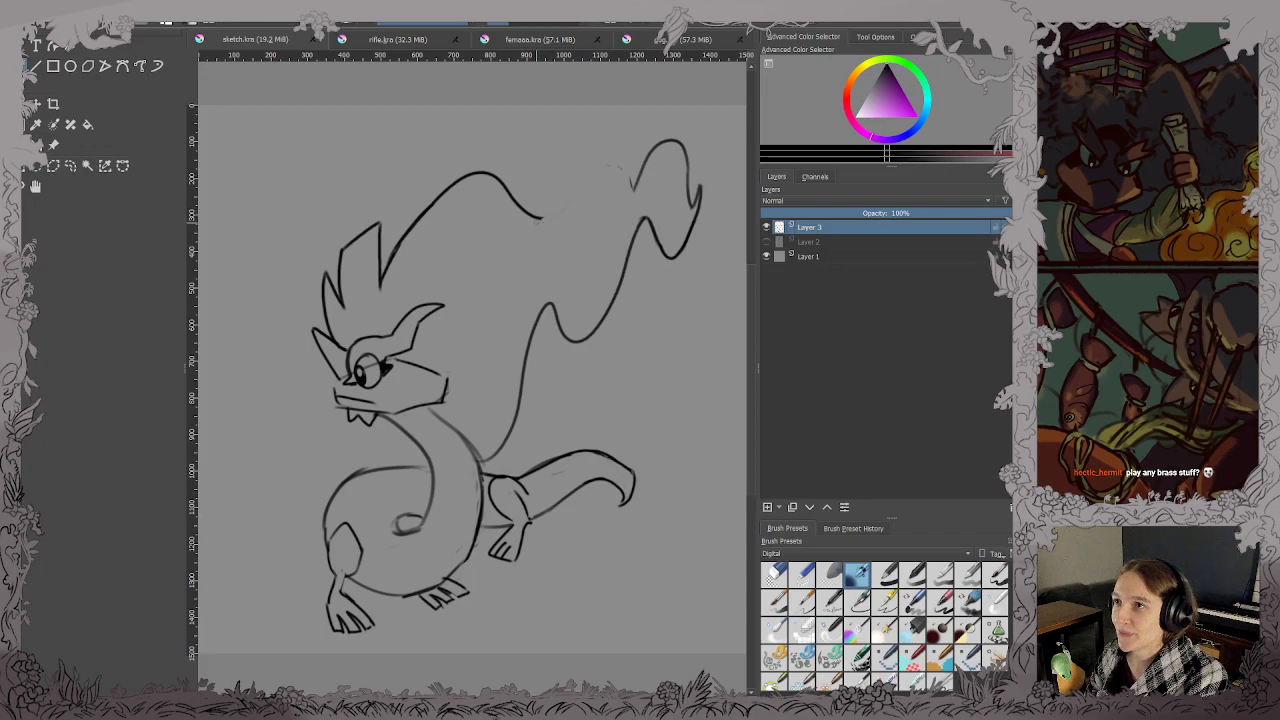
pyautogui.moveTo(536, 219); pyautogui.dragTo(621, 164)
pyautogui.hotkey('ctrl', 'z')
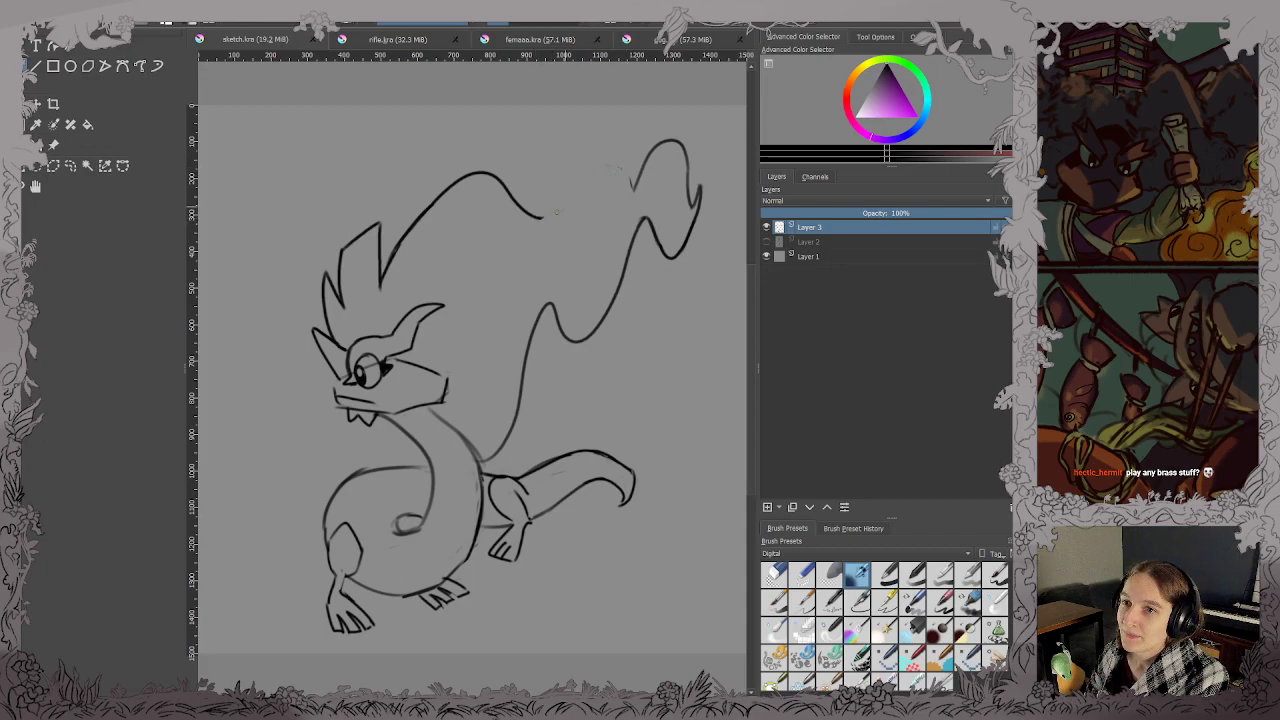
pyautogui.moveTo(537, 219); pyautogui.dragTo(614, 158)
pyautogui.hotkey('ctrl', 'z')
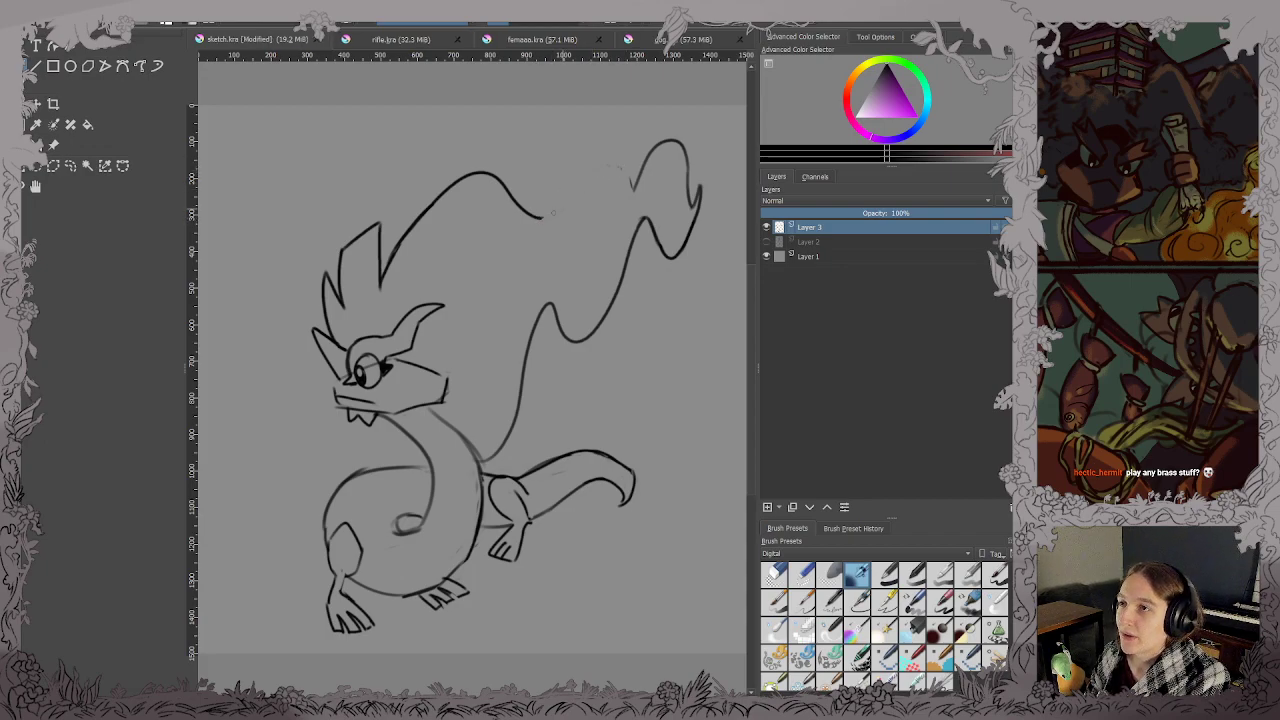
pyautogui.moveTo(538, 219); pyautogui.dragTo(616, 161)
pyautogui.hotkey('ctrl', 'z')
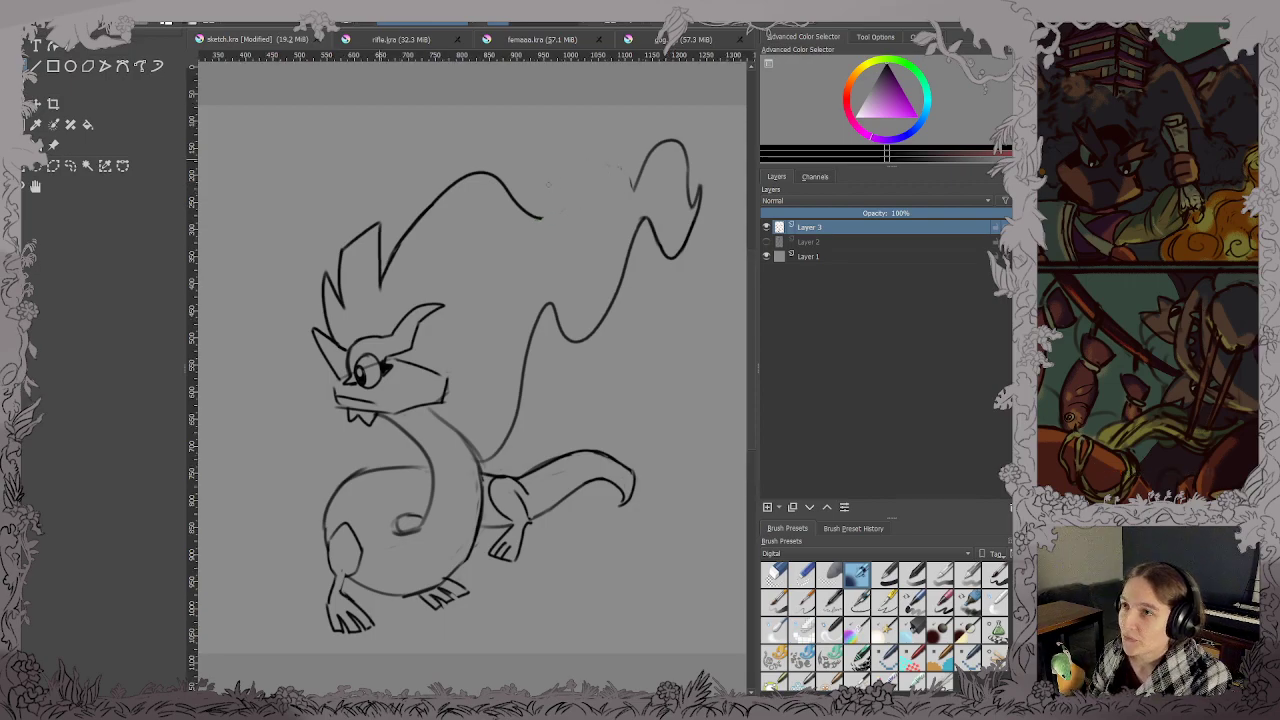
# Redraw the mane's second upper crest as a taller wave that falls steeply to meet the rounded end lobe.
pyautogui.scroll(2, 549, 184)
pyautogui.moveTo(549, 184); pyautogui.dragTo(420, 301)
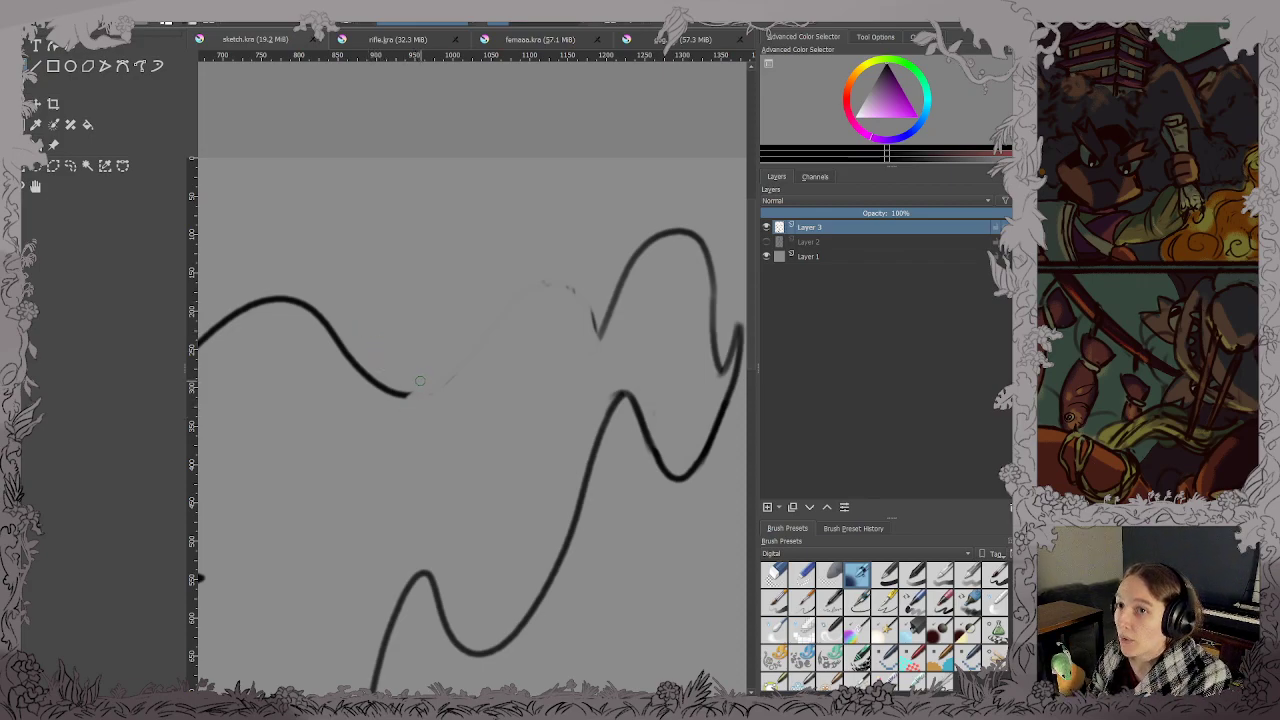
pyautogui.moveTo(405, 393)
pyautogui.mouseDown()
pyautogui.moveTo(563, 247)
pyautogui.moveTo(590, 335)
pyautogui.mouseUp()
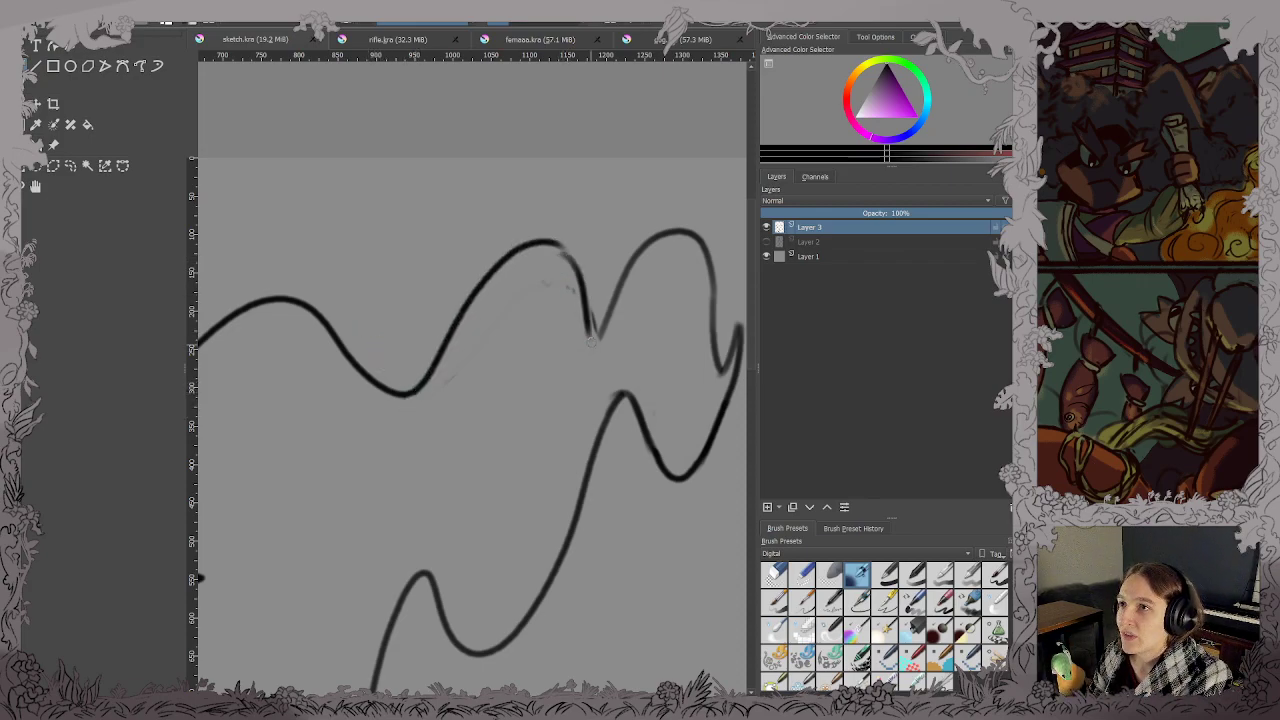
pyautogui.hotkey('ctrl', 'z')
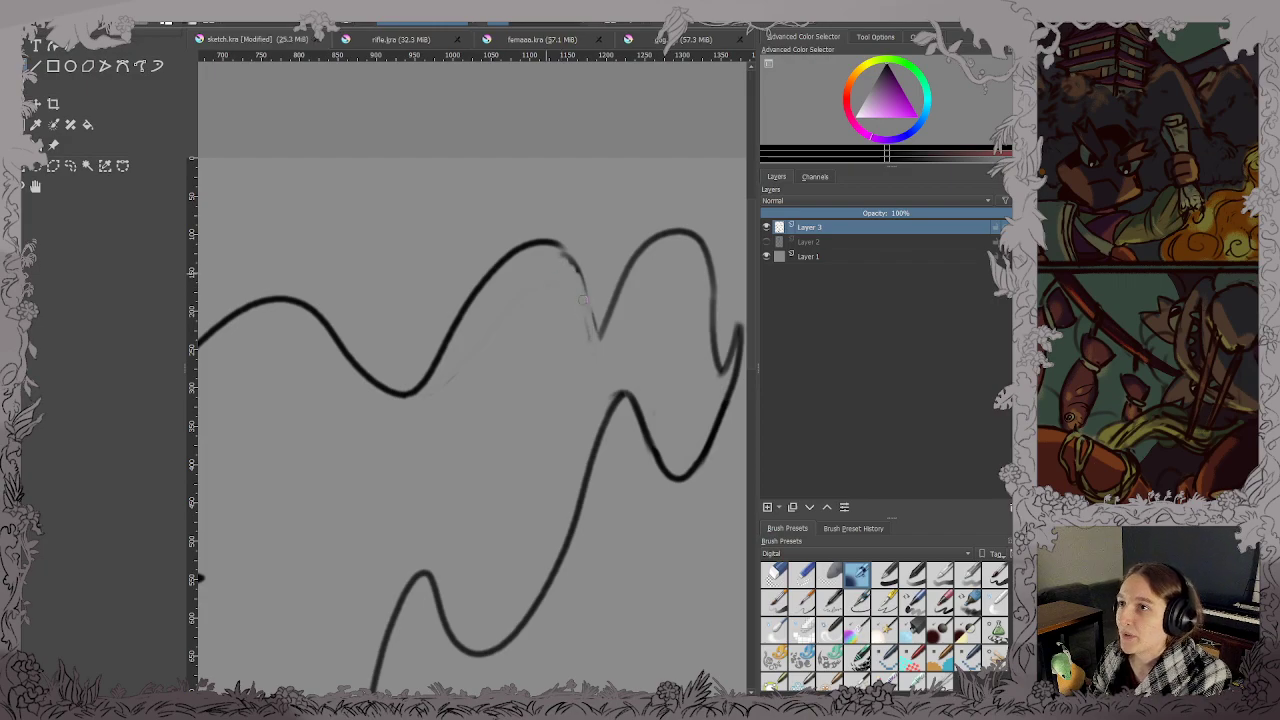
pyautogui.moveTo(562, 250); pyautogui.dragTo(598, 340)
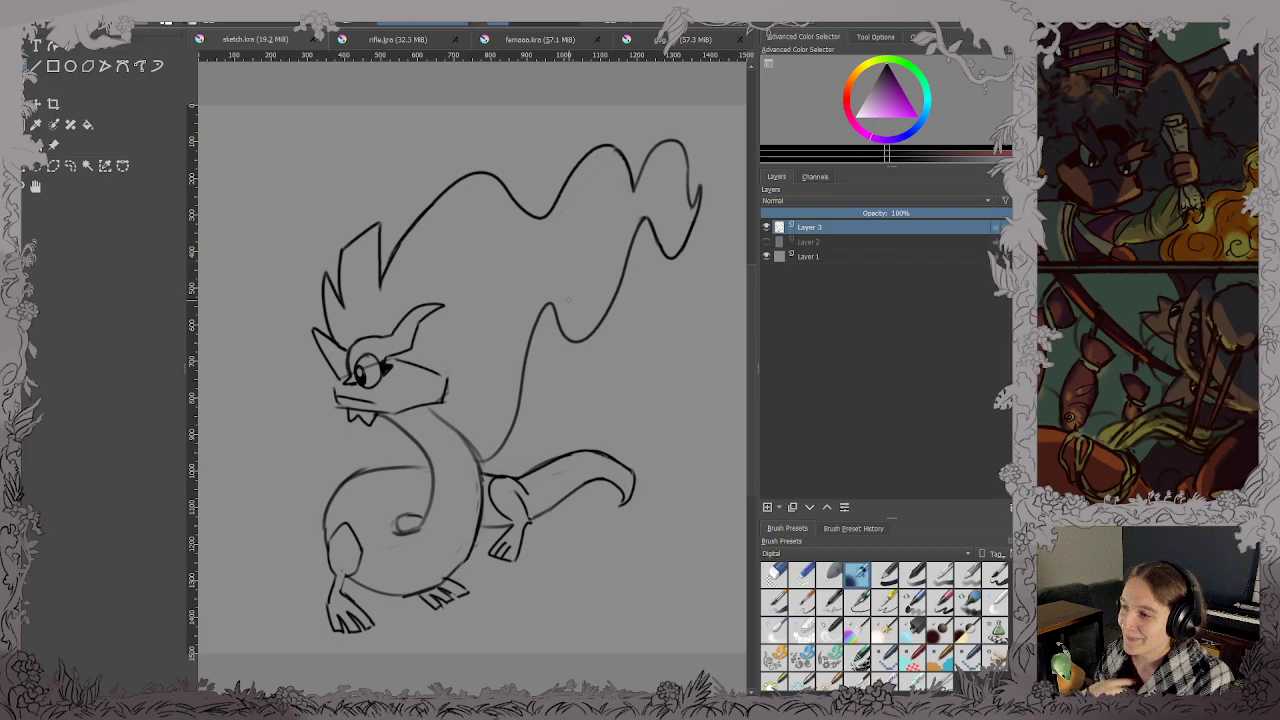
# Connect the brow to the snout tip, close the front of the muzzle down to the lower lip, and save.
pyautogui.scroll(4, 476, 410)
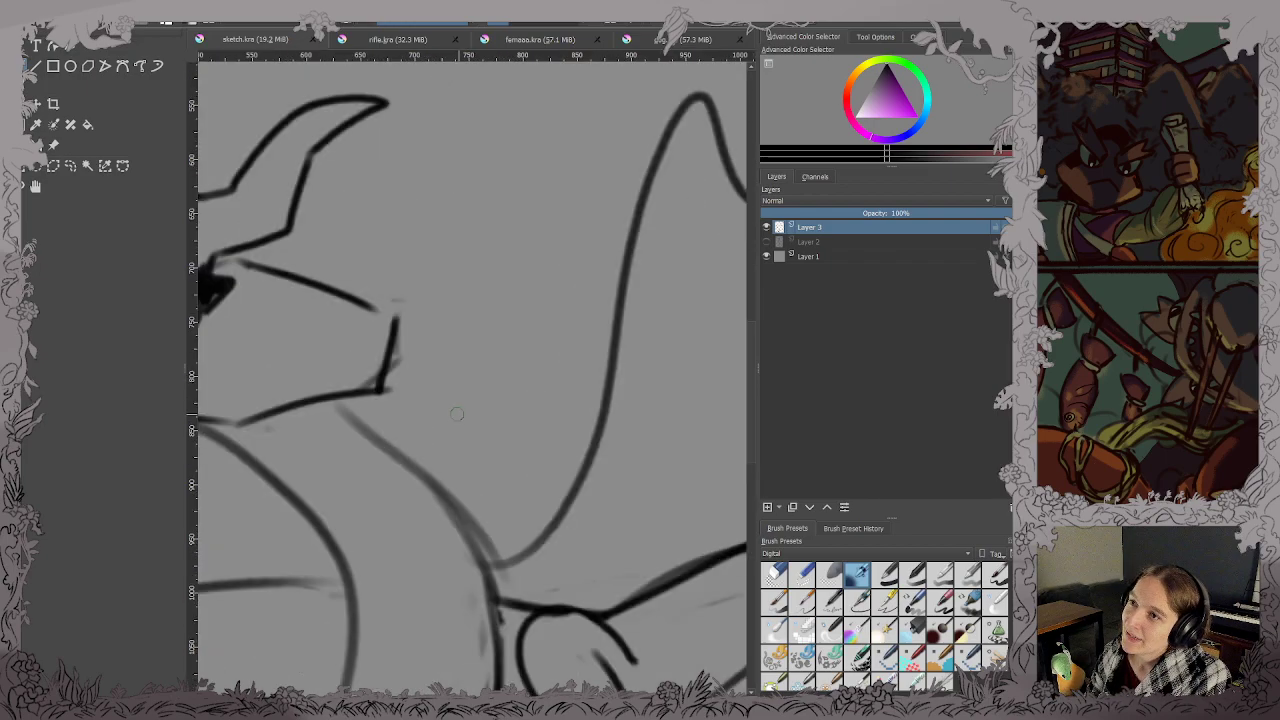
pyautogui.moveTo(457, 411); pyautogui.dragTo(569, 393)
pyautogui.scroll(-1, 572, 375)
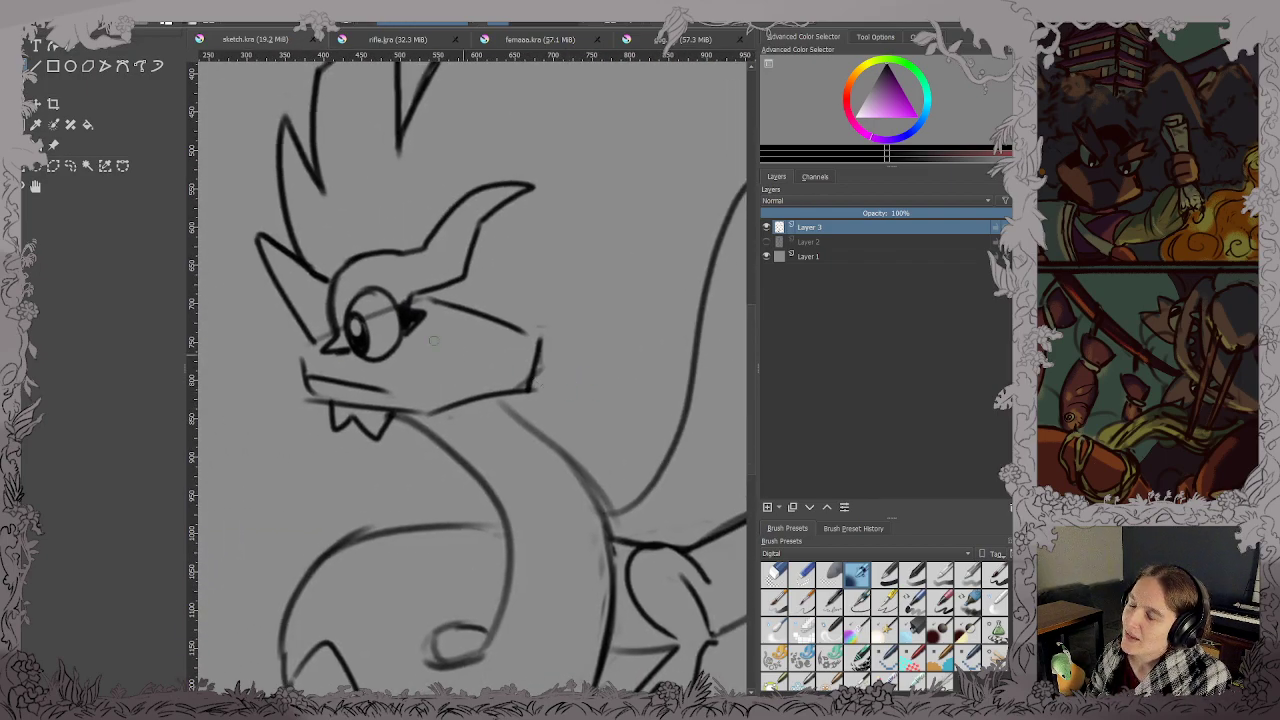
pyautogui.scroll(3, 560, 395)
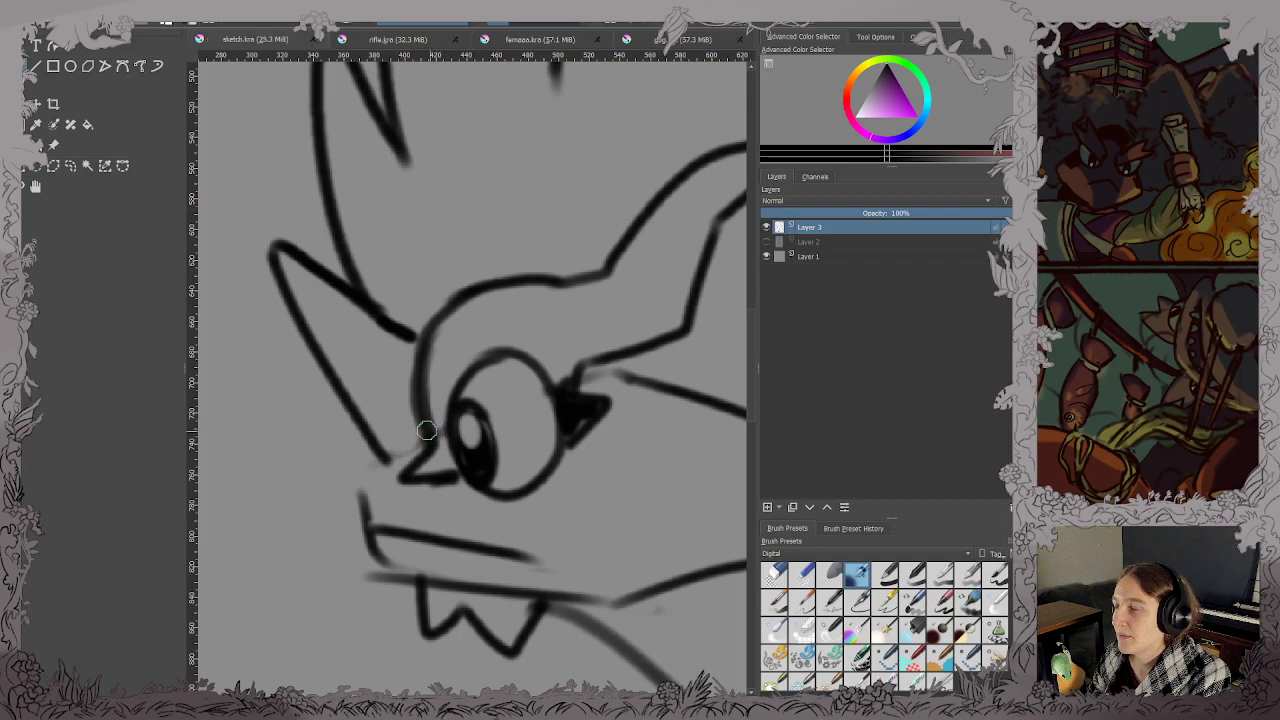
pyautogui.moveTo(432, 430)
pyautogui.mouseDown()
pyautogui.moveTo(361, 477)
pyautogui.moveTo(374, 471)
pyautogui.moveTo(375, 535)
pyautogui.moveTo(367, 494)
pyautogui.mouseUp()
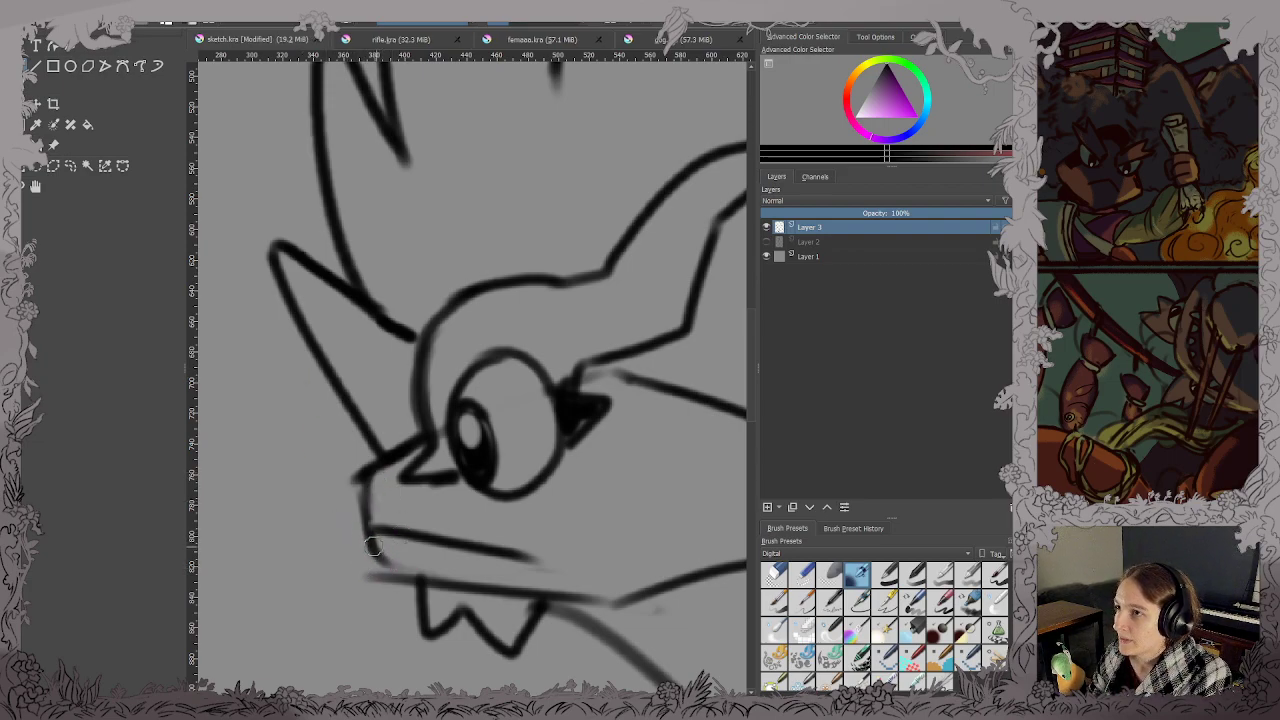
pyautogui.moveTo(370, 528)
pyautogui.mouseDown()
pyautogui.moveTo(400, 582)
pyautogui.moveTo(454, 588)
pyautogui.mouseUp()
pyautogui.hotkey('ctrl', 's')
# Erase the cheek, the back of the jaw and the upper back line of the neck, and save.
pyautogui.scroll(-2, 597, 589)
pyautogui.moveTo(637, 546)
pyautogui.mouseDown()
pyautogui.moveTo(530, 454)
pyautogui.moveTo(352, 450)
pyautogui.mouseUp()
pyautogui.scroll(-1, 606, 444)
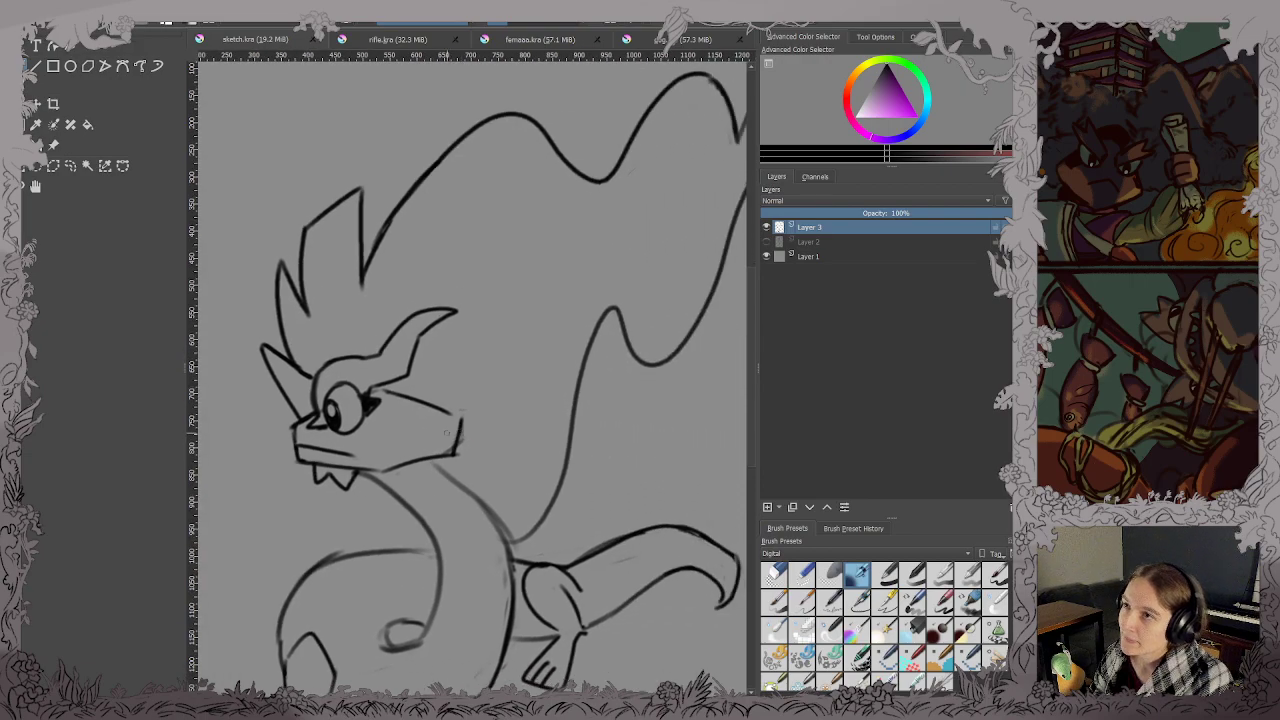
pyautogui.press(']')
pyautogui.moveTo(442, 403)
pyautogui.mouseDown()
pyautogui.moveTo(419, 395)
pyautogui.moveTo(430, 438)
pyautogui.moveTo(417, 406)
pyautogui.moveTo(437, 404)
pyautogui.moveTo(456, 423)
pyautogui.moveTo(470, 495)
pyautogui.moveTo(500, 525)
pyautogui.moveTo(470, 470)
pyautogui.mouseUp()
pyautogui.hotkey('ctrl', 'z')
pyautogui.press('e')
pyautogui.hotkey('ctrl', 's')
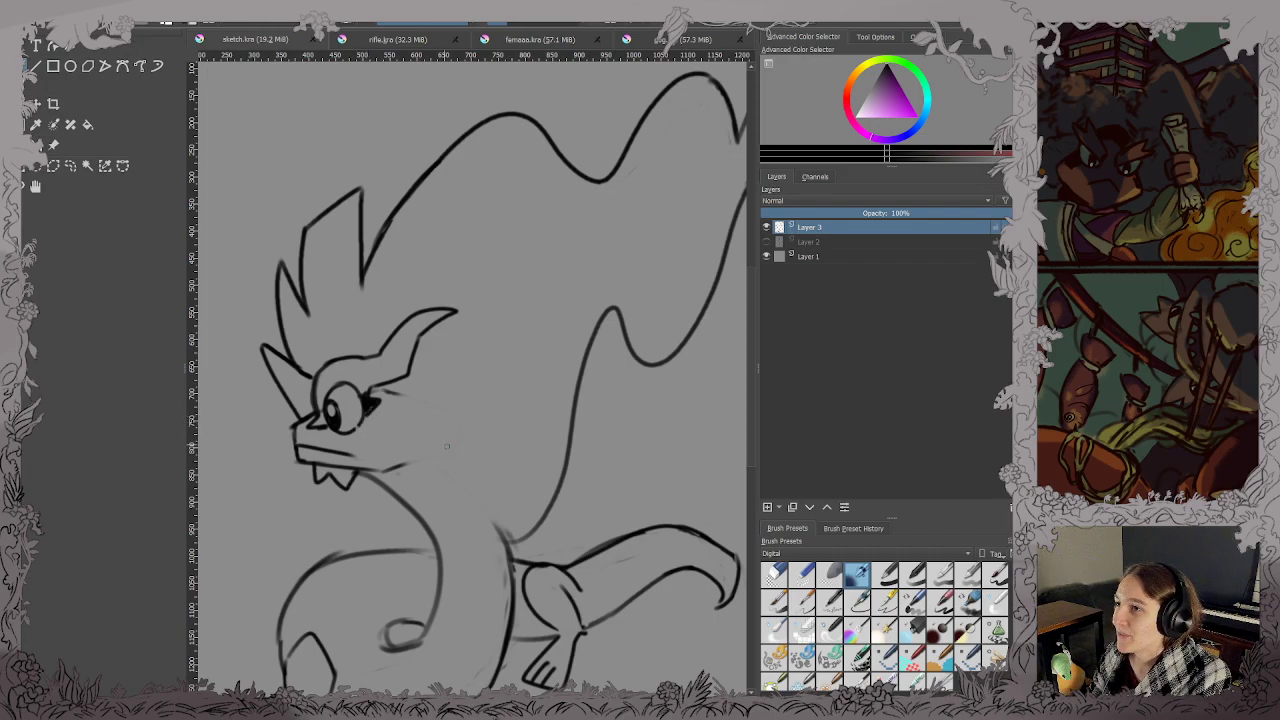
# Draw a wavy cheek line from under the eye up into the mane's lower wave, redraw the neck's back line, and save.
pyautogui.moveTo(358, 424)
pyautogui.mouseDown()
pyautogui.moveTo(419, 451)
pyautogui.moveTo(498, 432)
pyautogui.mouseUp()
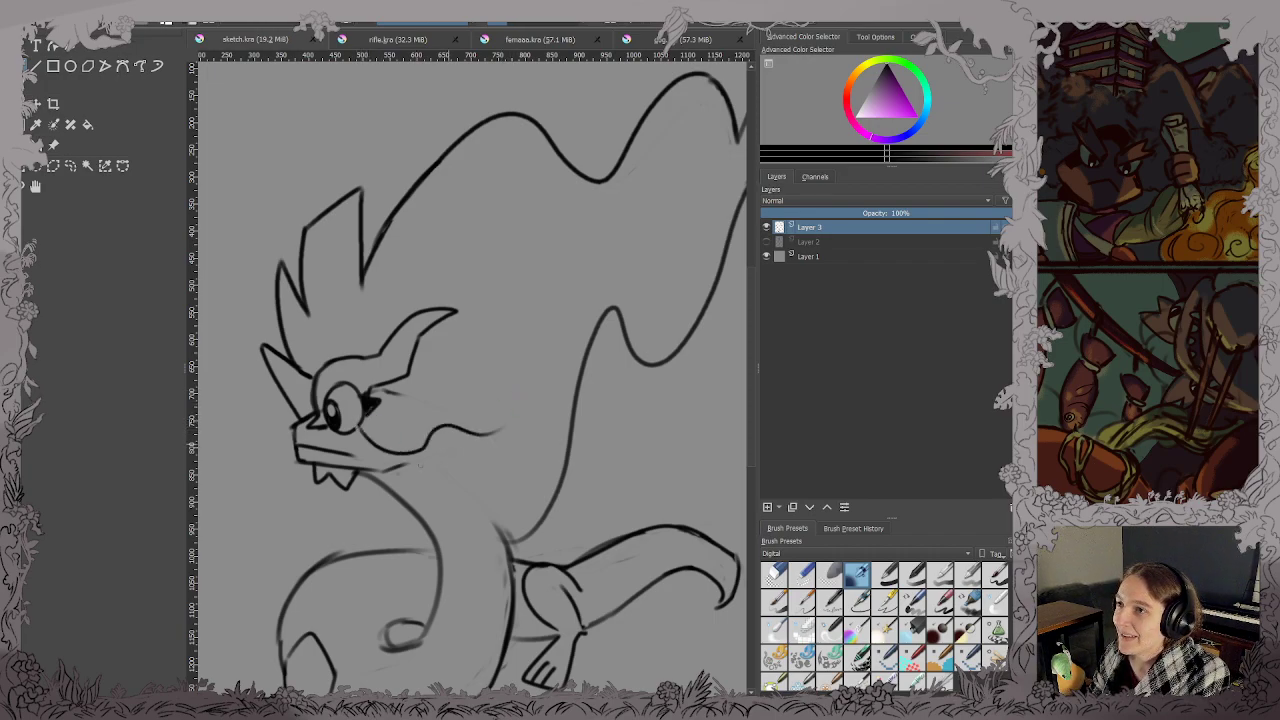
pyautogui.hotkey('ctrl', 'z')
pyautogui.moveTo(358, 425)
pyautogui.mouseDown()
pyautogui.moveTo(474, 428)
pyautogui.moveTo(530, 362)
pyautogui.moveTo(595, 320)
pyautogui.mouseUp()
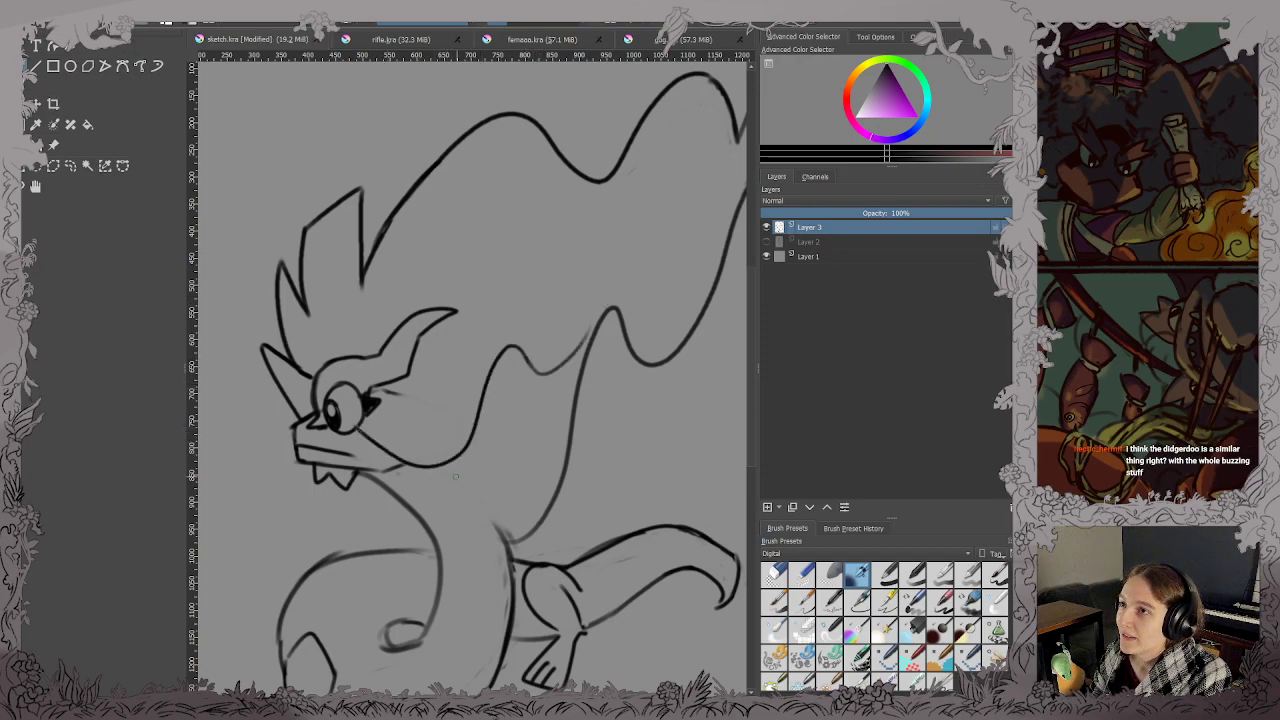
pyautogui.moveTo(450, 458)
pyautogui.mouseDown()
pyautogui.moveTo(494, 514)
pyautogui.moveTo(505, 555)
pyautogui.mouseUp()
pyautogui.hotkey('ctrl', 's')
pyautogui.press('-')
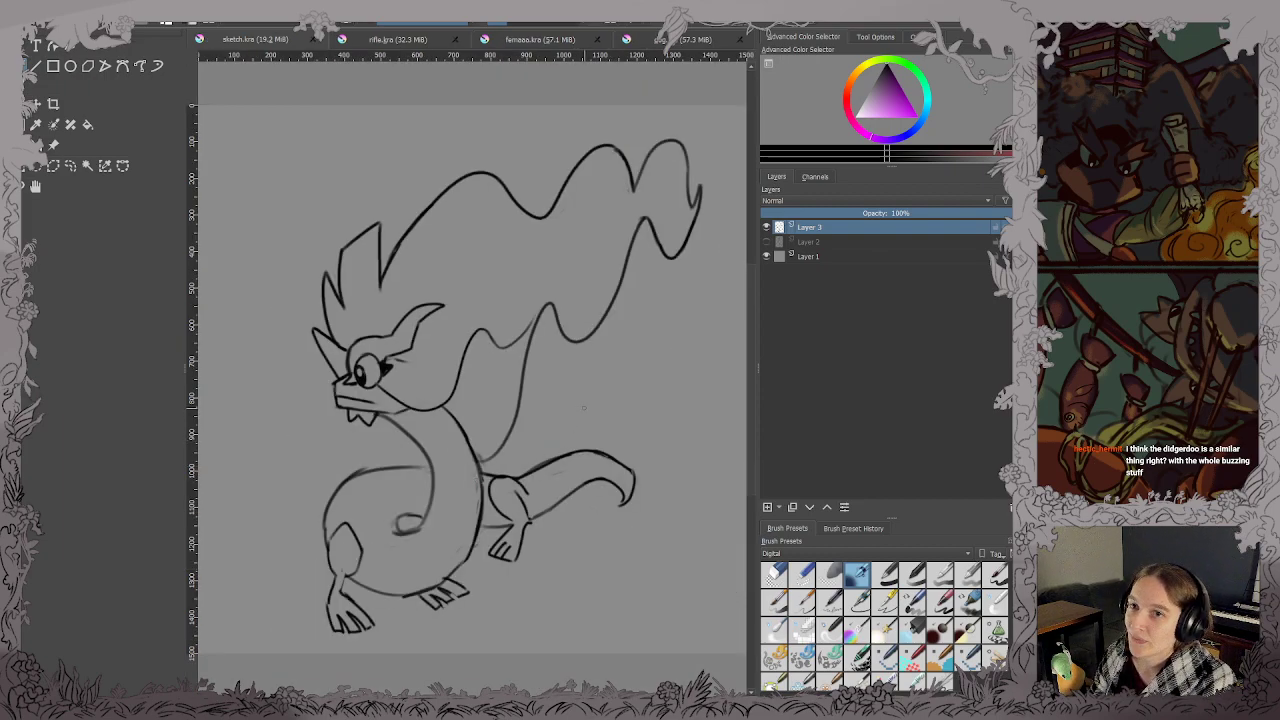
pyautogui.moveTo(583, 410); pyautogui.dragTo(584, 410)
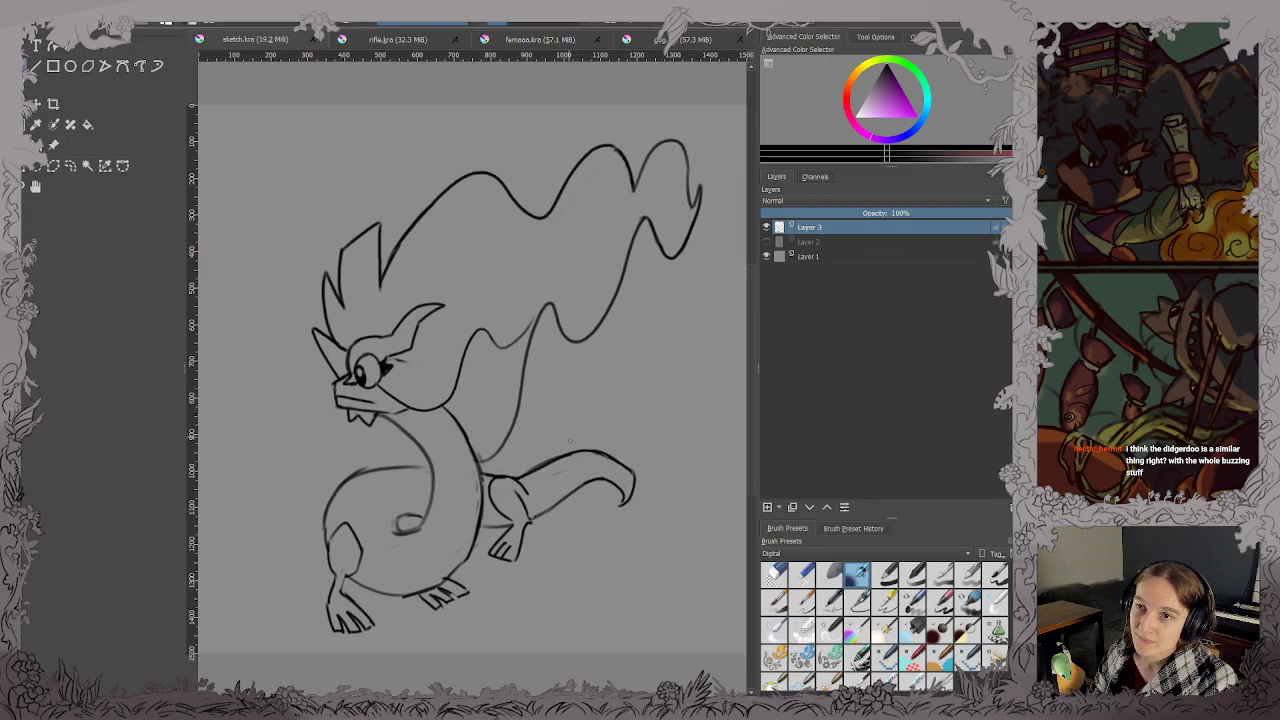
pyautogui.scroll(1, 521, 448)
pyautogui.moveTo(521, 448); pyautogui.dragTo(537, 455)
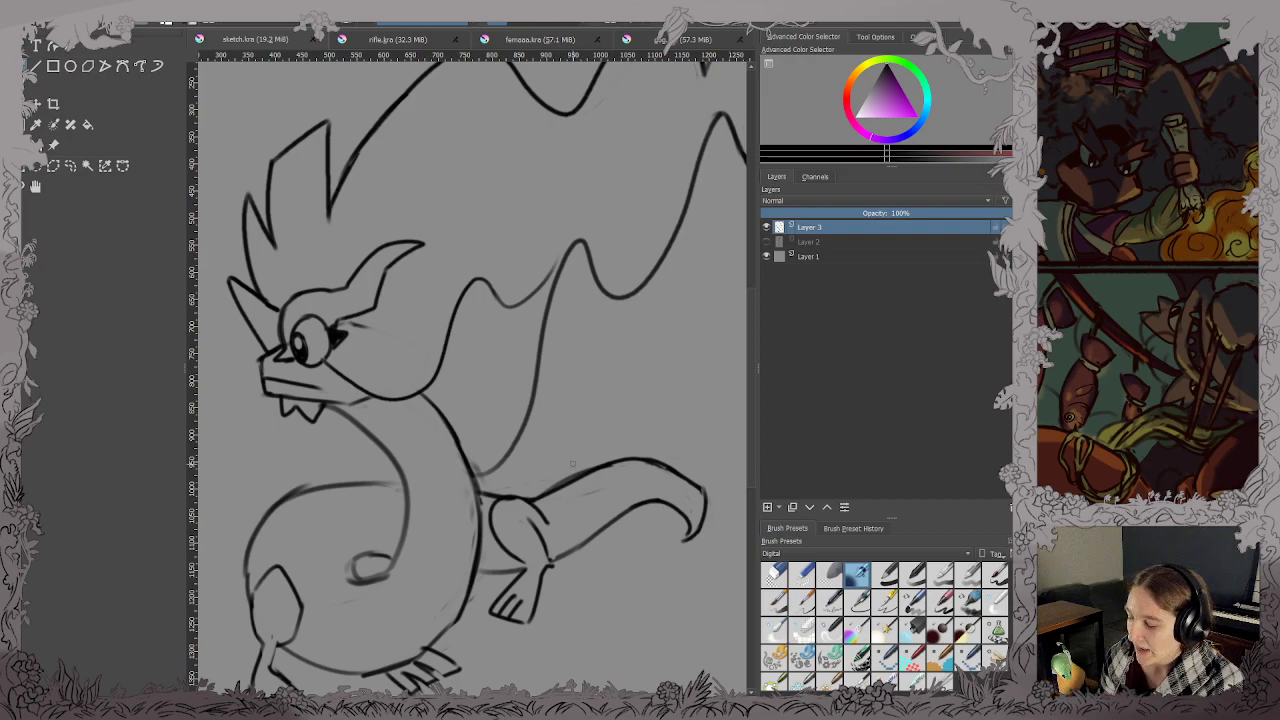
pyautogui.scroll(-1, 573, 463)
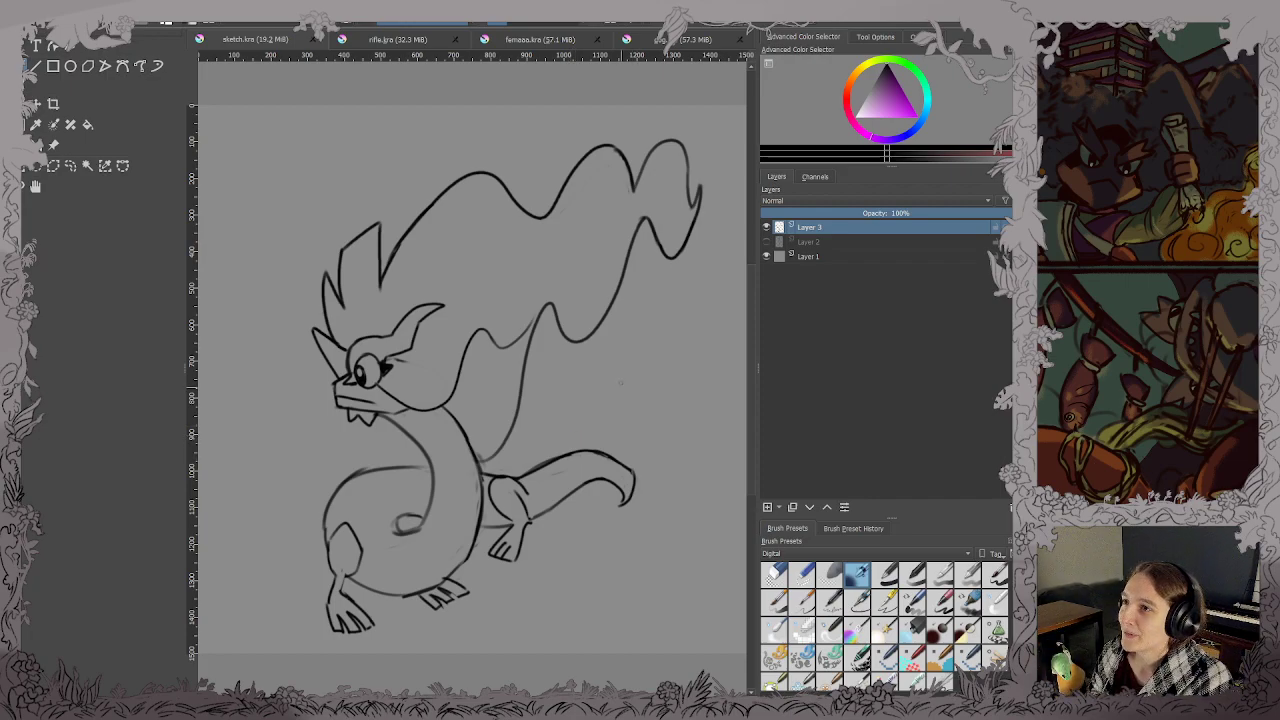
pyautogui.scroll(4, 627, 371)
pyautogui.moveTo(550, 388); pyautogui.dragTo(765, 429)
pyautogui.scroll(-2, 555, 422)
pyautogui.moveTo(355, 386)
pyautogui.mouseDown()
pyautogui.moveTo(551, 415)
pyautogui.moveTo(556, 434)
pyautogui.moveTo(566, 421)
pyautogui.mouseUp()
pyautogui.scroll(4, 549, 414)
pyautogui.scroll(-2, 509, 434)
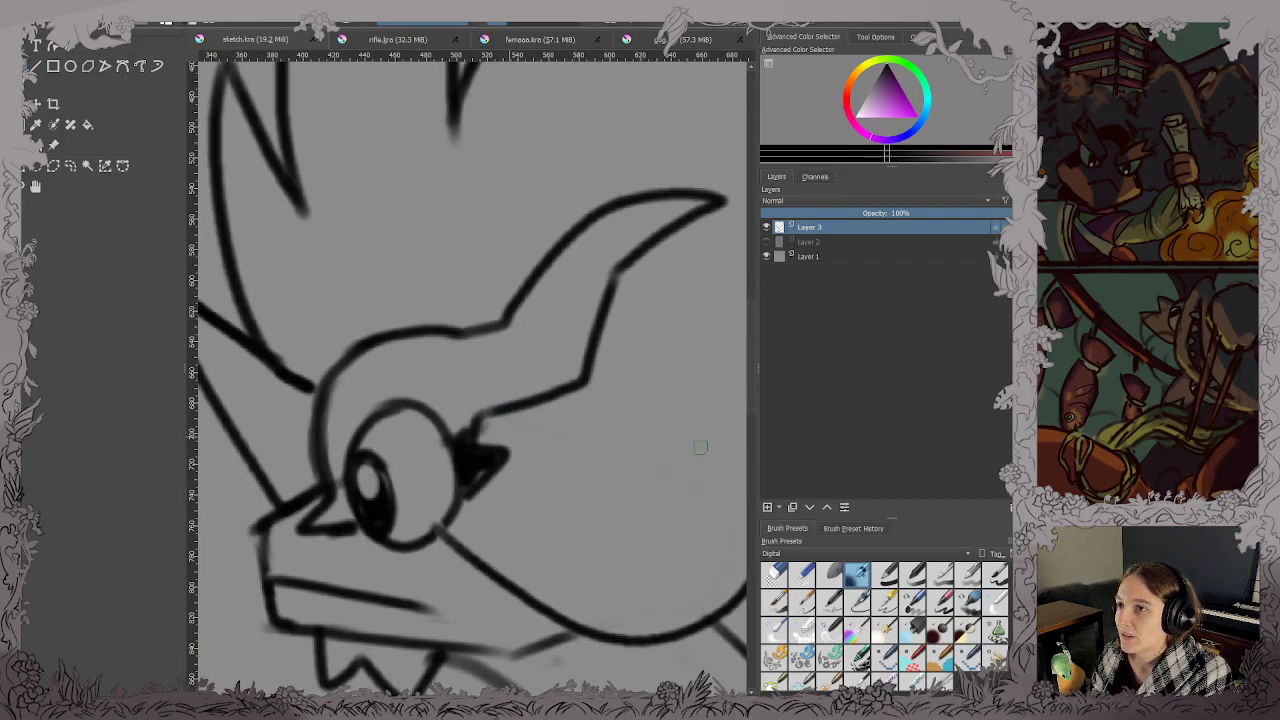
pyautogui.press('2')
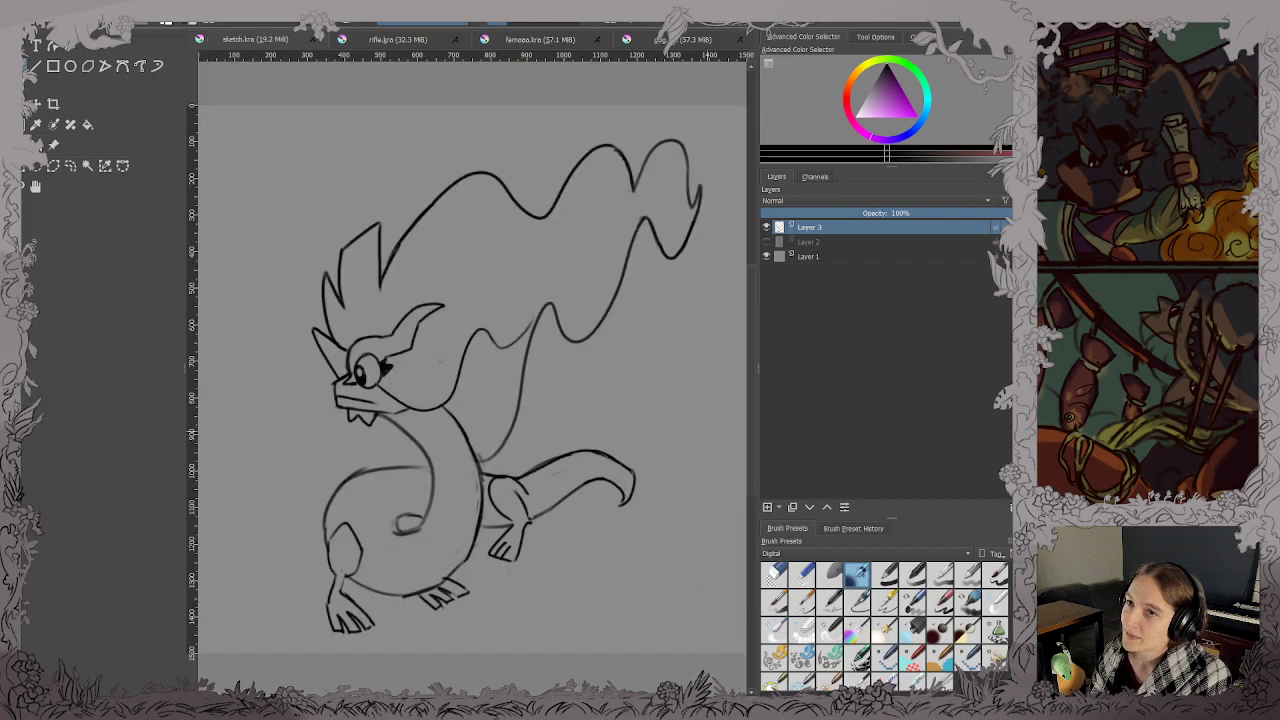
# Touch up the joint where the mane's lower line meets the back of the neck, and save.
pyautogui.scroll(4, 705, 504)
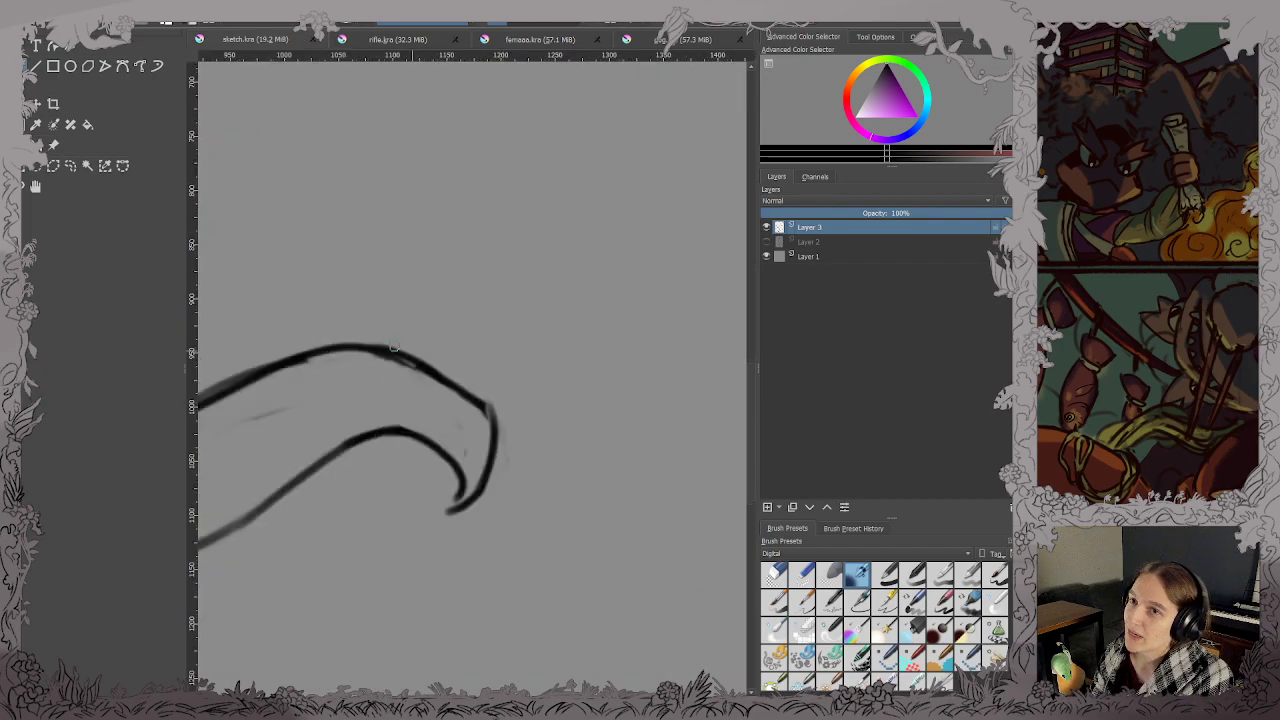
pyautogui.moveTo(352, 324); pyautogui.dragTo(643, 402)
pyautogui.moveTo(257, 338); pyautogui.dragTo(443, 379)
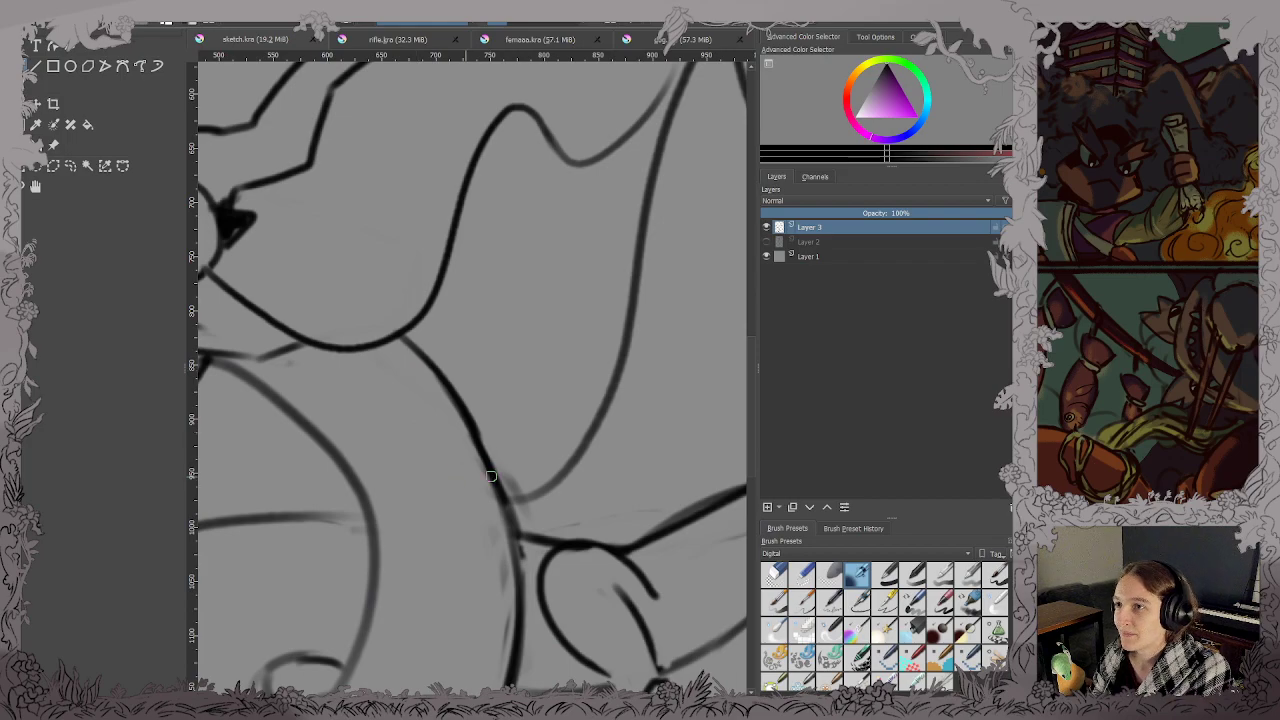
pyautogui.moveTo(508, 468); pyautogui.dragTo(516, 482)
pyautogui.hotkey('ctrl', 'z')
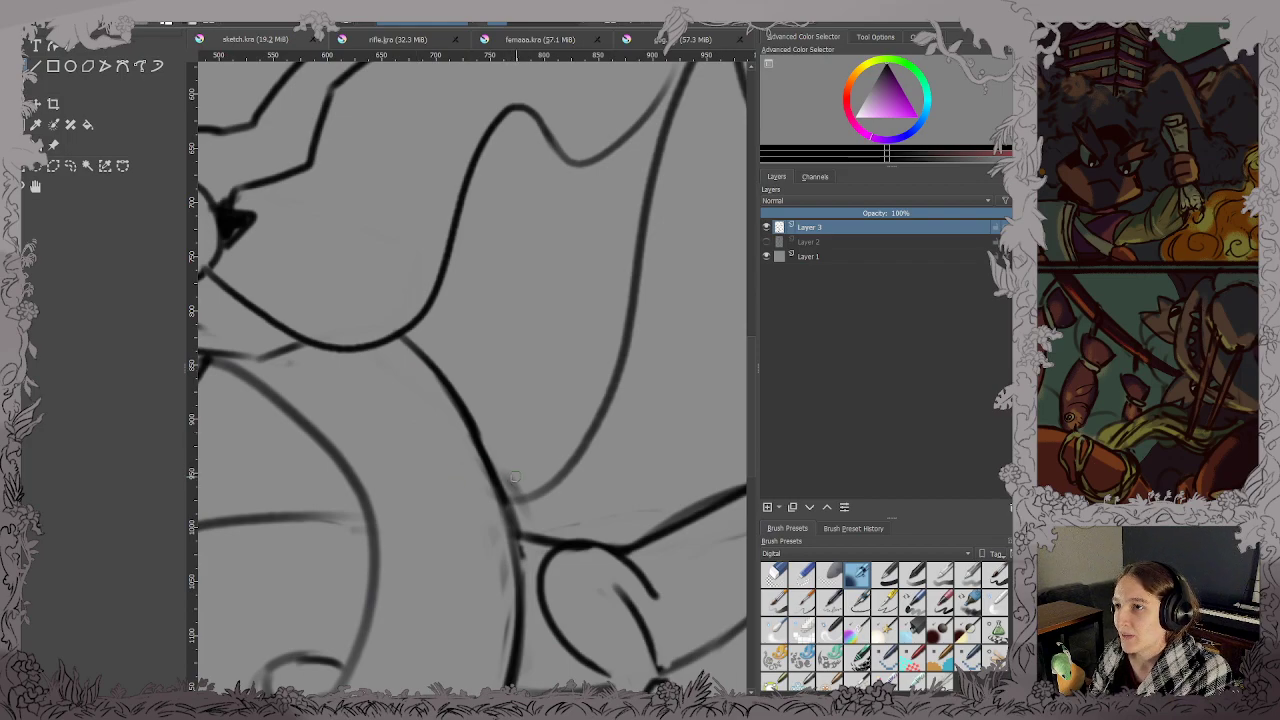
pyautogui.press('2')
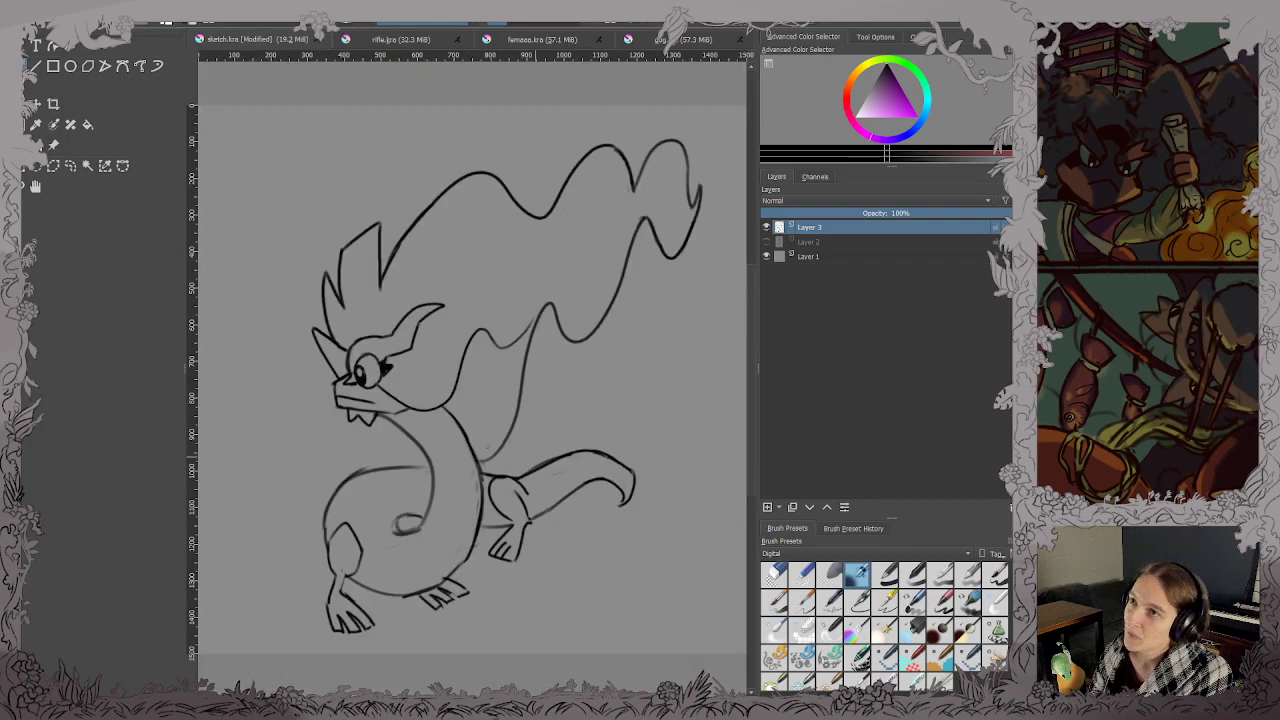
pyautogui.hotkey('ctrl', 's')
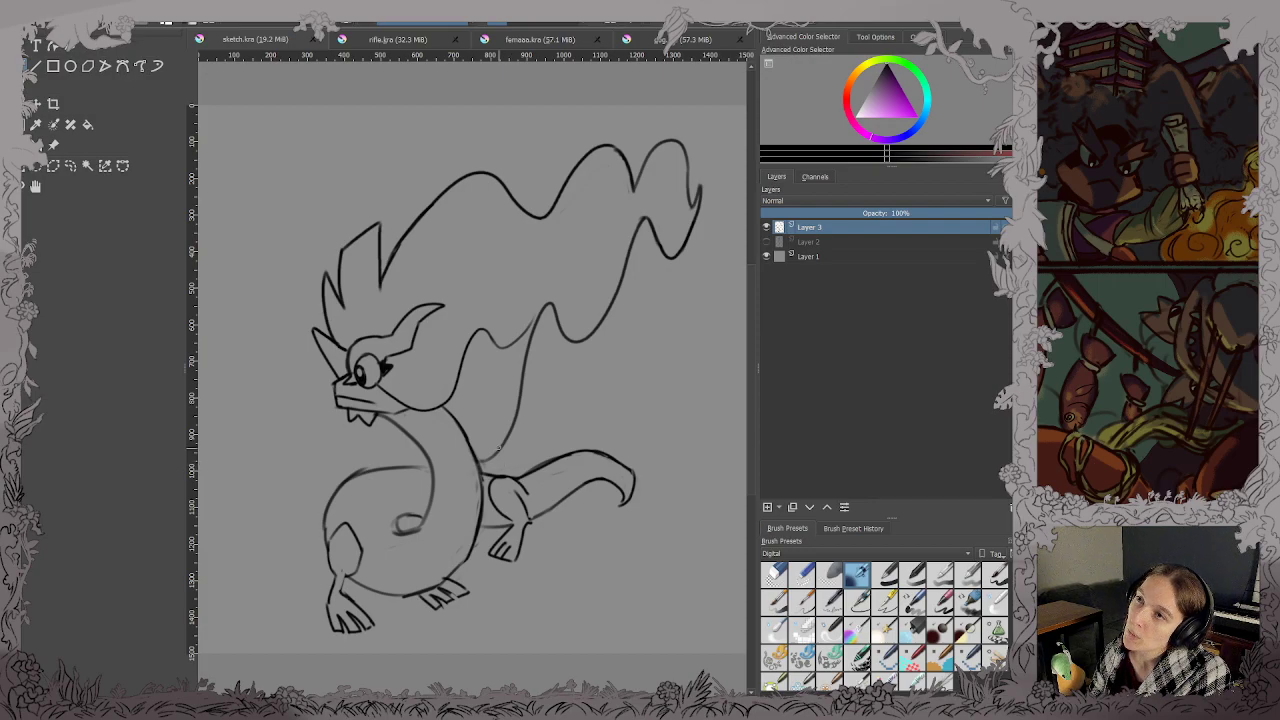
pyautogui.moveTo(533, 492); pyautogui.dragTo(528, 492)
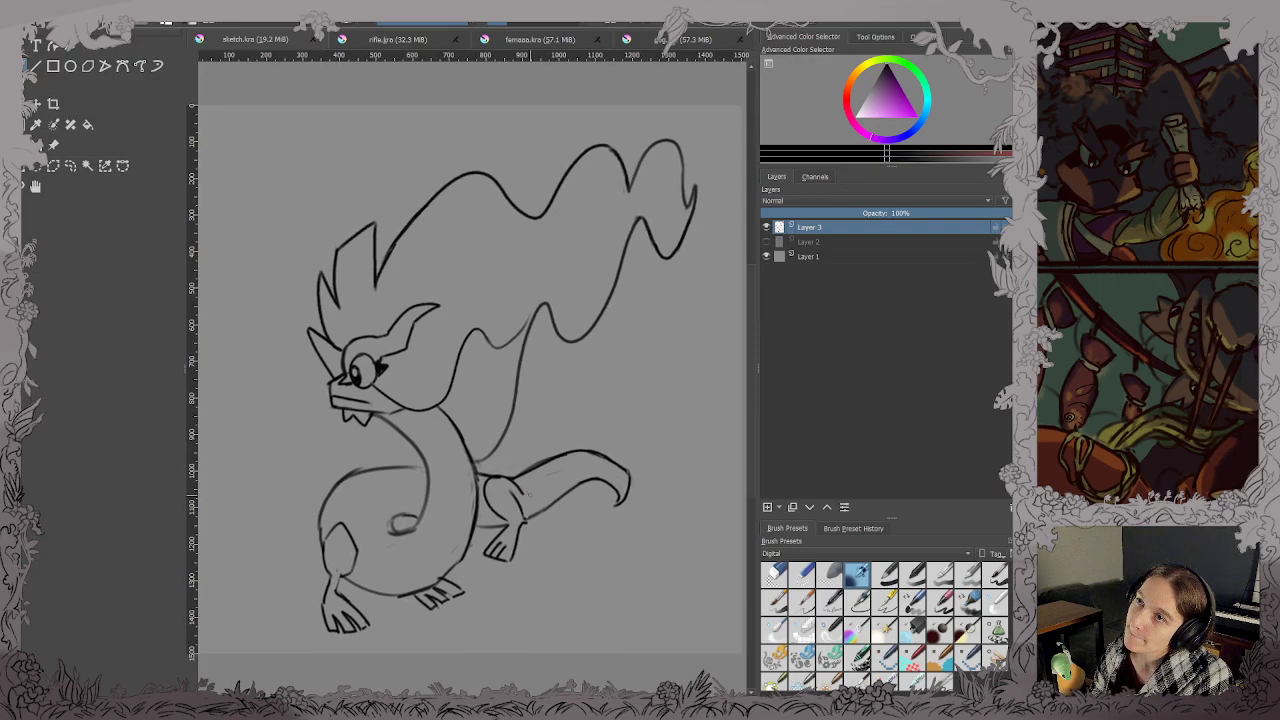
# Hide Layer 3 and add a new empty paint layer above it.
pyautogui.click(767, 228)
pyautogui.click(767, 507)
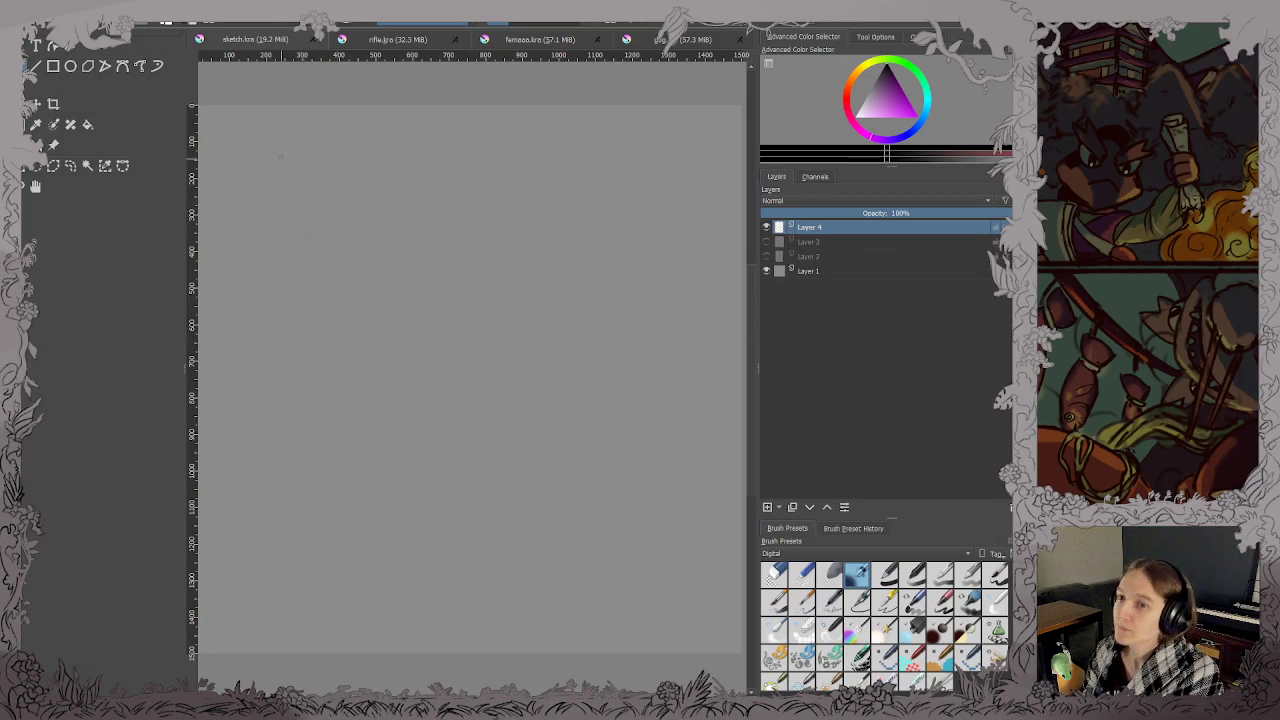
# Rough in a small boxy head with a zigzag spine line running across the canvas on Layer 4, and save.
pyautogui.moveTo(340, 229)
pyautogui.mouseDown()
pyautogui.moveTo(336, 200)
pyautogui.moveTo(404, 204)
pyautogui.mouseUp()
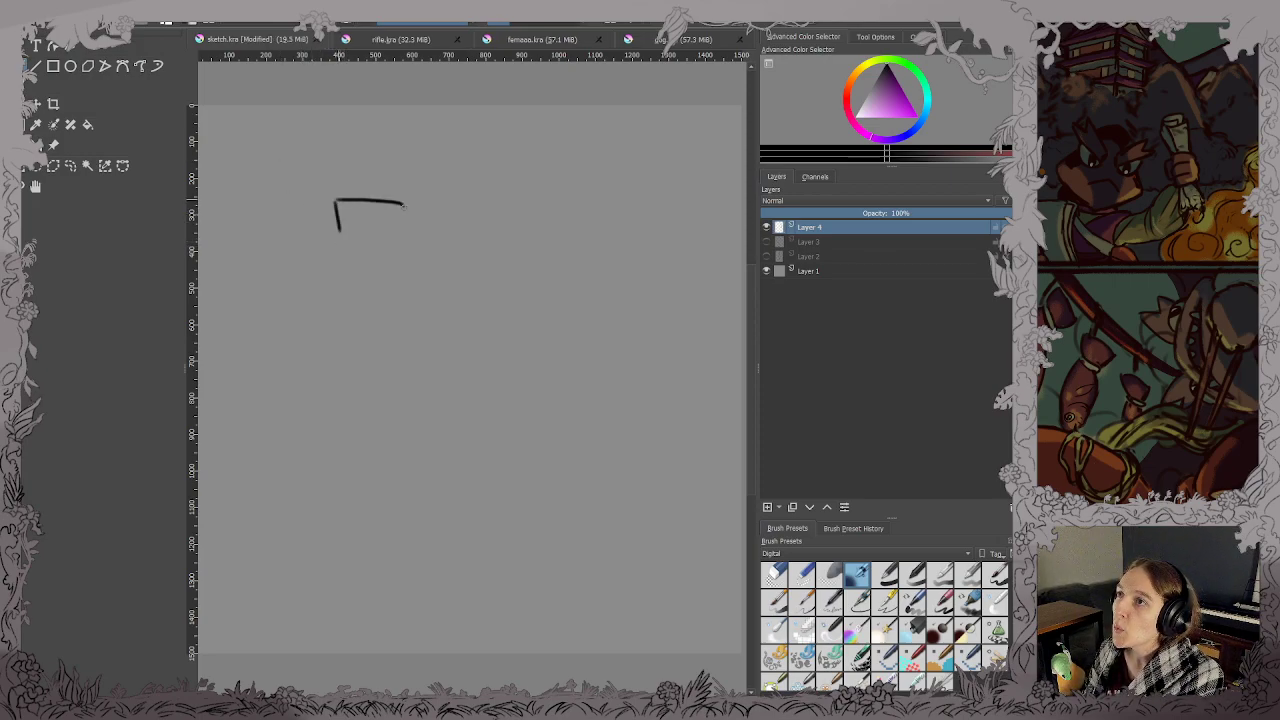
pyautogui.moveTo(340, 229)
pyautogui.mouseDown()
pyautogui.moveTo(411, 222)
pyautogui.moveTo(372, 362)
pyautogui.mouseUp()
pyautogui.hotkey('ctrl', 'z')
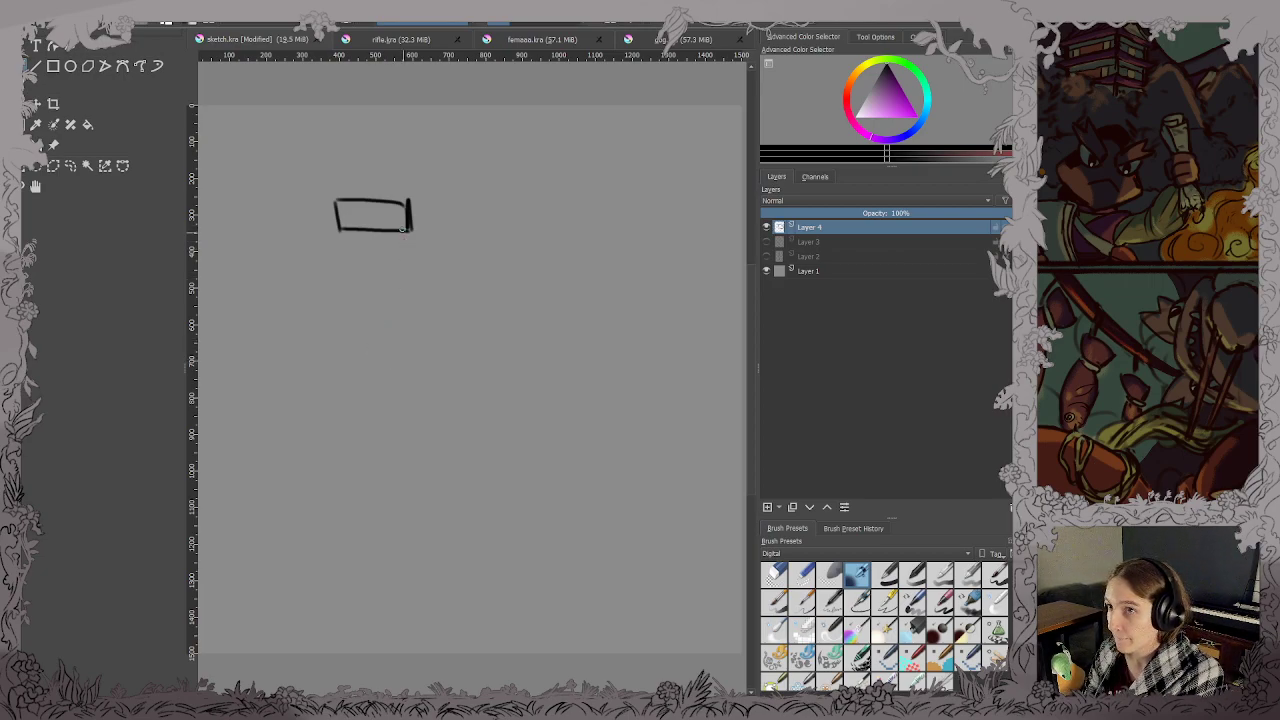
pyautogui.moveTo(406, 230)
pyautogui.mouseDown()
pyautogui.moveTo(400, 264)
pyautogui.moveTo(354, 311)
pyautogui.moveTo(368, 368)
pyautogui.moveTo(460, 349)
pyautogui.moveTo(480, 320)
pyautogui.moveTo(563, 367)
pyautogui.moveTo(644, 282)
pyautogui.moveTo(661, 314)
pyautogui.moveTo(702, 293)
pyautogui.mouseUp()
pyautogui.hotkey('ctrl', 's')
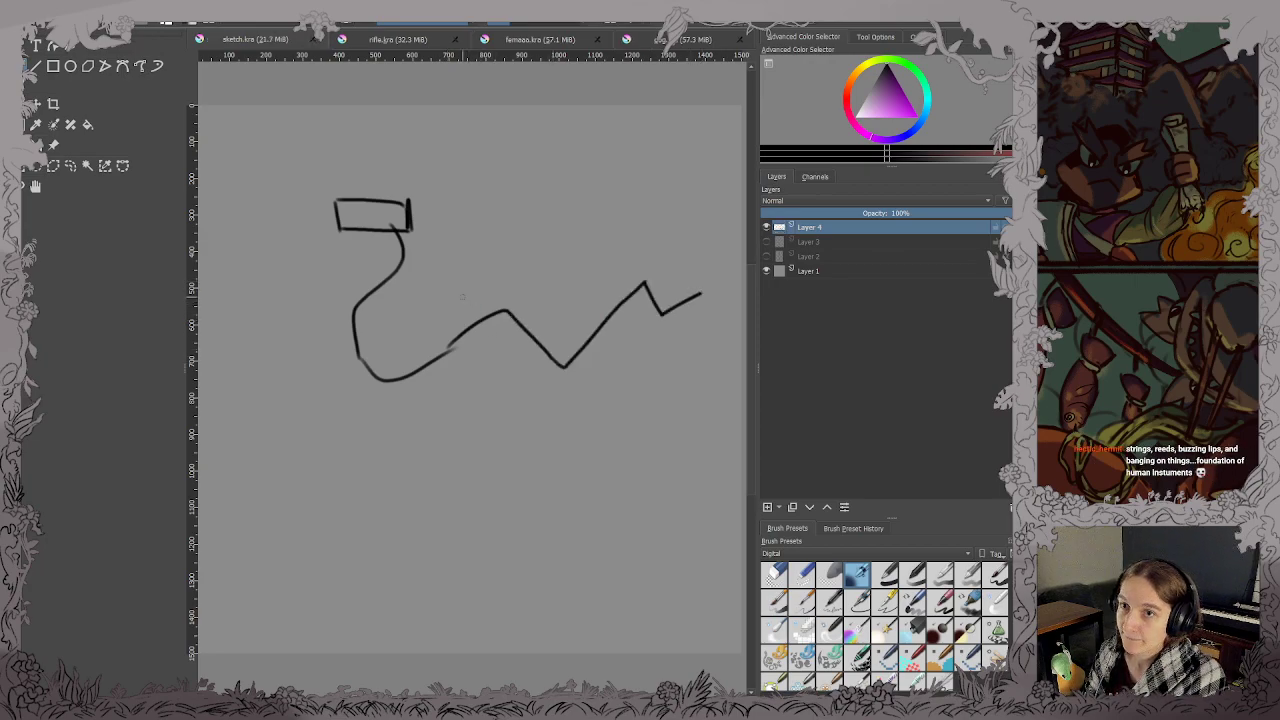
# Move the rough head and spine sketch down to the middle of the canvas and save.
pyautogui.hotkey('ctrl', 't')
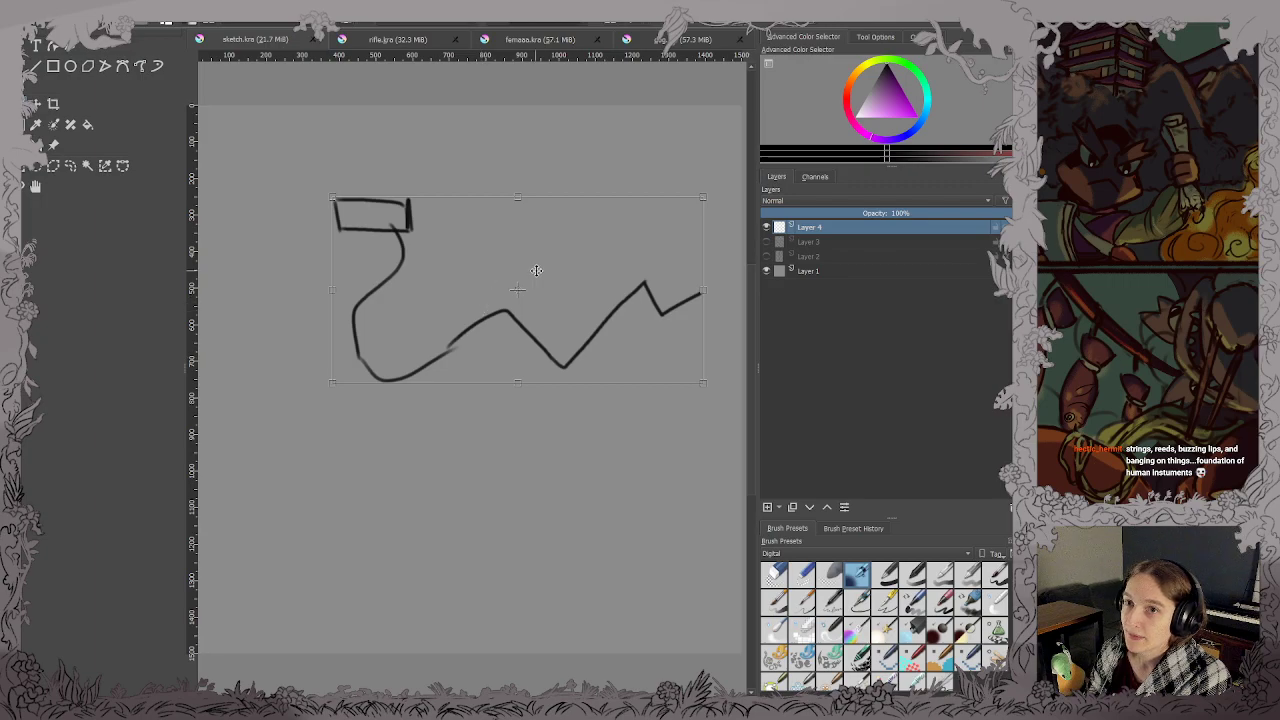
pyautogui.moveTo(535, 270); pyautogui.dragTo(510, 398)
pyautogui.press('Return')
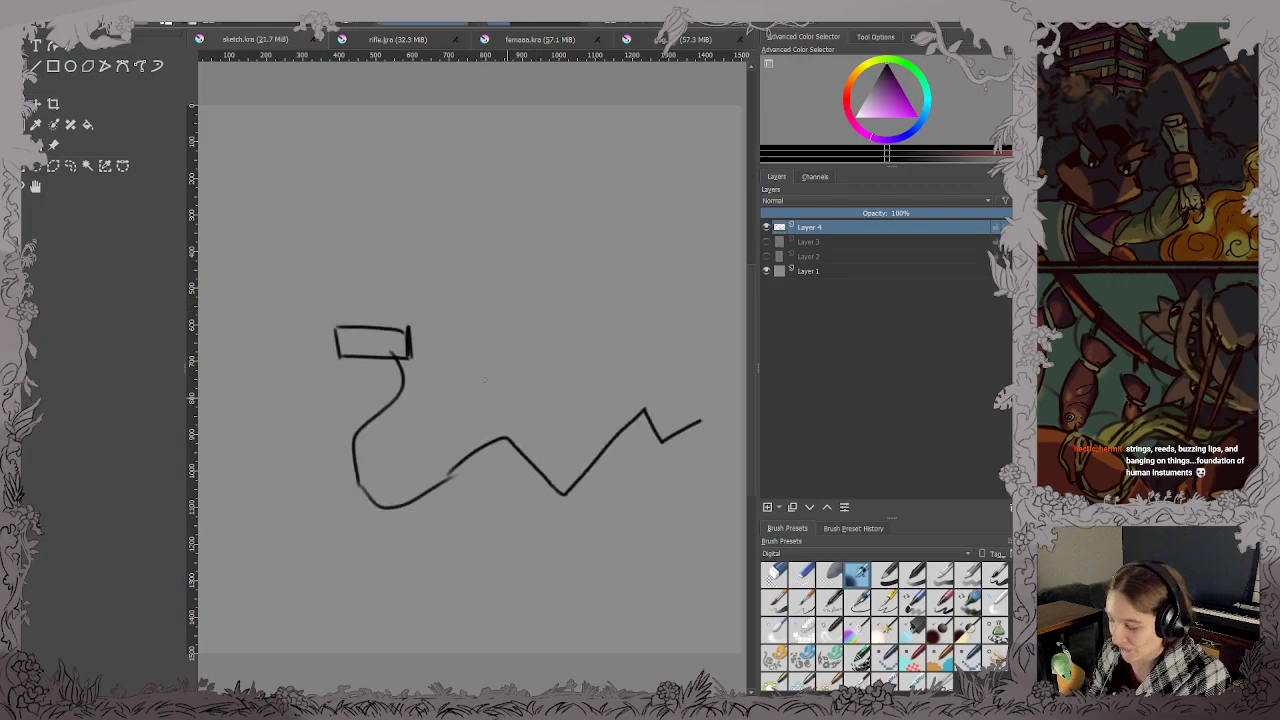
pyautogui.hotkey('ctrl', 's')
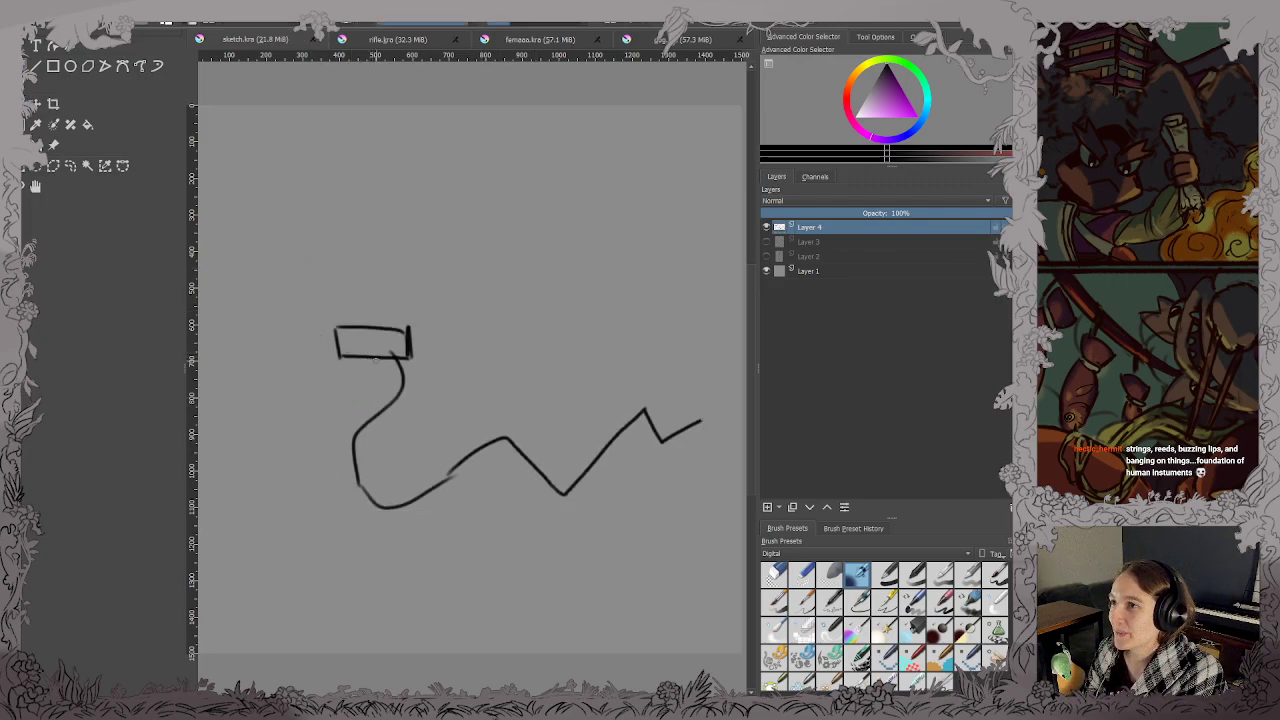
# Draw the neck and body contours along both sides of the zigzag spine line.
pyautogui.moveTo(378, 356)
pyautogui.mouseDown()
pyautogui.moveTo(340, 436)
pyautogui.moveTo(358, 504)
pyautogui.moveTo(378, 523)
pyautogui.moveTo(450, 493)
pyautogui.moveTo(418, 393)
pyautogui.moveTo(399, 427)
pyautogui.moveTo(411, 463)
pyautogui.moveTo(503, 415)
pyautogui.mouseUp()
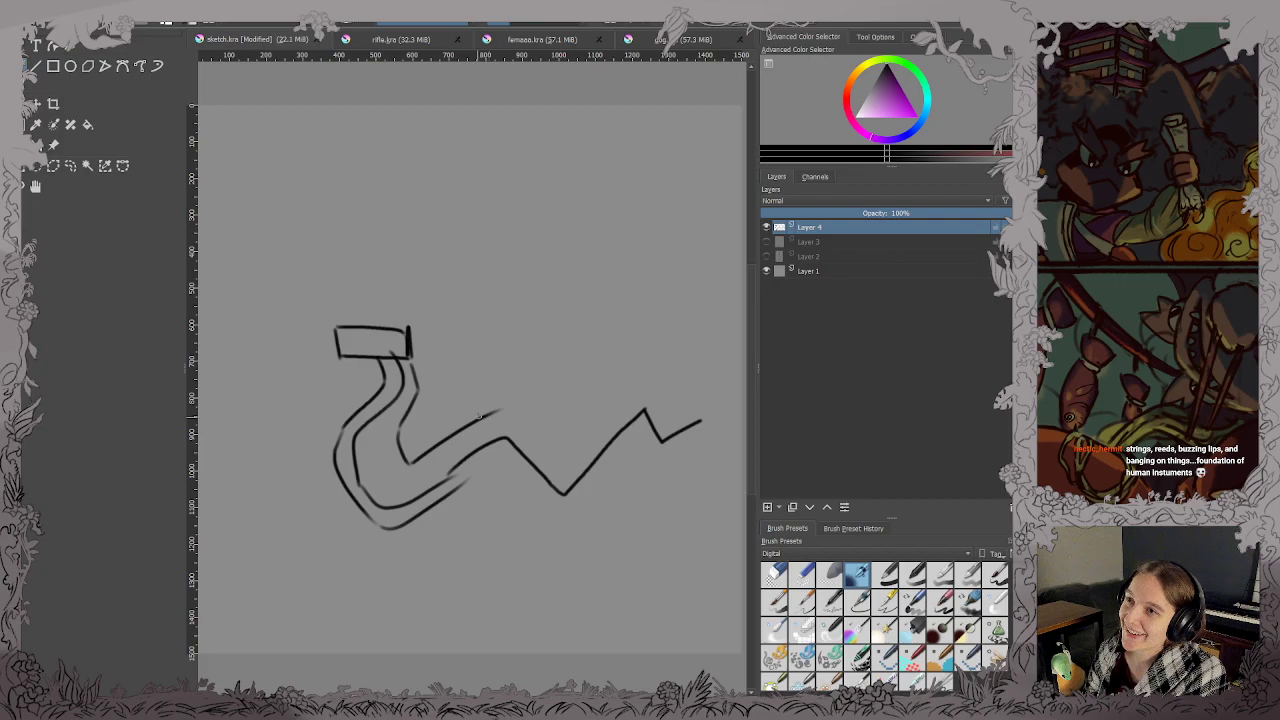
pyautogui.moveTo(478, 418)
pyautogui.mouseDown()
pyautogui.moveTo(516, 420)
pyautogui.moveTo(477, 423)
pyautogui.moveTo(548, 462)
pyautogui.moveTo(585, 450)
pyautogui.mouseUp()
pyautogui.hotkey('ctrl', 'z')
pyautogui.hotkey('ctrl', 'z')
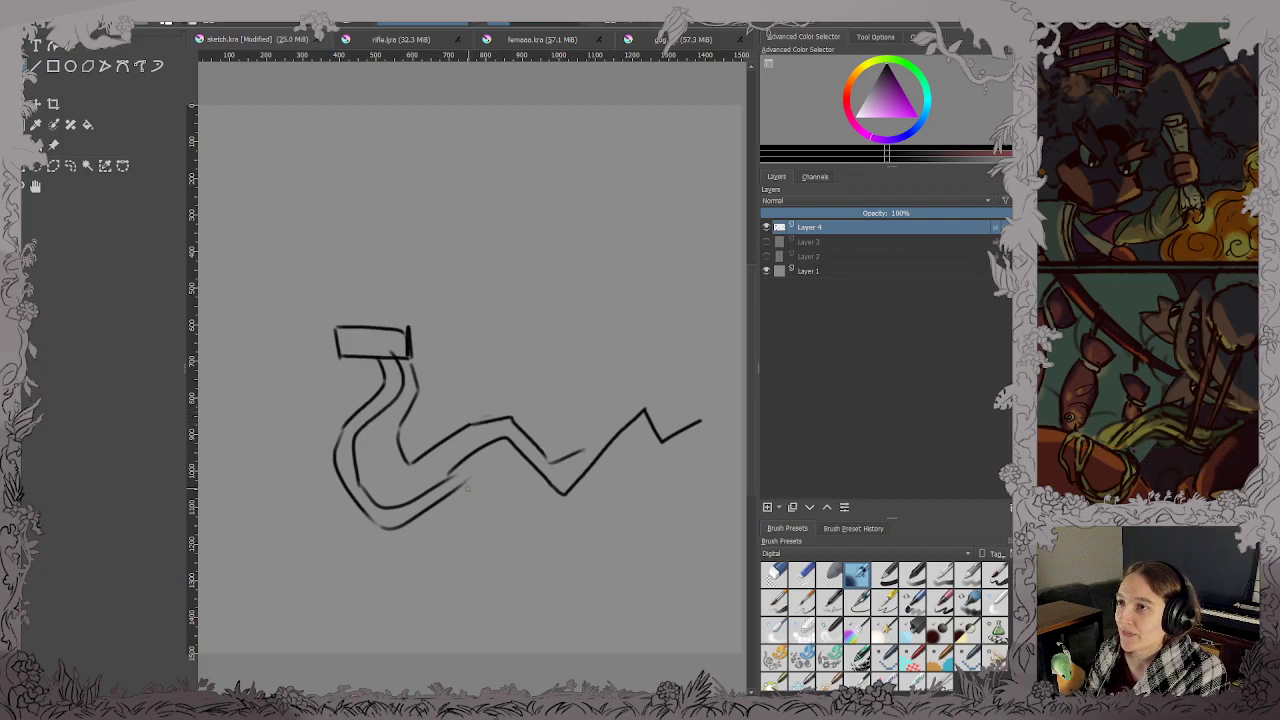
pyautogui.moveTo(466, 490)
pyautogui.mouseDown()
pyautogui.moveTo(508, 459)
pyautogui.moveTo(573, 514)
pyautogui.moveTo(628, 451)
pyautogui.moveTo(603, 442)
pyautogui.moveTo(579, 454)
pyautogui.moveTo(640, 400)
pyautogui.moveTo(663, 433)
pyautogui.moveTo(641, 437)
pyautogui.moveTo(663, 459)
pyautogui.moveTo(719, 428)
pyautogui.moveTo(720, 396)
pyautogui.mouseUp()
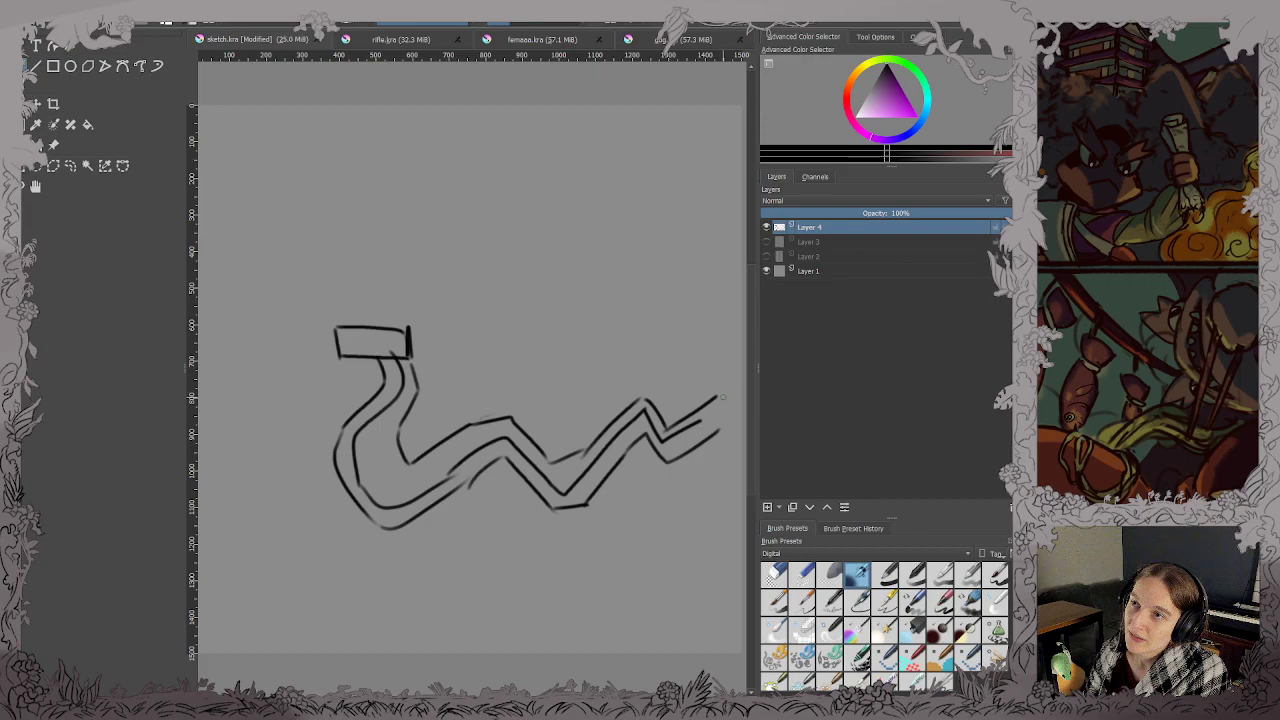
# Clear the entire rough sketch from Layer 4 and undo the first stray stroke after it.
pyautogui.hotkey('ctrl', 'a')
pyautogui.press('Delete')
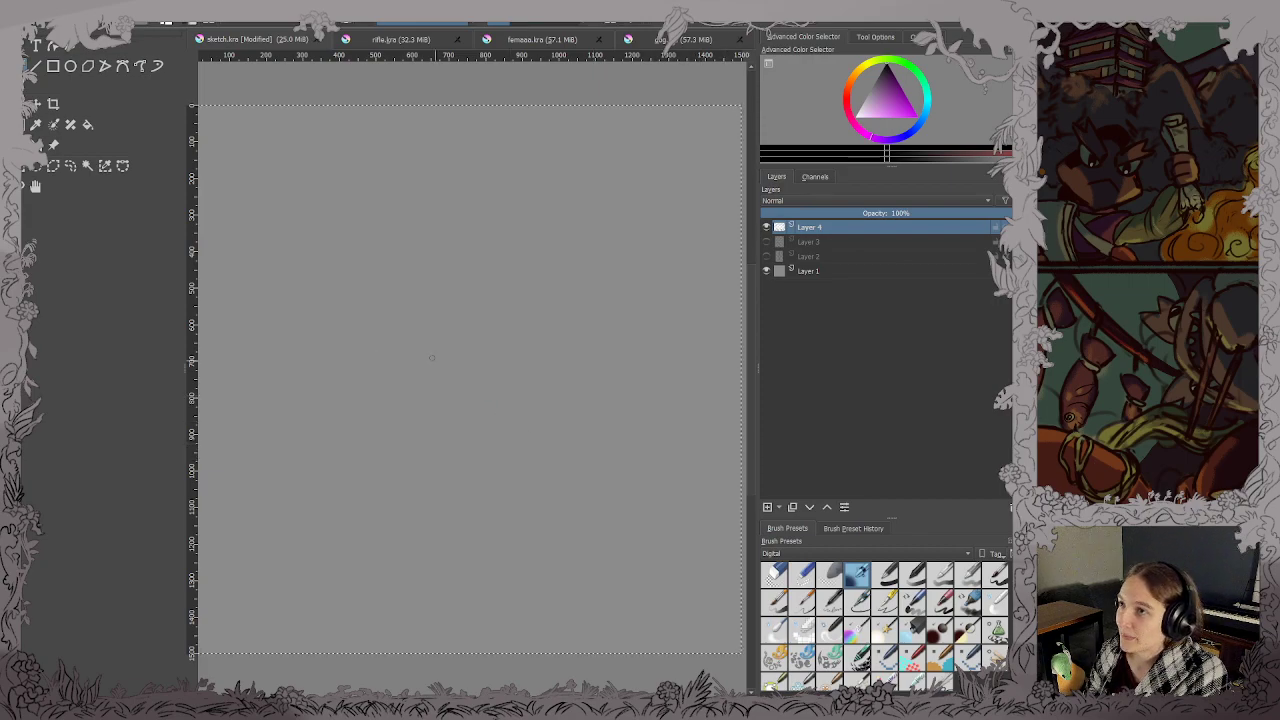
pyautogui.moveTo(300, 243); pyautogui.dragTo(305, 280)
pyautogui.hotkey('ctrl', 'z')
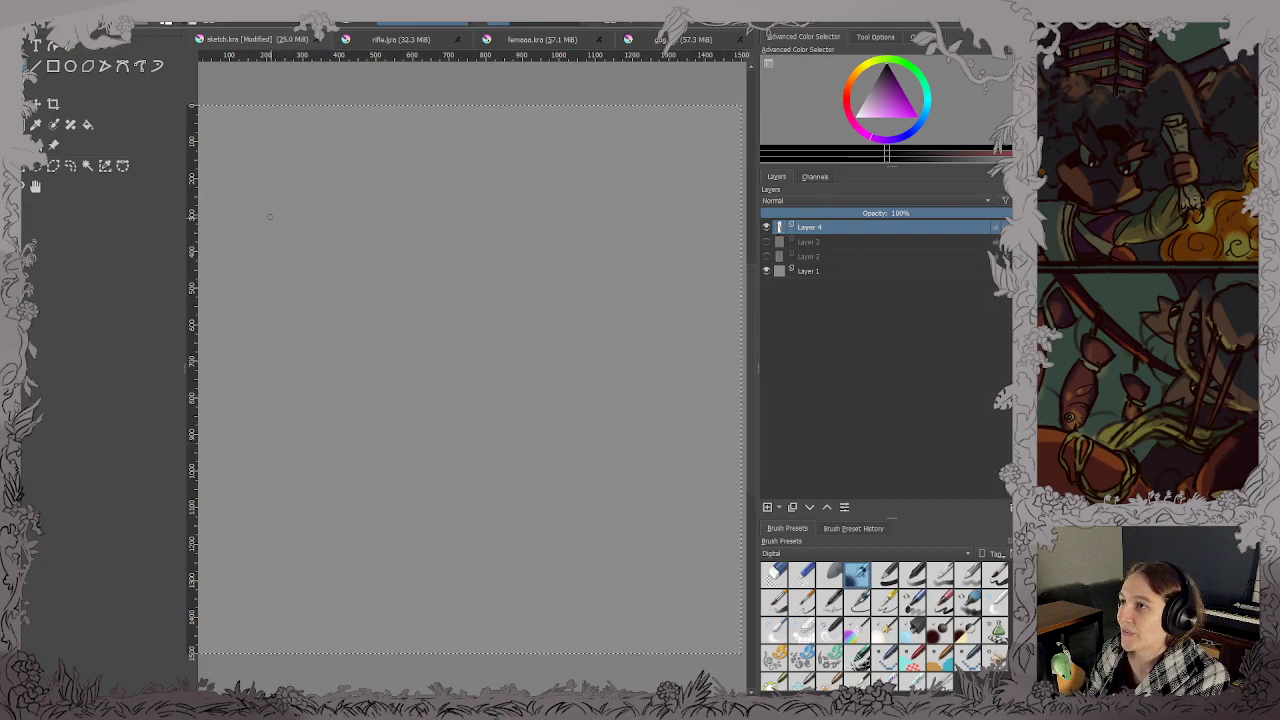
# Draw a larger, slightly tilted boxy head in the canvas's upper-left area, and save.
pyautogui.moveTo(269, 216)
pyautogui.mouseDown()
pyautogui.moveTo(271, 248)
pyautogui.moveTo(375, 203)
pyautogui.mouseUp()
pyautogui.moveTo(271, 255); pyautogui.dragTo(393, 248)
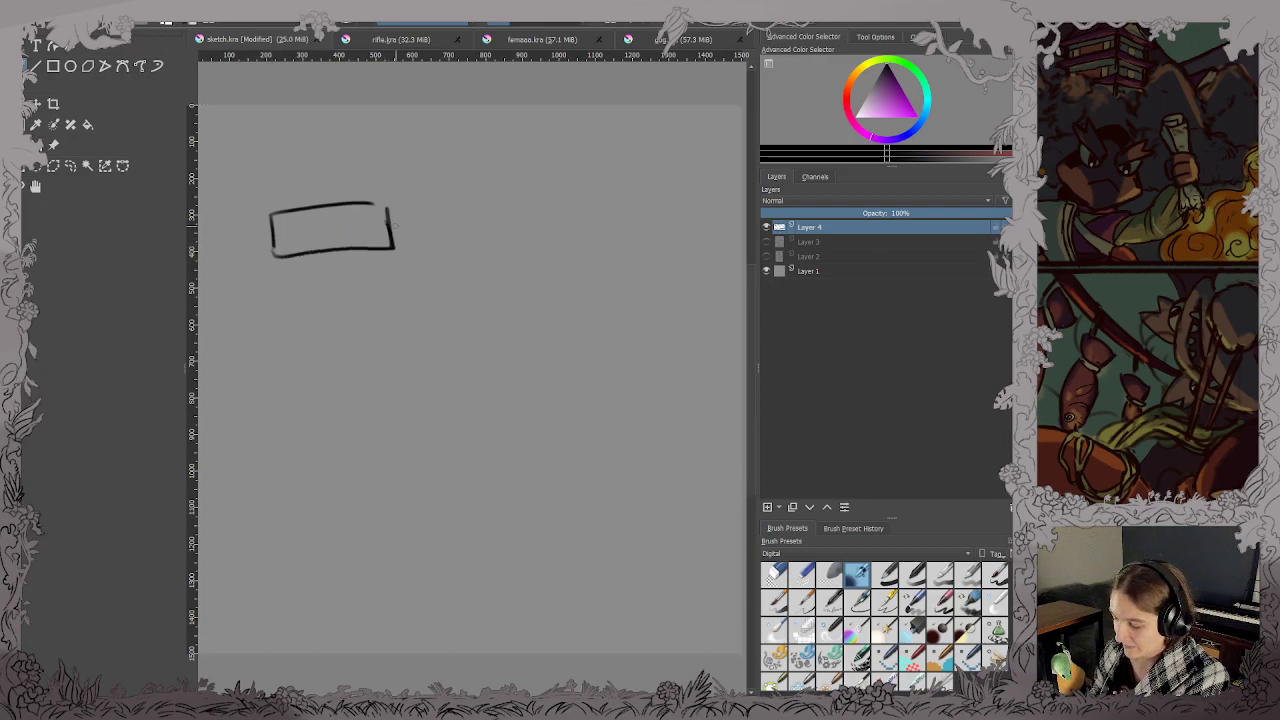
pyautogui.hotkey('ctrl', 's')
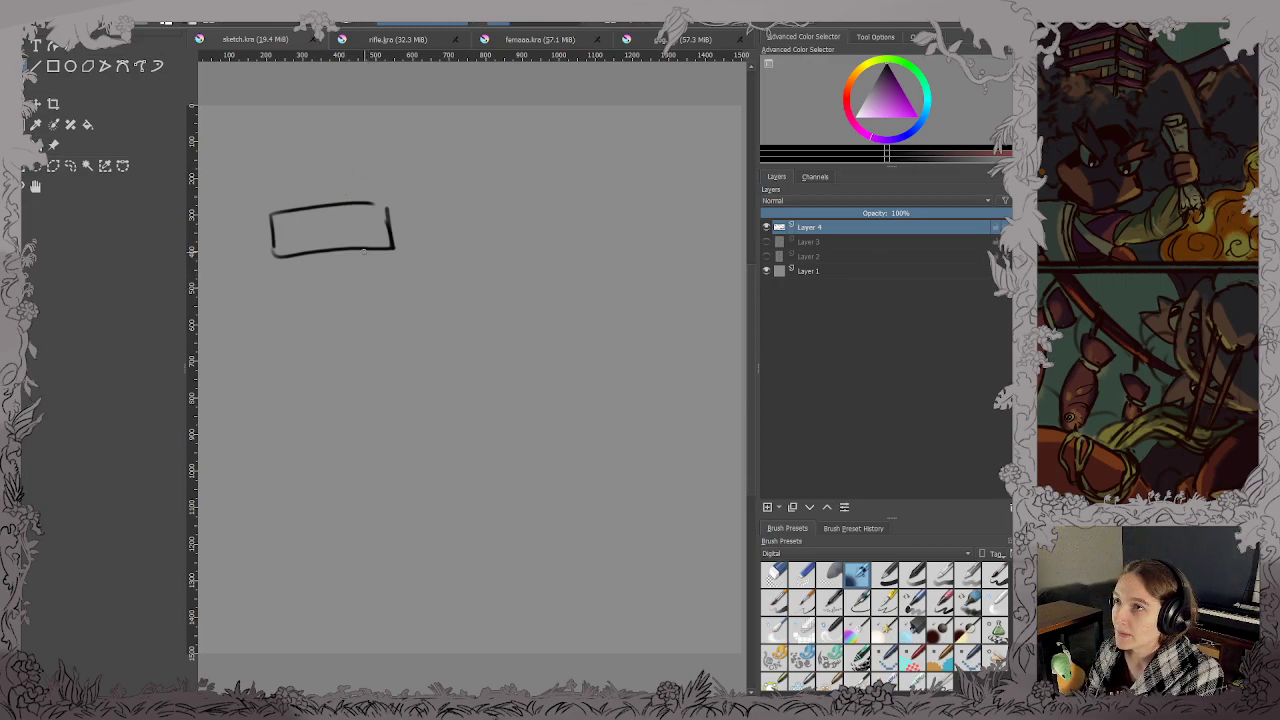
pyautogui.moveTo(362, 252)
pyautogui.mouseDown()
pyautogui.moveTo(384, 298)
pyautogui.moveTo(394, 425)
pyautogui.mouseUp()
pyautogui.hotkey('ctrl', 'z')
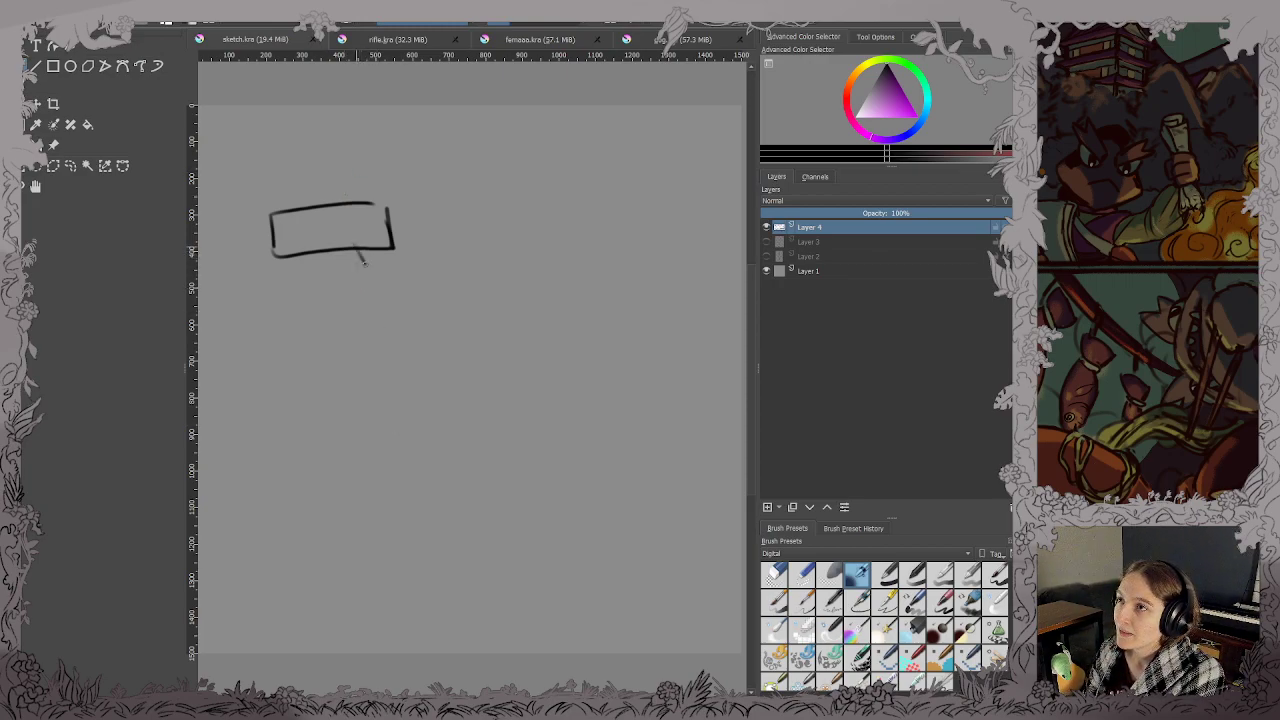
pyautogui.moveTo(362, 258)
pyautogui.mouseDown()
pyautogui.moveTo(372, 292)
pyautogui.moveTo(303, 398)
pyautogui.mouseUp()
pyautogui.moveTo(303, 400); pyautogui.dragTo(334, 472)
pyautogui.hotkey('ctrl', 'z')
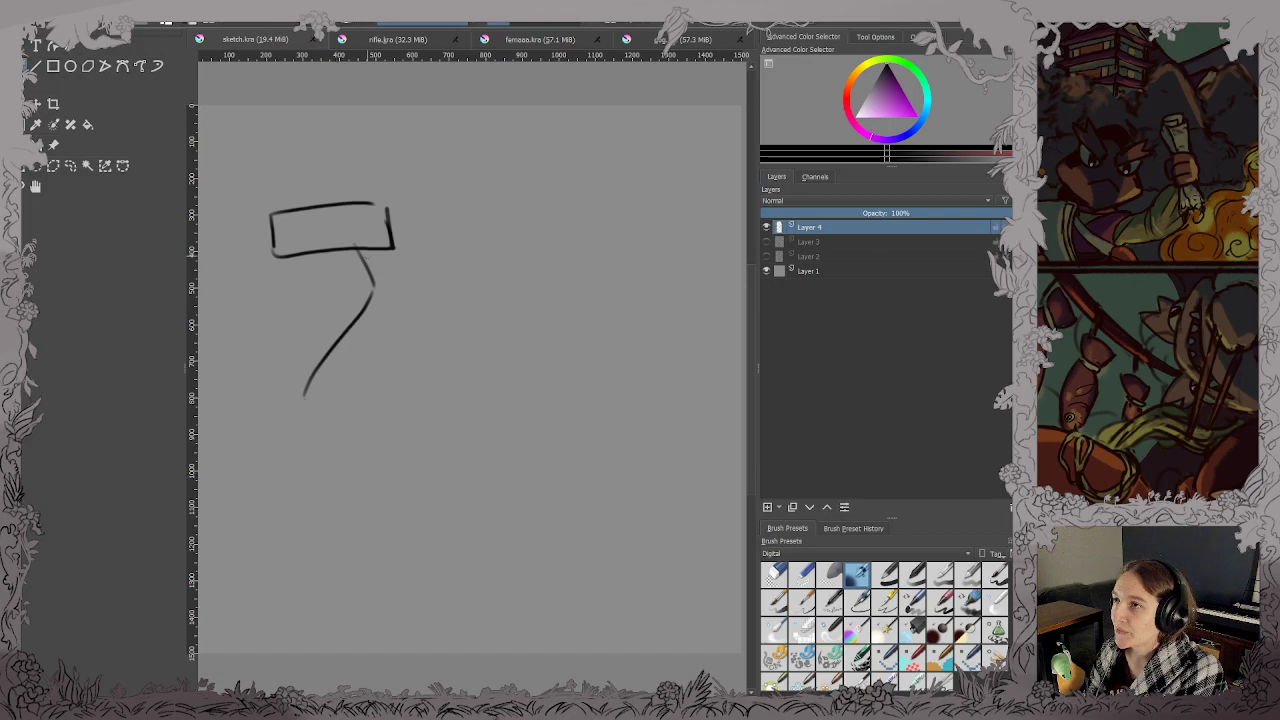
pyautogui.hotkey('ctrl', 'z')
pyautogui.hotkey('ctrl', 'z')
# Draw a bent spine line from the head down the neck and across to the tail, marking shoulder and hip with circles.
pyautogui.moveTo(360, 243)
pyautogui.mouseDown()
pyautogui.moveTo(370, 284)
pyautogui.moveTo(313, 366)
pyautogui.moveTo(315, 354)
pyautogui.moveTo(312, 440)
pyautogui.moveTo(361, 488)
pyautogui.moveTo(497, 418)
pyautogui.moveTo(588, 440)
pyautogui.moveTo(613, 495)
pyautogui.moveTo(710, 468)
pyautogui.mouseUp()
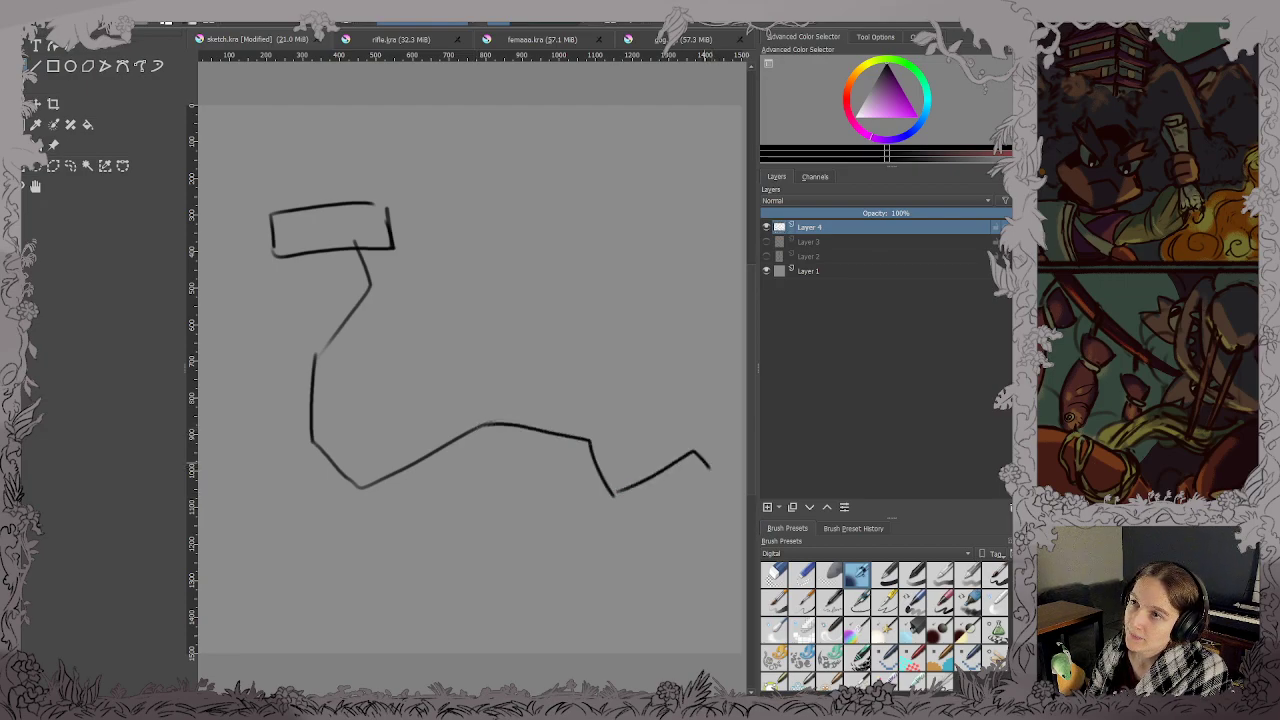
pyautogui.moveTo(352, 479)
pyautogui.mouseDown()
pyautogui.moveTo(380, 512)
pyautogui.moveTo(381, 479)
pyautogui.moveTo(350, 504)
pyautogui.moveTo(363, 445)
pyautogui.moveTo(342, 468)
pyautogui.mouseUp()
pyautogui.hotkey('ctrl', 'z')
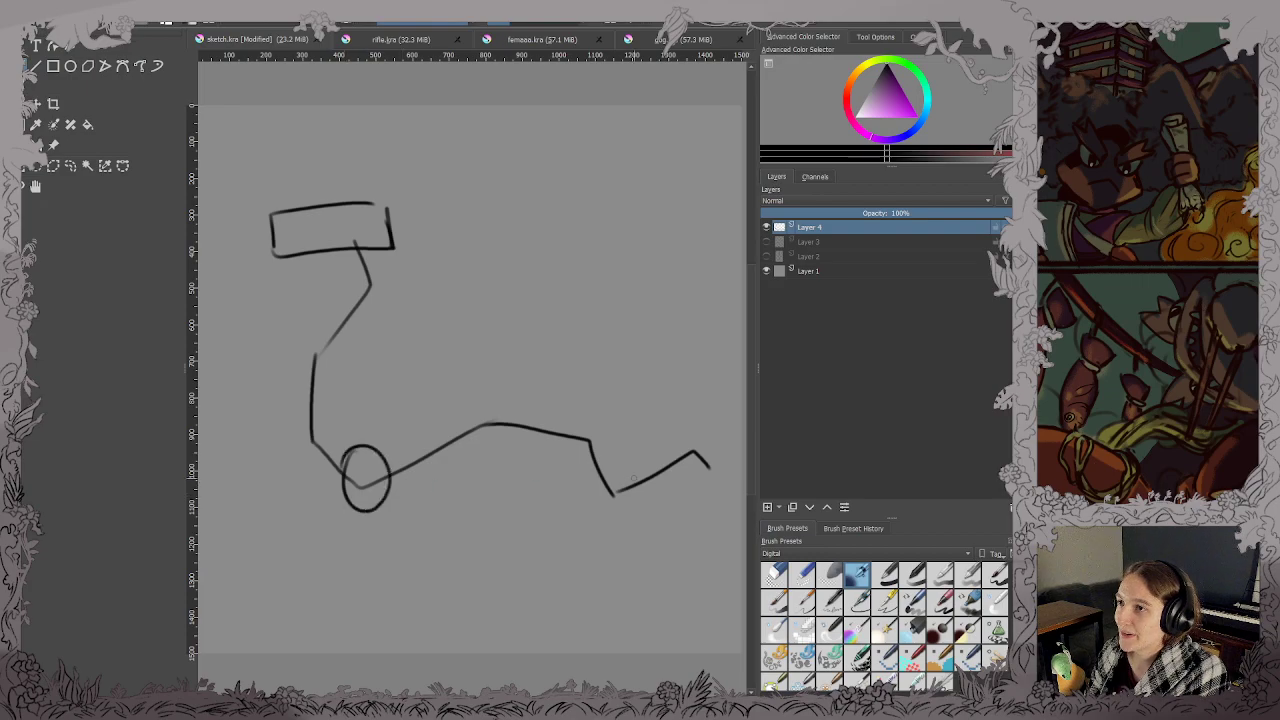
pyautogui.moveTo(628, 464)
pyautogui.mouseDown()
pyautogui.moveTo(632, 518)
pyautogui.moveTo(608, 474)
pyautogui.mouseUp()
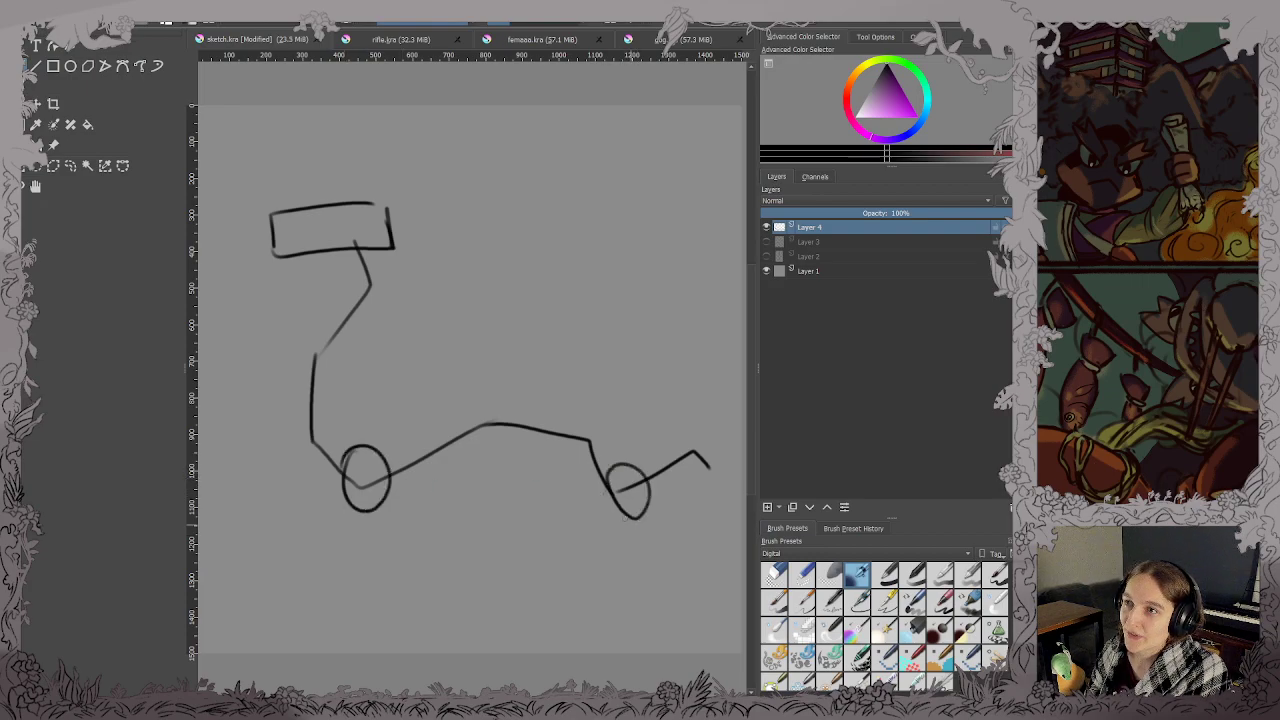
# Draw a short leg line with a boxy foot below both the shoulder and hip circles.
pyautogui.moveTo(368, 510); pyautogui.dragTo(379, 553)
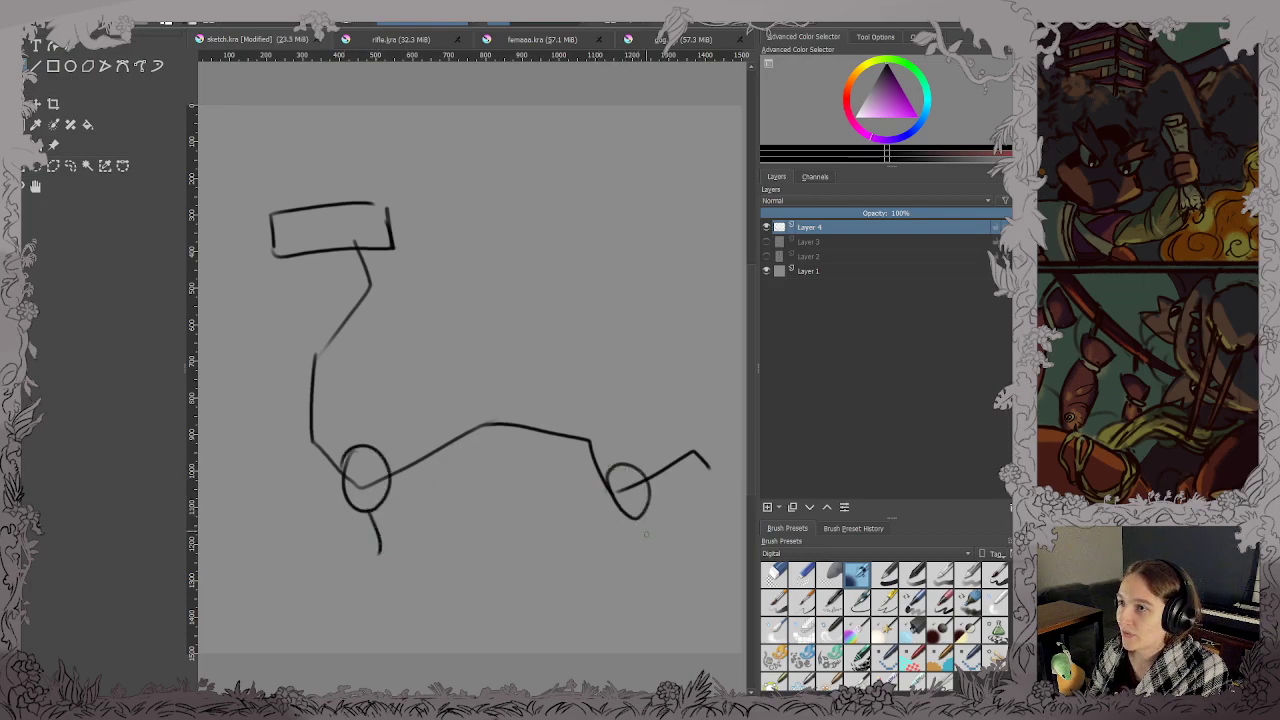
pyautogui.moveTo(635, 512); pyautogui.dragTo(646, 549)
pyautogui.moveTo(378, 546)
pyautogui.mouseDown()
pyautogui.moveTo(317, 580)
pyautogui.moveTo(352, 599)
pyautogui.moveTo(379, 547)
pyautogui.mouseUp()
pyautogui.moveTo(636, 549)
pyautogui.mouseDown()
pyautogui.moveTo(597, 579)
pyautogui.moveTo(633, 598)
pyautogui.moveTo(670, 566)
pyautogui.mouseUp()
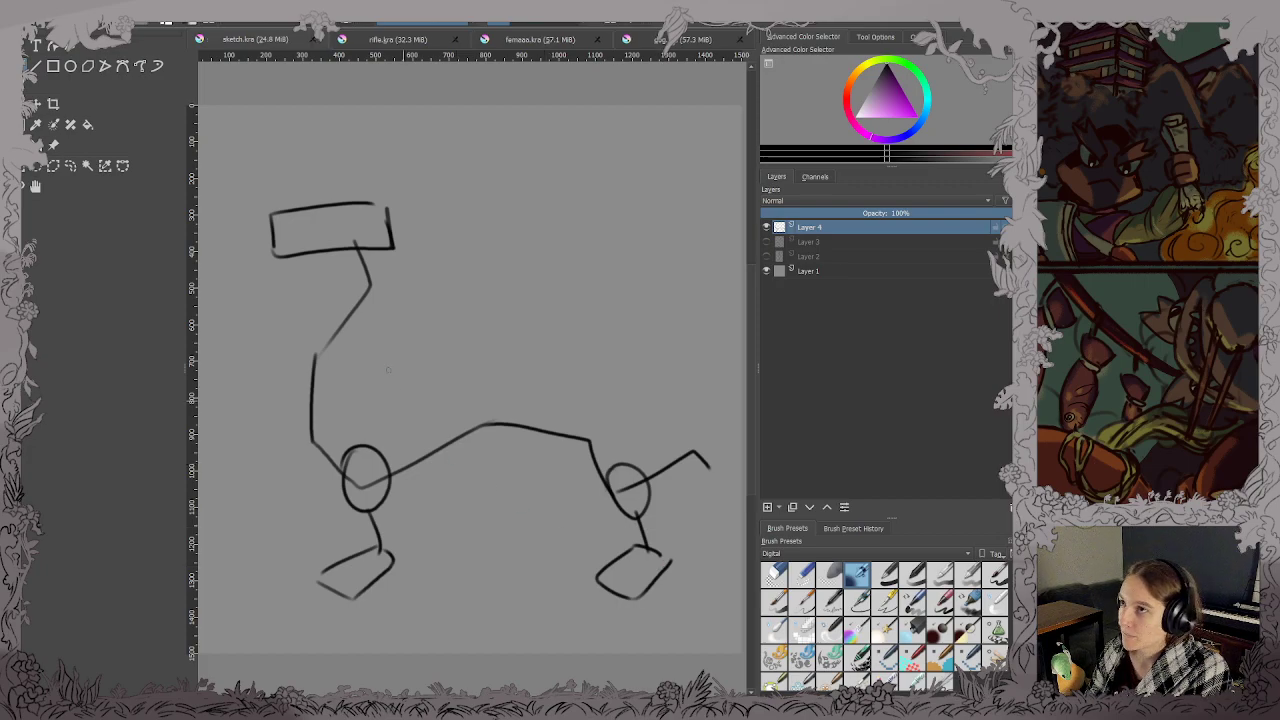
# Detail the boxy head with a pointed horn, a round eye, bevelled corners and a short mouth line, and save.
pyautogui.moveTo(305, 190)
pyautogui.mouseDown()
pyautogui.moveTo(321, 225)
pyautogui.moveTo(254, 153)
pyautogui.moveTo(306, 186)
pyautogui.mouseUp()
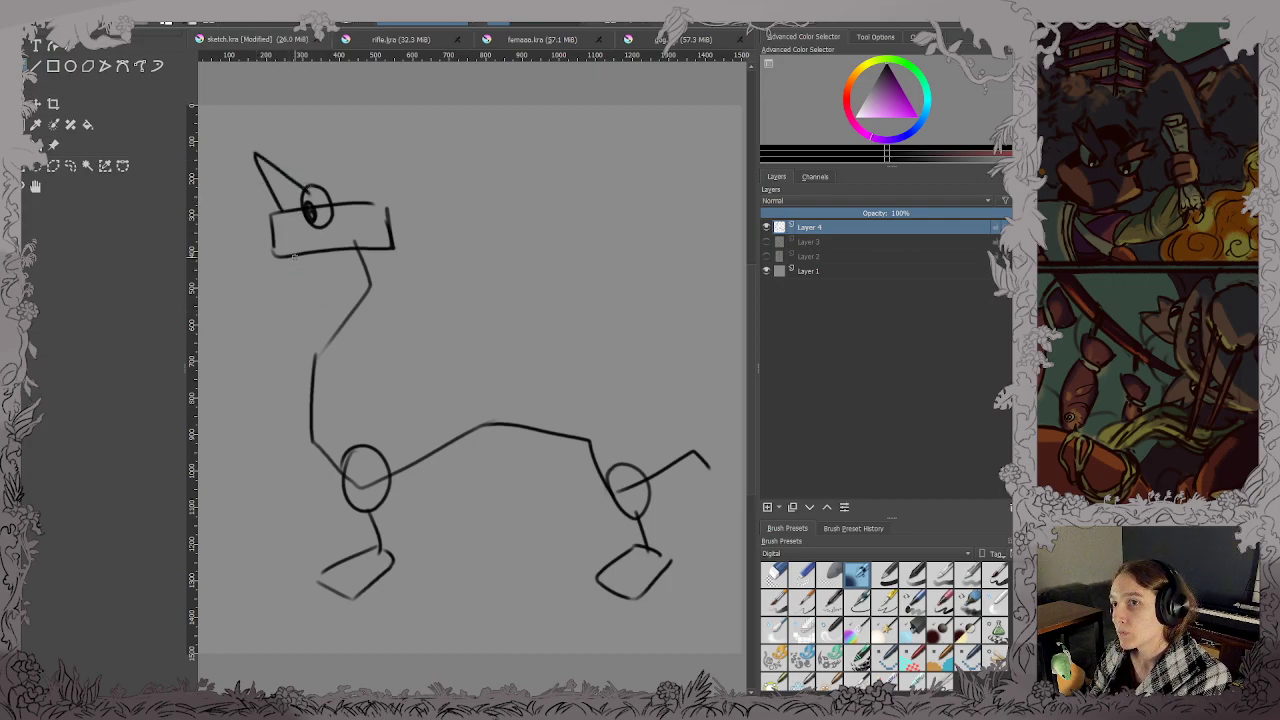
pyautogui.moveTo(268, 222)
pyautogui.mouseDown()
pyautogui.moveTo(300, 205)
pyautogui.moveTo(285, 213)
pyautogui.moveTo(316, 254)
pyautogui.moveTo(388, 234)
pyautogui.moveTo(350, 252)
pyautogui.moveTo(370, 205)
pyautogui.moveTo(394, 210)
pyautogui.moveTo(370, 203)
pyautogui.mouseUp()
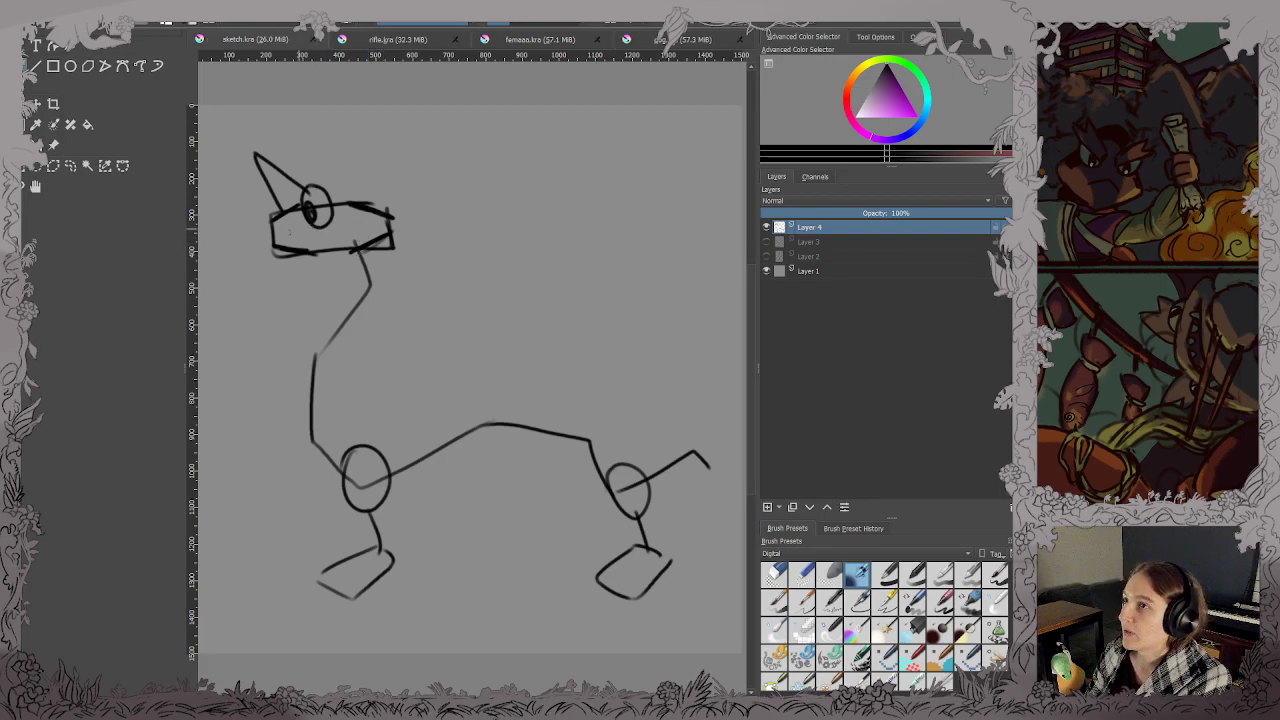
pyautogui.moveTo(268, 237); pyautogui.dragTo(318, 238)
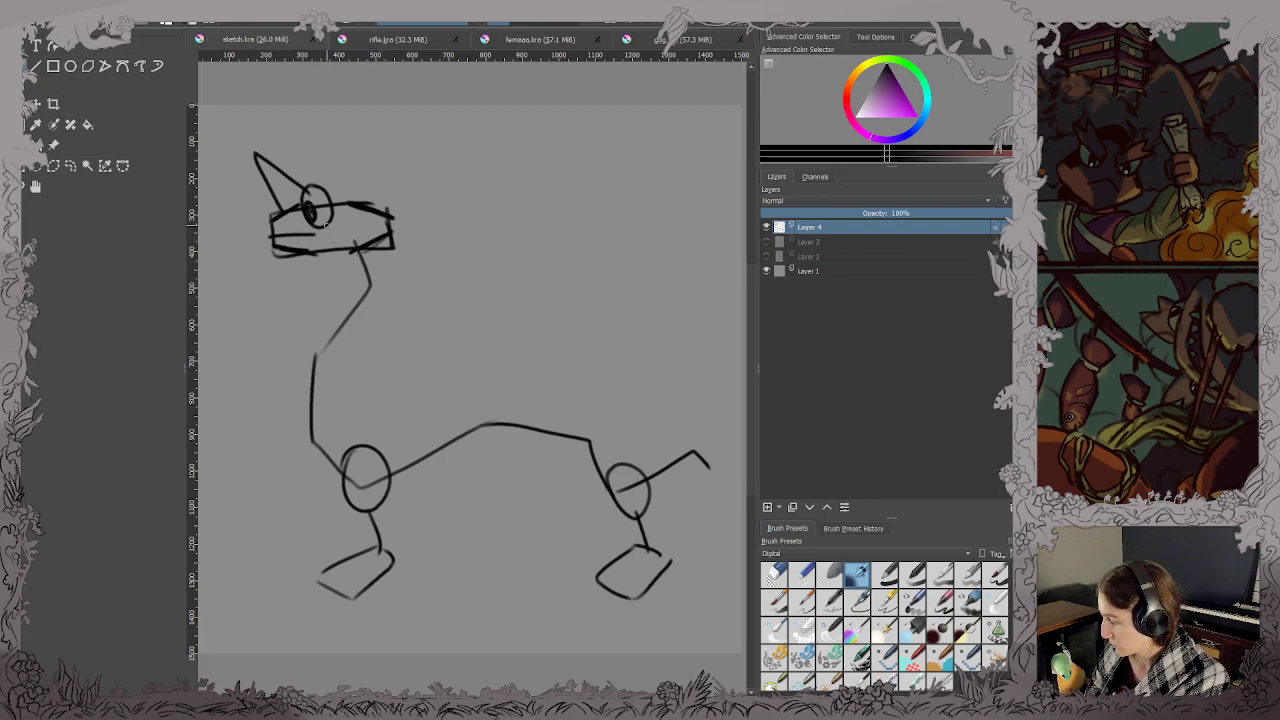
pyautogui.hotkey('ctrl', 'z')
pyautogui.moveTo(276, 234); pyautogui.dragTo(314, 238)
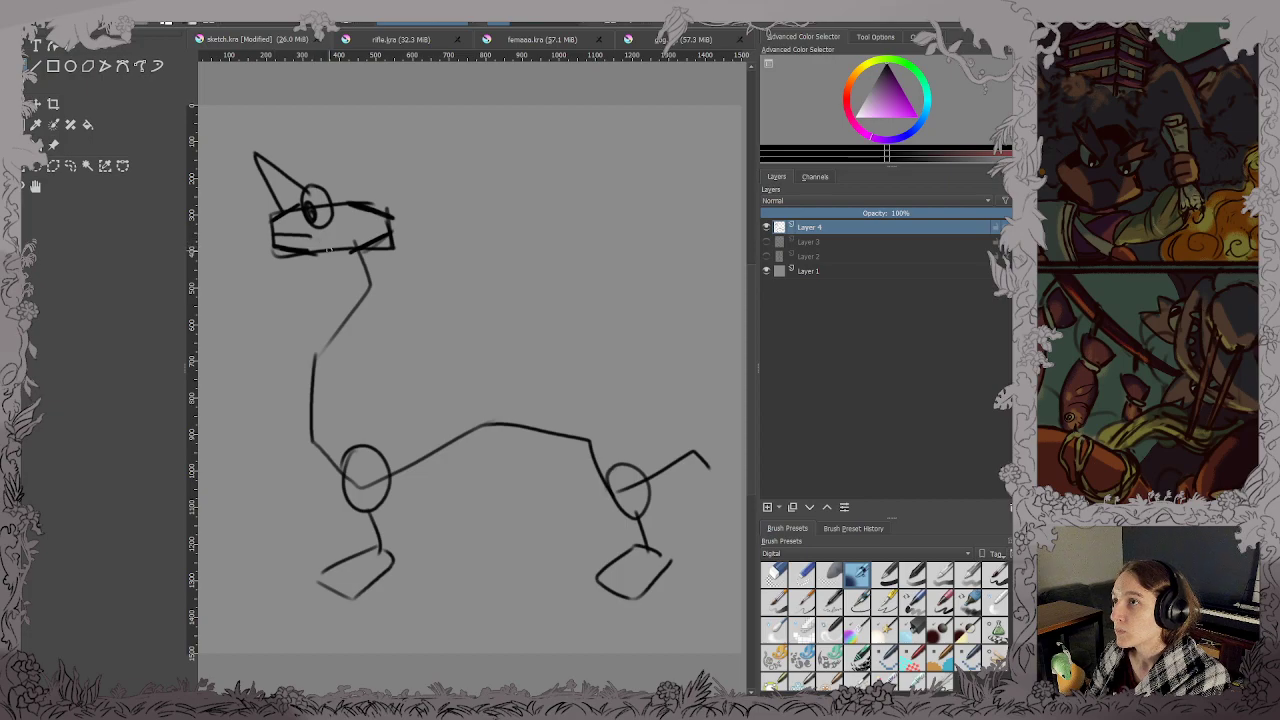
pyautogui.hotkey('ctrl', 's')
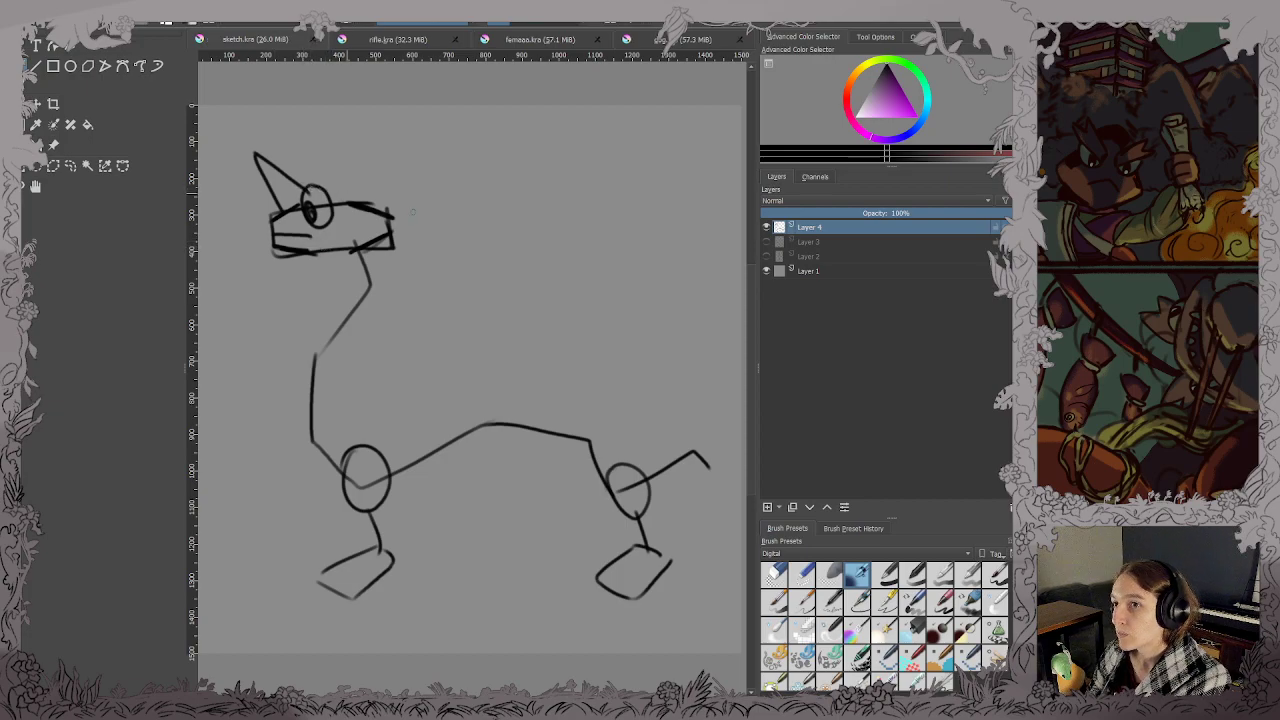
# Compare the pose with the sketch on Layer 3, hide that layer again, and draw a spiky crest flowing into a wavy mane line.
pyautogui.click(765, 243)
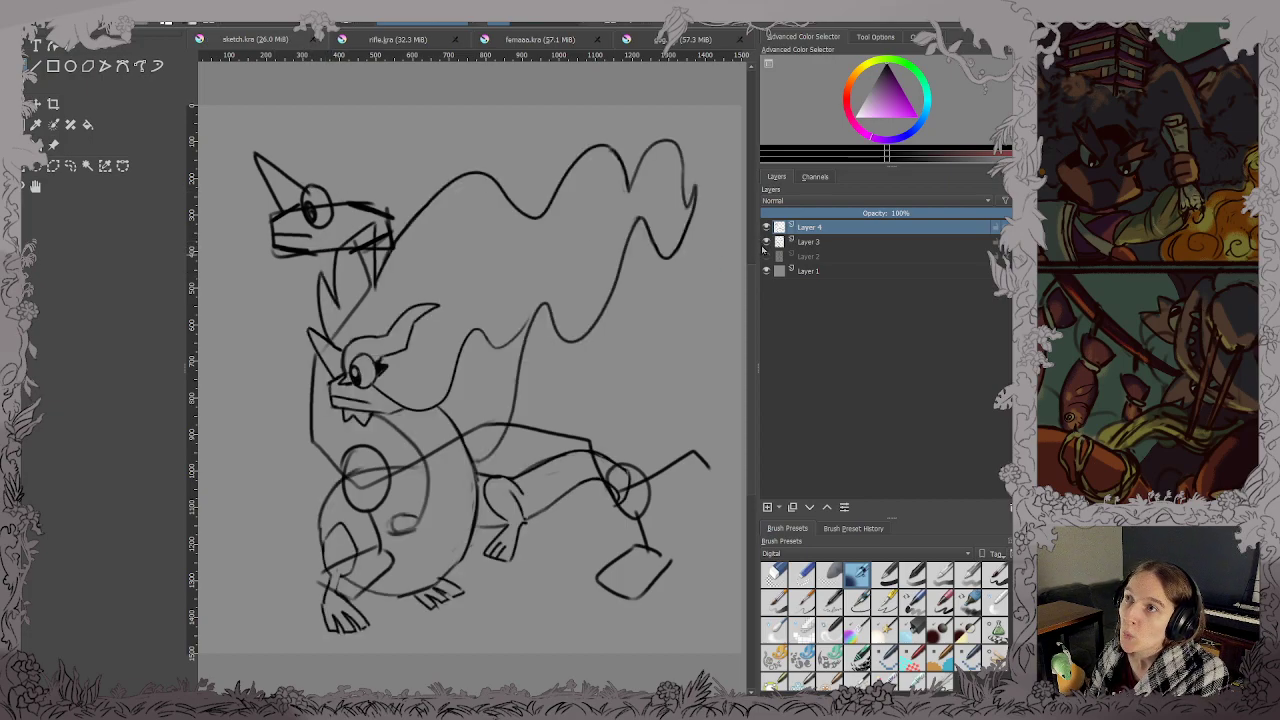
pyautogui.click(766, 242)
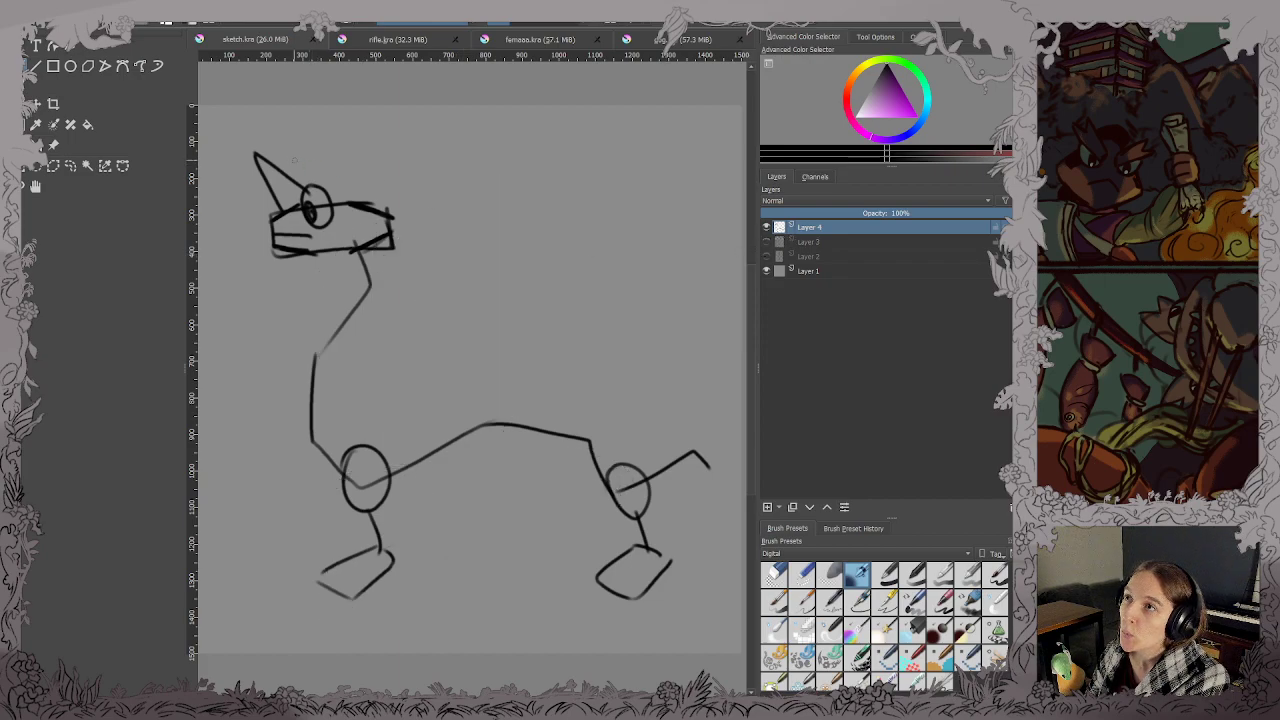
pyautogui.moveTo(295, 186)
pyautogui.mouseDown()
pyautogui.moveTo(288, 138)
pyautogui.moveTo(314, 125)
pyautogui.moveTo(331, 160)
pyautogui.moveTo(329, 117)
pyautogui.moveTo(378, 110)
pyautogui.moveTo(370, 148)
pyautogui.moveTo(451, 117)
pyautogui.moveTo(491, 165)
pyautogui.moveTo(553, 188)
pyautogui.moveTo(650, 188)
pyautogui.mouseUp()
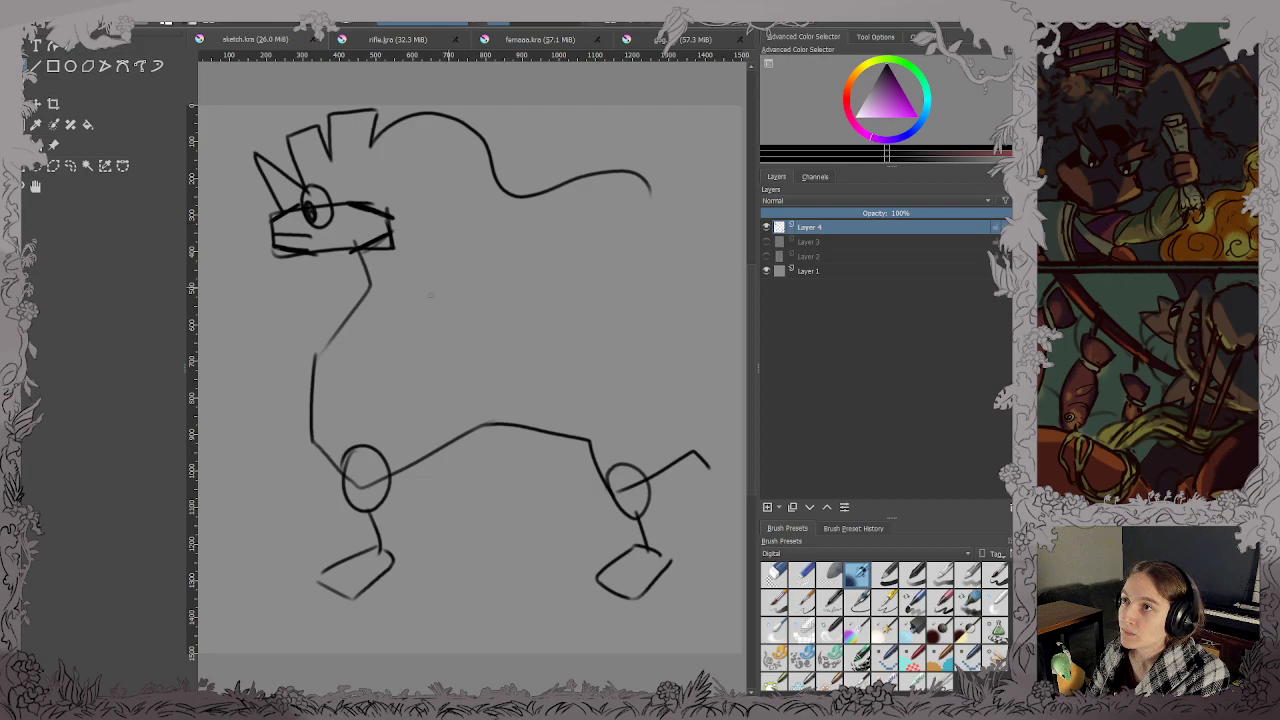
# Erase the spare corner lines around the head, strengthen the brow line by the eye, and save.
pyautogui.press('e')
pyautogui.moveTo(392, 234)
pyautogui.mouseDown()
pyautogui.moveTo(370, 250)
pyautogui.moveTo(394, 254)
pyautogui.mouseUp()
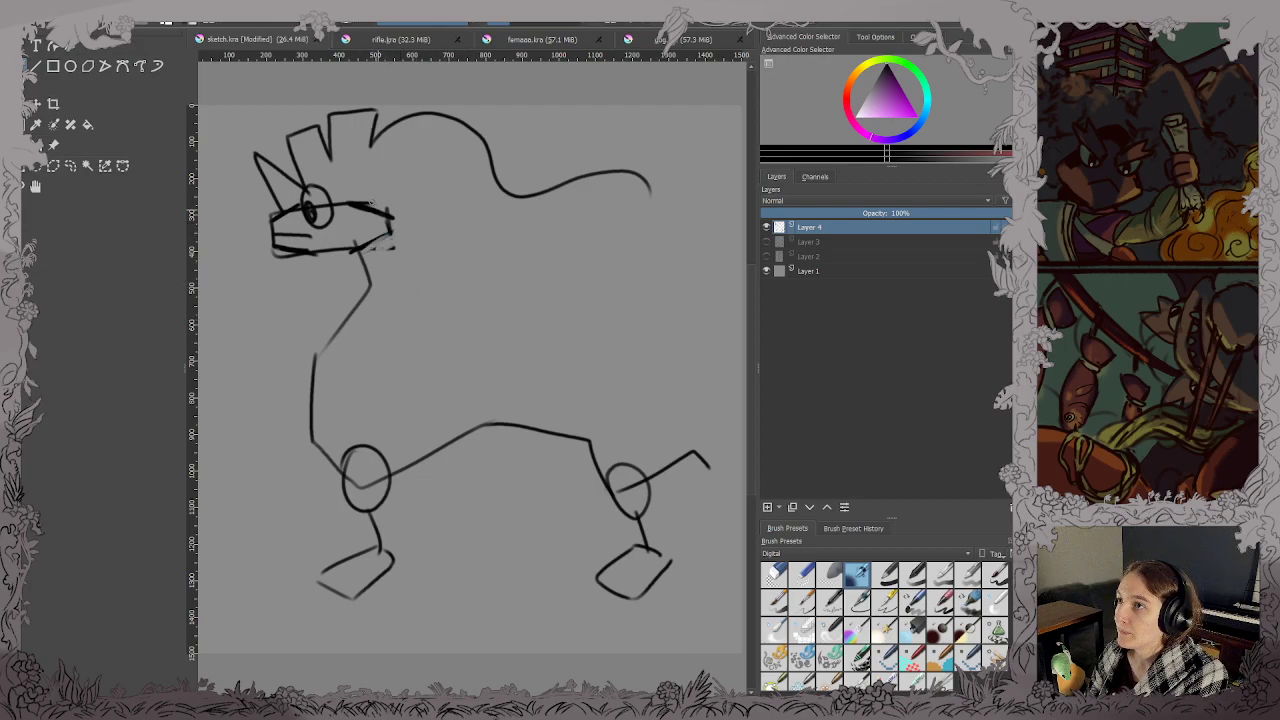
pyautogui.moveTo(375, 200); pyautogui.dragTo(364, 203)
pyautogui.moveTo(262, 222)
pyautogui.mouseDown()
pyautogui.moveTo(273, 214)
pyautogui.moveTo(291, 251)
pyautogui.moveTo(300, 211)
pyautogui.moveTo(336, 210)
pyautogui.mouseUp()
pyautogui.hotkey('ctrl', 's')
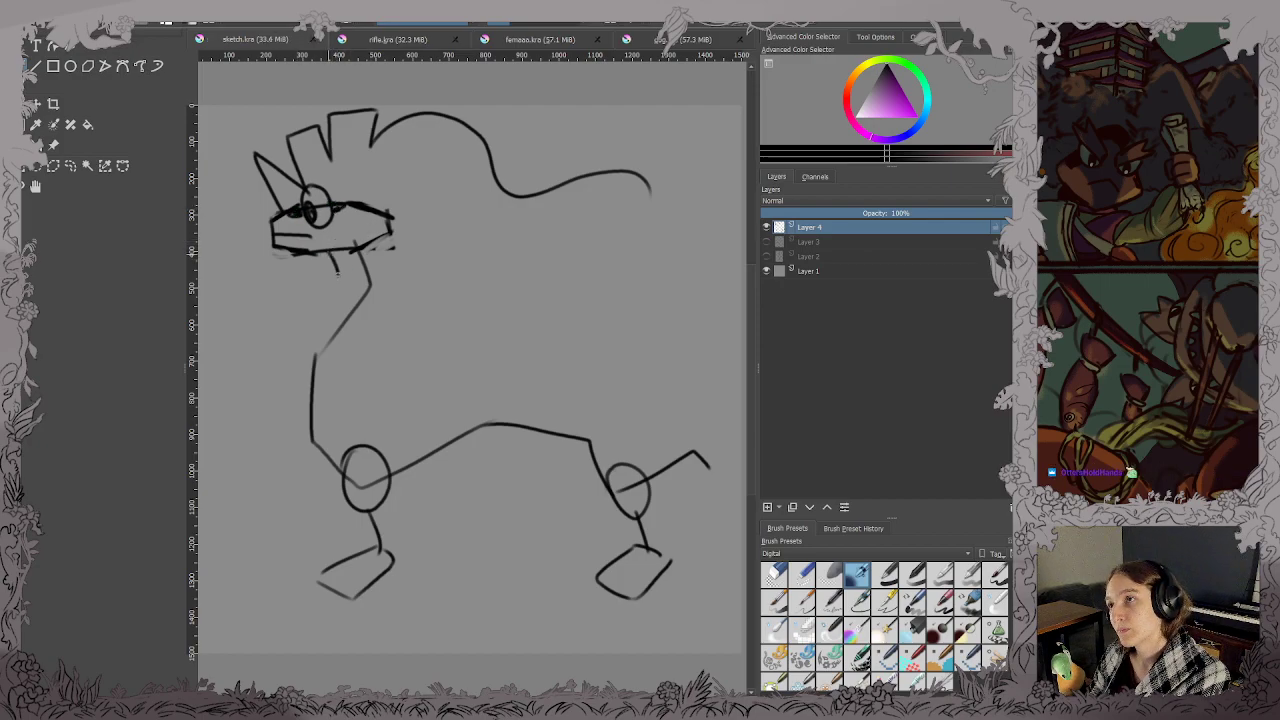
# Outline the neck's front and back, the creature's back toward the hip, and the belly between the shoulder and hip circles.
pyautogui.moveTo(340, 262)
pyautogui.mouseDown()
pyautogui.moveTo(285, 362)
pyautogui.moveTo(287, 440)
pyautogui.moveTo(352, 510)
pyautogui.mouseUp()
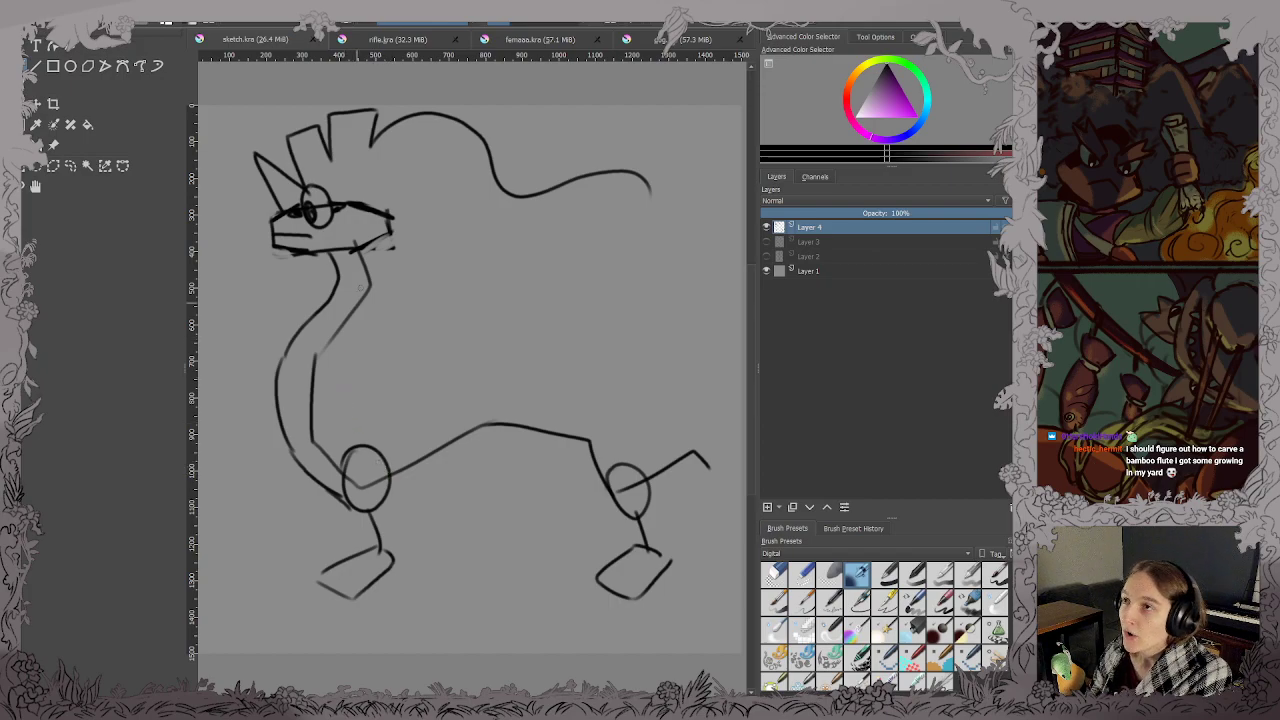
pyautogui.moveTo(372, 240)
pyautogui.mouseDown()
pyautogui.moveTo(385, 281)
pyautogui.moveTo(363, 381)
pyautogui.moveTo(545, 376)
pyautogui.moveTo(628, 420)
pyautogui.mouseUp()
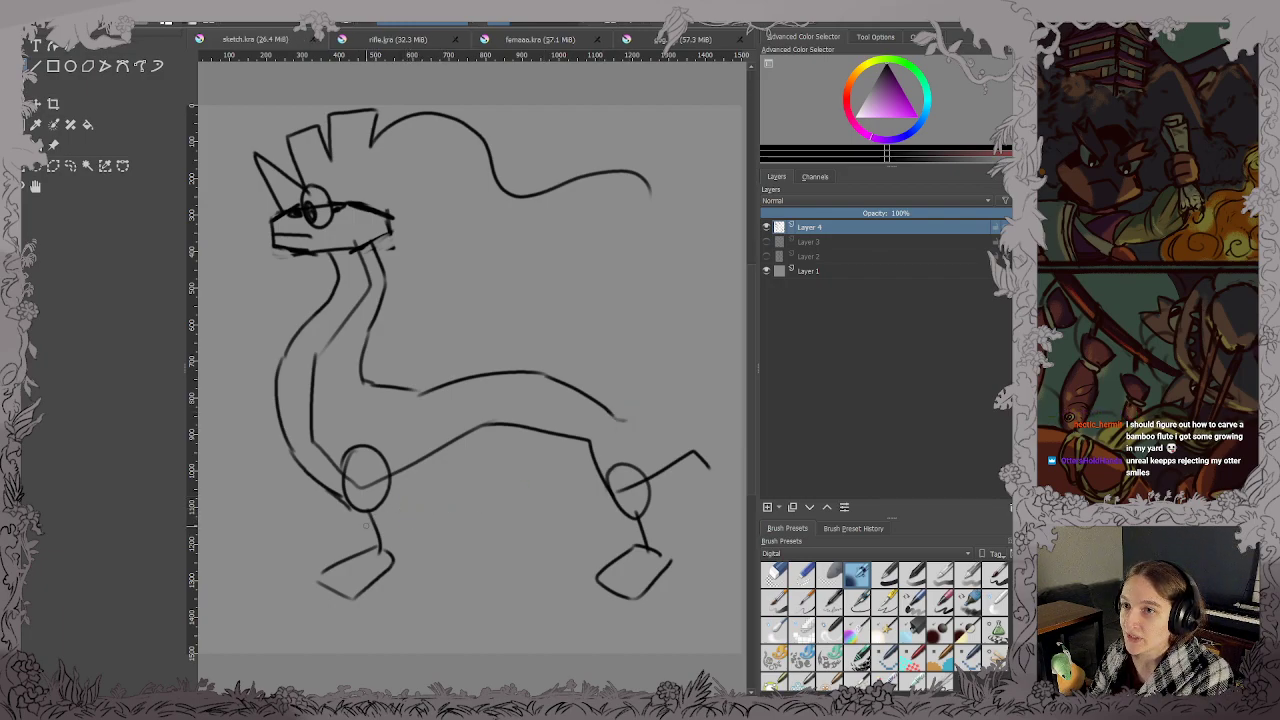
pyautogui.moveTo(372, 500)
pyautogui.mouseDown()
pyautogui.moveTo(461, 454)
pyautogui.moveTo(537, 442)
pyautogui.moveTo(521, 442)
pyautogui.moveTo(569, 456)
pyautogui.moveTo(610, 490)
pyautogui.mouseUp()
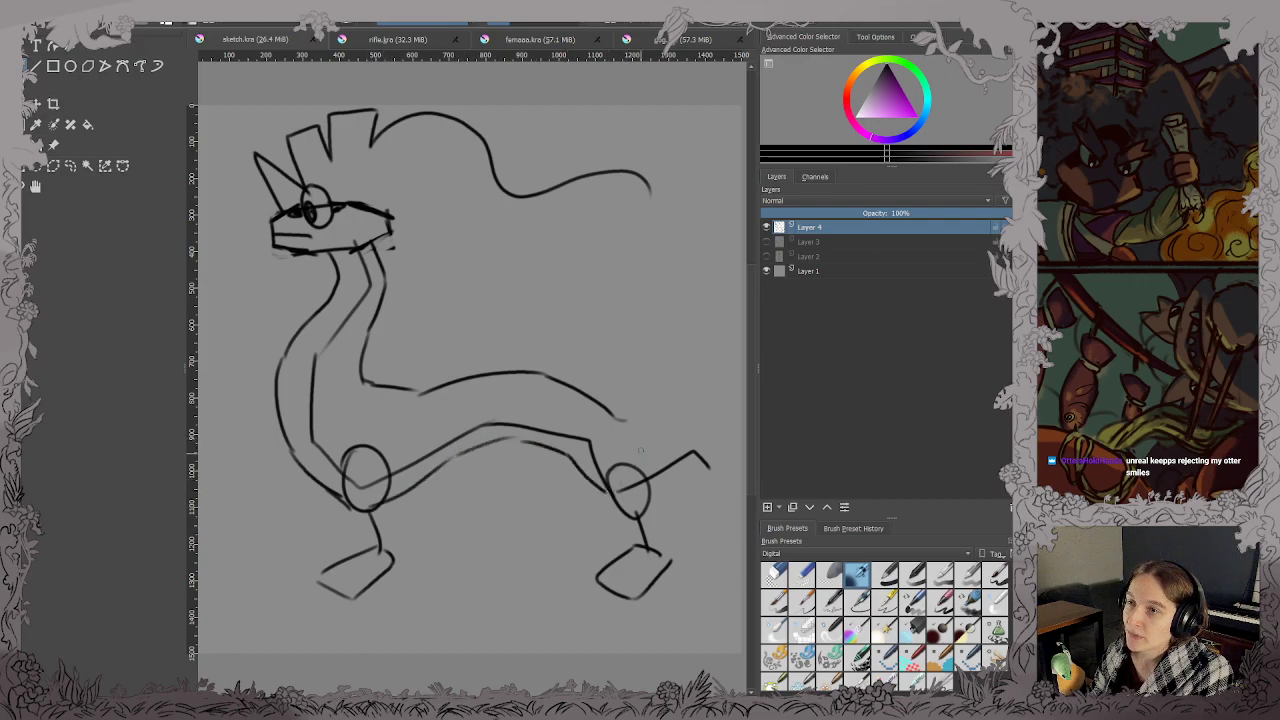
# Scale the whole creature sketch down to about three quarters of its size and keep it in the lower left of the canvas.
pyautogui.hotkey('ctrl', 't')
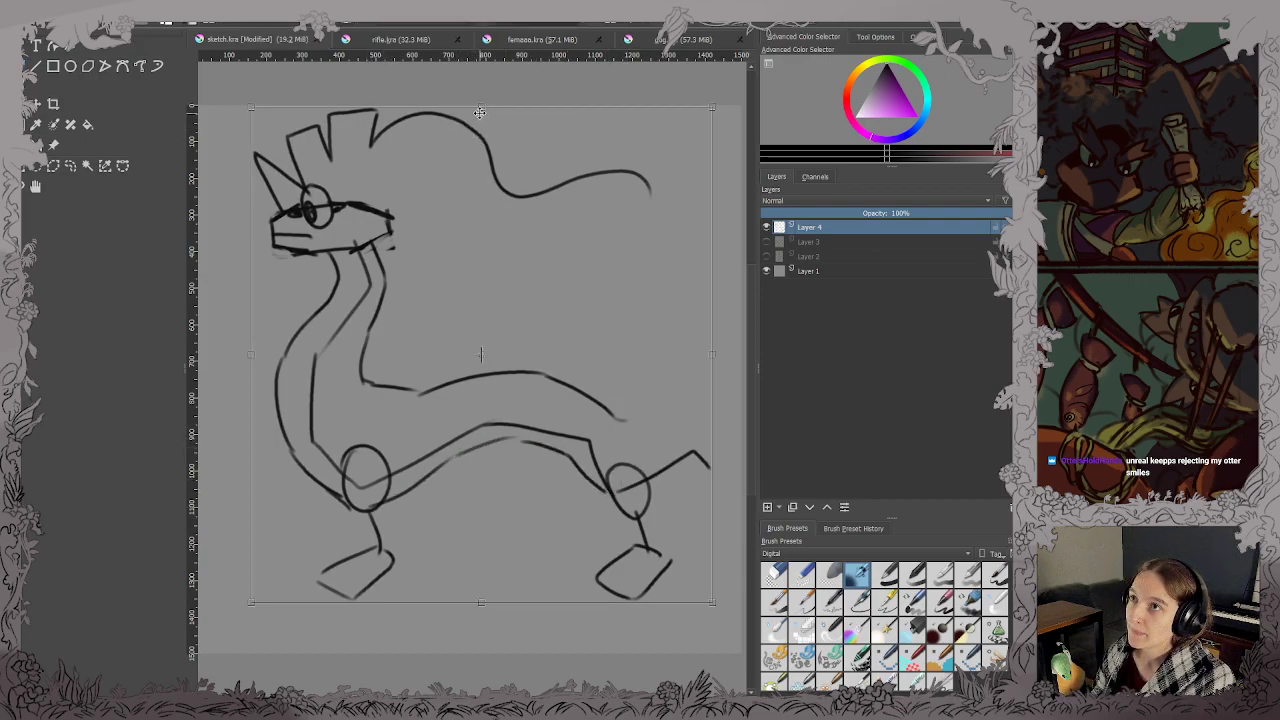
pyautogui.moveTo(480, 107); pyautogui.dragTo(480, 280)
pyautogui.moveTo(518, 342); pyautogui.dragTo(454, 290)
pyautogui.press('Return')
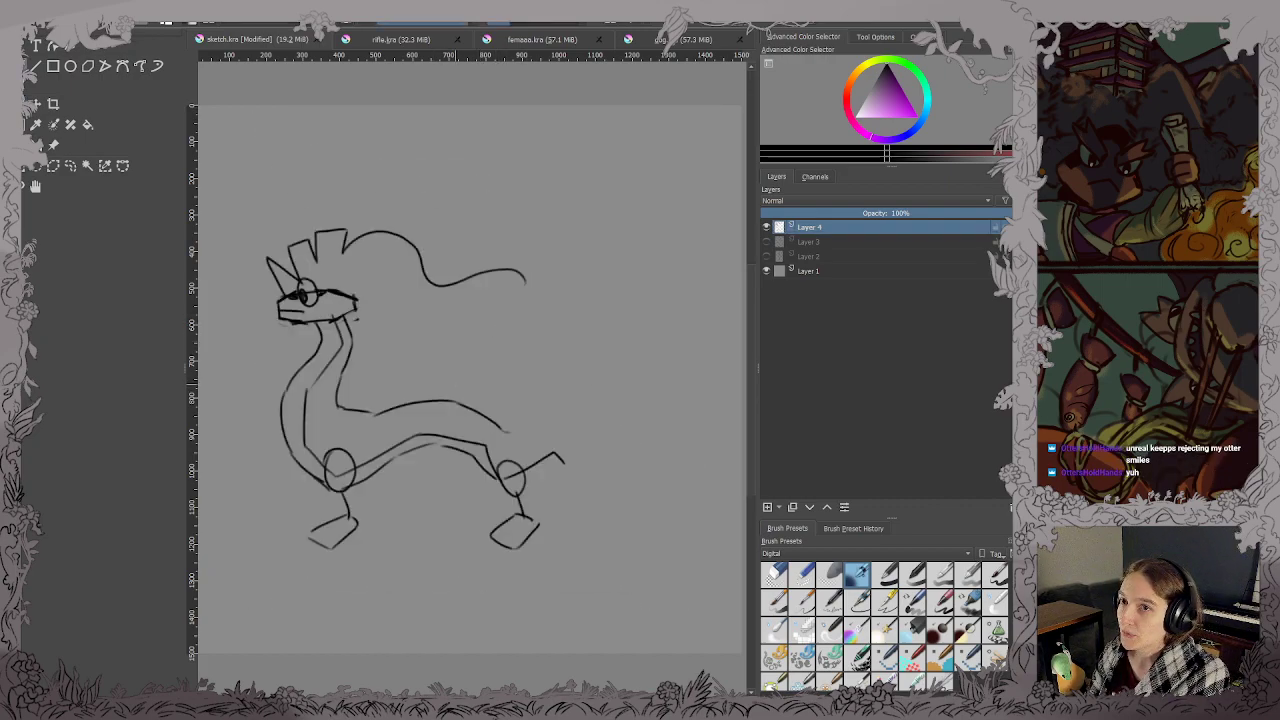
# Draw a zigzag tail tapering to a point behind the hip, and save the file.
pyautogui.hotkey('ctrl', 's')
pyautogui.moveTo(510, 432)
pyautogui.mouseDown()
pyautogui.moveTo(547, 417)
pyautogui.moveTo(586, 446)
pyautogui.moveTo(628, 423)
pyautogui.moveTo(636, 441)
pyautogui.moveTo(604, 453)
pyautogui.moveTo(663, 422)
pyautogui.mouseUp()
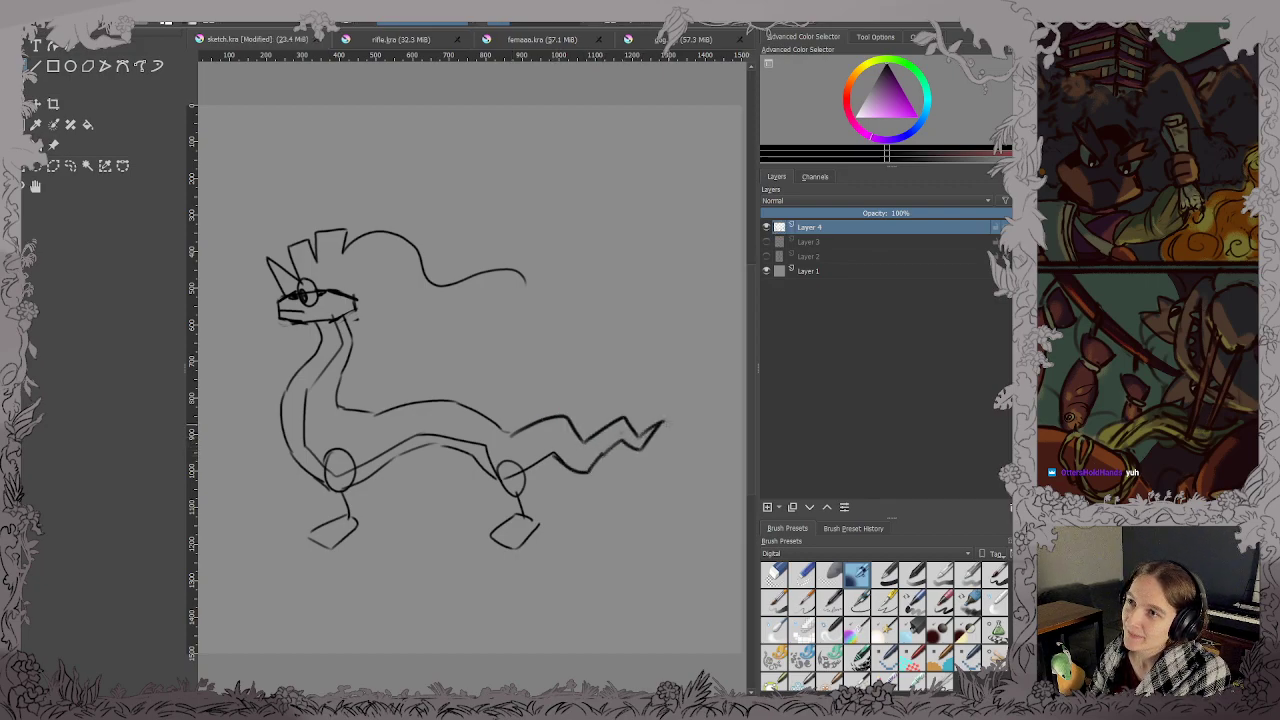
pyautogui.hotkey('ctrl', 's')
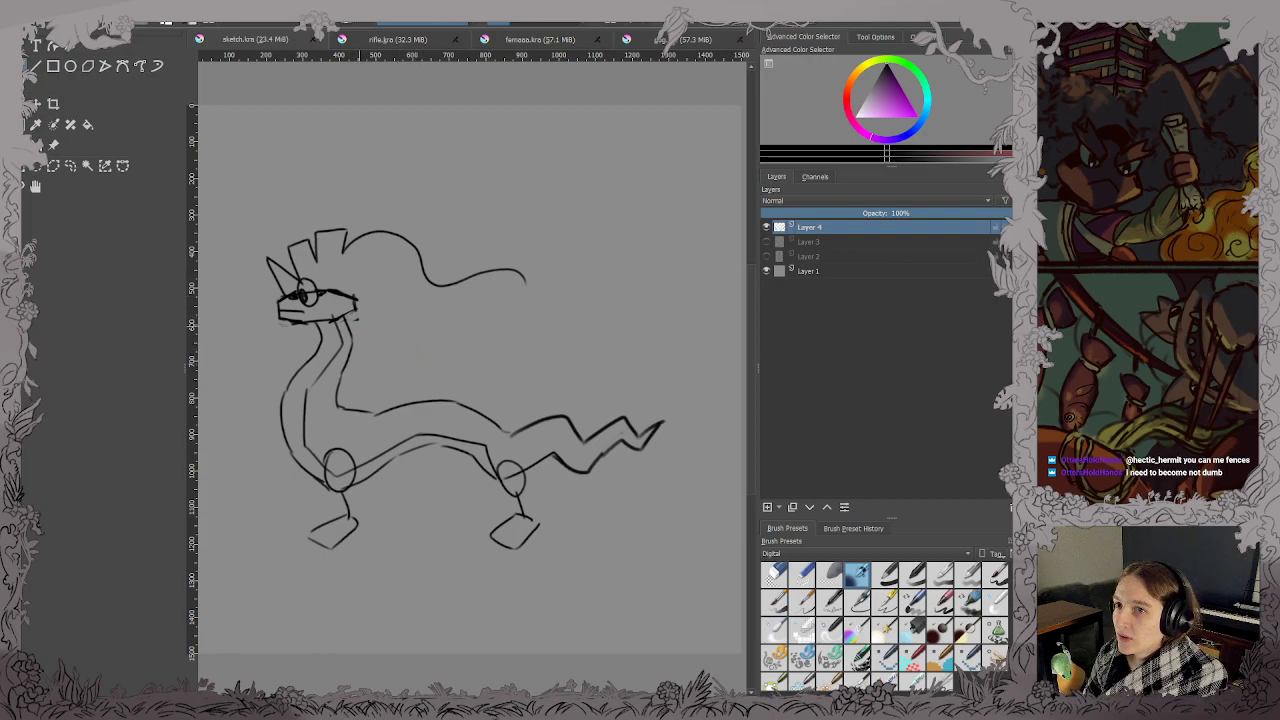
# Try a wavy lower mane edge rising from the neck base to a looped tip, then undo the tip strokes.
pyautogui.moveTo(342, 404)
pyautogui.mouseDown()
pyautogui.moveTo(407, 354)
pyautogui.moveTo(419, 366)
pyautogui.moveTo(518, 319)
pyautogui.moveTo(561, 326)
pyautogui.moveTo(562, 260)
pyautogui.moveTo(587, 276)
pyautogui.moveTo(646, 258)
pyautogui.mouseUp()
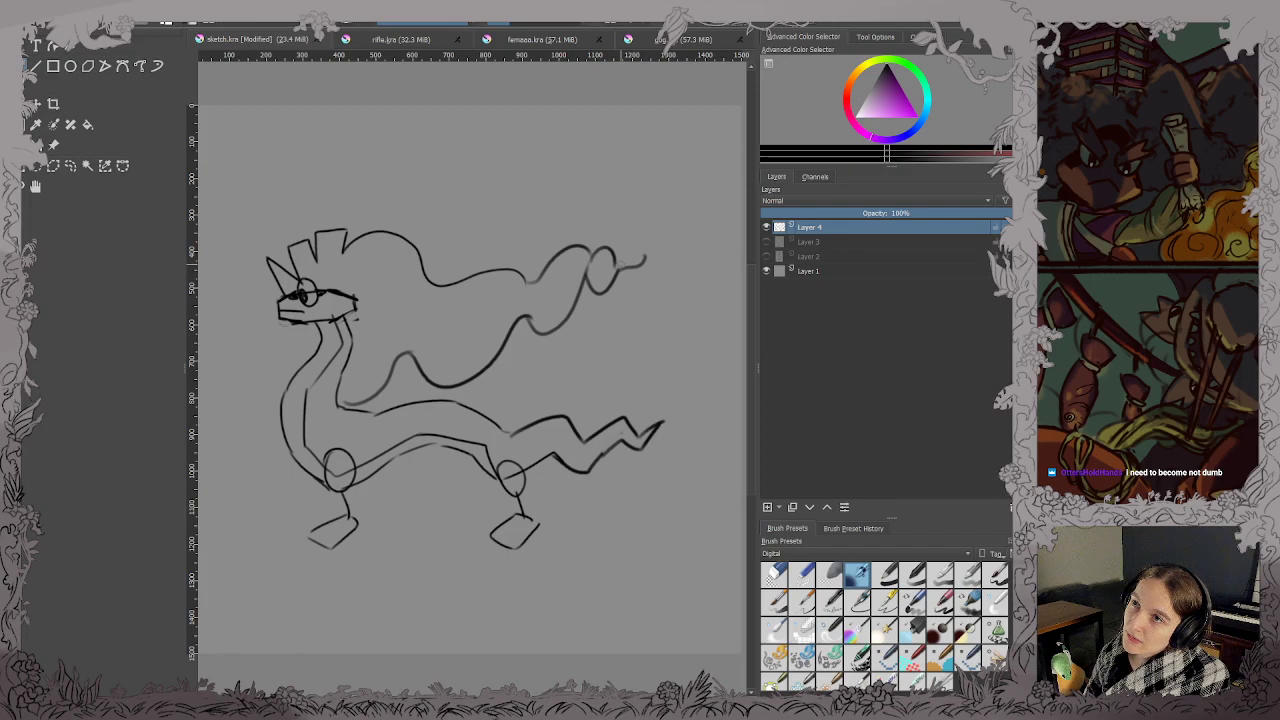
pyautogui.hotkey('ctrl', 'z')
pyautogui.hotkey('ctrl', 'z')
pyautogui.hotkey('ctrl', 'z')
pyautogui.hotkey('ctrl', 'z')
pyautogui.hotkey('ctrl', 'z')
pyautogui.hotkey('ctrl', 'z')
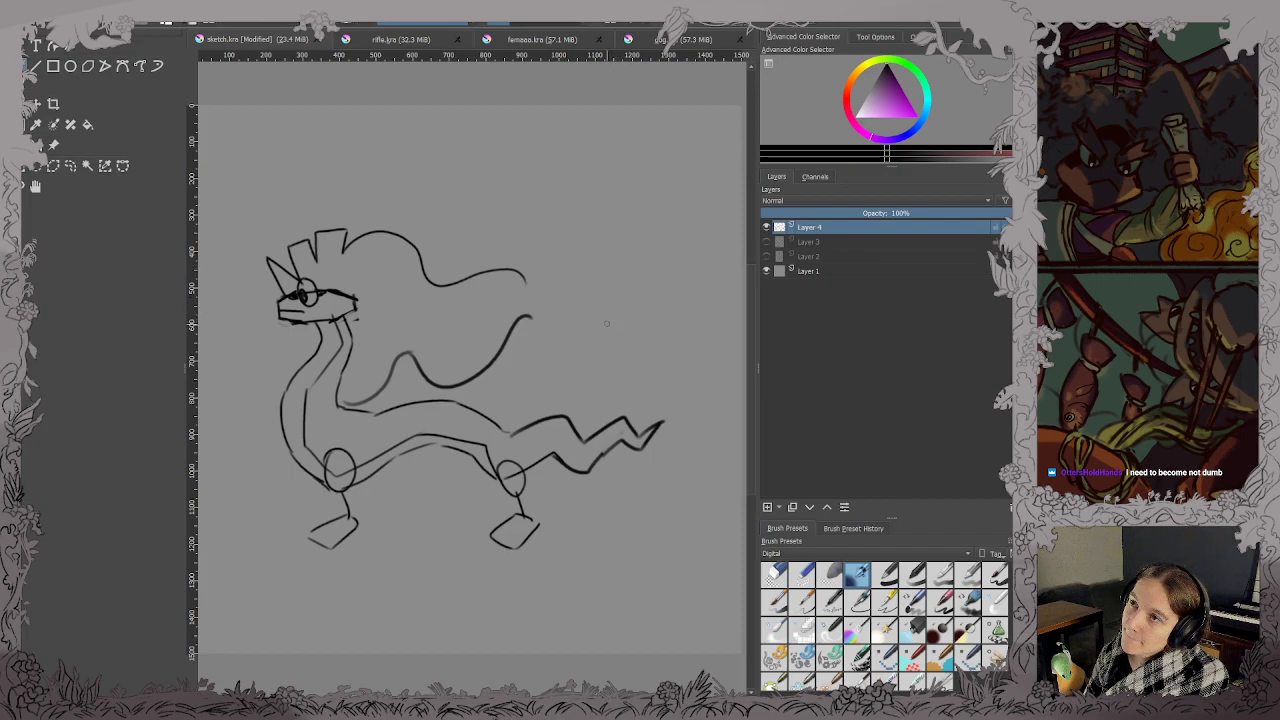
# Erase the old crest and mane lines, briefly showing the Layer 3 sketch for comparison, and save.
pyautogui.press('e')
pyautogui.moveTo(386, 240)
pyautogui.mouseDown()
pyautogui.moveTo(326, 234)
pyautogui.moveTo(520, 278)
pyautogui.mouseUp()
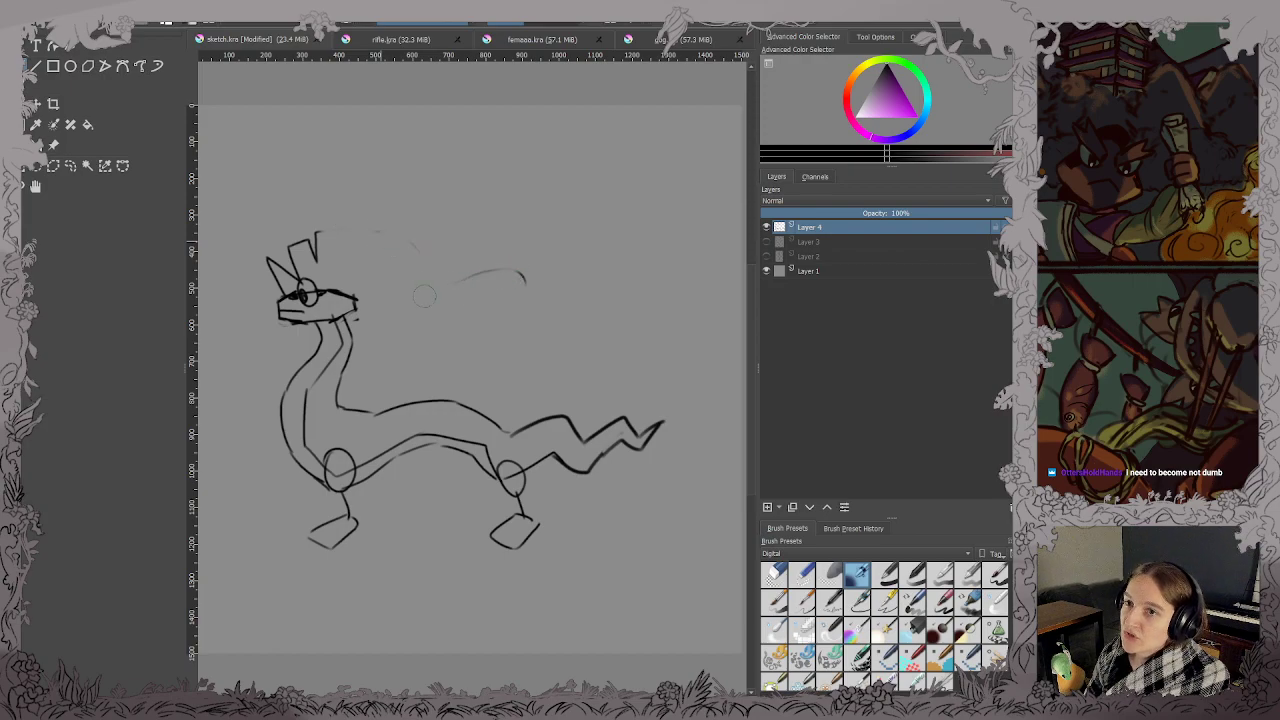
pyautogui.click(766, 241)
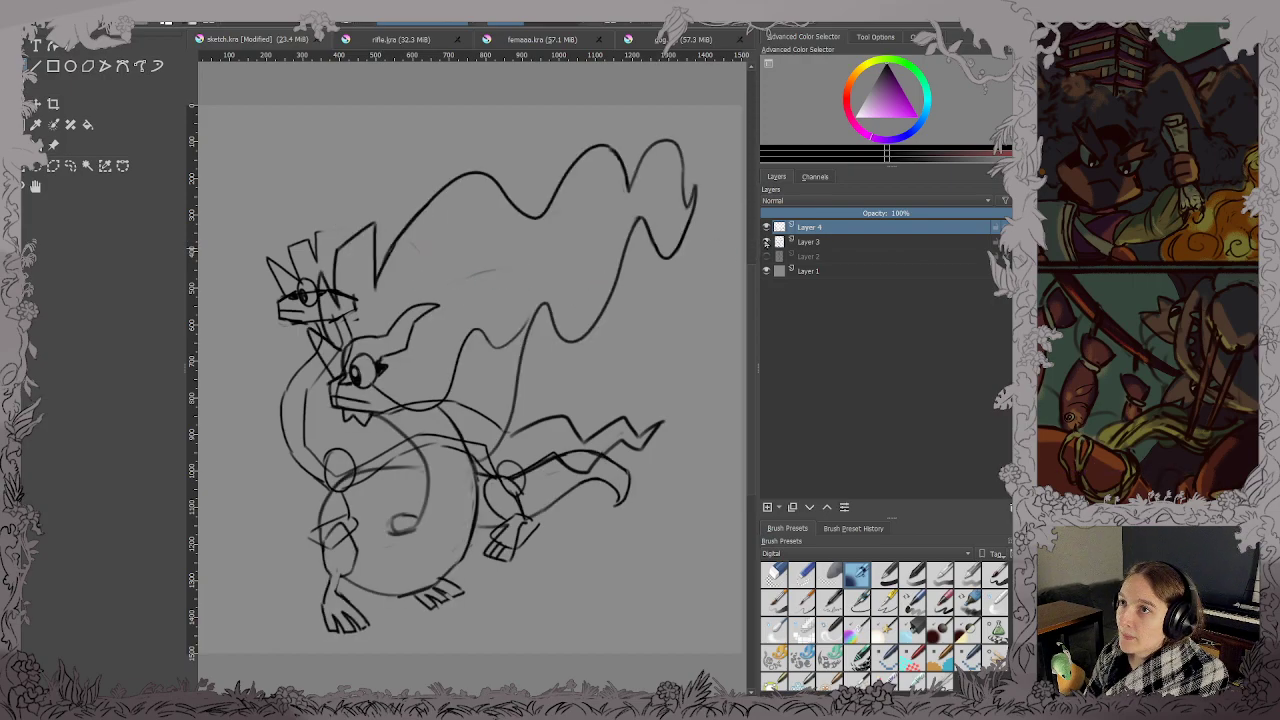
pyautogui.click(766, 241)
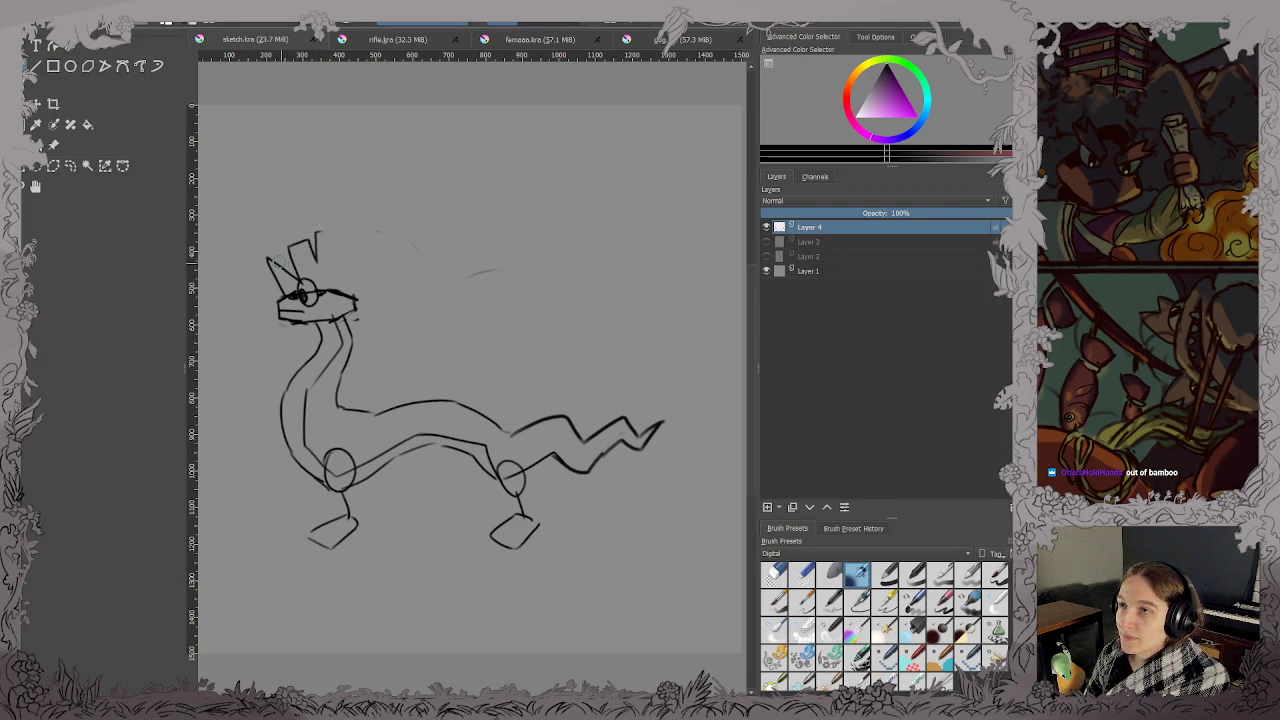
pyautogui.moveTo(300, 256)
pyautogui.mouseDown()
pyautogui.moveTo(318, 238)
pyautogui.moveTo(297, 248)
pyautogui.moveTo(296, 270)
pyautogui.mouseUp()
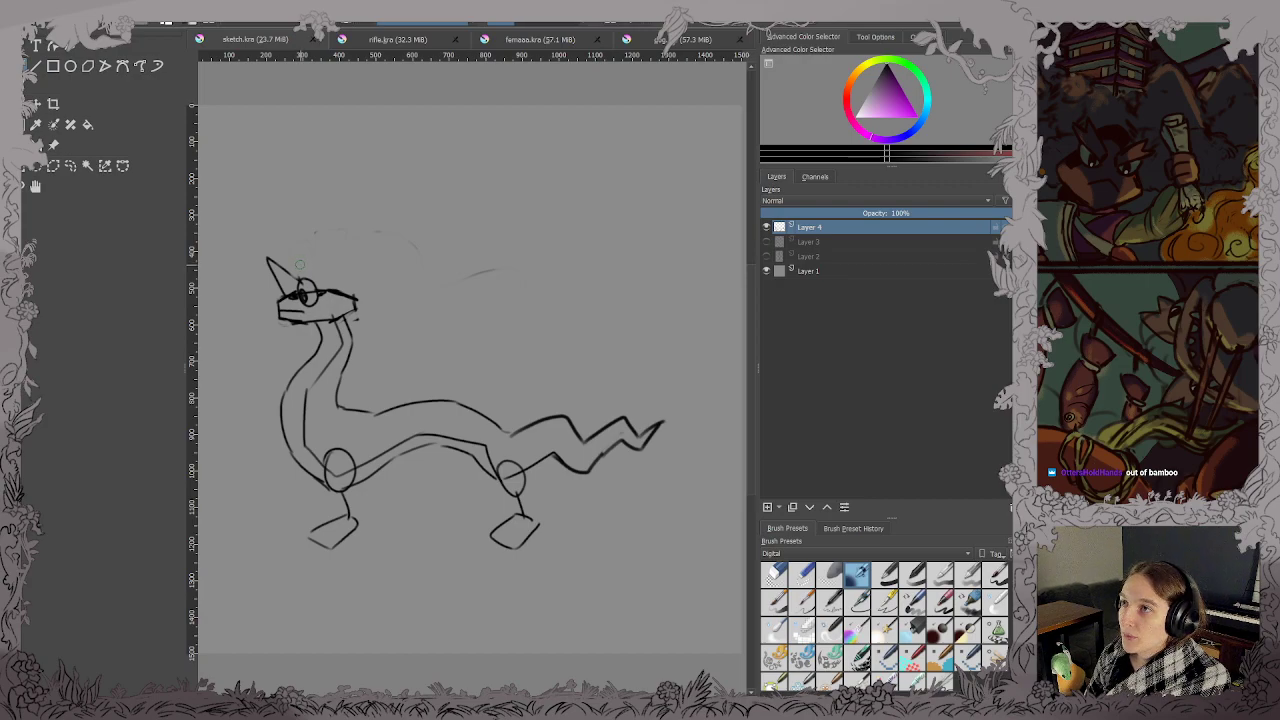
pyautogui.click(297, 264)
pyautogui.hotkey('ctrl', 's')
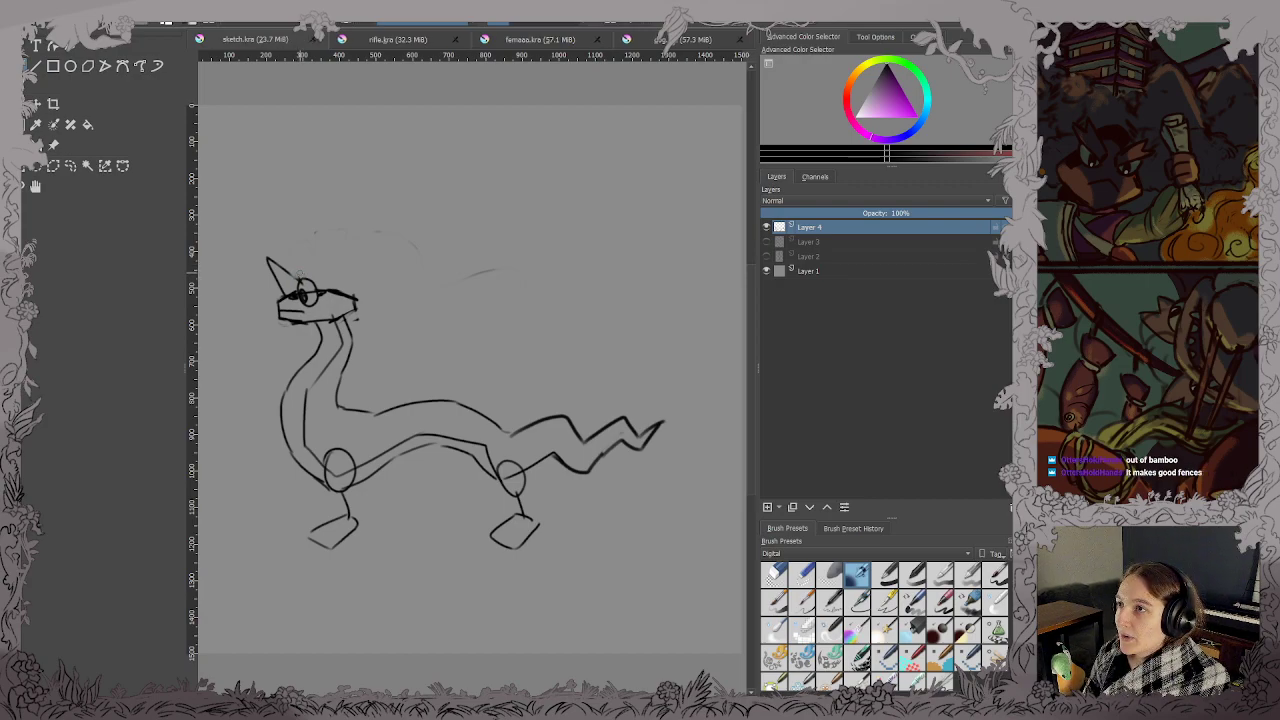
# Draw a taller spiky crest flowing into a long scalloped mane, with a wavy lower edge starting behind the head.
pyautogui.moveTo(295, 243)
pyautogui.mouseDown()
pyautogui.moveTo(297, 282)
pyautogui.moveTo(316, 229)
pyautogui.moveTo(320, 266)
pyautogui.moveTo(340, 219)
pyautogui.moveTo(364, 226)
pyautogui.moveTo(356, 252)
pyautogui.moveTo(452, 185)
pyautogui.moveTo(471, 241)
pyautogui.moveTo(684, 273)
pyautogui.mouseUp()
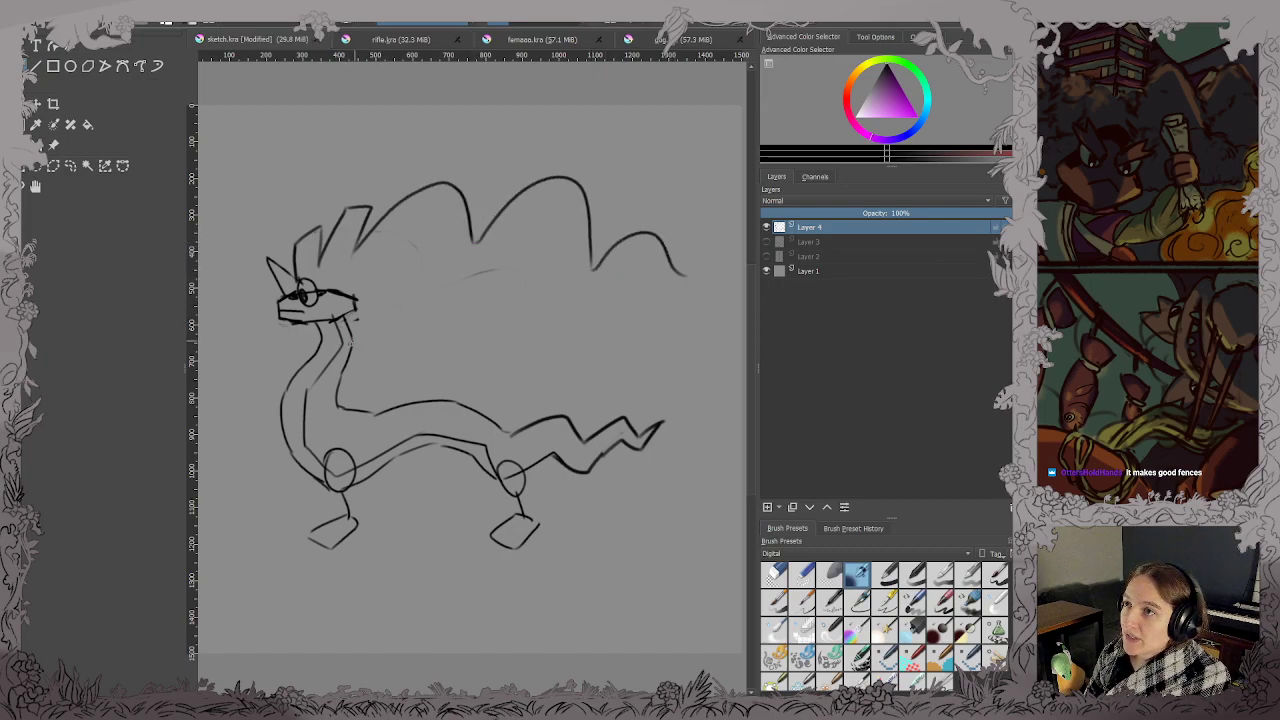
pyautogui.moveTo(356, 318)
pyautogui.mouseDown()
pyautogui.moveTo(398, 291)
pyautogui.moveTo(429, 325)
pyautogui.moveTo(535, 262)
pyautogui.moveTo(532, 282)
pyautogui.moveTo(513, 282)
pyautogui.moveTo(579, 318)
pyautogui.moveTo(622, 293)
pyautogui.moveTo(610, 294)
pyautogui.moveTo(692, 285)
pyautogui.mouseUp()
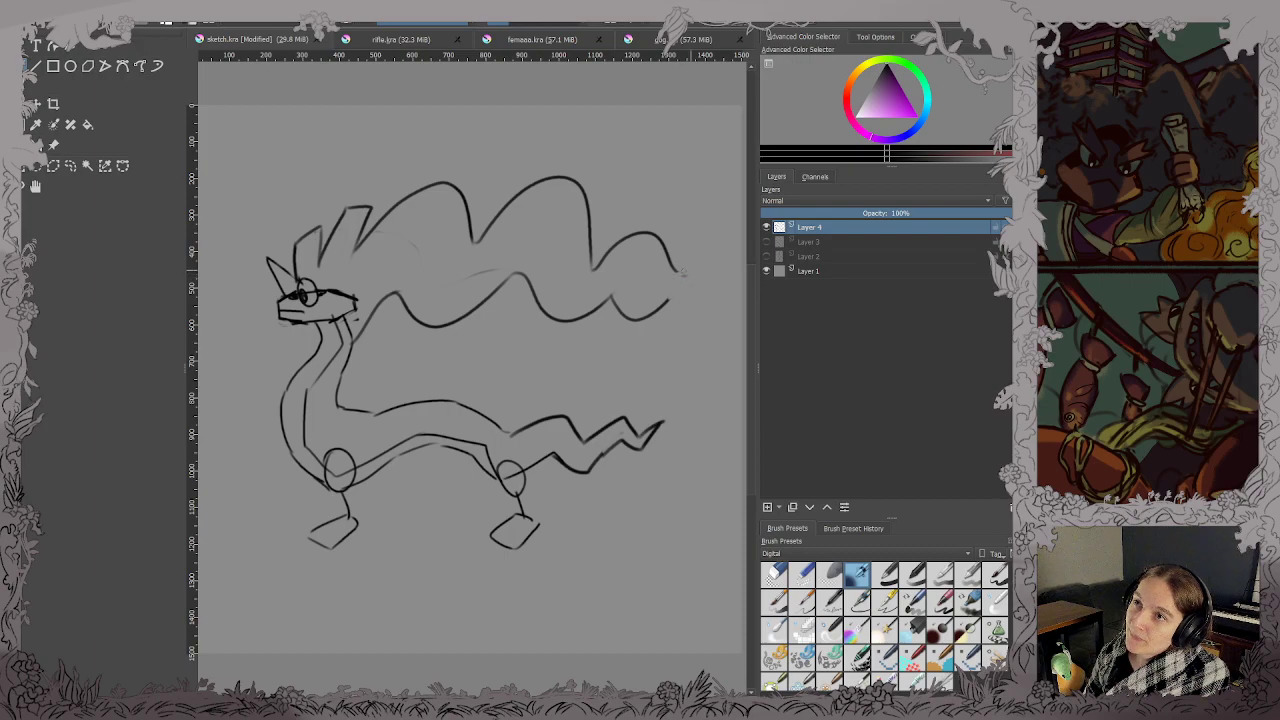
pyautogui.moveTo(673, 265); pyautogui.dragTo(710, 246)
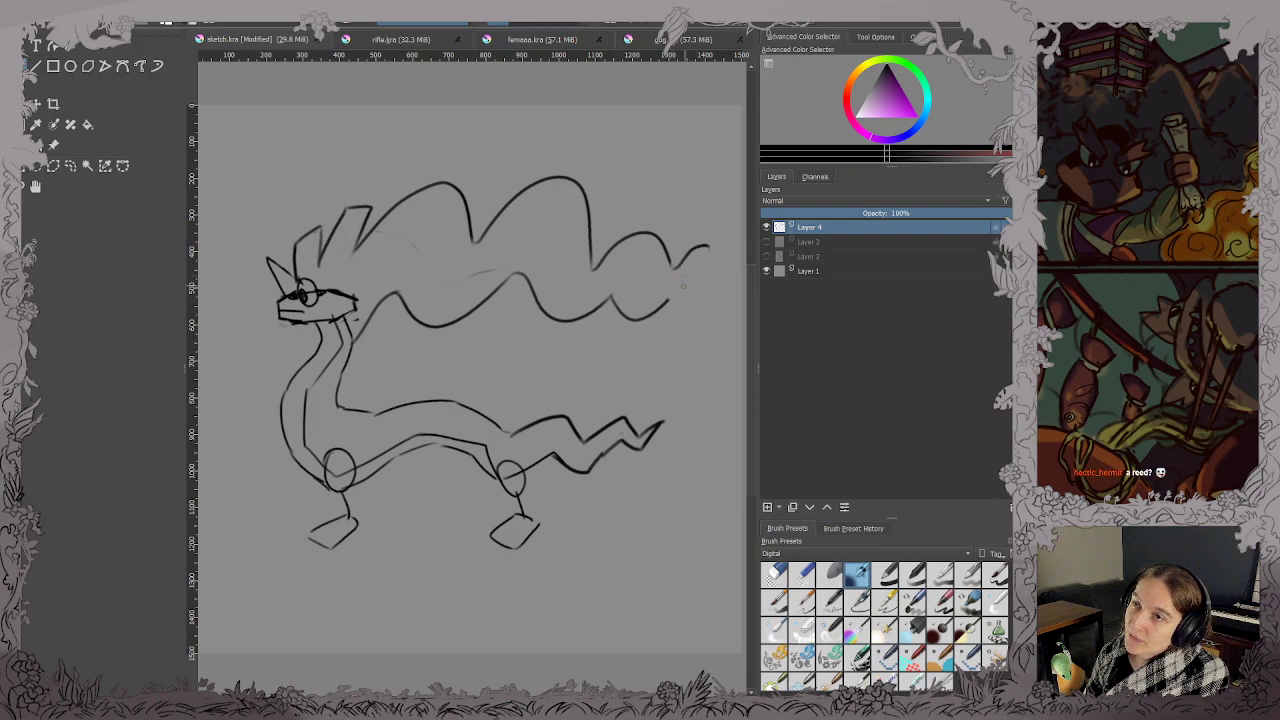
# Rework the far end of the mane, undoing poor strokes, until both edges close in a small pointed tip, and save.
pyautogui.moveTo(668, 301)
pyautogui.mouseDown()
pyautogui.moveTo(715, 254)
pyautogui.moveTo(693, 262)
pyautogui.moveTo(708, 258)
pyautogui.moveTo(705, 268)
pyautogui.moveTo(670, 264)
pyautogui.moveTo(701, 257)
pyautogui.mouseUp()
pyautogui.hotkey('ctrl', 'z')
pyautogui.hotkey('ctrl', 'z')
pyautogui.hotkey('ctrl', 'z')
pyautogui.hotkey('ctrl', 'z')
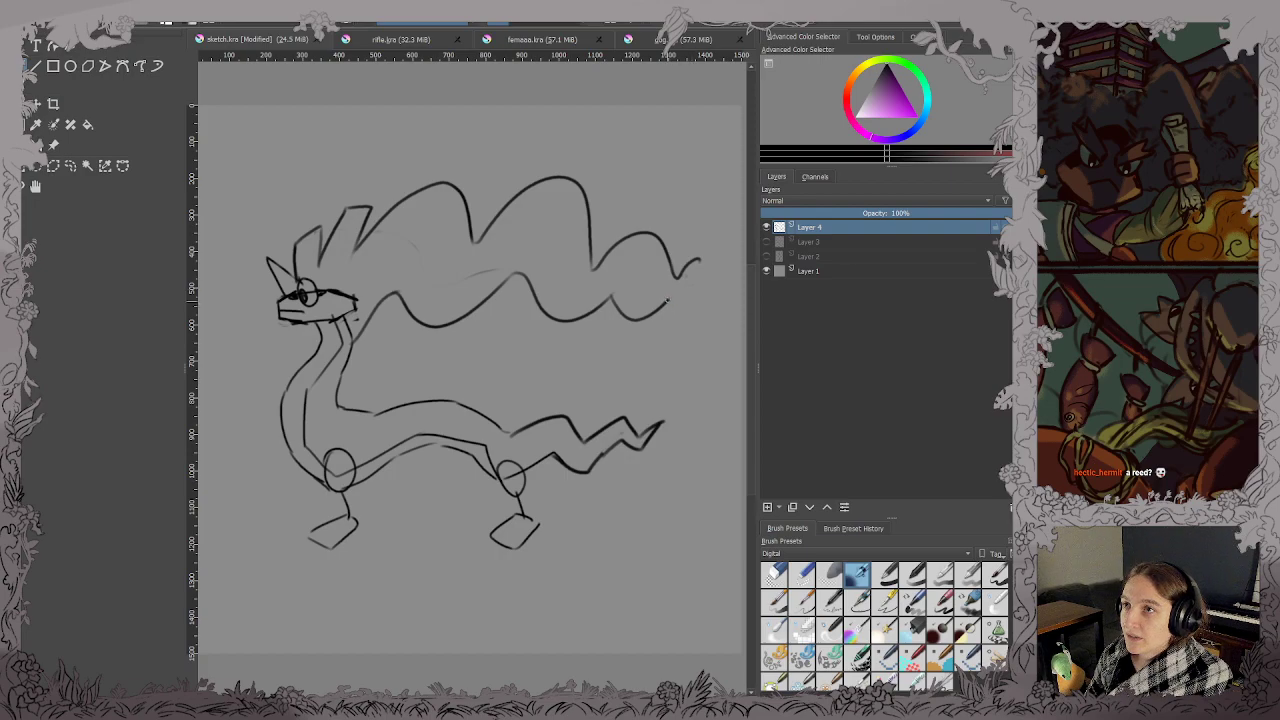
pyautogui.moveTo(668, 300); pyautogui.dragTo(715, 264)
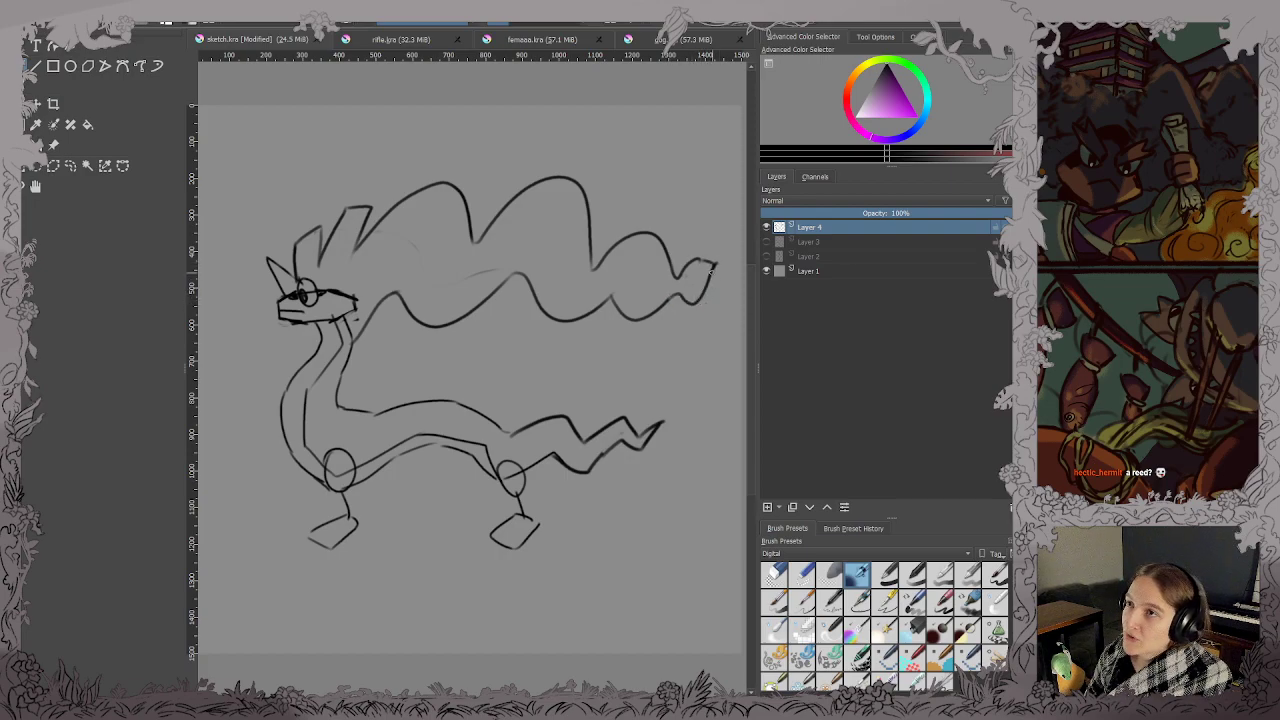
pyautogui.hotkey('ctrl', 'z')
pyautogui.hotkey('ctrl', 'z')
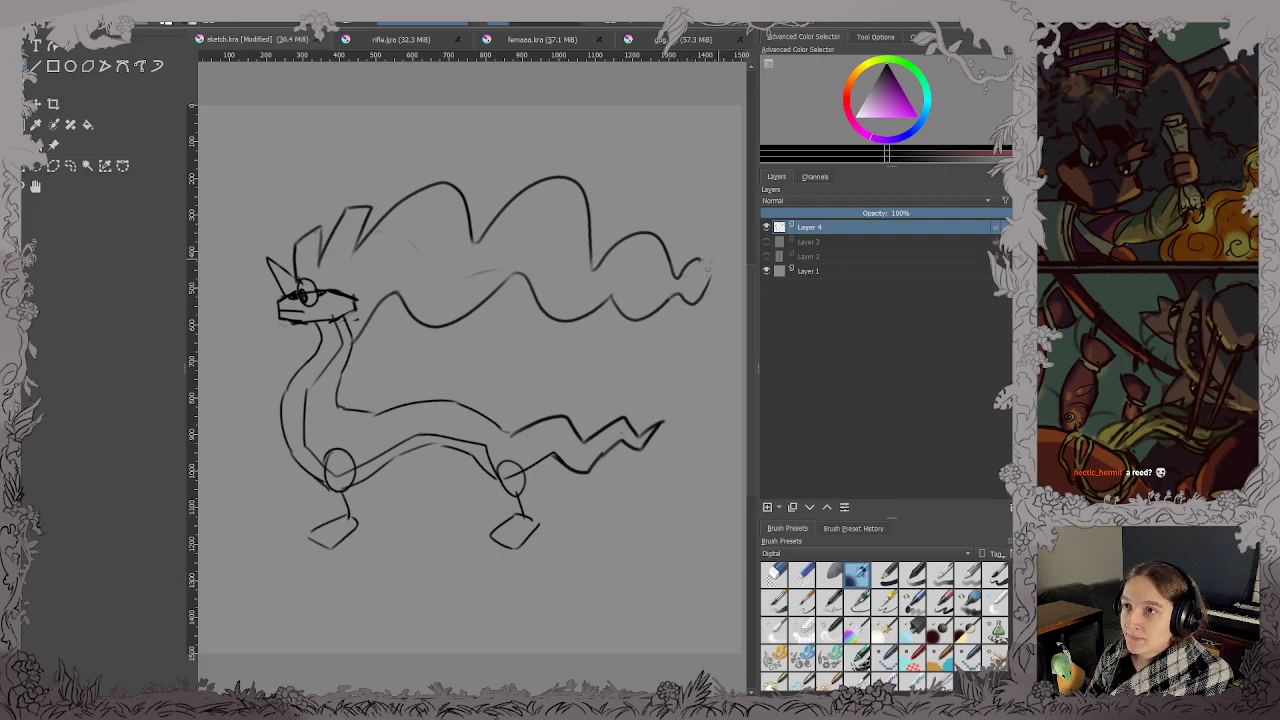
pyautogui.moveTo(701, 257); pyautogui.dragTo(720, 264)
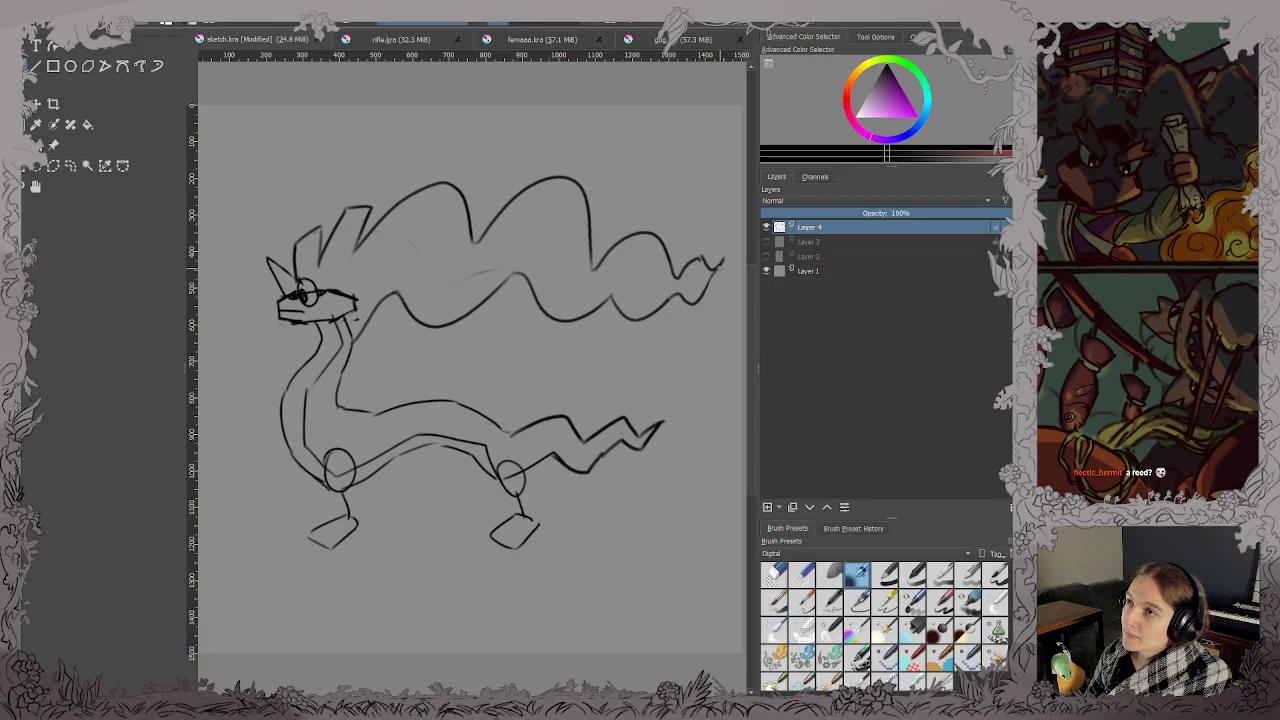
pyautogui.hotkey('ctrl', 's')
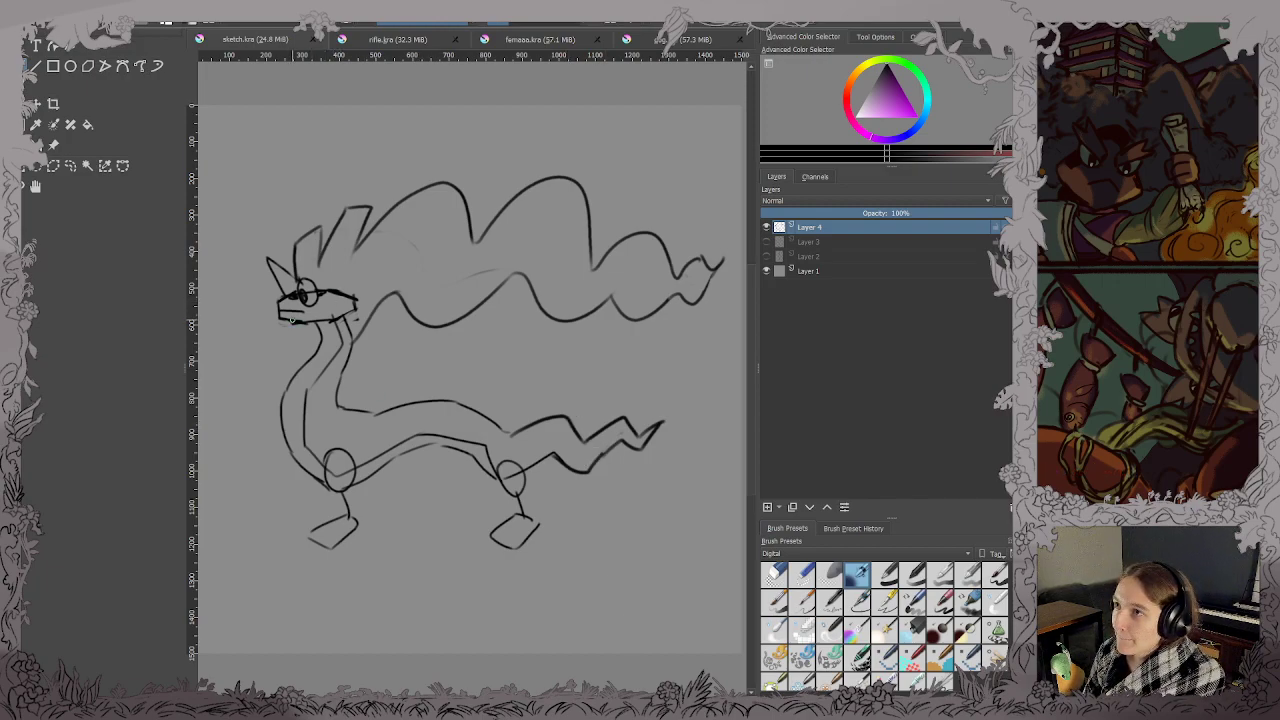
# Add small jagged spikes along the underside of the jaw, and save.
pyautogui.moveTo(288, 320); pyautogui.dragTo(324, 332)
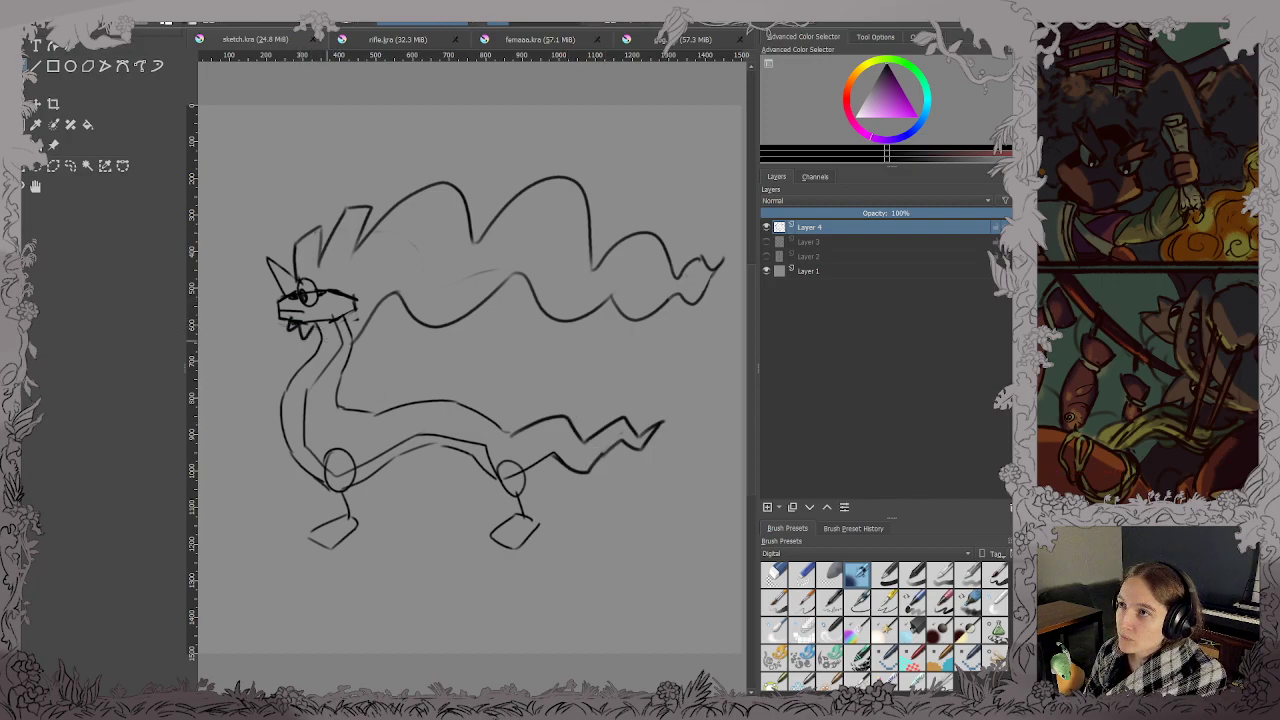
pyautogui.hotkey('ctrl', 's')
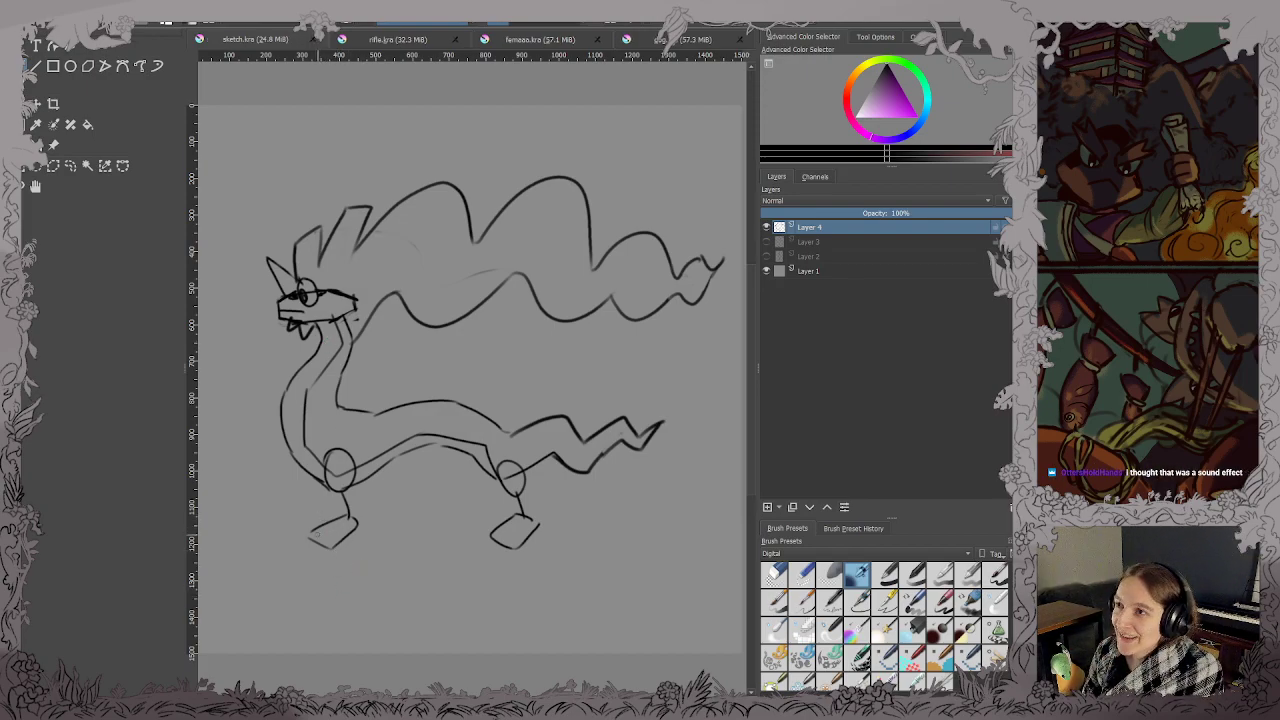
# Turn the front and hind foot blocks into feet with long clawed toes, erase the hip circle, and save.
pyautogui.moveTo(356, 518)
pyautogui.mouseDown()
pyautogui.moveTo(315, 536)
pyautogui.moveTo(326, 544)
pyautogui.mouseUp()
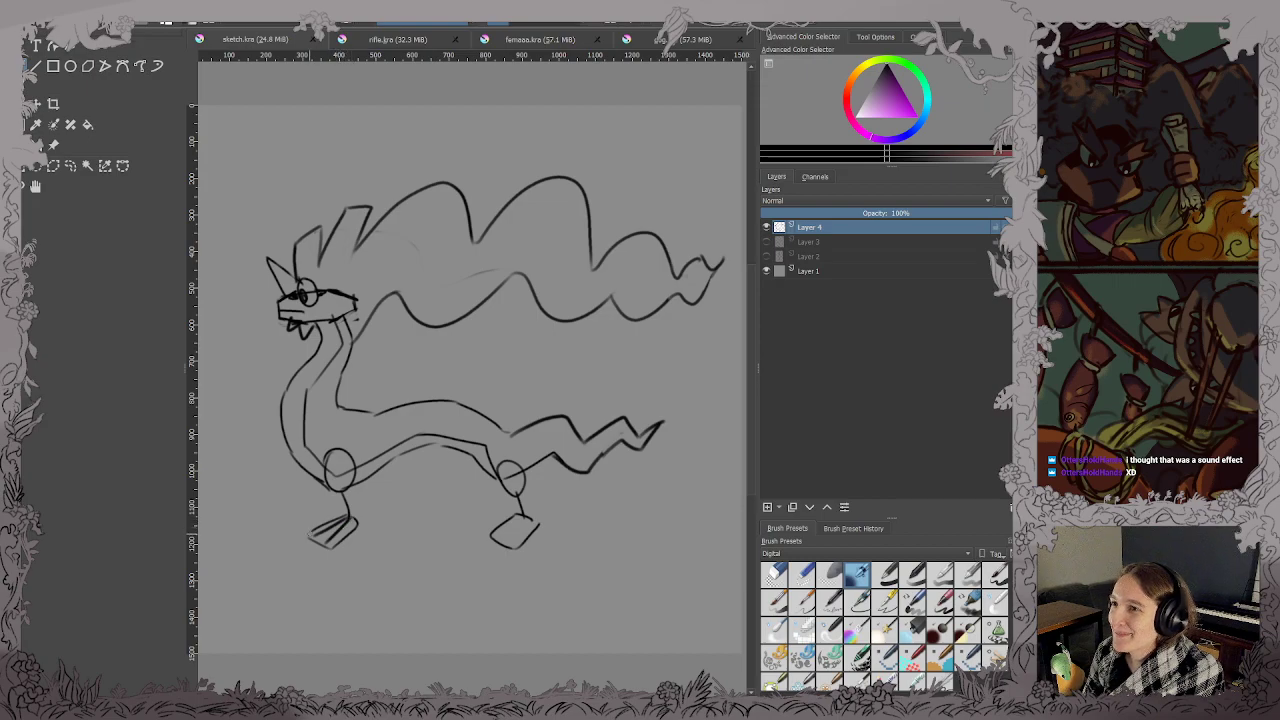
pyautogui.hotkey('ctrl', 's')
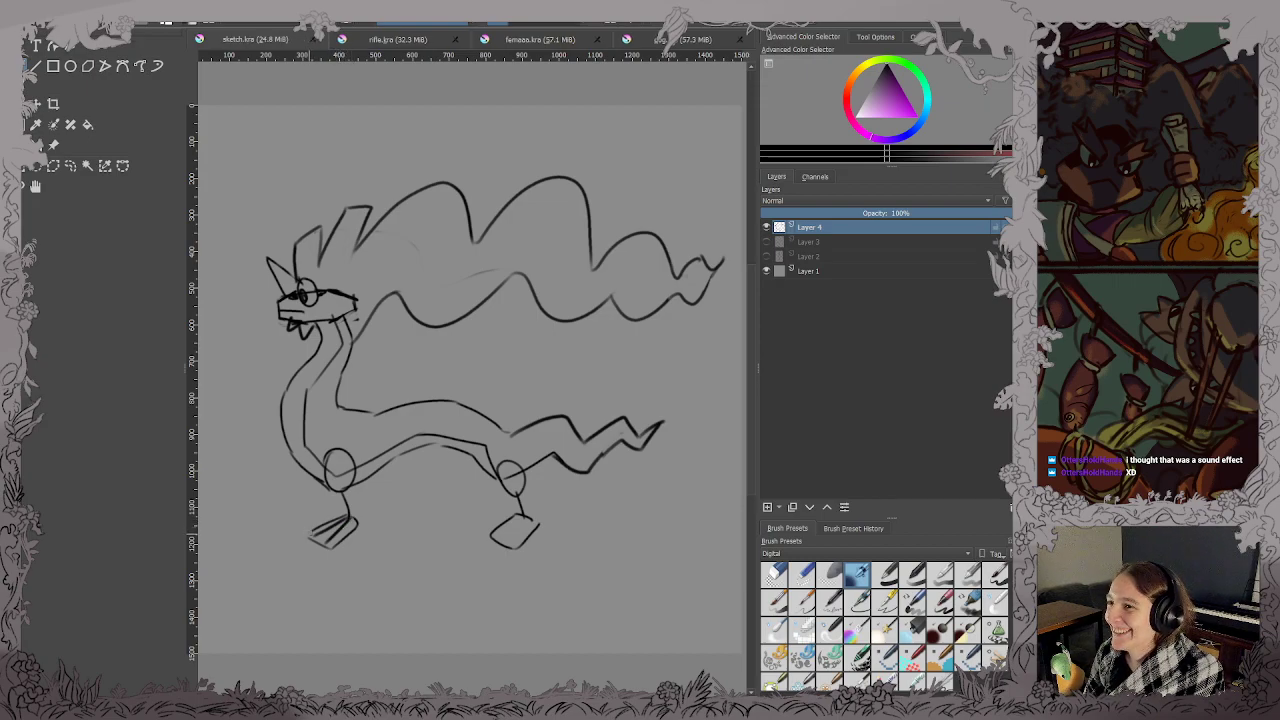
pyautogui.moveTo(312, 530)
pyautogui.mouseDown()
pyautogui.moveTo(285, 551)
pyautogui.moveTo(311, 535)
pyautogui.moveTo(296, 564)
pyautogui.moveTo(320, 566)
pyautogui.mouseUp()
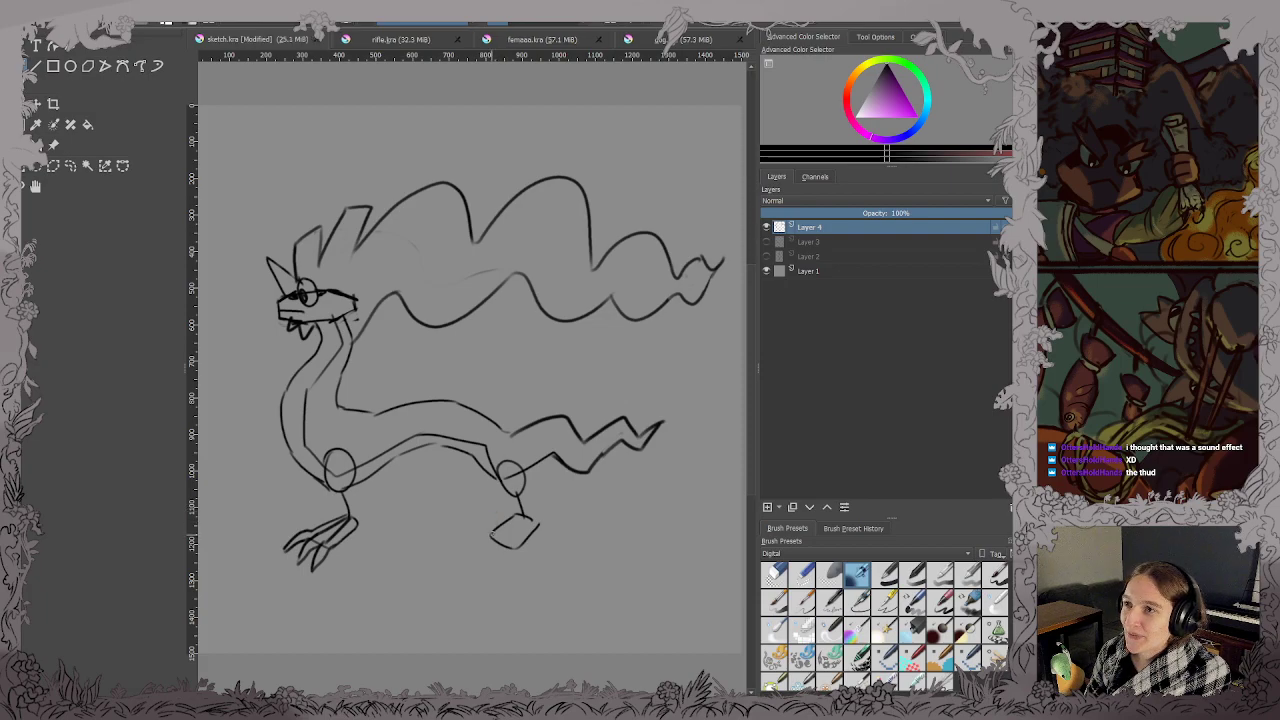
pyautogui.moveTo(492, 532)
pyautogui.mouseDown()
pyautogui.moveTo(502, 522)
pyautogui.moveTo(466, 556)
pyautogui.moveTo(485, 546)
pyautogui.moveTo(478, 568)
pyautogui.mouseUp()
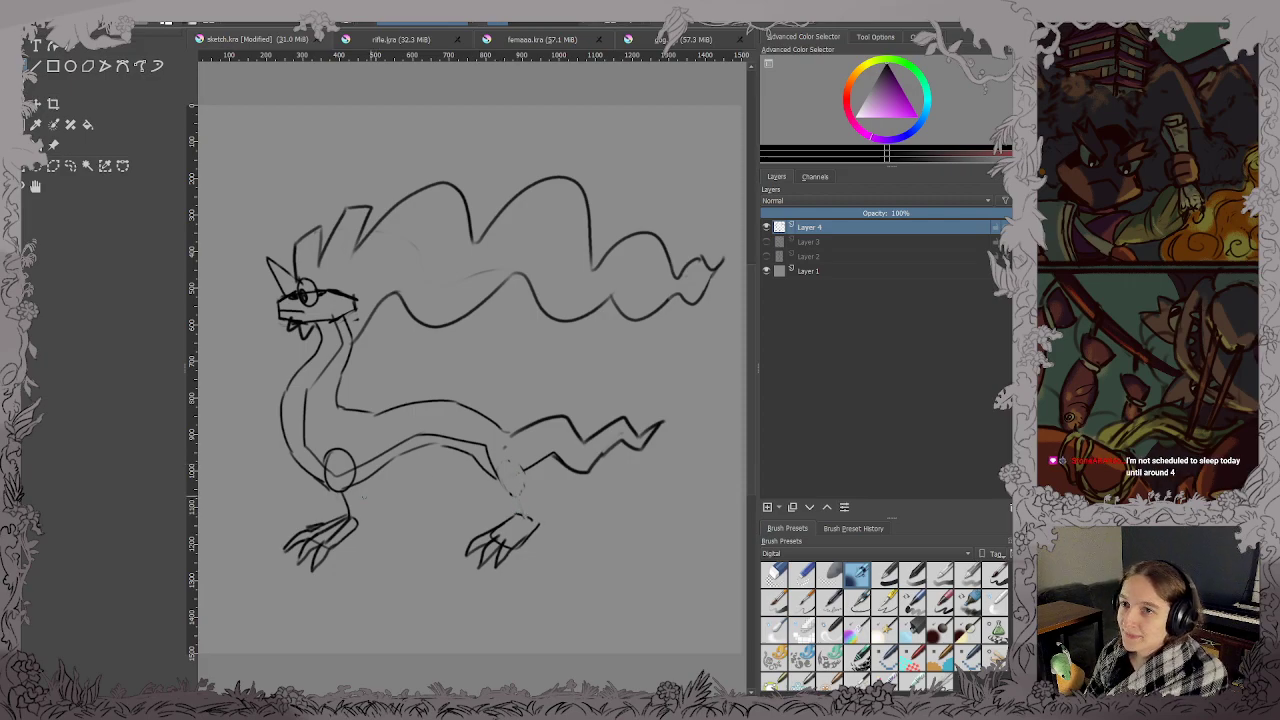
pyautogui.hotkey('ctrl', 's')
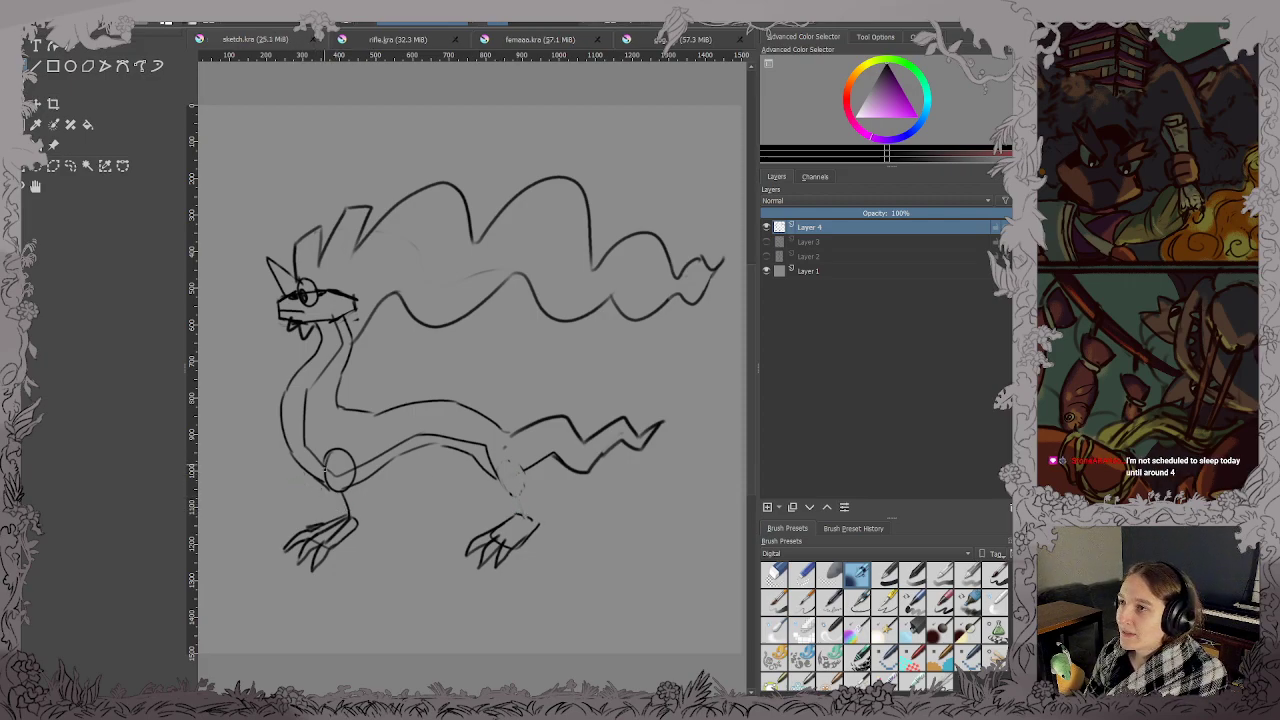
# Erase the shoulder circle and upper front leg line, redraw the hip and shoulder as larger ovals, and save.
pyautogui.moveTo(324, 484)
pyautogui.mouseDown()
pyautogui.moveTo(330, 456)
pyautogui.moveTo(345, 500)
pyautogui.moveTo(338, 447)
pyautogui.moveTo(350, 460)
pyautogui.mouseUp()
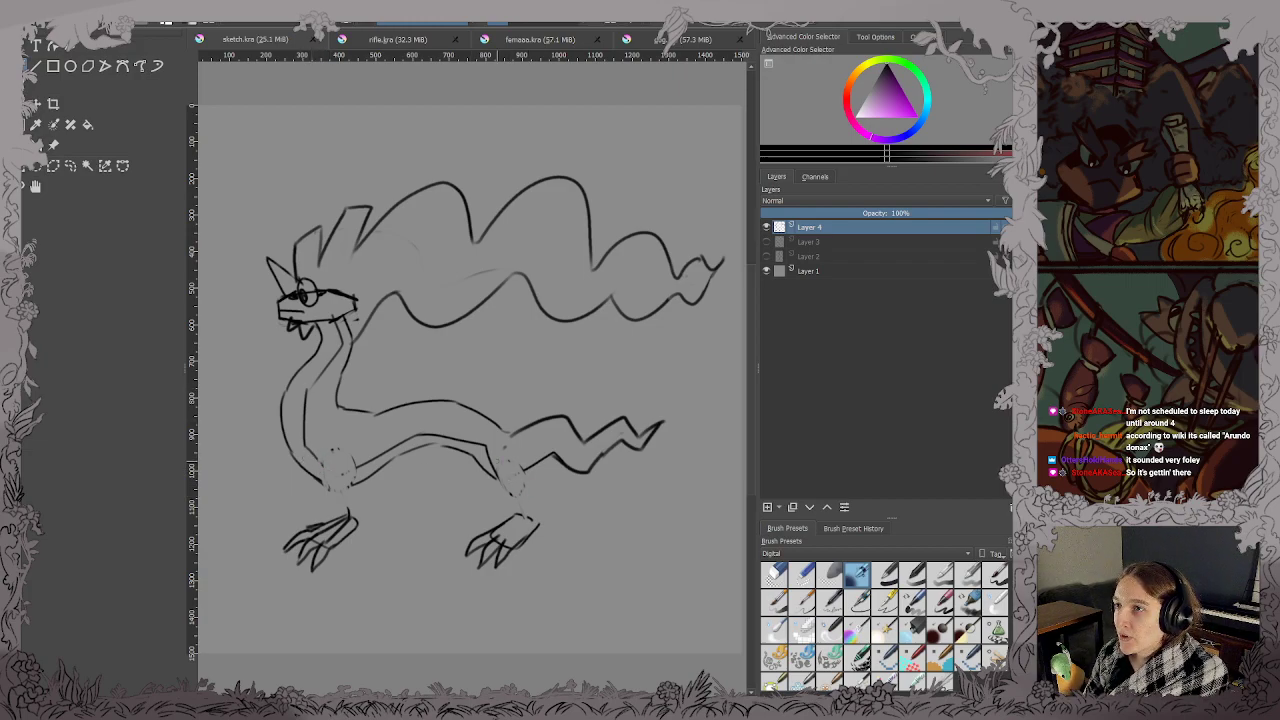
pyautogui.moveTo(500, 440)
pyautogui.mouseDown()
pyautogui.moveTo(515, 438)
pyautogui.moveTo(498, 446)
pyautogui.mouseUp()
pyautogui.hotkey('ctrl', 'z')
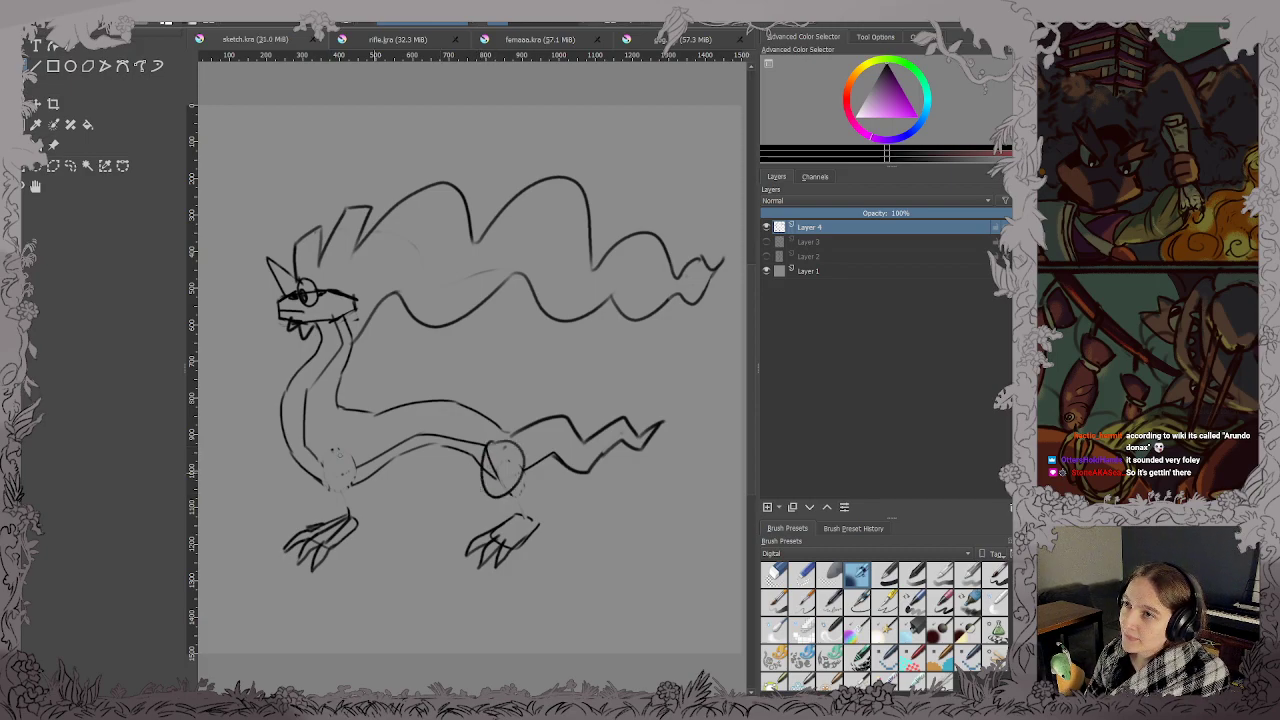
pyautogui.moveTo(328, 438)
pyautogui.mouseDown()
pyautogui.moveTo(318, 490)
pyautogui.moveTo(348, 474)
pyautogui.mouseUp()
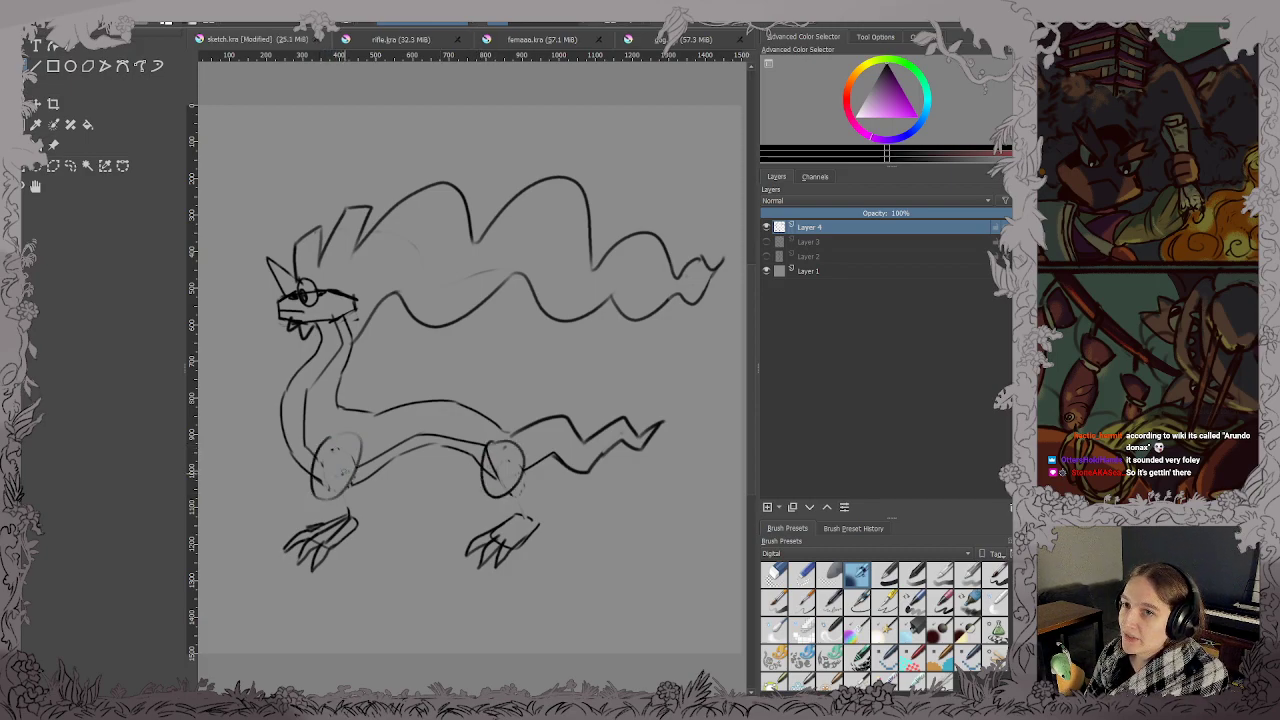
pyautogui.hotkey('ctrl', 's')
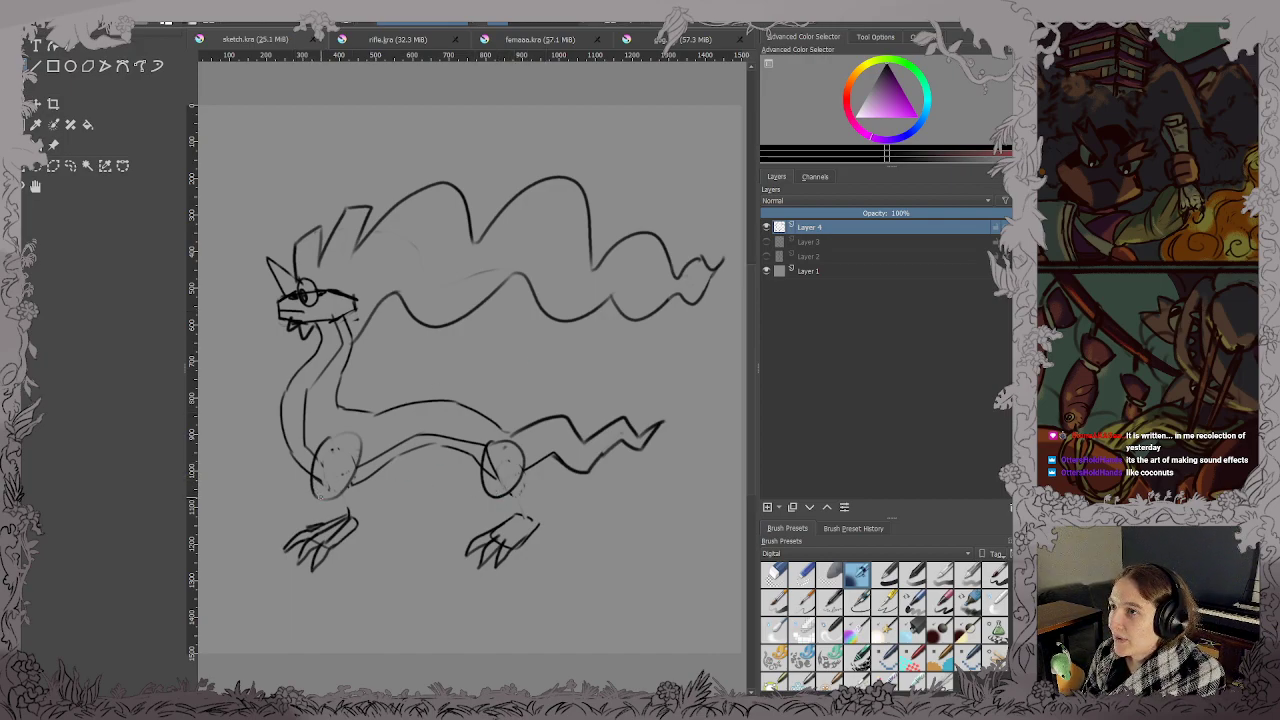
# Draw the lower front and hind legs connecting the shoulder and hip ovals to the clawed feet, and save.
pyautogui.moveTo(332, 506)
pyautogui.mouseDown()
pyautogui.moveTo(338, 524)
pyautogui.moveTo(355, 520)
pyautogui.mouseUp()
pyautogui.moveTo(346, 462); pyautogui.dragTo(354, 500)
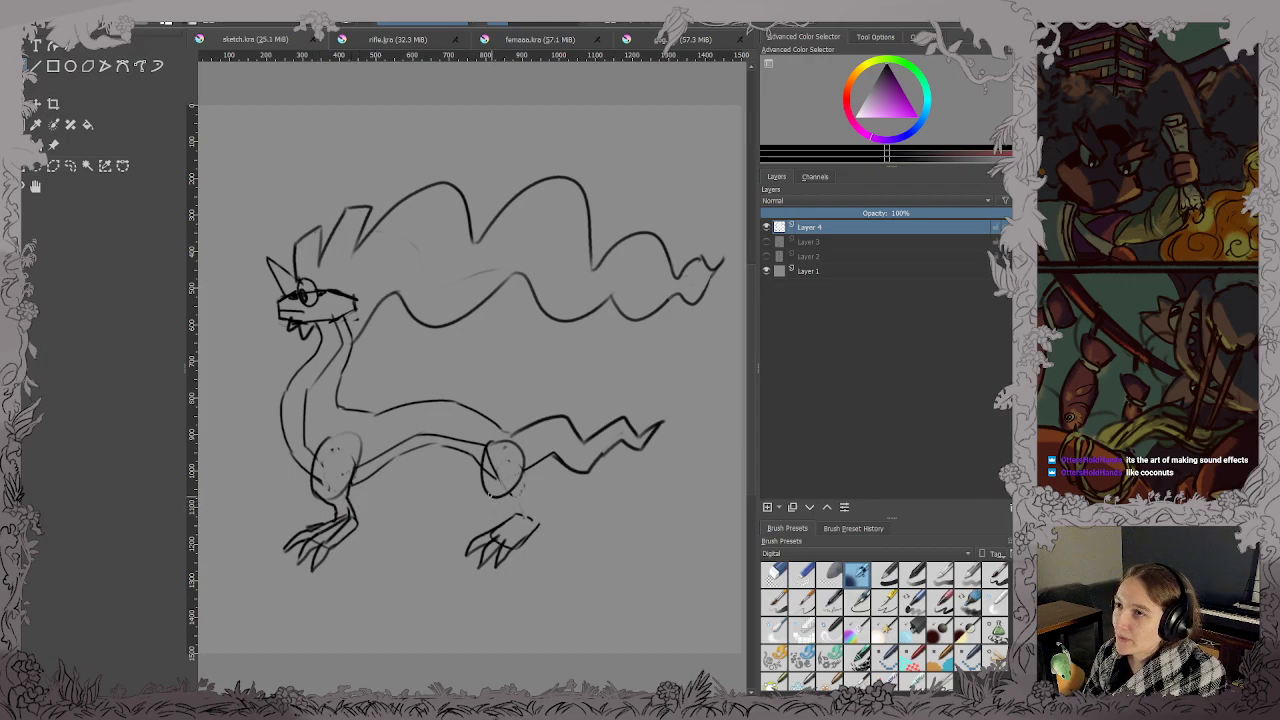
pyautogui.moveTo(490, 494); pyautogui.dragTo(535, 526)
pyautogui.hotkey('ctrl', 's')
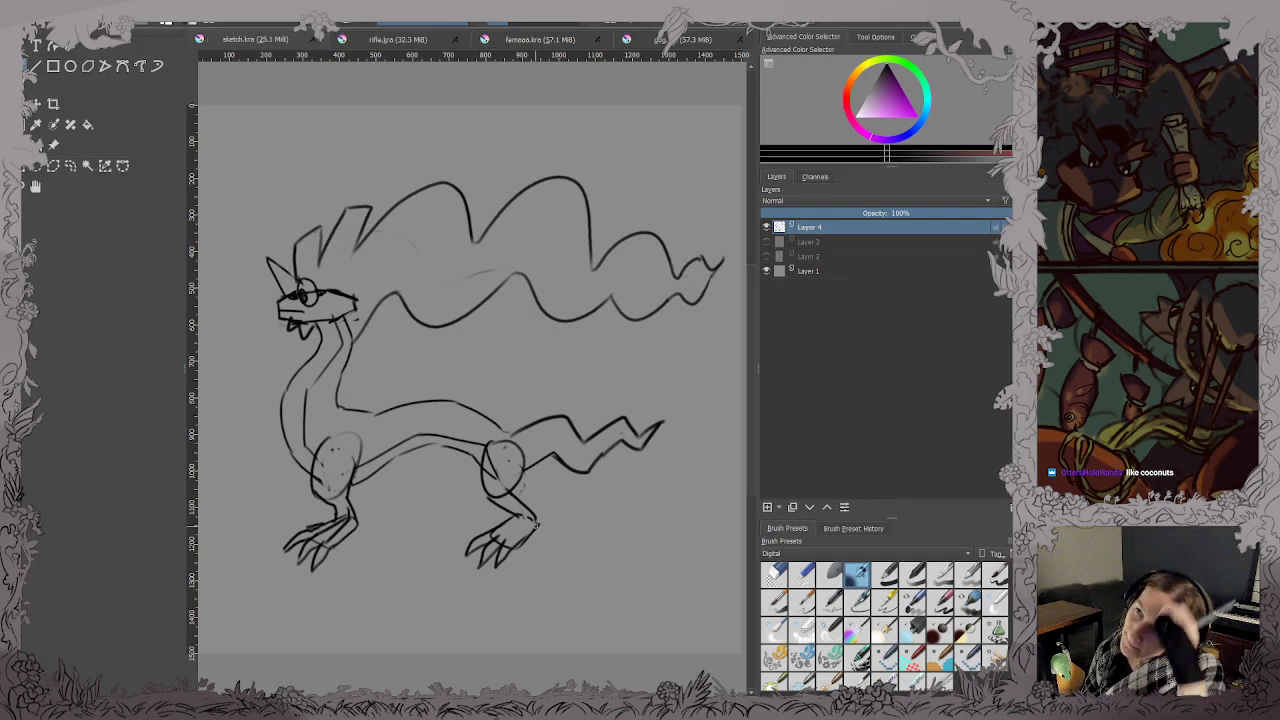
pyautogui.click(450, 363)
pyautogui.hotkey('ctrl', 's')
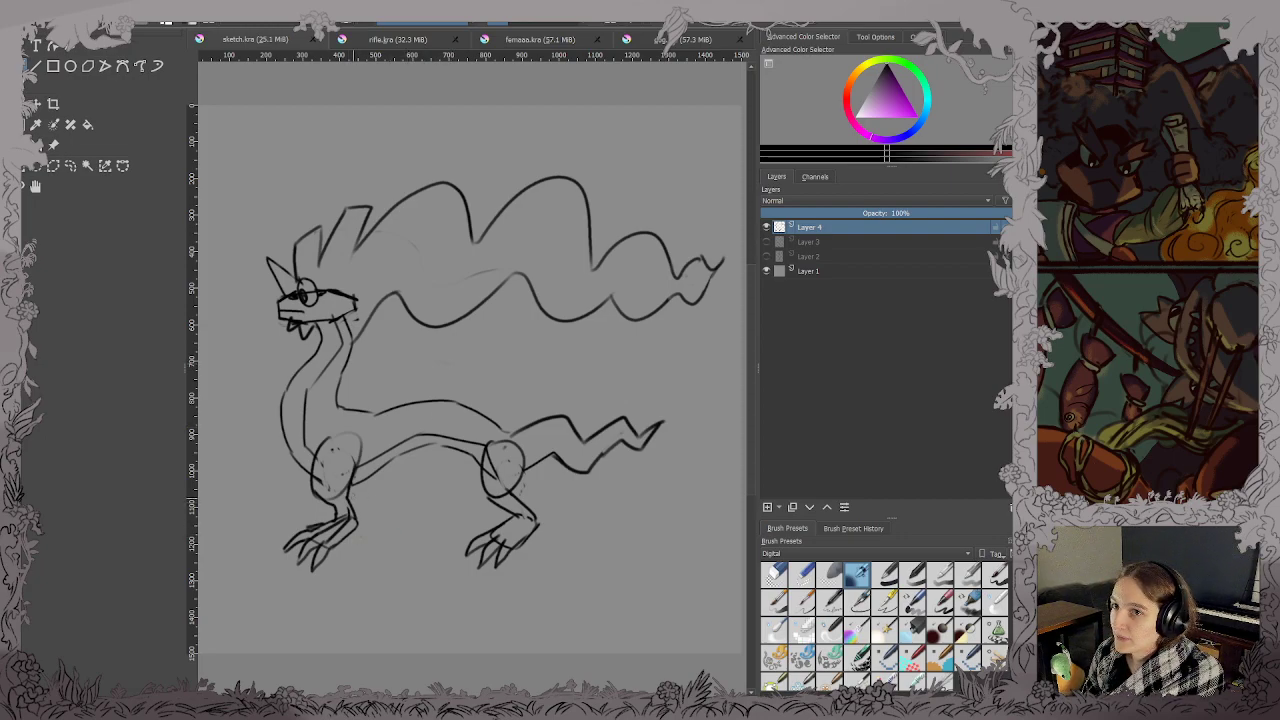
# Erase the shoulder oval and front leg above the foot, redraw the shoulder as an open angular shape, and sketch a bent leg.
pyautogui.press('e')
pyautogui.moveTo(356, 496)
pyautogui.mouseDown()
pyautogui.moveTo(321, 509)
pyautogui.moveTo(315, 480)
pyautogui.moveTo(360, 460)
pyautogui.mouseUp()
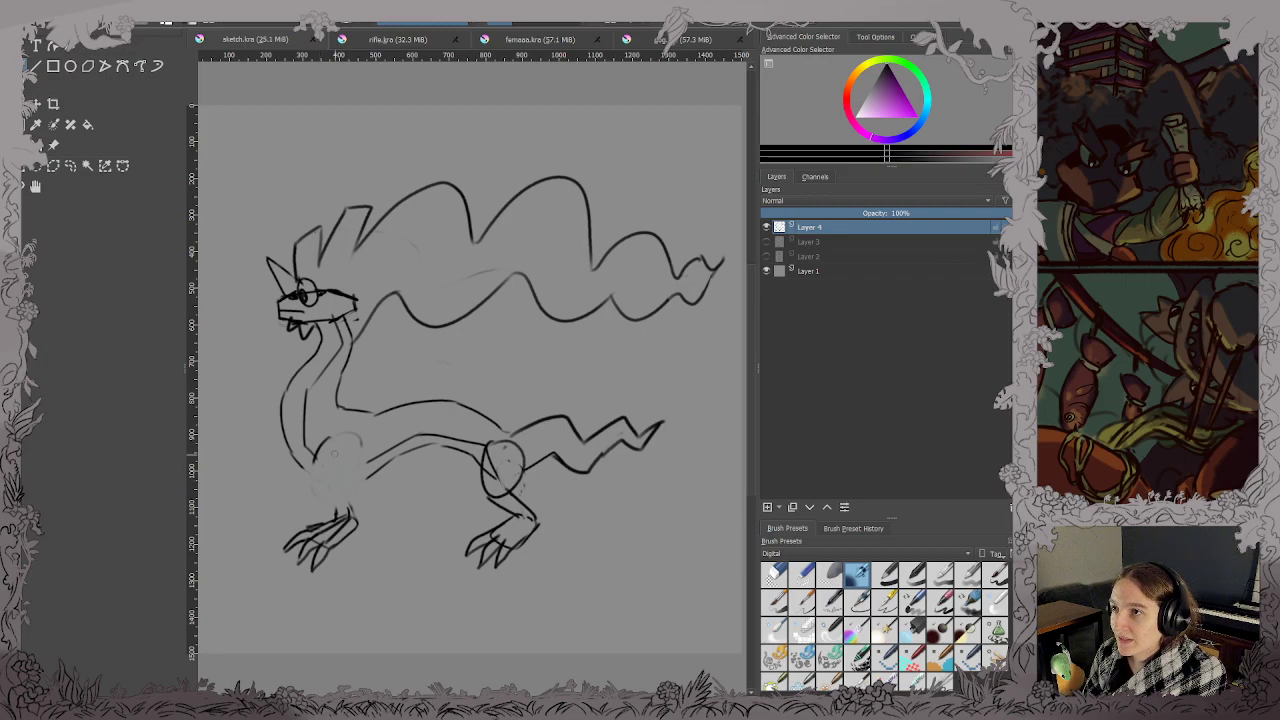
pyautogui.moveTo(316, 453)
pyautogui.mouseDown()
pyautogui.moveTo(350, 457)
pyautogui.moveTo(332, 428)
pyautogui.moveTo(314, 444)
pyautogui.moveTo(362, 446)
pyautogui.moveTo(329, 441)
pyautogui.mouseUp()
pyautogui.hotkey('ctrl', 'z')
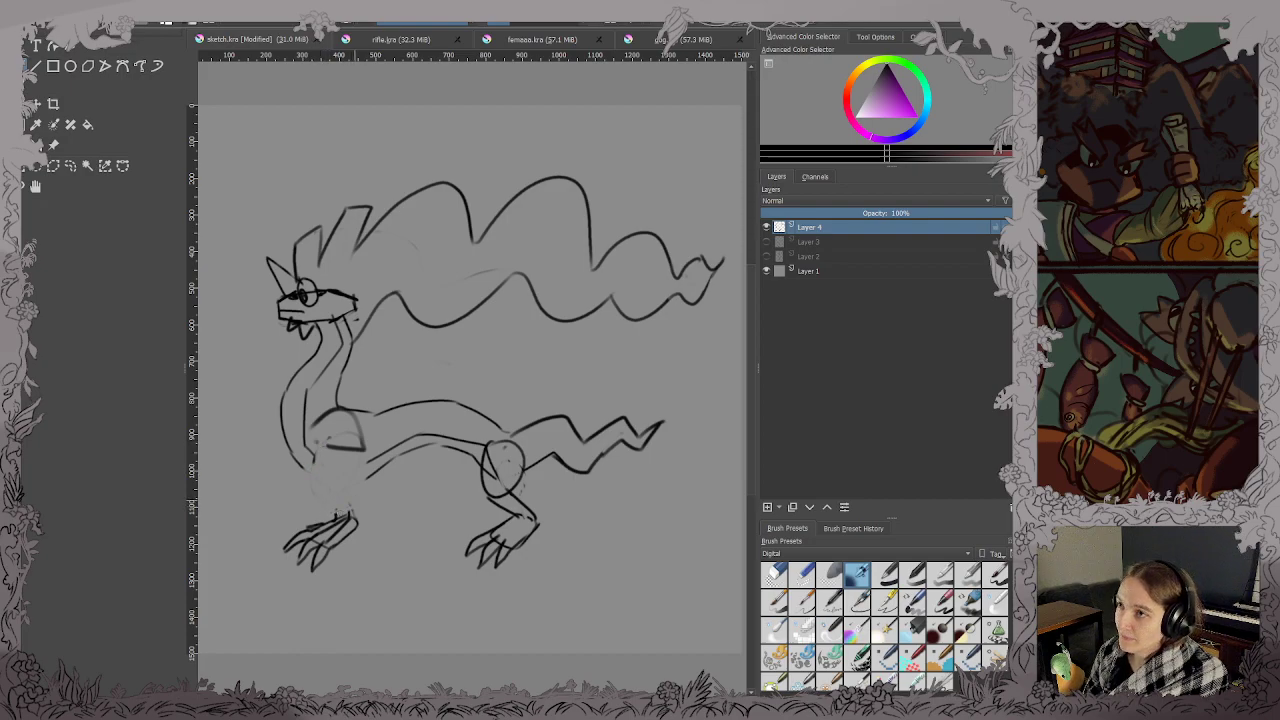
pyautogui.moveTo(360, 480)
pyautogui.mouseDown()
pyautogui.moveTo(355, 518)
pyautogui.moveTo(373, 487)
pyautogui.moveTo(364, 471)
pyautogui.moveTo(339, 486)
pyautogui.moveTo(367, 478)
pyautogui.moveTo(334, 447)
pyautogui.mouseUp()
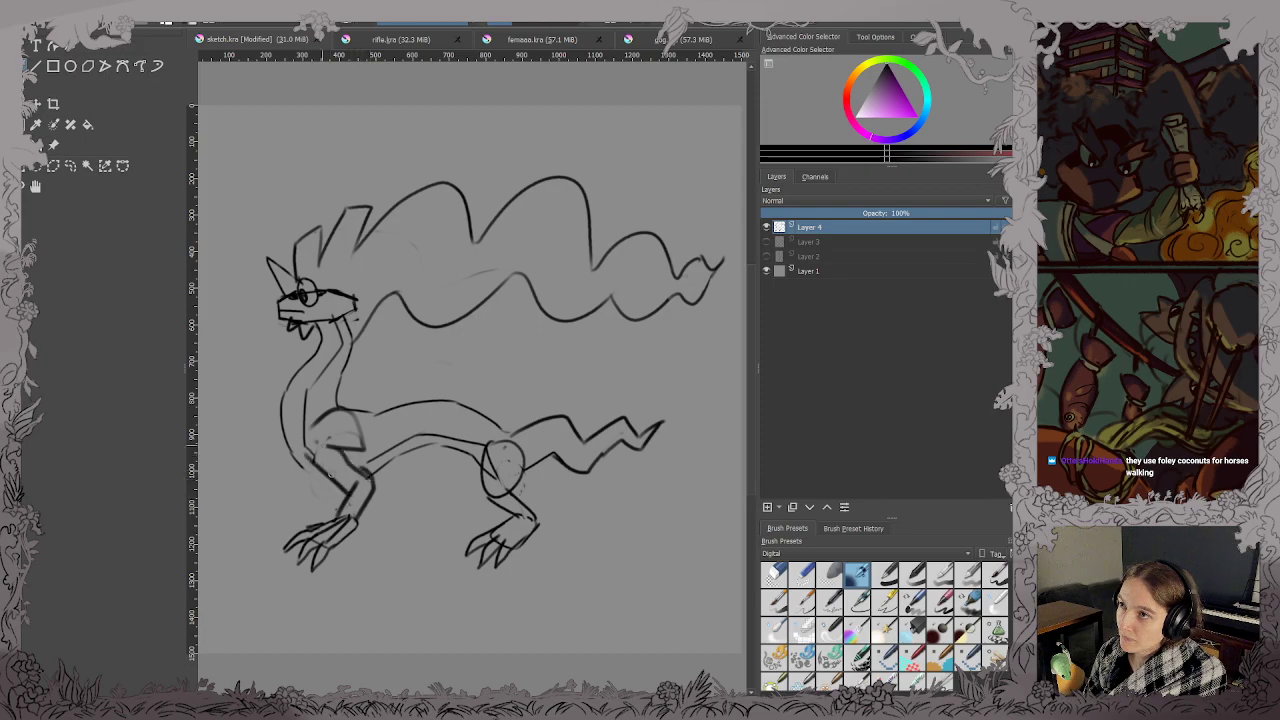
# Undo and erase the upper front leg lines, redraw the upper leg from the shoulder to the bent joint, and save.
pyautogui.hotkey('ctrl', 'z')
pyautogui.hotkey('ctrl', 'z')
pyautogui.hotkey('ctrl', 'z')
pyautogui.hotkey('ctrl', 'z')
pyautogui.hotkey('ctrl', 'z')
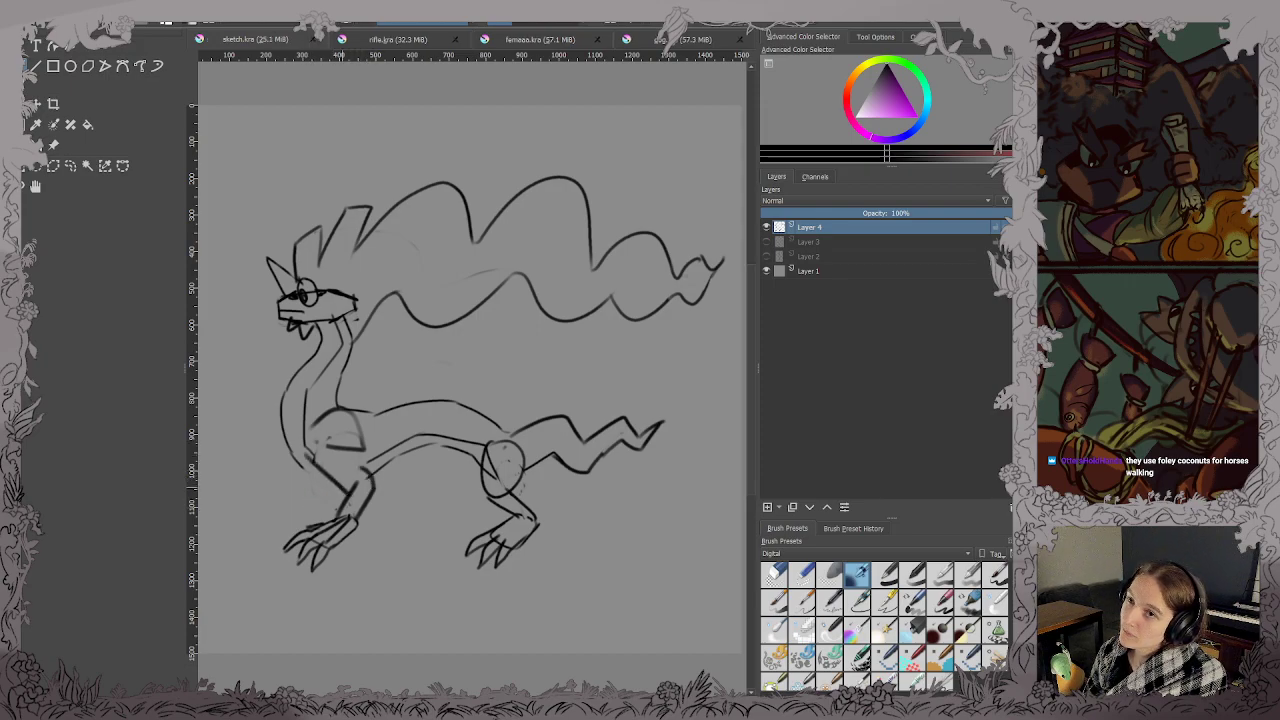
pyautogui.hotkey('ctrl', 'z')
pyautogui.moveTo(338, 516)
pyautogui.mouseDown()
pyautogui.moveTo(378, 492)
pyautogui.moveTo(376, 506)
pyautogui.mouseUp()
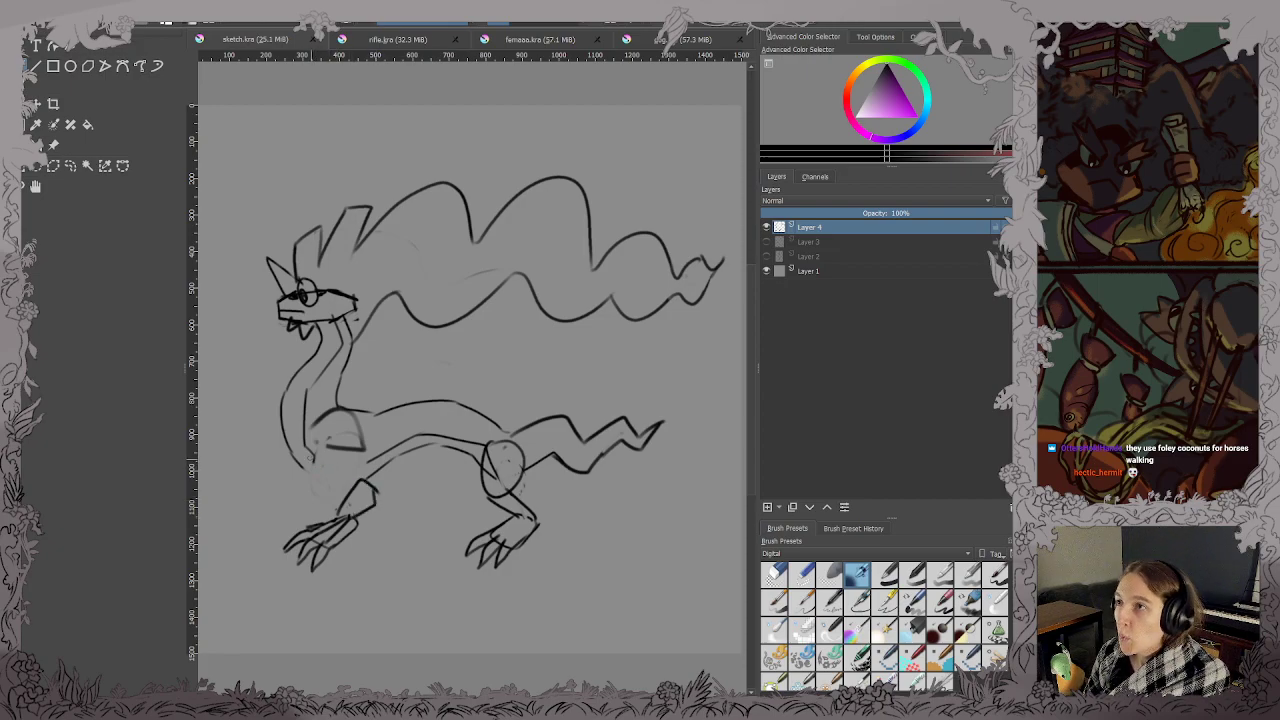
pyautogui.moveTo(312, 459)
pyautogui.mouseDown()
pyautogui.moveTo(346, 492)
pyautogui.moveTo(358, 449)
pyautogui.mouseUp()
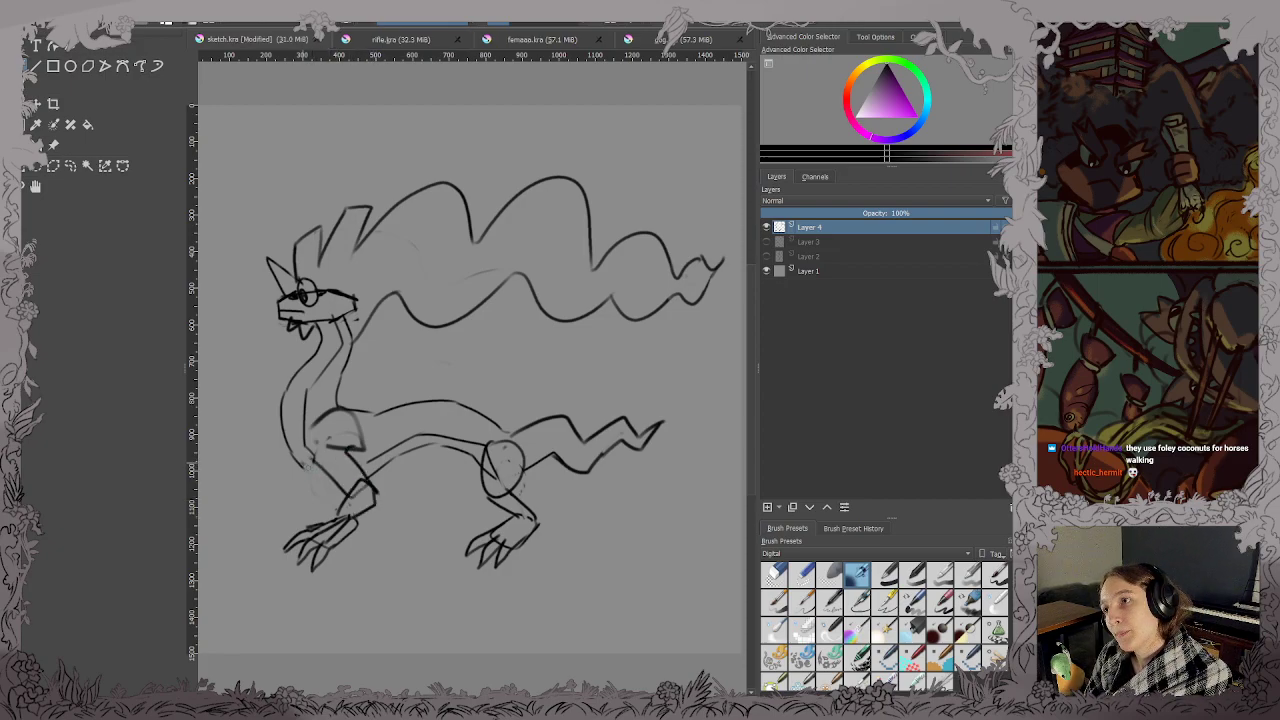
pyautogui.hotkey('ctrl', 's')
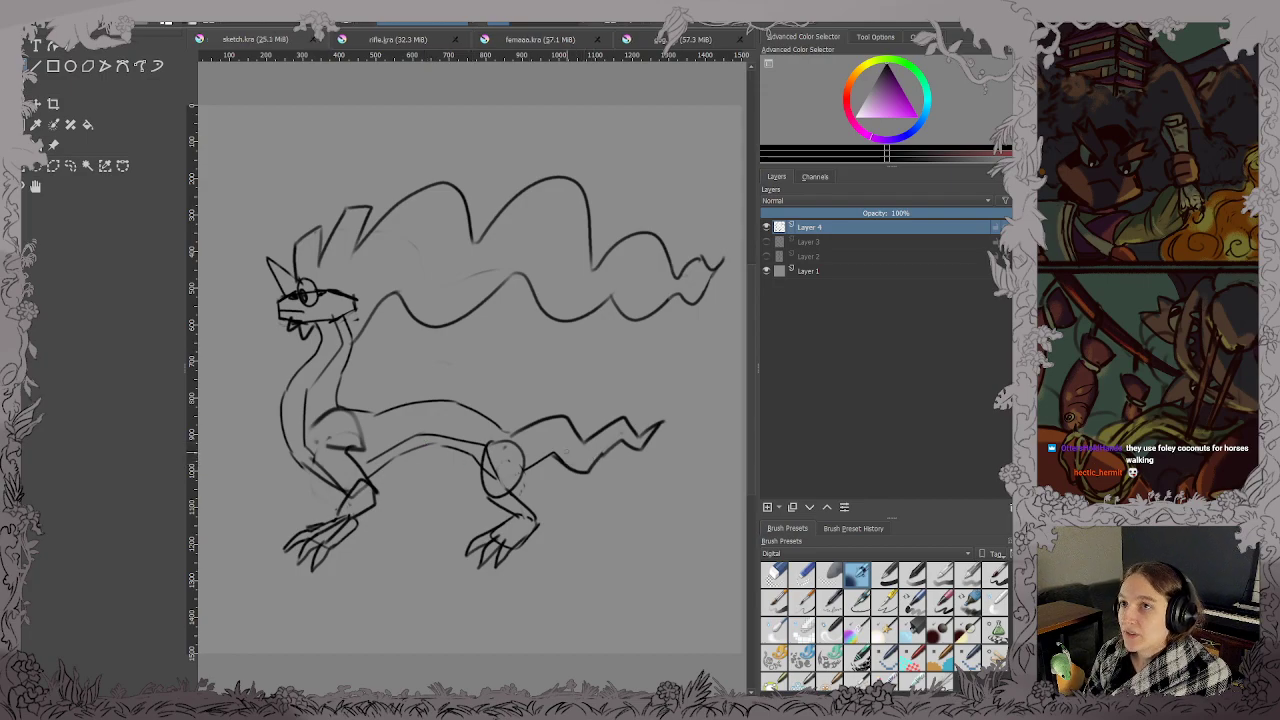
# Erase the zigzag tail, scale the whole creature sketch down, and shift it toward the canvas's left side.
pyautogui.moveTo(524, 432)
pyautogui.mouseDown()
pyautogui.moveTo(580, 416)
pyautogui.moveTo(517, 422)
pyautogui.moveTo(564, 424)
pyautogui.moveTo(574, 468)
pyautogui.moveTo(591, 478)
pyautogui.moveTo(660, 428)
pyautogui.mouseUp()
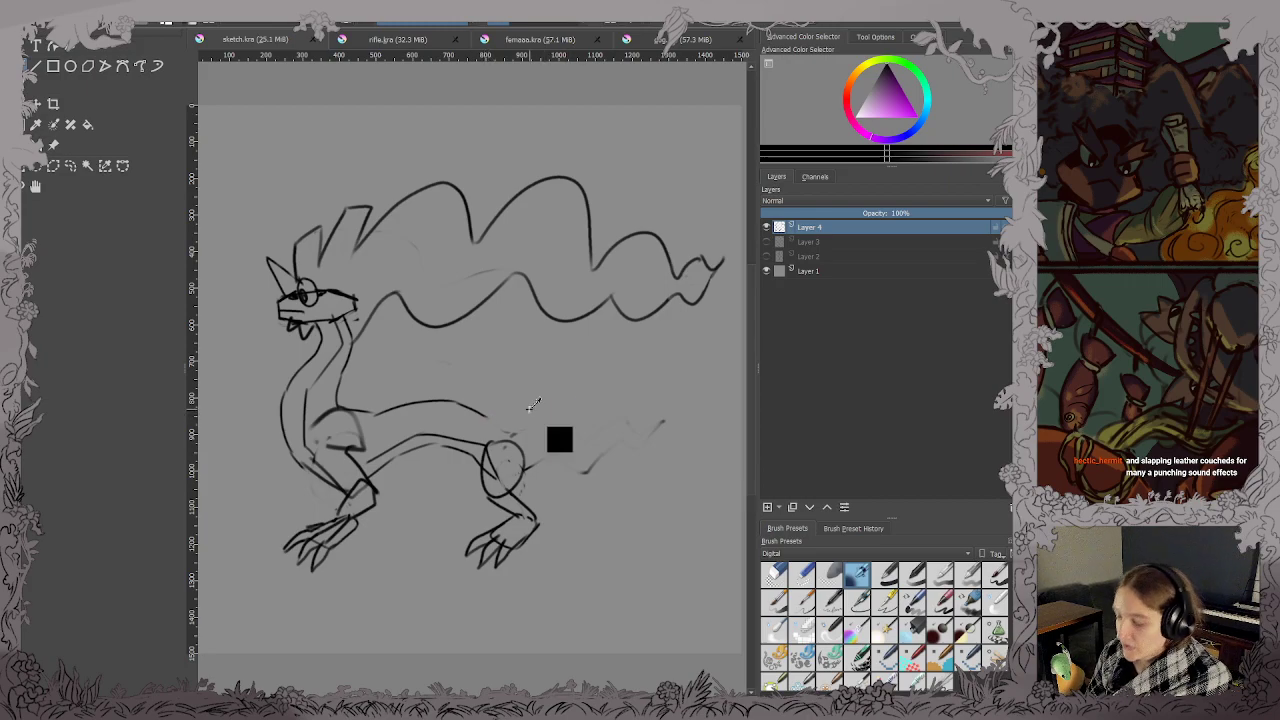
pyautogui.hotkey('ctrl', 't')
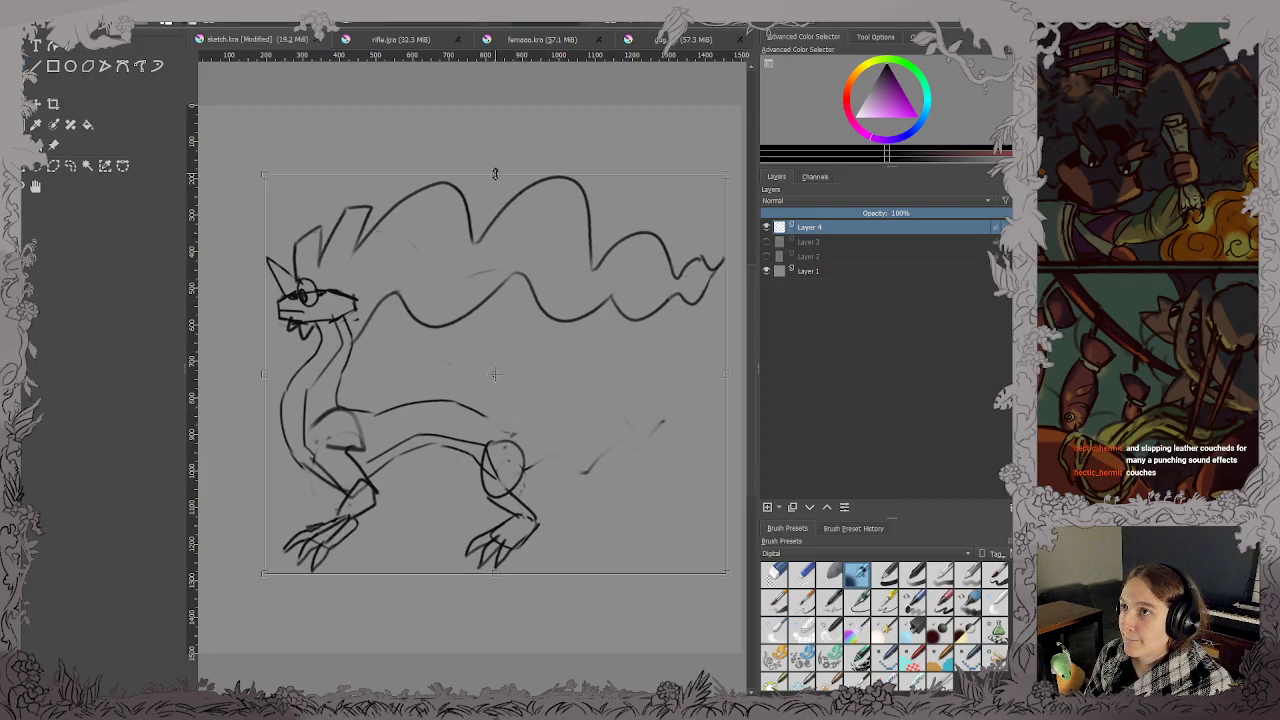
pyautogui.moveTo(495, 175); pyautogui.dragTo(502, 238)
pyautogui.moveTo(568, 318); pyautogui.dragTo(507, 297)
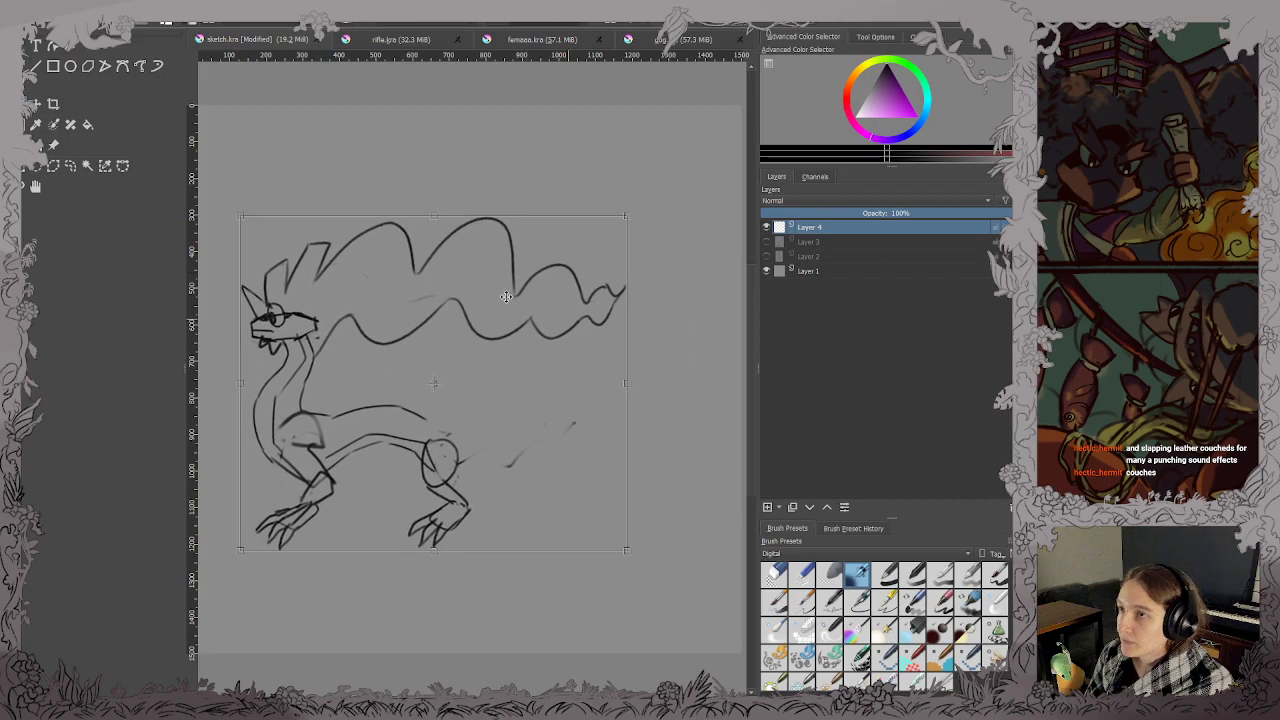
pyautogui.press('Return')
# Erase the pointed end of the mane, save, and draw new rounded curves extending its upper and lower edges.
pyautogui.moveTo(600, 280)
pyautogui.mouseDown()
pyautogui.moveTo(551, 342)
pyautogui.moveTo(617, 283)
pyautogui.moveTo(578, 270)
pyautogui.mouseUp()
pyautogui.hotkey('ctrl', 'z')
pyautogui.press('e')
pyautogui.hotkey('ctrl', 's')
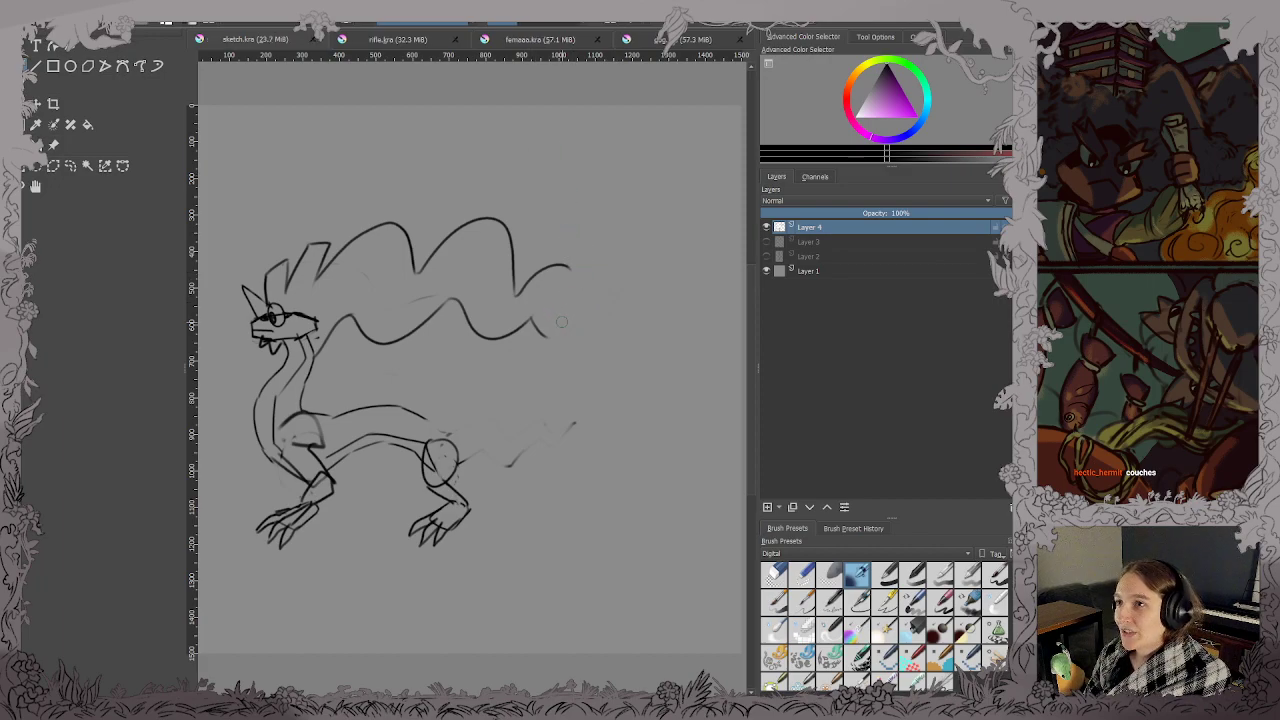
pyautogui.moveTo(538, 328)
pyautogui.mouseDown()
pyautogui.moveTo(556, 338)
pyautogui.moveTo(594, 302)
pyautogui.moveTo(574, 270)
pyautogui.moveTo(616, 262)
pyautogui.mouseUp()
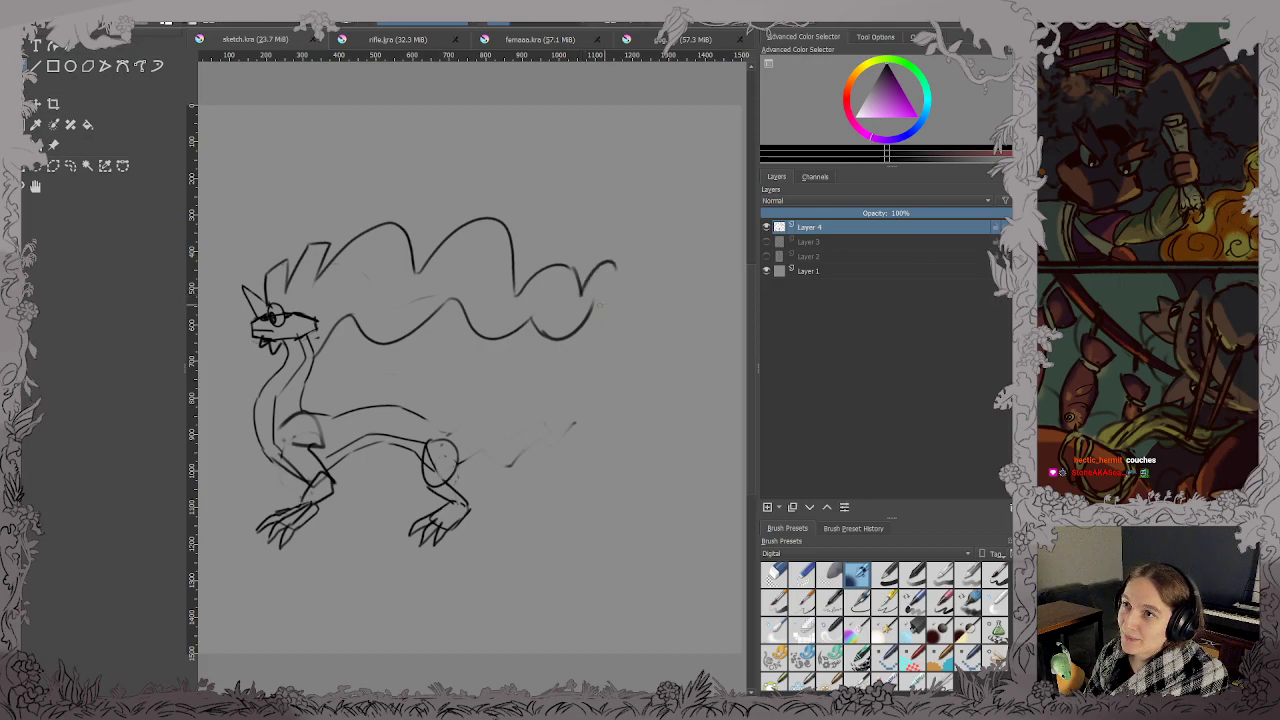
# Undo the rough mane ending and redraw it as a small rounded lobe with a notched, pointed tip.
pyautogui.moveTo(592, 312)
pyautogui.mouseDown()
pyautogui.moveTo(626, 281)
pyautogui.moveTo(616, 268)
pyautogui.moveTo(597, 279)
pyautogui.moveTo(622, 306)
pyautogui.moveTo(591, 305)
pyautogui.moveTo(610, 322)
pyautogui.moveTo(630, 298)
pyautogui.mouseUp()
pyautogui.hotkey('ctrl', 'z')
pyautogui.hotkey('ctrl', 'z')
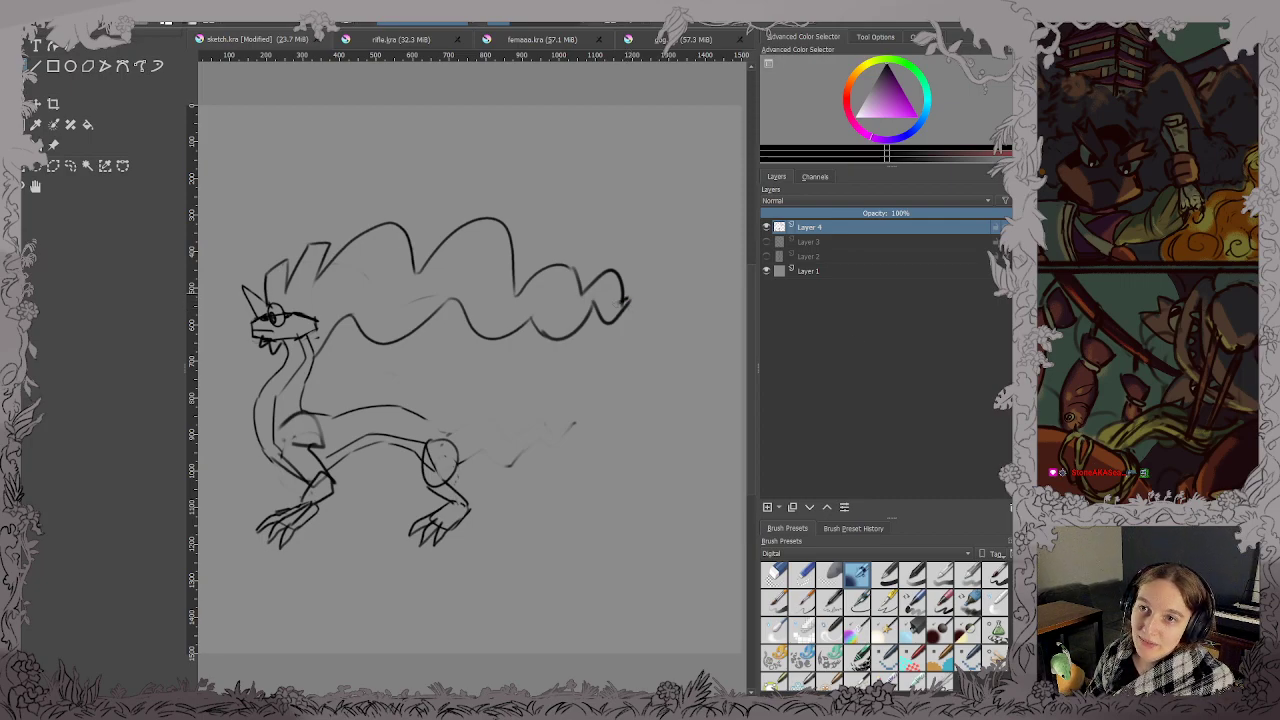
pyautogui.hotkey('ctrl', 'z')
pyautogui.hotkey('ctrl', 'z')
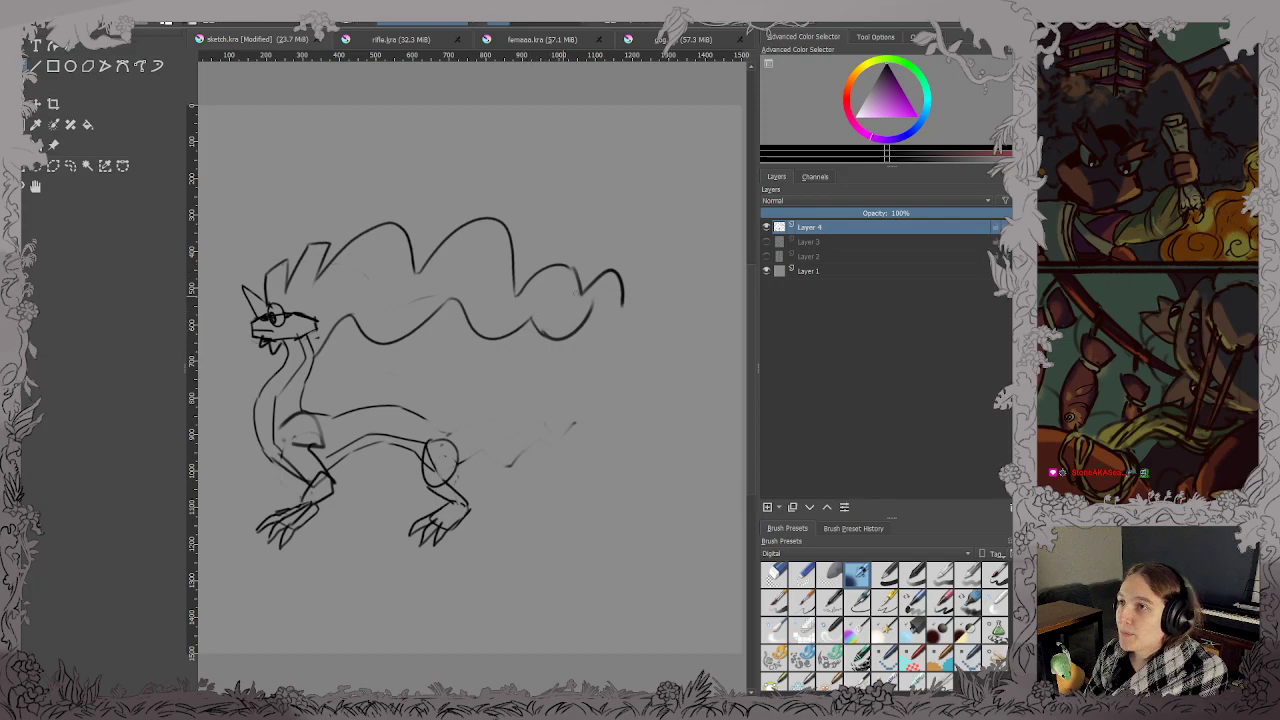
pyautogui.hotkey('ctrl', 'z')
pyautogui.moveTo(584, 293)
pyautogui.mouseDown()
pyautogui.moveTo(621, 296)
pyautogui.moveTo(614, 315)
pyautogui.moveTo(620, 284)
pyautogui.mouseUp()
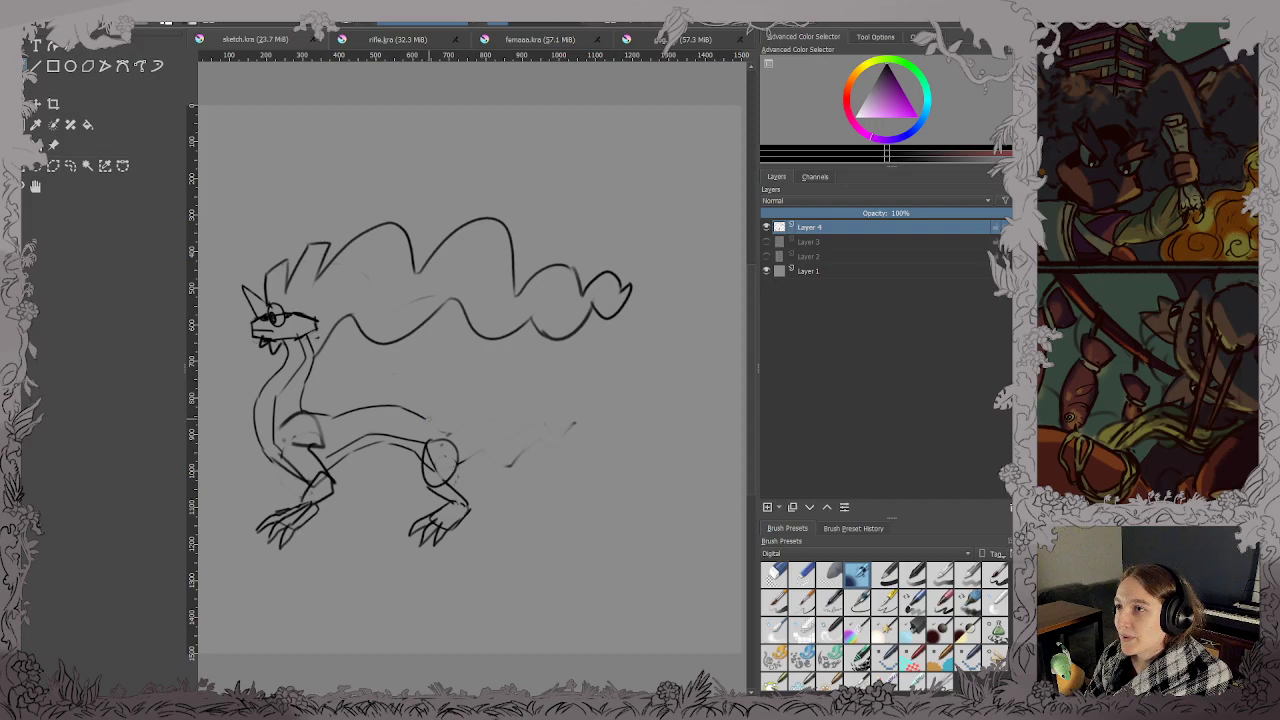
# Draw the upper and lower edges of a long wavy tail rising behind the hip, and save.
pyautogui.moveTo(456, 432)
pyautogui.mouseDown()
pyautogui.moveTo(489, 416)
pyautogui.moveTo(550, 401)
pyautogui.mouseUp()
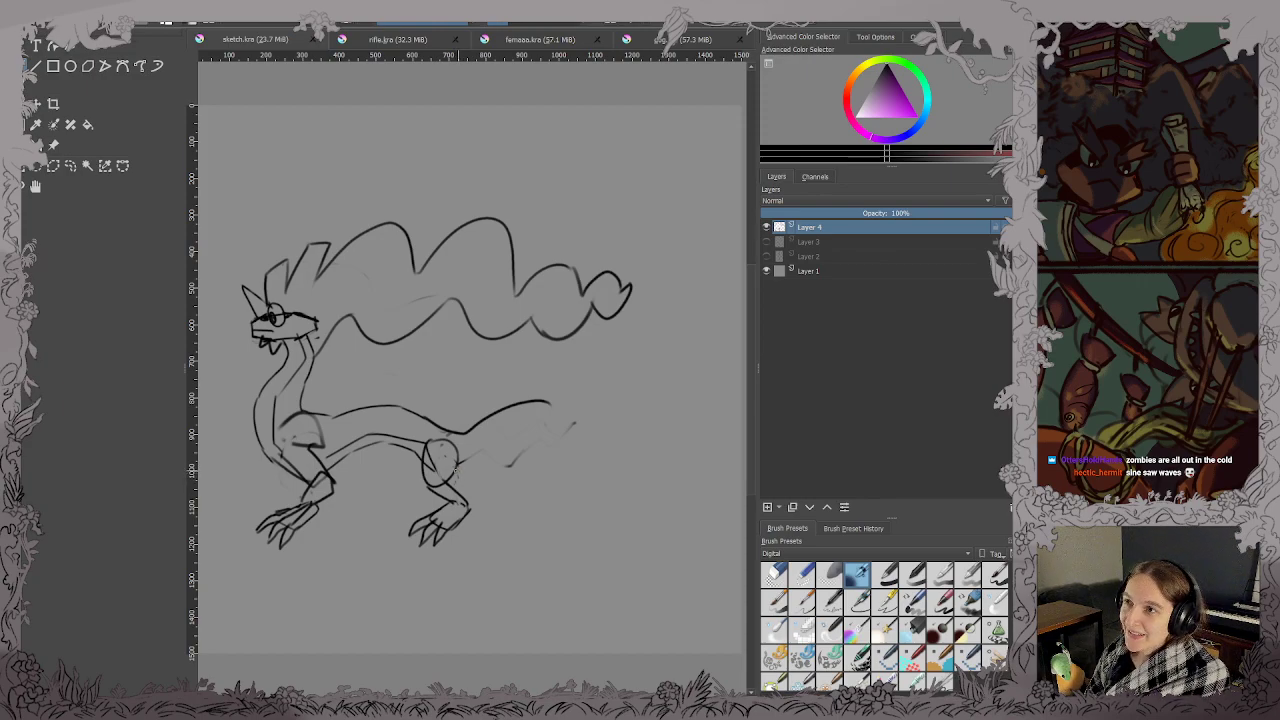
pyautogui.moveTo(455, 468); pyautogui.dragTo(640, 384)
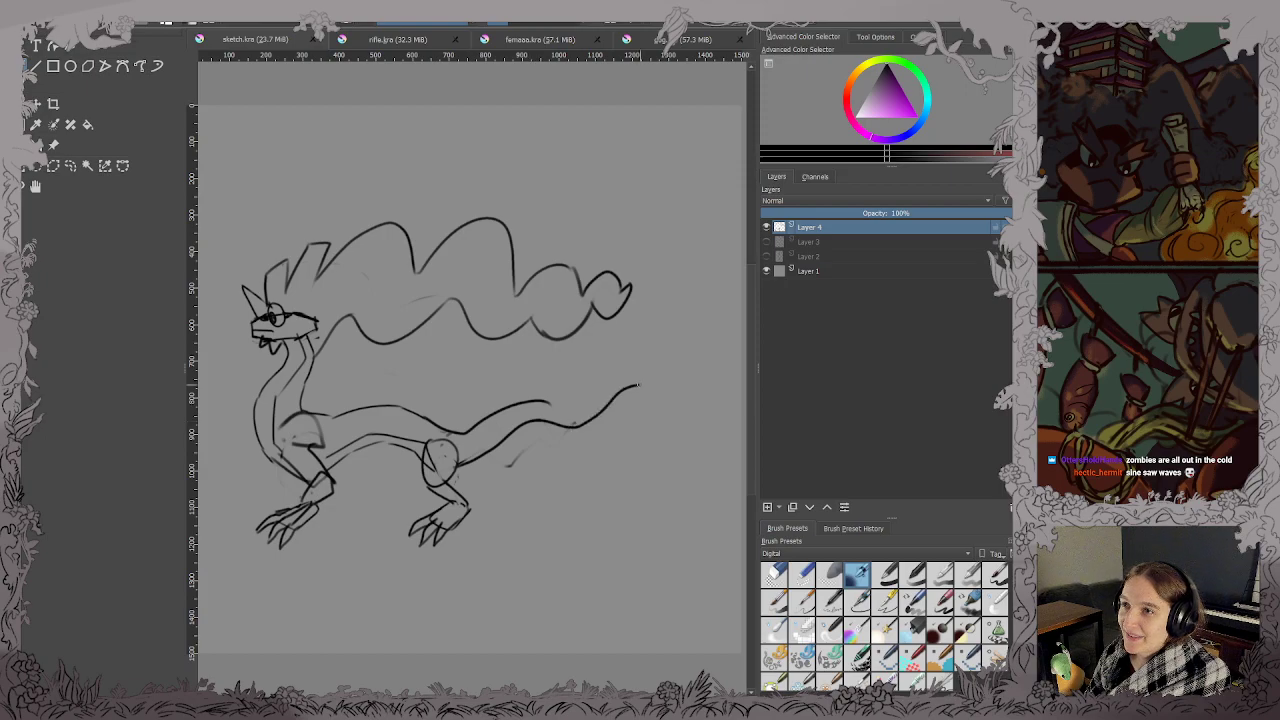
pyautogui.moveTo(546, 406)
pyautogui.mouseDown()
pyautogui.moveTo(583, 406)
pyautogui.moveTo(664, 368)
pyautogui.mouseUp()
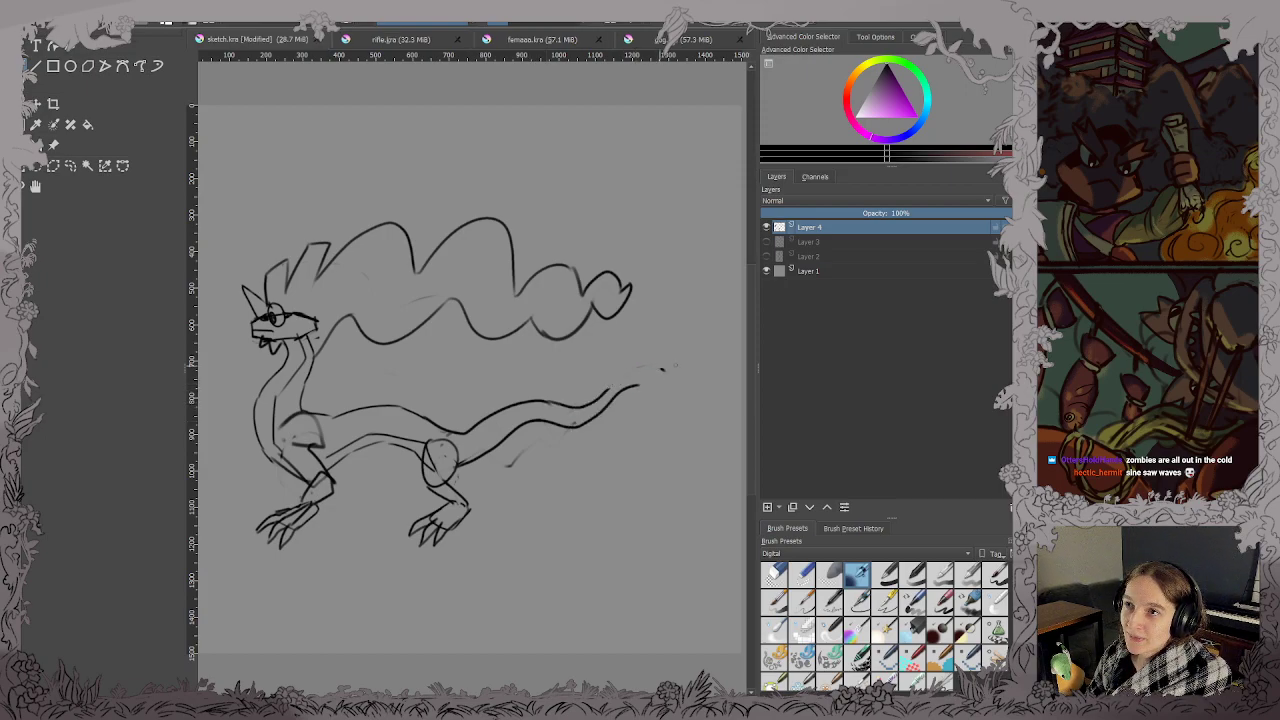
pyautogui.hotkey('ctrl', 's')
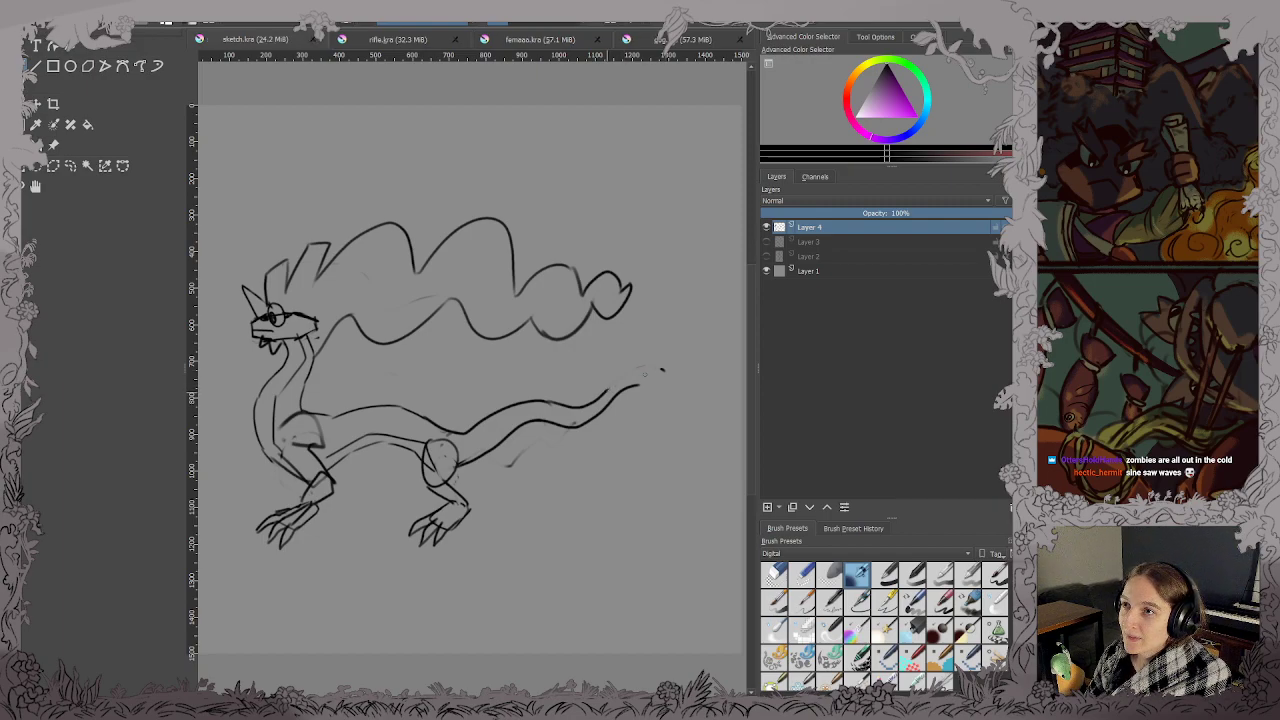
# Undo the trial strokes and extend both wavy tail edges until they meet in a thin point.
pyautogui.moveTo(606, 390); pyautogui.dragTo(686, 378)
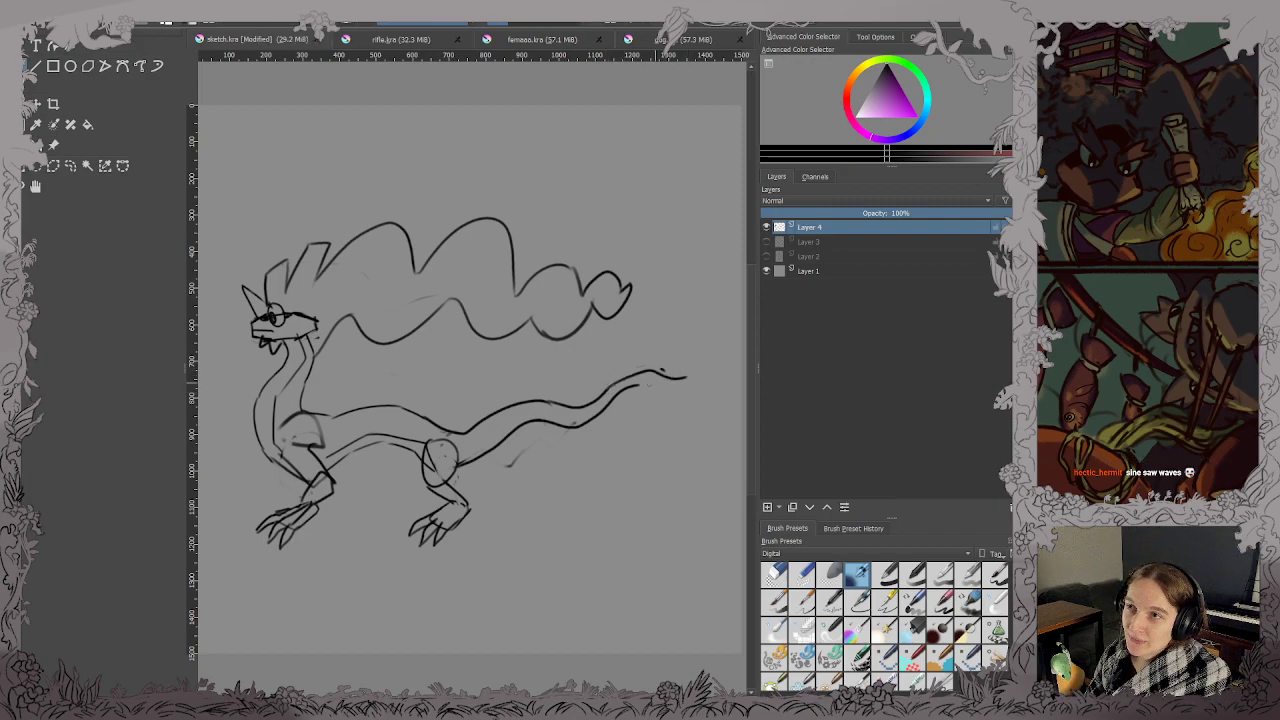
pyautogui.hotkey('ctrl', 'z')
pyautogui.moveTo(604, 390); pyautogui.dragTo(694, 364)
pyautogui.hotkey('ctrl', 'z')
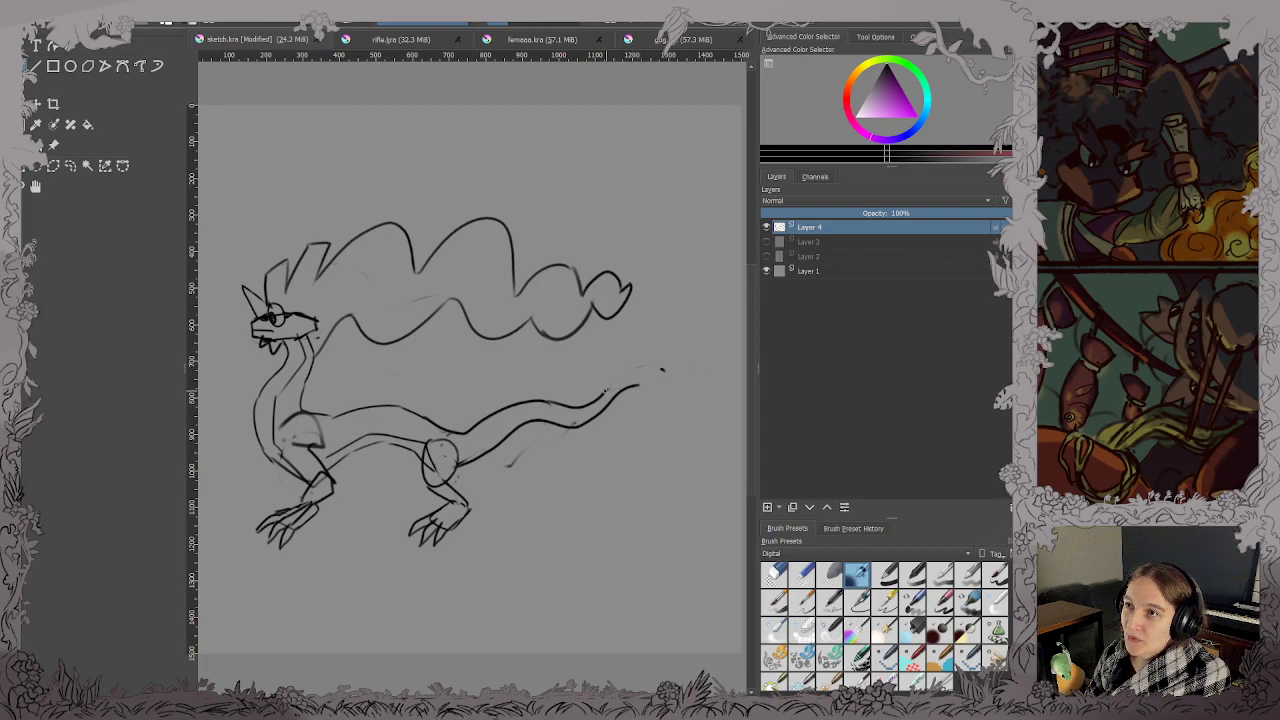
pyautogui.moveTo(602, 394); pyautogui.dragTo(709, 358)
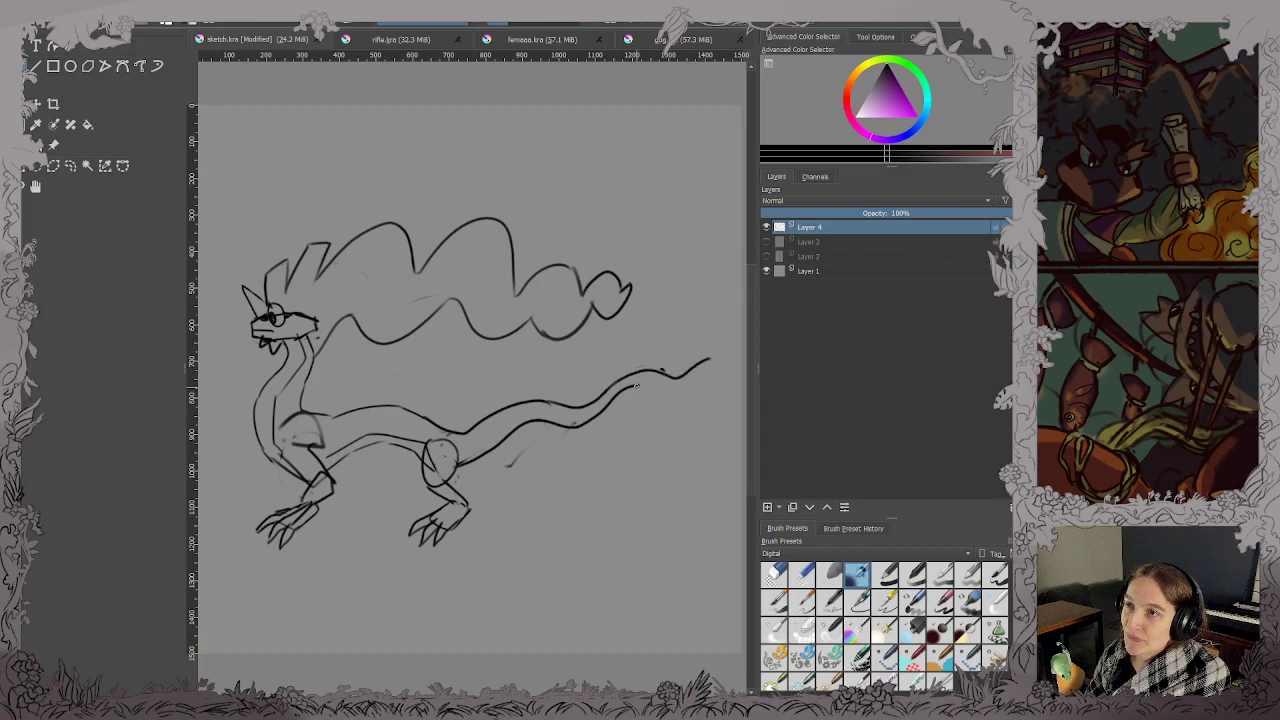
pyautogui.moveTo(636, 385)
pyautogui.mouseDown()
pyautogui.moveTo(680, 387)
pyautogui.moveTo(718, 356)
pyautogui.mouseUp()
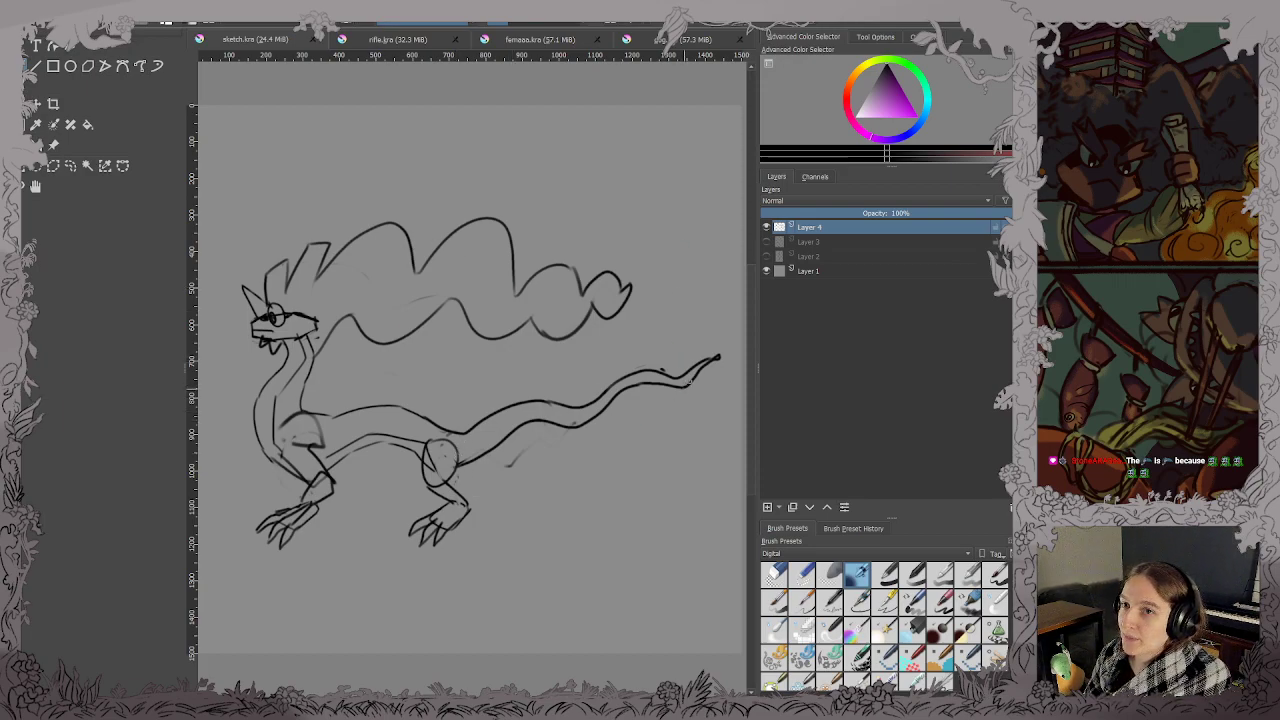
# Remove the tail's thin point, draw a leaf-shaped tuft with a notched tip on the tail end, and save.
pyautogui.hotkey('ctrl', 'z')
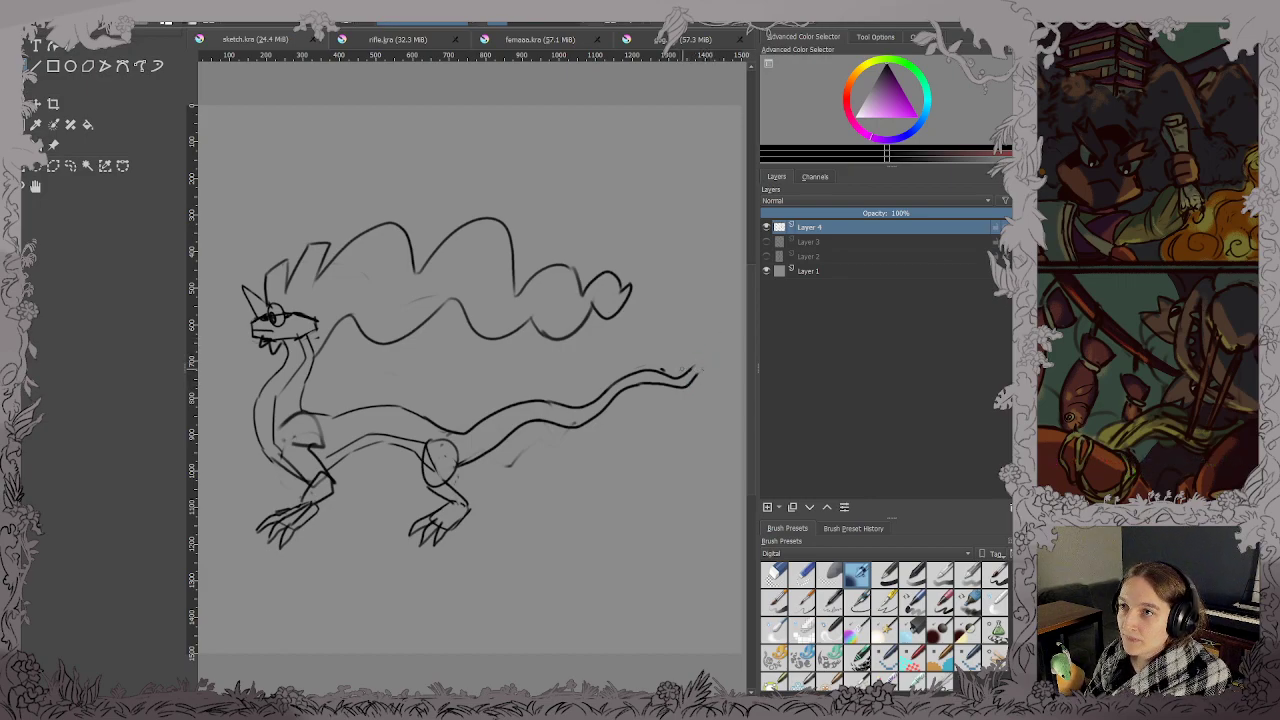
pyautogui.moveTo(680, 368)
pyautogui.mouseDown()
pyautogui.moveTo(732, 335)
pyautogui.moveTo(729, 367)
pyautogui.moveTo(686, 386)
pyautogui.mouseUp()
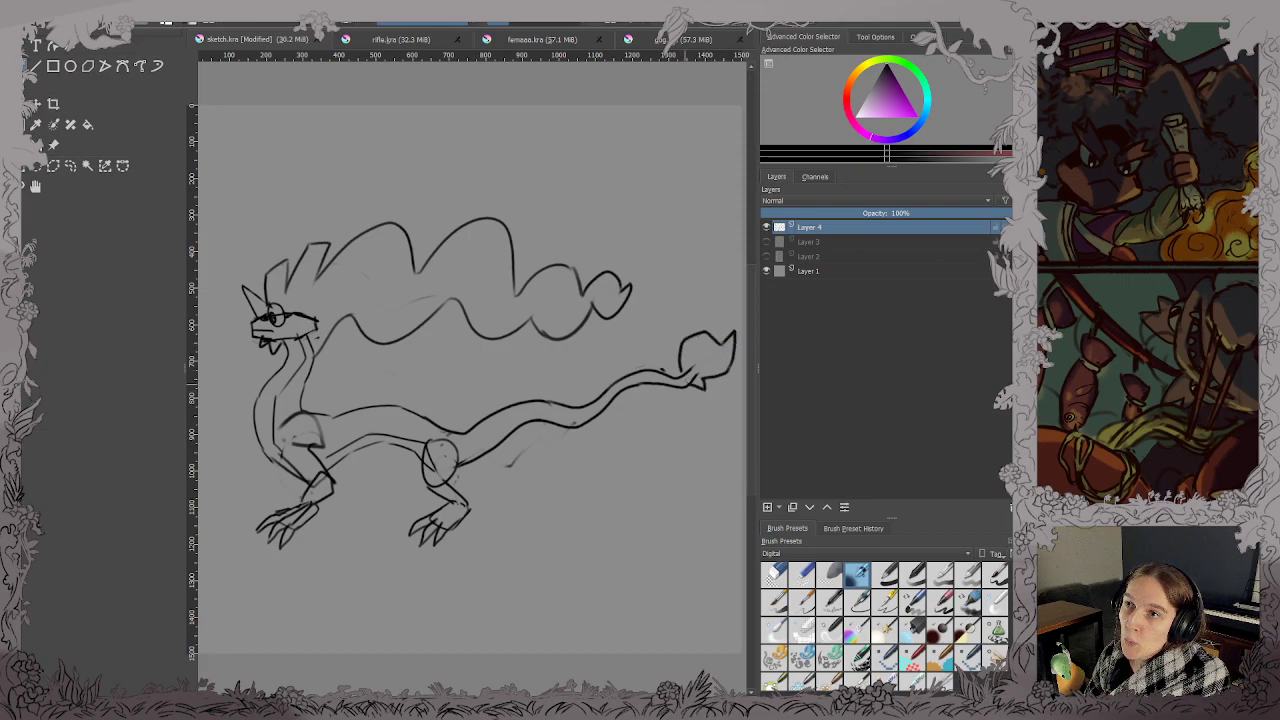
pyautogui.hotkey('ctrl', 's')
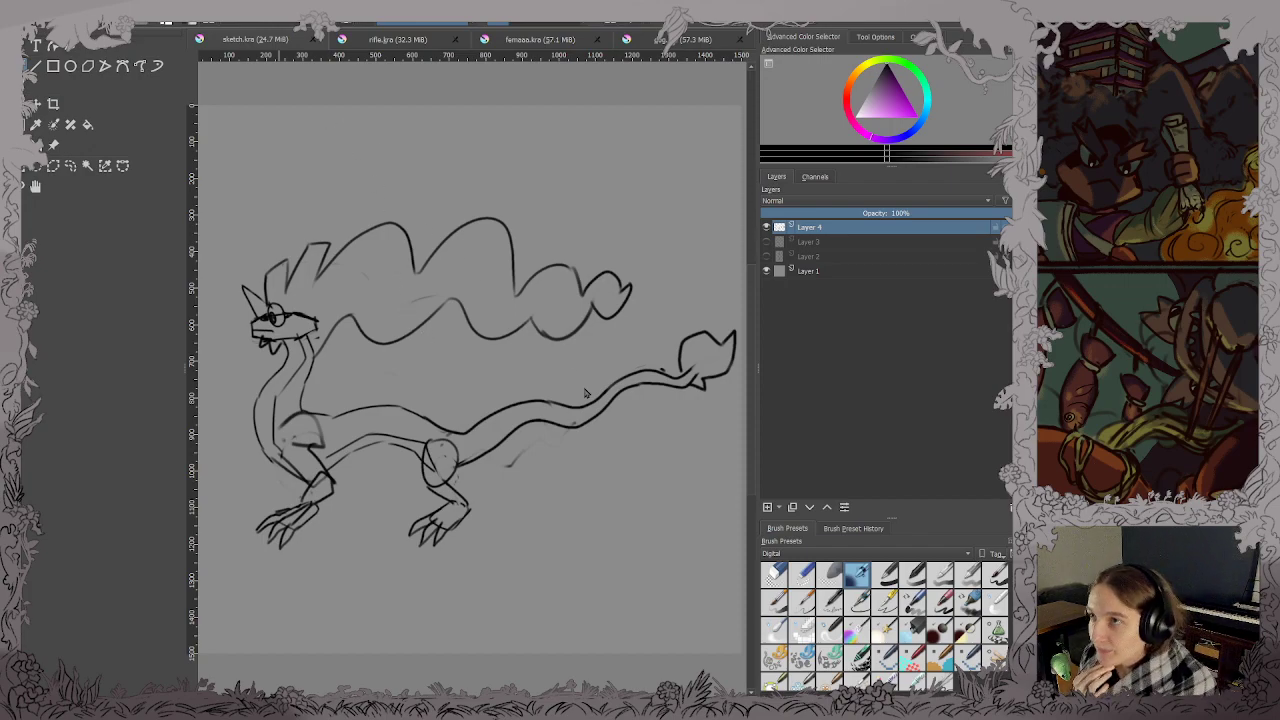
# Switch to ref.kra and make a rectangular selection around the blue-tinted side view of the cloaked character.
pyautogui.hotkey('ctrl', 'Tab')
pyautogui.scroll(2, 580, 385)
pyautogui.moveTo(607, 252); pyautogui.dragTo(414, 298)
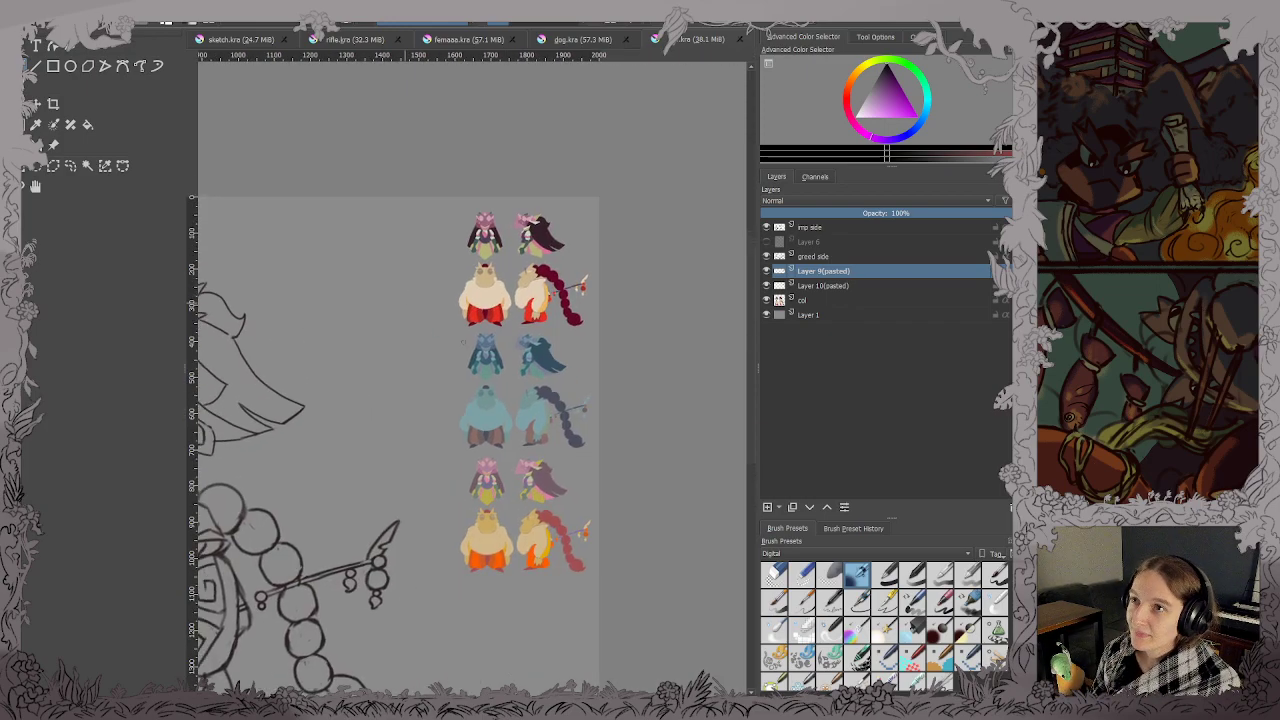
pyautogui.click(25, 169)
pyautogui.scroll(6, 580, 365)
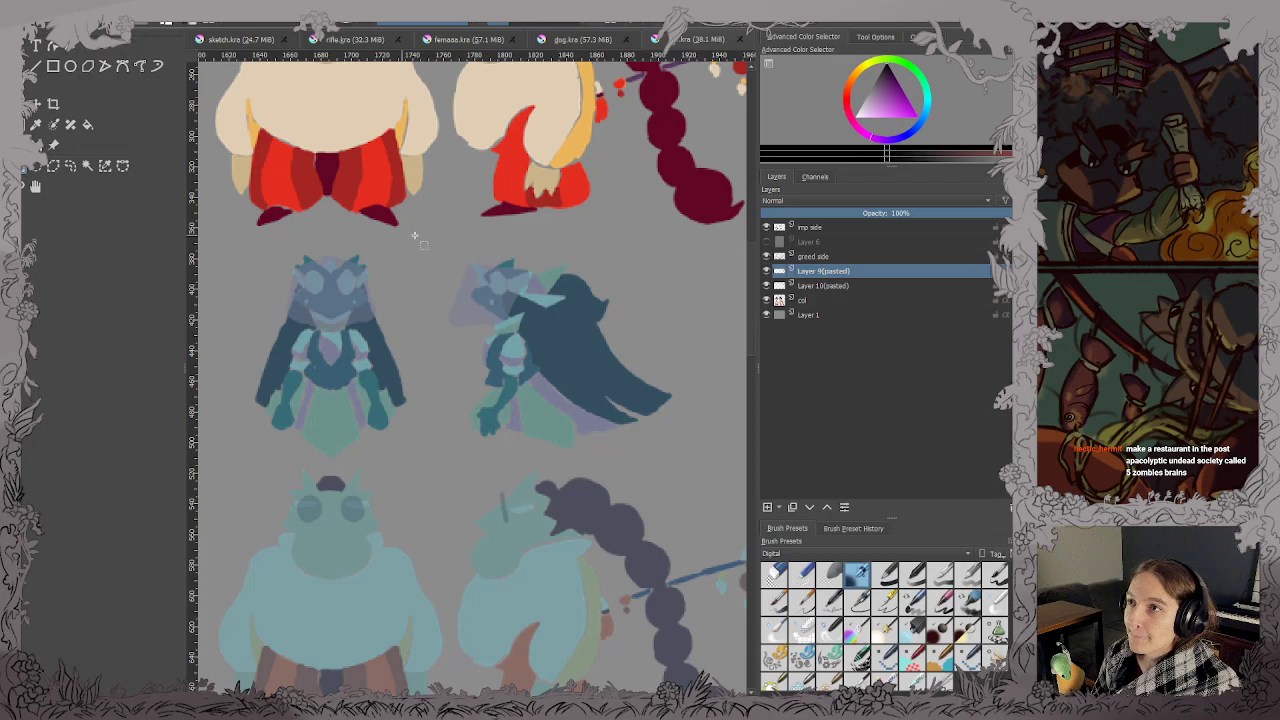
pyautogui.moveTo(420, 236); pyautogui.dragTo(633, 444)
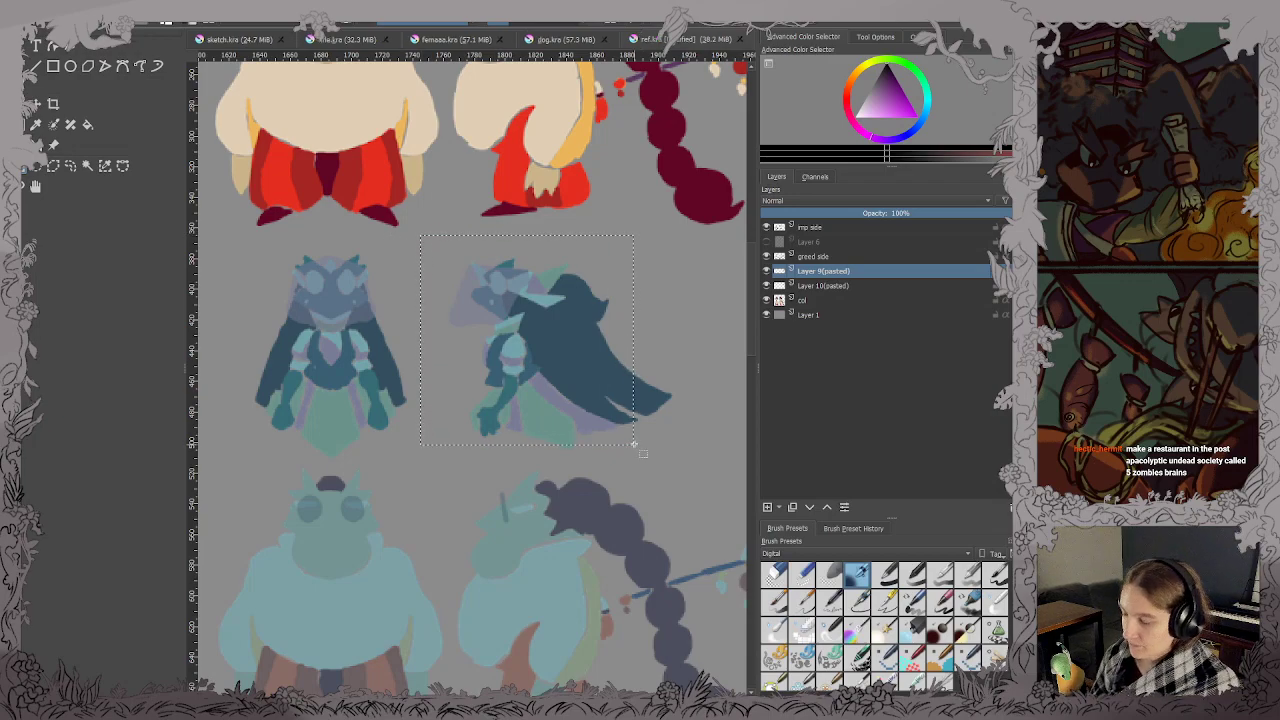
pyautogui.press('2')
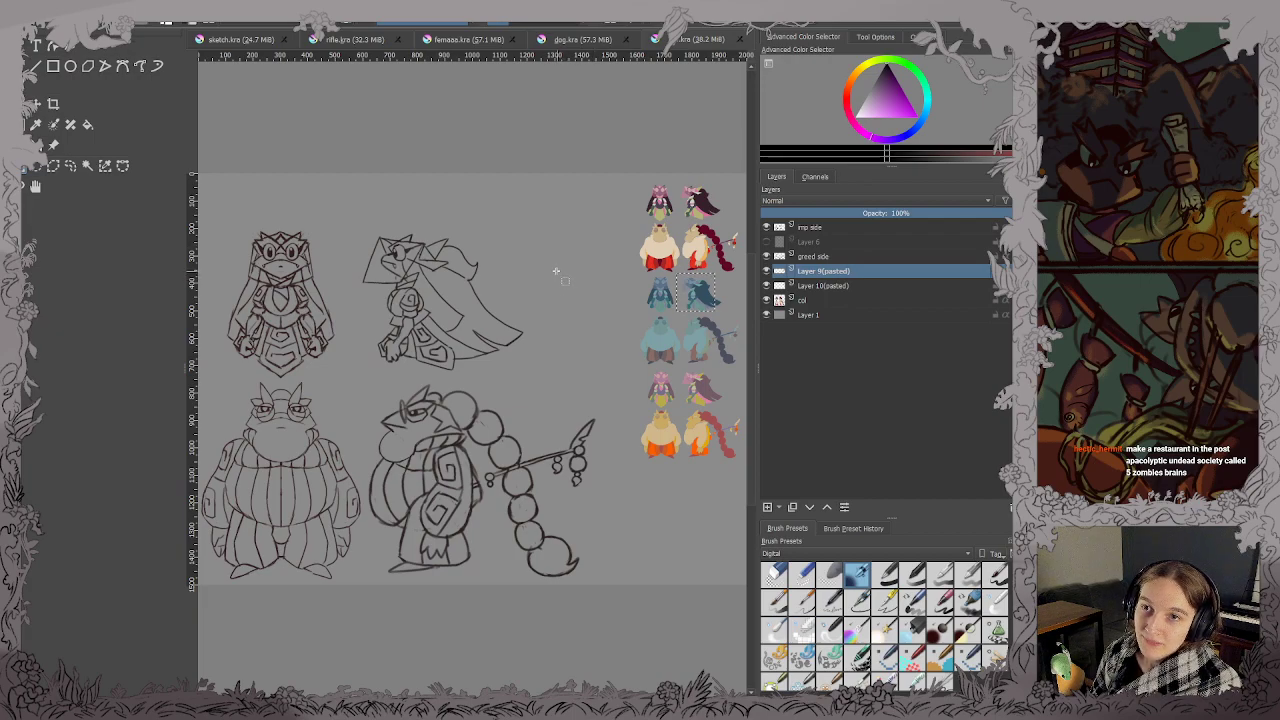
# Try pasting the copied reference figure into sketch.kra as new layers, and undo both pastes.
pyautogui.click(740, 40)
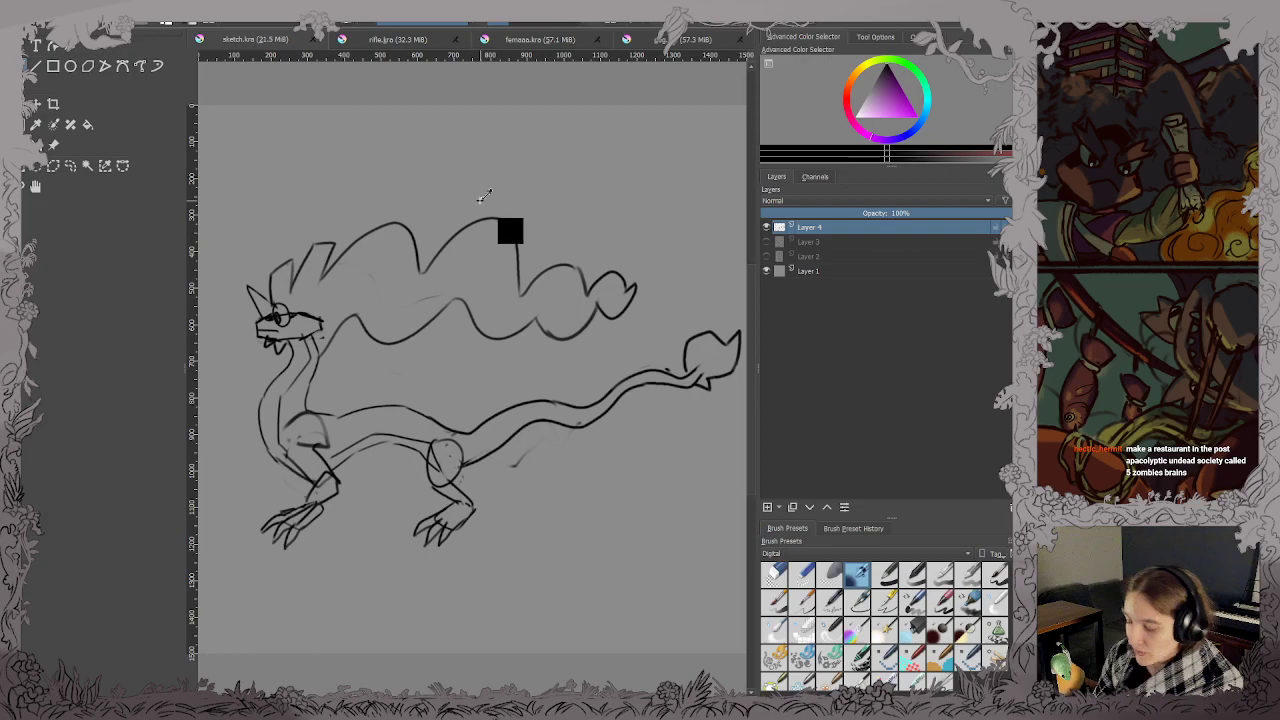
pyautogui.hotkey('ctrl', 'v')
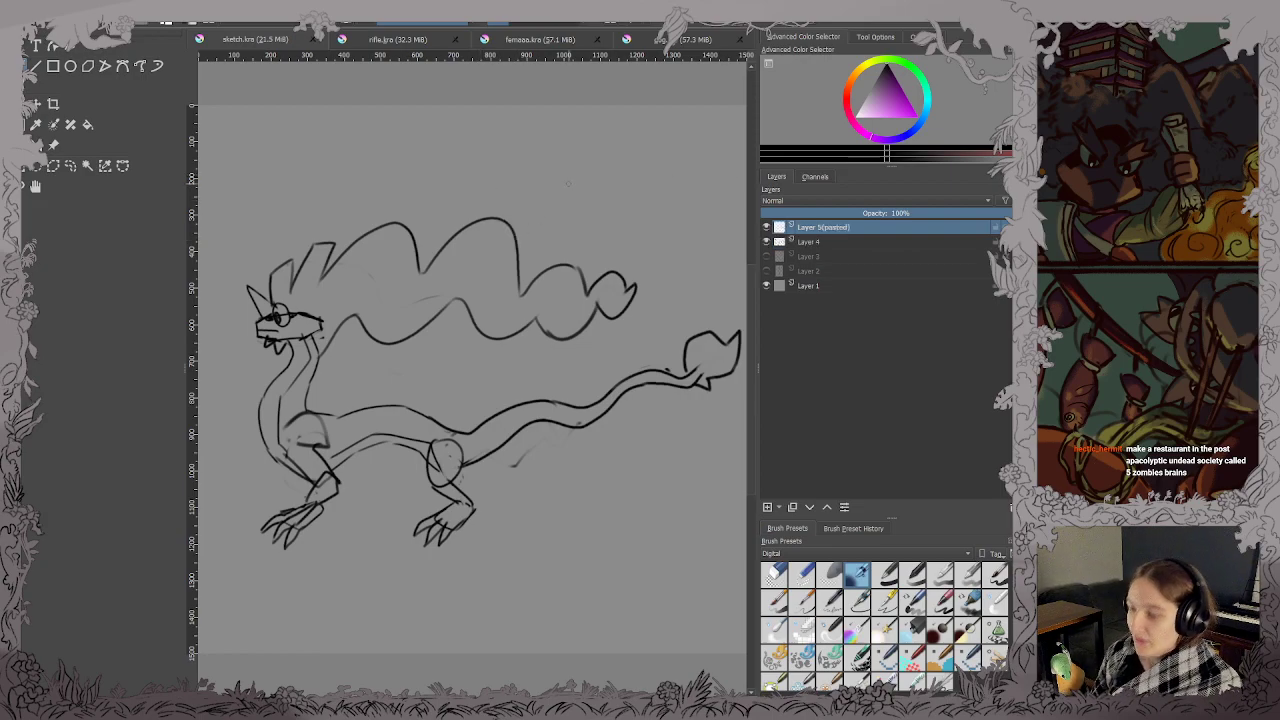
pyautogui.hotkey('ctrl', 'v')
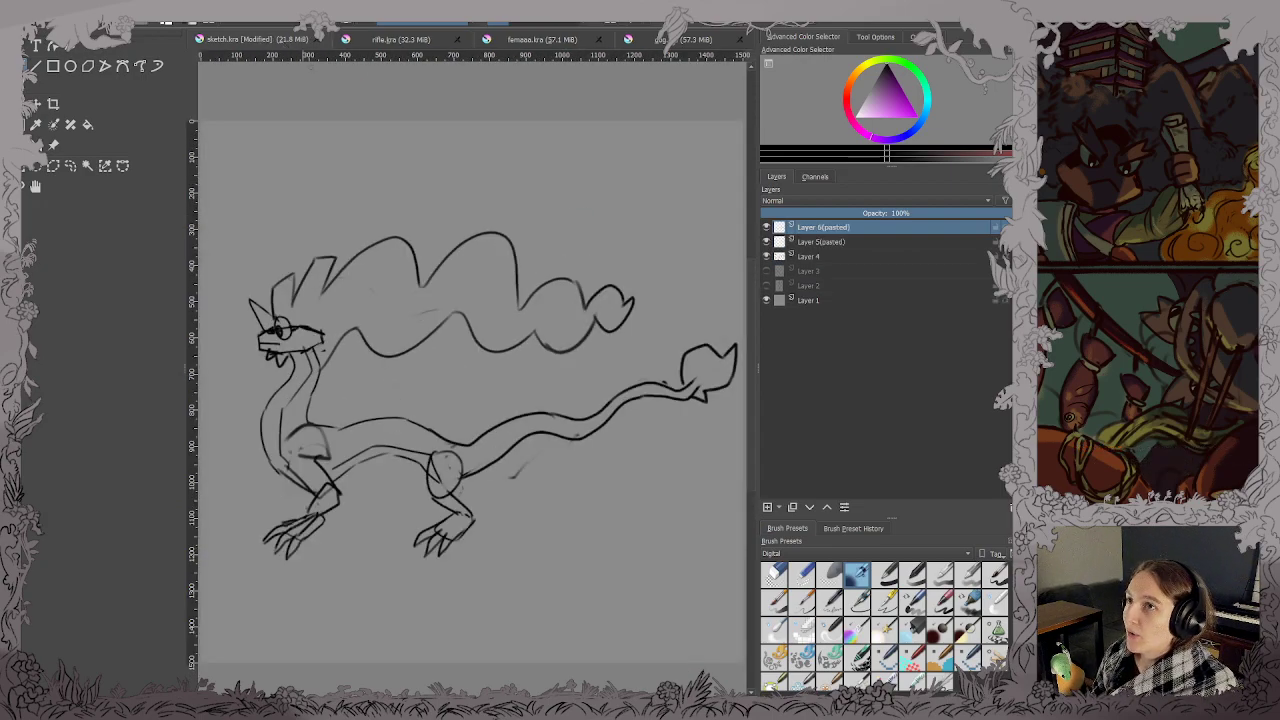
pyautogui.hotkey('ctrl', 'z')
pyautogui.hotkey('ctrl', 'z')
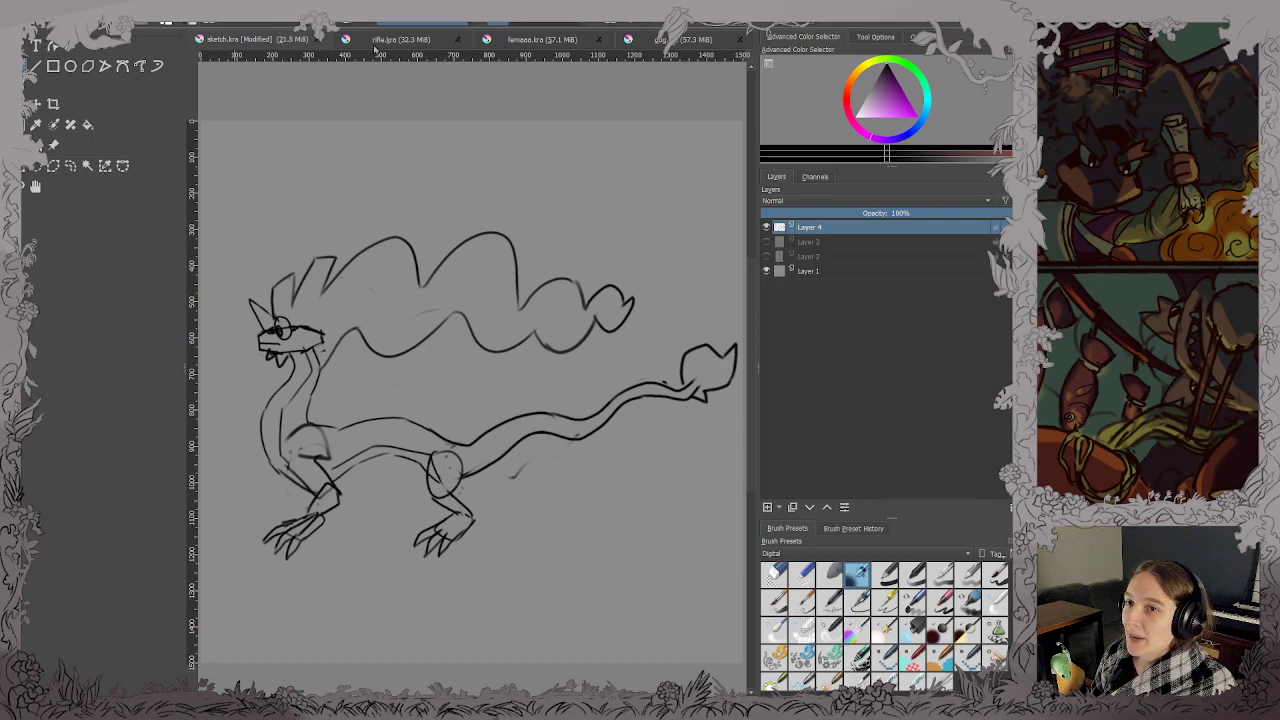
# Make ref.kra's Layer 10(pasted) active and paste its selected blue-tinted cloaked side view into sketch.kra as a new layer.
pyautogui.moveTo(561, 231); pyautogui.dragTo(309, 263)
pyautogui.scroll(2, 535, 233)
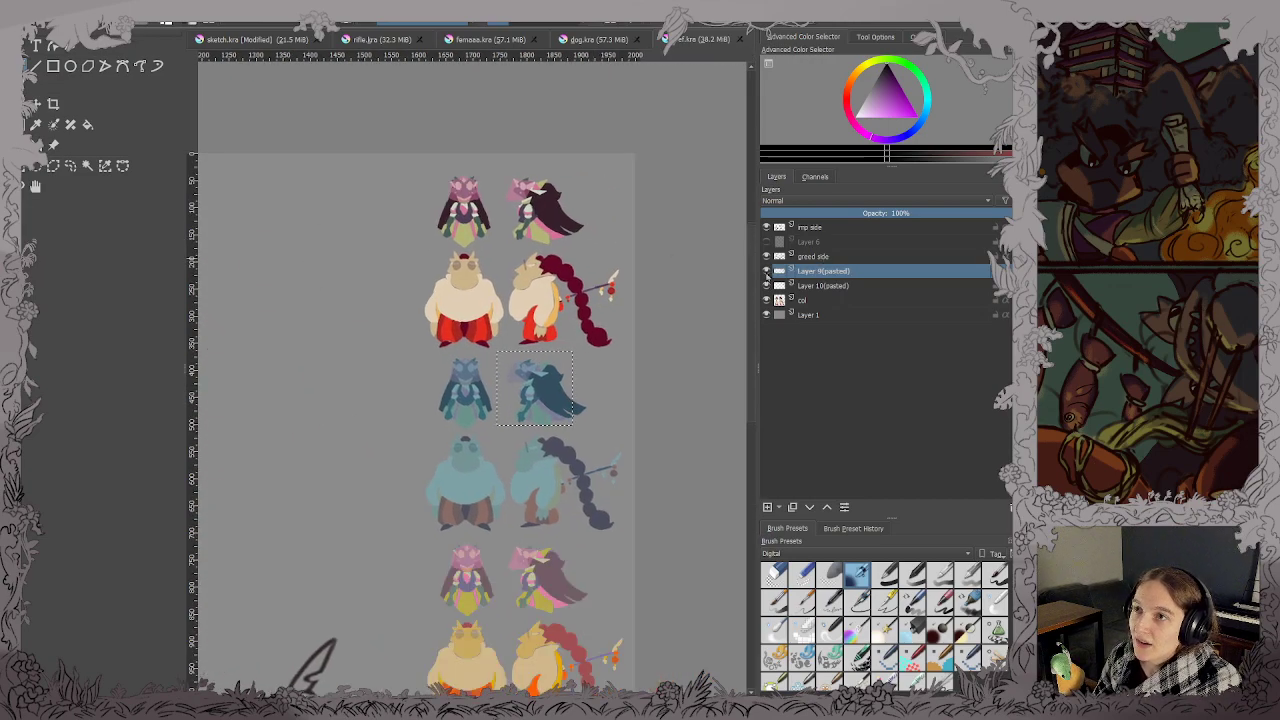
pyautogui.click(767, 285)
pyautogui.click(767, 285)
pyautogui.click(822, 285)
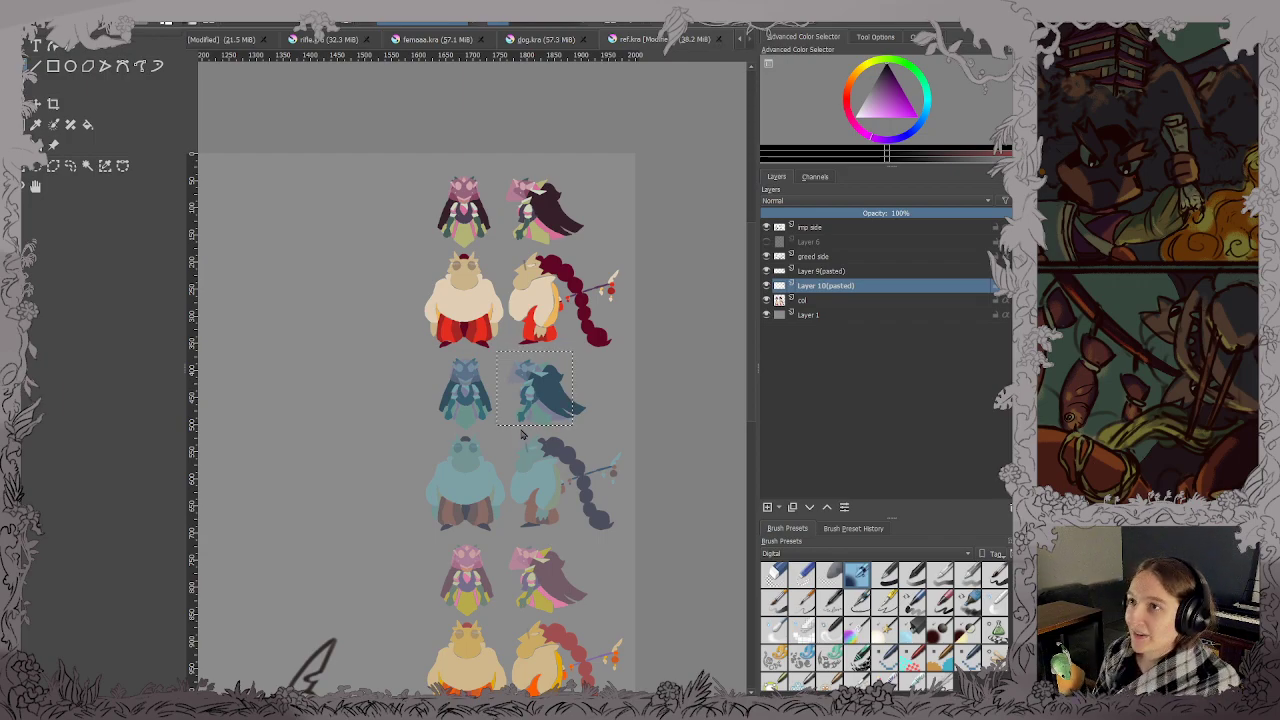
pyautogui.hotkey('ctrl', 'Tab')
pyautogui.hotkey('ctrl', 'v')
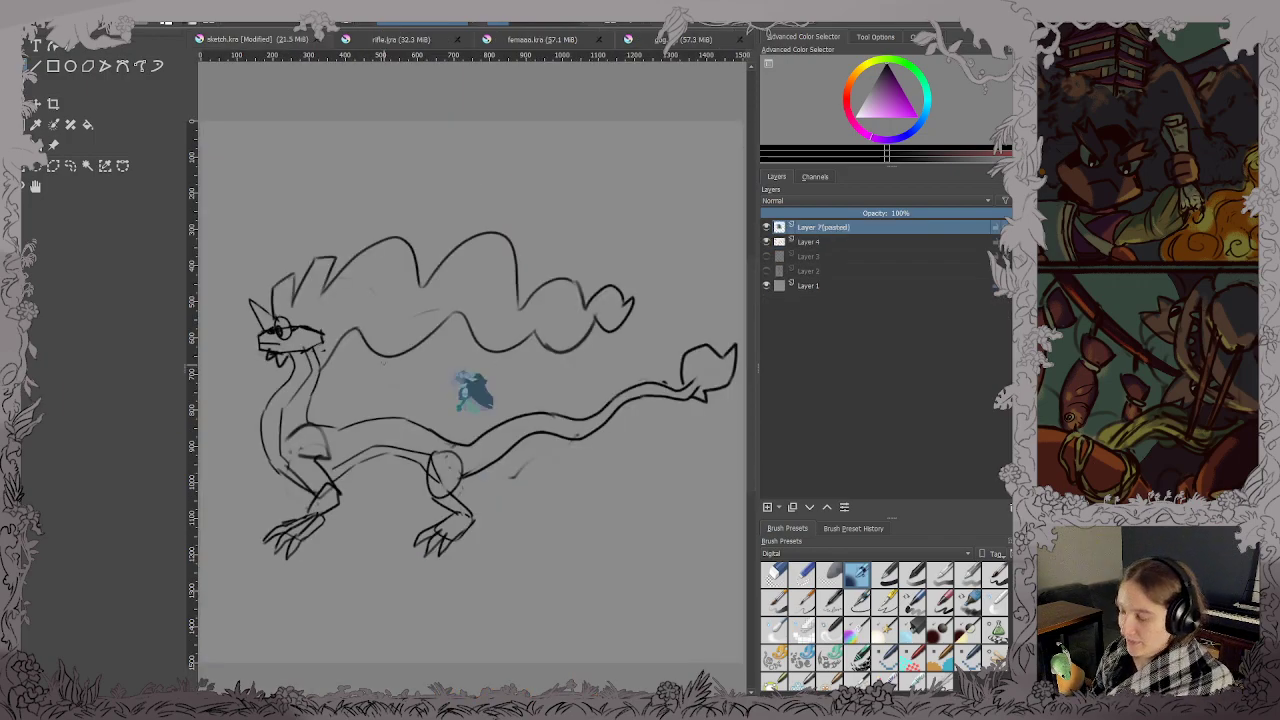
pyautogui.scroll(3, 428, 349)
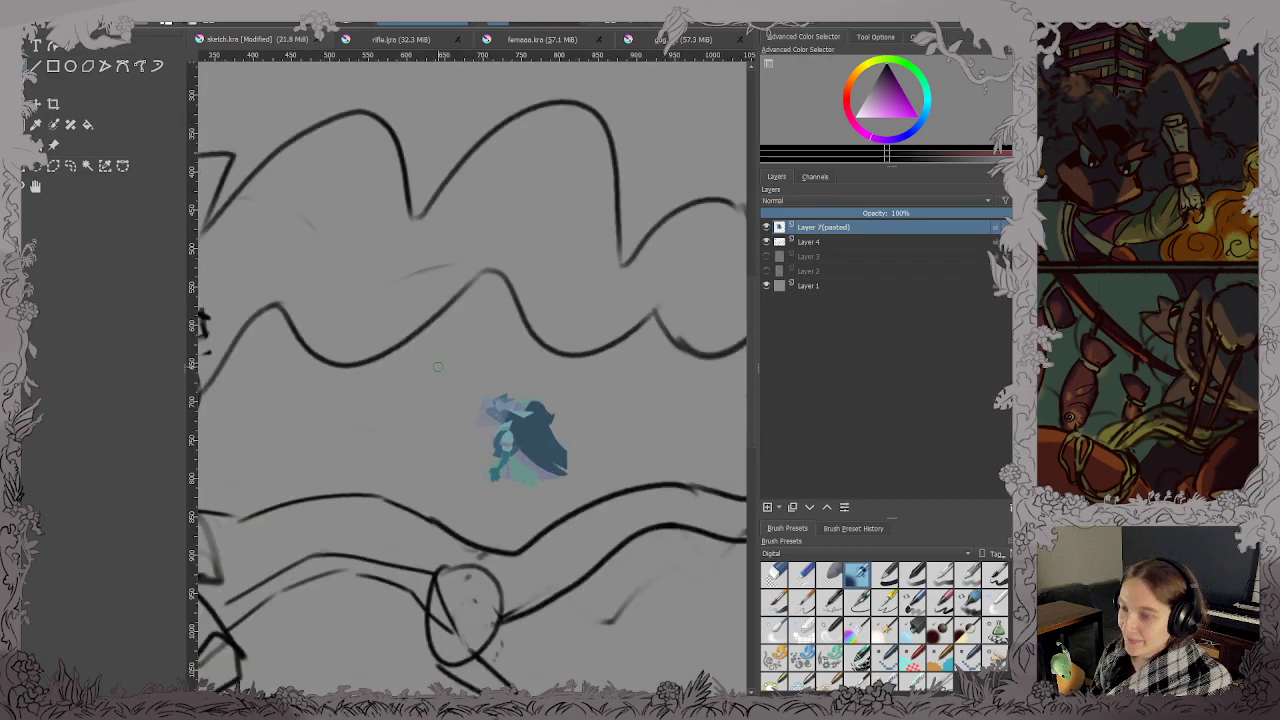
pyautogui.scroll(-3, 437, 366)
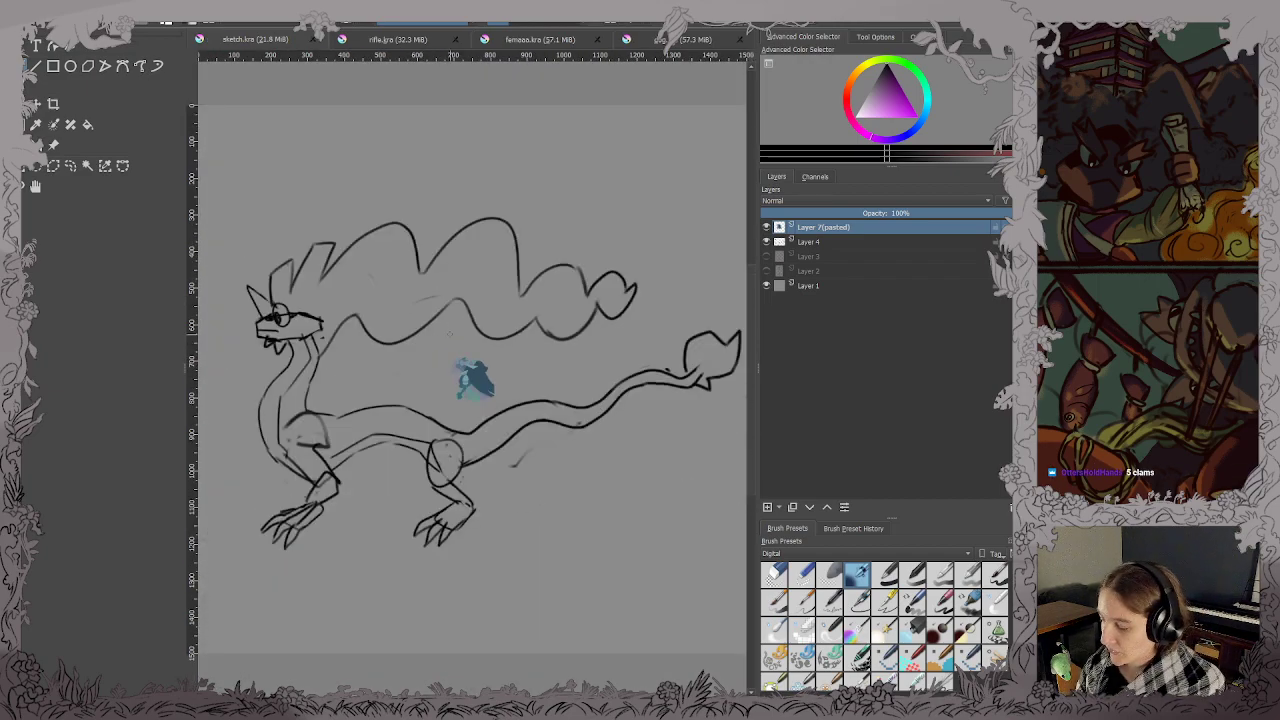
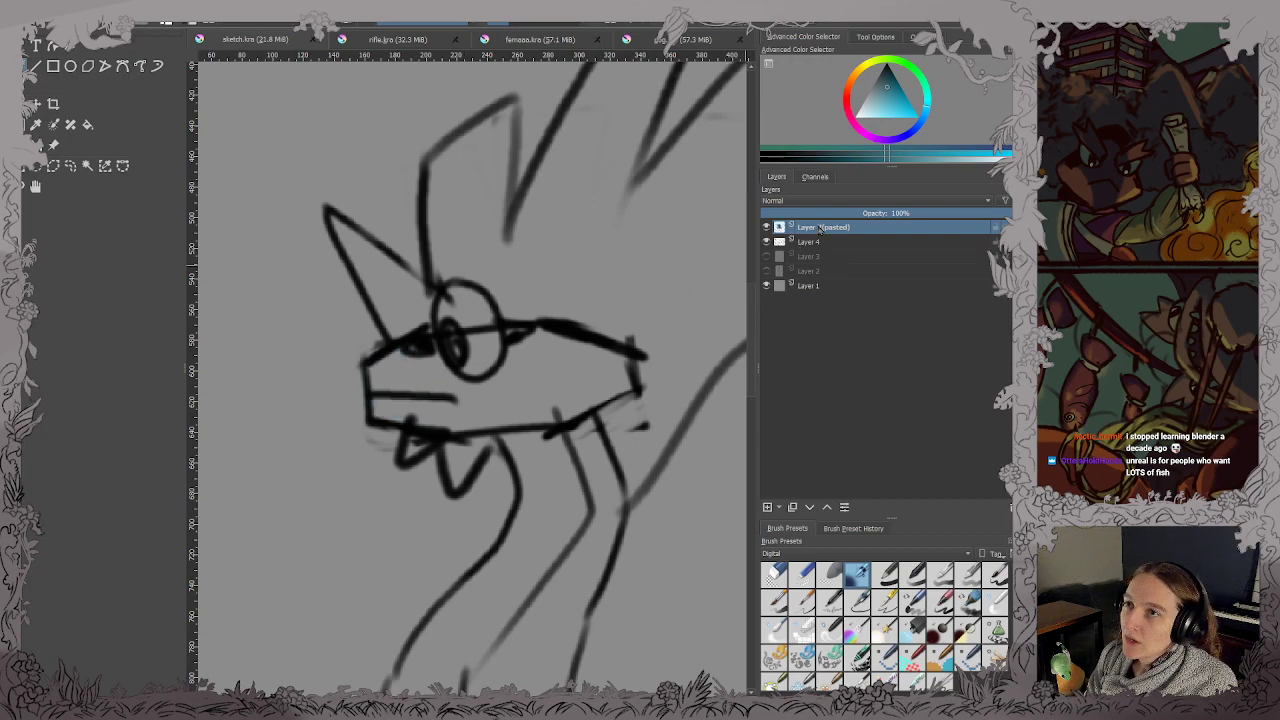
# Move the pasted figure's layer beneath the line art on Layer 4 and paint the creature's head and upper throat teal.
pyautogui.moveTo(818, 234); pyautogui.dragTo(818, 250)
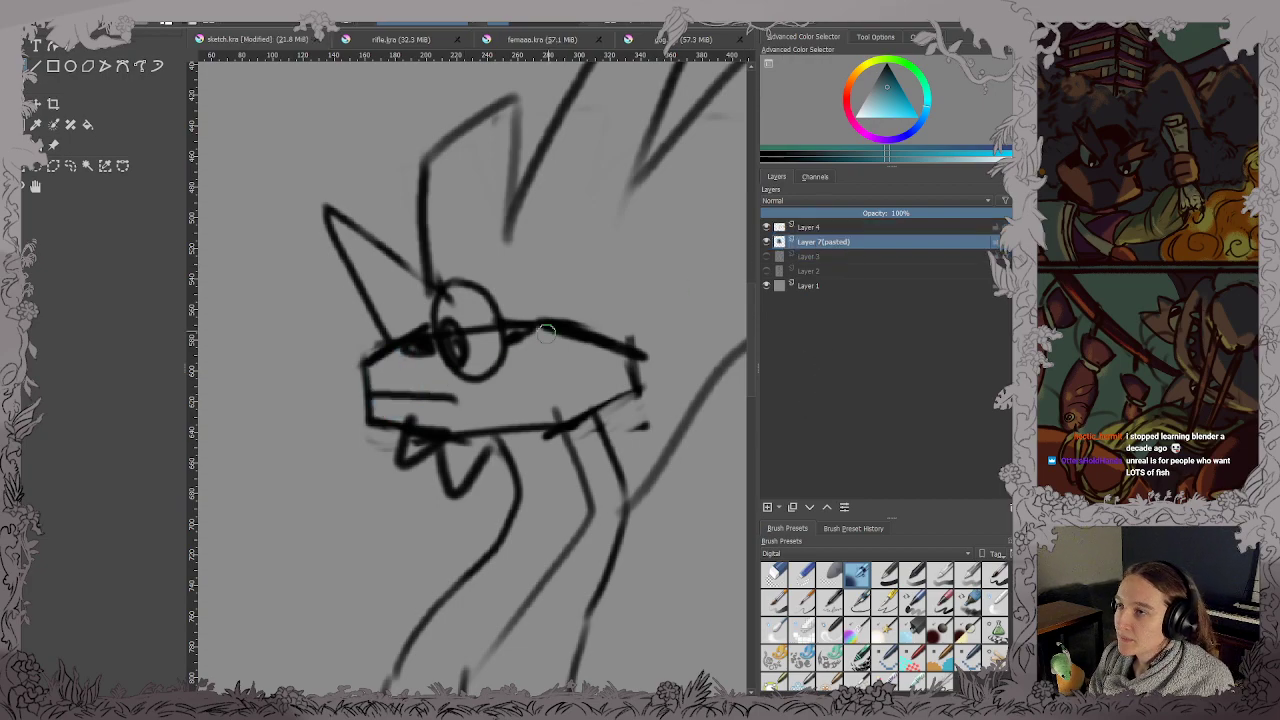
pyautogui.moveTo(455, 372)
pyautogui.mouseDown()
pyautogui.moveTo(379, 379)
pyautogui.moveTo(421, 394)
pyautogui.moveTo(406, 444)
pyautogui.moveTo(434, 402)
pyautogui.moveTo(460, 469)
pyautogui.moveTo(471, 439)
pyautogui.moveTo(519, 451)
pyautogui.moveTo(535, 476)
pyautogui.moveTo(563, 465)
pyautogui.moveTo(552, 403)
pyautogui.moveTo(614, 368)
pyautogui.mouseUp()
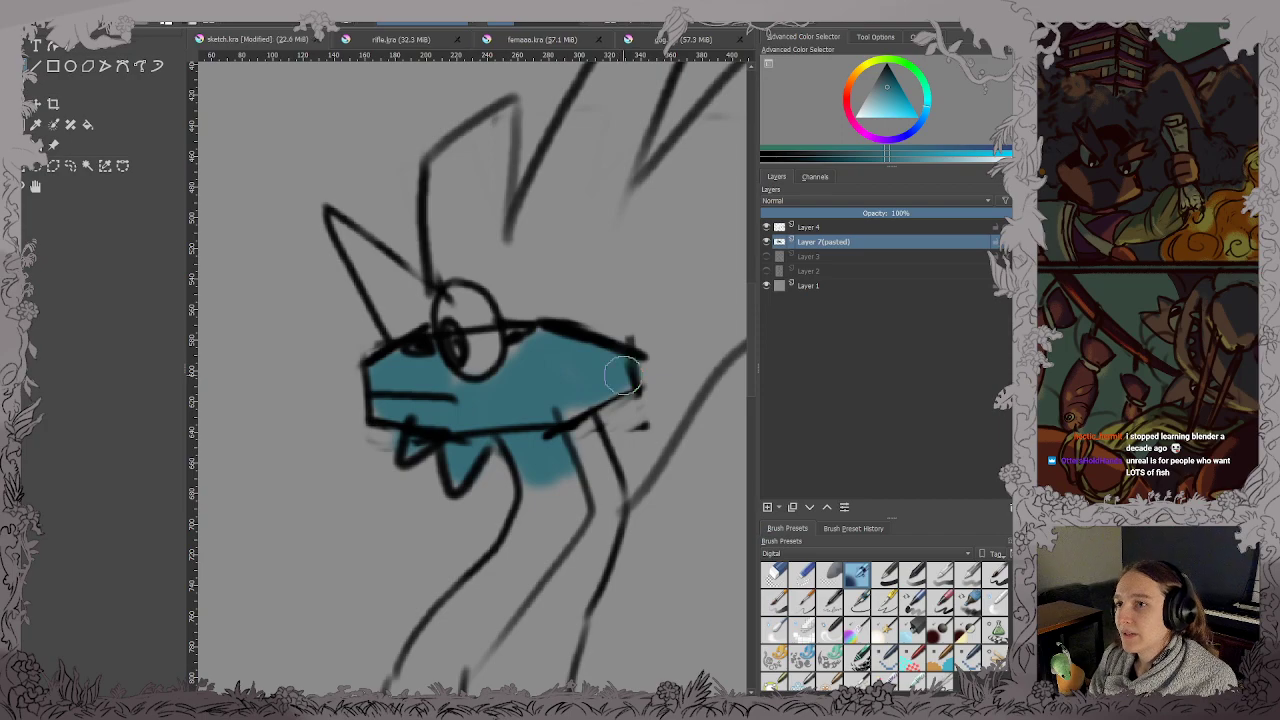
# Paint the front band of the creature's neck and the belly strip up to the hind leg teal.
pyautogui.scroll(-2, 621, 378)
pyautogui.moveTo(564, 492); pyautogui.dragTo(463, 306)
pyautogui.scroll(1, 463, 307)
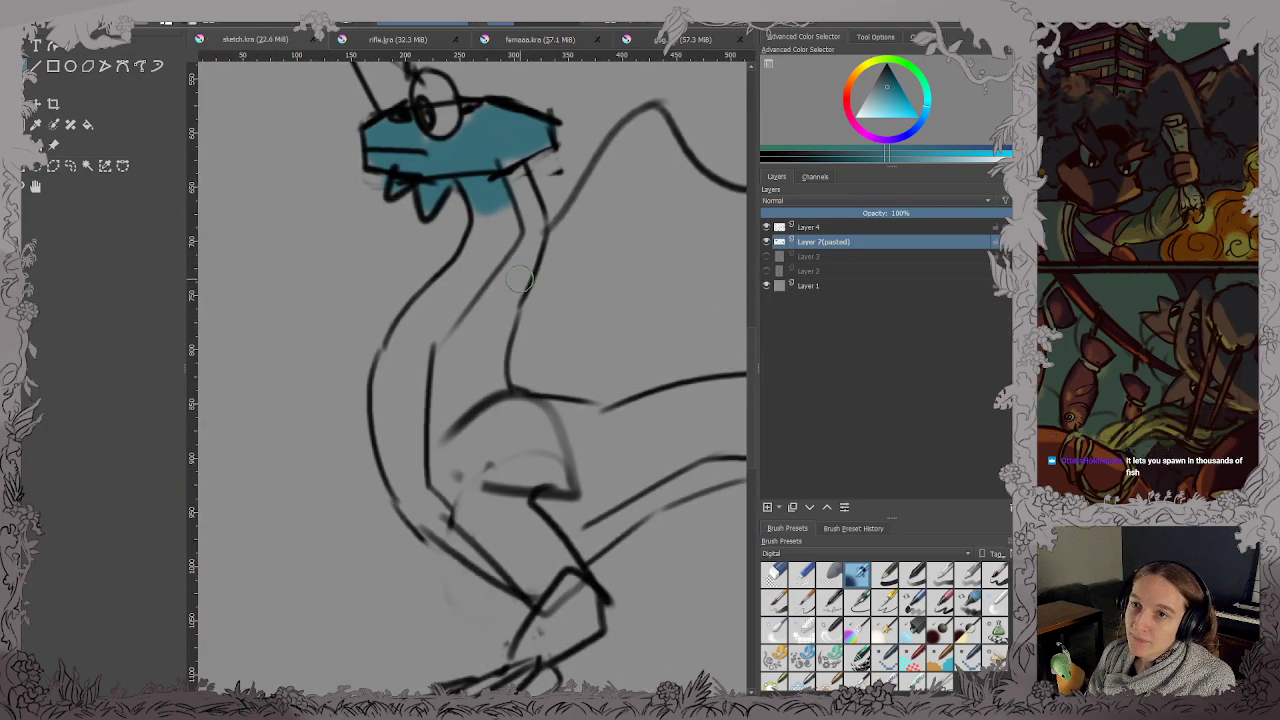
pyautogui.moveTo(537, 232)
pyautogui.mouseDown()
pyautogui.moveTo(489, 213)
pyautogui.moveTo(482, 243)
pyautogui.moveTo(499, 253)
pyautogui.moveTo(446, 281)
pyautogui.moveTo(423, 318)
pyautogui.moveTo(398, 431)
pyautogui.moveTo(454, 523)
pyautogui.moveTo(417, 399)
pyautogui.moveTo(397, 441)
pyautogui.moveTo(413, 503)
pyautogui.moveTo(454, 534)
pyautogui.moveTo(457, 476)
pyautogui.moveTo(504, 548)
pyautogui.moveTo(522, 549)
pyautogui.moveTo(350, 400)
pyautogui.mouseUp()
pyautogui.moveTo(603, 420); pyautogui.dragTo(523, 447)
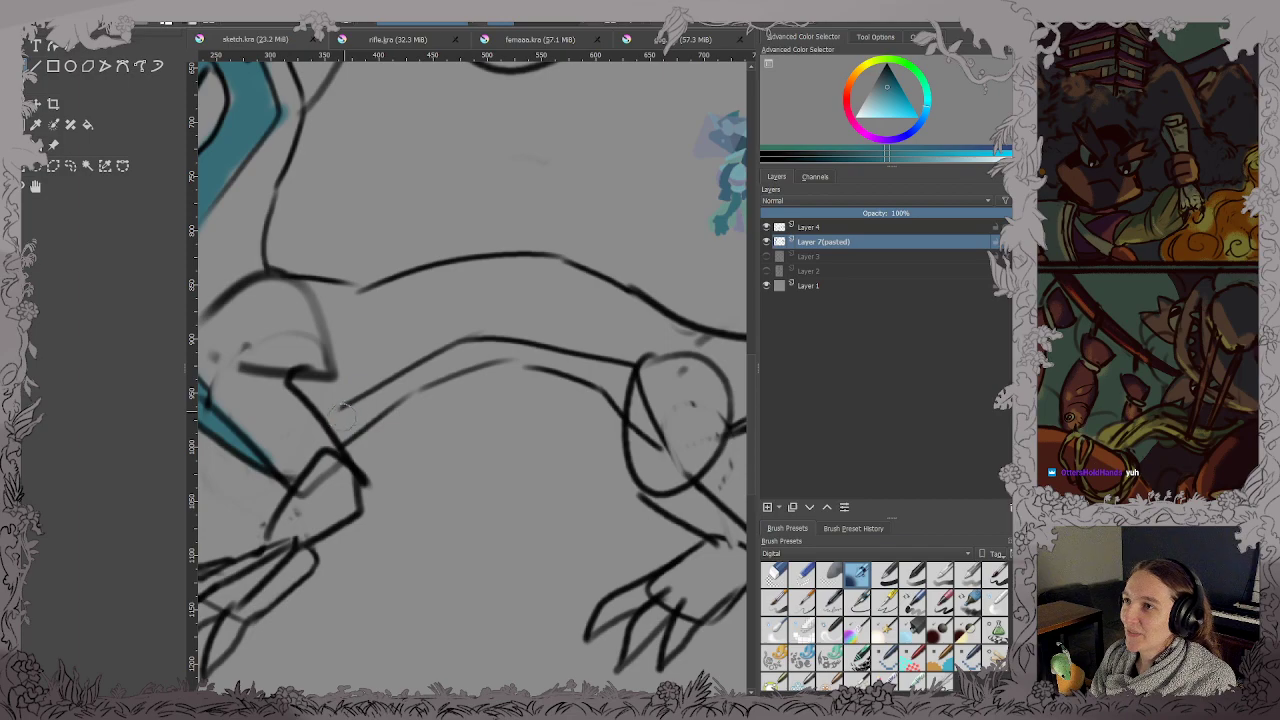
pyautogui.moveTo(345, 412)
pyautogui.mouseDown()
pyautogui.moveTo(450, 360)
pyautogui.moveTo(510, 350)
pyautogui.moveTo(606, 375)
pyautogui.moveTo(617, 399)
pyautogui.moveTo(628, 385)
pyautogui.moveTo(242, 418)
pyautogui.mouseUp()
pyautogui.moveTo(460, 466); pyautogui.dragTo(390, 516)
# Pick the dark blue of the pasted figure's cloak as the painting colour.
pyautogui.scroll(-3, 390, 516)
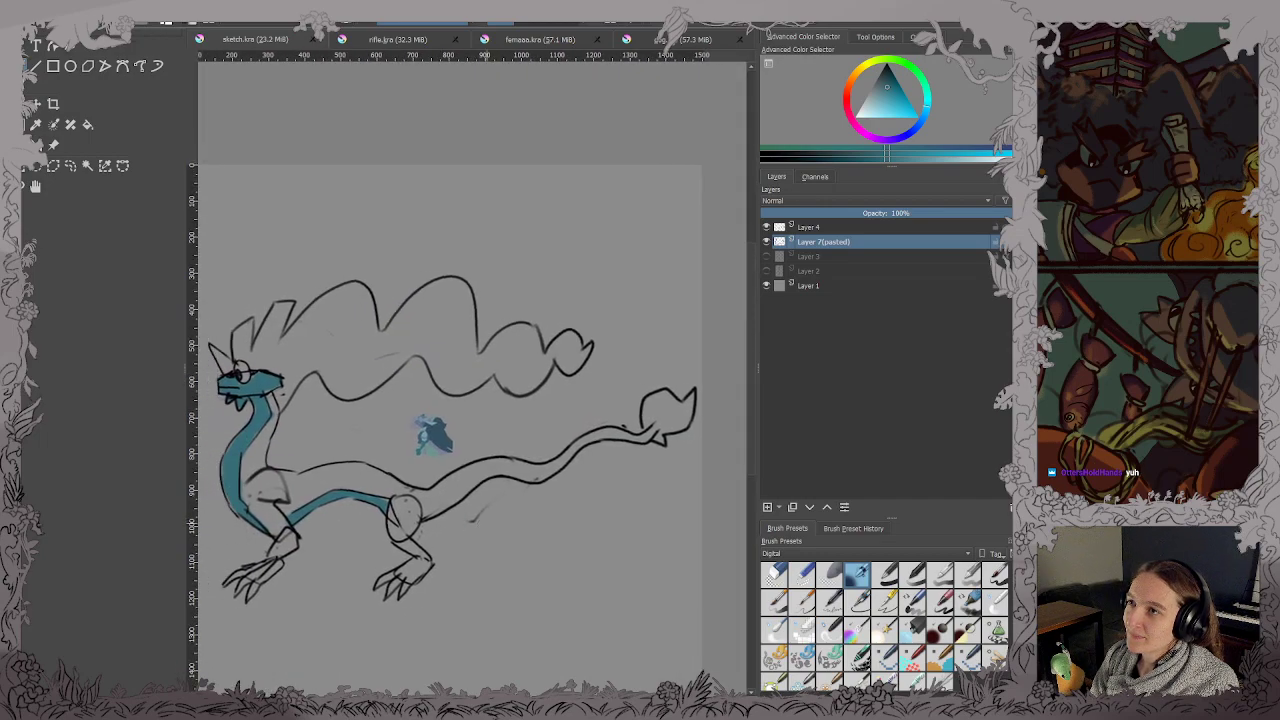
pyautogui.scroll(5, 378, 496)
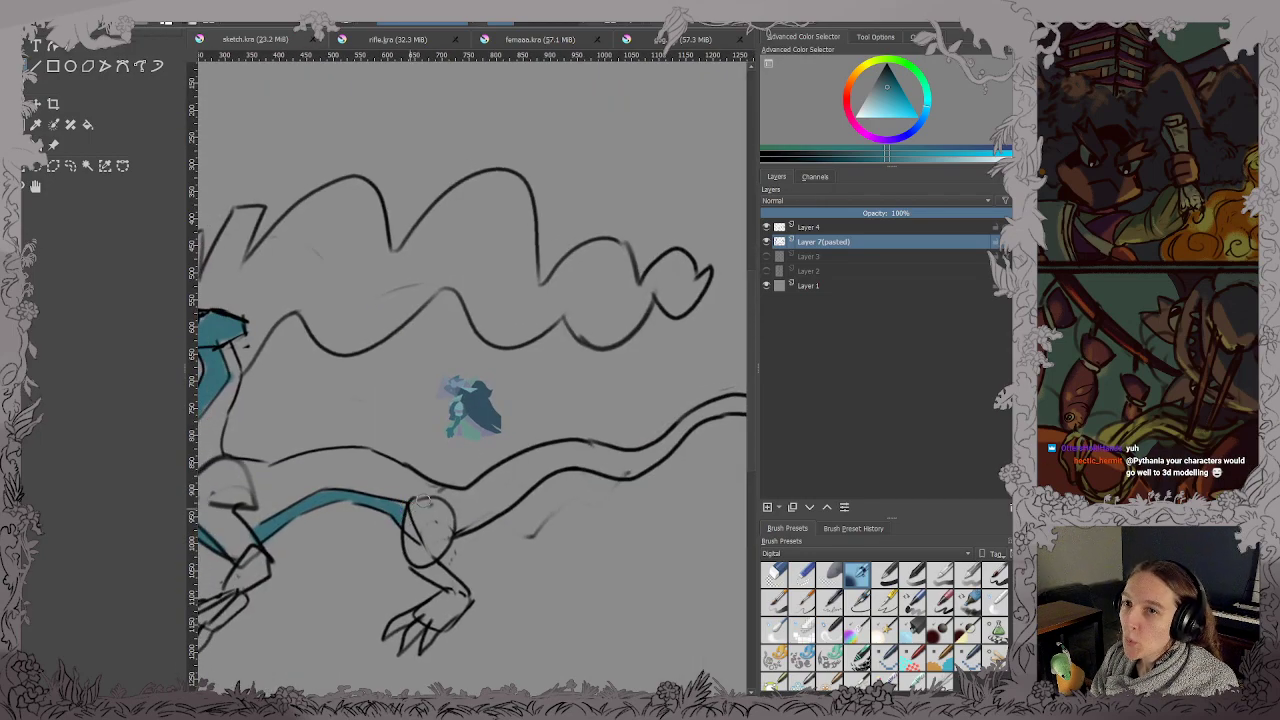
pyautogui.scroll(4, 564, 397)
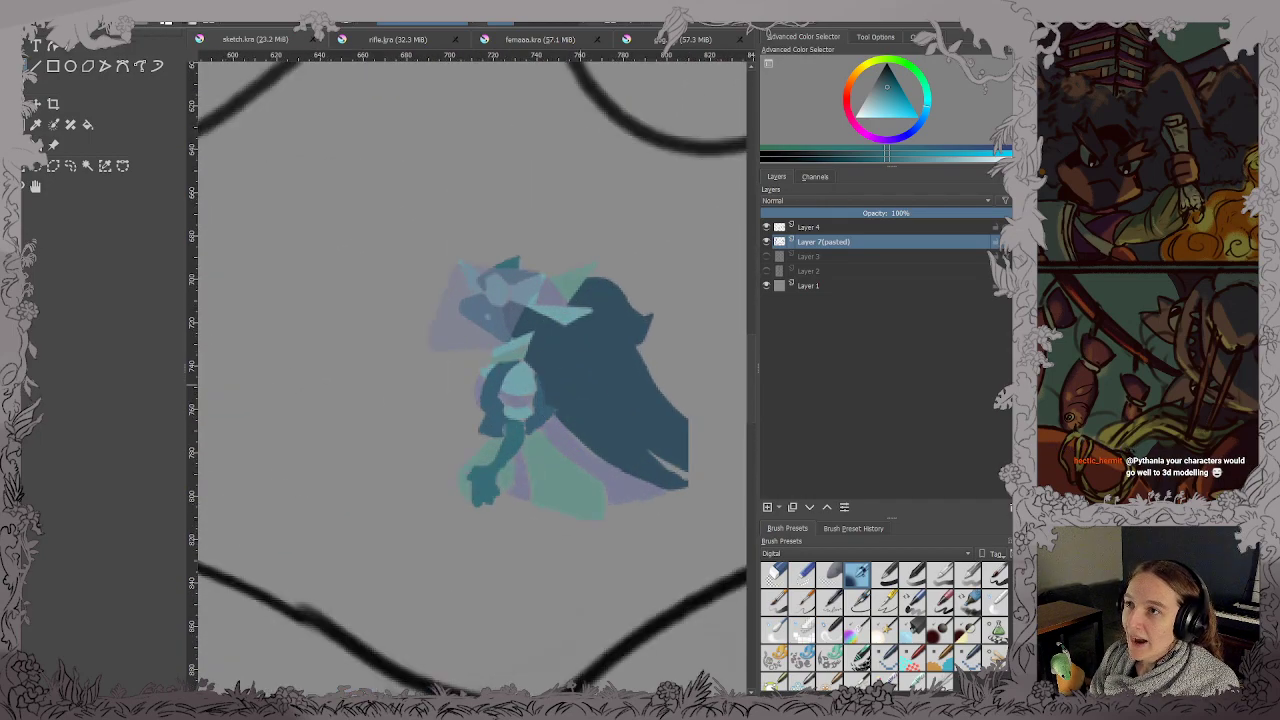
pyautogui.scroll(-2, 564, 397)
pyautogui.moveTo(564, 397); pyautogui.dragTo(611, 443)
pyautogui.scroll(-2, 513, 437)
pyautogui.moveTo(513, 437); pyautogui.dragTo(630, 462)
pyautogui.scroll(1, 450, 414)
pyautogui.scroll(3, 450, 413)
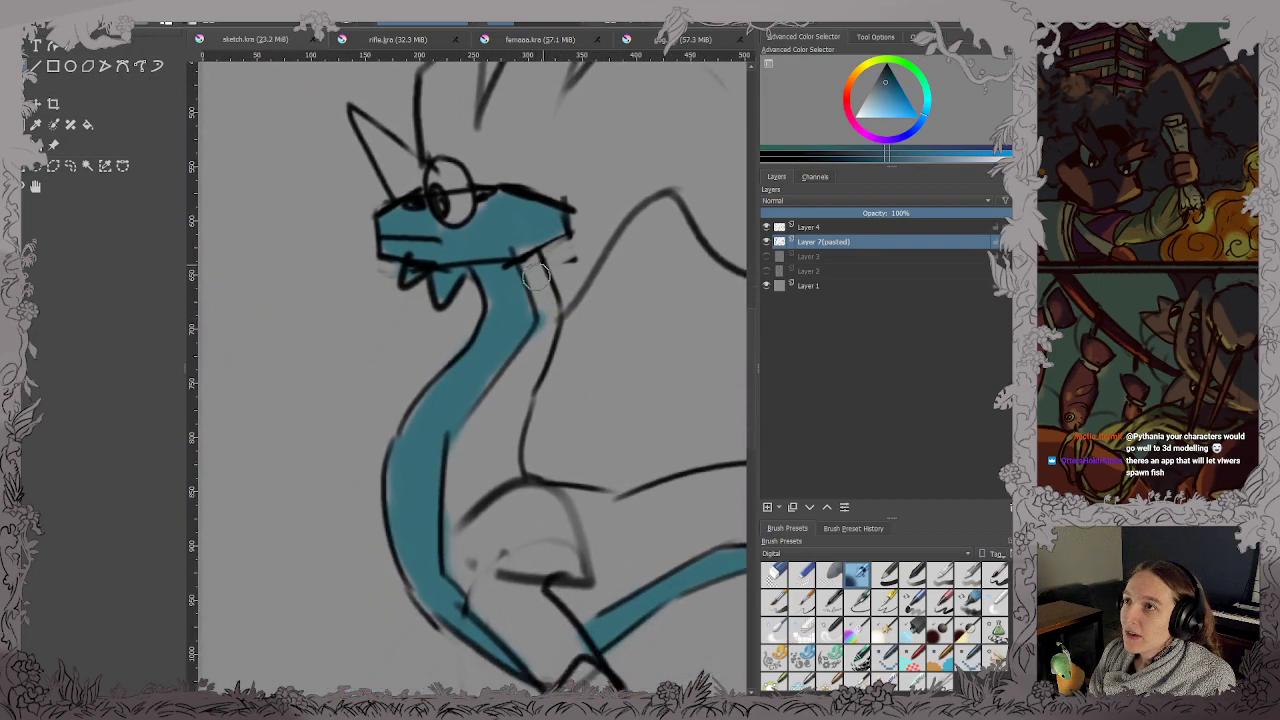
# Paint the back of the neck, the shoulder and upper foreleg, and the start of the torso dark blue, saving the file.
pyautogui.moveTo(537, 266)
pyautogui.mouseDown()
pyautogui.moveTo(545, 320)
pyautogui.moveTo(553, 295)
pyautogui.moveTo(455, 490)
pyautogui.moveTo(475, 415)
pyautogui.moveTo(478, 425)
pyautogui.moveTo(545, 330)
pyautogui.moveTo(540, 345)
pyautogui.mouseUp()
pyautogui.moveTo(461, 477)
pyautogui.mouseDown()
pyautogui.moveTo(464, 565)
pyautogui.moveTo(503, 617)
pyautogui.moveTo(579, 673)
pyautogui.moveTo(559, 607)
pyautogui.moveTo(579, 534)
pyautogui.moveTo(550, 582)
pyautogui.moveTo(585, 530)
pyautogui.moveTo(545, 493)
pyautogui.moveTo(619, 502)
pyautogui.moveTo(630, 544)
pyautogui.moveTo(648, 547)
pyautogui.moveTo(610, 570)
pyautogui.mouseUp()
pyautogui.moveTo(600, 630); pyautogui.dragTo(572, 648)
pyautogui.hotkey('ctrl', 's')
pyautogui.moveTo(560, 543); pyautogui.dragTo(371, 489)
pyautogui.moveTo(496, 503); pyautogui.dragTo(579, 367)
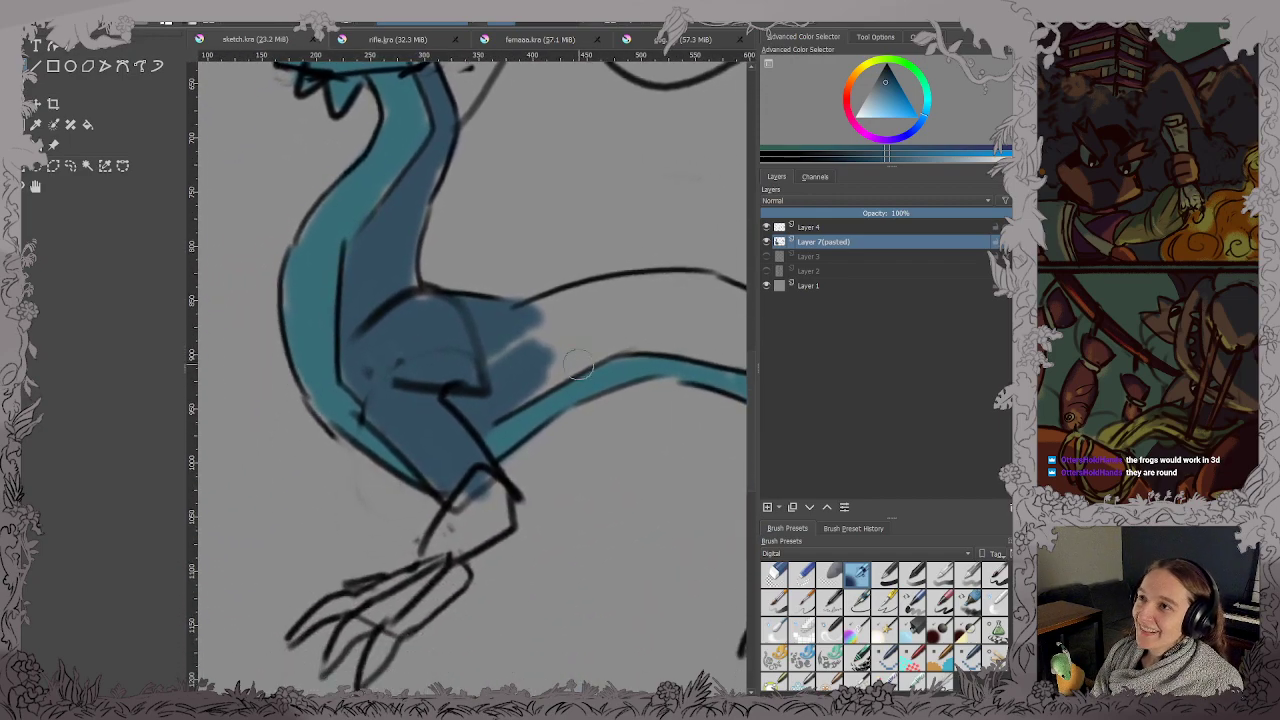
# Paint the claws of the front foot dark blue and save the file.
pyautogui.scroll(-2, 480, 571)
pyautogui.scroll(1, 480, 571)
pyautogui.moveTo(481, 573)
pyautogui.mouseDown()
pyautogui.moveTo(533, 471)
pyautogui.moveTo(510, 505)
pyautogui.moveTo(563, 491)
pyautogui.moveTo(563, 515)
pyautogui.mouseUp()
pyautogui.moveTo(461, 505)
pyautogui.mouseDown()
pyautogui.moveTo(402, 542)
pyautogui.moveTo(438, 522)
pyautogui.moveTo(460, 525)
pyautogui.moveTo(441, 532)
pyautogui.moveTo(452, 537)
pyautogui.moveTo(502, 509)
pyautogui.moveTo(445, 599)
pyautogui.moveTo(495, 517)
pyautogui.mouseUp()
pyautogui.hotkey('ctrl', 's')
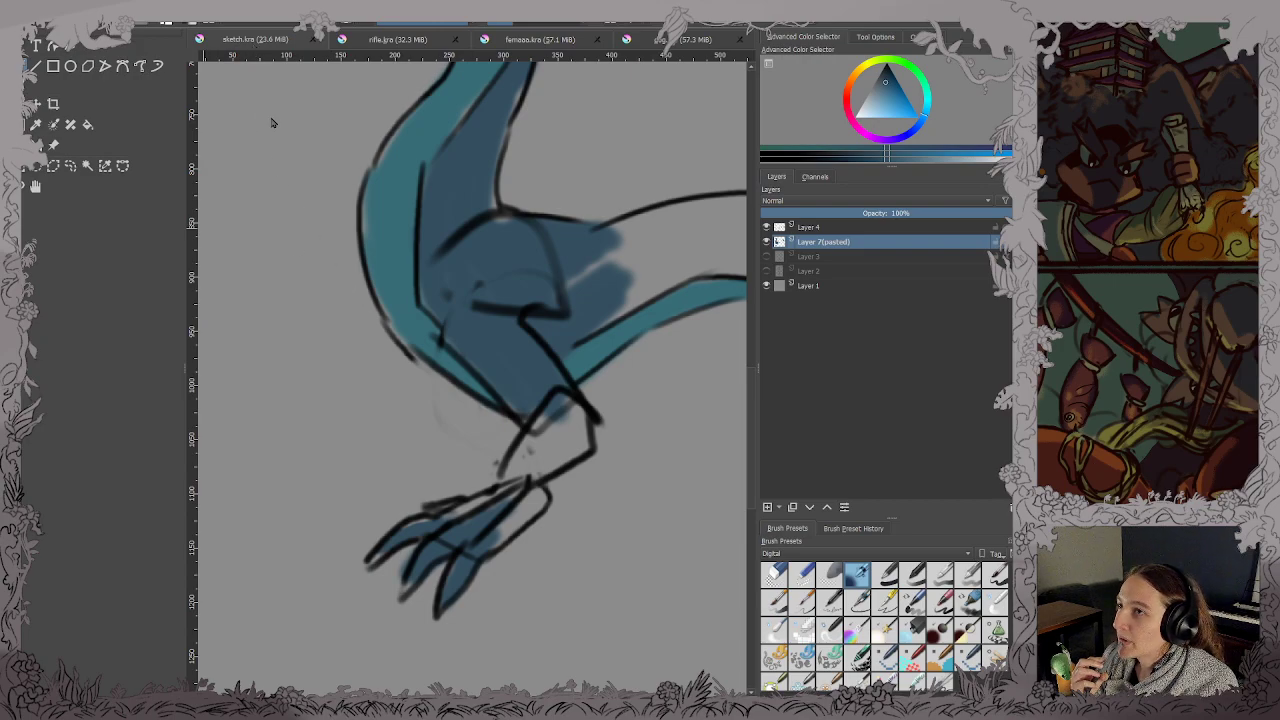
# Switch to the casual model shading document and examine the green creature's face up close.
pyautogui.hotkey('ctrl', 'Tab')
pyautogui.scroll(4, 445, 268)
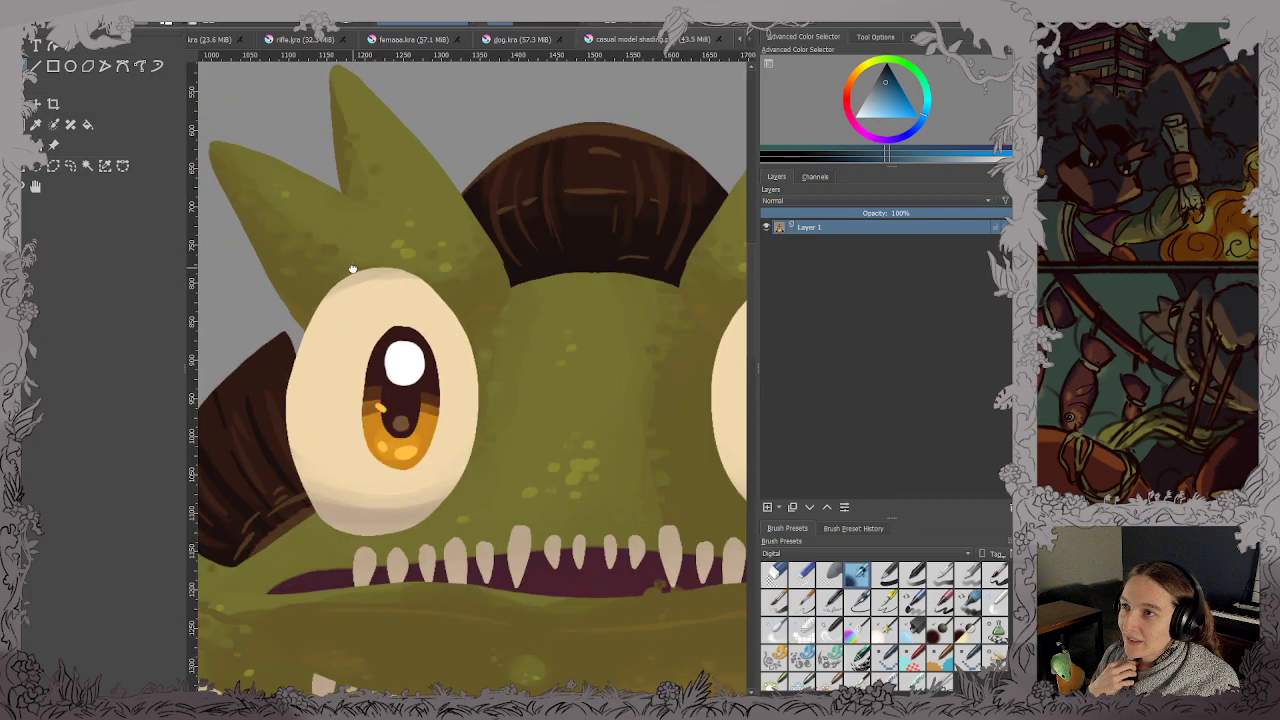
# Examine the frog character's face, eyes, teeth and hair up close, and the painting's upper body as a whole.
pyautogui.moveTo(352, 269); pyautogui.dragTo(395, 279)
pyautogui.scroll(-2, 404, 283)
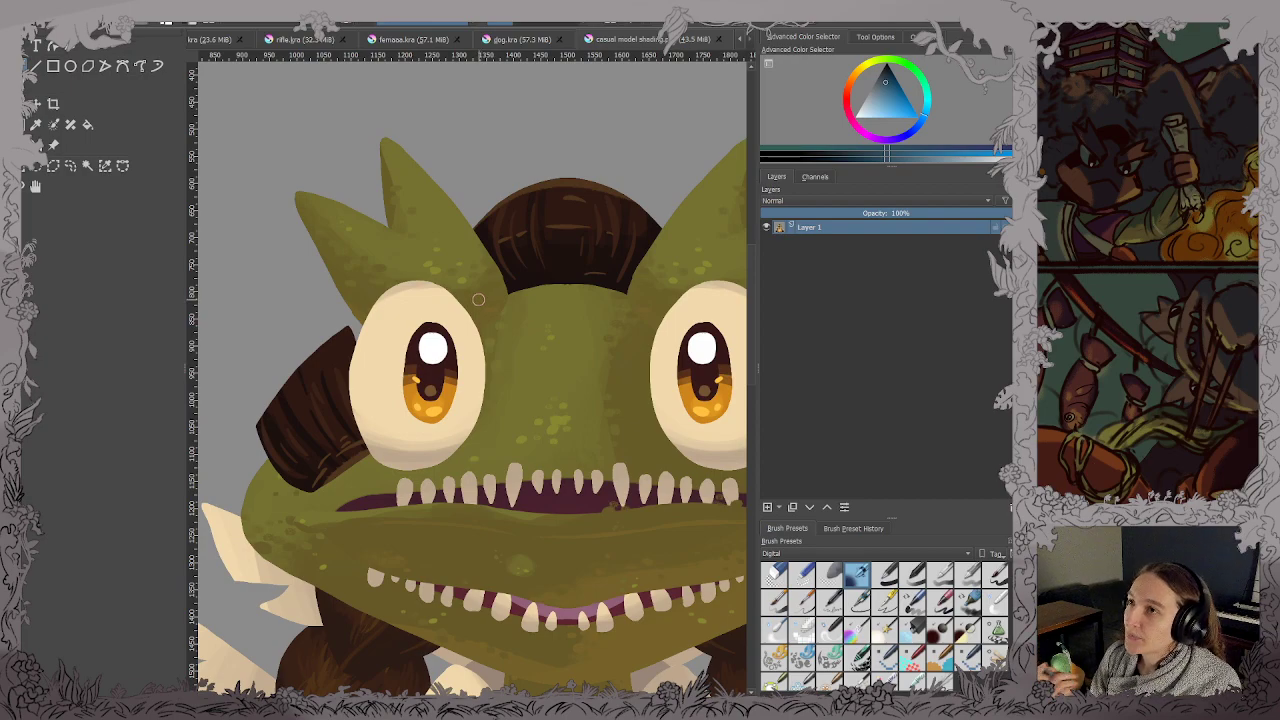
pyautogui.moveTo(466, 241); pyautogui.dragTo(480, 264)
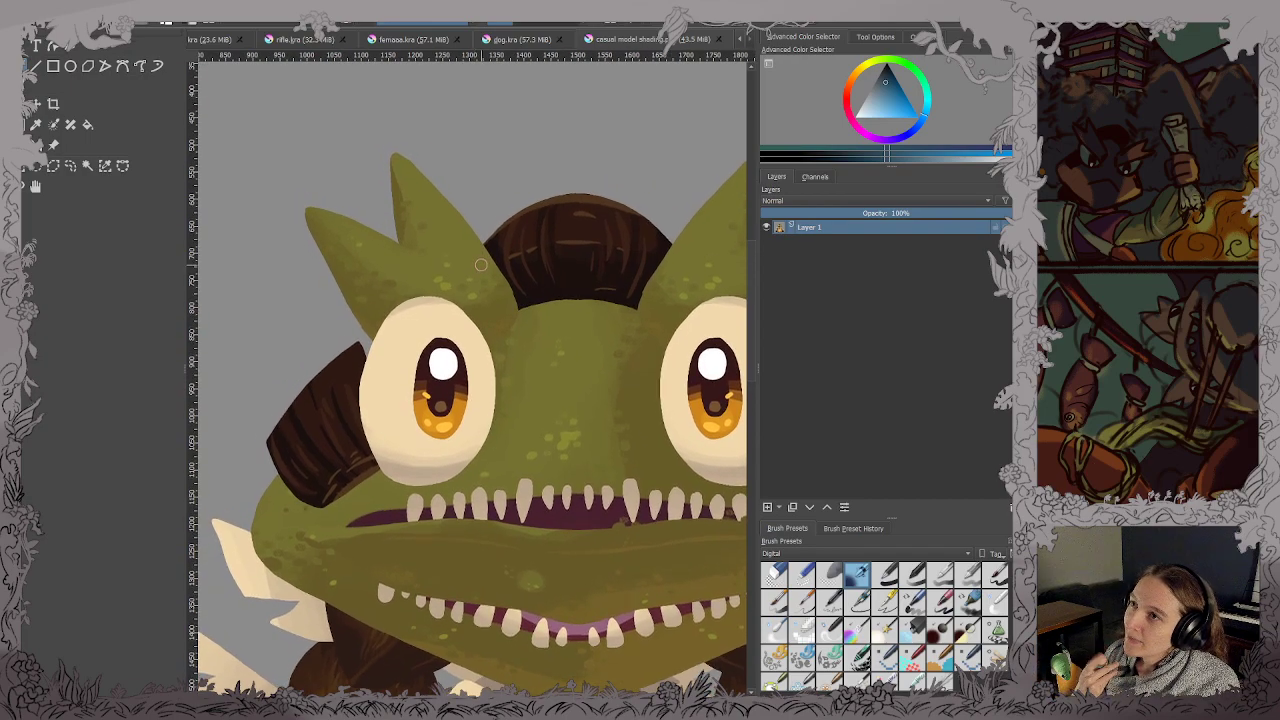
pyautogui.moveTo(592, 281); pyautogui.dragTo(587, 291)
pyautogui.scroll(1, 553, 293)
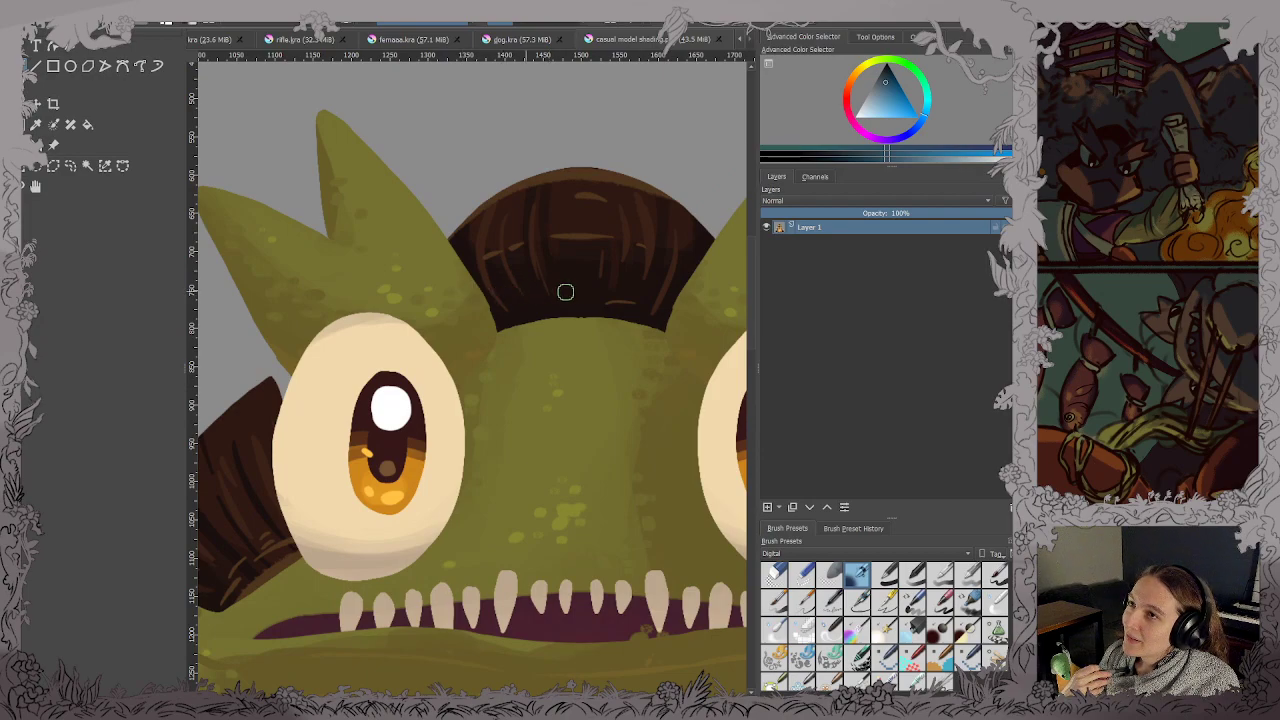
pyautogui.scroll(-1, 562, 292)
pyautogui.moveTo(569, 294); pyautogui.dragTo(499, 300)
pyautogui.moveTo(671, 326); pyautogui.dragTo(631, 323)
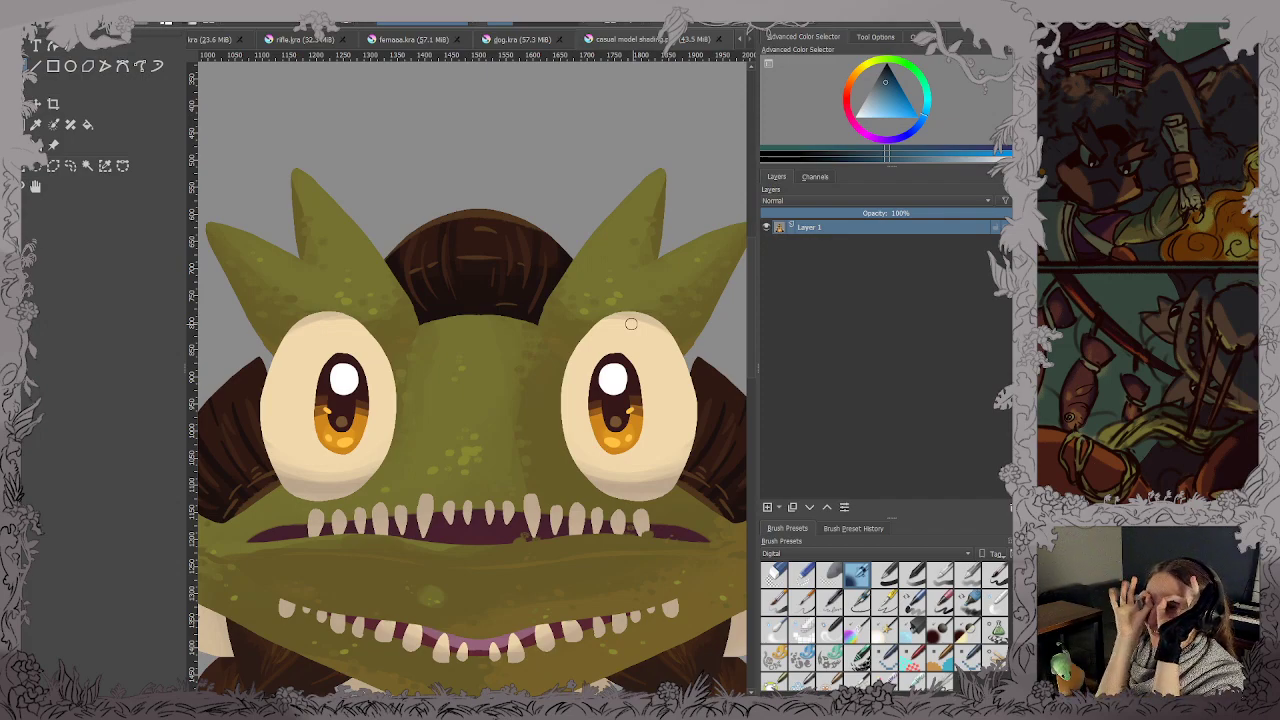
pyautogui.scroll(-4, 628, 326)
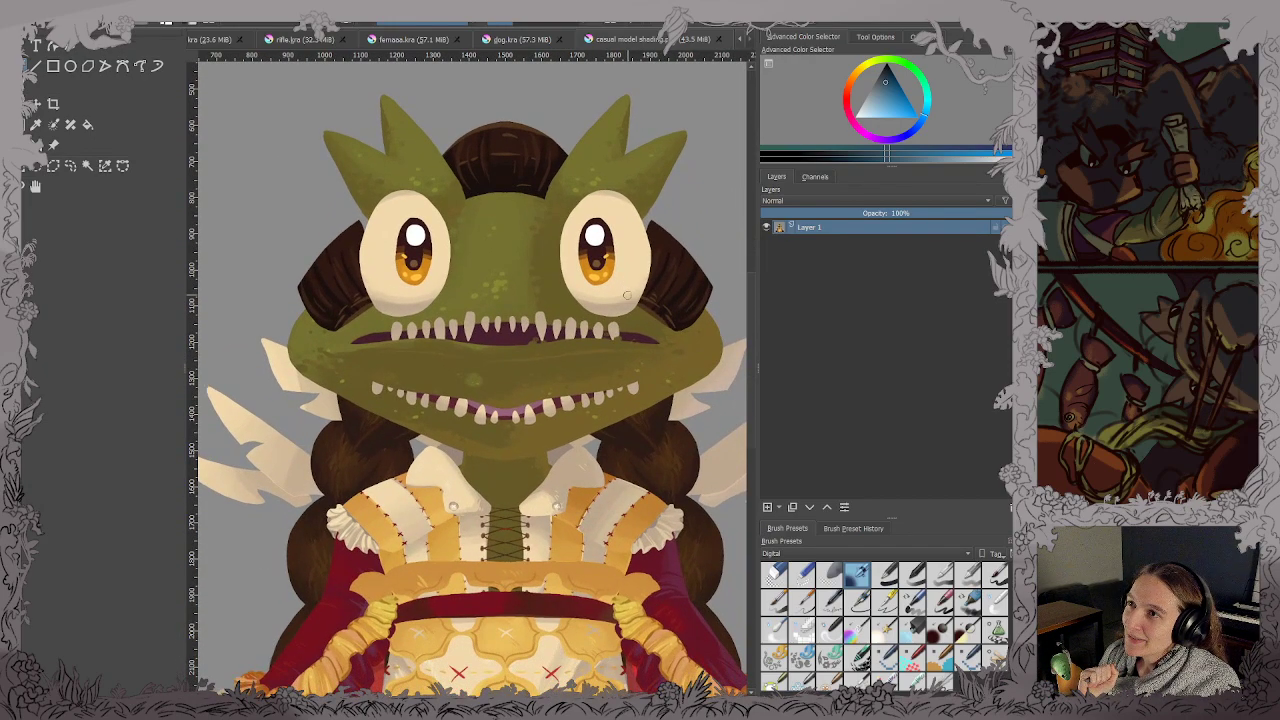
pyautogui.moveTo(627, 295)
pyautogui.mouseDown()
pyautogui.moveTo(624, 391)
pyautogui.moveTo(581, 230)
pyautogui.moveTo(594, 380)
pyautogui.mouseUp()
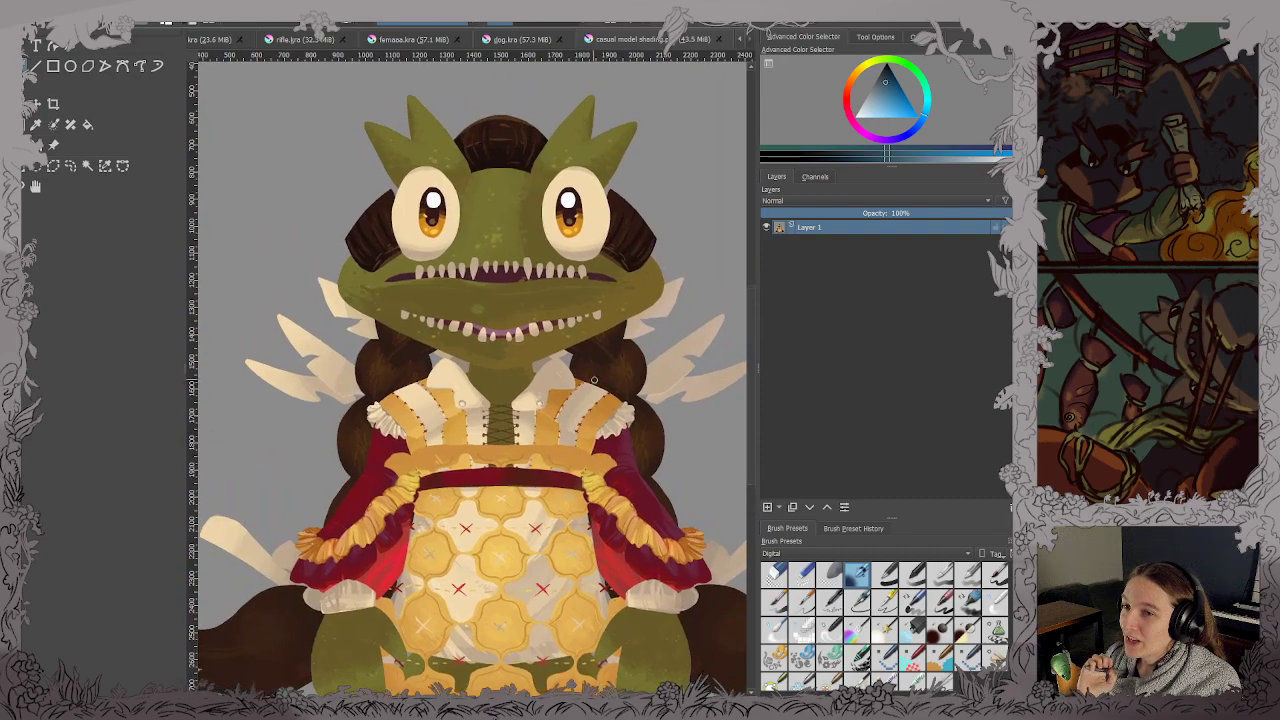
# Close the frog painting, fill the dragon sketch's front lower leg with dark blue and save the file.
pyautogui.click(718, 40)
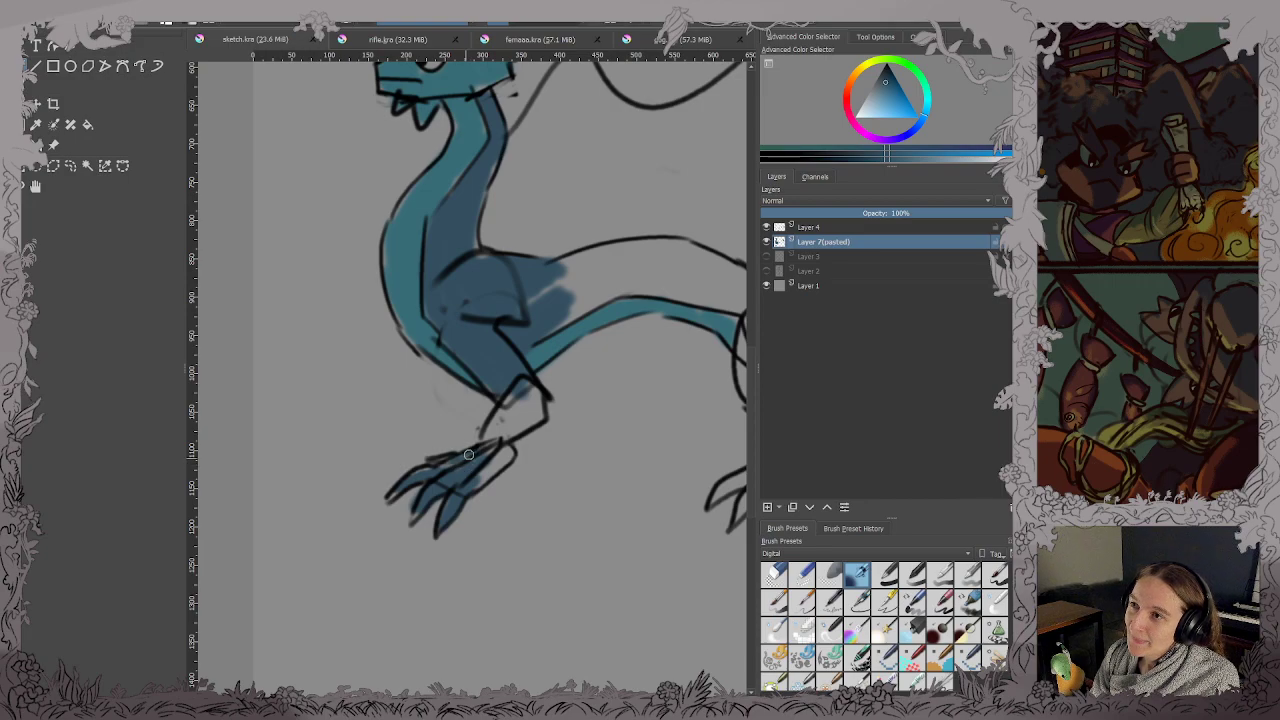
pyautogui.moveTo(469, 480)
pyautogui.mouseDown()
pyautogui.moveTo(508, 427)
pyautogui.moveTo(497, 438)
pyautogui.moveTo(533, 389)
pyautogui.mouseUp()
pyautogui.hotkey('ctrl', 's')
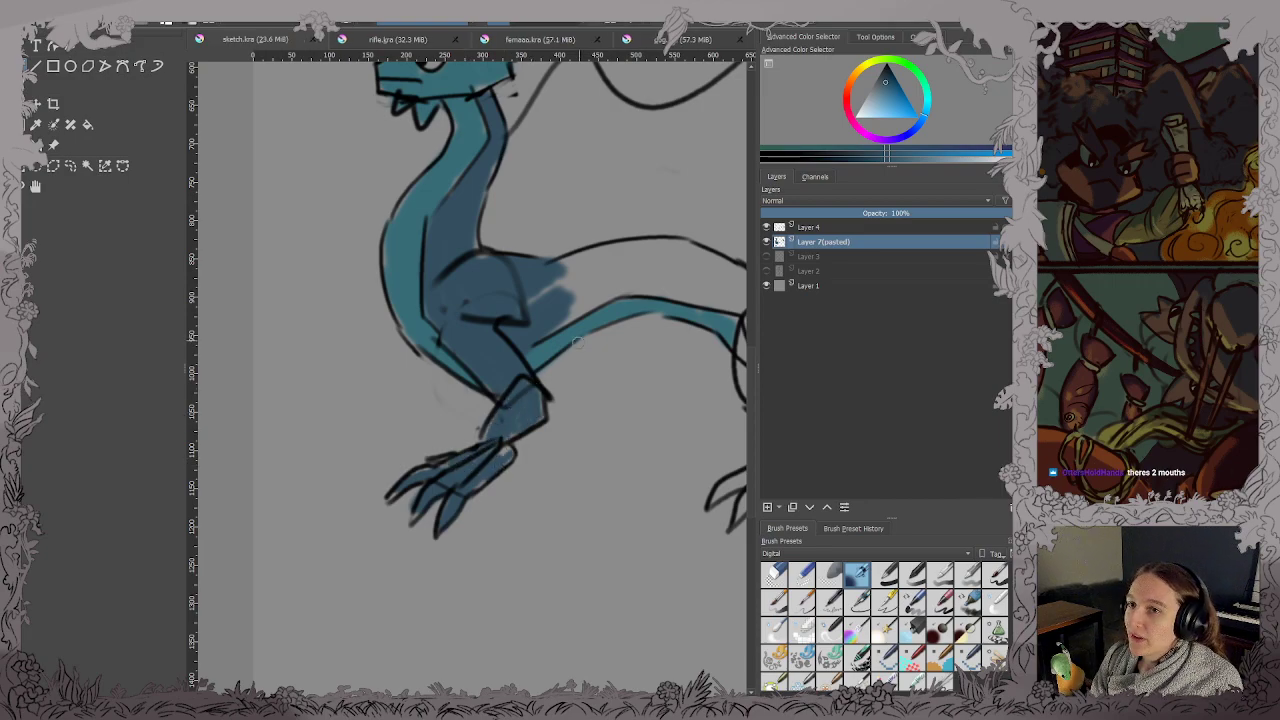
# Fill the dragon's torso from the shoulder to the hip with dark blue above the teal belly, and save.
pyautogui.scroll(1, 586, 326)
pyautogui.moveTo(586, 326); pyautogui.dragTo(396, 454)
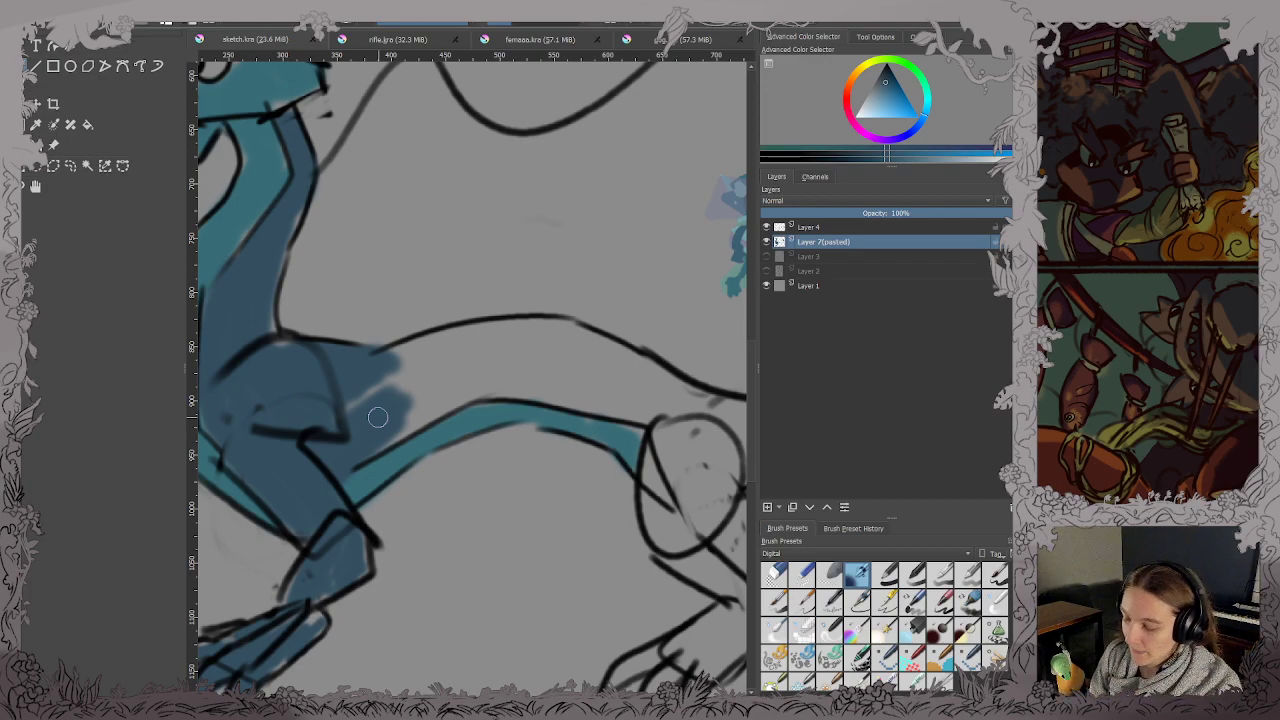
pyautogui.moveTo(399, 388)
pyautogui.mouseDown()
pyautogui.moveTo(341, 411)
pyautogui.moveTo(376, 444)
pyautogui.moveTo(441, 413)
pyautogui.moveTo(450, 396)
pyautogui.moveTo(418, 387)
pyautogui.moveTo(441, 386)
pyautogui.moveTo(396, 396)
pyautogui.moveTo(439, 346)
pyautogui.moveTo(436, 394)
pyautogui.moveTo(435, 365)
pyautogui.moveTo(468, 346)
pyautogui.moveTo(548, 346)
pyautogui.moveTo(637, 370)
pyautogui.moveTo(557, 394)
pyautogui.moveTo(555, 379)
pyautogui.moveTo(600, 372)
pyautogui.moveTo(663, 383)
pyautogui.mouseUp()
pyautogui.hotkey('ctrl', 's')
# Fill the dragon's hip, hind leg, foot and the base of the tail with dark blue, and save.
pyautogui.moveTo(666, 440); pyautogui.dragTo(467, 272)
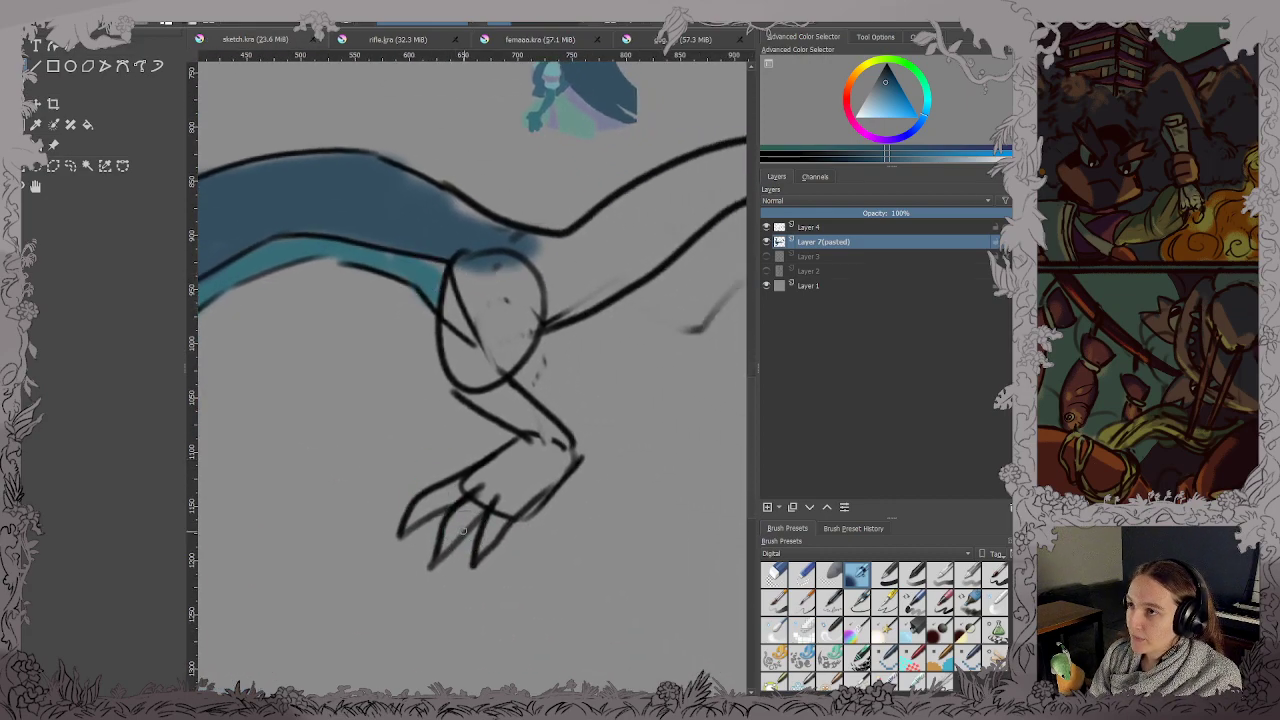
pyautogui.moveTo(428, 510)
pyautogui.mouseDown()
pyautogui.moveTo(527, 455)
pyautogui.moveTo(492, 492)
pyautogui.moveTo(542, 452)
pyautogui.moveTo(553, 465)
pyautogui.moveTo(541, 444)
pyautogui.moveTo(506, 461)
pyautogui.moveTo(541, 451)
pyautogui.moveTo(505, 398)
pyautogui.moveTo(482, 380)
pyautogui.moveTo(470, 388)
pyautogui.moveTo(462, 355)
pyautogui.moveTo(468, 378)
pyautogui.moveTo(505, 368)
pyautogui.moveTo(517, 342)
pyautogui.moveTo(510, 270)
pyautogui.moveTo(521, 267)
pyautogui.moveTo(535, 299)
pyautogui.moveTo(595, 295)
pyautogui.moveTo(641, 267)
pyautogui.moveTo(623, 241)
pyautogui.moveTo(631, 199)
pyautogui.mouseUp()
pyautogui.hotkey('ctrl', 's')
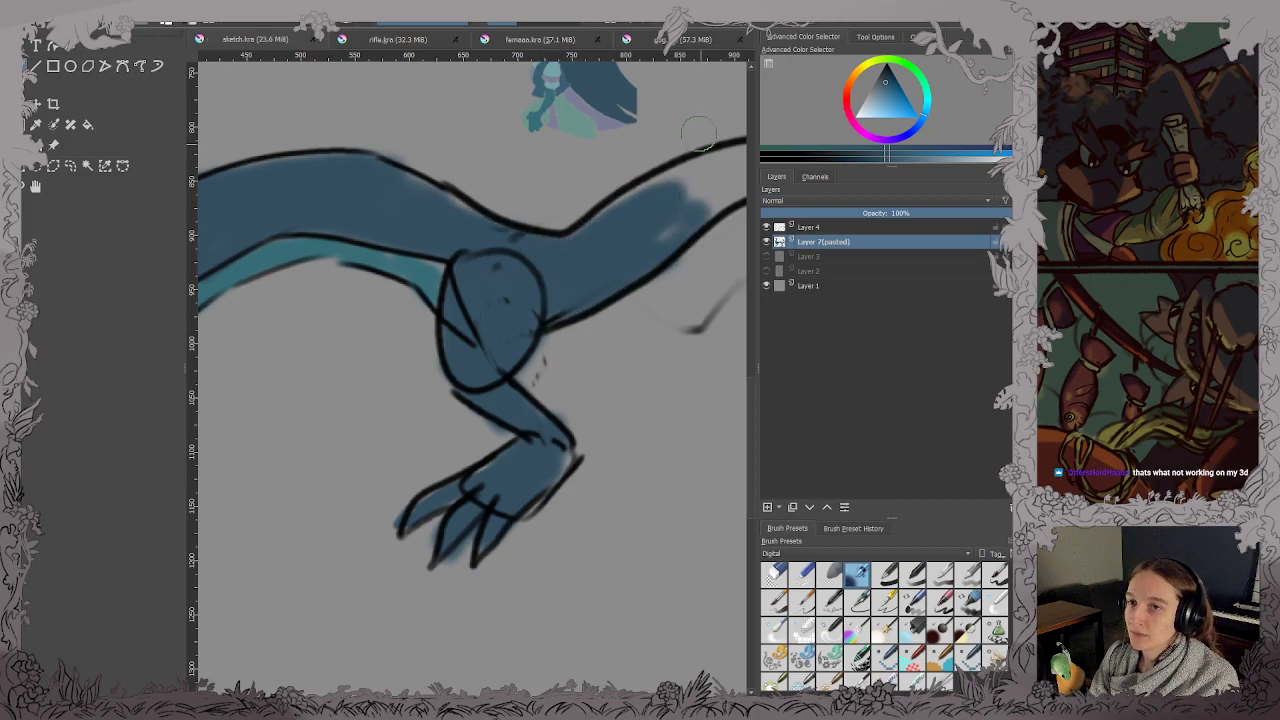
# Continue the dark blue fill along the rest of the dragon's tail up to the tuft, and save.
pyautogui.moveTo(679, 139); pyautogui.dragTo(237, 392)
pyautogui.moveTo(262, 462)
pyautogui.mouseDown()
pyautogui.moveTo(280, 426)
pyautogui.moveTo(375, 399)
pyautogui.moveTo(362, 414)
pyautogui.moveTo(384, 427)
pyautogui.moveTo(378, 438)
pyautogui.moveTo(426, 421)
pyautogui.moveTo(422, 452)
pyautogui.moveTo(607, 326)
pyautogui.moveTo(652, 315)
pyautogui.moveTo(716, 325)
pyautogui.mouseUp()
pyautogui.hotkey('ctrl', 's')
pyautogui.moveTo(446, 390); pyautogui.dragTo(188, 439)
pyautogui.scroll(1, 290, 398)
pyautogui.moveTo(565, 226); pyautogui.dragTo(416, 311)
pyautogui.moveTo(469, 434)
pyautogui.mouseDown()
pyautogui.moveTo(426, 429)
pyautogui.moveTo(470, 428)
pyautogui.moveTo(505, 385)
pyautogui.moveTo(646, 438)
pyautogui.moveTo(740, 433)
pyautogui.mouseUp()
pyautogui.scroll(-4, 506, 385)
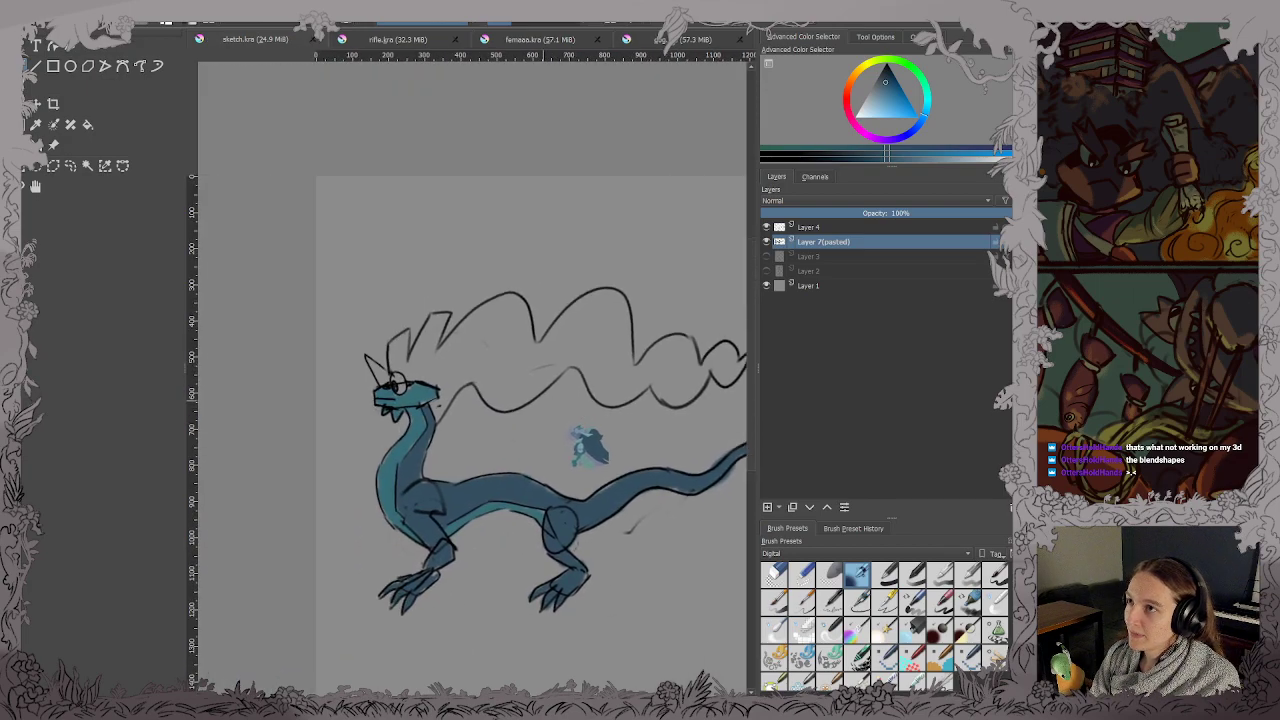
# Fill the horn on the dragon's forehead with the same dark blue.
pyautogui.scroll(6, 393, 378)
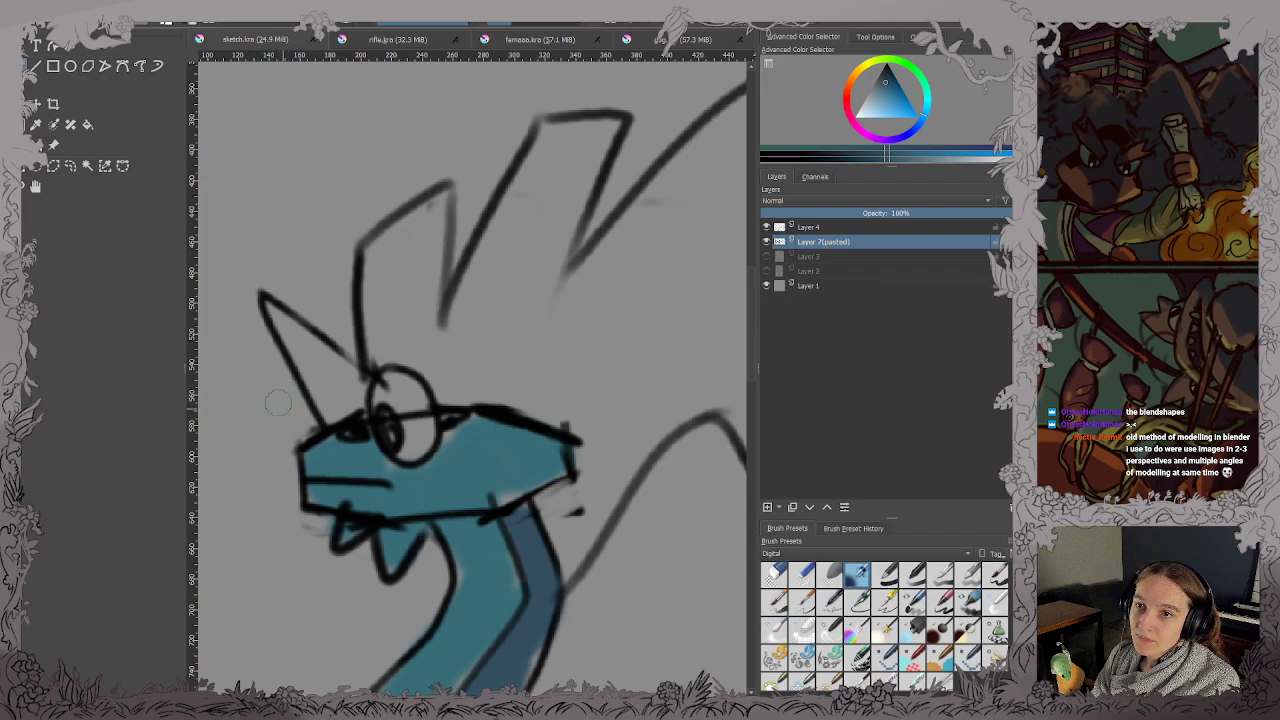
pyautogui.moveTo(293, 333)
pyautogui.mouseDown()
pyautogui.moveTo(329, 398)
pyautogui.moveTo(350, 393)
pyautogui.moveTo(333, 360)
pyautogui.moveTo(357, 381)
pyautogui.moveTo(443, 404)
pyautogui.moveTo(338, 358)
pyautogui.mouseUp()
pyautogui.scroll(-2, 357, 382)
pyautogui.scroll(1, 497, 404)
# Sample the light blue from the small reference figure and fill the glasses lens and the mane's front spikes.
pyautogui.moveTo(530, 410)
pyautogui.mouseDown()
pyautogui.moveTo(428, 326)
pyautogui.moveTo(354, 325)
pyautogui.mouseUp()
pyautogui.scroll(2, 491, 360)
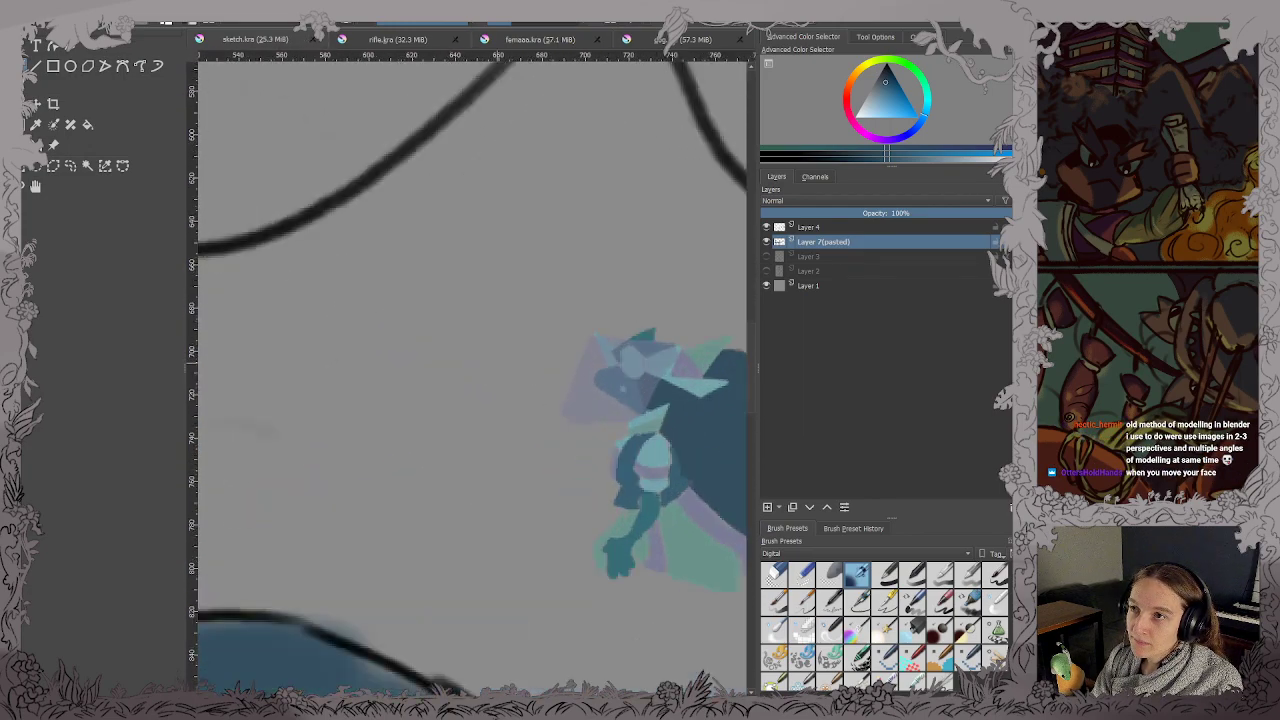
pyautogui.keyDown('ctrl'); pyautogui.click(655, 440); pyautogui.keyUp('ctrl')
pyautogui.scroll(-2, 575, 390)
pyautogui.moveTo(229, 238); pyautogui.dragTo(560, 446)
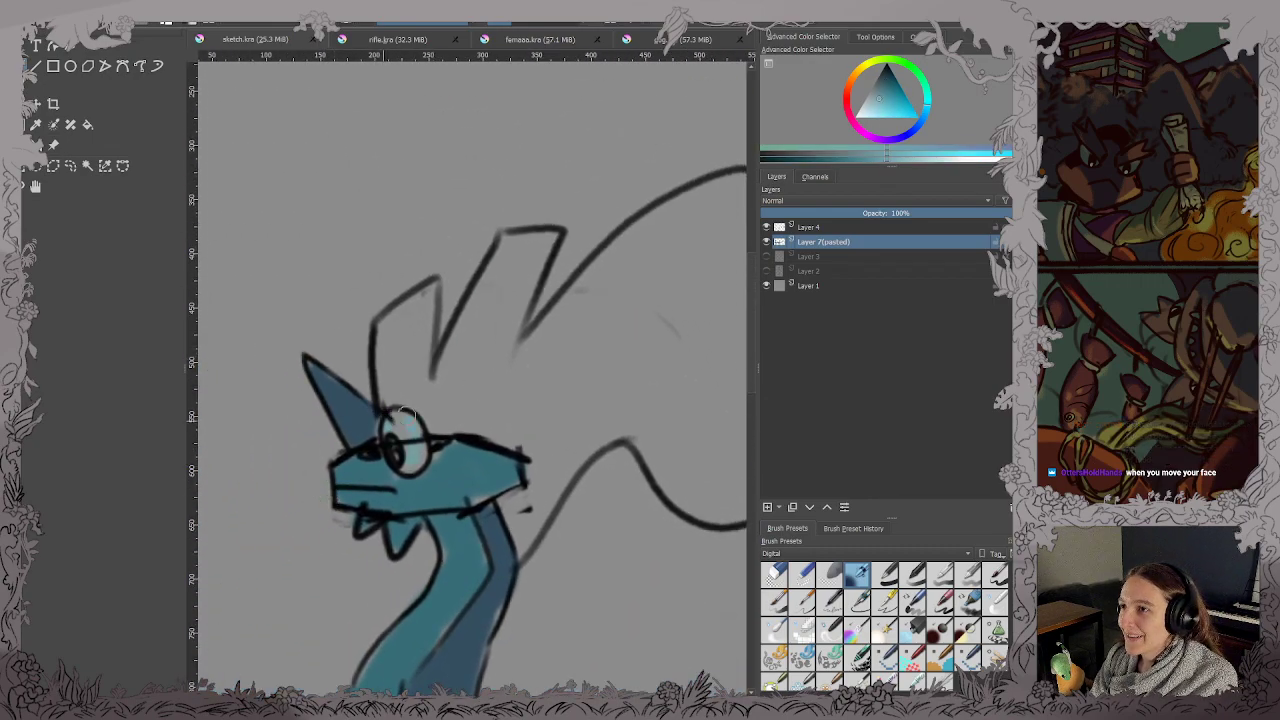
pyautogui.moveTo(393, 405)
pyautogui.mouseDown()
pyautogui.moveTo(383, 342)
pyautogui.moveTo(394, 353)
pyautogui.moveTo(398, 310)
pyautogui.mouseUp()
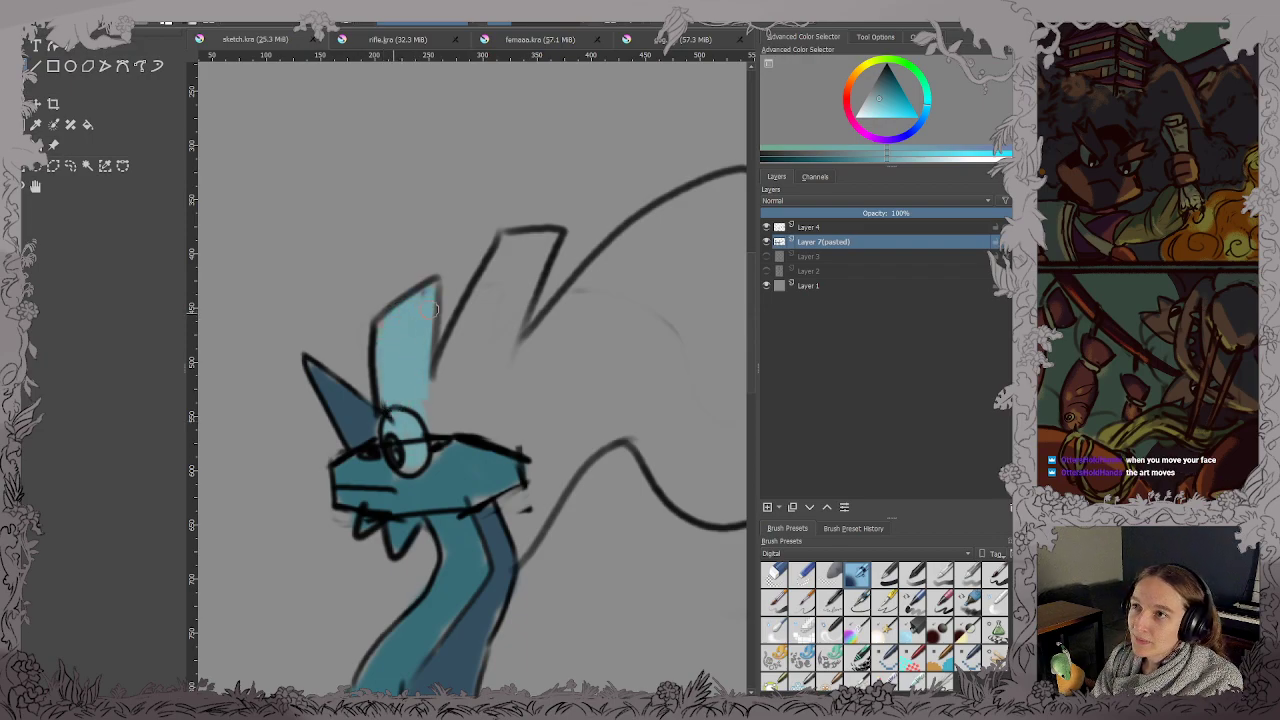
pyautogui.moveTo(444, 411)
pyautogui.mouseDown()
pyautogui.moveTo(513, 247)
pyautogui.moveTo(503, 344)
pyautogui.moveTo(515, 350)
pyautogui.moveTo(460, 403)
pyautogui.mouseUp()
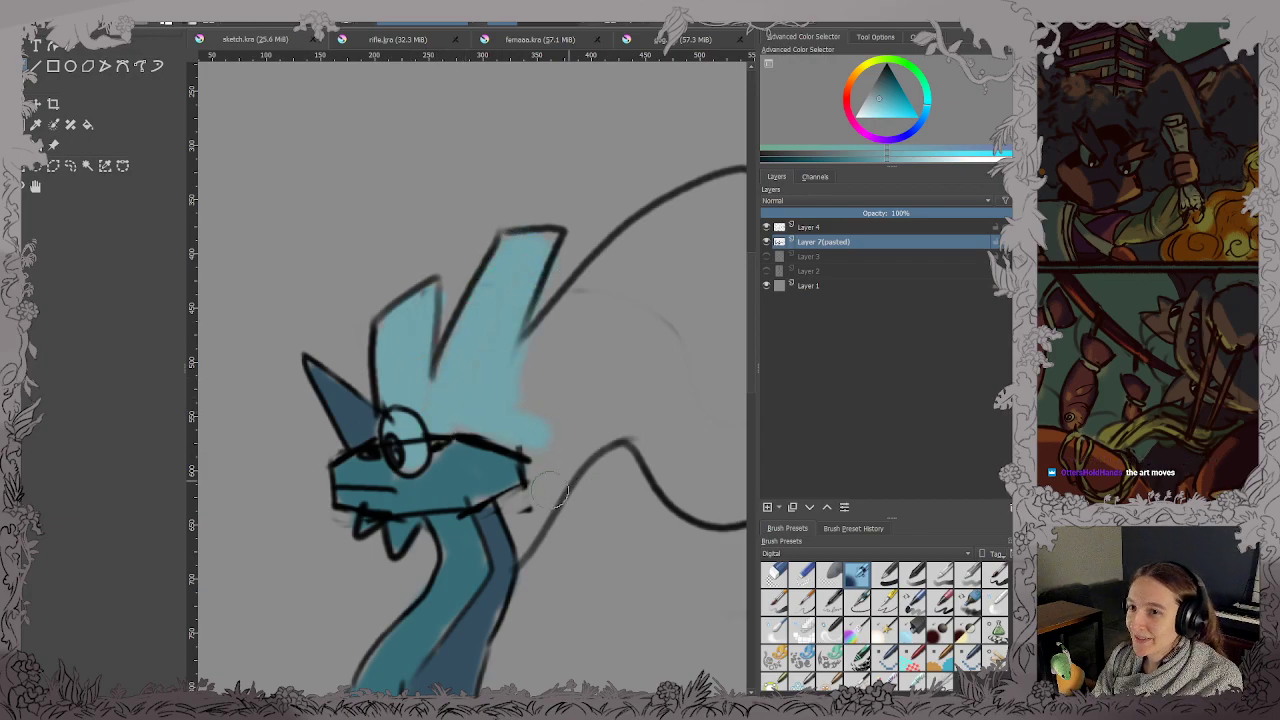
pyautogui.moveTo(558, 420)
pyautogui.mouseDown()
pyautogui.moveTo(525, 495)
pyautogui.moveTo(411, 497)
pyautogui.mouseUp()
# Fill the dragon's long wavy mane with light blue from behind the head to its pointed tip, and save.
pyautogui.scroll(-2, 525, 546)
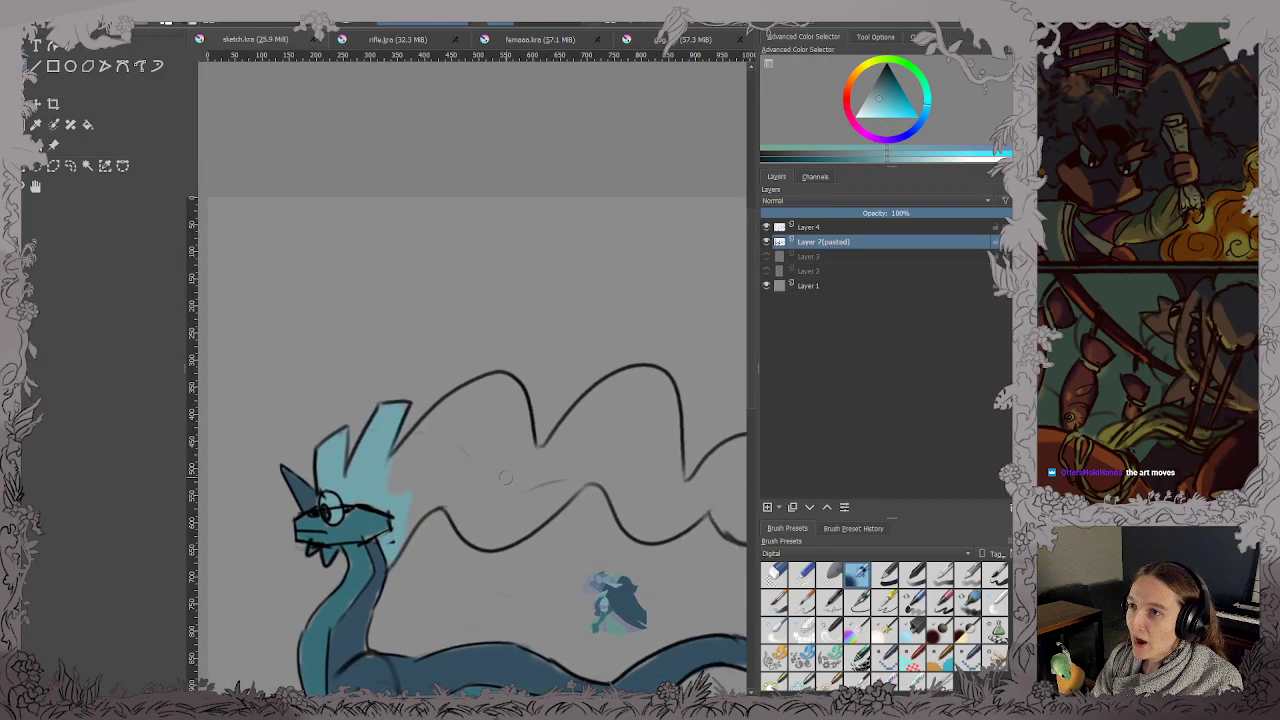
pyautogui.scroll(2, 503, 474)
pyautogui.moveTo(503, 474); pyautogui.dragTo(560, 430)
pyautogui.moveTo(370, 370)
pyautogui.mouseDown()
pyautogui.moveTo(366, 434)
pyautogui.moveTo(441, 325)
pyautogui.moveTo(543, 271)
pyautogui.moveTo(469, 403)
pyautogui.moveTo(446, 418)
pyautogui.moveTo(484, 416)
pyautogui.moveTo(506, 466)
pyautogui.moveTo(502, 498)
pyautogui.moveTo(510, 530)
pyautogui.mouseUp()
pyautogui.moveTo(475, 435)
pyautogui.mouseDown()
pyautogui.moveTo(503, 349)
pyautogui.moveTo(532, 352)
pyautogui.moveTo(559, 327)
pyautogui.moveTo(579, 358)
pyautogui.moveTo(570, 305)
pyautogui.moveTo(531, 307)
pyautogui.moveTo(575, 314)
pyautogui.moveTo(579, 419)
pyautogui.moveTo(616, 386)
pyautogui.moveTo(646, 405)
pyautogui.moveTo(714, 384)
pyautogui.moveTo(634, 502)
pyautogui.moveTo(569, 544)
pyautogui.moveTo(597, 547)
pyautogui.moveTo(556, 559)
pyautogui.moveTo(648, 470)
pyautogui.mouseUp()
pyautogui.hotkey('ctrl', 's')
pyautogui.moveTo(580, 437); pyautogui.dragTo(443, 446)
pyautogui.moveTo(685, 386); pyautogui.dragTo(454, 423)
pyautogui.moveTo(375, 372)
pyautogui.mouseDown()
pyautogui.moveTo(369, 411)
pyautogui.moveTo(307, 437)
pyautogui.moveTo(356, 359)
pyautogui.moveTo(336, 483)
pyautogui.moveTo(384, 480)
pyautogui.moveTo(422, 520)
pyautogui.moveTo(446, 523)
pyautogui.moveTo(455, 448)
pyautogui.moveTo(478, 435)
pyautogui.moveTo(515, 467)
pyautogui.moveTo(528, 451)
pyautogui.moveTo(531, 479)
pyautogui.moveTo(485, 295)
pyautogui.moveTo(479, 491)
pyautogui.moveTo(545, 506)
pyautogui.moveTo(632, 450)
pyautogui.mouseUp()
pyautogui.moveTo(570, 517); pyautogui.dragTo(382, 426)
pyautogui.moveTo(500, 470)
pyautogui.mouseDown()
pyautogui.moveTo(486, 457)
pyautogui.moveTo(460, 510)
pyautogui.moveTo(487, 455)
pyautogui.mouseUp()
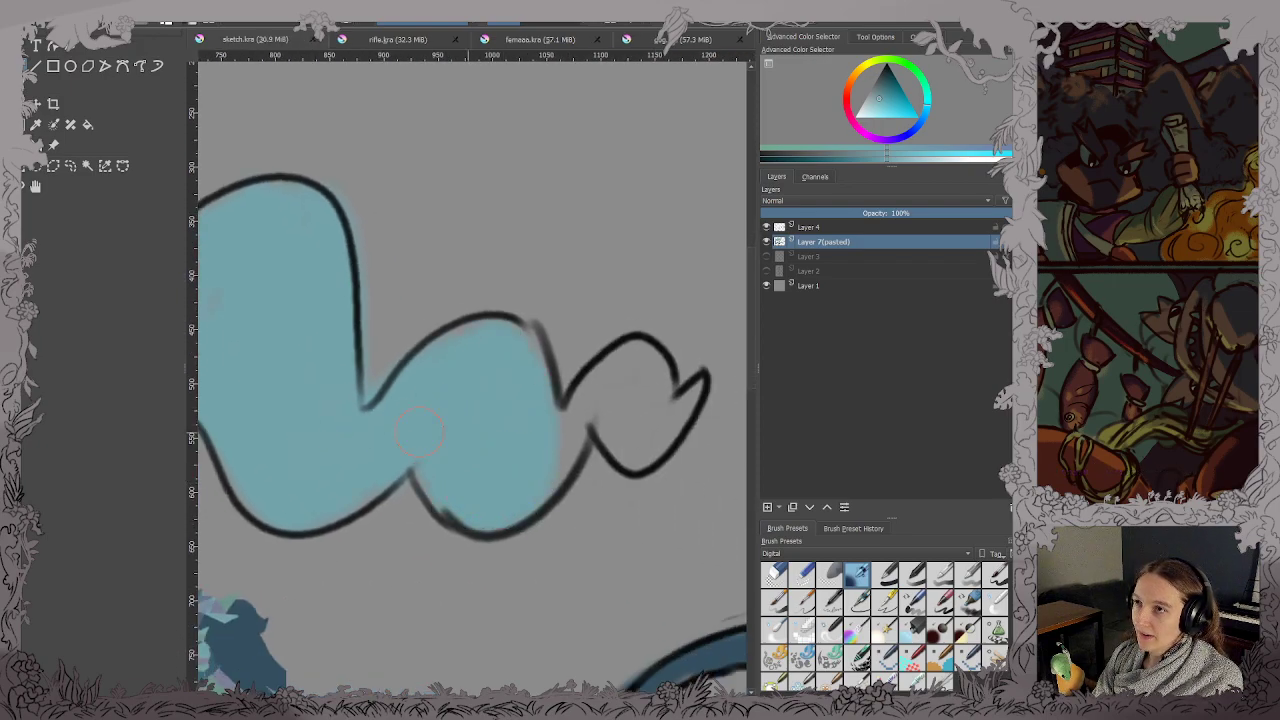
pyautogui.moveTo(568, 415)
pyautogui.mouseDown()
pyautogui.moveTo(595, 395)
pyautogui.moveTo(612, 428)
pyautogui.mouseUp()
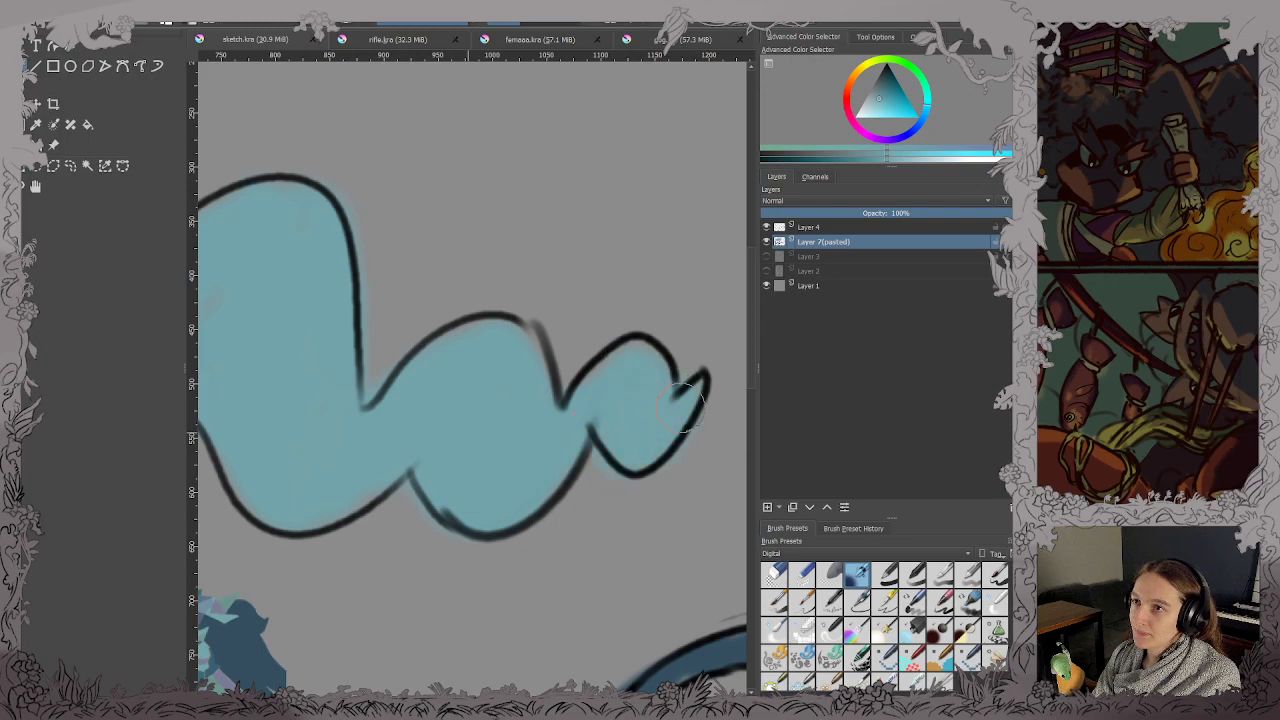
# Fill the tuft at the end of the dragon's tail with light blue.
pyautogui.scroll(-2, 718, 358)
pyautogui.moveTo(716, 363); pyautogui.dragTo(459, 377)
pyautogui.scroll(2, 620, 458)
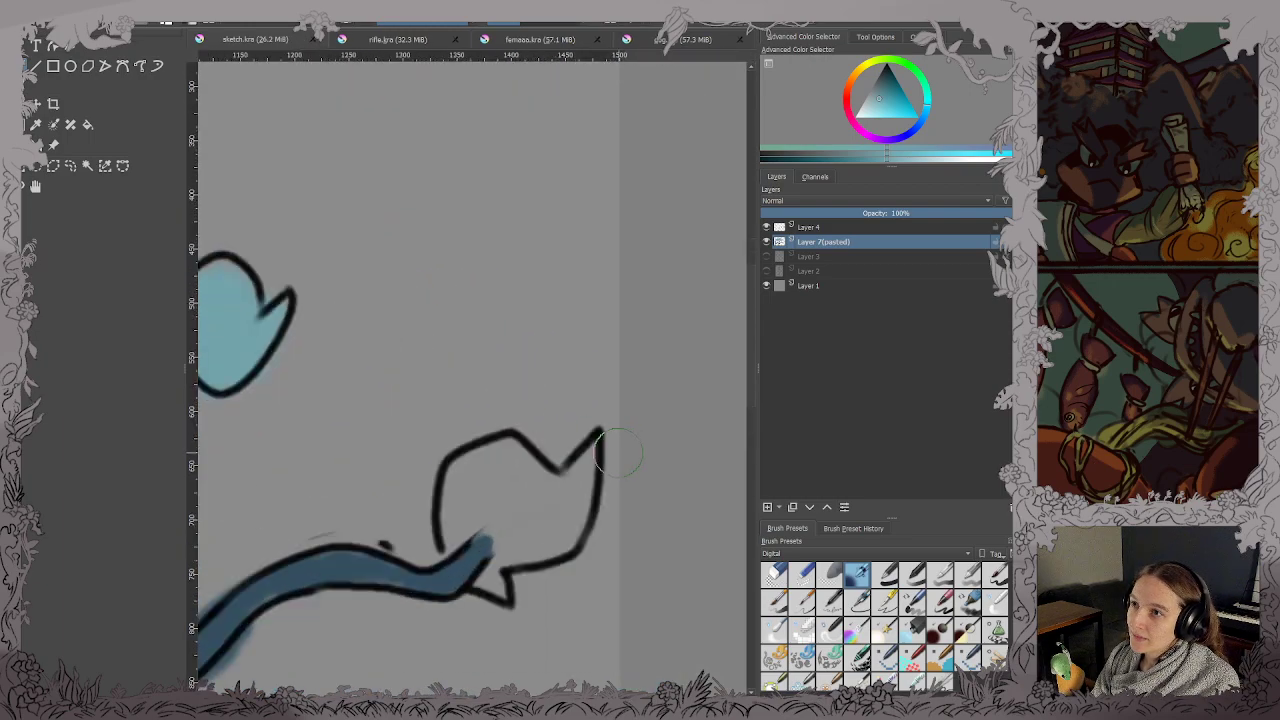
pyautogui.moveTo(470, 543)
pyautogui.mouseDown()
pyautogui.moveTo(474, 580)
pyautogui.moveTo(455, 485)
pyautogui.mouseUp()
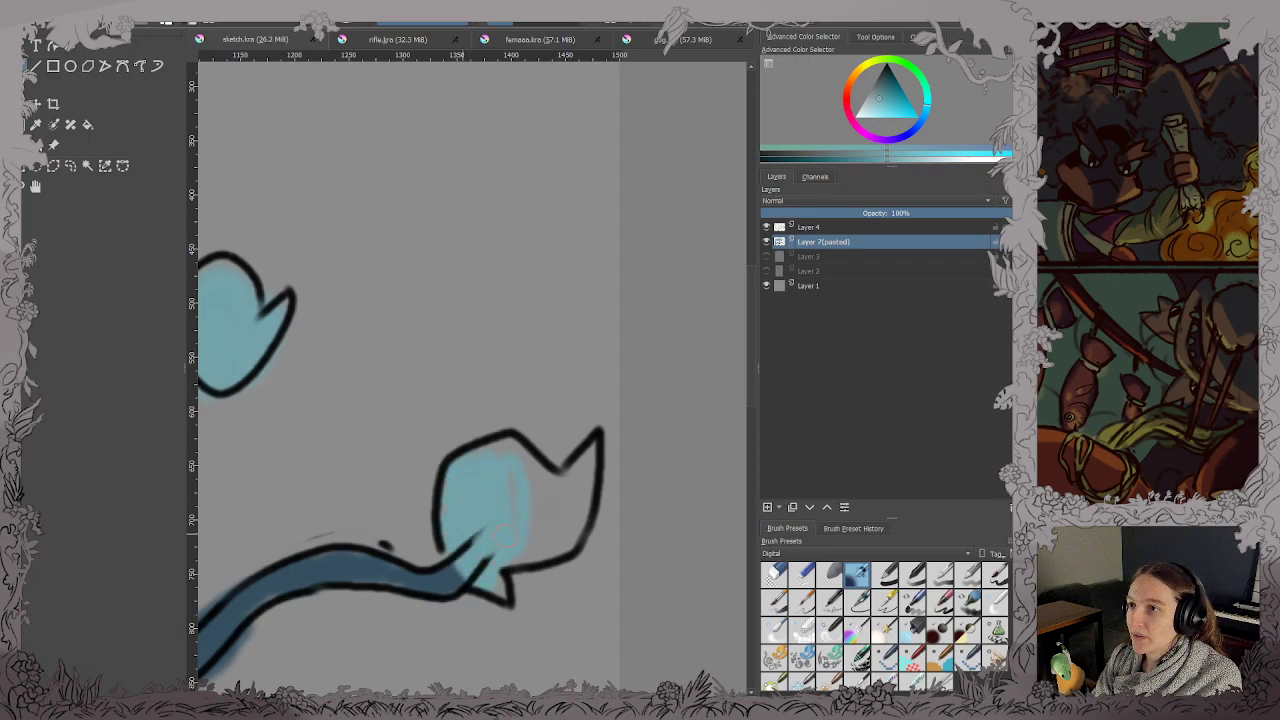
pyautogui.moveTo(526, 545); pyautogui.dragTo(553, 542)
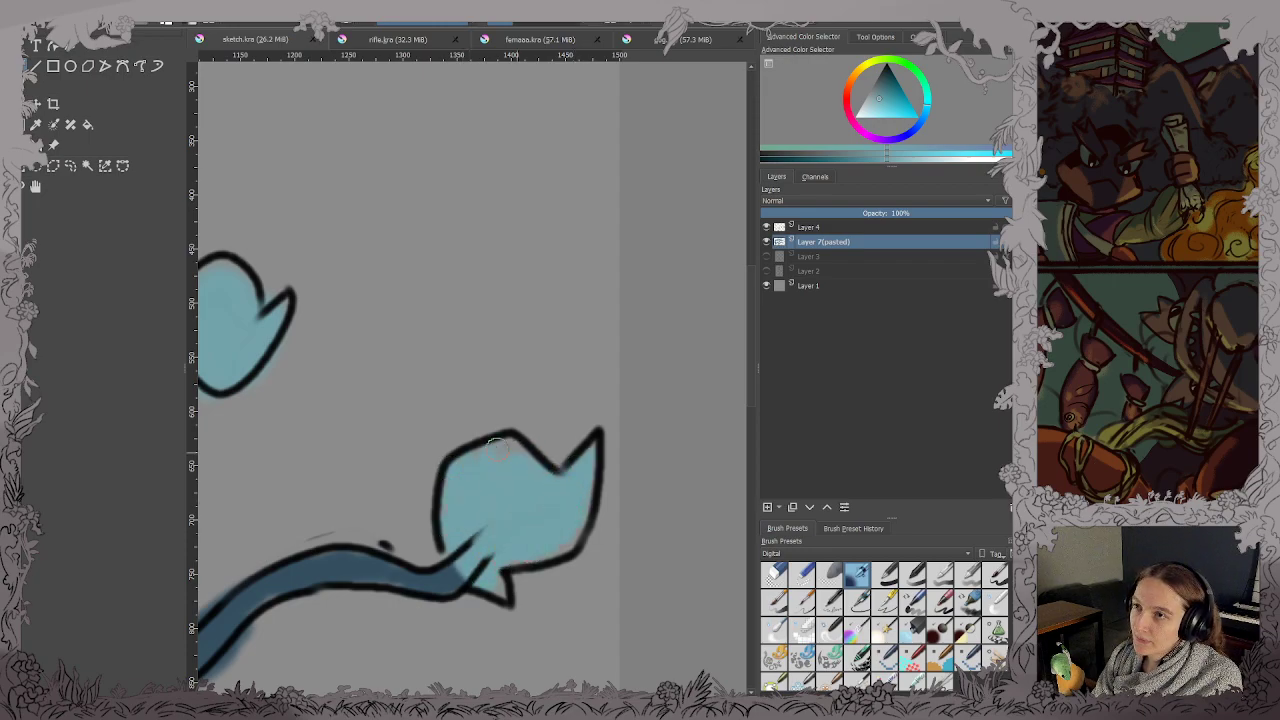
# Touch up the tail near the tuft with the sampled dark blue, resample the tuft's light blue and save.
pyautogui.keyDown('ctrl'); pyautogui.click(448, 578); pyautogui.keyUp('ctrl')
pyautogui.moveTo(450, 574)
pyautogui.mouseDown()
pyautogui.moveTo(503, 531)
pyautogui.moveTo(459, 567)
pyautogui.moveTo(392, 577)
pyautogui.moveTo(330, 566)
pyautogui.moveTo(236, 610)
pyautogui.mouseUp()
pyautogui.keyDown('ctrl'); pyautogui.click(487, 541); pyautogui.keyUp('ctrl')
pyautogui.press('2')
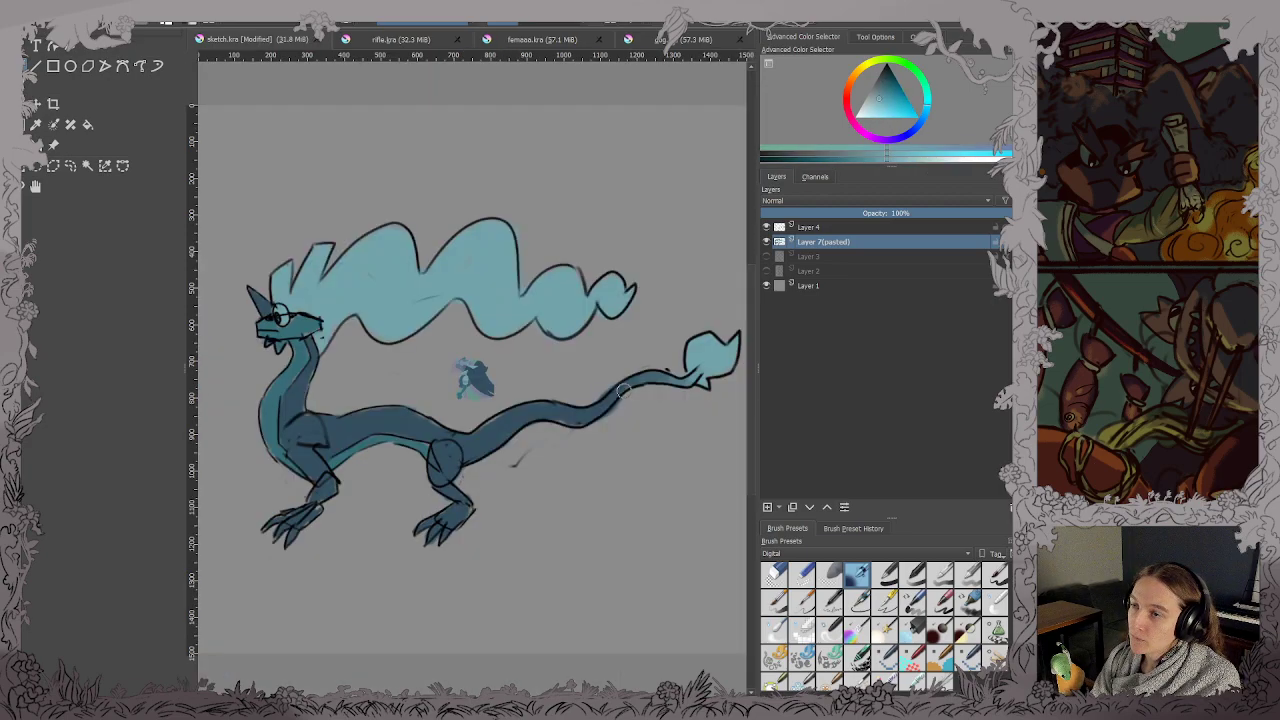
pyautogui.hotkey('ctrl', 's')
# Sample the lavender from the small reference figure, fill the pointed spike under the dragon's jaw and save.
pyautogui.scroll(3, 305, 376)
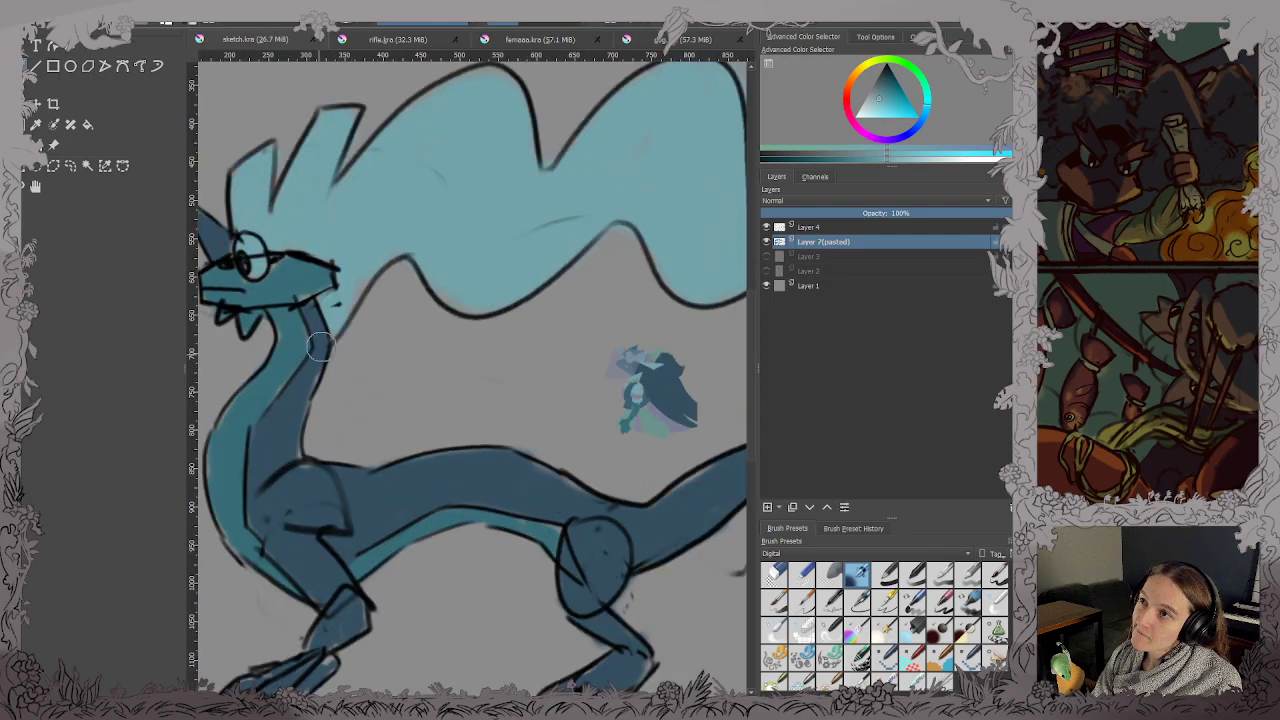
pyautogui.scroll(5, 593, 373)
pyautogui.scroll(2, 603, 393)
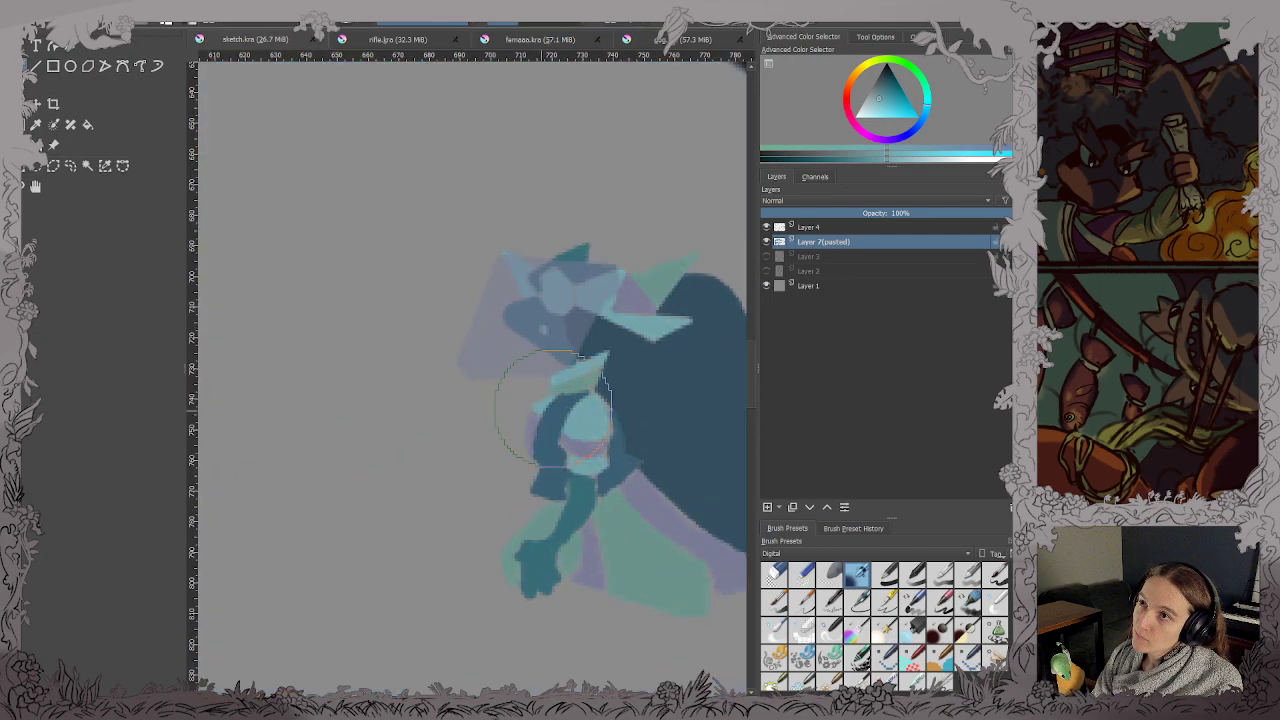
pyautogui.keyDown('ctrl'); pyautogui.click(594, 490); pyautogui.keyUp('ctrl')
pyautogui.scroll(6, 592, 490)
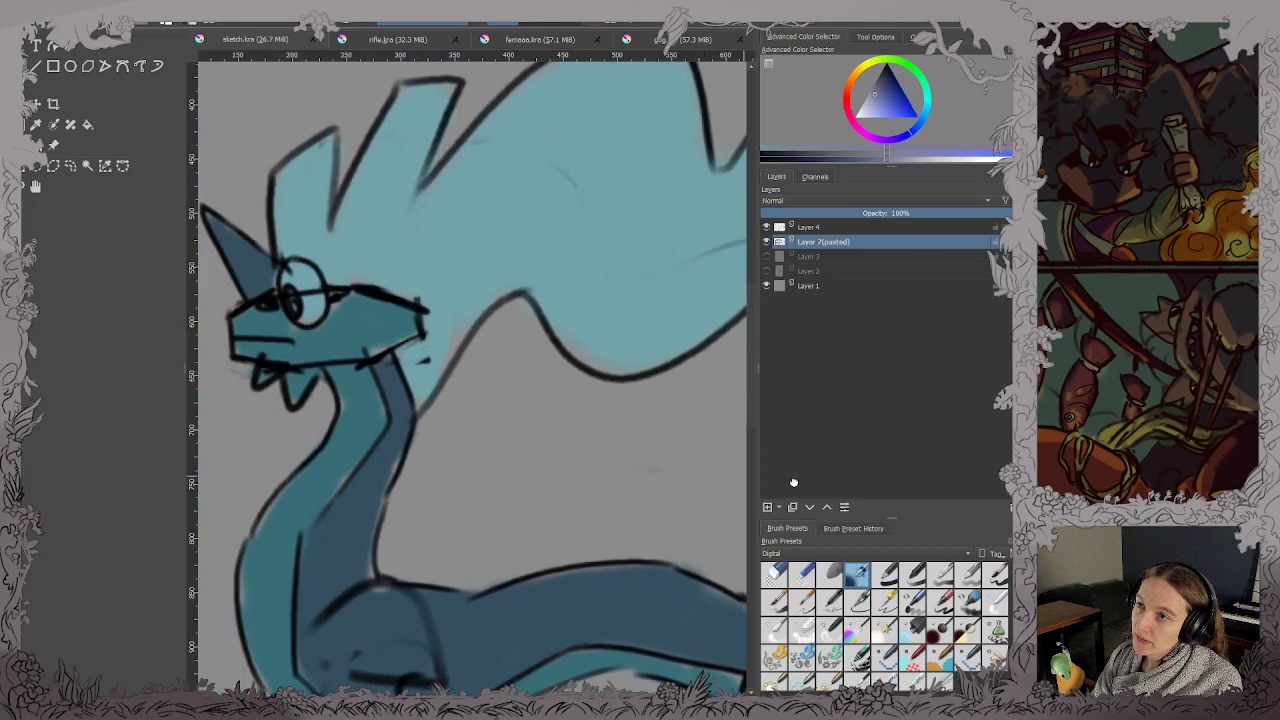
pyautogui.moveTo(426, 480)
pyautogui.keyDown('shift'); pyautogui.mouseDown()
pyautogui.moveTo(382, 460)
pyautogui.moveTo(456, 494)
pyautogui.moveTo(495, 458)
pyautogui.moveTo(494, 440)
pyautogui.mouseUp(); pyautogui.keyUp('shift')
pyautogui.hotkey('ctrl', 's')
pyautogui.scroll(-4, 494, 440)
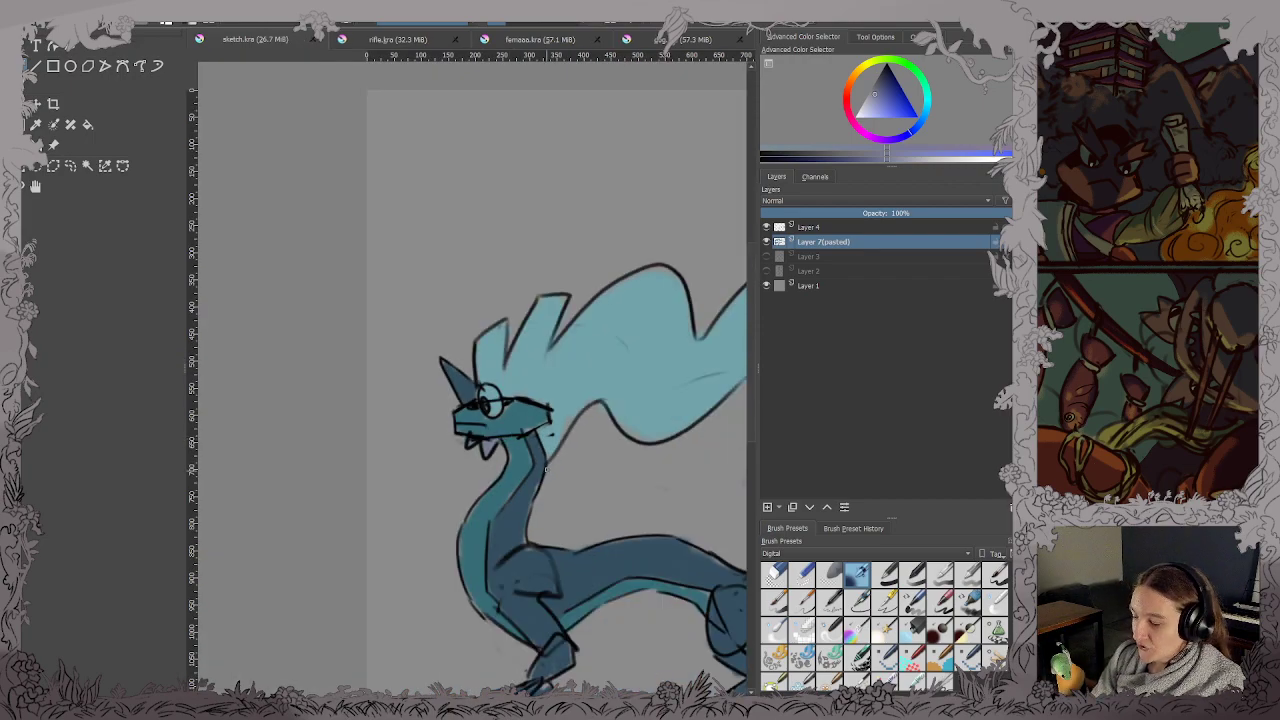
pyautogui.scroll(-3, 475, 378)
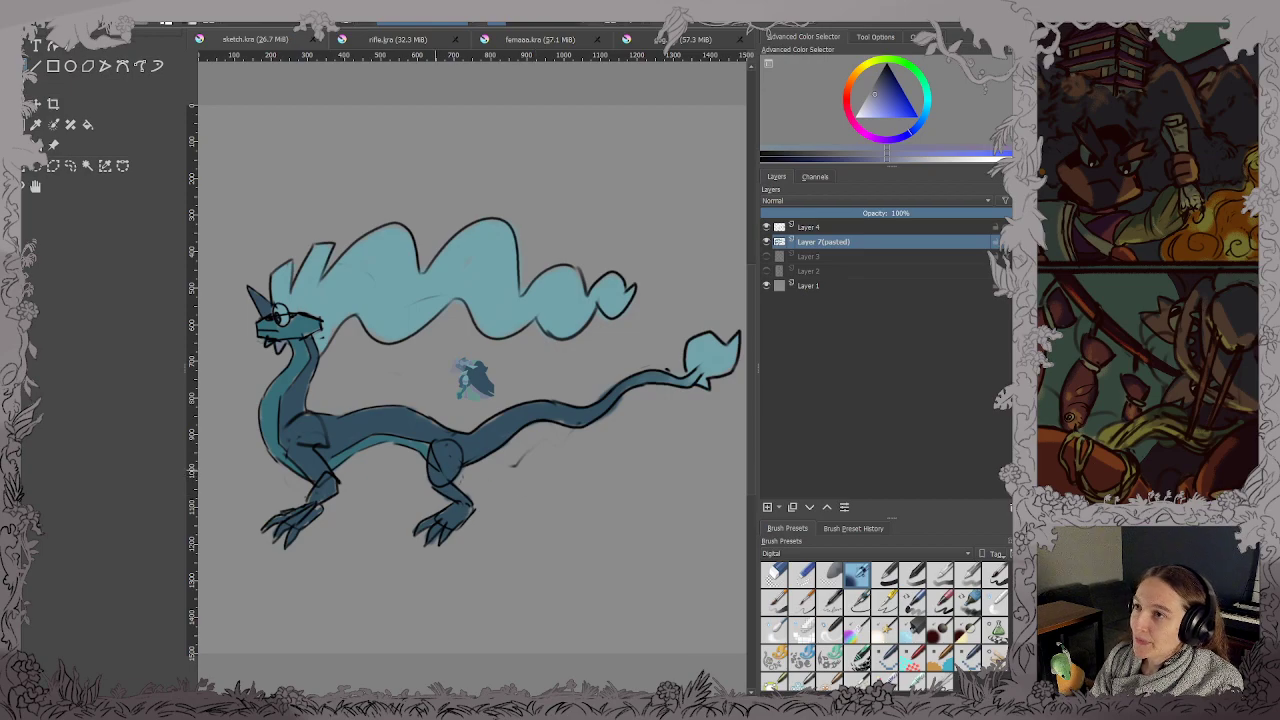
pyautogui.moveTo(324, 442); pyautogui.dragTo(371, 422)
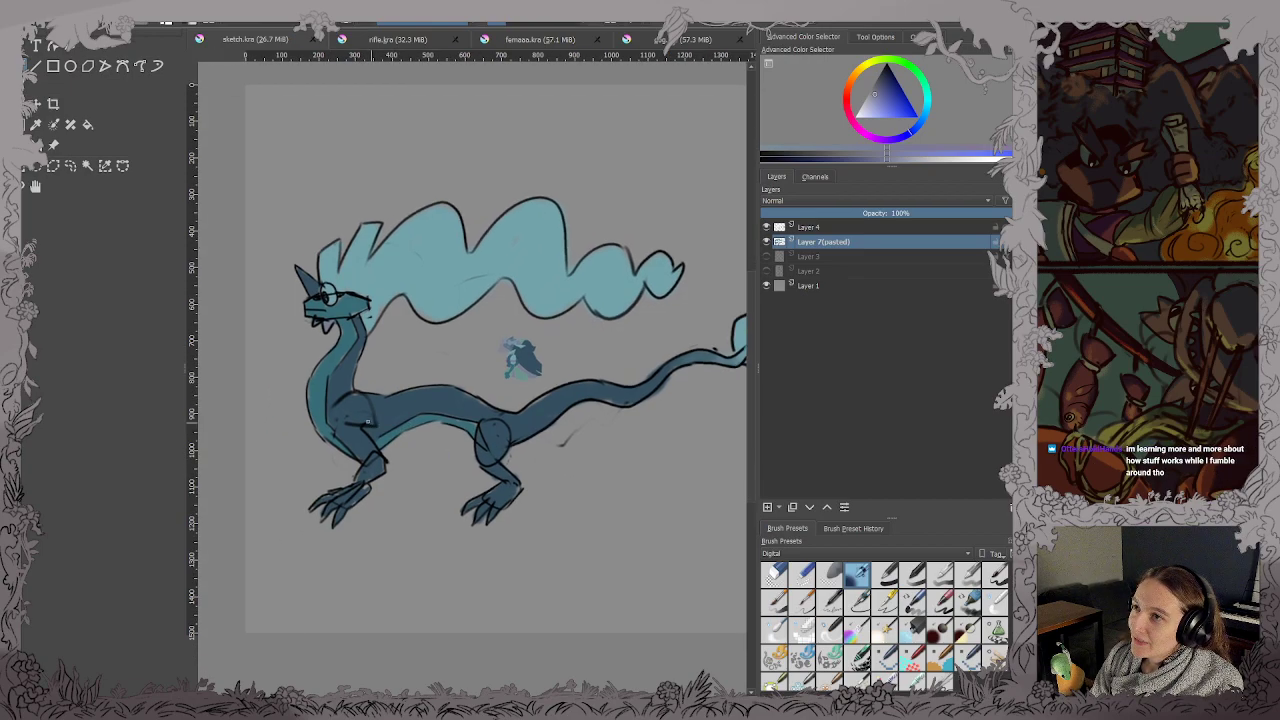
# Paint a lavender highlight along the back edge of the dragon's neck, over its back and onto the tail.
pyautogui.scroll(6, 325, 418)
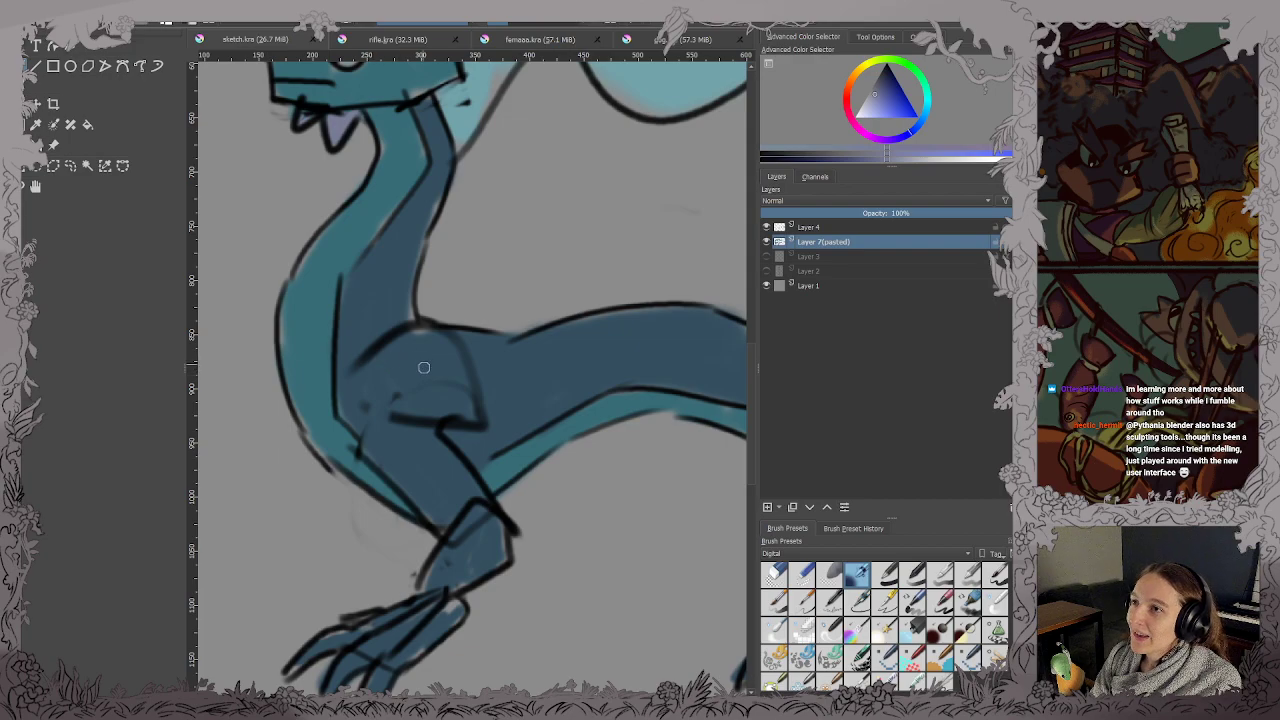
pyautogui.moveTo(431, 321); pyautogui.dragTo(461, 398)
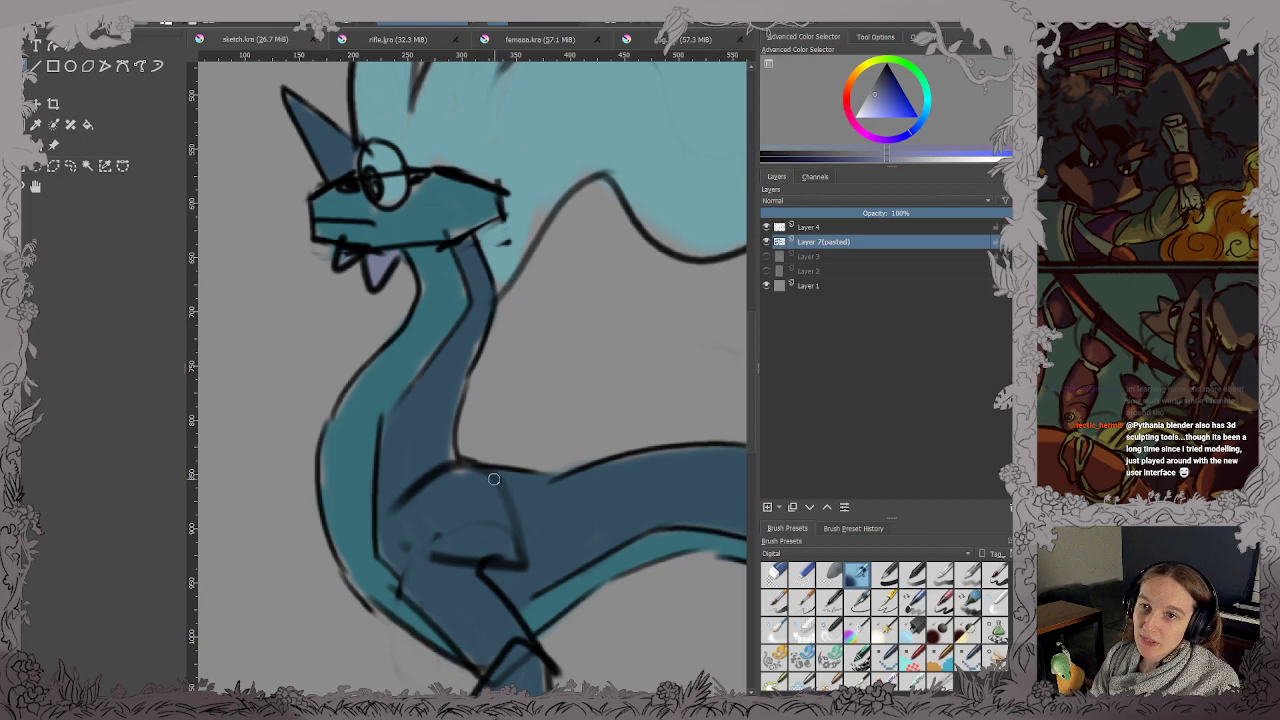
pyautogui.moveTo(443, 442)
pyautogui.mouseDown()
pyautogui.moveTo(493, 315)
pyautogui.moveTo(480, 339)
pyautogui.moveTo(495, 297)
pyautogui.moveTo(482, 259)
pyautogui.moveTo(515, 324)
pyautogui.moveTo(402, 317)
pyautogui.mouseUp()
pyautogui.scroll(-1, 478, 320)
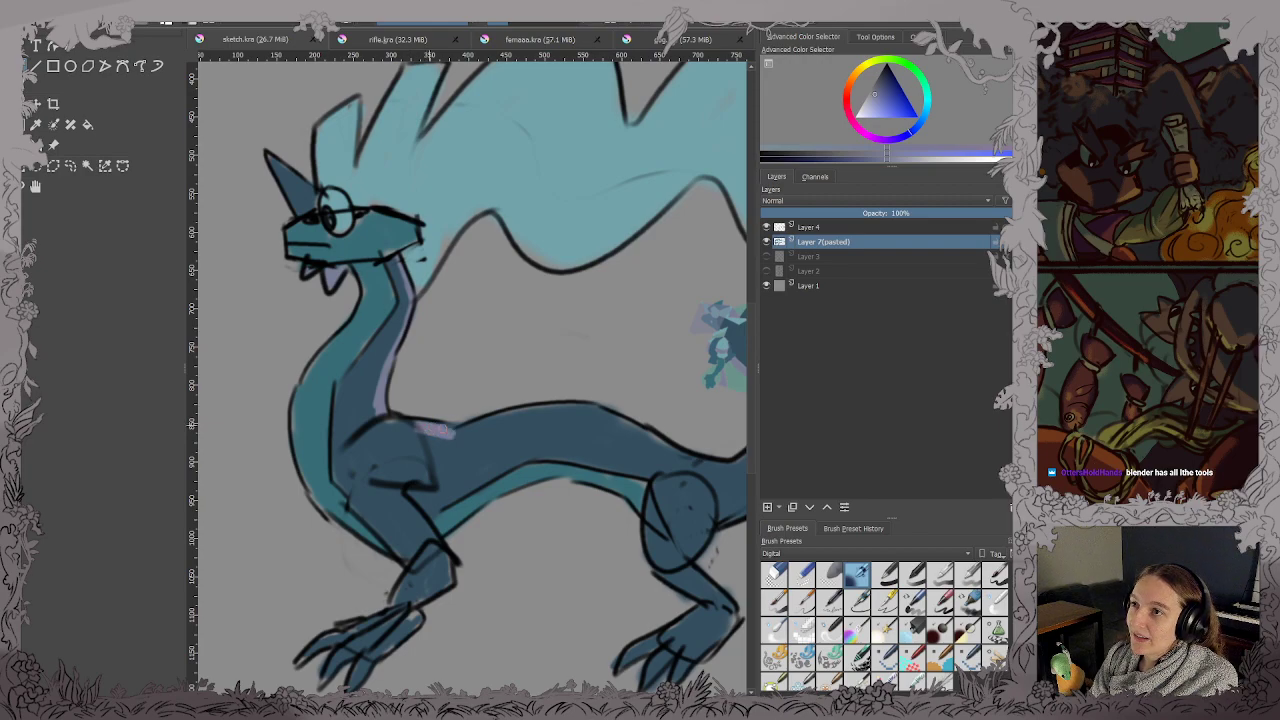
pyautogui.moveTo(459, 431)
pyautogui.mouseDown()
pyautogui.moveTo(562, 404)
pyautogui.moveTo(600, 406)
pyautogui.moveTo(350, 421)
pyautogui.mouseUp()
pyautogui.scroll(1, 460, 426)
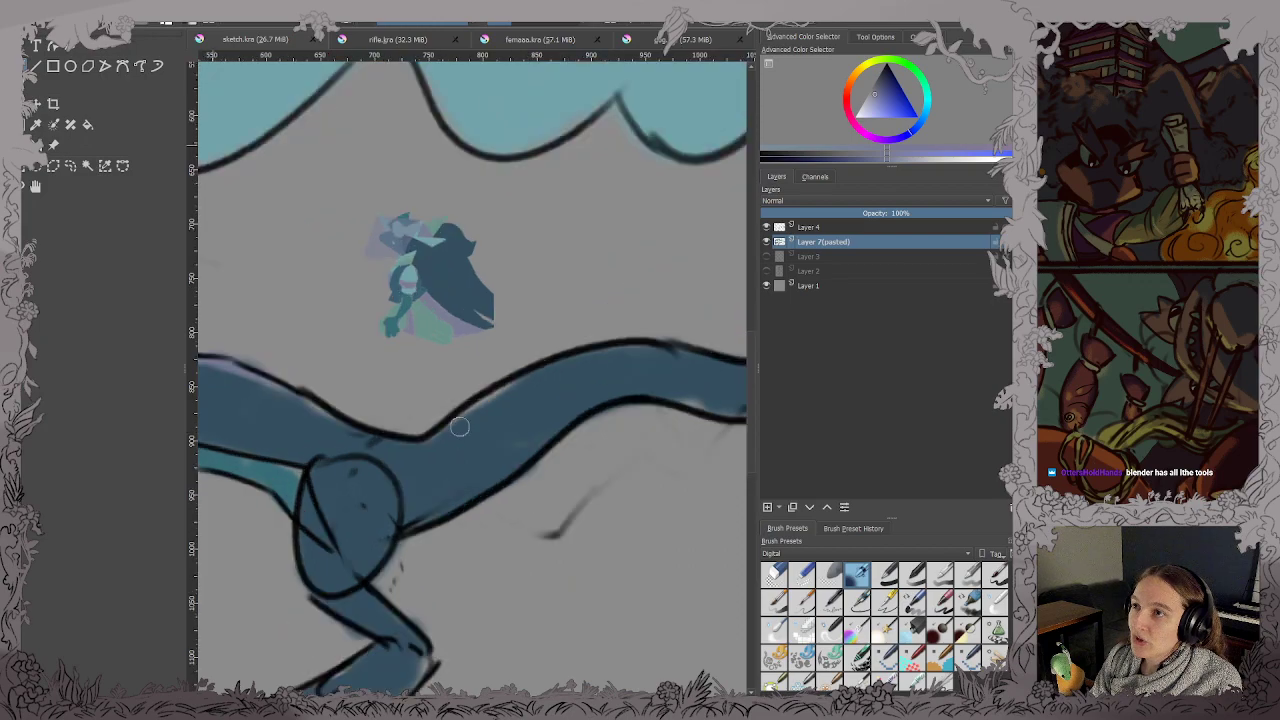
pyautogui.moveTo(262, 383)
pyautogui.mouseDown()
pyautogui.moveTo(397, 449)
pyautogui.moveTo(363, 440)
pyautogui.moveTo(441, 448)
pyautogui.moveTo(370, 440)
pyautogui.moveTo(426, 445)
pyautogui.moveTo(581, 357)
pyautogui.mouseUp()
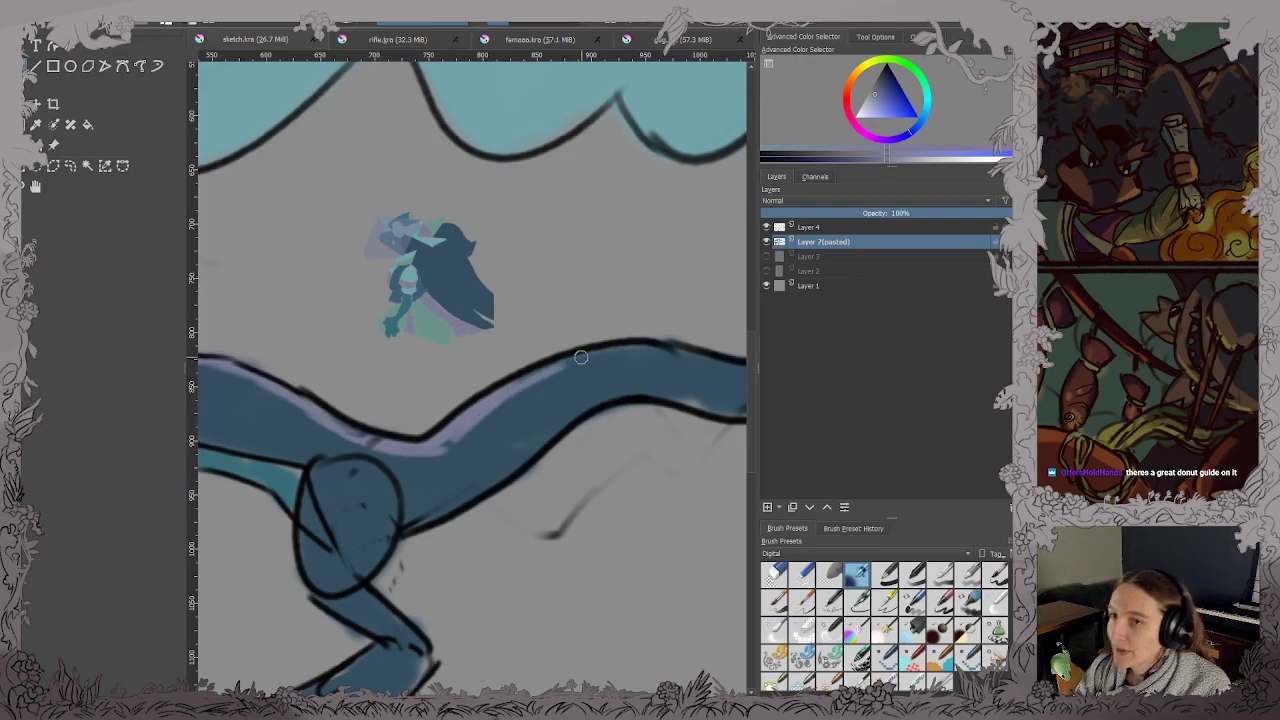
pyautogui.moveTo(606, 366)
pyautogui.mouseDown()
pyautogui.moveTo(457, 410)
pyautogui.moveTo(506, 398)
pyautogui.moveTo(624, 410)
pyautogui.moveTo(697, 362)
pyautogui.moveTo(328, 497)
pyautogui.mouseUp()
# Clean up the far end of the tail's highlight with the sampled dark blue, and resample the lavender from the back.
pyautogui.keyDown('ctrl'); pyautogui.click(327, 570); pyautogui.keyUp('ctrl')
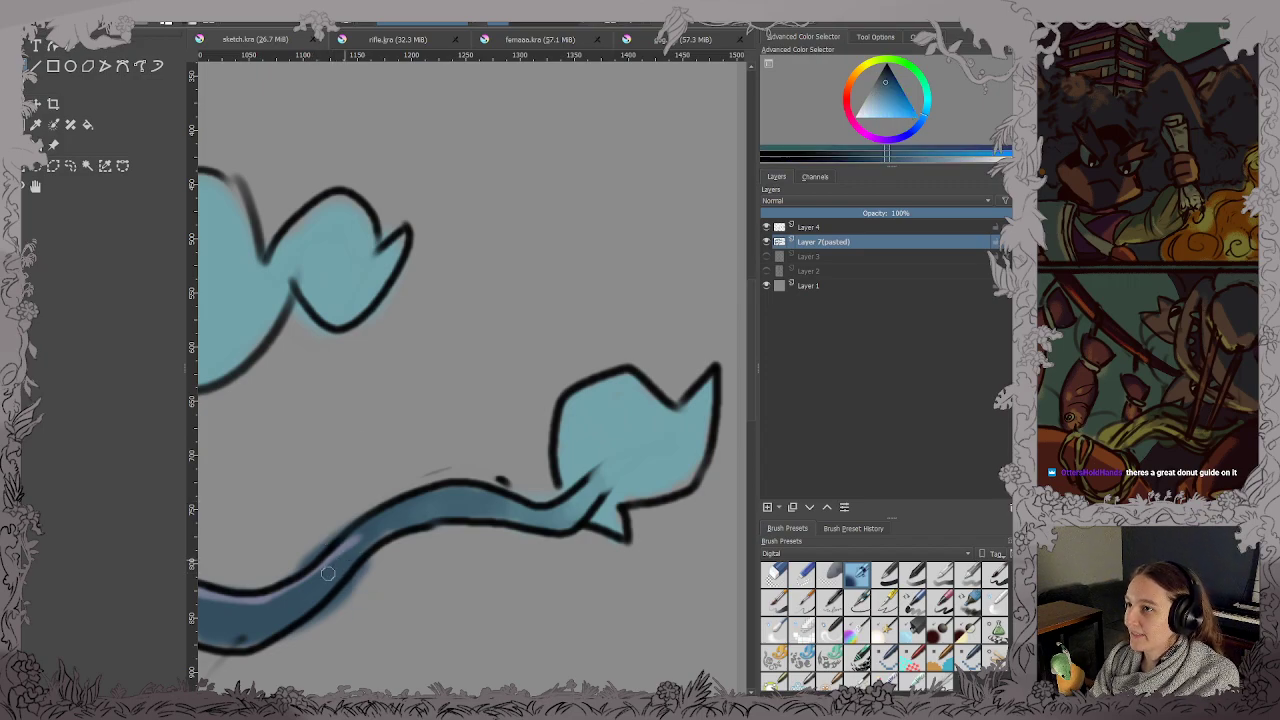
pyautogui.moveTo(341, 557); pyautogui.dragTo(379, 518)
pyautogui.scroll(-1, 422, 455)
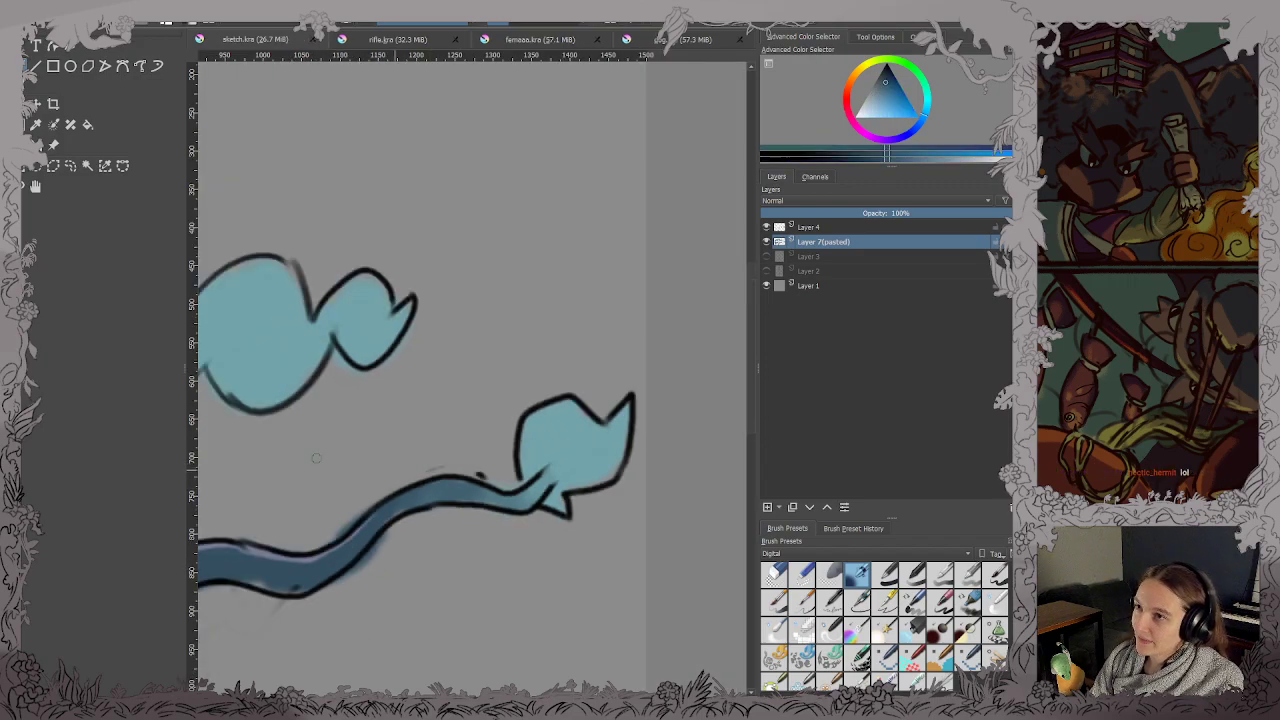
pyautogui.moveTo(285, 471); pyautogui.dragTo(547, 402)
pyautogui.scroll(-2, 547, 402)
pyautogui.scroll(2, 414, 391)
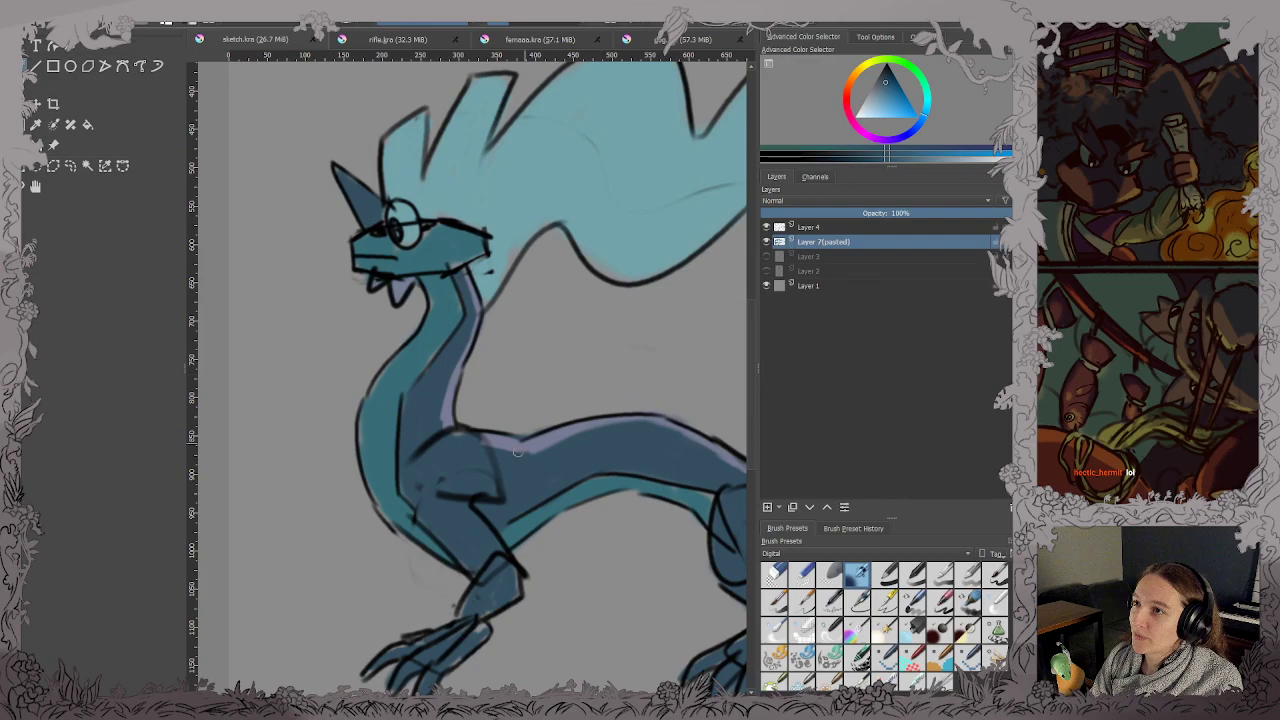
pyautogui.keyDown('ctrl'); pyautogui.click(510, 442); pyautogui.keyUp('ctrl')
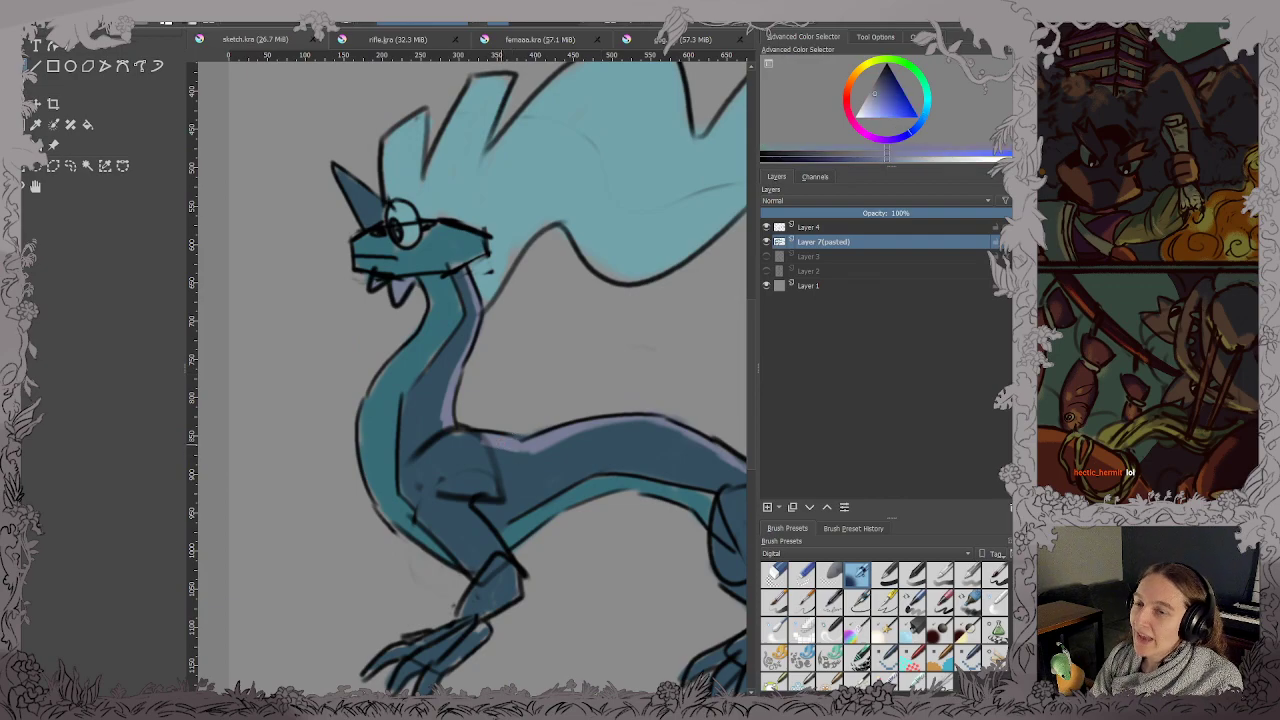
pyautogui.keyDown('ctrl'); pyautogui.click(505, 437); pyautogui.keyUp('ctrl')
# Sample the green from the reference figure's skirt, tint the lower edge of the dragon's head with it and save.
pyautogui.moveTo(484, 237)
pyautogui.mouseDown()
pyautogui.moveTo(509, 374)
pyautogui.moveTo(492, 383)
pyautogui.mouseUp()
pyautogui.scroll(1, 498, 315)
pyautogui.moveTo(604, 413); pyautogui.dragTo(230, 354)
pyautogui.scroll(4, 647, 434)
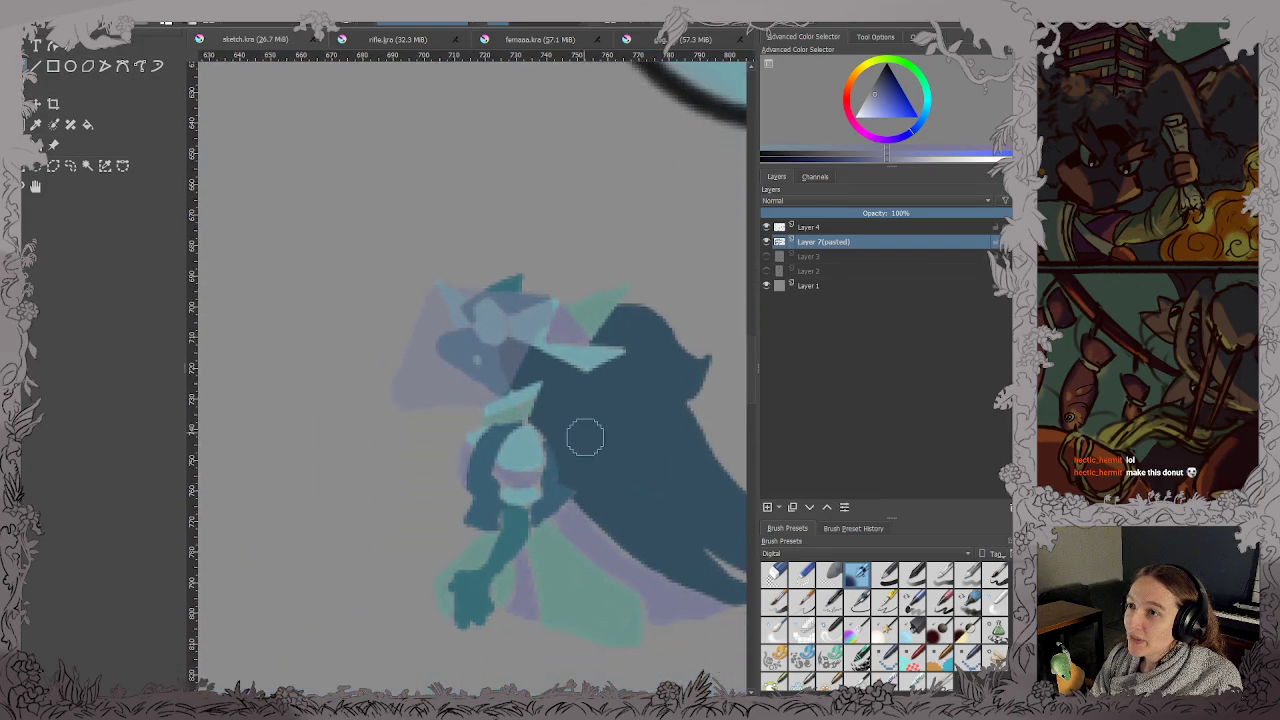
pyautogui.keyDown('ctrl'); pyautogui.click(593, 576); pyautogui.keyUp('ctrl')
pyautogui.scroll(-3, 600, 540)
pyautogui.moveTo(235, 520); pyautogui.dragTo(619, 446)
pyautogui.scroll(2, 460, 410)
pyautogui.scroll(2, 468, 481)
pyautogui.scroll(-2, 474, 429)
pyautogui.scroll(-2, 534, 466)
pyautogui.scroll(2, 526, 195)
pyautogui.moveTo(525, 185); pyautogui.dragTo(498, 237)
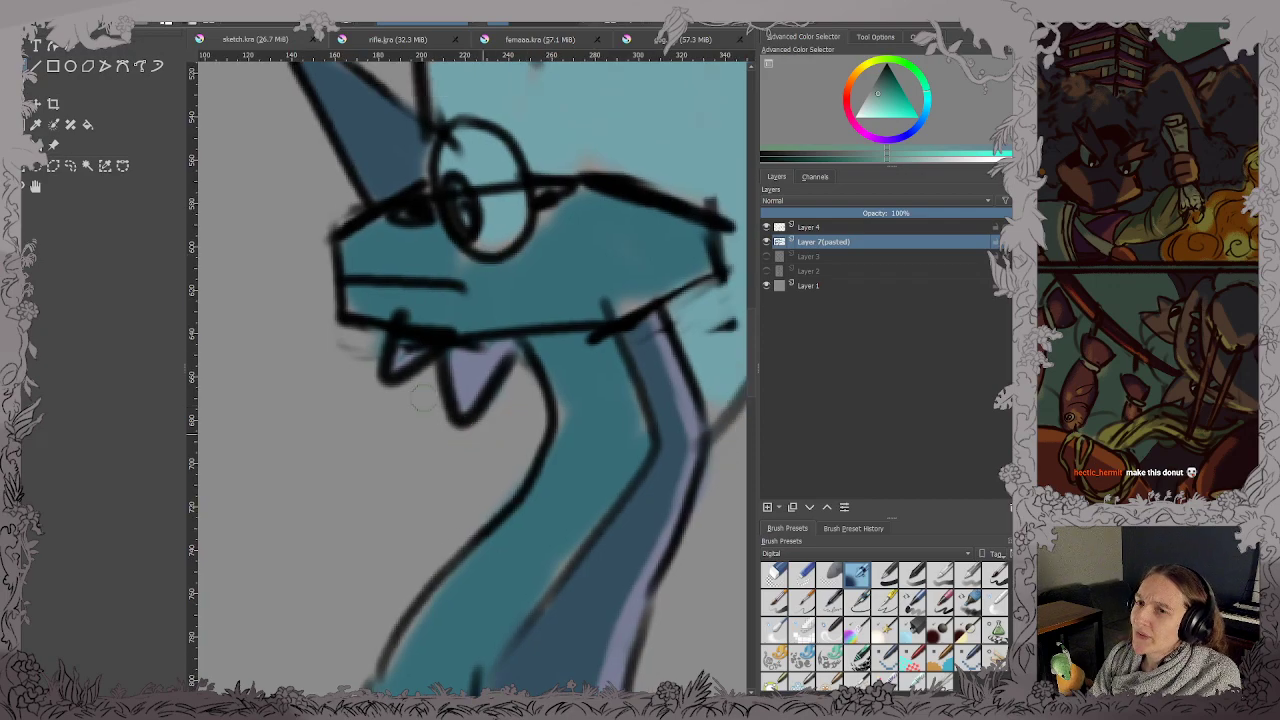
pyautogui.moveTo(376, 297); pyautogui.dragTo(604, 310)
pyautogui.hotkey('ctrl', 's')
# Brush soft green over the teal front of the dragon's neck and chest.
pyautogui.scroll(-2, 602, 310)
pyautogui.moveTo(582, 379); pyautogui.dragTo(546, 303)
pyautogui.moveTo(555, 356); pyautogui.dragTo(501, 236)
pyautogui.moveTo(529, 465)
pyautogui.mouseDown()
pyautogui.moveTo(537, 429)
pyautogui.moveTo(487, 493)
pyautogui.mouseUp()
pyautogui.moveTo(412, 416)
pyautogui.mouseDown()
pyautogui.moveTo(432, 490)
pyautogui.moveTo(490, 550)
pyautogui.moveTo(396, 434)
pyautogui.moveTo(380, 386)
pyautogui.moveTo(393, 380)
pyautogui.mouseUp()
pyautogui.scroll(-4, 420, 390)
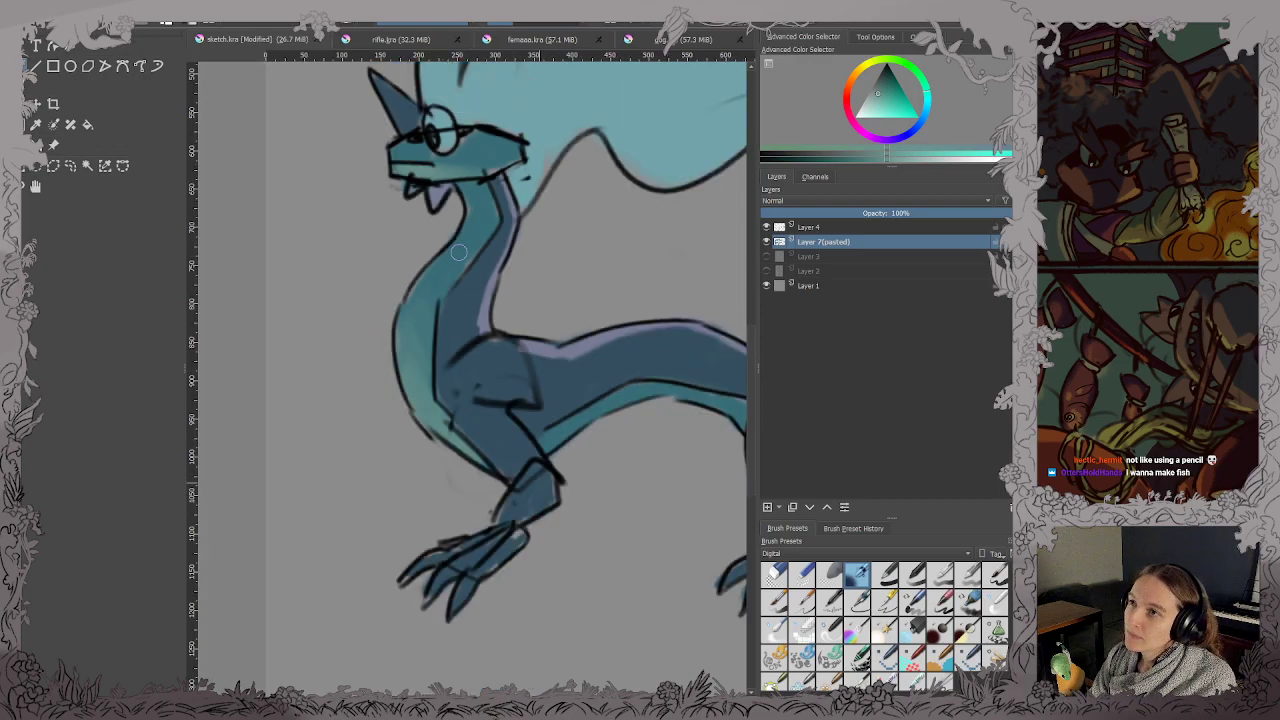
# Brush soft green onto the teal belly stripe just behind the front leg.
pyautogui.scroll(4, 555, 383)
pyautogui.moveTo(555, 383); pyautogui.dragTo(660, 358)
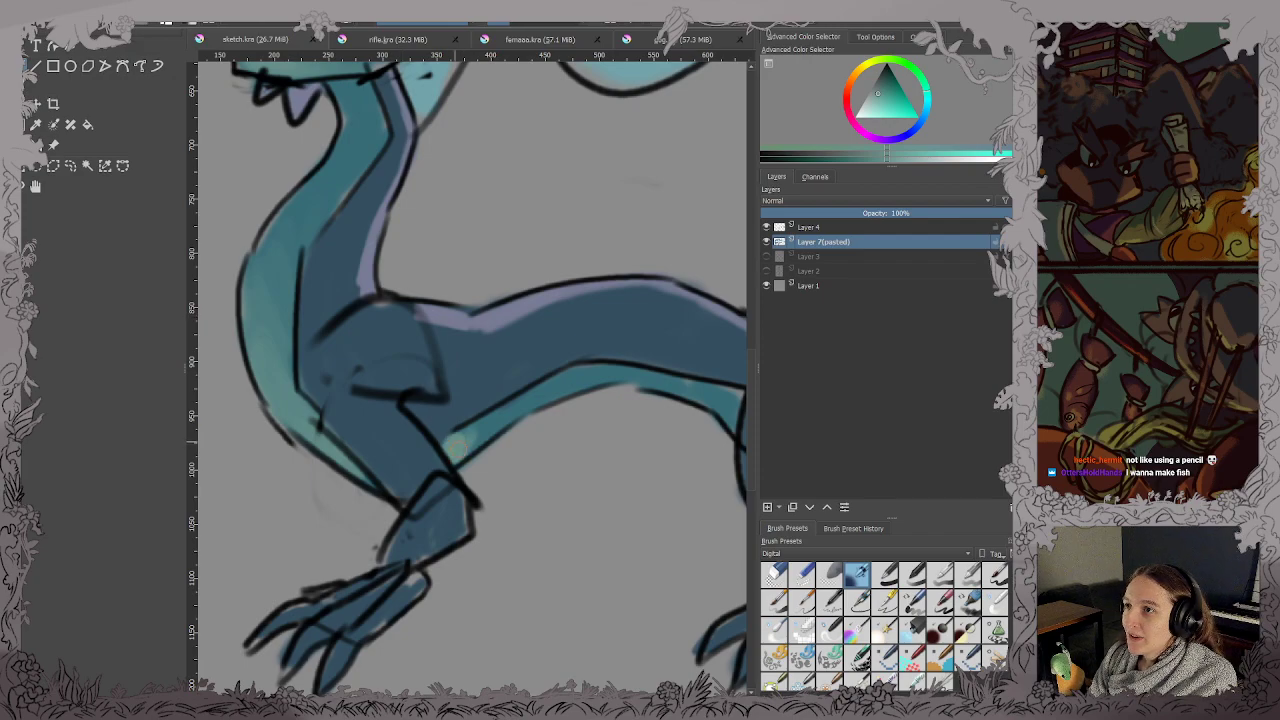
pyautogui.moveTo(463, 455); pyautogui.dragTo(510, 412)
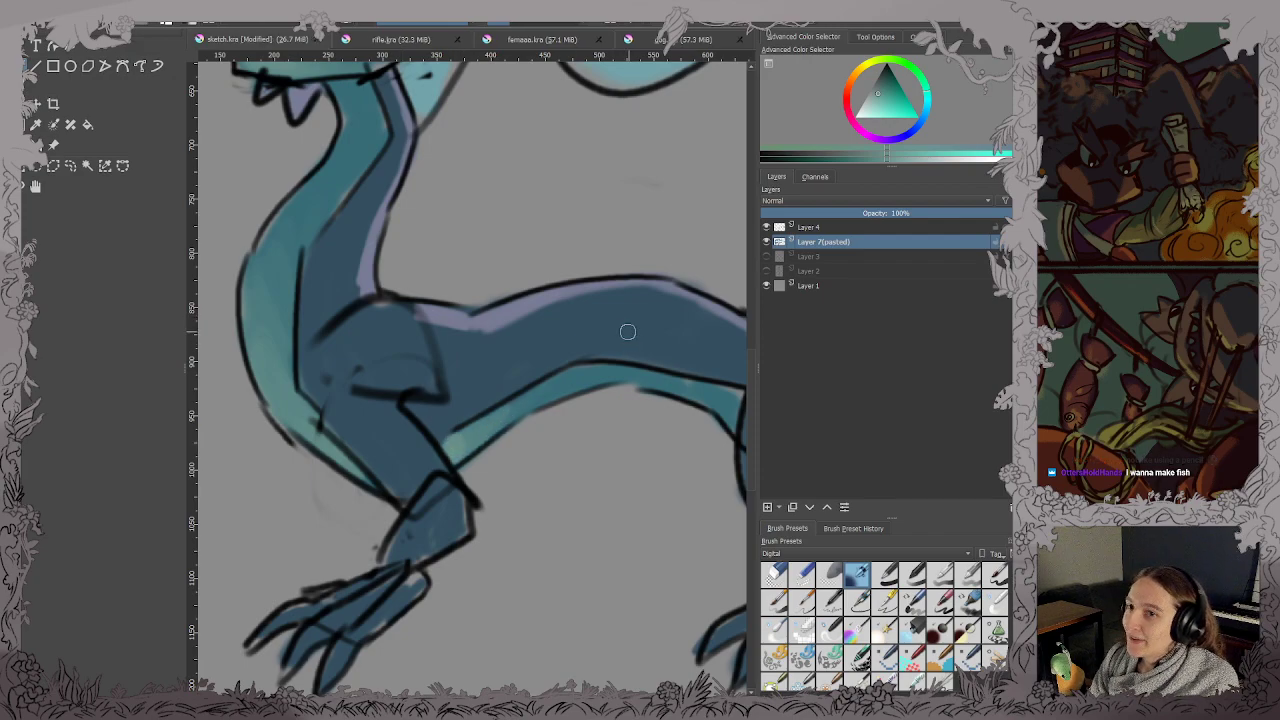
# Compare the dragon's colours, from head to body, with those of the small reference figure.
pyautogui.scroll(-6, 626, 331)
pyautogui.scroll(3, 432, 414)
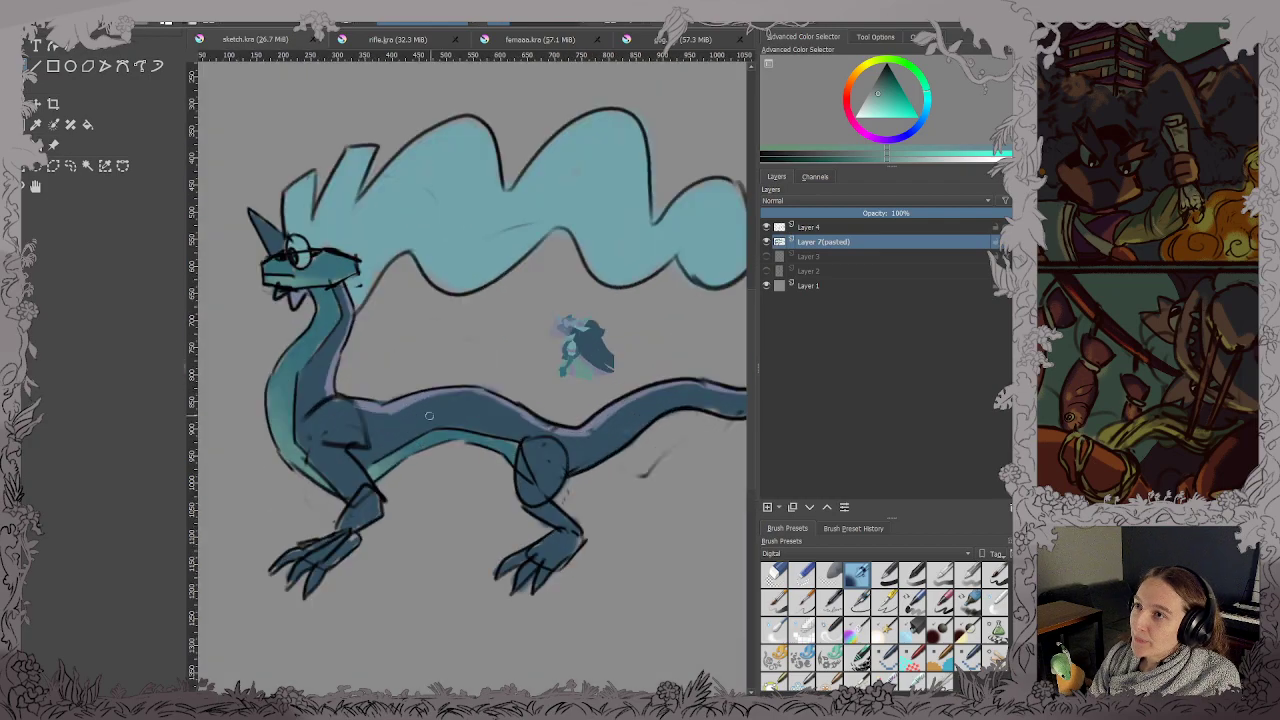
pyautogui.scroll(4, 452, 350)
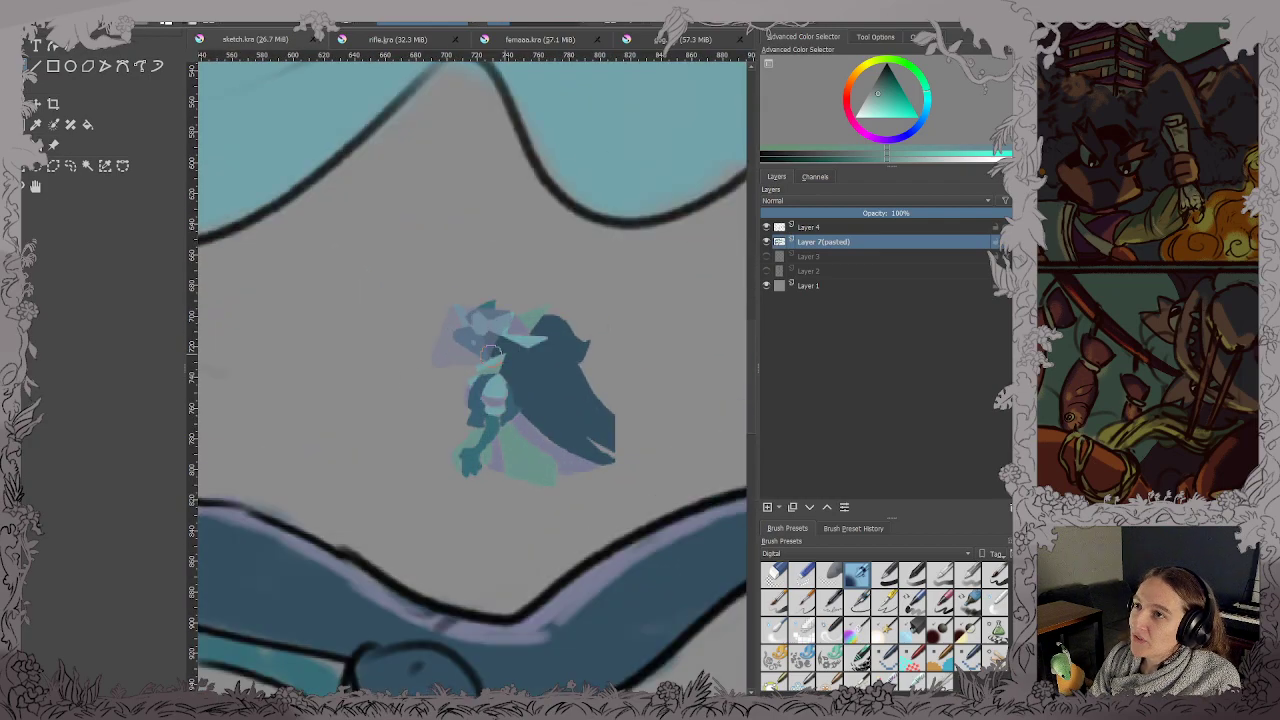
pyautogui.moveTo(215, 443); pyautogui.dragTo(532, 411)
pyautogui.scroll(-1, 517, 409)
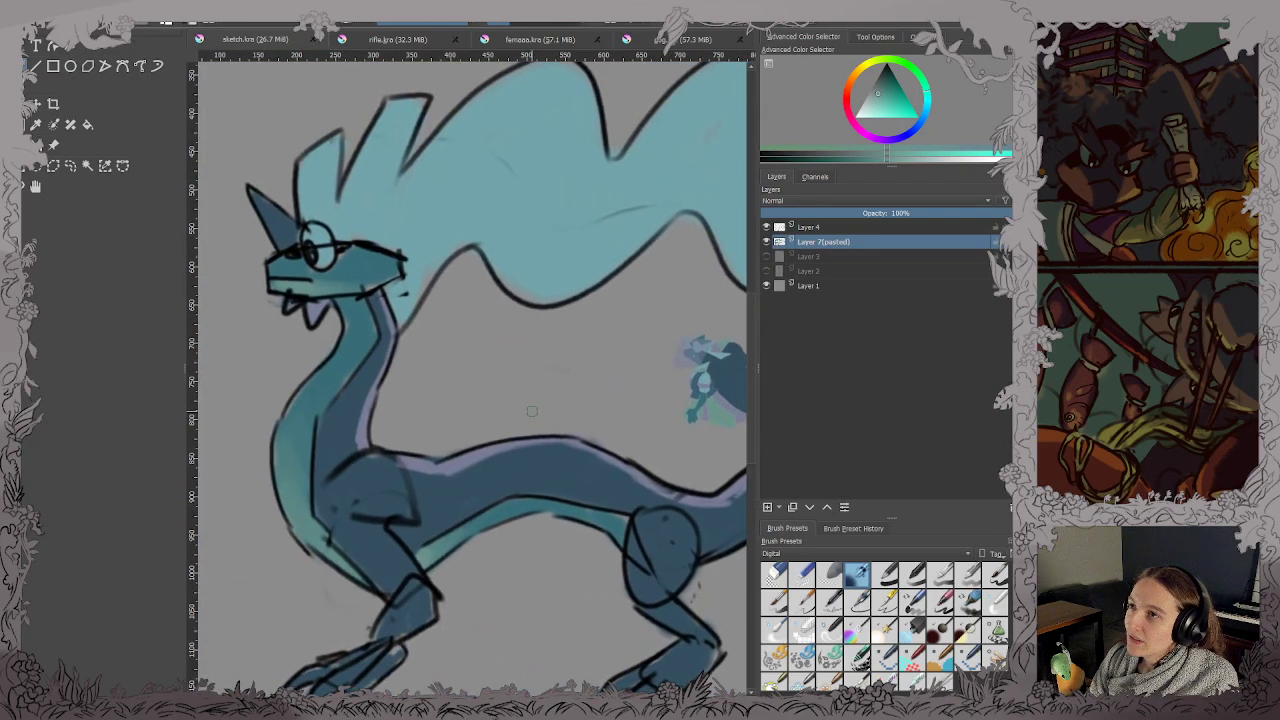
pyautogui.scroll(1, 314, 263)
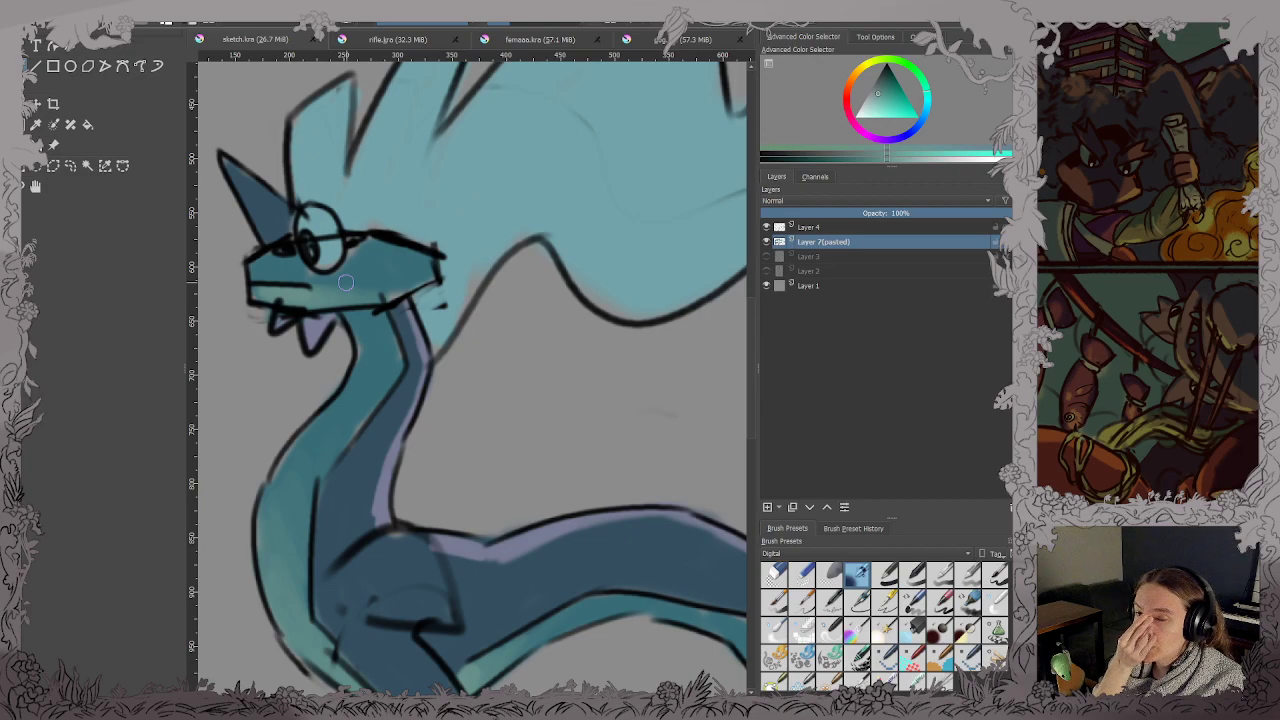
pyautogui.scroll(-4, 345, 283)
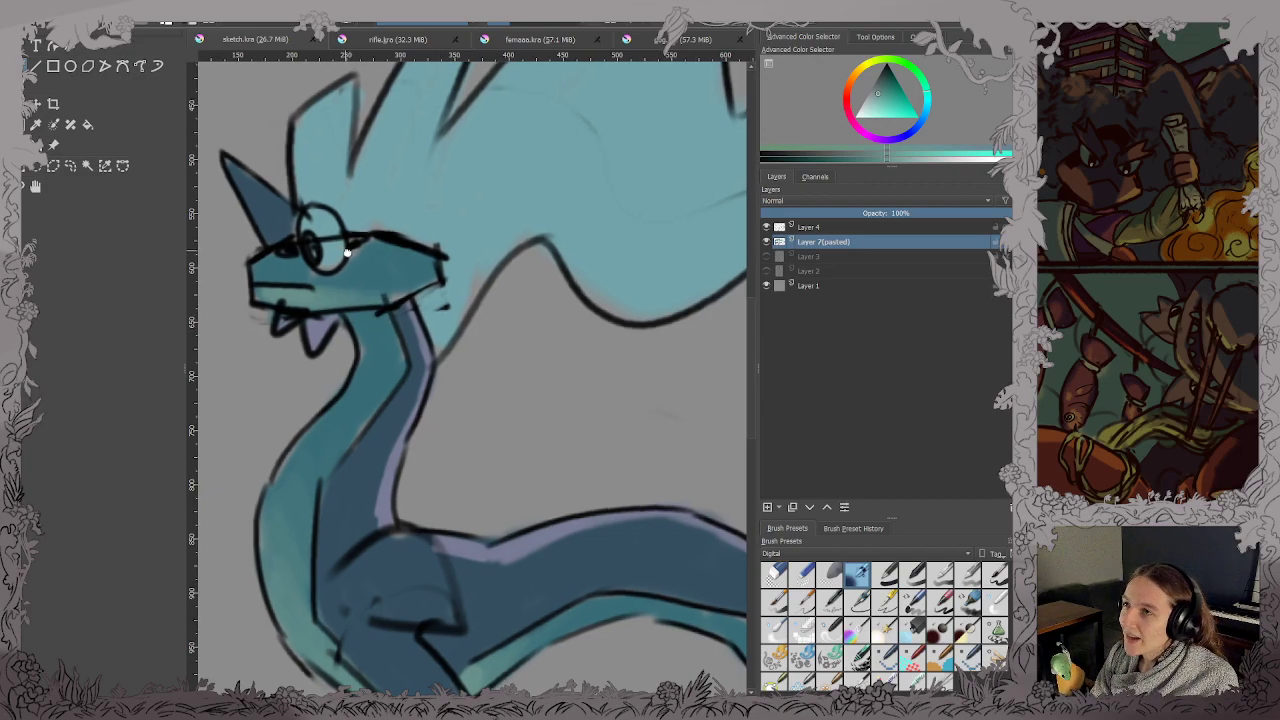
pyautogui.scroll(2, 545, 420)
pyautogui.scroll(4, 578, 416)
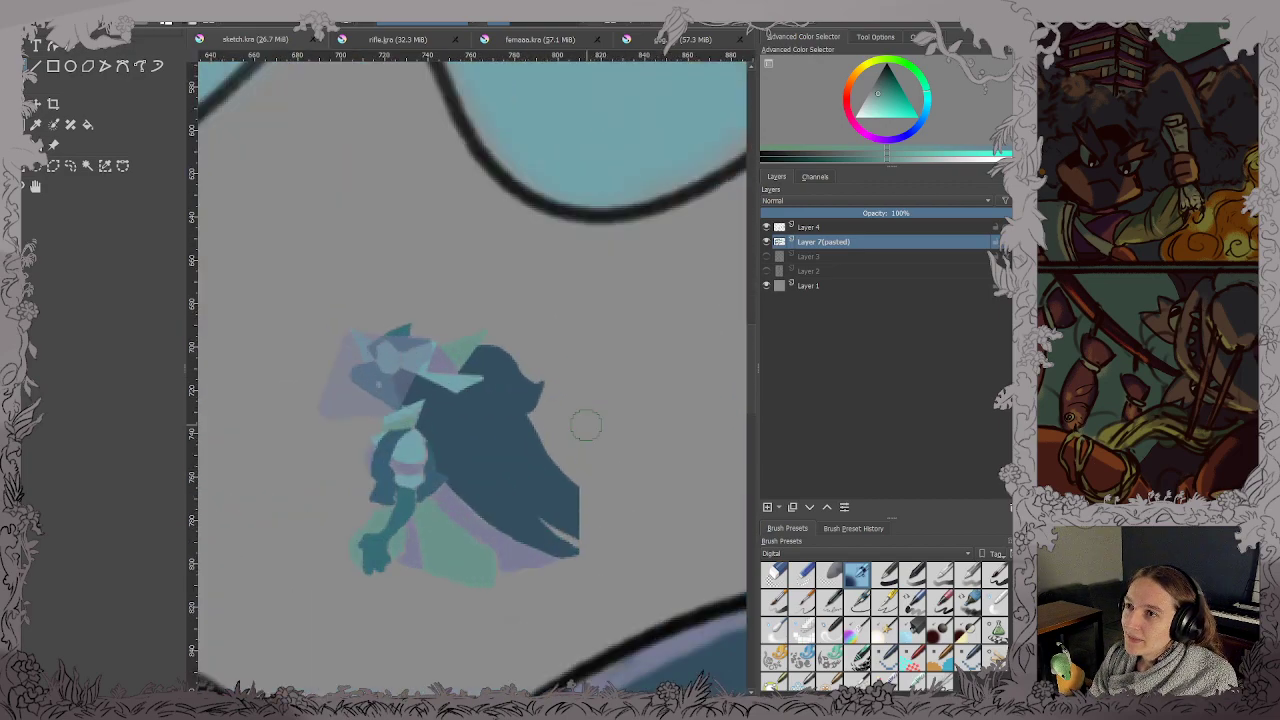
pyautogui.scroll(-5, 400, 486)
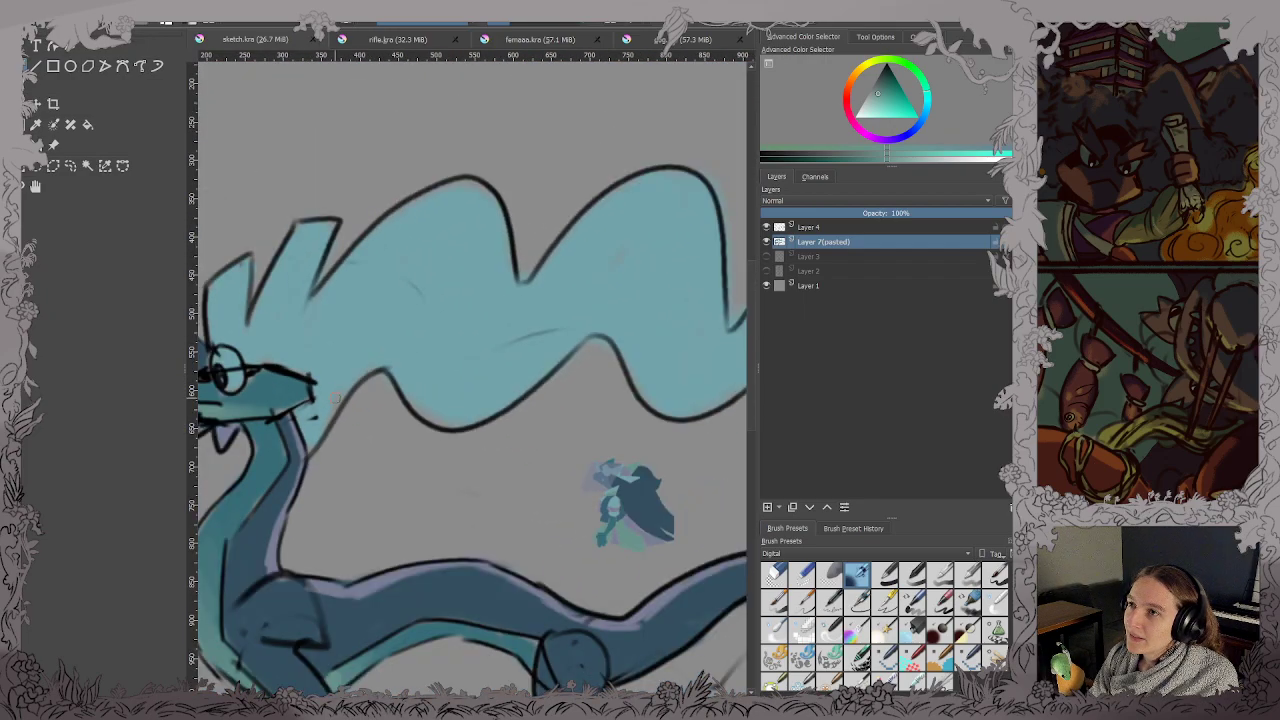
# Blend green into the mane from the spikes behind the horn towards the first wave, and save.
pyautogui.moveTo(231, 331); pyautogui.dragTo(377, 369)
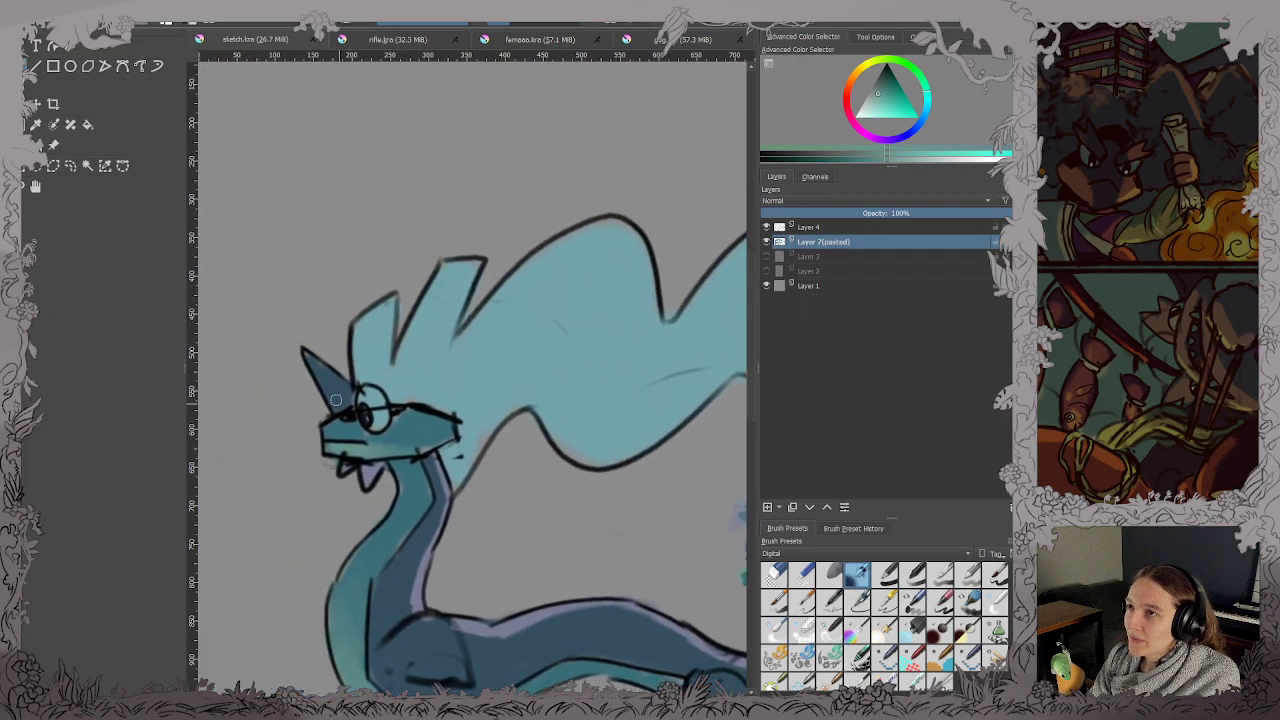
pyautogui.moveTo(369, 326)
pyautogui.mouseDown()
pyautogui.moveTo(371, 372)
pyautogui.moveTo(380, 314)
pyautogui.mouseUp()
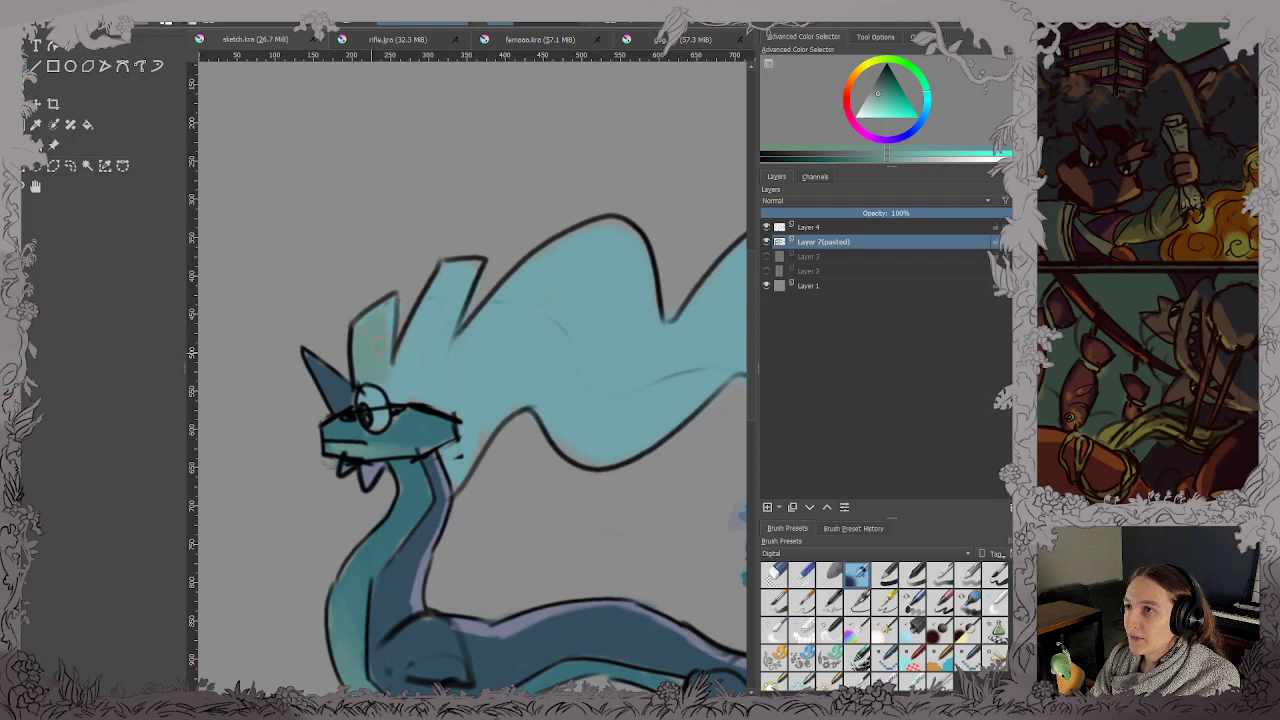
pyautogui.moveTo(398, 392)
pyautogui.mouseDown()
pyautogui.moveTo(412, 340)
pyautogui.moveTo(469, 287)
pyautogui.mouseUp()
pyautogui.moveTo(452, 421)
pyautogui.mouseDown()
pyautogui.moveTo(458, 430)
pyautogui.moveTo(478, 412)
pyautogui.mouseUp()
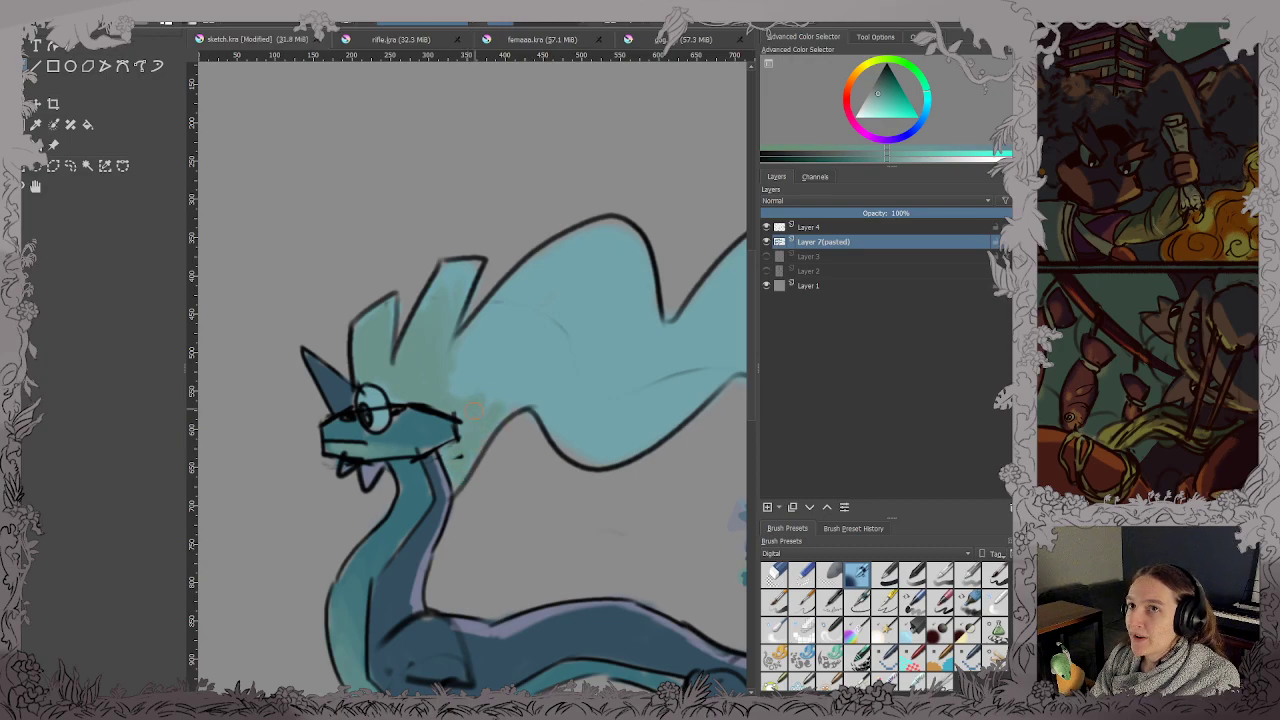
pyautogui.moveTo(460, 345); pyautogui.dragTo(494, 404)
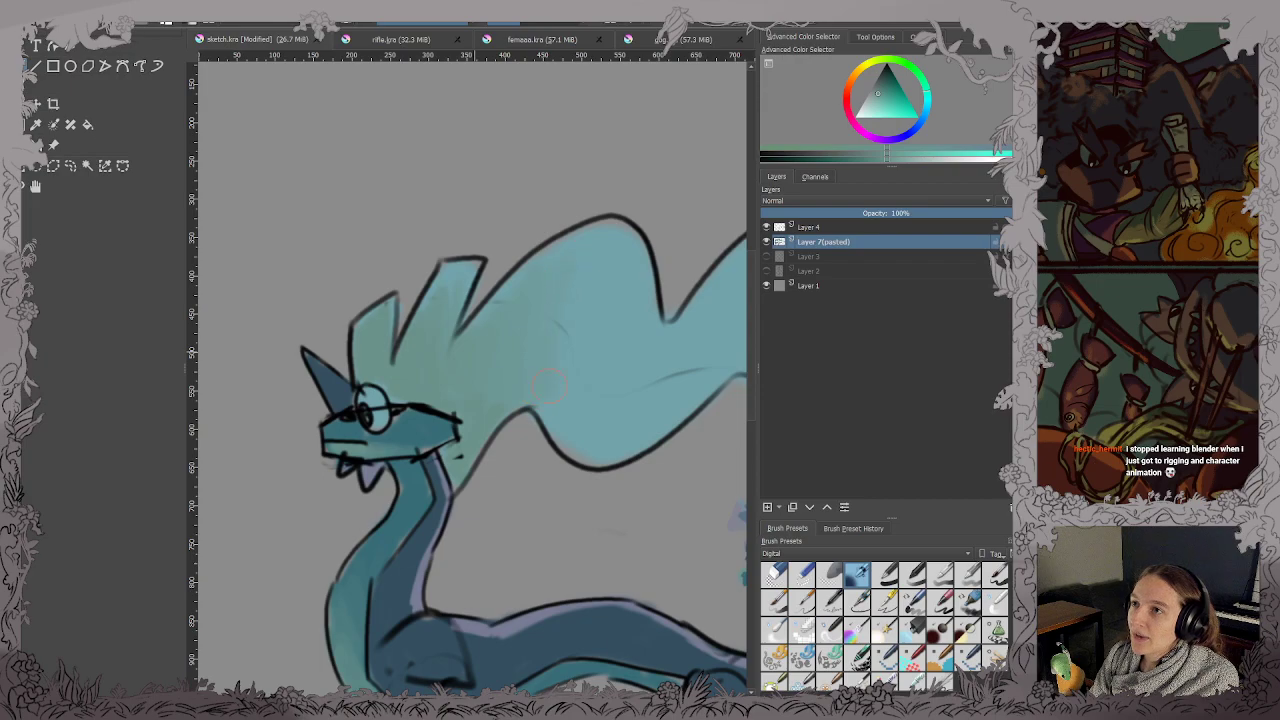
pyautogui.scroll(-3, 652, 386)
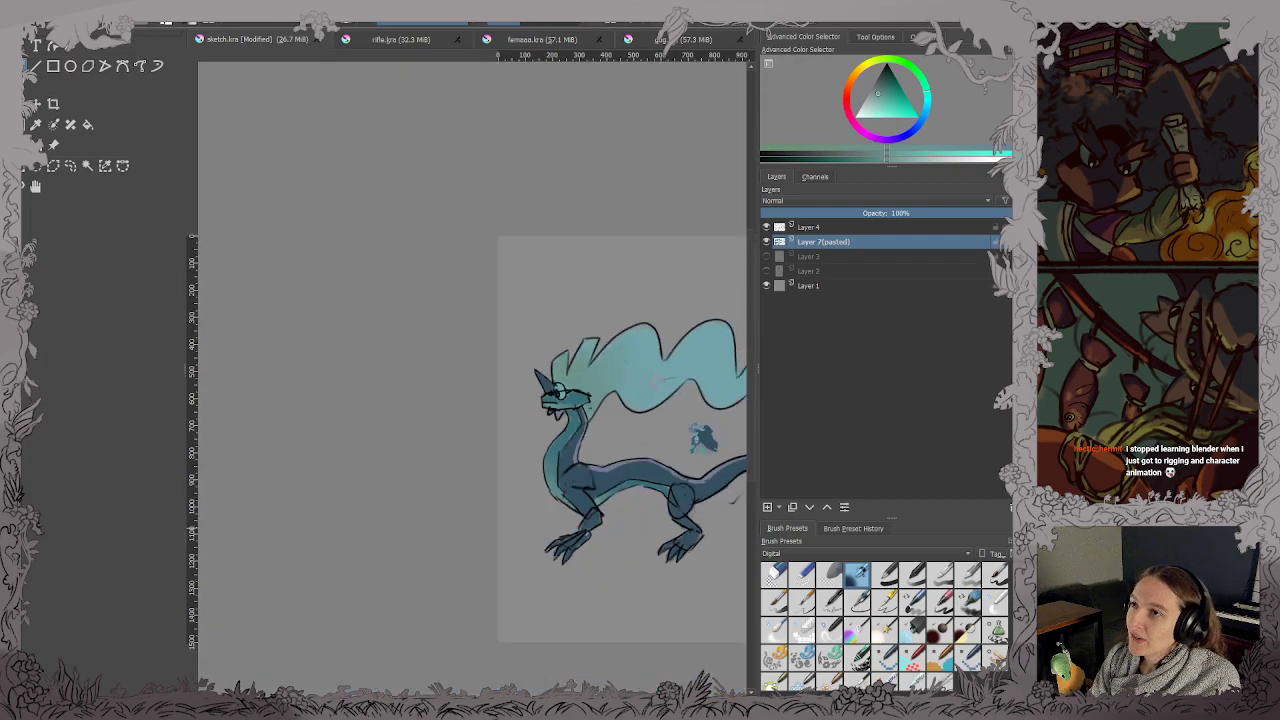
pyautogui.moveTo(641, 390); pyautogui.dragTo(487, 369)
pyautogui.scroll(3, 488, 370)
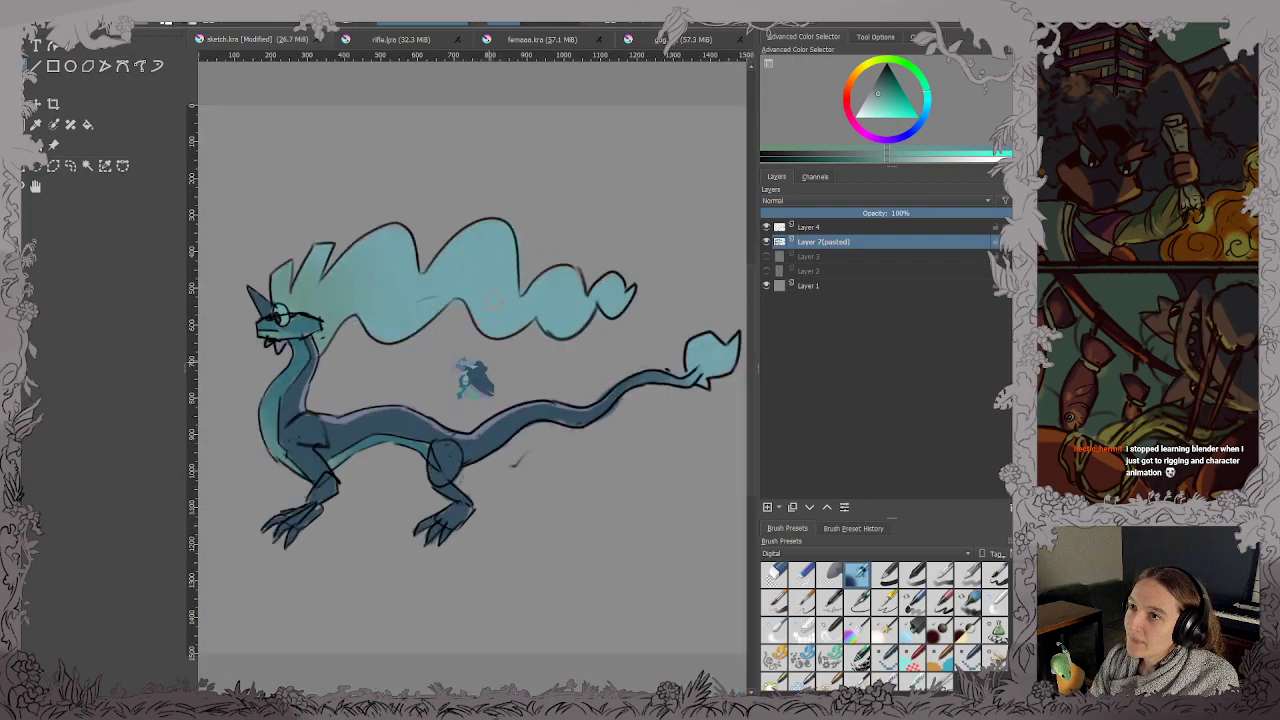
pyautogui.hotkey('ctrl', 's')
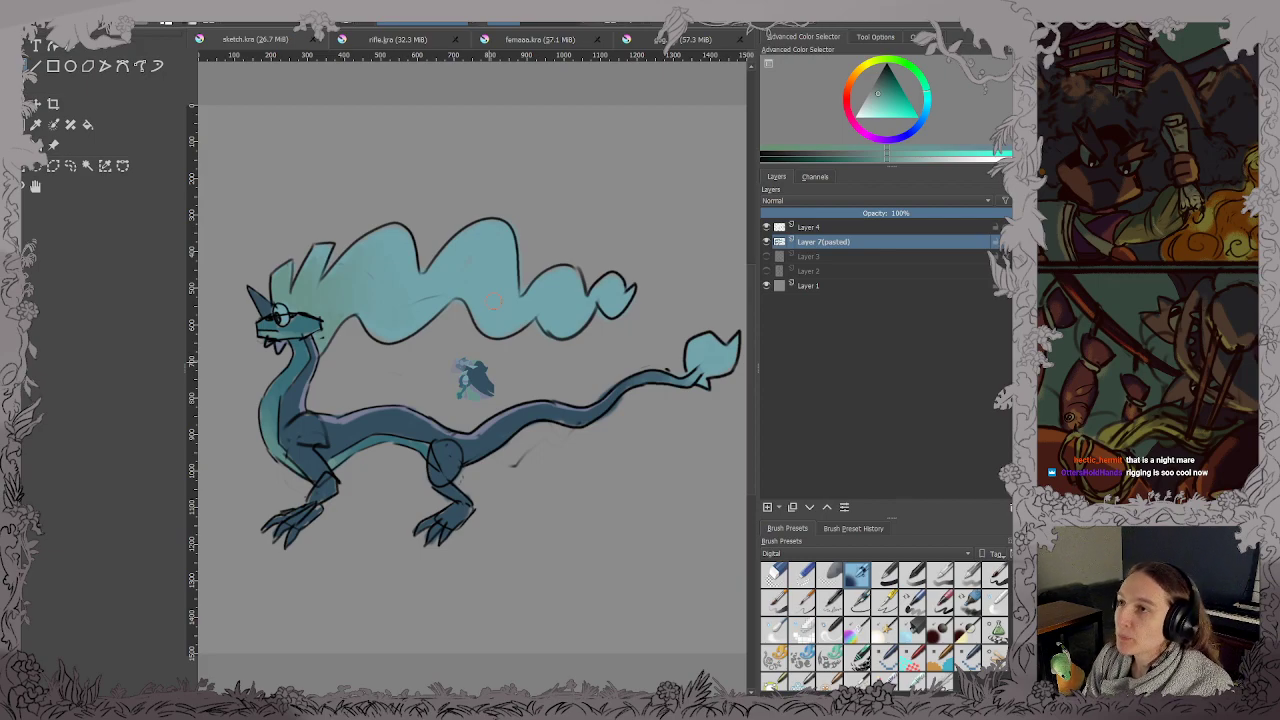
# Sample the dark blue from the reference figure's hair, darken it and shift its hue towards blue.
pyautogui.scroll(4, 492, 440)
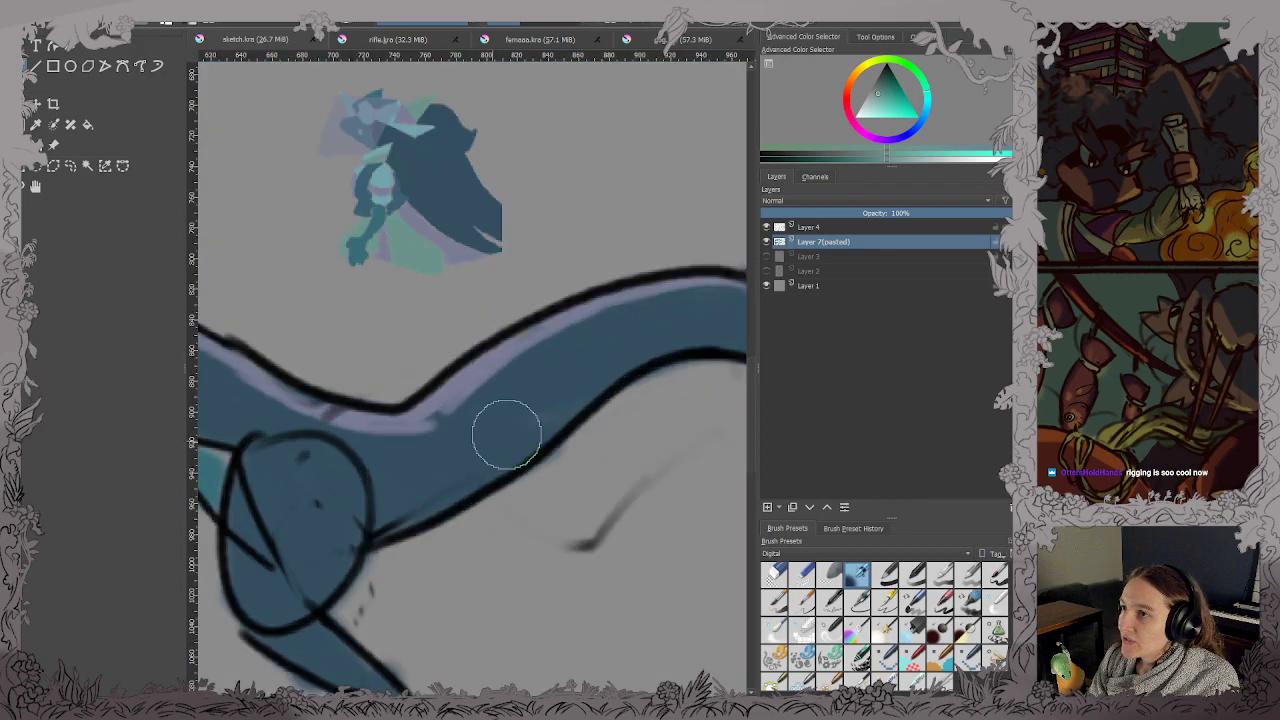
pyautogui.moveTo(449, 143); pyautogui.dragTo(460, 180)
pyautogui.scroll(3, 460, 180)
pyautogui.keyDown('ctrl'); pyautogui.click(490, 350); pyautogui.keyUp('ctrl')
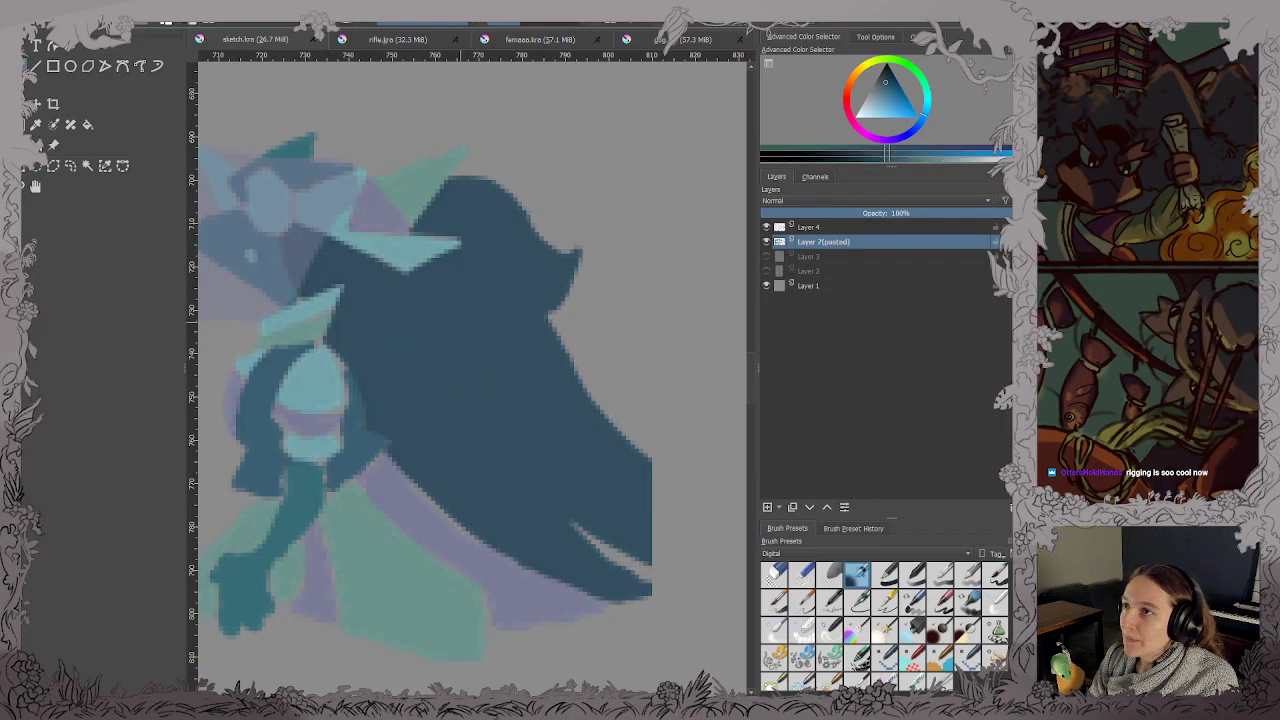
pyautogui.click(887, 79)
pyautogui.click(920, 124)
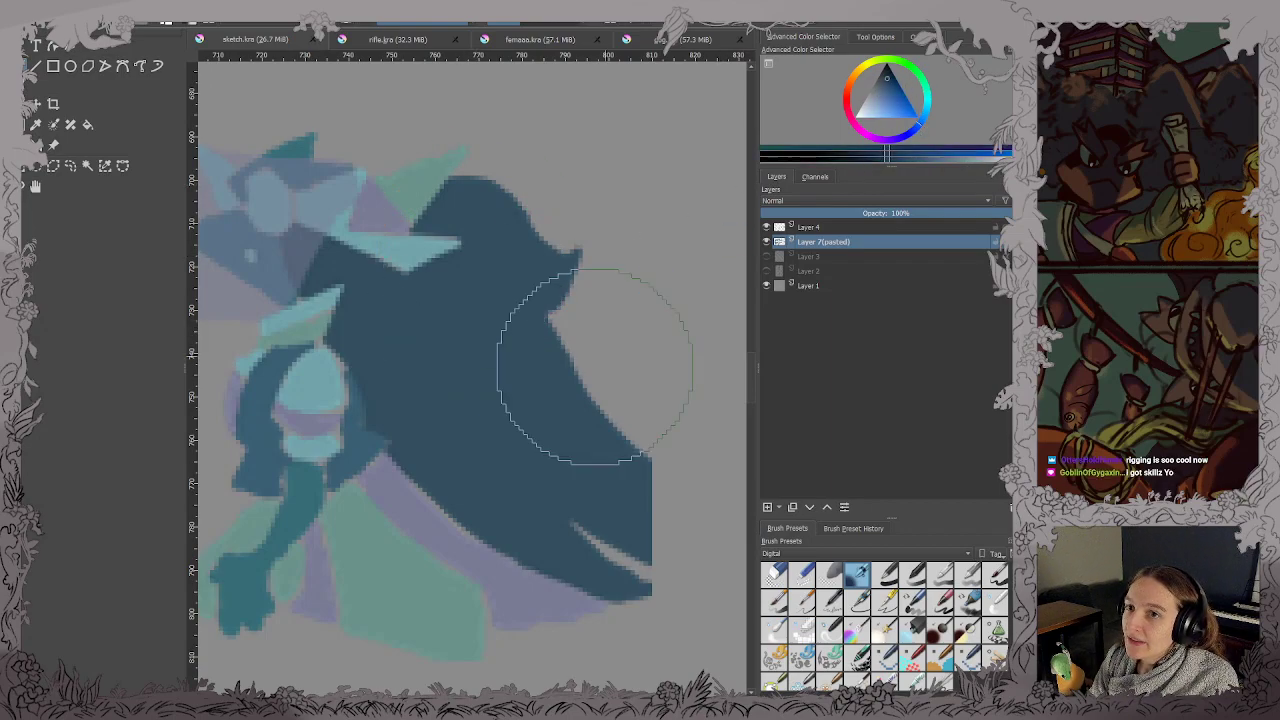
# Shade the dragon's shoulder and front leg with the darker blue.
pyautogui.scroll(-8, 571, 337)
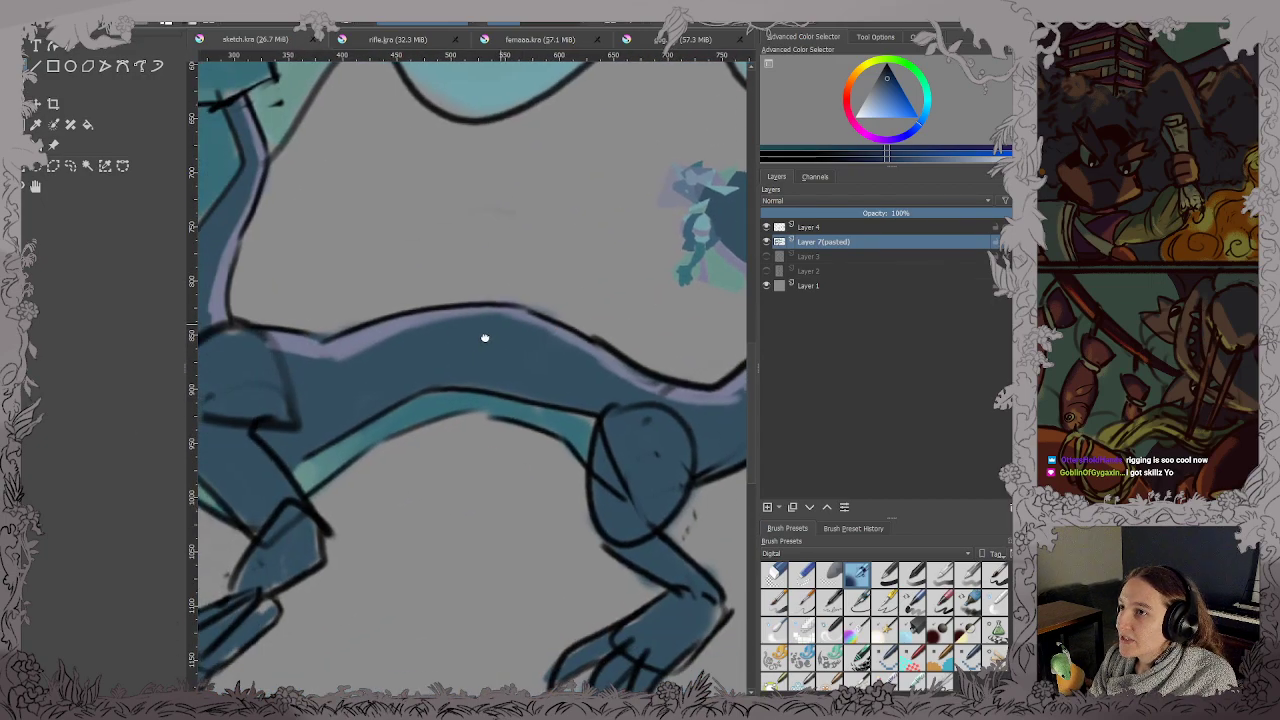
pyautogui.moveTo(477, 337); pyautogui.dragTo(772, 208)
pyautogui.moveTo(546, 356); pyautogui.dragTo(574, 295)
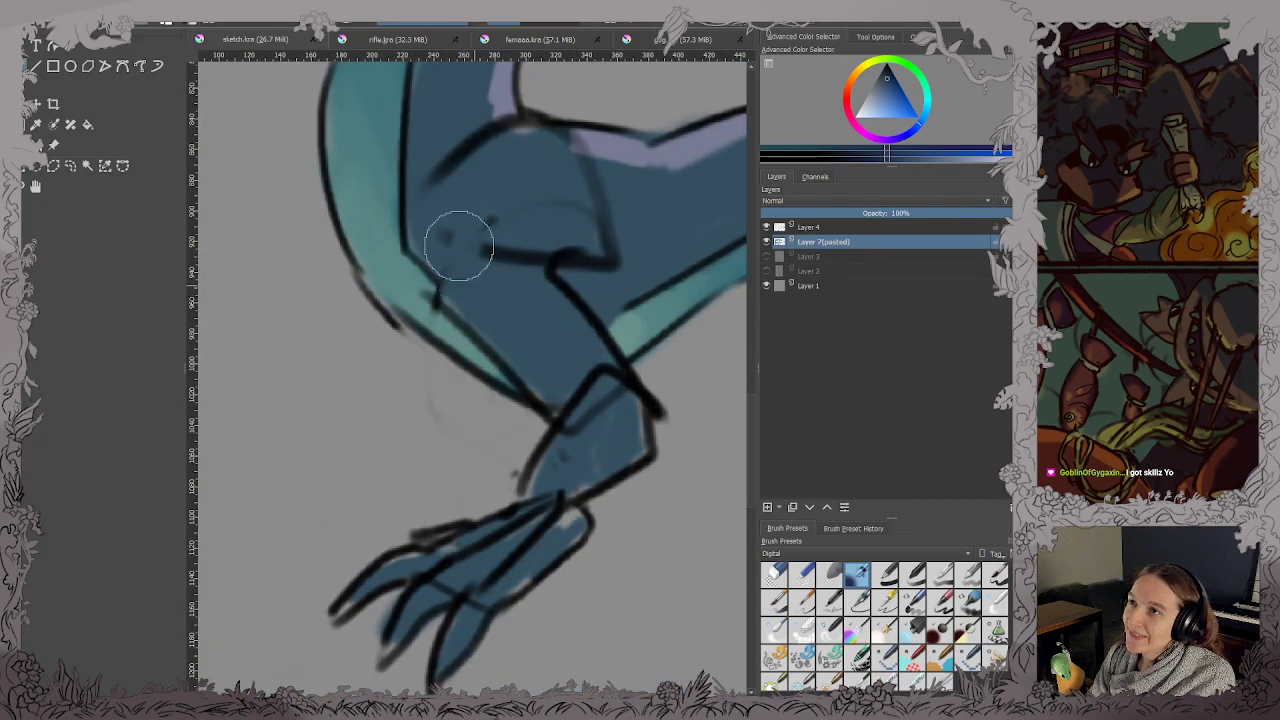
pyautogui.moveTo(496, 160)
pyautogui.mouseDown()
pyautogui.moveTo(528, 145)
pyautogui.moveTo(538, 153)
pyautogui.moveTo(520, 230)
pyautogui.moveTo(535, 254)
pyautogui.moveTo(539, 337)
pyautogui.moveTo(586, 403)
pyautogui.moveTo(611, 397)
pyautogui.moveTo(531, 520)
pyautogui.mouseUp()
pyautogui.scroll(-2, 529, 521)
pyautogui.scroll(-3, 529, 521)
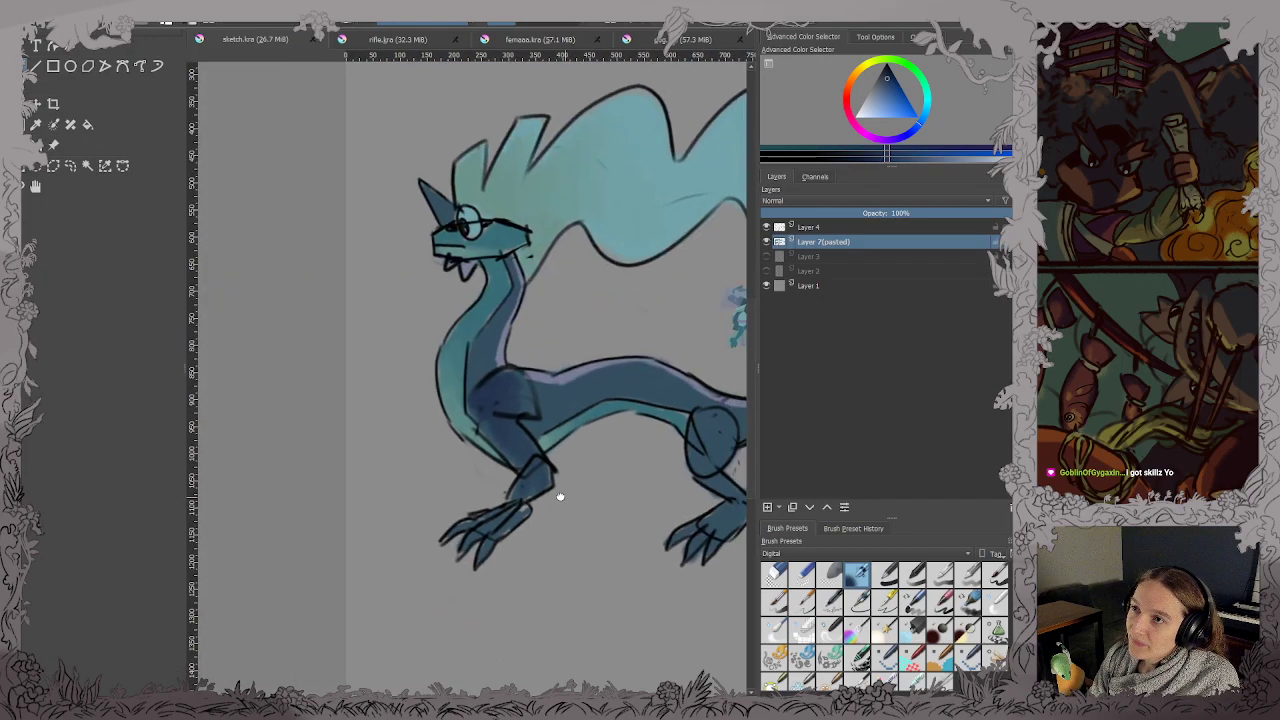
pyautogui.scroll(4, 525, 373)
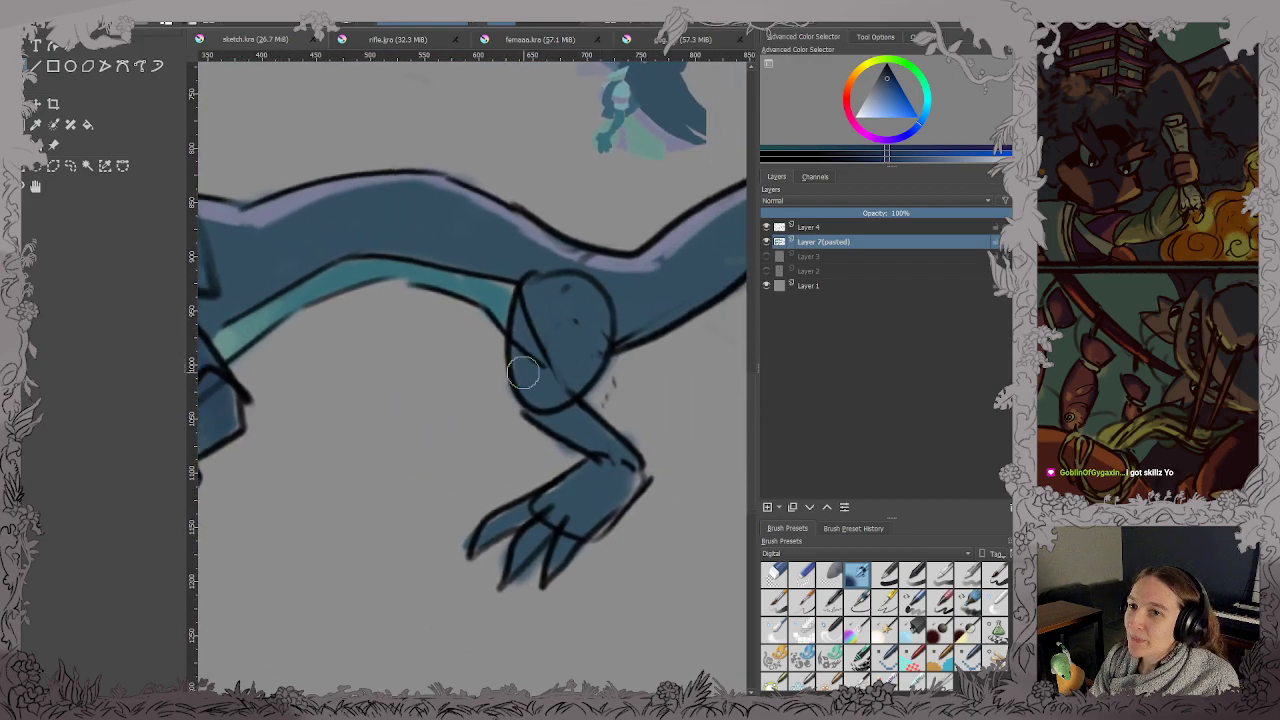
# Shade the dragon's hind leg with the darker blue from thigh to foot, and save the drawing.
pyautogui.moveTo(535, 362)
pyautogui.mouseDown()
pyautogui.moveTo(531, 295)
pyautogui.moveTo(558, 284)
pyautogui.moveTo(601, 328)
pyautogui.mouseUp()
pyautogui.moveTo(562, 428)
pyautogui.mouseDown()
pyautogui.moveTo(617, 470)
pyautogui.moveTo(540, 521)
pyautogui.moveTo(514, 508)
pyautogui.moveTo(589, 561)
pyautogui.mouseUp()
pyautogui.hotkey('ctrl', 's')
pyautogui.scroll(-3, 540, 500)
pyautogui.scroll(2, 468, 425)
# Shade the underside of the tail's base beside the hind leg with the darker blue.
pyautogui.moveTo(454, 400); pyautogui.dragTo(632, 527)
pyautogui.scroll(3, 465, 284)
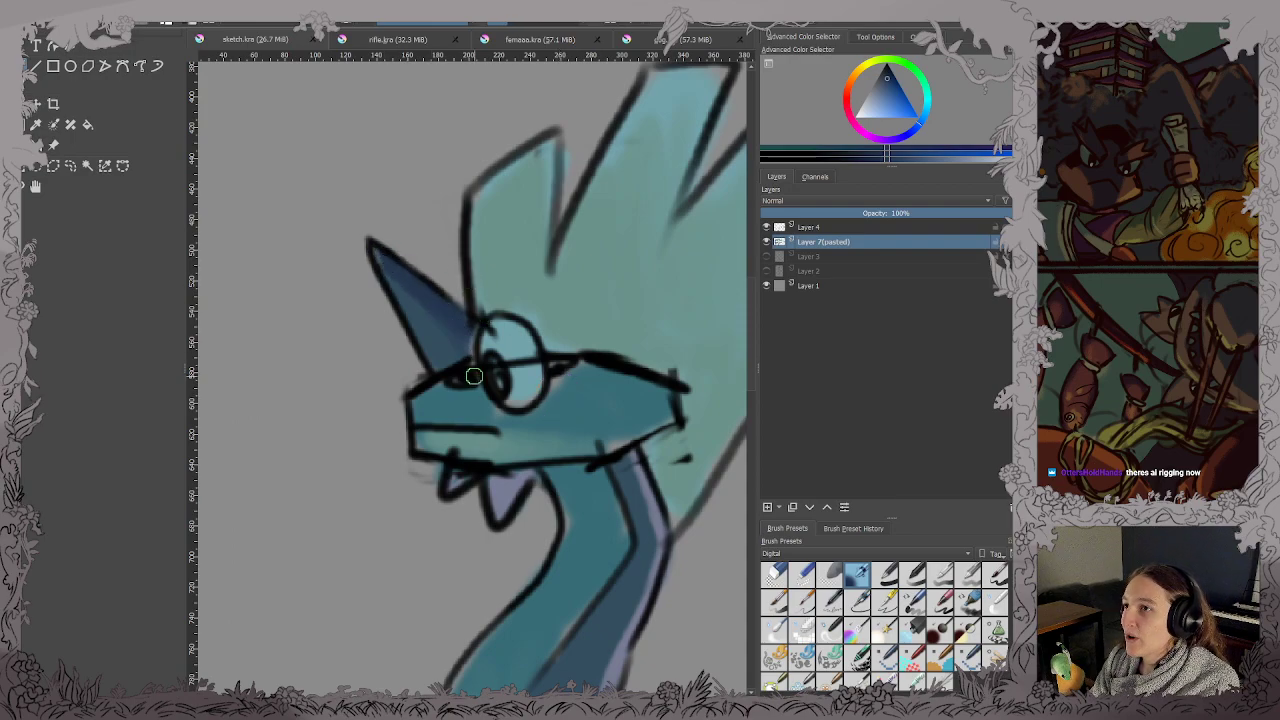
pyautogui.scroll(-4, 475, 376)
pyautogui.moveTo(602, 483); pyautogui.dragTo(257, 486)
pyautogui.scroll(2, 384, 432)
pyautogui.moveTo(384, 432); pyautogui.dragTo(504, 421)
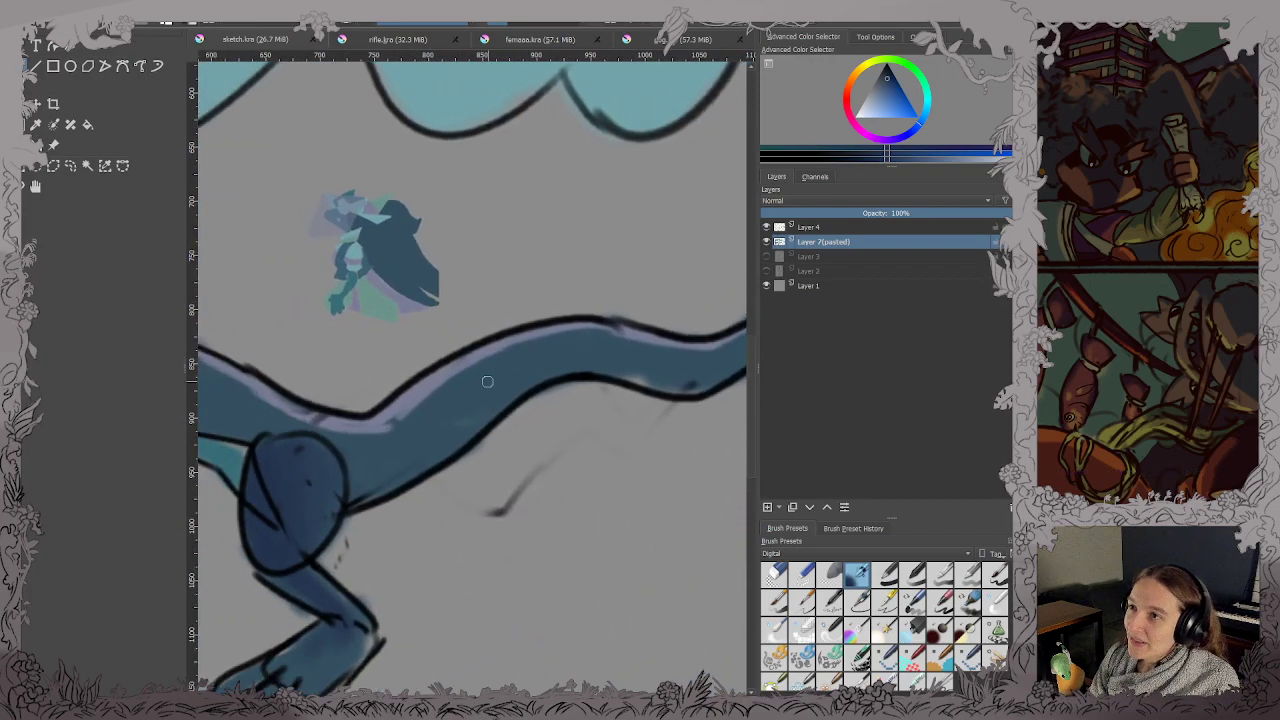
pyautogui.moveTo(350, 487)
pyautogui.mouseDown()
pyautogui.moveTo(326, 489)
pyautogui.moveTo(354, 480)
pyautogui.mouseUp()
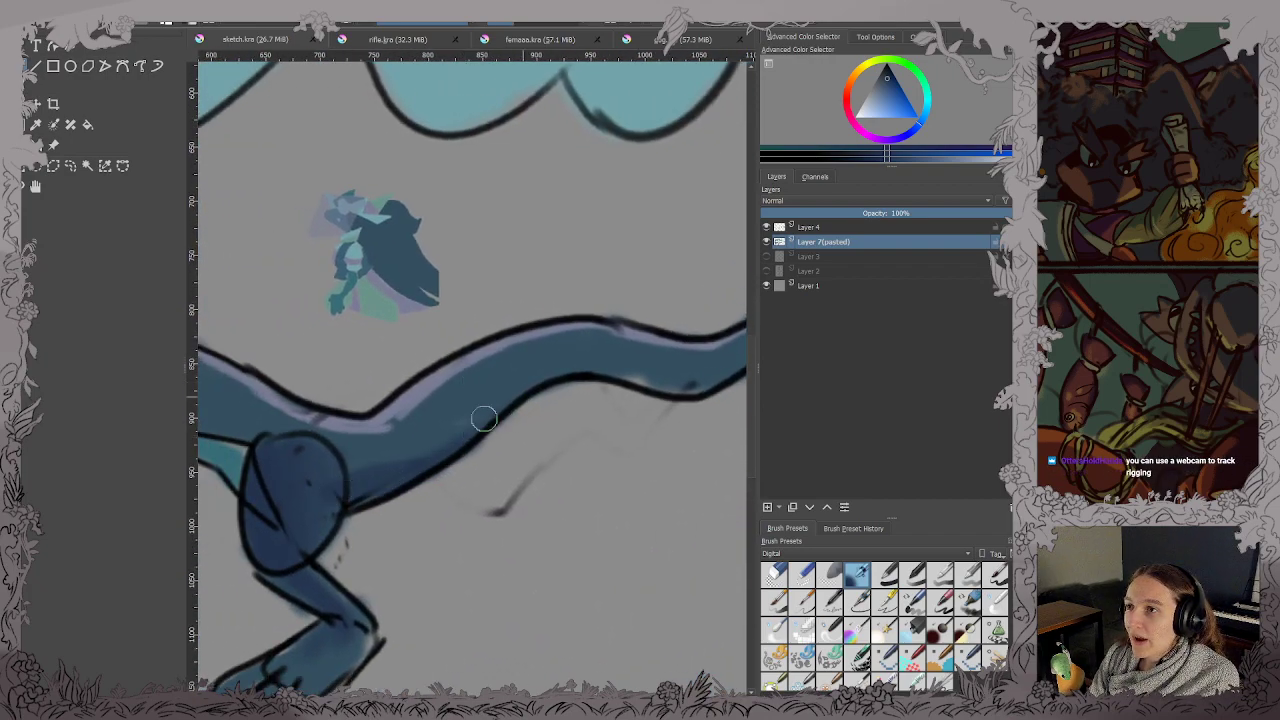
pyautogui.scroll(-2, 594, 368)
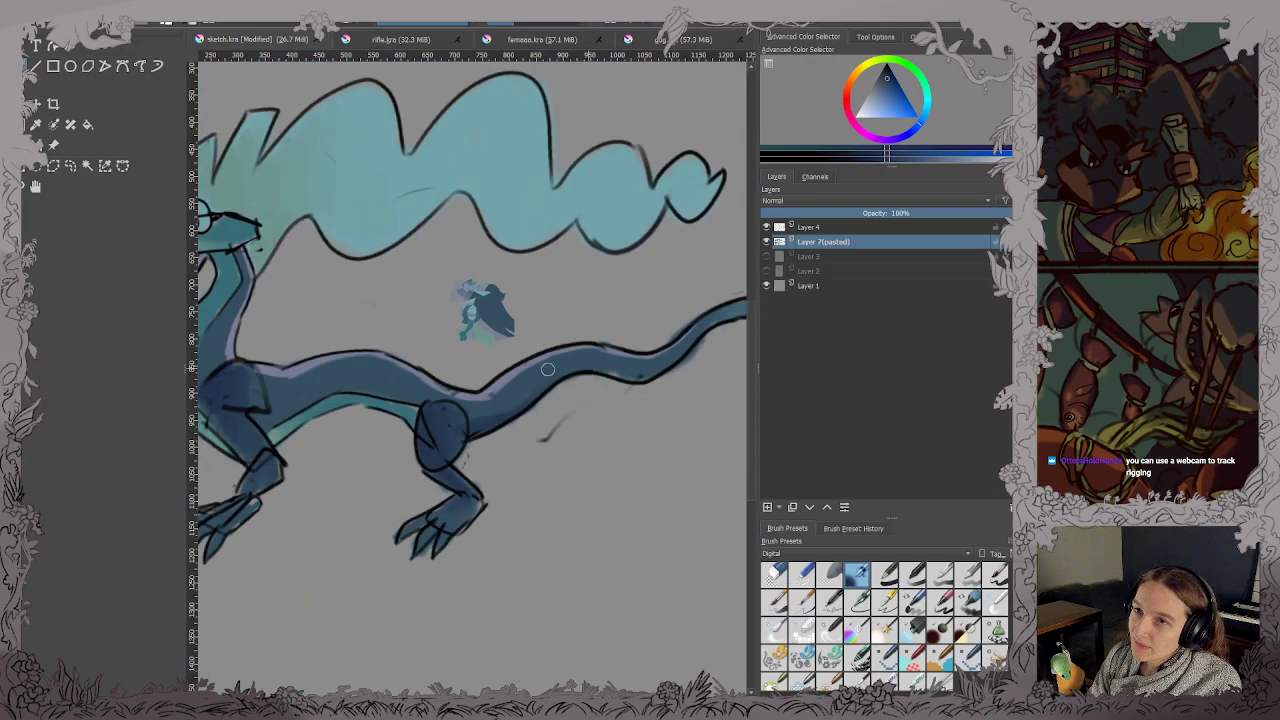
# Examine the whole dragon's colouring and shading, from the head and mane down to the tail.
pyautogui.scroll(-4, 516, 346)
pyautogui.scroll(3, 480, 370)
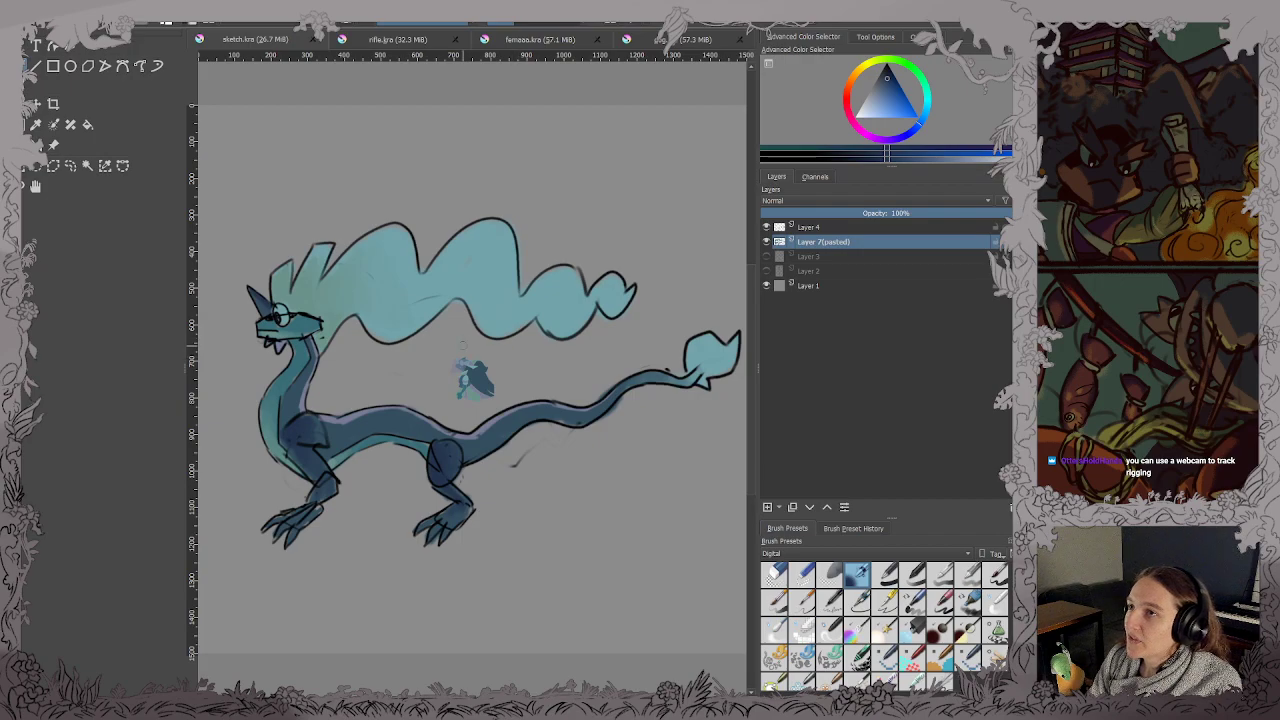
pyautogui.scroll(2, 460, 248)
pyautogui.scroll(-3, 460, 248)
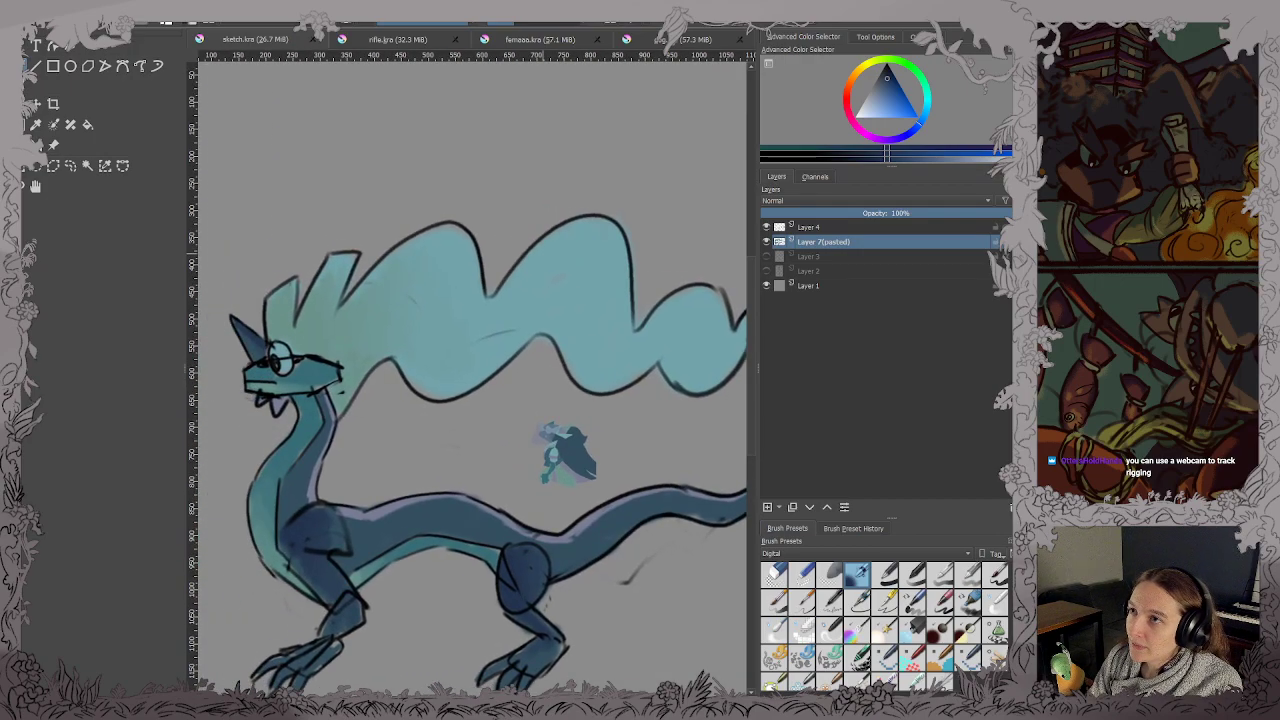
pyautogui.scroll(2, 453, 322)
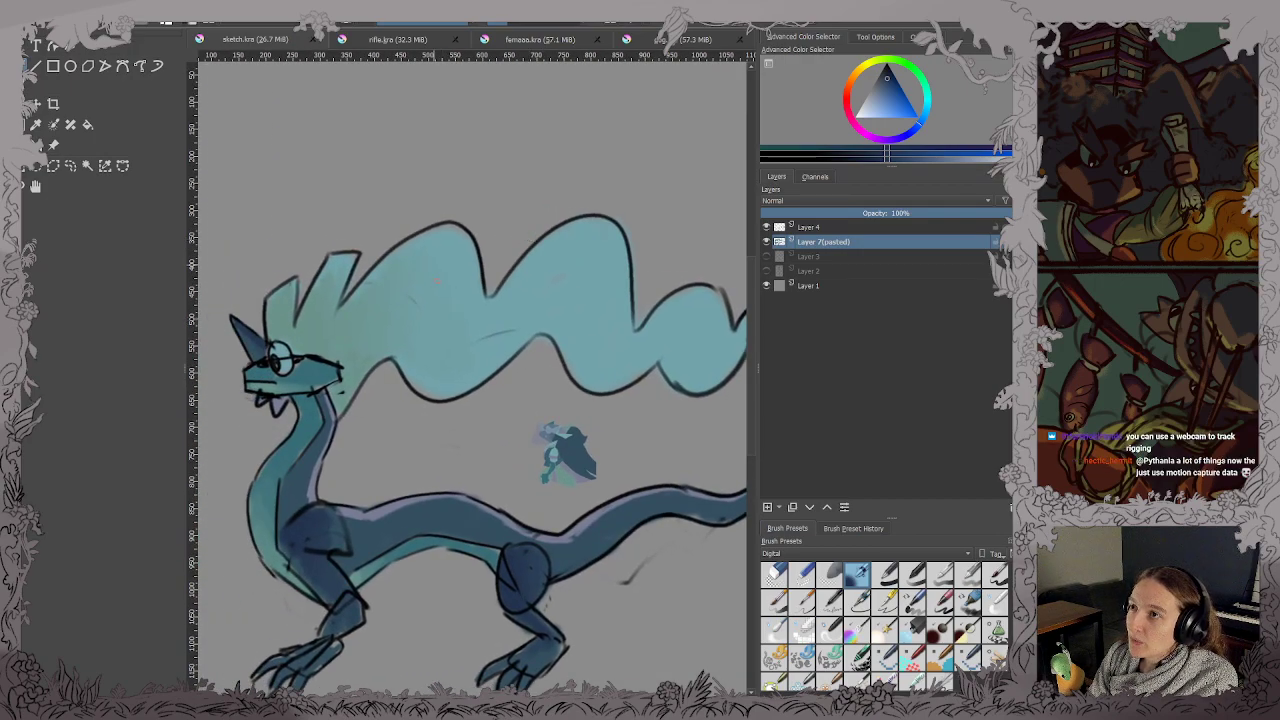
pyautogui.moveTo(470, 276); pyautogui.dragTo(417, 355)
pyautogui.hotkey('ctrl', 'z')
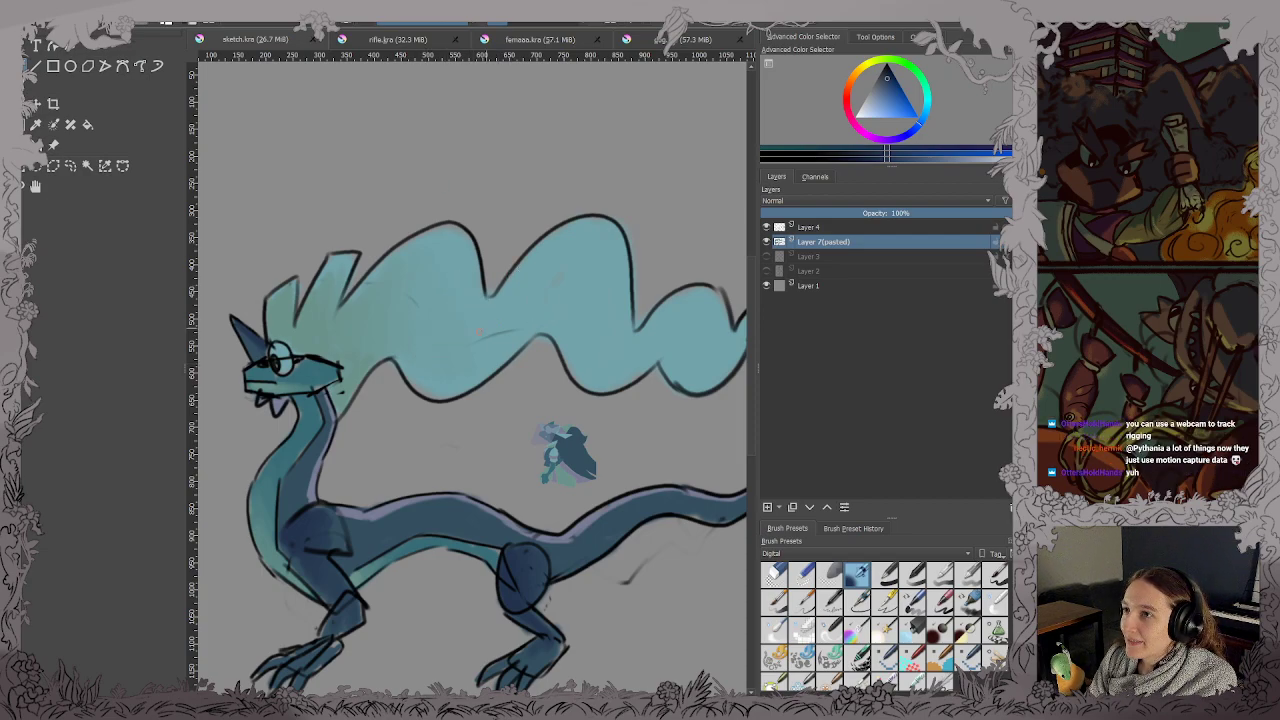
pyautogui.press('2')
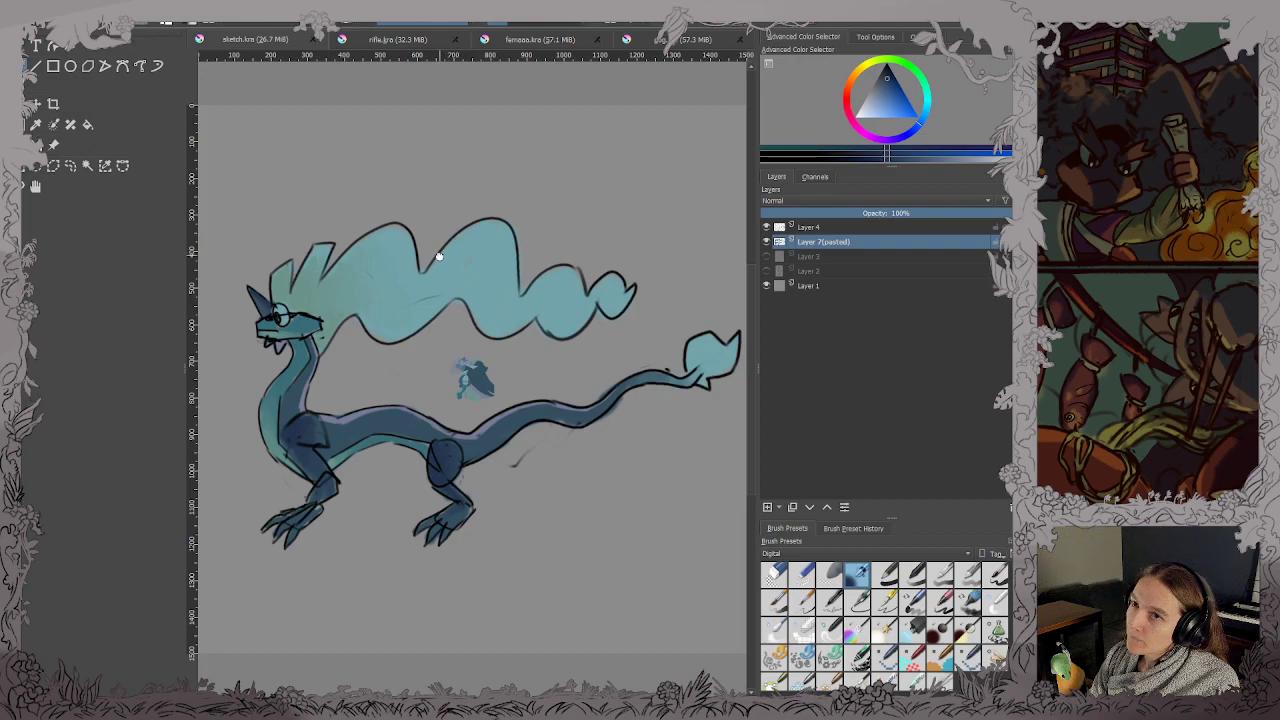
pyautogui.moveTo(440, 257); pyautogui.dragTo(443, 260)
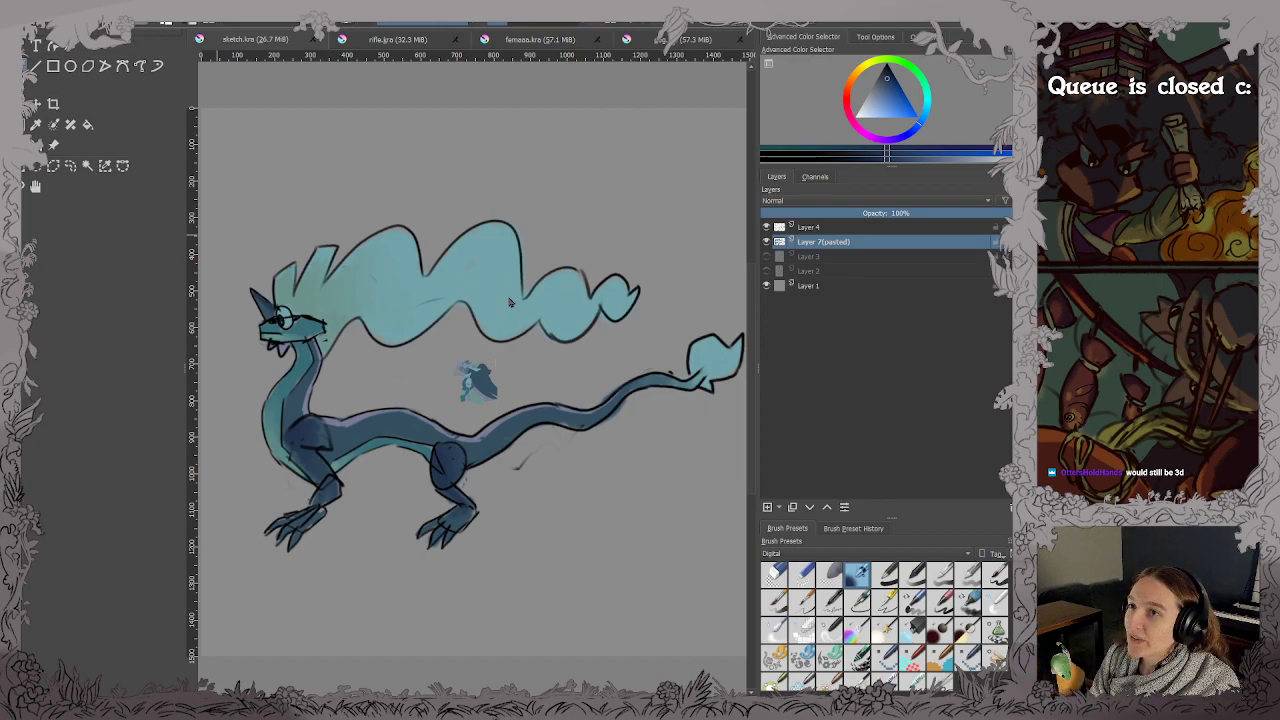
# Switch to the Sawdust sheet, sample the "Wandering" lettering's colour and choose a brush preset from the Paint set.
pyautogui.hotkey('ctrl', 'Tab')
pyautogui.scroll(5, 610, 303)
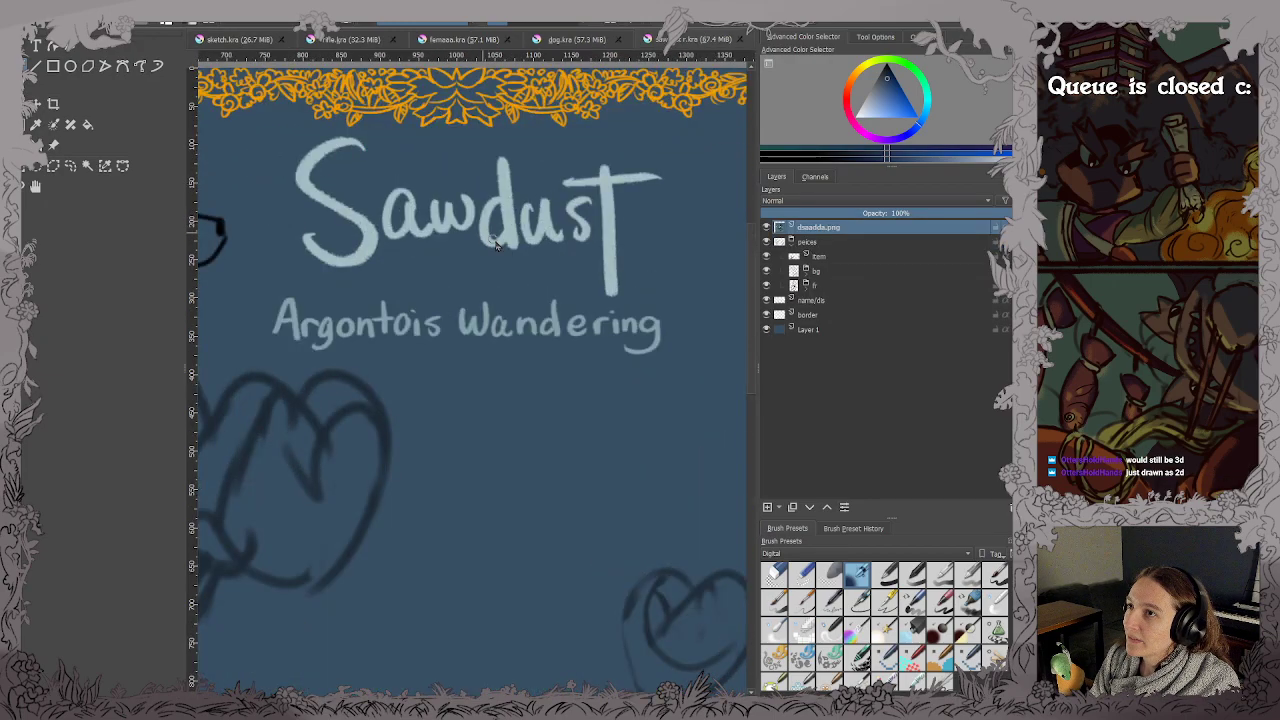
pyautogui.scroll(3, 610, 303)
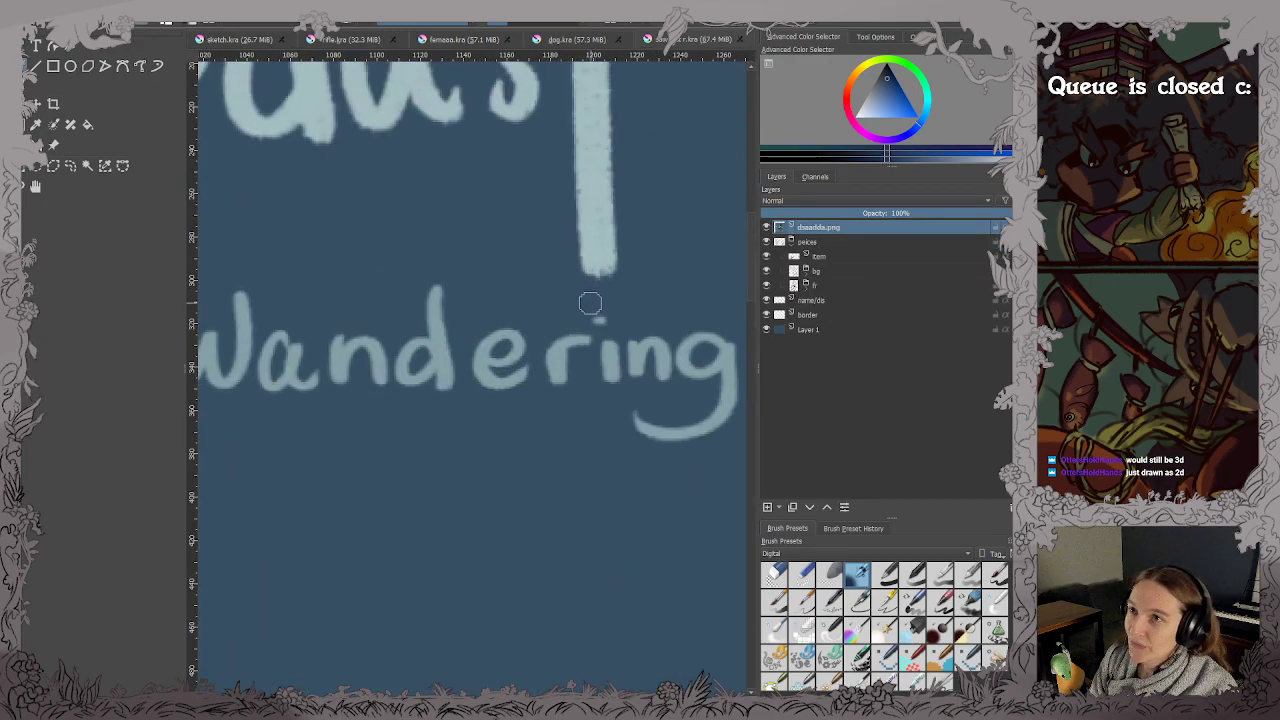
pyautogui.keyDown('ctrl'); pyautogui.click(682, 365); pyautogui.keyUp('ctrl')
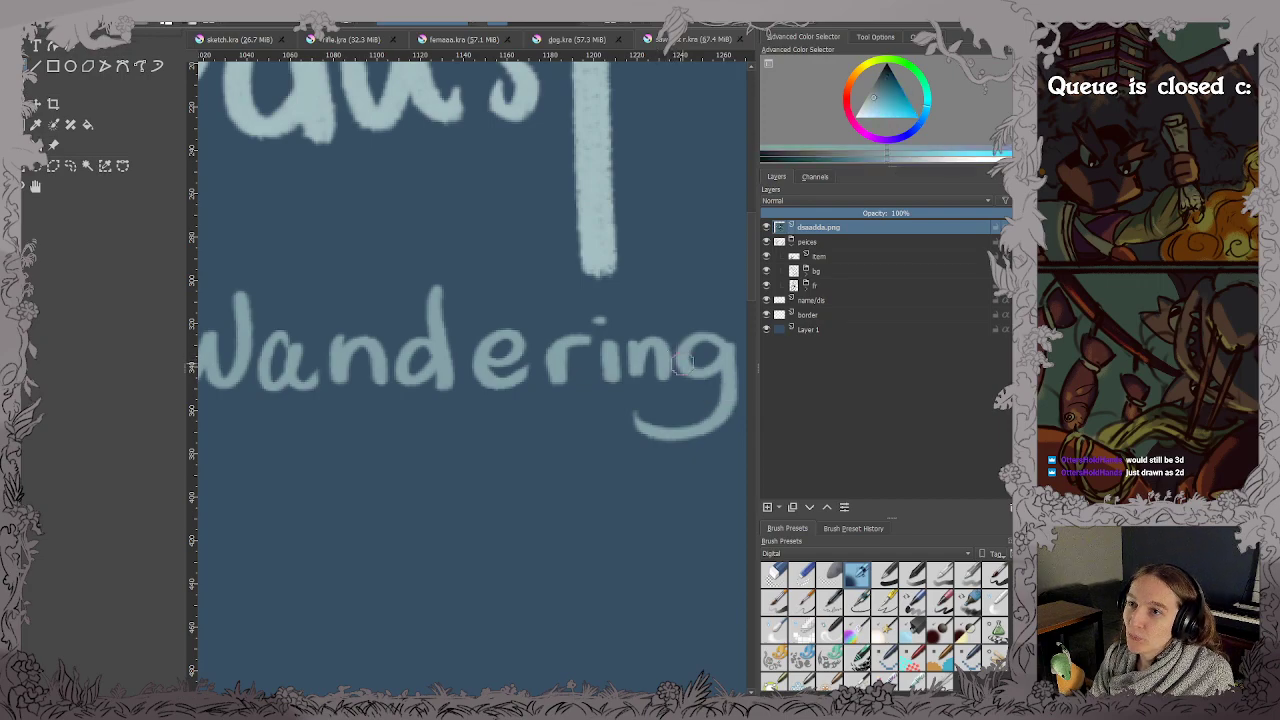
pyautogui.click(786, 606)
pyautogui.click(917, 632)
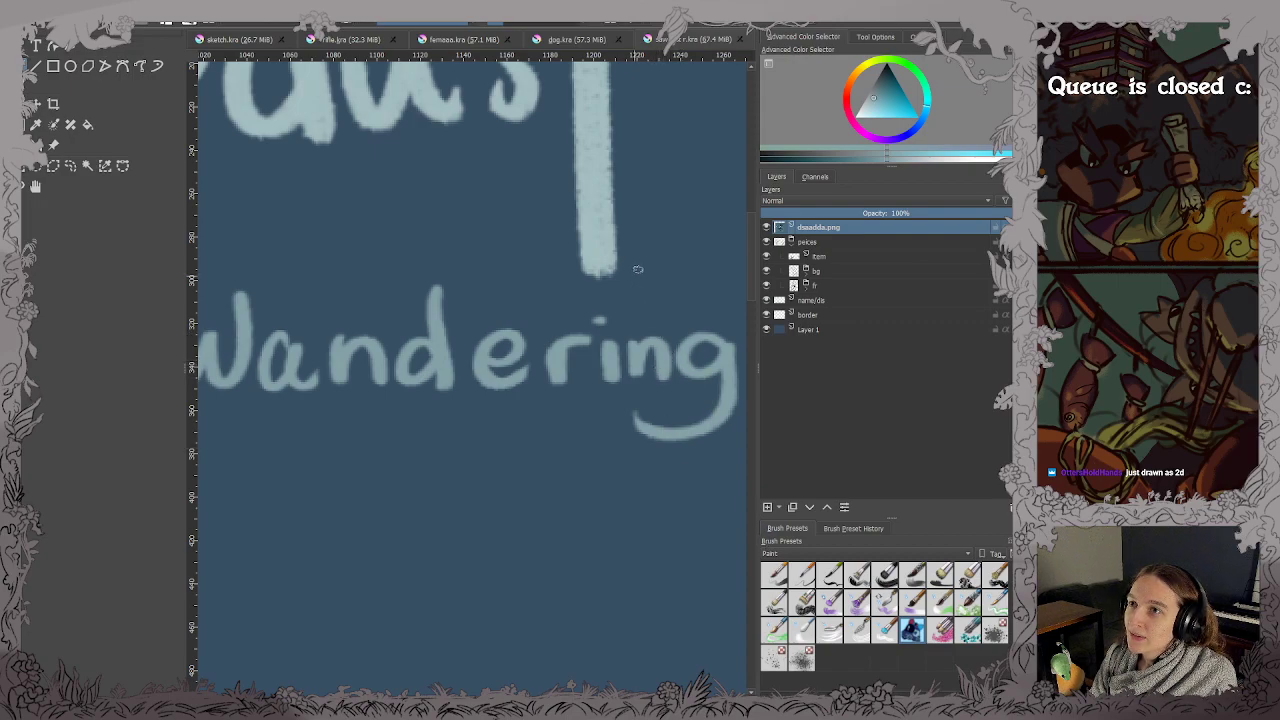
pyautogui.moveTo(647, 240); pyautogui.dragTo(648, 322)
pyautogui.hotkey('ctrl', 'z')
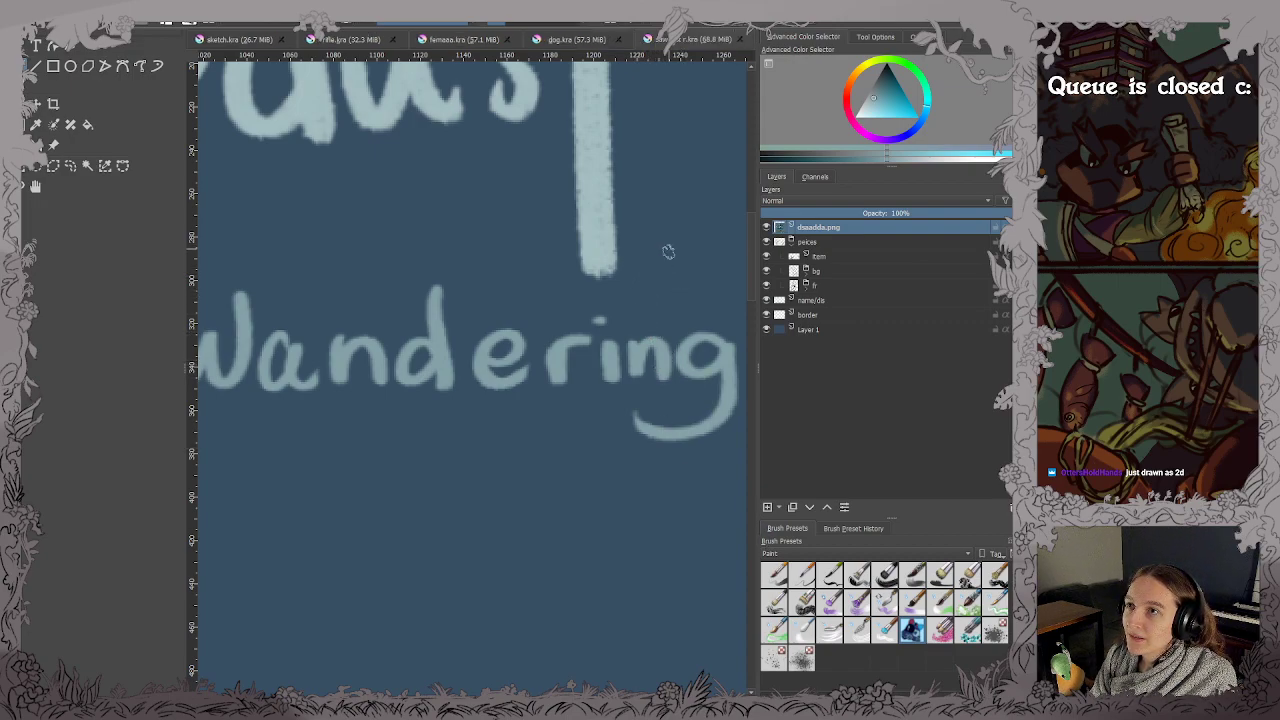
pyautogui.moveTo(665, 182); pyautogui.dragTo(670, 318)
pyautogui.hotkey('ctrl', 'z')
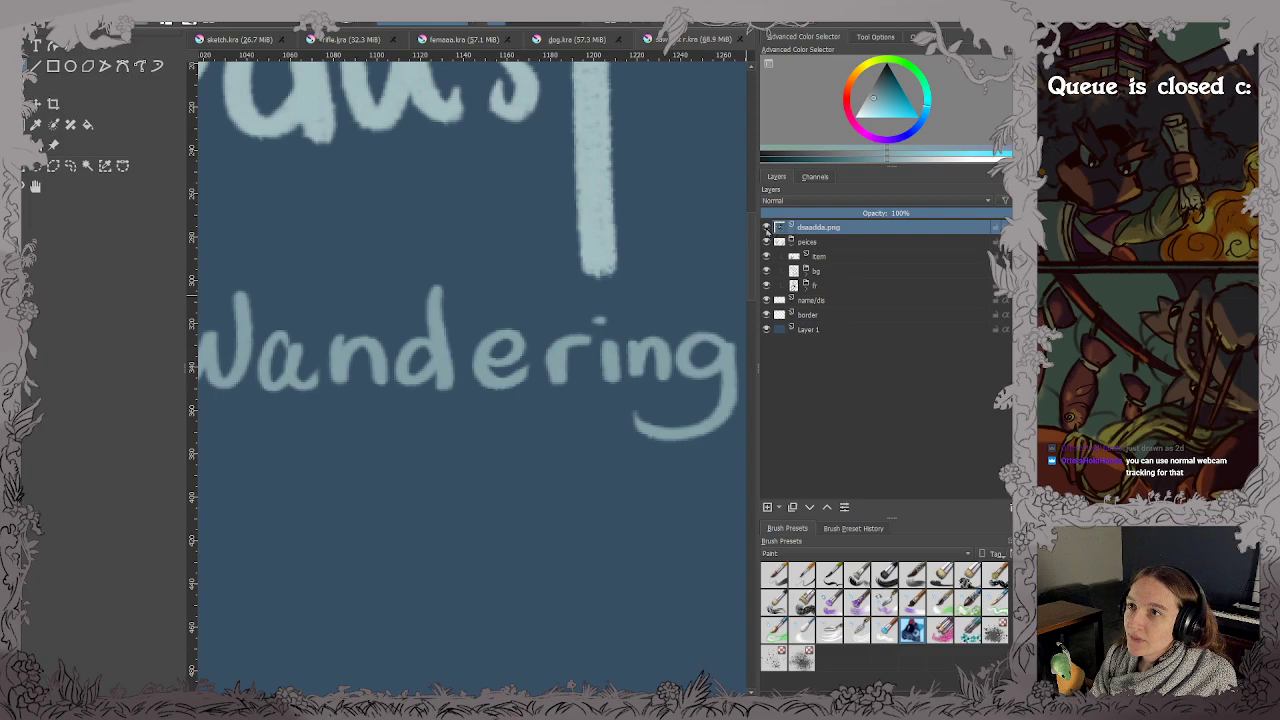
# Check which layer holds the lettering by toggling the visibility of the group and the name layer.
pyautogui.click(766, 243)
pyautogui.click(766, 243)
pyautogui.click(766, 300)
pyautogui.click(766, 300)
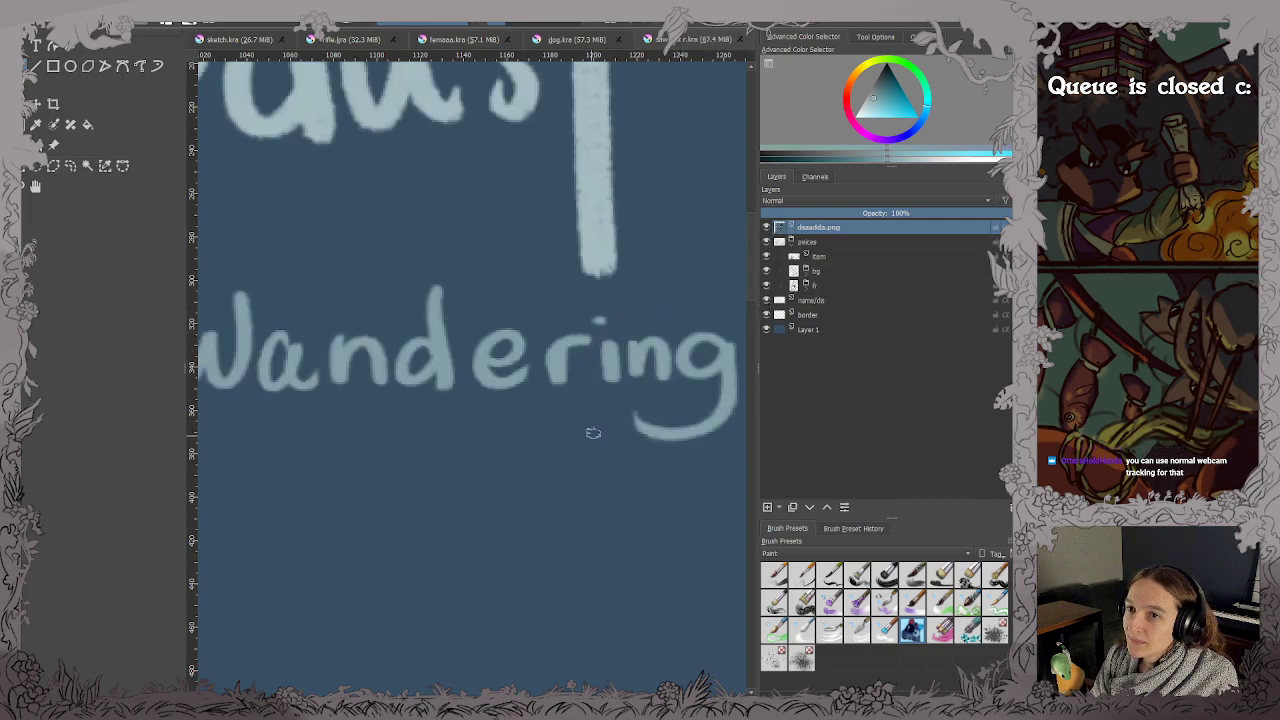
# Draw a letter l beneath "Wandering" as a short, even vertical stroke, redoing it until its shape matches the lettering.
pyautogui.moveTo(578, 433); pyautogui.dragTo(580, 528)
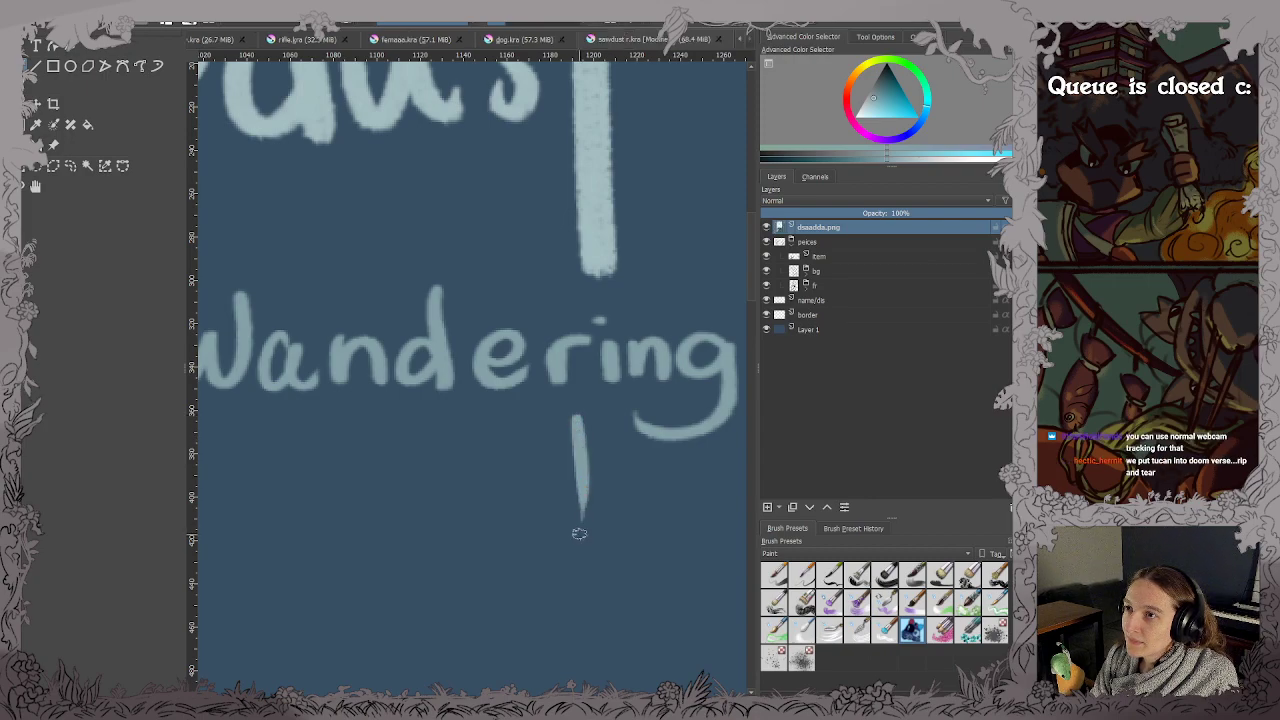
pyautogui.hotkey('ctrl', 'z')
pyautogui.moveTo(580, 446); pyautogui.dragTo(582, 516)
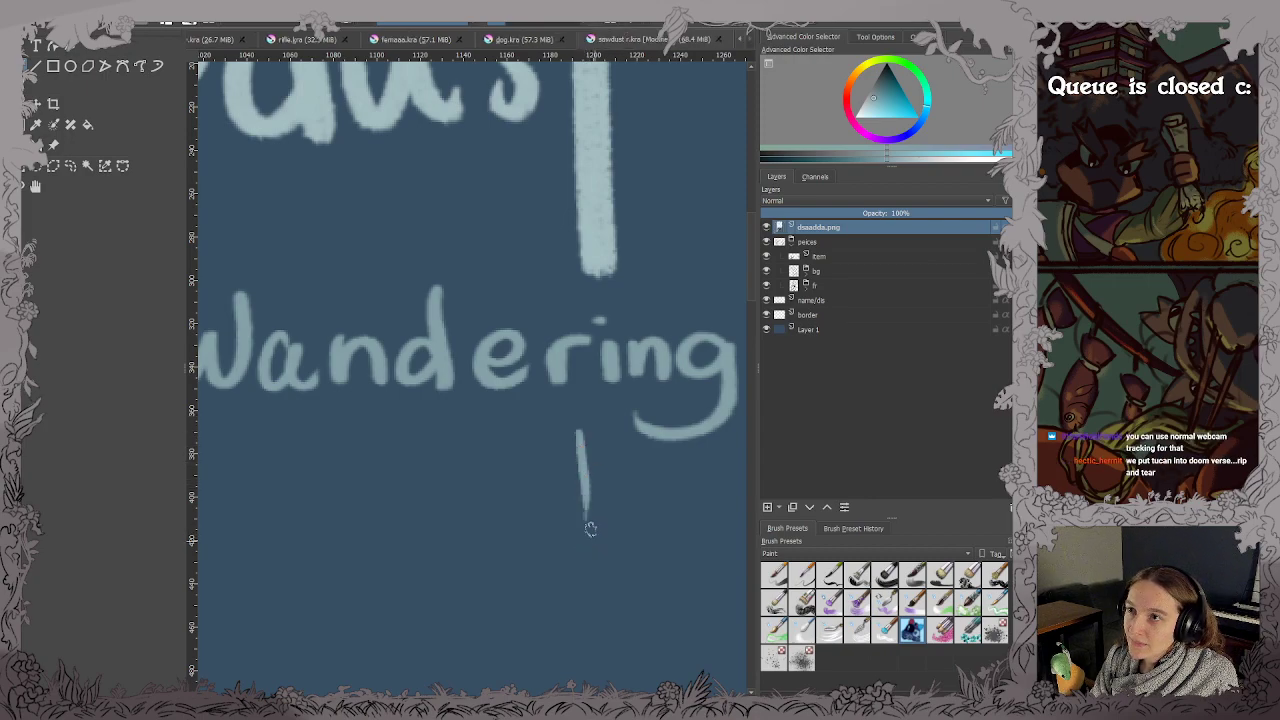
pyautogui.hotkey('ctrl', 'z')
pyautogui.moveTo(574, 424); pyautogui.dragTo(579, 520)
pyautogui.hotkey('ctrl', 'z')
pyautogui.moveTo(576, 434); pyautogui.dragTo(578, 527)
pyautogui.hotkey('ctrl', 'z')
pyautogui.moveTo(577, 420); pyautogui.dragTo(579, 508)
pyautogui.hotkey('ctrl', 'z')
pyautogui.moveTo(577, 424); pyautogui.dragTo(582, 530)
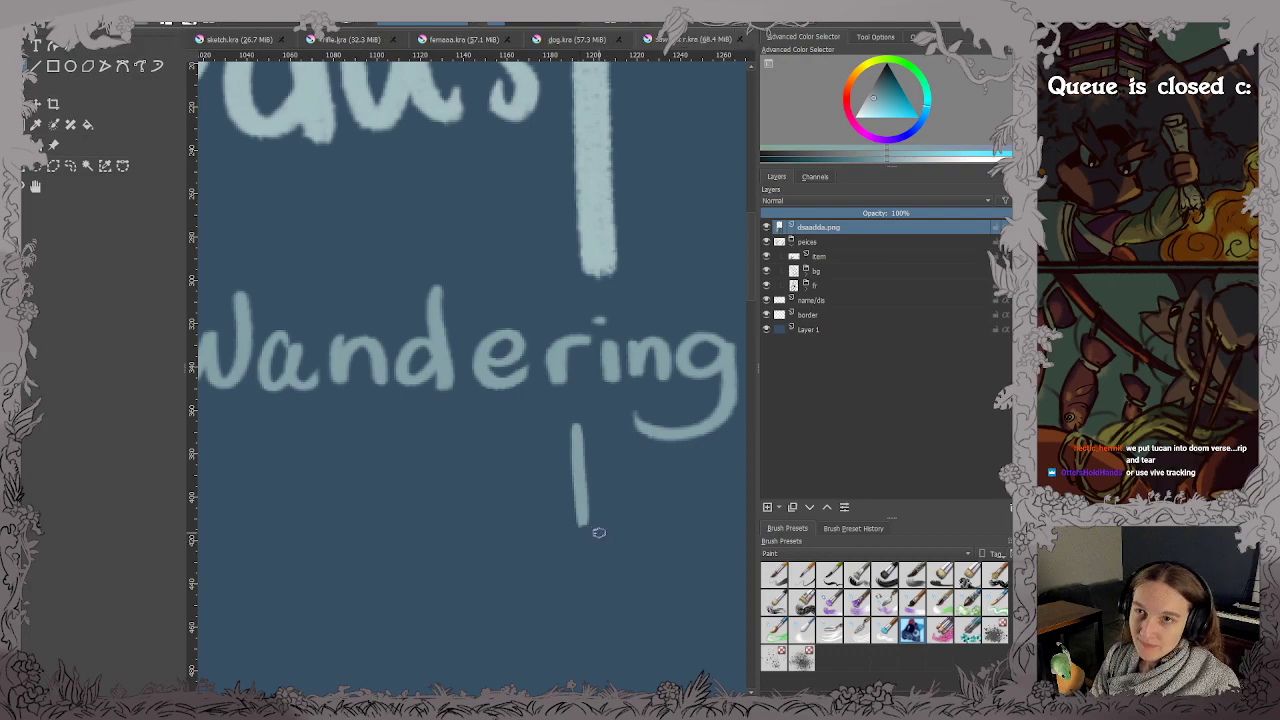
# Outline the letters "ing" of "Wandering" and move them away from "Wander" on the name layer.
pyautogui.scroll(-2, 440, 447)
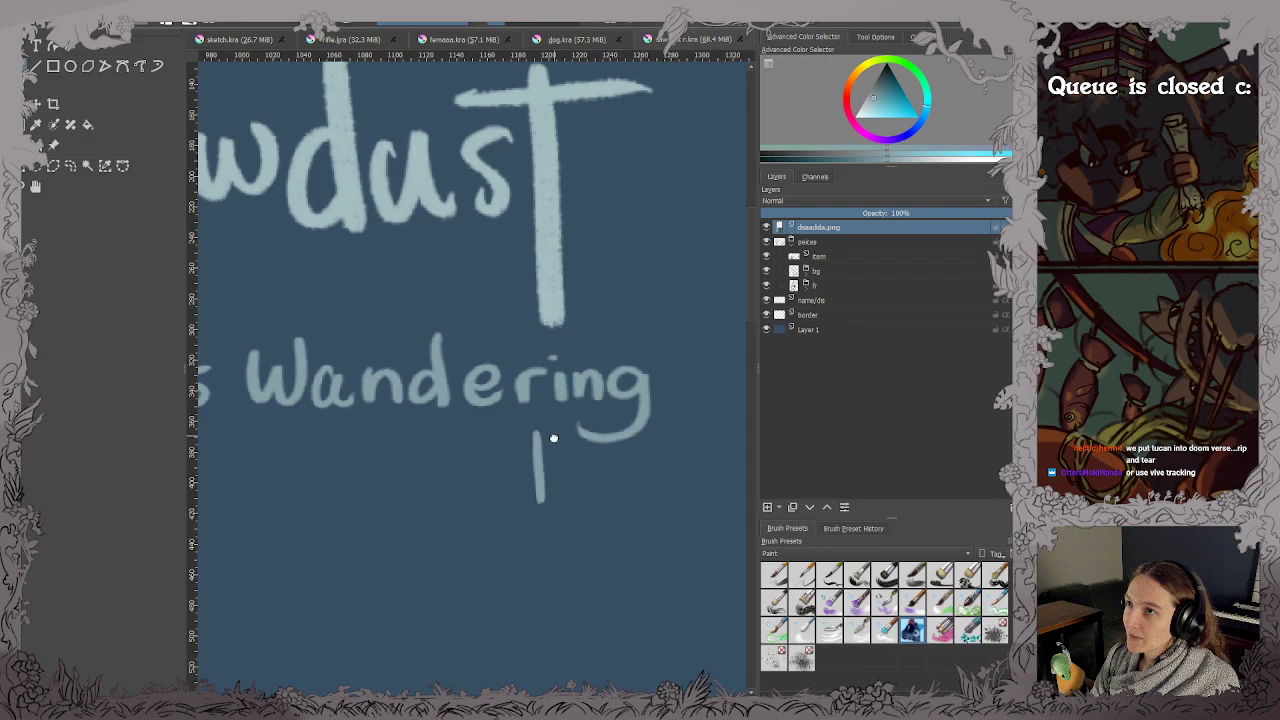
pyautogui.moveTo(553, 435); pyautogui.dragTo(528, 465)
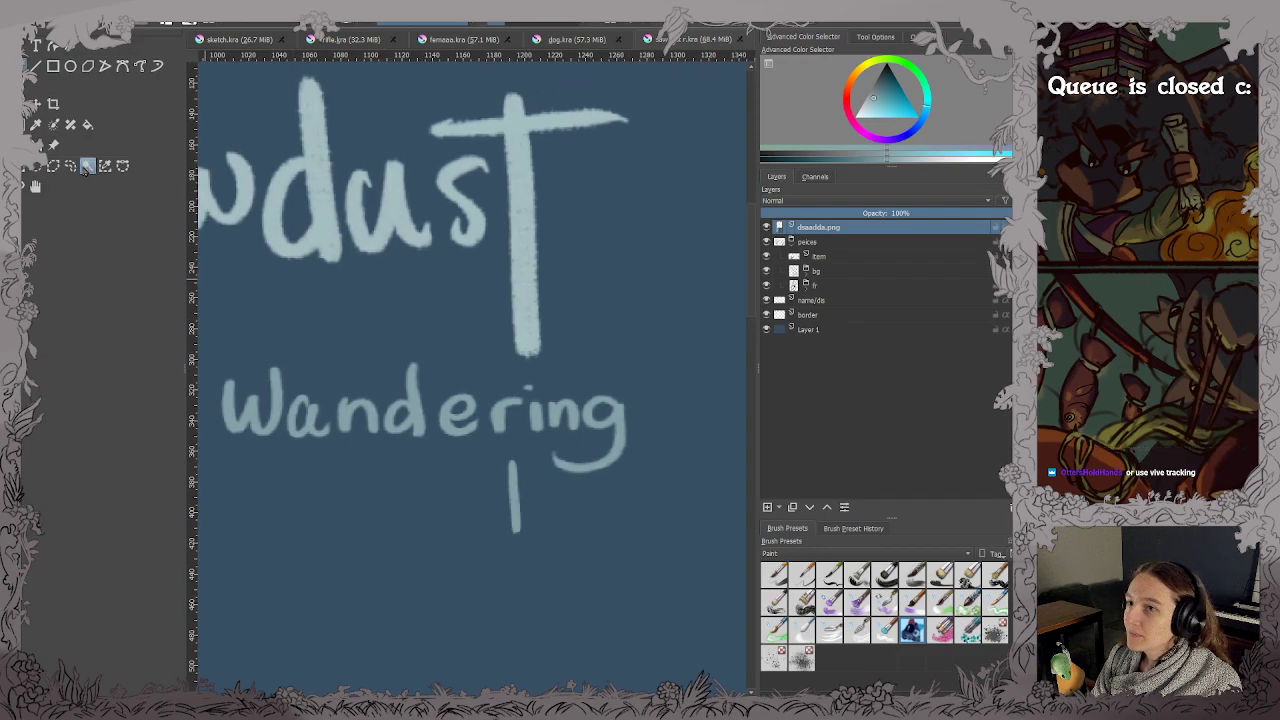
pyautogui.click(70, 165)
pyautogui.scroll(2, 530, 385)
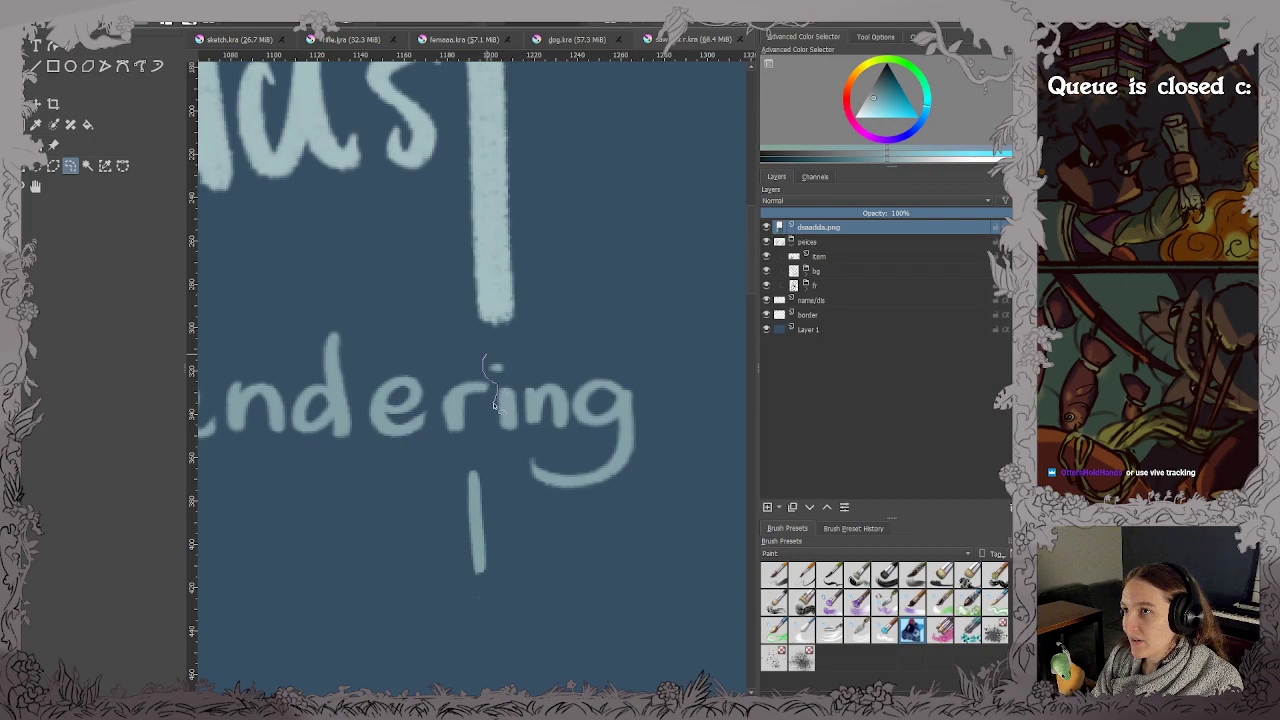
pyautogui.moveTo(510, 468)
pyautogui.mouseDown()
pyautogui.moveTo(689, 488)
pyautogui.moveTo(675, 364)
pyautogui.moveTo(560, 321)
pyautogui.moveTo(497, 350)
pyautogui.mouseUp()
pyautogui.hotkey('ctrl', 't')
pyautogui.moveTo(604, 371); pyautogui.dragTo(694, 366)
pyautogui.hotkey('ctrl', 'z')
pyautogui.click(807, 300)
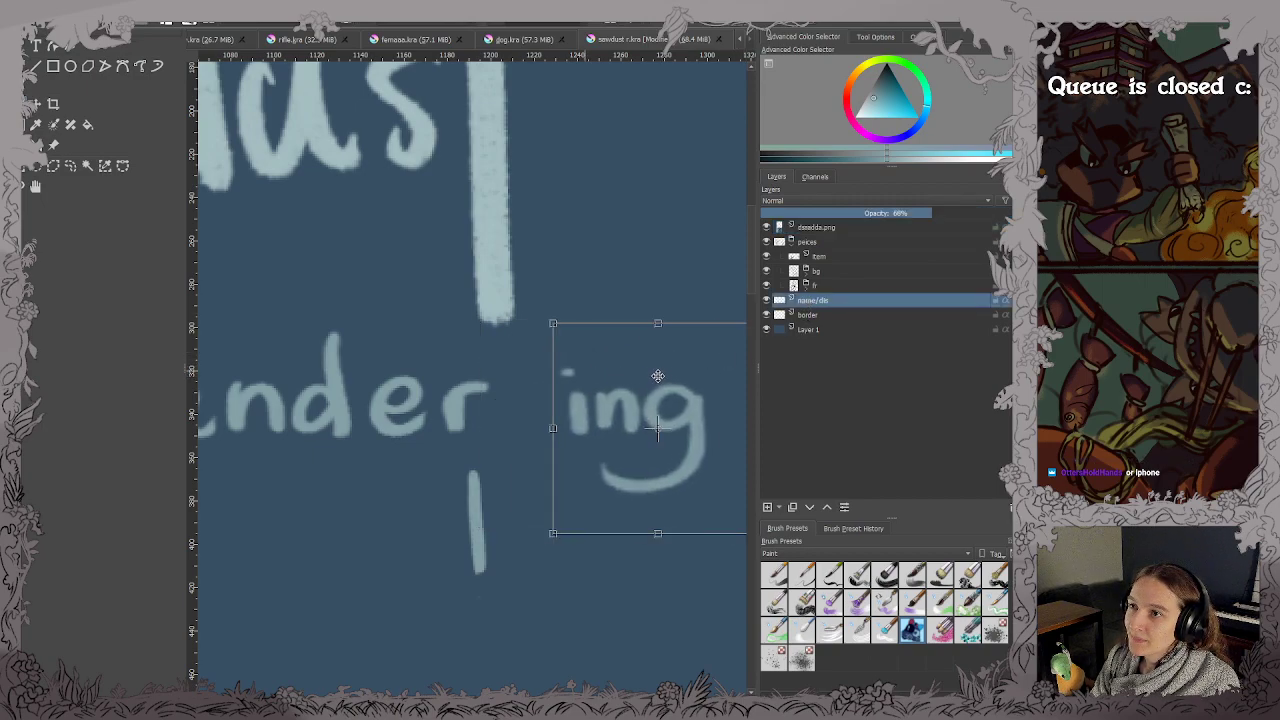
# Select "ing" again and shift it farther from "Wander" and slightly higher.
pyautogui.click(70, 165)
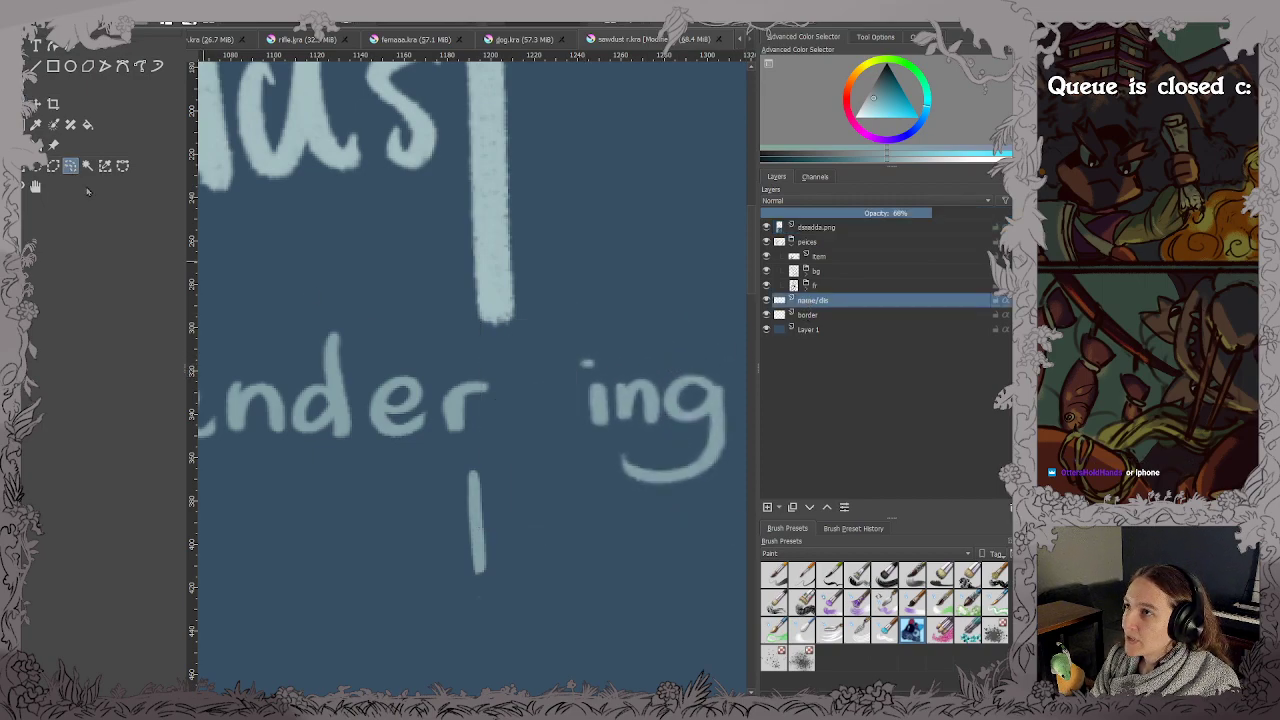
pyautogui.moveTo(503, 436)
pyautogui.mouseDown()
pyautogui.moveTo(445, 482)
pyautogui.moveTo(520, 595)
pyautogui.moveTo(504, 437)
pyautogui.moveTo(555, 428)
pyautogui.moveTo(563, 411)
pyautogui.moveTo(563, 437)
pyautogui.mouseUp()
pyautogui.hotkey('ctrl', 't')
pyautogui.press('Return')
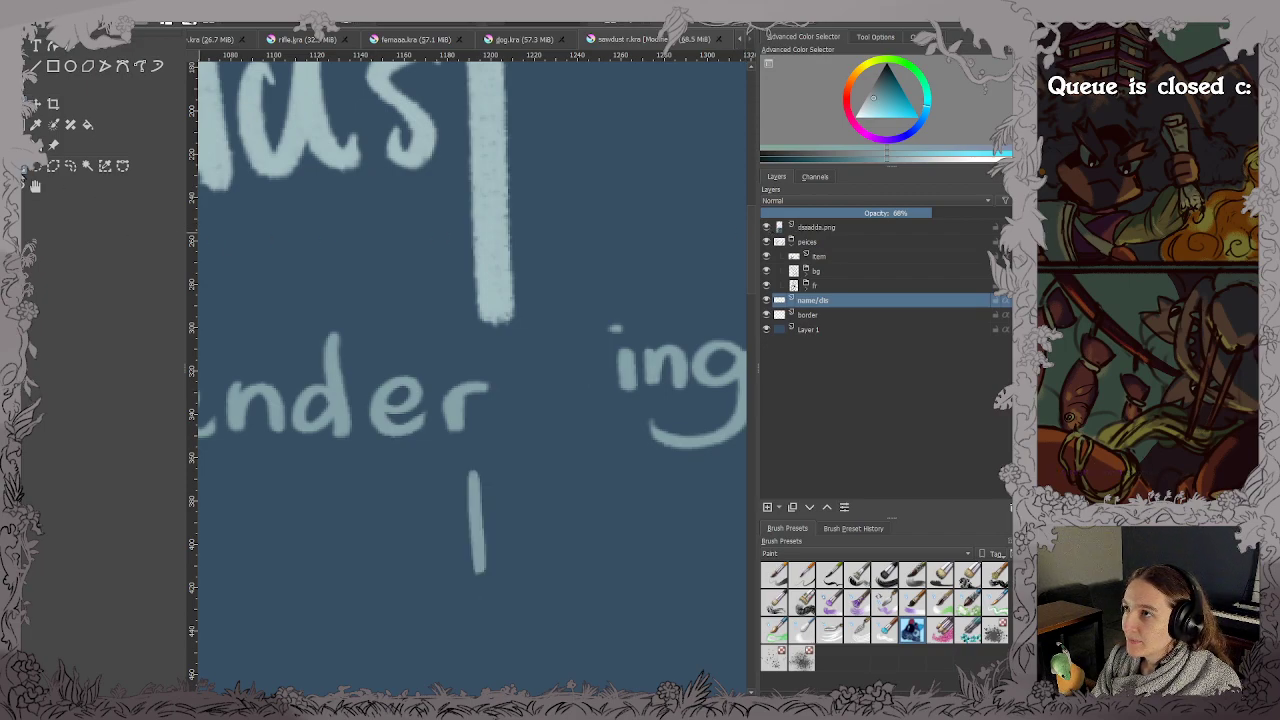
# Cut the drawn l stroke from the topmost image layer and paste it onto a new layer.
pyautogui.moveTo(453, 451); pyautogui.dragTo(516, 598)
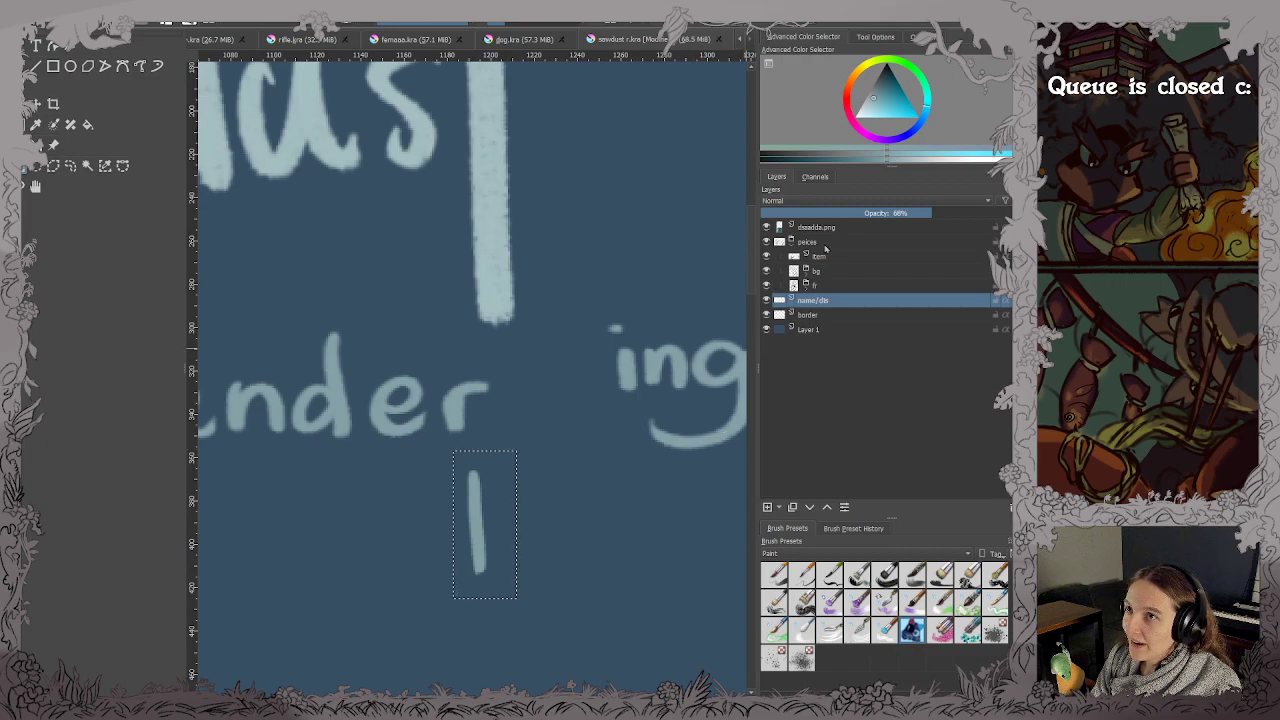
pyautogui.click(818, 227)
pyautogui.hotkey('ctrl', 'x')
pyautogui.hotkey('ctrl', 'v')
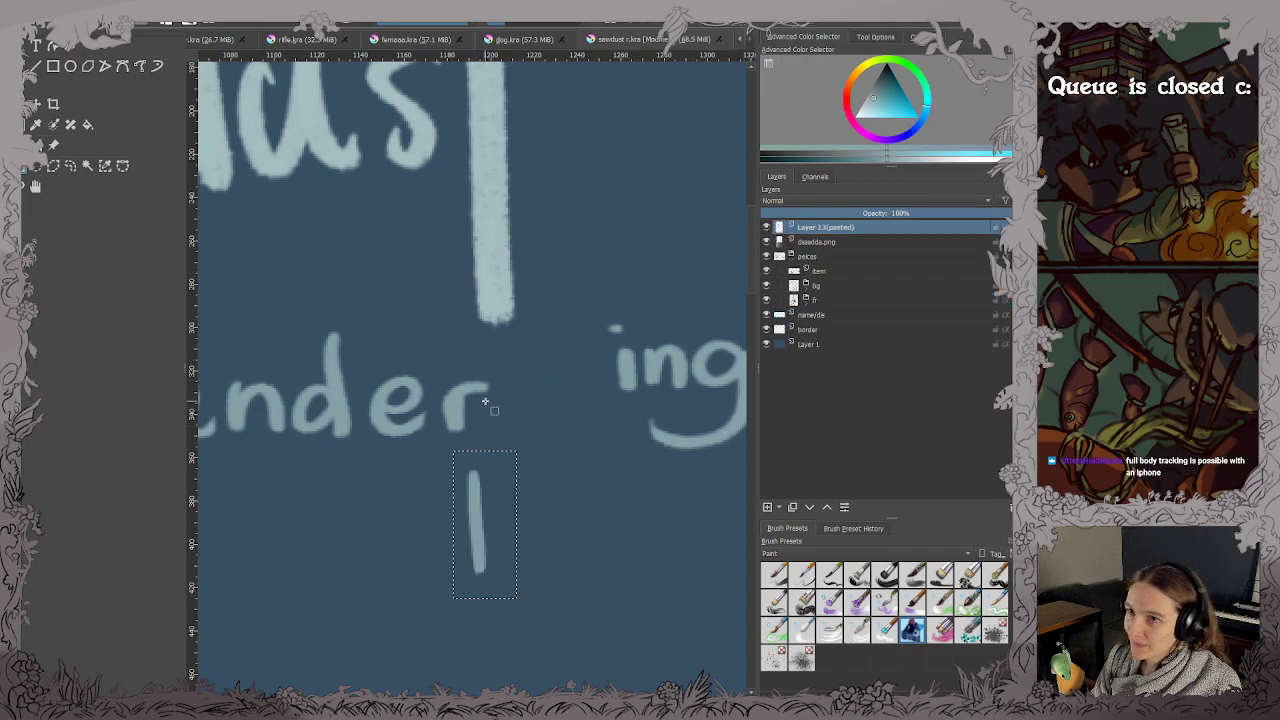
# Transform the pasted l so that it stands directly after "Wander" in the subtitle.
pyautogui.hotkey('ctrl', 't')
pyautogui.moveTo(493, 501)
pyautogui.mouseDown()
pyautogui.moveTo(540, 385)
pyautogui.moveTo(529, 359)
pyautogui.moveTo(610, 403)
pyautogui.mouseUp()
pyautogui.scroll(-2, 529, 362)
pyautogui.scroll(-2, 600, 405)
pyautogui.scroll(2, 589, 406)
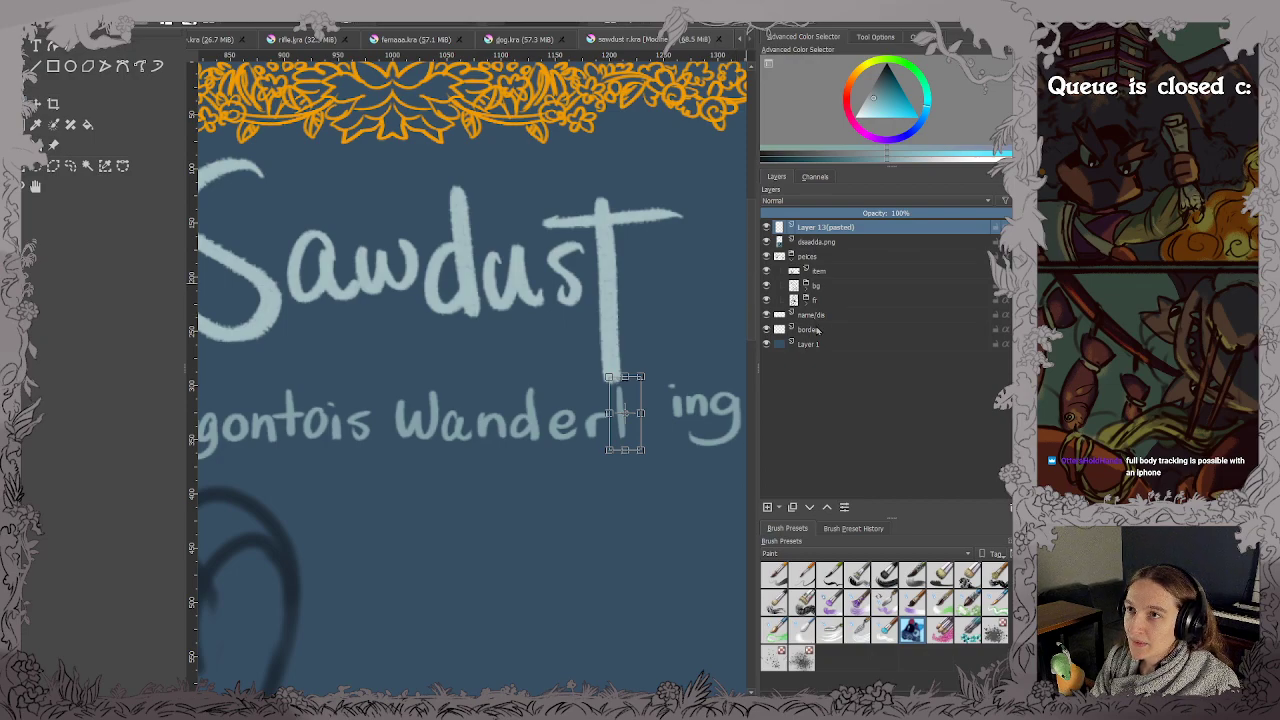
pyautogui.press('Return')
# Select "ing" on the name layer and move it back beside the l to spell "Wanderling".
pyautogui.moveTo(470, 323); pyautogui.dragTo(250, 296)
pyautogui.scroll(2, 389, 342)
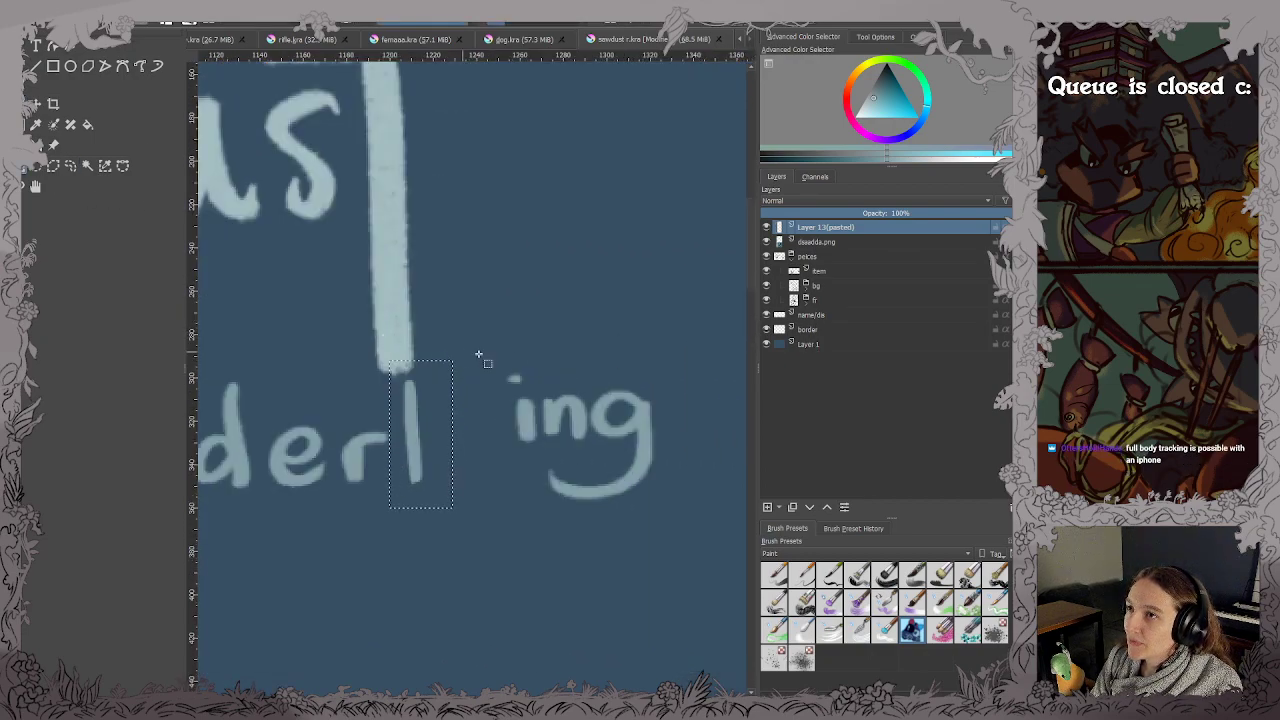
pyautogui.moveTo(486, 334); pyautogui.dragTo(677, 534)
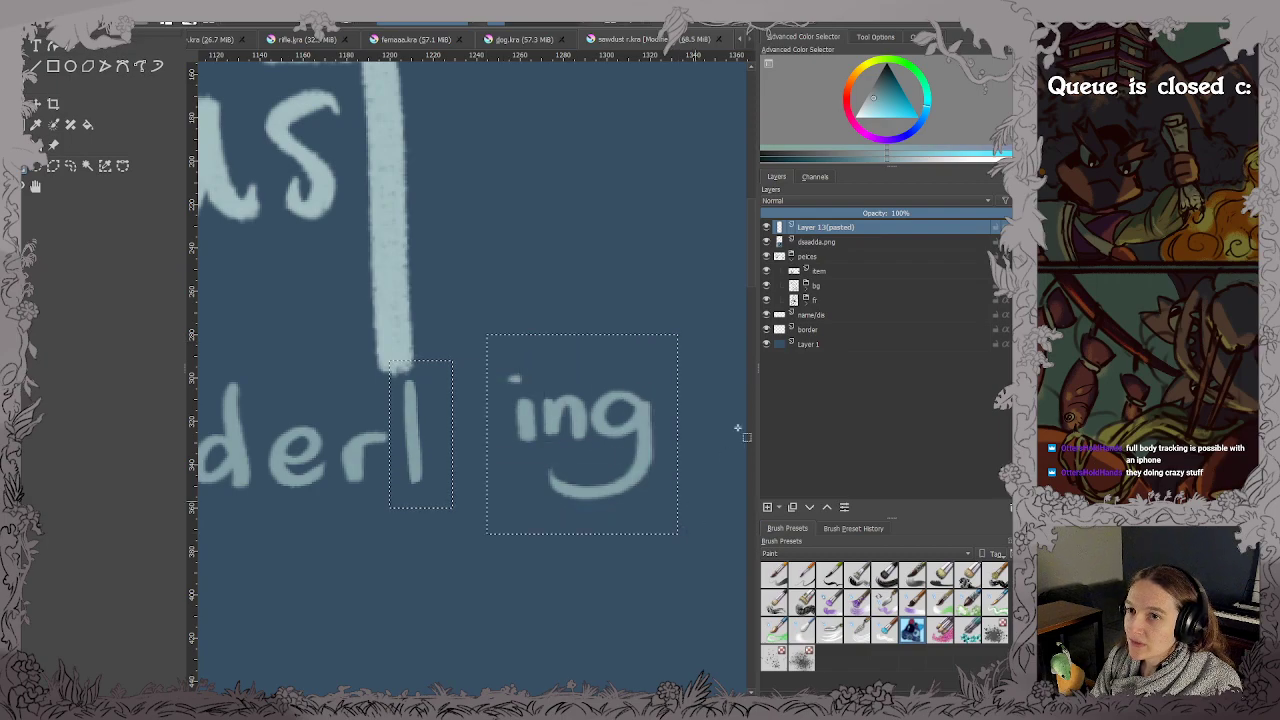
pyautogui.click(818, 315)
pyautogui.hotkey('ctrl', 't')
pyautogui.moveTo(628, 373); pyautogui.dragTo(575, 398)
pyautogui.hotkey('ctrl', 'z')
pyautogui.hotkey('ctrl', 'r')
pyautogui.moveTo(389, 360); pyautogui.dragTo(452, 508)
pyautogui.moveTo(400, 322)
pyautogui.mouseDown()
pyautogui.moveTo(355, 359)
pyautogui.moveTo(328, 532)
pyautogui.moveTo(395, 590)
pyautogui.moveTo(442, 567)
pyautogui.moveTo(456, 537)
pyautogui.moveTo(468, 415)
pyautogui.moveTo(434, 315)
pyautogui.moveTo(398, 322)
pyautogui.mouseUp()
pyautogui.hotkey('ctrl', 't')
pyautogui.moveTo(619, 383); pyautogui.dragTo(542, 424)
pyautogui.press('Return')
# Place the pasted l layer directly above the name layer and merge it down into that layer.
pyautogui.press('2')
pyautogui.scroll(8, 527, 295)
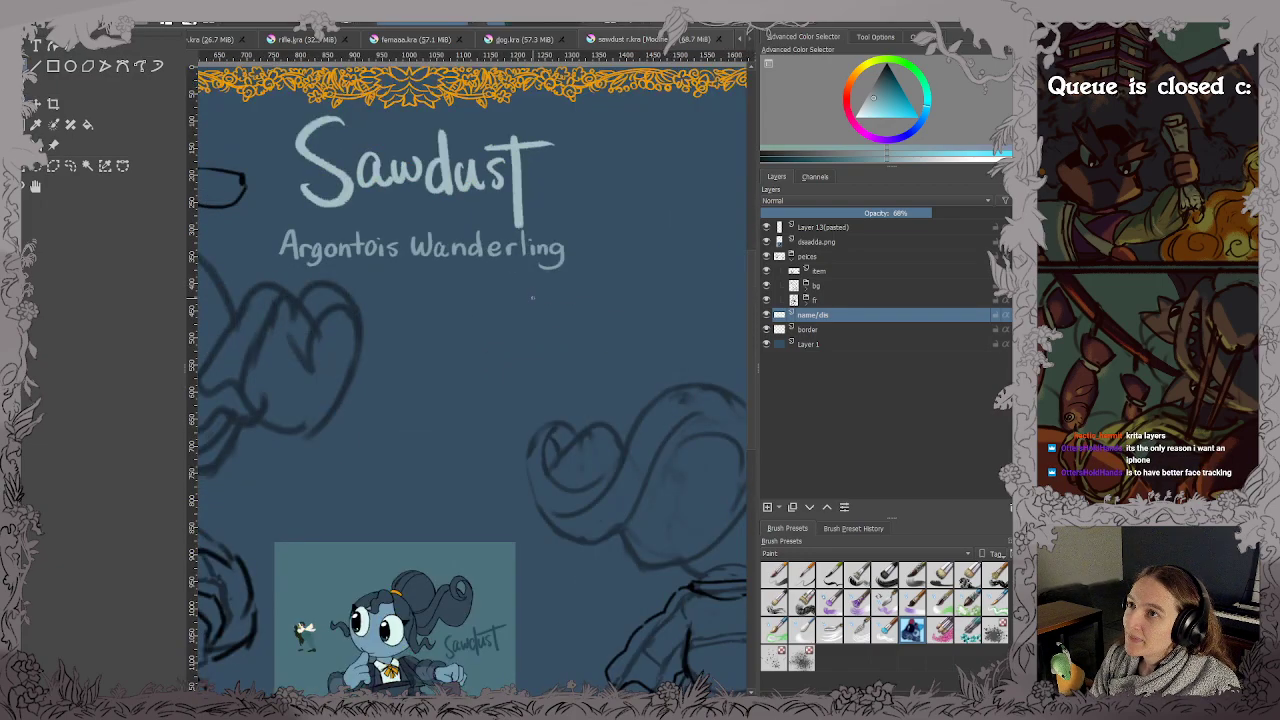
pyautogui.scroll(-4, 524, 364)
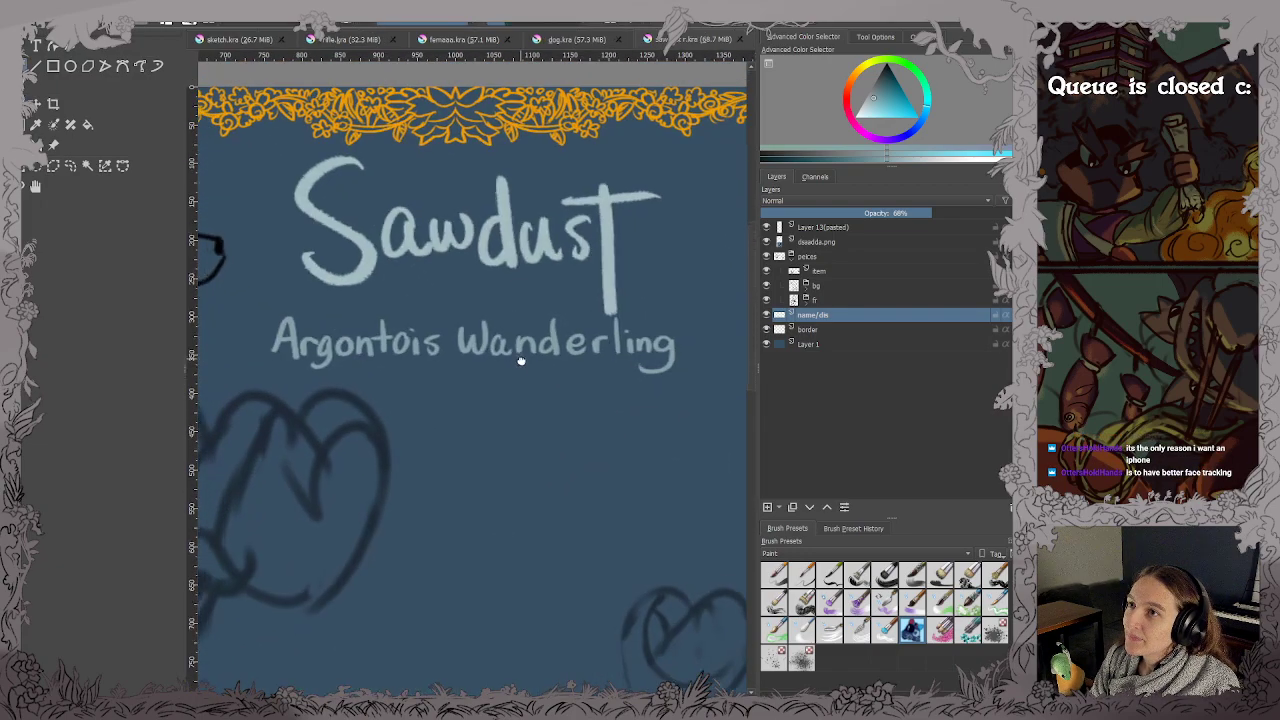
pyautogui.scroll(1, 373, 307)
pyautogui.moveTo(822, 227); pyautogui.dragTo(886, 310)
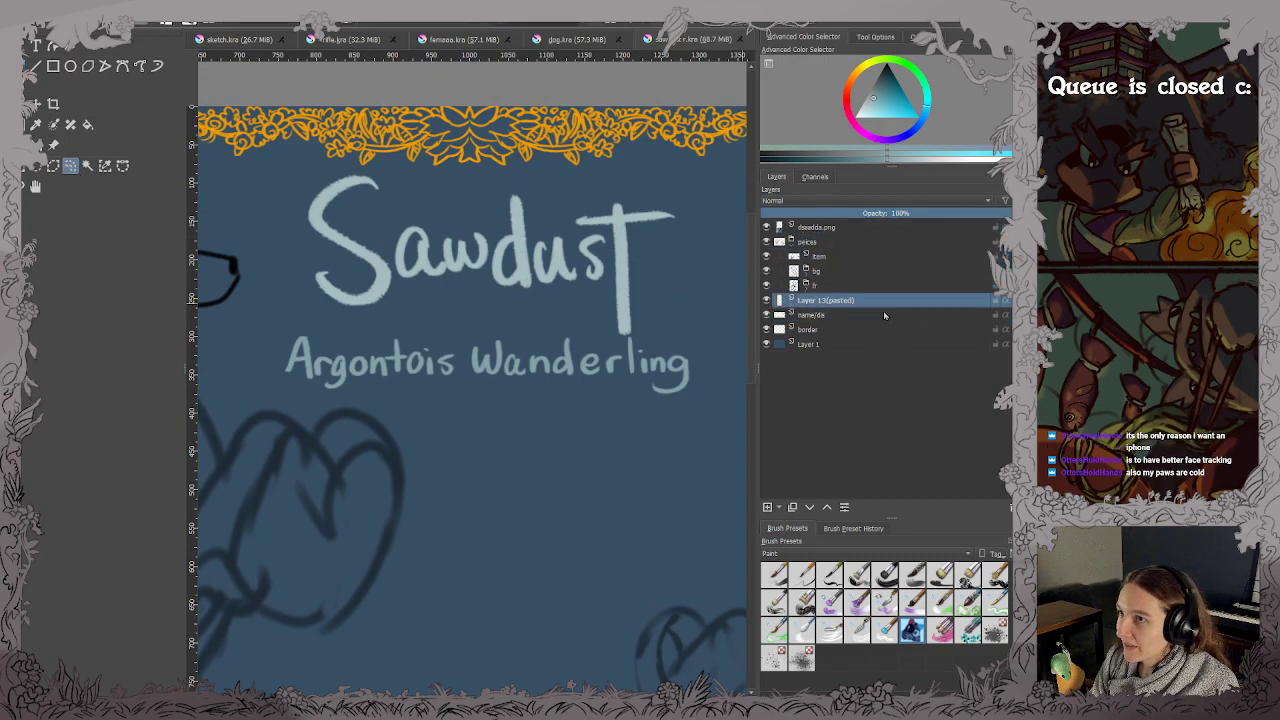
pyautogui.hotkey('ctrl', 'e')
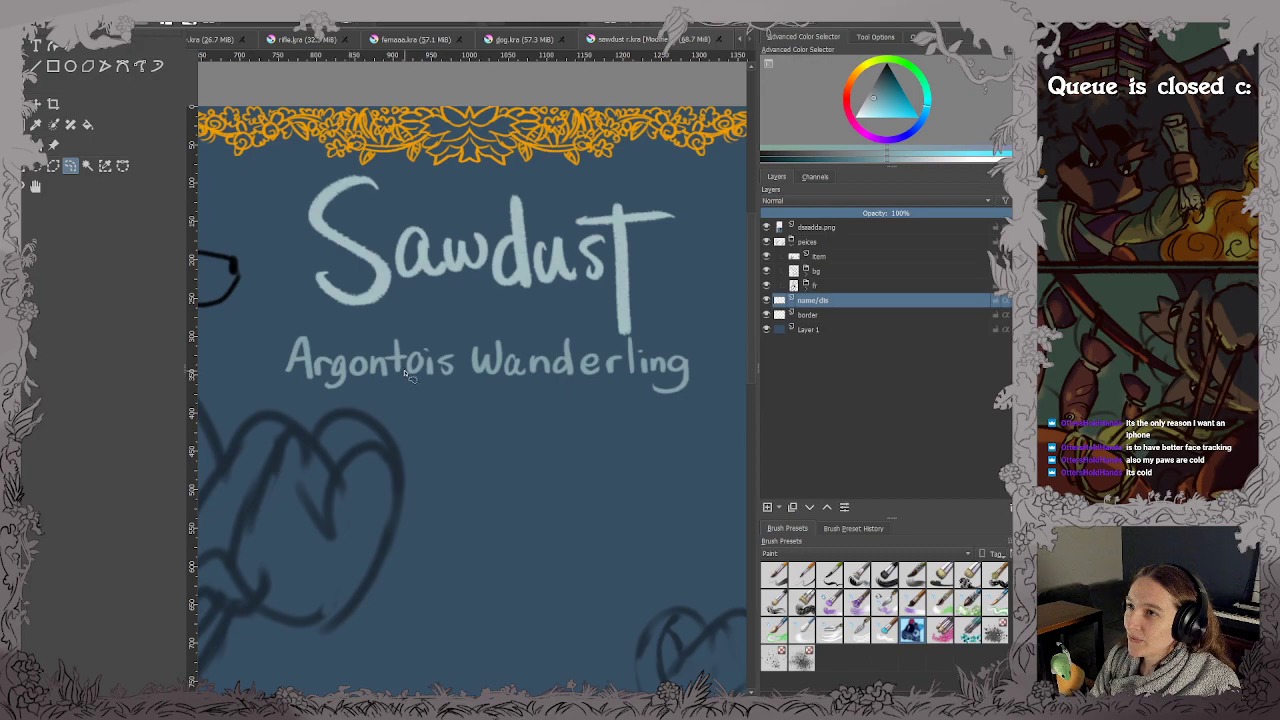
# Make a freehand selection around the whole "Argontois Wanderling" subtitle on the name layer, keeping clear of the T in "Sawdust".
pyautogui.moveTo(328, 322); pyautogui.dragTo(268, 341)
pyautogui.moveTo(290, 406)
pyautogui.mouseDown()
pyautogui.moveTo(380, 399)
pyautogui.moveTo(487, 420)
pyautogui.moveTo(619, 422)
pyautogui.moveTo(710, 401)
pyautogui.moveTo(714, 345)
pyautogui.moveTo(690, 338)
pyautogui.moveTo(328, 322)
pyautogui.mouseUp()
pyautogui.scroll(3, 557, 320)
pyautogui.moveTo(590, 304)
pyautogui.mouseDown()
pyautogui.moveTo(615, 312)
pyautogui.moveTo(598, 299)
pyautogui.moveTo(491, 374)
pyautogui.mouseUp()
pyautogui.scroll(1, 491, 374)
pyautogui.moveTo(372, 361)
pyautogui.mouseDown()
pyautogui.moveTo(332, 492)
pyautogui.moveTo(496, 469)
pyautogui.moveTo(451, 348)
pyautogui.moveTo(350, 340)
pyautogui.mouseUp()
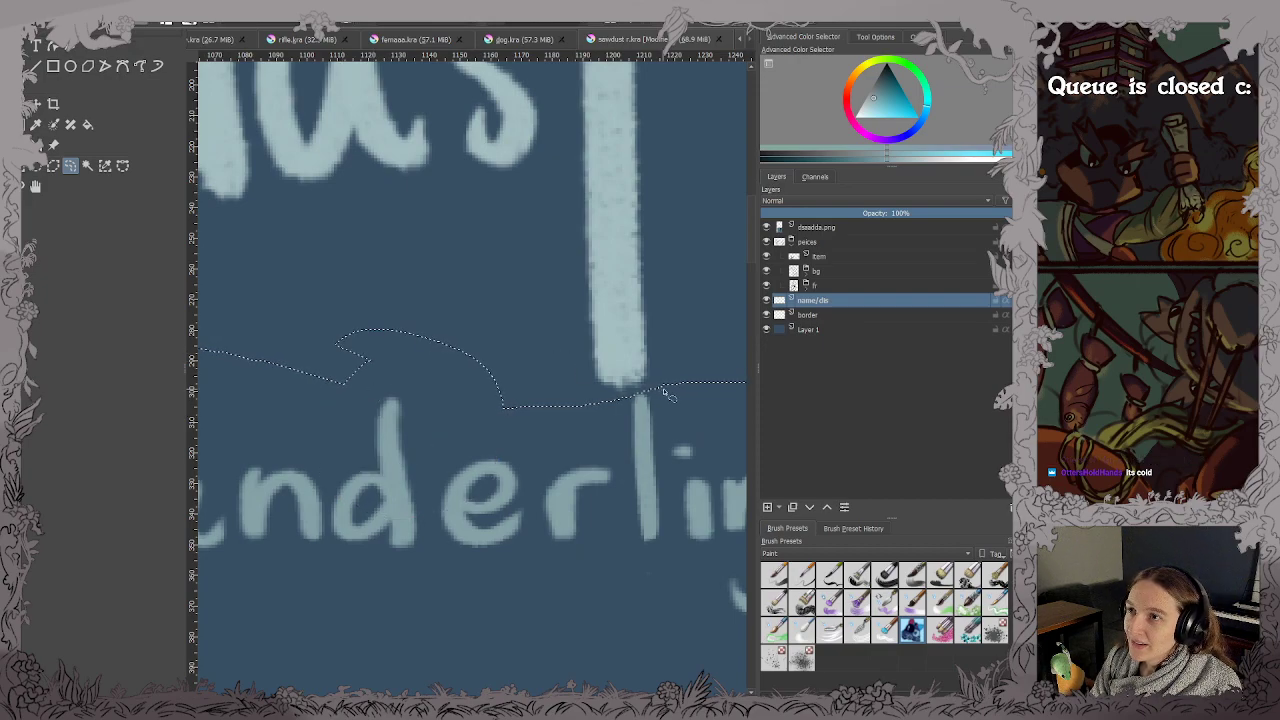
pyautogui.scroll(2, 669, 390)
pyautogui.scroll(1, 672, 393)
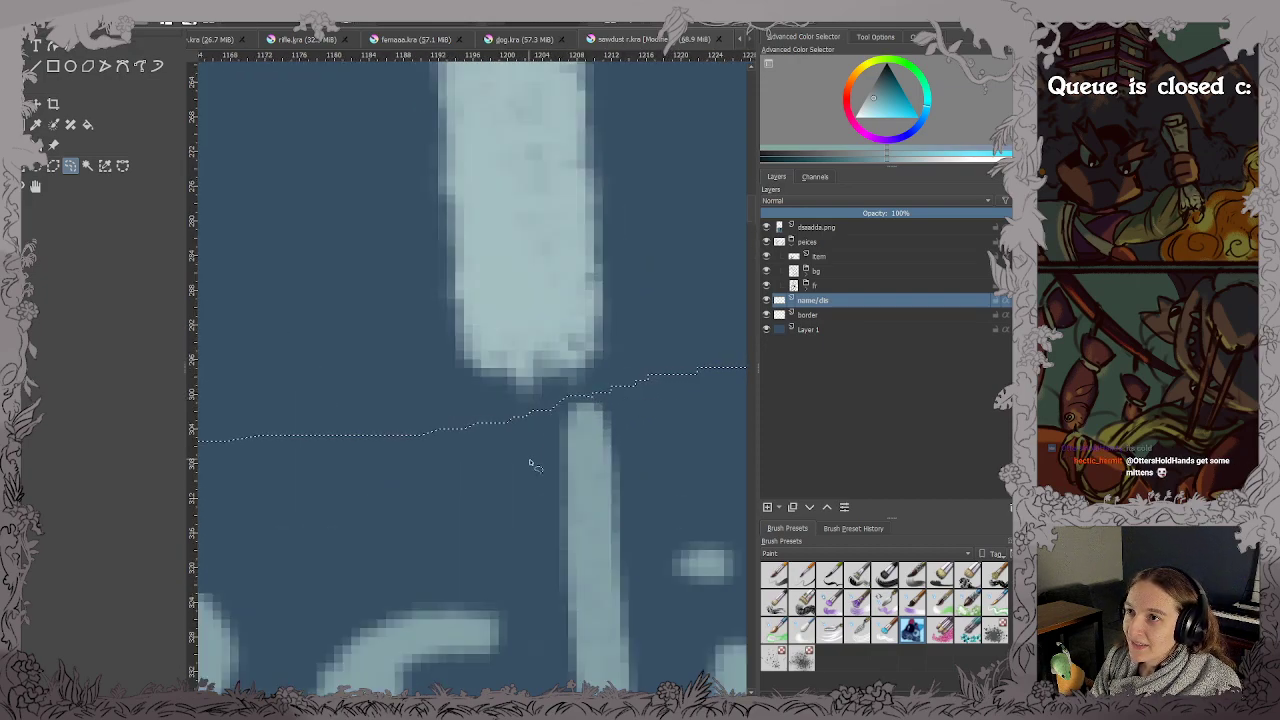
pyautogui.scroll(-4, 625, 460)
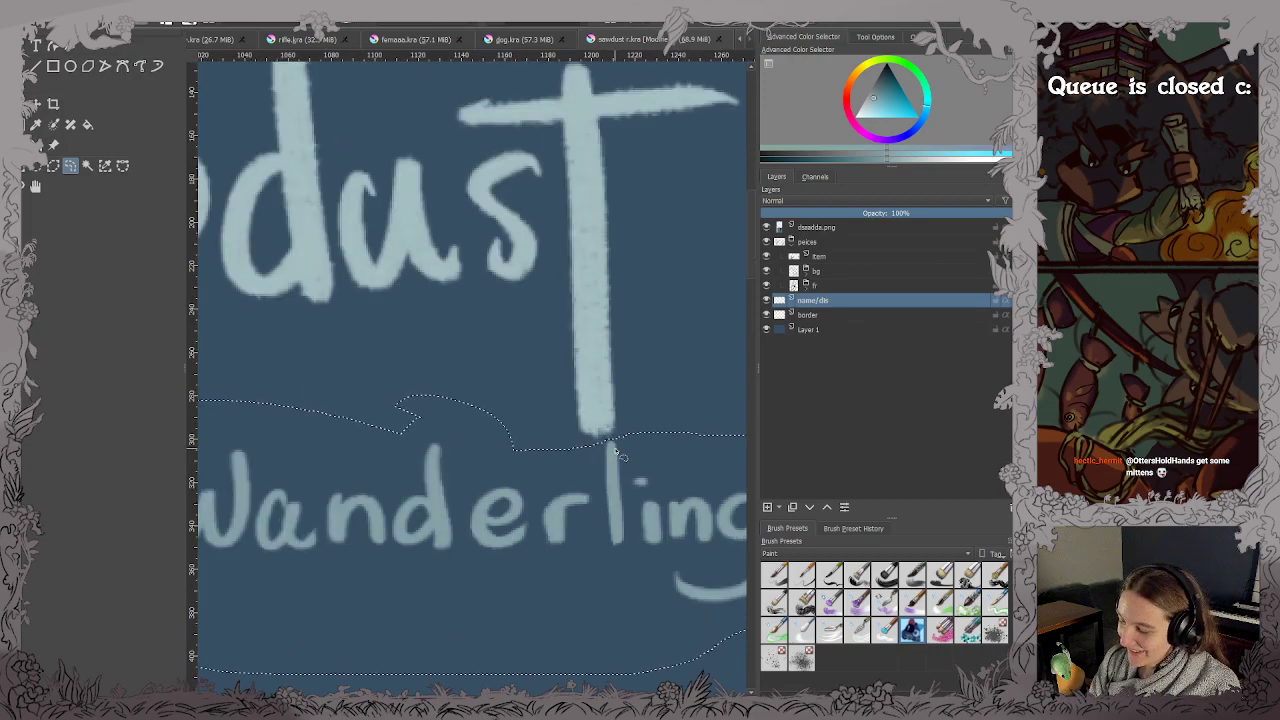
pyautogui.scroll(-4, 532, 468)
pyautogui.scroll(3, 563, 306)
# Transform the selected subtitle by moving it slightly up, narrowing it and centring it beneath "Sawdust", and save the file.
pyautogui.hotkey('ctrl', 't')
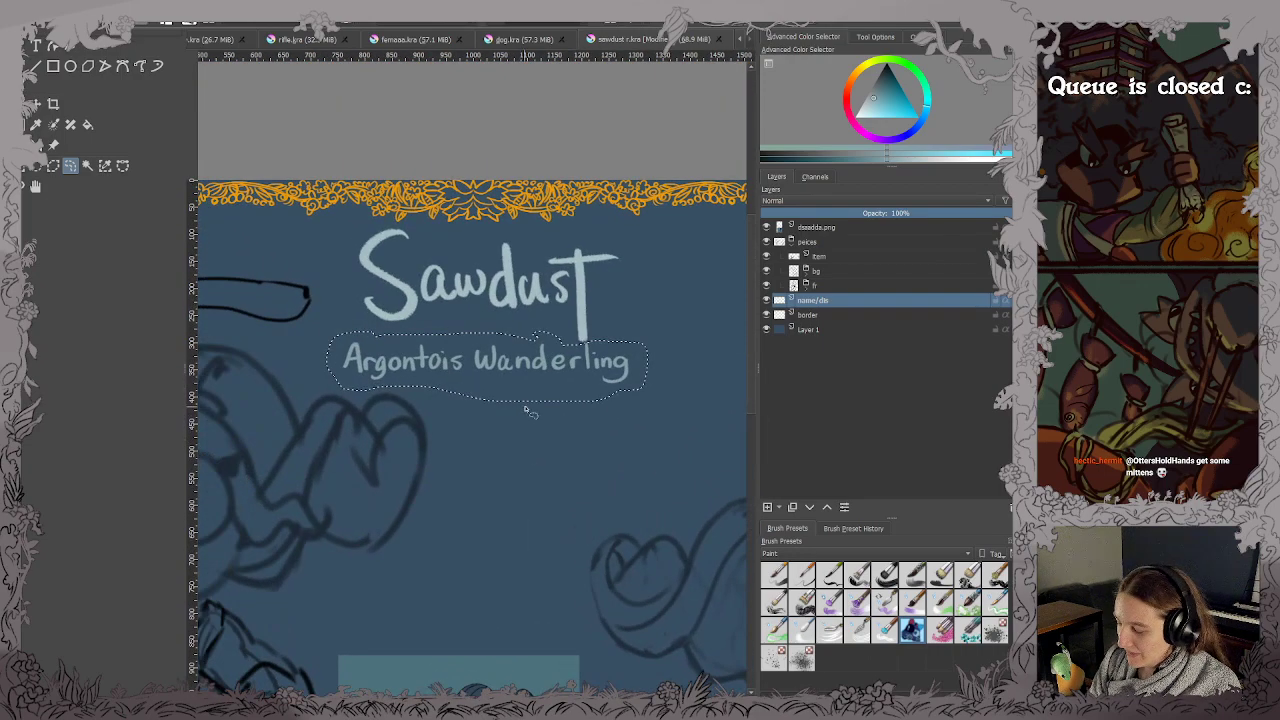
pyautogui.moveTo(563, 361); pyautogui.dragTo(548, 352)
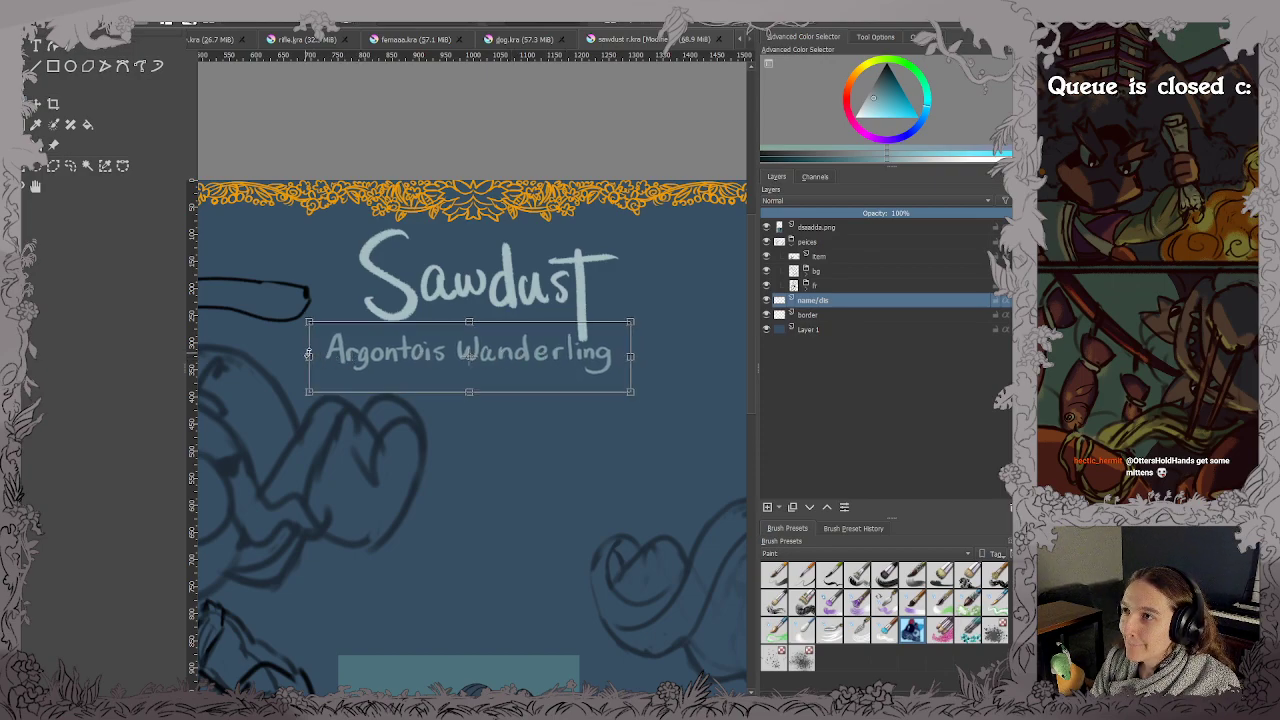
pyautogui.moveTo(307, 356); pyautogui.dragTo(327, 357)
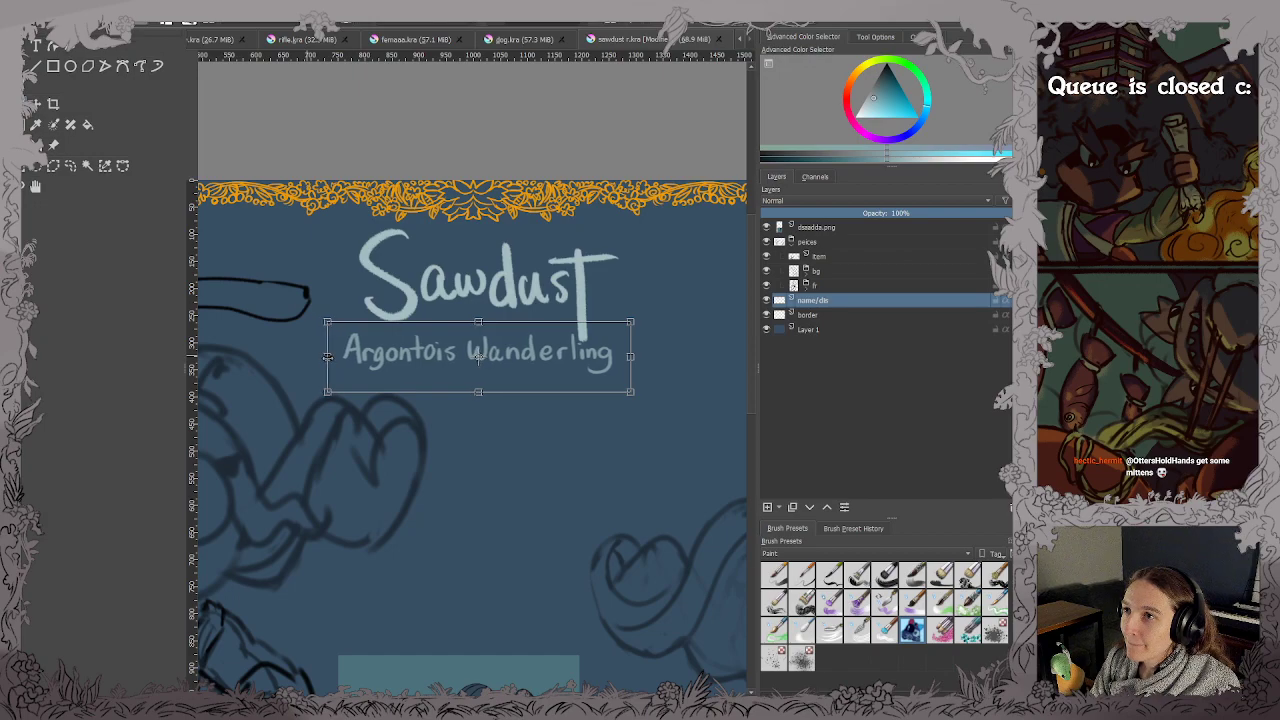
pyautogui.moveTo(598, 356); pyautogui.dragTo(596, 357)
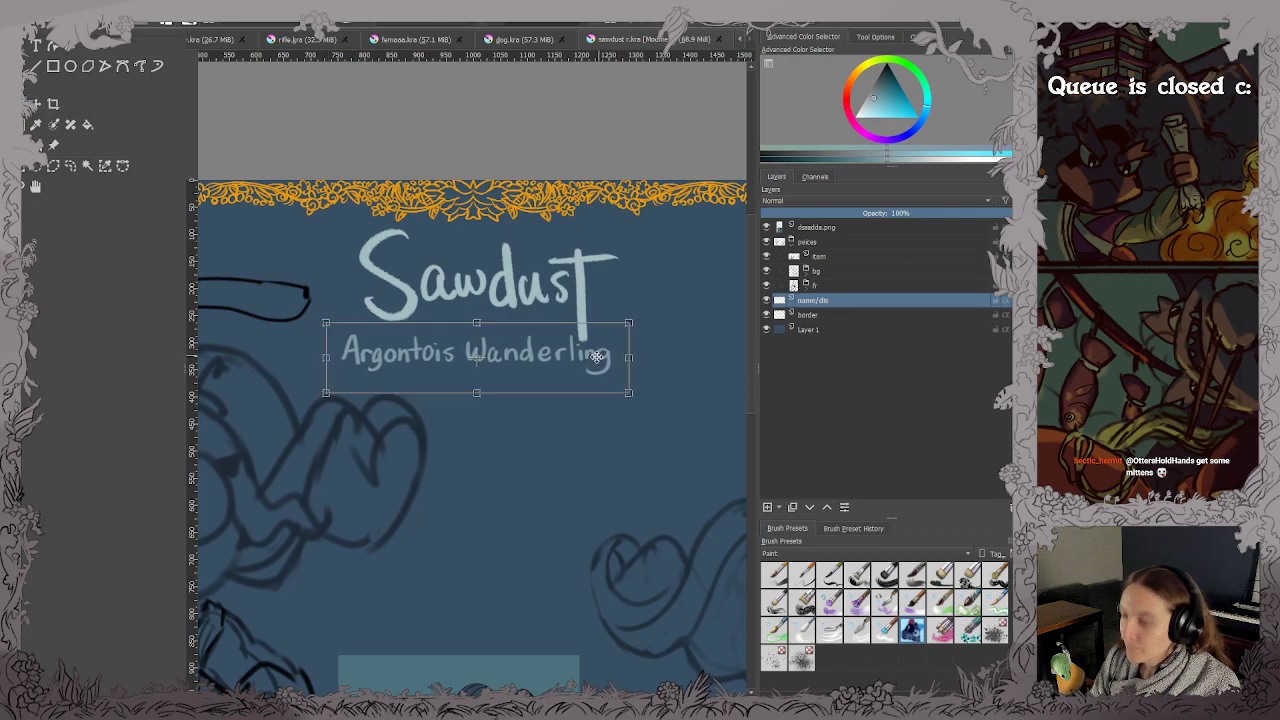
pyautogui.press('b')
pyautogui.press('2')
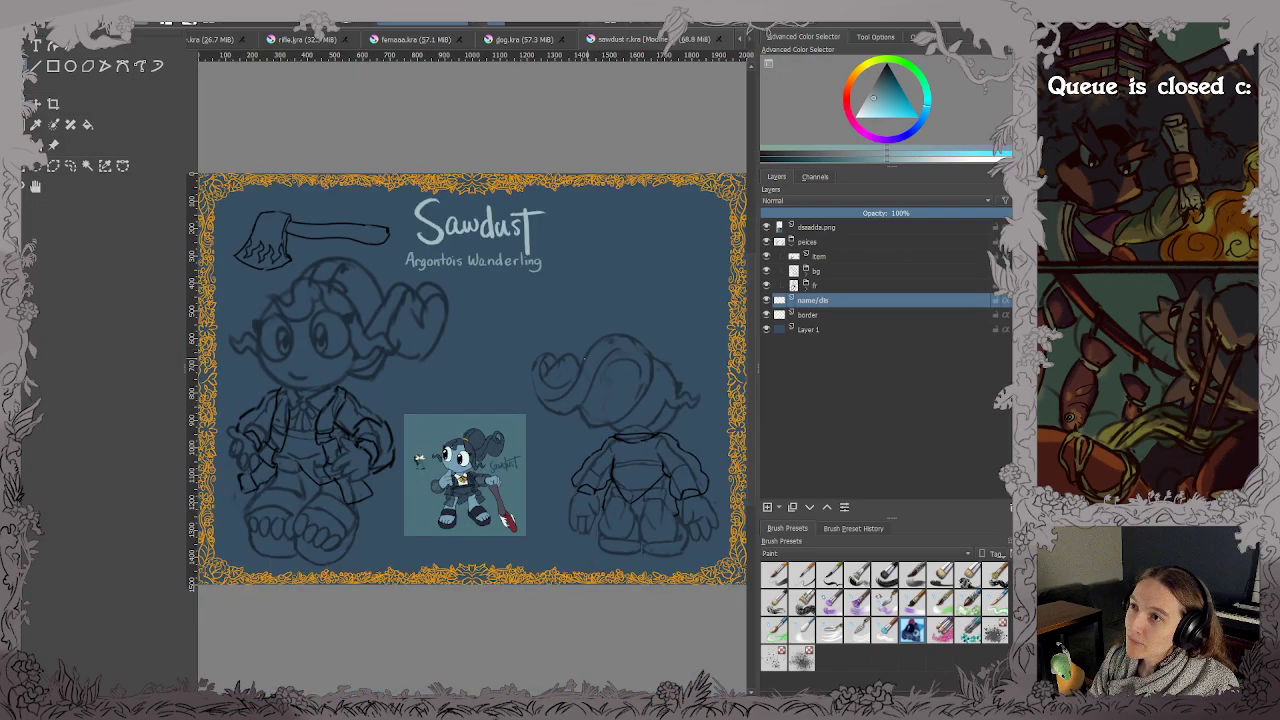
pyautogui.hotkey('ctrl', 's')
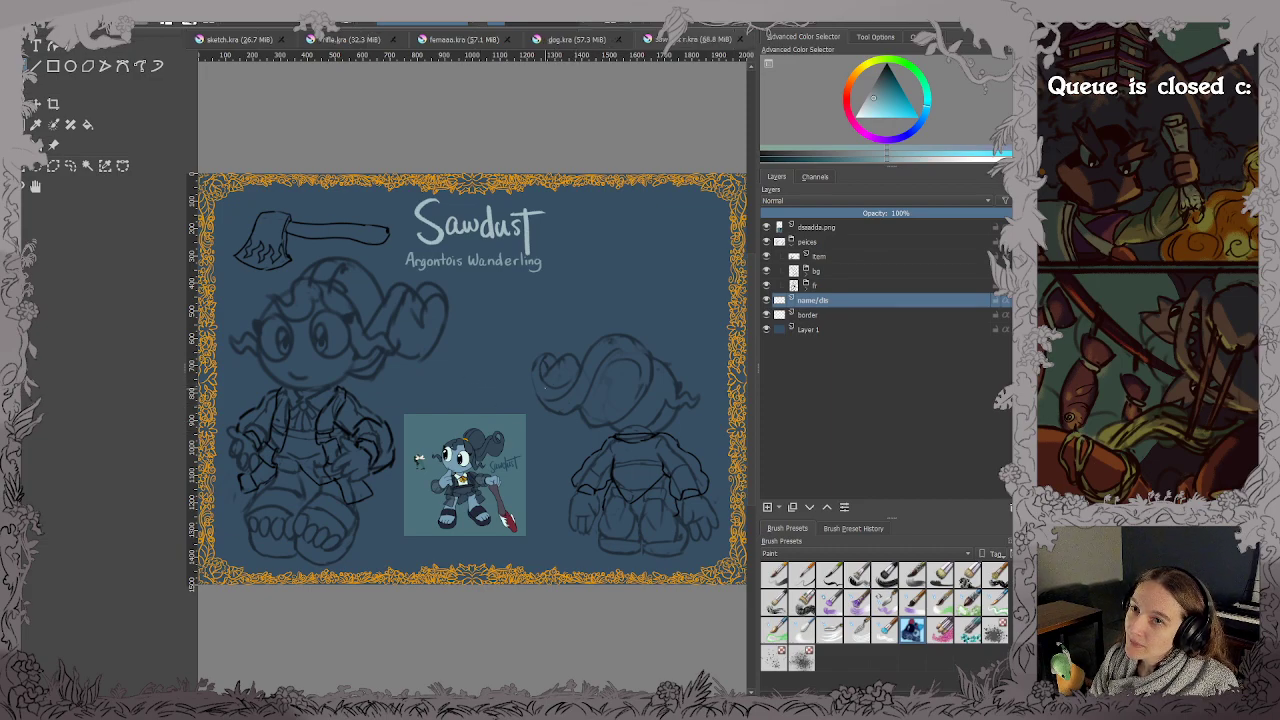
# Examine the character sheet and check what the border, fr and bg layers contain by toggling their visibility.
pyautogui.scroll(2, 486, 366)
pyautogui.moveTo(397, 350); pyautogui.dragTo(560, 352)
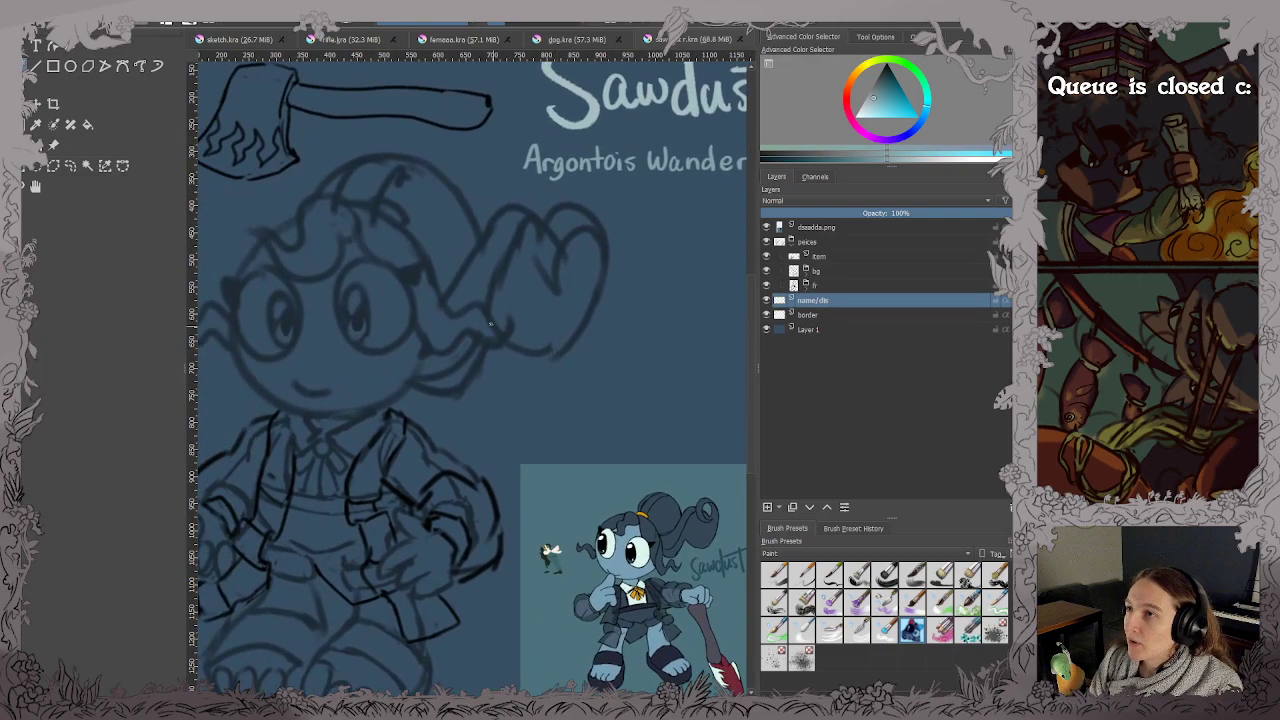
pyautogui.scroll(-2, 490, 323)
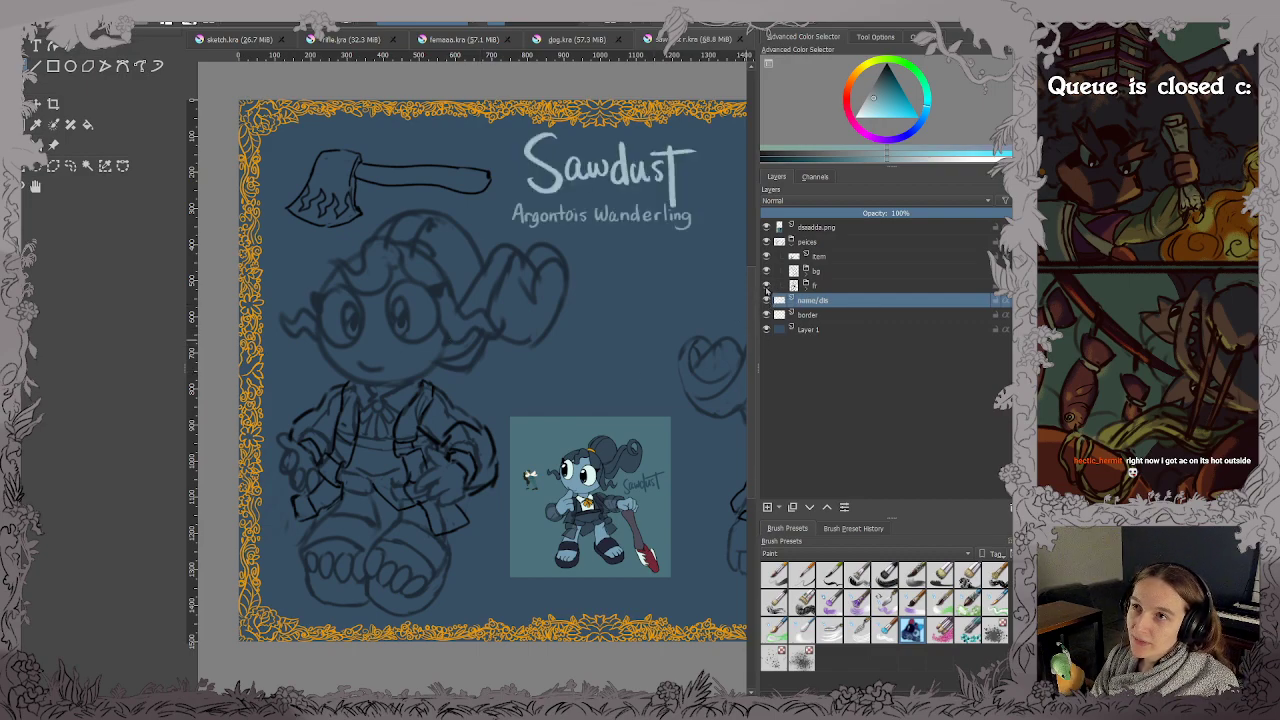
pyautogui.click(767, 314)
pyautogui.click(767, 314)
pyautogui.scroll(-1, 537, 307)
pyautogui.moveTo(537, 307); pyautogui.dragTo(421, 330)
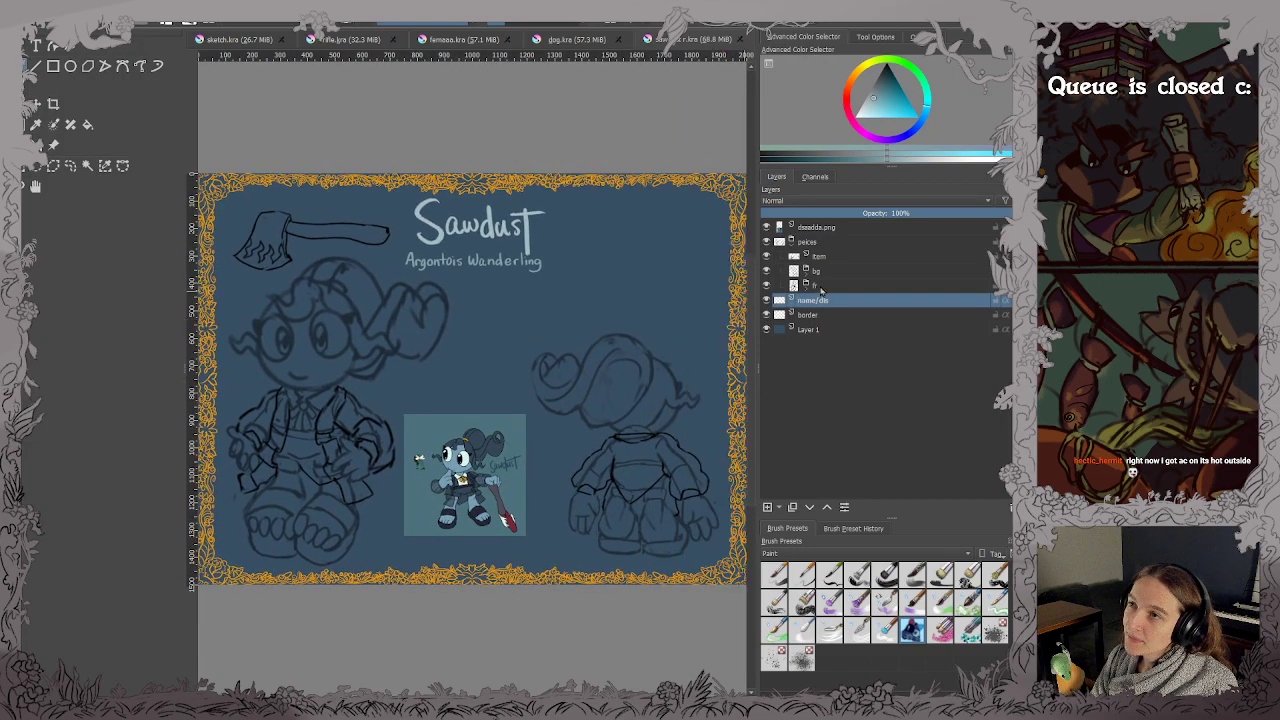
pyautogui.click(767, 285)
pyautogui.click(767, 285)
pyautogui.click(767, 270)
pyautogui.click(767, 270)
# Inspect the axe sketch up close, including the blade, flame pattern and handle.
pyautogui.scroll(5, 220, 213)
pyautogui.moveTo(220, 213); pyautogui.dragTo(171, 248)
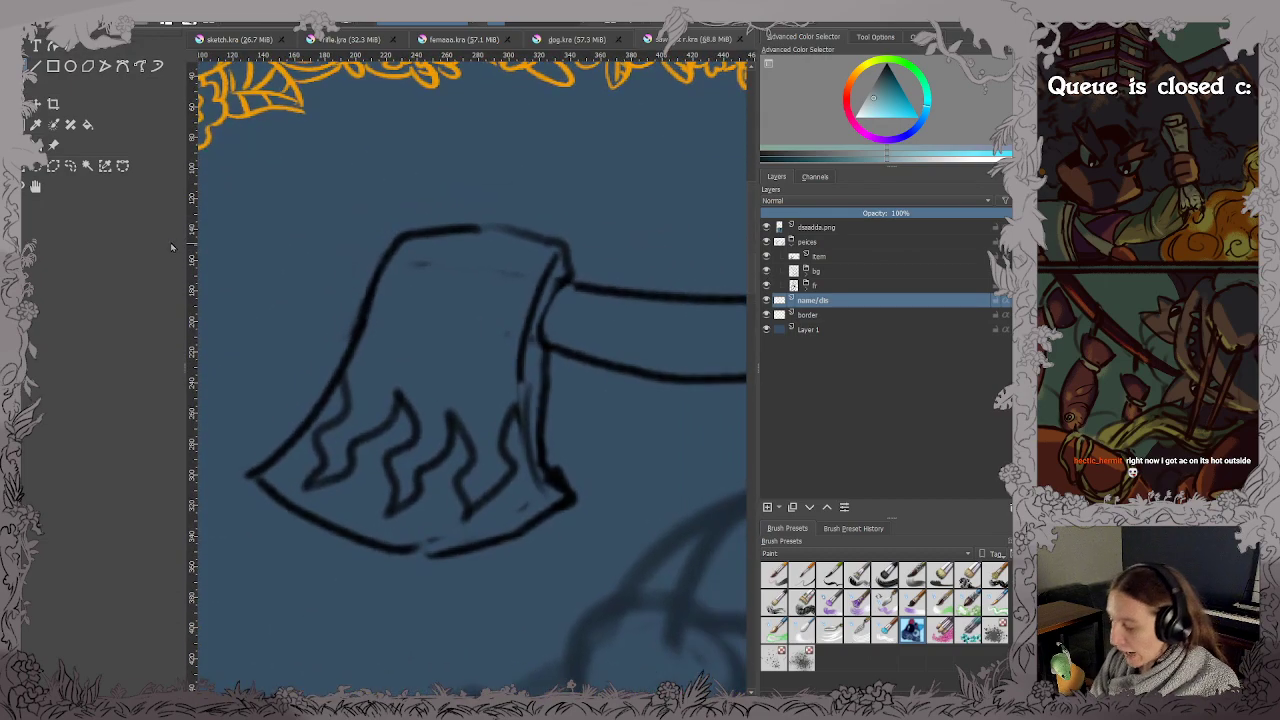
pyautogui.moveTo(388, 303); pyautogui.dragTo(340, 323)
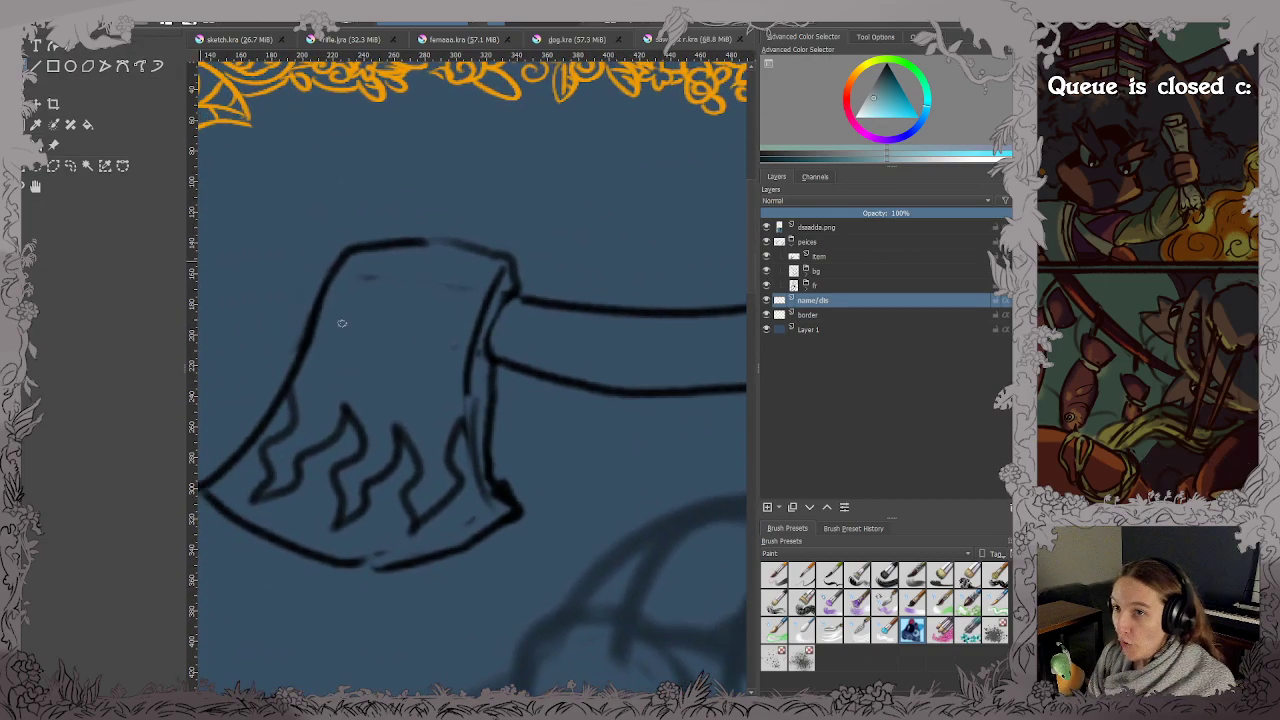
pyautogui.scroll(-2, 560, 388)
pyautogui.moveTo(539, 320)
pyautogui.mouseDown()
pyautogui.moveTo(523, 297)
pyautogui.moveTo(460, 309)
pyautogui.mouseUp()
pyautogui.moveTo(503, 346)
pyautogui.mouseDown()
pyautogui.moveTo(486, 323)
pyautogui.moveTo(523, 266)
pyautogui.moveTo(469, 303)
pyautogui.moveTo(462, 339)
pyautogui.moveTo(426, 349)
pyautogui.moveTo(478, 337)
pyautogui.mouseUp()
pyautogui.scroll(-1, 493, 287)
pyautogui.scroll(1, 426, 349)
pyautogui.press('2')
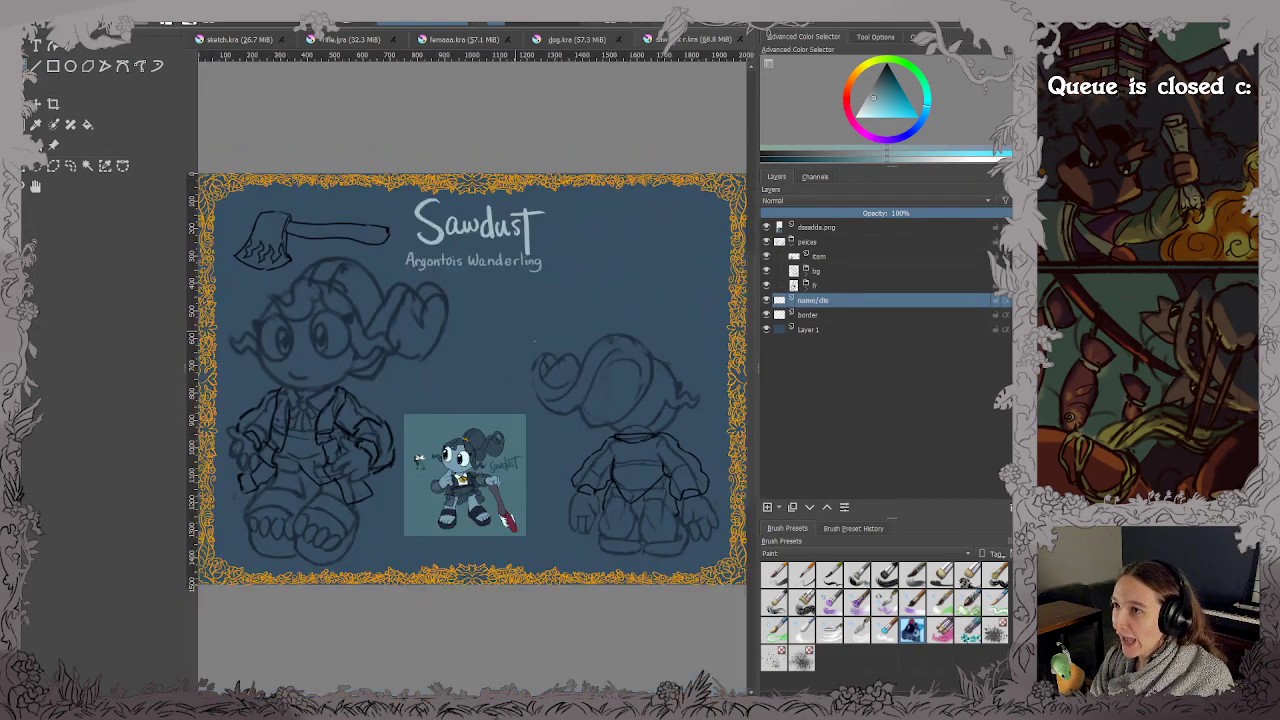
# Toggle the visibility of the fr, item and bg layers to check which sketch each one holds.
pyautogui.click(767, 285)
pyautogui.click(767, 285)
pyautogui.click(767, 256)
pyautogui.click(767, 256)
pyautogui.click(767, 271)
pyautogui.click(767, 271)
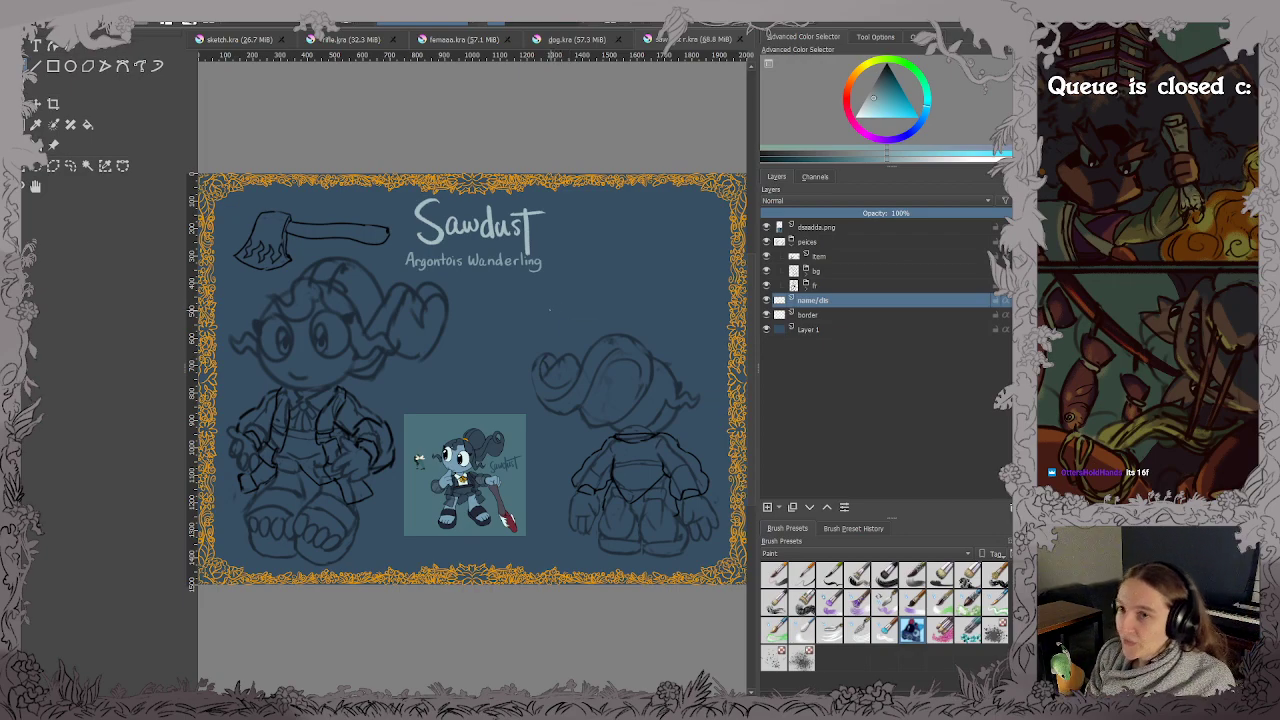
# Add a new paint layer above the item layer inside the pieces group and save the file.
pyautogui.scroll(1, 551, 310)
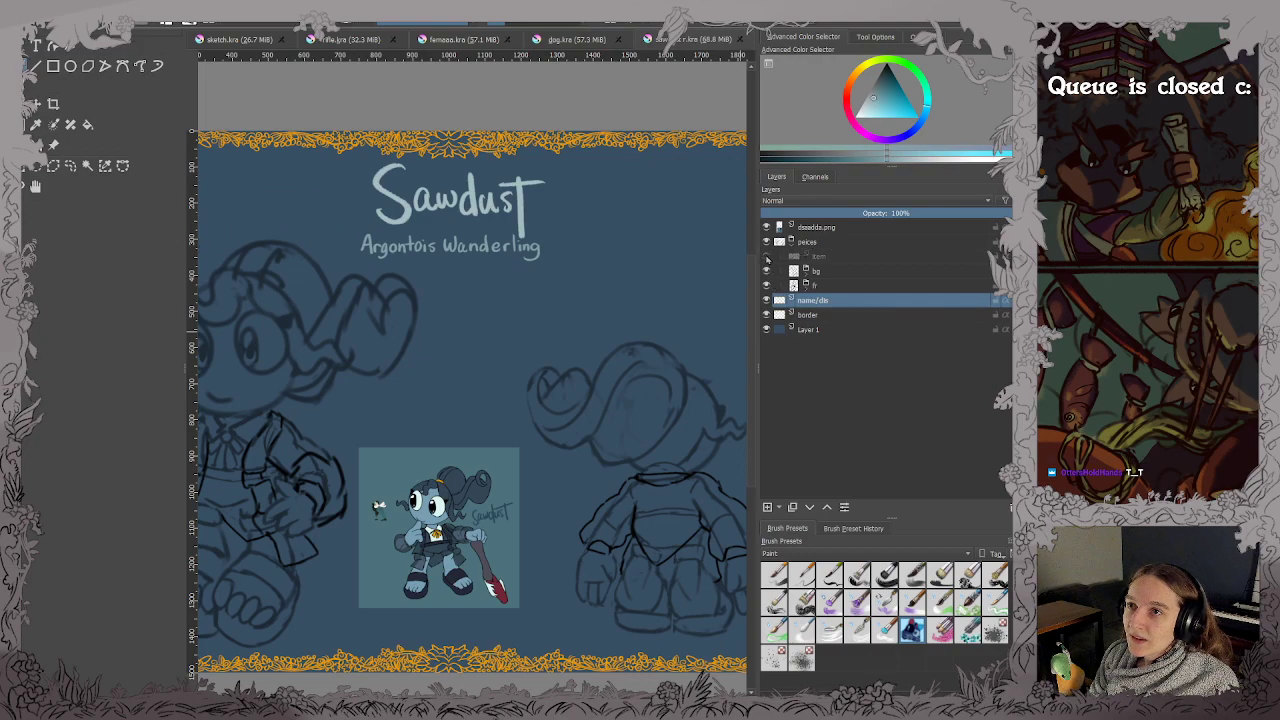
pyautogui.click(824, 258)
pyautogui.click(767, 507)
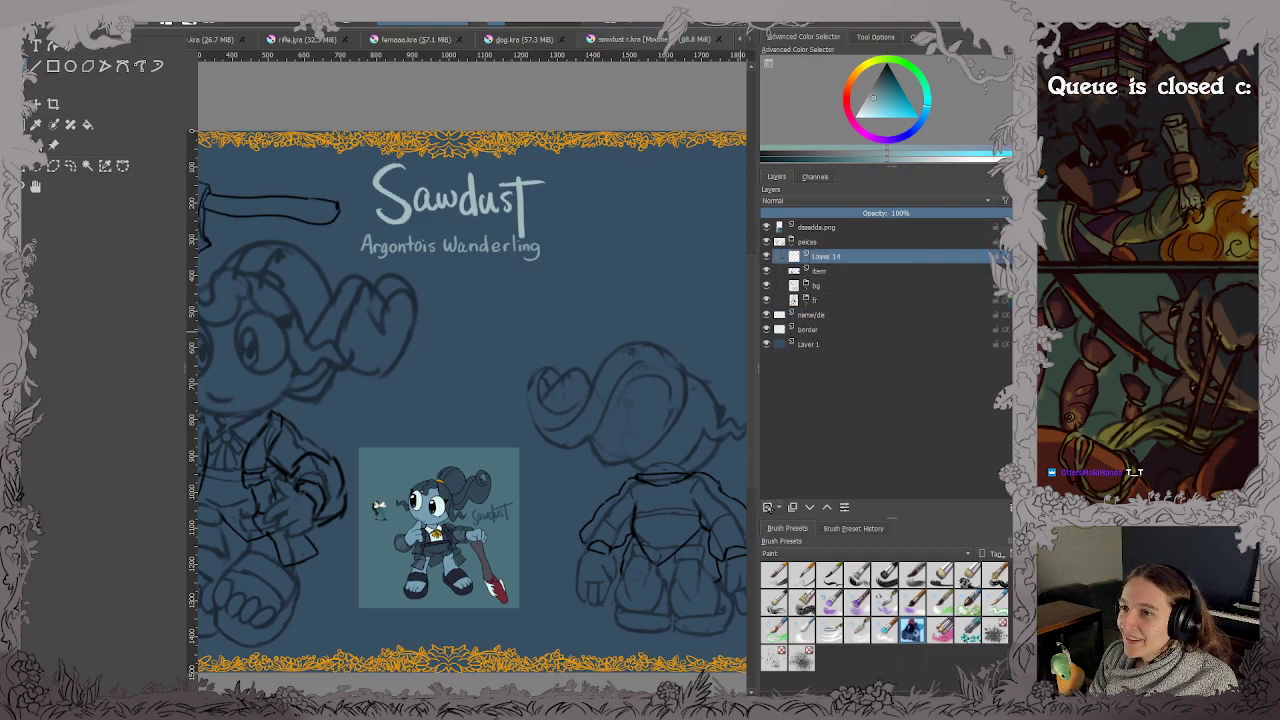
pyautogui.moveTo(467, 371); pyautogui.dragTo(477, 365)
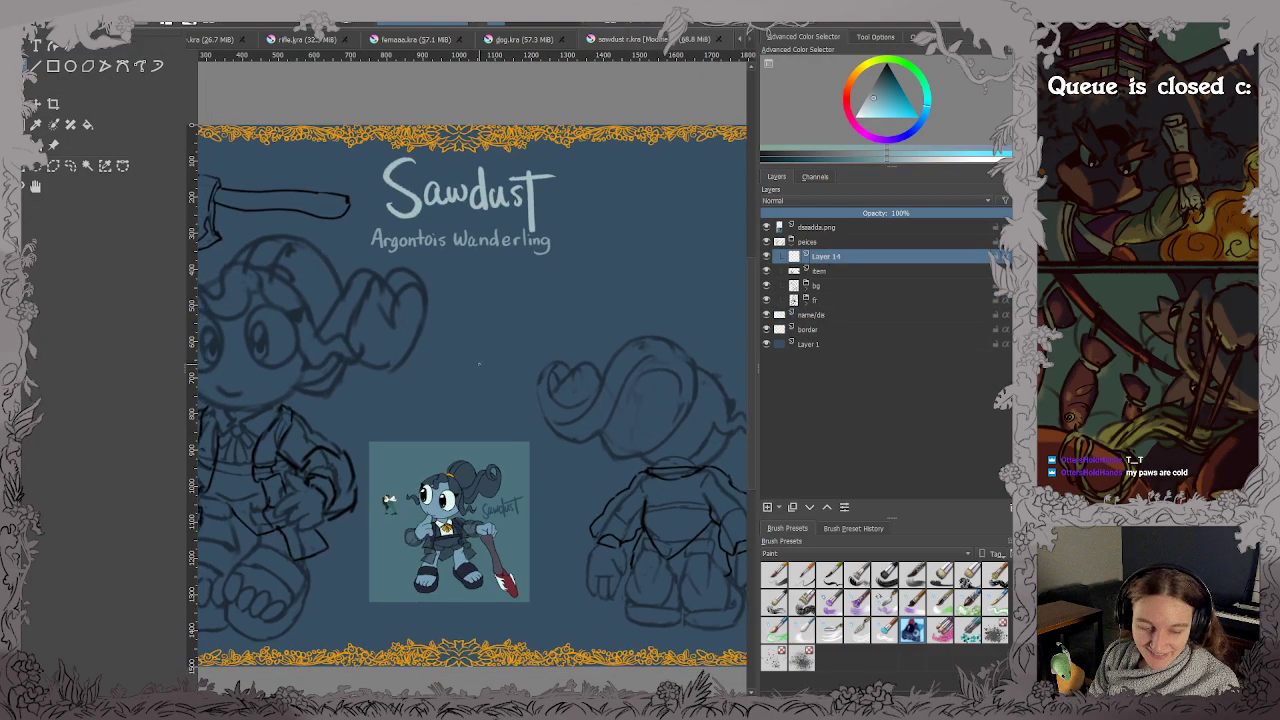
pyautogui.hotkey('ctrl', 's')
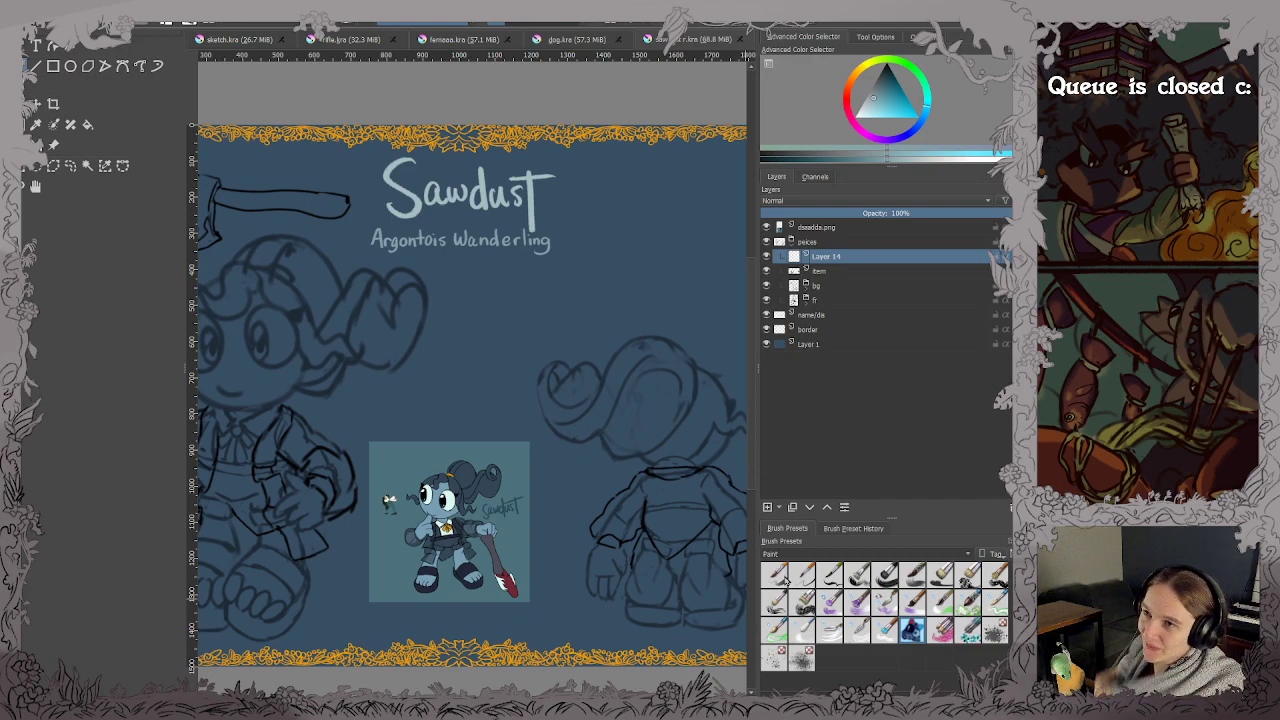
# Show the Digital brush presets, choose an inking brush and reset the drawing colour to black.
pyautogui.moveTo(549, 490); pyautogui.dragTo(646, 478)
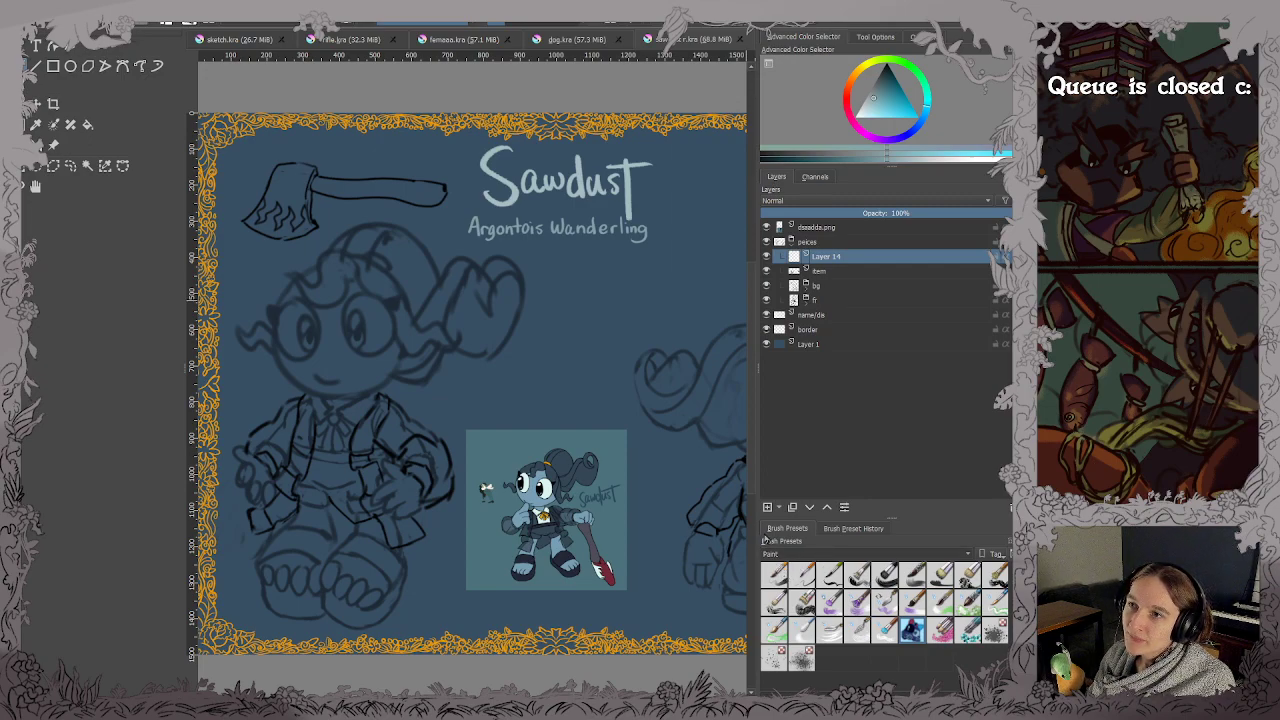
pyautogui.scroll(2, 840, 554)
pyautogui.click(878, 600)
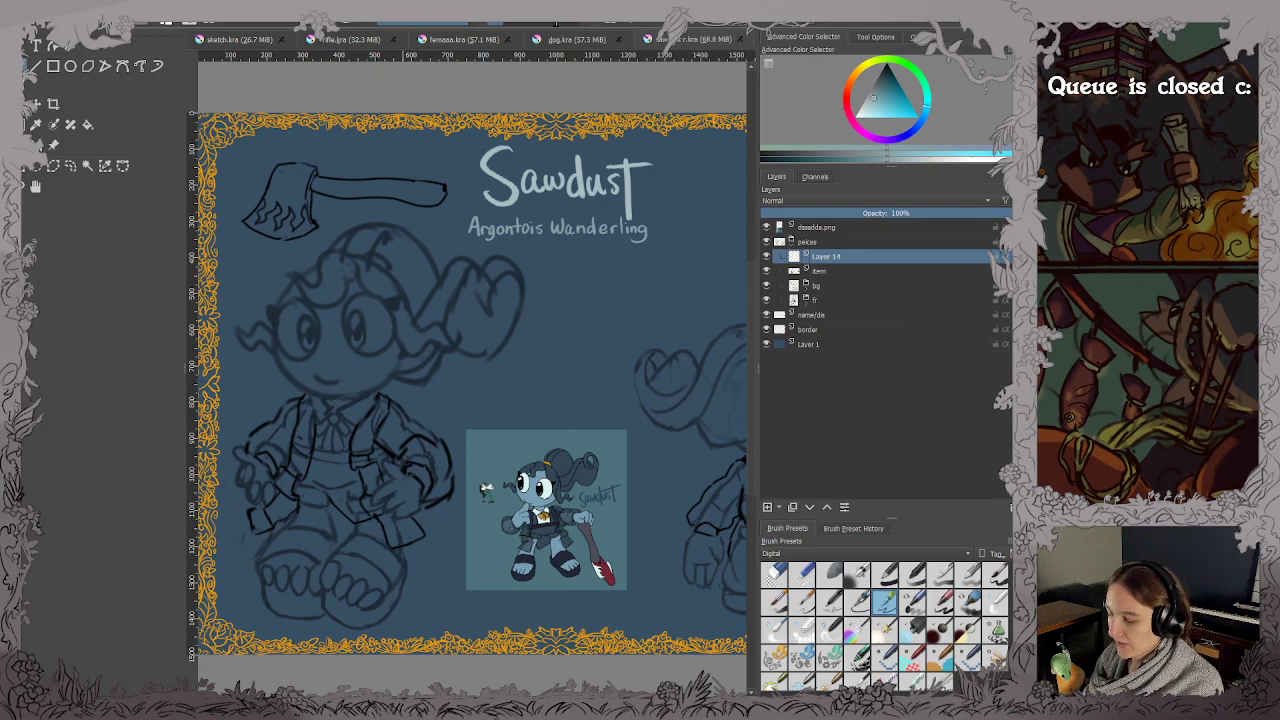
pyautogui.press('d')
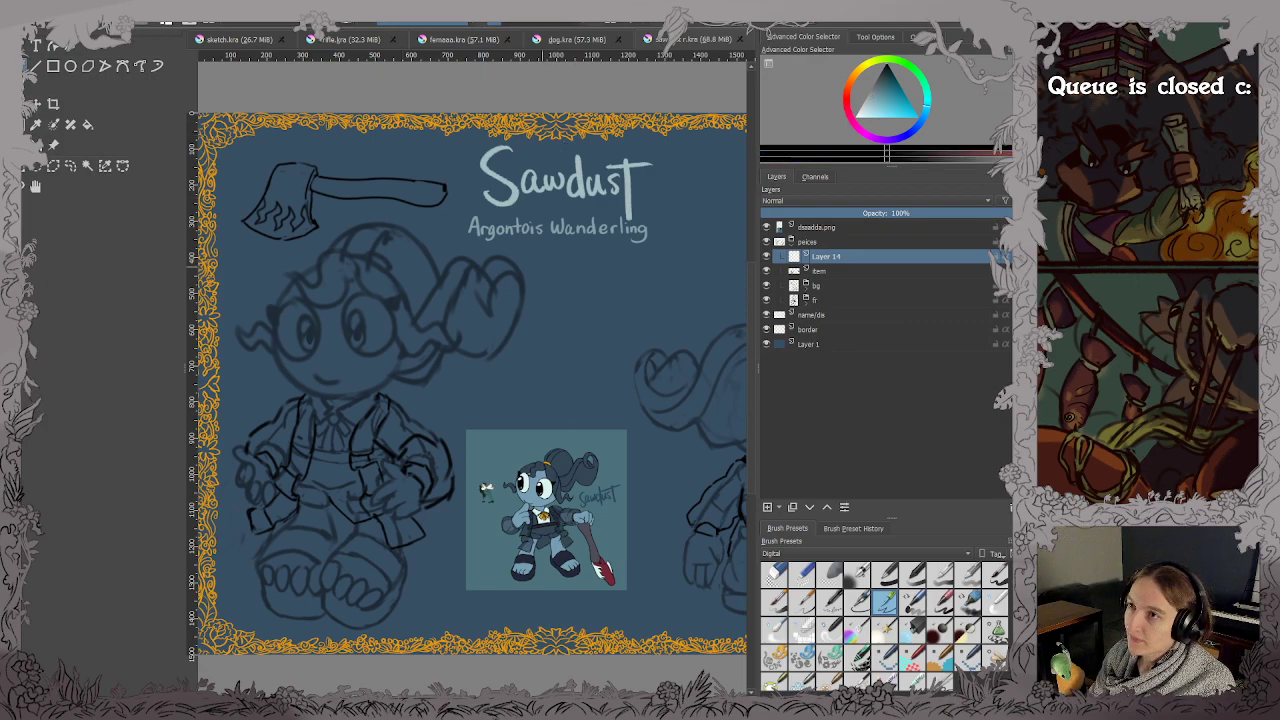
# Fade the item, bg and fr sketch layers to roughly a quarter opacity, with fr at 24%, reselect Layer 14 and save.
pyautogui.click(815, 271)
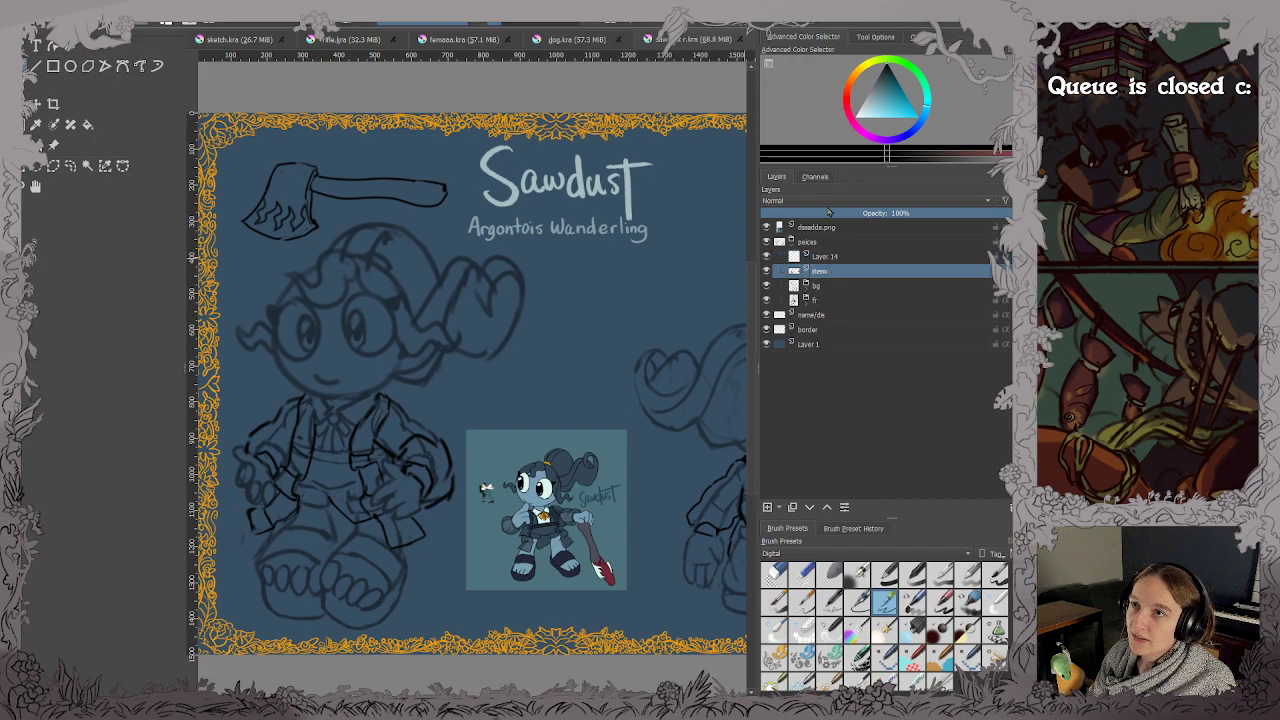
pyautogui.click(819, 212)
pyautogui.click(826, 285)
pyautogui.click(826, 214)
pyautogui.click(816, 300)
pyautogui.click(820, 213)
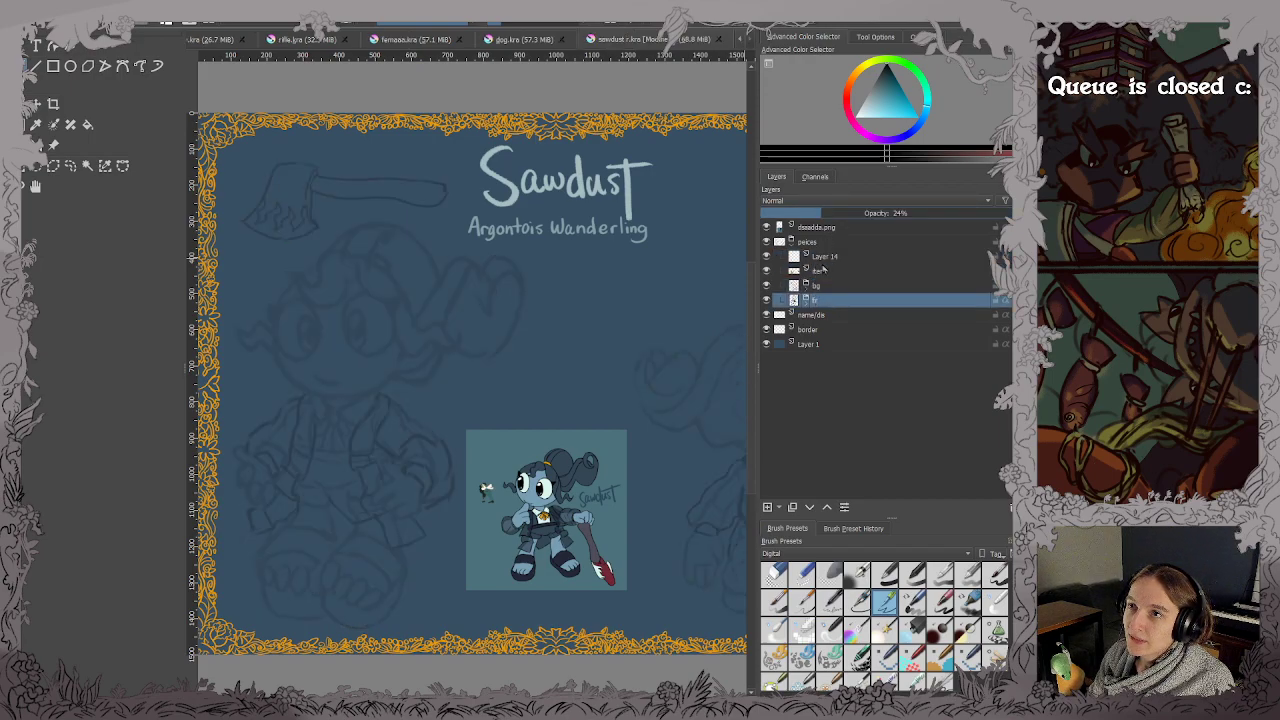
pyautogui.click(824, 257)
pyautogui.moveTo(404, 317); pyautogui.dragTo(431, 319)
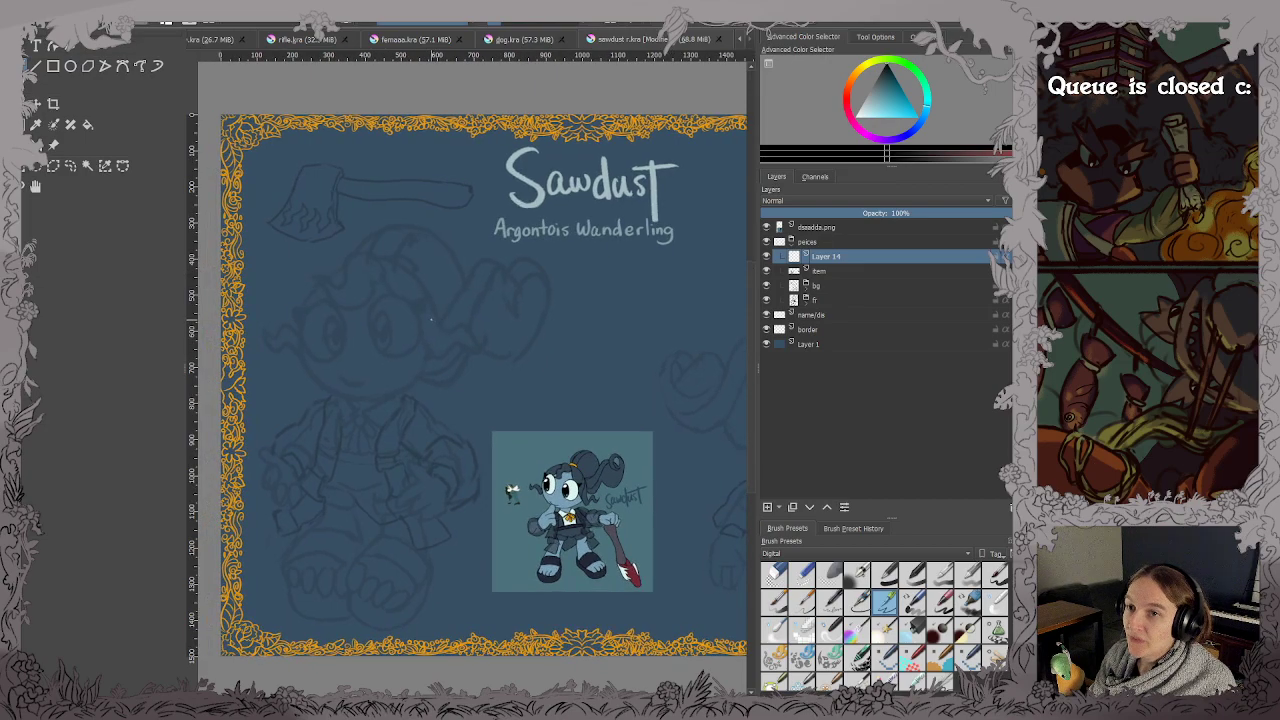
pyautogui.hotkey('ctrl', 's')
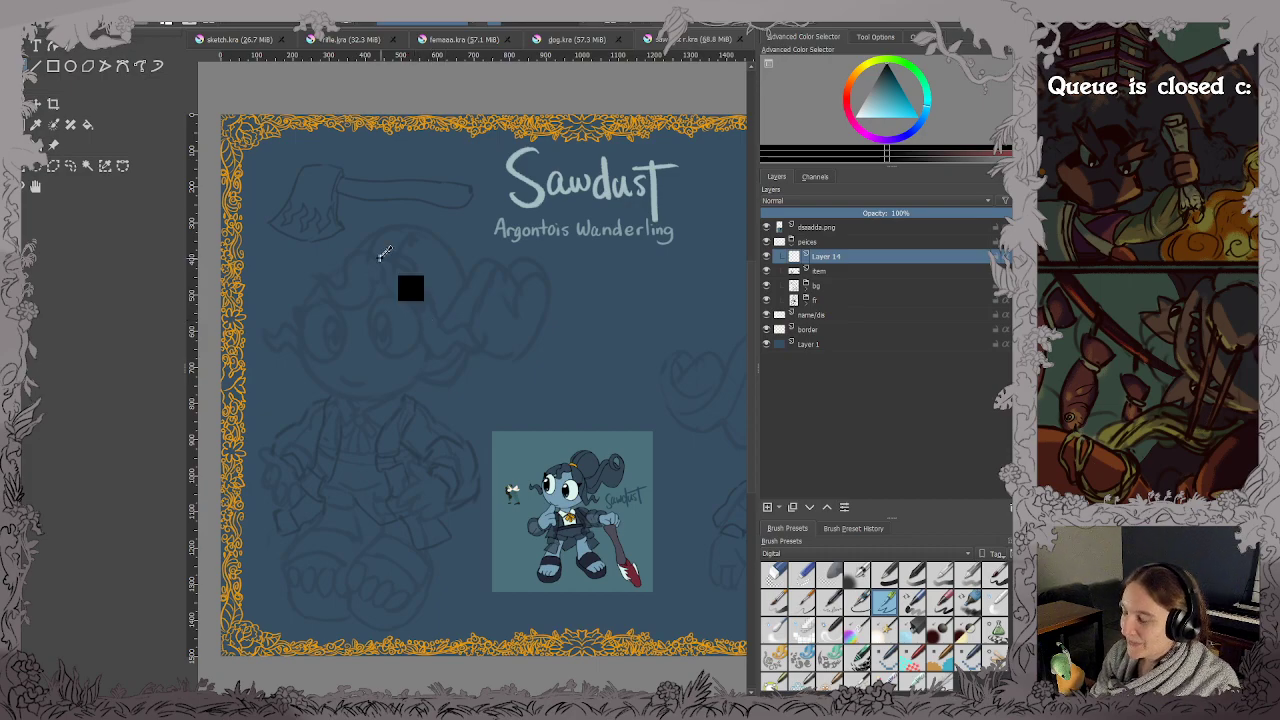
# Try to ink the outer edge of the axe head over its faded sketch on Layer 14.
pyautogui.scroll(2, 384, 252)
pyautogui.moveTo(397, 257); pyautogui.dragTo(524, 304)
pyautogui.scroll(-2, 424, 243)
pyautogui.scroll(6, 420, 245)
pyautogui.moveTo(418, 246); pyautogui.dragTo(429, 163)
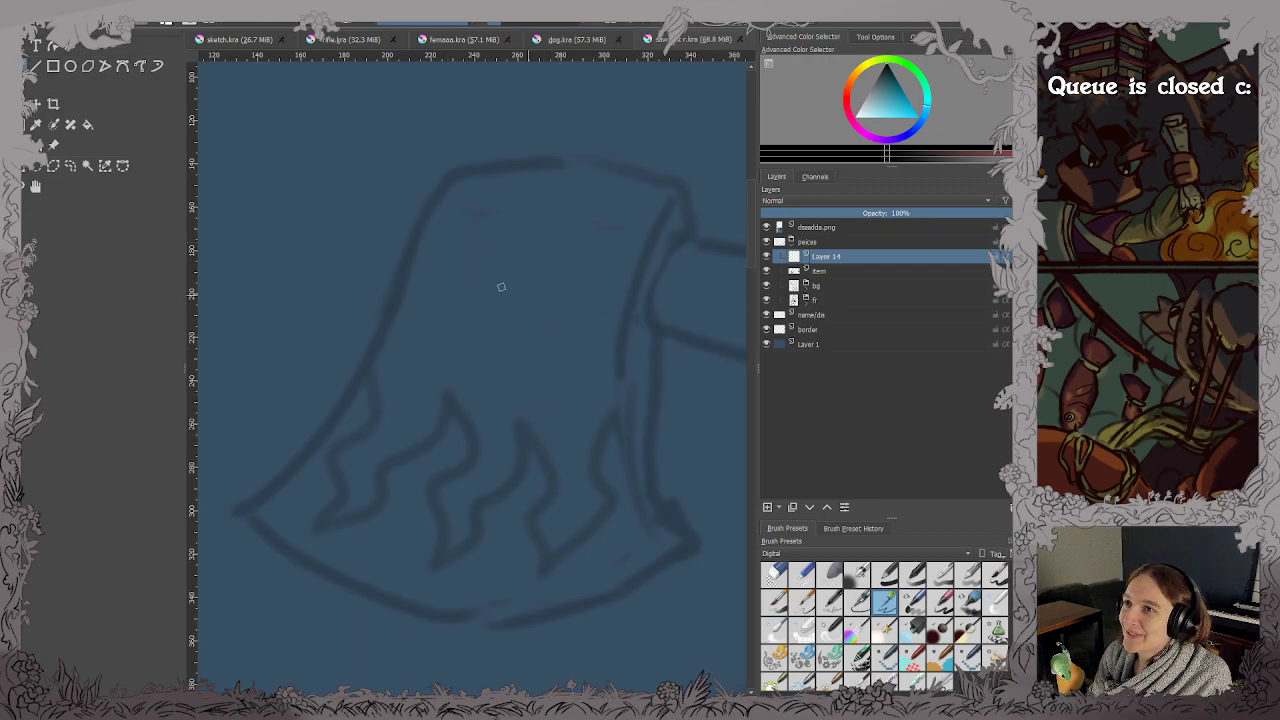
pyautogui.moveTo(477, 169)
pyautogui.mouseDown()
pyautogui.moveTo(442, 186)
pyautogui.moveTo(387, 321)
pyautogui.moveTo(297, 446)
pyautogui.mouseUp()
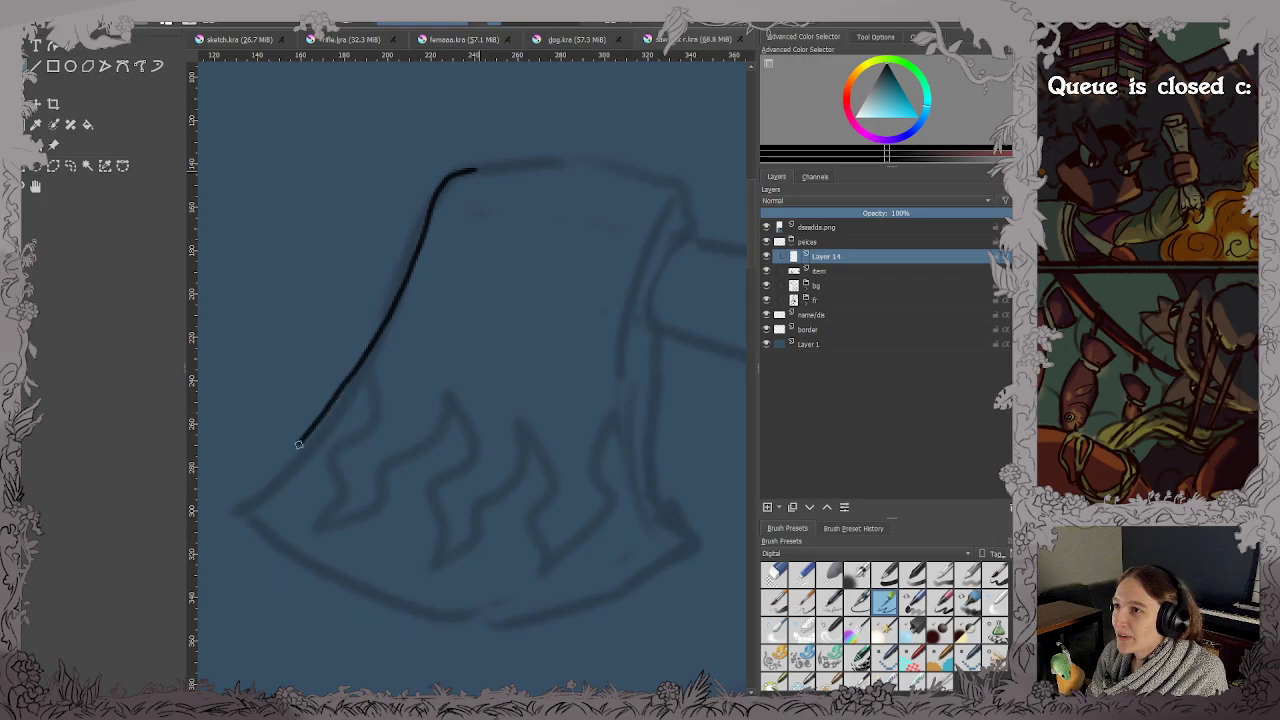
pyautogui.hotkey('ctrl', 'z')
# Ink the outline of the curled front hair lock on the front-view character's forehead and save the file.
pyautogui.scroll(-2, 294, 449)
pyautogui.moveTo(420, 462); pyautogui.dragTo(486, 147)
pyautogui.moveTo(569, 385); pyautogui.dragTo(476, 294)
pyautogui.scroll(1, 544, 337)
pyautogui.moveTo(544, 337)
pyautogui.mouseDown()
pyautogui.moveTo(560, 380)
pyautogui.moveTo(520, 406)
pyautogui.moveTo(489, 463)
pyautogui.mouseUp()
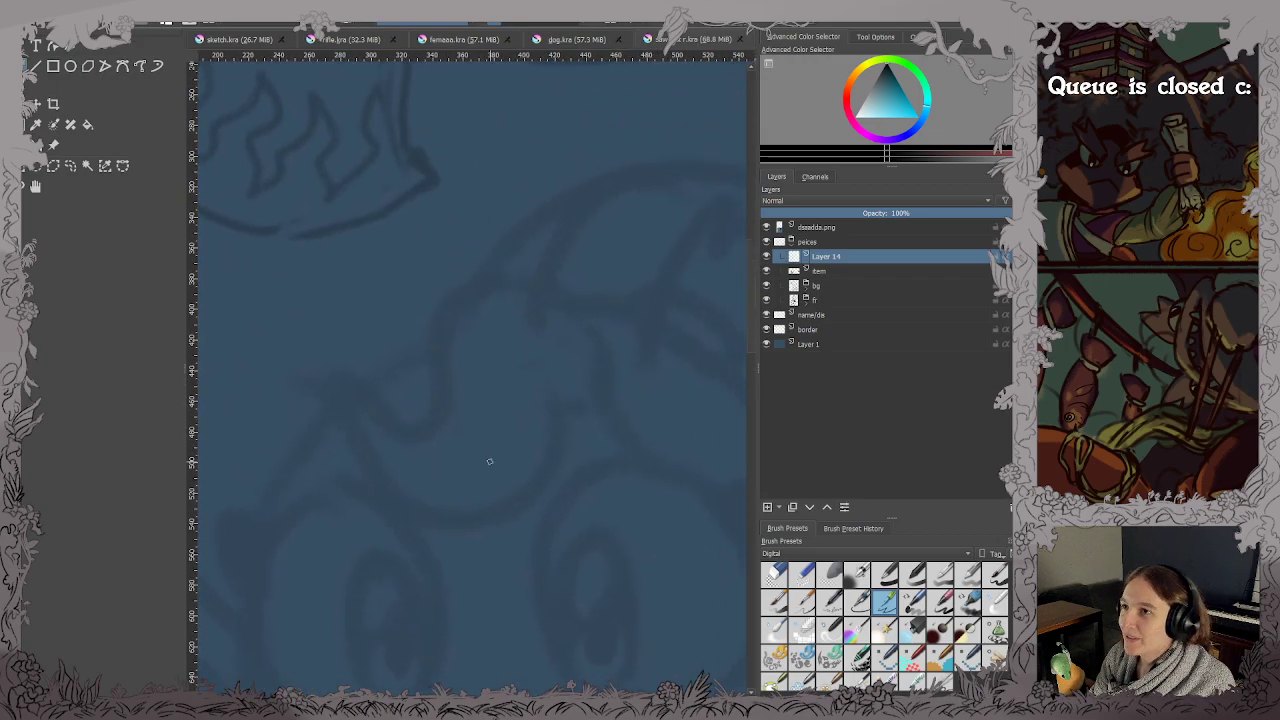
pyautogui.moveTo(294, 393)
pyautogui.mouseDown()
pyautogui.moveTo(321, 374)
pyautogui.moveTo(407, 416)
pyautogui.moveTo(424, 401)
pyautogui.moveTo(441, 297)
pyautogui.moveTo(501, 277)
pyautogui.moveTo(573, 343)
pyautogui.mouseUp()
pyautogui.moveTo(291, 404)
pyautogui.mouseDown()
pyautogui.moveTo(322, 404)
pyautogui.moveTo(368, 492)
pyautogui.moveTo(500, 518)
pyautogui.moveTo(530, 366)
pyautogui.moveTo(574, 396)
pyautogui.moveTo(575, 343)
pyautogui.mouseUp()
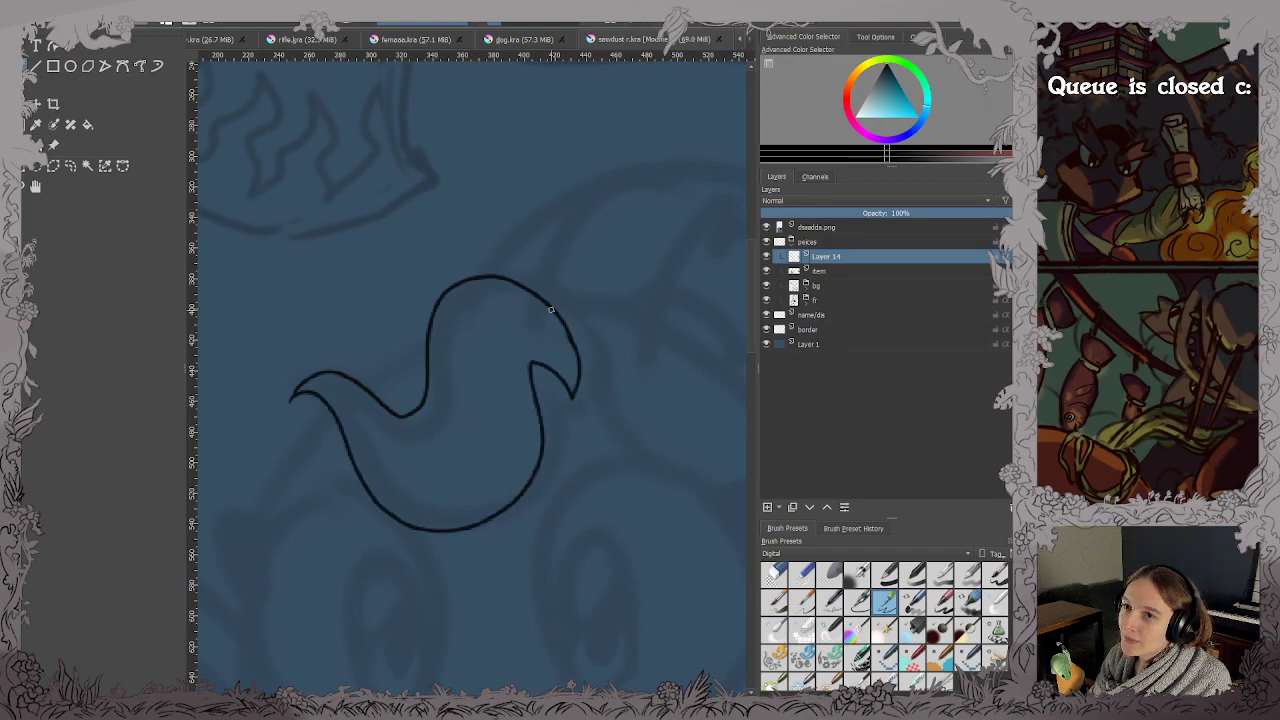
pyautogui.scroll(-2, 551, 310)
pyautogui.hotkey('ctrl', 's')
# Ink the axe head's edge from the outer blade corner up and across the top to the handle joint.
pyautogui.moveTo(516, 279); pyautogui.dragTo(513, 296)
pyautogui.scroll(2, 434, 226)
pyautogui.moveTo(434, 228)
pyautogui.mouseDown()
pyautogui.moveTo(485, 330)
pyautogui.moveTo(486, 291)
pyautogui.mouseUp()
pyautogui.scroll(2, 505, 355)
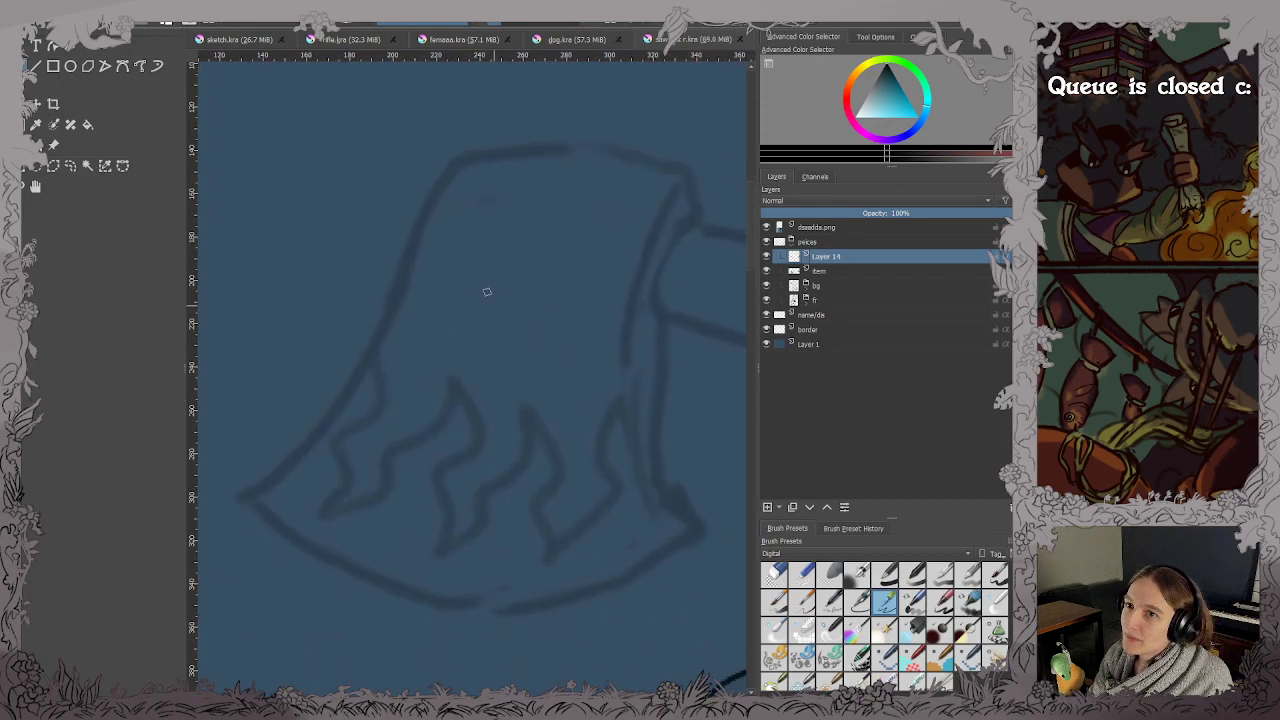
pyautogui.moveTo(559, 149)
pyautogui.mouseDown()
pyautogui.moveTo(466, 166)
pyautogui.moveTo(431, 203)
pyautogui.moveTo(356, 375)
pyautogui.moveTo(252, 488)
pyautogui.moveTo(260, 503)
pyautogui.mouseUp()
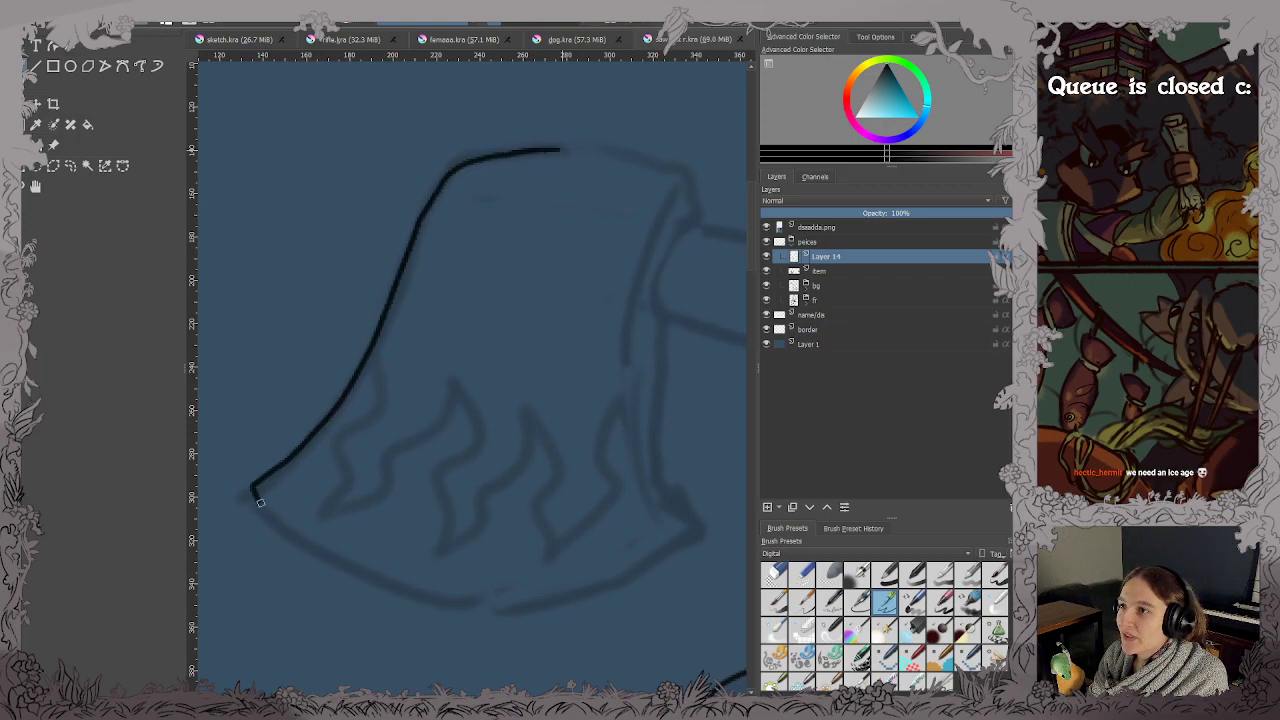
pyautogui.hotkey('ctrl', 'z')
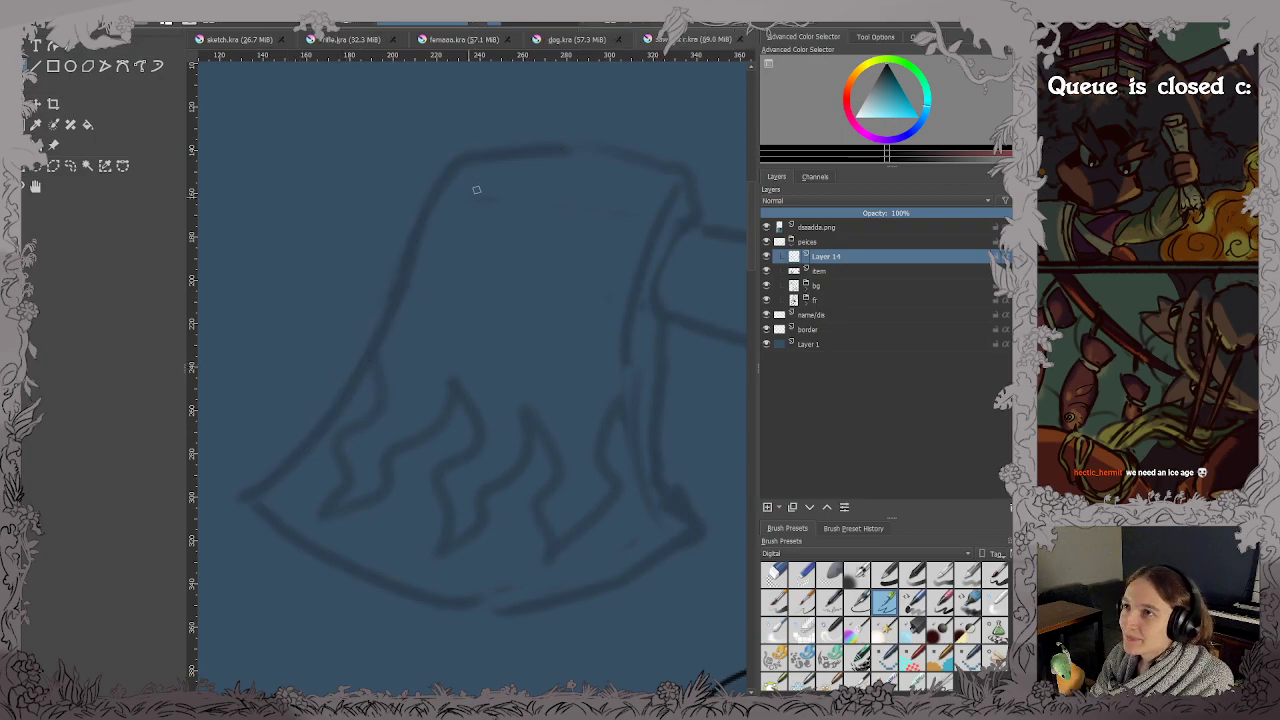
pyautogui.moveTo(560, 147)
pyautogui.mouseDown()
pyautogui.moveTo(455, 169)
pyautogui.moveTo(421, 216)
pyautogui.moveTo(386, 322)
pyautogui.mouseUp()
pyautogui.hotkey('ctrl', 'z')
pyautogui.moveTo(248, 490)
pyautogui.mouseDown()
pyautogui.moveTo(340, 398)
pyautogui.moveTo(390, 320)
pyautogui.moveTo(430, 195)
pyautogui.moveTo(455, 162)
pyautogui.moveTo(590, 146)
pyautogui.moveTo(664, 173)
pyautogui.moveTo(691, 210)
pyautogui.mouseUp()
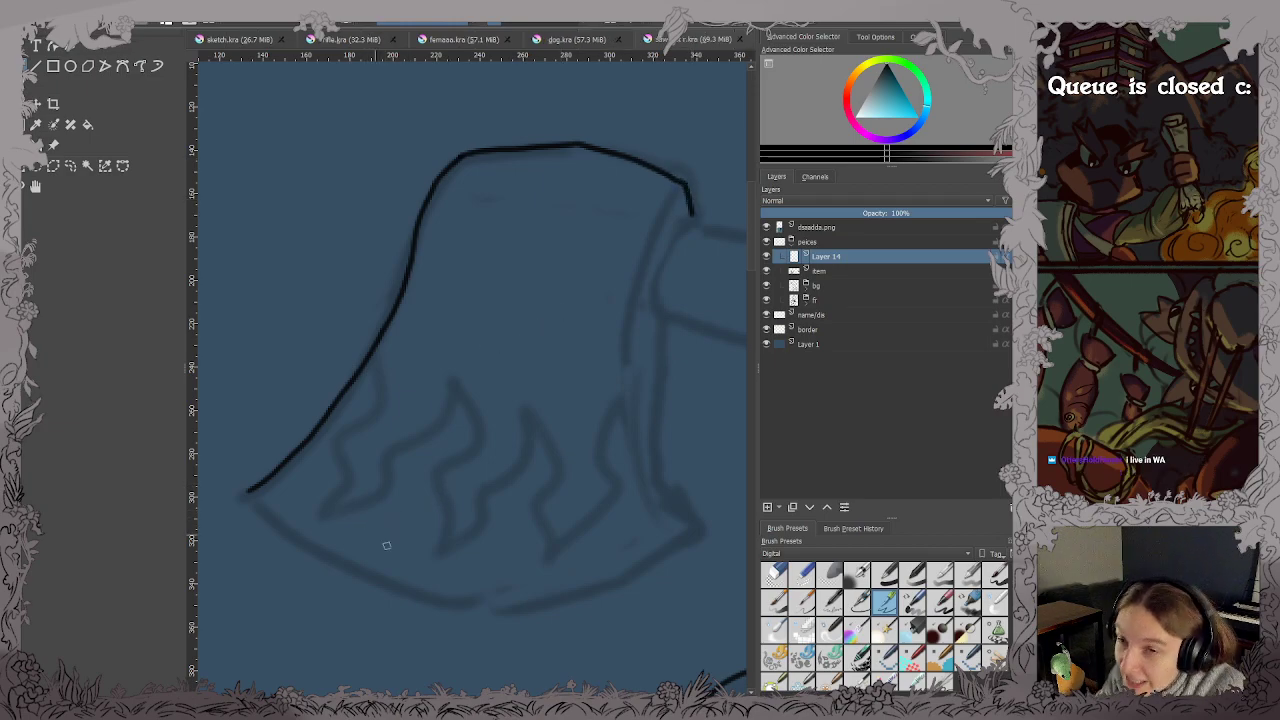
# Ink the axe head's curved cutting edge and its rear edge from the lower corner up to the handle.
pyautogui.moveTo(249, 489)
pyautogui.mouseDown()
pyautogui.moveTo(347, 570)
pyautogui.moveTo(429, 602)
pyautogui.moveTo(532, 599)
pyautogui.moveTo(672, 550)
pyautogui.mouseUp()
pyautogui.hotkey('ctrl', 'z')
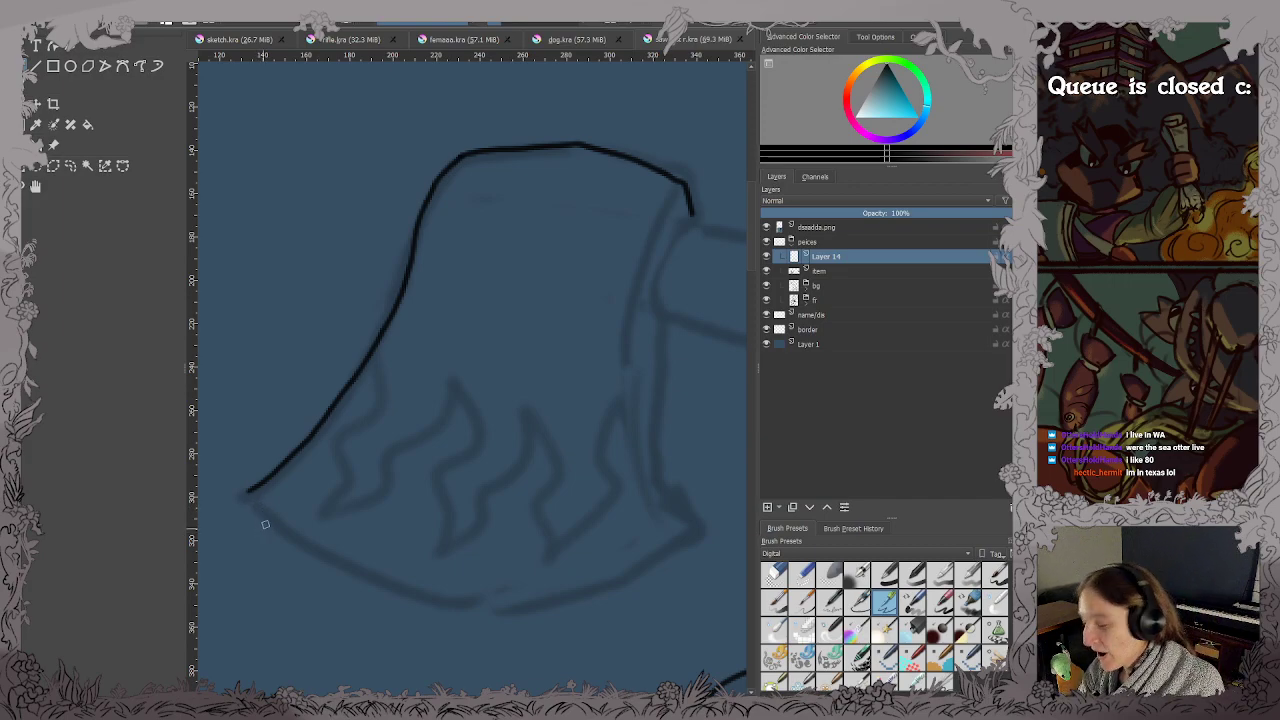
pyautogui.moveTo(250, 495)
pyautogui.mouseDown()
pyautogui.moveTo(300, 545)
pyautogui.moveTo(366, 581)
pyautogui.moveTo(454, 605)
pyautogui.moveTo(546, 605)
pyautogui.moveTo(702, 535)
pyautogui.moveTo(668, 484)
pyautogui.moveTo(660, 326)
pyautogui.moveTo(361, 341)
pyautogui.moveTo(296, 397)
pyautogui.mouseUp()
pyautogui.moveTo(386, 380); pyautogui.dragTo(351, 398)
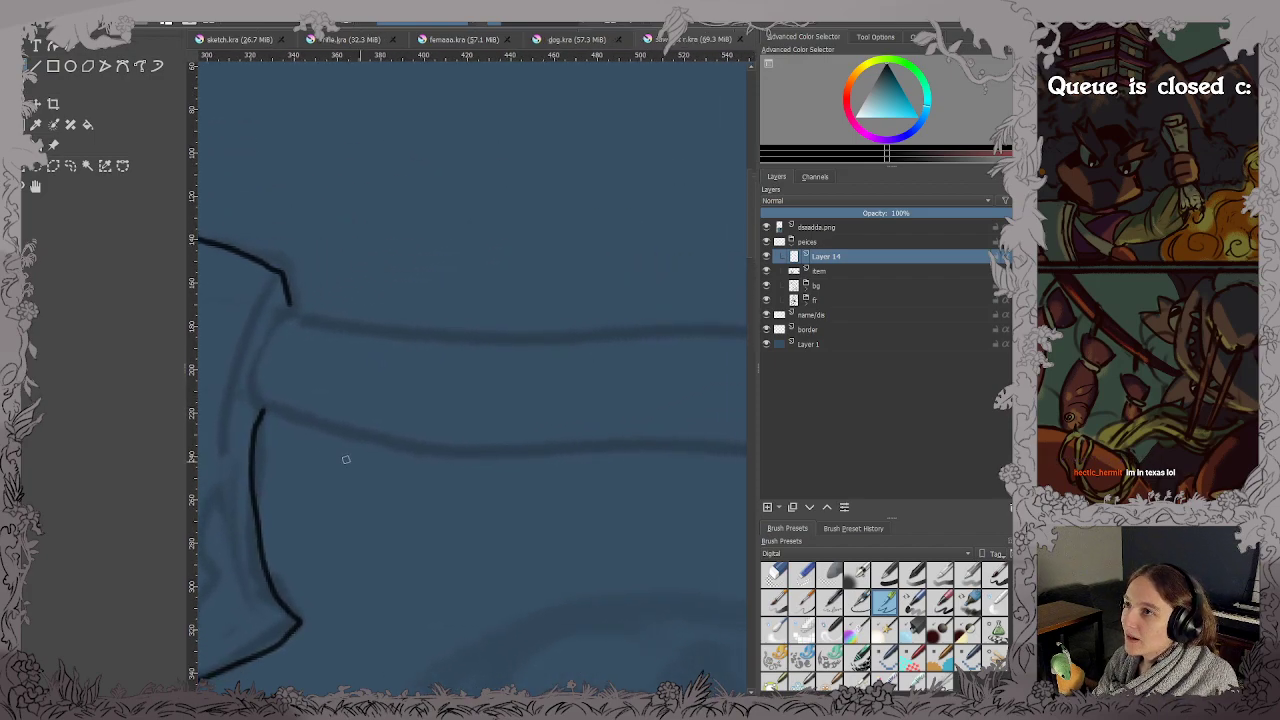
# Ink the lower and upper edges of the axe handle from the head to around the handle's middle.
pyautogui.moveTo(252, 405)
pyautogui.mouseDown()
pyautogui.moveTo(464, 455)
pyautogui.moveTo(694, 437)
pyautogui.mouseUp()
pyautogui.hotkey('ctrl', 'z')
pyautogui.moveTo(258, 404)
pyautogui.mouseDown()
pyautogui.moveTo(445, 453)
pyautogui.moveTo(690, 441)
pyautogui.mouseUp()
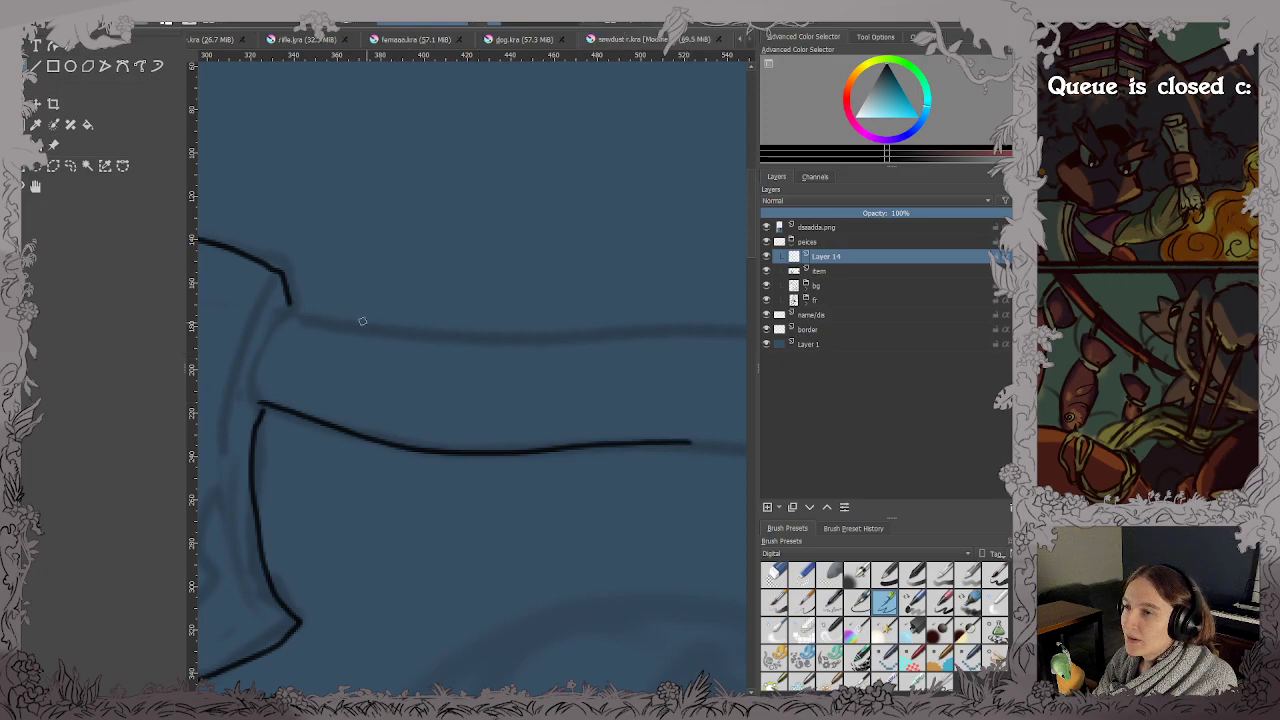
pyautogui.moveTo(290, 304); pyautogui.dragTo(375, 330)
pyautogui.hotkey('ctrl', 'z')
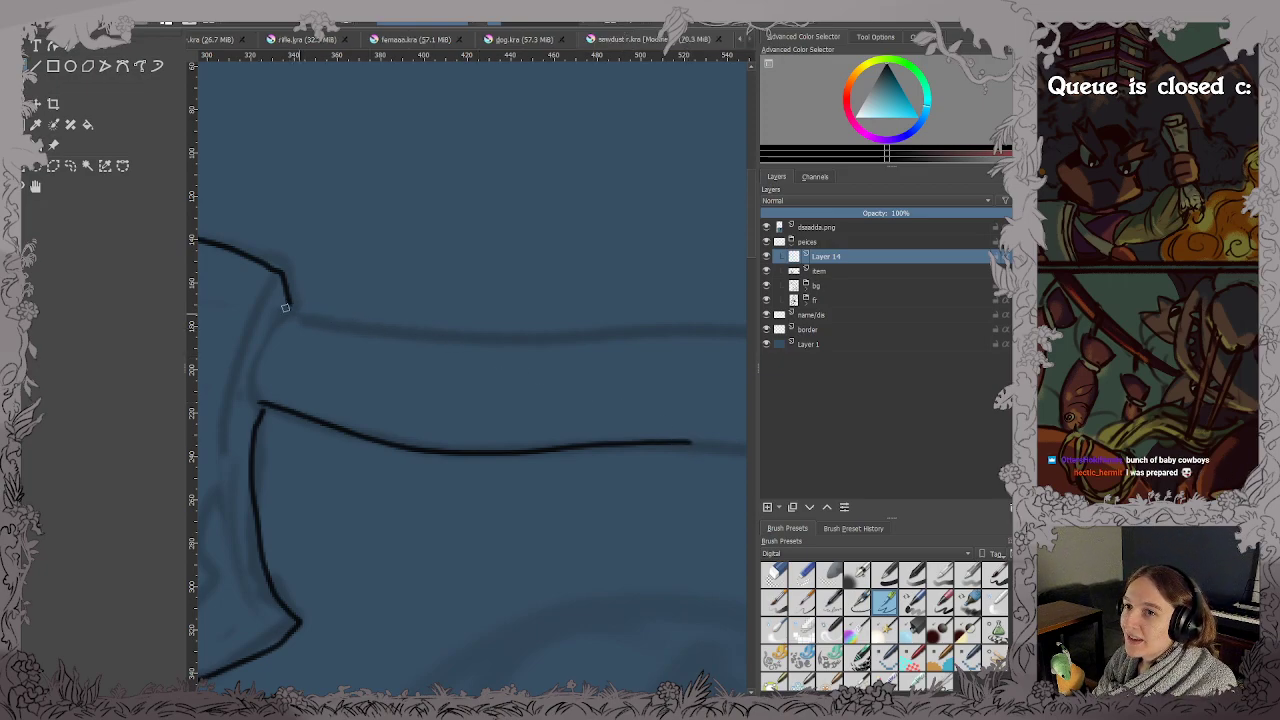
pyautogui.moveTo(288, 304)
pyautogui.mouseDown()
pyautogui.moveTo(425, 336)
pyautogui.moveTo(698, 329)
pyautogui.mouseUp()
# Continue the handle's outline over the sketch and close it around the rounded grip end.
pyautogui.moveTo(646, 363)
pyautogui.mouseDown()
pyautogui.moveTo(426, 360)
pyautogui.moveTo(335, 384)
pyautogui.moveTo(503, 366)
pyautogui.moveTo(480, 366)
pyautogui.mouseUp()
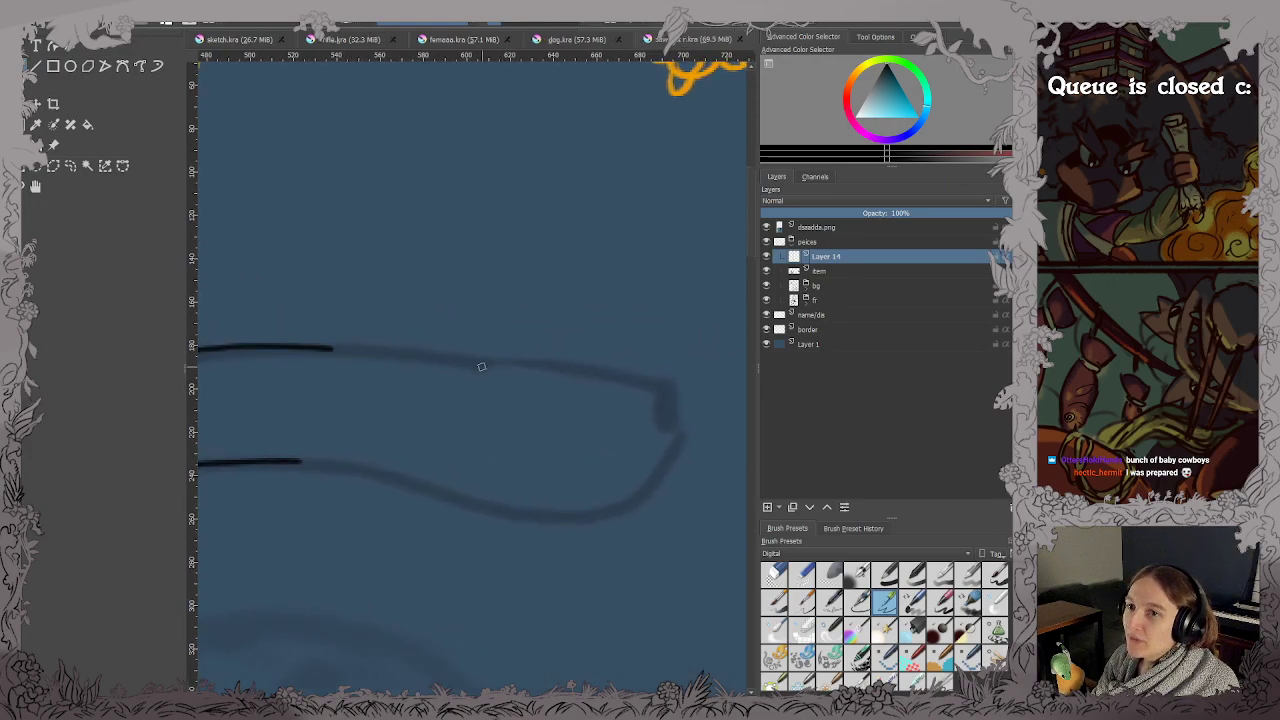
pyautogui.moveTo(290, 456)
pyautogui.mouseDown()
pyautogui.moveTo(480, 511)
pyautogui.moveTo(561, 517)
pyautogui.moveTo(638, 492)
pyautogui.moveTo(669, 398)
pyautogui.mouseUp()
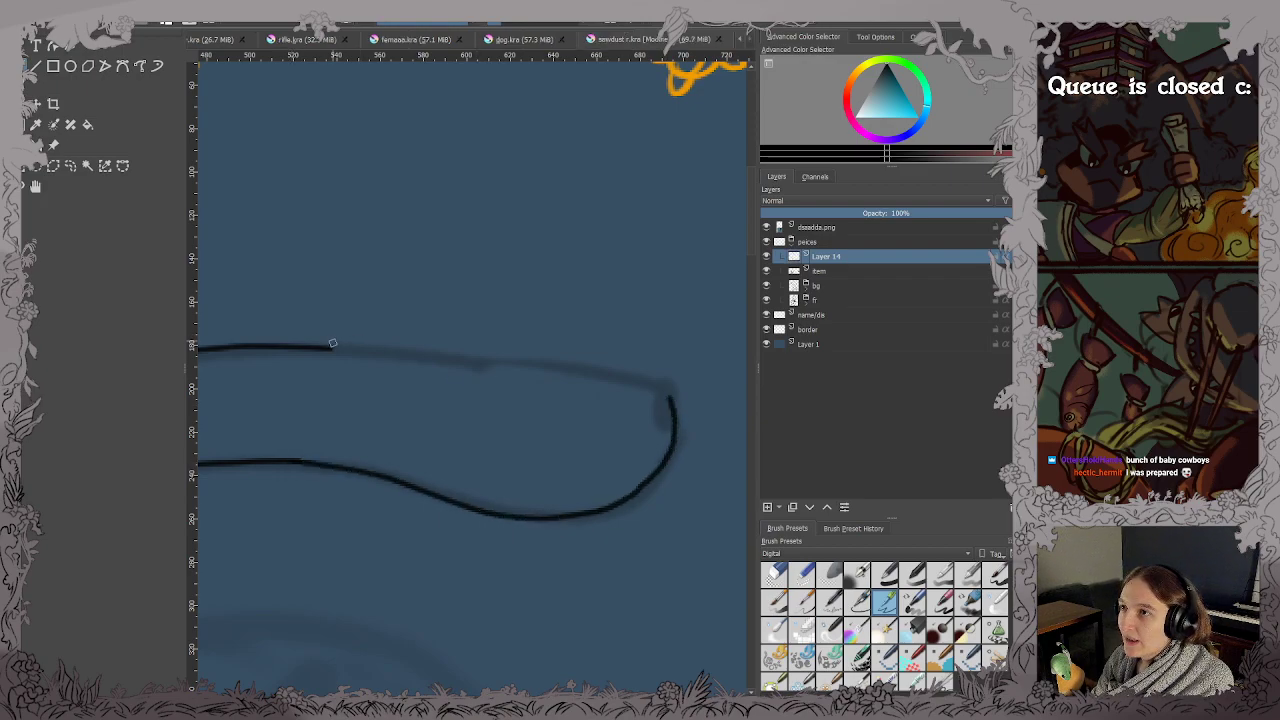
pyautogui.moveTo(331, 348)
pyautogui.mouseDown()
pyautogui.moveTo(572, 375)
pyautogui.moveTo(672, 401)
pyautogui.mouseUp()
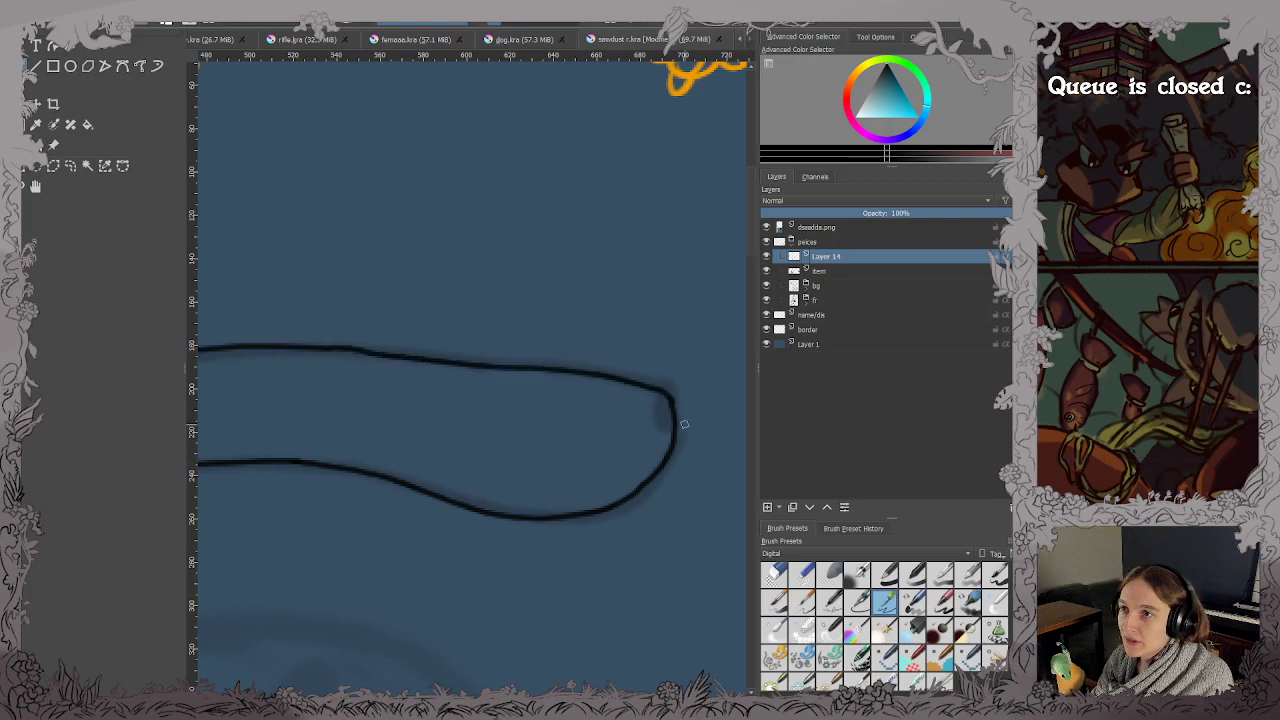
pyautogui.scroll(-2, 642, 394)
pyautogui.moveTo(482, 439); pyautogui.dragTo(523, 435)
pyautogui.scroll(2, 648, 416)
pyautogui.moveTo(654, 400); pyautogui.dragTo(390, 466)
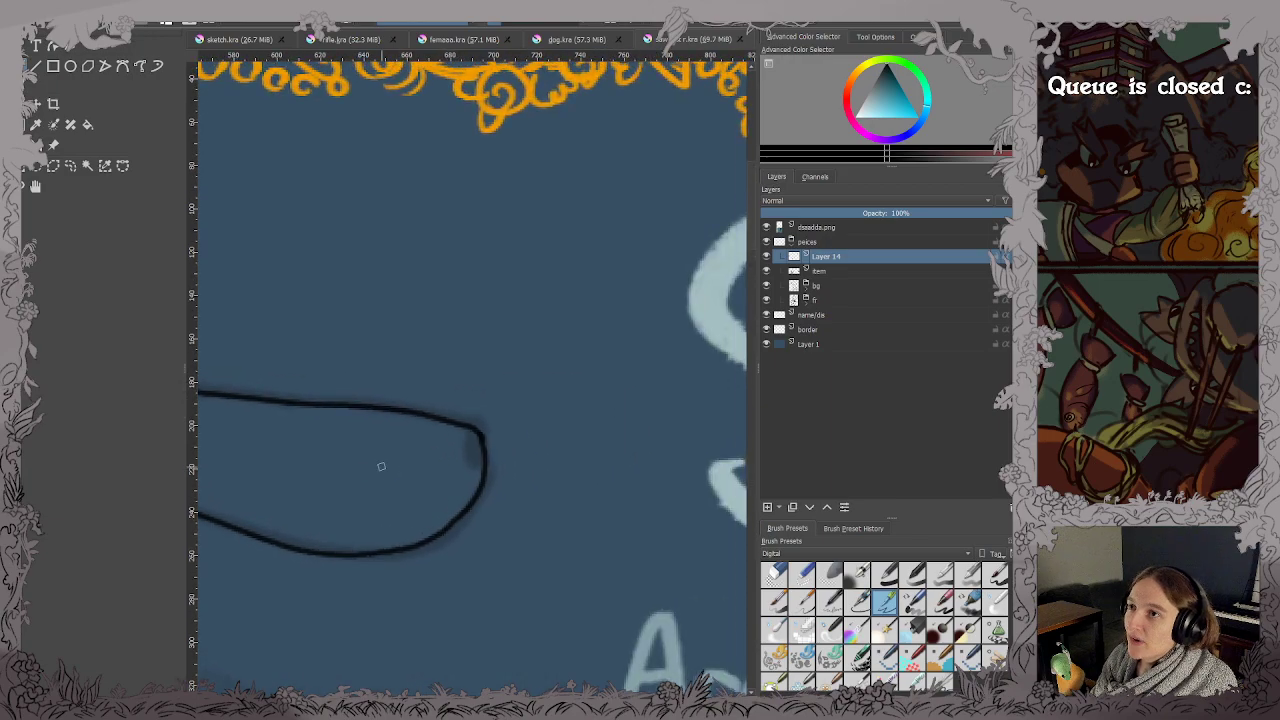
pyautogui.scroll(1, 382, 467)
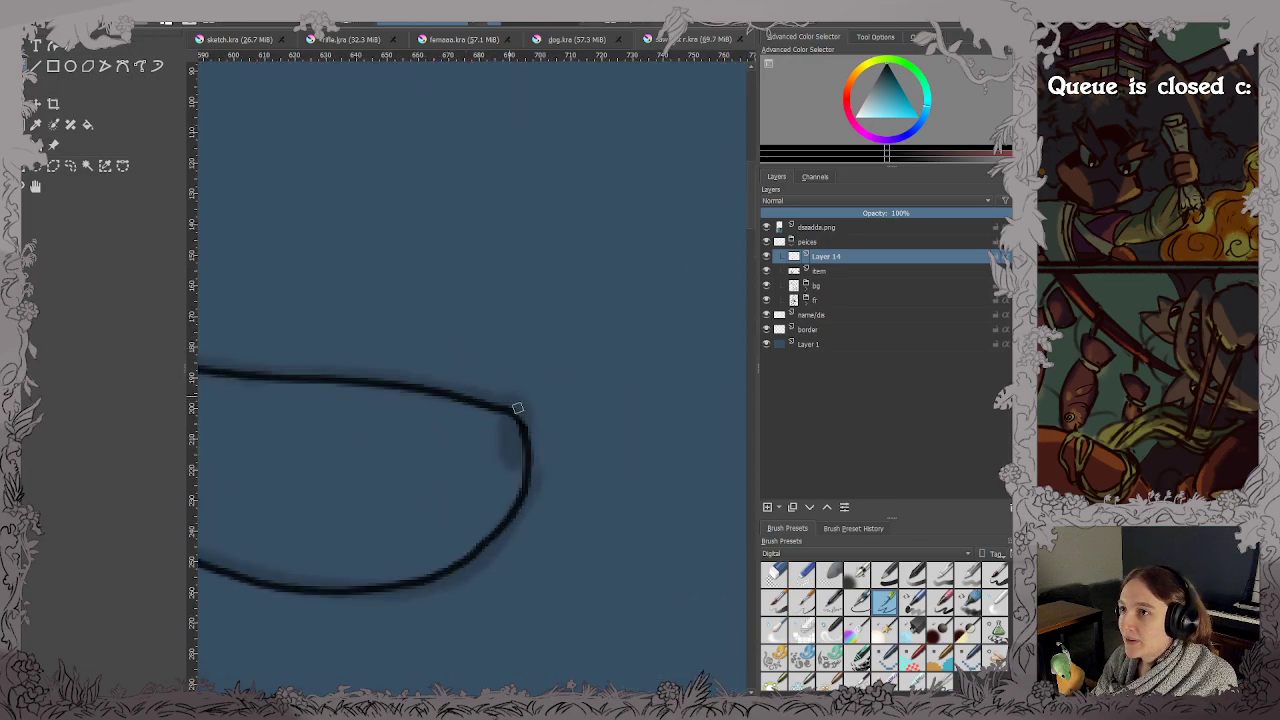
pyautogui.scroll(1, 523, 455)
# Ink the inner contour along the back of the axe head and the curved handle joint, and save the file.
pyautogui.scroll(-3, 509, 451)
pyautogui.moveTo(470, 490)
pyautogui.mouseDown()
pyautogui.moveTo(480, 440)
pyautogui.moveTo(443, 443)
pyautogui.moveTo(488, 416)
pyautogui.mouseUp()
pyautogui.moveTo(405, 428); pyautogui.dragTo(514, 386)
pyautogui.moveTo(397, 394)
pyautogui.mouseDown()
pyautogui.moveTo(680, 426)
pyautogui.moveTo(717, 417)
pyautogui.mouseUp()
pyautogui.scroll(3, 582, 333)
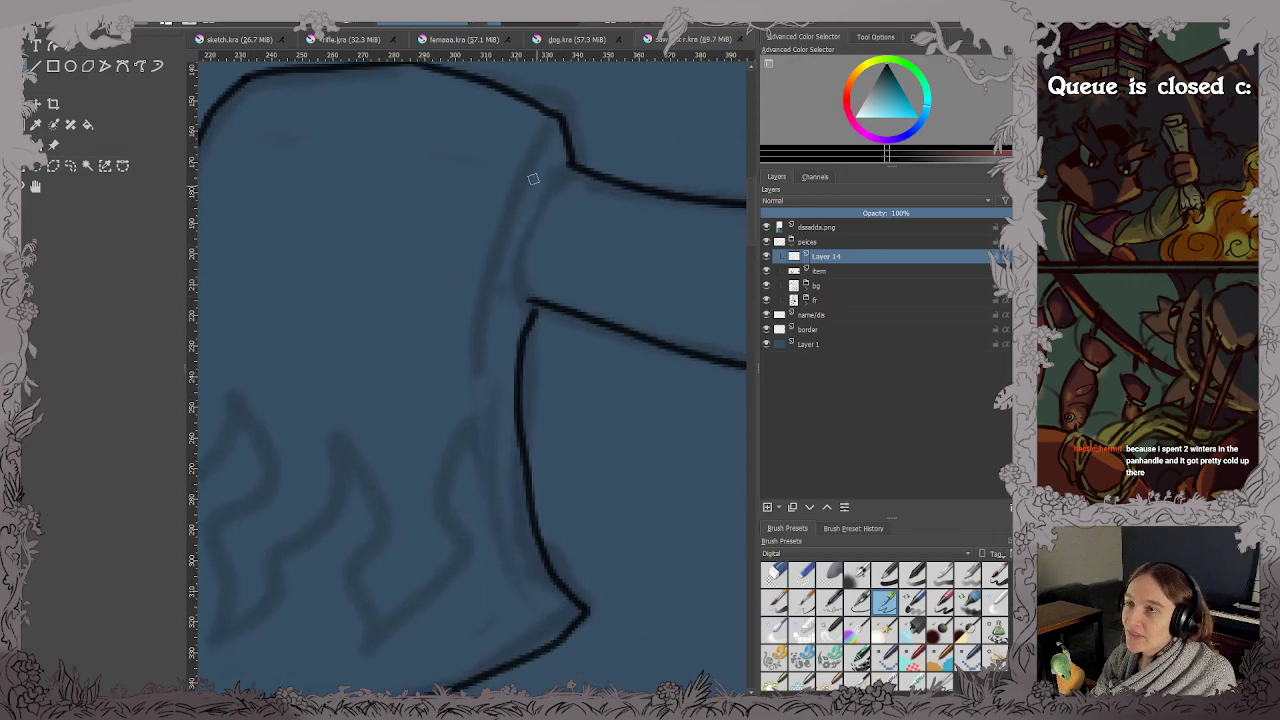
pyautogui.moveTo(547, 130)
pyautogui.mouseDown()
pyautogui.moveTo(498, 223)
pyautogui.moveTo(477, 378)
pyautogui.moveTo(511, 553)
pyautogui.moveTo(576, 620)
pyautogui.mouseUp()
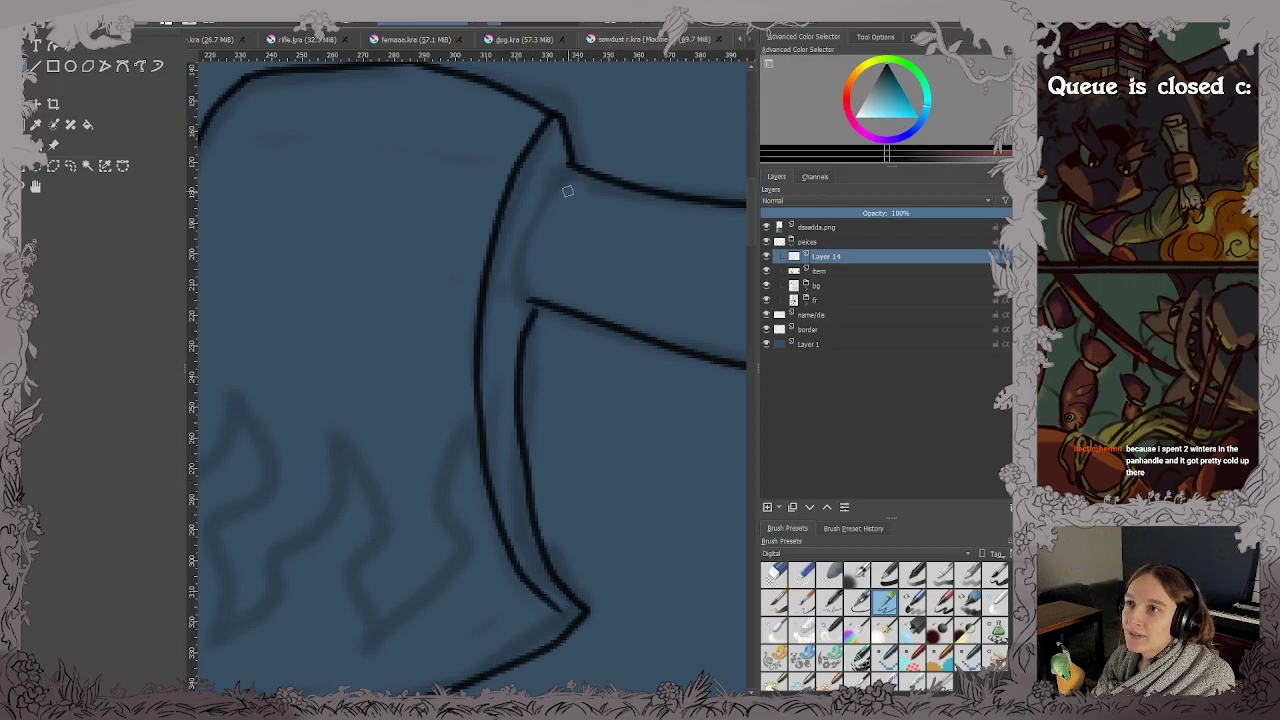
pyautogui.moveTo(564, 164)
pyautogui.mouseDown()
pyautogui.moveTo(531, 189)
pyautogui.moveTo(506, 277)
pyautogui.moveTo(535, 308)
pyautogui.mouseUp()
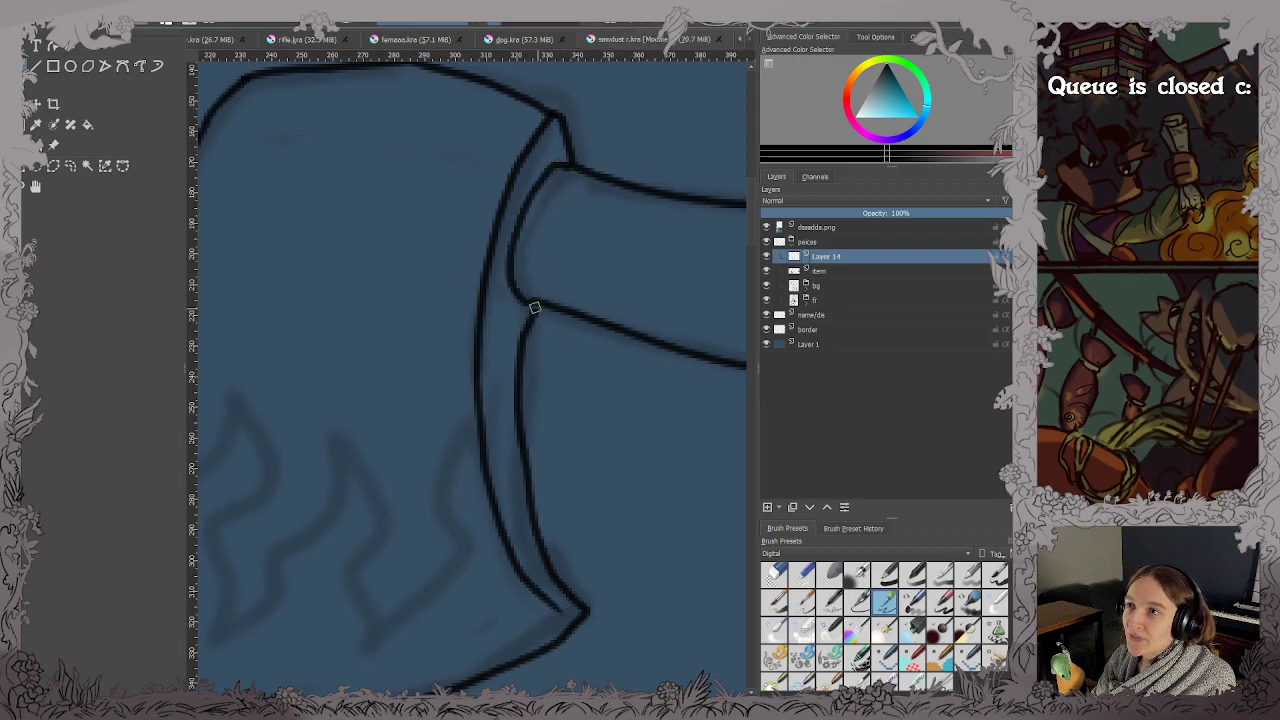
pyautogui.scroll(-3, 536, 305)
pyautogui.hotkey('ctrl', 's')
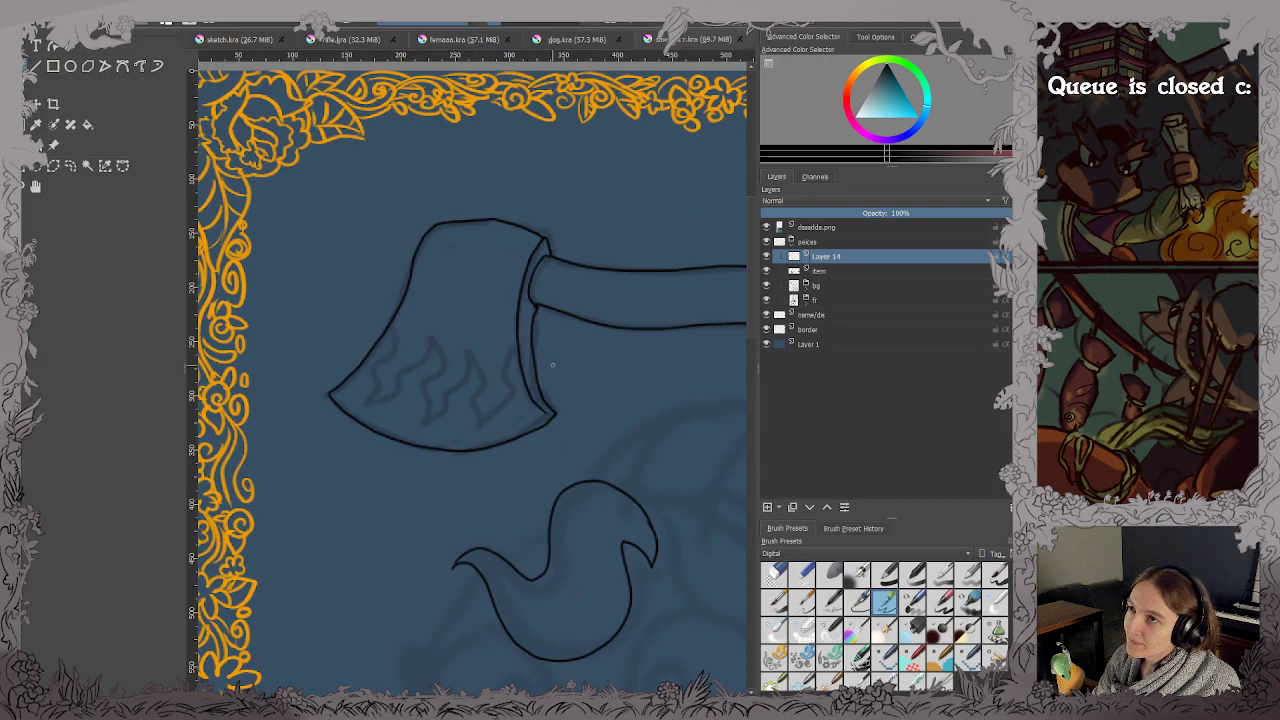
# Ink the jagged flame pattern across the axe blade from the front edge to the inner back contour, saving partway.
pyautogui.scroll(2, 485, 412)
pyautogui.scroll(-2, 554, 403)
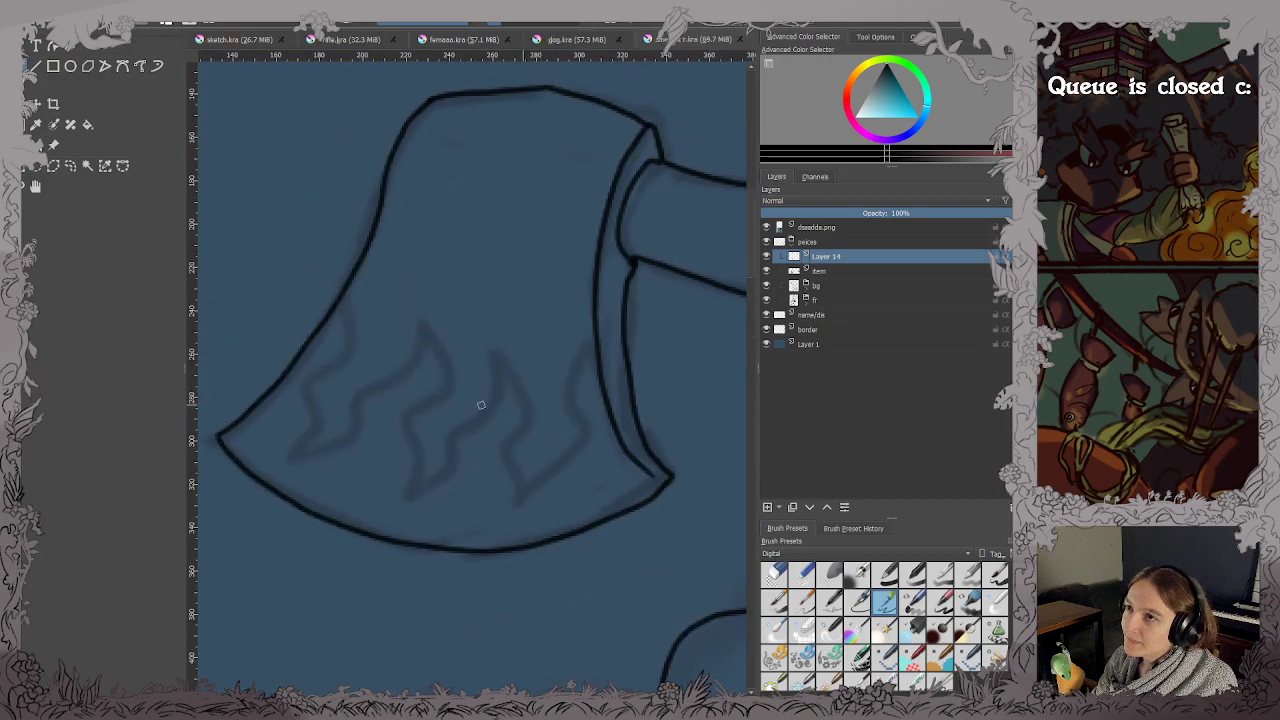
pyautogui.scroll(3, 481, 404)
pyautogui.scroll(-2, 487, 405)
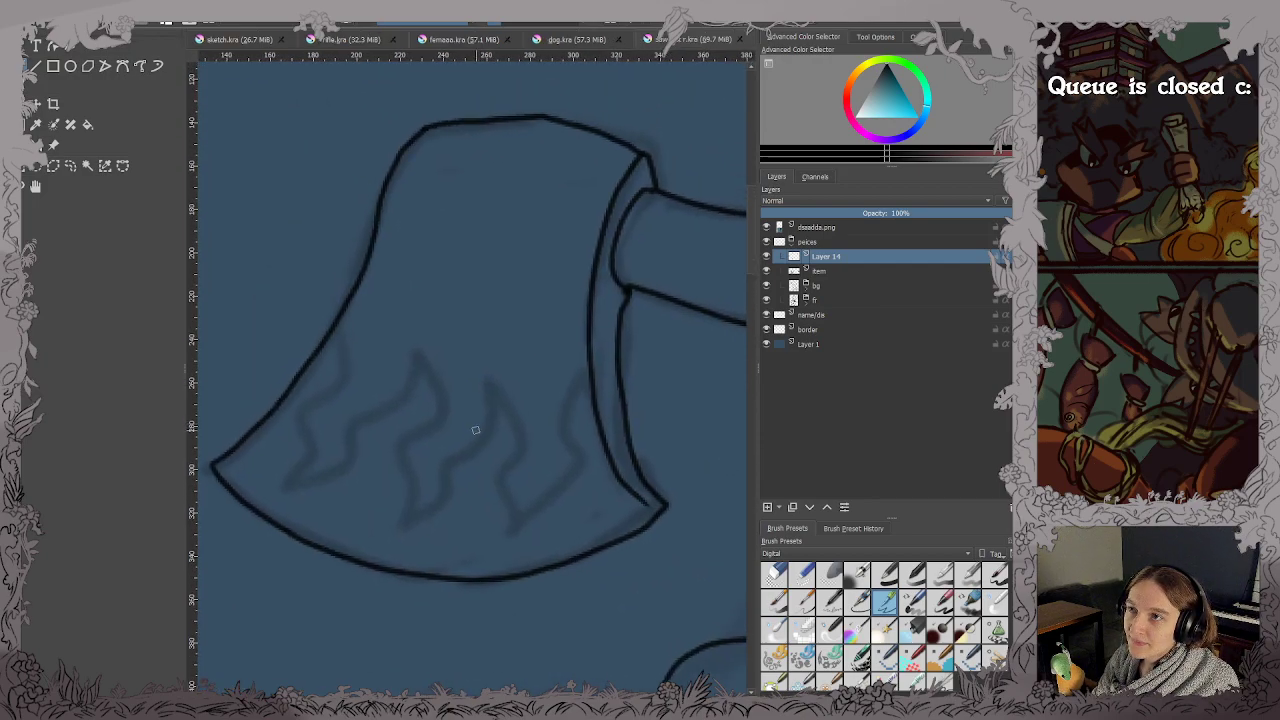
pyautogui.scroll(2, 477, 429)
pyautogui.moveTo(453, 423); pyautogui.dragTo(476, 415)
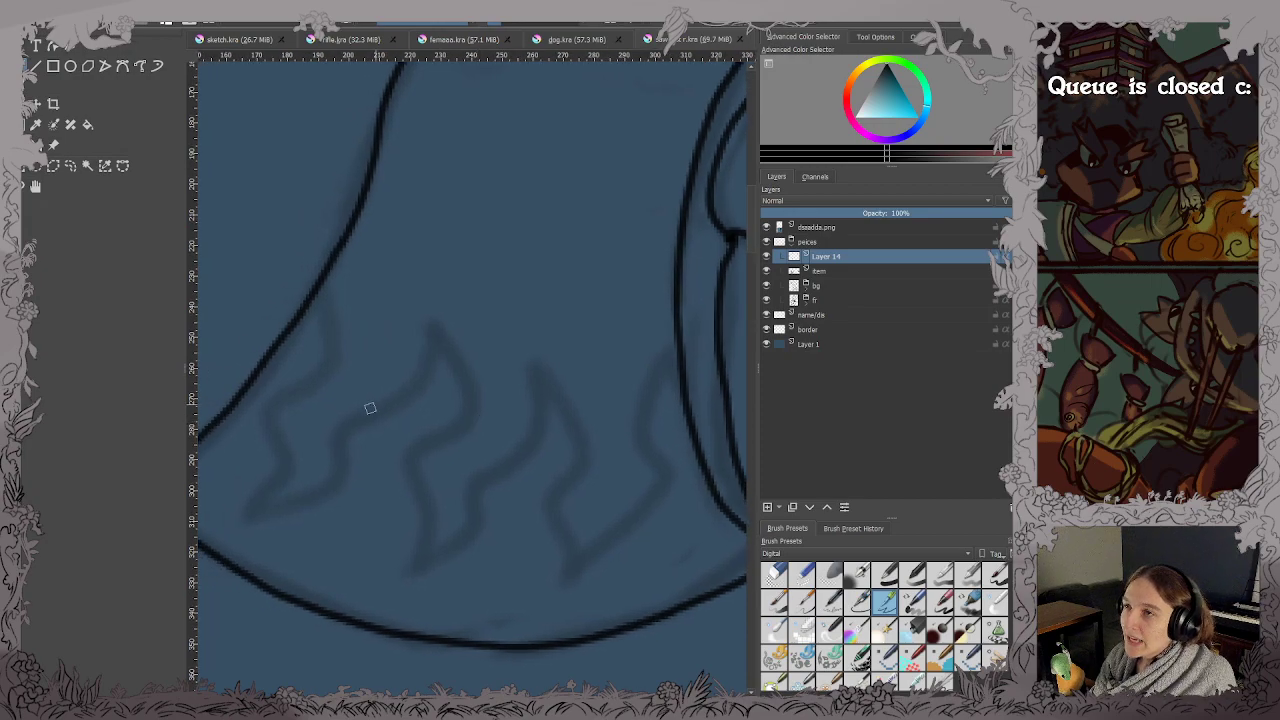
pyautogui.moveTo(322, 288)
pyautogui.mouseDown()
pyautogui.moveTo(327, 362)
pyautogui.moveTo(276, 404)
pyautogui.moveTo(277, 480)
pyautogui.moveTo(254, 510)
pyautogui.moveTo(317, 489)
pyautogui.moveTo(334, 439)
pyautogui.moveTo(405, 390)
pyautogui.moveTo(419, 331)
pyautogui.moveTo(435, 323)
pyautogui.moveTo(424, 321)
pyautogui.moveTo(464, 413)
pyautogui.moveTo(410, 458)
pyautogui.moveTo(428, 542)
pyautogui.mouseUp()
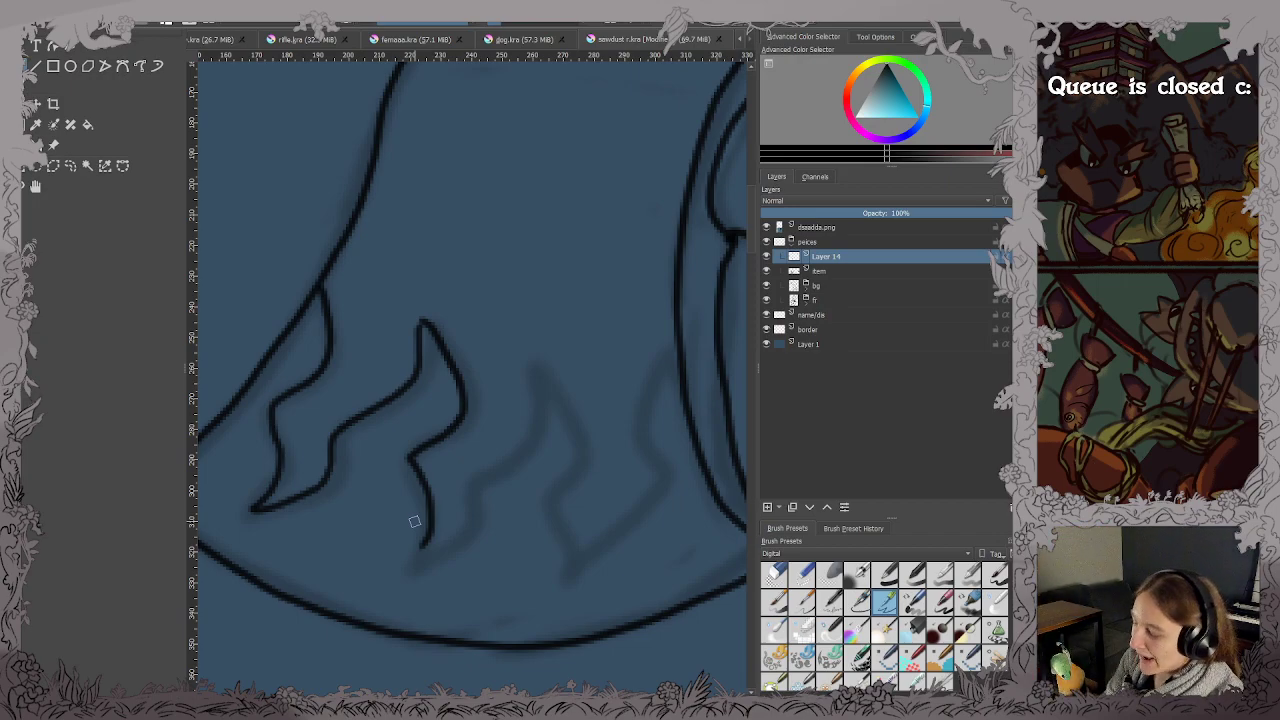
pyautogui.hotkey('ctrl', 's')
pyautogui.moveTo(427, 540)
pyautogui.mouseDown()
pyautogui.moveTo(443, 549)
pyautogui.moveTo(471, 491)
pyautogui.moveTo(514, 449)
pyautogui.moveTo(531, 357)
pyautogui.moveTo(586, 452)
pyautogui.moveTo(556, 520)
pyautogui.moveTo(582, 588)
pyautogui.moveTo(648, 512)
pyautogui.moveTo(642, 447)
pyautogui.moveTo(678, 355)
pyautogui.mouseUp()
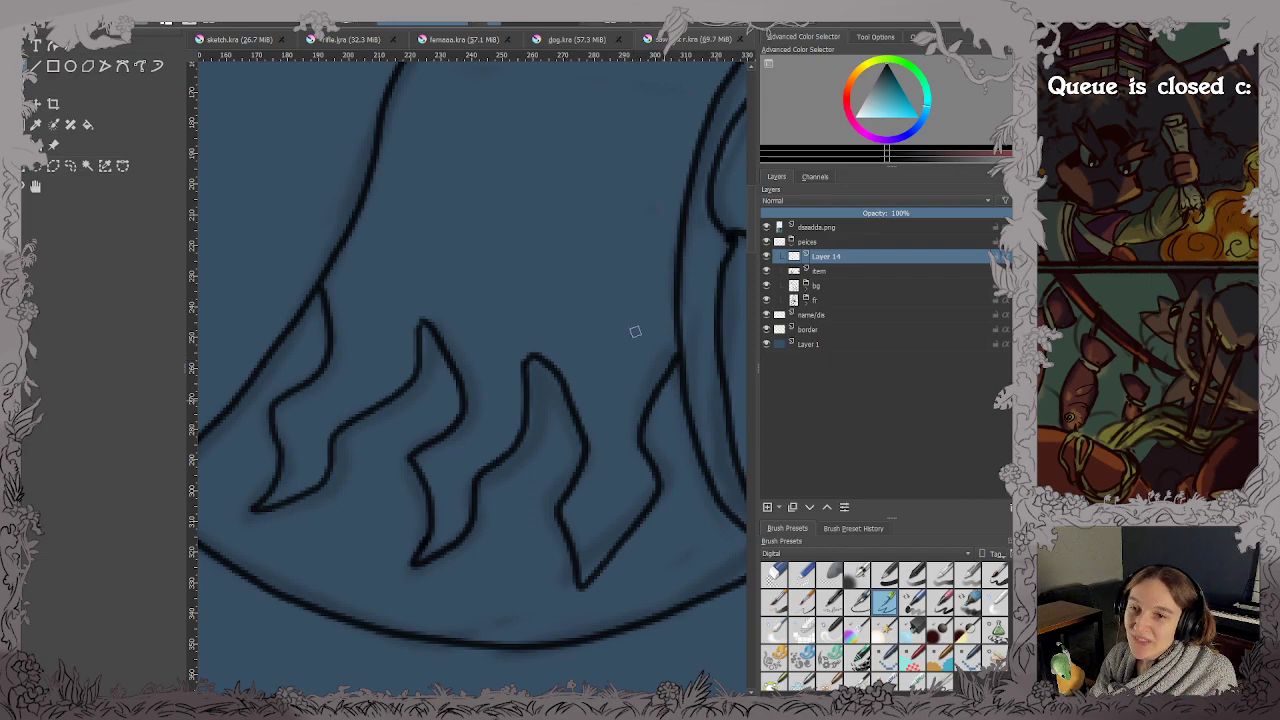
# Look over the inked axe, the title lettering and the remaining faded sketches on the whole sheet.
pyautogui.moveTo(698, 425); pyautogui.dragTo(600, 482)
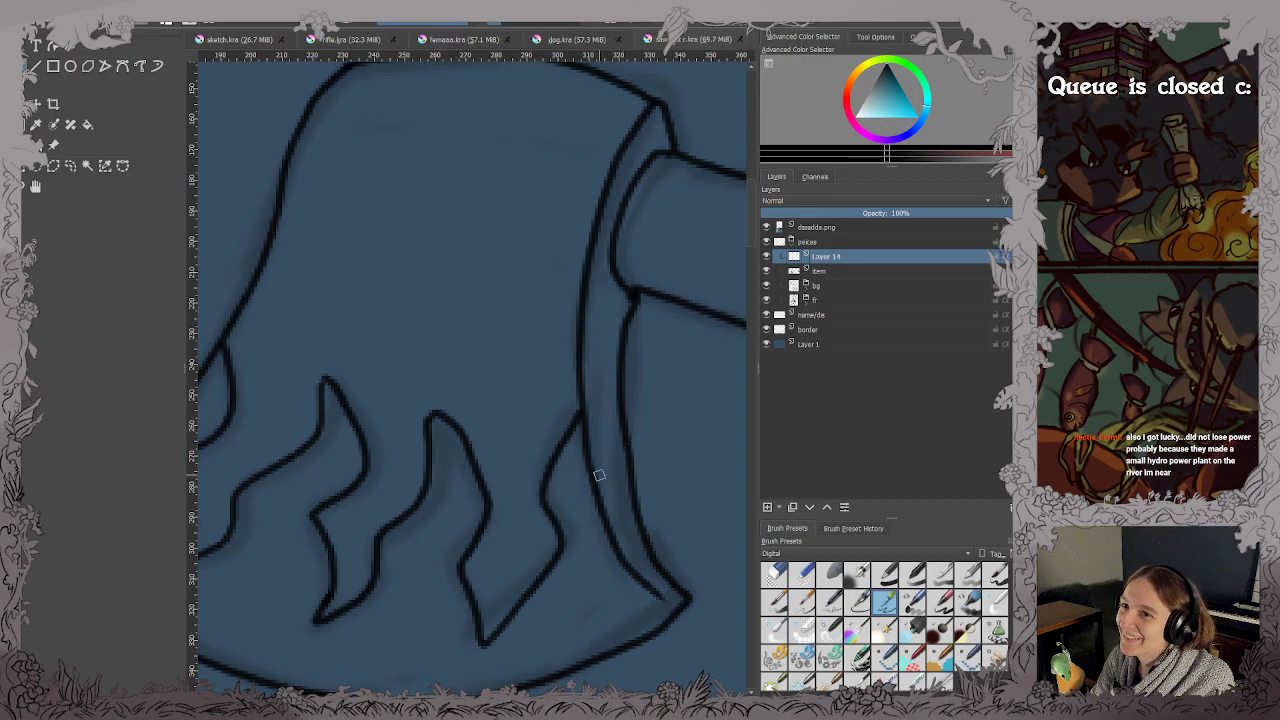
pyautogui.moveTo(641, 571)
pyautogui.mouseDown()
pyautogui.moveTo(636, 477)
pyautogui.moveTo(631, 522)
pyautogui.moveTo(686, 507)
pyautogui.moveTo(556, 473)
pyautogui.moveTo(584, 489)
pyautogui.moveTo(538, 411)
pyautogui.moveTo(539, 436)
pyautogui.moveTo(539, 414)
pyautogui.moveTo(414, 410)
pyautogui.mouseUp()
pyautogui.scroll(-3, 629, 507)
pyautogui.moveTo(725, 478); pyautogui.dragTo(319, 454)
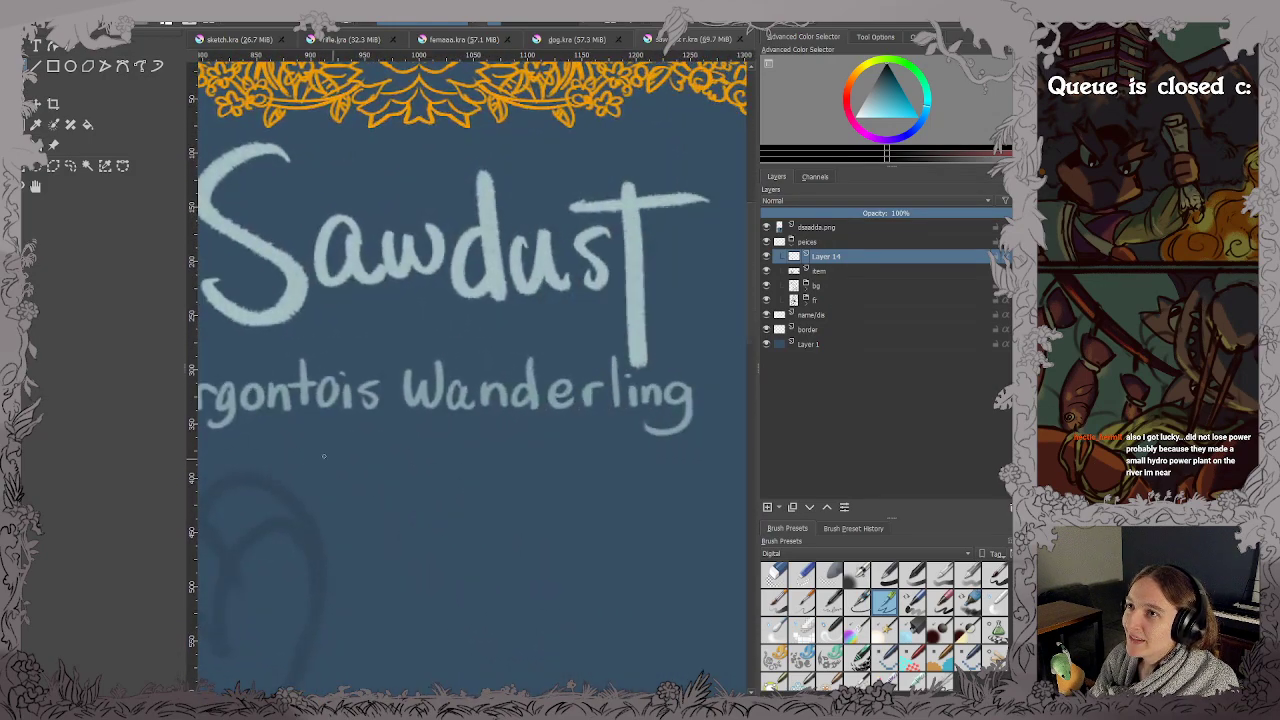
pyautogui.scroll(2, 440, 365)
pyautogui.scroll(-5, 426, 362)
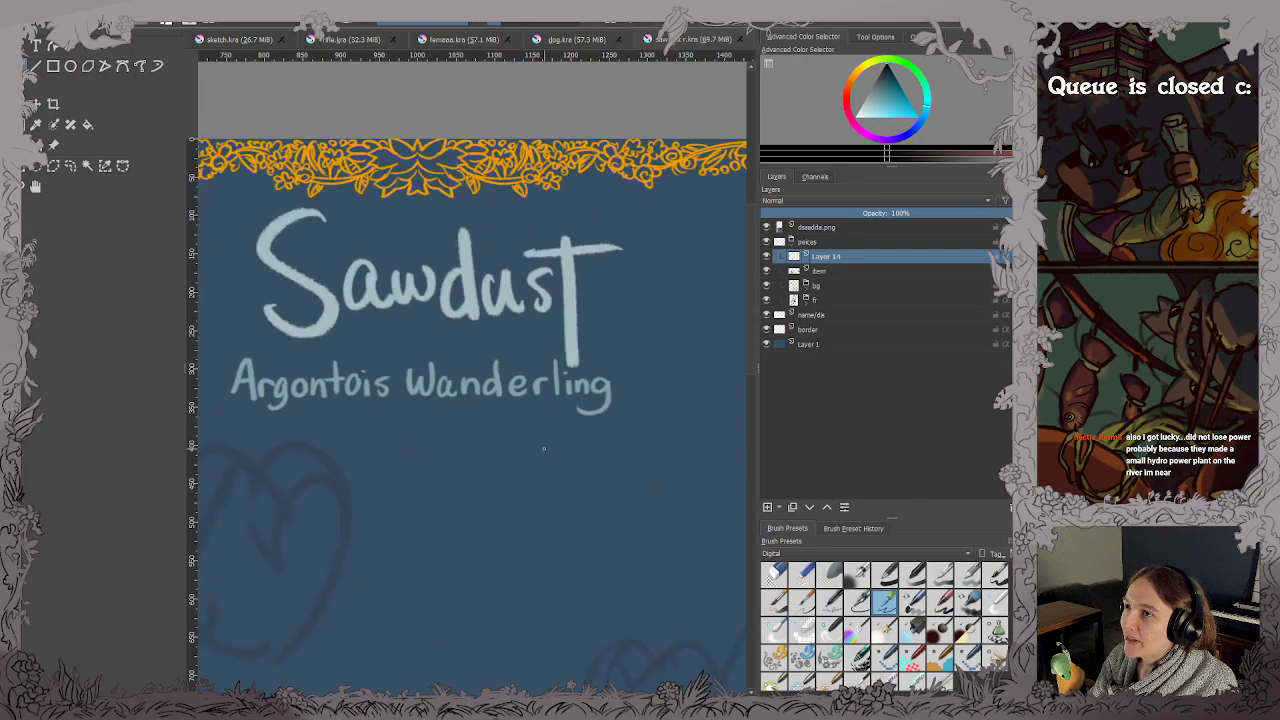
pyautogui.moveTo(547, 493); pyautogui.dragTo(612, 423)
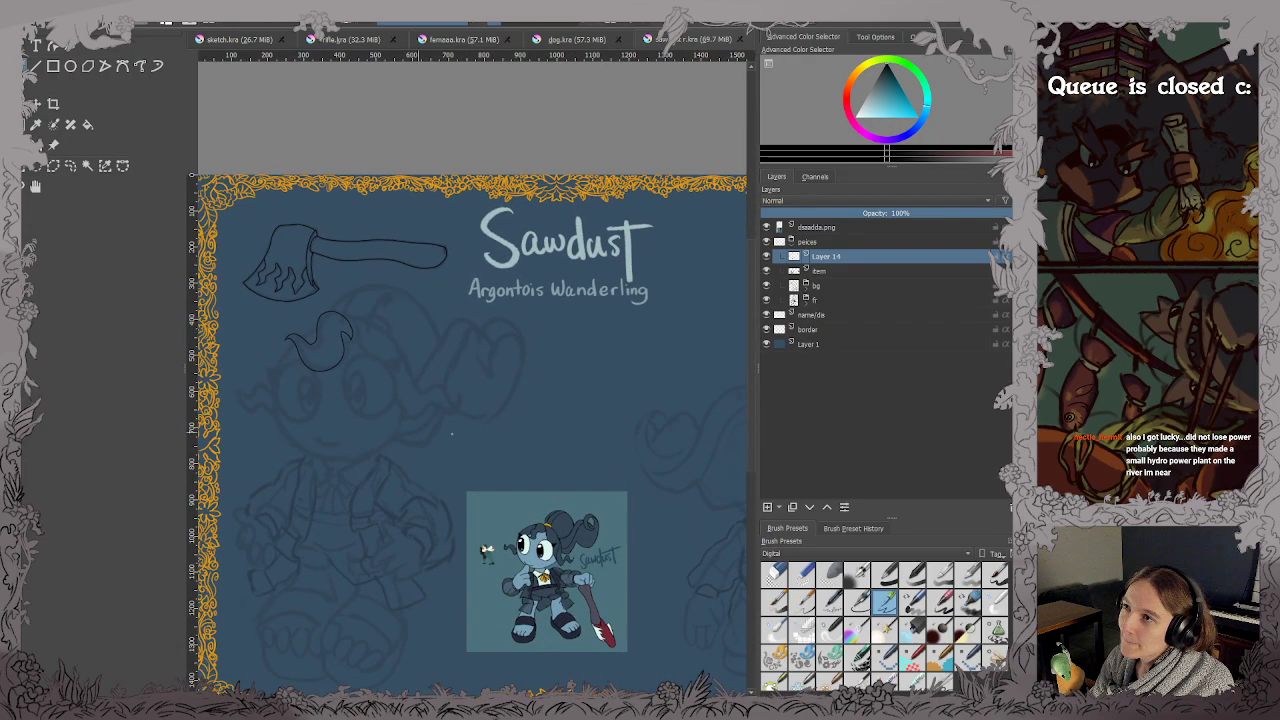
pyautogui.scroll(1, 443, 454)
# Ink the front-view character's hand resting at the hip, with thumb, fingers, palm and the curved cuff behind the wrist.
pyautogui.moveTo(386, 377); pyautogui.dragTo(526, 340)
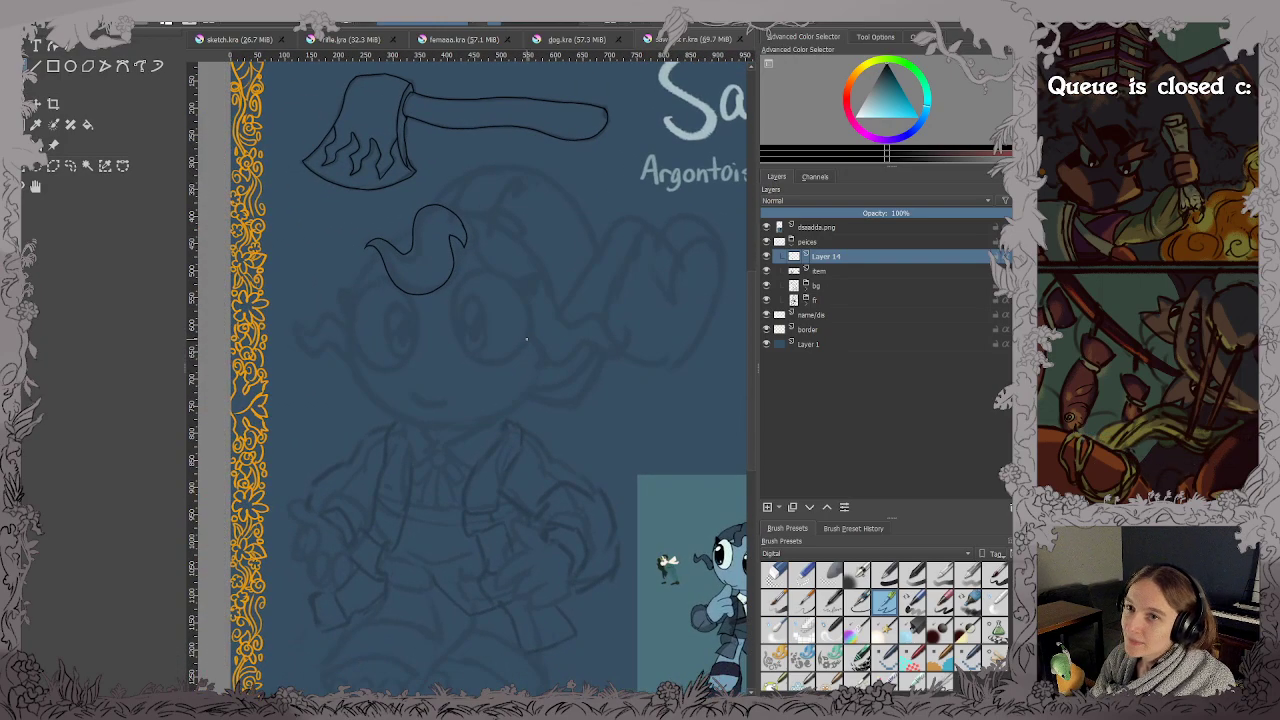
pyautogui.scroll(8, 495, 350)
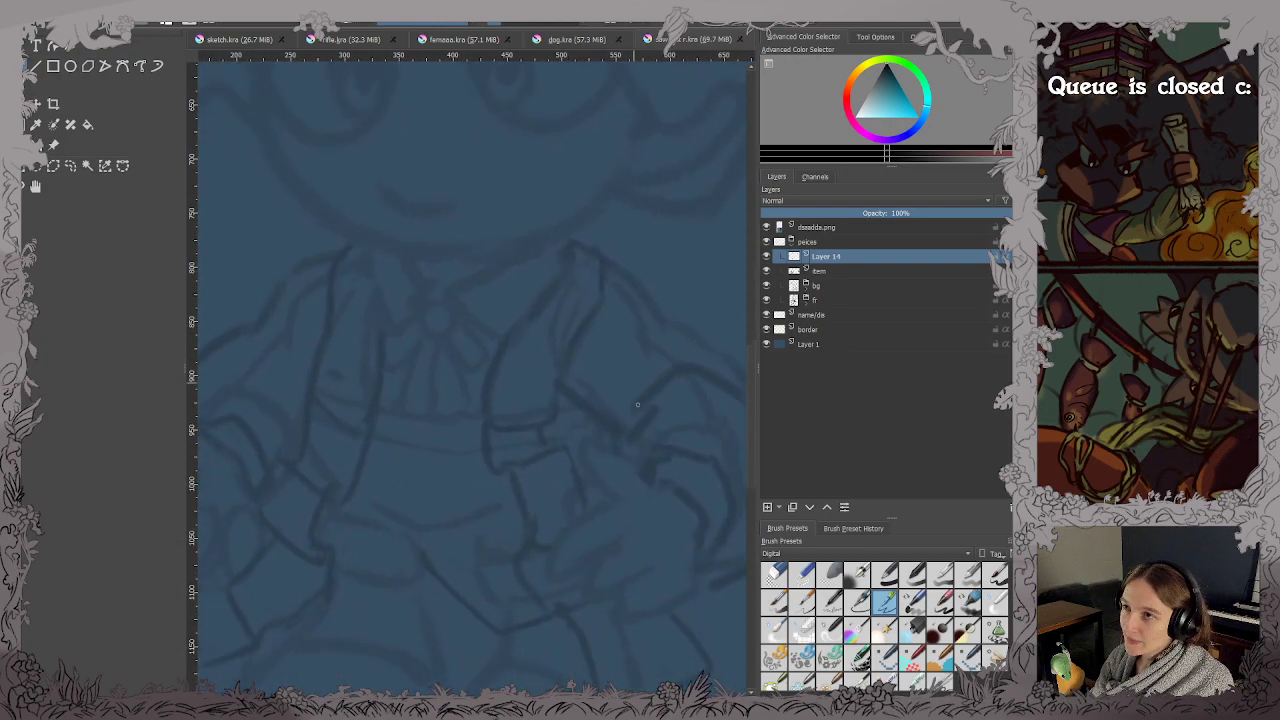
pyautogui.moveTo(527, 291)
pyautogui.mouseDown()
pyautogui.moveTo(586, 400)
pyautogui.moveTo(564, 421)
pyautogui.mouseUp()
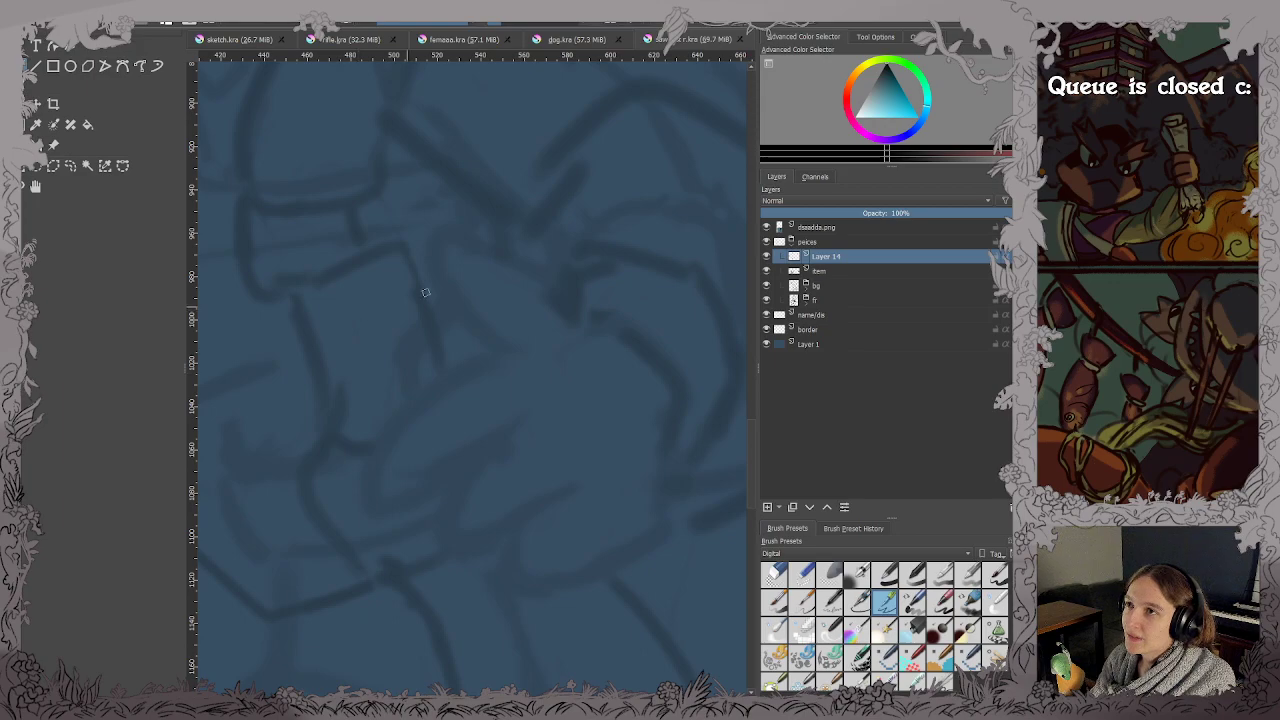
pyautogui.moveTo(430, 240); pyautogui.dragTo(491, 340)
pyautogui.moveTo(428, 236)
pyautogui.mouseDown()
pyautogui.moveTo(552, 277)
pyautogui.moveTo(624, 320)
pyautogui.mouseUp()
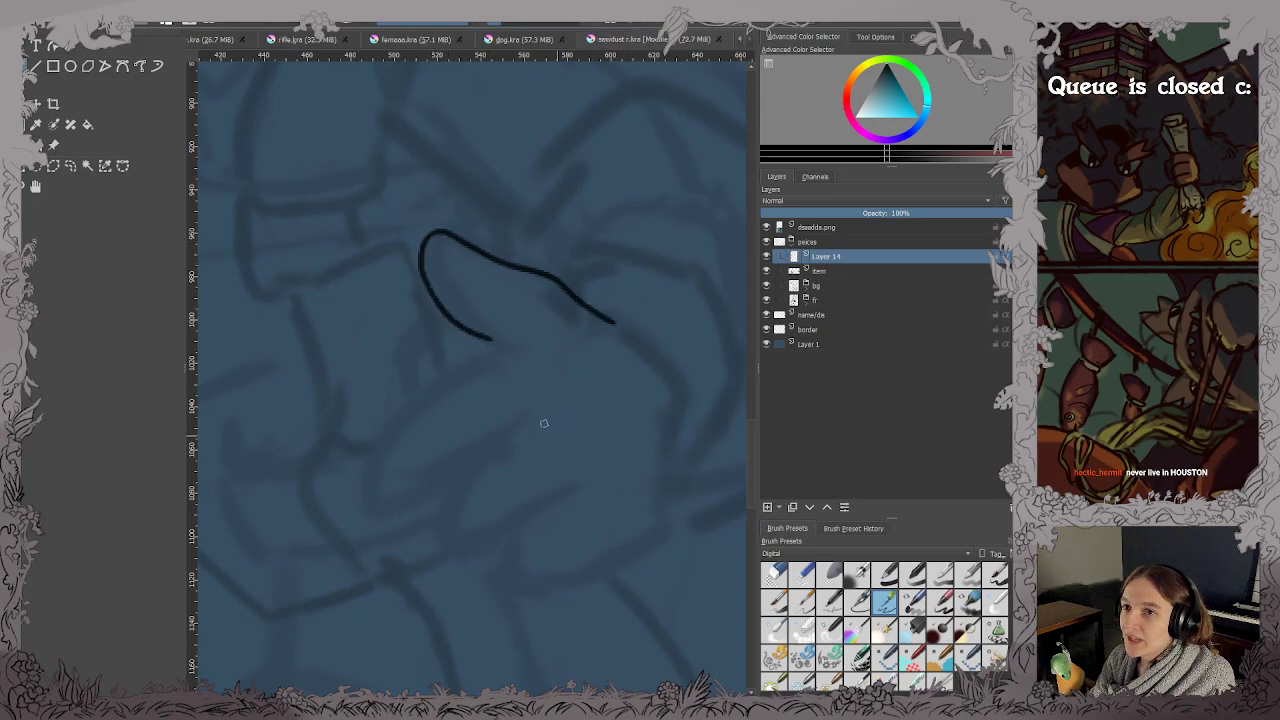
pyautogui.moveTo(499, 346)
pyautogui.mouseDown()
pyautogui.moveTo(407, 420)
pyautogui.moveTo(381, 487)
pyautogui.moveTo(434, 490)
pyautogui.moveTo(524, 428)
pyautogui.mouseUp()
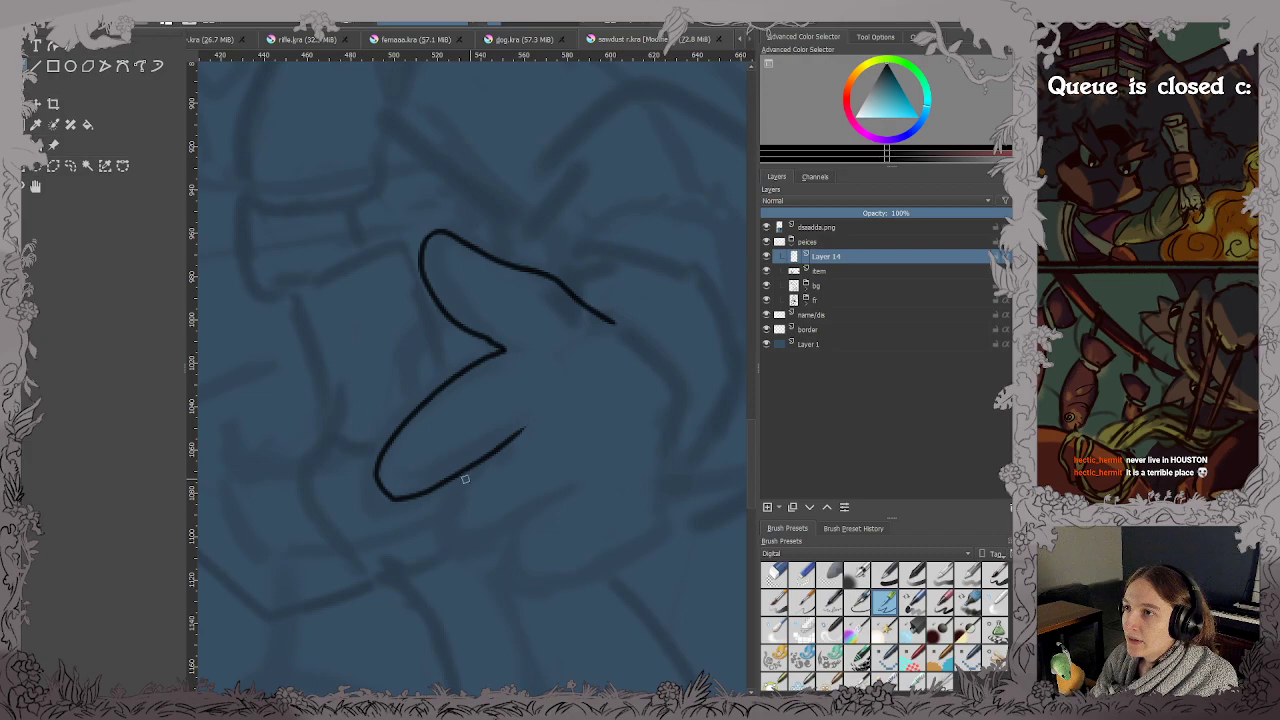
pyautogui.moveTo(466, 468)
pyautogui.mouseDown()
pyautogui.moveTo(466, 496)
pyautogui.moveTo(528, 520)
pyautogui.moveTo(586, 477)
pyautogui.mouseUp()
pyautogui.moveTo(511, 544)
pyautogui.mouseDown()
pyautogui.moveTo(553, 583)
pyautogui.moveTo(650, 543)
pyautogui.moveTo(677, 406)
pyautogui.moveTo(633, 337)
pyautogui.moveTo(590, 321)
pyautogui.moveTo(520, 384)
pyautogui.moveTo(497, 333)
pyautogui.moveTo(559, 330)
pyautogui.moveTo(620, 359)
pyautogui.moveTo(650, 455)
pyautogui.moveTo(613, 524)
pyautogui.mouseUp()
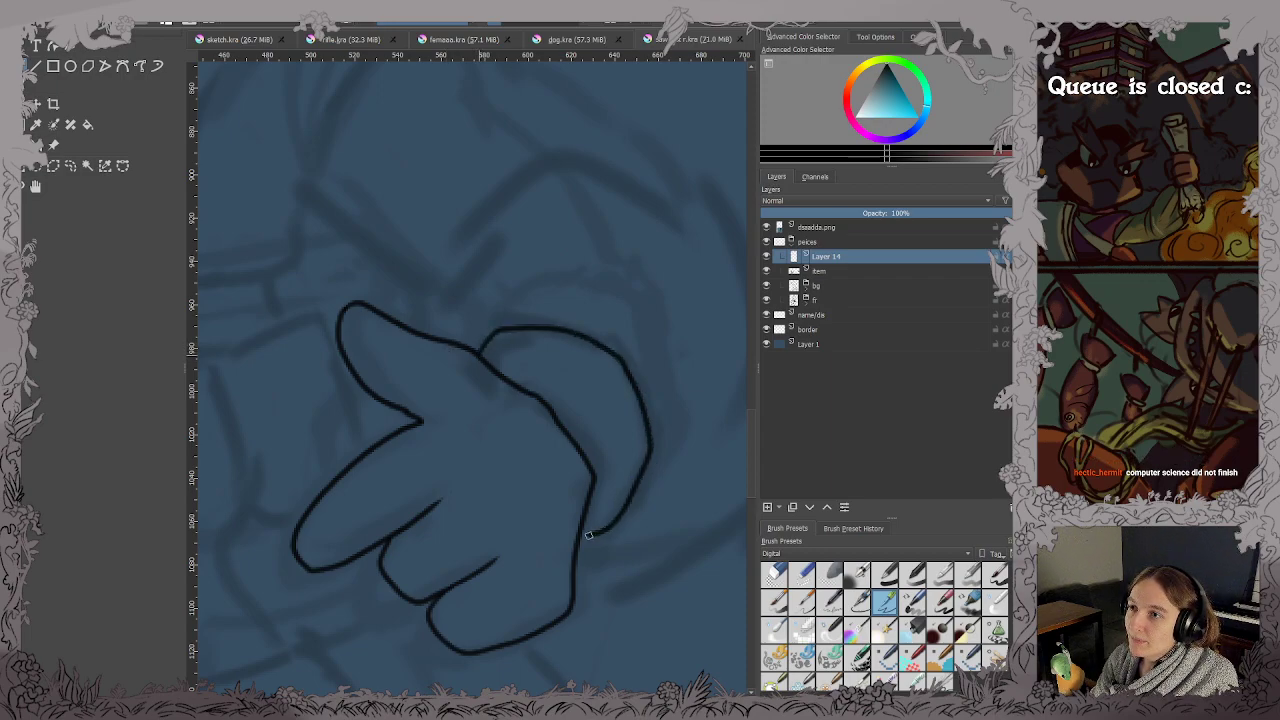
# Examine the faded sleeve and arm sketch around the inked hand and cuff.
pyautogui.moveTo(557, 421); pyautogui.dragTo(500, 500)
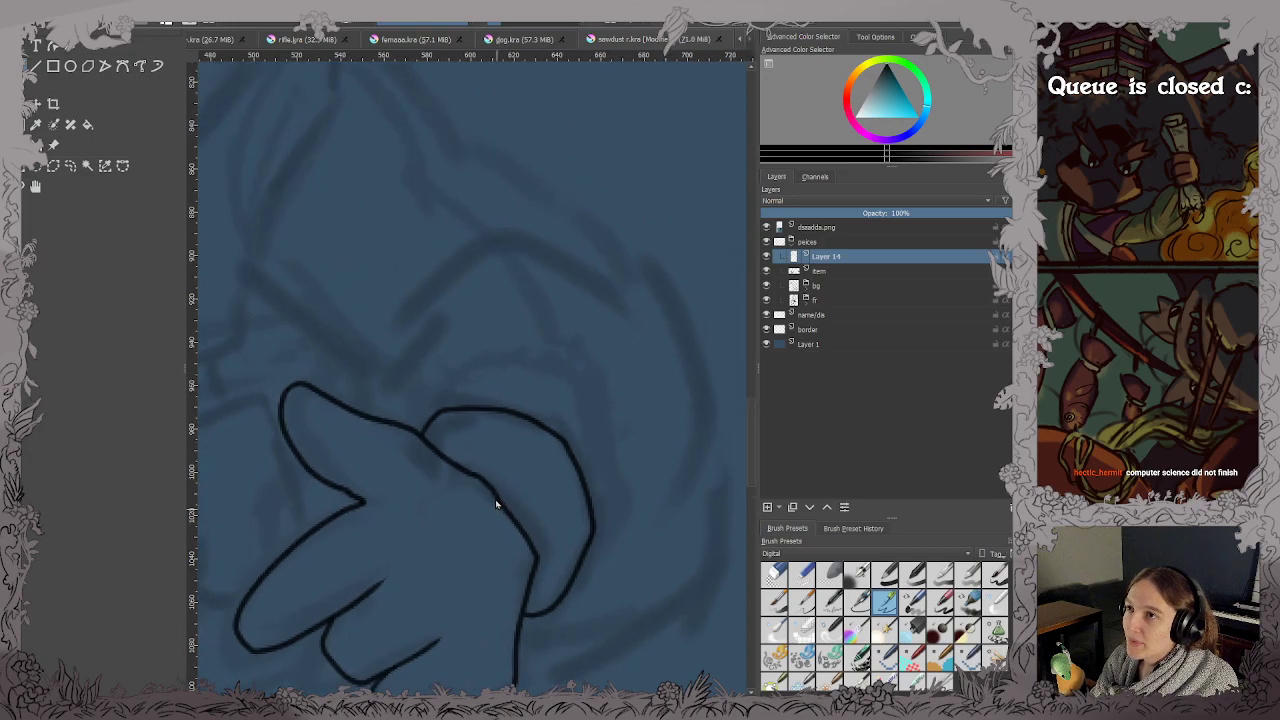
pyautogui.scroll(-2, 578, 389)
pyautogui.moveTo(540, 402); pyautogui.dragTo(641, 405)
pyautogui.scroll(-1, 521, 393)
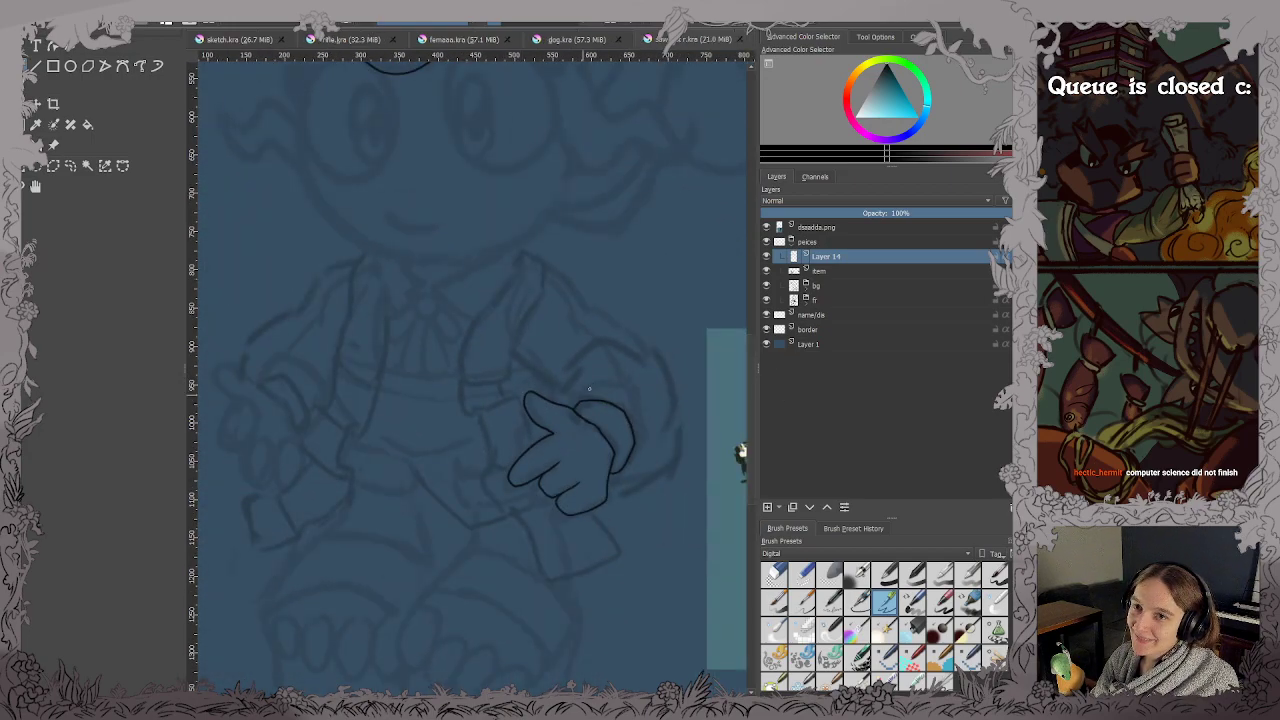
pyautogui.moveTo(521, 393); pyautogui.dragTo(475, 356)
pyautogui.scroll(1, 512, 353)
pyautogui.moveTo(596, 342); pyautogui.dragTo(584, 341)
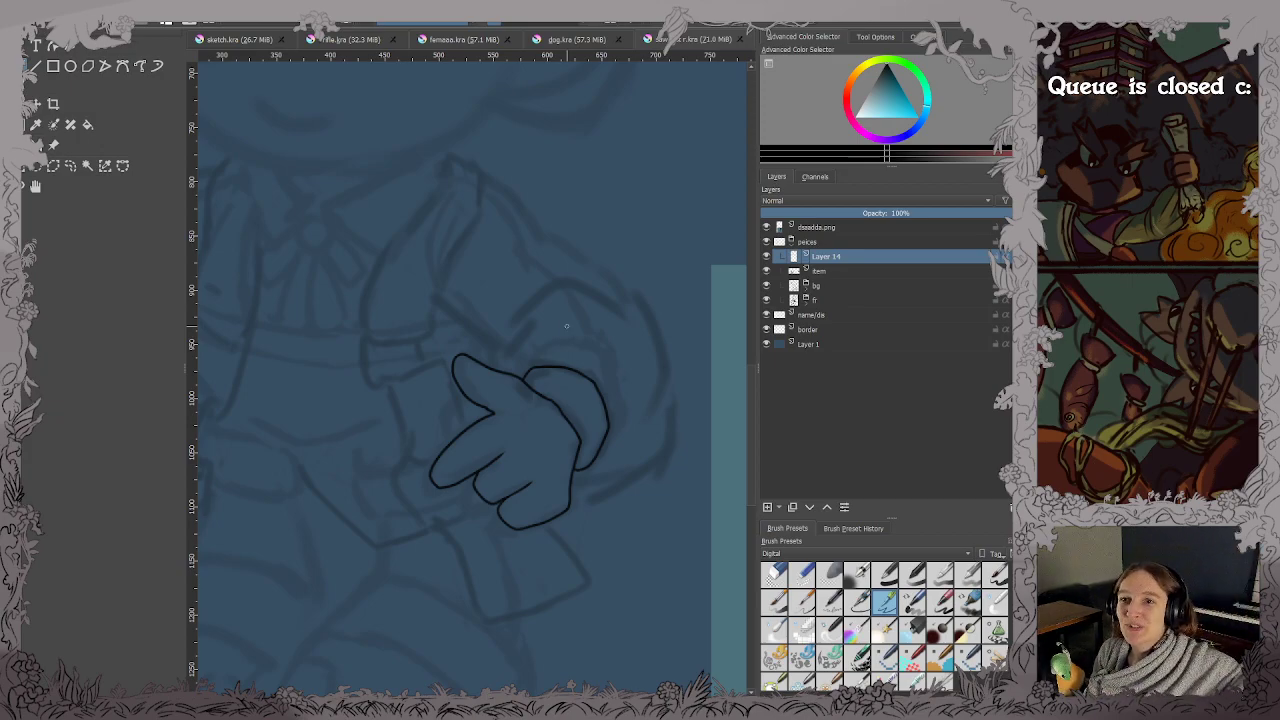
pyautogui.scroll(2, 609, 379)
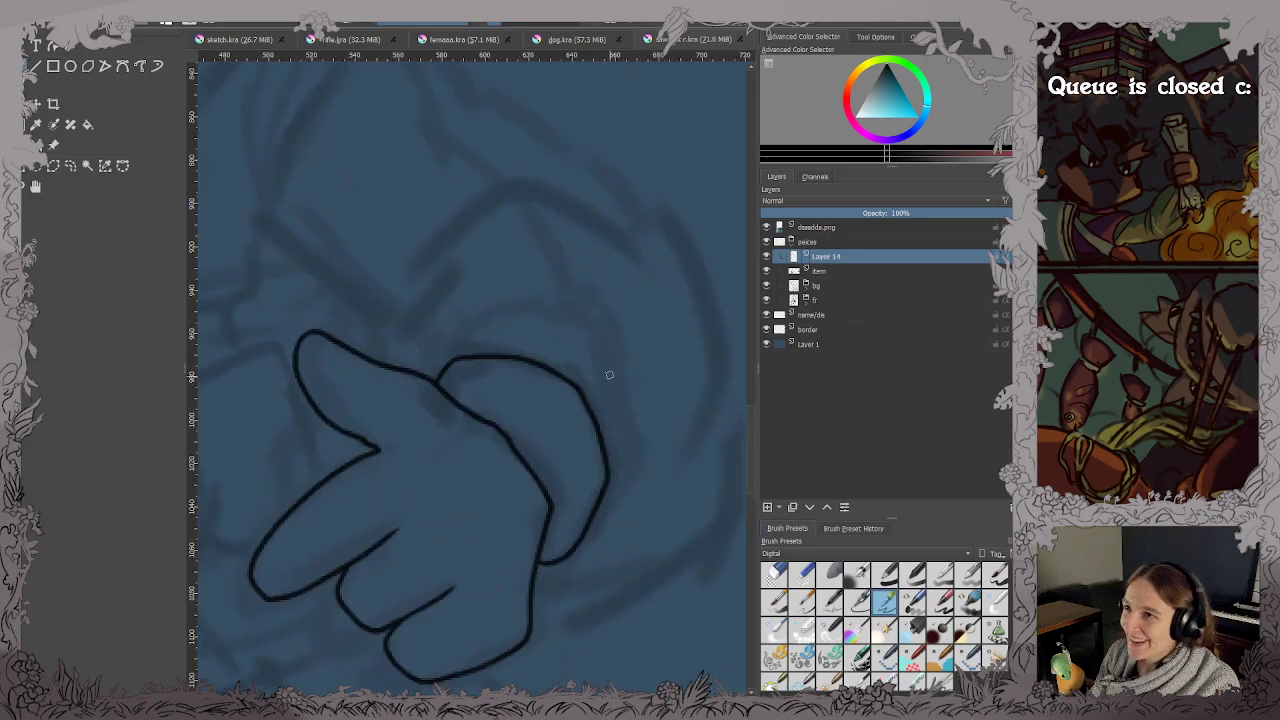
pyautogui.scroll(-1, 609, 377)
pyautogui.moveTo(609, 377); pyautogui.dragTo(575, 409)
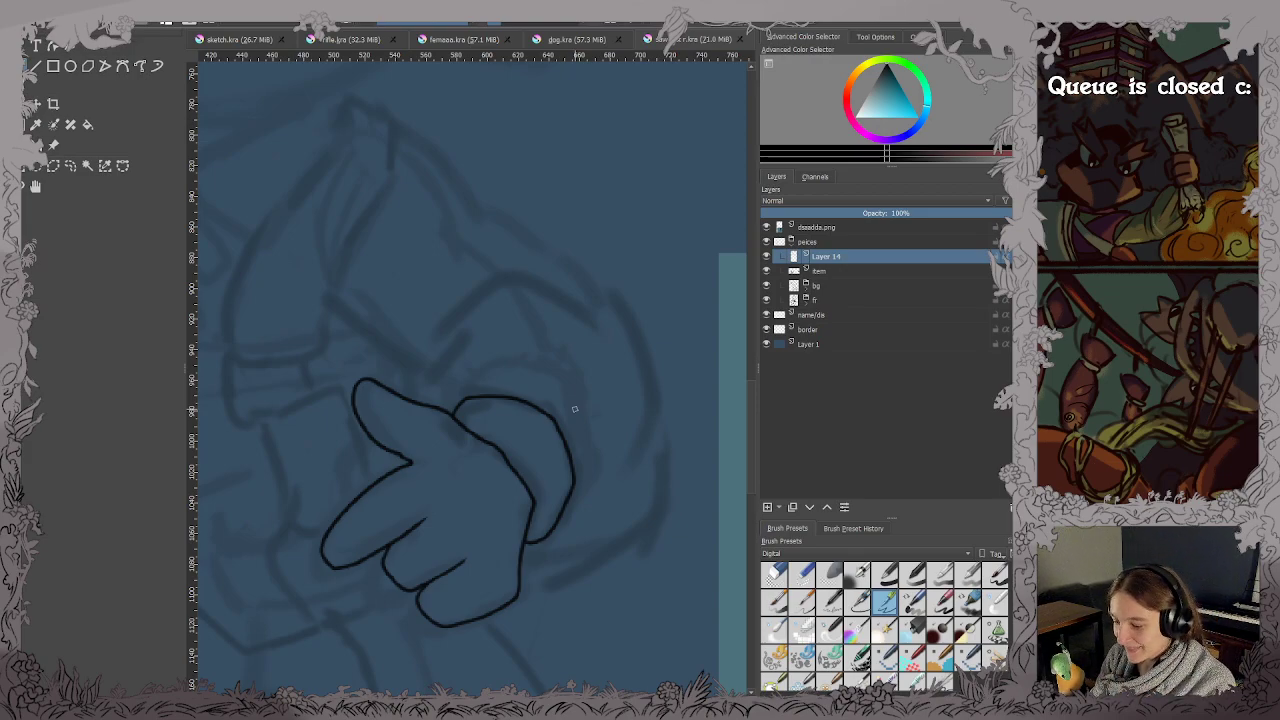
# Ink the oval outline of the front-view character's eye below the curled hair lock, stopping the line at the lock.
pyautogui.scroll(-2, 450, 388)
pyautogui.moveTo(352, 374); pyautogui.dragTo(554, 520)
pyautogui.scroll(2, 442, 226)
pyautogui.scroll(3, 442, 226)
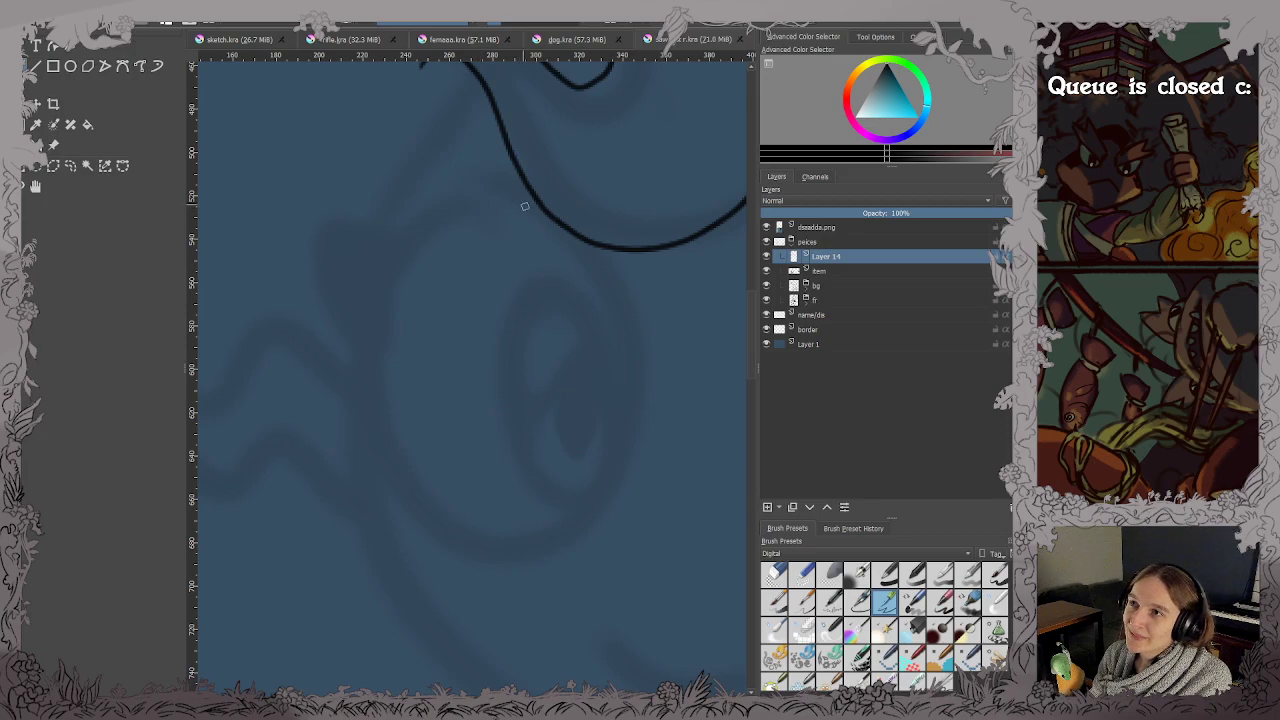
pyautogui.moveTo(533, 205)
pyautogui.mouseDown()
pyautogui.moveTo(465, 198)
pyautogui.moveTo(419, 216)
pyautogui.moveTo(375, 288)
pyautogui.moveTo(364, 393)
pyautogui.moveTo(376, 450)
pyautogui.moveTo(431, 532)
pyautogui.moveTo(478, 557)
pyautogui.moveTo(519, 556)
pyautogui.moveTo(584, 513)
pyautogui.moveTo(619, 401)
pyautogui.moveTo(602, 269)
pyautogui.mouseUp()
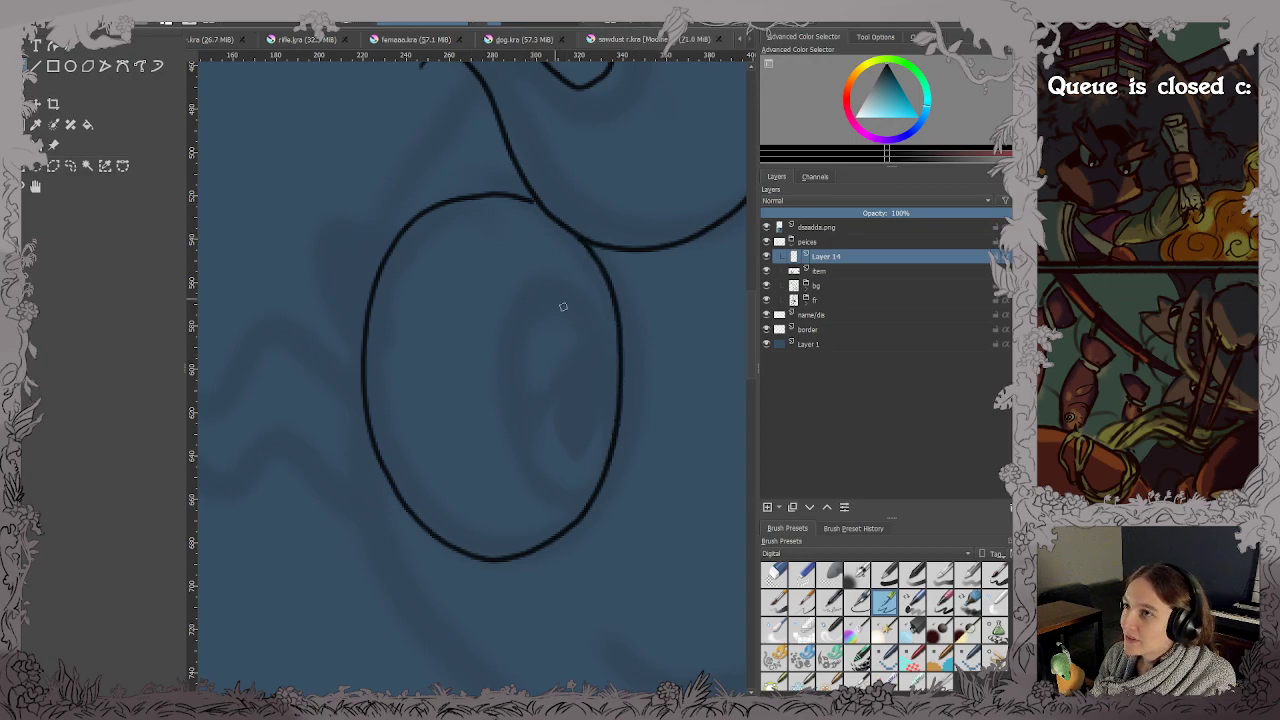
# Ink the narrow oval iris inside the front-view character's first outlined eye, close to the eye's inner edge.
pyautogui.moveTo(603, 360)
pyautogui.mouseDown()
pyautogui.moveTo(579, 296)
pyautogui.moveTo(532, 289)
pyautogui.moveTo(517, 313)
pyautogui.moveTo(512, 407)
pyautogui.moveTo(534, 474)
pyautogui.moveTo(560, 487)
pyautogui.moveTo(603, 455)
pyautogui.moveTo(616, 312)
pyautogui.mouseUp()
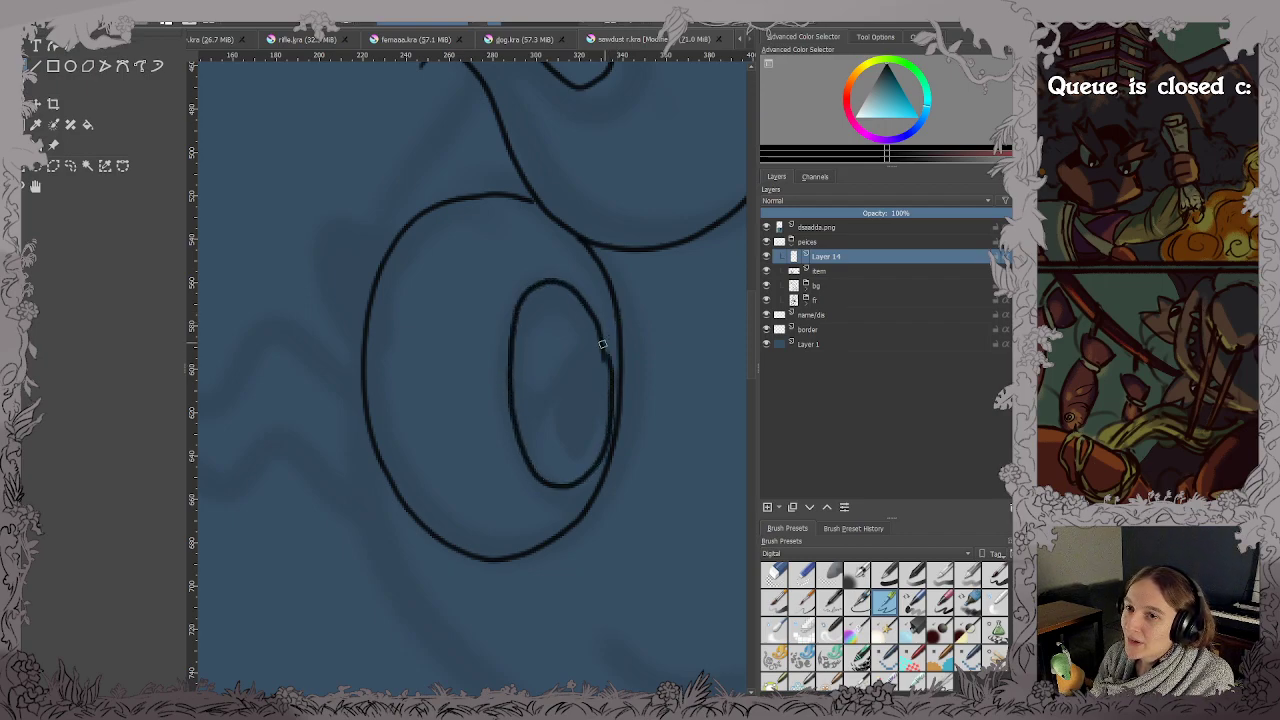
pyautogui.hotkey('ctrl', 'z')
pyautogui.moveTo(585, 298); pyautogui.dragTo(609, 377)
pyautogui.hotkey('ctrl', 'z')
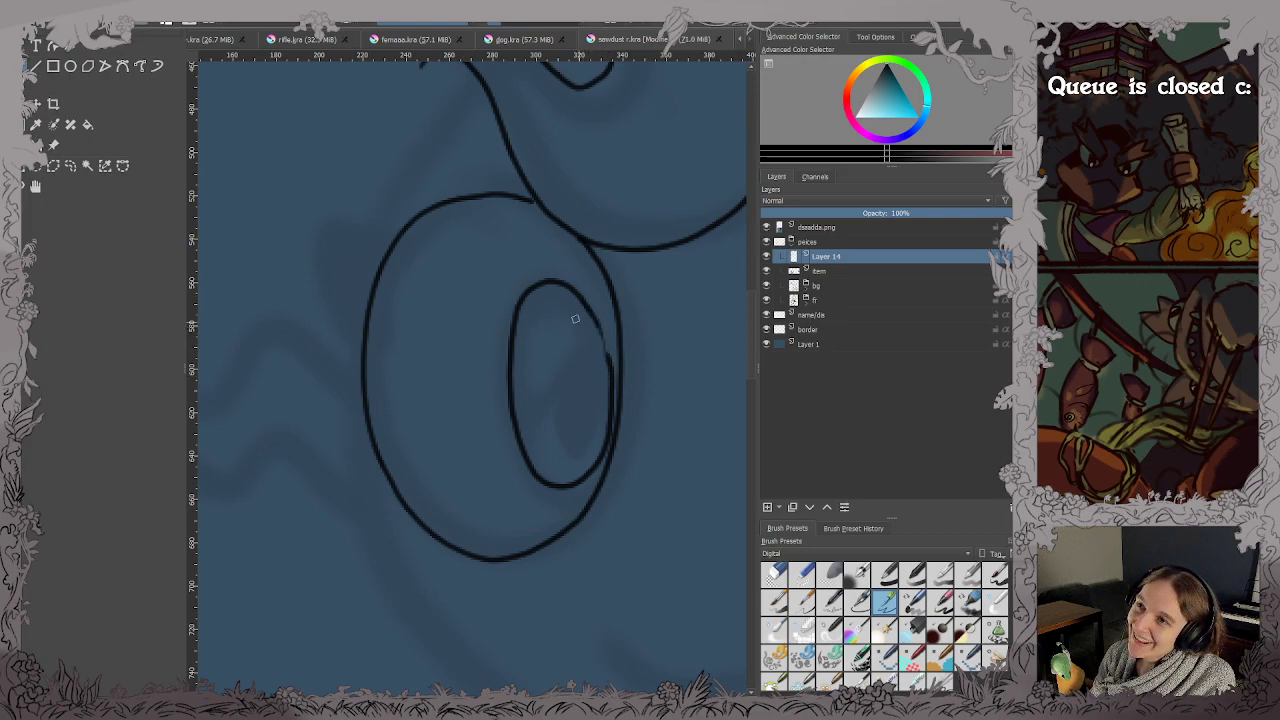
pyautogui.hotkey('ctrl', 'z')
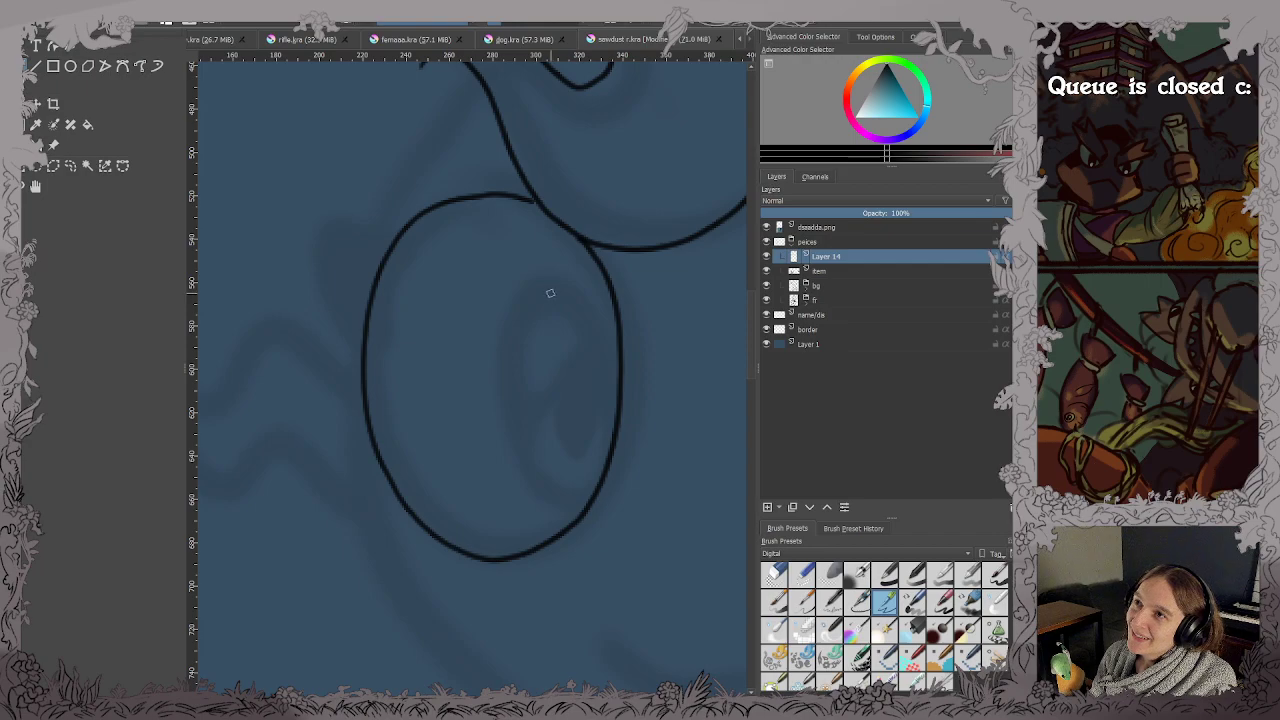
pyautogui.moveTo(555, 283)
pyautogui.mouseDown()
pyautogui.moveTo(509, 337)
pyautogui.moveTo(511, 413)
pyautogui.moveTo(535, 472)
pyautogui.moveTo(570, 485)
pyautogui.moveTo(599, 452)
pyautogui.moveTo(604, 398)
pyautogui.moveTo(597, 333)
pyautogui.moveTo(565, 286)
pyautogui.moveTo(538, 279)
pyautogui.moveTo(354, 321)
pyautogui.mouseUp()
# Ink the large rounded outline of the front-view character's second eye over its faded sketch.
pyautogui.scroll(-2, 535, 285)
pyautogui.scroll(2, 583, 294)
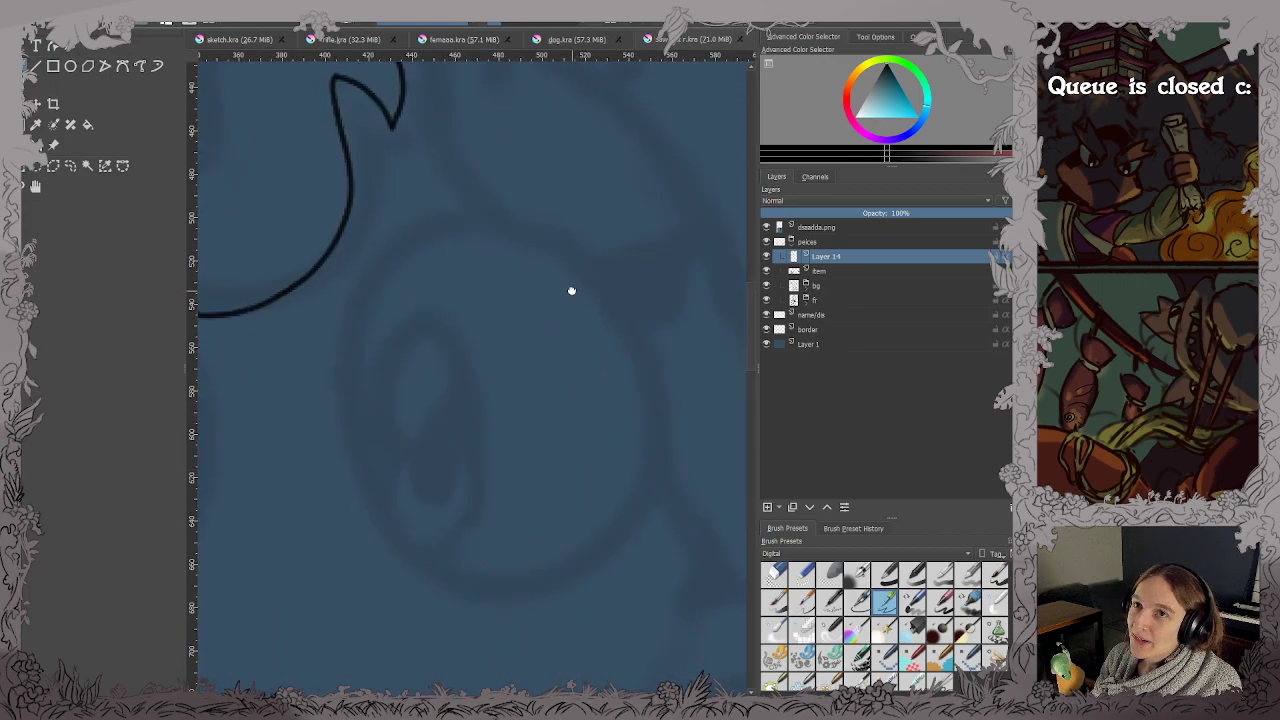
pyautogui.moveTo(570, 292); pyautogui.dragTo(620, 224)
pyautogui.moveTo(491, 156)
pyautogui.mouseDown()
pyautogui.moveTo(436, 179)
pyautogui.moveTo(404, 242)
pyautogui.moveTo(402, 394)
pyautogui.moveTo(435, 472)
pyautogui.moveTo(465, 500)
pyautogui.moveTo(568, 527)
pyautogui.moveTo(650, 489)
pyautogui.moveTo(685, 451)
pyautogui.moveTo(704, 402)
pyautogui.moveTo(701, 315)
pyautogui.moveTo(670, 239)
pyautogui.moveTo(622, 192)
pyautogui.moveTo(565, 158)
pyautogui.moveTo(480, 154)
pyautogui.mouseUp()
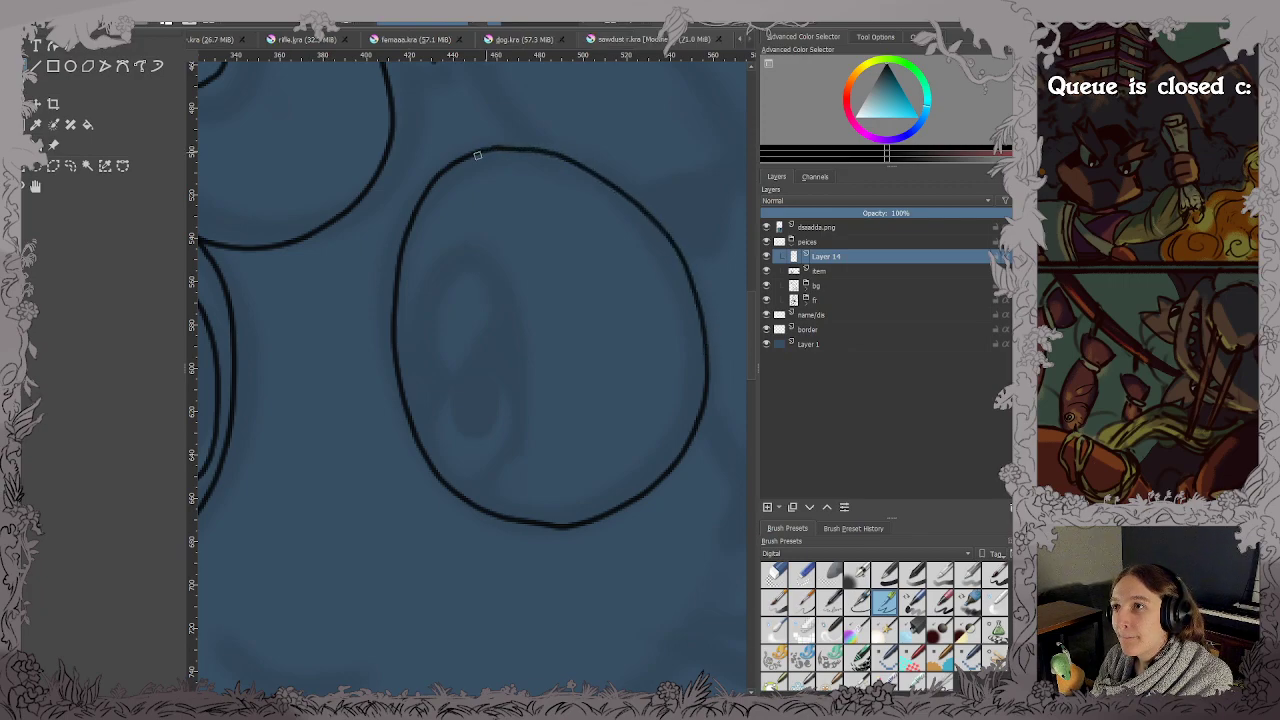
# Try to ink a tall oval iris inside the second eye, redrawing it over the faded sketch.
pyautogui.moveTo(655, 173); pyautogui.dragTo(186, 422)
pyautogui.scroll(-1, 596, 268)
pyautogui.scroll(-2, 595, 268)
pyautogui.moveTo(450, 427); pyautogui.dragTo(738, 329)
pyautogui.scroll(2, 555, 348)
pyautogui.moveTo(354, 384); pyautogui.dragTo(548, 339)
pyautogui.scroll(1, 618, 326)
pyautogui.scroll(-1, 631, 309)
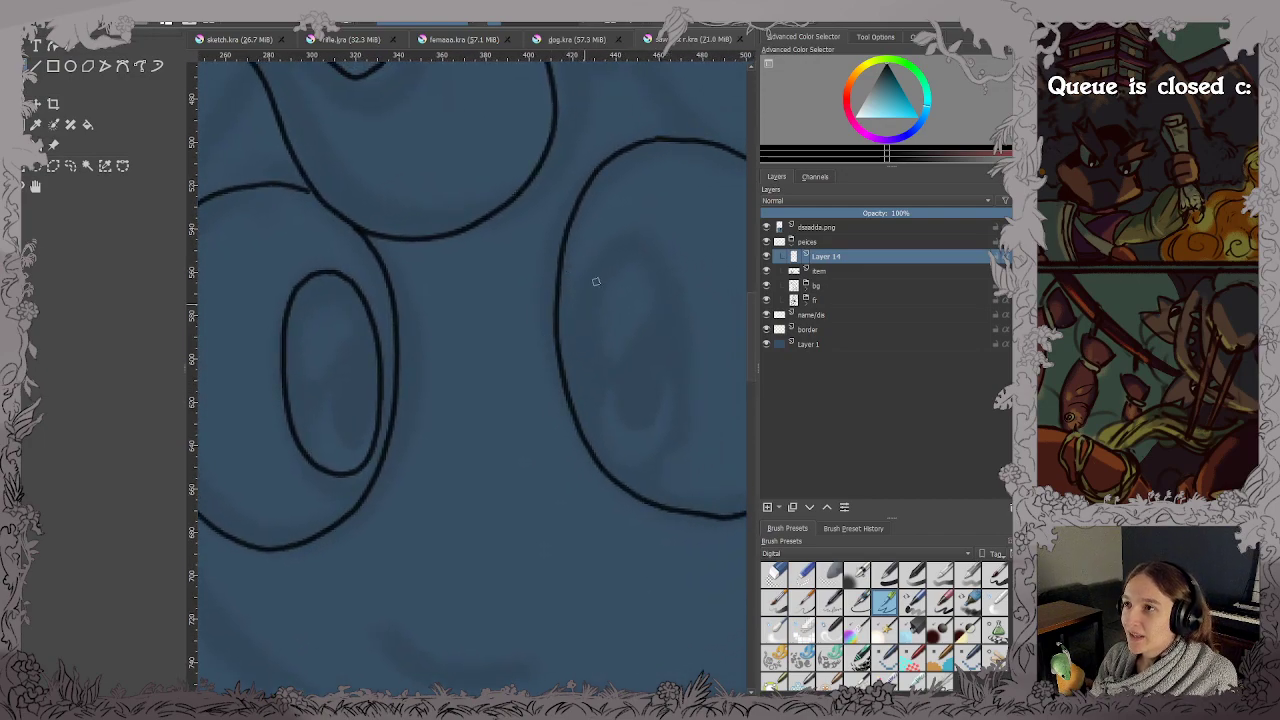
pyautogui.moveTo(603, 250)
pyautogui.mouseDown()
pyautogui.moveTo(583, 270)
pyautogui.moveTo(572, 325)
pyautogui.moveTo(606, 444)
pyautogui.moveTo(652, 446)
pyautogui.moveTo(681, 413)
pyautogui.mouseUp()
pyautogui.moveTo(680, 369)
pyautogui.mouseDown()
pyautogui.moveTo(645, 268)
pyautogui.moveTo(584, 262)
pyautogui.moveTo(572, 352)
pyautogui.mouseUp()
pyautogui.hotkey('ctrl', 'z')
pyautogui.hotkey('ctrl', 'z')
pyautogui.moveTo(610, 254)
pyautogui.mouseDown()
pyautogui.moveTo(592, 268)
pyautogui.moveTo(582, 338)
pyautogui.moveTo(590, 402)
pyautogui.moveTo(624, 450)
pyautogui.moveTo(674, 439)
pyautogui.mouseUp()
pyautogui.moveTo(690, 385)
pyautogui.mouseDown()
pyautogui.moveTo(659, 269)
pyautogui.moveTo(588, 265)
pyautogui.moveTo(576, 348)
pyautogui.moveTo(609, 440)
pyautogui.moveTo(657, 454)
pyautogui.moveTo(682, 435)
pyautogui.moveTo(694, 375)
pyautogui.moveTo(669, 275)
pyautogui.moveTo(606, 254)
pyautogui.moveTo(584, 286)
pyautogui.moveTo(580, 356)
pyautogui.moveTo(613, 451)
pyautogui.moveTo(641, 456)
pyautogui.moveTo(680, 423)
pyautogui.mouseUp()
pyautogui.hotkey('ctrl', 'z')
pyautogui.hotkey('ctrl', 'z')
pyautogui.hotkey('ctrl', 'z')
pyautogui.moveTo(614, 254)
pyautogui.mouseDown()
pyautogui.moveTo(581, 274)
pyautogui.moveTo(572, 355)
pyautogui.mouseUp()
pyautogui.hotkey('ctrl', 'z')
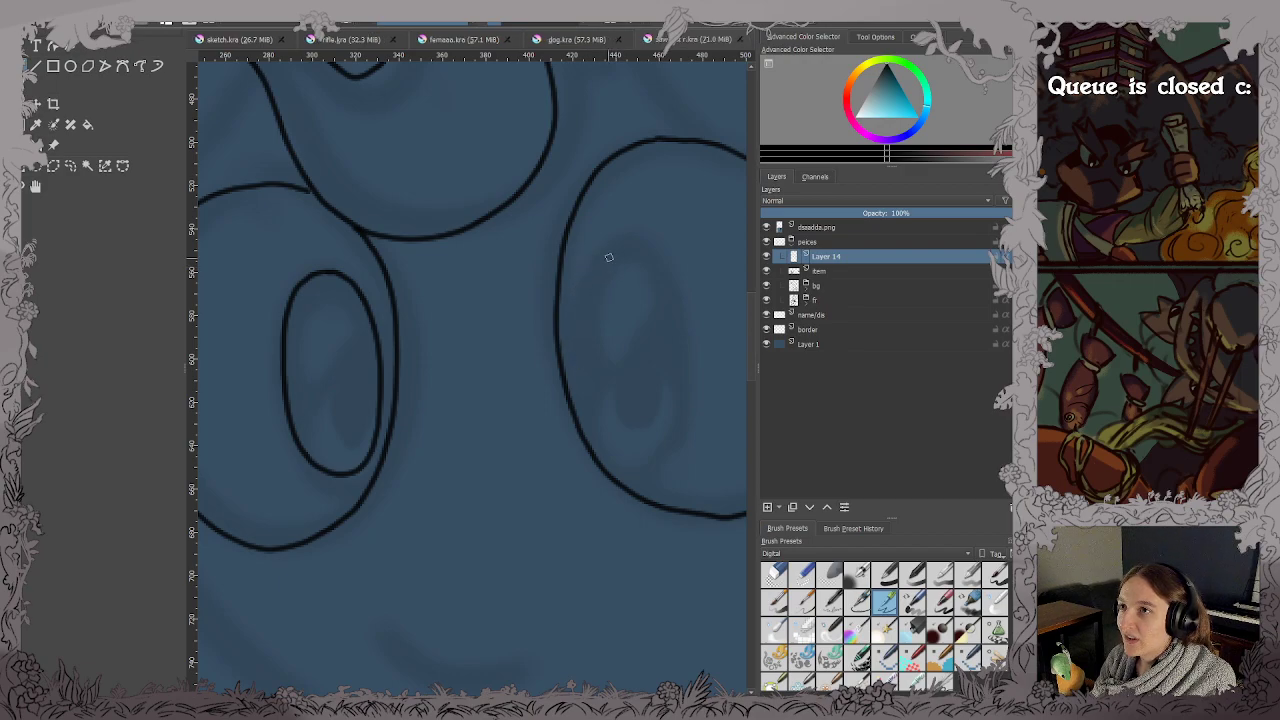
pyautogui.moveTo(618, 249)
pyautogui.mouseDown()
pyautogui.moveTo(587, 267)
pyautogui.moveTo(577, 331)
pyautogui.moveTo(589, 406)
pyautogui.moveTo(627, 459)
pyautogui.moveTo(655, 457)
pyautogui.moveTo(682, 414)
pyautogui.moveTo(669, 318)
pyautogui.moveTo(605, 248)
pyautogui.mouseUp()
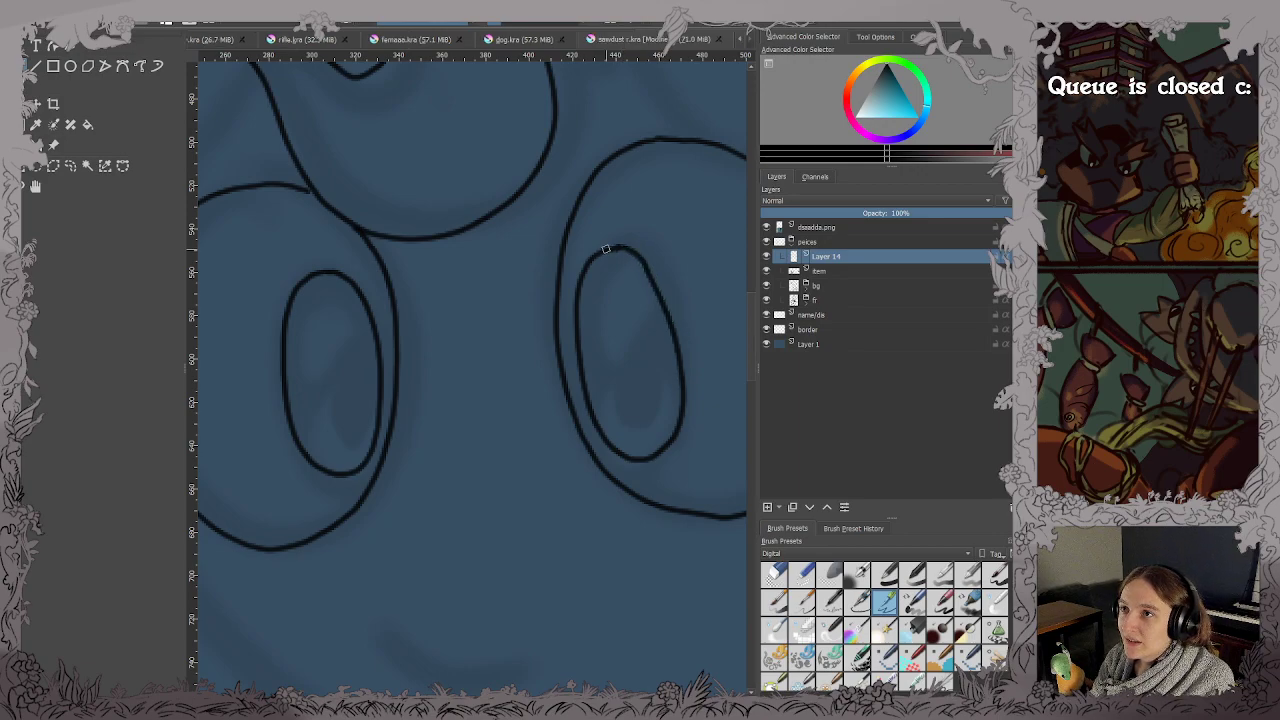
# Ink the second eye's slightly tilted oval iris close to its inner edge, matching the first eye.
pyautogui.scroll(-4, 605, 248)
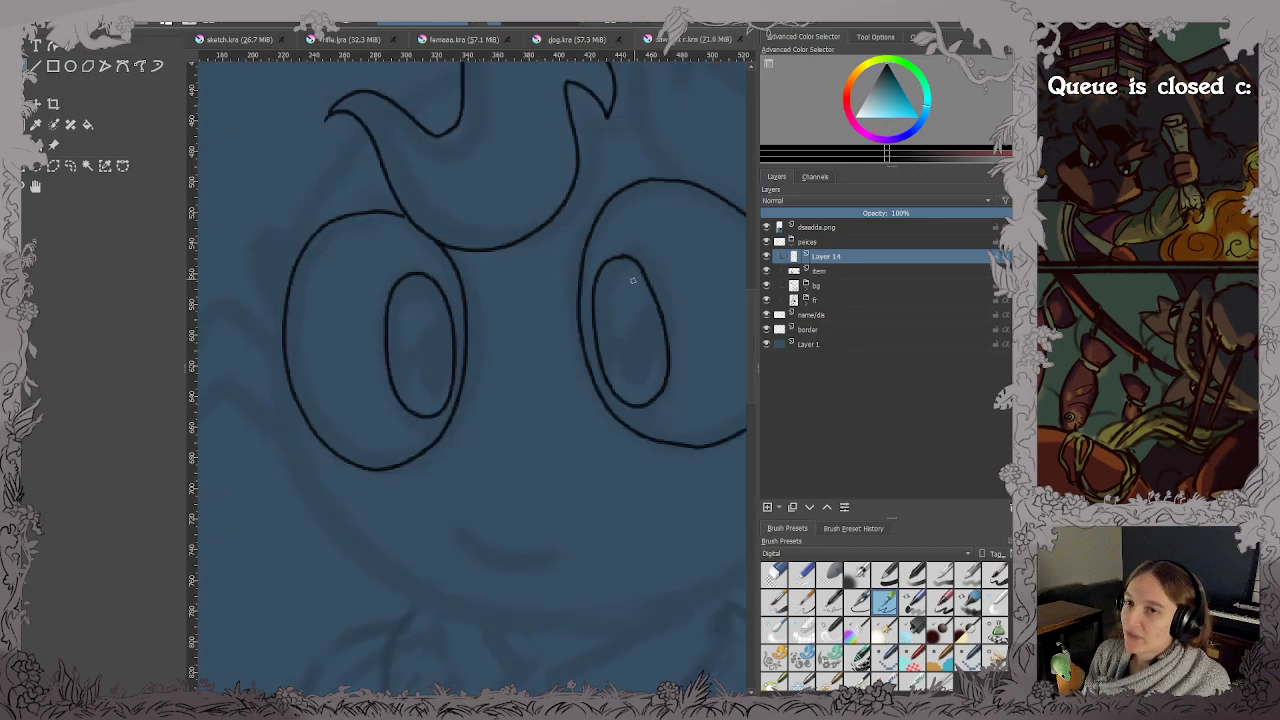
pyautogui.scroll(2, 610, 275)
pyautogui.scroll(1, 640, 286)
pyautogui.scroll(-1, 640, 289)
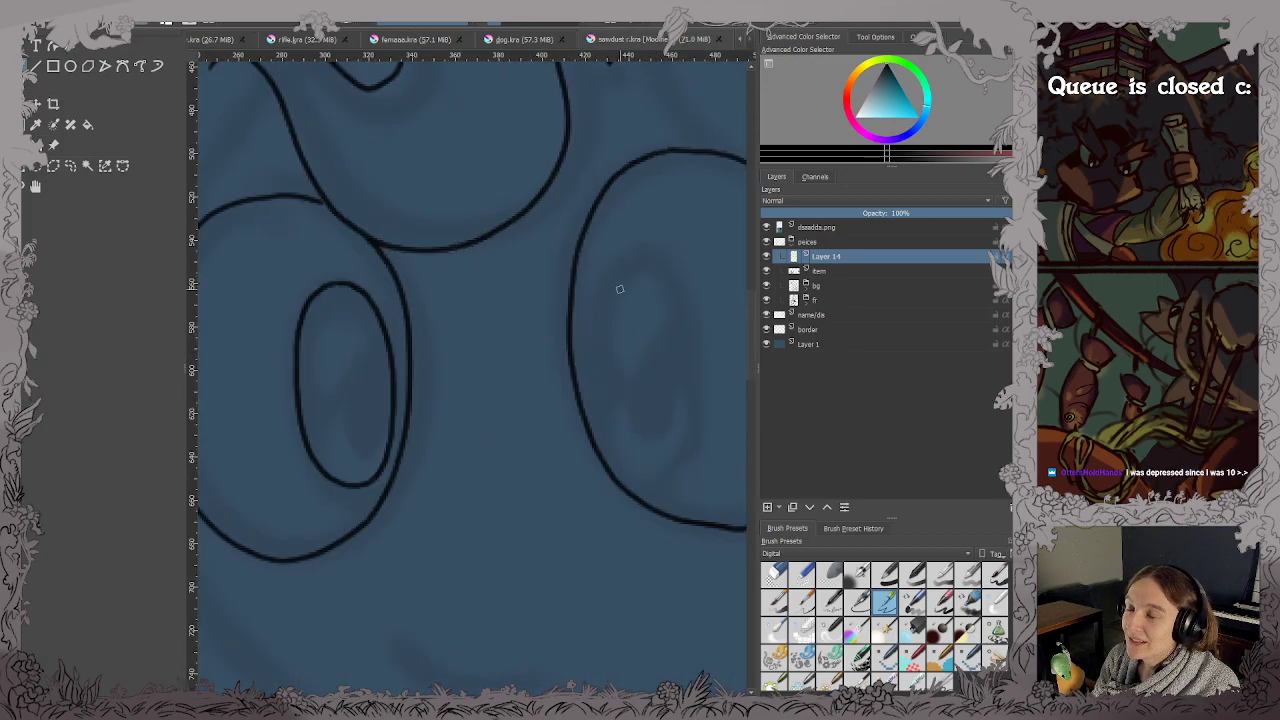
pyautogui.scroll(1, 560, 293)
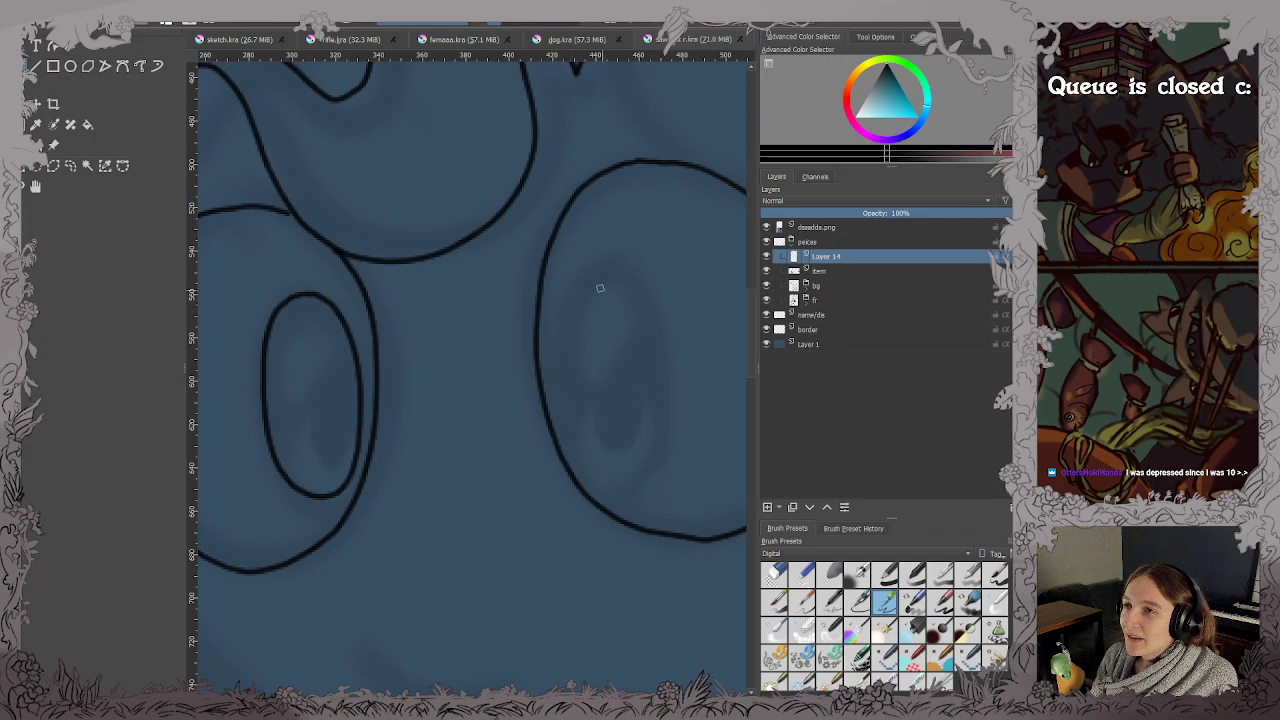
pyautogui.moveTo(583, 272)
pyautogui.mouseDown()
pyautogui.moveTo(557, 326)
pyautogui.moveTo(556, 396)
pyautogui.moveTo(578, 453)
pyautogui.mouseUp()
pyautogui.moveTo(652, 469)
pyautogui.mouseDown()
pyautogui.moveTo(650, 317)
pyautogui.moveTo(625, 273)
pyautogui.moveTo(606, 263)
pyautogui.moveTo(521, 301)
pyautogui.moveTo(612, 338)
pyautogui.mouseUp()
# Ink the pointed eyelash wedge at the outer upper corner of the first eye.
pyautogui.scroll(-3, 581, 276)
pyautogui.scroll(2, 537, 309)
pyautogui.scroll(4, 394, 295)
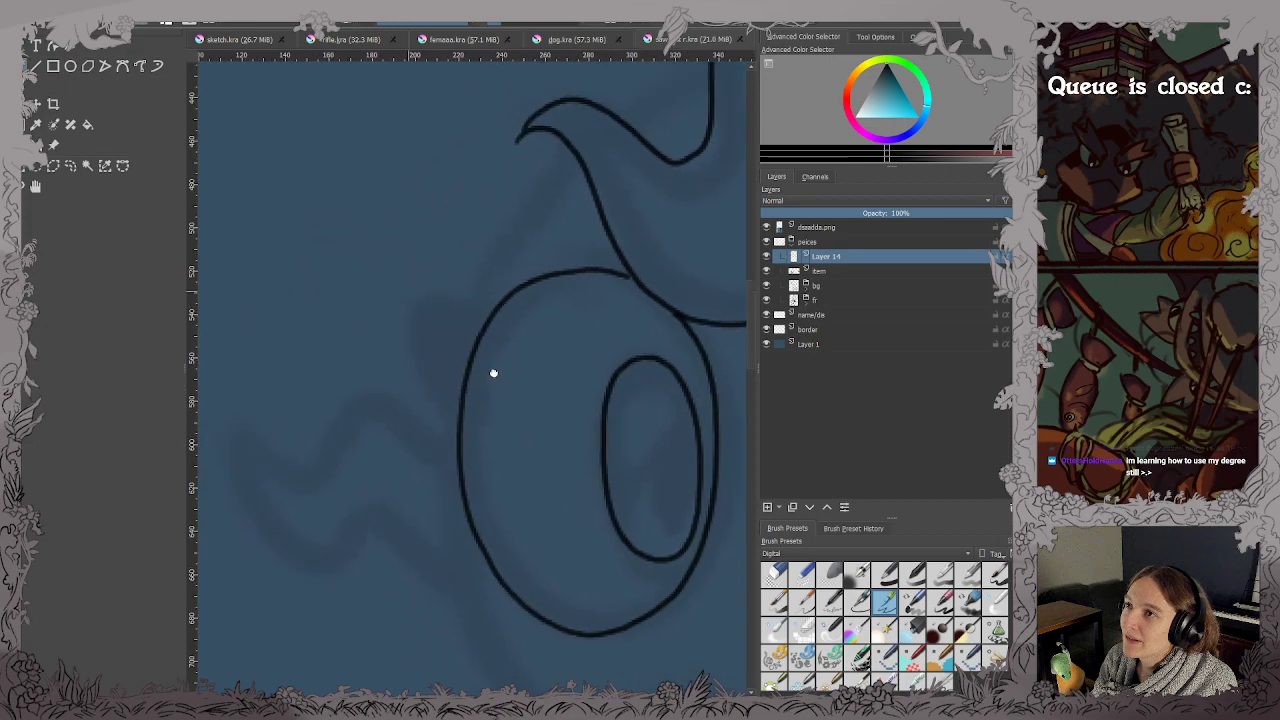
pyautogui.moveTo(460, 464)
pyautogui.mouseDown()
pyautogui.moveTo(434, 443)
pyautogui.moveTo(394, 337)
pyautogui.moveTo(403, 280)
pyautogui.moveTo(420, 277)
pyautogui.mouseUp()
pyautogui.hotkey('ctrl', 'z')
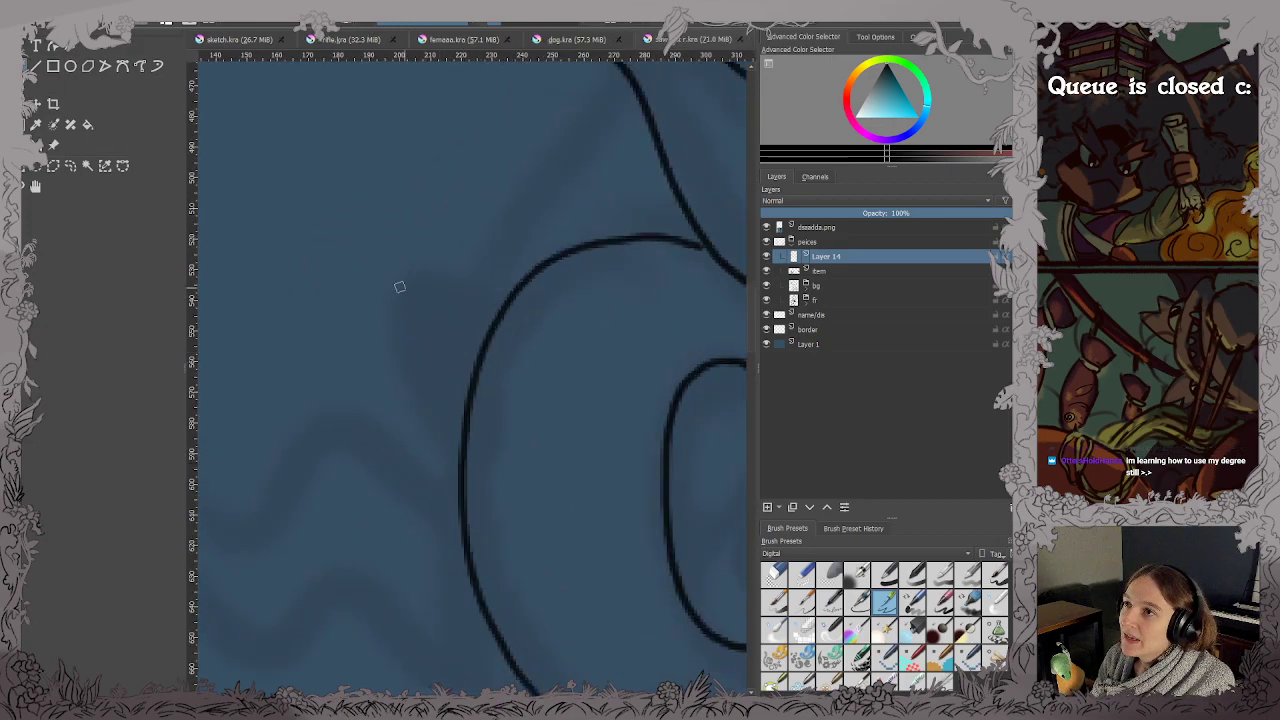
pyautogui.moveTo(403, 272)
pyautogui.mouseDown()
pyautogui.moveTo(395, 329)
pyautogui.moveTo(456, 463)
pyautogui.mouseUp()
pyautogui.moveTo(401, 270)
pyautogui.mouseDown()
pyautogui.moveTo(504, 296)
pyautogui.moveTo(376, 388)
pyautogui.moveTo(270, 396)
pyautogui.mouseUp()
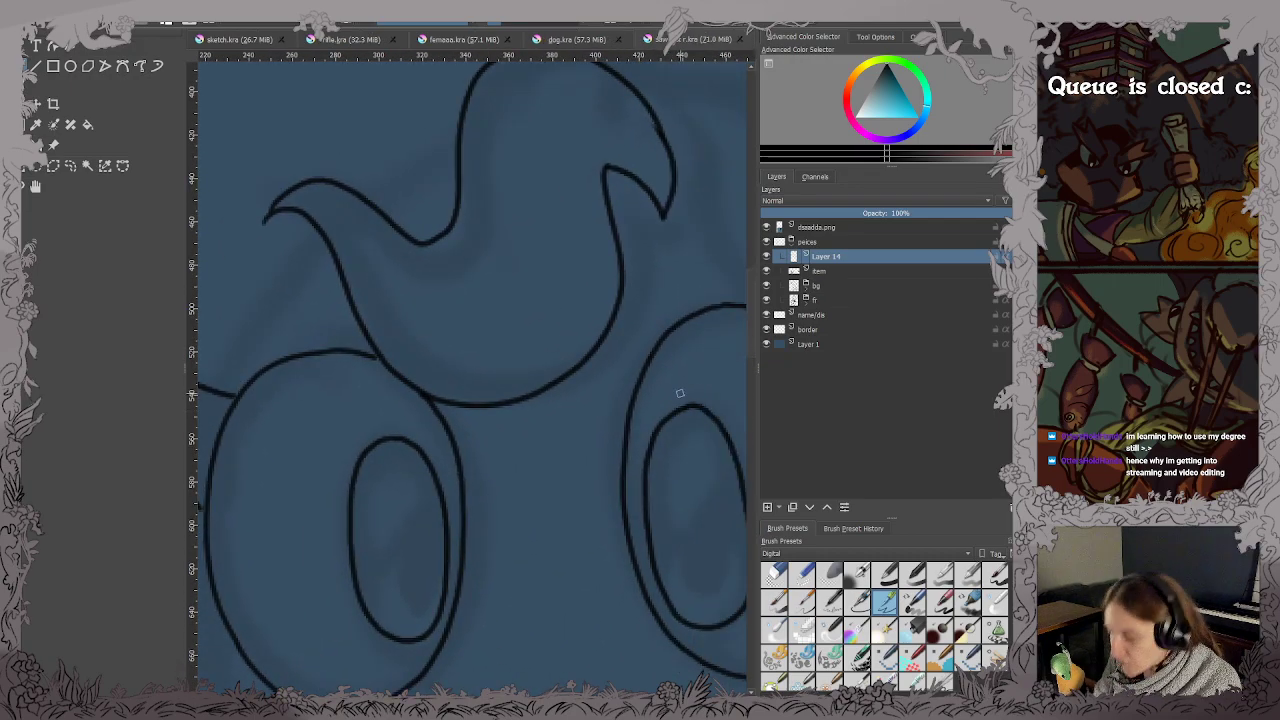
# Ink the matching pointed eyelash wedge at the outer upper corner of the second eye.
pyautogui.moveTo(641, 384); pyautogui.dragTo(295, 418)
pyautogui.scroll(1, 615, 332)
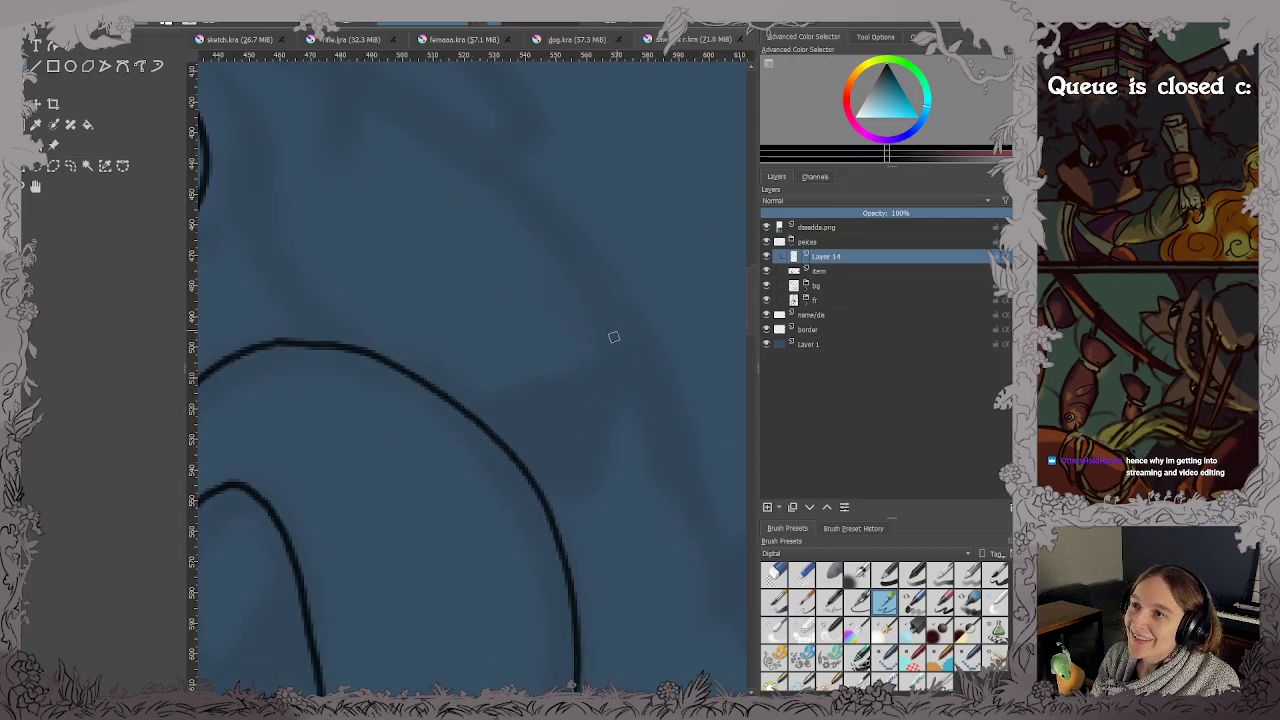
pyautogui.moveTo(615, 334); pyautogui.dragTo(585, 318)
pyautogui.moveTo(425, 390)
pyautogui.mouseDown()
pyautogui.moveTo(506, 371)
pyautogui.moveTo(579, 330)
pyautogui.moveTo(576, 429)
pyautogui.moveTo(533, 495)
pyautogui.mouseUp()
pyautogui.scroll(-5, 517, 487)
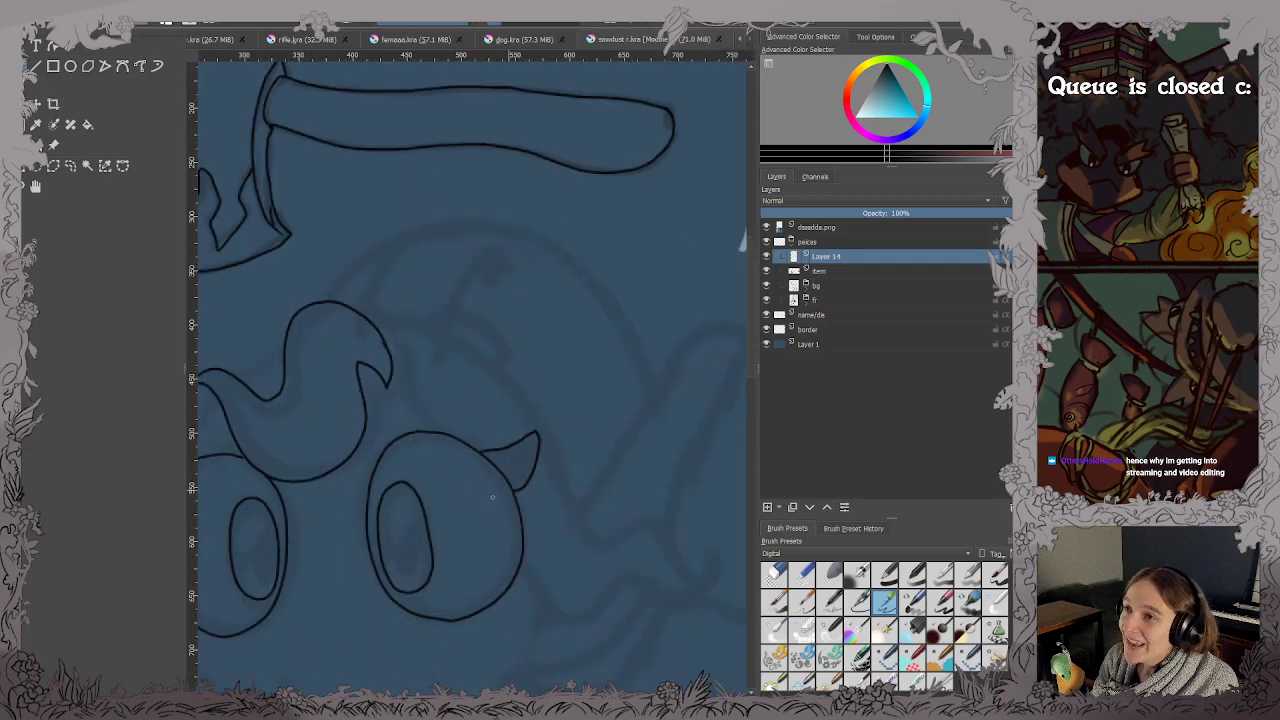
# Ink the small curved smile below the eyes along the faded mouth sketch.
pyautogui.scroll(6, 464, 445)
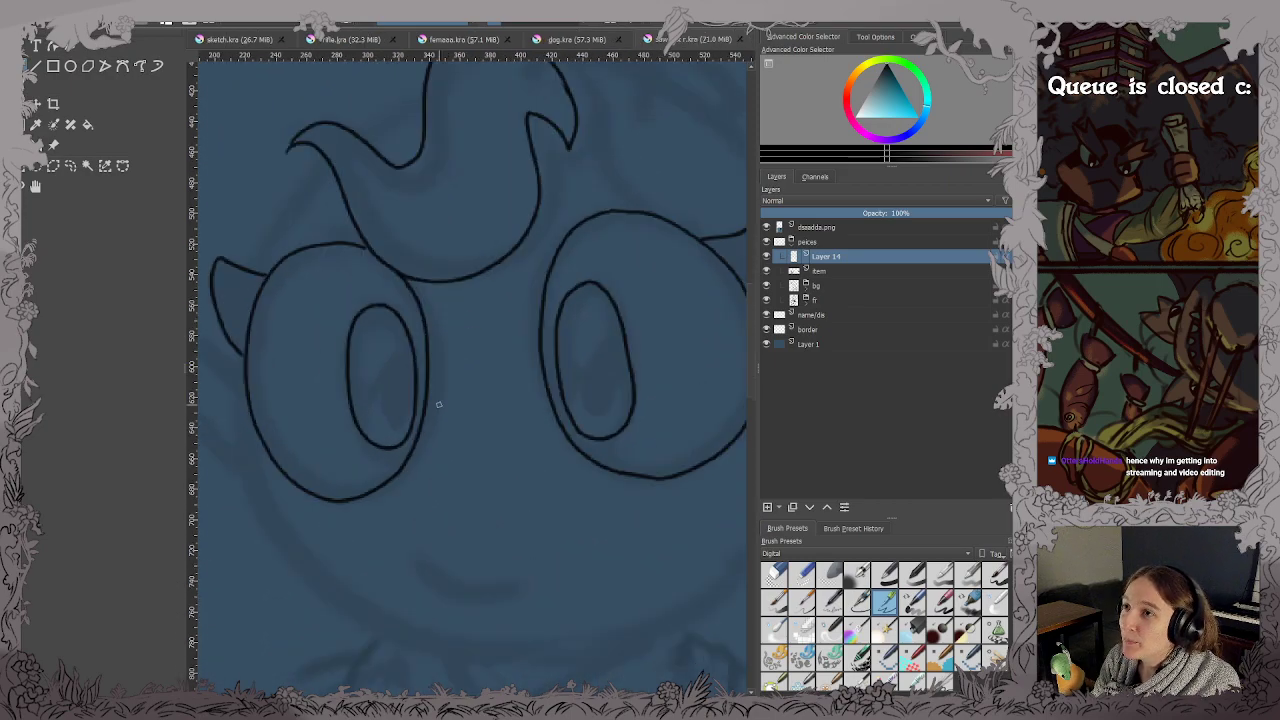
pyautogui.moveTo(533, 465); pyautogui.dragTo(477, 318)
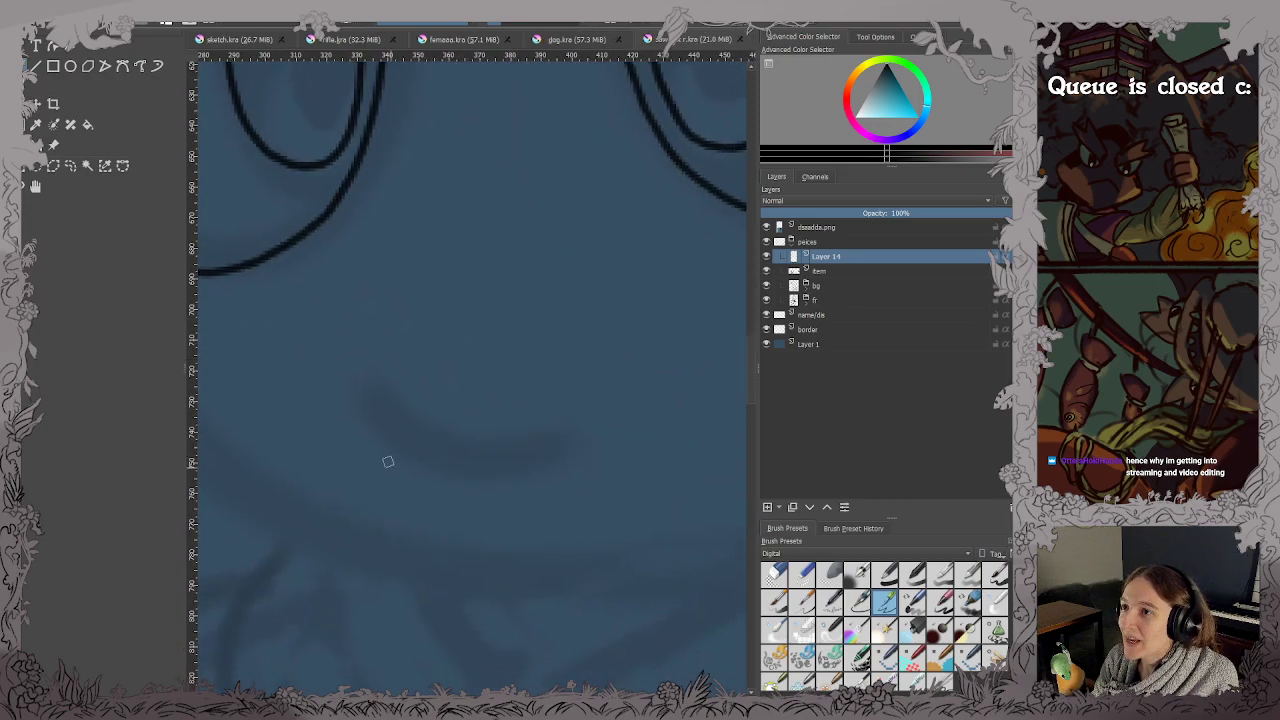
pyautogui.moveTo(373, 410)
pyautogui.mouseDown()
pyautogui.moveTo(414, 445)
pyautogui.moveTo(572, 437)
pyautogui.mouseUp()
pyautogui.hotkey('ctrl', 'z')
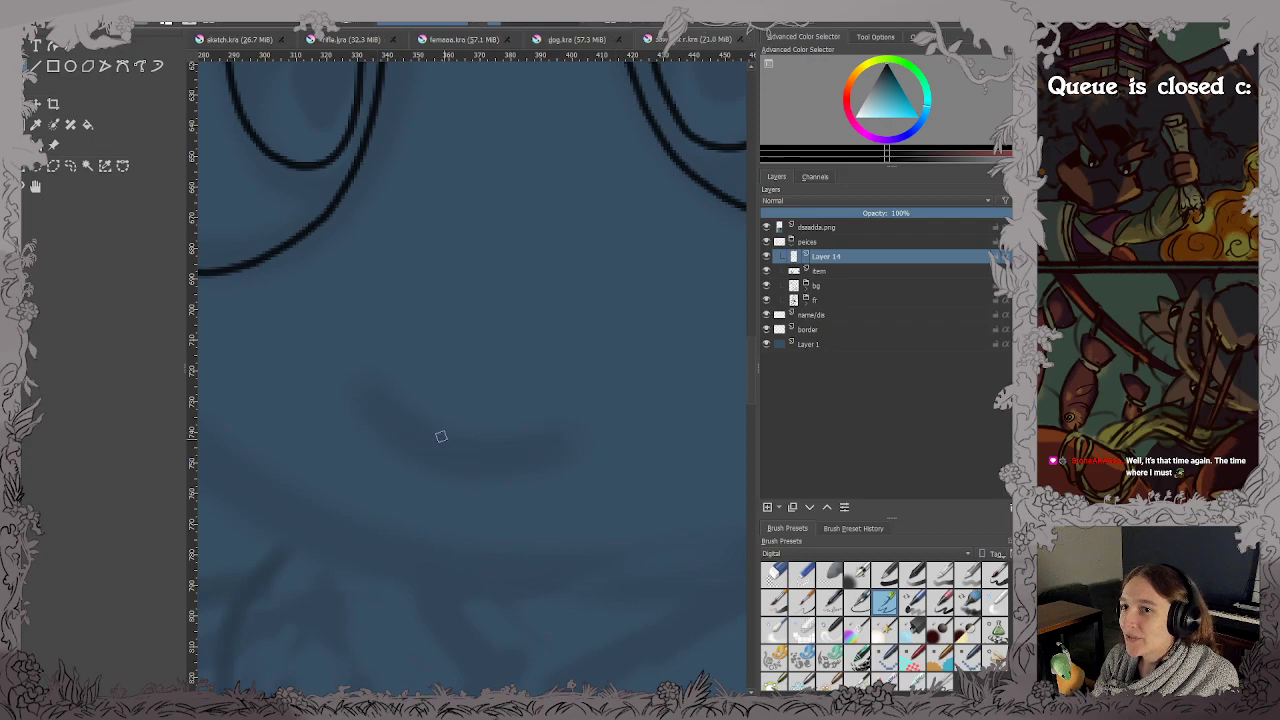
pyautogui.moveTo(381, 416); pyautogui.dragTo(594, 446)
pyautogui.scroll(-2, 592, 444)
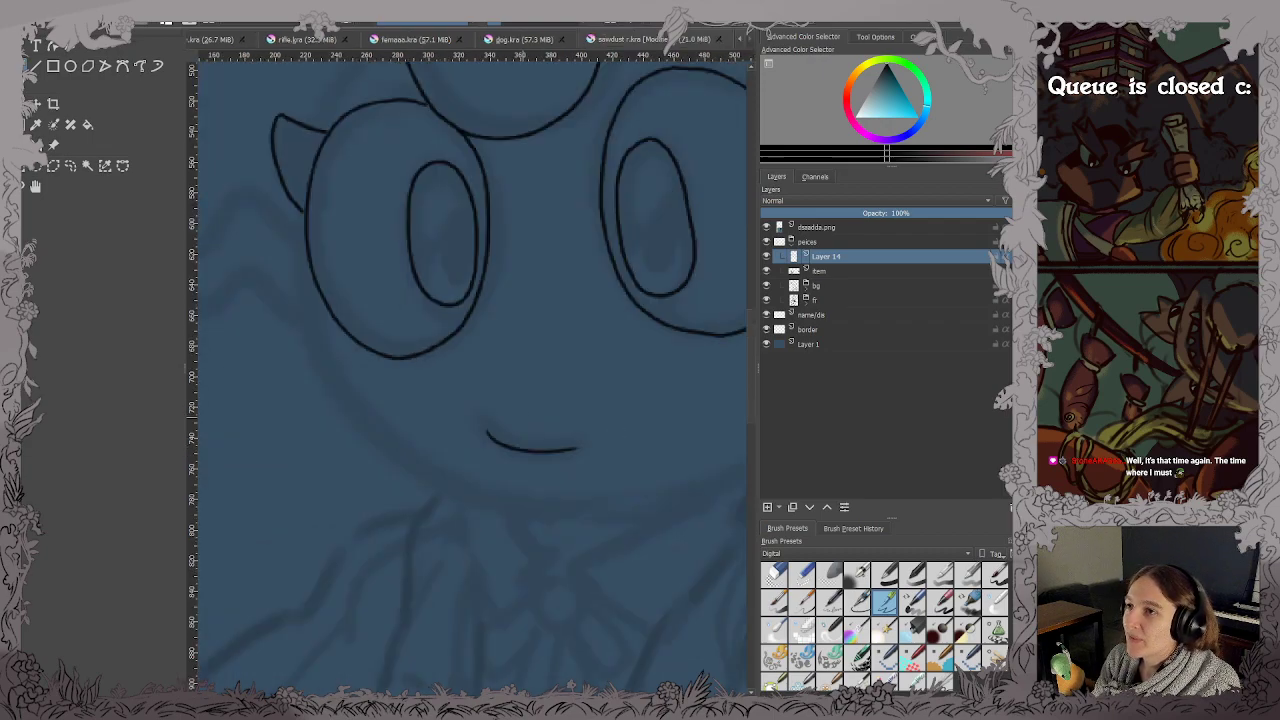
# Ink the lower face outline from the first eye's lash down around the chin and up the opposite cheek.
pyautogui.moveTo(434, 420); pyautogui.dragTo(516, 487)
pyautogui.scroll(2, 637, 449)
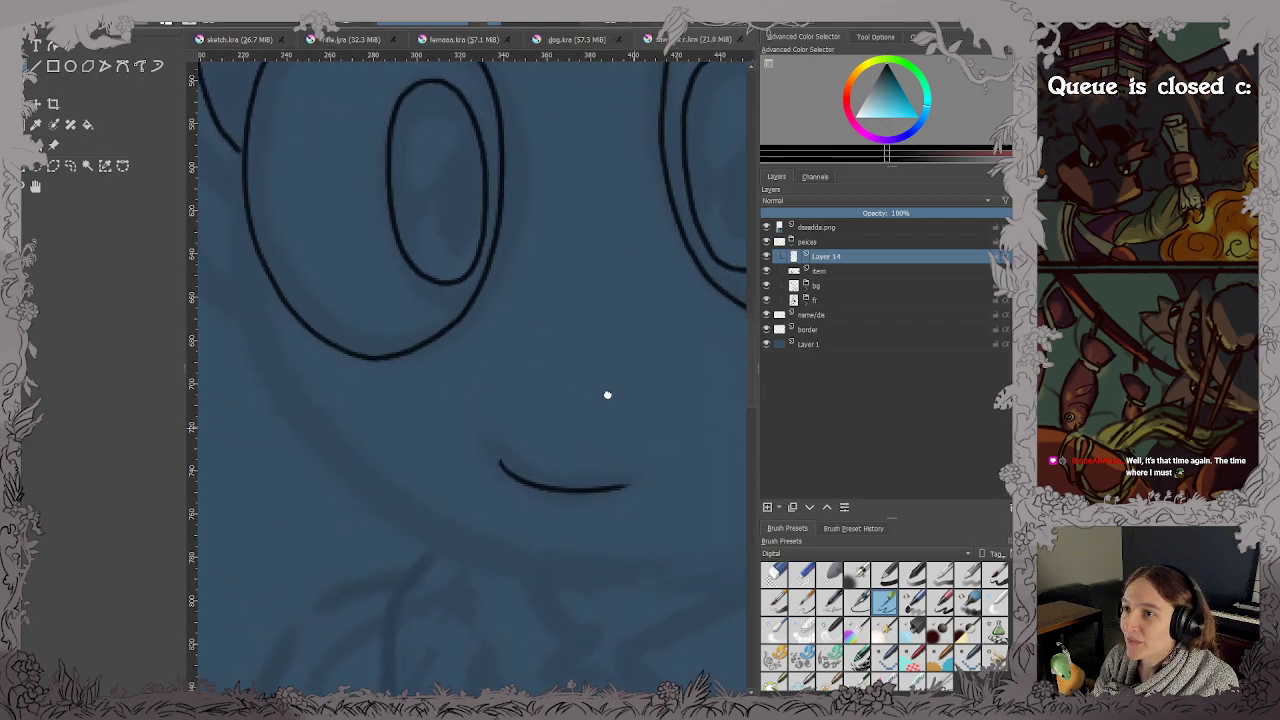
pyautogui.moveTo(240, 148)
pyautogui.mouseDown()
pyautogui.moveTo(240, 270)
pyautogui.moveTo(257, 331)
pyautogui.mouseUp()
pyautogui.hotkey('ctrl', 'z')
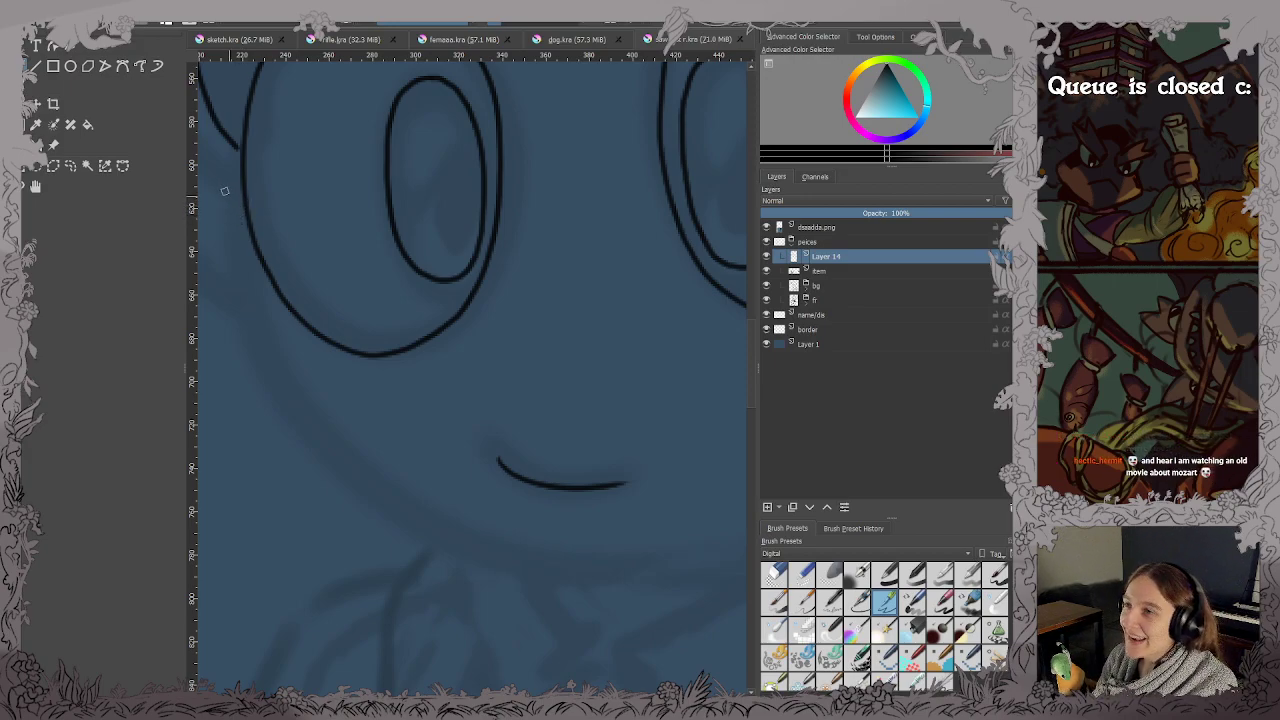
pyautogui.moveTo(237, 148)
pyautogui.mouseDown()
pyautogui.moveTo(264, 332)
pyautogui.moveTo(311, 418)
pyautogui.moveTo(381, 487)
pyautogui.moveTo(468, 533)
pyautogui.moveTo(582, 560)
pyautogui.moveTo(664, 559)
pyautogui.moveTo(511, 526)
pyautogui.moveTo(372, 548)
pyautogui.mouseUp()
pyautogui.moveTo(614, 528); pyautogui.dragTo(568, 537)
pyautogui.moveTo(334, 587)
pyautogui.mouseDown()
pyautogui.moveTo(474, 560)
pyautogui.moveTo(589, 503)
pyautogui.moveTo(624, 455)
pyautogui.moveTo(679, 311)
pyautogui.mouseUp()
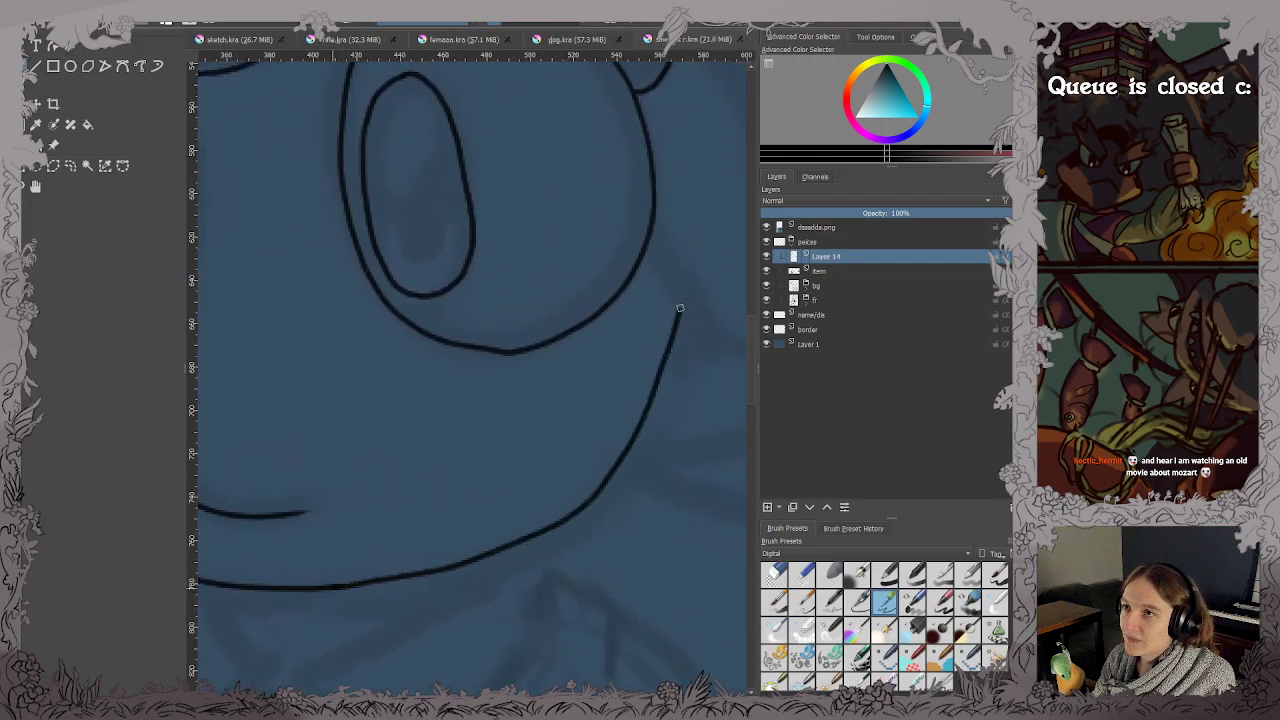
pyautogui.scroll(-3, 679, 311)
pyautogui.scroll(3, 354, 278)
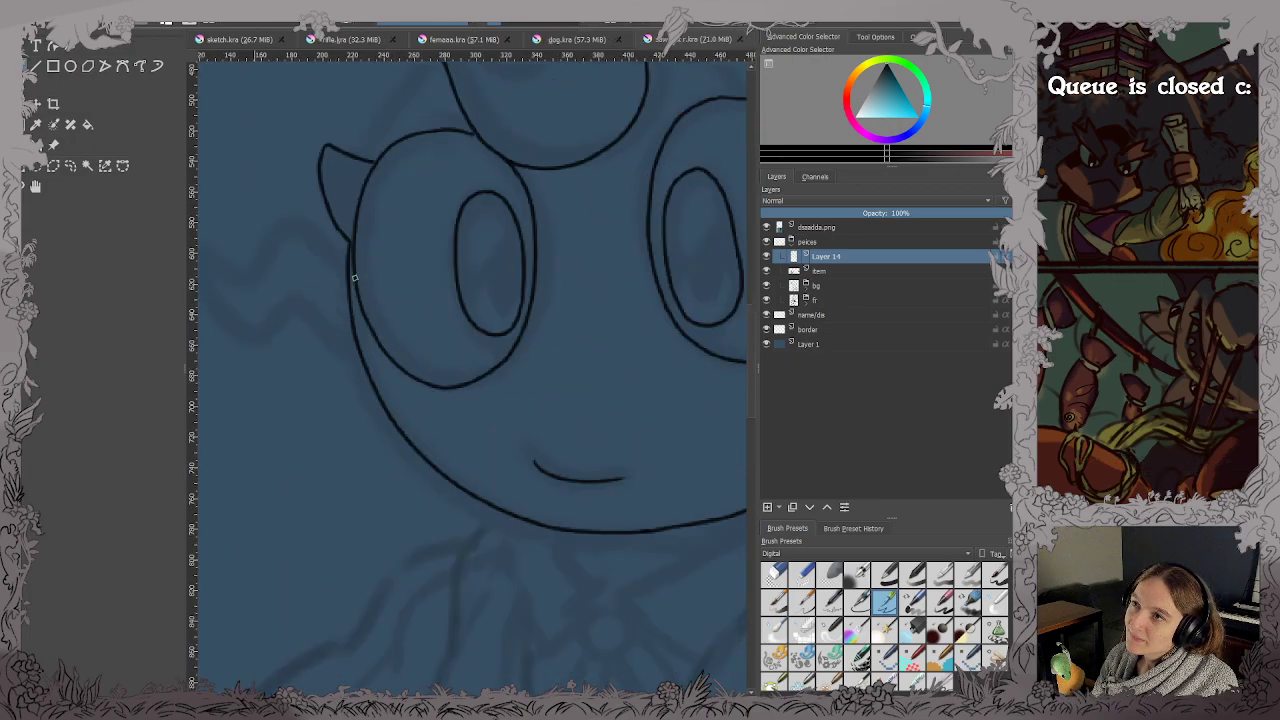
# Ink the wavy pointed tuft sticking out from the side of the face below the first eye's lash.
pyautogui.moveTo(430, 296); pyautogui.dragTo(654, 360)
pyautogui.scroll(2, 539, 315)
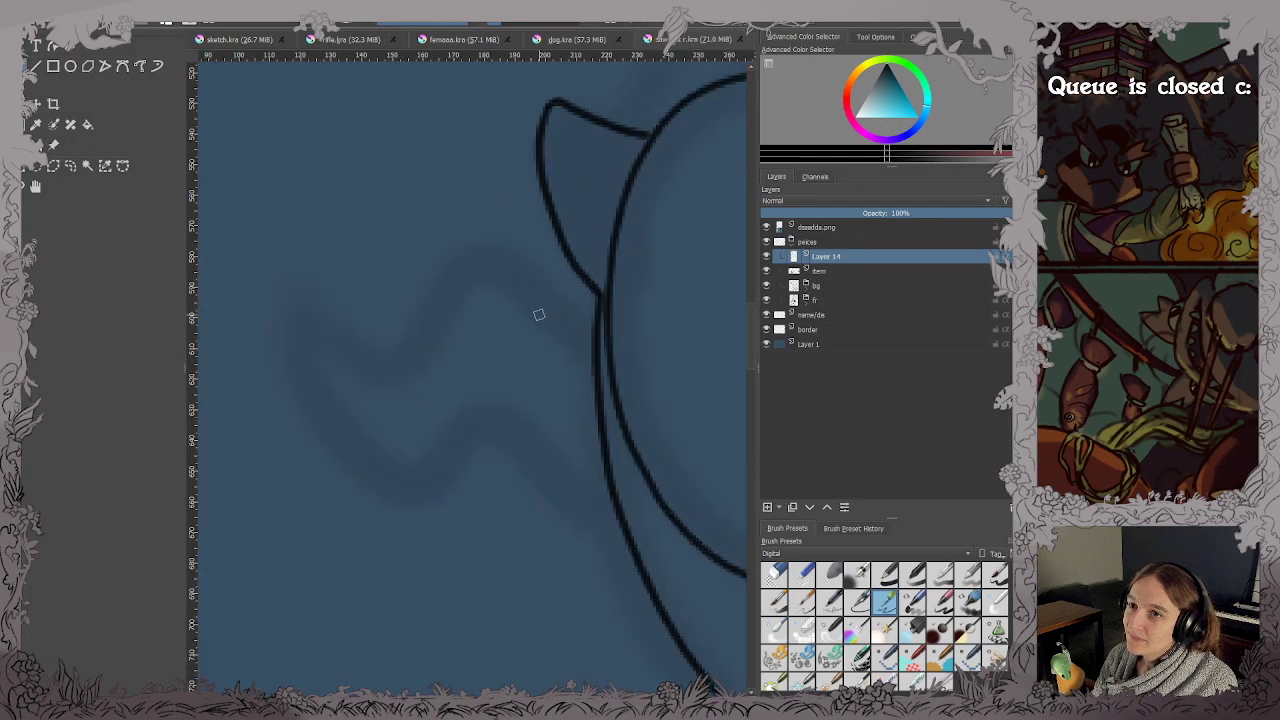
pyautogui.moveTo(537, 314); pyautogui.dragTo(634, 310)
pyautogui.moveTo(373, 292)
pyautogui.mouseDown()
pyautogui.moveTo(390, 391)
pyautogui.moveTo(425, 452)
pyautogui.moveTo(488, 498)
pyautogui.moveTo(530, 495)
pyautogui.moveTo(596, 435)
pyautogui.moveTo(708, 510)
pyautogui.mouseUp()
pyautogui.moveTo(376, 292)
pyautogui.mouseDown()
pyautogui.moveTo(456, 349)
pyautogui.moveTo(493, 358)
pyautogui.moveTo(592, 254)
pyautogui.moveTo(685, 320)
pyautogui.mouseUp()
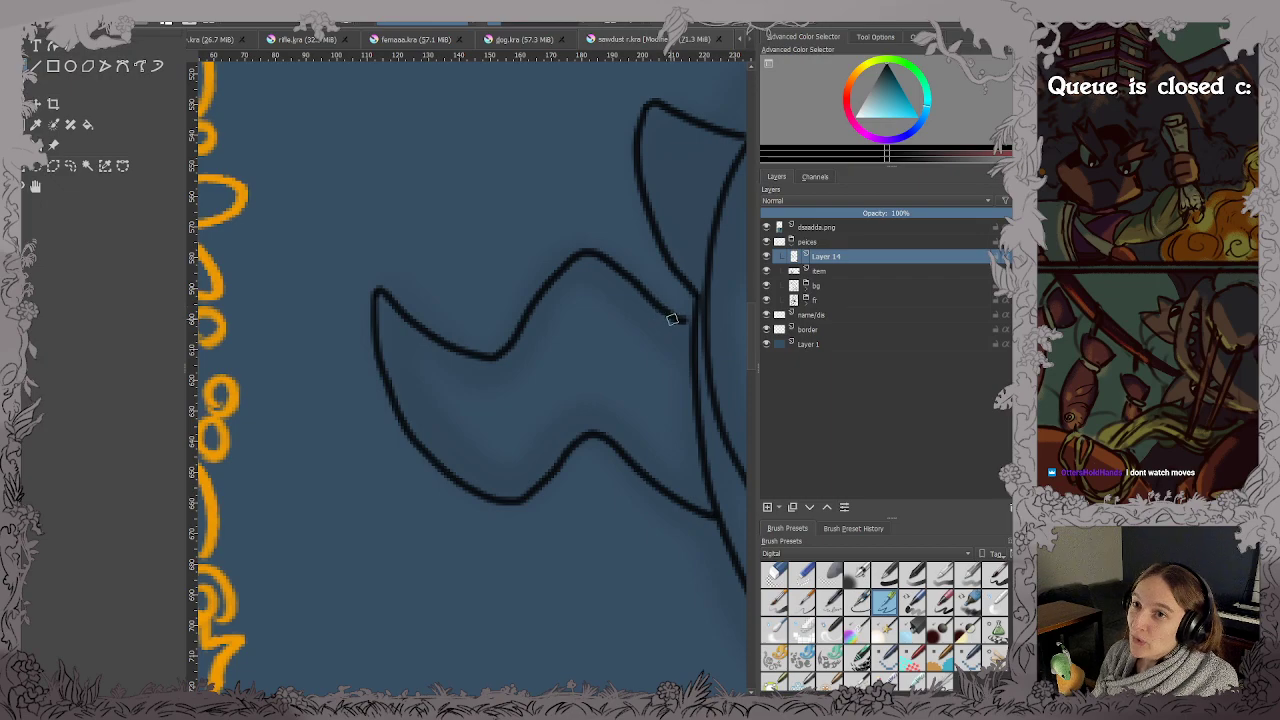
pyautogui.moveTo(686, 321)
pyautogui.mouseDown()
pyautogui.moveTo(694, 306)
pyautogui.moveTo(551, 406)
pyautogui.mouseUp()
# Ink the forehead curve from the first eye's lash up behind the curled hair lock, and save the drawing.
pyautogui.scroll(-2, 694, 306)
pyautogui.moveTo(619, 383)
pyautogui.mouseDown()
pyautogui.moveTo(567, 409)
pyautogui.moveTo(456, 416)
pyautogui.mouseUp()
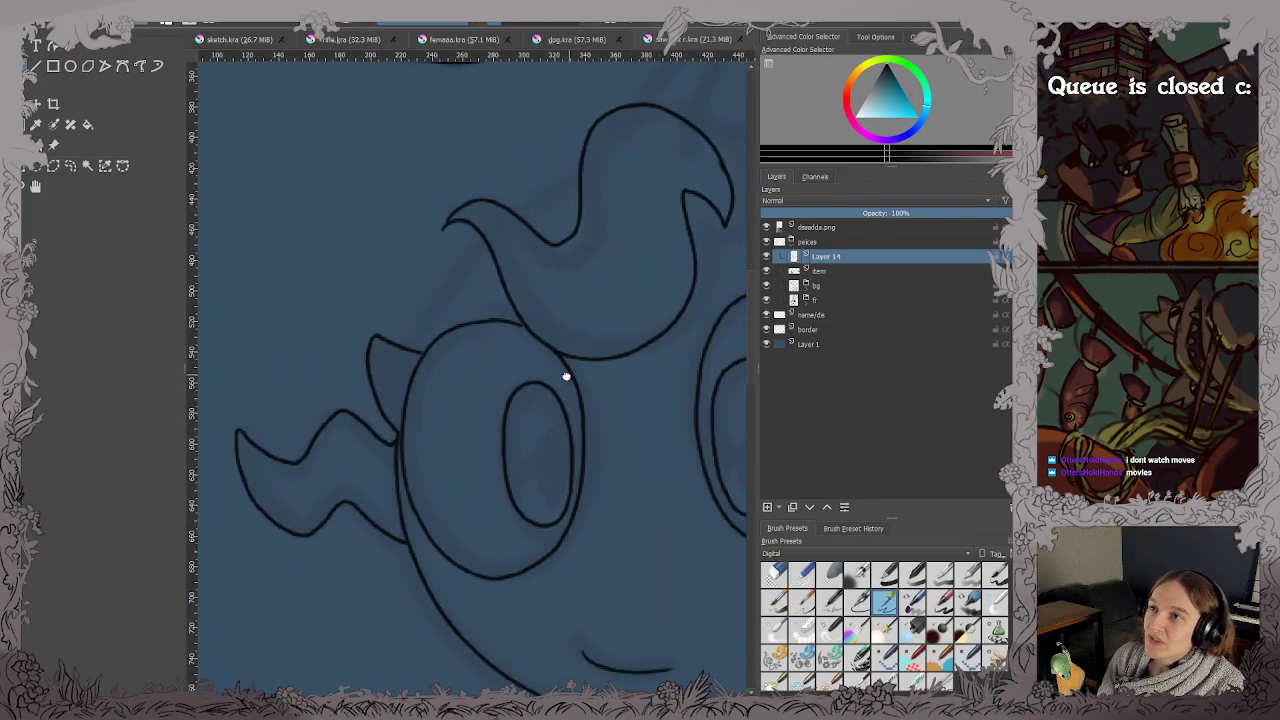
pyautogui.moveTo(568, 375); pyautogui.dragTo(500, 407)
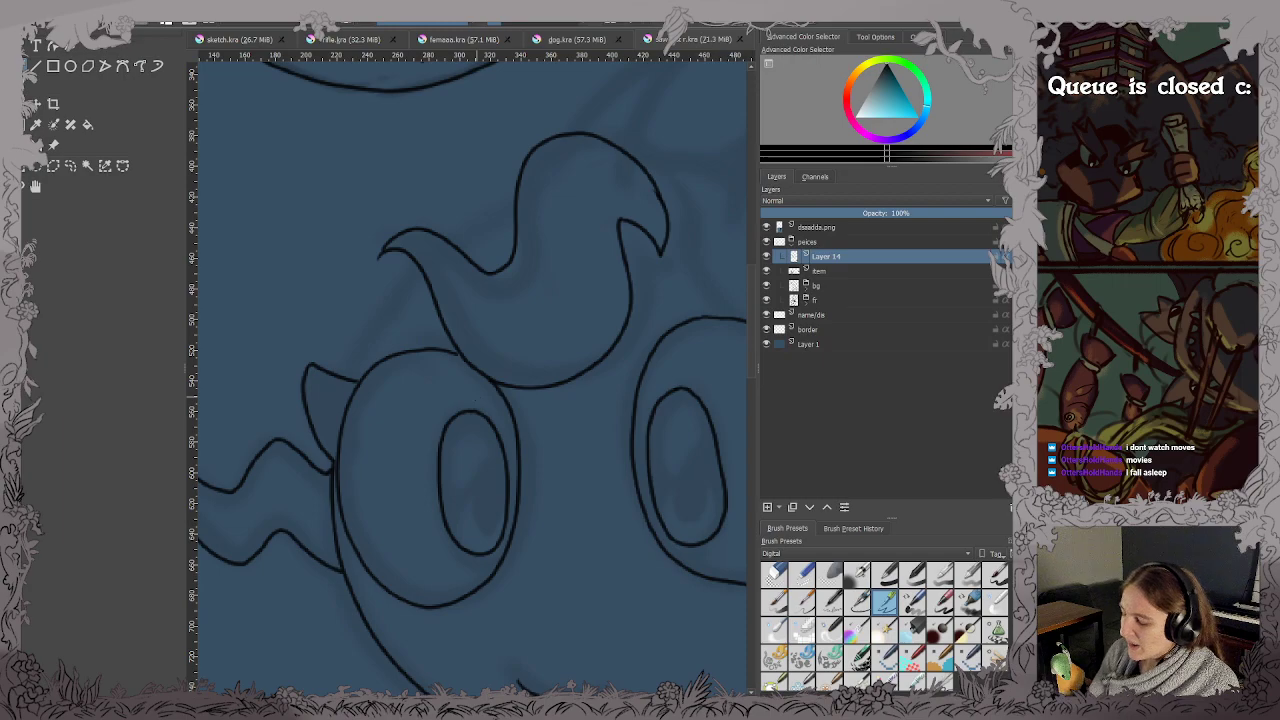
pyautogui.moveTo(488, 382); pyautogui.dragTo(518, 464)
pyautogui.scroll(3, 504, 327)
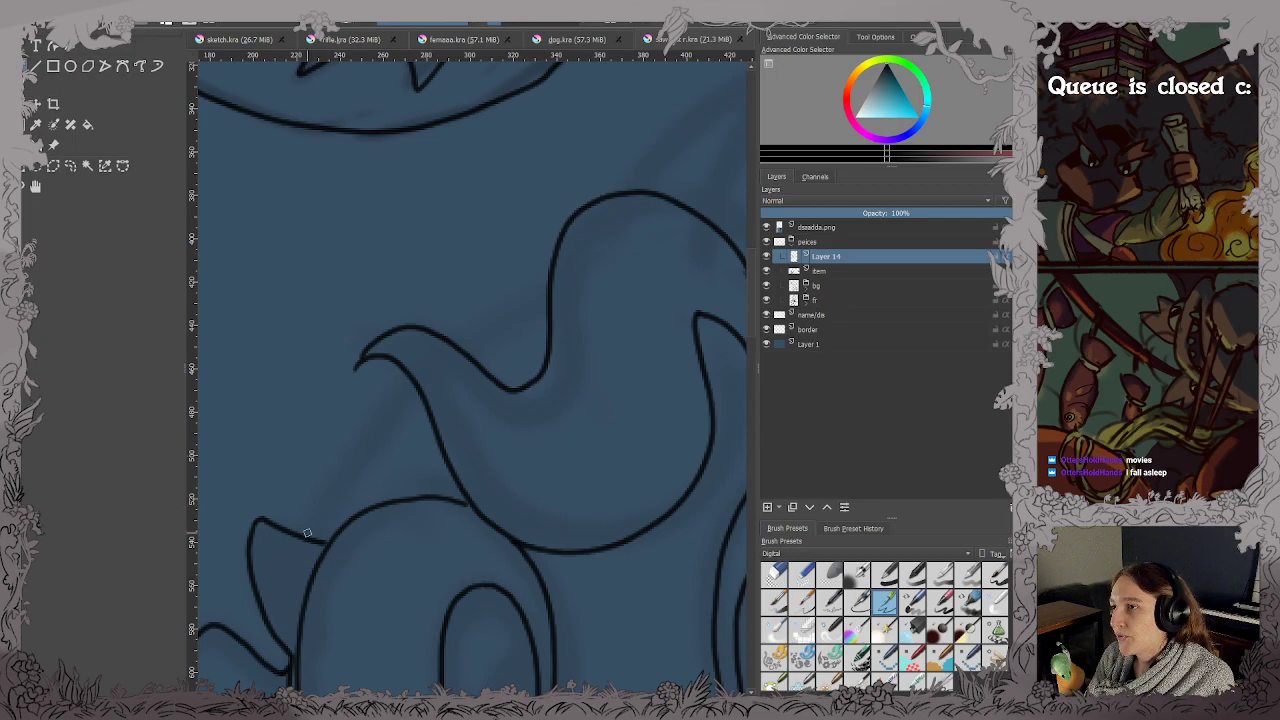
pyautogui.moveTo(410, 379)
pyautogui.mouseDown()
pyautogui.moveTo(338, 462)
pyautogui.moveTo(314, 526)
pyautogui.mouseUp()
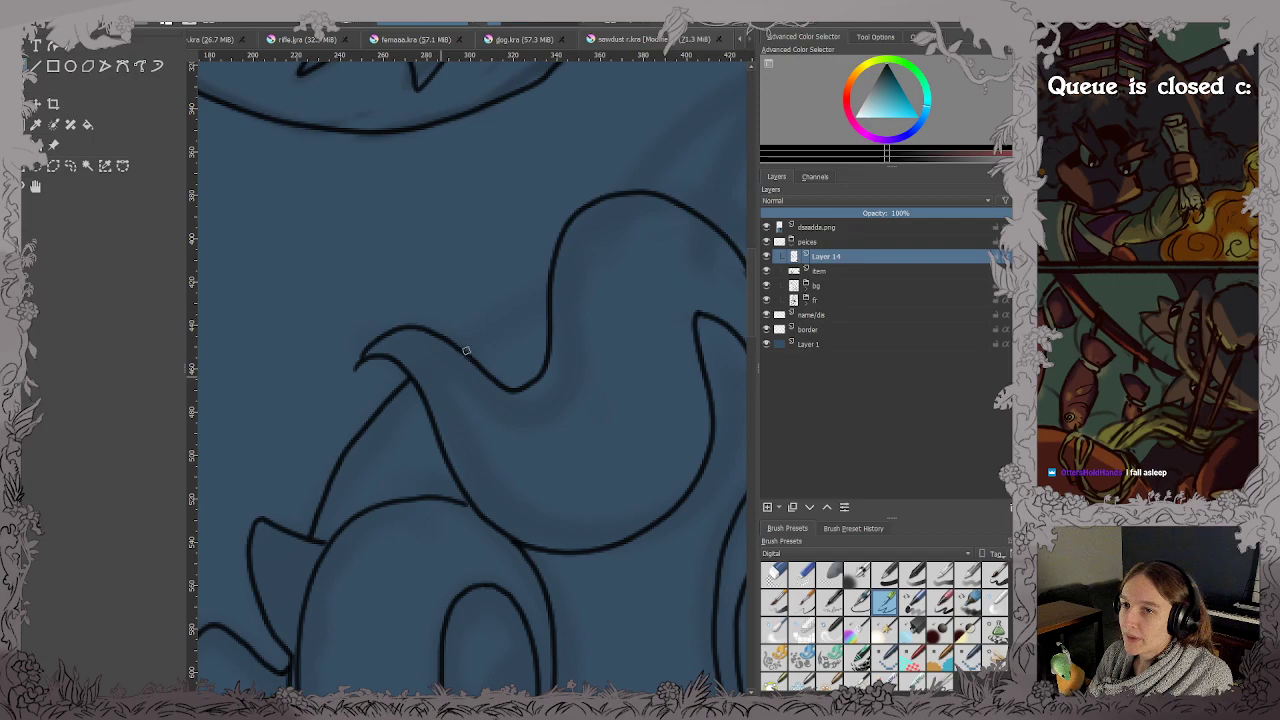
pyautogui.moveTo(460, 347); pyautogui.dragTo(545, 302)
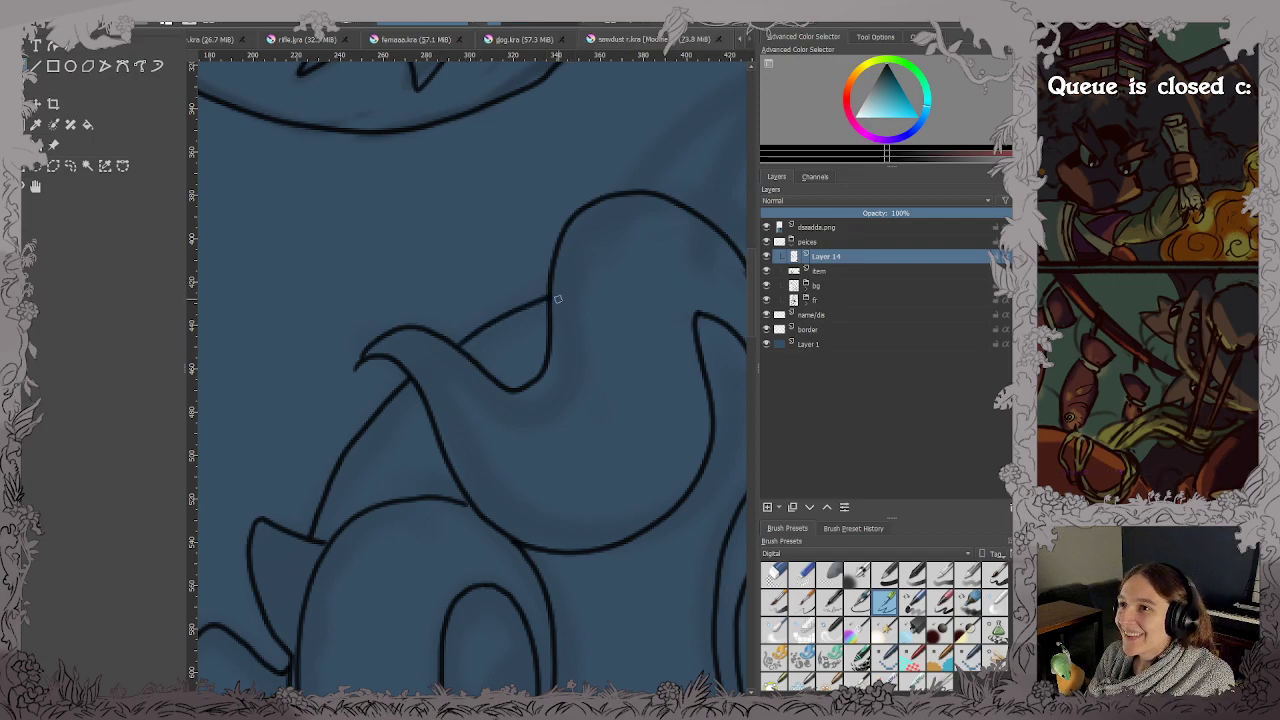
pyautogui.scroll(-1, 558, 299)
pyautogui.hotkey('ctrl', 's')
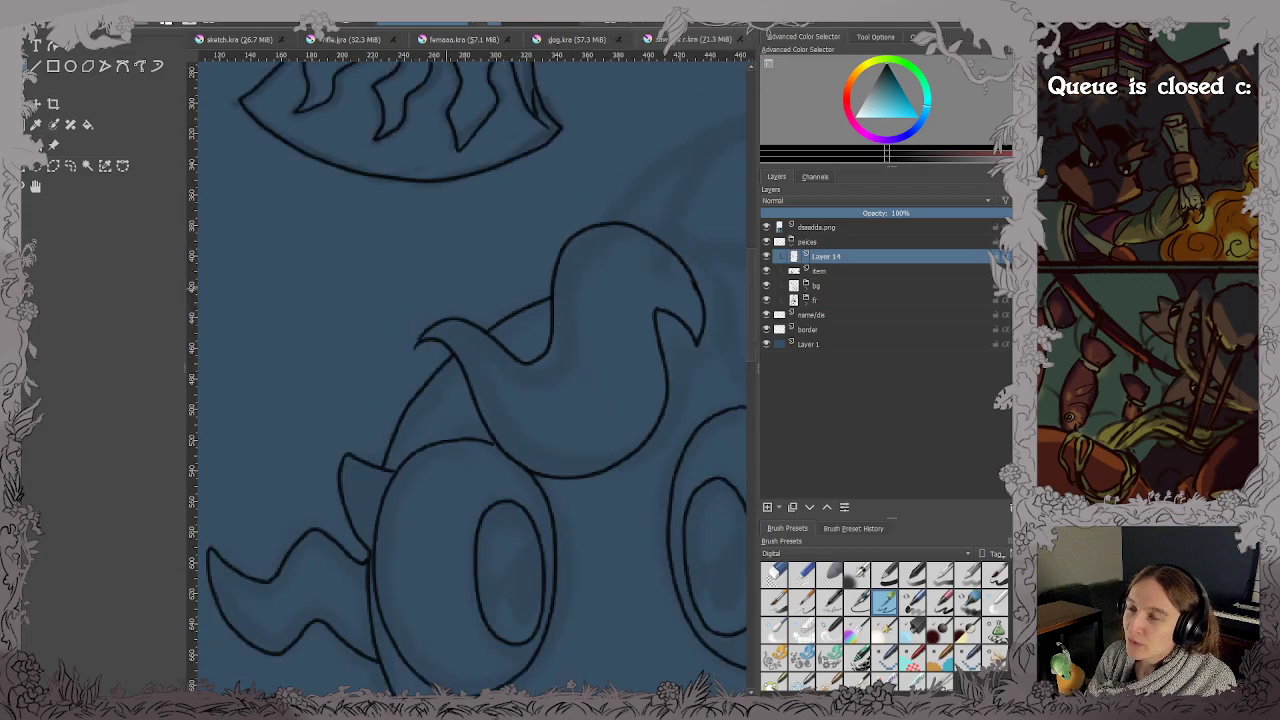
# Touch up the line along the outer edge of the curled hair lock just above its hooked tip.
pyautogui.scroll(5, 660, 285)
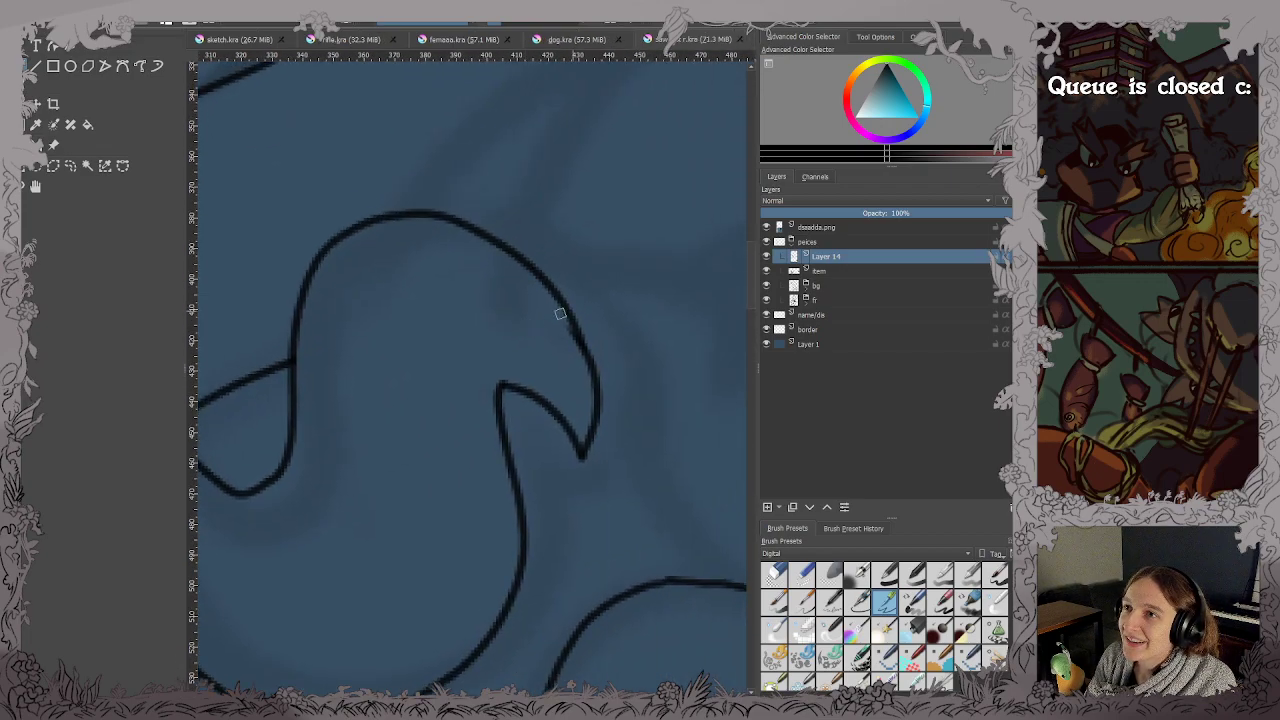
pyautogui.moveTo(563, 389); pyautogui.dragTo(566, 340)
pyautogui.hotkey('ctrl', 'z')
pyautogui.scroll(-6, 573, 457)
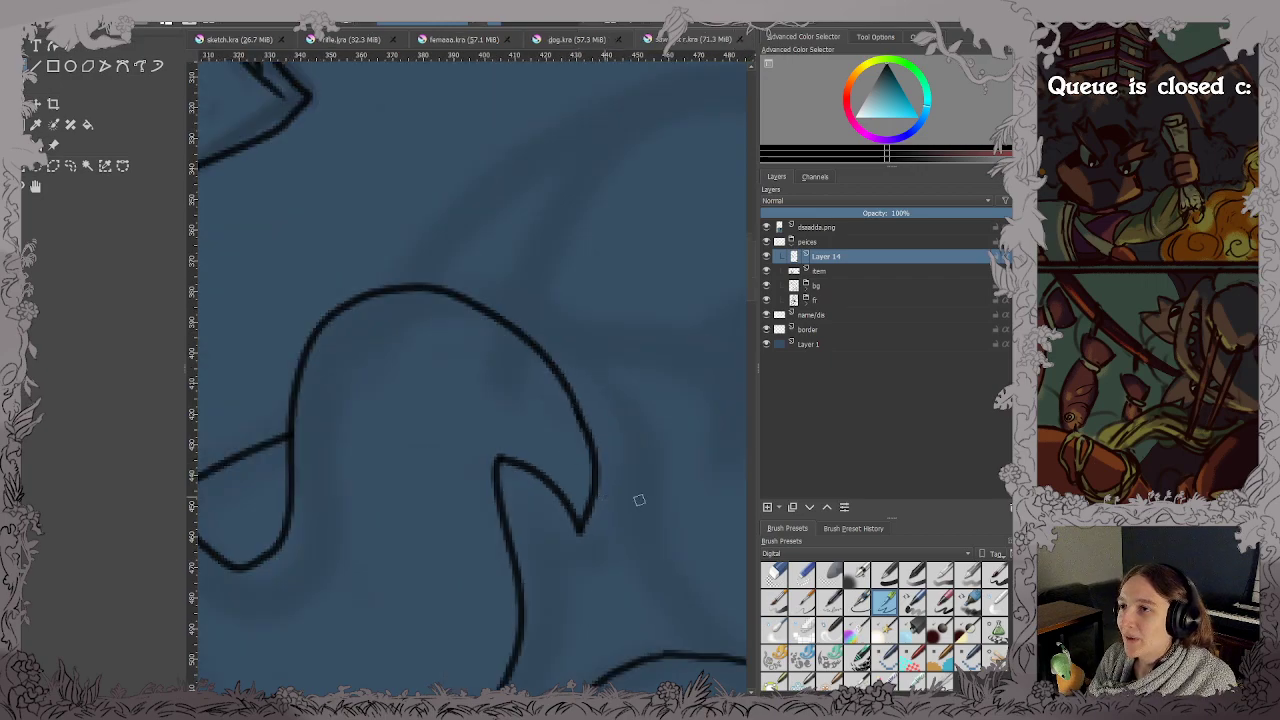
pyautogui.scroll(6, 479, 416)
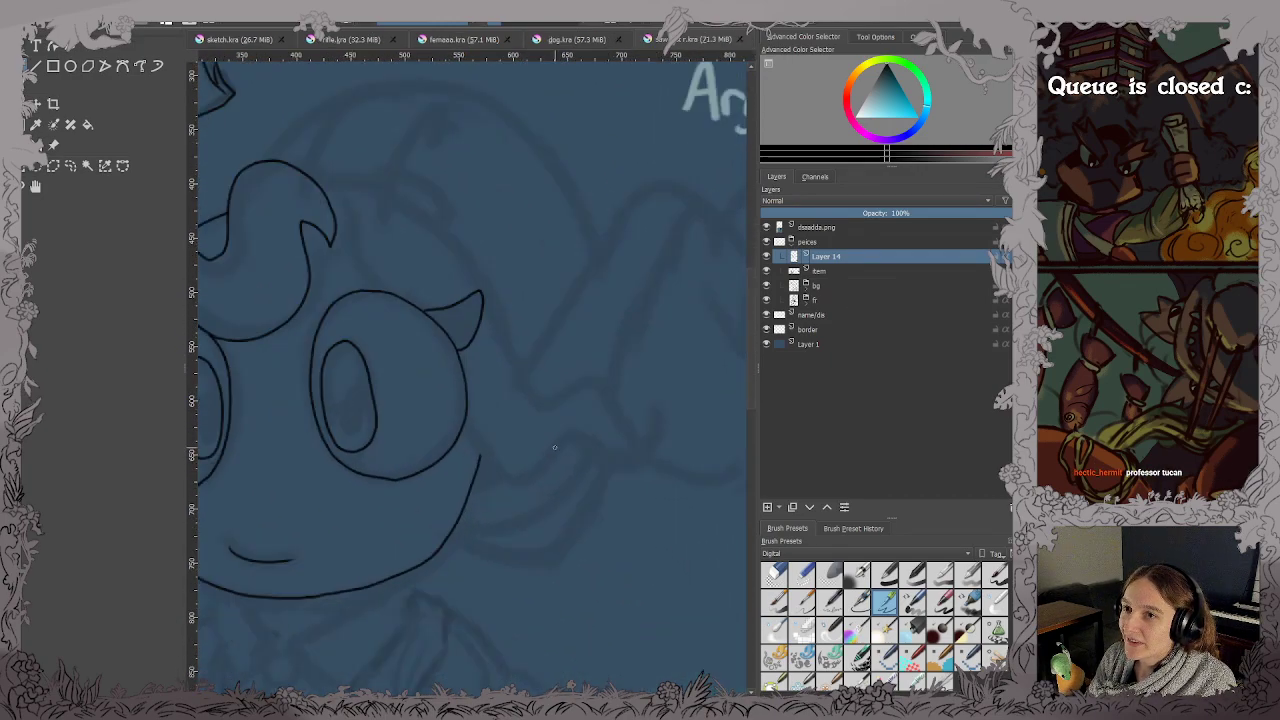
# Ink the lower and upper edges of the long wavy tuft sticking out from the side of the face beside the second eye.
pyautogui.moveTo(495, 464); pyautogui.dragTo(515, 491)
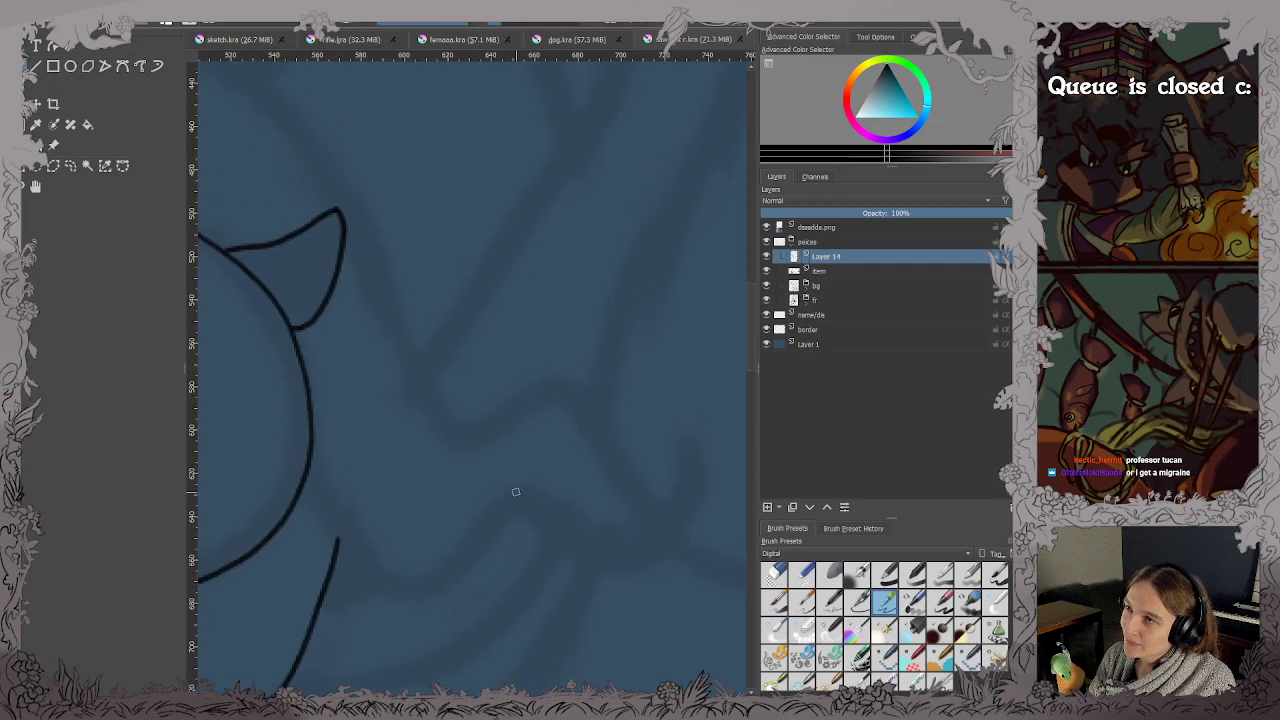
pyautogui.moveTo(306, 484)
pyautogui.mouseDown()
pyautogui.moveTo(346, 560)
pyautogui.moveTo(418, 598)
pyautogui.mouseUp()
pyautogui.hotkey('ctrl', 'z')
pyautogui.moveTo(314, 481)
pyautogui.mouseDown()
pyautogui.moveTo(355, 556)
pyautogui.moveTo(389, 581)
pyautogui.moveTo(436, 587)
pyautogui.moveTo(521, 511)
pyautogui.moveTo(627, 559)
pyautogui.moveTo(674, 544)
pyautogui.moveTo(692, 470)
pyautogui.mouseUp()
pyautogui.moveTo(283, 120)
pyautogui.mouseDown()
pyautogui.moveTo(359, 211)
pyautogui.moveTo(458, 435)
pyautogui.moveTo(545, 395)
pyautogui.moveTo(570, 400)
pyautogui.moveTo(639, 478)
pyautogui.moveTo(700, 464)
pyautogui.mouseUp()
pyautogui.hotkey('ctrl', 'z')
pyautogui.moveTo(488, 338); pyautogui.dragTo(507, 385)
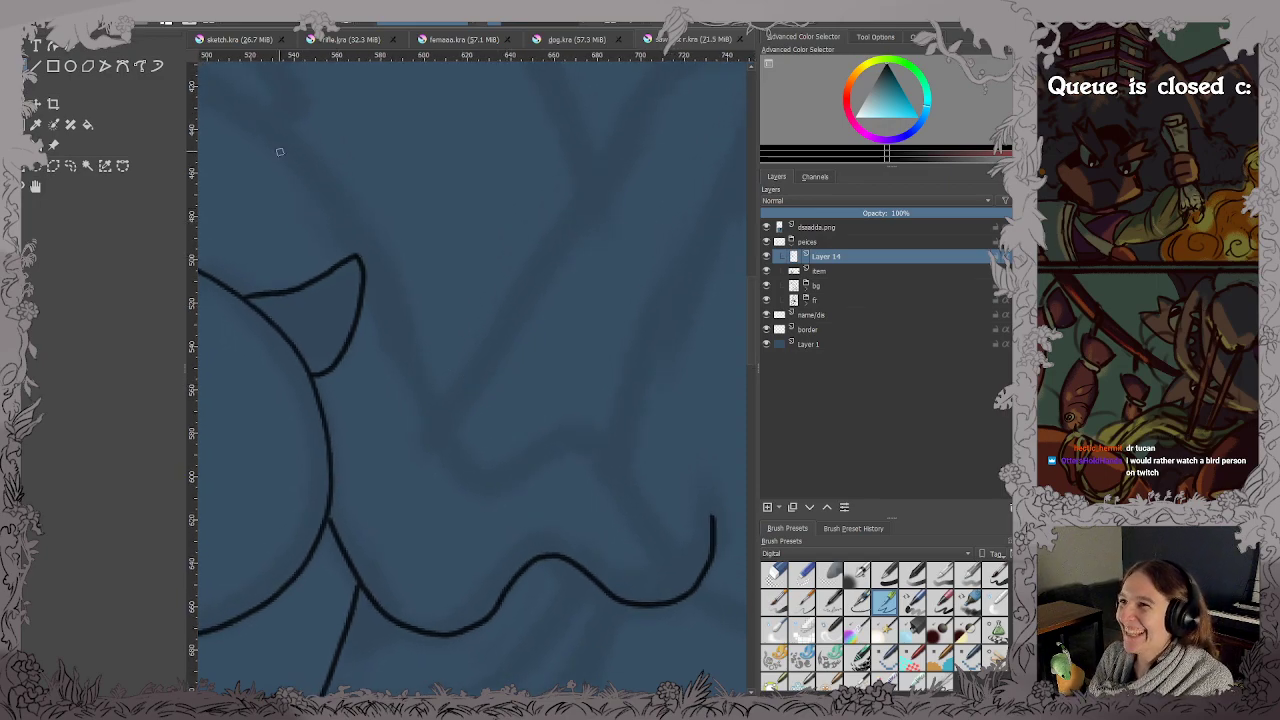
pyautogui.moveTo(250, 109)
pyautogui.mouseDown()
pyautogui.moveTo(350, 205)
pyautogui.moveTo(414, 377)
pyautogui.moveTo(473, 473)
pyautogui.moveTo(507, 473)
pyautogui.moveTo(560, 441)
pyautogui.moveTo(588, 445)
pyautogui.moveTo(649, 528)
pyautogui.moveTo(718, 514)
pyautogui.mouseUp()
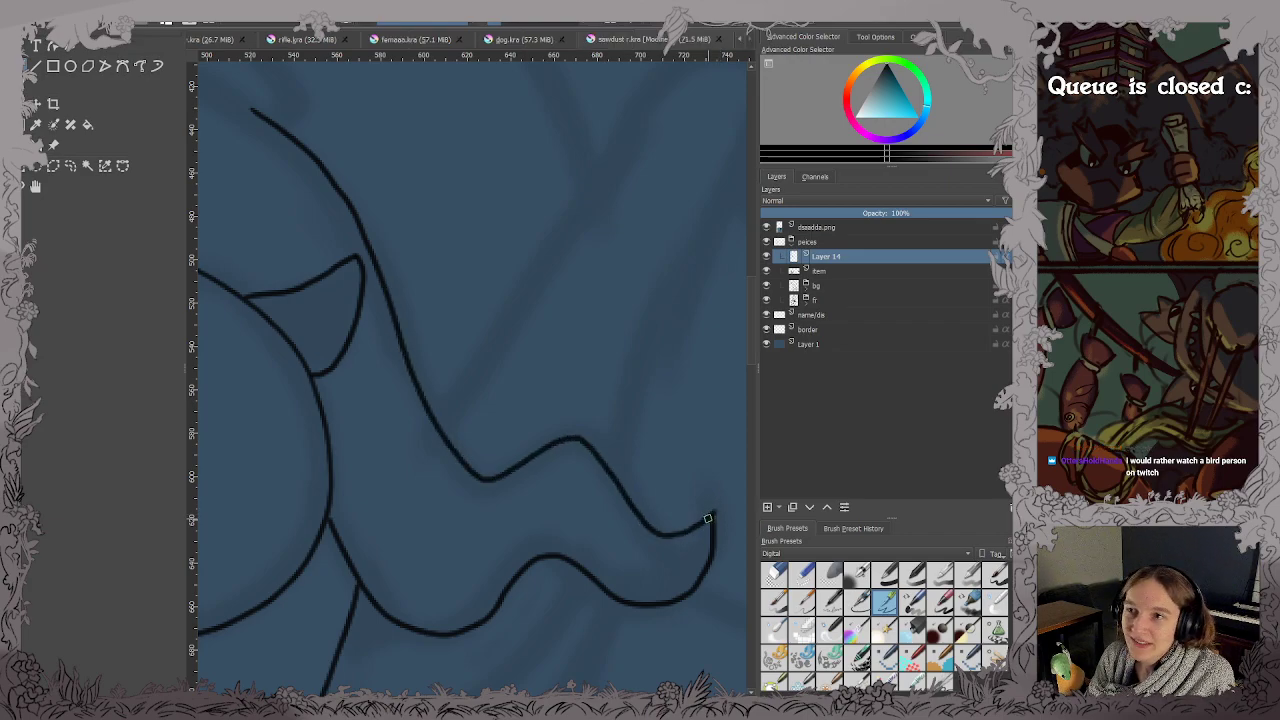
# Ink the top-of-head curve from the curled lock to the wavy tuft, and the hairline from the lock's hooked tip down to the second eye.
pyautogui.scroll(-1, 666, 511)
pyautogui.moveTo(580, 405); pyautogui.dragTo(689, 495)
pyautogui.scroll(4, 485, 345)
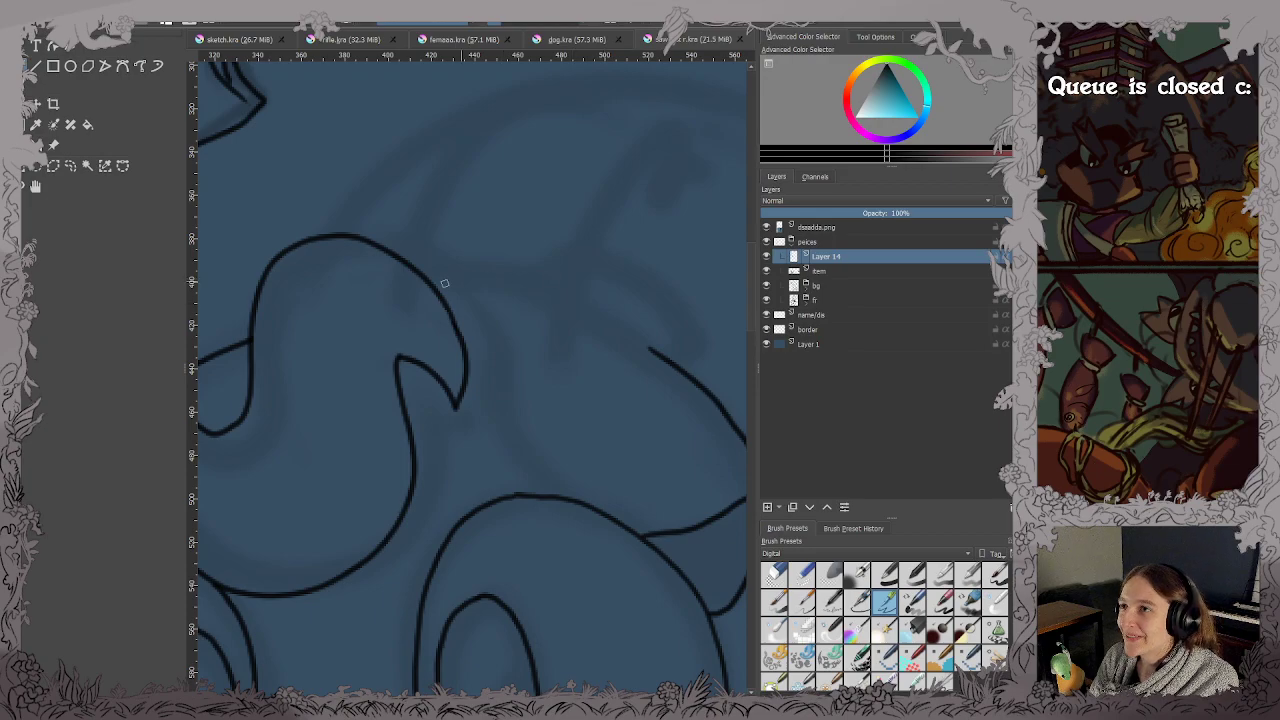
pyautogui.moveTo(436, 287)
pyautogui.mouseDown()
pyautogui.moveTo(573, 310)
pyautogui.moveTo(670, 350)
pyautogui.mouseUp()
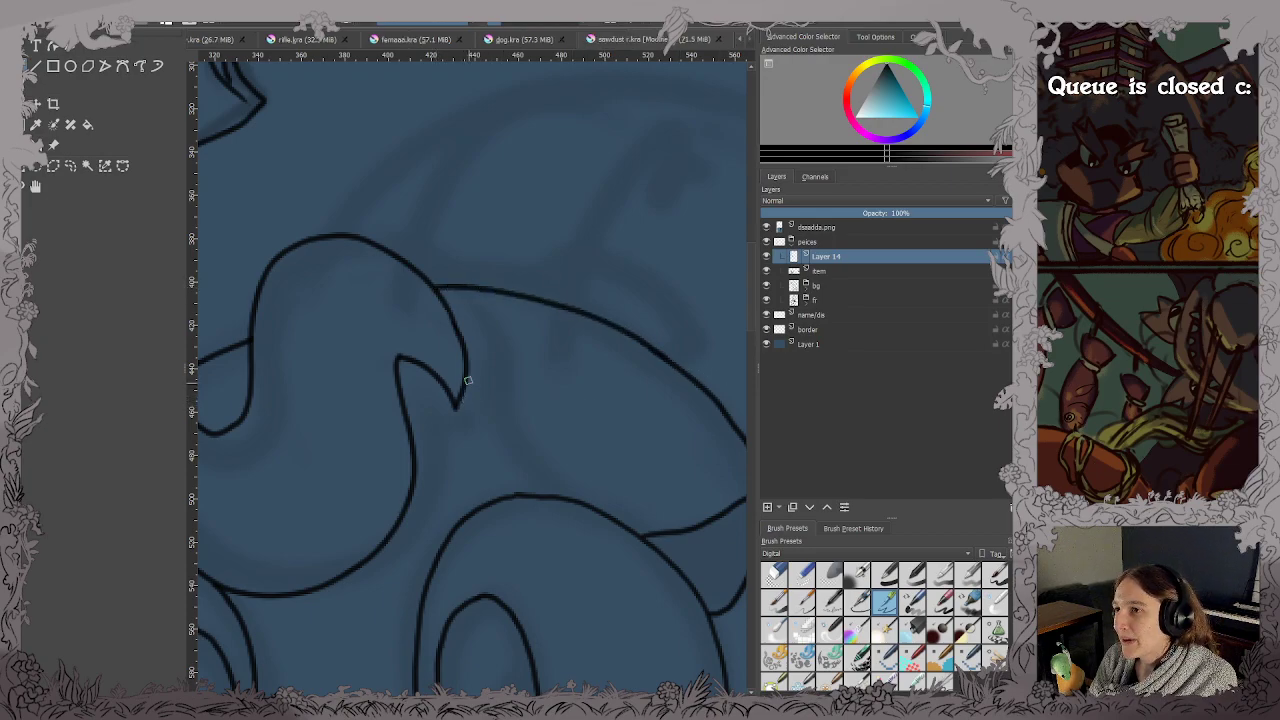
pyautogui.moveTo(465, 385)
pyautogui.mouseDown()
pyautogui.moveTo(482, 456)
pyautogui.moveTo(556, 494)
pyautogui.mouseUp()
pyautogui.hotkey('ctrl', 'z')
pyautogui.moveTo(462, 384); pyautogui.dragTo(490, 488)
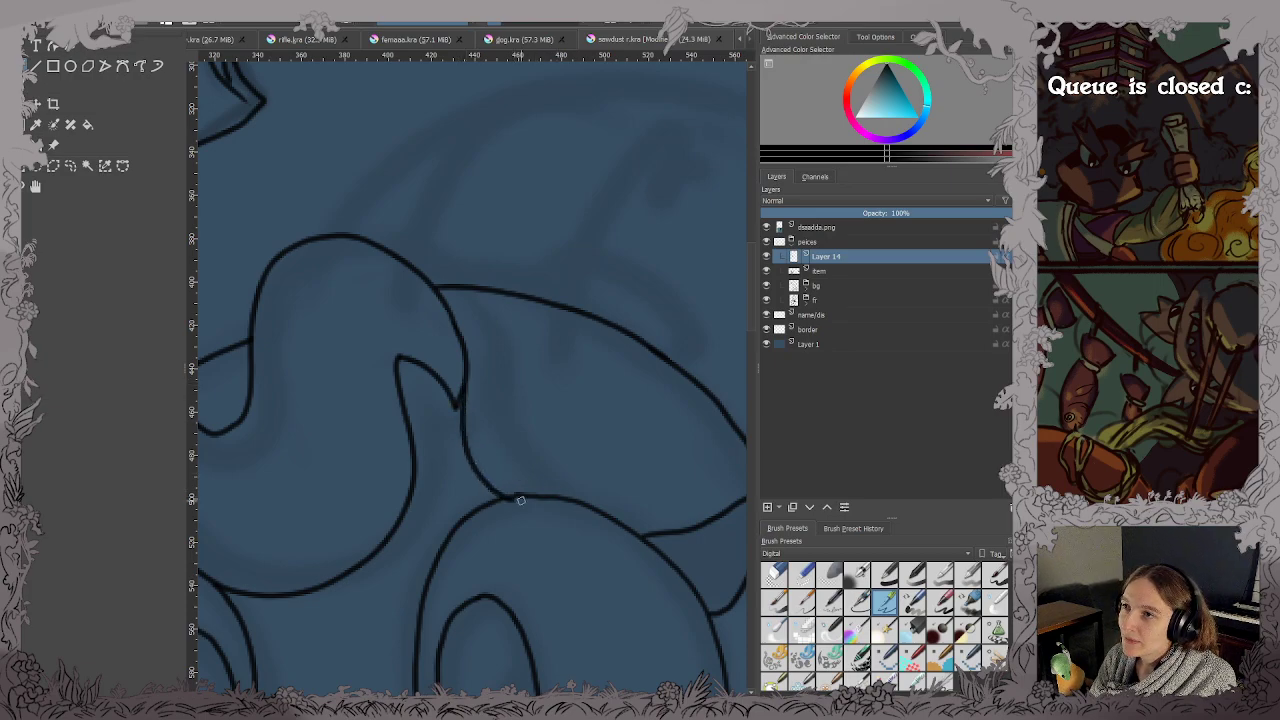
pyautogui.hotkey('ctrl', 'z')
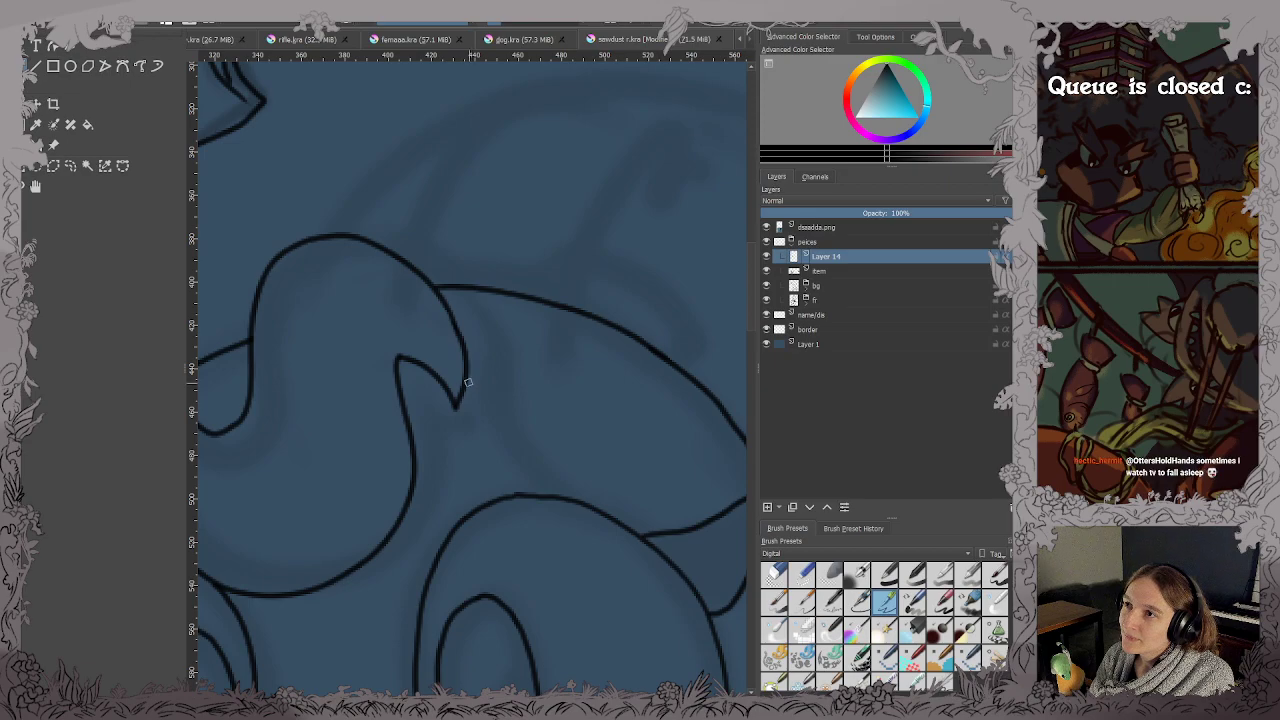
pyautogui.moveTo(466, 384)
pyautogui.mouseDown()
pyautogui.moveTo(504, 486)
pyautogui.moveTo(530, 496)
pyautogui.mouseUp()
# Check the inked head as a whole, briefly hiding and reshowing the bg and fr layers.
pyautogui.scroll(-3, 530, 490)
pyautogui.moveTo(521, 388); pyautogui.dragTo(510, 289)
pyautogui.moveTo(495, 408); pyautogui.dragTo(491, 365)
pyautogui.scroll(-1, 491, 366)
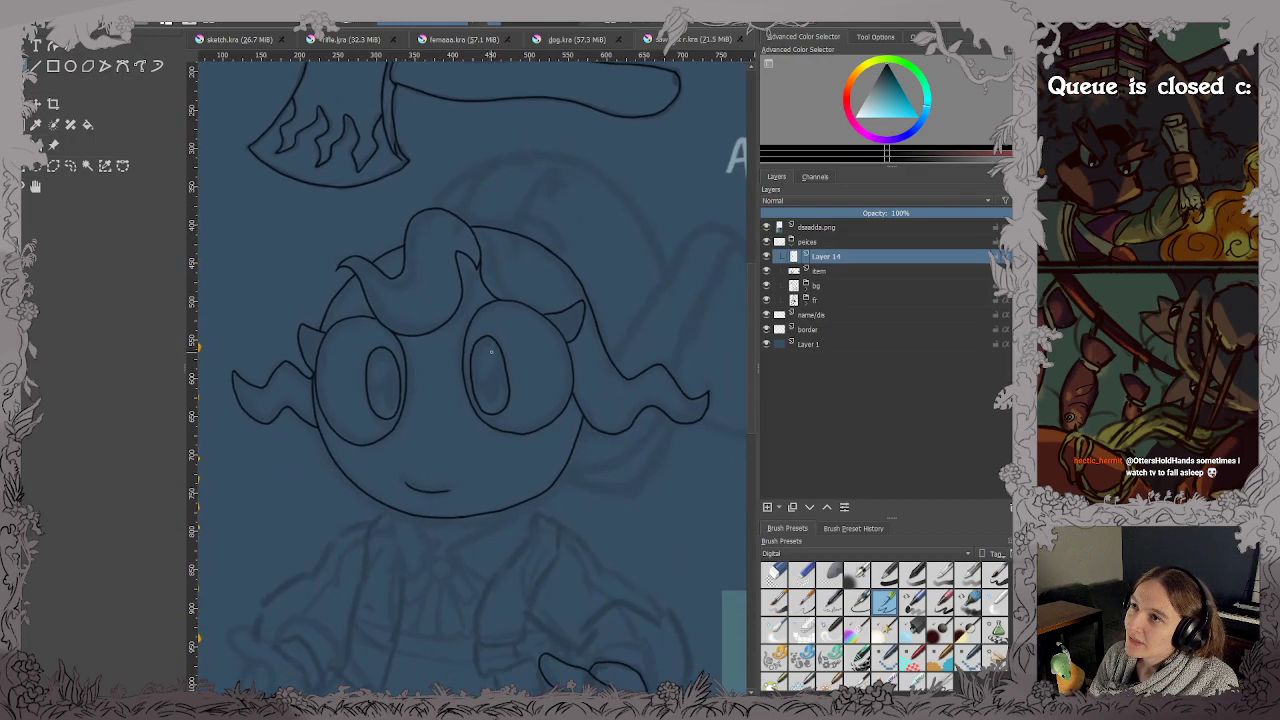
pyautogui.scroll(-2, 492, 347)
pyautogui.scroll(-2, 492, 347)
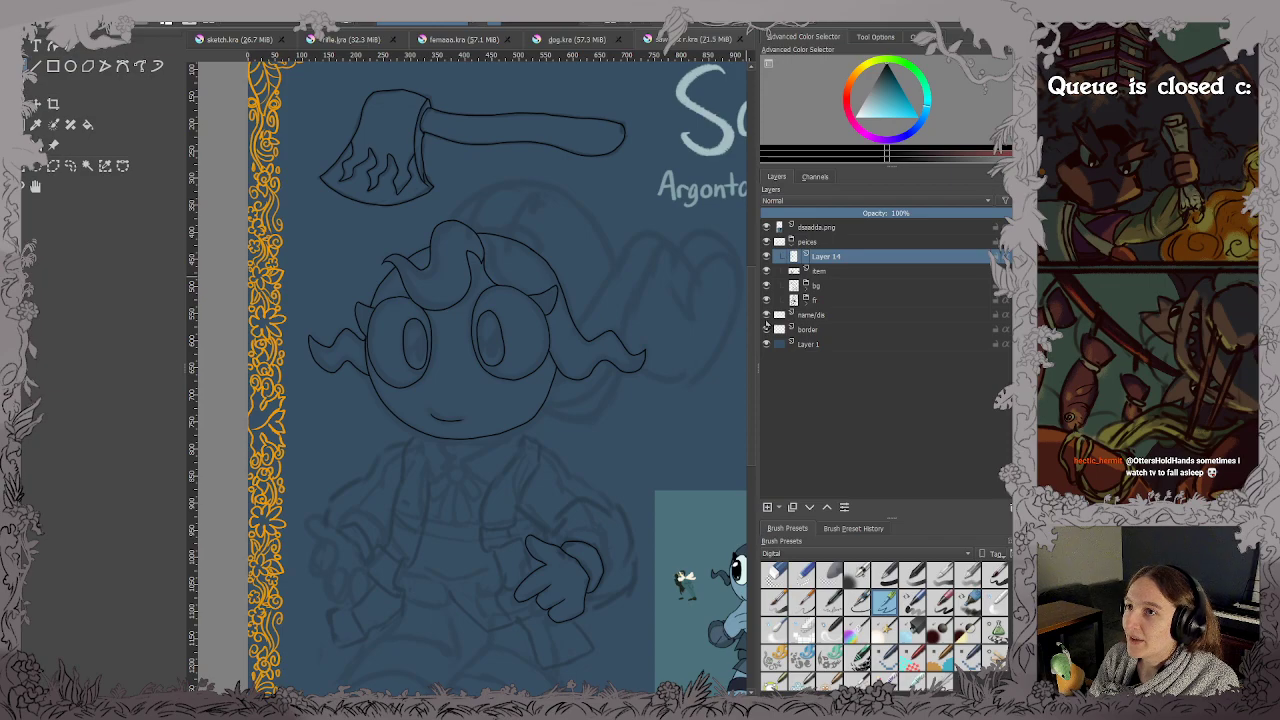
pyautogui.click(767, 285)
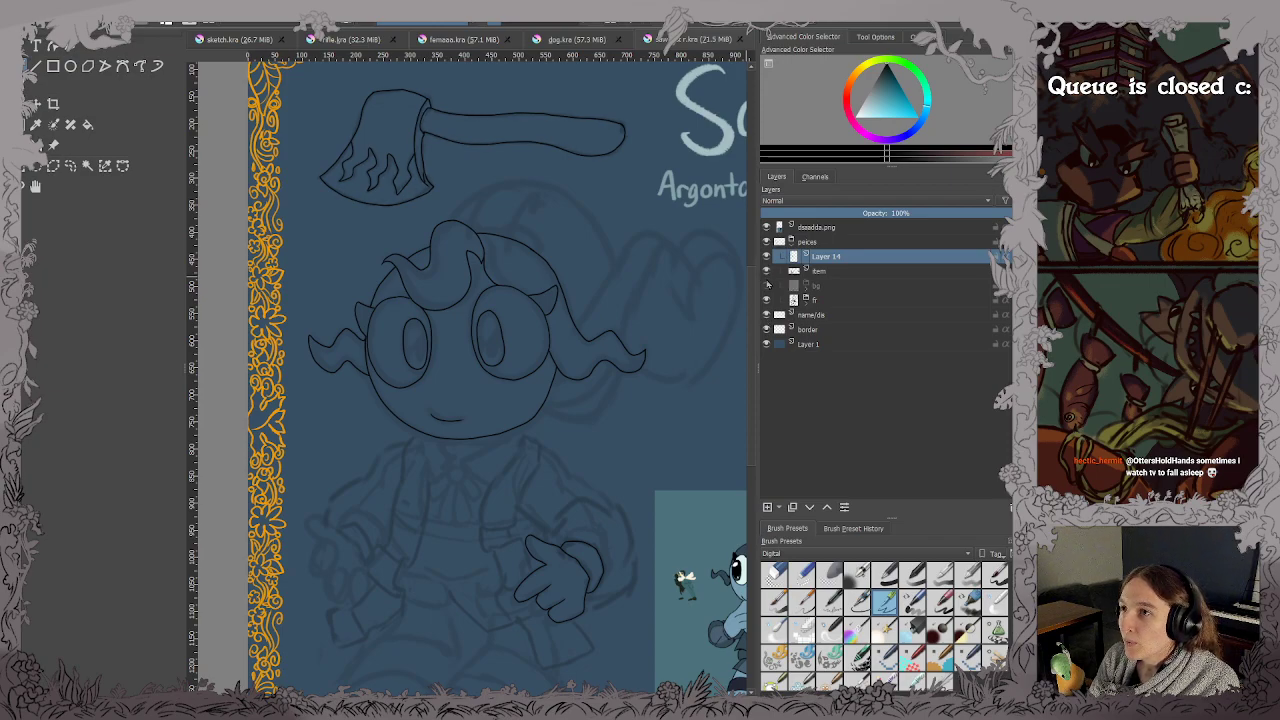
pyautogui.click(766, 286)
pyautogui.click(766, 300)
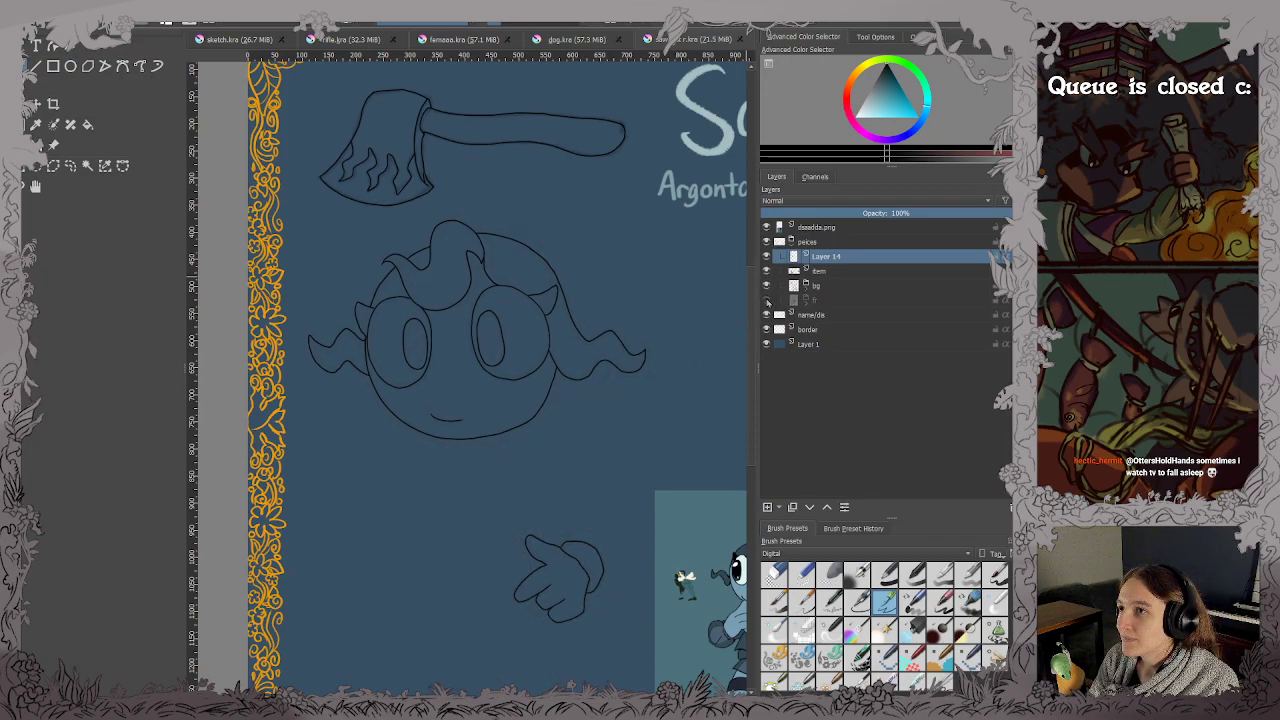
pyautogui.click(767, 299)
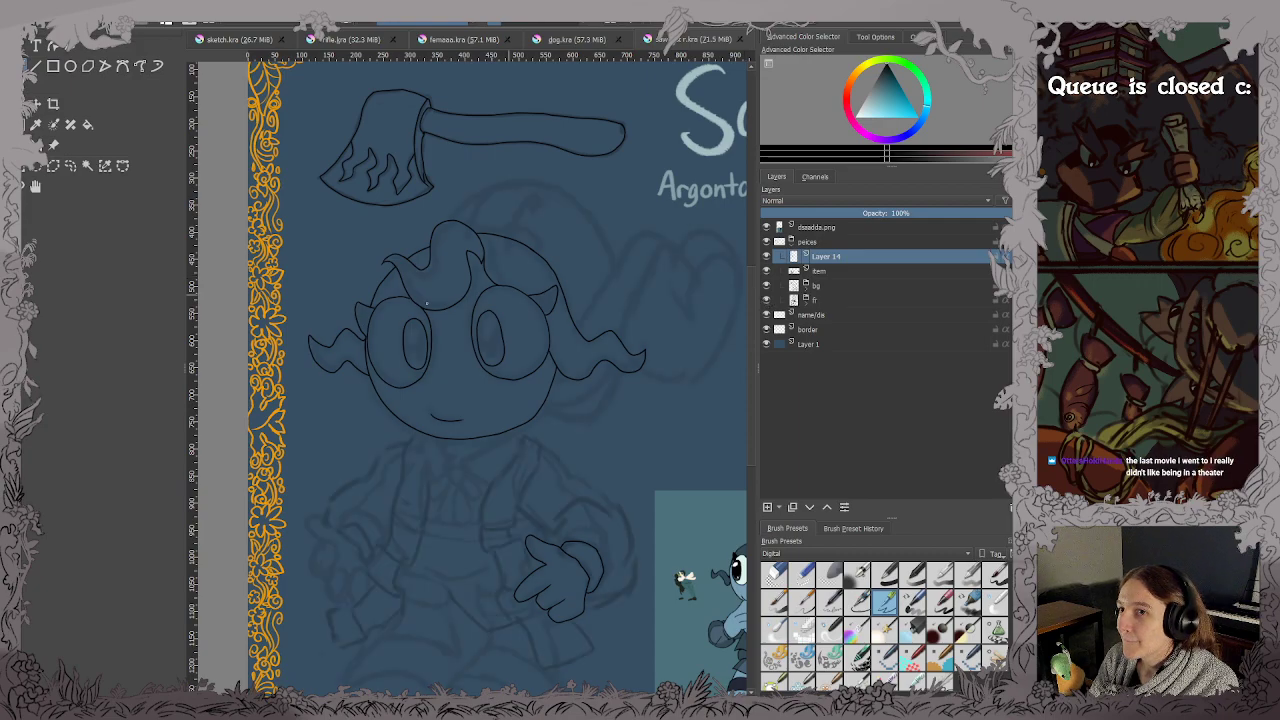
# Ink a V-shaped highlight edge across the upper part of both pupils.
pyautogui.scroll(5, 432, 301)
pyautogui.scroll(2, 389, 332)
pyautogui.moveTo(354, 271); pyautogui.dragTo(382, 336)
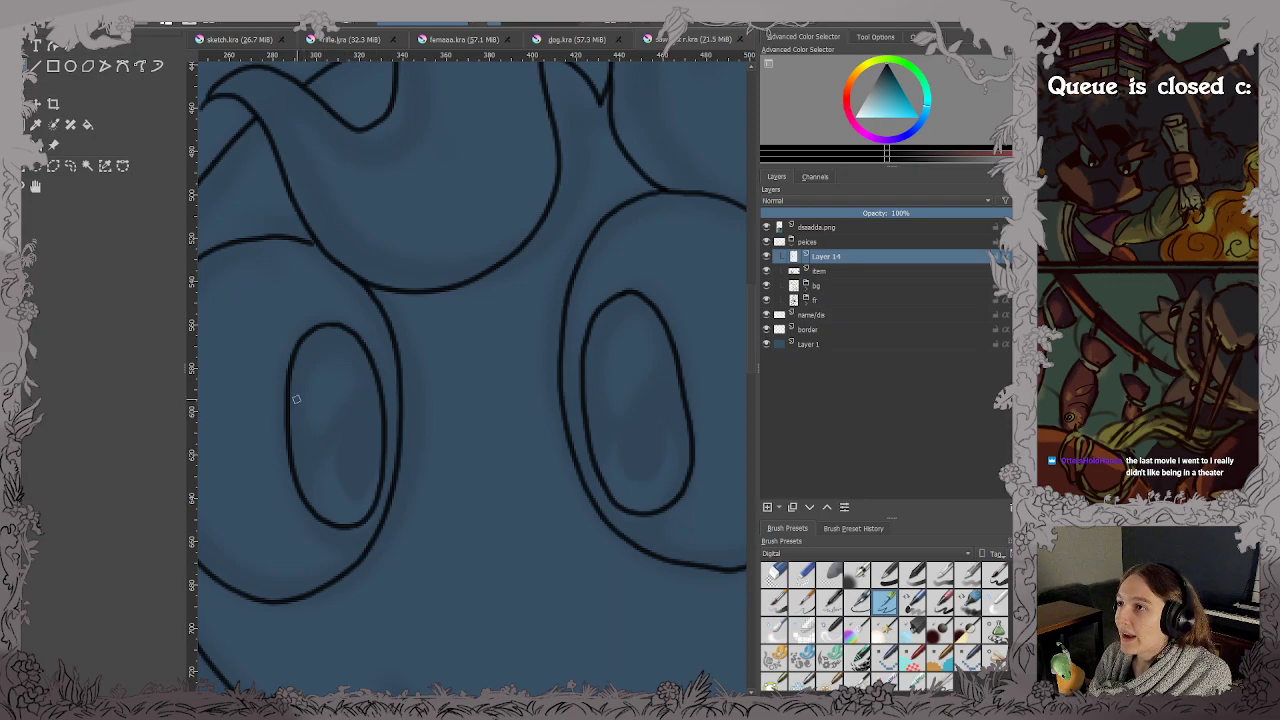
pyautogui.moveTo(290, 398)
pyautogui.mouseDown()
pyautogui.moveTo(302, 426)
pyautogui.moveTo(342, 415)
pyautogui.moveTo(367, 340)
pyautogui.mouseUp()
pyautogui.moveTo(586, 370)
pyautogui.mouseDown()
pyautogui.moveTo(622, 402)
pyautogui.moveTo(640, 389)
pyautogui.moveTo(660, 358)
pyautogui.moveTo(664, 304)
pyautogui.mouseUp()
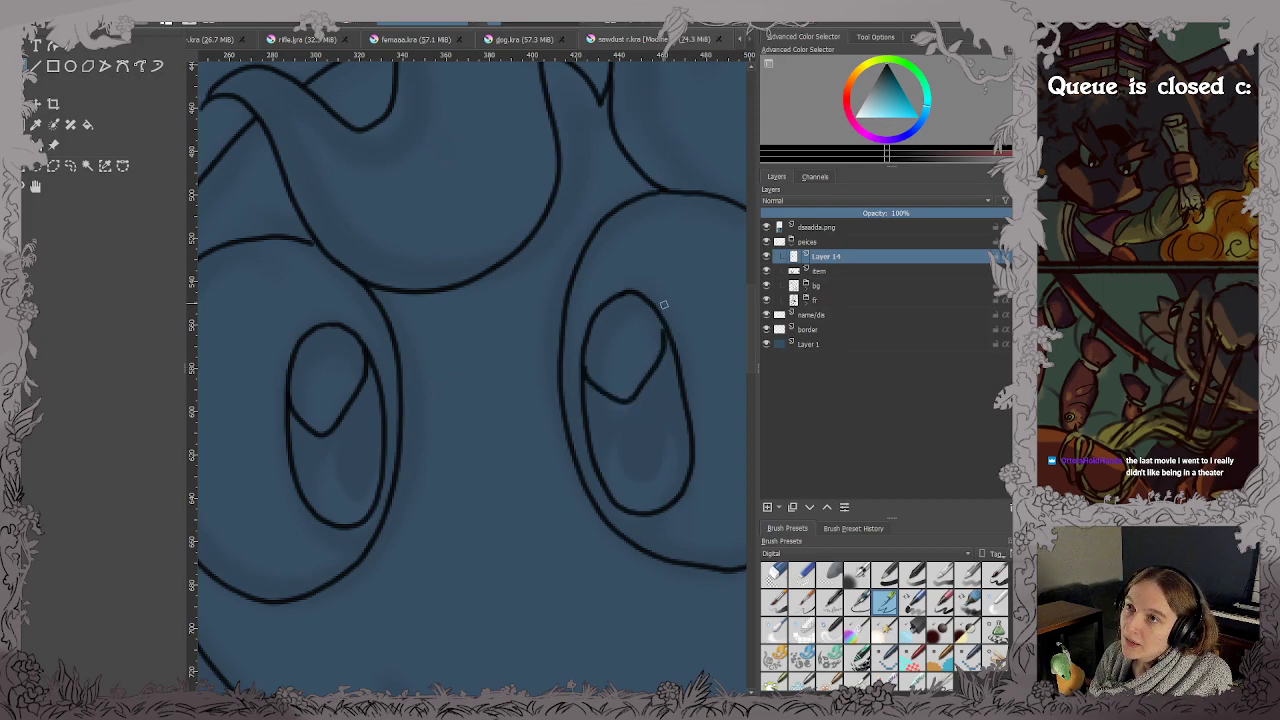
pyautogui.hotkey('ctrl', 'z')
pyautogui.moveTo(584, 366)
pyautogui.mouseDown()
pyautogui.moveTo(588, 382)
pyautogui.moveTo(626, 398)
pyautogui.moveTo(664, 298)
pyautogui.mouseUp()
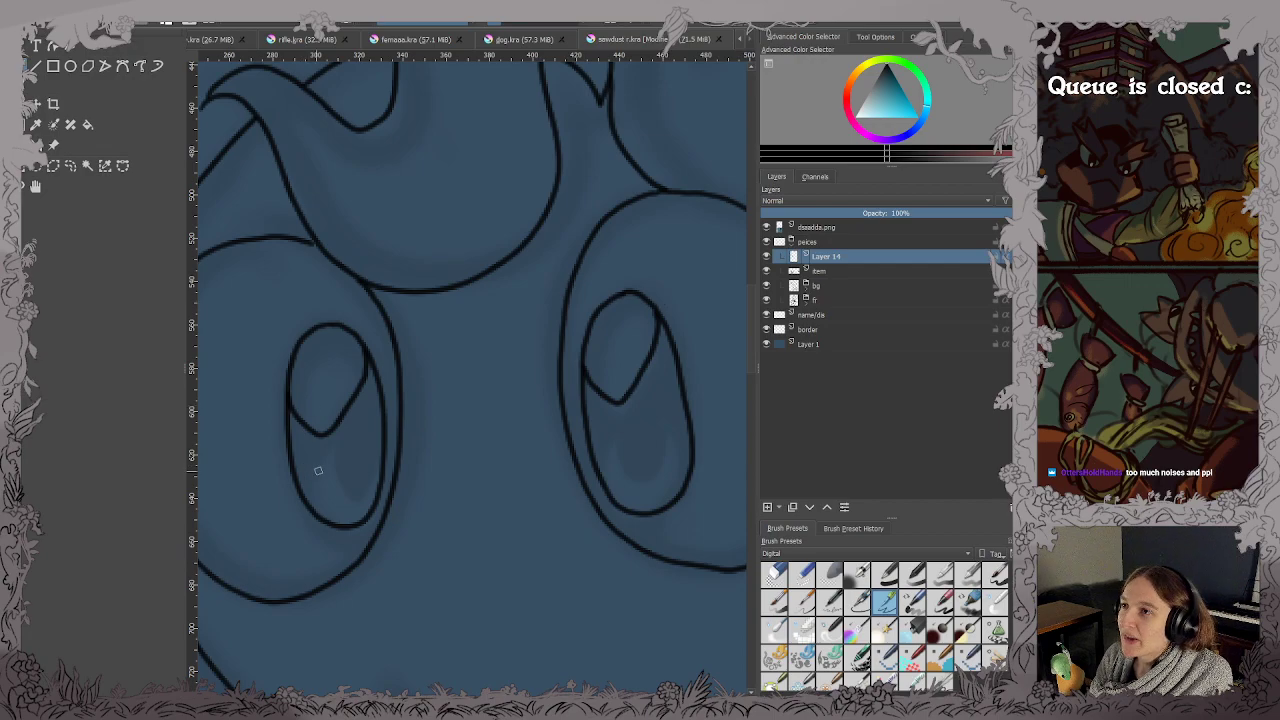
# Ink the zigzag reflection line across the lower part of both pupils.
pyautogui.moveTo(305, 488)
pyautogui.mouseDown()
pyautogui.moveTo(328, 446)
pyautogui.moveTo(344, 496)
pyautogui.moveTo(362, 478)
pyautogui.mouseUp()
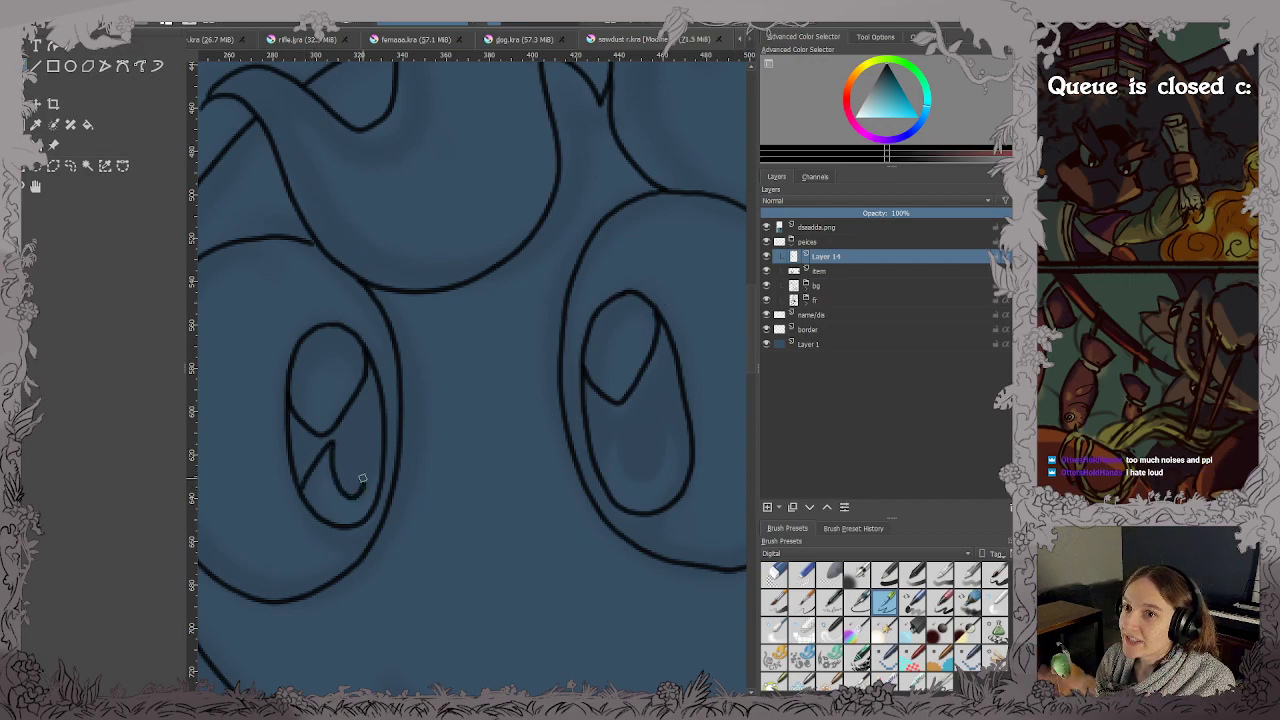
pyautogui.hotkey('ctrl', 'z')
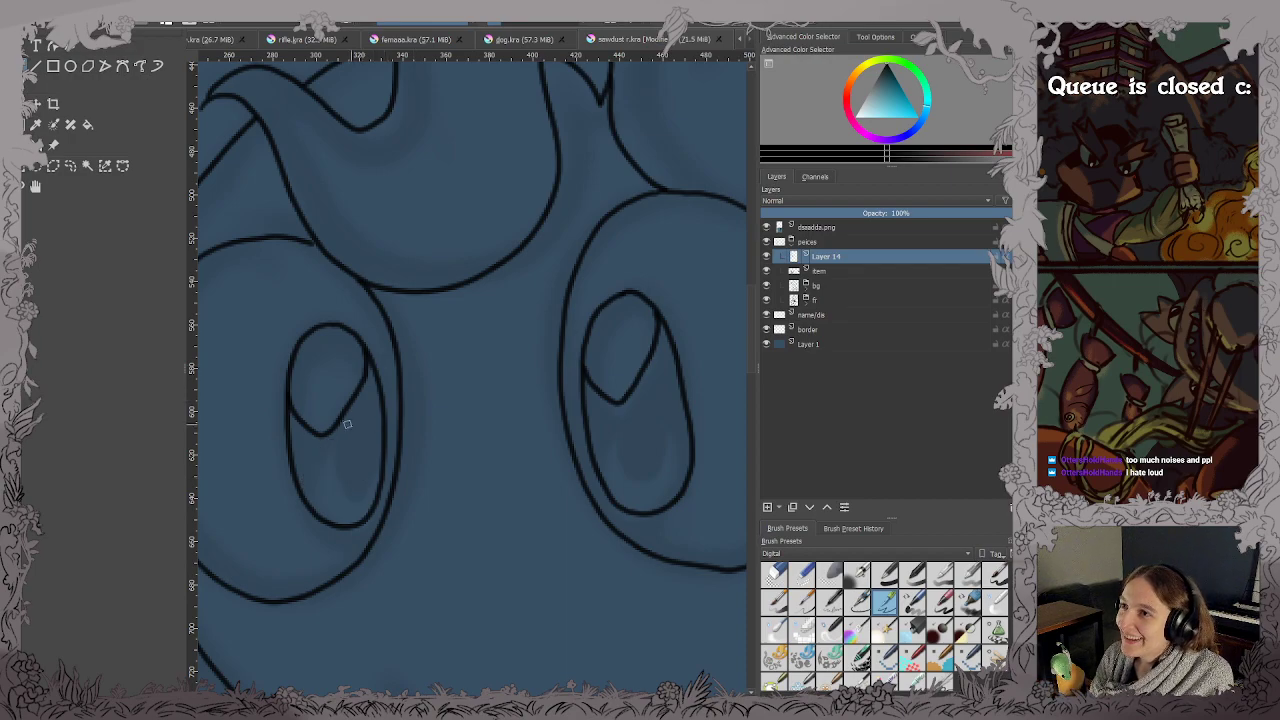
pyautogui.moveTo(300, 481)
pyautogui.mouseDown()
pyautogui.moveTo(331, 449)
pyautogui.moveTo(340, 481)
pyautogui.moveTo(373, 466)
pyautogui.mouseUp()
pyautogui.moveTo(600, 462)
pyautogui.mouseDown()
pyautogui.moveTo(606, 450)
pyautogui.moveTo(630, 466)
pyautogui.moveTo(668, 456)
pyautogui.moveTo(686, 431)
pyautogui.moveTo(606, 440)
pyautogui.mouseUp()
pyautogui.scroll(-2, 687, 432)
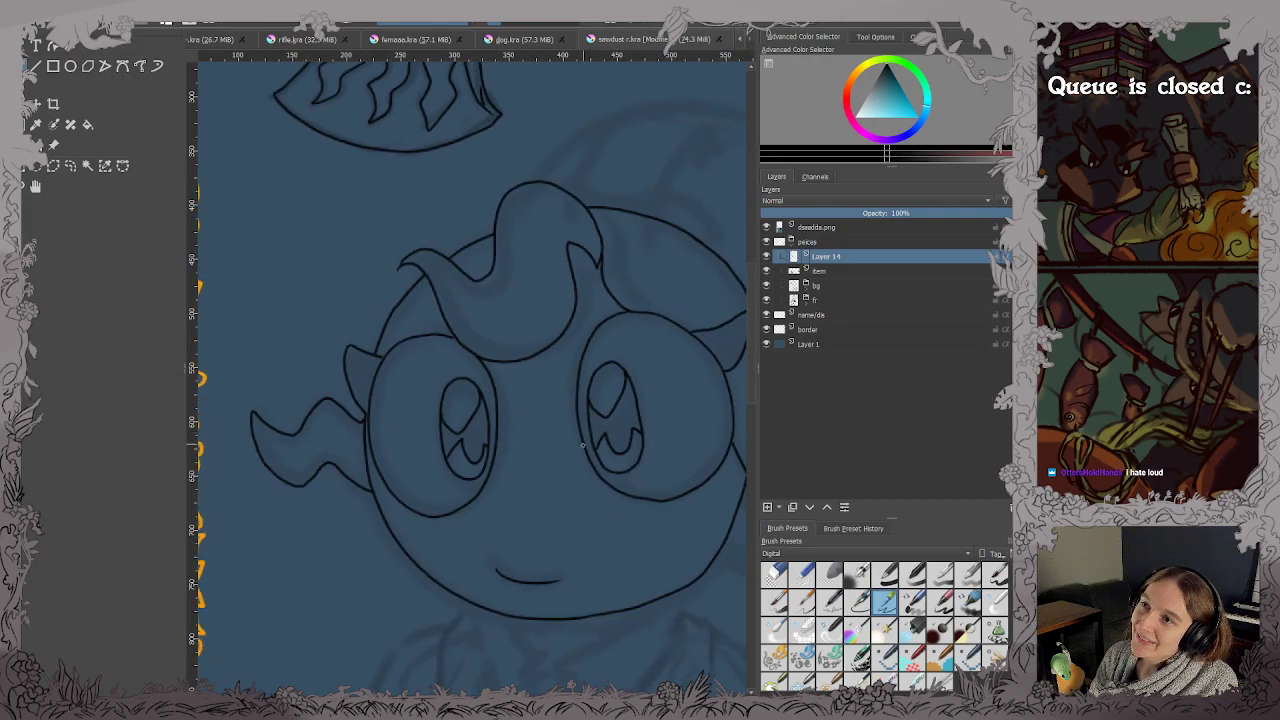
pyautogui.scroll(2, 583, 444)
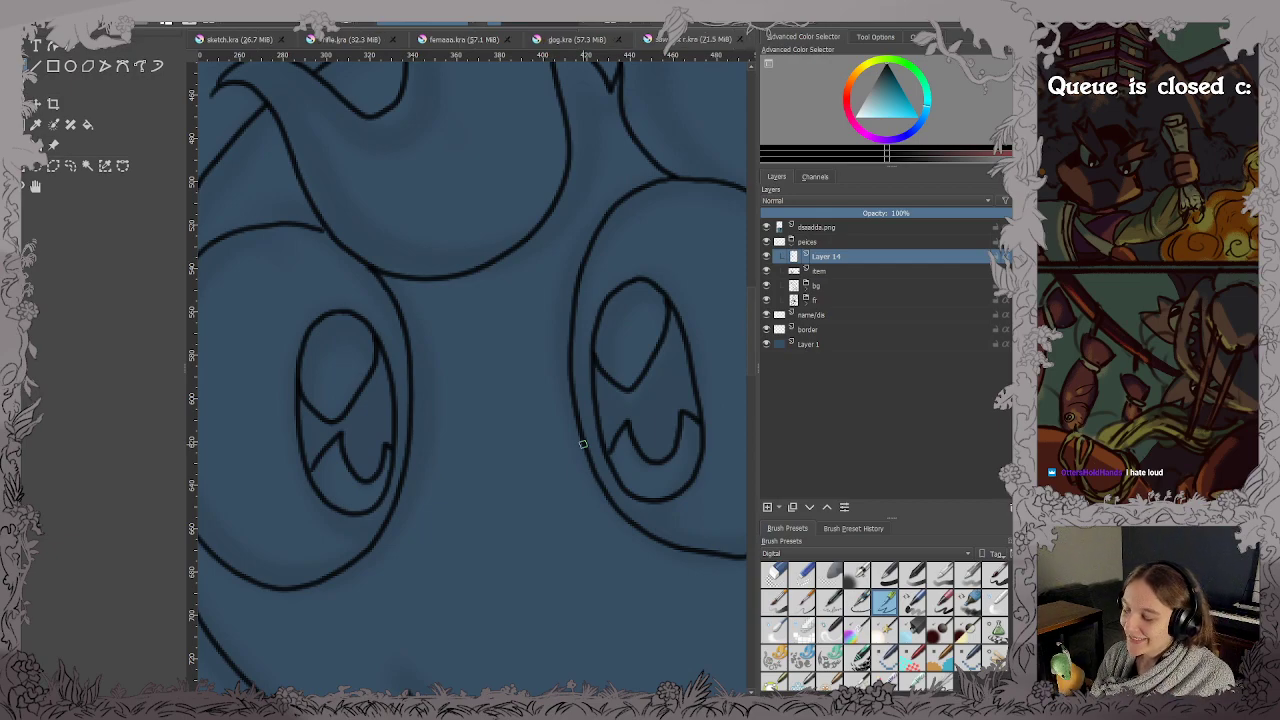
# Ink the ponytail's curled end and its outer outline back to the wavy tuft, saving the drawing along the way.
pyautogui.scroll(-2, 576, 445)
pyautogui.moveTo(646, 389); pyautogui.dragTo(486, 512)
pyautogui.moveTo(378, 322); pyautogui.dragTo(258, 251)
pyautogui.moveTo(600, 509); pyautogui.dragTo(388, 365)
pyautogui.scroll(2, 557, 266)
pyautogui.moveTo(557, 266)
pyautogui.mouseDown()
pyautogui.moveTo(586, 417)
pyautogui.moveTo(632, 494)
pyautogui.mouseUp()
pyautogui.scroll(-1, 584, 396)
pyautogui.scroll(-2, 584, 396)
pyautogui.scroll(2, 620, 357)
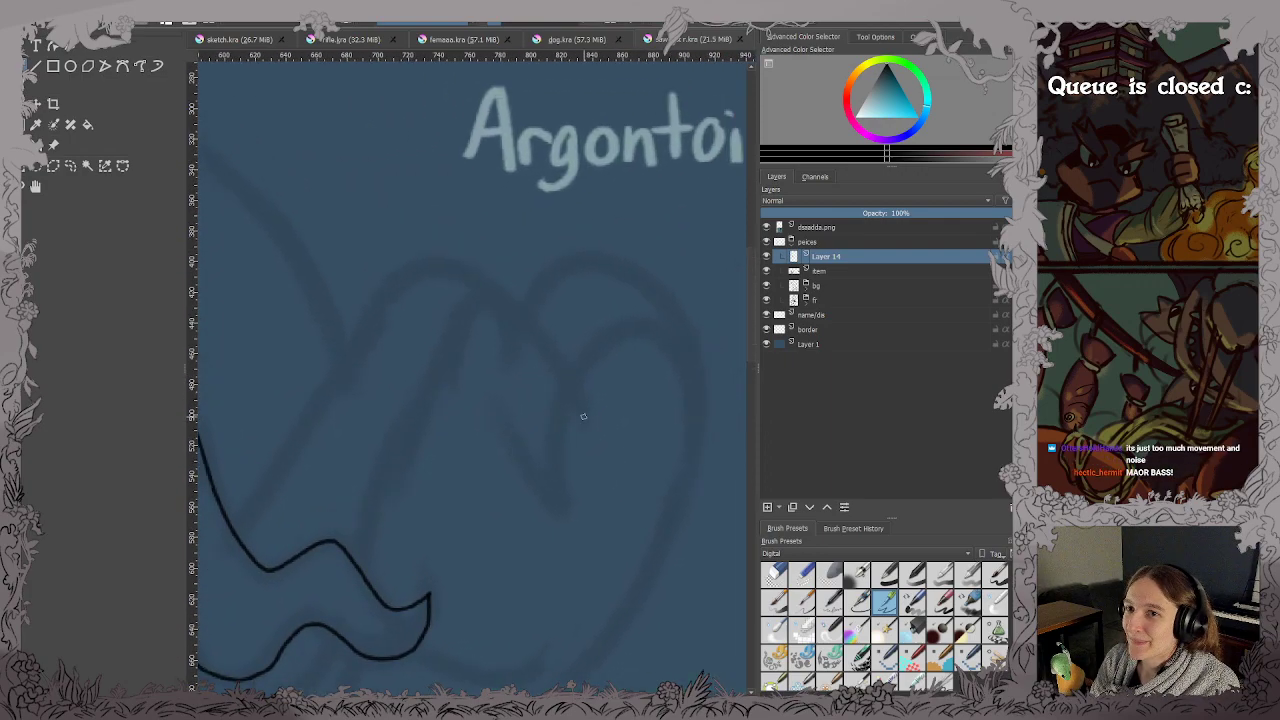
pyautogui.moveTo(598, 414); pyautogui.dragTo(573, 397)
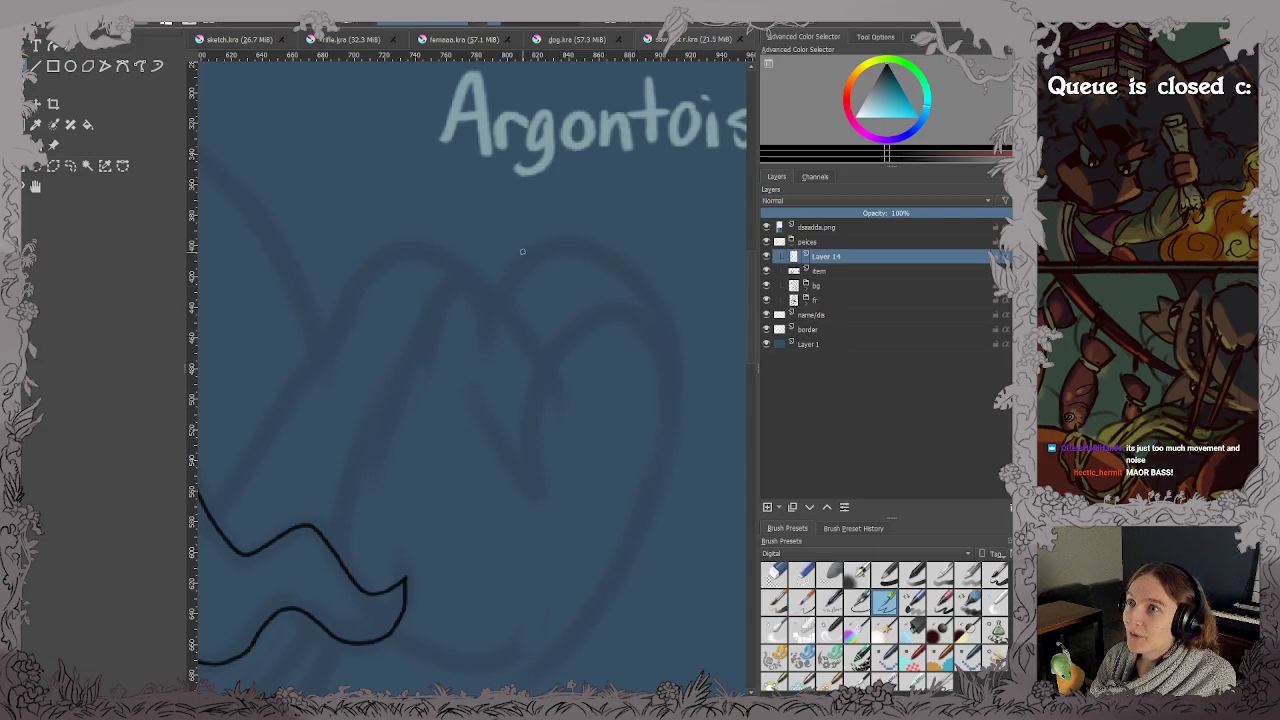
pyautogui.moveTo(563, 254)
pyautogui.mouseDown()
pyautogui.moveTo(529, 260)
pyautogui.moveTo(496, 295)
pyautogui.moveTo(479, 344)
pyautogui.moveTo(481, 393)
pyautogui.moveTo(536, 487)
pyautogui.moveTo(564, 368)
pyautogui.moveTo(630, 323)
pyautogui.moveTo(668, 364)
pyautogui.mouseUp()
pyautogui.moveTo(652, 492); pyautogui.dragTo(678, 373)
pyautogui.hotkey('ctrl', 's')
pyautogui.moveTo(415, 522)
pyautogui.mouseDown()
pyautogui.moveTo(513, 563)
pyautogui.moveTo(550, 560)
pyautogui.moveTo(596, 529)
pyautogui.moveTo(658, 436)
pyautogui.moveTo(700, 250)
pyautogui.moveTo(686, 196)
pyautogui.moveTo(623, 136)
pyautogui.moveTo(549, 147)
pyautogui.mouseUp()
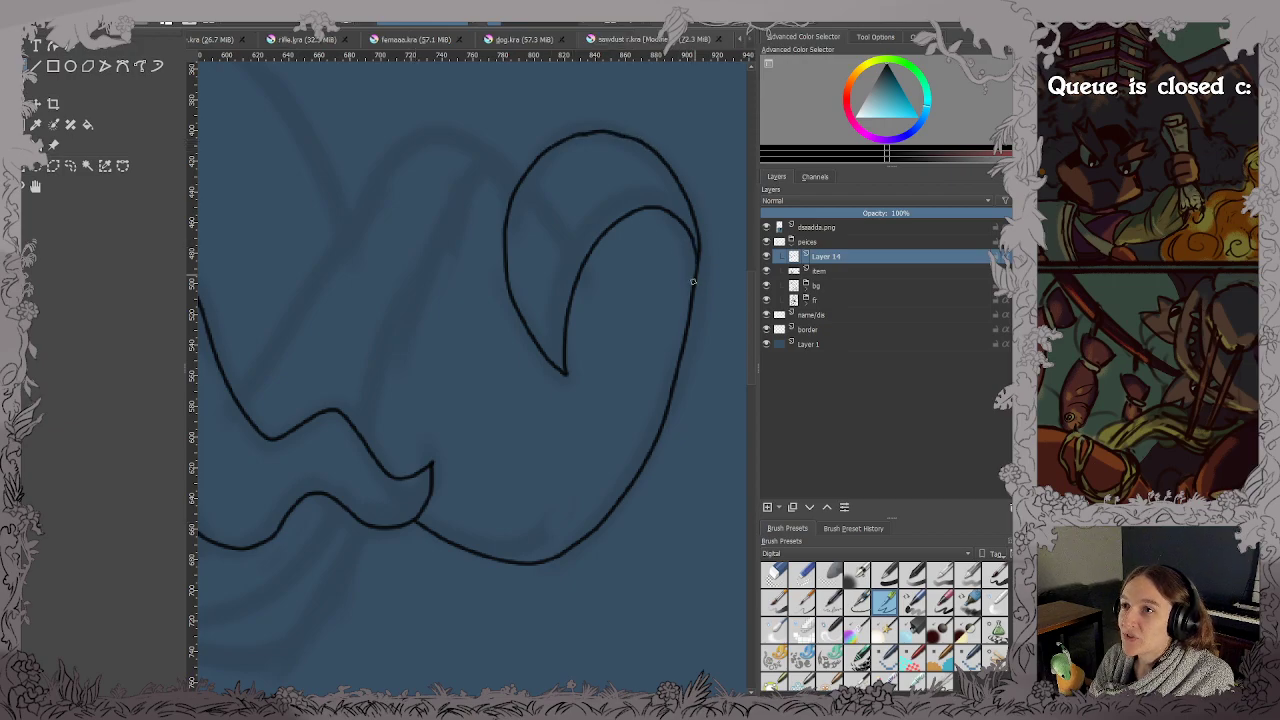
# Ink the ponytail's arched upper edge from the wavy tuft over to the curled end.
pyautogui.moveTo(545, 225); pyautogui.dragTo(611, 304)
pyautogui.moveTo(488, 330); pyautogui.dragTo(536, 386)
pyautogui.scroll(1, 522, 396)
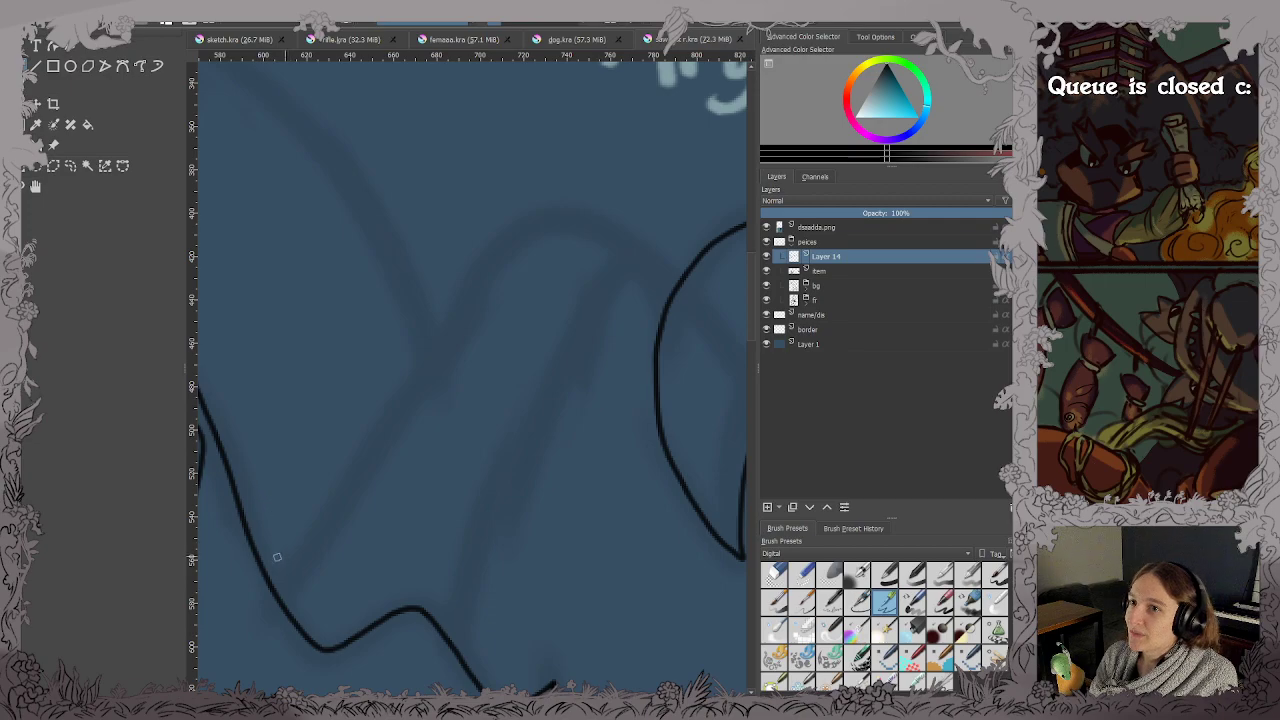
pyautogui.moveTo(273, 589)
pyautogui.mouseDown()
pyautogui.moveTo(416, 316)
pyautogui.moveTo(477, 239)
pyautogui.moveTo(517, 215)
pyautogui.moveTo(564, 214)
pyautogui.moveTo(671, 295)
pyautogui.mouseUp()
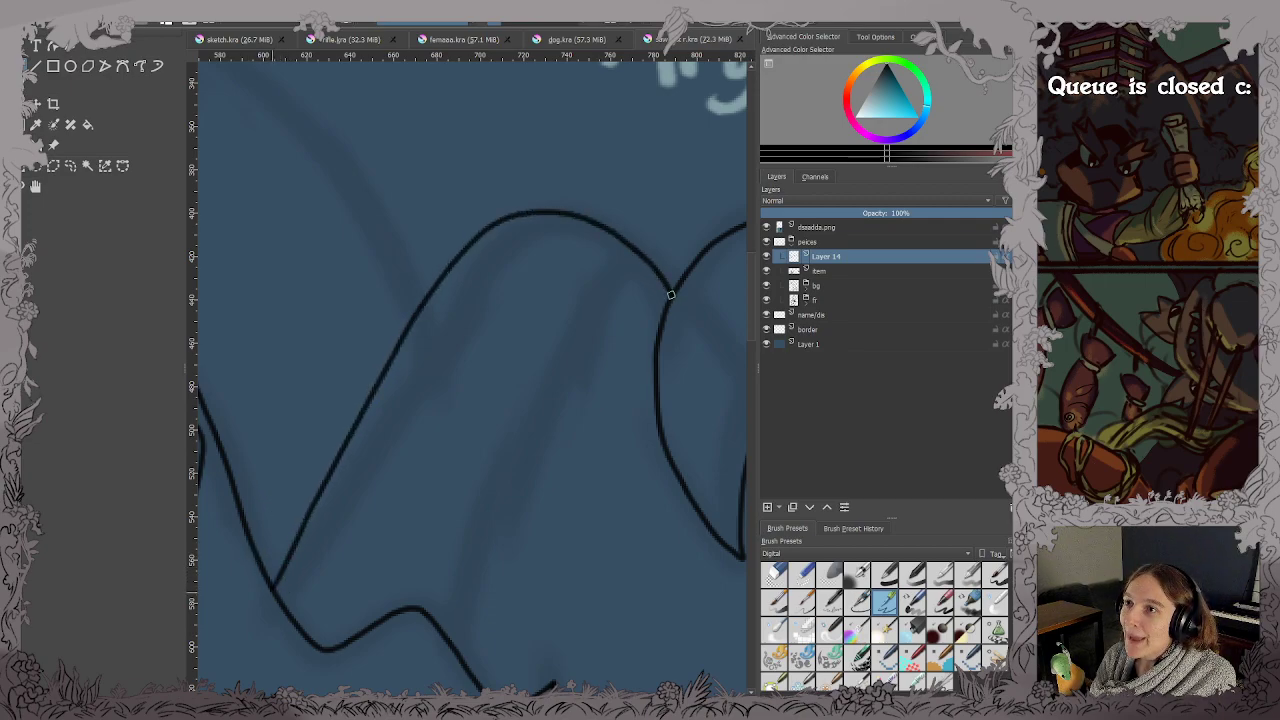
# Ink the two curved hair lines from the cheek up to the wavy tuft, and the ponytail's inner line from the tuft to its arch.
pyautogui.scroll(-2, 640, 289)
pyautogui.moveTo(626, 368); pyautogui.dragTo(609, 301)
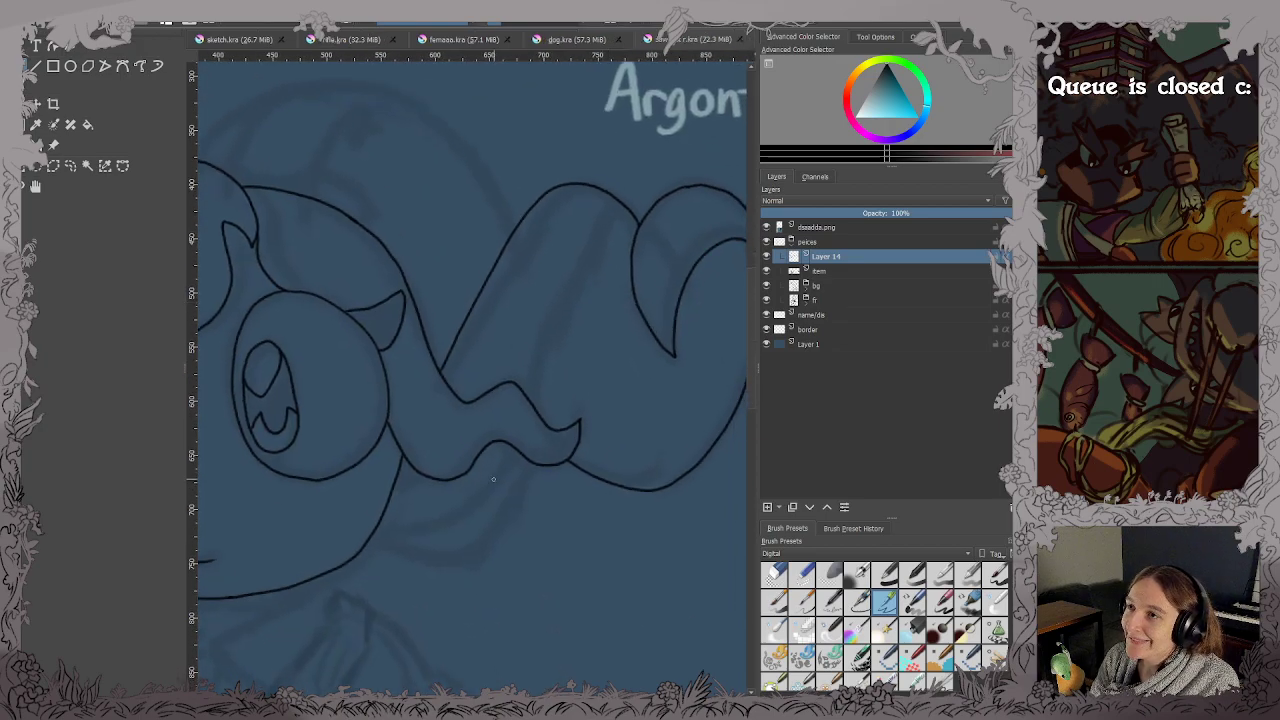
pyautogui.scroll(2, 493, 479)
pyautogui.scroll(-1, 570, 461)
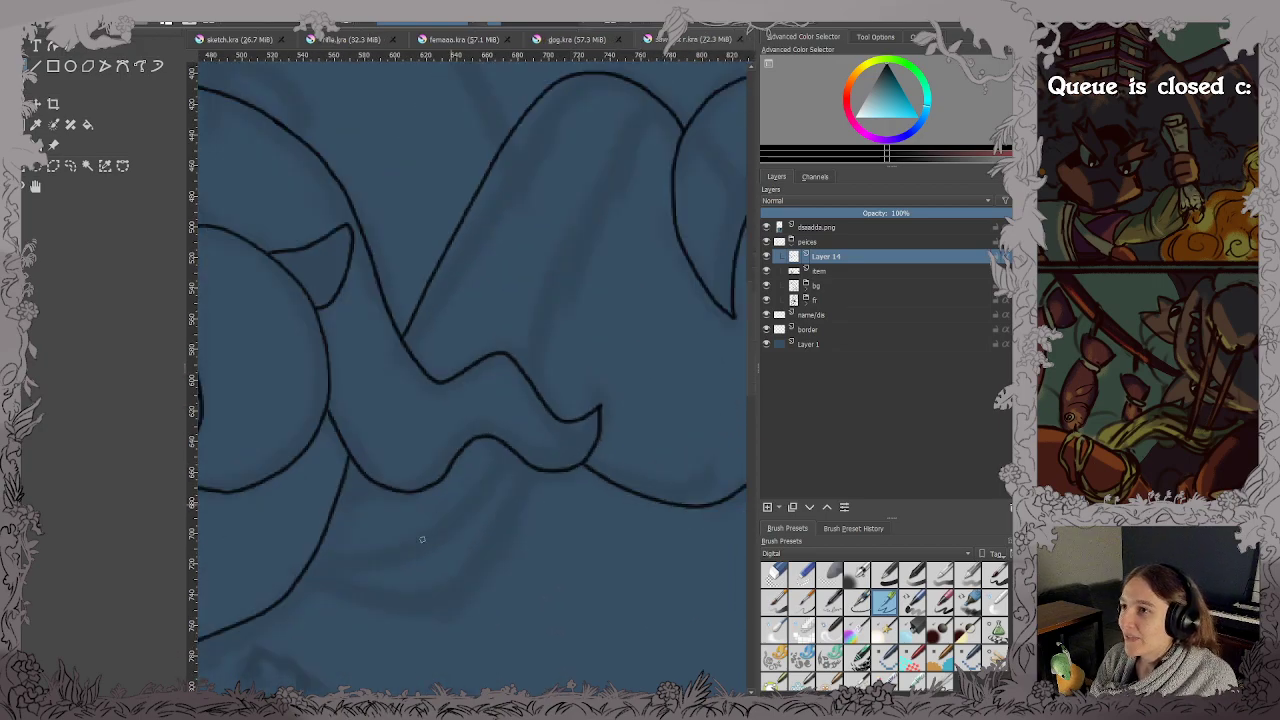
pyautogui.moveTo(306, 570)
pyautogui.mouseDown()
pyautogui.moveTo(355, 593)
pyautogui.moveTo(448, 595)
pyautogui.moveTo(497, 561)
pyautogui.moveTo(548, 470)
pyautogui.mouseUp()
pyautogui.moveTo(322, 555)
pyautogui.mouseDown()
pyautogui.moveTo(368, 559)
pyautogui.moveTo(448, 532)
pyautogui.moveTo(518, 460)
pyautogui.mouseUp()
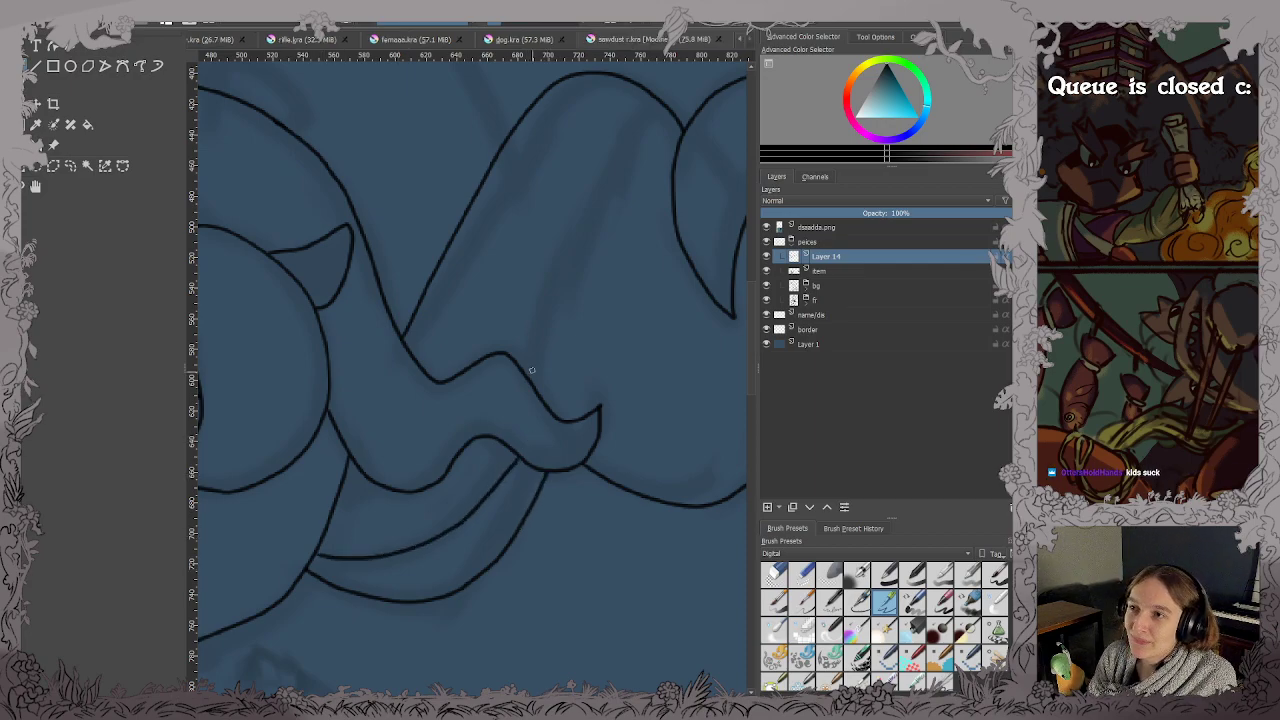
pyautogui.hotkey('ctrl', 'z')
pyautogui.moveTo(320, 556)
pyautogui.mouseDown()
pyautogui.moveTo(438, 535)
pyautogui.moveTo(509, 452)
pyautogui.mouseUp()
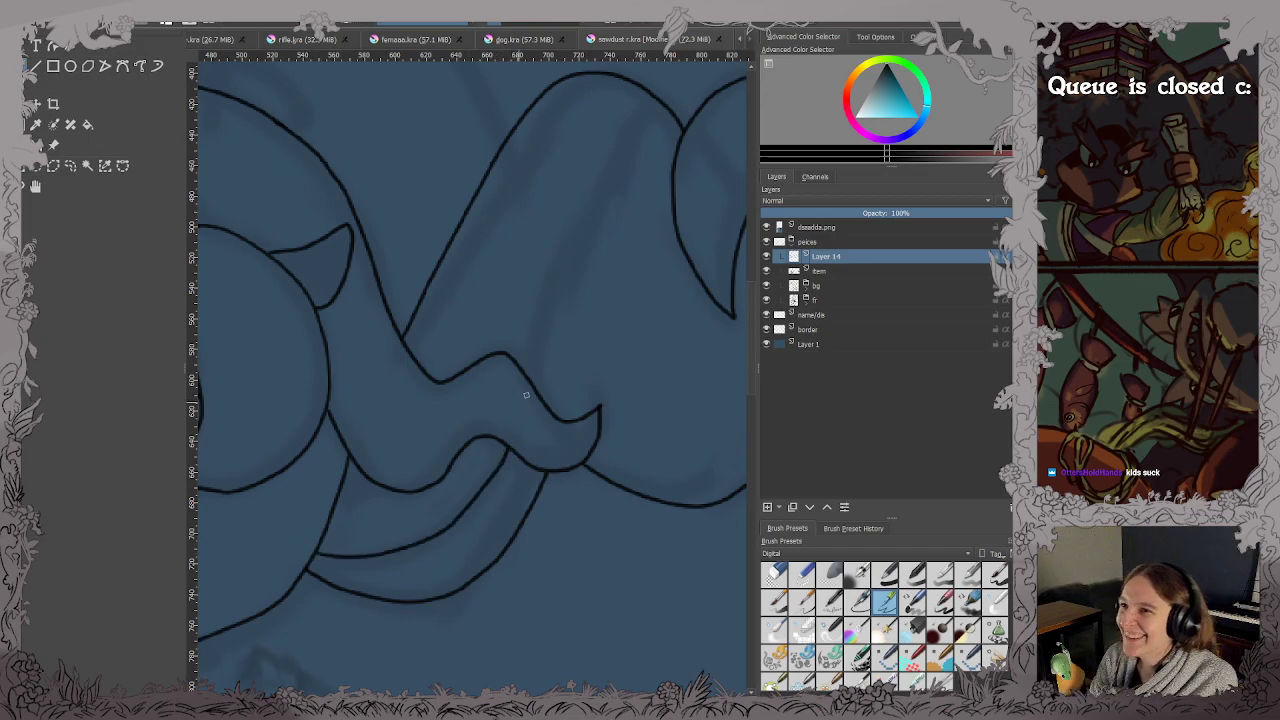
pyautogui.moveTo(528, 377)
pyautogui.mouseDown()
pyautogui.moveTo(616, 108)
pyautogui.moveTo(655, 101)
pyautogui.mouseUp()
pyautogui.moveTo(548, 378); pyautogui.dragTo(539, 449)
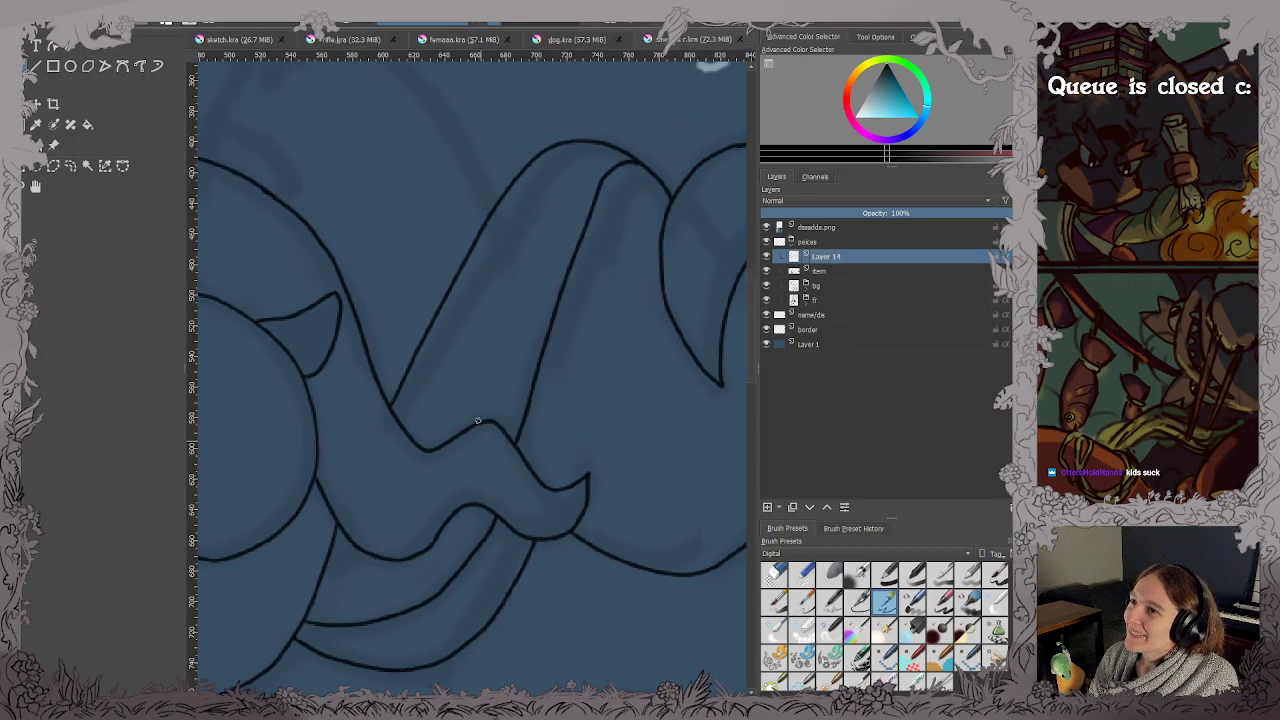
# Ink the small rounded bump on top of the head beside the curled hair lock, after comparing the sketch with the reference.
pyautogui.scroll(-2, 506, 423)
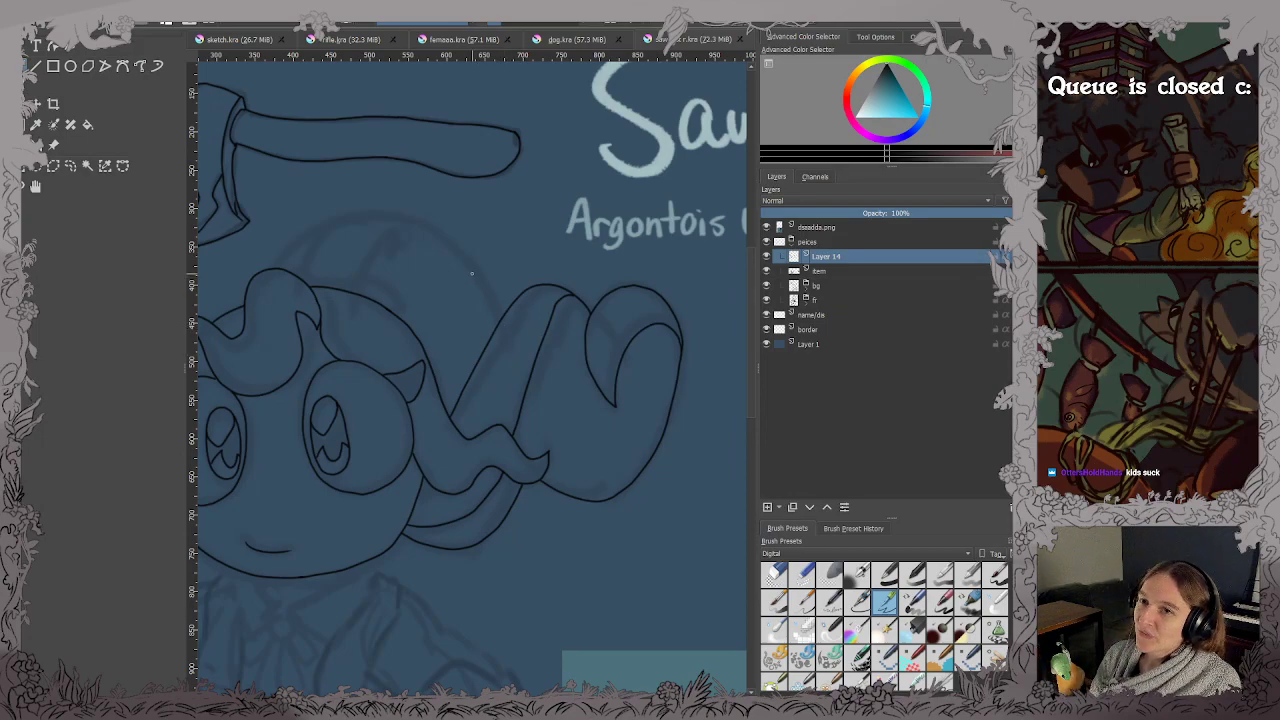
pyautogui.scroll(3, 464, 270)
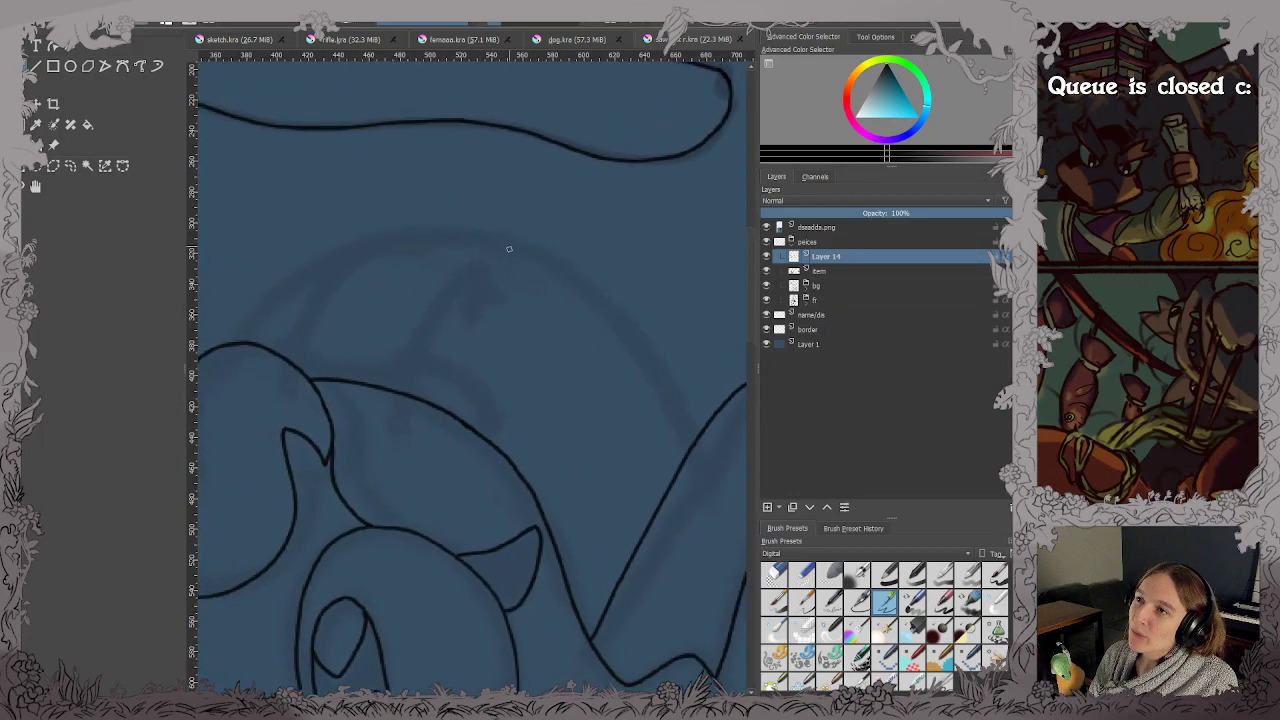
pyautogui.scroll(-4, 509, 249)
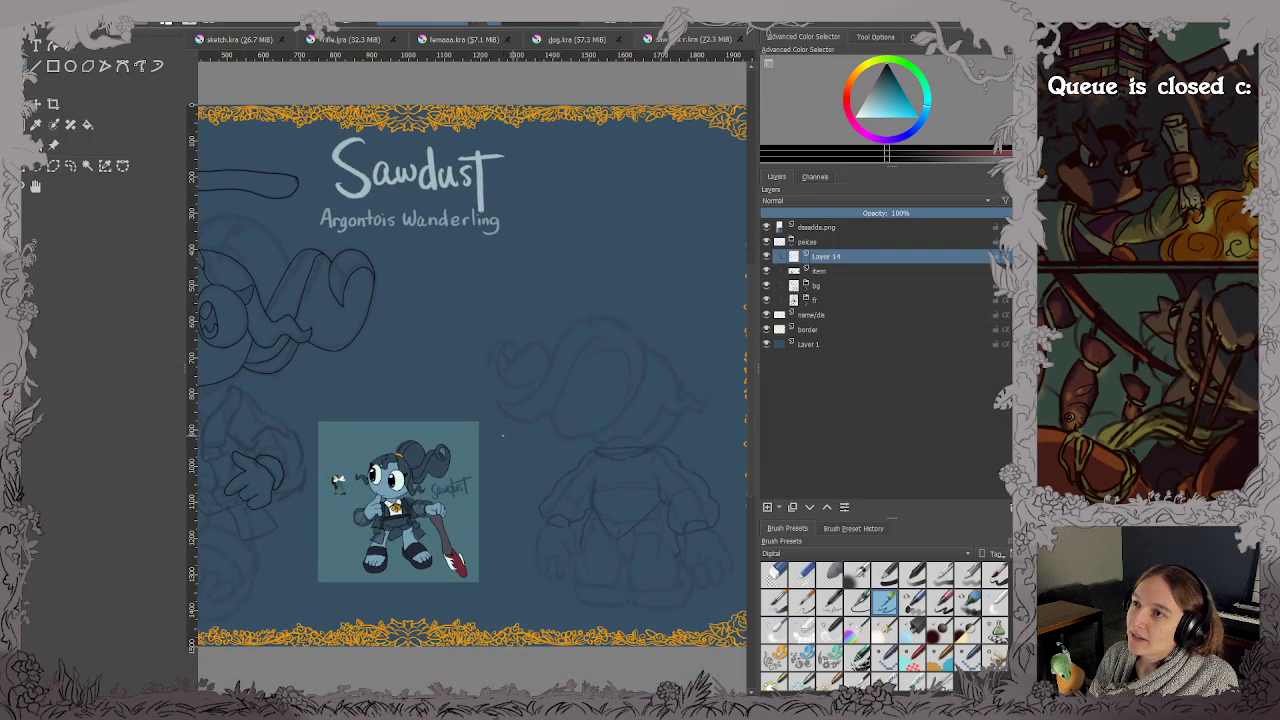
pyautogui.scroll(2, 434, 461)
pyautogui.scroll(5, 320, 360)
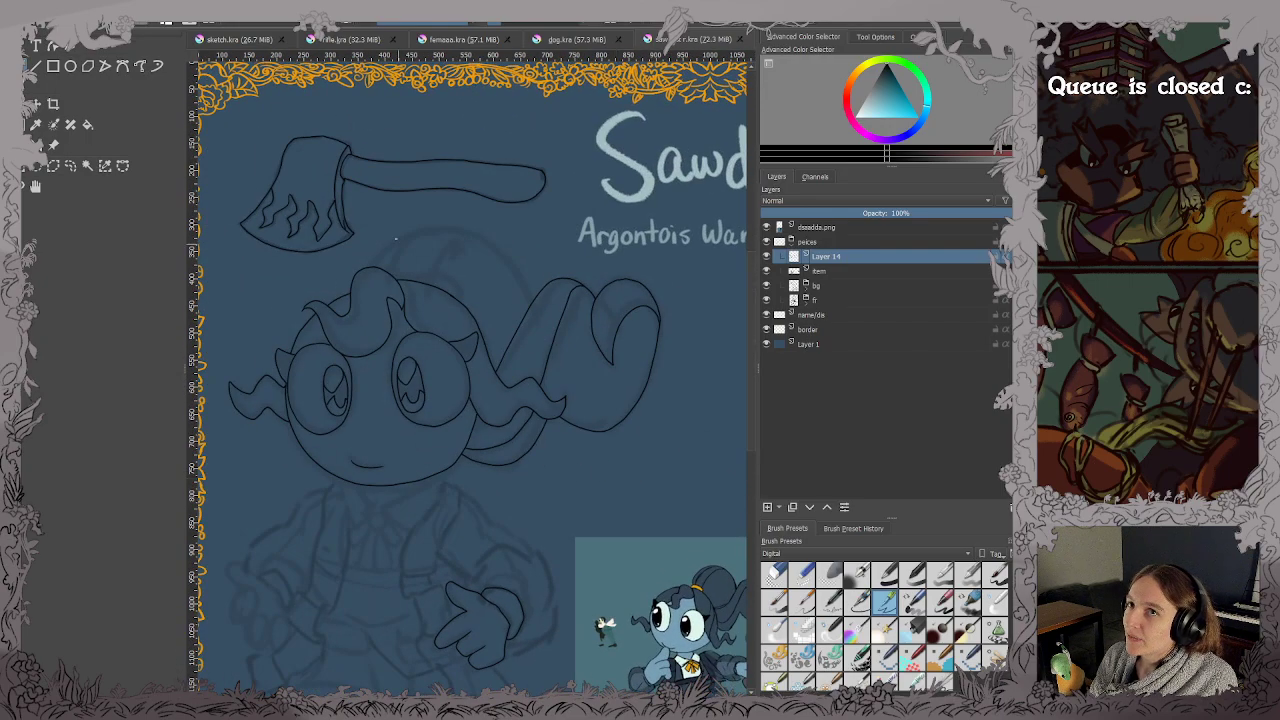
pyautogui.scroll(1, 484, 320)
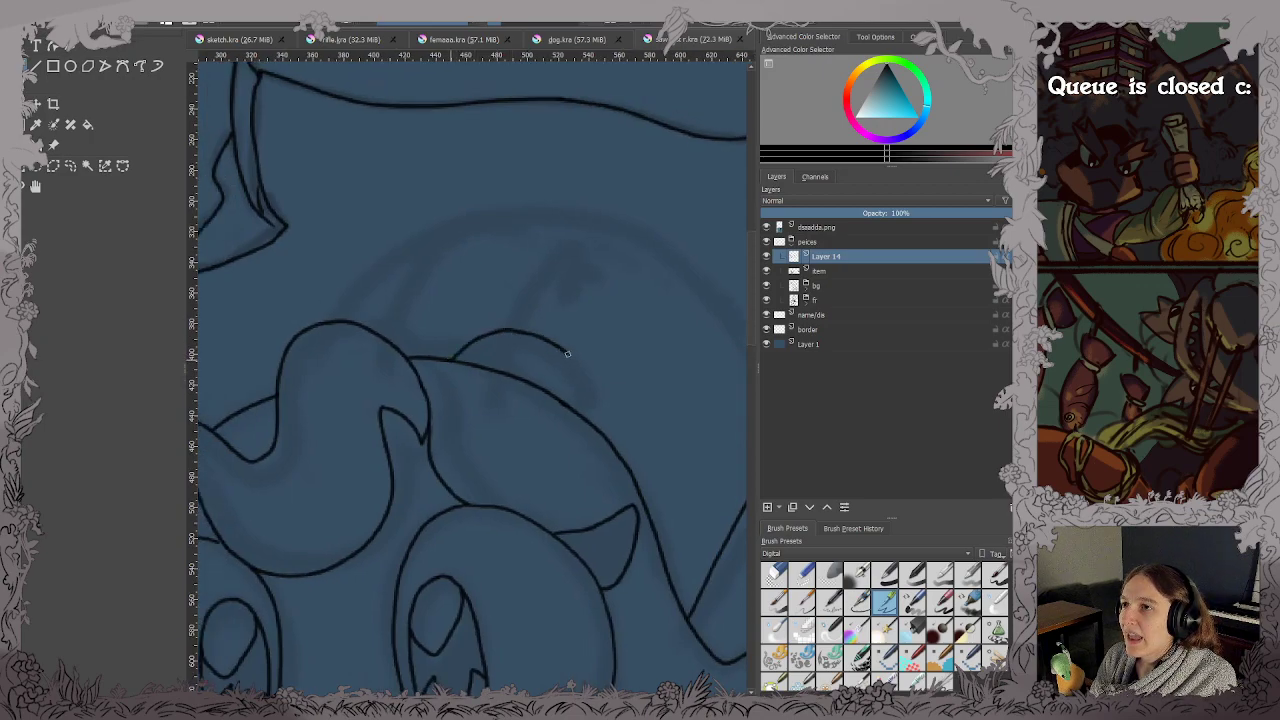
pyautogui.moveTo(444, 359)
pyautogui.mouseDown()
pyautogui.moveTo(476, 341)
pyautogui.moveTo(552, 358)
pyautogui.moveTo(578, 392)
pyautogui.mouseUp()
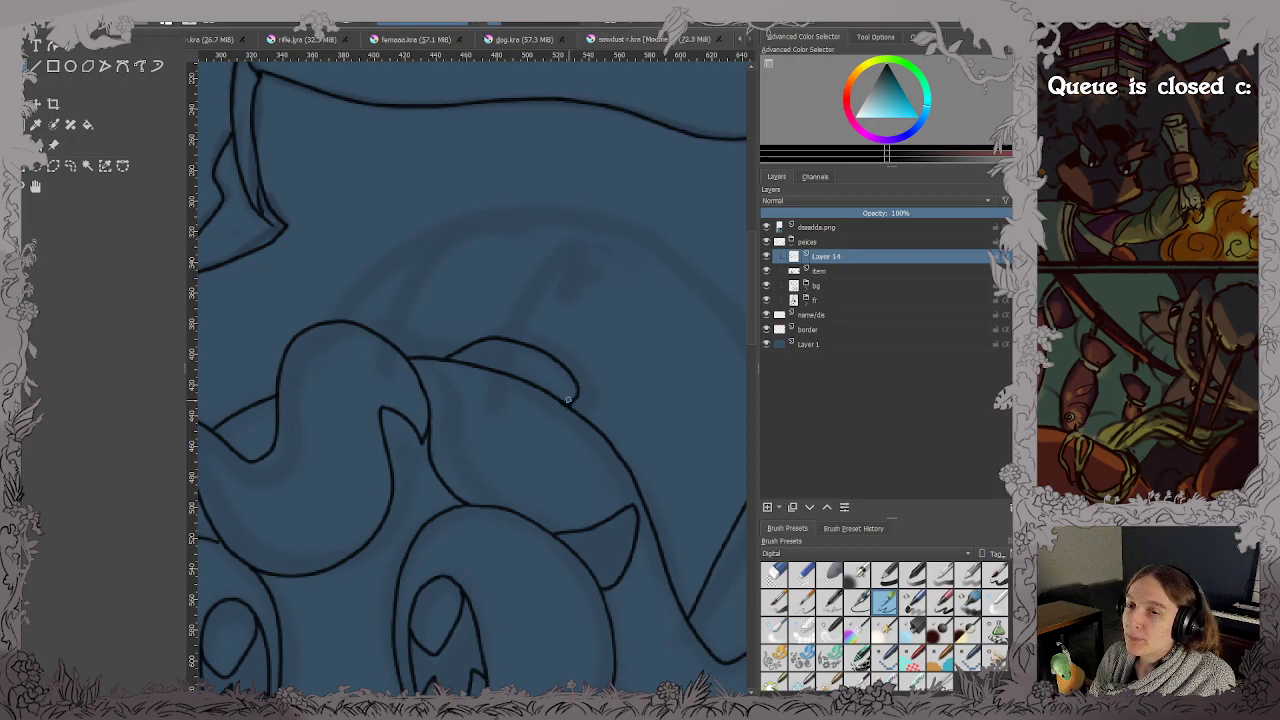
# Undo the small head bump's last outline and redraw it with a shorter, blunter end beside the curled hair lock.
pyautogui.hotkey('ctrl', 'z')
pyautogui.moveTo(447, 357)
pyautogui.mouseDown()
pyautogui.moveTo(506, 341)
pyautogui.moveTo(563, 374)
pyautogui.mouseUp()
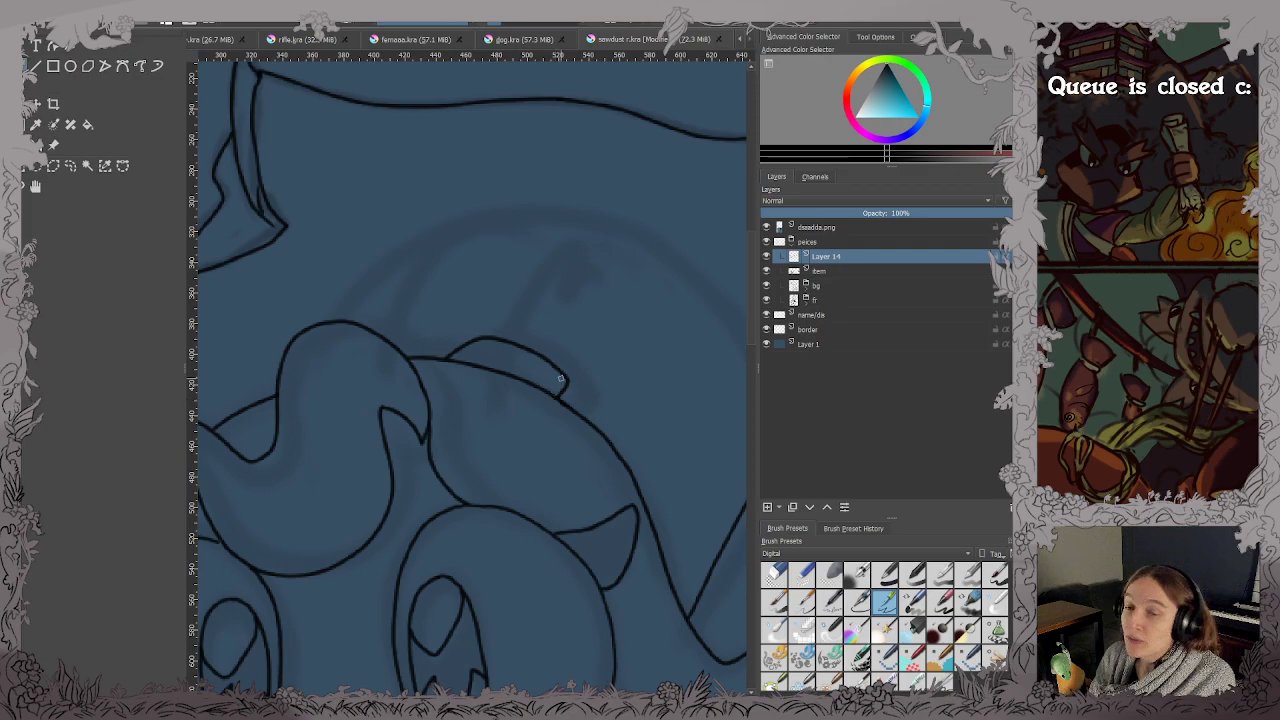
pyautogui.moveTo(583, 329)
pyautogui.mouseDown()
pyautogui.moveTo(517, 383)
pyautogui.moveTo(531, 371)
pyautogui.moveTo(539, 391)
pyautogui.mouseUp()
# Ink the large rounded hair arch from the curled lock over the small head bump down to the ponytail, redoing unsatisfactory strokes.
pyautogui.moveTo(249, 410)
pyautogui.mouseDown()
pyautogui.moveTo(291, 363)
pyautogui.moveTo(367, 326)
pyautogui.mouseUp()
pyautogui.hotkey('ctrl', 'z')
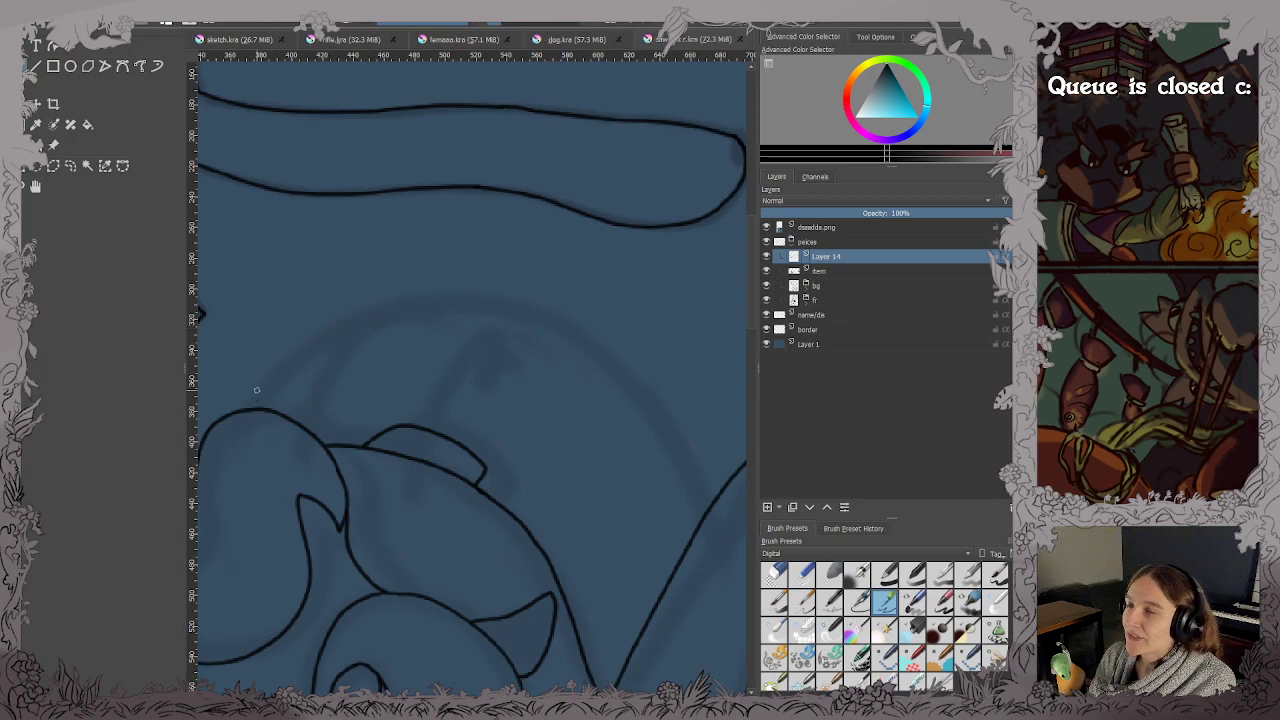
pyautogui.moveTo(255, 405)
pyautogui.mouseDown()
pyautogui.moveTo(296, 358)
pyautogui.moveTo(385, 318)
pyautogui.moveTo(508, 314)
pyautogui.mouseUp()
pyautogui.hotkey('ctrl', 'z')
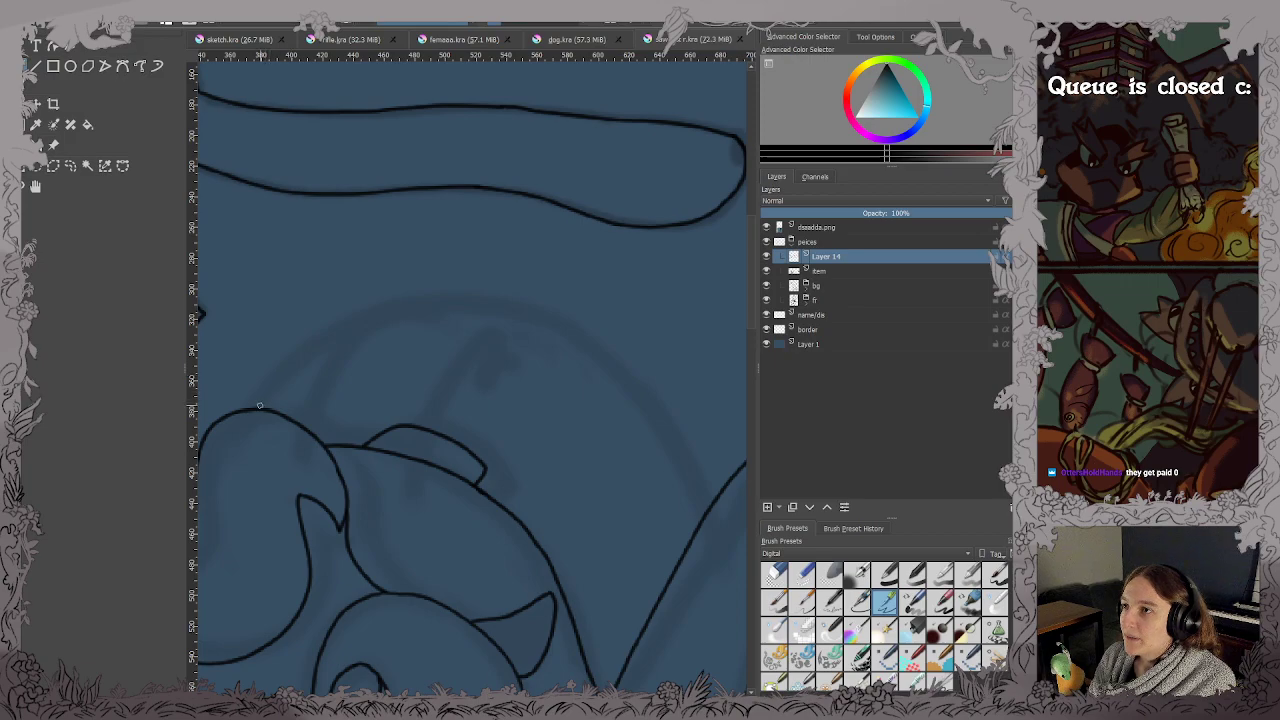
pyautogui.moveTo(259, 405)
pyautogui.mouseDown()
pyautogui.moveTo(311, 353)
pyautogui.moveTo(392, 313)
pyautogui.moveTo(496, 308)
pyautogui.moveTo(596, 336)
pyautogui.moveTo(665, 398)
pyautogui.moveTo(712, 499)
pyautogui.mouseUp()
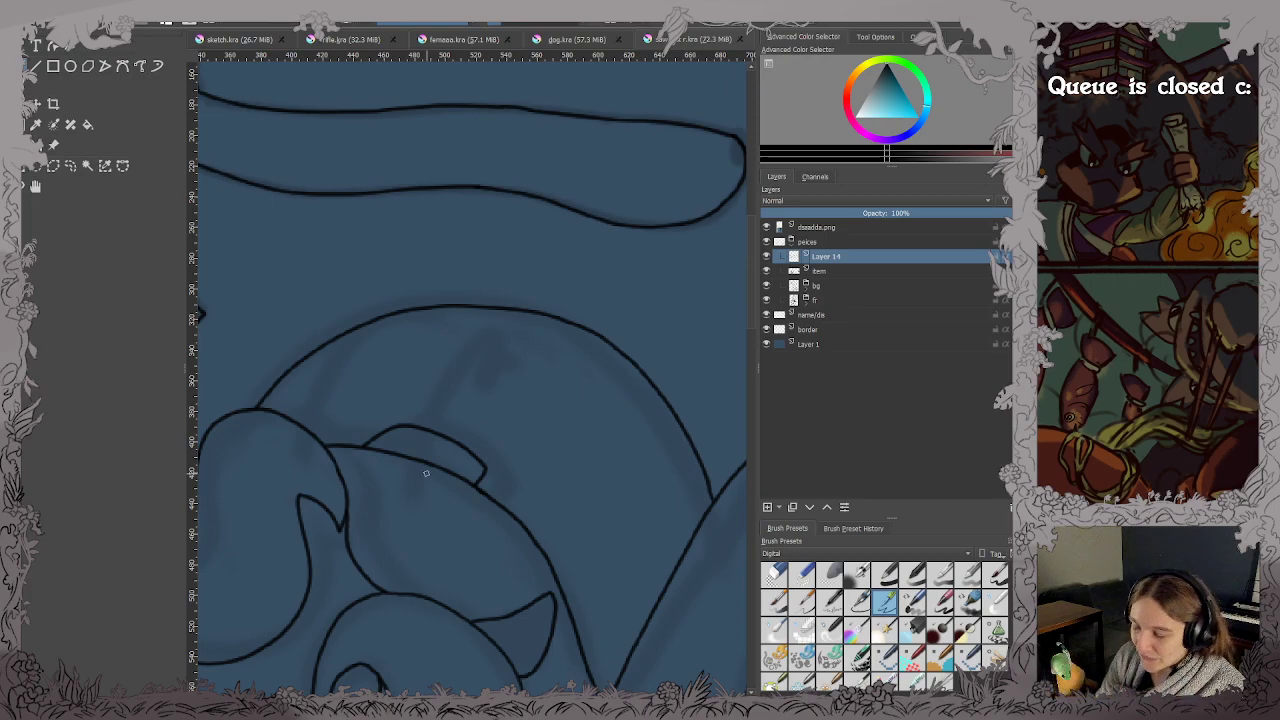
# Ink two curved strand lines inside the large hair arch, up to its outer edge, and save the drawing.
pyautogui.scroll(1, 418, 408)
pyautogui.moveTo(414, 383); pyautogui.dragTo(482, 431)
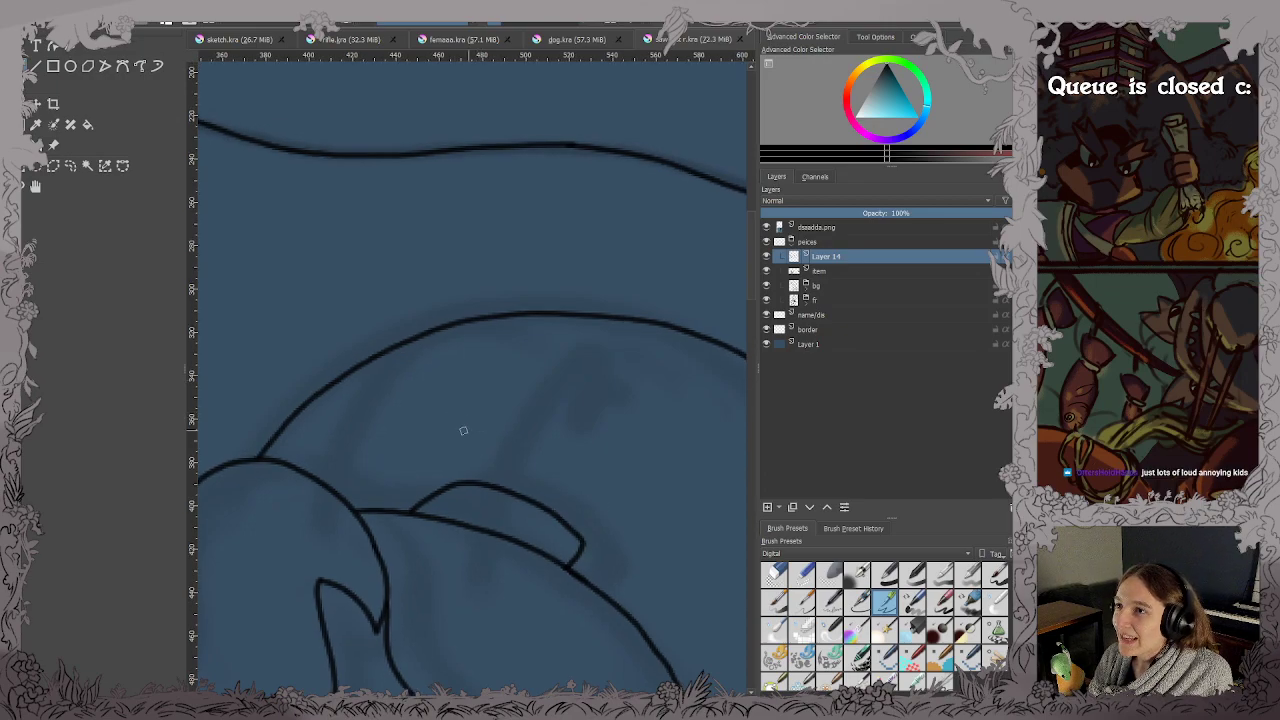
pyautogui.moveTo(468, 478)
pyautogui.mouseDown()
pyautogui.moveTo(540, 361)
pyautogui.moveTo(600, 317)
pyautogui.mouseUp()
pyautogui.moveTo(316, 480)
pyautogui.mouseDown()
pyautogui.moveTo(366, 380)
pyautogui.moveTo(406, 346)
pyautogui.mouseUp()
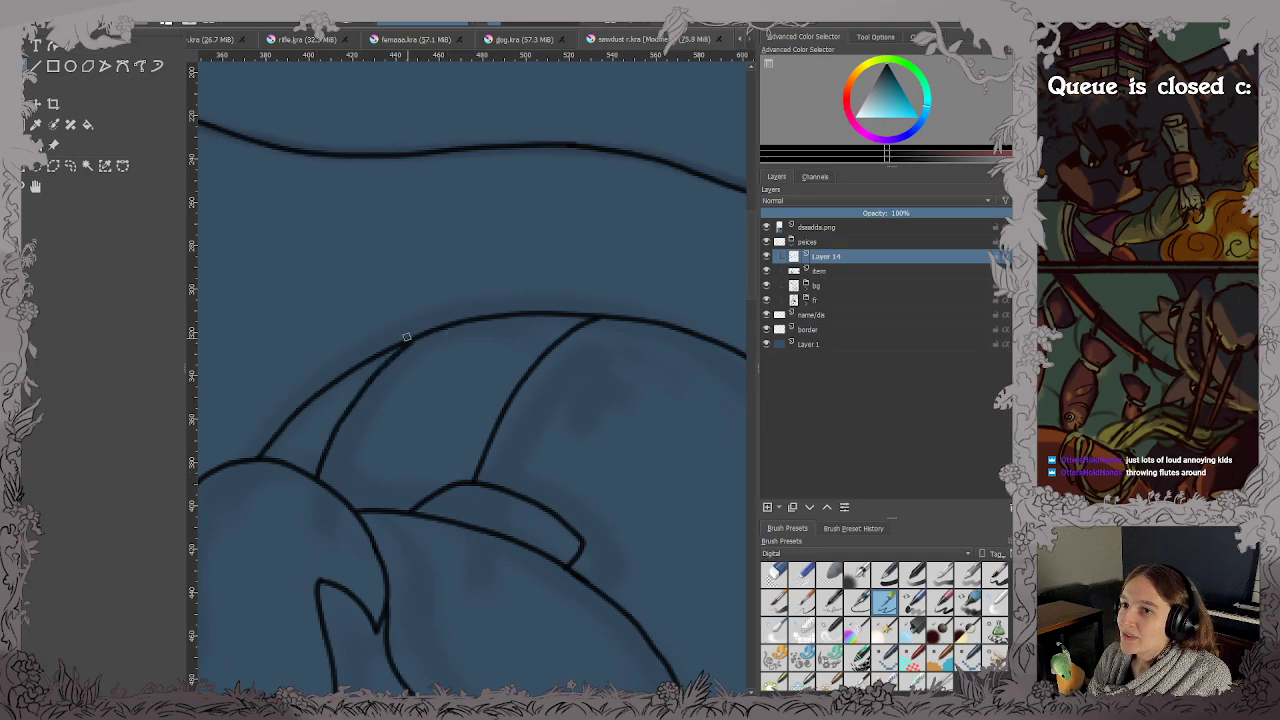
pyautogui.press('2')
pyautogui.hotkey('ctrl', 's')
# Toggle the fr group's visibility to review the head's line art, and examine the sketched jacket and sleeve around the inked hand.
pyautogui.scroll(2, 372, 333)
pyautogui.moveTo(368, 330); pyautogui.dragTo(541, 363)
pyautogui.click(767, 300)
pyautogui.click(767, 300)
pyautogui.moveTo(397, 434); pyautogui.dragTo(407, 367)
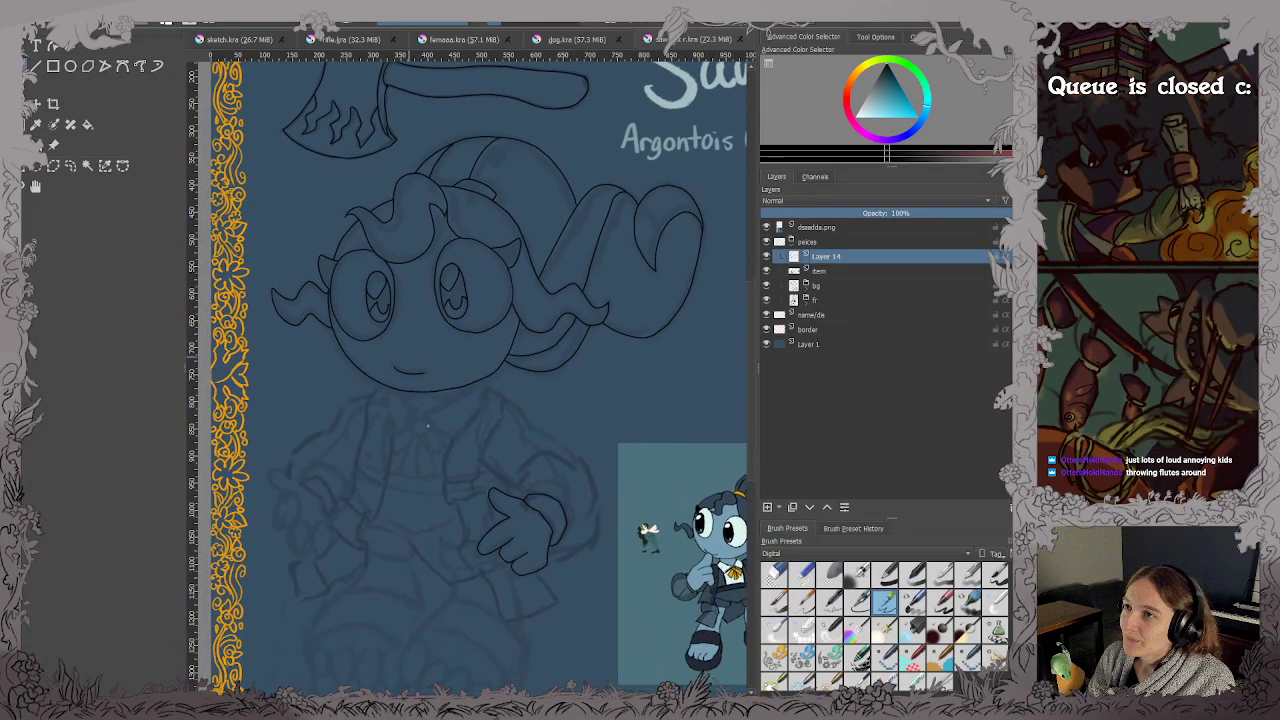
pyautogui.scroll(3, 437, 462)
pyautogui.moveTo(440, 457)
pyautogui.mouseDown()
pyautogui.moveTo(440, 404)
pyautogui.moveTo(455, 381)
pyautogui.moveTo(356, 390)
pyautogui.mouseUp()
pyautogui.scroll(2, 463, 381)
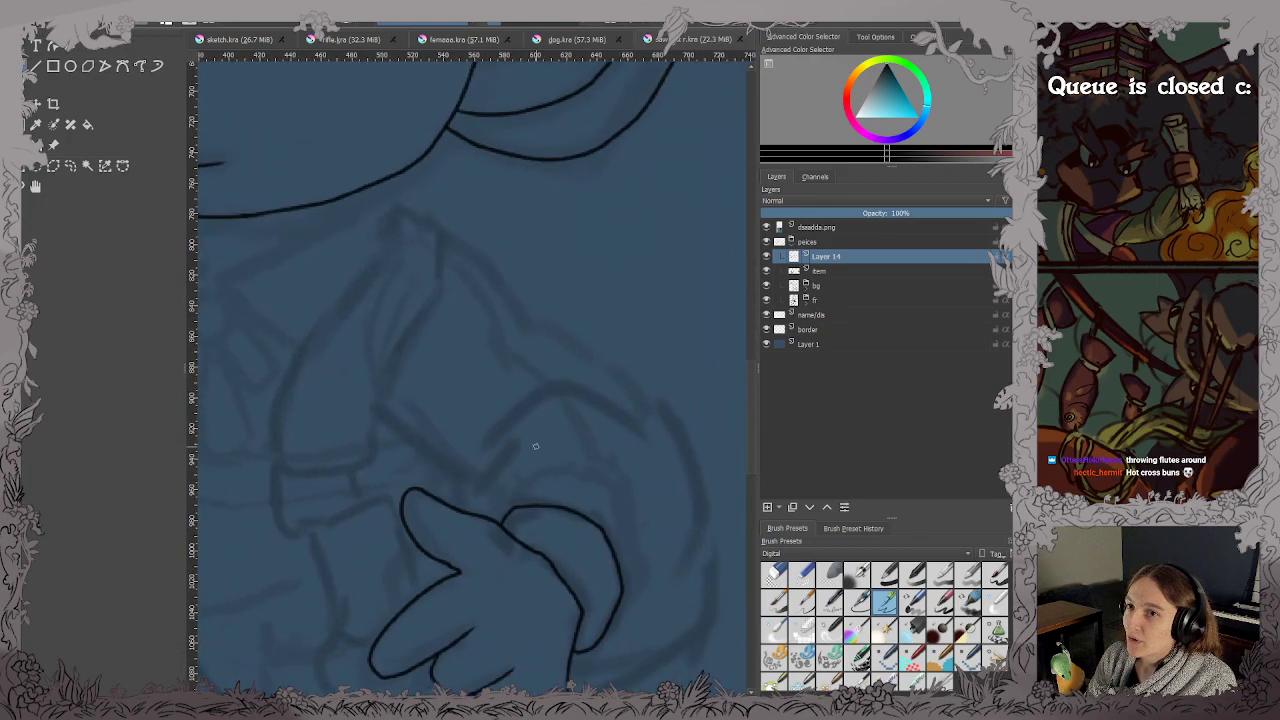
pyautogui.moveTo(534, 446); pyautogui.dragTo(510, 391)
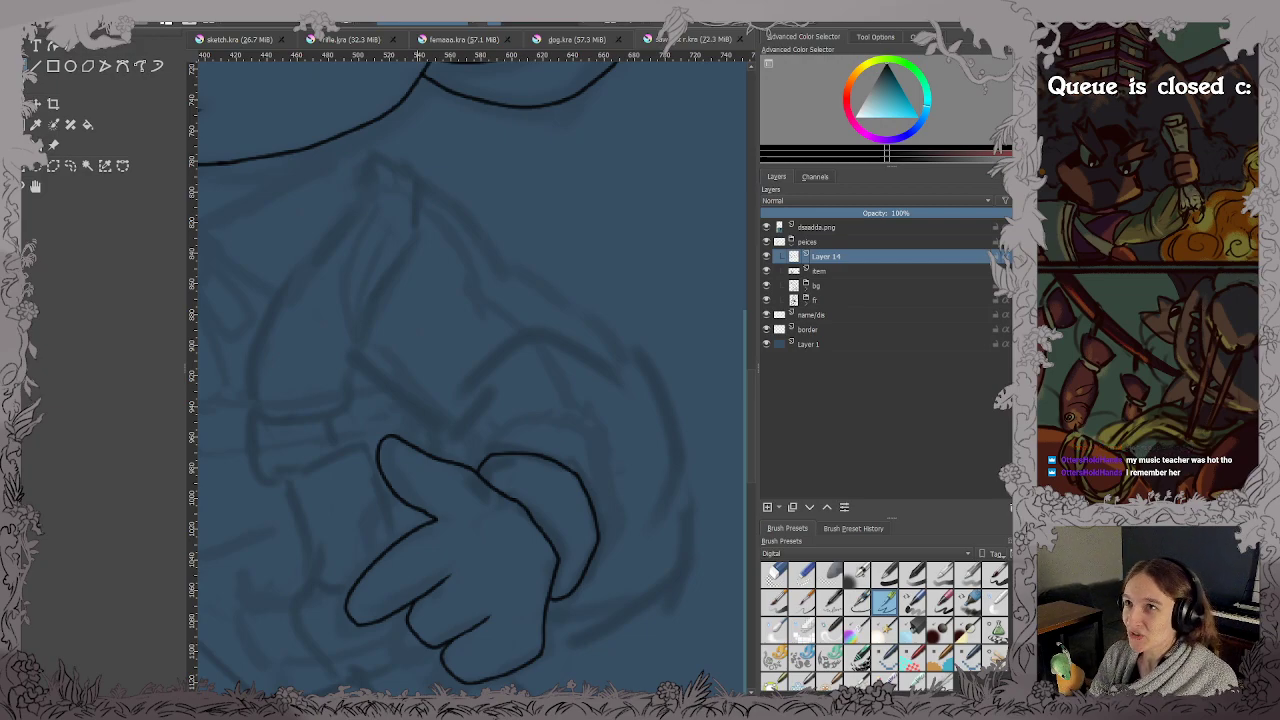
pyautogui.scroll(-1, 491, 391)
pyautogui.moveTo(491, 391)
pyautogui.mouseDown()
pyautogui.moveTo(554, 338)
pyautogui.moveTo(575, 343)
pyautogui.moveTo(377, 380)
pyautogui.mouseUp()
pyautogui.scroll(1, 580, 334)
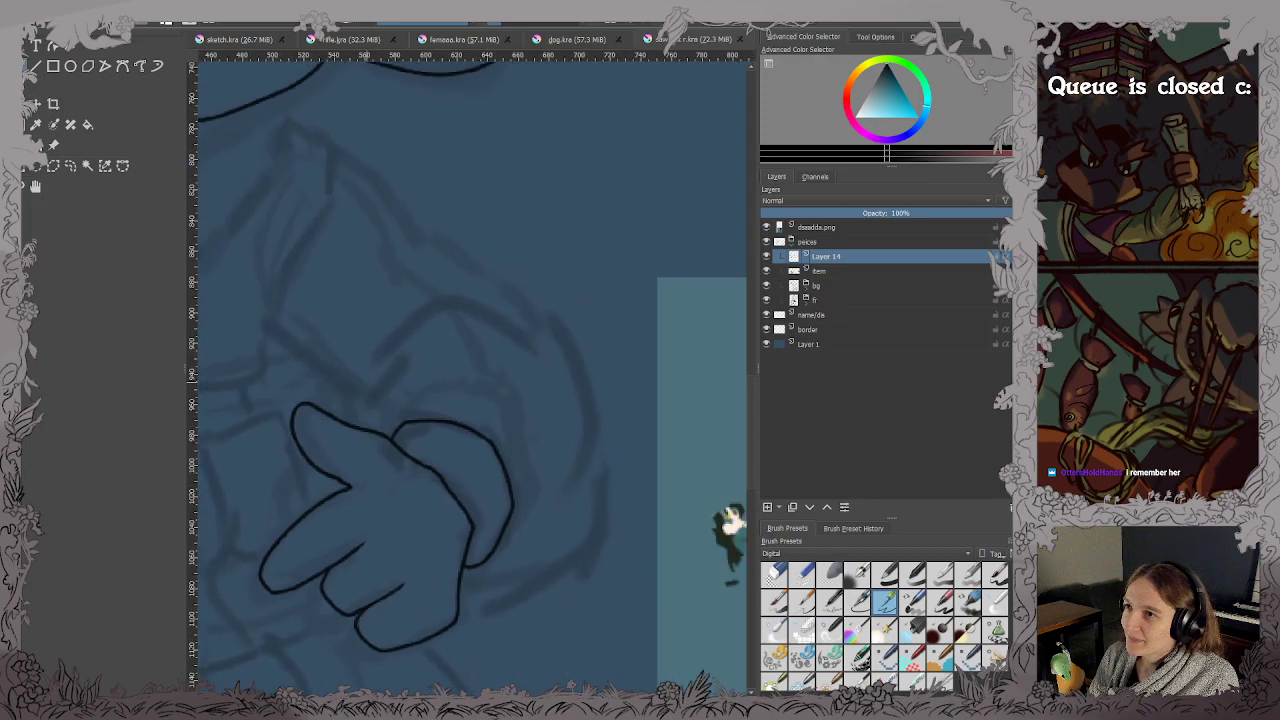
pyautogui.scroll(1, 460, 374)
pyautogui.moveTo(460, 374)
pyautogui.mouseDown()
pyautogui.moveTo(507, 318)
pyautogui.moveTo(500, 337)
pyautogui.mouseUp()
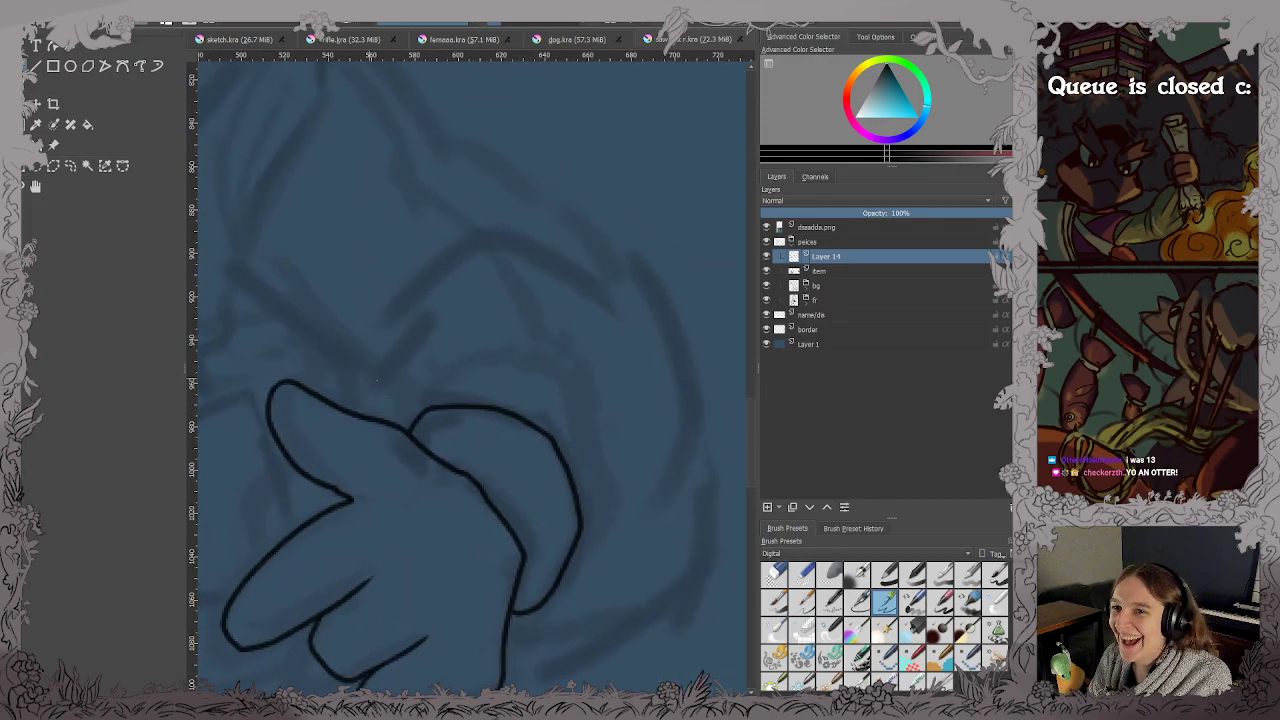
# Ink the puffed sleeve's upper edge from the thumb and its outer curve from below the hand, and save the drawing.
pyautogui.moveTo(358, 407)
pyautogui.mouseDown()
pyautogui.moveTo(348, 392)
pyautogui.moveTo(400, 300)
pyautogui.moveTo(523, 257)
pyautogui.moveTo(605, 298)
pyautogui.mouseUp()
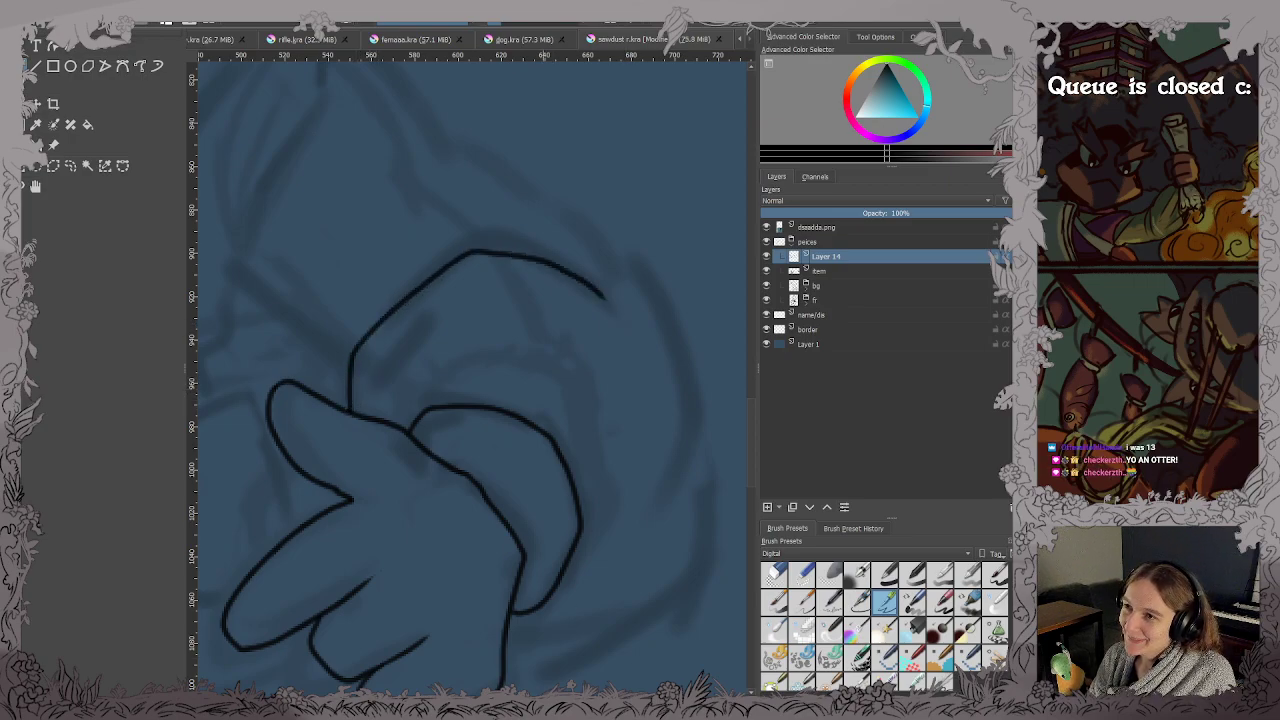
pyautogui.moveTo(520, 654)
pyautogui.mouseDown()
pyautogui.moveTo(636, 632)
pyautogui.moveTo(693, 601)
pyautogui.moveTo(727, 553)
pyautogui.moveTo(730, 490)
pyautogui.mouseUp()
pyautogui.hotkey('ctrl', 'z')
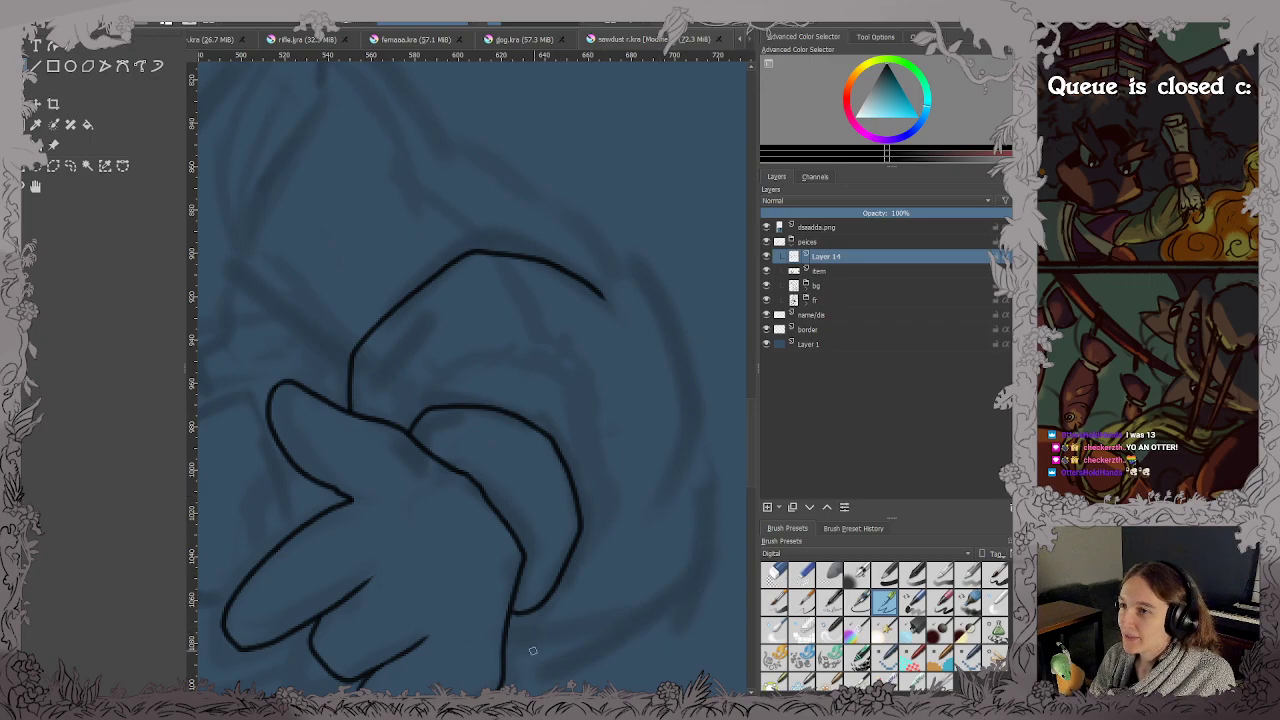
pyautogui.moveTo(505, 655)
pyautogui.mouseDown()
pyautogui.moveTo(563, 656)
pyautogui.moveTo(686, 588)
pyautogui.moveTo(704, 545)
pyautogui.moveTo(709, 391)
pyautogui.moveTo(652, 277)
pyautogui.mouseUp()
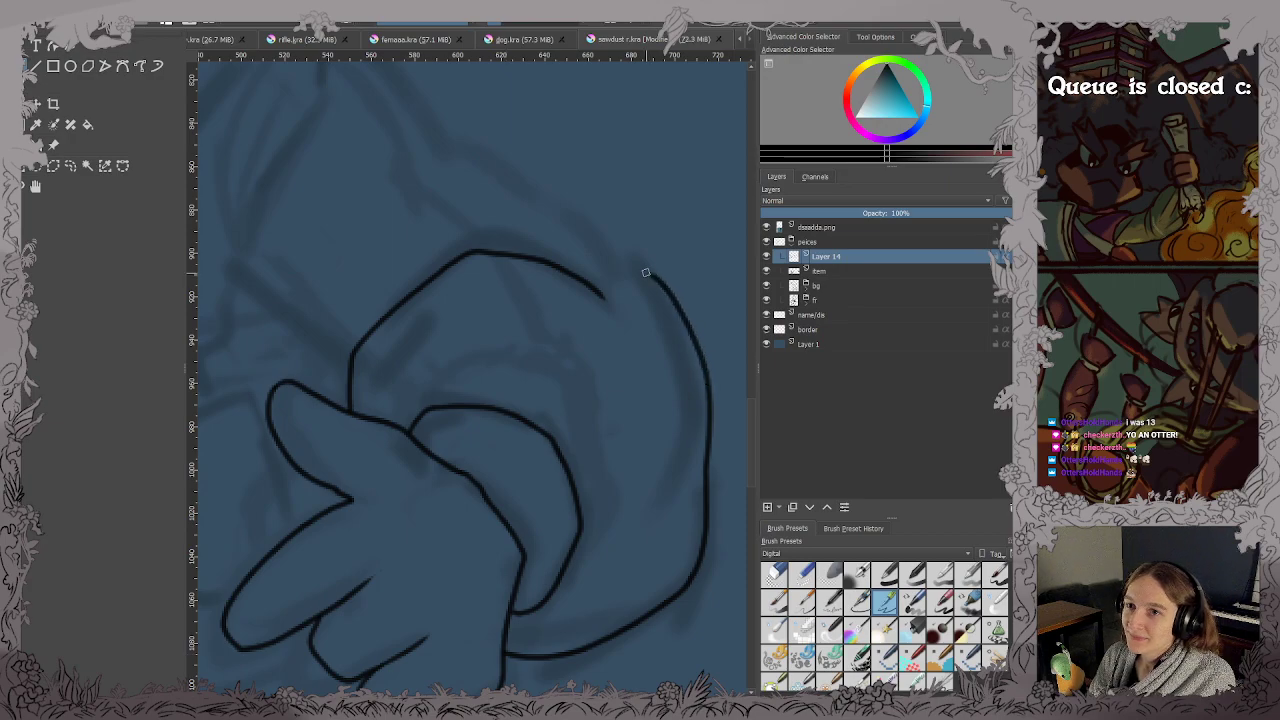
pyautogui.hotkey('ctrl', 's')
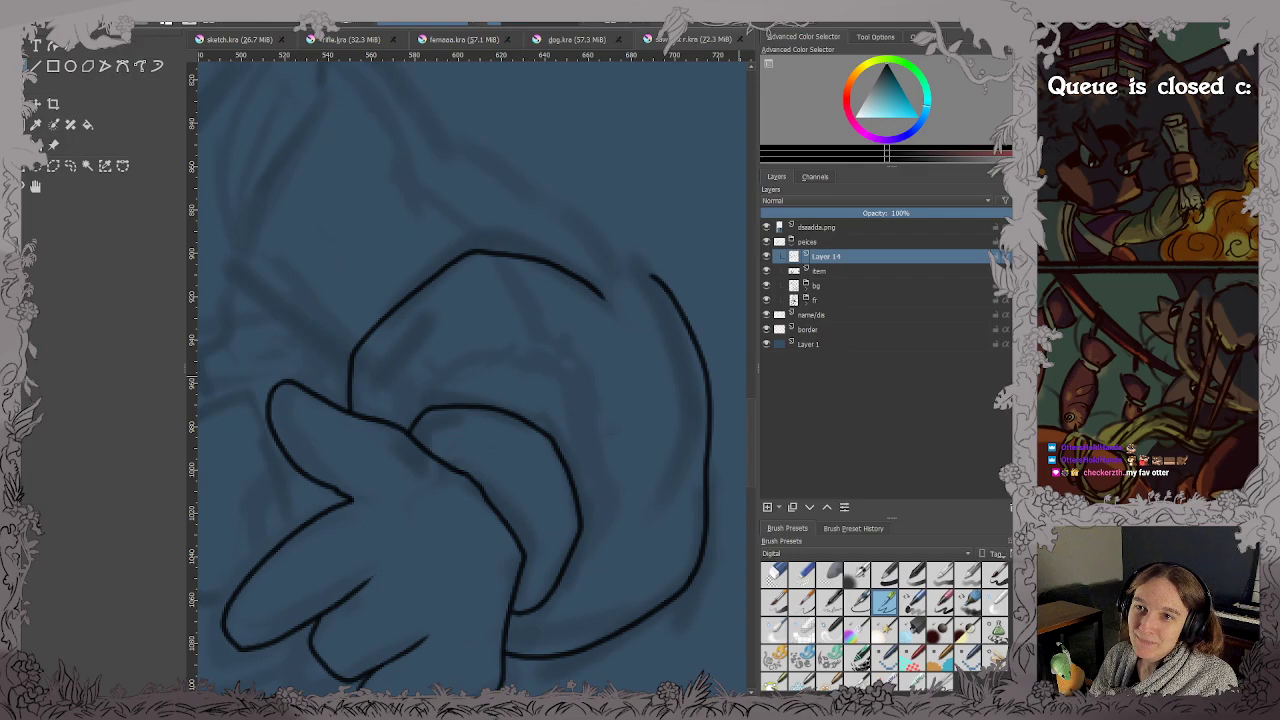
# Ink the round bow knot below the chin and the pointed collar flap to its right, up to the jawline.
pyautogui.scroll(-3, 444, 338)
pyautogui.moveTo(444, 338); pyautogui.dragTo(562, 402)
pyautogui.scroll(2, 446, 362)
pyautogui.scroll(-1, 509, 411)
pyautogui.moveTo(478, 362); pyautogui.dragTo(554, 432)
pyautogui.scroll(1, 512, 342)
pyautogui.scroll(2, 512, 342)
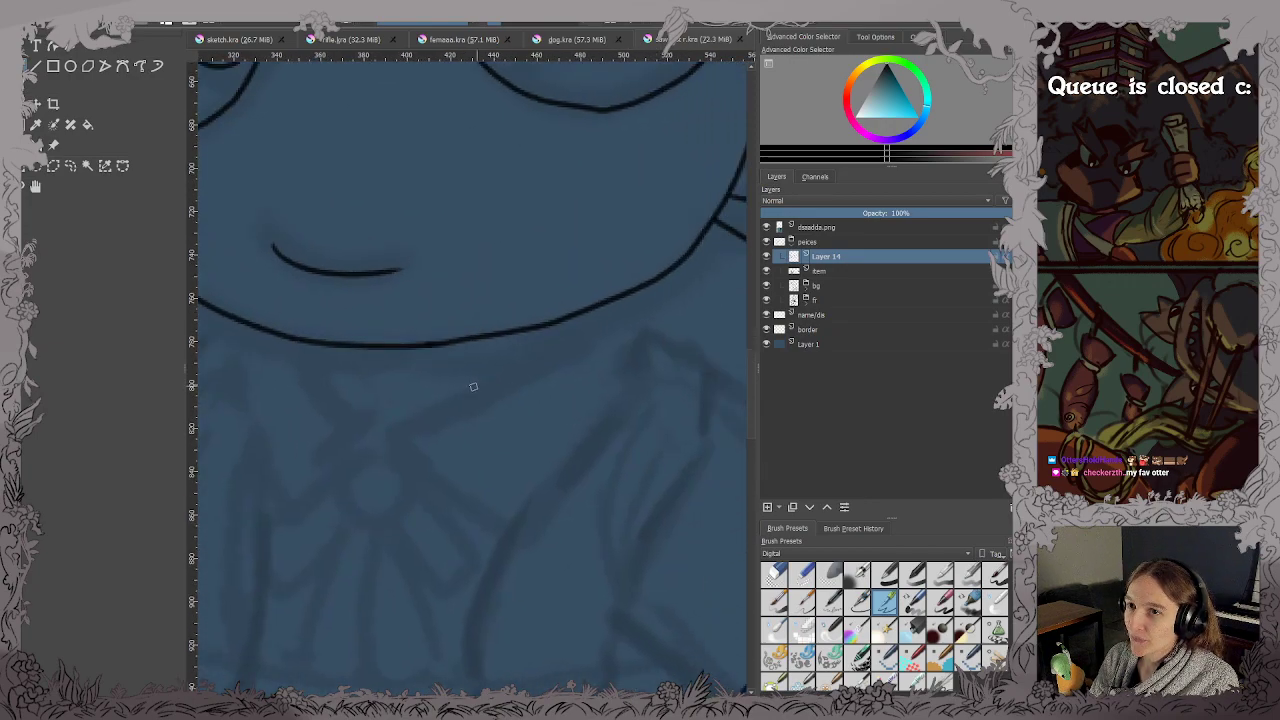
pyautogui.moveTo(362, 442)
pyautogui.mouseDown()
pyautogui.moveTo(398, 445)
pyautogui.moveTo(346, 455)
pyautogui.moveTo(338, 489)
pyautogui.moveTo(363, 518)
pyautogui.moveTo(384, 517)
pyautogui.moveTo(407, 492)
pyautogui.moveTo(419, 429)
pyautogui.moveTo(540, 369)
pyautogui.moveTo(573, 316)
pyautogui.mouseUp()
pyautogui.moveTo(406, 468)
pyautogui.mouseDown()
pyautogui.moveTo(511, 540)
pyautogui.moveTo(526, 536)
pyautogui.moveTo(629, 401)
pyautogui.moveTo(607, 302)
pyautogui.mouseUp()
pyautogui.moveTo(530, 294); pyautogui.dragTo(668, 283)
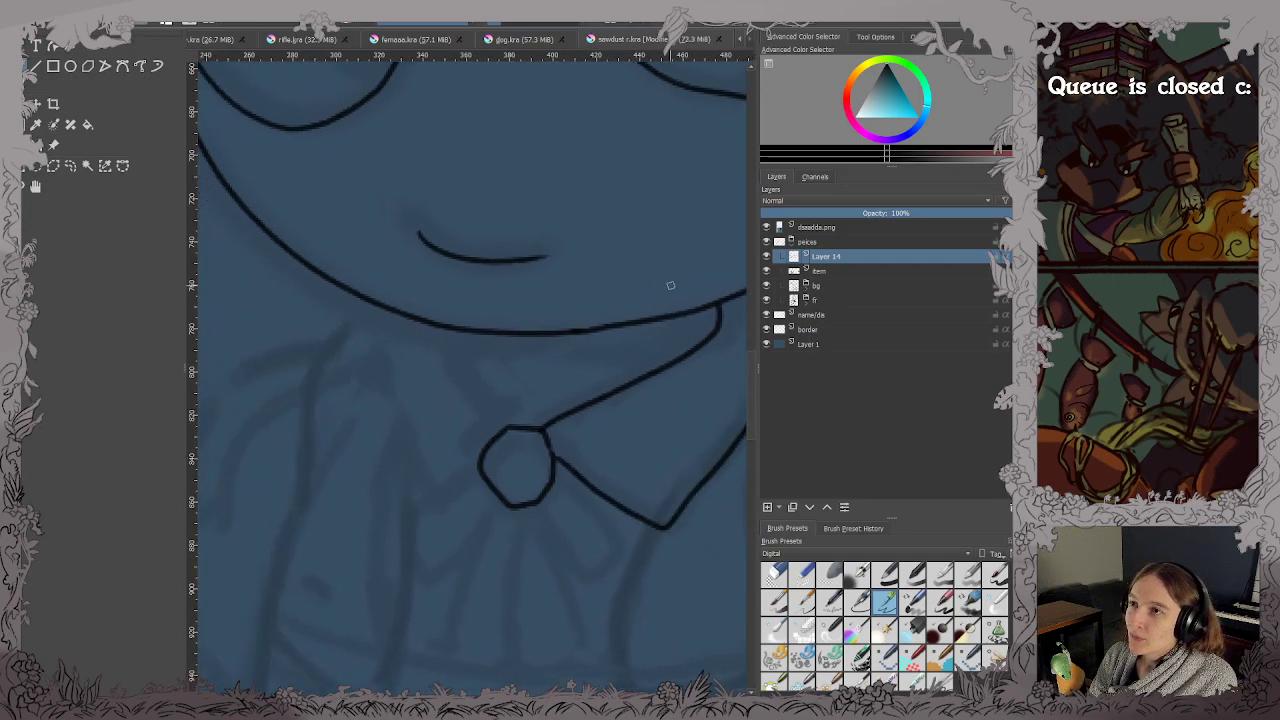
# Ink the left collar flap from the jawline to the bow knot, including its inner edge.
pyautogui.moveTo(381, 312)
pyautogui.mouseDown()
pyautogui.moveTo(378, 379)
pyautogui.moveTo(417, 477)
pyautogui.moveTo(432, 495)
pyautogui.moveTo(475, 472)
pyautogui.mouseUp()
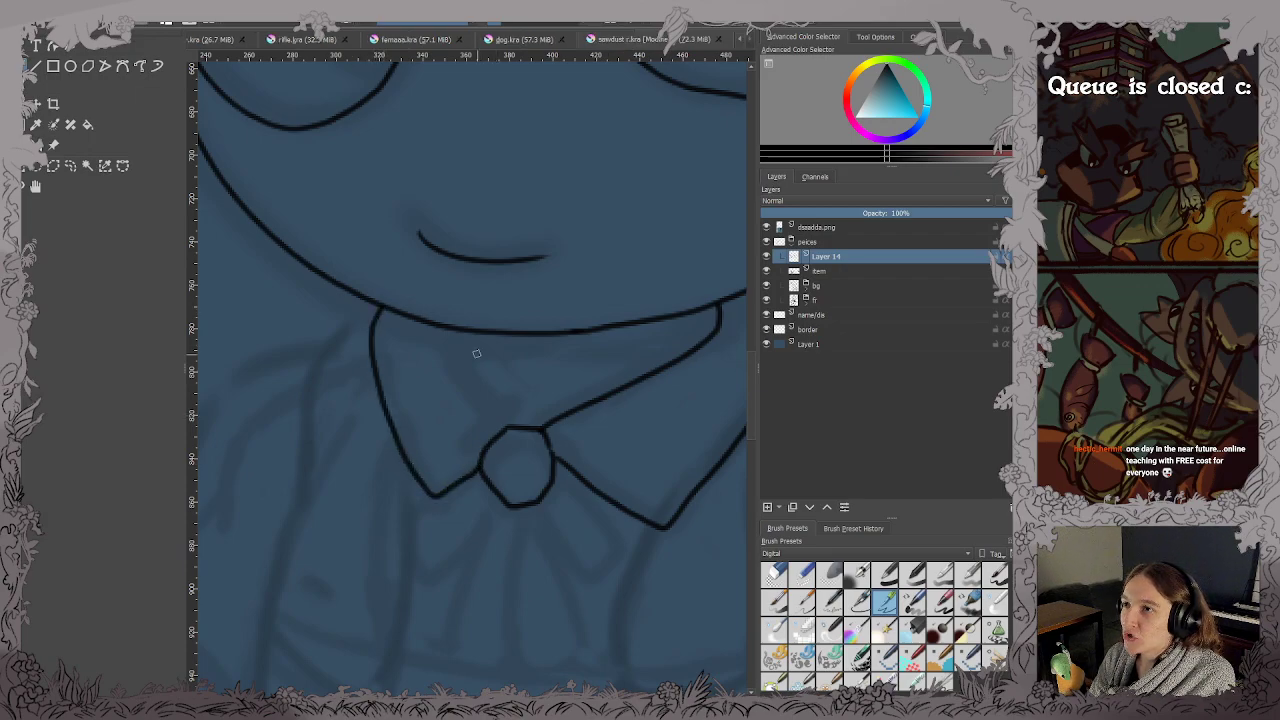
pyautogui.moveTo(454, 335); pyautogui.dragTo(499, 412)
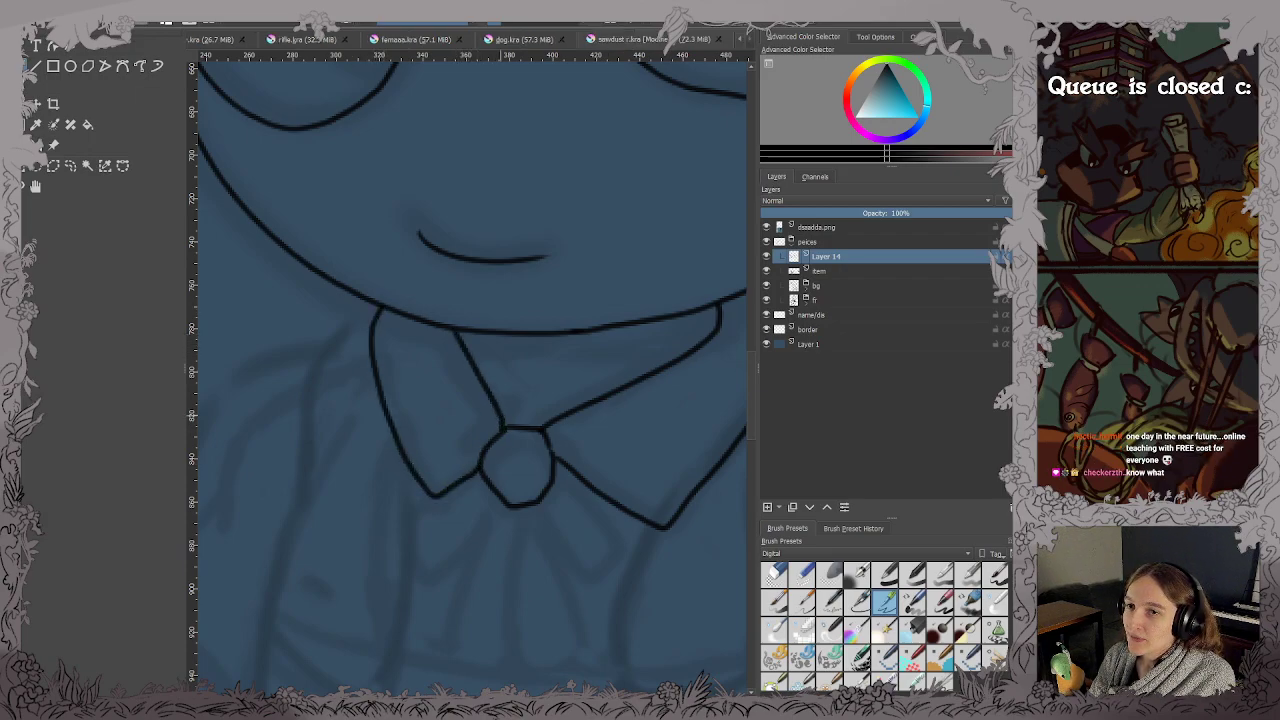
pyautogui.scroll(-1, 499, 395)
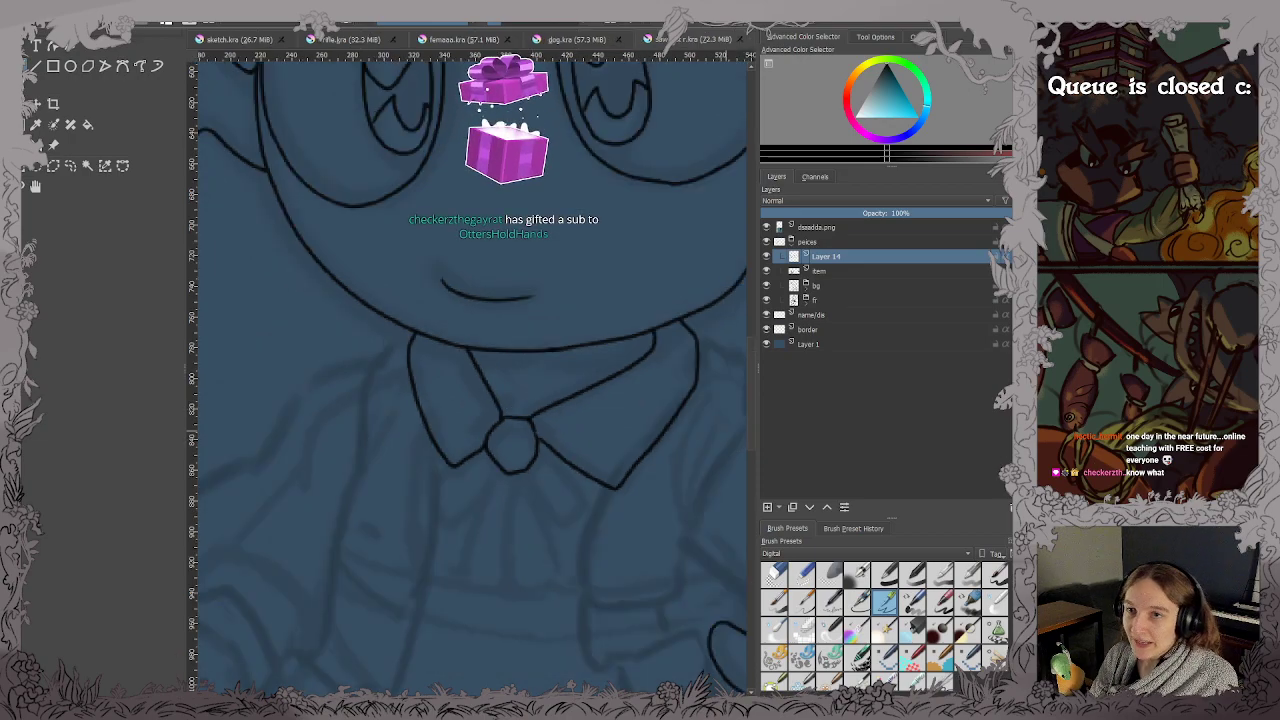
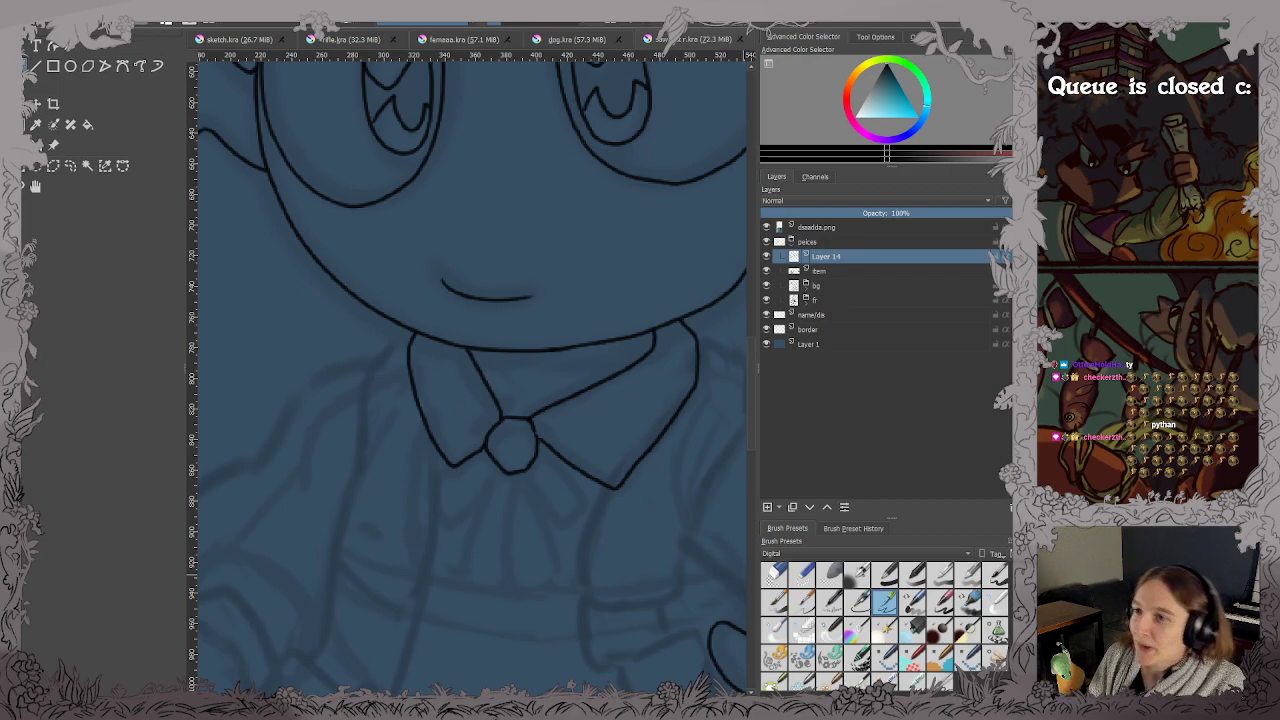
# Ink the bow's two side loops spreading from the knot beneath the collar flaps.
pyautogui.scroll(-3, 579, 521)
pyautogui.scroll(3, 606, 463)
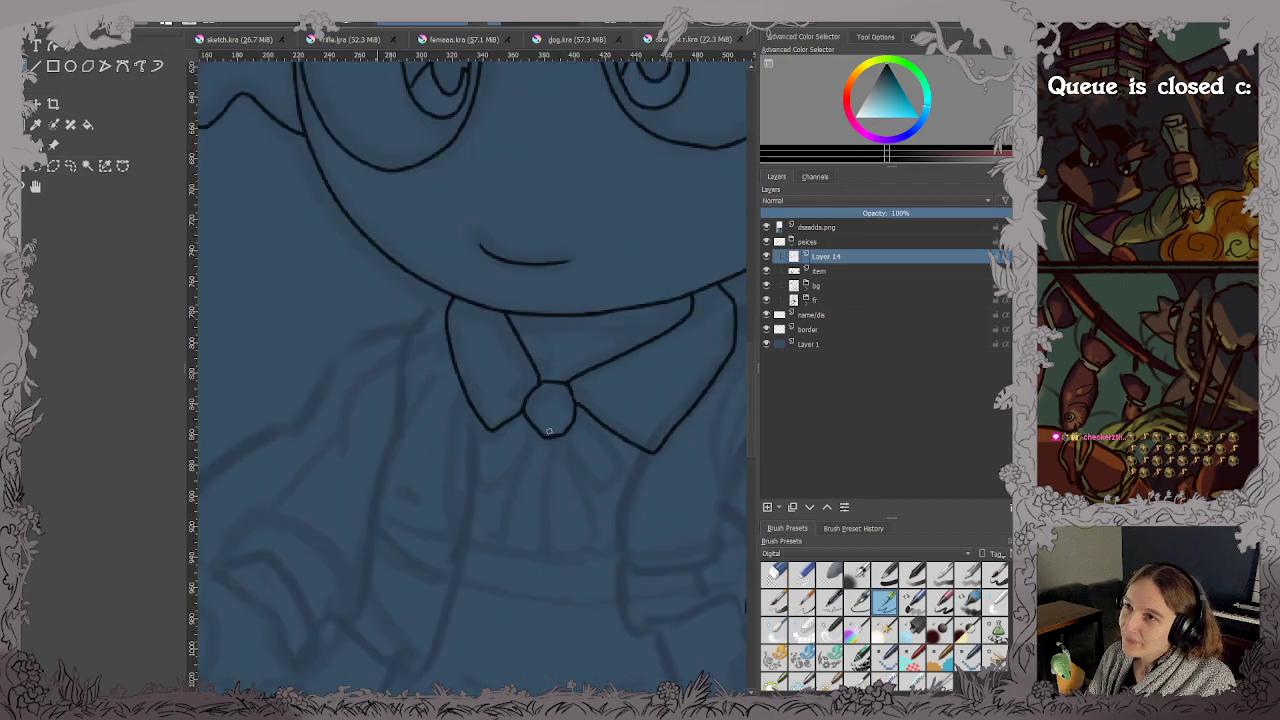
pyautogui.scroll(2, 549, 432)
pyautogui.moveTo(564, 454); pyautogui.dragTo(566, 366)
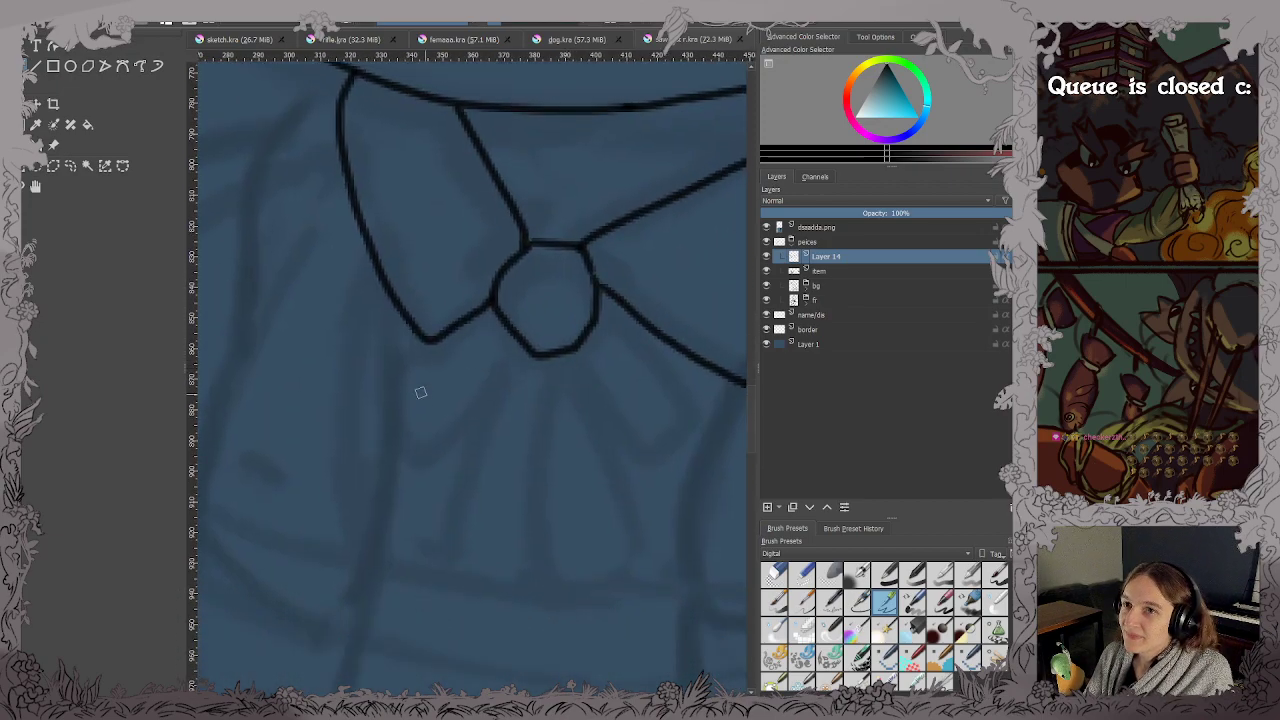
pyautogui.moveTo(426, 341)
pyautogui.mouseDown()
pyautogui.moveTo(433, 464)
pyautogui.moveTo(528, 352)
pyautogui.mouseUp()
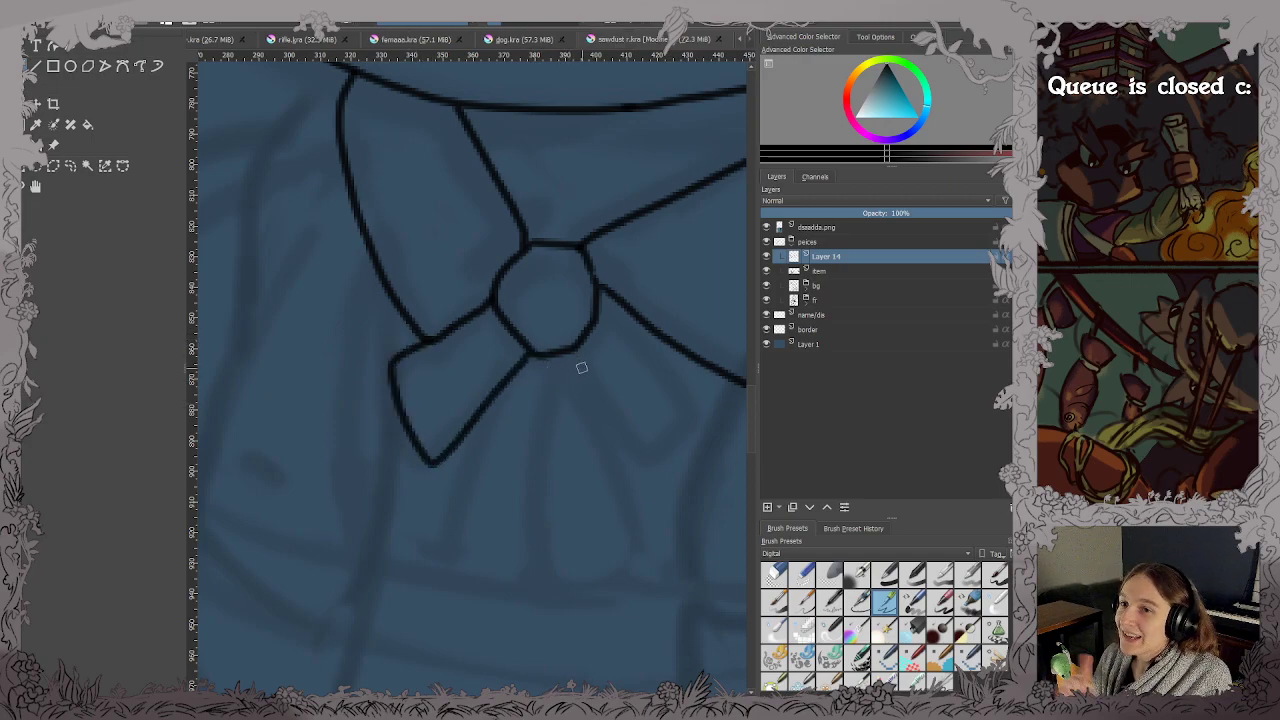
pyautogui.moveTo(572, 355)
pyautogui.mouseDown()
pyautogui.moveTo(616, 438)
pyautogui.moveTo(652, 469)
pyautogui.moveTo(714, 371)
pyautogui.mouseUp()
# Ink the bow's two hanging tails below the knot, redrawing the left one so it meets its neighbour.
pyautogui.moveTo(540, 356)
pyautogui.mouseDown()
pyautogui.moveTo(523, 526)
pyautogui.moveTo(538, 593)
pyautogui.moveTo(635, 556)
pyautogui.moveTo(607, 444)
pyautogui.mouseUp()
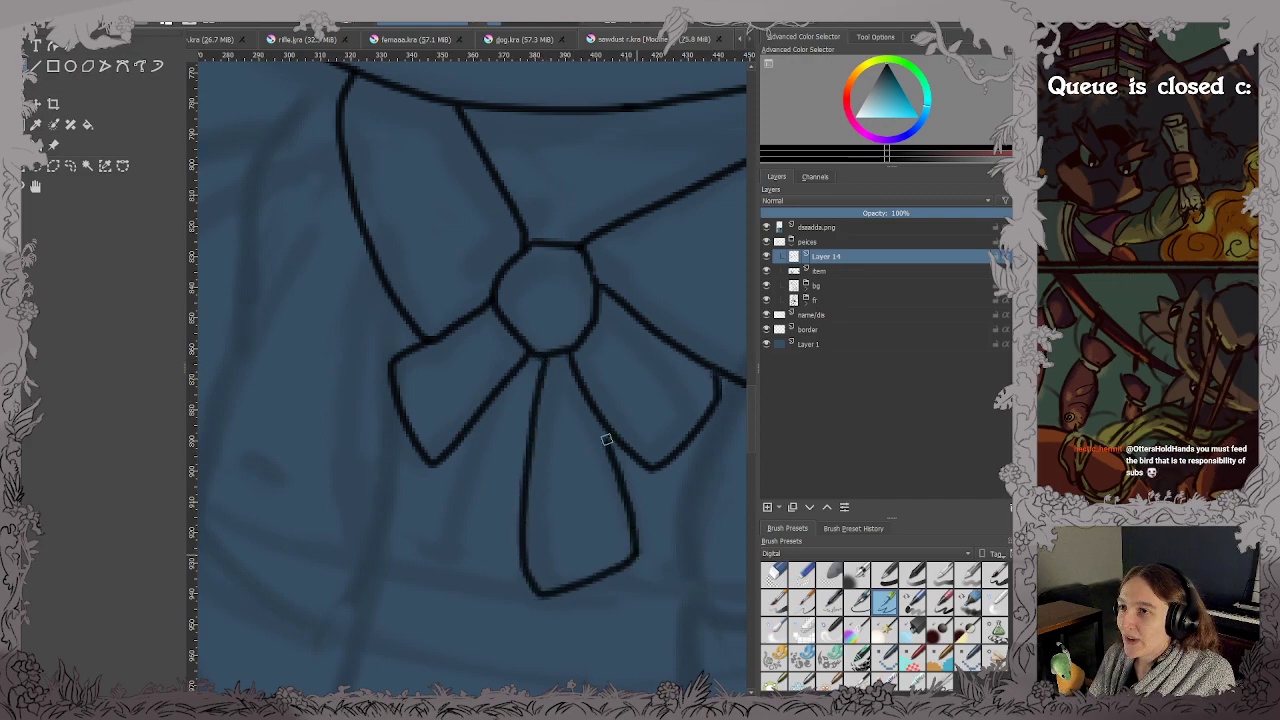
pyautogui.moveTo(472, 436)
pyautogui.mouseDown()
pyautogui.moveTo(453, 477)
pyautogui.moveTo(450, 561)
pyautogui.moveTo(515, 561)
pyautogui.mouseUp()
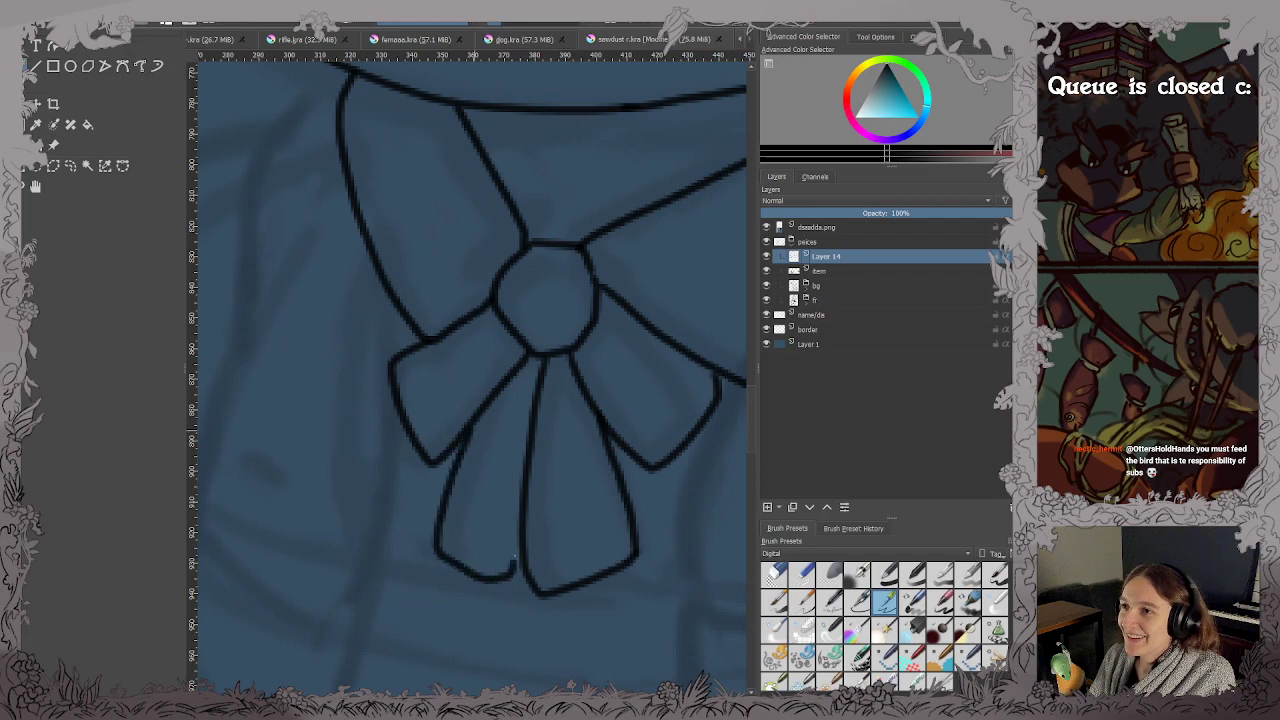
pyautogui.hotkey('ctrl', 'z')
pyautogui.moveTo(470, 438)
pyautogui.mouseDown()
pyautogui.moveTo(437, 521)
pyautogui.moveTo(445, 569)
pyautogui.moveTo(484, 592)
pyautogui.moveTo(521, 554)
pyautogui.mouseUp()
pyautogui.scroll(-3, 523, 532)
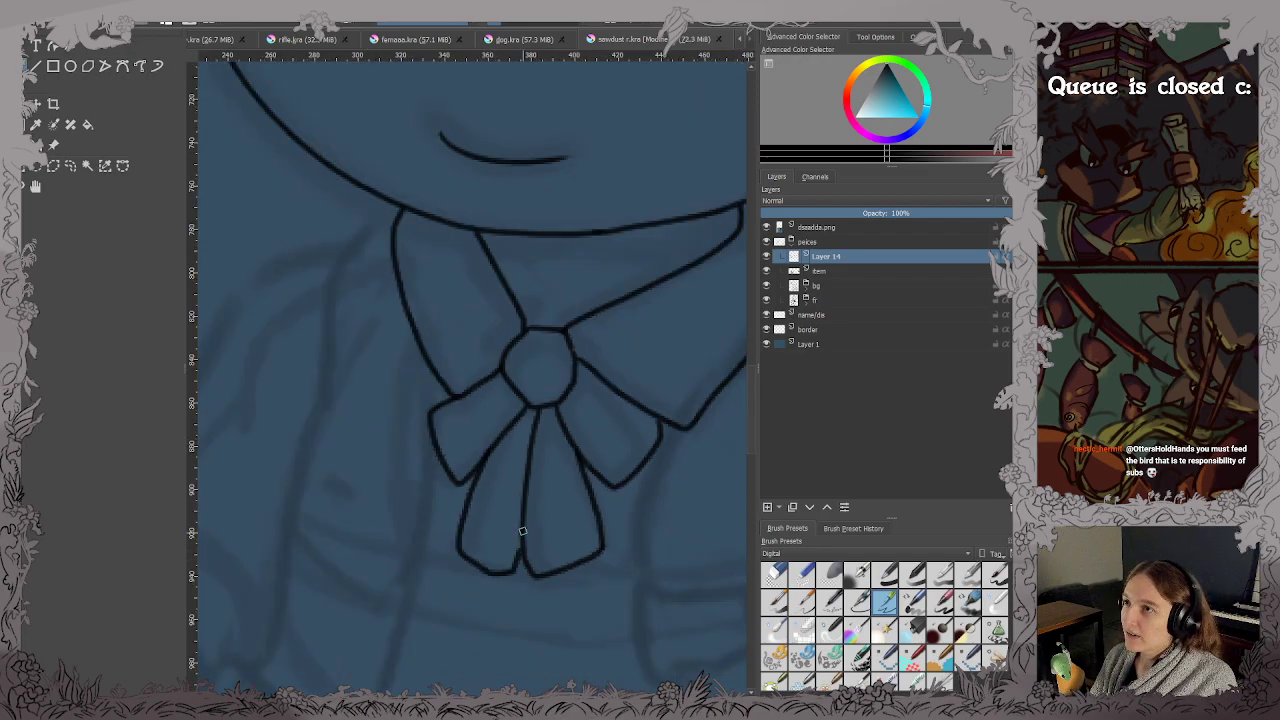
# Ink the short jacket's right front panel from the collar to its hem, and the folded clothing edge below it.
pyautogui.moveTo(521, 441); pyautogui.dragTo(460, 280)
pyautogui.moveTo(650, 349); pyautogui.dragTo(581, 315)
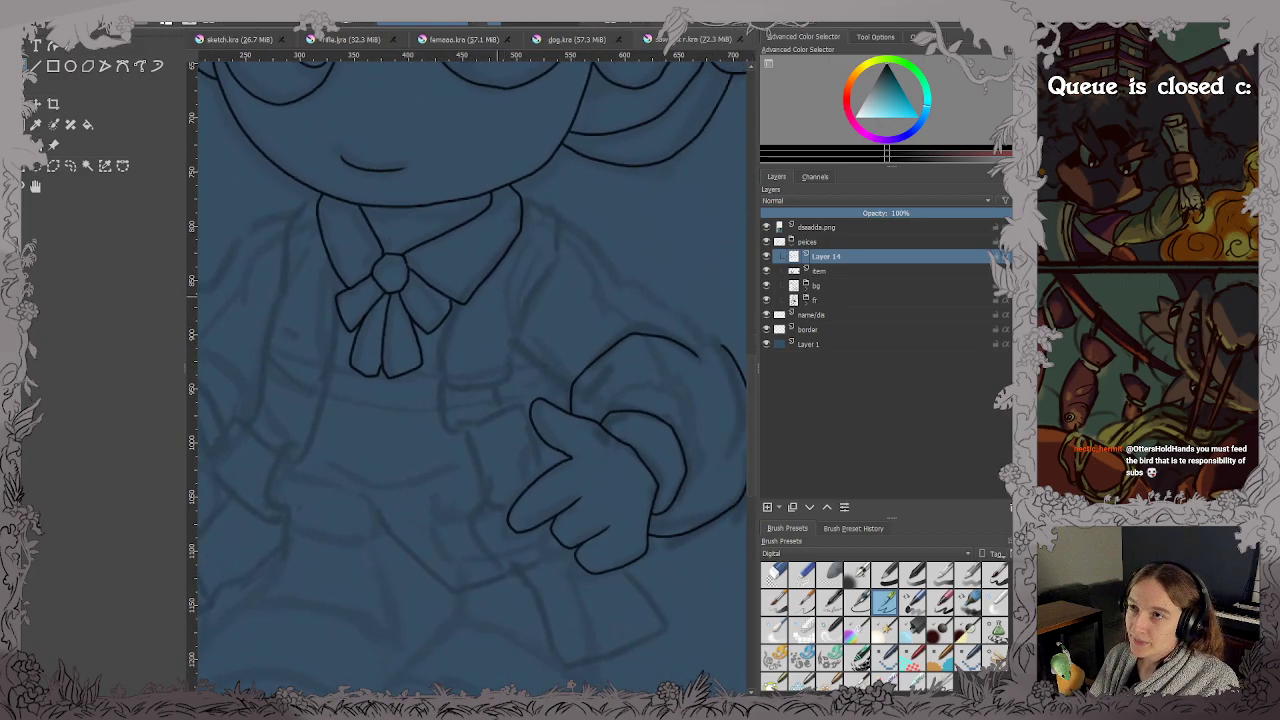
pyautogui.scroll(1, 581, 315)
pyautogui.moveTo(592, 240); pyautogui.dragTo(409, 337)
pyautogui.scroll(1, 465, 308)
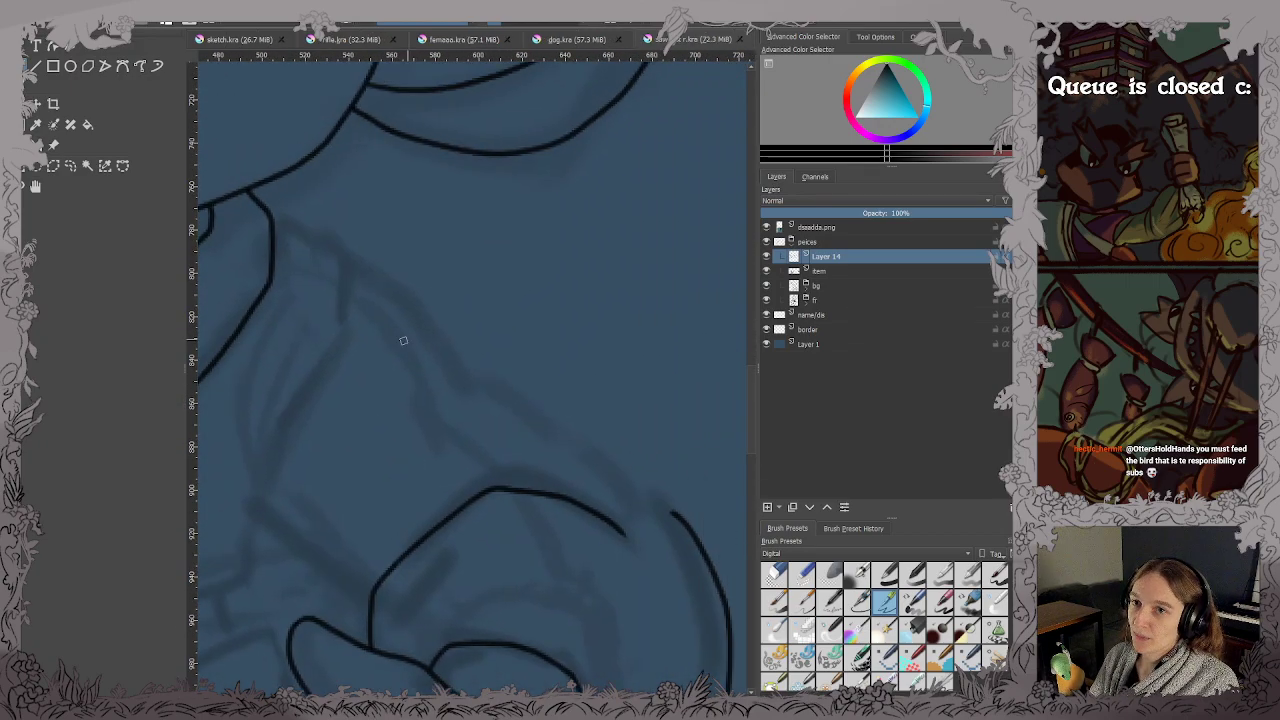
pyautogui.scroll(-1, 421, 329)
pyautogui.moveTo(396, 419); pyautogui.dragTo(432, 422)
pyautogui.scroll(-2, 432, 422)
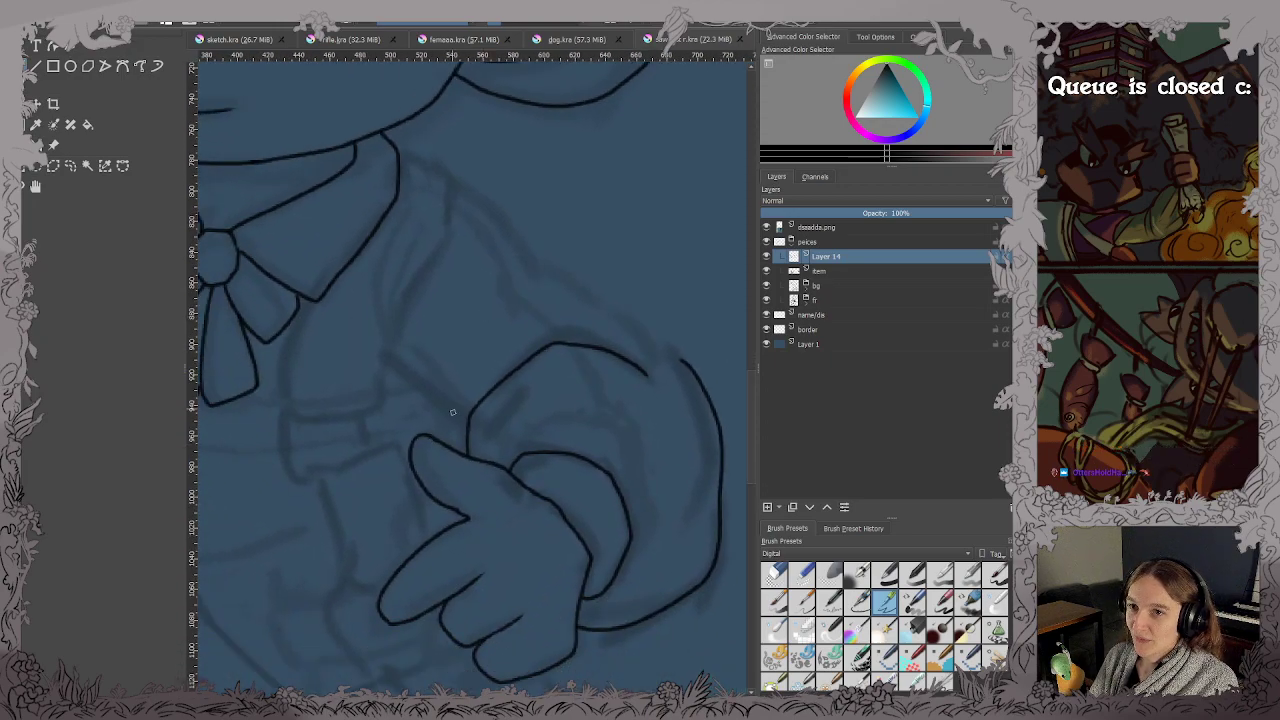
pyautogui.scroll(-2, 451, 414)
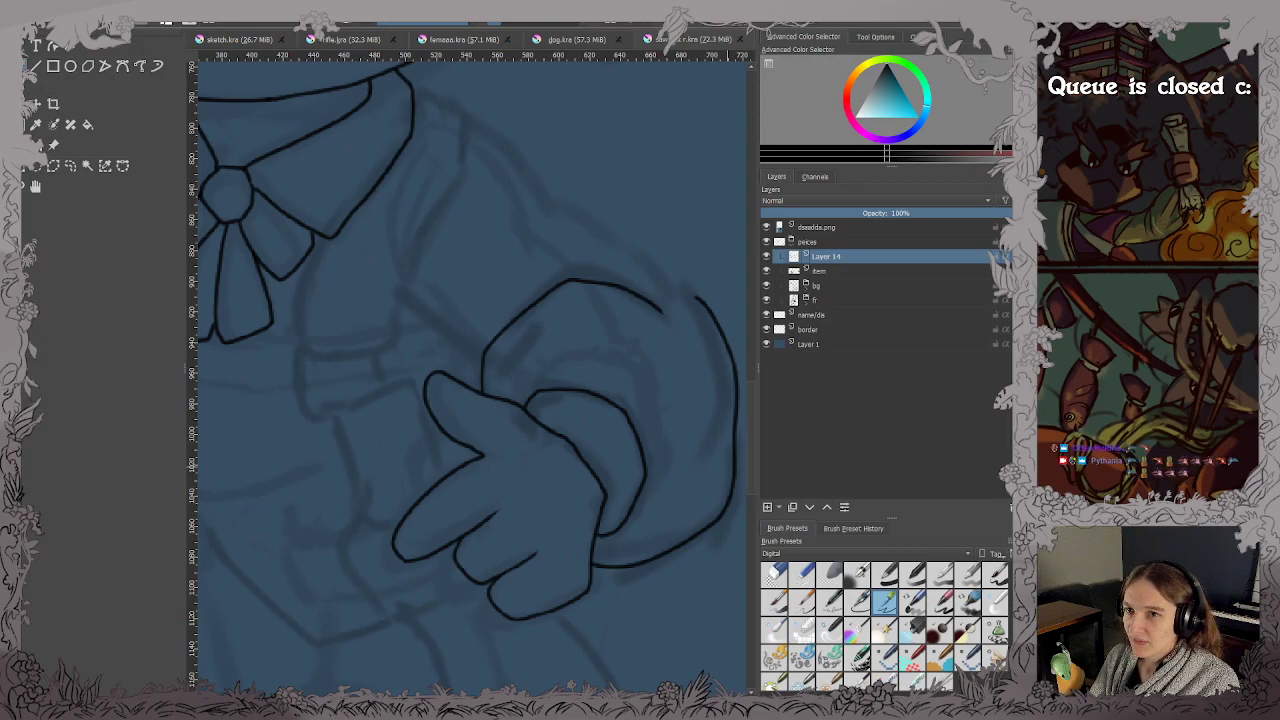
pyautogui.moveTo(528, 364); pyautogui.dragTo(515, 476)
pyautogui.scroll(1, 549, 258)
pyautogui.moveTo(457, 364)
pyautogui.mouseDown()
pyautogui.moveTo(655, 369)
pyautogui.moveTo(647, 345)
pyautogui.mouseUp()
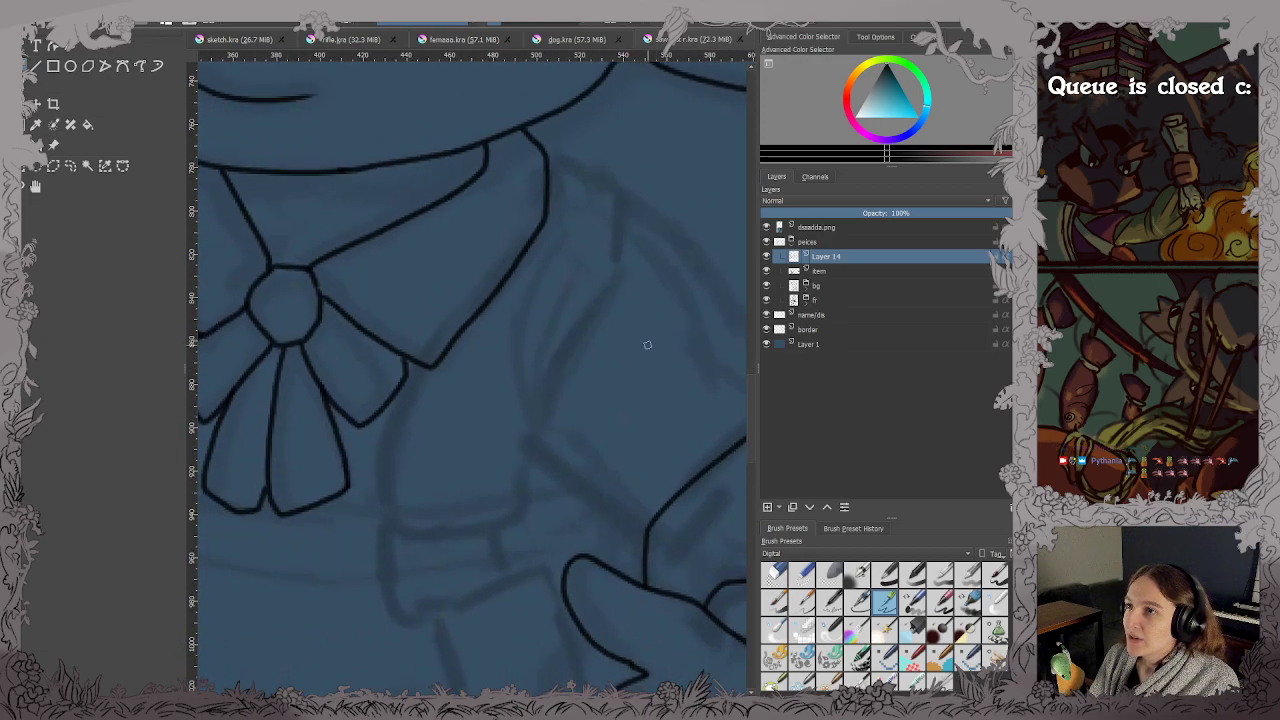
pyautogui.moveTo(418, 367)
pyautogui.mouseDown()
pyautogui.moveTo(378, 468)
pyautogui.moveTo(377, 518)
pyautogui.moveTo(458, 534)
pyautogui.moveTo(515, 525)
pyautogui.moveTo(558, 386)
pyautogui.moveTo(605, 298)
pyautogui.moveTo(622, 204)
pyautogui.moveTo(554, 162)
pyautogui.mouseUp()
pyautogui.moveTo(386, 533)
pyautogui.mouseDown()
pyautogui.moveTo(398, 616)
pyautogui.moveTo(439, 627)
pyautogui.moveTo(436, 599)
pyautogui.moveTo(552, 598)
pyautogui.mouseUp()
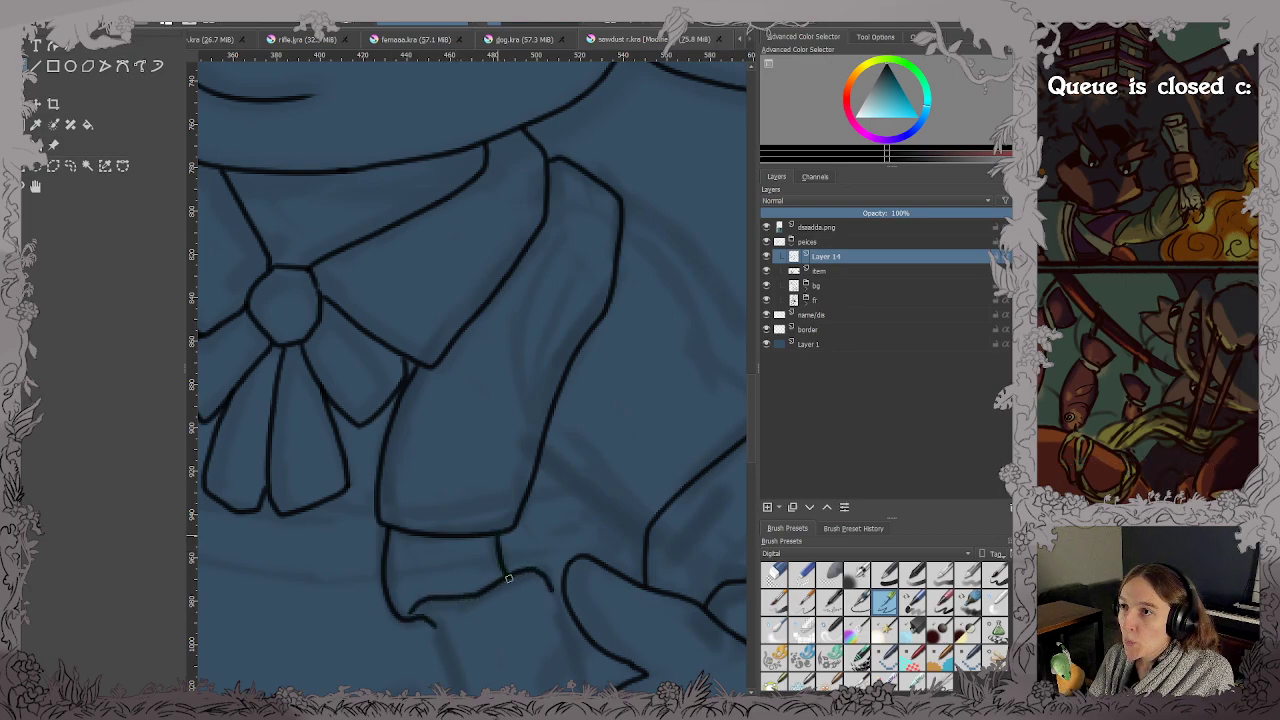
# Ink the sides and lower edge of the clothing panel below the jacket hem, ending against the hand.
pyautogui.scroll(-5, 506, 566)
pyautogui.moveTo(580, 503)
pyautogui.mouseDown()
pyautogui.moveTo(543, 354)
pyautogui.moveTo(594, 379)
pyautogui.mouseUp()
pyautogui.moveTo(422, 249)
pyautogui.mouseDown()
pyautogui.moveTo(446, 378)
pyautogui.moveTo(505, 388)
pyautogui.mouseUp()
pyautogui.moveTo(536, 208); pyautogui.dragTo(569, 322)
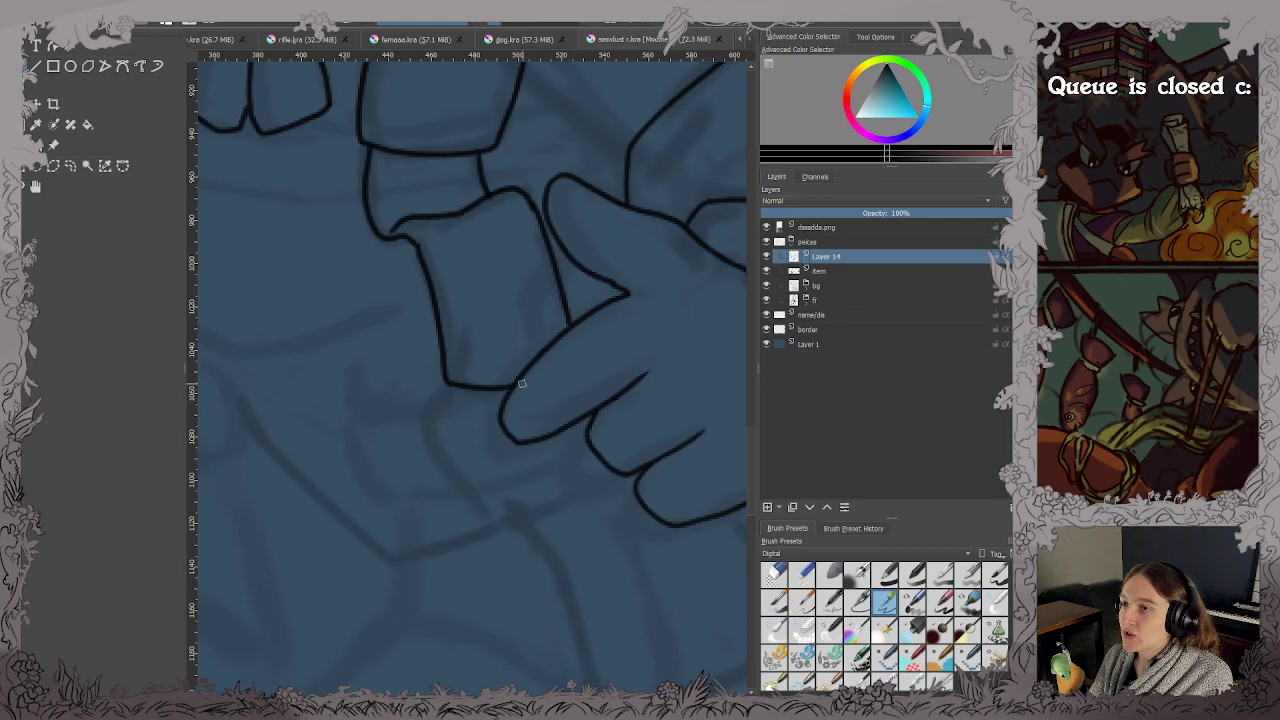
pyautogui.scroll(-1, 522, 384)
pyautogui.moveTo(522, 400); pyautogui.dragTo(486, 340)
pyautogui.scroll(1, 500, 335)
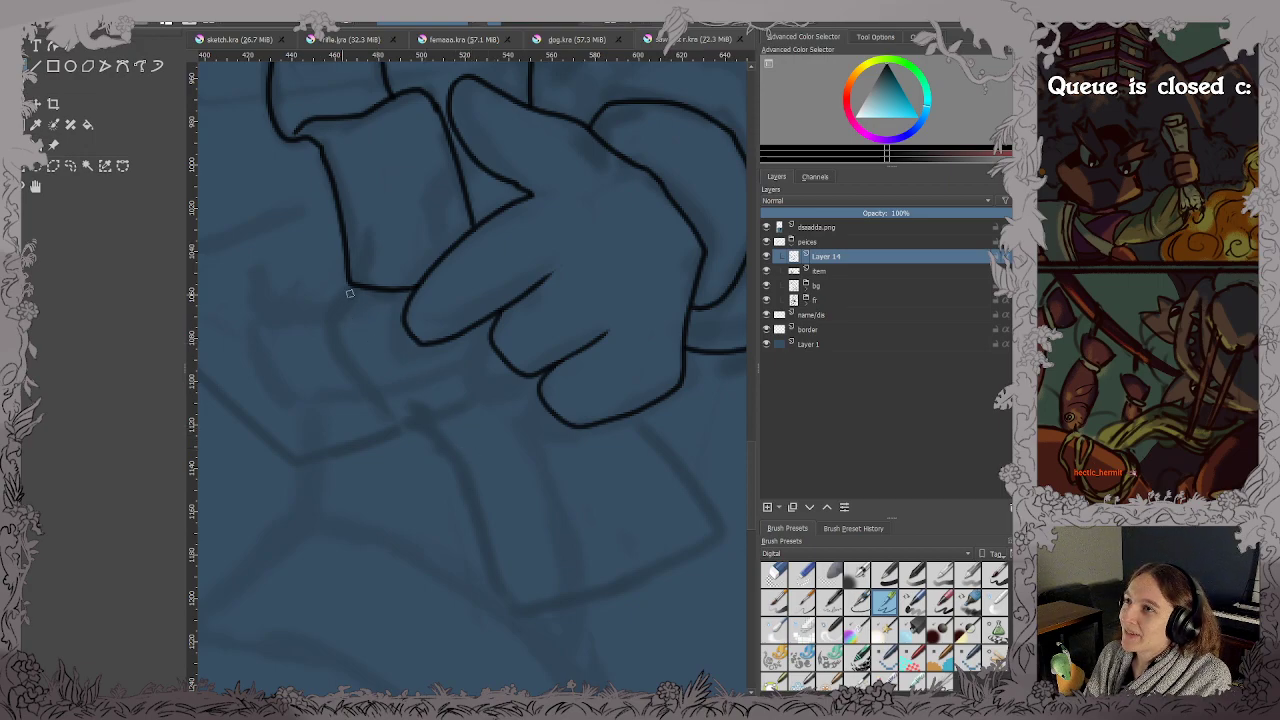
# Ink the curved clothing fold beneath the hand and the sides and hem of the long panel hanging below it.
pyautogui.moveTo(350, 292)
pyautogui.mouseDown()
pyautogui.moveTo(353, 378)
pyautogui.moveTo(409, 430)
pyautogui.moveTo(405, 408)
pyautogui.moveTo(503, 367)
pyautogui.mouseUp()
pyautogui.moveTo(410, 426)
pyautogui.mouseDown()
pyautogui.moveTo(454, 457)
pyautogui.moveTo(506, 600)
pyautogui.moveTo(527, 610)
pyautogui.moveTo(612, 595)
pyautogui.moveTo(703, 538)
pyautogui.mouseUp()
pyautogui.moveTo(630, 418); pyautogui.dragTo(709, 525)
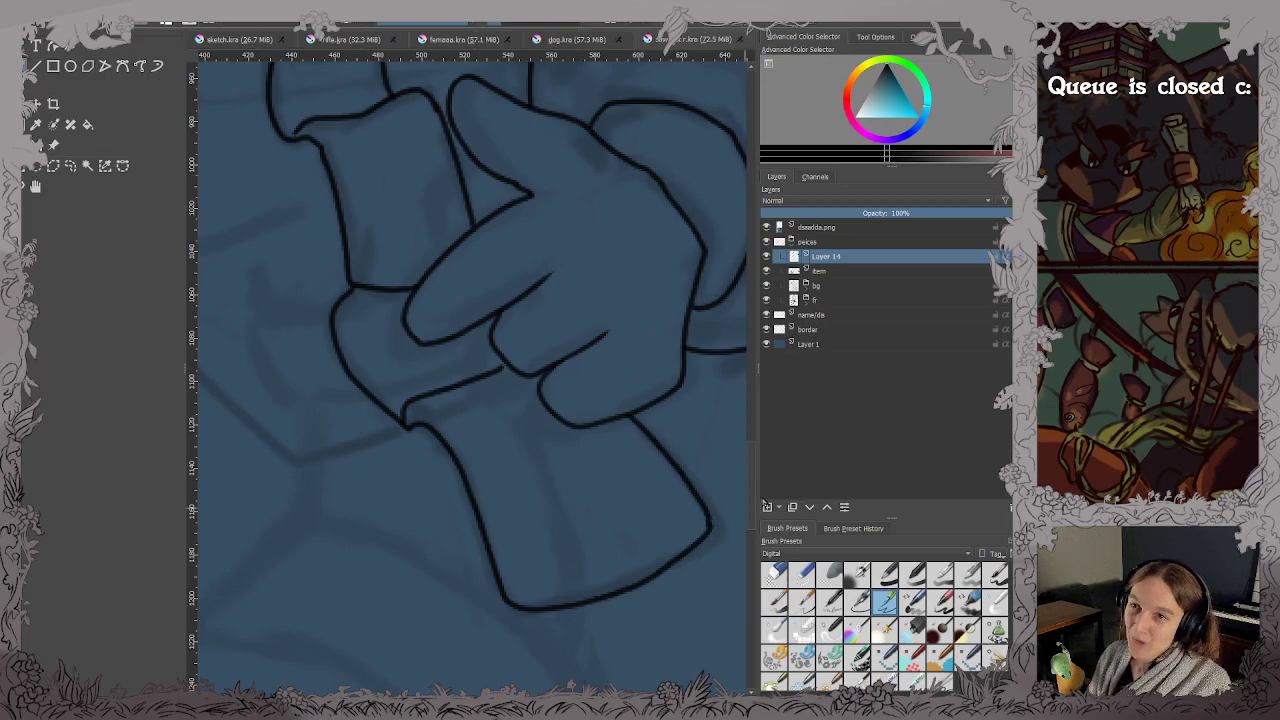
# Ink the outer edge of the short jacket's left front panel, running from the collar down to its hem.
pyautogui.scroll(-2, 724, 428)
pyautogui.moveTo(623, 434); pyautogui.dragTo(685, 458)
pyautogui.moveTo(509, 356); pyautogui.dragTo(635, 452)
pyautogui.moveTo(603, 371); pyautogui.dragTo(573, 428)
pyautogui.scroll(1, 487, 321)
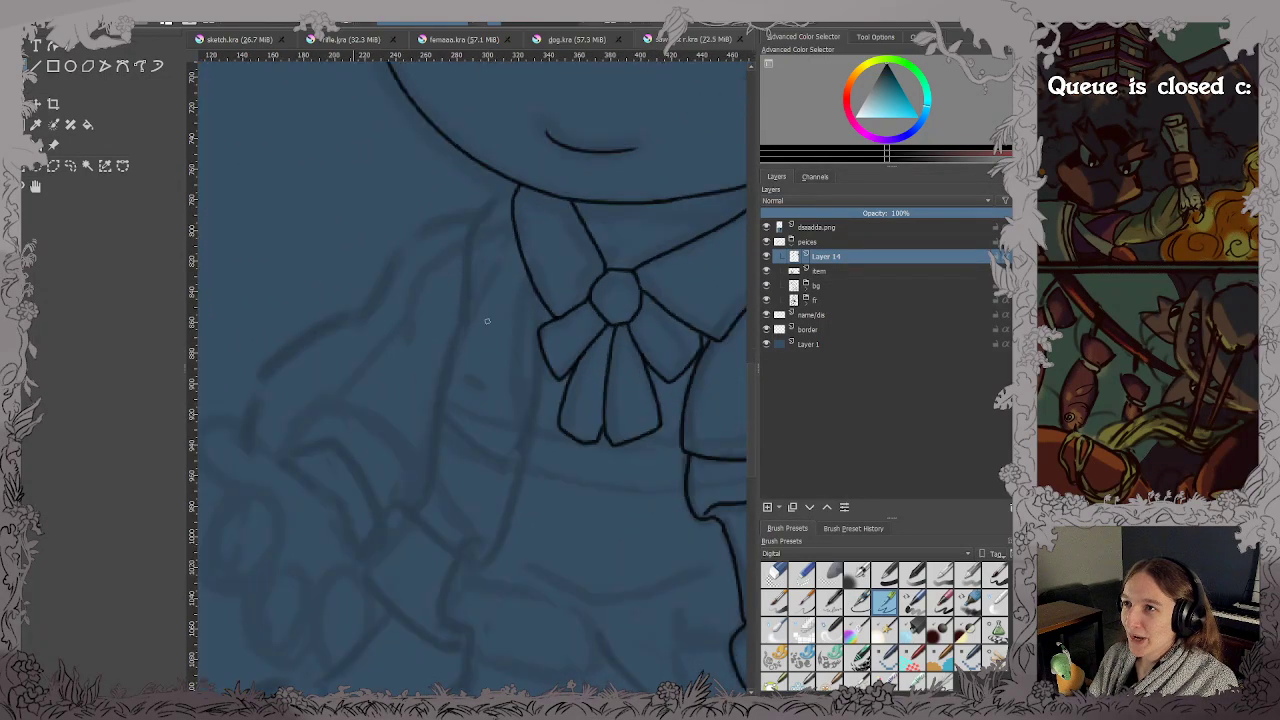
pyautogui.scroll(1, 487, 321)
pyautogui.moveTo(517, 346); pyautogui.dragTo(559, 271)
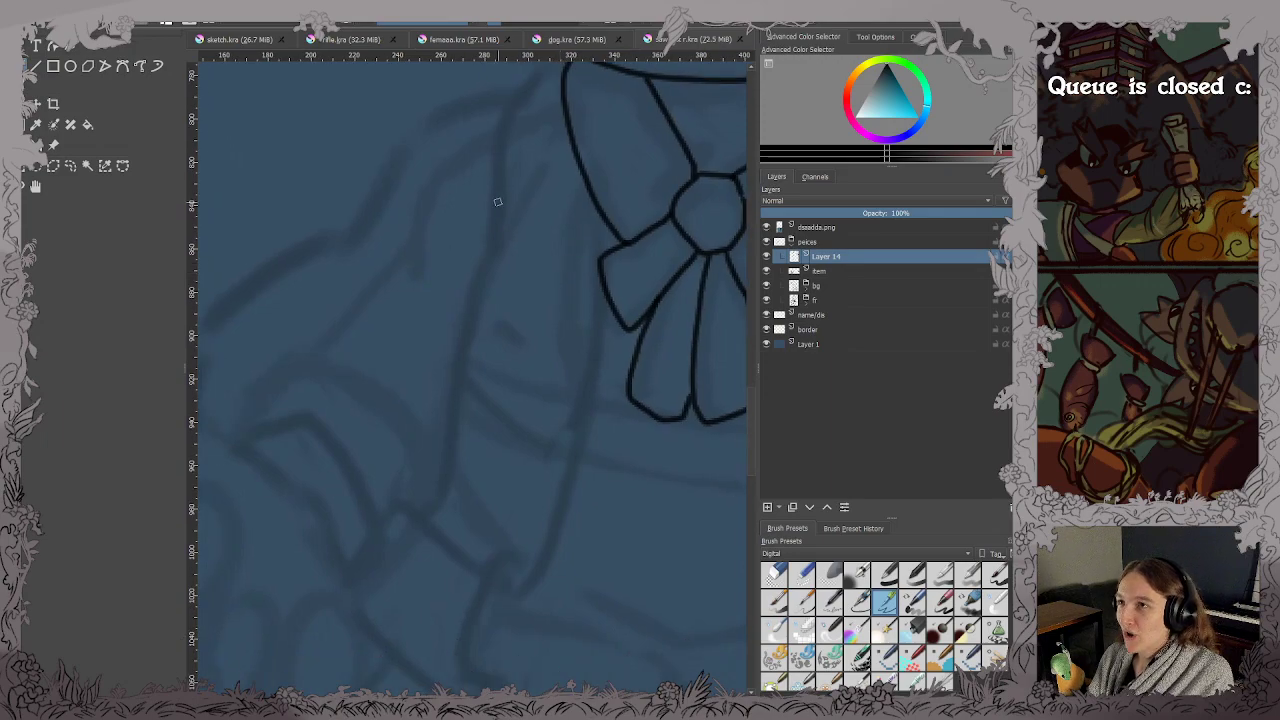
pyautogui.moveTo(514, 185); pyautogui.dragTo(534, 252)
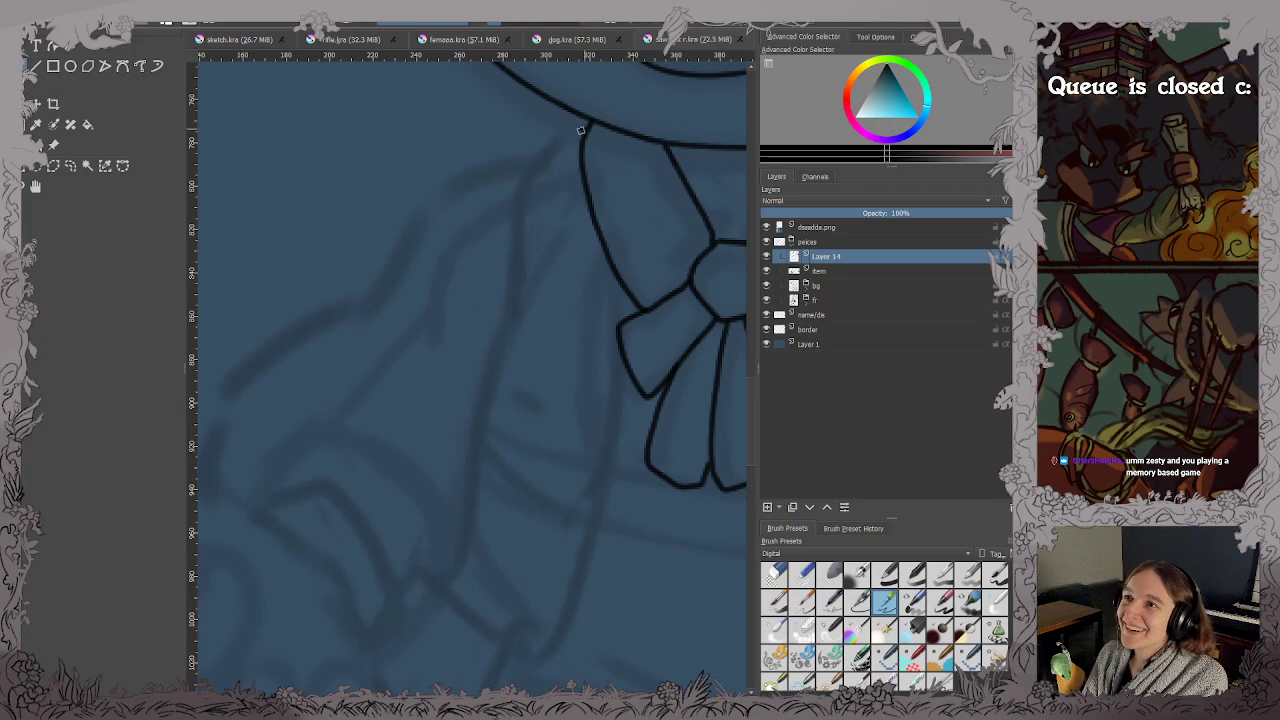
pyautogui.moveTo(543, 146)
pyautogui.mouseDown()
pyautogui.moveTo(478, 383)
pyautogui.moveTo(455, 535)
pyautogui.mouseUp()
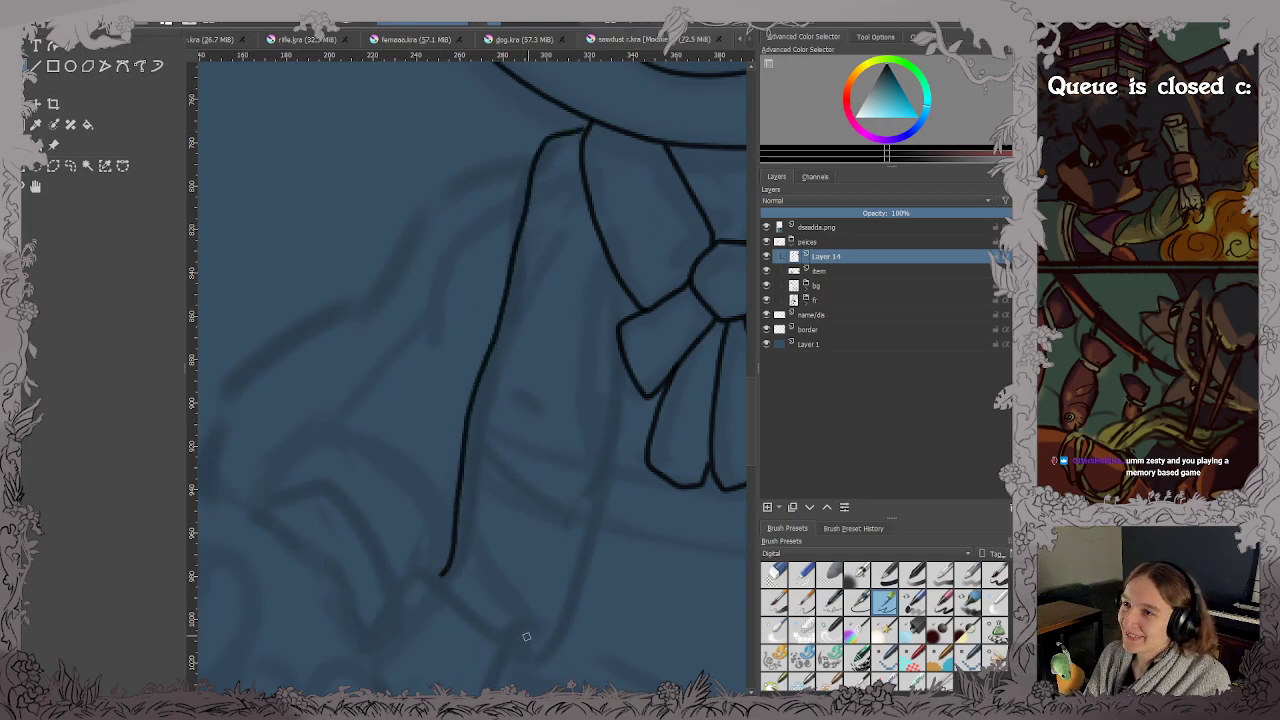
# Ink the curved clothing panel below the jacket's left hem and the jacket's inner front edge up to the bow.
pyautogui.moveTo(527, 634); pyautogui.dragTo(623, 429)
pyautogui.moveTo(614, 508); pyautogui.dragTo(602, 393)
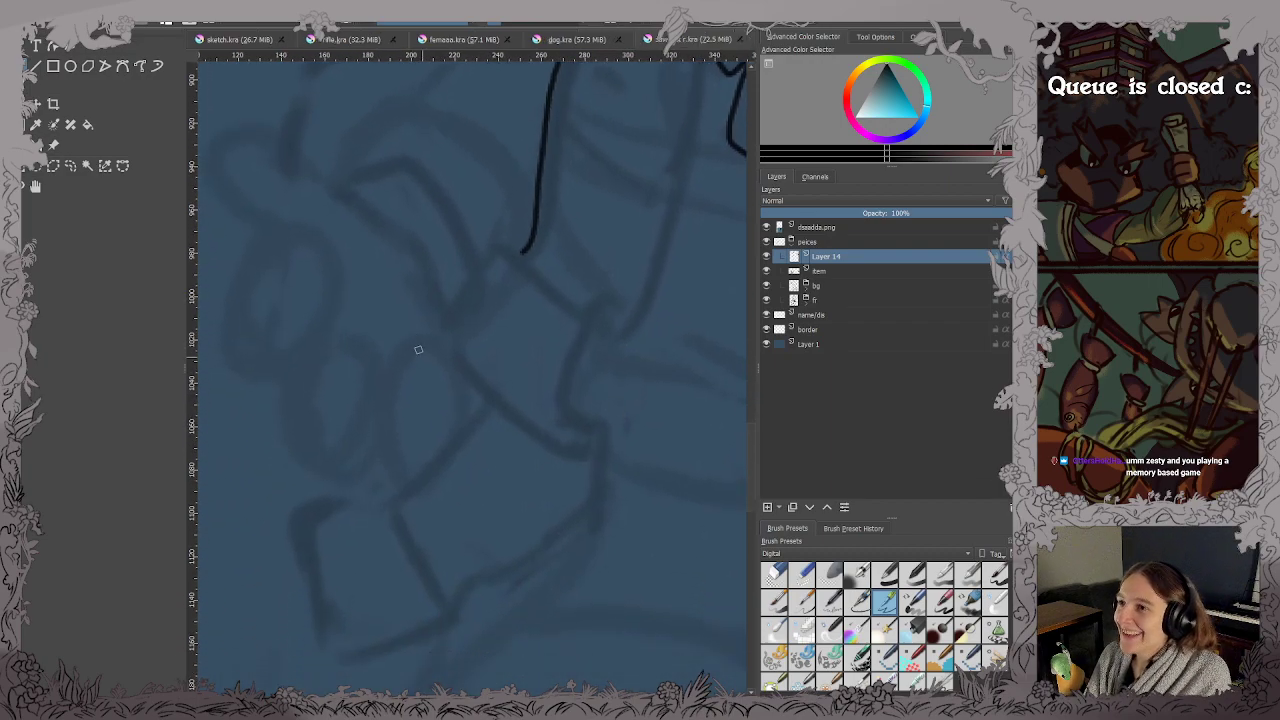
pyautogui.moveTo(490, 255)
pyautogui.mouseDown()
pyautogui.moveTo(444, 326)
pyautogui.moveTo(468, 390)
pyautogui.moveTo(553, 448)
pyautogui.moveTo(587, 452)
pyautogui.mouseUp()
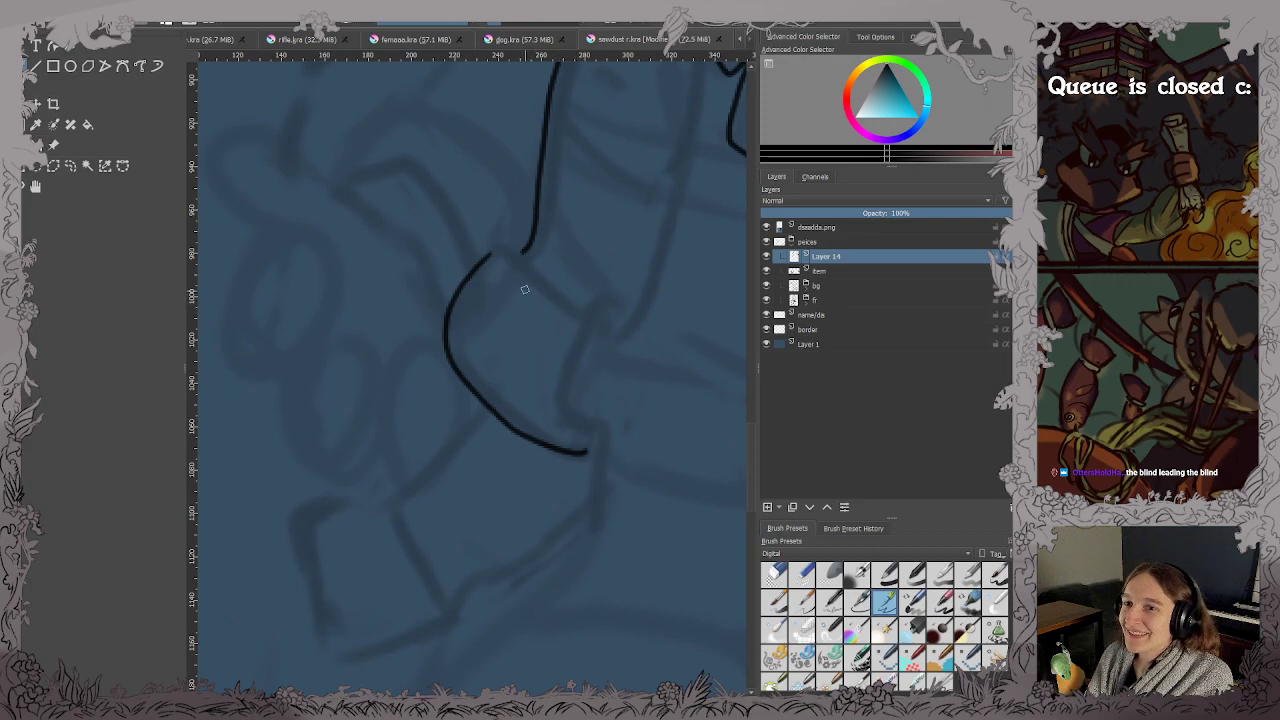
pyautogui.moveTo(495, 253); pyautogui.dragTo(569, 318)
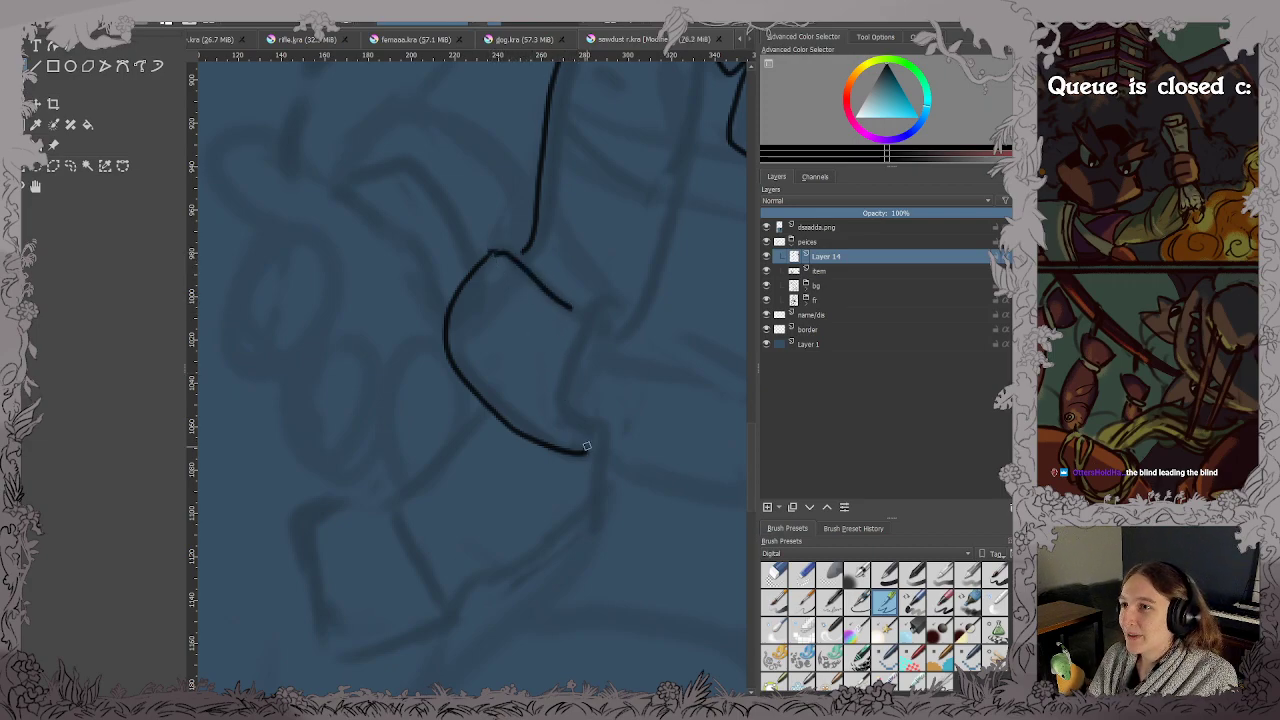
pyautogui.moveTo(565, 408)
pyautogui.mouseDown()
pyautogui.moveTo(612, 317)
pyautogui.moveTo(588, 333)
pyautogui.moveTo(560, 445)
pyautogui.moveTo(478, 569)
pyautogui.mouseUp()
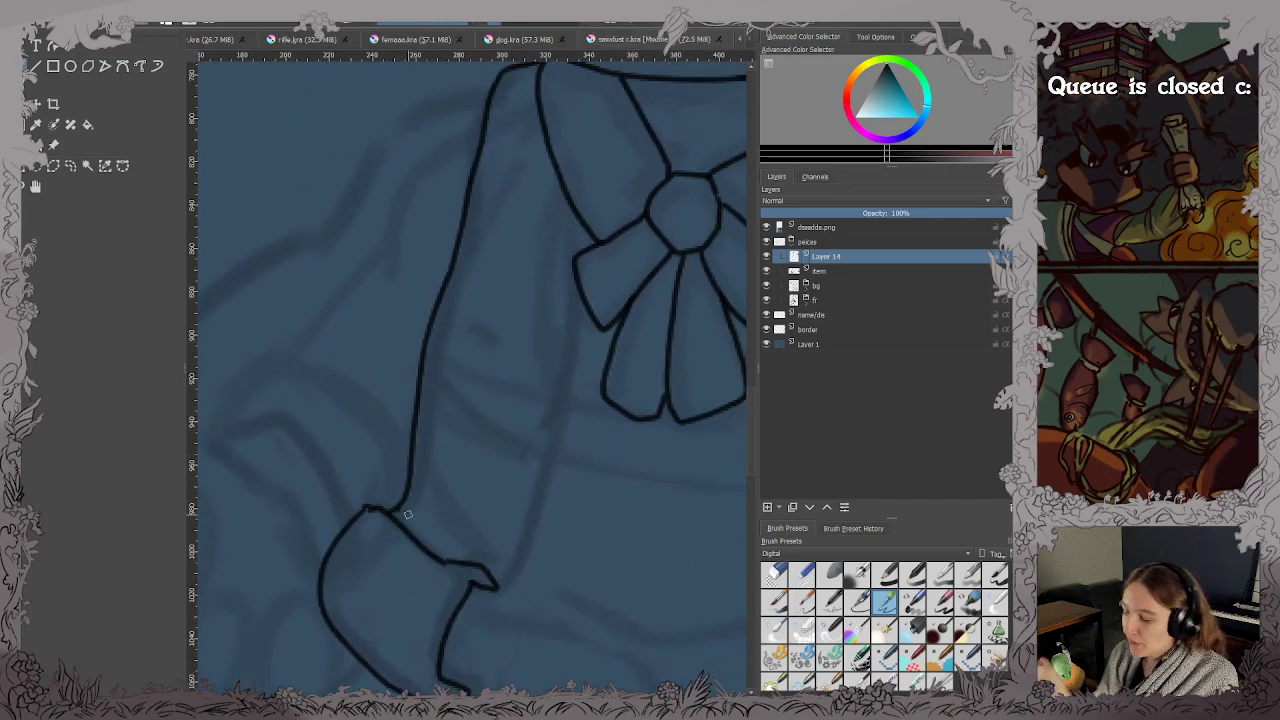
pyautogui.moveTo(497, 585)
pyautogui.mouseDown()
pyautogui.moveTo(550, 474)
pyautogui.moveTo(573, 279)
pyautogui.mouseUp()
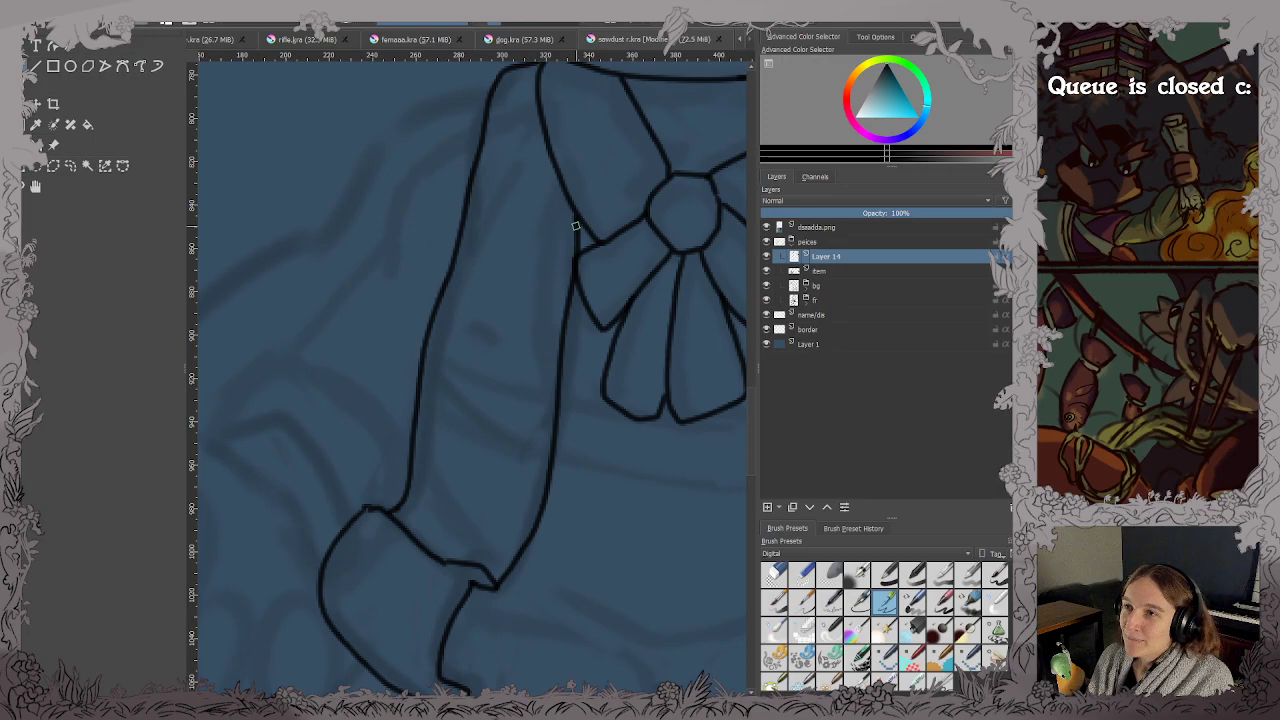
# Ink the small four-sided lowest panel of the left clothing edge, below the curved panel.
pyautogui.press('2')
pyautogui.scroll(2, 561, 347)
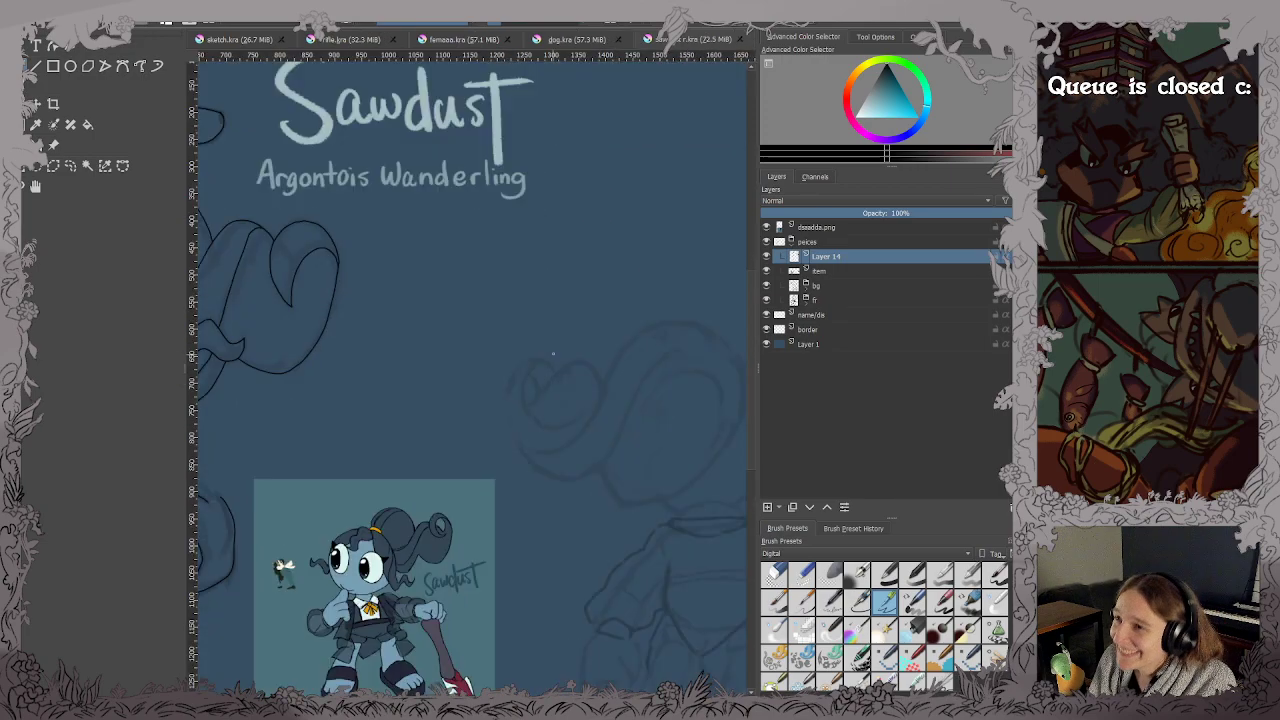
pyautogui.moveTo(450, 450); pyautogui.dragTo(661, 307)
pyautogui.scroll(2, 341, 374)
pyautogui.moveTo(341, 374); pyautogui.dragTo(728, 257)
pyautogui.scroll(3, 384, 414)
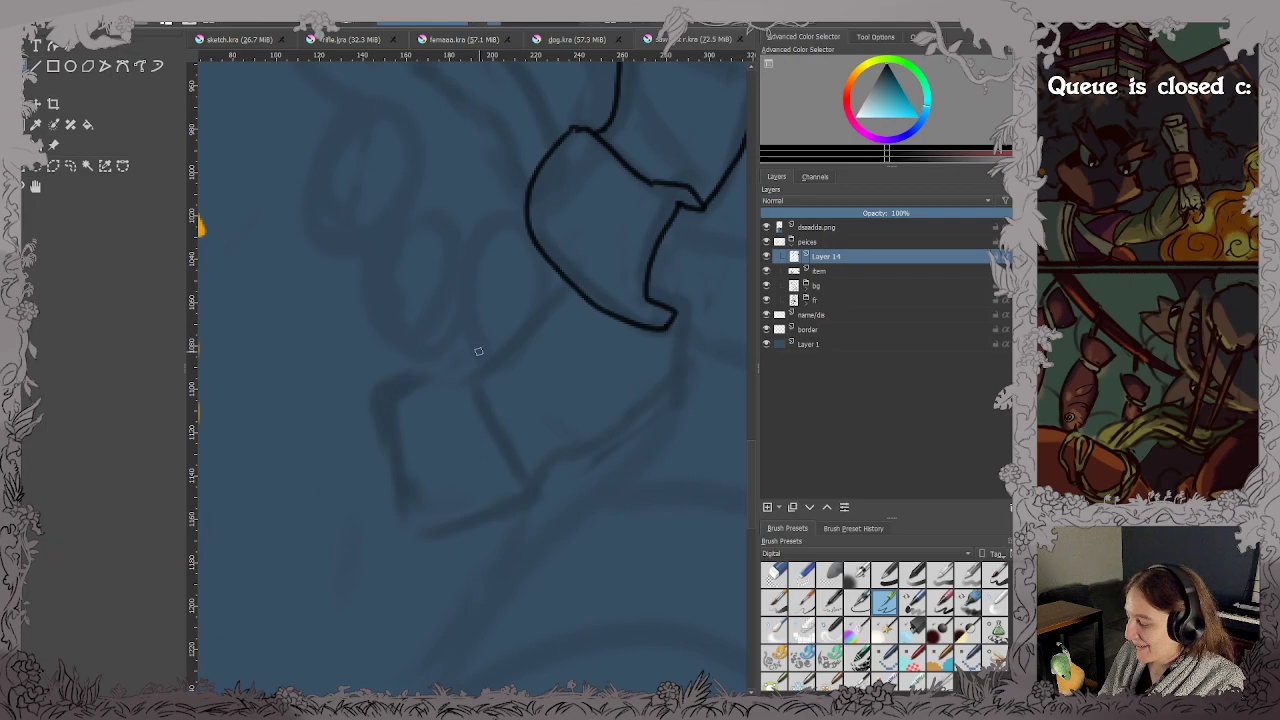
pyautogui.moveTo(372, 393)
pyautogui.mouseDown()
pyautogui.moveTo(394, 486)
pyautogui.moveTo(471, 514)
pyautogui.moveTo(540, 490)
pyautogui.mouseUp()
pyautogui.moveTo(382, 393)
pyautogui.mouseDown()
pyautogui.moveTo(470, 384)
pyautogui.moveTo(517, 463)
pyautogui.mouseUp()
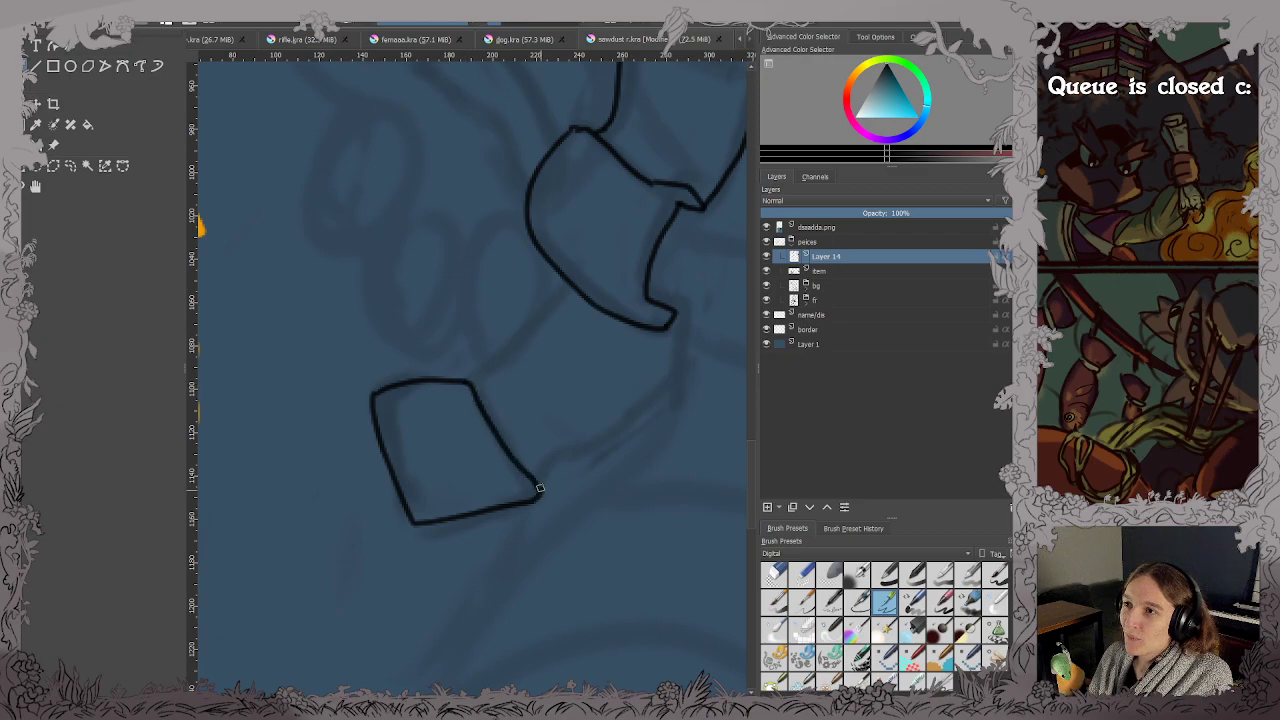
# Ink both edges of the segment joining the four-sided panel to the curved panel, redrawing the lower edge, and save the drawing.
pyautogui.moveTo(472, 387); pyautogui.dragTo(557, 317)
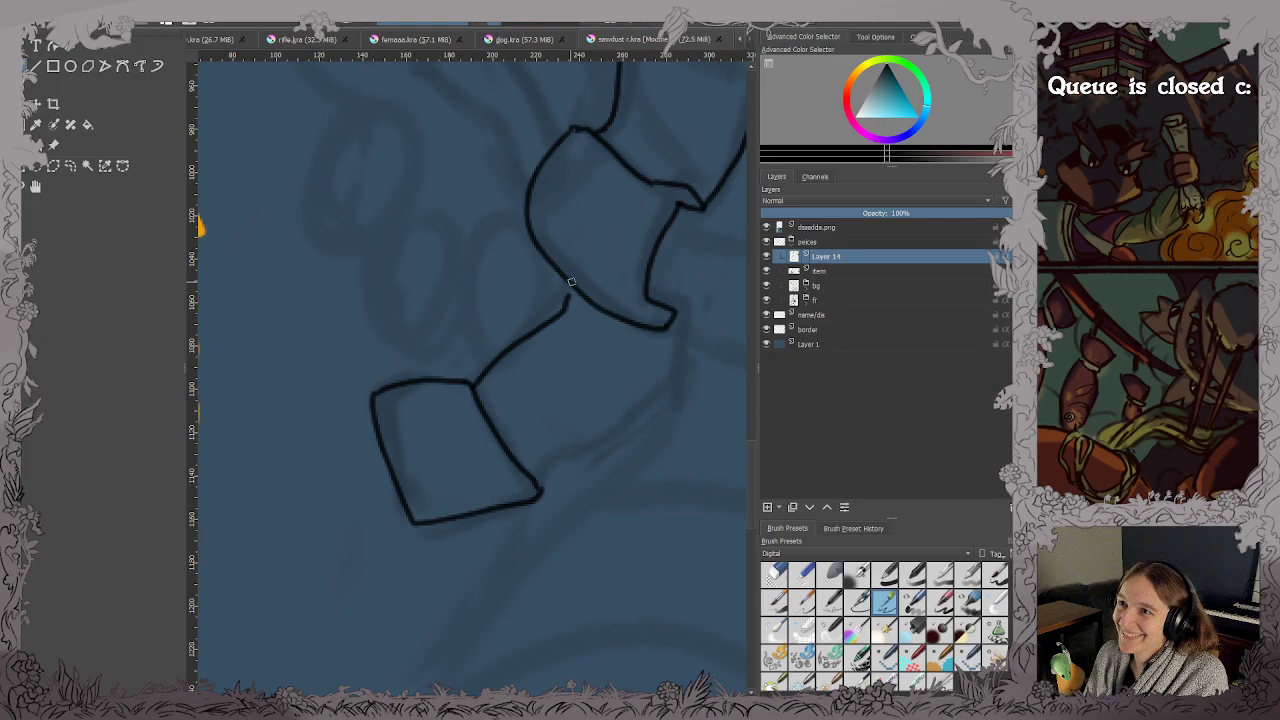
pyautogui.moveTo(537, 487)
pyautogui.mouseDown()
pyautogui.moveTo(628, 431)
pyautogui.moveTo(611, 441)
pyautogui.moveTo(667, 387)
pyautogui.moveTo(672, 320)
pyautogui.mouseUp()
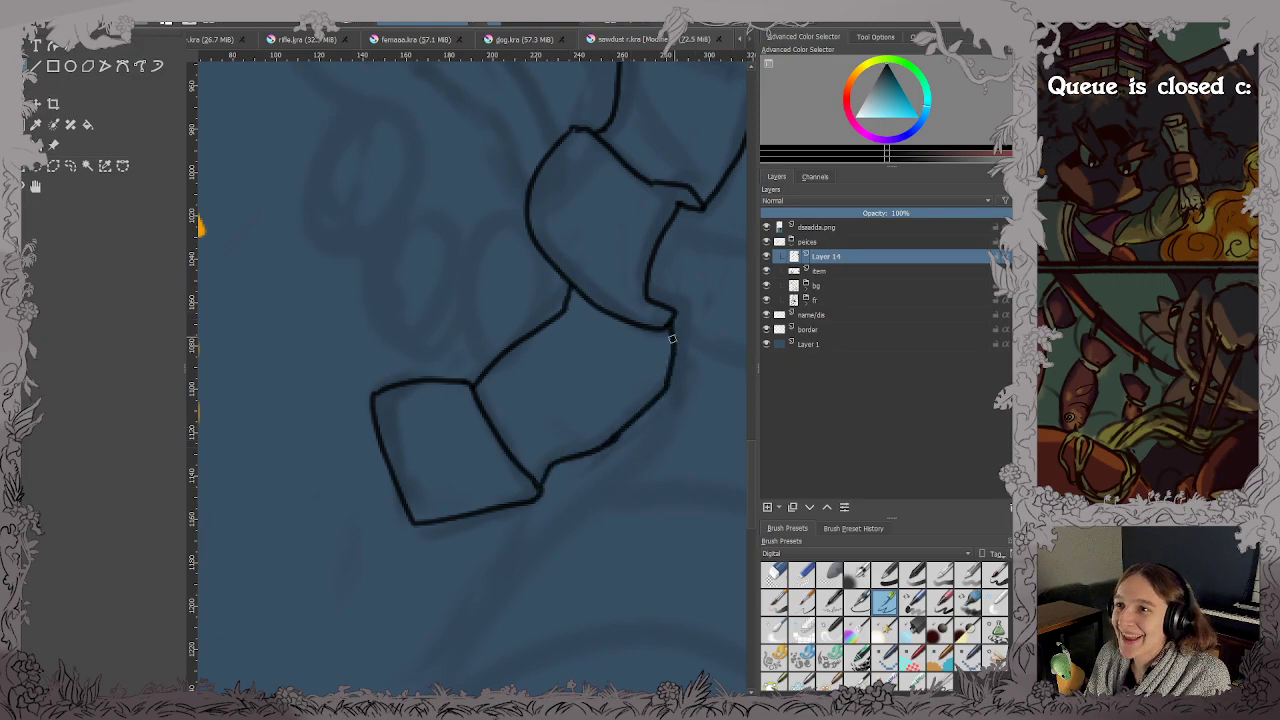
pyautogui.hotkey('ctrl', 'z')
pyautogui.moveTo(612, 442); pyautogui.dragTo(660, 394)
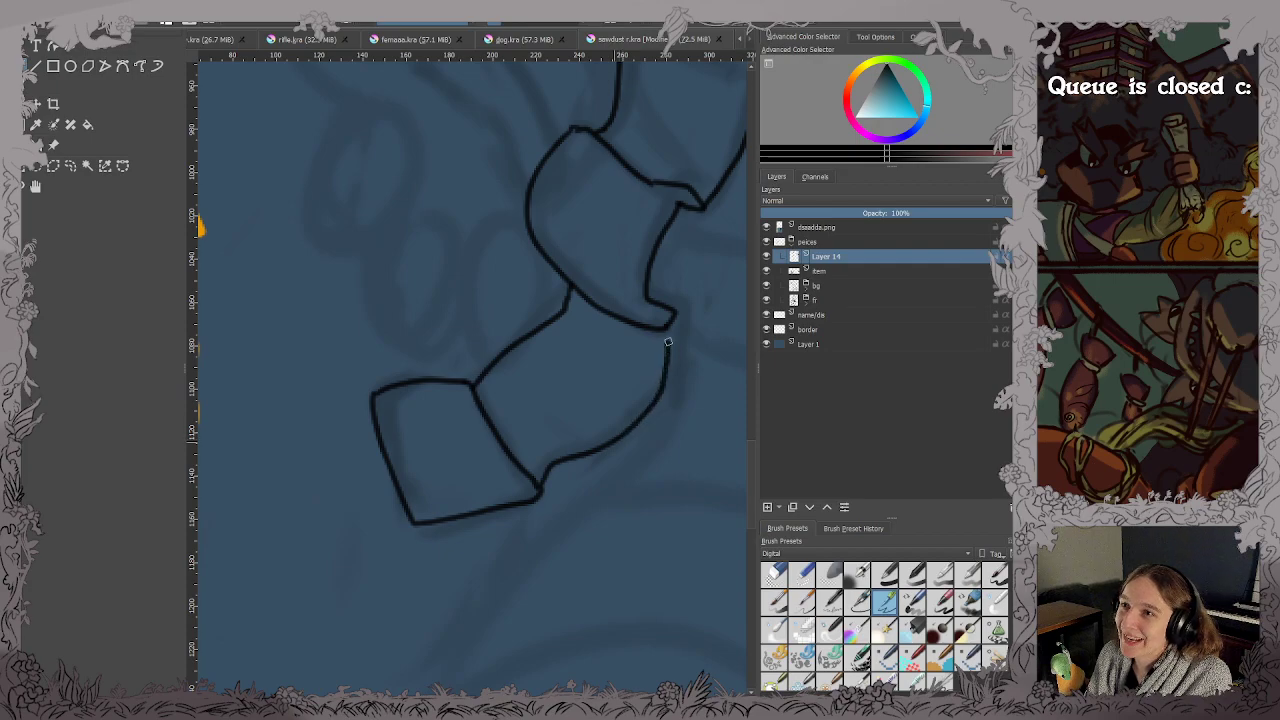
pyautogui.hotkey('ctrl', 's')
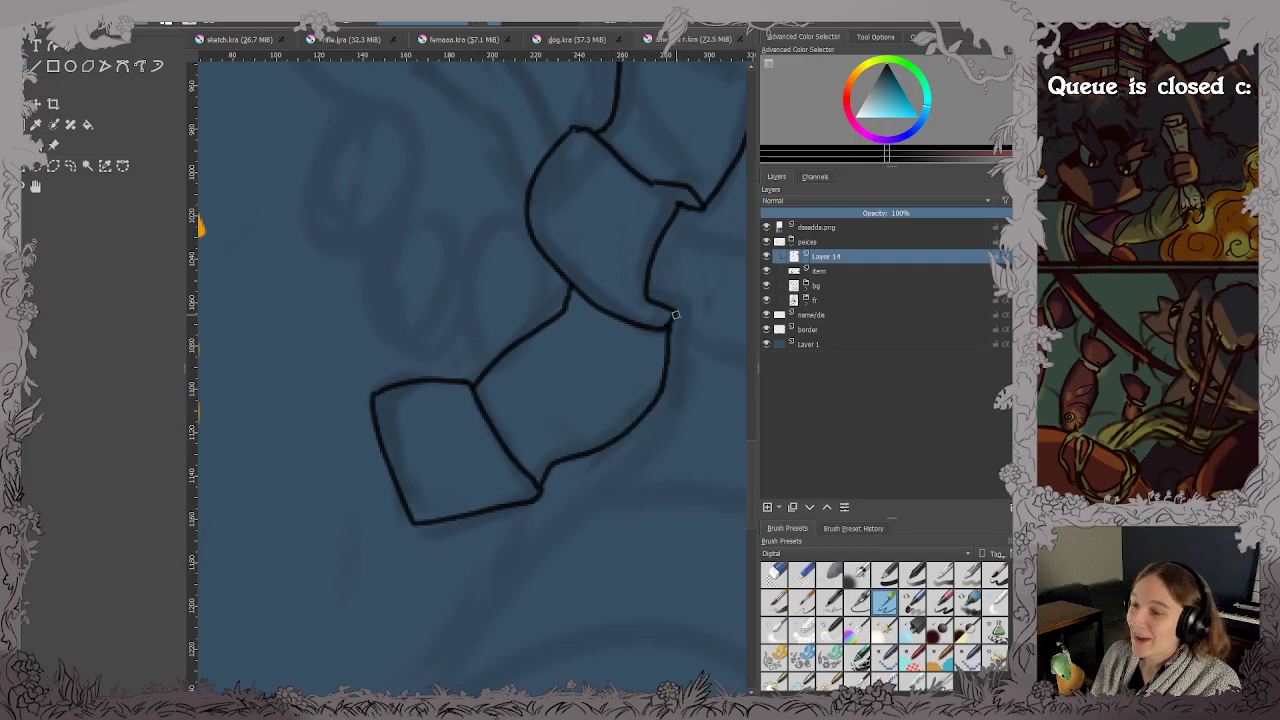
# Ink the two curved lines of the waistband between the jacket fronts, just beneath the bow's tails.
pyautogui.scroll(-1, 699, 329)
pyautogui.moveTo(650, 305); pyautogui.dragTo(540, 456)
pyautogui.scroll(-2, 576, 350)
pyautogui.moveTo(688, 381); pyautogui.dragTo(489, 435)
pyautogui.scroll(3, 445, 408)
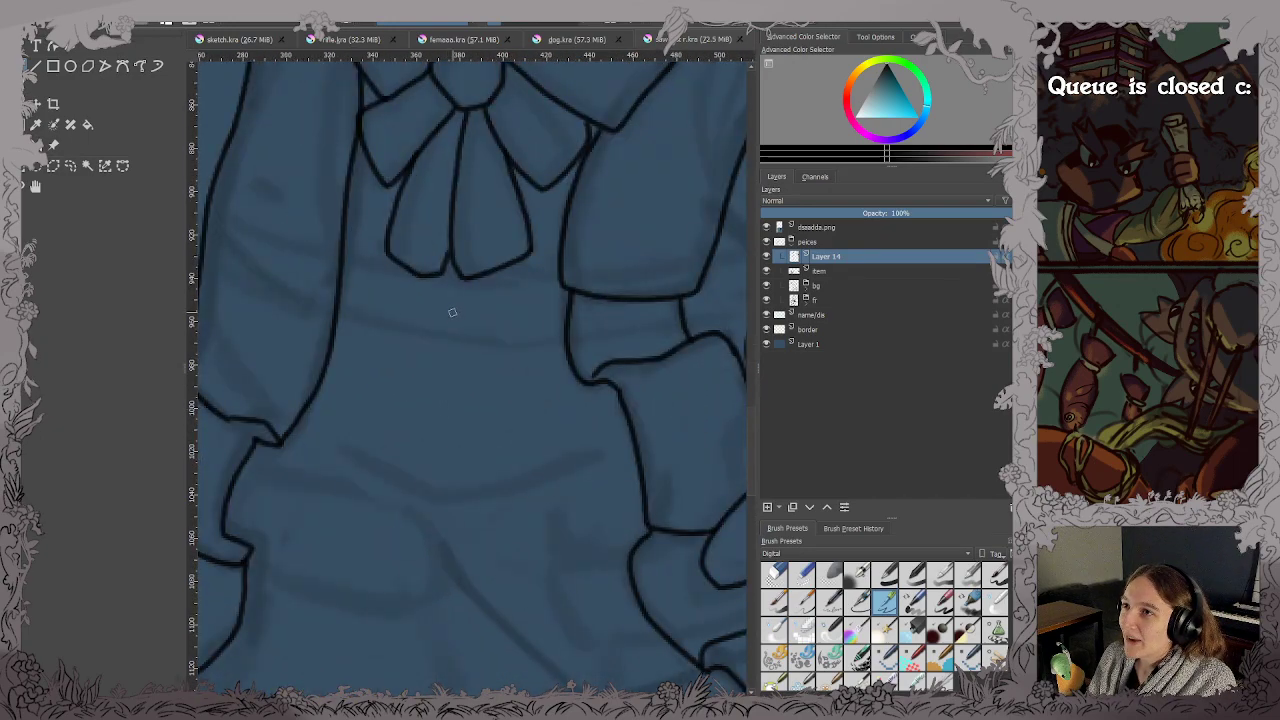
pyautogui.moveTo(451, 311); pyautogui.dragTo(463, 390)
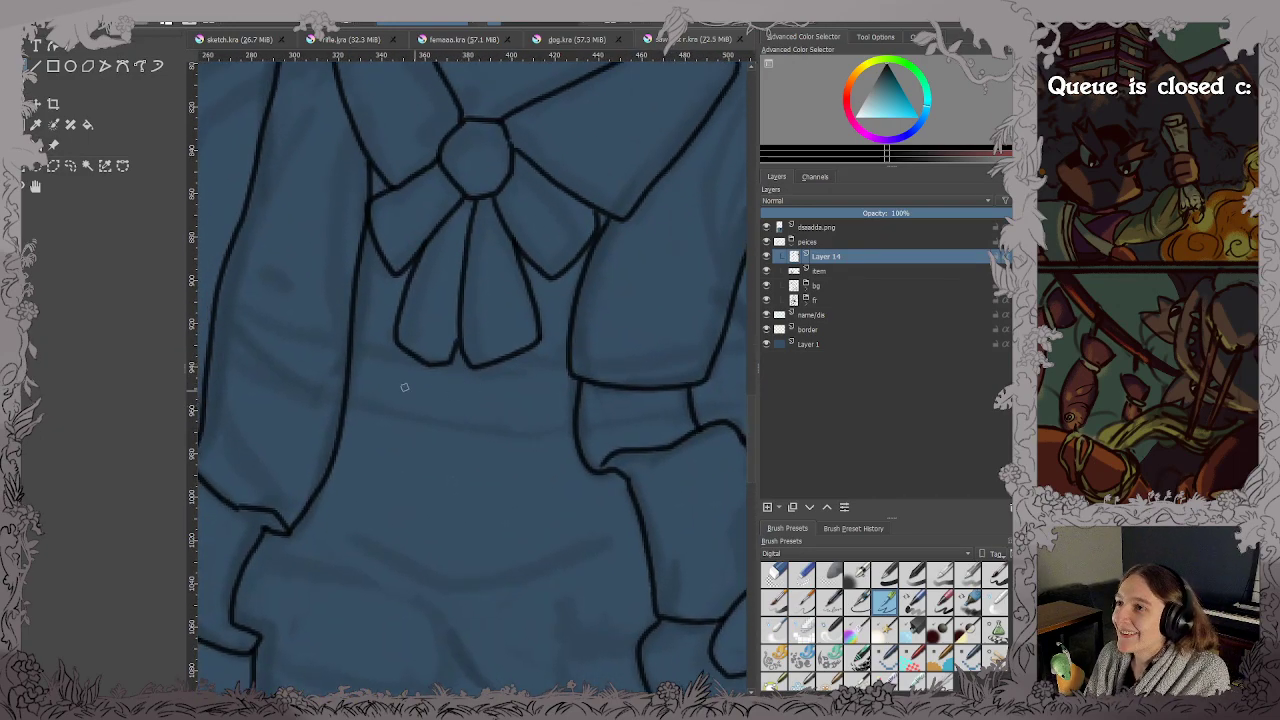
pyautogui.moveTo(370, 410); pyautogui.dragTo(573, 431)
pyautogui.moveTo(354, 346)
pyautogui.mouseDown()
pyautogui.moveTo(472, 376)
pyautogui.moveTo(454, 367)
pyautogui.moveTo(527, 371)
pyautogui.mouseUp()
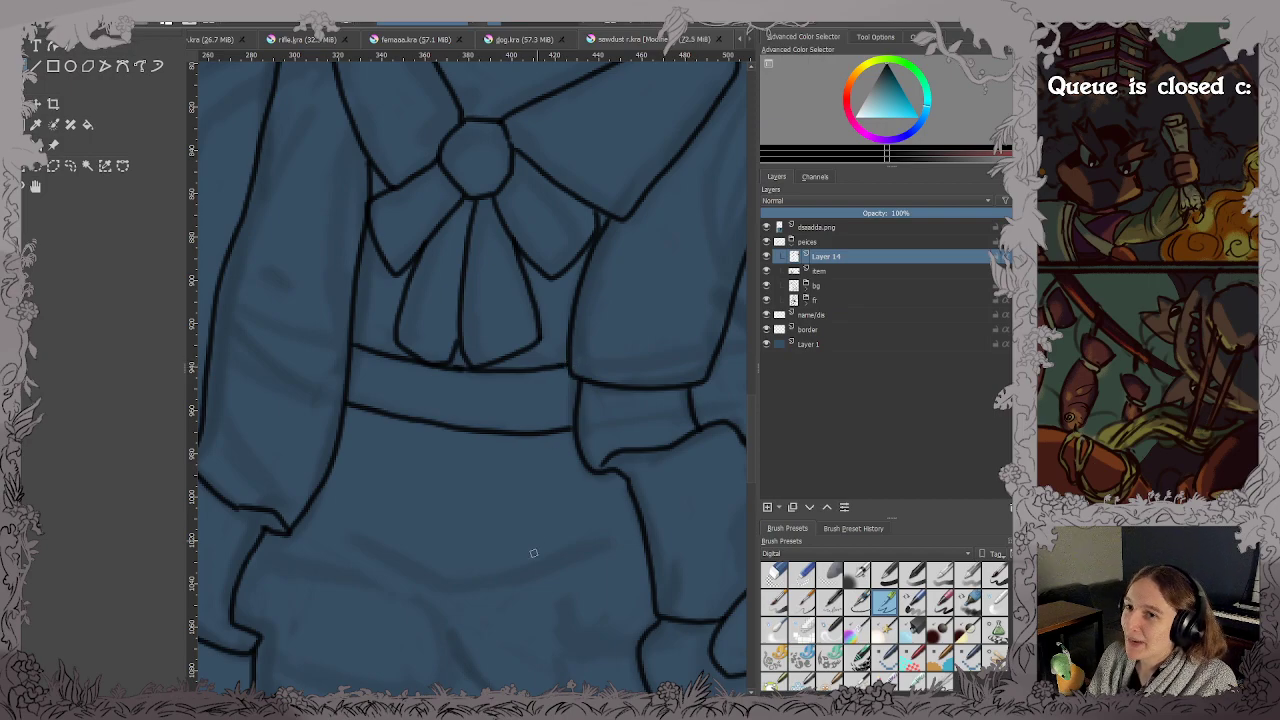
# Ink the shallow curve below the waistband and the folded panels on either side of it.
pyautogui.scroll(-1, 534, 552)
pyautogui.moveTo(534, 552); pyautogui.dragTo(514, 409)
pyautogui.scroll(1, 494, 404)
pyautogui.moveTo(480, 469); pyautogui.dragTo(508, 404)
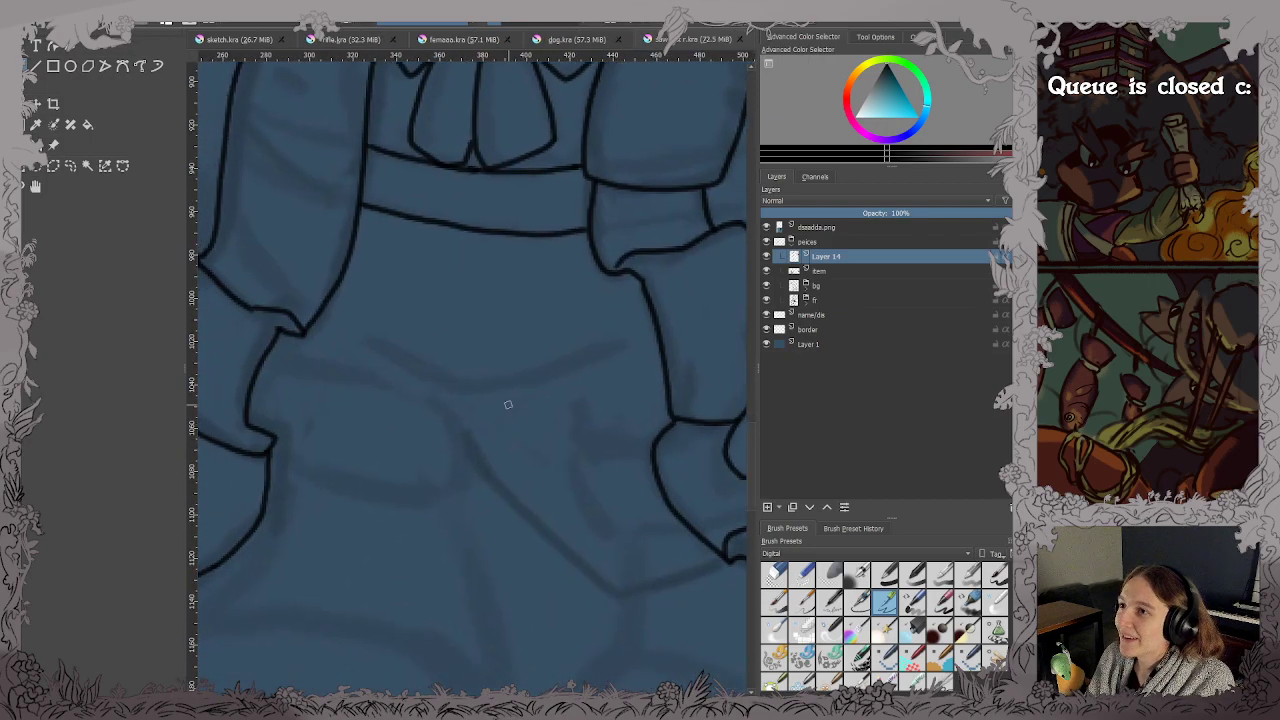
pyautogui.moveTo(374, 347)
pyautogui.mouseDown()
pyautogui.moveTo(474, 388)
pyautogui.moveTo(613, 358)
pyautogui.mouseUp()
pyautogui.moveTo(268, 360); pyautogui.dragTo(448, 400)
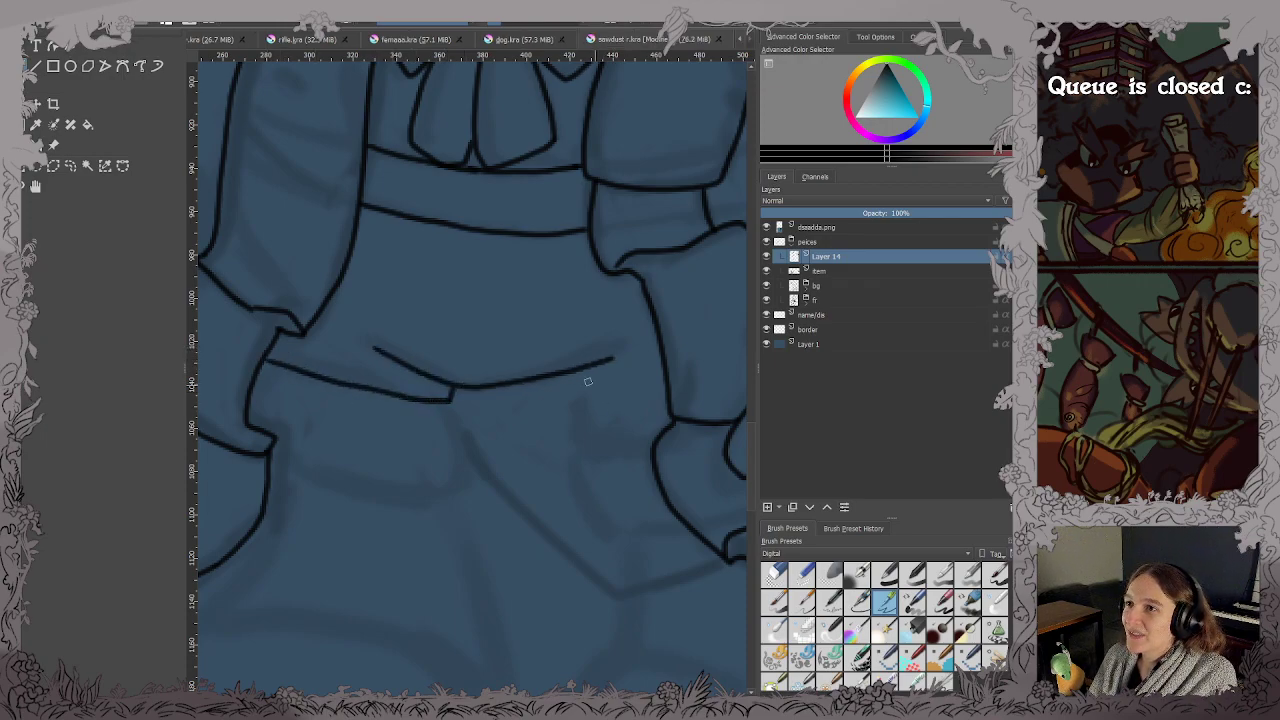
pyautogui.moveTo(571, 372)
pyautogui.mouseDown()
pyautogui.moveTo(587, 426)
pyautogui.moveTo(664, 437)
pyautogui.mouseUp()
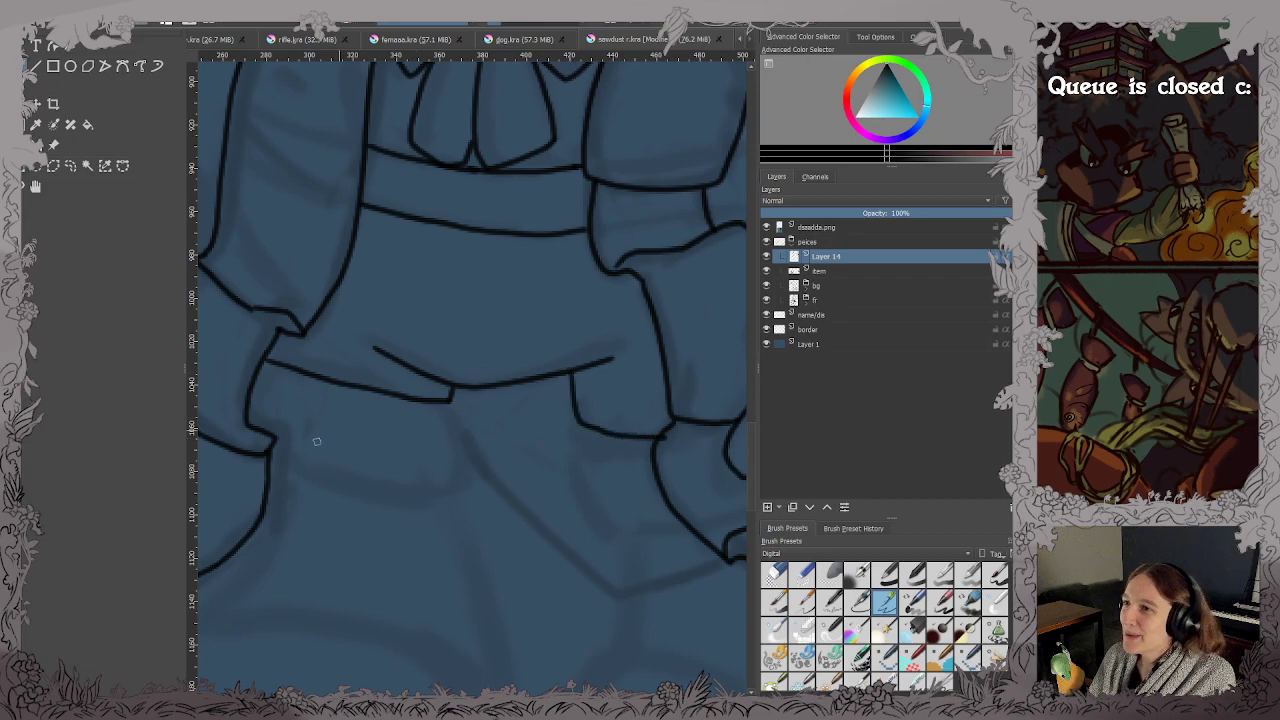
pyautogui.moveTo(274, 470)
pyautogui.mouseDown()
pyautogui.moveTo(394, 489)
pyautogui.moveTo(462, 476)
pyautogui.moveTo(464, 413)
pyautogui.mouseUp()
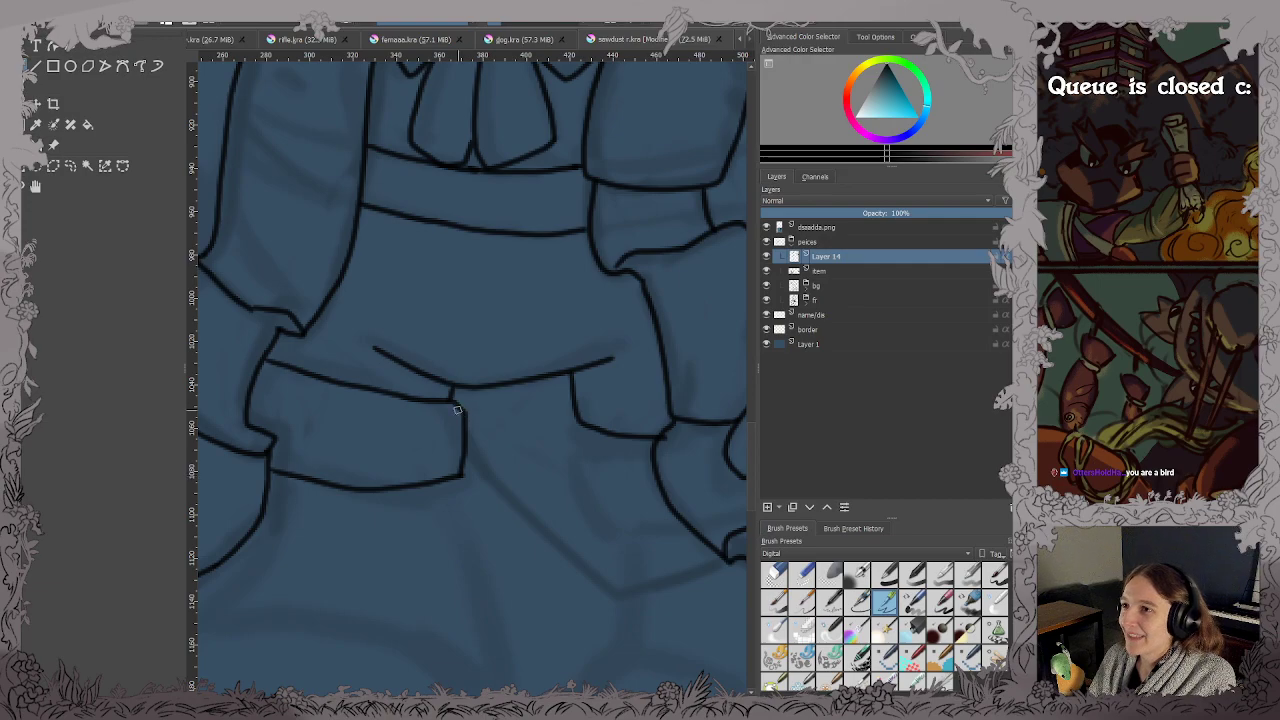
# Ink the first two rounded toes of the foot below the clothing, redrawing the outermost toe's outline.
pyautogui.moveTo(634, 489); pyautogui.dragTo(472, 385)
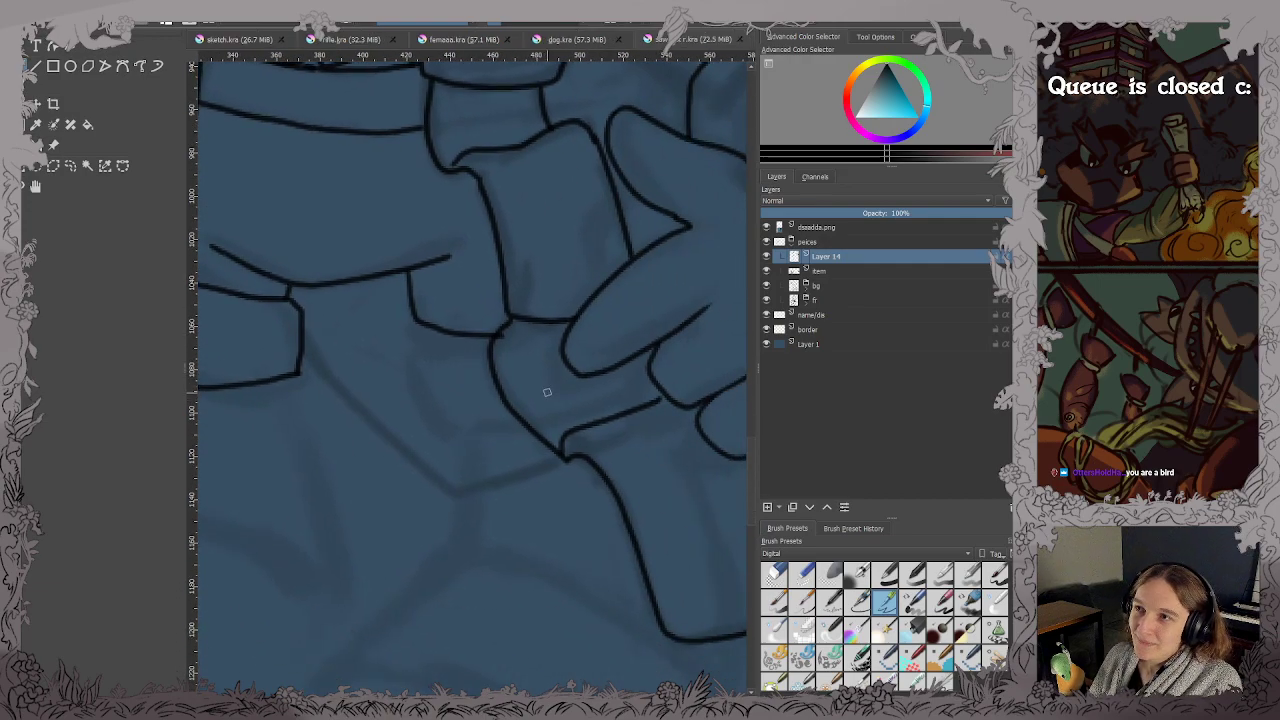
pyautogui.scroll(1, 549, 391)
pyautogui.moveTo(551, 388); pyautogui.dragTo(554, 356)
pyautogui.moveTo(362, 262)
pyautogui.mouseDown()
pyautogui.moveTo(351, 295)
pyautogui.moveTo(381, 399)
pyautogui.moveTo(444, 416)
pyautogui.moveTo(431, 417)
pyautogui.moveTo(518, 412)
pyautogui.mouseUp()
pyautogui.scroll(-3, 518, 413)
pyautogui.moveTo(437, 508)
pyautogui.mouseDown()
pyautogui.moveTo(517, 486)
pyautogui.moveTo(509, 506)
pyautogui.moveTo(439, 388)
pyautogui.mouseUp()
pyautogui.scroll(2, 457, 445)
pyautogui.moveTo(457, 445)
pyautogui.mouseDown()
pyautogui.moveTo(457, 391)
pyautogui.moveTo(497, 386)
pyautogui.moveTo(501, 342)
pyautogui.mouseUp()
pyautogui.moveTo(378, 212)
pyautogui.mouseDown()
pyautogui.moveTo(288, 351)
pyautogui.moveTo(299, 423)
pyautogui.moveTo(321, 444)
pyautogui.moveTo(364, 412)
pyautogui.mouseUp()
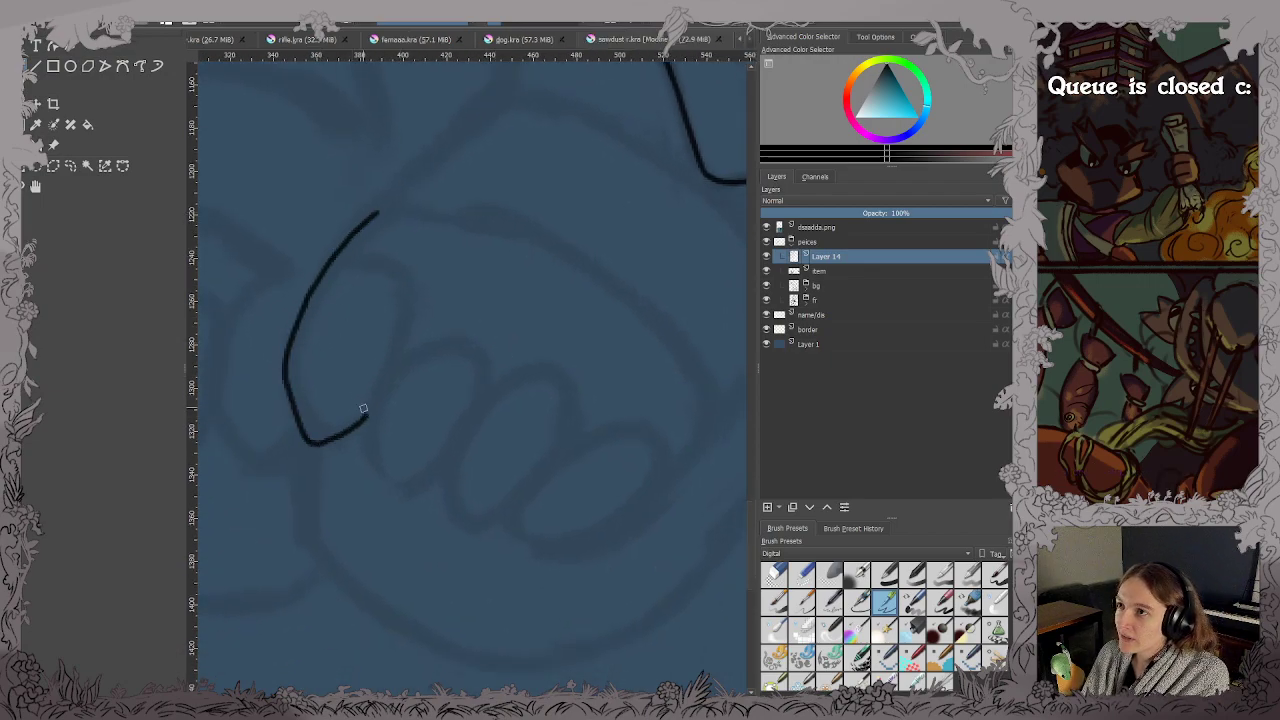
pyautogui.hotkey('ctrl', 'z')
pyautogui.moveTo(378, 213)
pyautogui.mouseDown()
pyautogui.moveTo(309, 296)
pyautogui.moveTo(293, 384)
pyautogui.moveTo(310, 421)
pyautogui.moveTo(332, 437)
pyautogui.moveTo(356, 422)
pyautogui.moveTo(407, 321)
pyautogui.moveTo(457, 338)
pyautogui.moveTo(417, 343)
pyautogui.moveTo(376, 404)
pyautogui.moveTo(382, 478)
pyautogui.moveTo(411, 487)
pyautogui.moveTo(524, 363)
pyautogui.mouseUp()
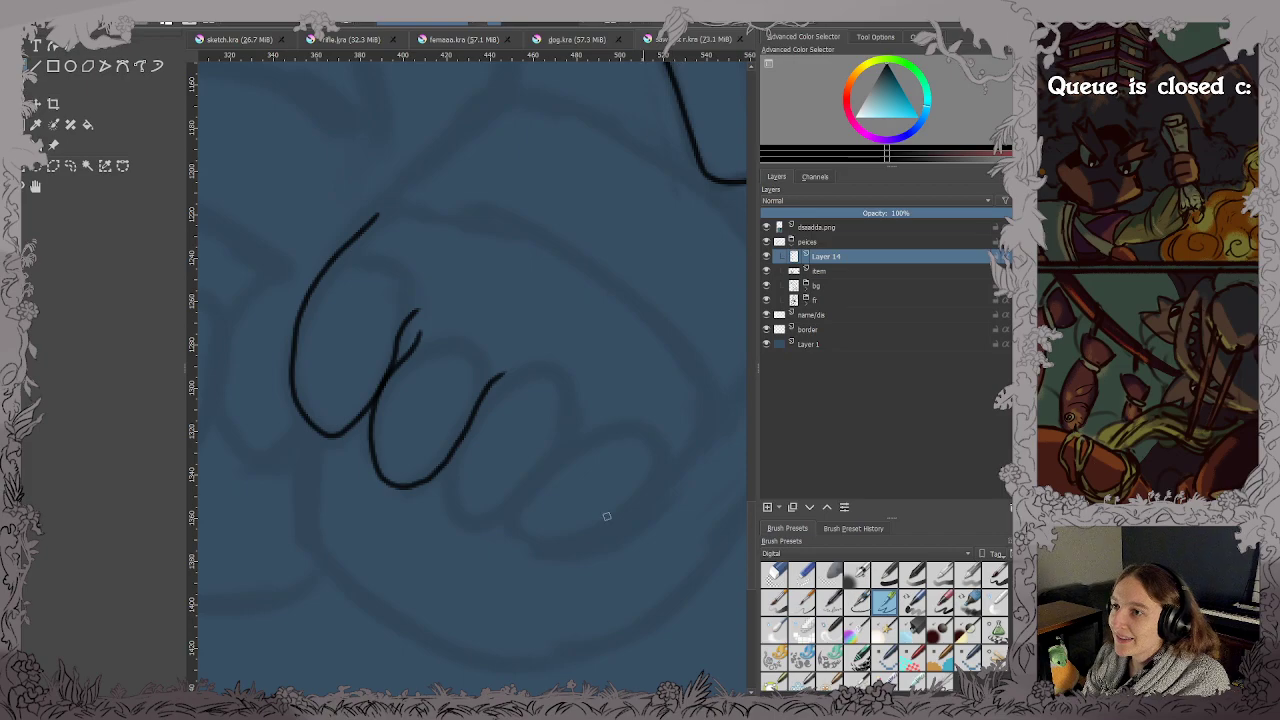
# Ink the foot's remaining two toes, carrying the last one's outline up the side of the foot.
pyautogui.moveTo(453, 452)
pyautogui.mouseDown()
pyautogui.moveTo(448, 503)
pyautogui.moveTo(528, 488)
pyautogui.moveTo(557, 457)
pyautogui.mouseUp()
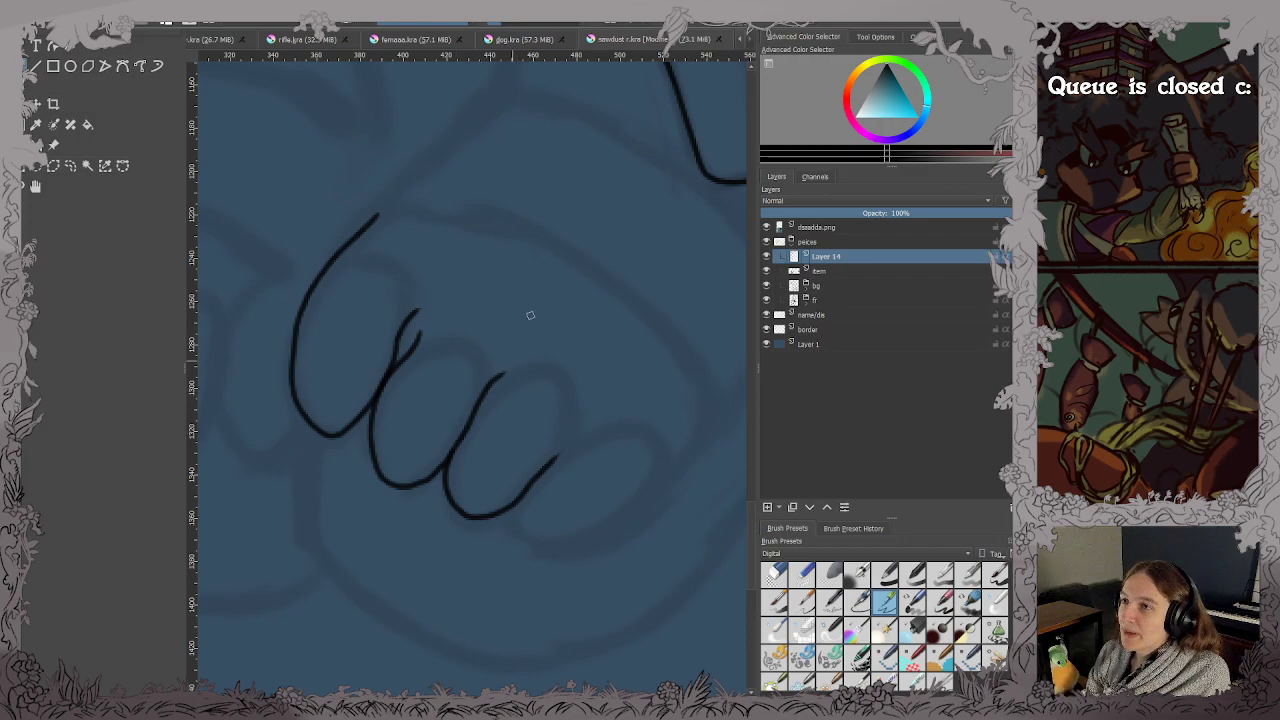
pyautogui.moveTo(557, 456); pyautogui.dragTo(578, 411)
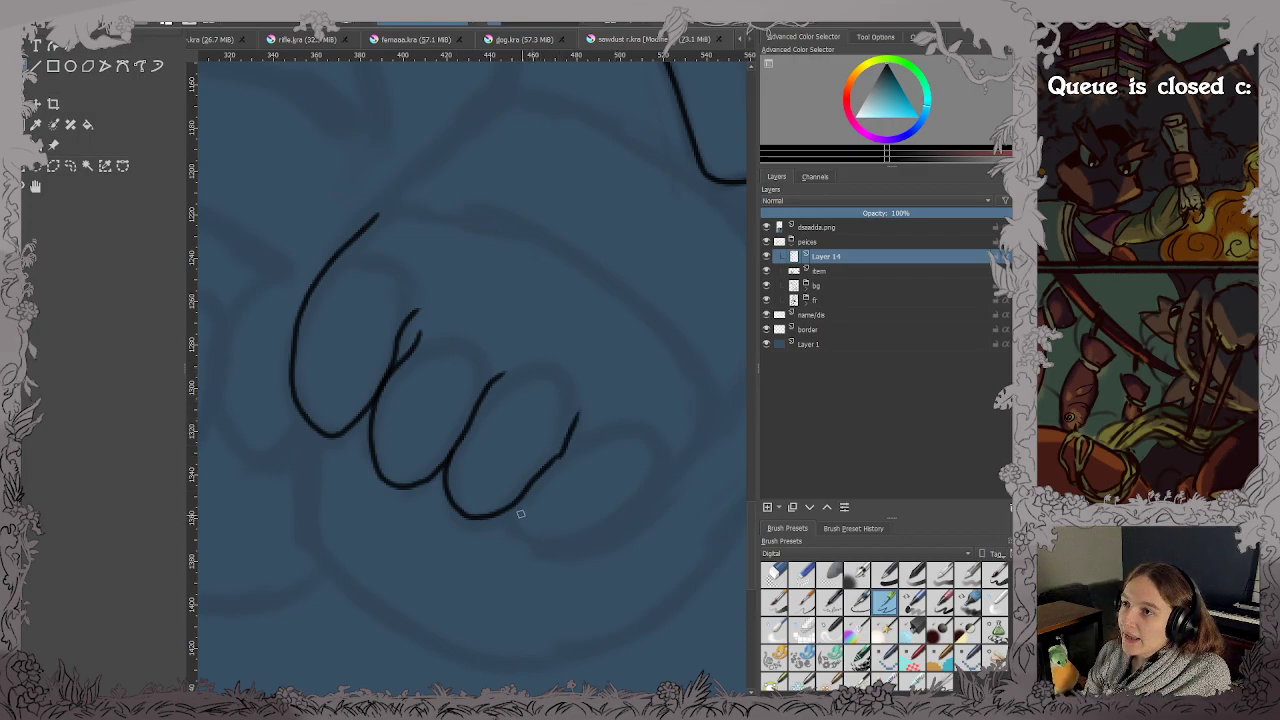
pyautogui.moveTo(516, 503)
pyautogui.mouseDown()
pyautogui.moveTo(540, 546)
pyautogui.moveTo(586, 544)
pyautogui.moveTo(666, 484)
pyautogui.moveTo(717, 398)
pyautogui.mouseUp()
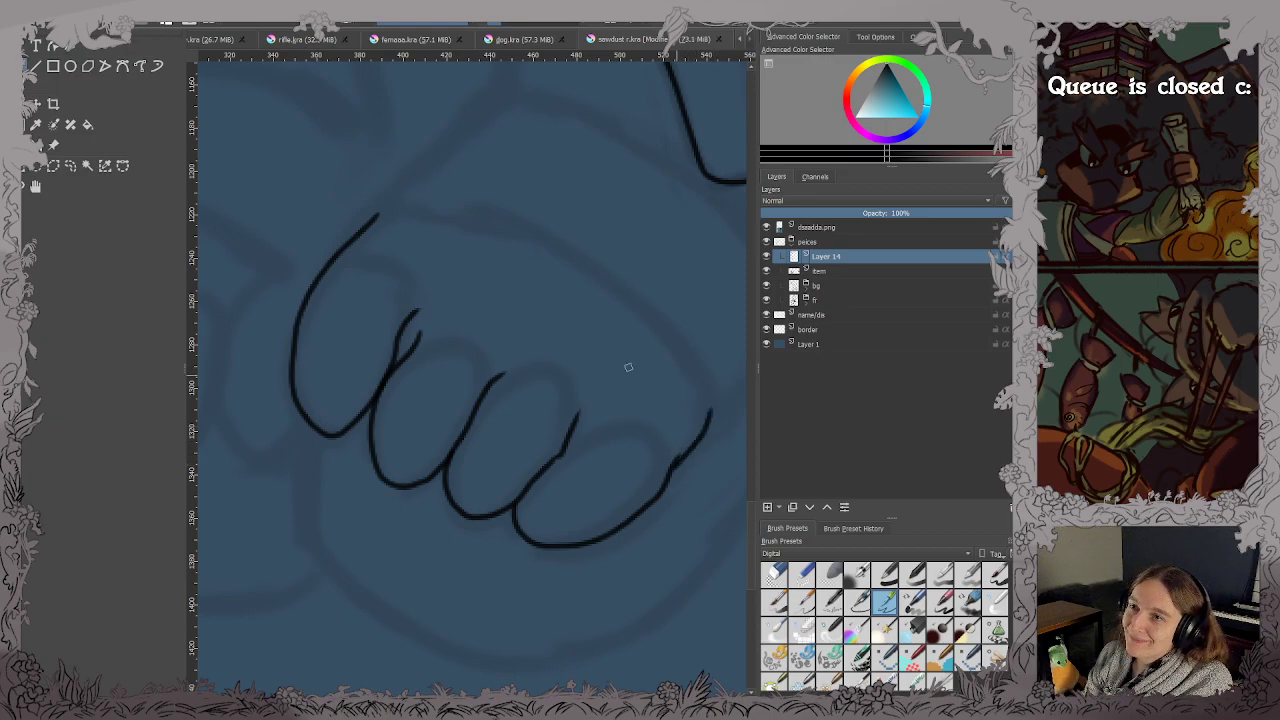
# Ink the arched line across the foot above the toes and the larger contour above it up to the hanging panel.
pyautogui.moveTo(628, 368); pyautogui.dragTo(449, 511)
pyautogui.moveTo(456, 443); pyautogui.dragTo(575, 472)
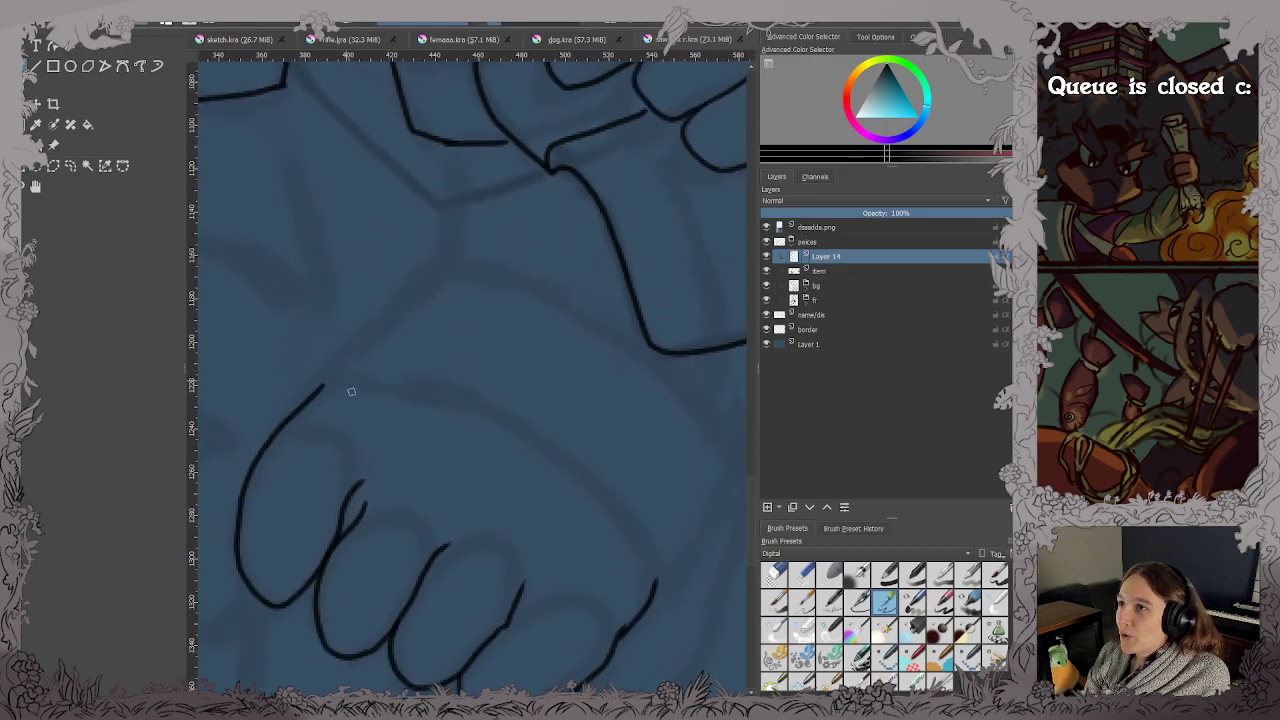
pyautogui.moveTo(330, 390)
pyautogui.mouseDown()
pyautogui.moveTo(383, 382)
pyautogui.moveTo(502, 414)
pyautogui.moveTo(599, 484)
pyautogui.moveTo(664, 596)
pyautogui.mouseUp()
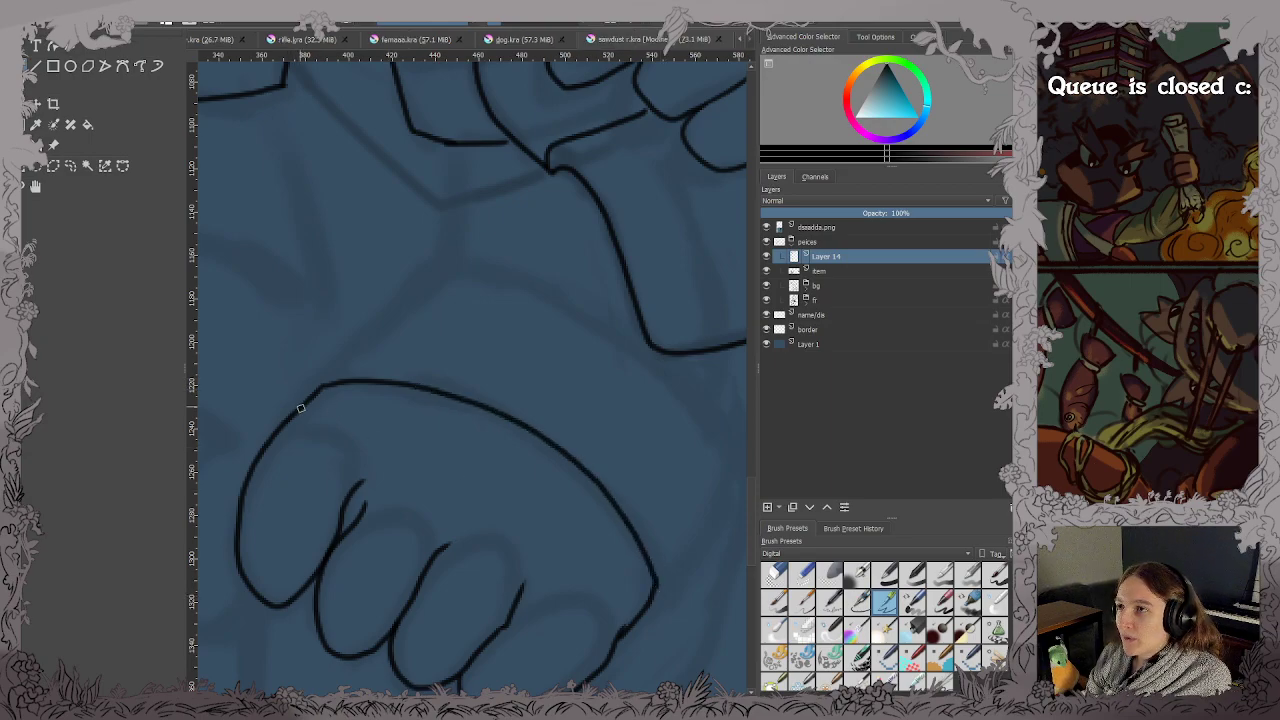
pyautogui.moveTo(299, 392)
pyautogui.mouseDown()
pyautogui.moveTo(432, 267)
pyautogui.moveTo(458, 262)
pyautogui.moveTo(650, 334)
pyautogui.mouseUp()
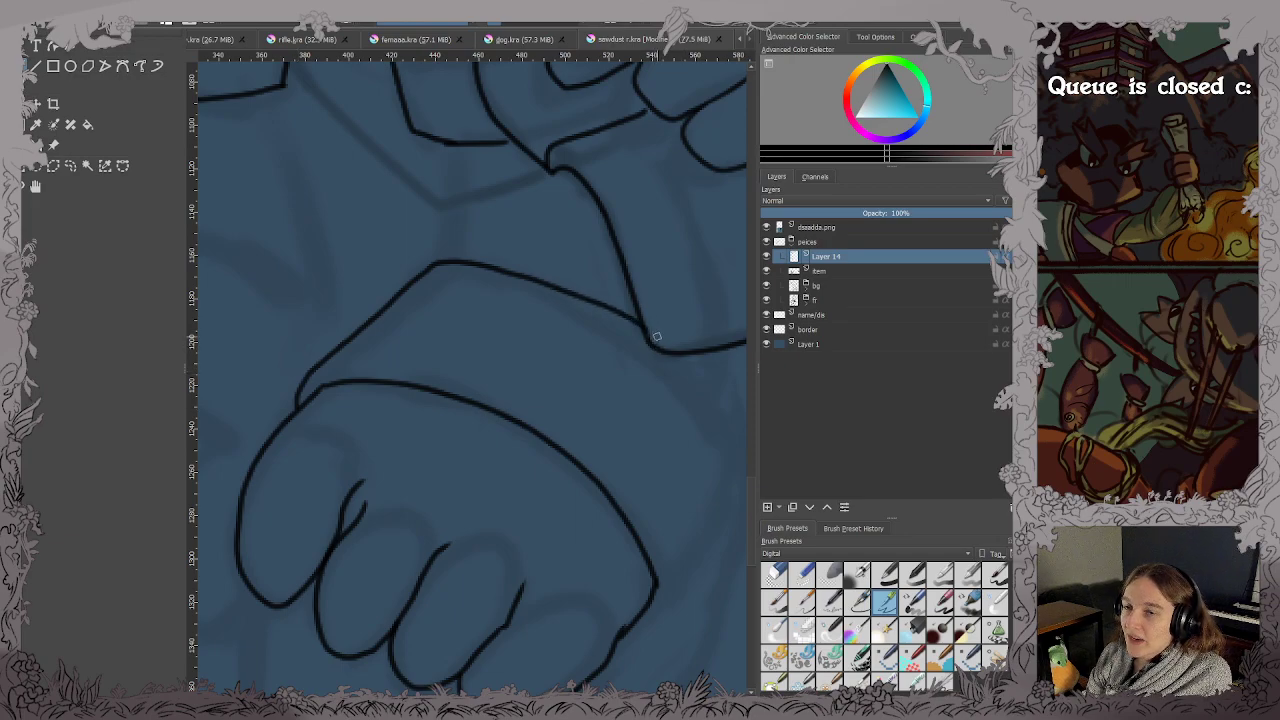
# Ink the outer side of the contour above the foot, from the hanging panel down to the arched line's end, and save the file.
pyautogui.moveTo(550, 457); pyautogui.dragTo(418, 271)
pyautogui.scroll(2, 643, 303)
pyautogui.scroll(-1, 612, 291)
pyautogui.moveTo(532, 302)
pyautogui.mouseDown()
pyautogui.moveTo(590, 409)
pyautogui.moveTo(648, 411)
pyautogui.mouseUp()
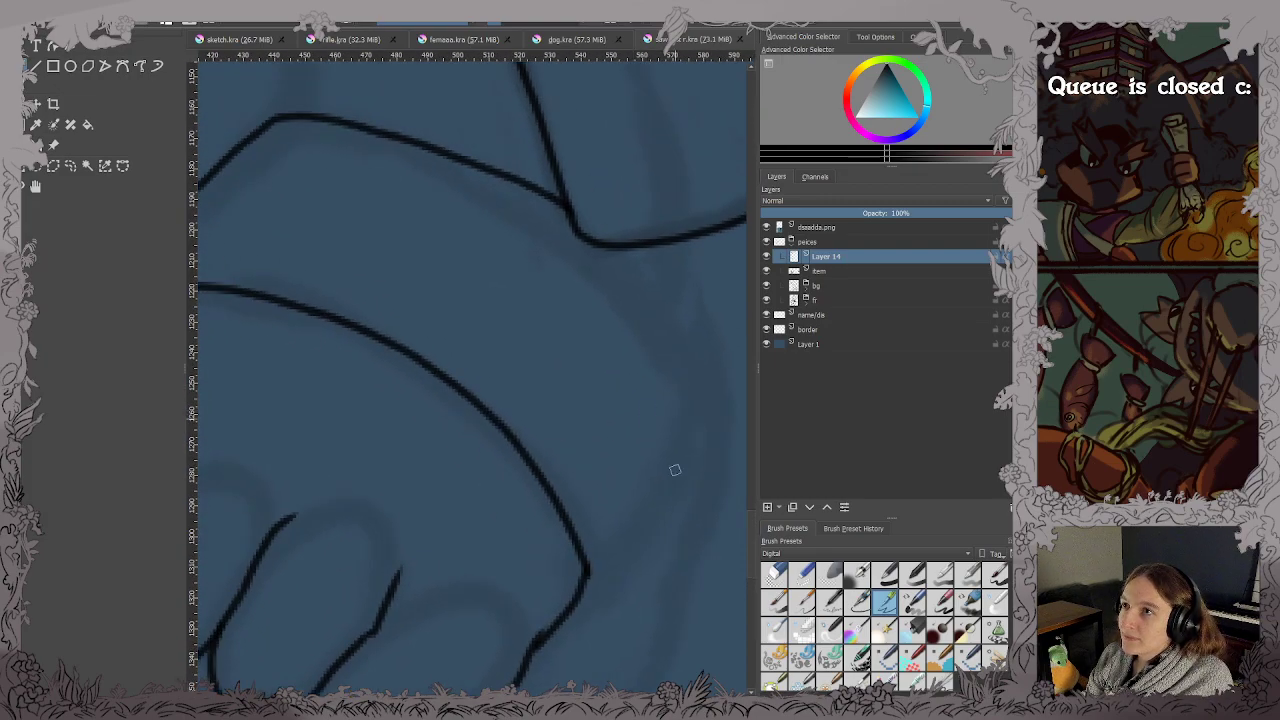
pyautogui.moveTo(583, 600)
pyautogui.mouseDown()
pyautogui.moveTo(696, 497)
pyautogui.moveTo(713, 461)
pyautogui.mouseUp()
pyautogui.hotkey('ctrl', 'z')
pyautogui.moveTo(598, 587)
pyautogui.mouseDown()
pyautogui.moveTo(696, 454)
pyautogui.moveTo(712, 410)
pyautogui.mouseUp()
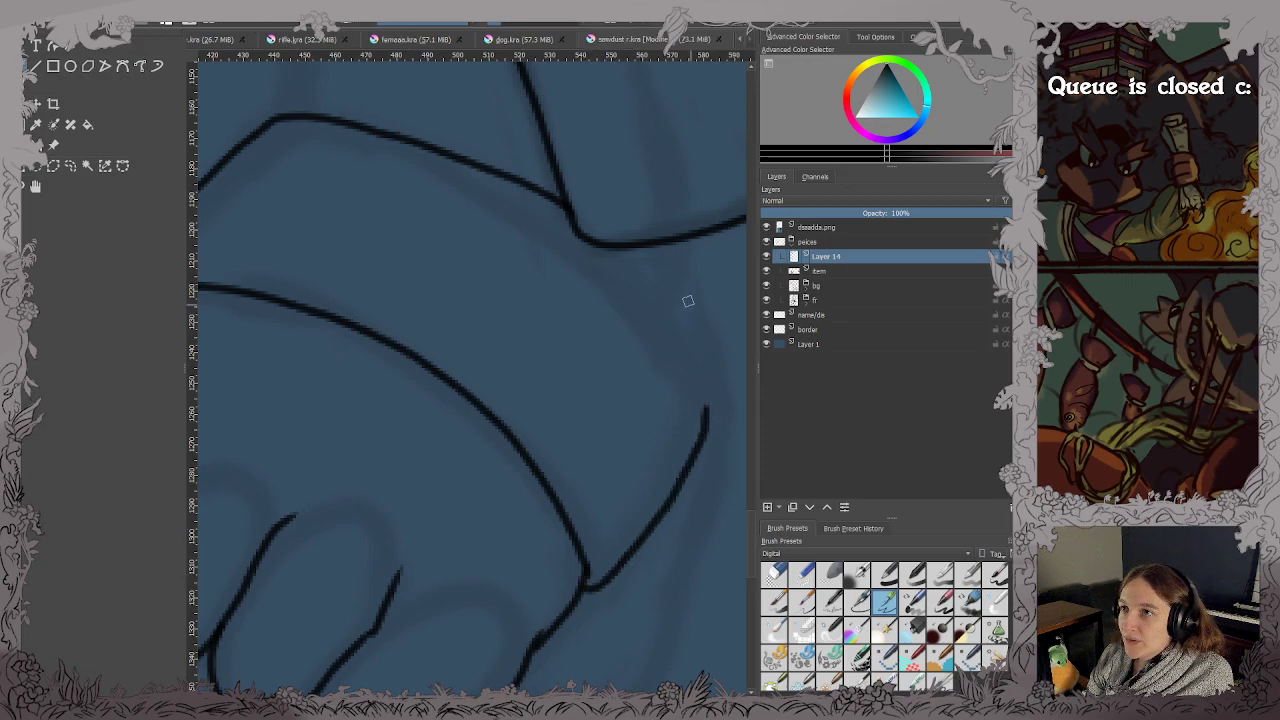
pyautogui.moveTo(626, 253)
pyautogui.mouseDown()
pyautogui.moveTo(666, 309)
pyautogui.moveTo(708, 410)
pyautogui.mouseUp()
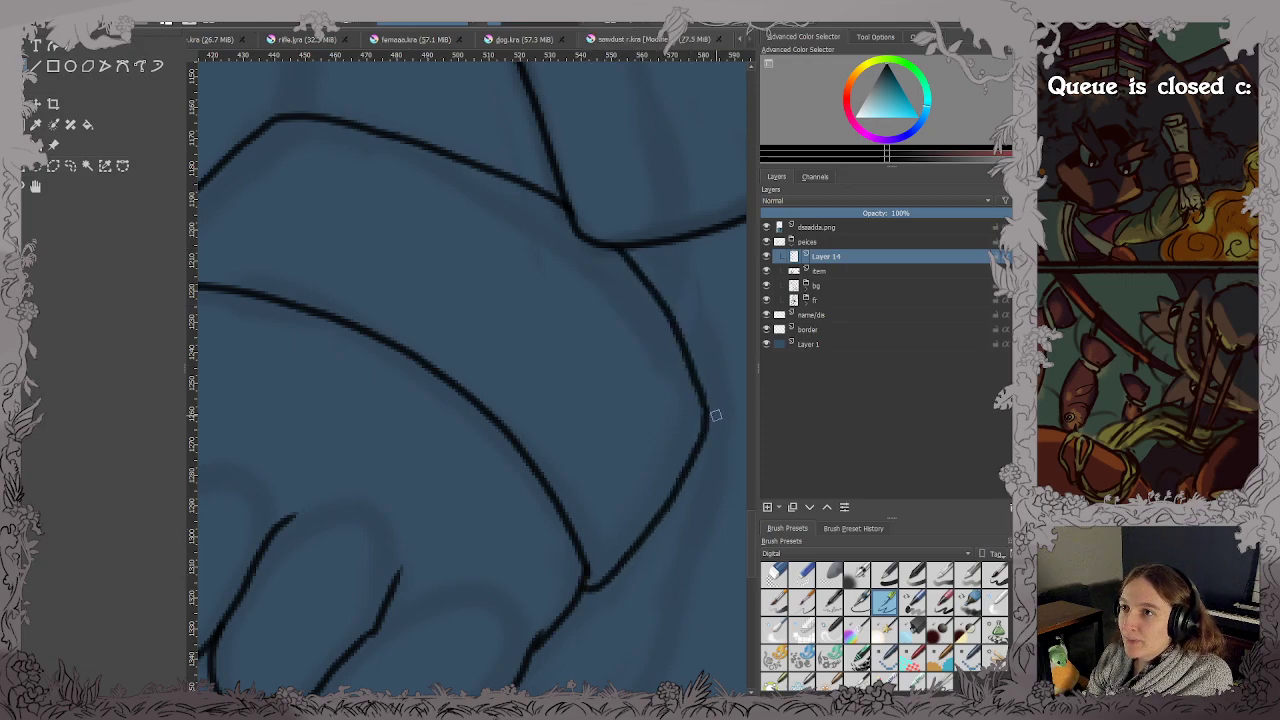
pyautogui.scroll(-3, 716, 415)
pyautogui.hotkey('ctrl', 's')
# Ink the vertical leg line between the folded panel and the foot and the short line below the hanging panel, saving the file.
pyautogui.scroll(3, 566, 246)
pyautogui.moveTo(527, 279); pyautogui.dragTo(551, 397)
pyautogui.moveTo(535, 347)
pyautogui.mouseDown()
pyautogui.moveTo(530, 505)
pyautogui.moveTo(406, 274)
pyautogui.mouseUp()
pyautogui.scroll(-2, 537, 493)
pyautogui.hotkey('ctrl', 's')
pyautogui.scroll(1, 554, 405)
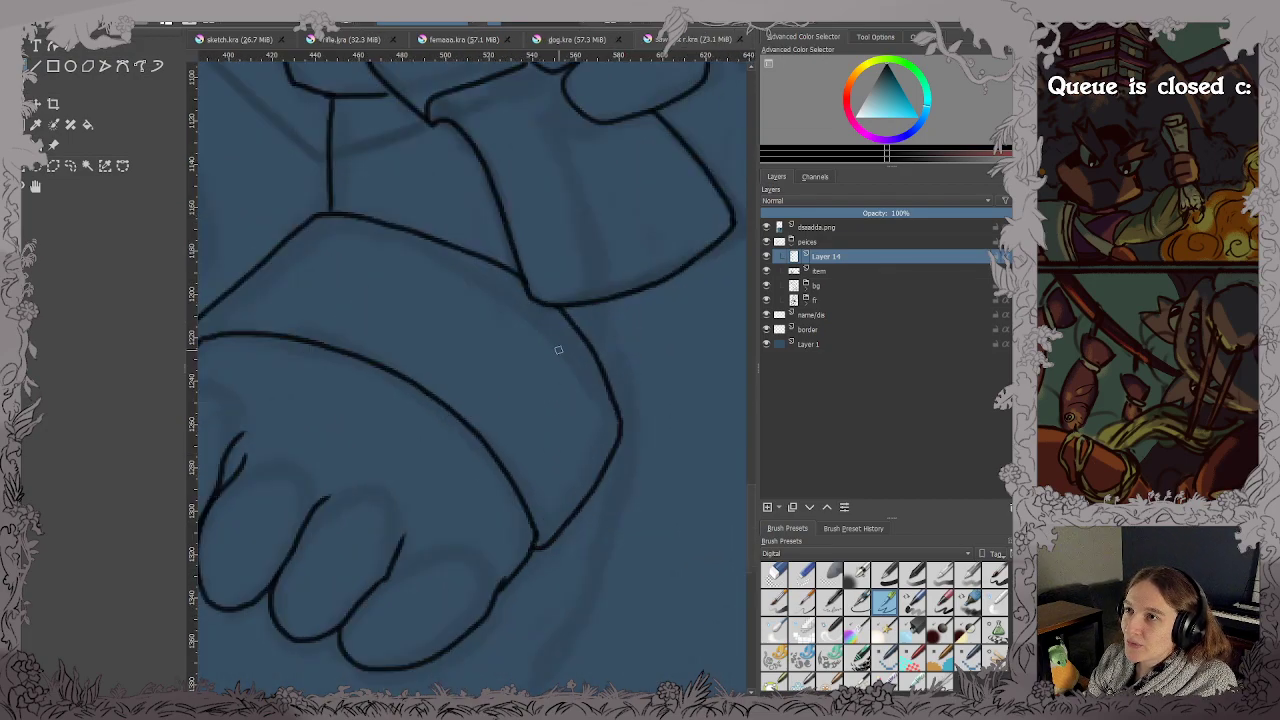
pyautogui.moveTo(615, 300)
pyautogui.mouseDown()
pyautogui.moveTo(610, 373)
pyautogui.moveTo(663, 257)
pyautogui.mouseUp()
pyautogui.moveTo(546, 398)
pyautogui.mouseDown()
pyautogui.moveTo(629, 383)
pyautogui.moveTo(579, 419)
pyautogui.mouseUp()
# Ink the large rounded outline beneath the foot's toes, running from the first toe around and up to the contour's outer side.
pyautogui.scroll(-1, 629, 383)
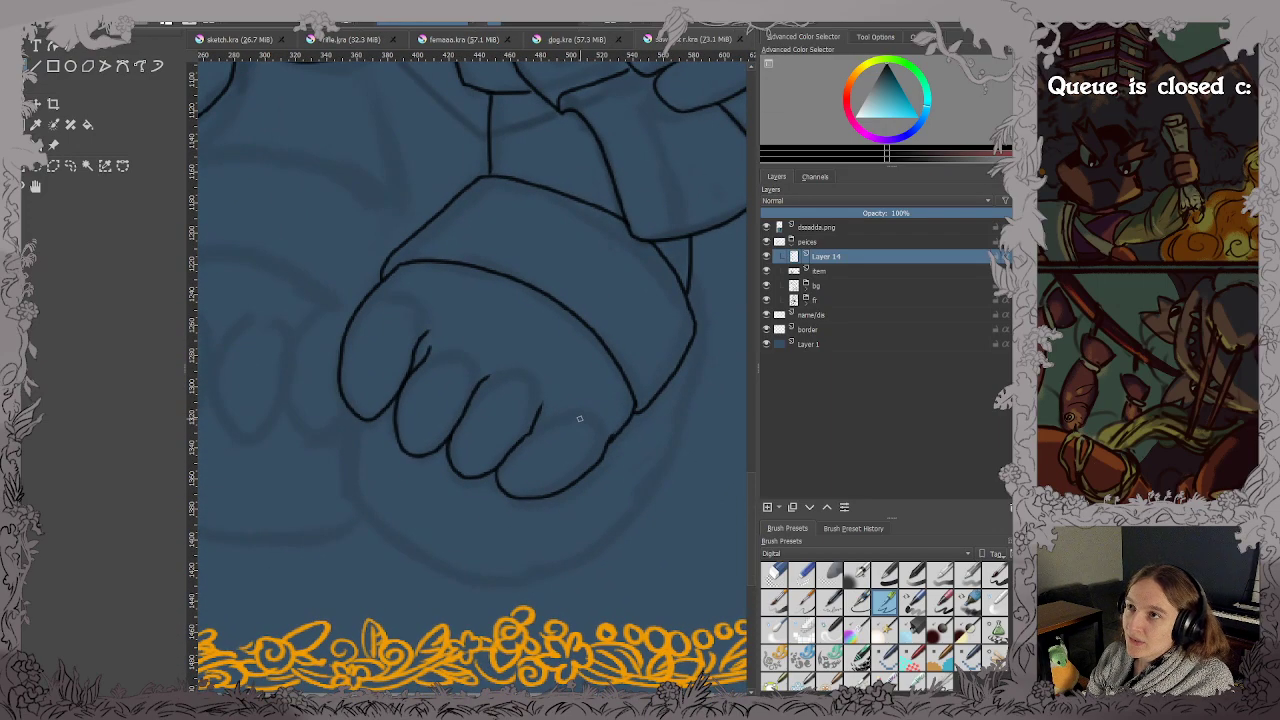
pyautogui.moveTo(344, 402)
pyautogui.mouseDown()
pyautogui.moveTo(358, 512)
pyautogui.moveTo(443, 577)
pyautogui.moveTo(515, 594)
pyautogui.mouseUp()
pyautogui.hotkey('ctrl', 'z')
pyautogui.moveTo(349, 415)
pyautogui.mouseDown()
pyautogui.moveTo(347, 482)
pyautogui.moveTo(390, 528)
pyautogui.moveTo(460, 565)
pyautogui.moveTo(552, 571)
pyautogui.moveTo(601, 546)
pyautogui.moveTo(655, 484)
pyautogui.moveTo(700, 322)
pyautogui.mouseUp()
pyautogui.hotkey('ctrl', 'z')
pyautogui.moveTo(352, 437)
pyautogui.mouseDown()
pyautogui.moveTo(357, 493)
pyautogui.moveTo(376, 515)
pyautogui.moveTo(448, 561)
pyautogui.moveTo(527, 576)
pyautogui.moveTo(603, 532)
pyautogui.moveTo(680, 418)
pyautogui.mouseUp()
pyautogui.hotkey('ctrl', 'z')
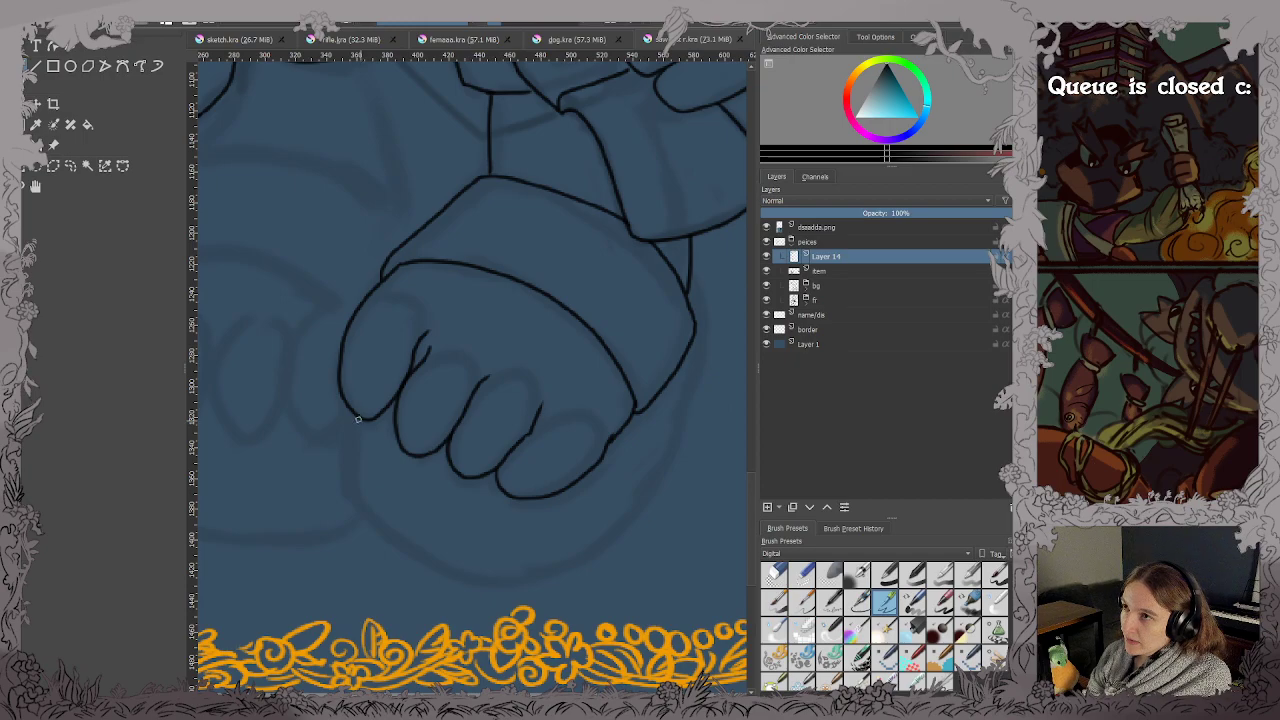
pyautogui.moveTo(352, 420)
pyautogui.mouseDown()
pyautogui.moveTo(354, 488)
pyautogui.moveTo(398, 538)
pyautogui.moveTo(470, 570)
pyautogui.moveTo(545, 575)
pyautogui.moveTo(614, 540)
pyautogui.moveTo(664, 479)
pyautogui.moveTo(698, 397)
pyautogui.mouseUp()
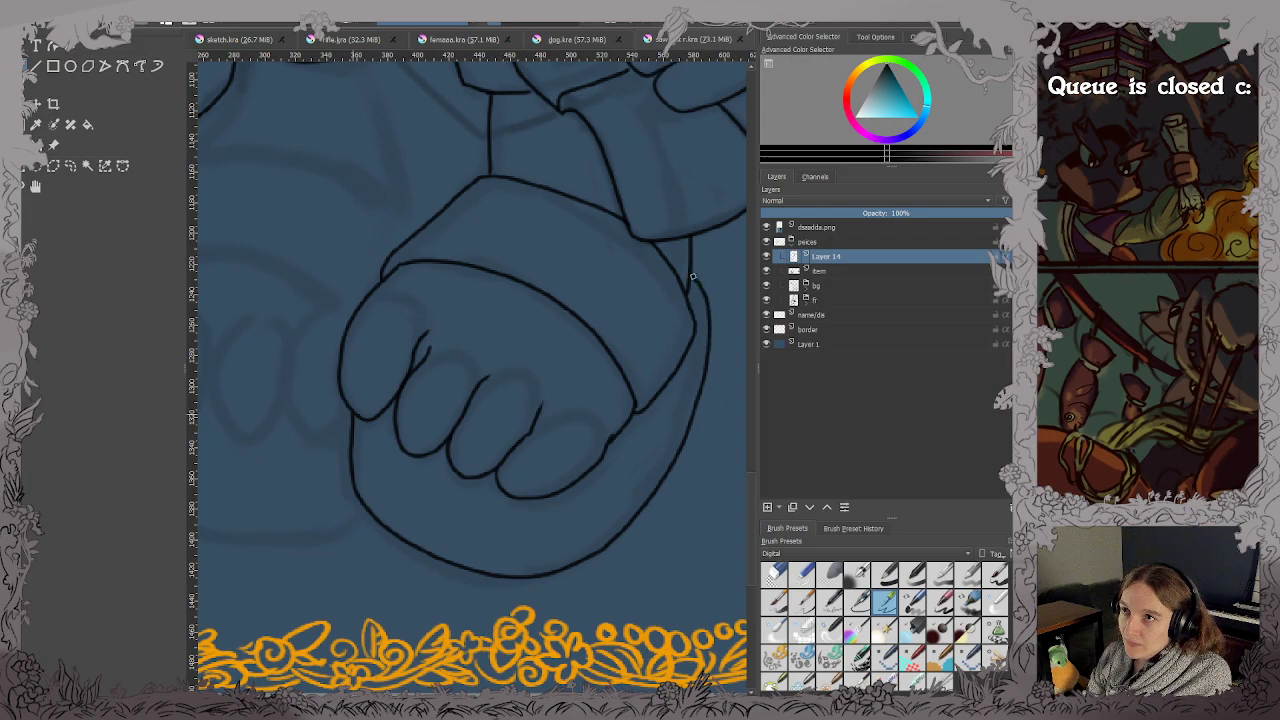
# Ink the four rounded toes of the other foot, ending the last one against the finished foot.
pyautogui.moveTo(267, 238); pyautogui.dragTo(462, 353)
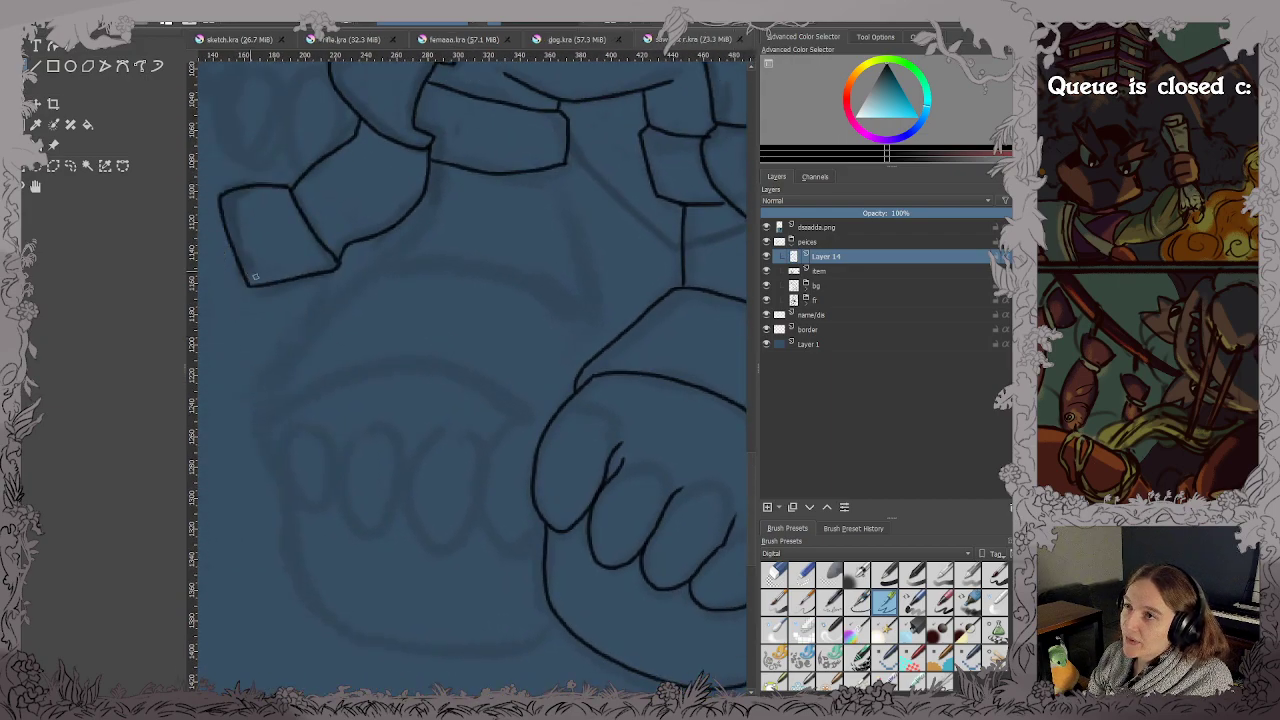
pyautogui.moveTo(396, 312); pyautogui.dragTo(496, 340)
pyautogui.scroll(1, 540, 410)
pyautogui.moveTo(544, 433)
pyautogui.mouseDown()
pyautogui.moveTo(489, 383)
pyautogui.moveTo(493, 322)
pyautogui.mouseUp()
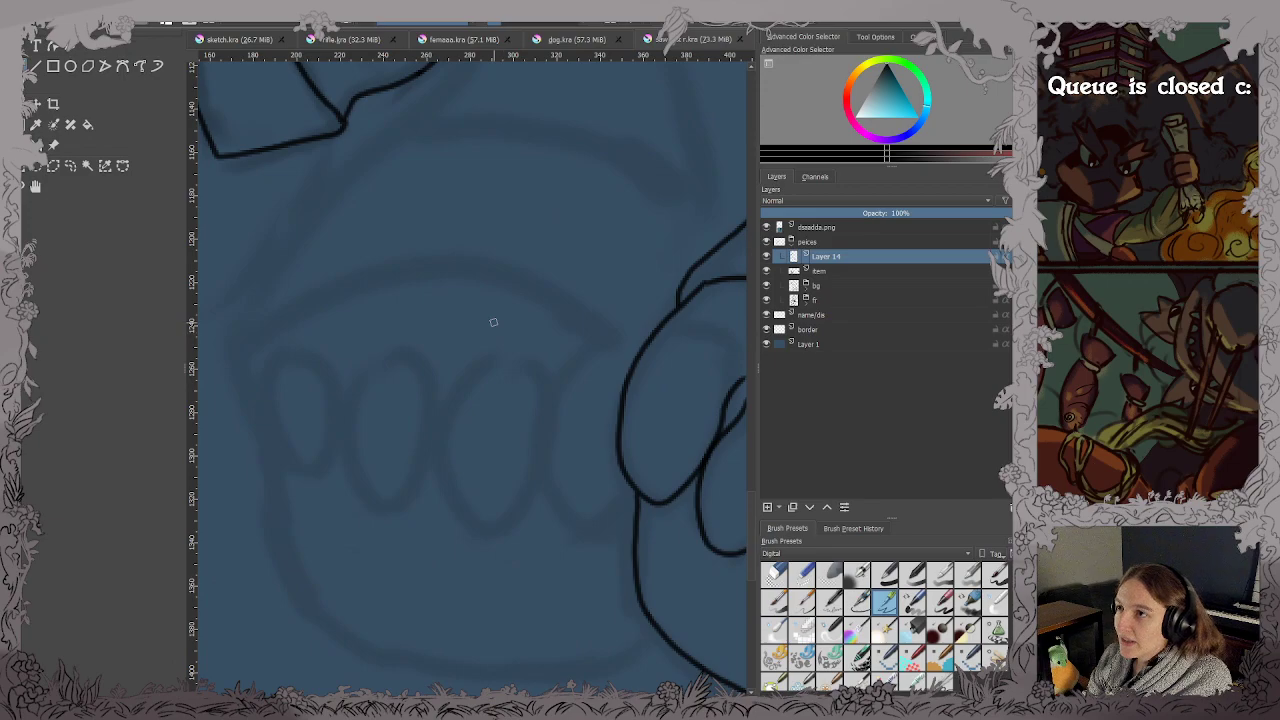
pyautogui.moveTo(264, 374)
pyautogui.mouseDown()
pyautogui.moveTo(300, 470)
pyautogui.moveTo(332, 383)
pyautogui.moveTo(350, 432)
pyautogui.moveTo(422, 495)
pyautogui.moveTo(432, 382)
pyautogui.mouseUp()
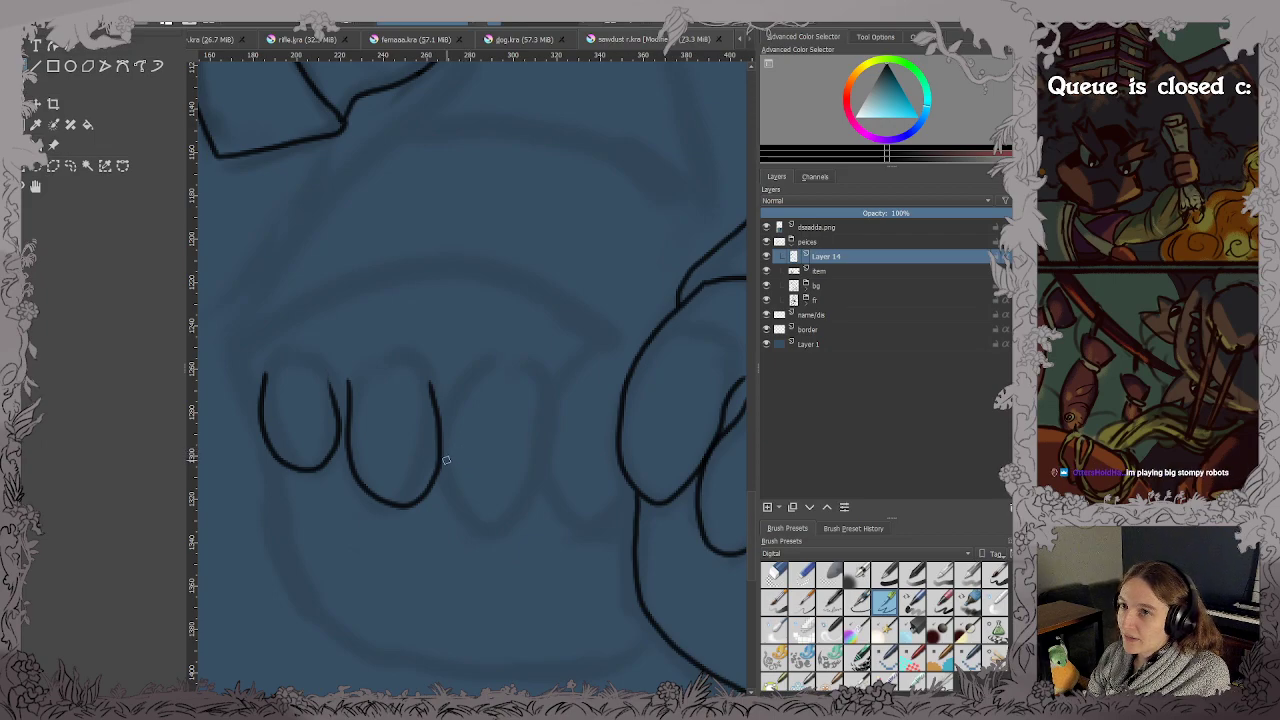
pyautogui.moveTo(443, 466)
pyautogui.mouseDown()
pyautogui.moveTo(457, 509)
pyautogui.moveTo(534, 477)
pyautogui.moveTo(535, 372)
pyautogui.mouseUp()
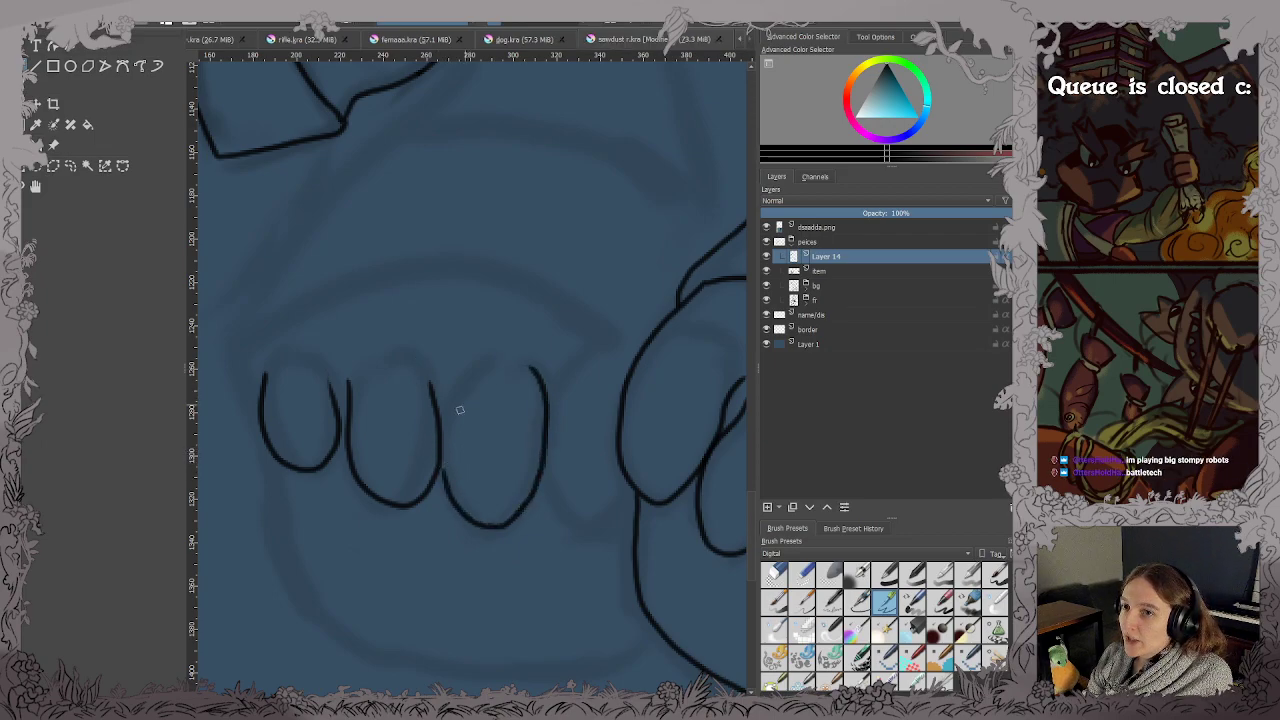
pyautogui.moveTo(458, 383); pyautogui.dragTo(442, 422)
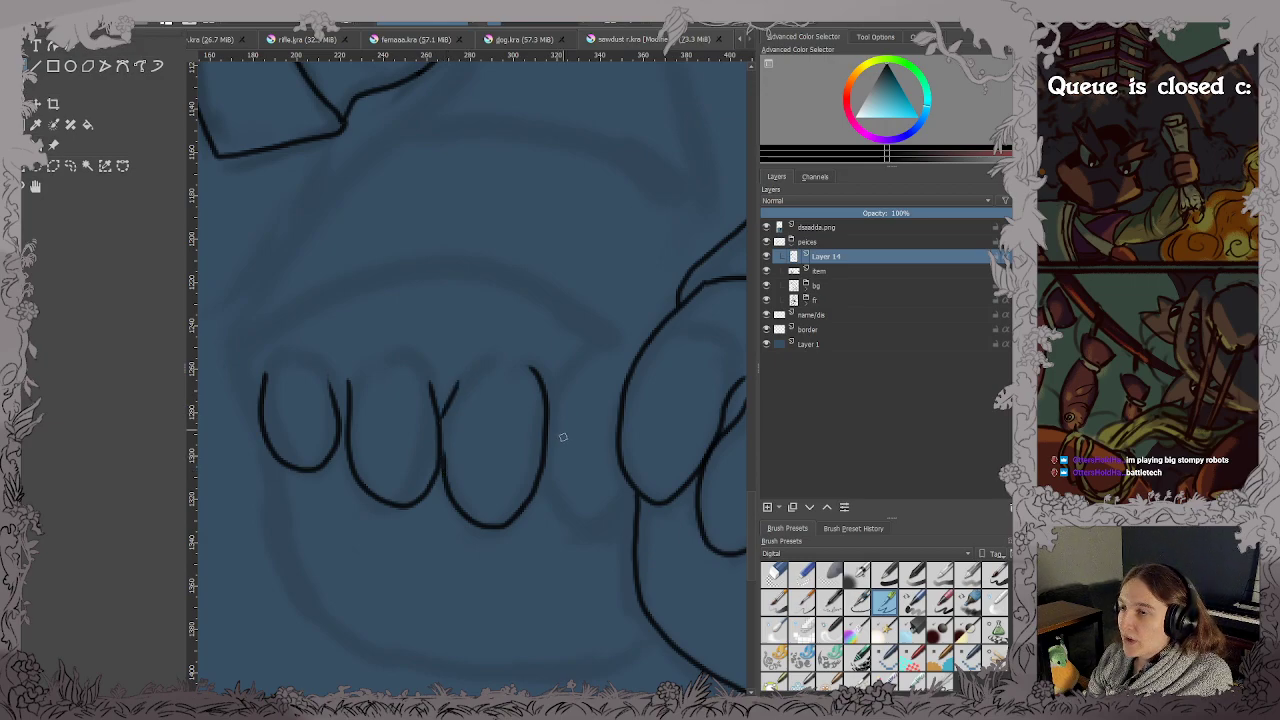
pyautogui.moveTo(541, 478)
pyautogui.mouseDown()
pyautogui.moveTo(566, 519)
pyautogui.moveTo(623, 530)
pyautogui.mouseUp()
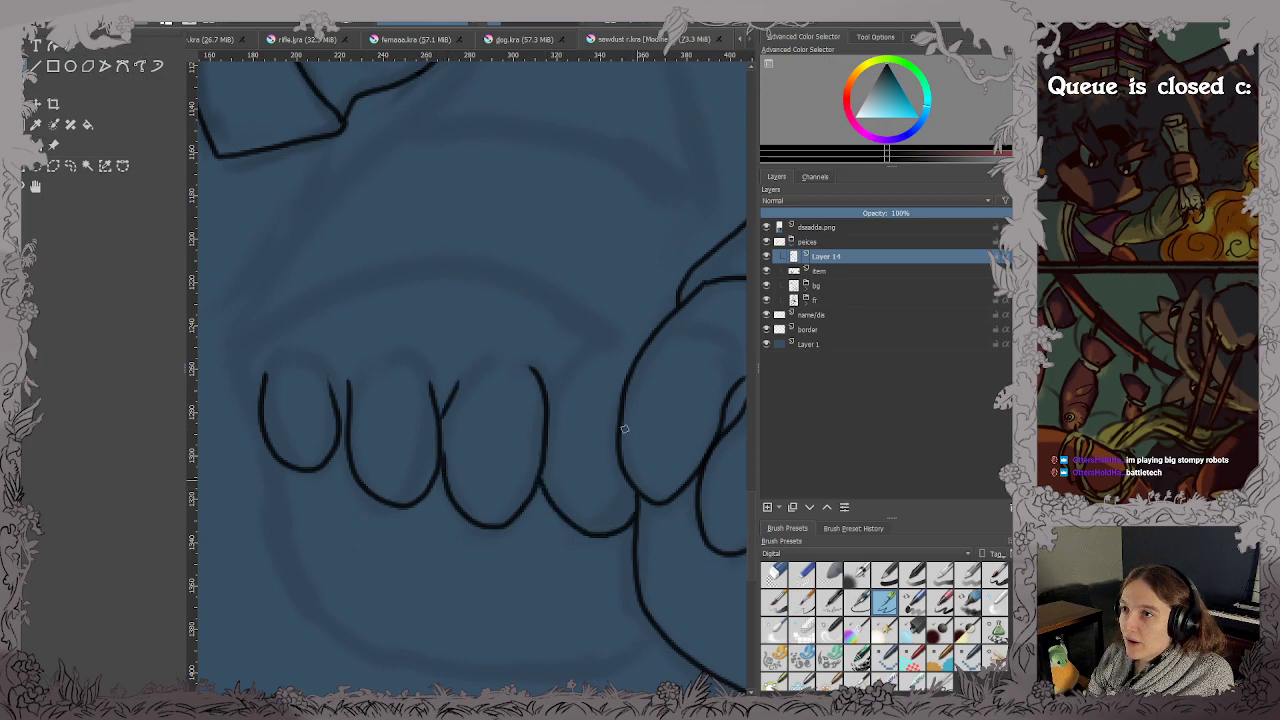
pyautogui.moveTo(551, 390); pyautogui.dragTo(549, 358)
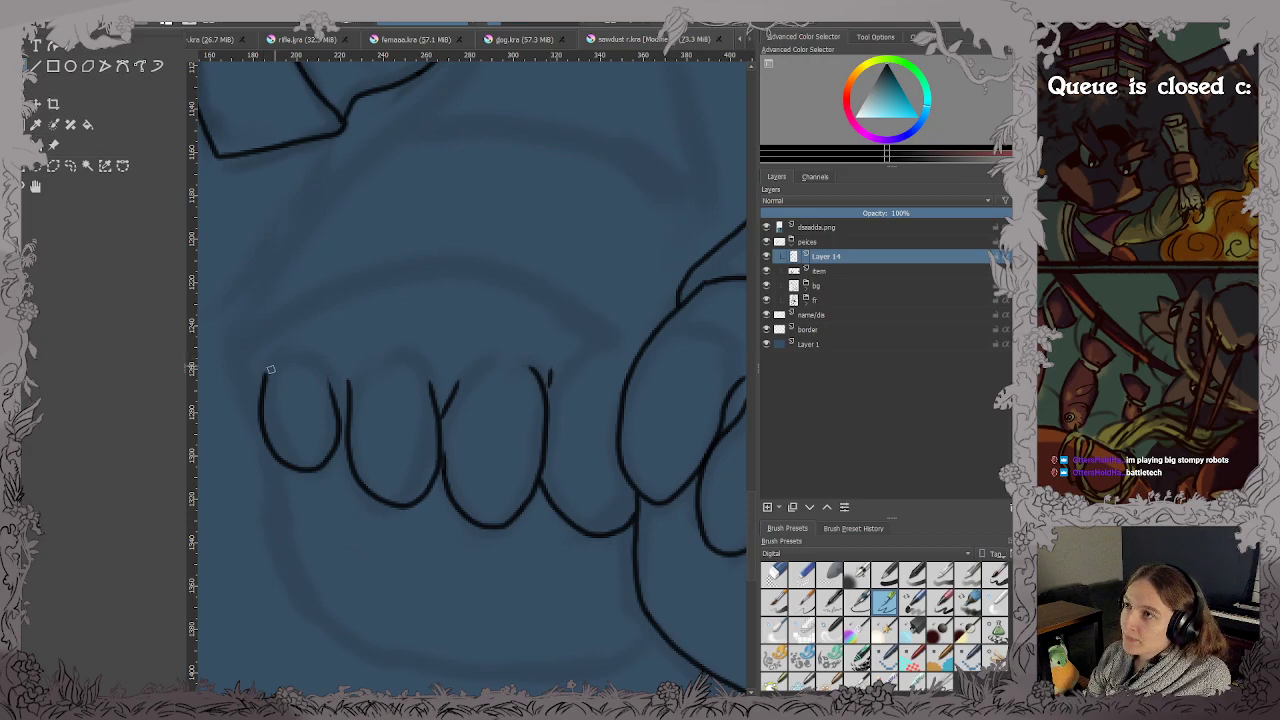
# Ink the arched line above the second foot's toes, from the outermost toe across to the finished foot.
pyautogui.moveTo(258, 368)
pyautogui.mouseDown()
pyautogui.moveTo(300, 318)
pyautogui.moveTo(424, 272)
pyautogui.moveTo(534, 289)
pyautogui.moveTo(638, 350)
pyautogui.mouseUp()
pyautogui.hotkey('ctrl', 'z')
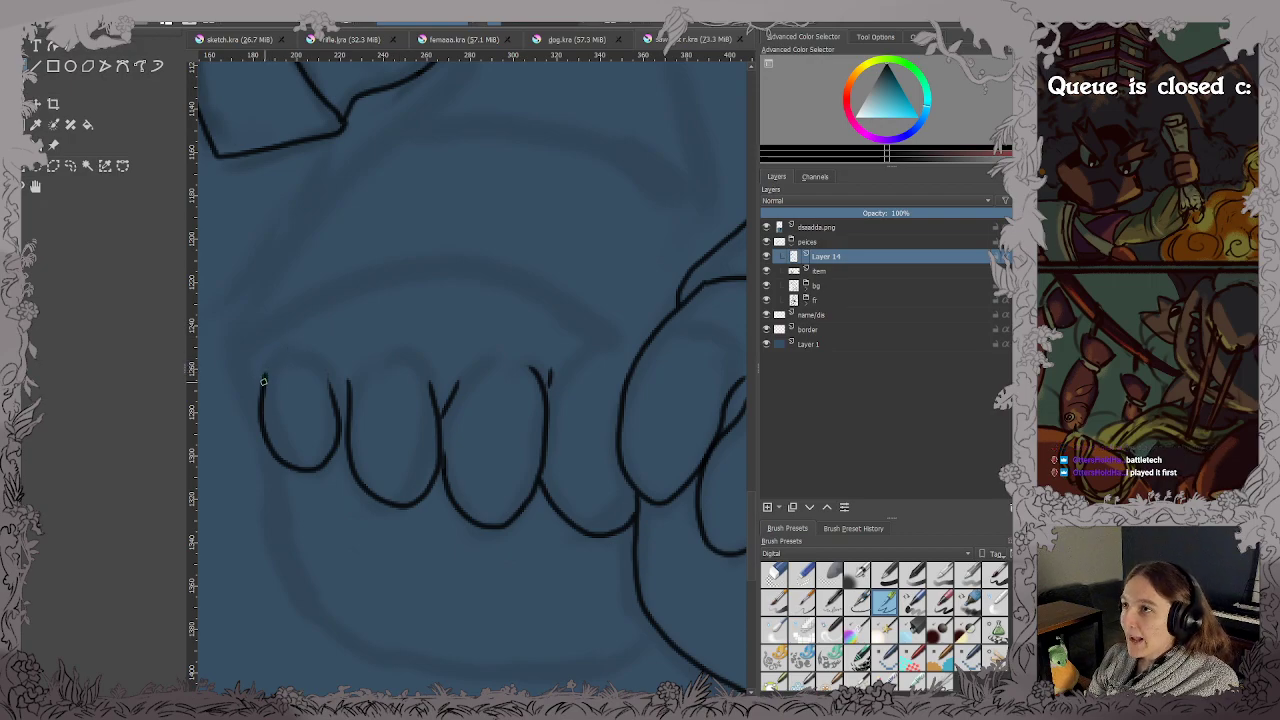
pyautogui.moveTo(263, 350)
pyautogui.mouseDown()
pyautogui.moveTo(434, 270)
pyautogui.moveTo(554, 292)
pyautogui.moveTo(649, 348)
pyautogui.mouseUp()
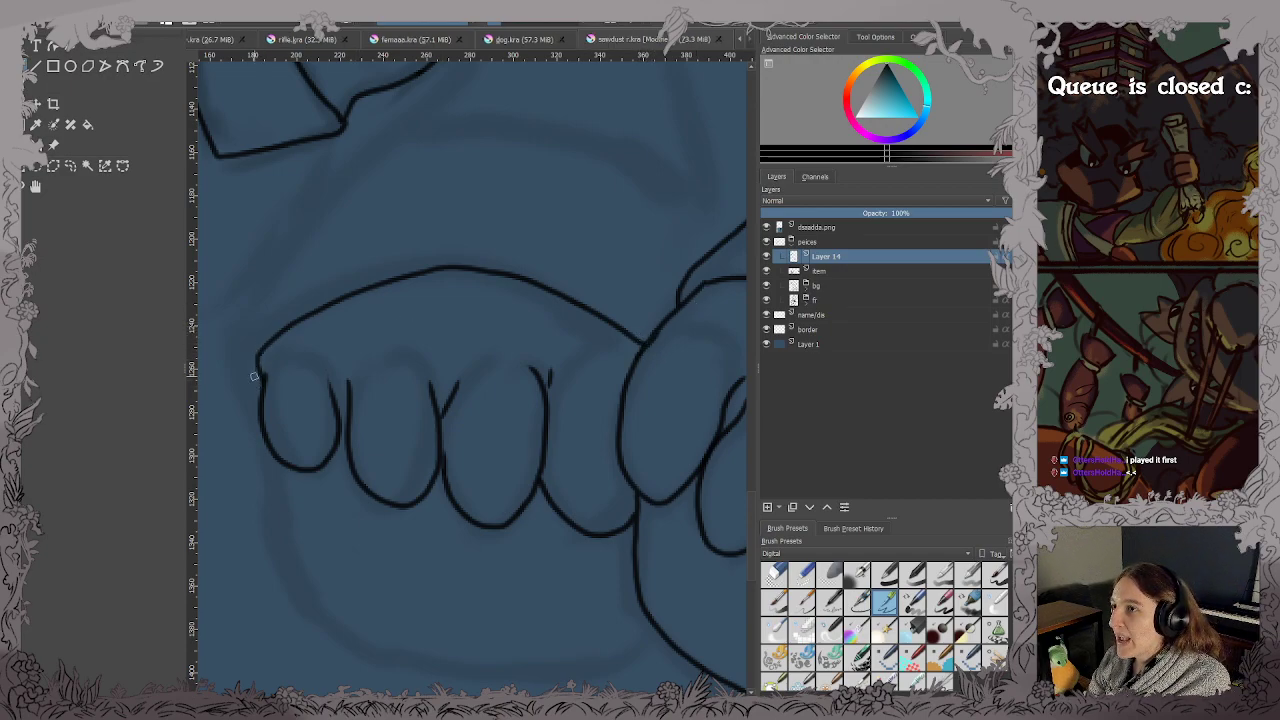
# Ink the larger contour above the second foot's arched line and the rounded outline beneath its toes, joining both to the first foot.
pyautogui.moveTo(251, 338)
pyautogui.mouseDown()
pyautogui.moveTo(265, 277)
pyautogui.moveTo(314, 204)
pyautogui.mouseUp()
pyautogui.hotkey('ctrl', 'z')
pyautogui.moveTo(394, 136)
pyautogui.mouseDown()
pyautogui.moveTo(266, 268)
pyautogui.moveTo(234, 321)
pyautogui.moveTo(251, 381)
pyautogui.mouseUp()
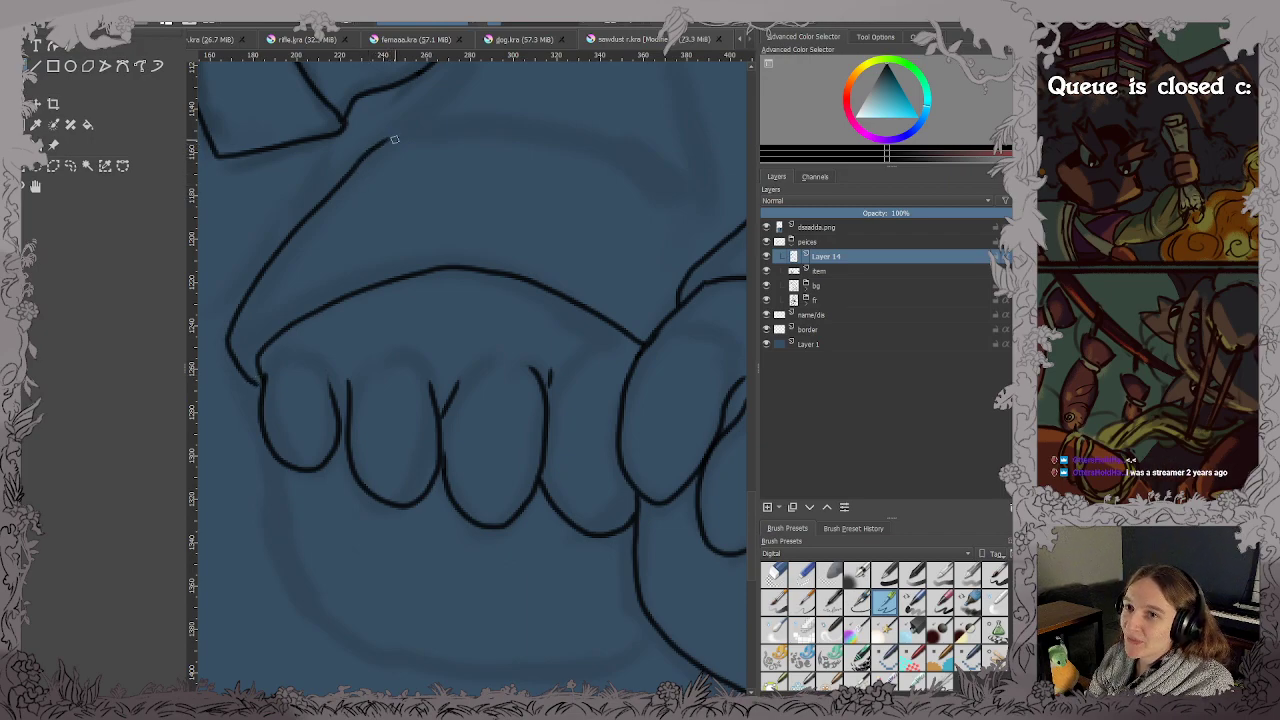
pyautogui.moveTo(393, 136); pyautogui.dragTo(524, 130)
pyautogui.hotkey('ctrl', 'z')
pyautogui.moveTo(386, 141)
pyautogui.mouseDown()
pyautogui.moveTo(500, 134)
pyautogui.moveTo(590, 148)
pyautogui.mouseUp()
pyautogui.hotkey('ctrl', 'z')
pyautogui.moveTo(384, 141)
pyautogui.mouseDown()
pyautogui.moveTo(443, 127)
pyautogui.moveTo(566, 134)
pyautogui.moveTo(676, 172)
pyautogui.moveTo(714, 204)
pyautogui.moveTo(722, 234)
pyautogui.mouseUp()
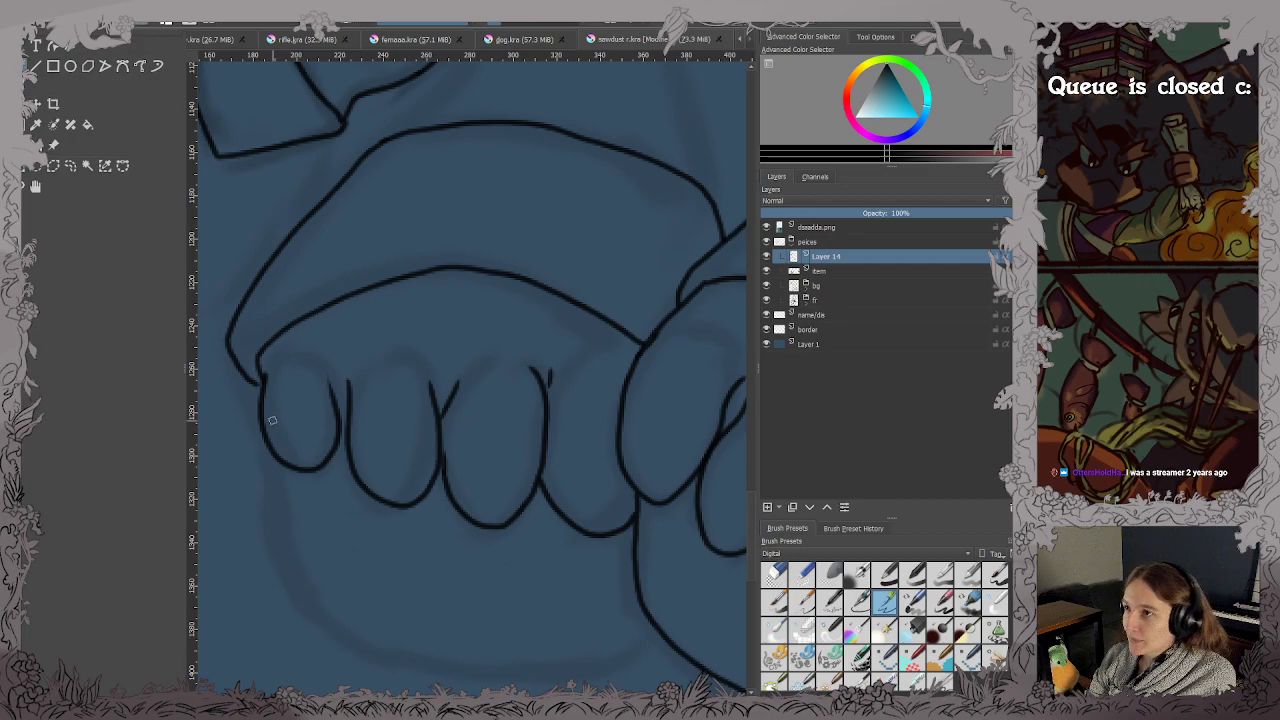
pyautogui.moveTo(266, 448)
pyautogui.mouseDown()
pyautogui.moveTo(284, 536)
pyautogui.moveTo(348, 638)
pyautogui.moveTo(474, 668)
pyautogui.moveTo(618, 660)
pyautogui.moveTo(659, 640)
pyautogui.mouseUp()
pyautogui.scroll(-2, 659, 640)
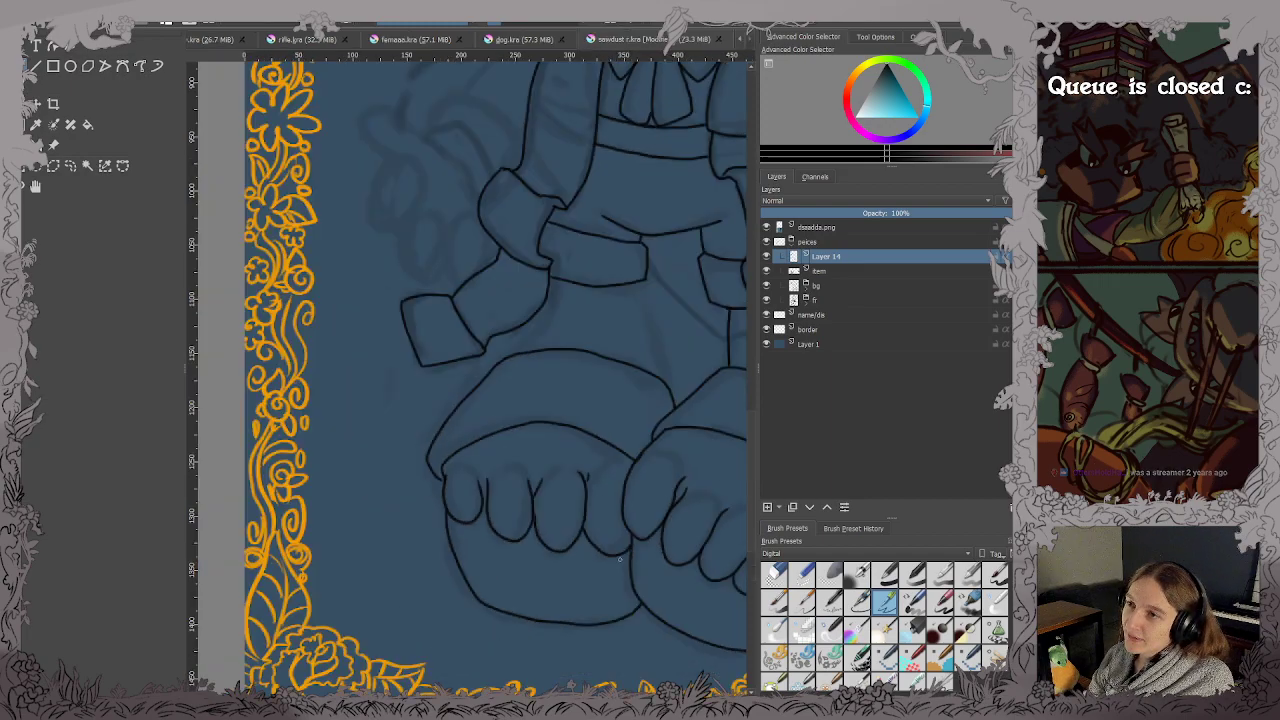
# Ink both sides of the leg between the folded clothing and the second foot, and save the file.
pyautogui.scroll(5, 523, 506)
pyautogui.scroll(2, 438, 367)
pyautogui.moveTo(438, 367); pyautogui.dragTo(483, 429)
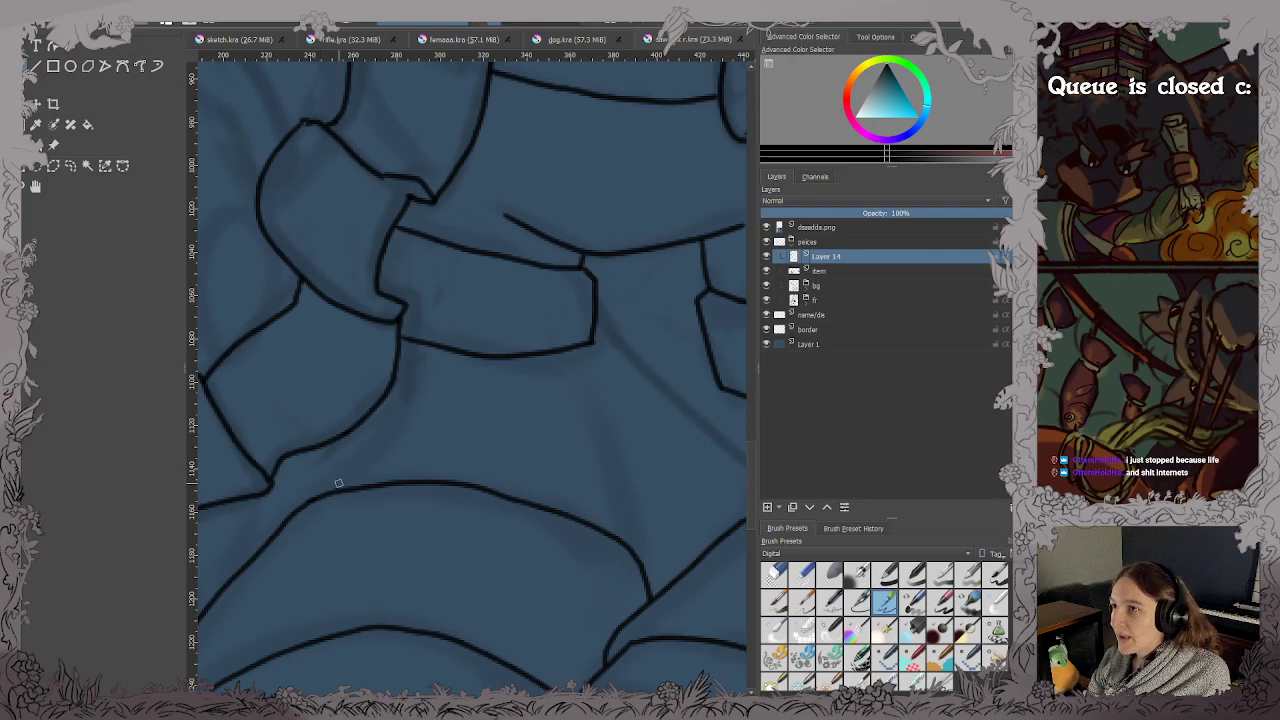
pyautogui.moveTo(333, 490)
pyautogui.mouseDown()
pyautogui.moveTo(390, 436)
pyautogui.moveTo(399, 396)
pyautogui.moveTo(383, 439)
pyautogui.moveTo(341, 480)
pyautogui.mouseUp()
pyautogui.hotkey('ctrl', 'z')
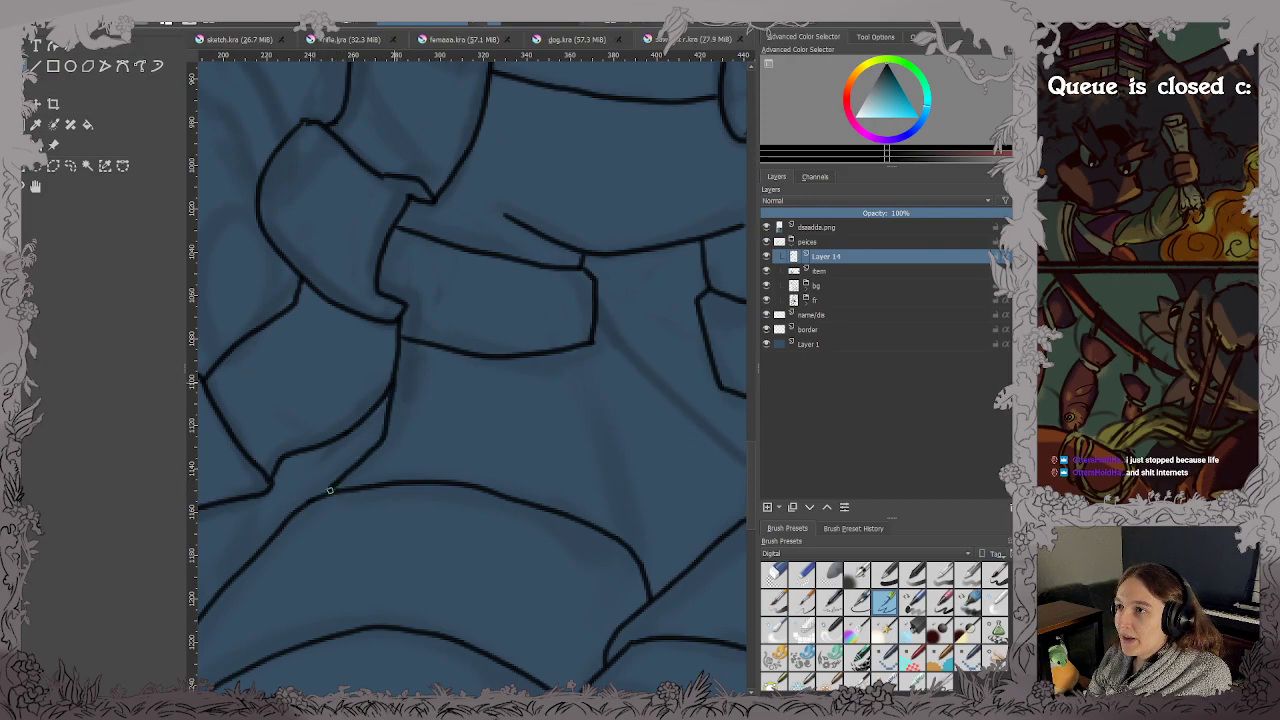
pyautogui.moveTo(585, 348); pyautogui.dragTo(631, 533)
pyautogui.scroll(-2, 540, 465)
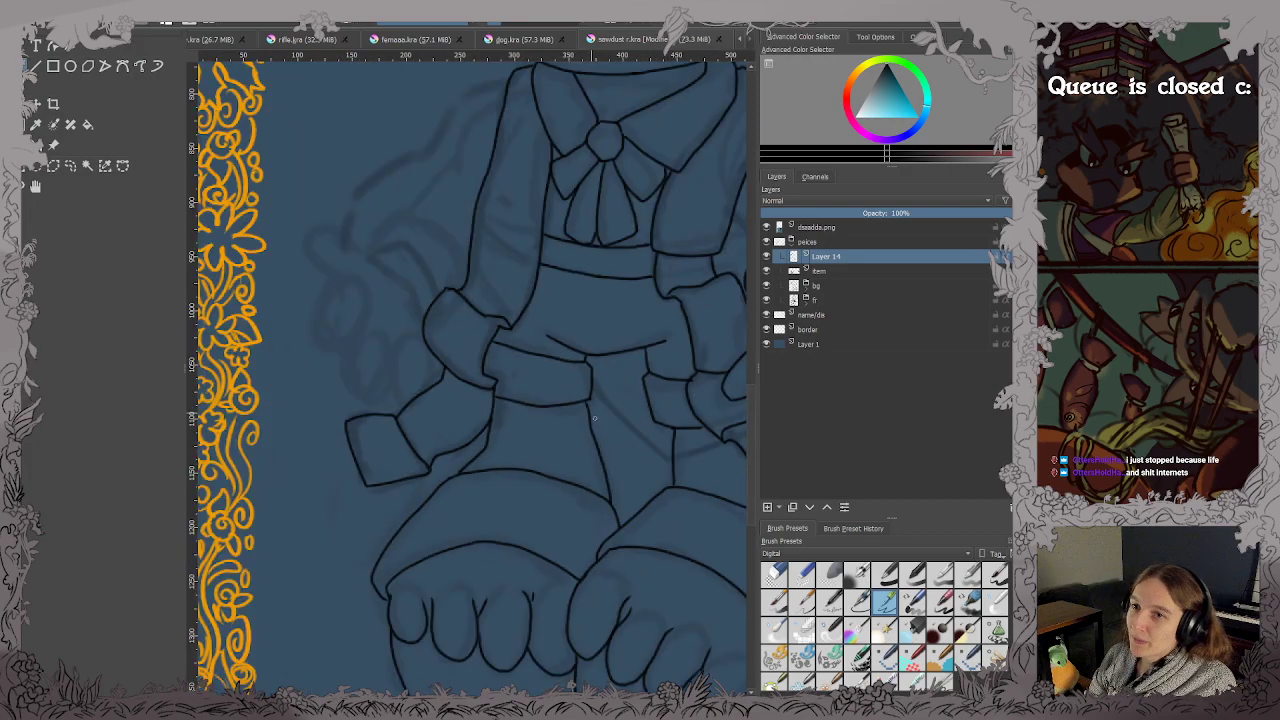
pyautogui.hotkey('ctrl', 's')
# Ink the diagonal line from the folded panel's edge down to the other leg's vertical line.
pyautogui.moveTo(550, 405); pyautogui.dragTo(349, 423)
pyautogui.scroll(2, 349, 421)
pyautogui.scroll(1, 300, 411)
pyautogui.scroll(-6, 305, 414)
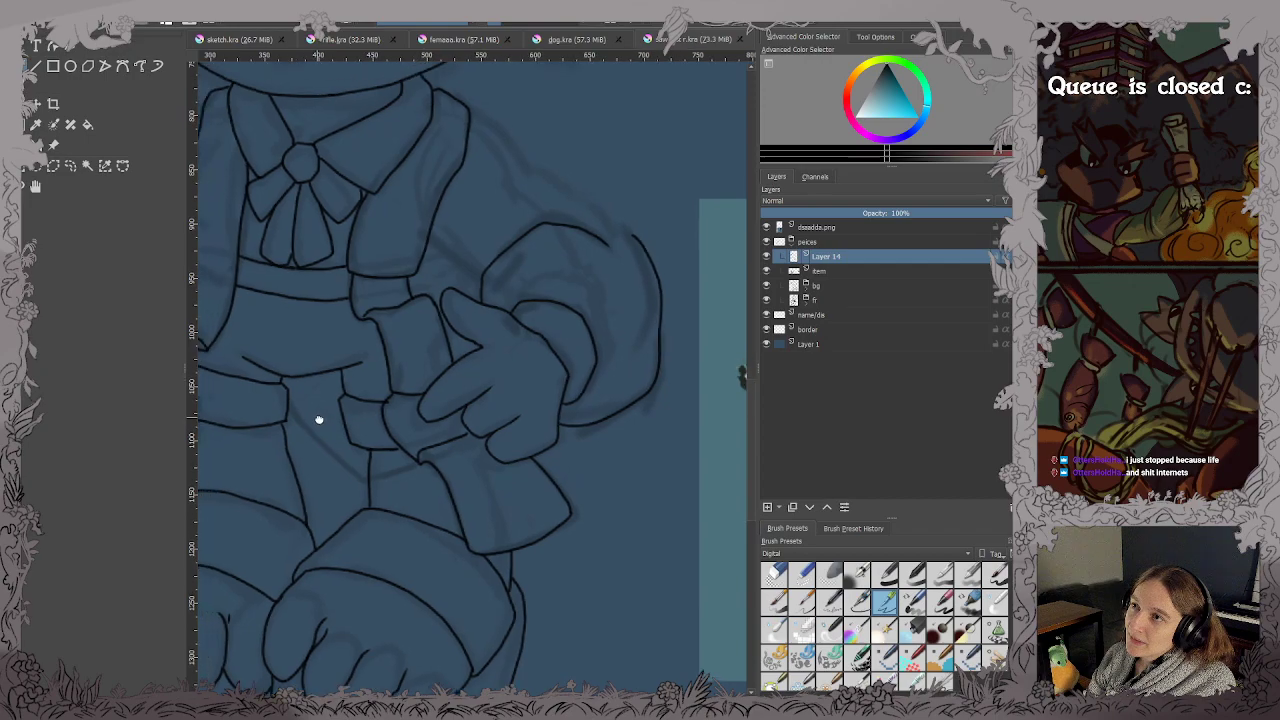
pyautogui.scroll(7, 491, 468)
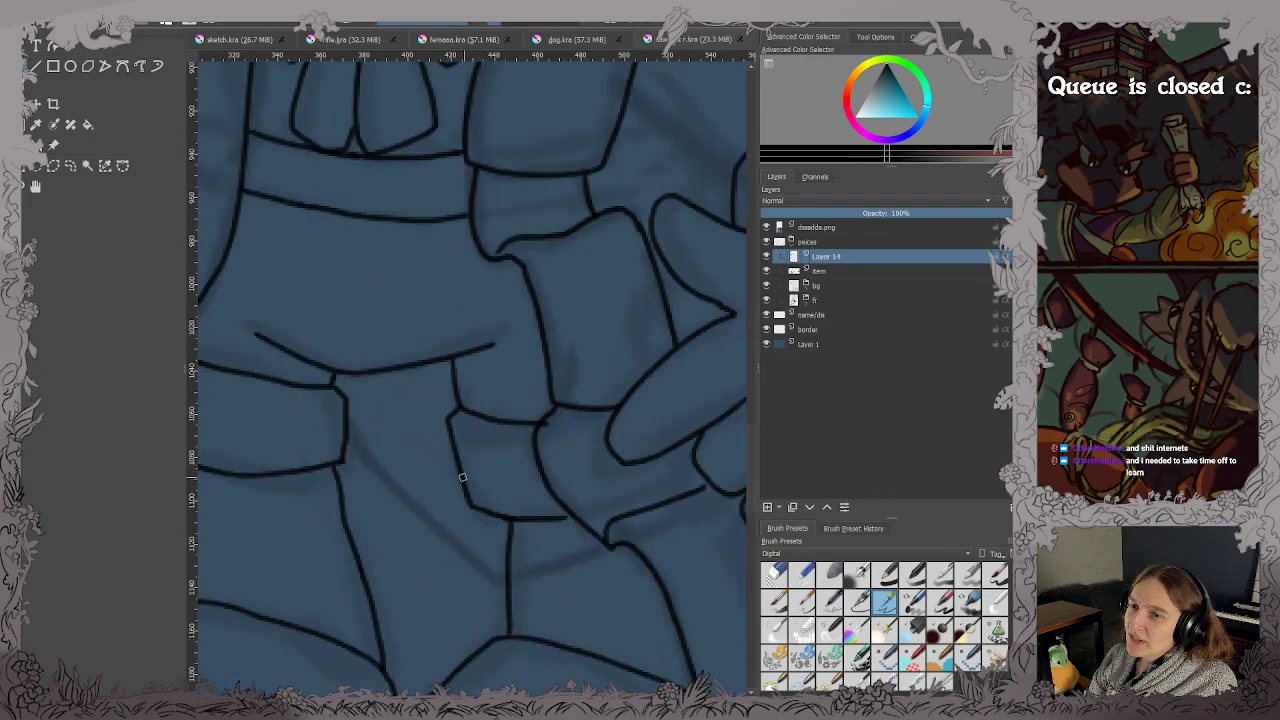
pyautogui.scroll(3, 463, 477)
pyautogui.scroll(-2, 485, 441)
pyautogui.scroll(2, 397, 369)
pyautogui.moveTo(310, 402)
pyautogui.mouseDown()
pyautogui.moveTo(401, 514)
pyautogui.moveTo(535, 610)
pyautogui.mouseUp()
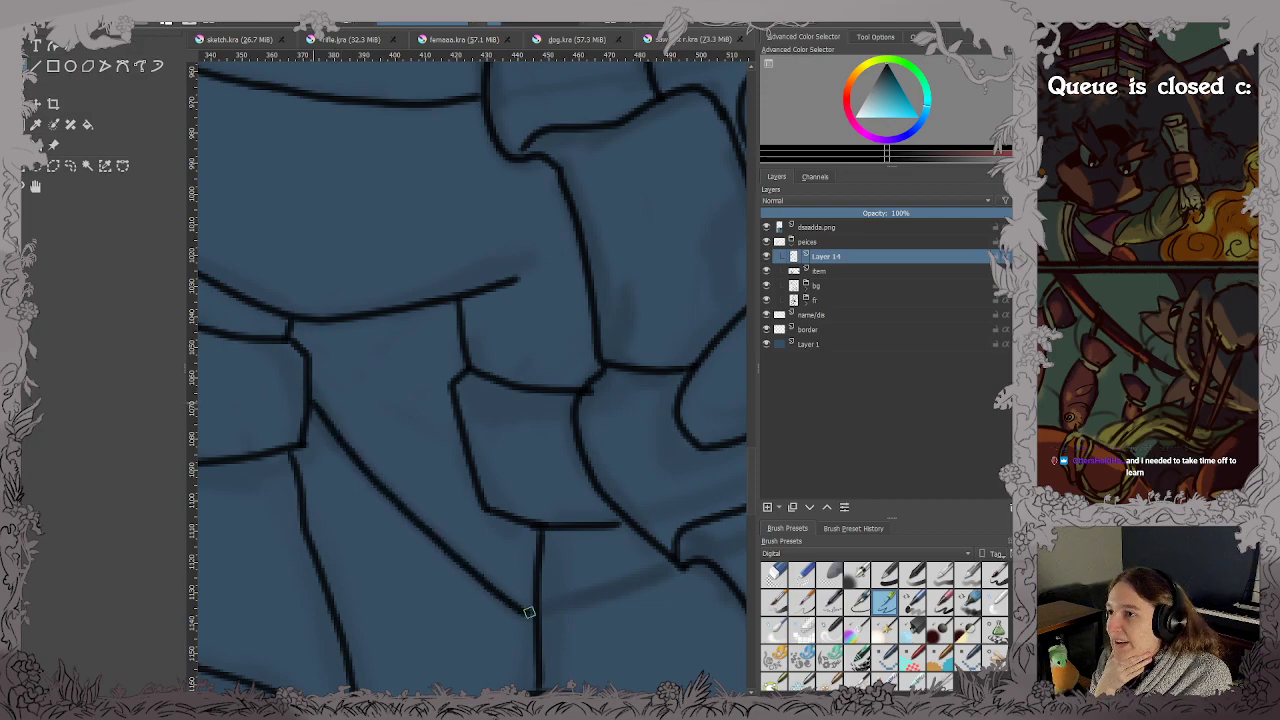
pyautogui.scroll(-2, 471, 580)
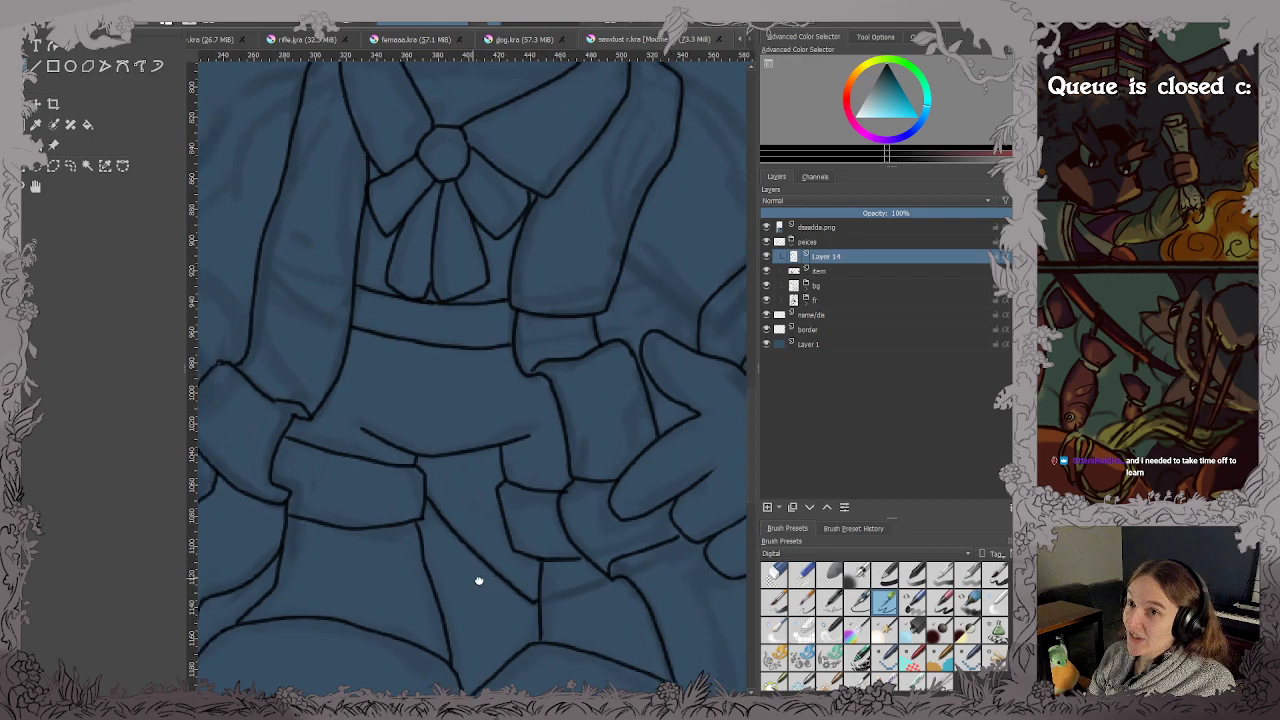
# Ink the lower and upper edges of the arm with the hand on the hip, joining the vest to the rounded sleeve.
pyautogui.scroll(2, 575, 631)
pyautogui.scroll(-2, 584, 360)
pyautogui.moveTo(515, 330); pyautogui.dragTo(471, 517)
pyautogui.scroll(-1, 471, 517)
pyautogui.moveTo(467, 439)
pyautogui.mouseDown()
pyautogui.moveTo(494, 440)
pyautogui.moveTo(462, 437)
pyautogui.mouseUp()
pyautogui.moveTo(578, 446)
pyautogui.mouseDown()
pyautogui.moveTo(570, 468)
pyautogui.moveTo(589, 449)
pyautogui.mouseUp()
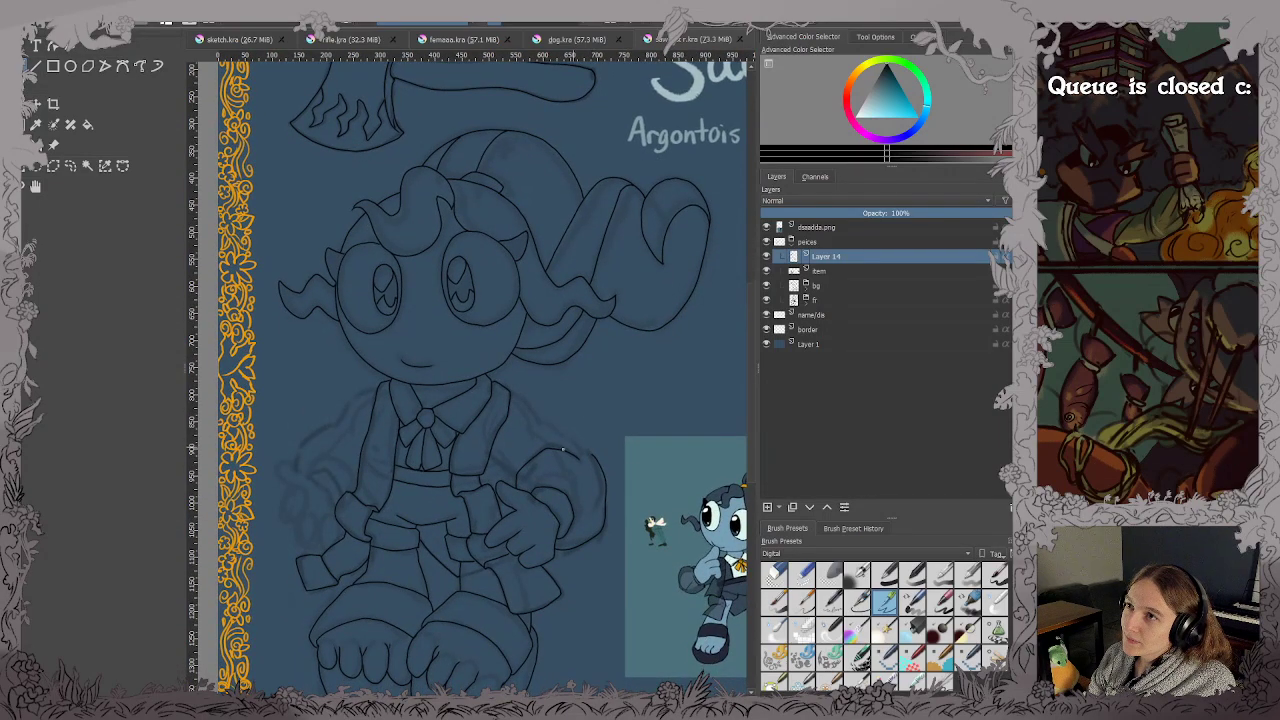
pyautogui.scroll(3, 560, 445)
pyautogui.scroll(1, 560, 445)
pyautogui.scroll(-2, 495, 419)
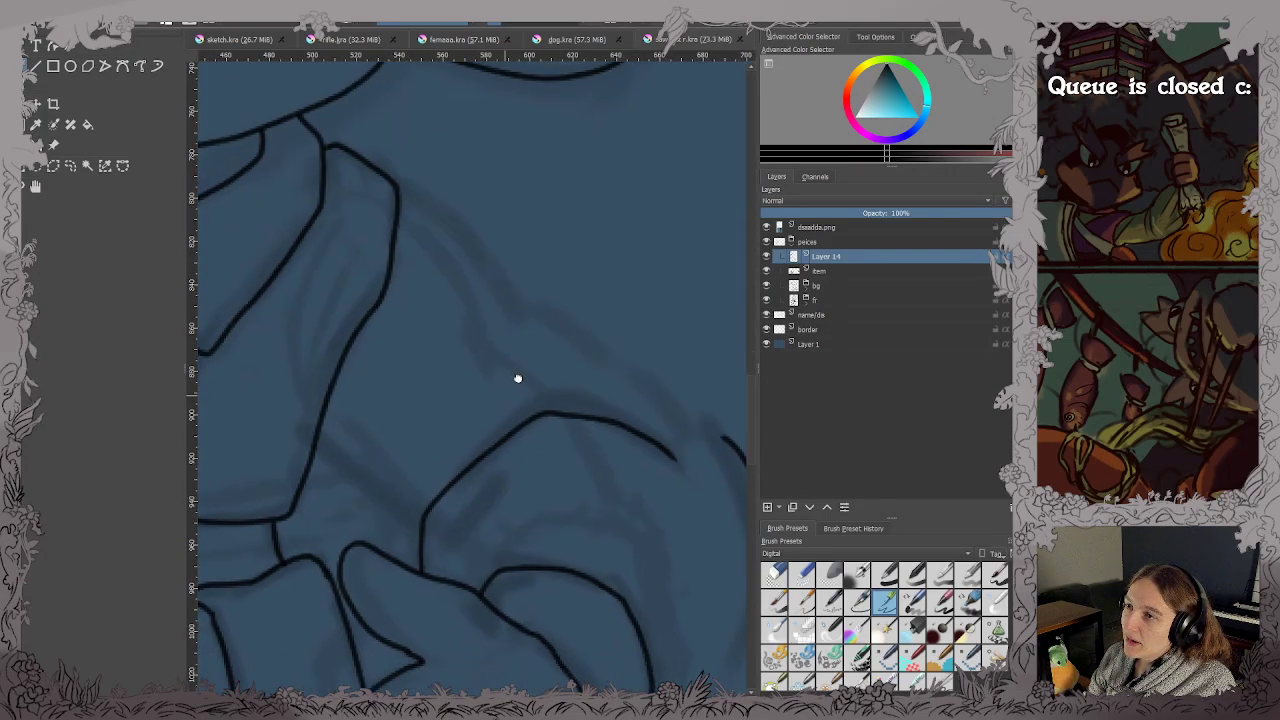
pyautogui.scroll(2, 514, 423)
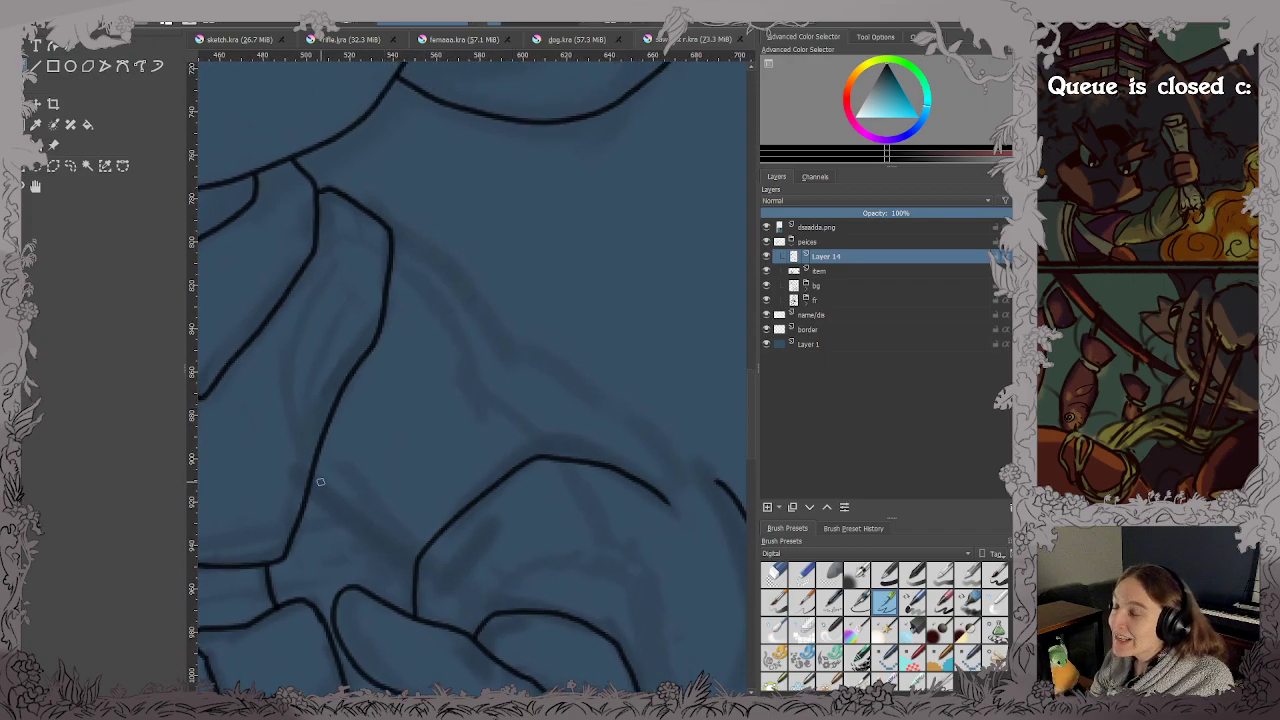
pyautogui.moveTo(316, 490); pyautogui.dragTo(406, 562)
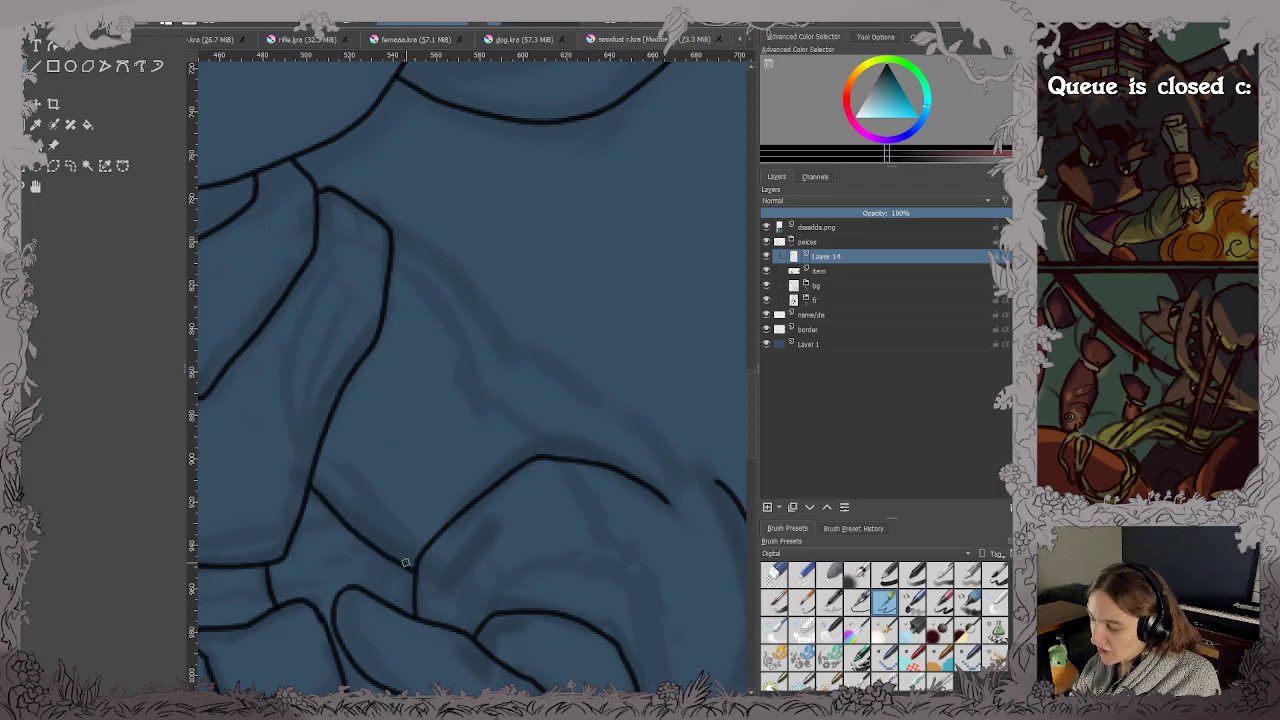
pyautogui.moveTo(391, 229)
pyautogui.mouseDown()
pyautogui.moveTo(452, 262)
pyautogui.moveTo(514, 350)
pyautogui.moveTo(600, 390)
pyautogui.moveTo(725, 485)
pyautogui.mouseUp()
# Ink the thumb and three curled fingers of the other hand beside the clothing, redrawing the last finger.
pyautogui.scroll(-3, 731, 520)
pyautogui.moveTo(427, 440)
pyautogui.mouseDown()
pyautogui.moveTo(550, 406)
pyautogui.moveTo(560, 324)
pyautogui.mouseUp()
pyautogui.scroll(3, 329, 439)
pyautogui.moveTo(404, 352)
pyautogui.mouseDown()
pyautogui.moveTo(352, 445)
pyautogui.moveTo(425, 460)
pyautogui.moveTo(455, 365)
pyautogui.moveTo(354, 318)
pyautogui.moveTo(335, 250)
pyautogui.moveTo(415, 270)
pyautogui.moveTo(498, 326)
pyautogui.moveTo(557, 414)
pyautogui.mouseUp()
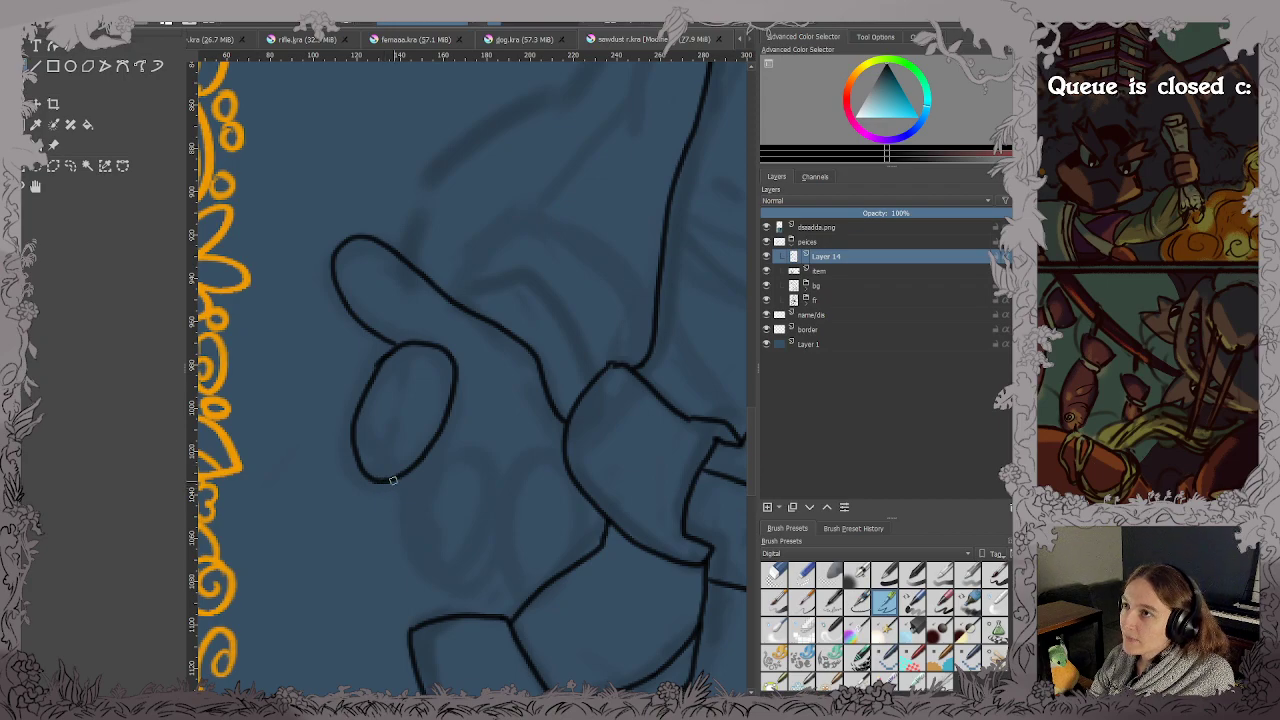
pyautogui.moveTo(410, 468)
pyautogui.mouseDown()
pyautogui.moveTo(397, 511)
pyautogui.moveTo(466, 576)
pyautogui.moveTo(498, 468)
pyautogui.moveTo(431, 490)
pyautogui.moveTo(431, 513)
pyautogui.mouseUp()
pyautogui.moveTo(486, 551)
pyautogui.mouseDown()
pyautogui.moveTo(506, 589)
pyautogui.moveTo(538, 592)
pyautogui.mouseUp()
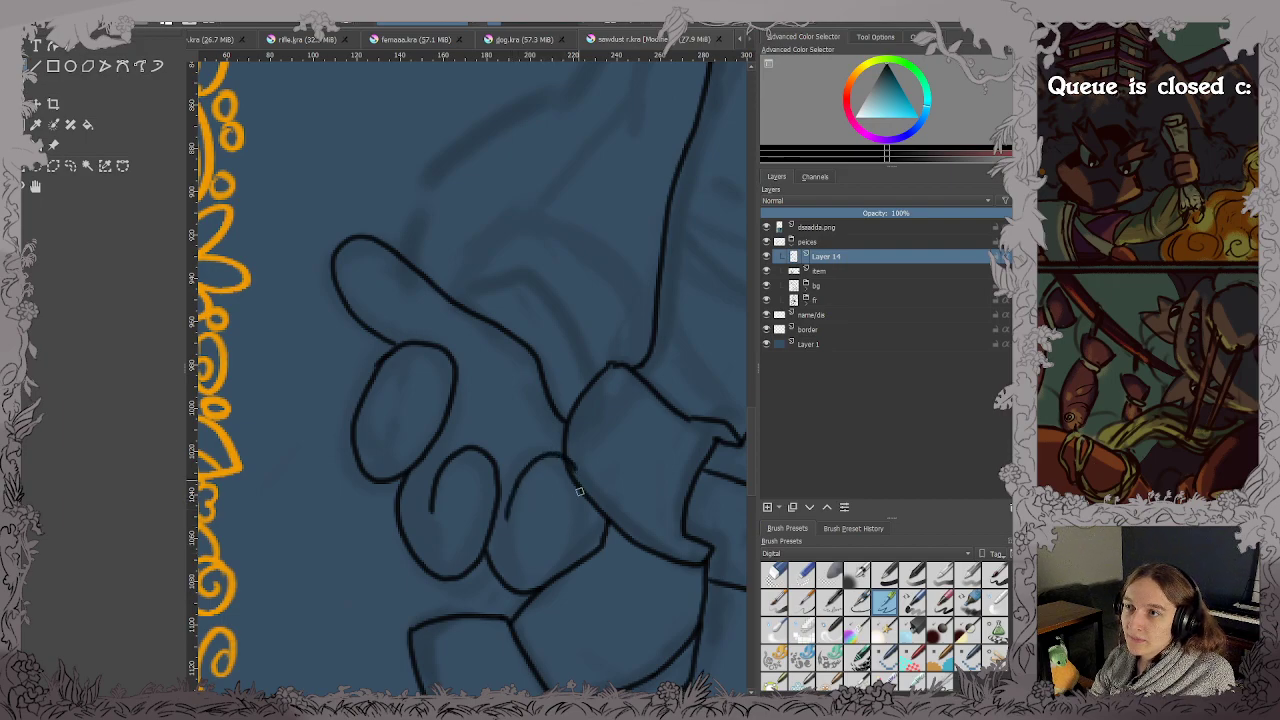
pyautogui.hotkey('ctrl', 'z')
pyautogui.moveTo(512, 516)
pyautogui.mouseDown()
pyautogui.moveTo(561, 460)
pyautogui.moveTo(585, 550)
pyautogui.mouseUp()
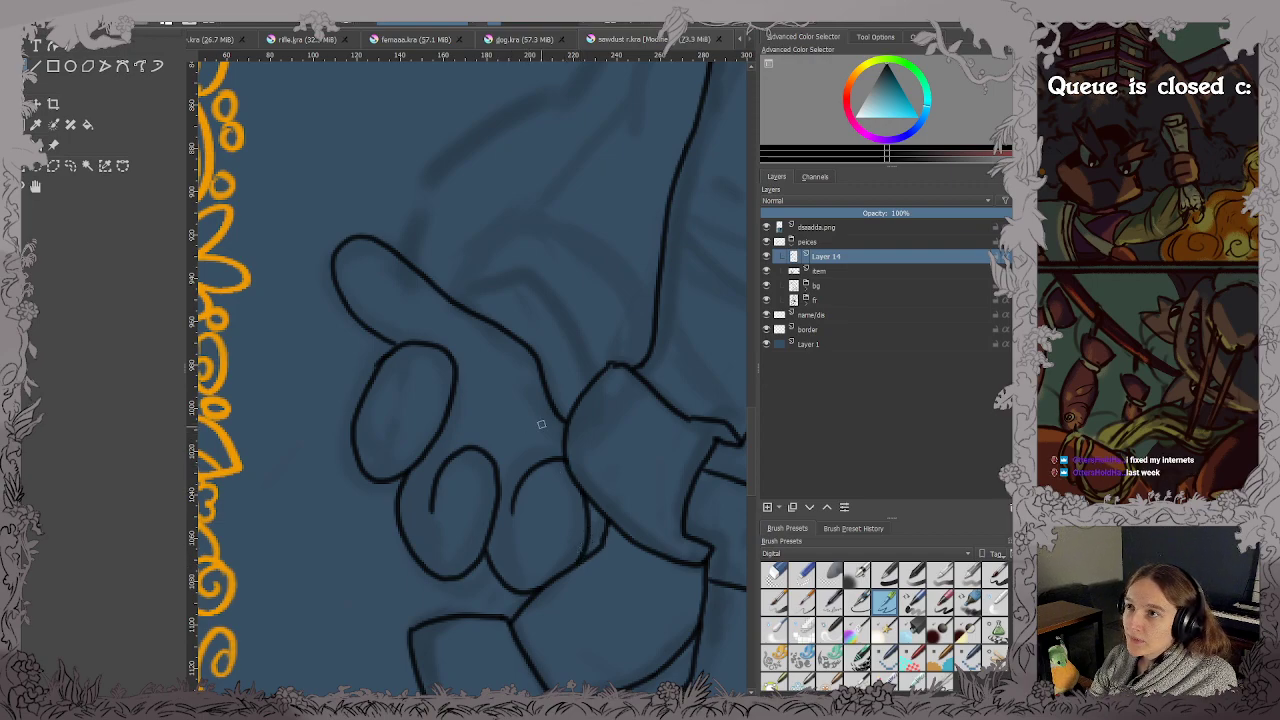
# Ink the sleeve's opening above the thumb and its outer edge from the hand up to the vest, and save the file.
pyautogui.moveTo(560, 249); pyautogui.dragTo(497, 400)
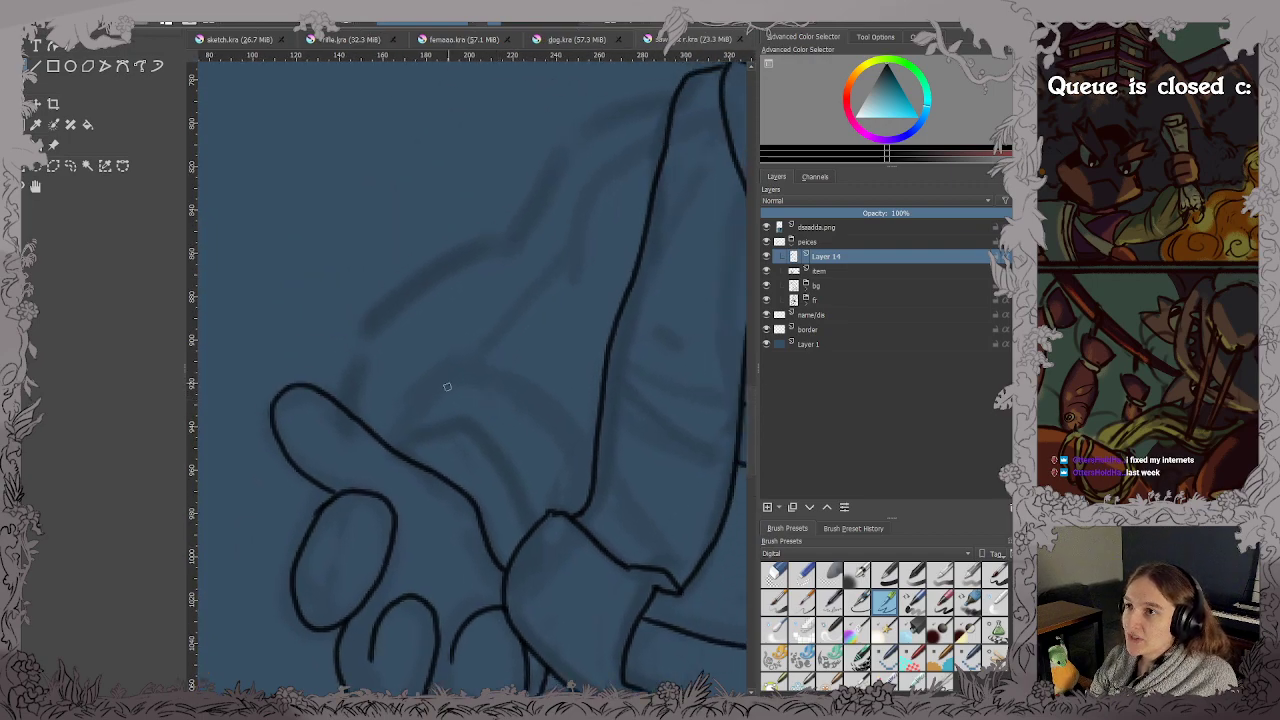
pyautogui.moveTo(398, 450)
pyautogui.mouseDown()
pyautogui.moveTo(465, 425)
pyautogui.moveTo(527, 518)
pyautogui.mouseUp()
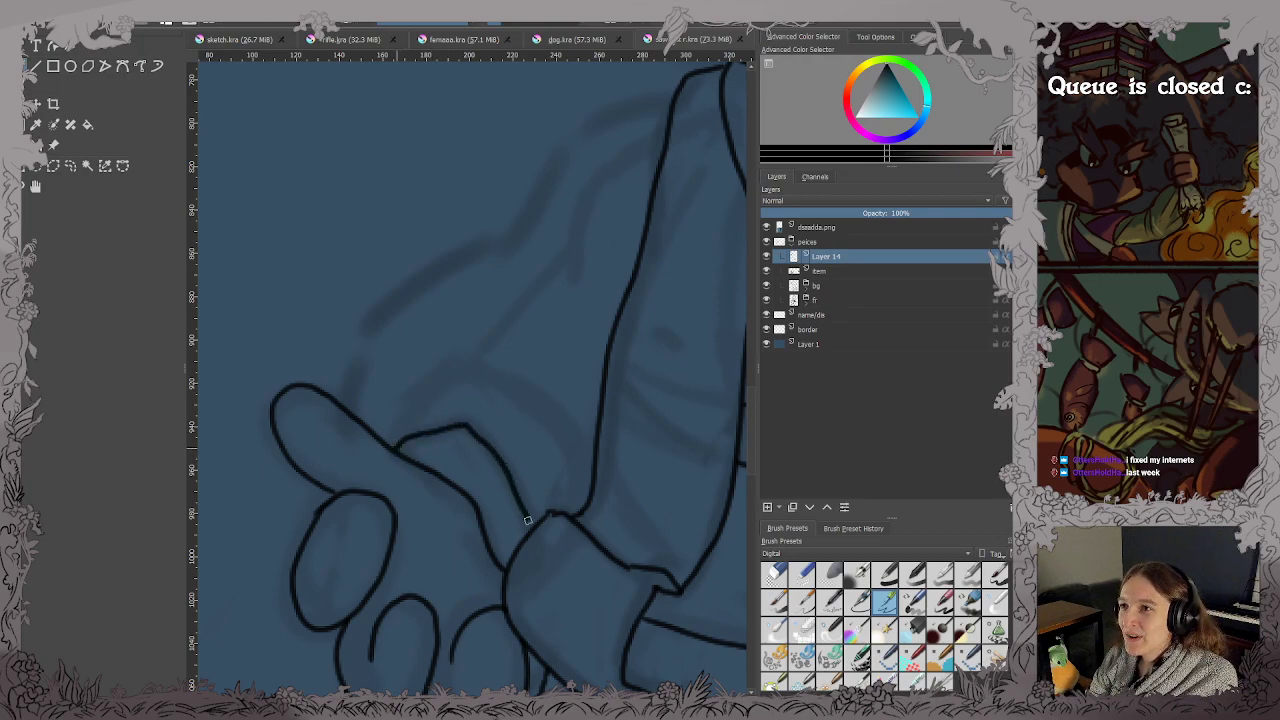
pyautogui.moveTo(557, 430); pyautogui.dragTo(557, 546)
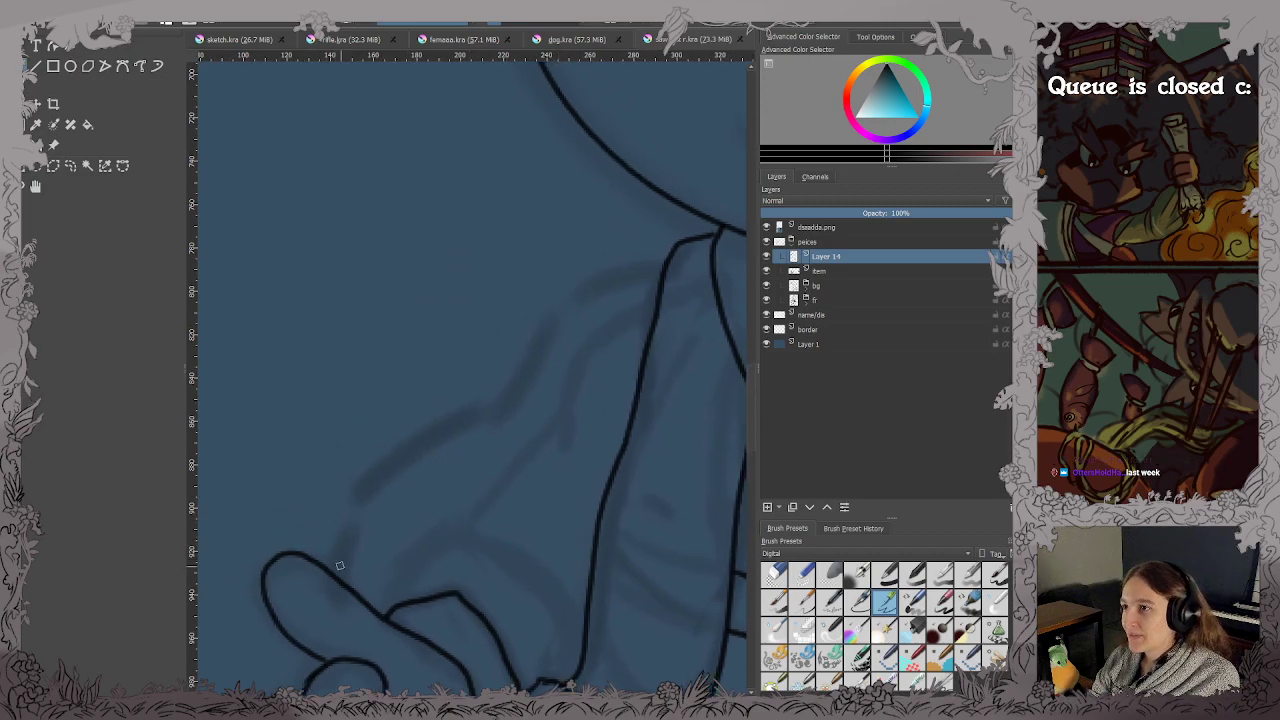
pyautogui.moveTo(336, 575)
pyautogui.mouseDown()
pyautogui.moveTo(387, 467)
pyautogui.moveTo(508, 390)
pyautogui.moveTo(558, 311)
pyautogui.moveTo(660, 267)
pyautogui.mouseUp()
pyautogui.press('2')
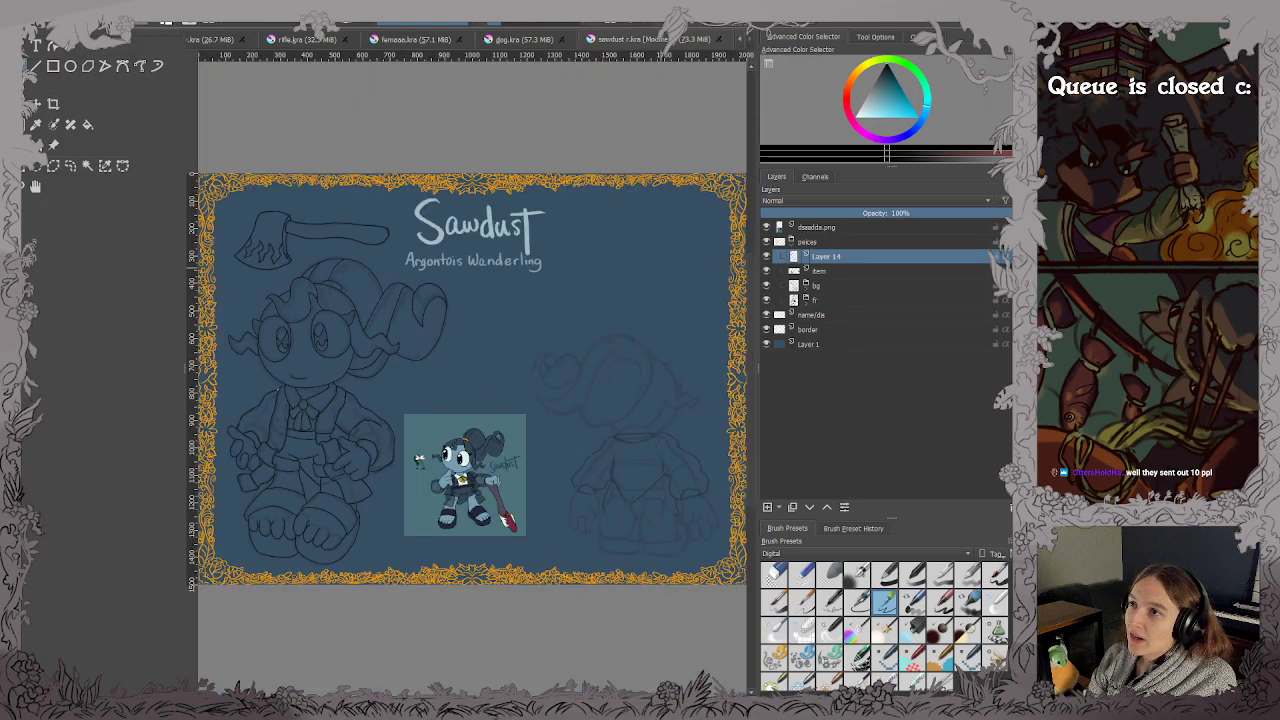
pyautogui.hotkey('ctrl', 's')
# Ink a short curved fold line inside the sleeve, running from its outer edge toward the vest.
pyautogui.scroll(3, 268, 440)
pyautogui.moveTo(268, 440)
pyautogui.mouseDown()
pyautogui.moveTo(405, 385)
pyautogui.moveTo(465, 446)
pyautogui.mouseUp()
pyautogui.scroll(3, 400, 380)
pyautogui.scroll(-1, 460, 441)
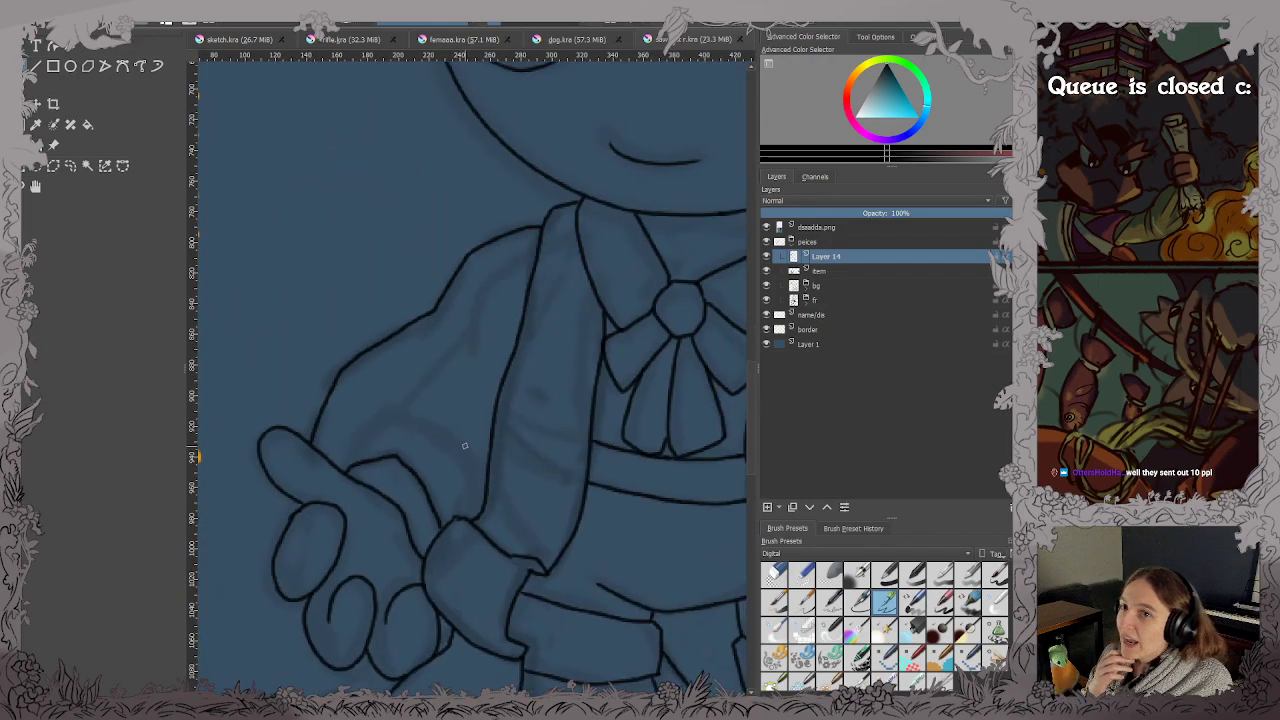
pyautogui.moveTo(401, 343); pyautogui.dragTo(490, 359)
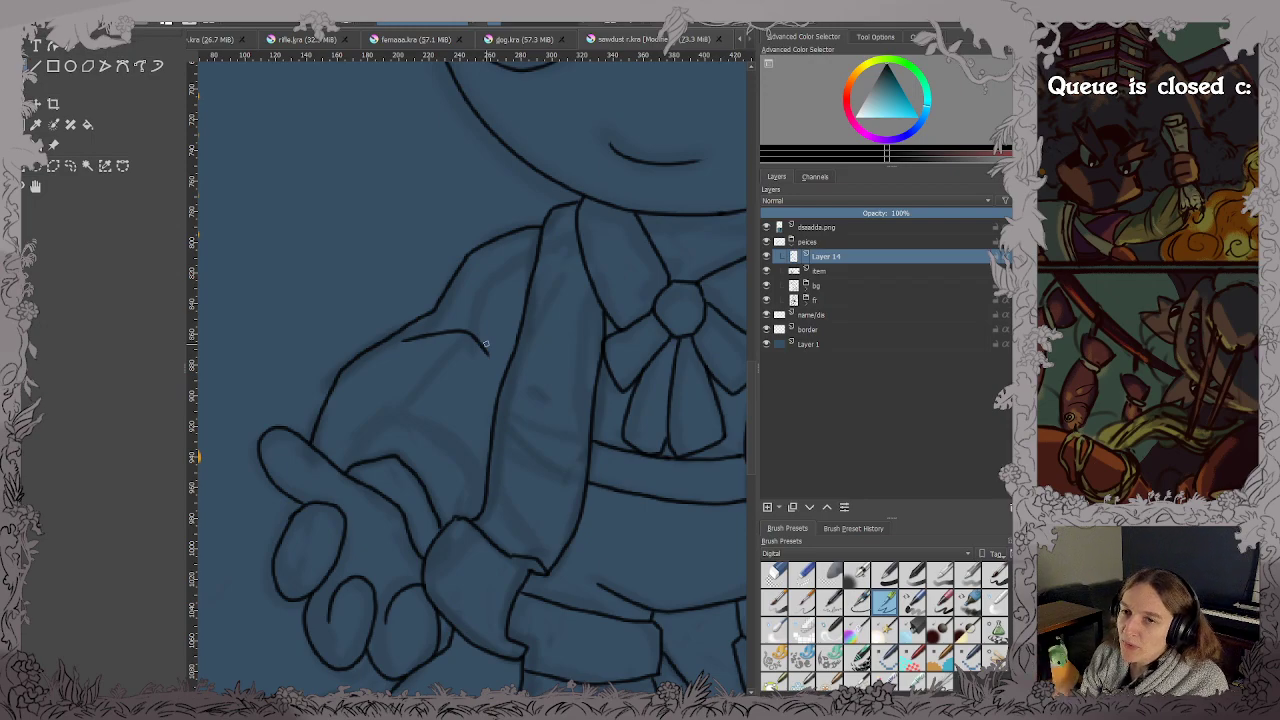
pyautogui.press('2')
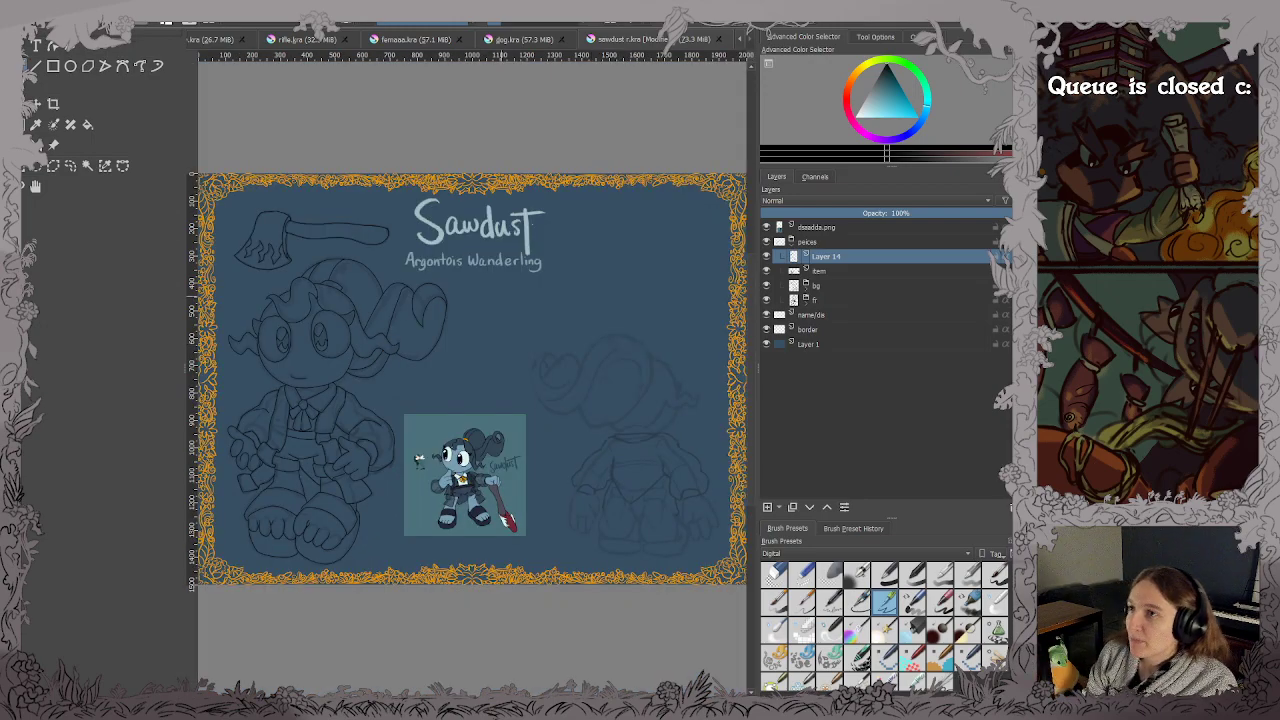
# Hide the fr and item layers, keeping the bg layer visible beneath the line art.
pyautogui.click(766, 300)
pyautogui.click(766, 286)
pyautogui.click(767, 287)
pyautogui.click(767, 272)
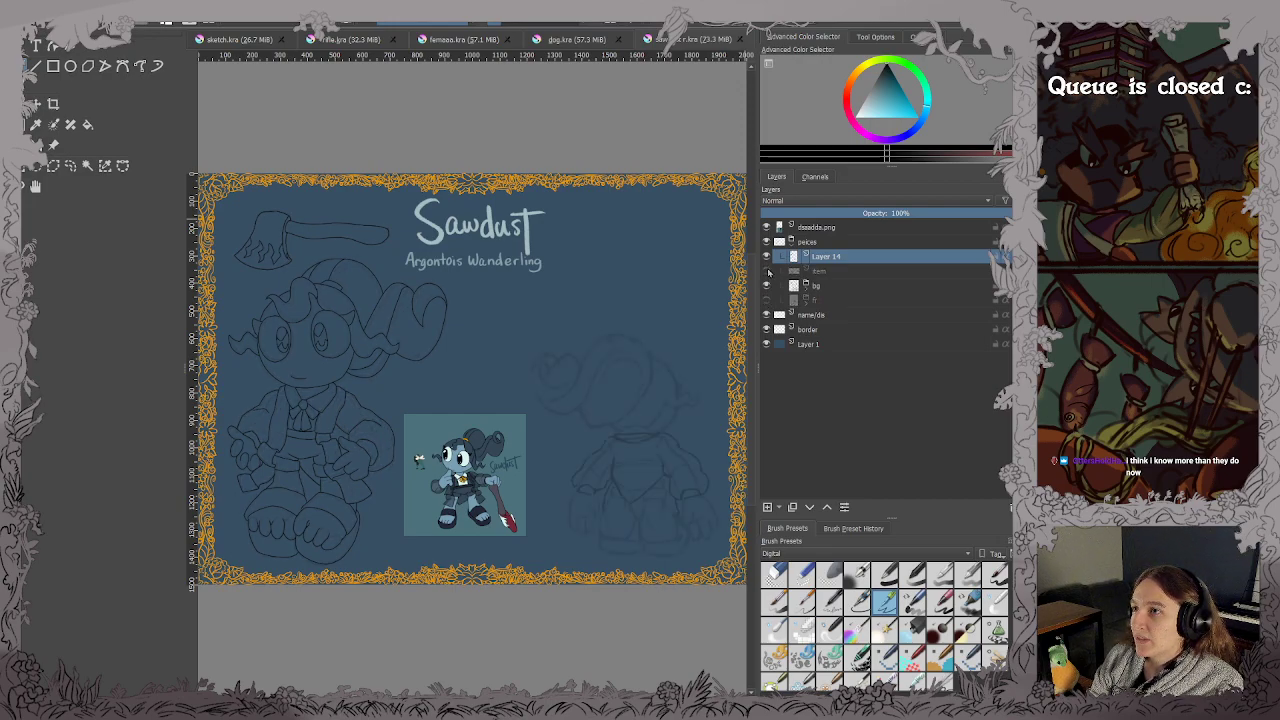
# Examine the front-view line art without its sketch, up close, across the whole sheet and mirrored.
pyautogui.scroll(2, 470, 279)
pyautogui.moveTo(477, 289); pyautogui.dragTo(628, 263)
pyautogui.moveTo(570, 317); pyautogui.dragTo(597, 302)
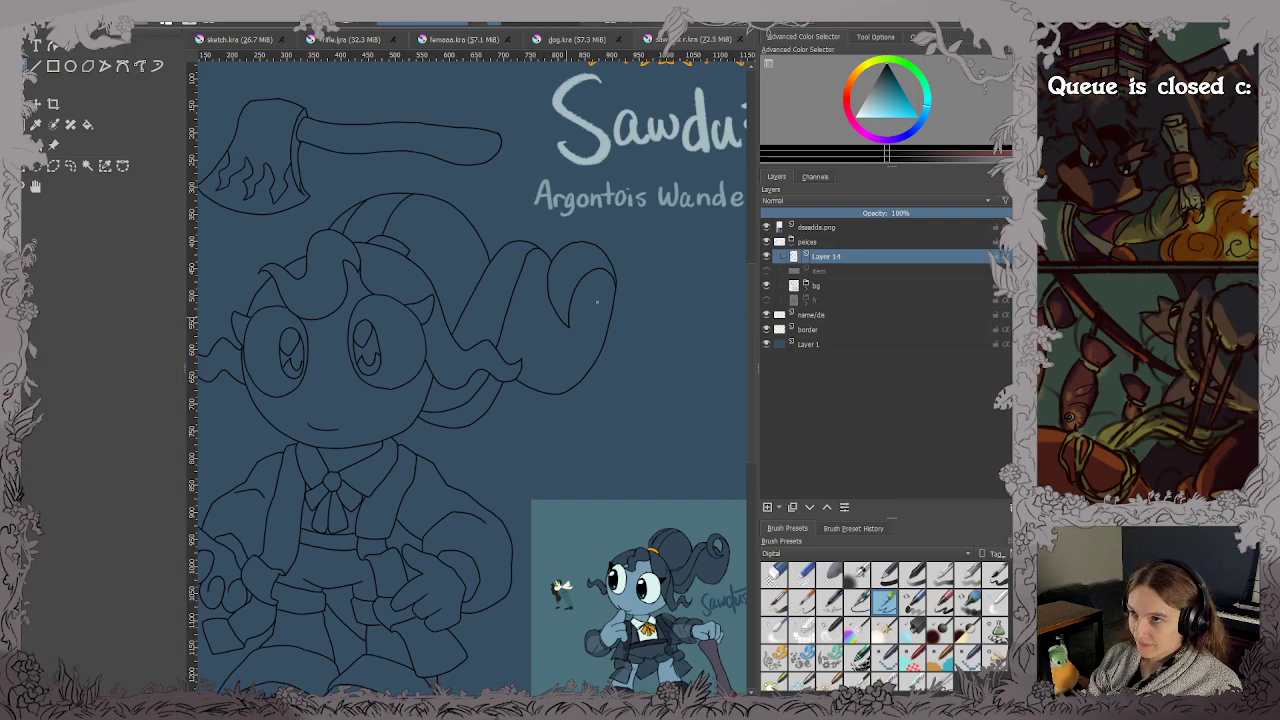
pyautogui.moveTo(386, 405); pyautogui.dragTo(433, 380)
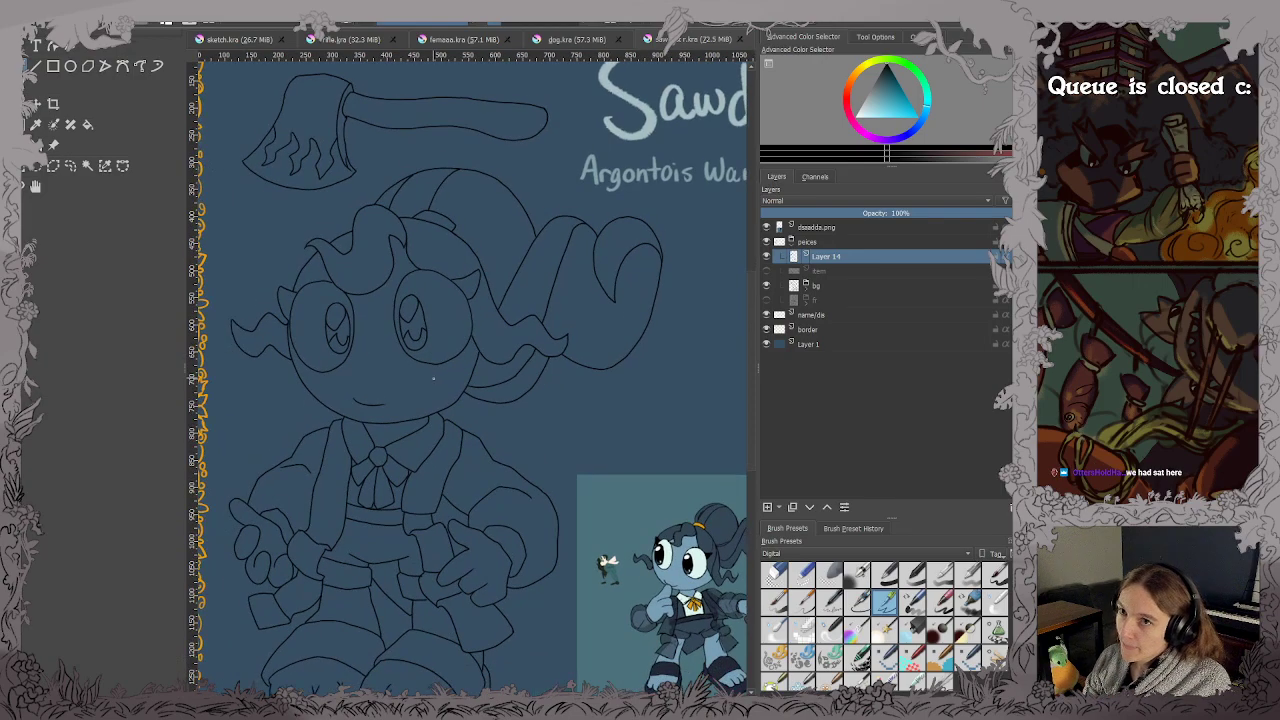
pyautogui.press('2')
pyautogui.press('m')
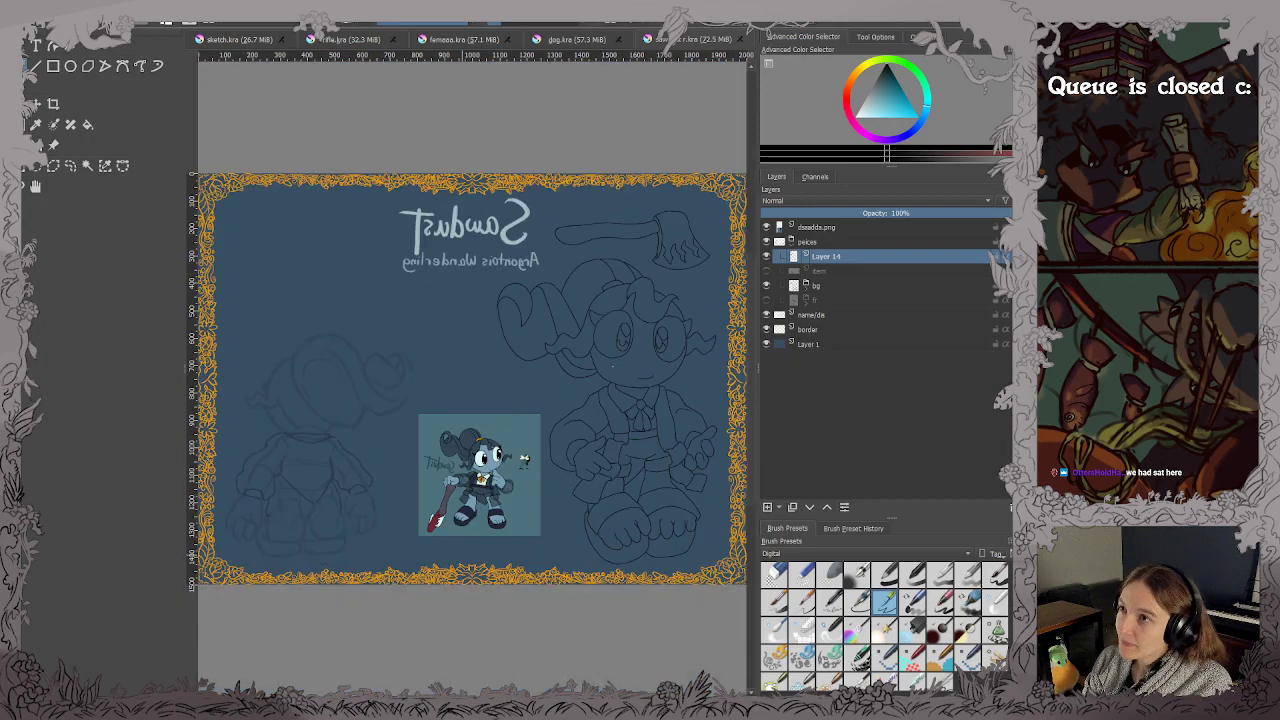
pyautogui.press('m')
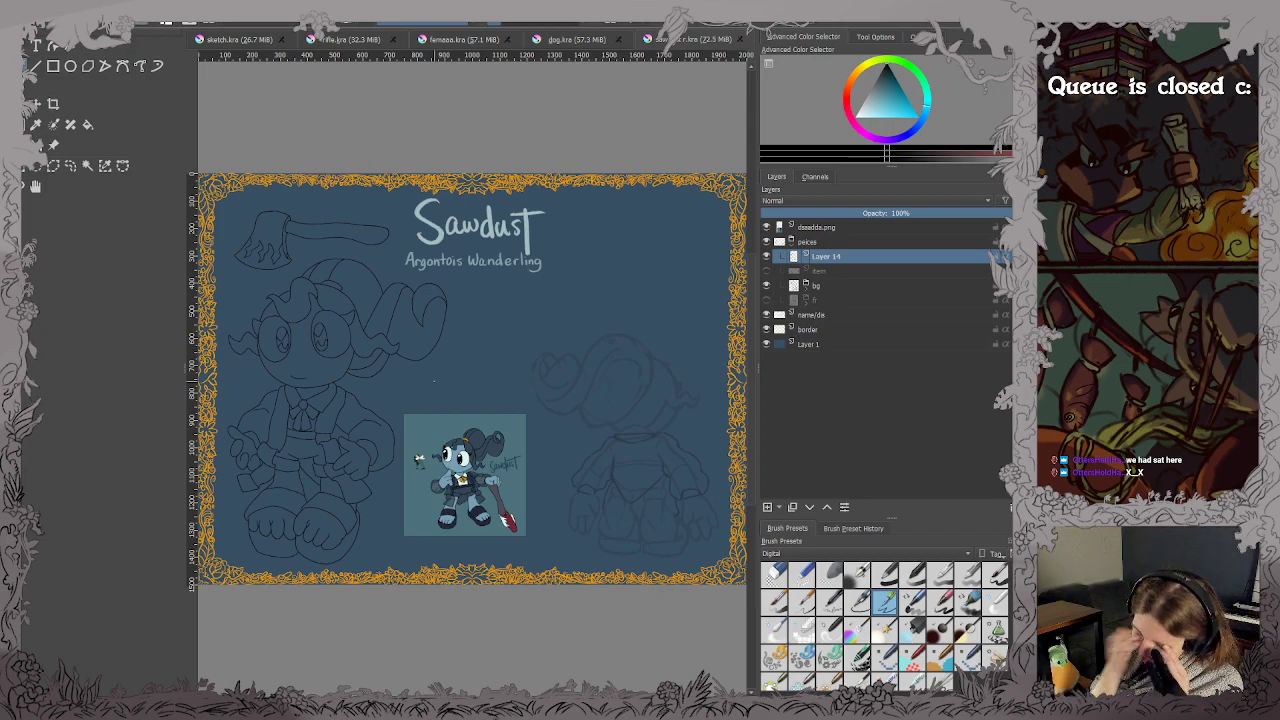
pyautogui.scroll(3, 433, 380)
pyautogui.scroll(-1, 508, 382)
pyautogui.scroll(-2, 495, 370)
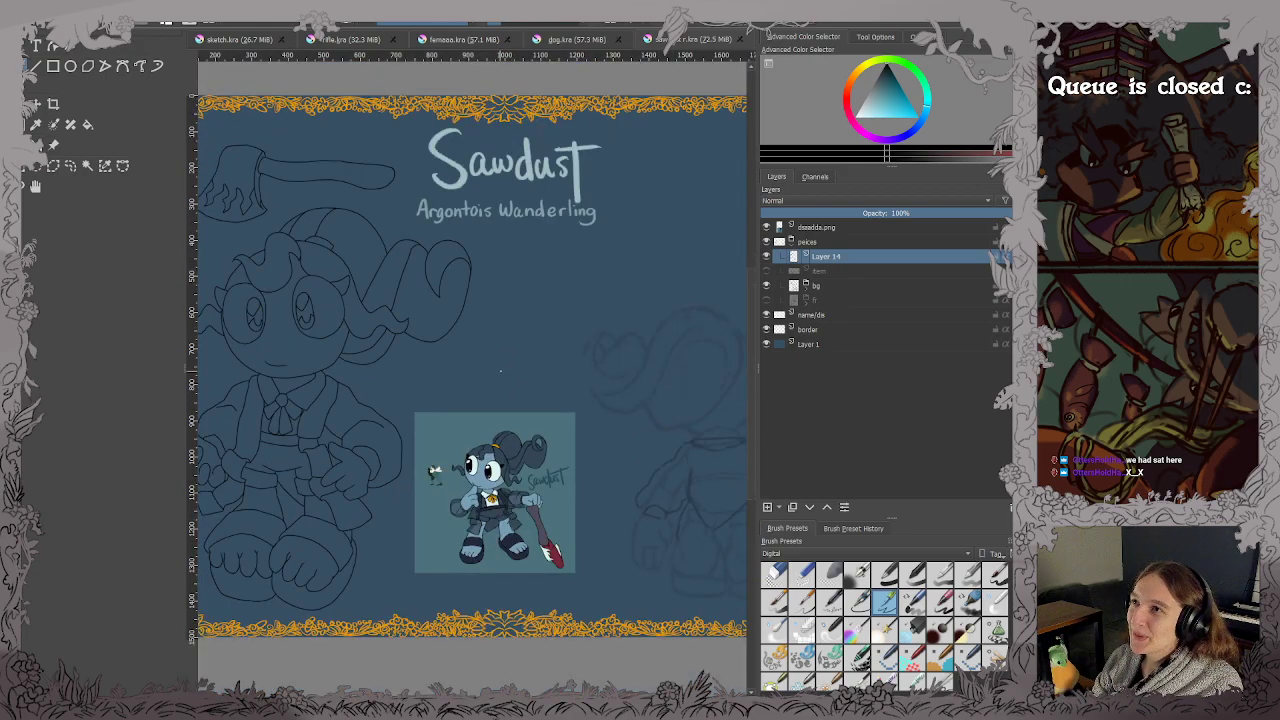
pyautogui.scroll(-1, 520, 380)
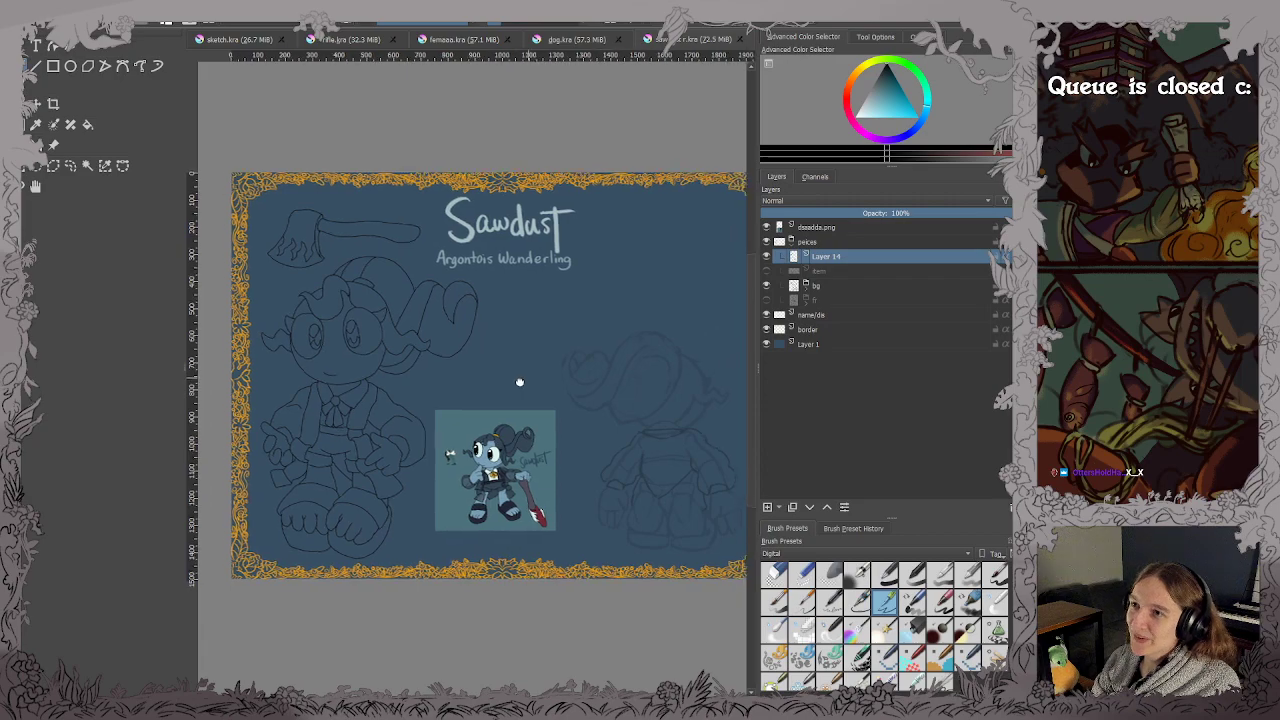
pyautogui.moveTo(521, 381); pyautogui.dragTo(513, 384)
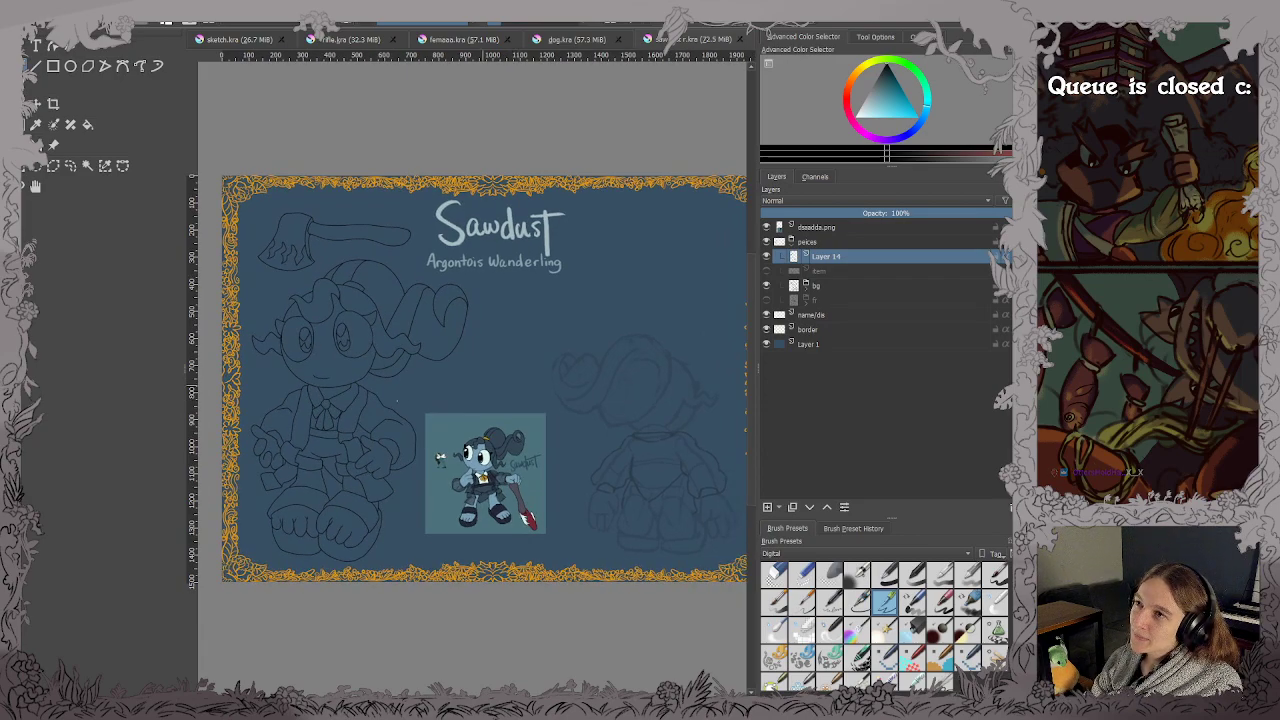
pyautogui.scroll(3, 511, 382)
pyautogui.scroll(1, 494, 408)
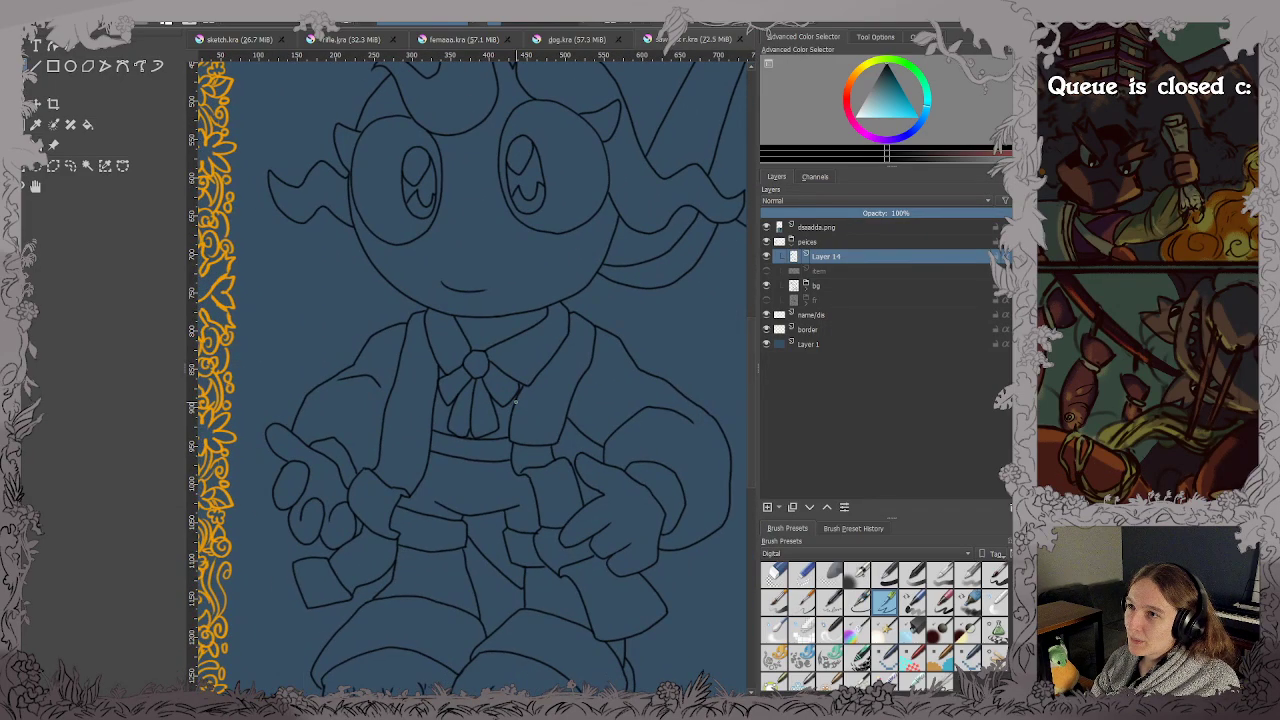
pyautogui.press('2')
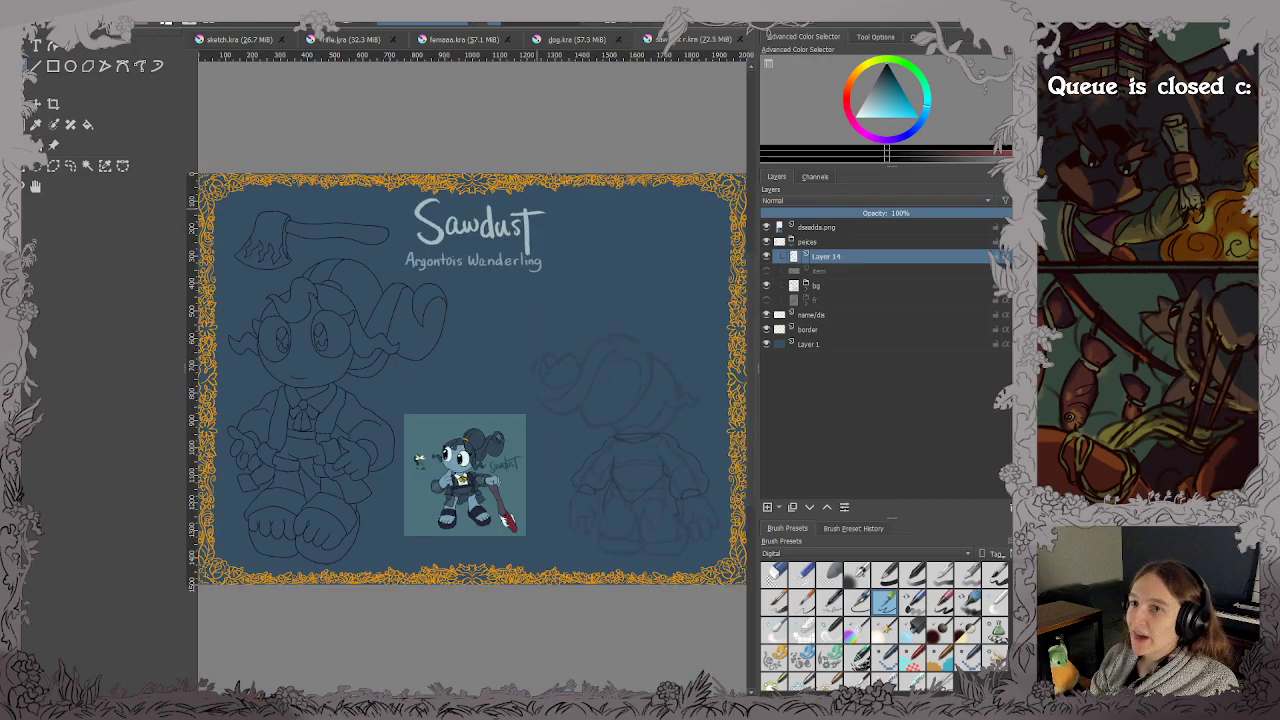
# Switch to the sketch.kra document and show Layer 3 and Layer 2 alongside the coloured dragon.
pyautogui.click(228, 40)
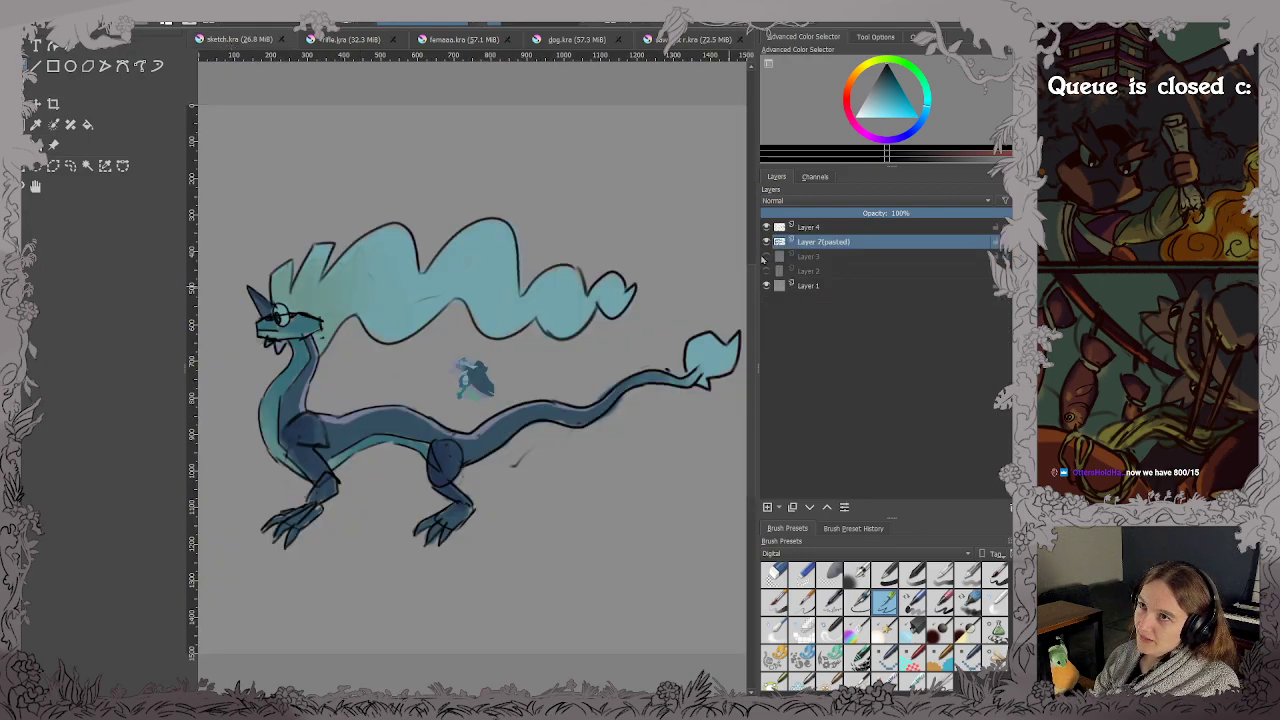
pyautogui.click(766, 256)
pyautogui.click(766, 241)
pyautogui.click(766, 241)
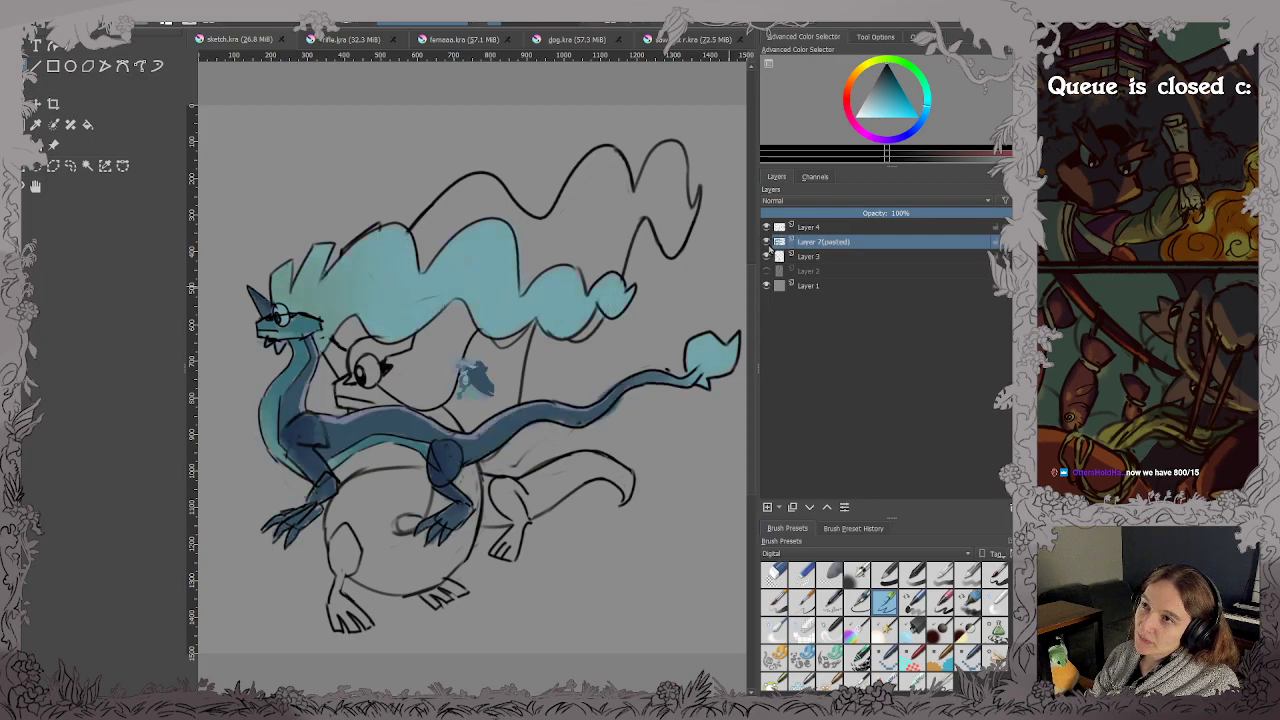
pyautogui.click(767, 271)
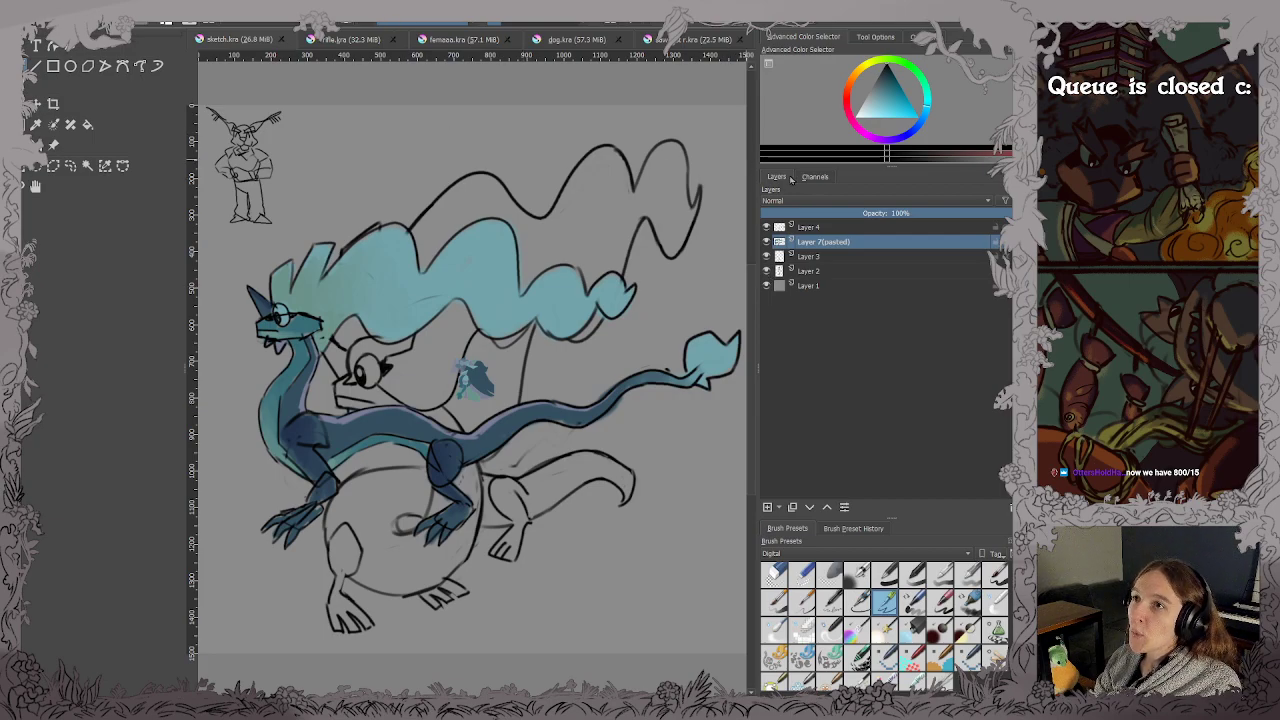
pyautogui.click(767, 256)
pyautogui.click(767, 256)
# Scale the round dragon sketch on Layer 3 down to about half size and place it in the canvas corner below the coloured dragon's tail.
pyautogui.click(808, 256)
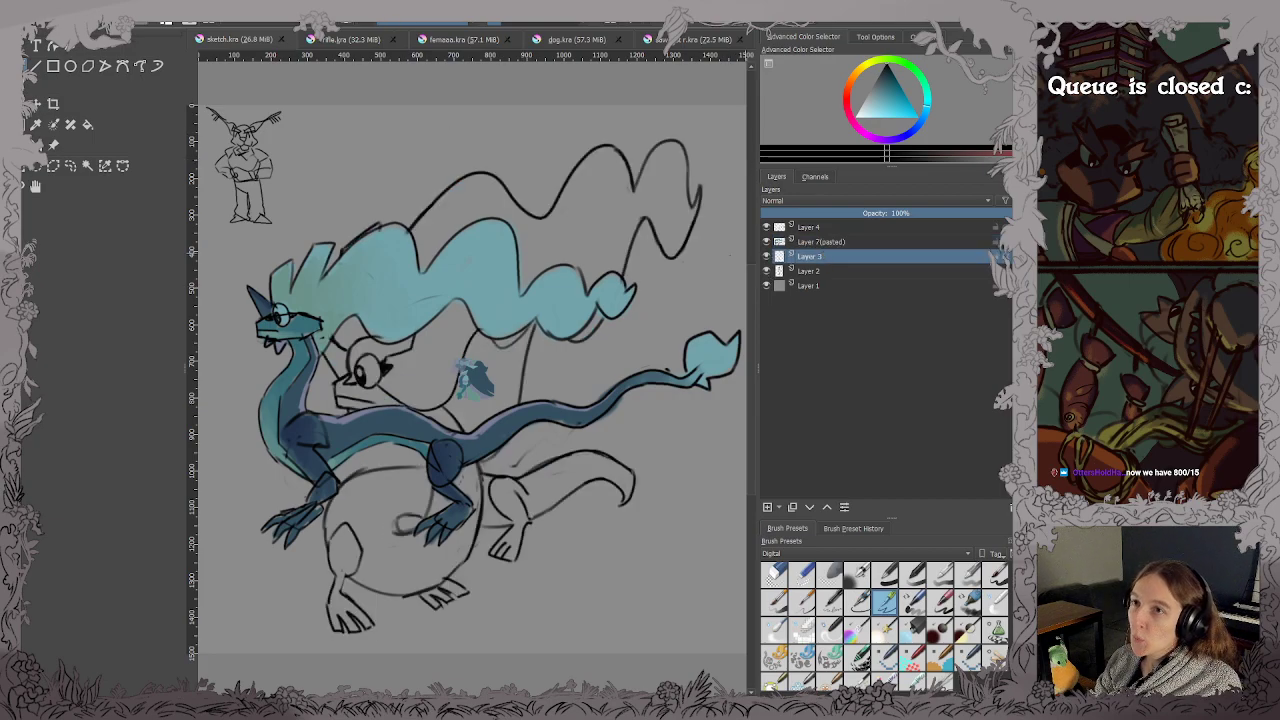
pyautogui.hotkey('ctrl', 't')
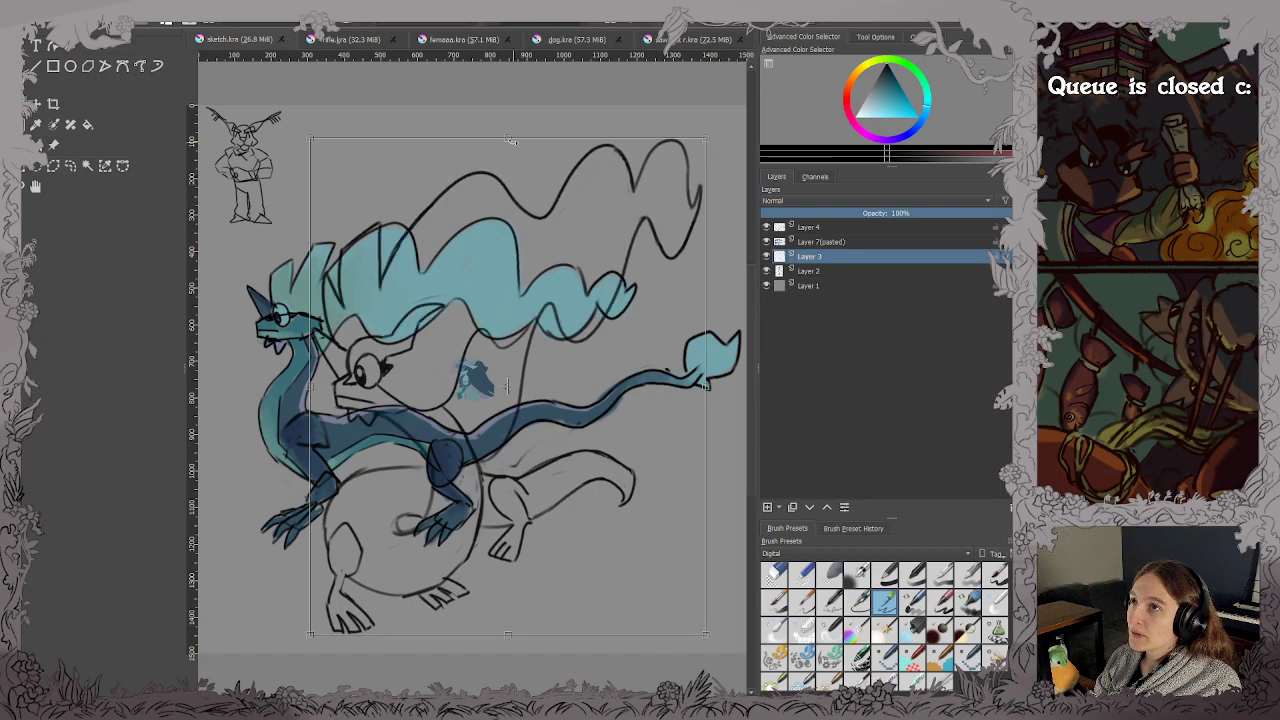
pyautogui.moveTo(507, 135)
pyautogui.mouseDown()
pyautogui.moveTo(513, 471)
pyautogui.moveTo(577, 472)
pyautogui.moveTo(622, 493)
pyautogui.moveTo(519, 425)
pyautogui.mouseUp()
pyautogui.moveTo(620, 492); pyautogui.dragTo(607, 493)
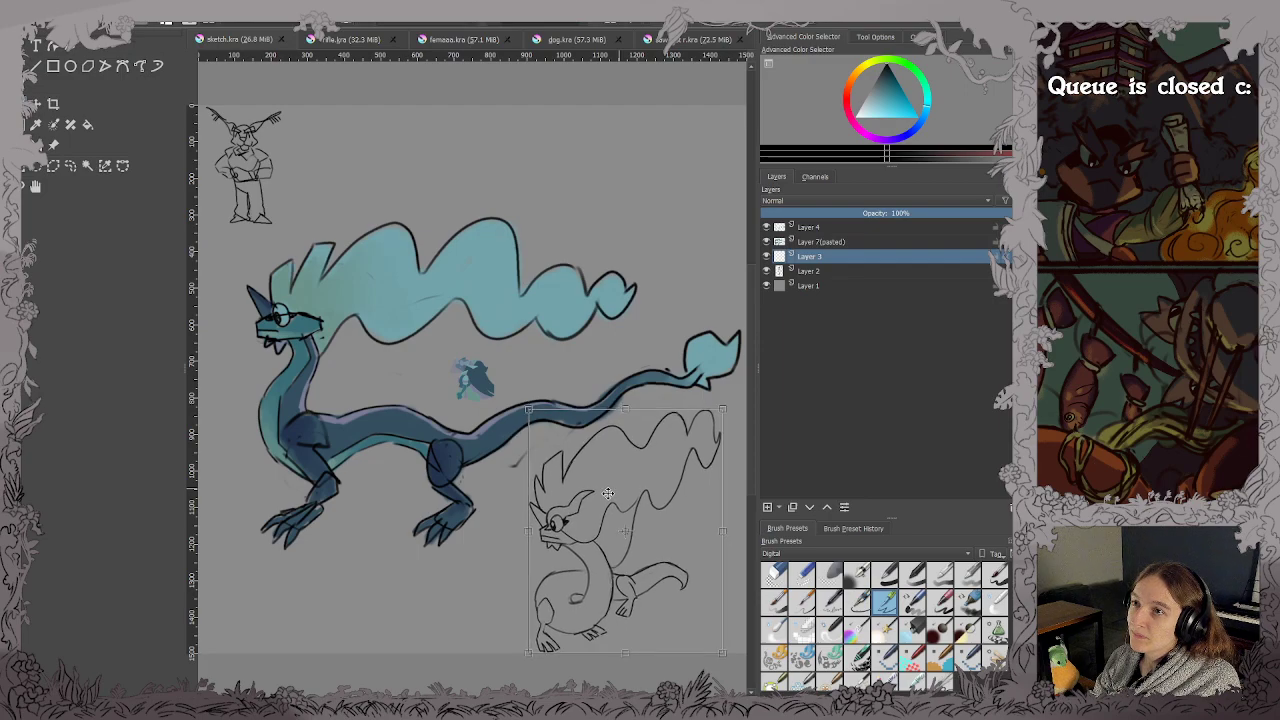
pyautogui.moveTo(722, 409); pyautogui.dragTo(728, 403)
pyautogui.moveTo(658, 457); pyautogui.dragTo(674, 458)
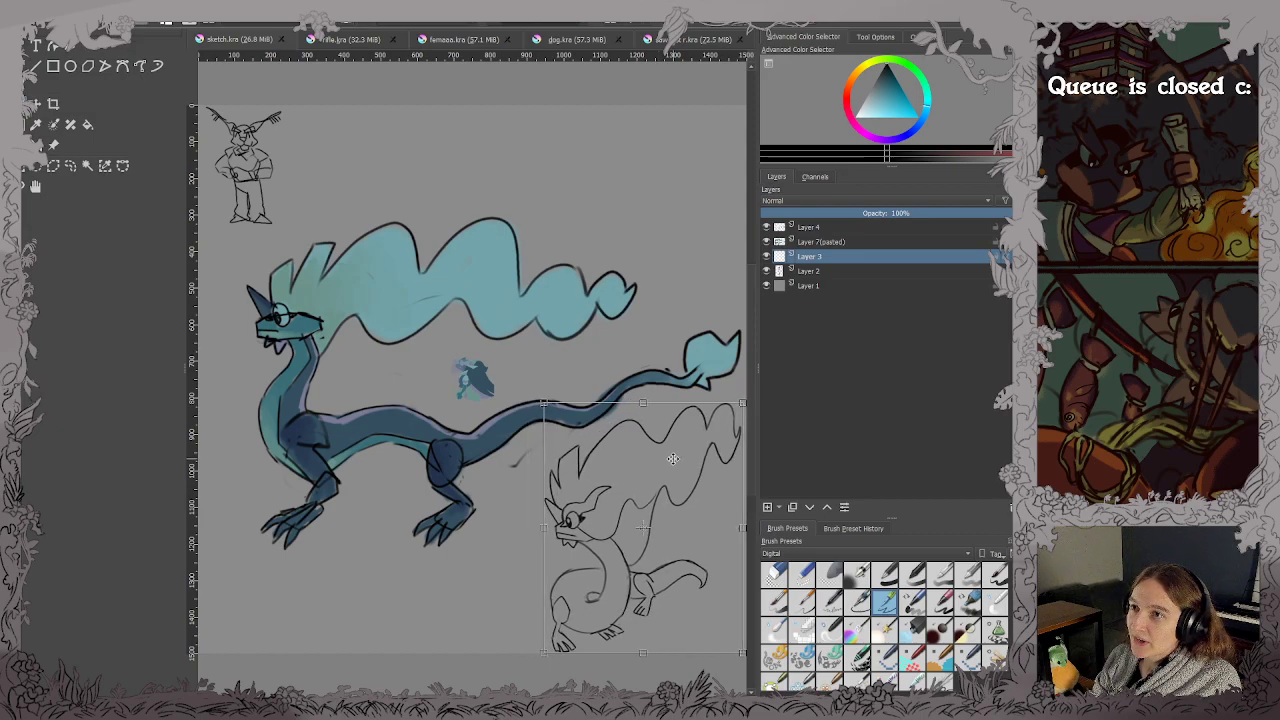
pyautogui.moveTo(643, 403); pyautogui.dragTo(643, 393)
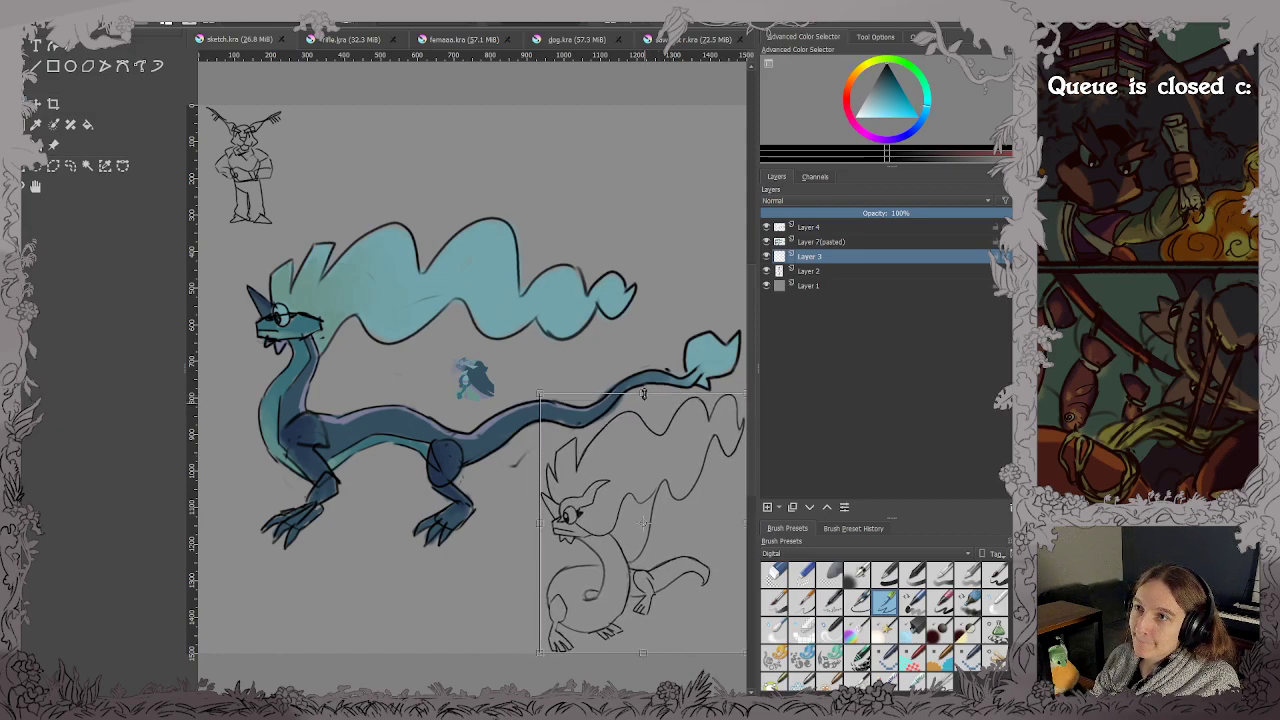
pyautogui.press('Return')
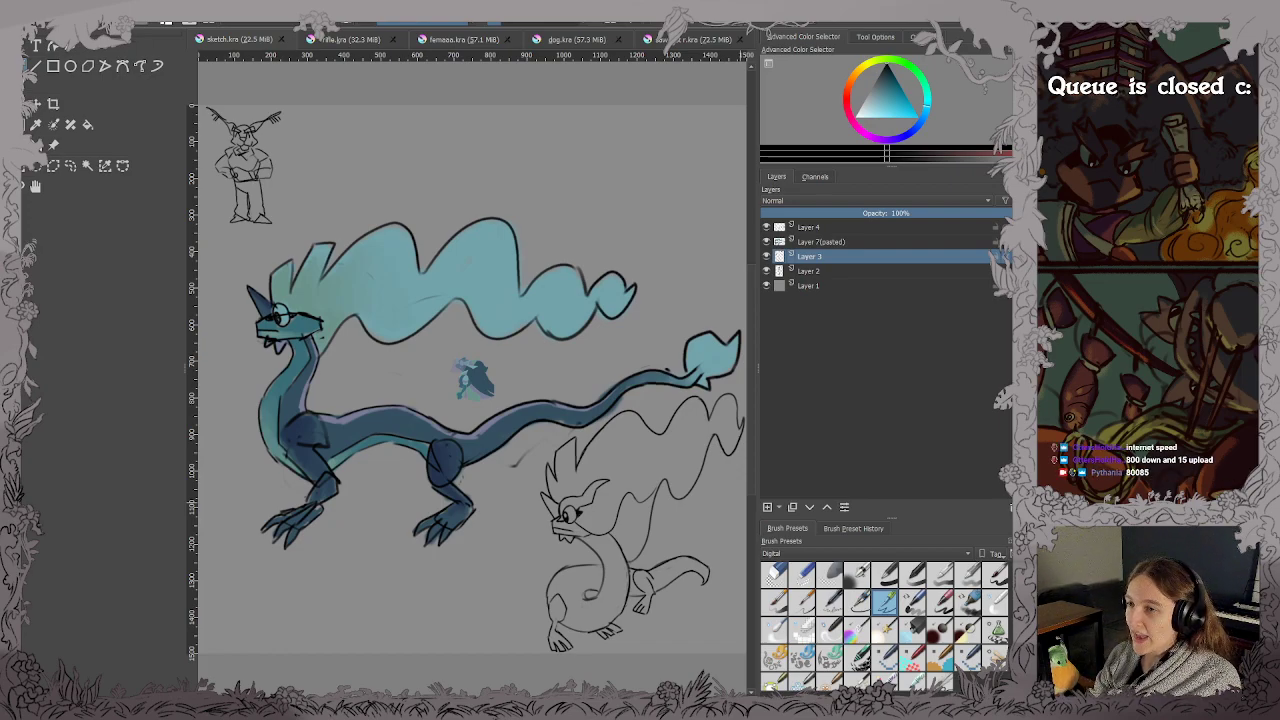
# Switch to the rifle.kra document and examine the painted soldier from head to boots and the dark silhouette before the chest.
pyautogui.click(314, 40)
pyautogui.scroll(3, 459, 156)
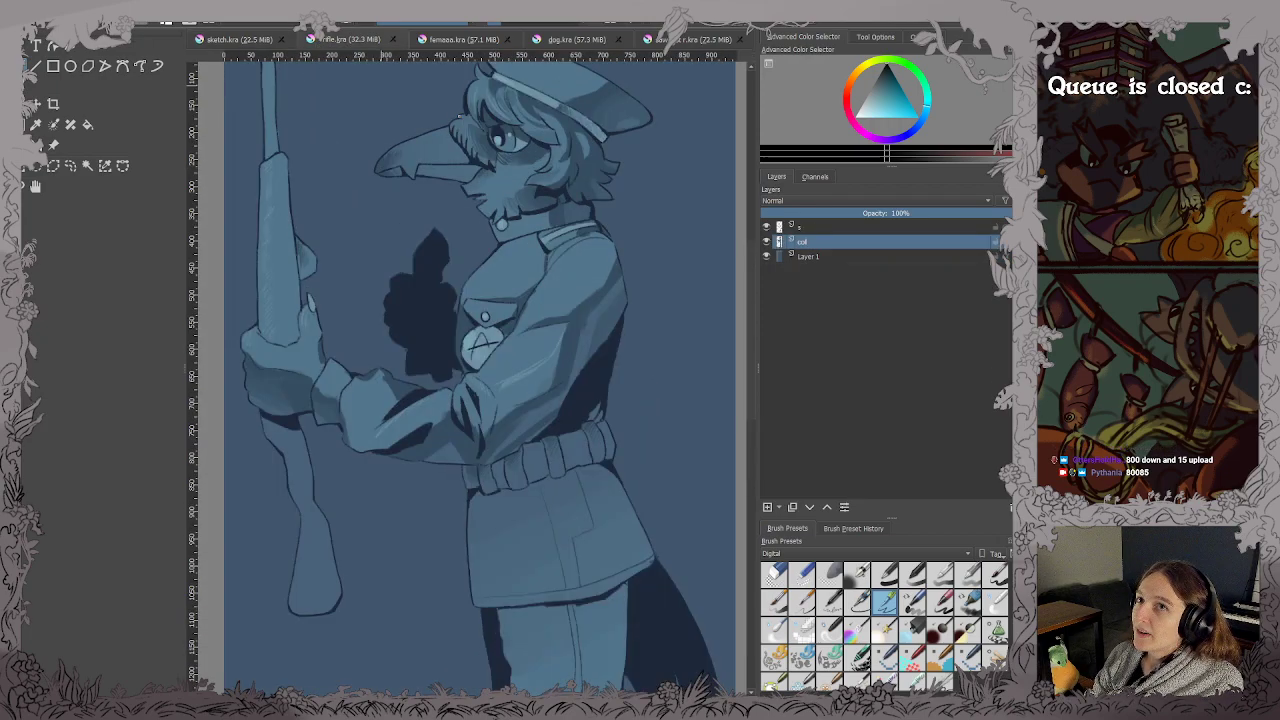
pyautogui.moveTo(460, 112); pyautogui.dragTo(508, 232)
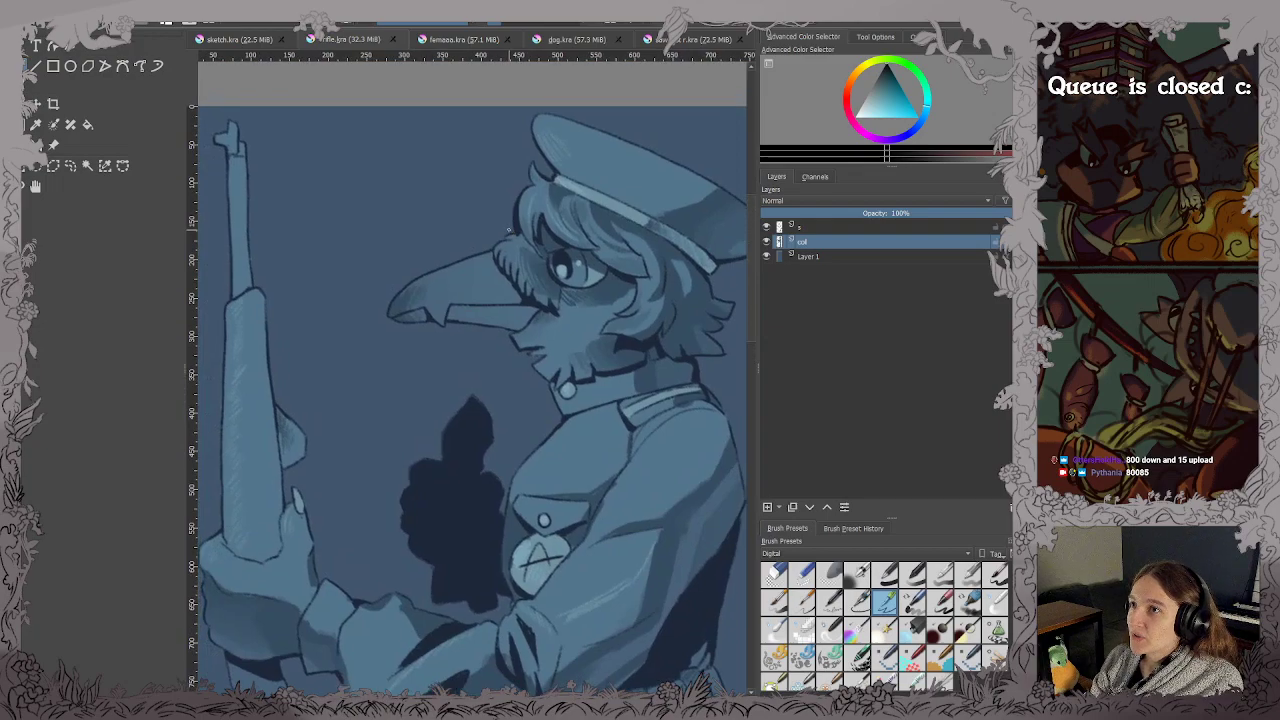
pyautogui.scroll(-3, 508, 232)
pyautogui.scroll(-2, 508, 232)
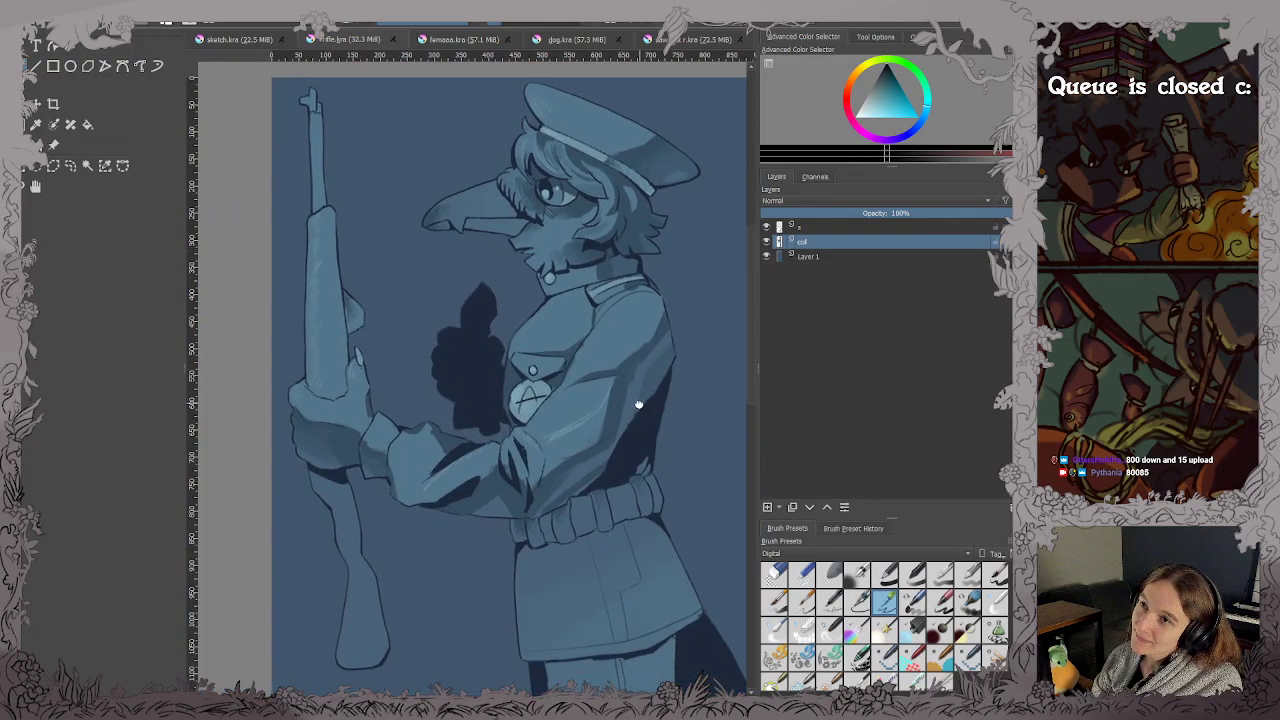
pyautogui.scroll(-2, 632, 396)
pyautogui.scroll(-2, 632, 396)
pyautogui.moveTo(662, 418); pyautogui.dragTo(637, 226)
pyautogui.scroll(-1, 637, 406)
pyautogui.scroll(4, 594, 420)
pyautogui.scroll(-6, 548, 511)
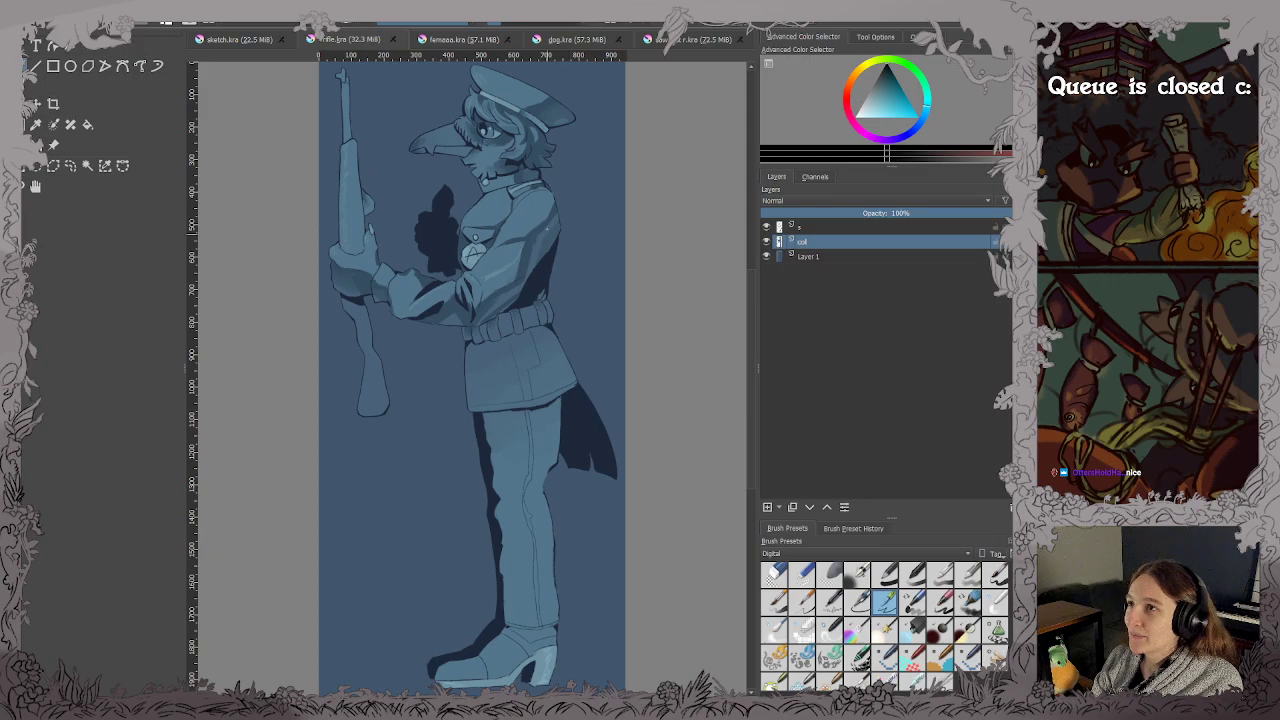
pyautogui.scroll(5, 428, 312)
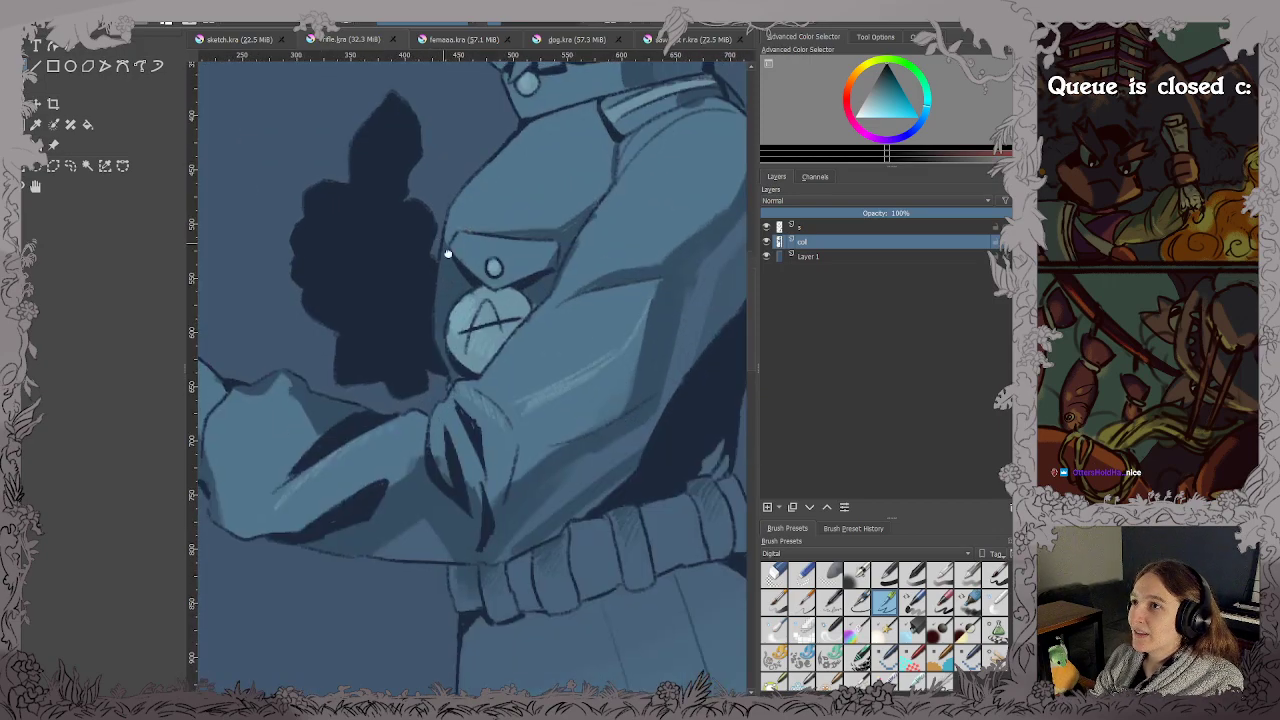
pyautogui.scroll(3, 428, 312)
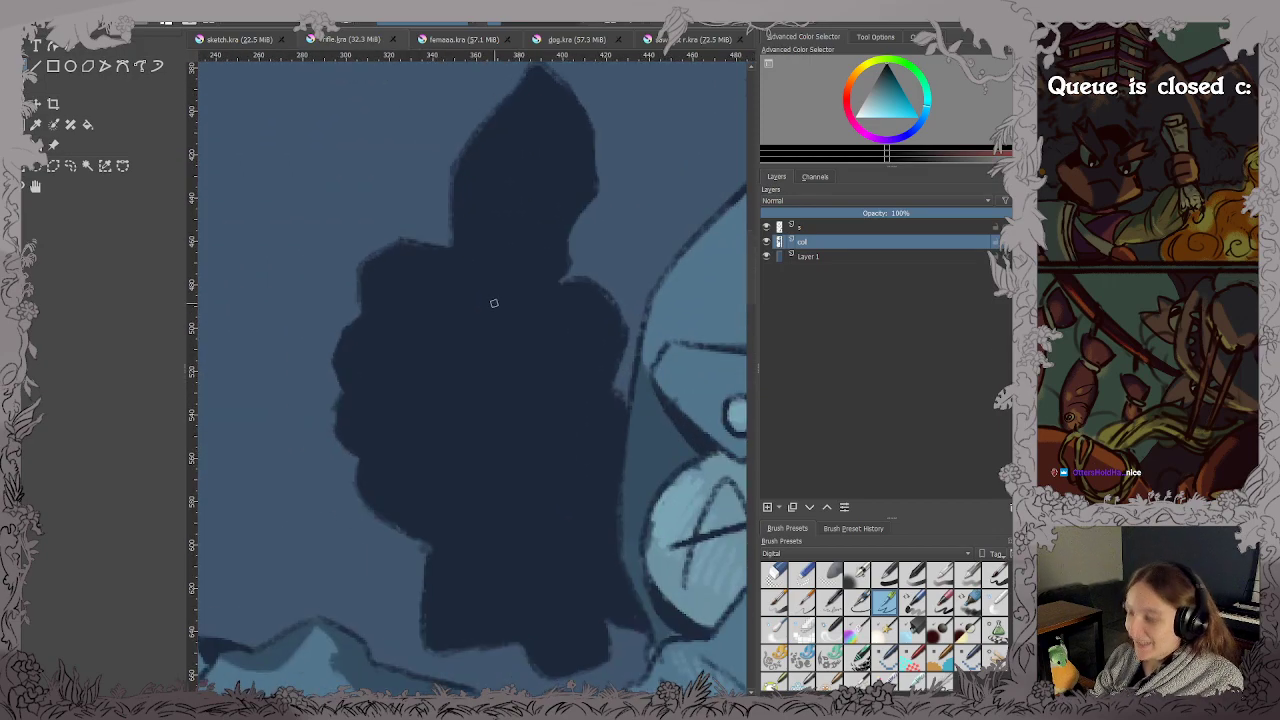
# Choose a small brush from the Sketch presets, sample the jacket's mid blue and activate the topmost layer for lining the dark hand.
pyautogui.keyDown('ctrl'); pyautogui.click(480, 500); pyautogui.keyUp('ctrl')
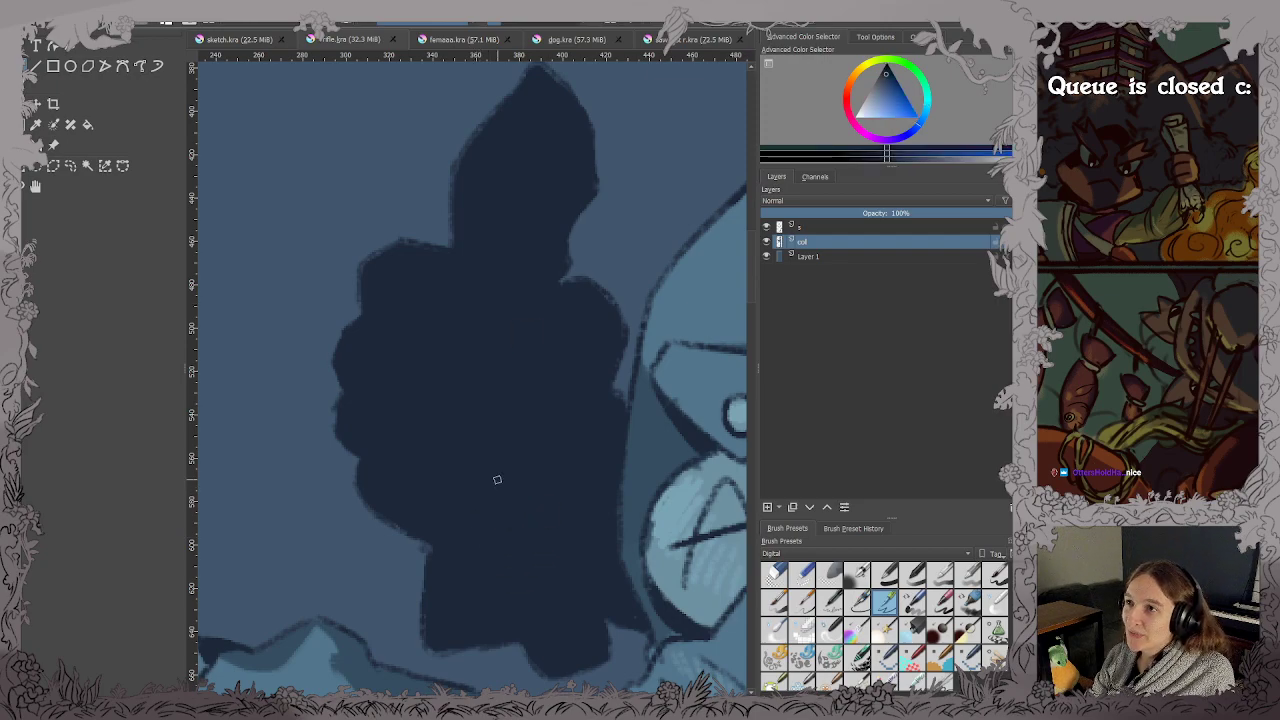
pyautogui.click(776, 556)
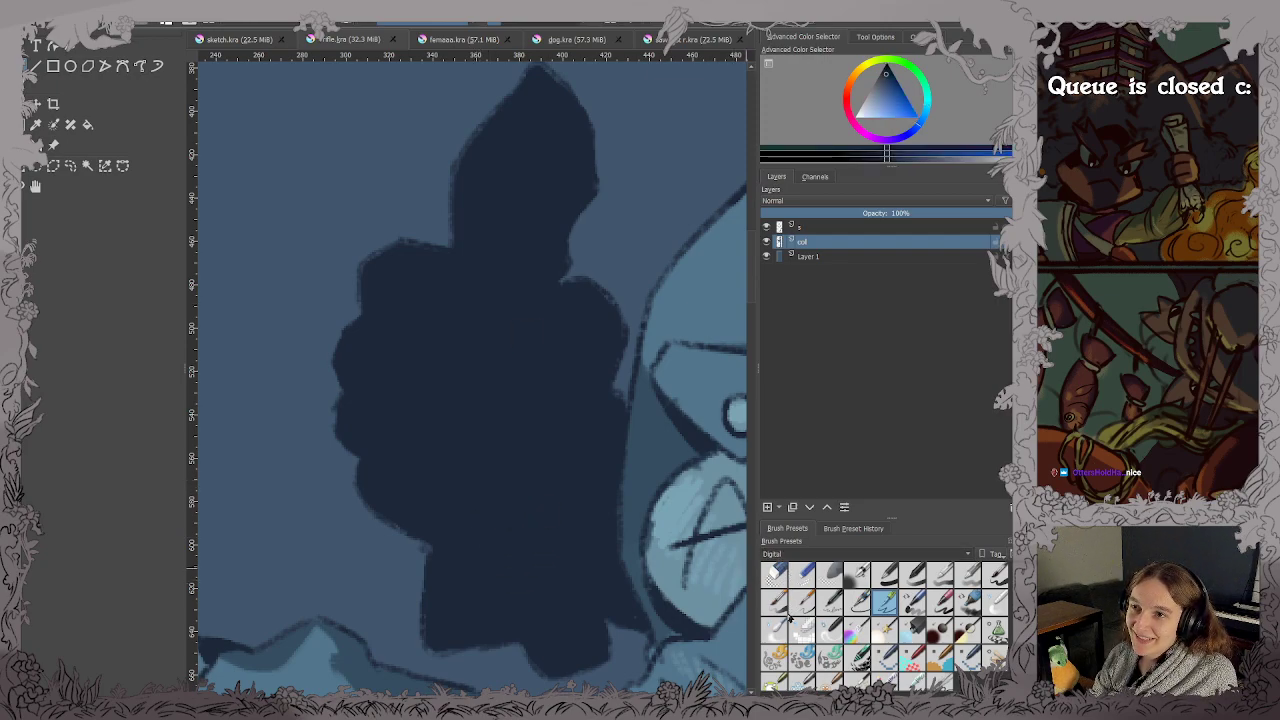
pyautogui.click(788, 616)
pyautogui.click(780, 558)
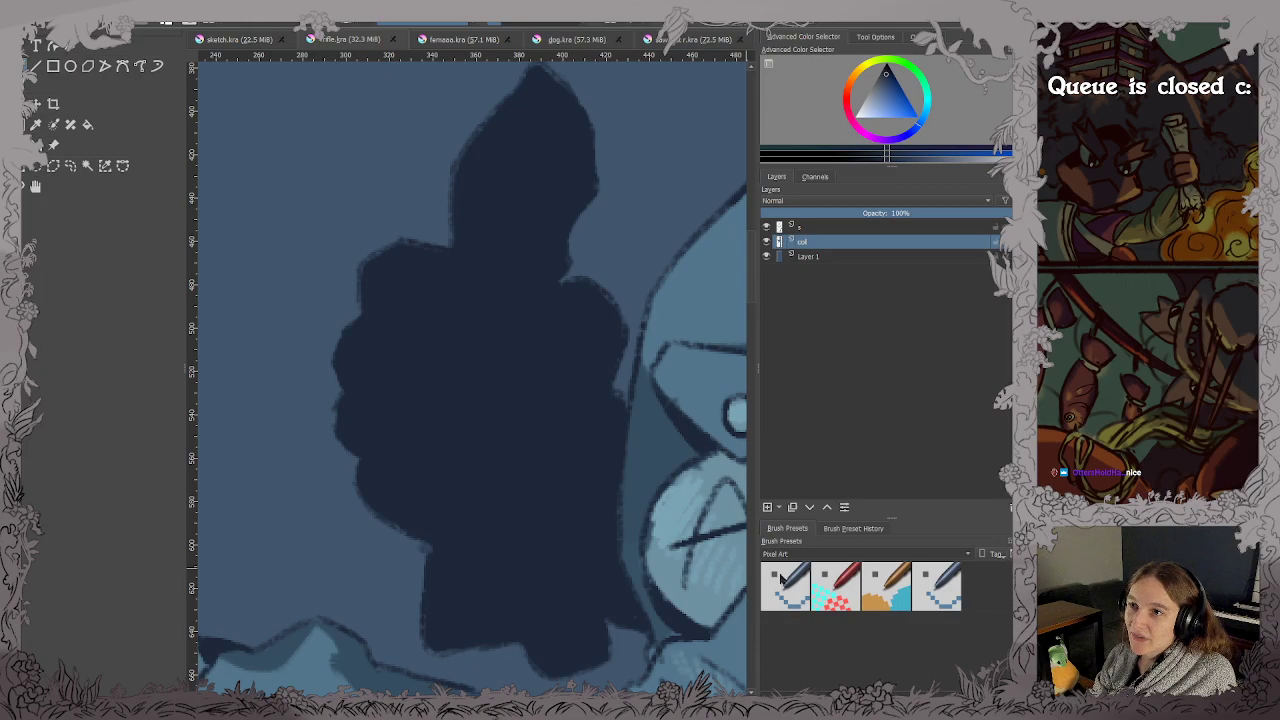
pyautogui.click(788, 576)
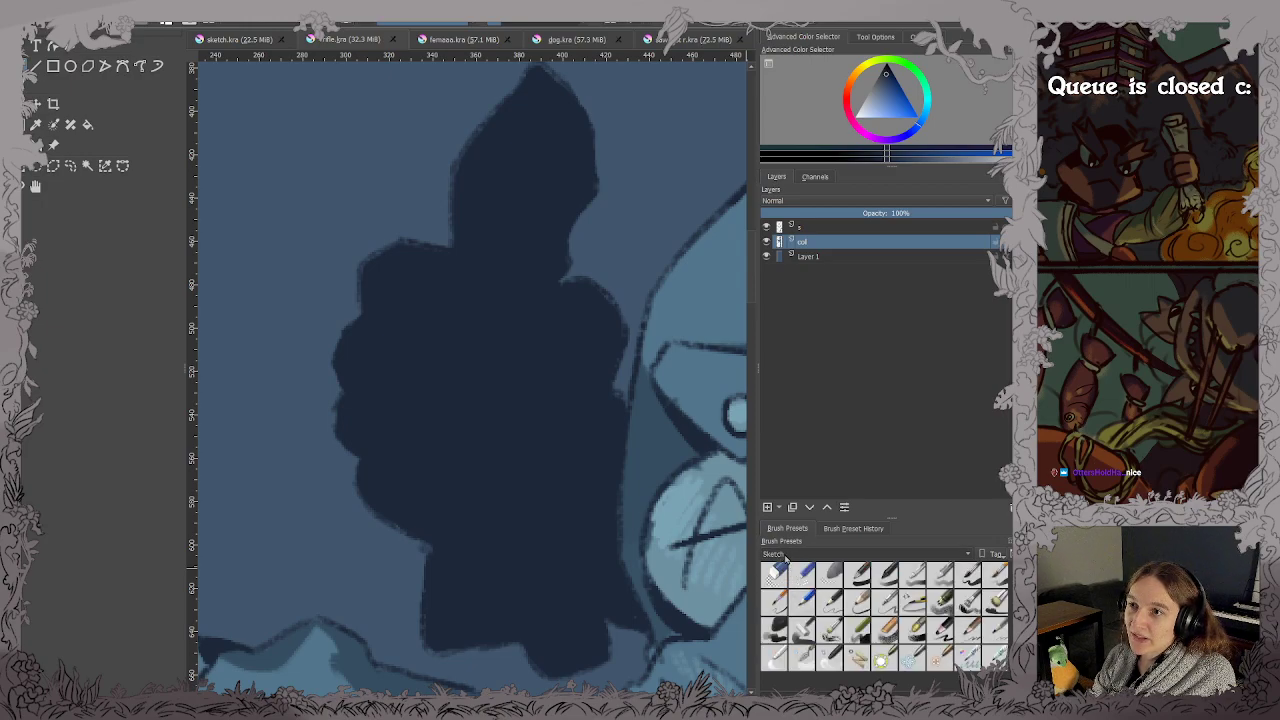
pyautogui.click(938, 630)
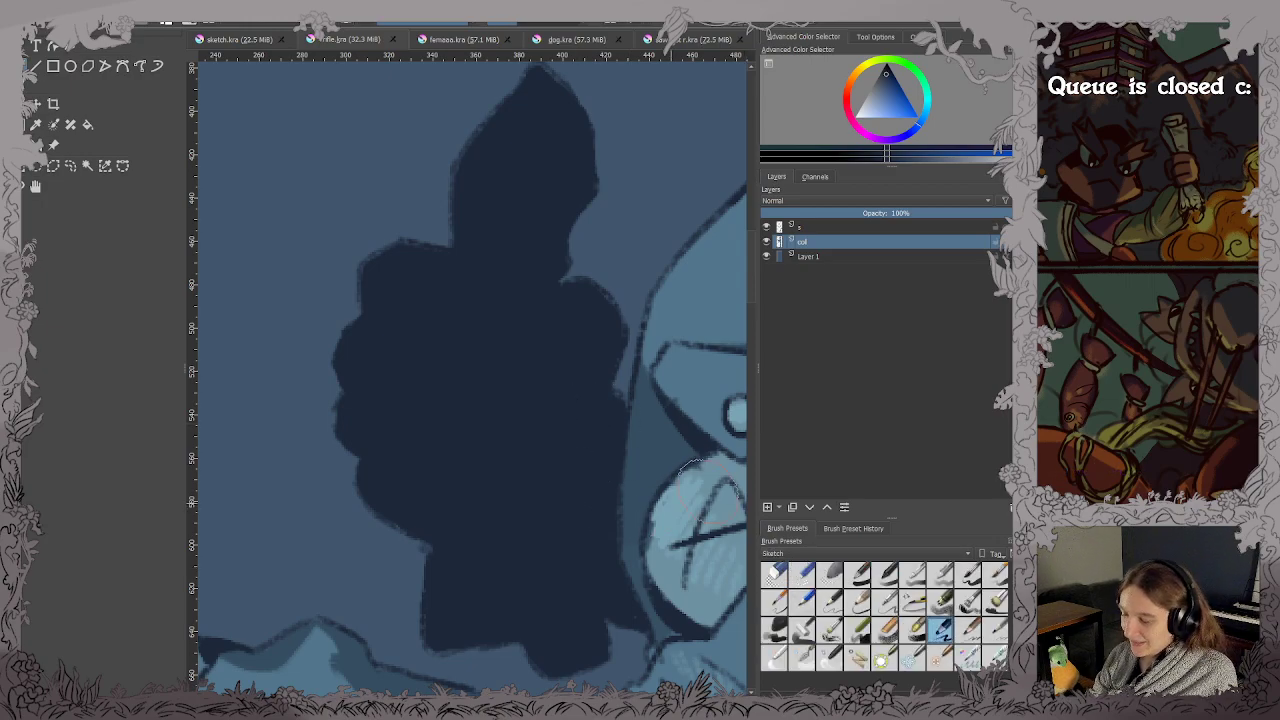
pyautogui.keyDown('ctrl'); pyautogui.click(703, 318); pyautogui.keyUp('ctrl')
pyautogui.keyDown('shift'); pyautogui.moveTo(466, 290); pyautogui.dragTo(418, 290); pyautogui.keyUp('shift')
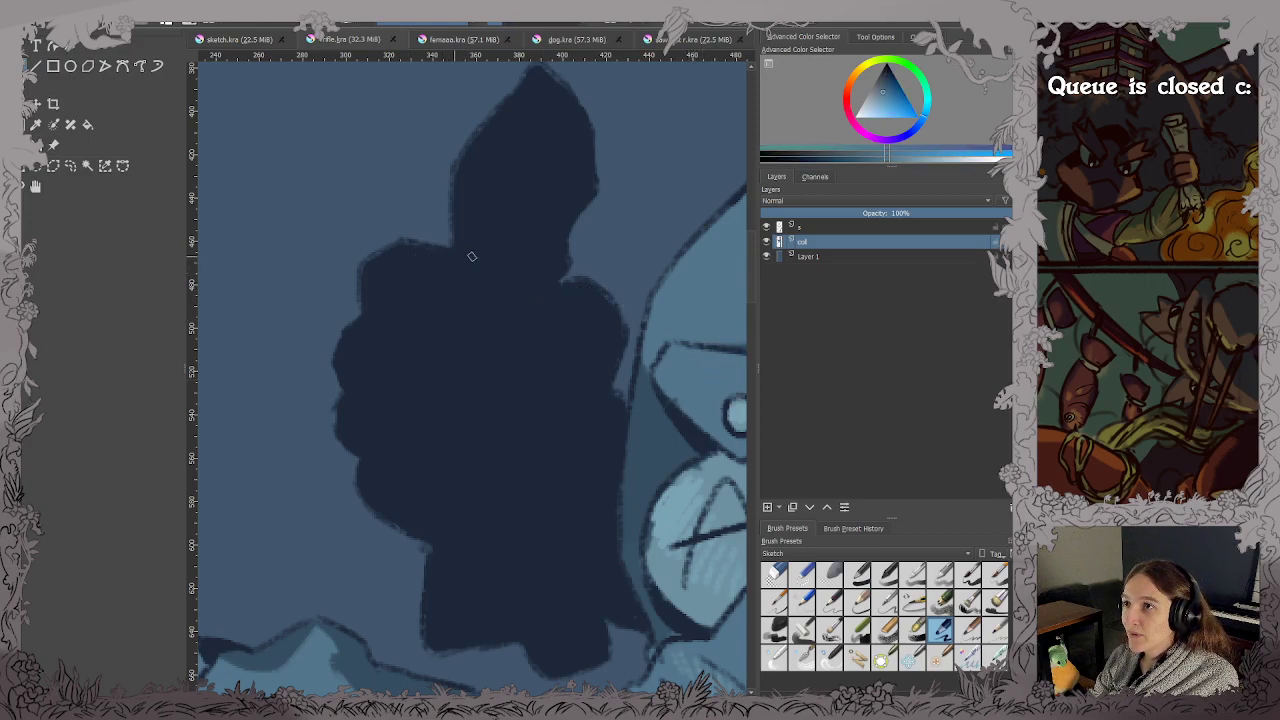
pyautogui.click(803, 228)
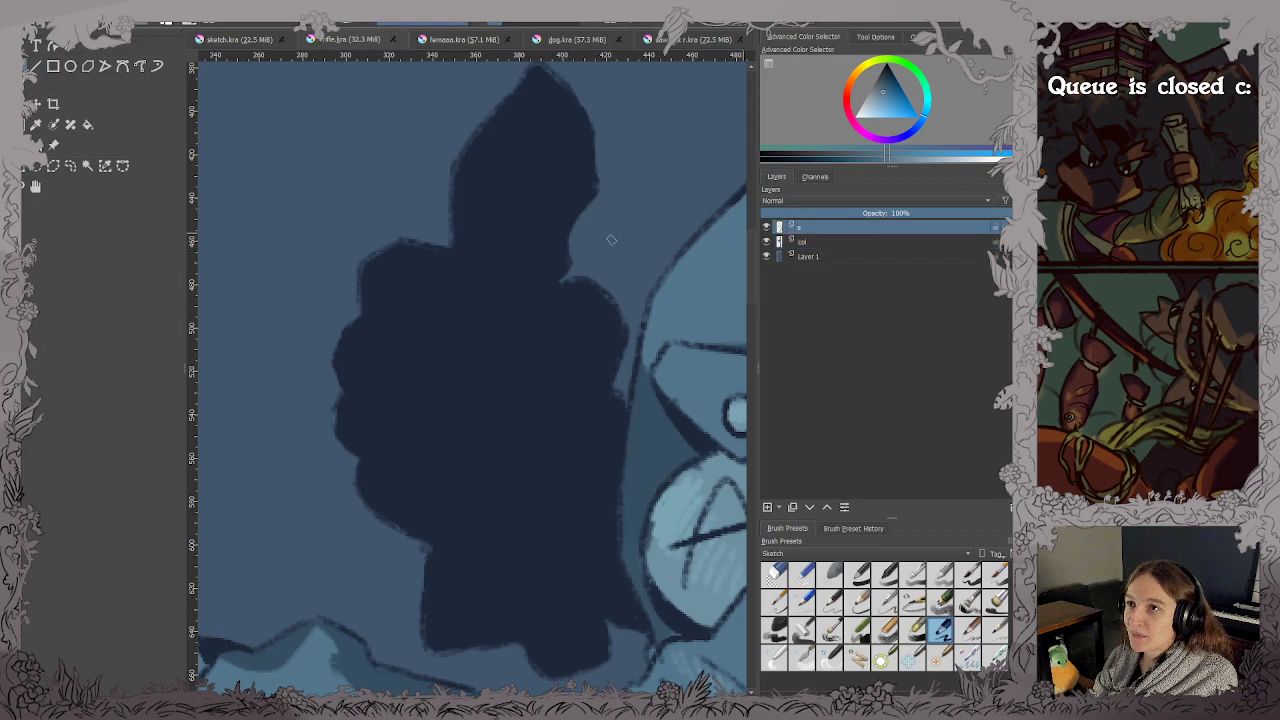
# Draw thin light-blue lines across the dark fist to separate its curled fingers and mark the palm edge.
pyautogui.moveTo(450, 254); pyautogui.dragTo(527, 284)
pyautogui.moveTo(372, 318)
pyautogui.mouseDown()
pyautogui.moveTo(482, 340)
pyautogui.moveTo(514, 314)
pyautogui.moveTo(508, 341)
pyautogui.moveTo(523, 339)
pyautogui.moveTo(528, 298)
pyautogui.mouseUp()
pyautogui.hotkey('ctrl', 'z')
pyautogui.moveTo(358, 392)
pyautogui.mouseDown()
pyautogui.moveTo(445, 413)
pyautogui.moveTo(487, 415)
pyautogui.moveTo(518, 370)
pyautogui.mouseUp()
pyautogui.moveTo(364, 455)
pyautogui.mouseDown()
pyautogui.moveTo(474, 472)
pyautogui.moveTo(503, 458)
pyautogui.moveTo(502, 427)
pyautogui.mouseUp()
pyautogui.moveTo(400, 528)
pyautogui.mouseDown()
pyautogui.moveTo(472, 541)
pyautogui.moveTo(506, 518)
pyautogui.moveTo(503, 486)
pyautogui.mouseUp()
pyautogui.moveTo(503, 440)
pyautogui.mouseDown()
pyautogui.moveTo(543, 449)
pyautogui.moveTo(598, 395)
pyautogui.mouseUp()
pyautogui.moveTo(517, 476)
pyautogui.mouseDown()
pyautogui.moveTo(547, 442)
pyautogui.moveTo(536, 476)
pyautogui.mouseUp()
# Add light-blue contour lines to the raised thumb and its base, plus fold lines running down the wrist of the dark hand.
pyautogui.moveTo(524, 266); pyautogui.dragTo(470, 178)
pyautogui.moveTo(497, 200); pyautogui.dragTo(545, 122)
pyautogui.moveTo(574, 178)
pyautogui.mouseDown()
pyautogui.moveTo(540, 227)
pyautogui.moveTo(582, 420)
pyautogui.mouseUp()
pyautogui.scroll(-3, 568, 178)
pyautogui.scroll(3, 576, 279)
pyautogui.moveTo(474, 428)
pyautogui.mouseDown()
pyautogui.moveTo(542, 404)
pyautogui.moveTo(512, 316)
pyautogui.mouseUp()
pyautogui.moveTo(550, 458); pyautogui.dragTo(522, 304)
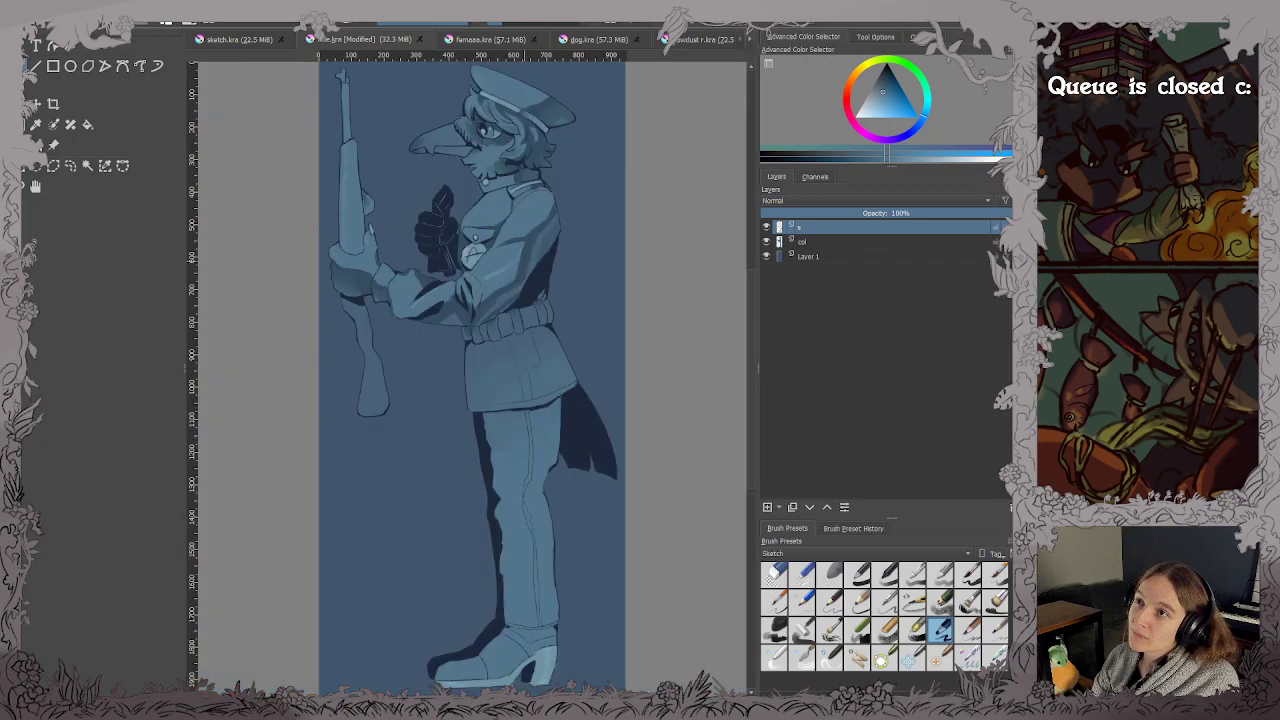
pyautogui.scroll(5, 485, 200)
pyautogui.moveTo(456, 186); pyautogui.dragTo(689, 189)
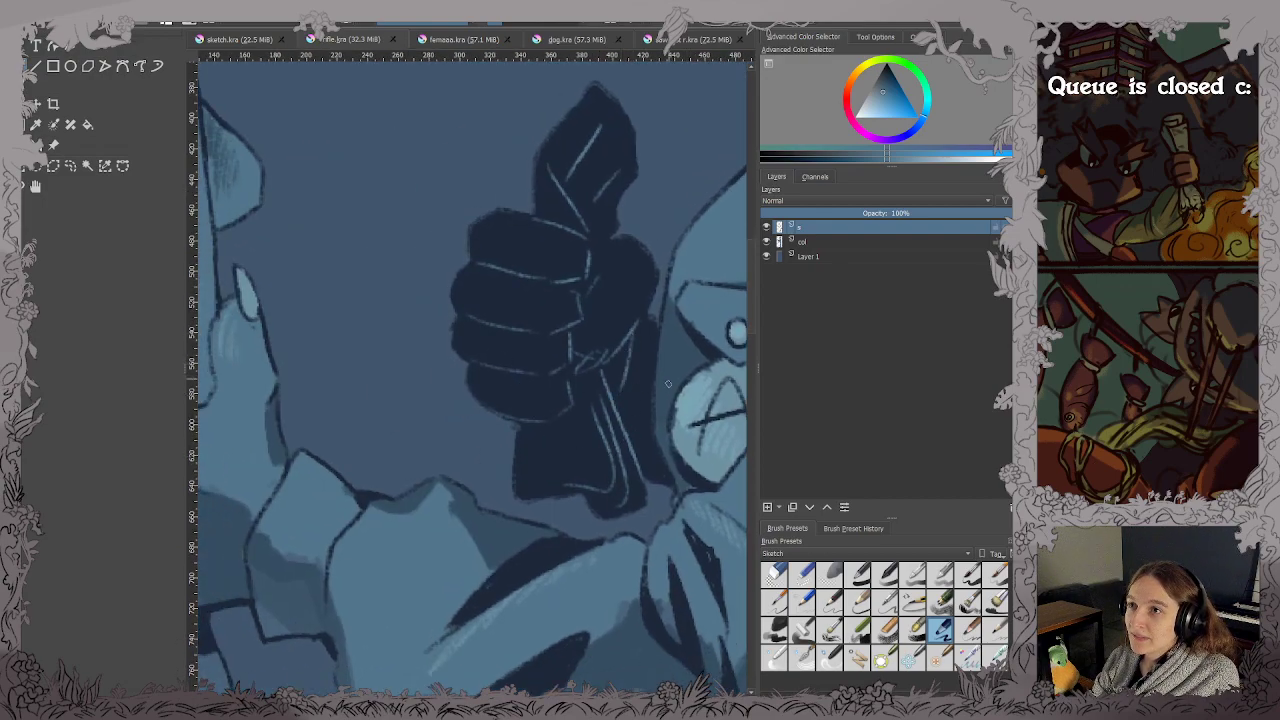
pyautogui.press('2')
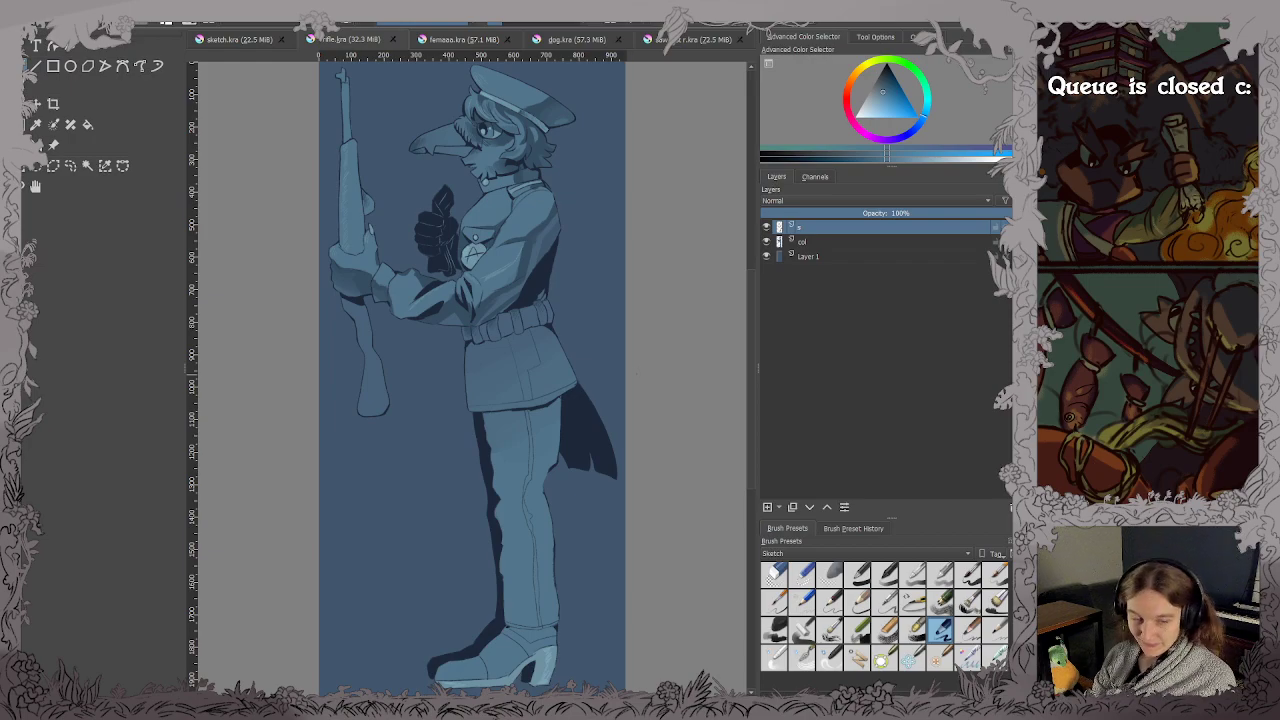
# Look over the blue wolf character document, and examine the dog's head and the whole chase scene in dog.kra.
pyautogui.click(444, 38)
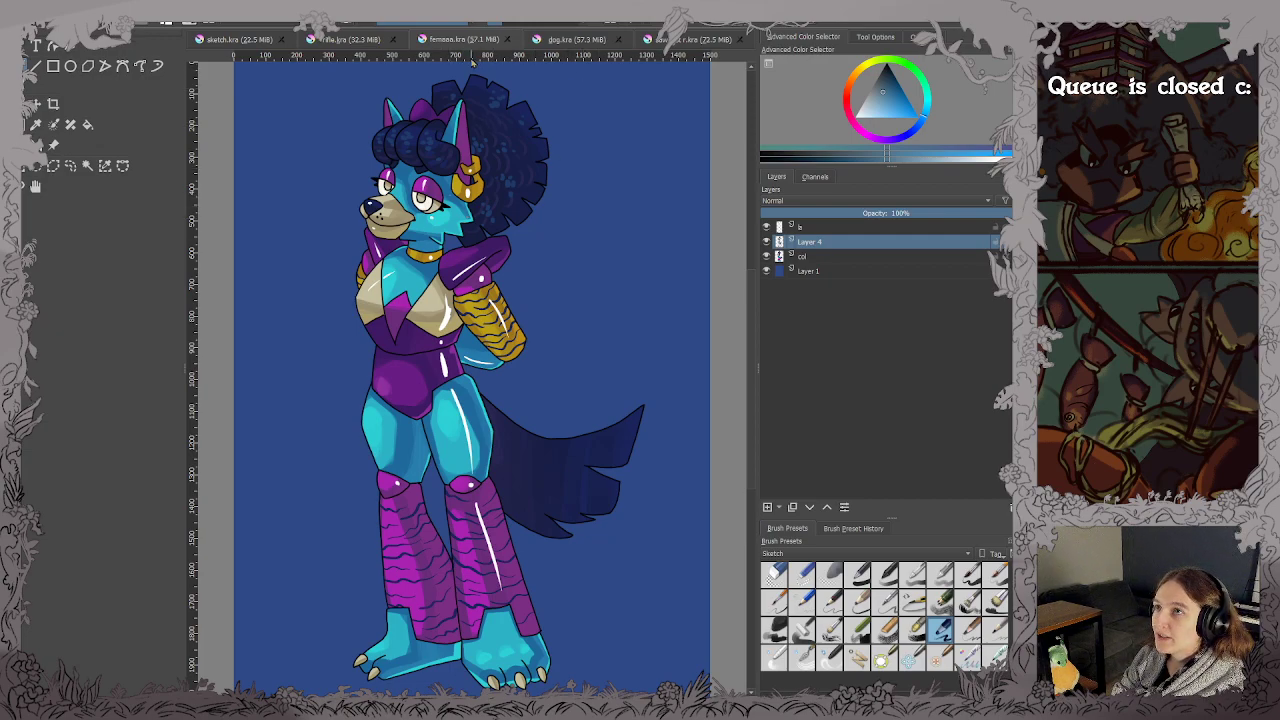
pyautogui.click(560, 40)
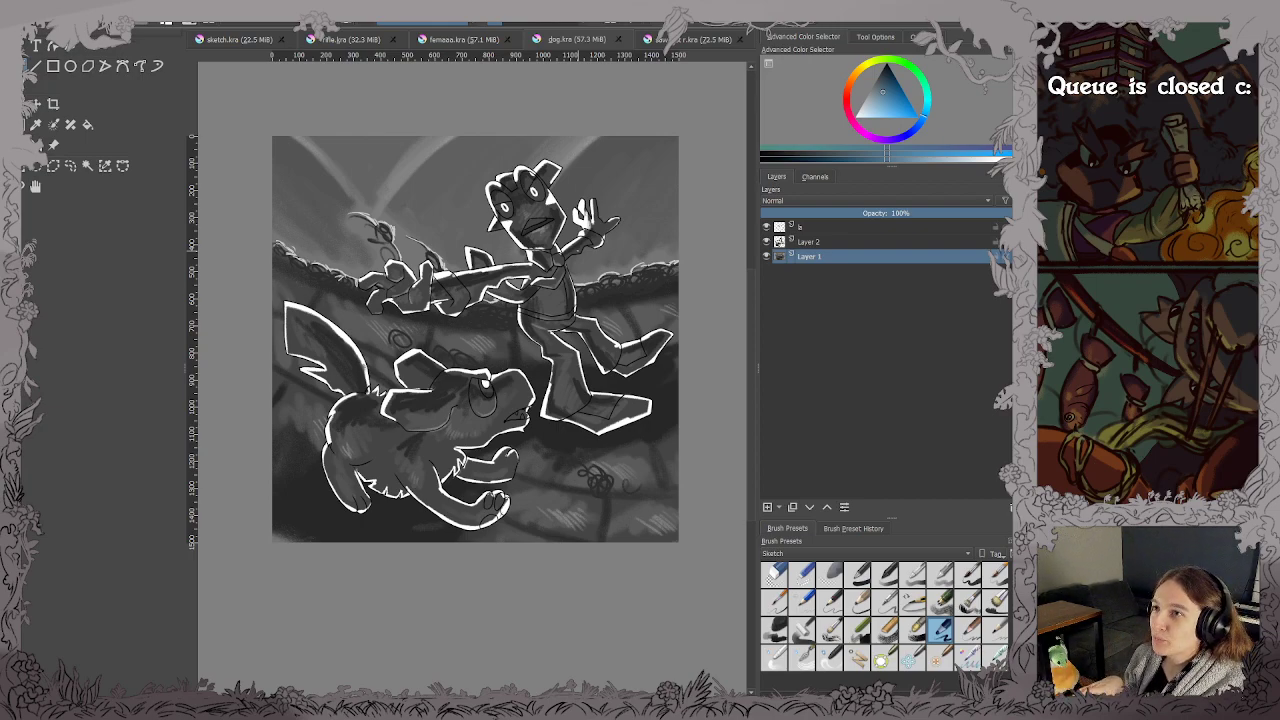
pyautogui.scroll(4, 530, 383)
pyautogui.moveTo(520, 383); pyautogui.dragTo(695, 319)
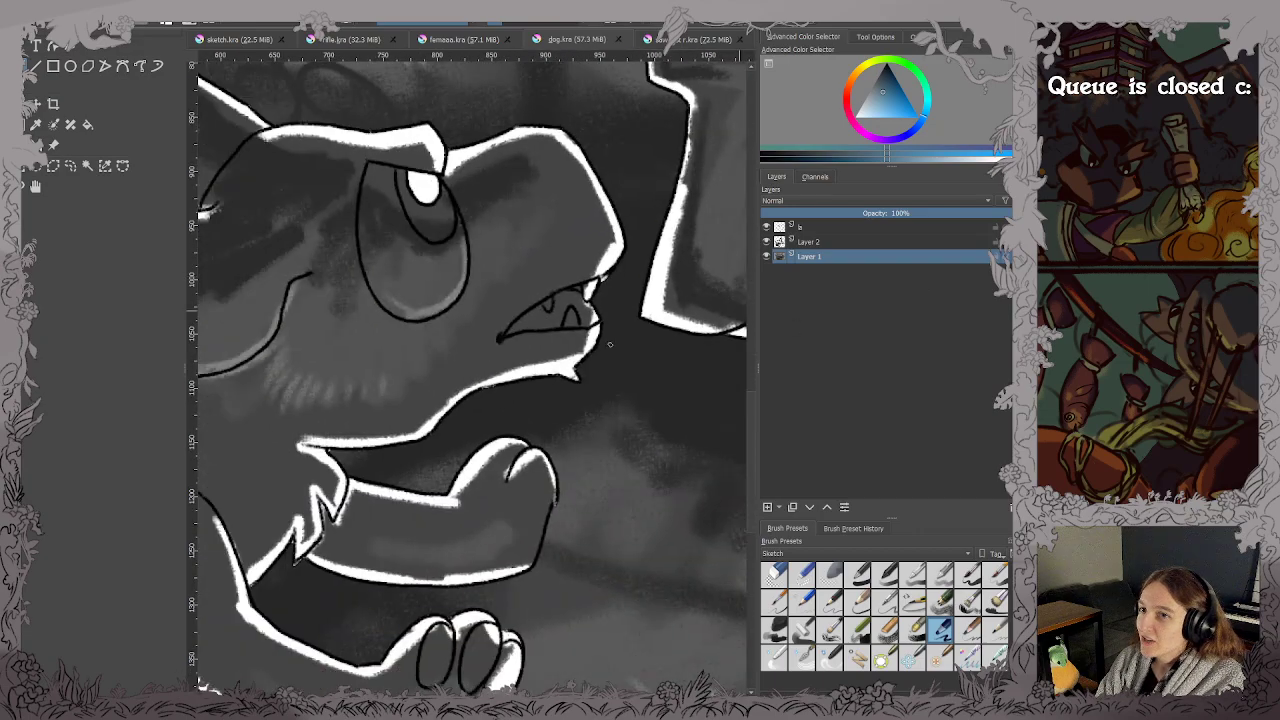
pyautogui.scroll(3, 394, 452)
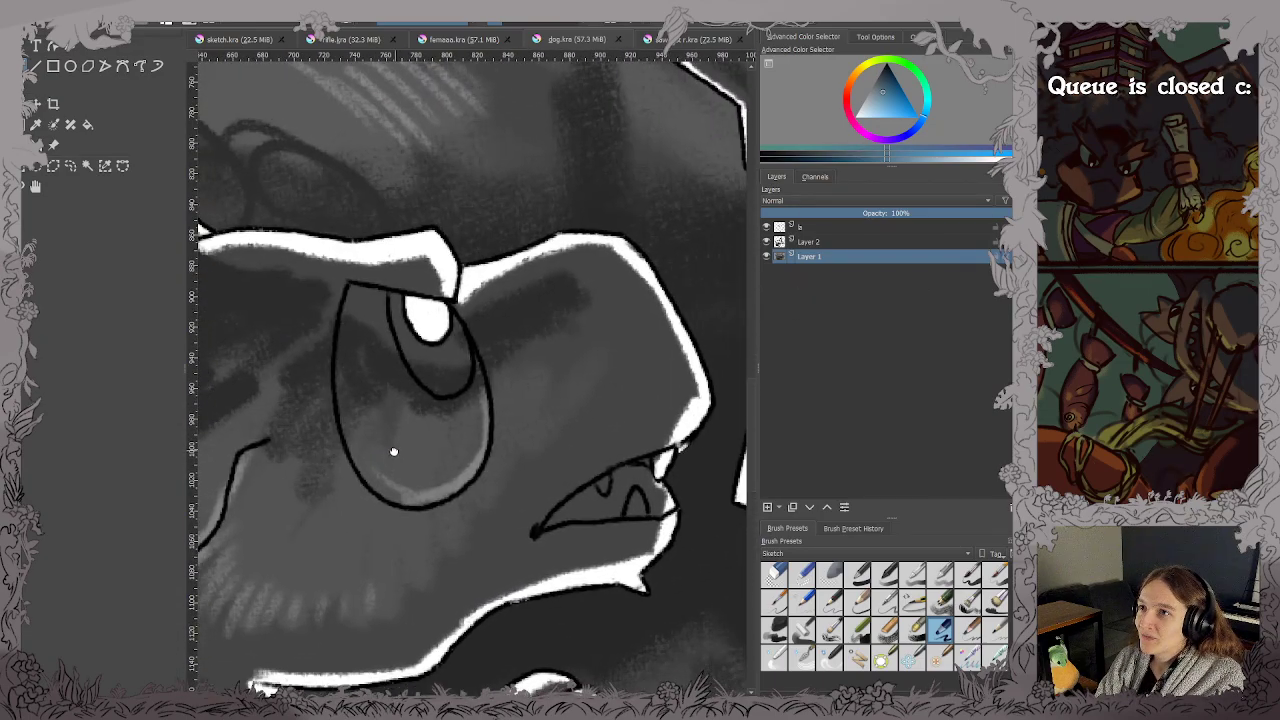
pyautogui.scroll(-7, 394, 452)
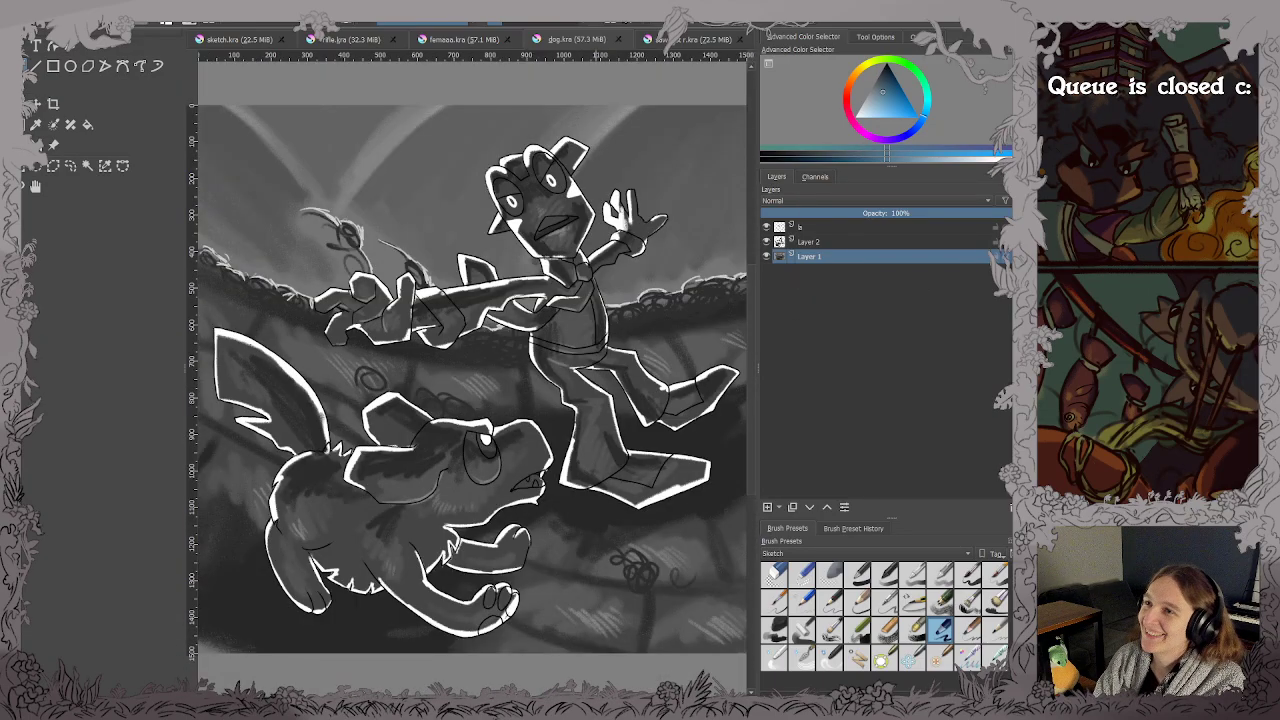
# Switch to the Sawdust sheet and examine the front-view line art and the faint back-view sketch.
pyautogui.click(660, 42)
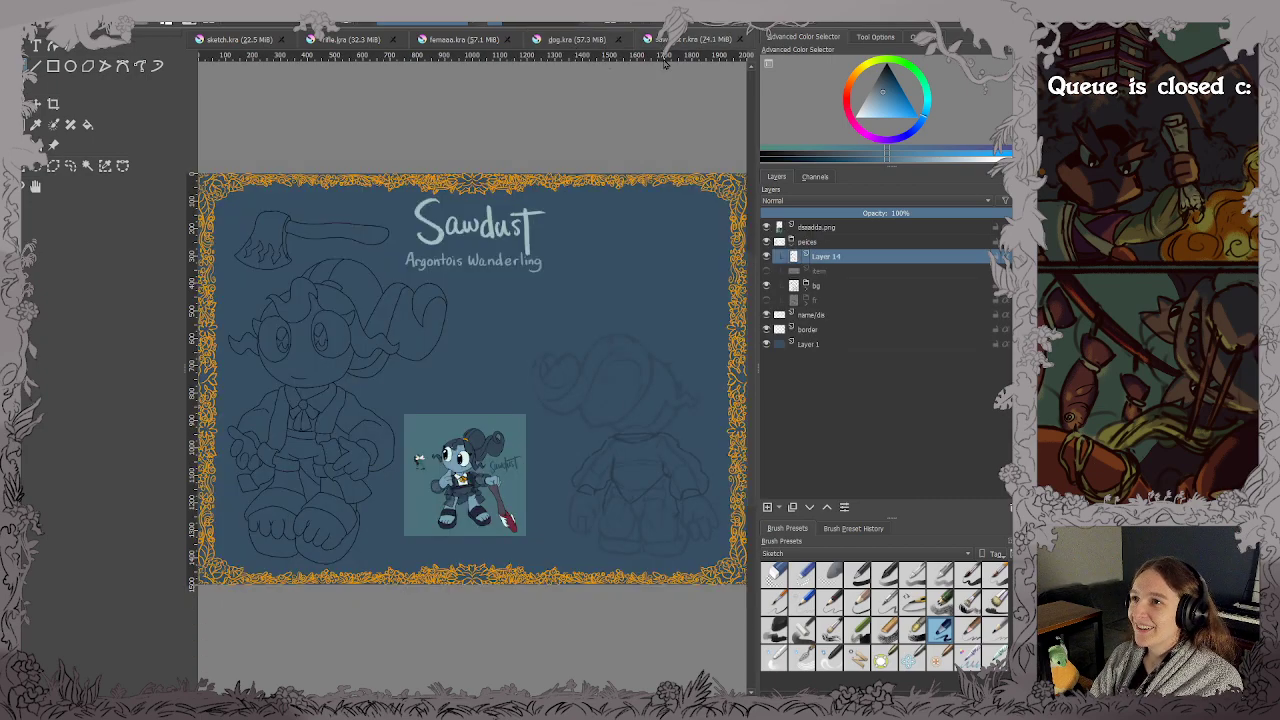
pyautogui.scroll(3, 344, 326)
pyautogui.moveTo(371, 283); pyautogui.dragTo(561, 284)
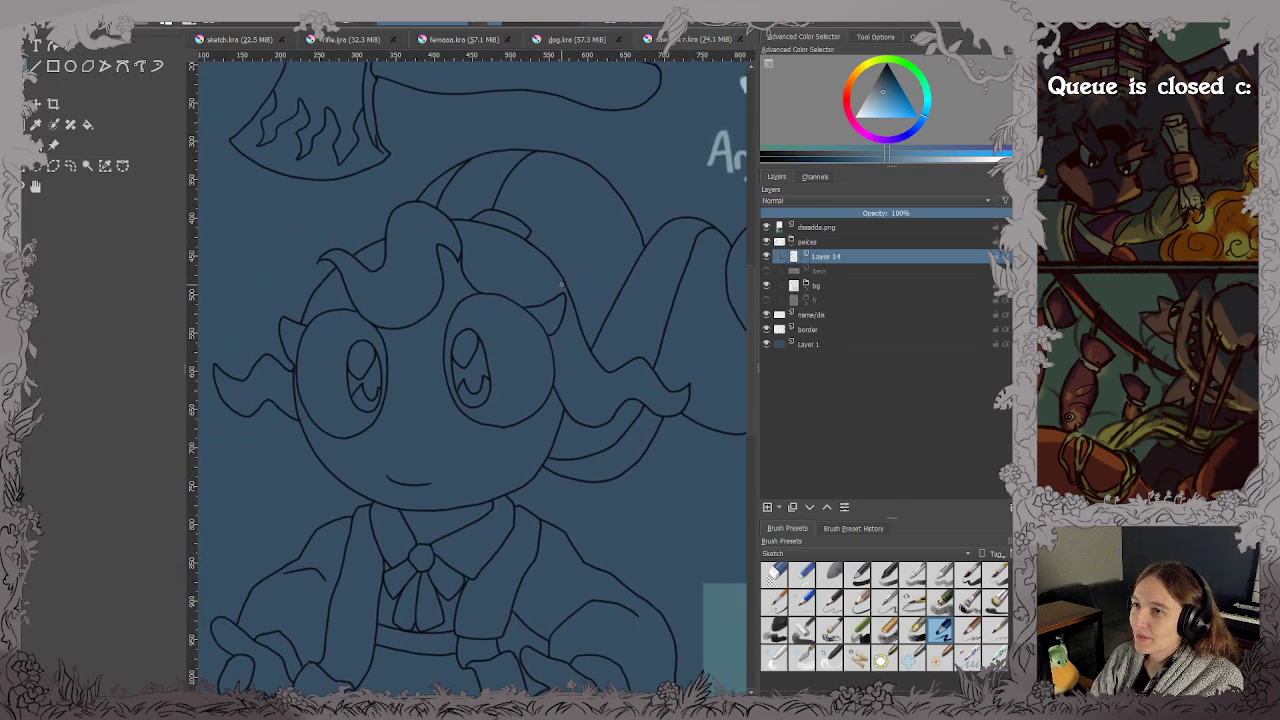
pyautogui.scroll(-3, 555, 290)
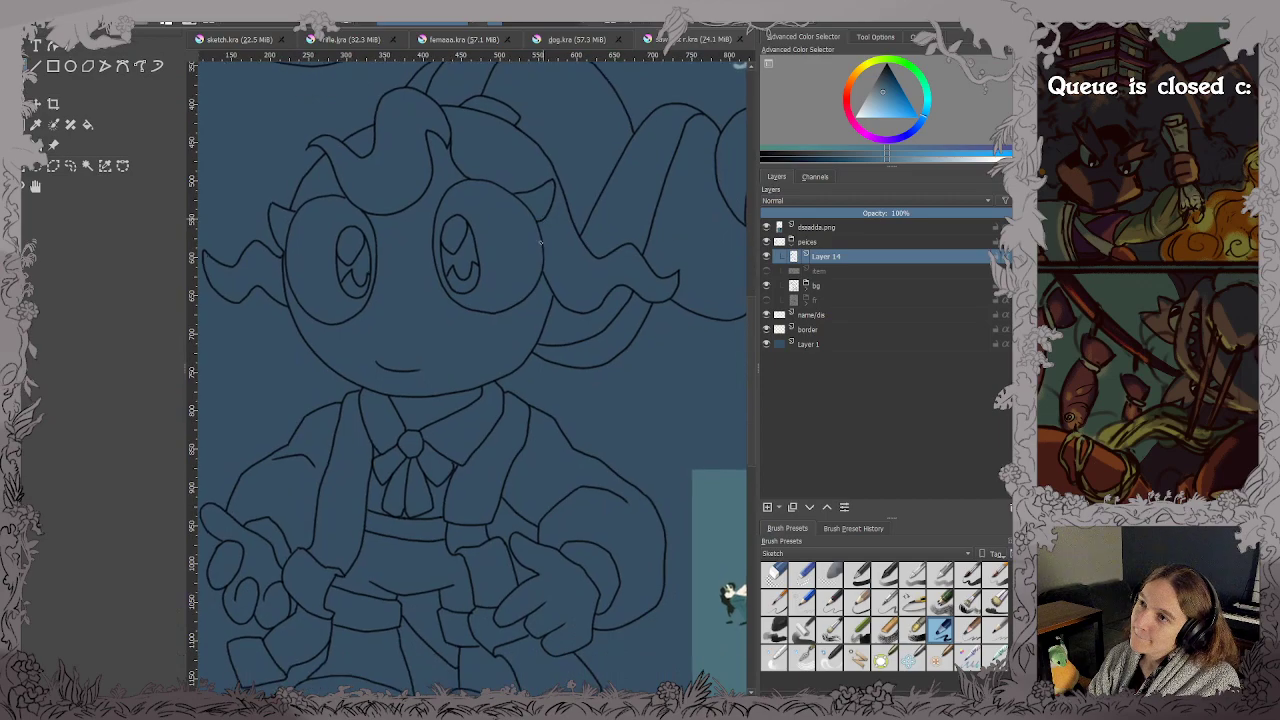
pyautogui.scroll(-2, 540, 237)
pyautogui.moveTo(623, 317); pyautogui.dragTo(557, 371)
pyautogui.moveTo(652, 263)
pyautogui.mouseDown()
pyautogui.moveTo(628, 319)
pyautogui.moveTo(512, 262)
pyautogui.mouseUp()
pyautogui.moveTo(631, 371)
pyautogui.mouseDown()
pyautogui.moveTo(480, 356)
pyautogui.moveTo(430, 330)
pyautogui.mouseUp()
pyautogui.moveTo(563, 334); pyautogui.dragTo(518, 300)
pyautogui.scroll(-5, 617, 346)
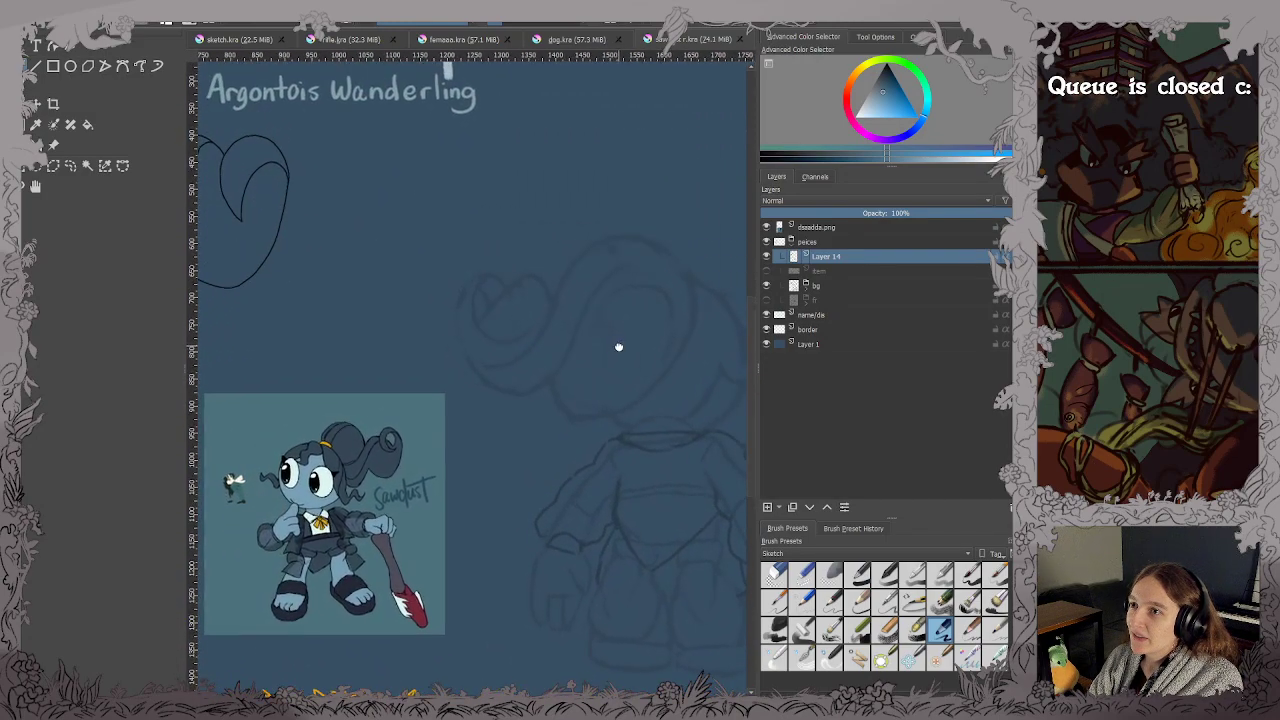